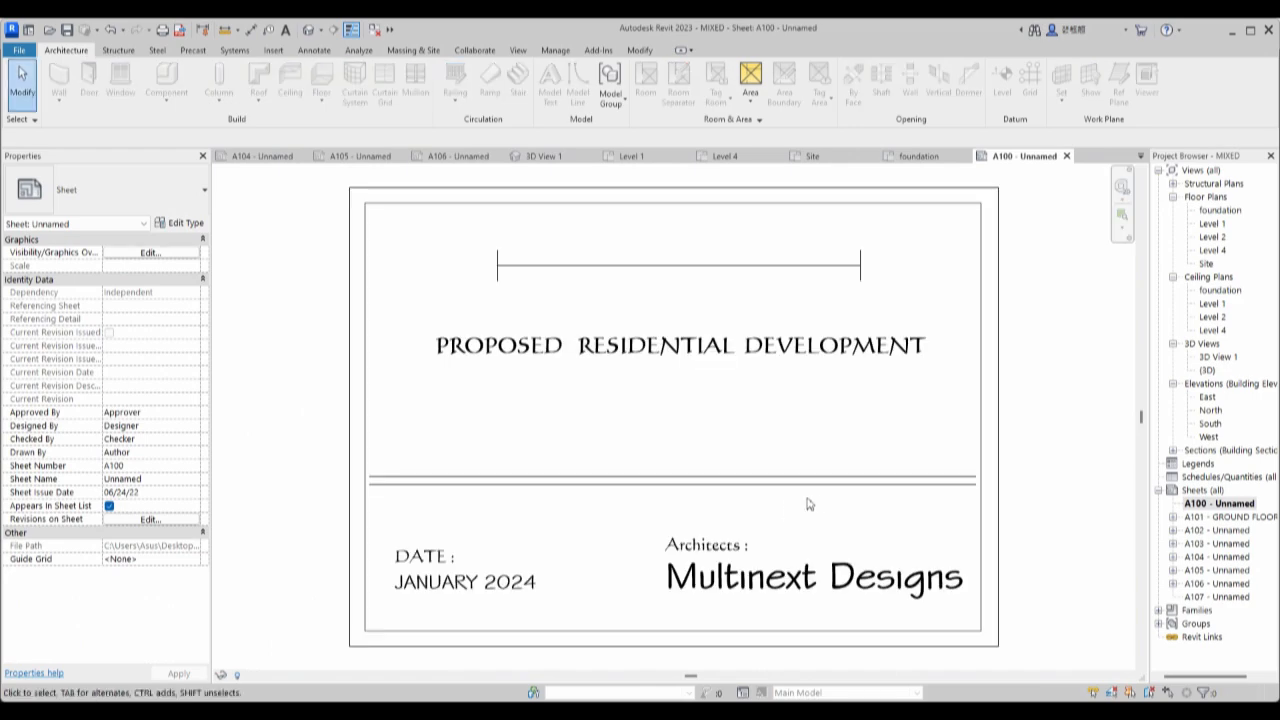
Review the finished project's sheets A101 through A107 one after another, including floor plans, elevations and the perspective.
double_click(1230, 517)
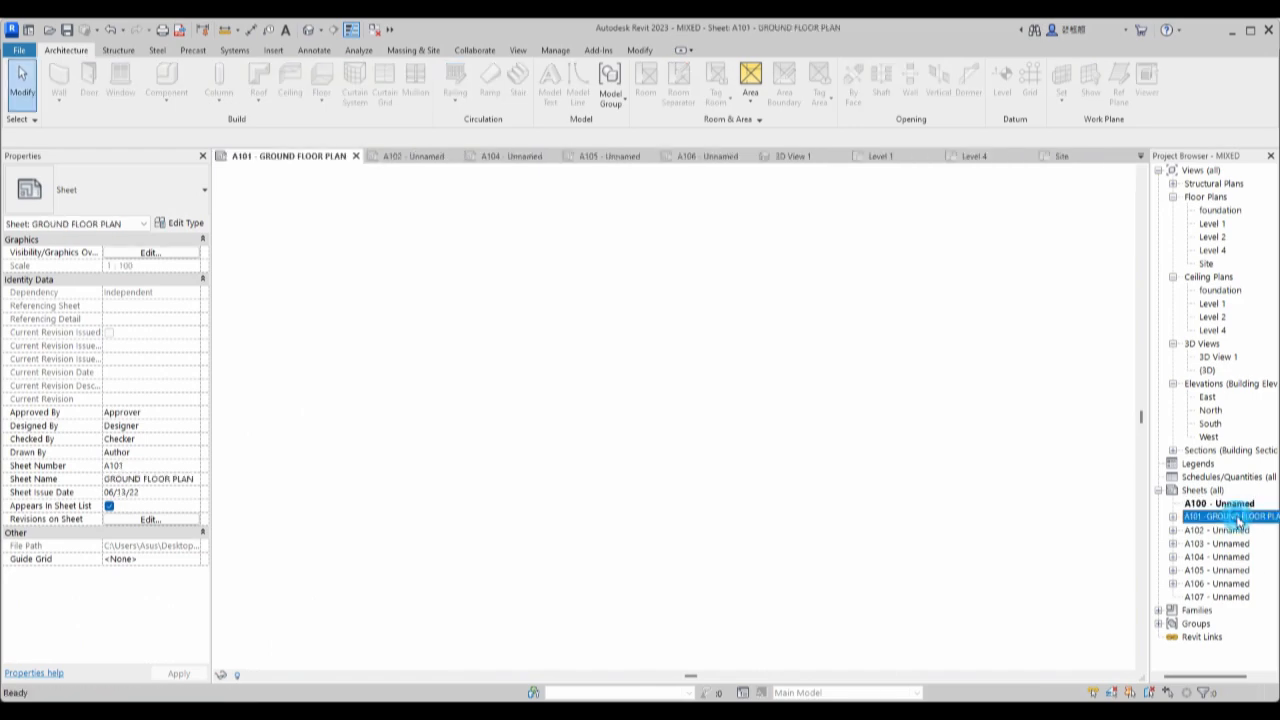
double_click(1231, 531)
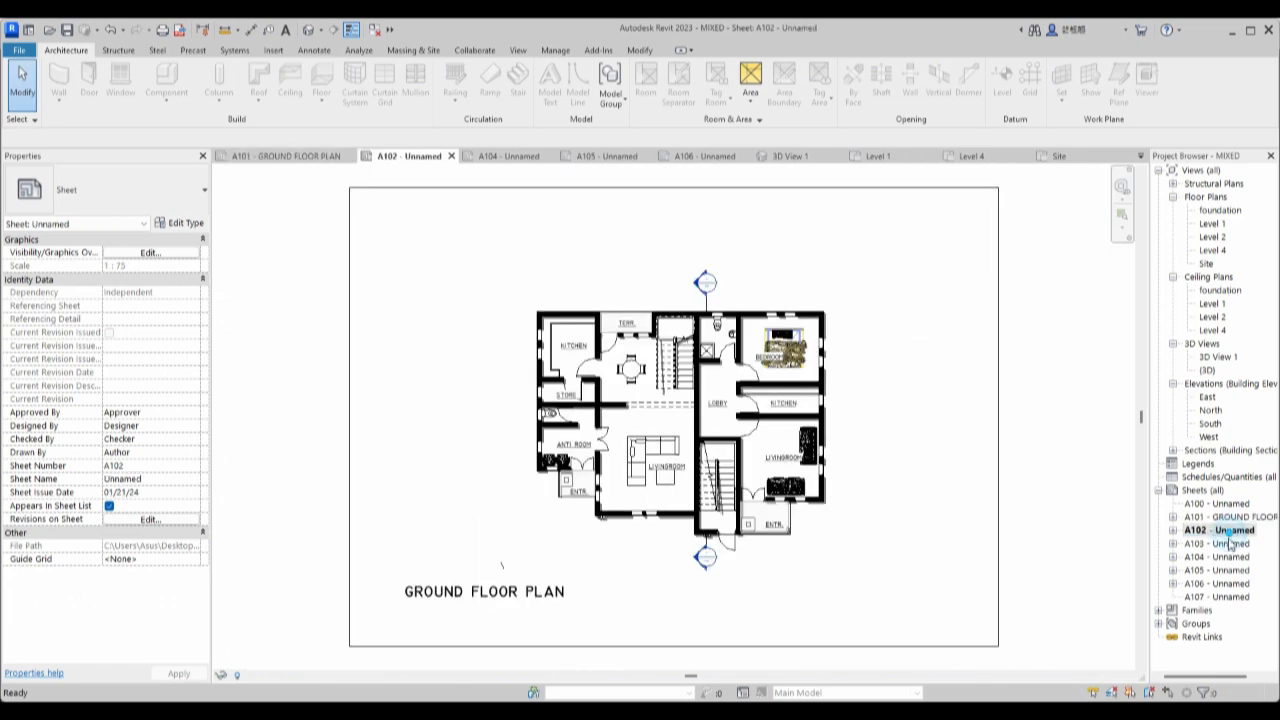
double_click(1230, 544)
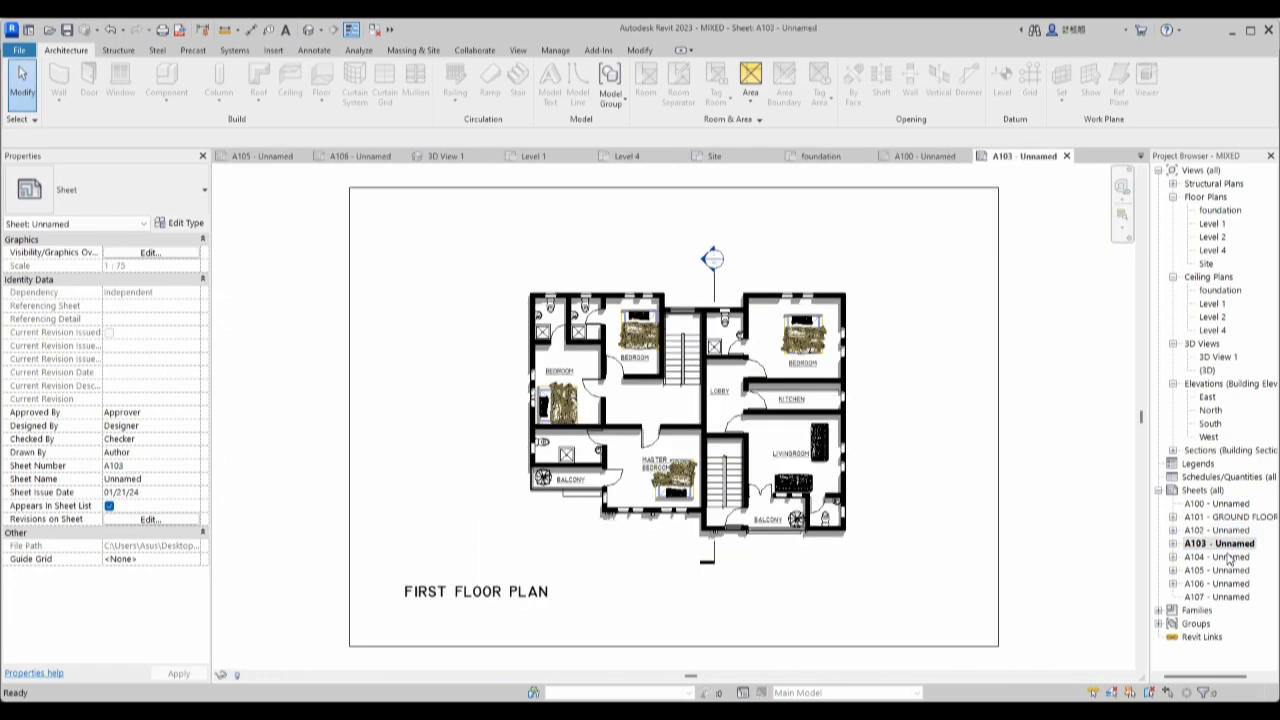
double_click(1228, 557)
double_click(1223, 570)
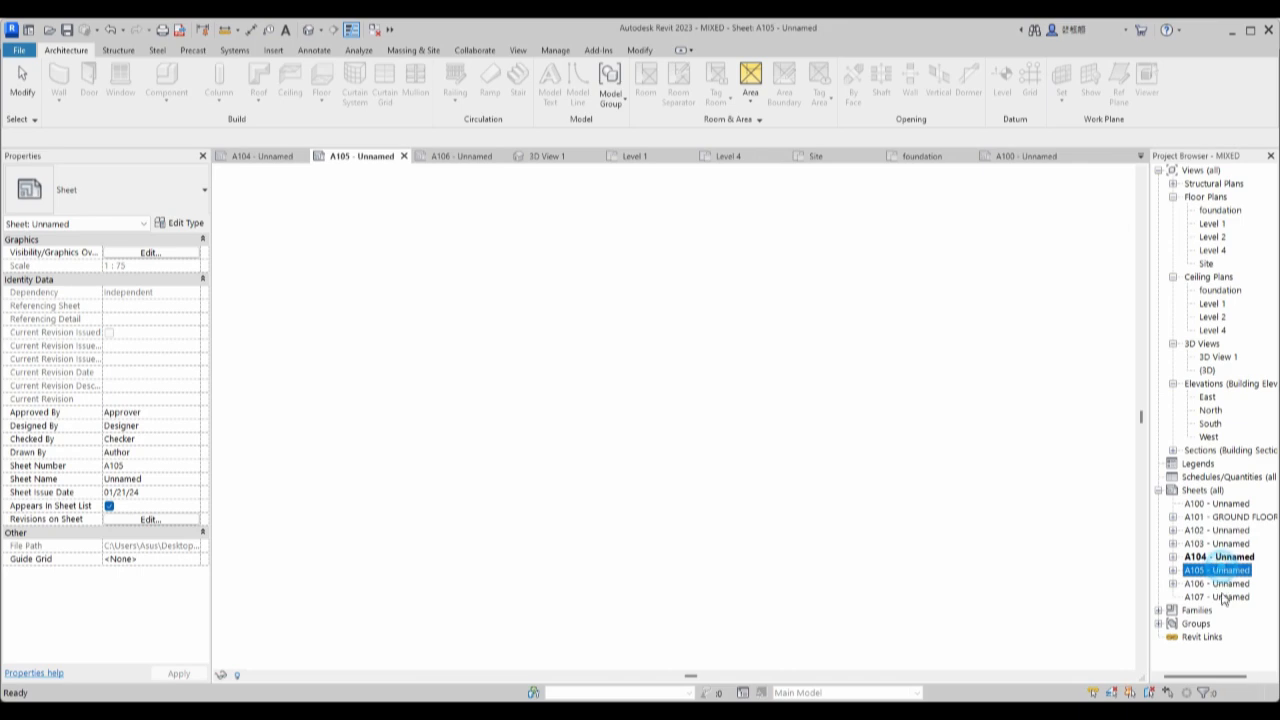
double_click(1220, 584)
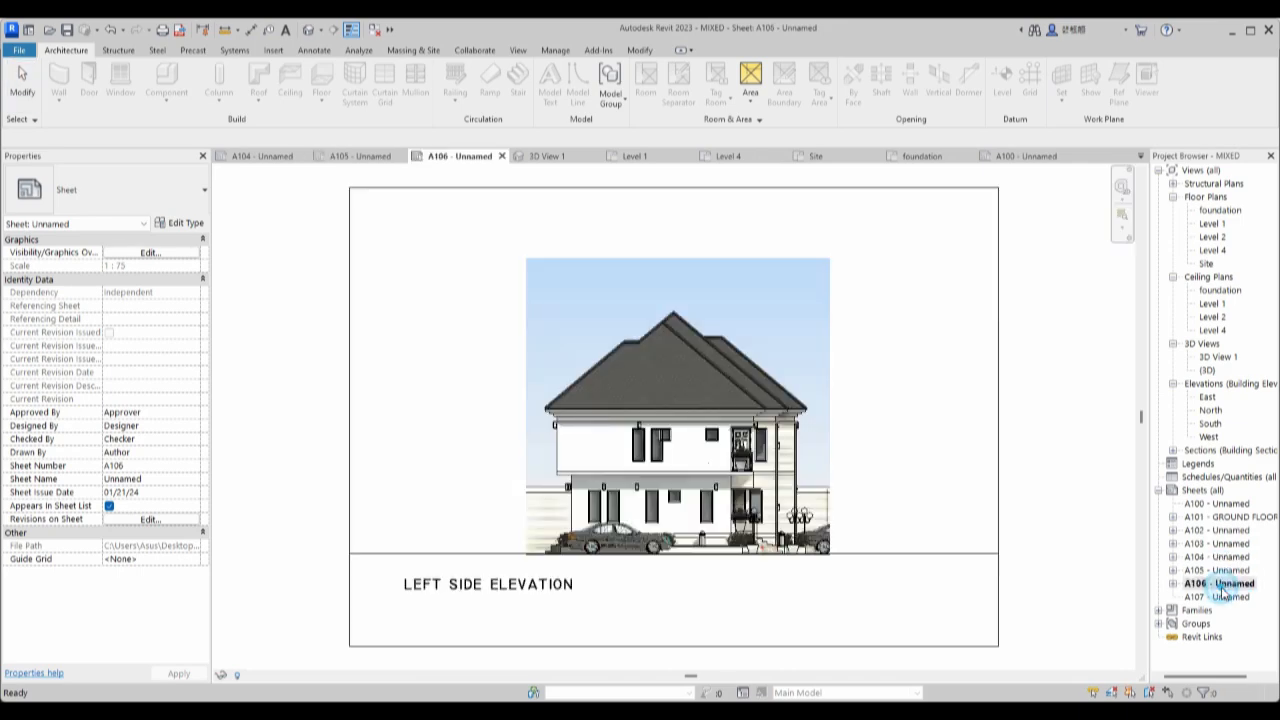
scroll(782, 428, "up", 2)
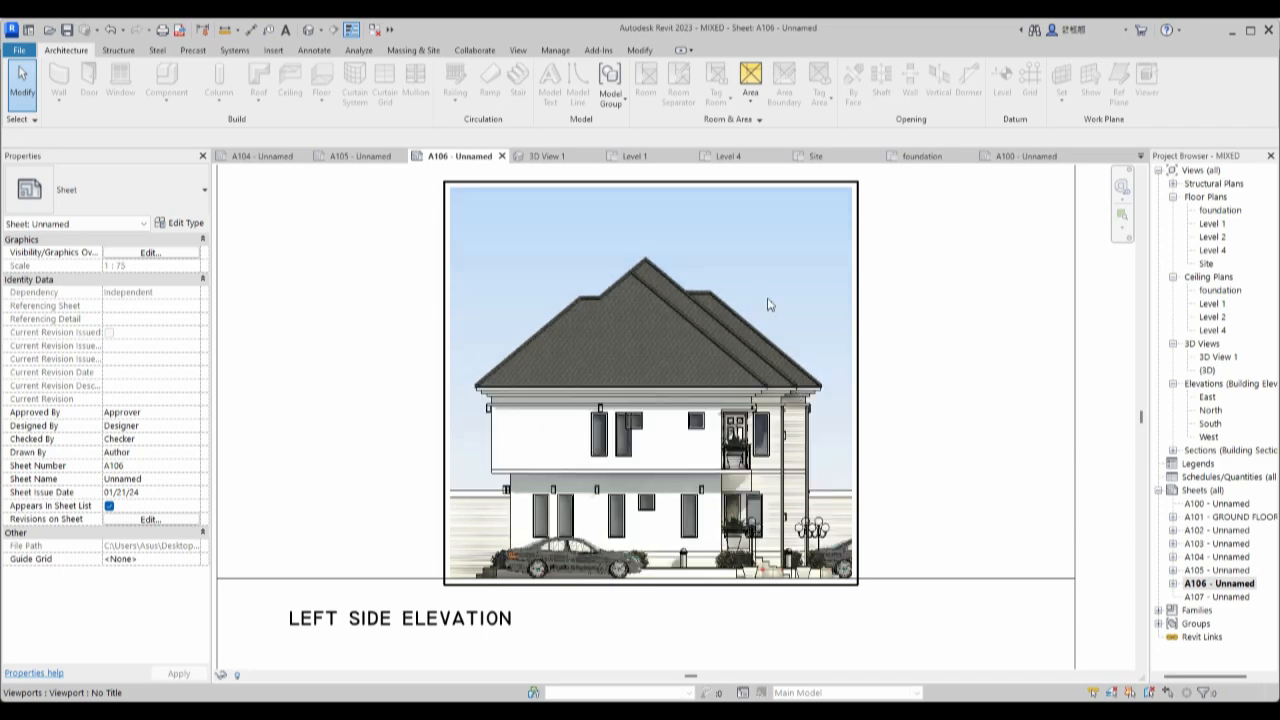
double_click(1216, 597)
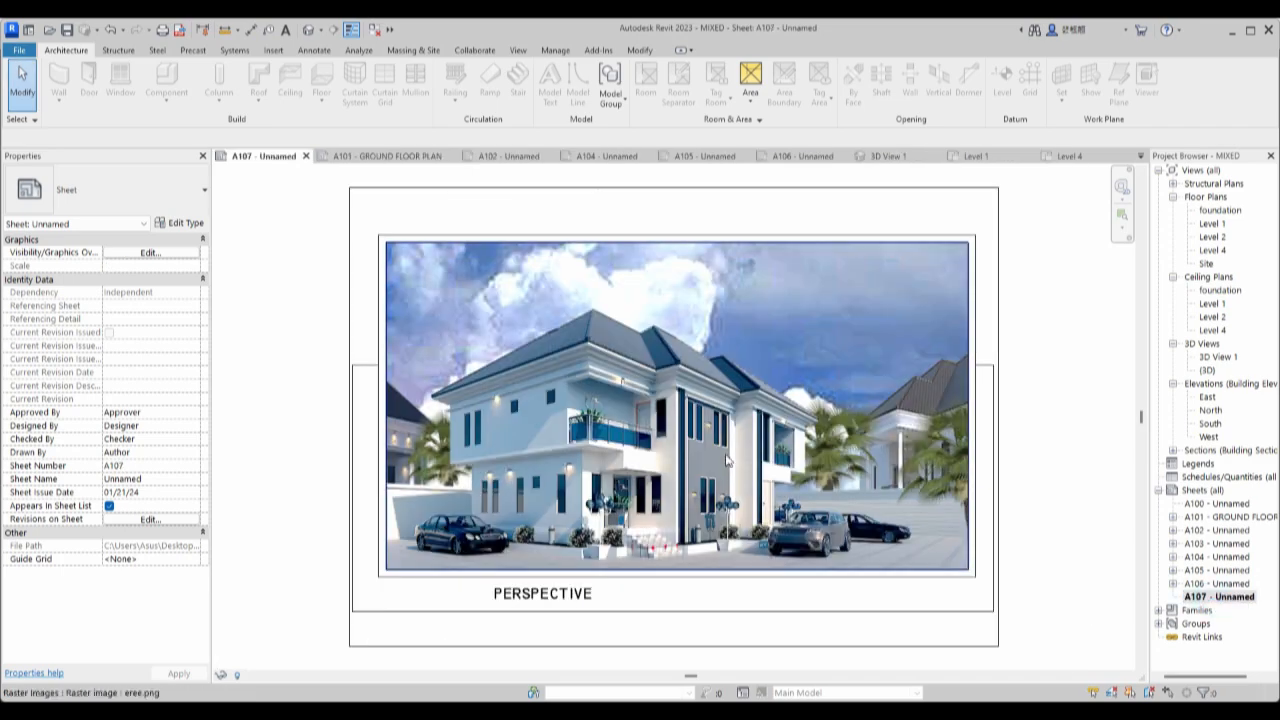
Examine the perspective rendering of the house on sheet A107, both close up and as a whole sheet.
scroll(728, 460, "up", 2)
scroll(728, 460, "down", 1)
scroll(806, 418, "up", 2)
scroll(806, 418, "down", 3)
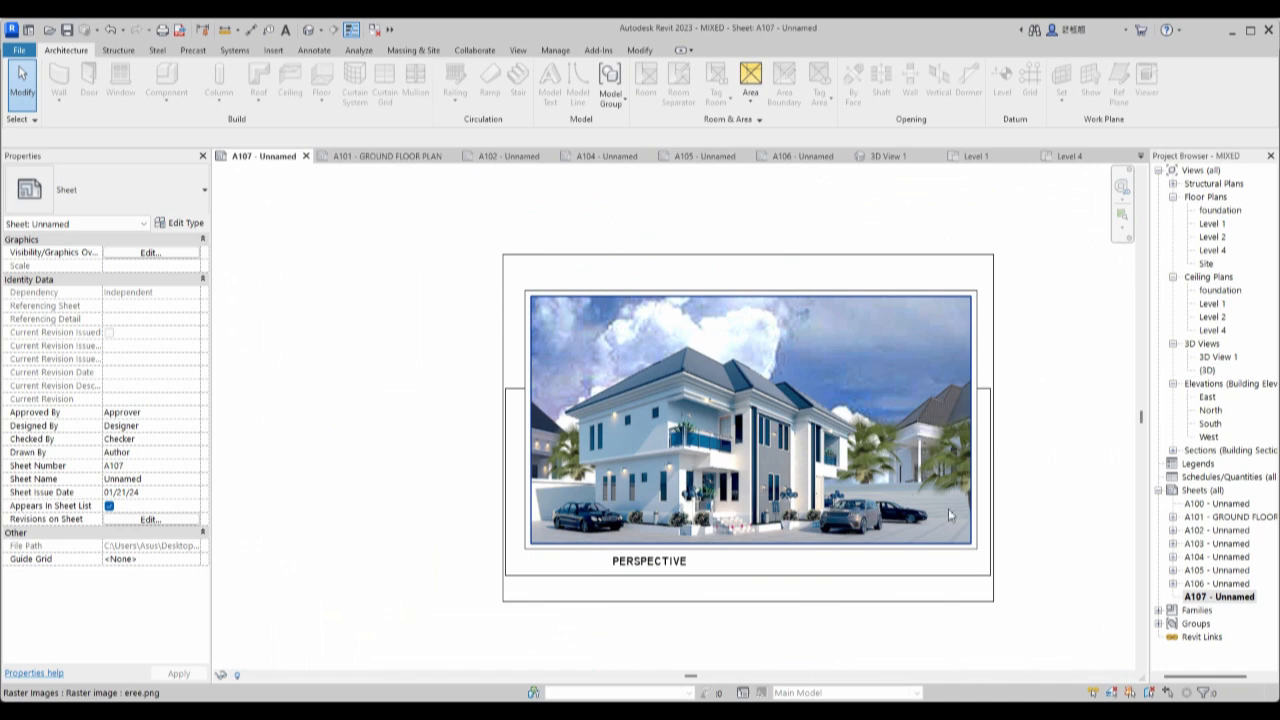
scroll(1003, 508, "up", 2)
scroll(1009, 509, "down", 1)
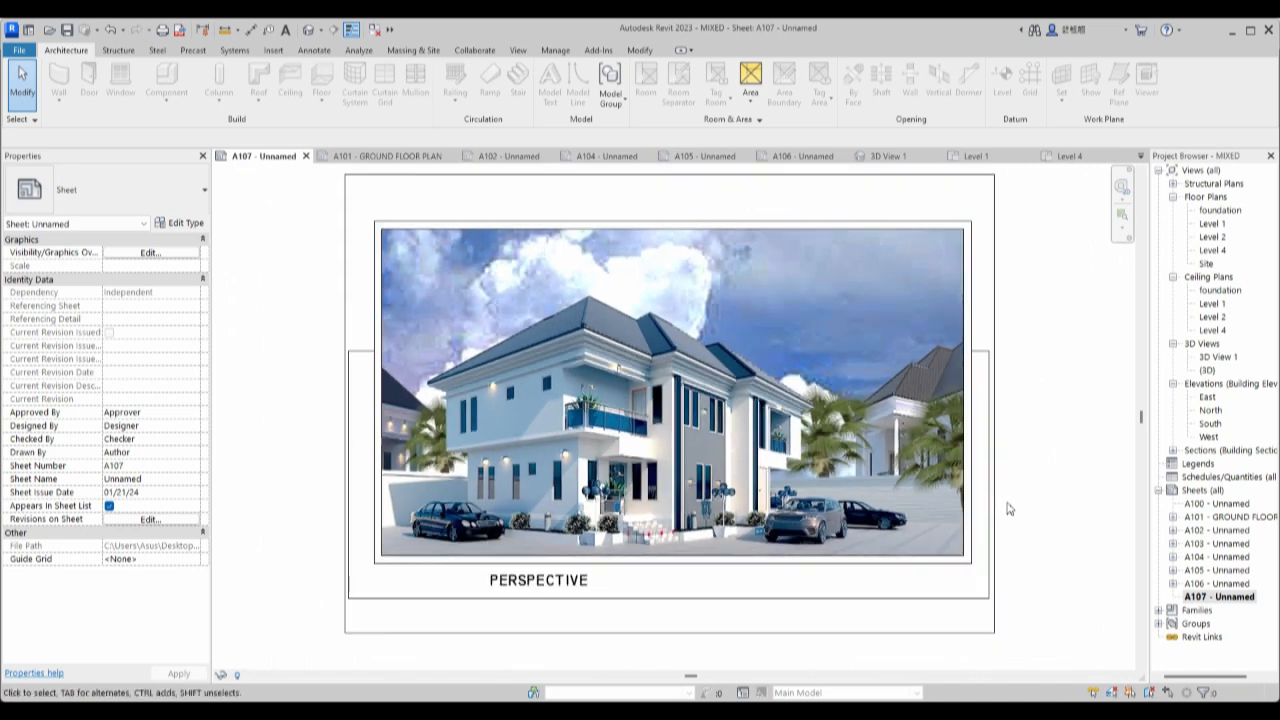
scroll(1009, 509, "down", 1)
scroll(1006, 400, "up", 2)
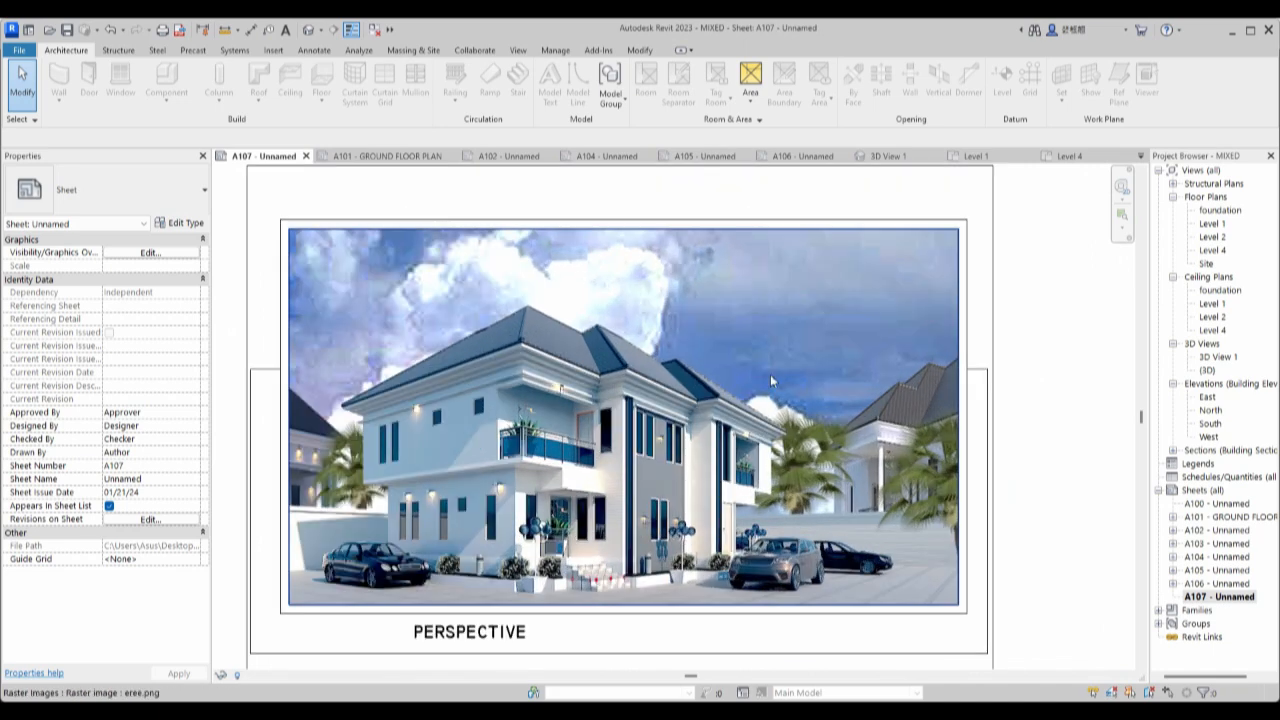
scroll(775, 380, "down", 1)
scroll(364, 337, "up", 2)
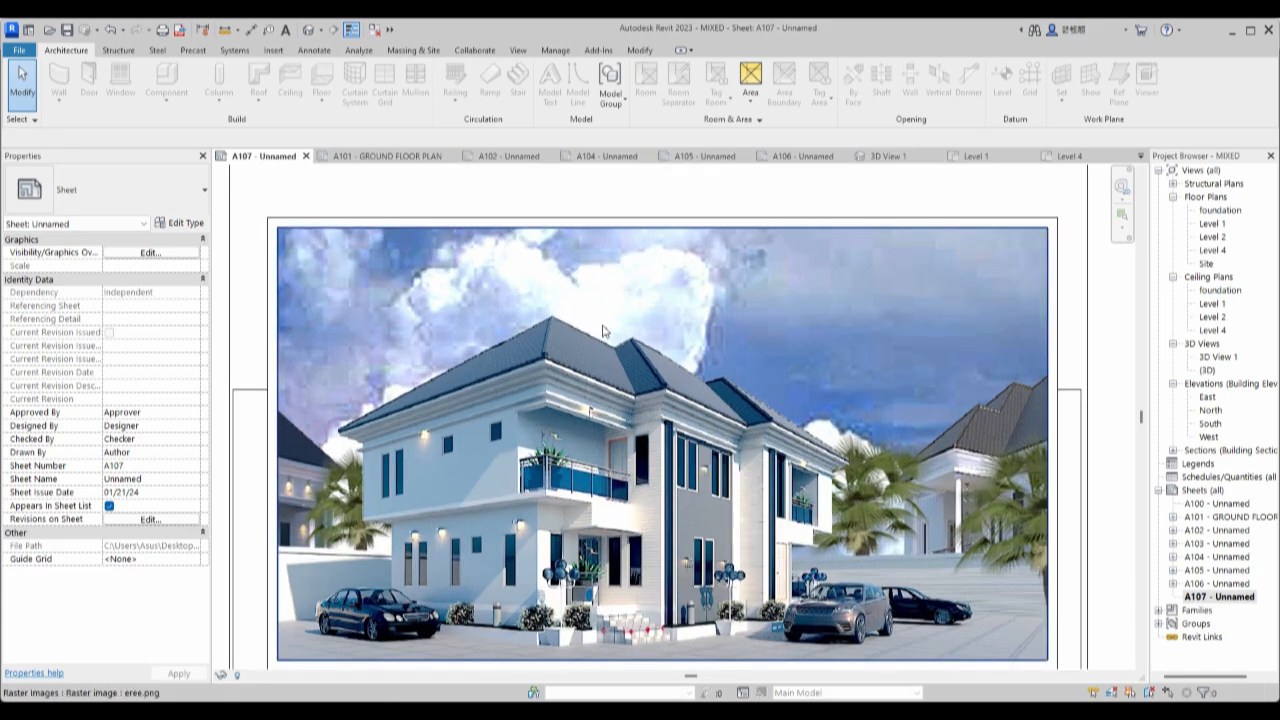
scroll(662, 415, "down", 2)
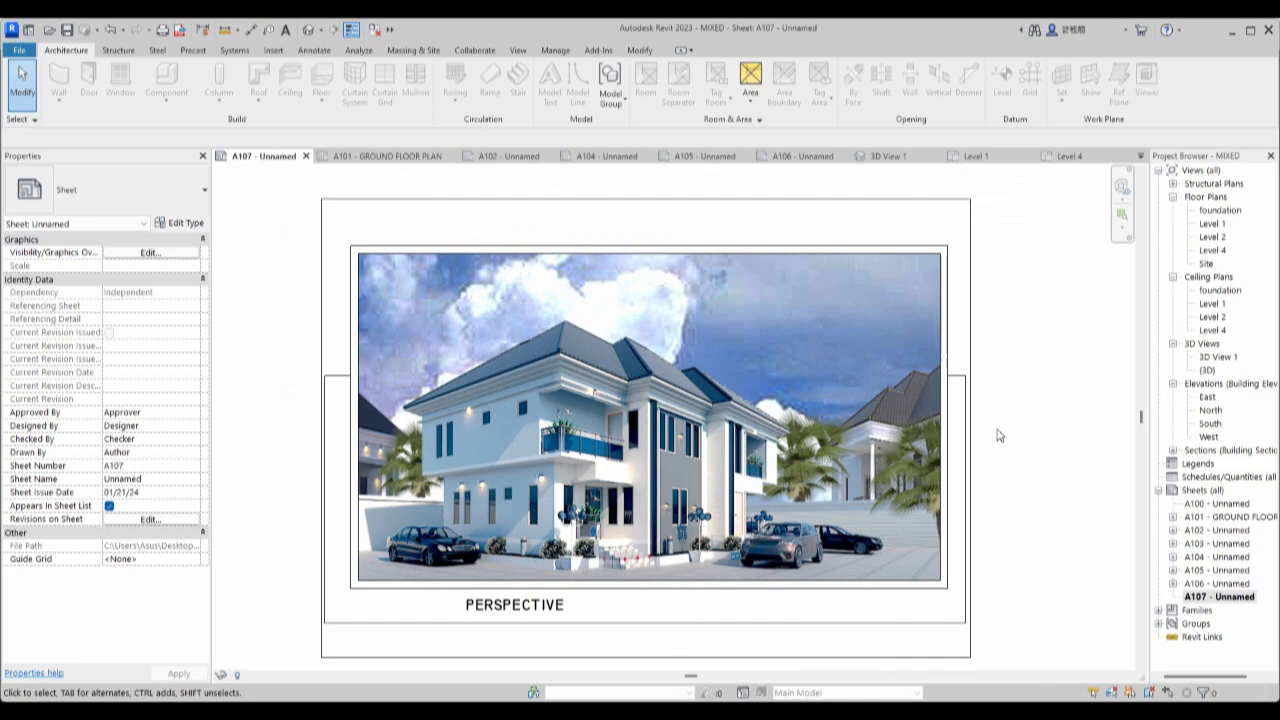
scroll(997, 434, "down", 1)
scroll(856, 444, "up", 1)
scroll(856, 444, "up", 1)
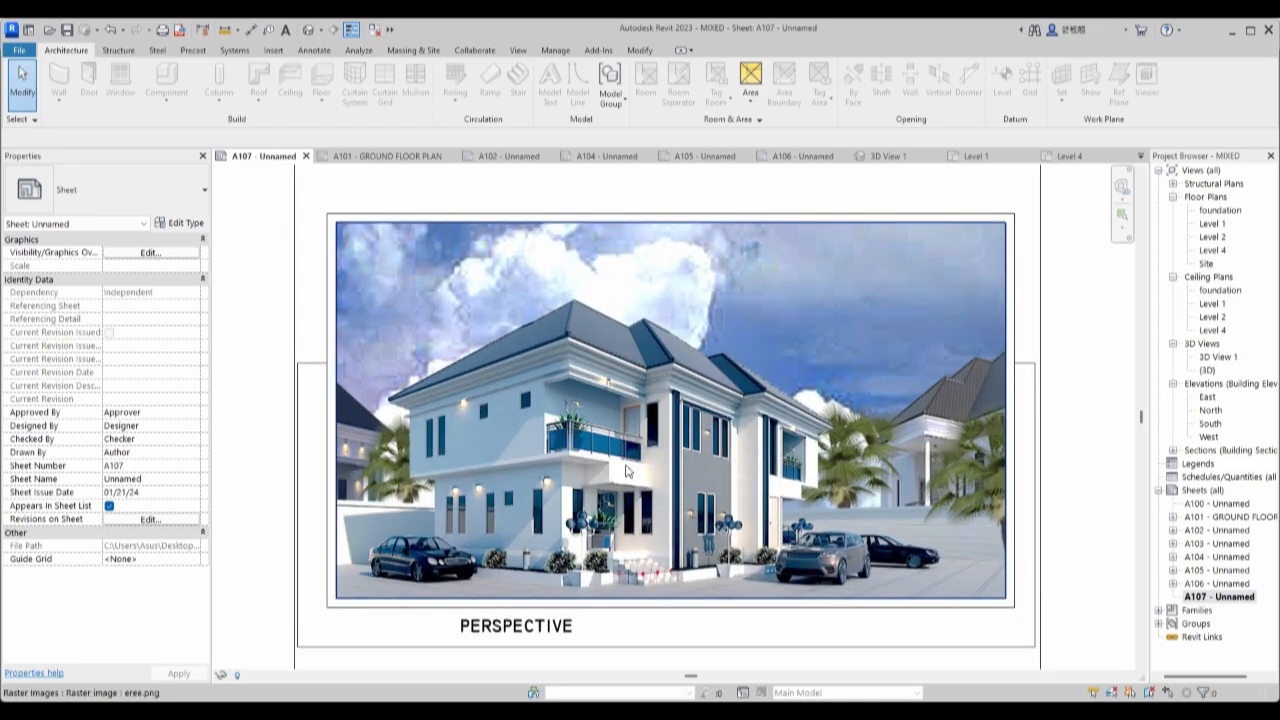
scroll(628, 471, "down", 1)
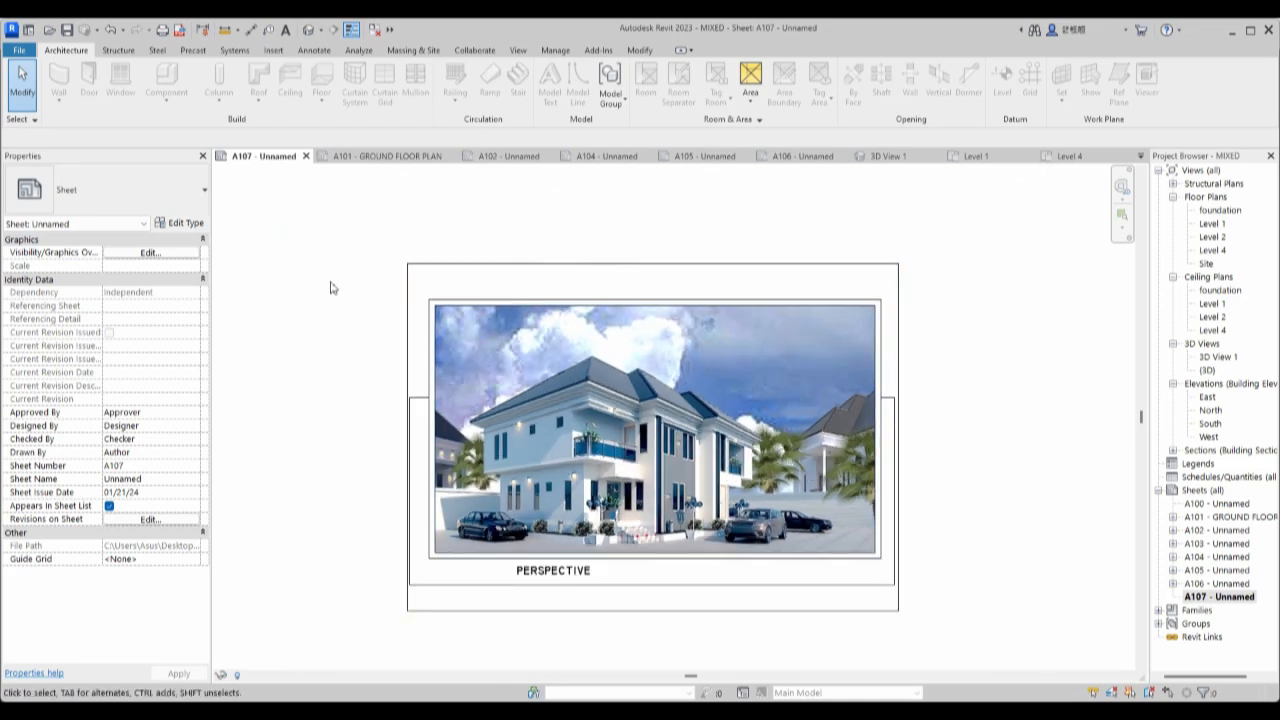
scroll(337, 274, "up", 1)
scroll(516, 378, "down", 1)
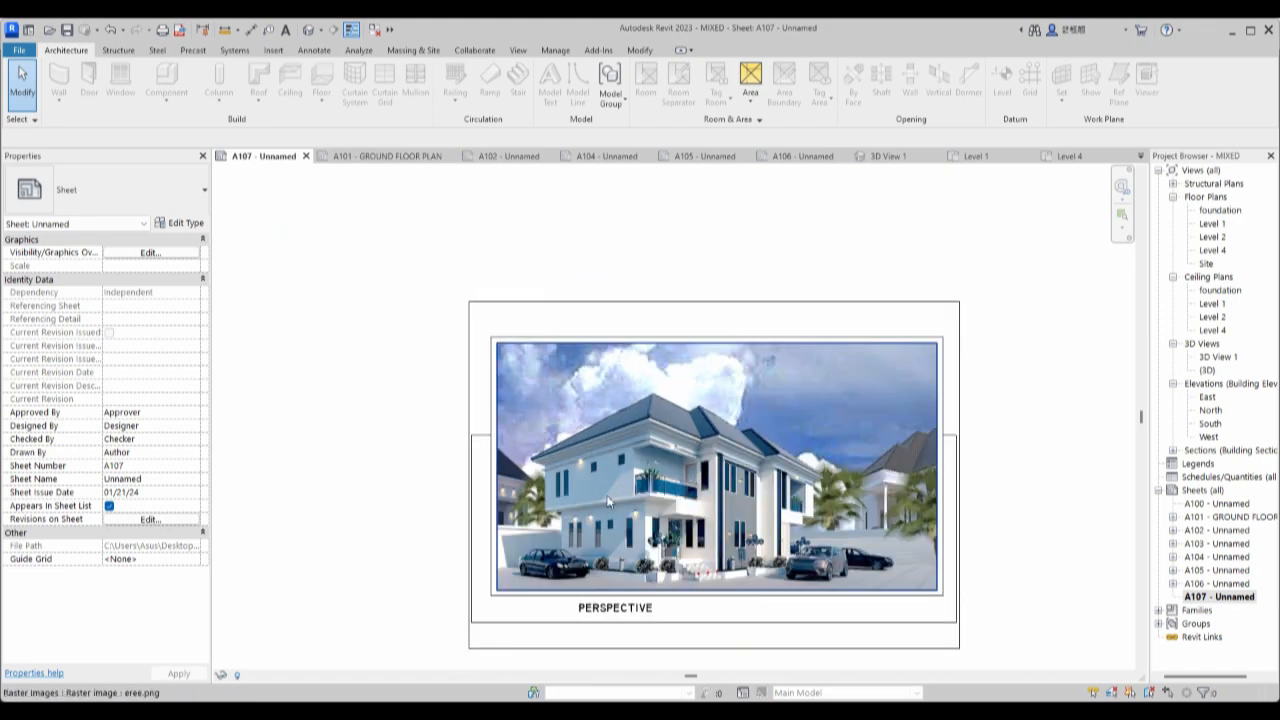
scroll(897, 646, "up", 1)
scroll(915, 490, "up", 1)
scroll(775, 440, "down", 1)
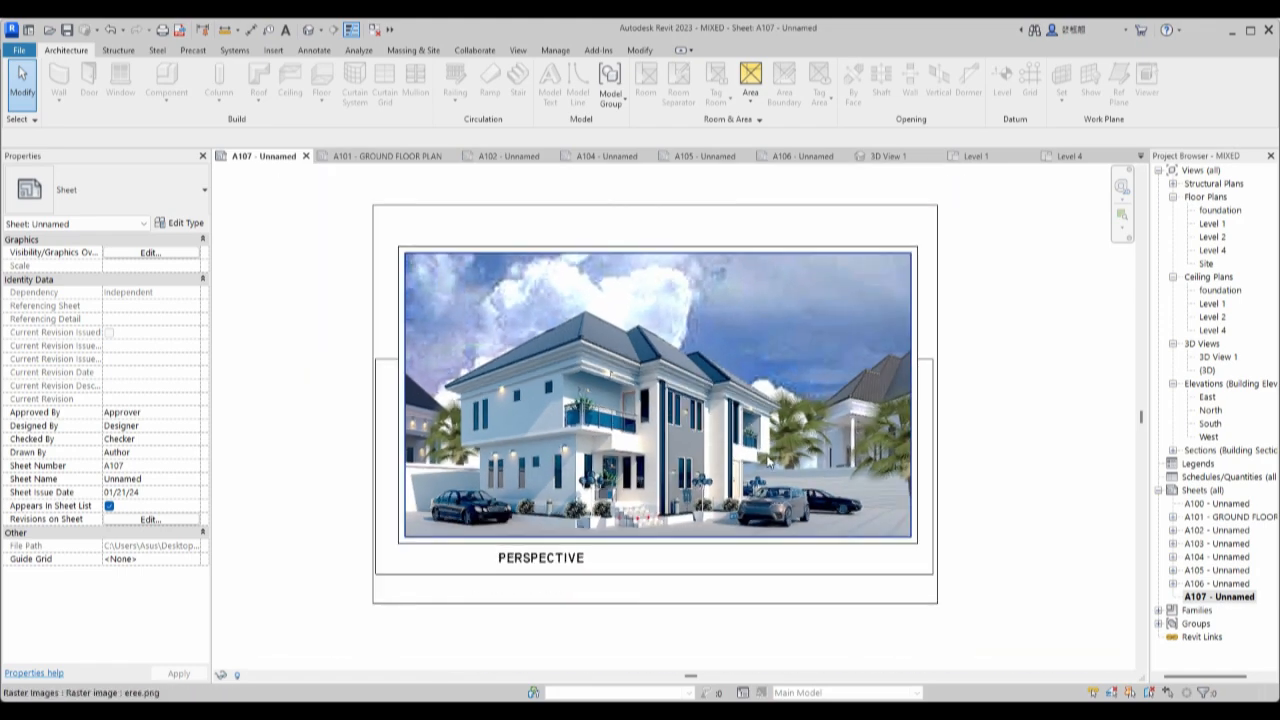
scroll(488, 343, "up", 1)
scroll(486, 410, "down", 1)
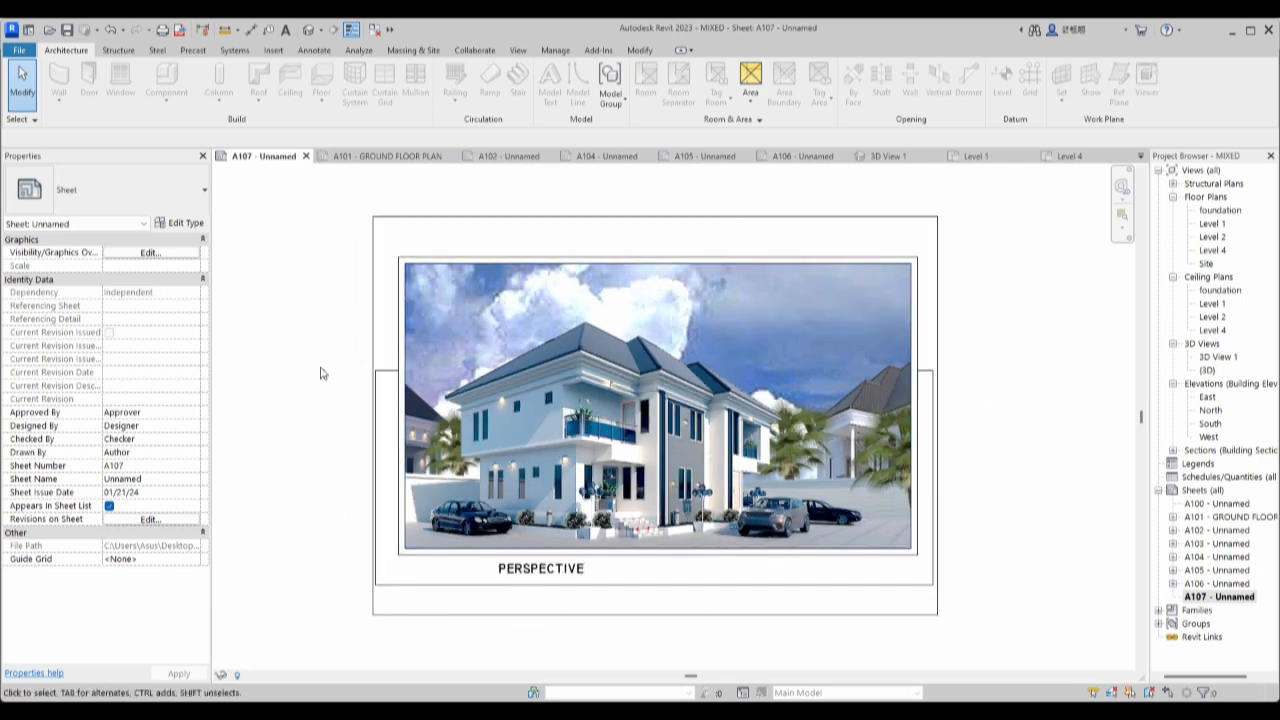
scroll(347, 222, "up", 1)
scroll(346, 289, "down", 1)
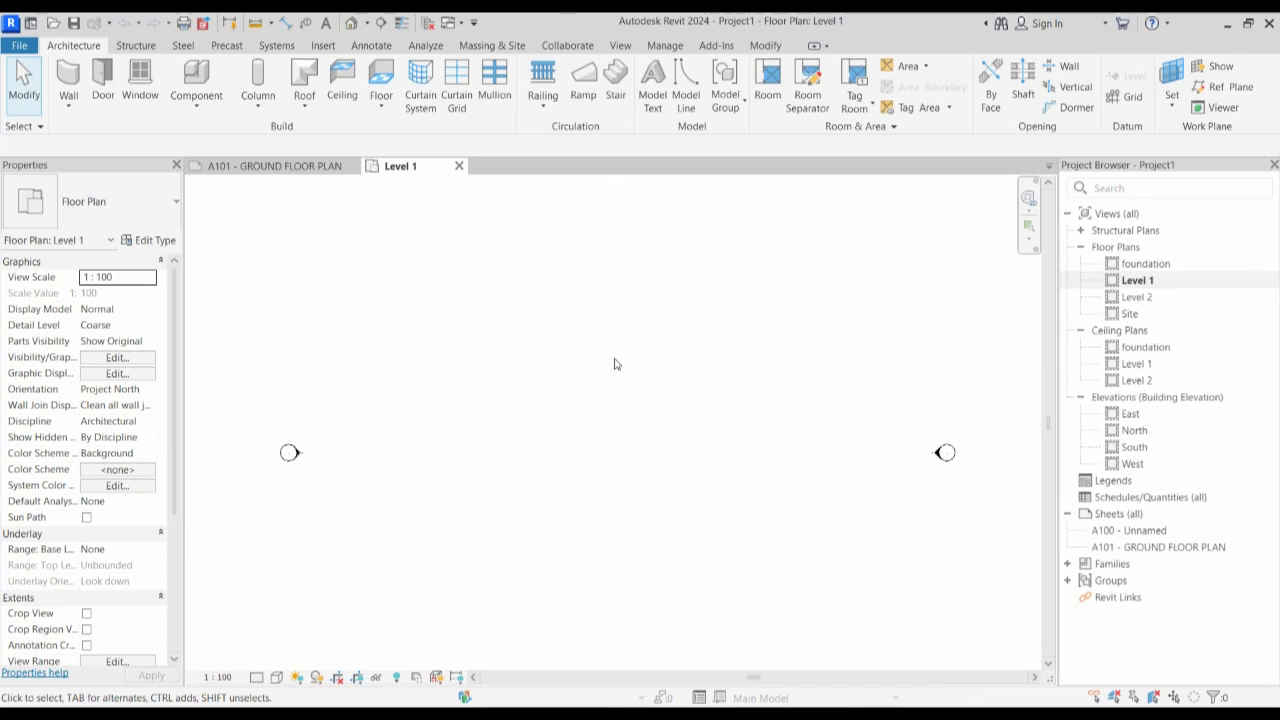
scroll(614, 385, "down", 2)
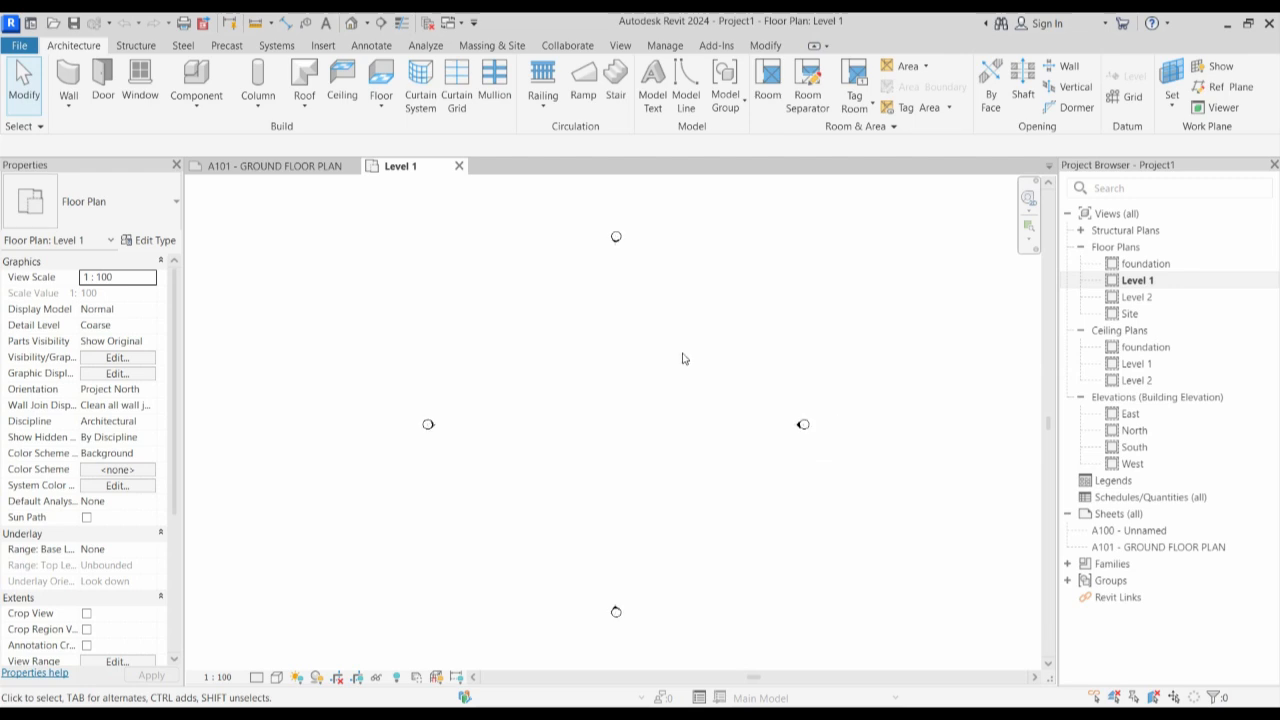
scroll(683, 357, "up", 2)
scroll(597, 437, "down", 3)
scroll(630, 334, "up", 2)
scroll(596, 395, "down", 2)
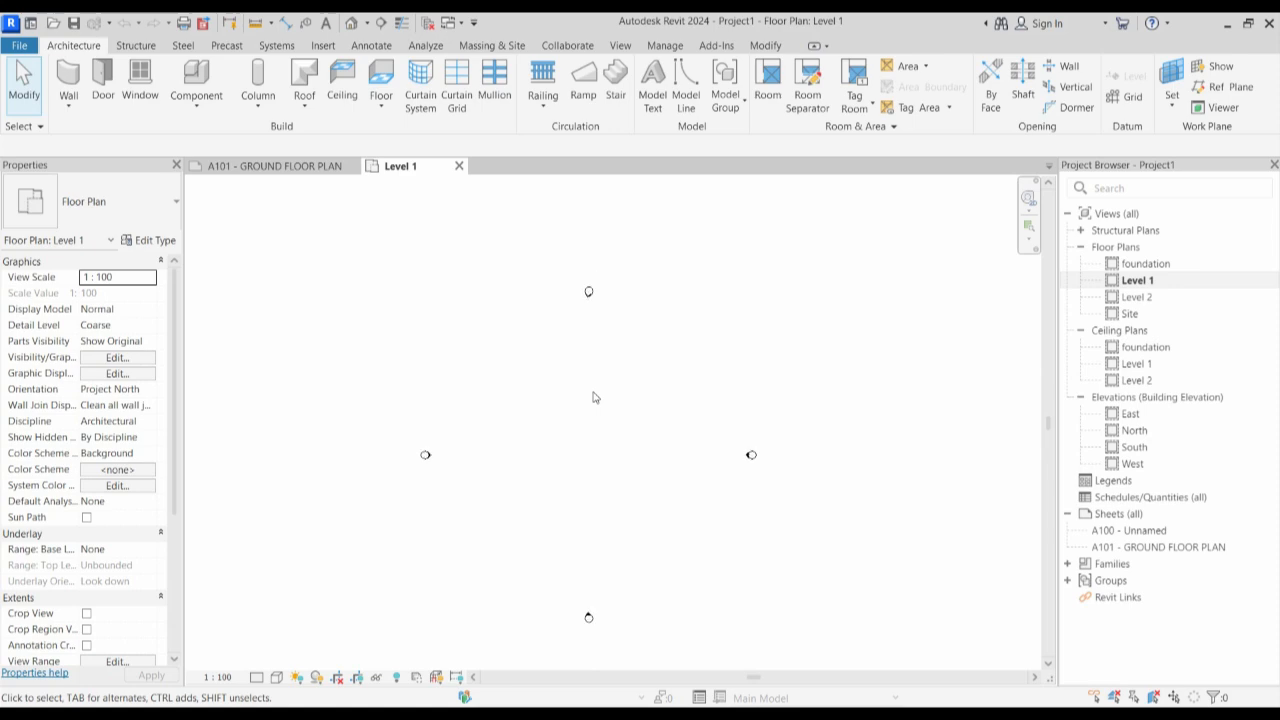
scroll(561, 376, "up", 1)
scroll(620, 367, "down", 2)
Open the Level 2 floor plan of the new project and look over its elevation markers.
left_click(1136, 297)
scroll(655, 400, "up", 4)
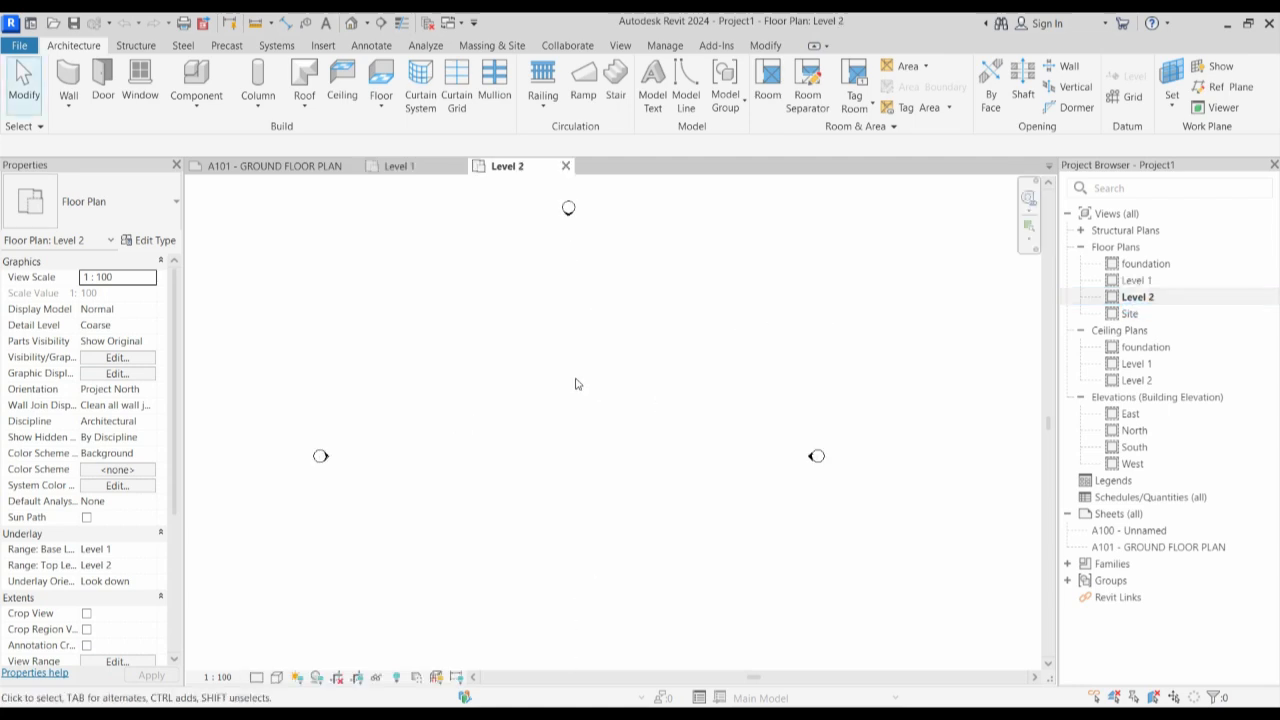
scroll(575, 384, "down", 2)
scroll(617, 426, "up", 1)
scroll(584, 441, "down", 3)
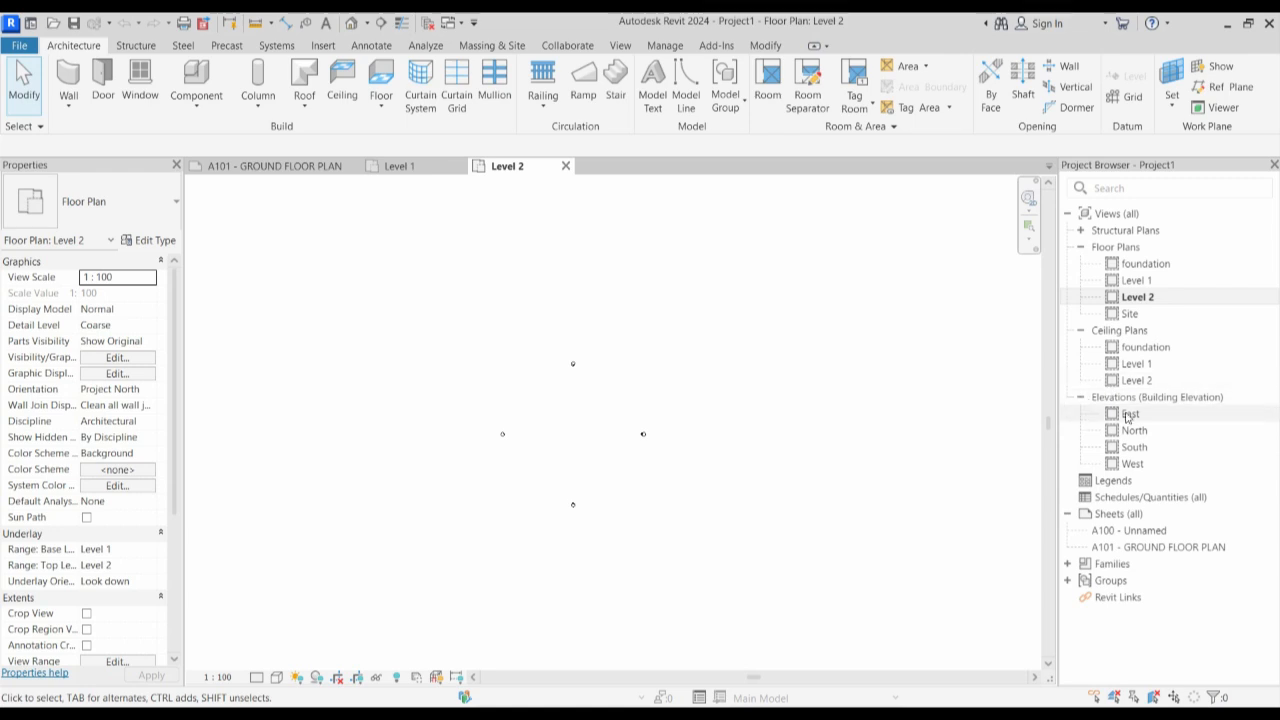
scroll(545, 405, "up", 2)
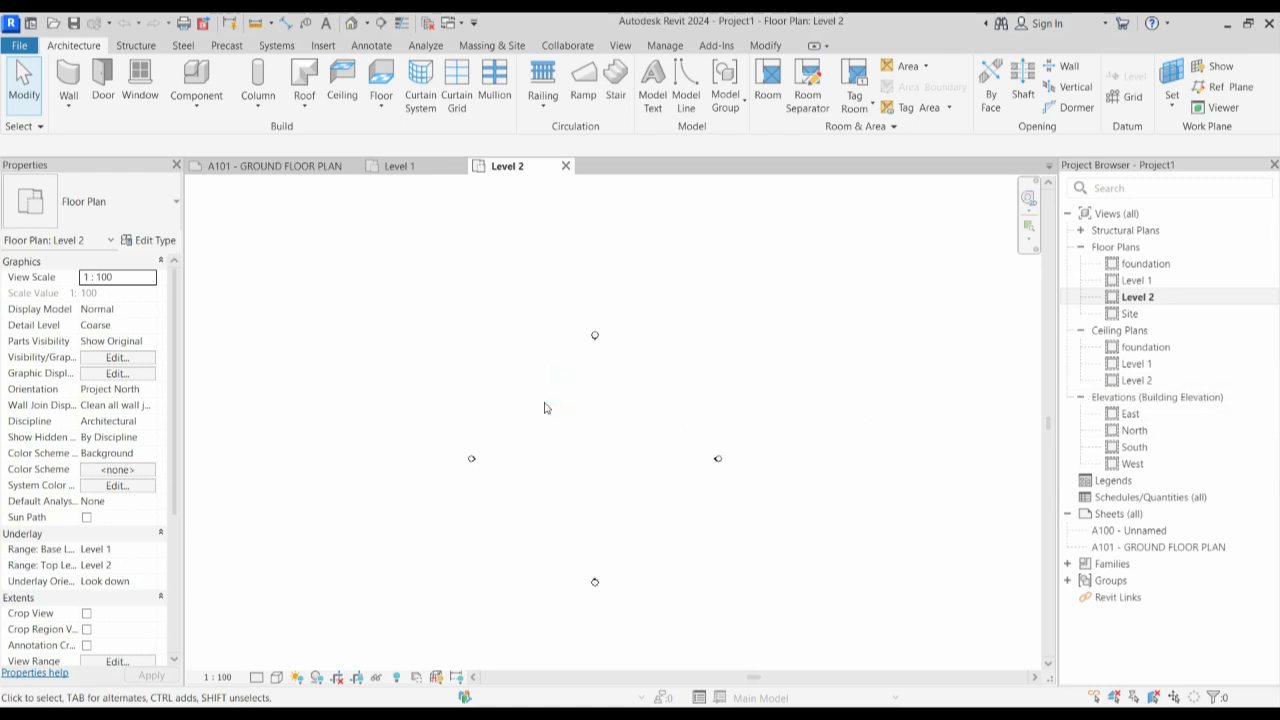
scroll(630, 440, "up", 2)
scroll(519, 395, "down", 2)
scroll(682, 508, "up", 1)
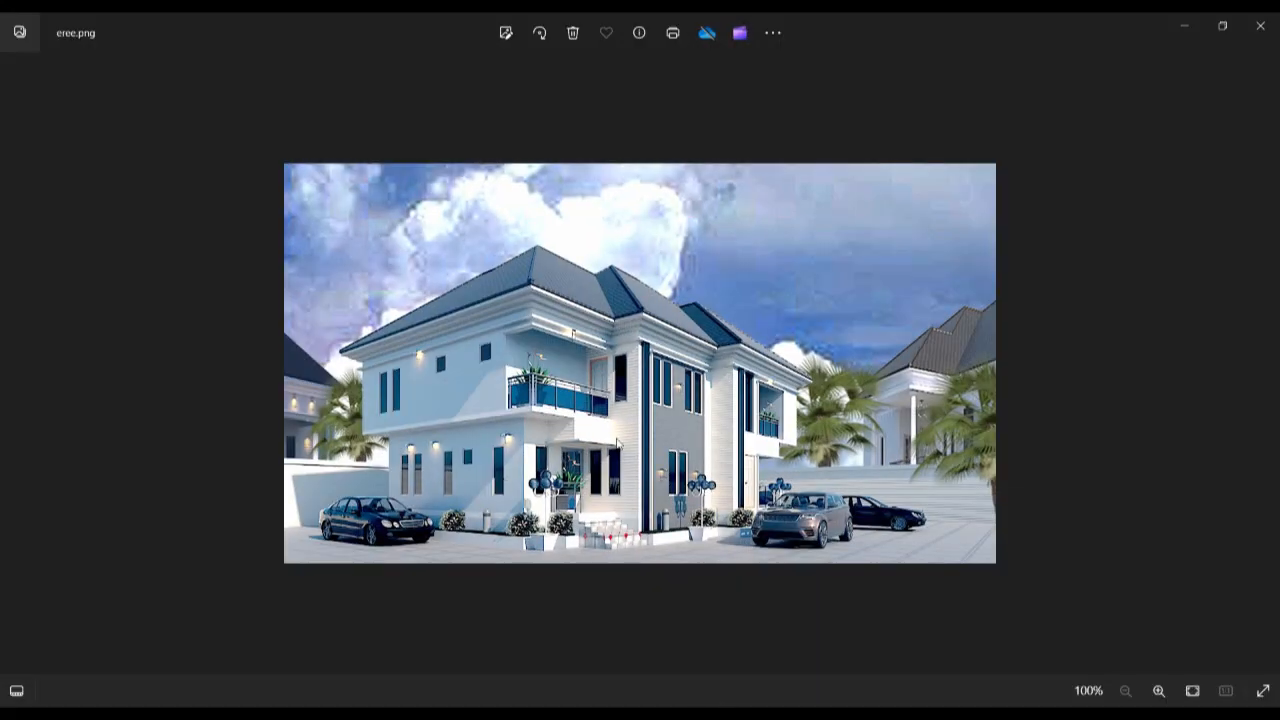
Examine the rendered house image eree.png in the image viewer, close up and at full extent.
scroll(618, 444, "up", 2)
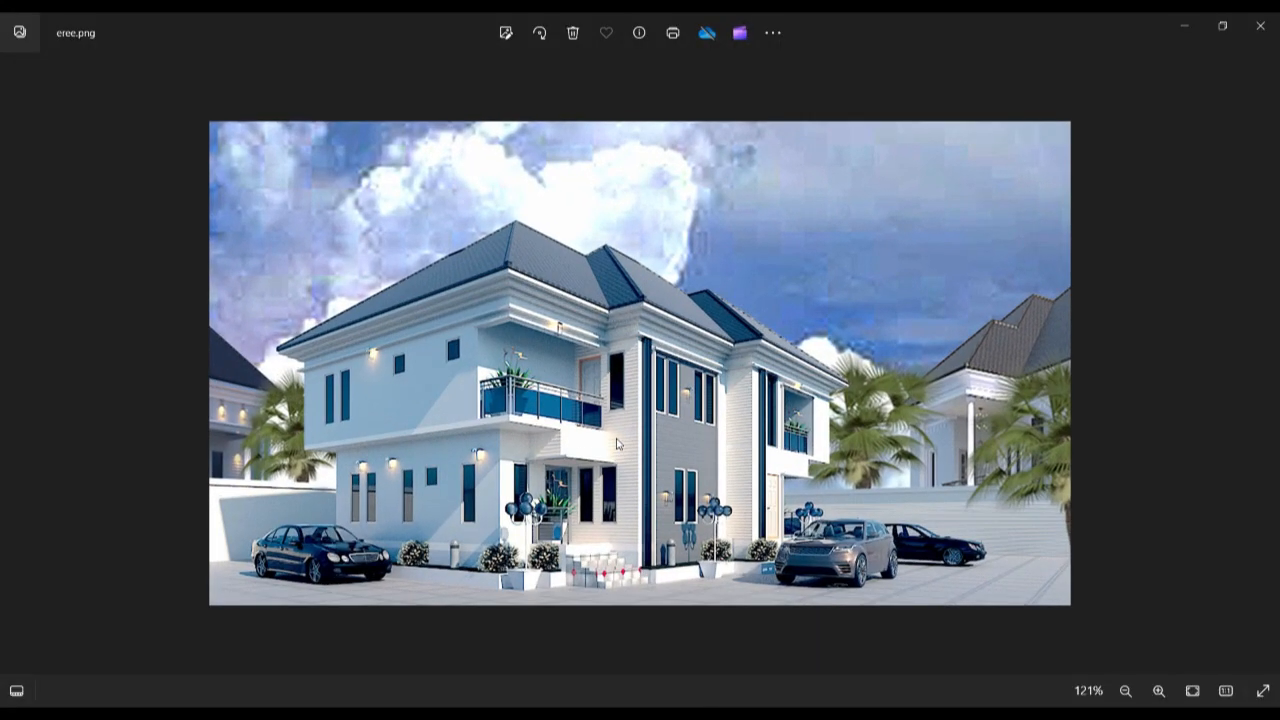
scroll(618, 444, "up", 2)
scroll(618, 444, "down", 4)
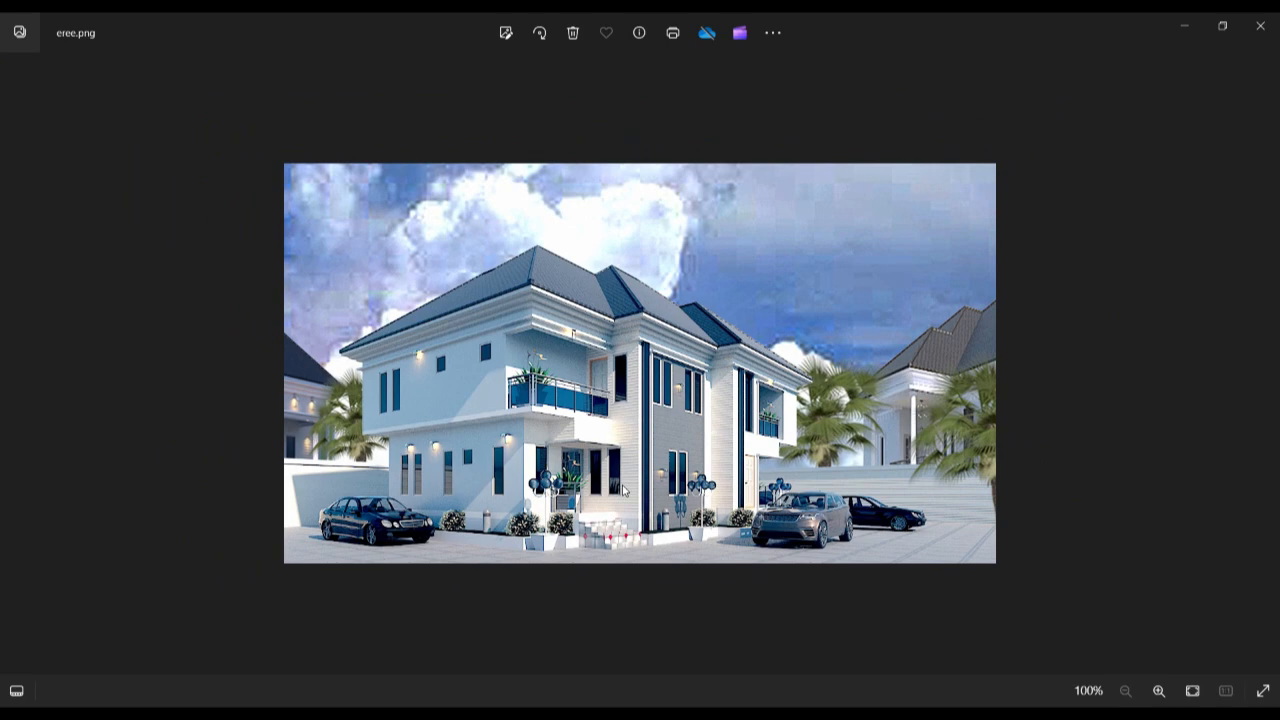
scroll(608, 452, "up", 2)
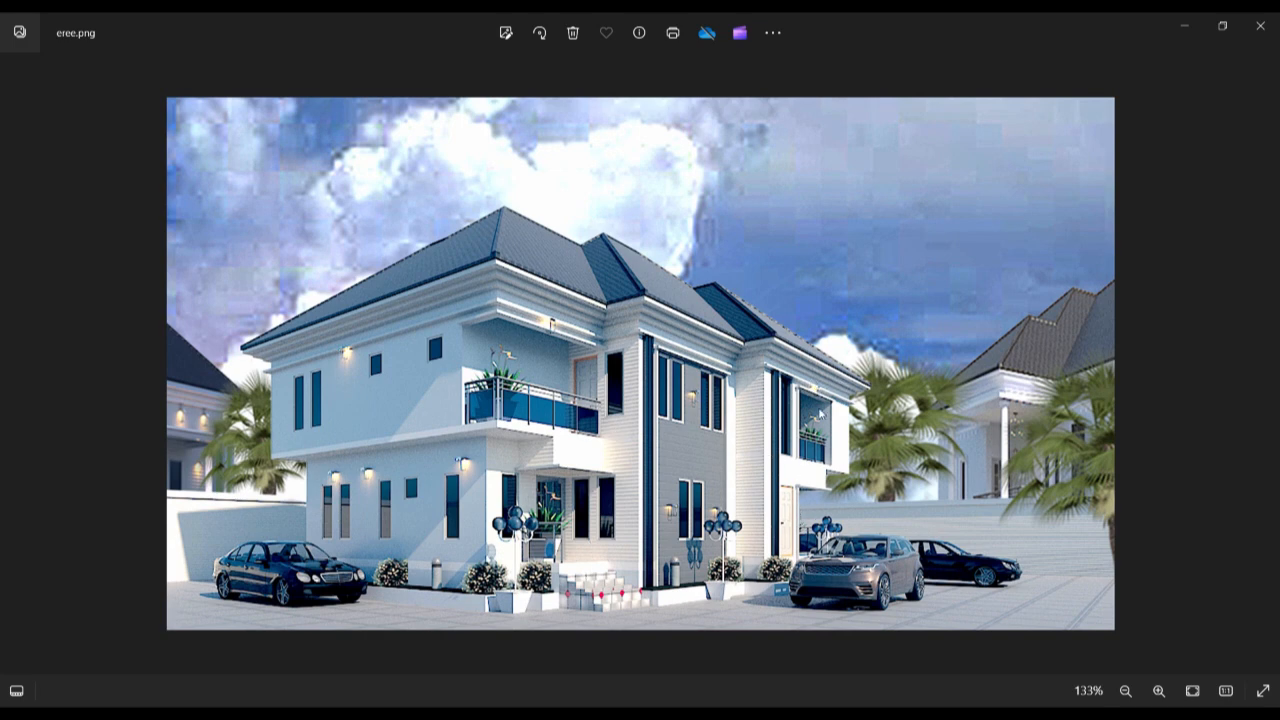
scroll(800, 468, "down", 2)
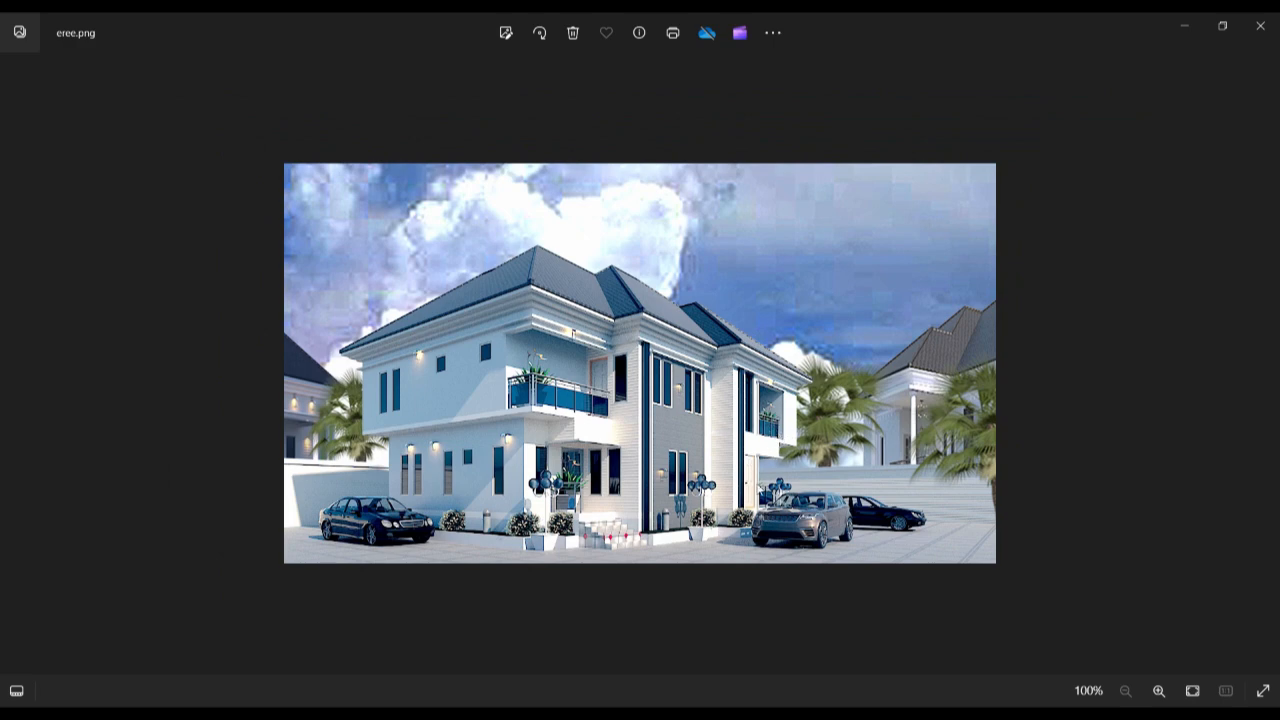
scroll(700, 408, "up", 2)
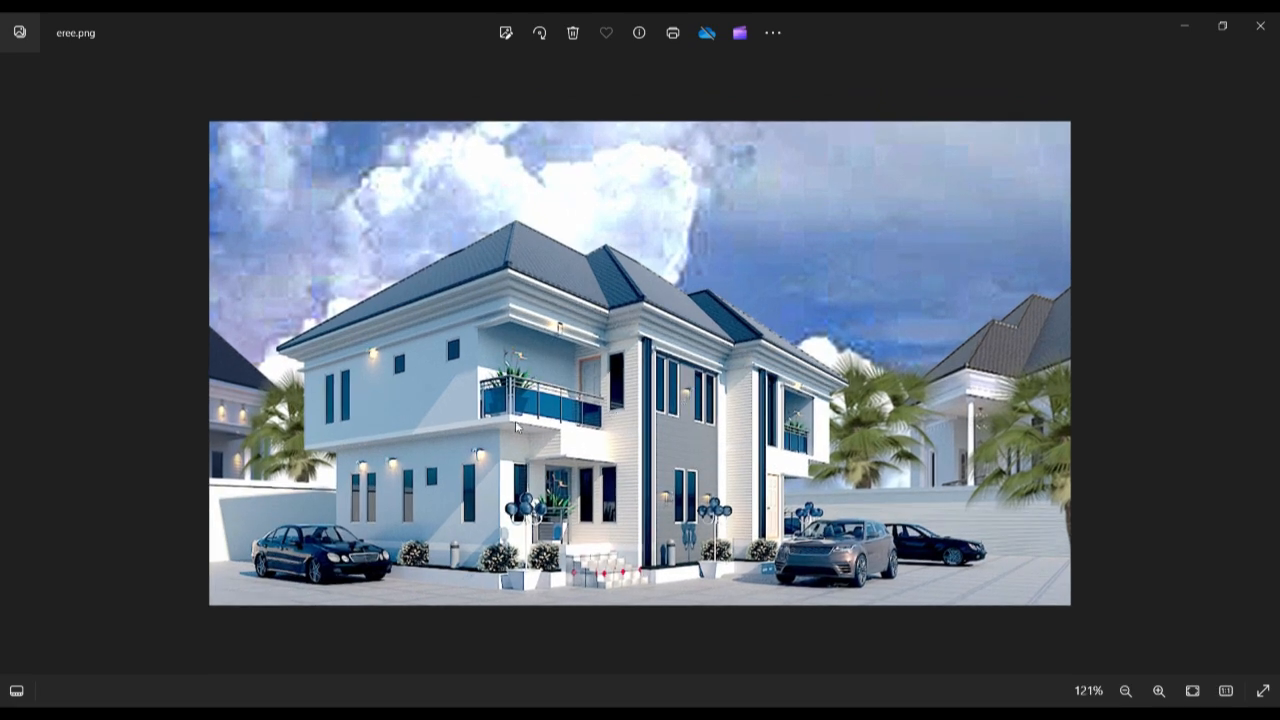
scroll(647, 425, "down", 2)
scroll(640, 425, "up", 2)
scroll(596, 425, "up", 1)
scroll(596, 425, "down", 2)
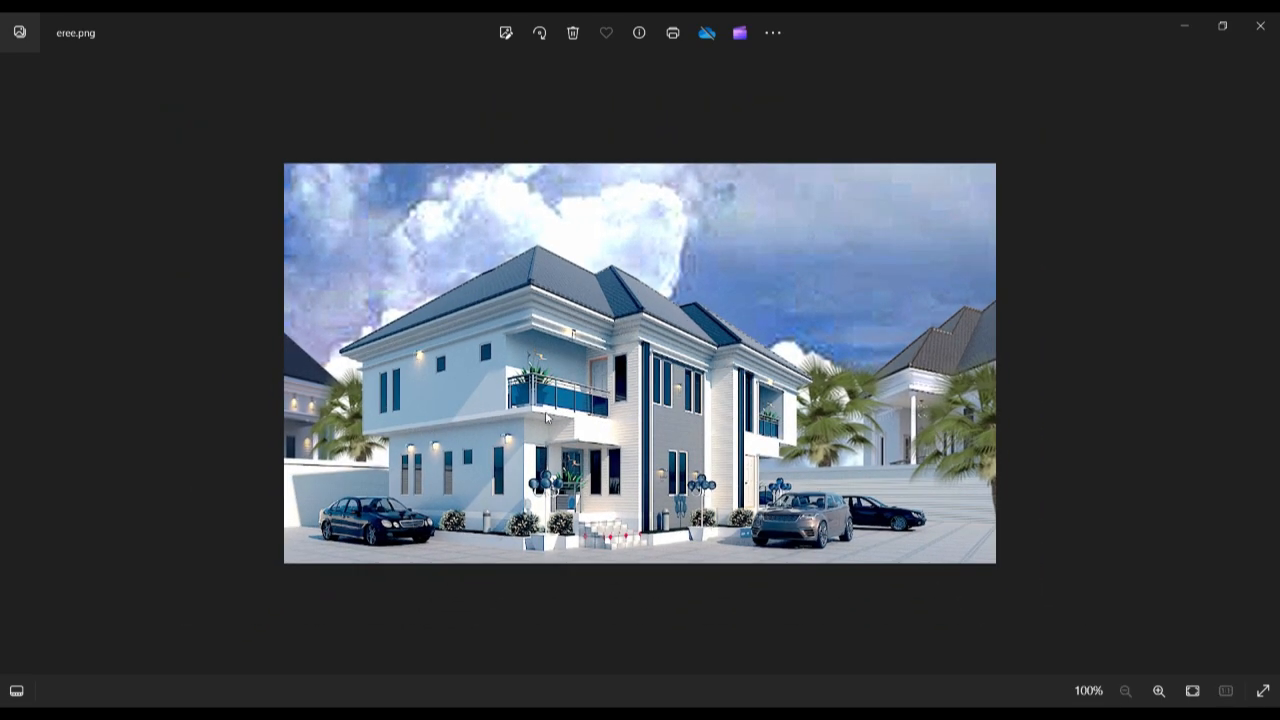
scroll(689, 464, "up", 1)
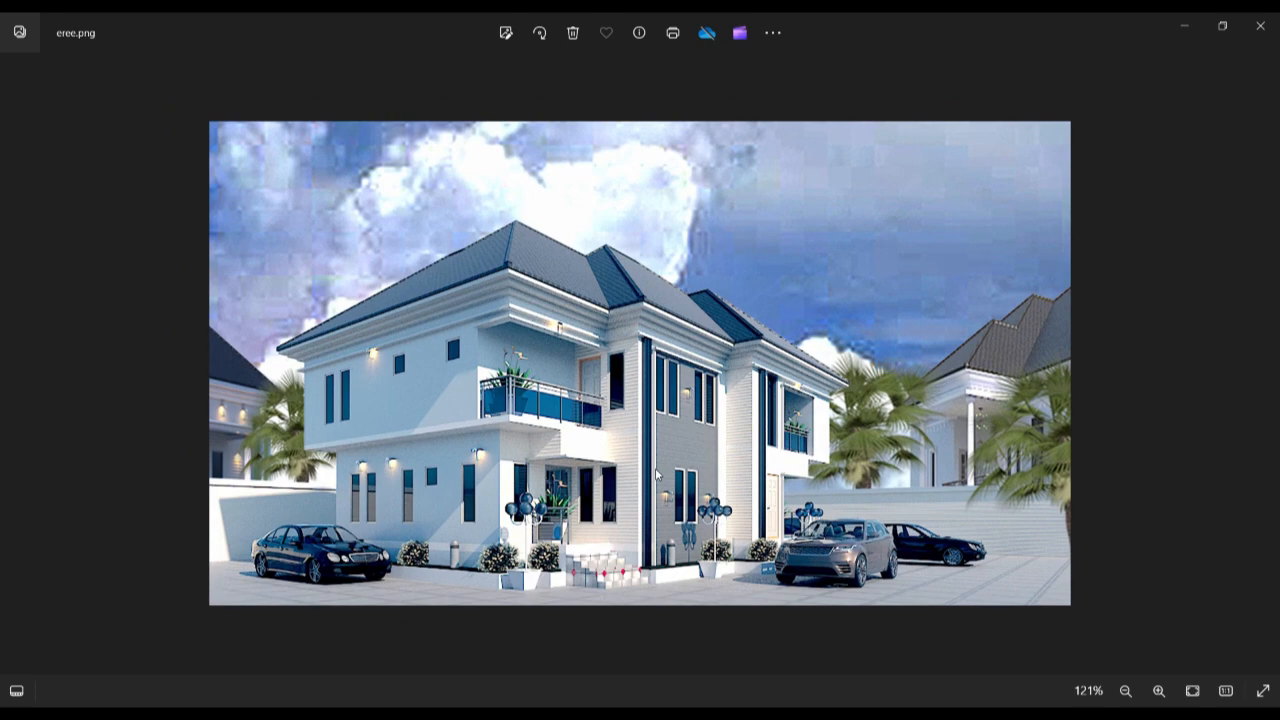
scroll(685, 490, "up", 2)
scroll(600, 430, "down", 3)
scroll(457, 366, "up", 1)
scroll(540, 410, "up", 1)
scroll(600, 440, "down", 2)
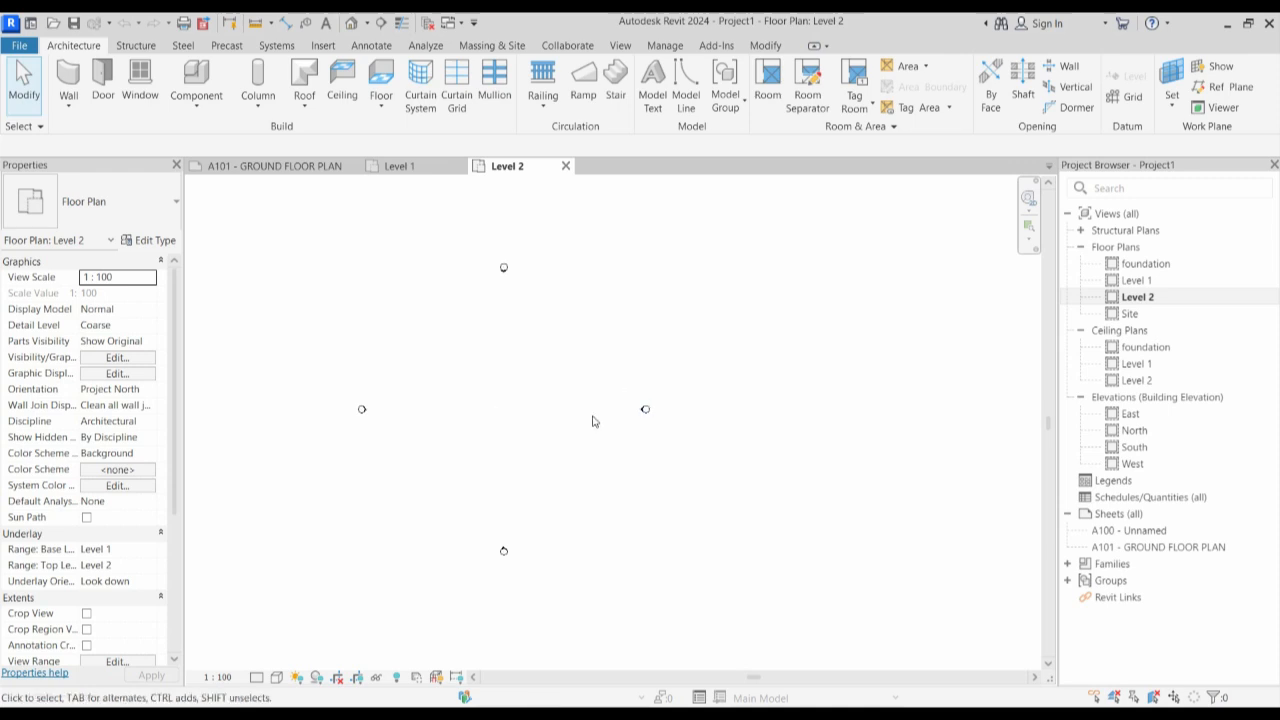
Import SITE.pdf from the Desktop into the Level 1 floor plan and place it between the four elevation markers.
scroll(420, 390, "up", 1)
double_click(1136, 280)
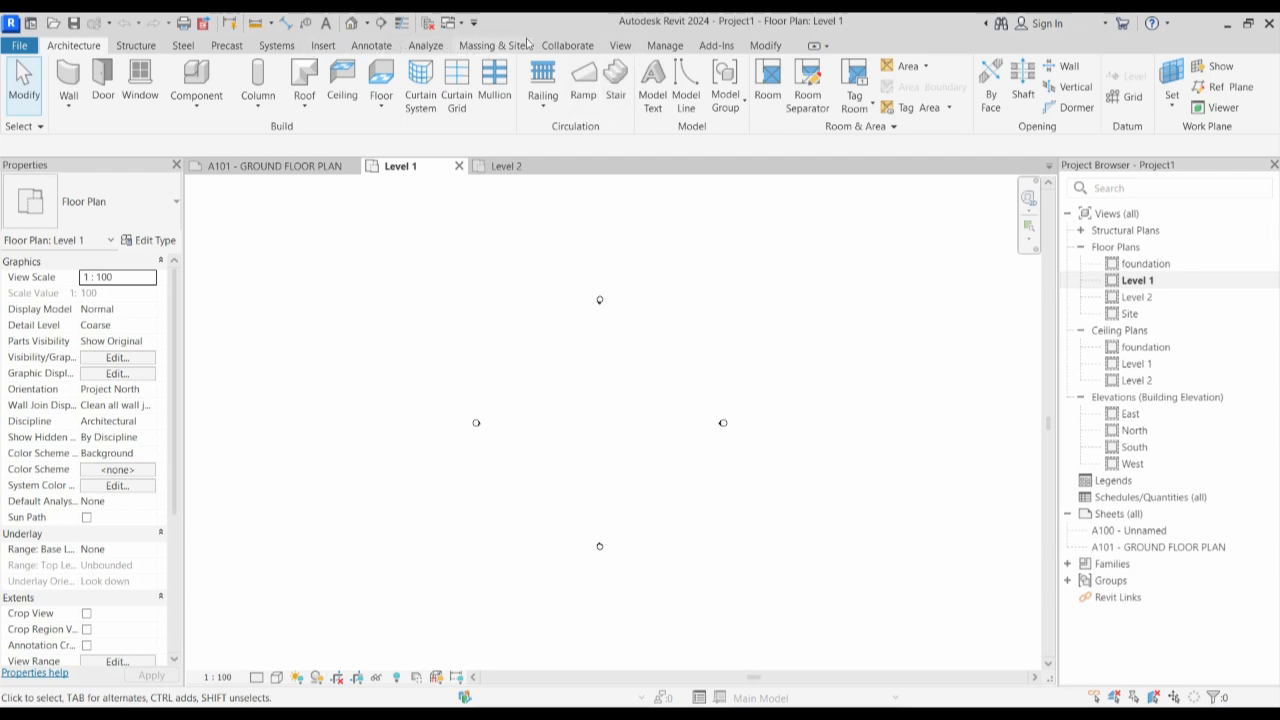
left_click(323, 45)
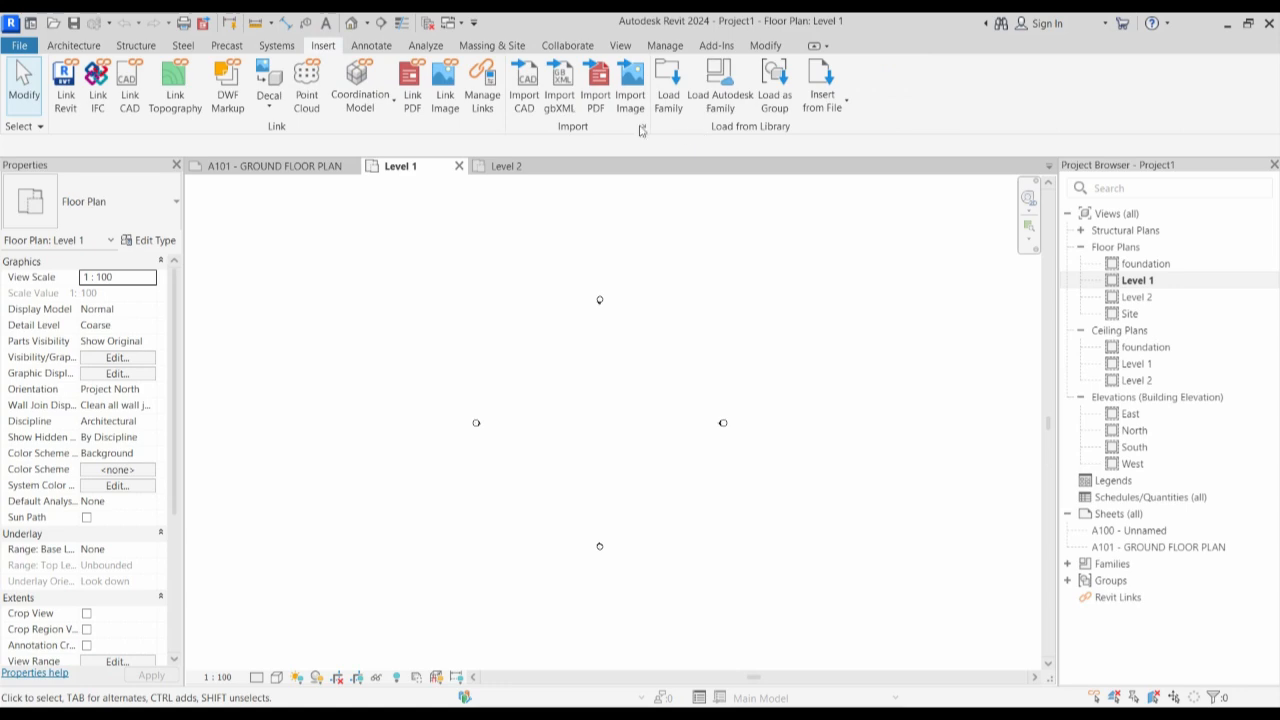
left_click(603, 103)
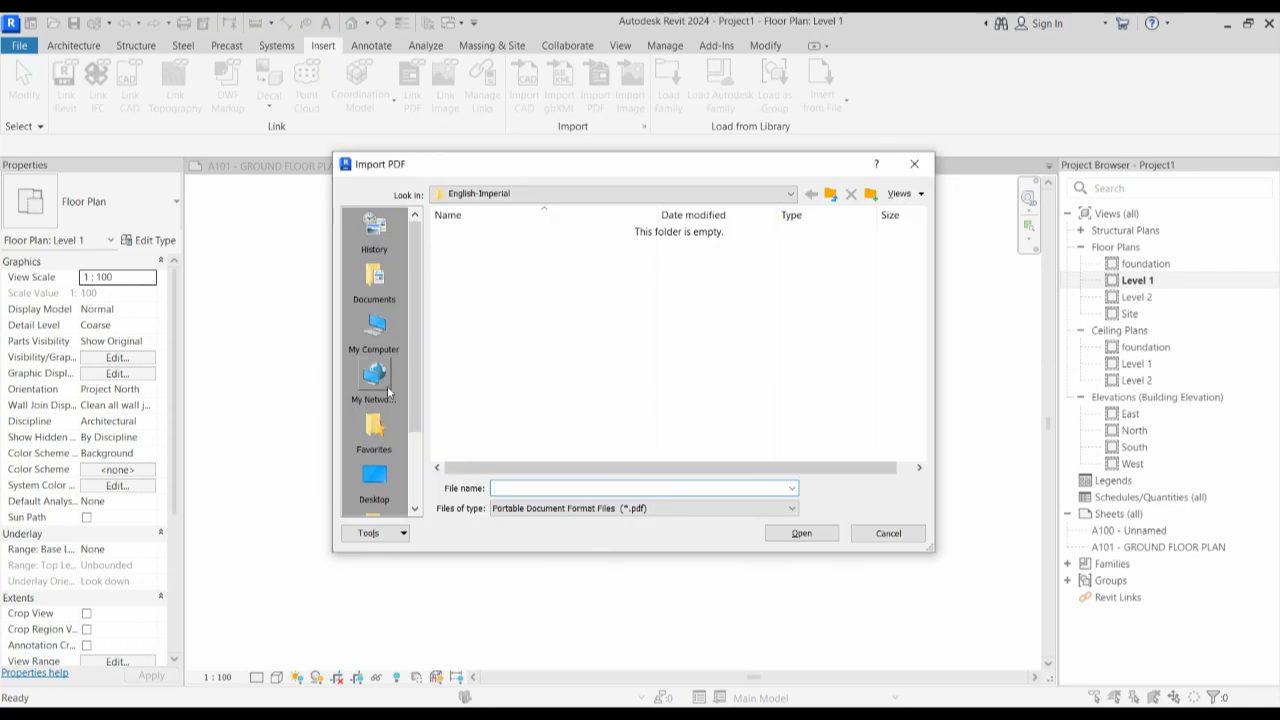
left_click(374, 478)
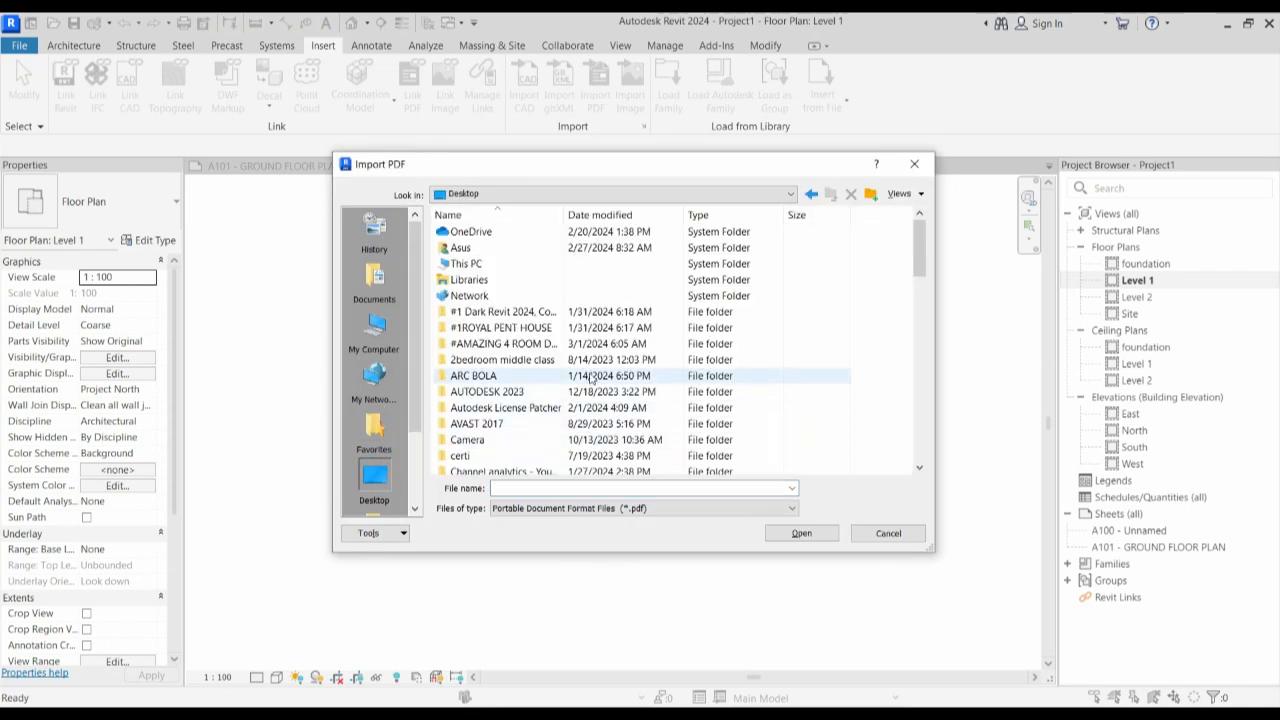
scroll(590, 385, "down", 5)
scroll(590, 385, "down", 5)
left_click(505, 424)
left_click(805, 533)
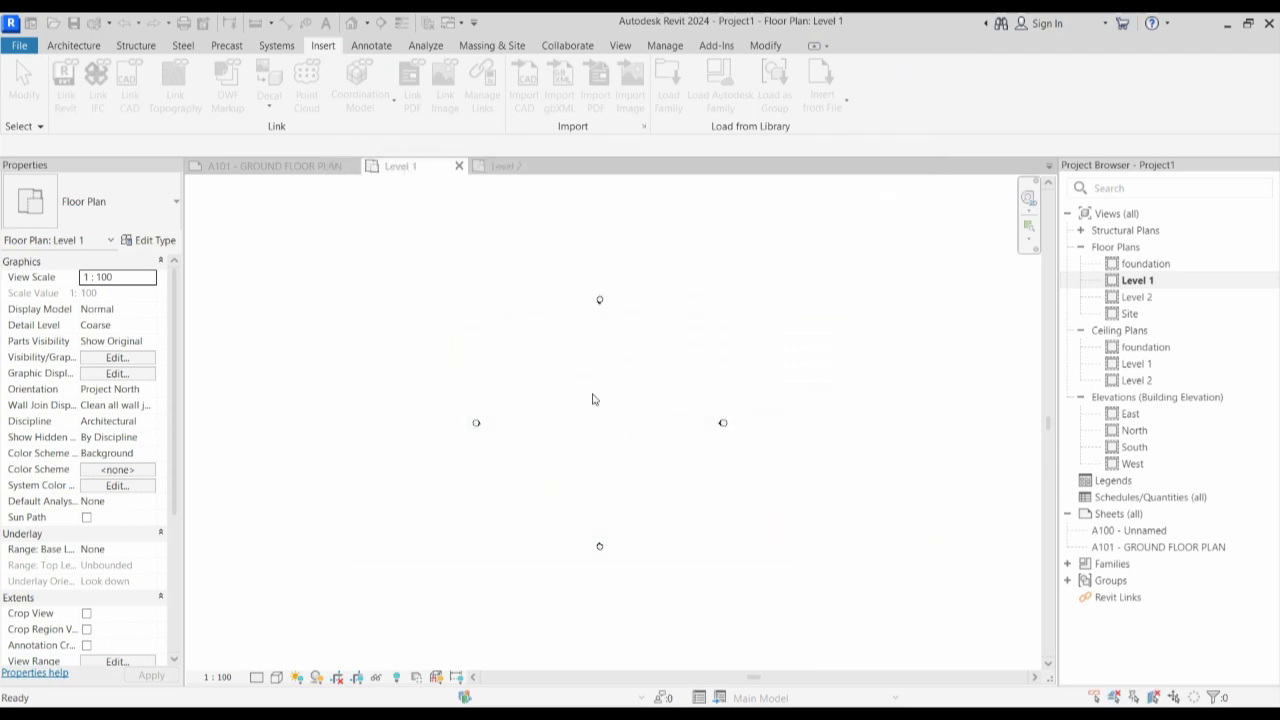
left_click(720, 545)
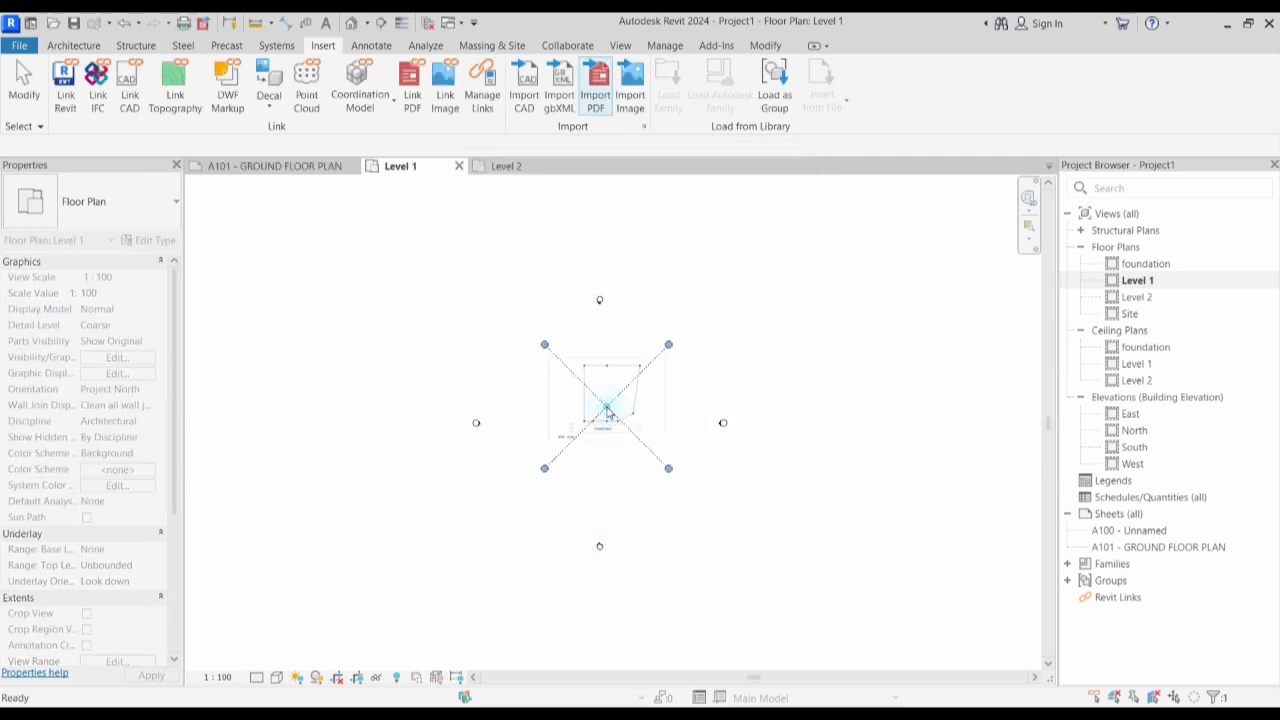
left_click(618, 389)
Examine the boundary outline and access road on the imported site plan, both close up and as a whole.
scroll(623, 389, "up", 3)
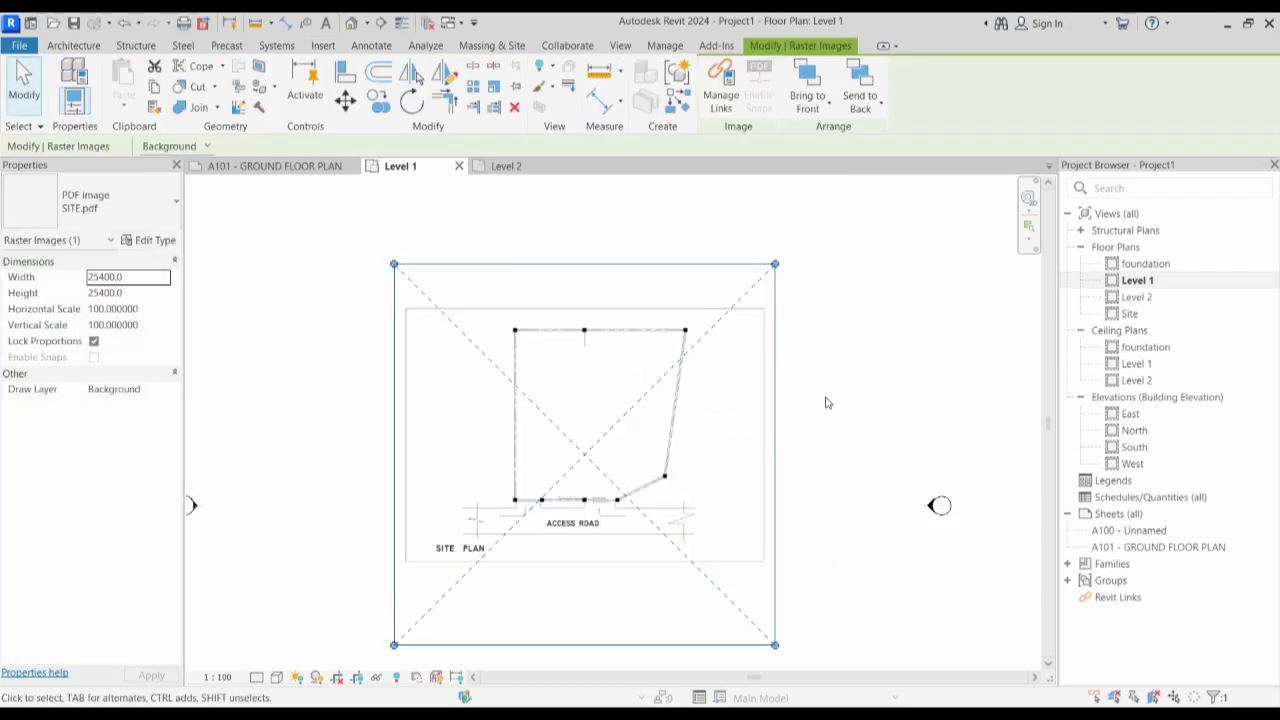
left_click(826, 403)
scroll(529, 431, "down", 3)
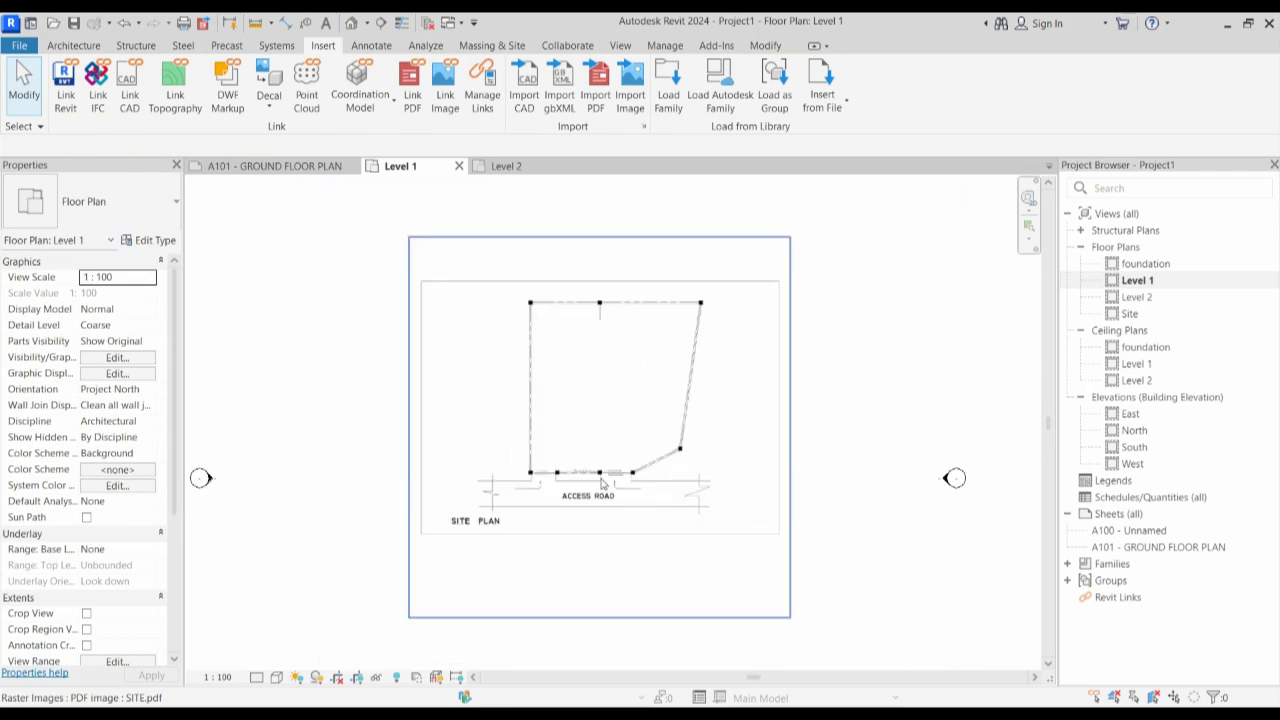
scroll(588, 400, "up", 1)
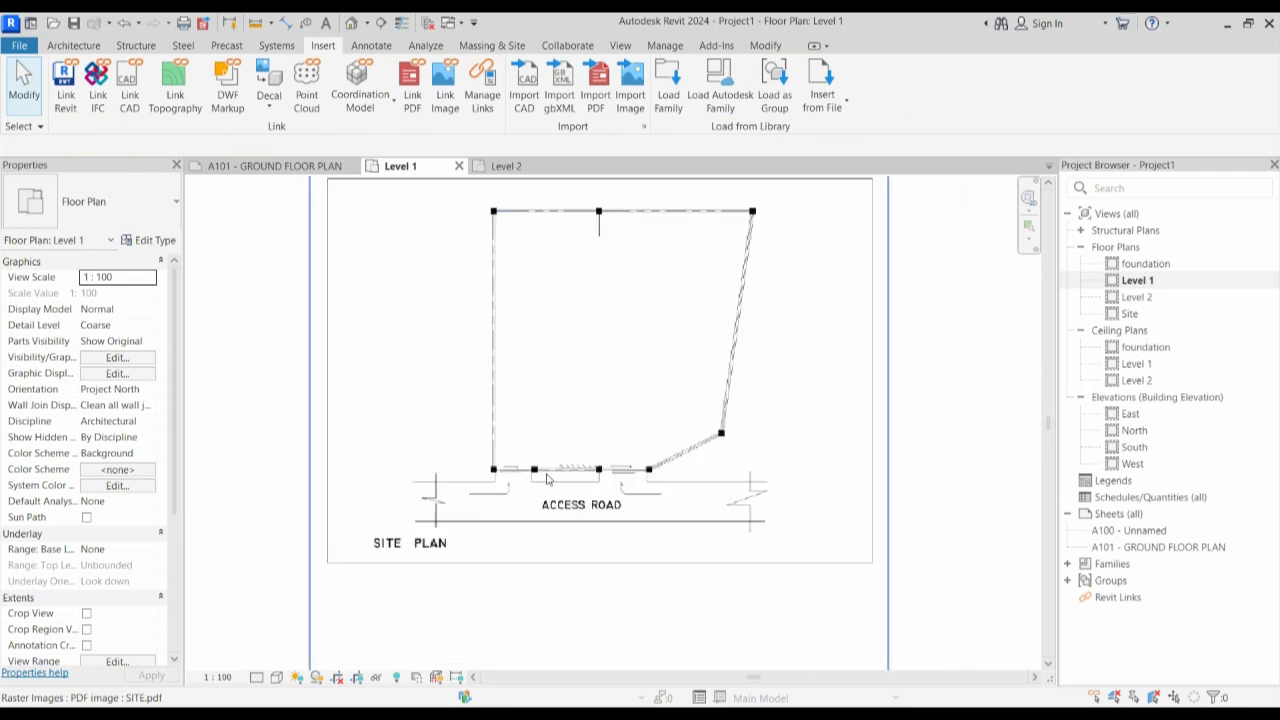
left_click(551, 317)
scroll(486, 394, "down", 2)
scroll(552, 323, "up", 2)
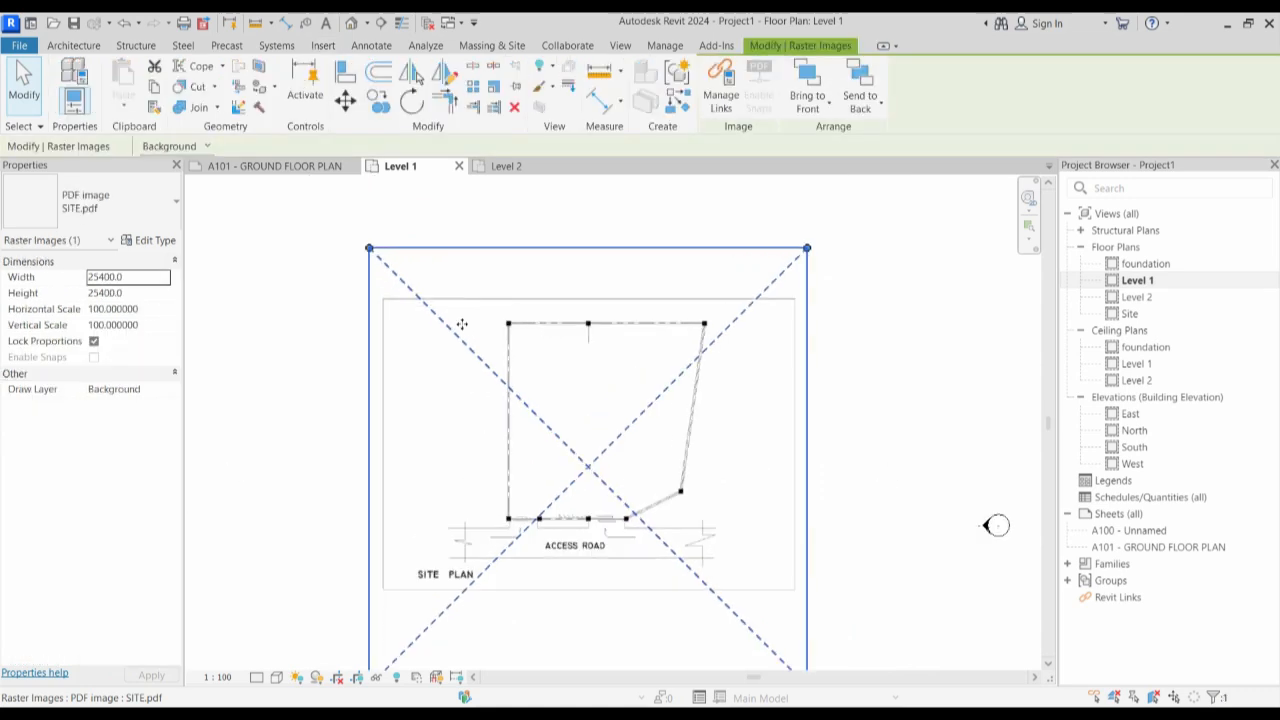
left_click(292, 308)
scroll(686, 355, "up", 2)
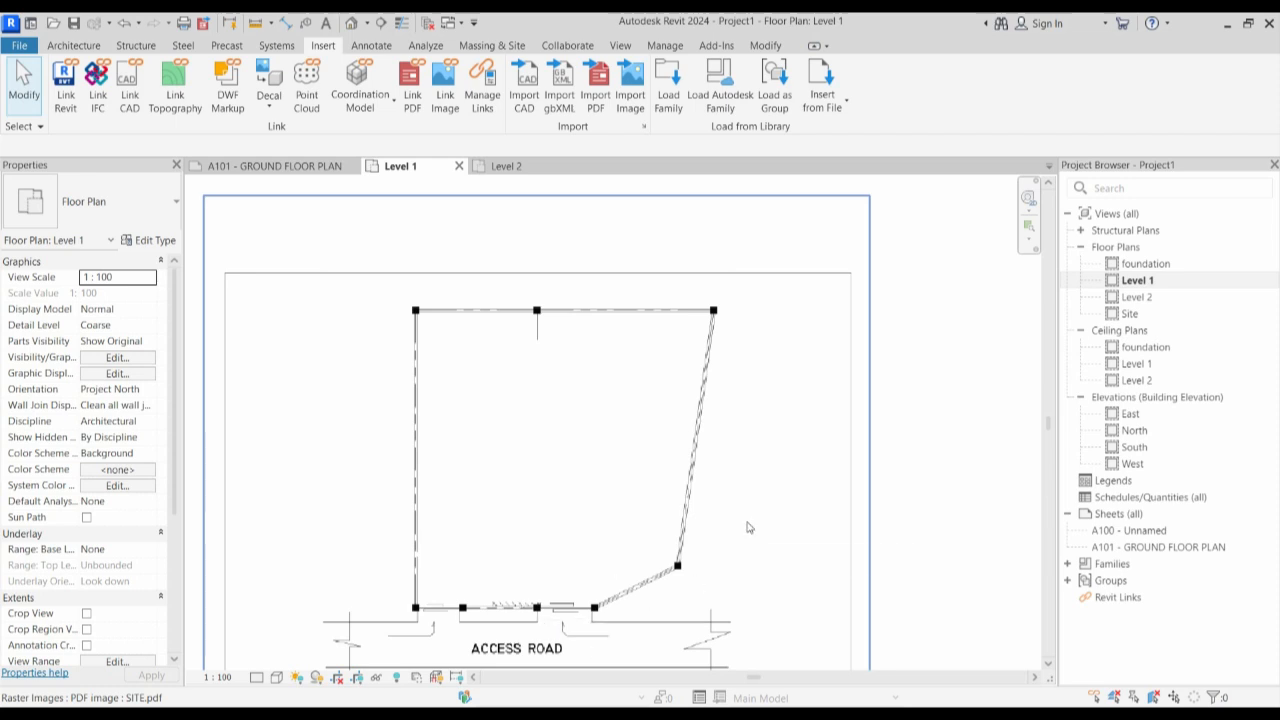
Draw a horizontal detail line 22000 mm long over the site plan's upper boundary, starting left of its upper-left corner.
left_click(643, 369)
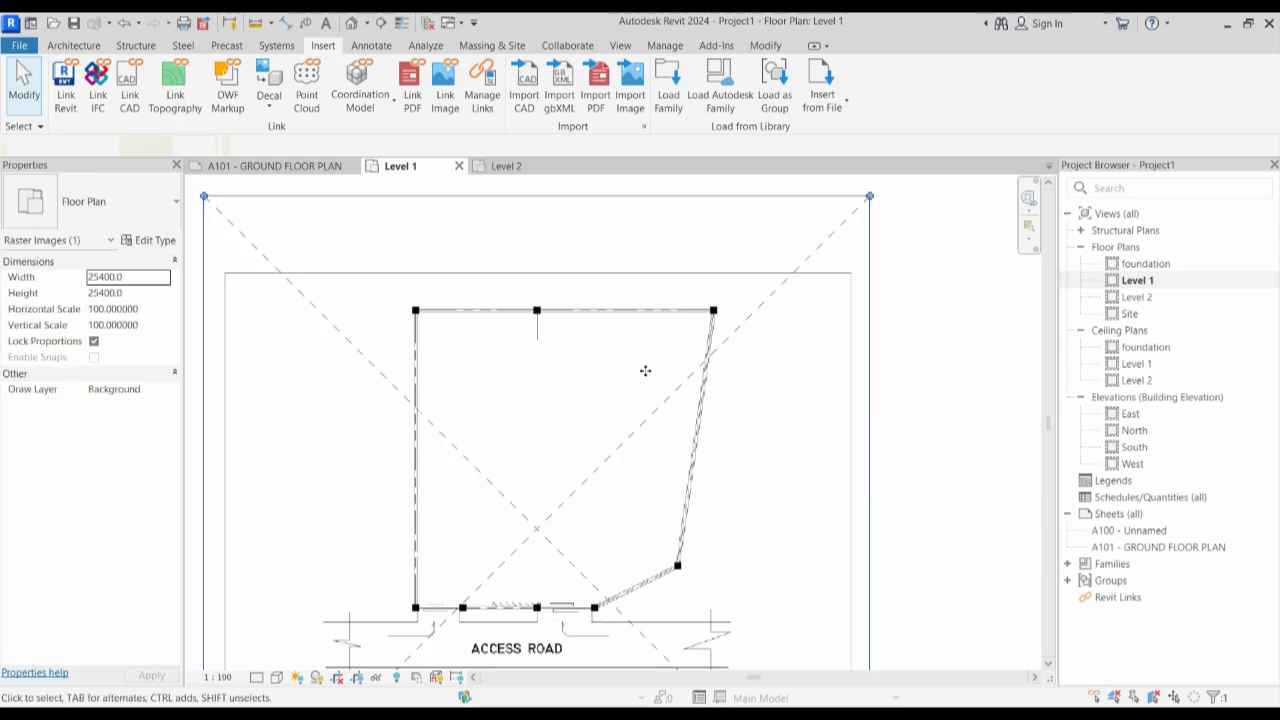
scroll(664, 458, "down", 2)
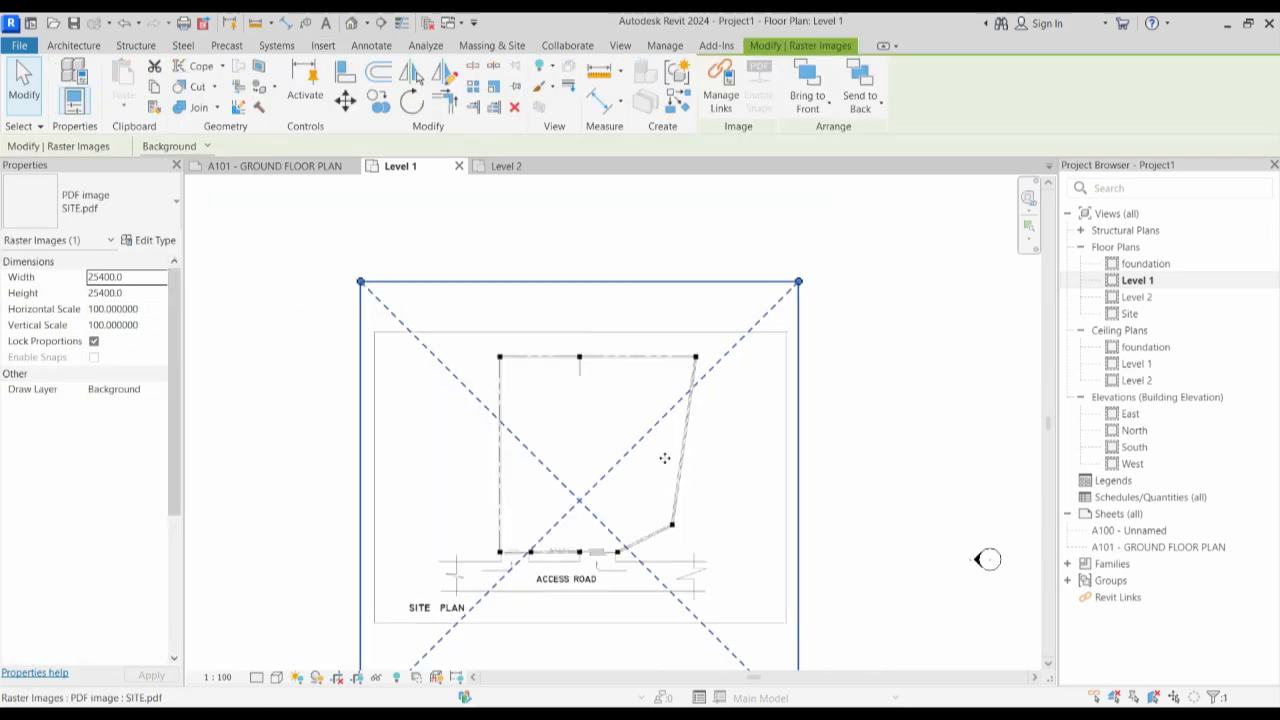
left_click(372, 46)
left_click(380, 66)
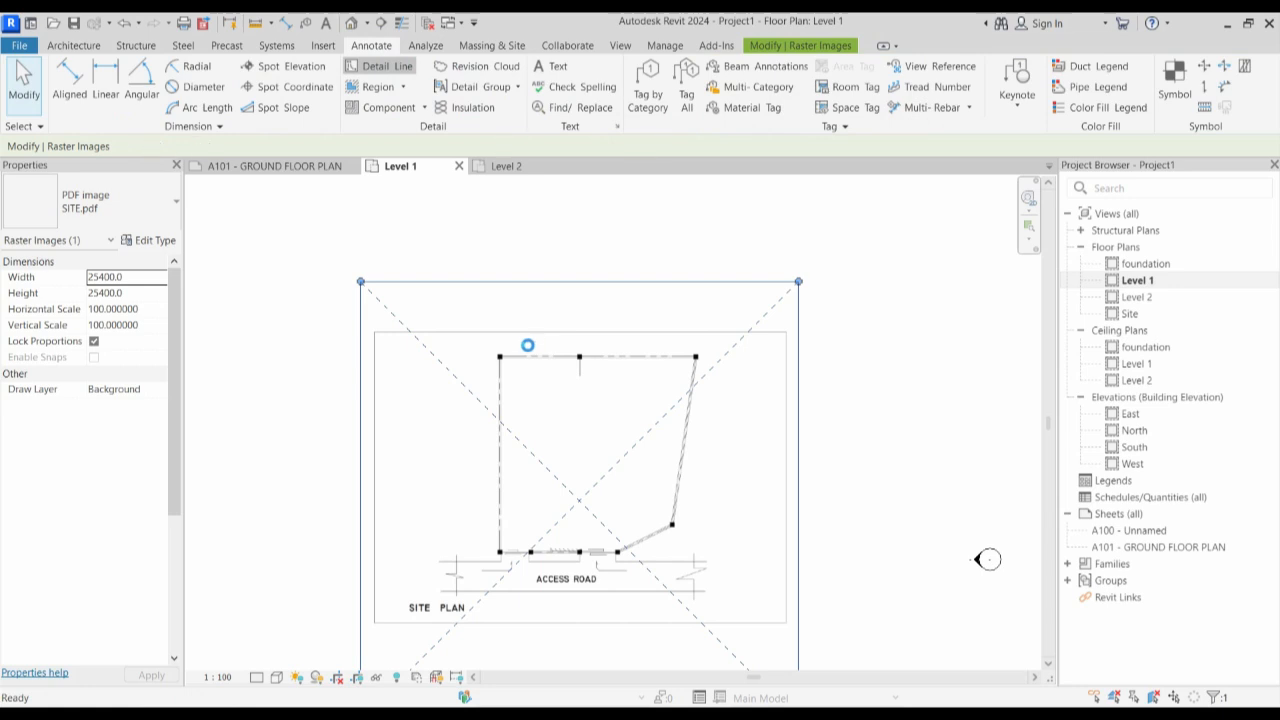
left_click(428, 356)
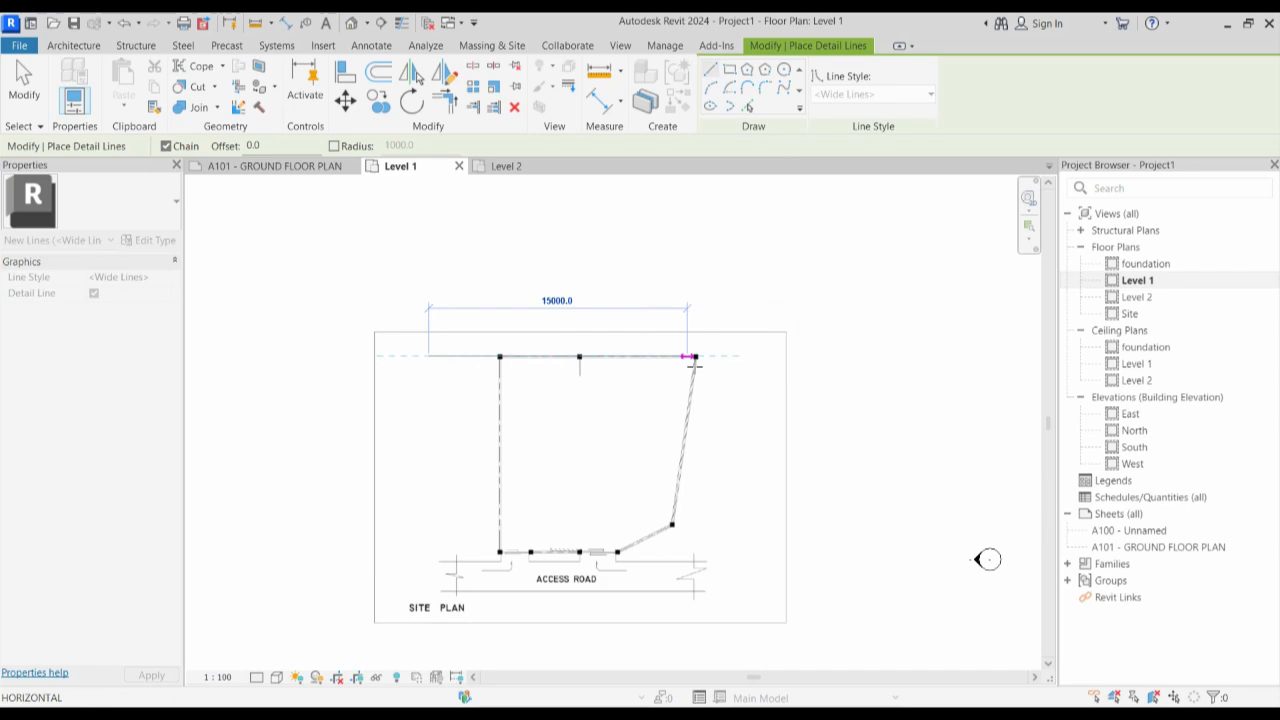
type("22")
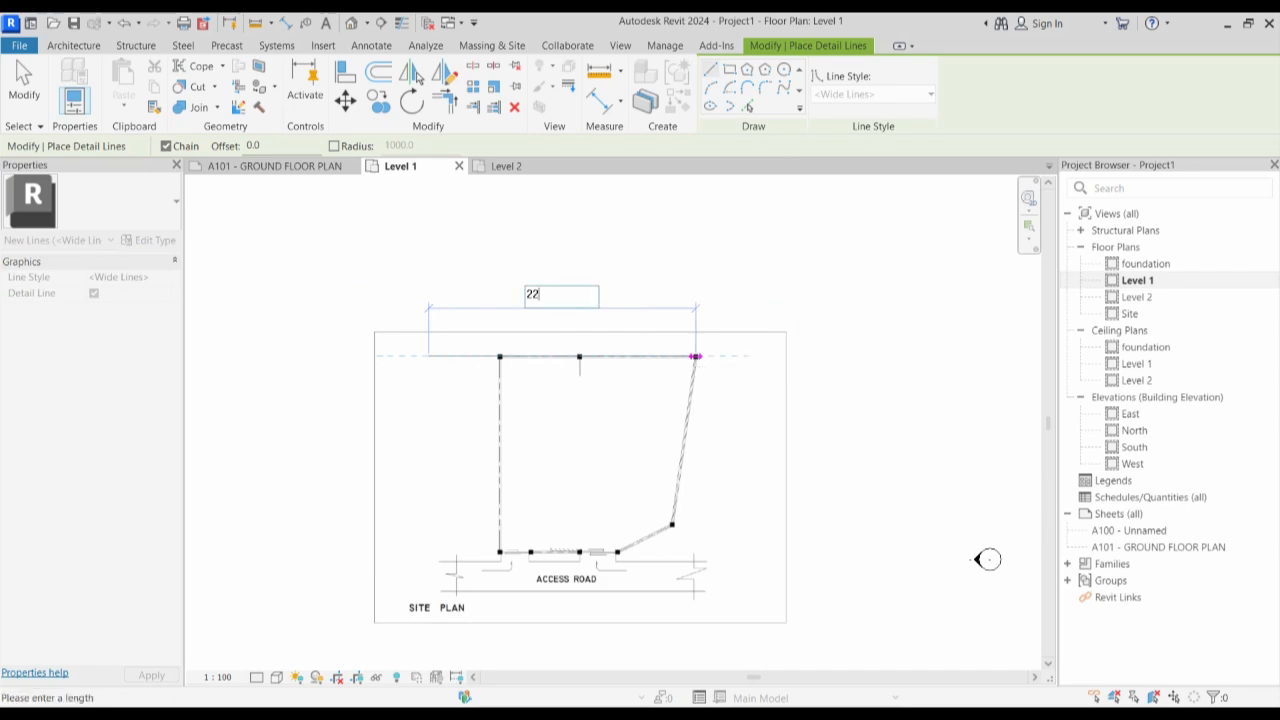
type("000")
key("Return")
scroll(757, 395, "down", 2)
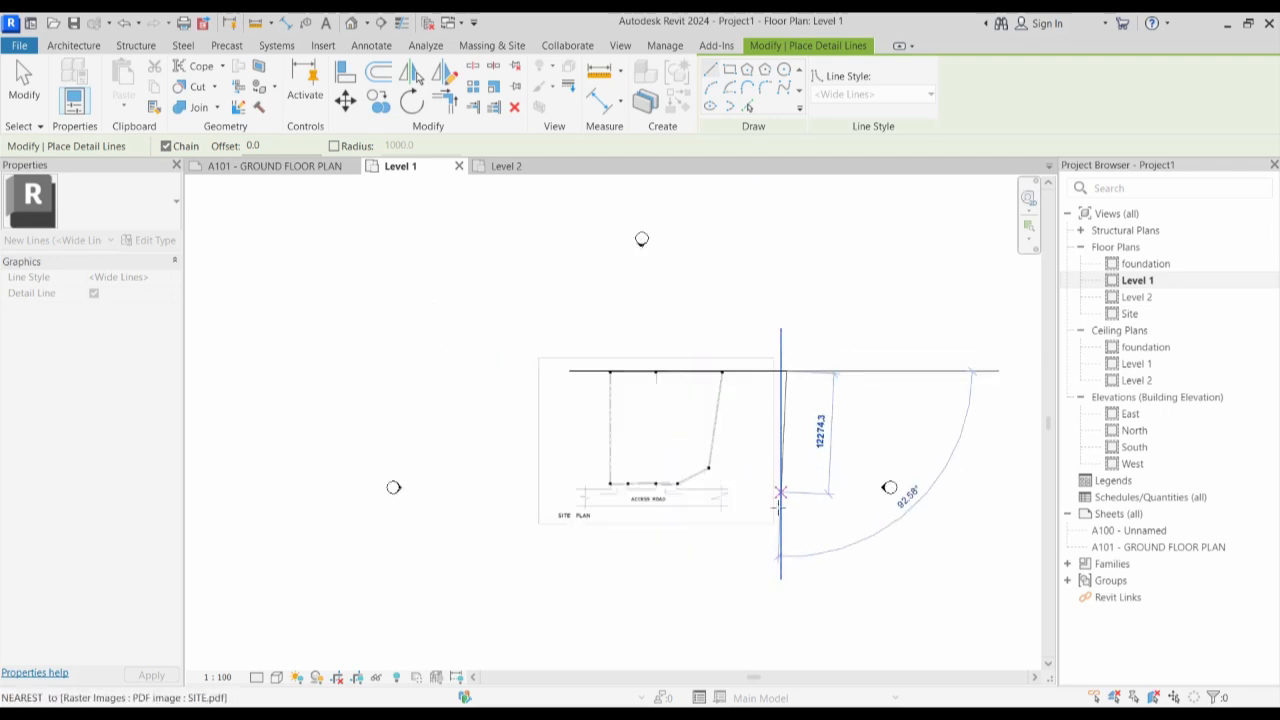
scroll(768, 515, "up", 1)
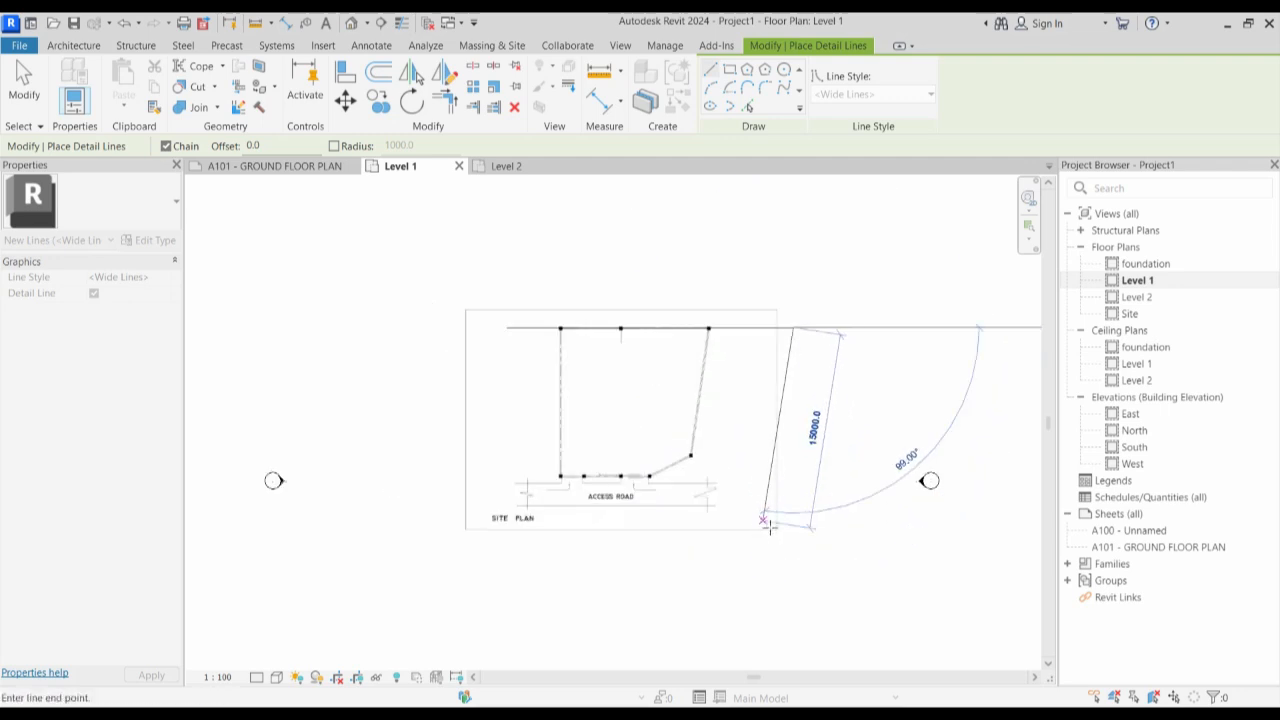
key("Escape")
key("Escape")
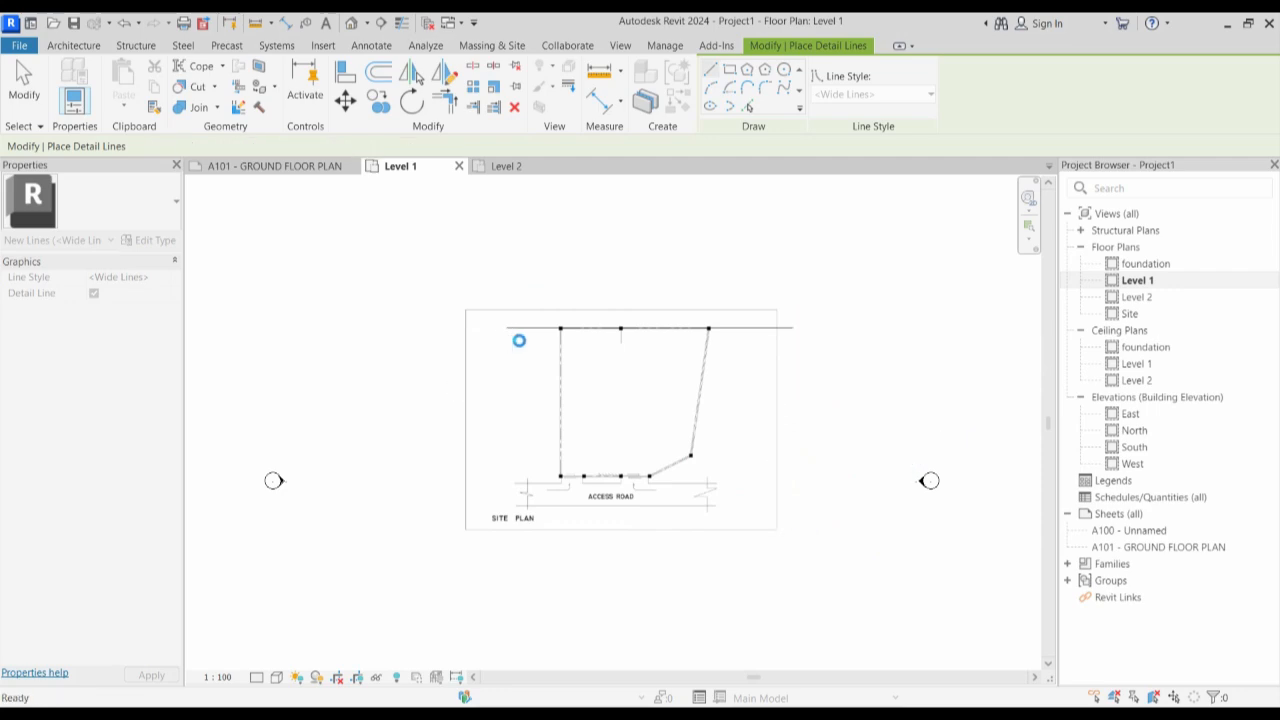
Draw a vertical detail line 22000 mm long downward from the left end of the upper line.
left_click(508, 329)
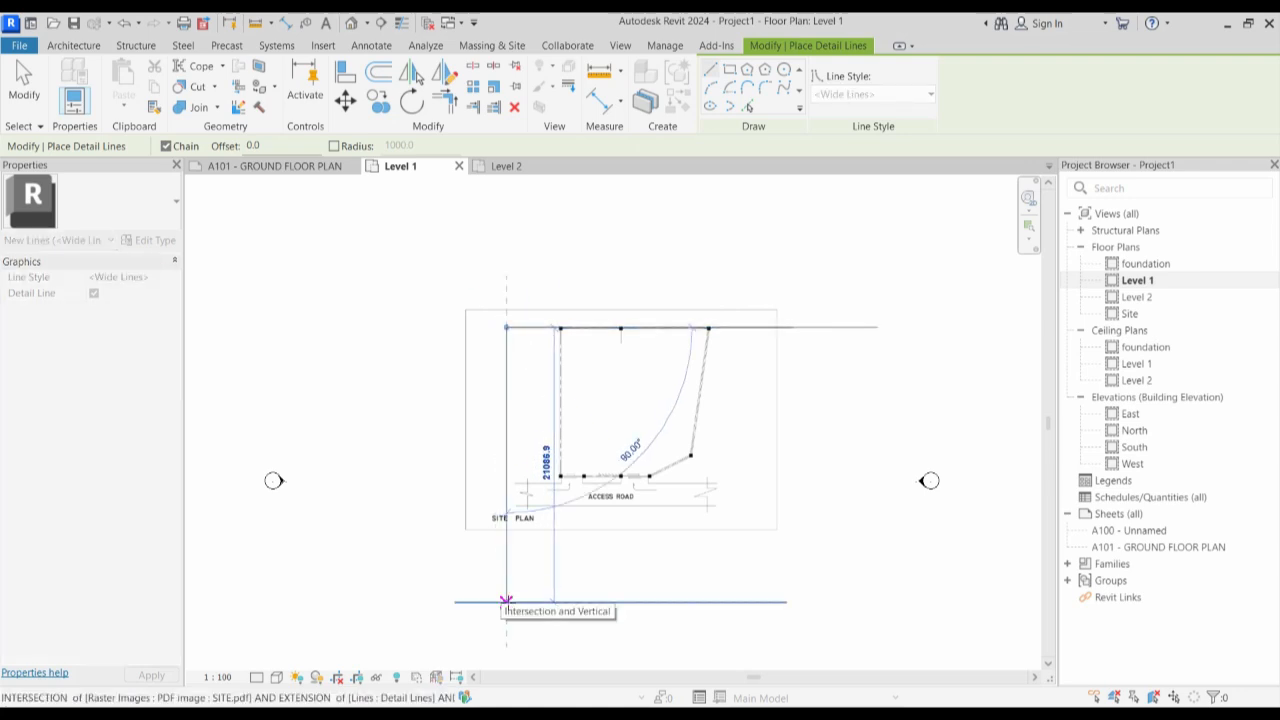
type("2200")
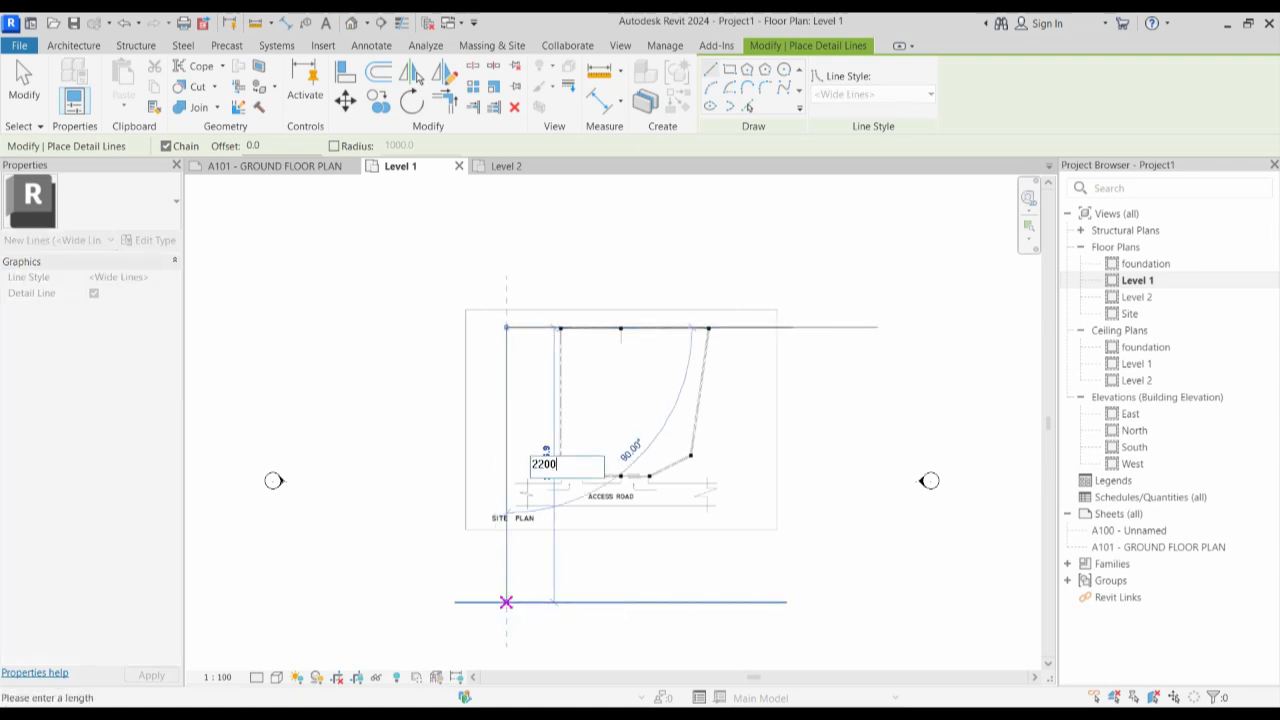
type("0")
key("Return")
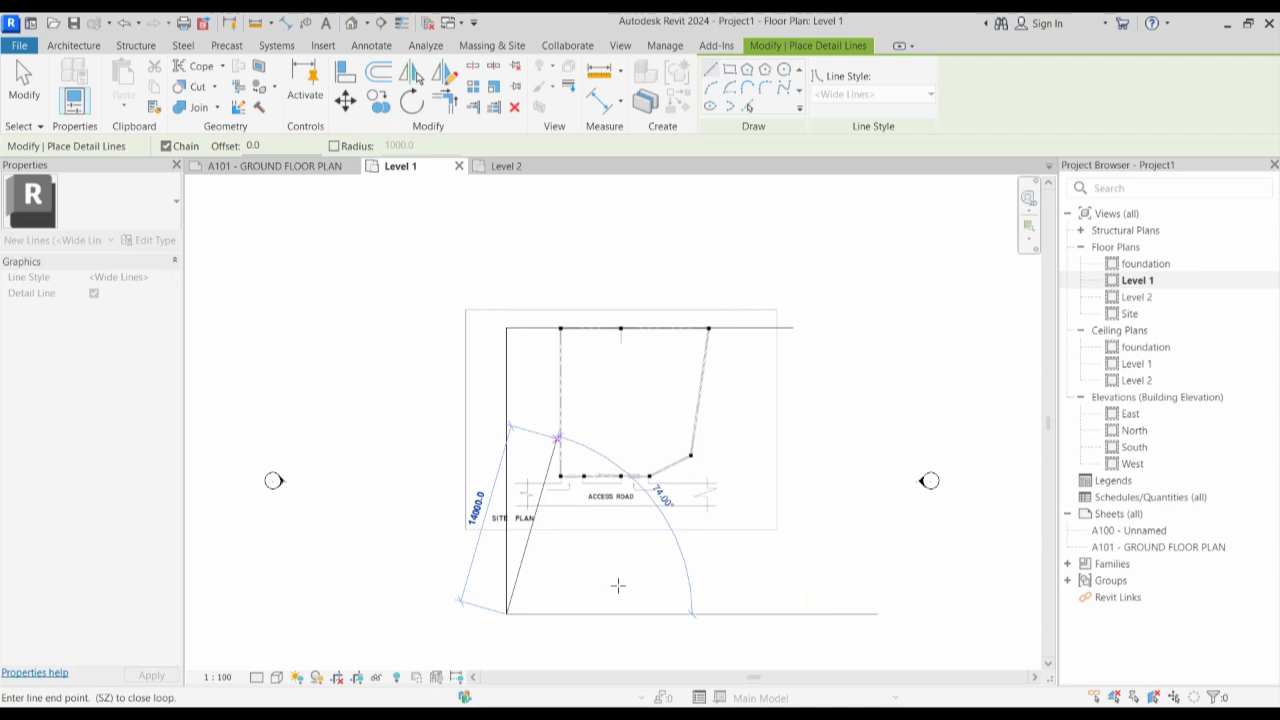
Close the outline with a 14000 mm horizontal detail line, an 8000 mm one at 45°, and one to the upper line's right end.
scroll(578, 466, "down", 2)
scroll(620, 590, "up", 2)
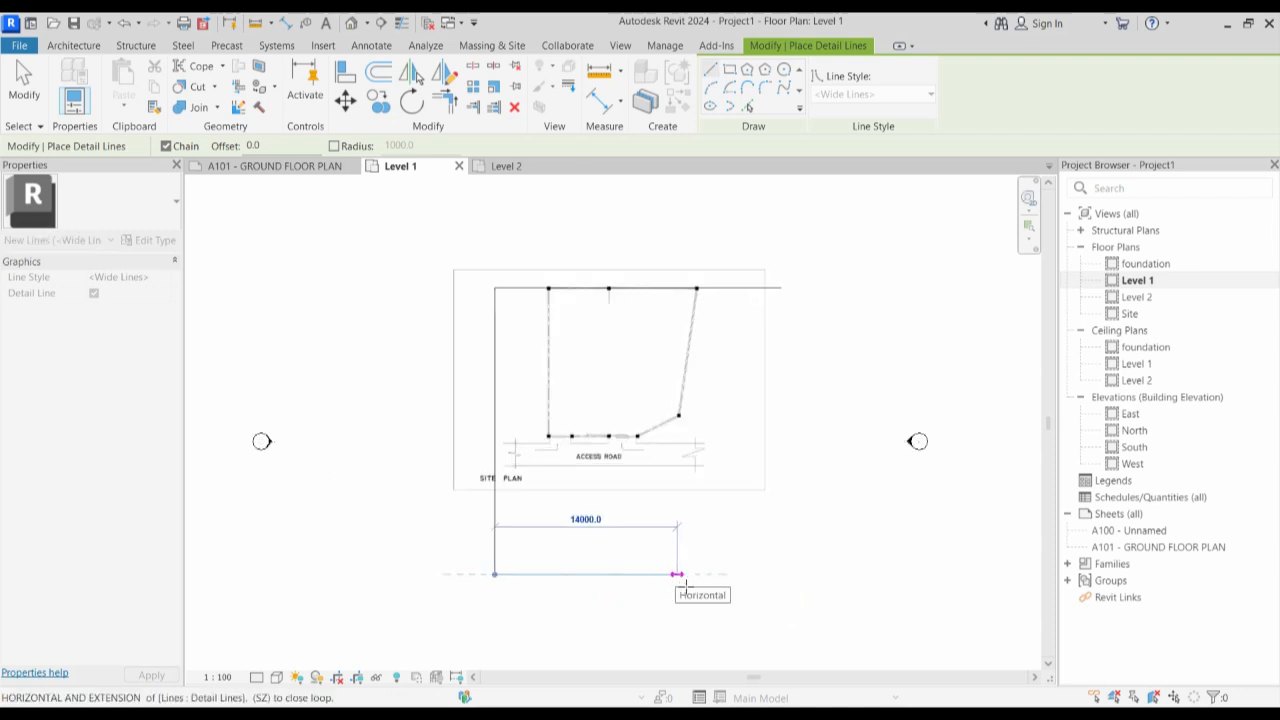
left_click(677, 577)
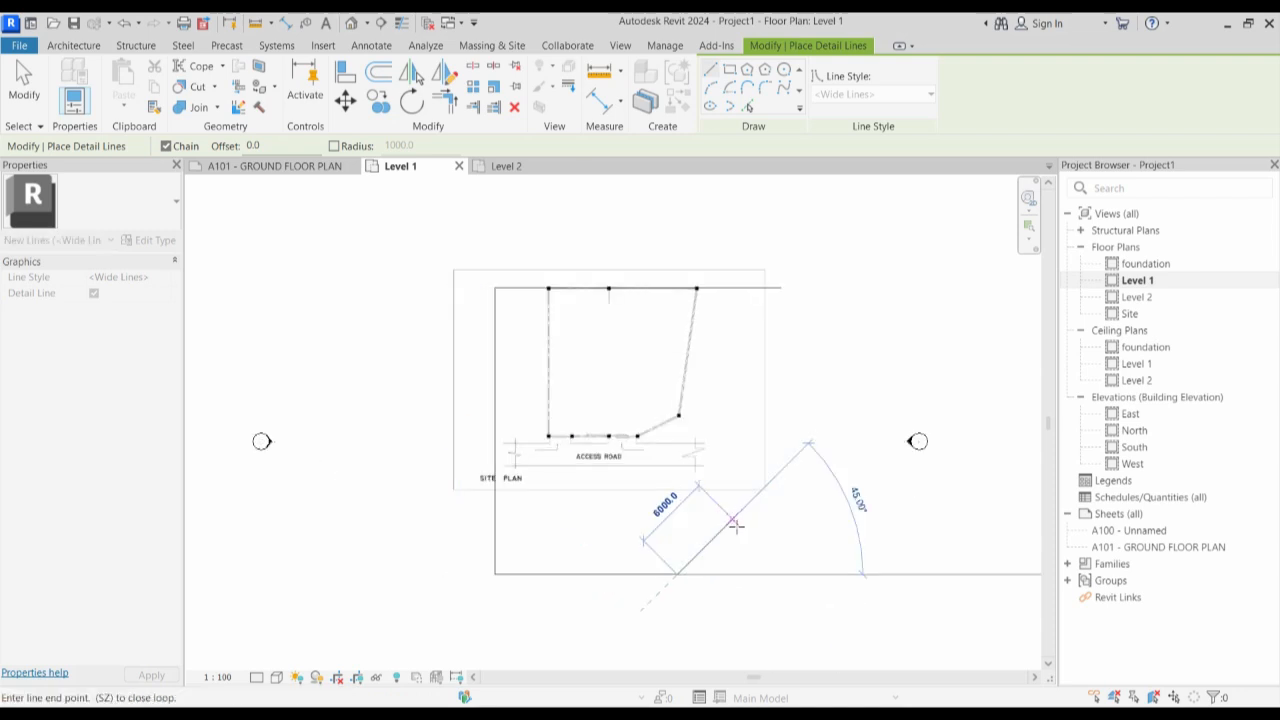
left_click(748, 499)
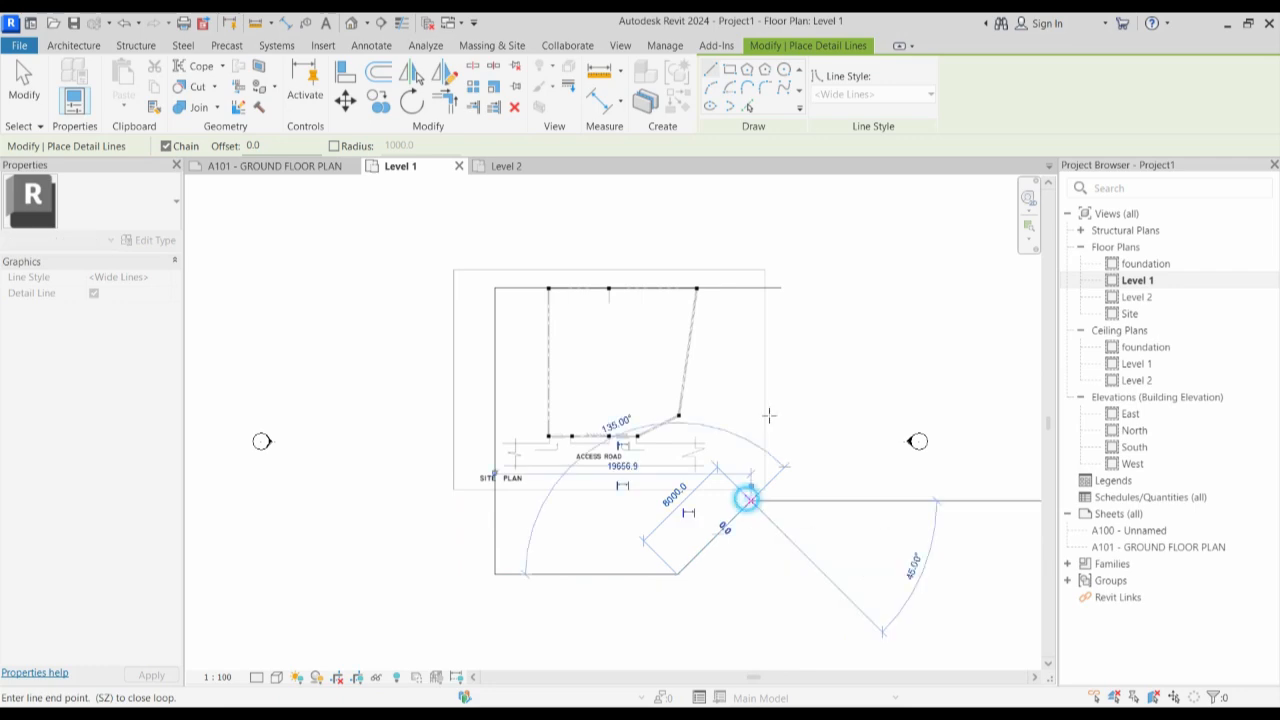
left_click(781, 288)
key("Escape")
scroll(608, 460, "down", 2)
key("Escape")
scroll(583, 465, "up", 1)
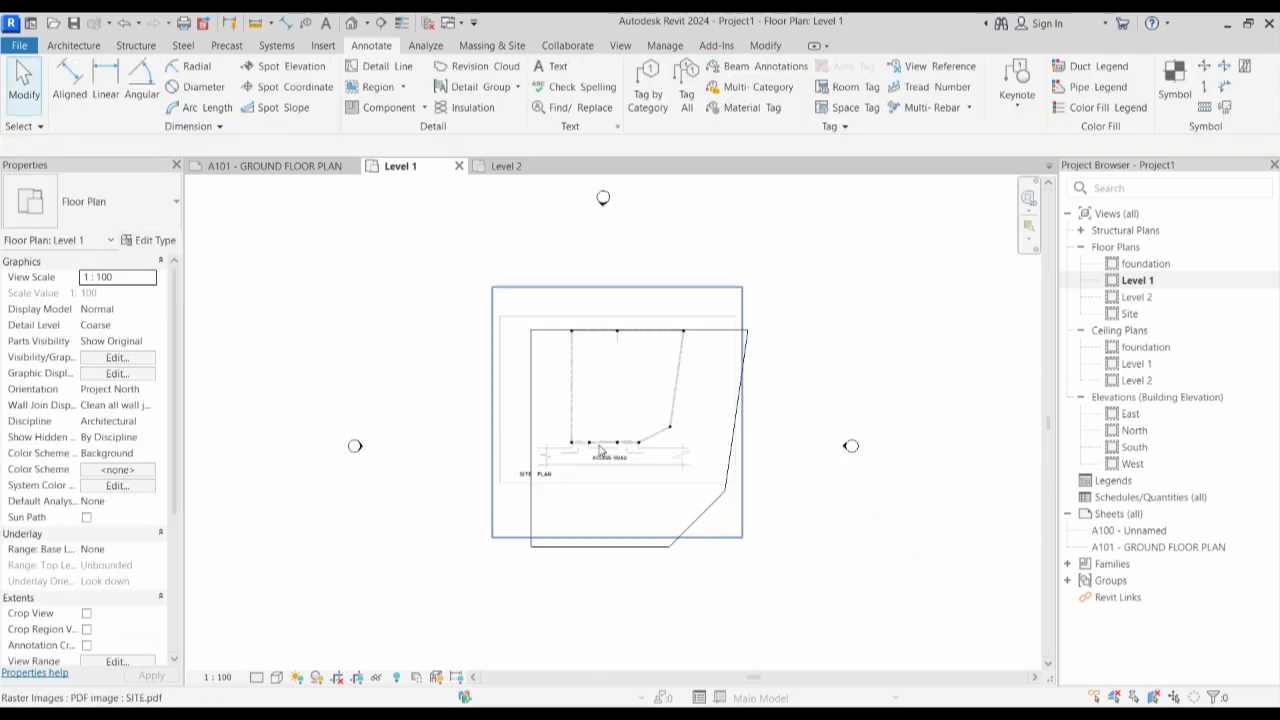
Enlarge the SITE.pdf image from its corners to a width of about 46125 mm to approach the outline's size.
left_click(743, 540)
left_click_drag(743, 538, 857, 653)
left_click_drag(491, 287, 402, 197)
scroll(560, 371, "down", 2)
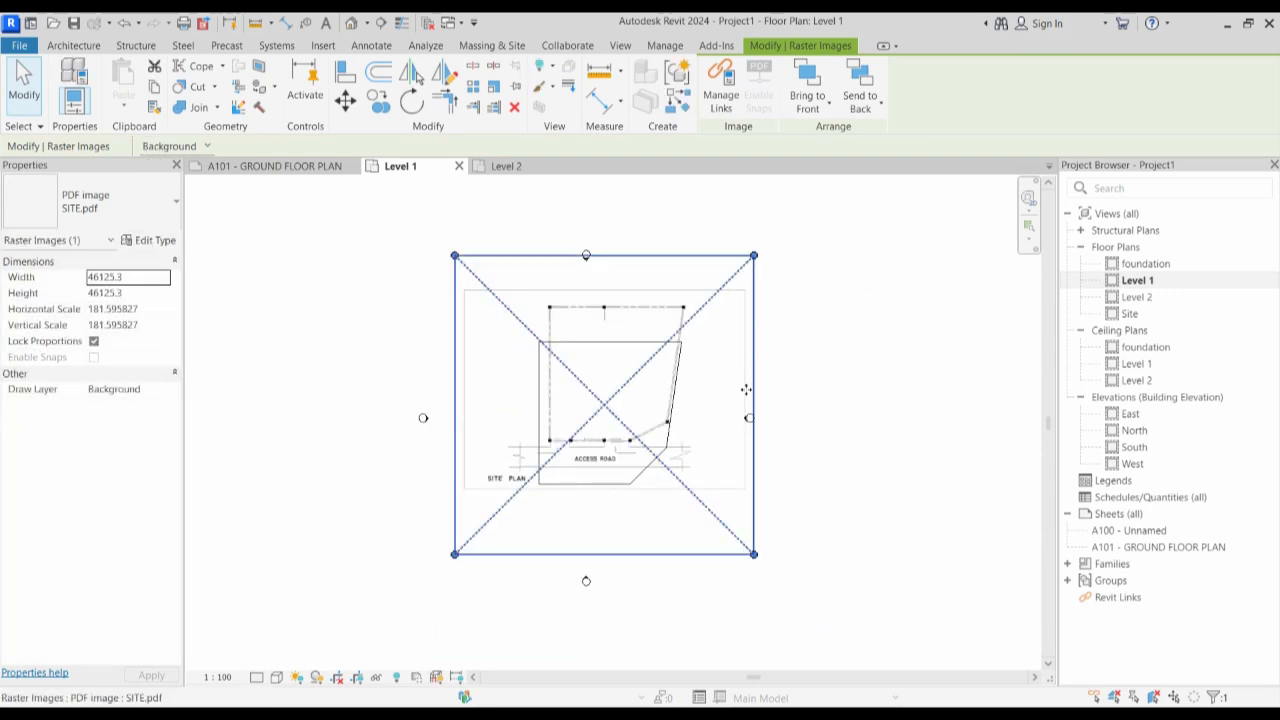
Move the site plan image so the boundary's upper-left corner meets the same corner of the detail-line outline.
left_click_drag(567, 314, 555, 348)
scroll(688, 531, "up", 2)
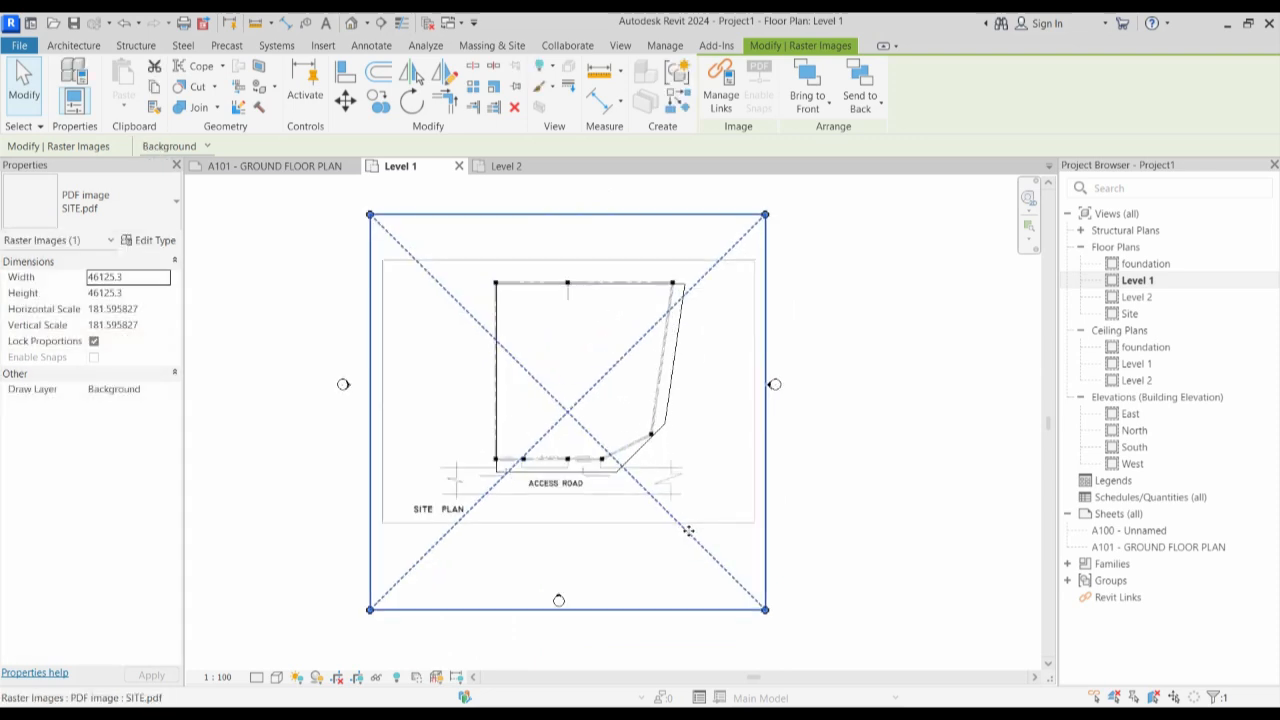
scroll(663, 453, "up", 2)
scroll(582, 500, "up", 2)
scroll(595, 385, "down", 4)
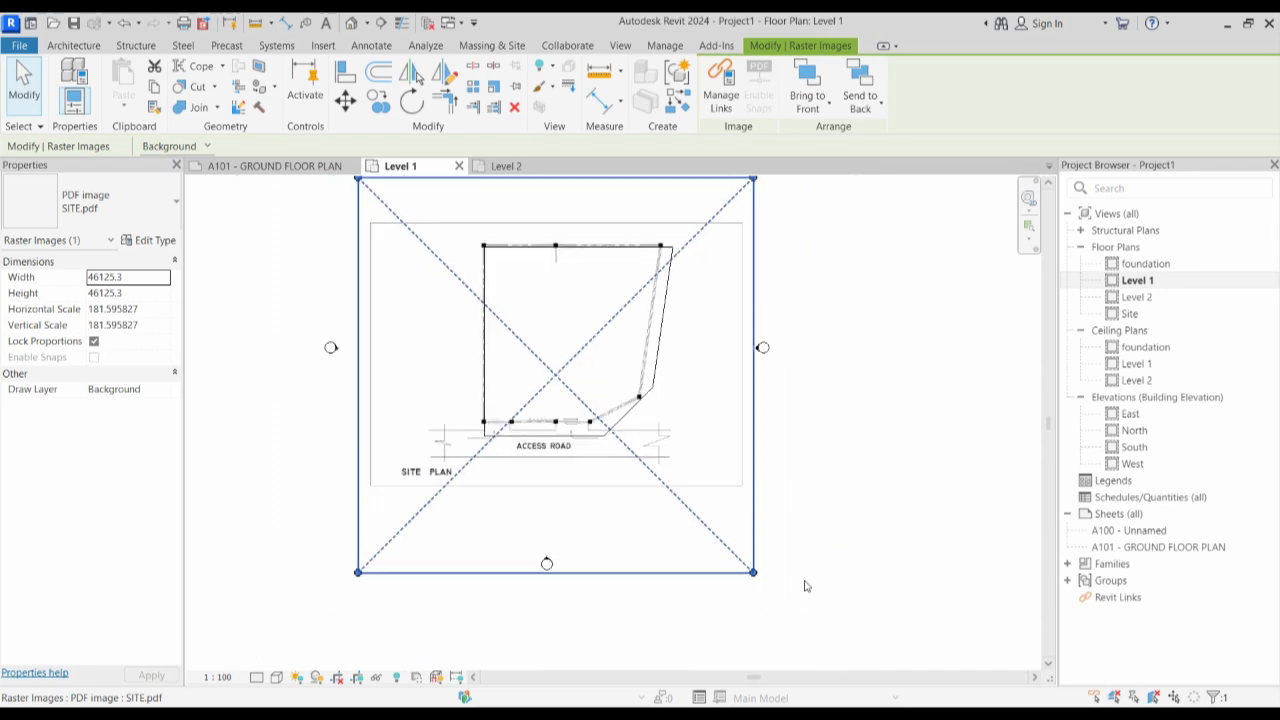
Enlarge the site plan image slightly from its lower-right corner so its boundary fits the detail-line outline more closely.
mouse_move(756, 575)
left_mouse_down()
mouse_move(771, 597)
mouse_move(767, 587)
left_mouse_up()
scroll(556, 400, "up", 2)
scroll(659, 468, "up", 2)
left_click(914, 409)
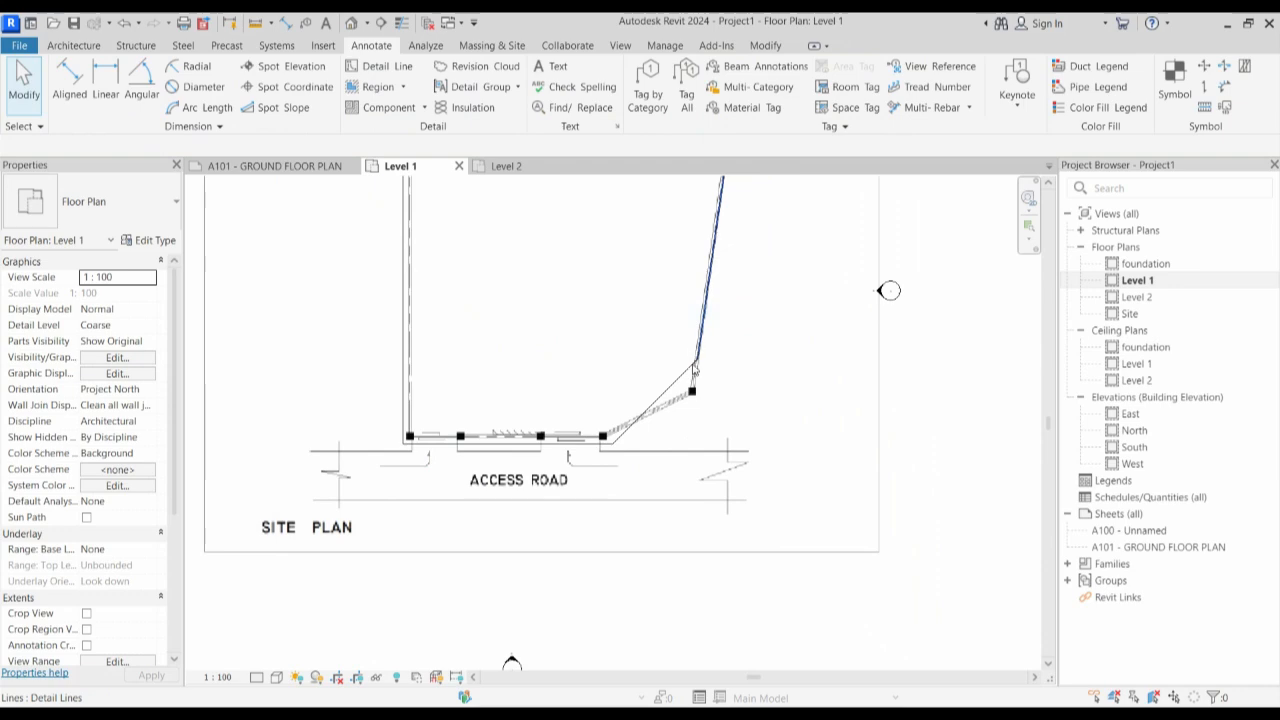
Move the shared ends of the sloping right line and the lower-right diagonal to the site plan's lower-right boundary corner.
left_click(703, 365)
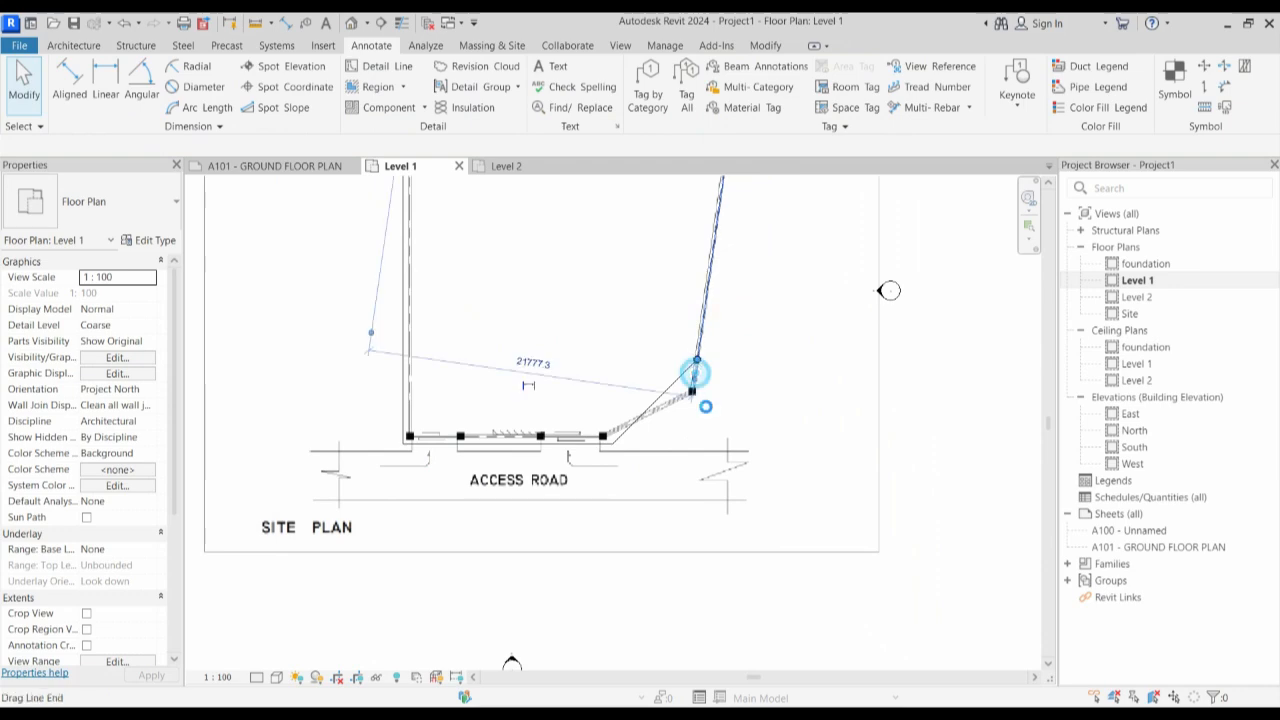
mouse_move(694, 400)
left_mouse_down()
mouse_move(664, 413)
mouse_move(691, 392)
left_mouse_up()
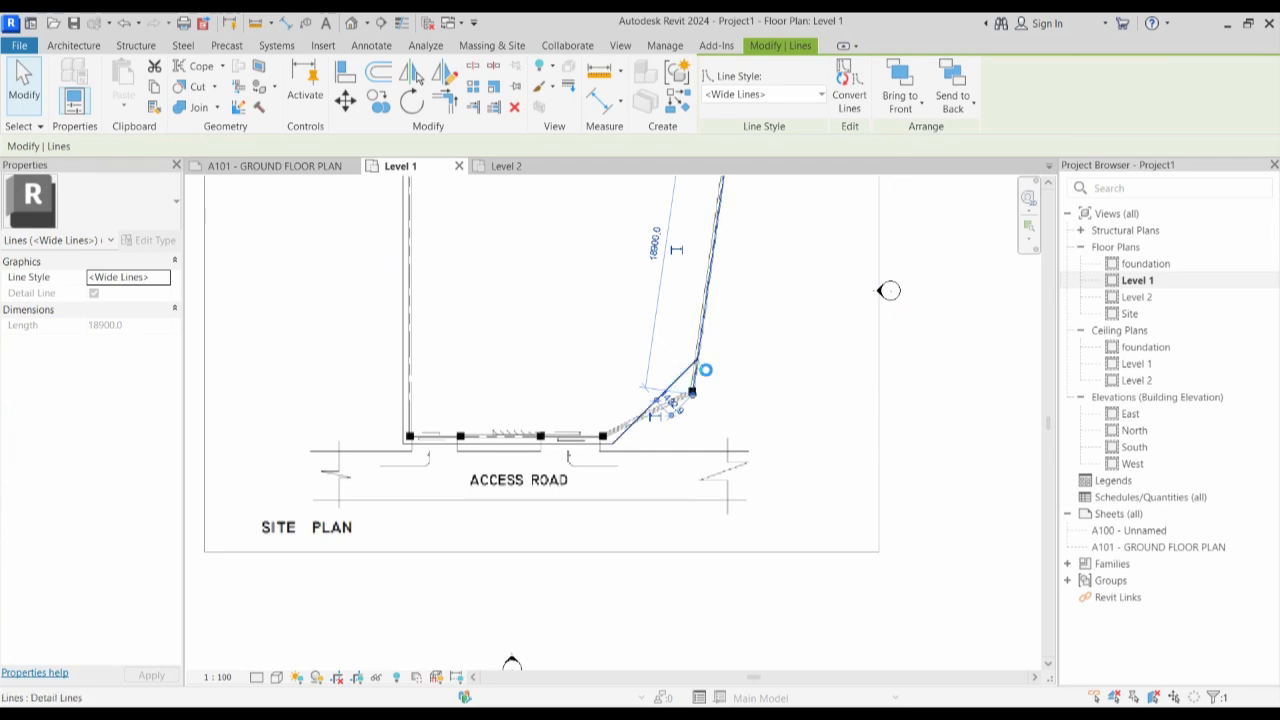
left_click(697, 366)
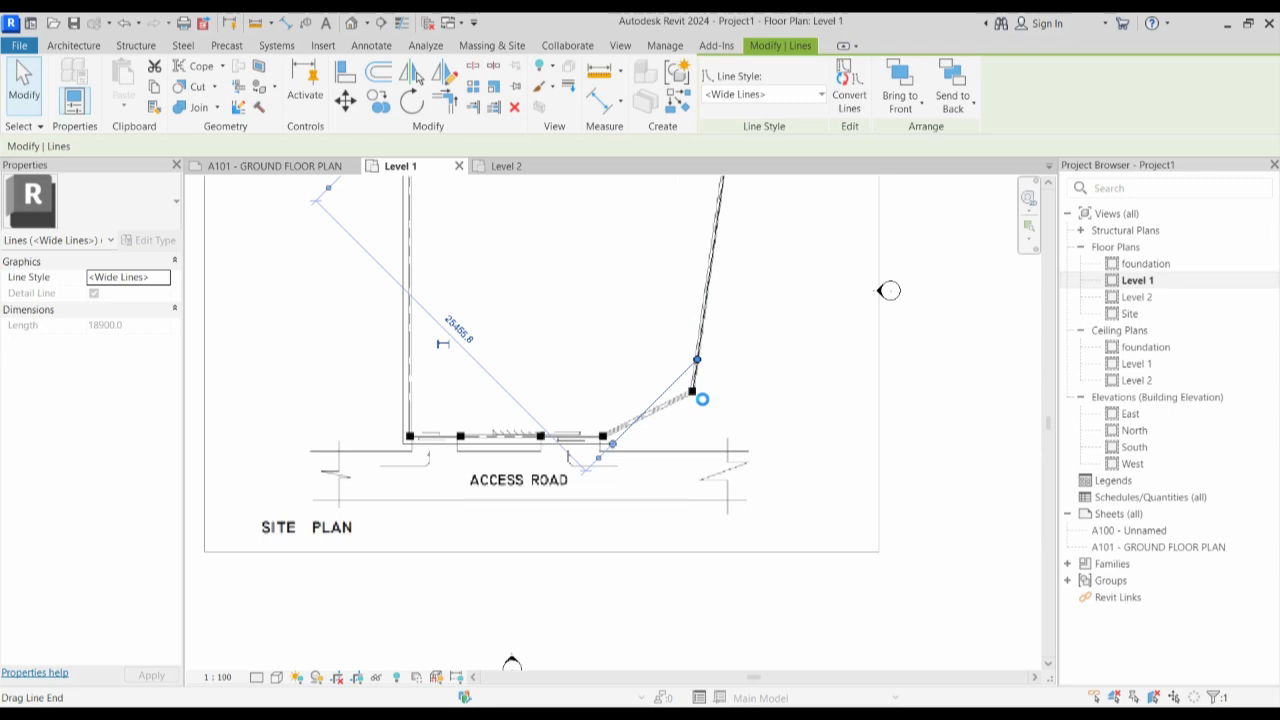
left_click(692, 393)
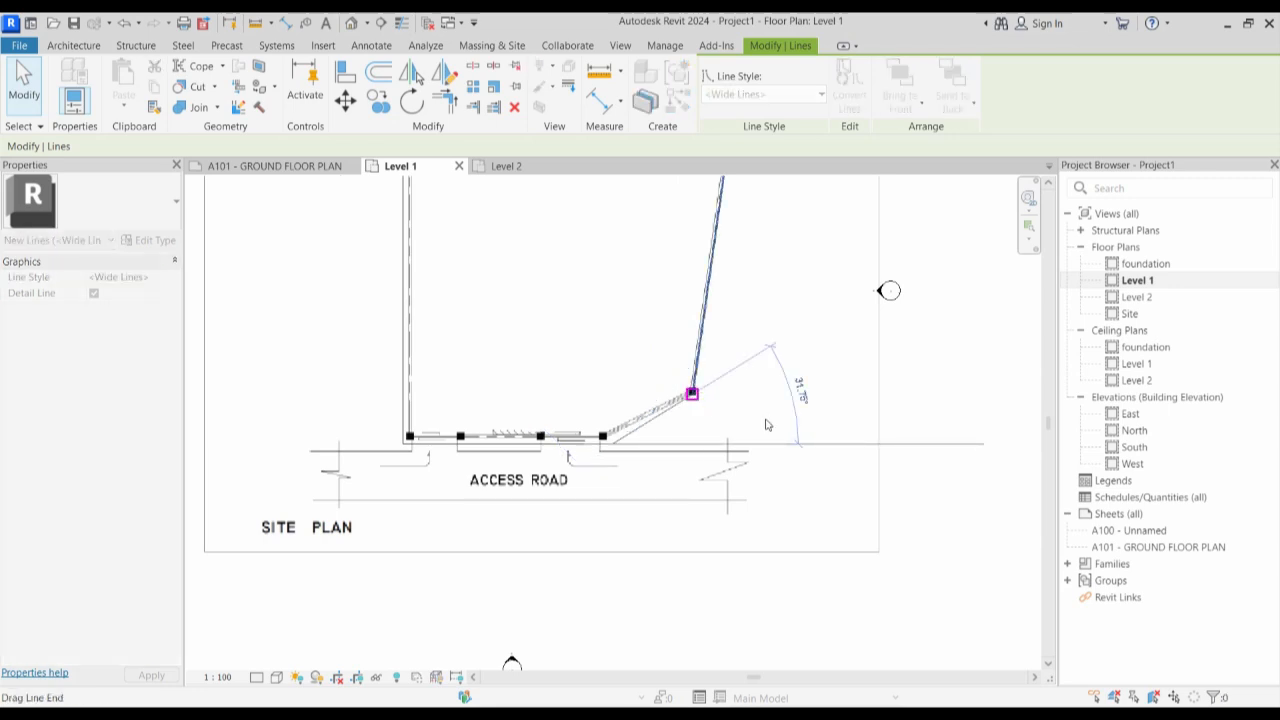
scroll(612, 458, "up", 1)
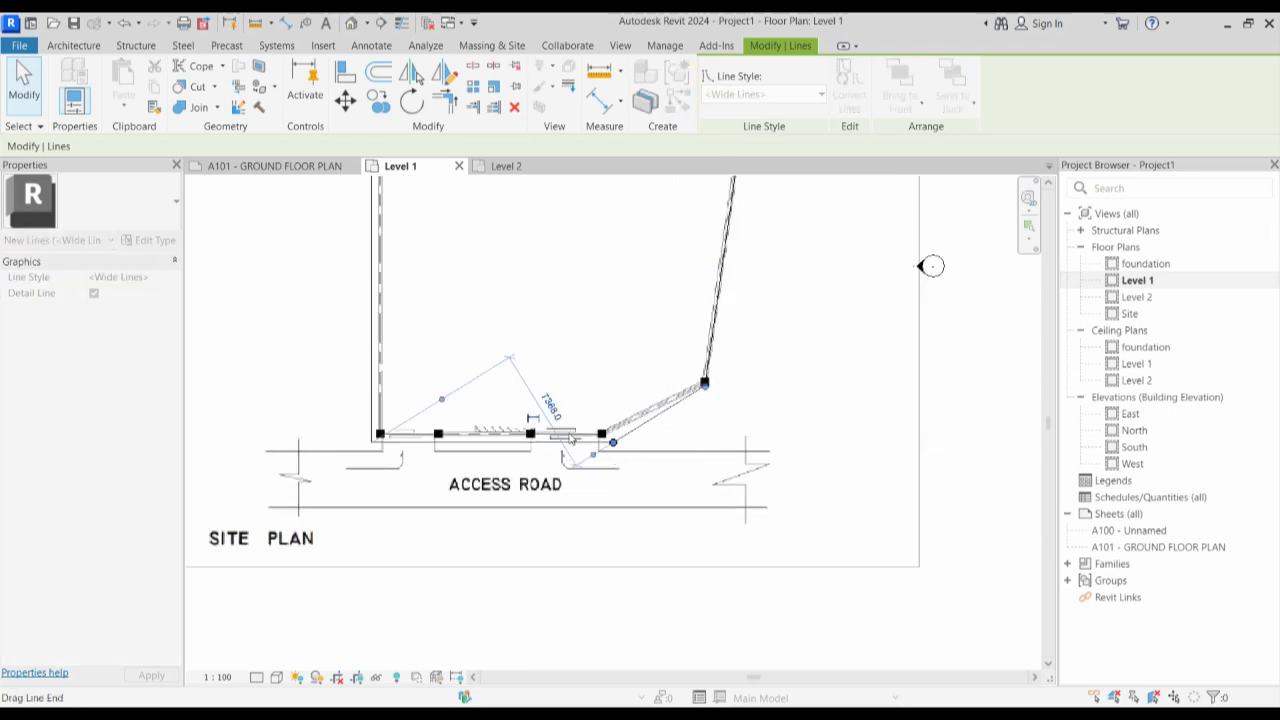
Delete the SITE.pdf raster image from the Level 1 plan, leaving the traced detail-line boundary in place.
scroll(760, 516, "down", 3)
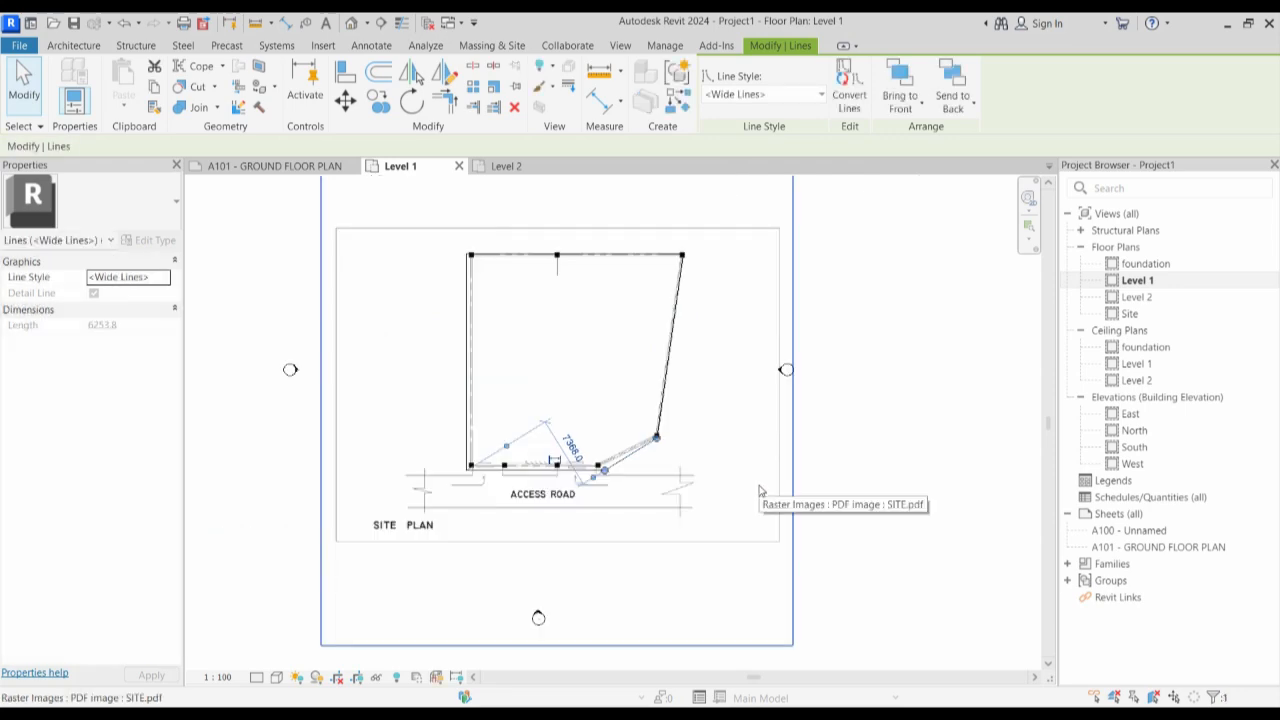
key("Escape")
left_click(767, 400)
key("Delete")
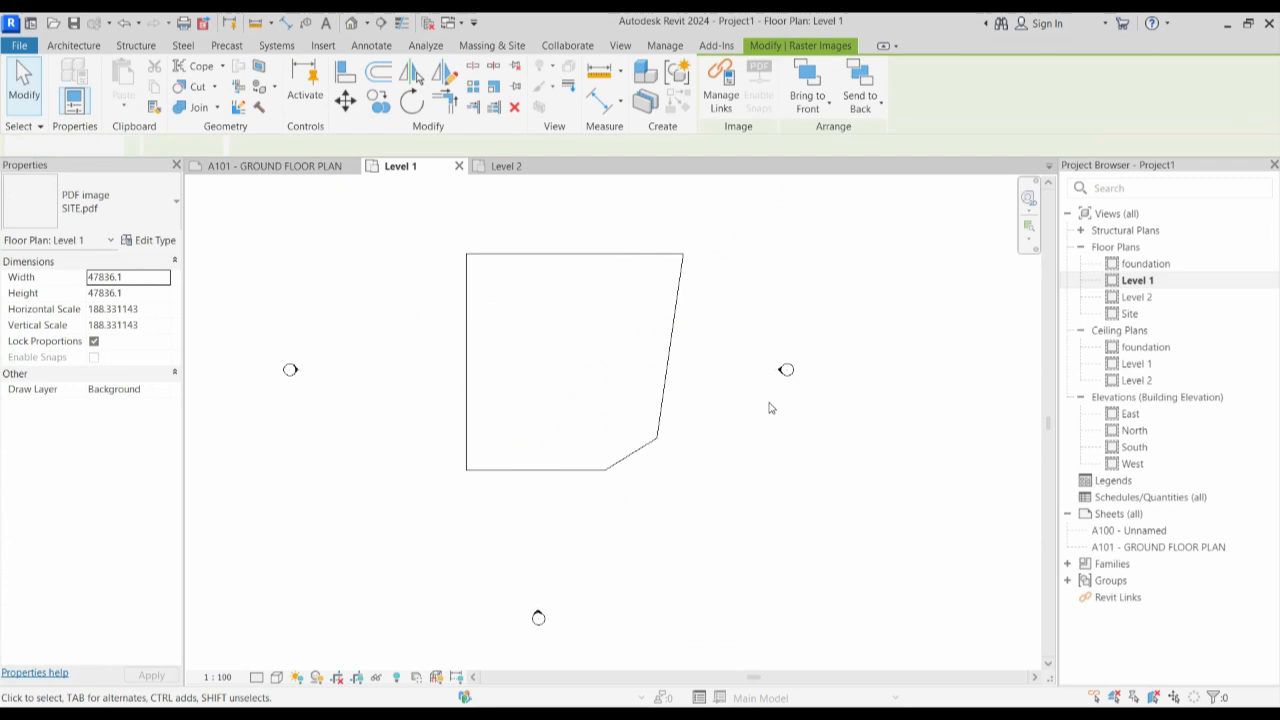
scroll(658, 515, "down", 2)
scroll(603, 421, "up", 2)
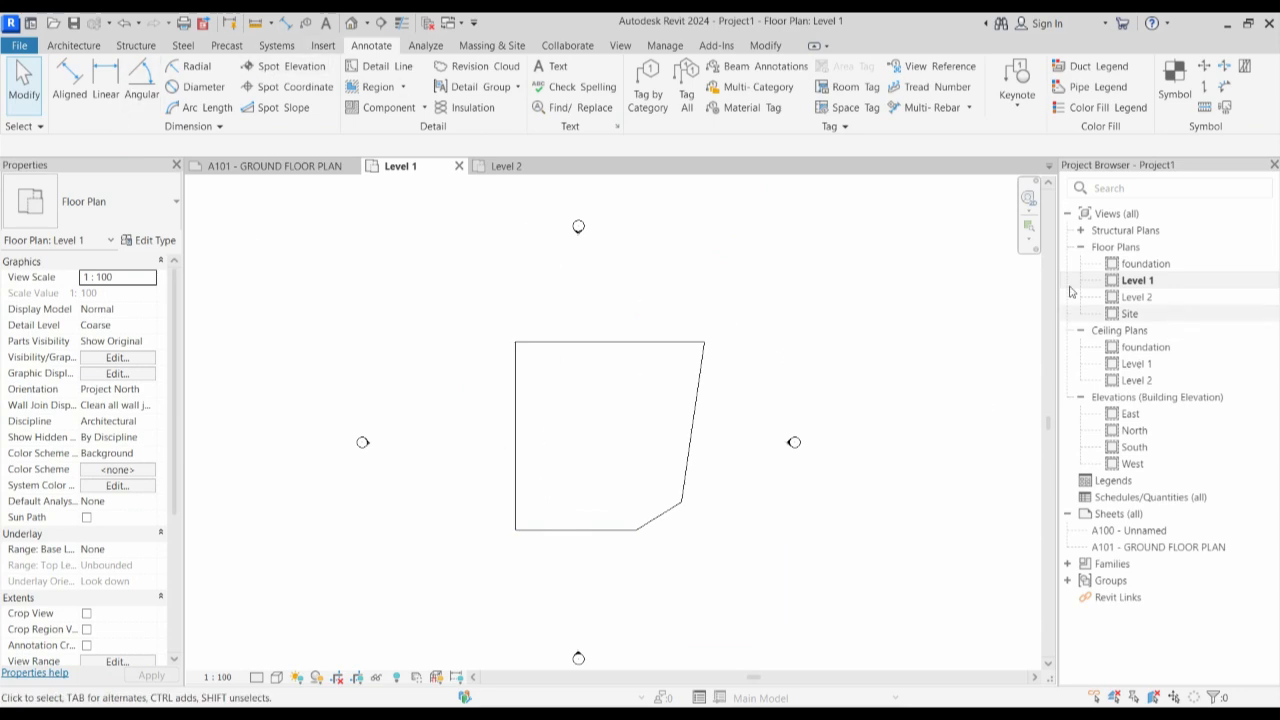
Offset copies of the boundary's top and left lines 3000 mm inward.
scroll(554, 432, "up", 2)
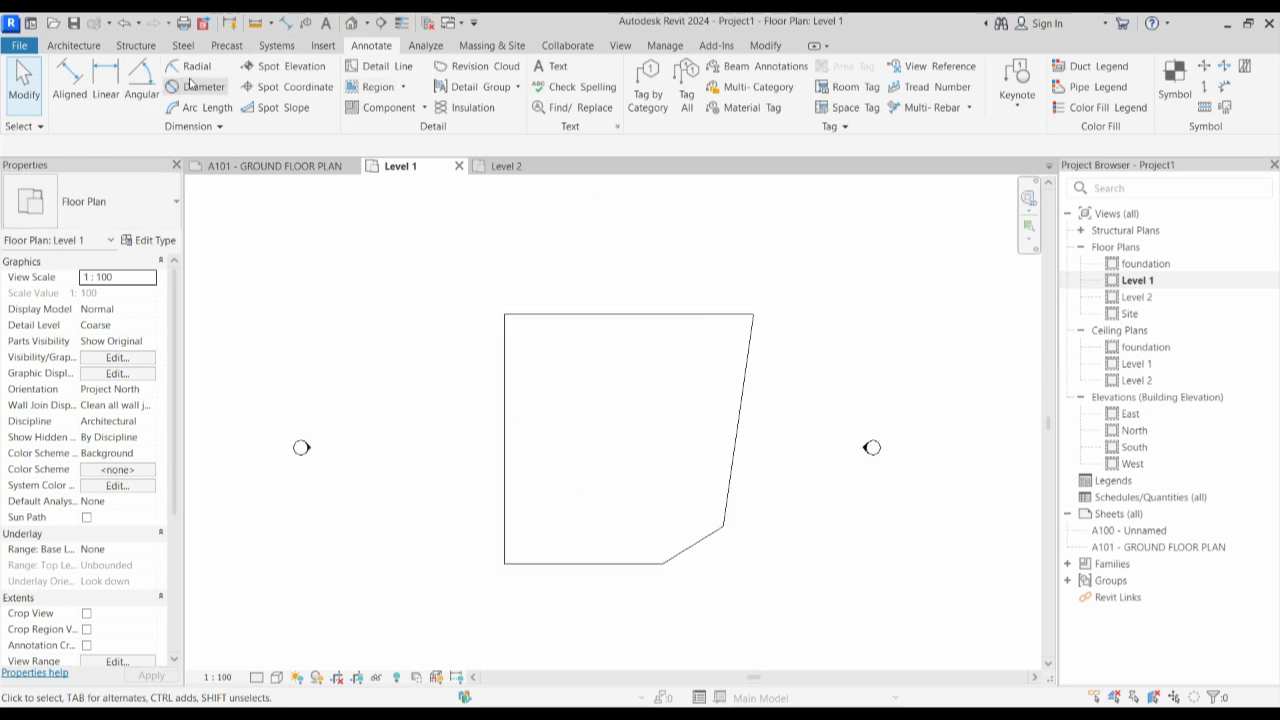
left_click(766, 45)
left_click(380, 73)
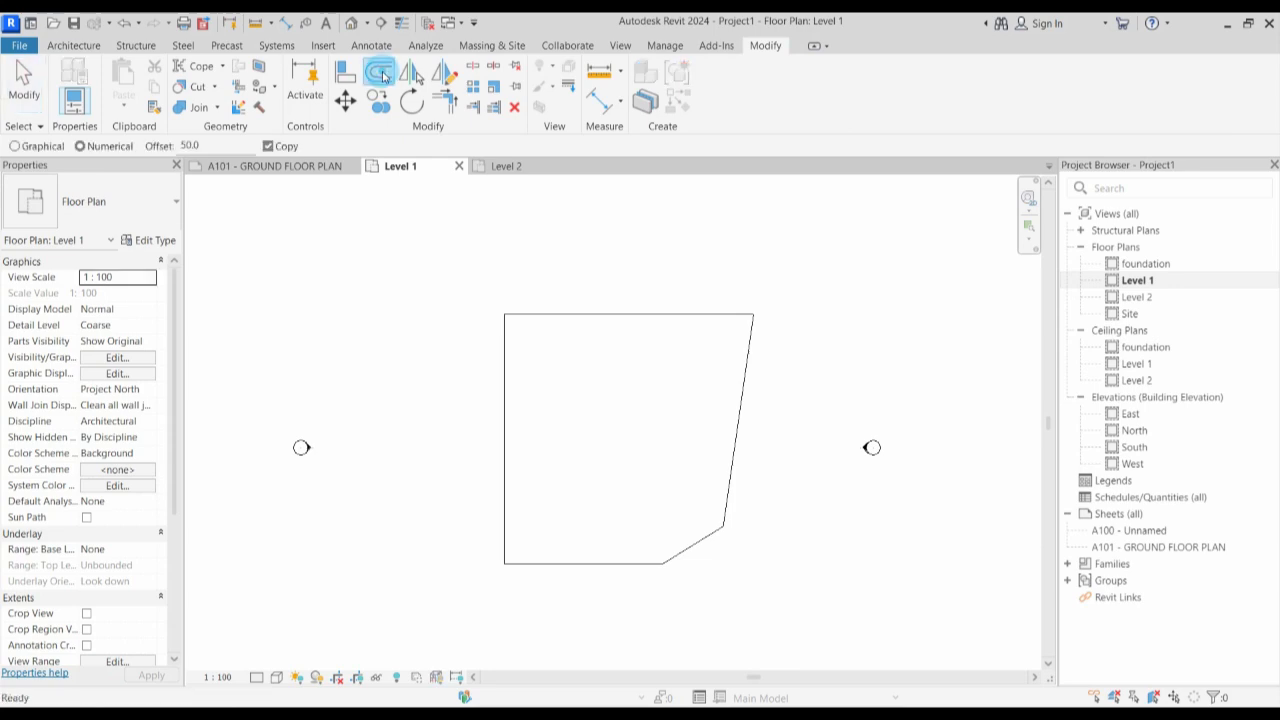
double_click(200, 145)
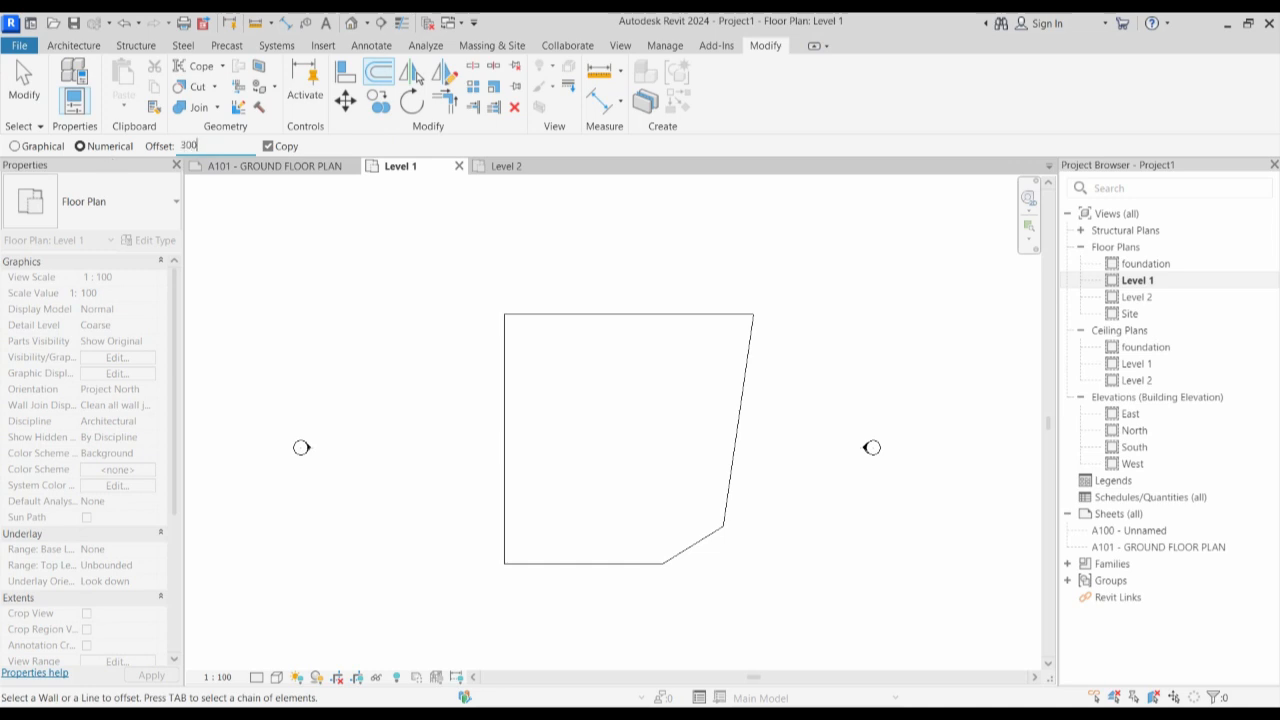
type("3000")
left_click(565, 327)
left_click(512, 425)
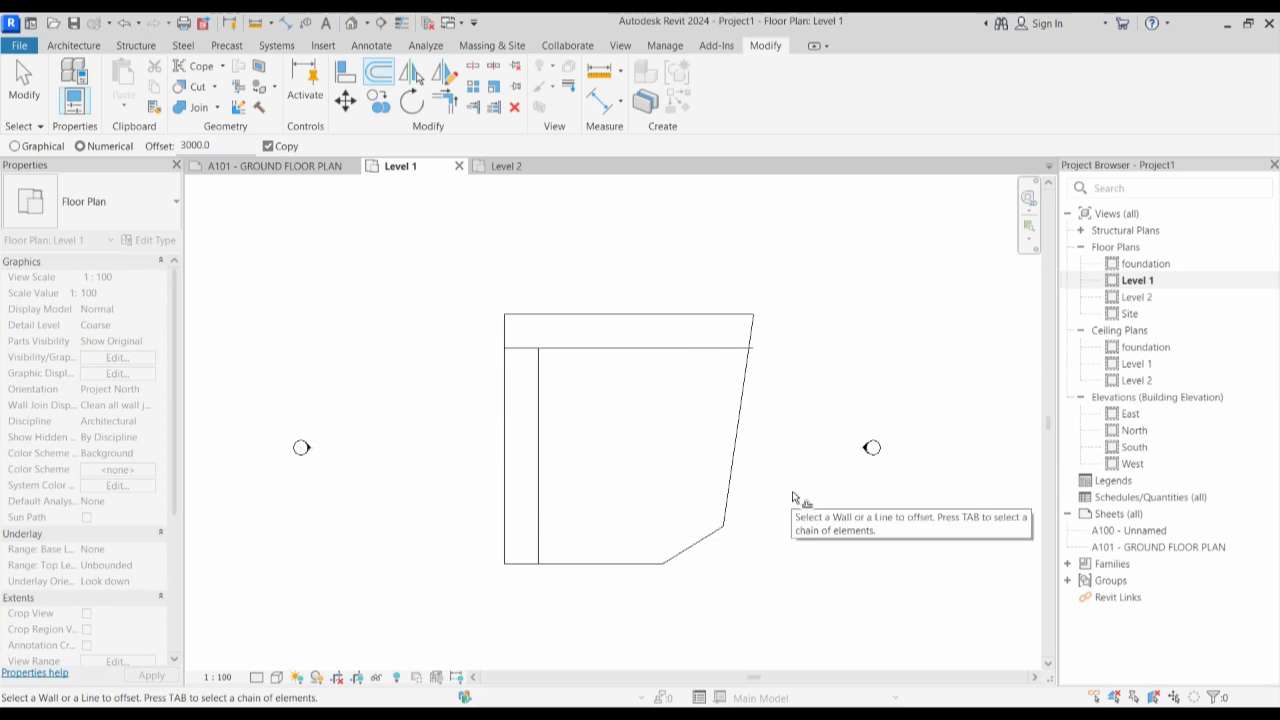
key("Escape")
Shorten the horizontal offset line so its left end meets the upper end of the vertical offset line.
scroll(570, 360, "up", 1)
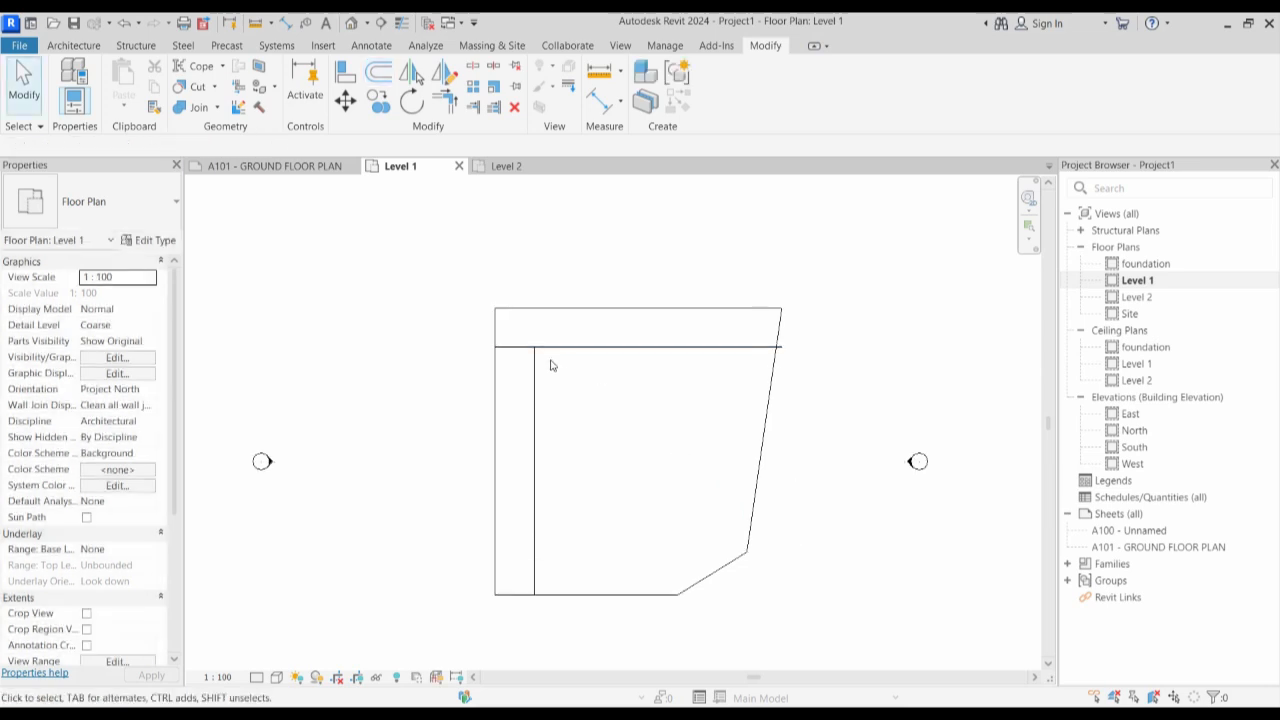
left_click(510, 352)
left_click(497, 351)
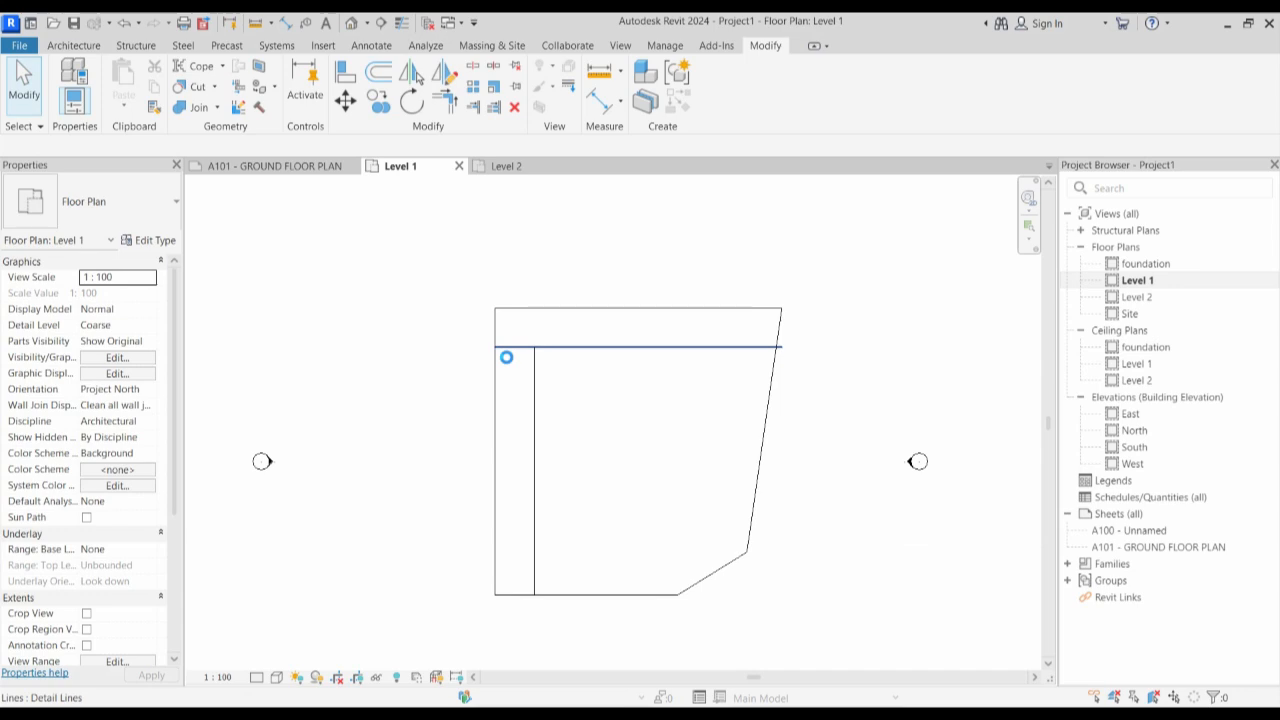
left_click(497, 350)
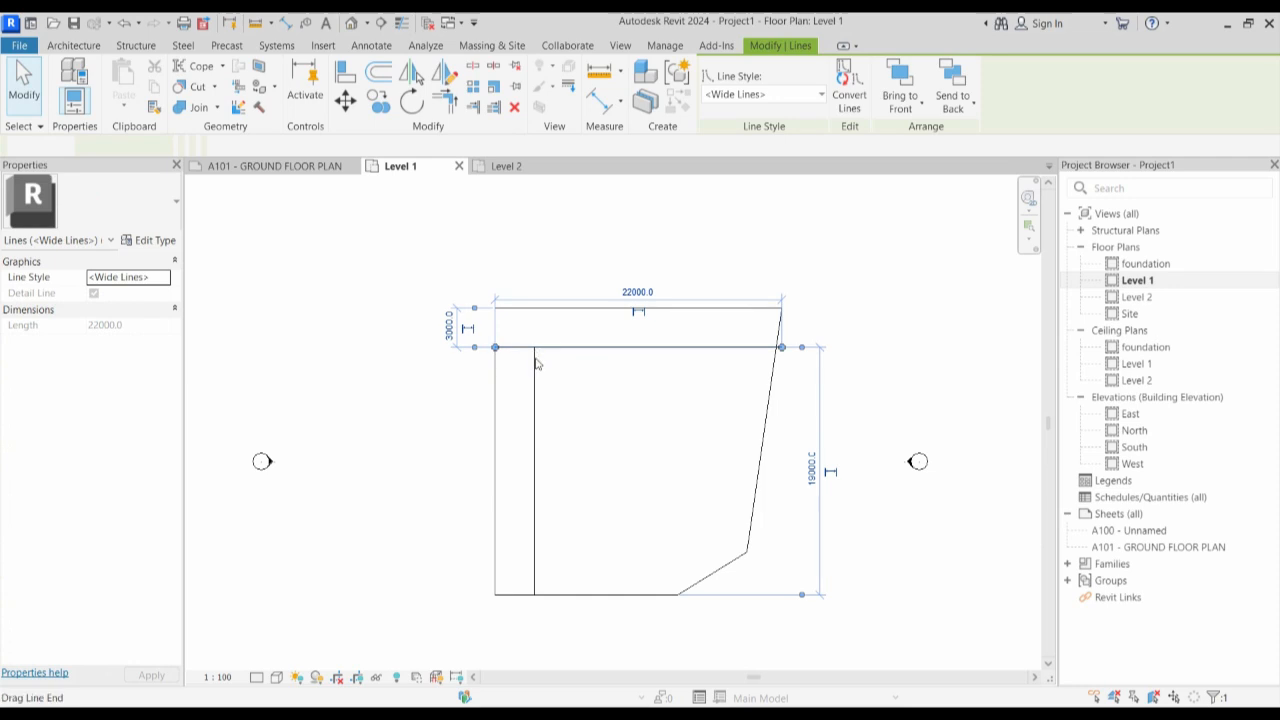
left_click_drag(452, 362, 534, 347)
left_click(443, 361)
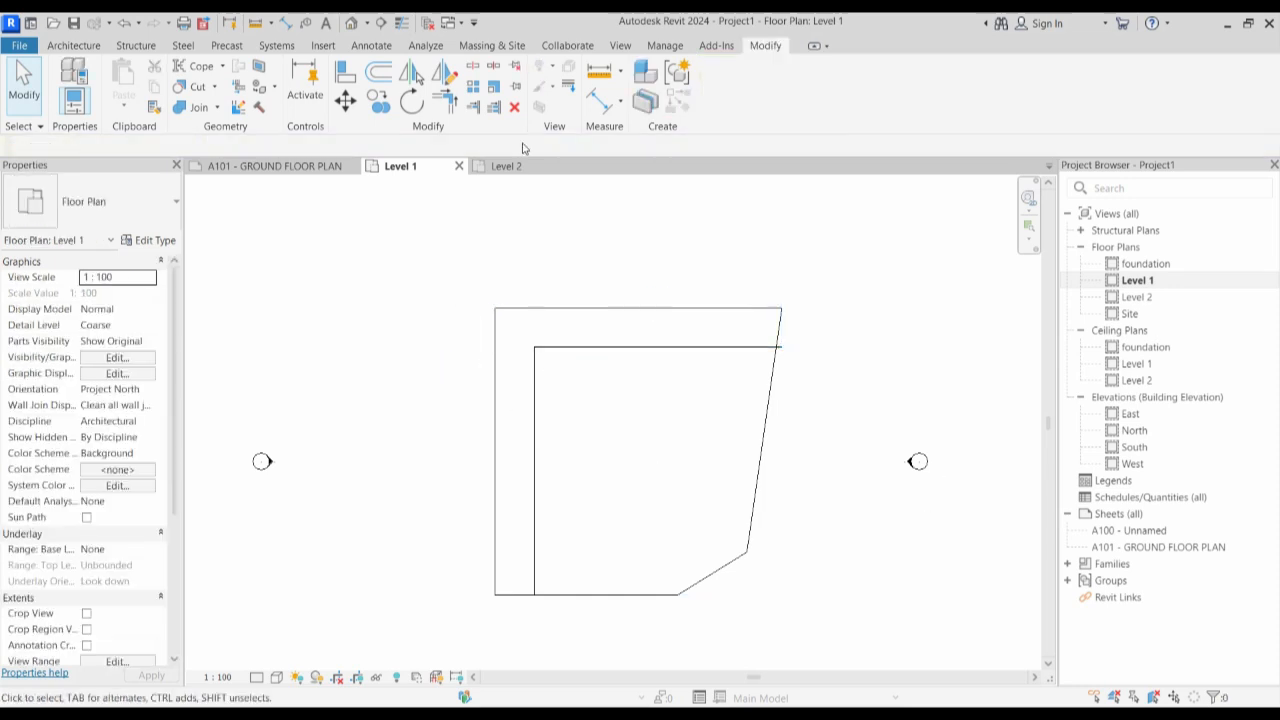
Start a wall and examine the layer structure of the Generic - 200mm 3 type without changing it.
left_click(70, 46)
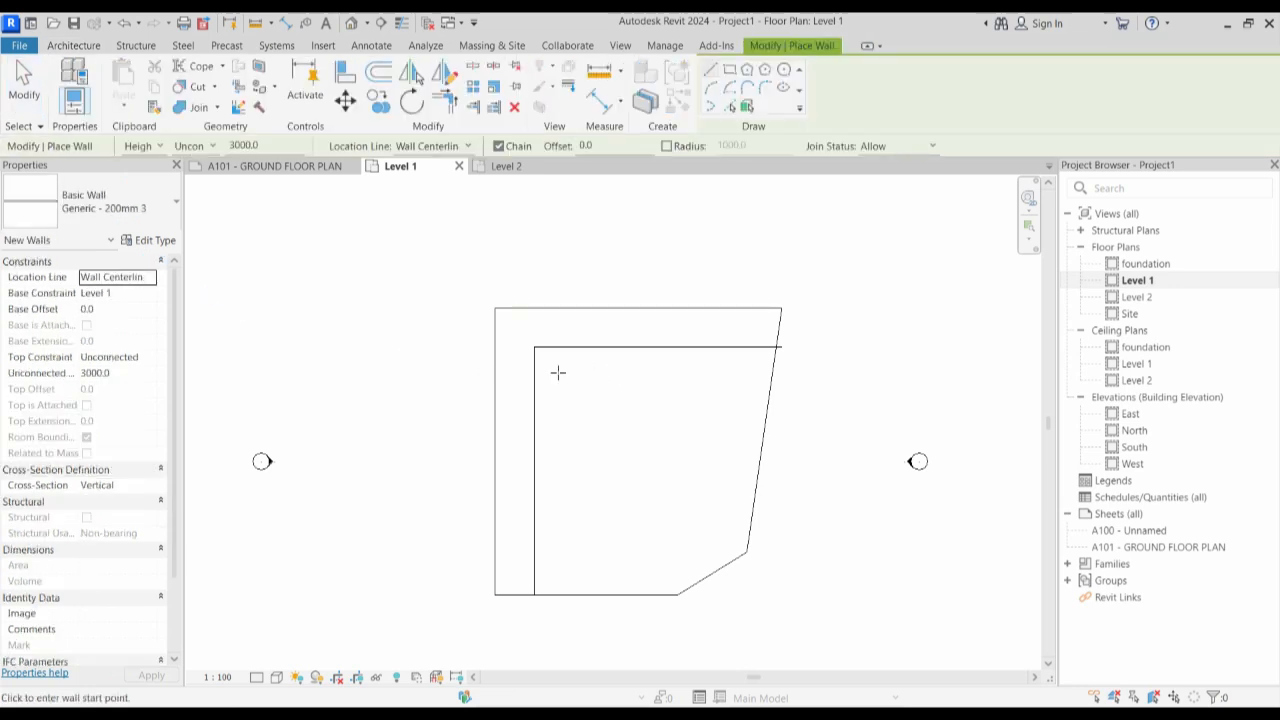
left_click(164, 241)
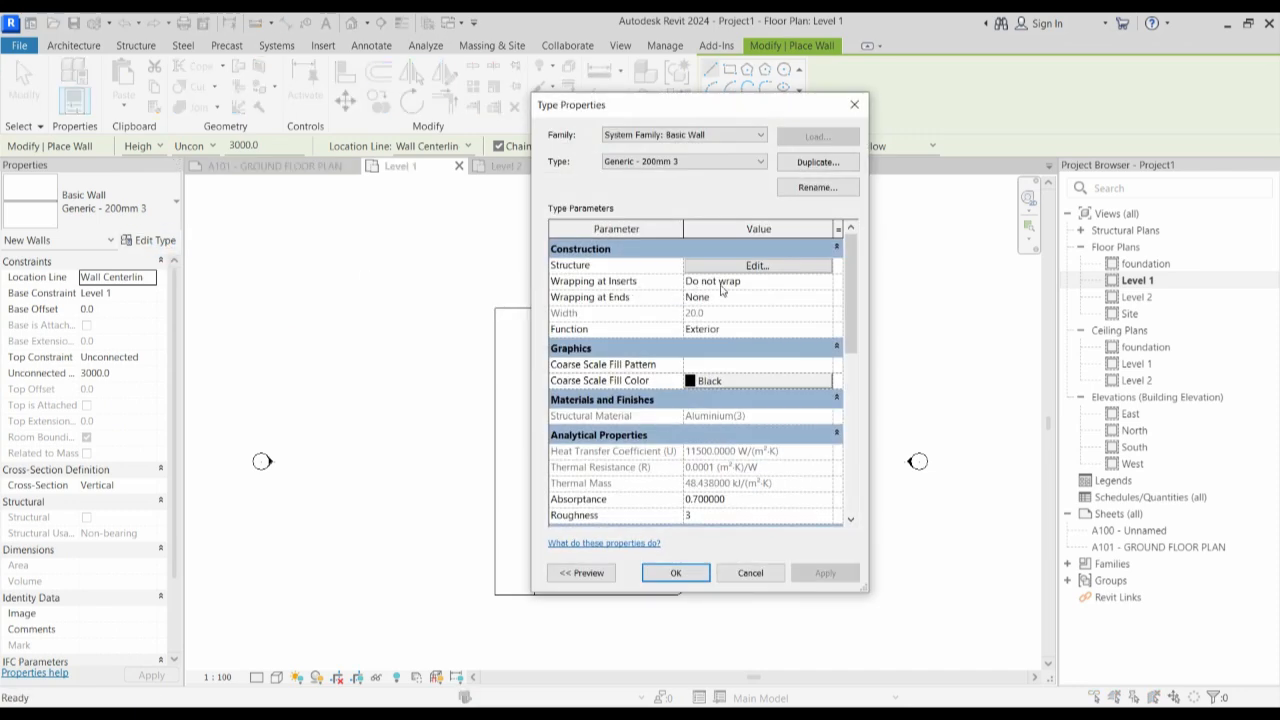
left_click(751, 266)
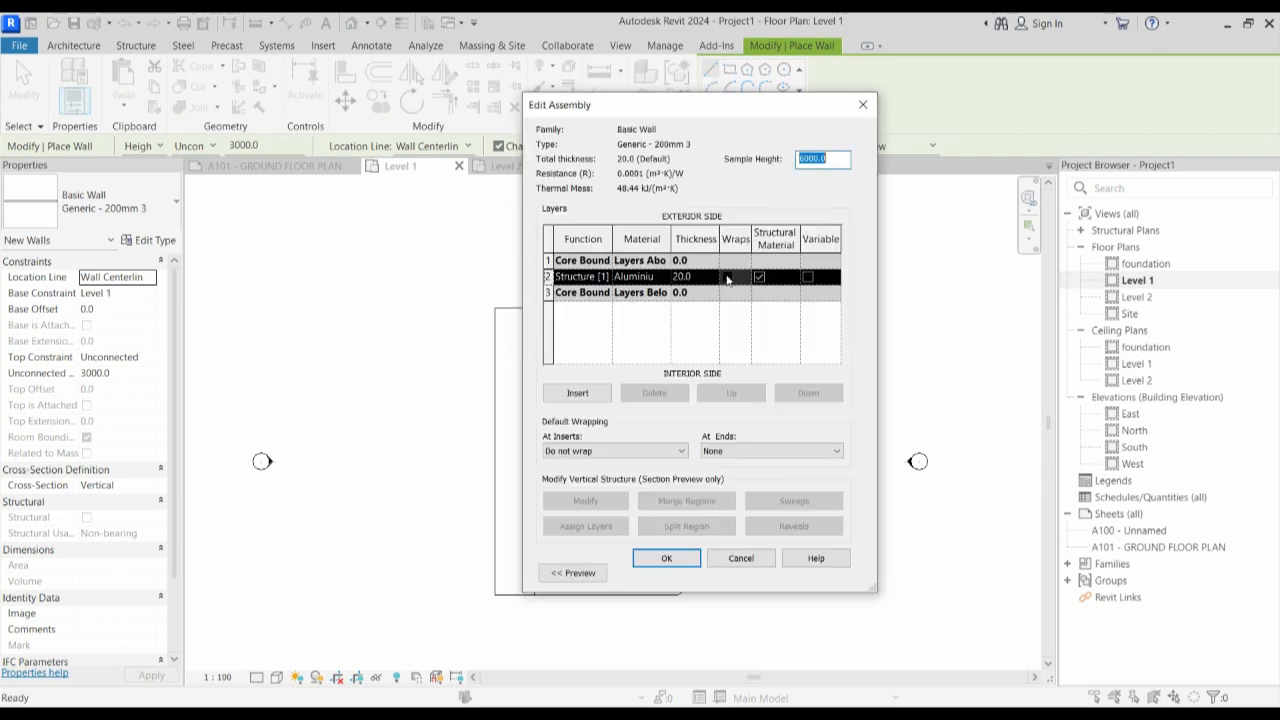
left_click(863, 105)
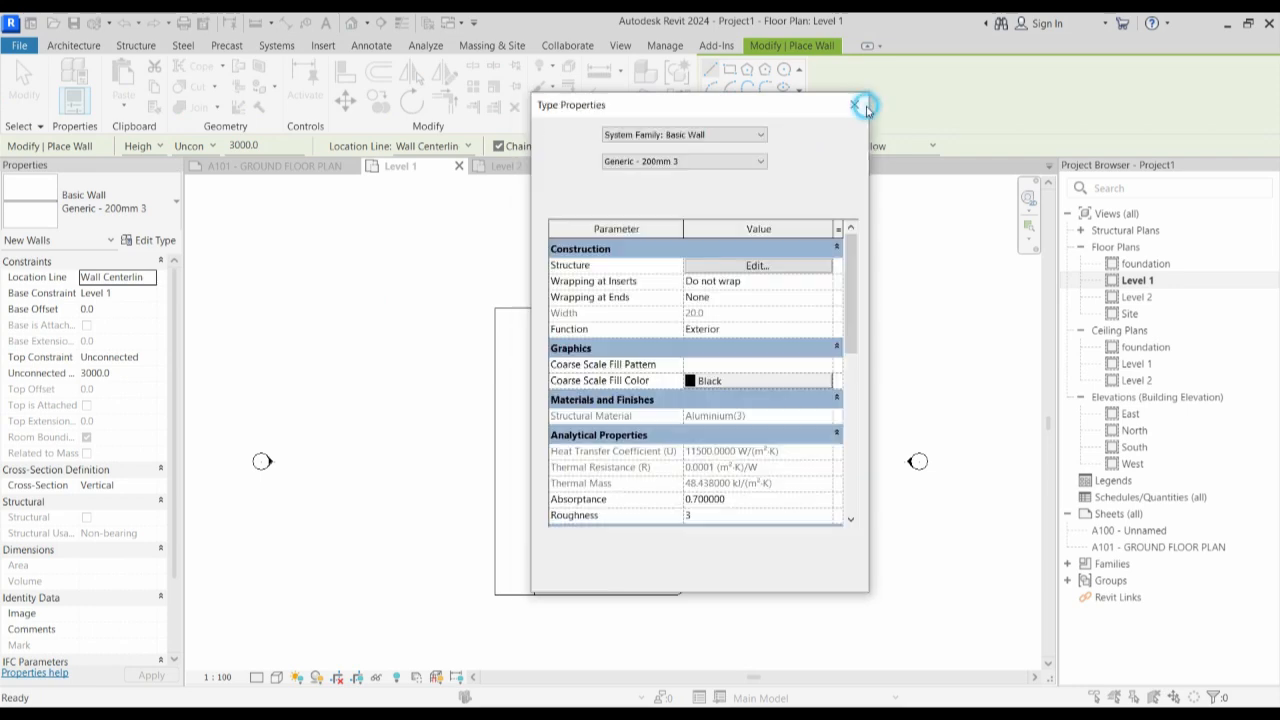
left_click(856, 104)
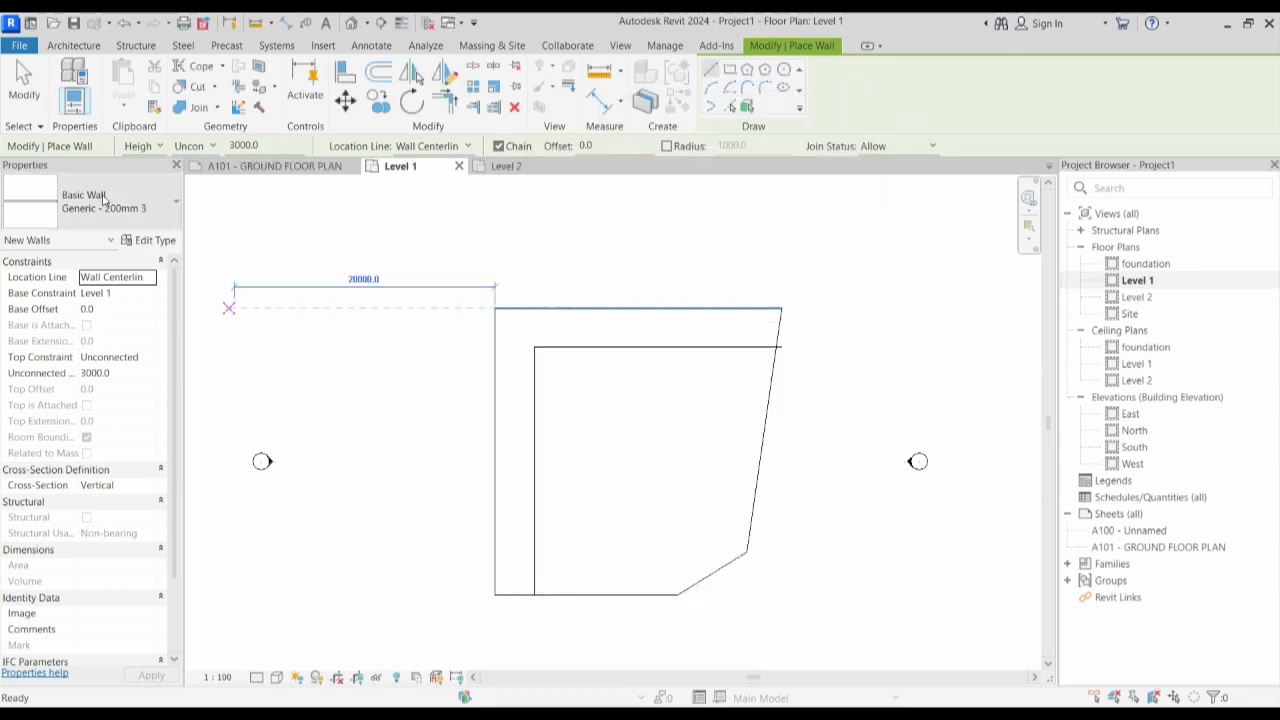
Choose the Generic - 200mm basic wall type and set its structure layer thickness to 225 mm.
left_click(172, 204)
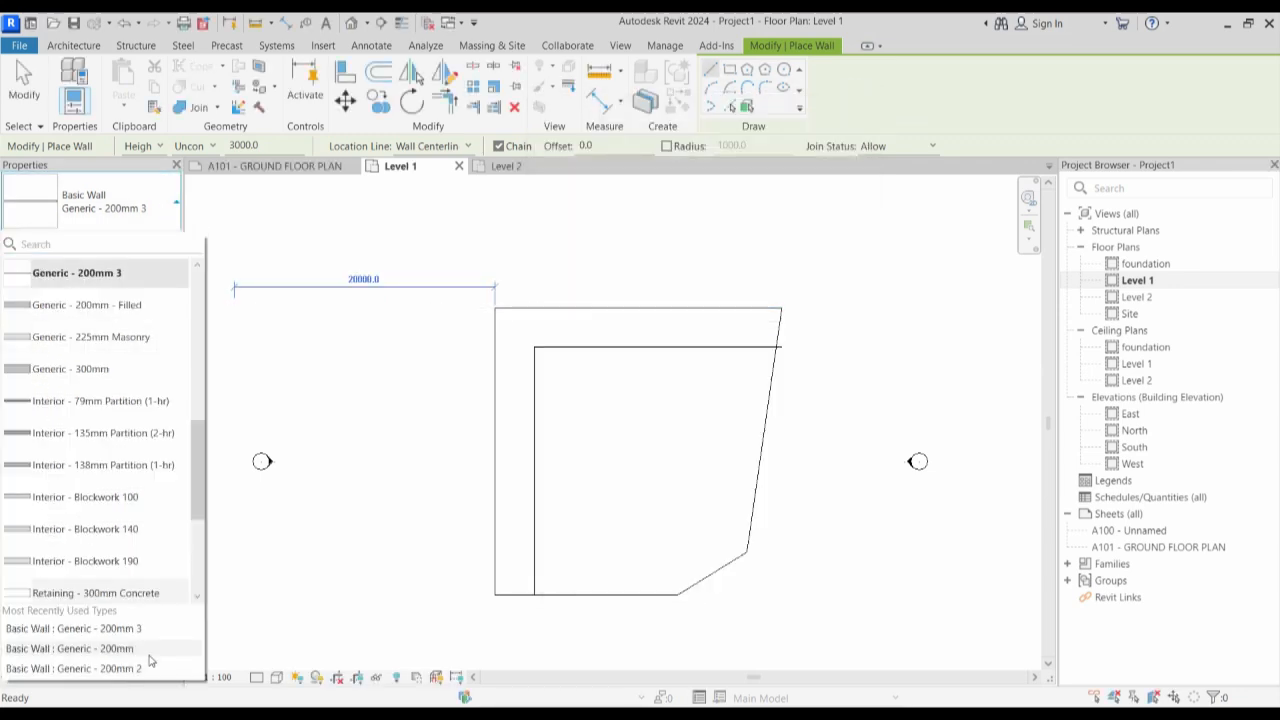
left_click(120, 648)
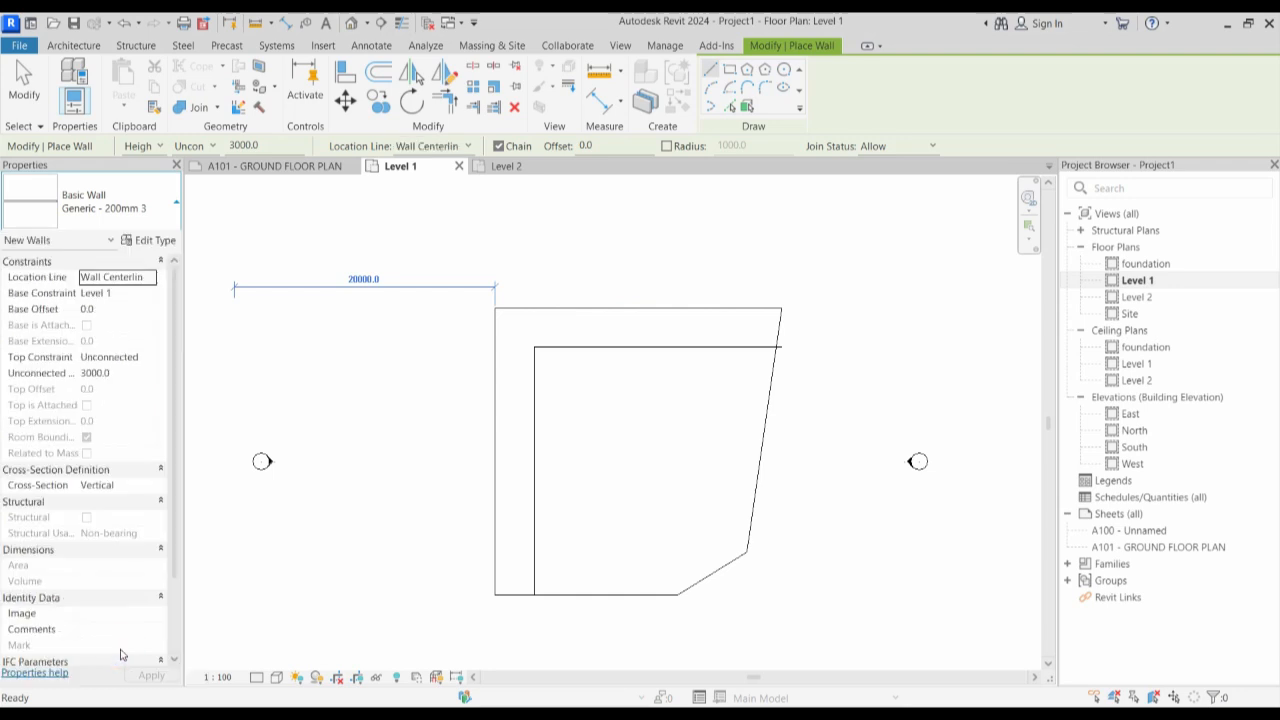
left_click(165, 240)
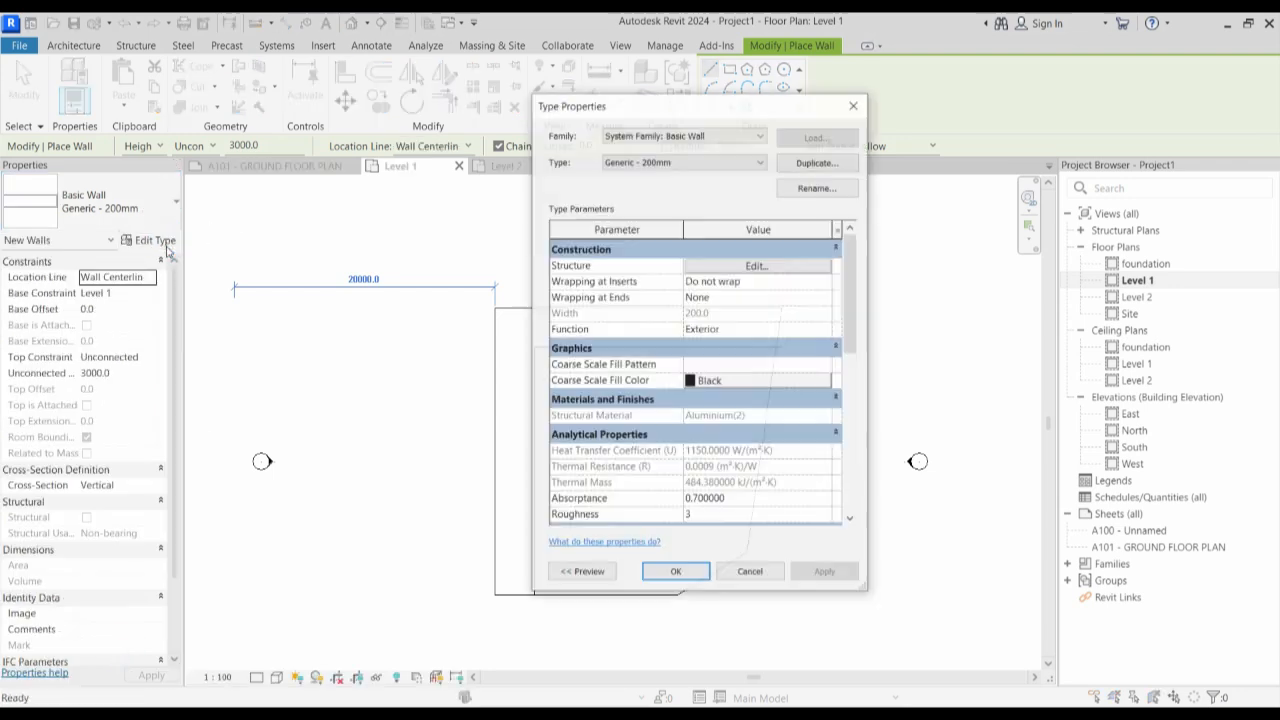
left_click(770, 267)
left_click(710, 280)
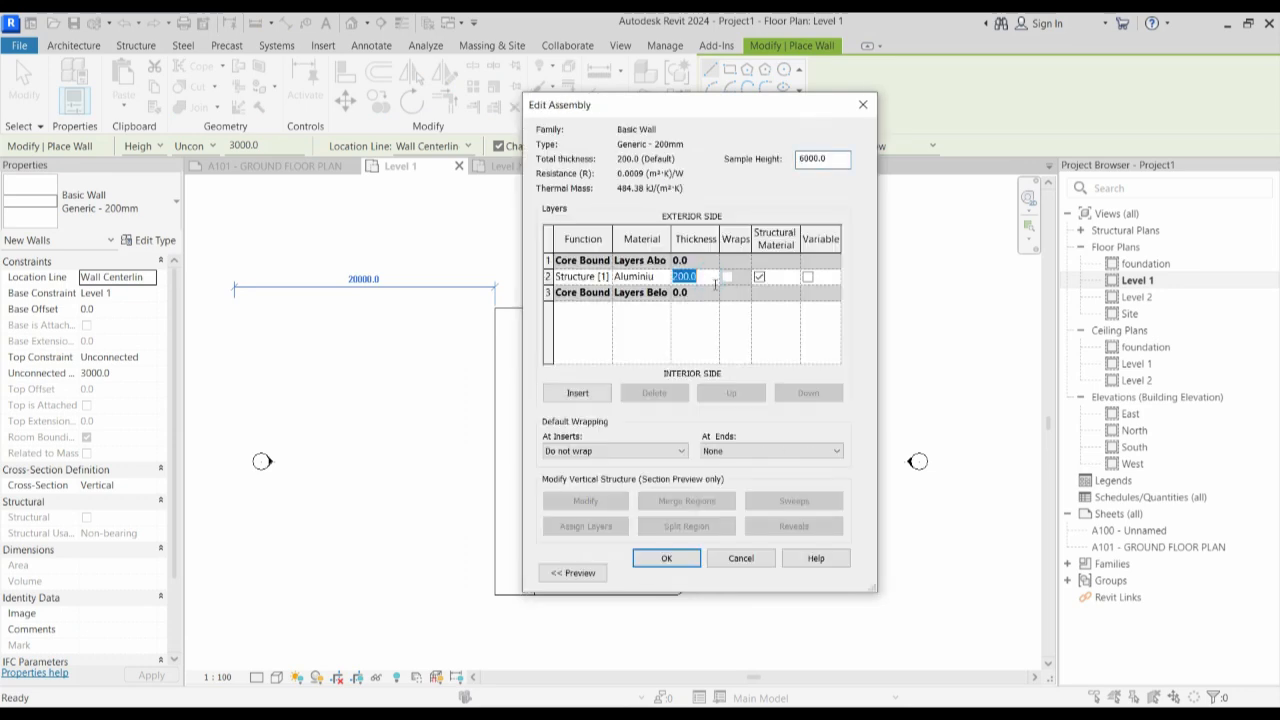
type("225")
left_click(666, 559)
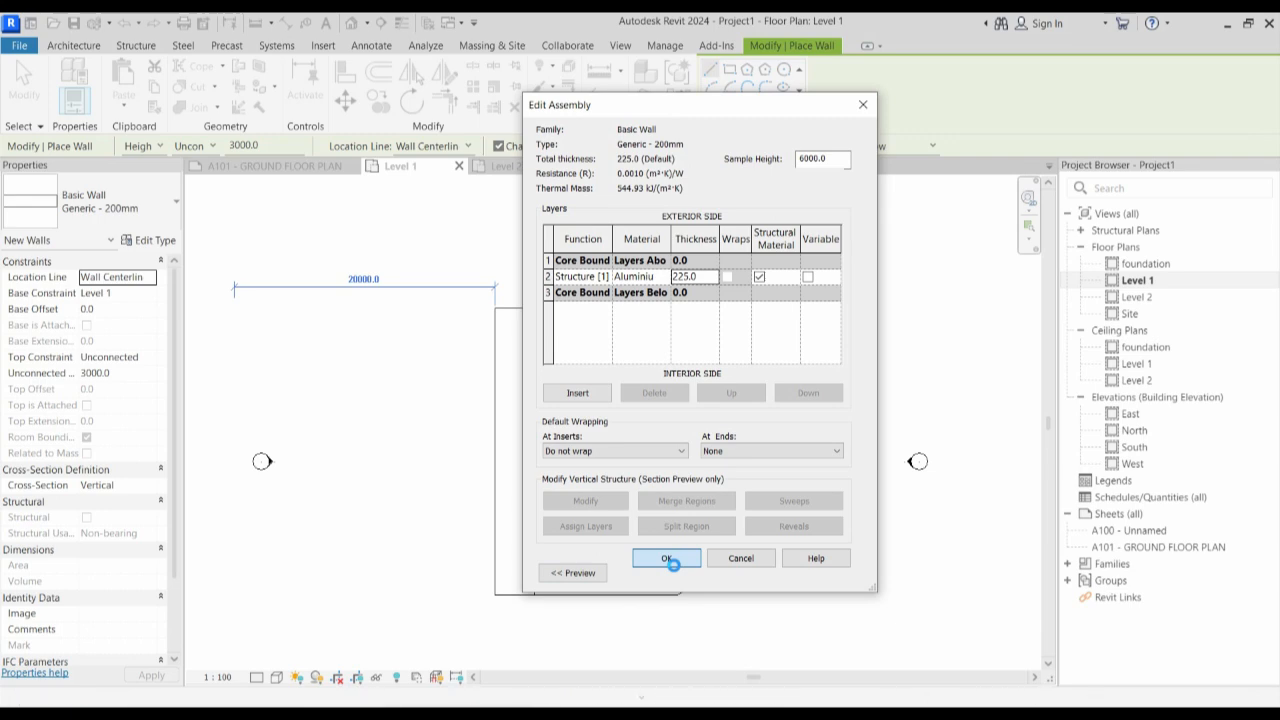
left_click(667, 560)
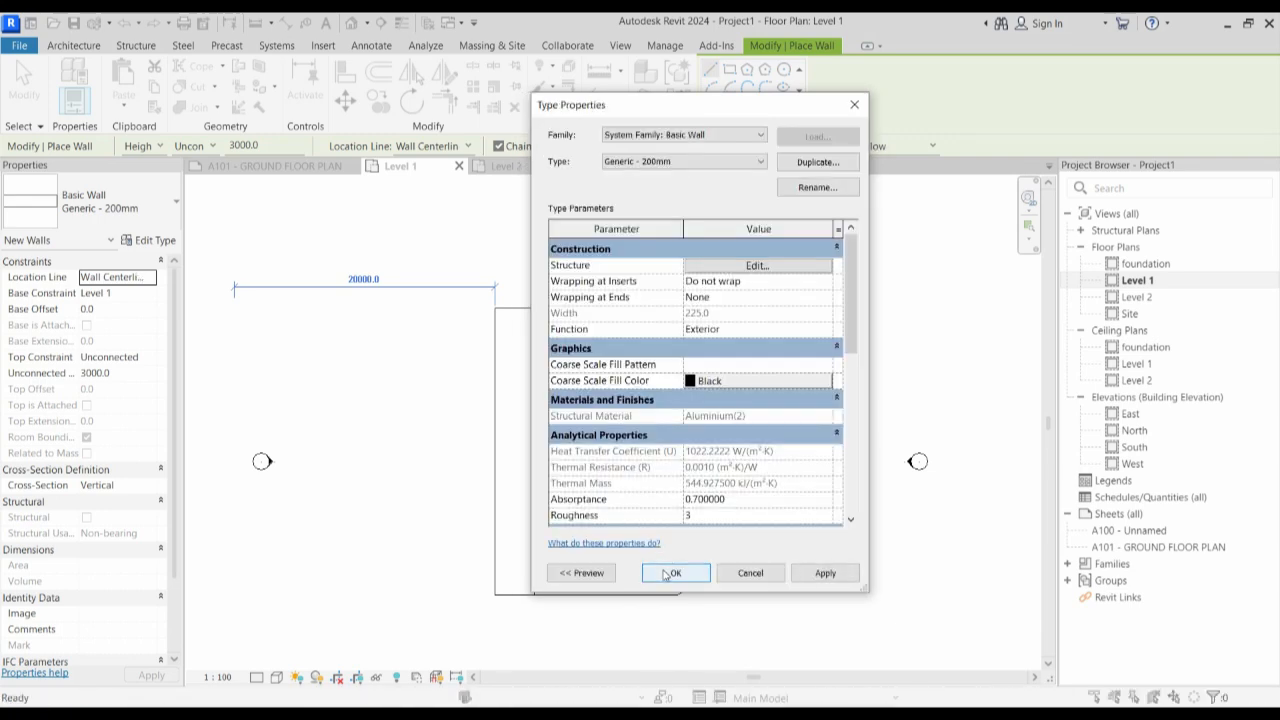
left_click(667, 569)
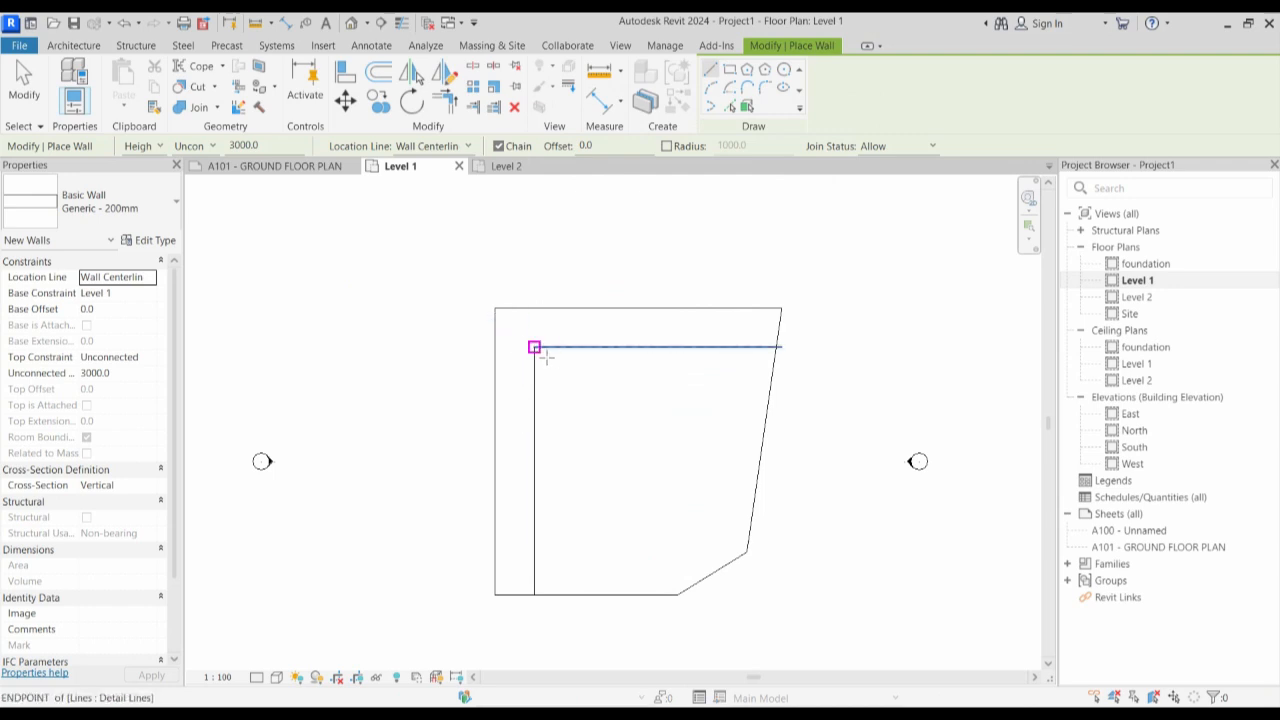
Draw a 15000 mm horizontal wall along the upper offset line, starting from the corner where the offset lines meet.
left_click(546, 357)
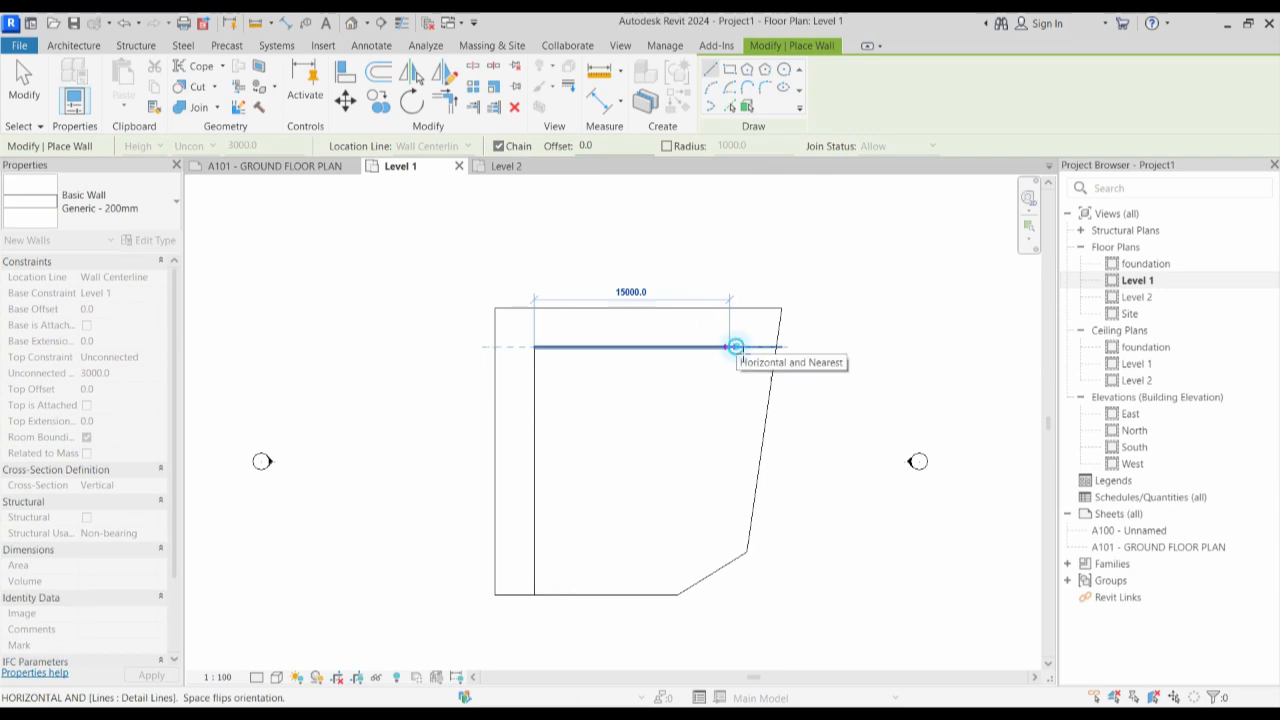
left_click(732, 348)
key("Escape")
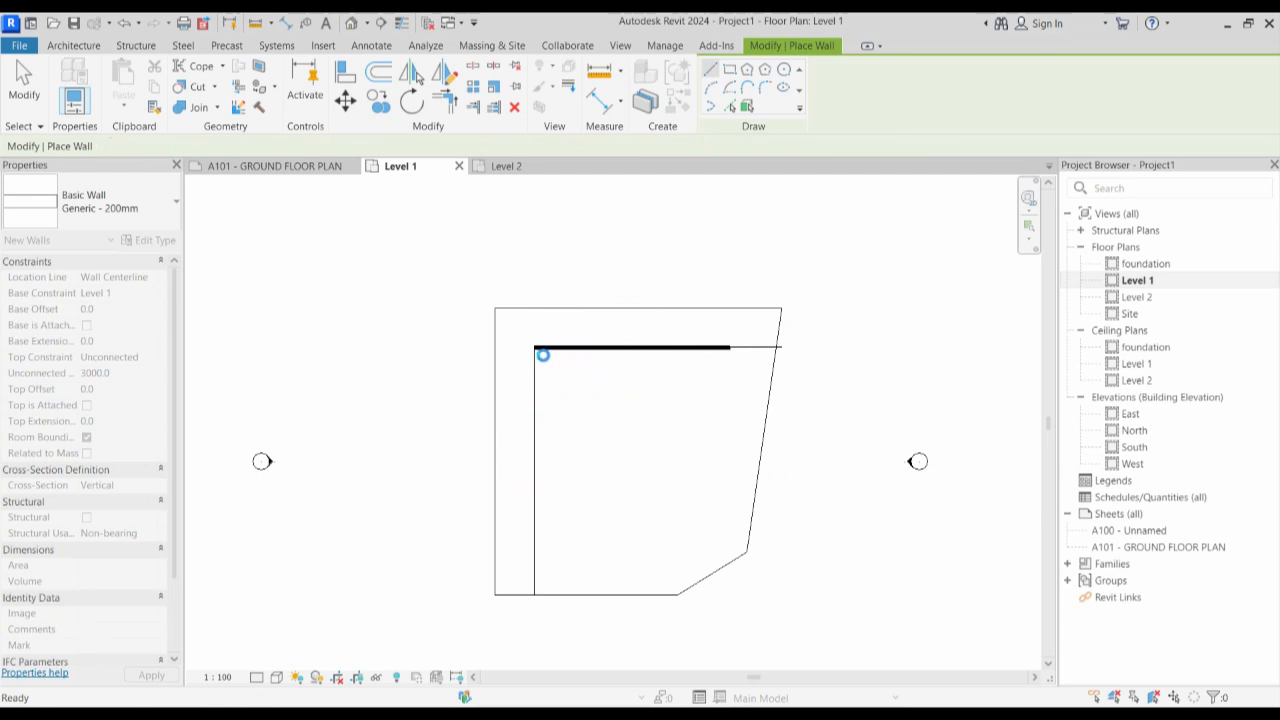
Draw three walls enclosing a room about 4000 mm wide and 5000 mm deep below the horizontal wall's left end.
left_click(535, 348)
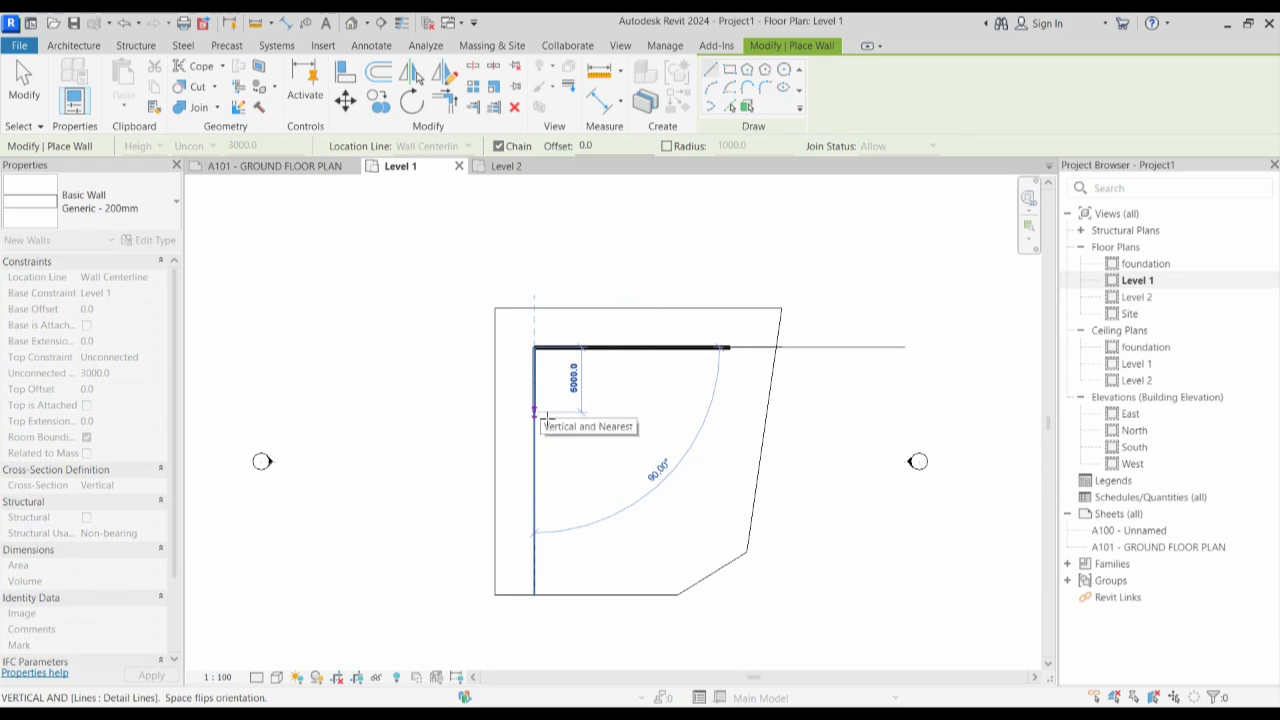
left_click(536, 411)
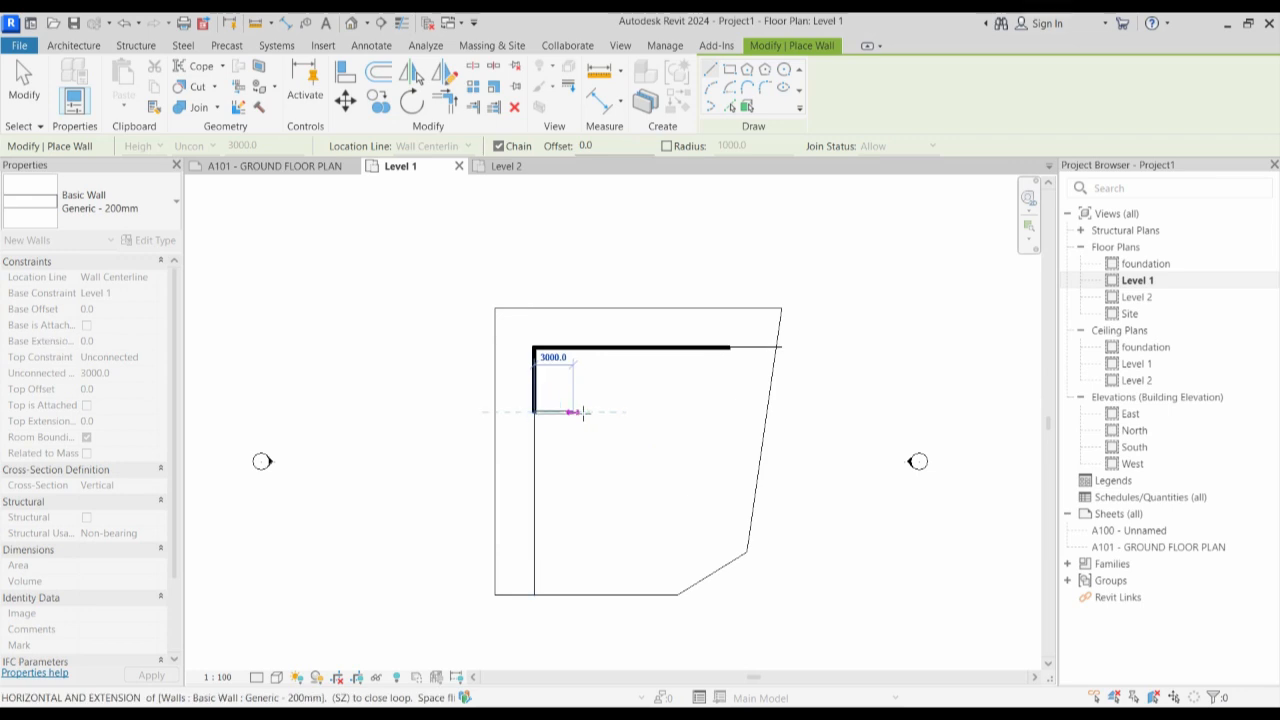
left_click(588, 411)
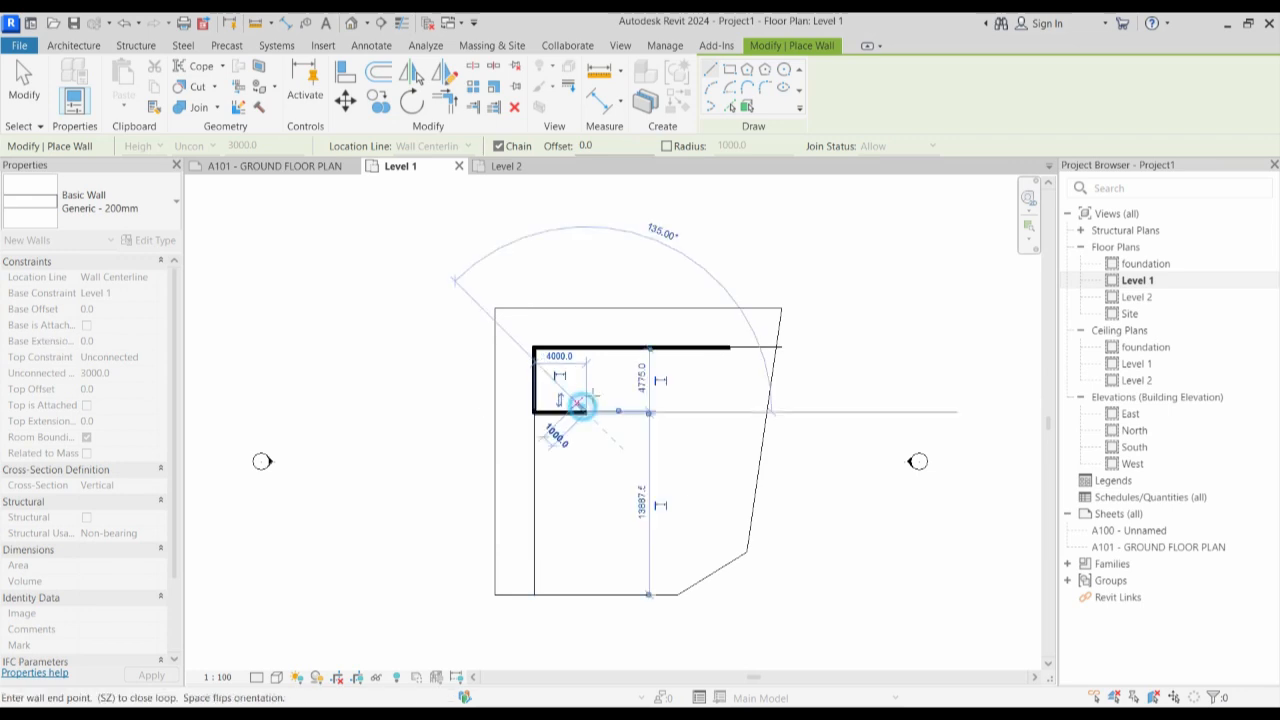
left_click(587, 347)
key("Escape")
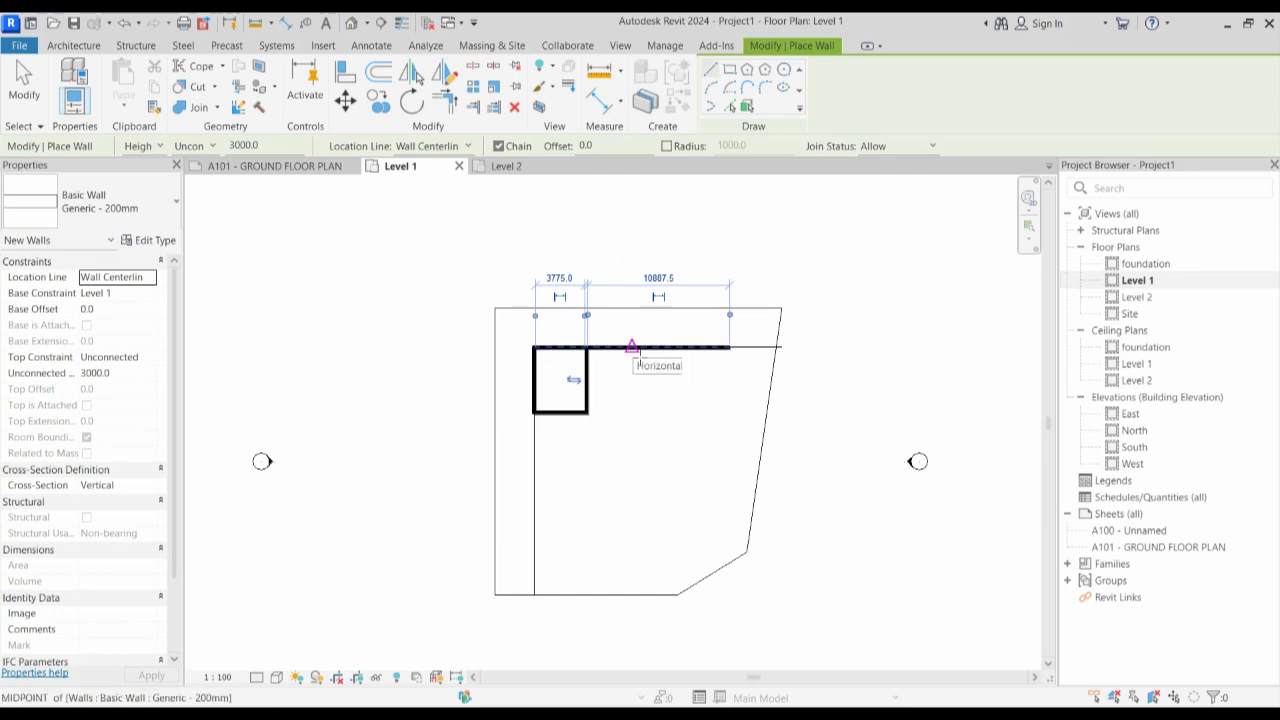
Draw a 12000 mm vertical wall downward from the midpoint of the long horizontal wall.
left_click(632, 348)
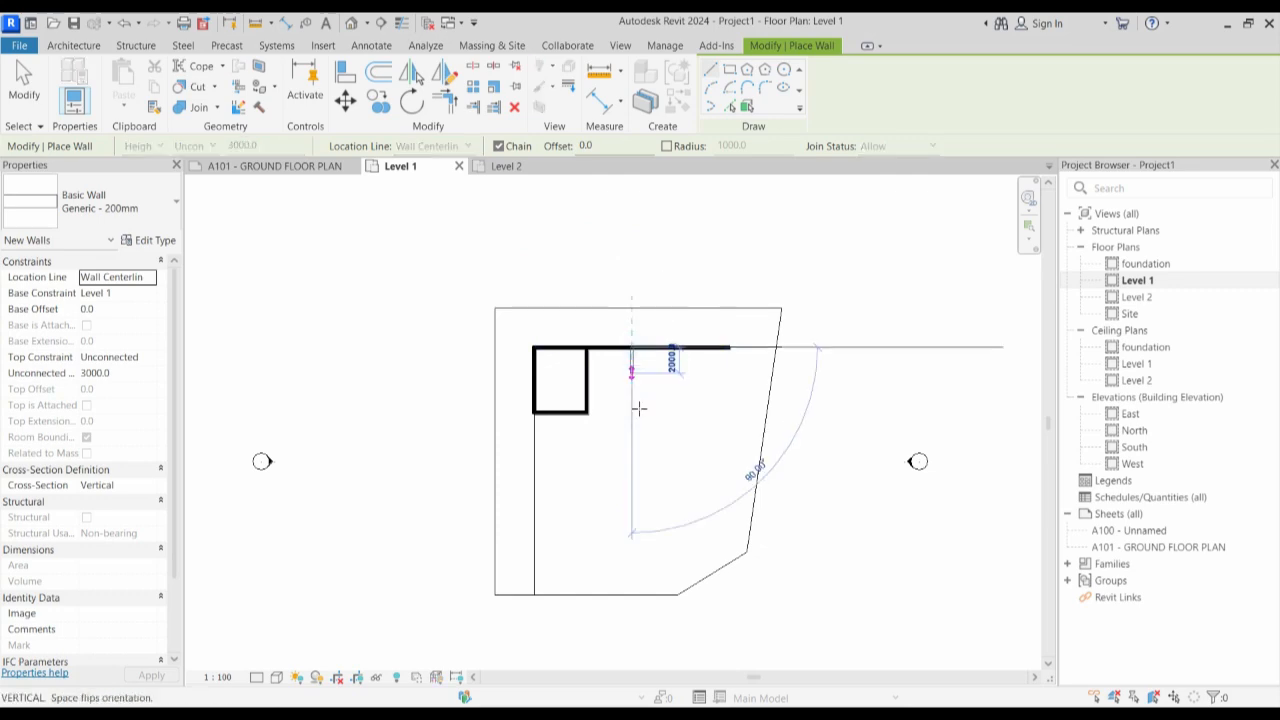
left_click(632, 505)
key("Escape")
key("Escape")
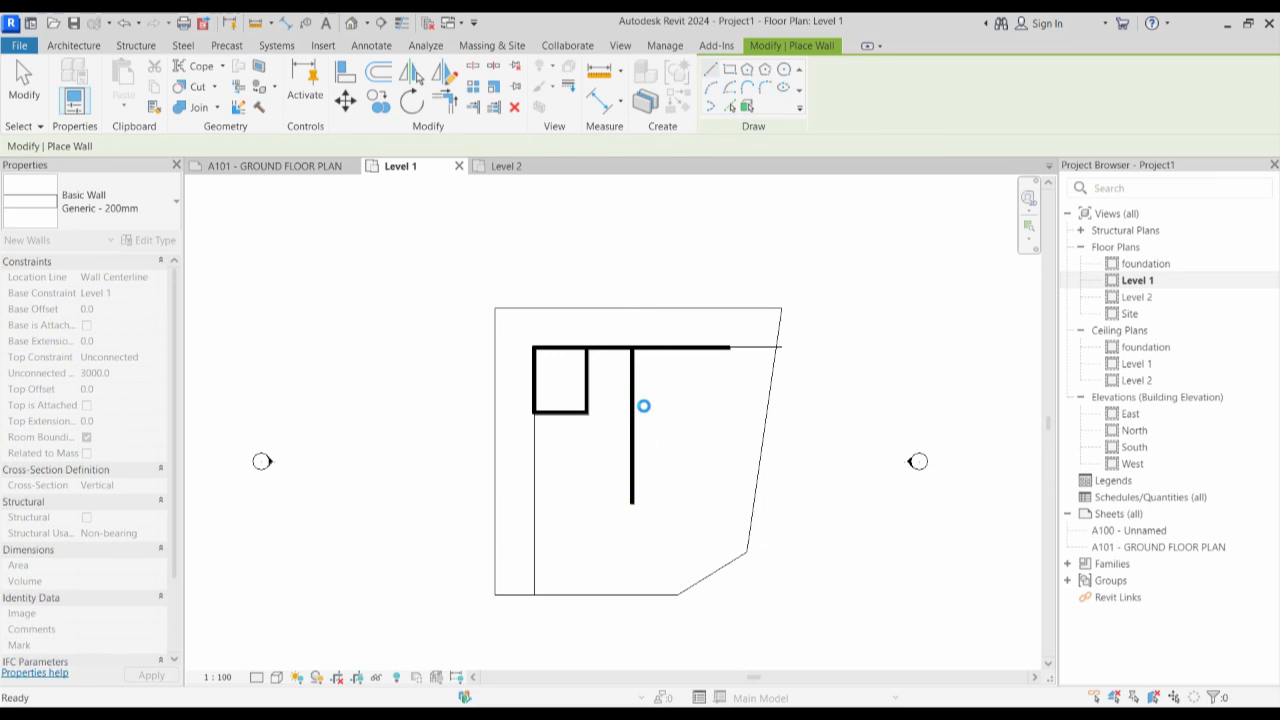
key("Escape")
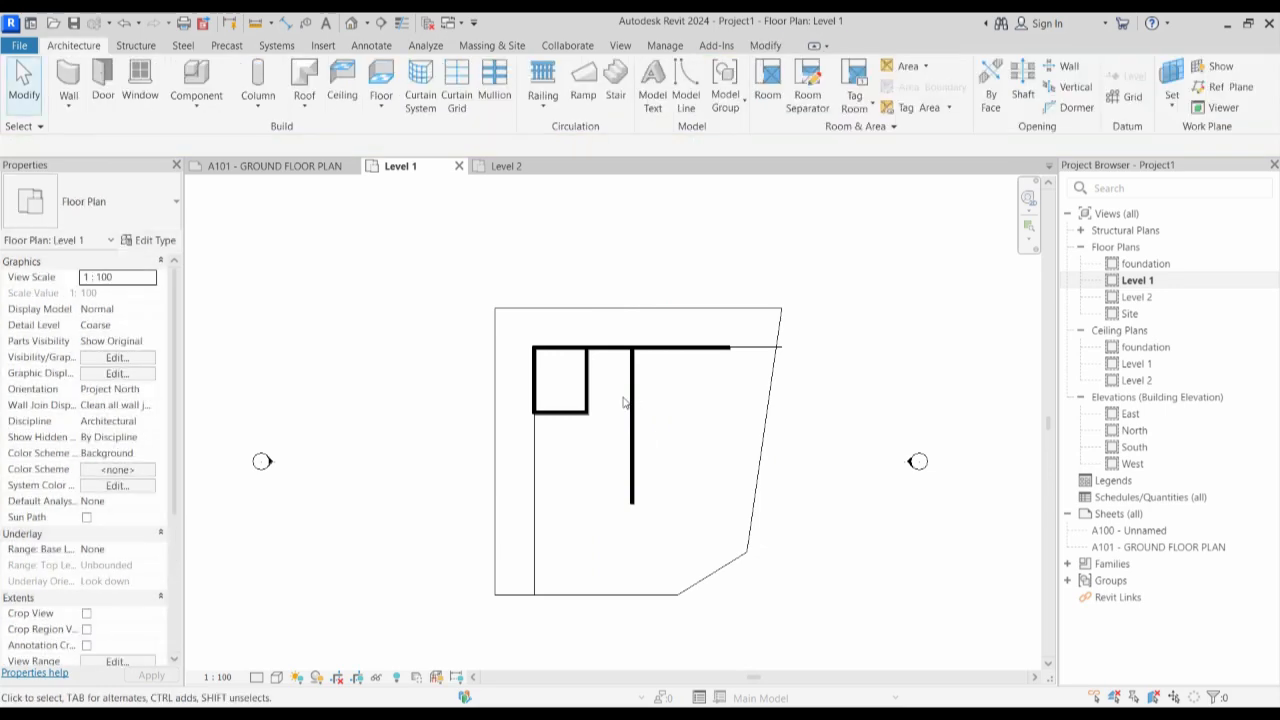
Nudge the 12000 mm vertical wall to the right, farther from the enclosed corner room.
scroll(622, 402, "up", 2)
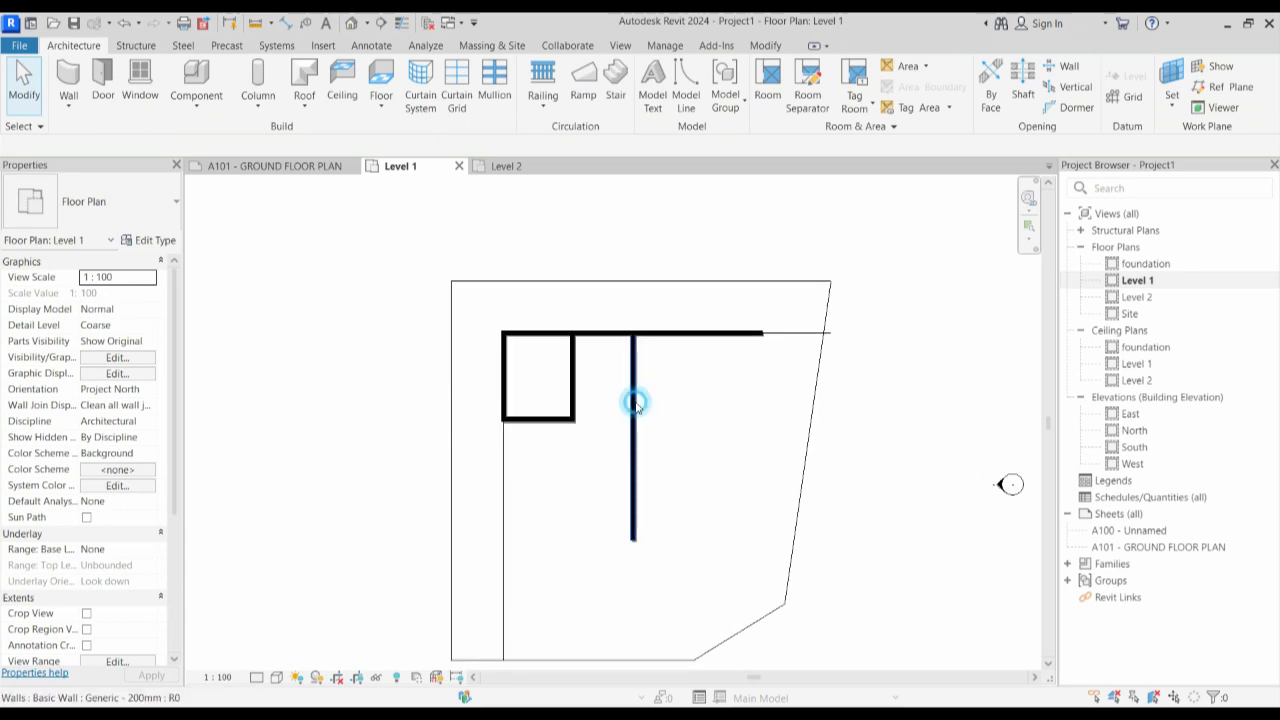
left_click(634, 405)
key("Right")
key("Right")
key("Right")
key("Right")
key("Right")
key("Right")
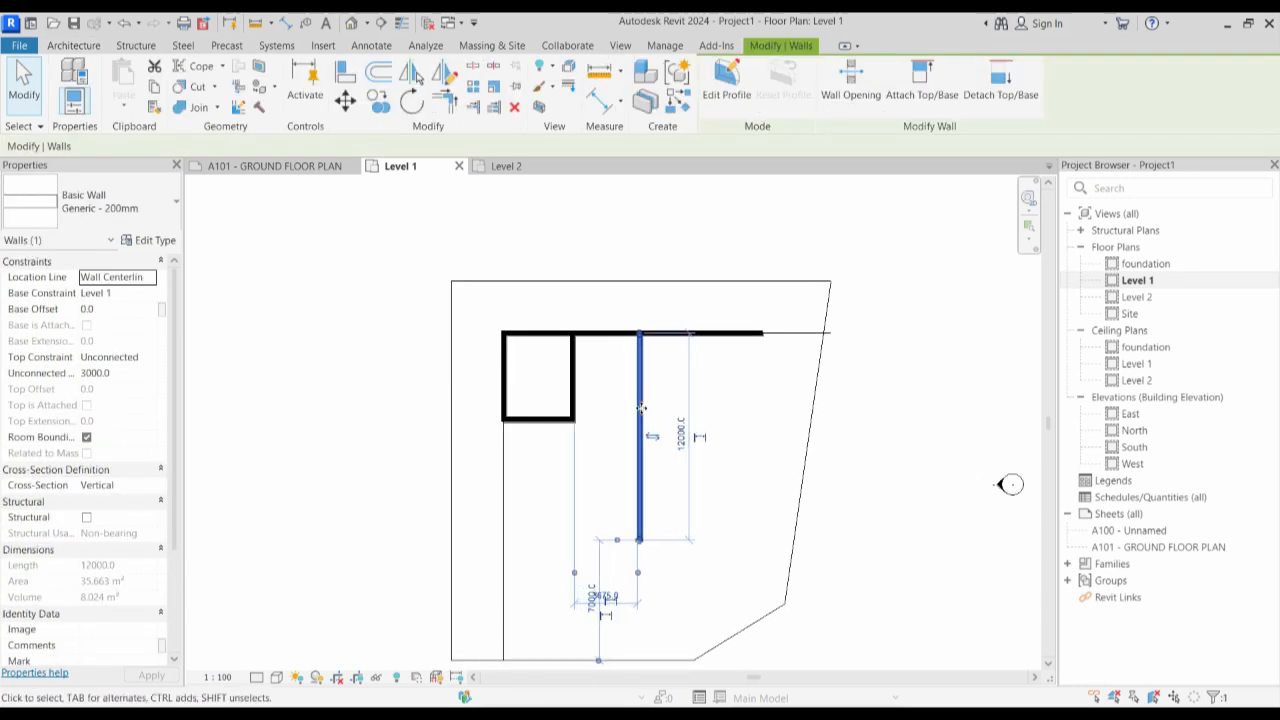
key("Tab")
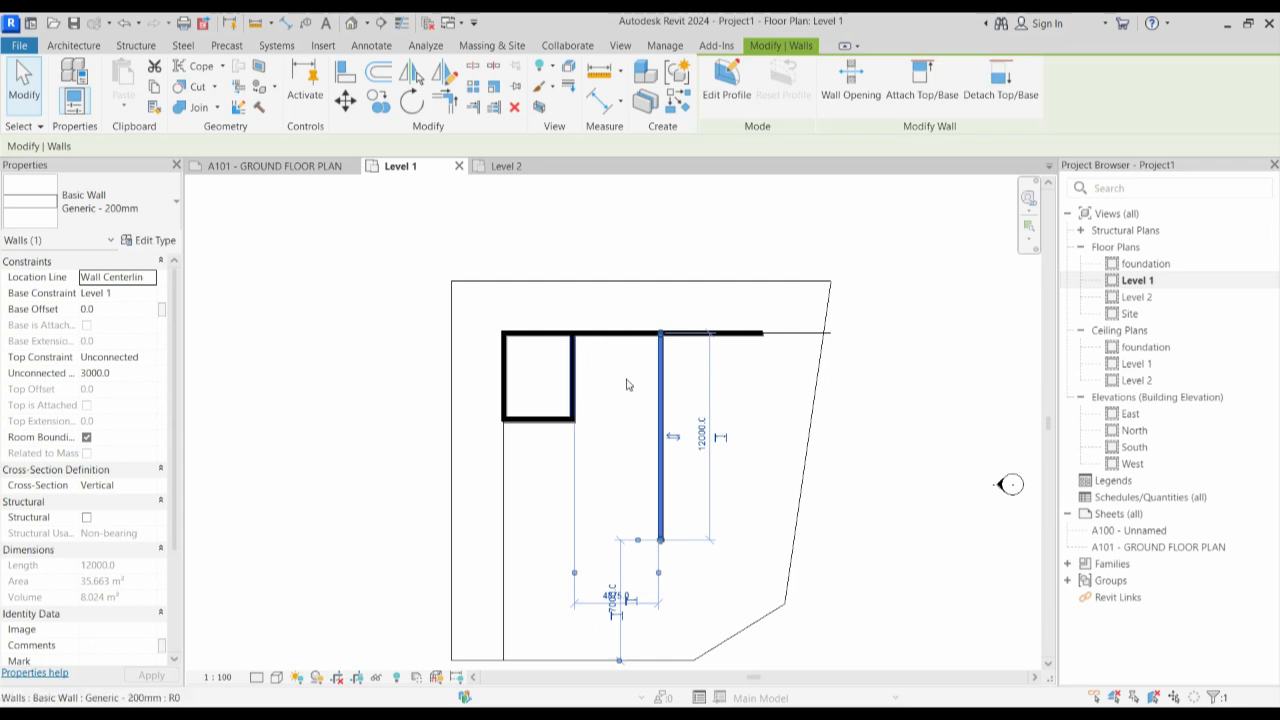
Draw two walls enclosing a small space 3000 mm wide and 2000 mm deep between the corner room and the upper wall.
left_click(580, 371)
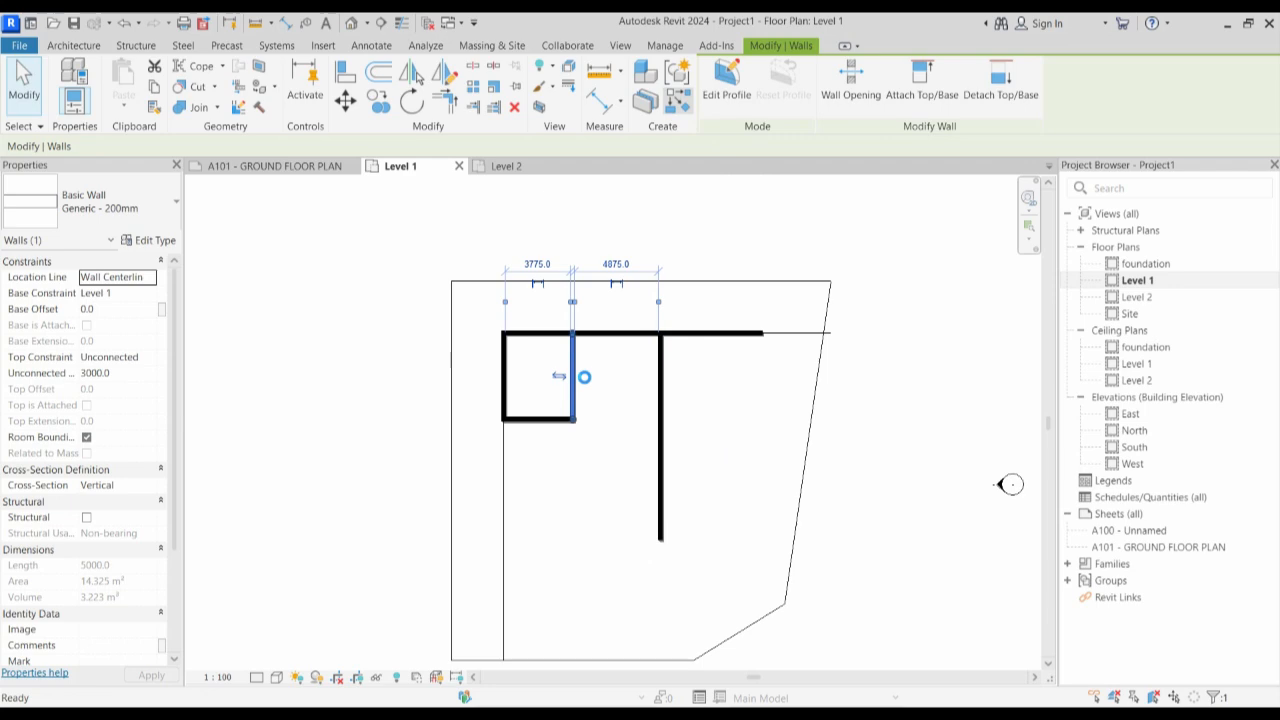
key("w")
key("a")
left_click(572, 367)
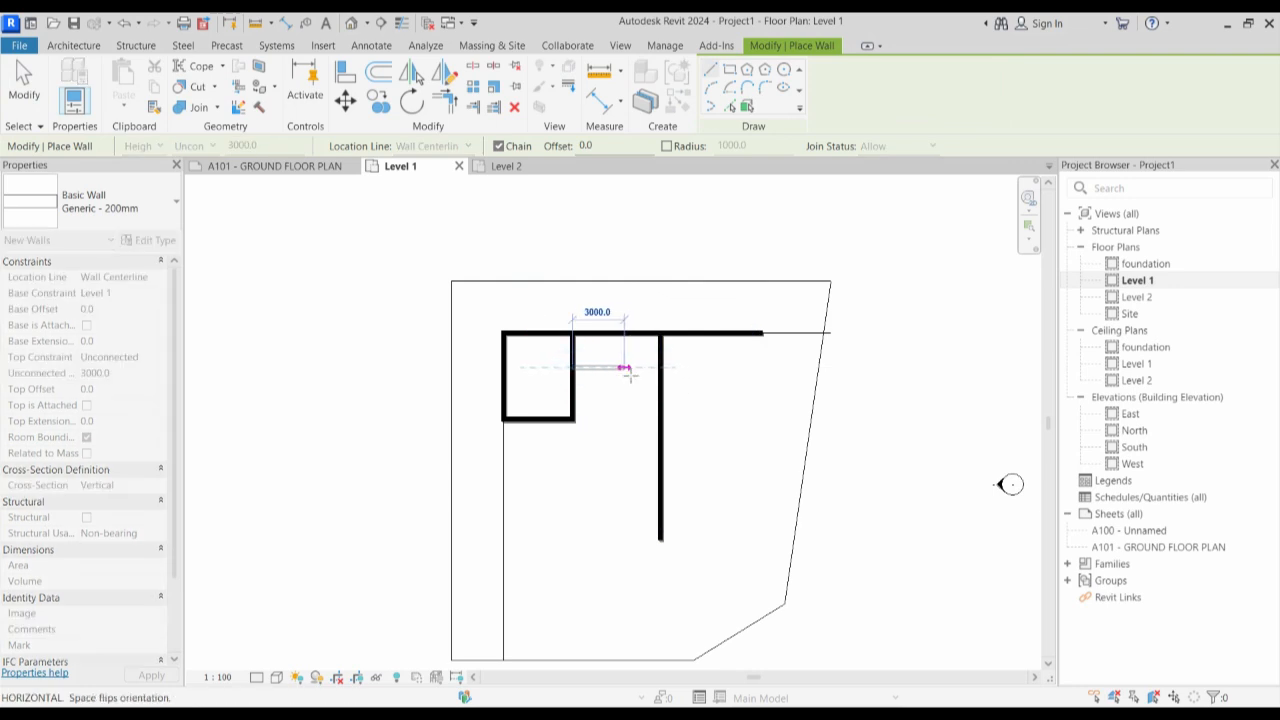
left_click(624, 368)
left_click(625, 334)
key("Escape")
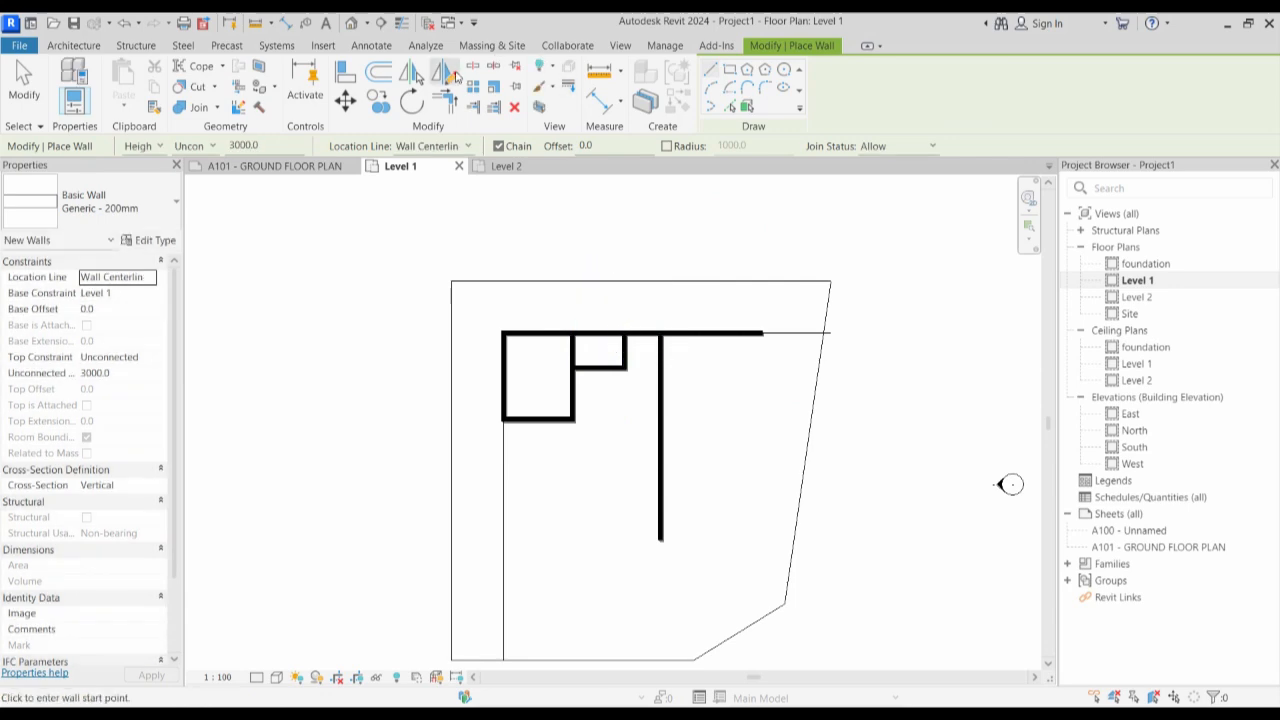
Split the upper offset line and the upper horizontal wall along the top edge of the small space.
left_click(474, 67)
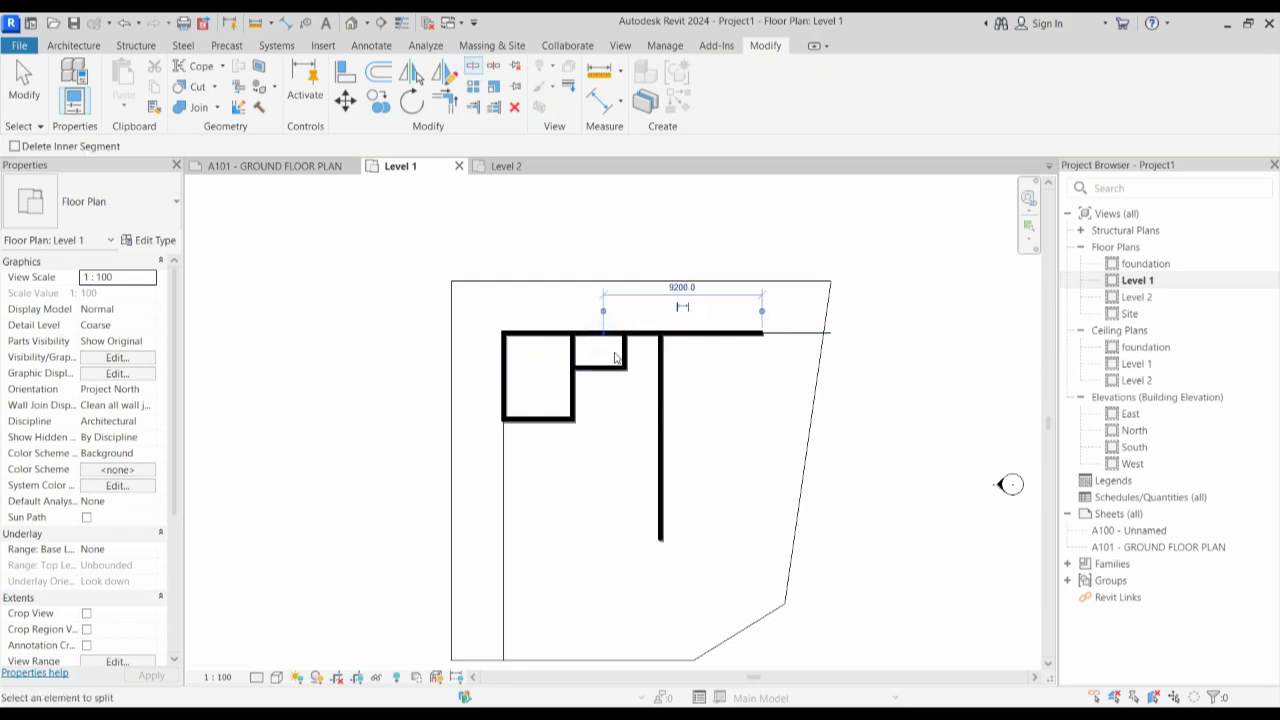
scroll(625, 337, "up", 3)
left_click(578, 336)
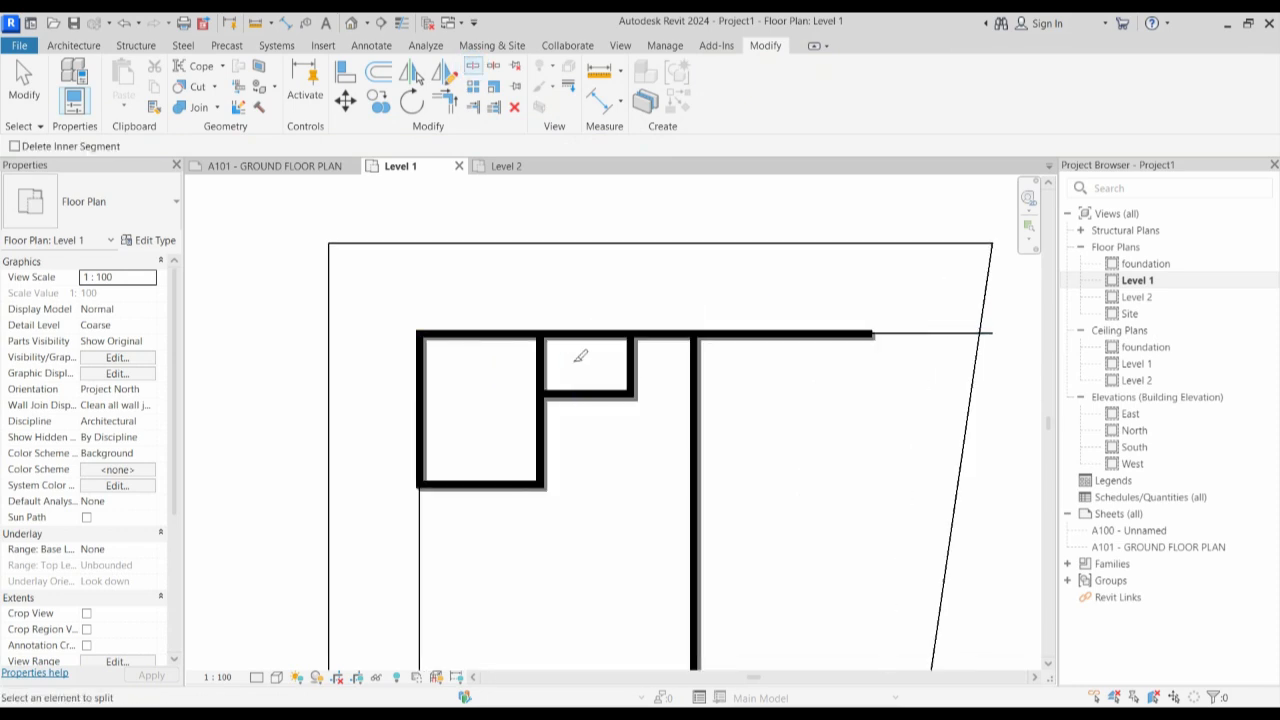
scroll(590, 350, "up", 3)
key("Escape")
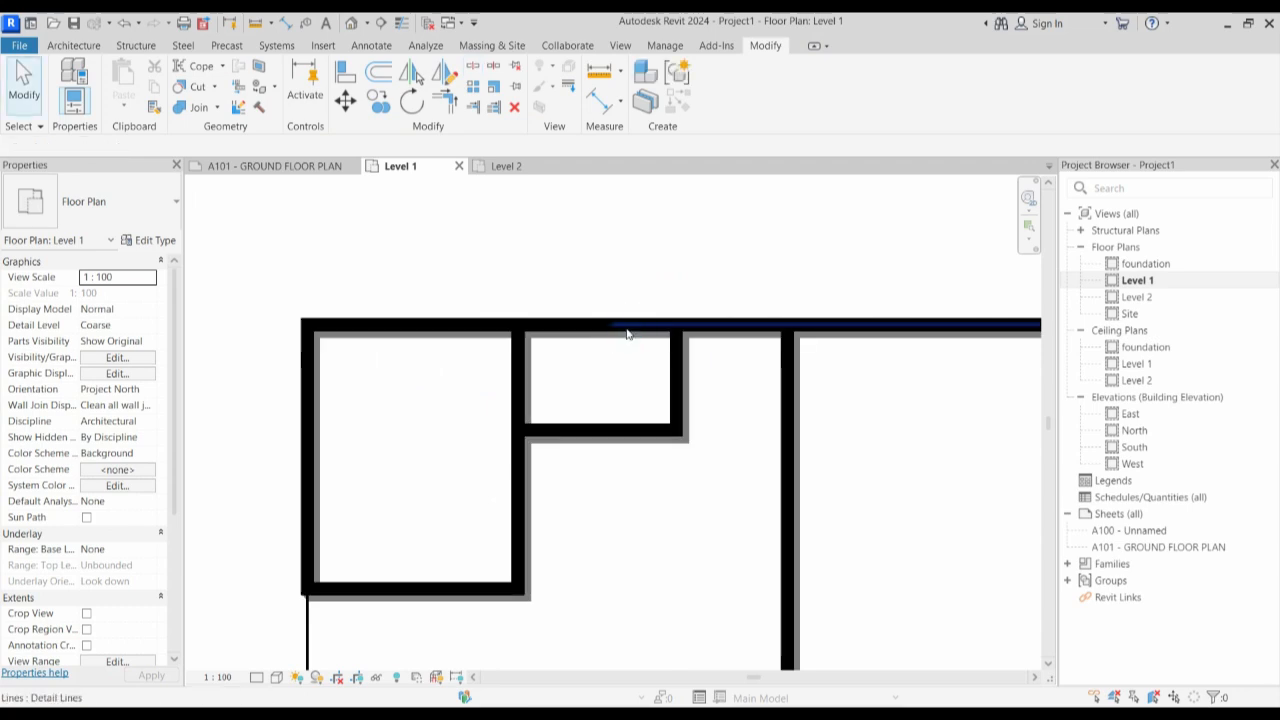
left_click(626, 333)
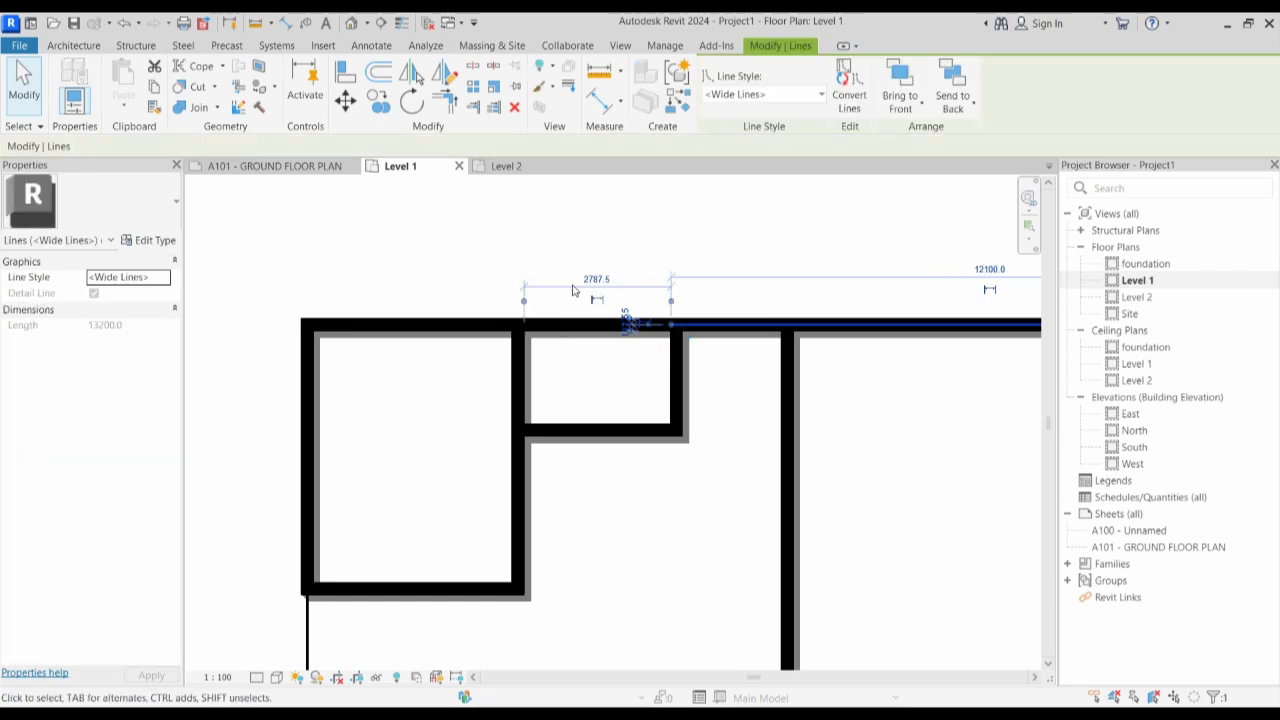
key("Escape")
key("s")
key("l")
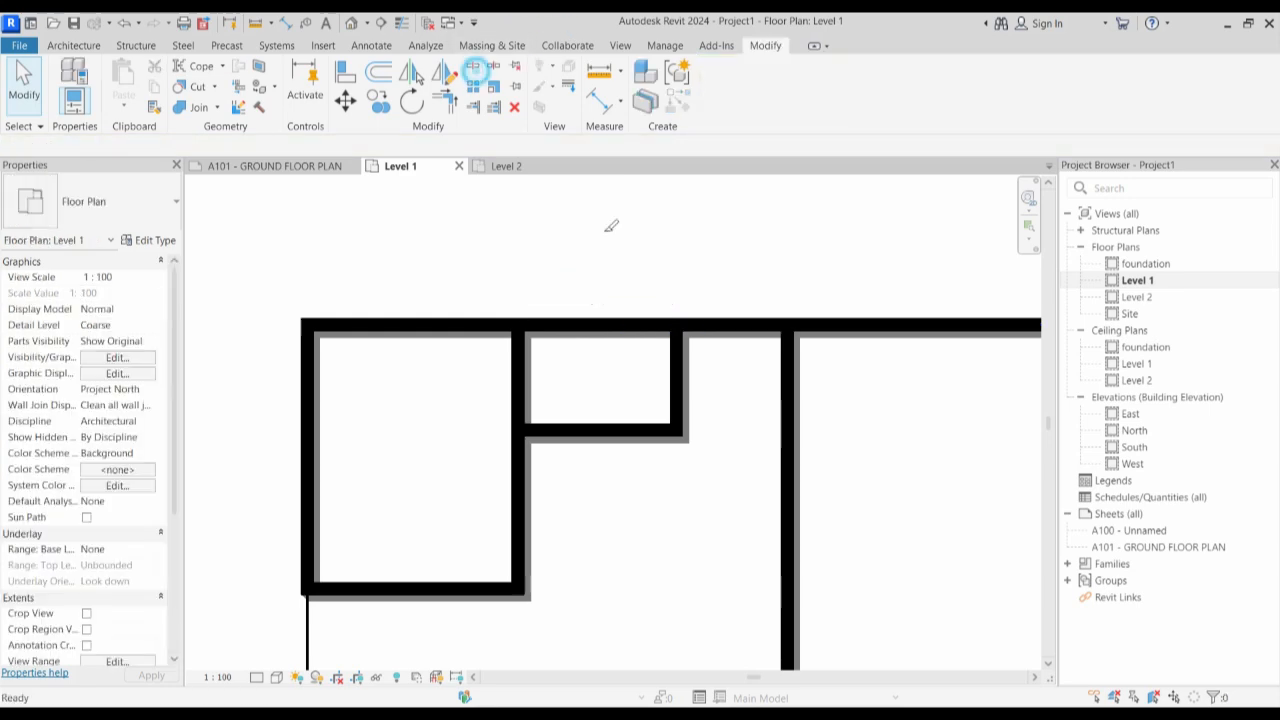
left_click(655, 330)
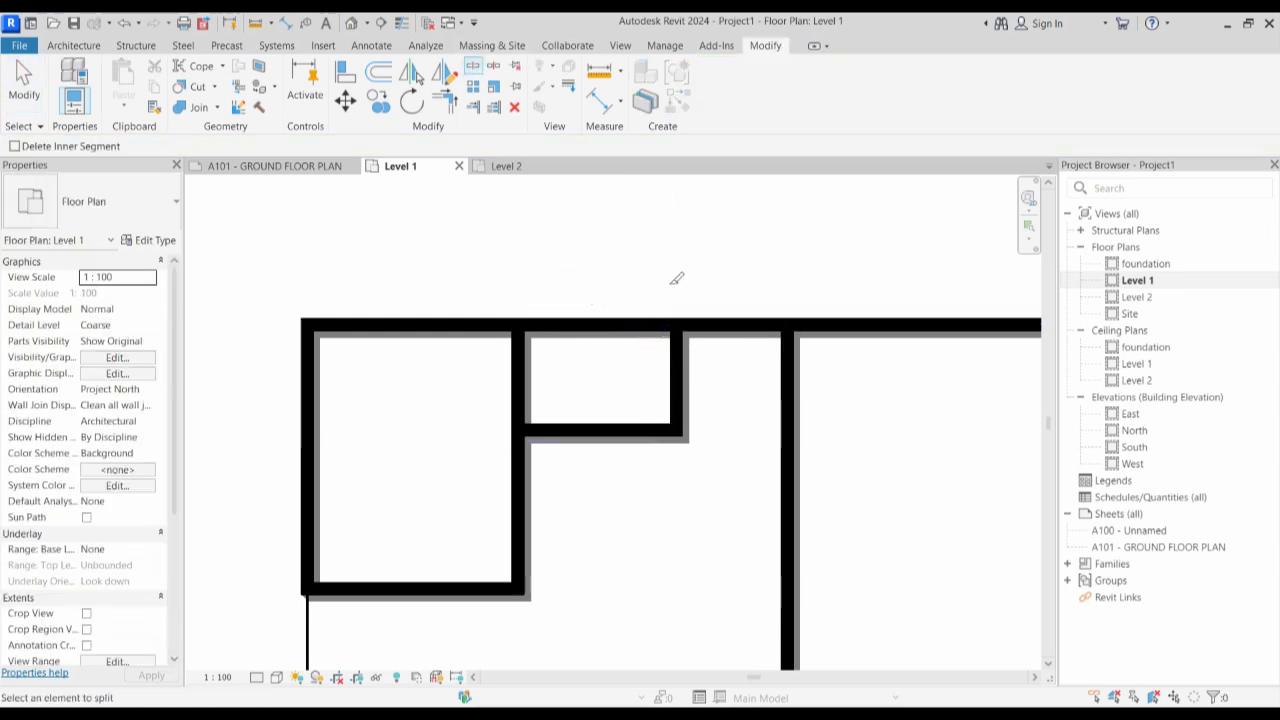
Trim the split offset line pieces back to the two side walls of the small space.
left_click(503, 337)
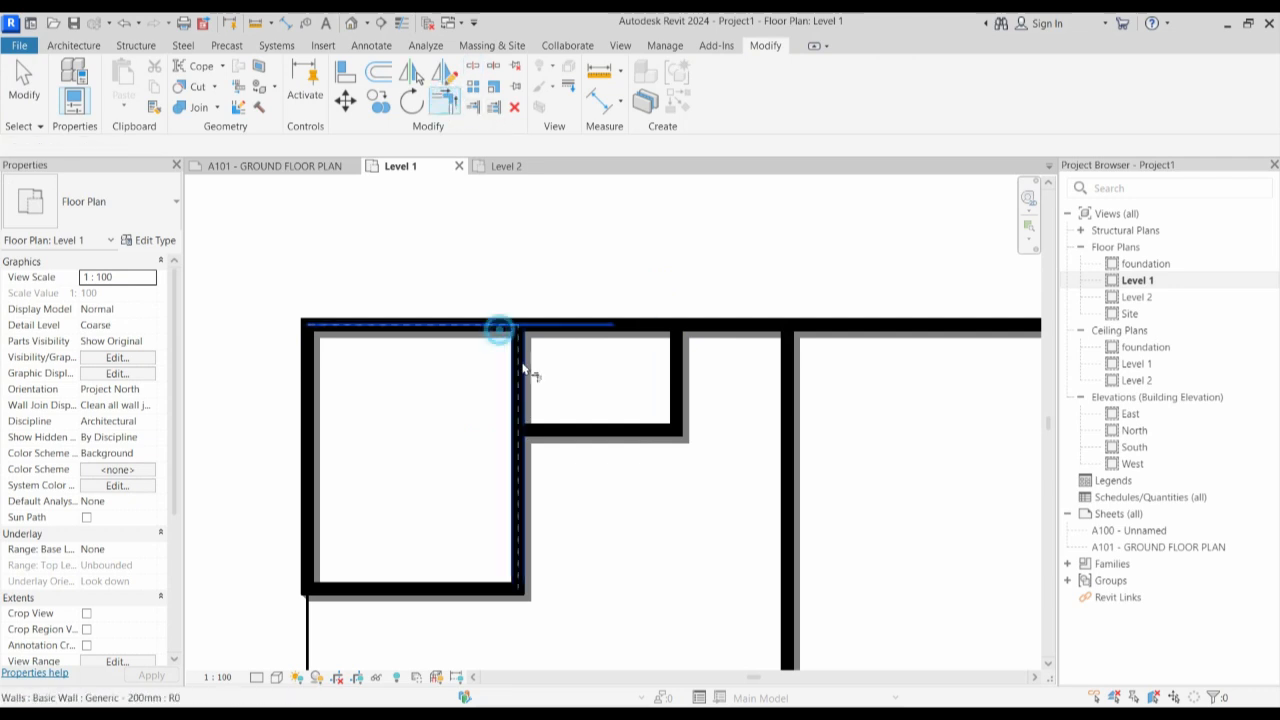
left_click(490, 326)
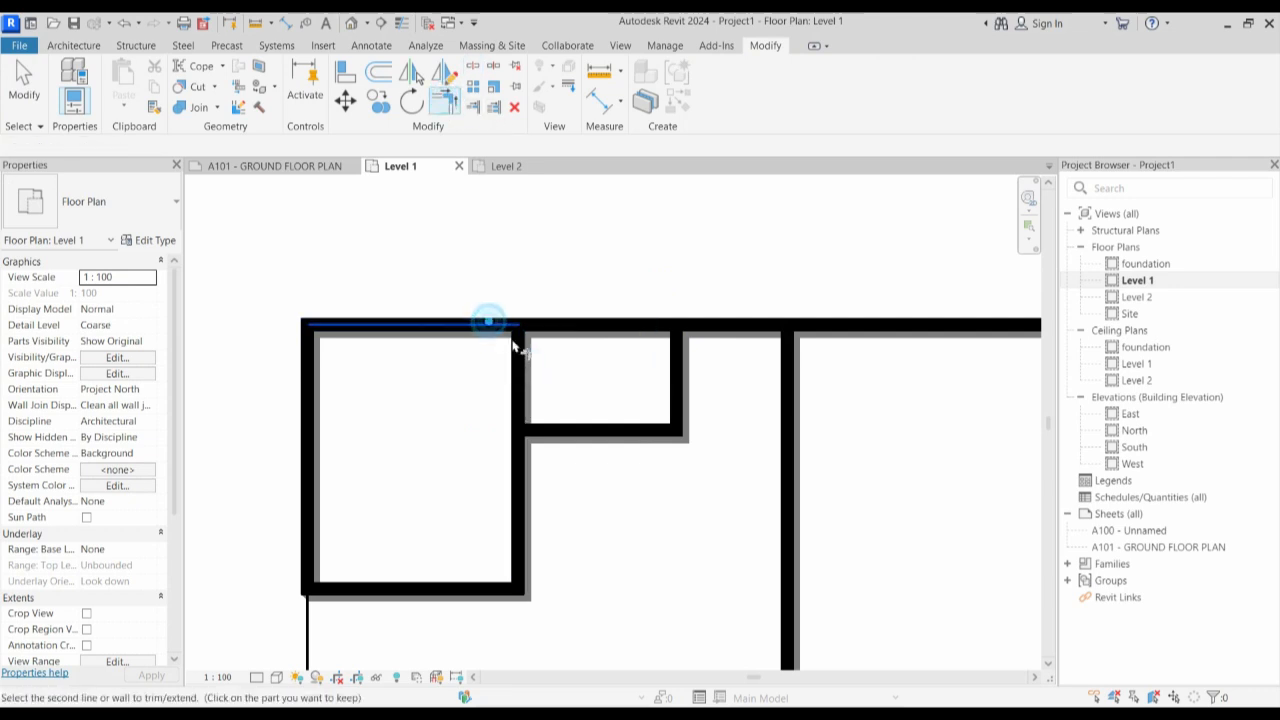
left_click(491, 328)
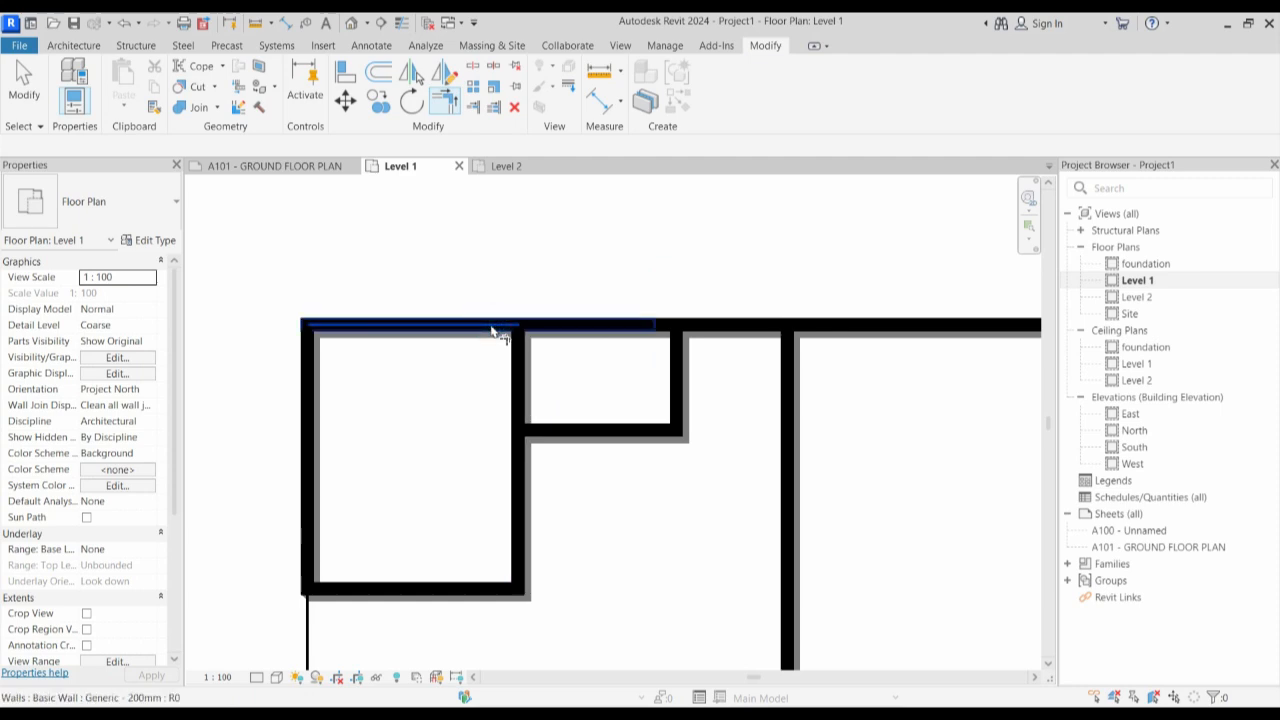
key("Escape")
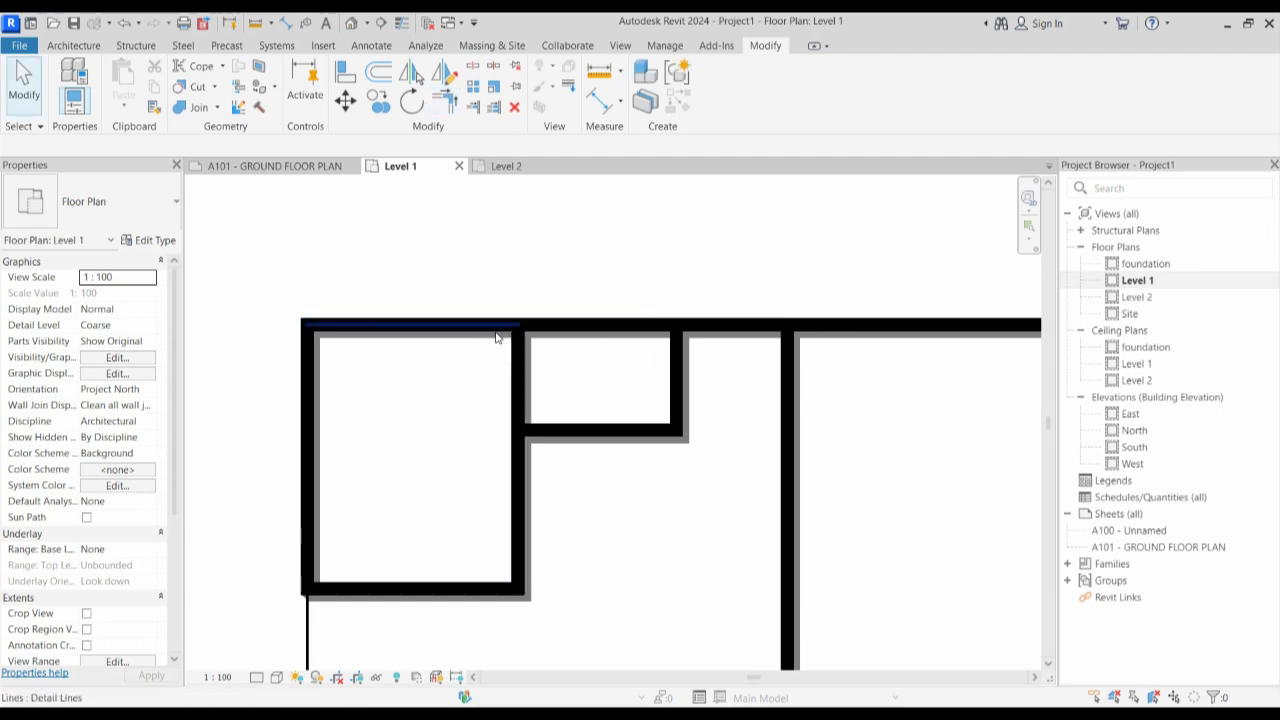
left_click(494, 337)
left_click(524, 376)
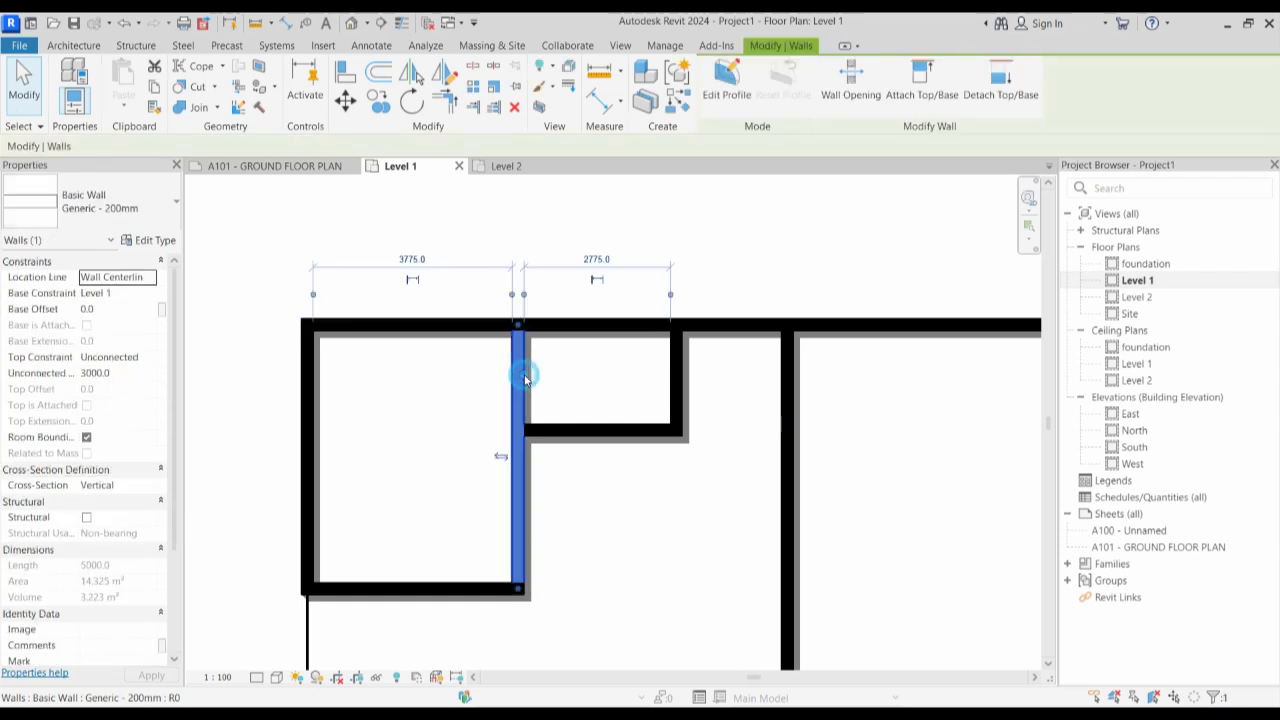
left_click(676, 365)
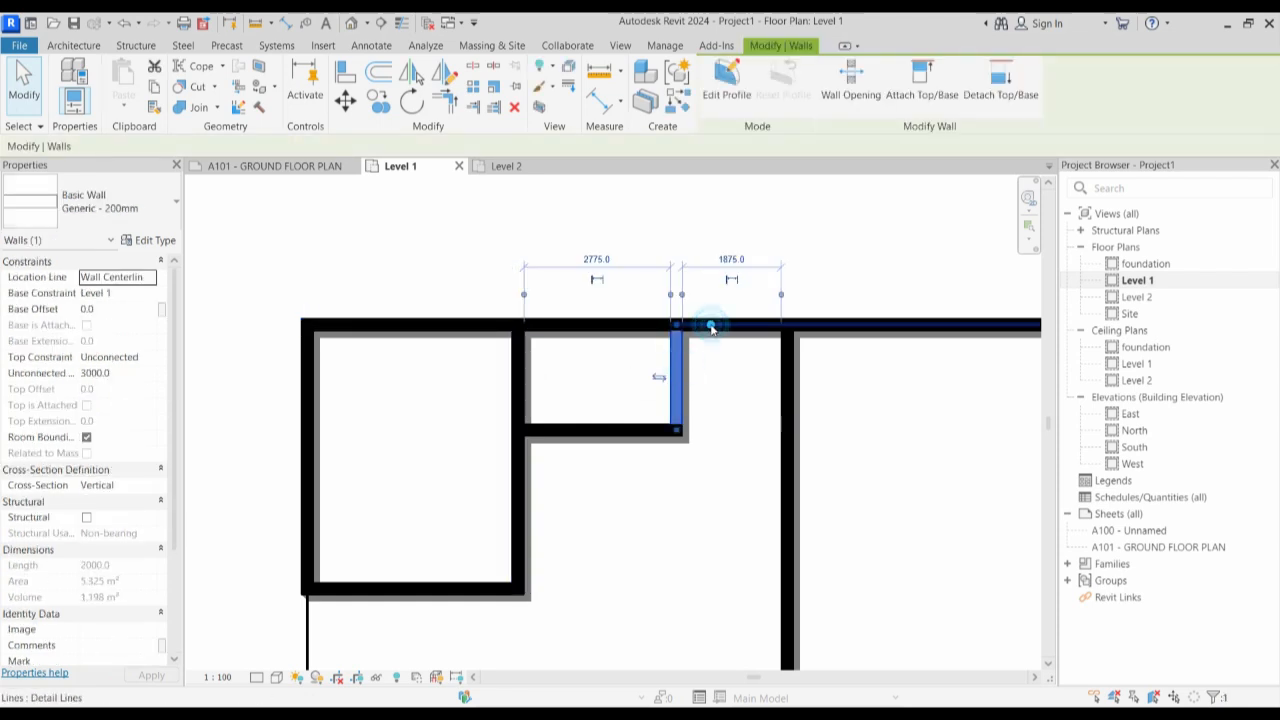
left_click(712, 362)
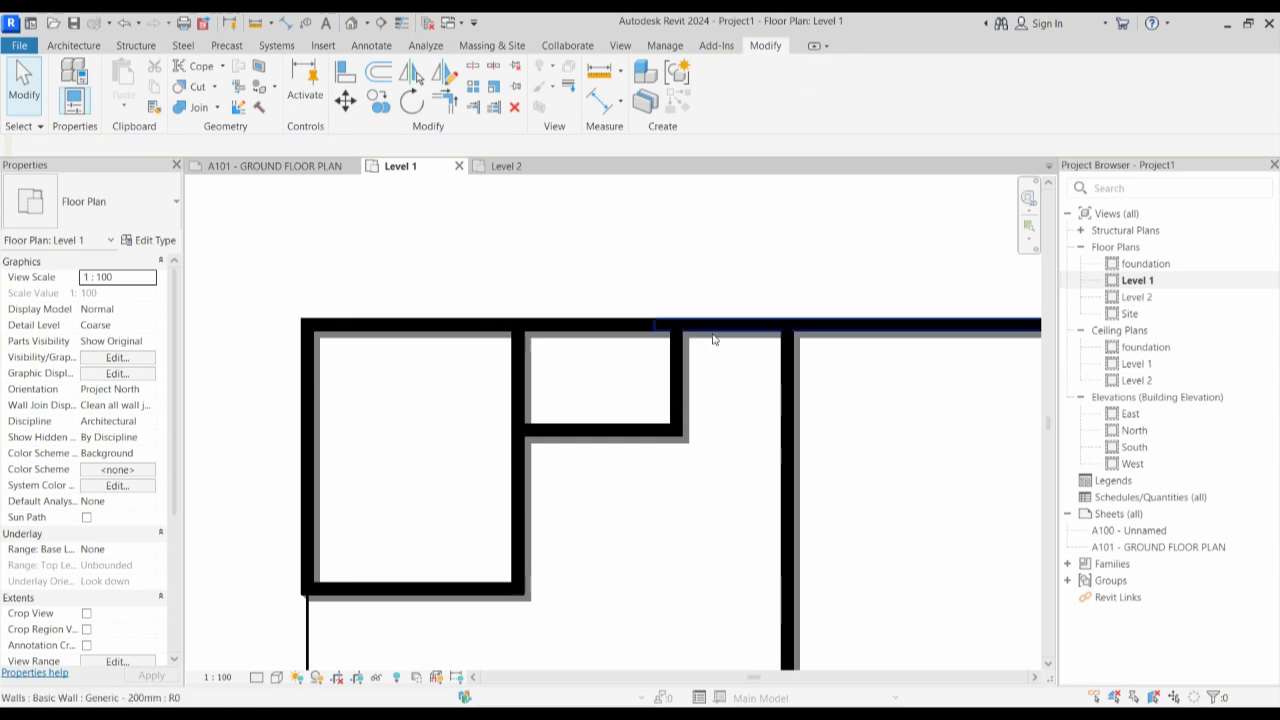
left_click(710, 328)
left_click(677, 370)
left_click(650, 342)
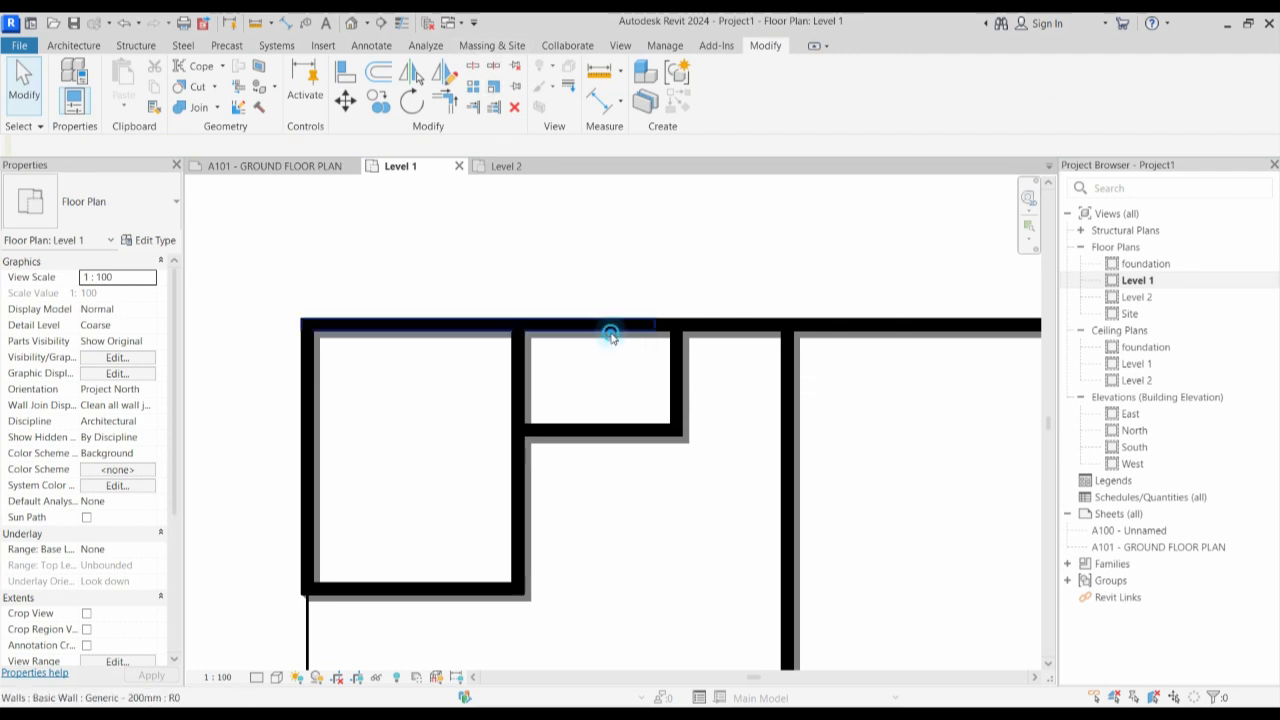
Shorten the upper wall's left segment and trim it to the corner room's right wall, opening the small space at its top.
left_click(648, 326)
left_click_drag(655, 325, 587, 325)
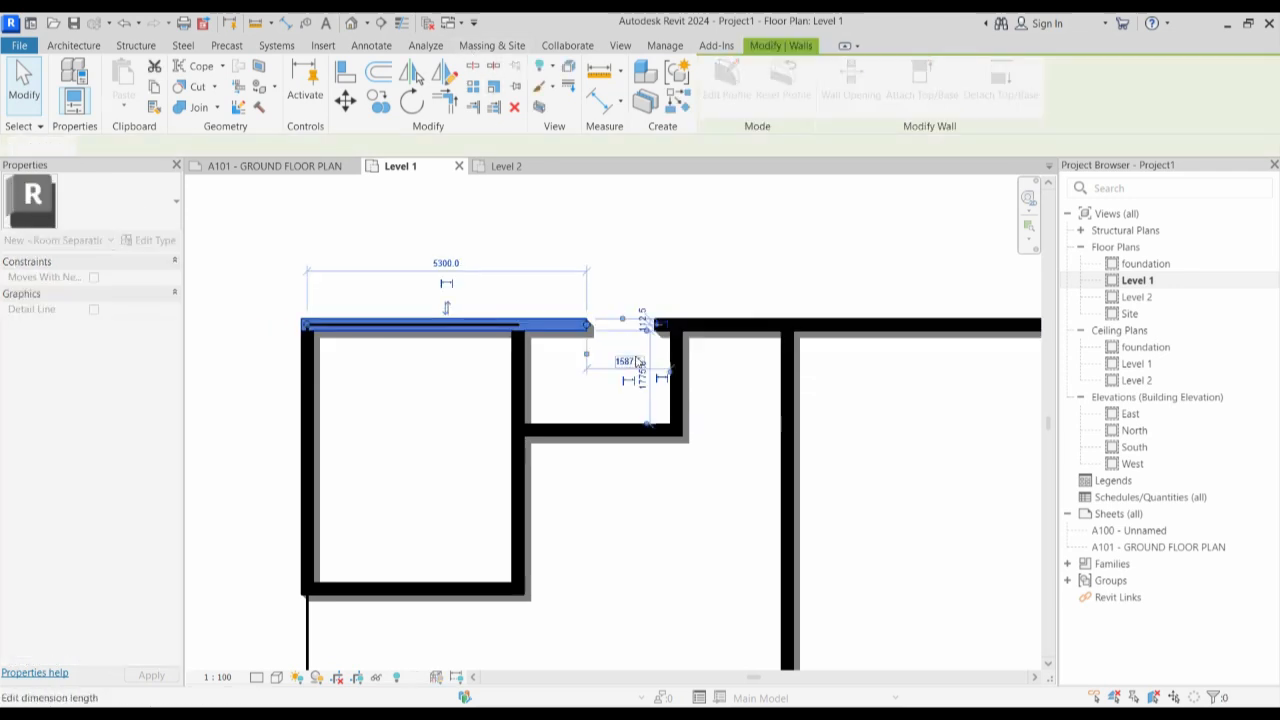
key("t")
key("r")
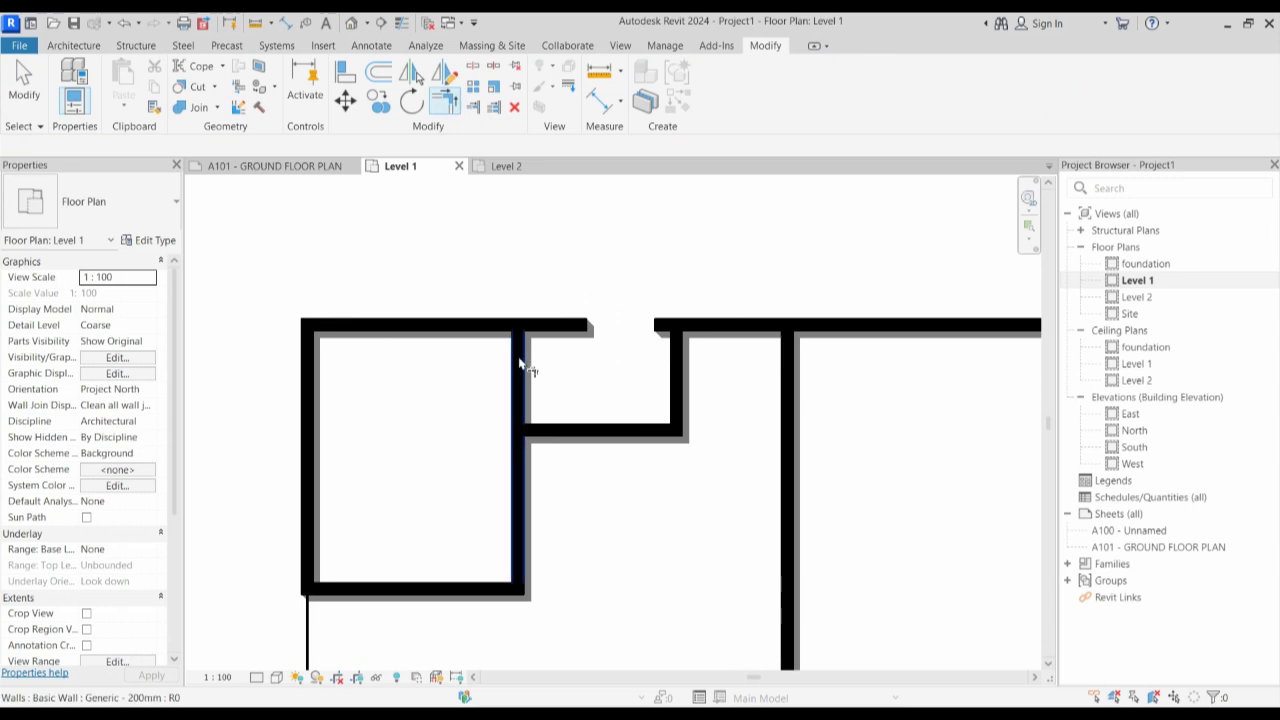
left_click(514, 352)
left_click(450, 325)
left_click(676, 355)
left_click(694, 327)
scroll(585, 395, "down", 3)
key("Escape")
scroll(600, 412, "up", 5)
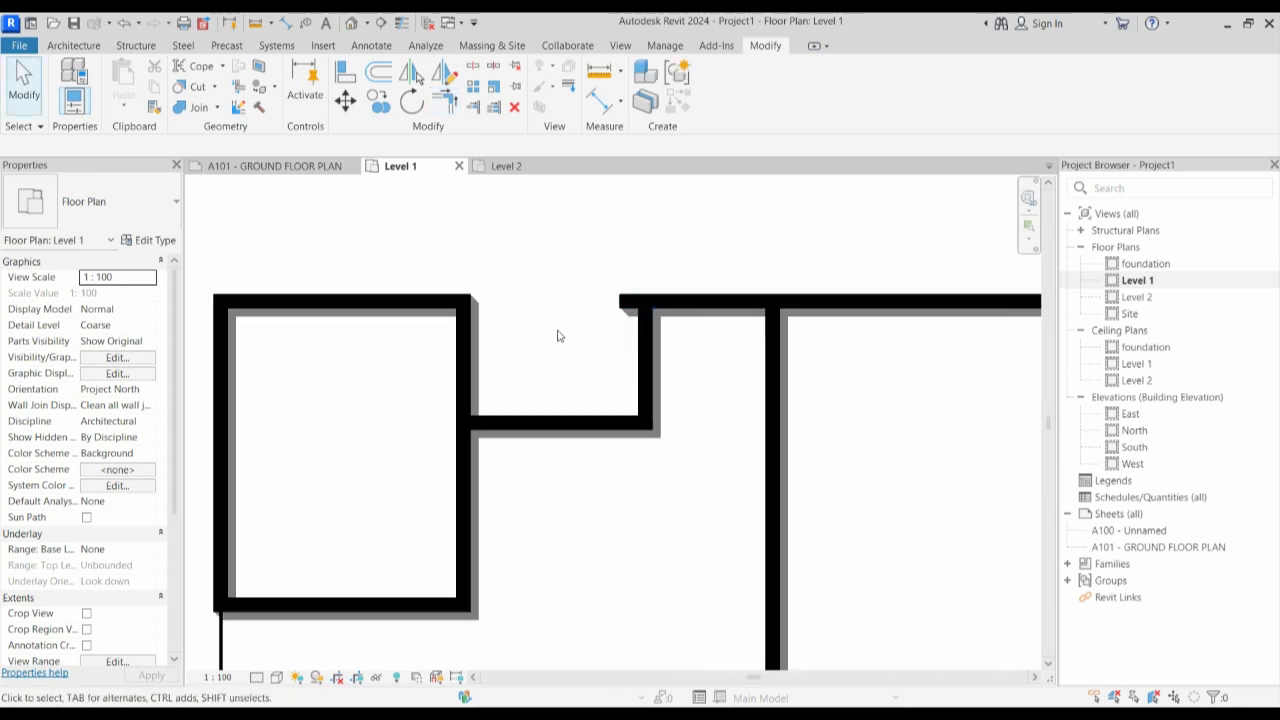
Place an aligned dimension between the small space's right wall and the long vertical wall.
scroll(579, 452, "down", 3)
scroll(663, 492, "up", 3)
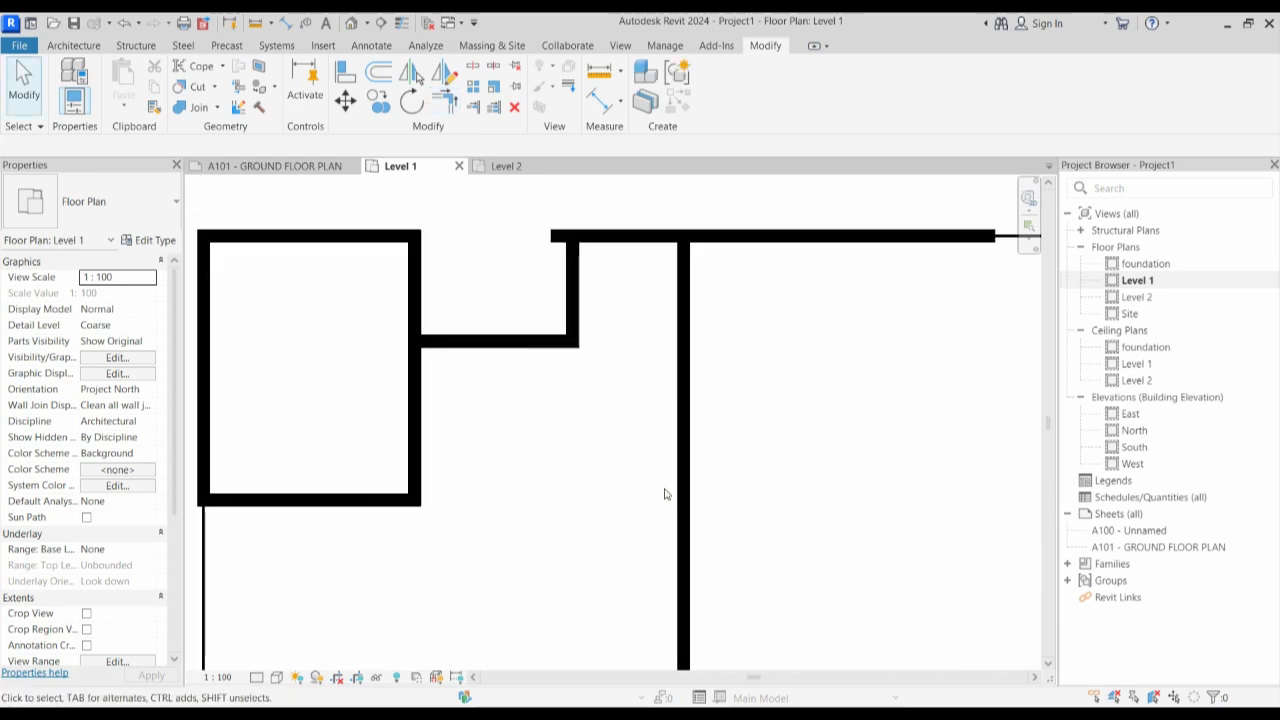
scroll(477, 342, "down", 3)
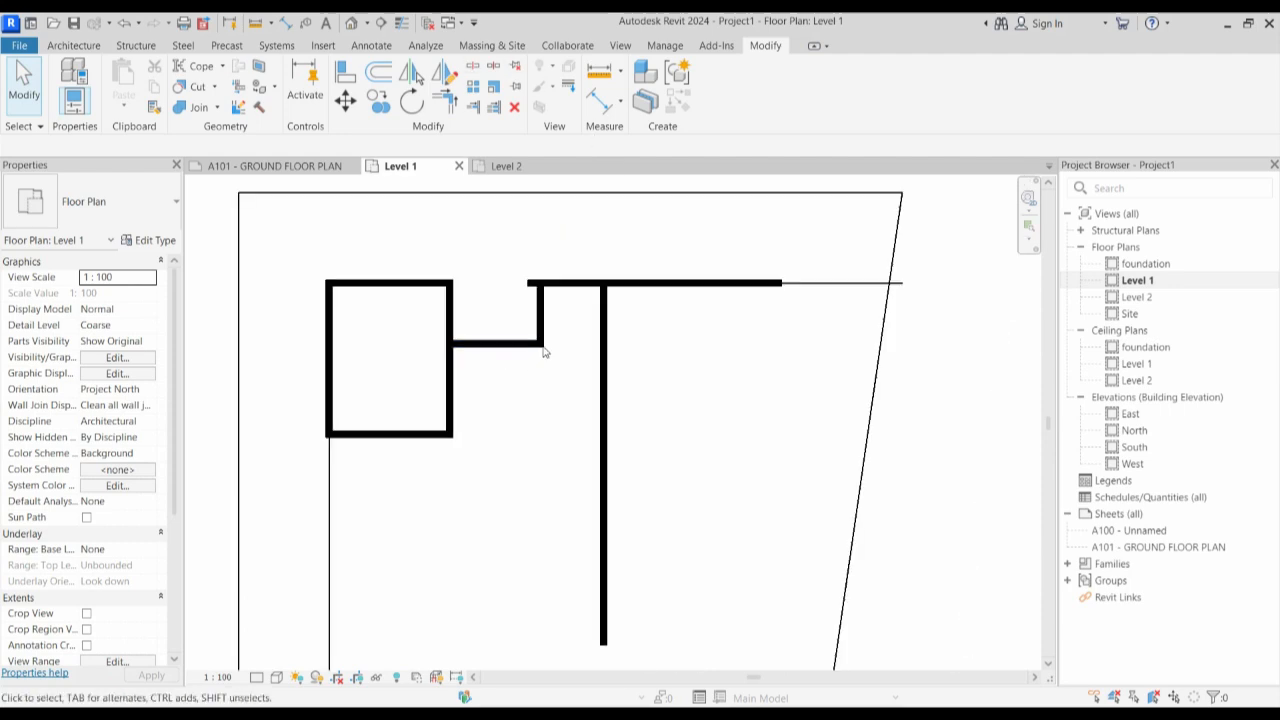
left_click(600, 103)
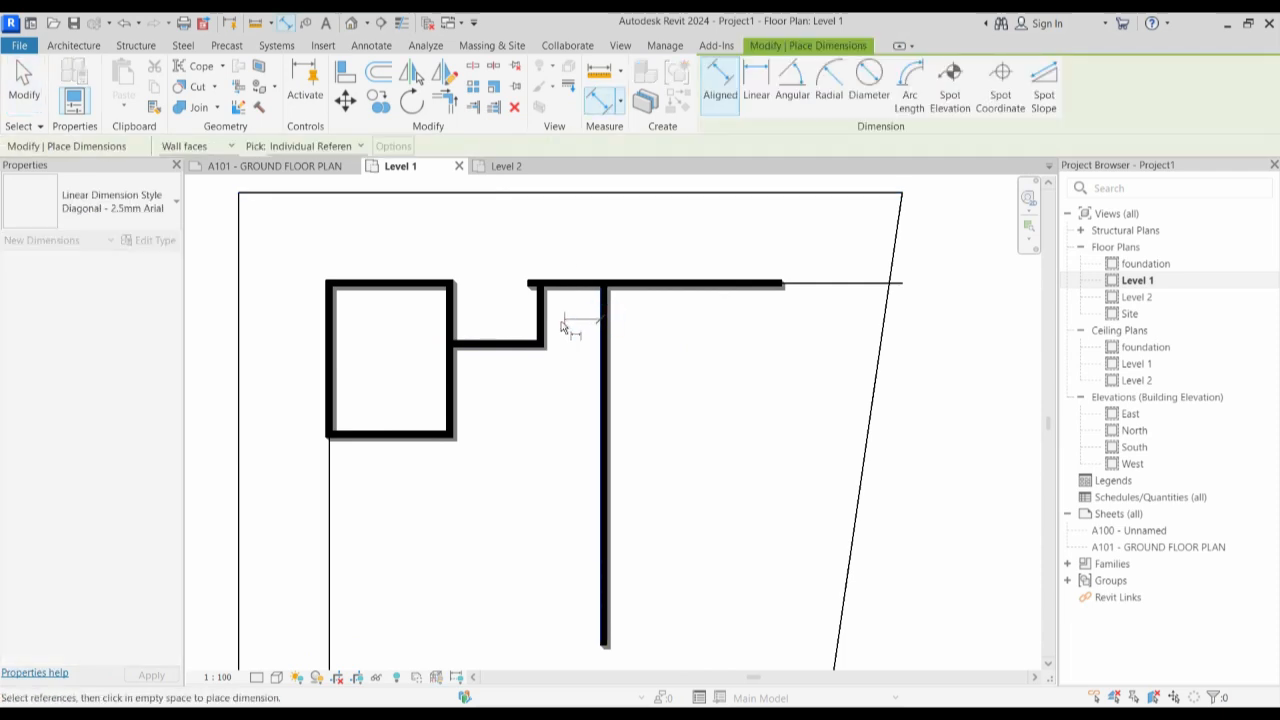
left_click(566, 325)
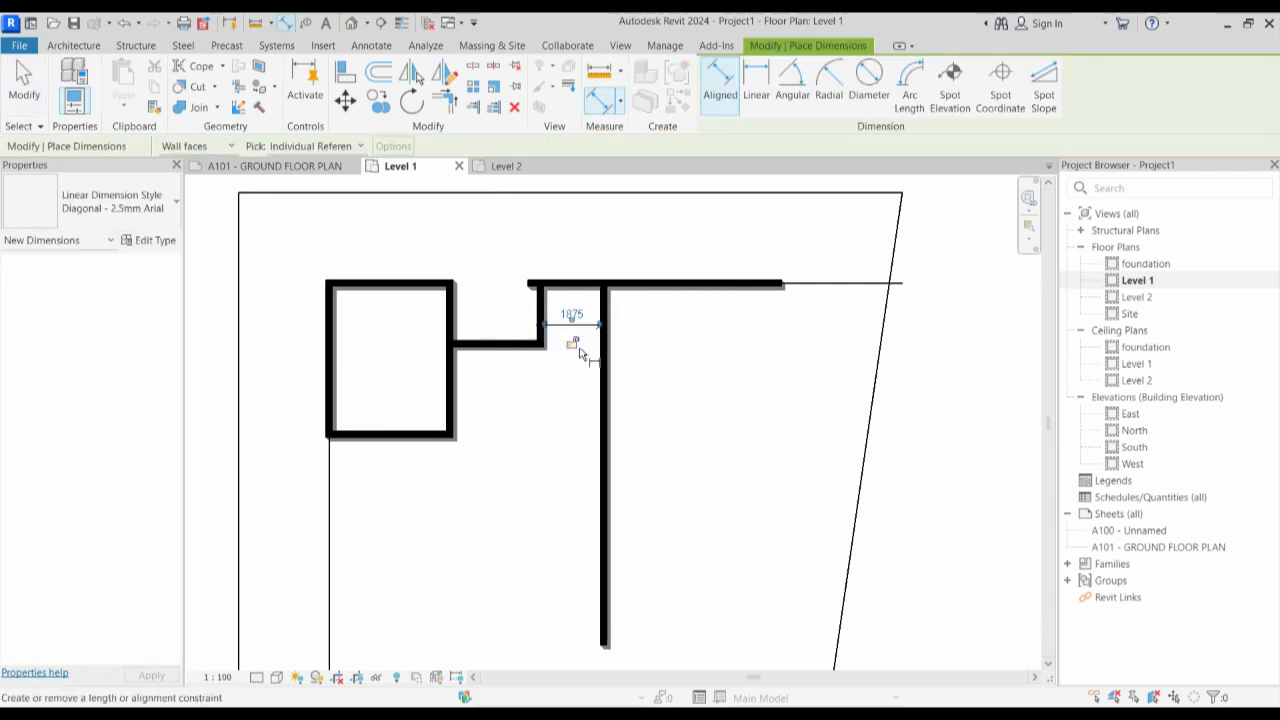
scroll(579, 354, "up", 4)
key("Escape")
key("Escape")
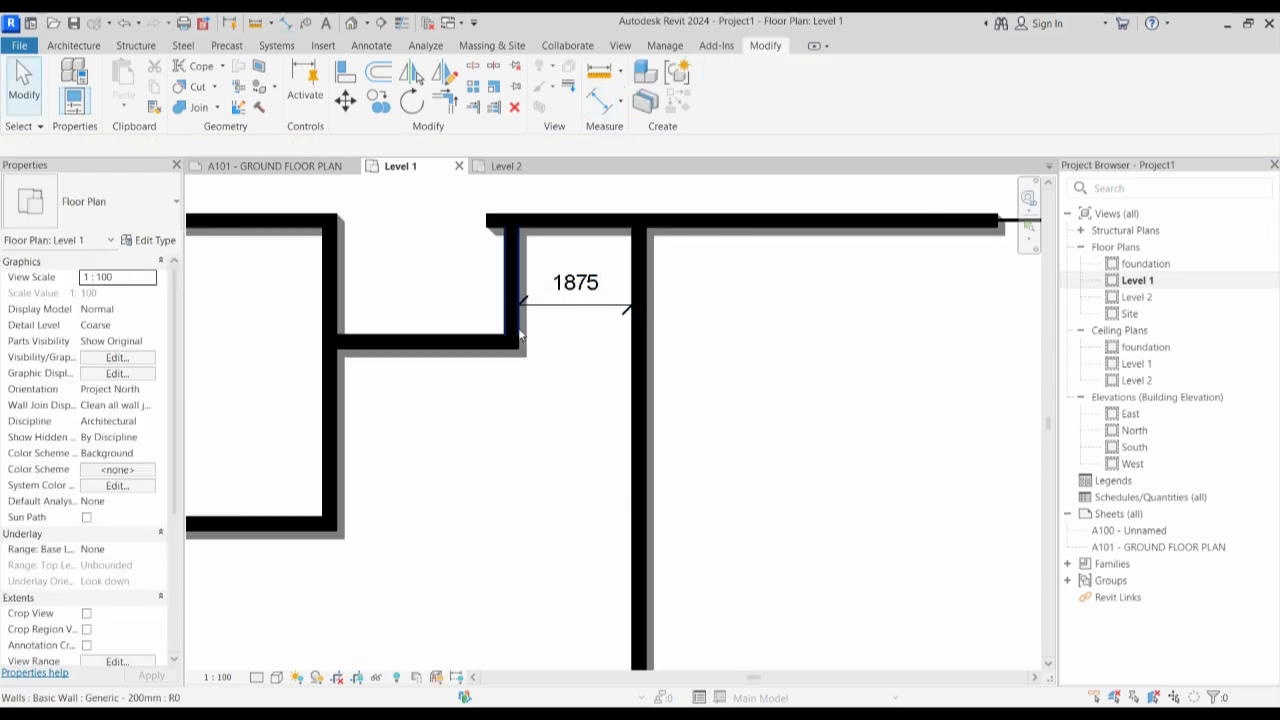
Delete the vertical offset line below the corner room and the horizontal offset line along the upper wall.
scroll(610, 291, "down", 6)
scroll(586, 360, "up", 4)
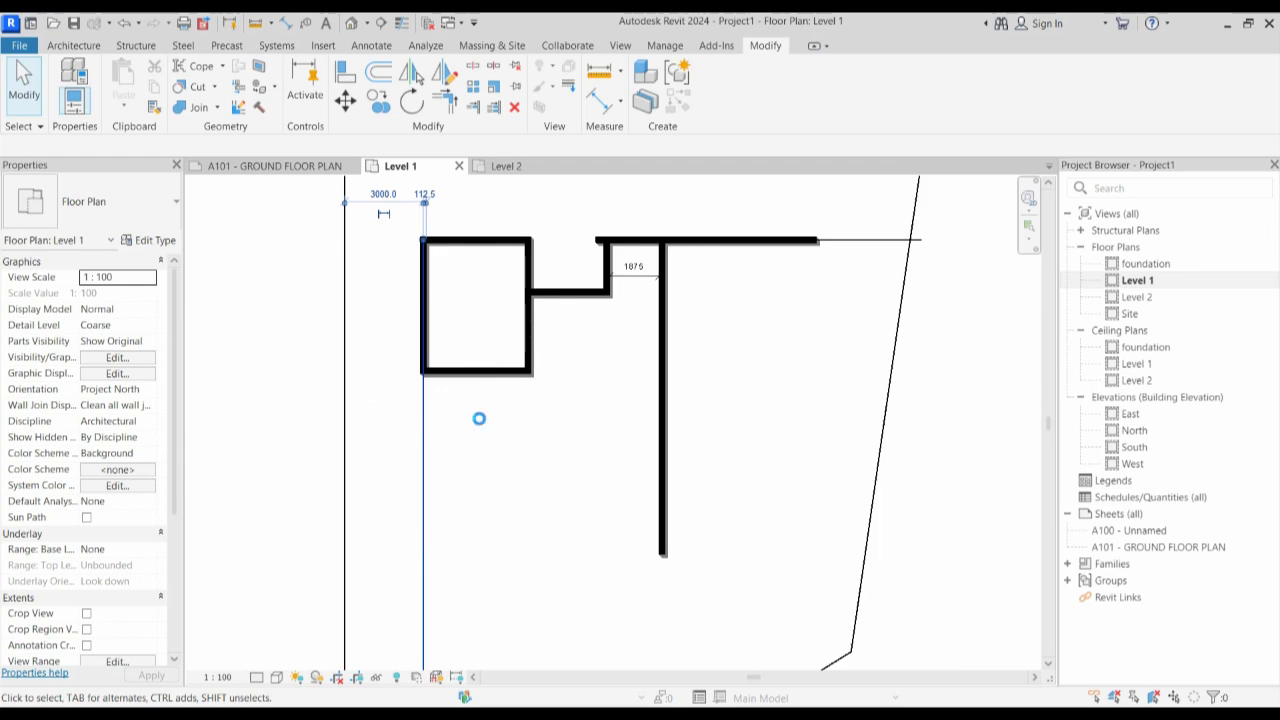
key("Delete")
scroll(476, 428, "down", 2)
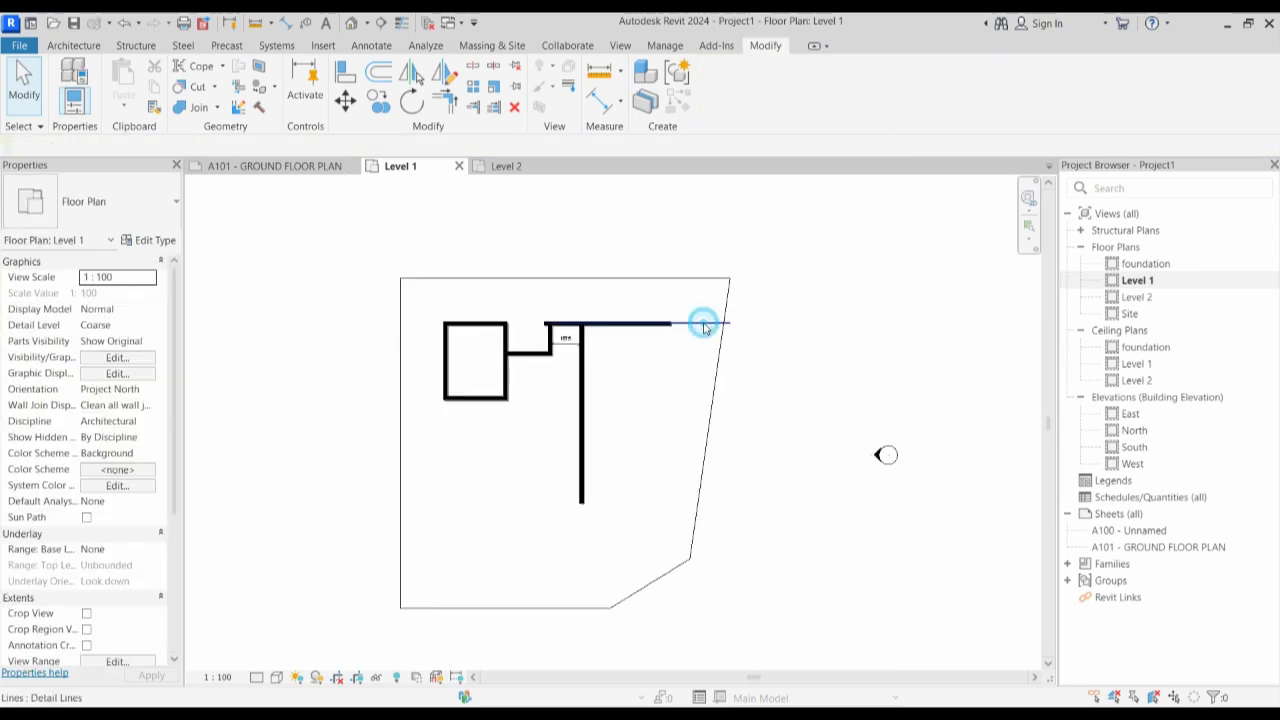
key("Delete")
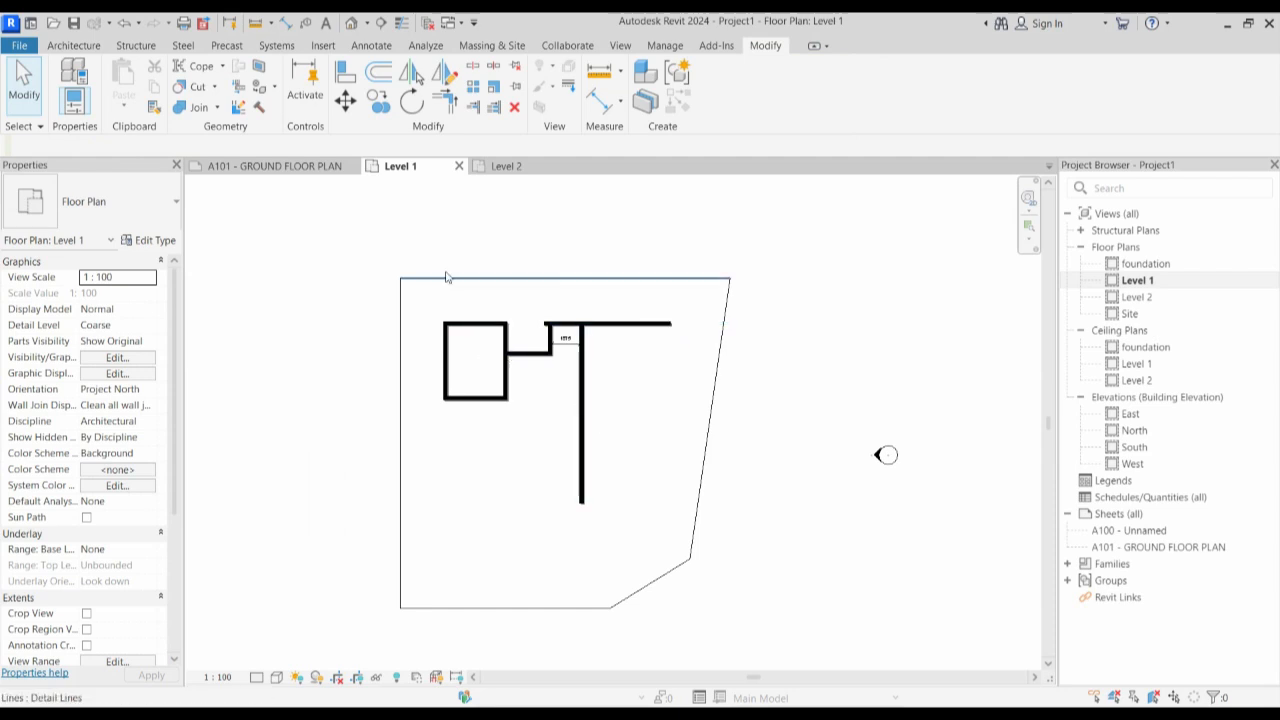
Draw chained walls from the corner room's lower-left corner: 7000 mm down, about 4000 mm right, 1600 mm down and about 5100 mm right.
scroll(517, 375, "up", 2)
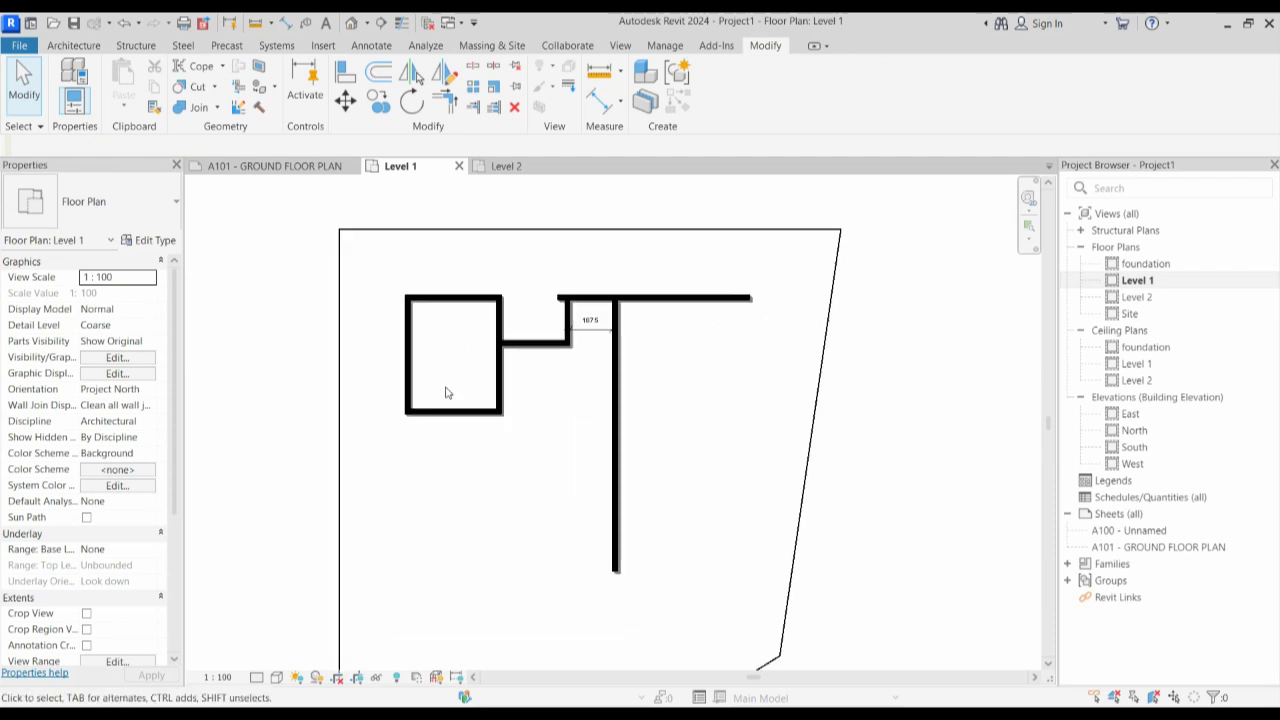
left_click(407, 387)
scroll(894, 408, "down", 2)
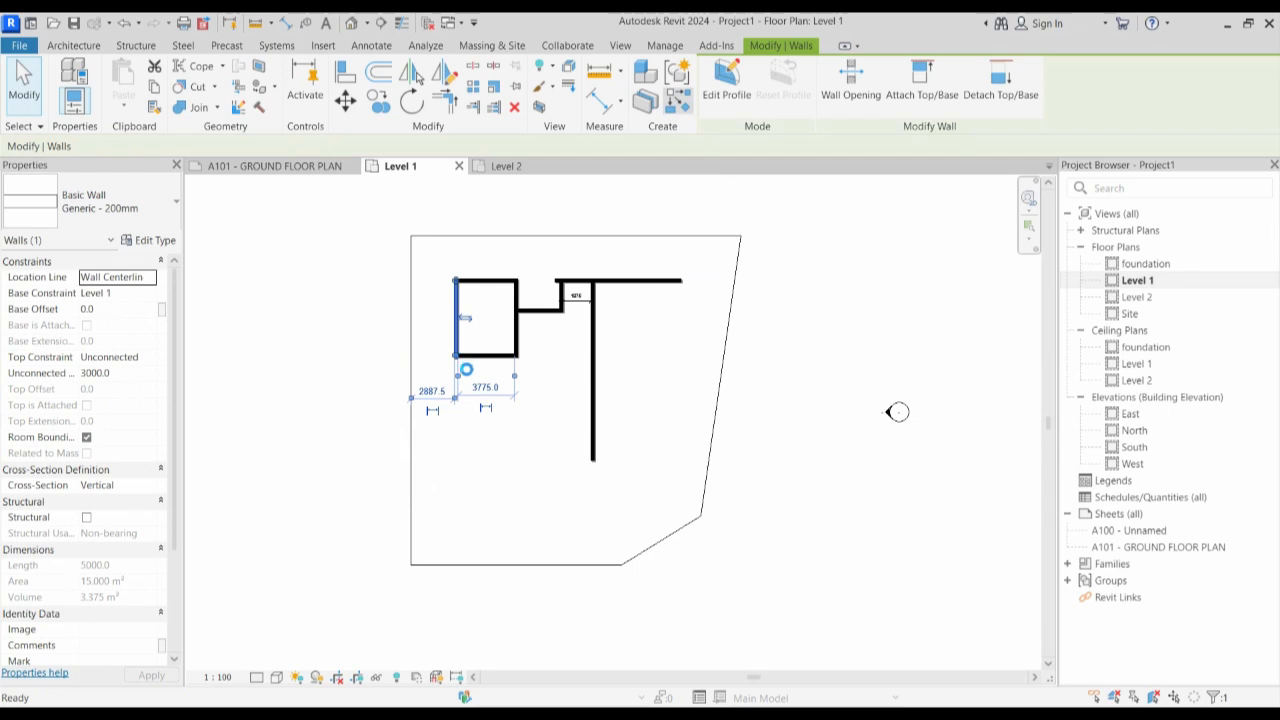
key("c")
key("s")
left_click(456, 356)
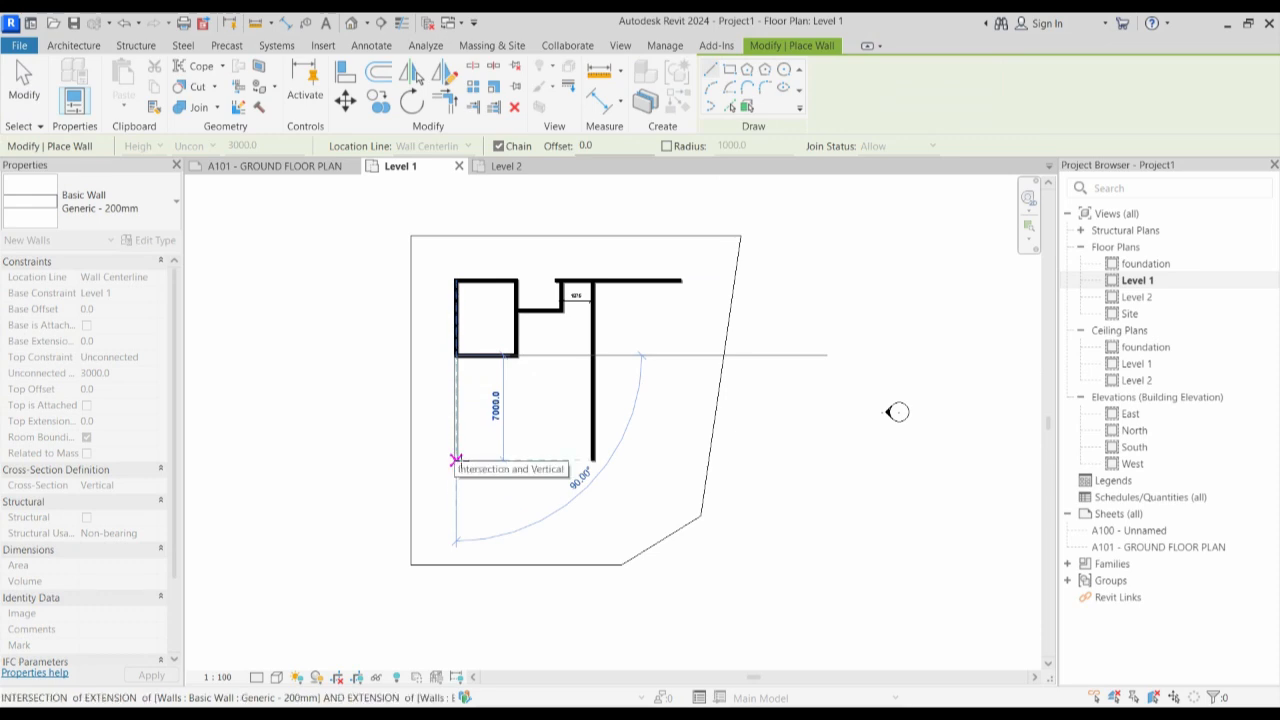
left_click(455, 460)
left_click(516, 460)
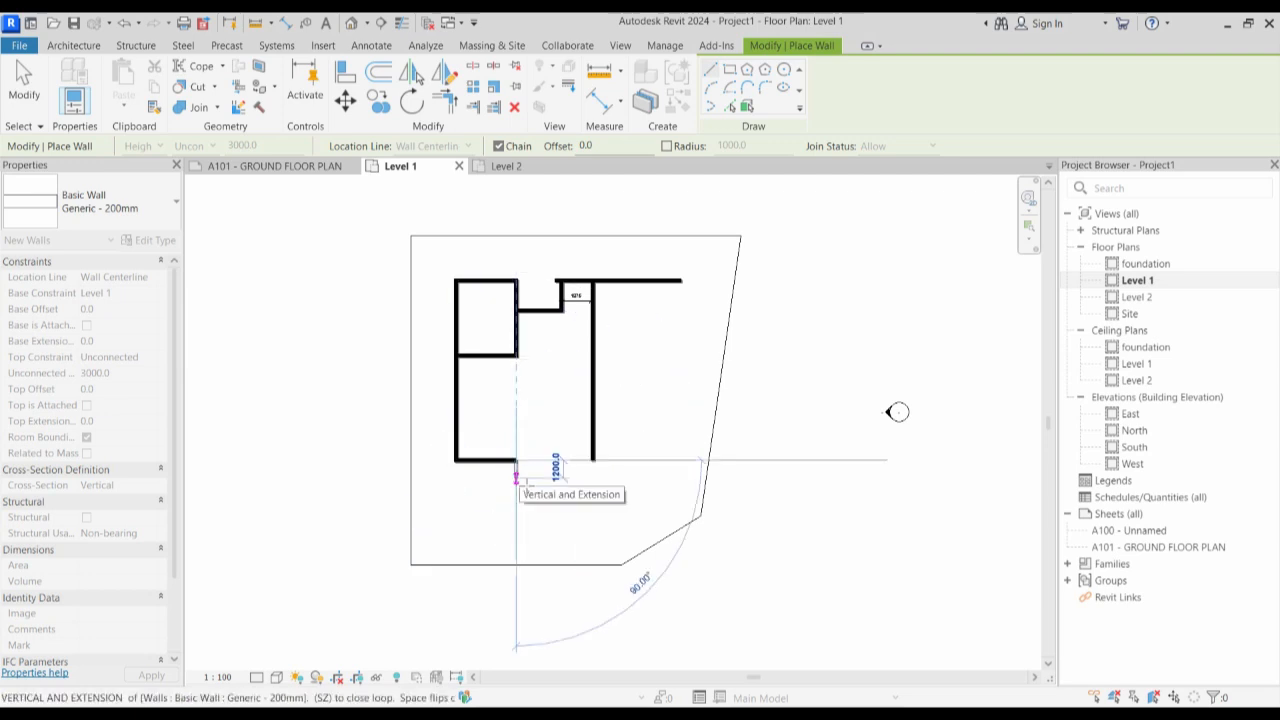
left_click(516, 484)
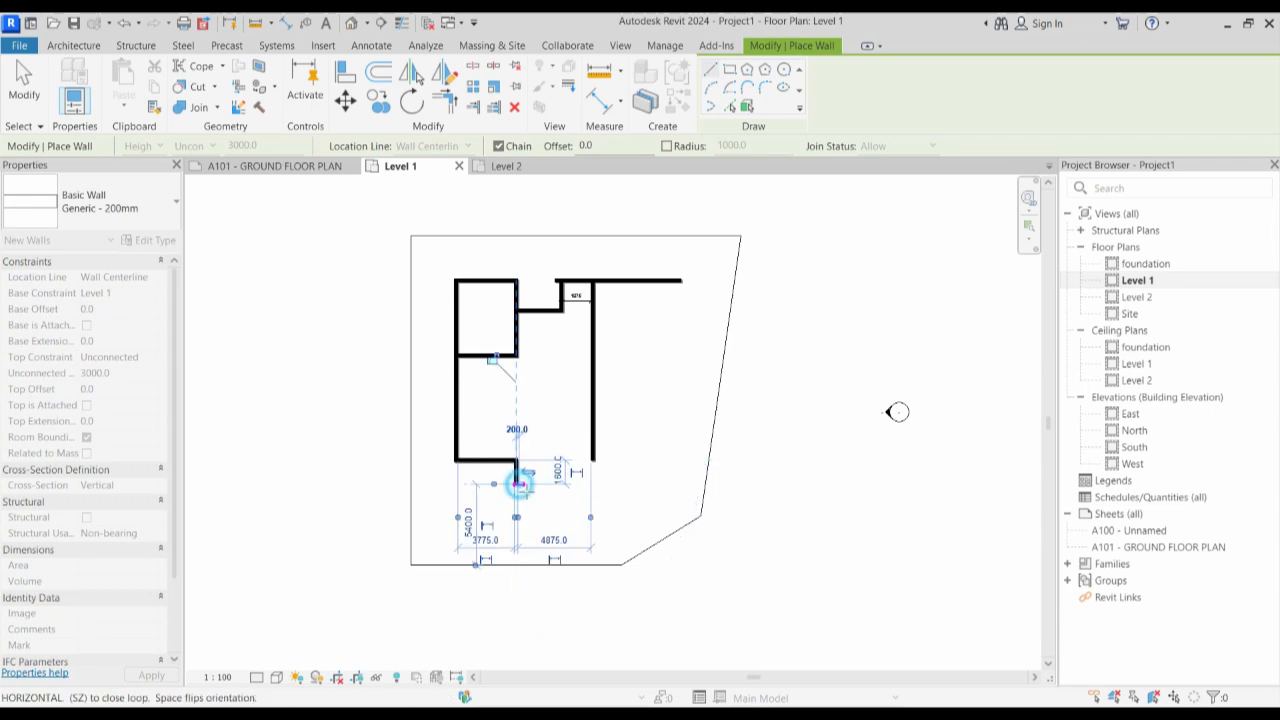
left_click(593, 485)
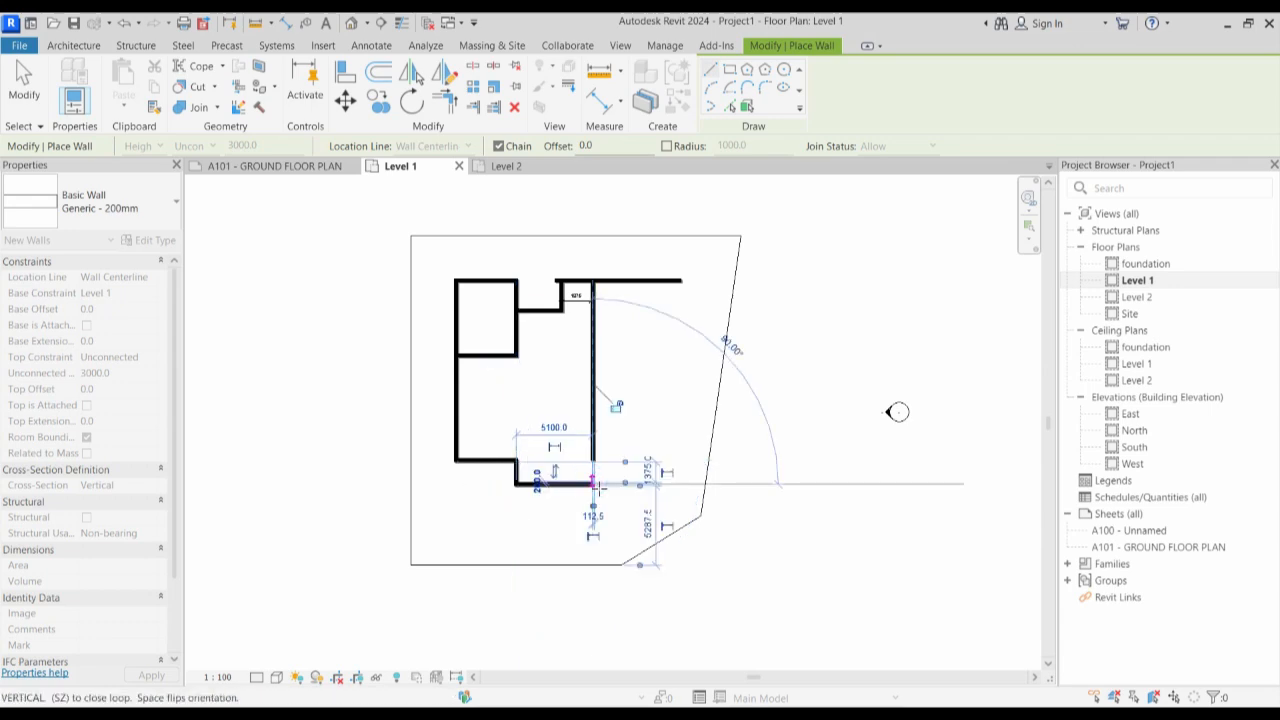
key("Escape")
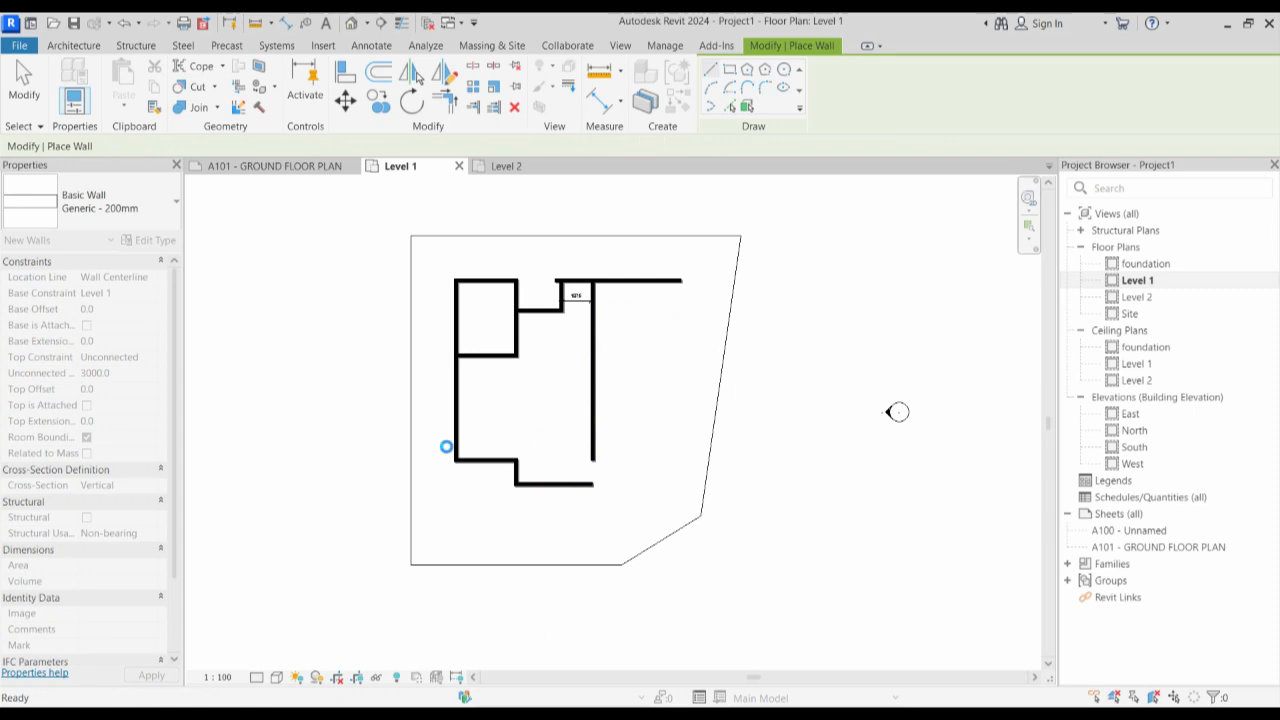
Move the three stepped walls at the building's lower end up together, leaving the left outer wall about 10800 mm long.
key("Escape")
left_click_drag(436, 442, 620, 520)
key("Up")
key("Up")
key("Up")
key("Up")
key("Up")
key("Up")
key("Up")
key("Up")
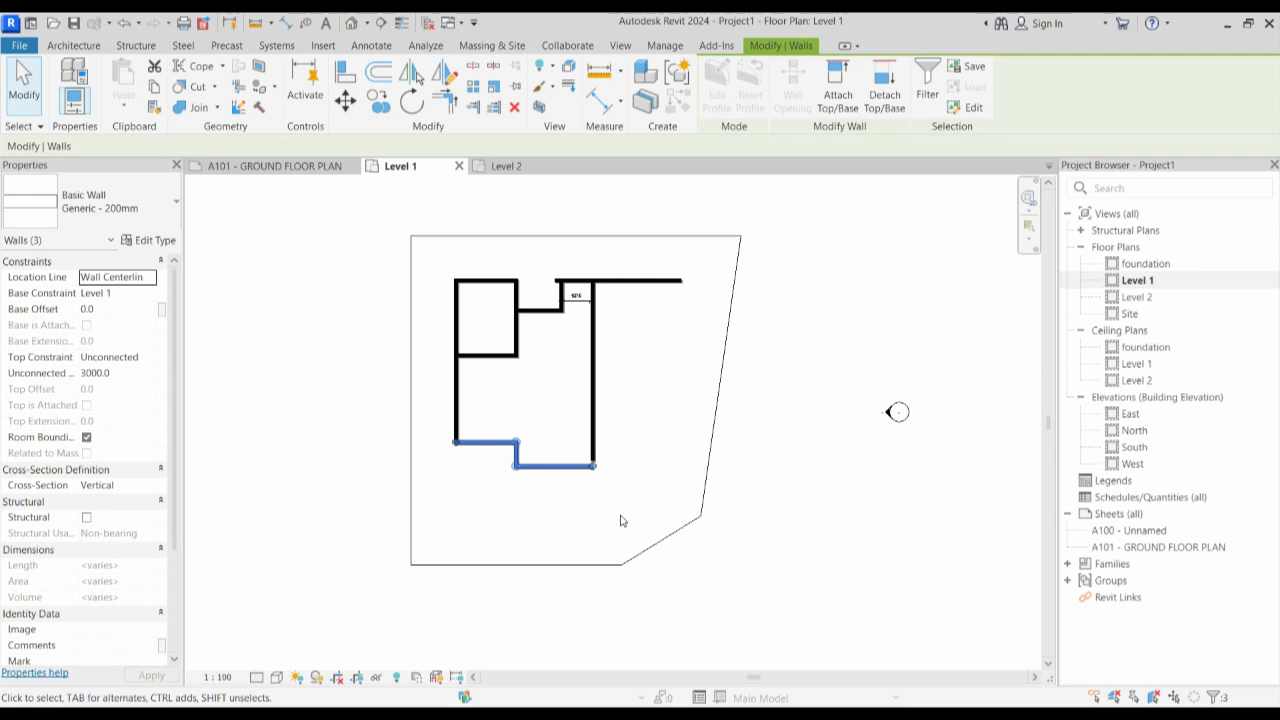
left_click(620, 520)
Draw a horizontal wall across the corner room from its left wall to its right wall, about 1100 mm above its lower wall.
scroll(597, 480, "up", 2)
scroll(597, 480, "down", 1)
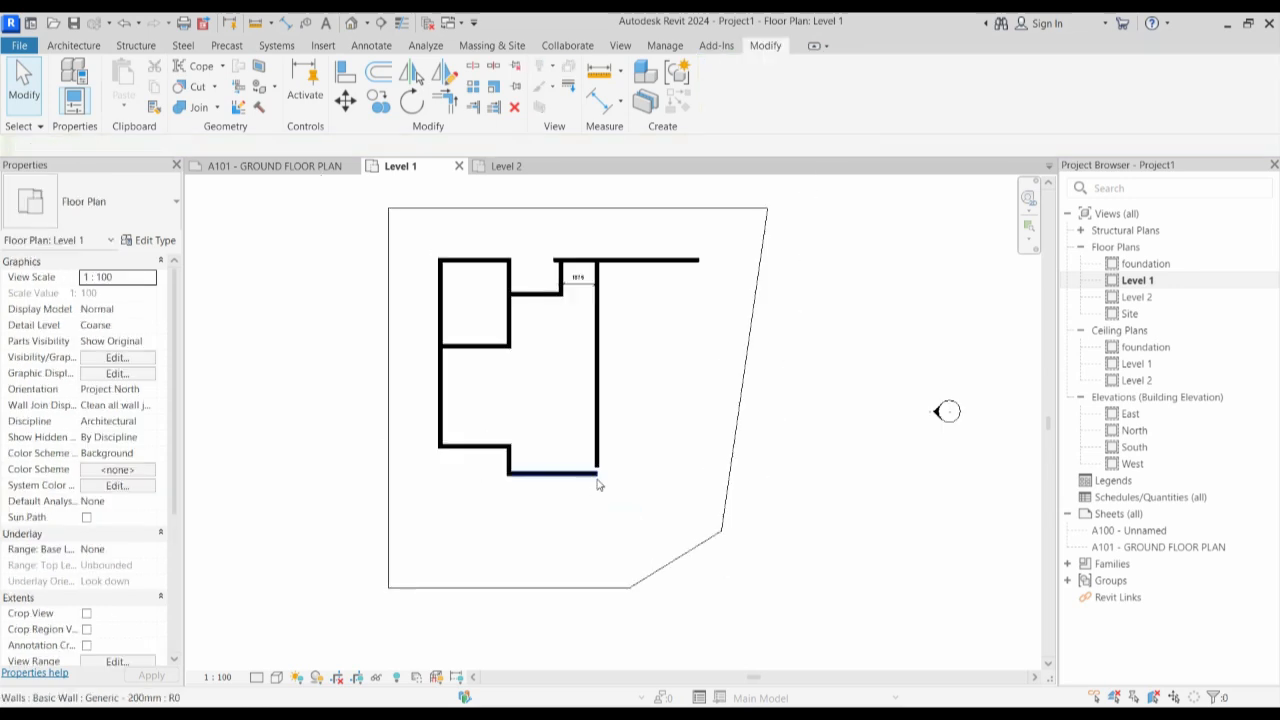
scroll(578, 276, "up", 2)
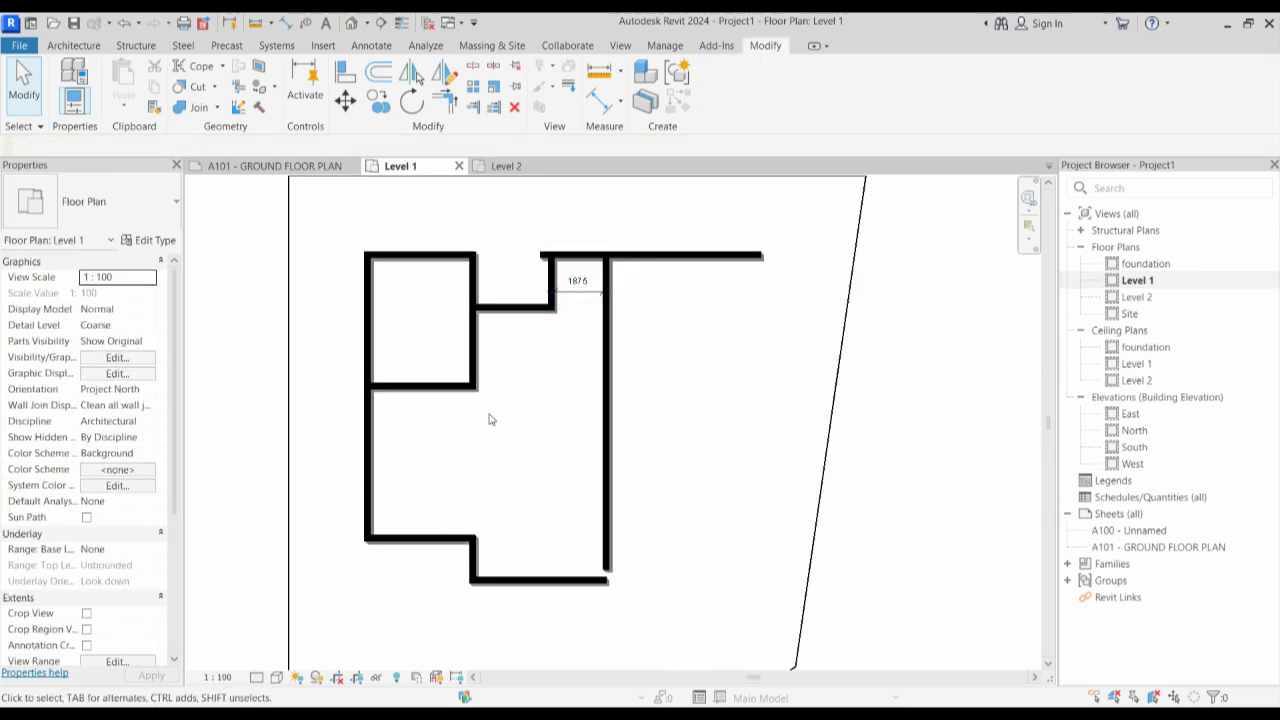
scroll(516, 374, "down", 1)
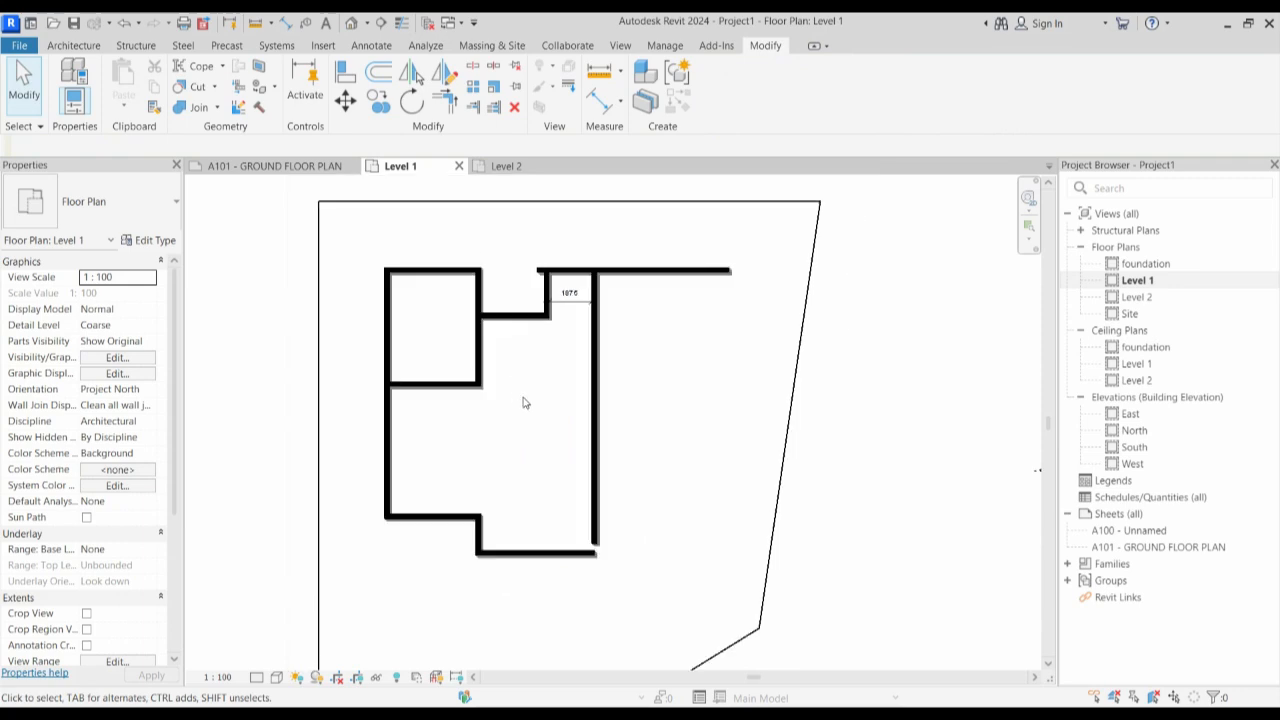
left_click(386, 366)
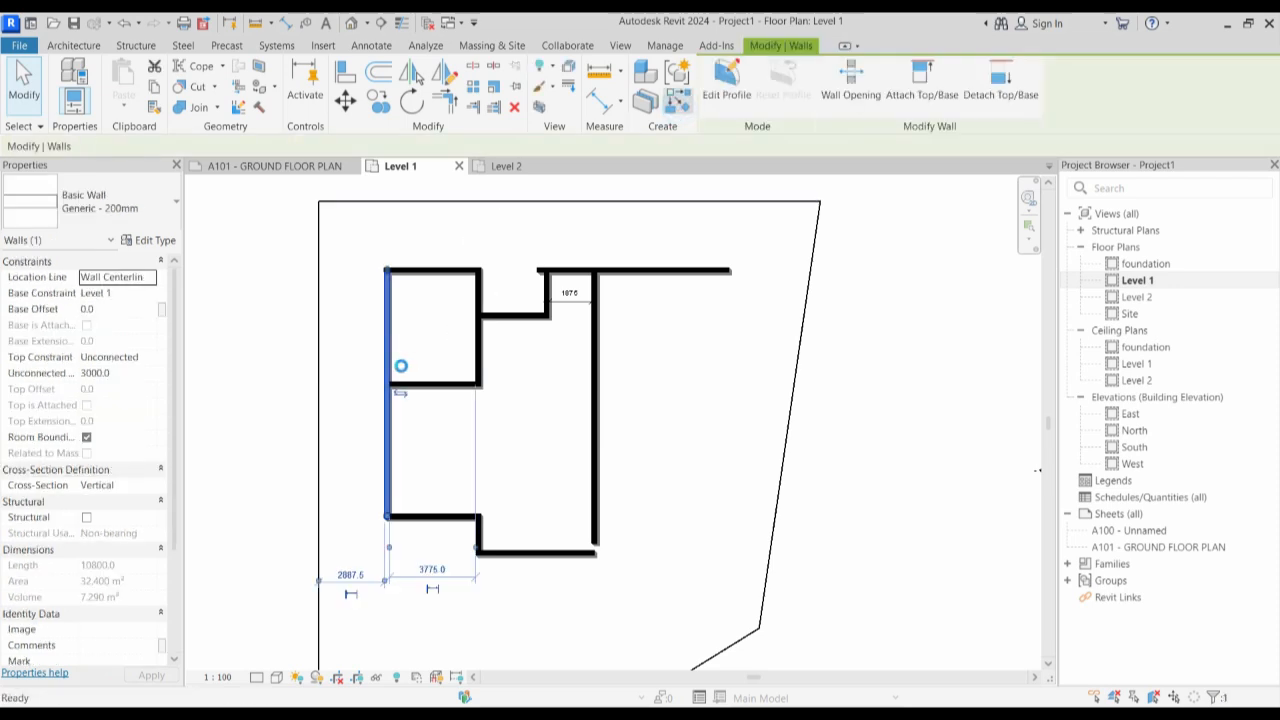
key("w")
key("a")
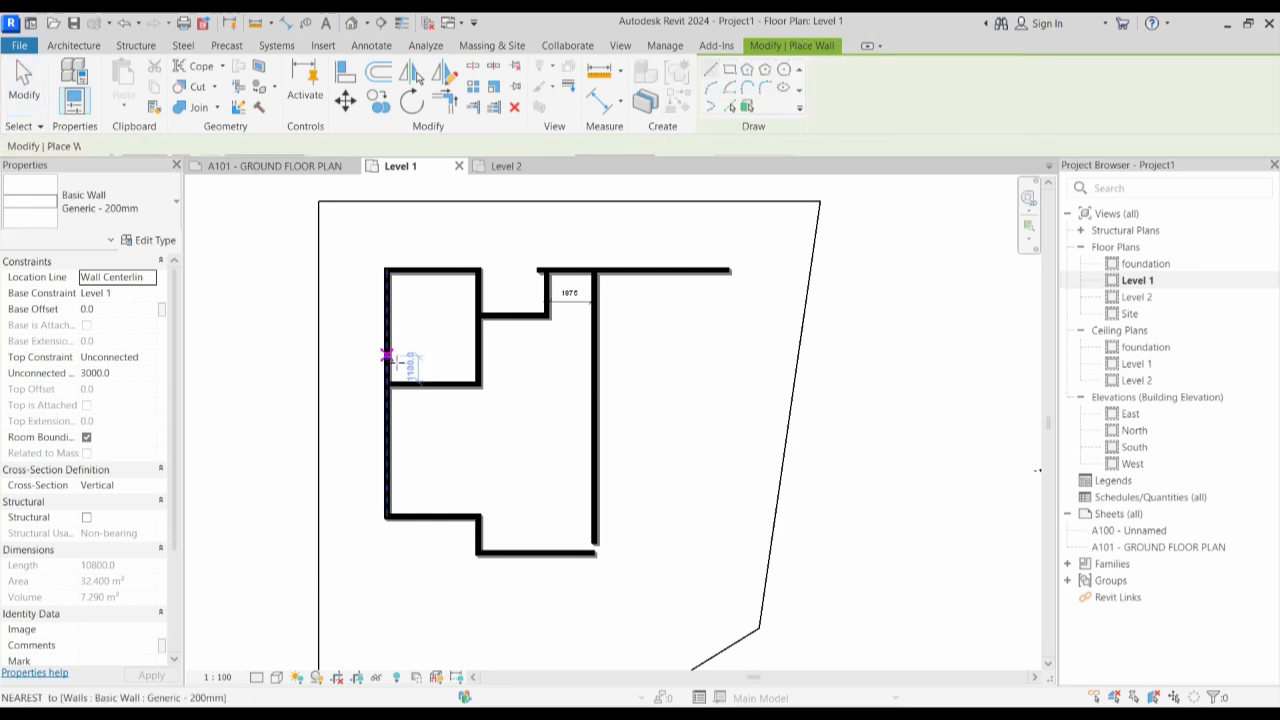
left_click(387, 356)
left_click(479, 358)
key("Escape")
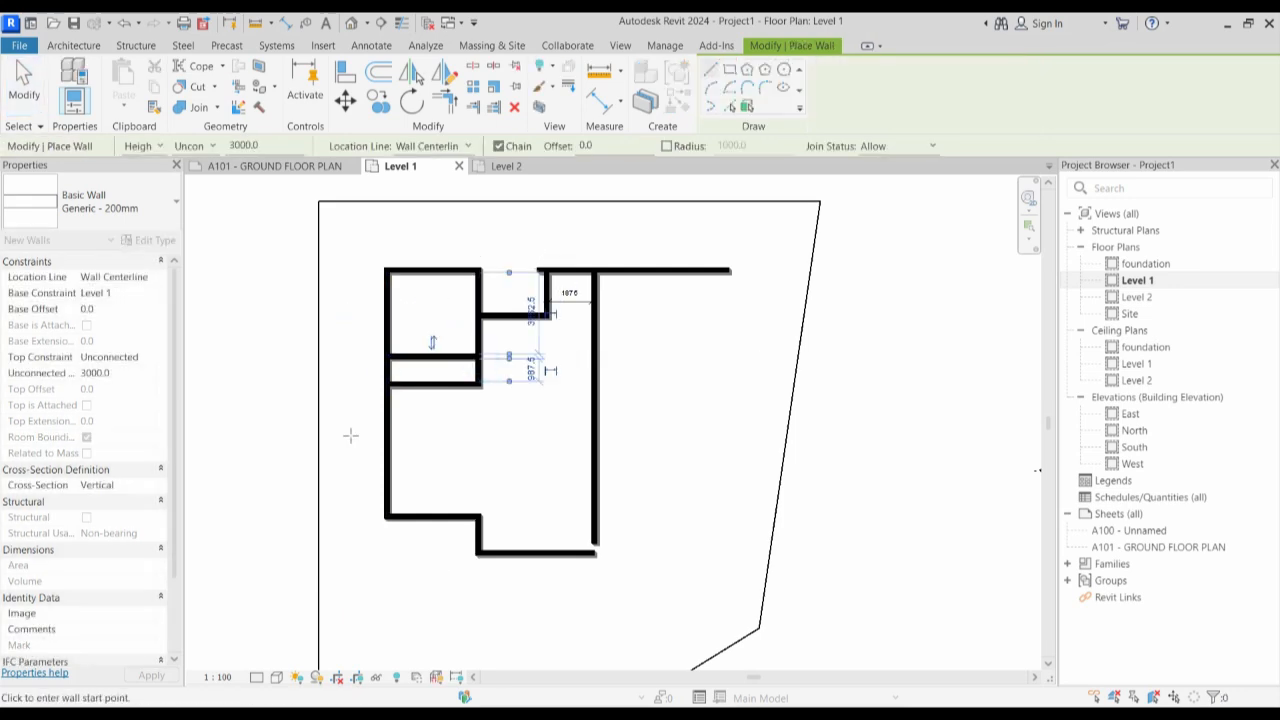
Draw another horizontal wall below the corner room, from the left outer wall to a point in line with the room's right wall.
left_click(389, 418)
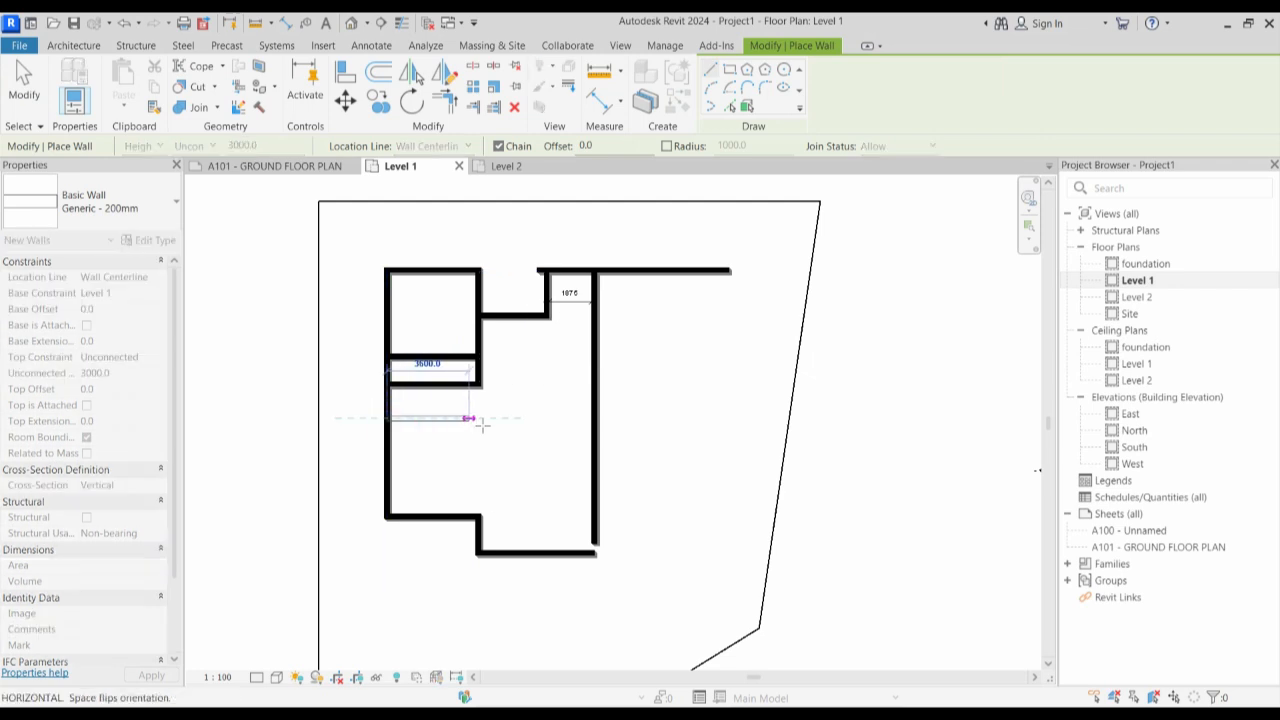
left_click(479, 418)
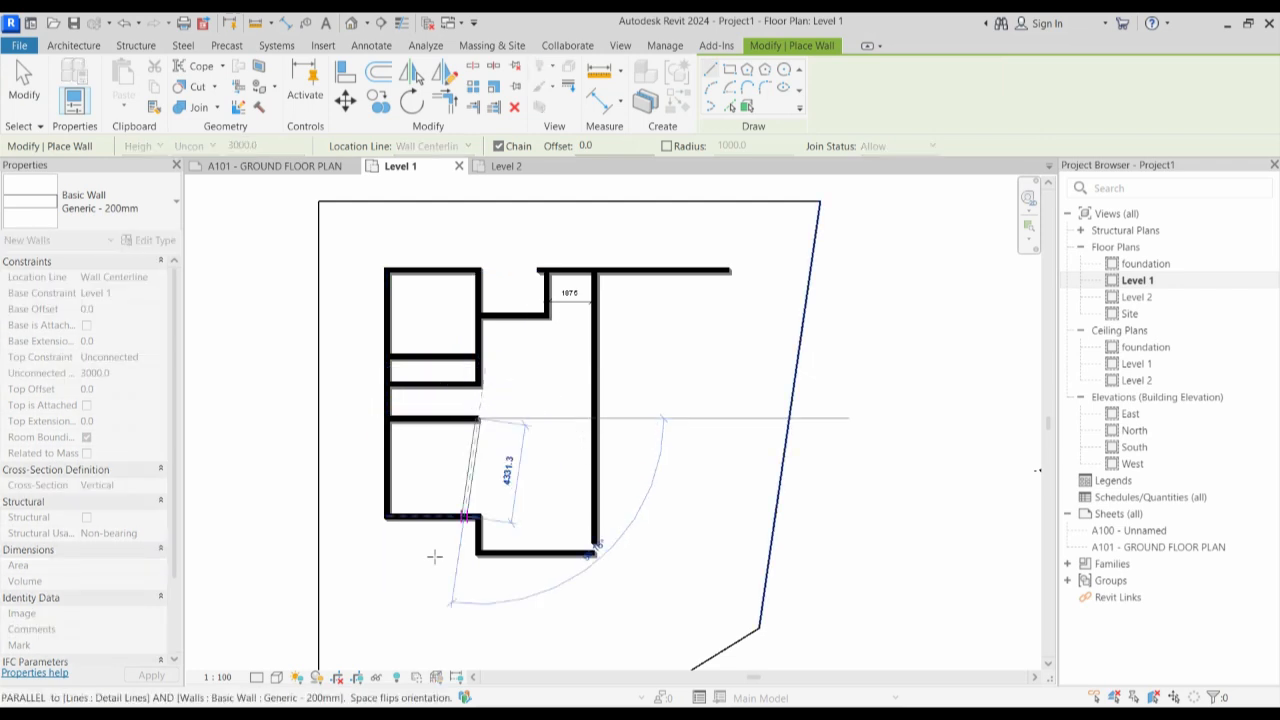
scroll(374, 620, "up", 2)
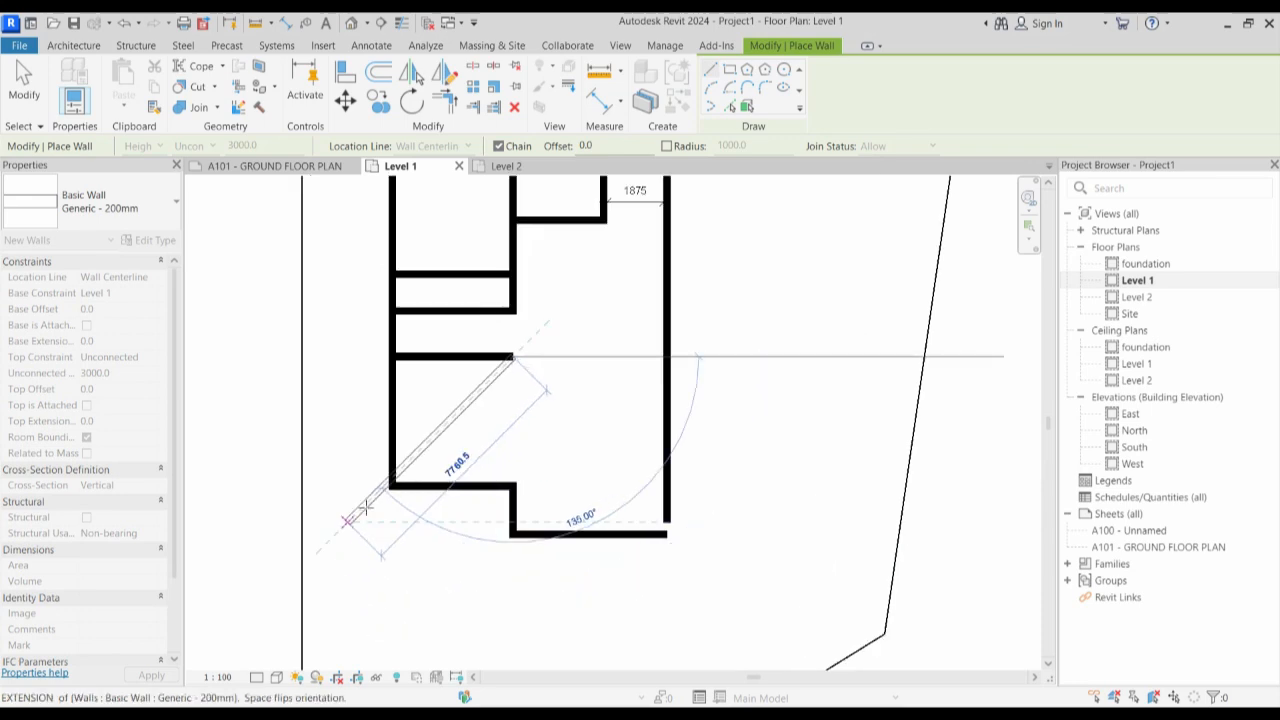
key("Escape")
key("Escape")
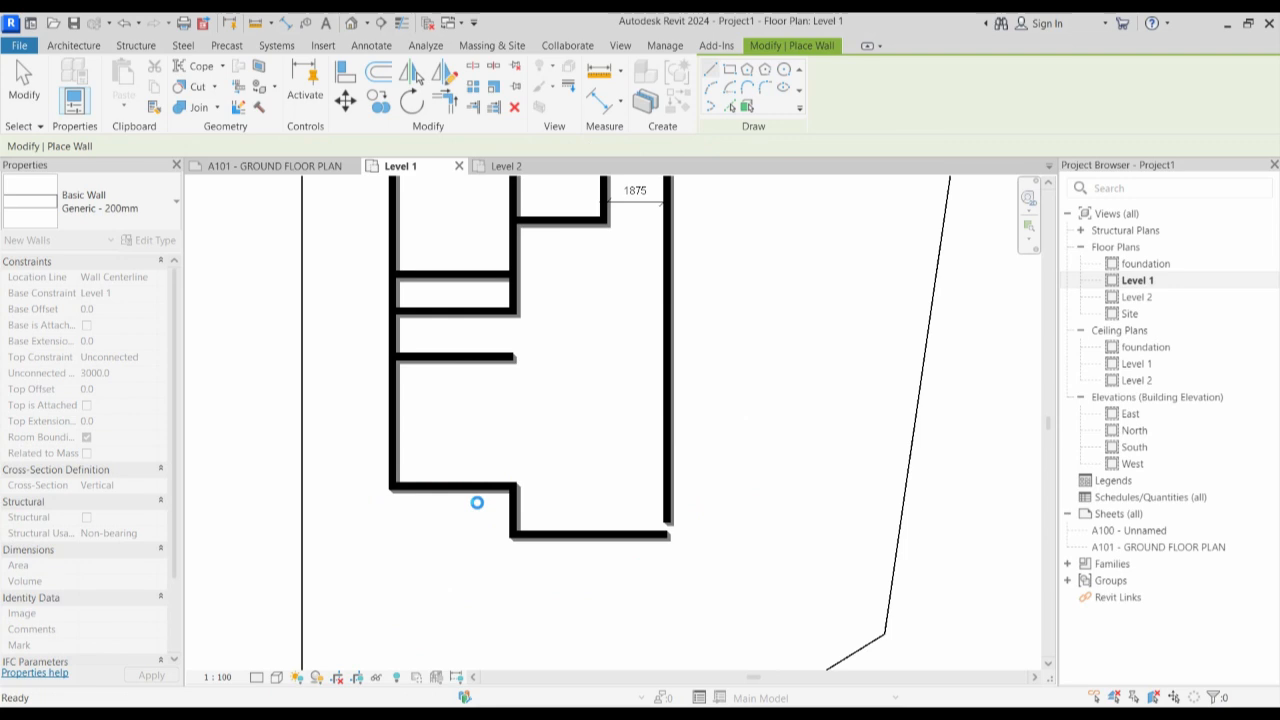
key("Escape")
Move the left outer wall's adjoining bottom wall up, closer to the newly drawn horizontal wall.
left_click(466, 487)
key("Up")
key("Up")
key("Up")
key("Up")
key("Up")
key("Up")
key("Up")
key("Up")
key("Up")
key("Up")
key("Up")
Move the corner room's lower wall 200 mm down and extend the room's right wall down to the free end of the wall below.
left_click(452, 313)
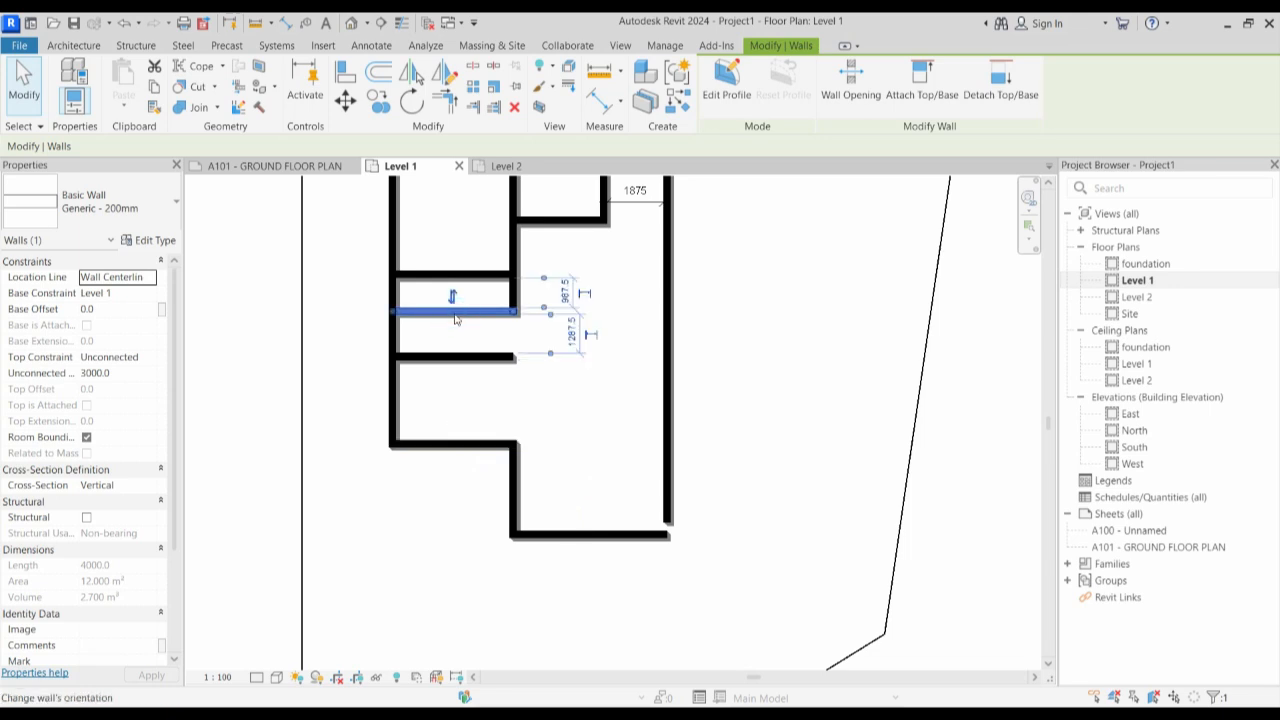
key("Down")
key("Down")
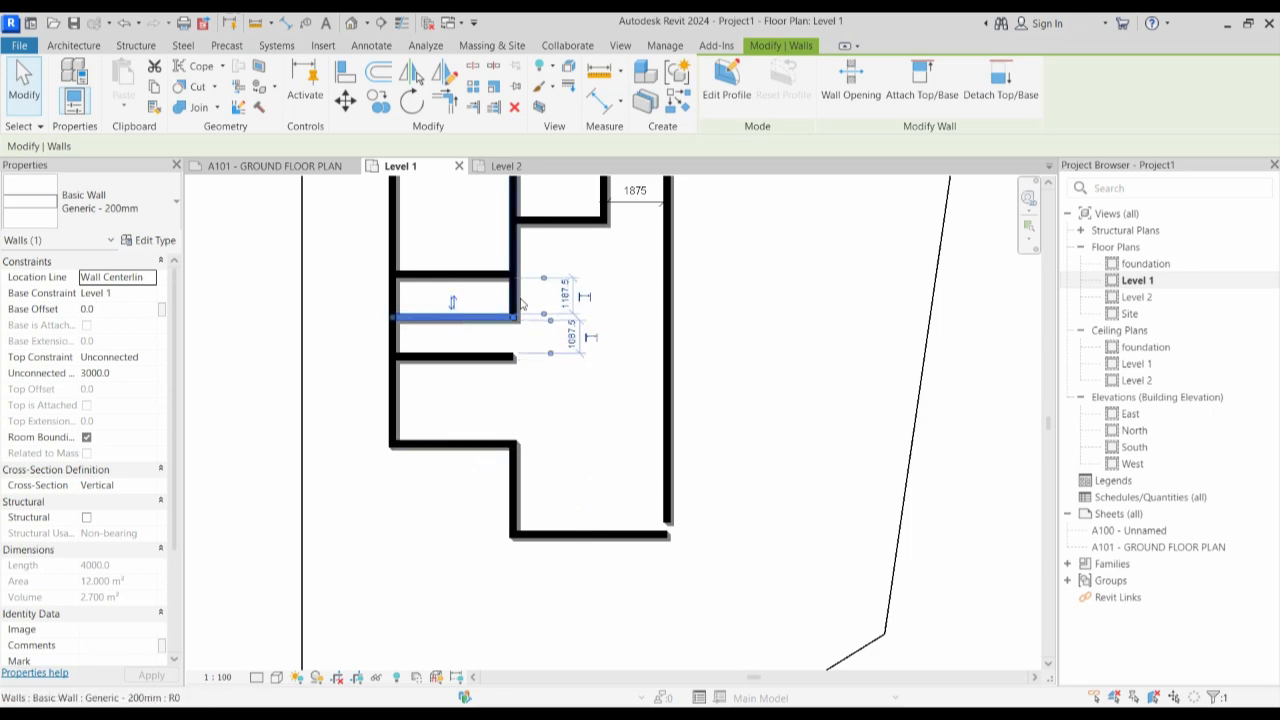
left_click(514, 314)
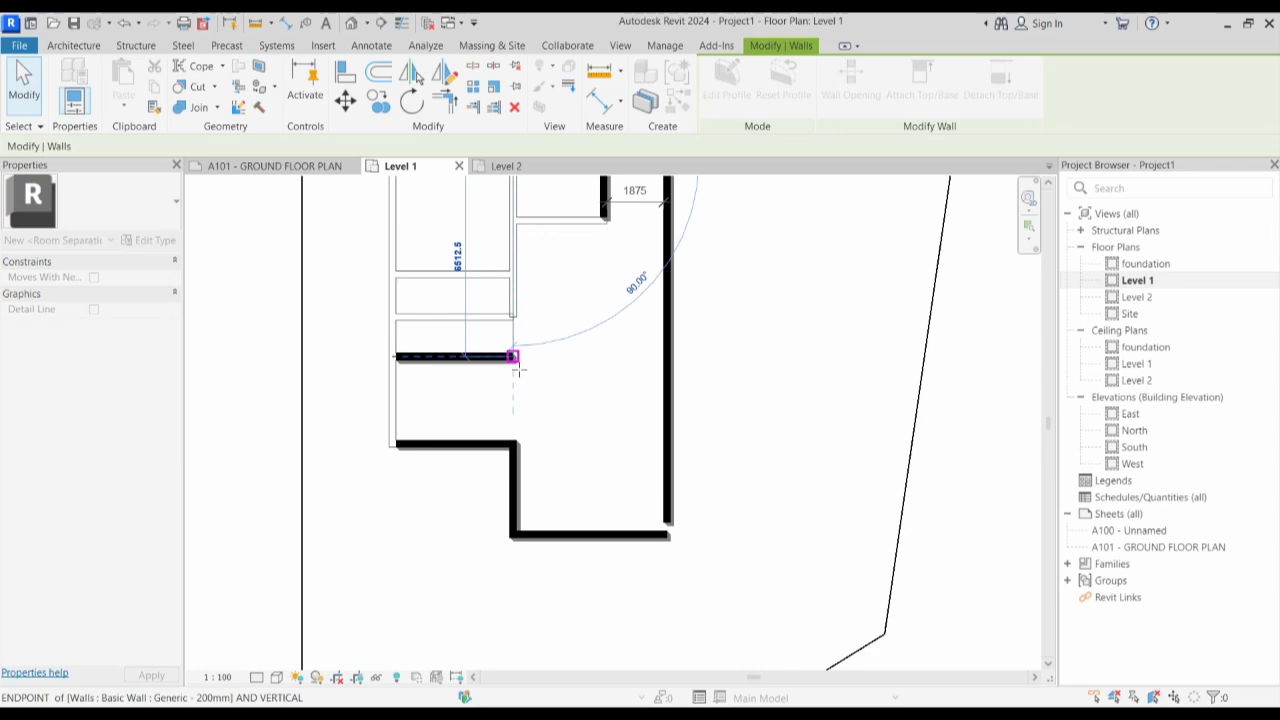
left_click(566, 420)
Extend the middle of the three horizontal partition walls a short way past the corner room's right wall.
scroll(483, 440, "down", 2)
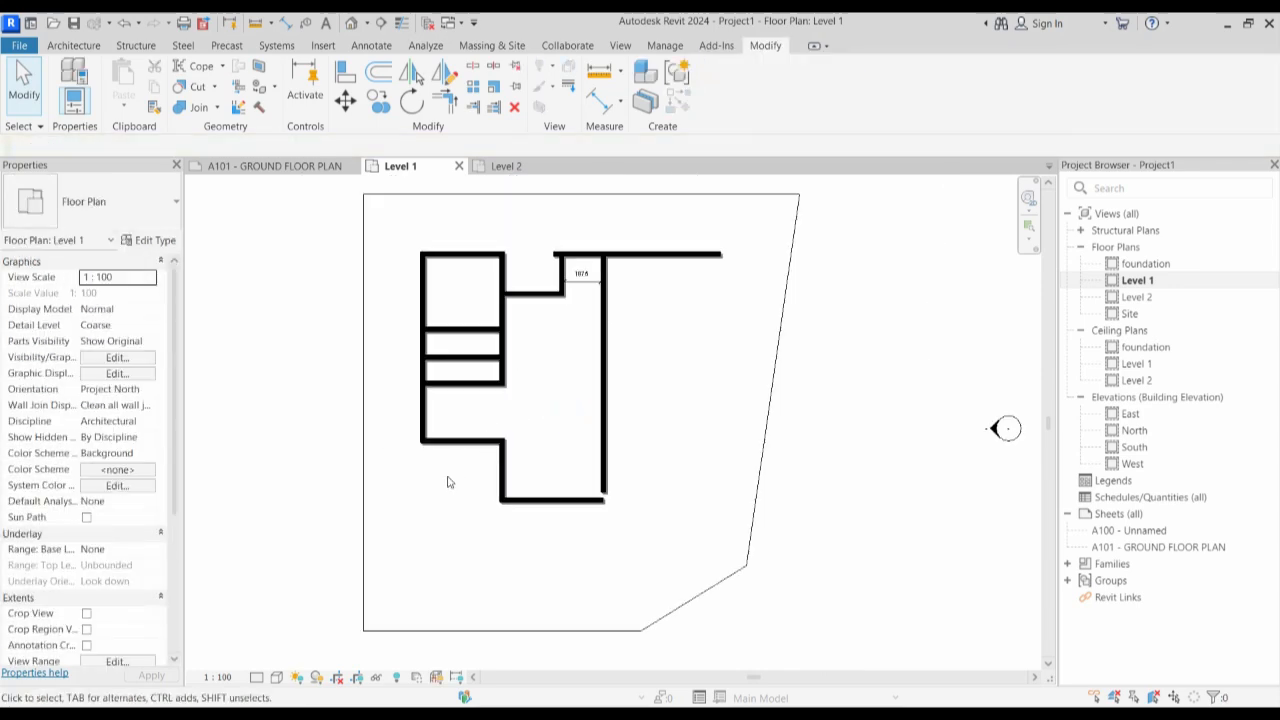
scroll(448, 482, "up", 2)
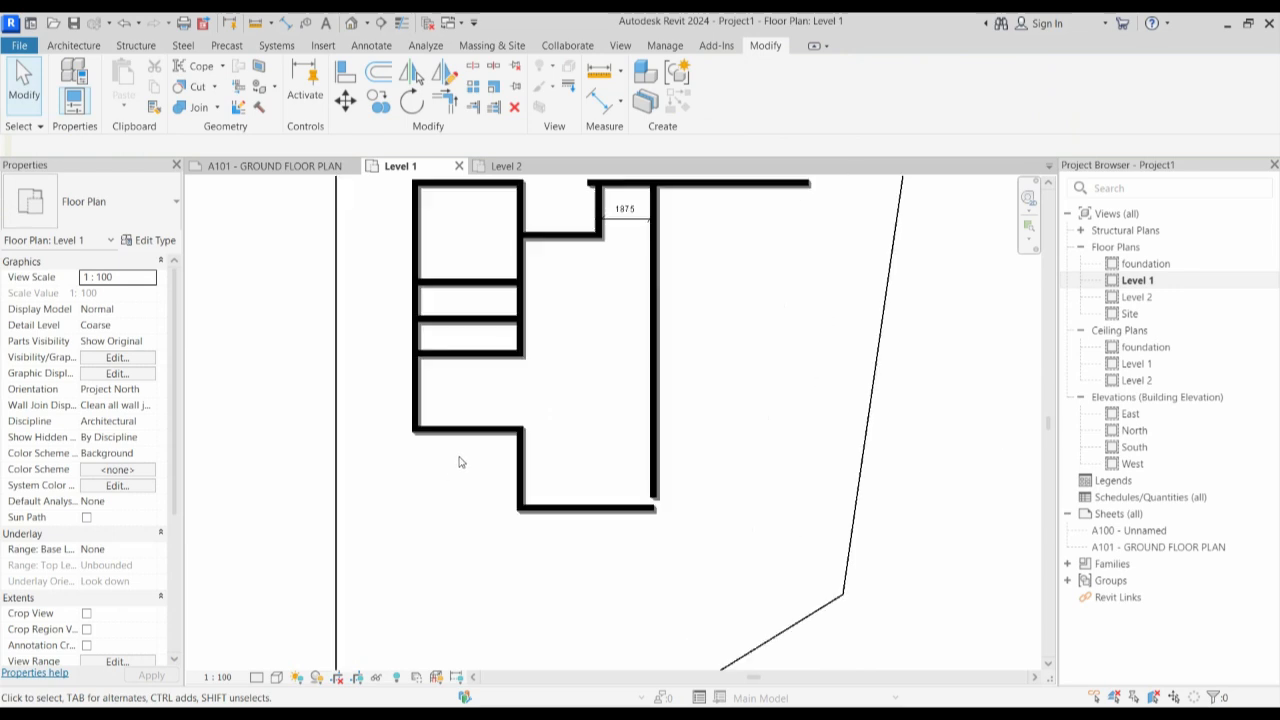
scroll(474, 451, "down", 2)
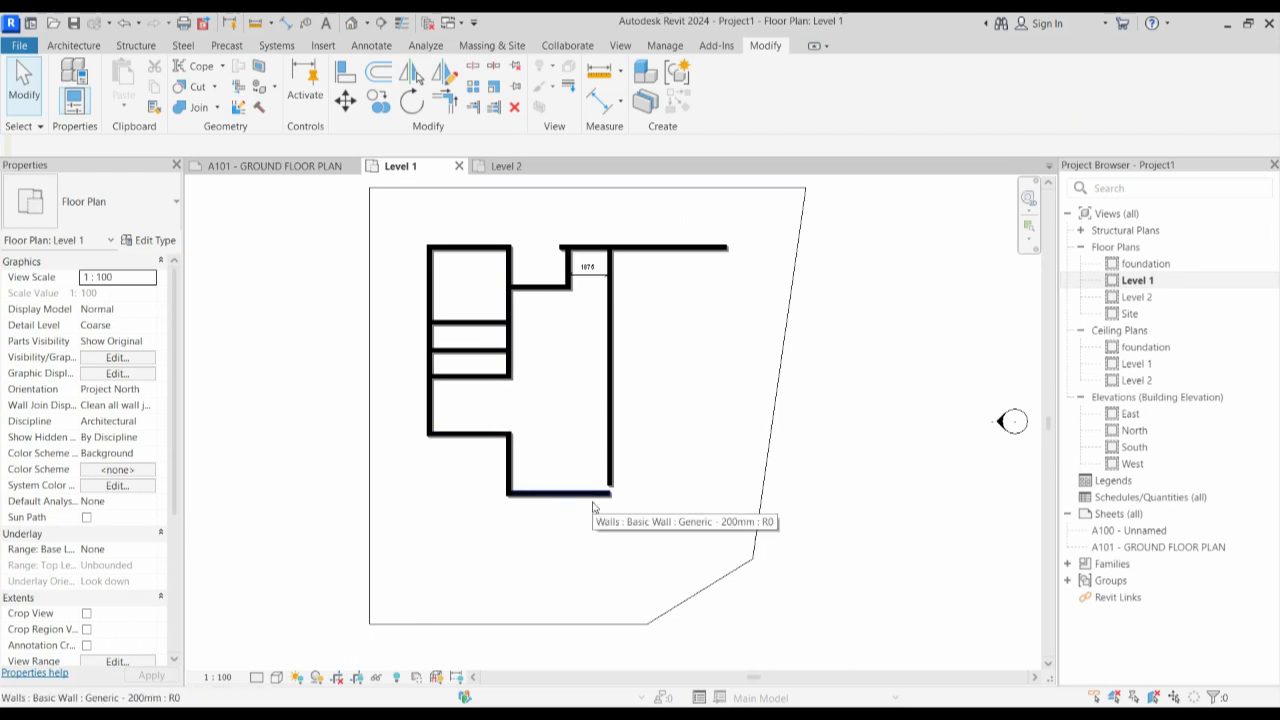
scroll(511, 391, "up", 2)
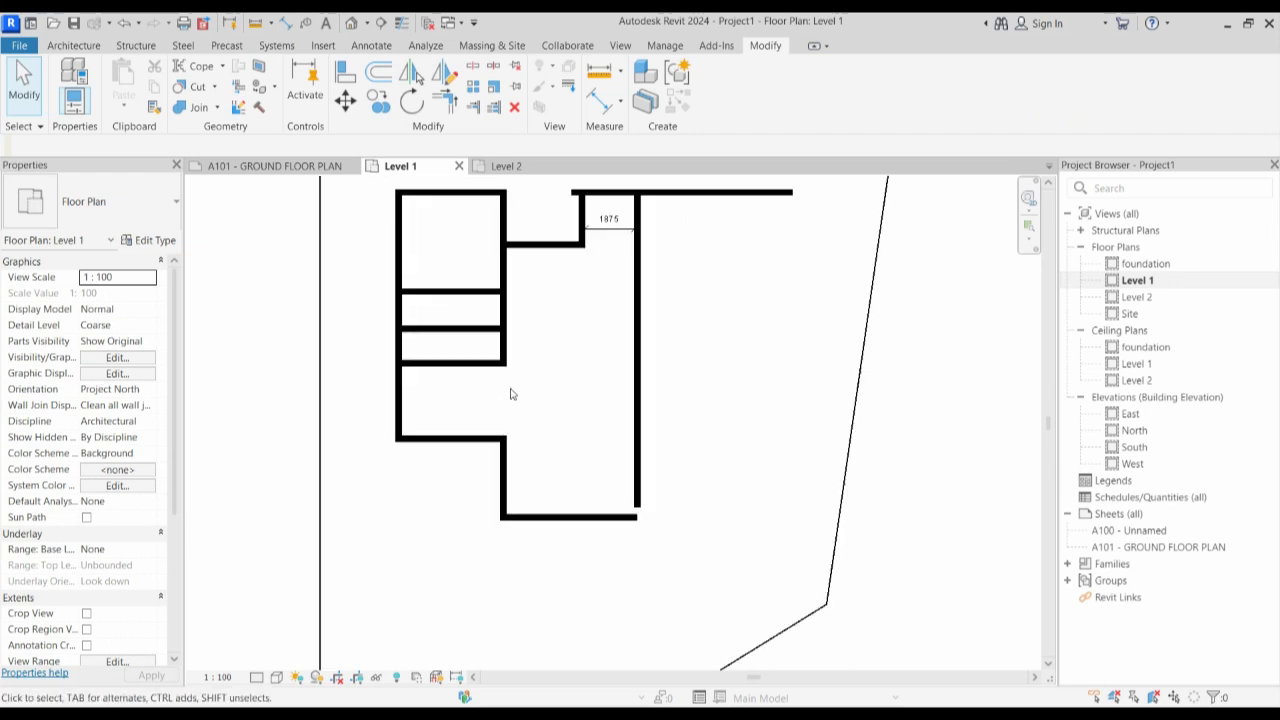
left_click(485, 331)
left_click_drag(506, 329, 535, 329)
left_click(561, 463)
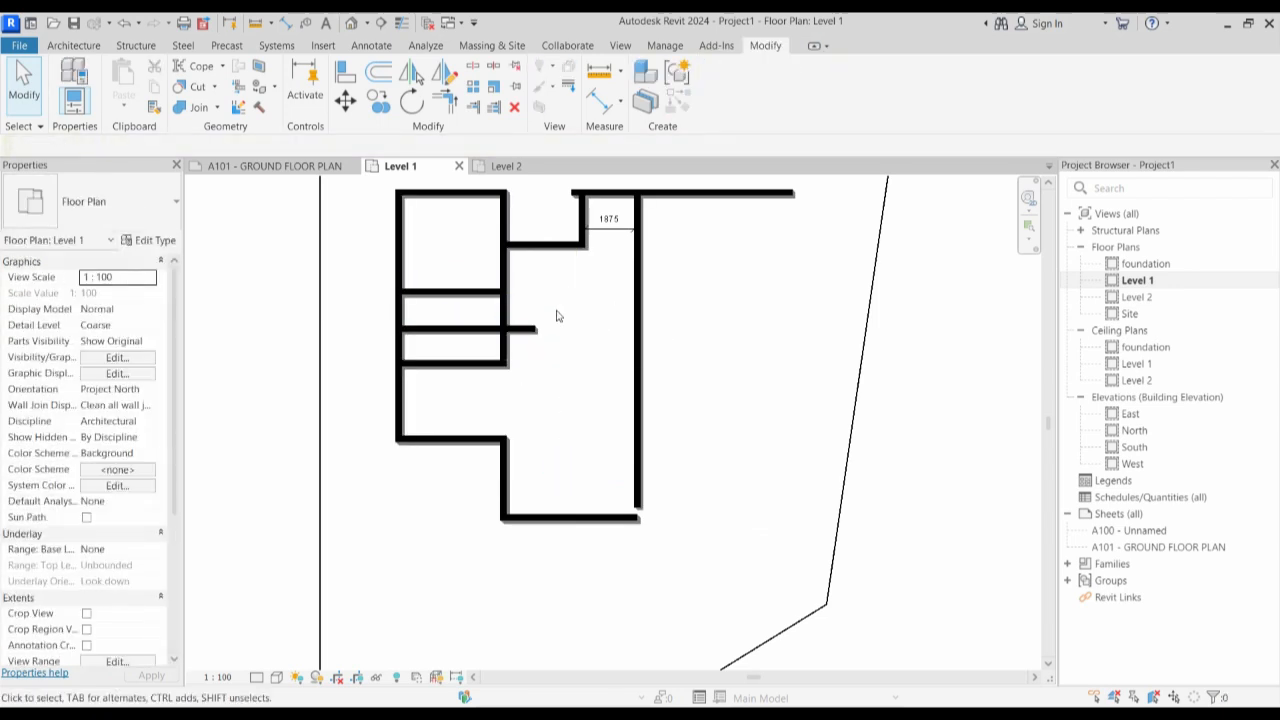
Place an aligned dimension between the upper wall and the recessed horizontal wall beside the small space.
scroll(560, 247, "up", 1)
scroll(536, 336, "down", 2)
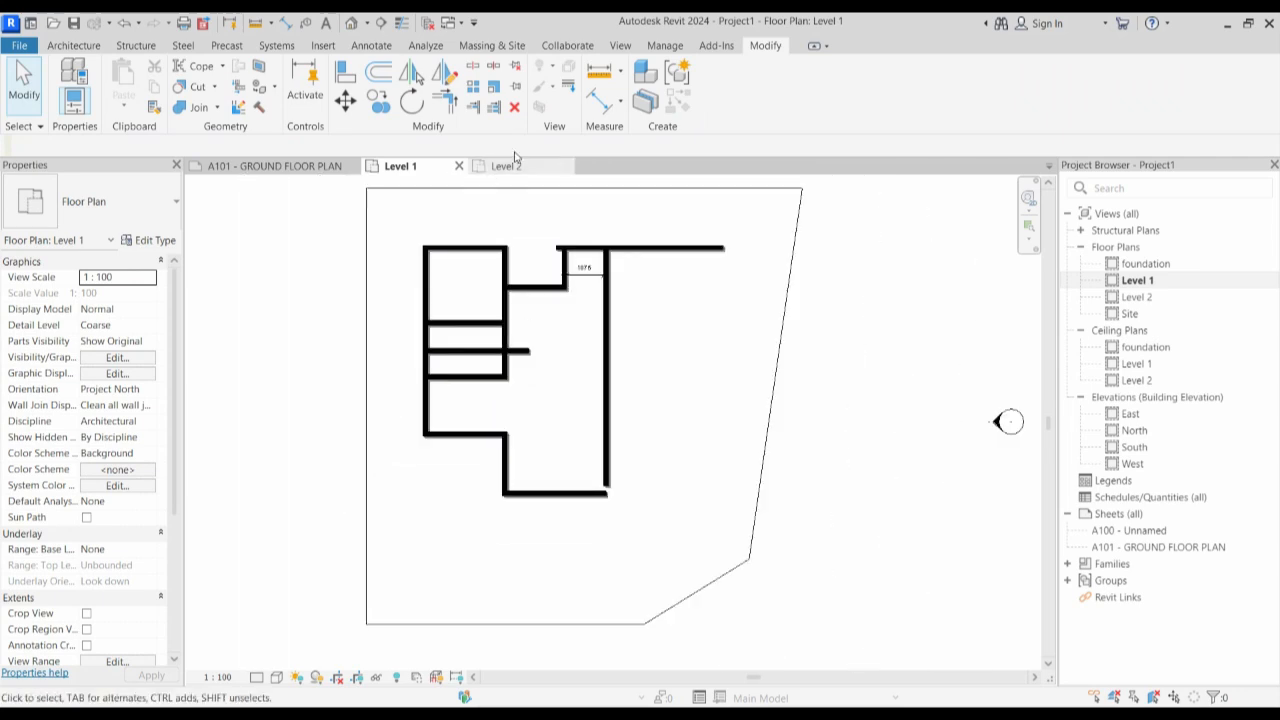
left_click(591, 101)
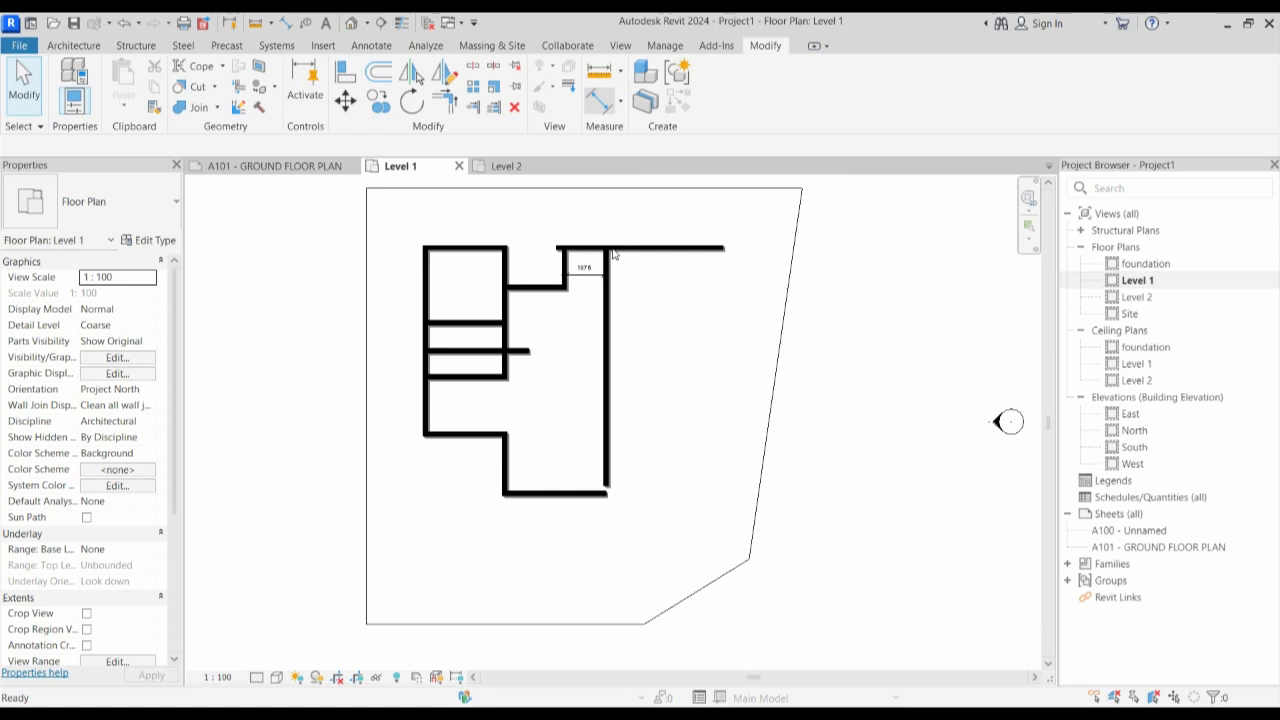
scroll(614, 255, "up", 1)
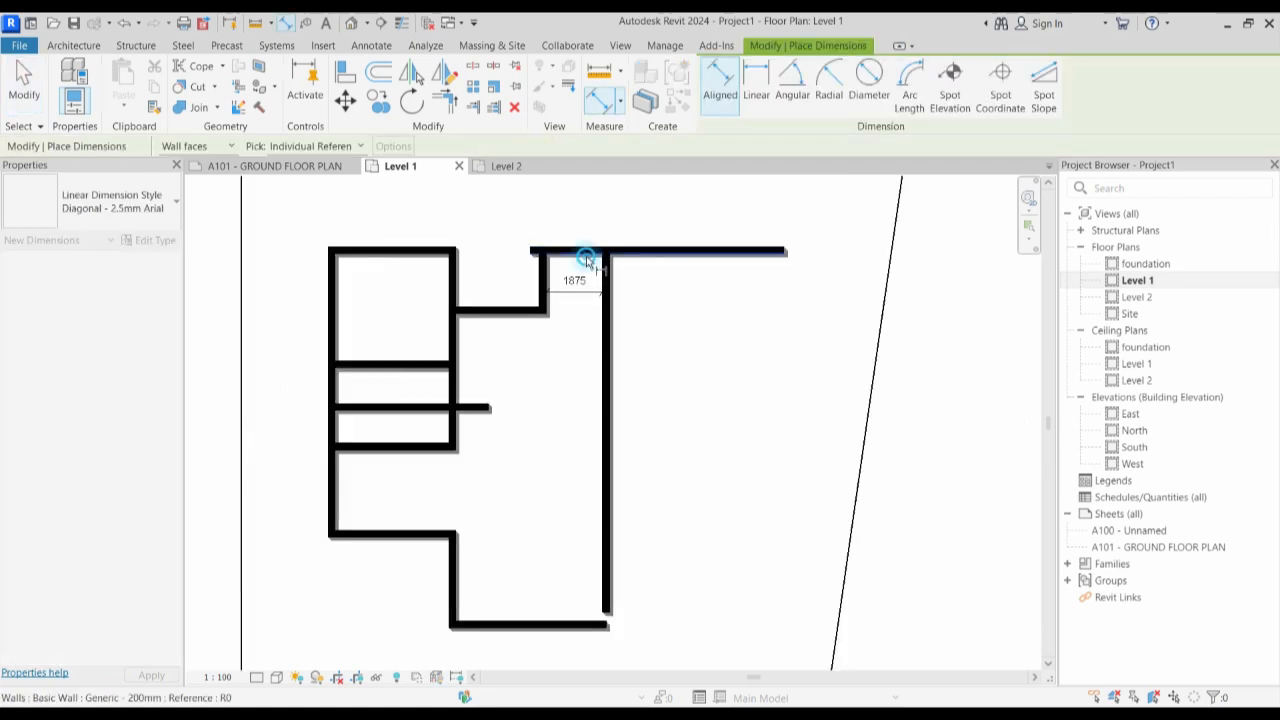
left_click(505, 292)
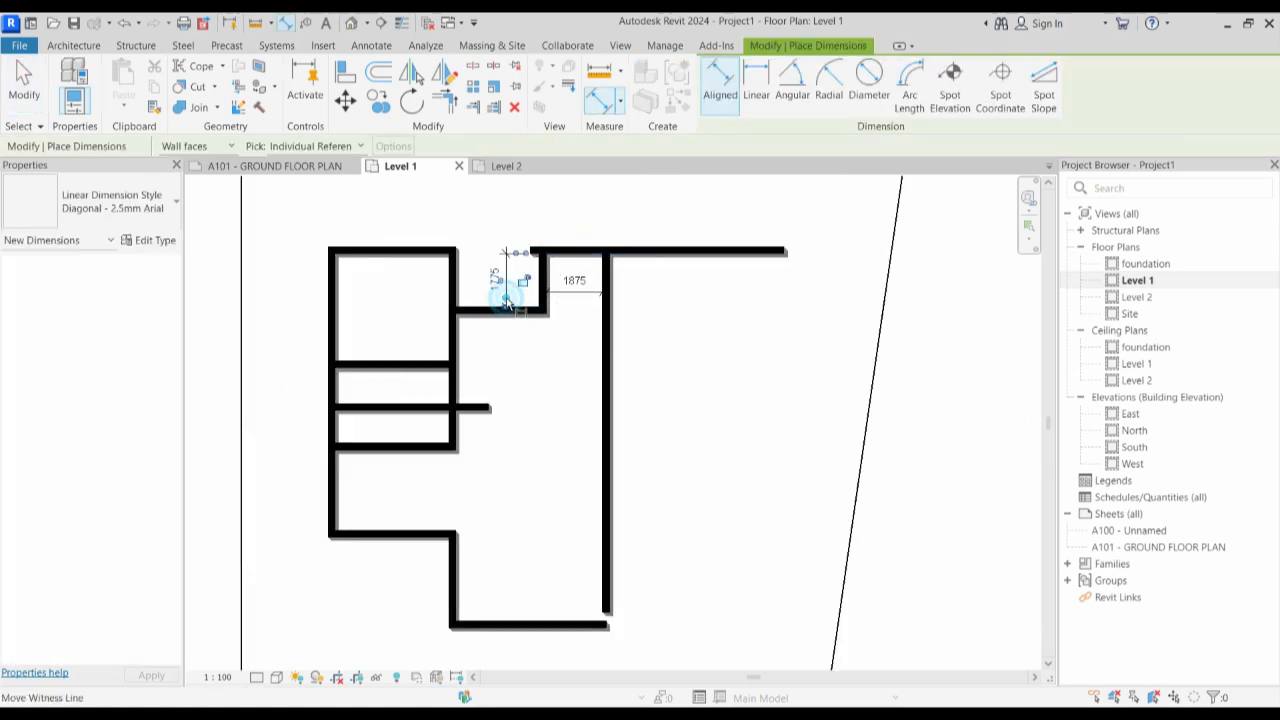
key("Escape")
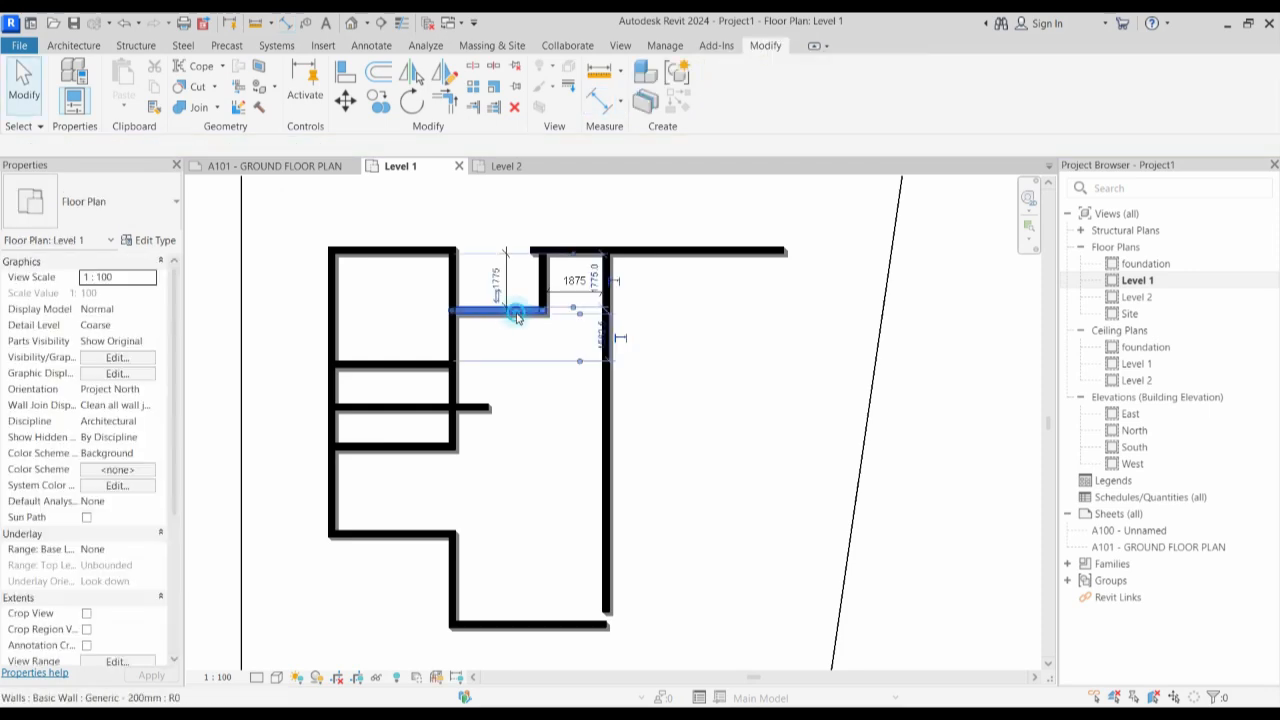
Set the distance between the upper wall and the recessed wall to 1100 mm, moving the recessed wall.
left_click(516, 315)
left_click(500, 273)
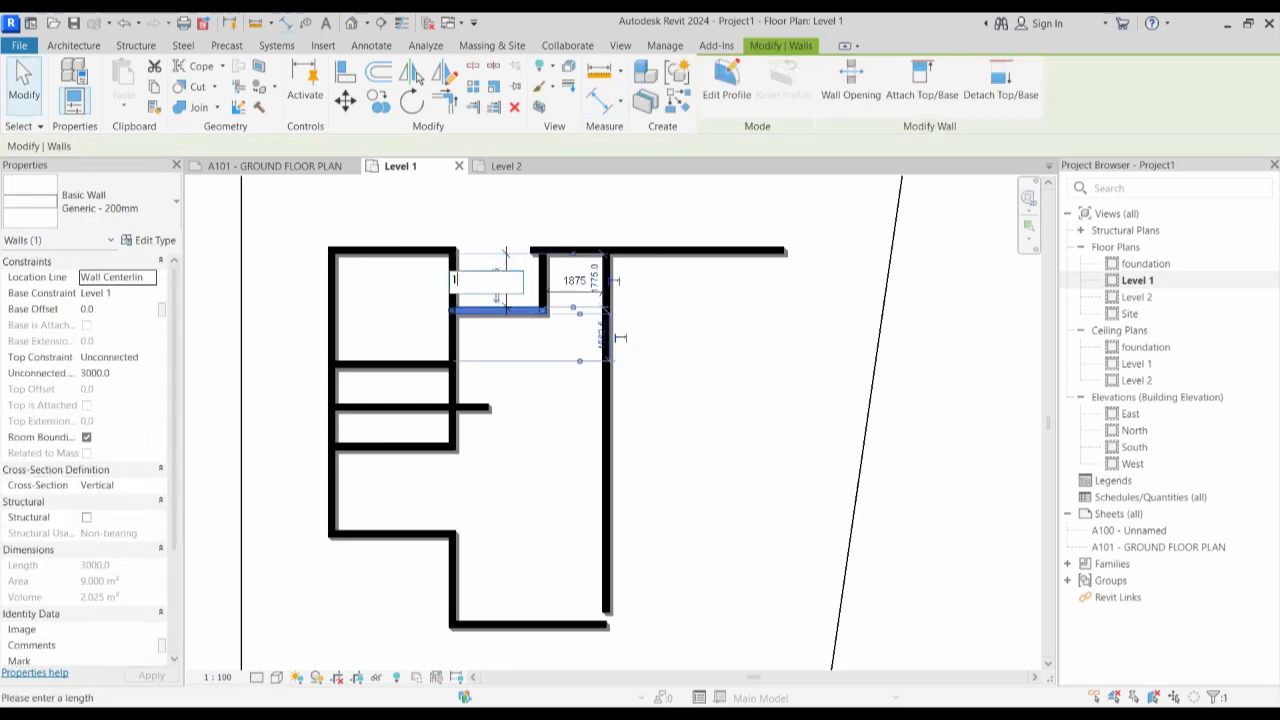
key("Return")
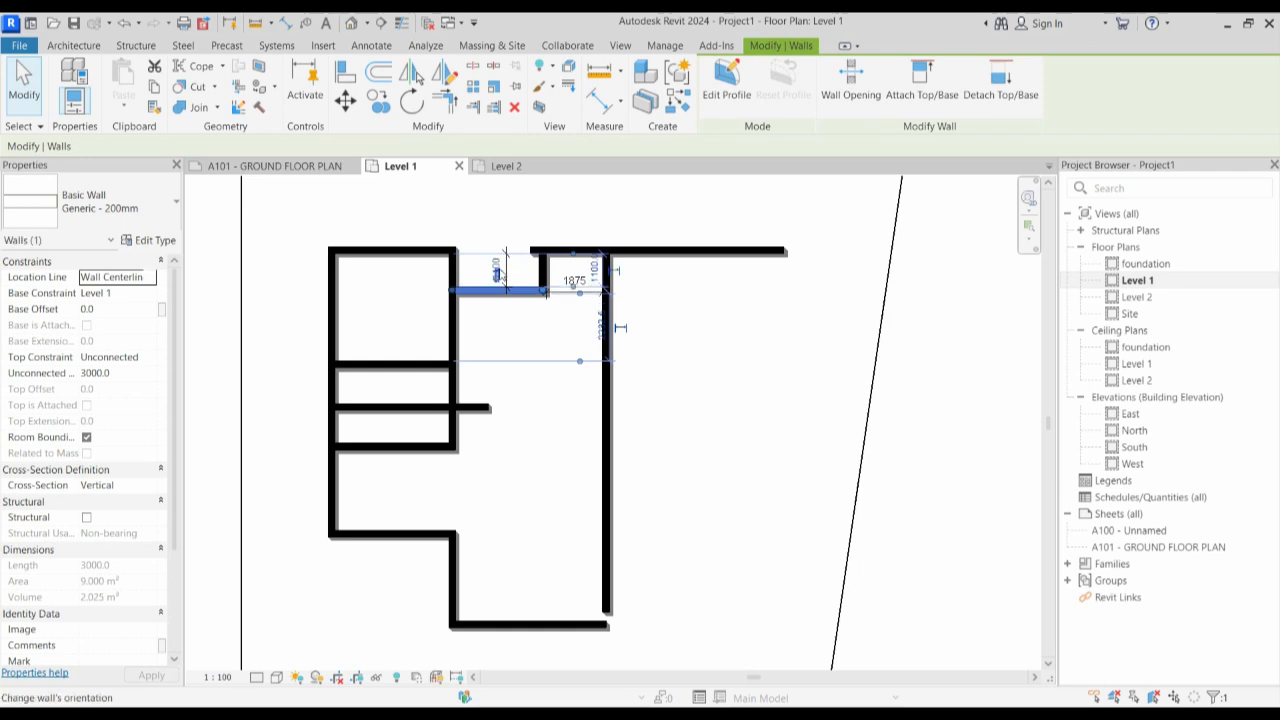
left_click(523, 400)
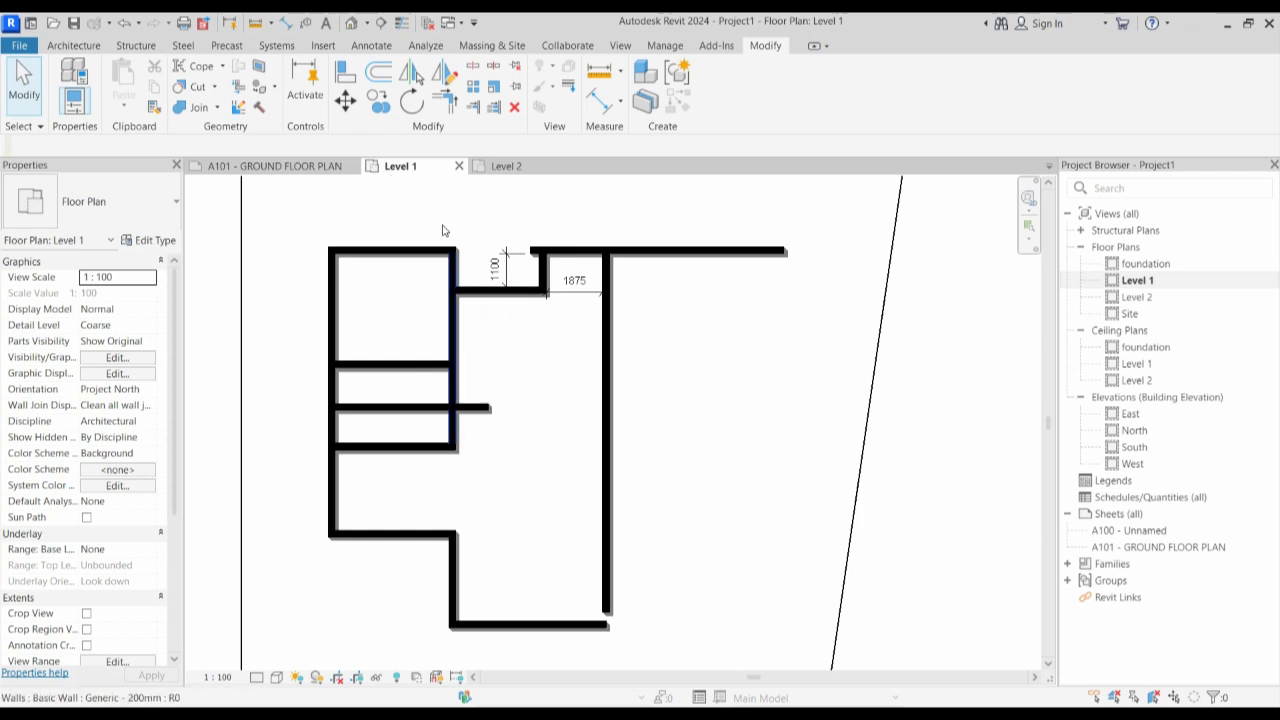
Place an M_Single-Flush 0915 x 2134mm door in the corner room's right wall, 100 mm above the partition, and flip its hinge side.
left_click(70, 46)
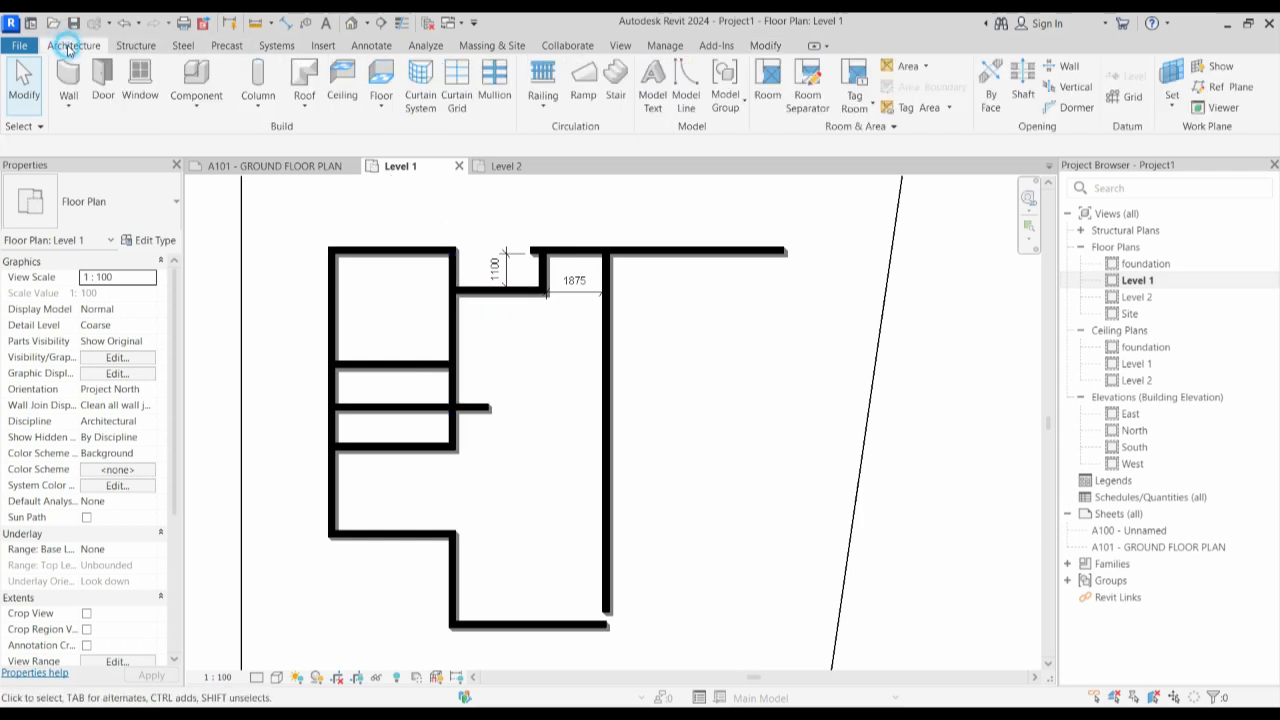
left_click(104, 84)
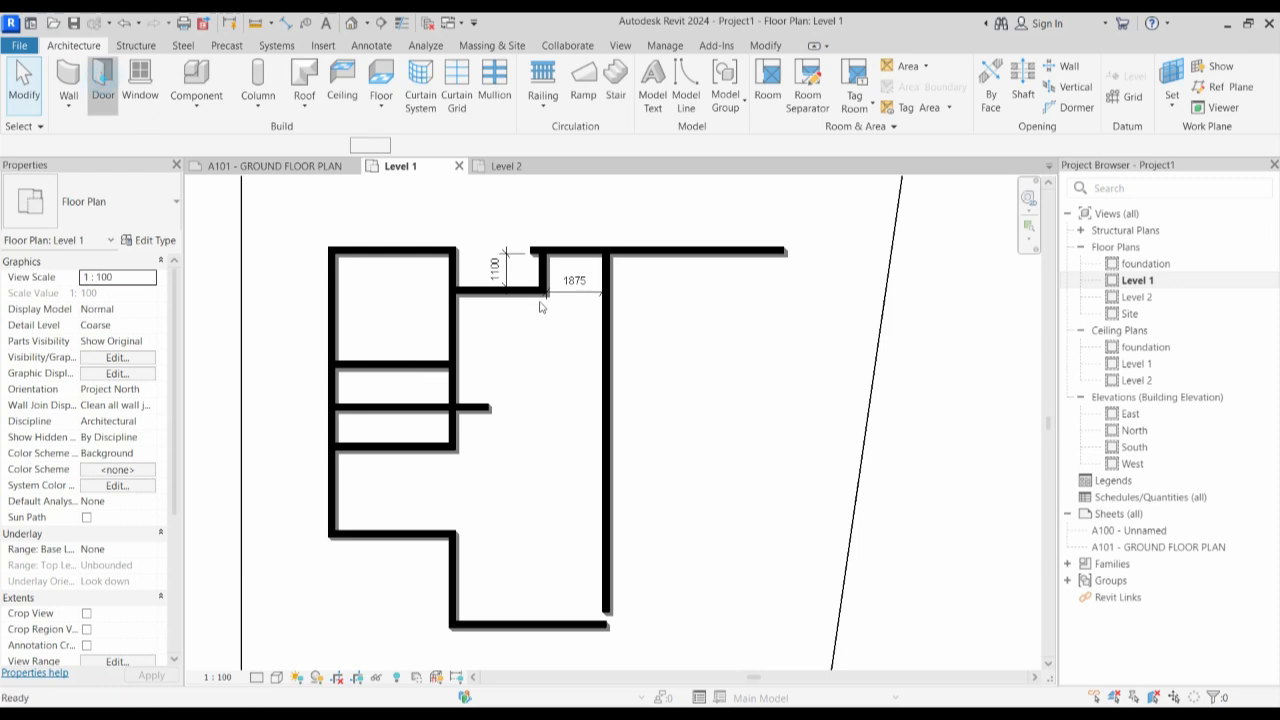
left_click(452, 345)
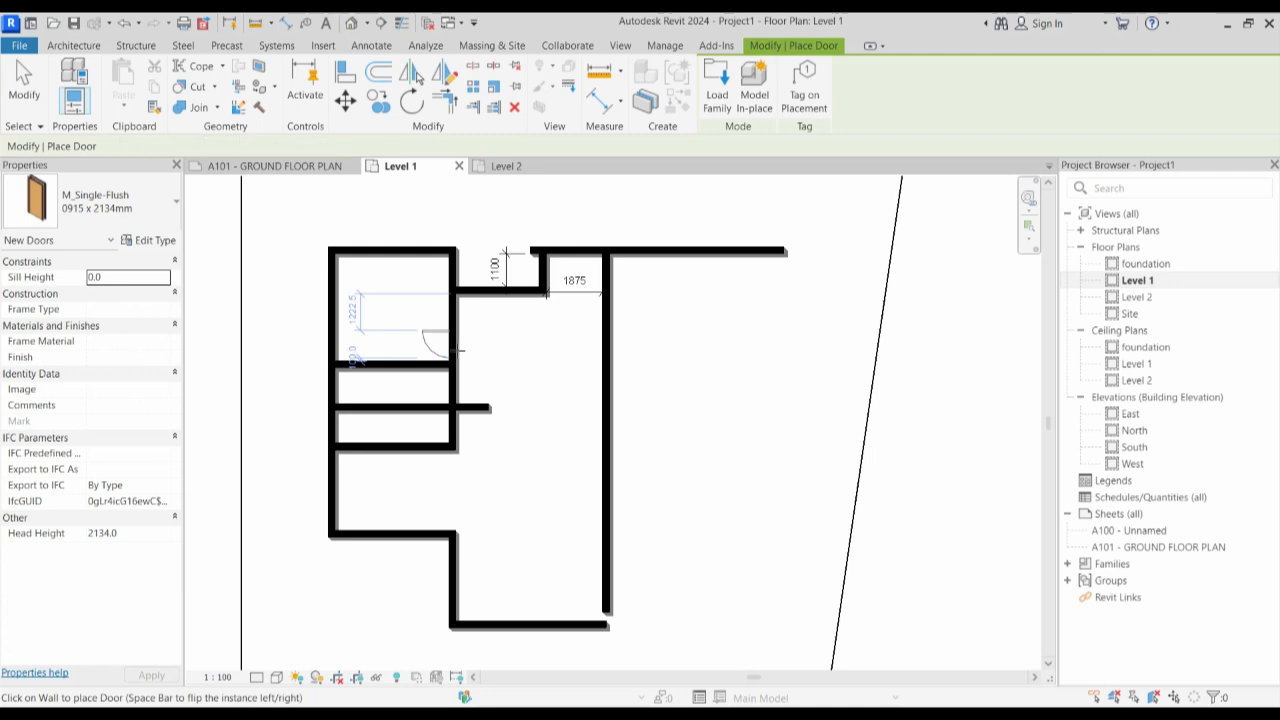
left_click(435, 342)
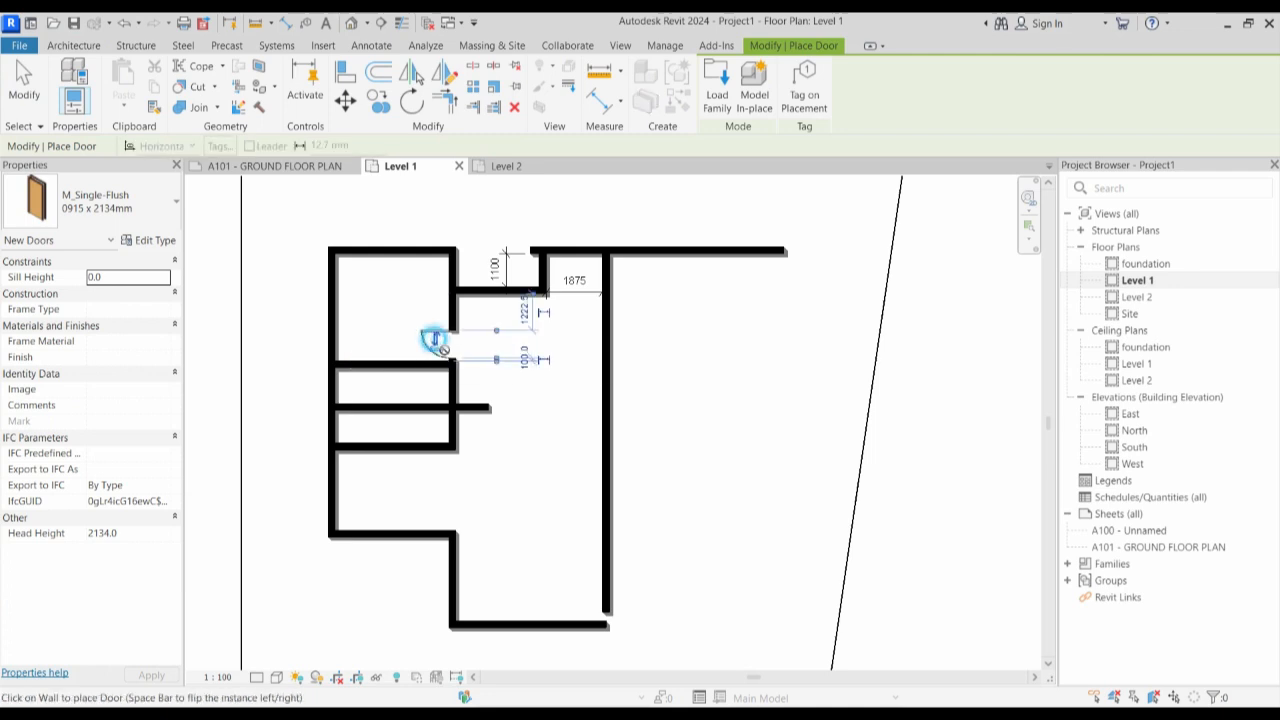
key("Escape")
key("Escape")
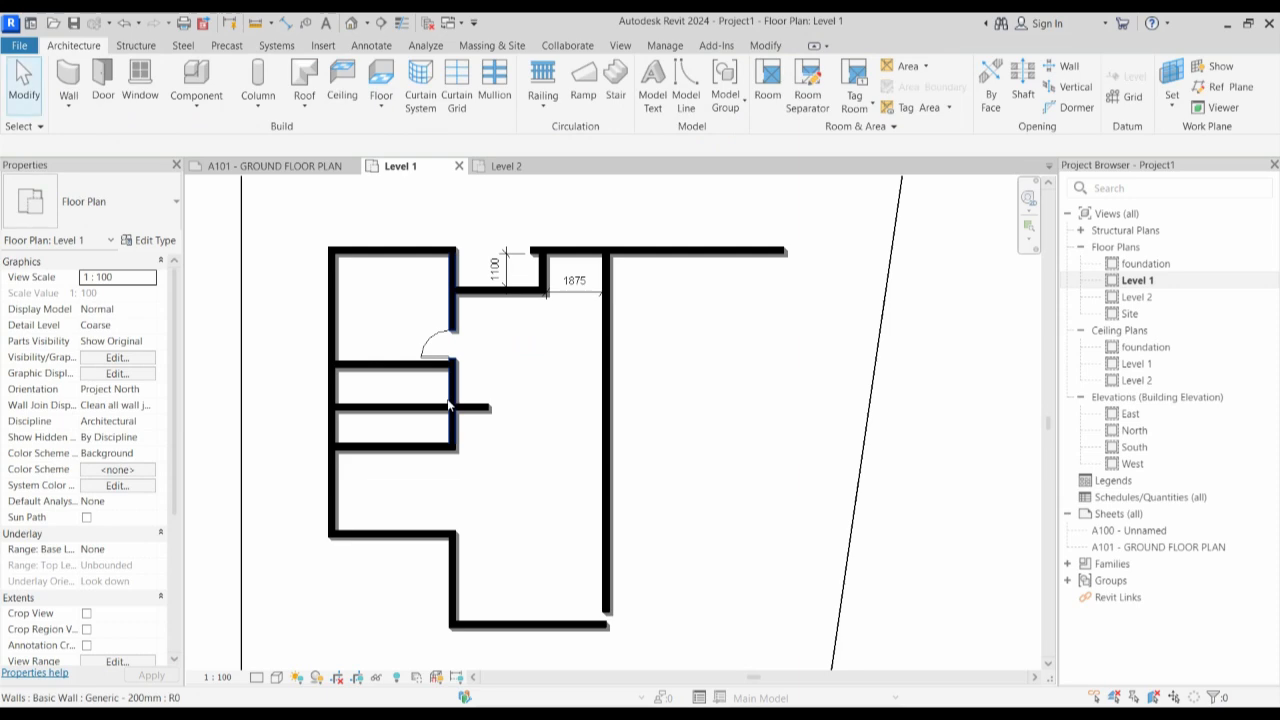
Place a matching single-flush door centred in the corner room's lower partition, 1430 mm from each side wall and opening downward.
scroll(440, 375, "up", 2)
left_click(433, 330)
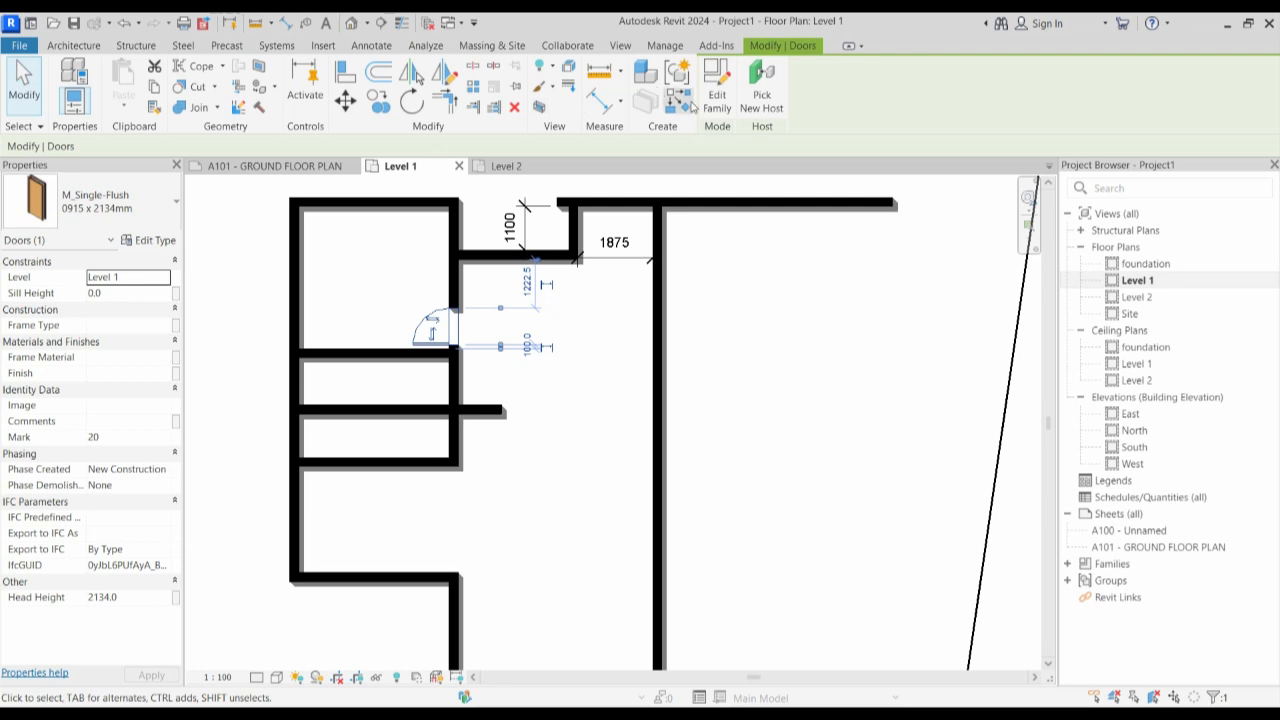
left_click(688, 101)
left_click(374, 354)
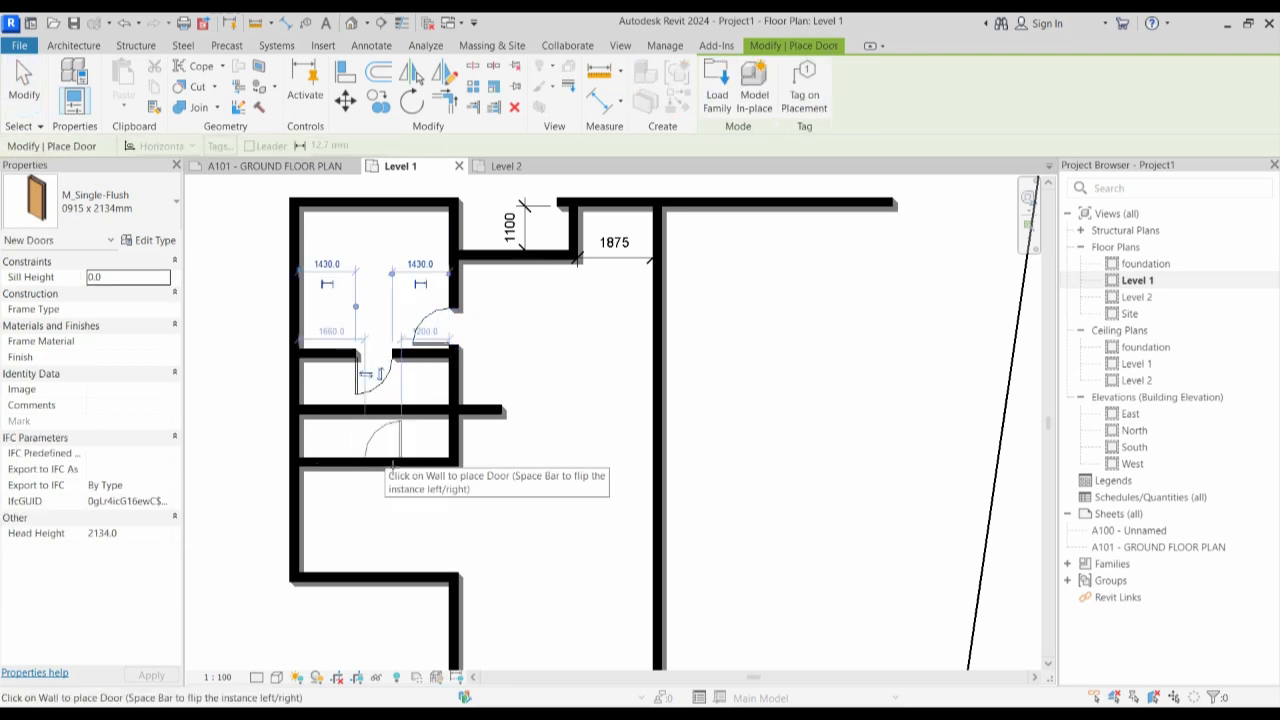
scroll(385, 468, "up", 2)
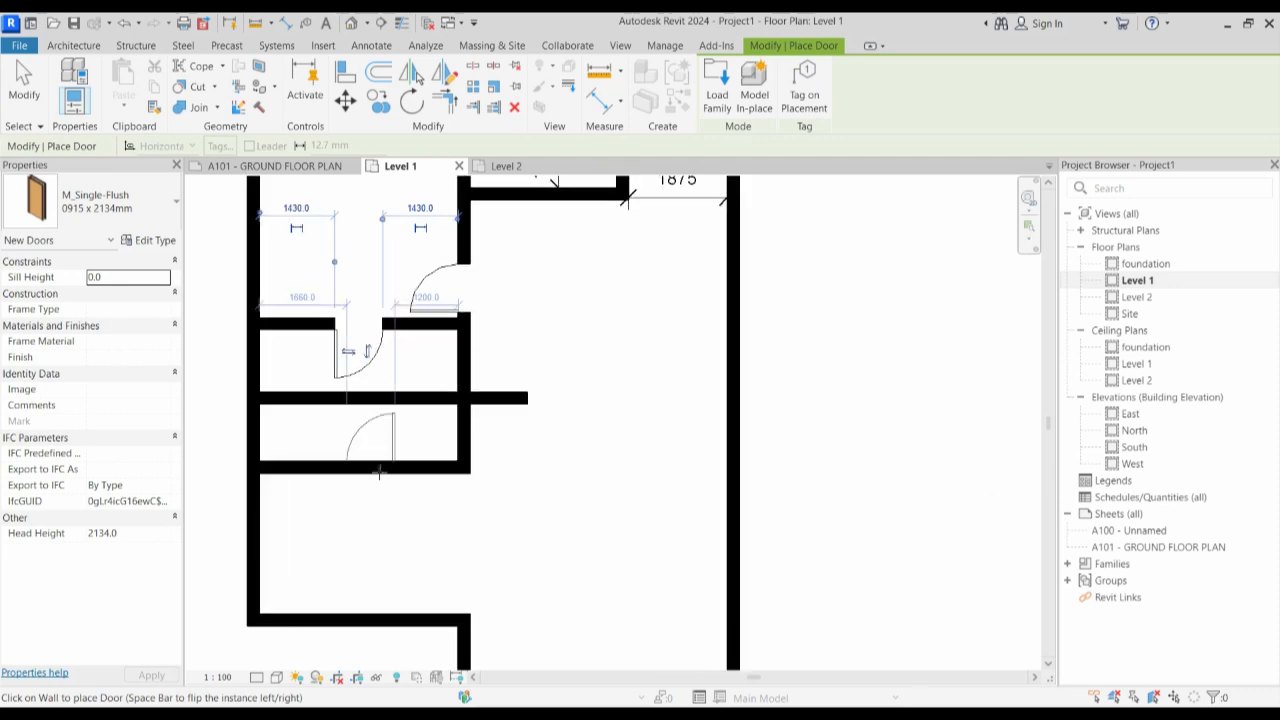
Draw a short vertical Generic - 200mm wall between the two lowest partitions on the left side and shorten the lower partition to end at it.
key("Escape")
key("Escape")
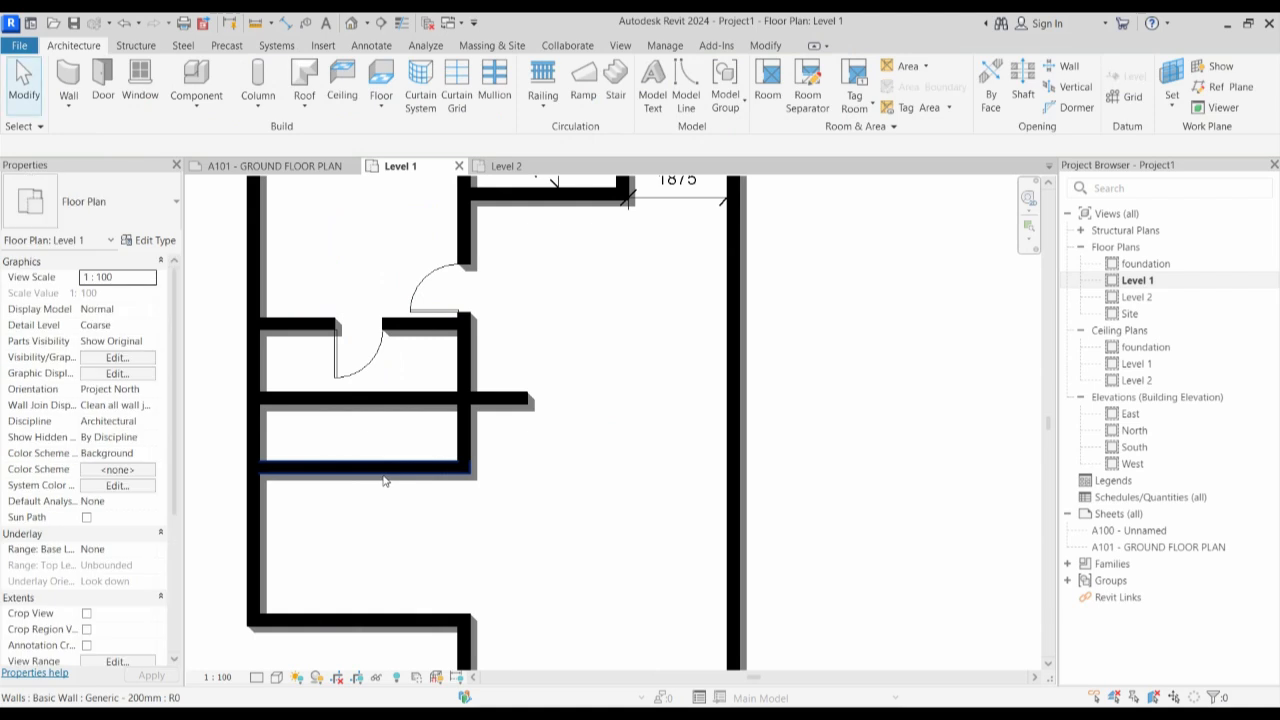
left_click(385, 481)
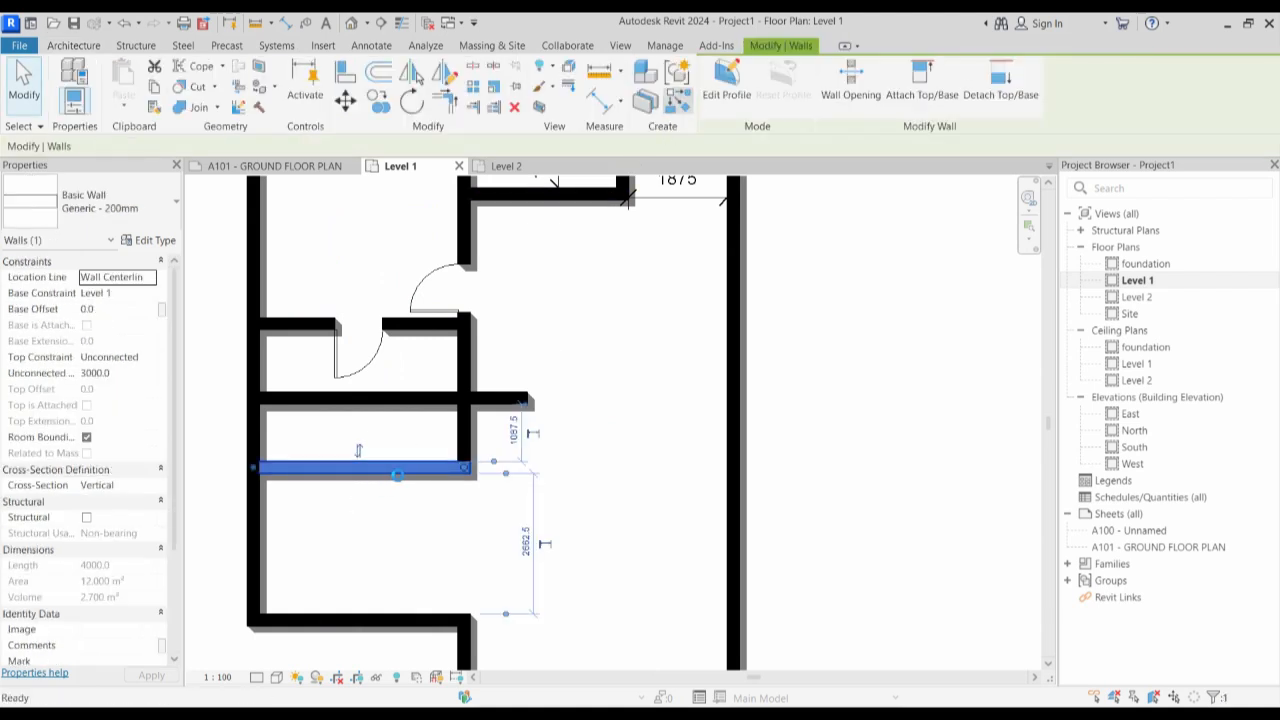
key("w")
key("a")
left_click(389, 467)
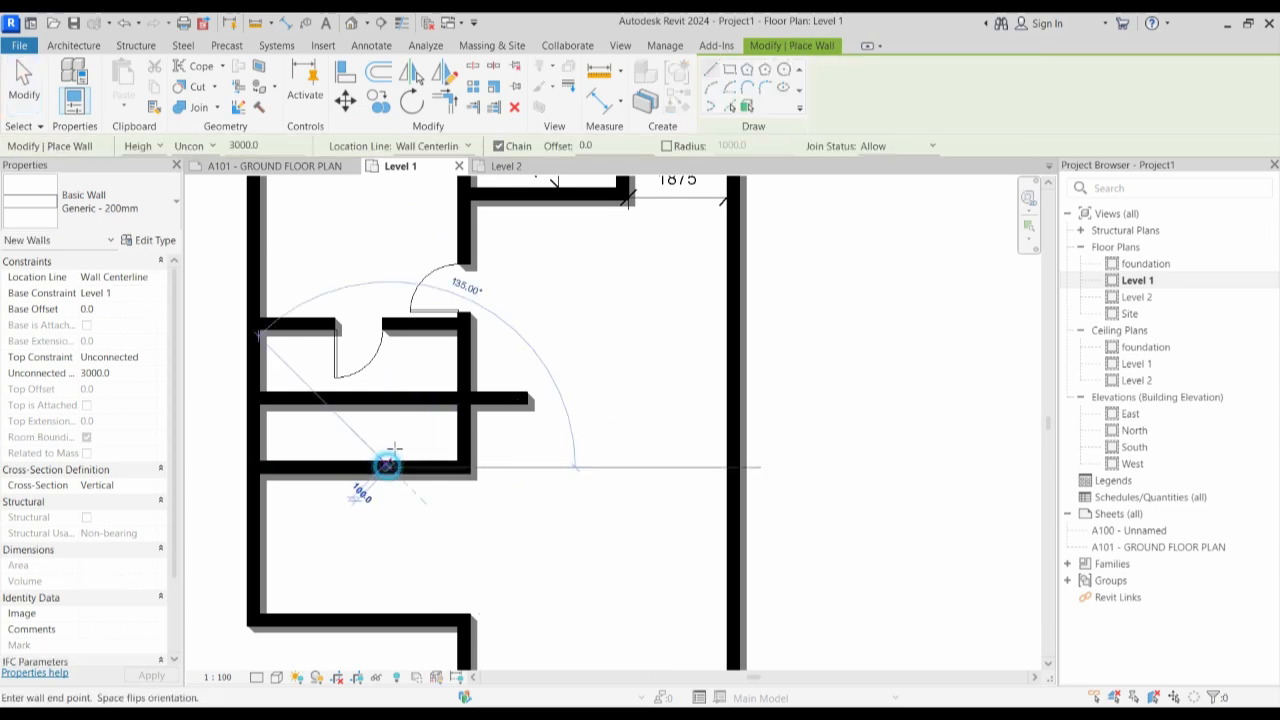
left_click(390, 400)
key("Escape")
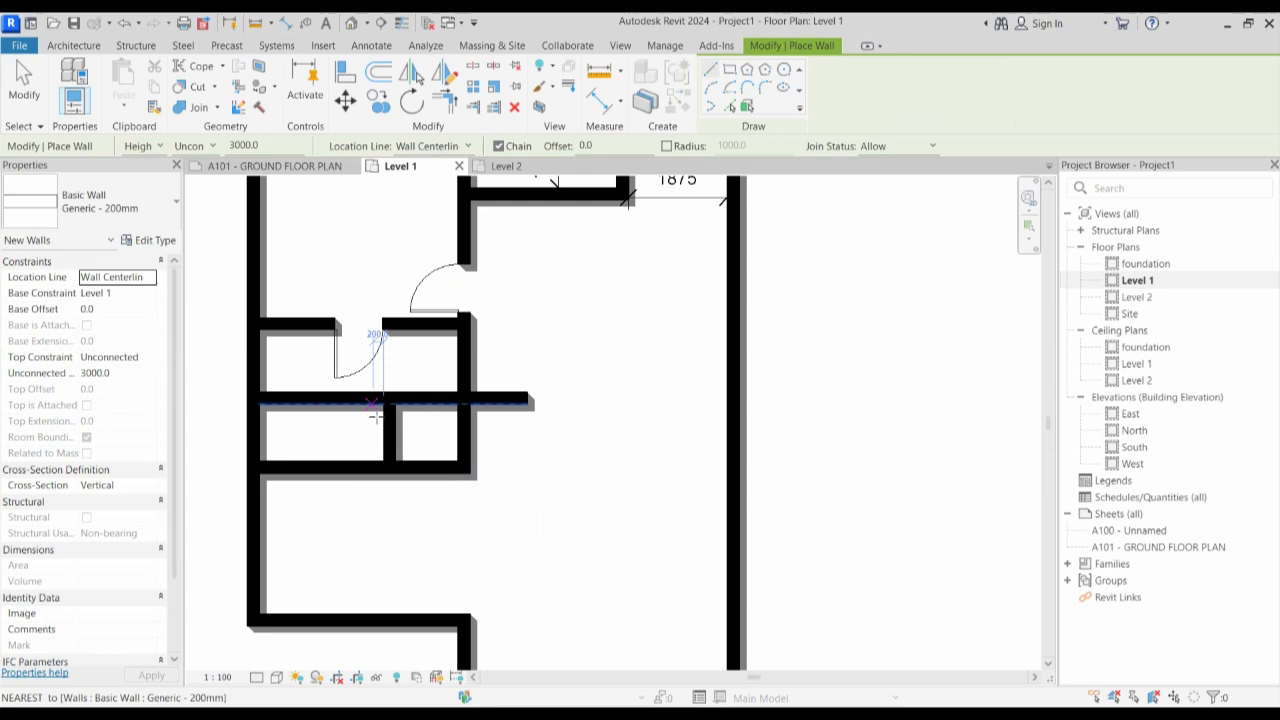
key("Escape")
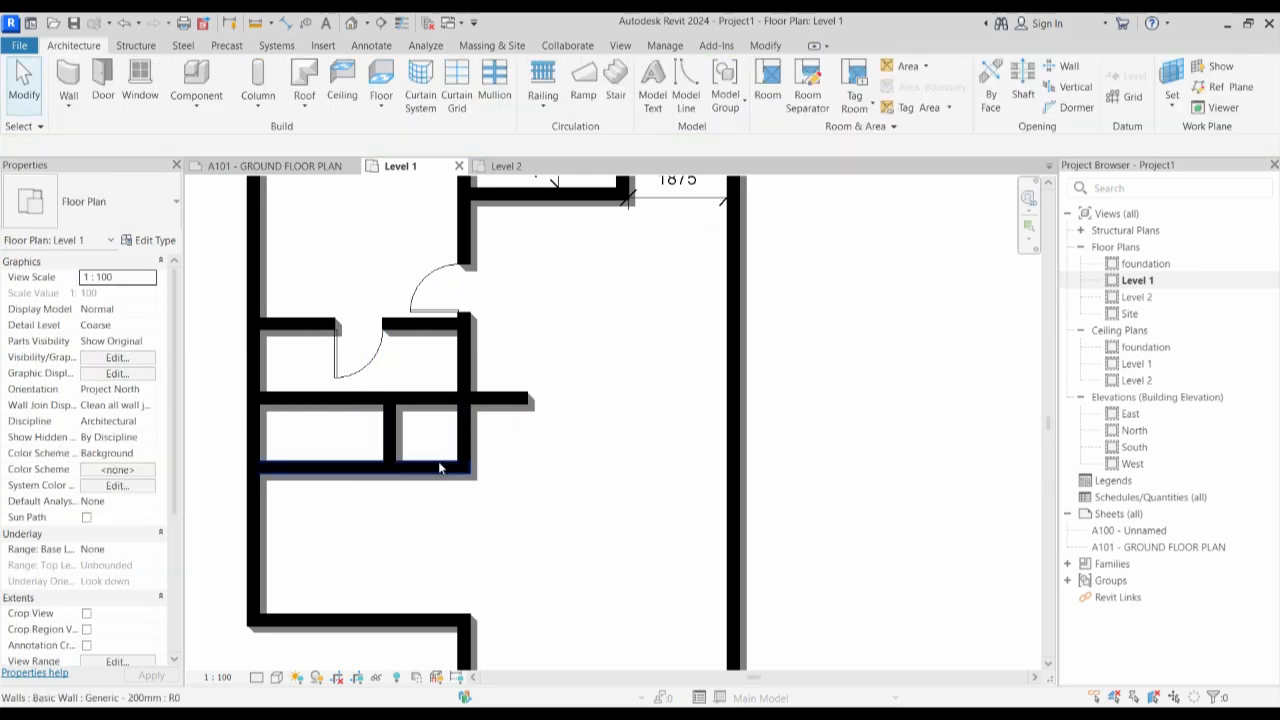
left_click(460, 468)
left_click_drag(460, 468, 390, 476)
Place an M_Single-Flush 0915 x 2134mm door in the new short vertical wall, opening into the small space on its left.
left_click(362, 356)
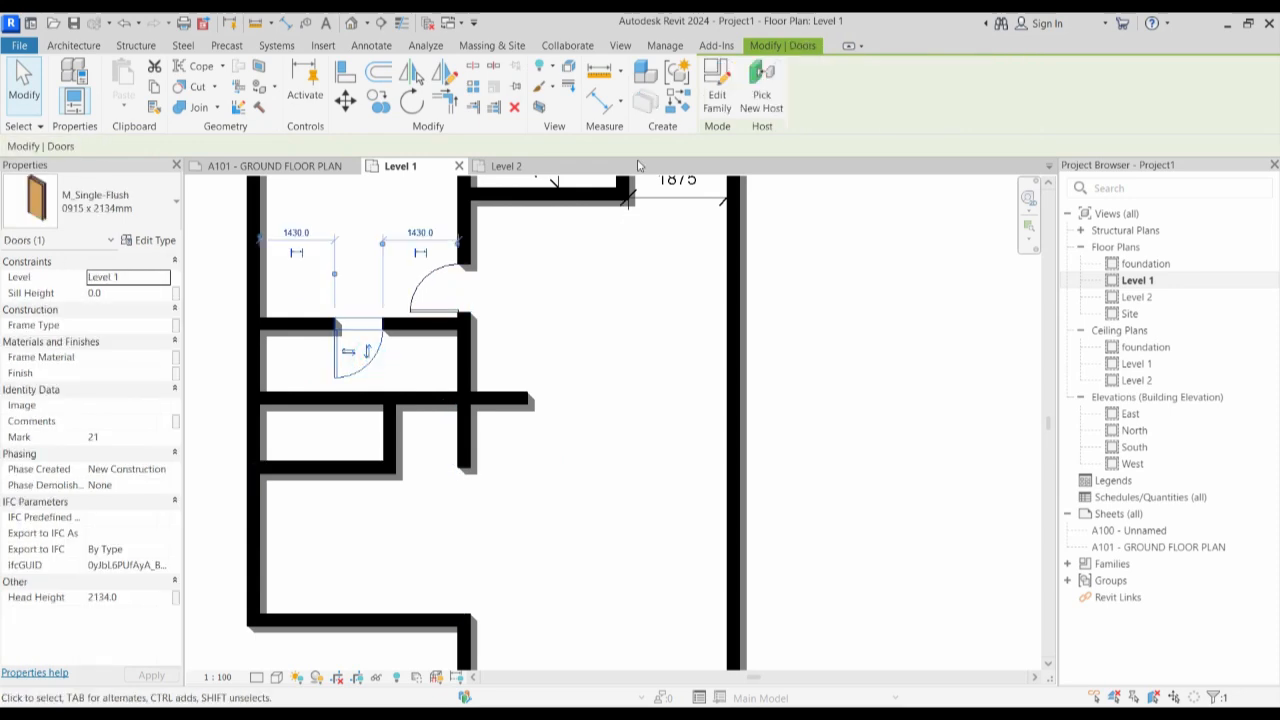
left_click(680, 104)
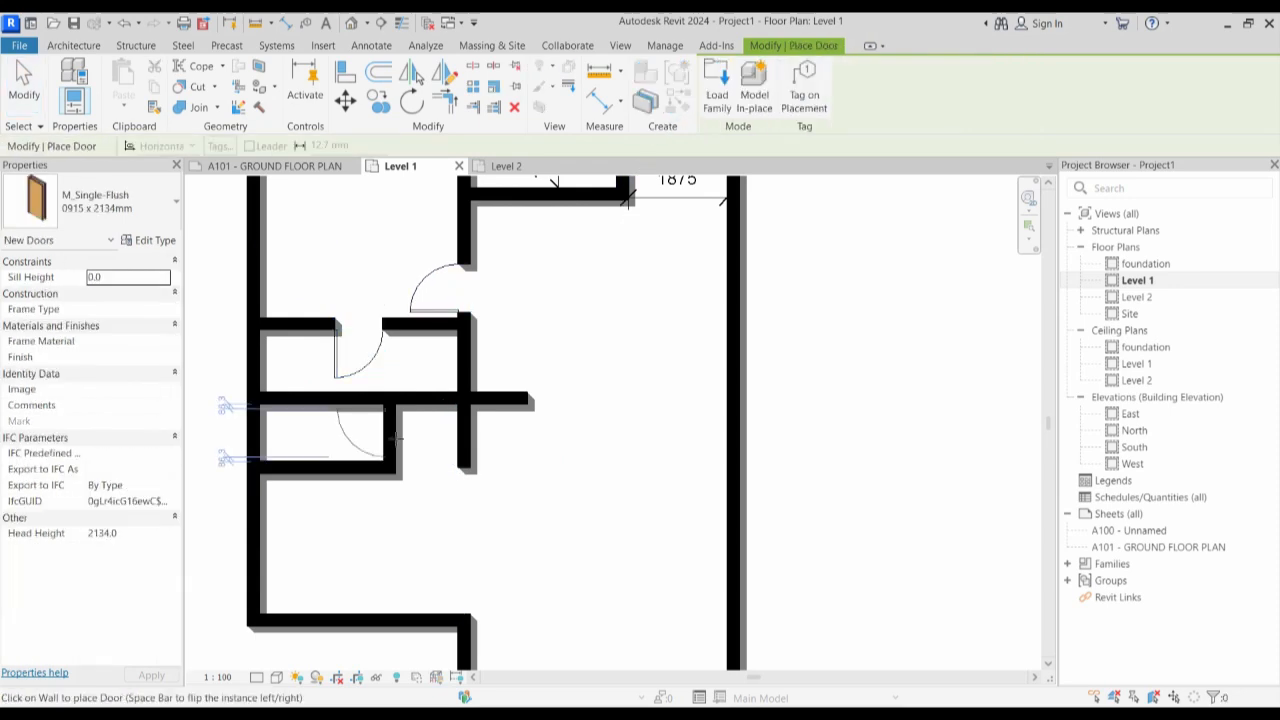
left_click(388, 430)
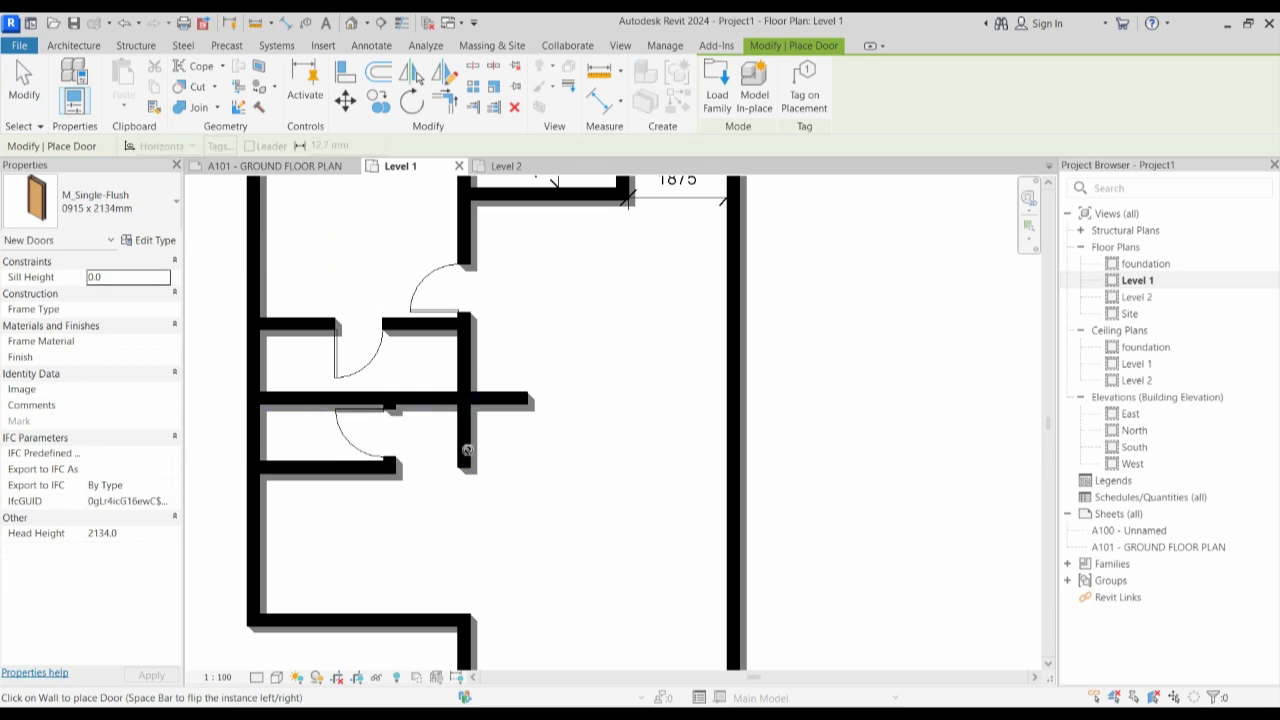
scroll(426, 490, "down", 3)
scroll(426, 490, "down", 2)
scroll(476, 508, "up", 1)
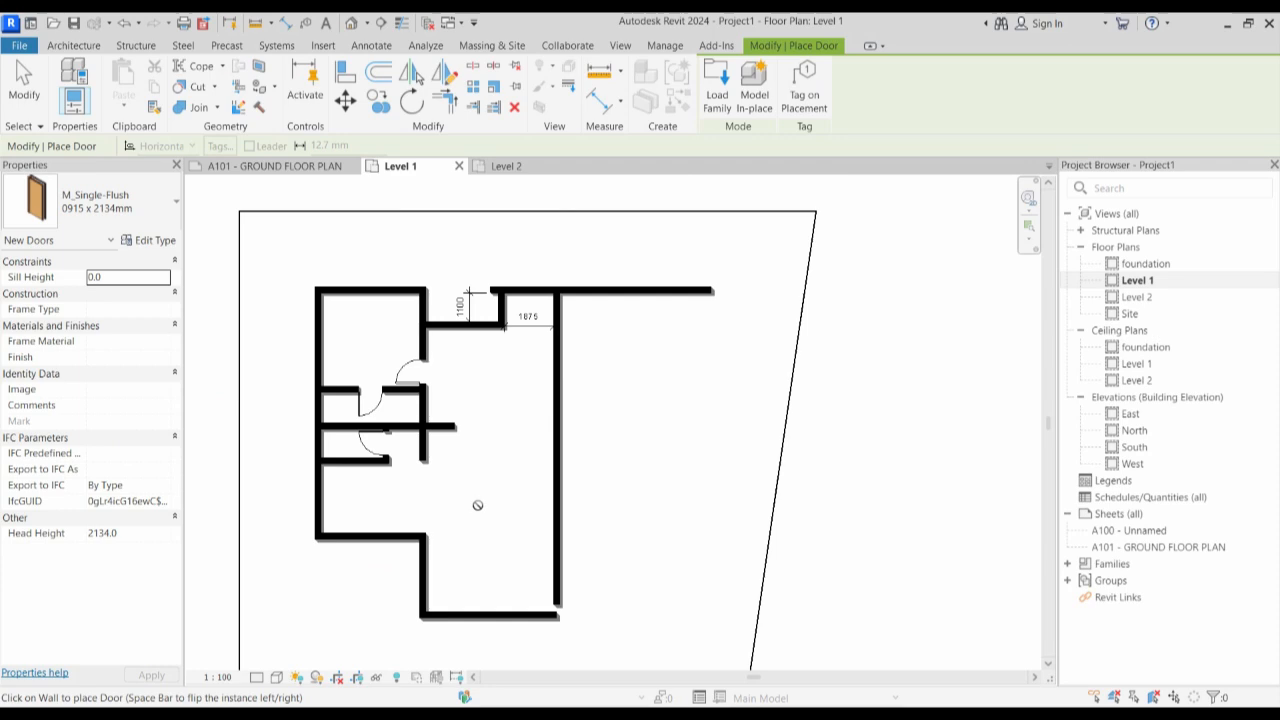
key("Escape")
Move the plan's lowest horizontal wall up to close the corner with the long right wall, 2375 mm below the left room's lower wall.
scroll(483, 360, "up", 2)
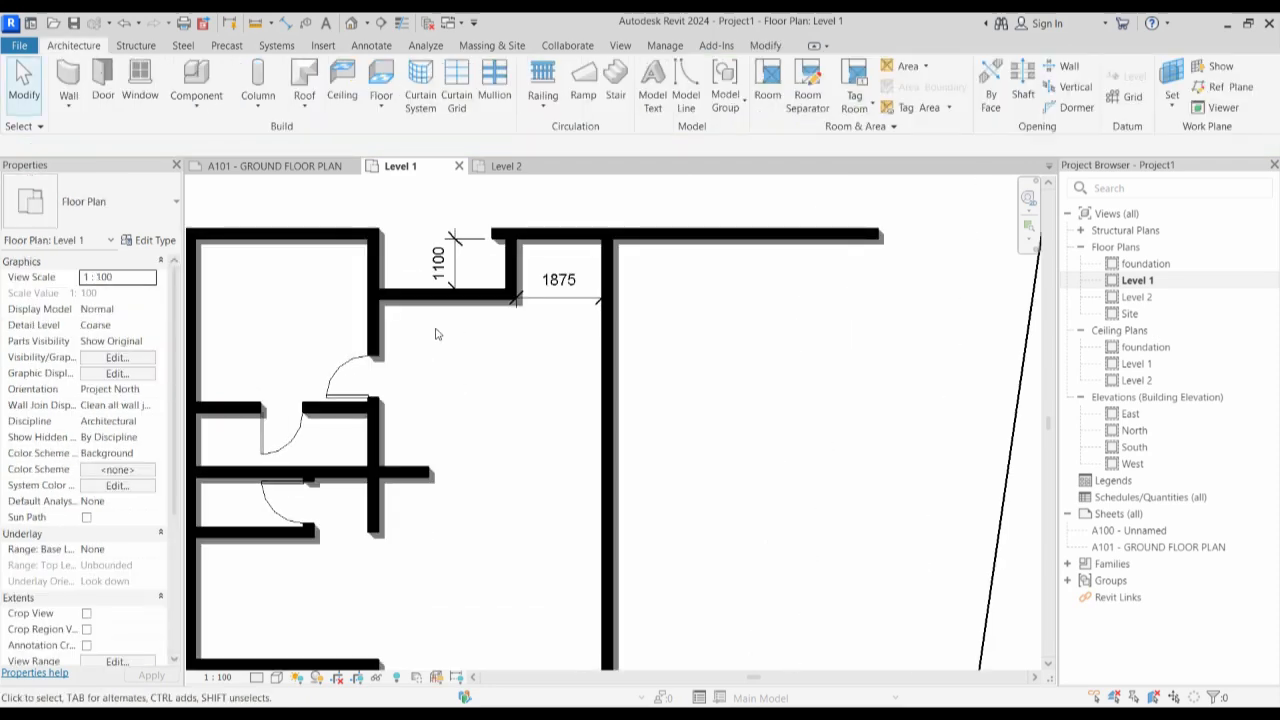
scroll(435, 333, "down", 2)
scroll(430, 480, "up", 2)
scroll(433, 491, "down", 1)
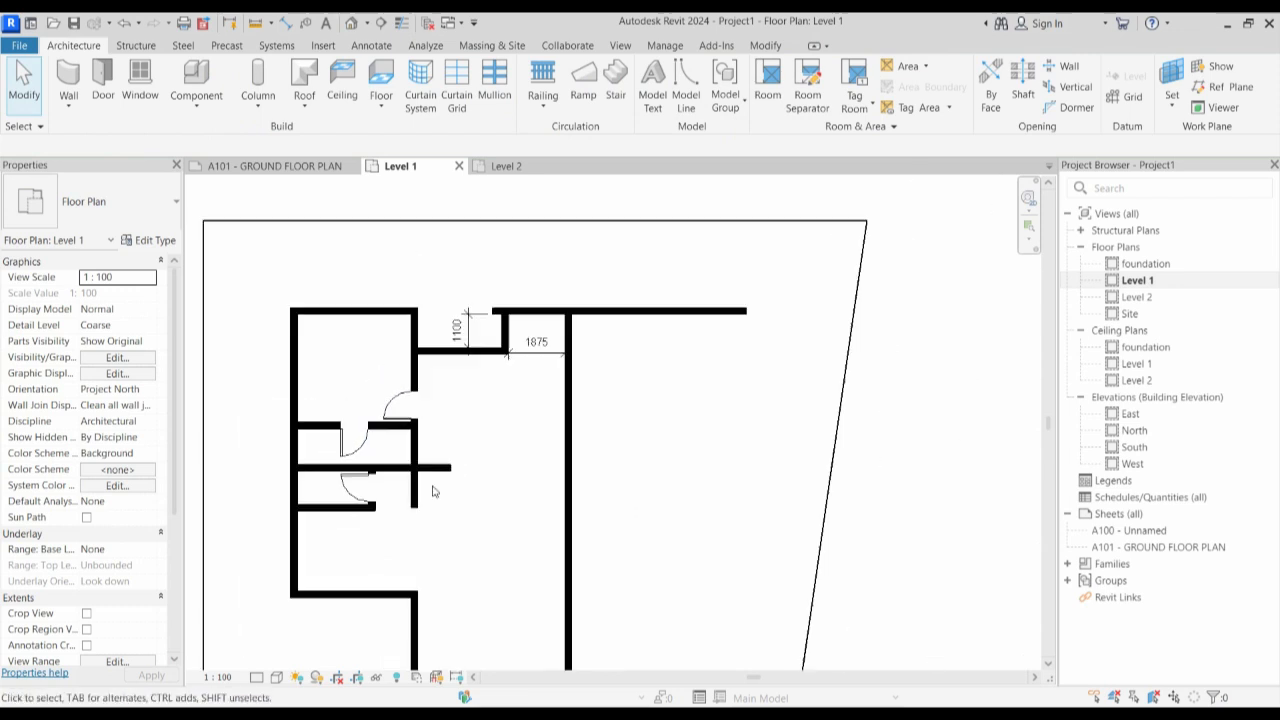
scroll(433, 491, "down", 2)
scroll(491, 597, "up", 1)
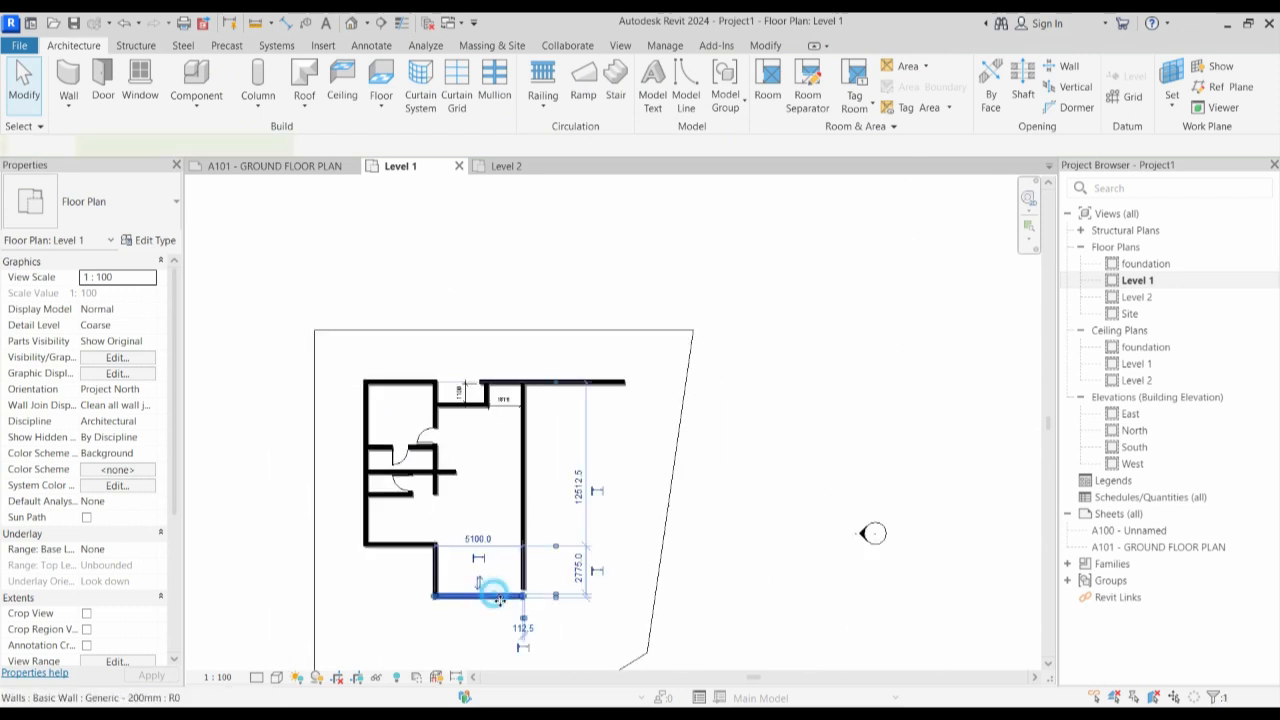
left_click(497, 597)
scroll(497, 597, "up", 2)
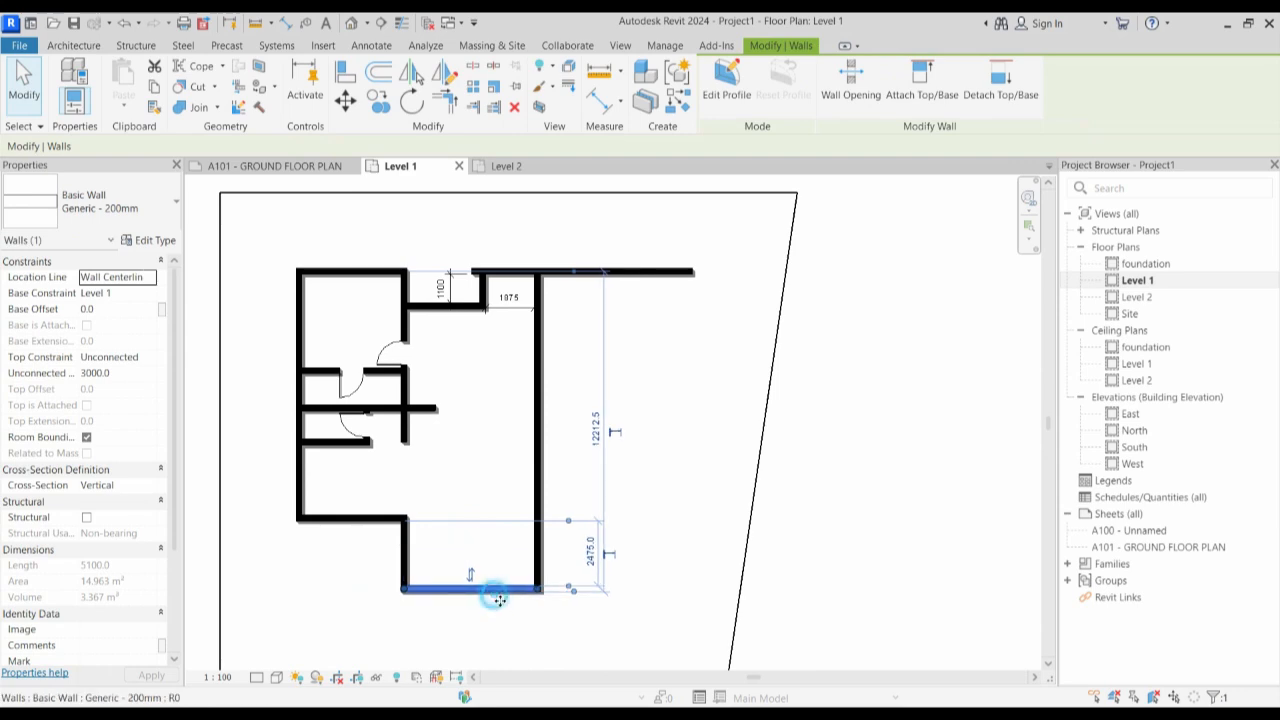
double_click(497, 597)
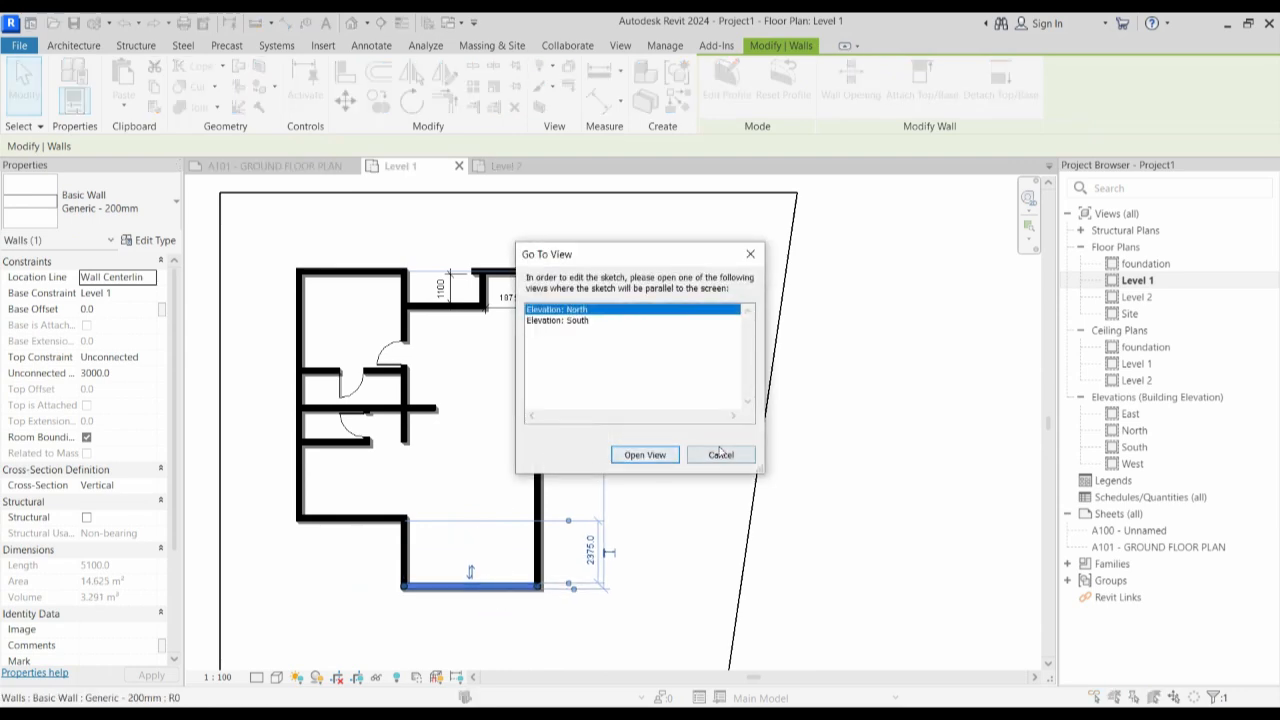
left_click(718, 454)
left_click(502, 447)
scroll(435, 604, "down", 2)
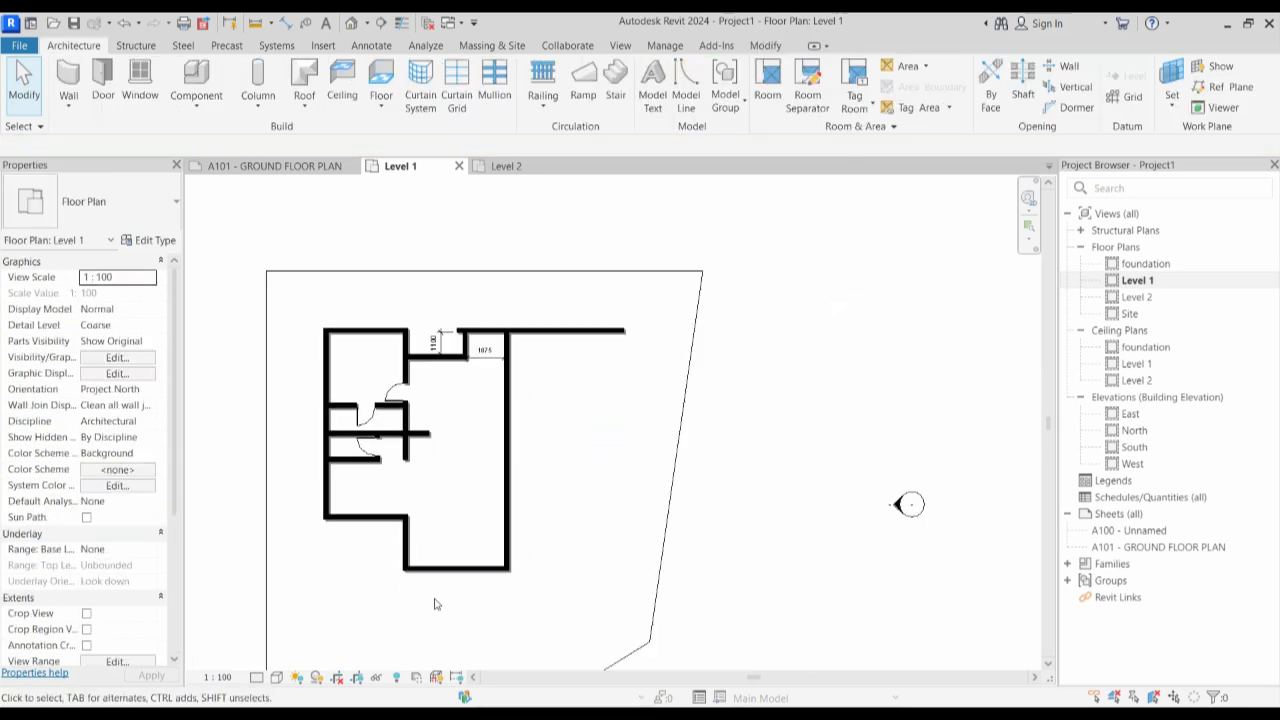
scroll(397, 470, "up", 3)
scroll(330, 463, "down", 3)
scroll(466, 320, "up", 2)
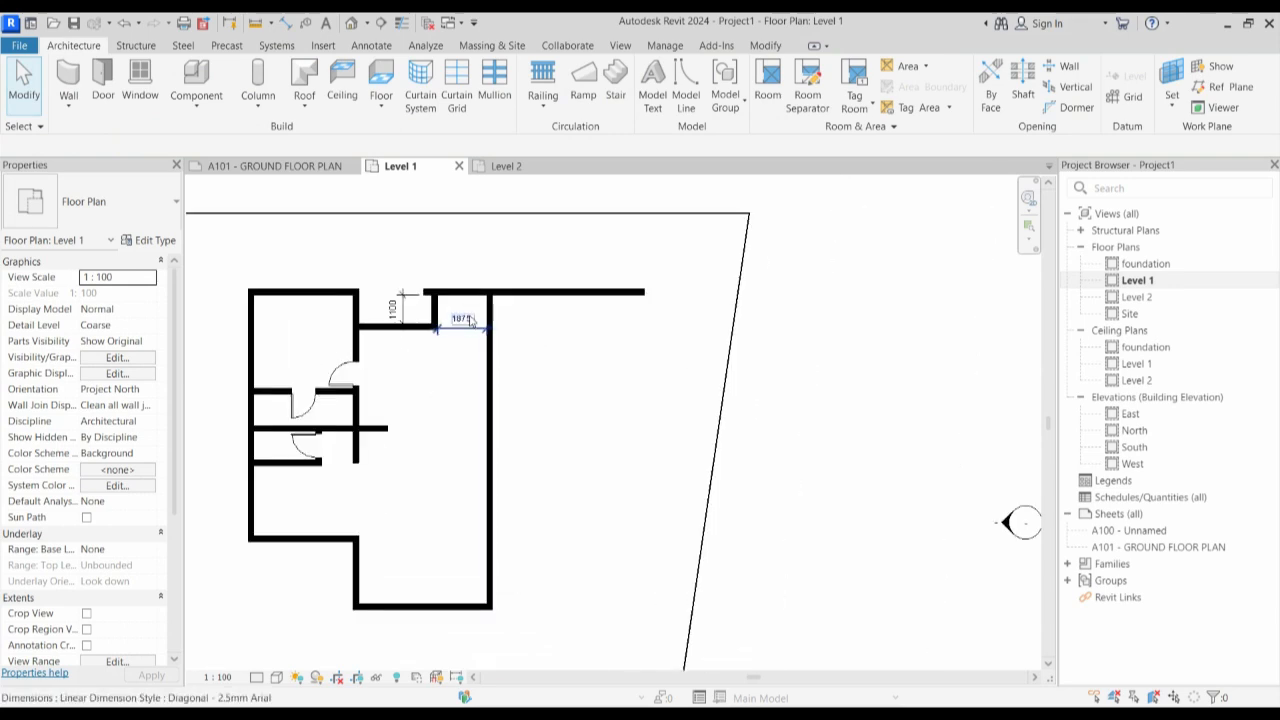
scroll(380, 305, "down", 2)
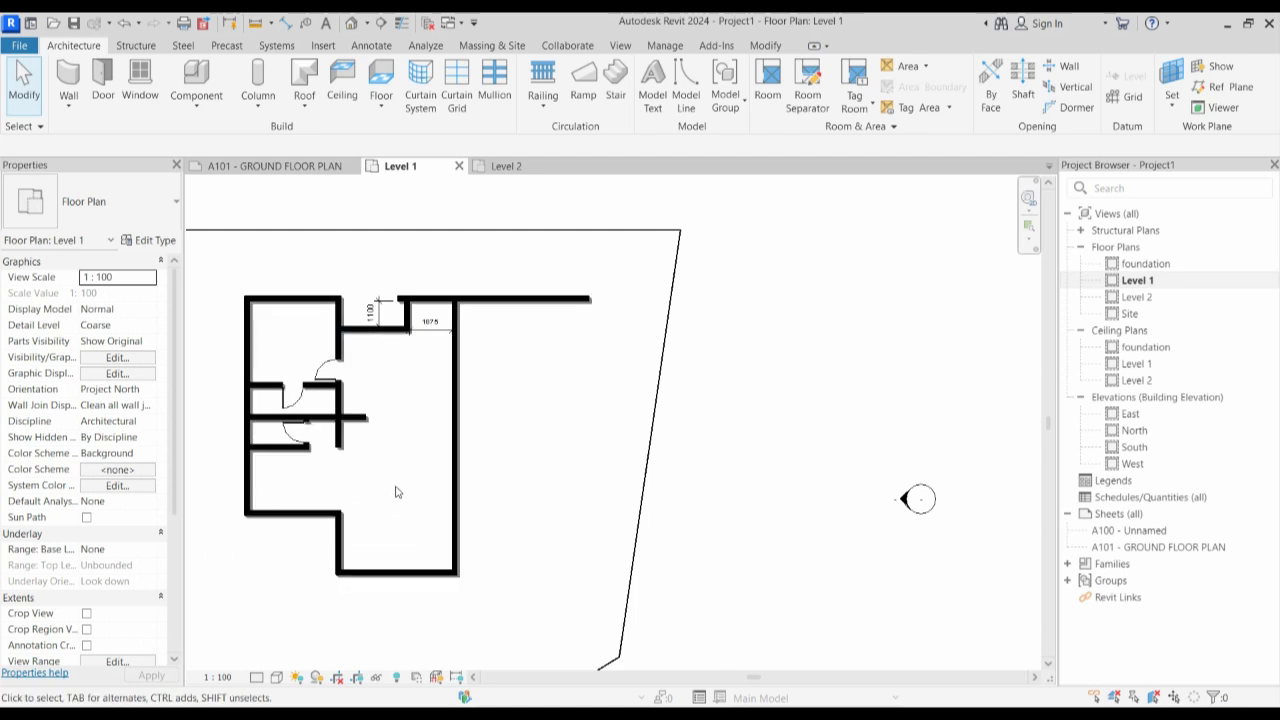
scroll(392, 508, "up", 1)
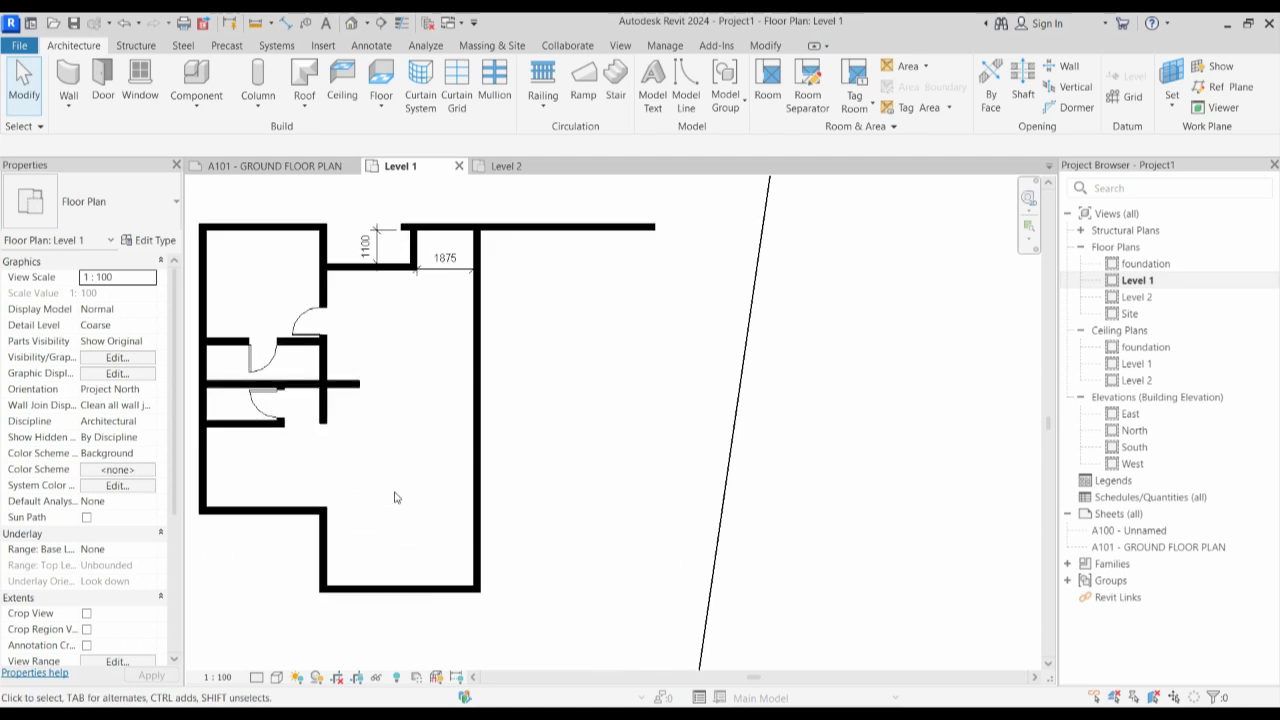
scroll(453, 420, "down", 3)
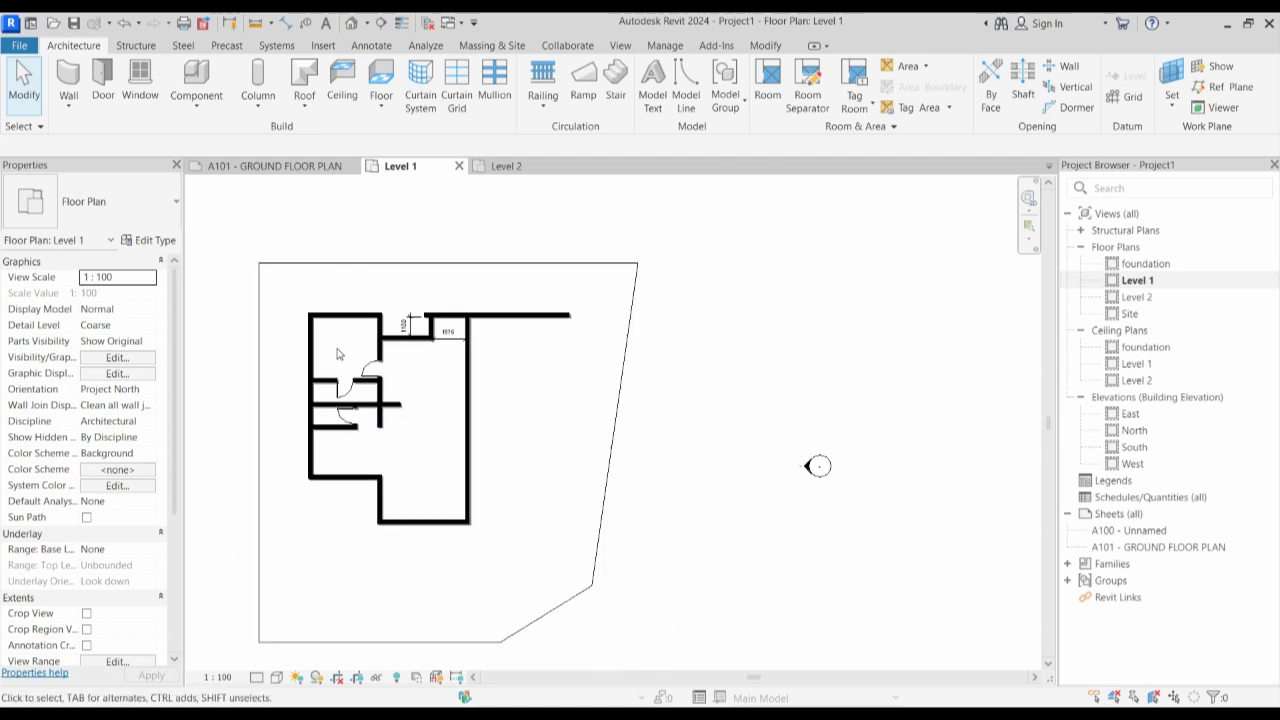
Draw connected wide detail lines in the upper-left room: about 3090 mm left from its right wall, 2500 mm down, 600 mm right, and down towards the partition.
left_click(371, 46)
left_click(380, 68)
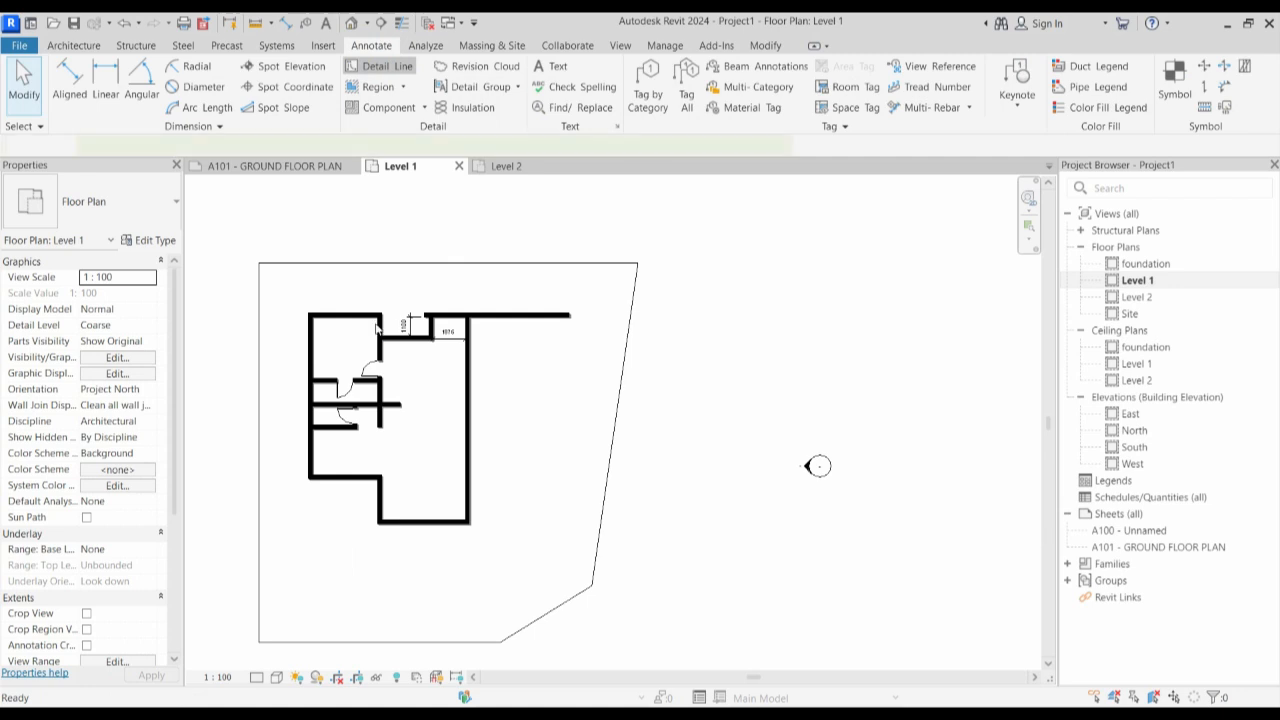
scroll(372, 328, "up", 1)
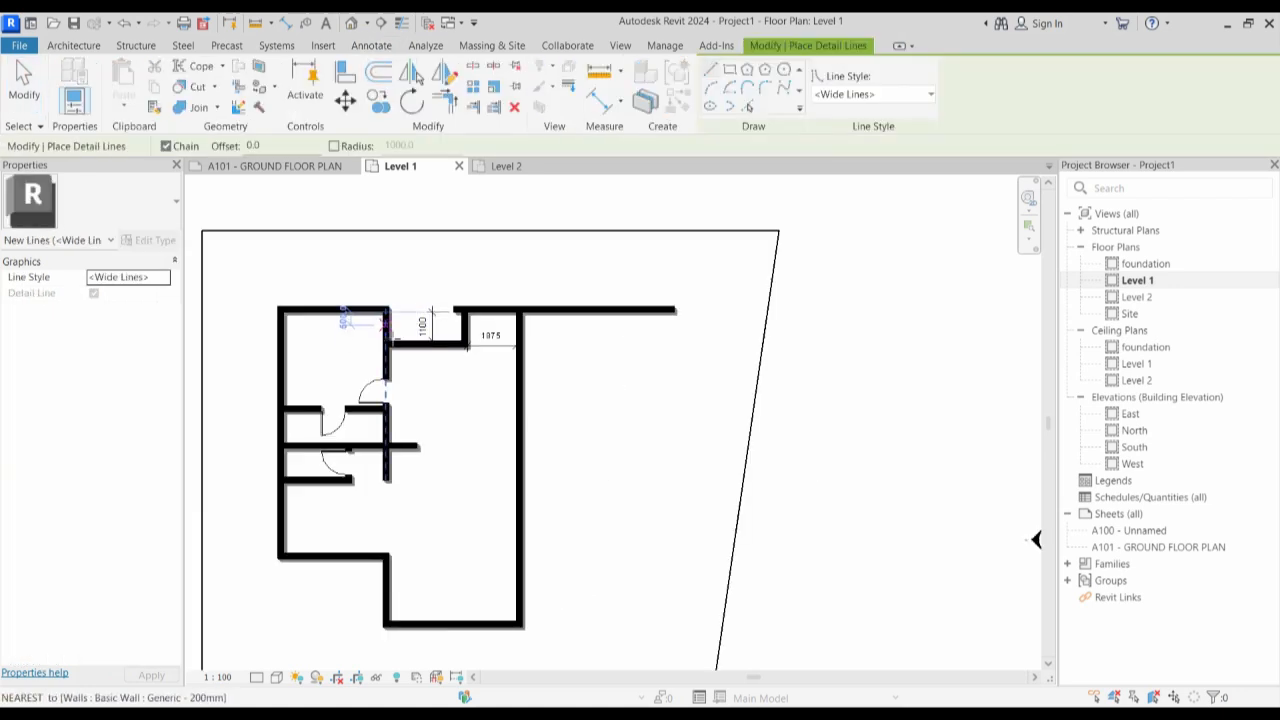
left_click(388, 328)
left_click(308, 335)
left_click(301, 394)
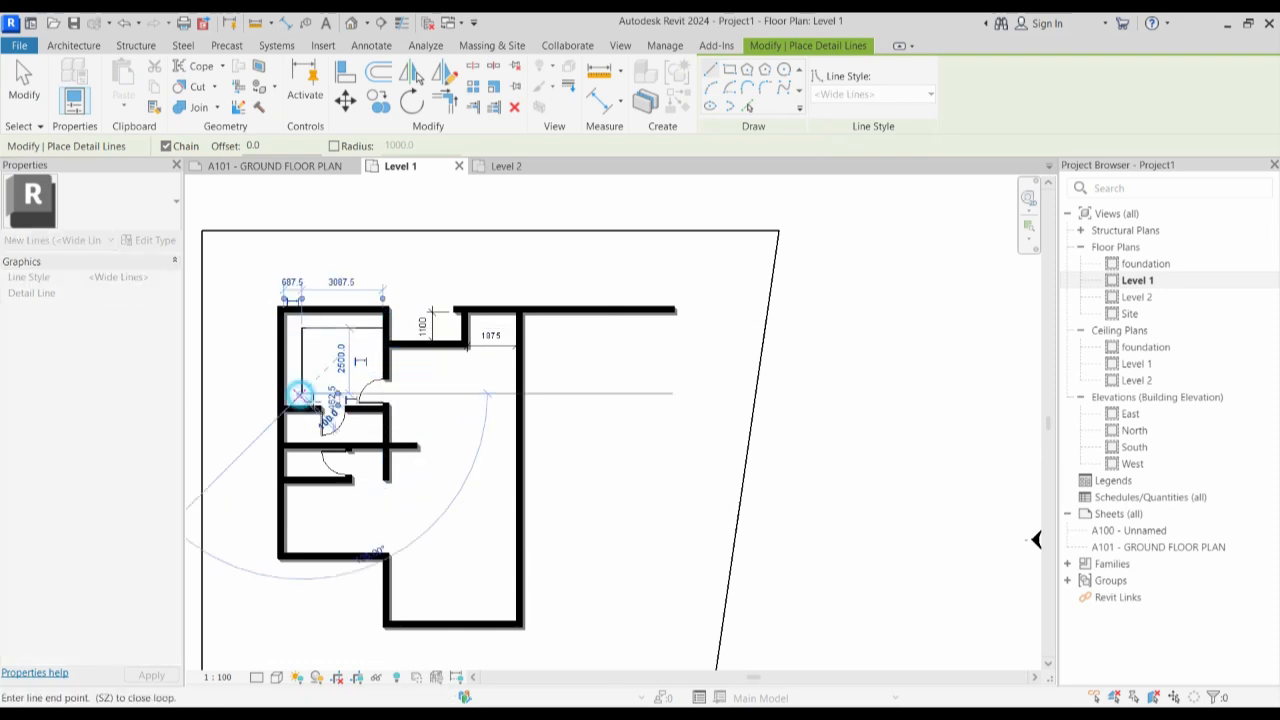
left_click(318, 394)
left_click(318, 403)
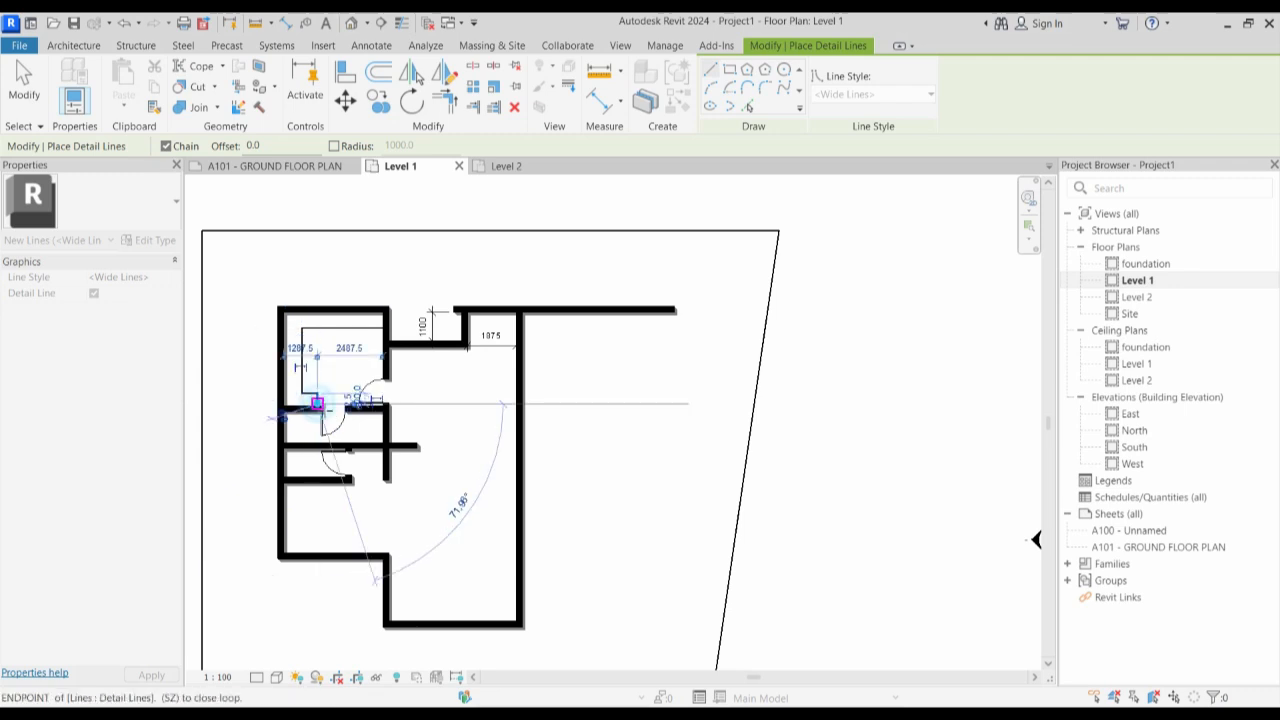
key("Escape")
key("Escape")
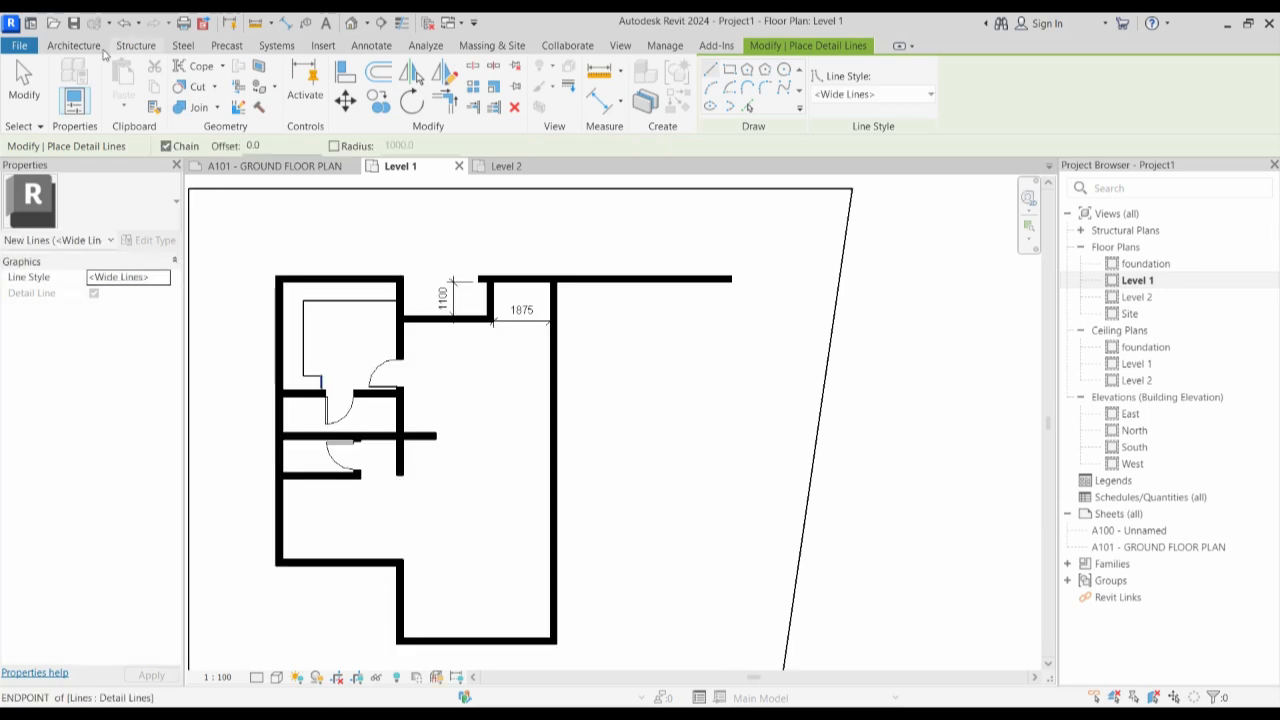
Place an ExtDbl (4) 1810 x 2110mm double door in the lower-left room's bottom wall, 100 mm from its right end and opening outward.
left_click(73, 45)
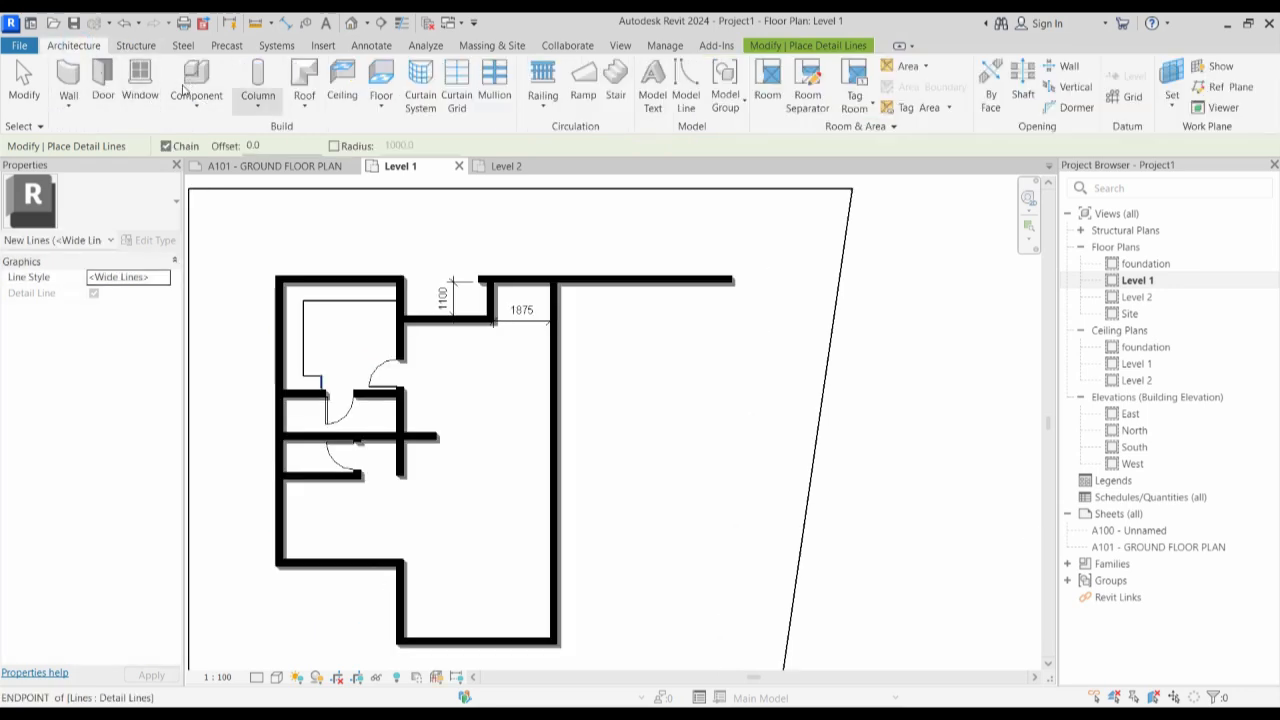
left_click(103, 83)
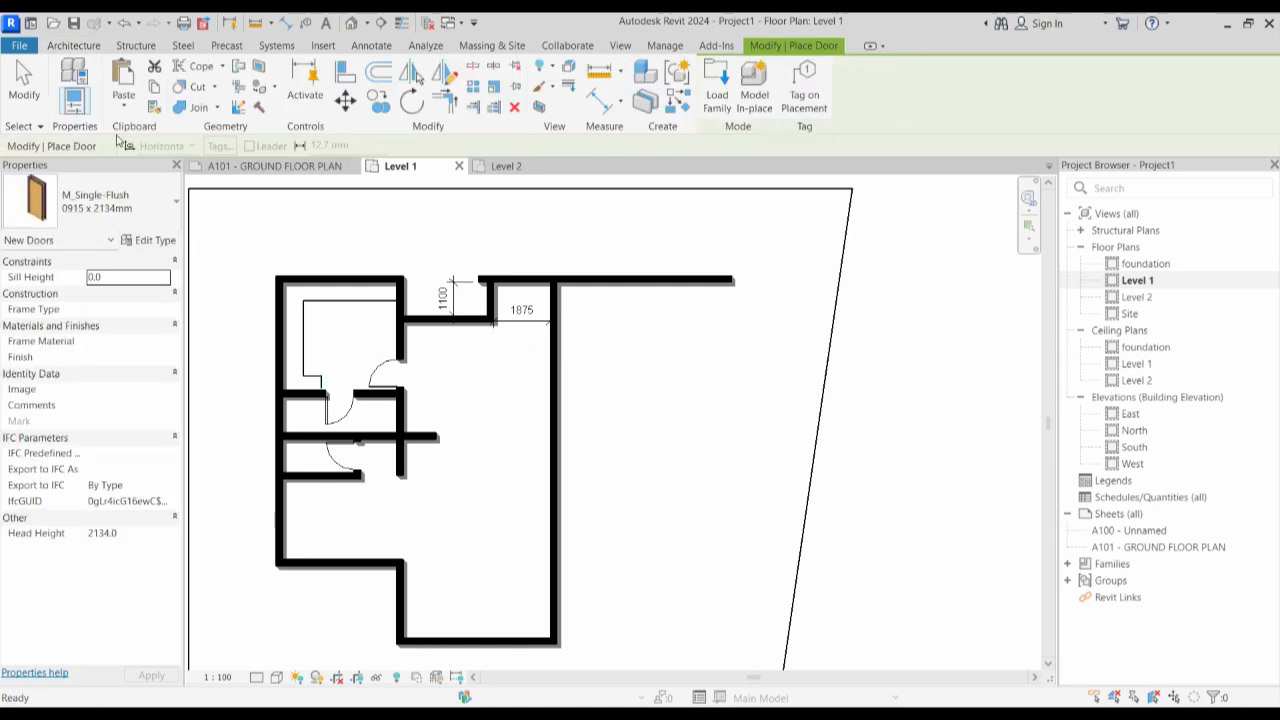
left_click(170, 207)
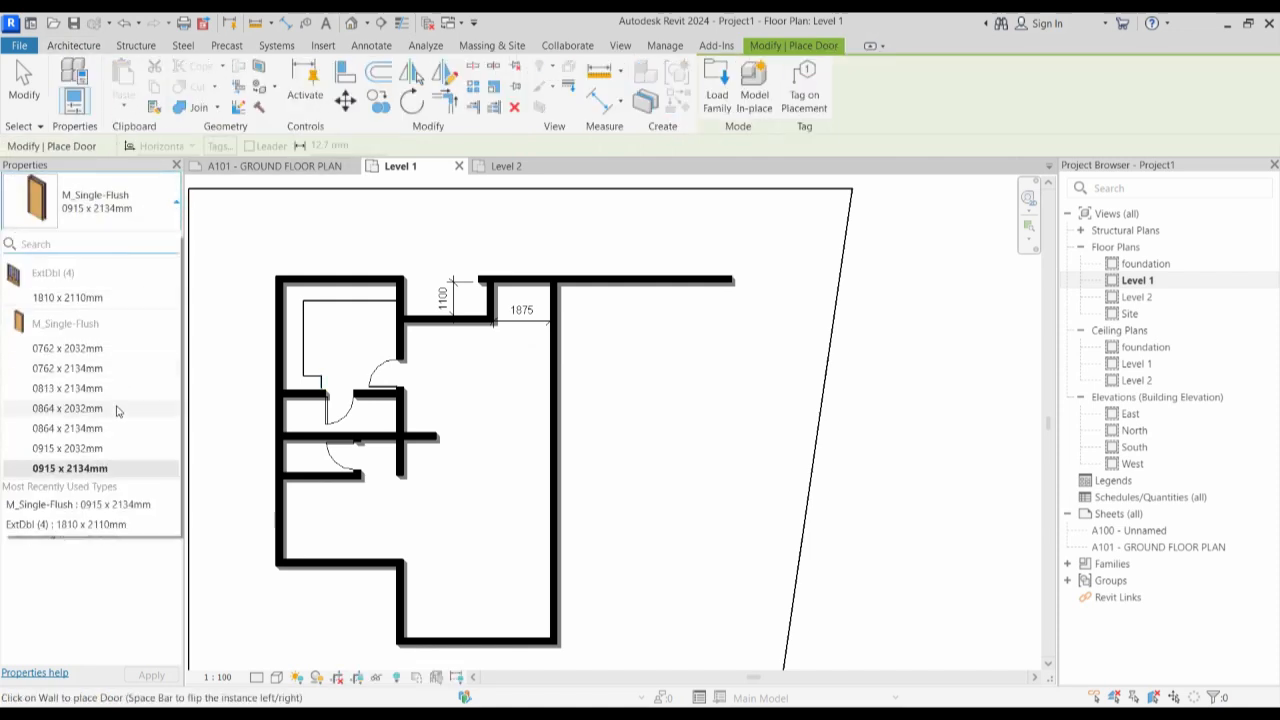
left_click(92, 299)
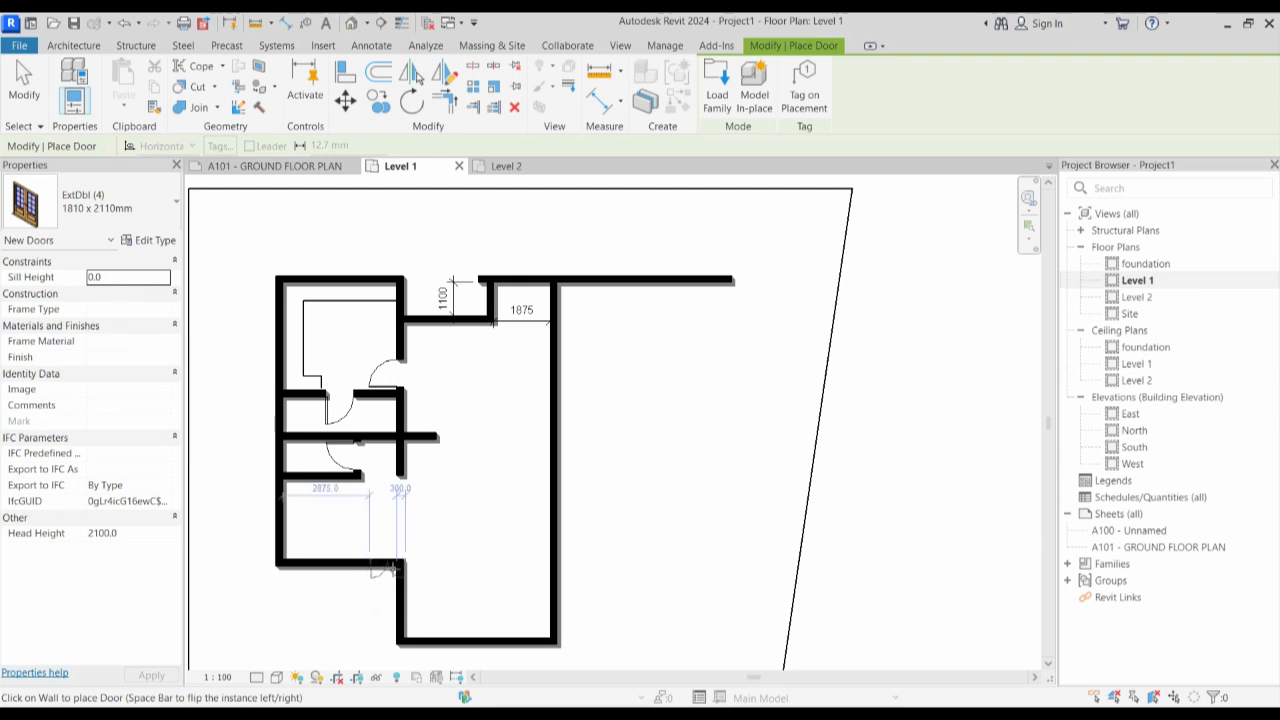
left_click(372, 562)
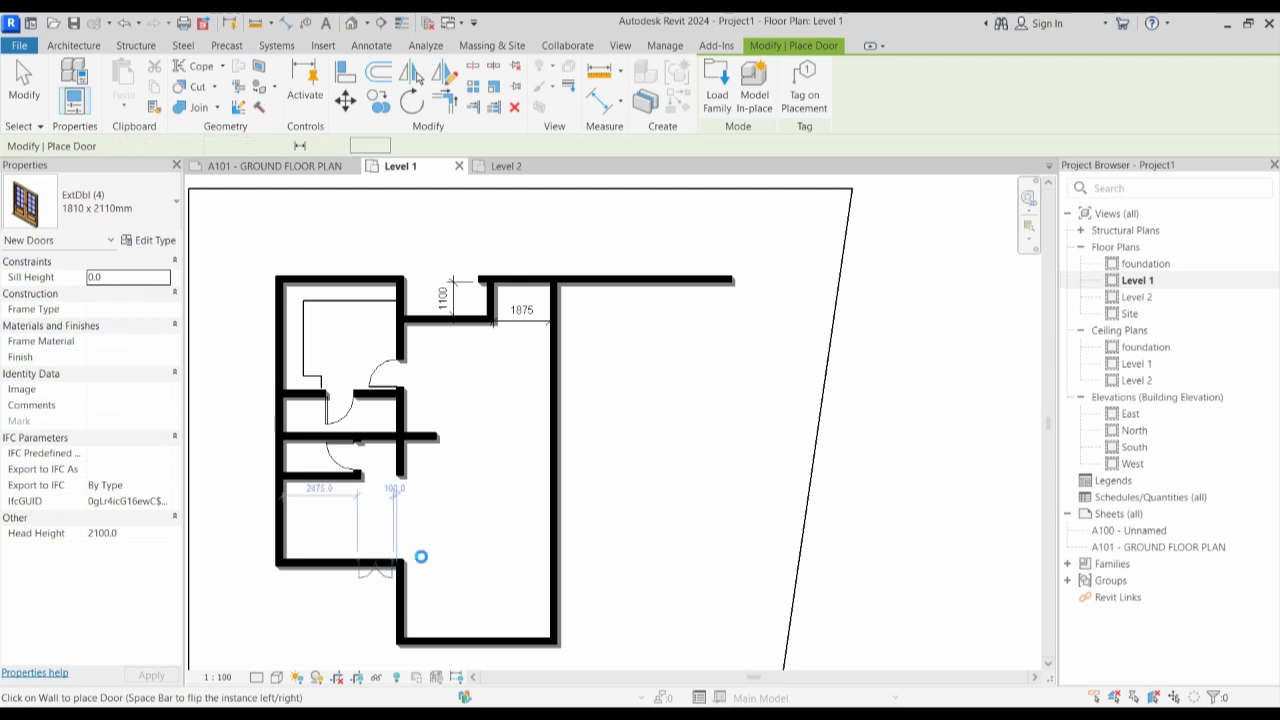
key("Escape")
key("Escape")
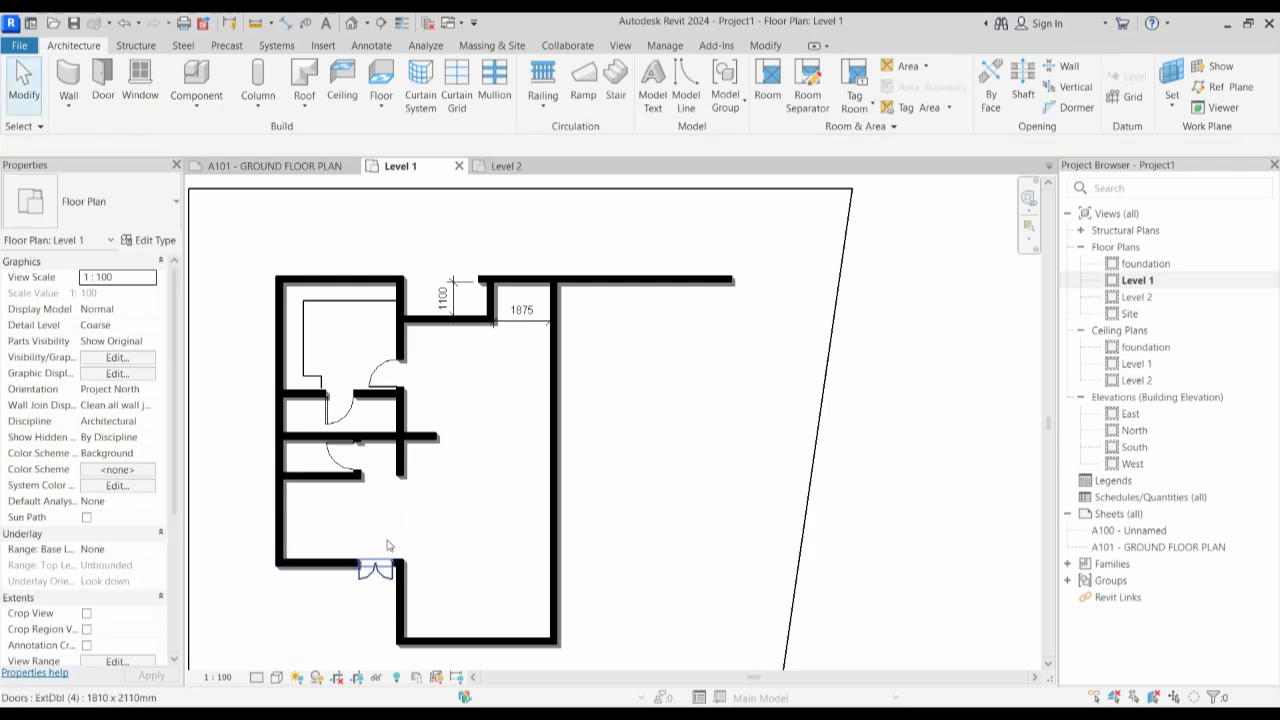
Draw connected walls from the top wall's right end: down level with the upper-left room's lower wall, 4000 mm left, and back up to the top wall.
scroll(410, 556, "down", 3)
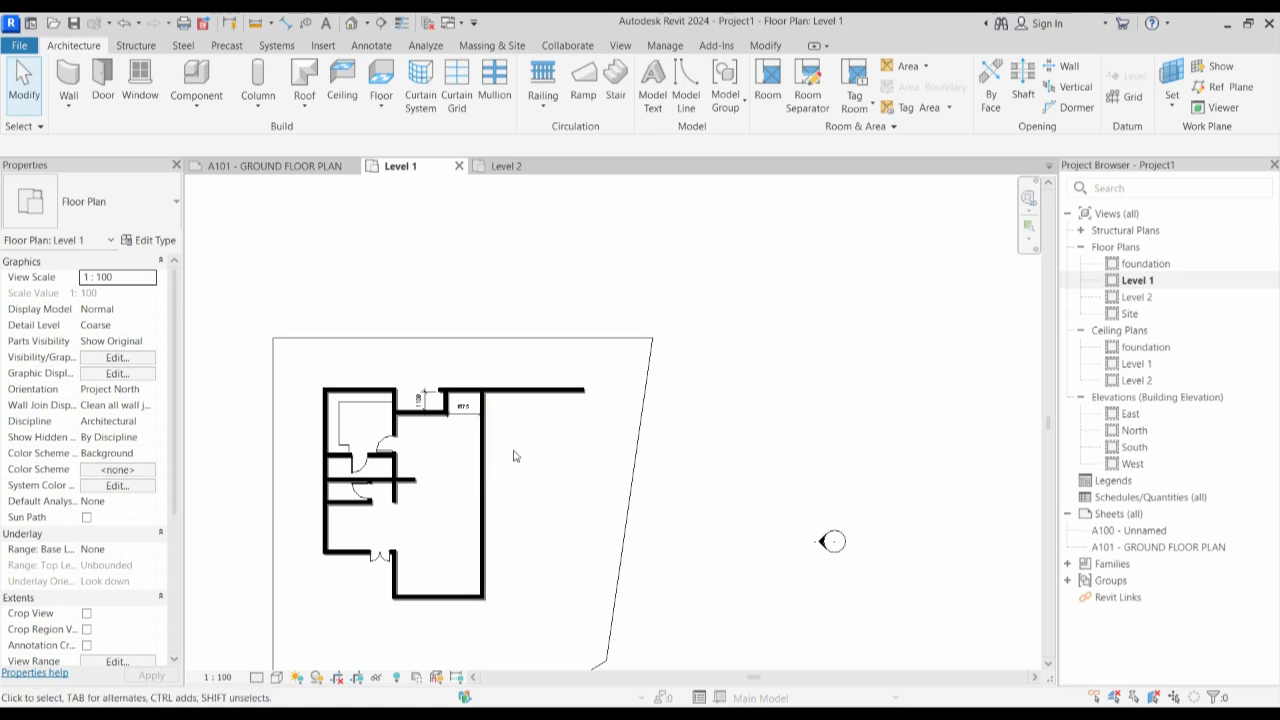
scroll(588, 400, "up", 2)
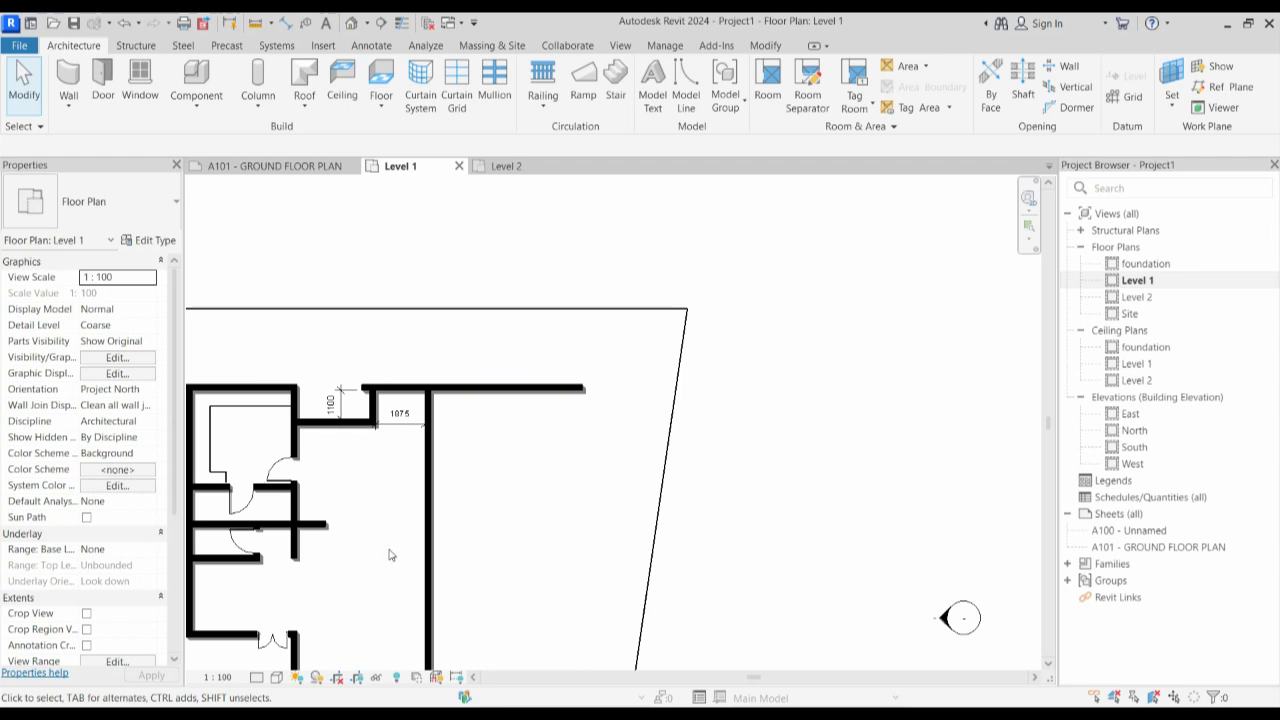
scroll(432, 543, "down", 2)
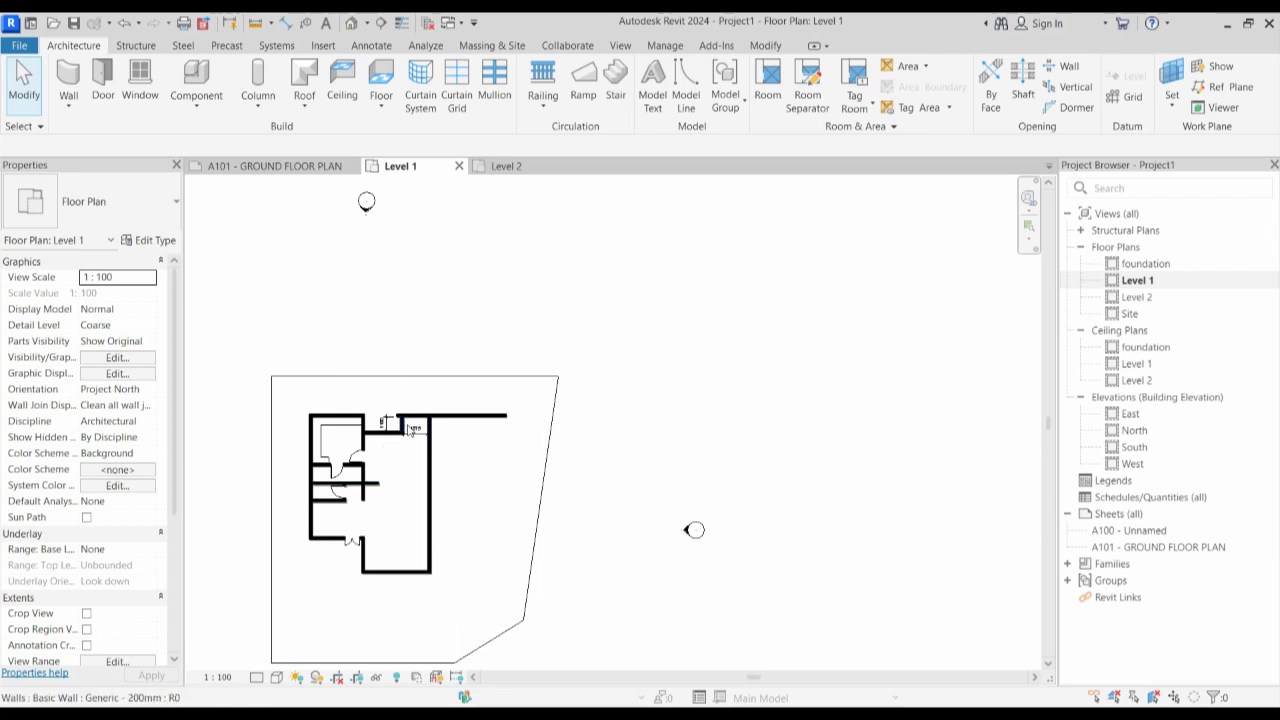
left_click(455, 420)
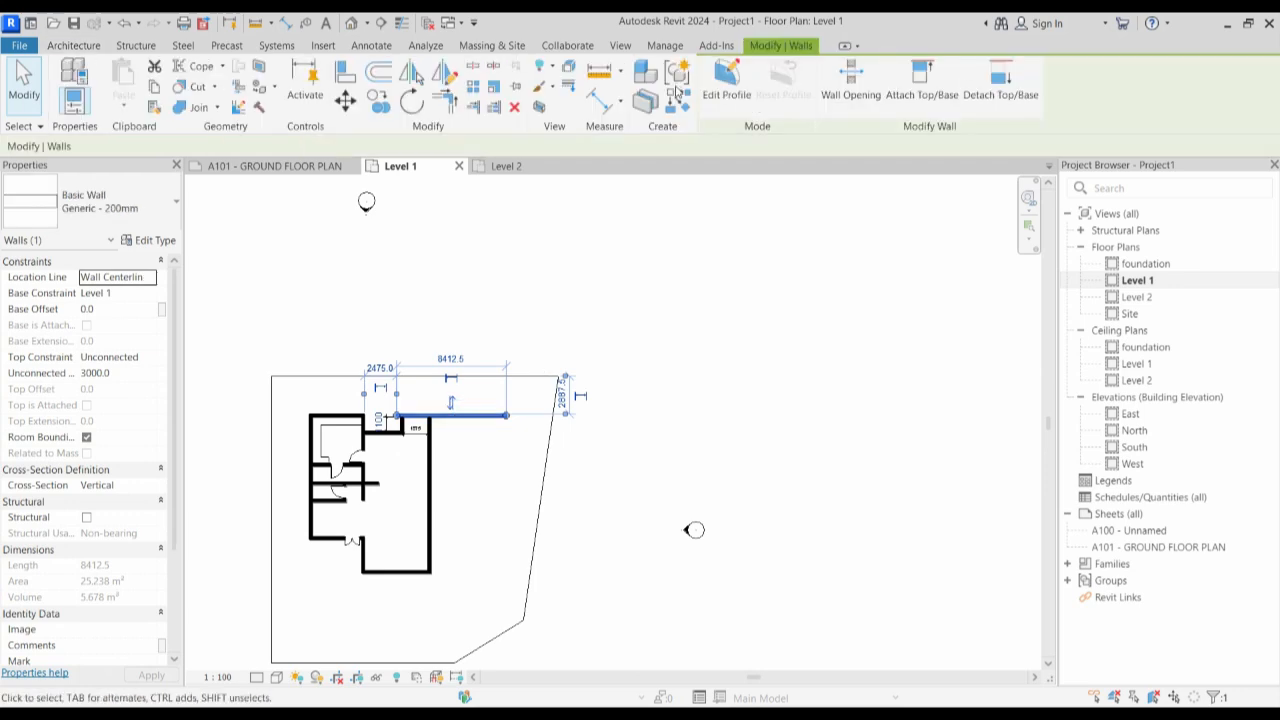
left_click(677, 96)
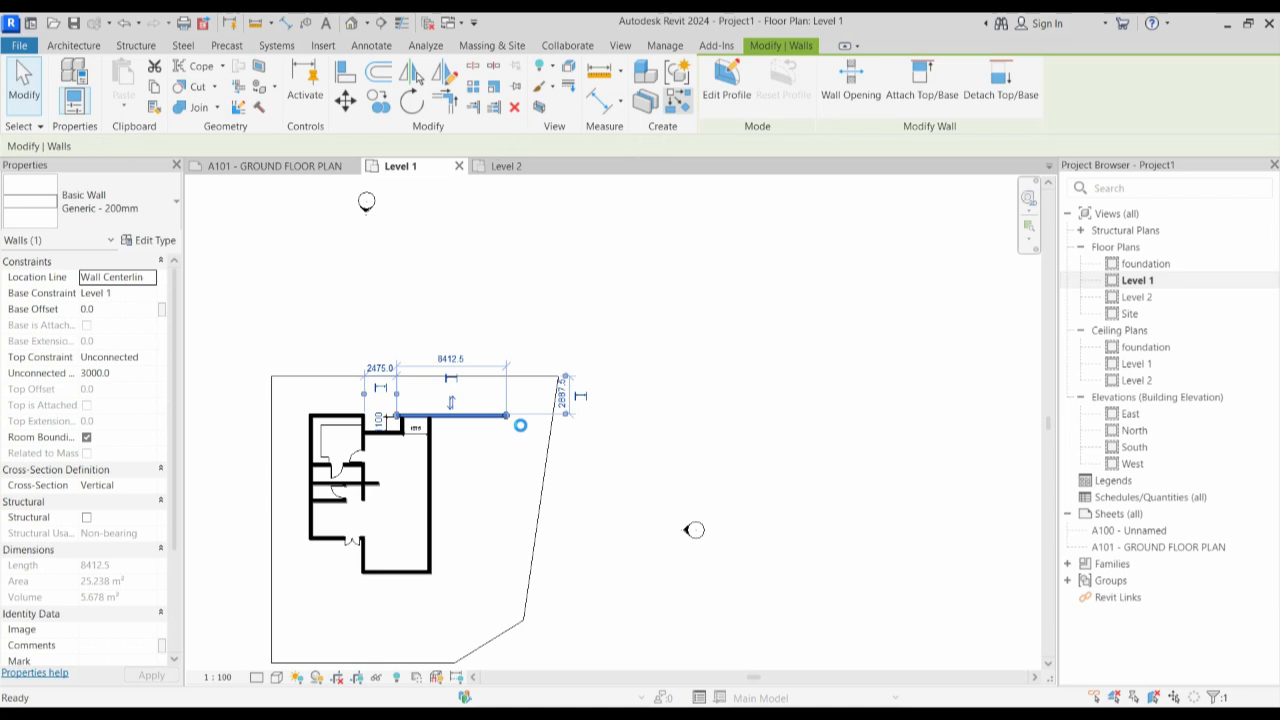
left_click(507, 414)
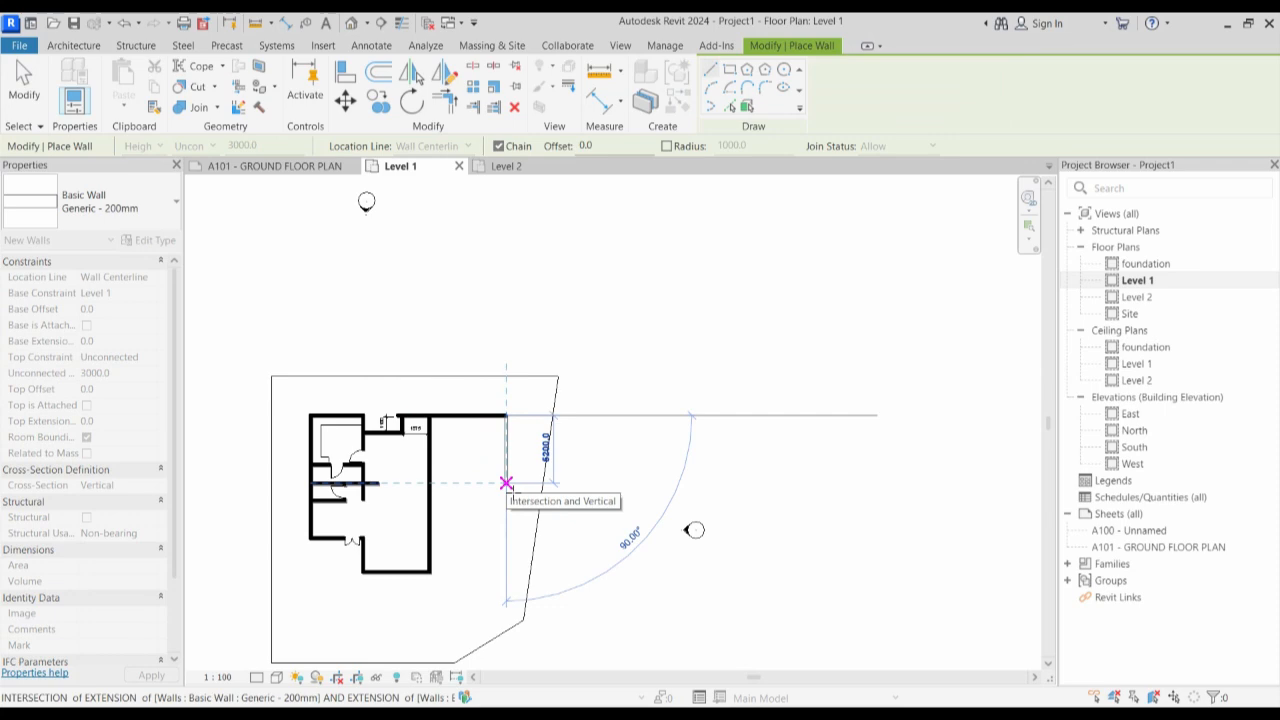
left_click(507, 464)
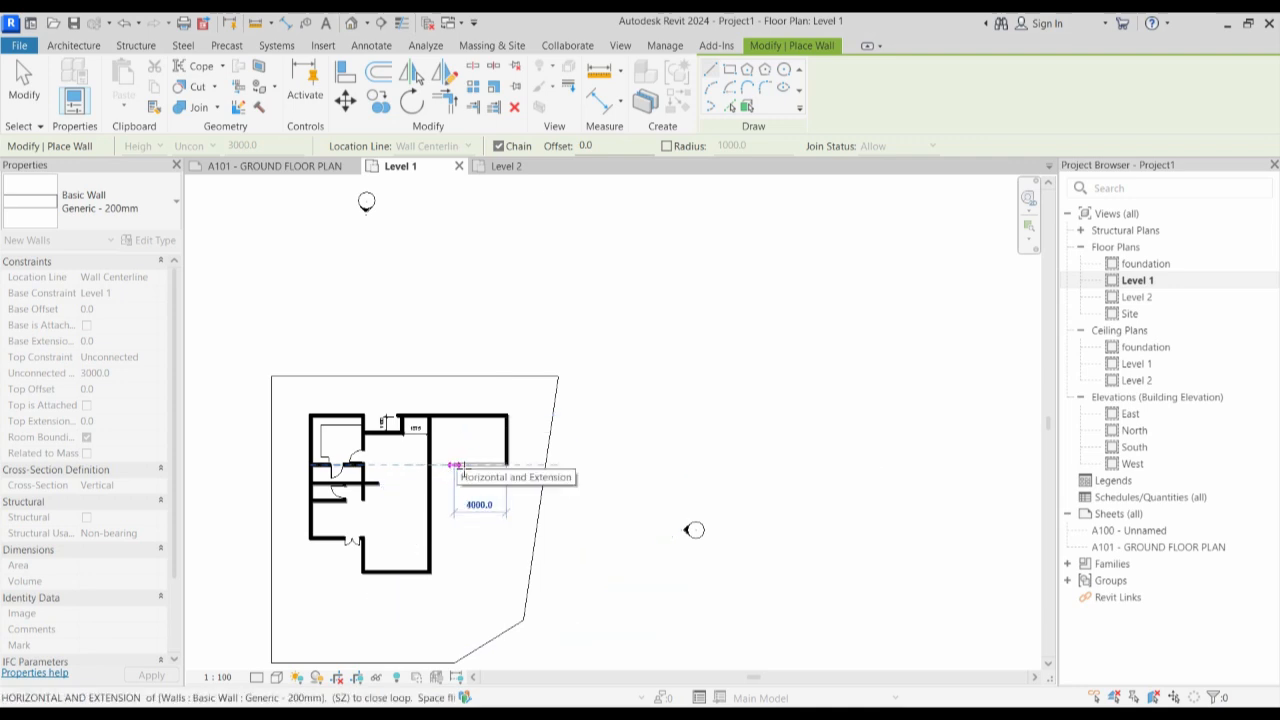
left_click(457, 464)
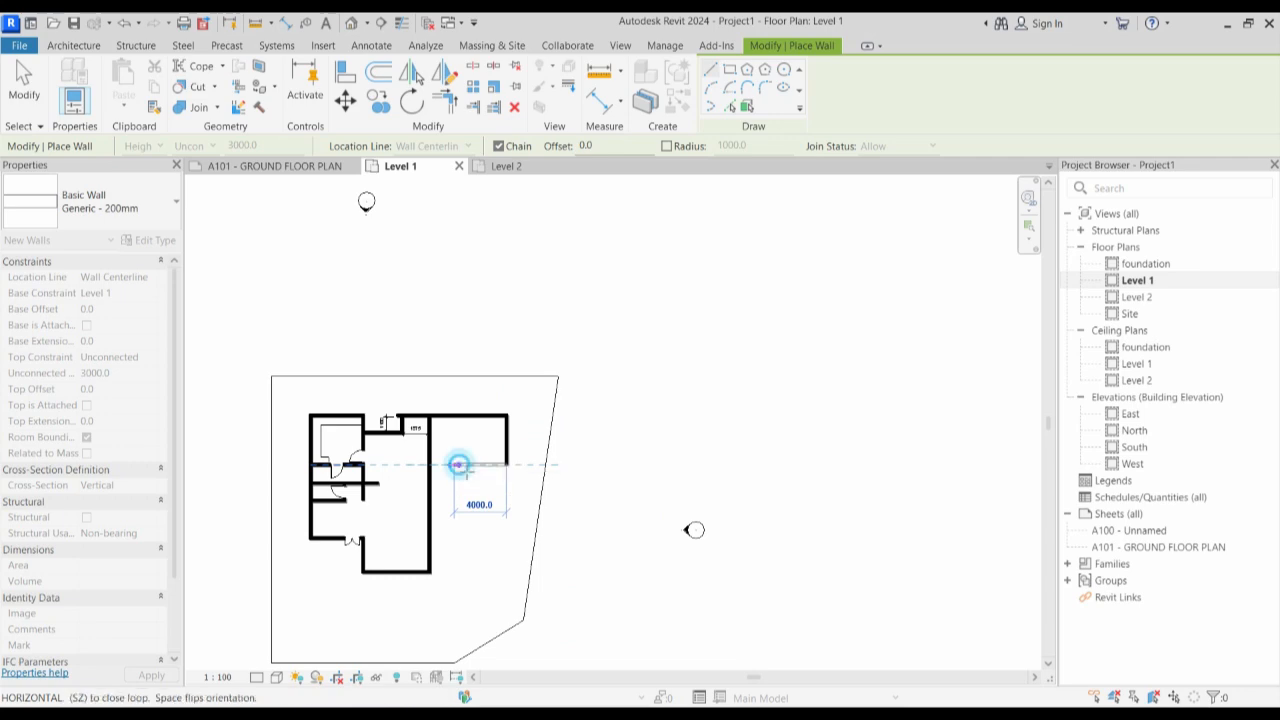
left_click(454, 415)
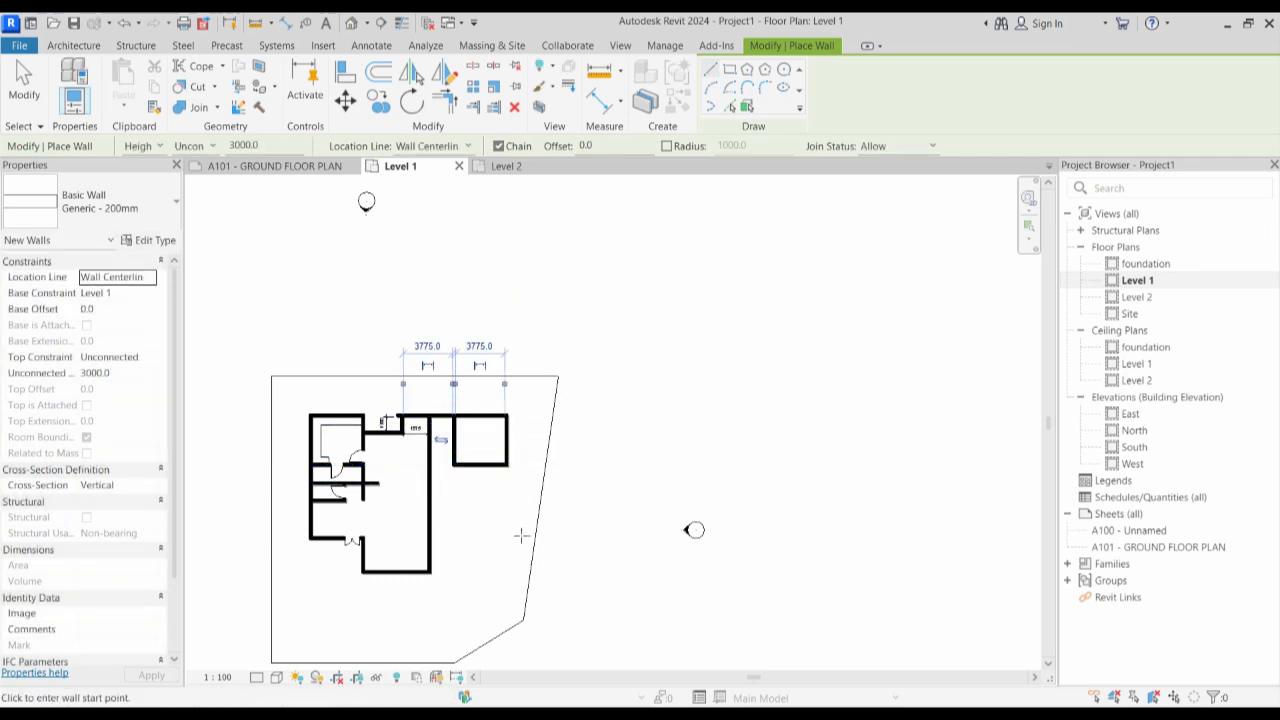
Extend walls from the new room's lower-left corner down to the long left partition's level, right to the outer wall line, and up, enclosing a narrow room.
left_click(455, 464)
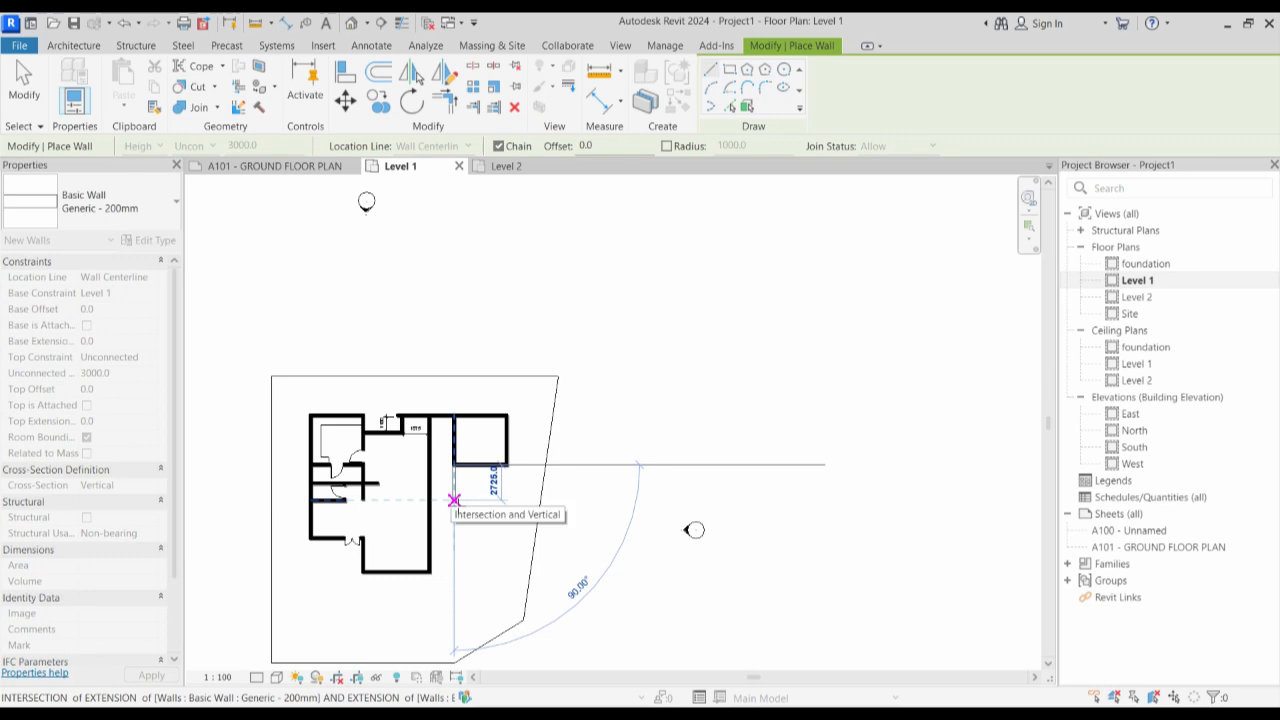
left_click(454, 483)
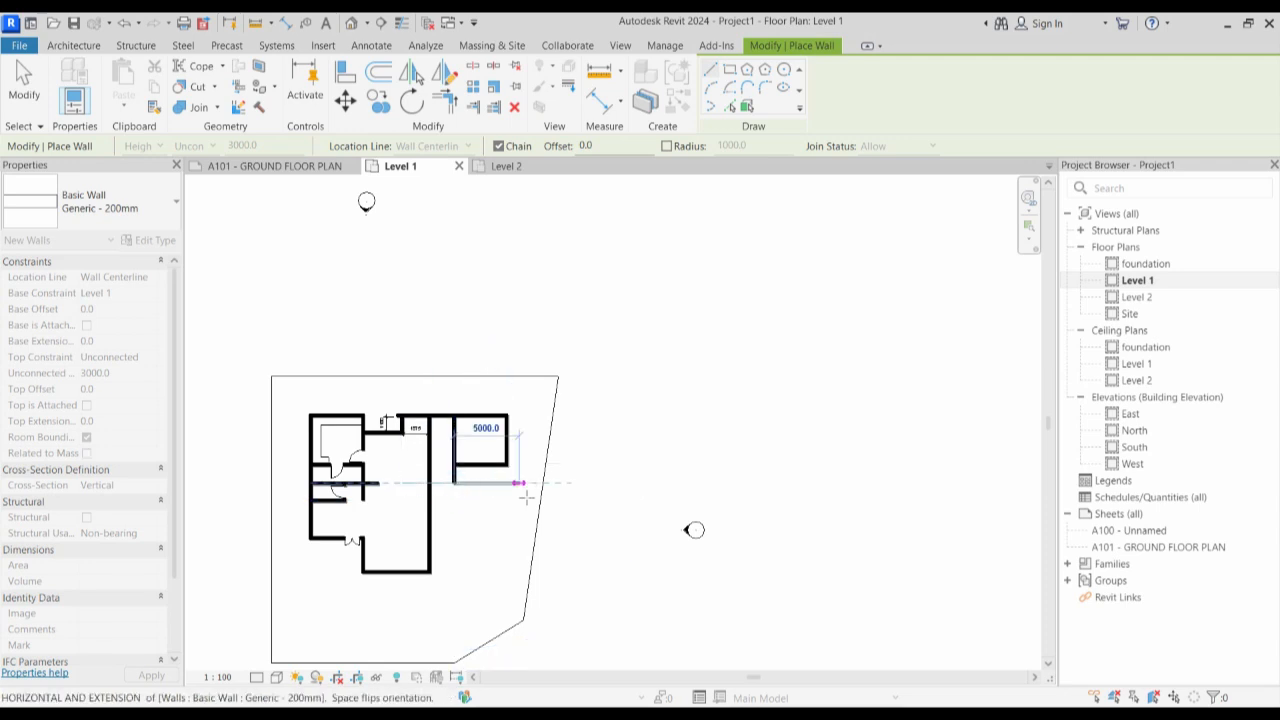
left_click(506, 484)
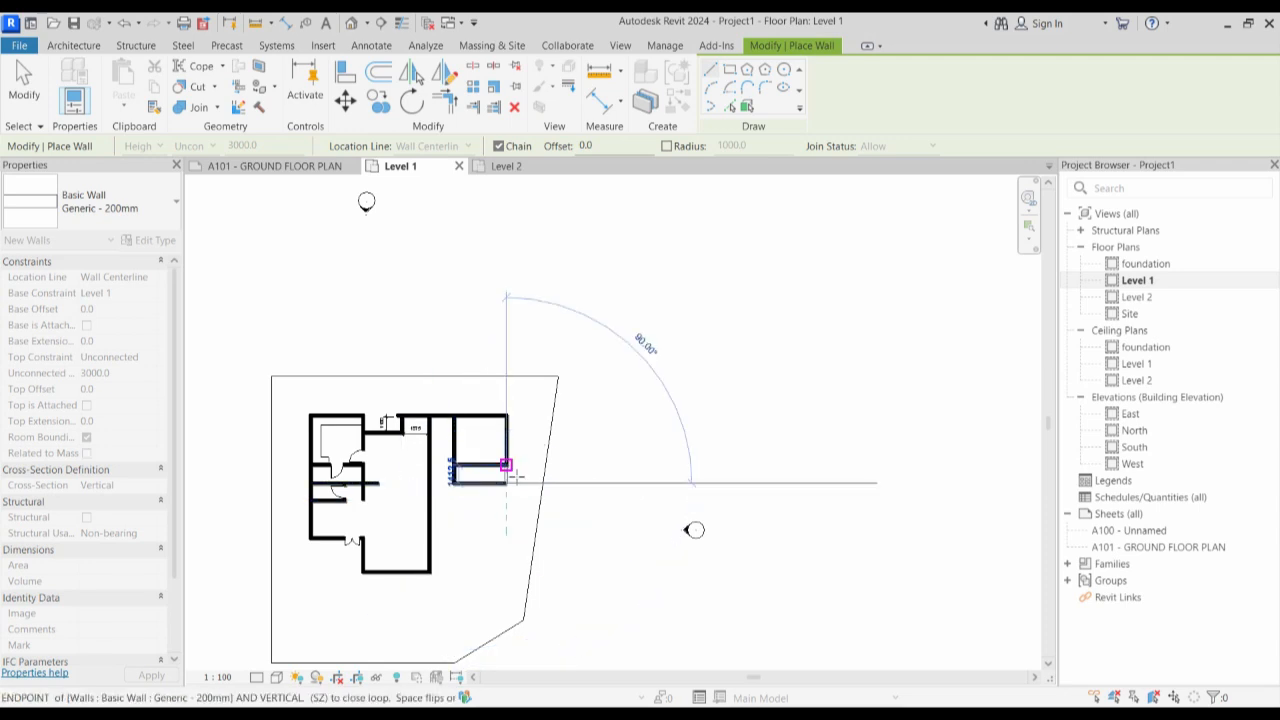
key("Escape")
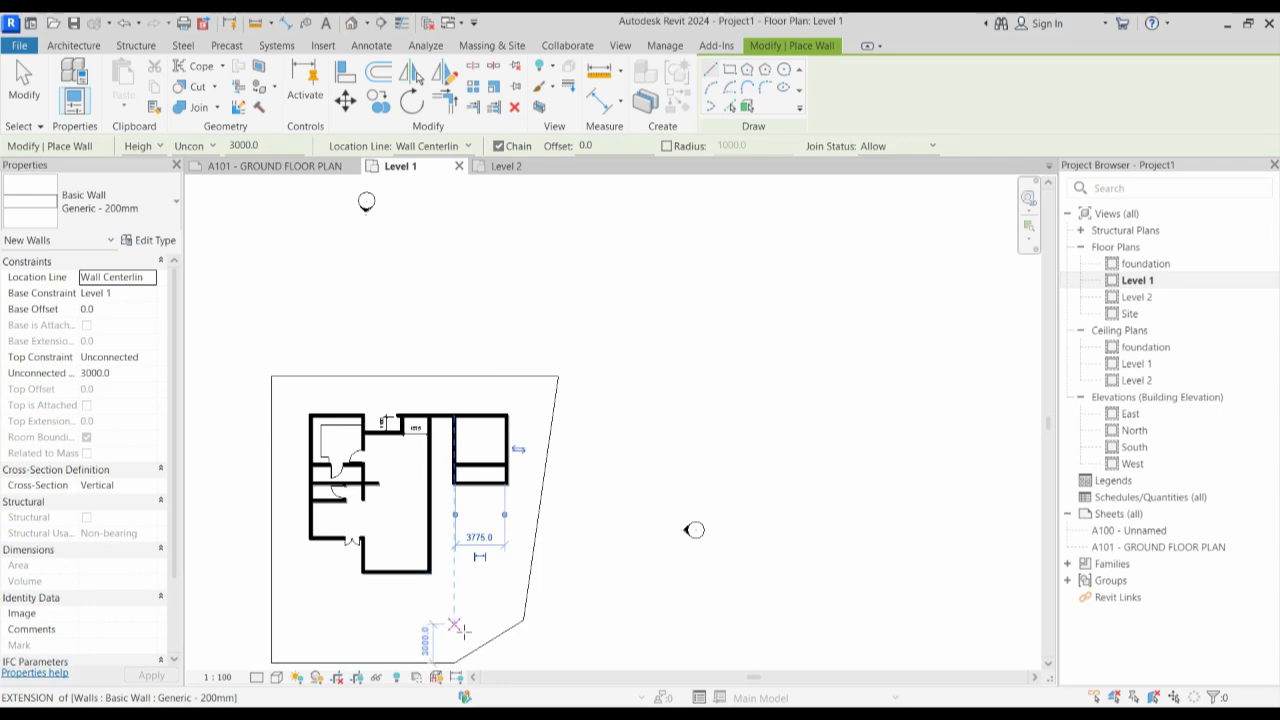
Draw connected walls off the long middle wall's lower part: right to the upper room's left wall line, 5000 mm down, and back left.
left_click(430, 524)
left_click(455, 523)
left_click(456, 594)
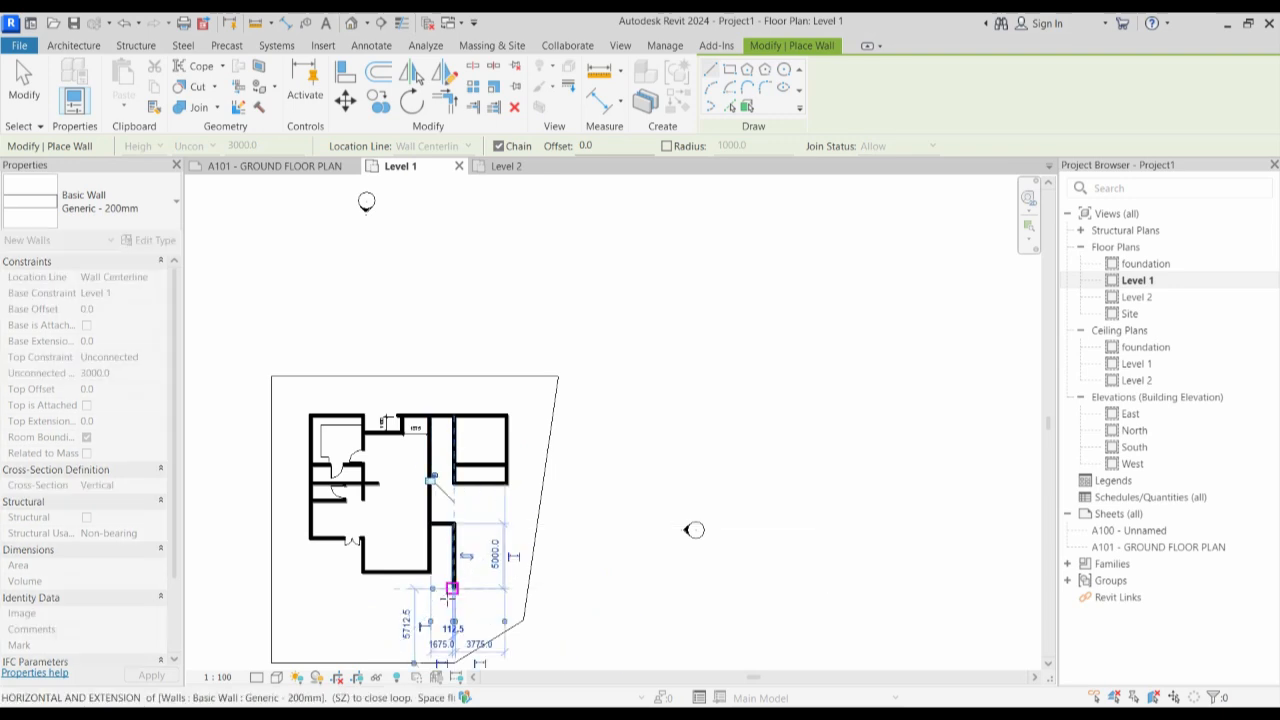
left_click(432, 590)
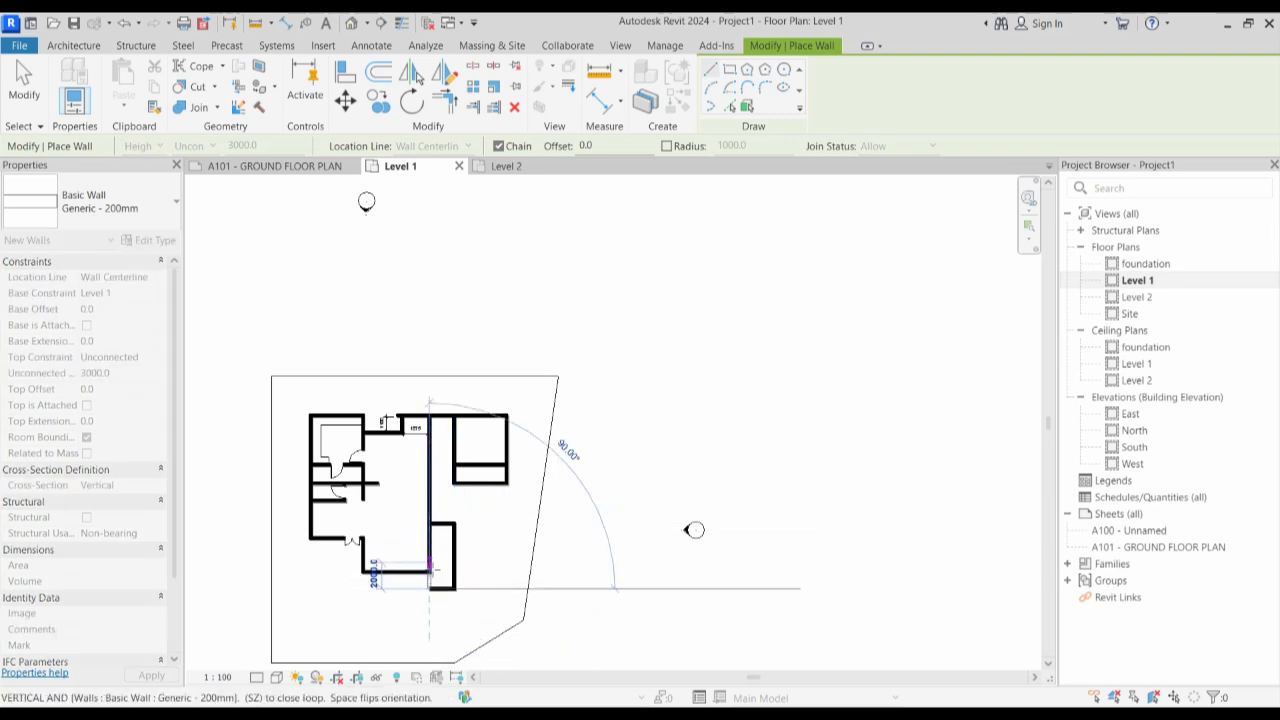
key("Escape")
key("Escape")
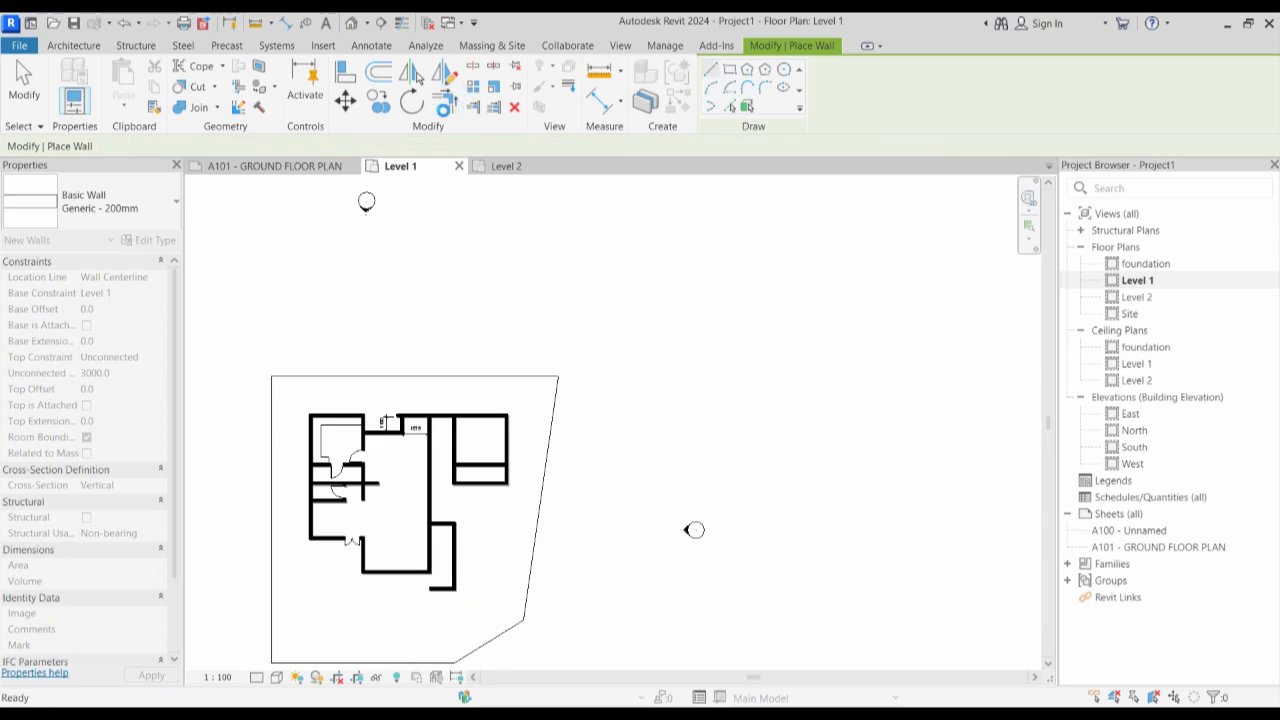
Trim the narrow lower room's bottom wall and the long middle wall to meet in a corner.
left_click(446, 102)
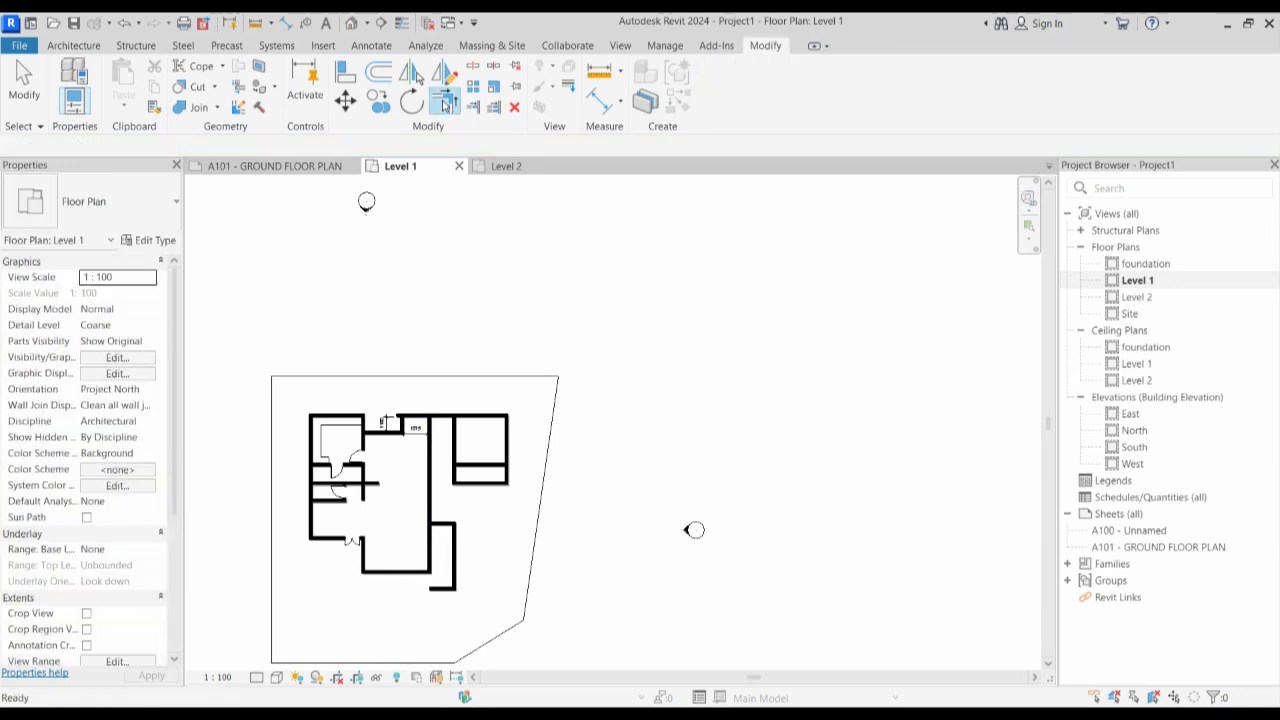
left_click(445, 590)
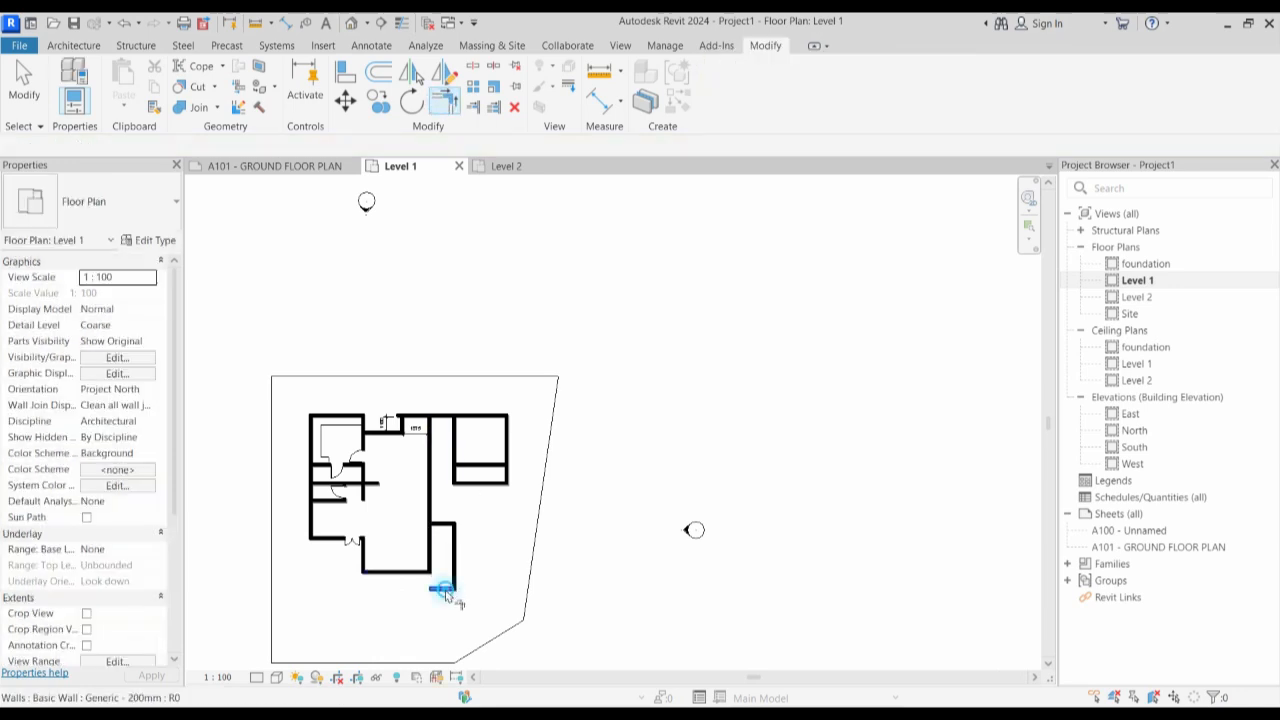
left_click(429, 550)
key("Escape")
Stretch the outer right wall downward from its lower end to a length of 10800 mm.
scroll(520, 566, "up", 4)
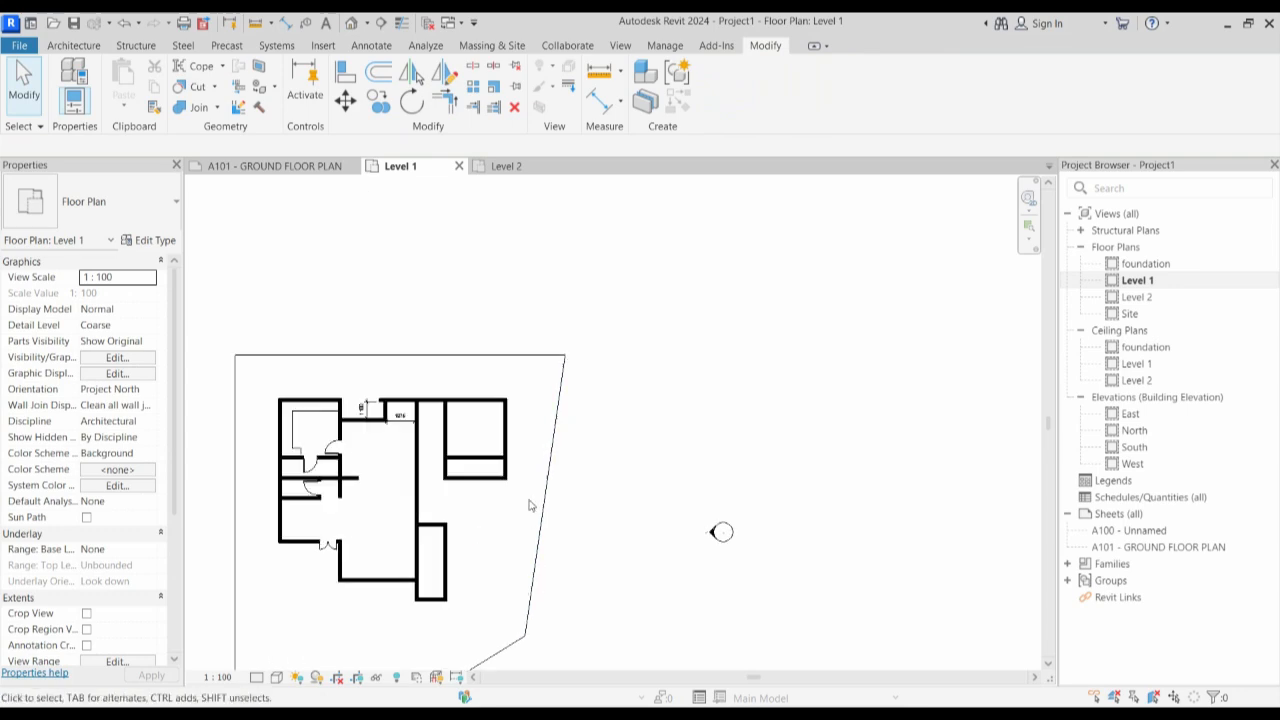
left_click(510, 468)
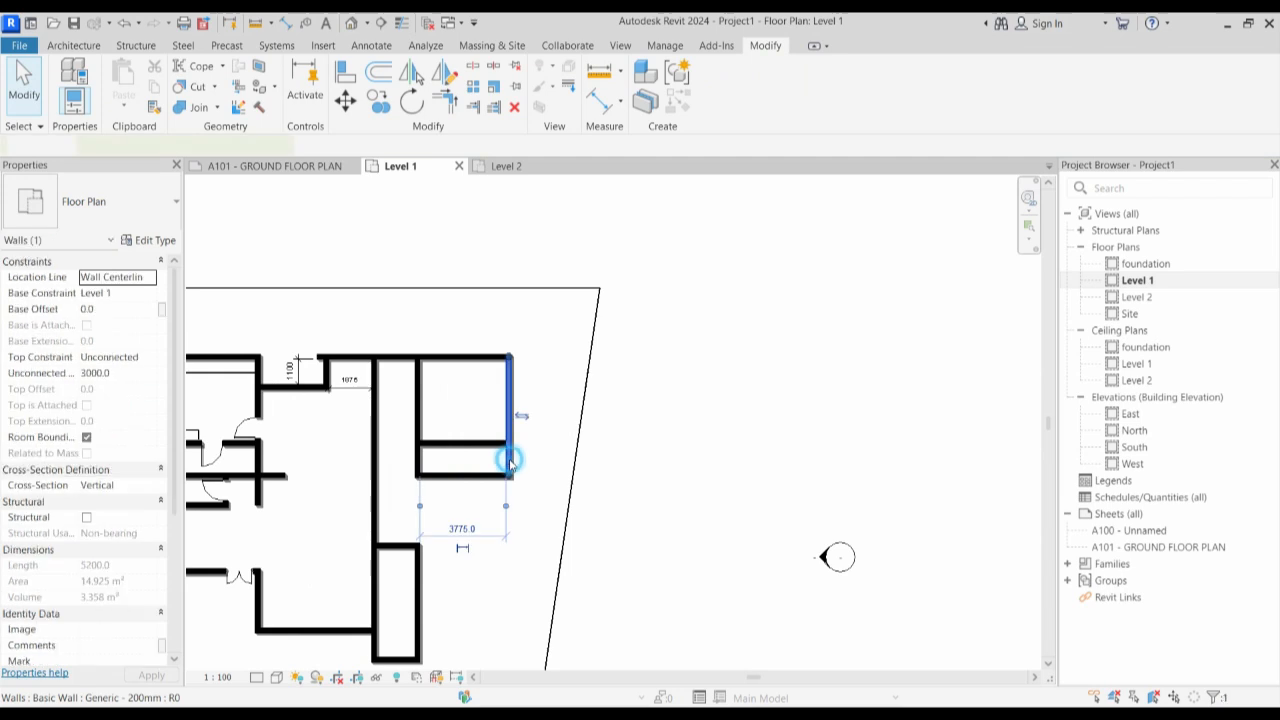
left_click_drag(510, 476, 508, 603)
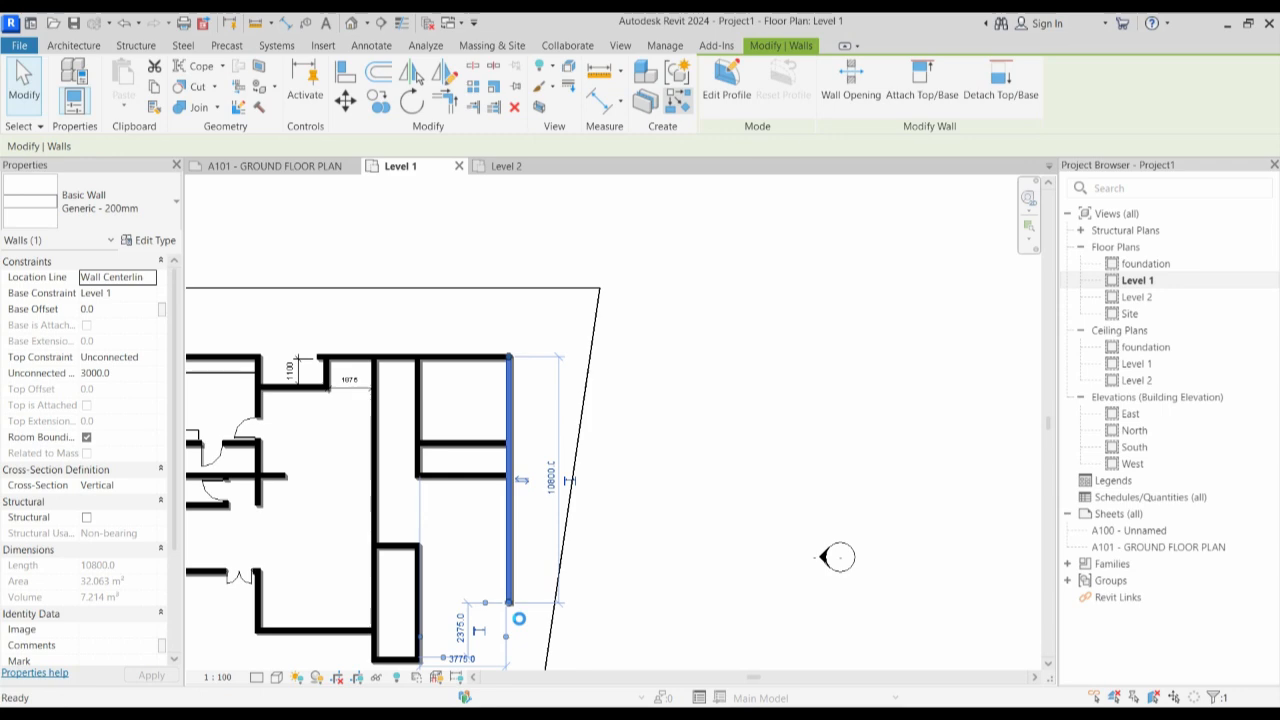
Draw a horizontal wall from the outer right wall's lower end to the narrow lower room's right wall.
key("w")
key("a")
left_click(508, 604)
left_click(447, 614)
key("Escape")
key("Escape")
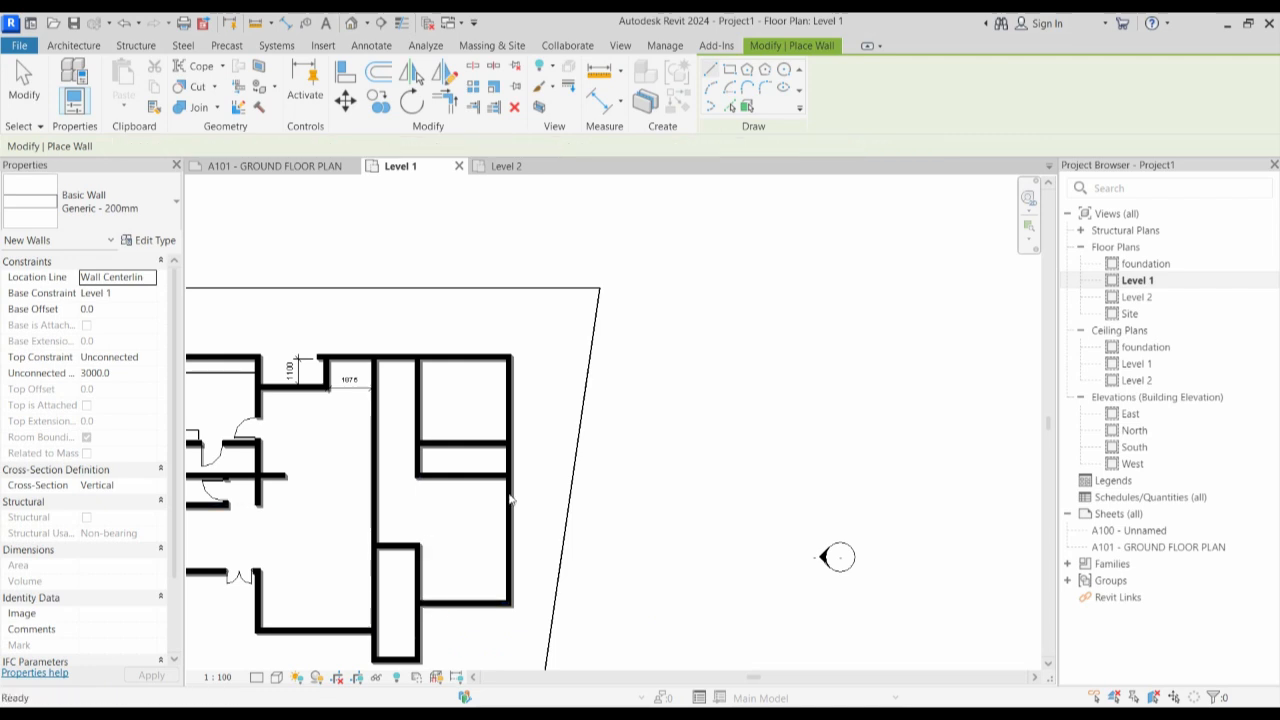
Place an ExtDbl (4) 1810 x 2110mm double door at the left end of the lower-right room's bottom wall, beside the narrow room.
scroll(490, 510, "down", 2)
left_click(340, 558)
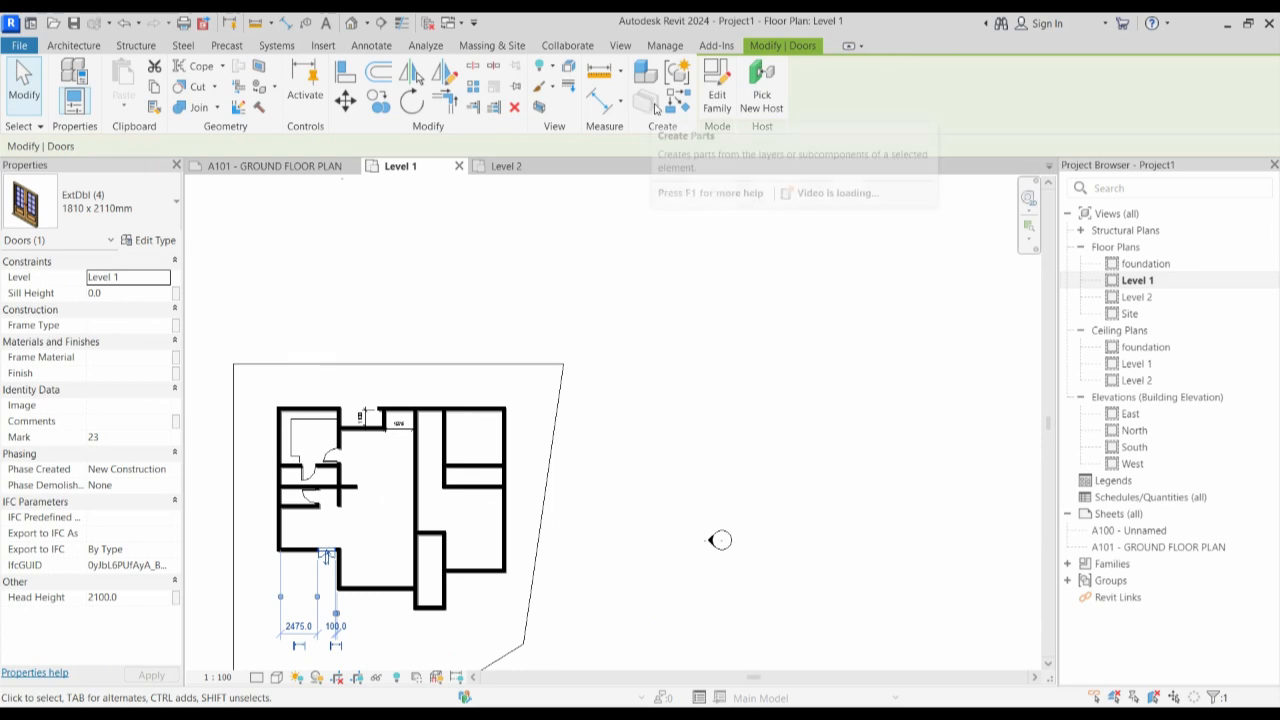
key("c")
key("s")
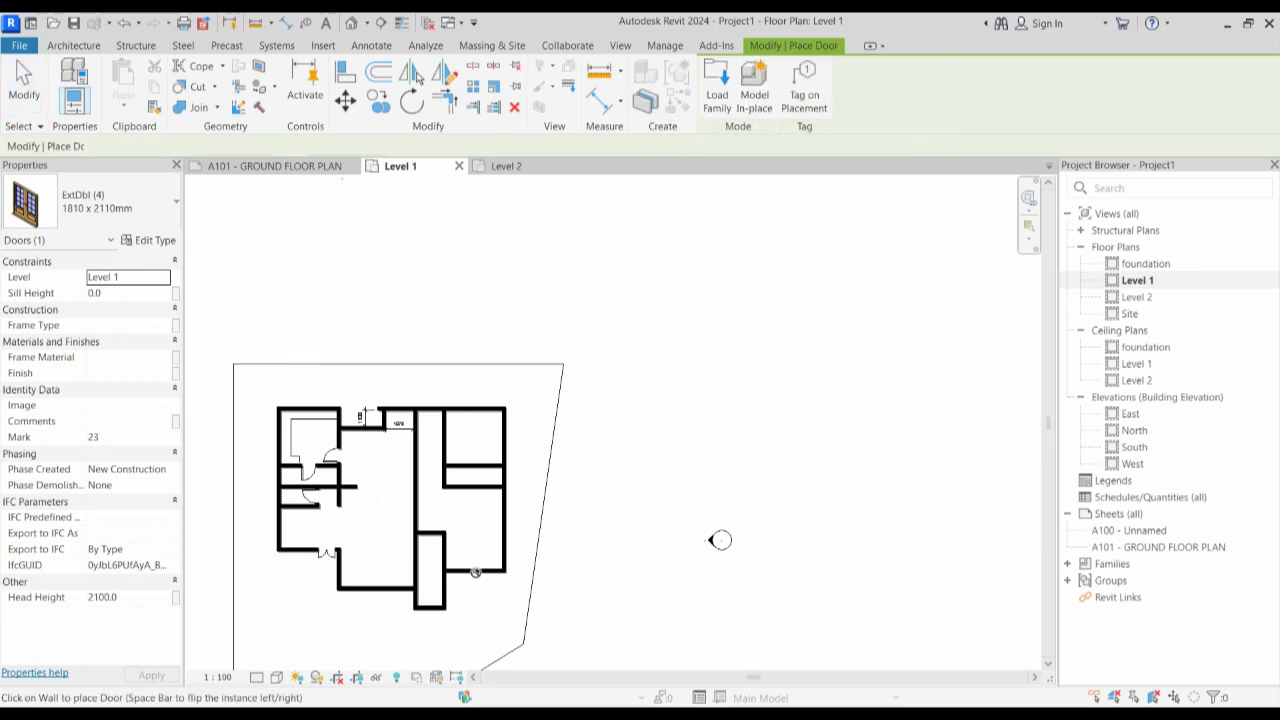
scroll(460, 574, "up", 3)
left_click(462, 576)
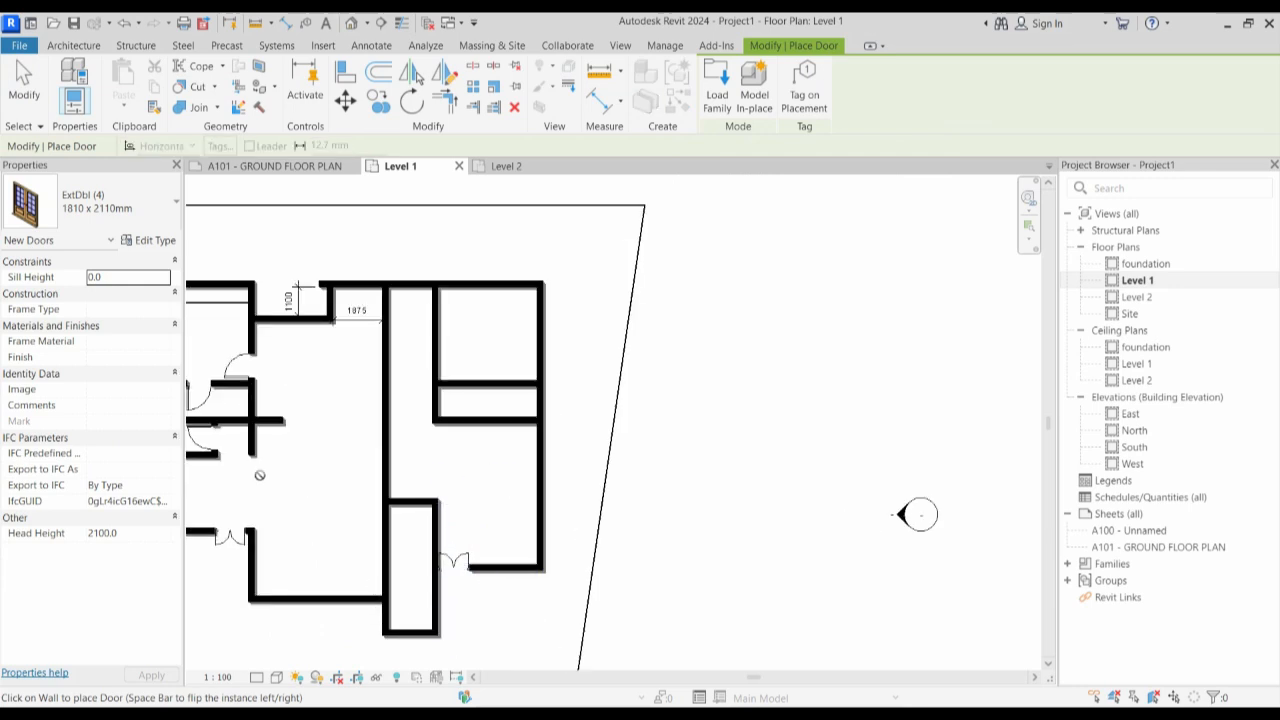
key("Escape")
Place an M_Single-Flush 0915 x 2134mm door in the left wall of the narrow room below the upper-right room, opening into it.
left_click(203, 436)
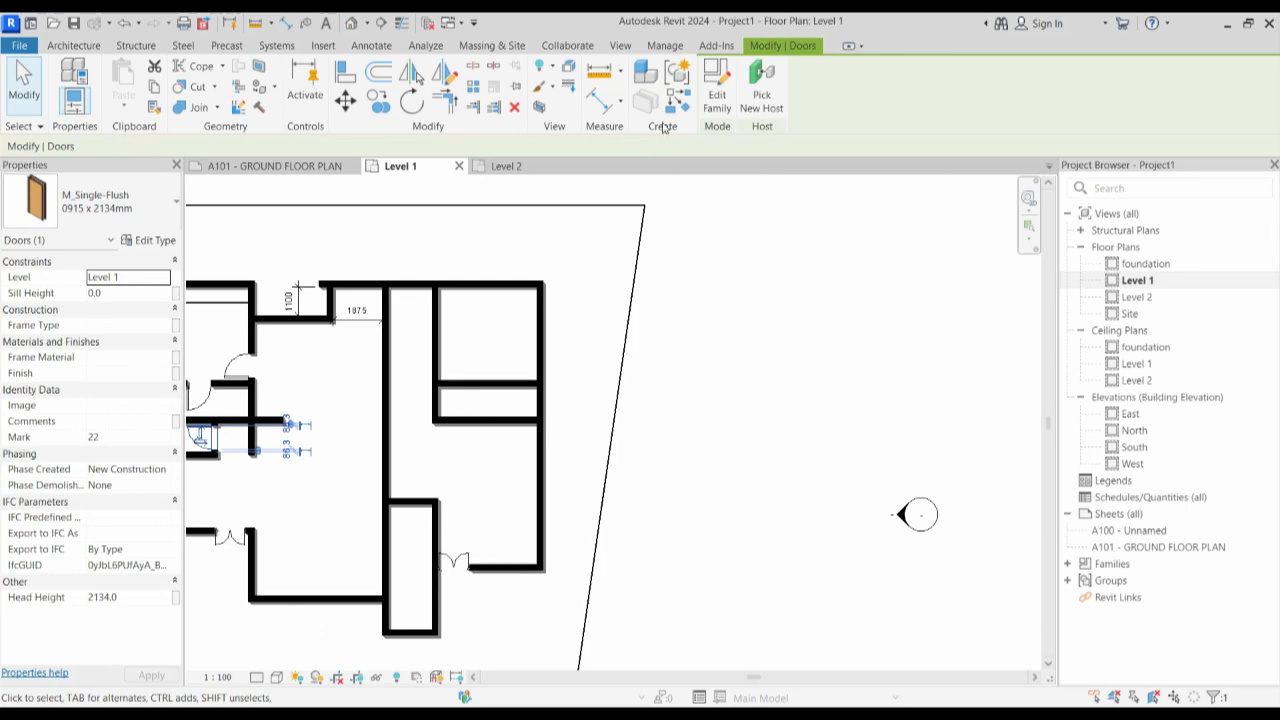
left_click(670, 103)
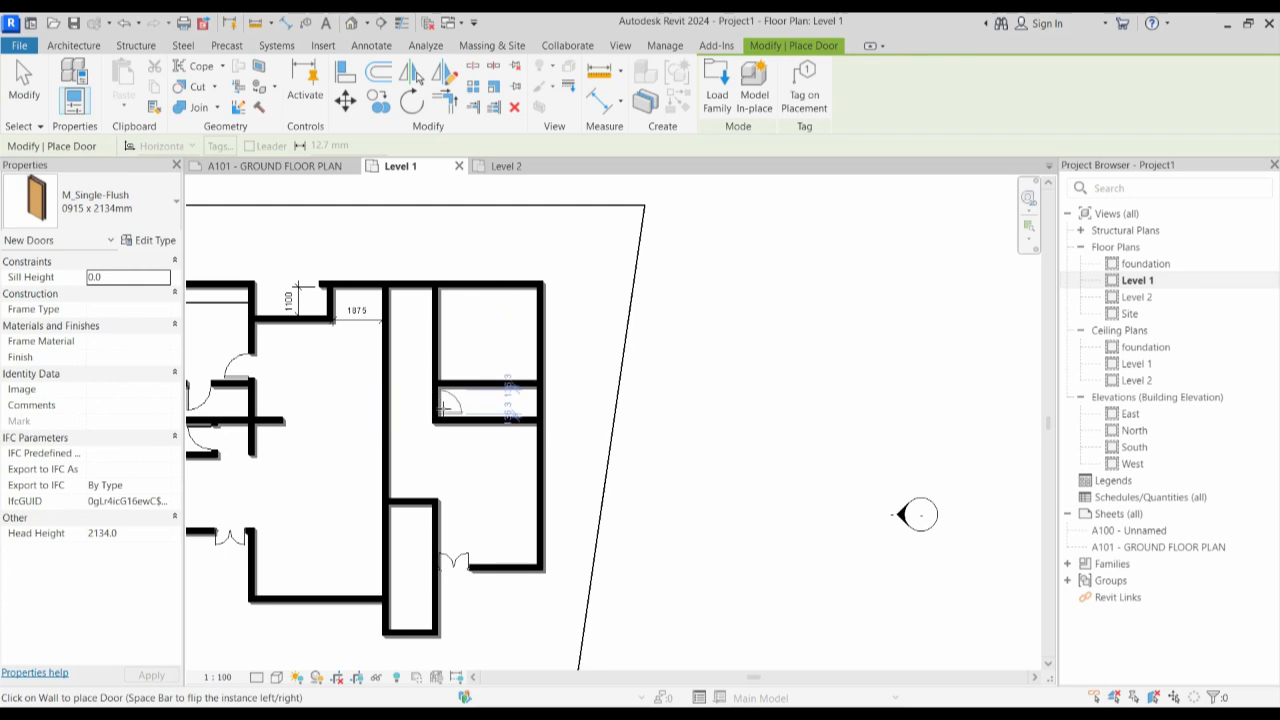
scroll(445, 406, "up", 1)
scroll(445, 406, "up", 2)
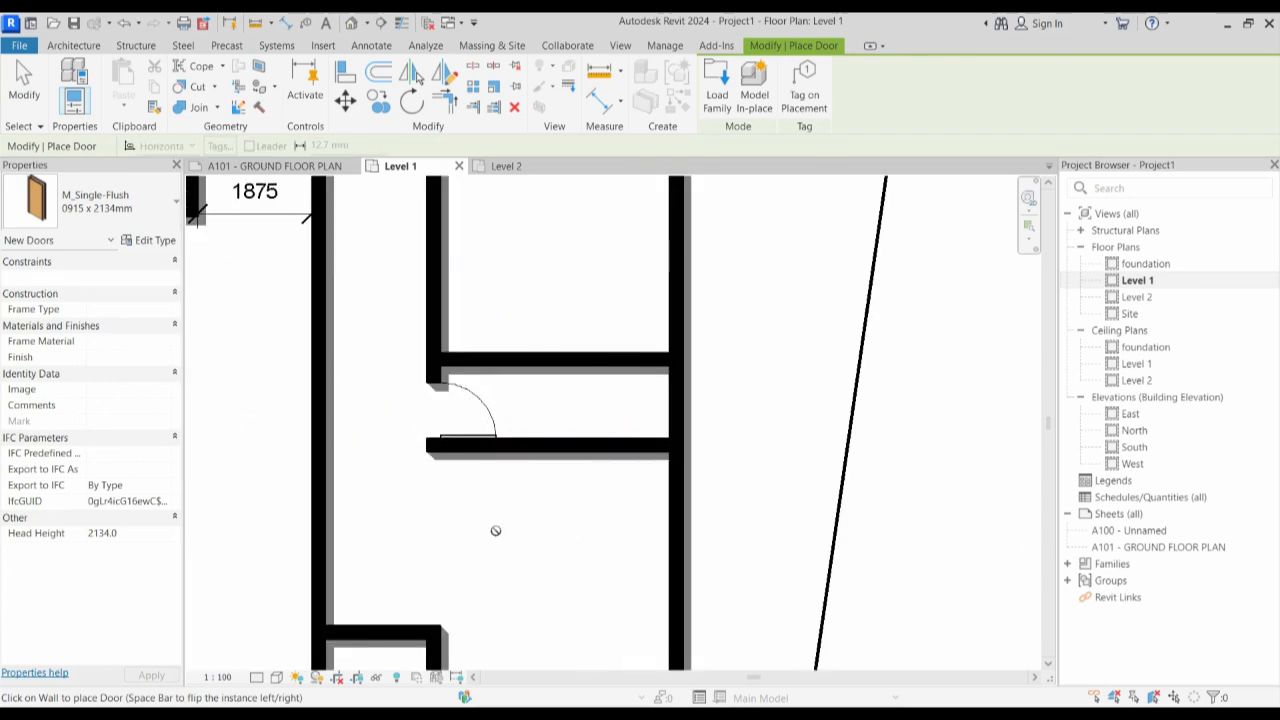
scroll(494, 531, "down", 4)
scroll(494, 531, "up", 2)
key("Escape")
key("Escape")
scroll(470, 580, "down", 2)
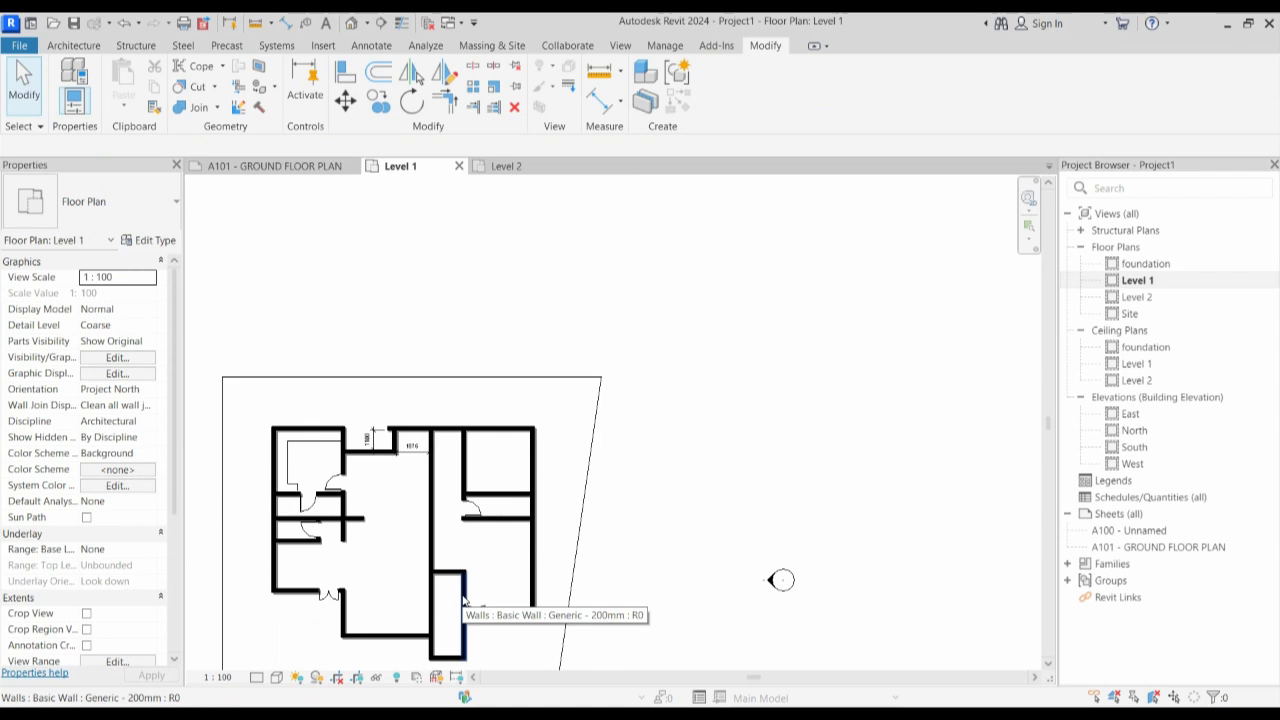
Draw a short horizontal wall from the upper-right room's left wall across to the long middle wall, below the top wall.
scroll(456, 480, "up", 1)
left_click(455, 476)
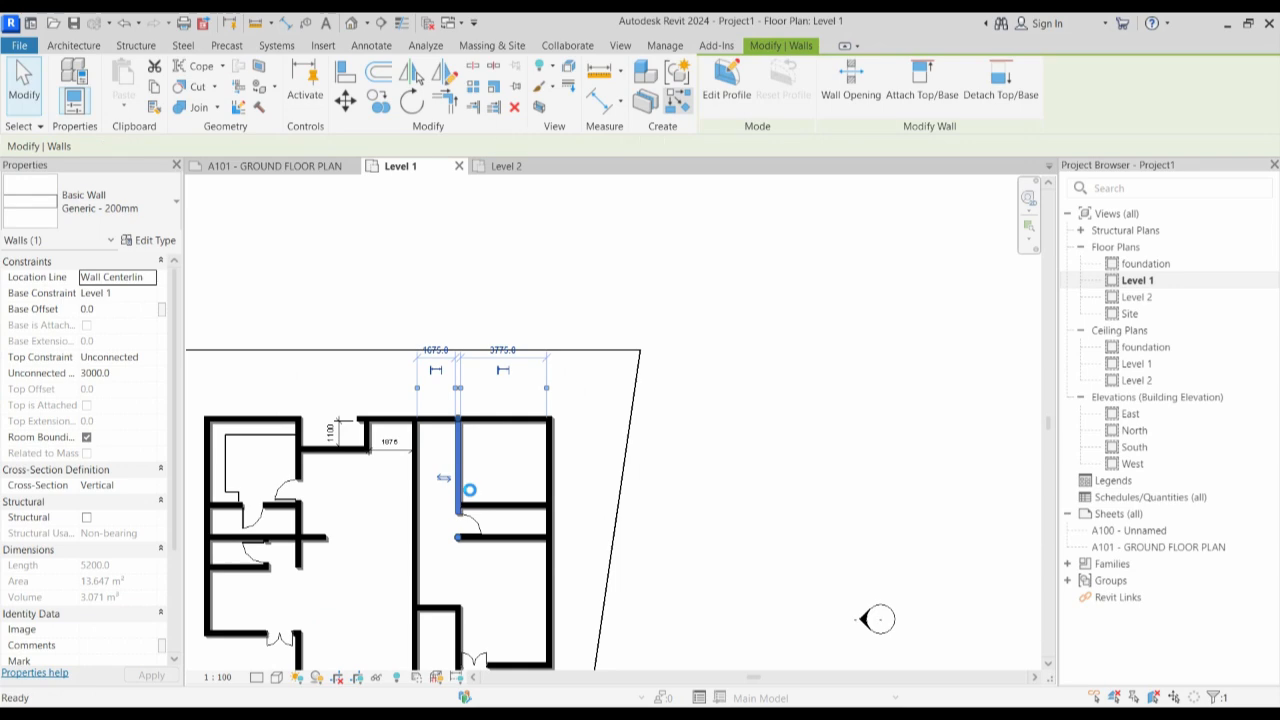
key("w")
key("a")
left_click(457, 478)
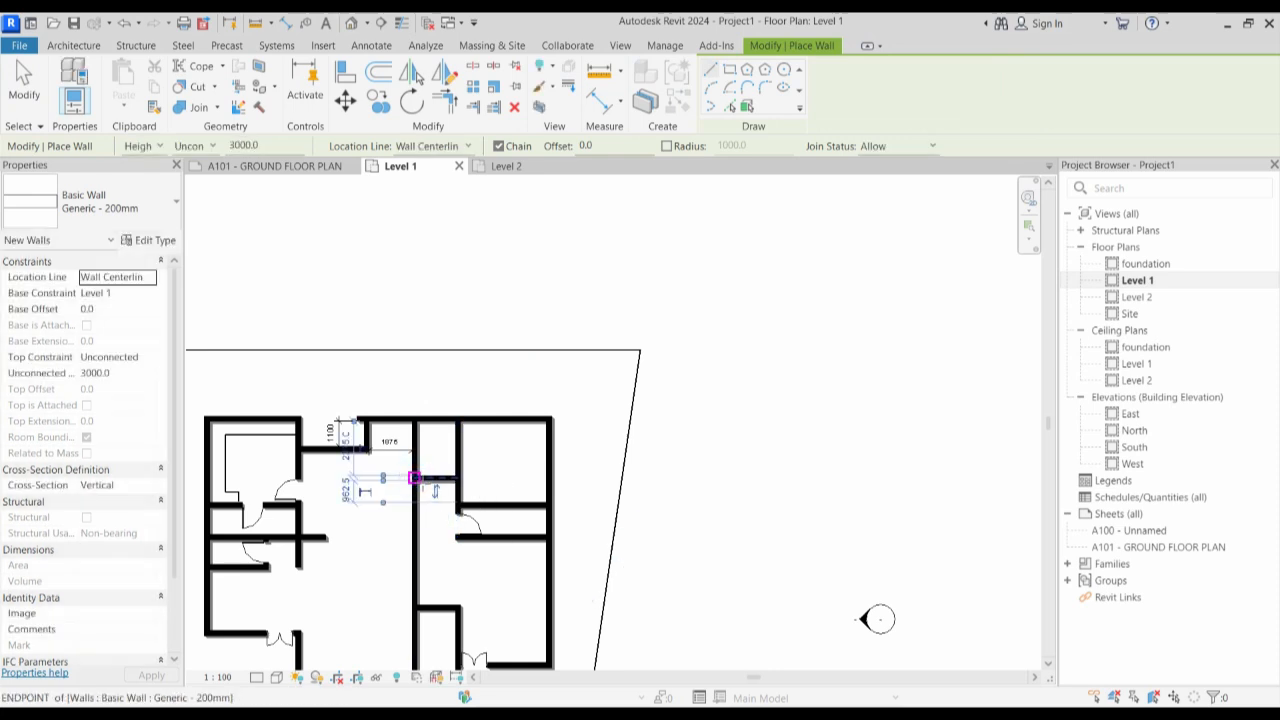
key("Escape")
key("Escape")
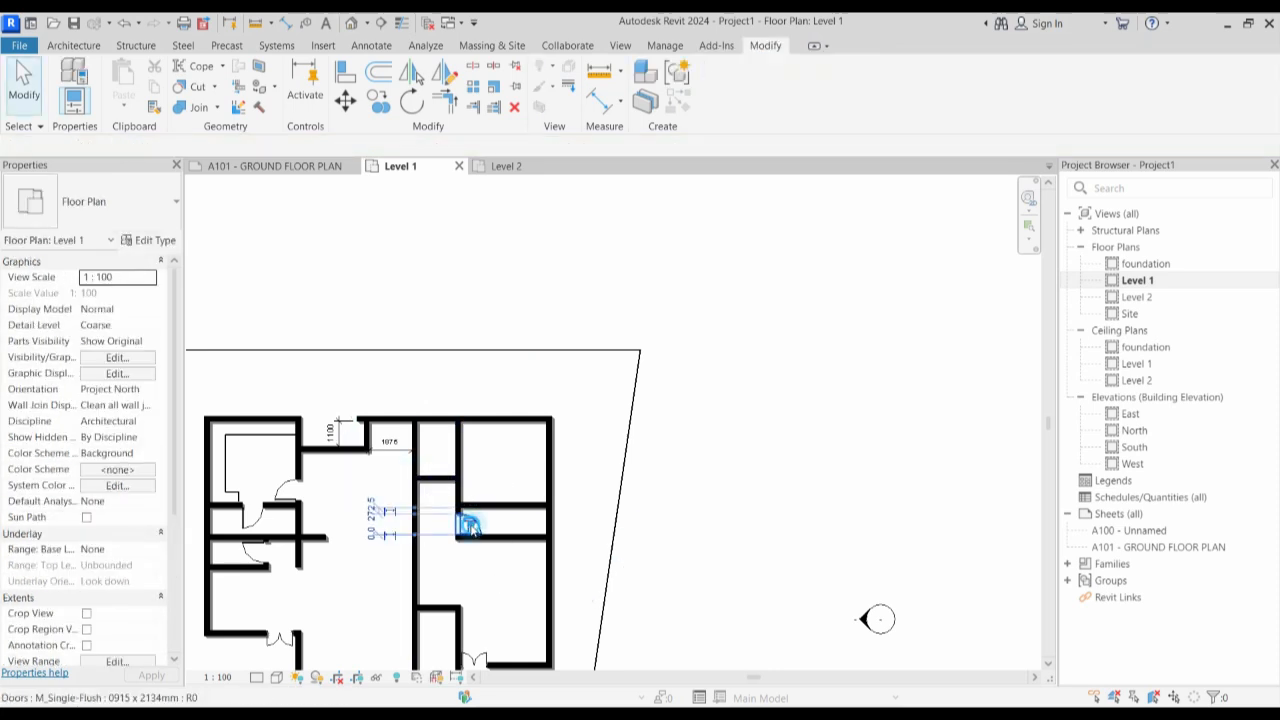
Place an M_Single-Flush 0915 x 2134mm door at the lower end of the upper-right room's left wall, opening into the room.
left_click(469, 527)
key("c")
key("s")
scroll(465, 518, "up", 5)
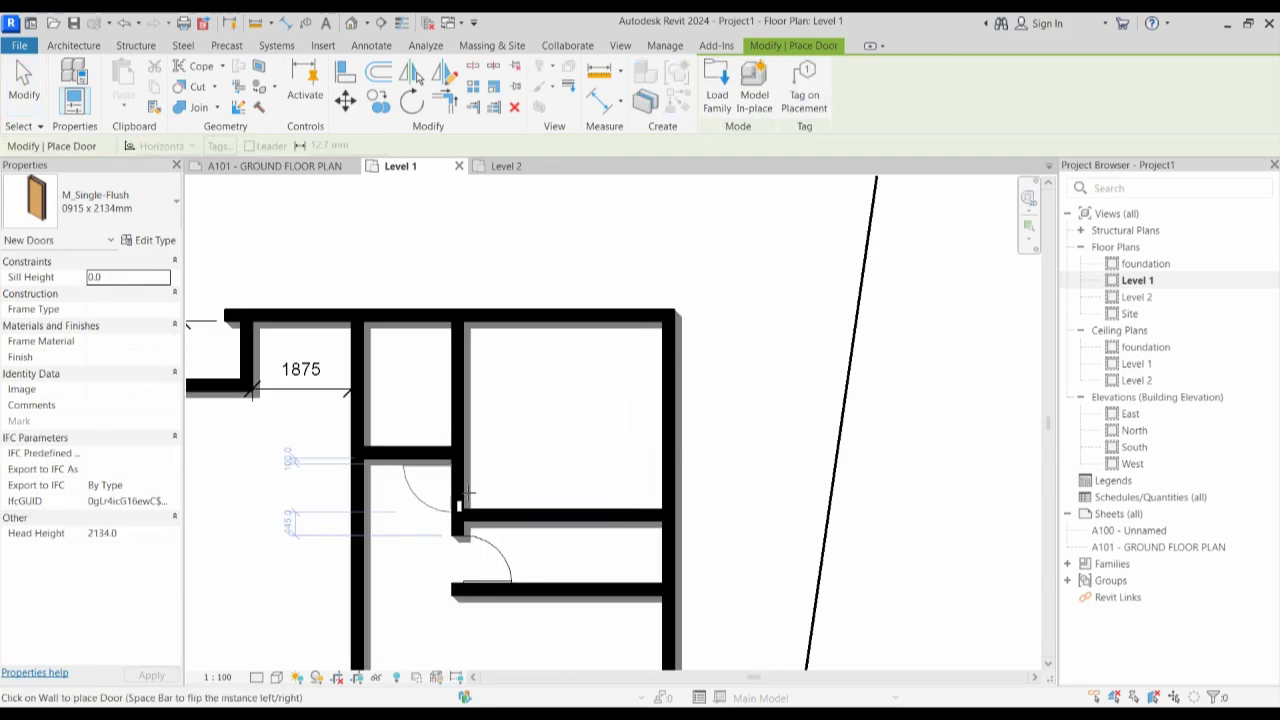
left_click(460, 484)
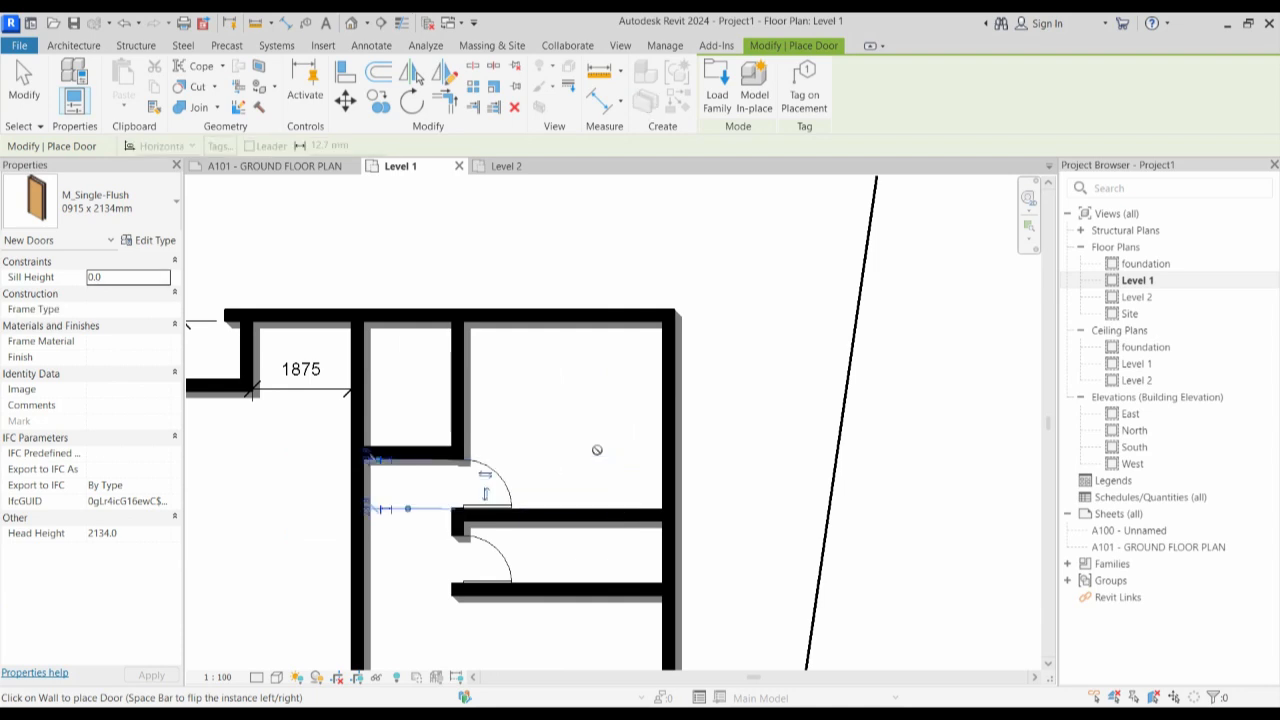
scroll(514, 443, "down", 5)
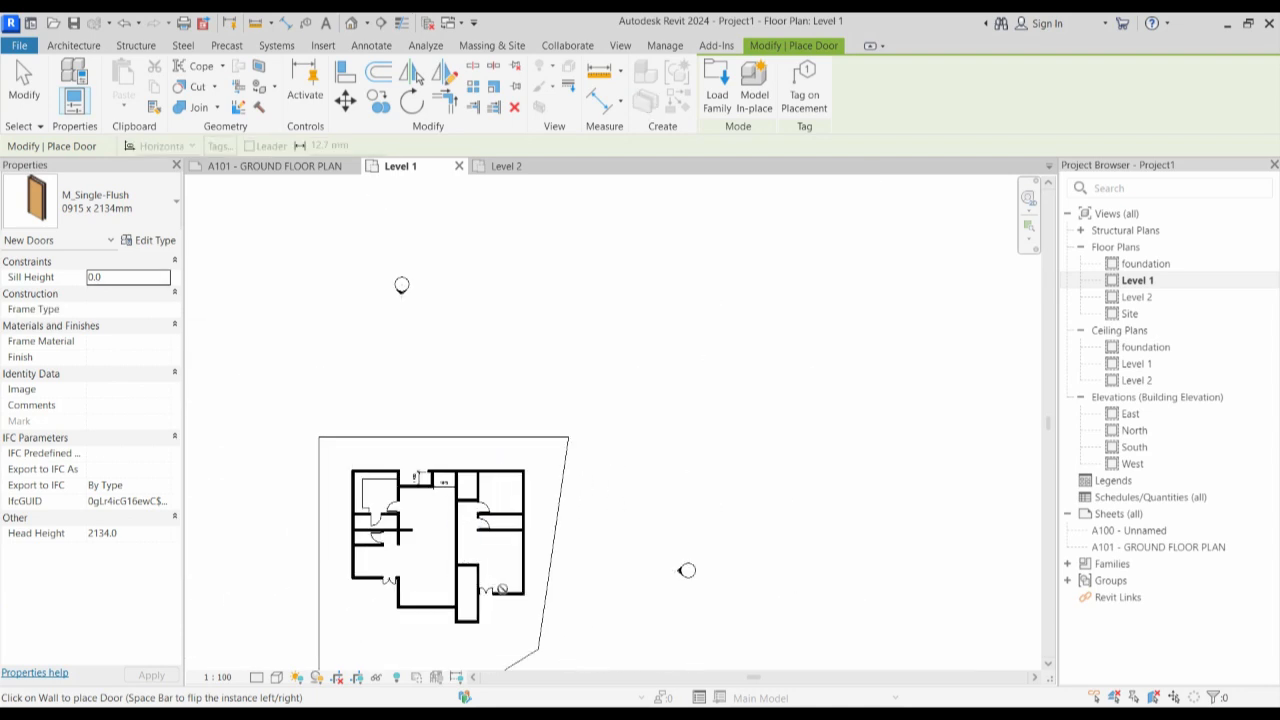
Start a Generic 150mm architectural floor on Level 1 and pick the left, upper-left top and right exterior walls as its boundary.
key("Escape")
scroll(485, 588, "up", 2)
scroll(456, 587, "down", 3)
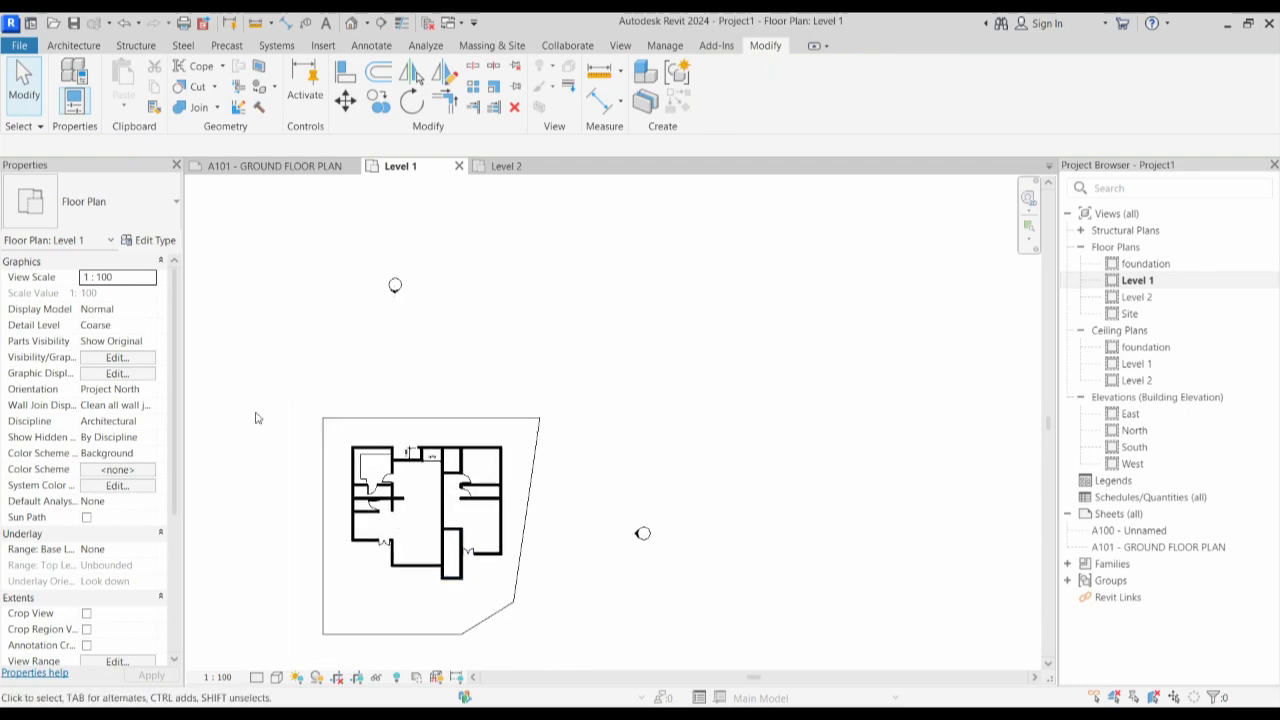
left_click(75, 45)
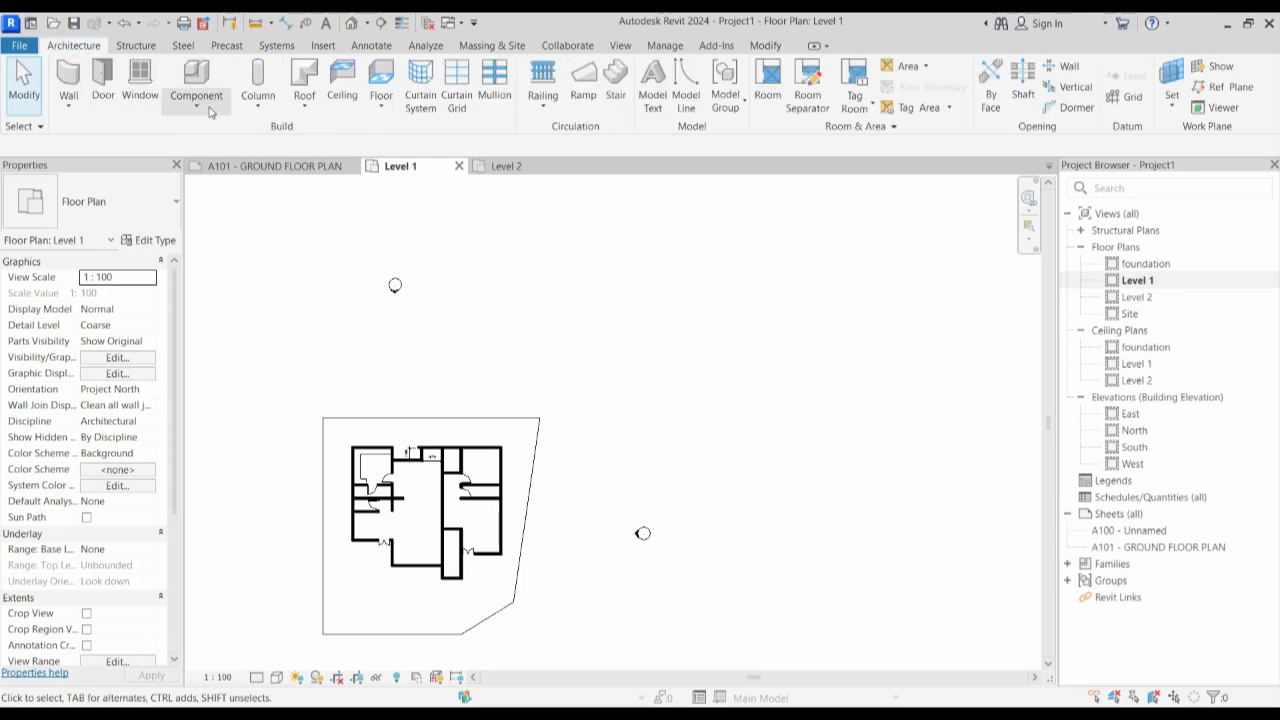
left_click(379, 111)
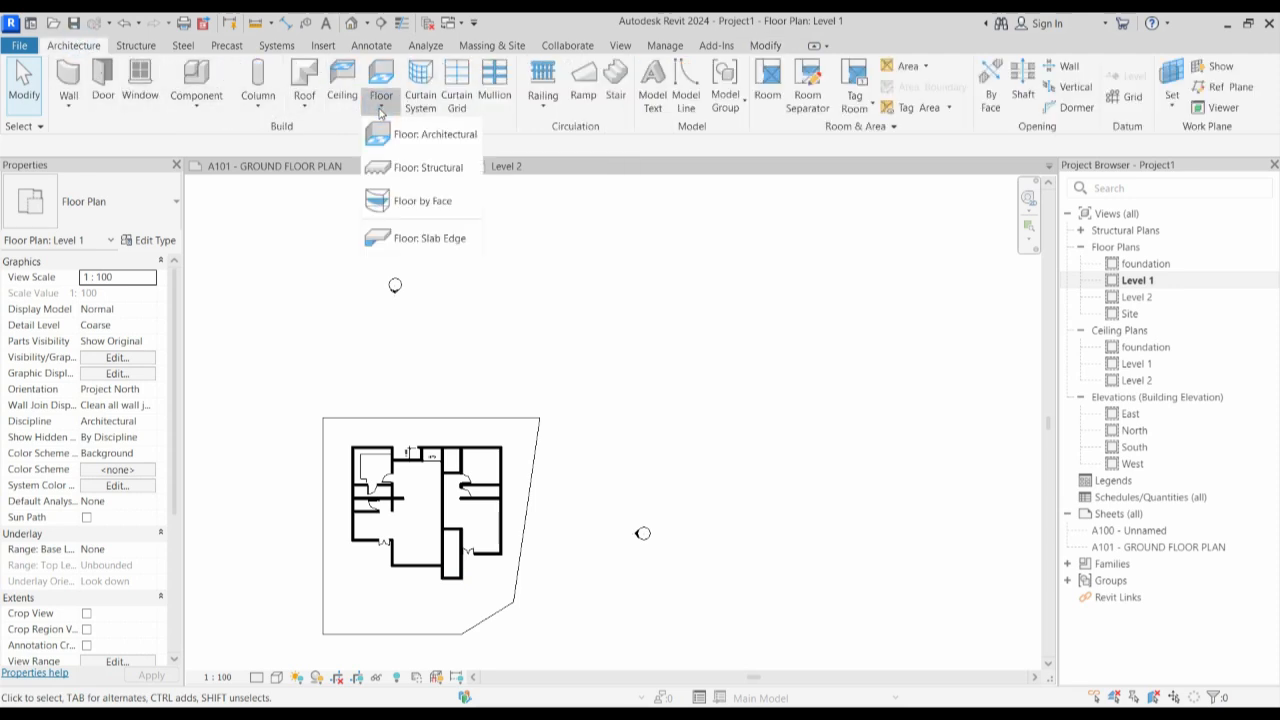
left_click(423, 137)
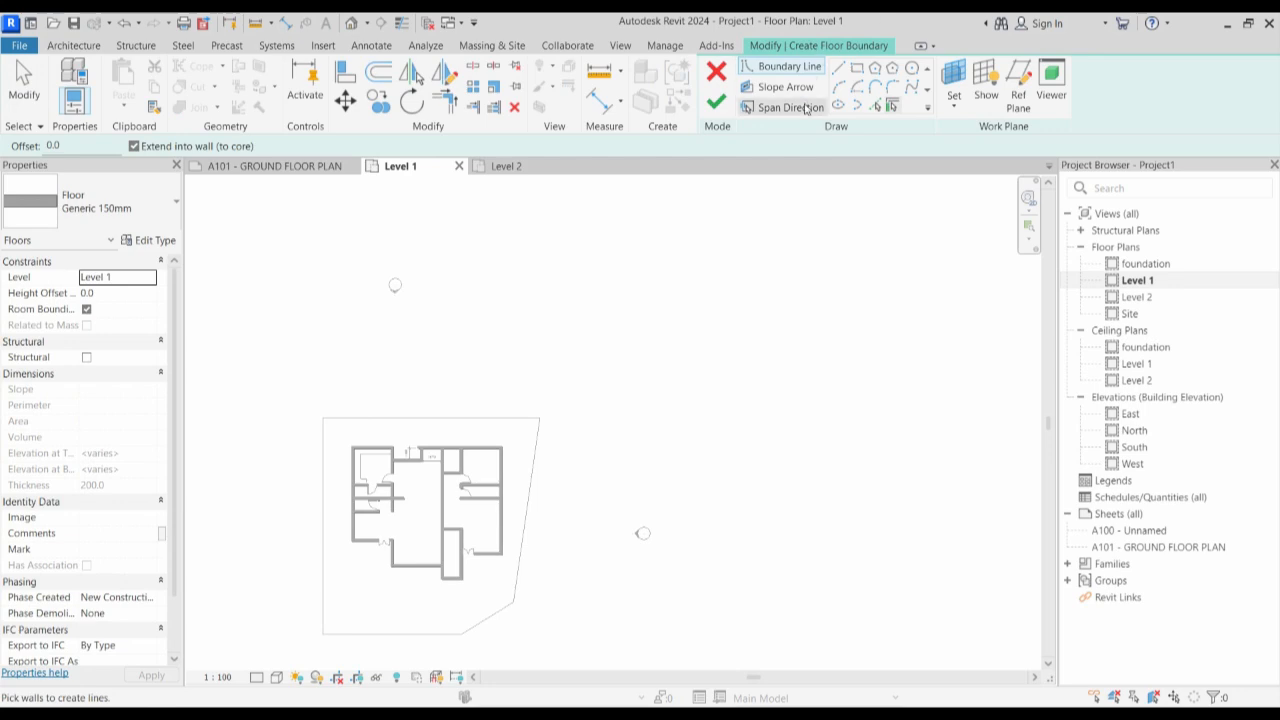
left_click(873, 106)
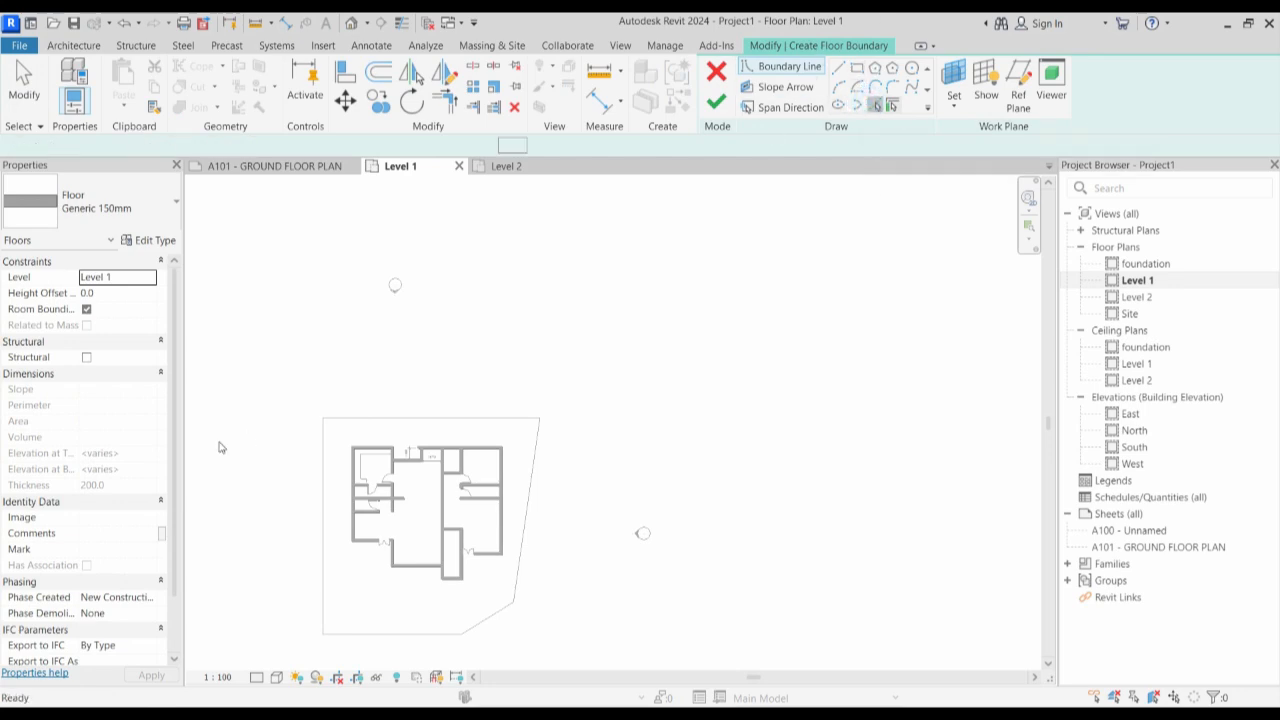
left_click(352, 476)
left_click(375, 447)
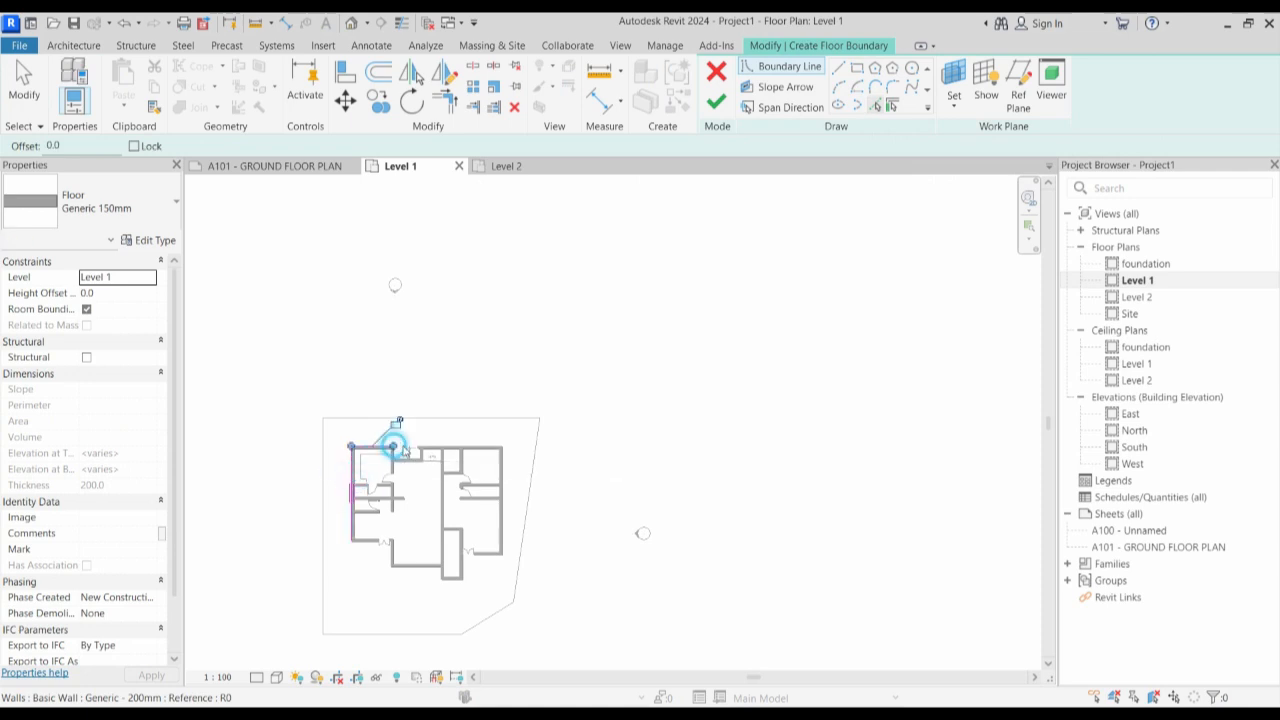
left_click(507, 537)
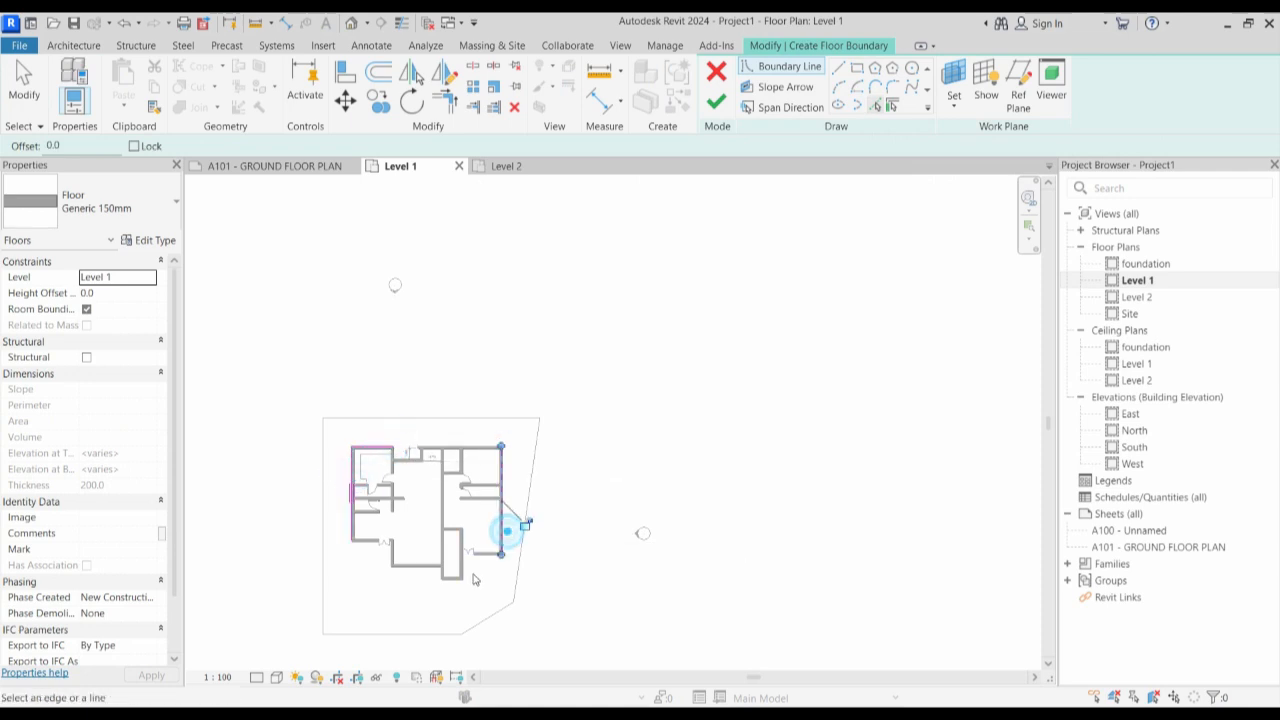
Add the lower exterior walls to the floor boundary, including the protruding narrow room, the long middle wall and the lower-left room's bottom wall.
scroll(488, 555, "up", 3)
left_click(487, 550)
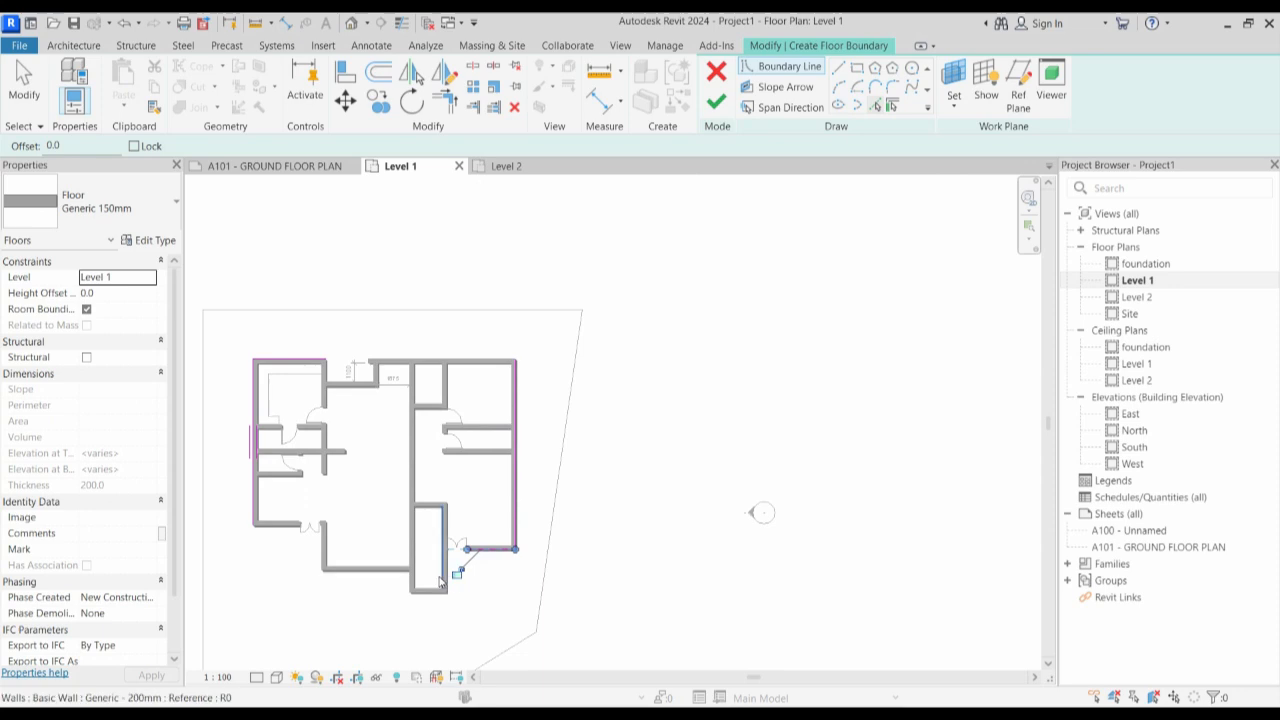
scroll(455, 578, "up", 3)
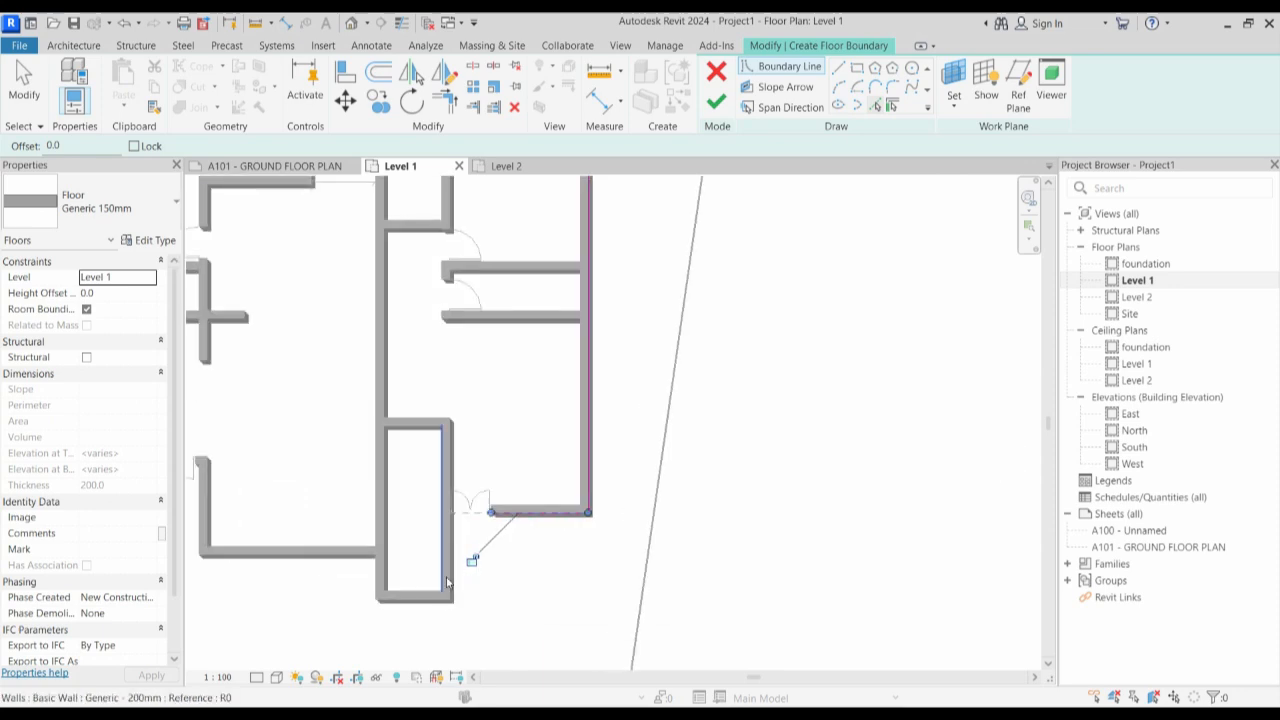
left_click(452, 588)
left_click(405, 599)
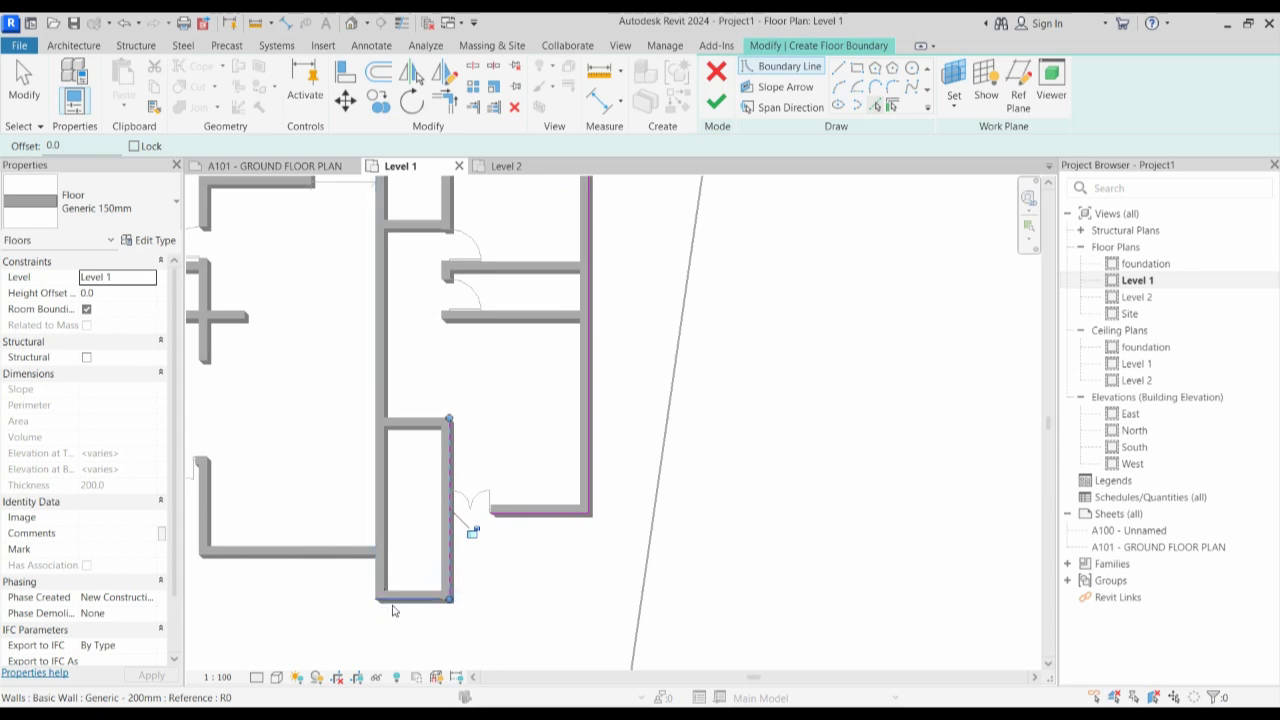
left_click(343, 550)
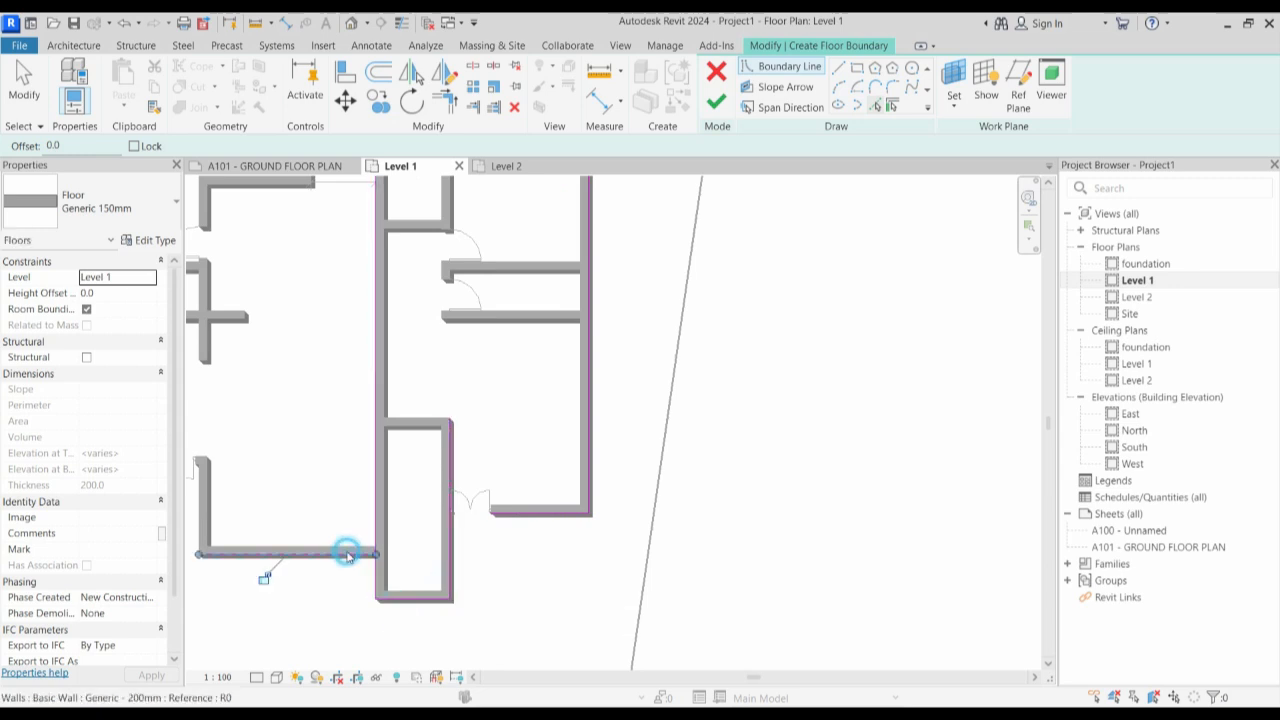
scroll(345, 558, "down", 3)
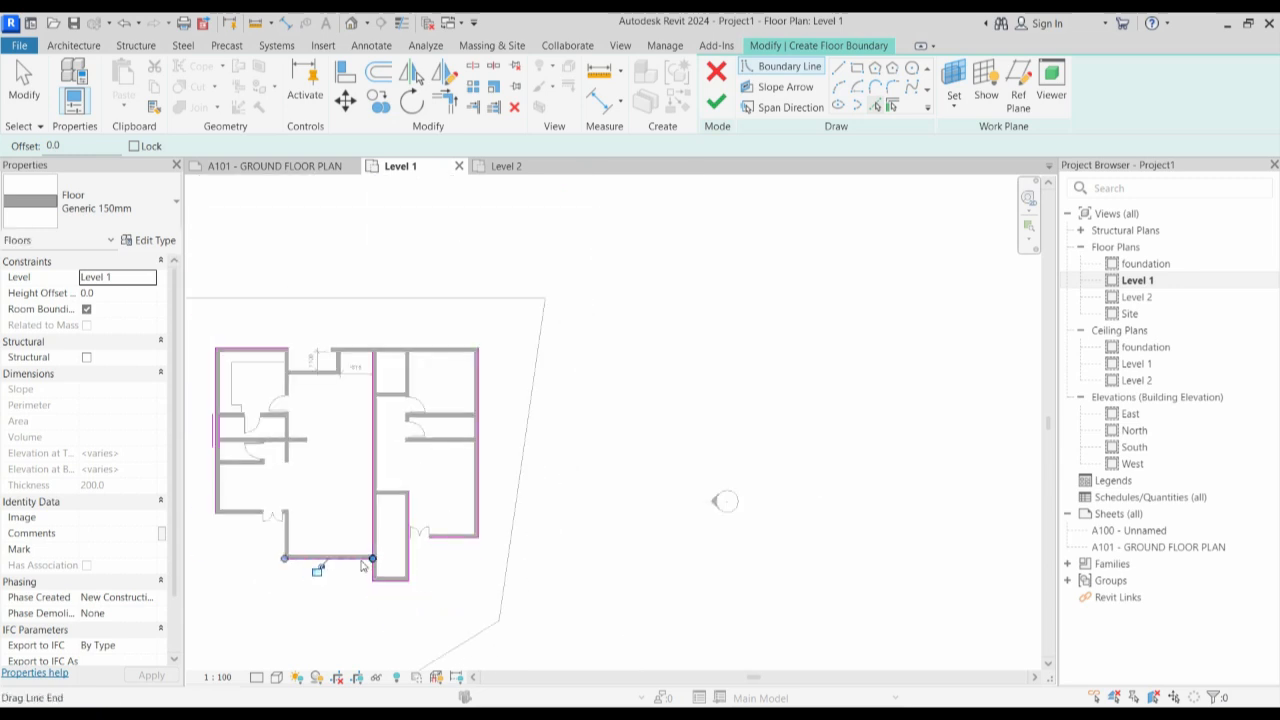
left_click(230, 518)
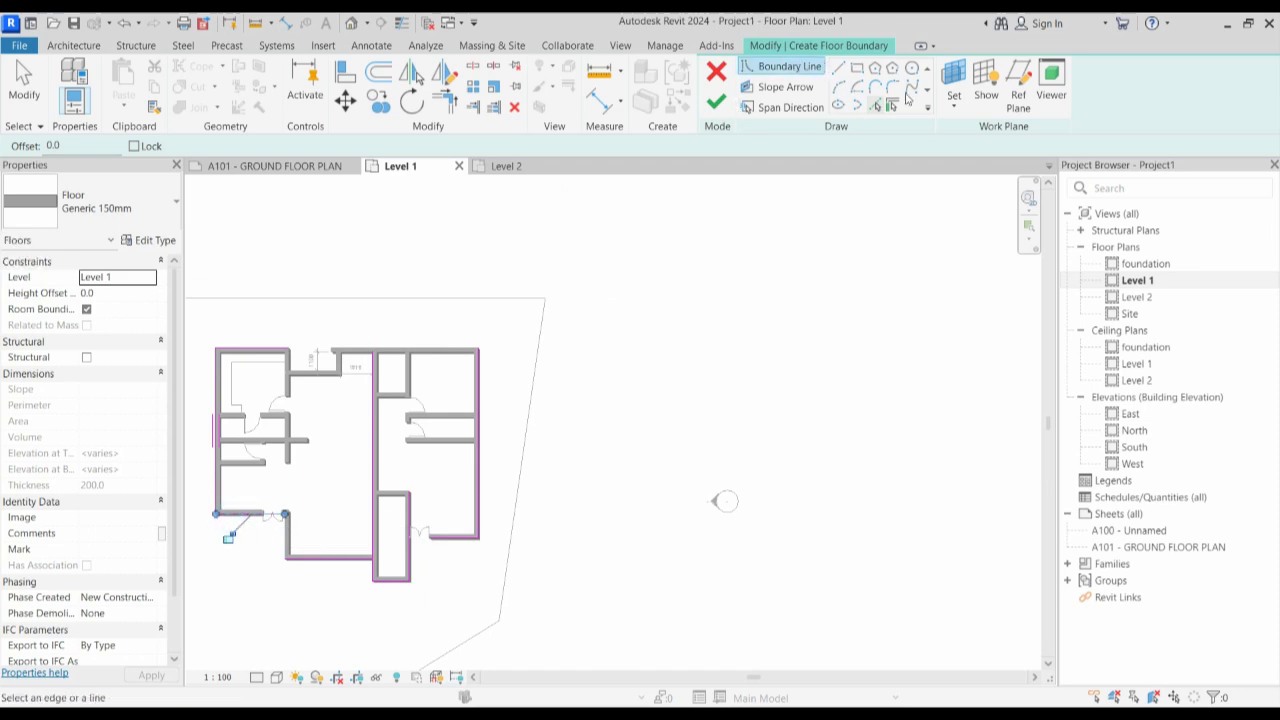
Sketch a landing outline outside the lower-left double door, running down from the bottom wall and across to the central room's left wall.
left_click(843, 68)
scroll(262, 524, "up", 2)
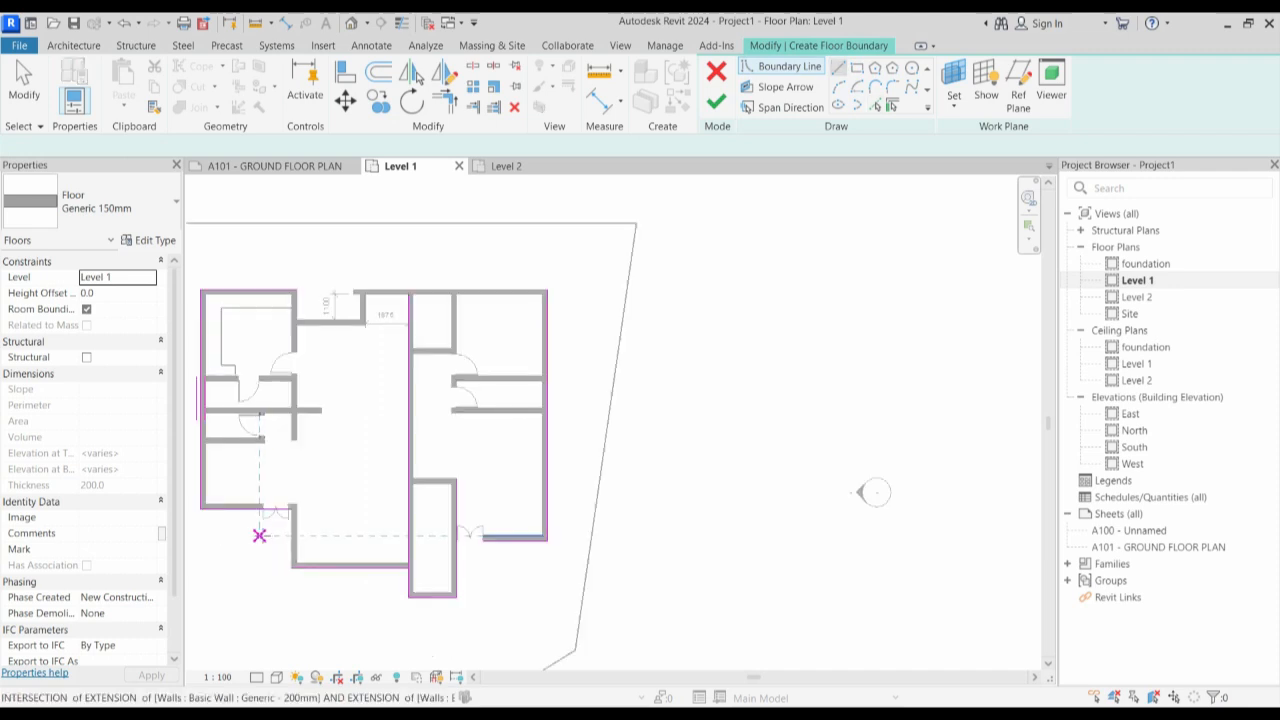
left_click(246, 510)
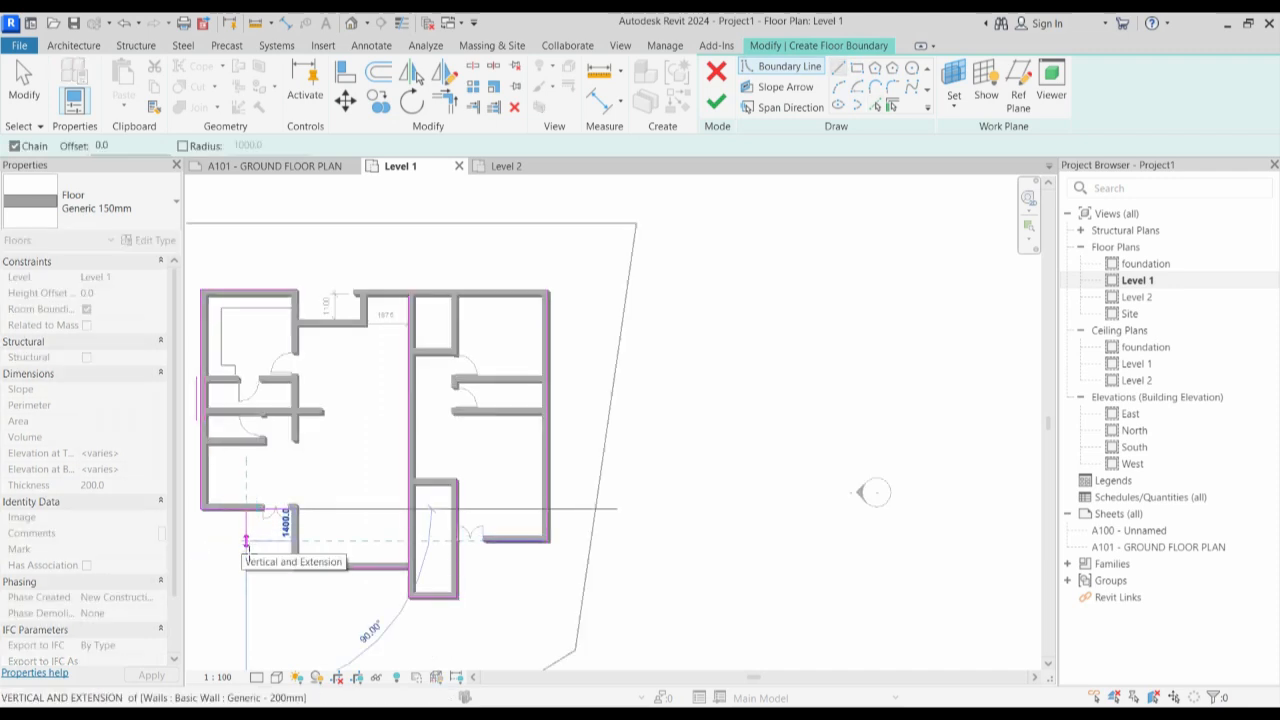
left_click(245, 550)
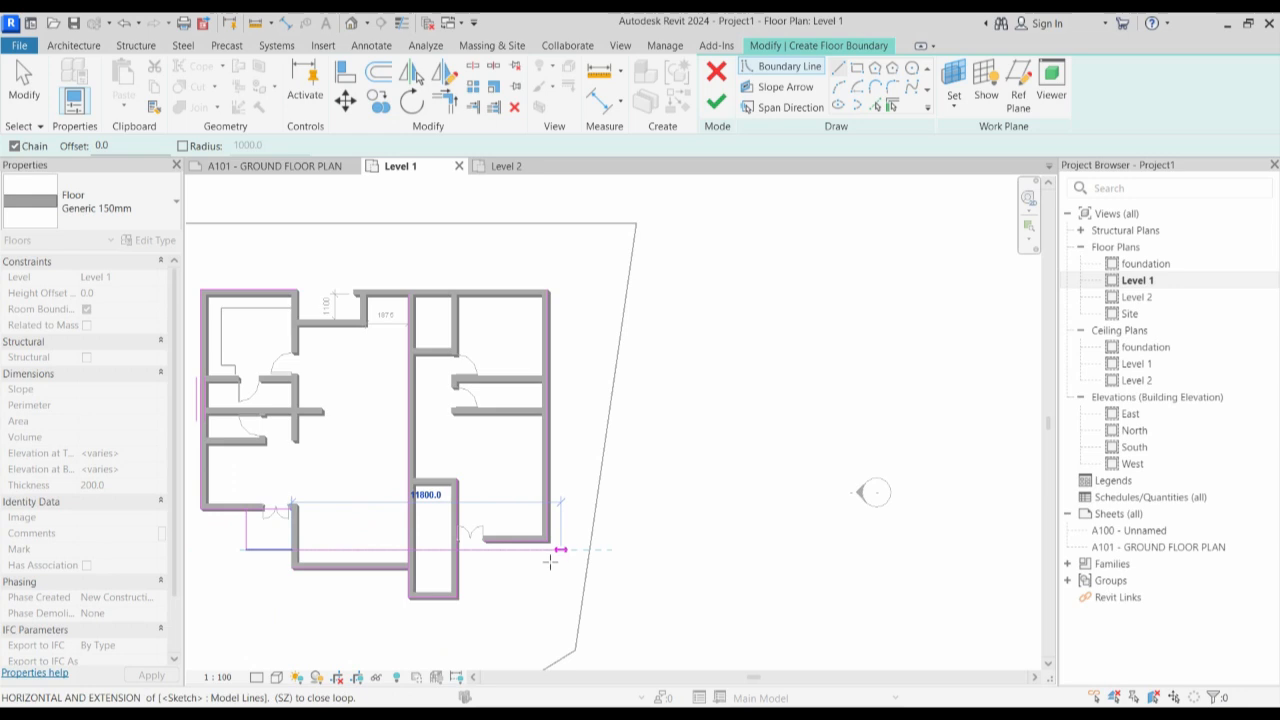
key("Escape")
key("Escape")
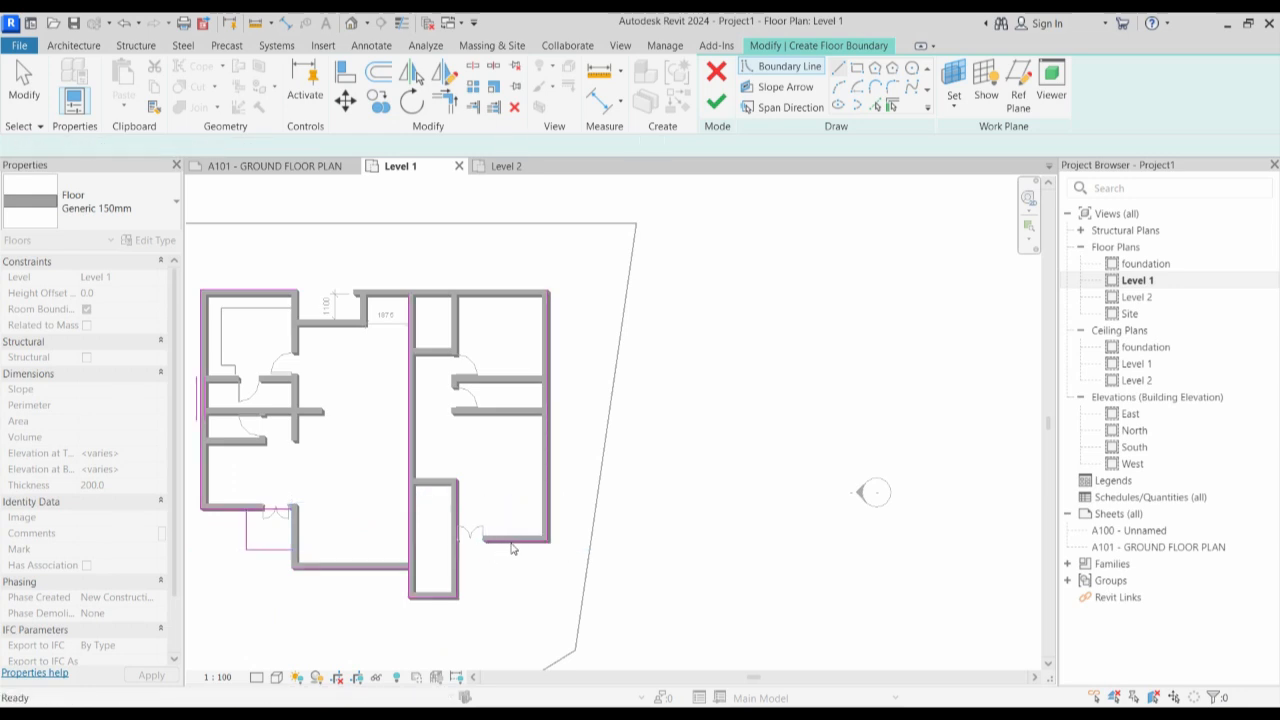
Sketch a landing outline about 1600 mm deep outside the lower-right double door, closing against the narrow room's right wall.
left_click(516, 541)
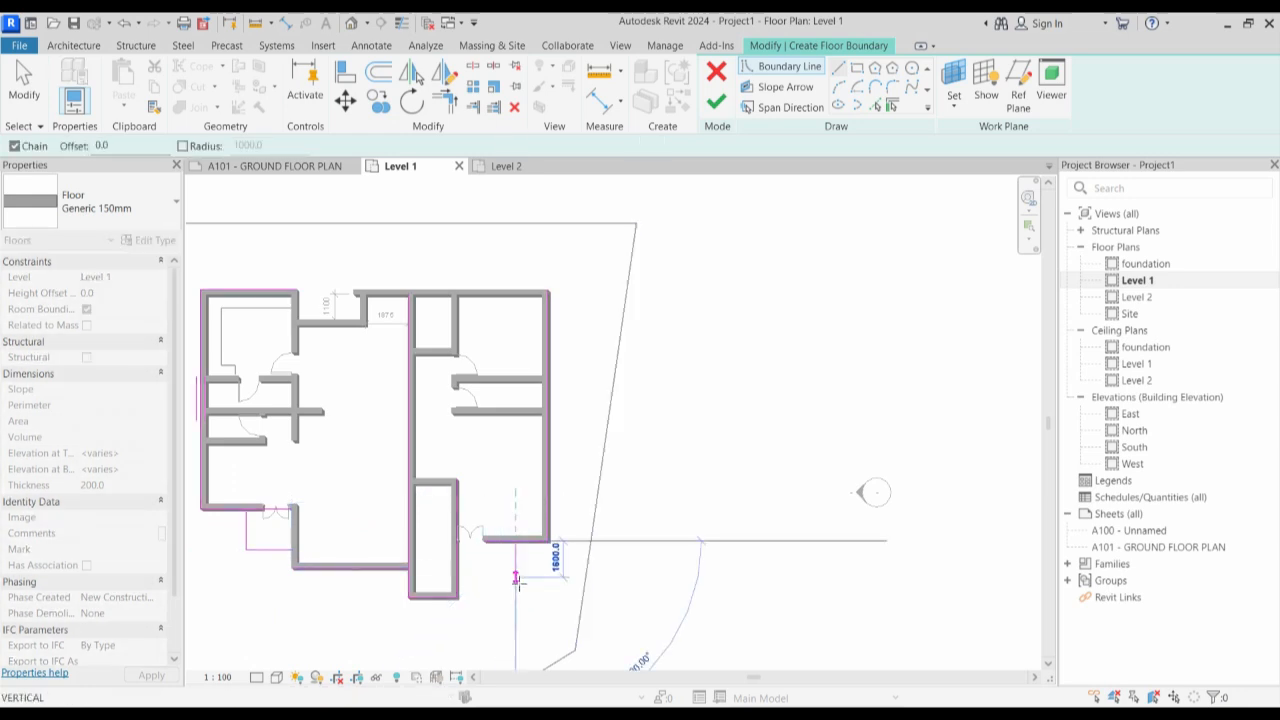
left_click(516, 578)
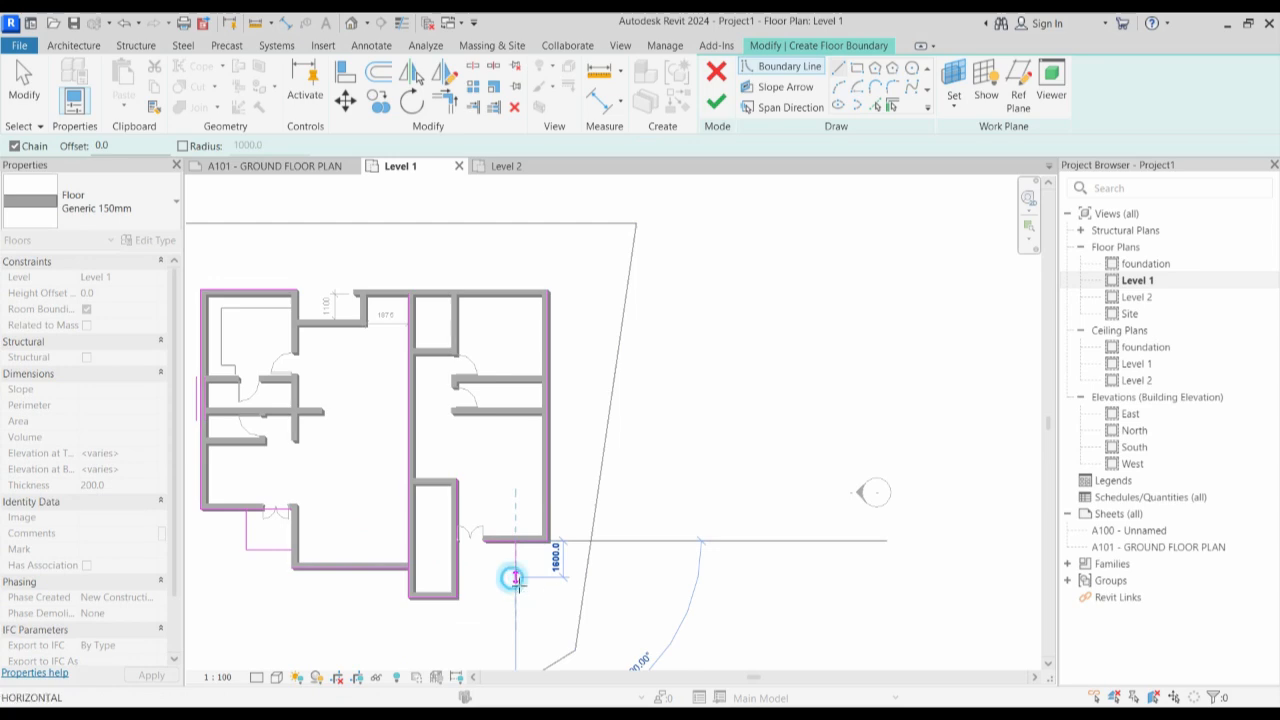
left_click(456, 577)
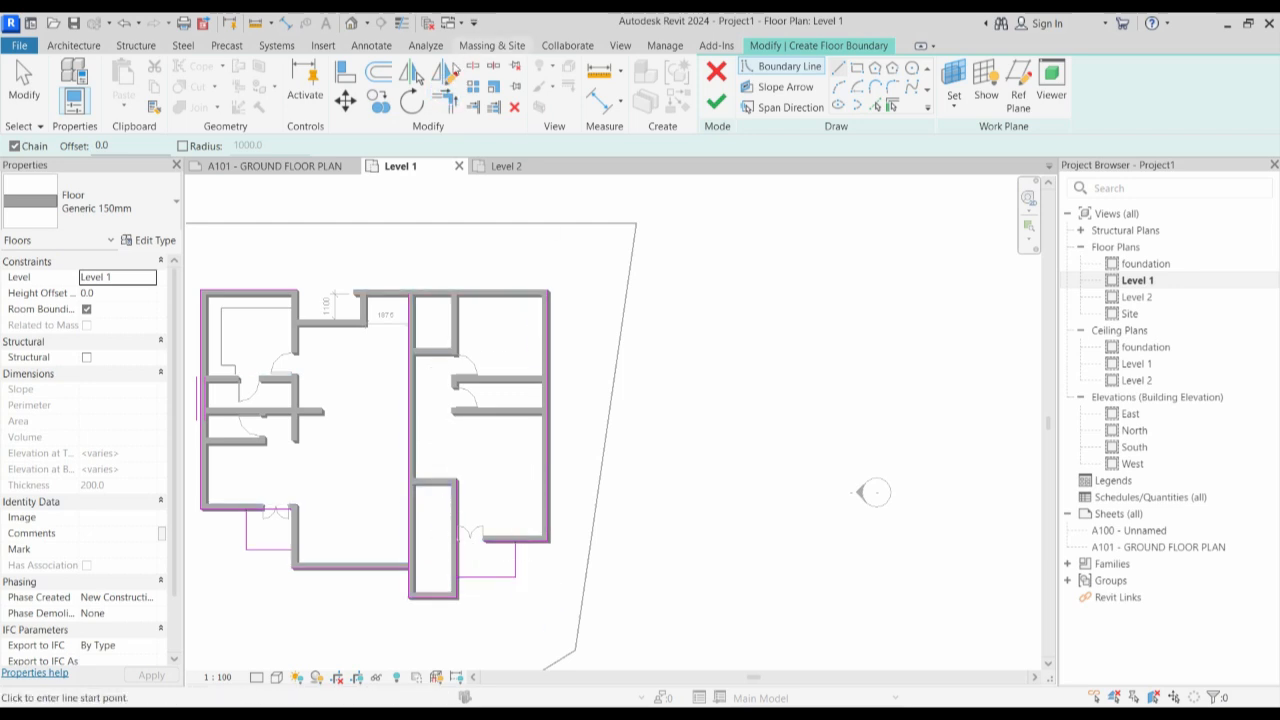
Trim the lower-left room's bottom boundary line to a corner with the left edge of the left landing.
left_click(444, 101)
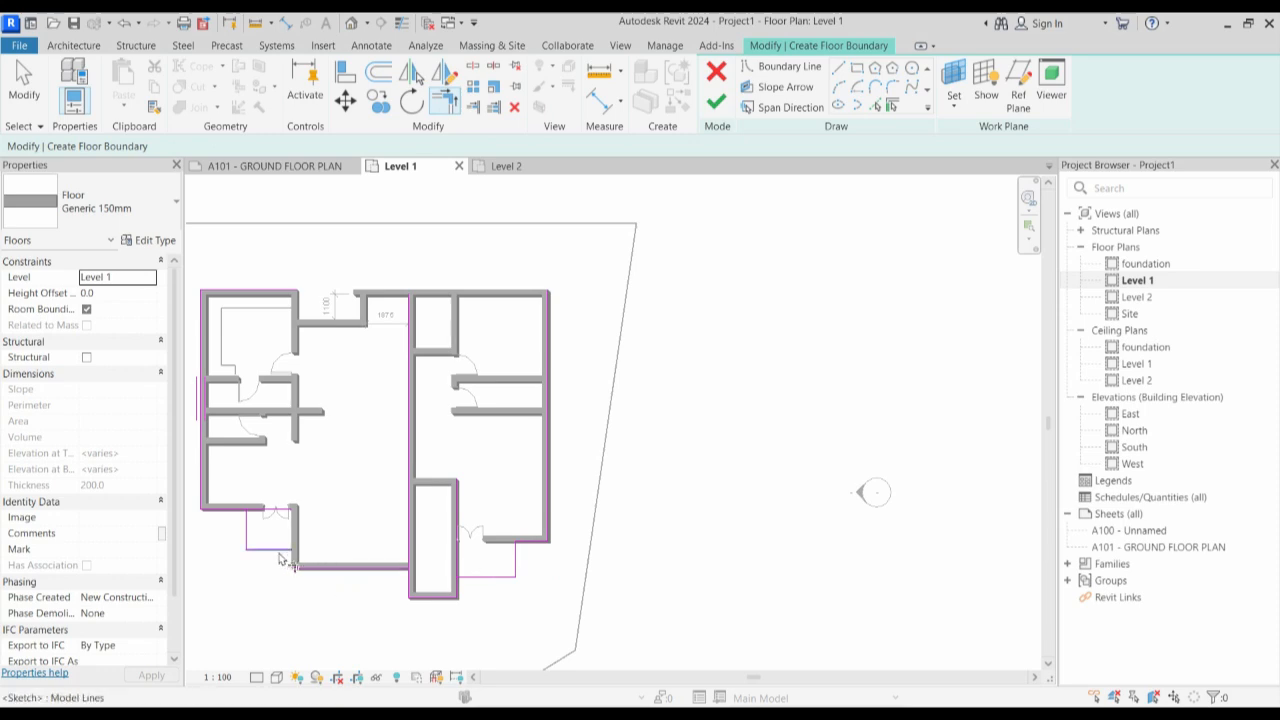
left_click(247, 526)
left_click(214, 508)
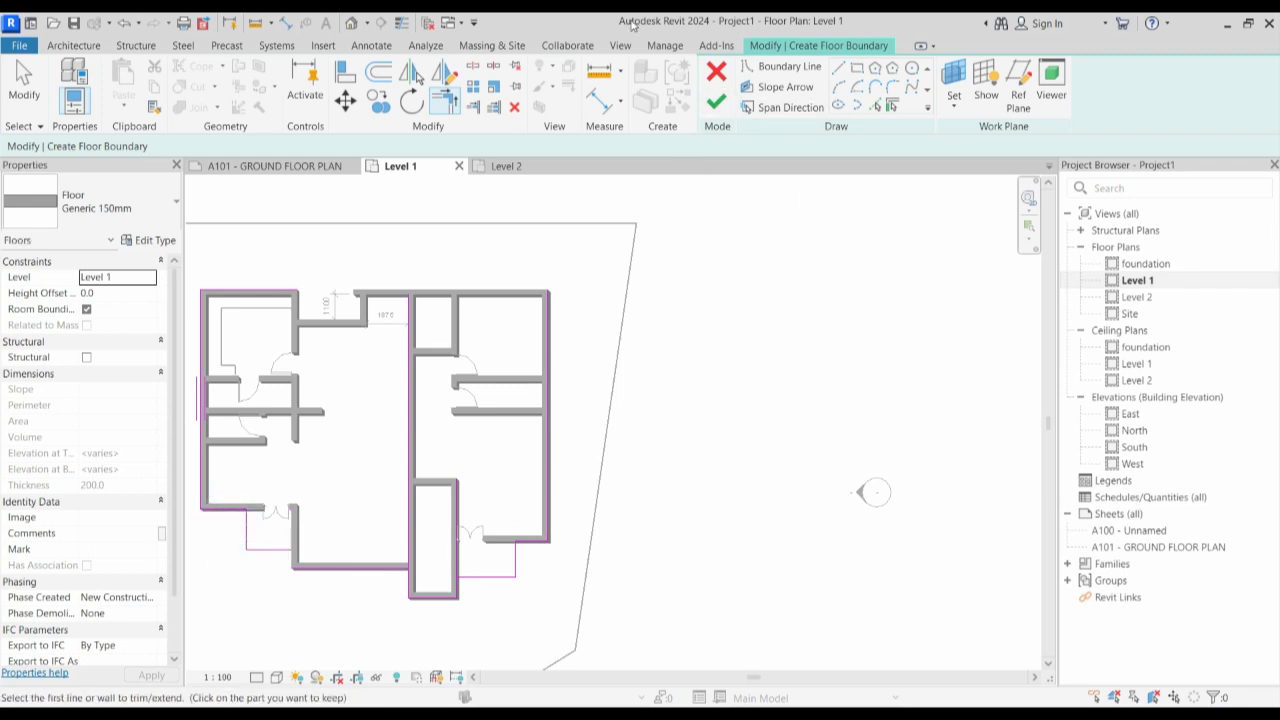
Draw a boundary line connecting the left landing's lower inner corner down to the central room's bottom-left corner.
left_click(843, 68)
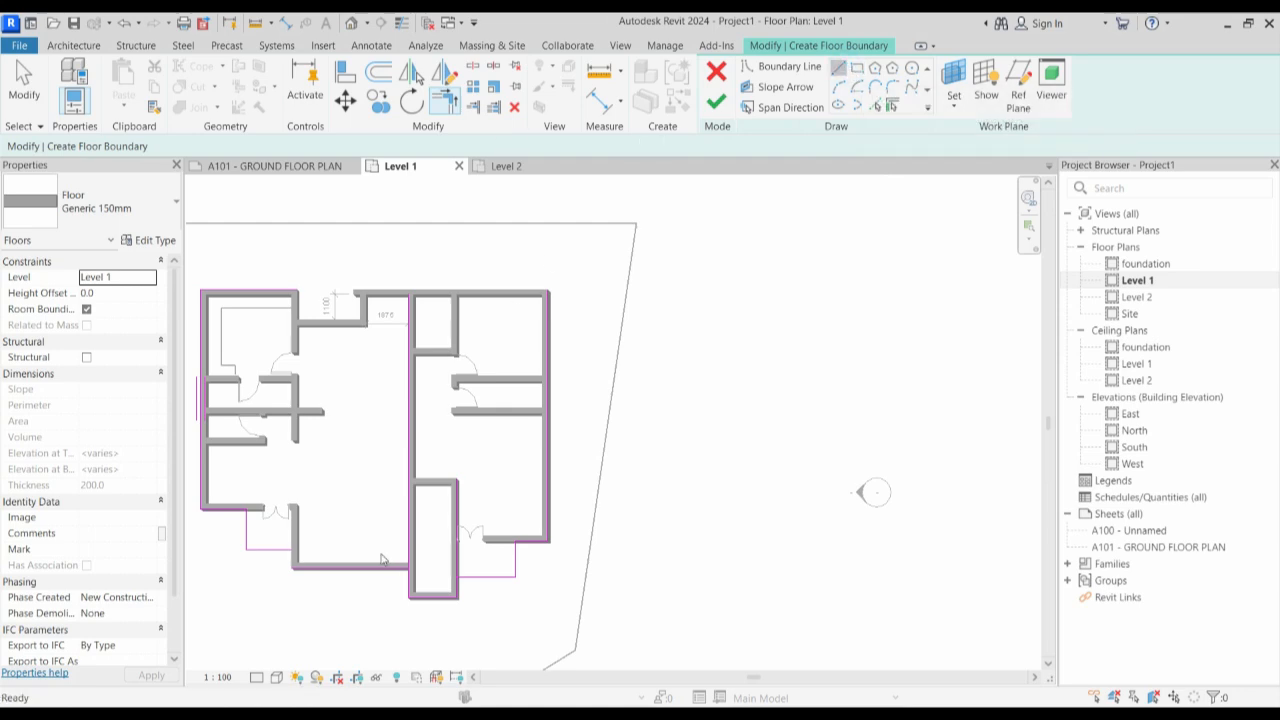
scroll(300, 556, "up", 2)
left_click(292, 548)
left_click(303, 568)
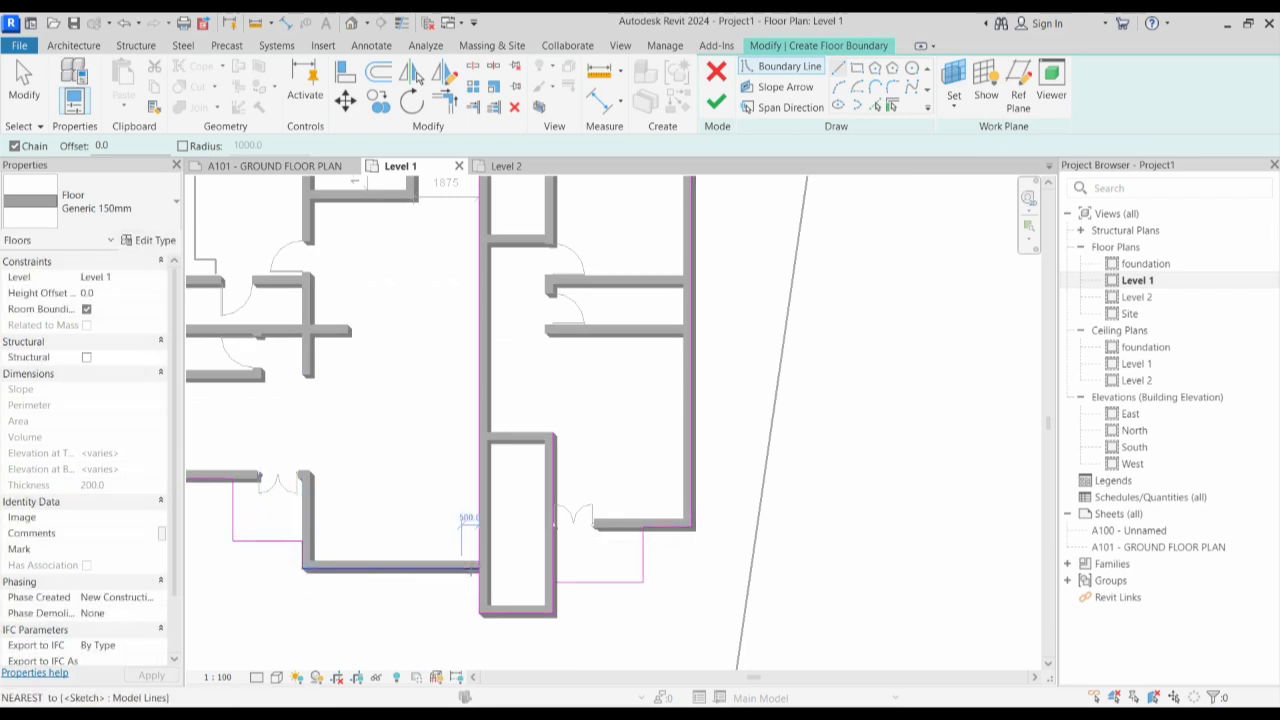
key("Escape")
key("Escape")
scroll(458, 558, "down", 3)
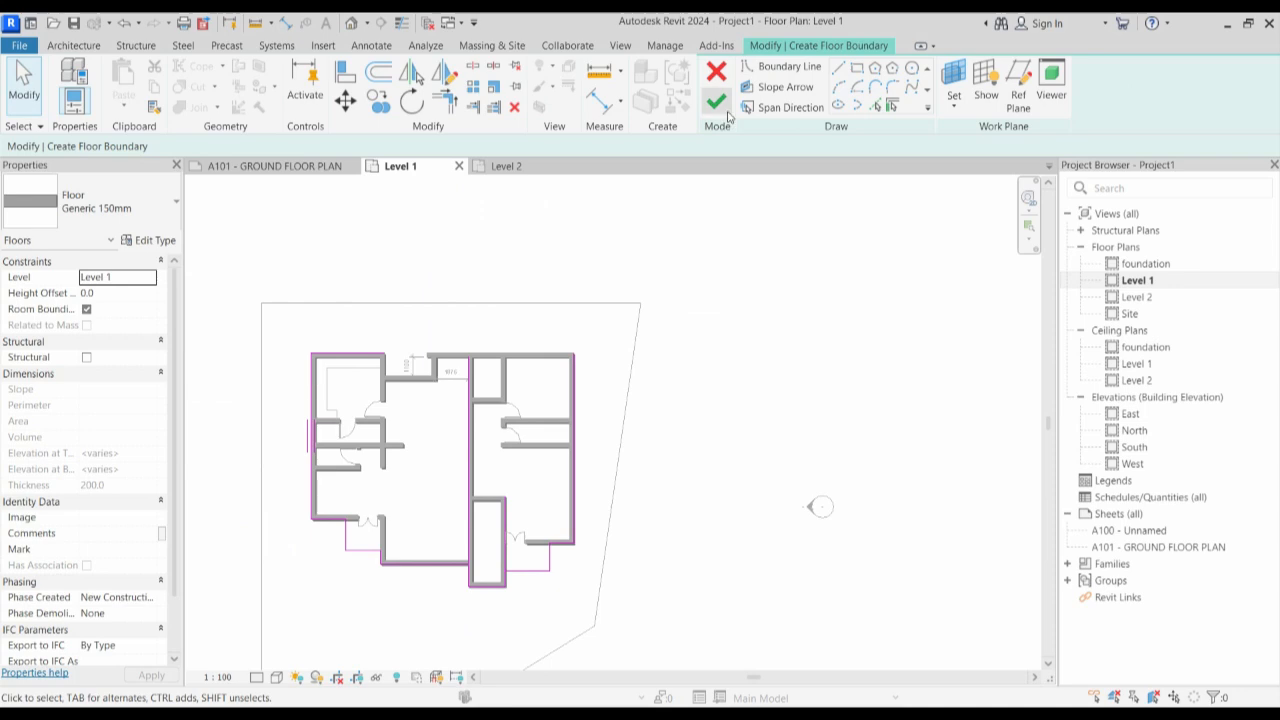
Extend the upper-left boundary line along the top of the house to a corner with the right exterior boundary line.
left_click(447, 101)
left_click(330, 355)
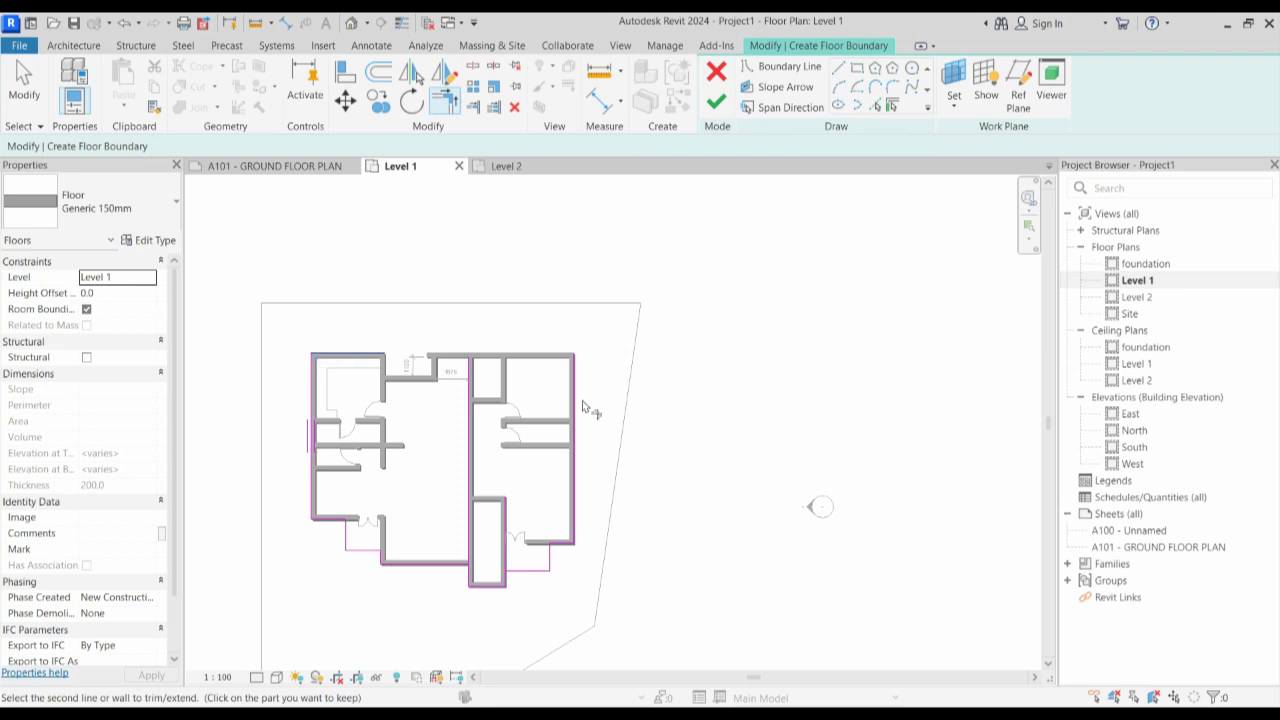
left_click(576, 400)
scroll(470, 565, "up", 2)
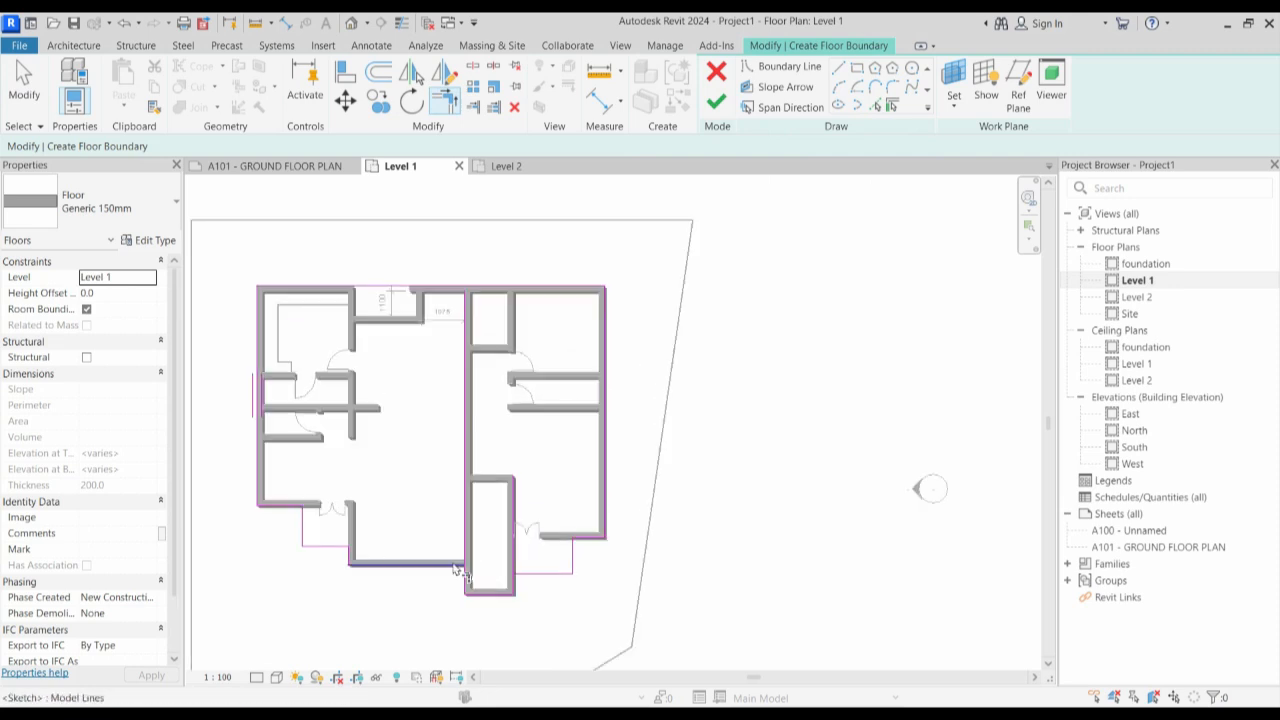
Trim the boundary lines into corners around the protruding narrow room and the right landing, and finish the floor sketch.
left_click(467, 576)
left_click(528, 574)
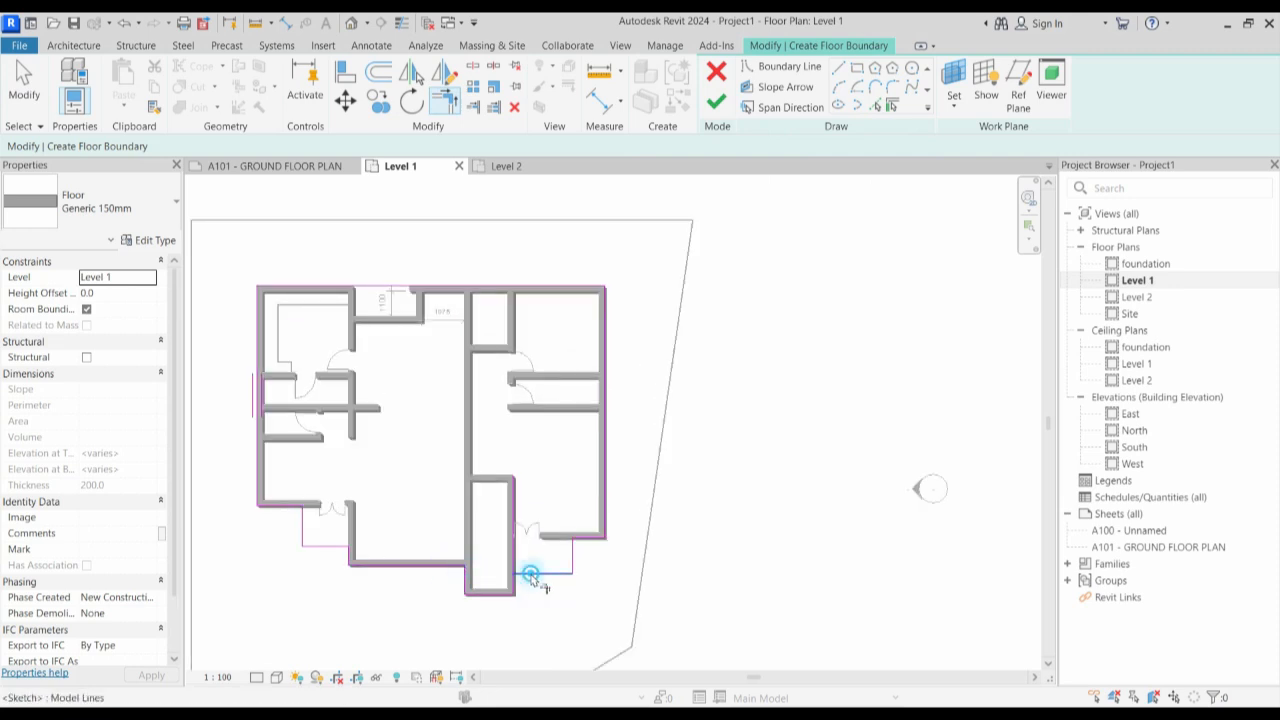
left_click(517, 583)
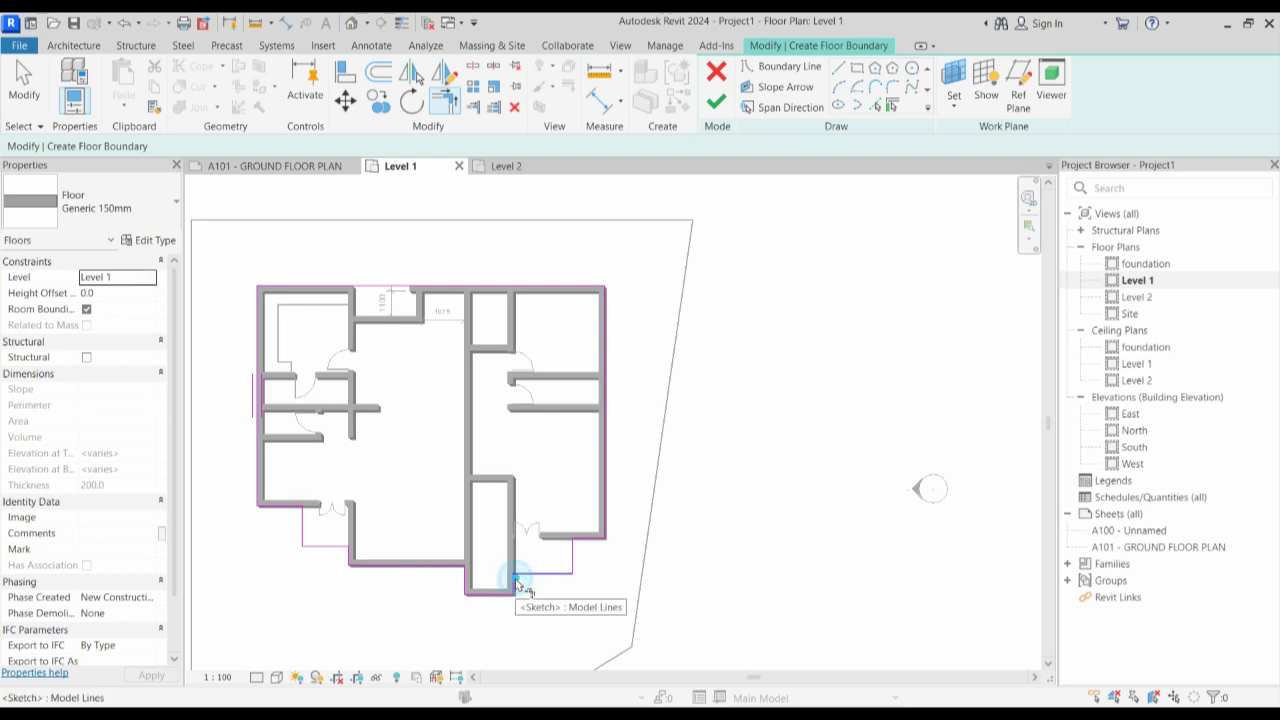
left_click(284, 505)
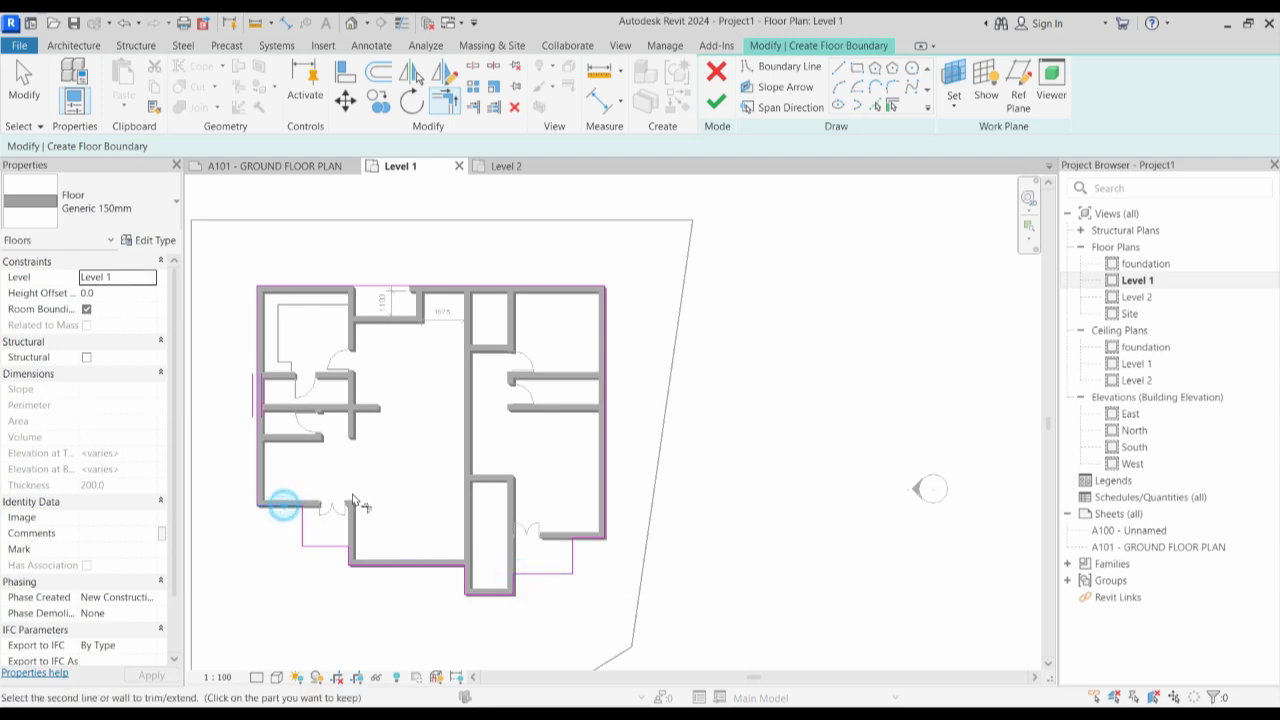
left_click(714, 104)
key("Escape")
scroll(485, 568, "down", 2)
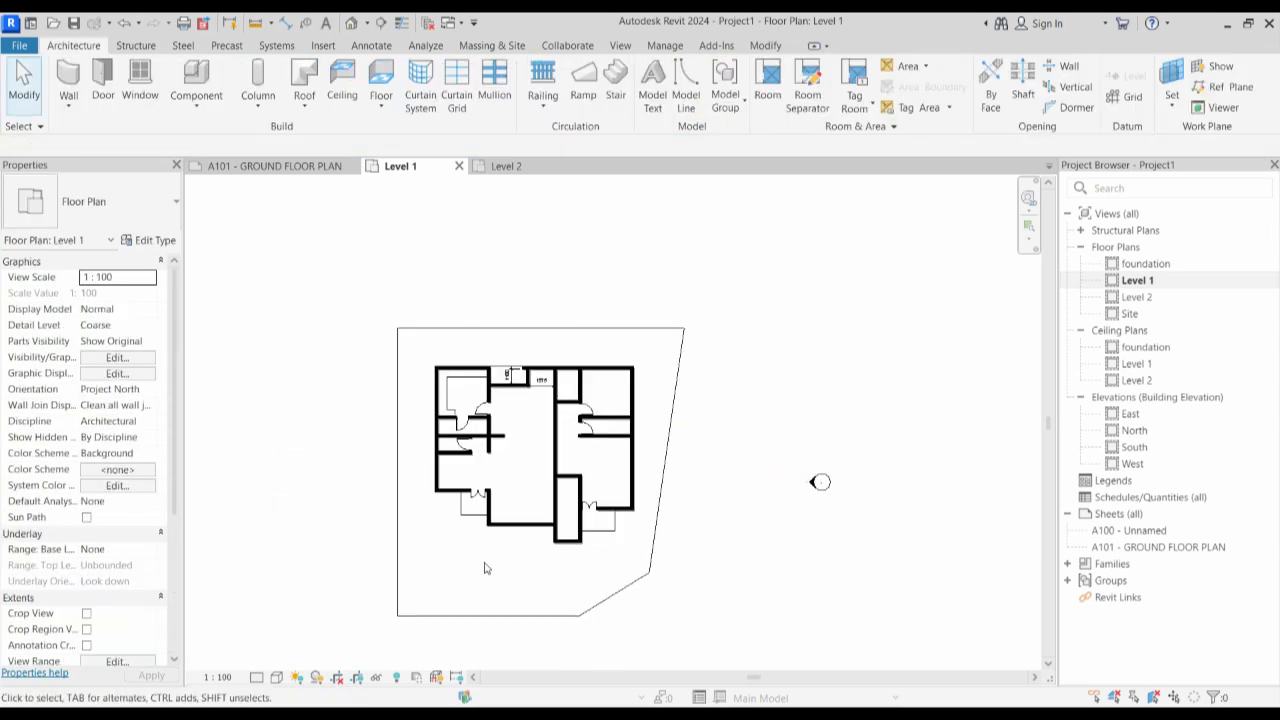
Place another M_Single-Flush 0915 x 2134mm door in the bottom wall of the small room left of the upper-right room, opening into it.
scroll(532, 487, "up", 2)
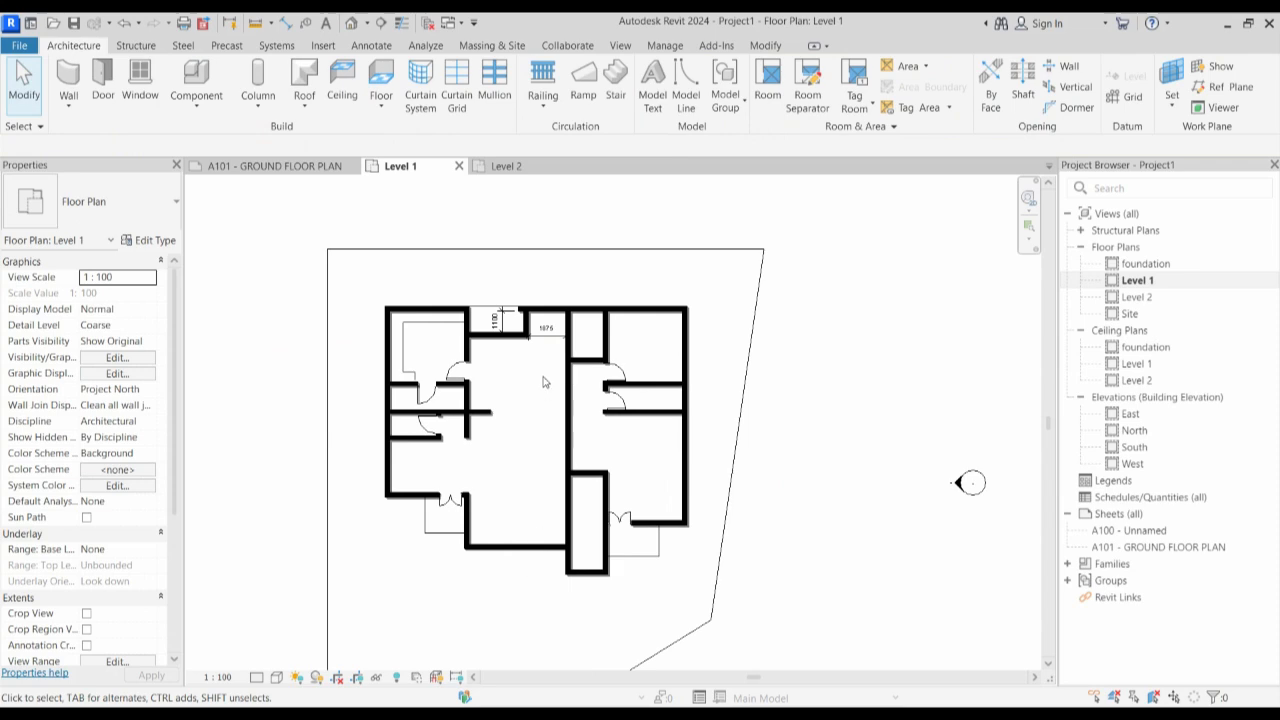
scroll(440, 358, "up", 1)
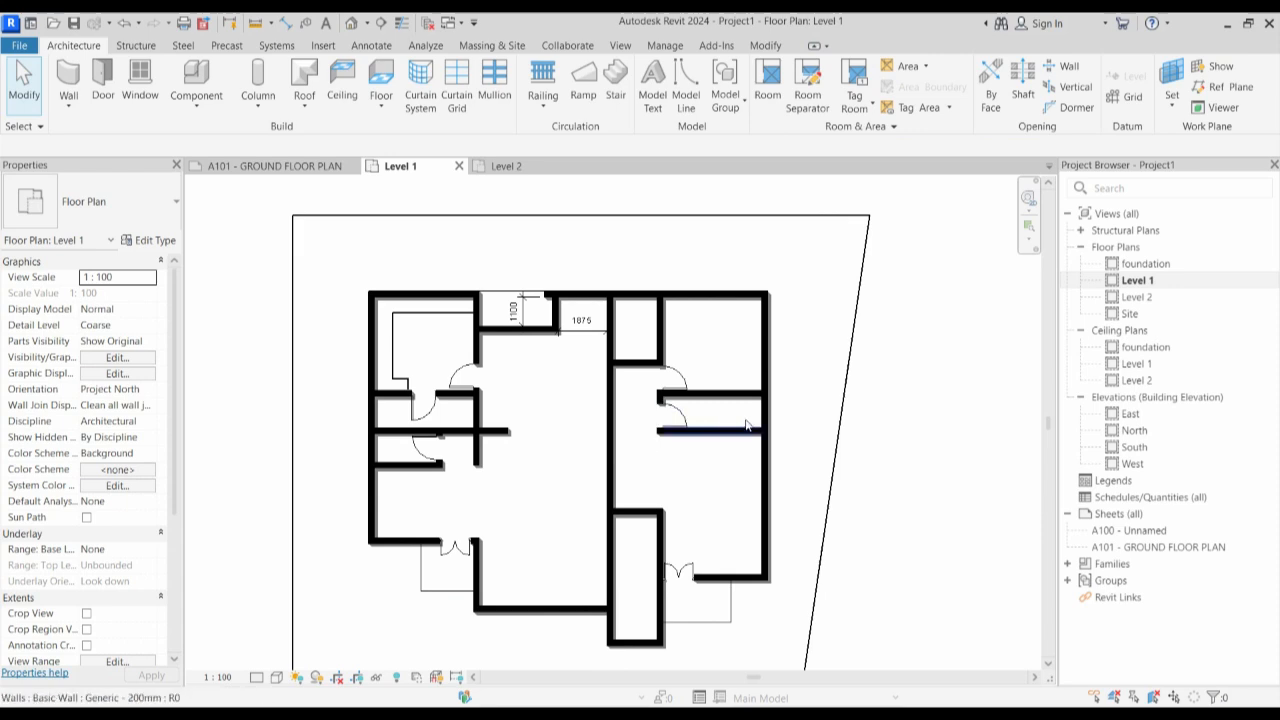
left_click(674, 372)
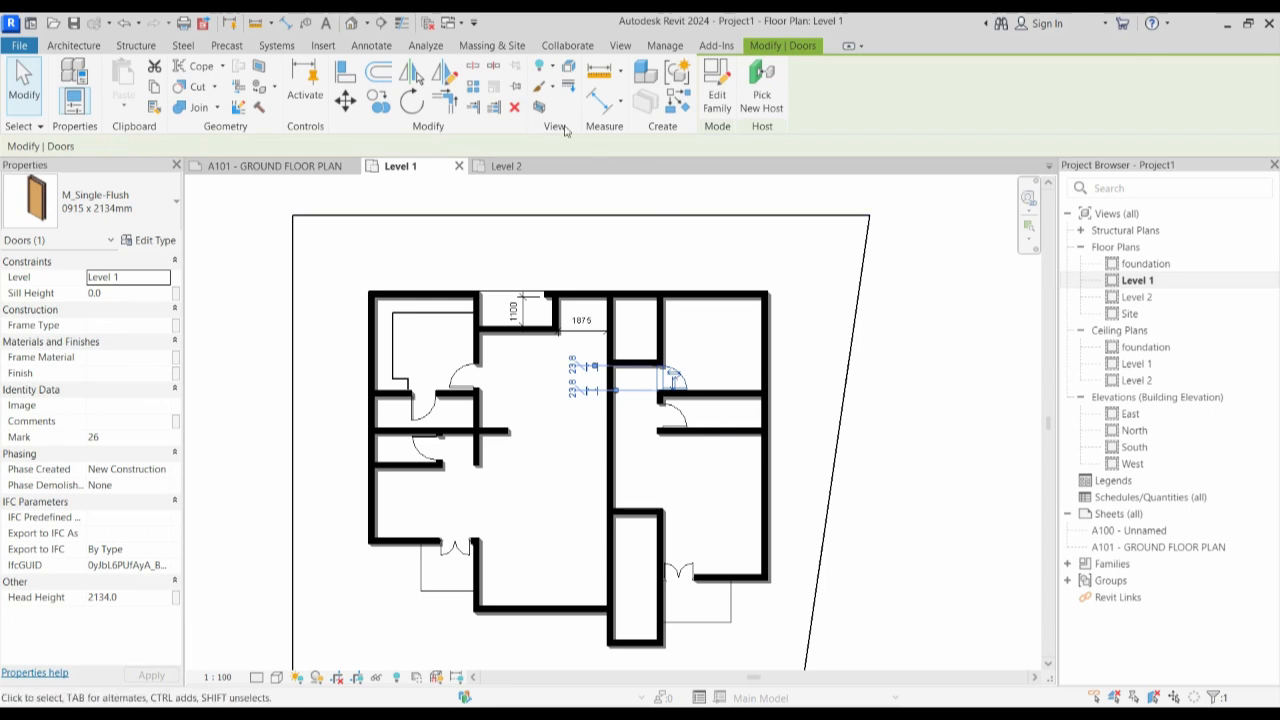
left_click(686, 112)
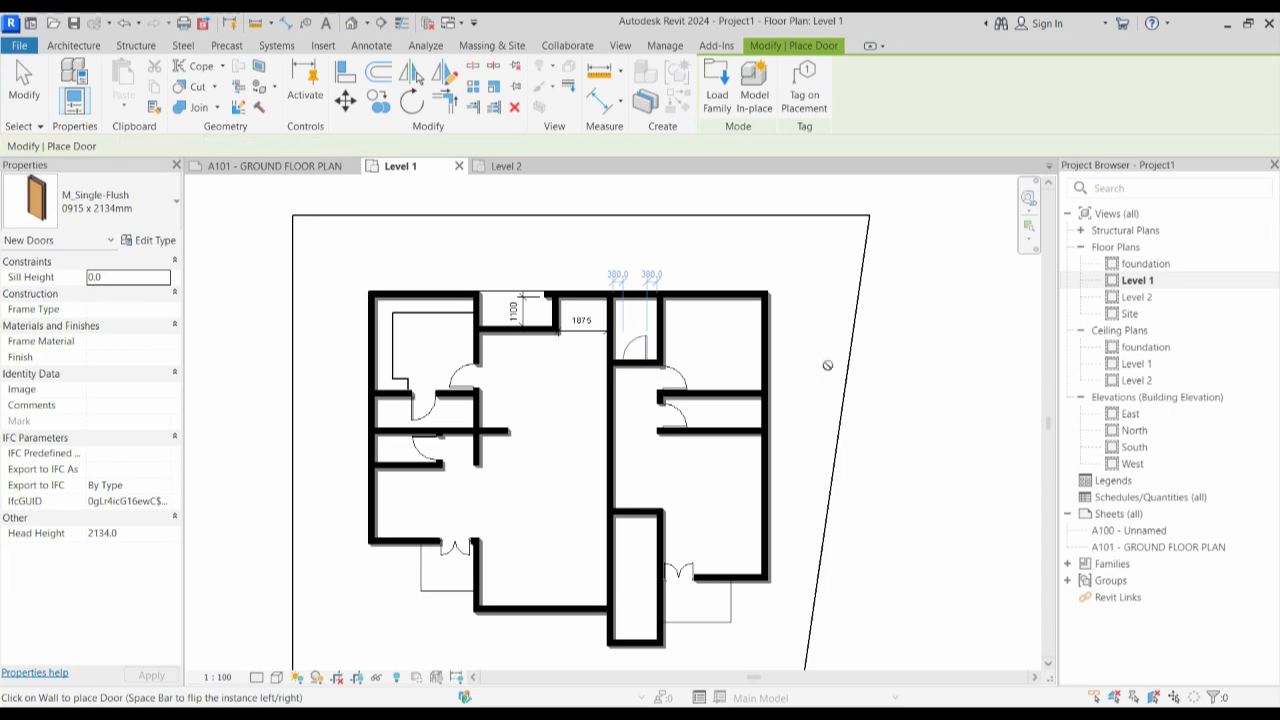
Flip the hinge side of the door in the bottom wall of the small room next to the upper-right room.
key("Escape")
key("Escape")
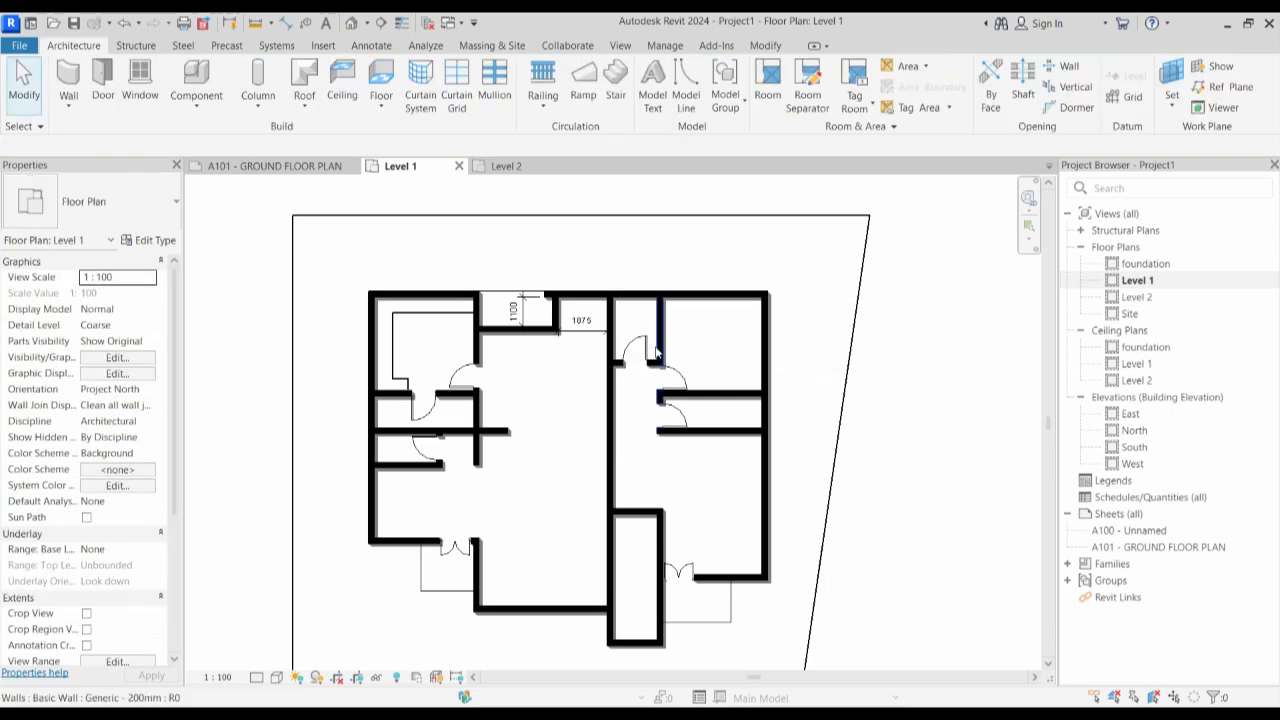
scroll(657, 350, "up", 4)
left_click(635, 347)
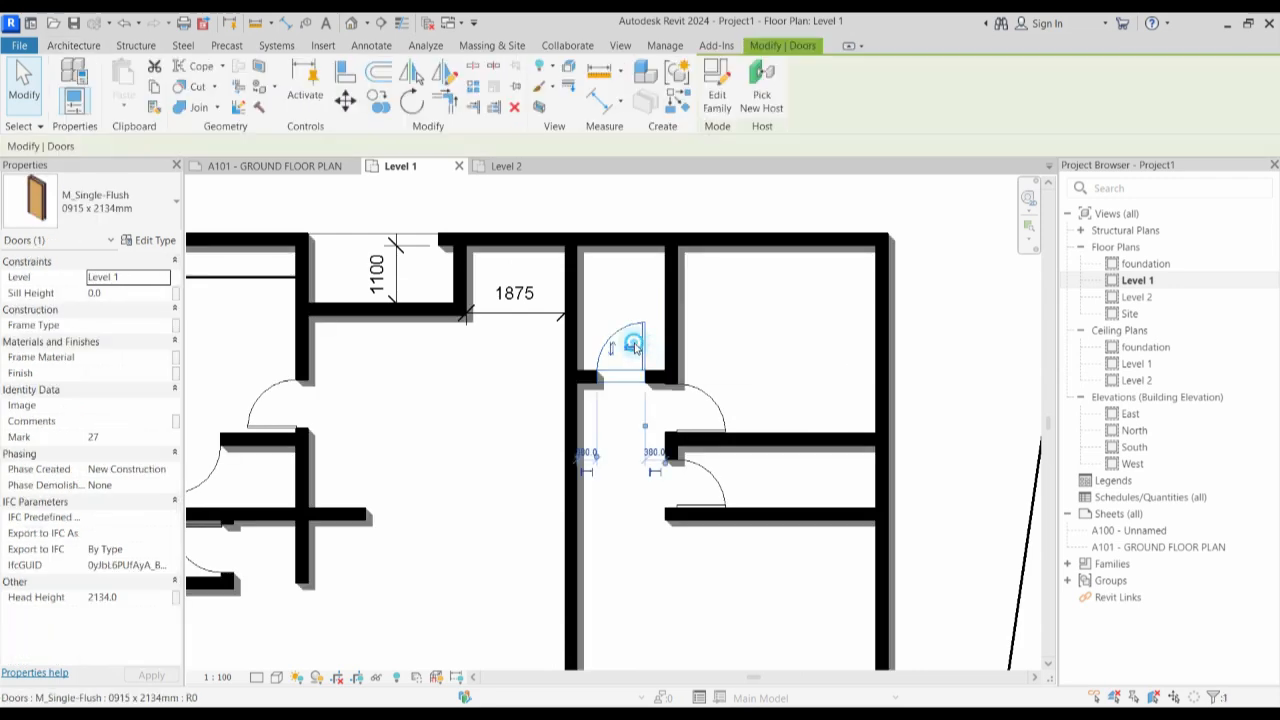
left_click(728, 320)
scroll(714, 320, "down", 5)
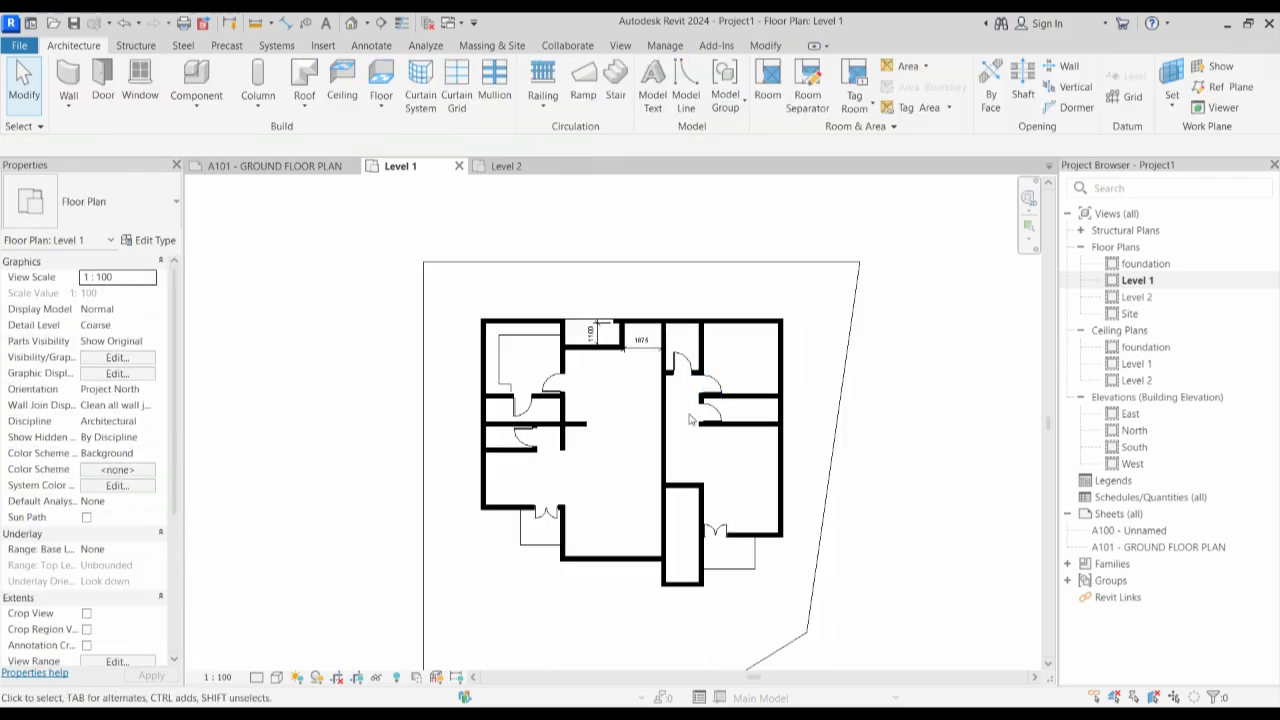
scroll(621, 422, "up", 2)
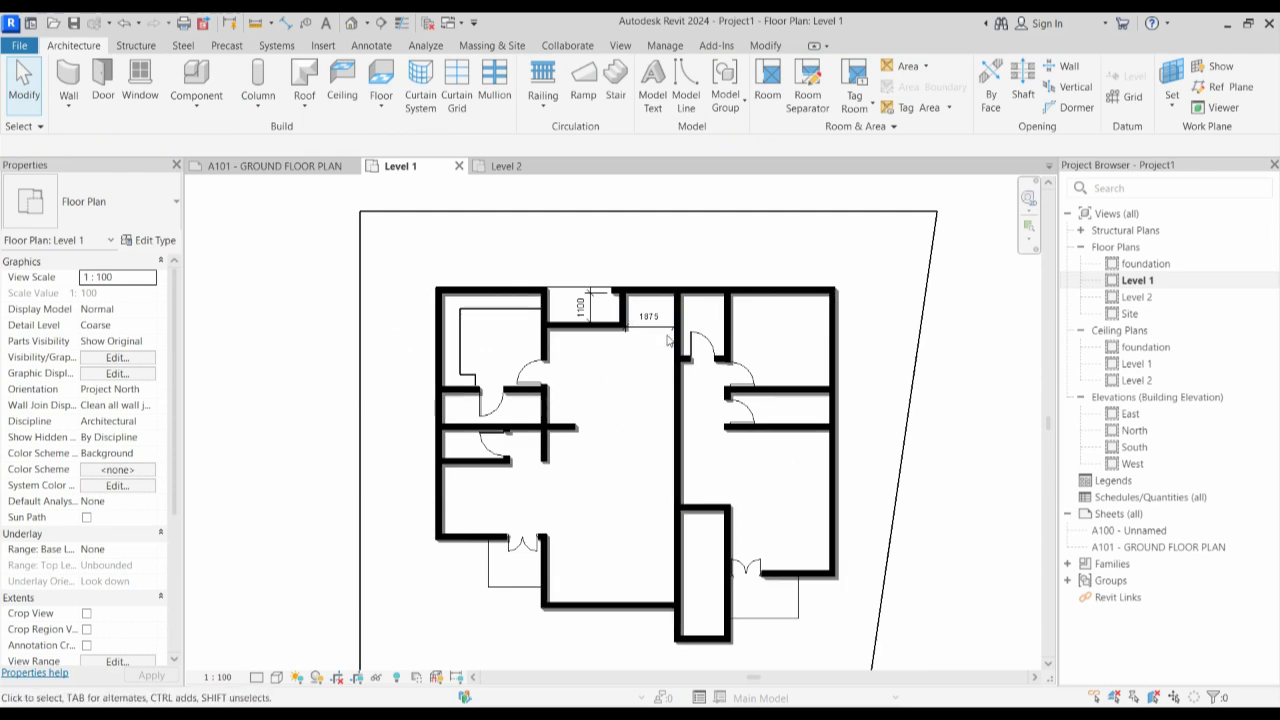
scroll(514, 443, "up", 3)
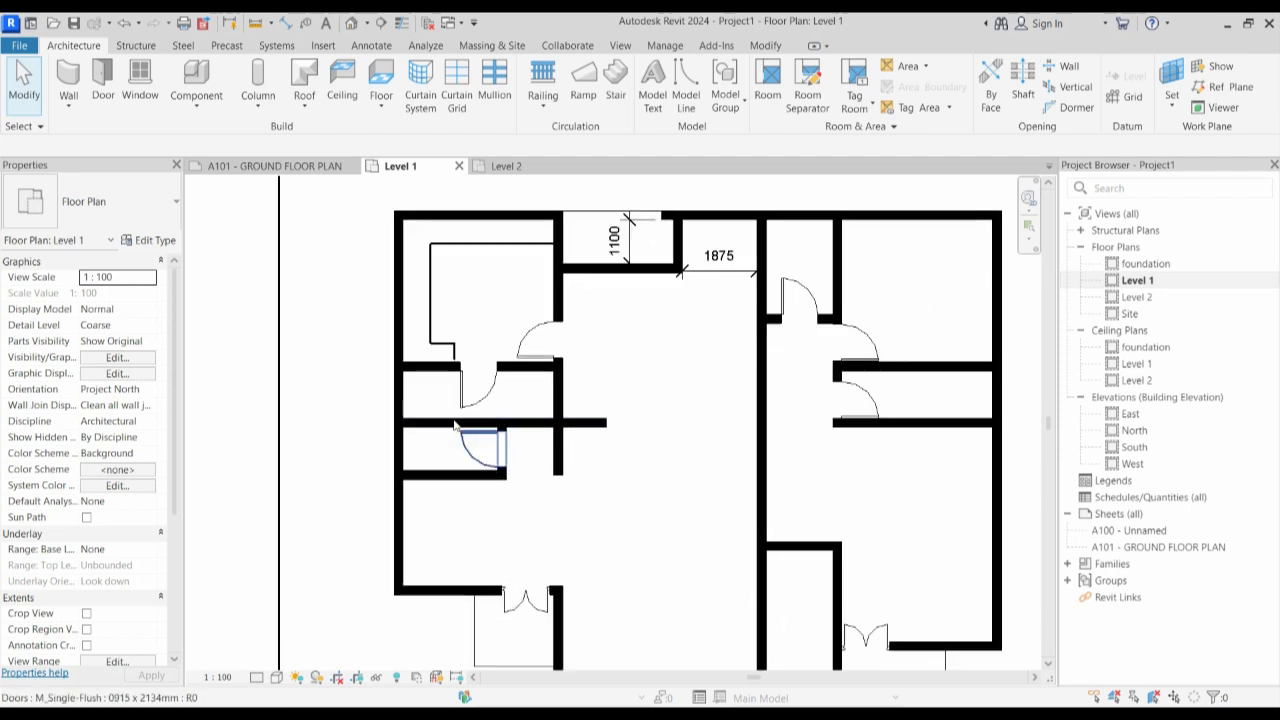
scroll(437, 420, "down", 4)
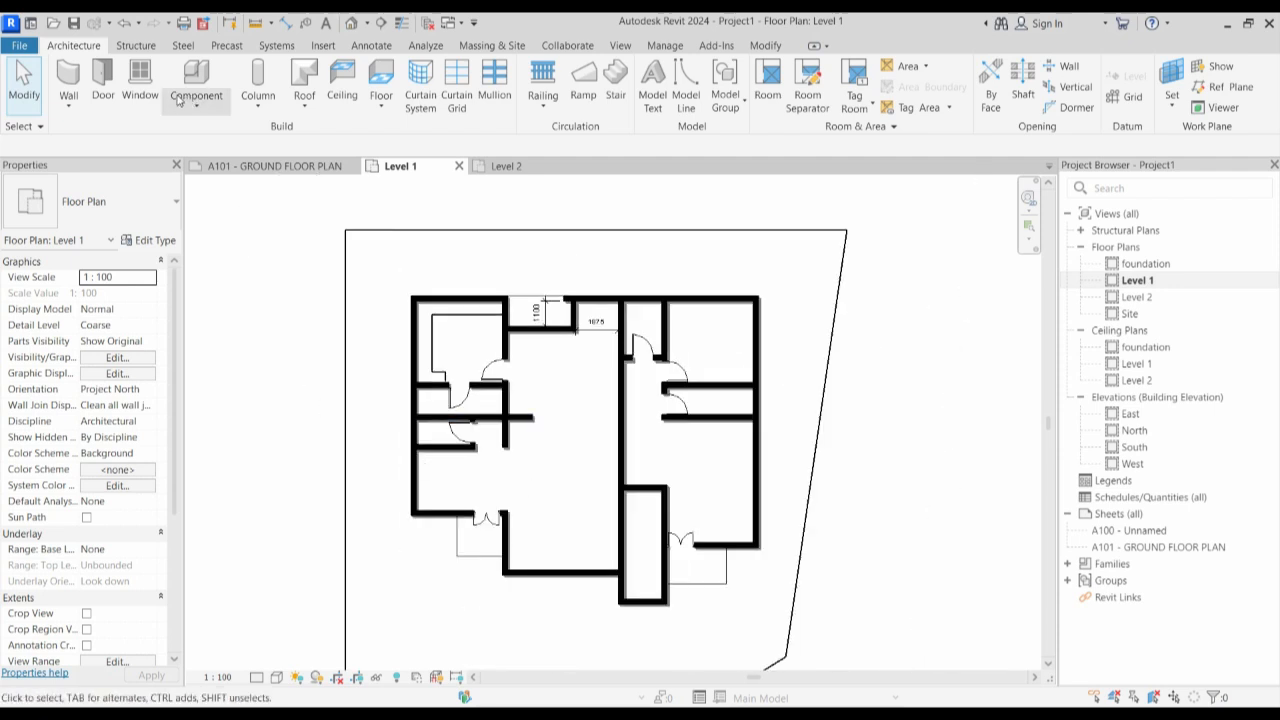
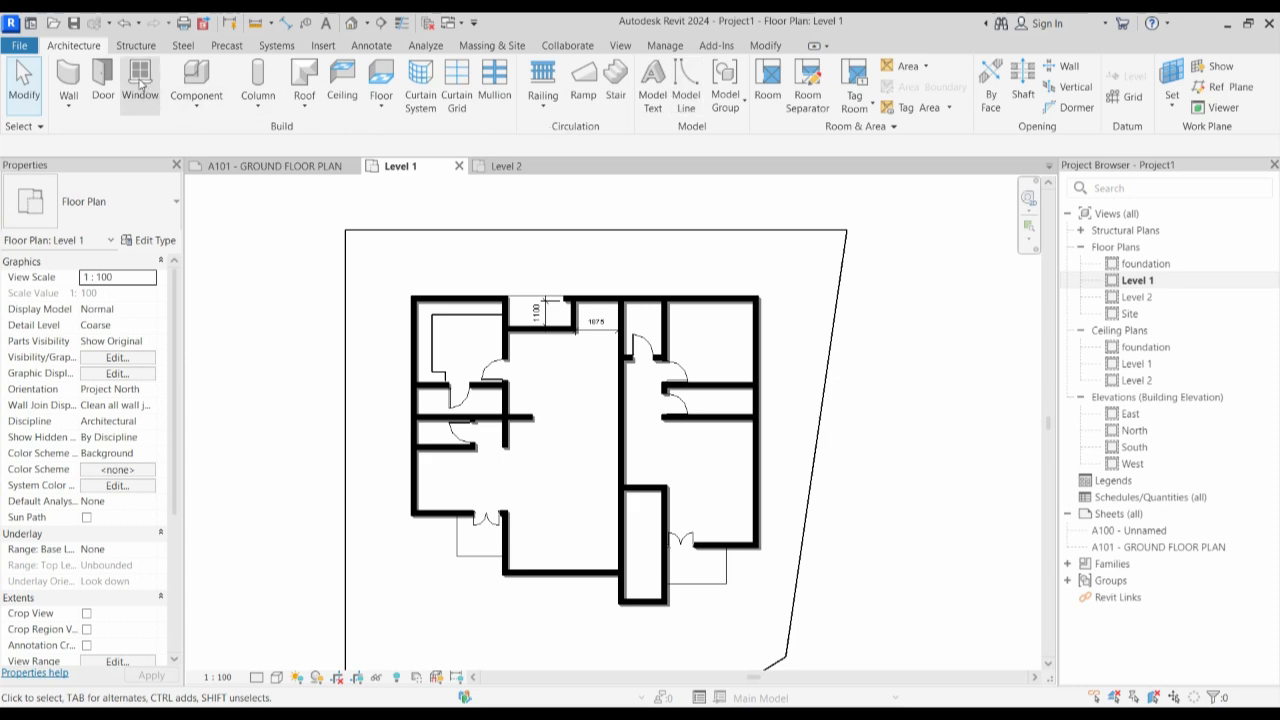
Add a 2.5mm Arial text note reading LIVINGROOM in the lower part of the large central room.
left_click(366, 45)
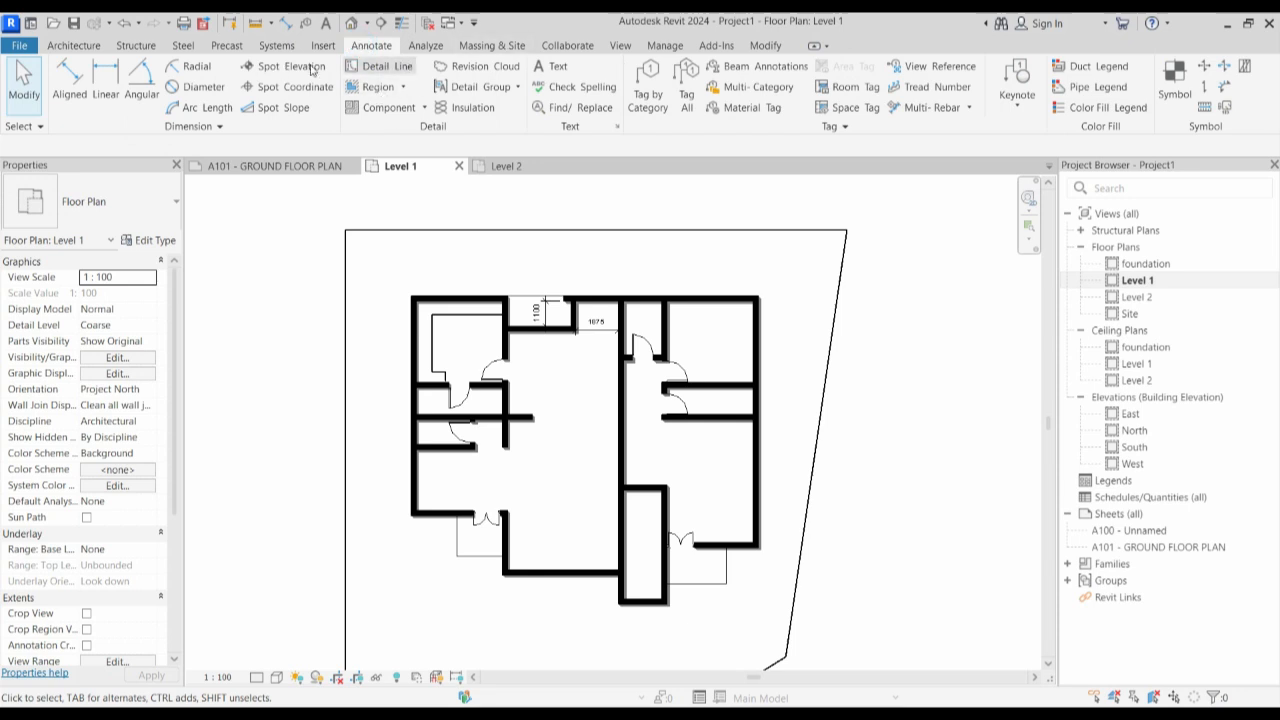
left_click(552, 68)
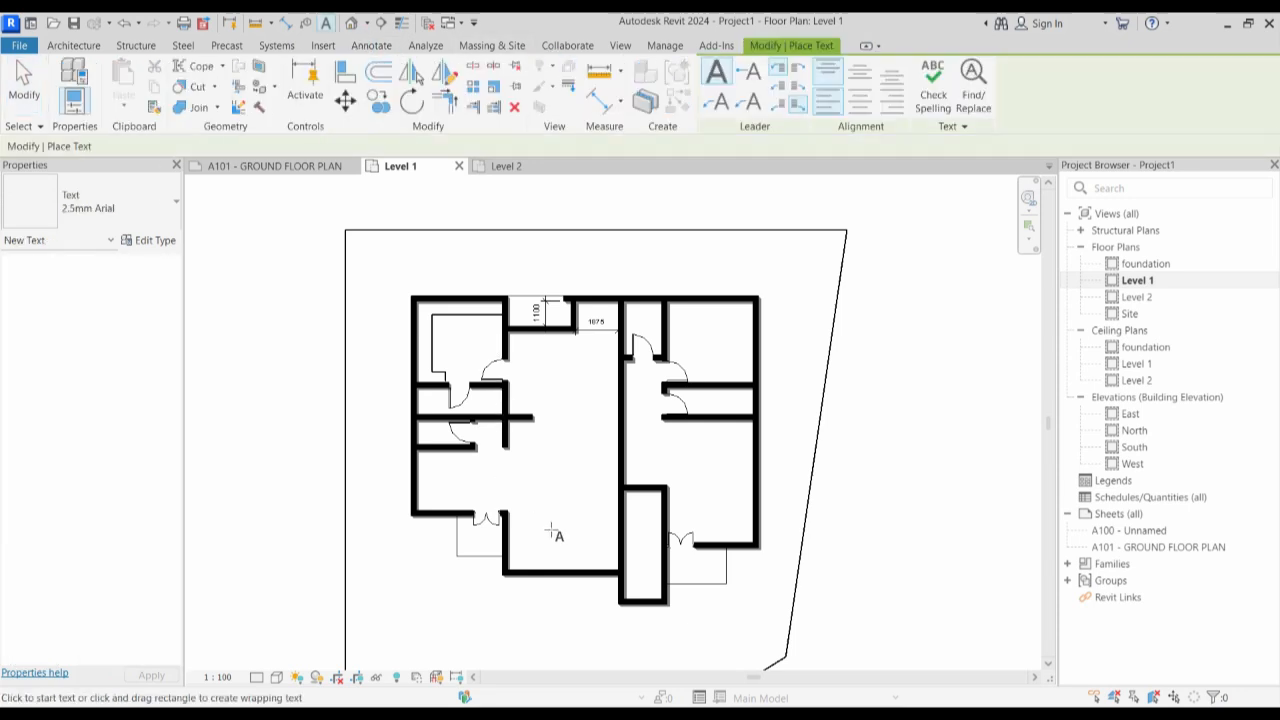
scroll(535, 500, "up", 2)
left_click(530, 496)
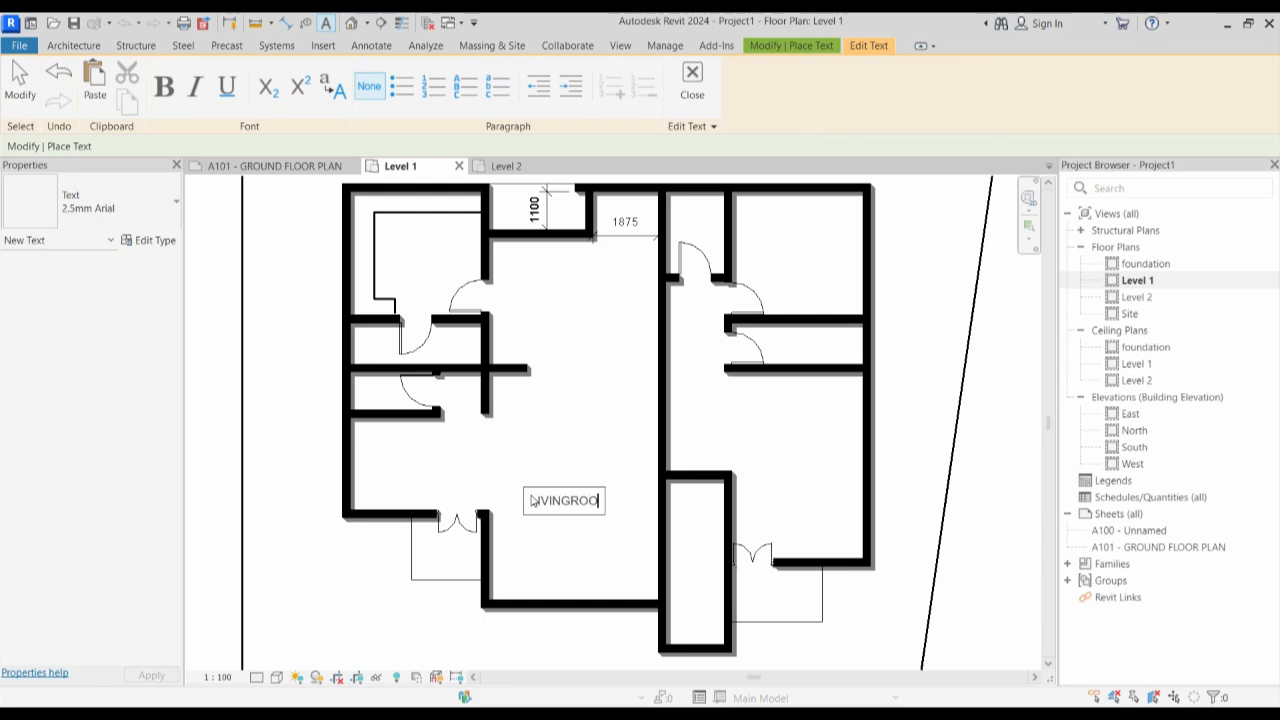
left_click(562, 429)
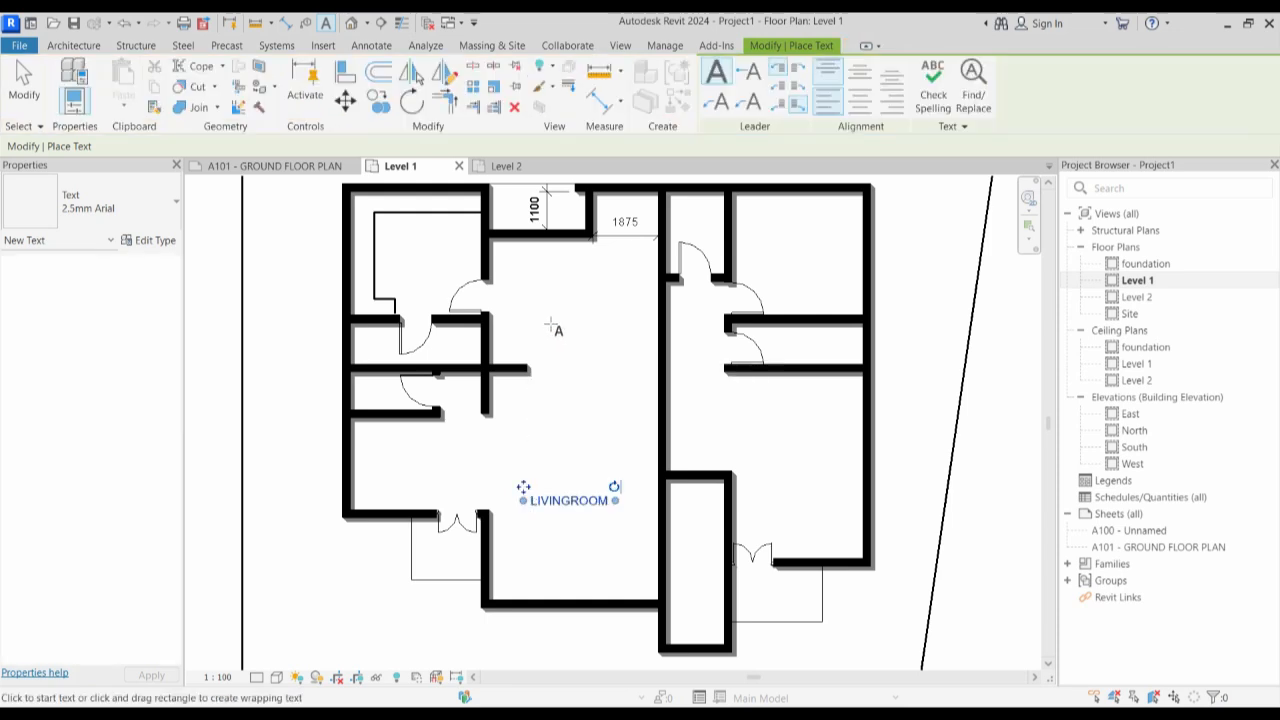
Label the upper part of the central room DINING and the area below the 1875 recess STAIR.
left_click(540, 305)
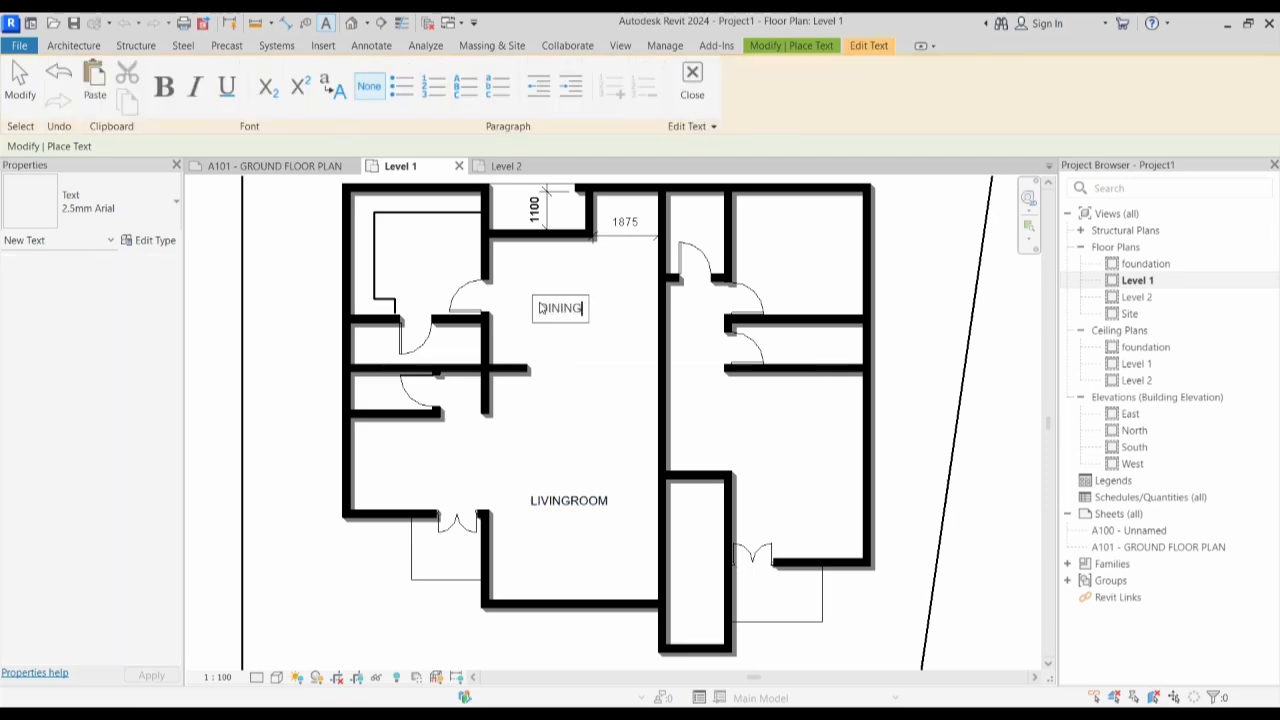
left_click(625, 292)
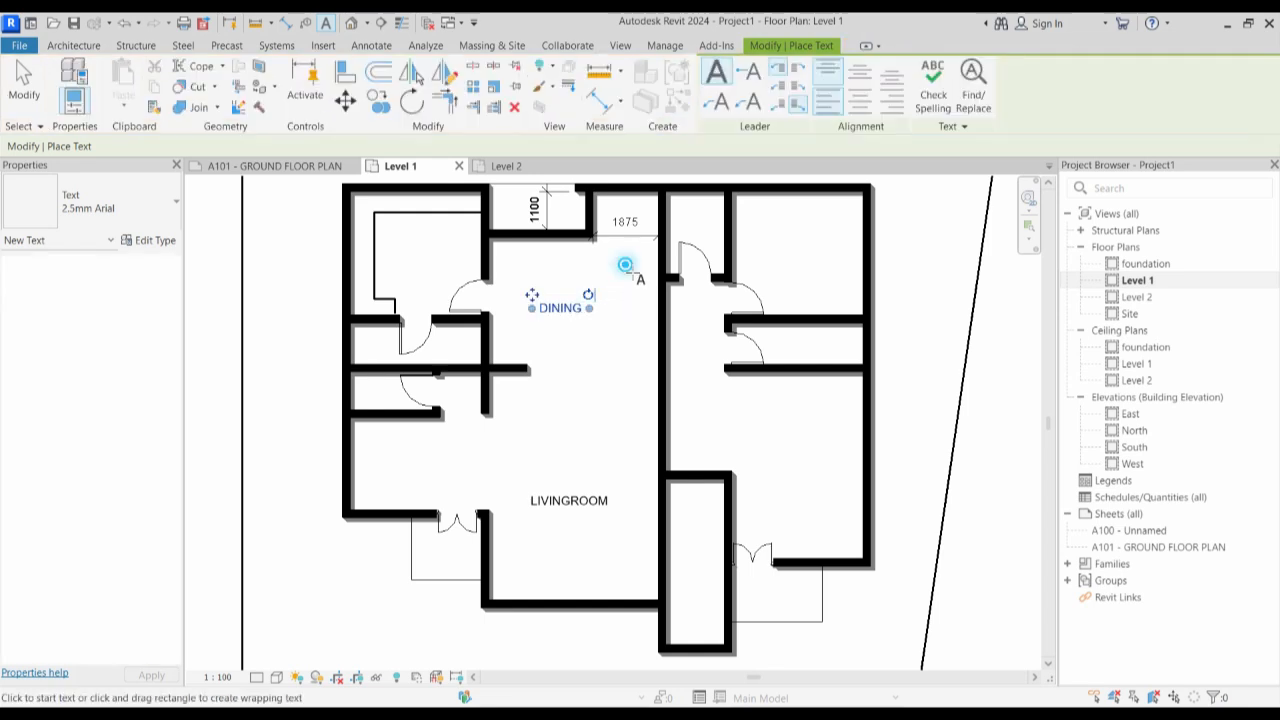
left_click(628, 268)
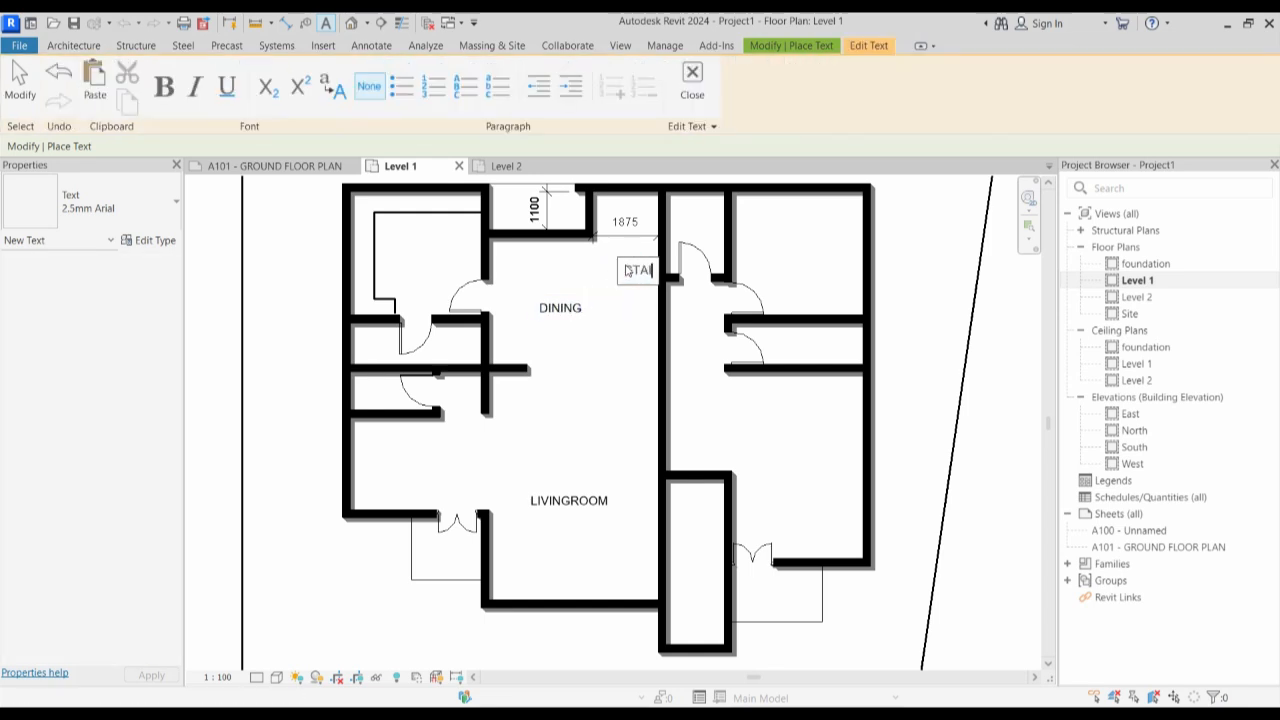
left_click(651, 309)
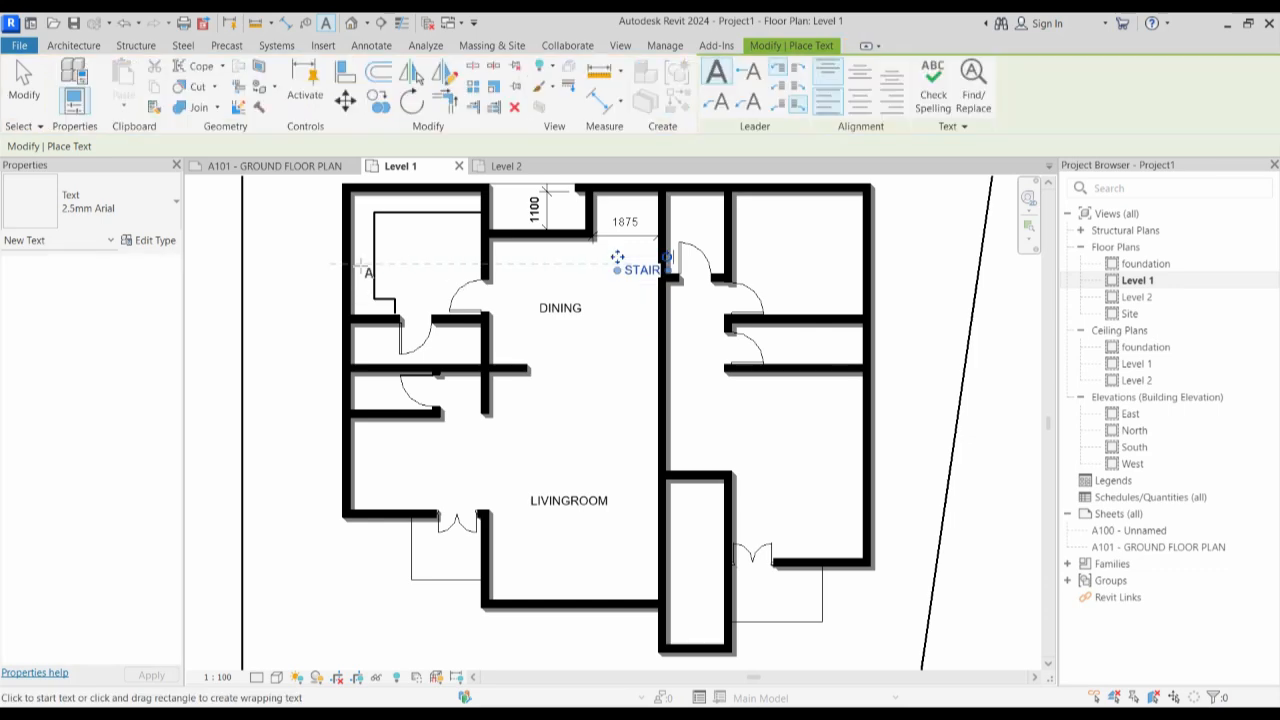
Label the upper-left room KITCHEN and the left entrance room ANT ROOM, and end text placement.
left_click(400, 250)
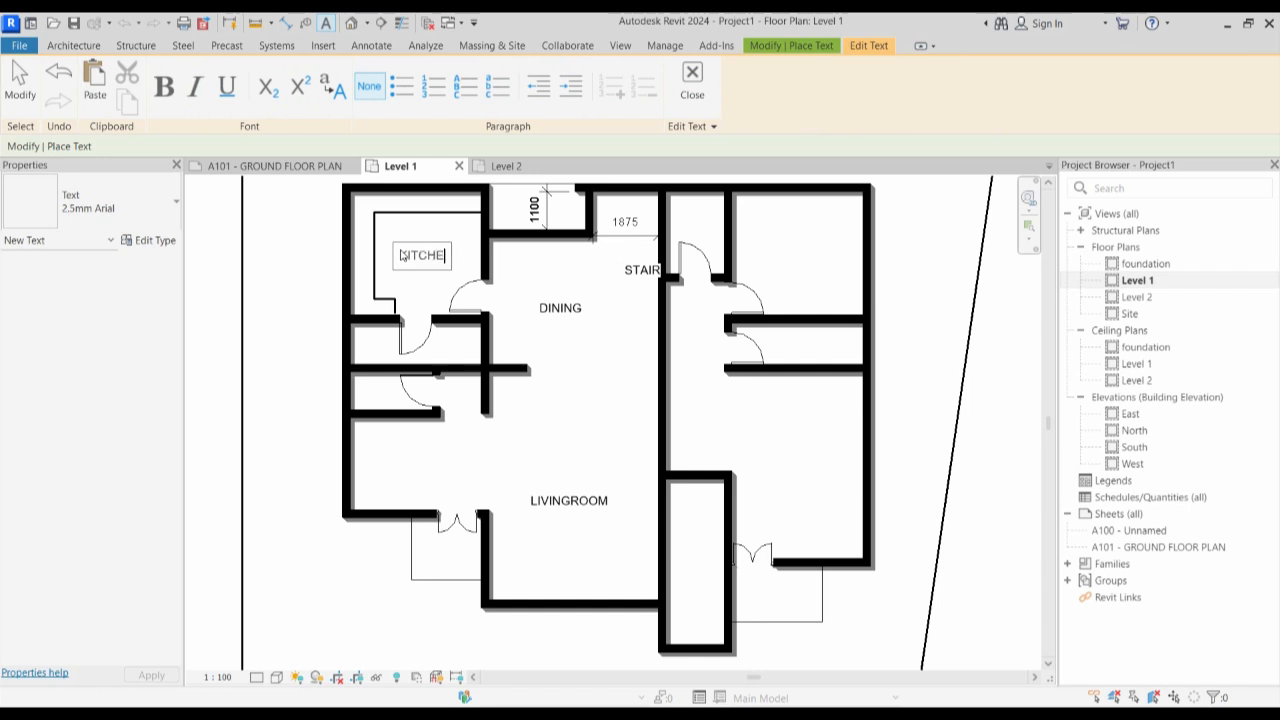
left_click(464, 442)
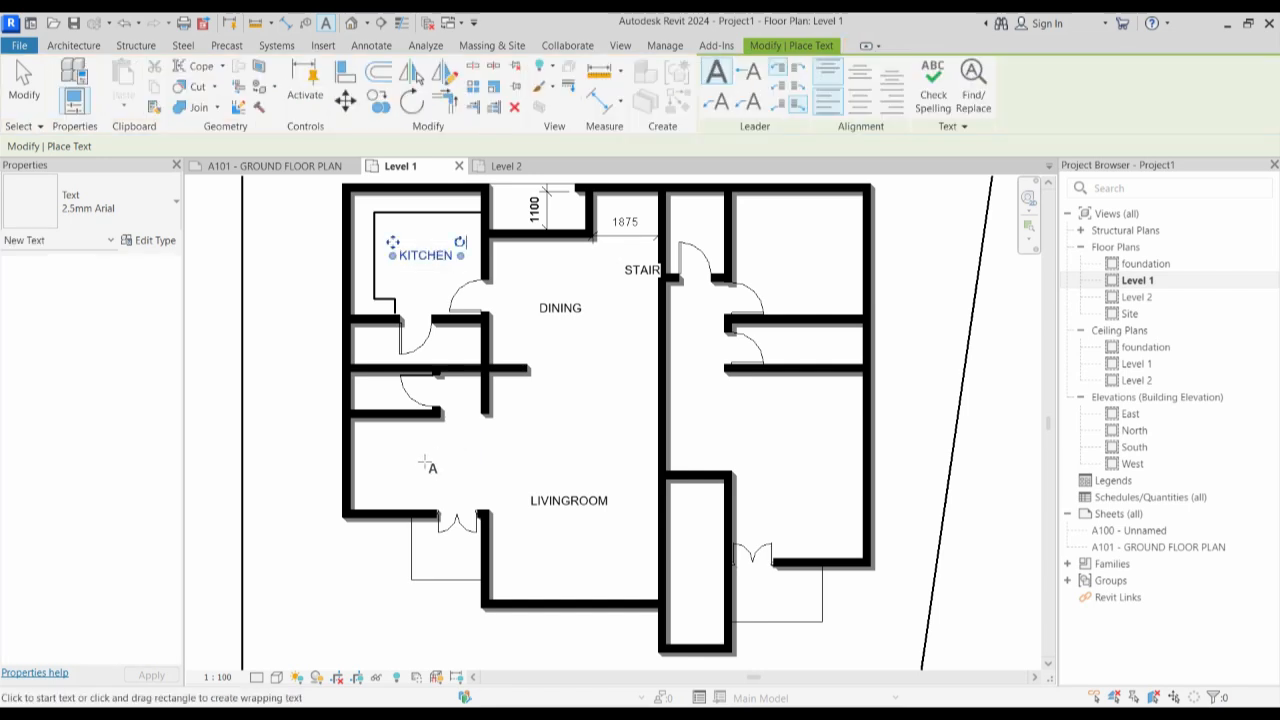
left_click(398, 462)
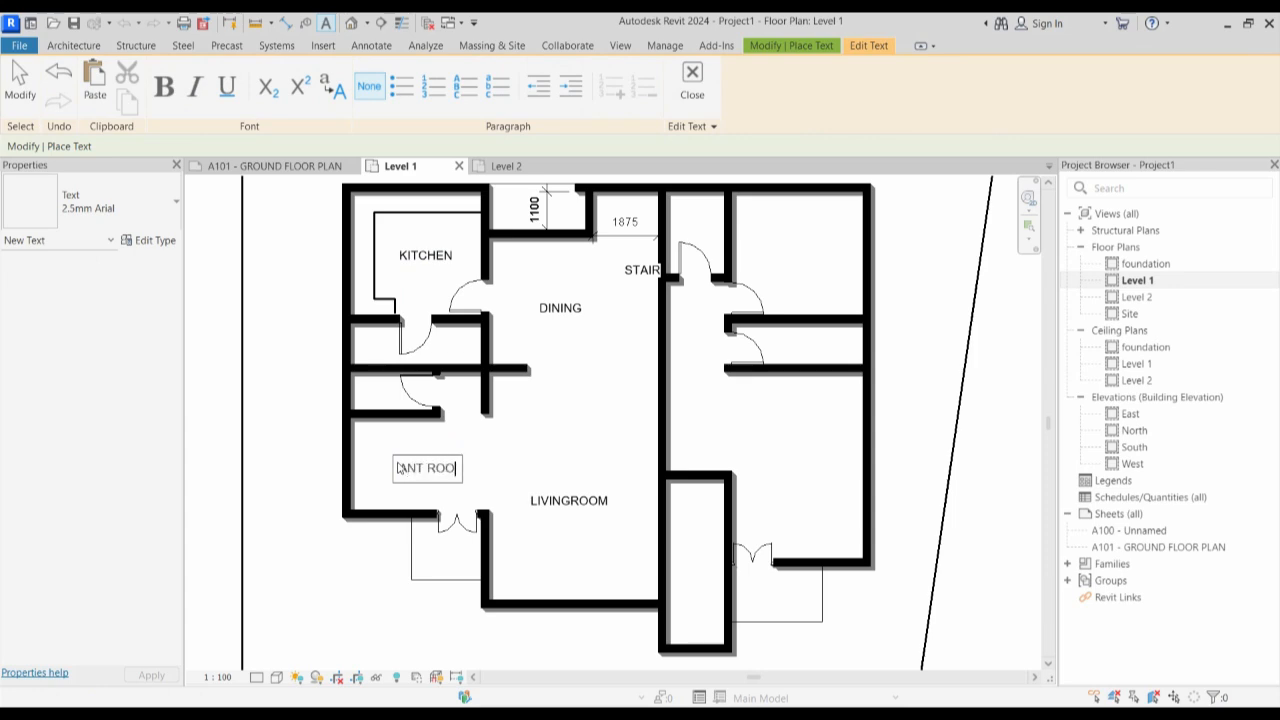
left_click(517, 457)
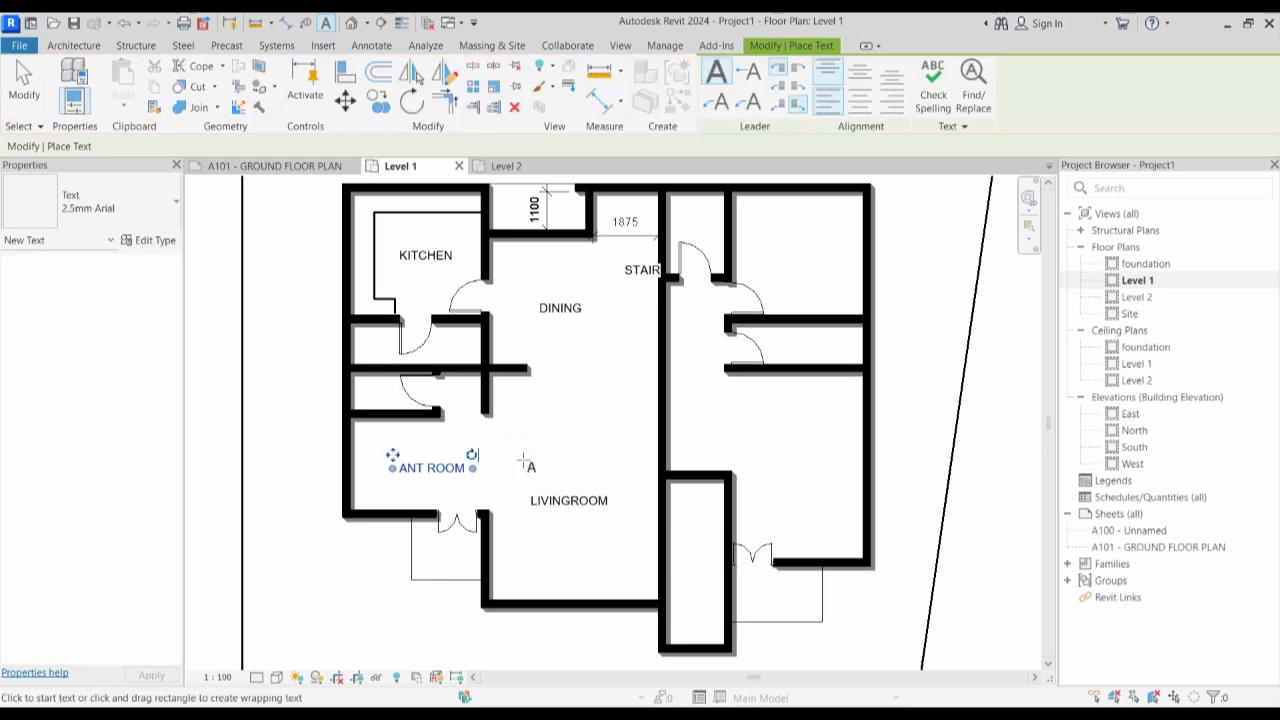
scroll(525, 460, "down", 2)
scroll(697, 467, "up", 2)
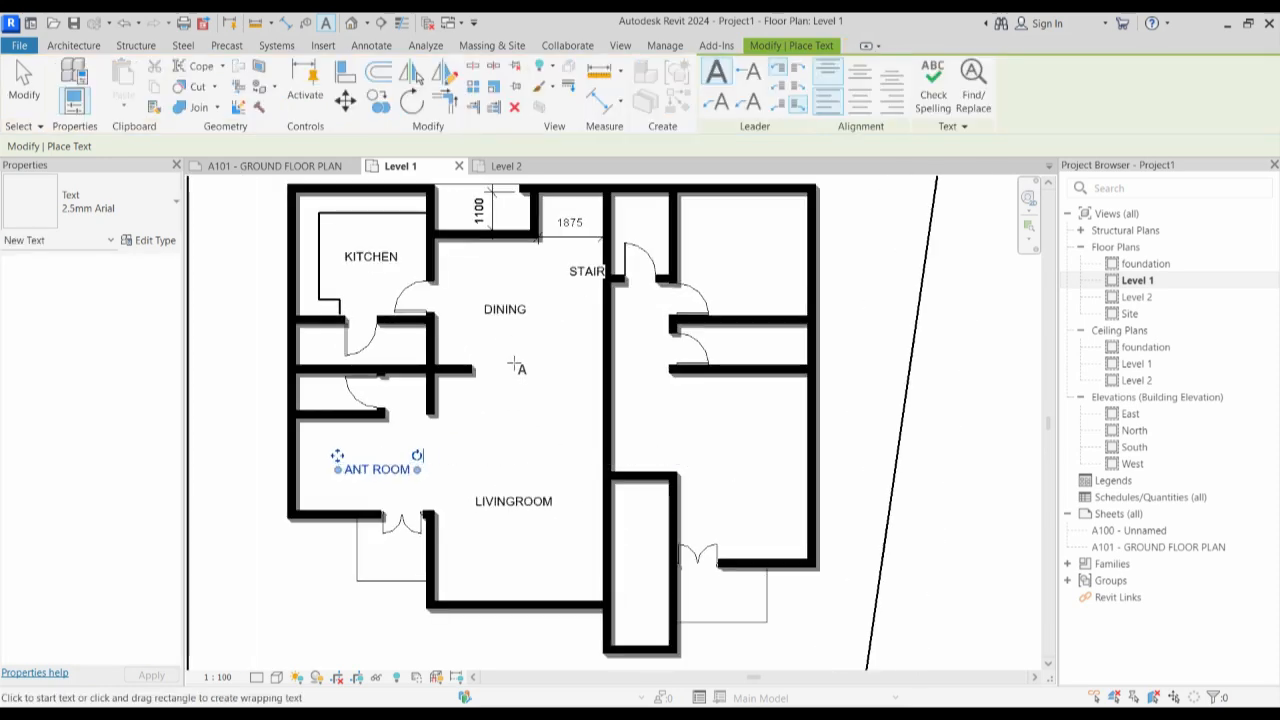
key("Escape")
Copy the LIVINGROOM, KITCHEN and ANT ROOM labels horizontally across to the right-hand unit.
left_click(503, 502)
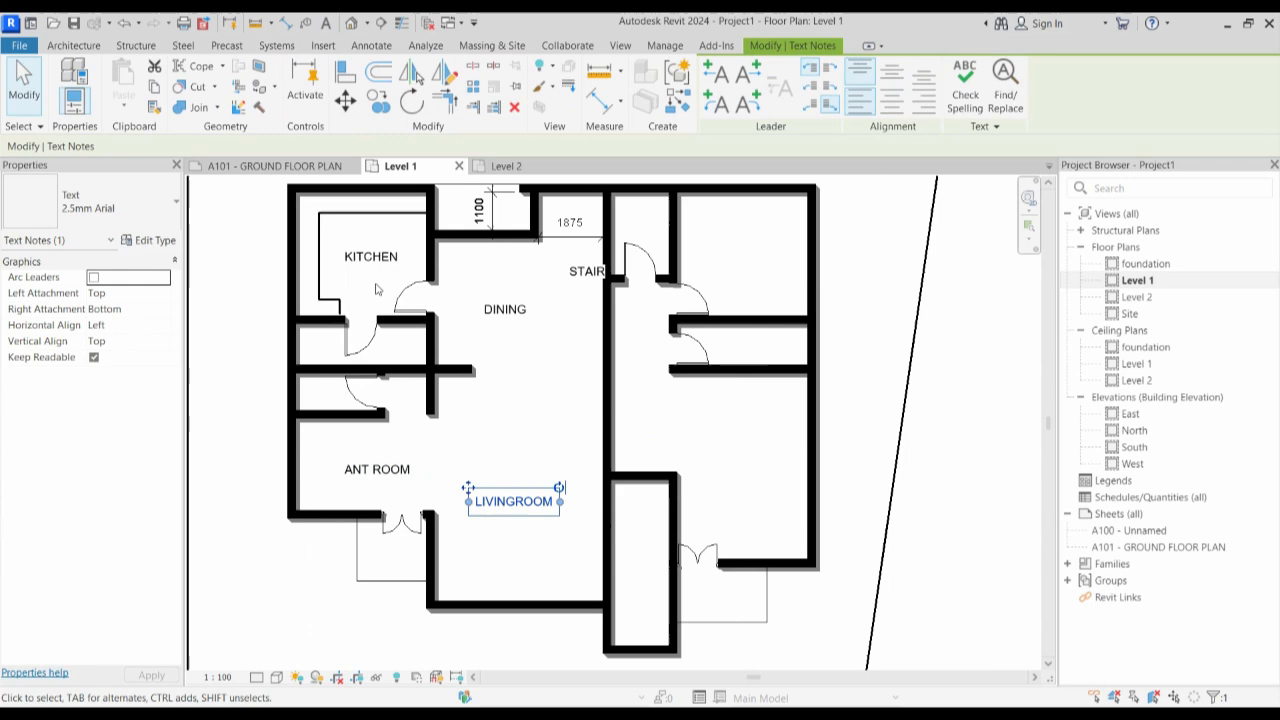
left_click(372, 268, "ctrl")
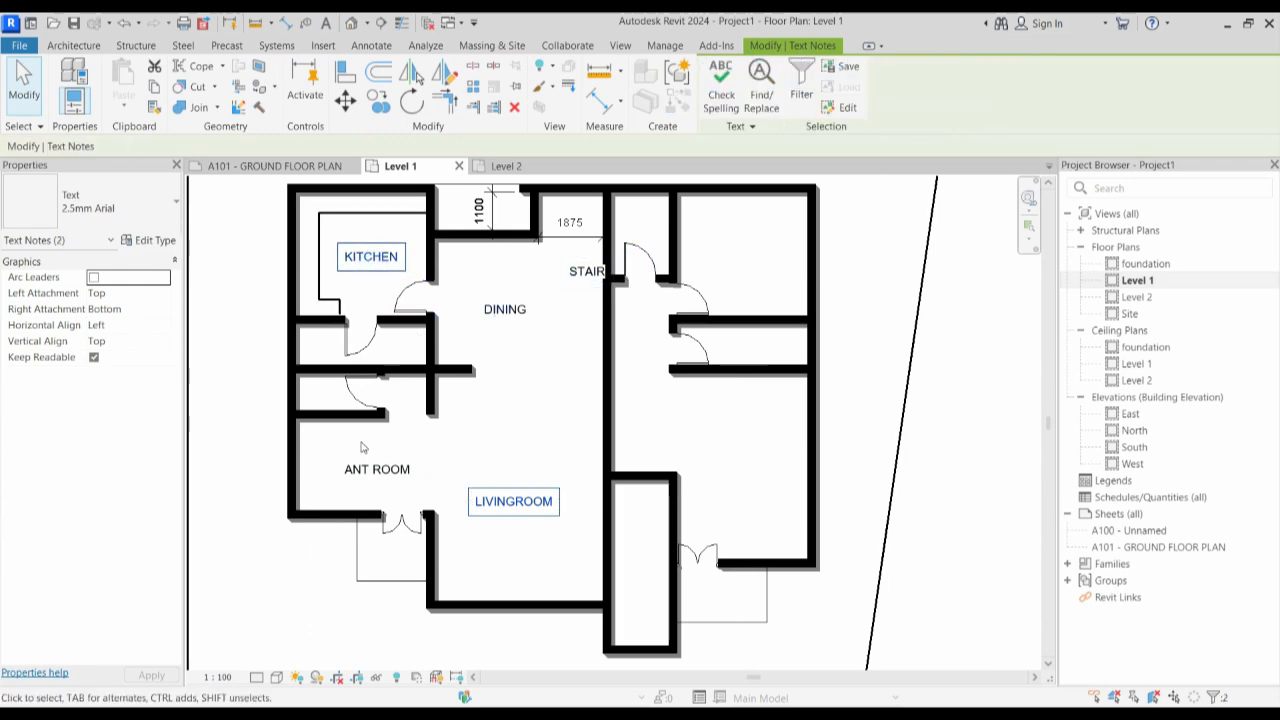
left_click(375, 469, "ctrl")
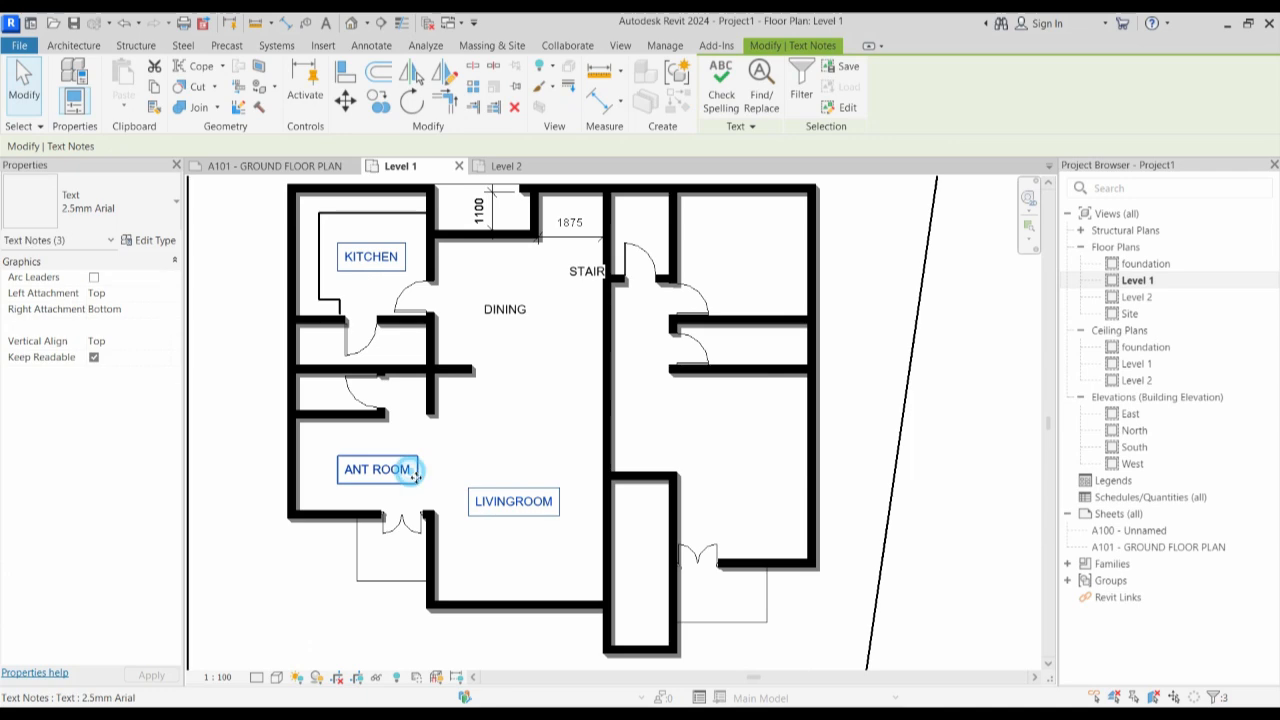
left_click(380, 102)
left_click(433, 414)
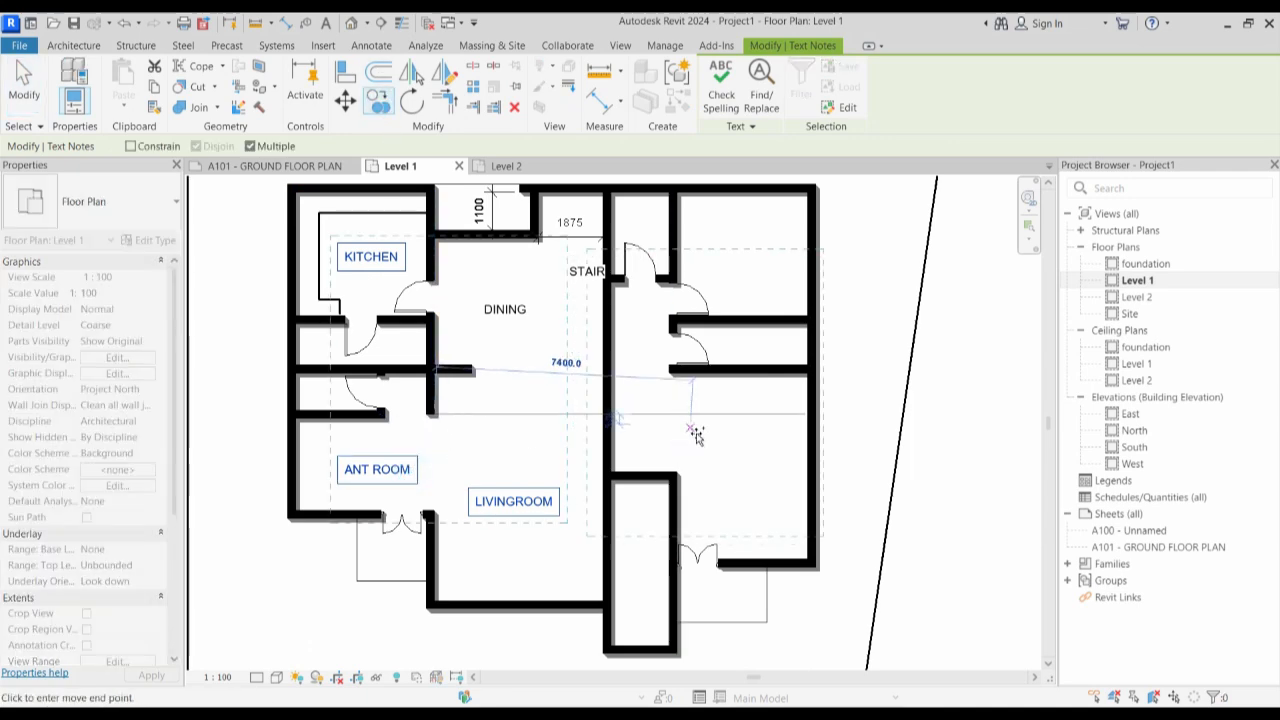
left_click(728, 414)
key("Escape")
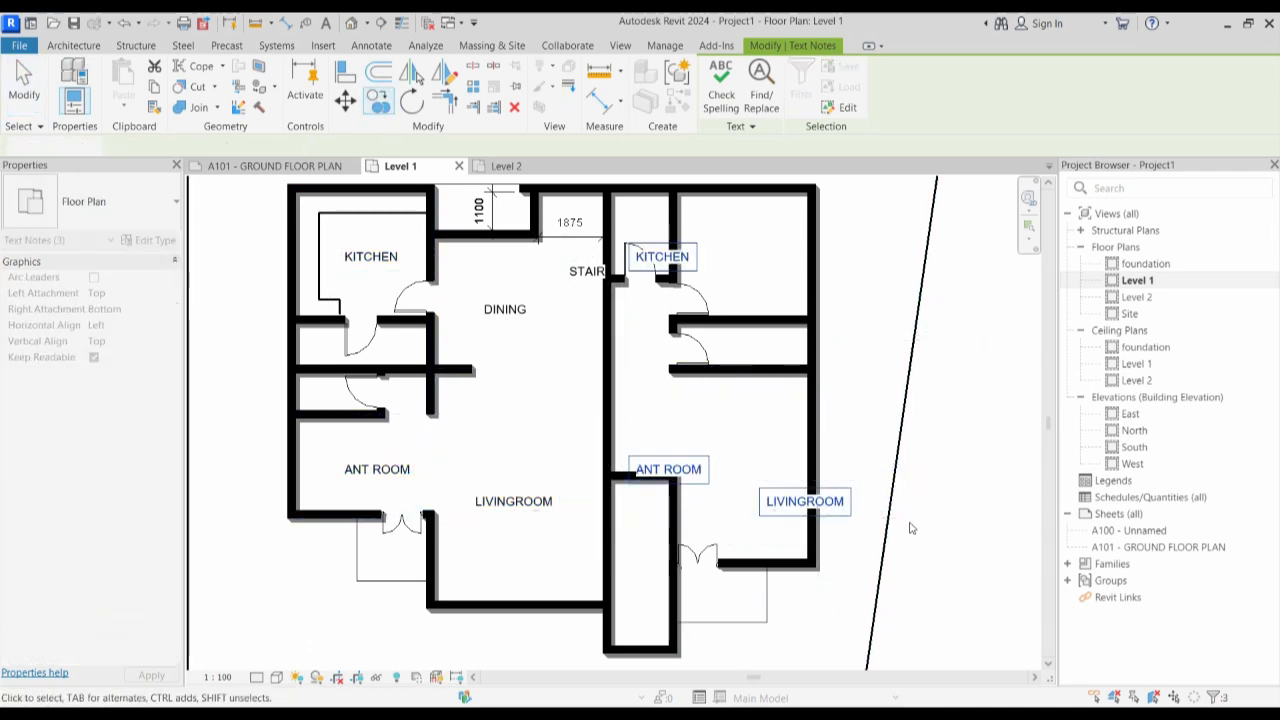
Move the copied LIVINGROOM label inside the right unit's entrance room and the copied ANT ROOM label into the upper-right room.
left_click(756, 490)
left_click_drag(760, 490, 699, 488)
left_click(686, 469)
left_click_drag(750, 264, 740, 244)
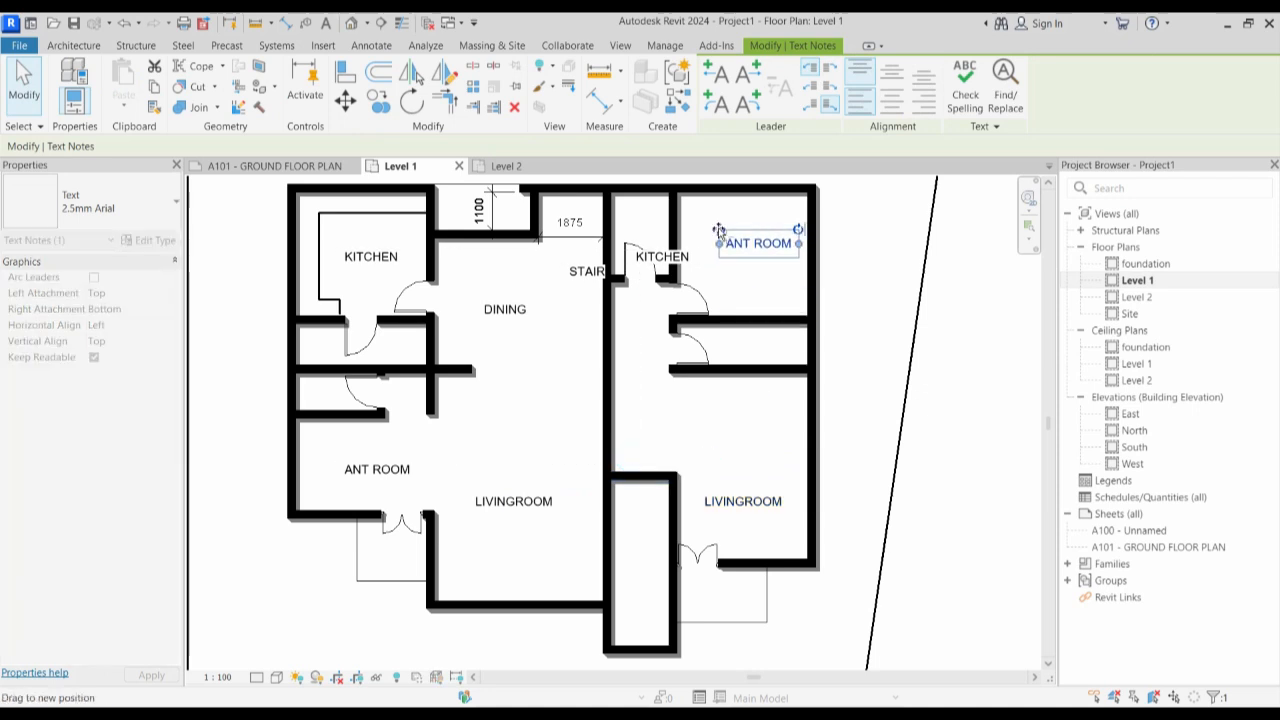
Shorten the upper-right room's label to ROOM and move the copied KITCHEN label into the narrow room below it.
double_click(751, 248)
double_click(736, 244)
key("Delete")
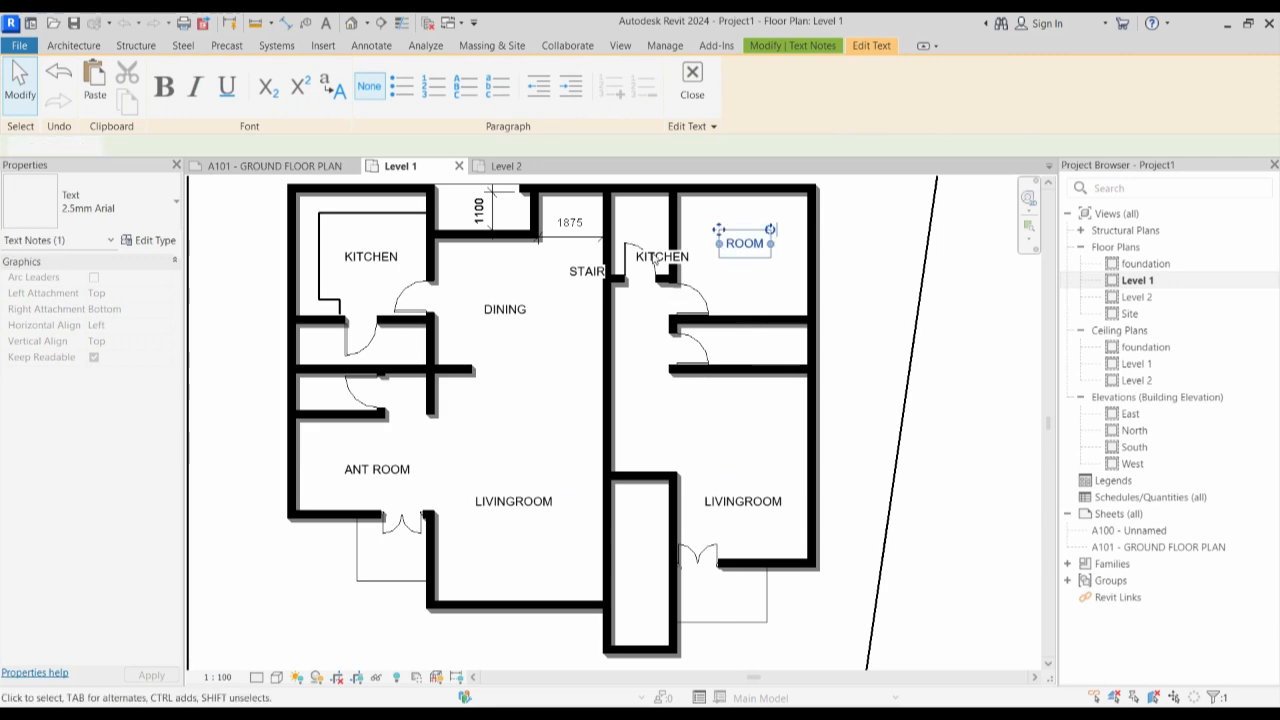
left_click(662, 255)
mouse_move(627, 243)
left_mouse_down("ctrl")
mouse_move(735, 378)
mouse_move(720, 335)
left_mouse_up("ctrl")
left_click(480, 426)
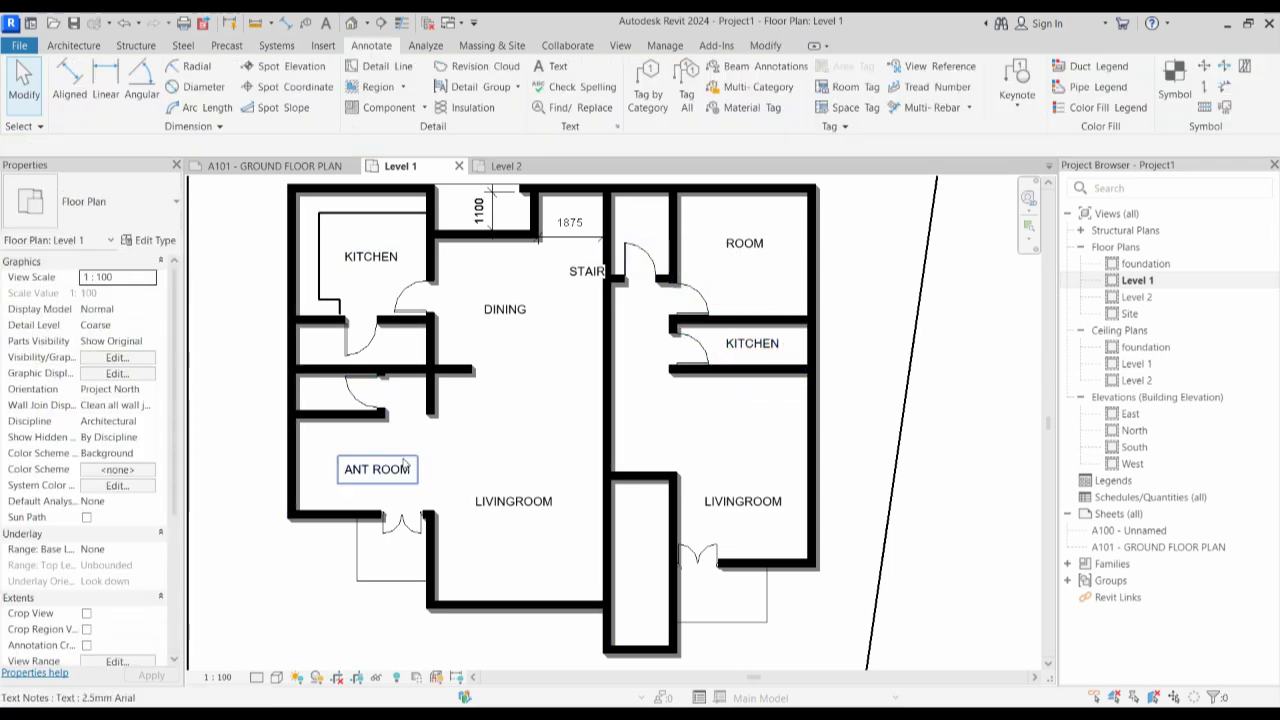
Review the labelled ground-floor plan on Level 1, checking the room layout, doors and text notes in both units.
scroll(411, 461, "down", 2)
scroll(505, 343, "up", 2)
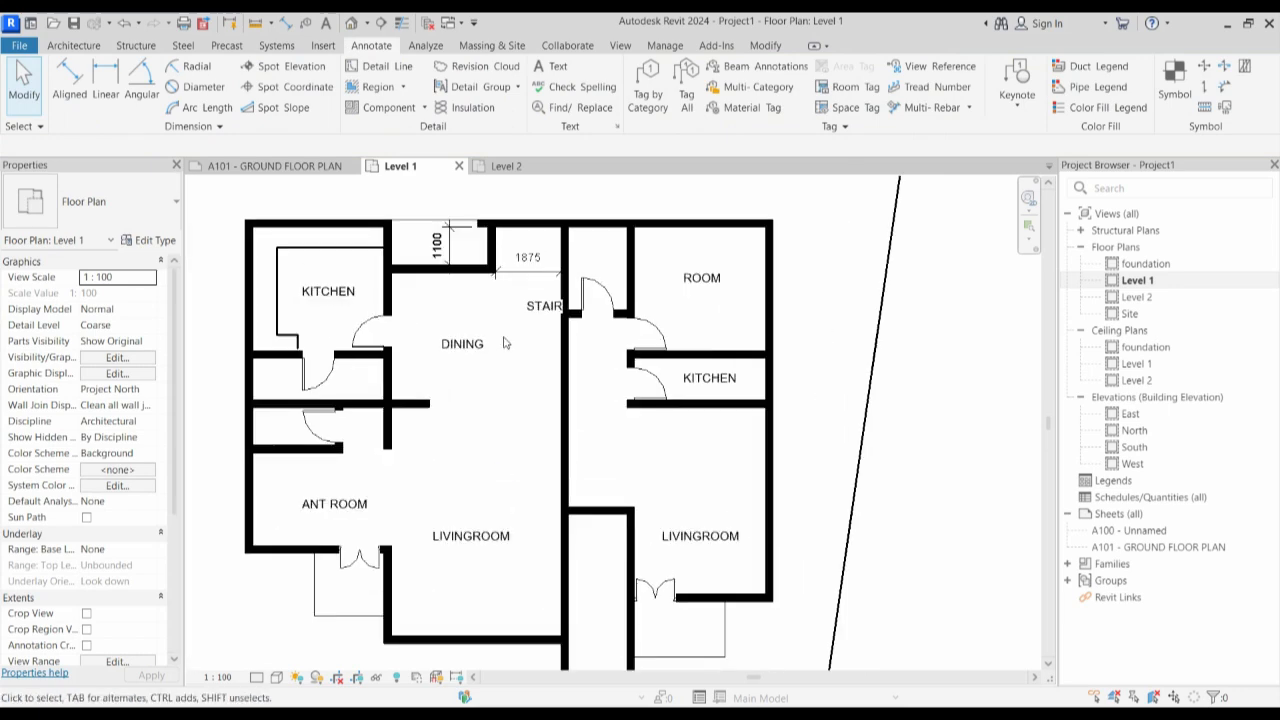
scroll(445, 410, "down", 2)
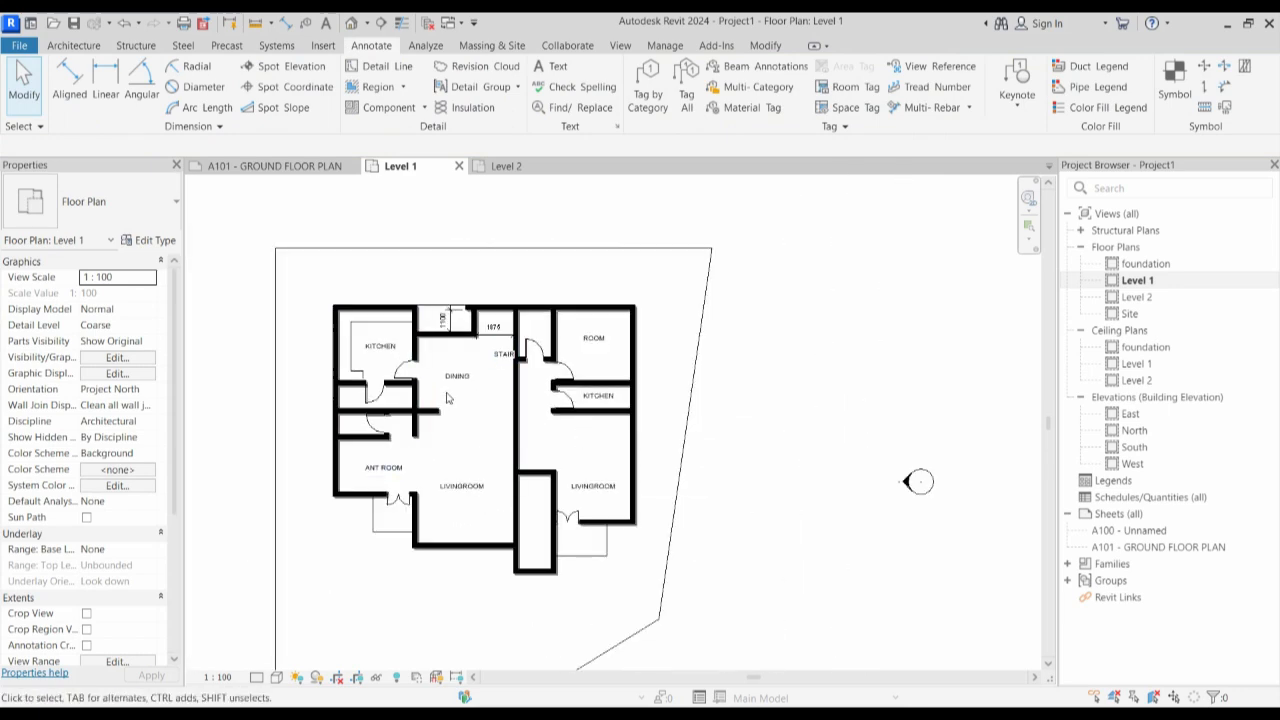
scroll(580, 440, "down", 2)
scroll(549, 406, "up", 1)
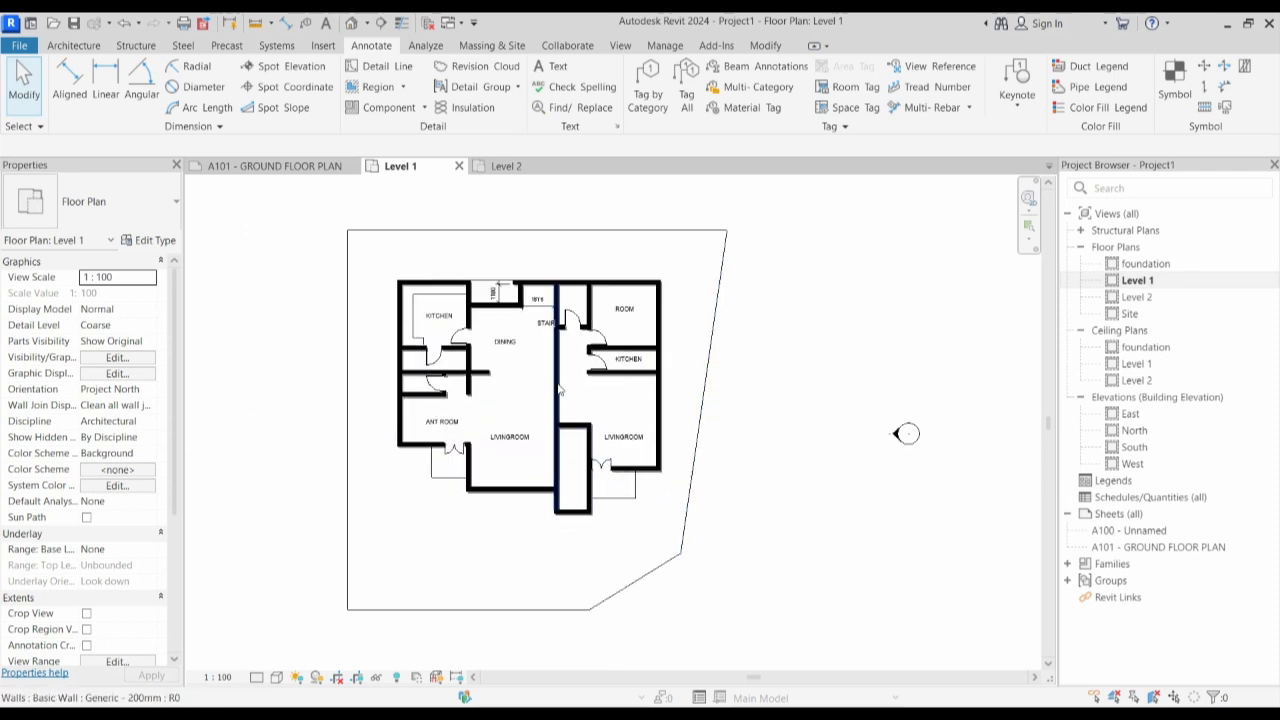
scroll(549, 406, "up", 2)
scroll(423, 343, "down", 1)
scroll(730, 350, "up", 1)
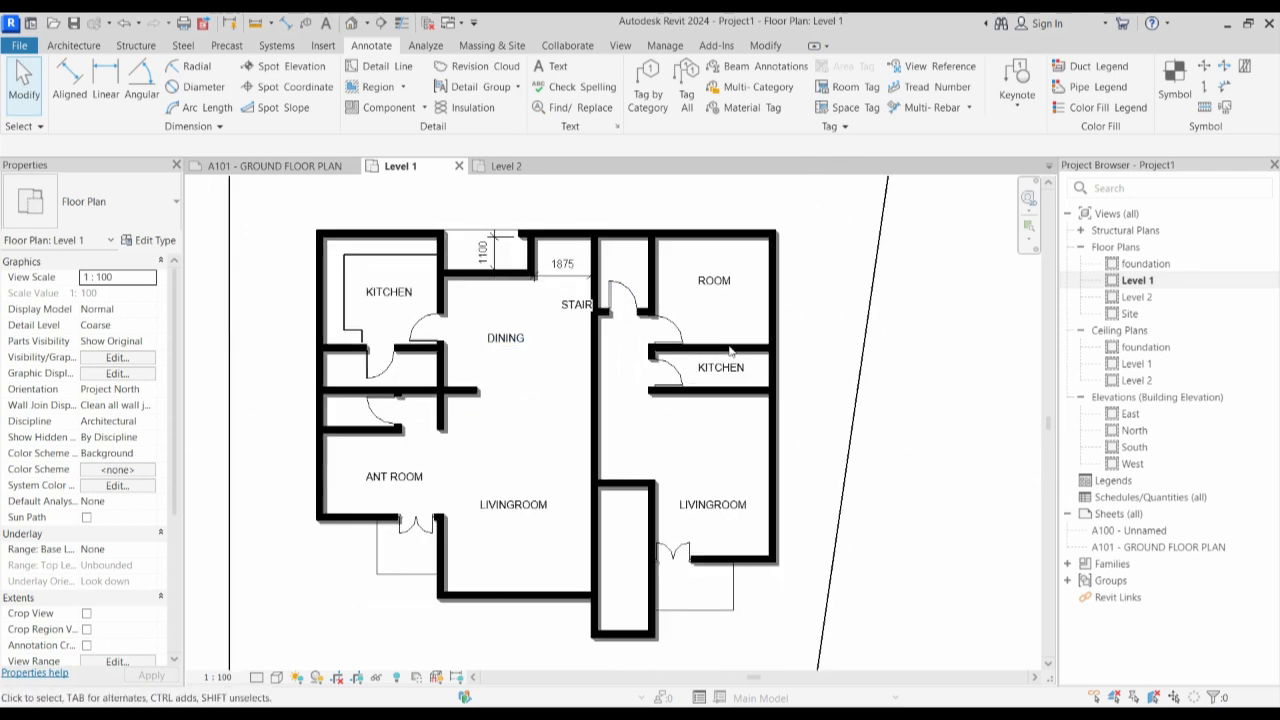
scroll(612, 420, "down", 2)
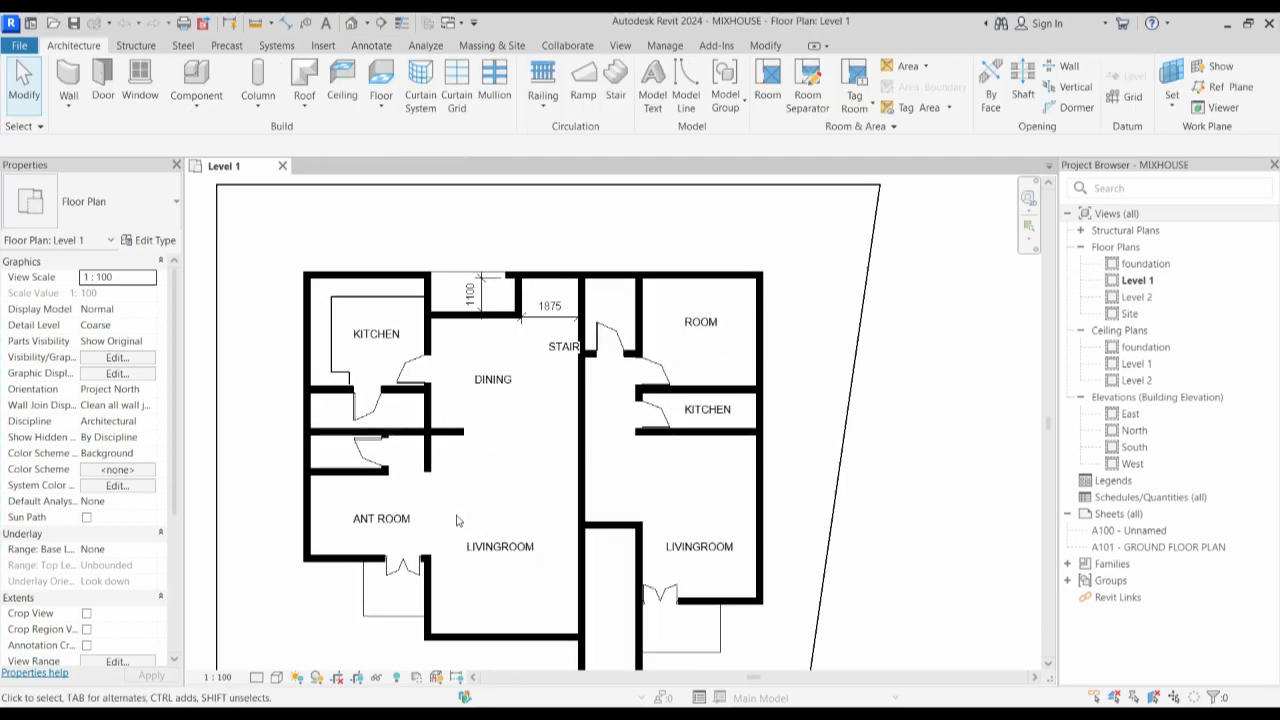
scroll(680, 432, "down", 2)
scroll(680, 432, "up", 3)
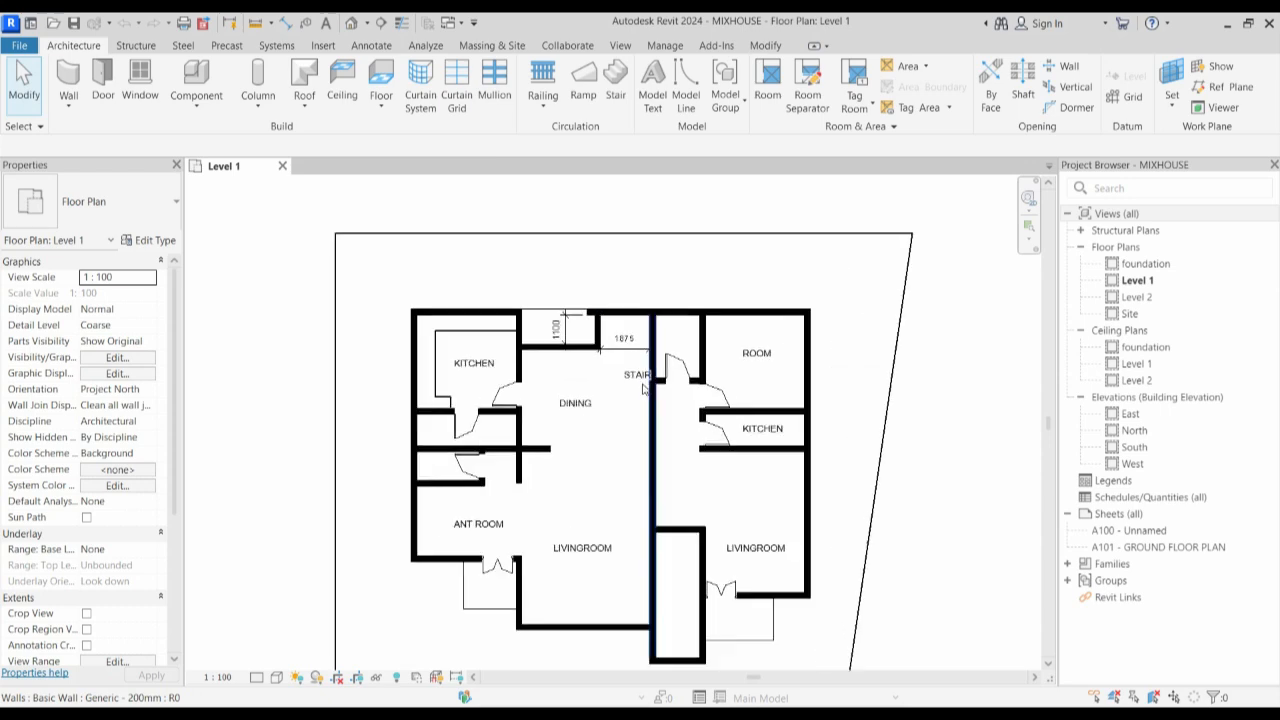
scroll(584, 459, "down", 1)
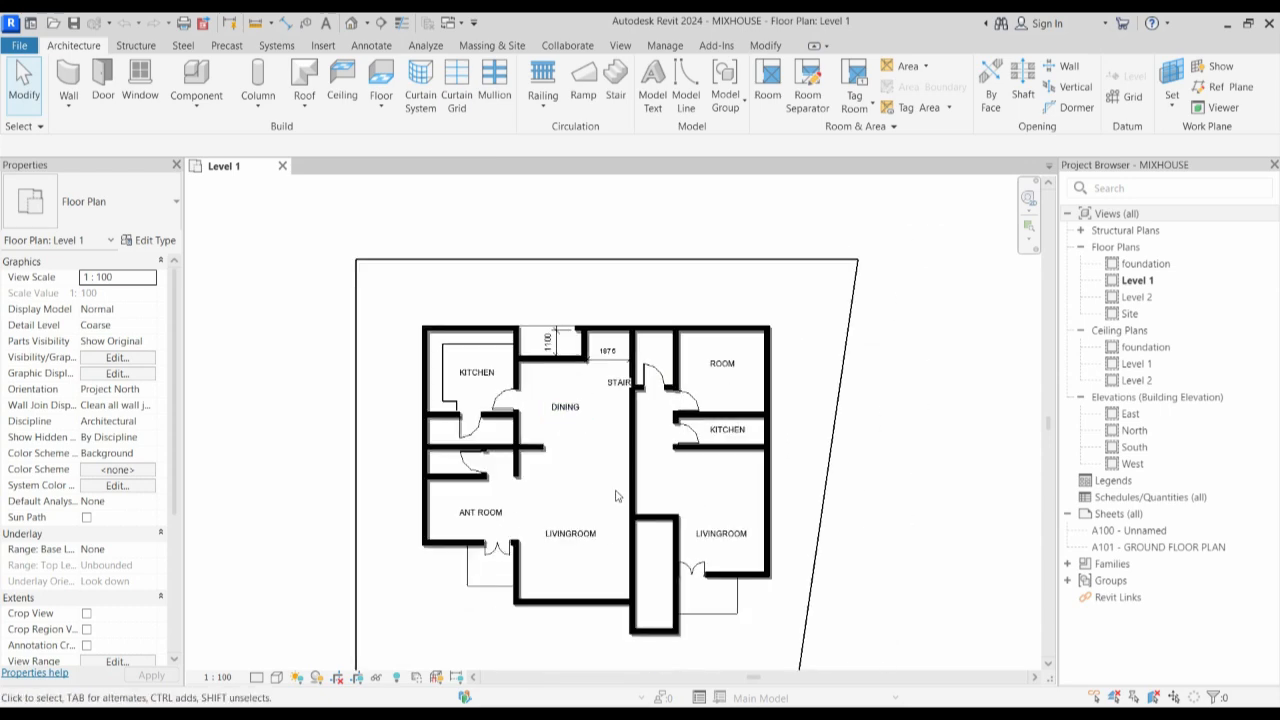
Review the Level 1 plan, switch to the image viewer and examine the house's storeys, balconies and roof in MIXHOUSE.png.
scroll(558, 481, "down", 1)
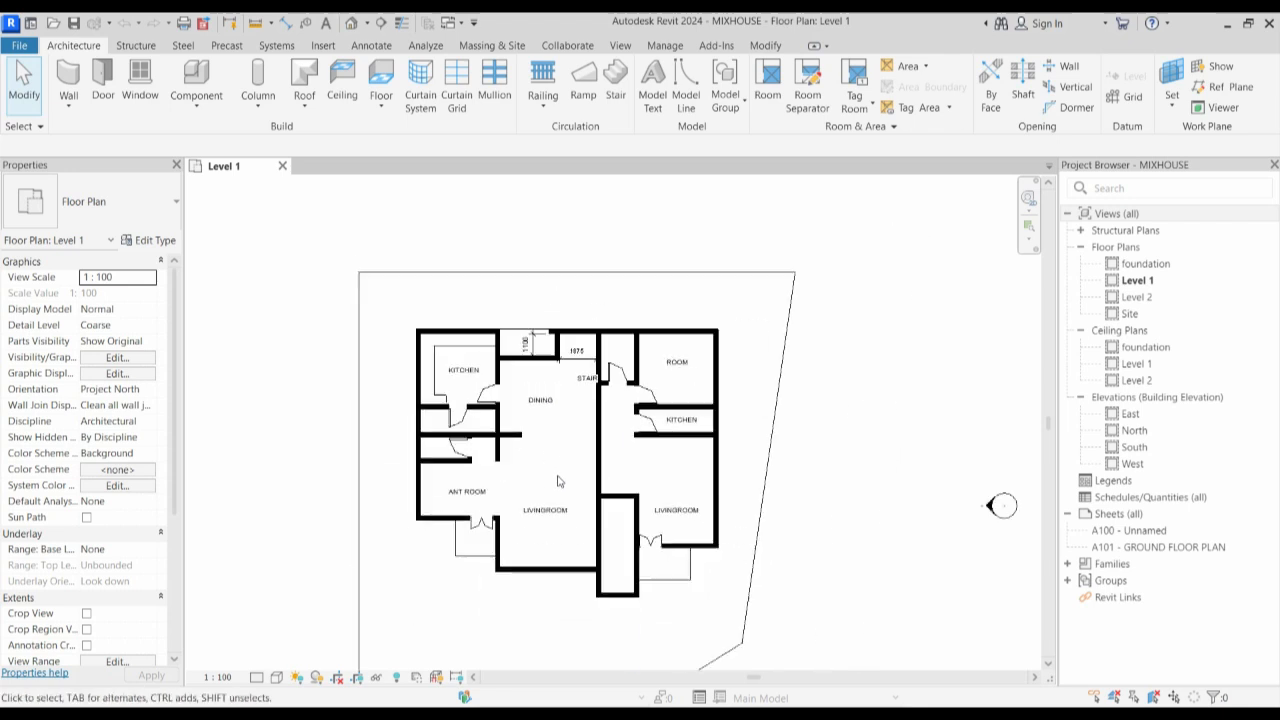
scroll(508, 436, "up", 1)
scroll(440, 355, "down", 1)
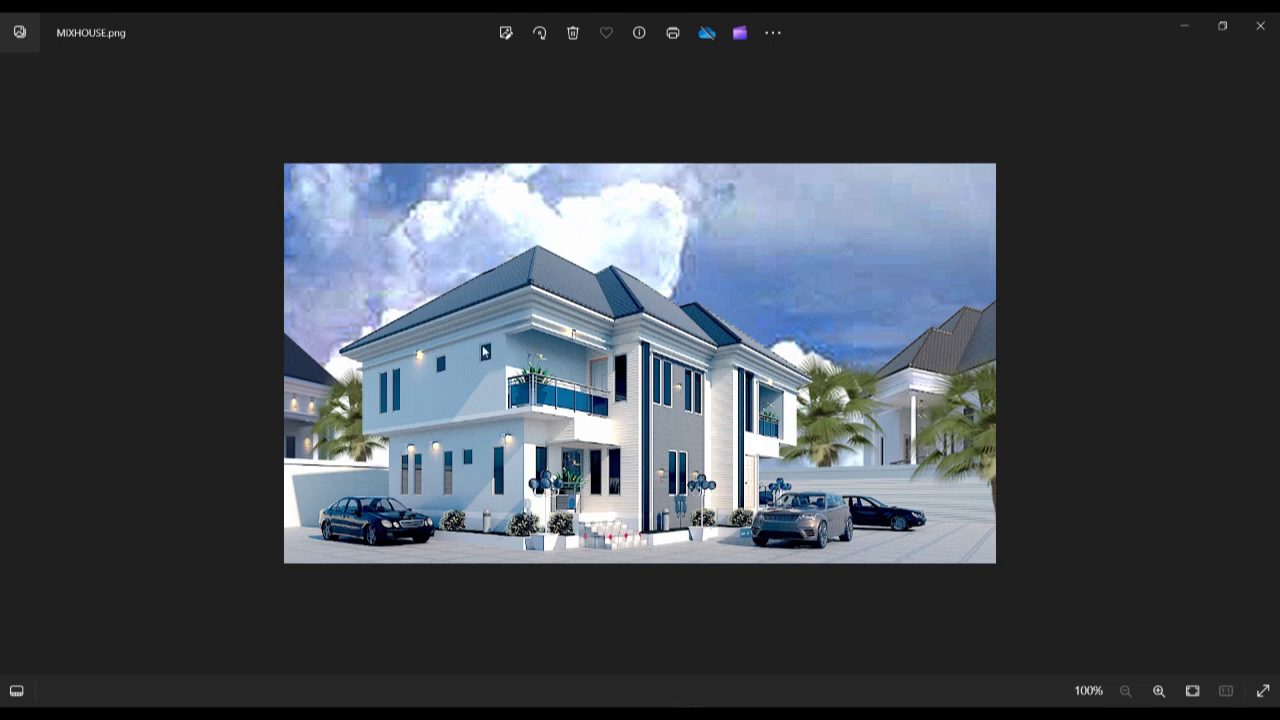
scroll(648, 398, "up", 1)
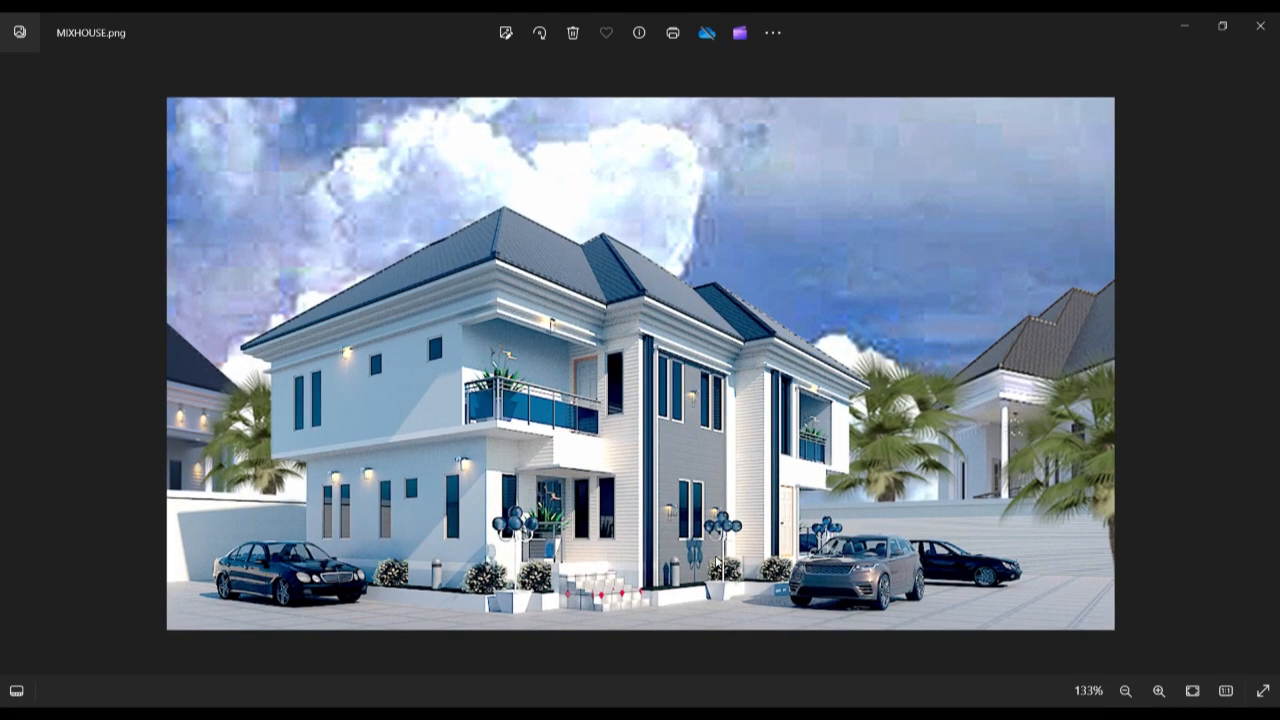
scroll(584, 480, "down", 1)
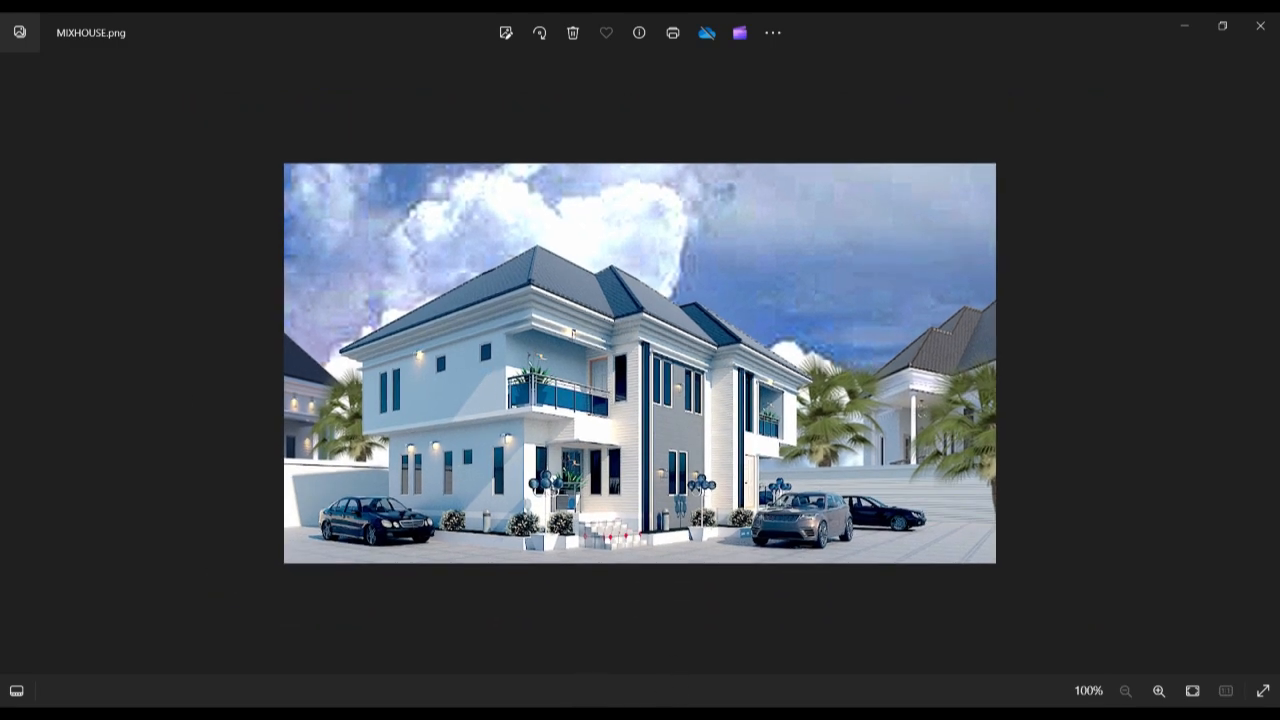
Switch back to Revit and open the Level 2 floor plan.
key("alt+Tab")
scroll(612, 486, "up", 1)
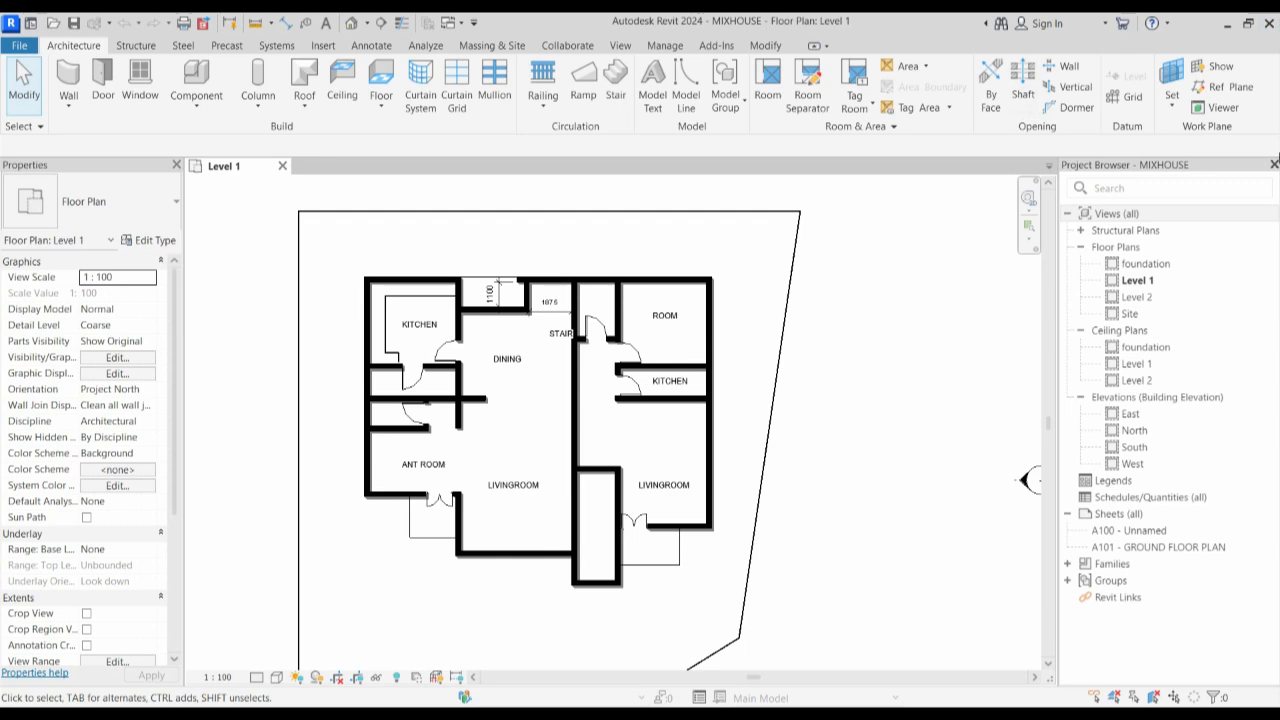
double_click(1142, 300)
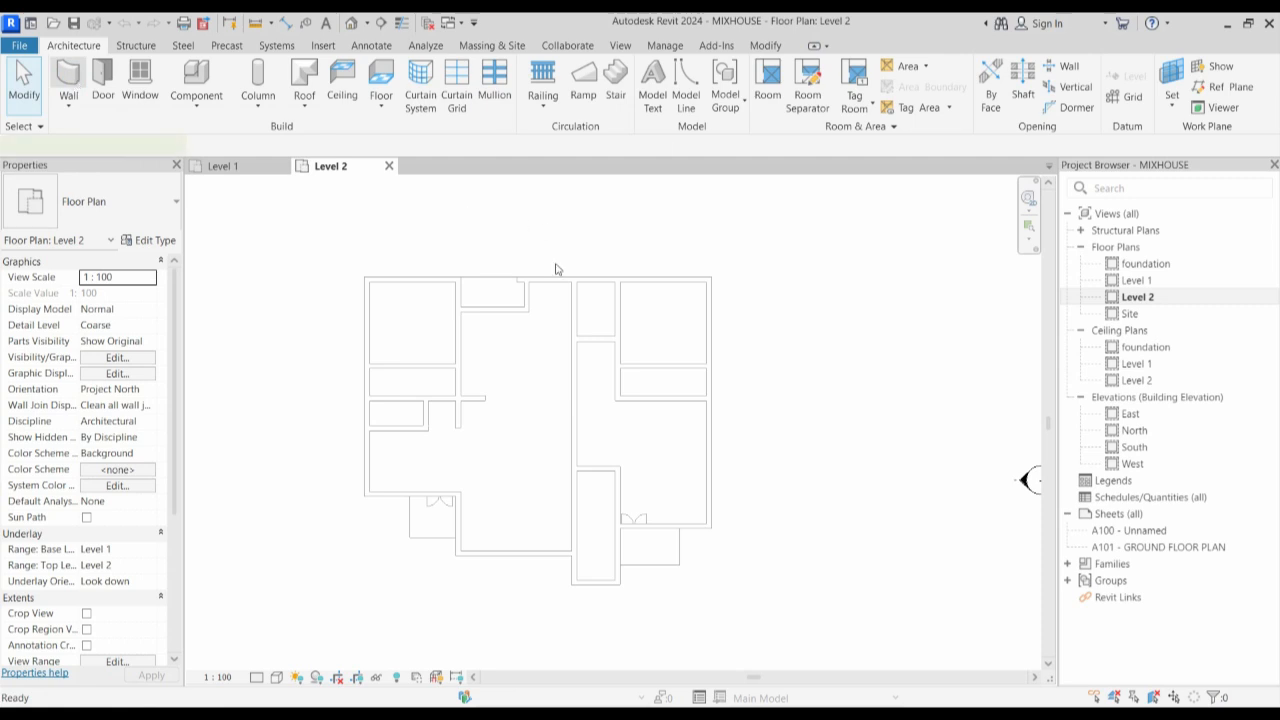
key("w")
key("a")
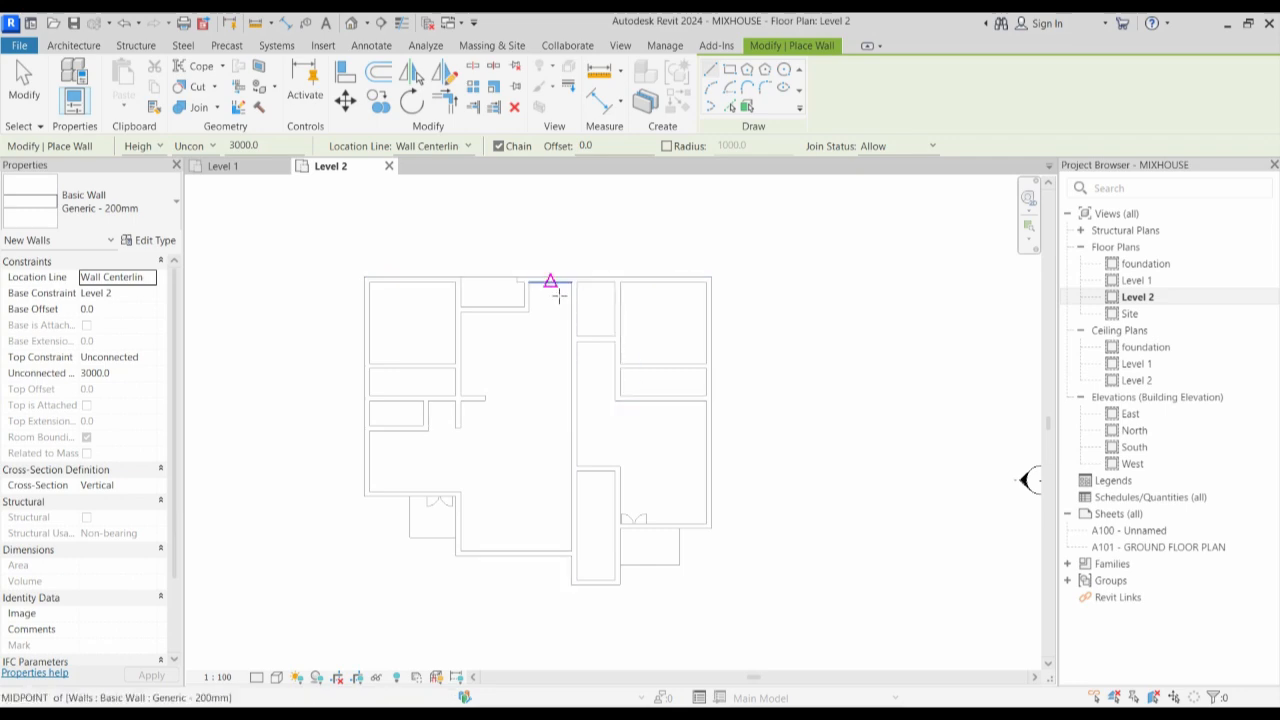
left_click(747, 107)
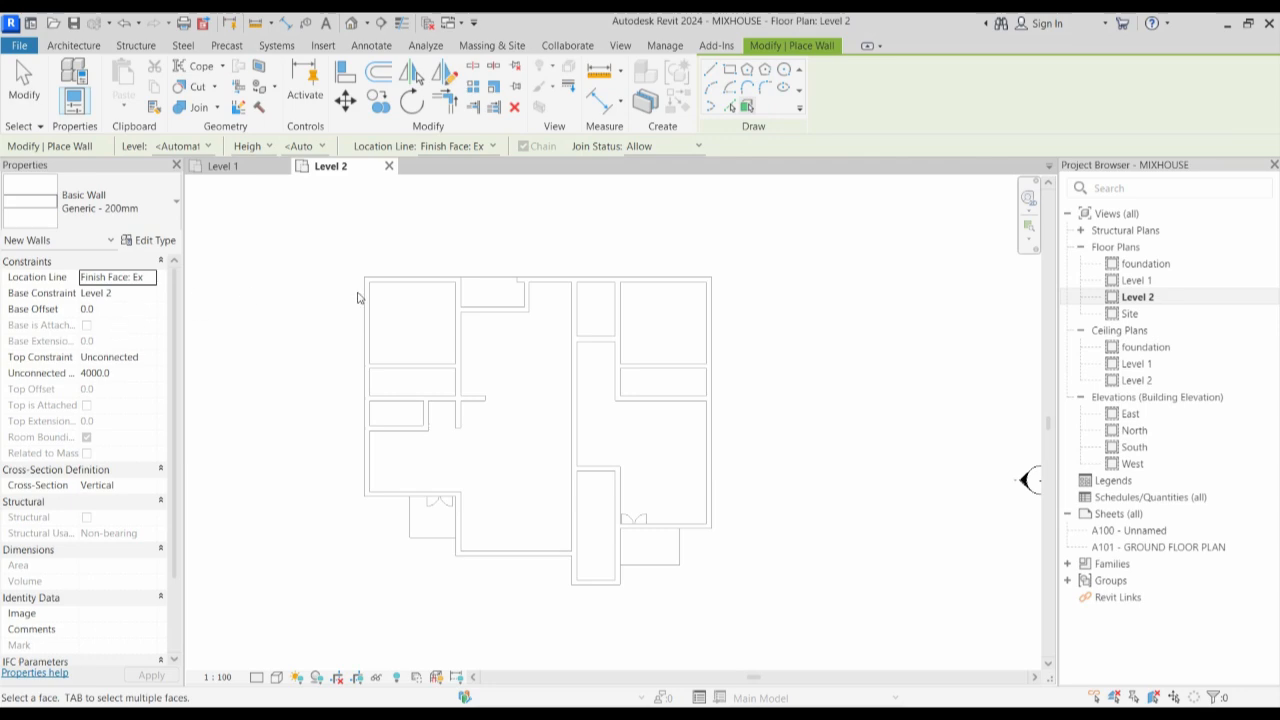
key("Escape")
key("Escape")
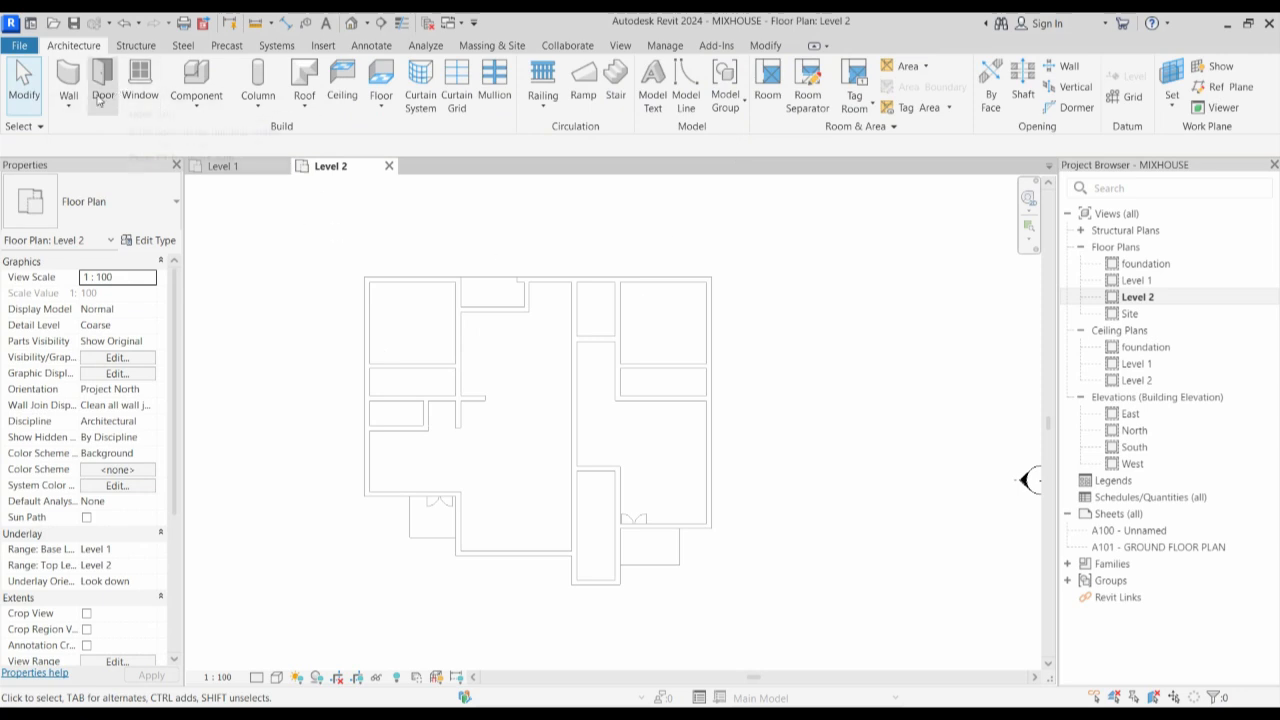
Place Generic - 200mm walls with Pick Lines at a 600 mm offset outside the left and upper-left edges of the Level 1 underlay.
left_click(68, 78)
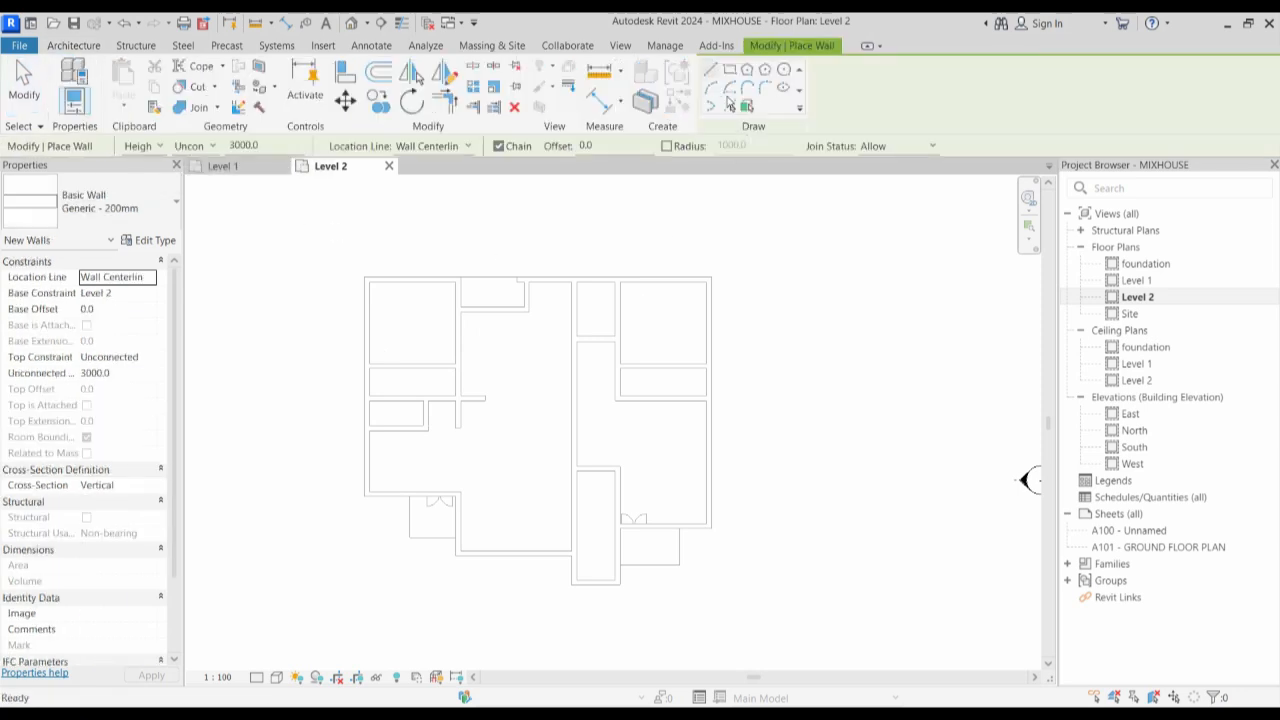
left_click(731, 106)
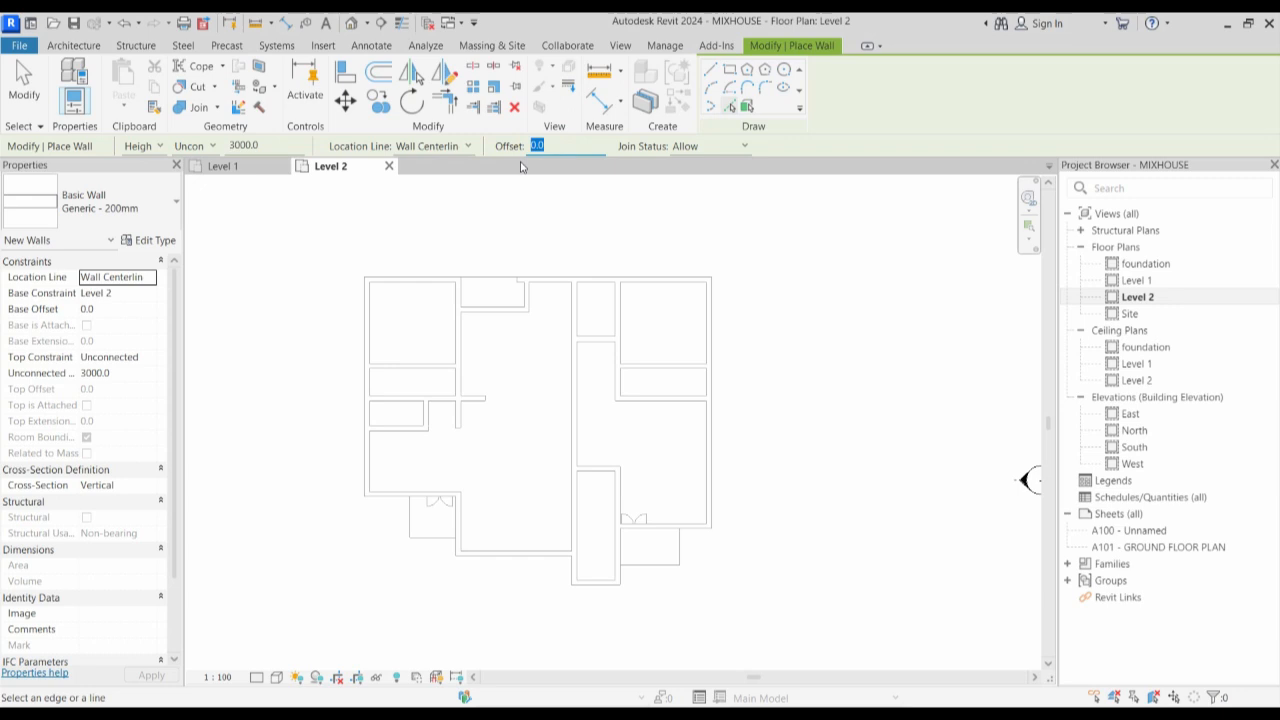
key("Return")
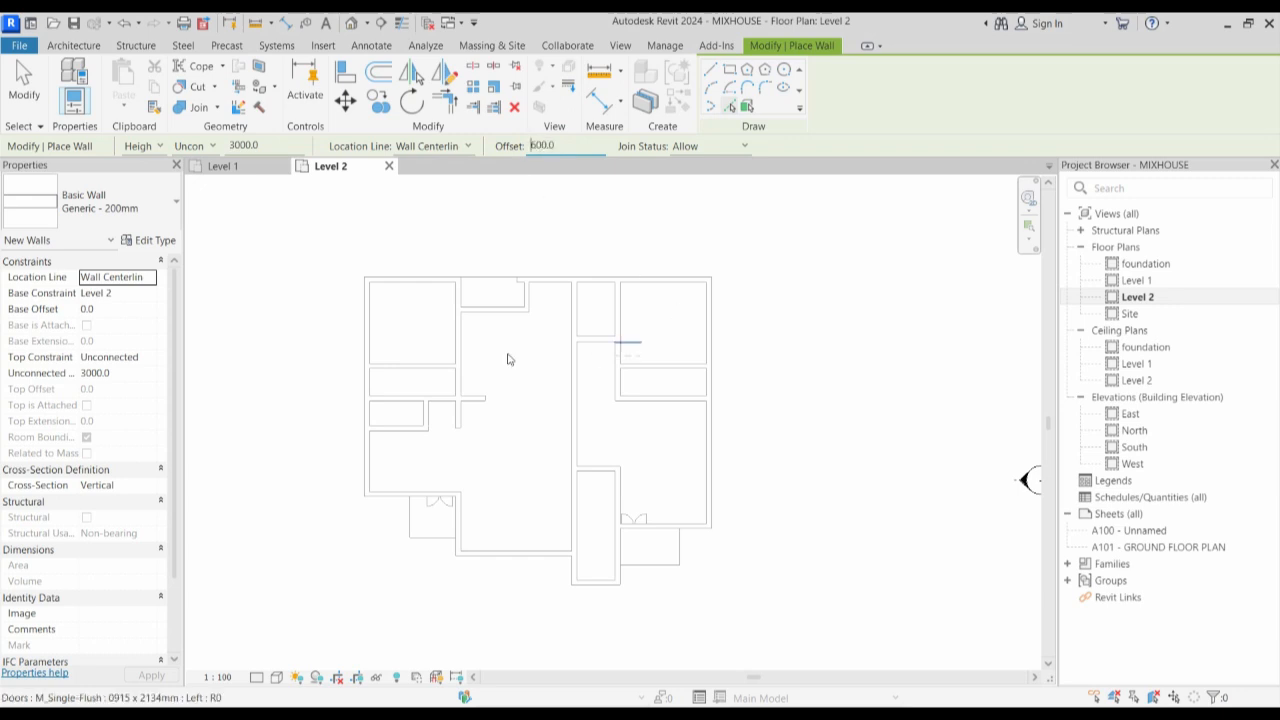
left_click(365, 335)
left_click(403, 280)
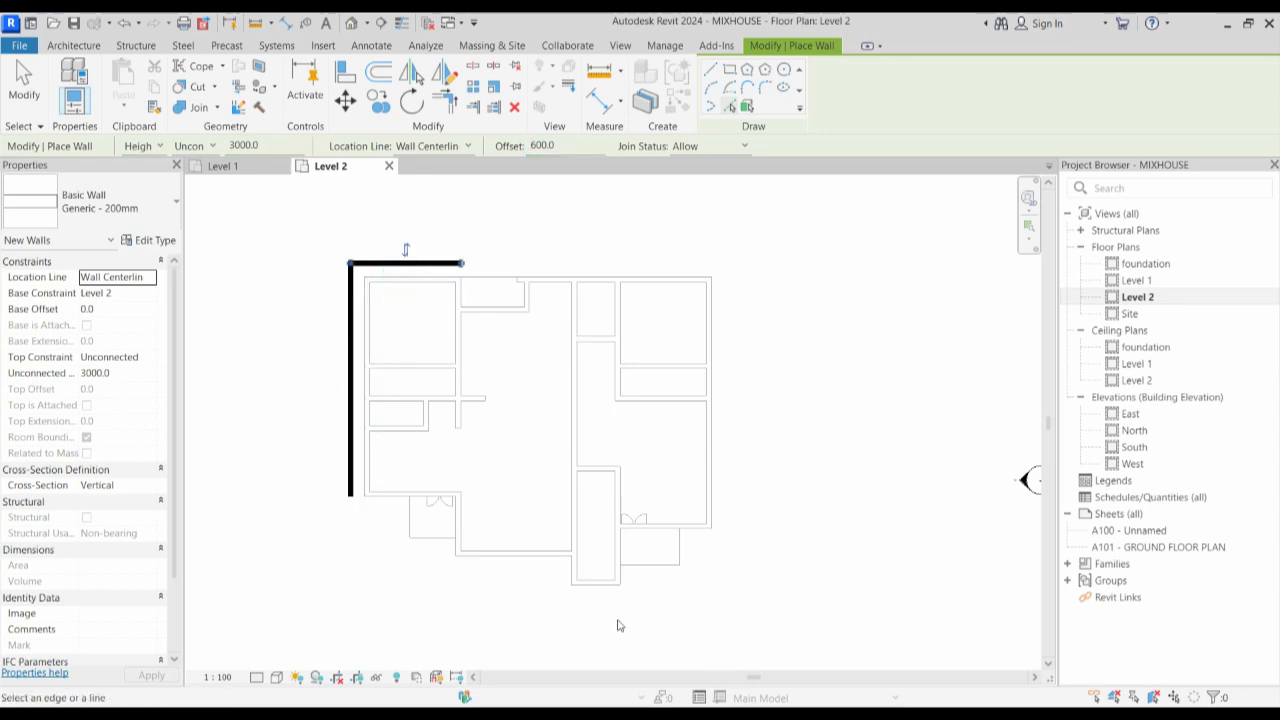
Add walls offset 600 mm outside the right and upper-right edges of the underlay and end the wall command.
left_click(714, 378)
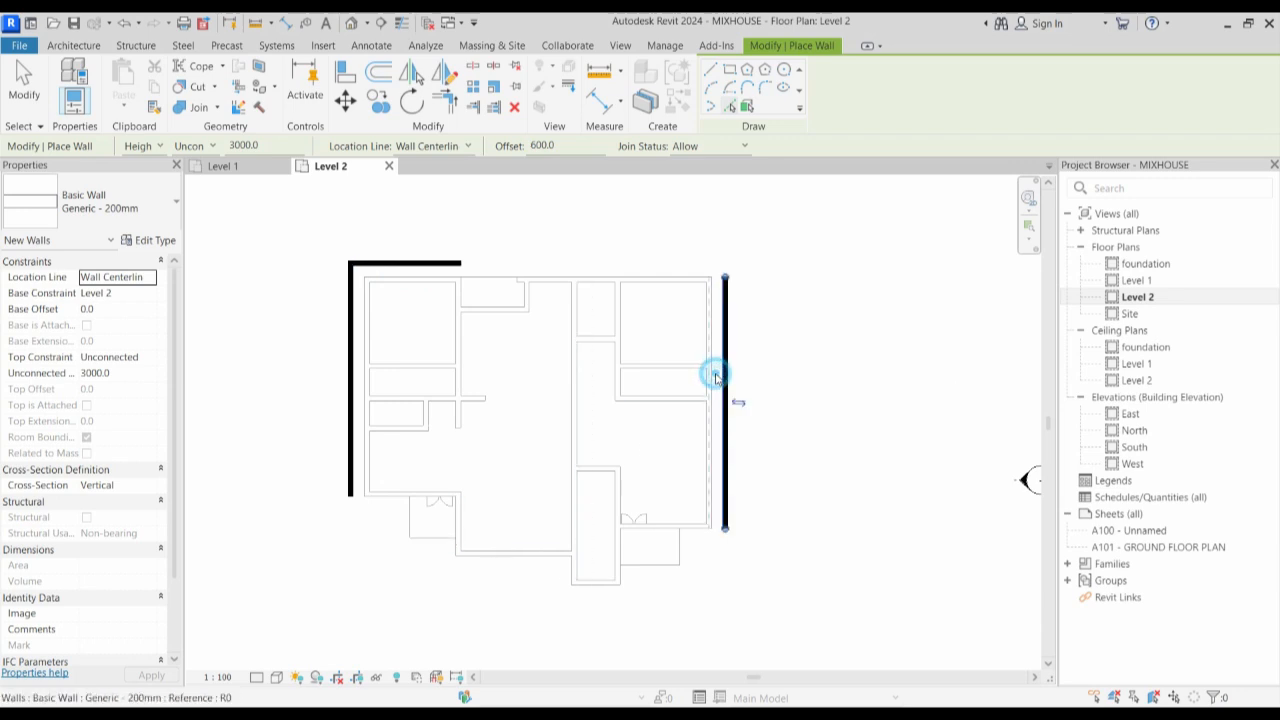
left_click(636, 279)
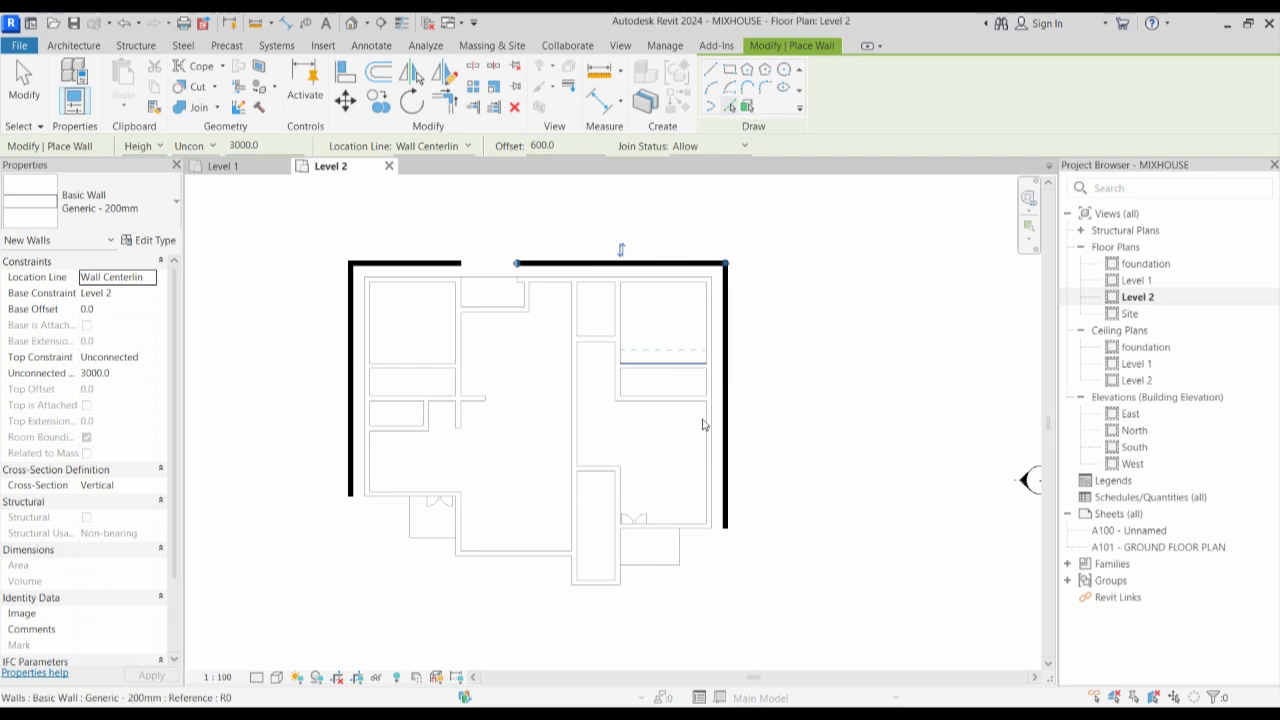
scroll(631, 611, "up", 1)
scroll(522, 581, "down", 1)
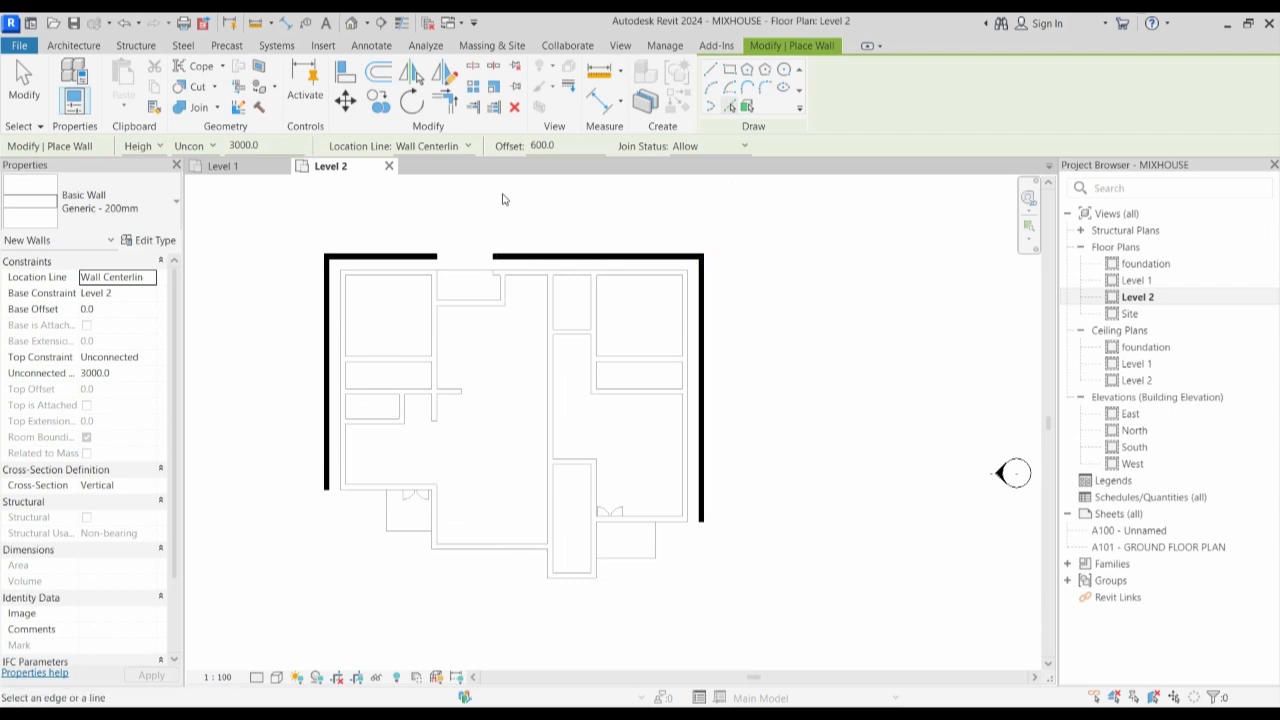
scroll(412, 311, "up", 1)
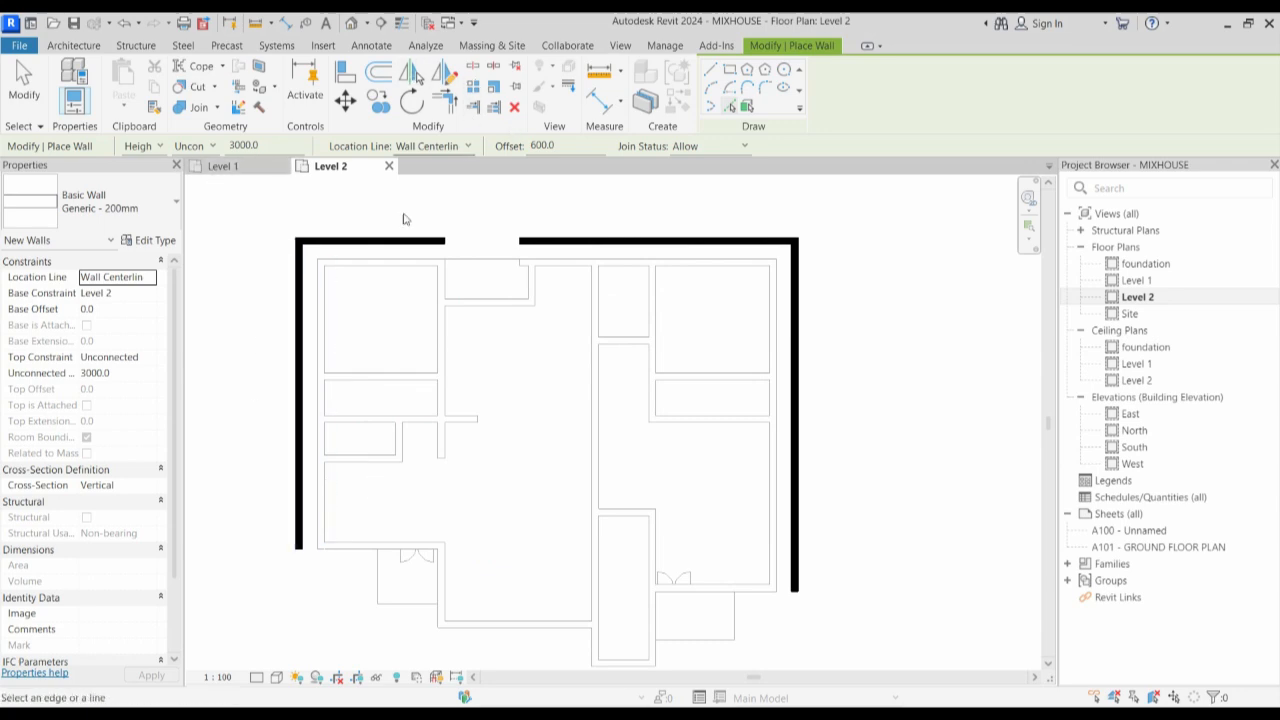
key("Escape")
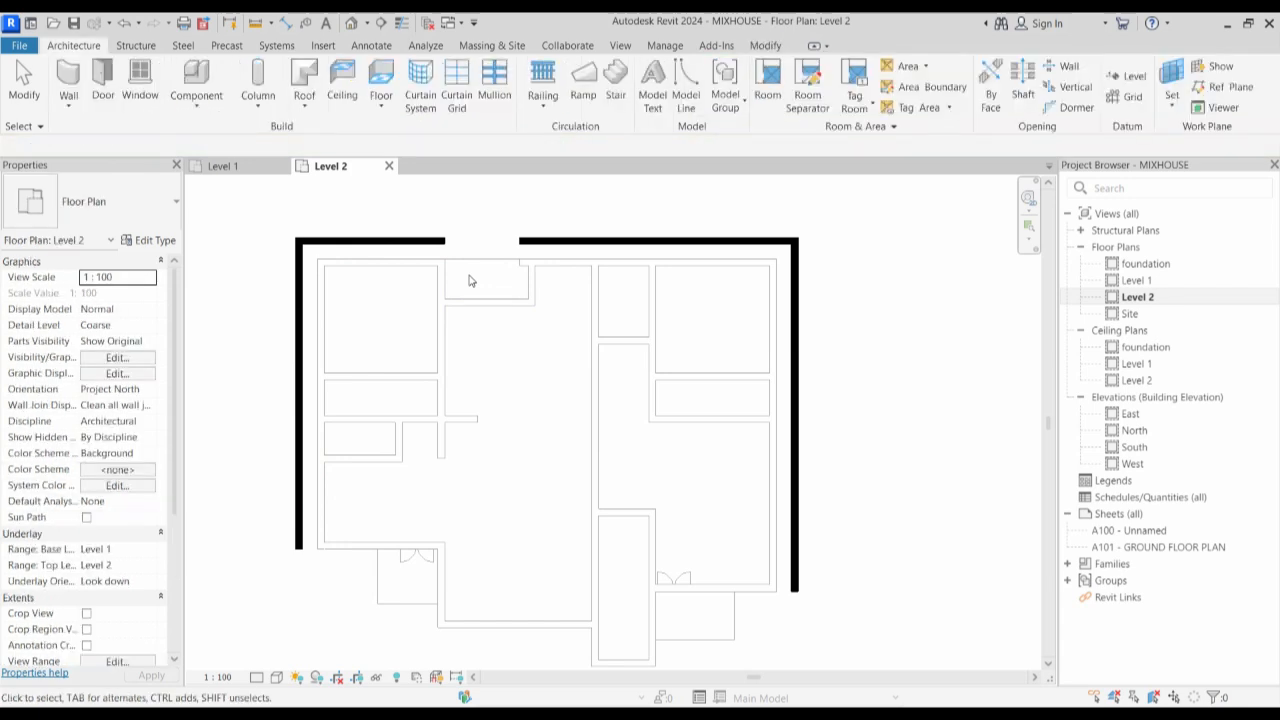
Draw two walls enclosing the upper-left room about 4500 mm deep, following the underlay's room divider and returning up to the outer wall.
scroll(495, 481, "down", 1)
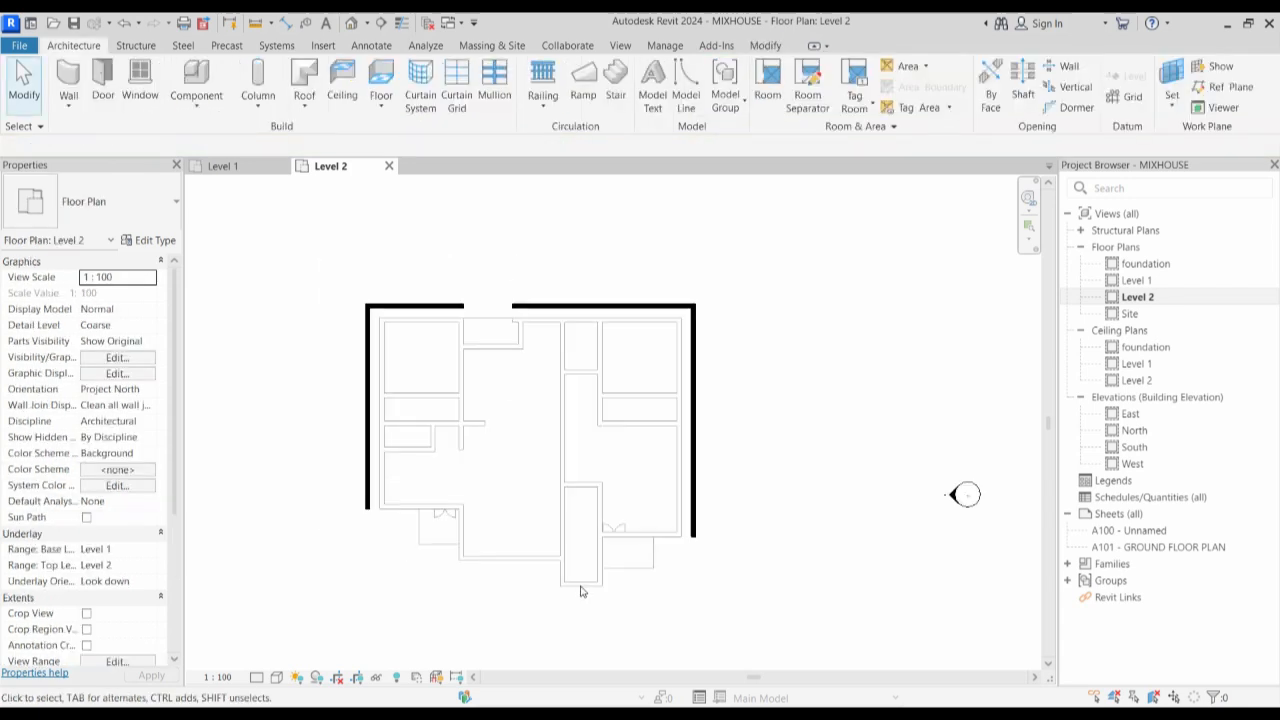
left_click(367, 410)
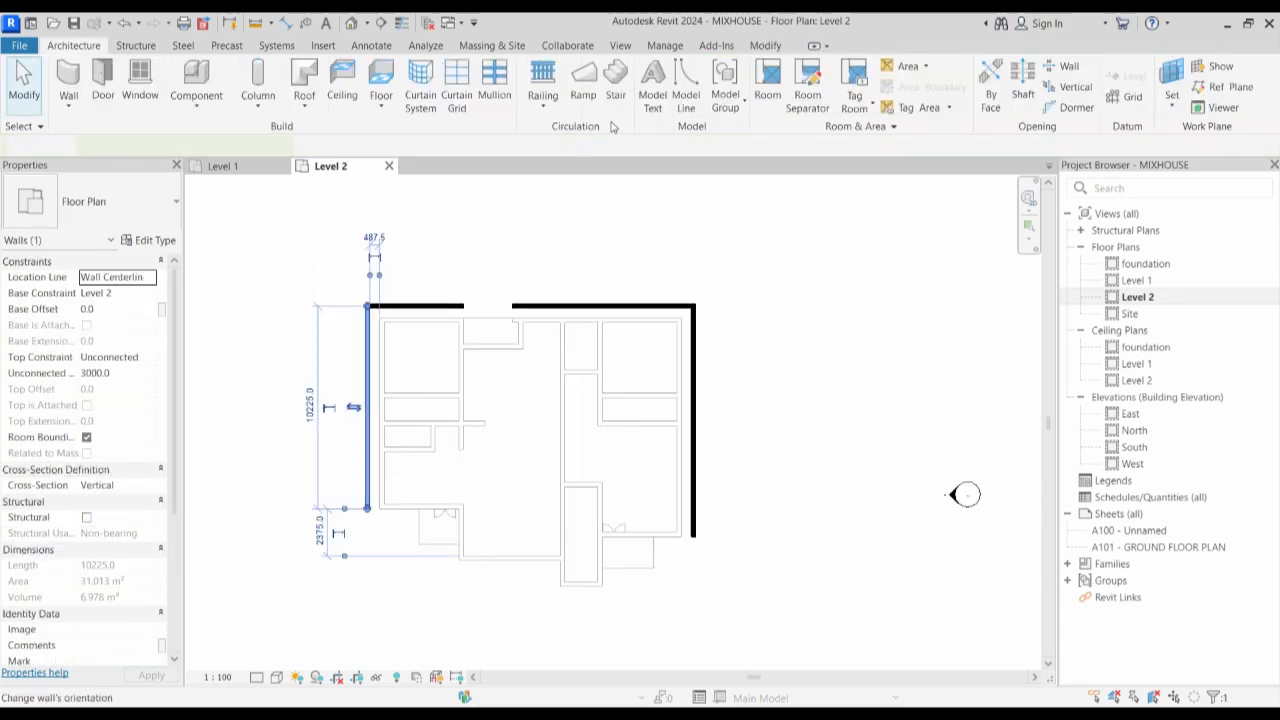
left_click(678, 72)
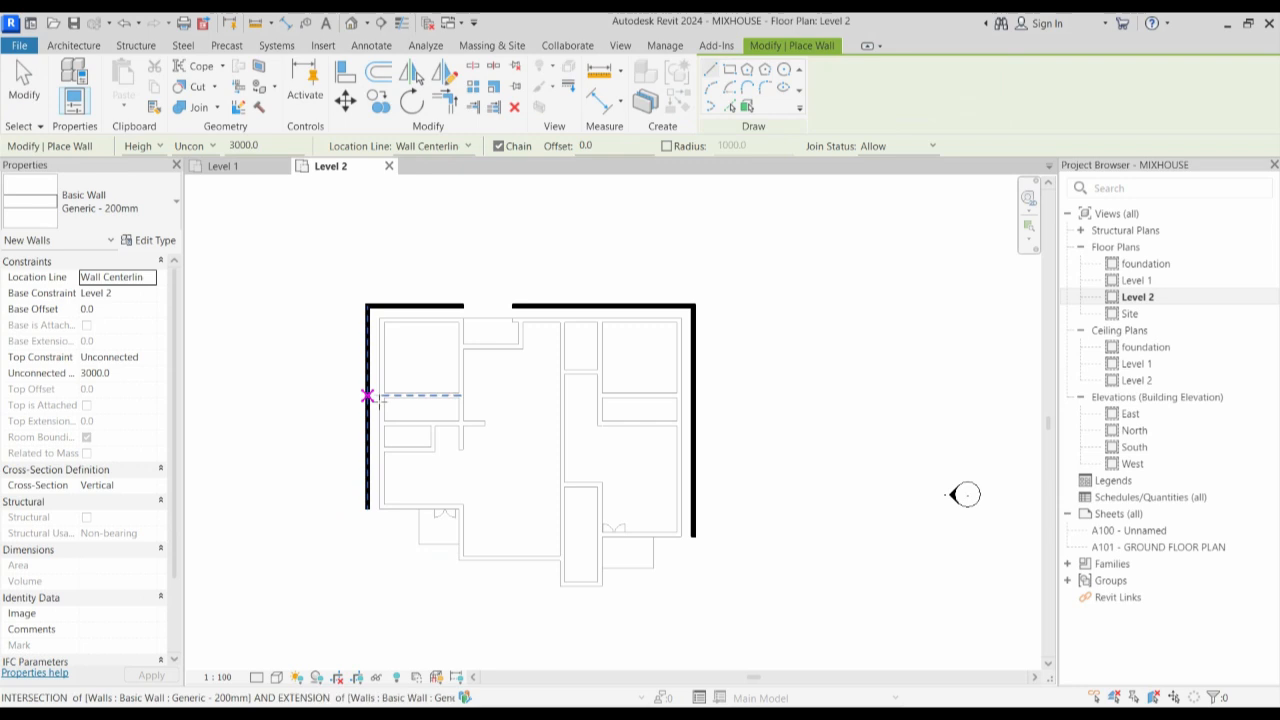
left_click(367, 395)
left_click(462, 395)
left_click(460, 305)
key("Escape")
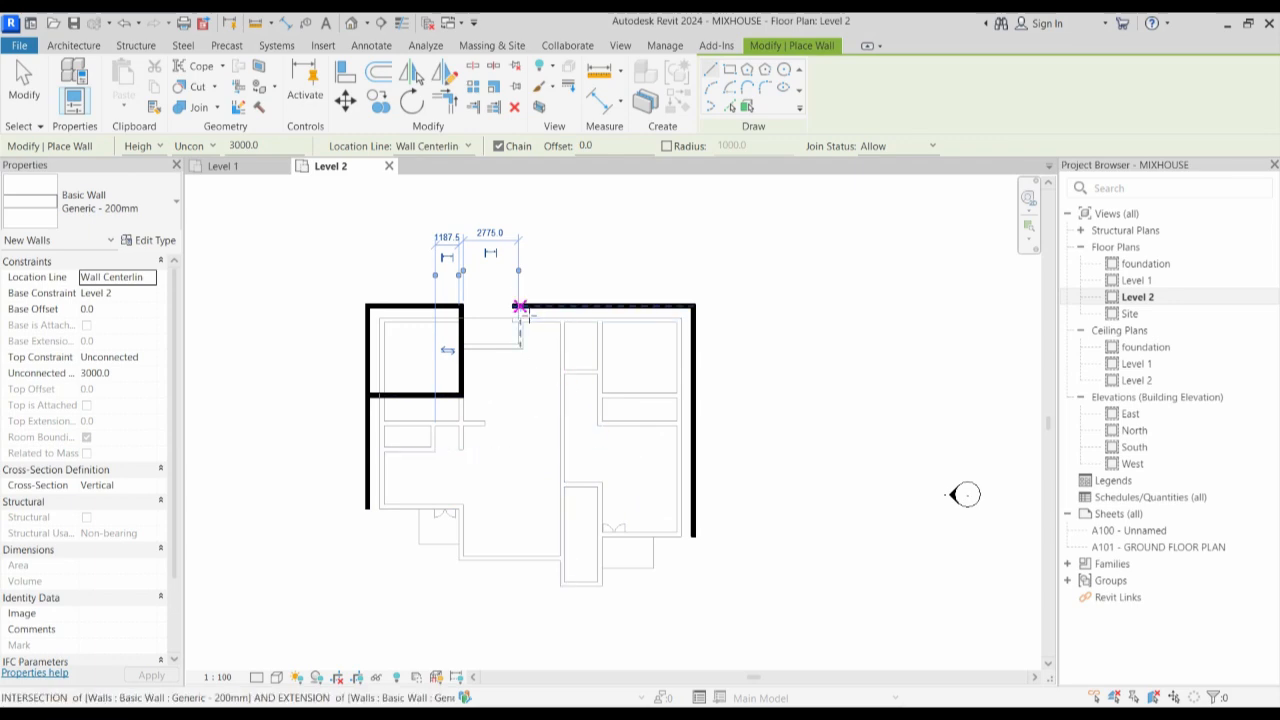
Enclose a room about 2775 mm wide beside the upper-left room, running walls down from the outer wall and back to that room's corner.
left_click(519, 306)
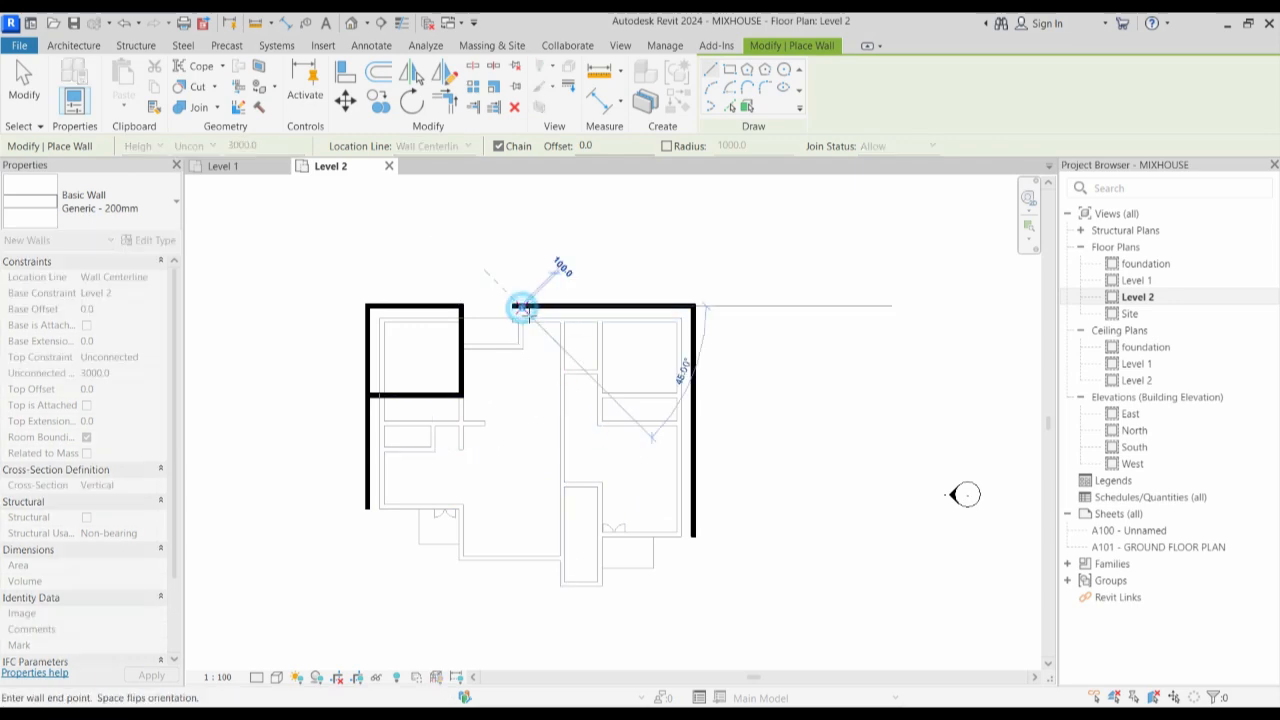
left_click(519, 396)
left_click(460, 396)
key("Escape")
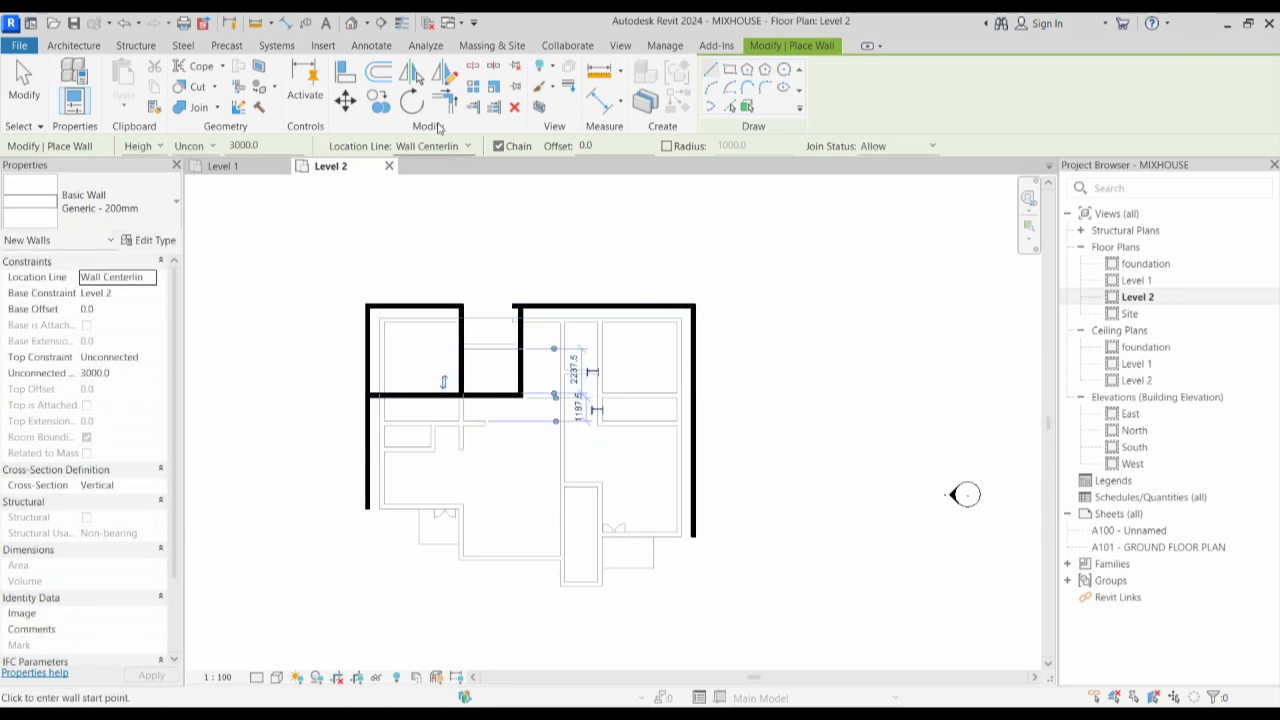
Extend the upper-right outer wall to the upper-left room's inner wall with Trim/Extend, closing the gap along the upper edge.
left_click(493, 106)
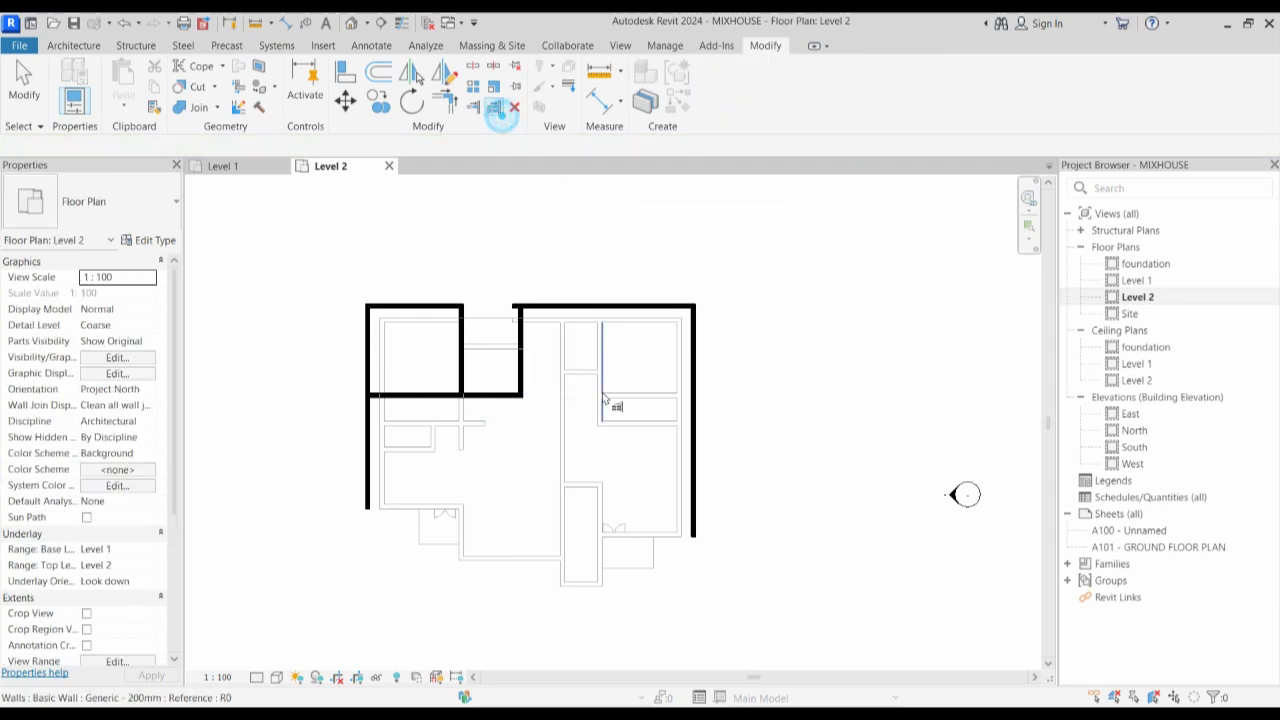
left_click(453, 349)
left_click(525, 316)
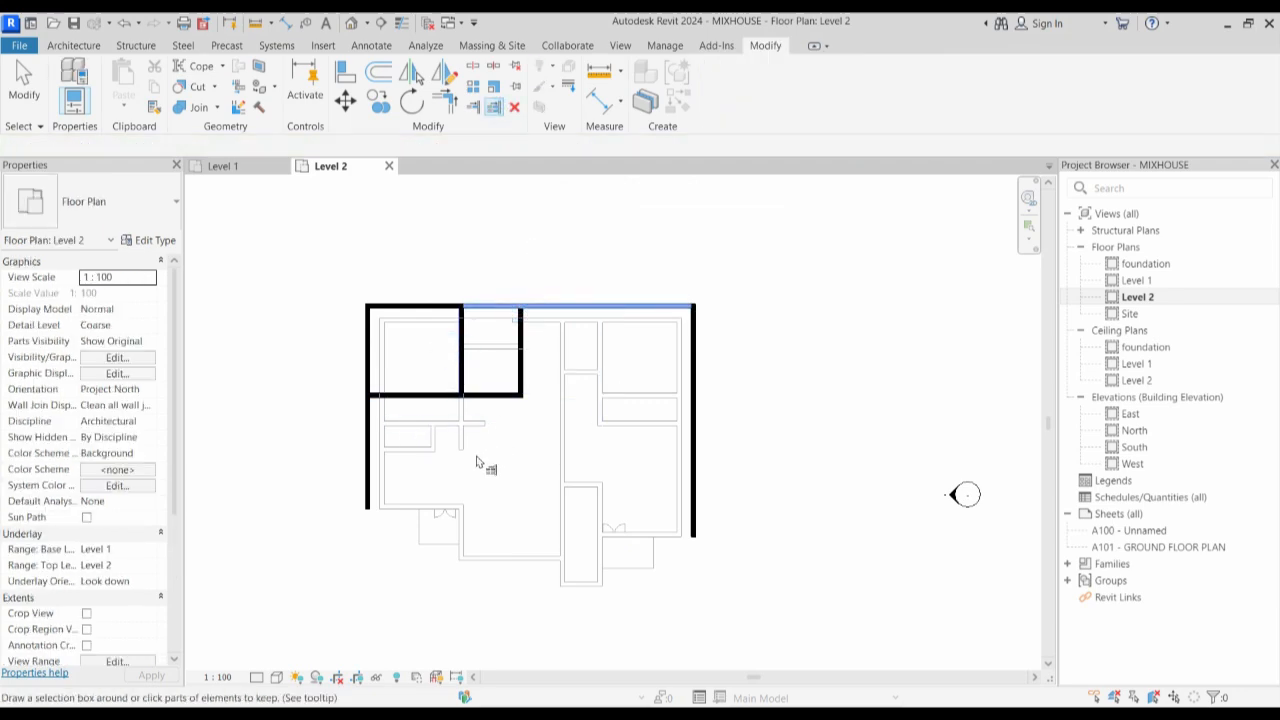
scroll(478, 458, "up", 2)
right_click(391, 325)
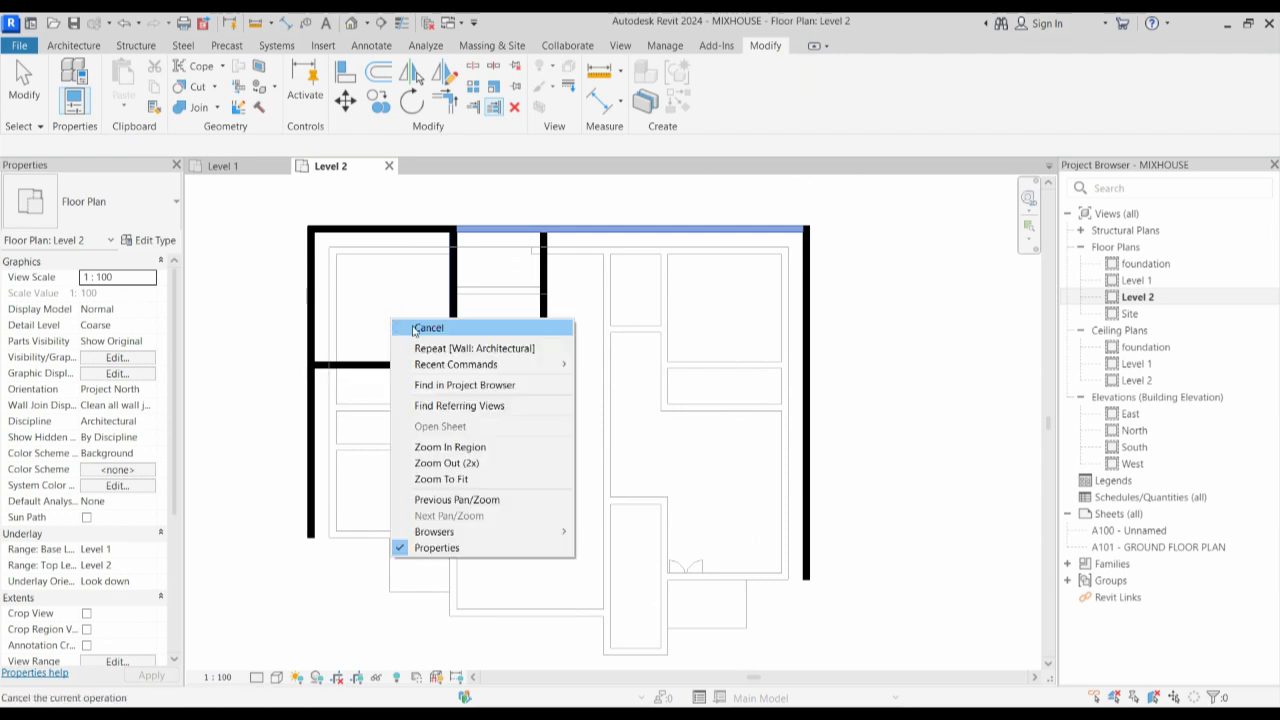
left_click(423, 326)
Draw matching walls enclosing a smaller room about 3075 mm wide below the upper-left room, against the left outer wall.
left_click(451, 315)
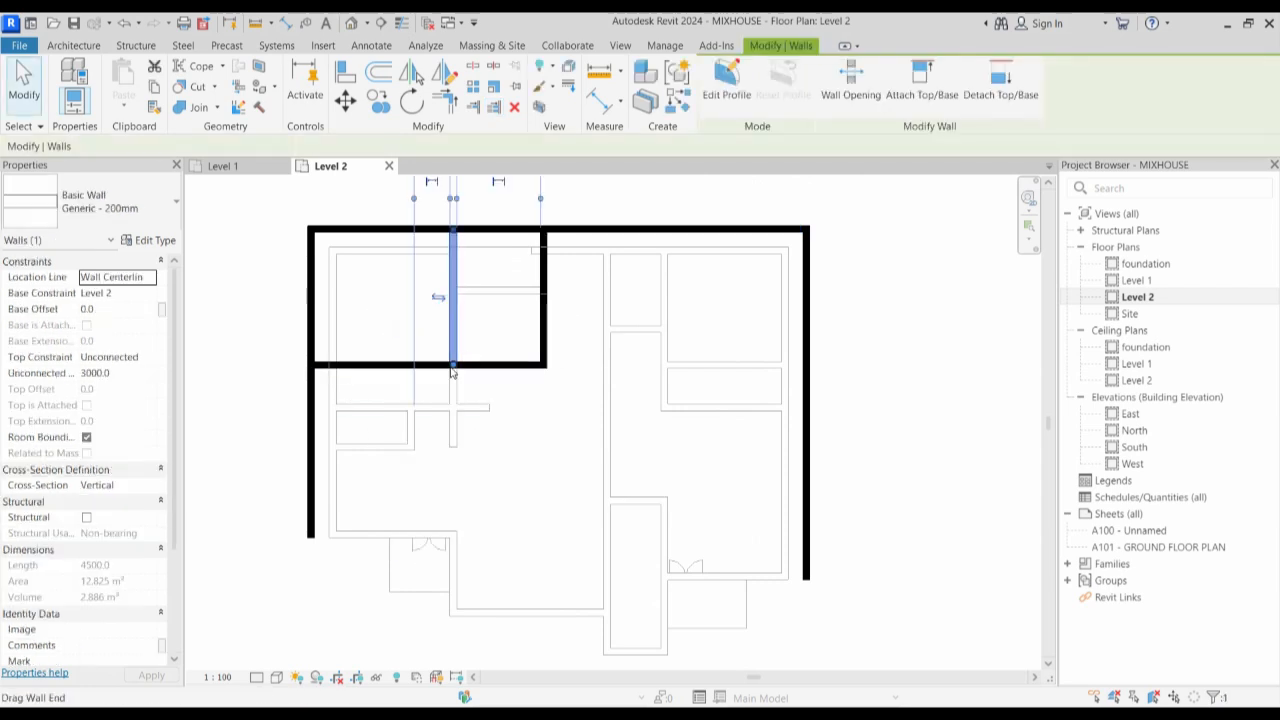
scroll(460, 410, "down", 1)
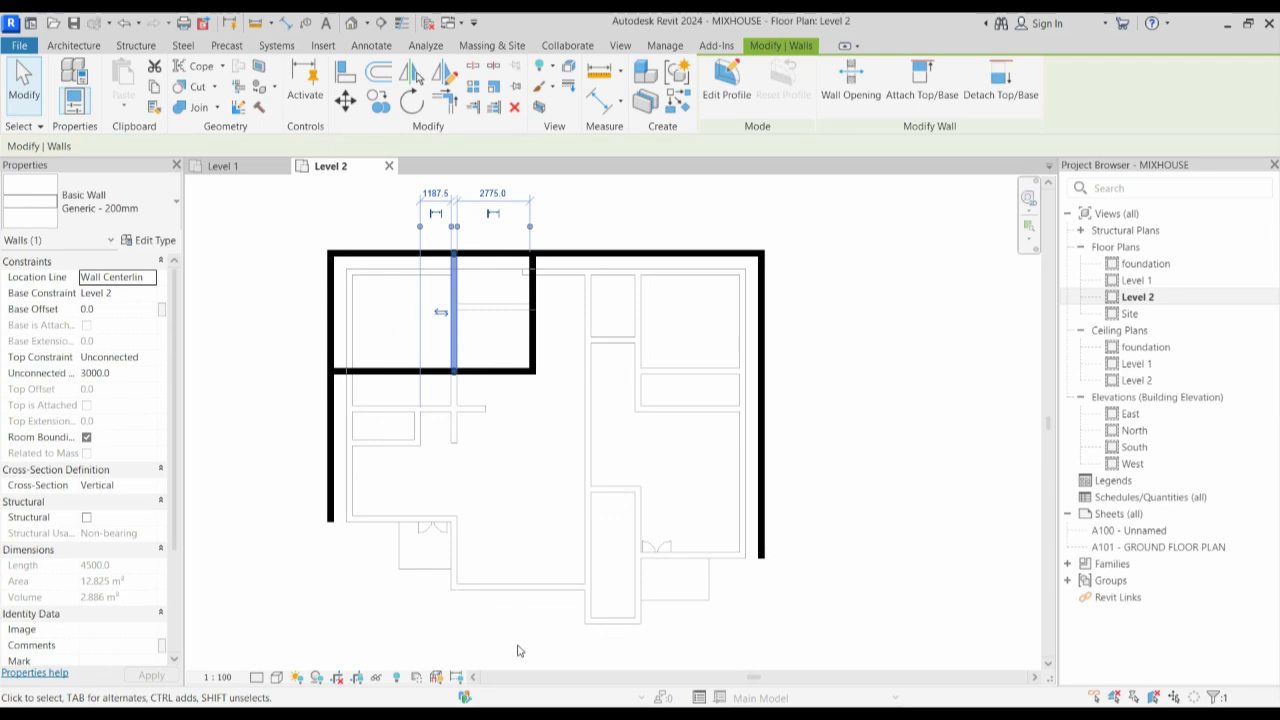
left_click(680, 103)
left_click(330, 441)
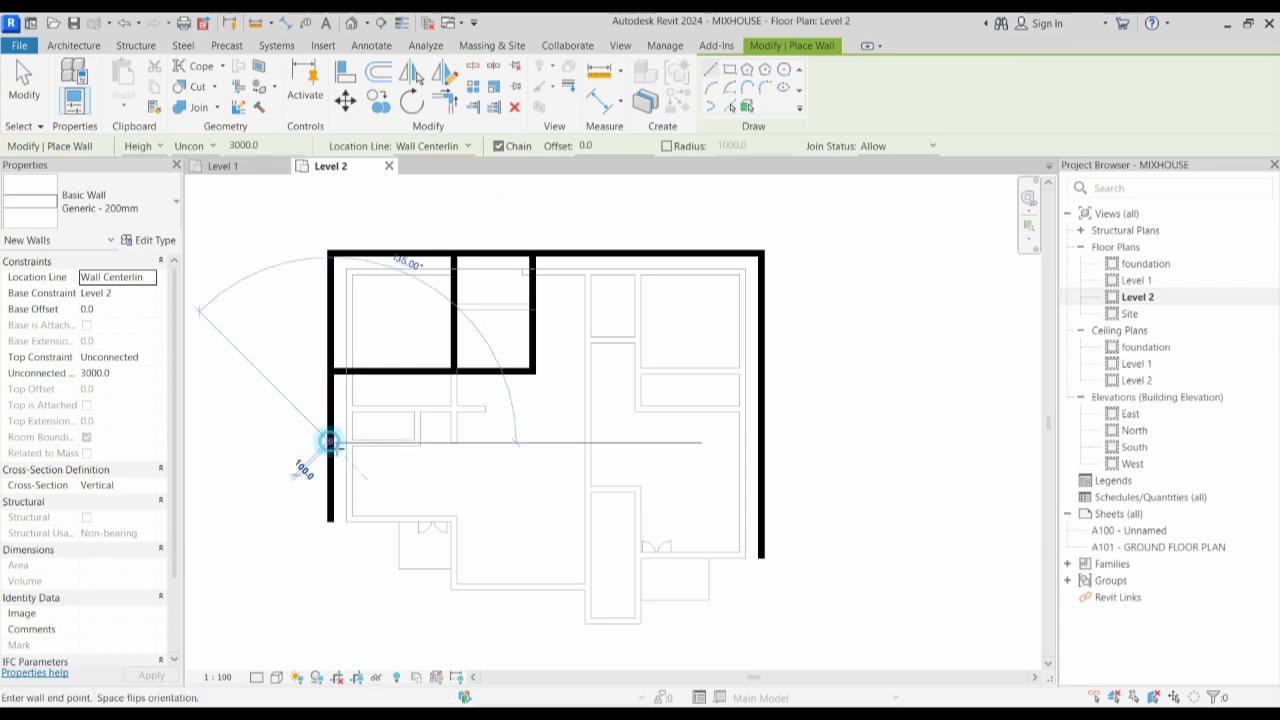
left_click(420, 442)
left_click(417, 372)
key("Escape")
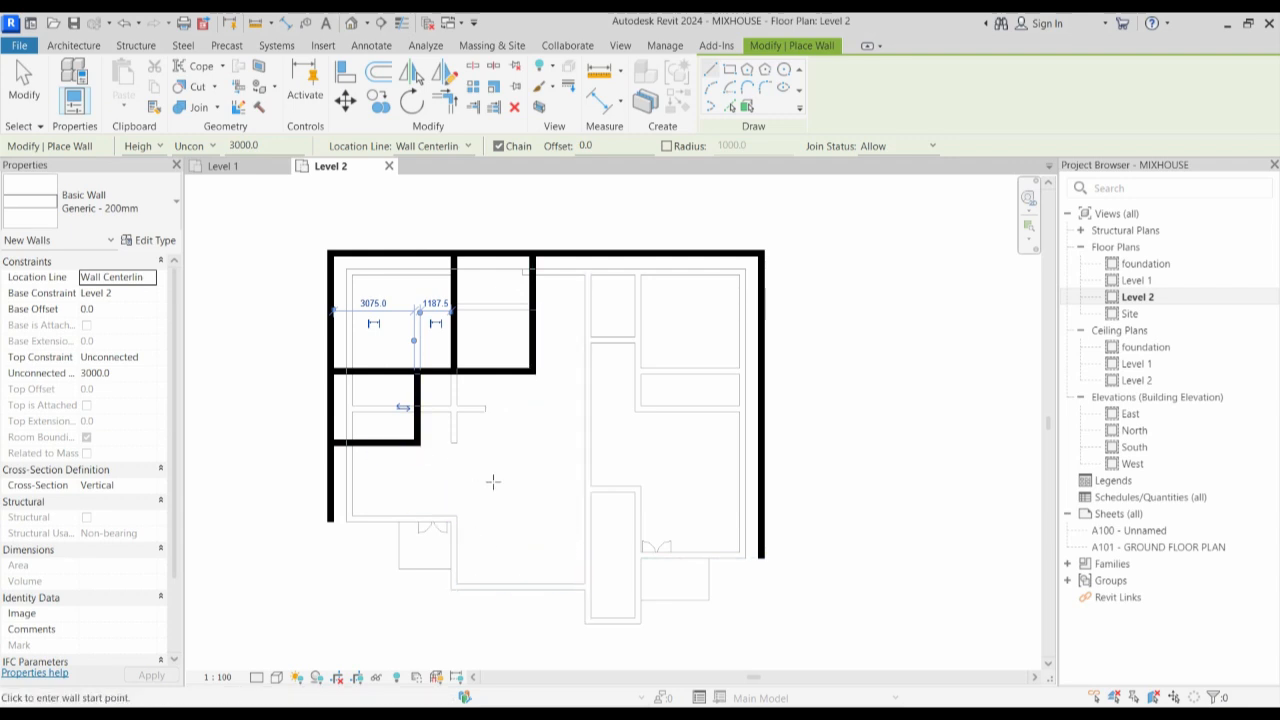
Draw four walls enclosing a room about 5100 mm wide at the plan's lower middle, following the underlay and the adjacent room's lower wall line.
left_click(588, 588)
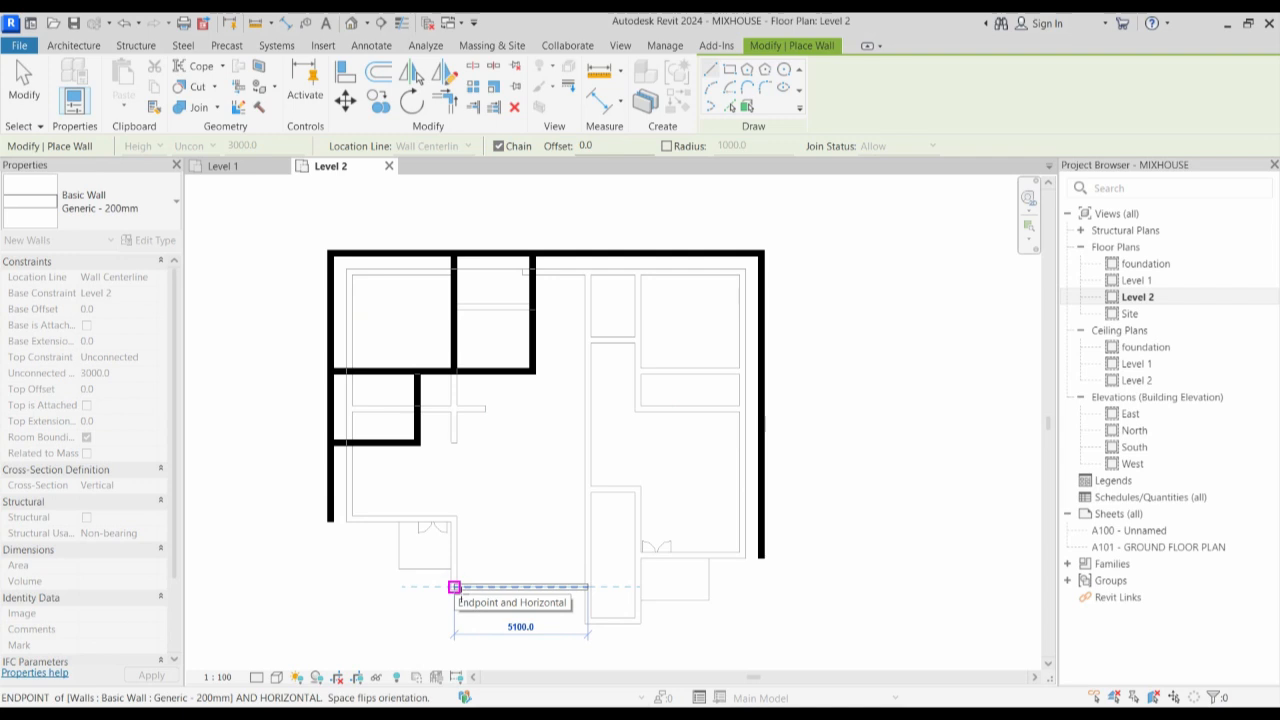
left_click(454, 587)
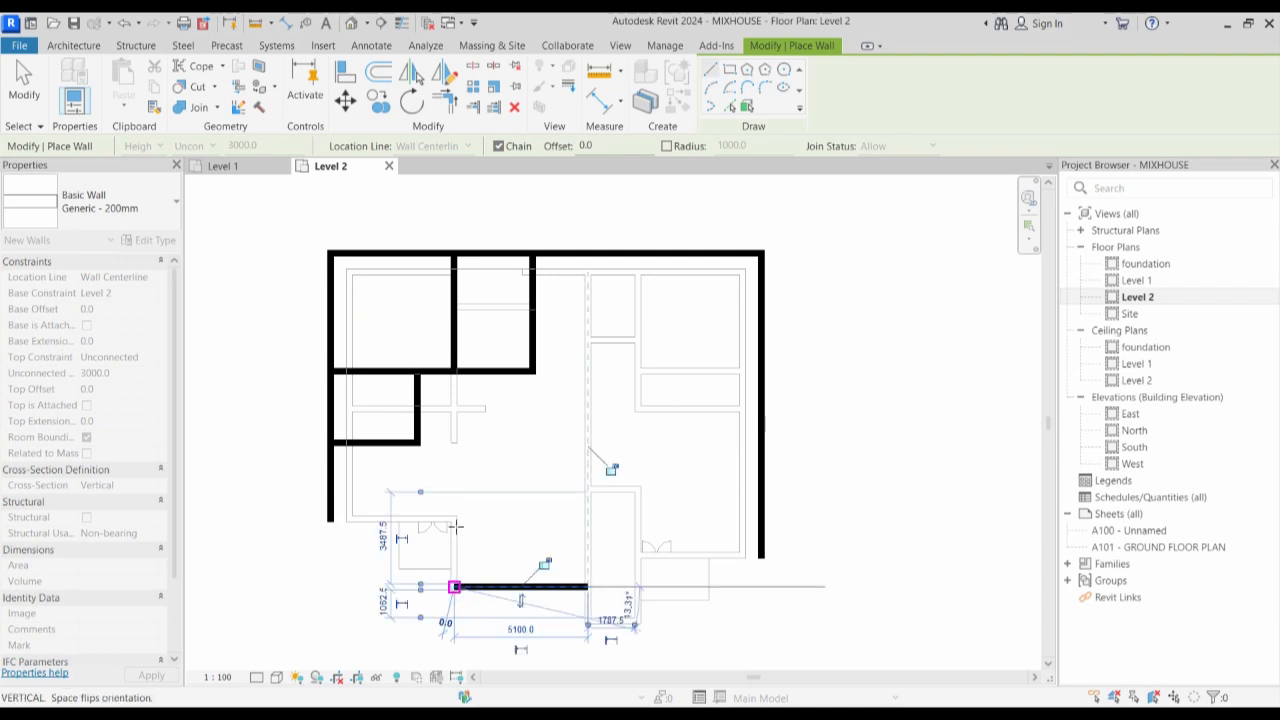
left_click(454, 442)
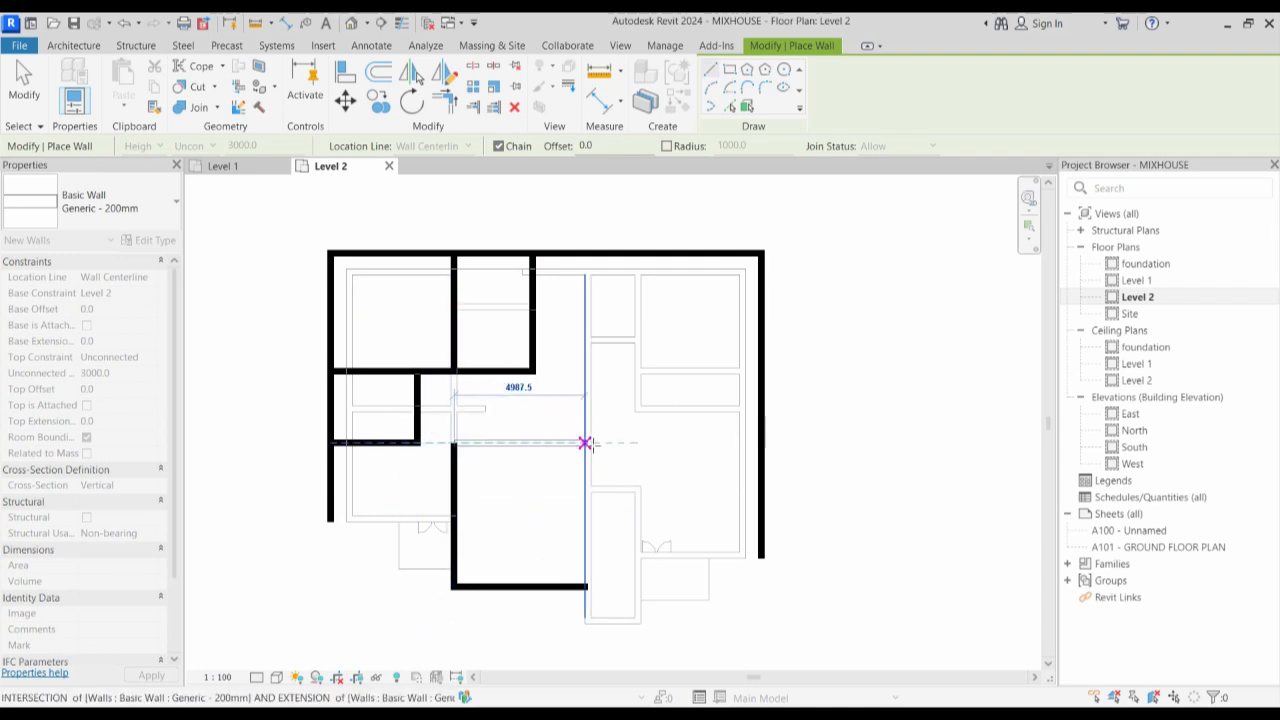
left_click(586, 442)
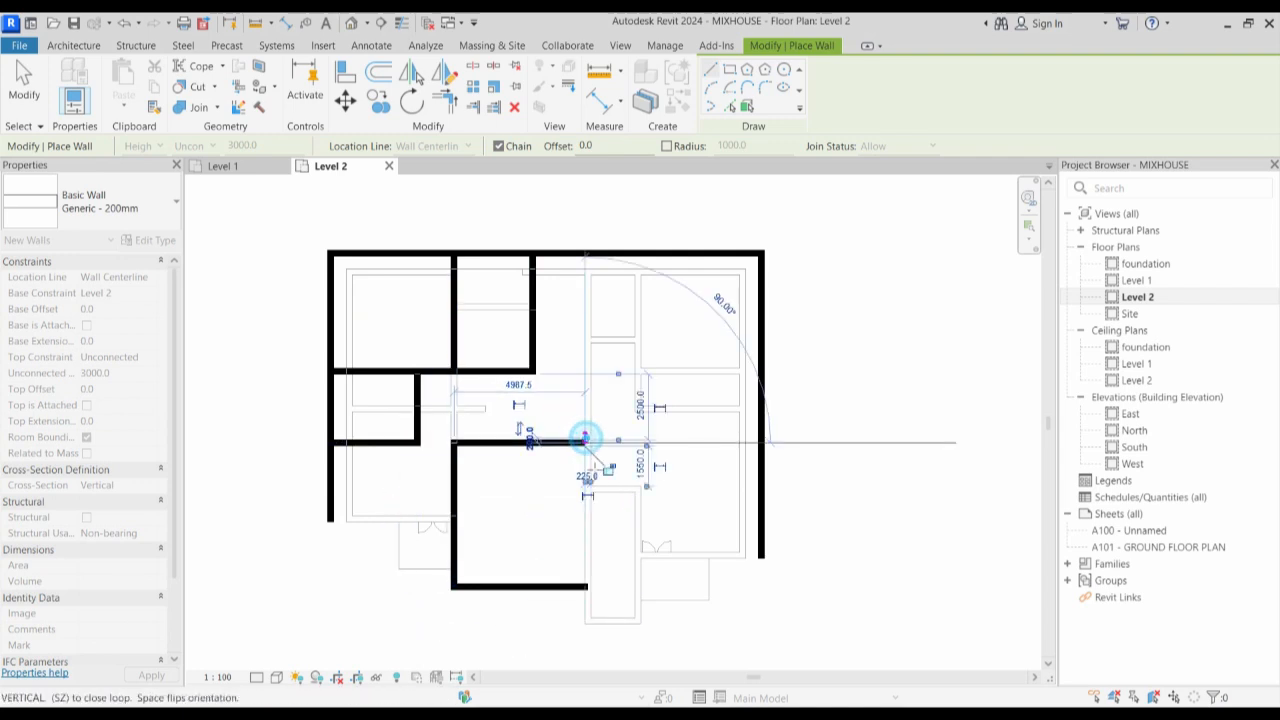
left_click(585, 590)
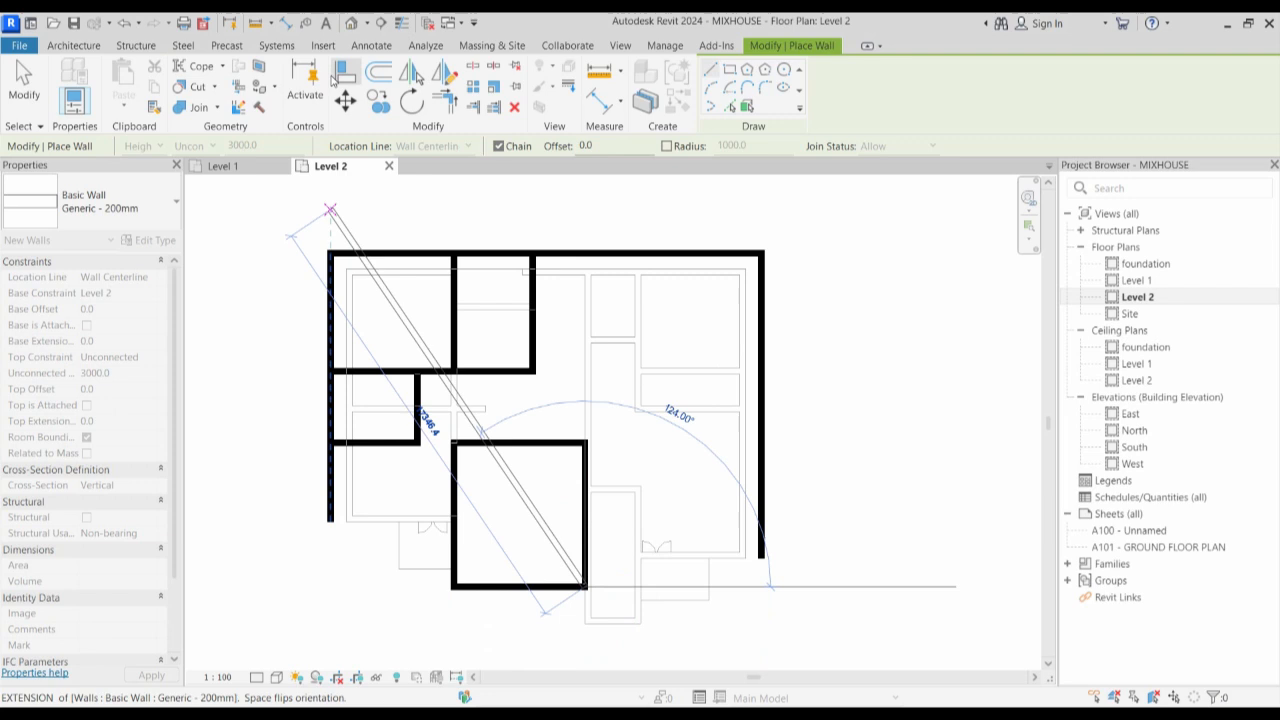
key("Escape")
key("Escape")
Align the right wall of the lower-middle room with the face of the underlay's long central wall.
key("a")
key("l")
left_click(584, 409)
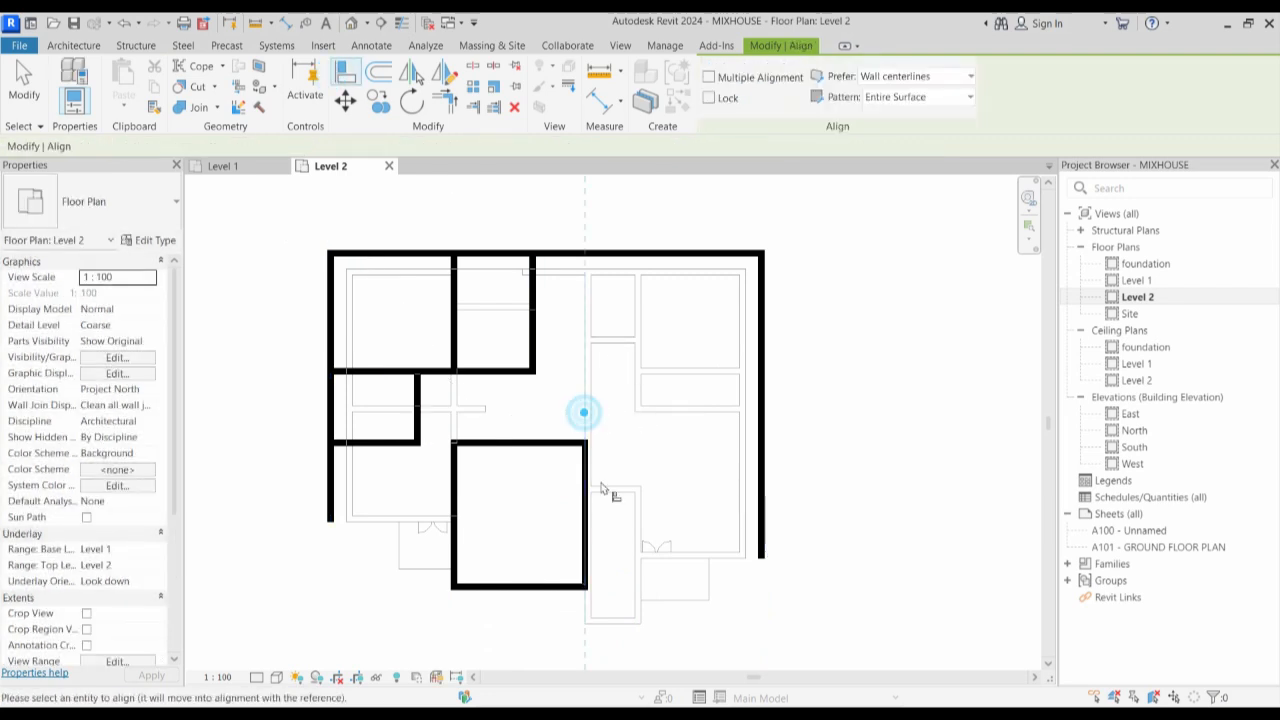
scroll(583, 490, "up", 2)
left_click(586, 491)
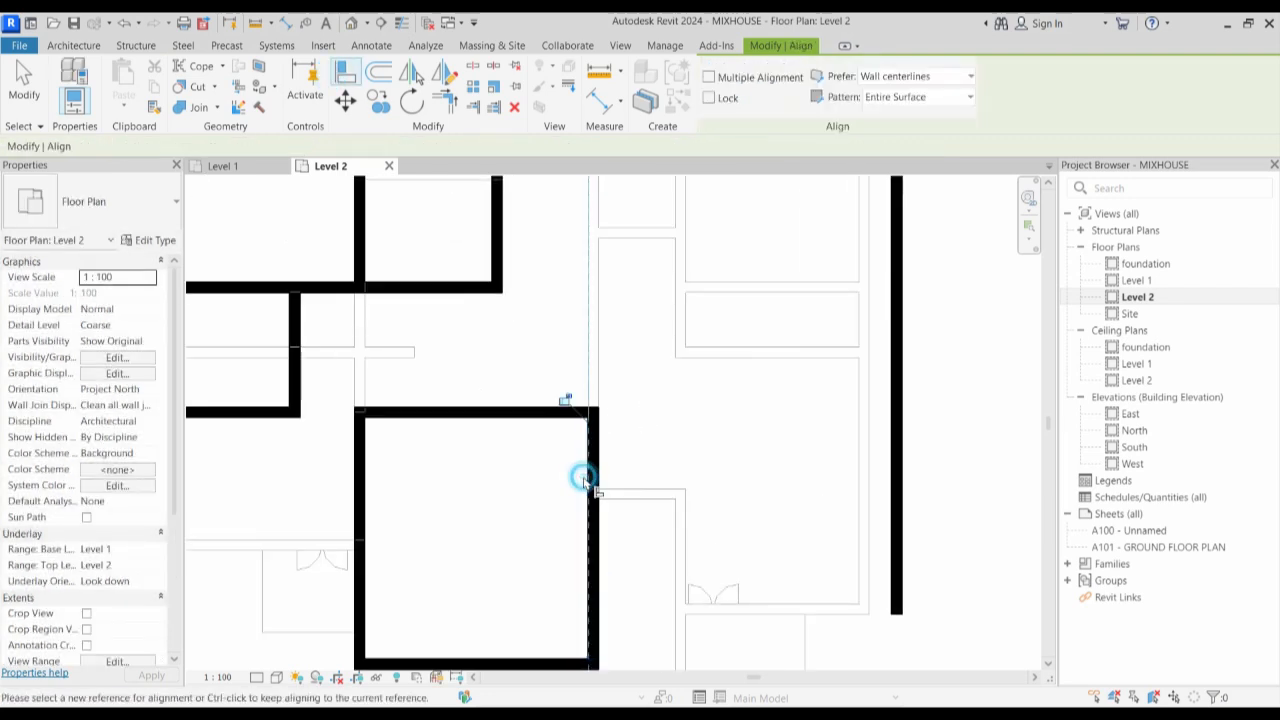
scroll(586, 491, "down", 3)
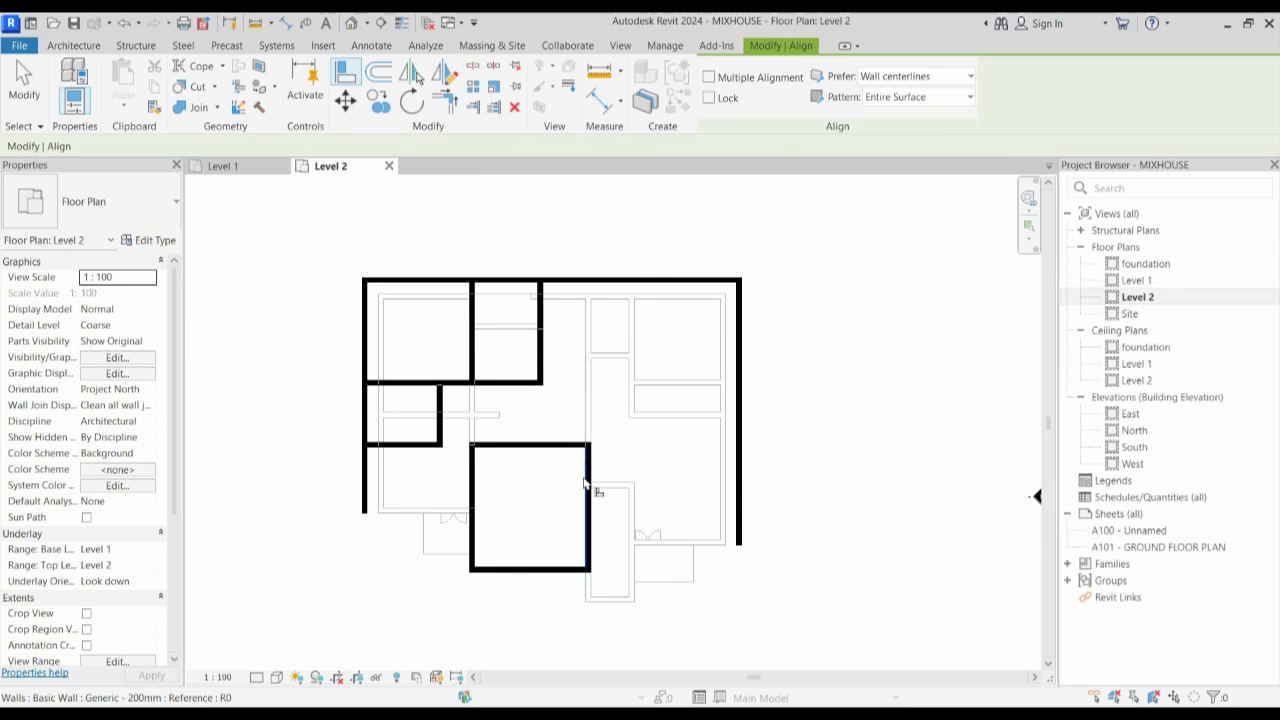
scroll(586, 487, "down", 2)
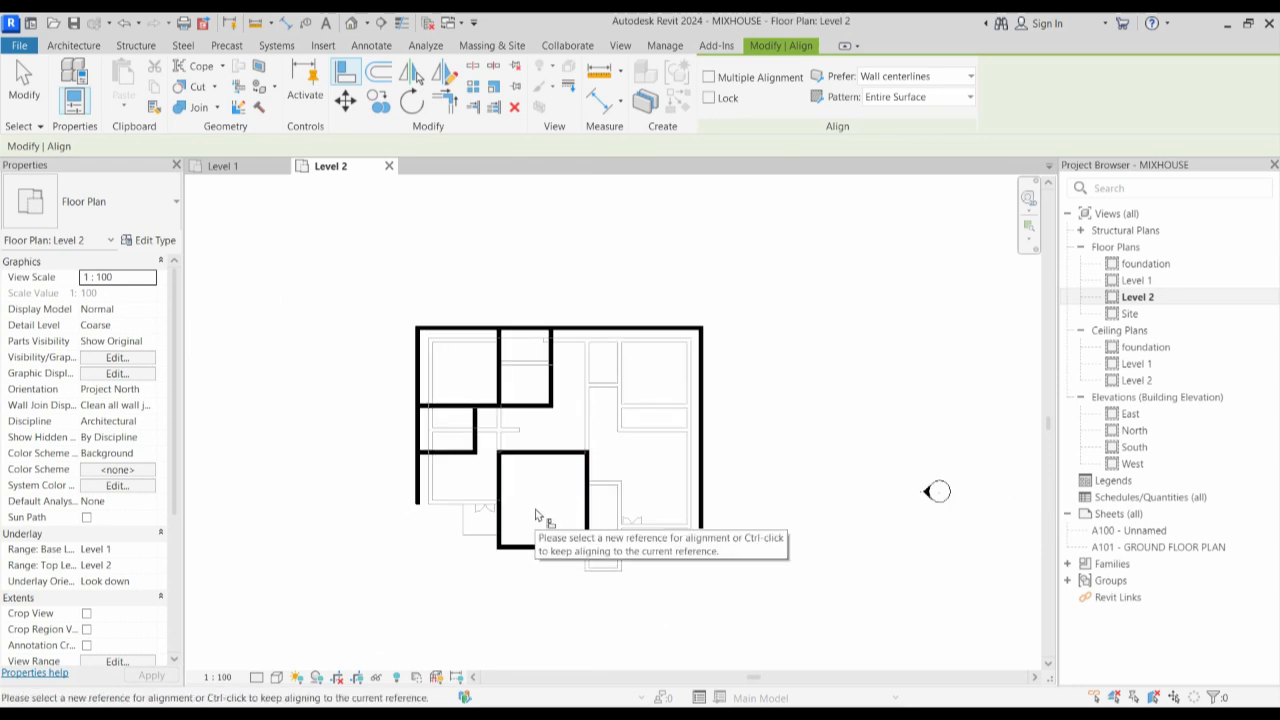
key("Escape")
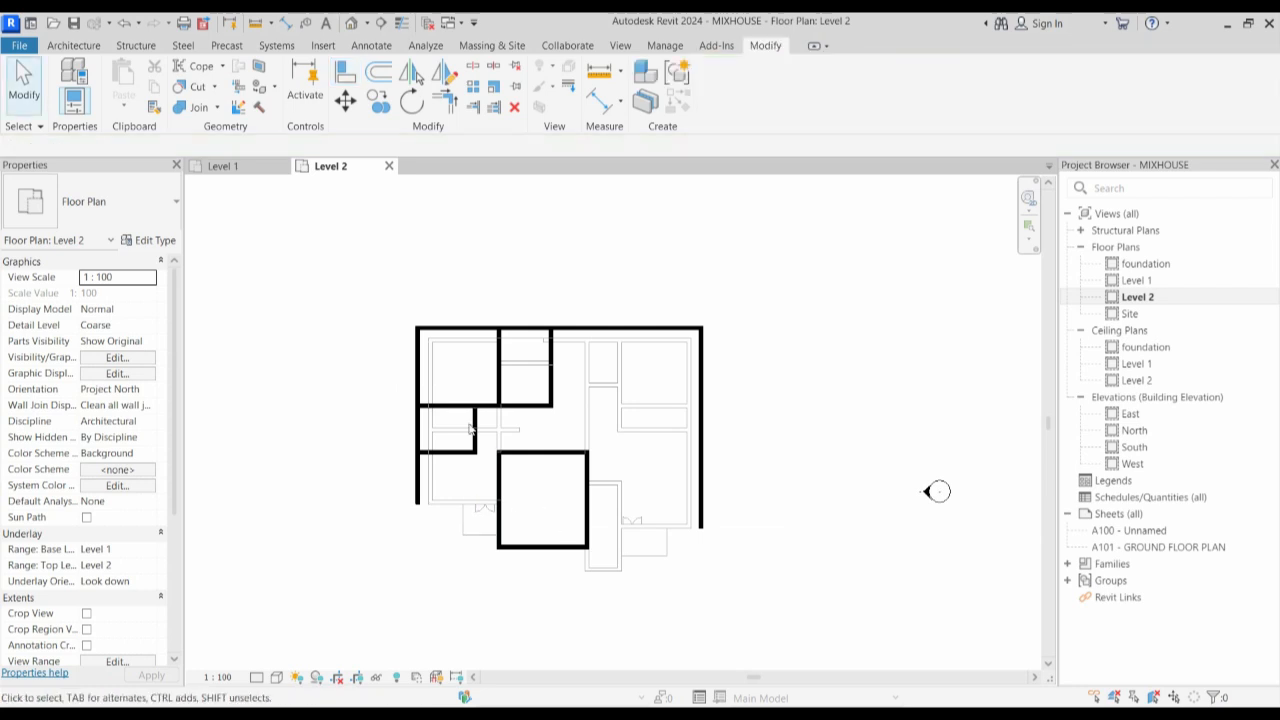
Close the lower-left room with a horizontal wall from the lower-middle room's left wall to the left outer wall's lower end.
scroll(435, 498, "up", 3)
left_click(404, 505)
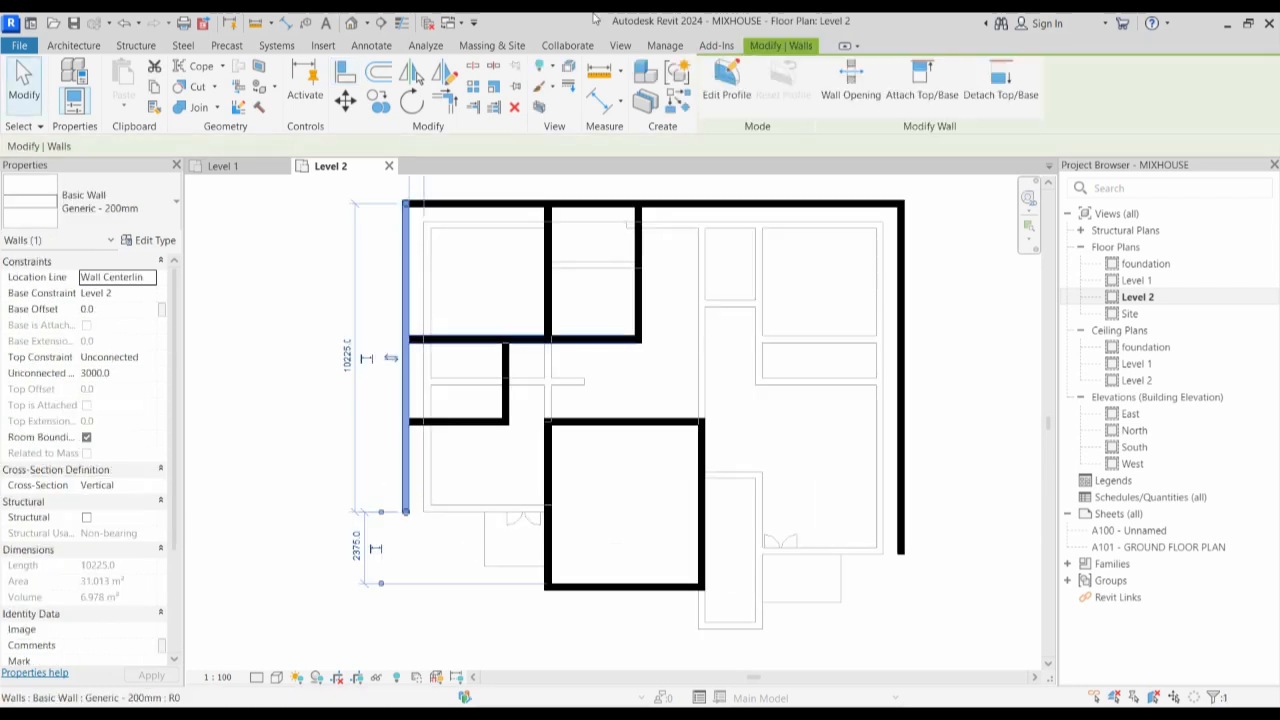
left_click(677, 100)
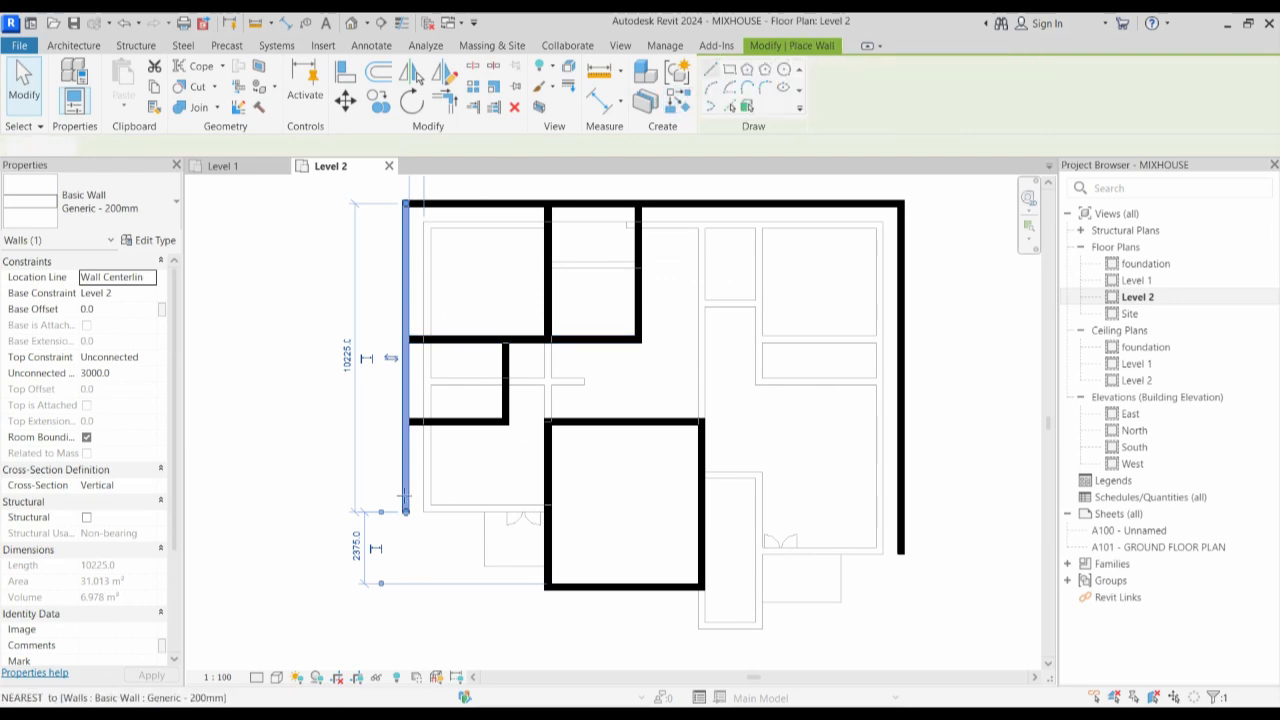
scroll(548, 507, "up", 3)
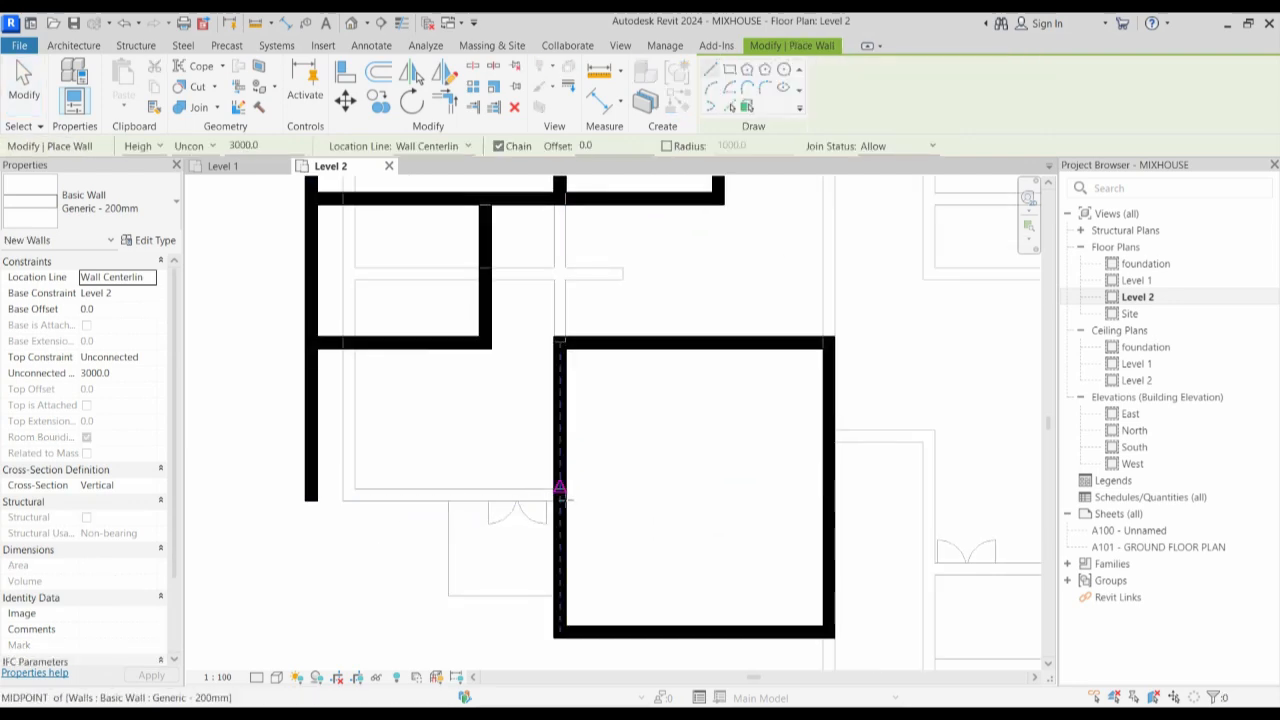
left_click(560, 494)
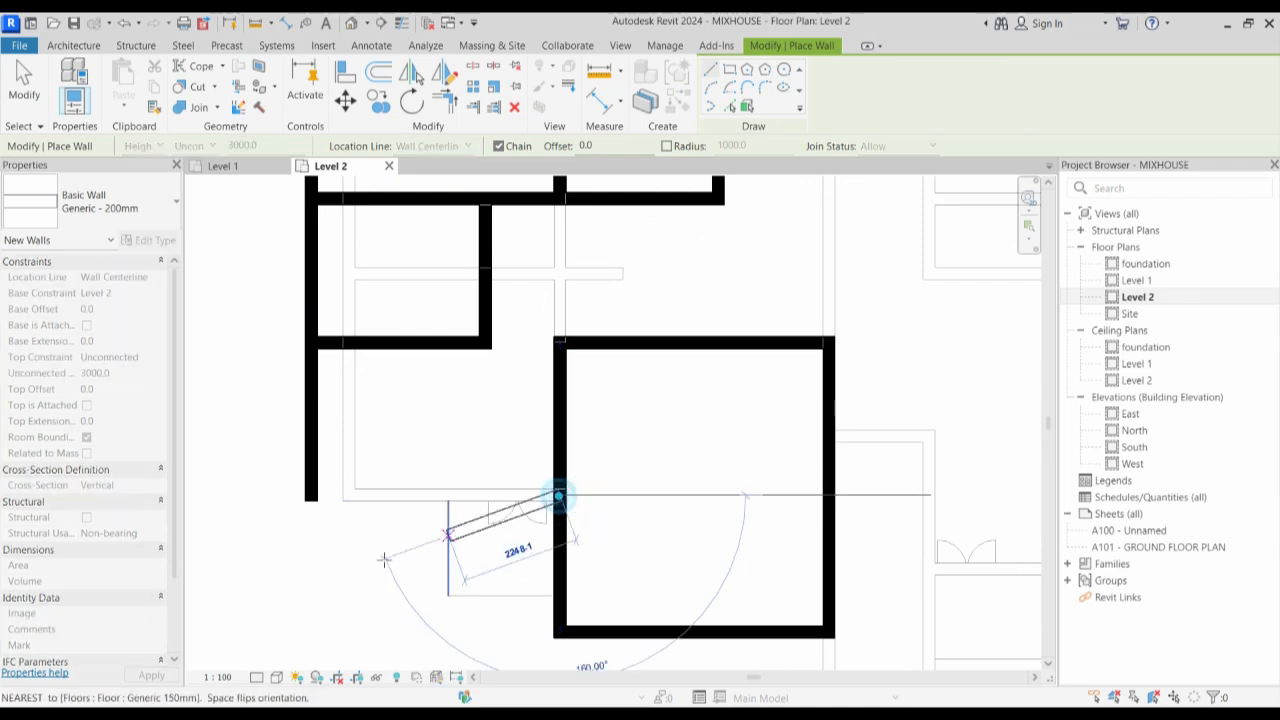
left_click(311, 494)
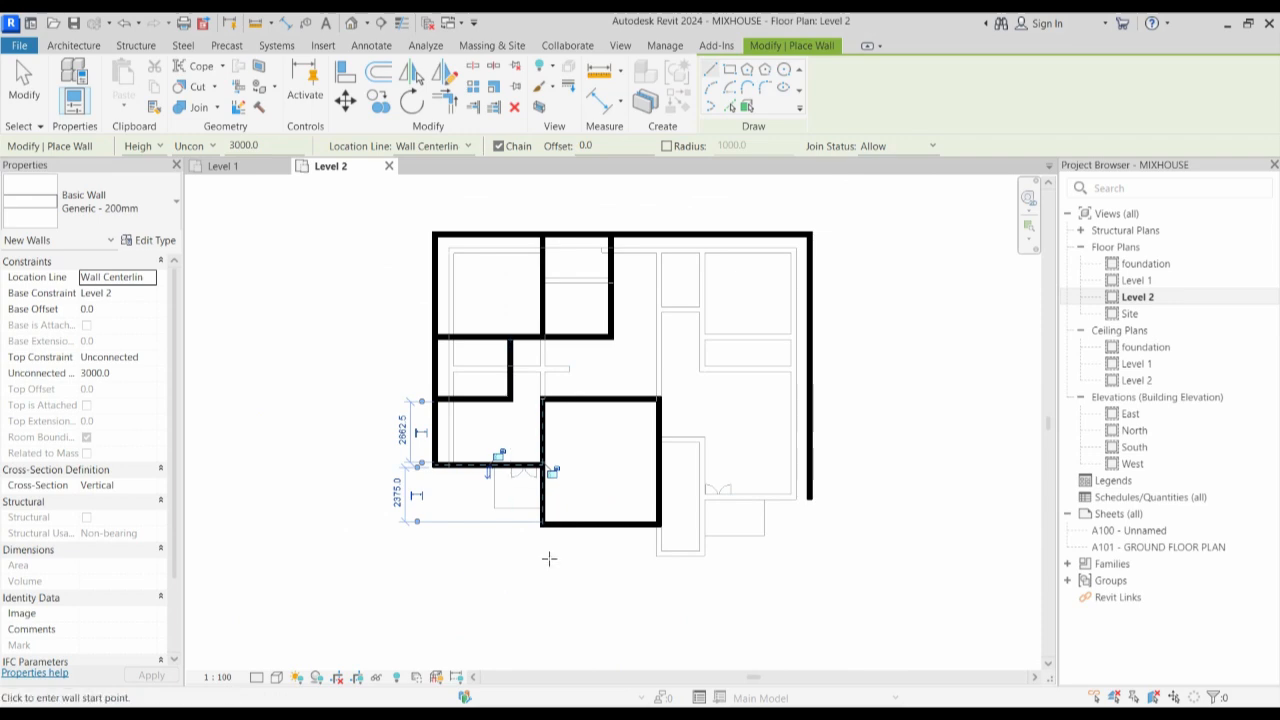
Draw a vertical wall from the lower-middle room's upper-right corner up to the upper outer wall.
scroll(548, 559, "up", 1)
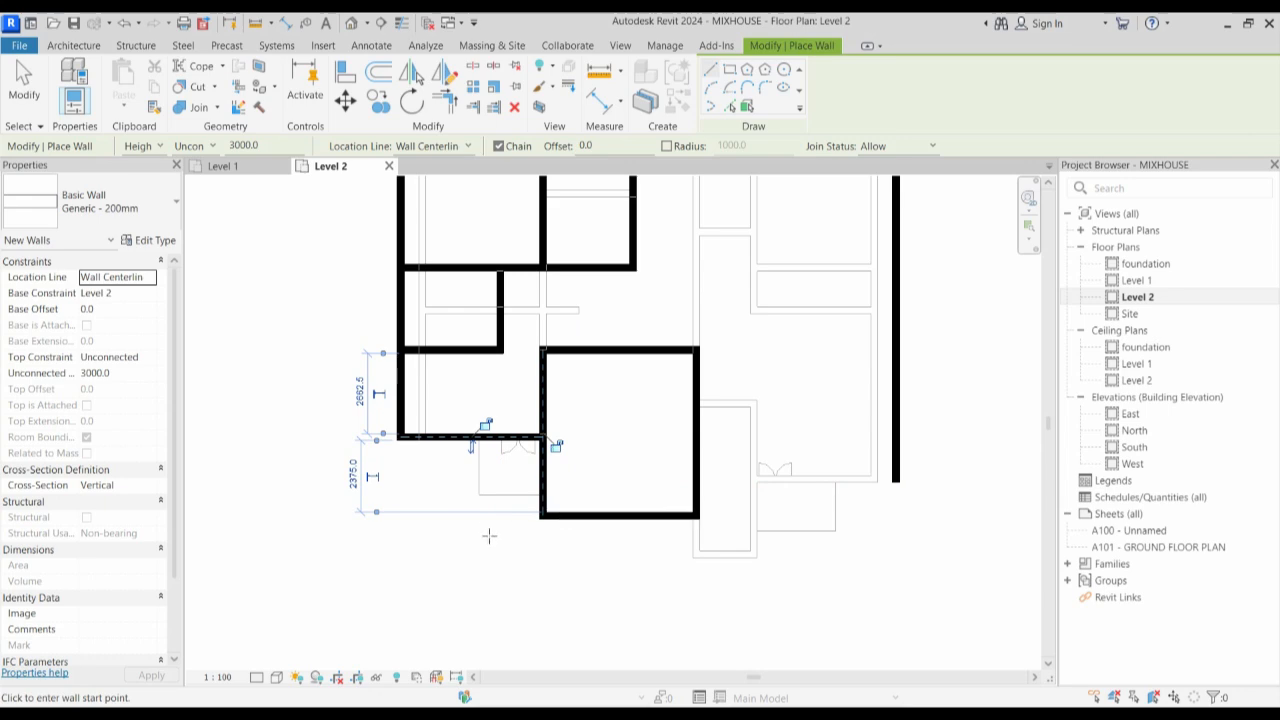
scroll(572, 476, "down", 2)
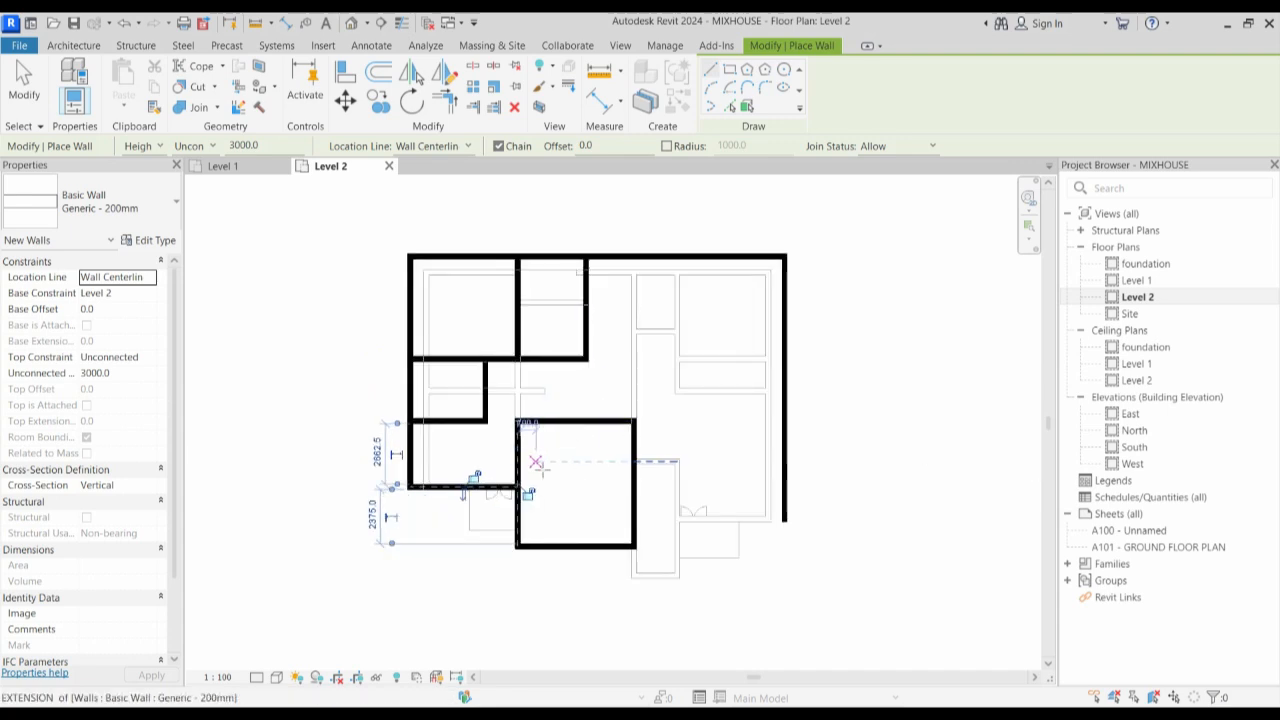
left_click(636, 418)
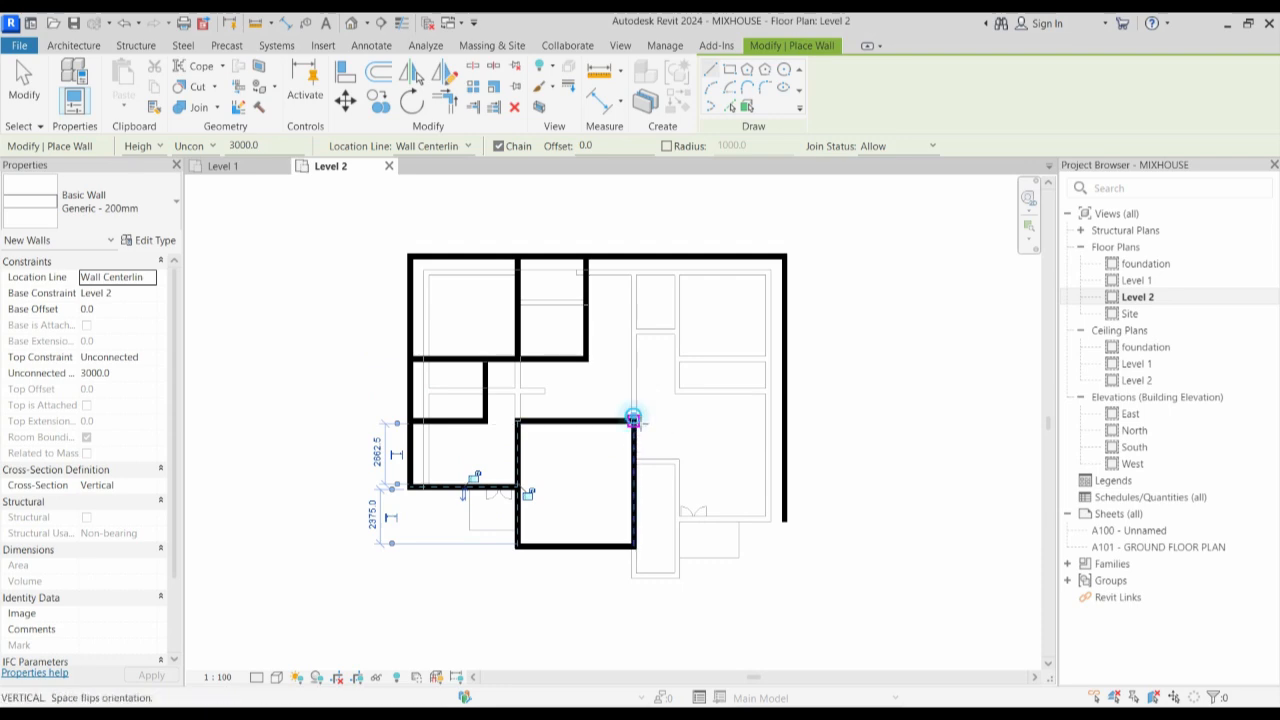
left_click(633, 258)
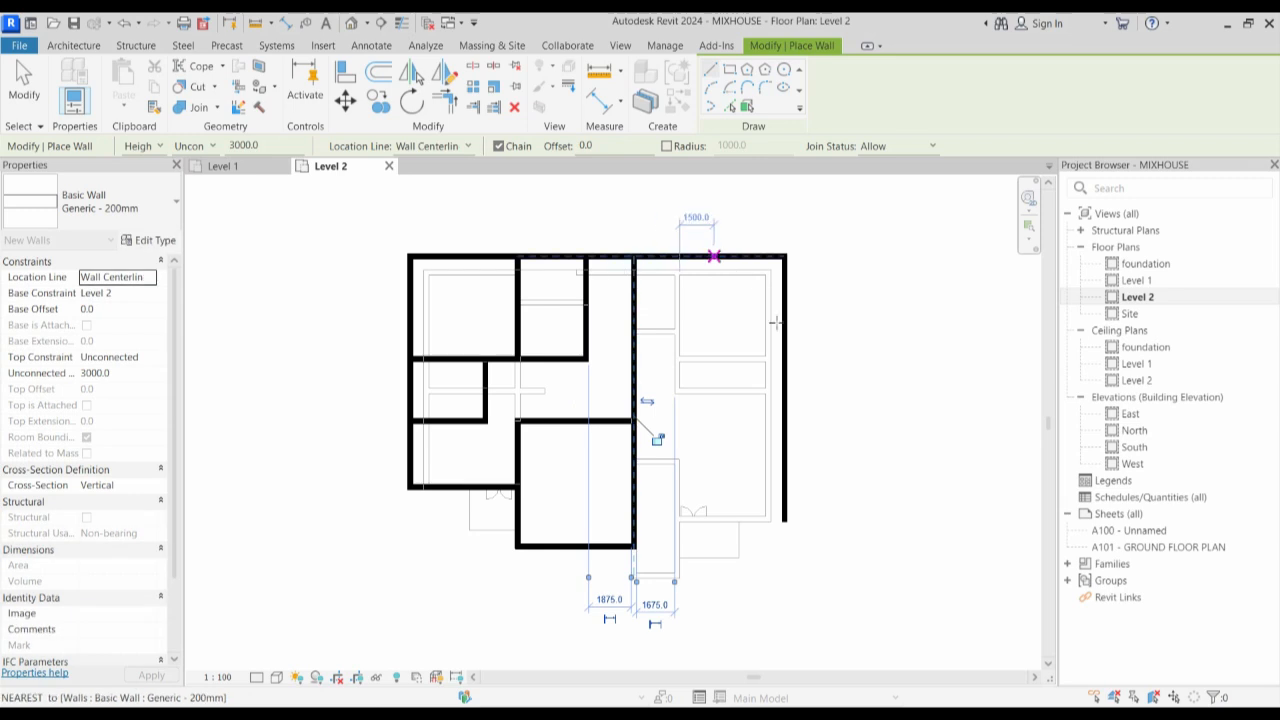
key("Escape")
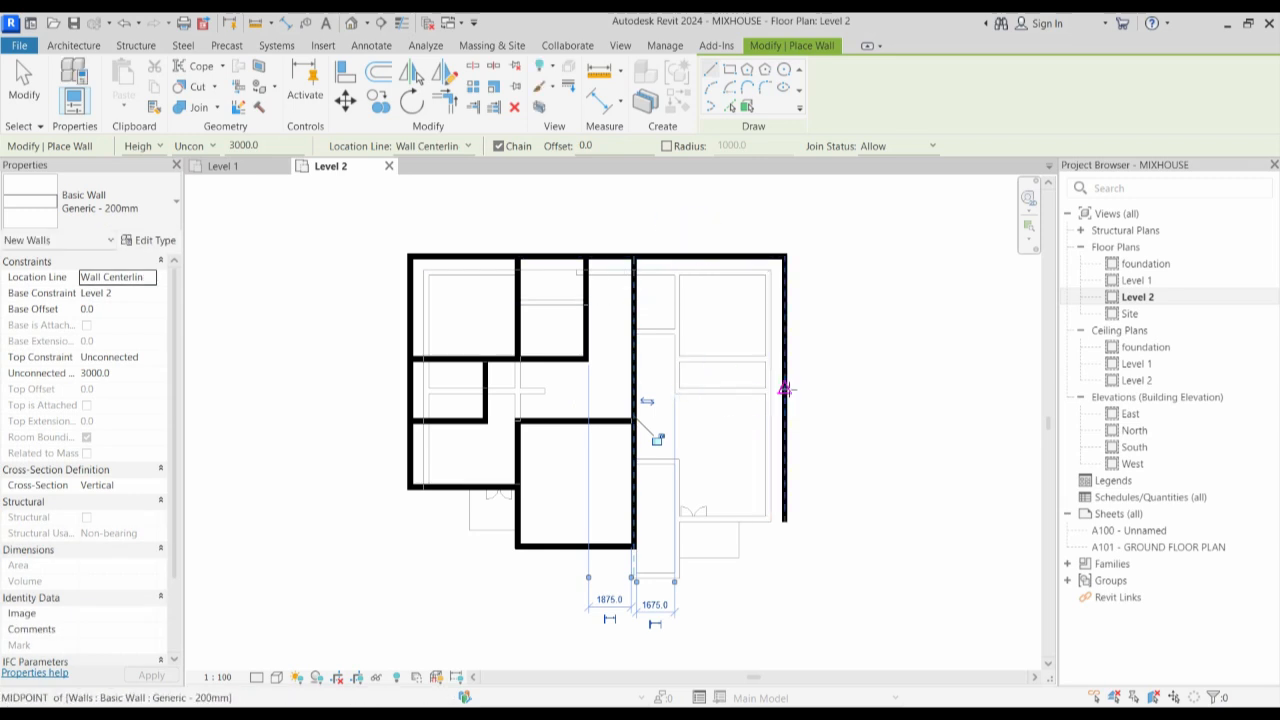
Enclose a narrow room about 4825 mm wide against the right outer wall with a short vertical wall and two horizontal walls following the underlay.
scroll(785, 390, "up", 2)
left_click(643, 351)
left_click(643, 394)
key("Escape")
left_click(646, 353)
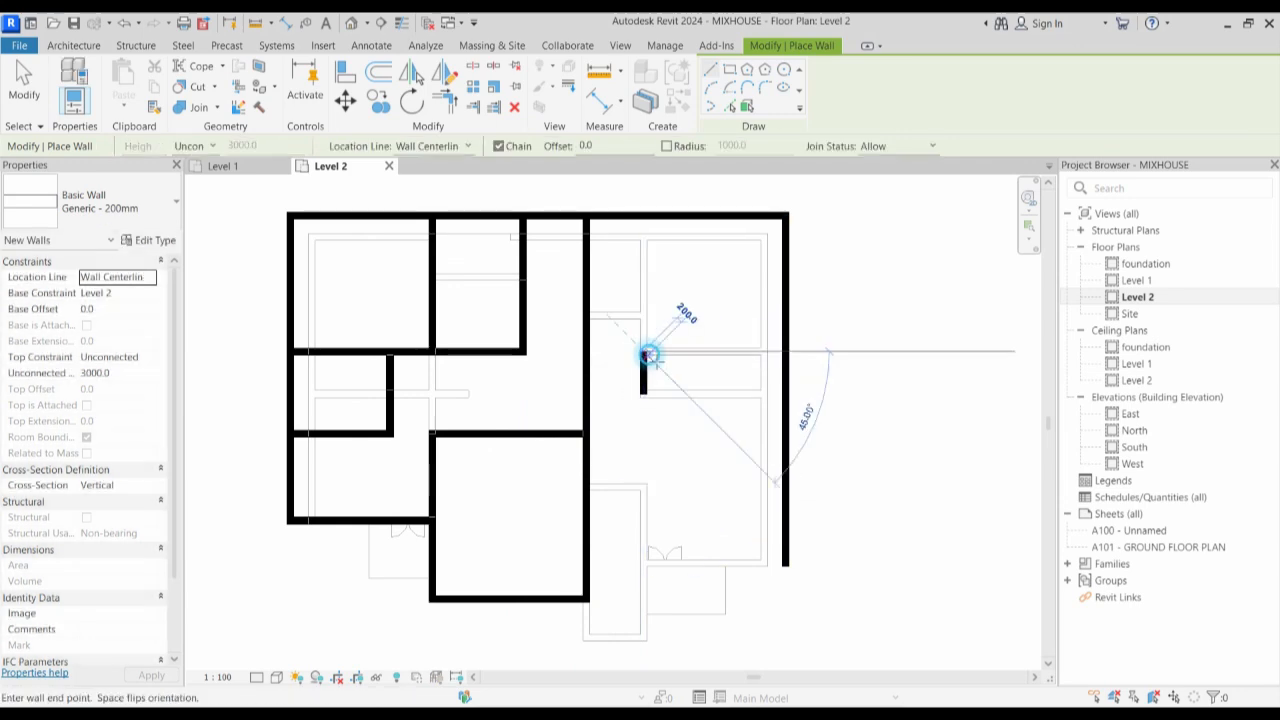
left_click(785, 351)
key("Escape")
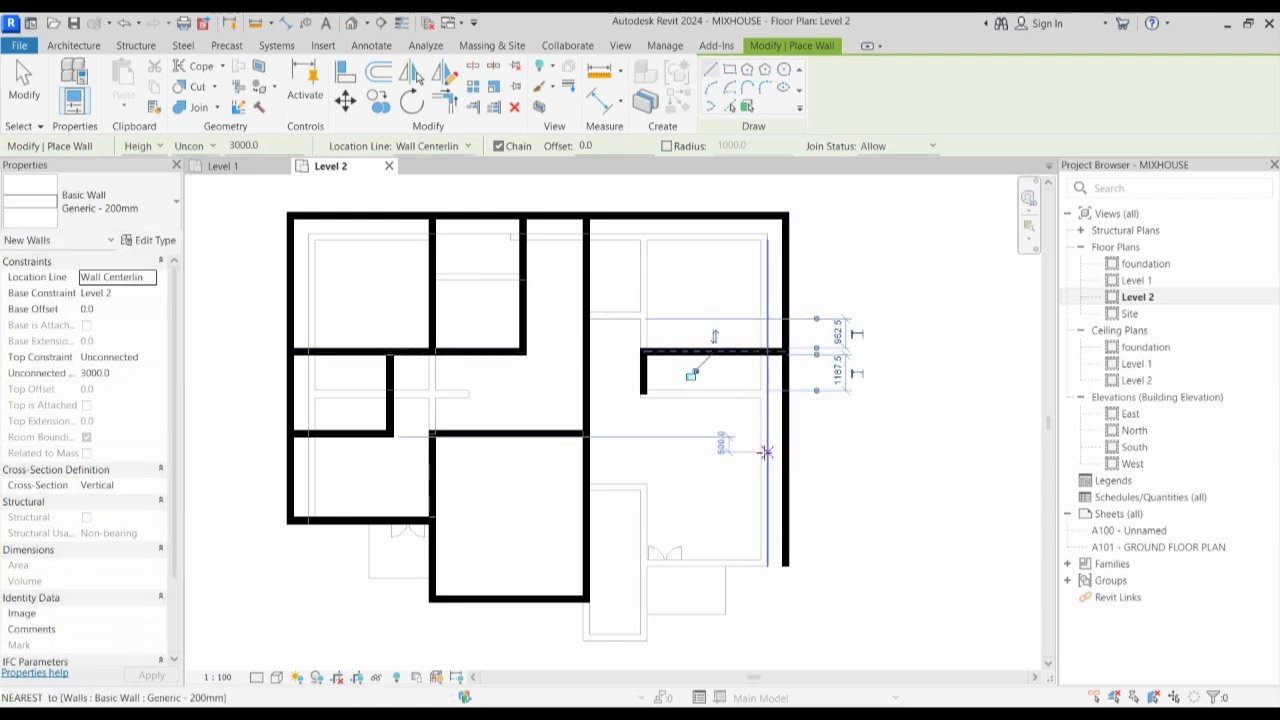
left_click(643, 394)
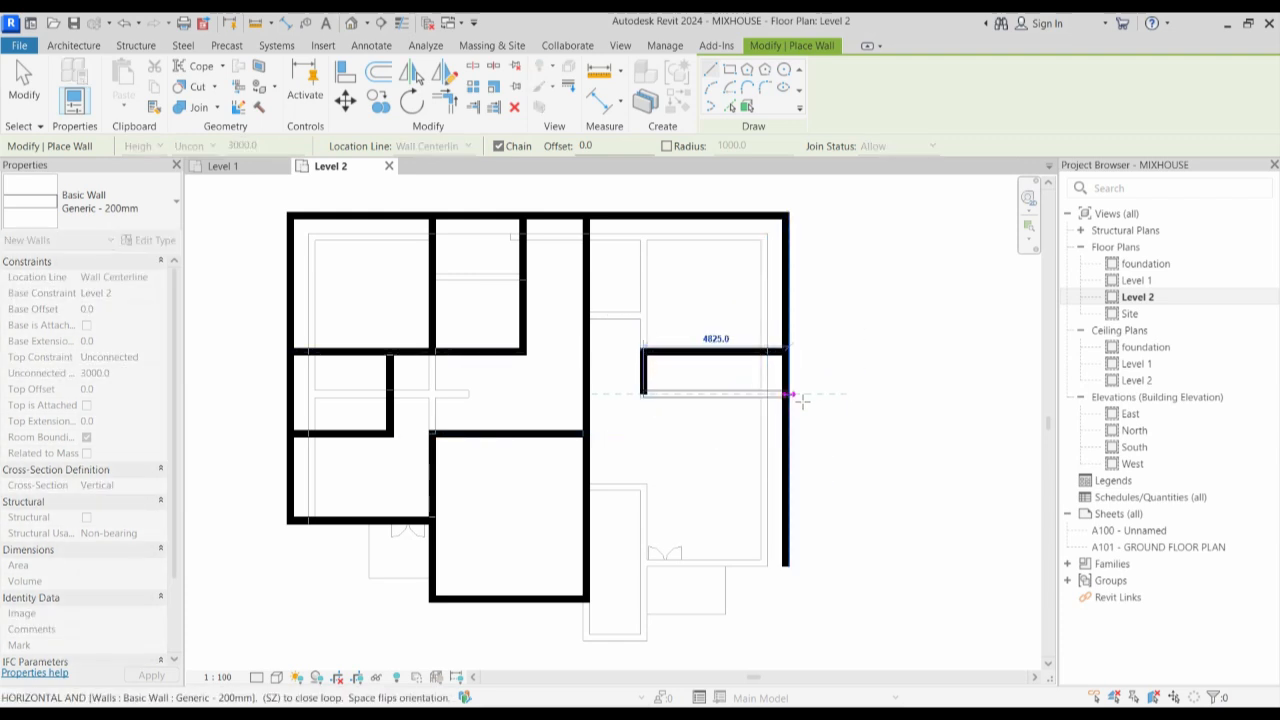
left_click(787, 395)
key("Escape")
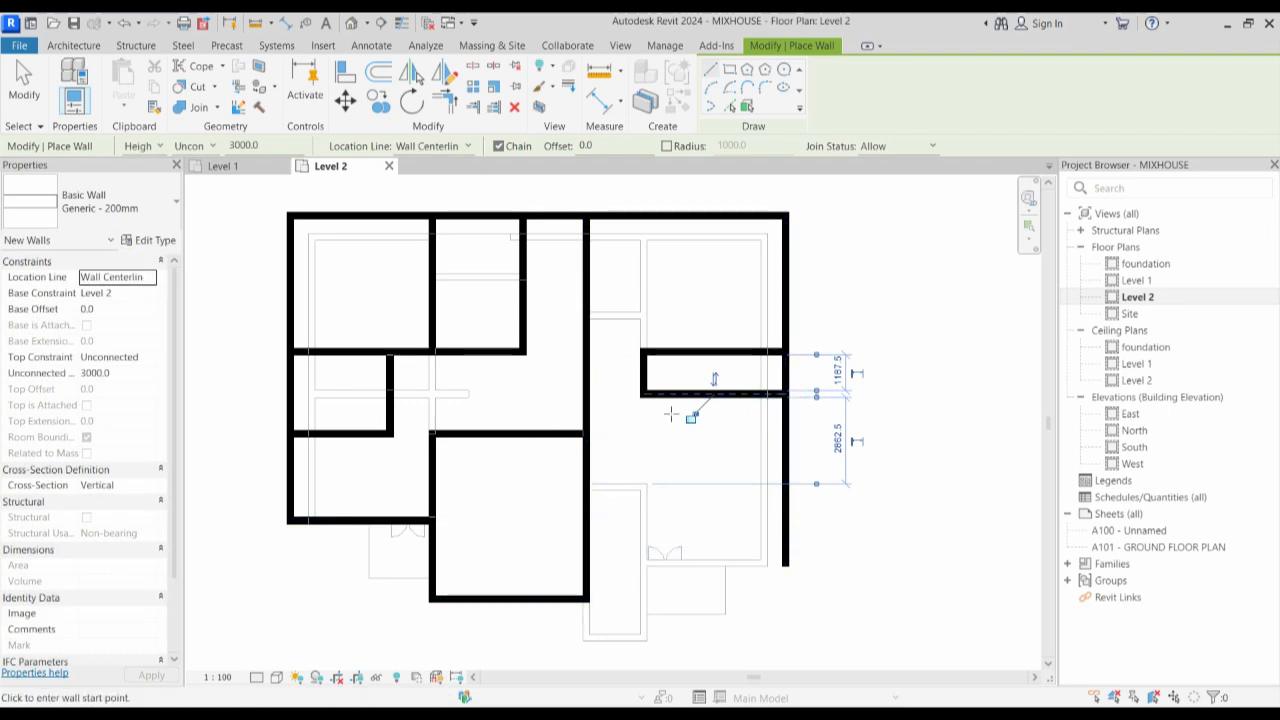
Run a wall about 8200 mm down from the narrow room's lower-left corner and close the lower end of the central strip with walls.
left_click(646, 396)
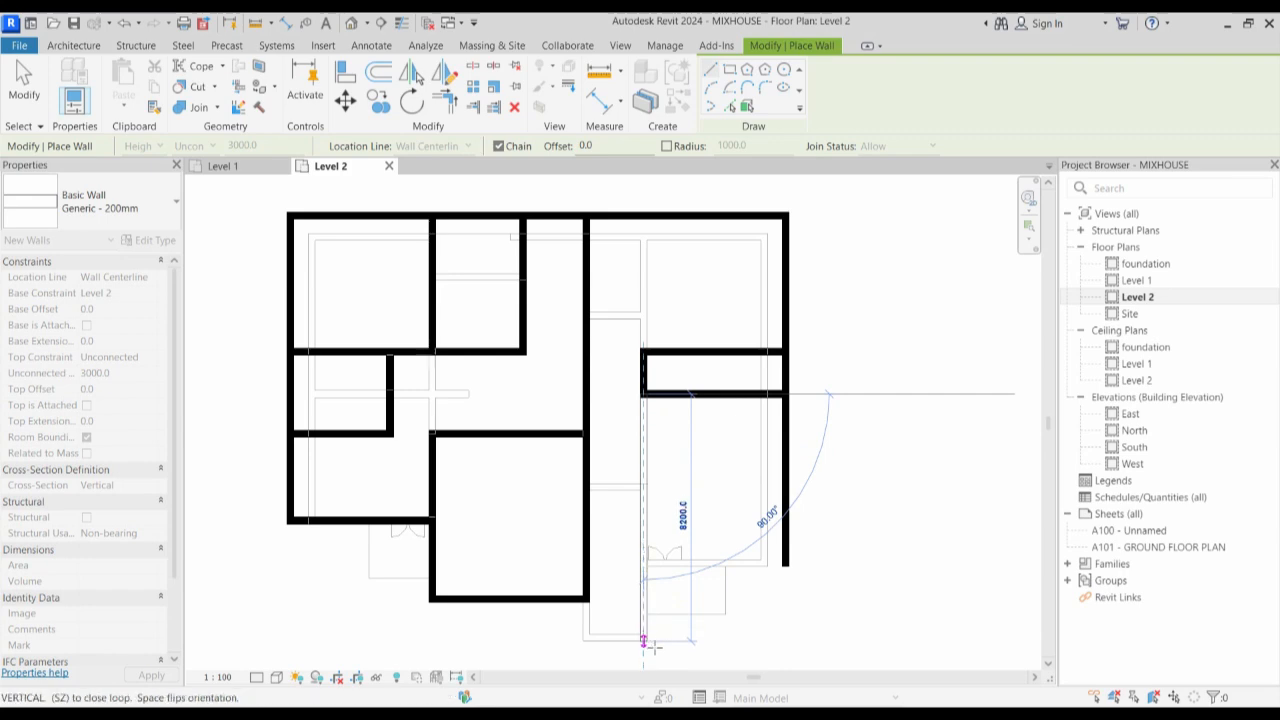
left_click(643, 637)
key("Escape")
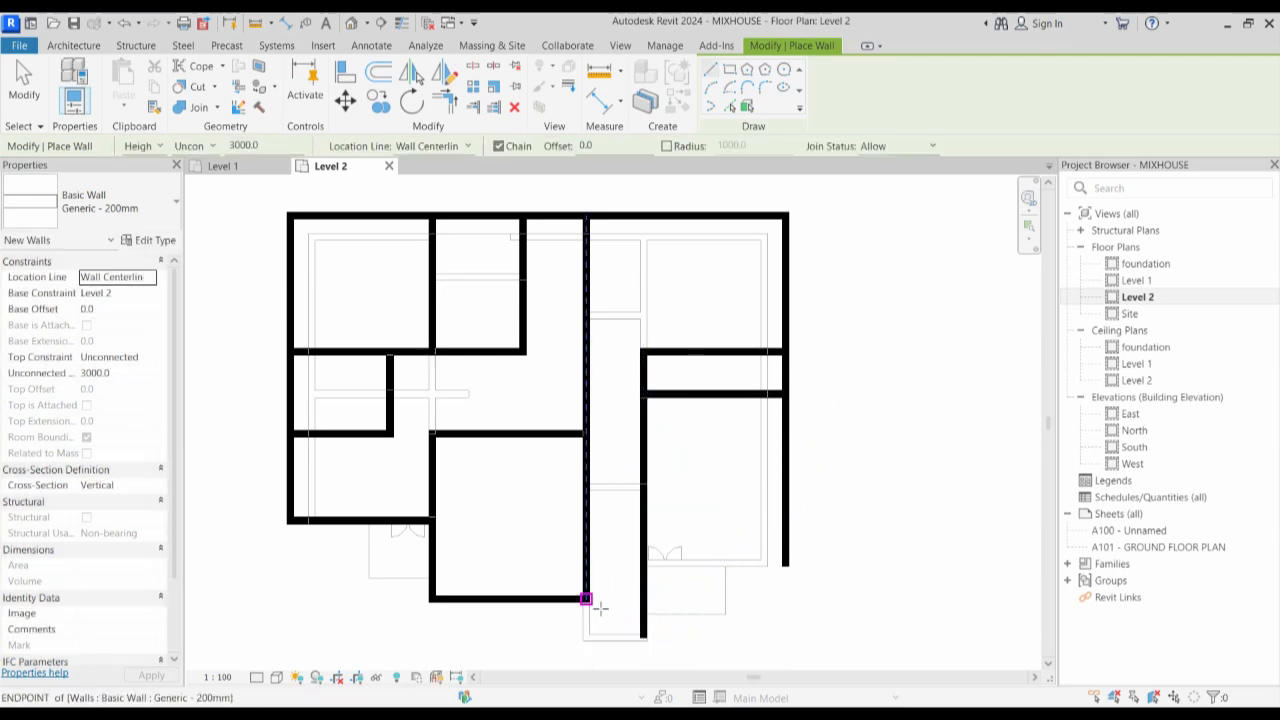
left_click(586, 637)
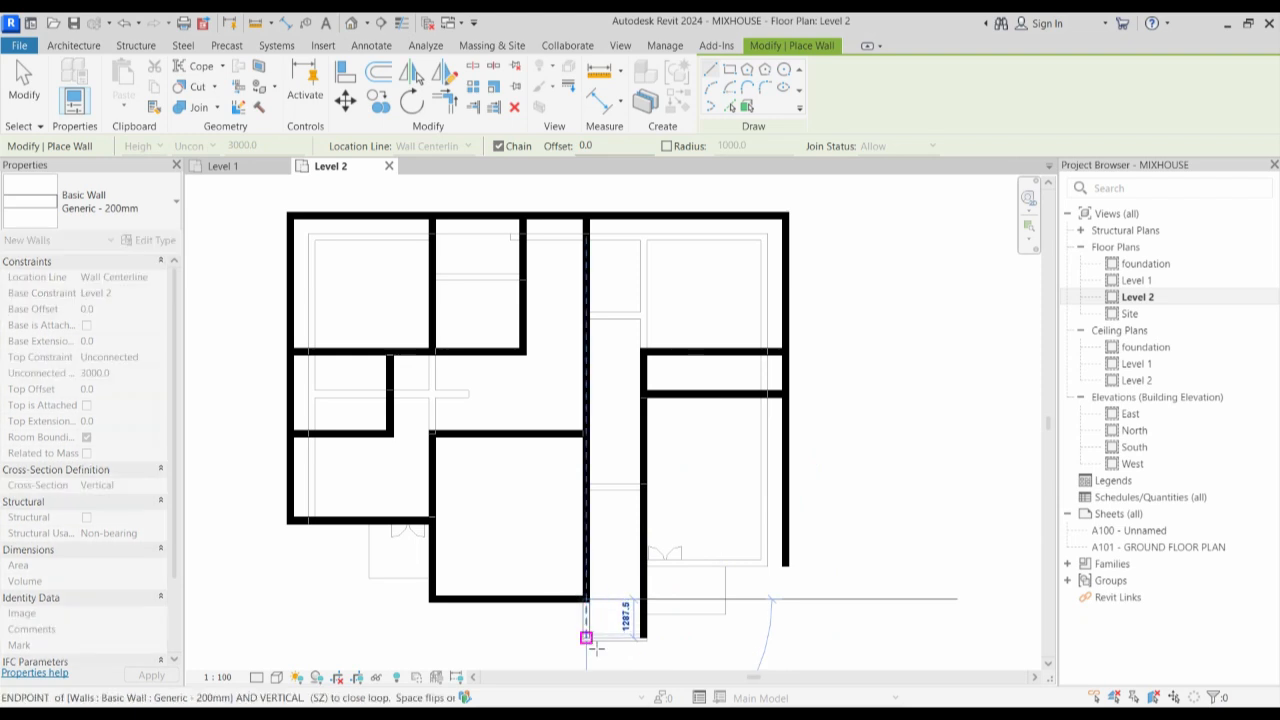
left_click(650, 644)
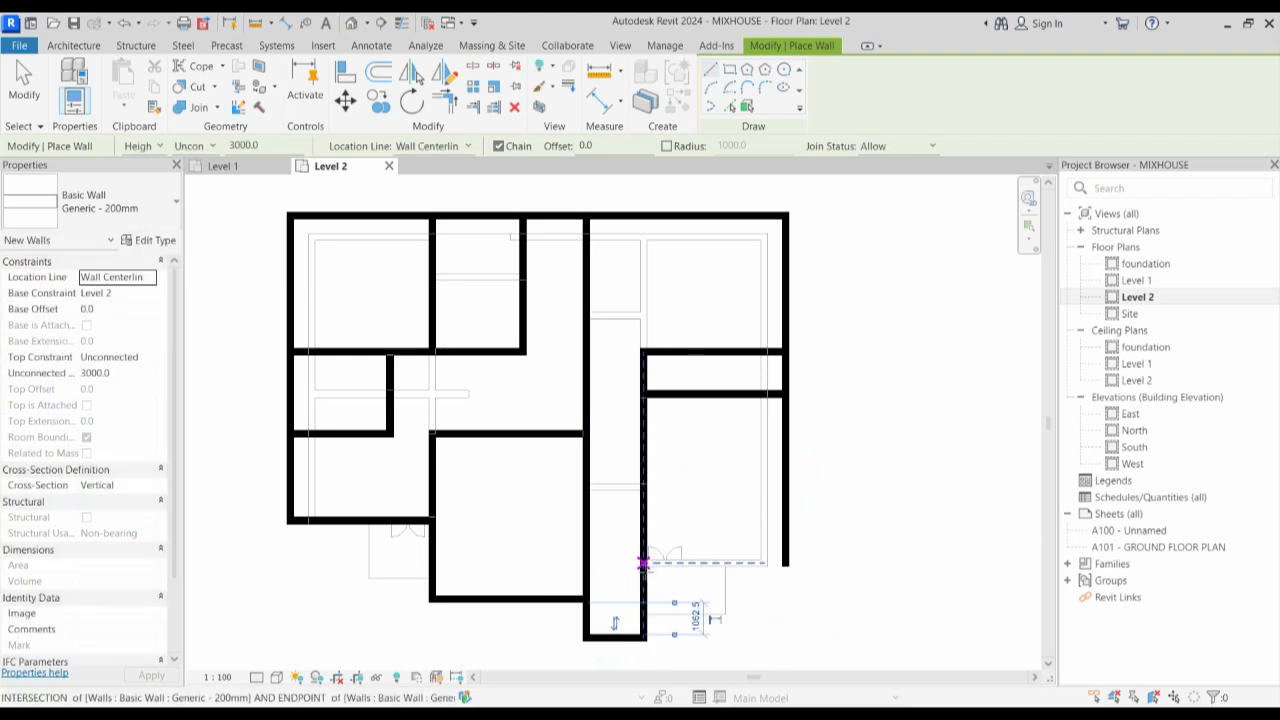
scroll(645, 571, "up", 2)
left_click(643, 563)
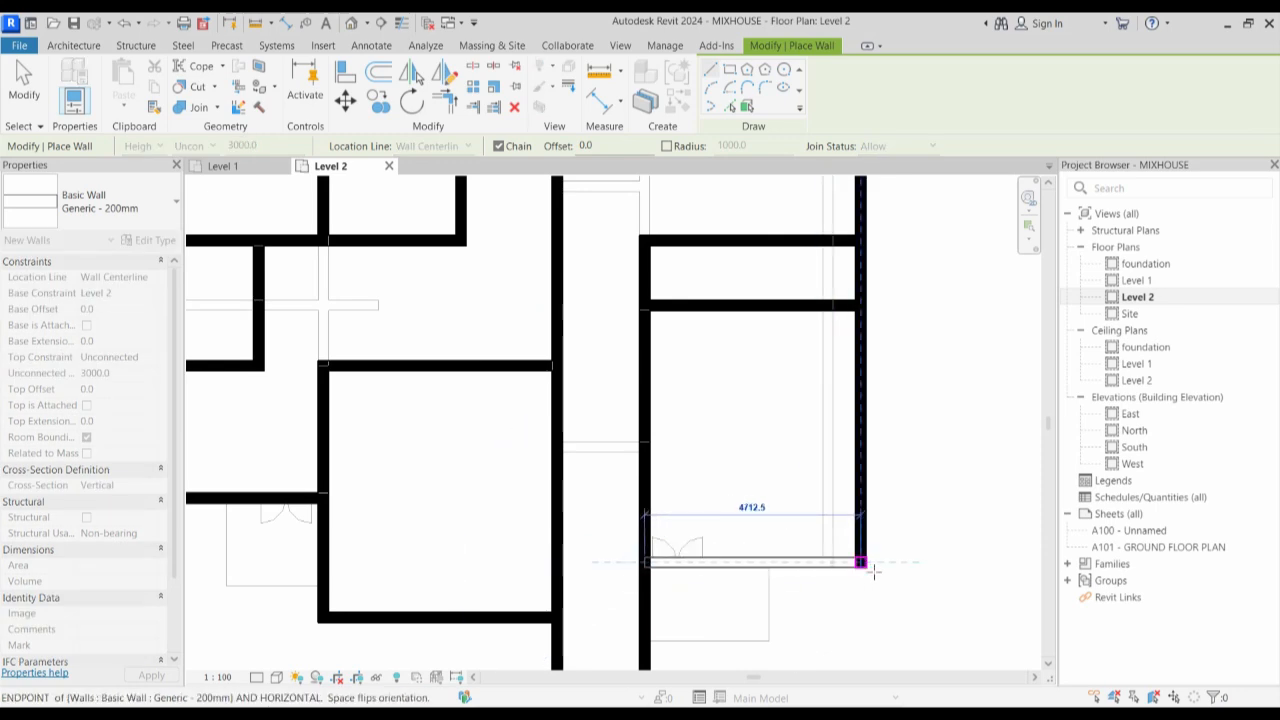
key("Escape")
scroll(736, 572, "down", 3)
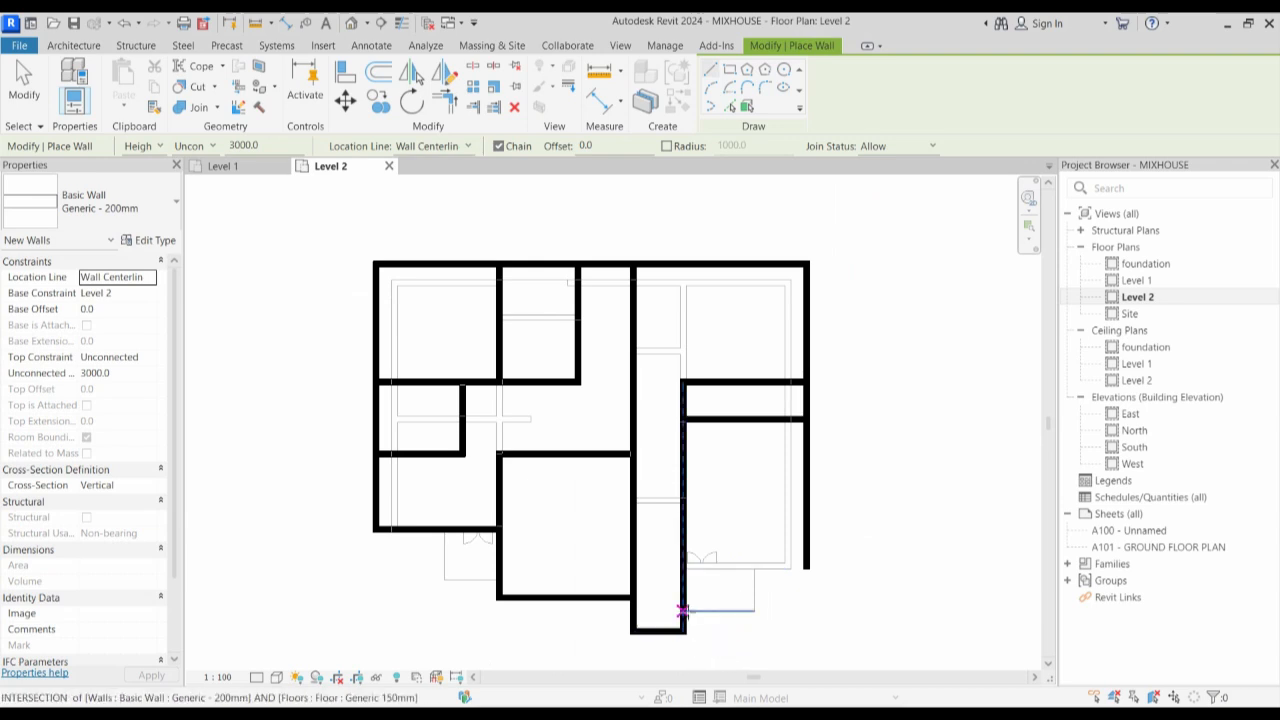
Draw a lower wall about 4712.5 mm long along the underlay's porch edge and extend the right outer wall about 1600 mm down to meet it.
left_click(683, 611)
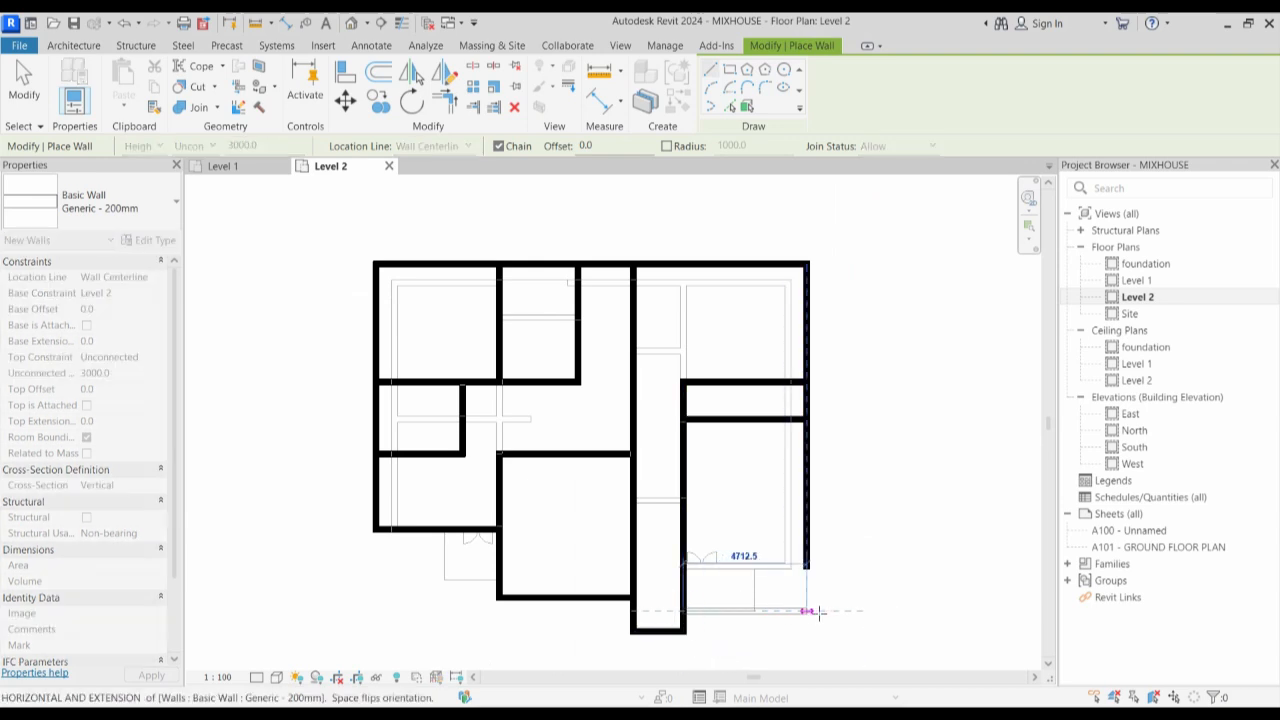
left_click(810, 610)
key("Escape")
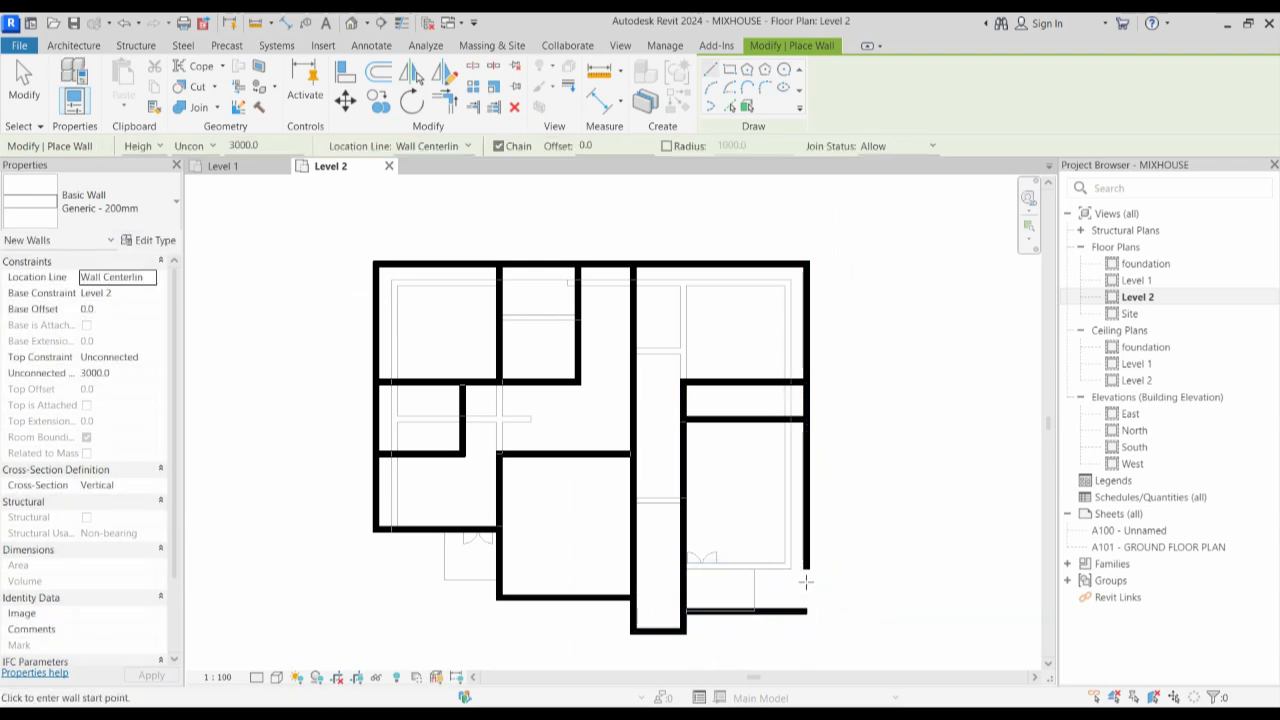
left_click(808, 569)
left_click(808, 610)
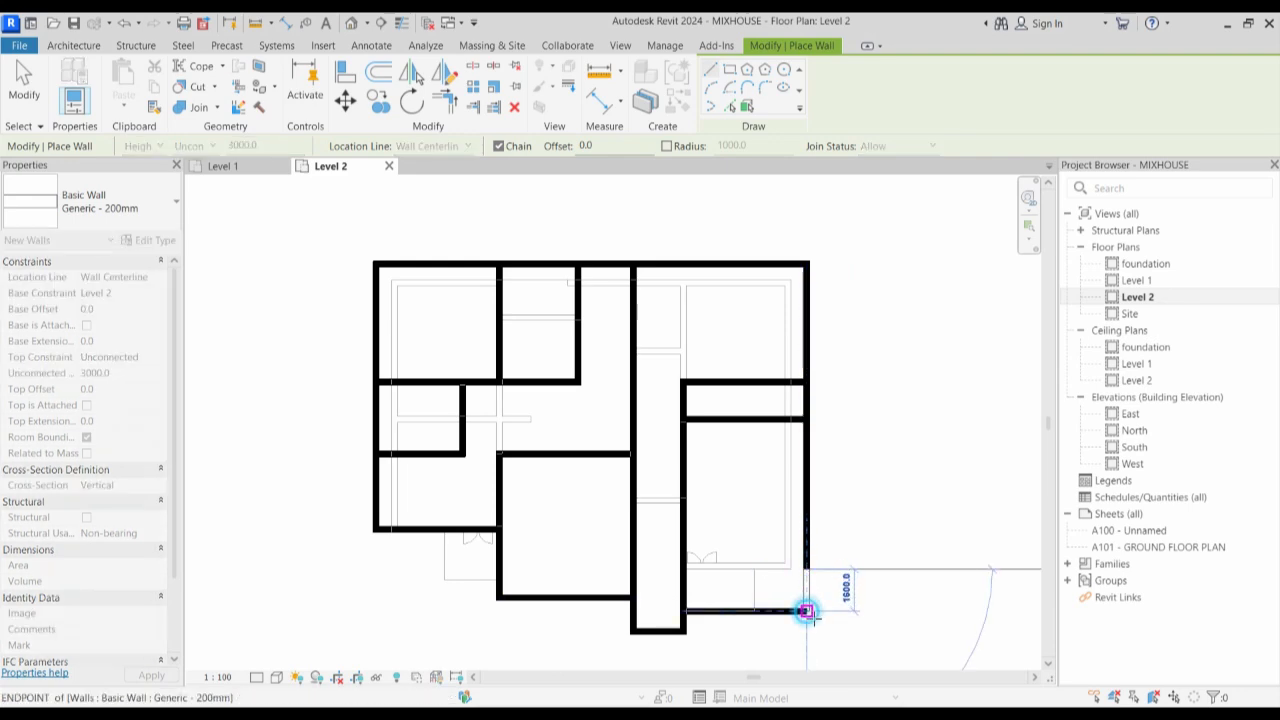
key("Escape")
Enclose a small room in the lower-right corner with a horizontal wall about 1900 mm long and a vertical wall about 1712.5 mm long.
scroll(777, 560, "up", 2)
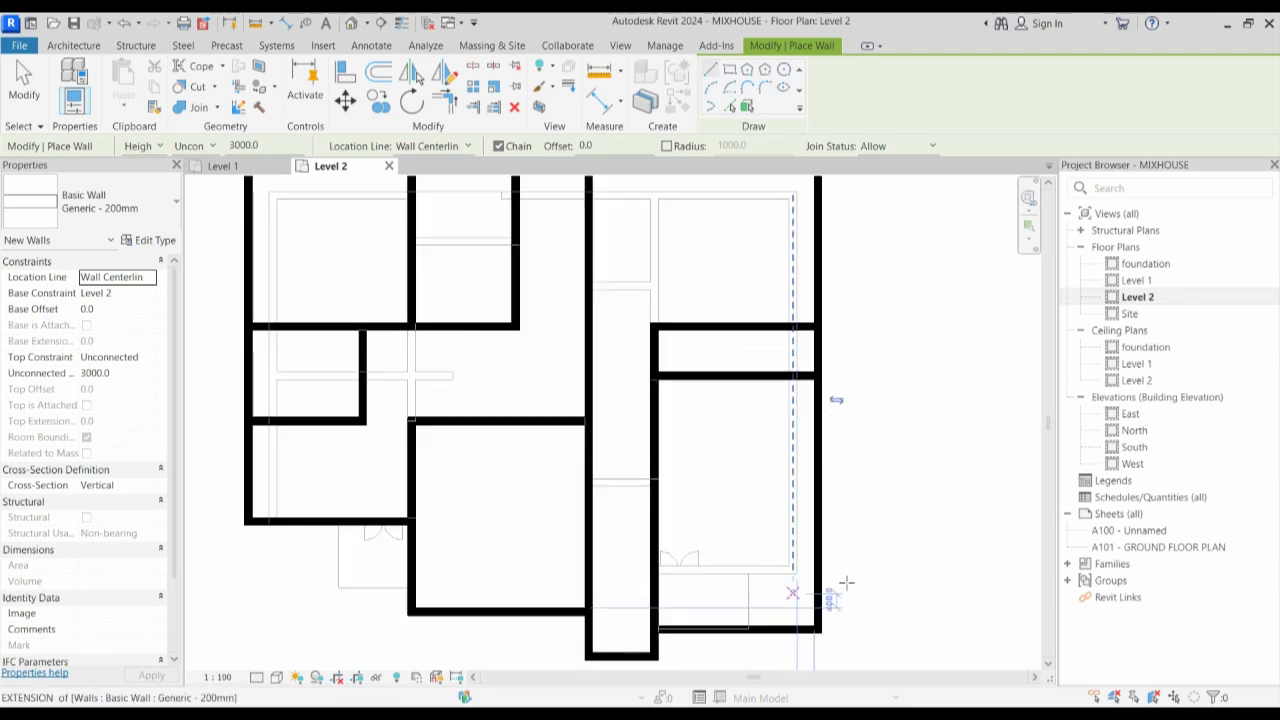
left_click(818, 571)
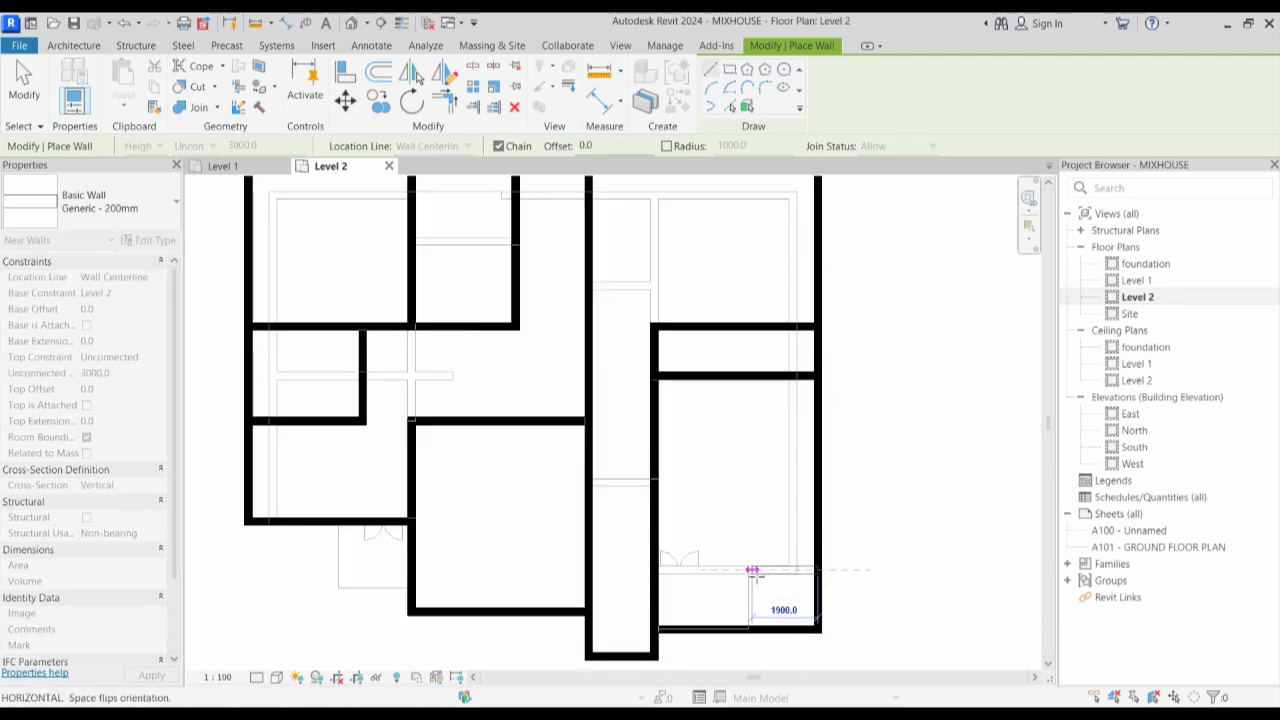
left_click(749, 571)
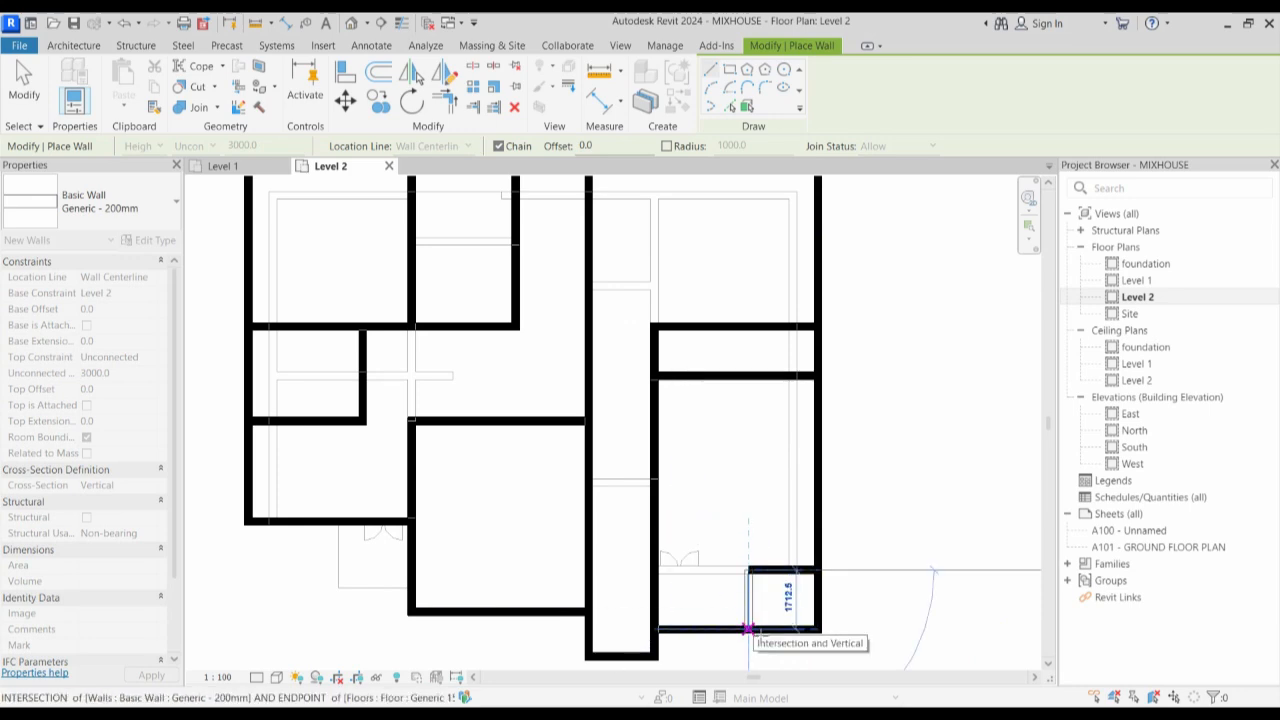
left_click(749, 629)
key("Escape")
Draw a horizontal wall from the small corner room's upper-left corner across to the central strip's right wall, closing off the porch area.
scroll(732, 562, "up", 2)
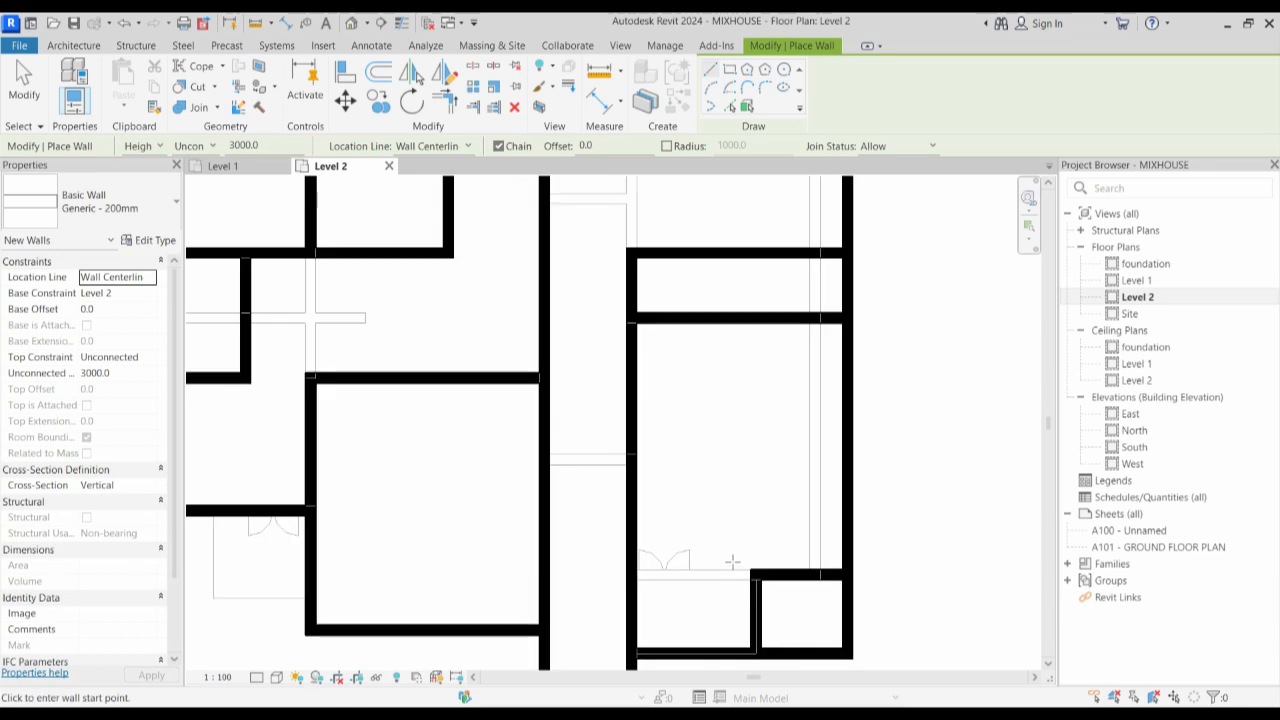
left_click(757, 575)
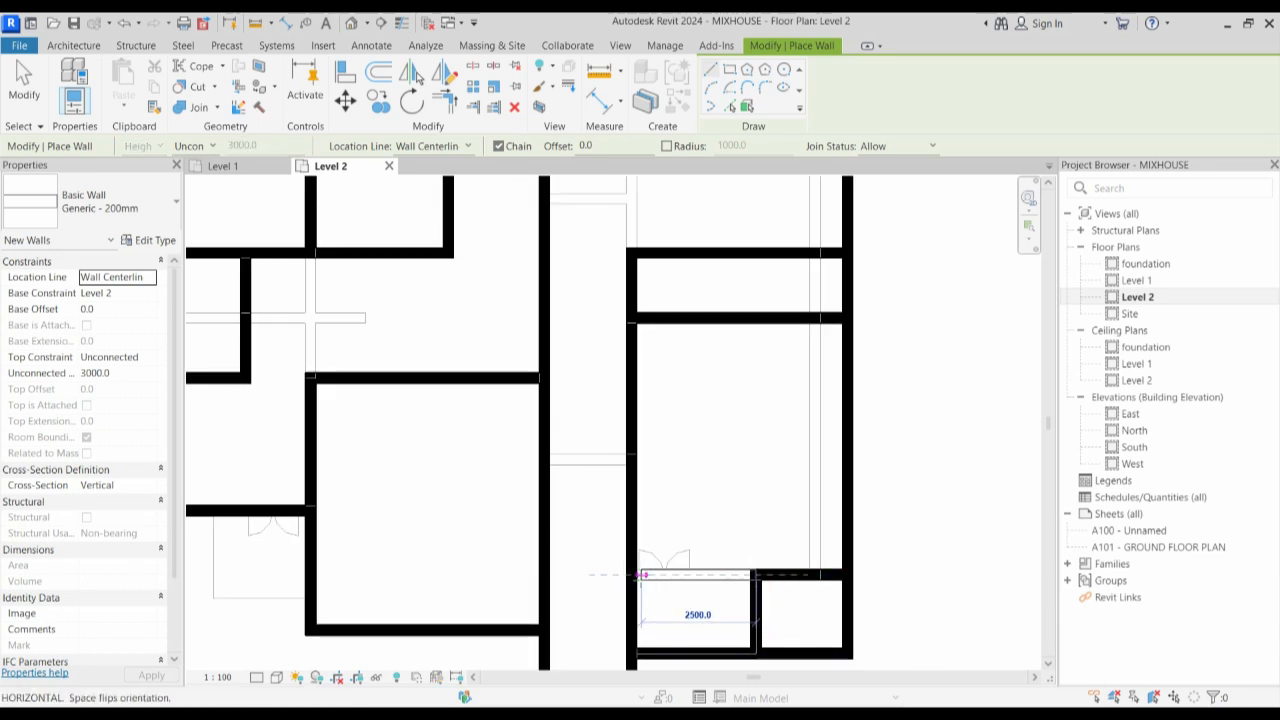
left_click(632, 575)
key("Escape")
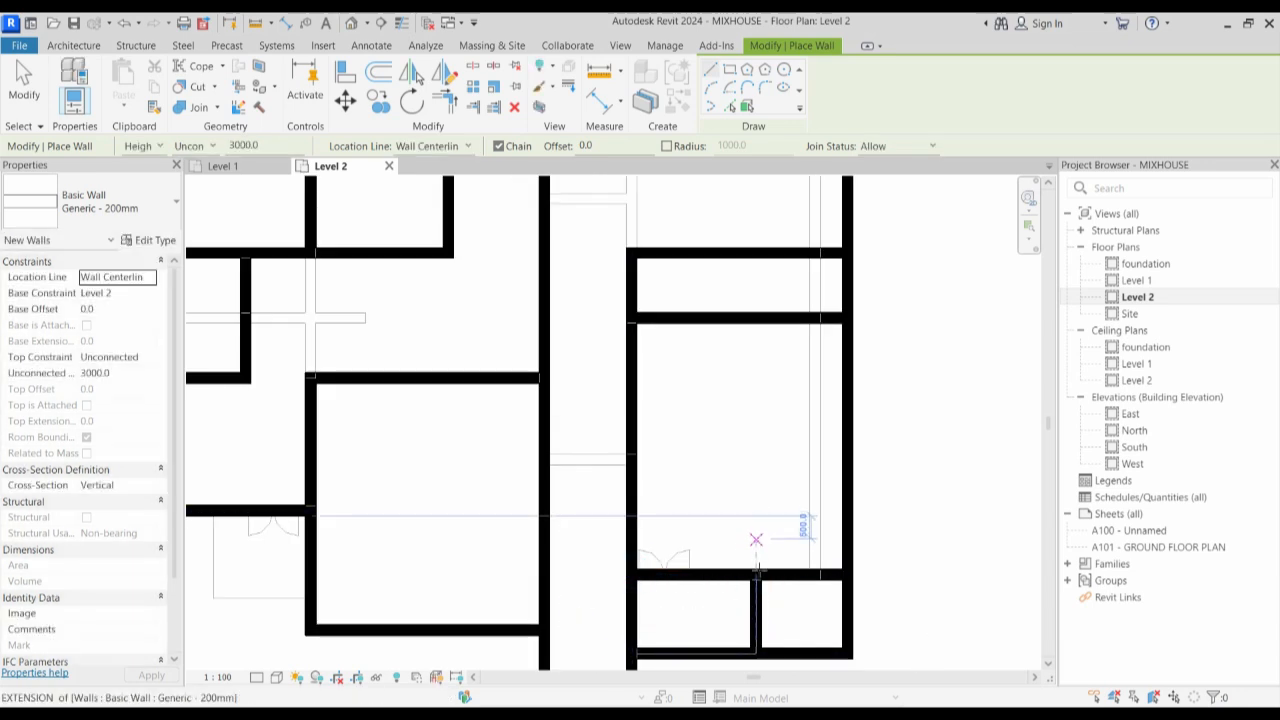
Draw a vertical wall about 4500 mm long from the narrow right room's upper-left corner up to the upper outer wall.
scroll(723, 519, "down", 2)
scroll(723, 519, "down", 3)
scroll(720, 520, "up", 4)
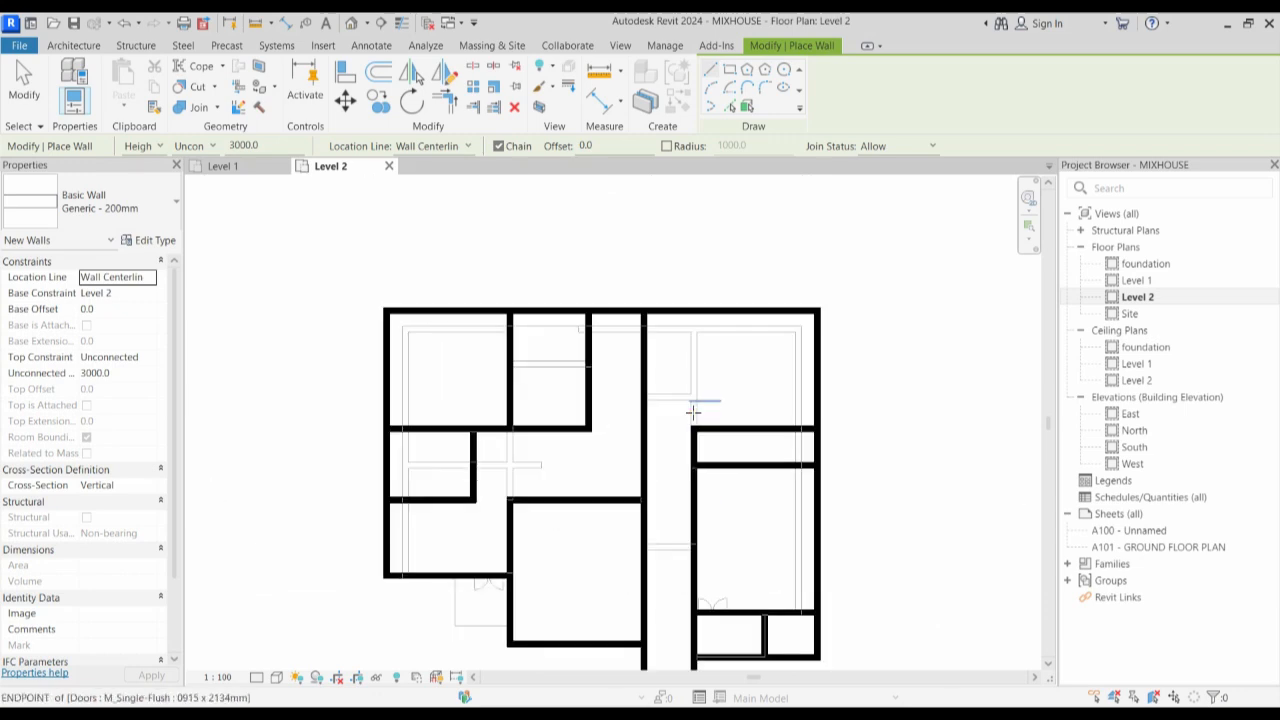
scroll(700, 431, "up", 2)
left_click(684, 432)
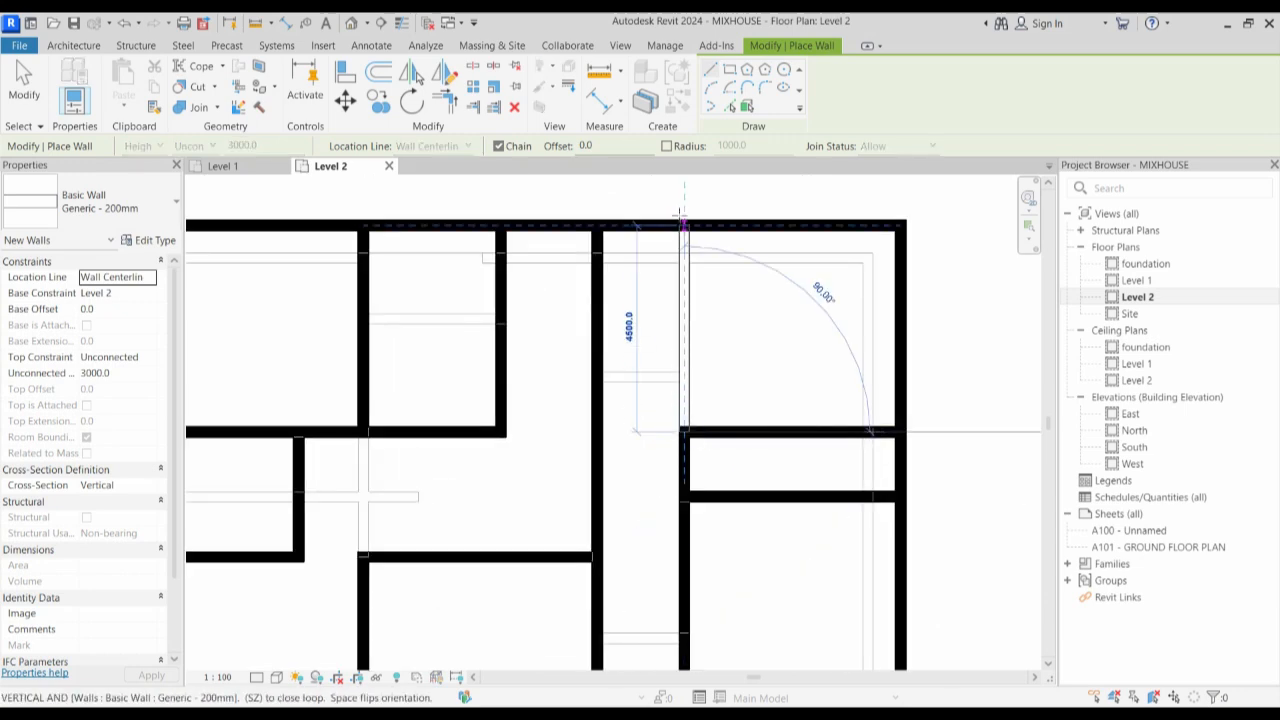
left_click(685, 226)
key("Escape")
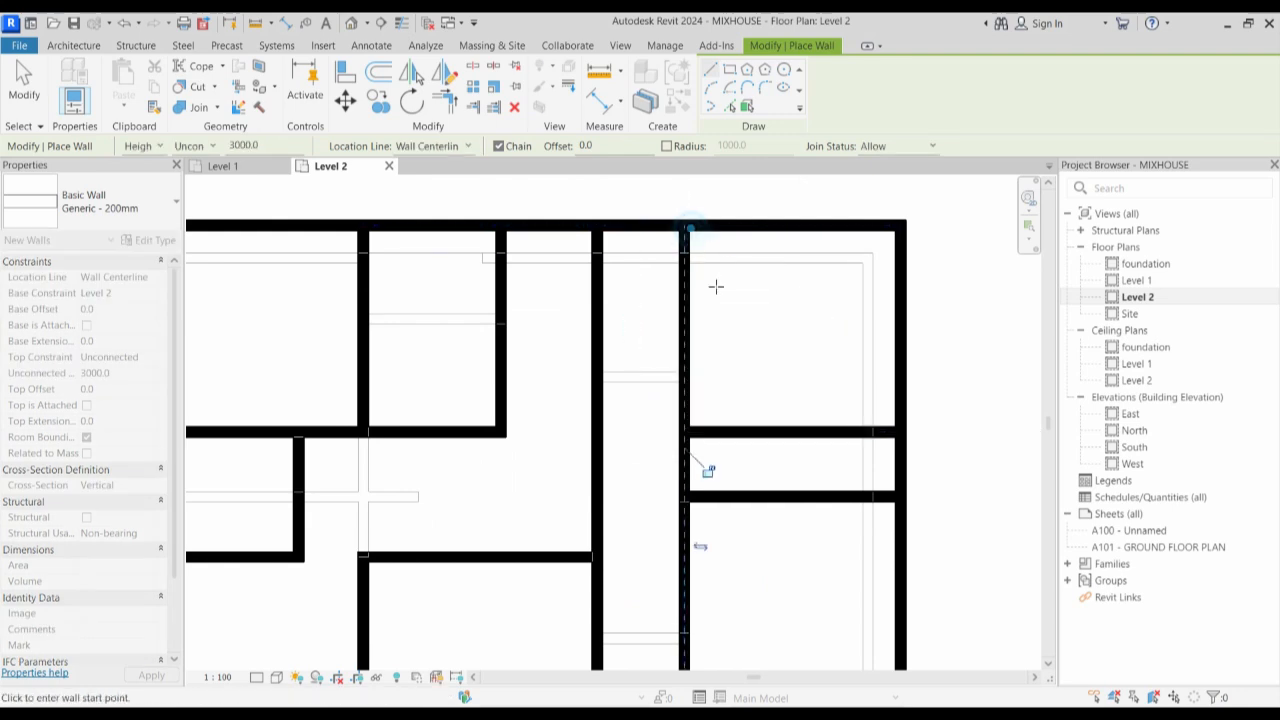
Draw a horizontal wall about 1900 mm long across the upper part of the central strip, following the underlay.
left_click(689, 376)
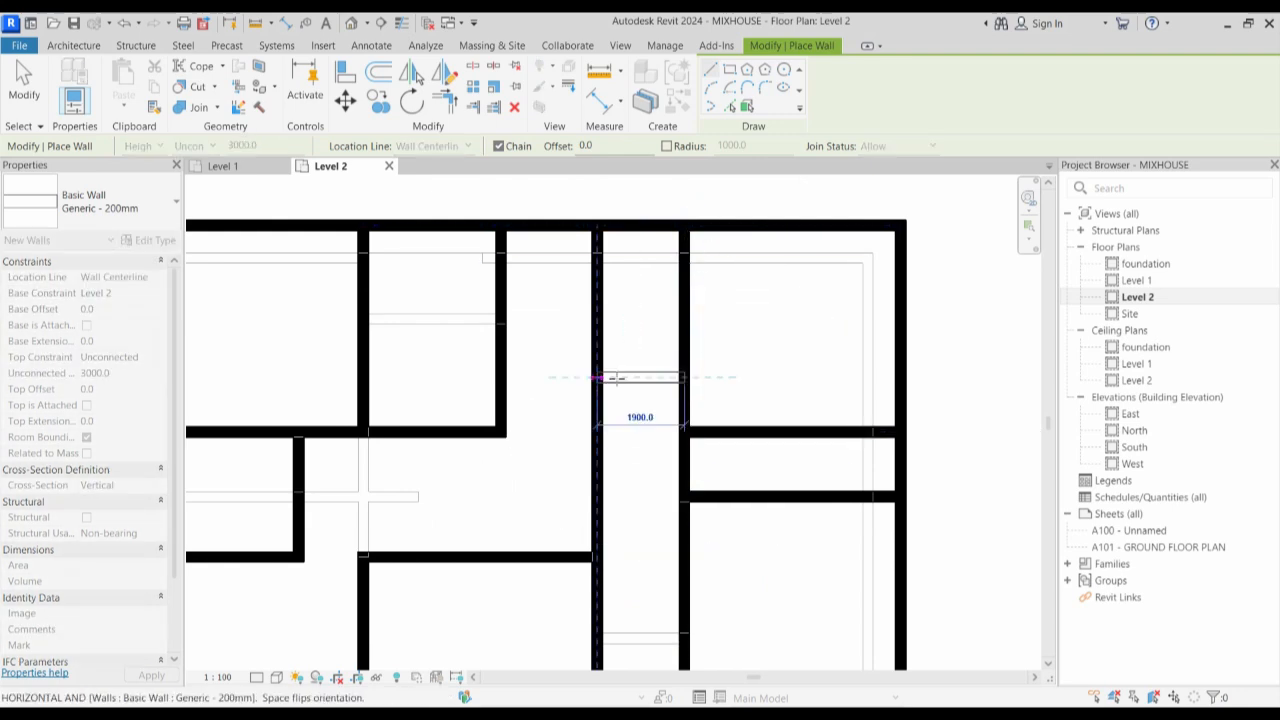
left_click(697, 374)
scroll(700, 366, "down", 3)
key("Escape")
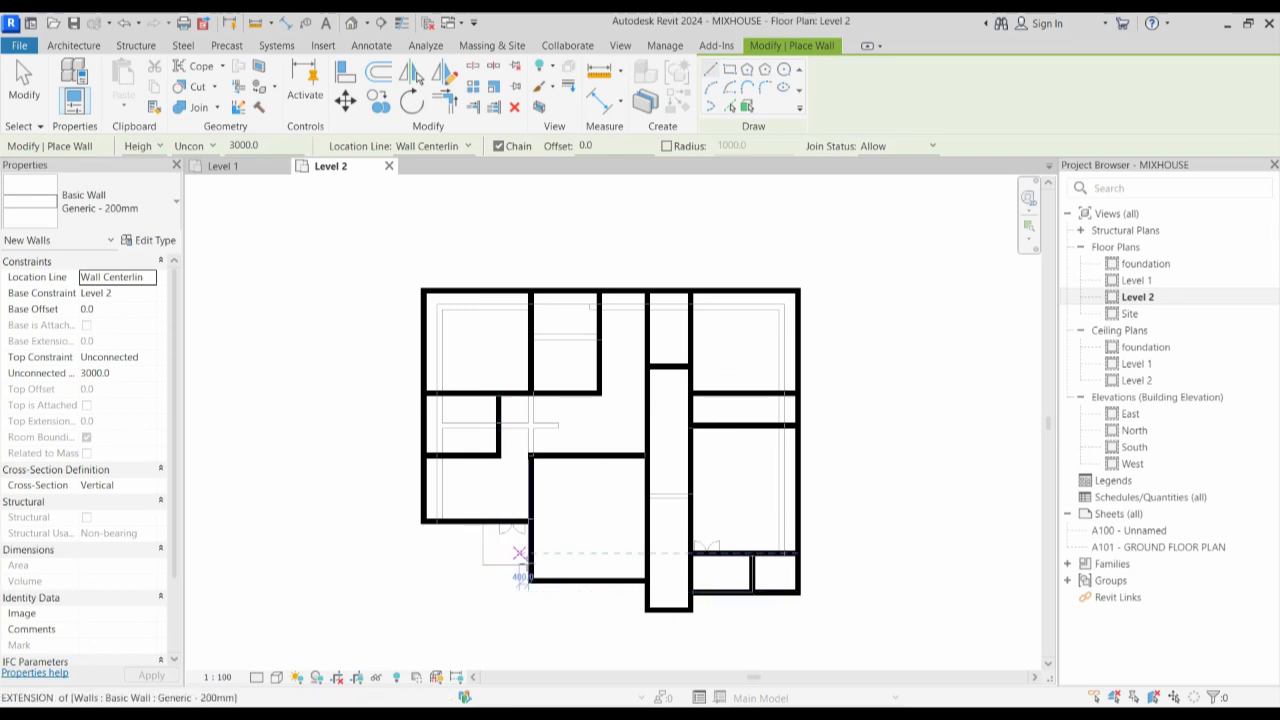
scroll(531, 560, "up", 1)
scroll(532, 558, "up", 1)
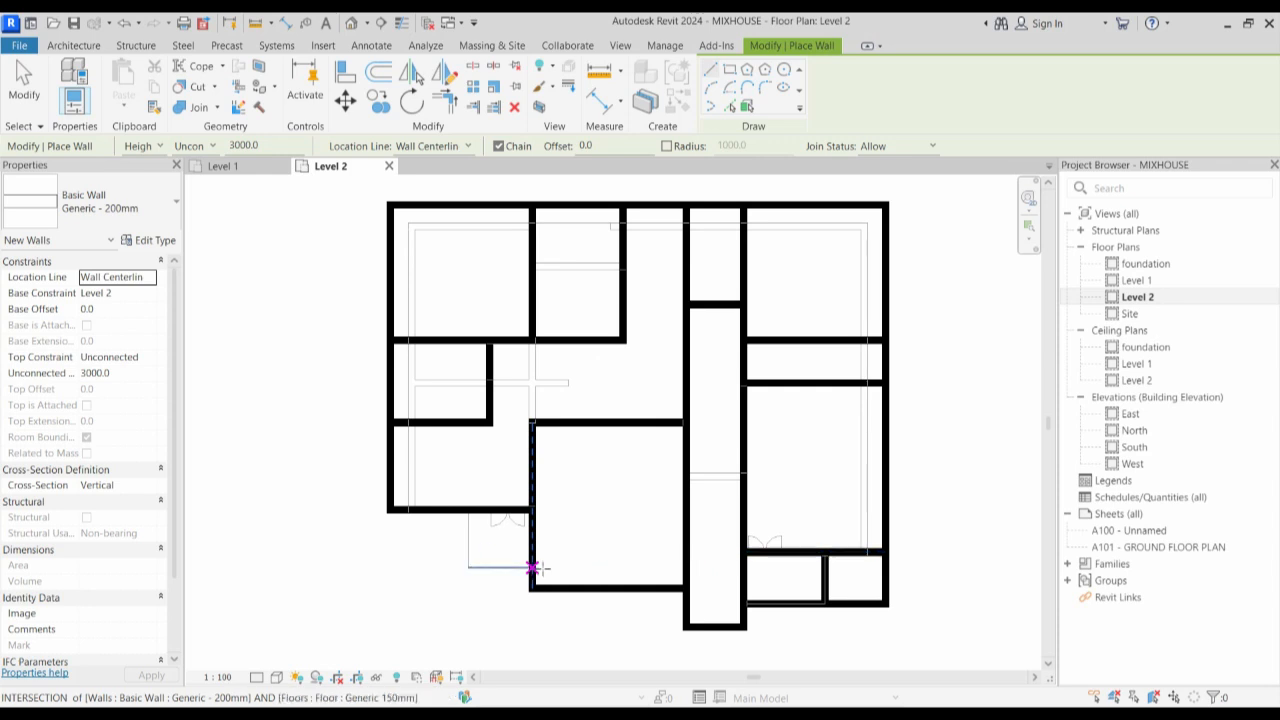
scroll(531, 568, "down", 3)
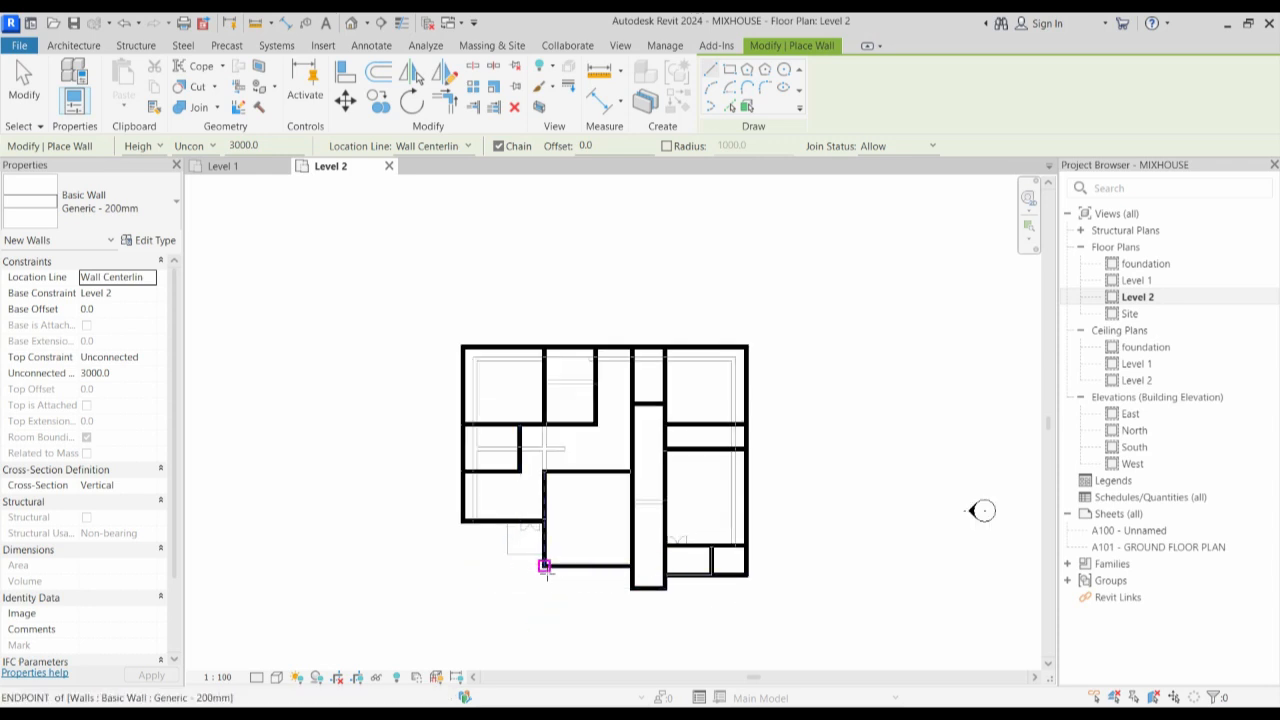
scroll(540, 562, "up", 2)
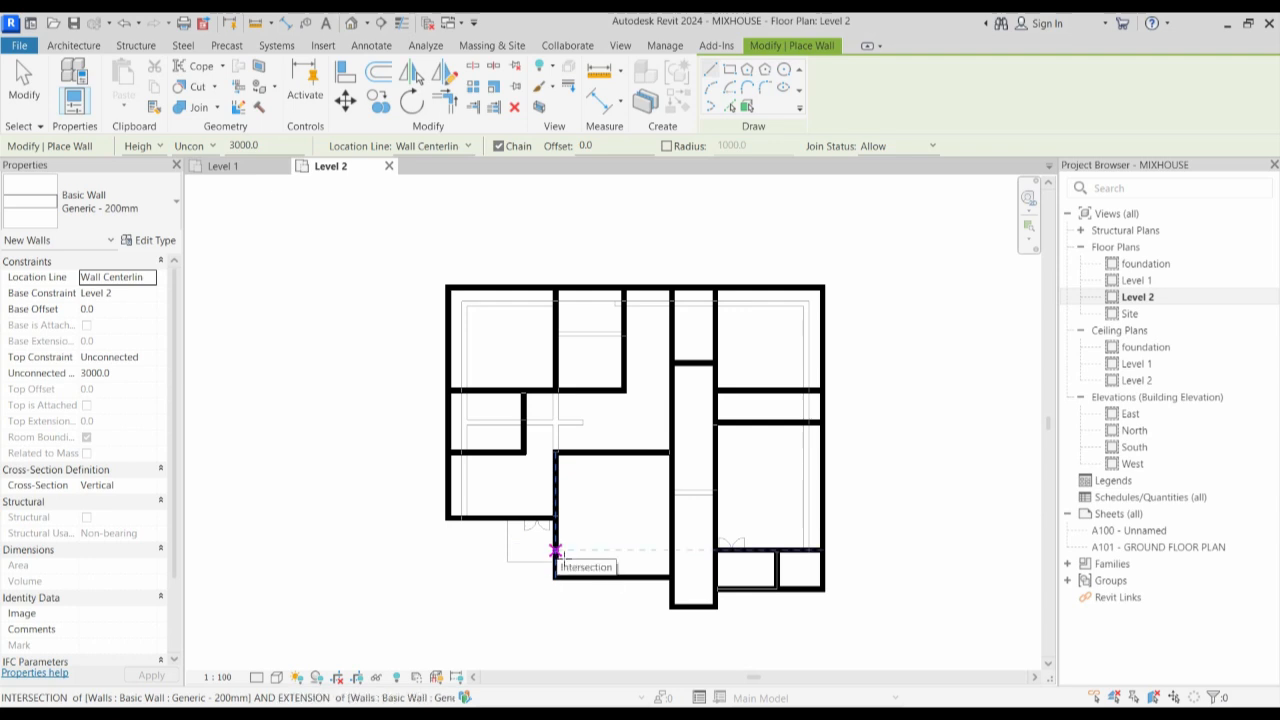
left_click(556, 551)
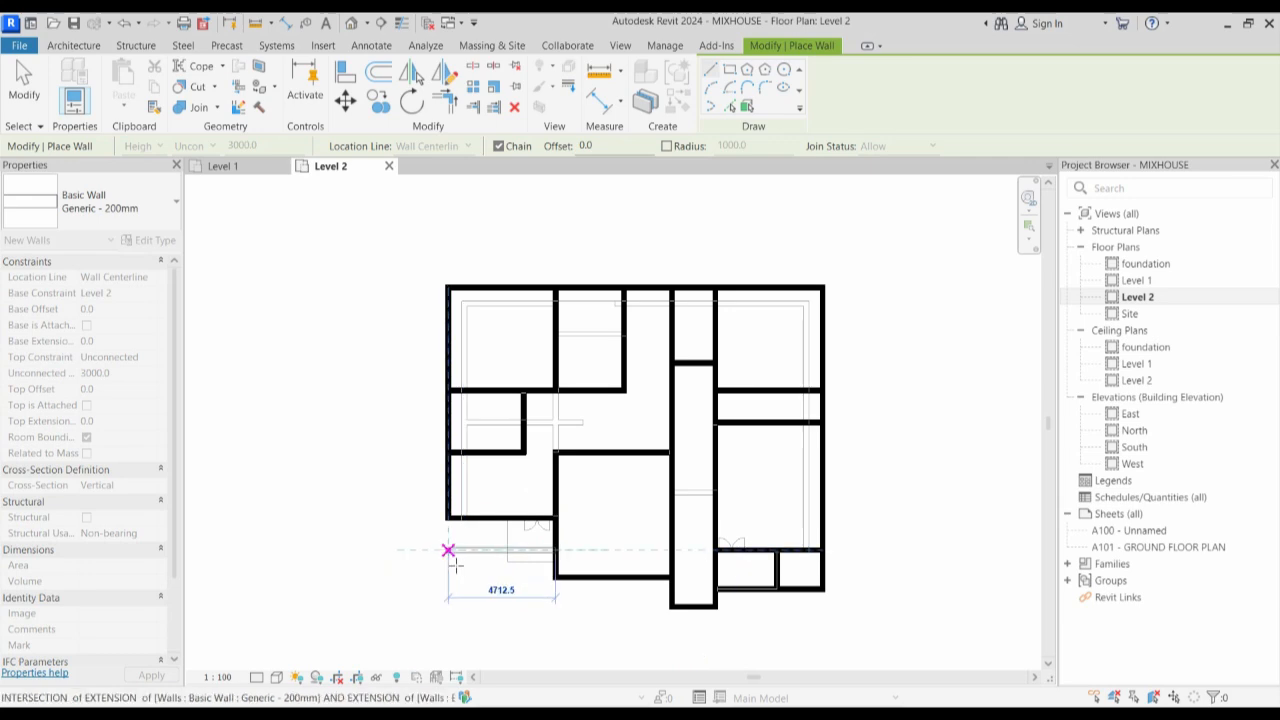
key("Escape")
key("Escape")
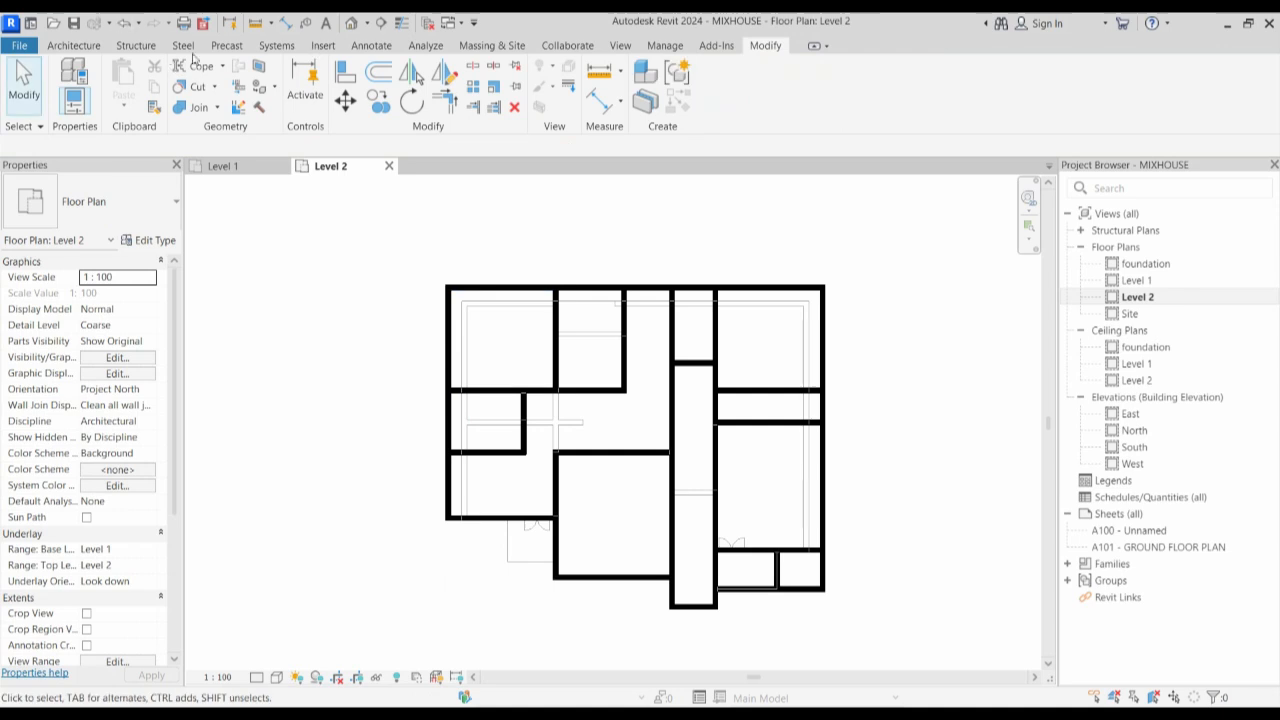
Start a Generic 150mm floor on Level 2 and pick boundary lines along the north, east and south-east outer wall faces.
left_click(75, 46)
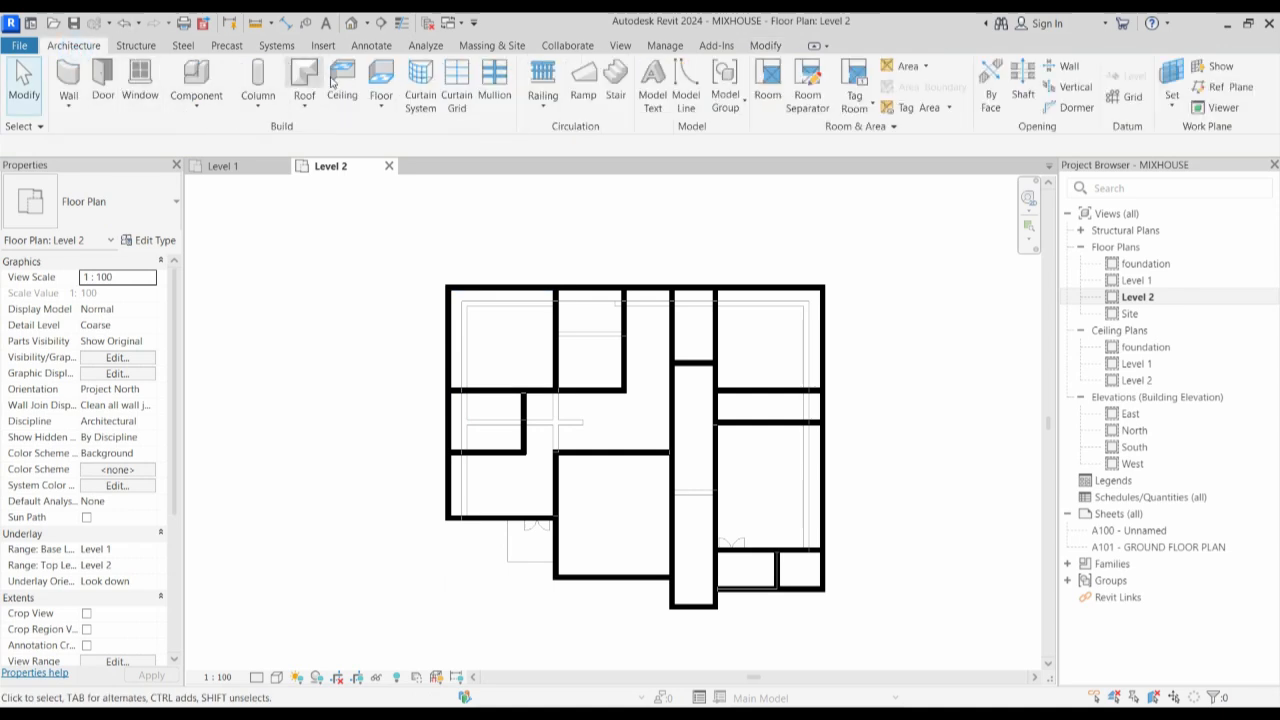
left_click(380, 85)
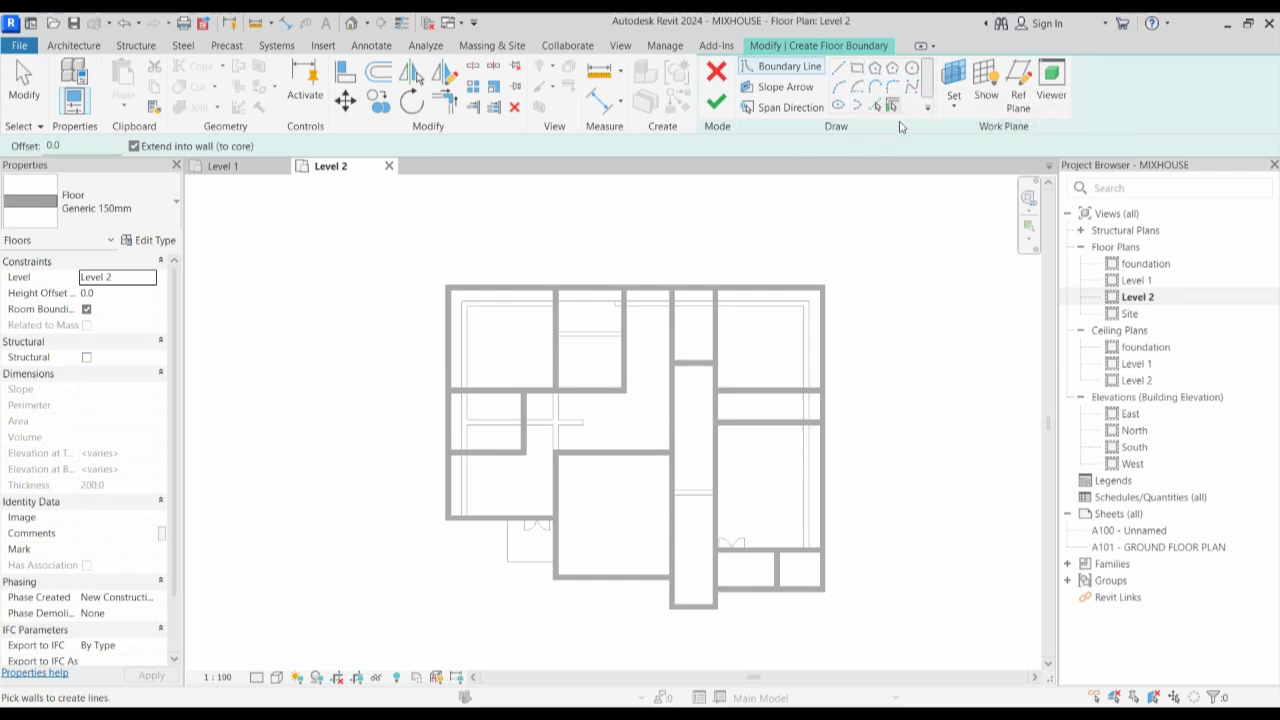
left_click(880, 106)
left_click(480, 285)
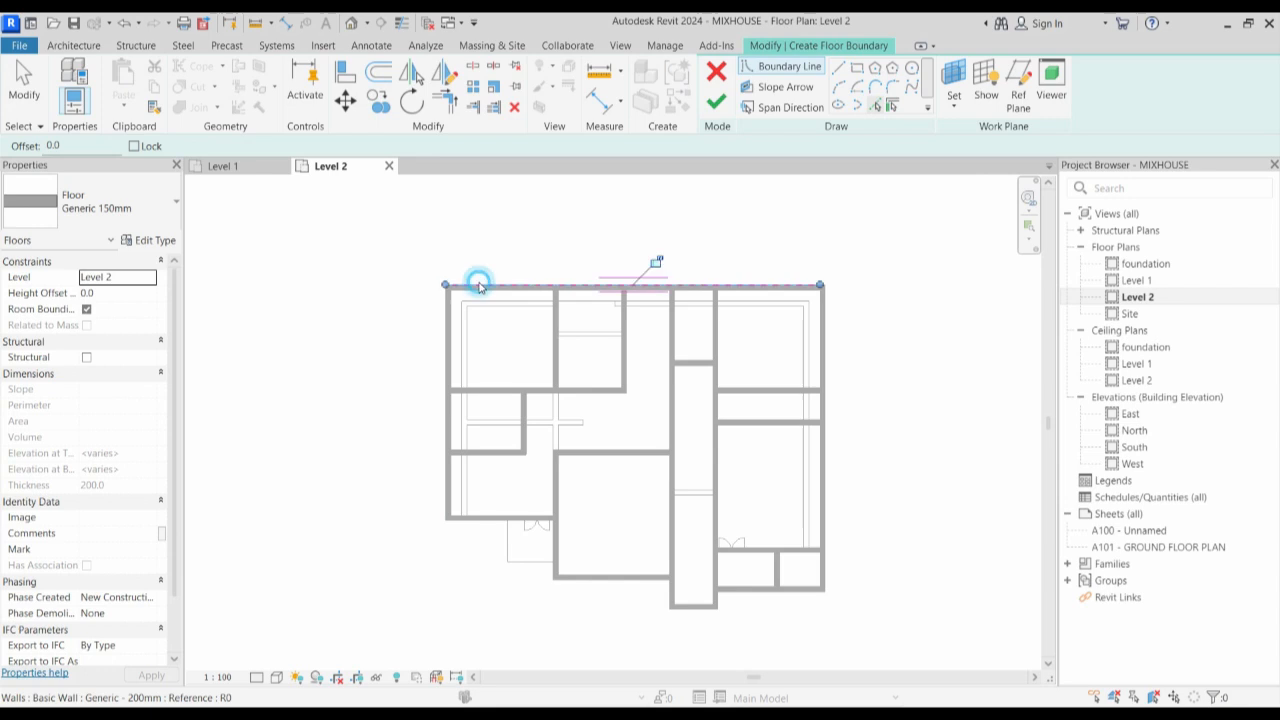
left_click(827, 332)
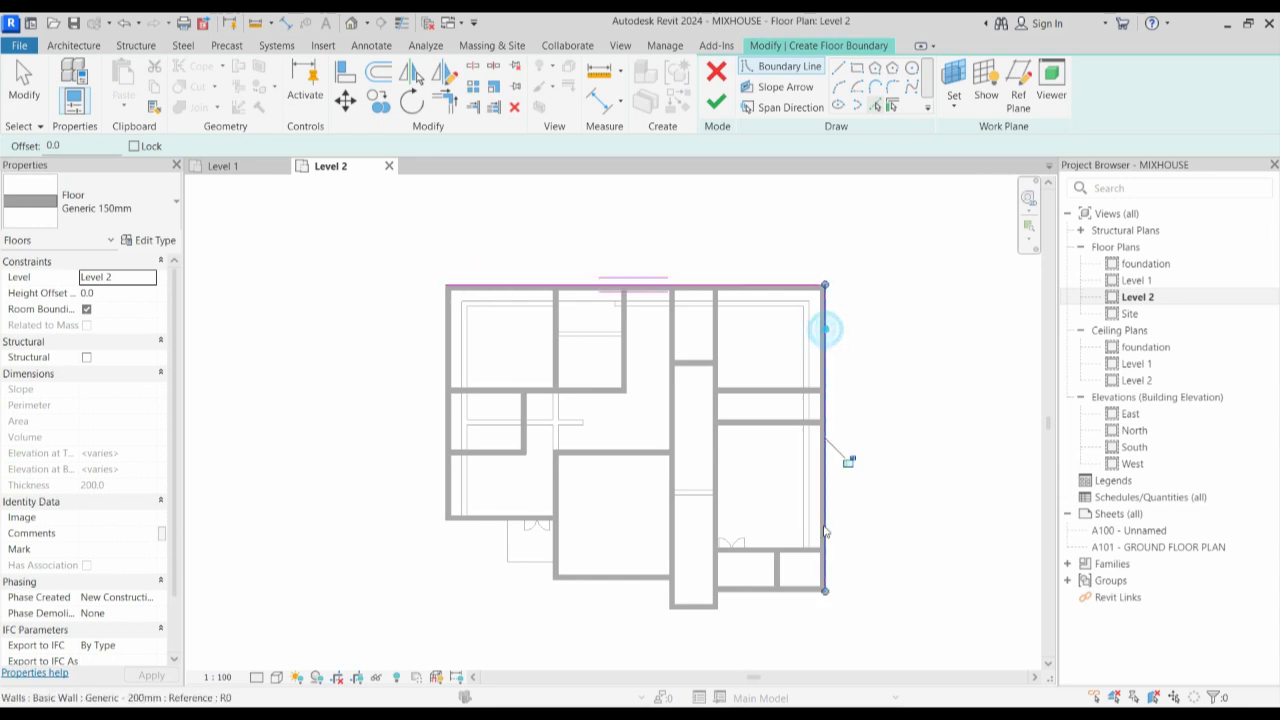
left_click(744, 591)
Pick the remaining floor boundary lines along the corridor, the central south room, the porch slab's south edge and the west wall.
scroll(730, 603, "up", 2)
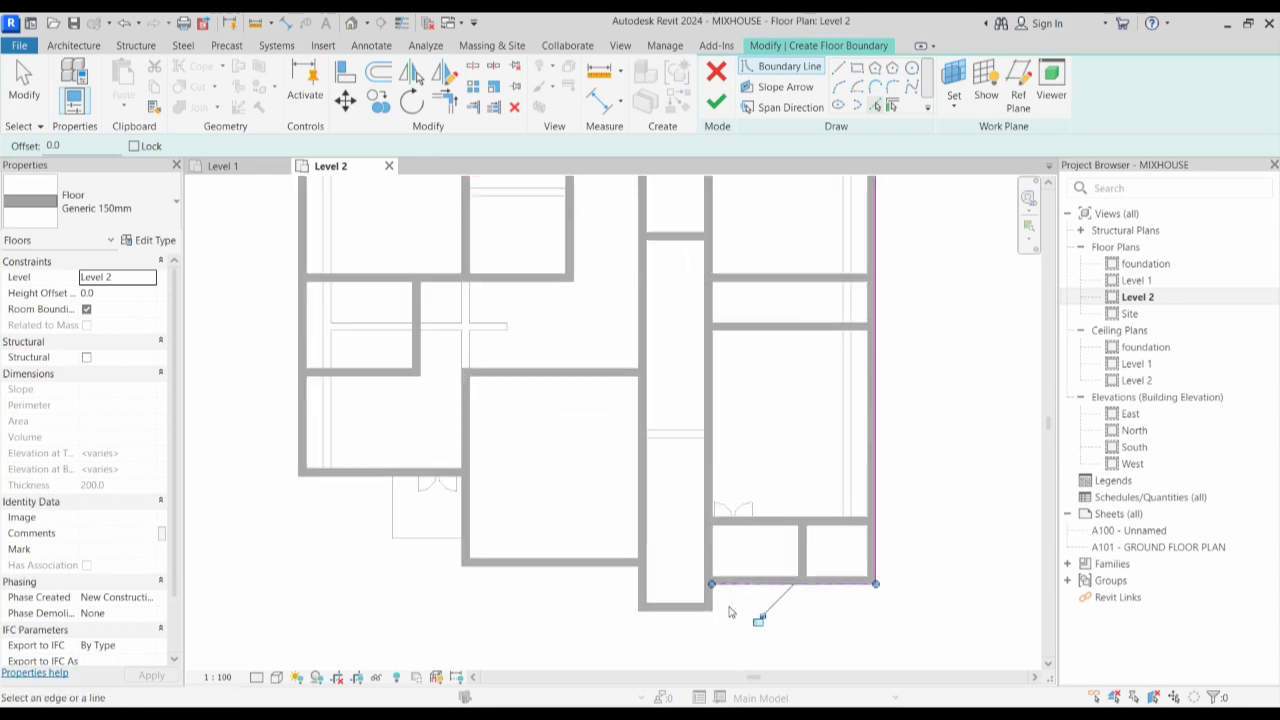
left_click(728, 408)
left_click(680, 607)
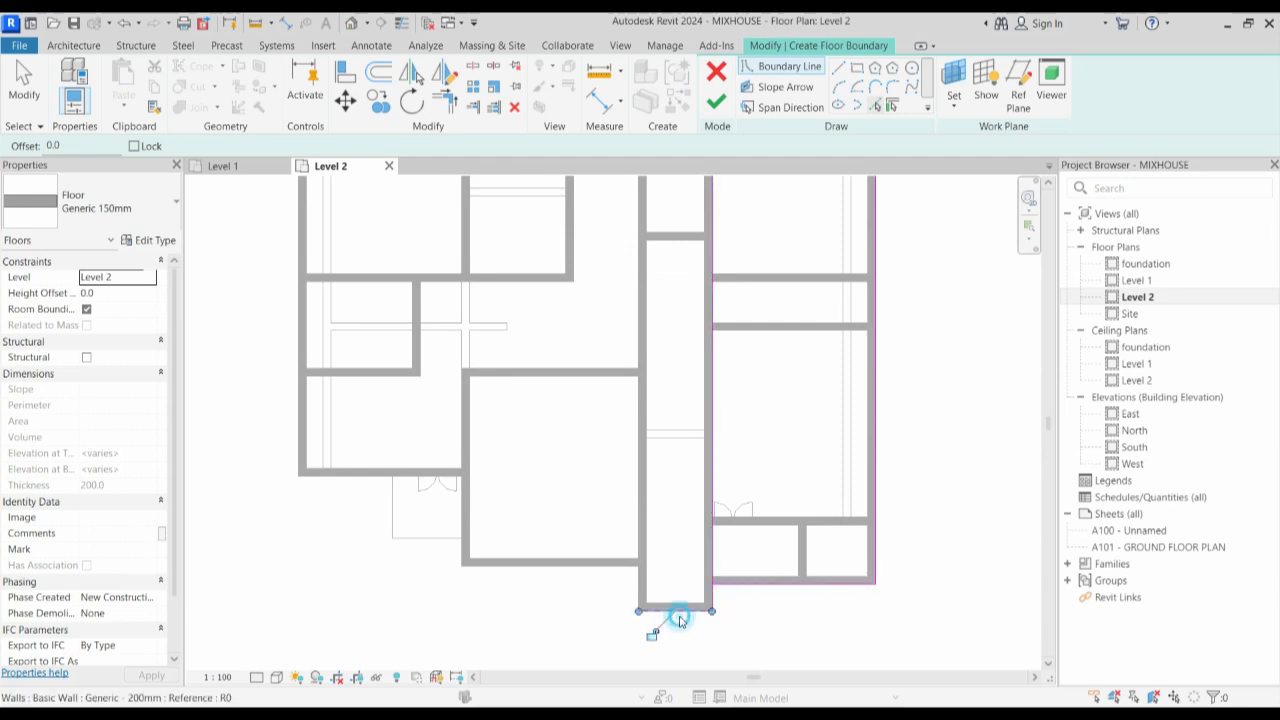
left_click(640, 592)
left_click(608, 577)
left_click(461, 540)
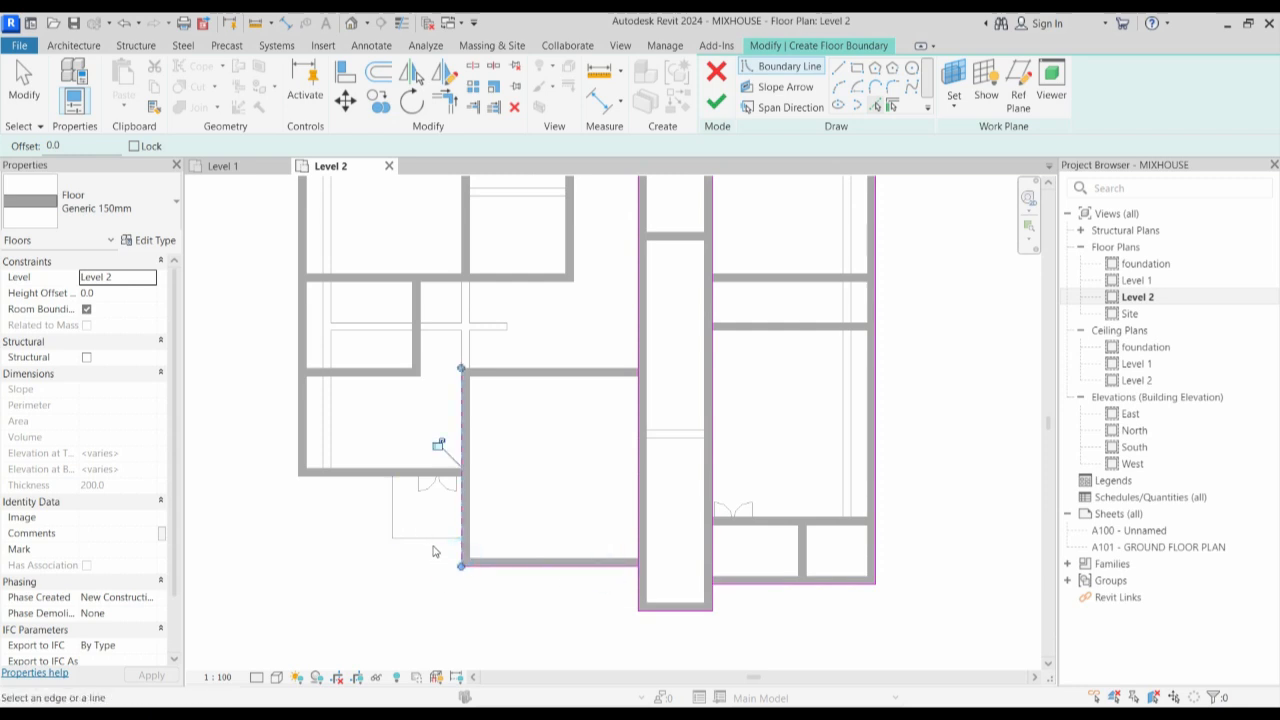
left_click(430, 539)
left_click(300, 441)
Trim the porch edge line and the west wall line into a corner so the floor boundary covers the full porch width.
key("z")
key("f")
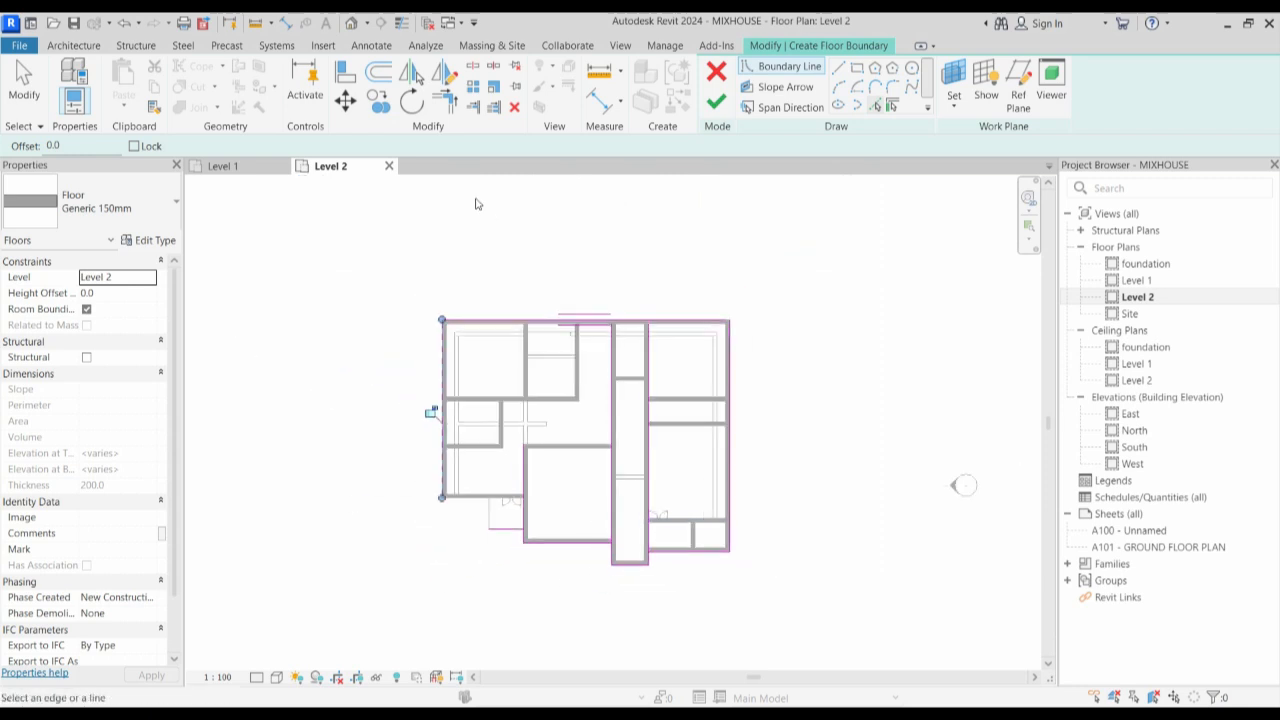
left_click(457, 104)
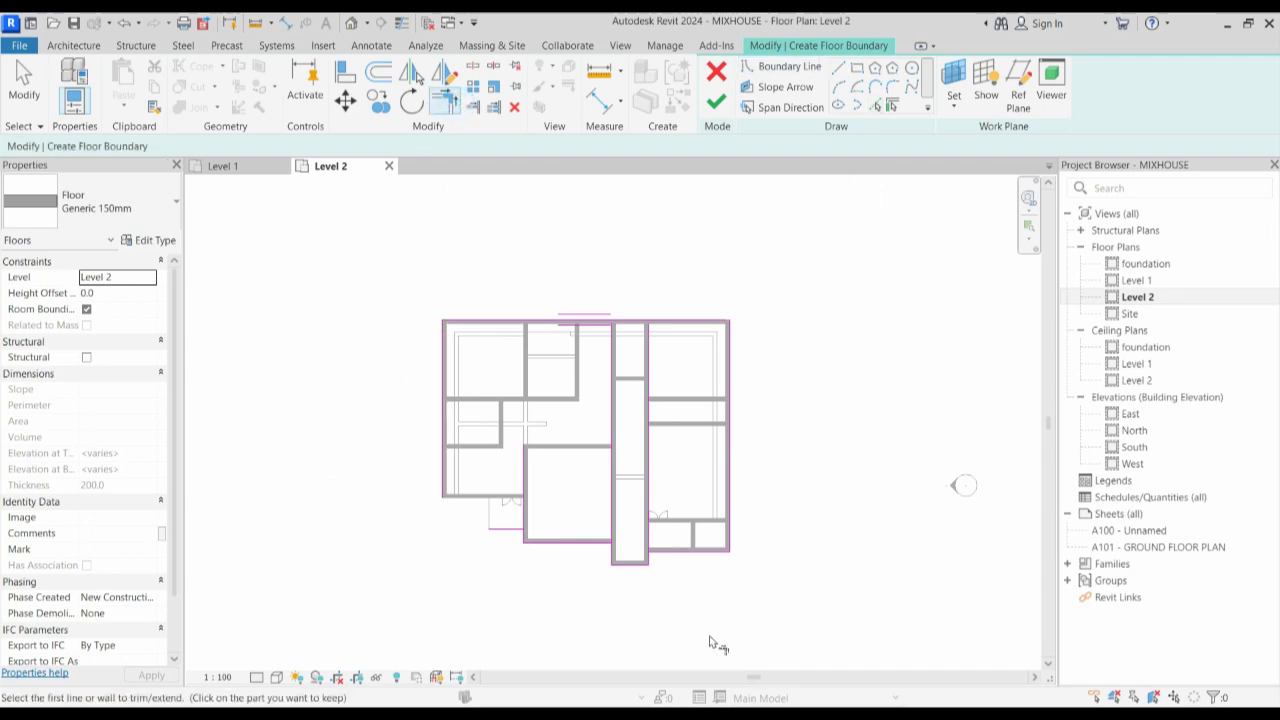
left_click(507, 529)
left_click(458, 456)
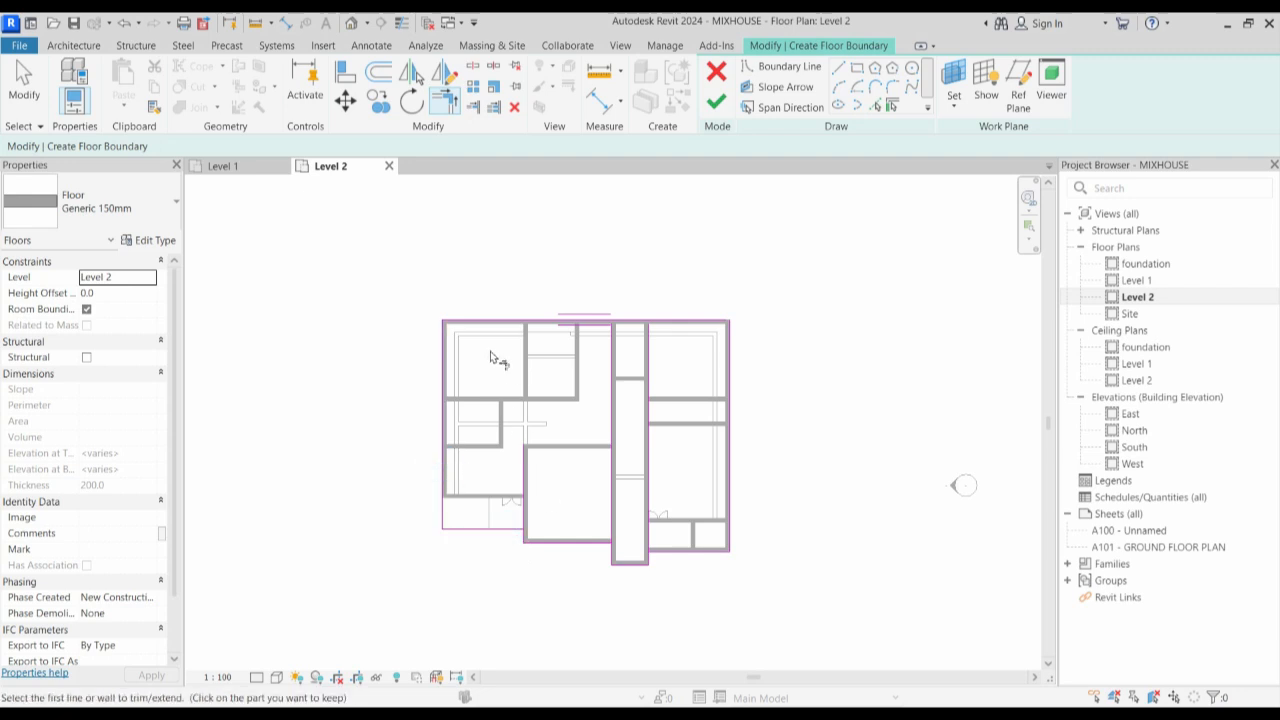
Trim the floor boundary lines into corners on both sides of the projecting corridor's south end.
scroll(527, 540, "up", 2)
left_click(643, 548)
left_click(676, 563)
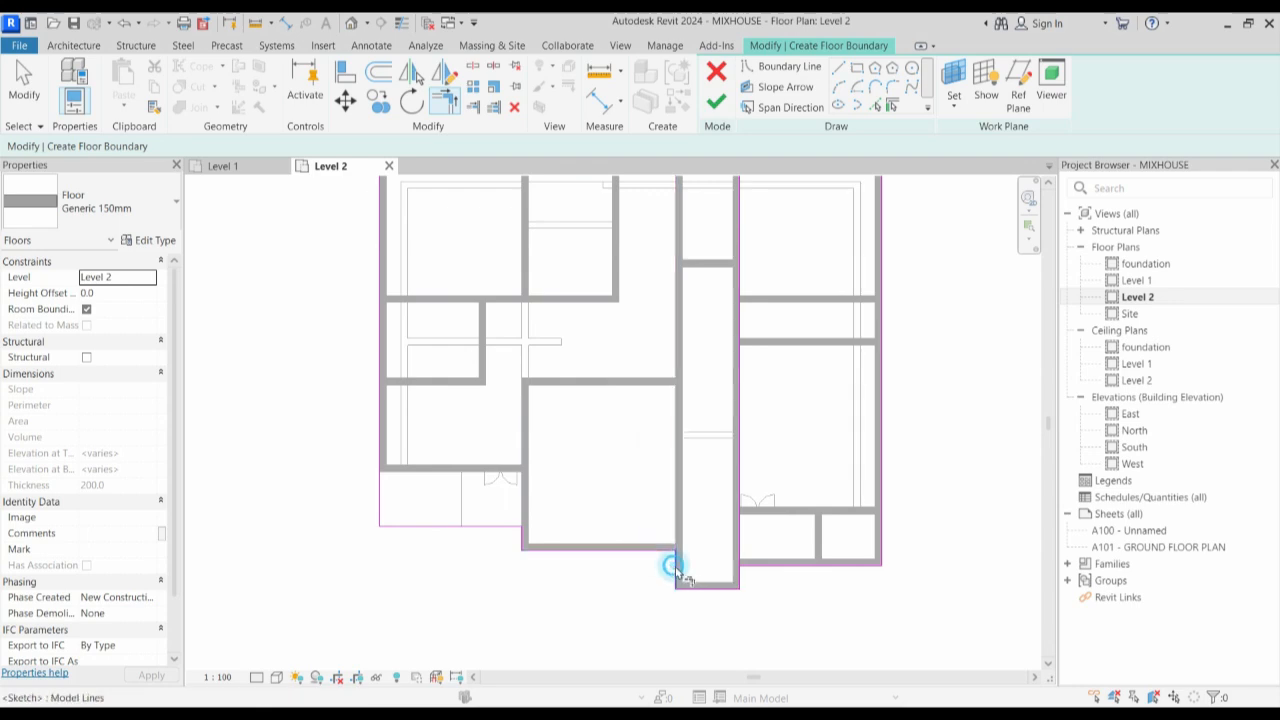
left_click(737, 579)
left_click(751, 566)
scroll(760, 622, "down", 2)
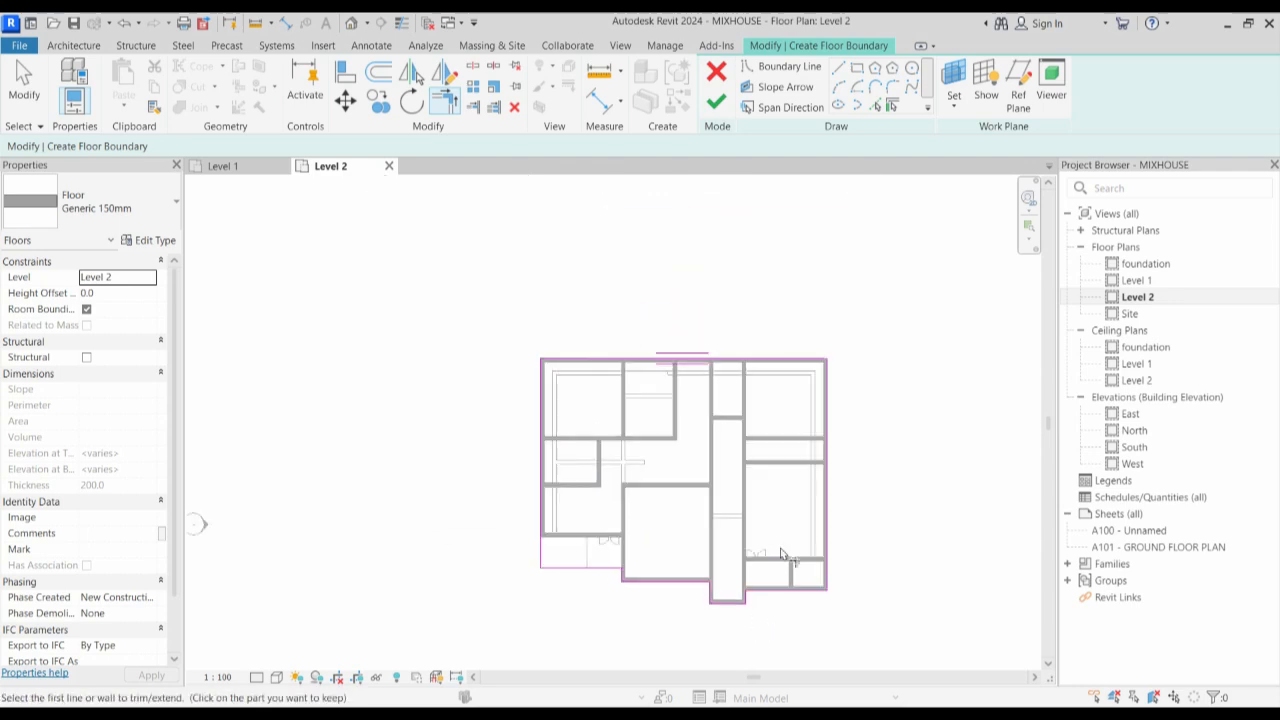
Try to finish the Level 2 floor sketch.
scroll(586, 400, "up", 2)
scroll(586, 400, "down", 2)
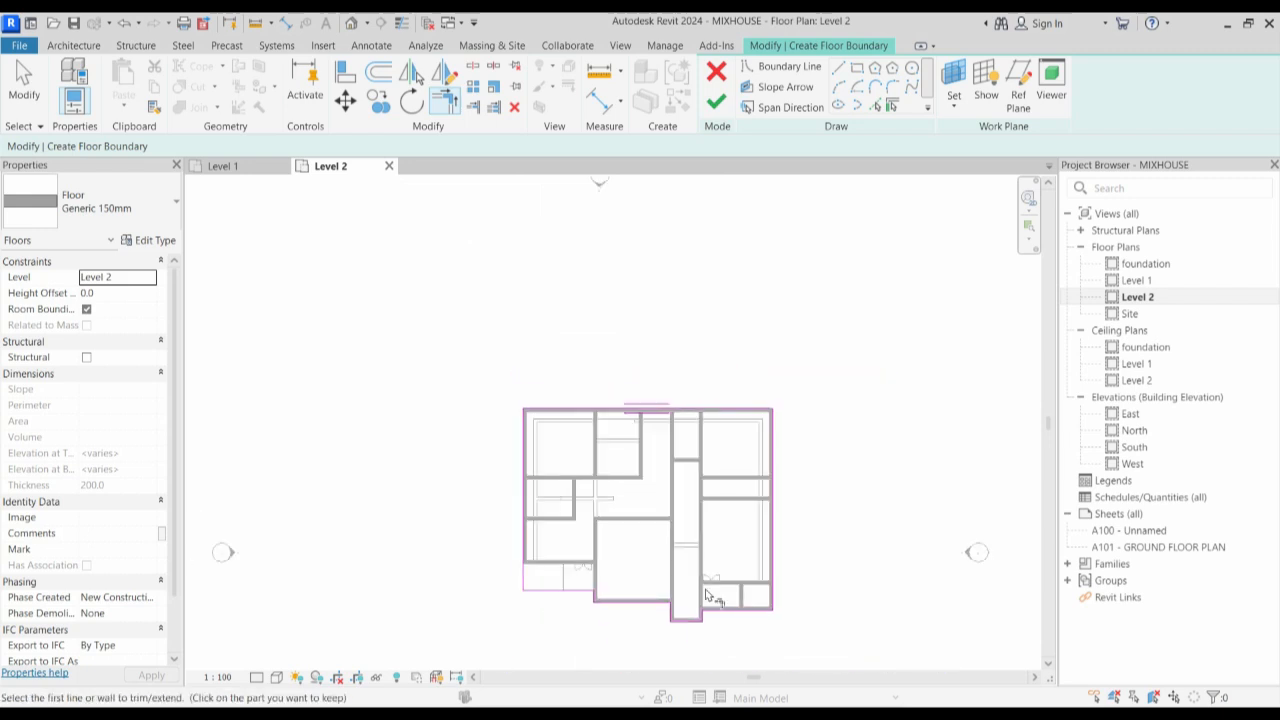
scroll(760, 578, "up", 2)
left_click(716, 101)
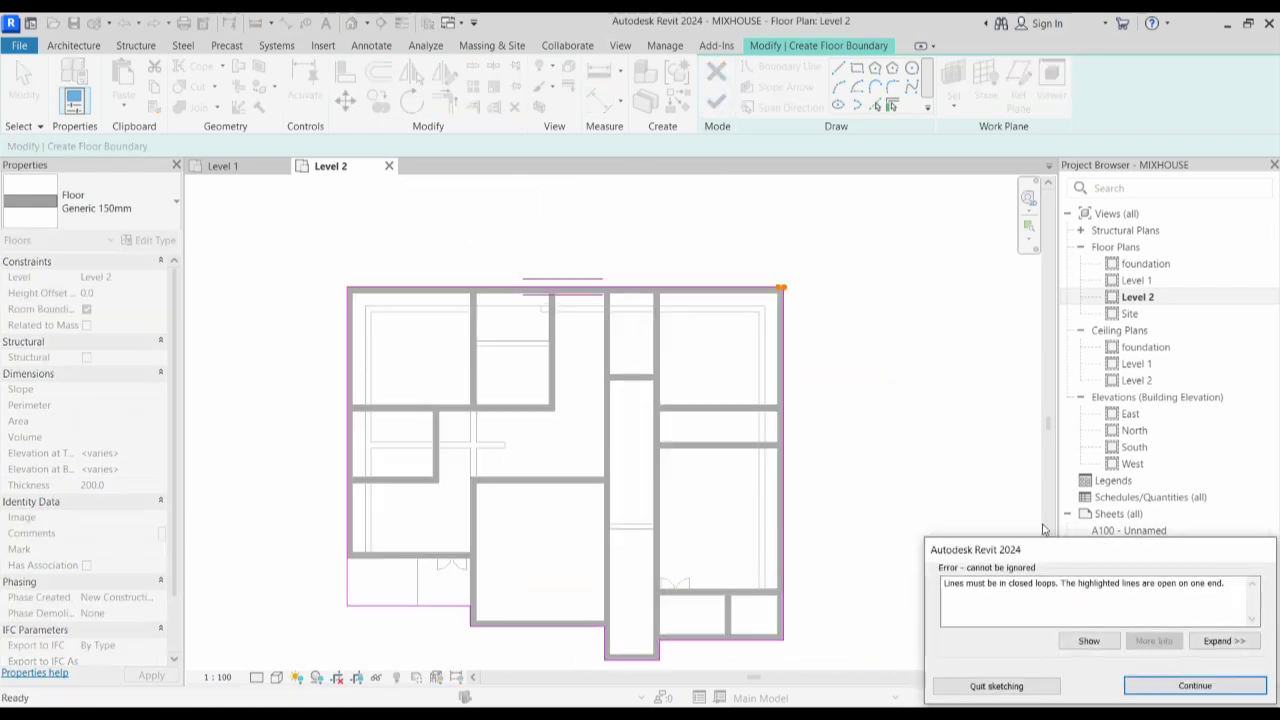
left_click(1167, 686)
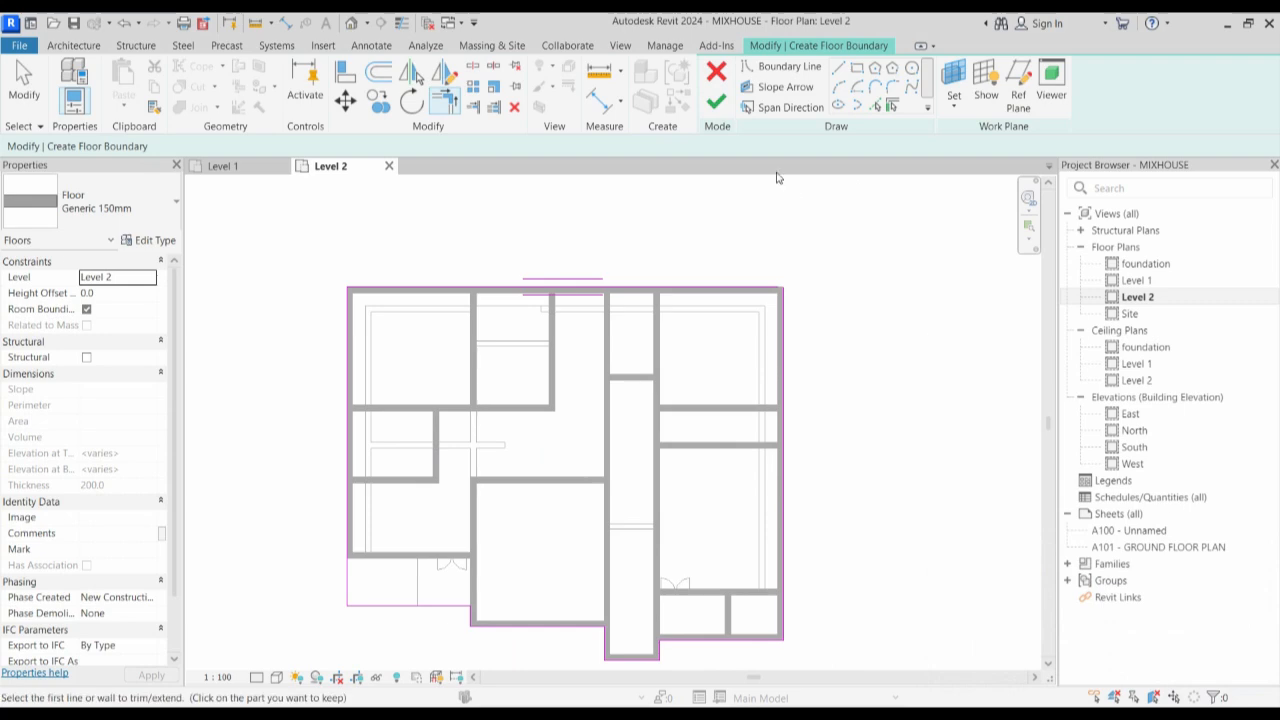
Close the north-east corner of the floor boundary with Trim, finish the Level 2 floor and deselect it.
left_click(745, 290)
key("t")
key("r")
scroll(809, 334, "down", 2)
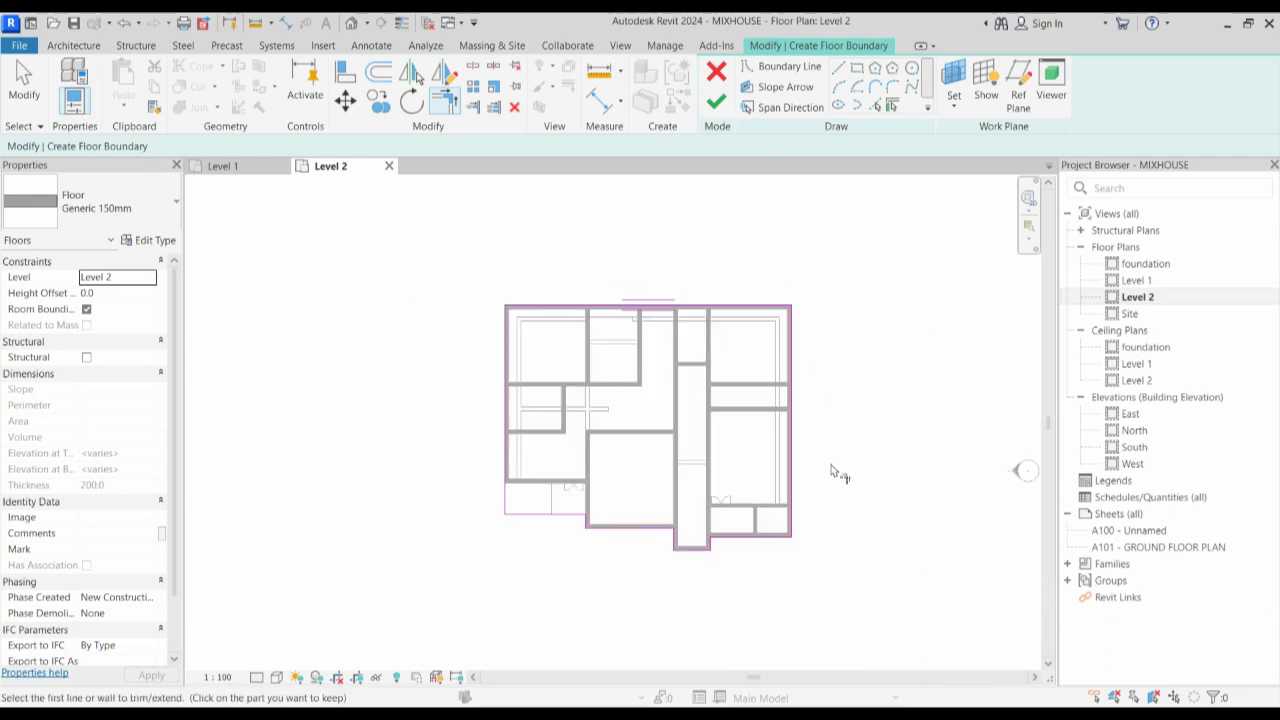
key("Escape")
left_click(713, 104)
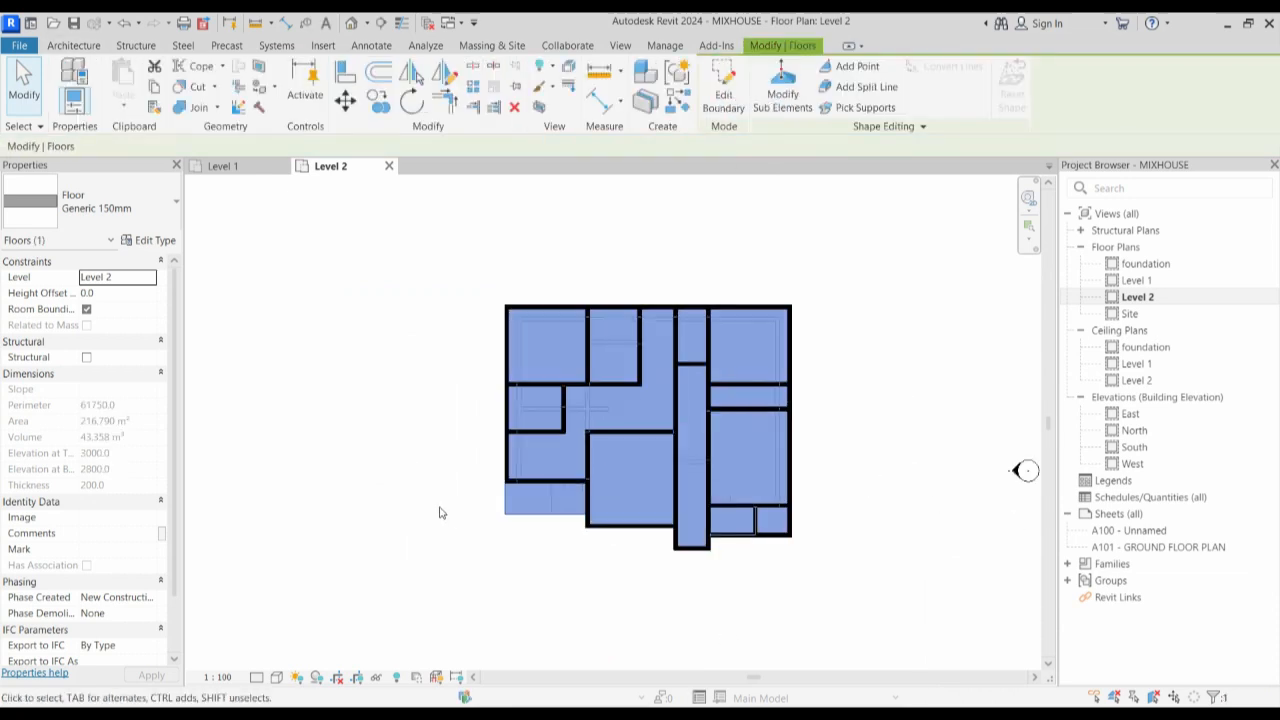
scroll(558, 495, "up", 3)
scroll(558, 485, "down", 4)
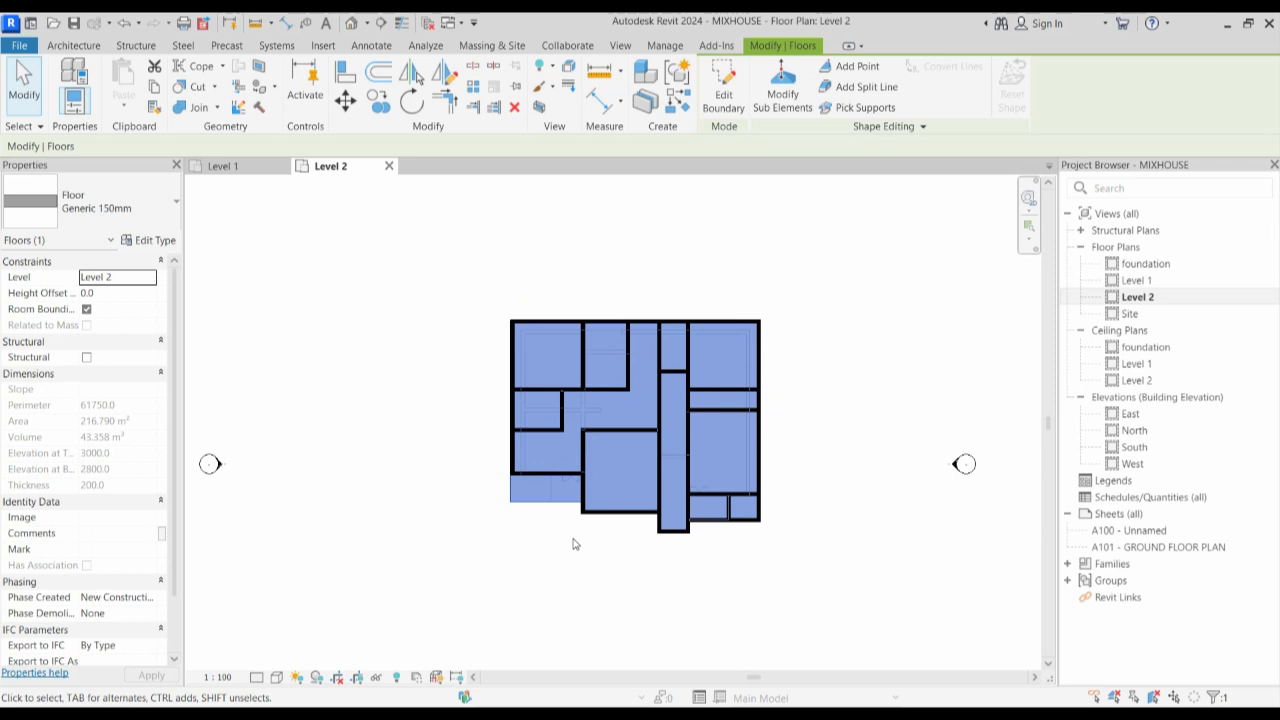
left_click(817, 364)
Place M_Single-Flush 0915 x 2134mm doors in the corridor's east wall, opening into the small south room, the narrow middle room and the north-east room.
middle_click(926, 466)
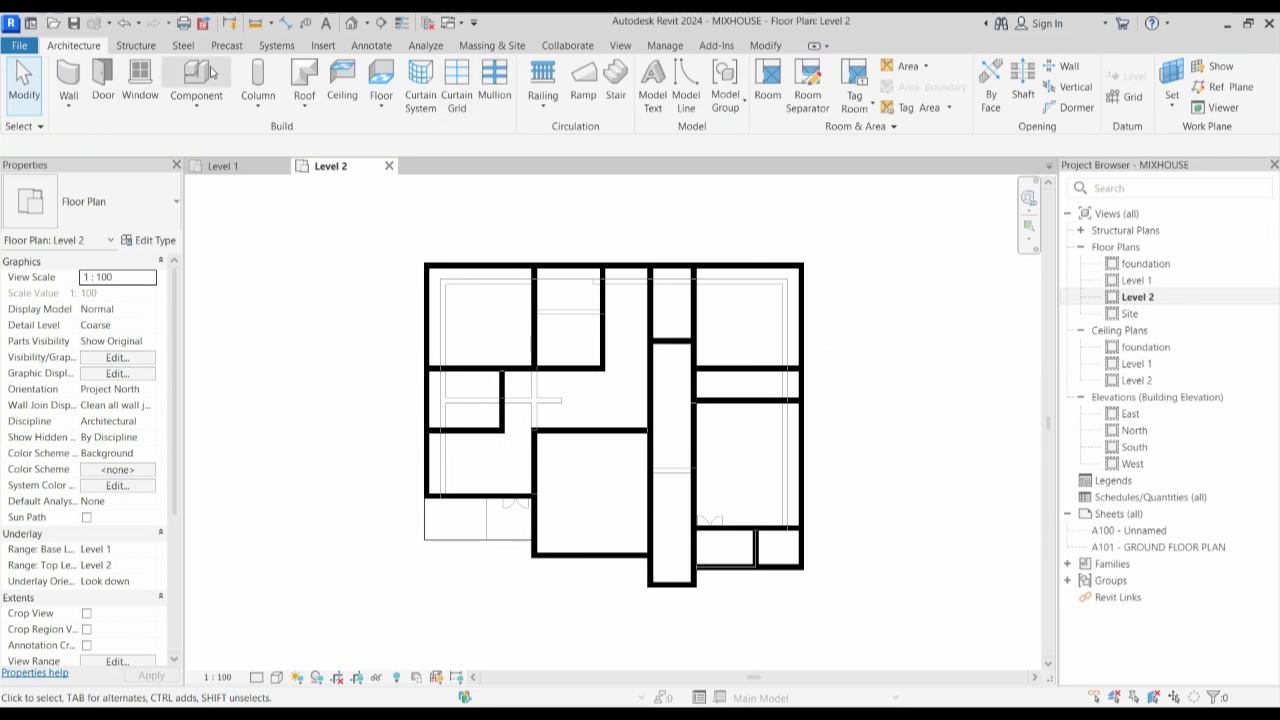
left_click(103, 80)
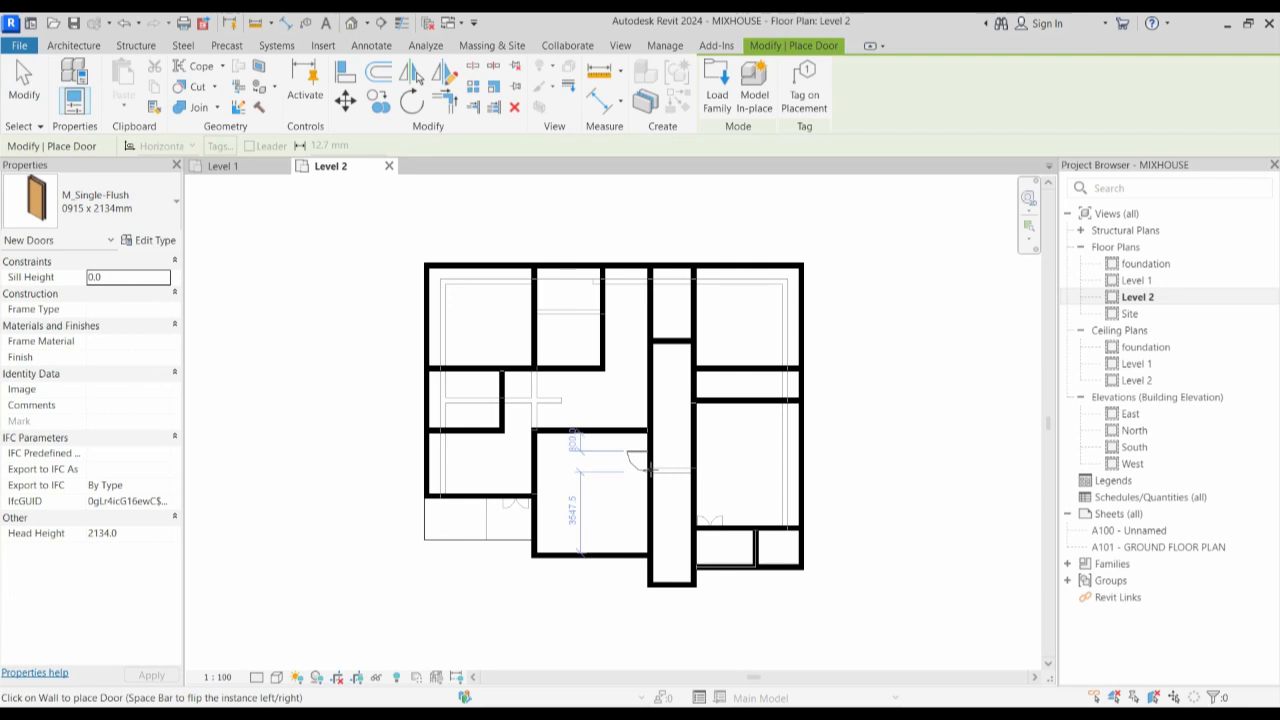
scroll(630, 455, "up", 2)
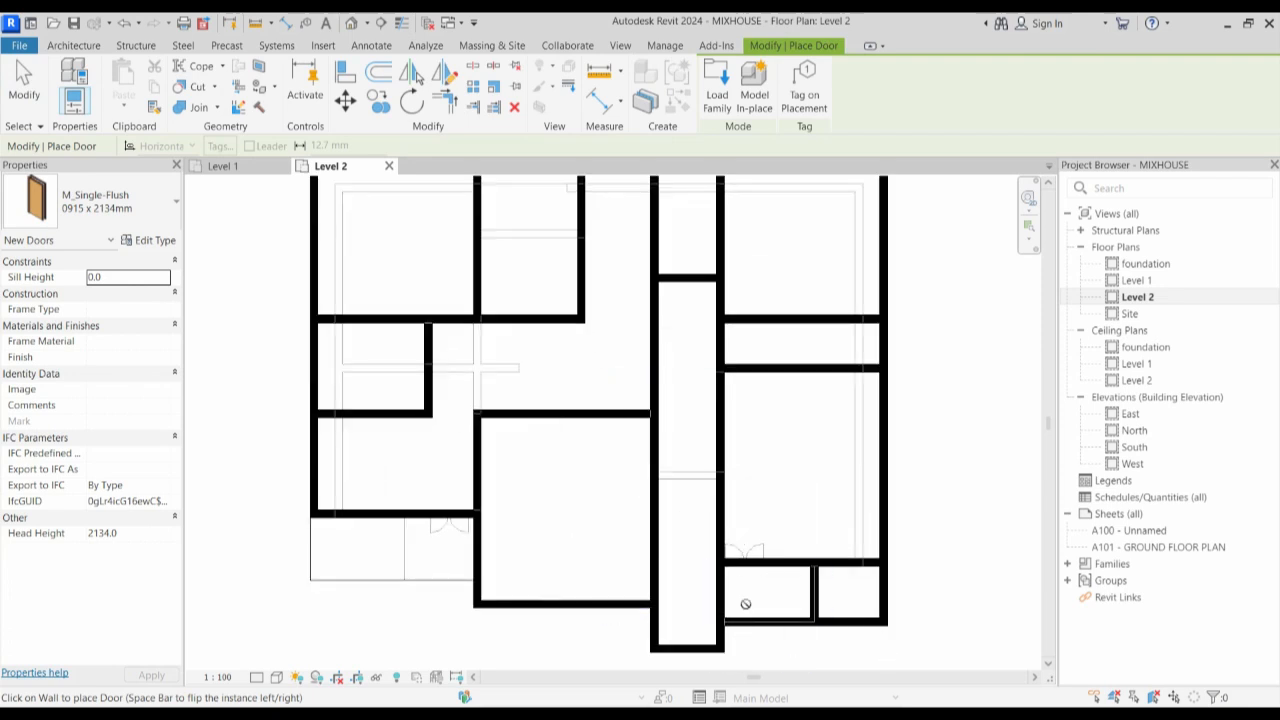
scroll(680, 590, "down", 2)
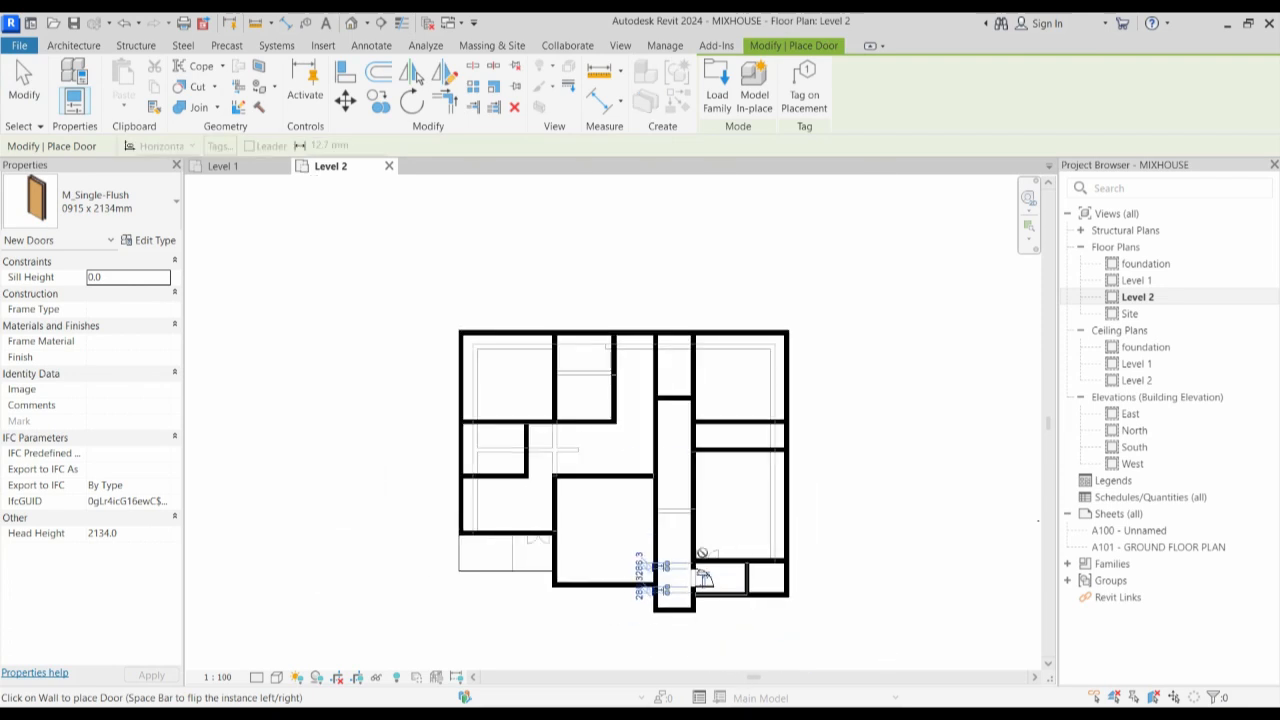
scroll(720, 615, "up", 2)
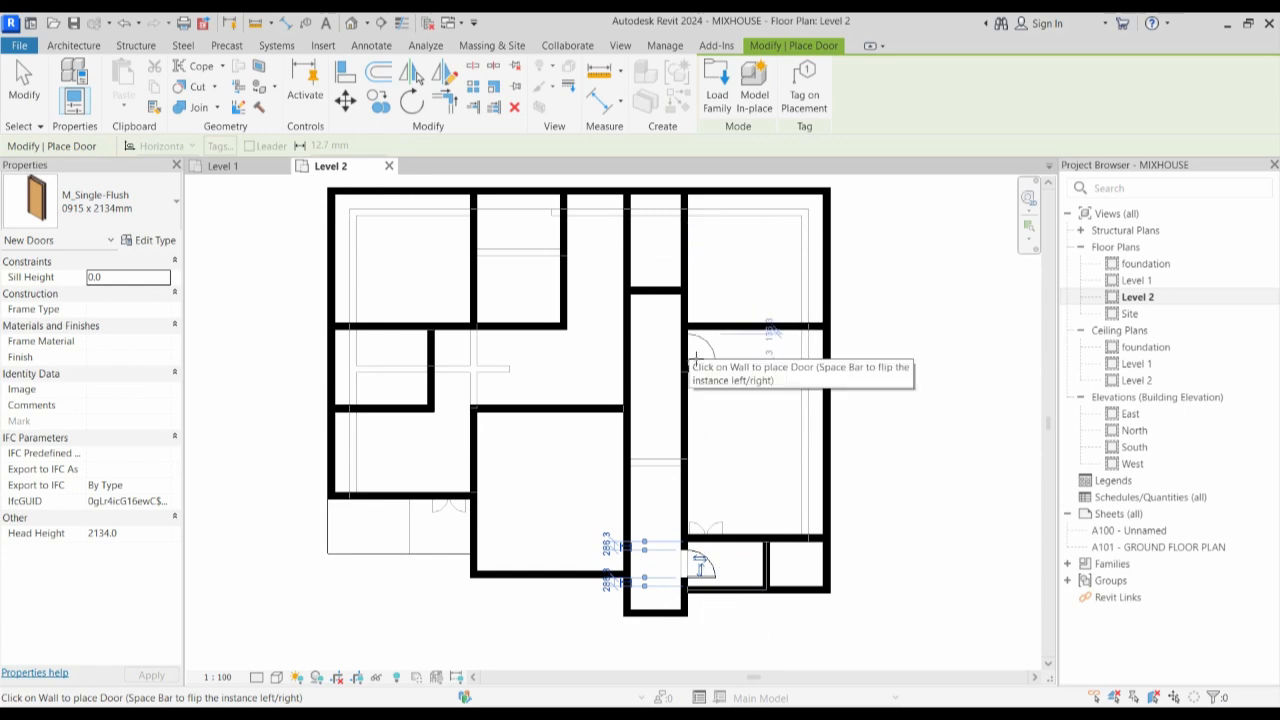
left_click(696, 353)
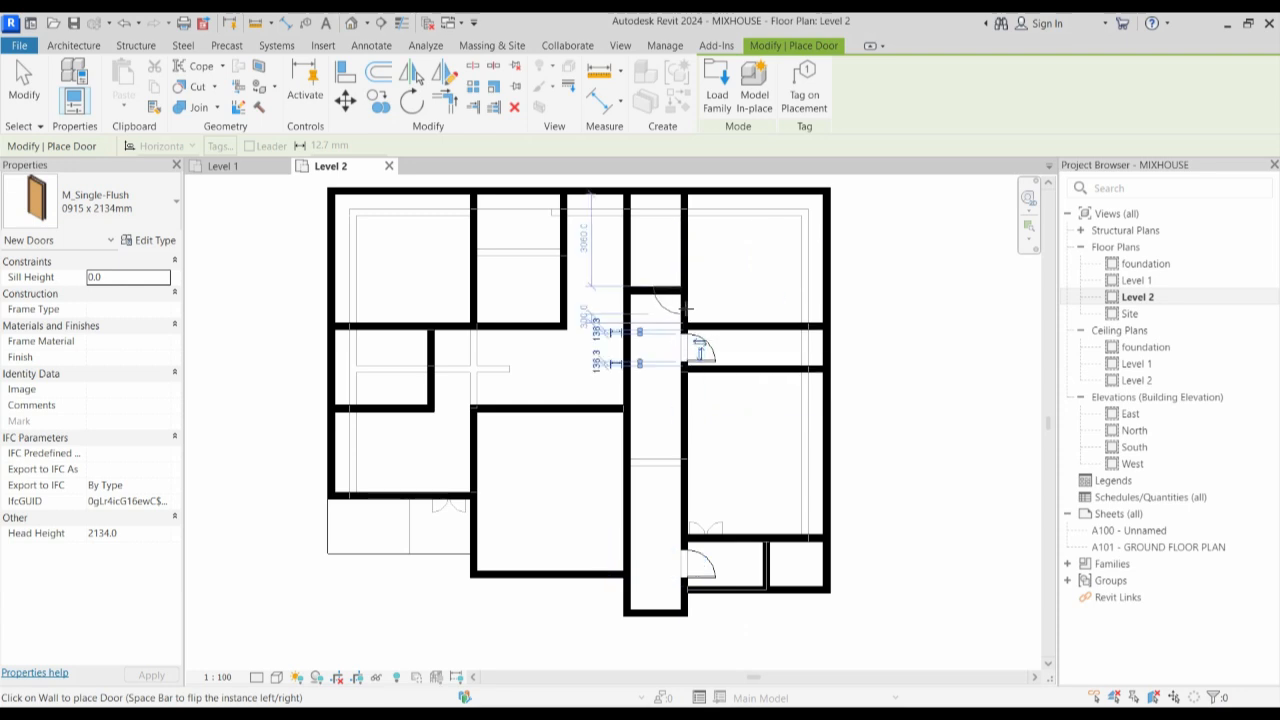
scroll(697, 328, "up", 2)
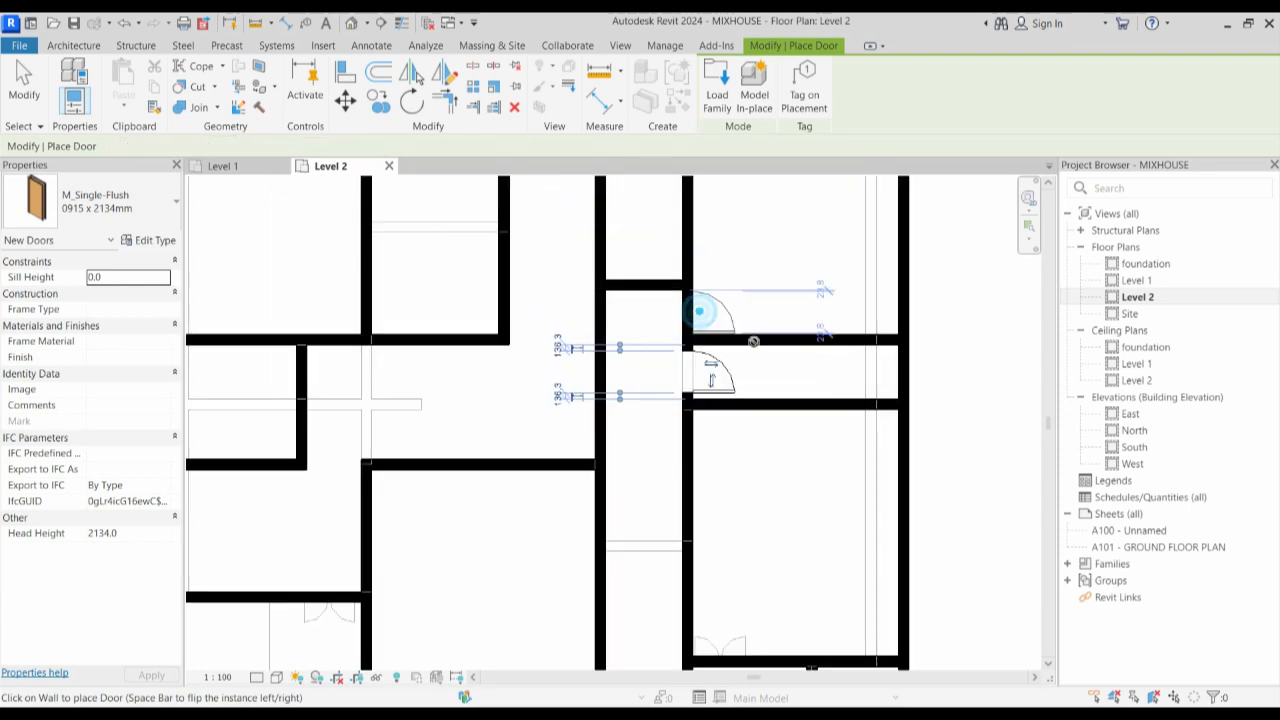
left_click(705, 319)
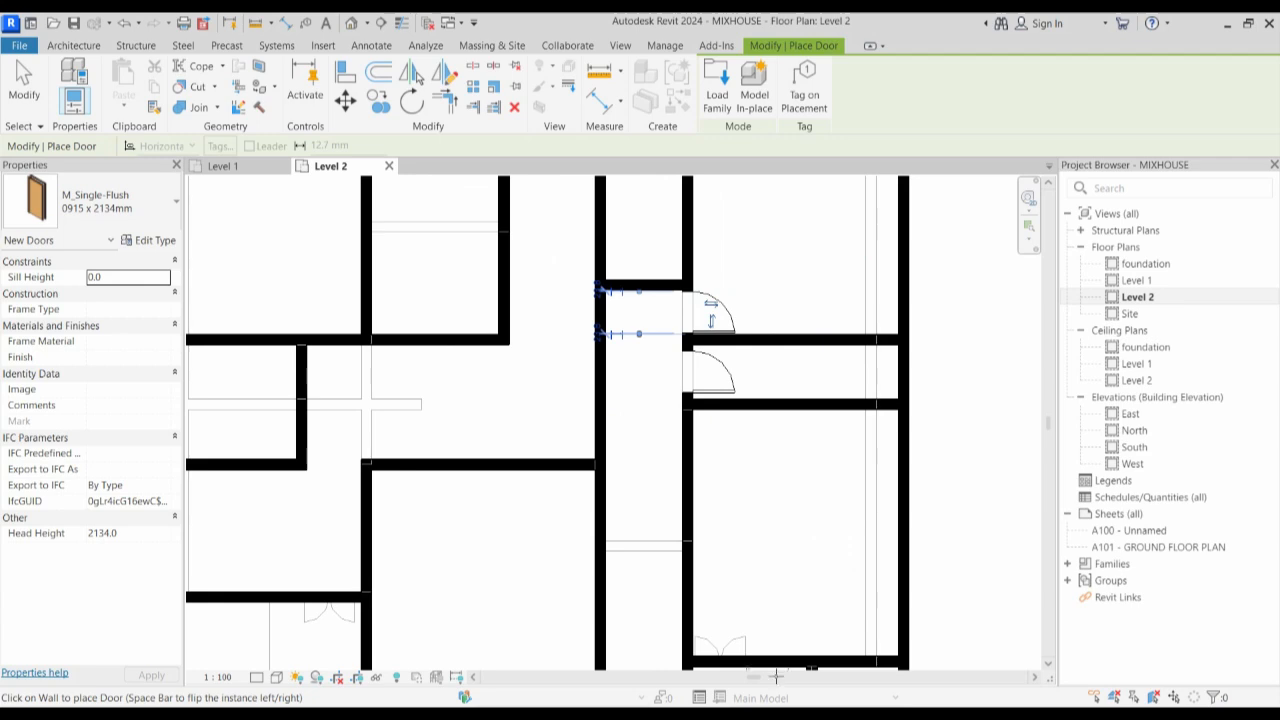
Place a single-flush door in the north wall of the small room at the building's south-east corner.
scroll(718, 502, "down", 2)
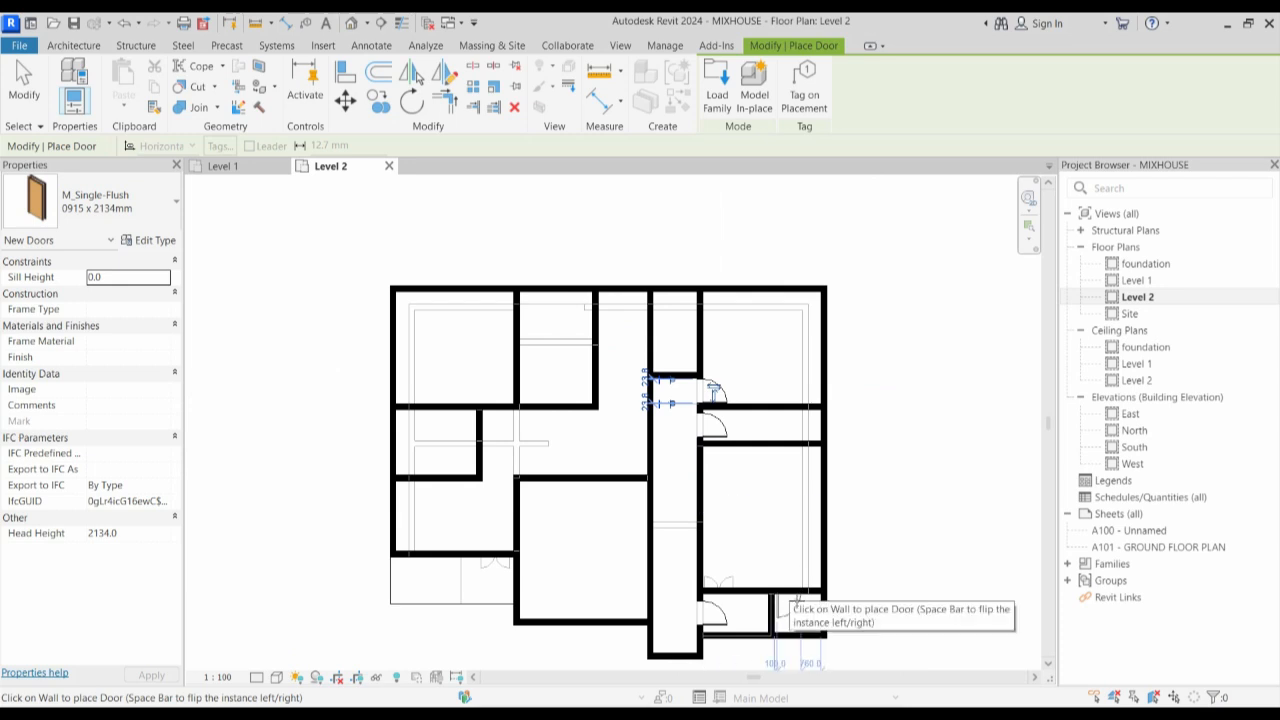
left_click(786, 605)
scroll(470, 420, "up", 1)
Place single-flush doors in the south walls of the north-west room and the adjoining room to its east.
scroll(466, 422, "up", 2)
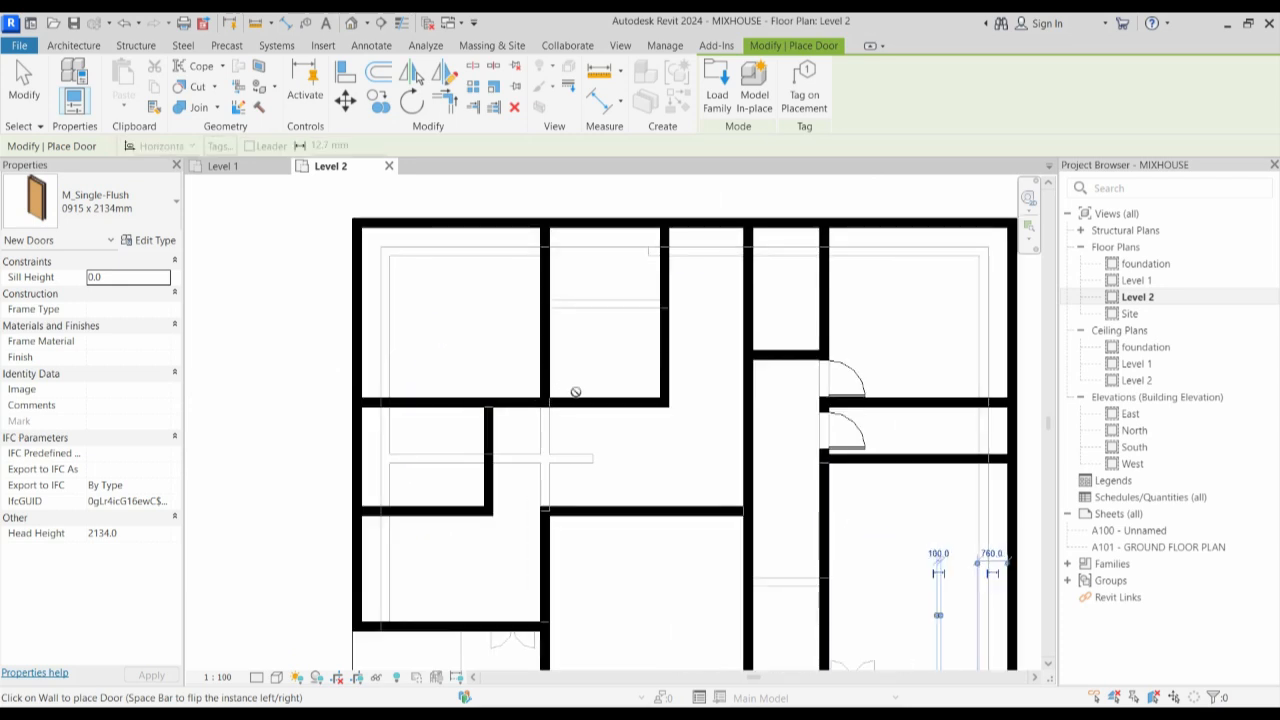
left_click(578, 388)
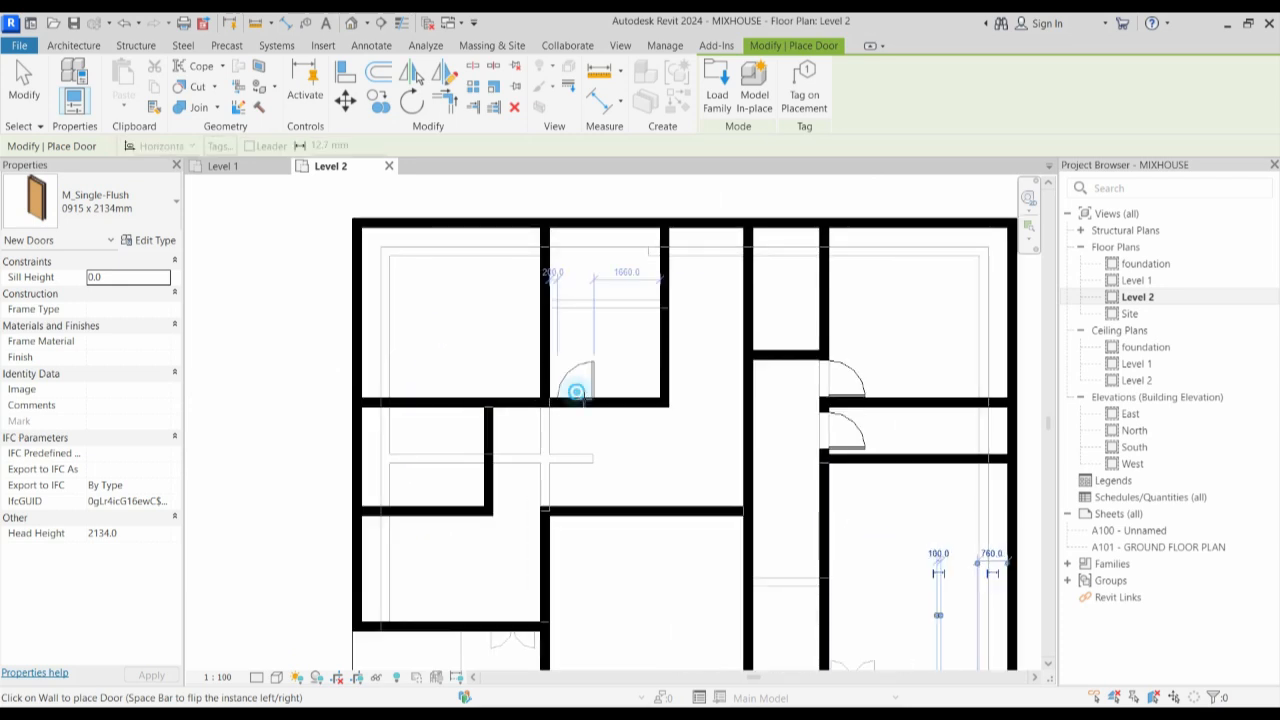
left_click(518, 398)
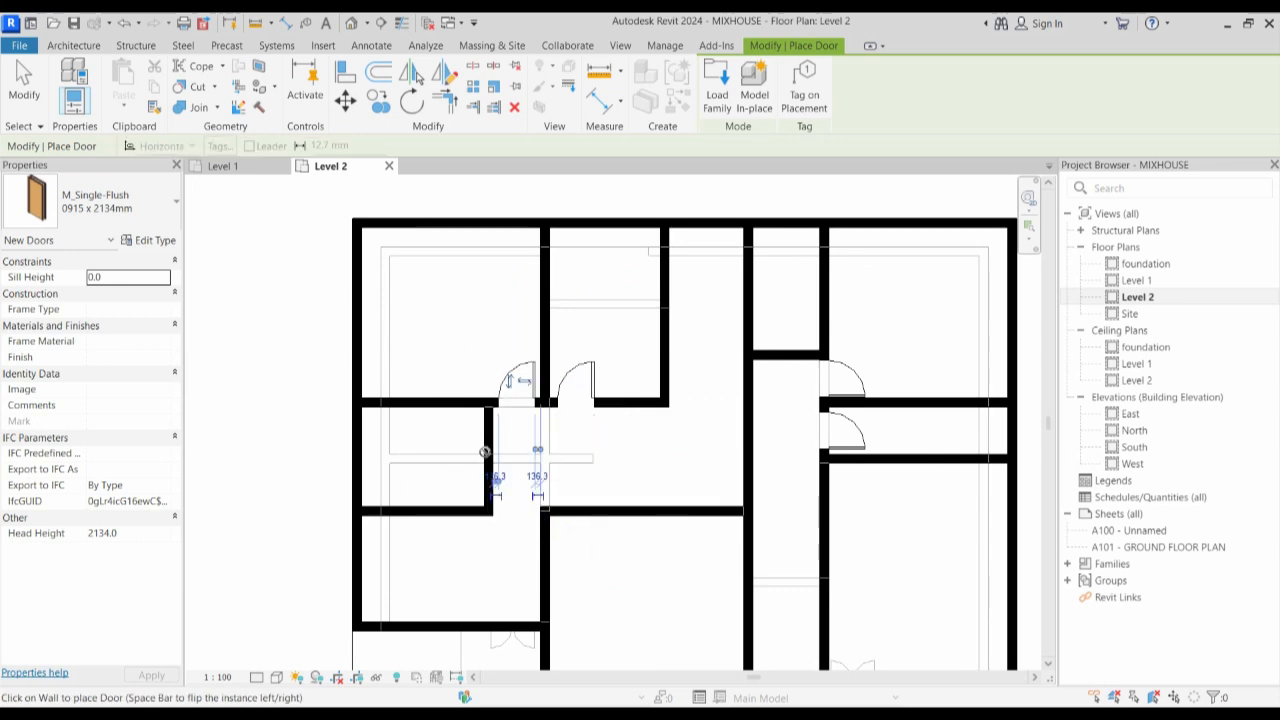
Place a single-flush door in the east wall of the small west room between the north-west and south-west rooms.
left_click(487, 440)
scroll(476, 420, "down", 2)
scroll(470, 428, "down", 1)
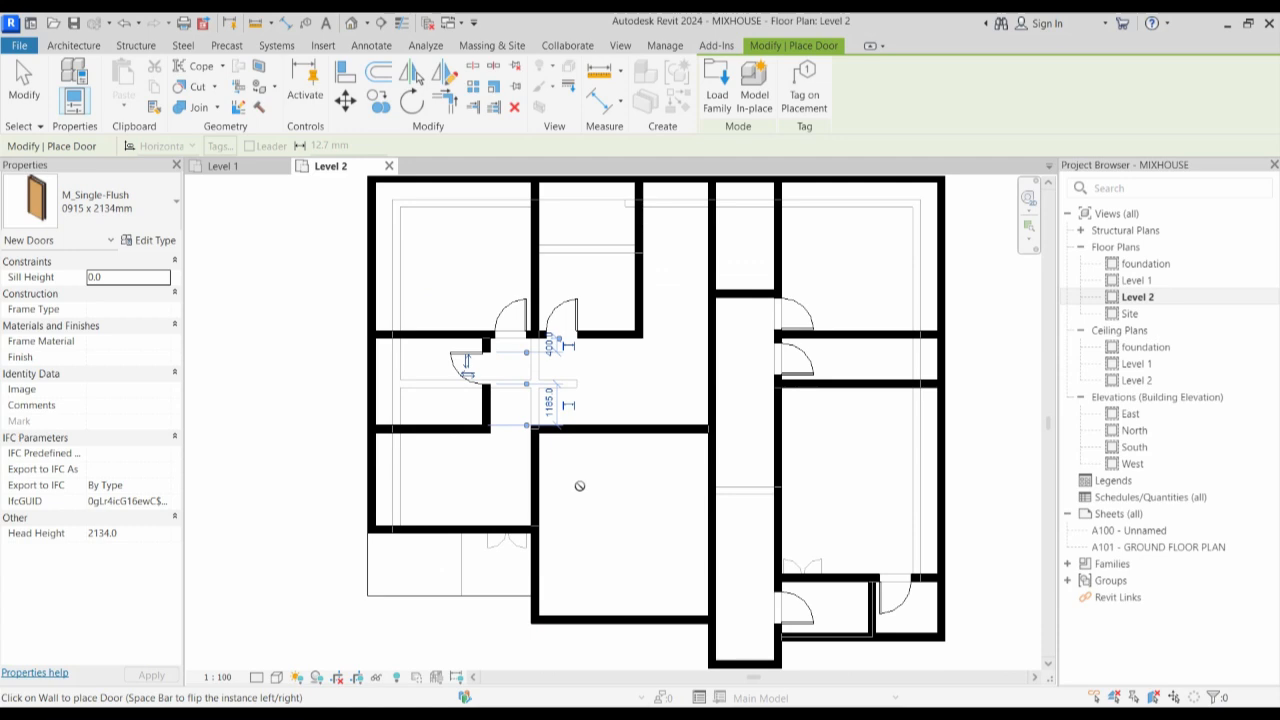
Extend the wall on the south side of the small west room east to the corridor's west wall.
key("Escape")
key("Escape")
left_click(455, 431)
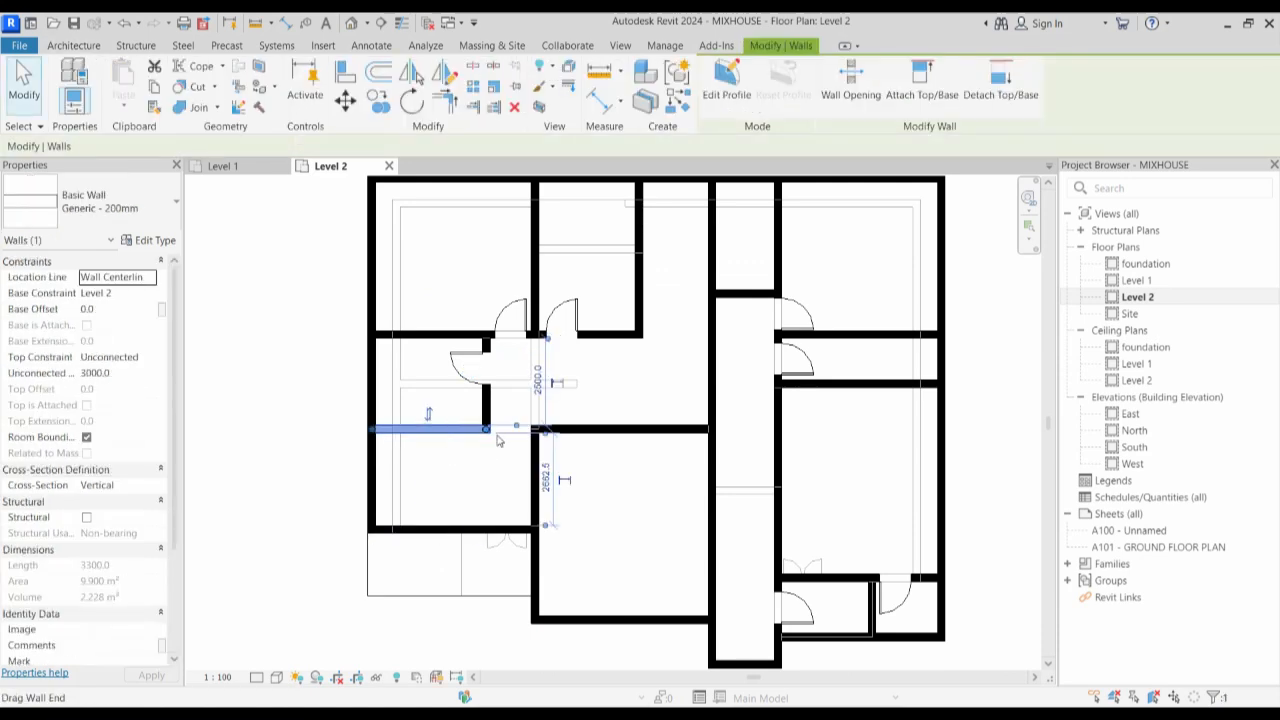
left_click_drag(490, 431, 710, 430)
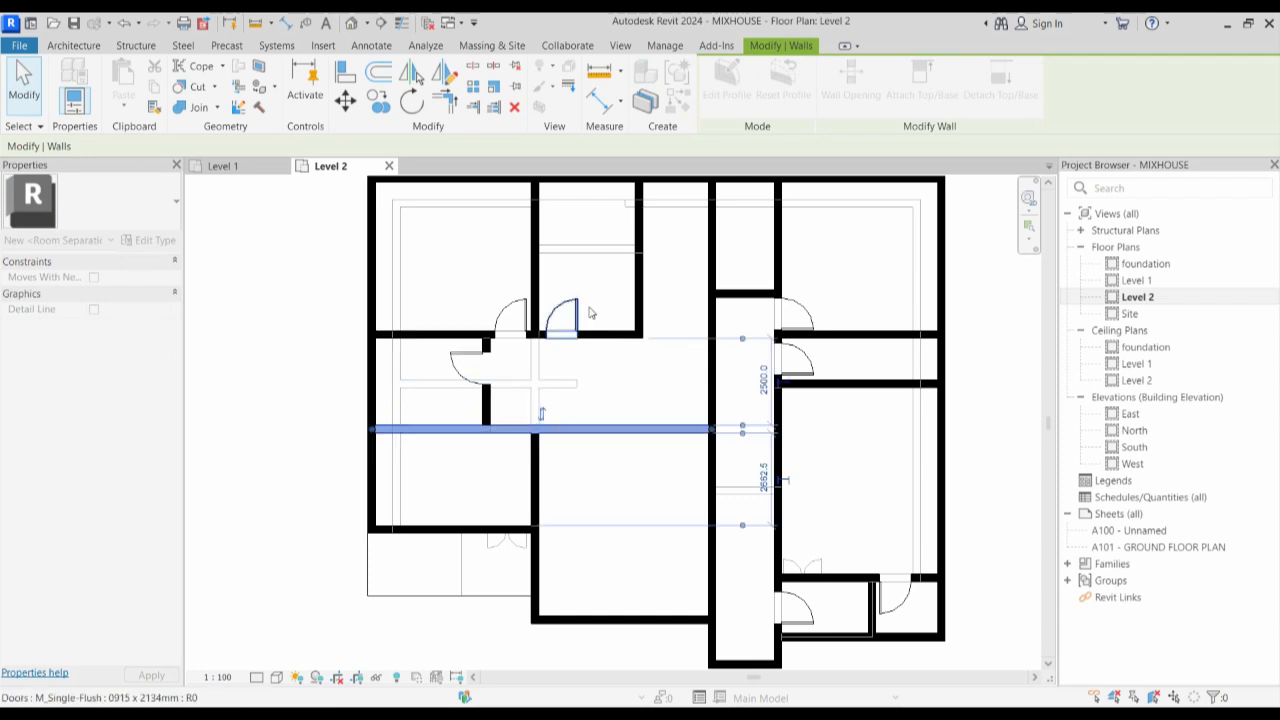
Place M_Single-Flush 0915 x 2134mm doors in the large south-central room's north wall and in the south-west room's east wall.
left_click(564, 325)
left_click(677, 100)
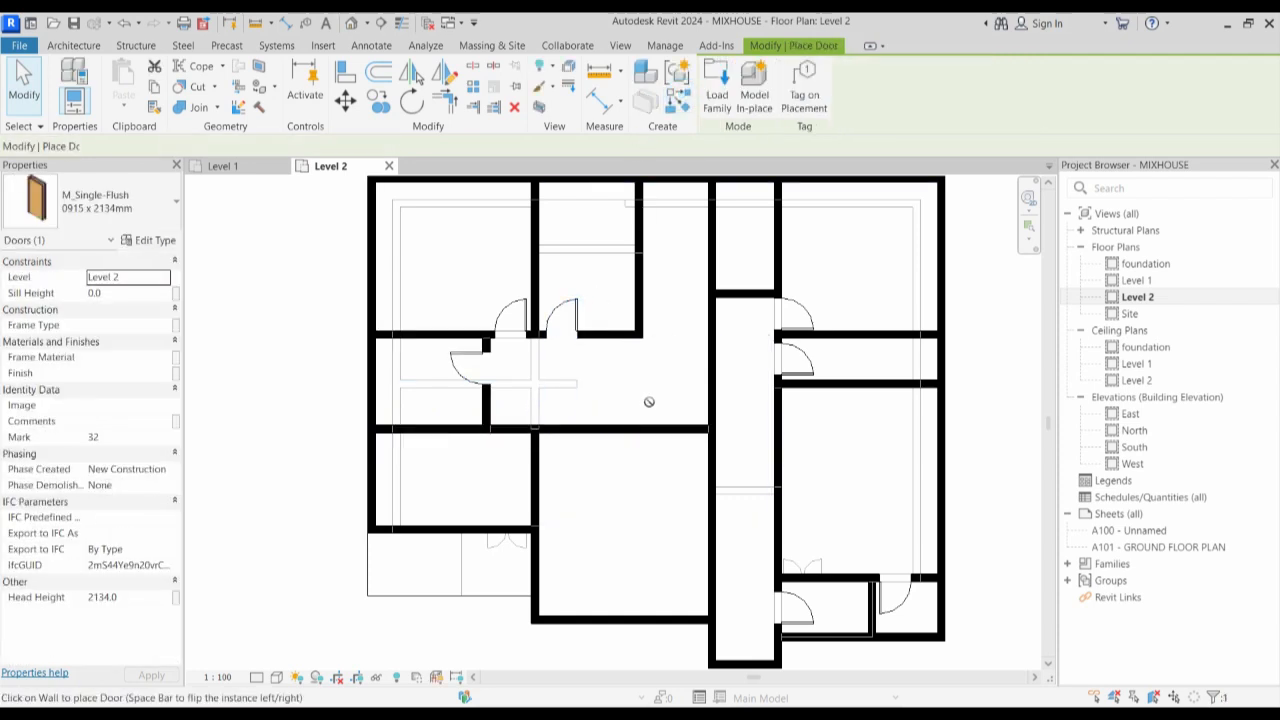
left_click(570, 440)
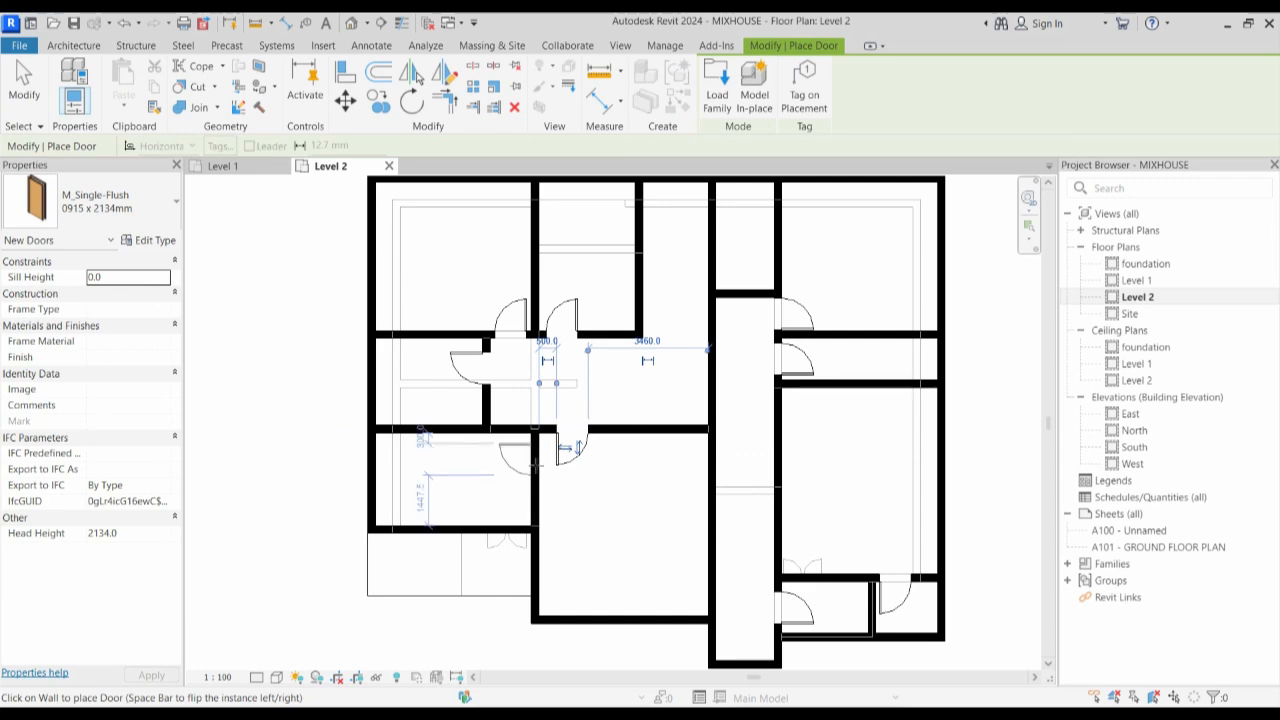
left_click(534, 470)
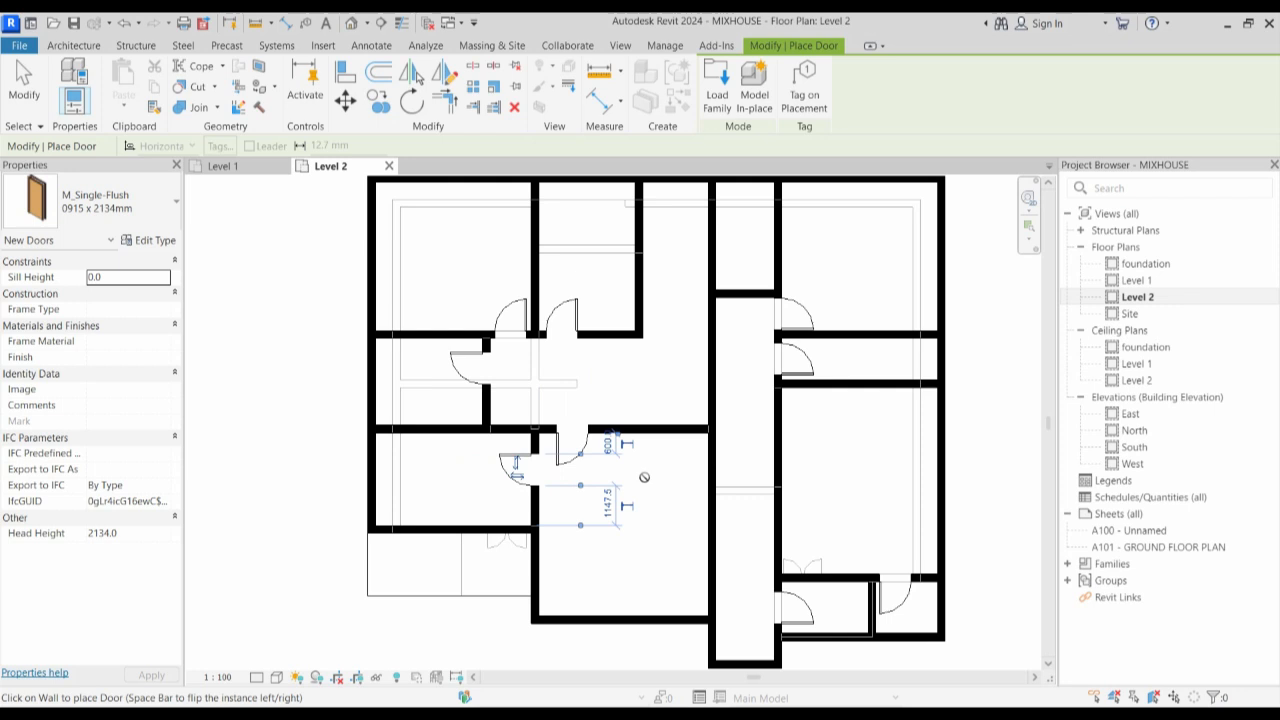
scroll(576, 613, "up", 2)
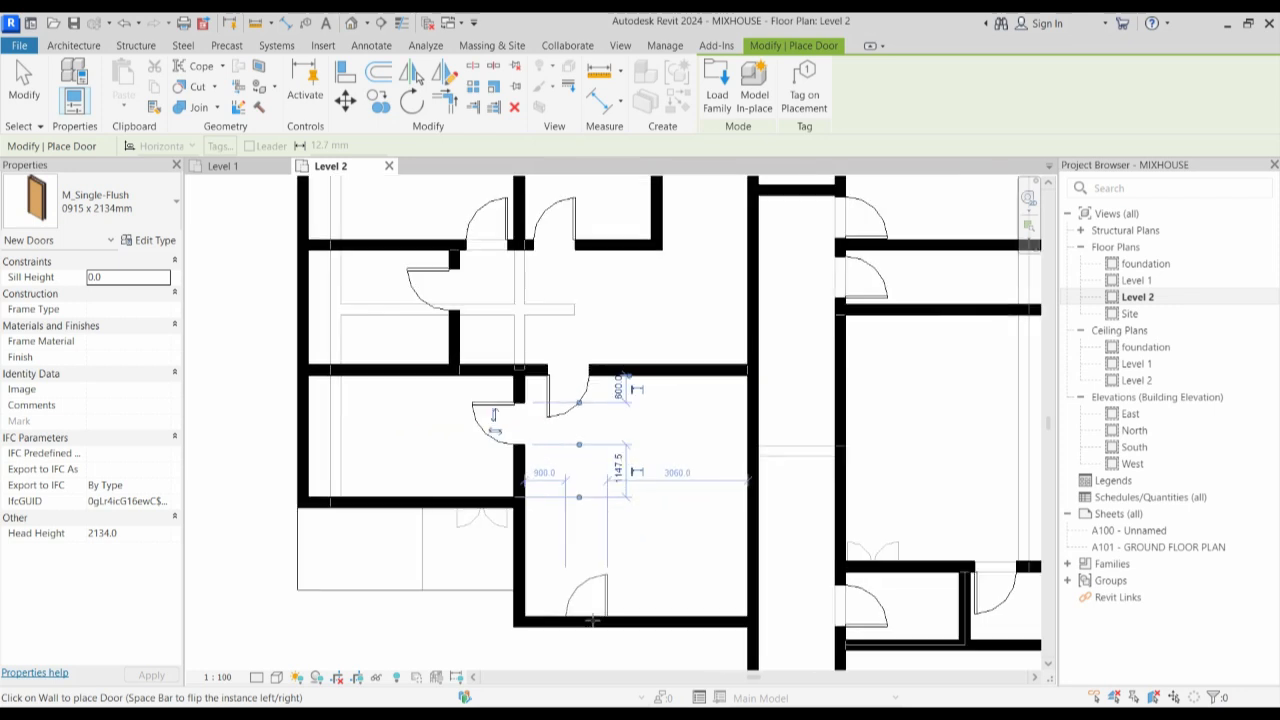
scroll(551, 562, "down", 2)
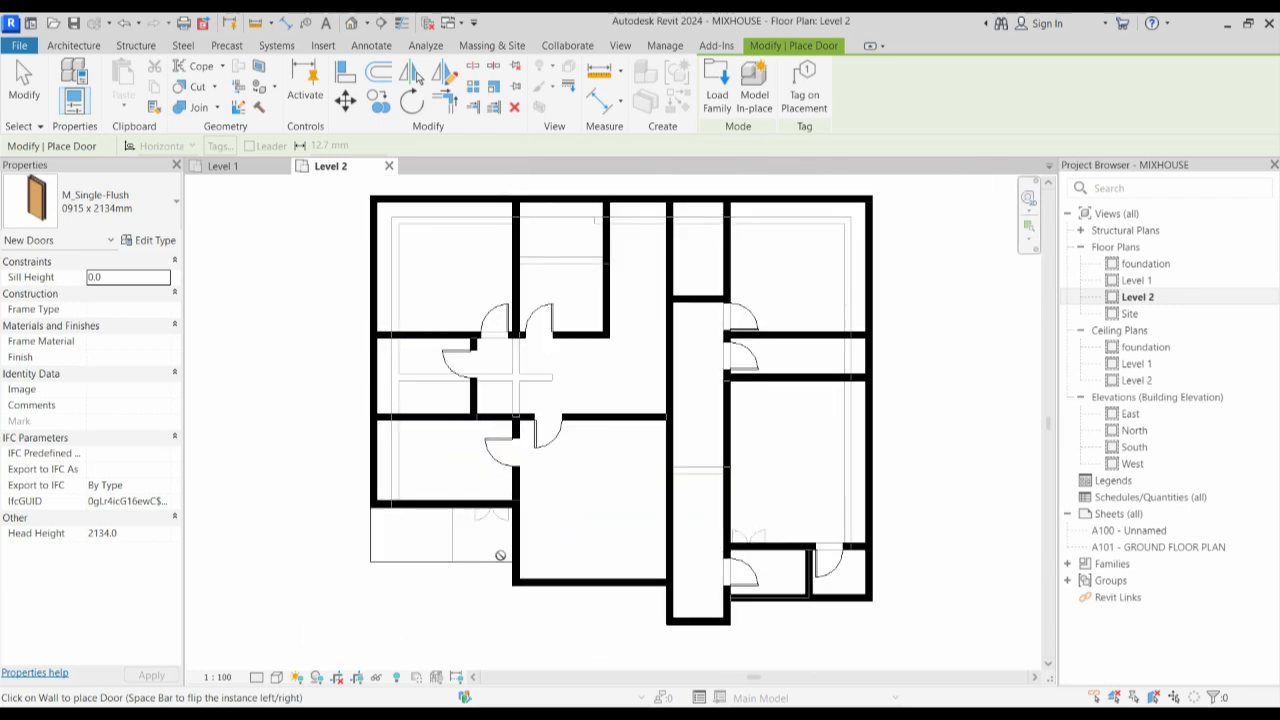
scroll(546, 529, "down", 2)
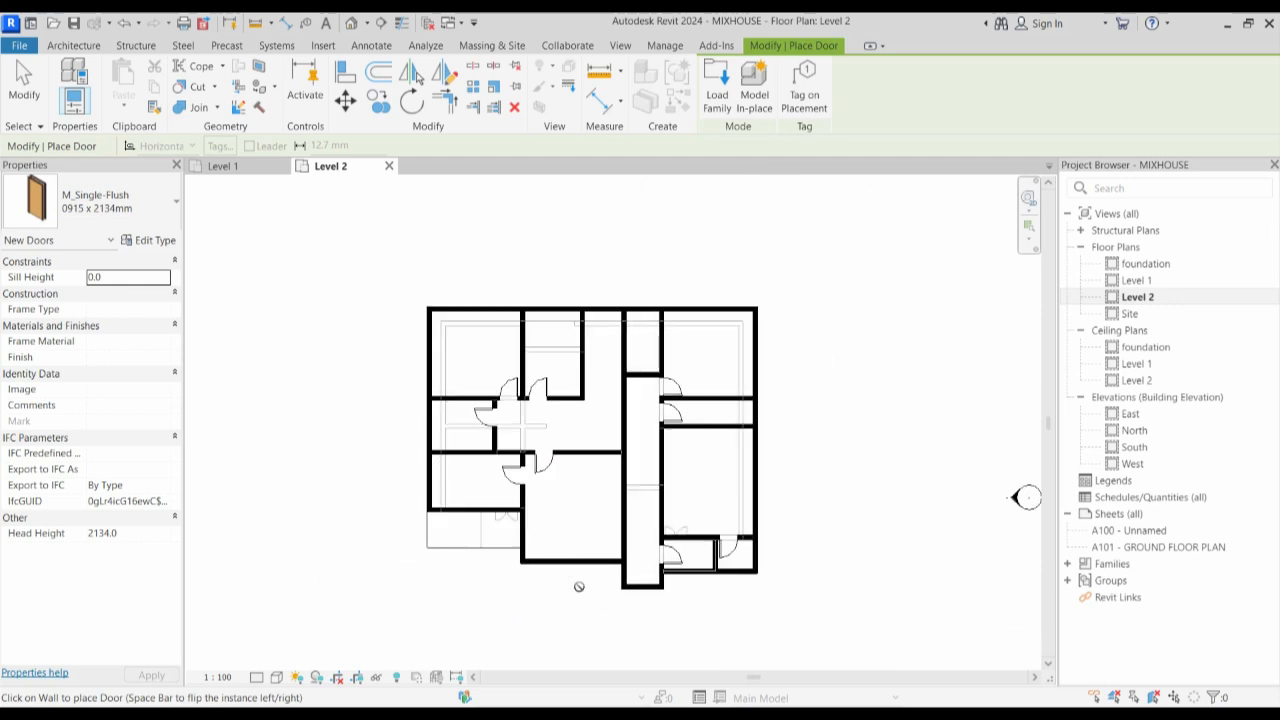
right_click(572, 504)
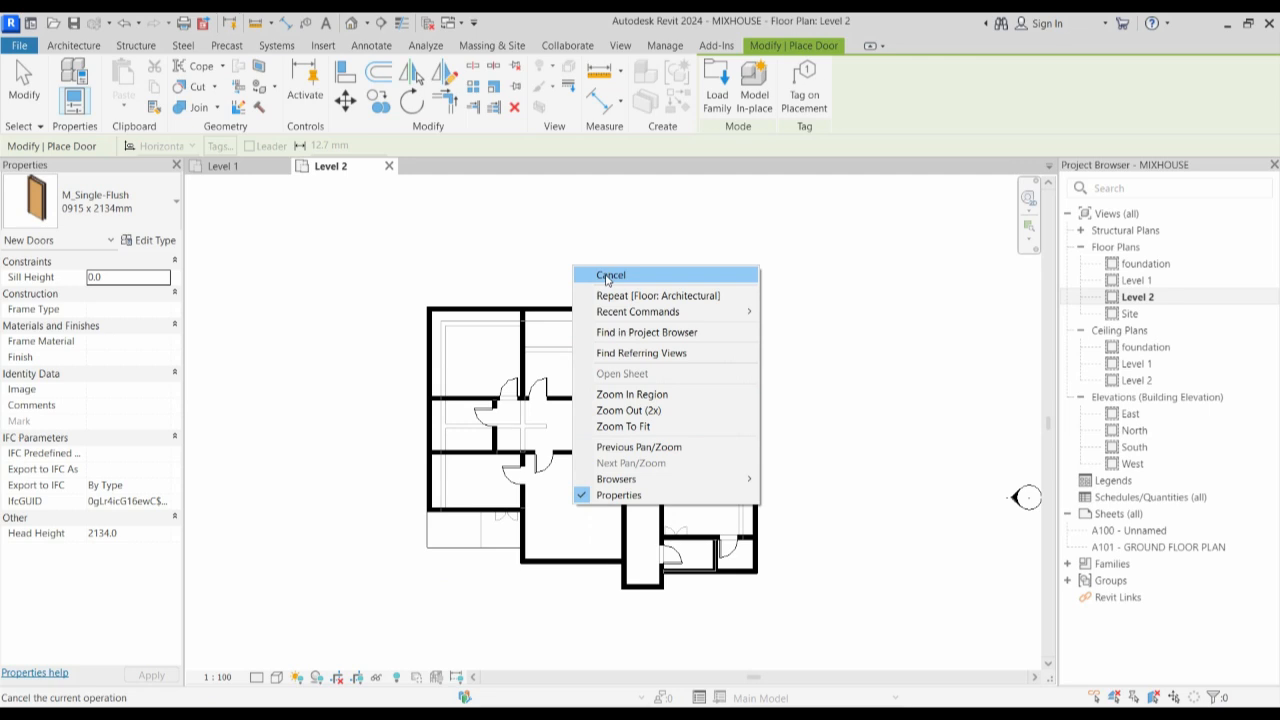
left_click(607, 275)
Set the Level 2 view's underlay base level to None and restore it to Level 1.
scroll(562, 476, "up", 2)
scroll(580, 393, "down", 2)
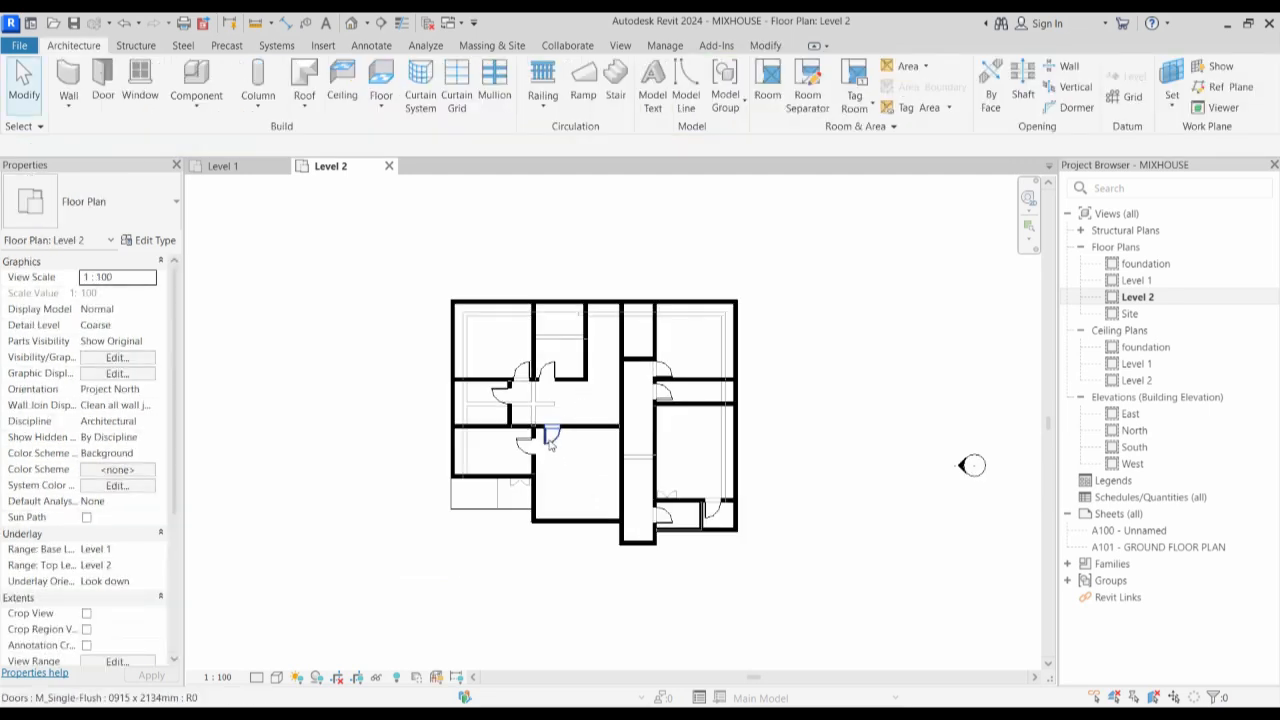
scroll(549, 438, "up", 2)
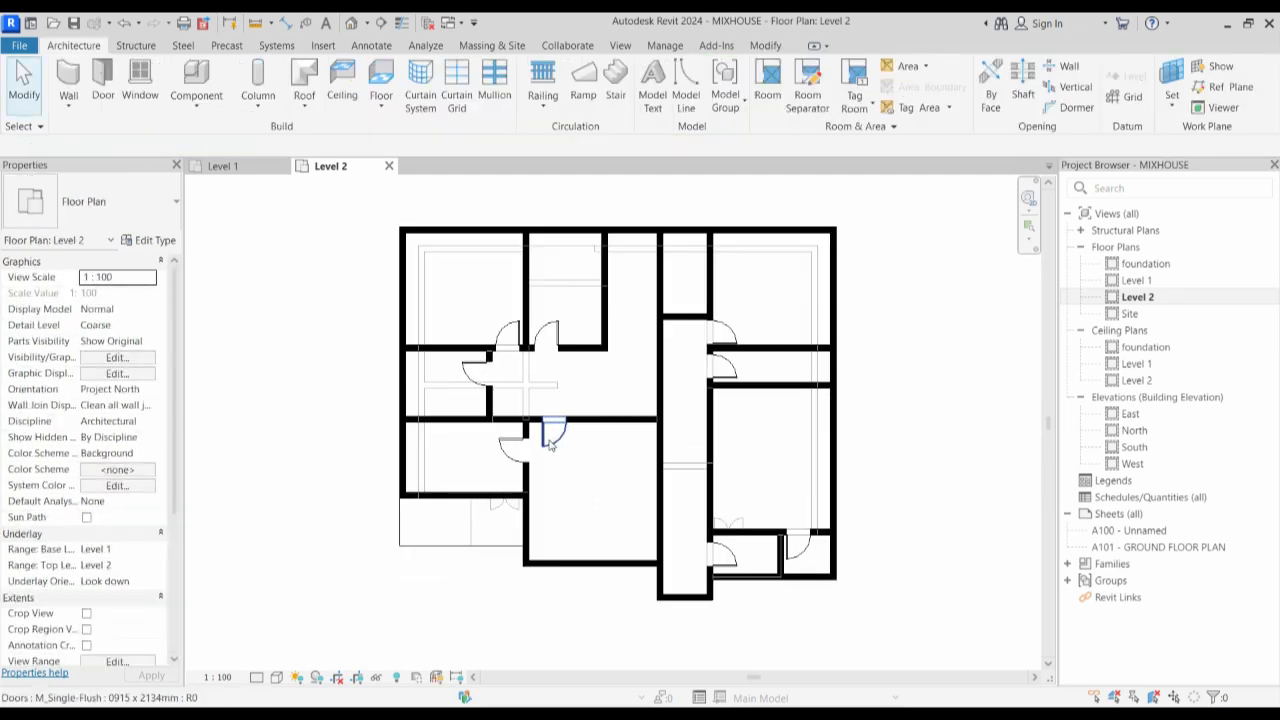
left_click(155, 557)
left_click(110, 565)
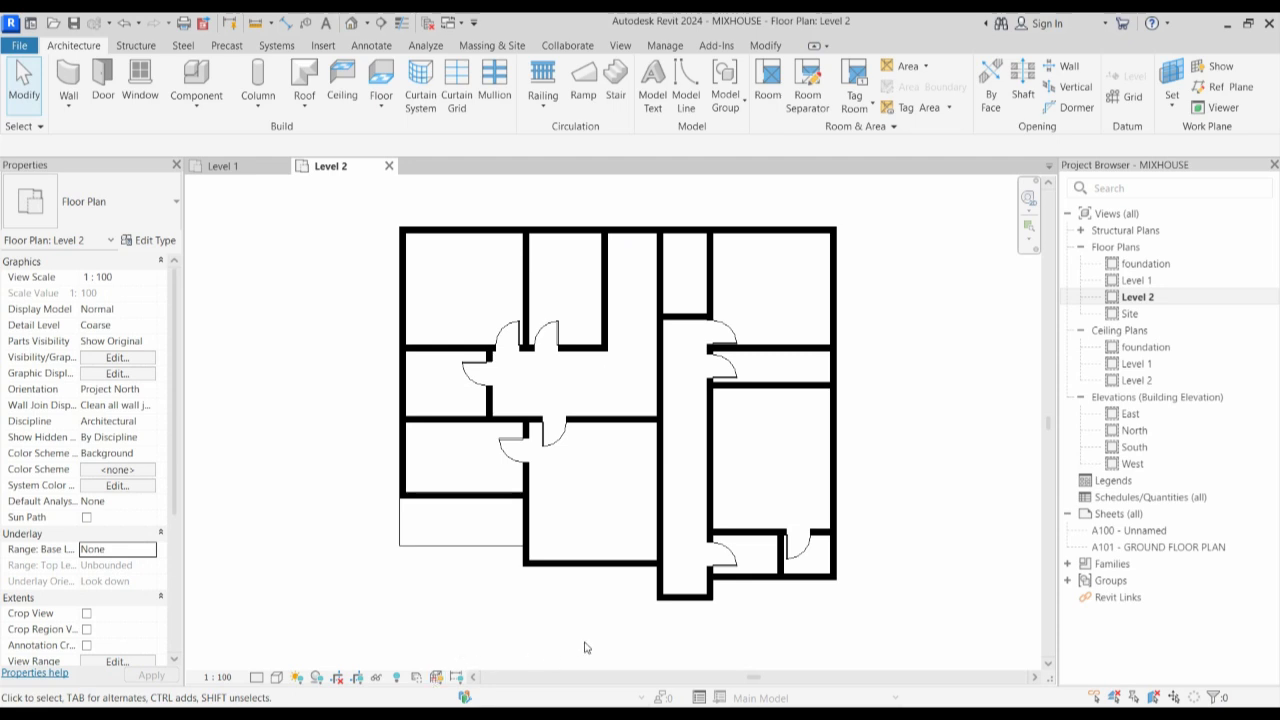
left_click(148, 553)
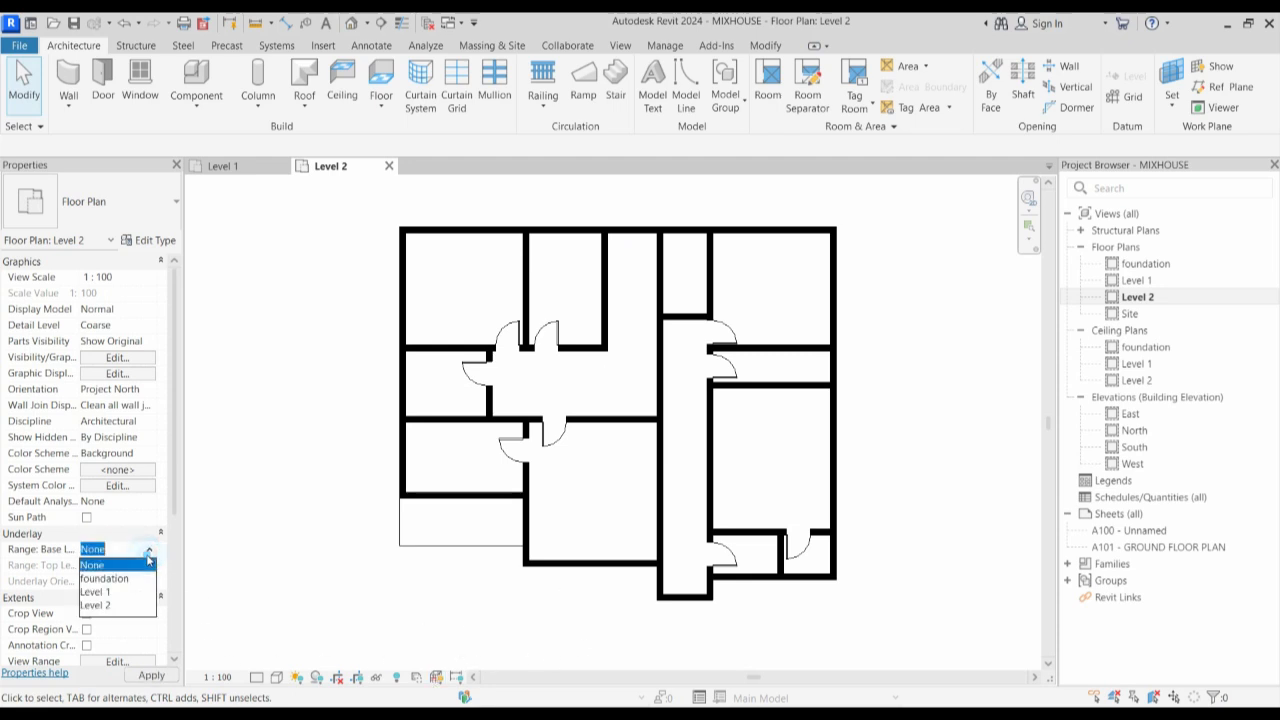
left_click(105, 592)
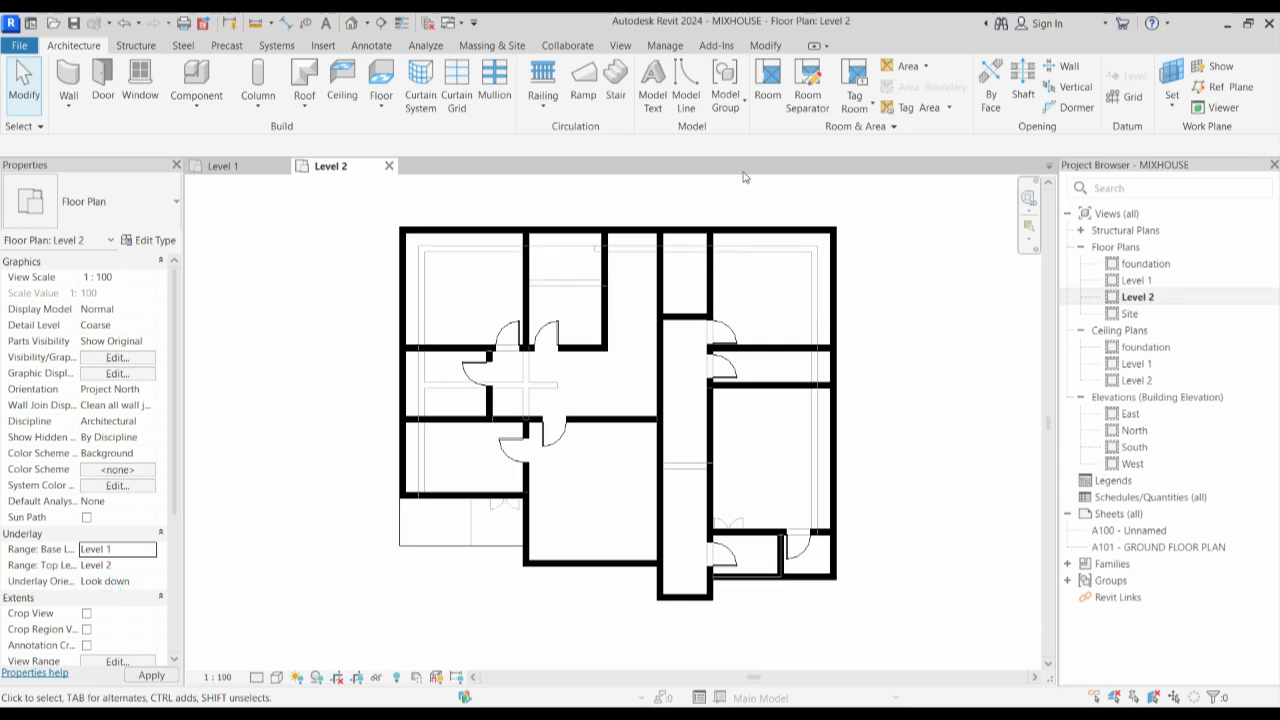
Draw a Generic - 200mm wall along the underlay line near the north end of the room adjoining the north-west room.
scroll(598, 250, "up", 2)
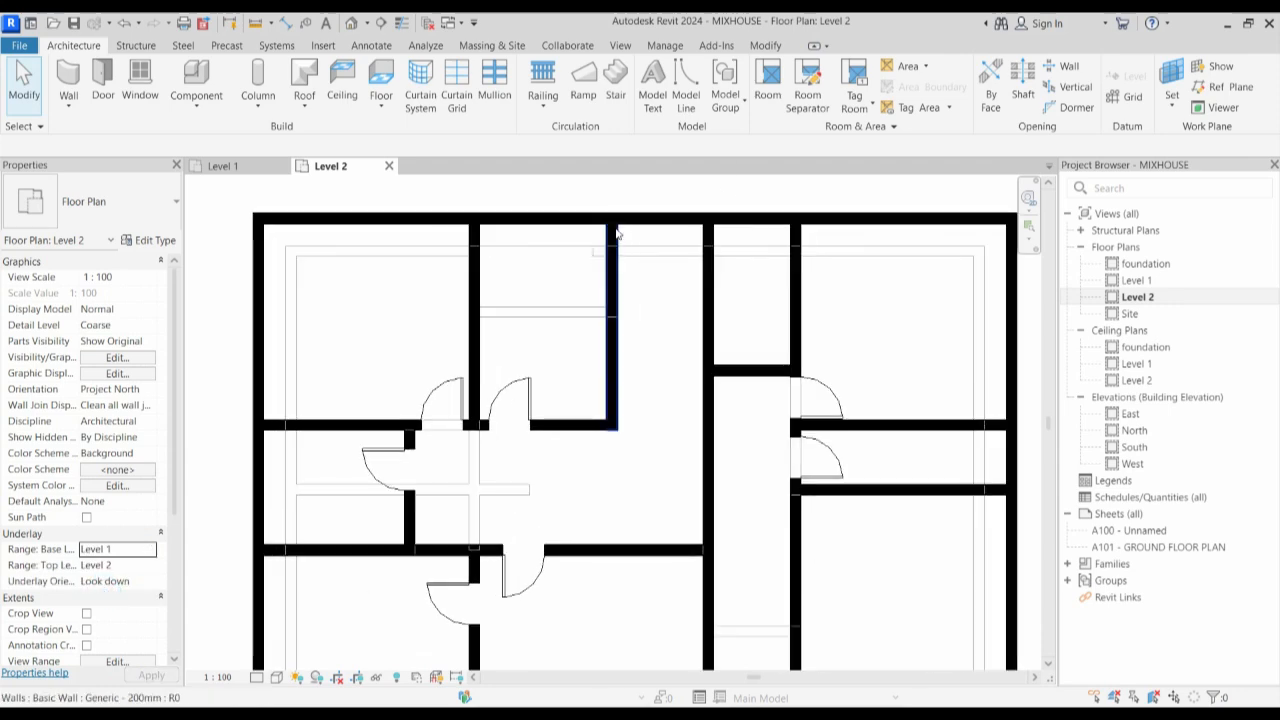
left_click(650, 219)
left_click(678, 100)
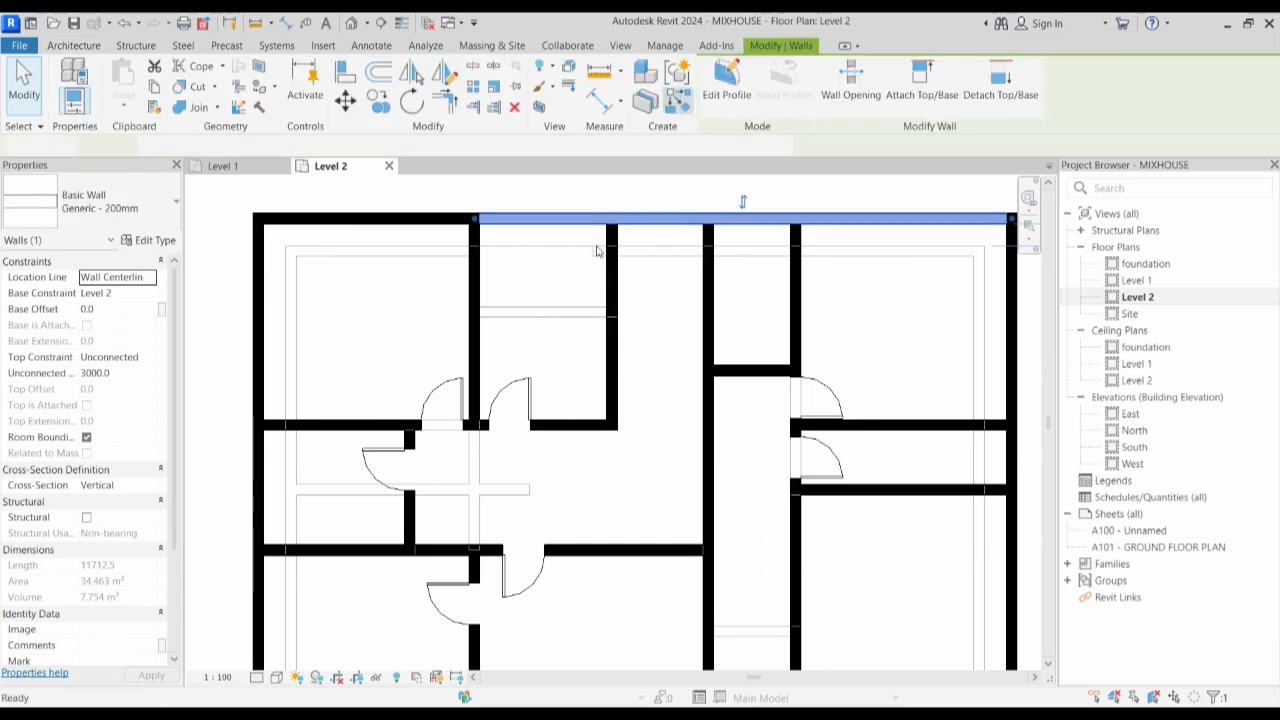
scroll(612, 256, "up", 2)
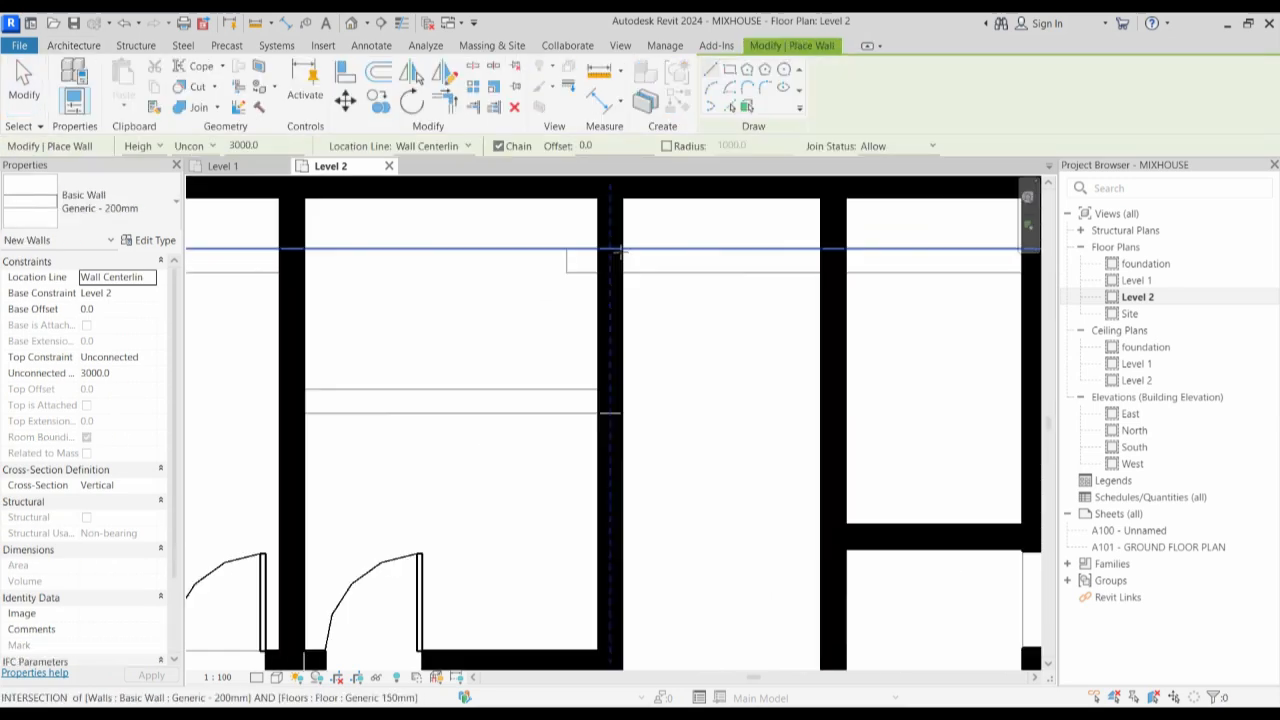
left_click(610, 250)
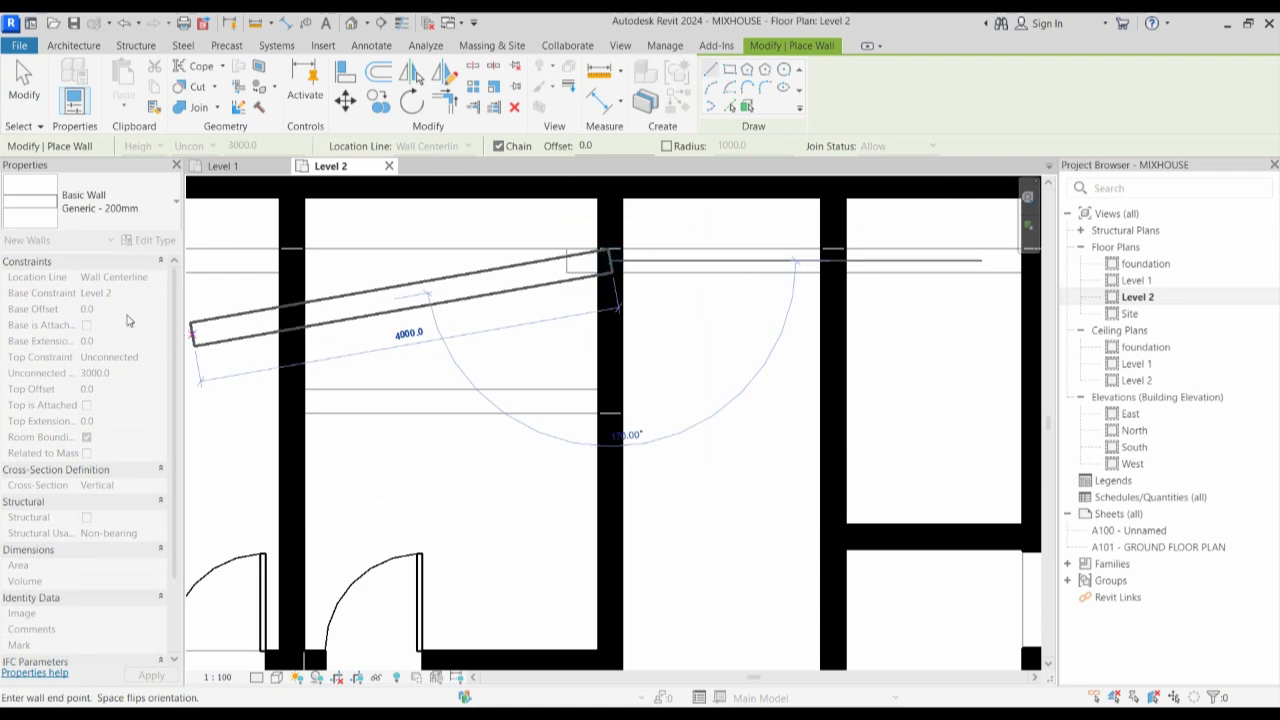
left_click(291, 249)
key("Escape")
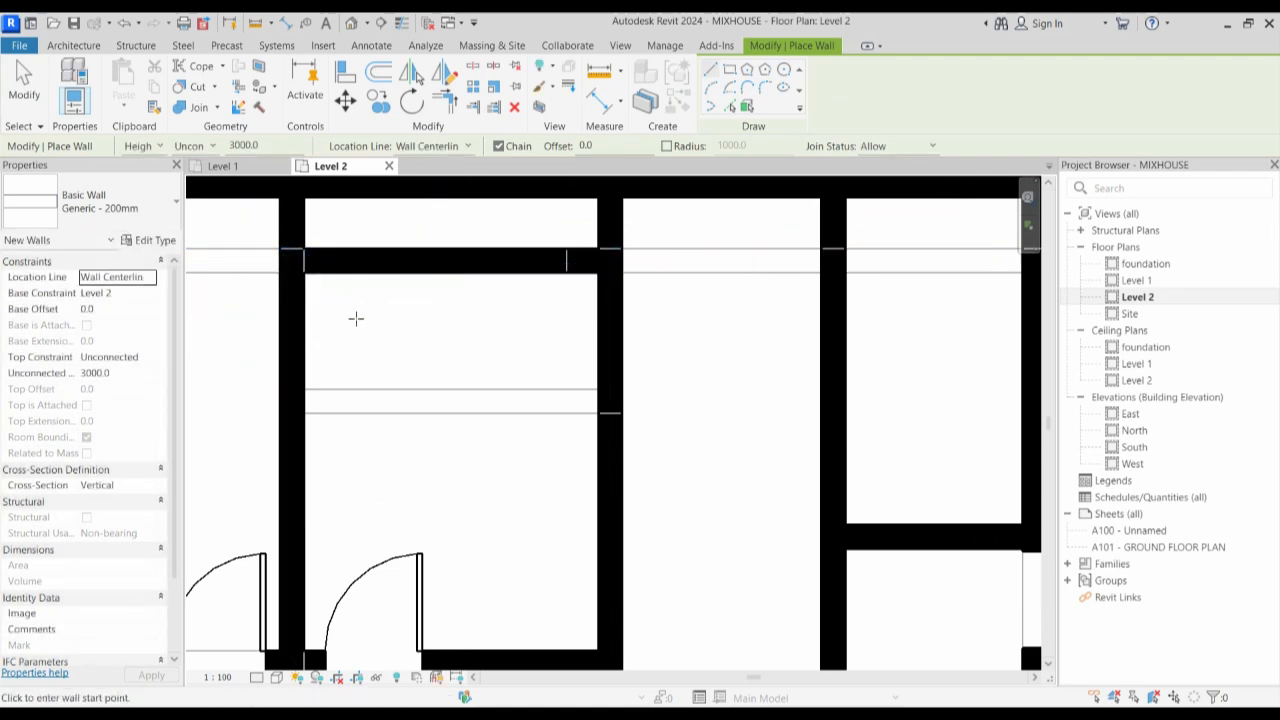
key("Escape")
Shorten the outer north wall so its west end starts at the east partition of the room with the recessed wall.
scroll(440, 212, "down", 2)
left_click(443, 213)
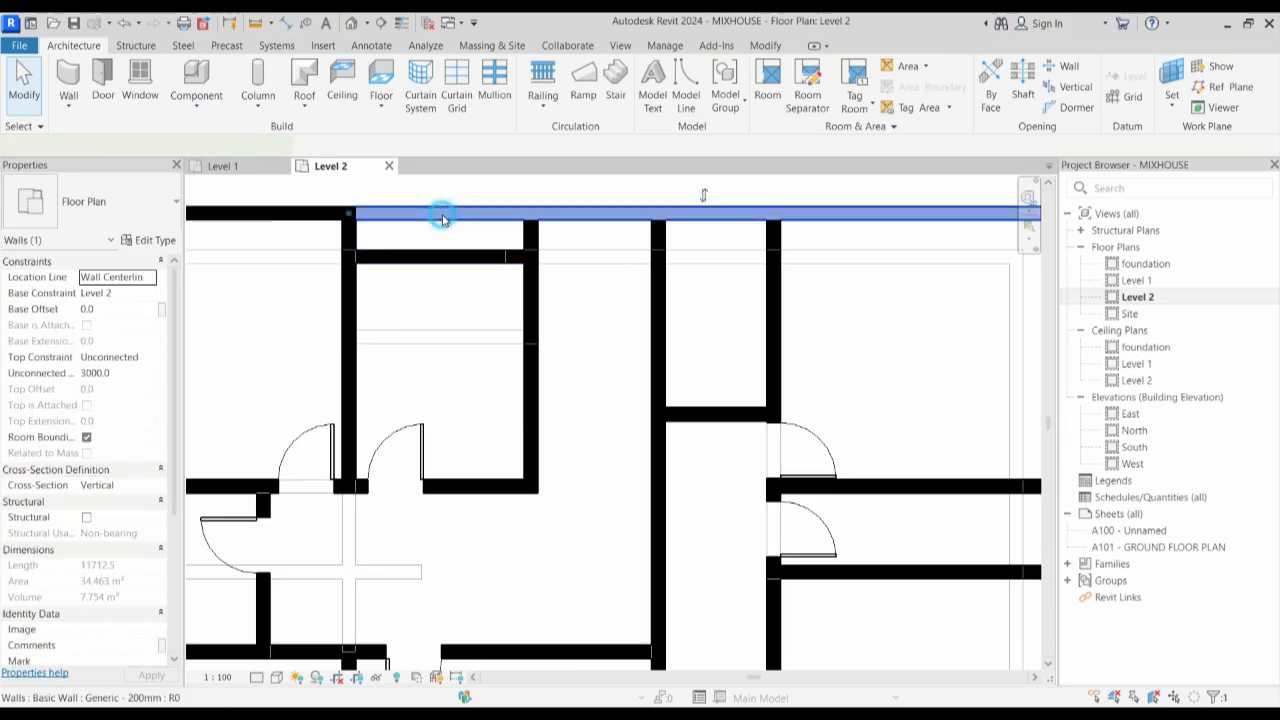
left_click_drag(349, 214, 531, 212)
left_click(598, 352)
scroll(598, 352, "down", 5)
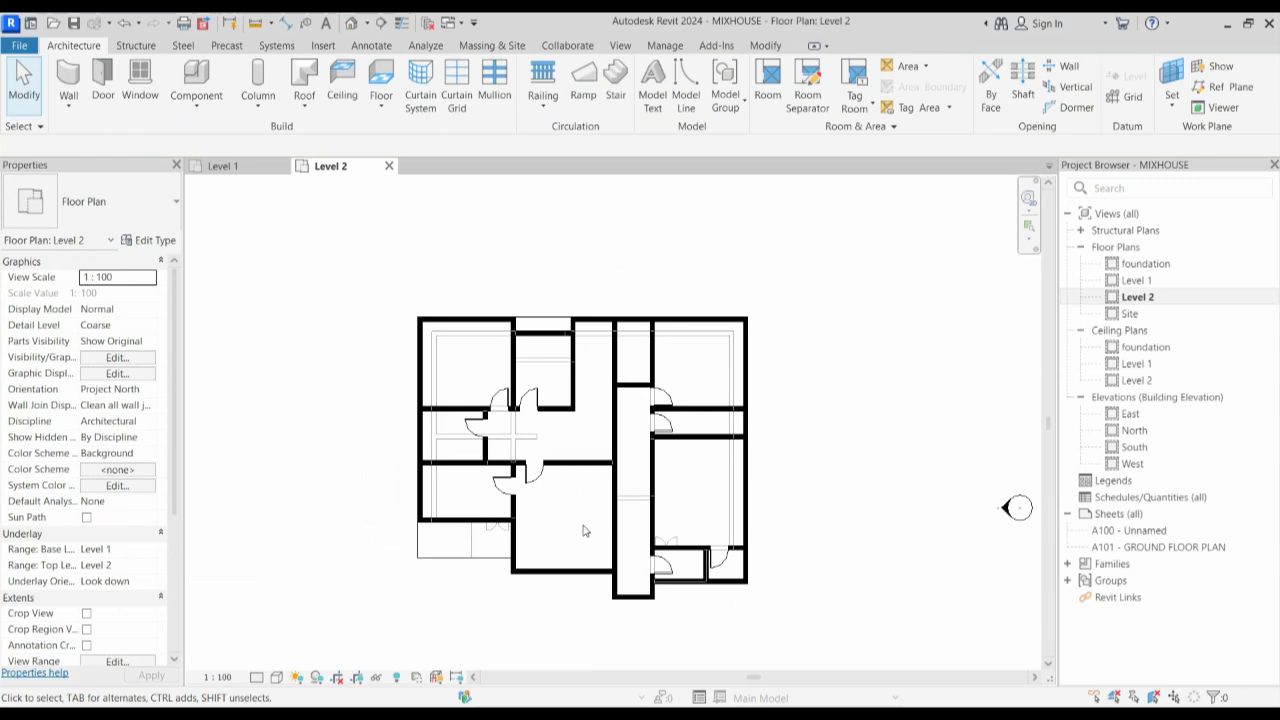
Extend the recessed wall east to the corridor's west wall and shorten the outer north wall to that same wall.
scroll(580, 370, "up", 2)
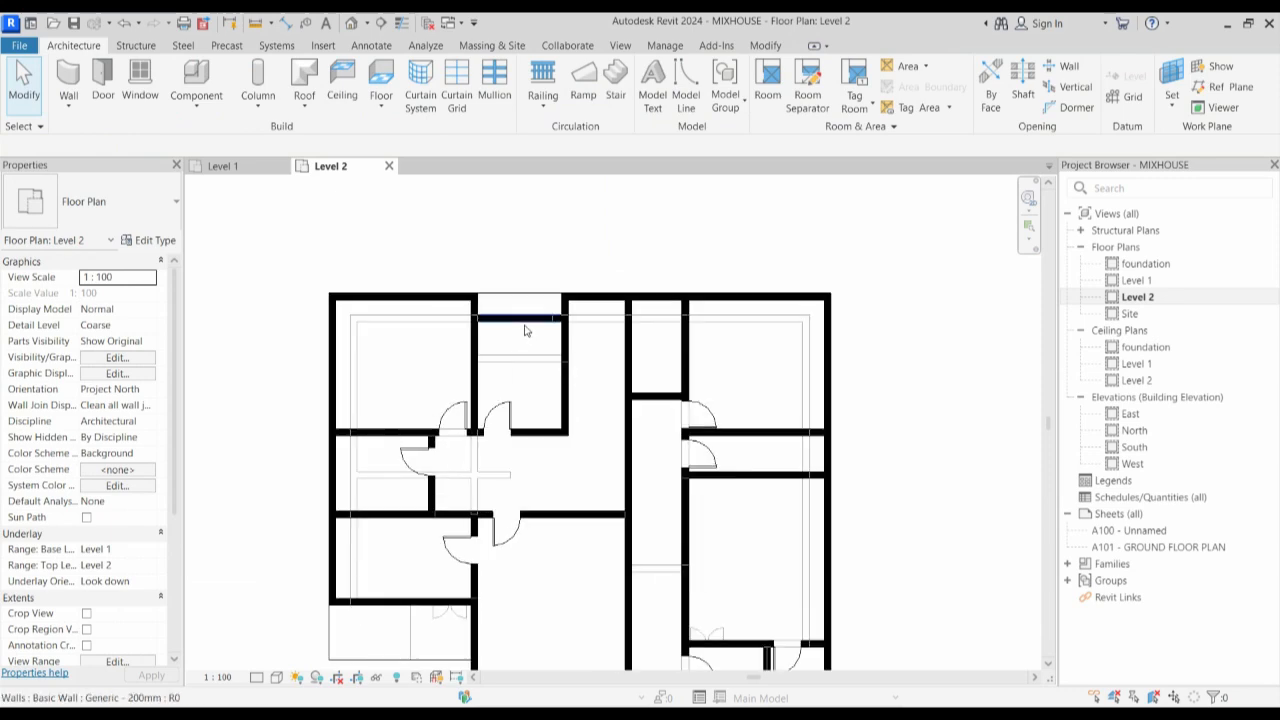
left_click(566, 325)
left_click_drag(568, 318, 628, 318)
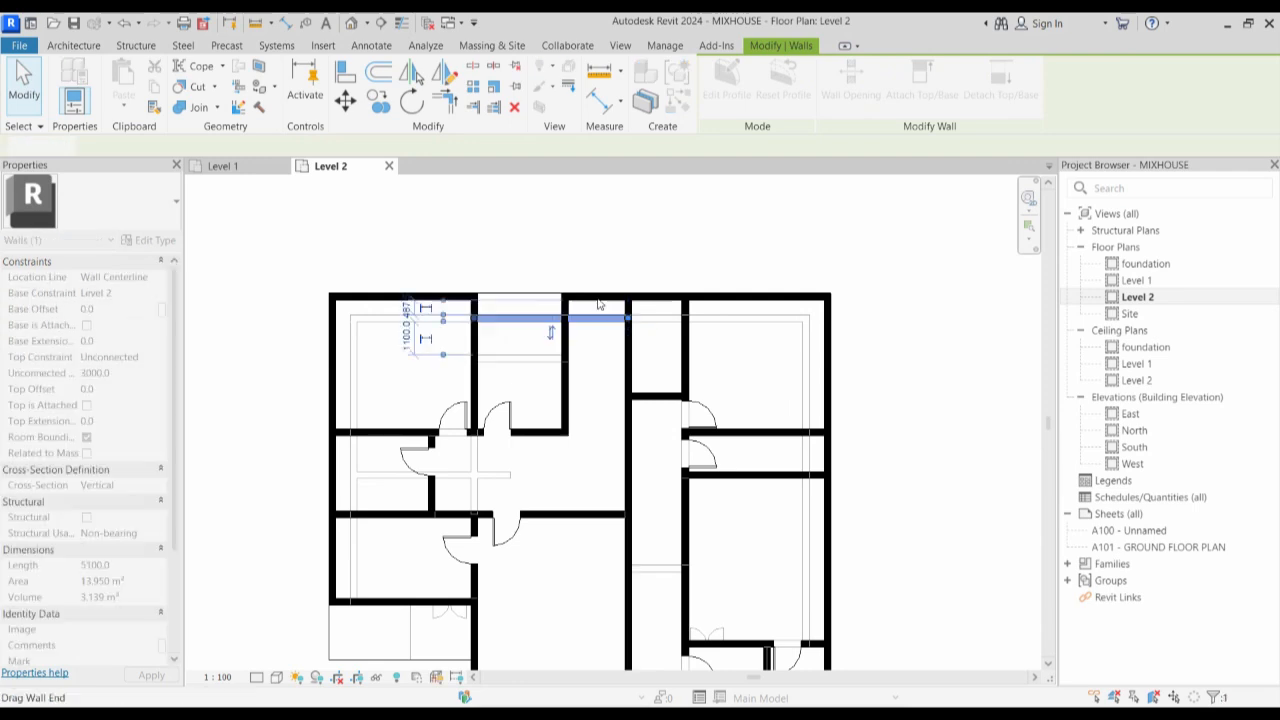
left_click(594, 298)
left_click_drag(565, 297, 628, 297)
Shorten the partition's north end down to the recessed wall.
left_click(563, 313)
scroll(563, 300, "up", 2)
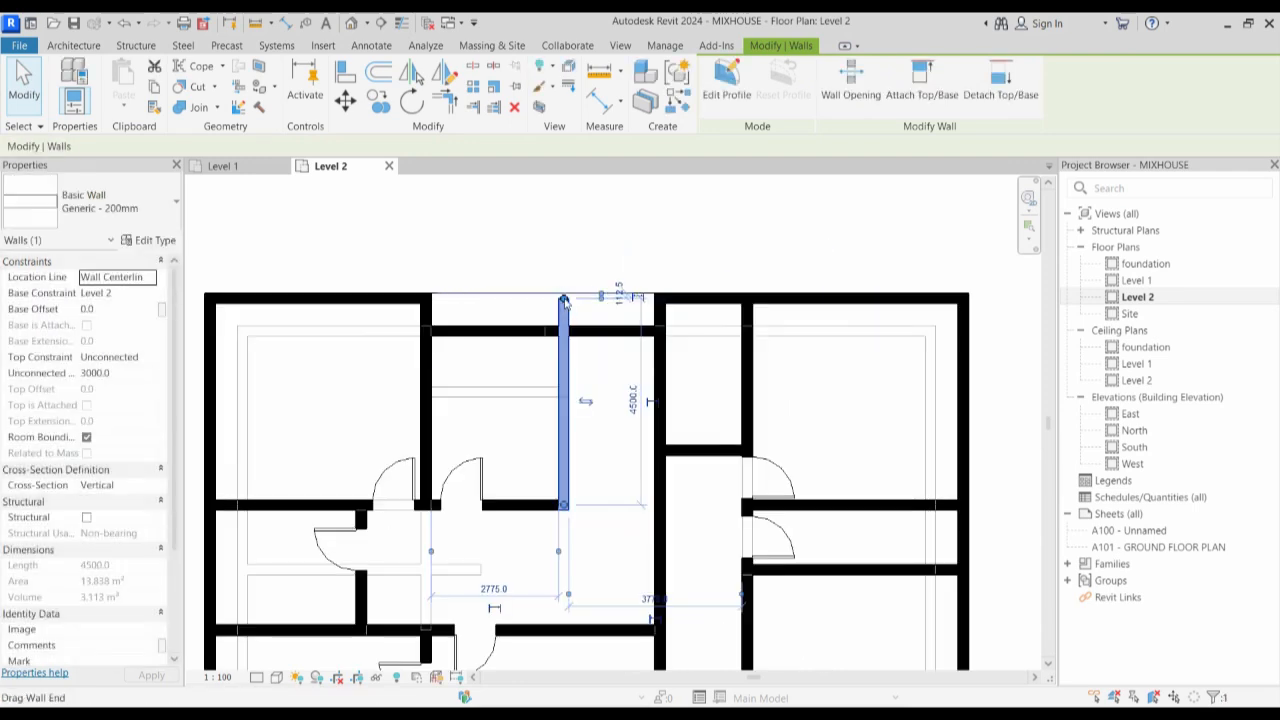
left_click_drag(563, 300, 564, 335)
left_click(619, 402)
scroll(619, 402, "down", 3)
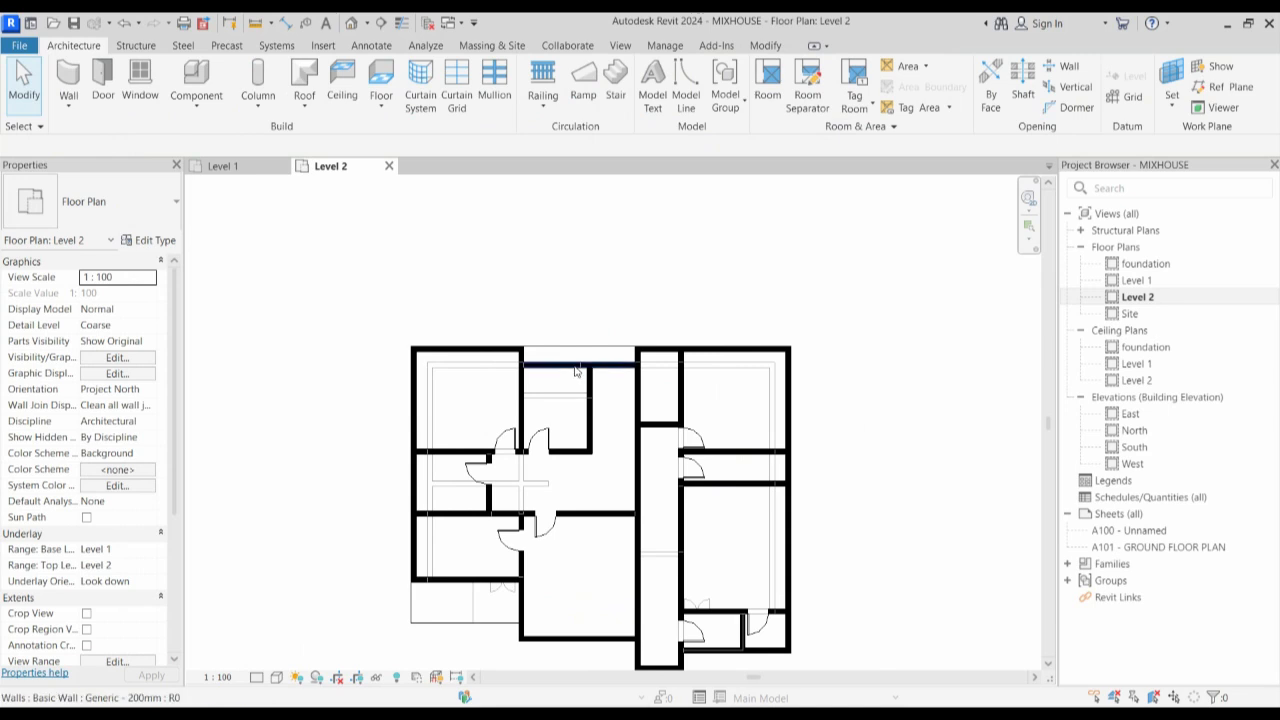
Pull the recessed wall's west end east to the partition and extend that partition north to the outer wall line.
scroll(646, 357, "up", 2)
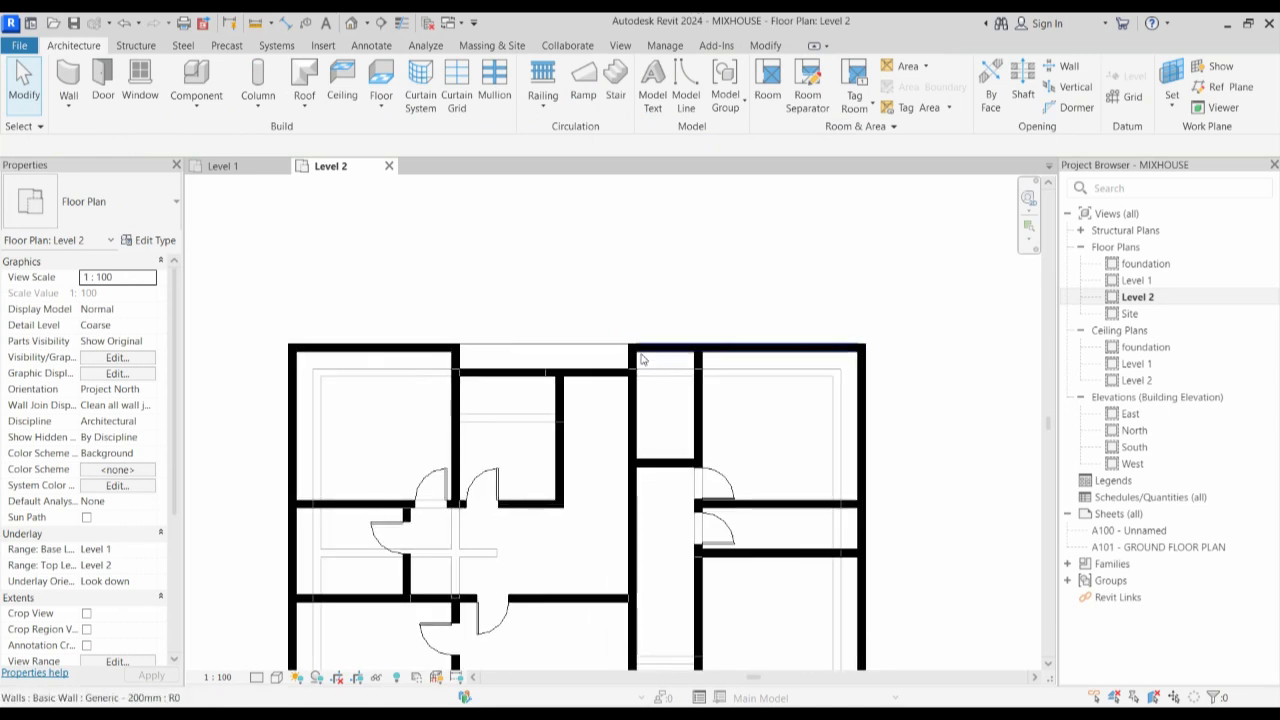
scroll(590, 419, "down", 2)
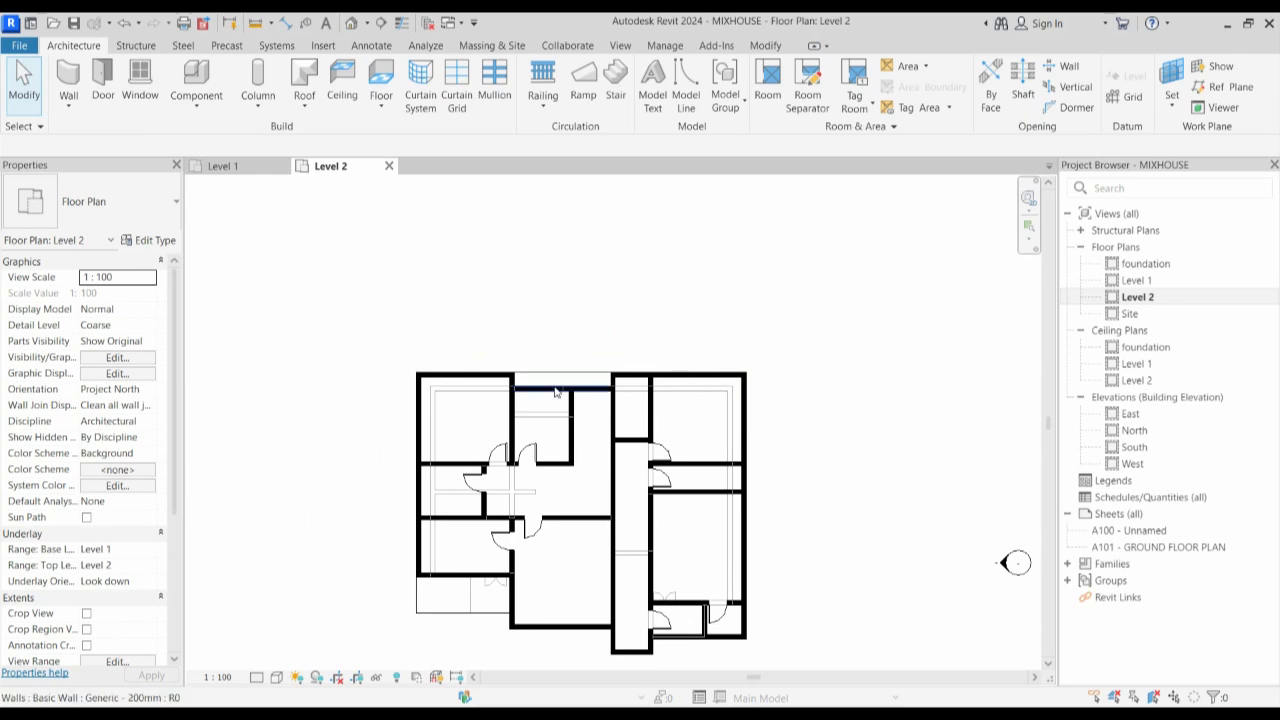
scroll(568, 398, "up", 2)
left_click(530, 396)
left_click_drag(500, 389, 578, 371)
left_click(577, 421)
Extend the north-west outer wall east to the partition and shorten the north-east outer wall to the north-east room's west wall.
left_click(455, 371)
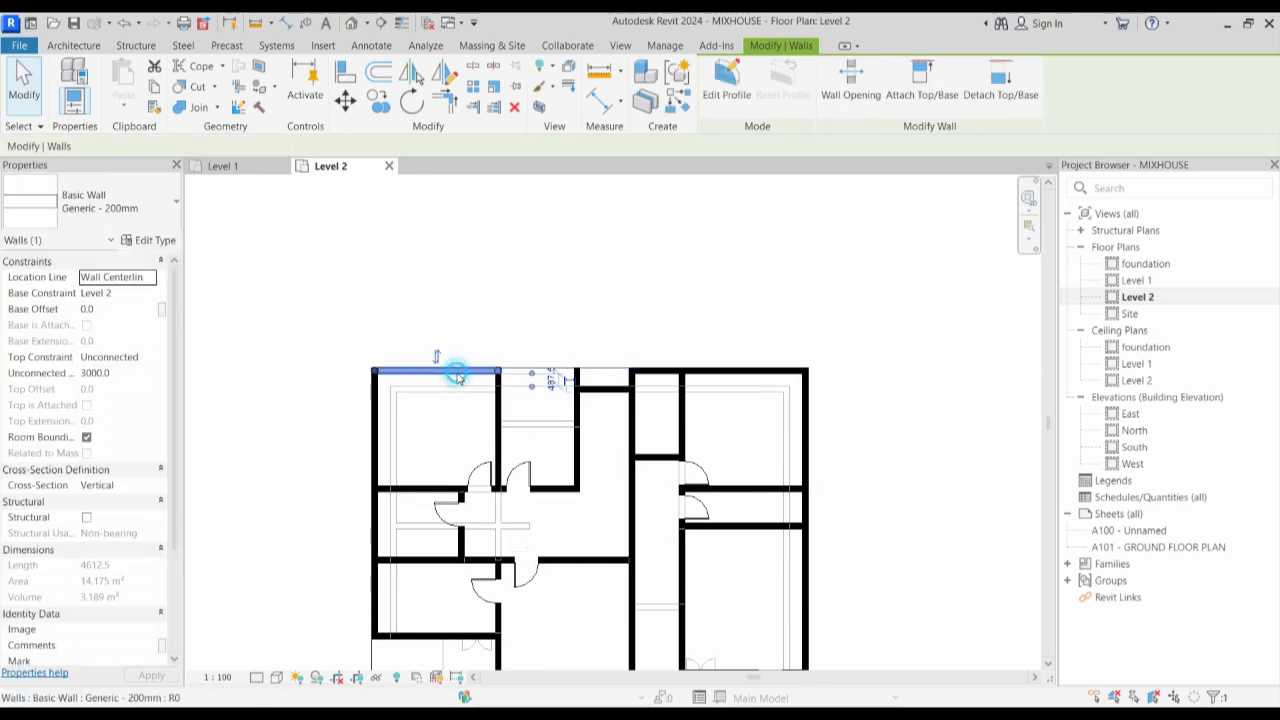
left_click_drag(497, 375, 577, 372)
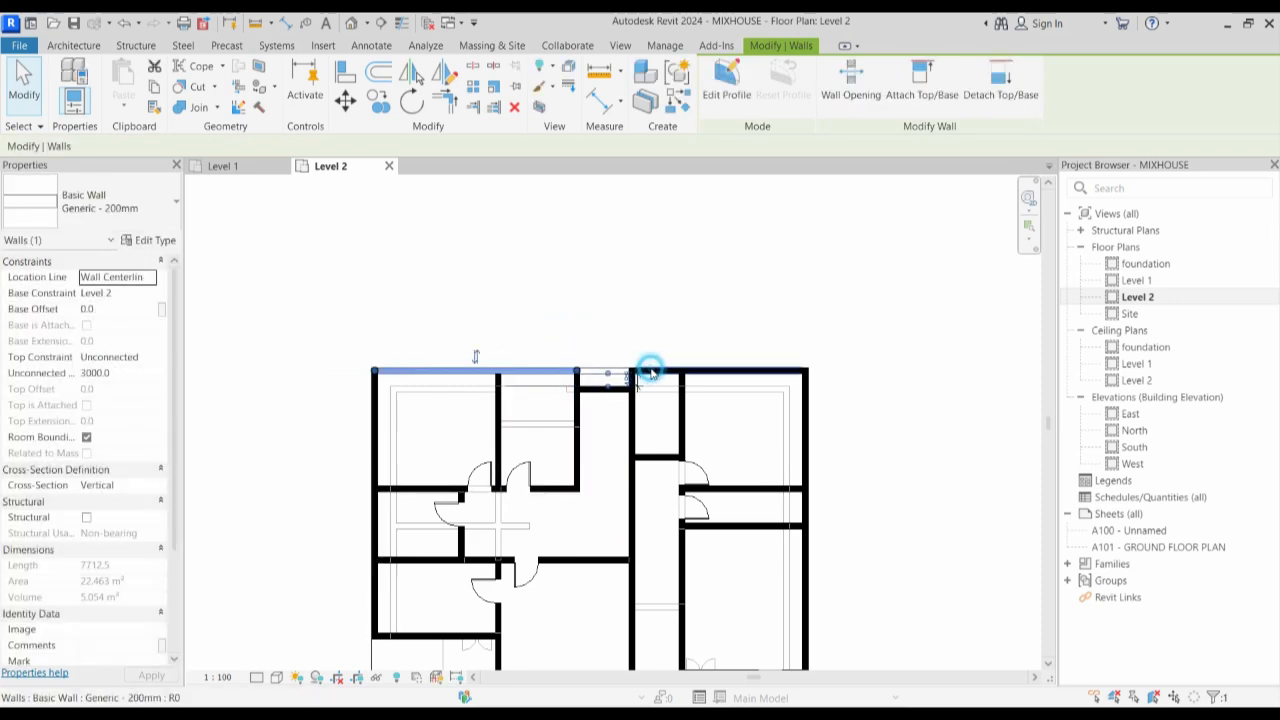
left_click(636, 333)
left_click(644, 372)
scroll(648, 384, "up", 3)
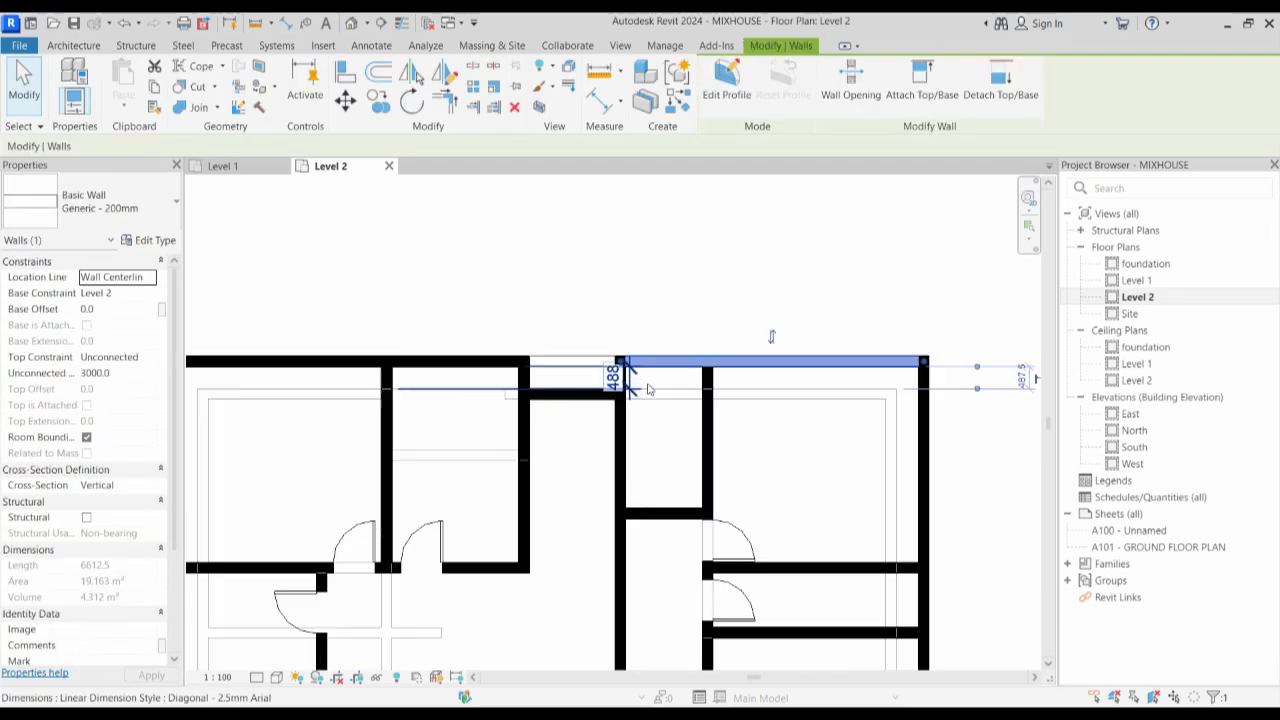
left_click_drag(624, 372, 727, 354)
Shorten the corridor's west wall down to the recessed wall and delete the 488 dimension beside it.
left_click(536, 398)
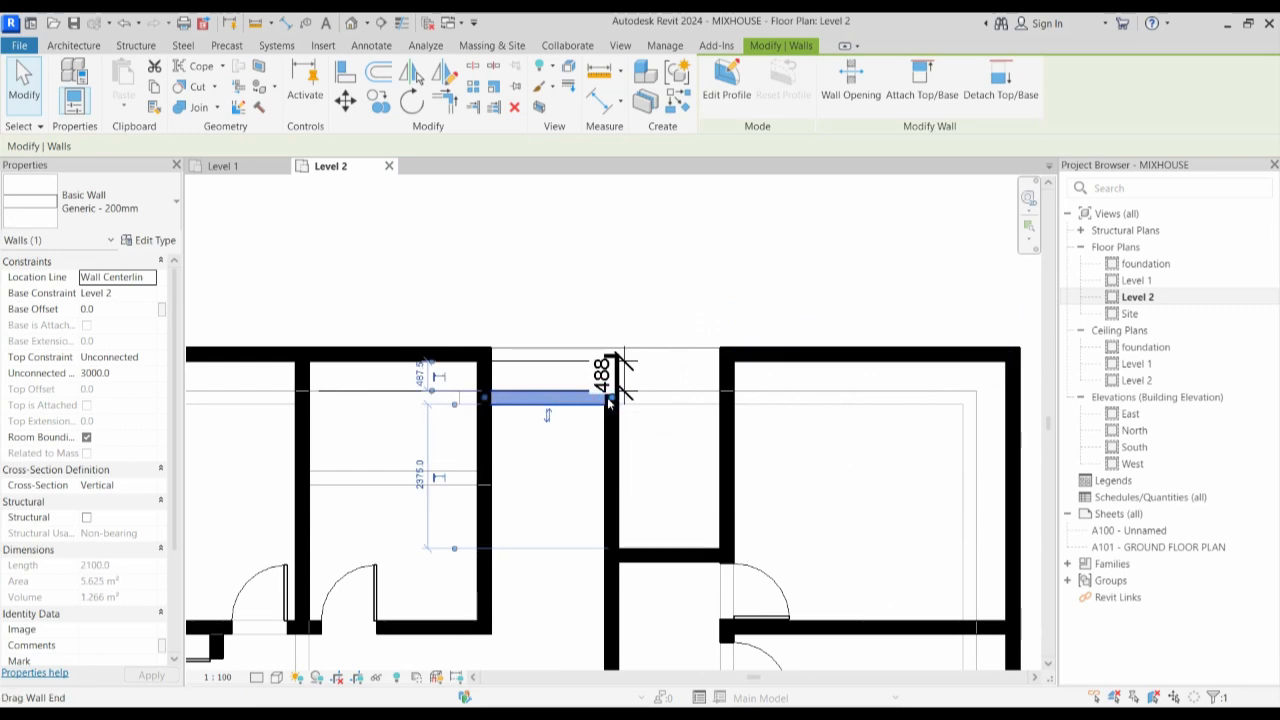
key("Escape")
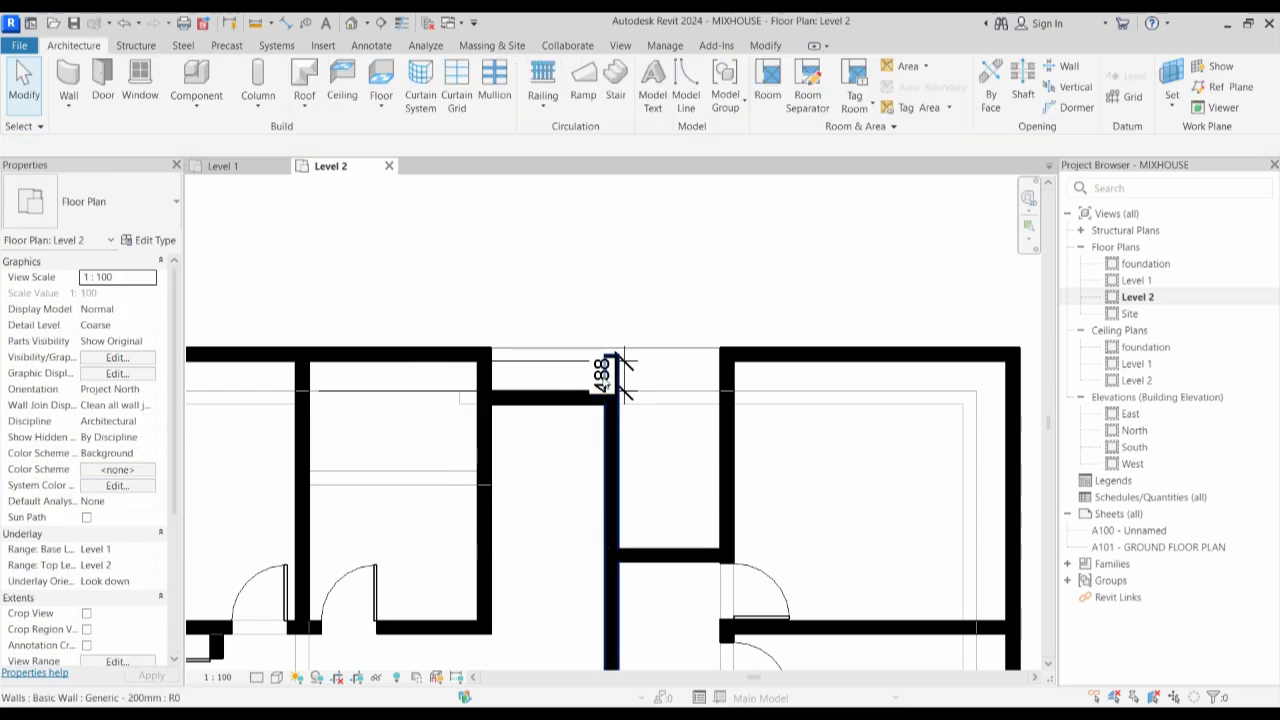
left_click(611, 438)
left_click_drag(611, 355, 612, 398)
left_click(649, 432)
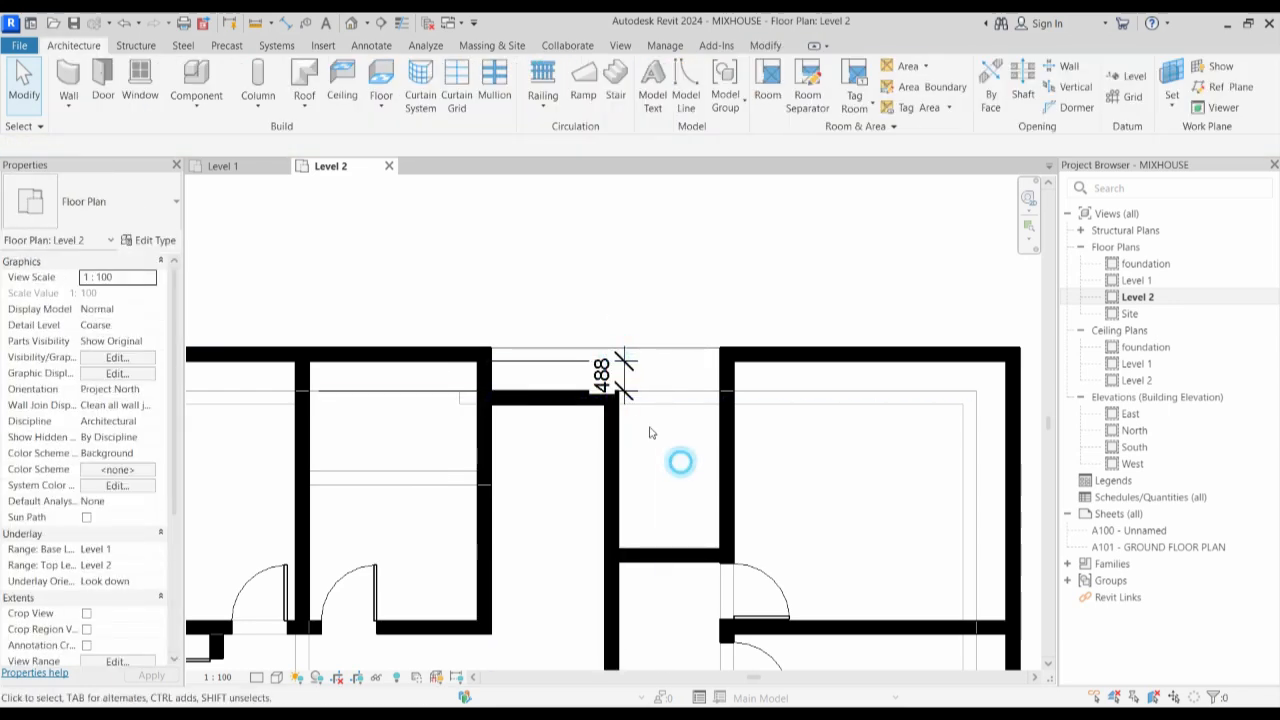
left_click(624, 376)
key("Delete")
Extend the recessed north wall's east end to the west wall of the north-east room.
left_click(566, 408)
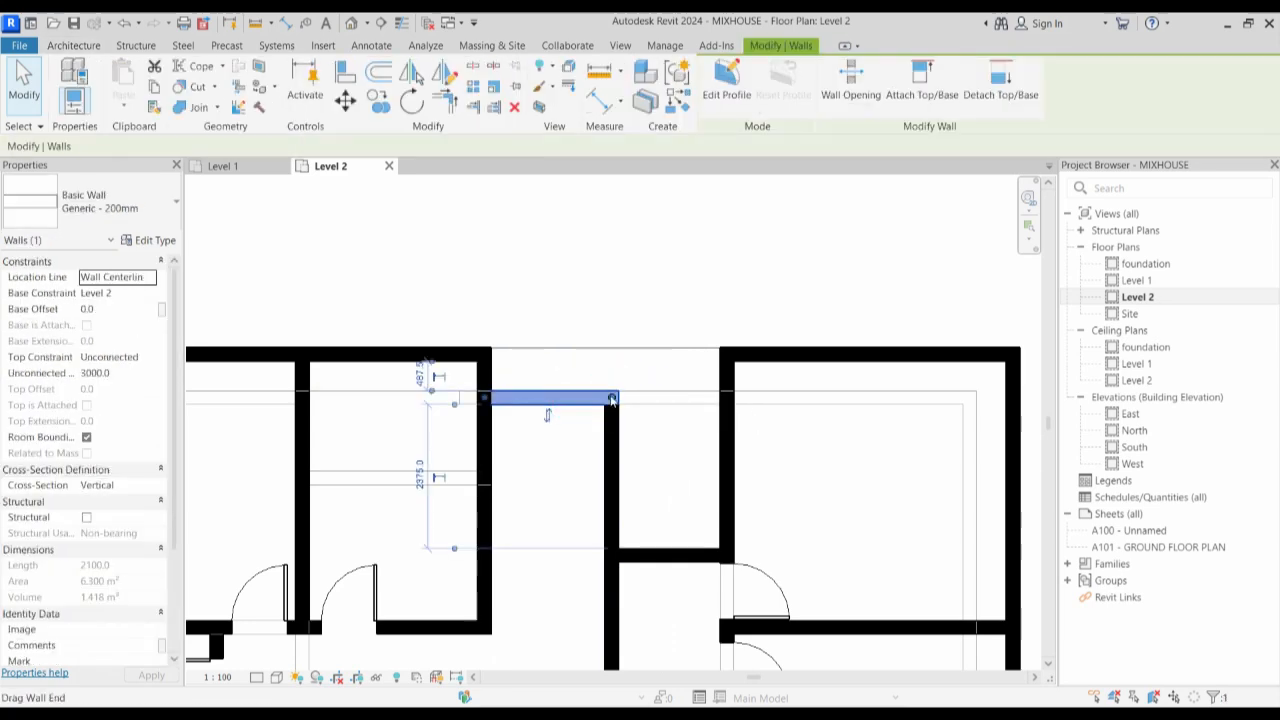
left_click_drag(612, 398, 720, 397)
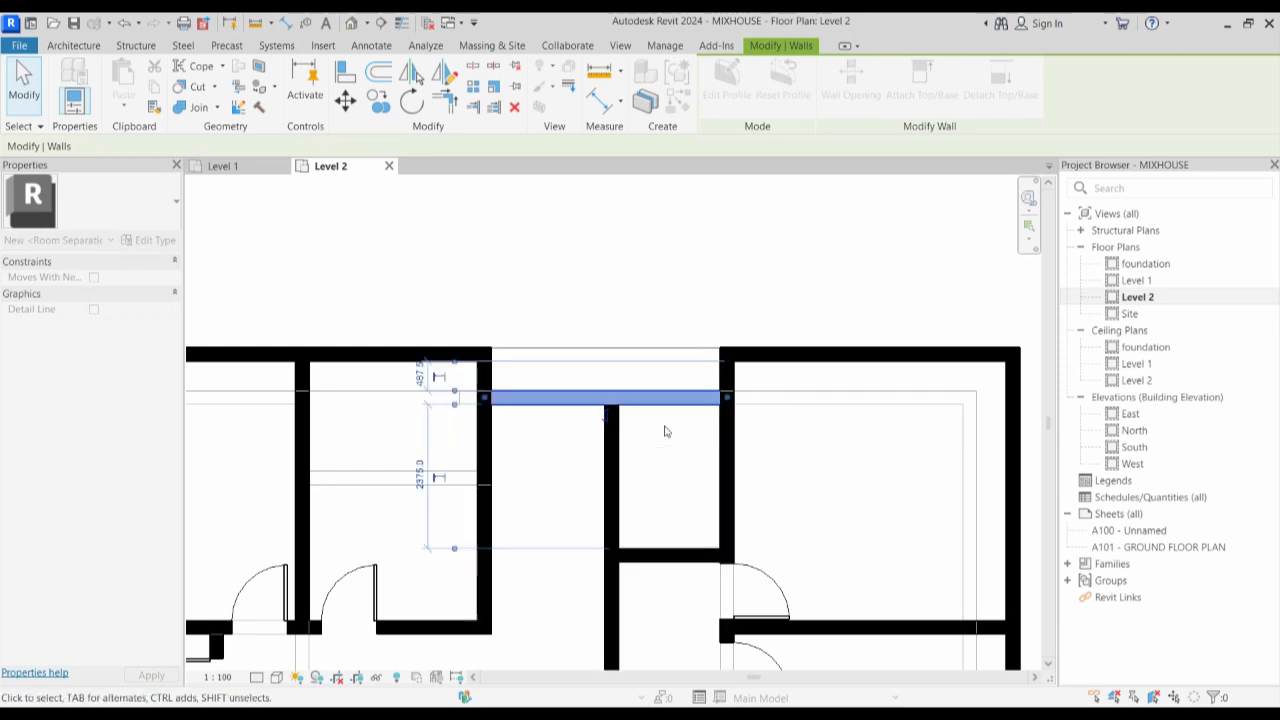
left_click(633, 292)
Draw a Generic - 200mm wall across the corridor between its two long walls, over the underlay wall of the level below.
scroll(634, 344, "down", 4)
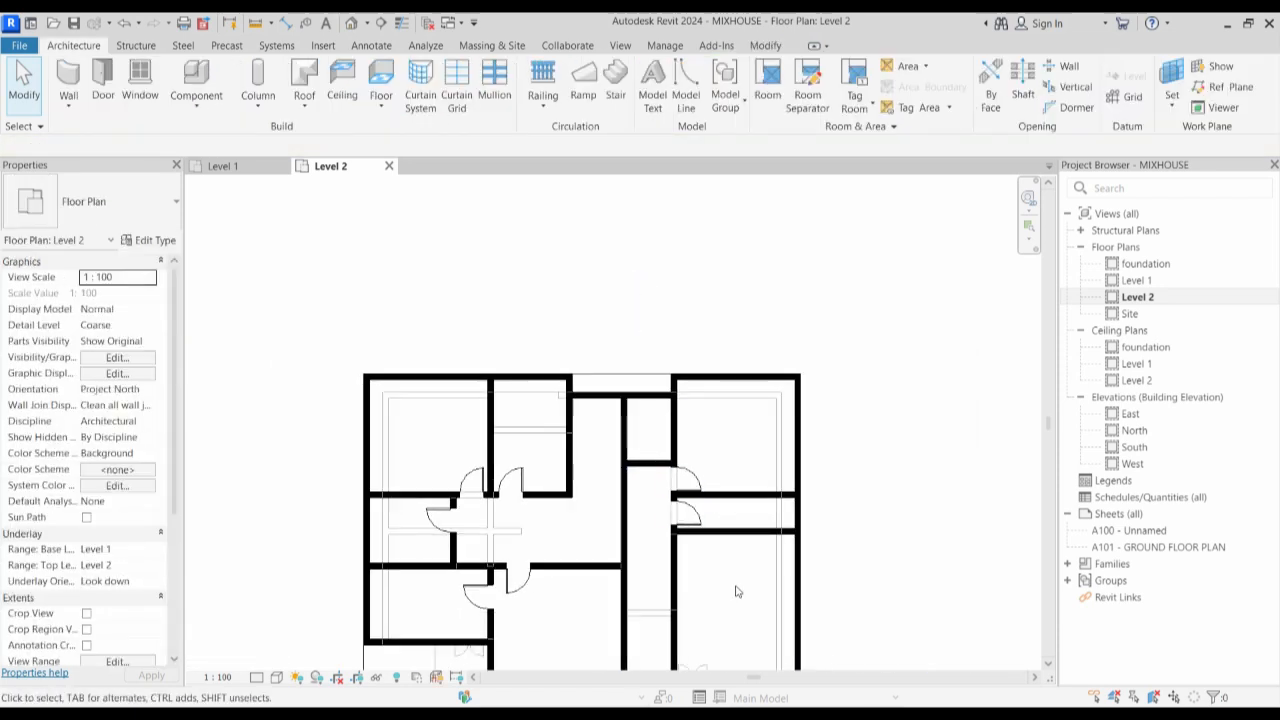
scroll(586, 357, "up", 1)
scroll(673, 480, "down", 2)
scroll(515, 432, "up", 2)
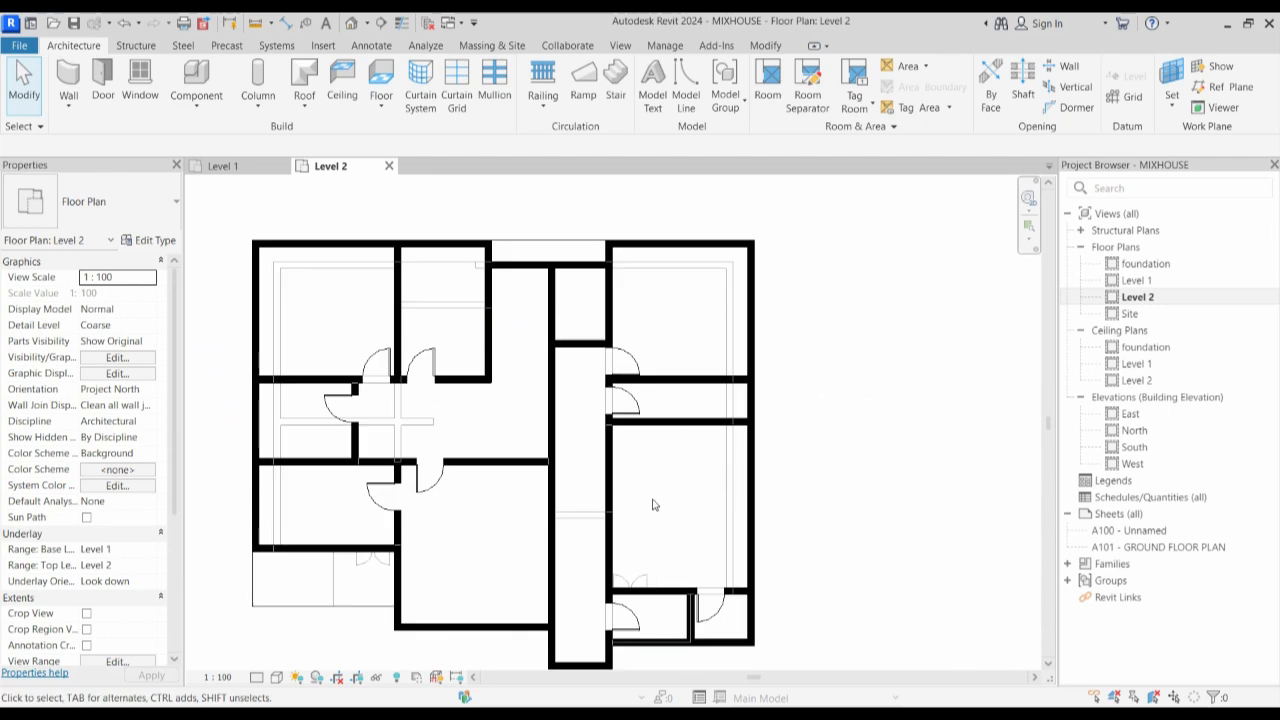
scroll(509, 428, "down", 1)
scroll(509, 428, "down", 1)
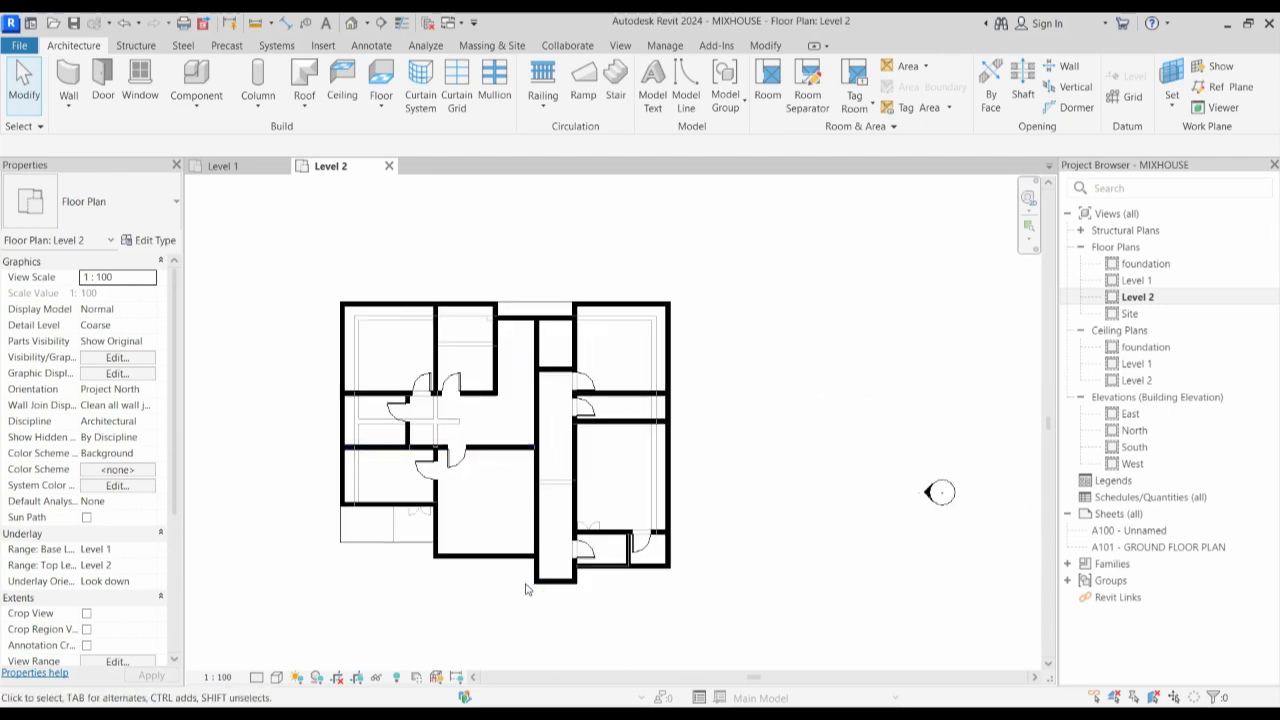
scroll(525, 589, "up", 2)
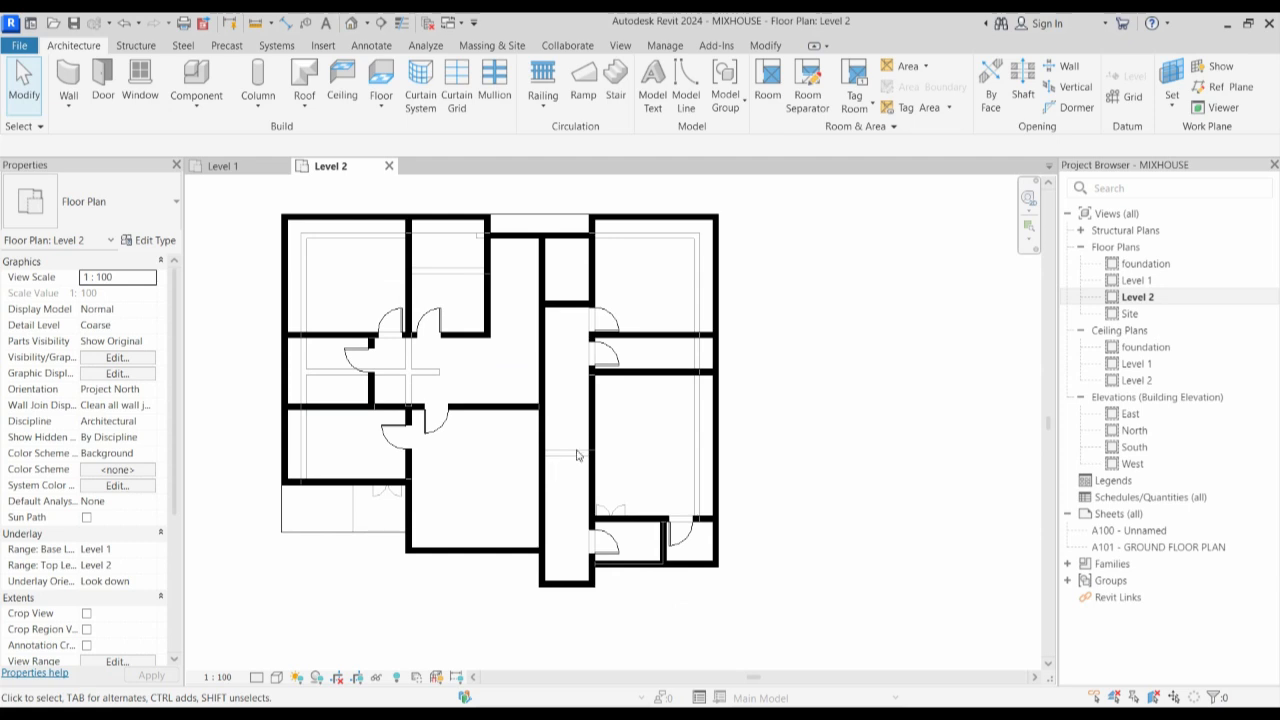
left_click(548, 410)
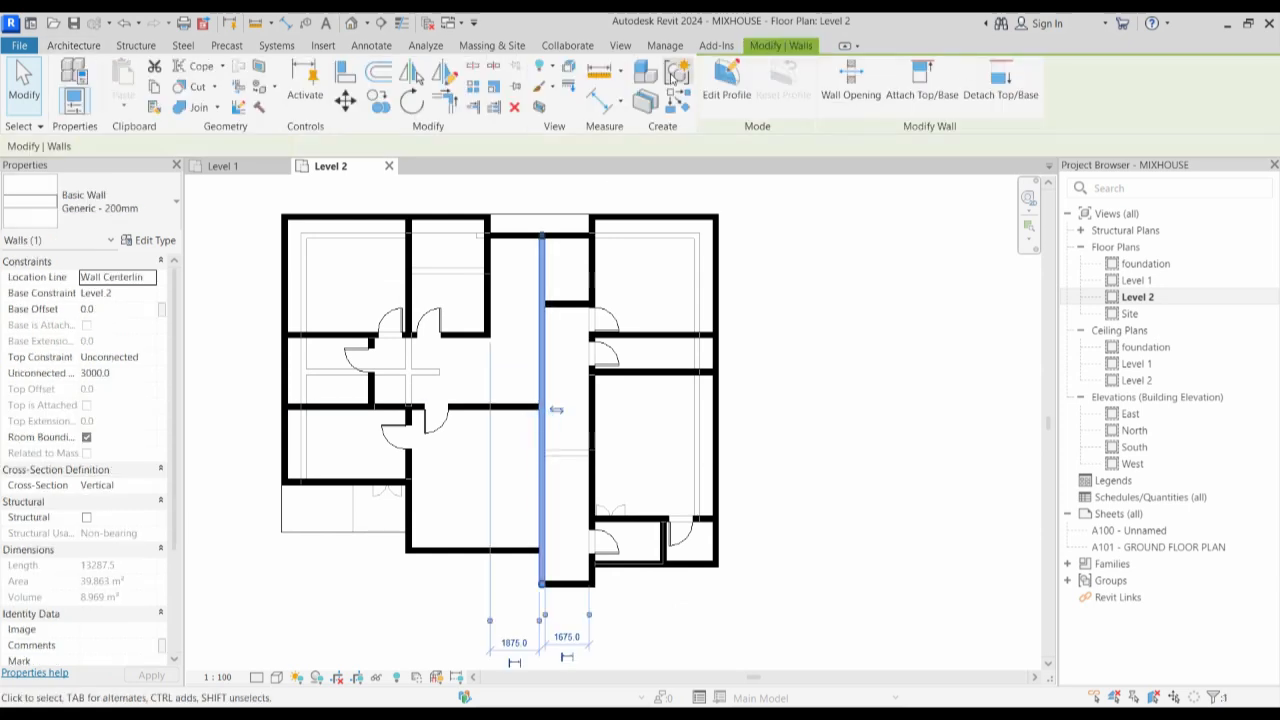
left_click(685, 98)
scroll(540, 445, "up", 4)
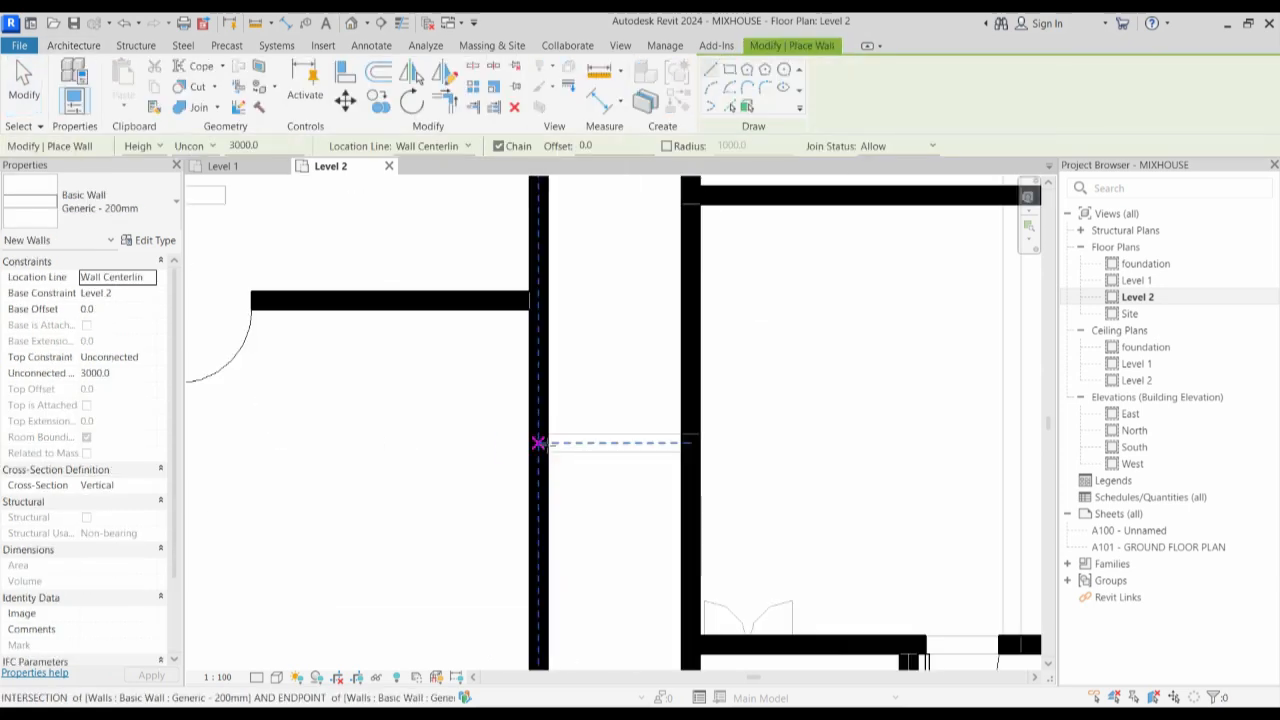
left_click(538, 442)
left_click(685, 443)
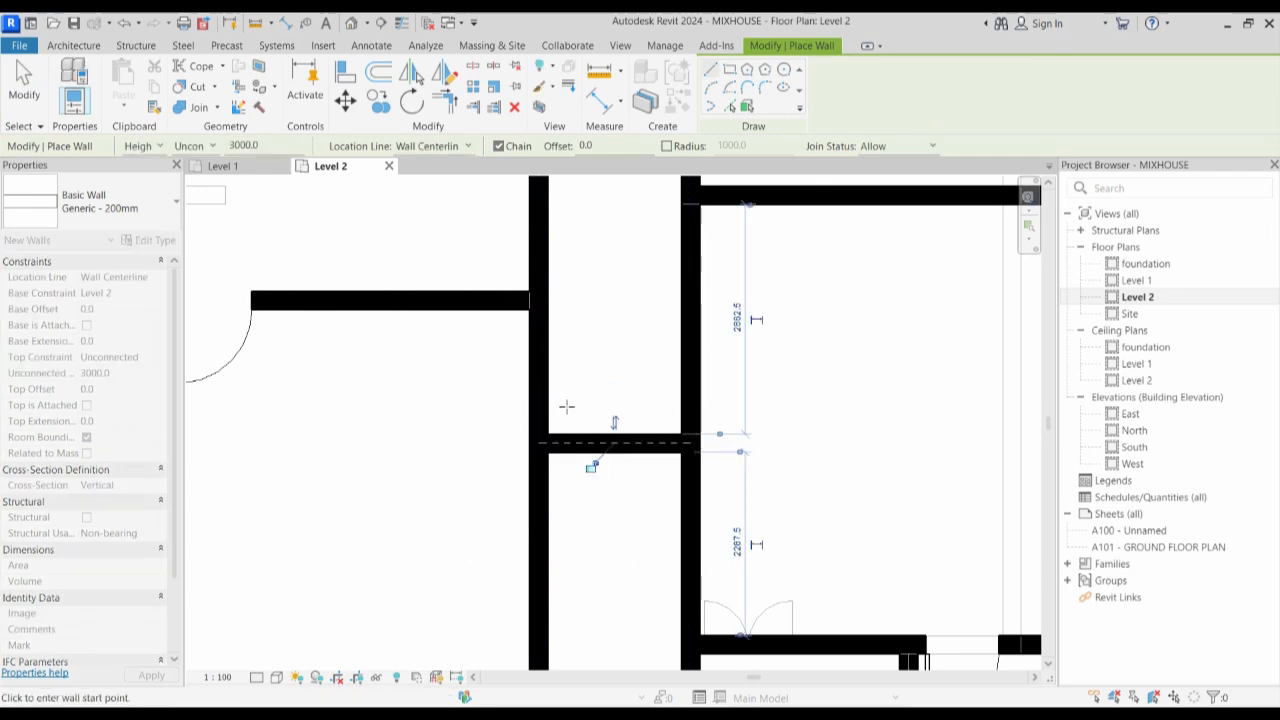
scroll(566, 409, "down", 3)
scroll(660, 510, "down", 3)
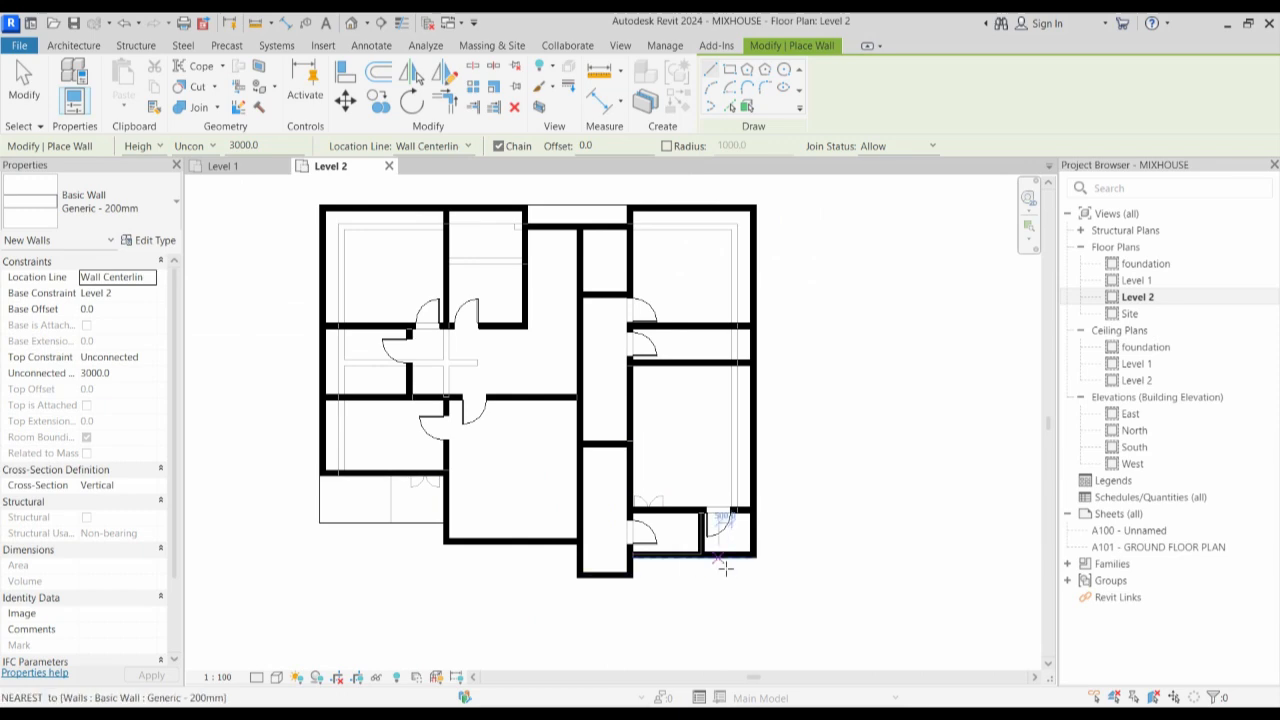
scroll(723, 566, "up", 2)
scroll(700, 425, "down", 3)
scroll(614, 423, "up", 4)
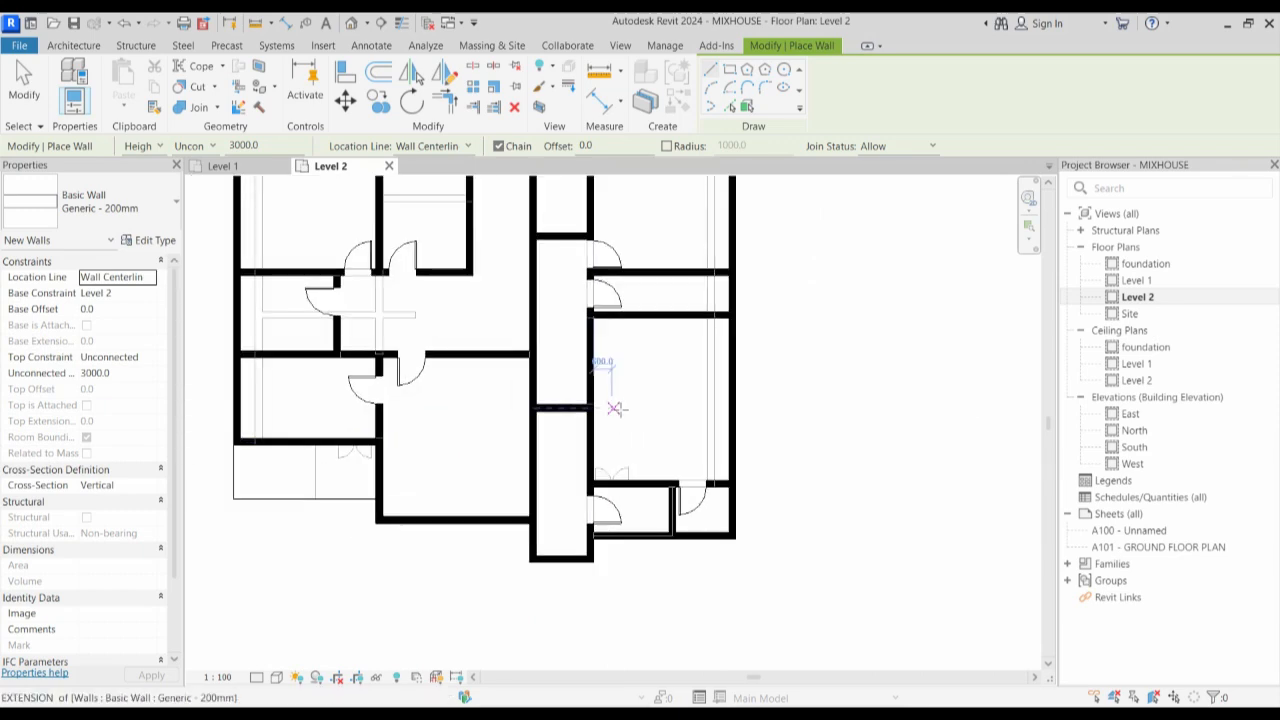
key("Escape")
key("Escape")
Split the corridor's east wall between the large east room's north wall and the new cross wall.
scroll(600, 403, "up", 3)
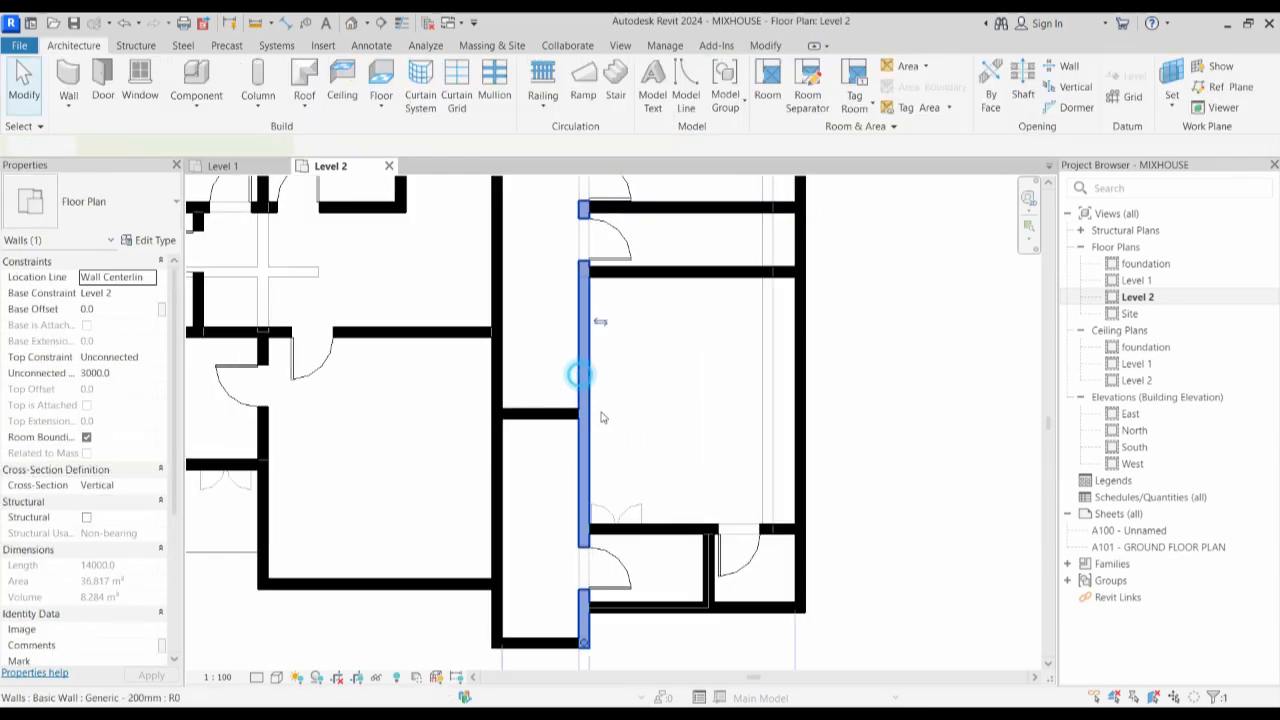
left_click(580, 374)
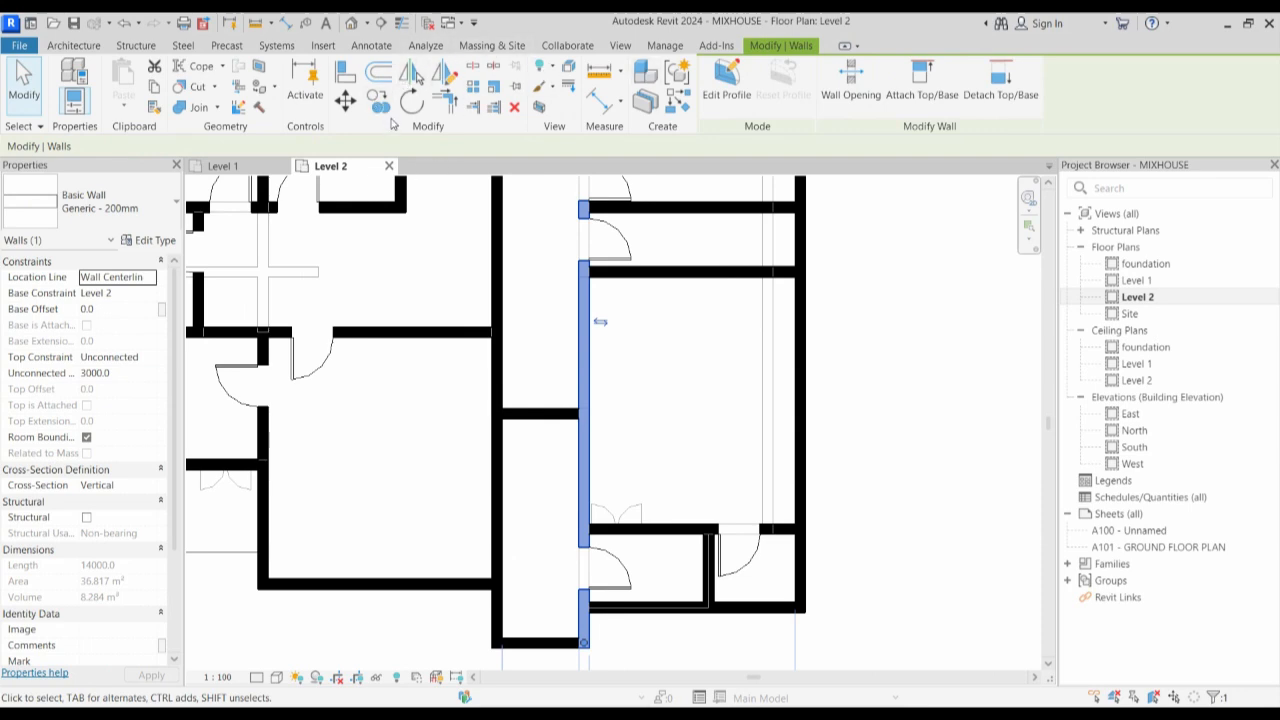
left_click(473, 66)
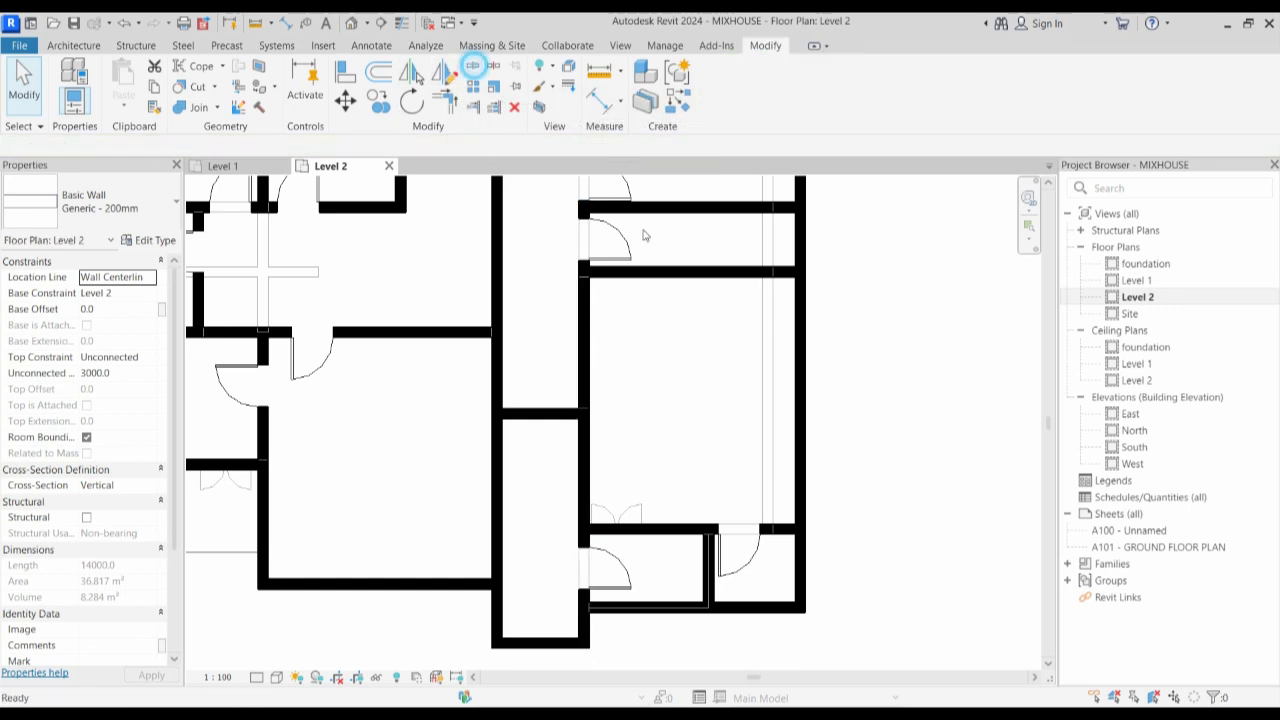
left_click(587, 344)
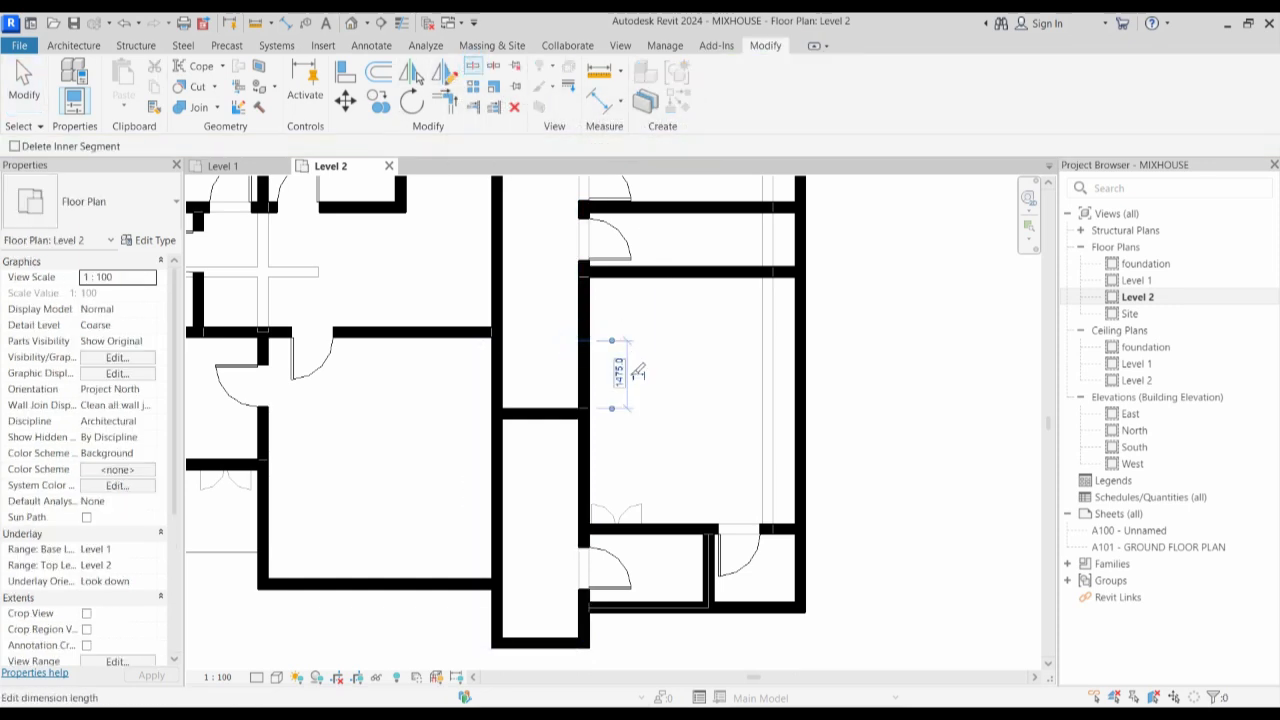
right_click(597, 330)
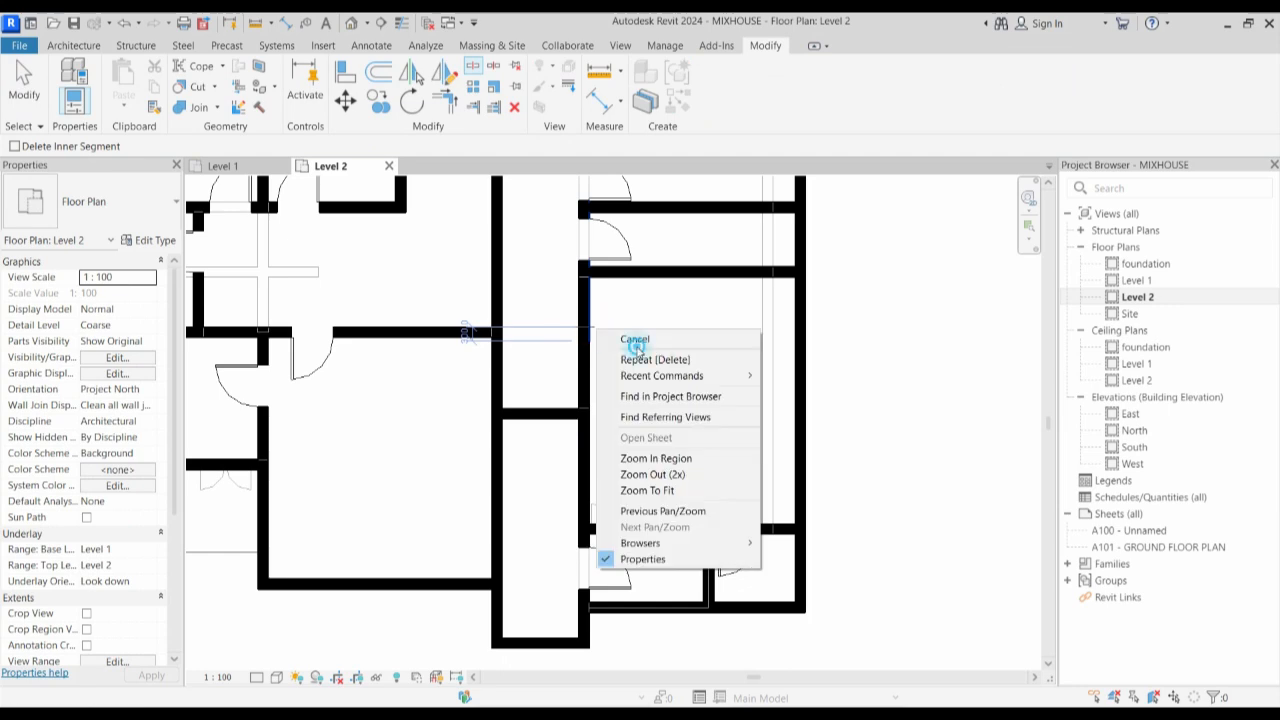
left_click(635, 342)
right_click(645, 335)
left_click(680, 343)
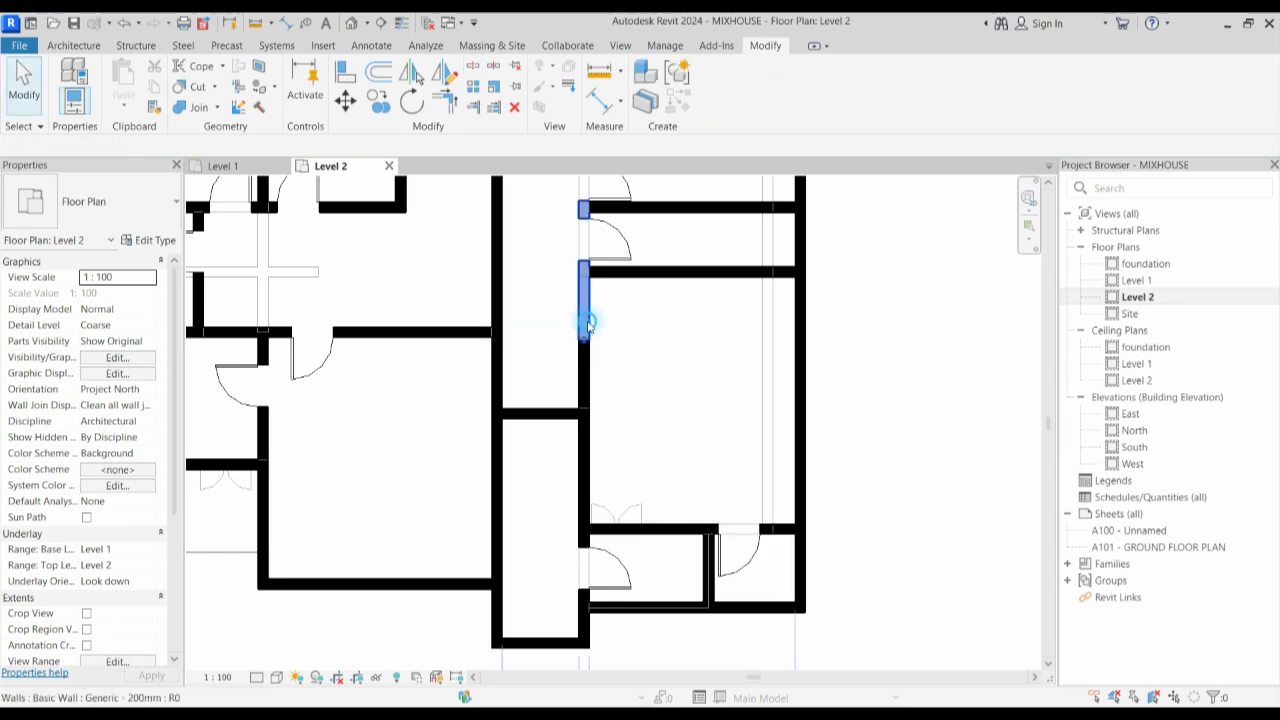
Shorten the split wall segments to the large east room's north wall and the corridor cross wall, opening the room to the corridor.
left_click(585, 300)
left_click_drag(584, 275, 586, 411)
left_click(642, 385)
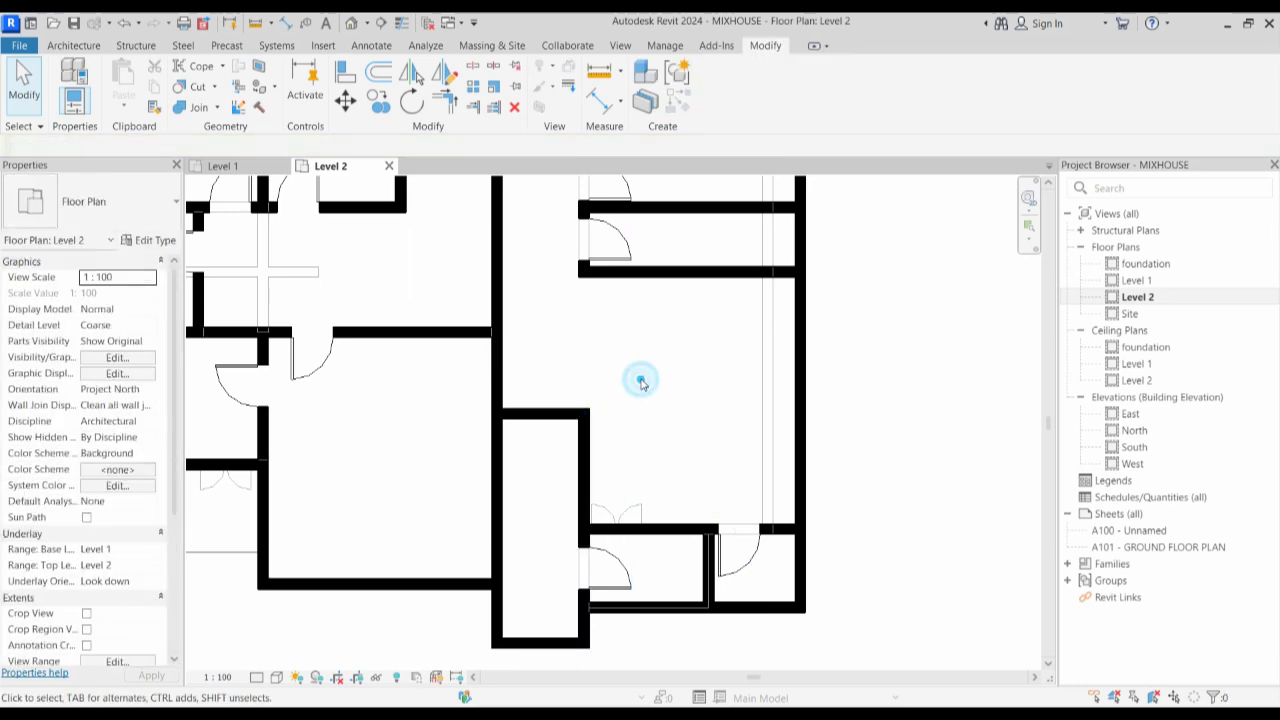
Open the Level 1 floor plan and measure from the larger living room's south wall to the southern site boundary.
scroll(940, 411, "down", 4)
scroll(903, 411, "up", 1)
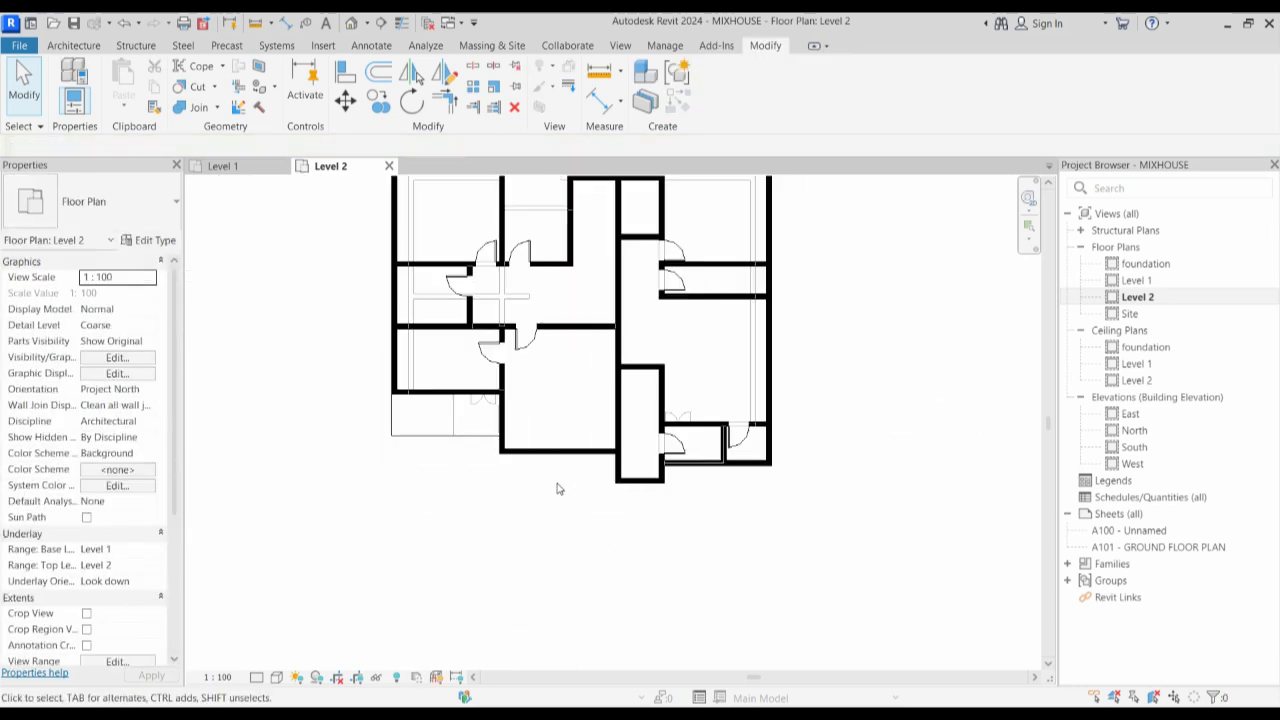
scroll(558, 489, "down", 3)
double_click(1137, 281)
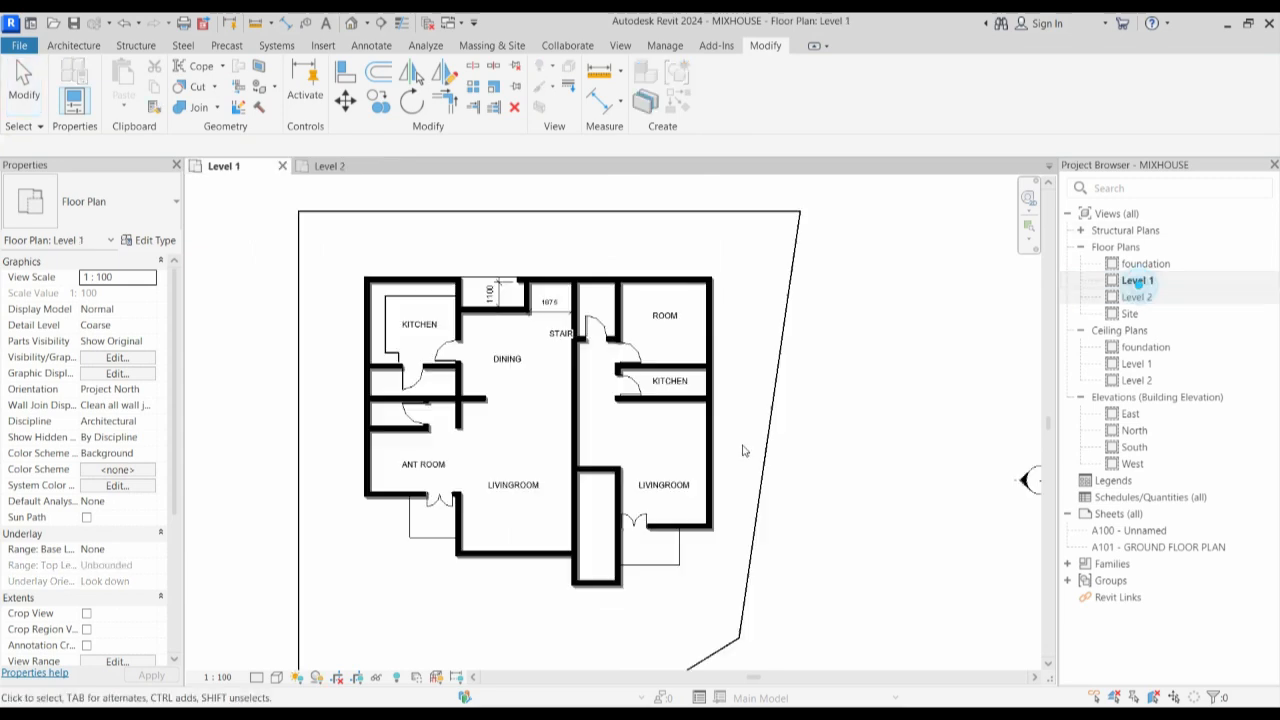
scroll(449, 623, "down", 1)
scroll(451, 641, "up", 1)
scroll(451, 641, "up", 1)
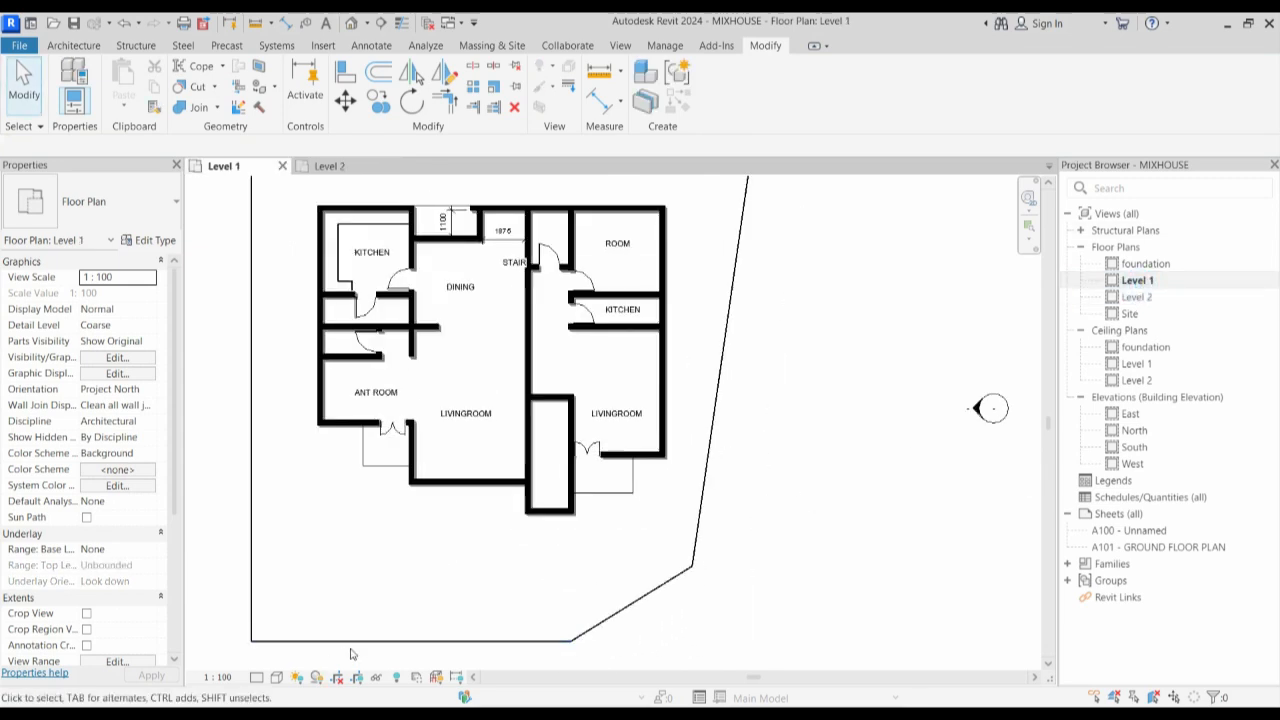
left_click(609, 104)
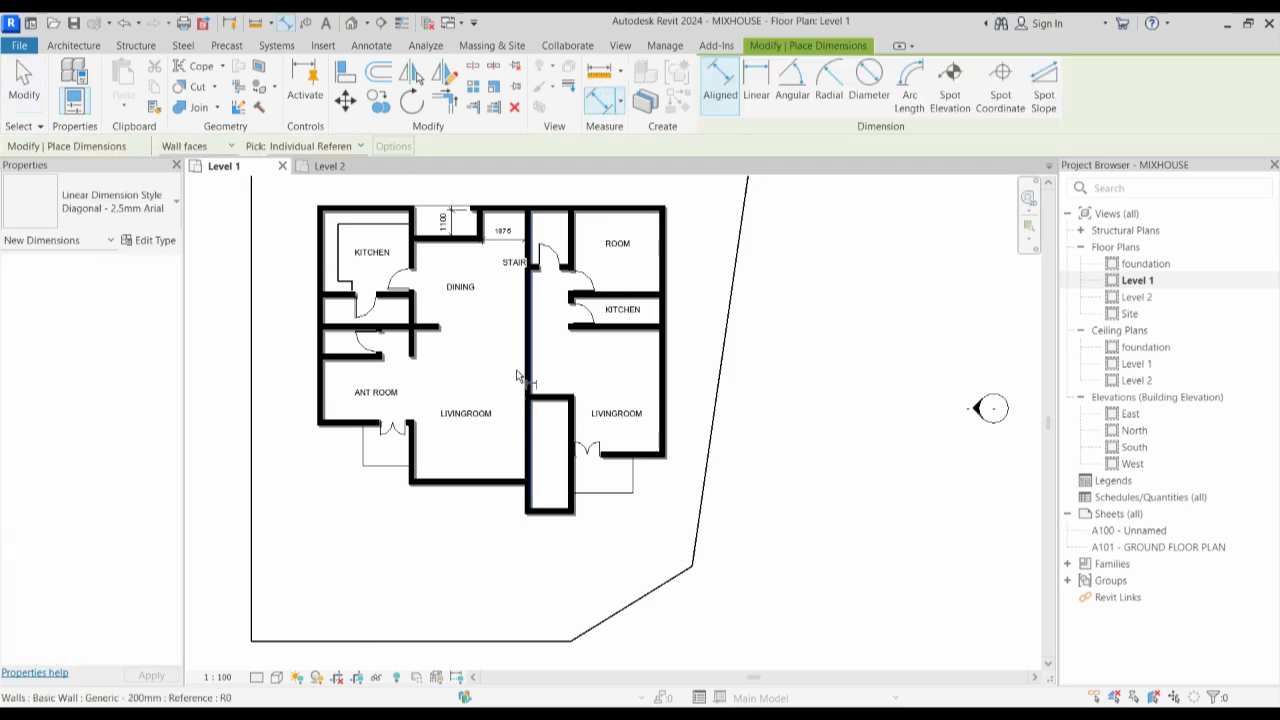
left_click(461, 492)
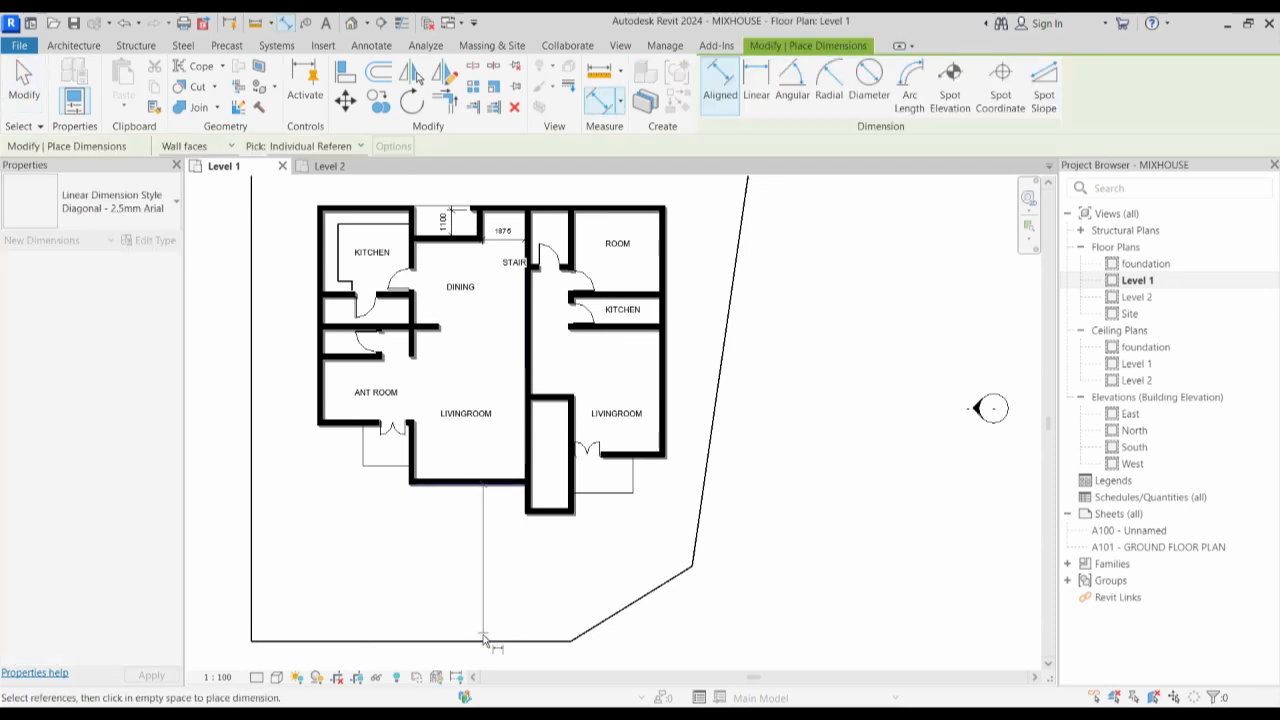
scroll(457, 585, "up", 2)
scroll(456, 568, "down", 3)
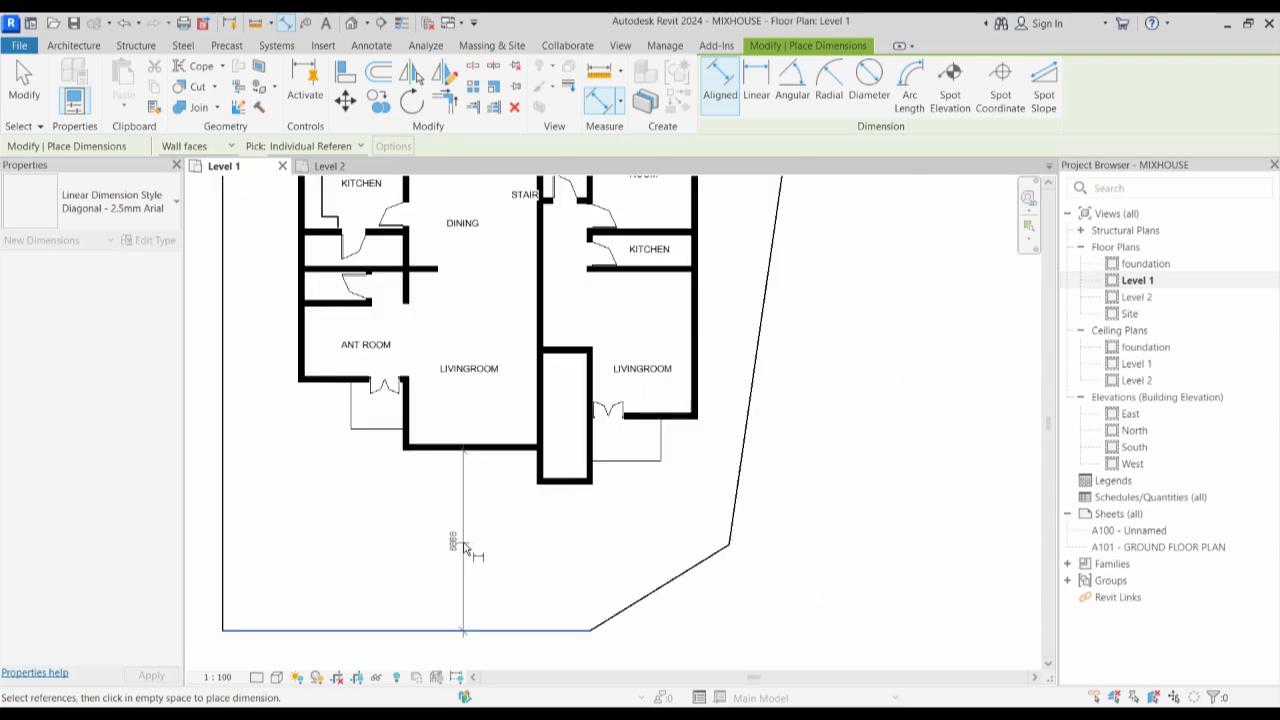
key("Escape")
scroll(547, 556, "down", 2)
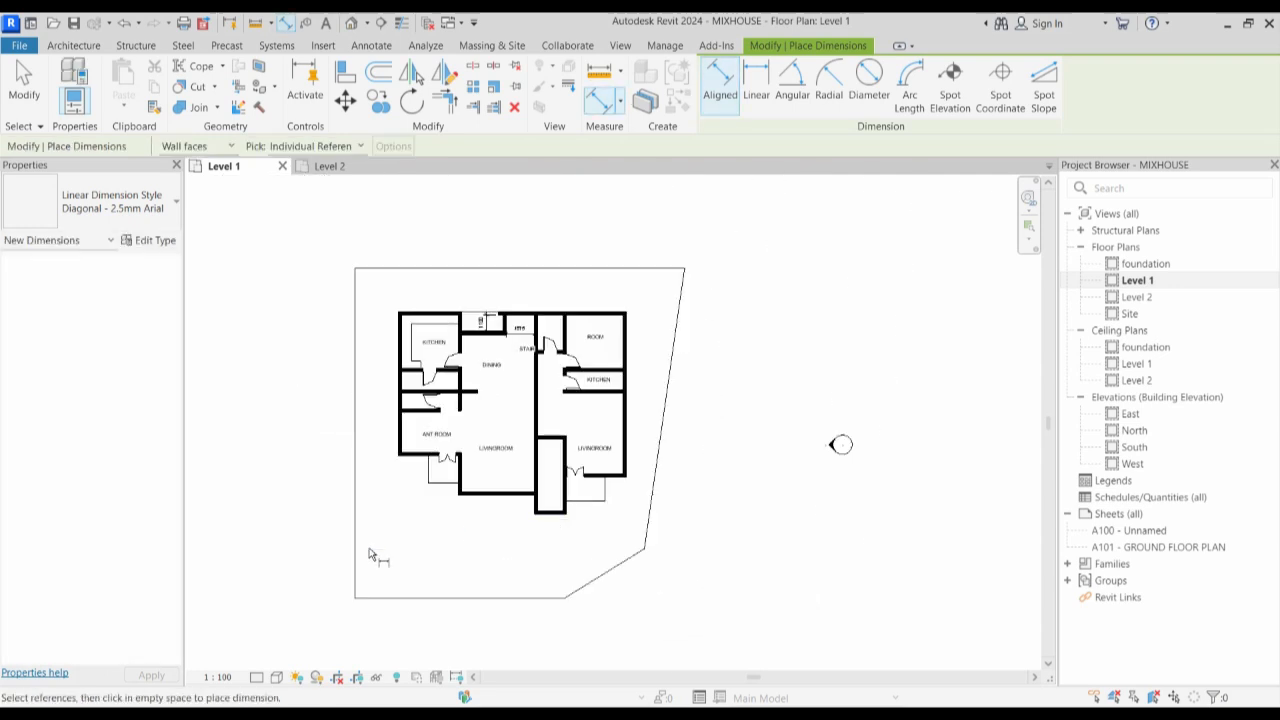
Return to the Level 2 floor plan and examine the room layout around the corridor and the south-west room.
left_click(1137, 297)
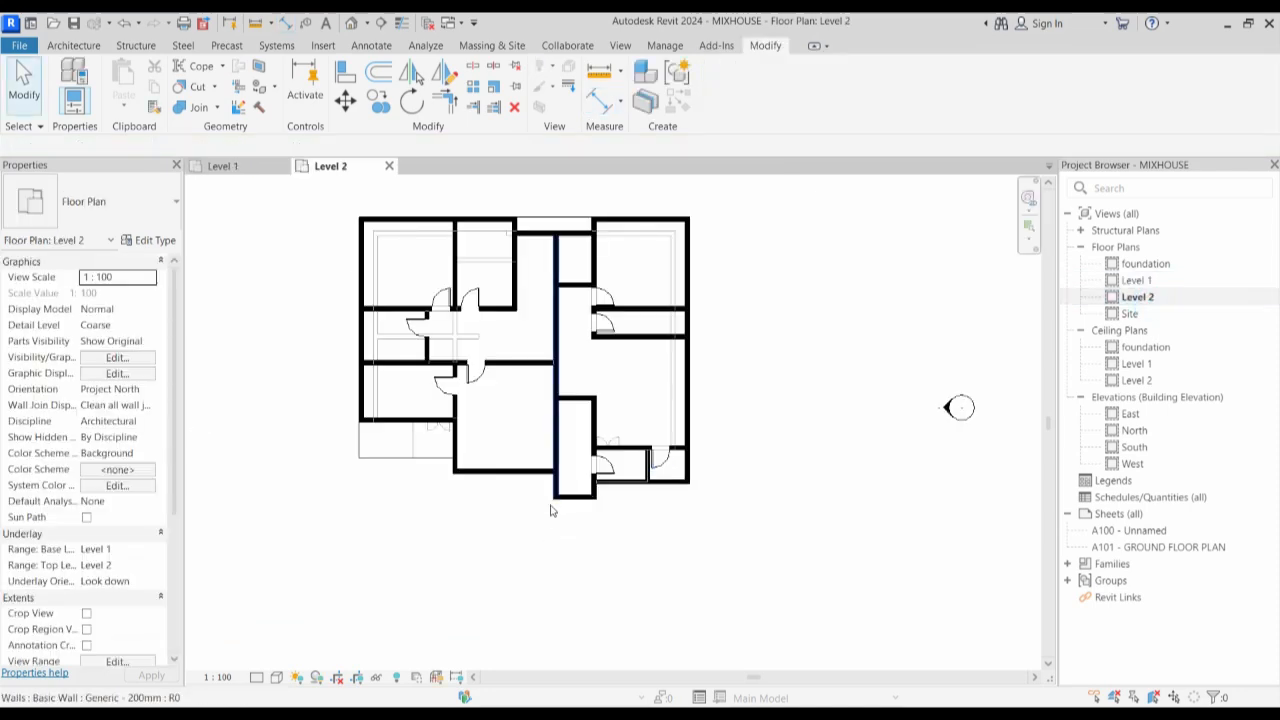
scroll(606, 420, "up", 3)
scroll(604, 311, "down", 2)
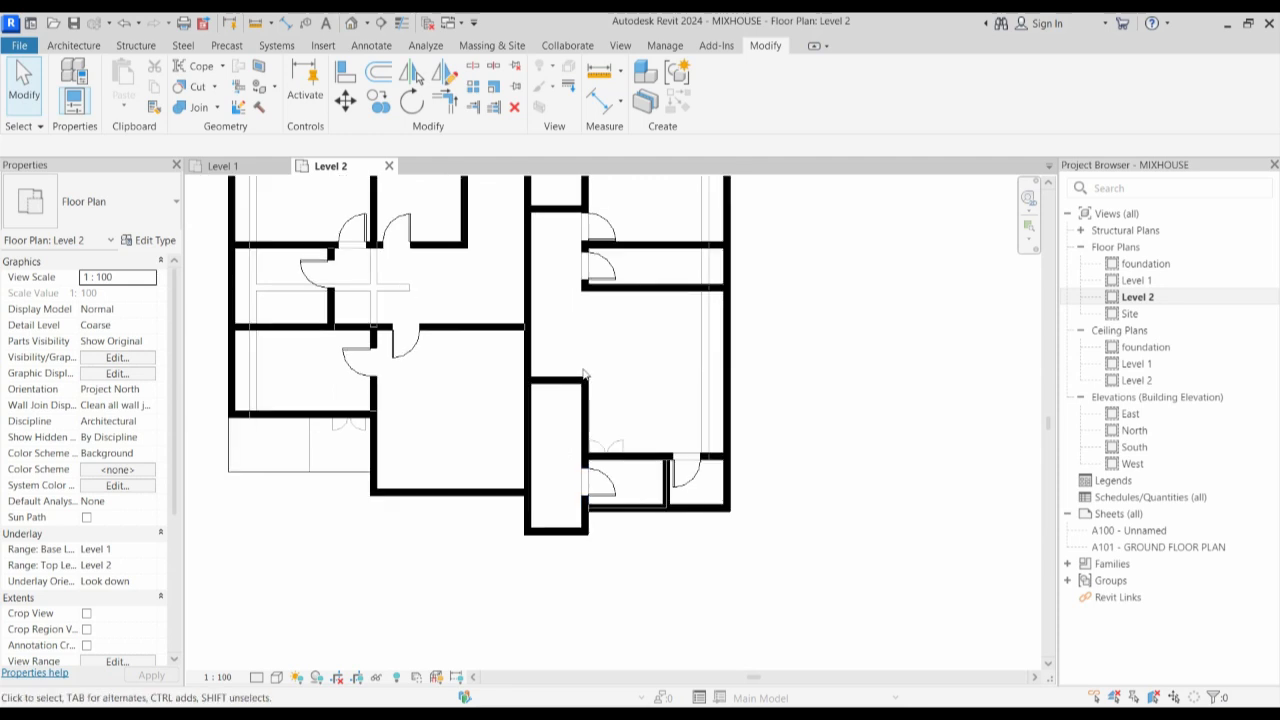
scroll(604, 311, "up", 2)
scroll(594, 360, "down", 1)
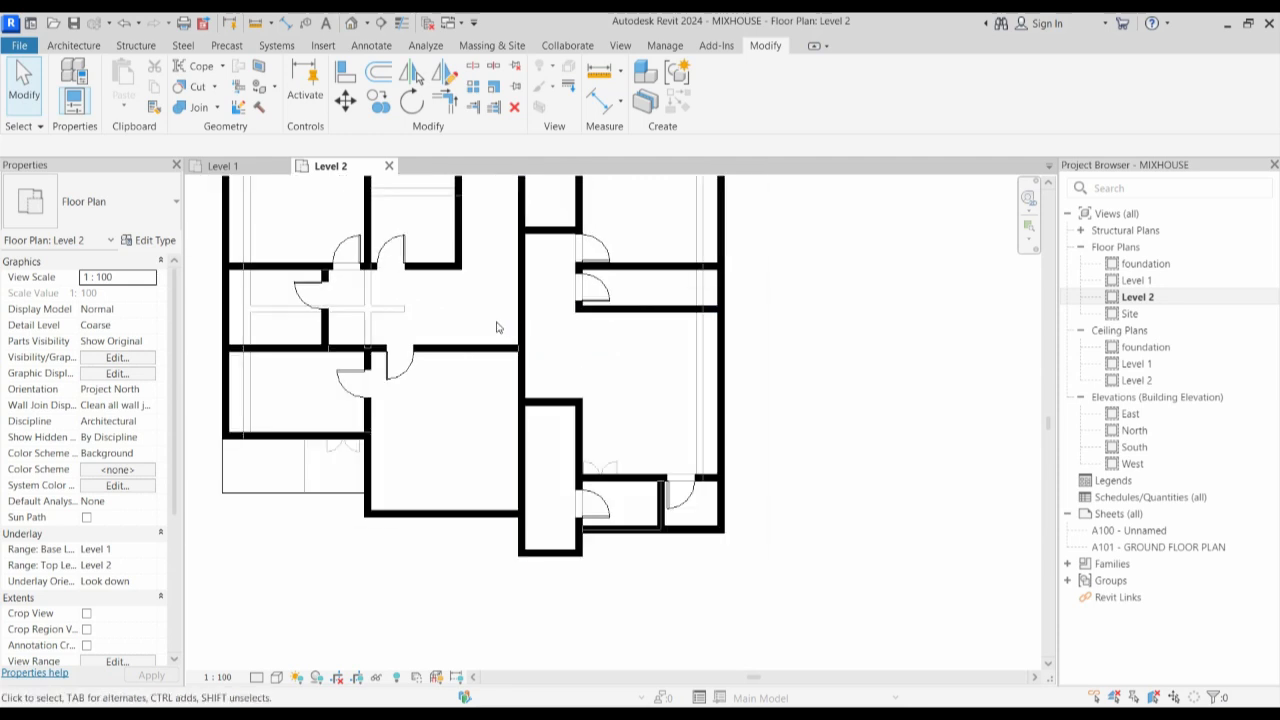
scroll(497, 327, "down", 2)
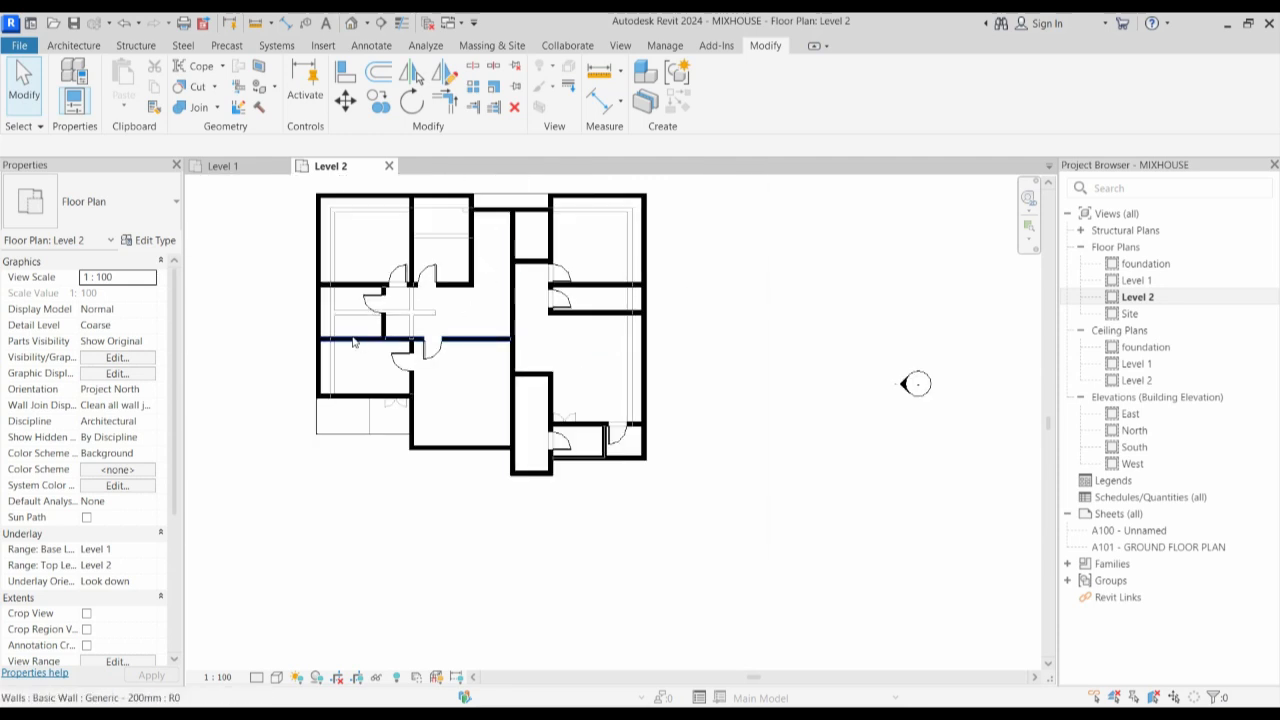
scroll(405, 388, "up", 2)
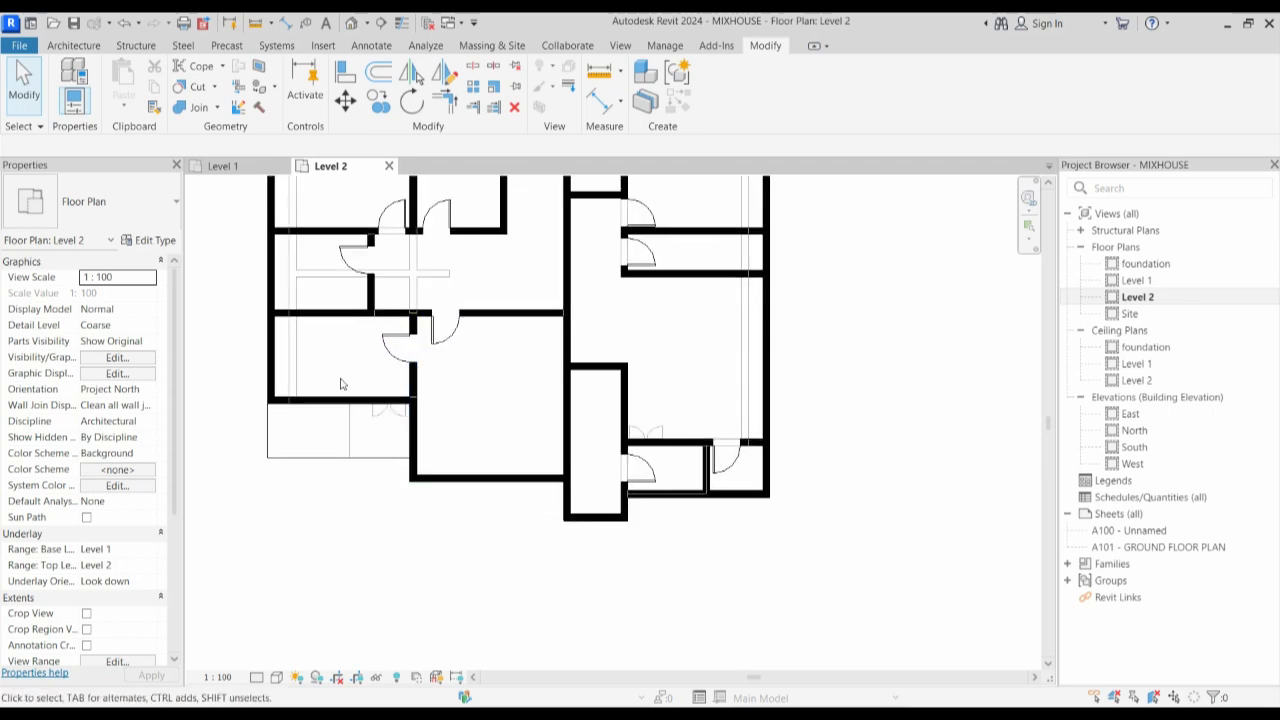
scroll(437, 386, "up", 1)
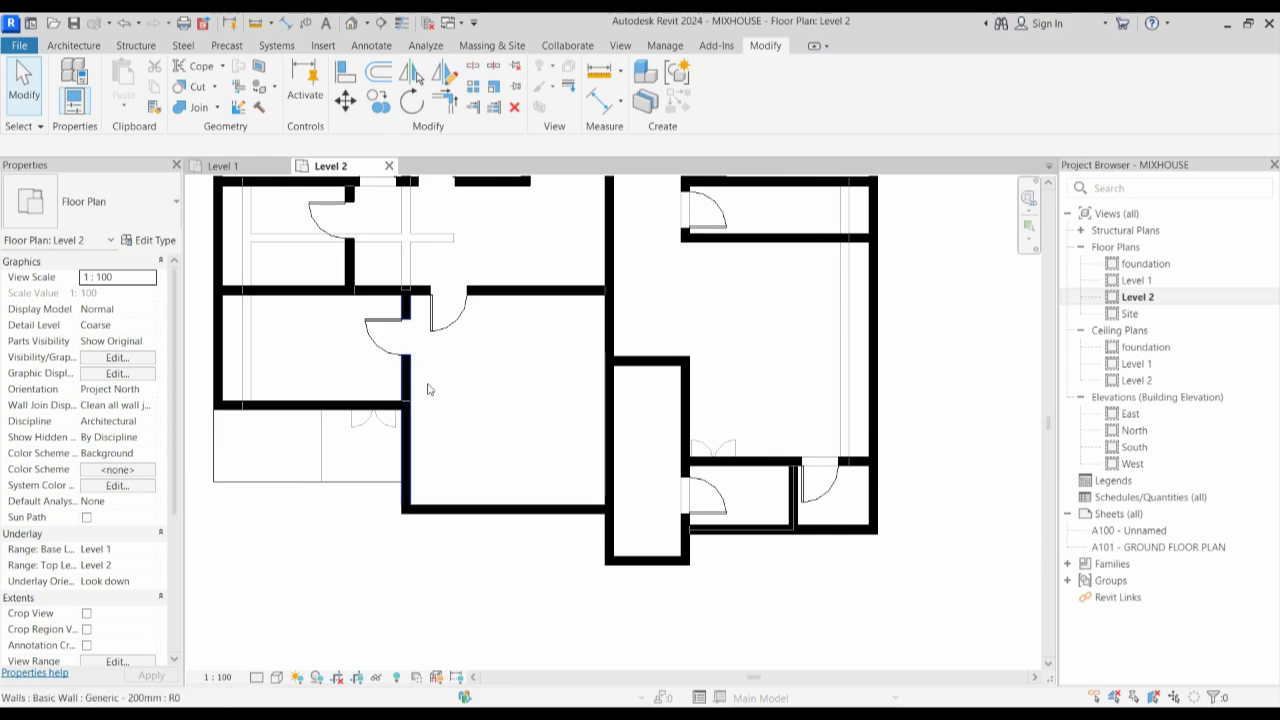
Draw a Generic - 200mm partition about 2775 mm long across the south-west room, from its north wall to its south wall.
left_click(328, 292)
key("c")
key("s")
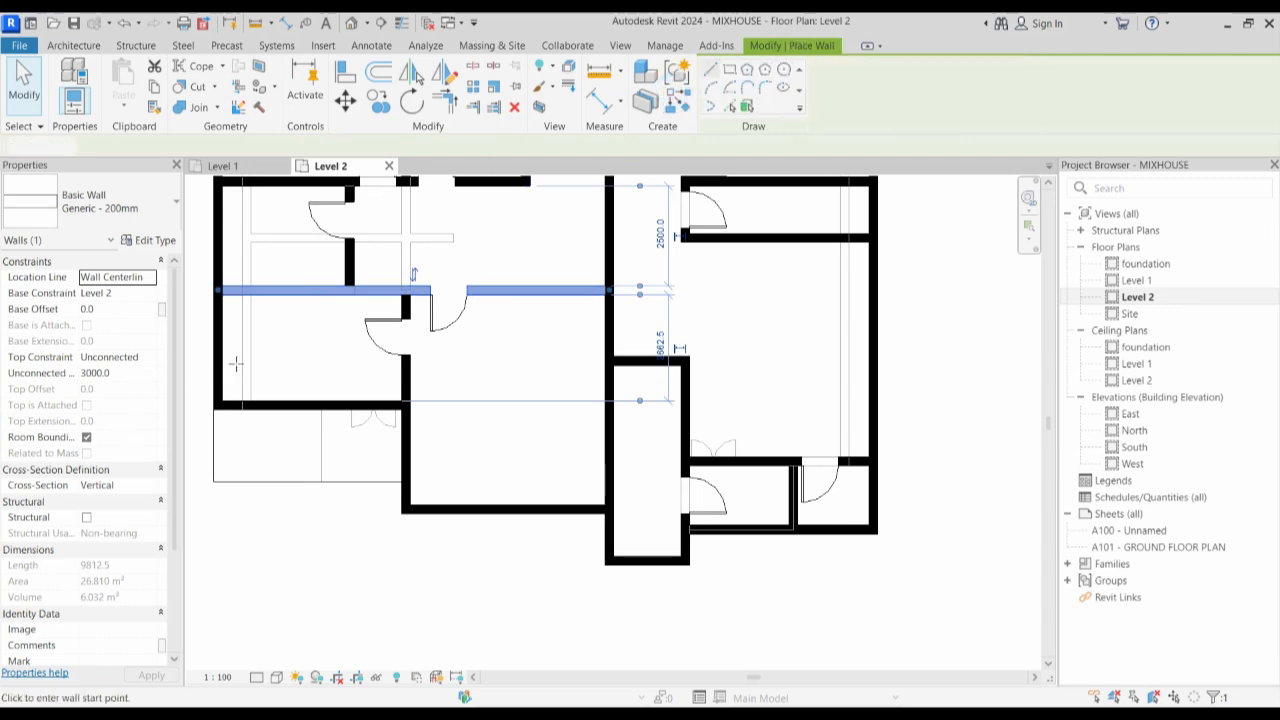
left_click(349, 291)
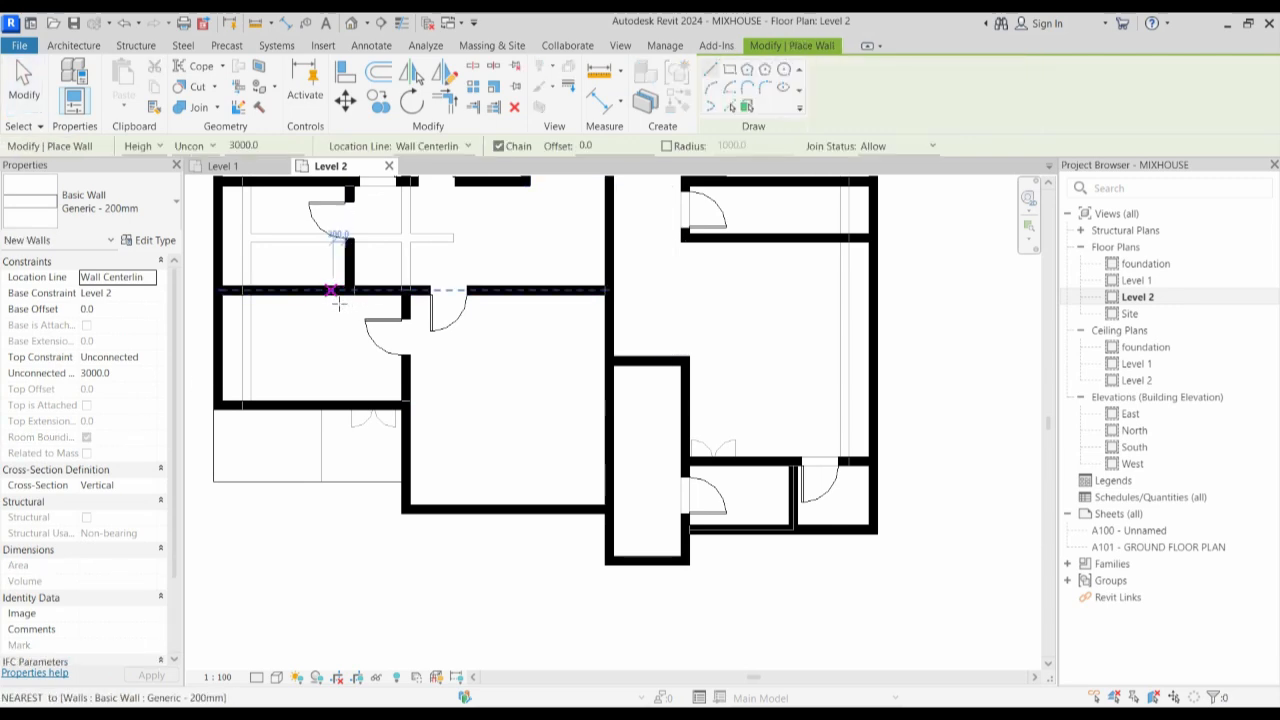
left_click(319, 295)
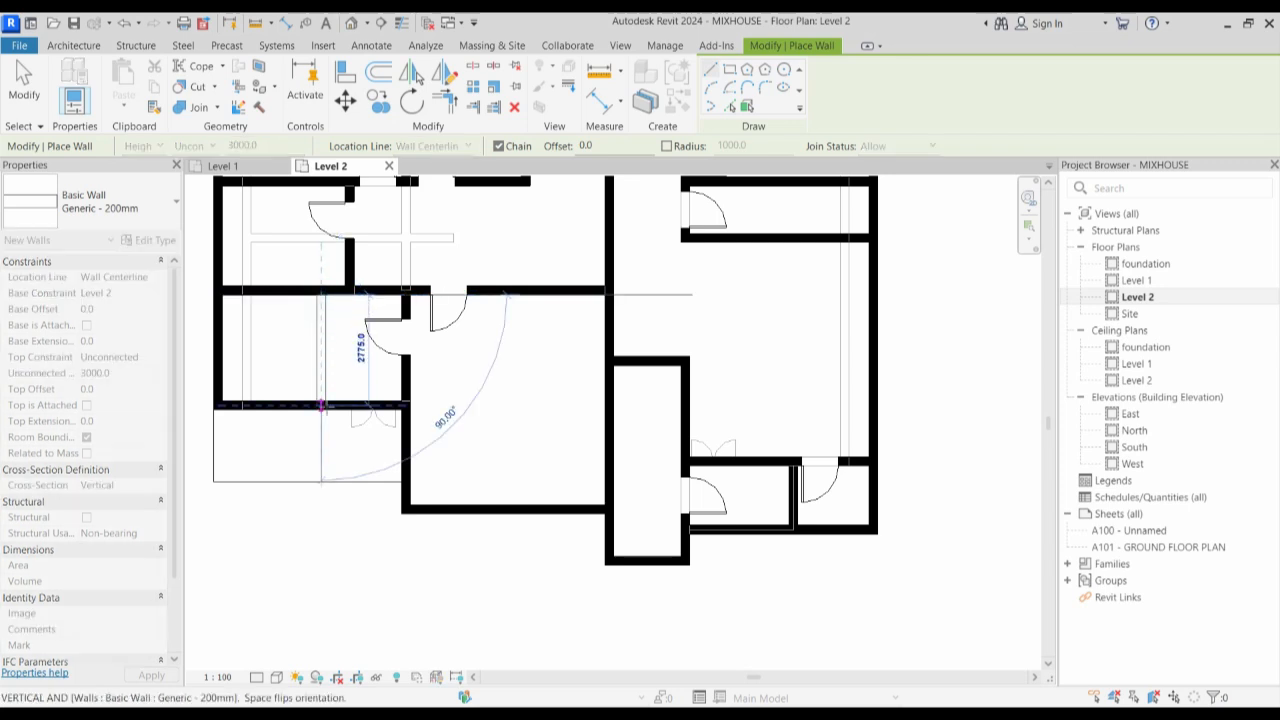
left_click(322, 404)
scroll(357, 405, "up", 2)
key("Escape")
key("Escape")
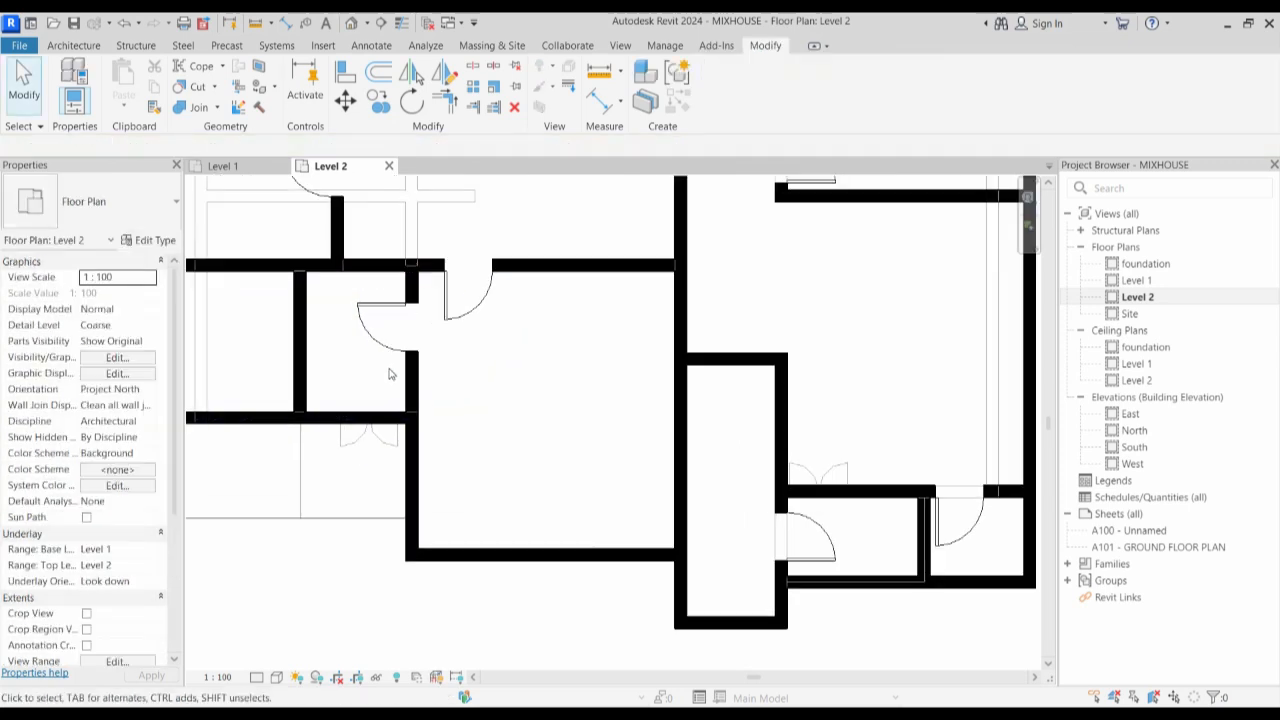
Place an M_Single-Flush 0915 x 2134mm door in the new partition of the south-west room, matching the door in the neighbouring wall.
left_click(392, 358)
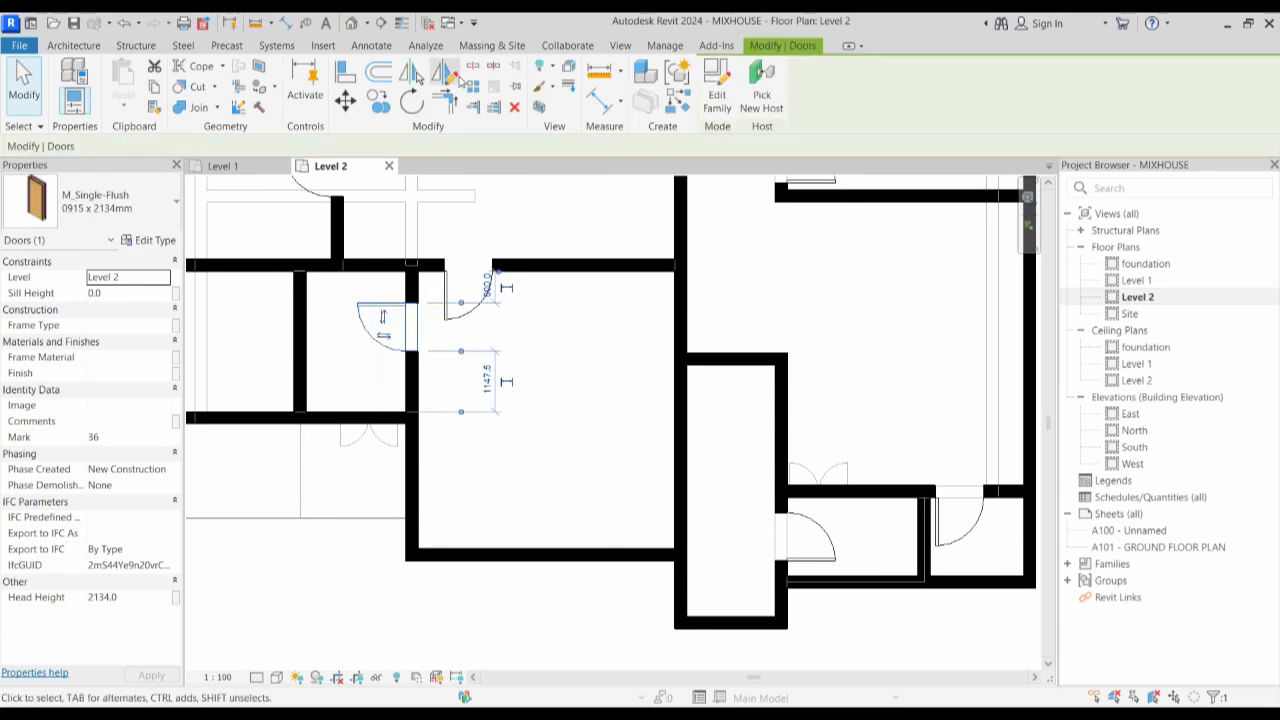
left_click(679, 106)
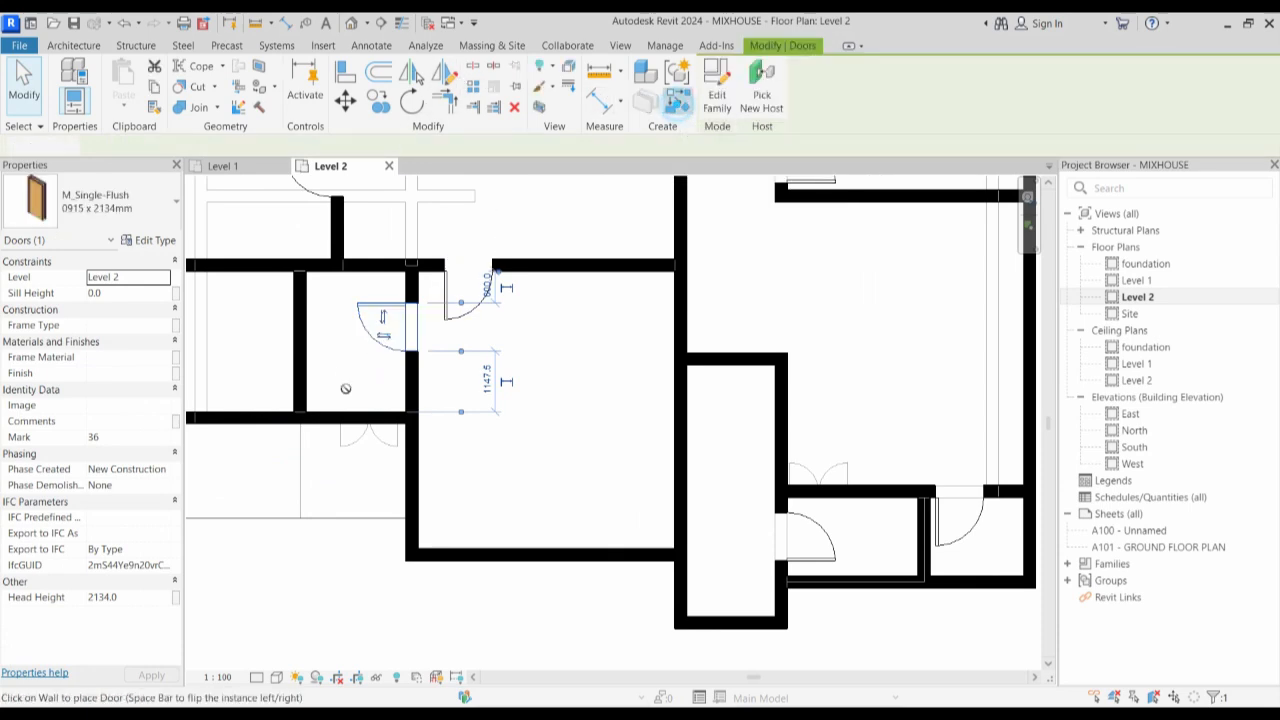
left_click(299, 322)
key("Escape")
Shorten the wall east of the south-west rooms to 2600 mm, ending at their south wall, and delete the door hosted in the removed part.
left_click(411, 400)
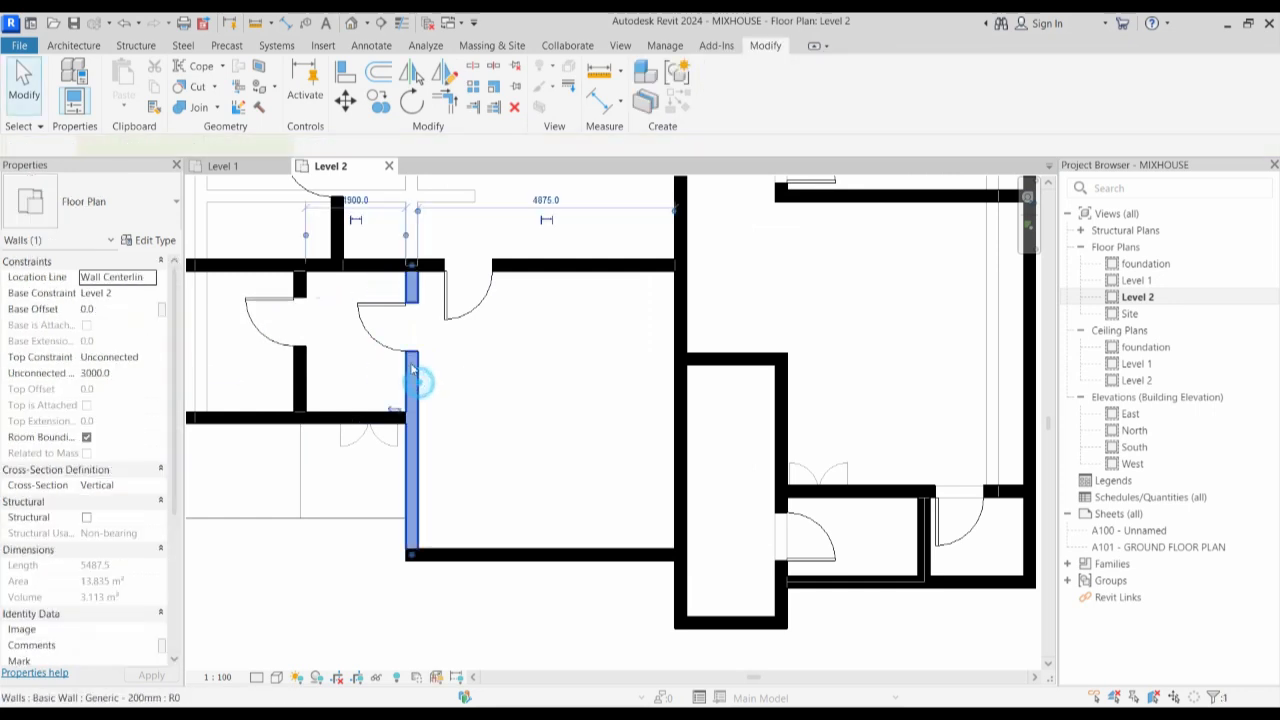
key("r")
key("s")
left_click(411, 553)
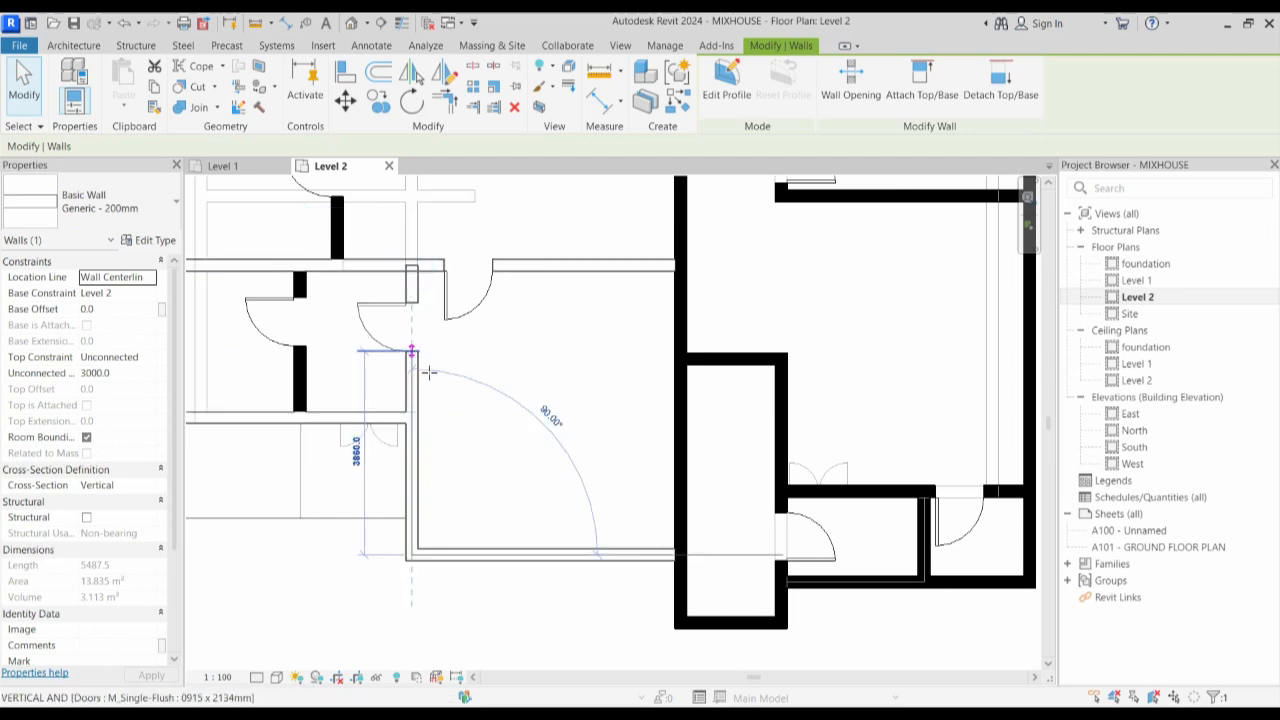
left_click_drag(440, 418, 445, 412)
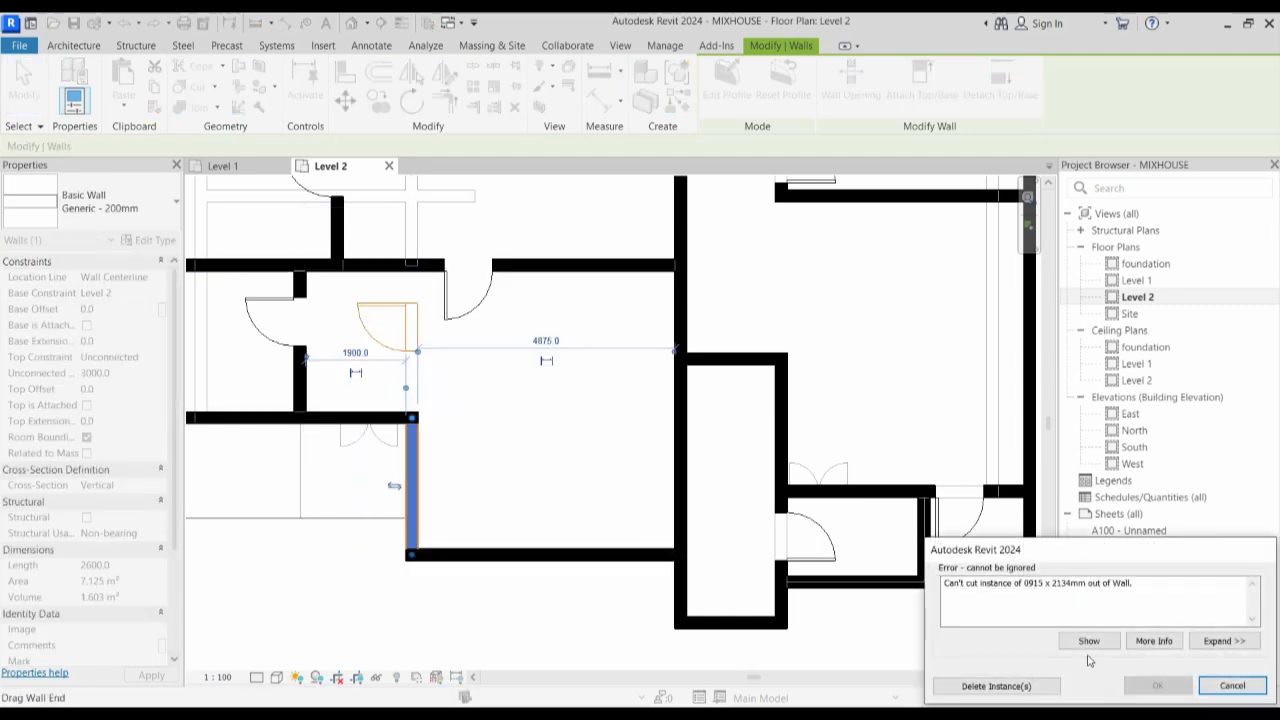
left_click(1048, 686)
left_click(565, 381)
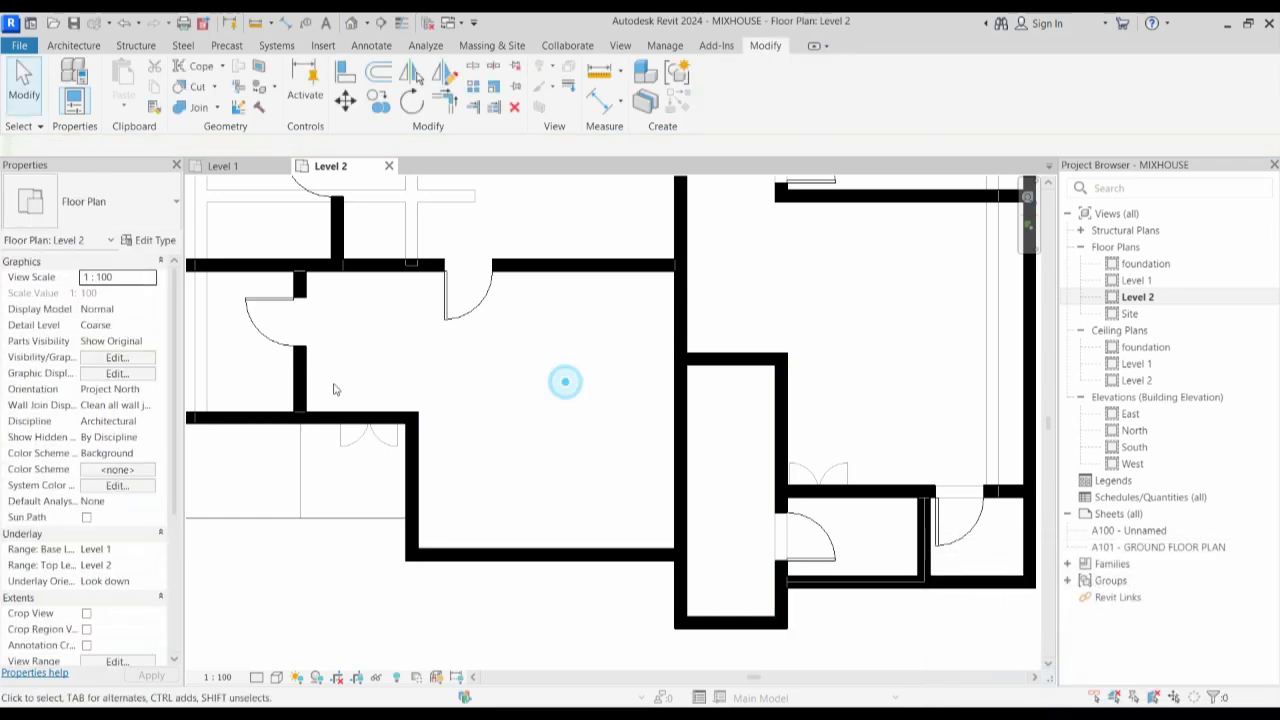
Place a matching M_Single-Flush 0915 x 2134mm door in the shortened wall between the large south room and the outdoor terrace.
scroll(416, 344, "down", 2)
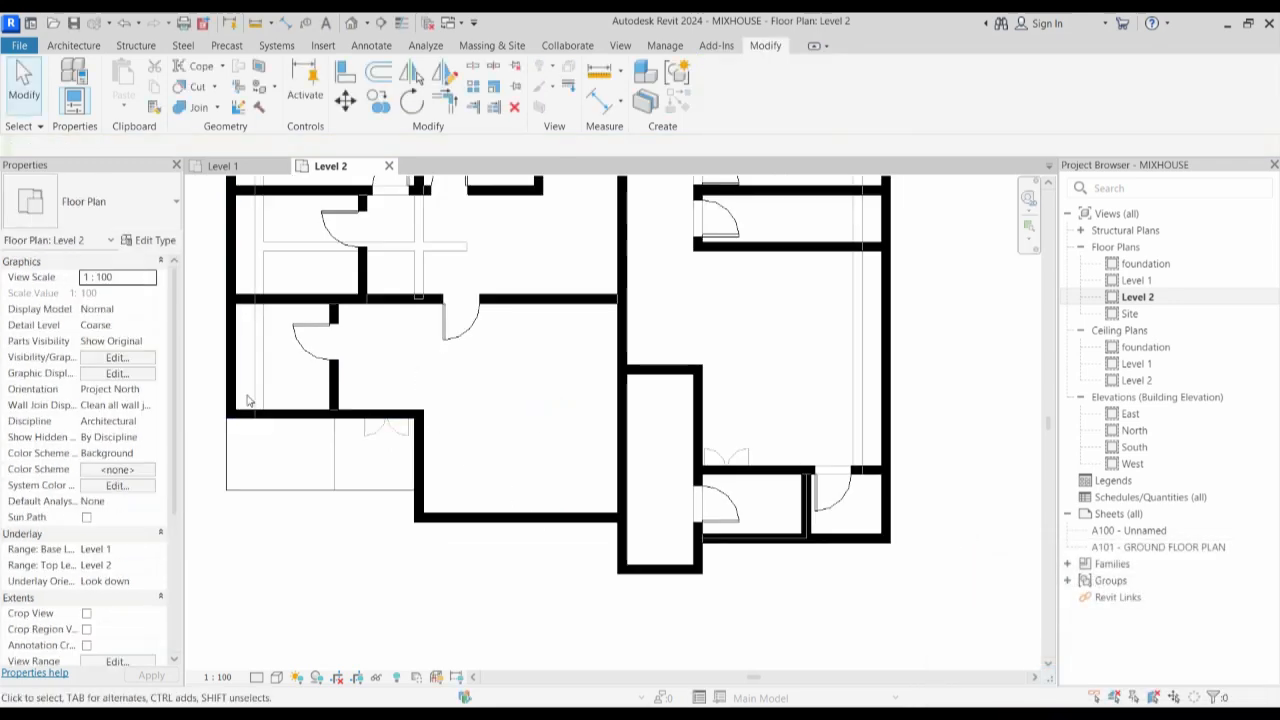
scroll(397, 378, "down", 2)
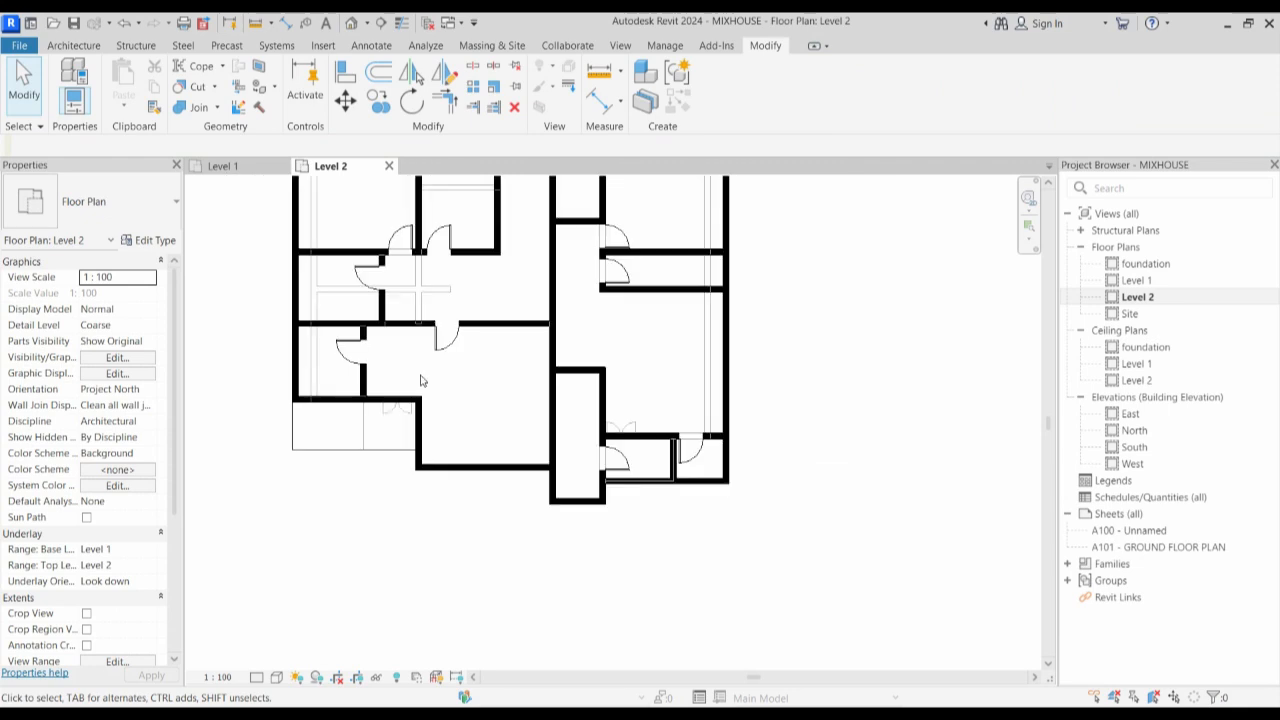
scroll(370, 471, "up", 1)
left_click(345, 316)
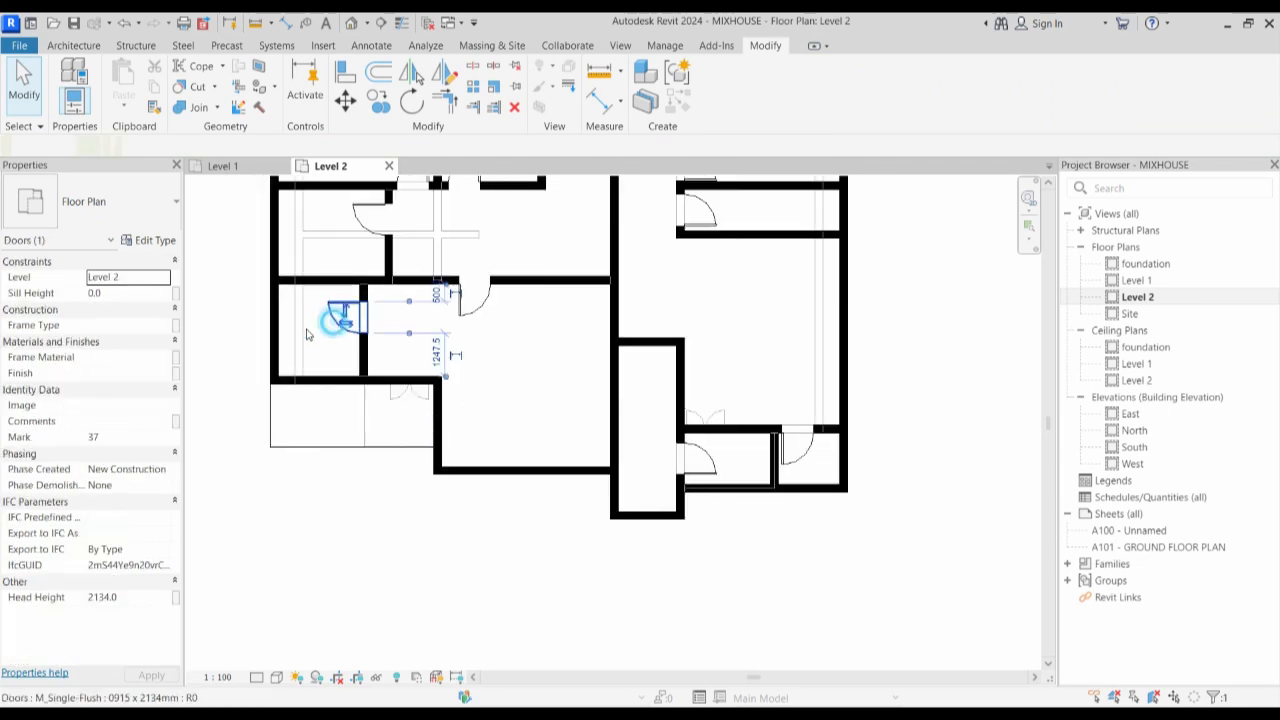
left_click(680, 104)
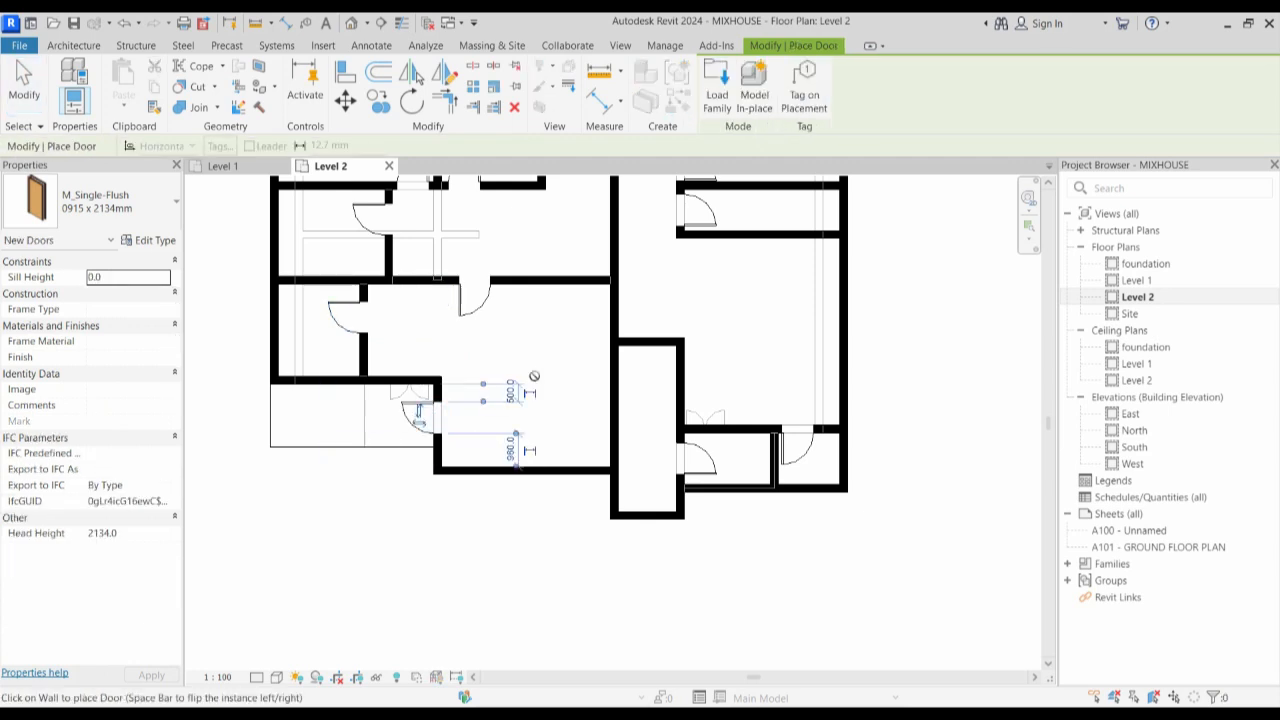
scroll(500, 392, "down", 3)
scroll(556, 398, "up", 2)
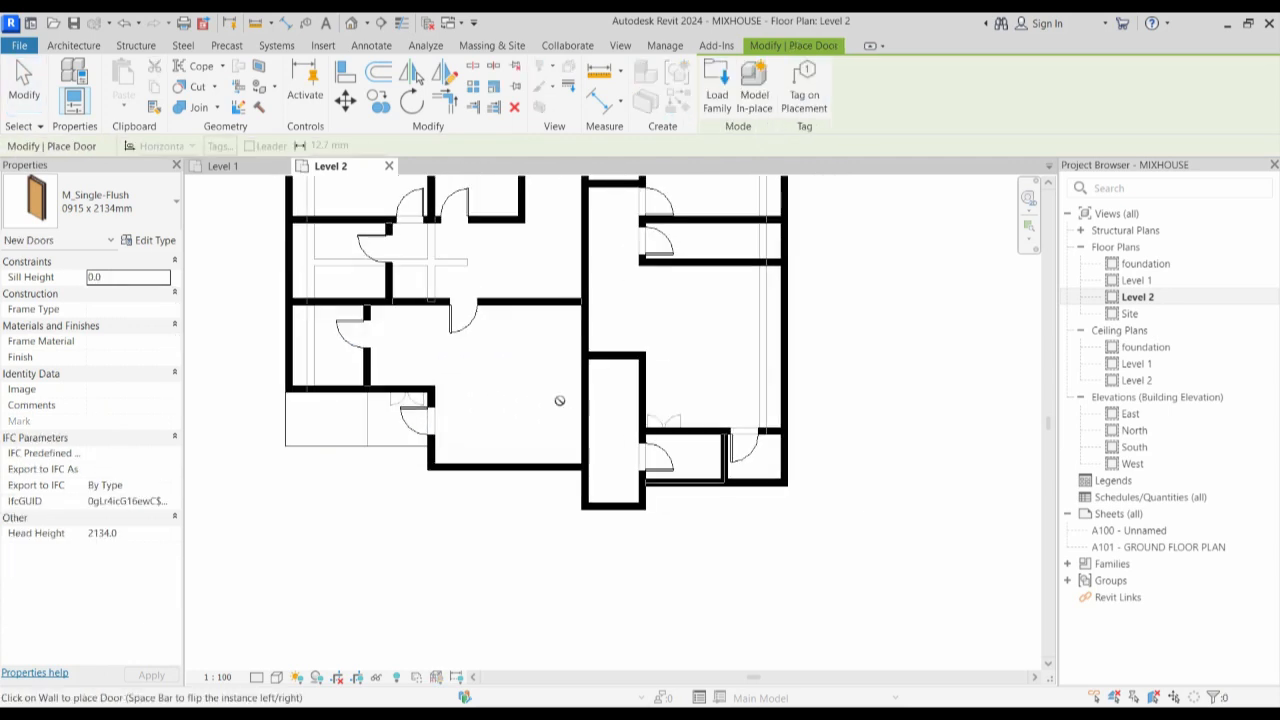
key("Escape")
key("Escape")
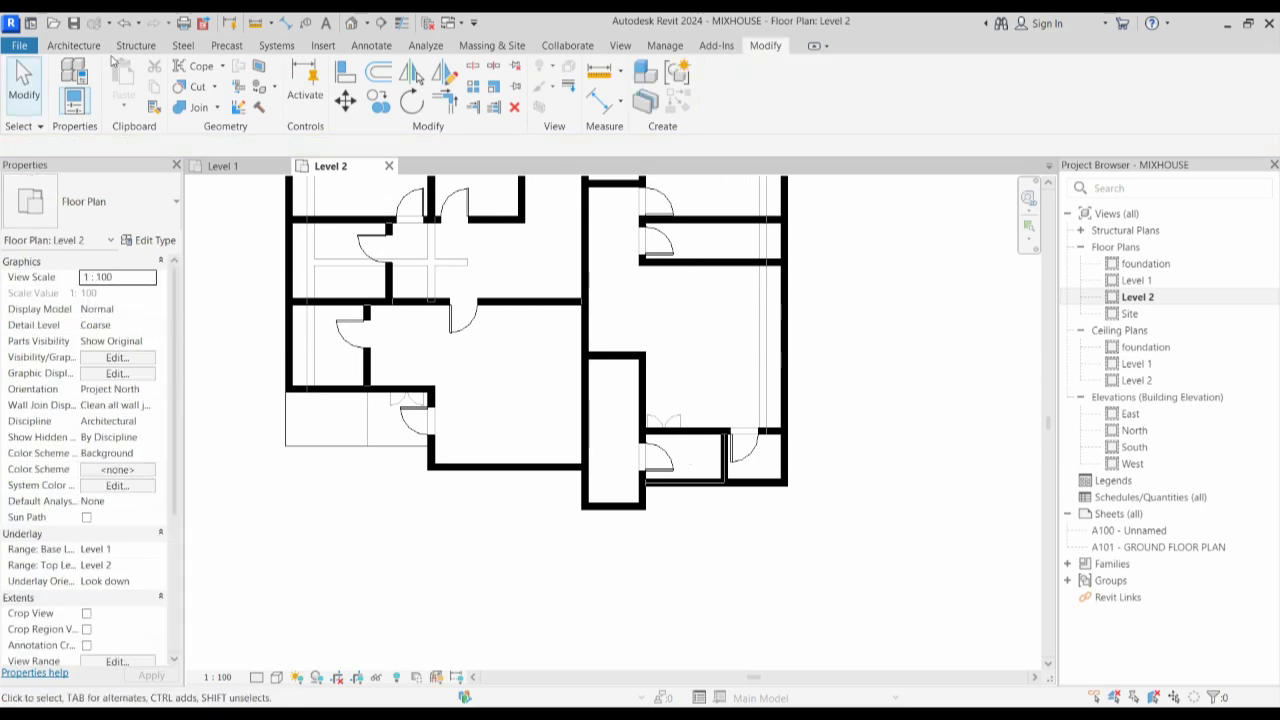
Place an ExtDbl (4) 1810 x 2110mm double door in the south wall of the large east room, above the Level 1 entrance door.
left_click(73, 45)
left_click(102, 86)
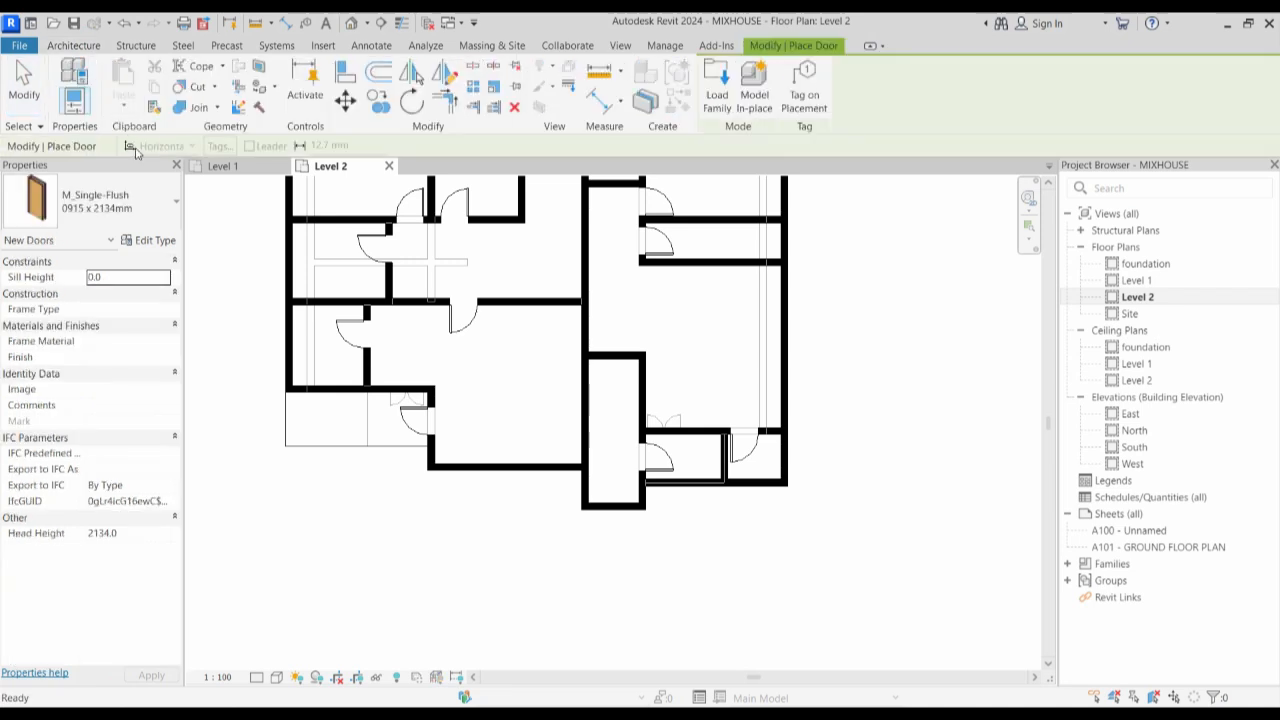
left_click(150, 200)
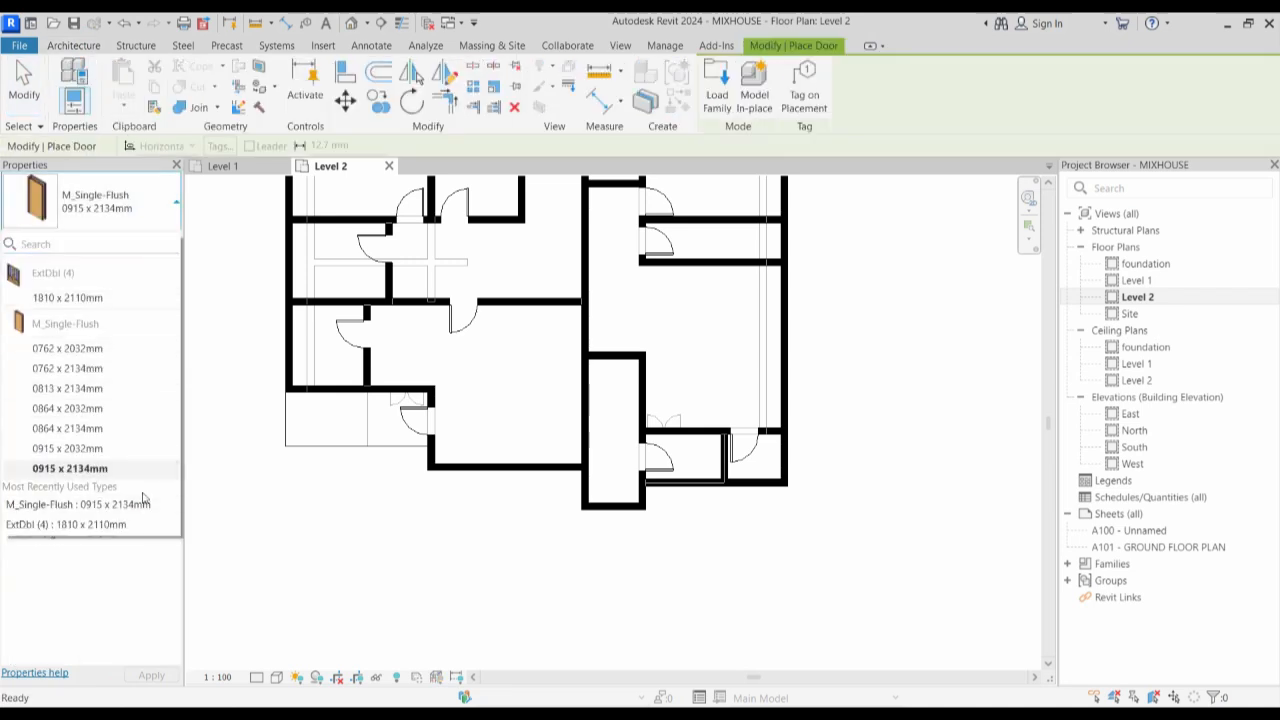
left_click(108, 525)
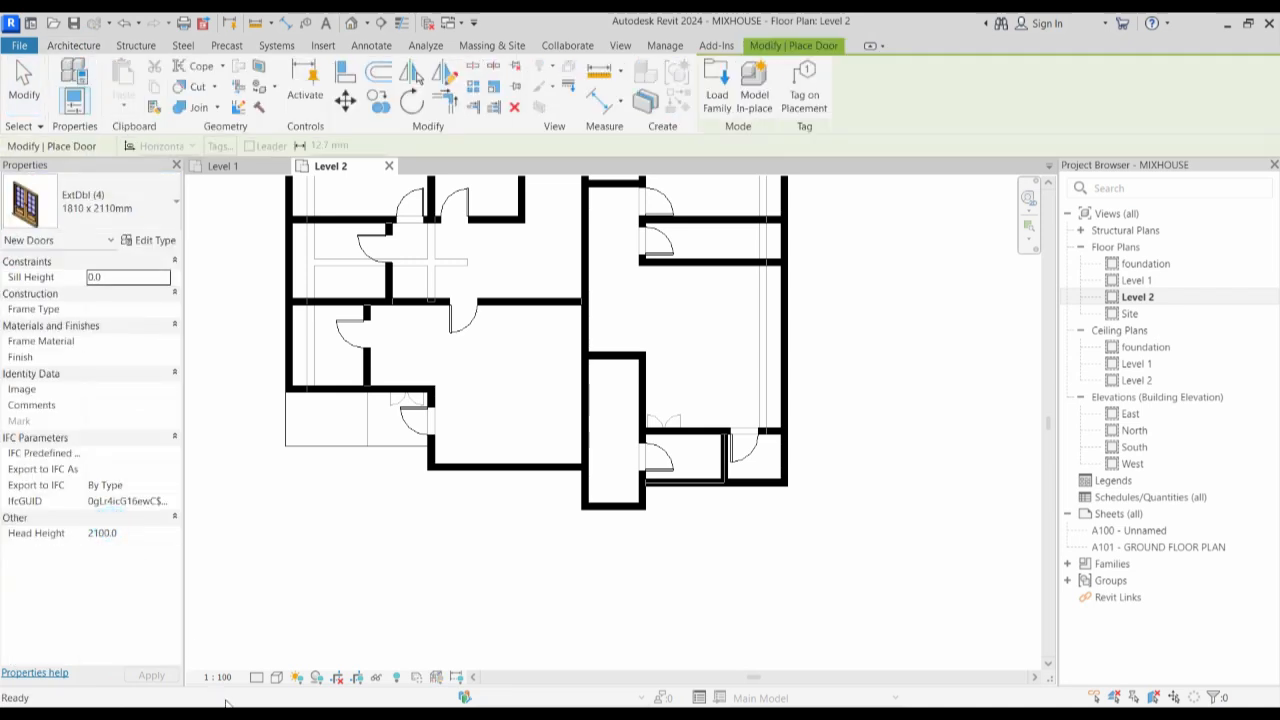
scroll(673, 428, "up", 2)
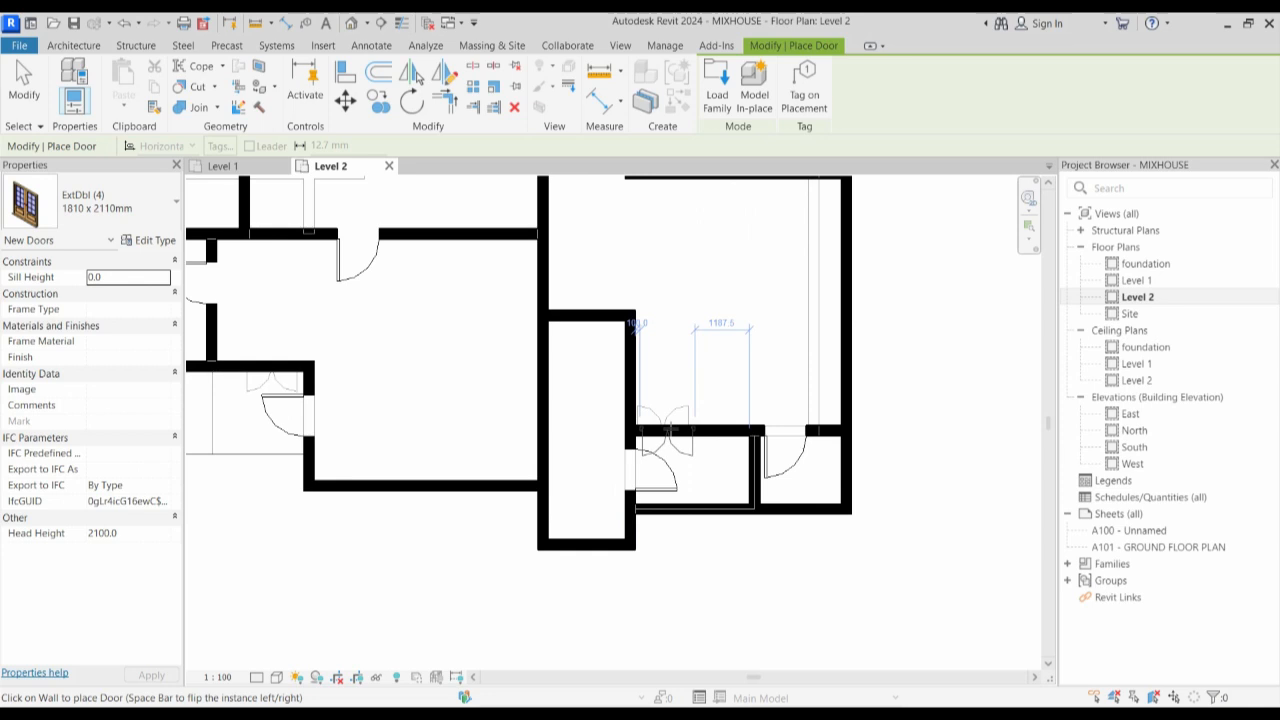
left_click(670, 428)
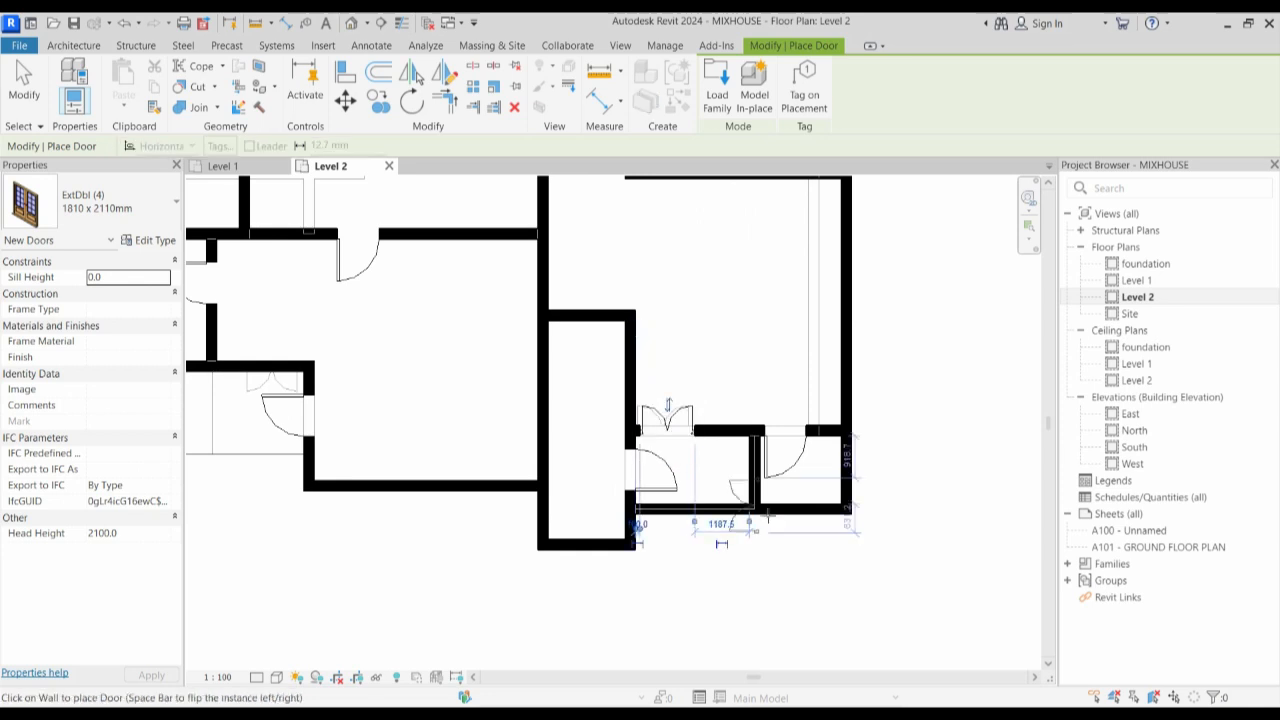
key("Escape")
Place an M_Single-Flush 0915 x 2134mm door in the south wall of the small room west of the north-east bedroom.
scroll(652, 475, "down", 3)
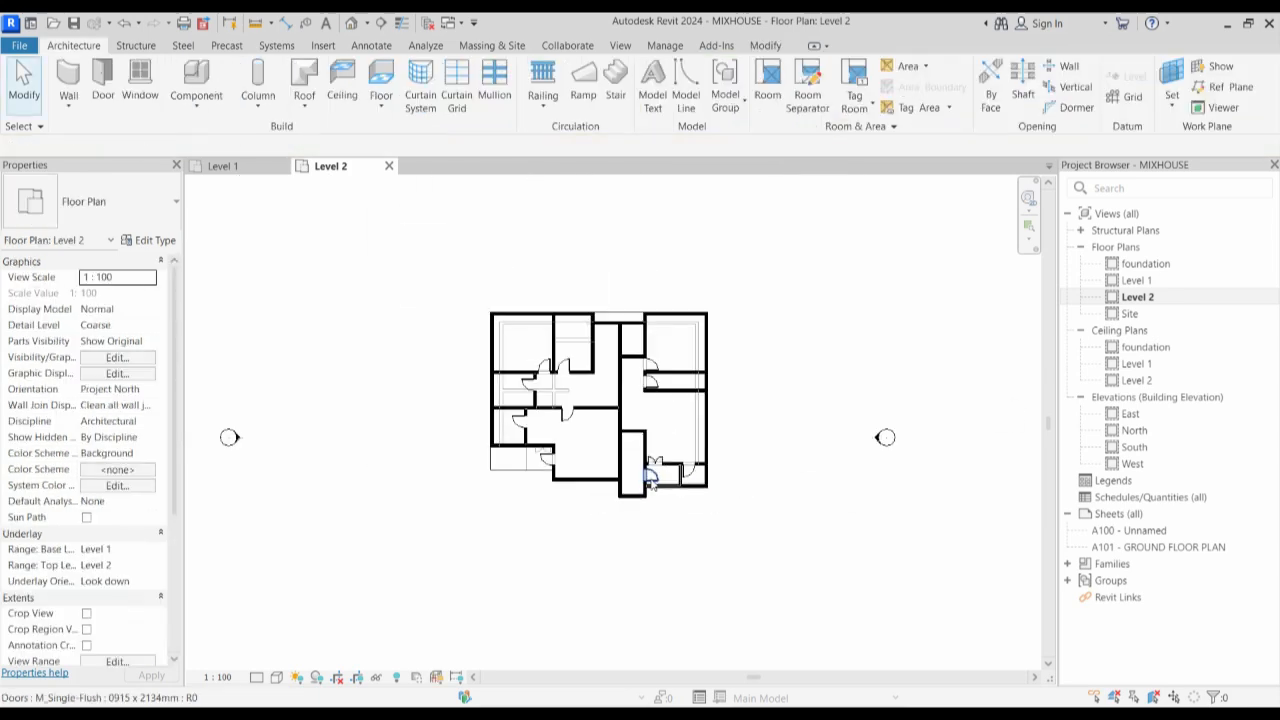
scroll(664, 300, "up", 1)
scroll(637, 367, "up", 2)
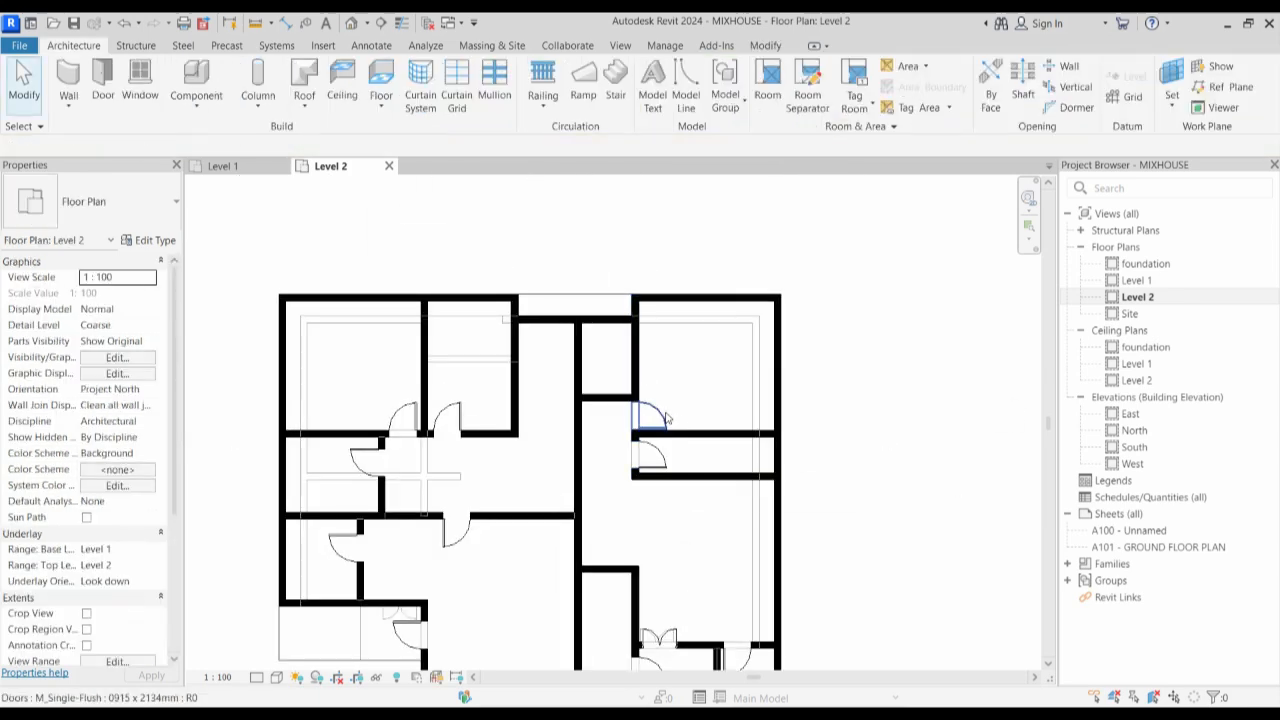
left_click(652, 415)
left_click(679, 97)
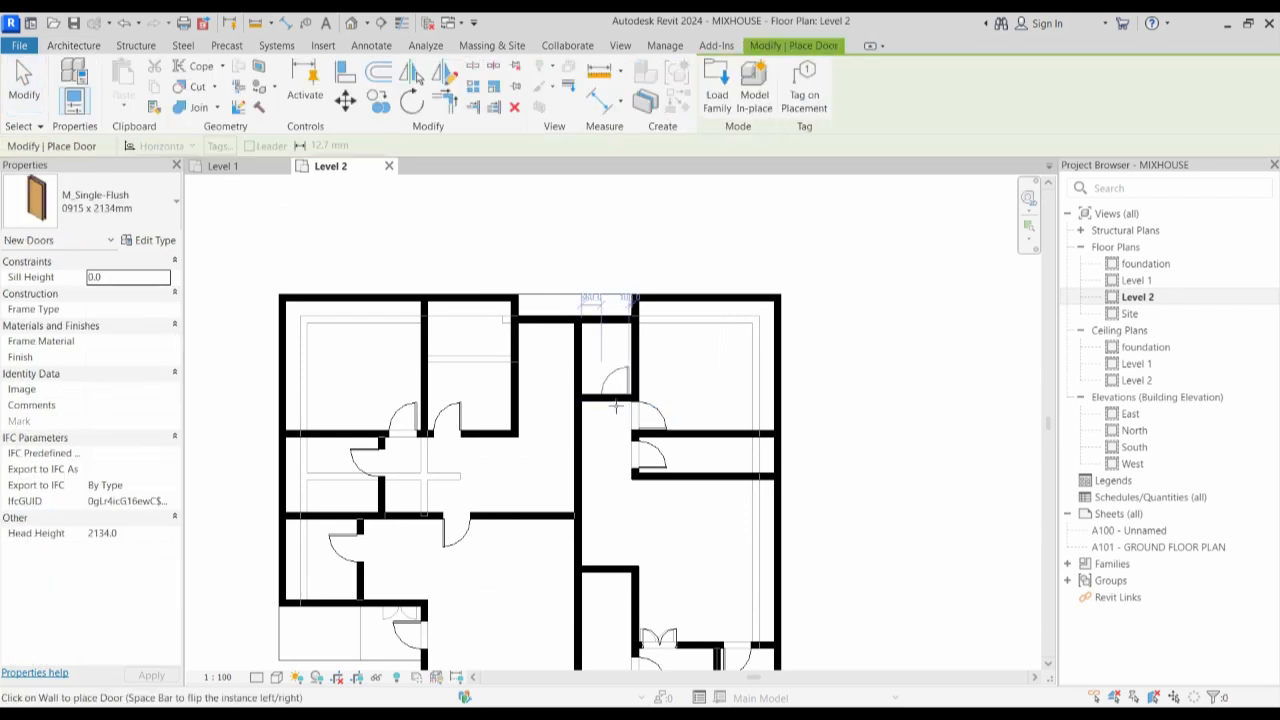
left_click(604, 396)
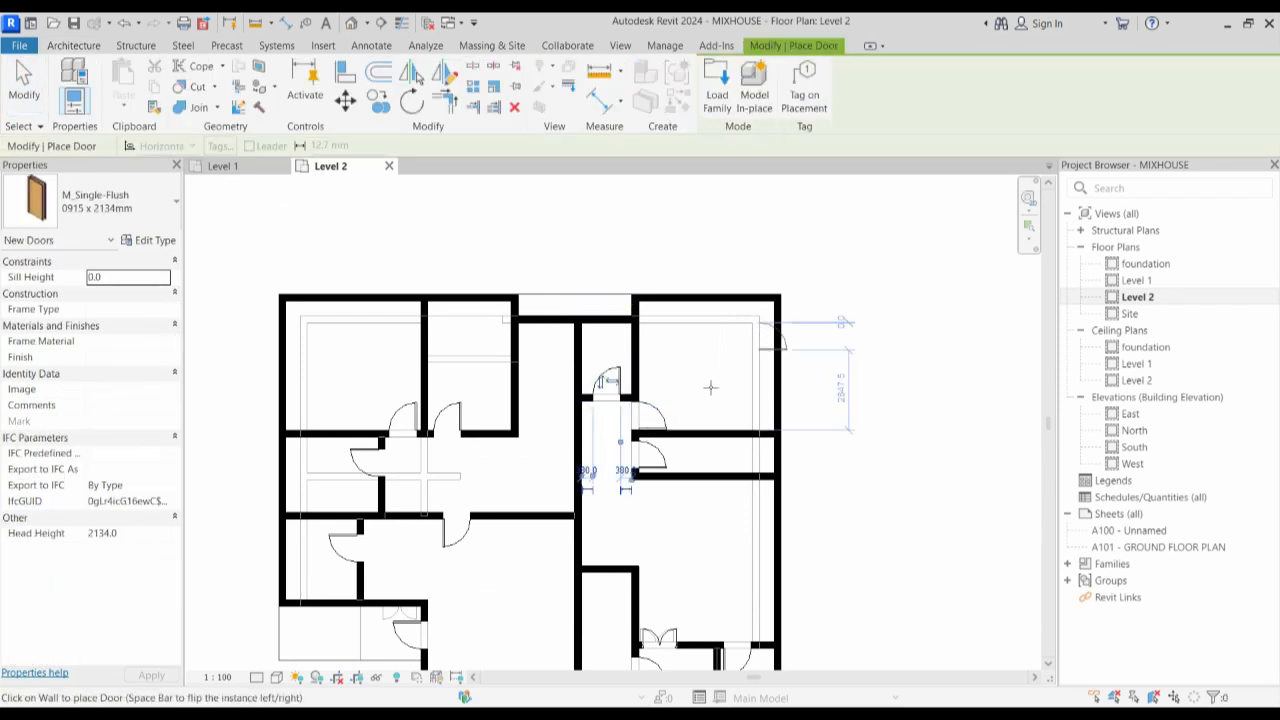
key("Escape")
scroll(691, 397, "down", 1)
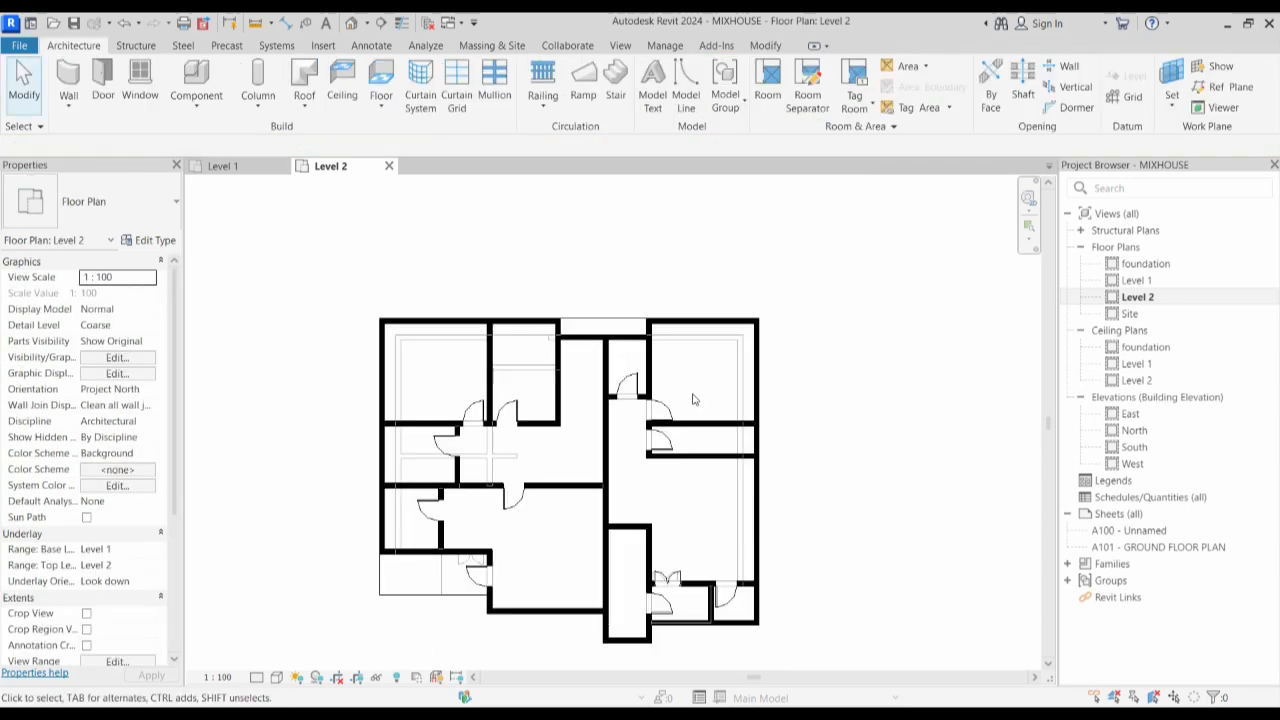
Place a Queen_size_2_6152 bed with a host offset of -850 mm in each of the two north-west bedrooms.
left_click(196, 82)
left_click(150, 201)
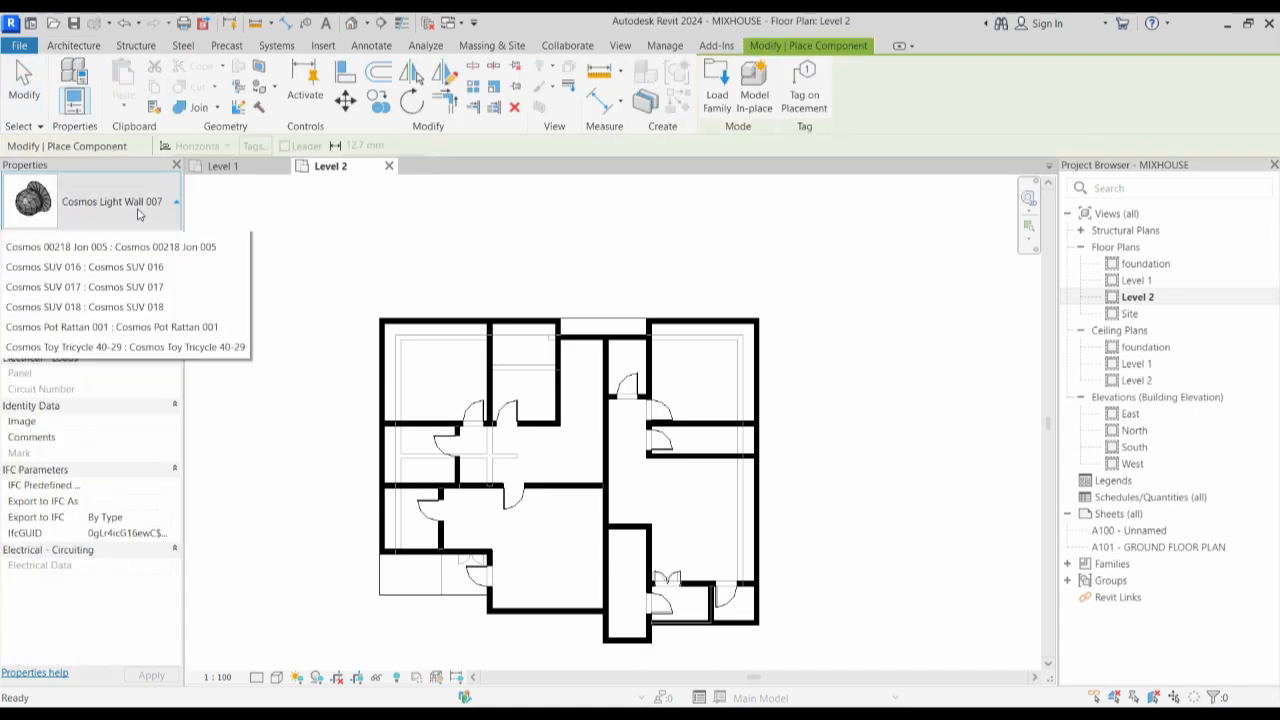
left_click_drag(242, 331, 250, 486)
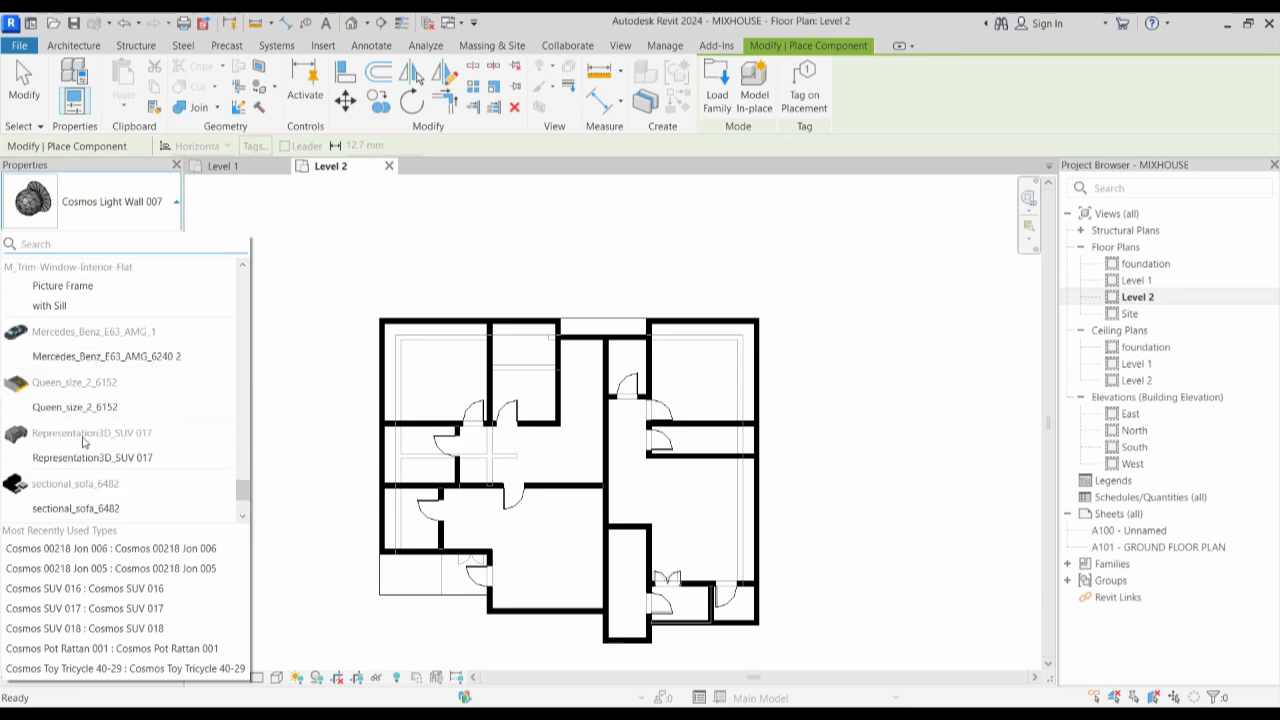
left_click(86, 409)
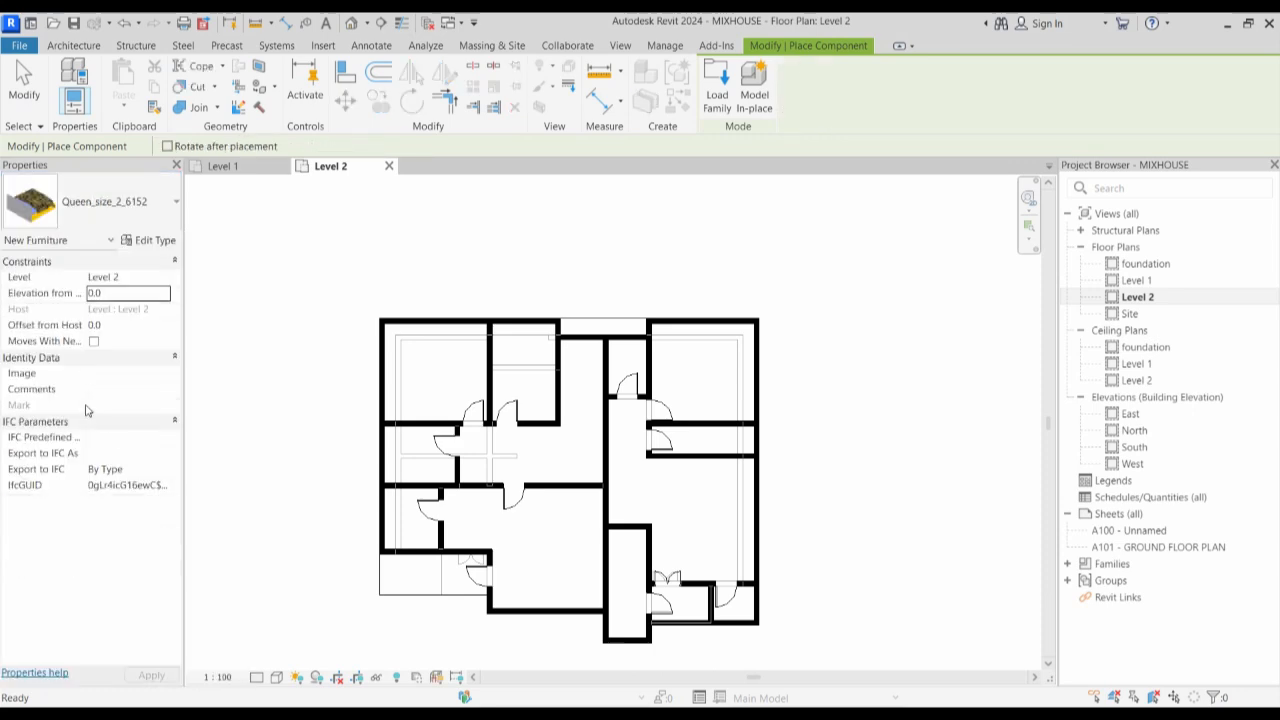
left_click(127, 328)
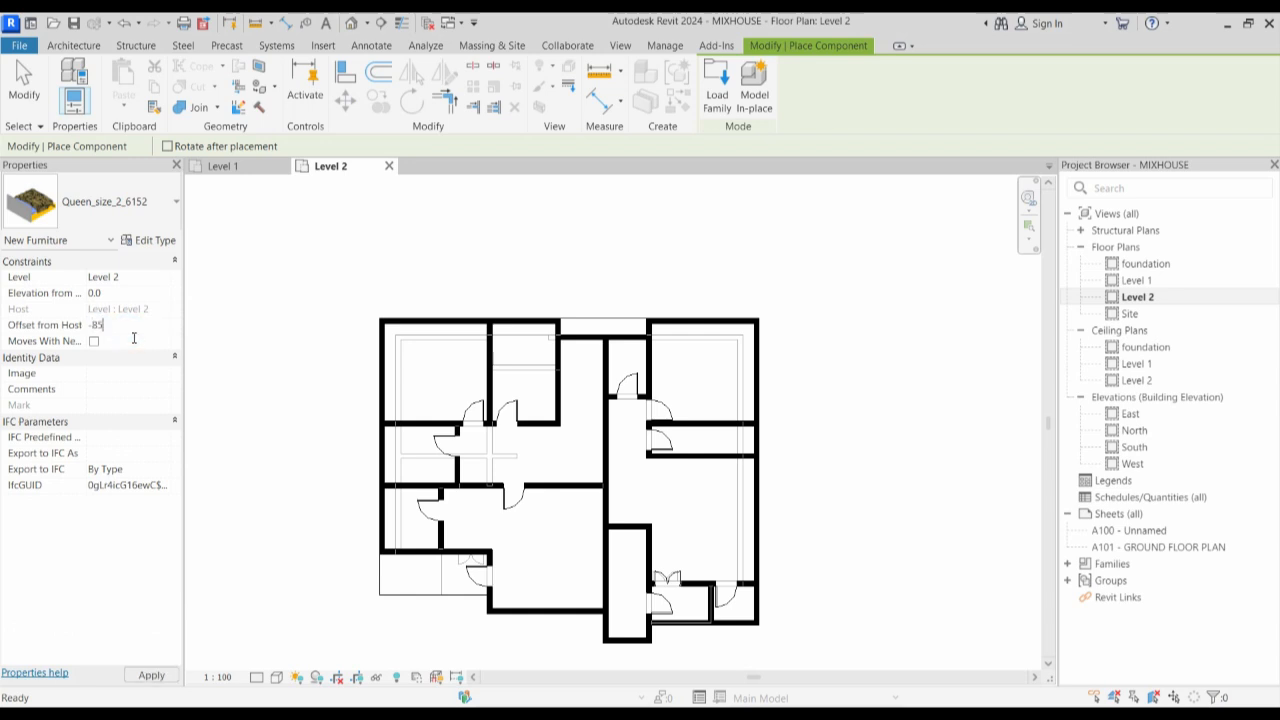
scroll(434, 361, "up", 2)
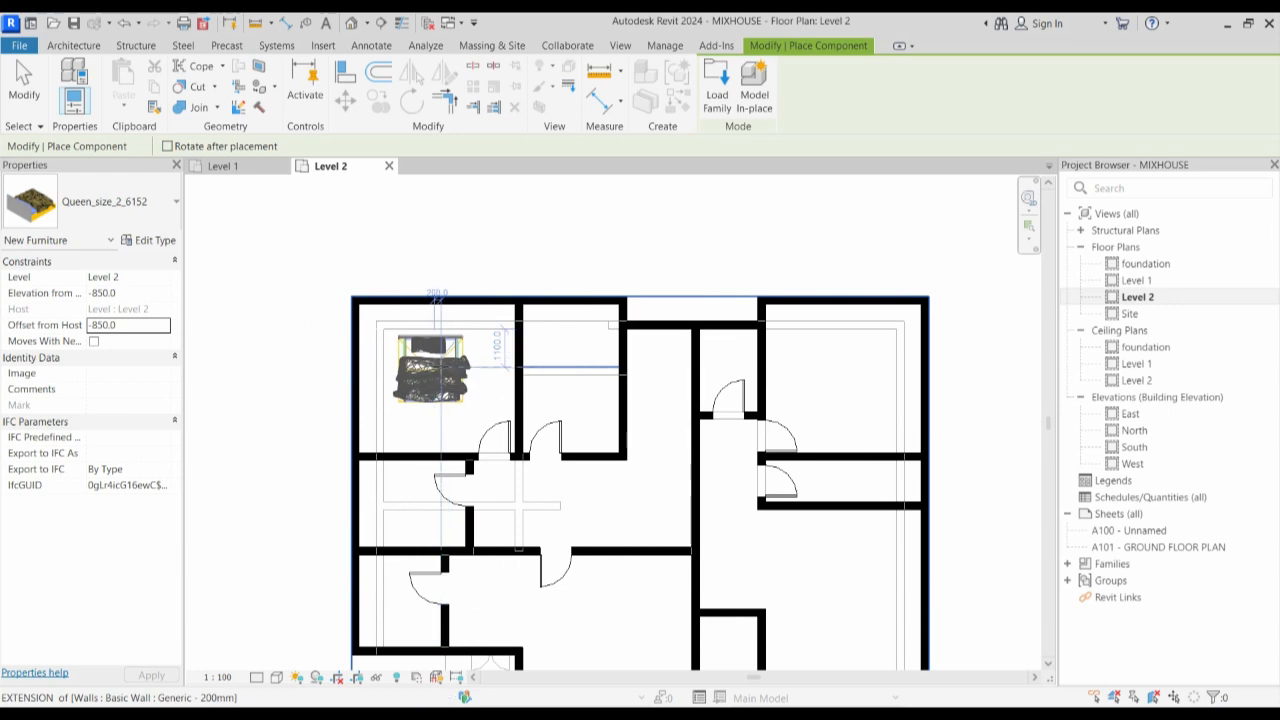
left_click(430, 359)
left_click(580, 362)
Place the same bed in the north-east bedroom and another, headboard facing south, in the large south room.
scroll(825, 364, "down", 3)
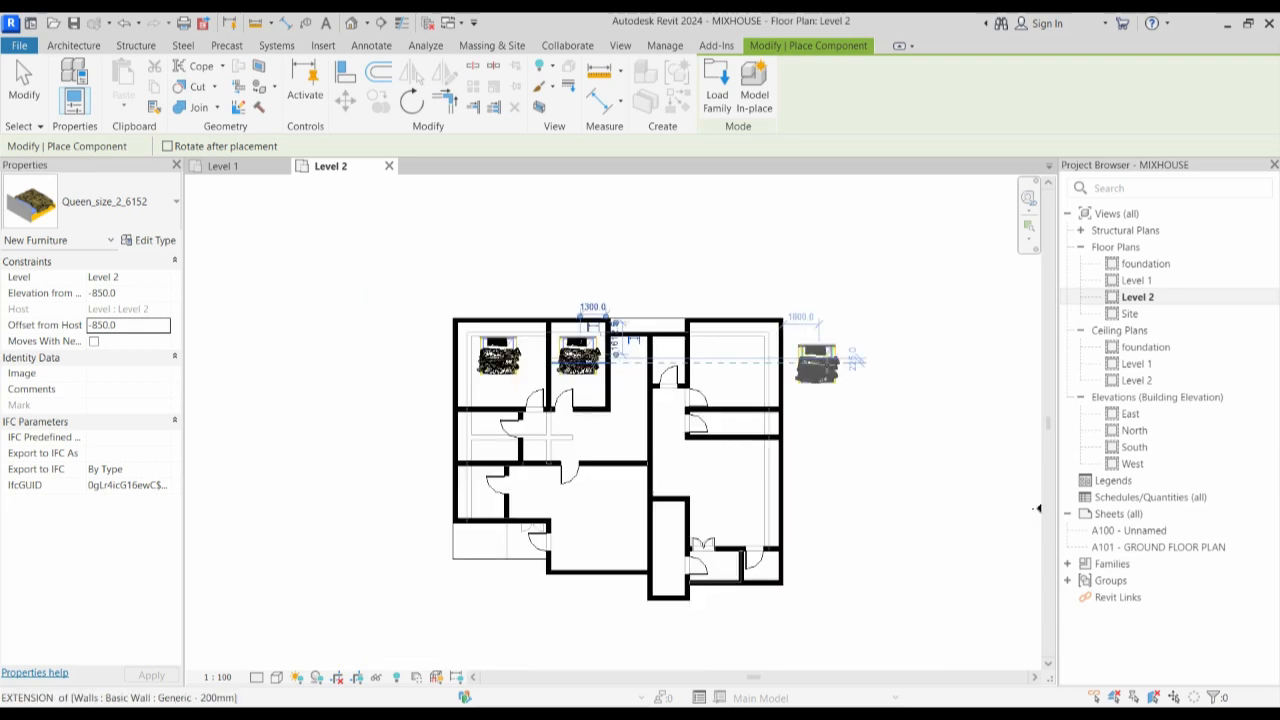
left_click(738, 360)
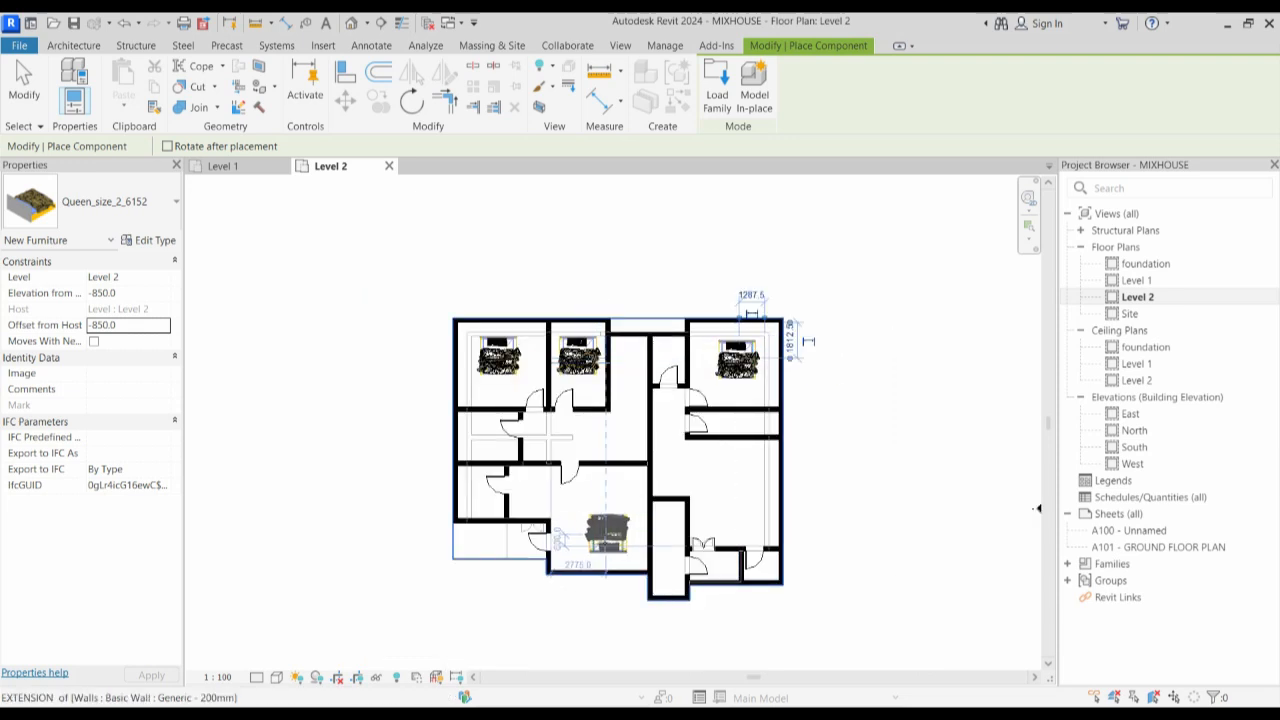
left_click(637, 495)
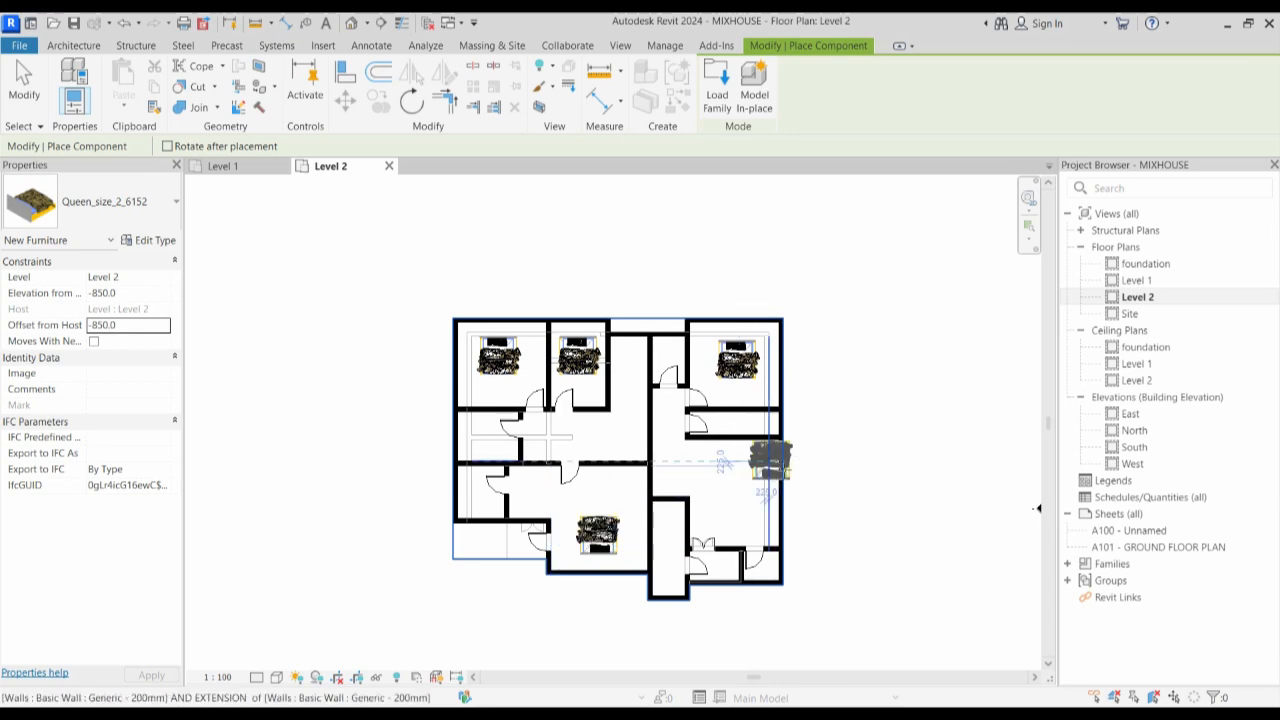
key("Escape")
key("Escape")
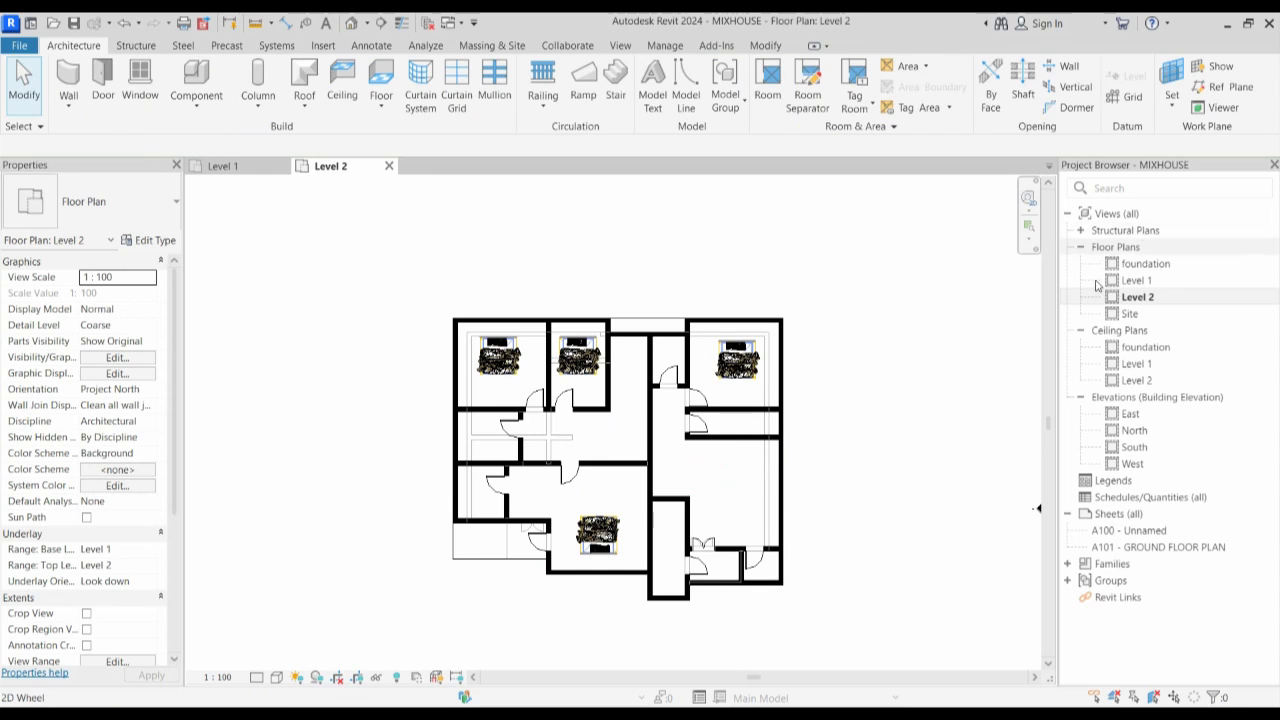
Open the Level 1 floor plan and place a Queen_size_2_6152 bed with a -850 mm offset in the north-east room labelled ROOM.
left_click(1143, 281)
double_click(1143, 281)
key("c")
key("m")
scroll(837, 443, "up", 2)
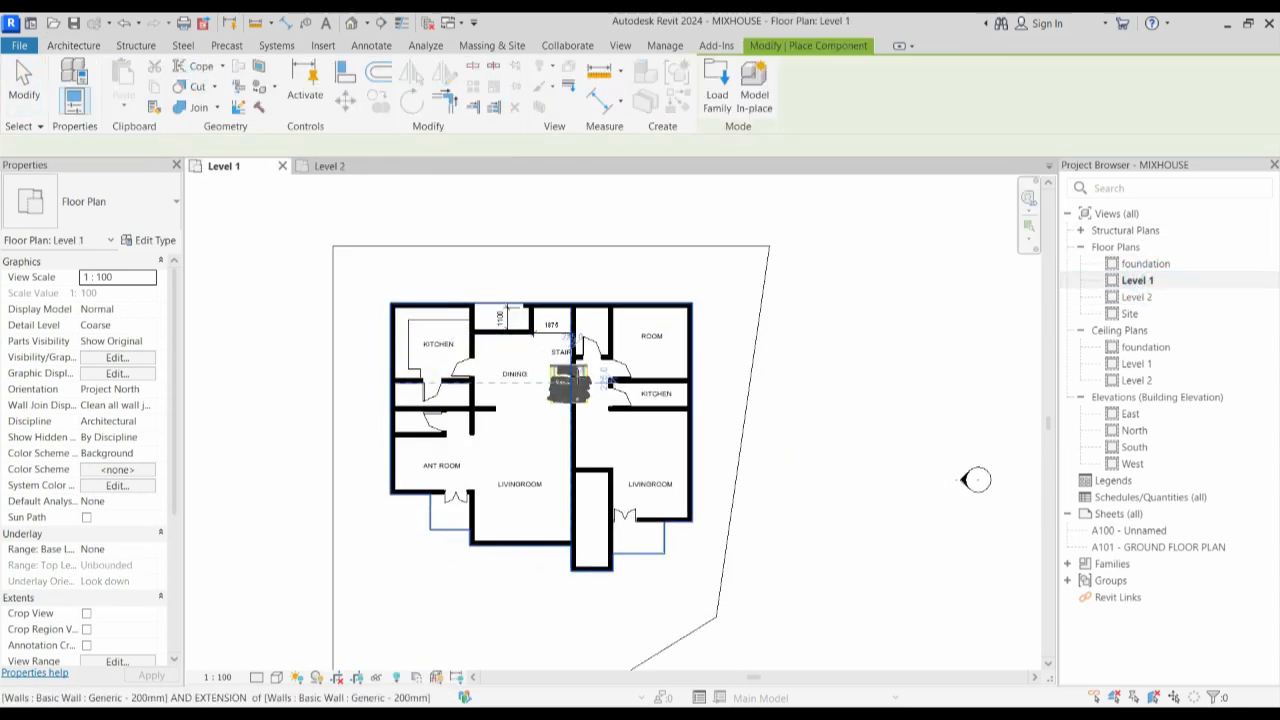
scroll(660, 338, "up", 3)
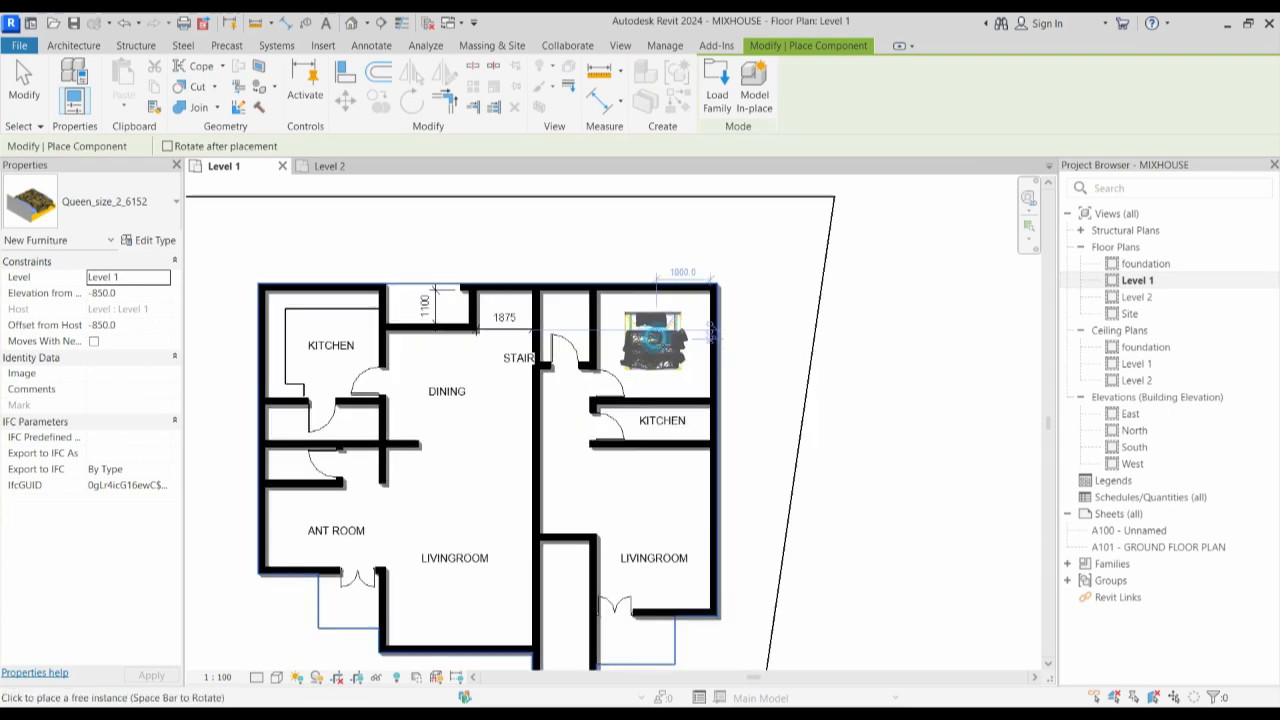
left_click(708, 334)
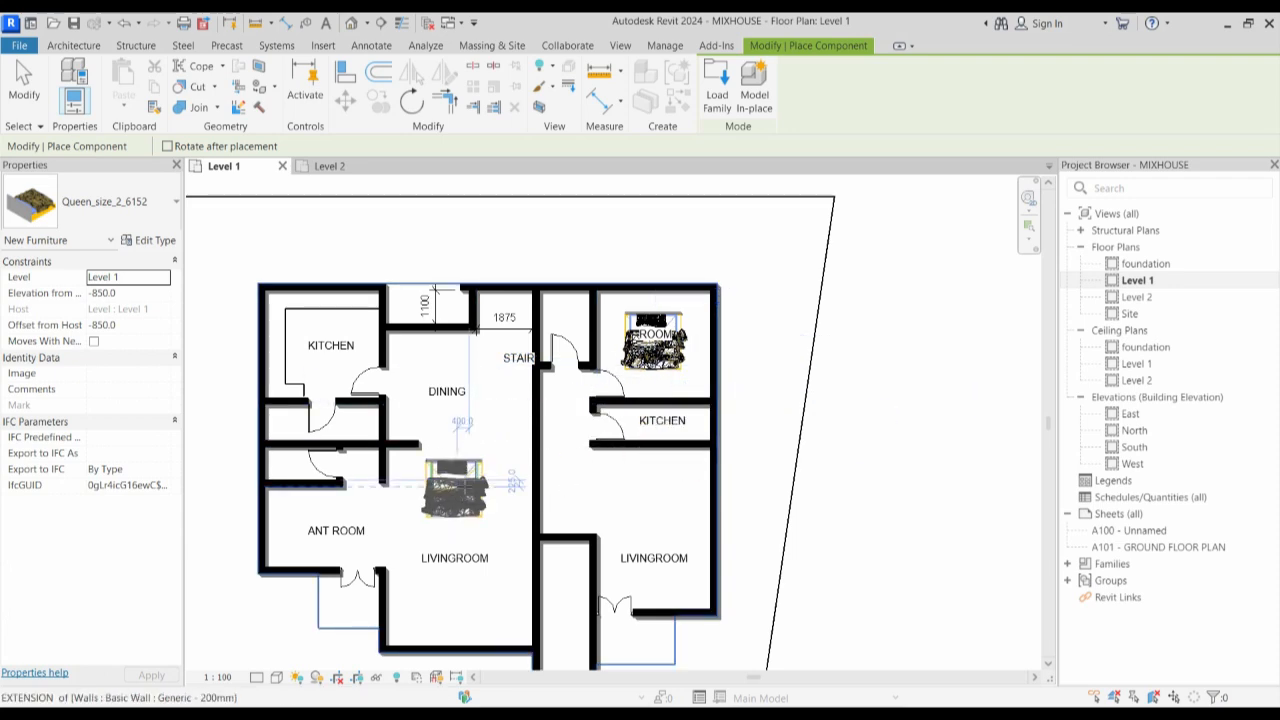
key("Escape")
key("Escape")
Place a sectional_sofa_6482 in each of the two rooms labelled LIVINGROOM on Level 1.
left_click(215, 66)
left_click(176, 201)
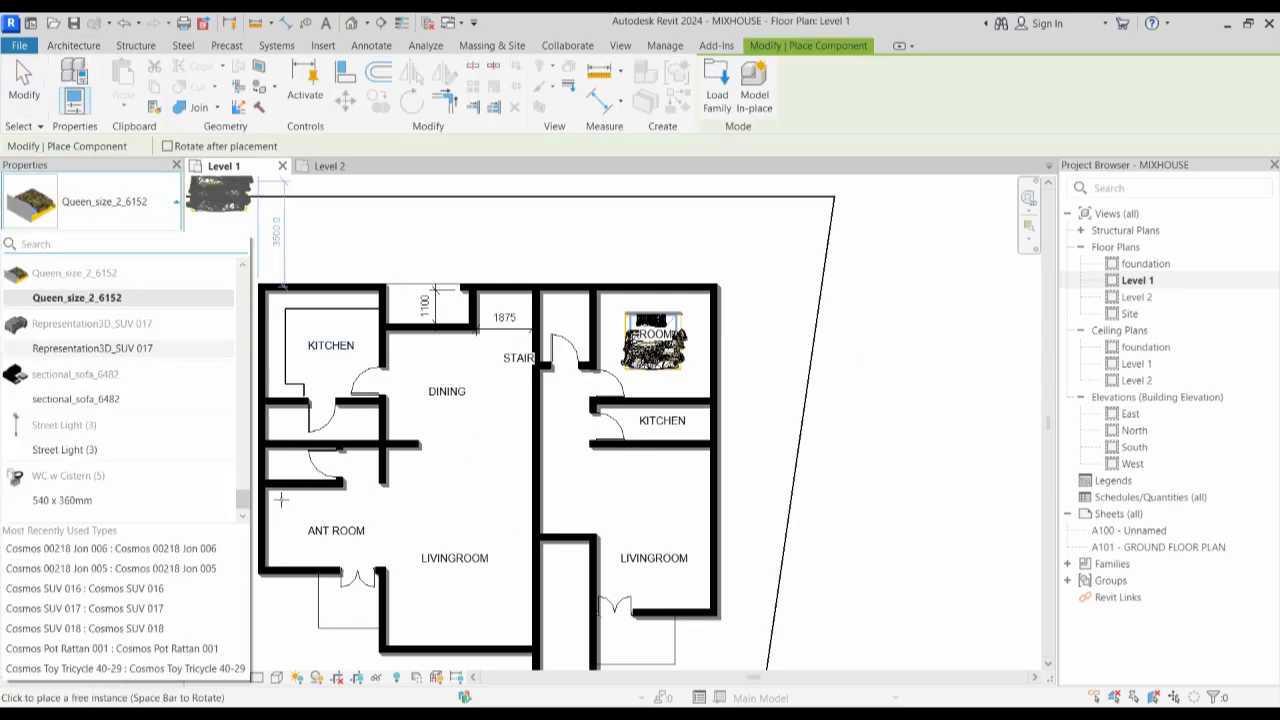
left_click(73, 399)
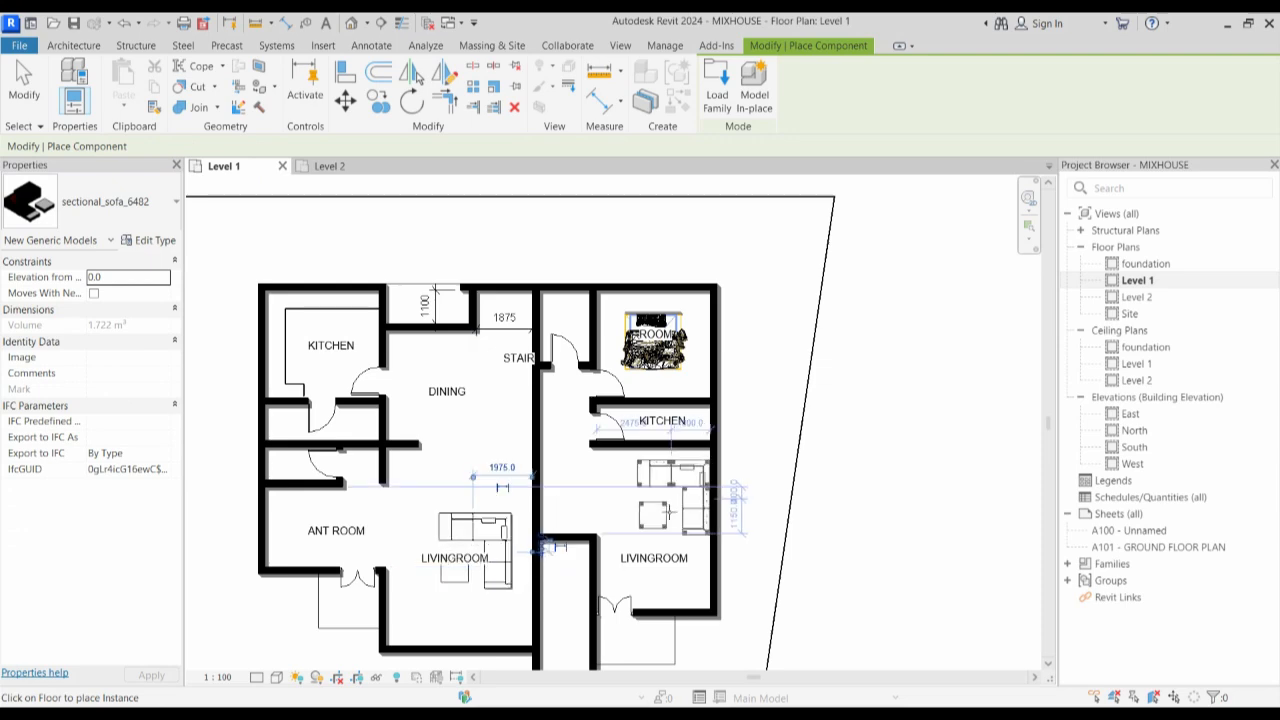
left_click(658, 508)
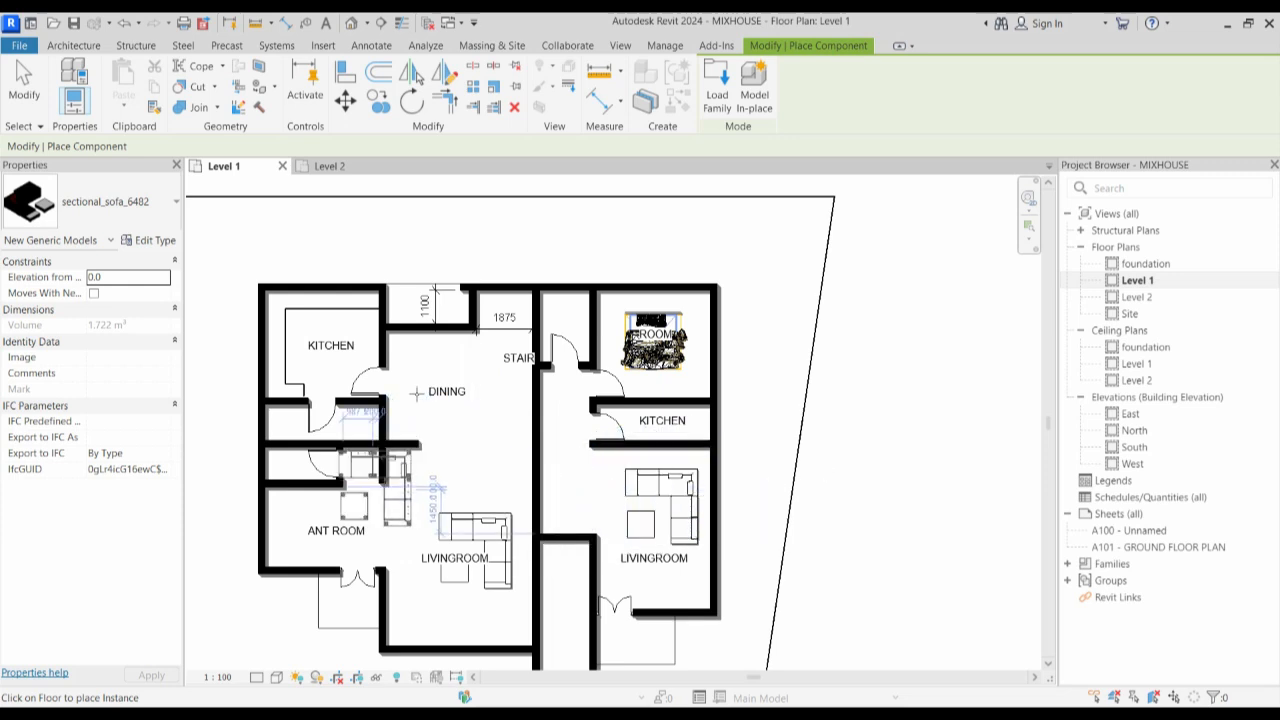
left_click(655, 342)
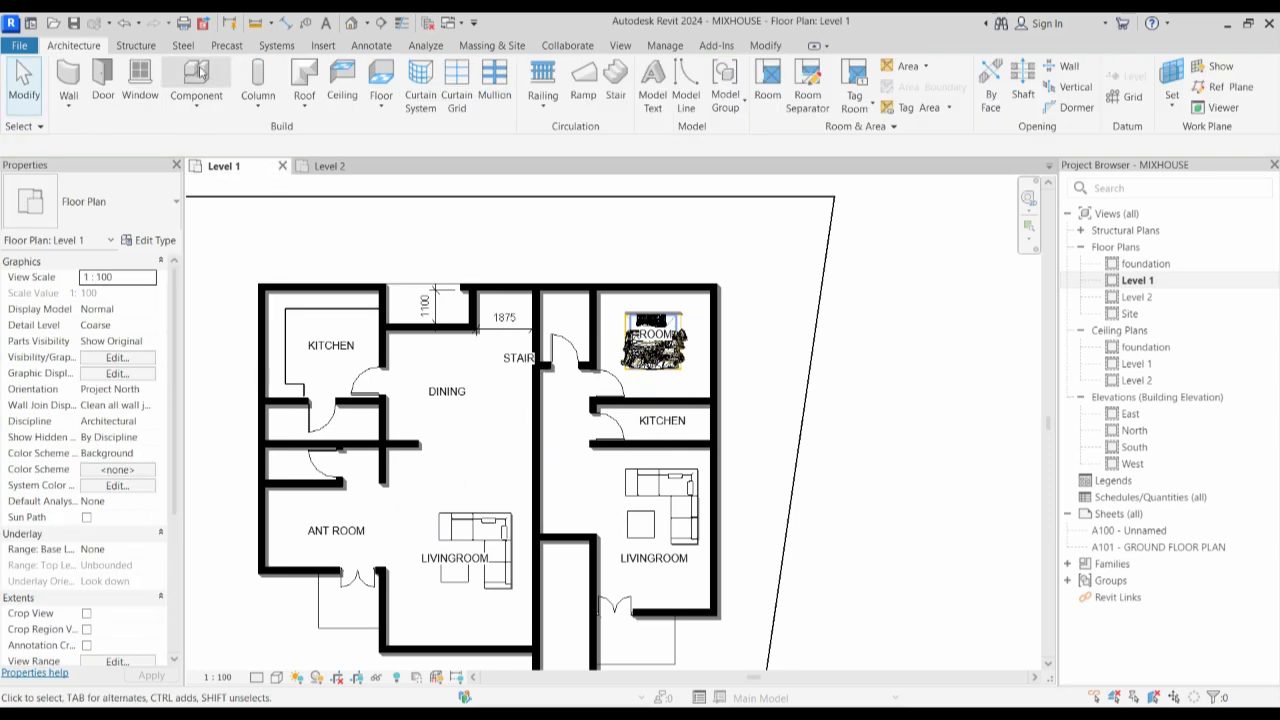
Place an M_Table-Dining Round w Chairs, 0915mm Diameter, in the DINING area just above its label.
left_click(110, 201)
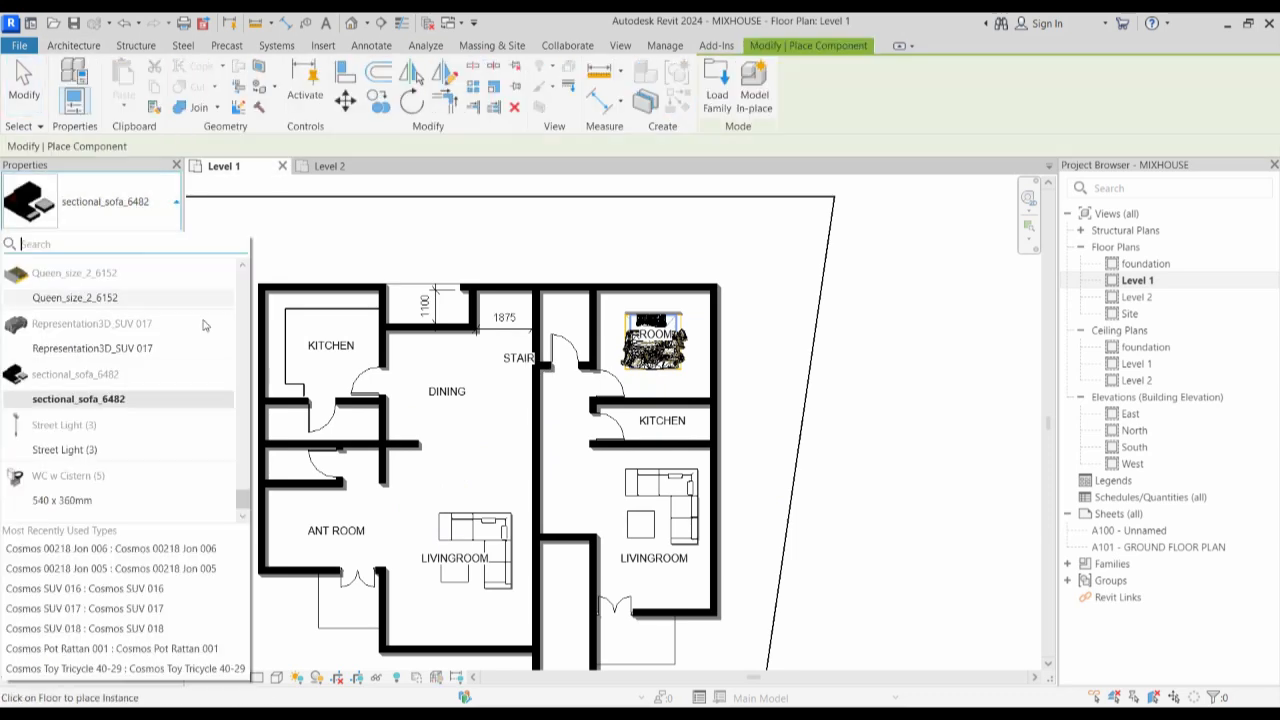
scroll(165, 367, "up", 15)
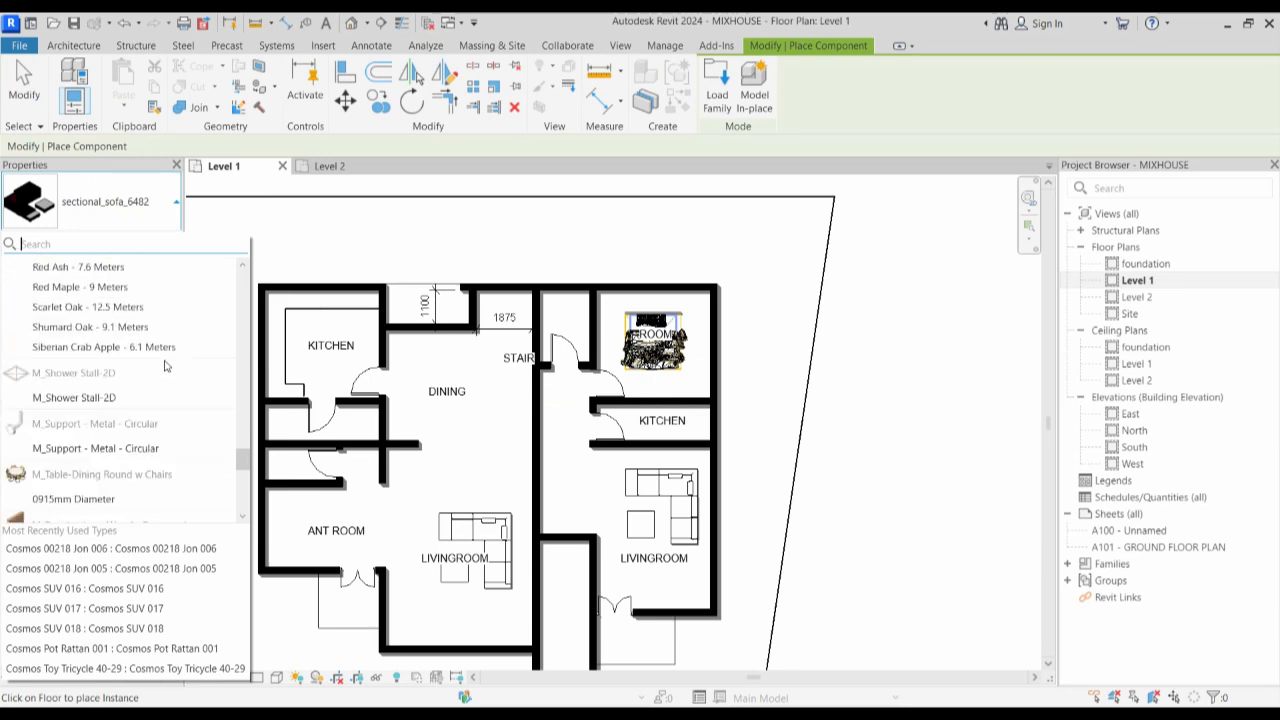
scroll(165, 367, "up", 5)
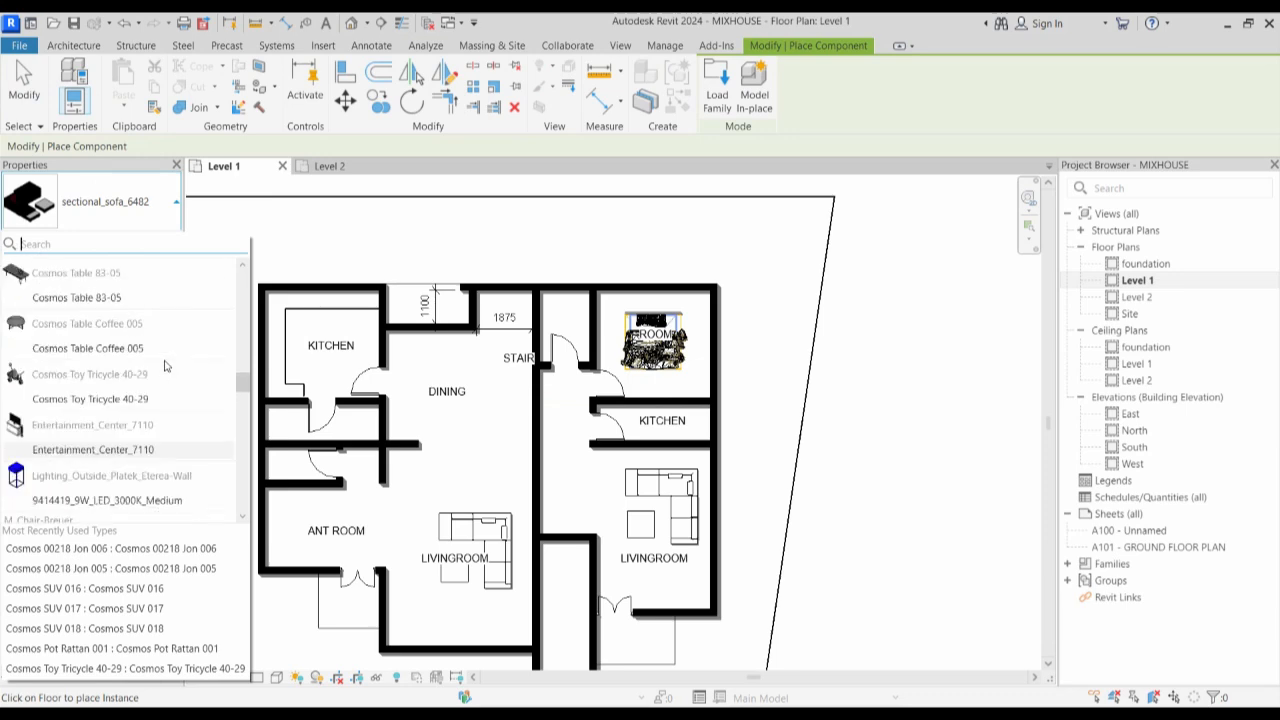
scroll(133, 424, "up", 10)
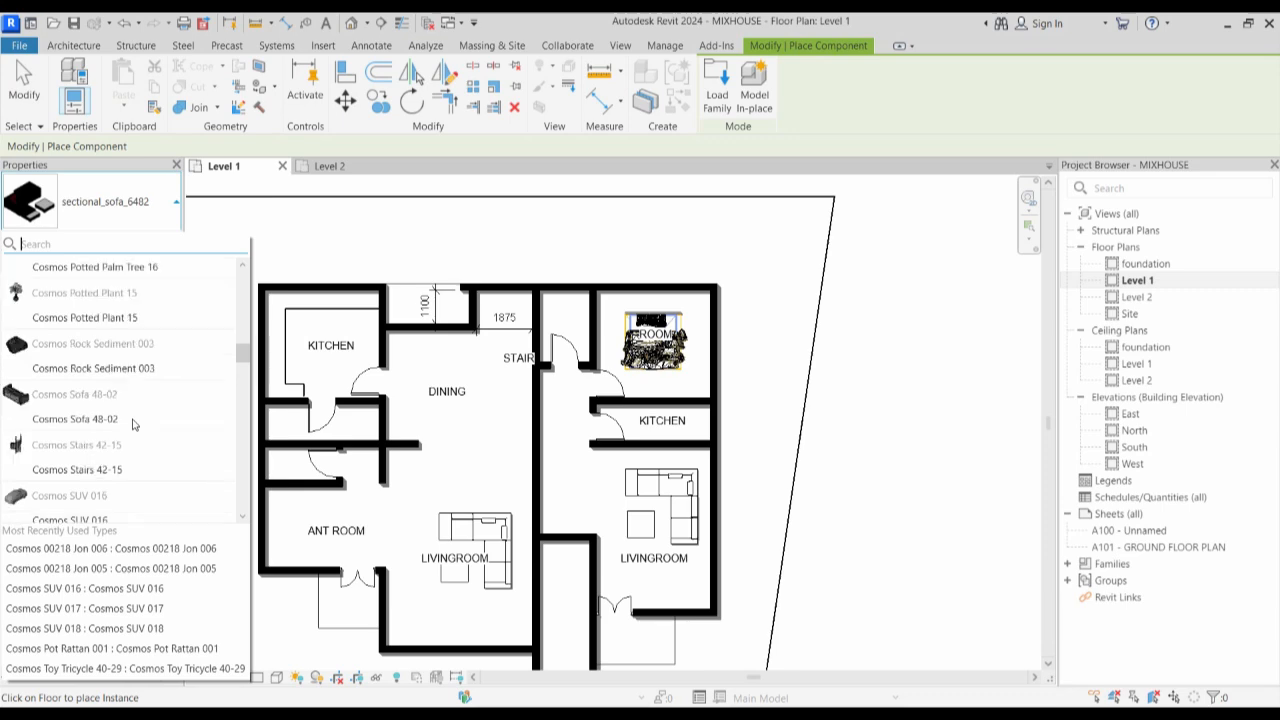
scroll(133, 424, "down", 10)
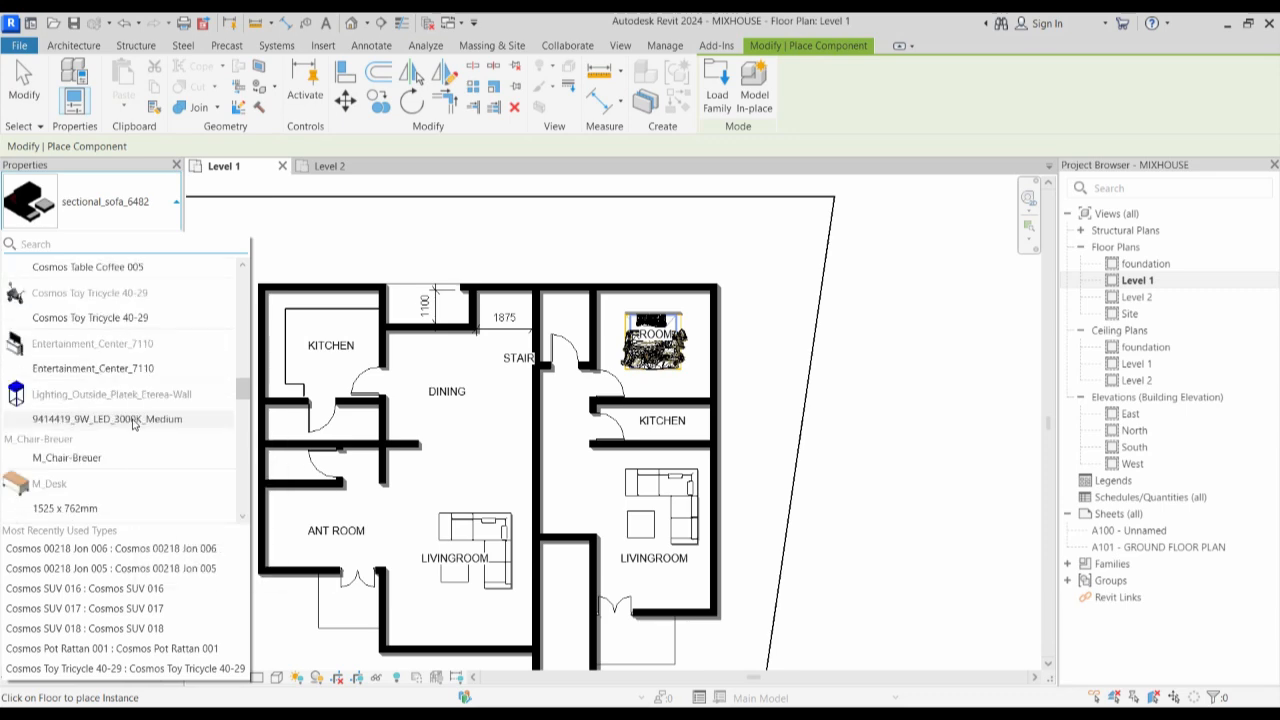
scroll(133, 410, "down", 6)
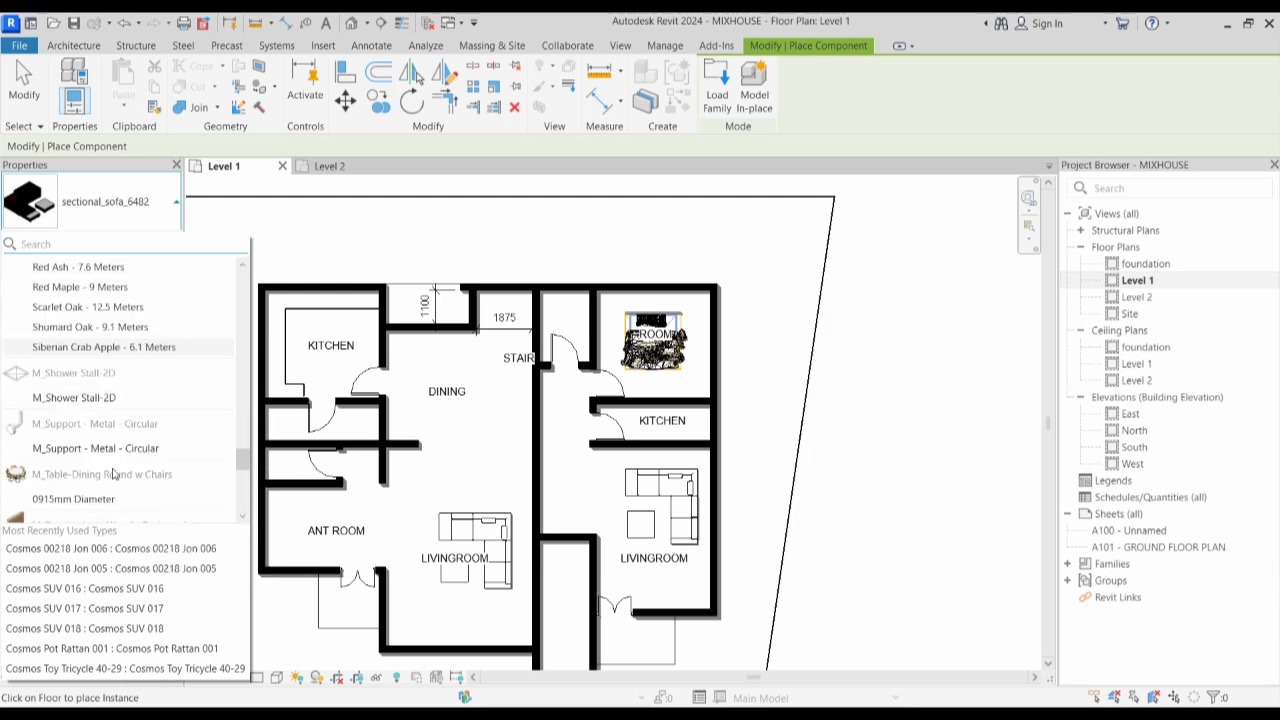
left_click(97, 503)
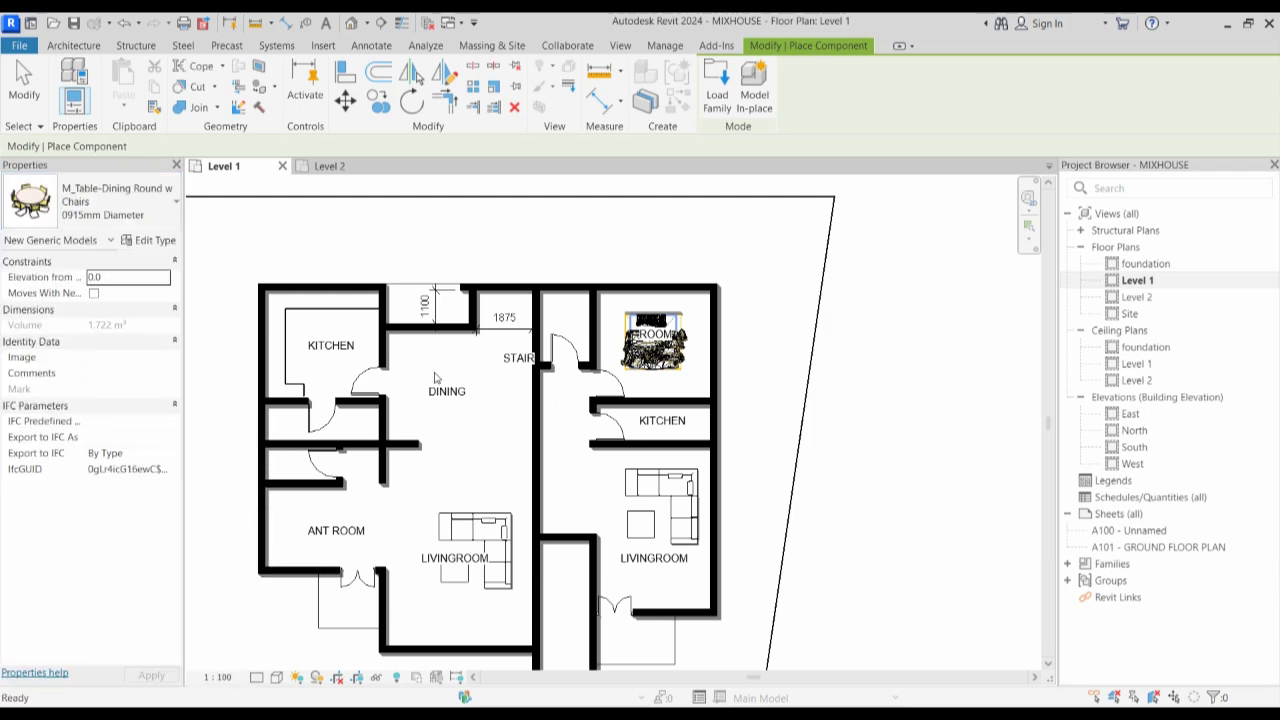
scroll(432, 372, "up", 3)
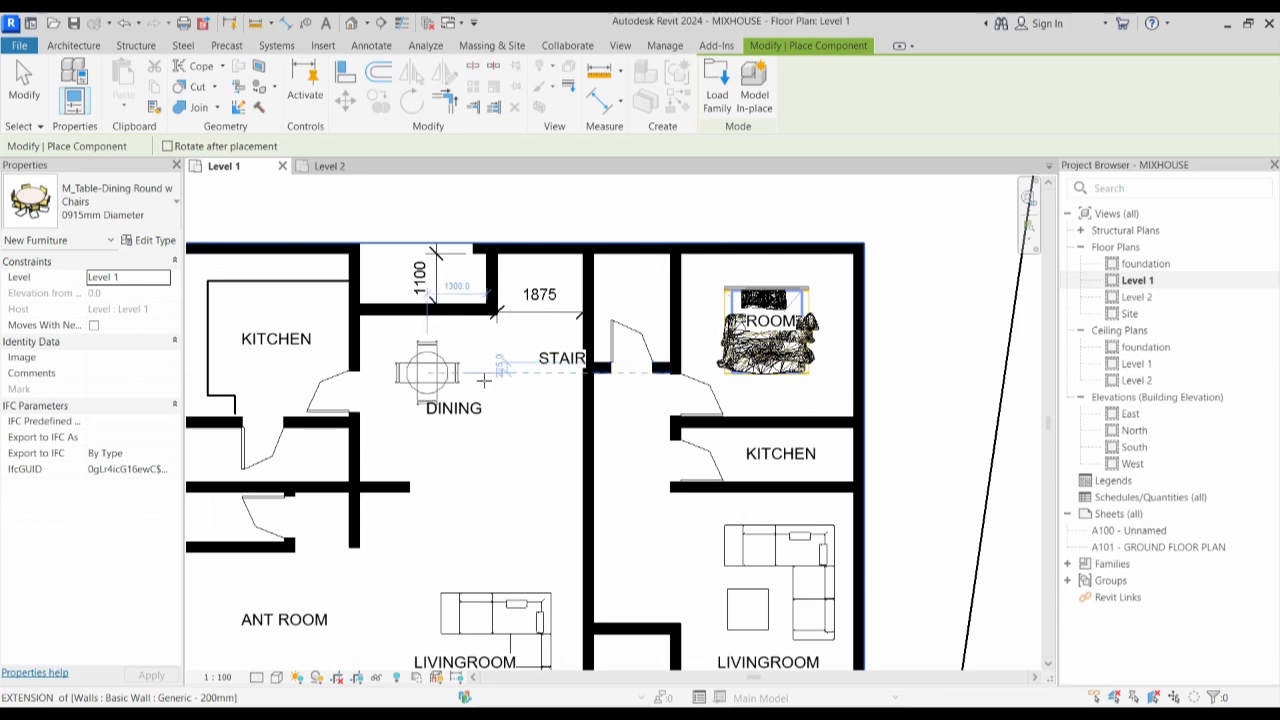
left_click(427, 372)
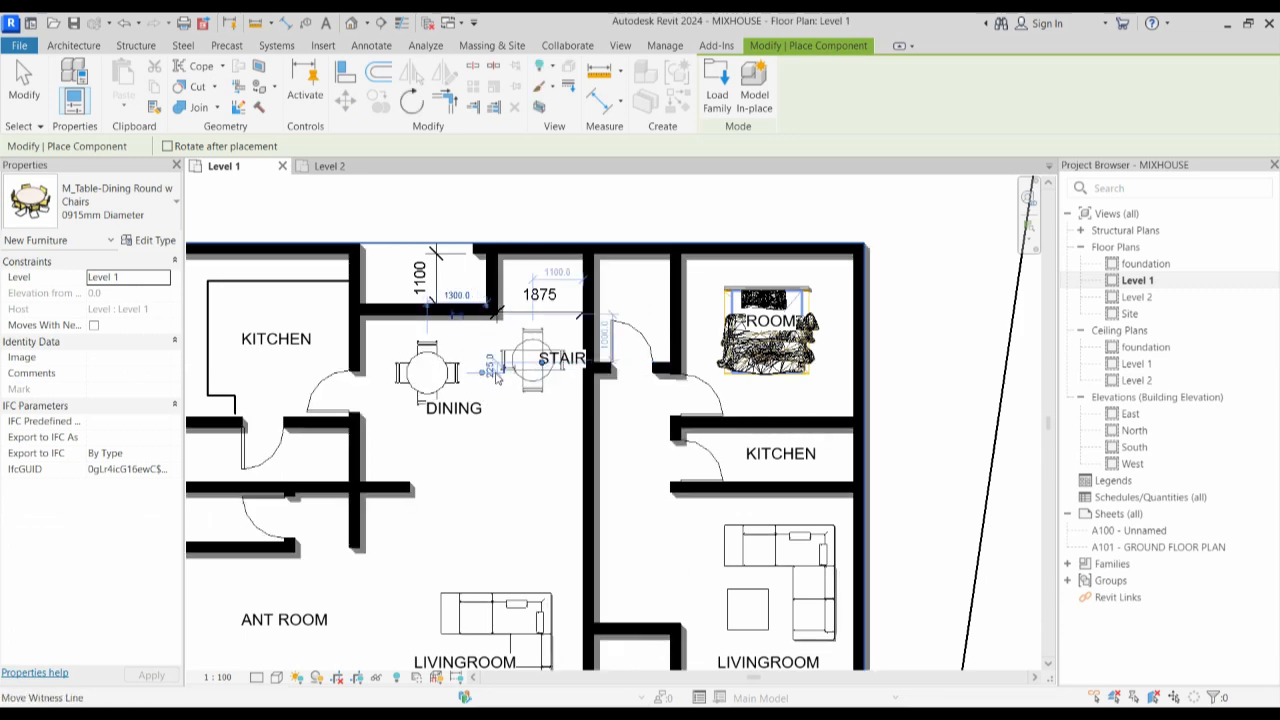
key("Escape")
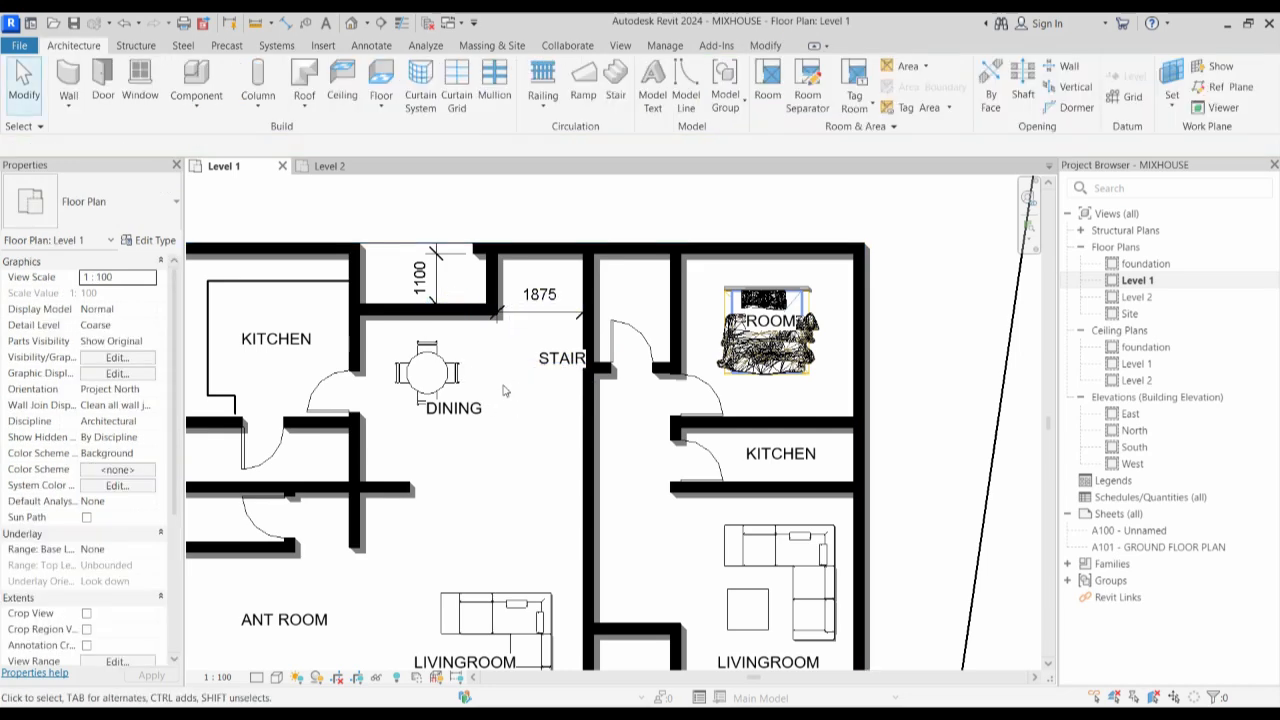
Place a Cosmos Chair Lounge 009 in the south-west corner of the ANT ROOM.
scroll(505, 392, "down", 3)
scroll(505, 392, "down", 2)
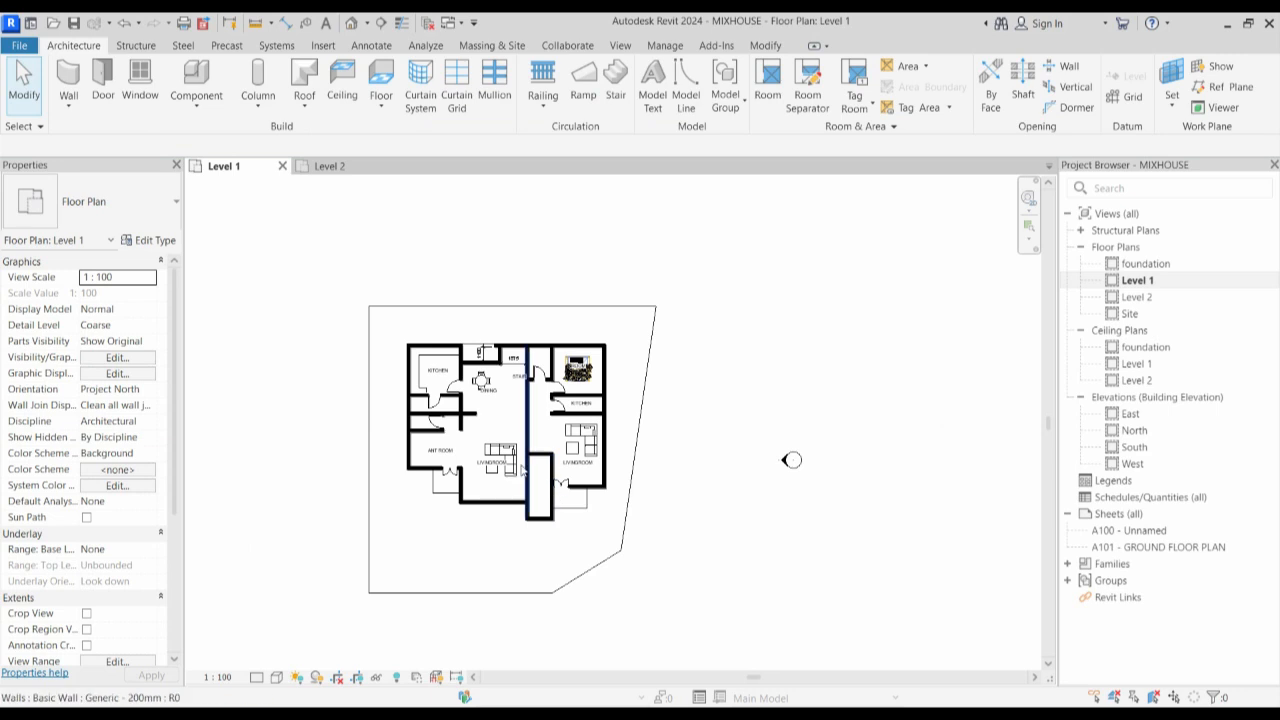
scroll(495, 462, "up", 1)
scroll(401, 472, "up", 2)
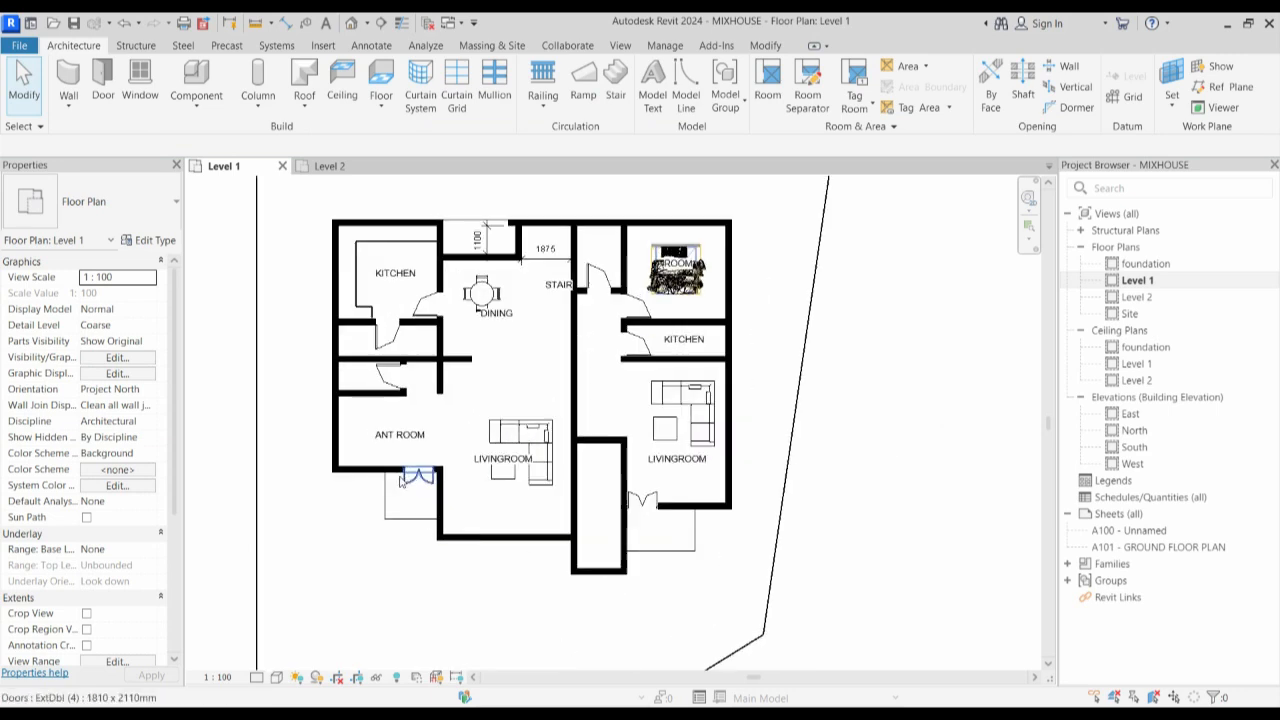
left_click(185, 73)
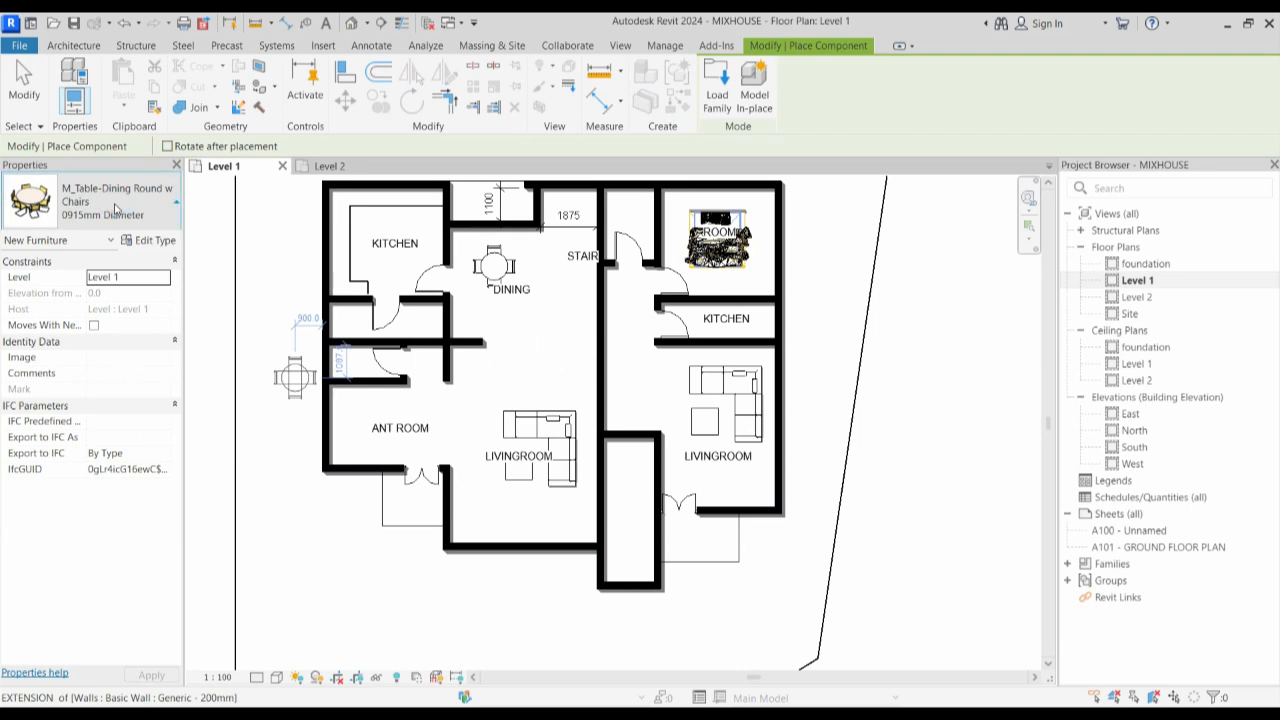
left_click(115, 208)
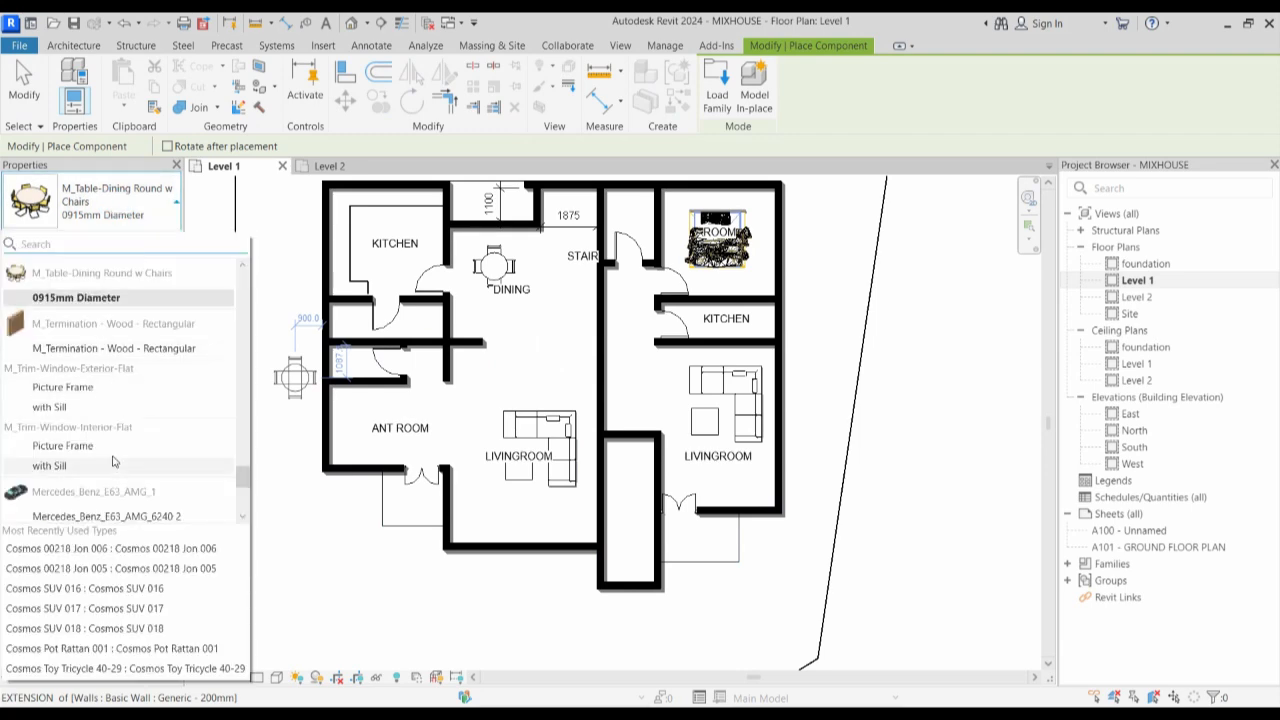
scroll(113, 461, "down", 3)
scroll(113, 461, "down", 3)
scroll(100, 400, "up", 4)
scroll(97, 358, "up", 8)
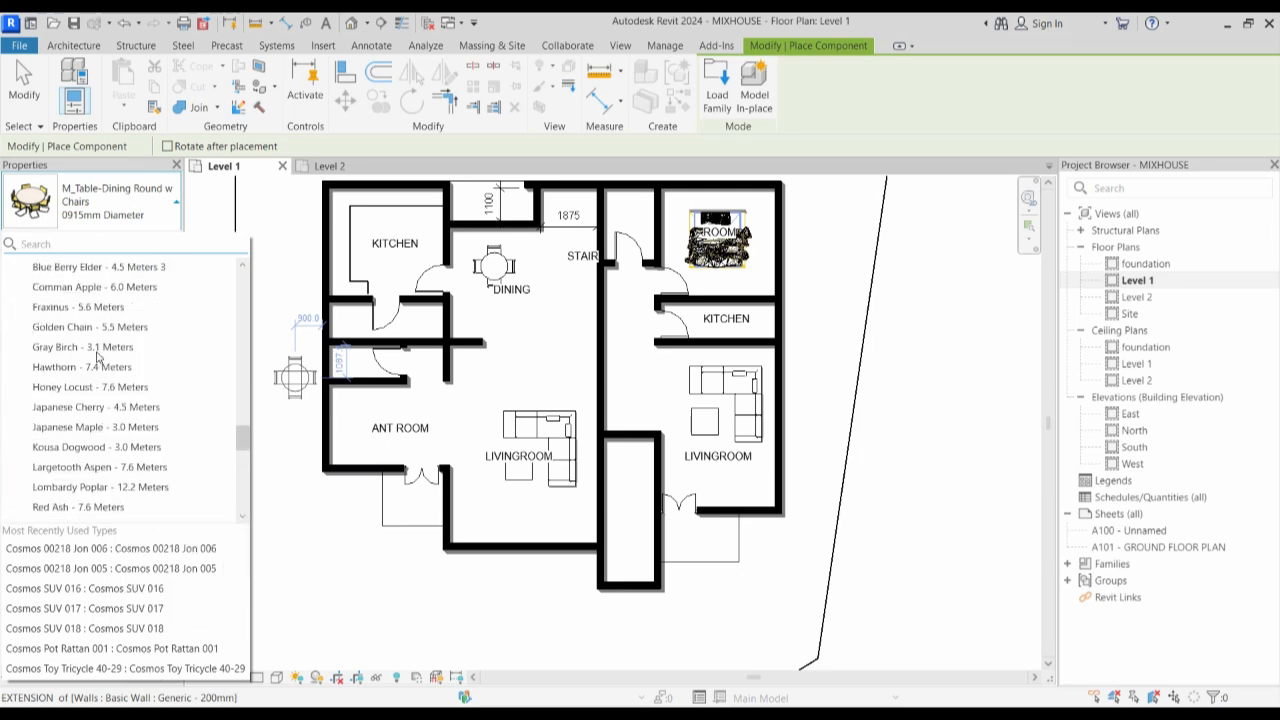
scroll(97, 358, "up", 8)
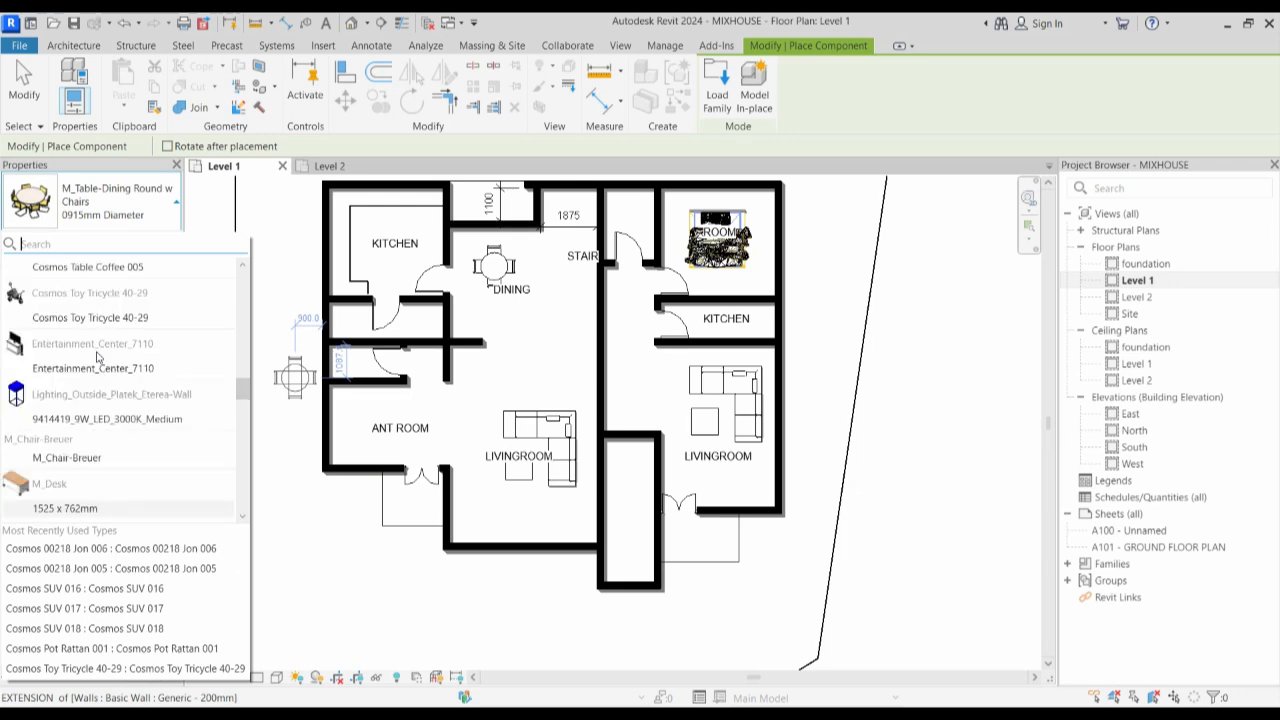
scroll(78, 373, "up", 5)
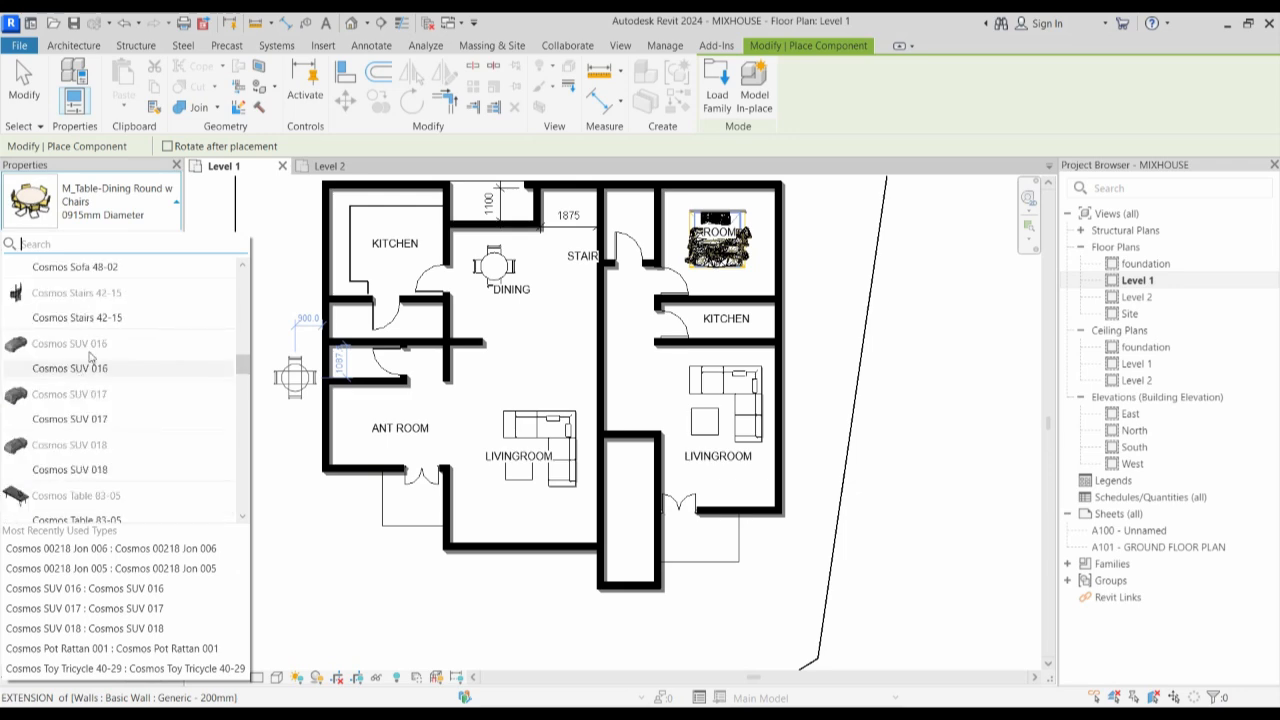
scroll(100, 337, "up", 8)
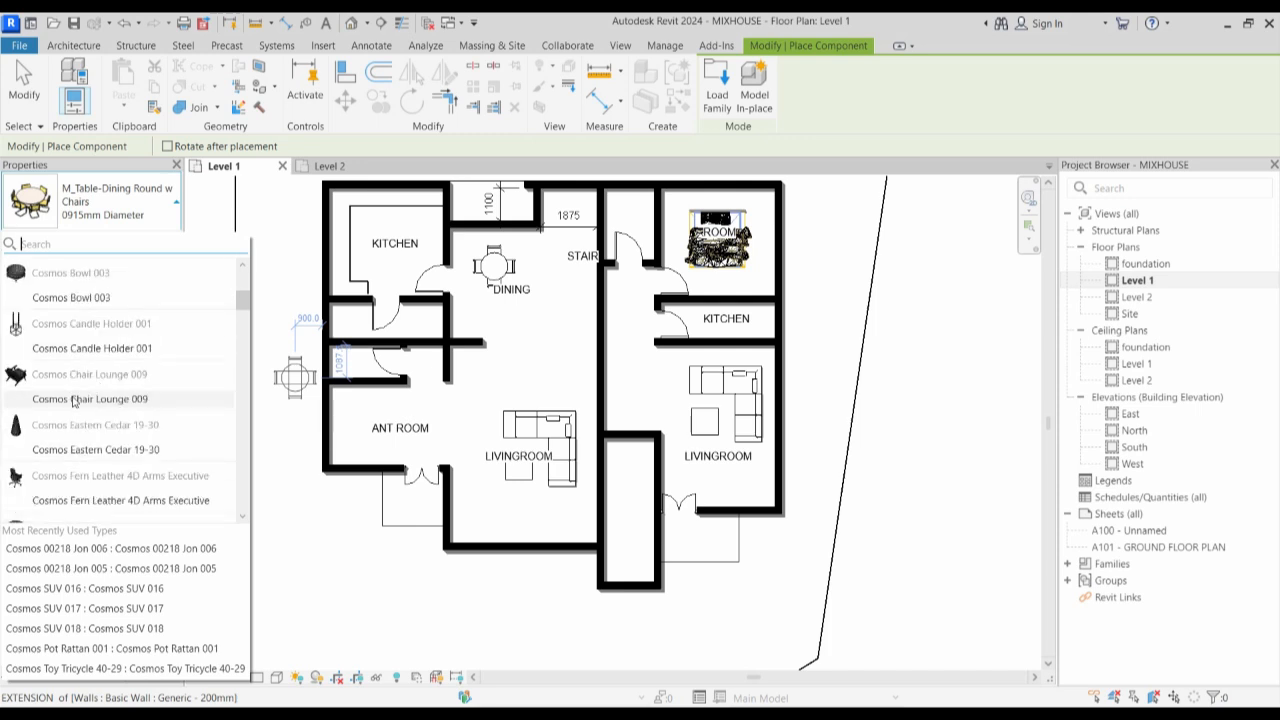
left_click(73, 399)
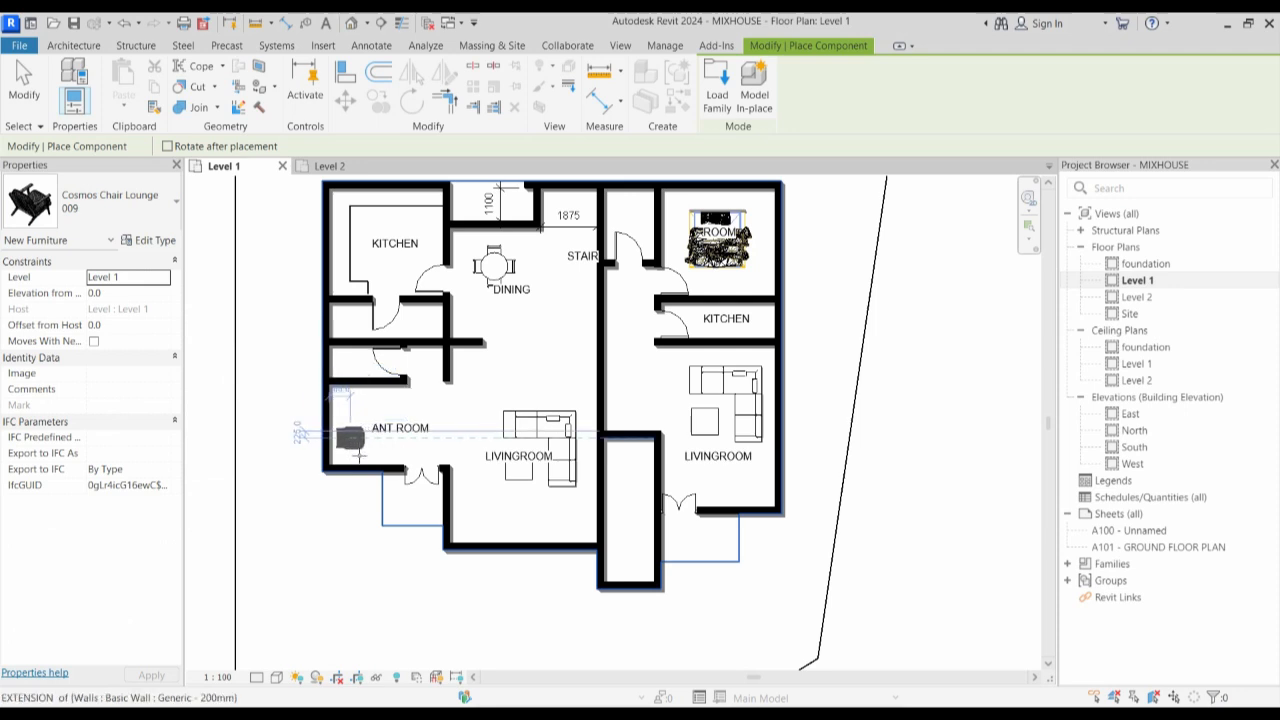
left_click(352, 450)
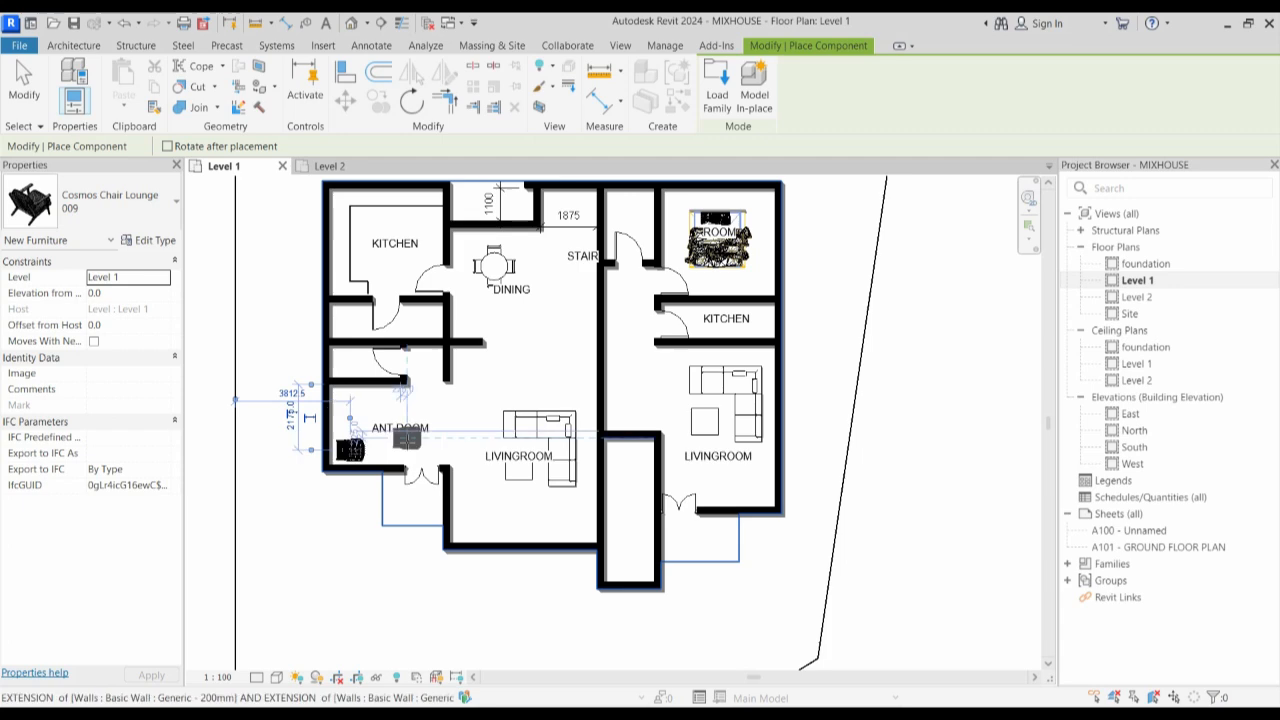
key("Escape")
key("Escape")
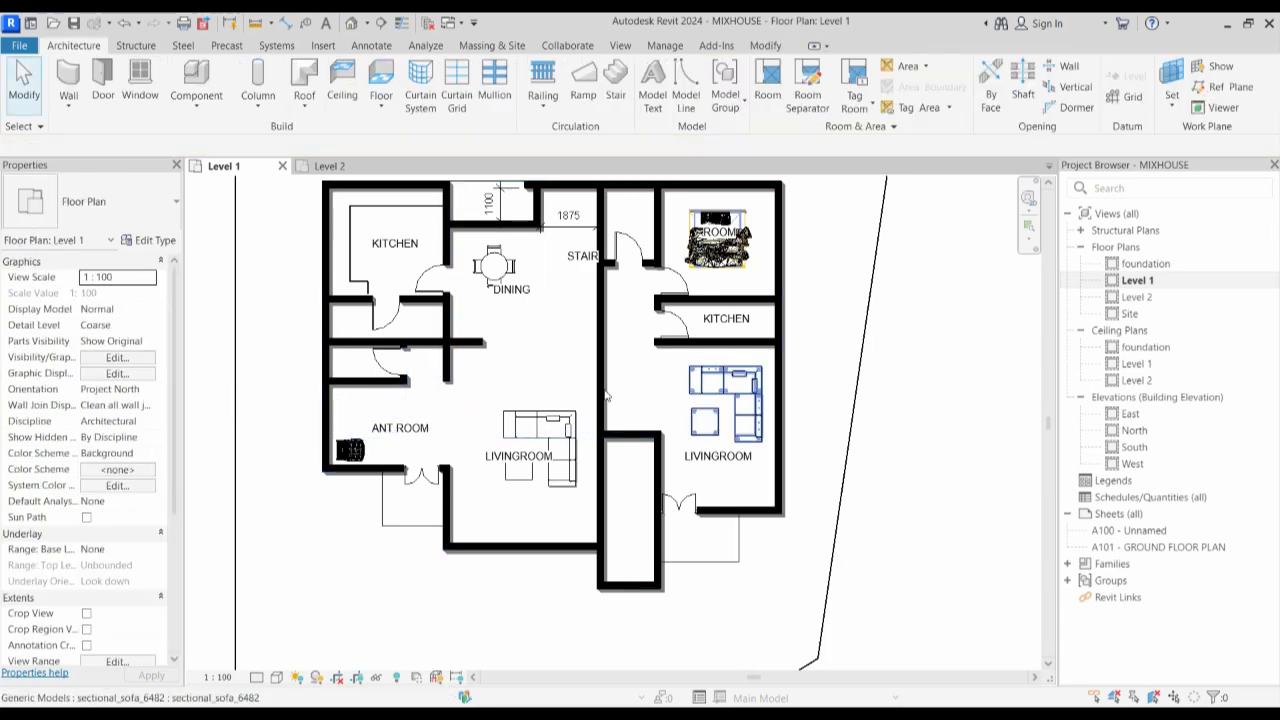
Delete the 1875 dimension above the STAIR label.
scroll(660, 385, "down", 3)
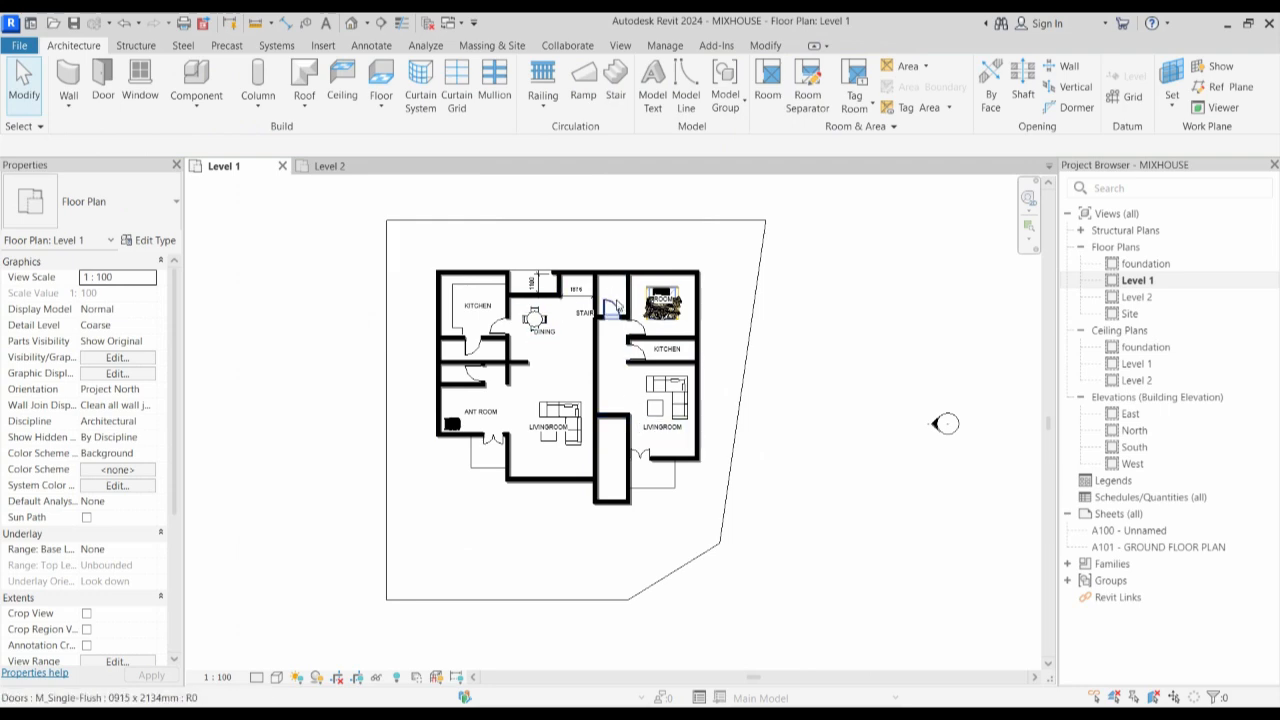
scroll(616, 305, "up", 4)
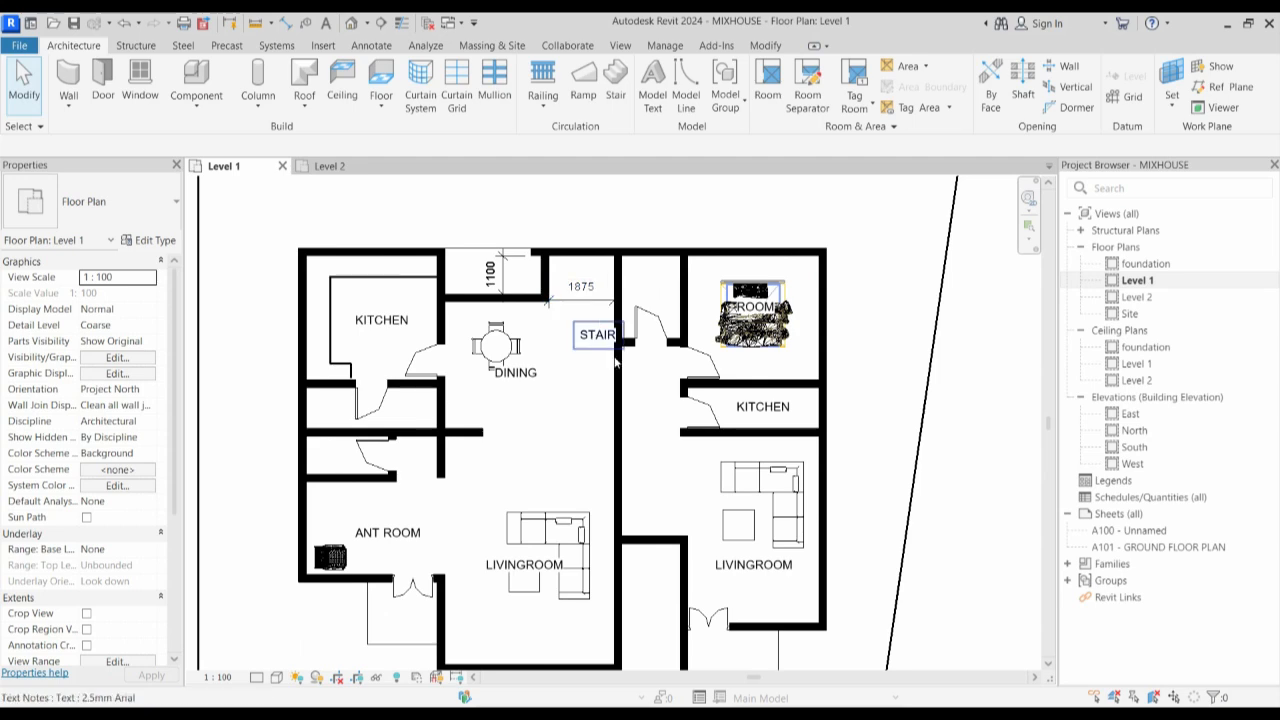
left_click(578, 303)
key("Delete")
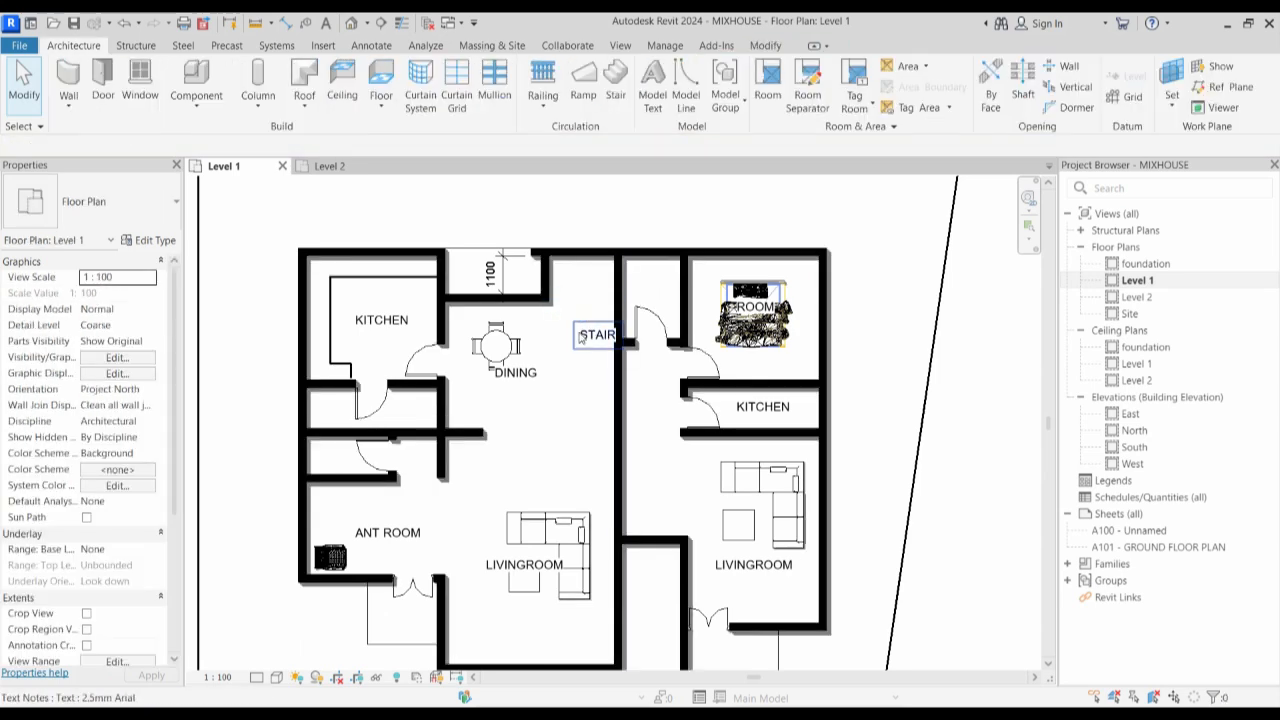
scroll(560, 350, "down", 1)
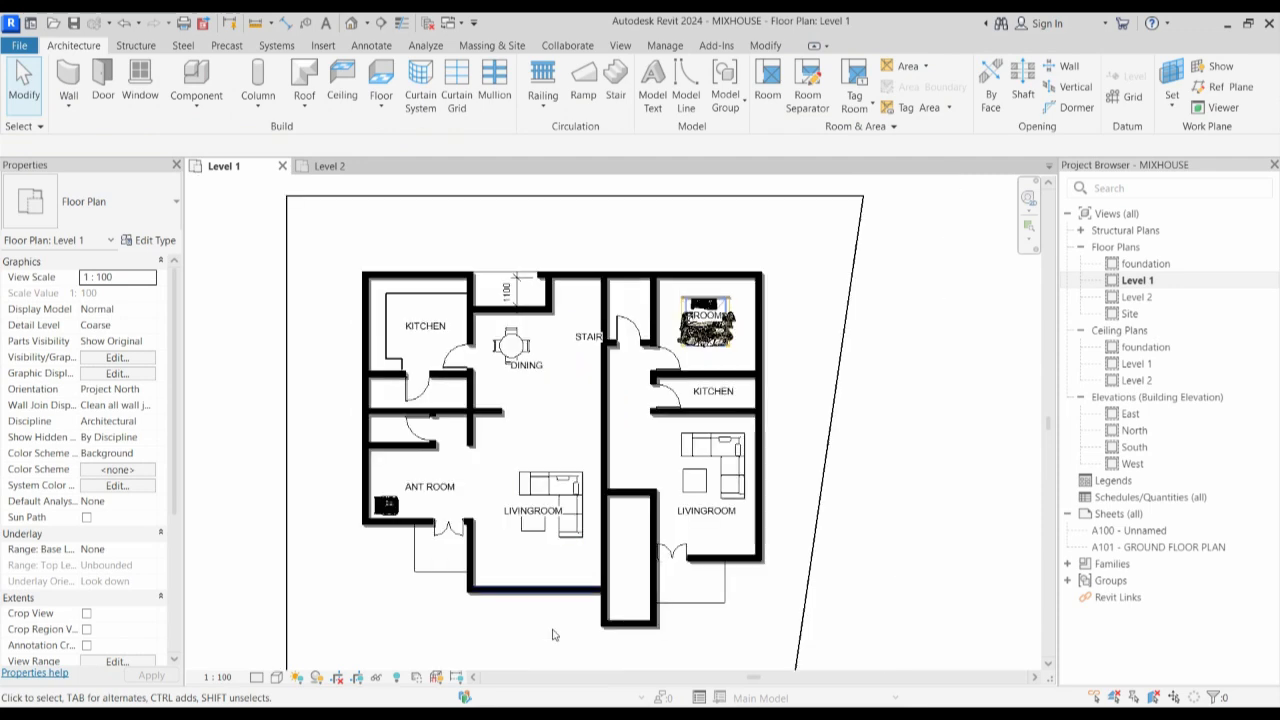
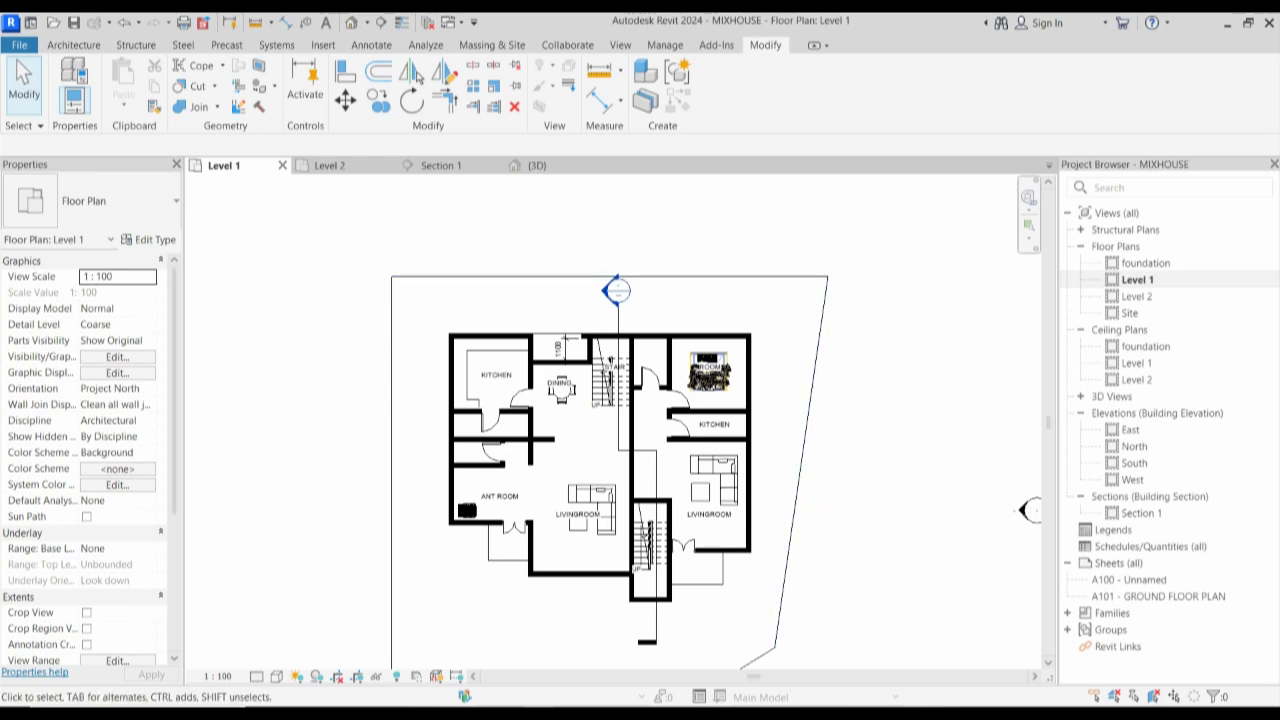
Check the stairs on the Level 1 plan and open the default 3D view of the house.
scroll(640, 562, "up", 5)
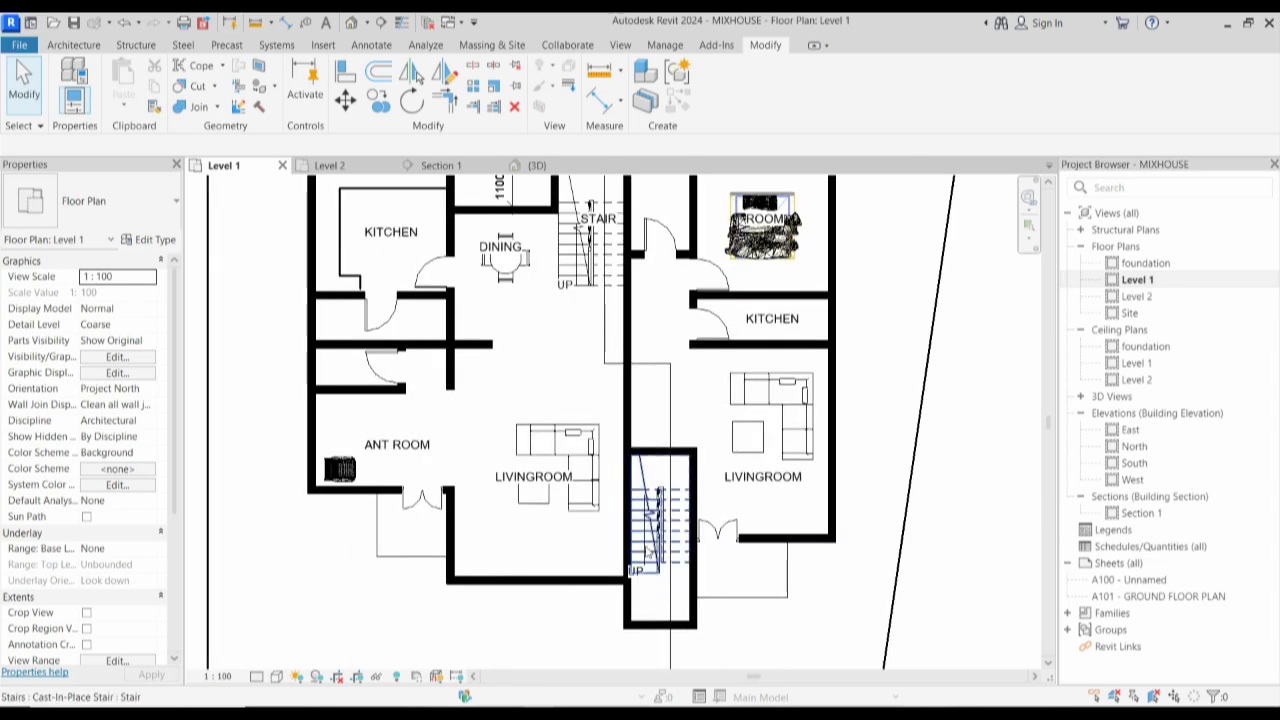
scroll(644, 545, "down", 3)
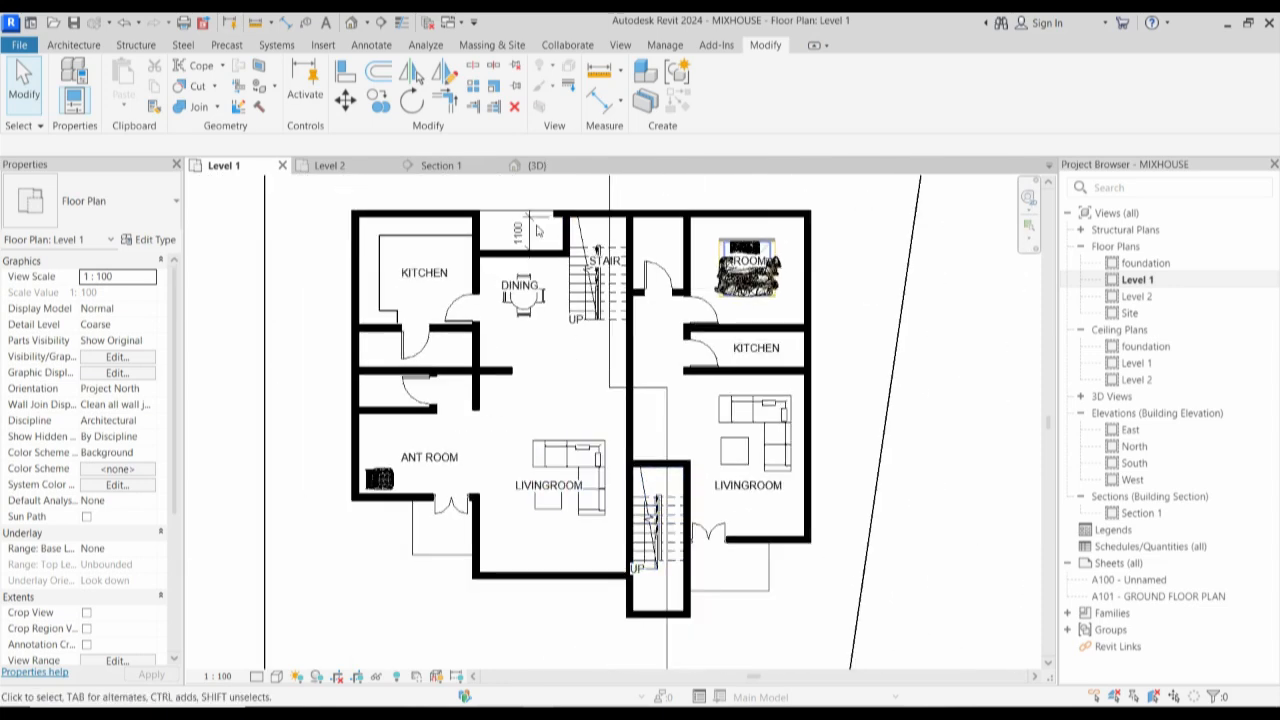
scroll(553, 438, "down", 2)
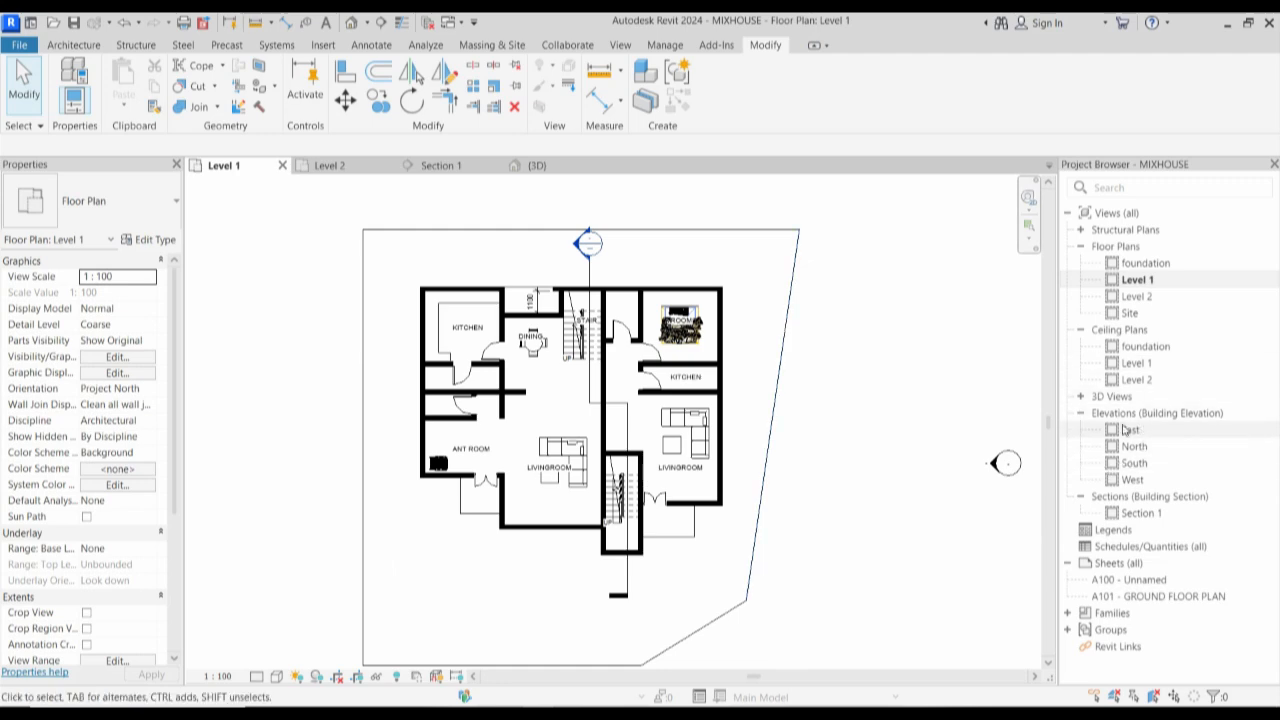
left_click(1081, 397)
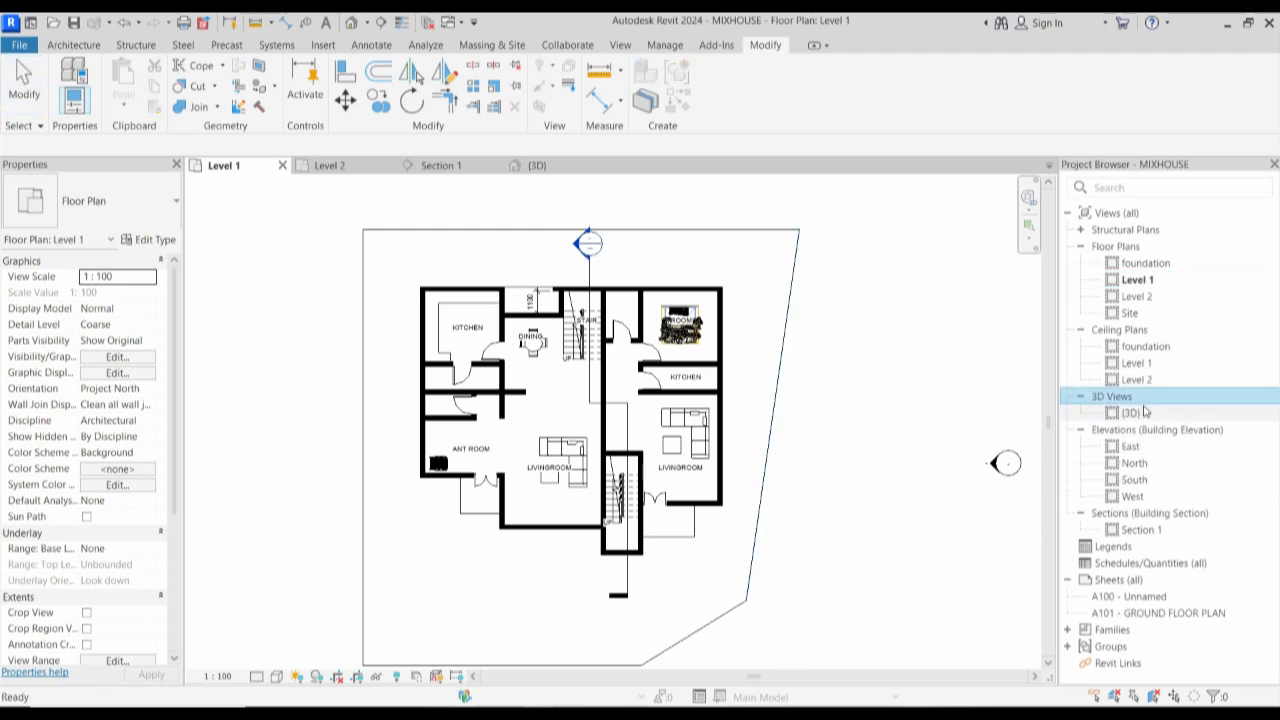
double_click(1130, 413)
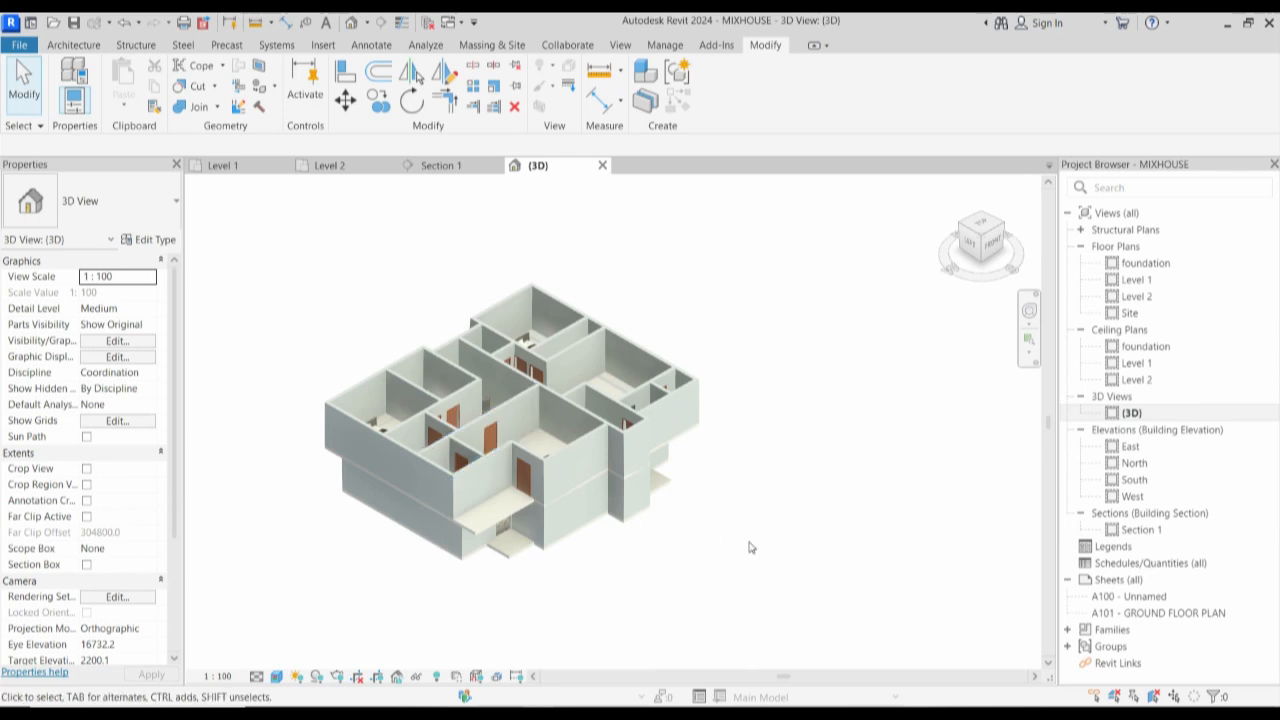
Examine the house in 3D from its front-left and front-right corners and check the Level 2 floor plan.
scroll(750, 547, "up", 2)
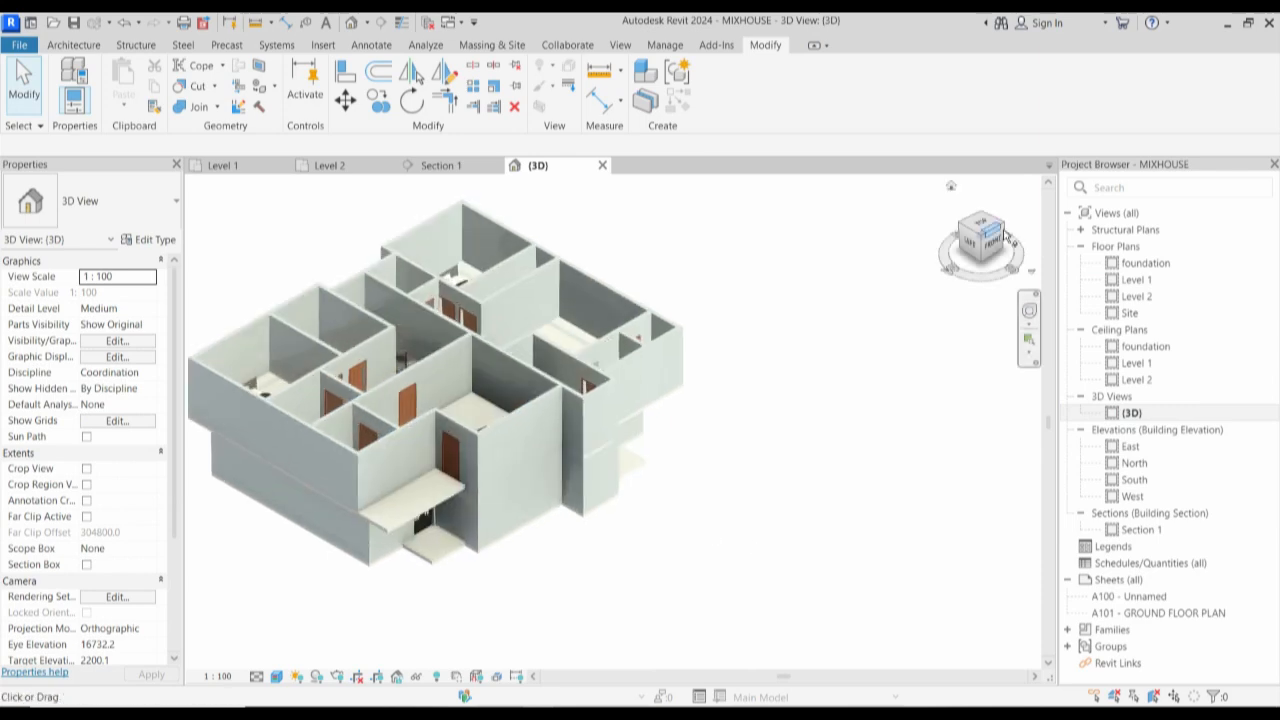
left_click(1005, 230)
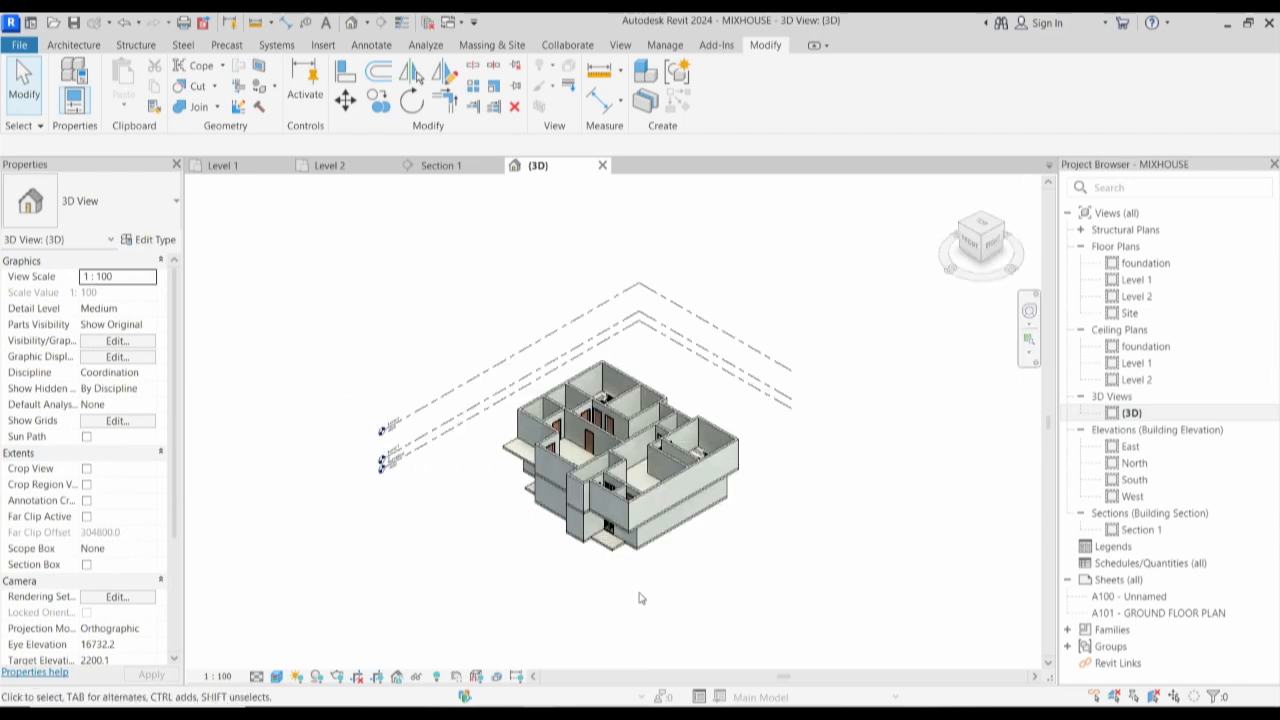
scroll(647, 558, "up", 3)
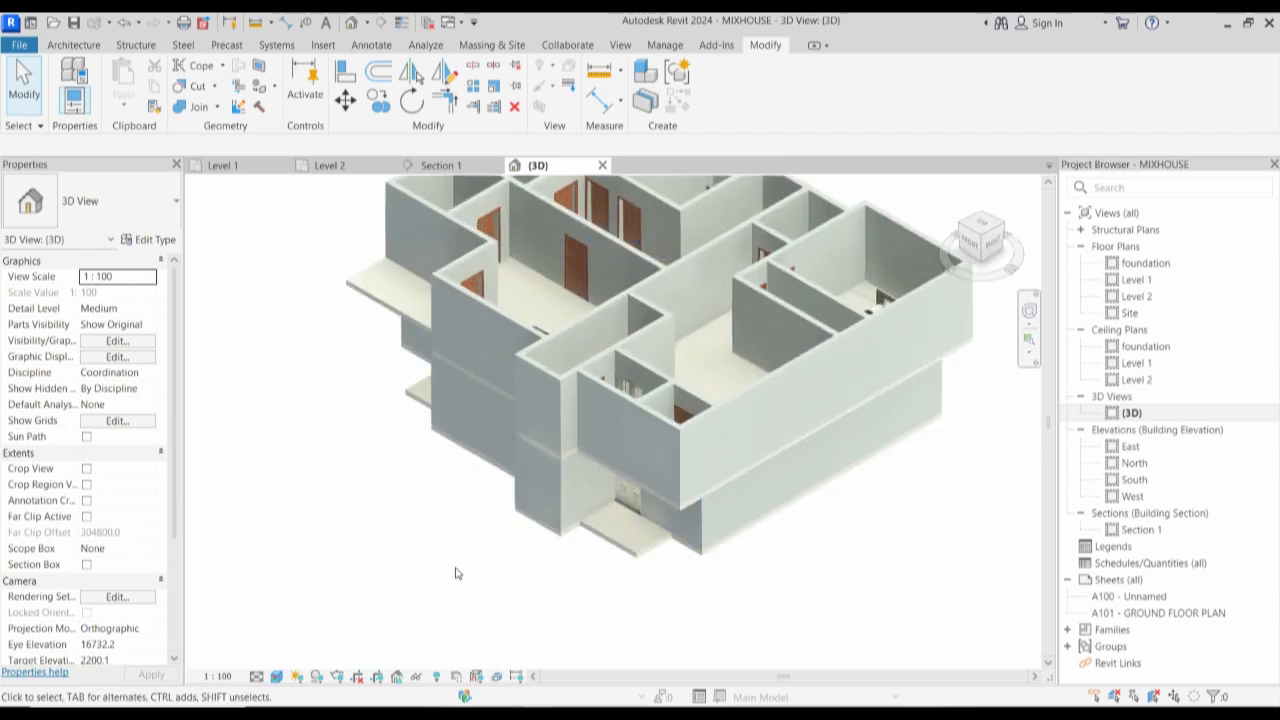
scroll(455, 573, "down", 2)
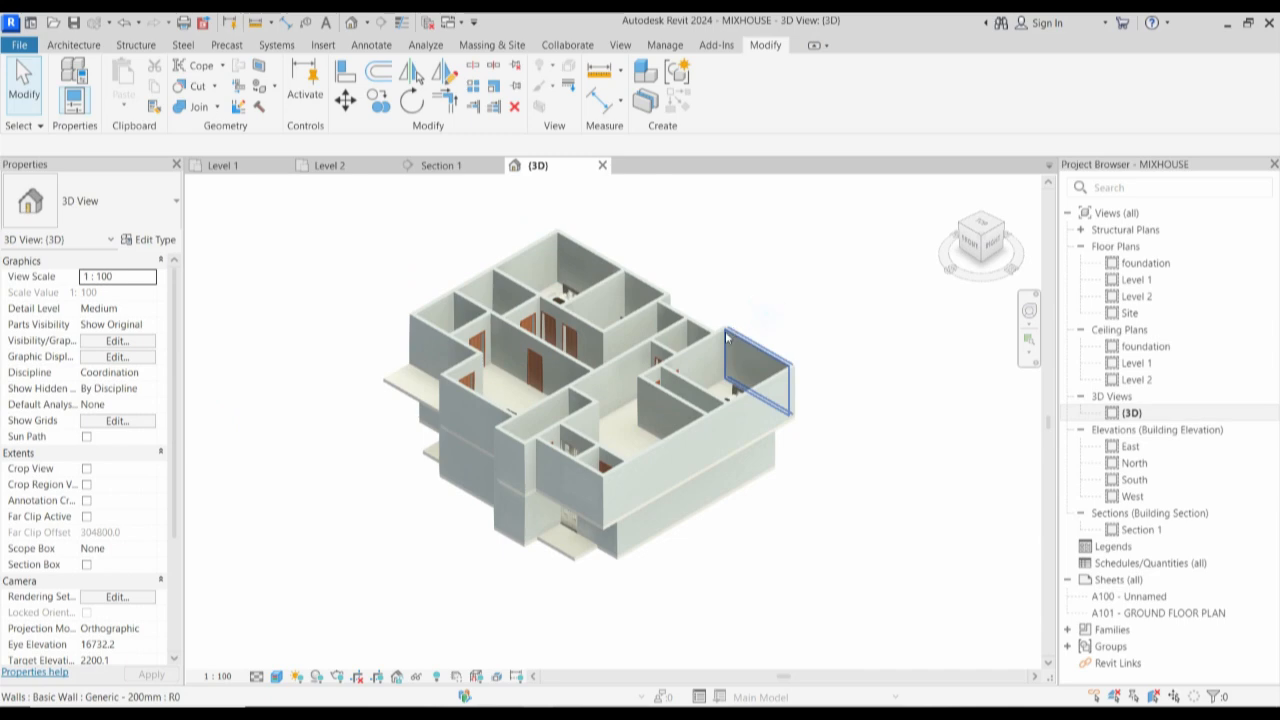
scroll(667, 338, "up", 2)
scroll(705, 450, "down", 2)
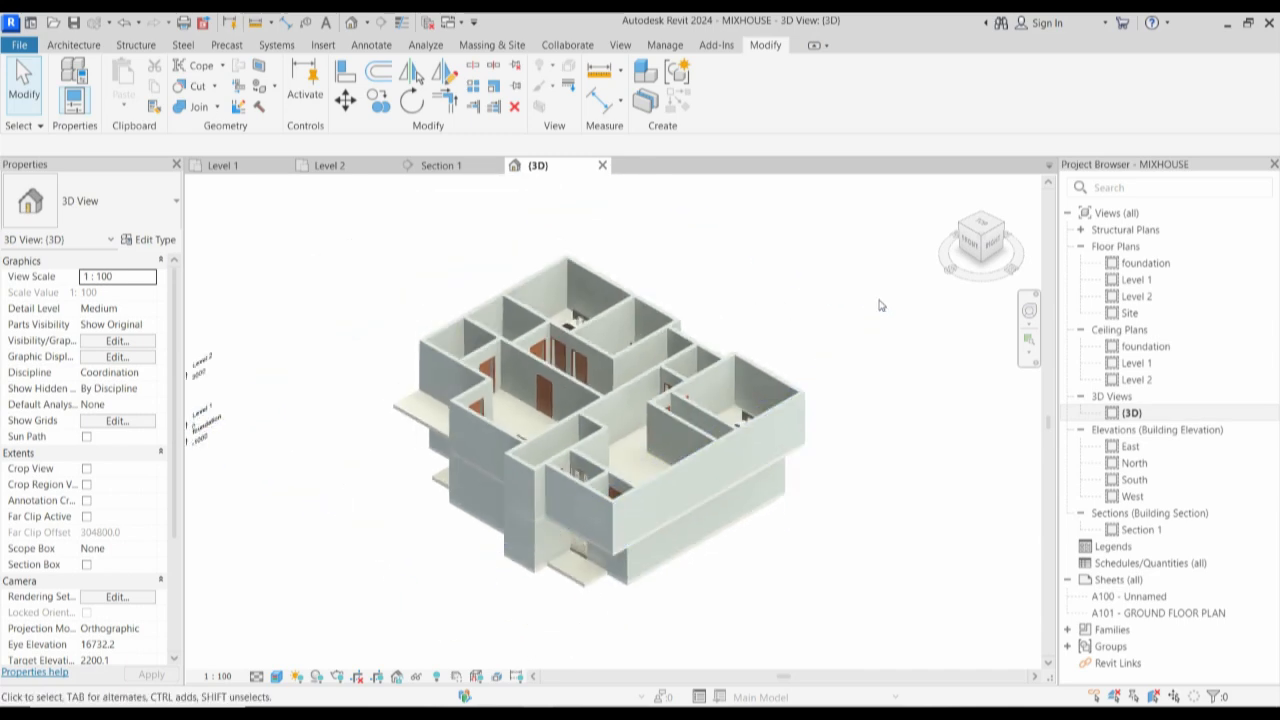
left_click(961, 226)
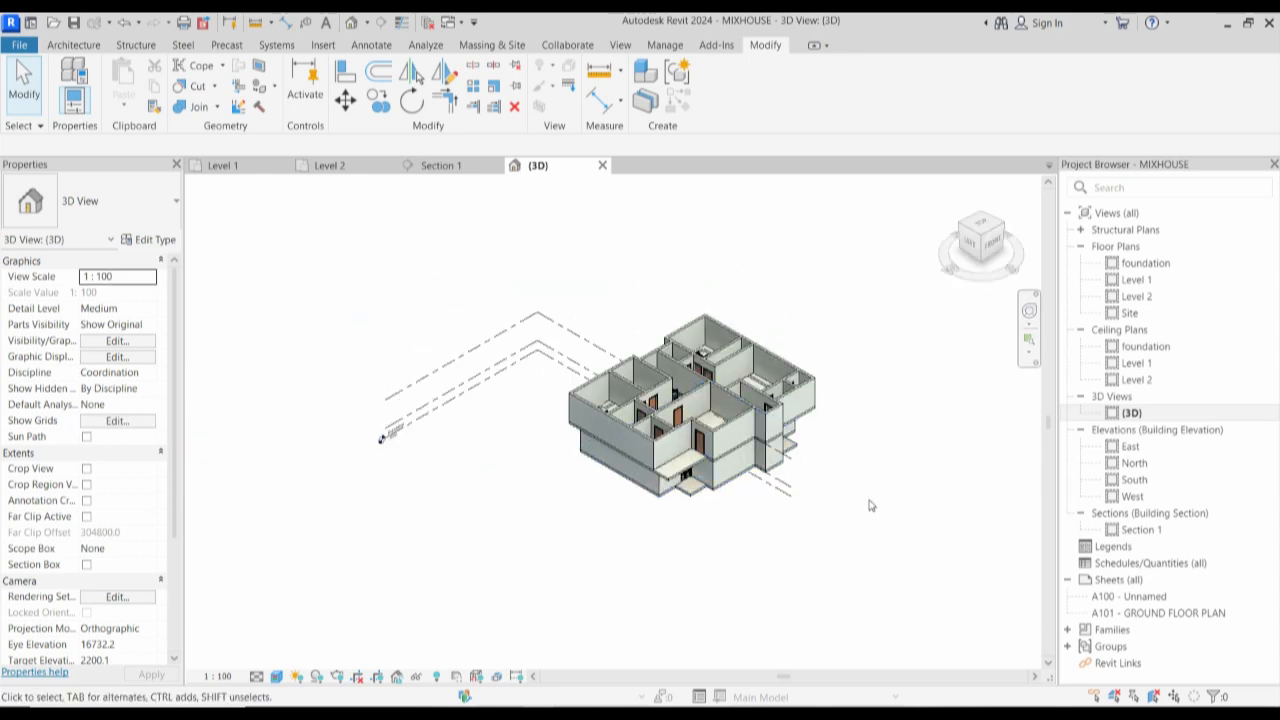
scroll(866, 510, "up", 2)
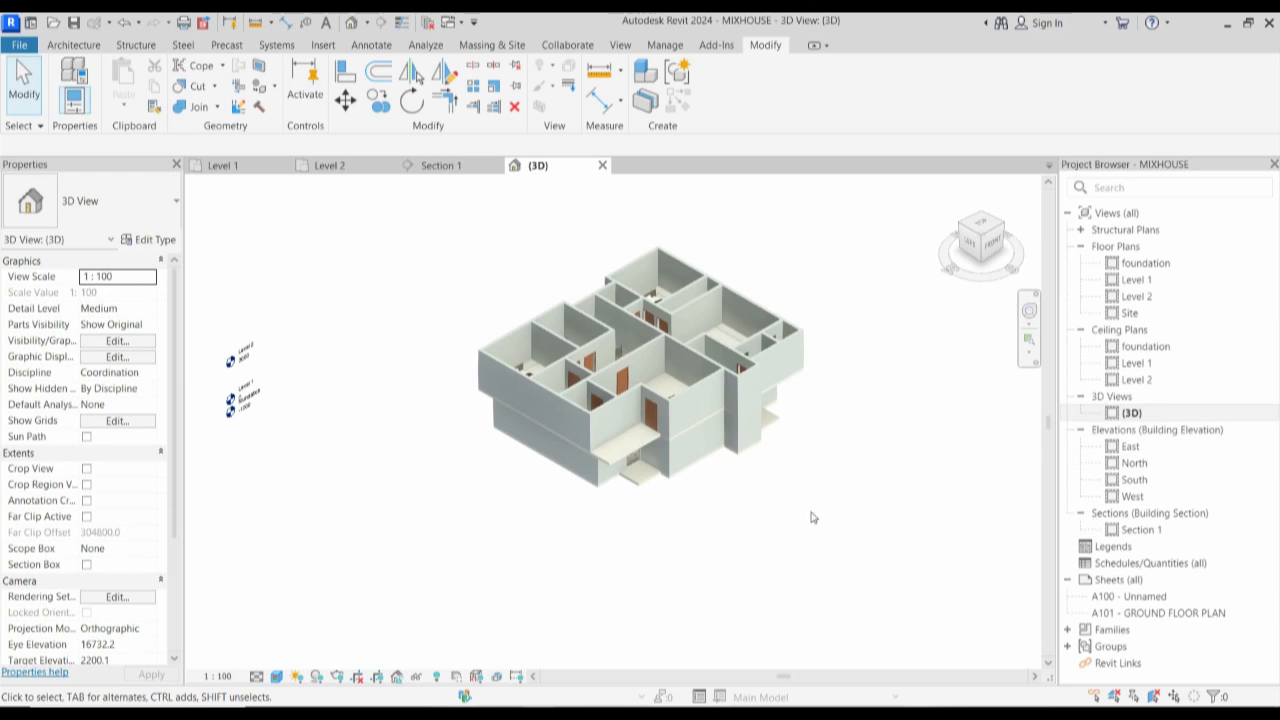
double_click(1135, 298)
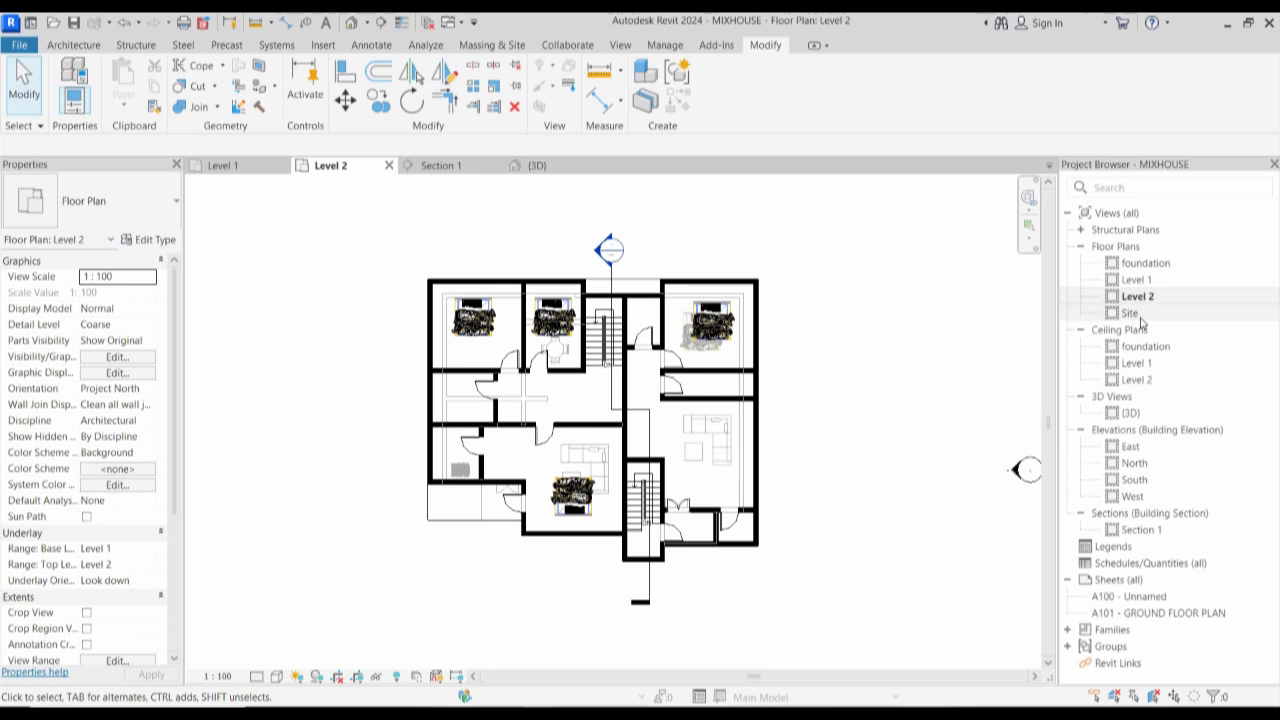
Draw a new level at elevation 6000 along the top of the upper-storey walls in the South elevation.
double_click(1136, 481)
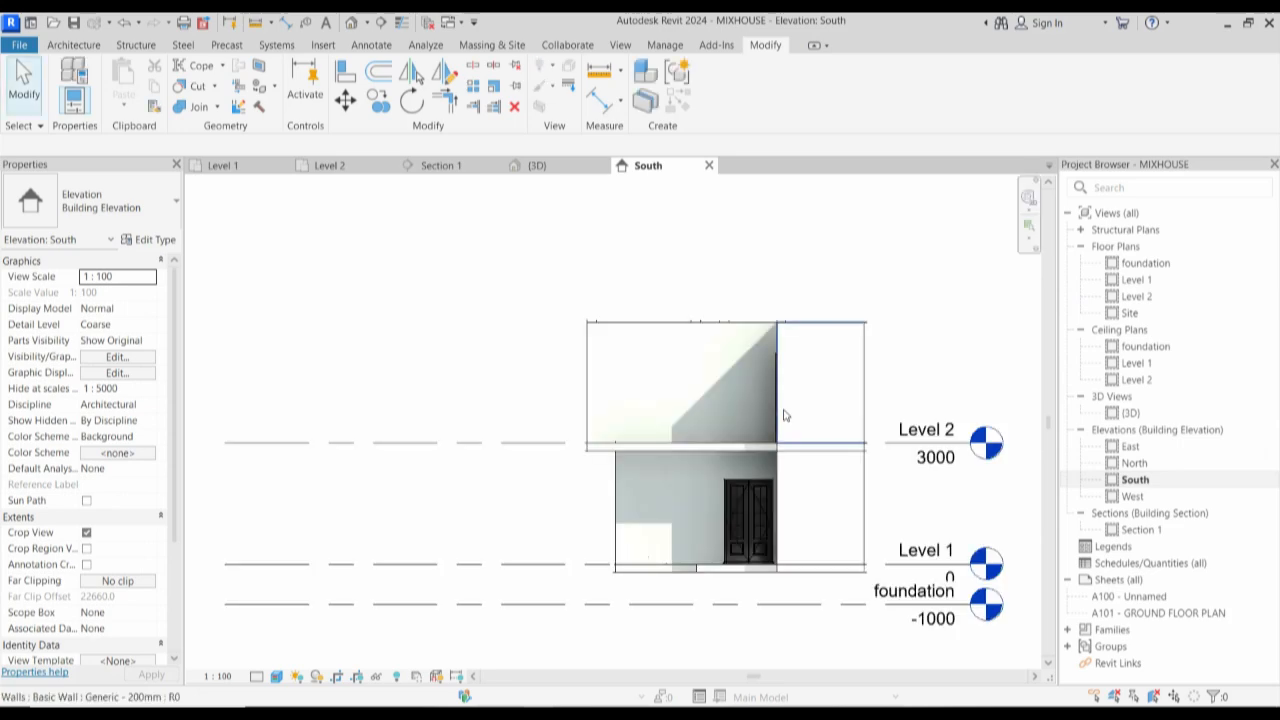
scroll(549, 471, "down", 3)
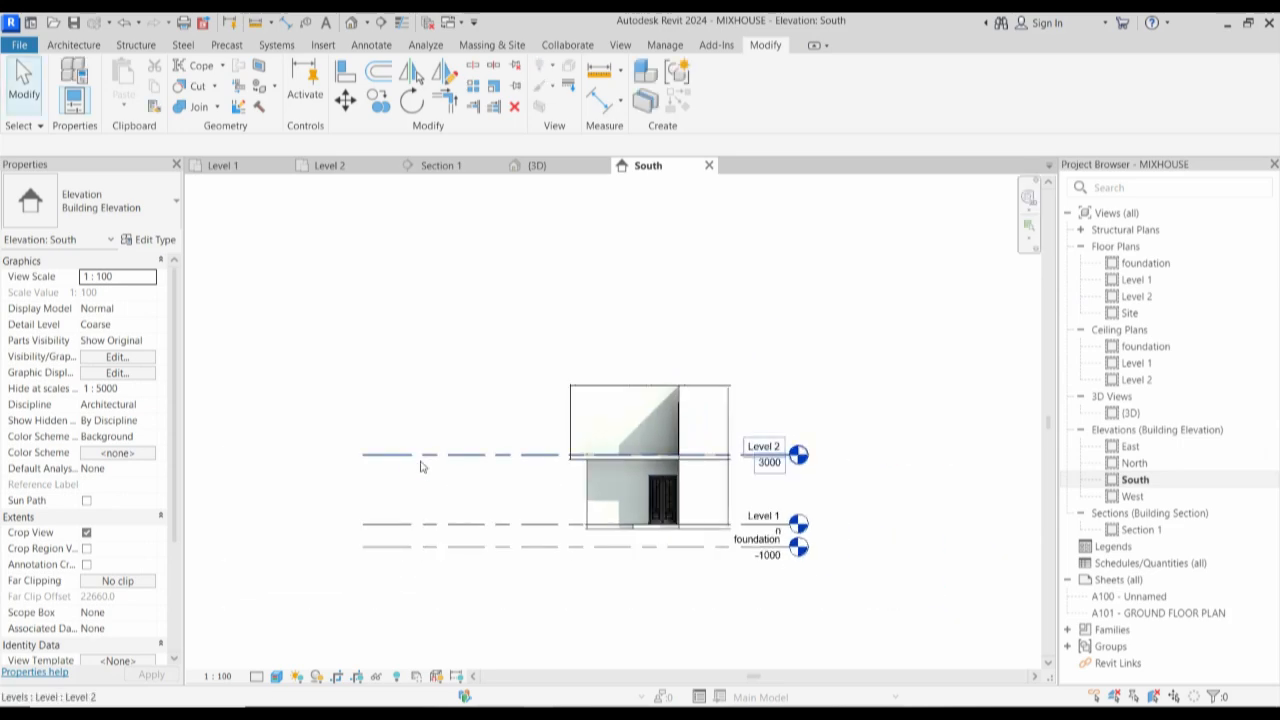
left_click(419, 456)
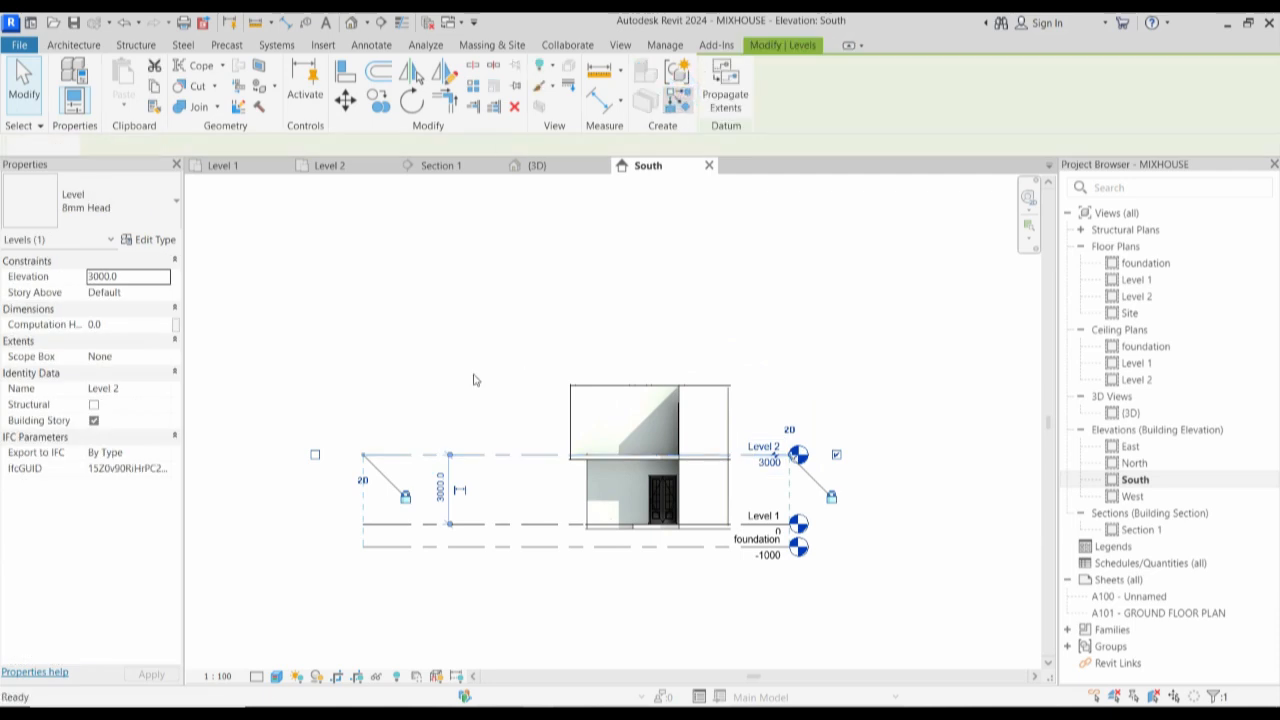
left_click(679, 95)
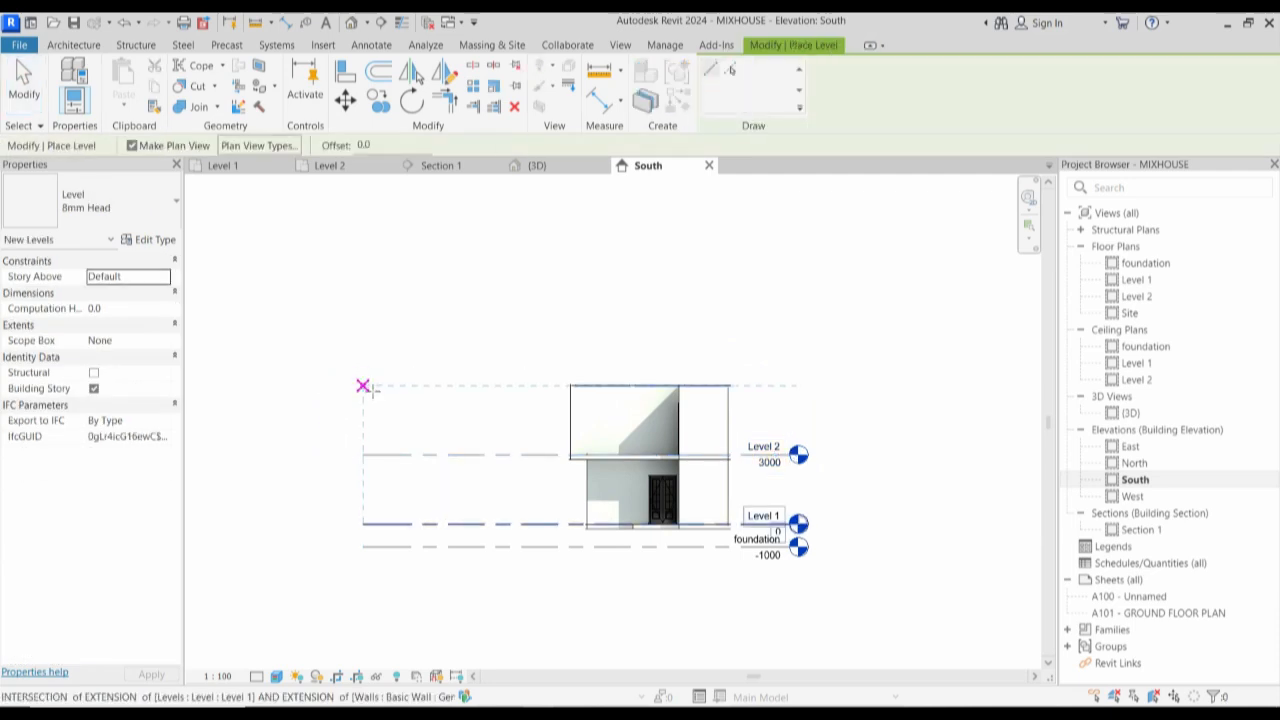
left_click(363, 386)
left_click(800, 390)
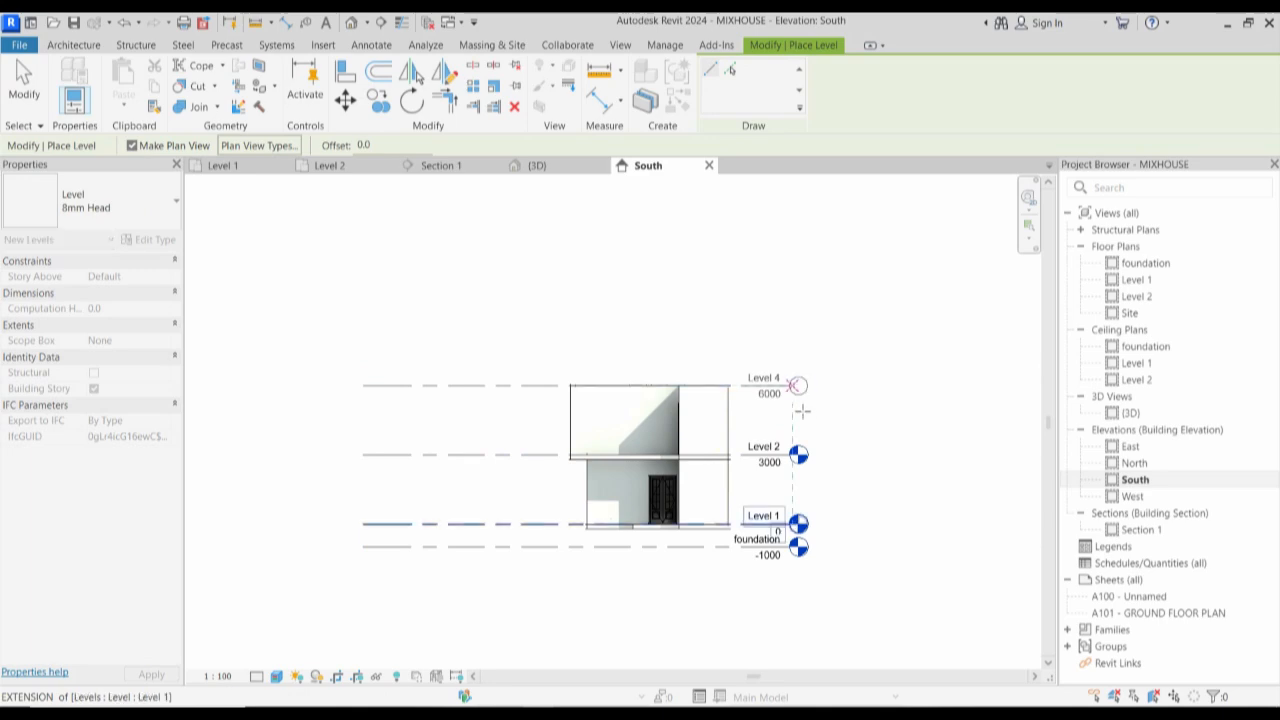
right_click(845, 333)
left_click(886, 341)
right_click(886, 341)
left_click(892, 342)
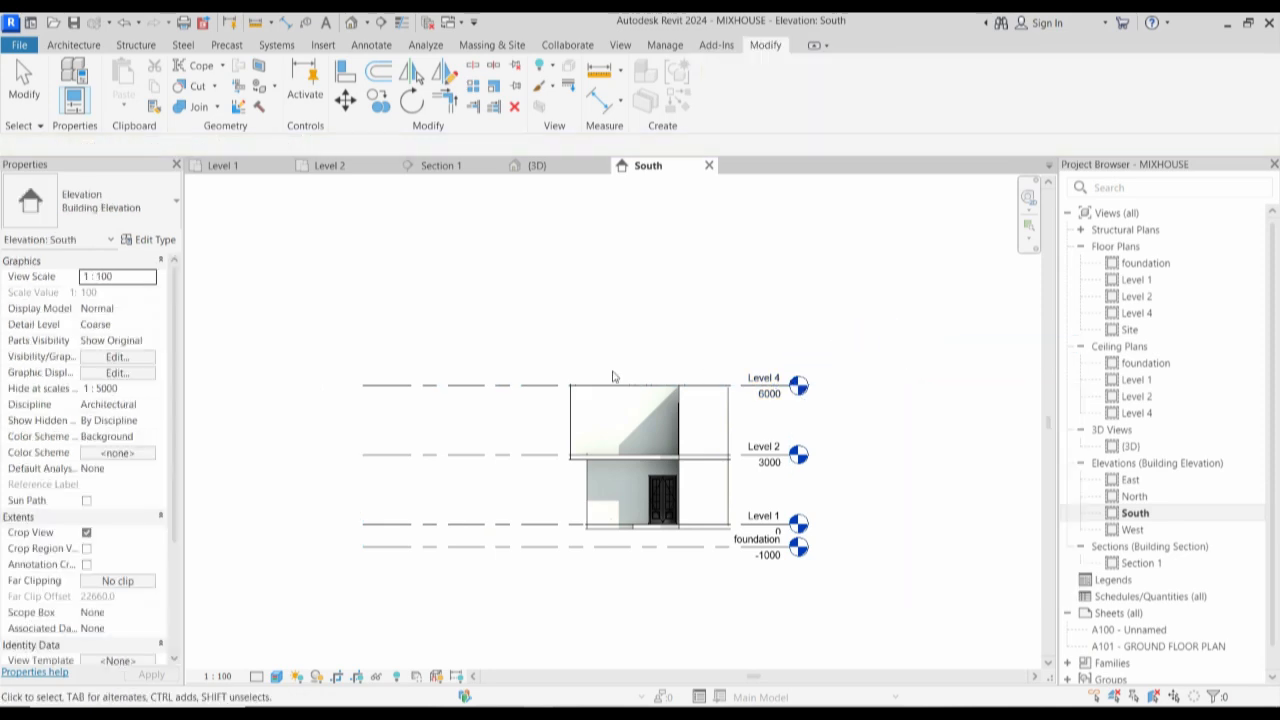
Rename the level at 6000 to "roof" and rename its corresponding views as well.
double_click(772, 381)
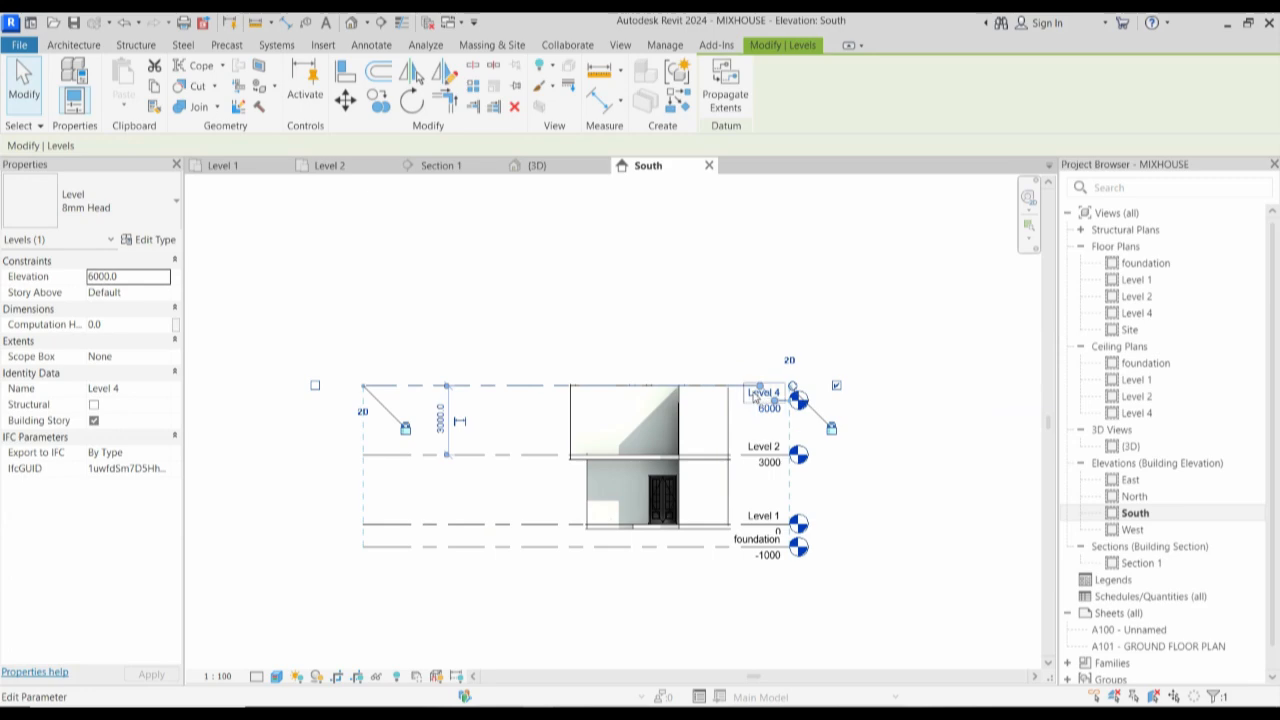
left_click(755, 394)
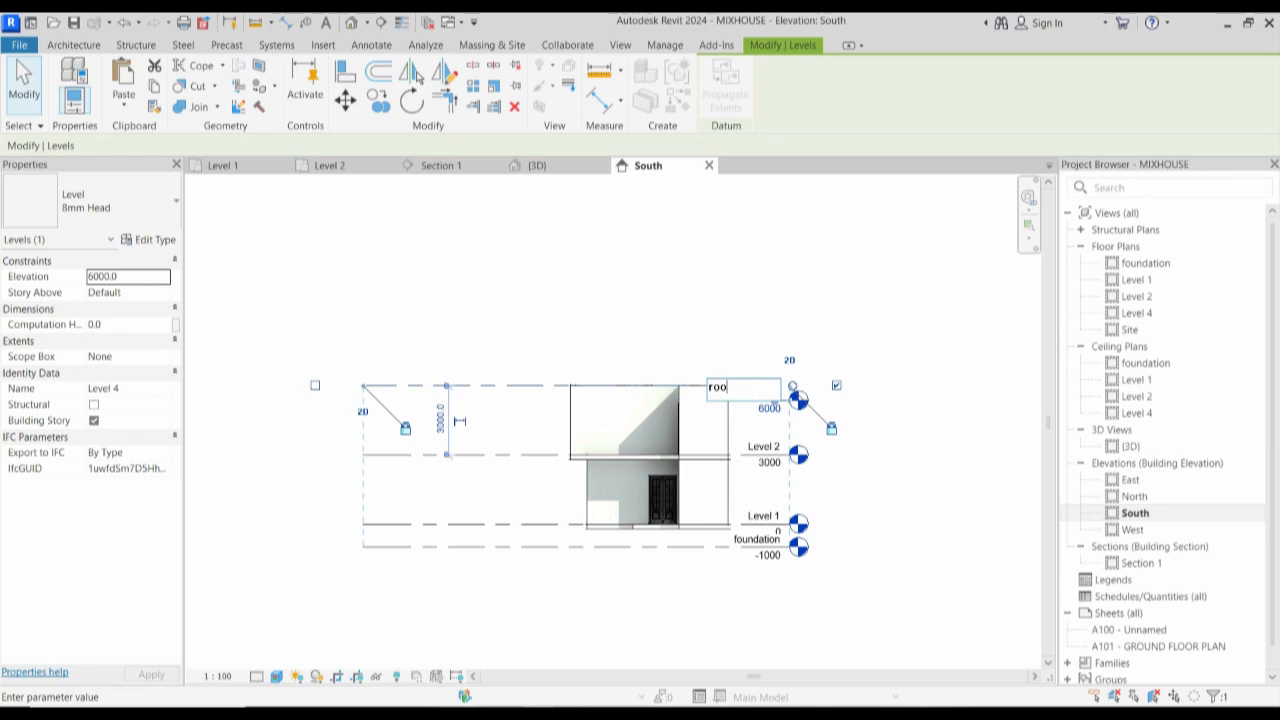
key("Return")
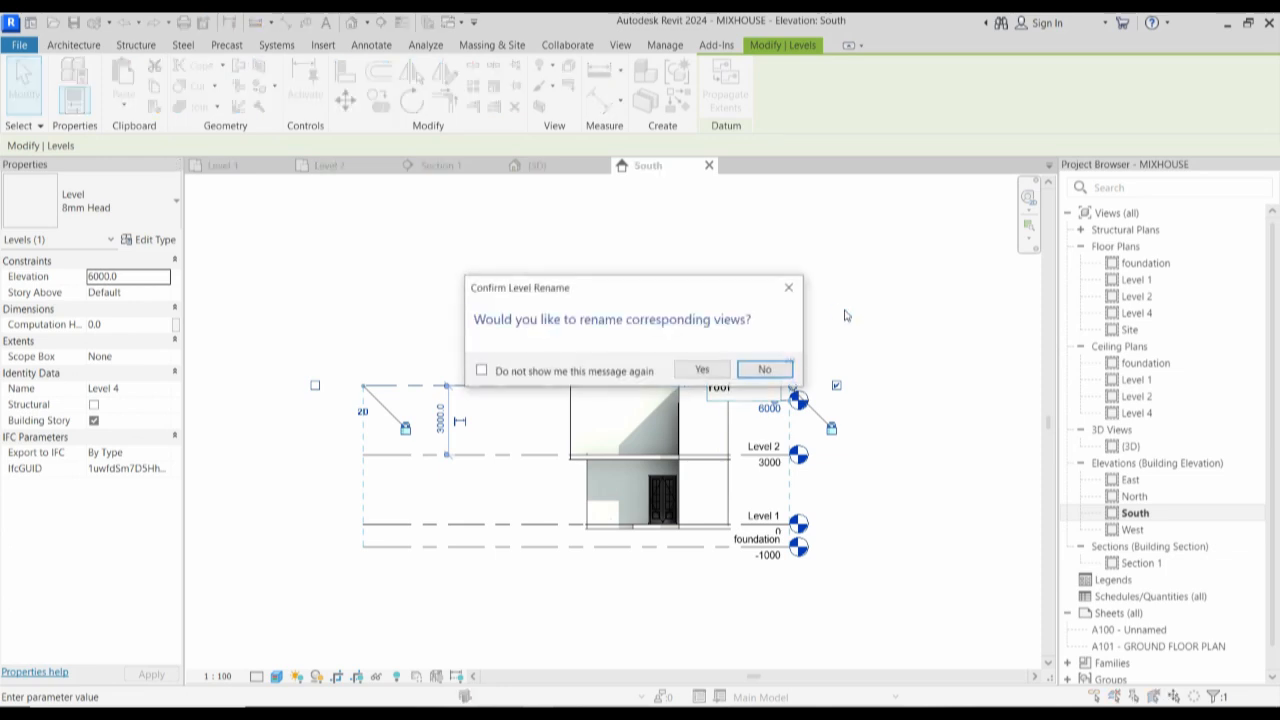
left_click(702, 371)
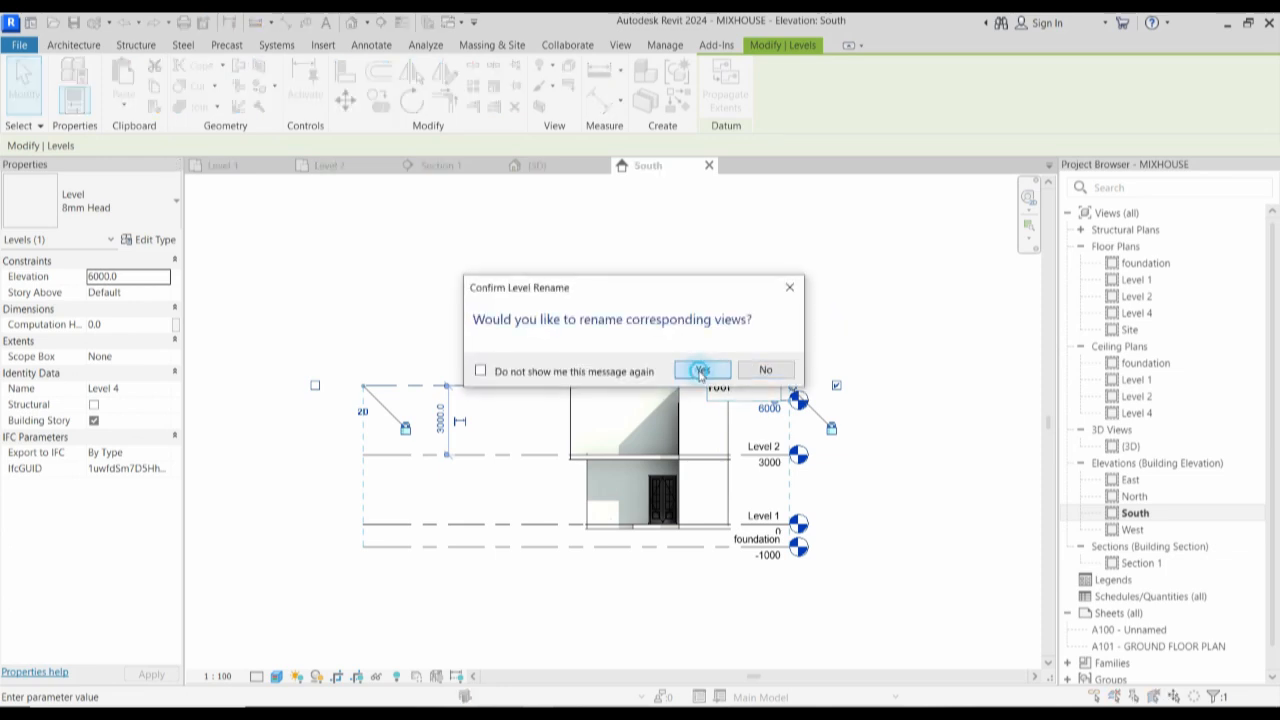
left_click(858, 366)
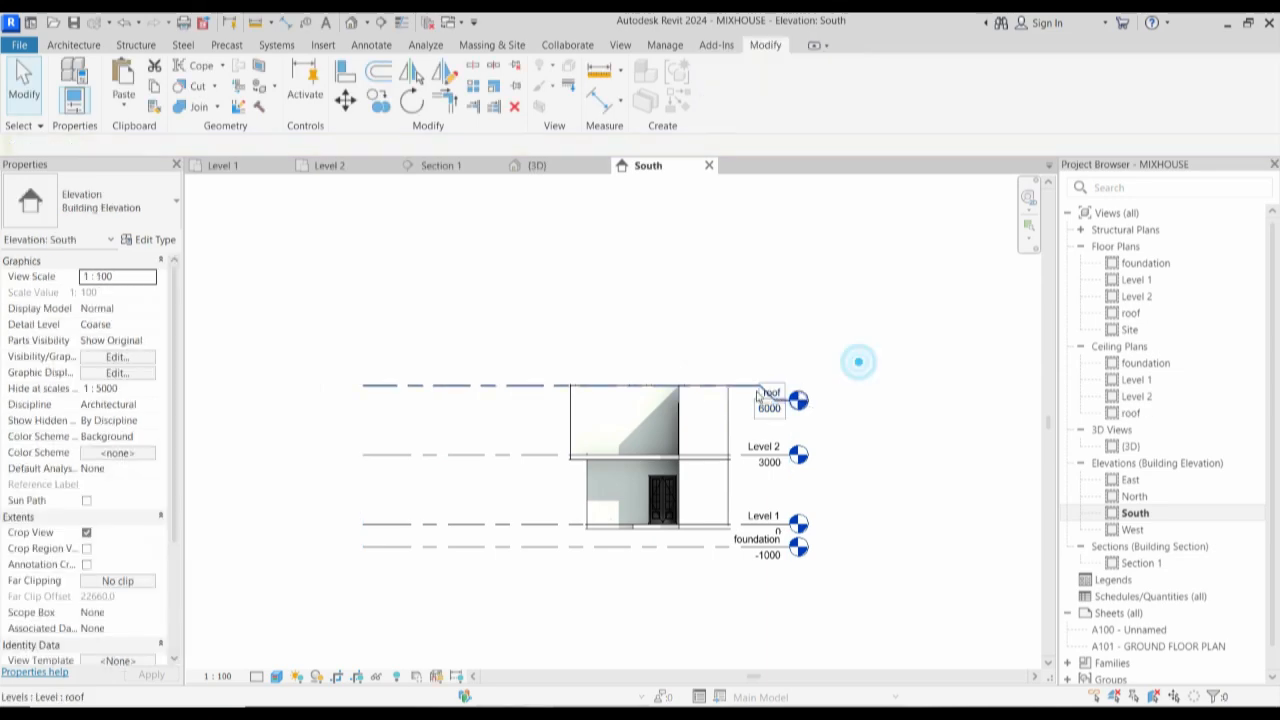
Open the roof floor plan and set its underlay base level to Level 2.
double_click(1133, 312)
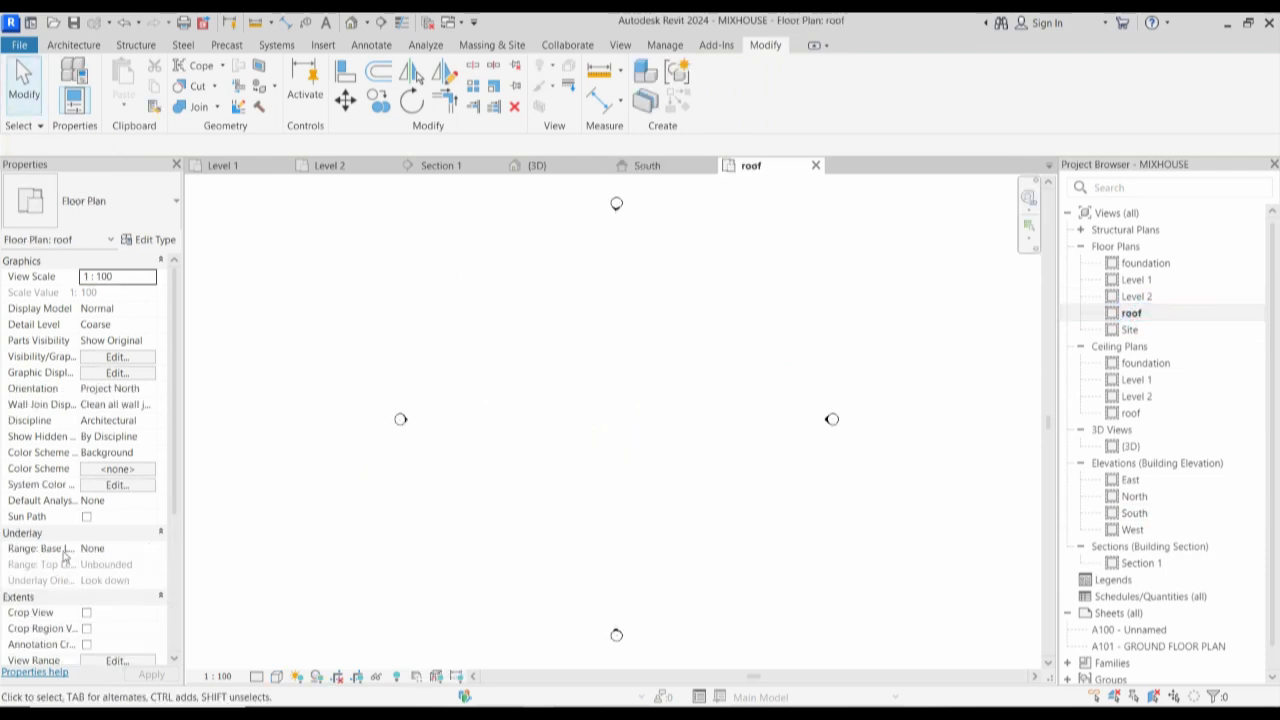
left_click(150, 552)
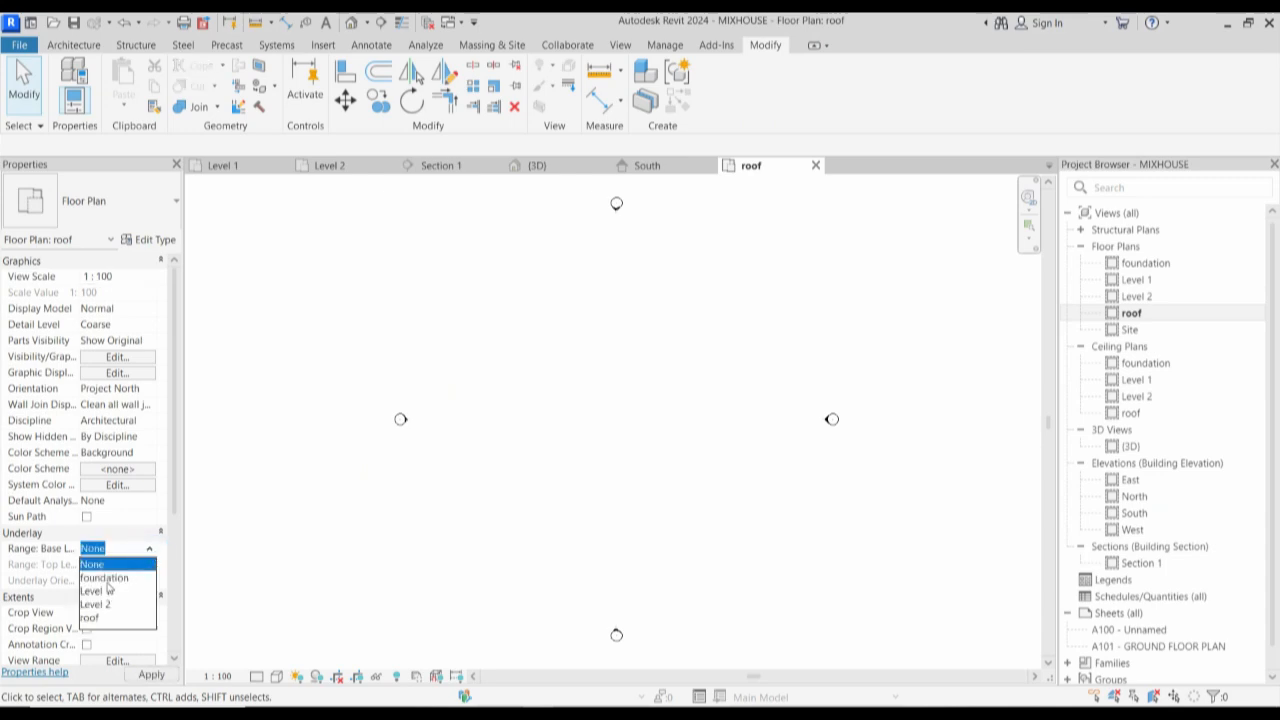
left_click(104, 605)
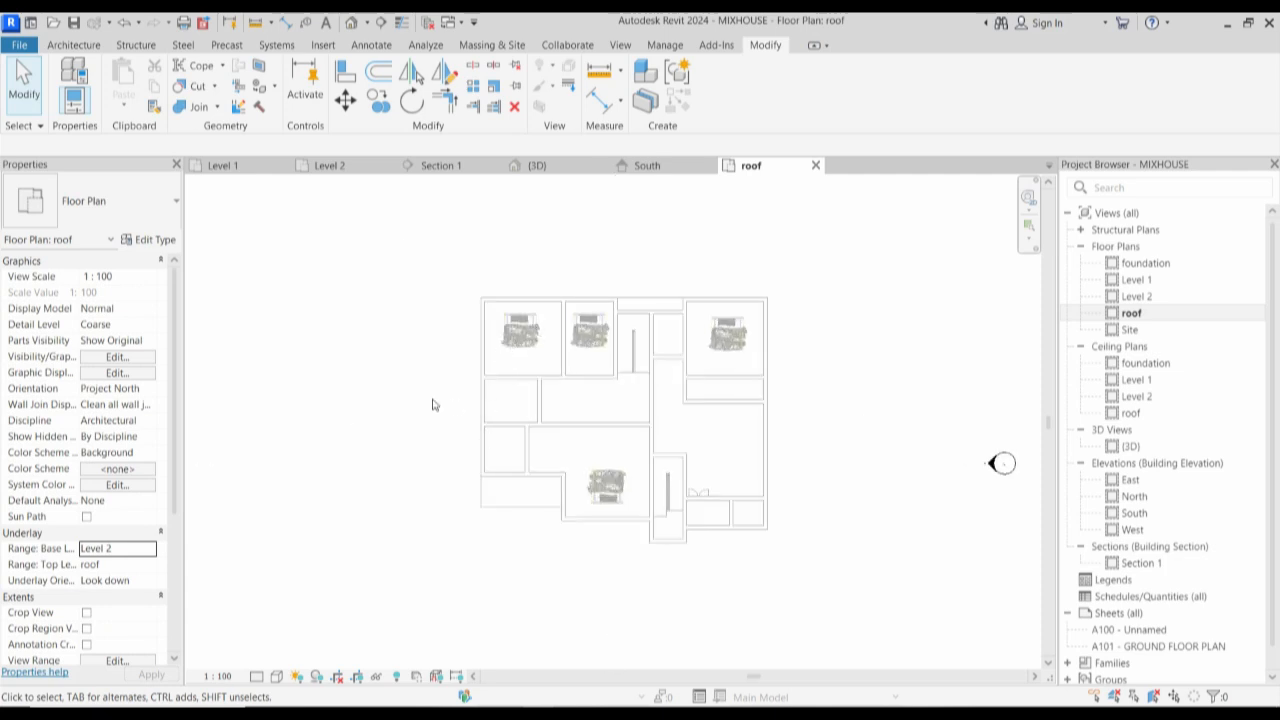
Start a roof by footprint and add sloped boundary lines offset 600 outside the north-west rooms' north wall and the west wall.
left_click(75, 50)
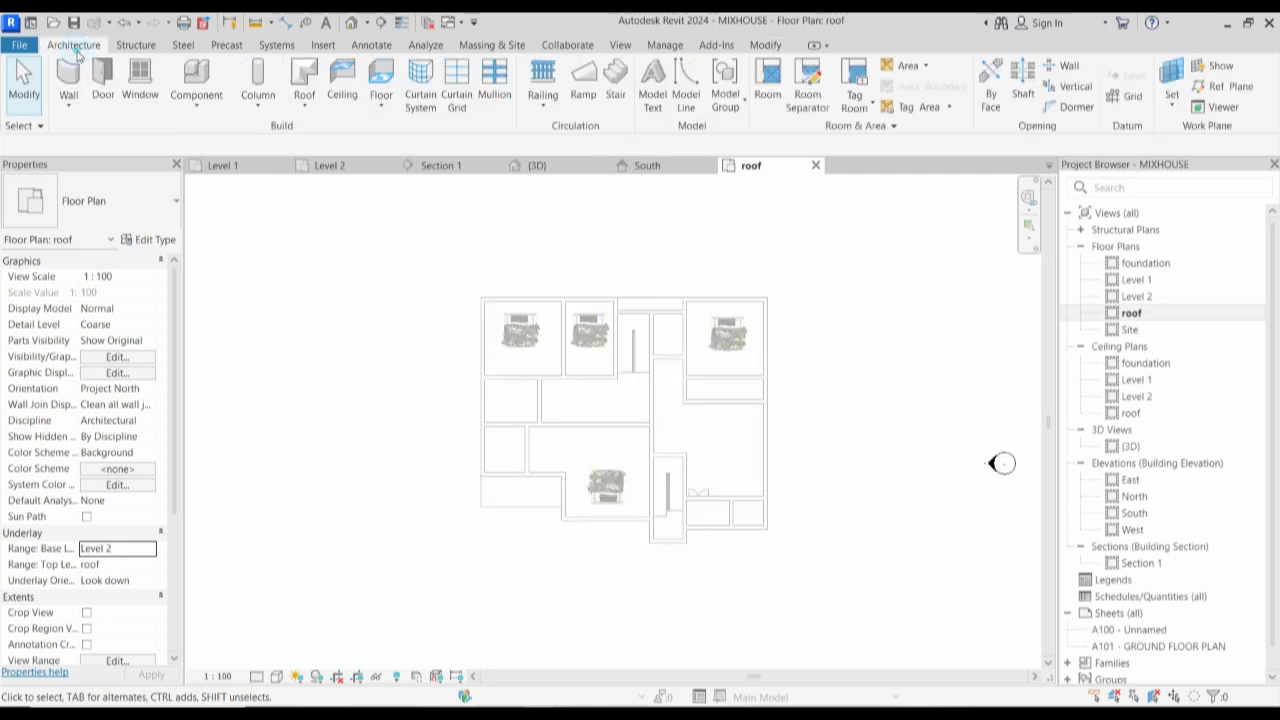
left_click(294, 110)
left_click(324, 141)
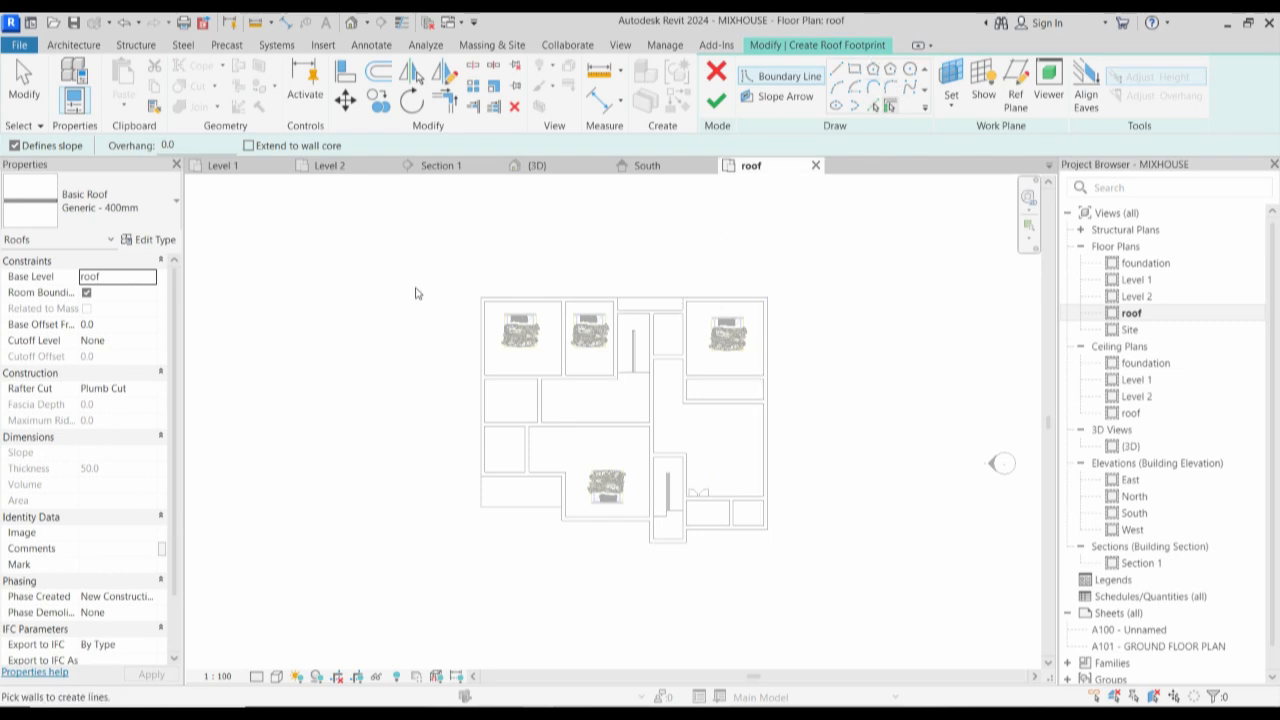
left_click(871, 107)
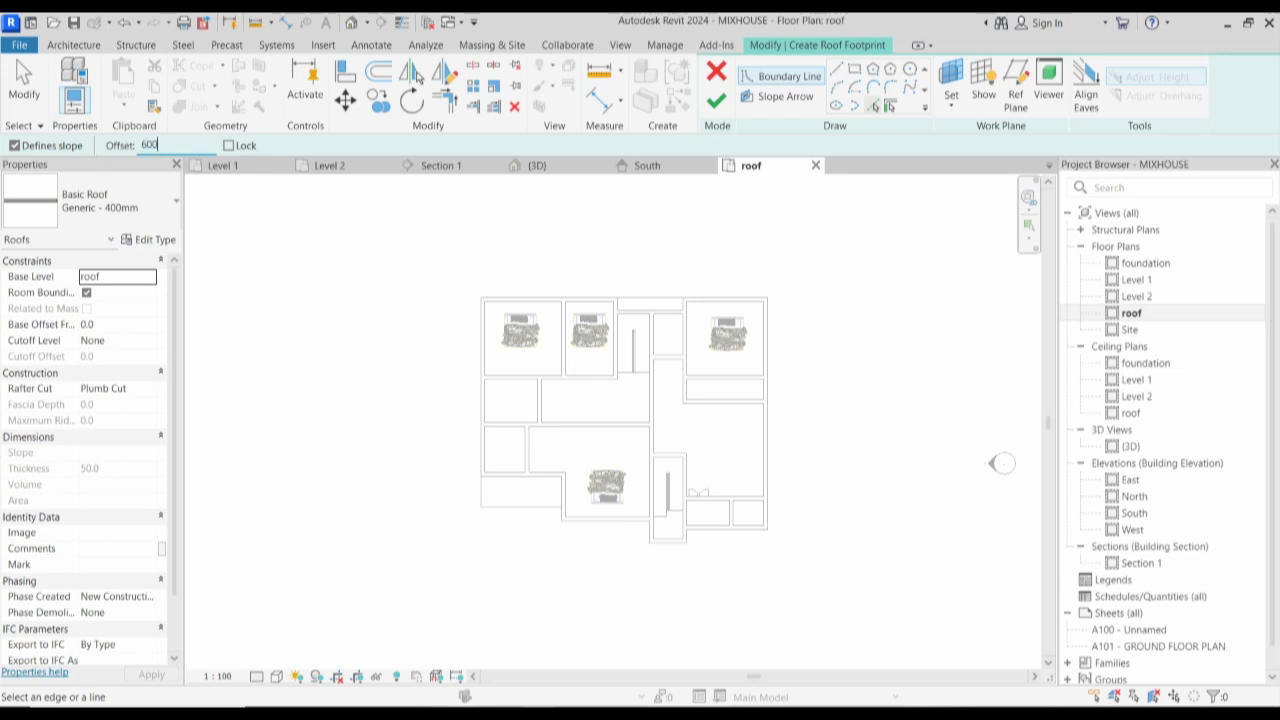
scroll(583, 237, "up", 2)
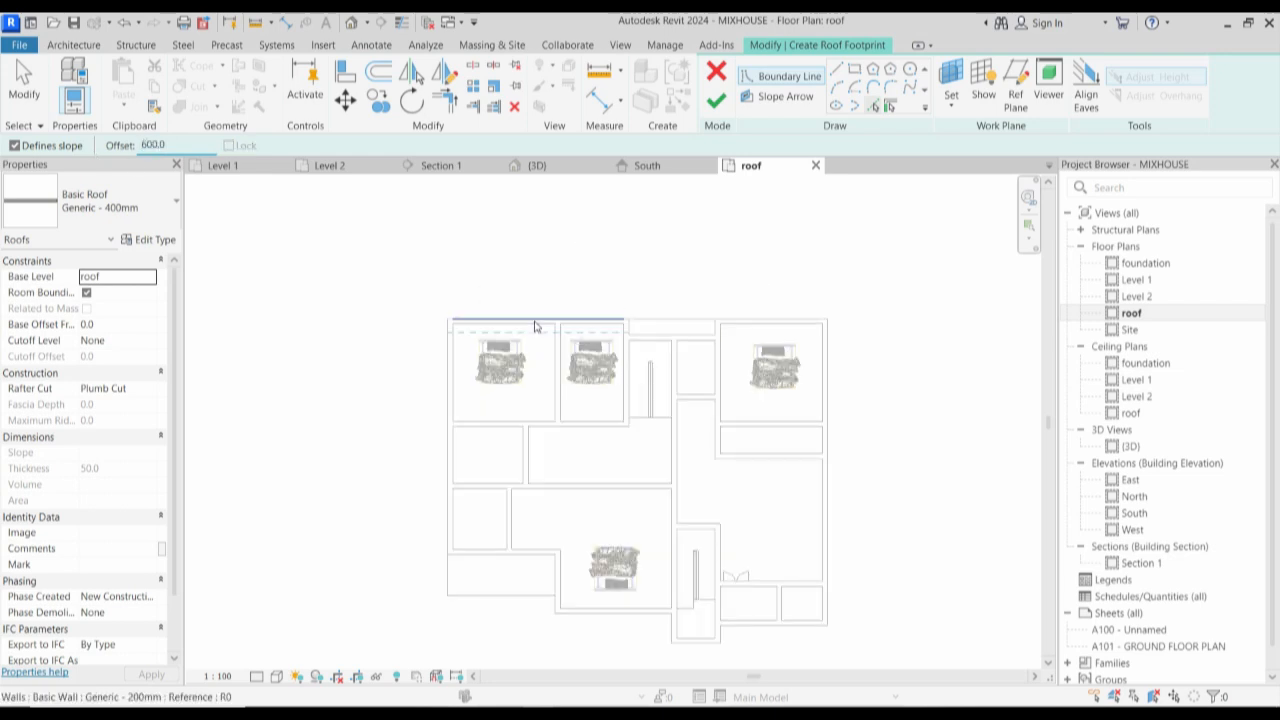
scroll(535, 323, "up", 1)
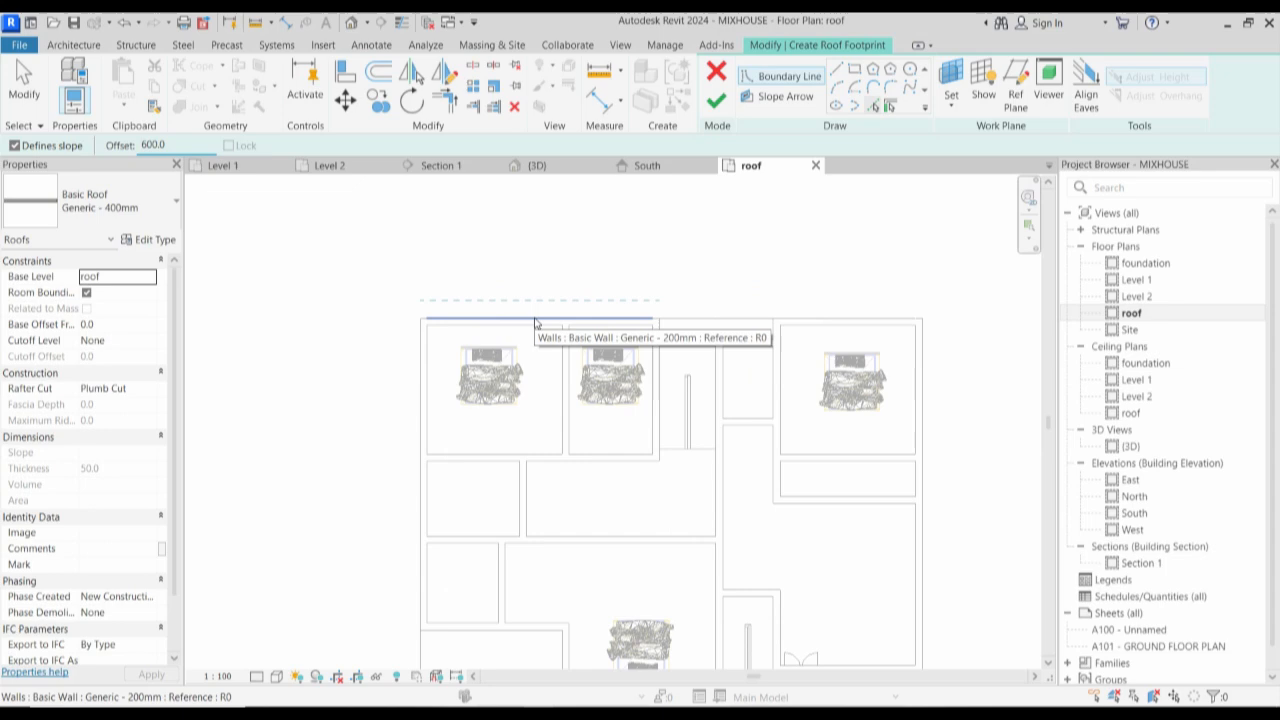
left_click(535, 323)
left_click(411, 432)
Add roof boundary lines offset 600 outside the southern stairwell's south and west walls, the adjoining south wall and the south-west slab's south edge.
scroll(431, 352, "down", 2)
scroll(460, 520, "up", 2)
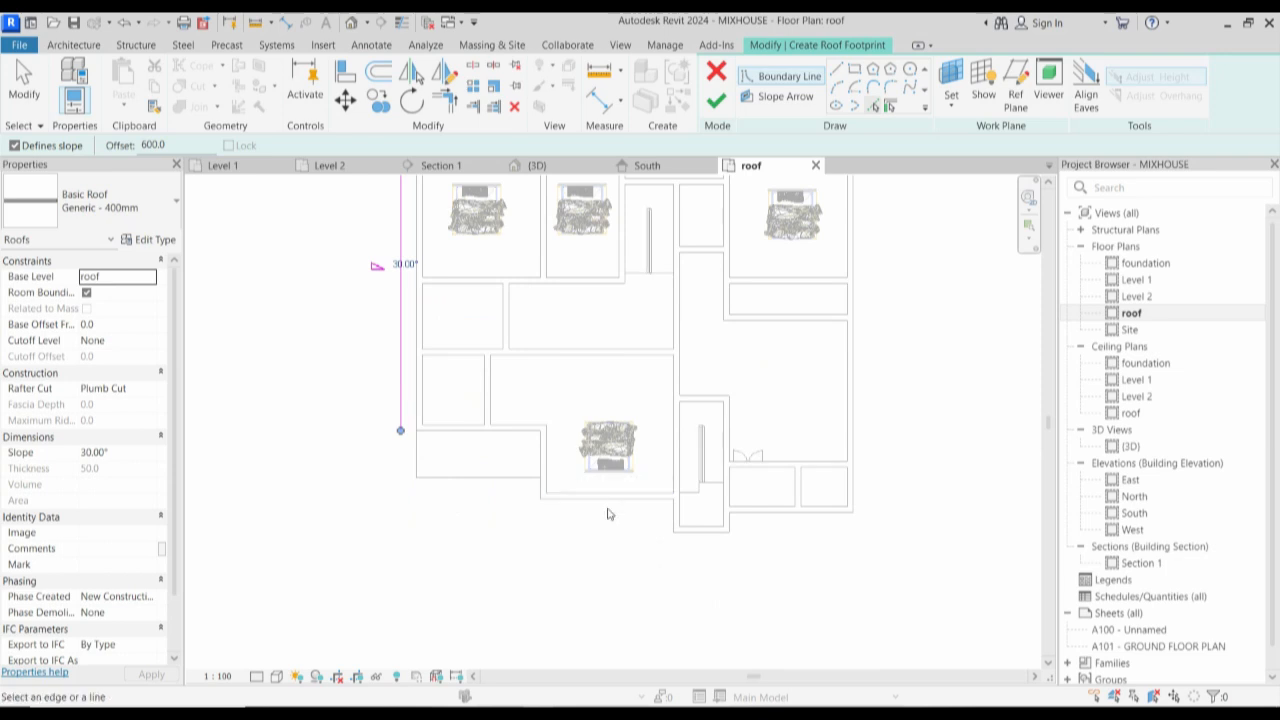
scroll(419, 490, "up", 1)
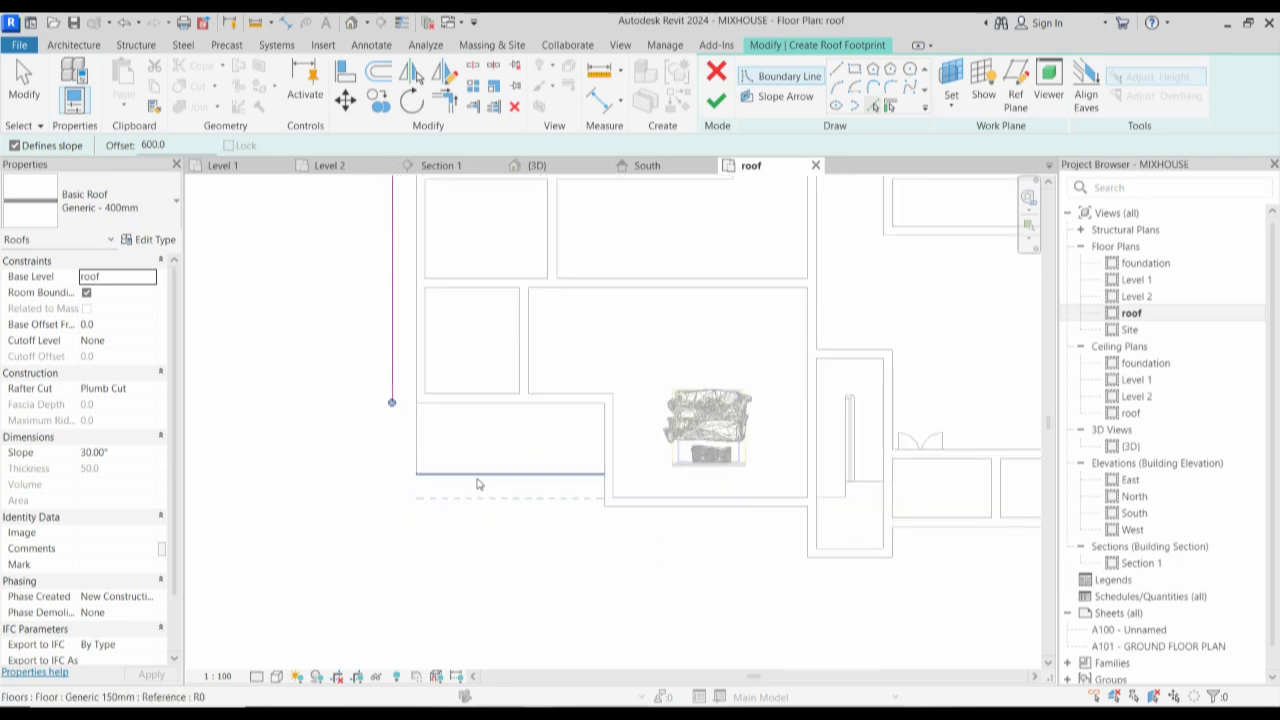
left_click(843, 563)
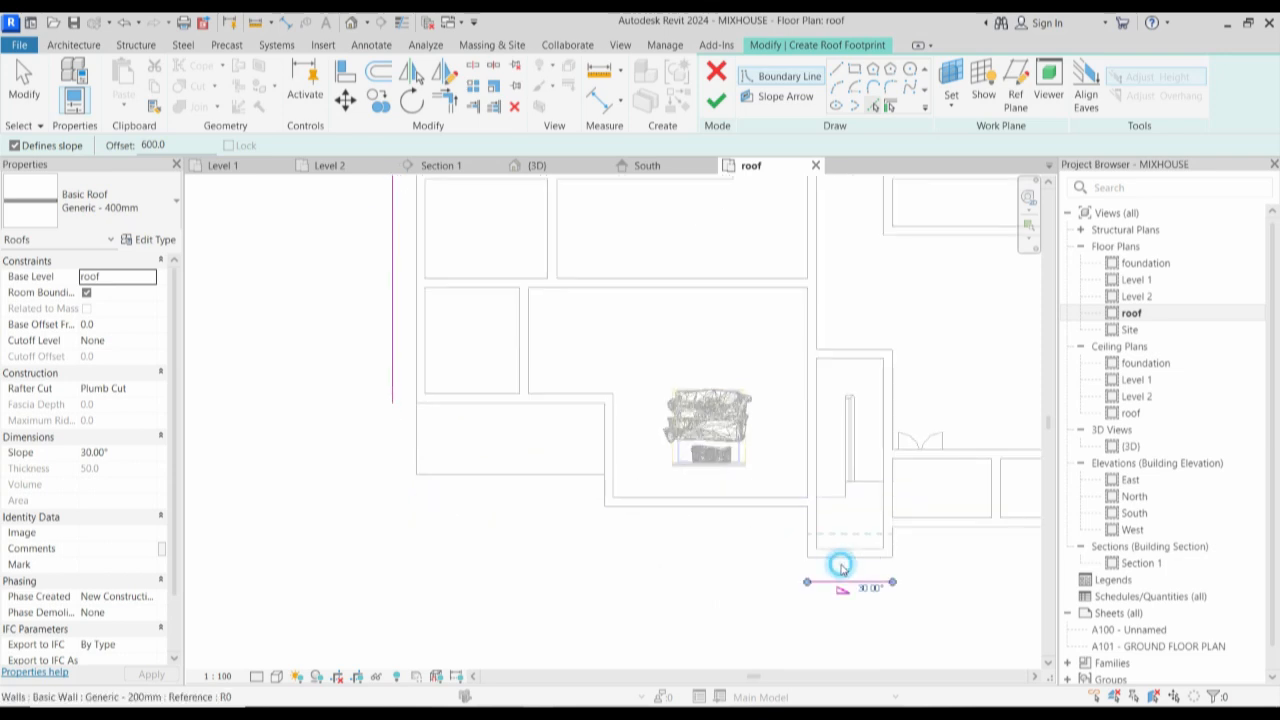
left_click(809, 540)
left_click(740, 515)
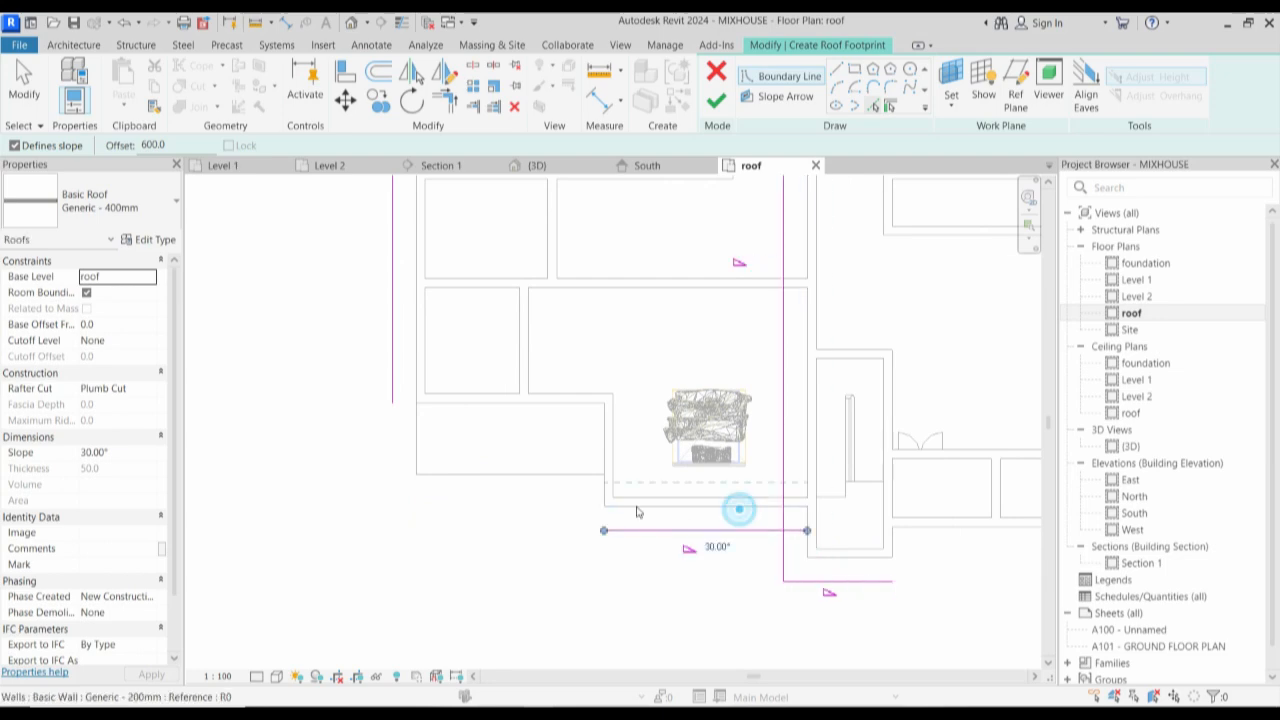
left_click(568, 481)
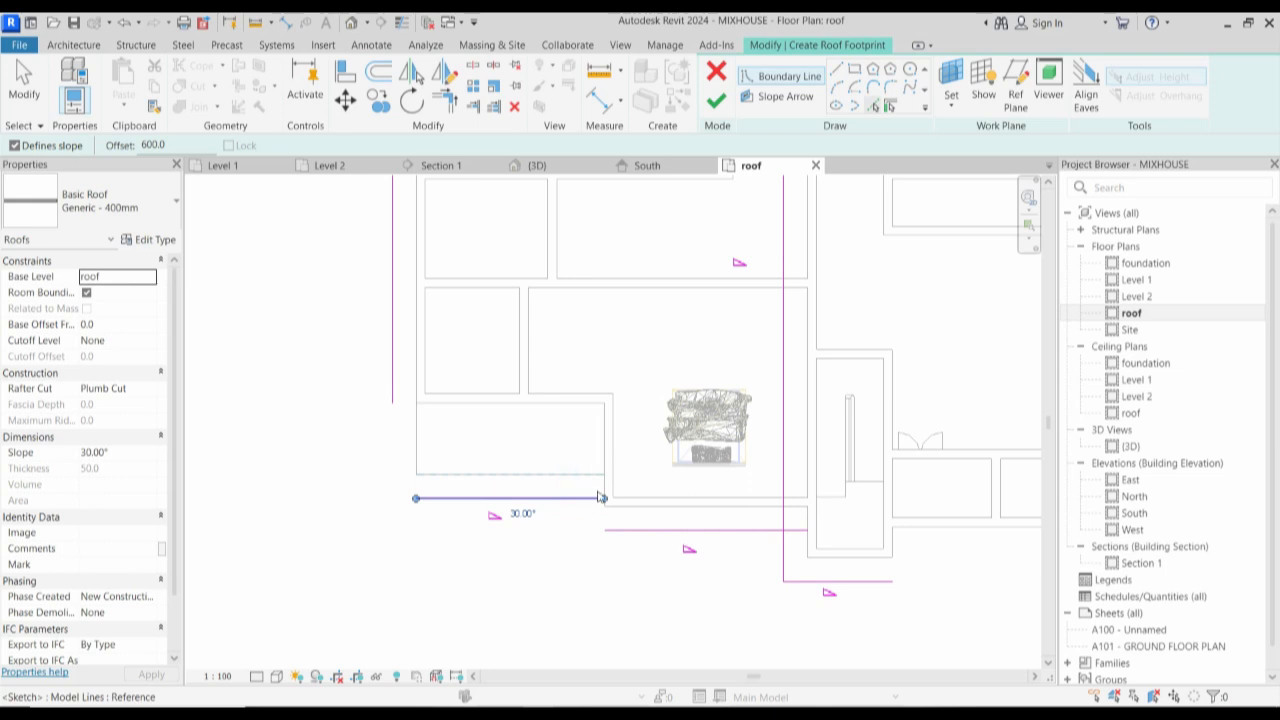
Add roof boundary lines offset 600 from the wall edge beside the south-west slab and from the southern stairwell's east wall.
scroll(605, 500, "up", 2)
scroll(605, 516, "up", 3)
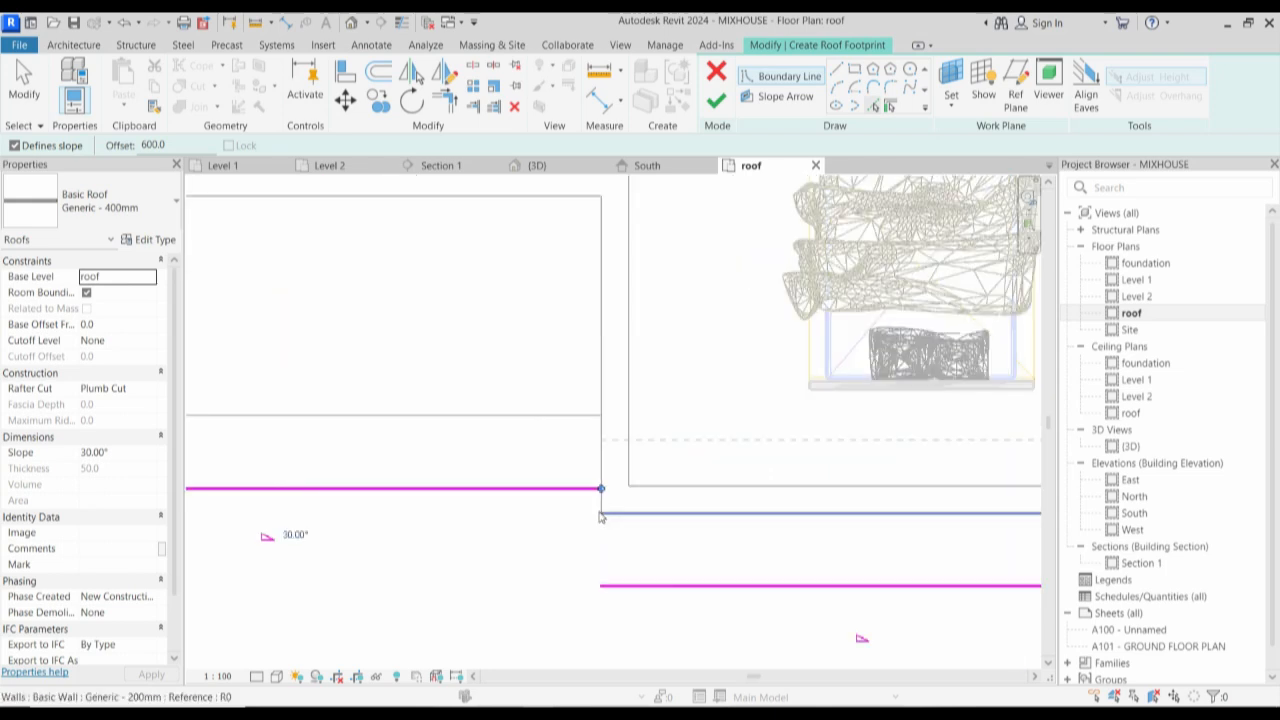
left_click(604, 504)
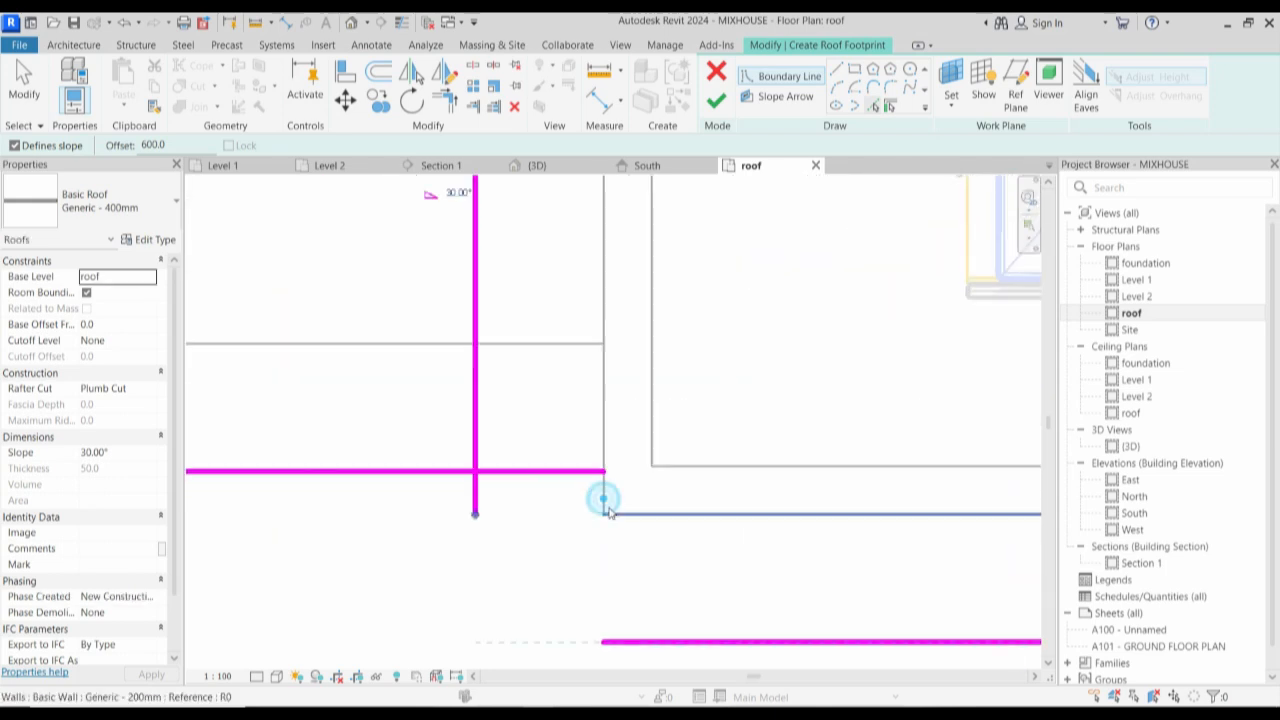
scroll(606, 505, "down", 4)
scroll(577, 504, "down", 1)
scroll(576, 504, "down", 3)
scroll(650, 515, "up", 5)
left_click(600, 505)
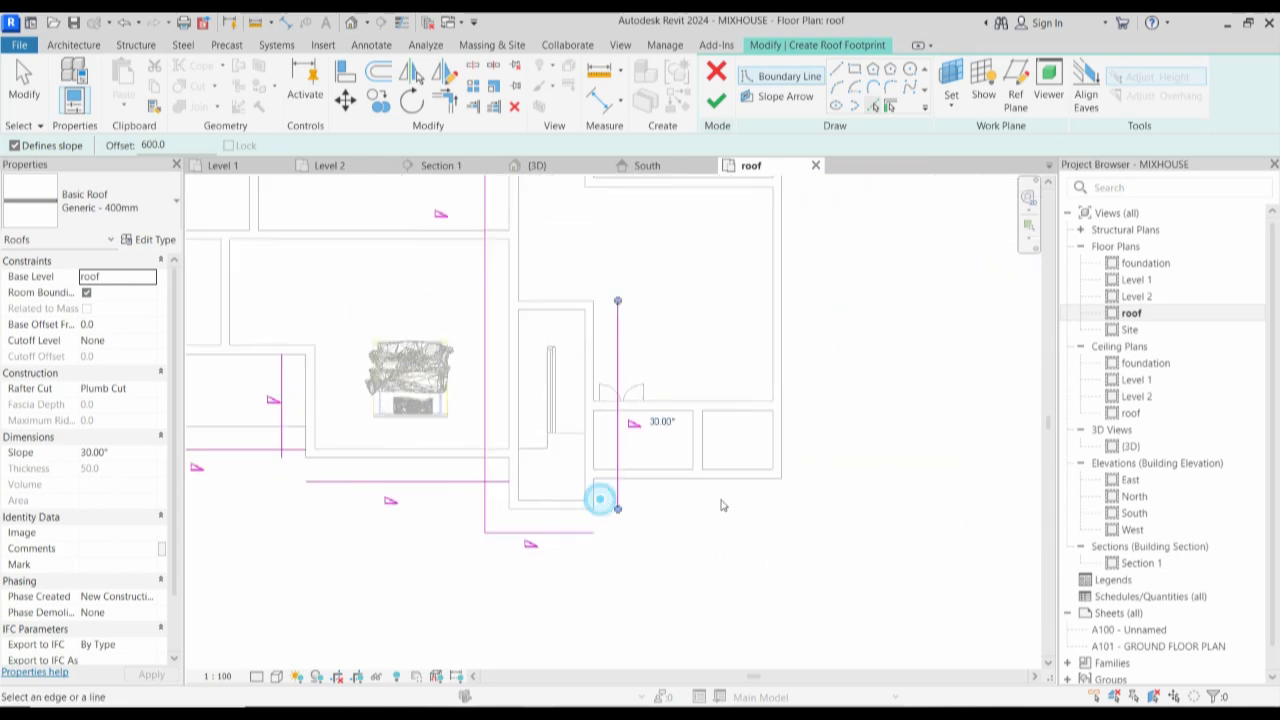
Add roof boundary lines offset 600 outside the south-east rooms' south wall and the house's east wall.
left_click(733, 494)
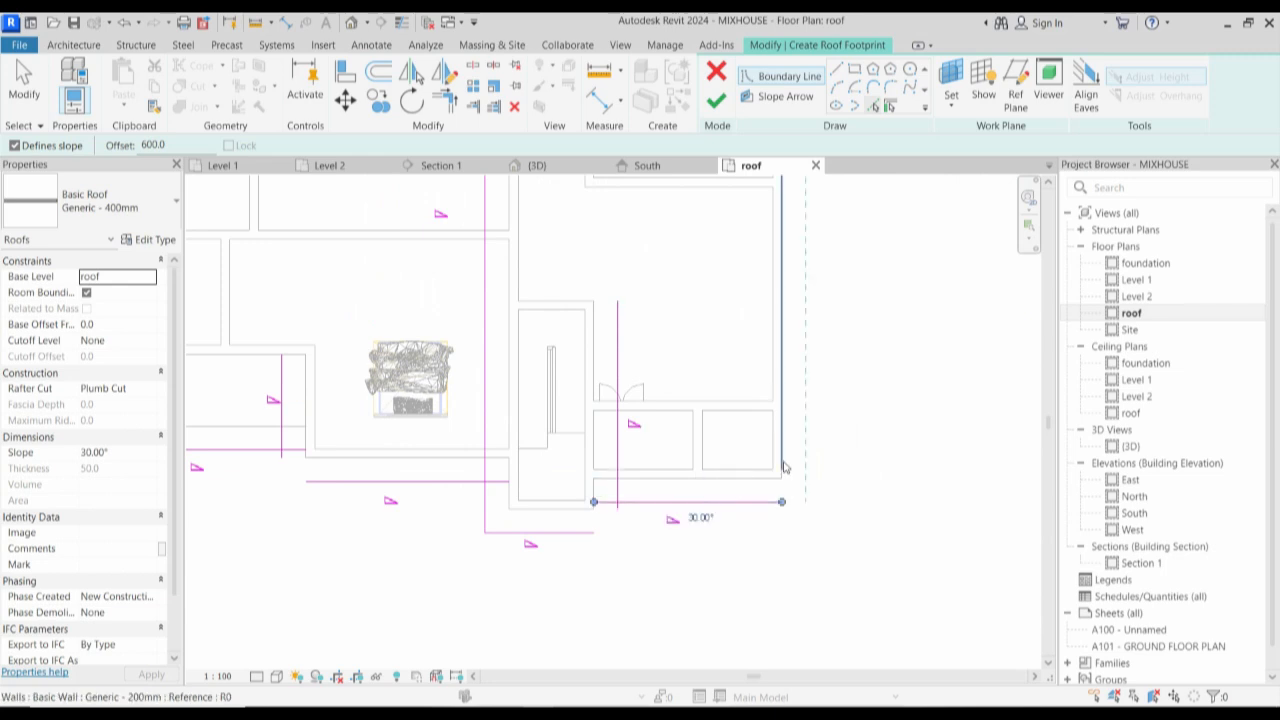
left_click(783, 462)
scroll(783, 462, "down", 3)
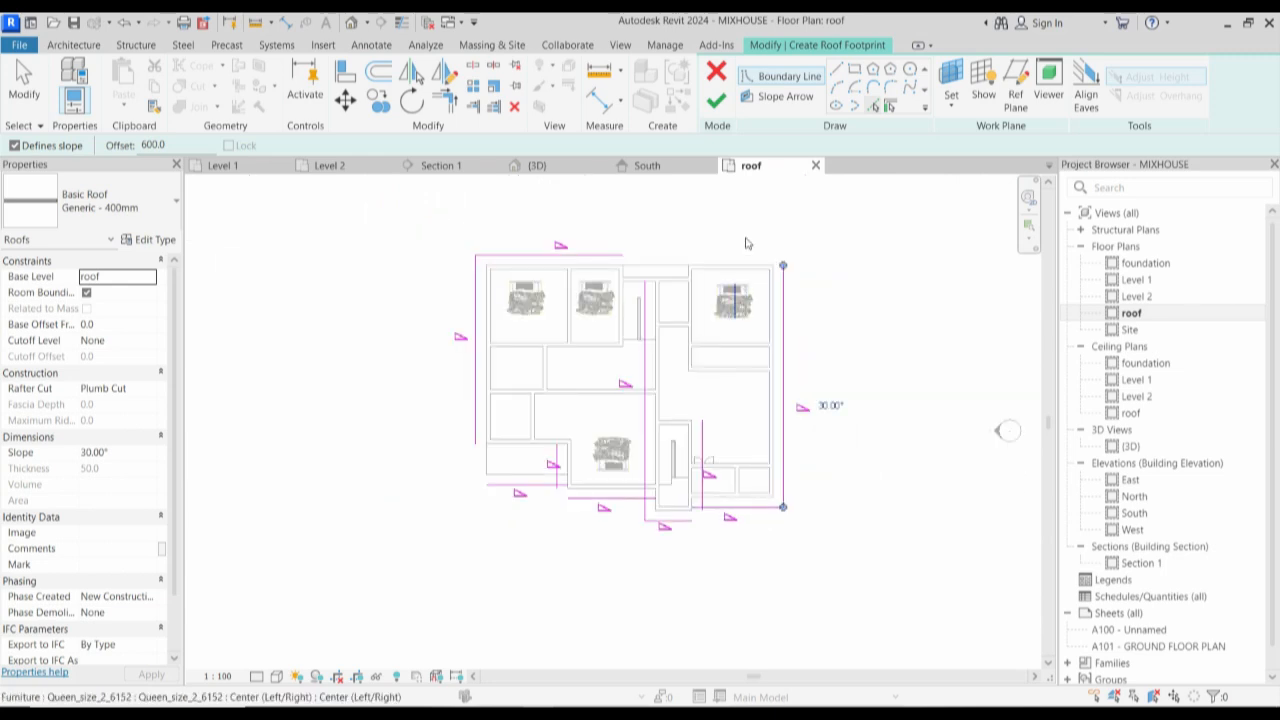
Add roof boundary lines offset 600 from the north-east bedroom's west and north walls, the recessed north wall and the north-west bedrooms' east wall.
scroll(724, 289, "up", 1)
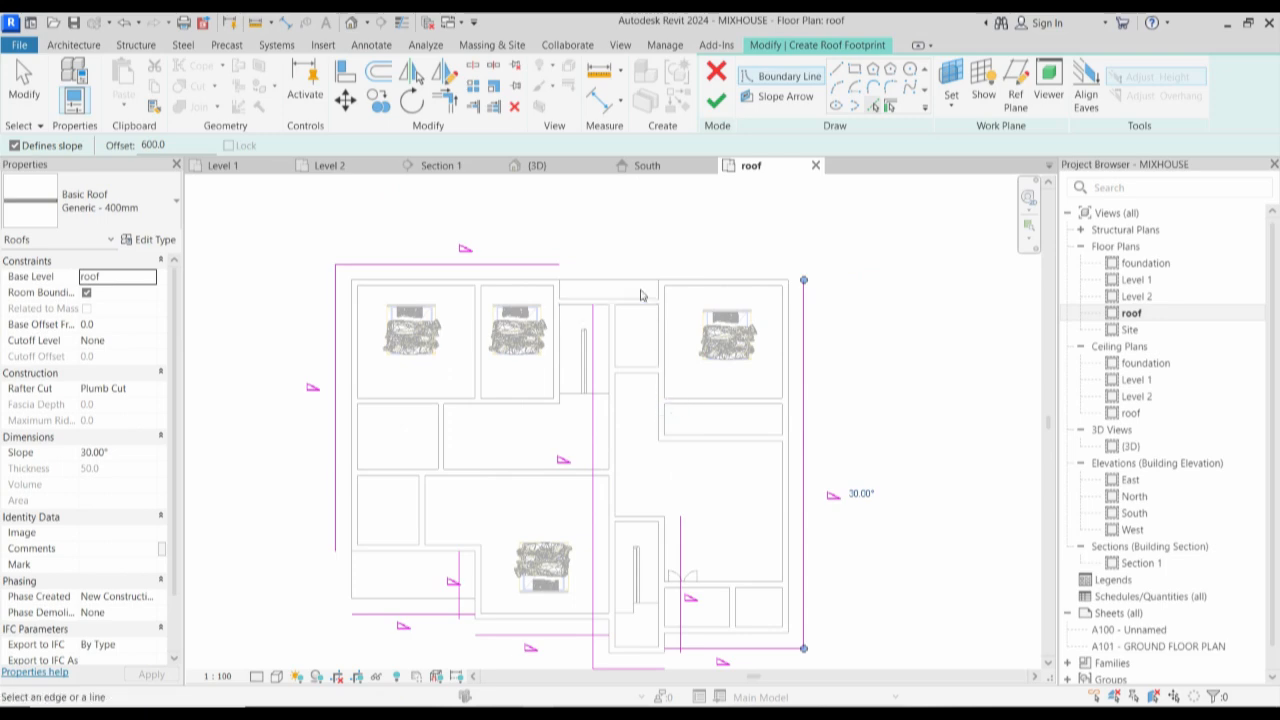
scroll(674, 295, "up", 2)
scroll(664, 290, "up", 1)
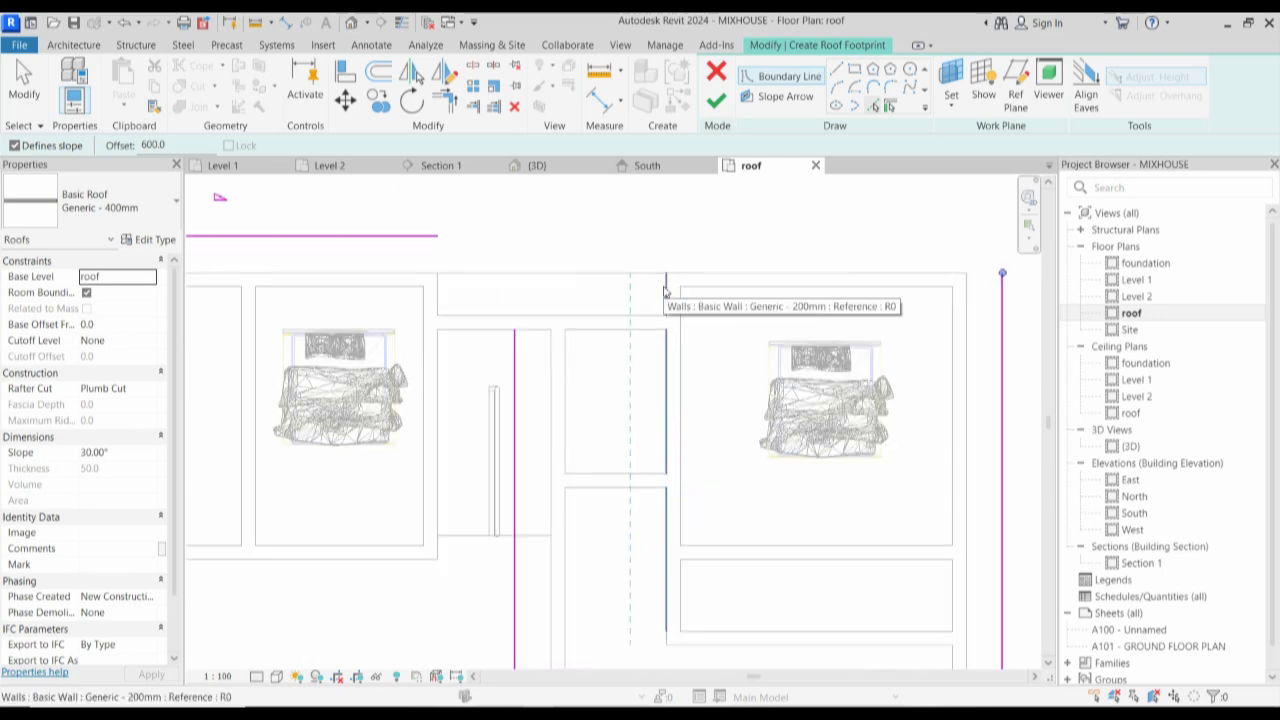
left_click(664, 290)
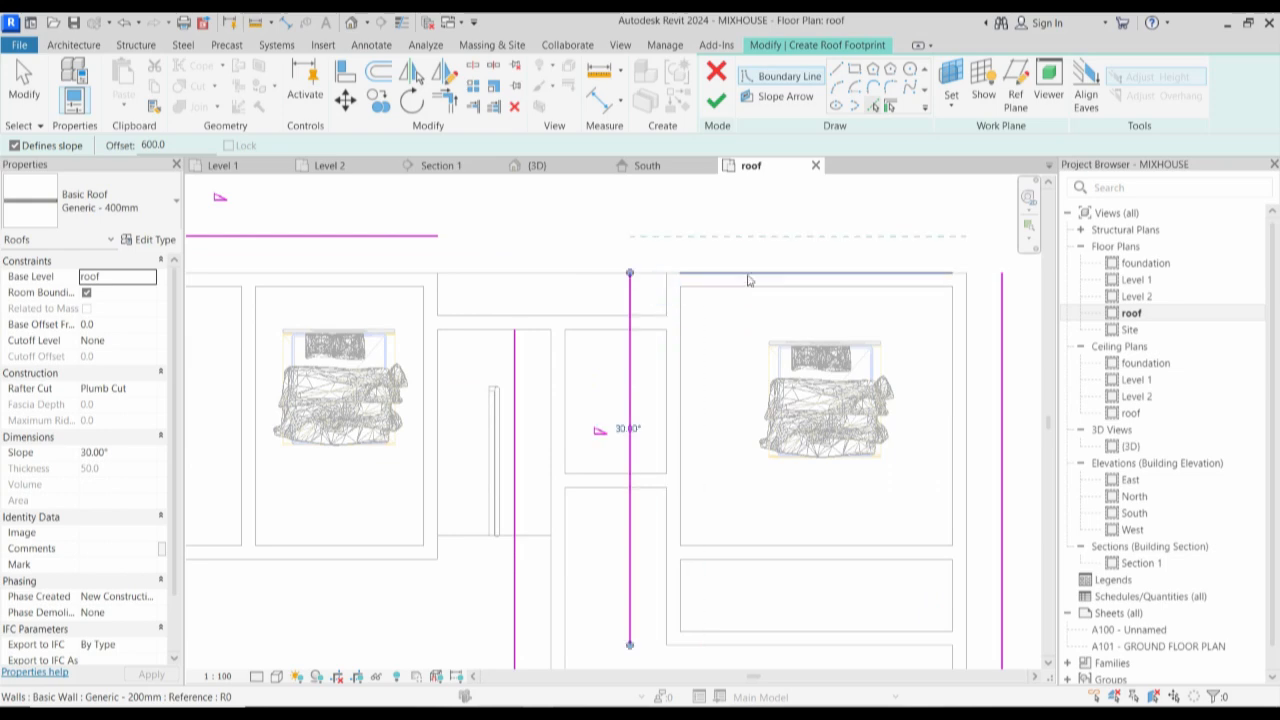
left_click(748, 280)
left_click(580, 316)
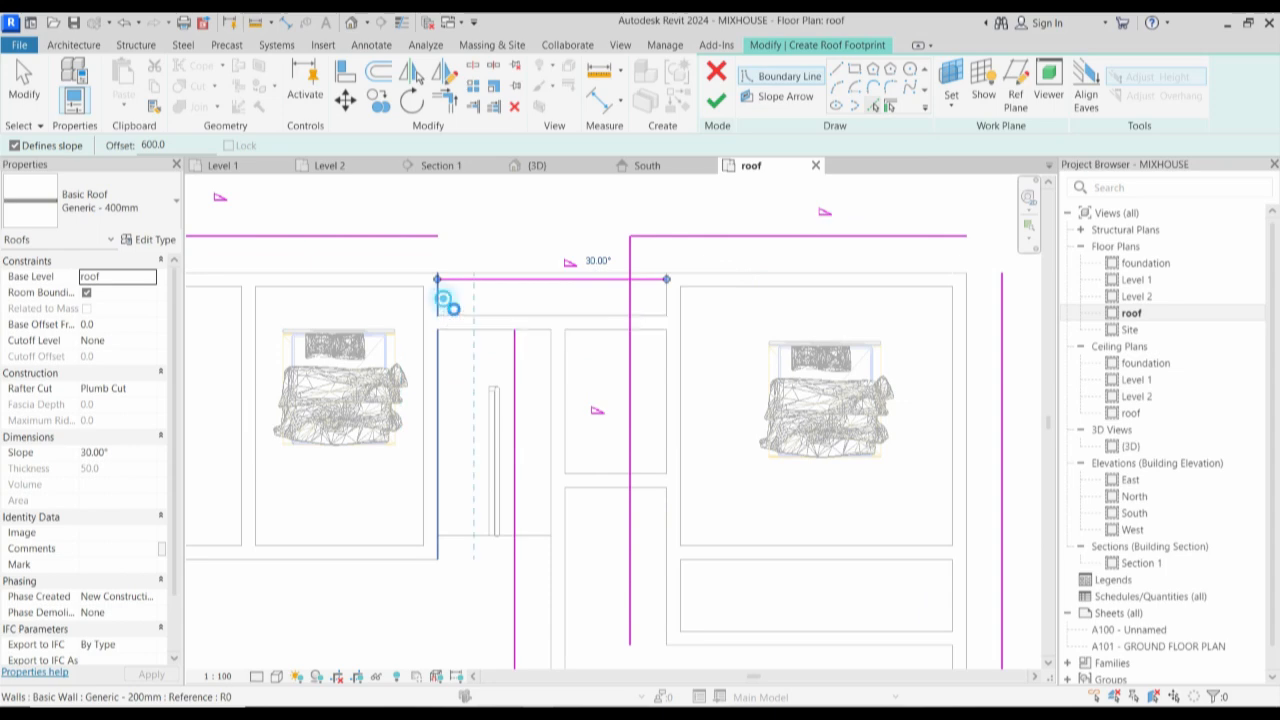
left_click(441, 306)
Trim the northern roof boundary lines into corners around the north recess and at the house's north-east corner.
left_click(447, 100)
left_click(476, 295)
left_click(428, 238)
left_click(537, 280)
left_click(476, 266)
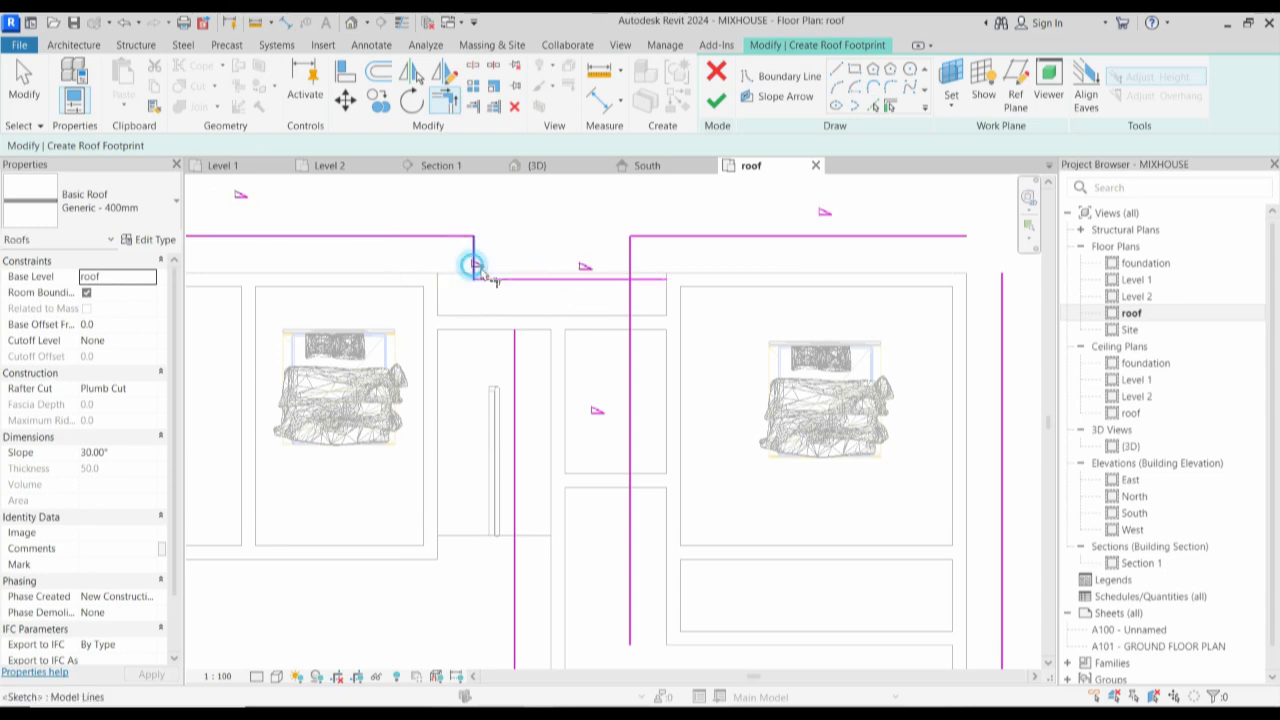
left_click(590, 279)
left_click(629, 257)
scroll(583, 274, "down", 3)
scroll(600, 272, "down", 2)
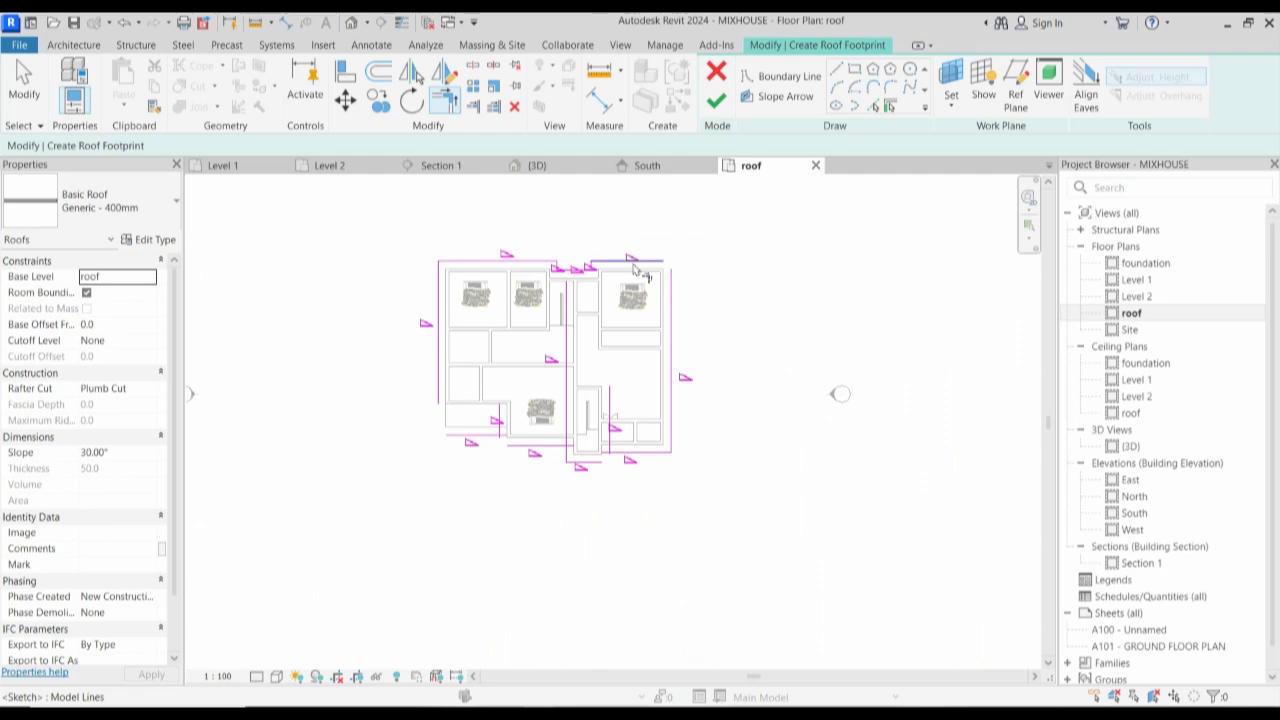
left_click(635, 260)
left_click(666, 303)
Trim the boundary lines around the southern stairwell into corners with the adjoining south boundary lines on both sides.
scroll(545, 455, "up", 5)
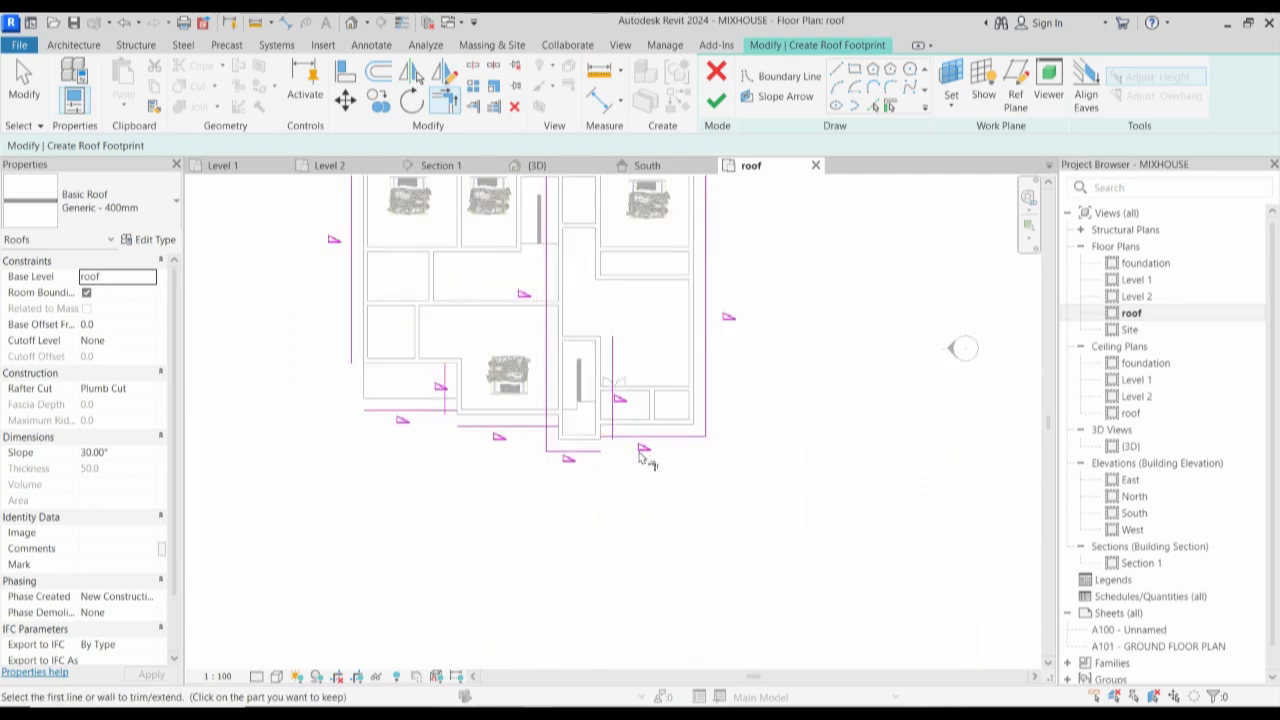
left_click(536, 452)
left_click(590, 398)
left_click(622, 426)
left_click(592, 437)
scroll(766, 491, "down", 3)
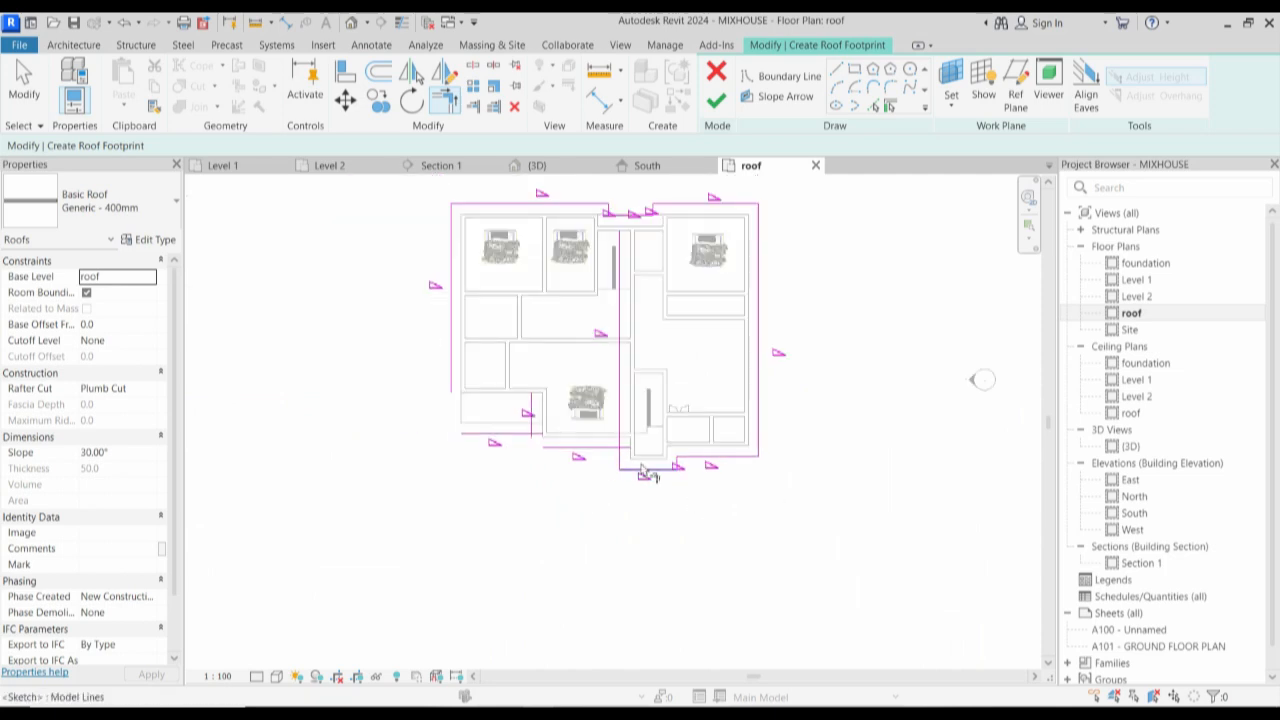
scroll(567, 455, "up", 3)
left_click(564, 446)
left_click(611, 457)
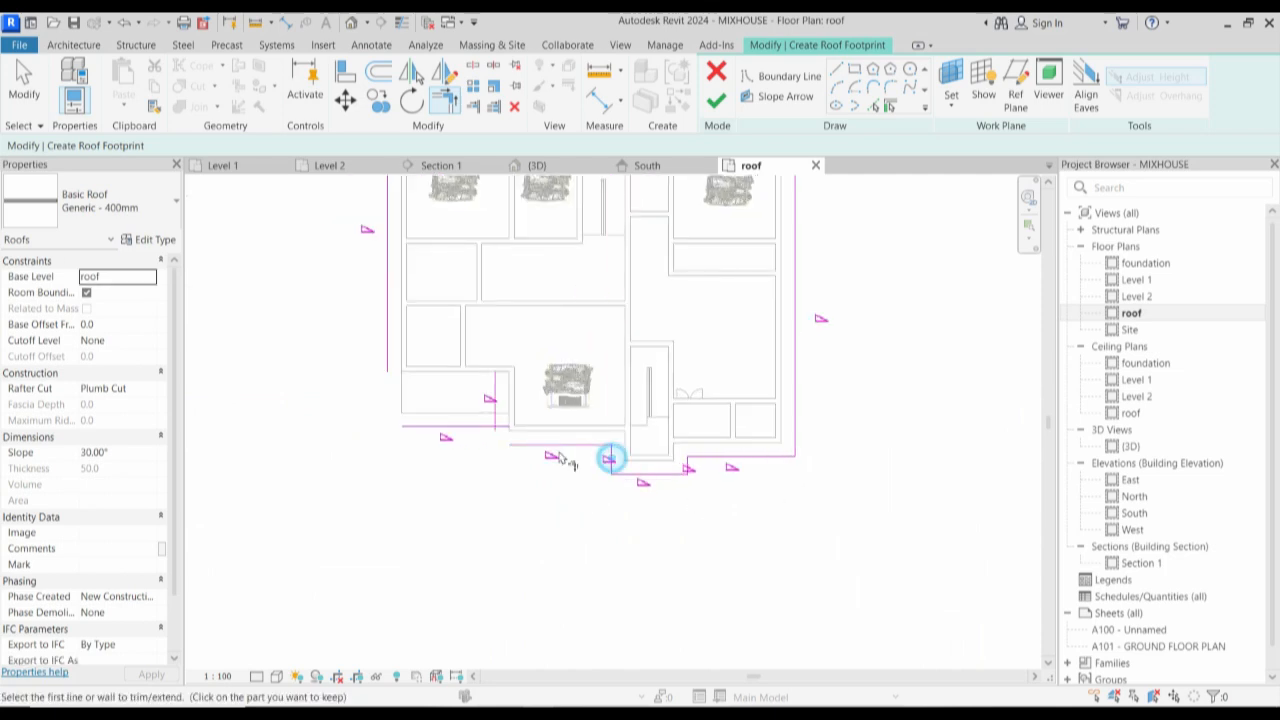
Trim the boundary lines around the south-west slab into corners to close the roof footprint up to the west line.
left_click(526, 442)
left_click(496, 434)
scroll(495, 440, "up", 3)
left_click(502, 400)
left_click(463, 420)
left_click(501, 437)
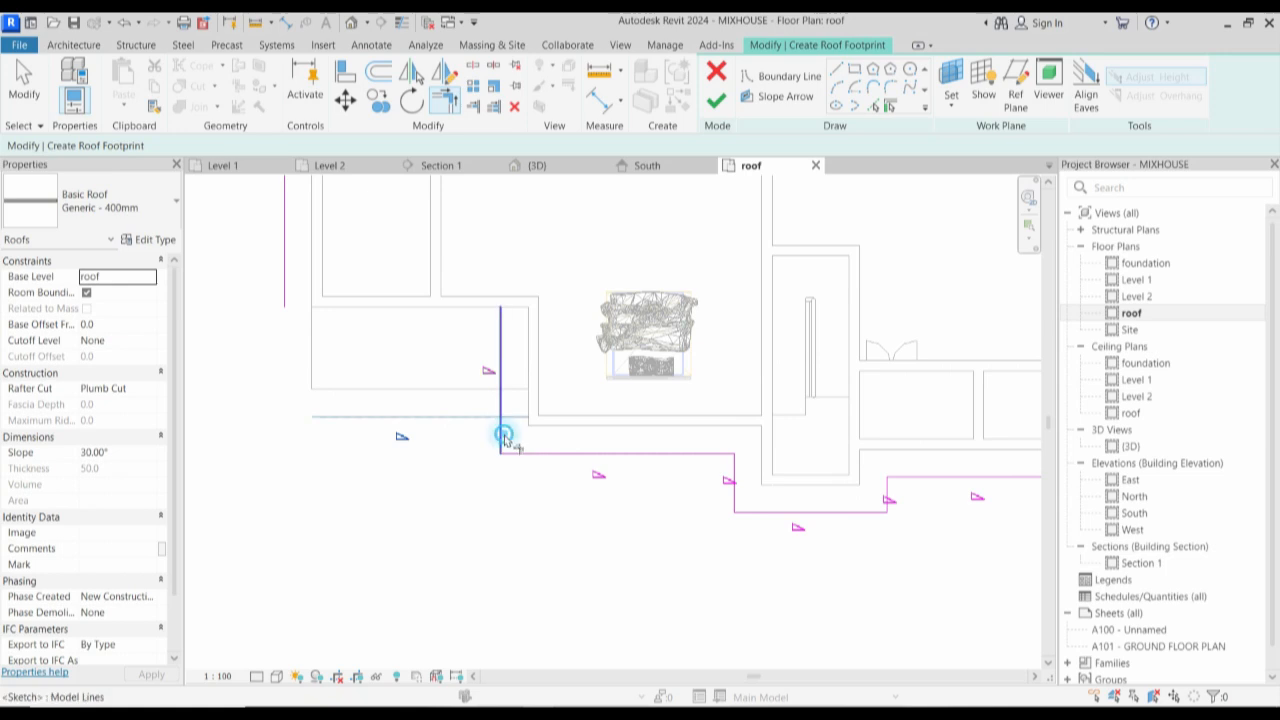
scroll(531, 548, "down", 2)
left_click(463, 467)
left_click(382, 355)
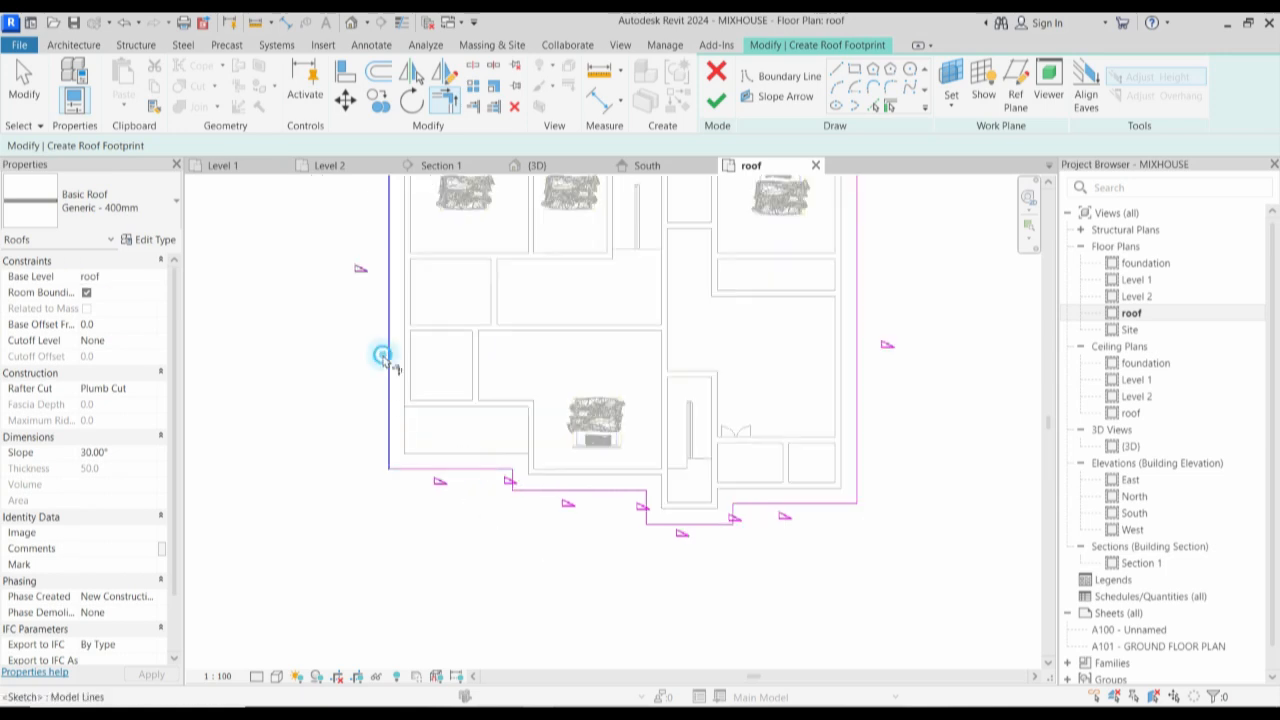
scroll(800, 457, "down", 2)
scroll(746, 316, "up", 1)
right_click(746, 316)
left_click(803, 321)
right_click(720, 322)
left_click(779, 332)
Finish the roof footprint without attaching the highlighted walls to the roof.
scroll(779, 332, "down", 2)
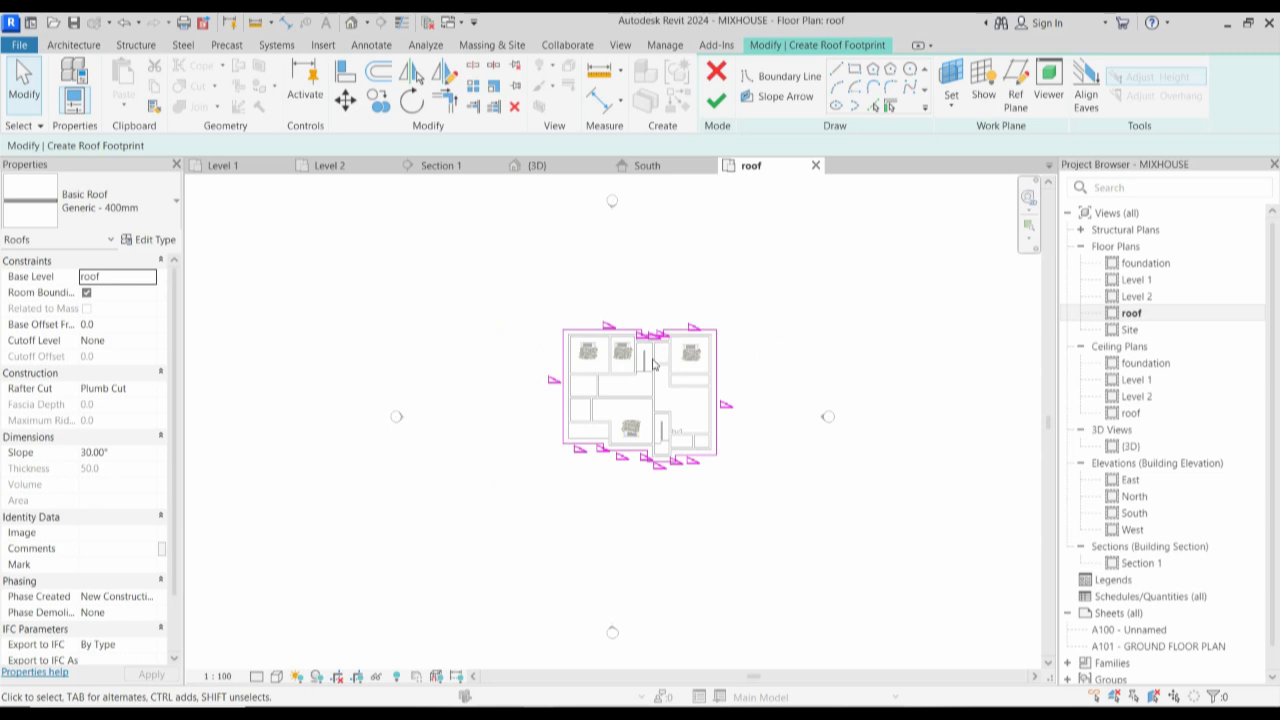
scroll(690, 350, "up", 2)
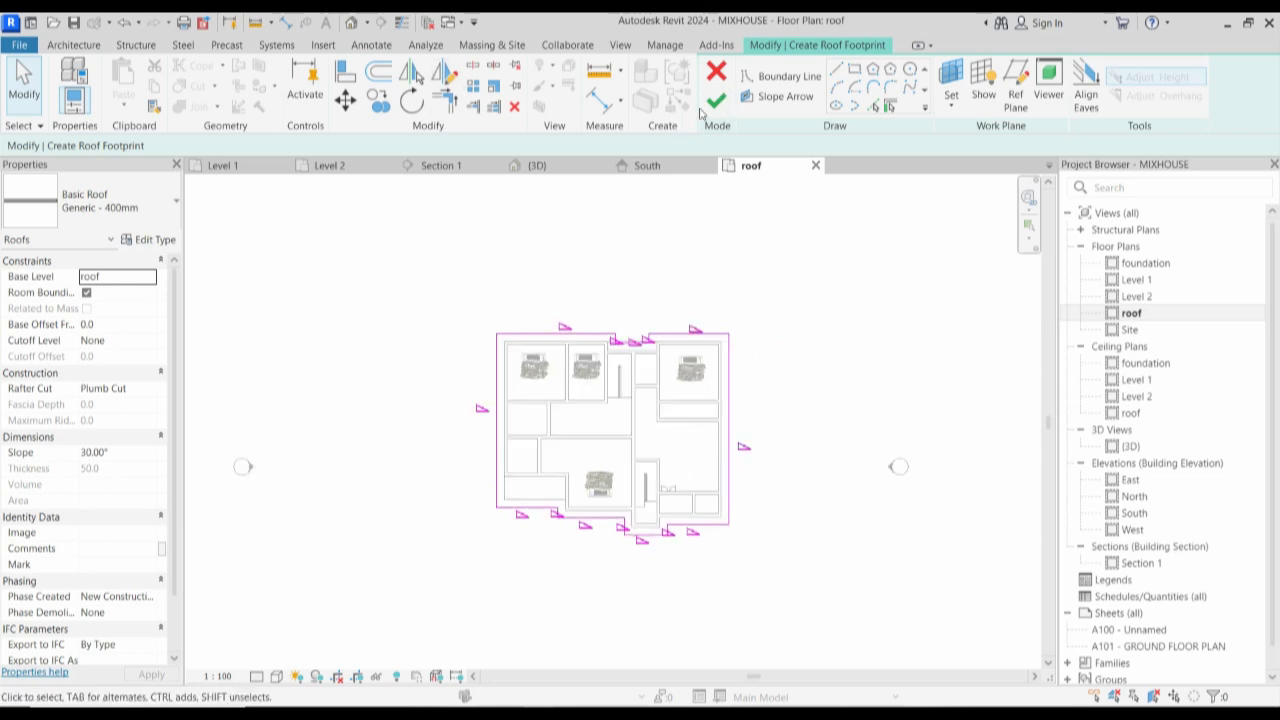
left_click(716, 103)
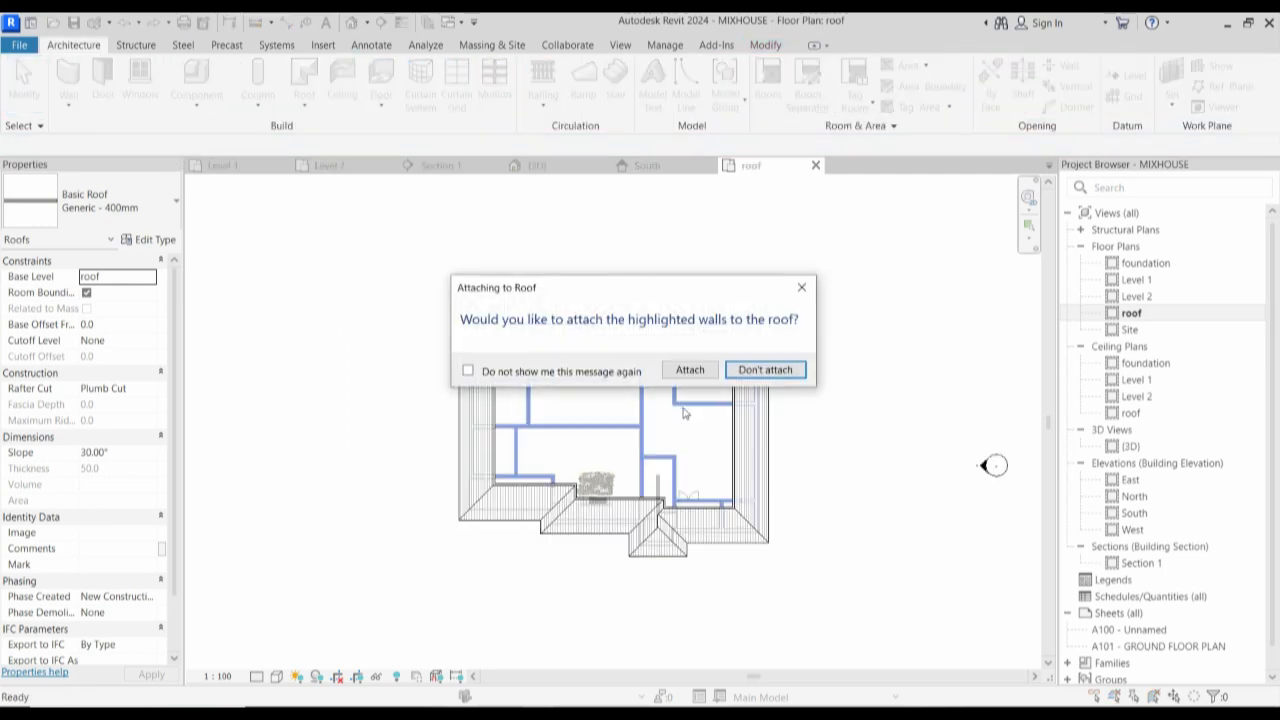
left_click(776, 370)
scroll(811, 416, "down", 1)
left_click(811, 412)
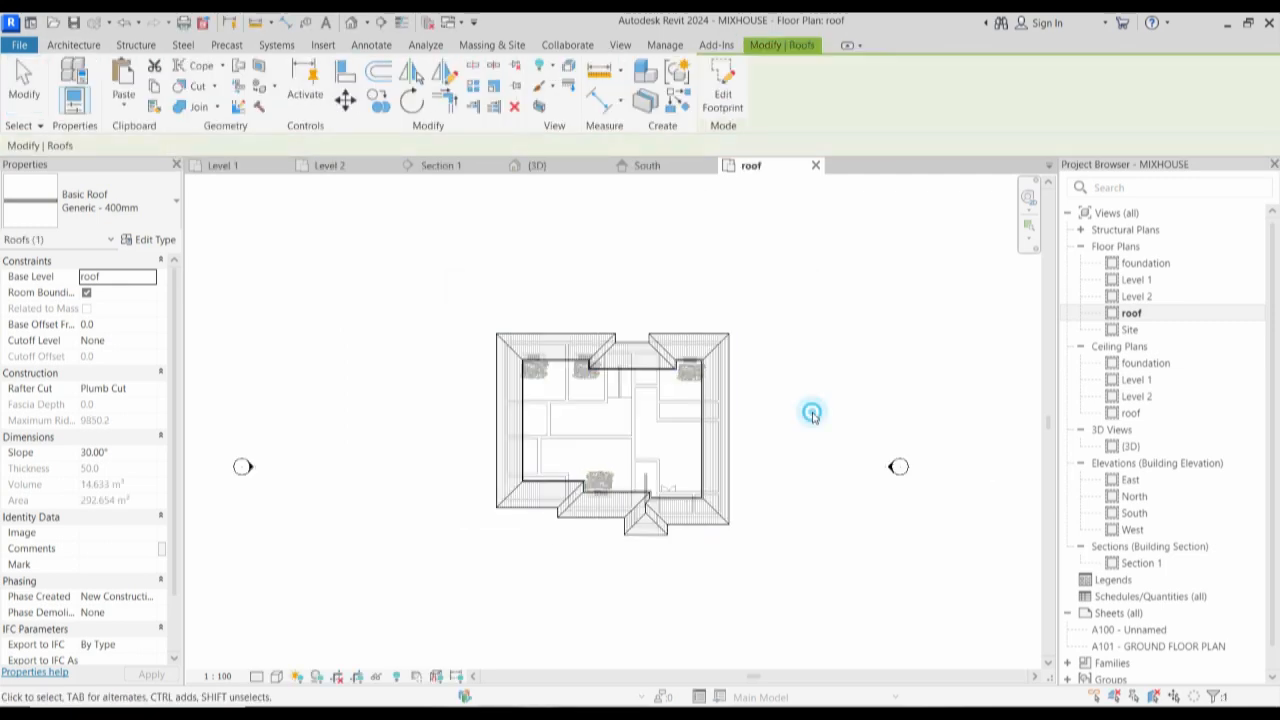
Edit the roof floor plan's view range to a top offset of 50000 and a higher cut plane offset.
double_click(1129, 329)
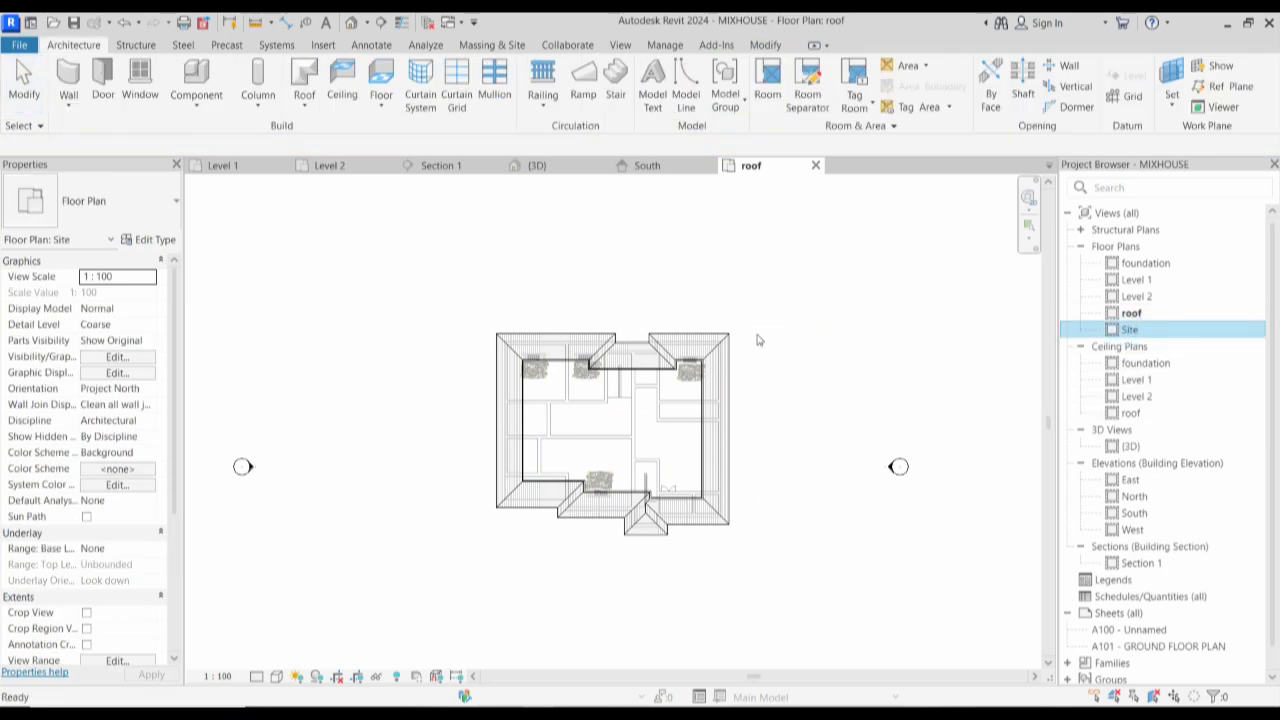
double_click(1128, 314)
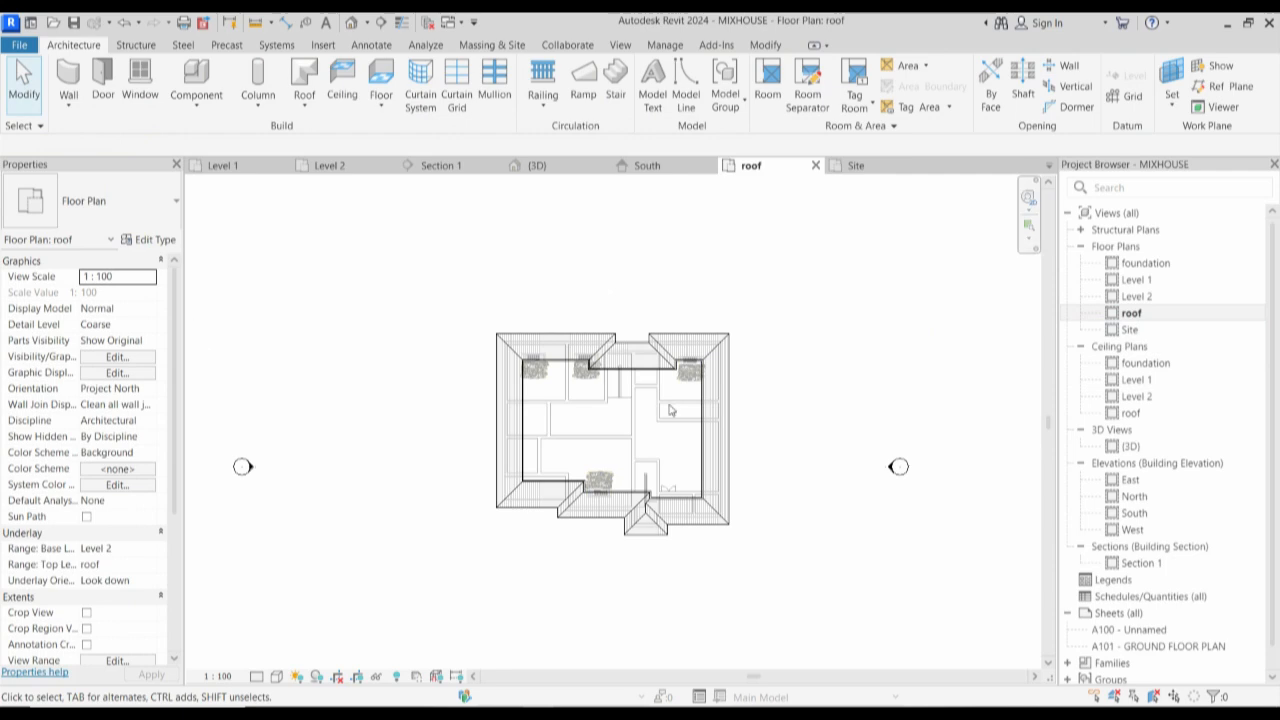
scroll(729, 390, "down", 2)
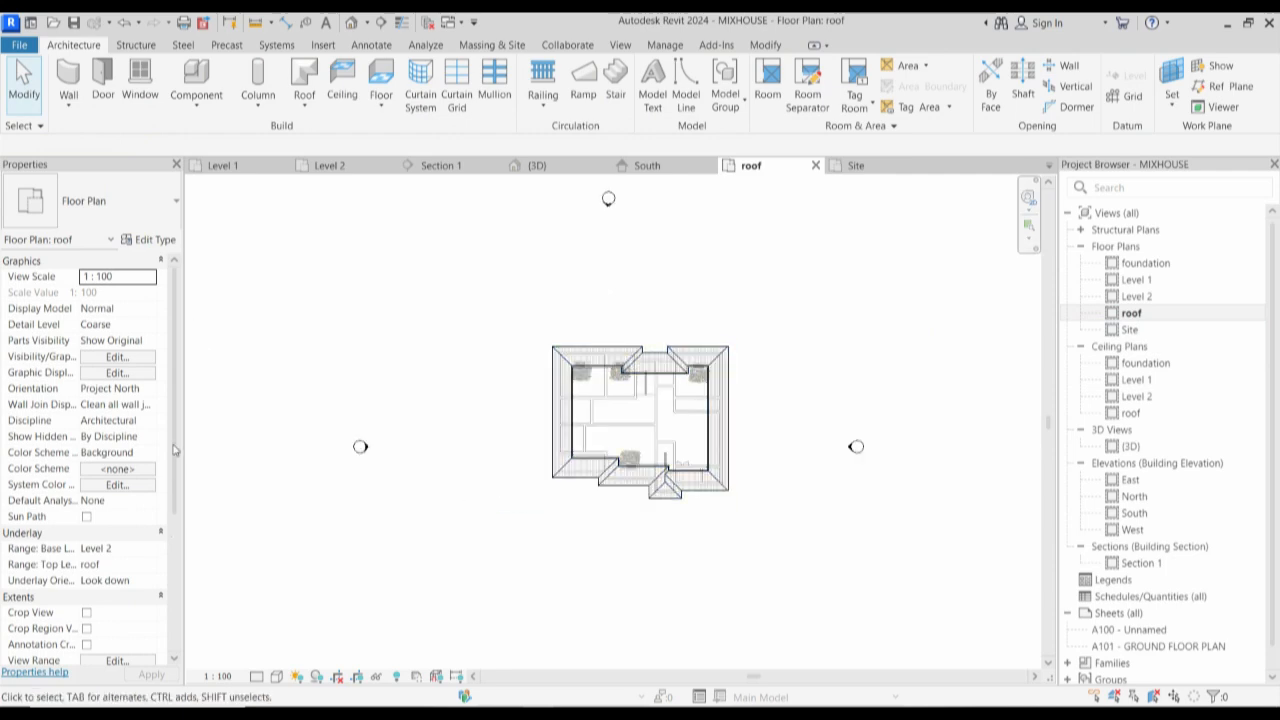
scroll(173, 450, "down", 5)
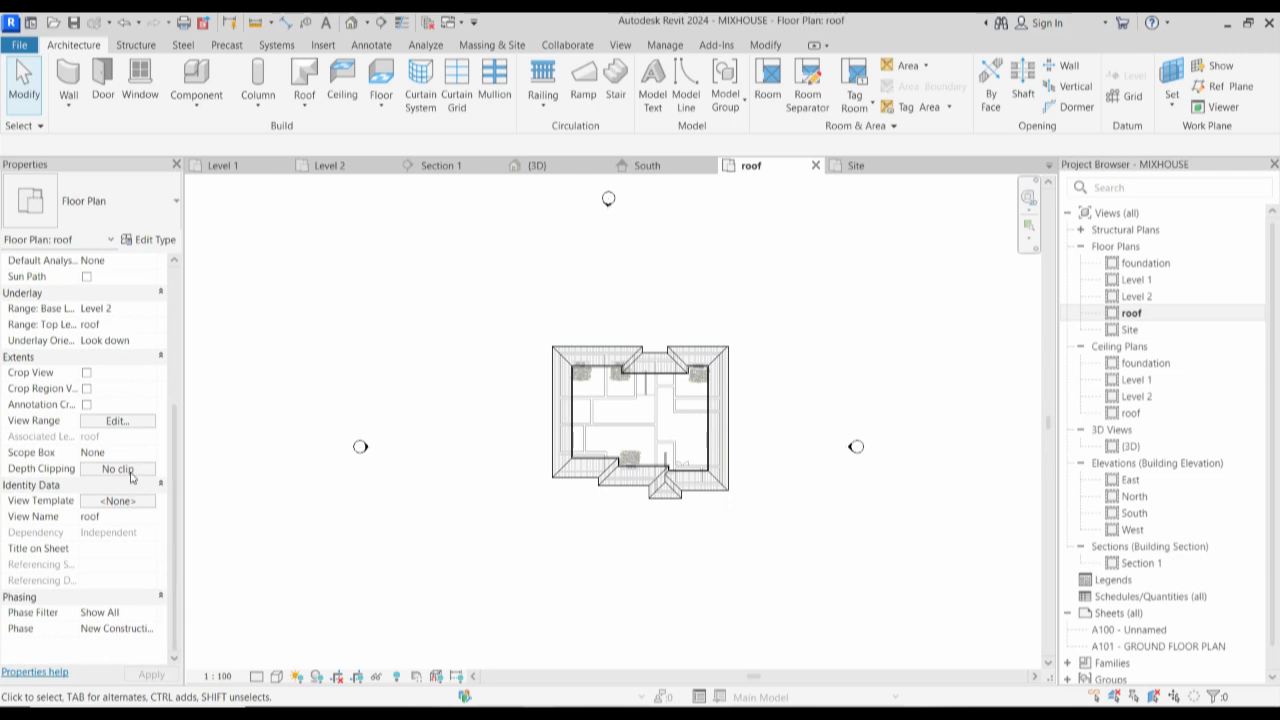
left_click(117, 422)
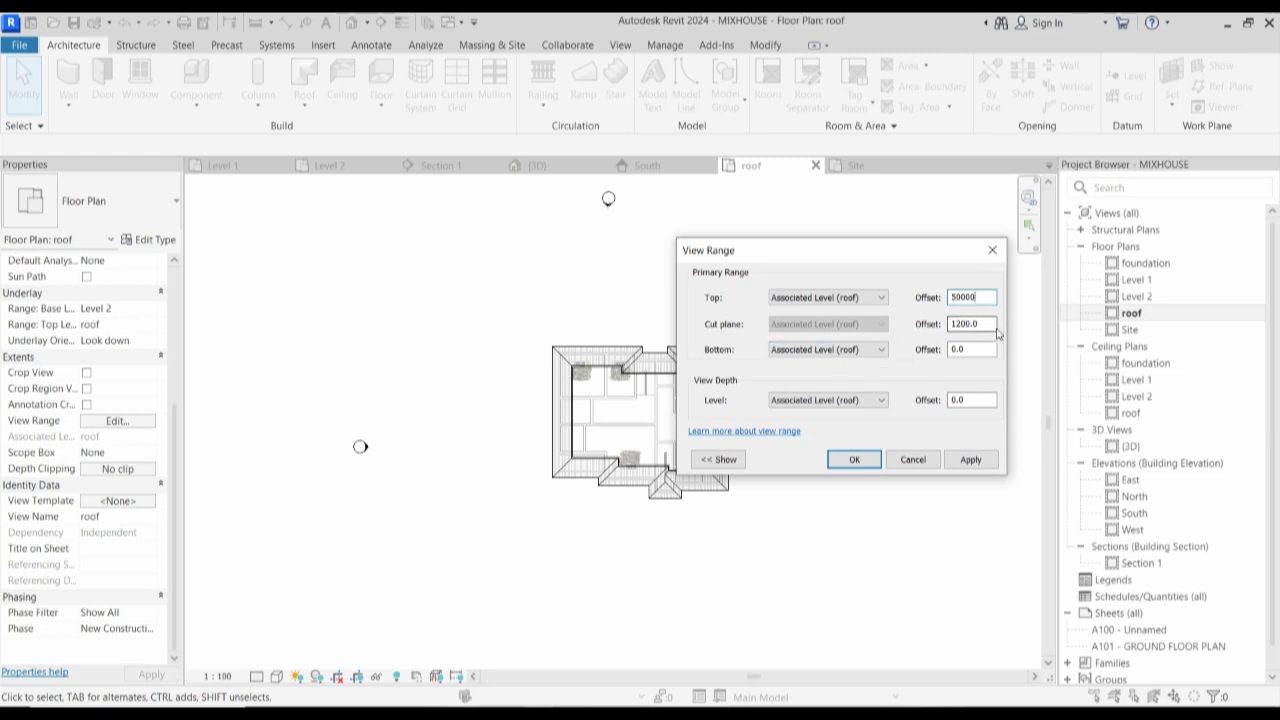
left_click_drag(997, 324, 880, 327)
left_click(852, 459)
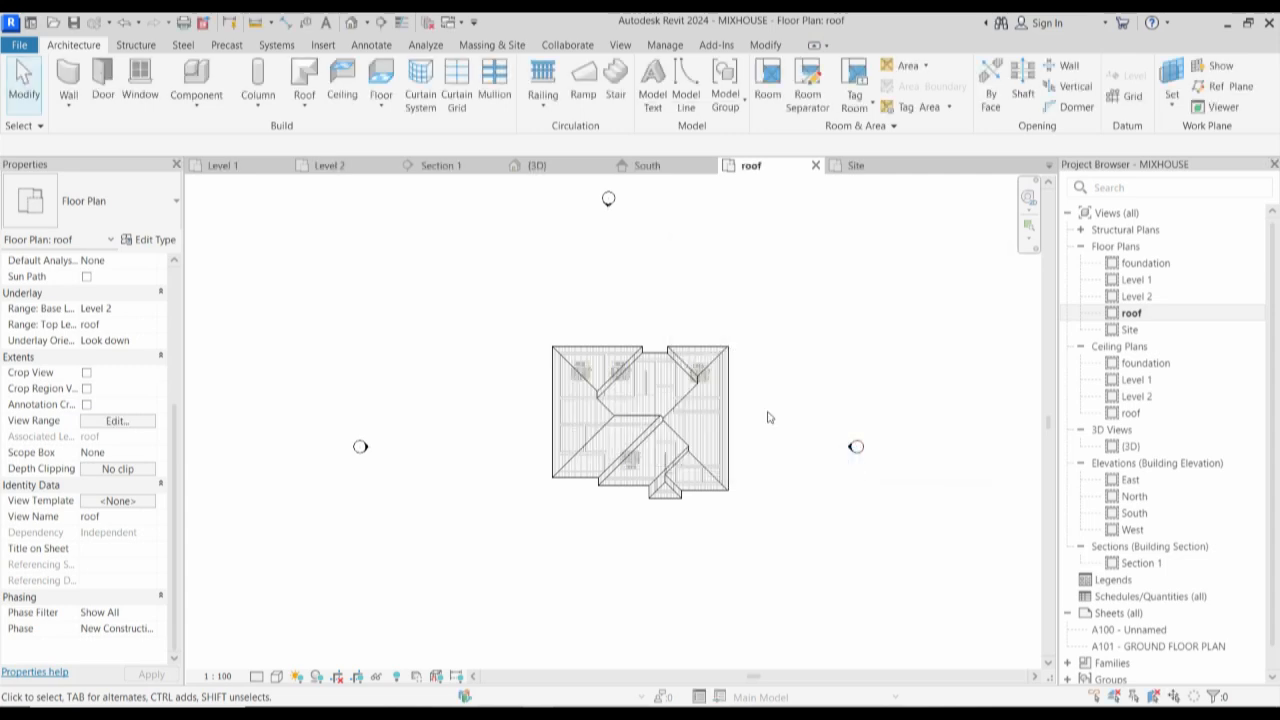
Examine the roof's ridges, hips and valleys in the roof floor plan.
scroll(840, 371, "up", 2)
scroll(800, 420, "up", 4)
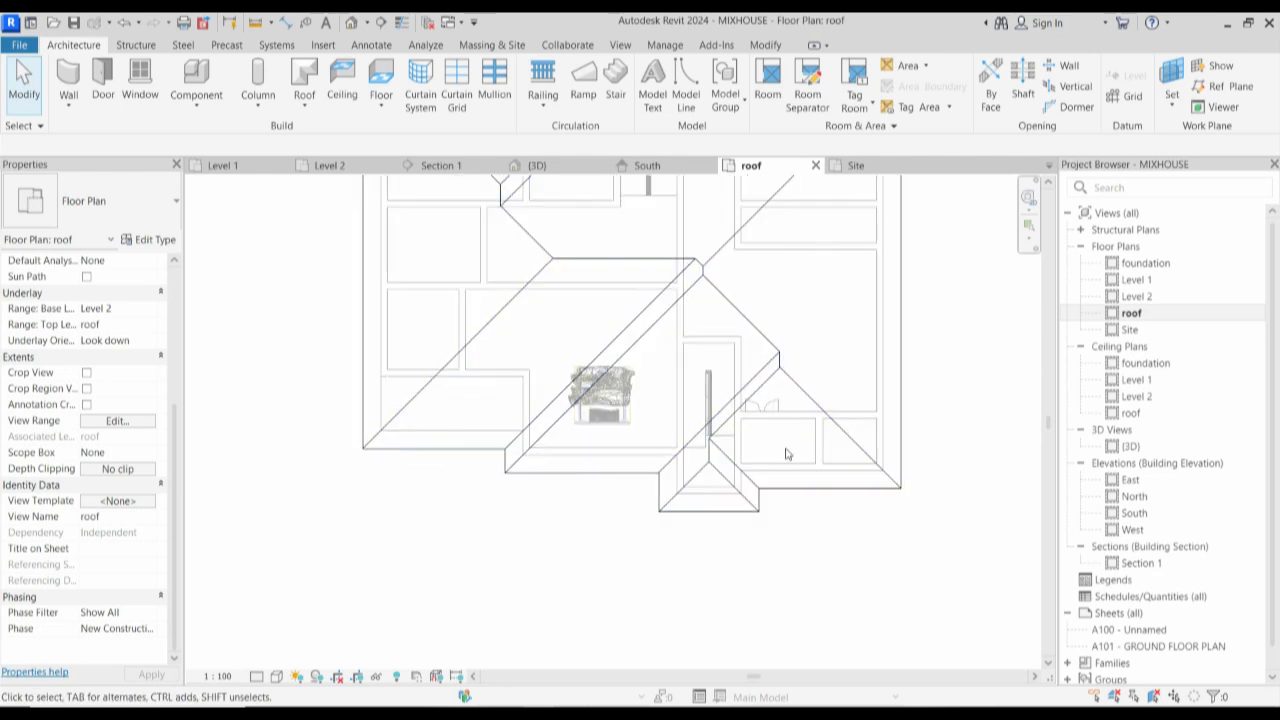
scroll(780, 470, "down", 3)
scroll(840, 433, "up", 3)
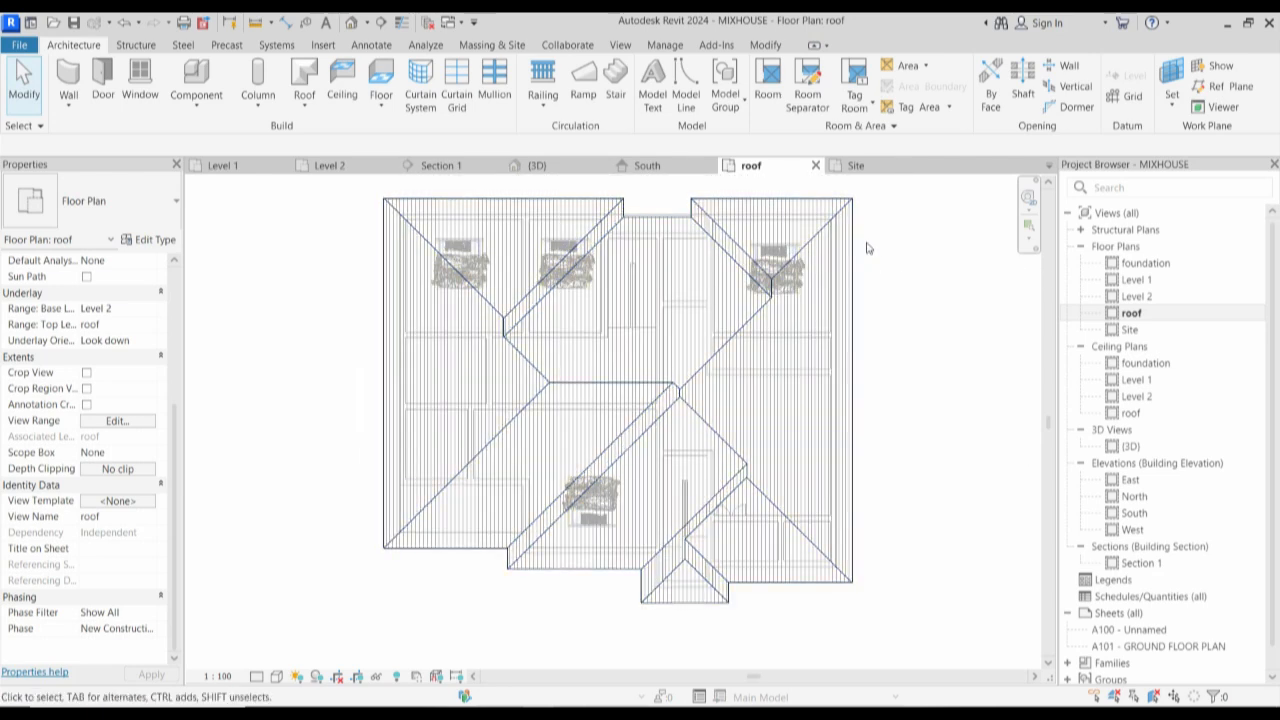
scroll(686, 408, "down", 1)
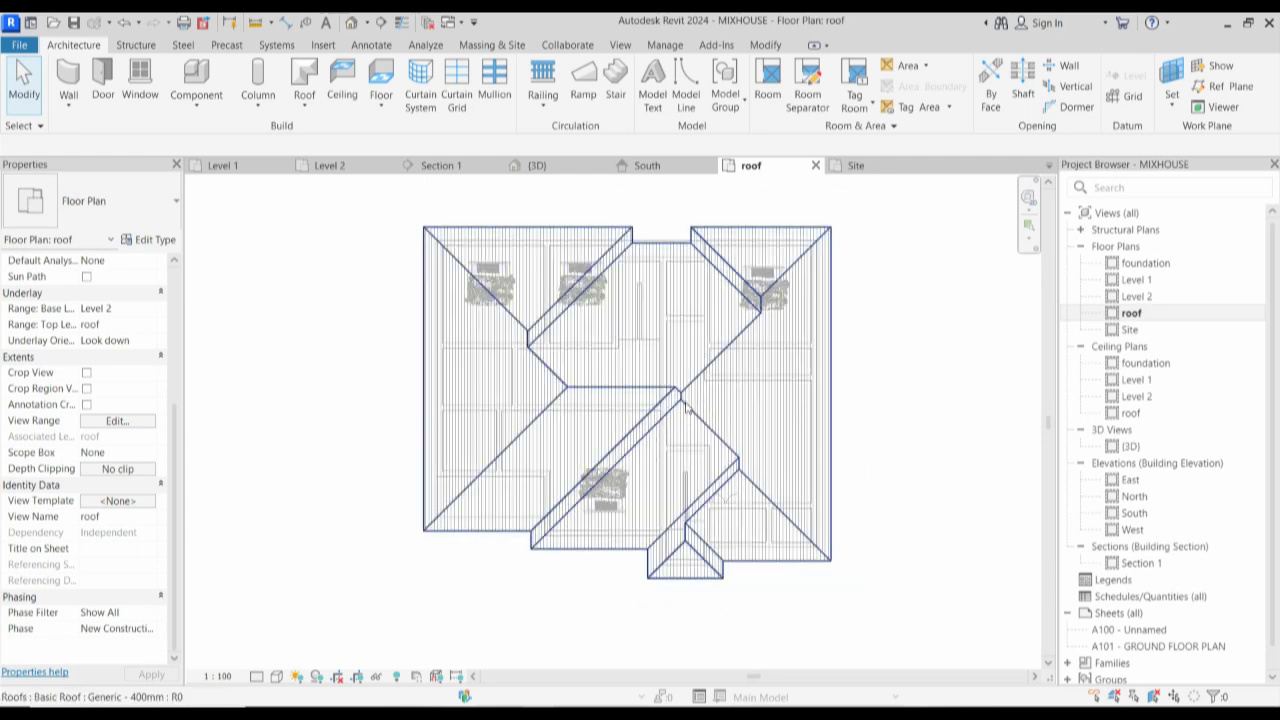
scroll(460, 368, "up", 3)
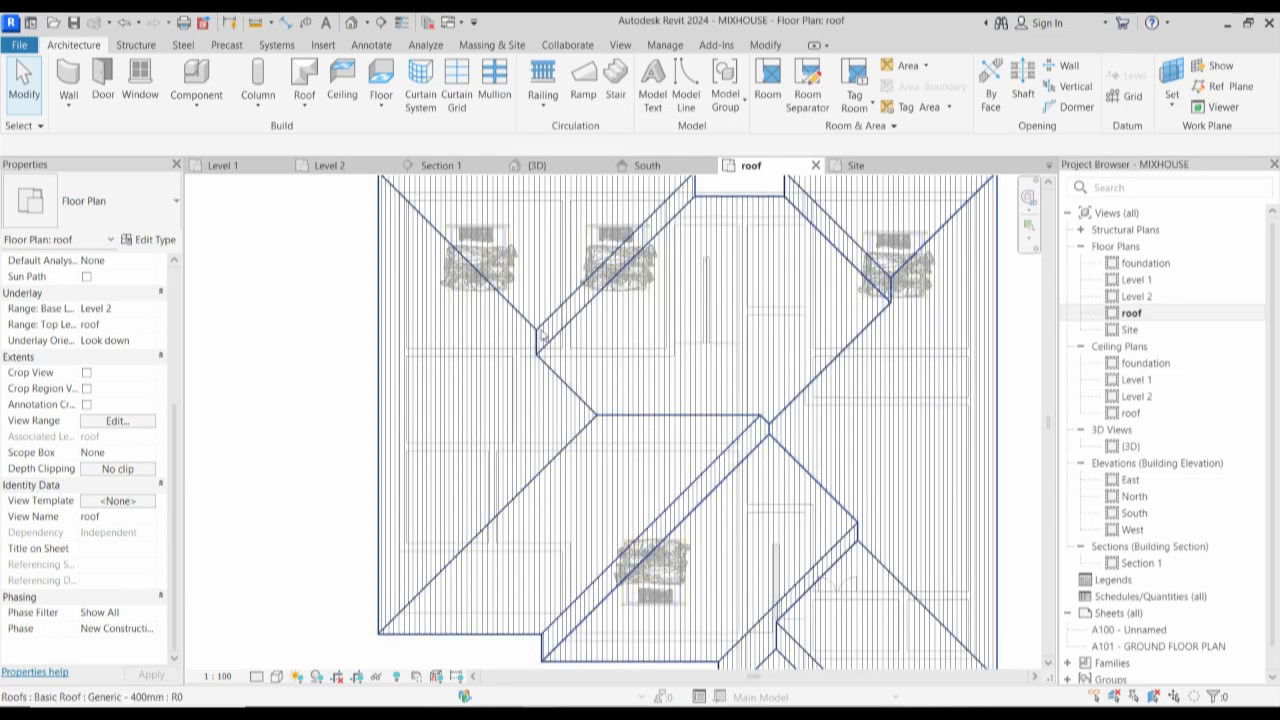
scroll(528, 491, "down", 2)
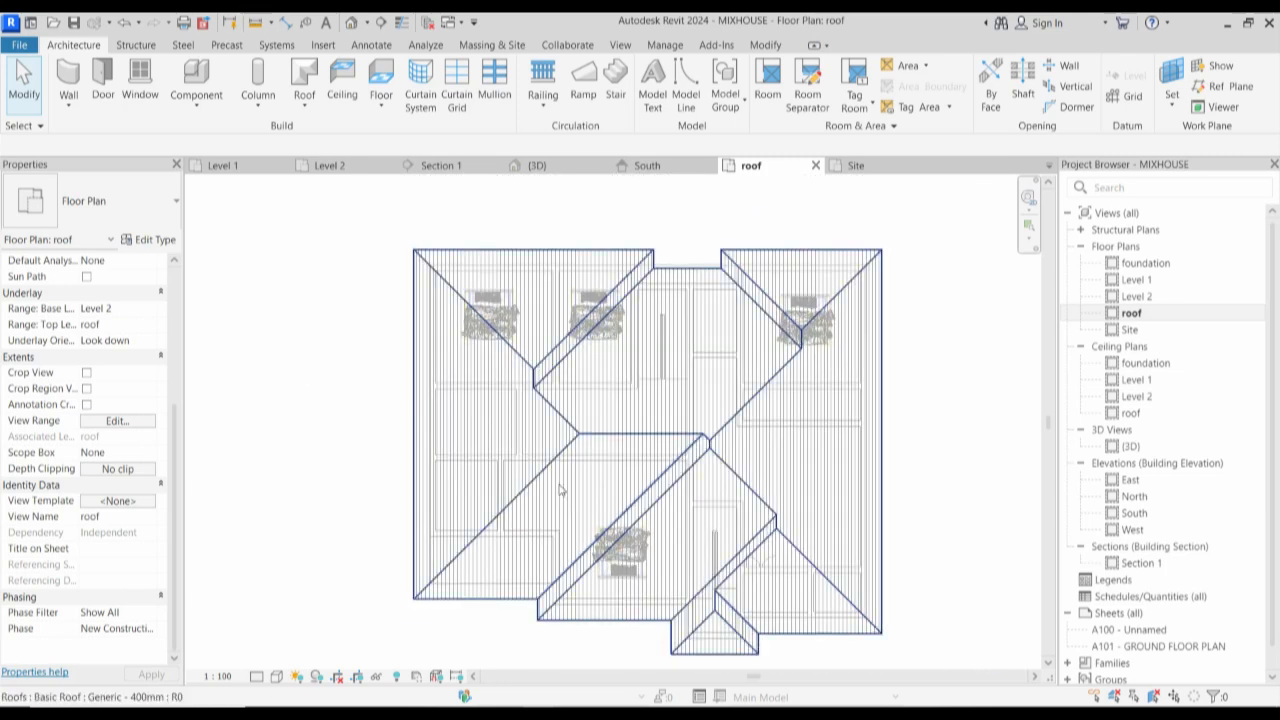
Open the foreground surface pattern choices for the Roofing, Tile material in the roof type's structure layer.
left_click(836, 583)
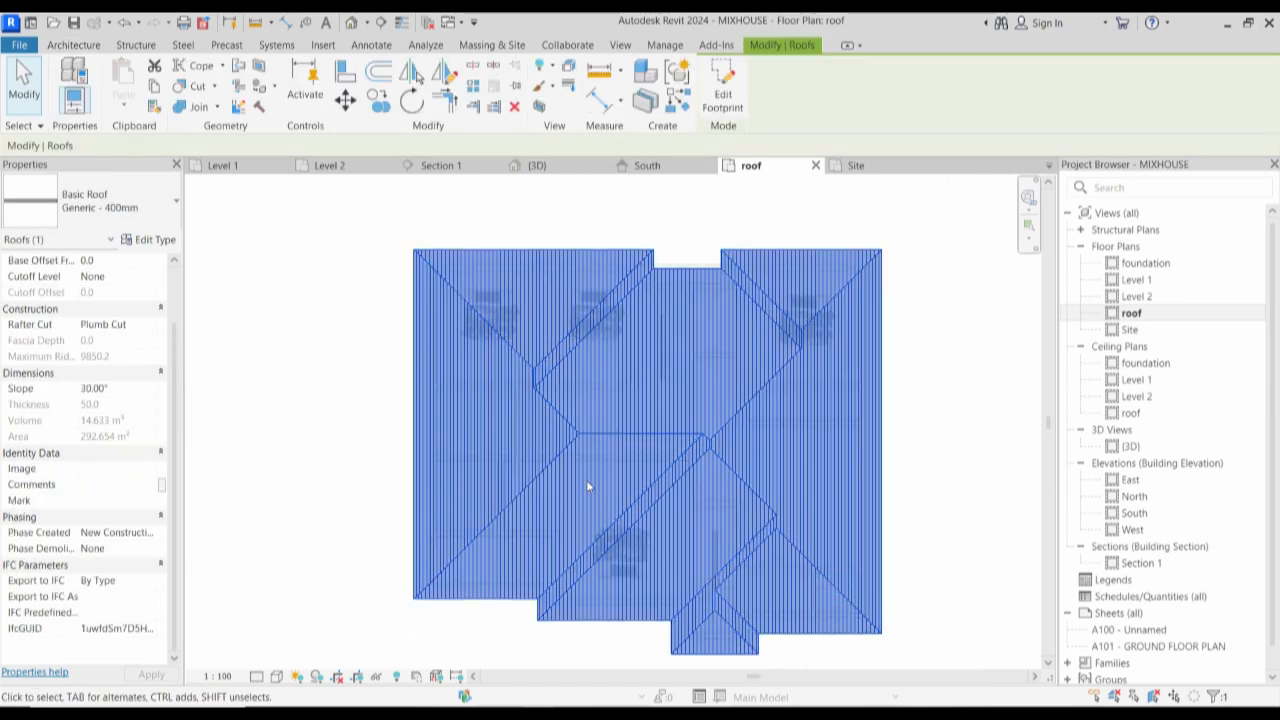
left_click(152, 240)
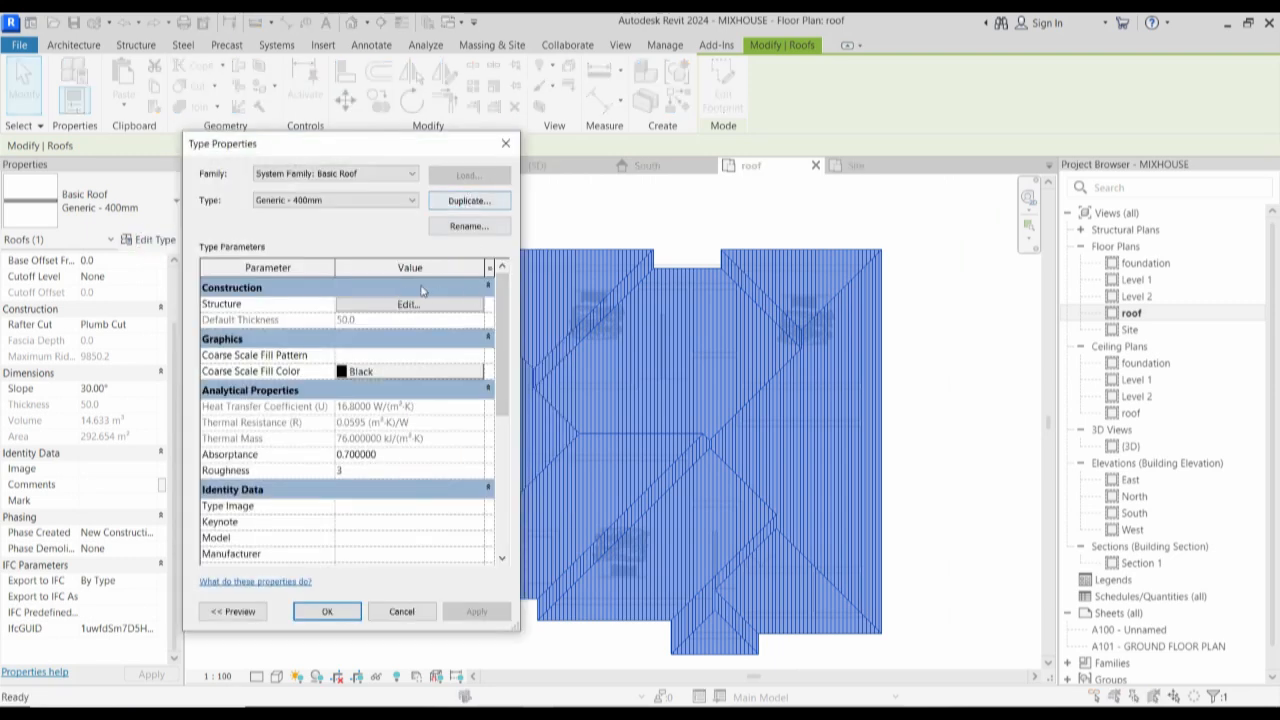
left_click(407, 306)
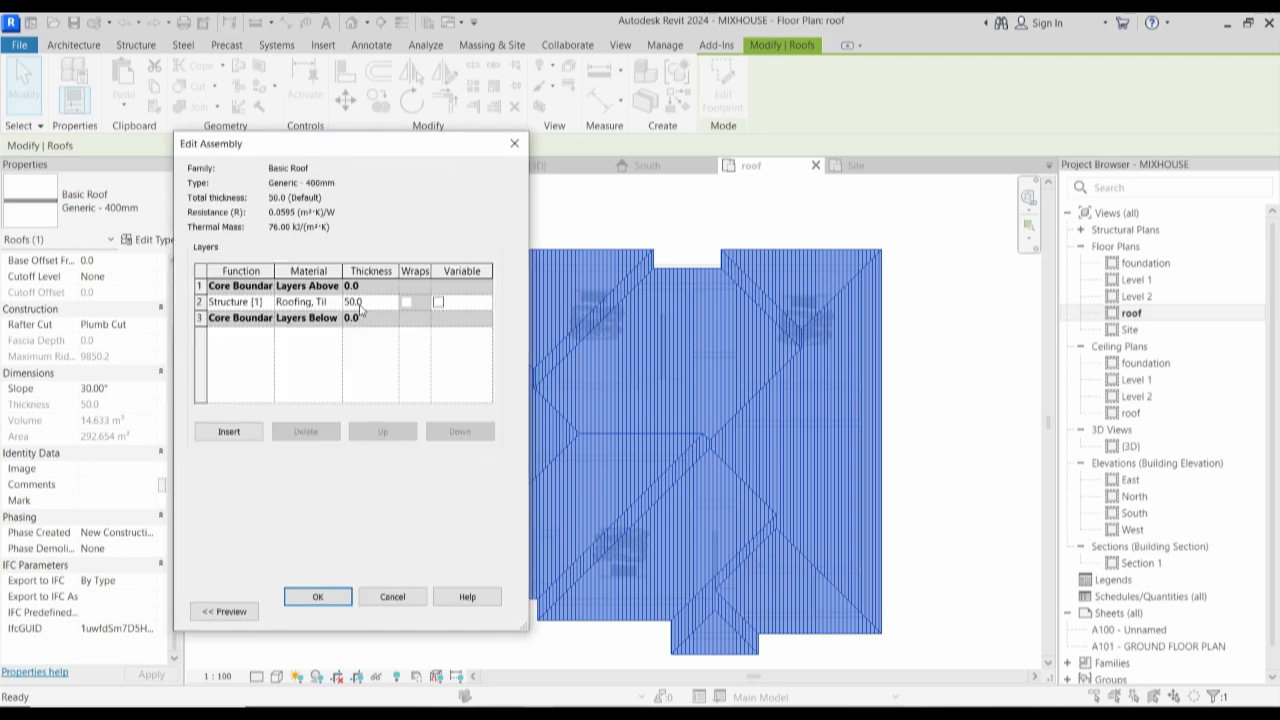
left_click(340, 301)
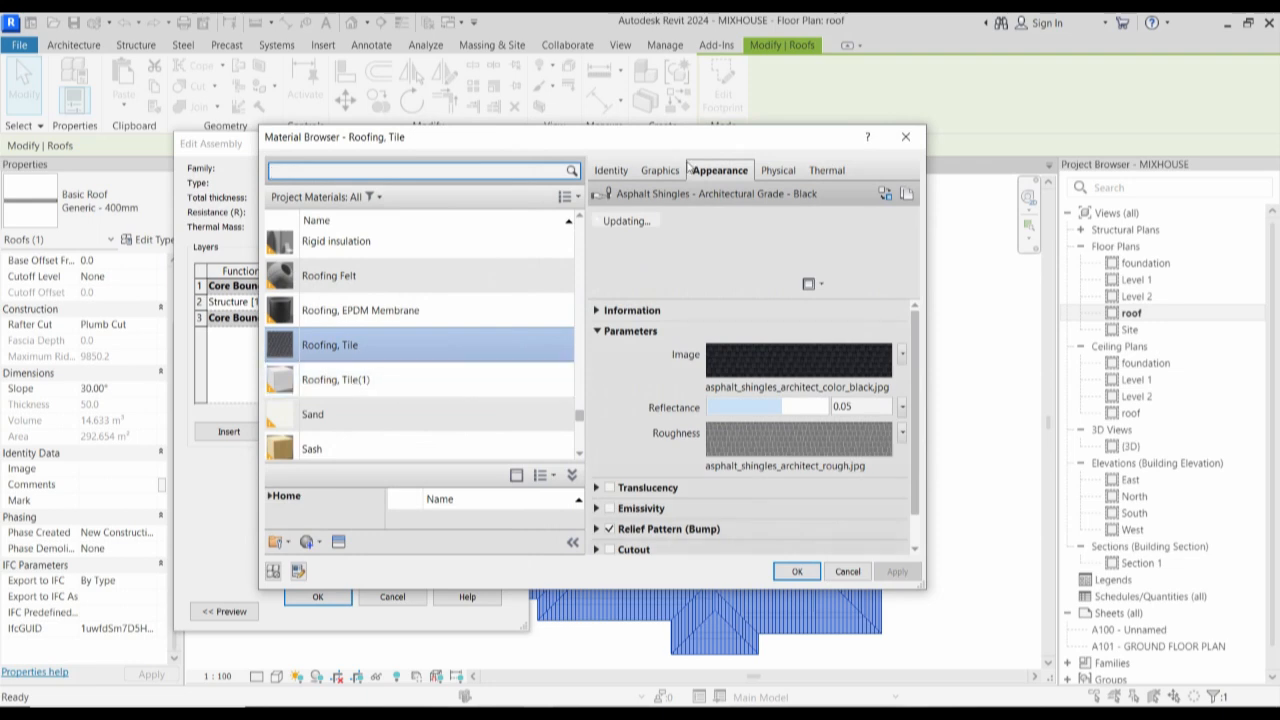
left_click(662, 172)
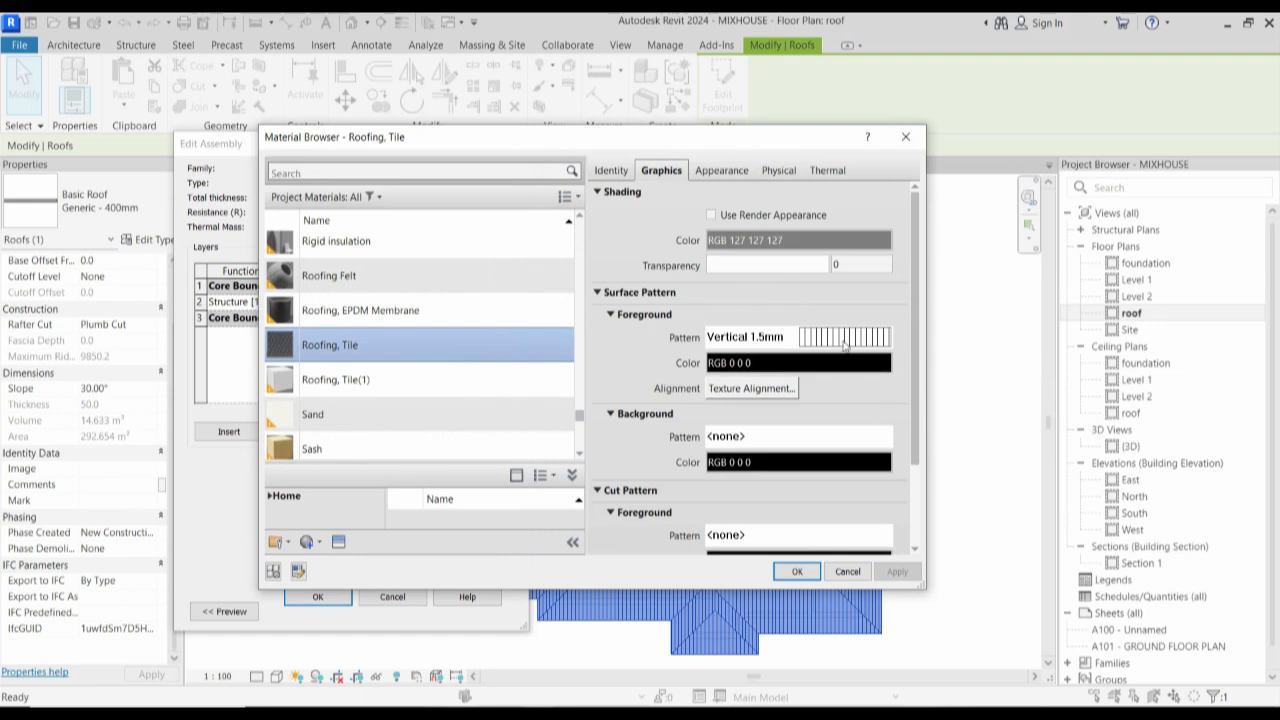
left_click(843, 340)
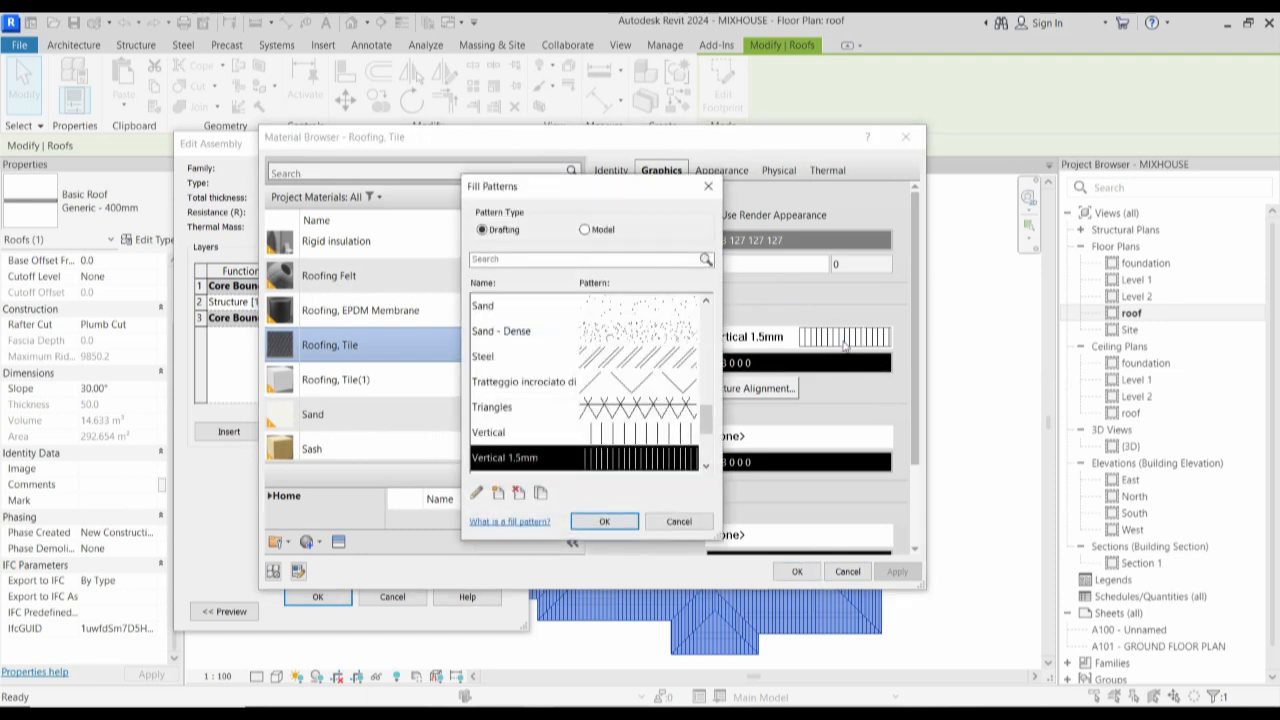
Create a model surface pattern named "roof slope" with parallel lines at a 90° angle and 75 mm spacing.
left_click(586, 230)
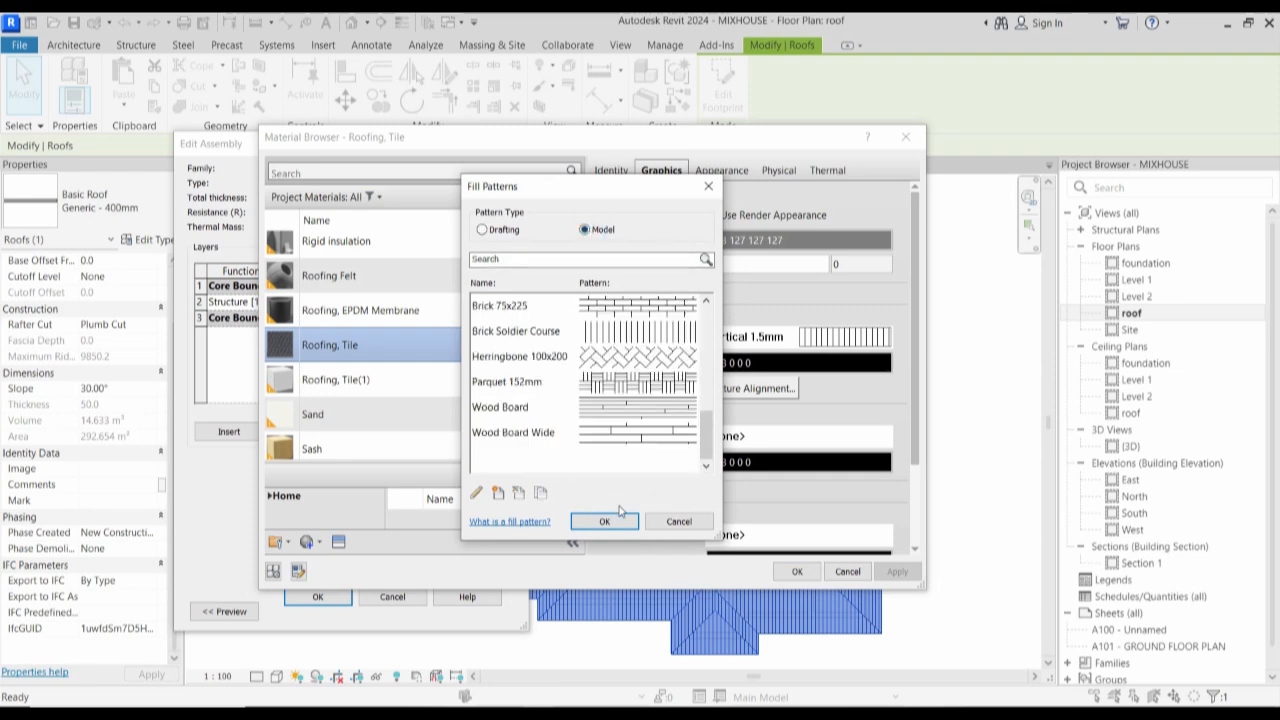
left_click(498, 493)
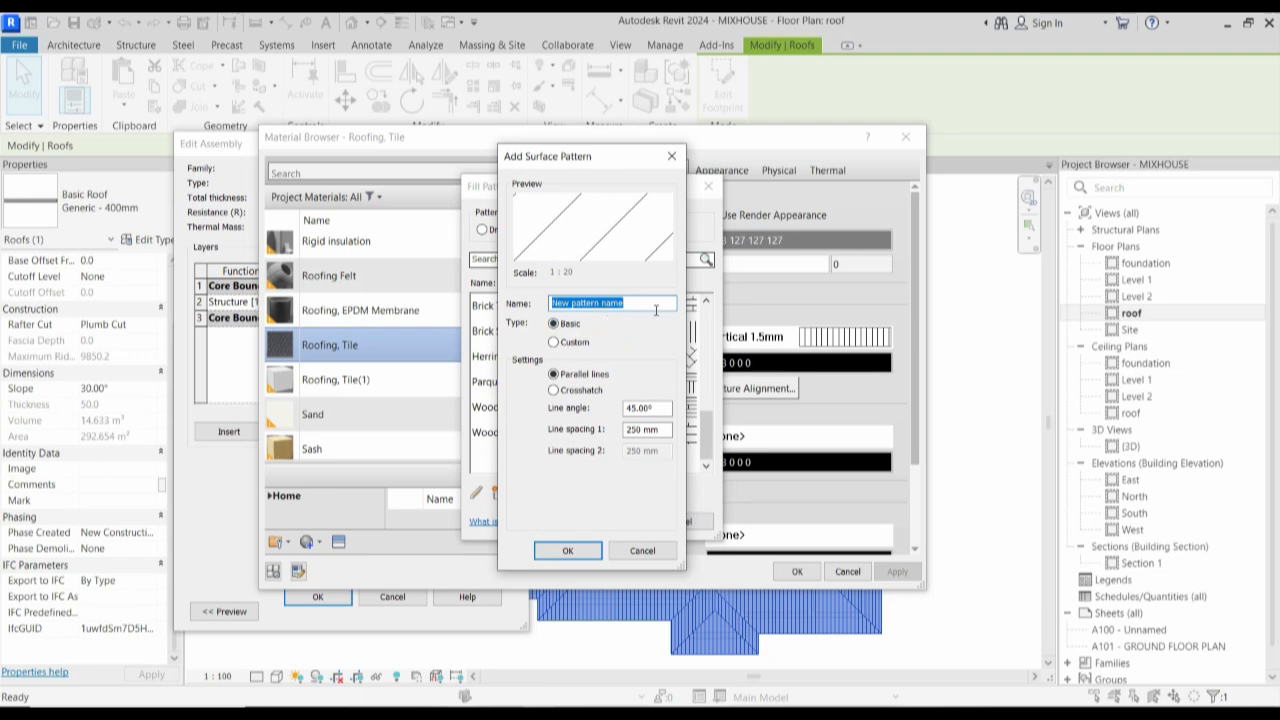
type("roof slope")
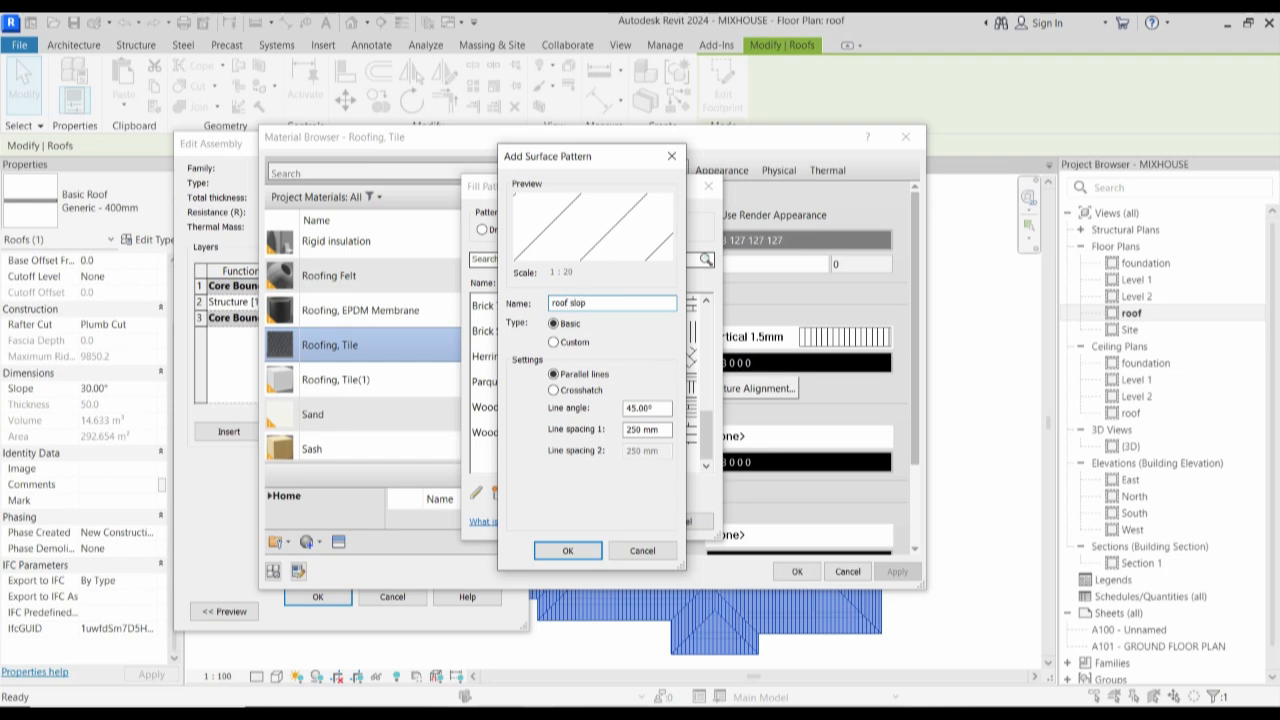
double_click(661, 410)
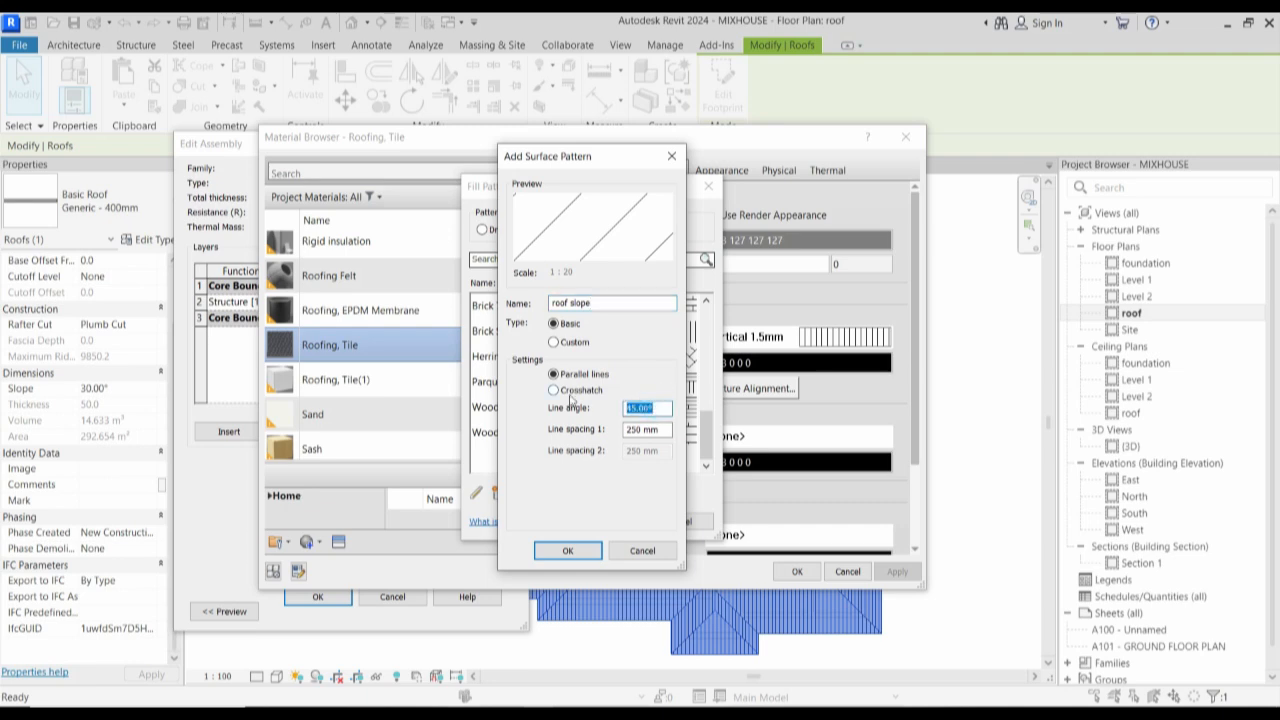
type("90")
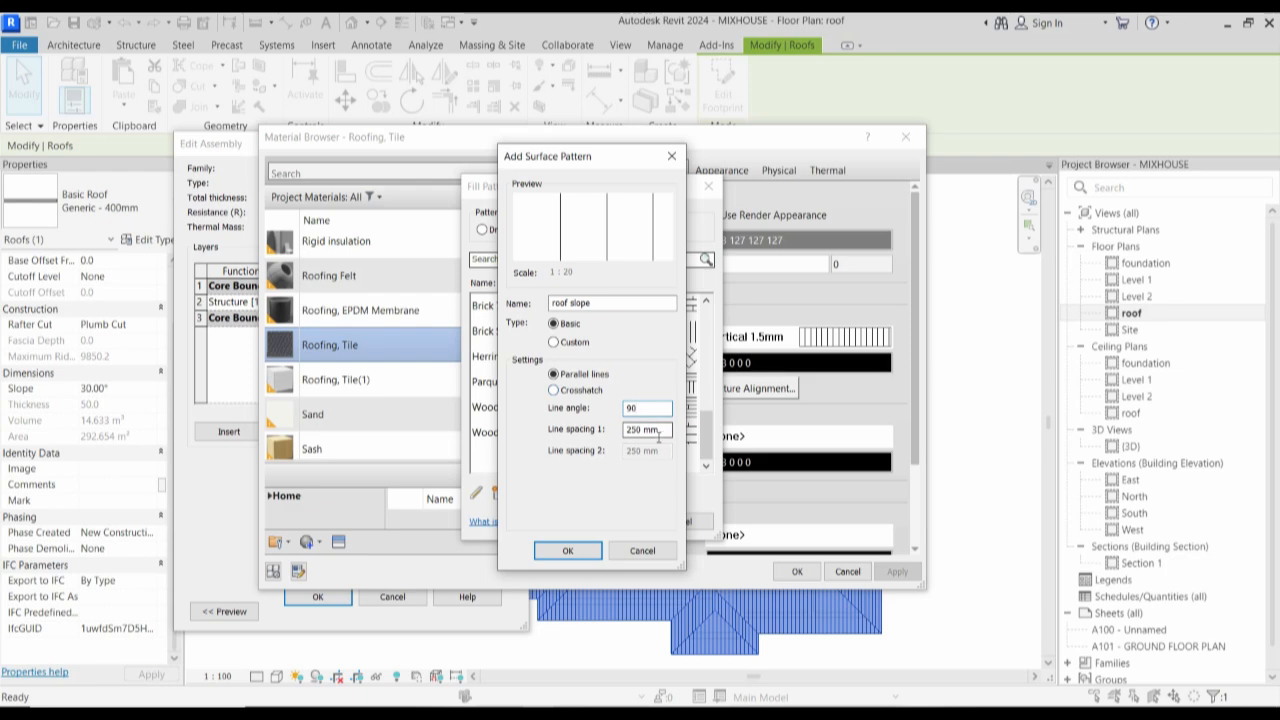
double_click(655, 430)
type("75")
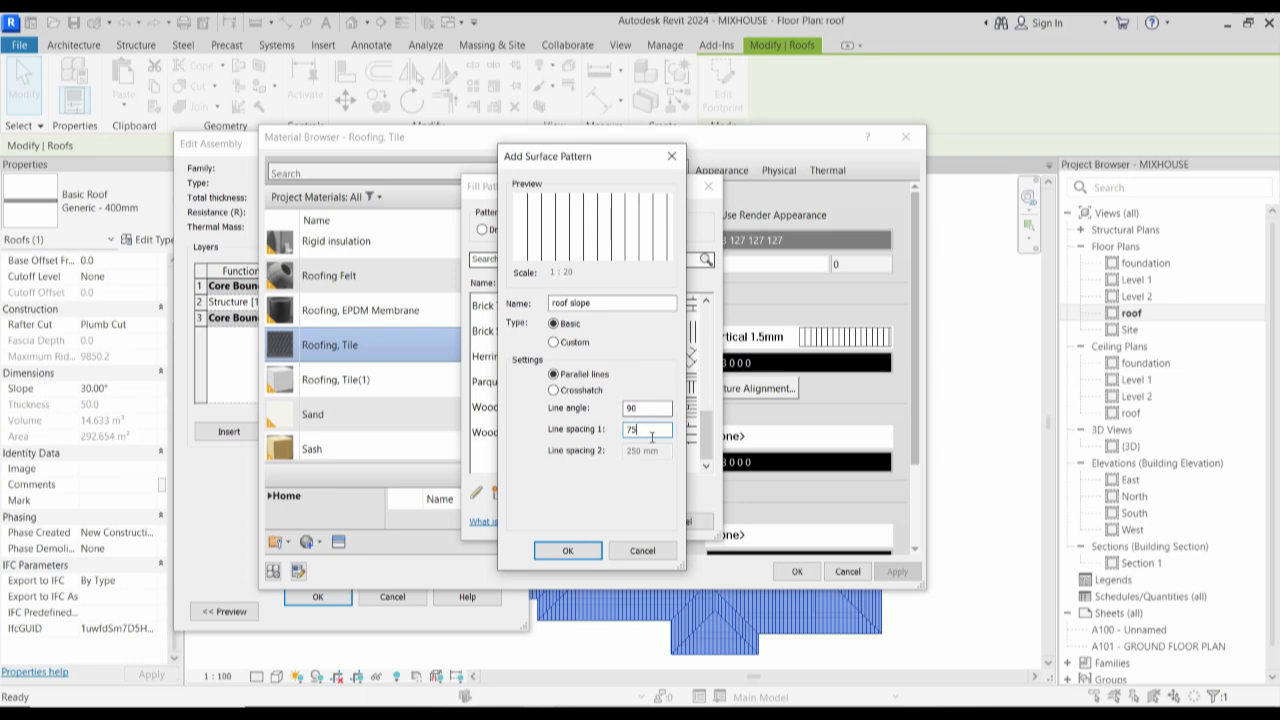
left_click(567, 551)
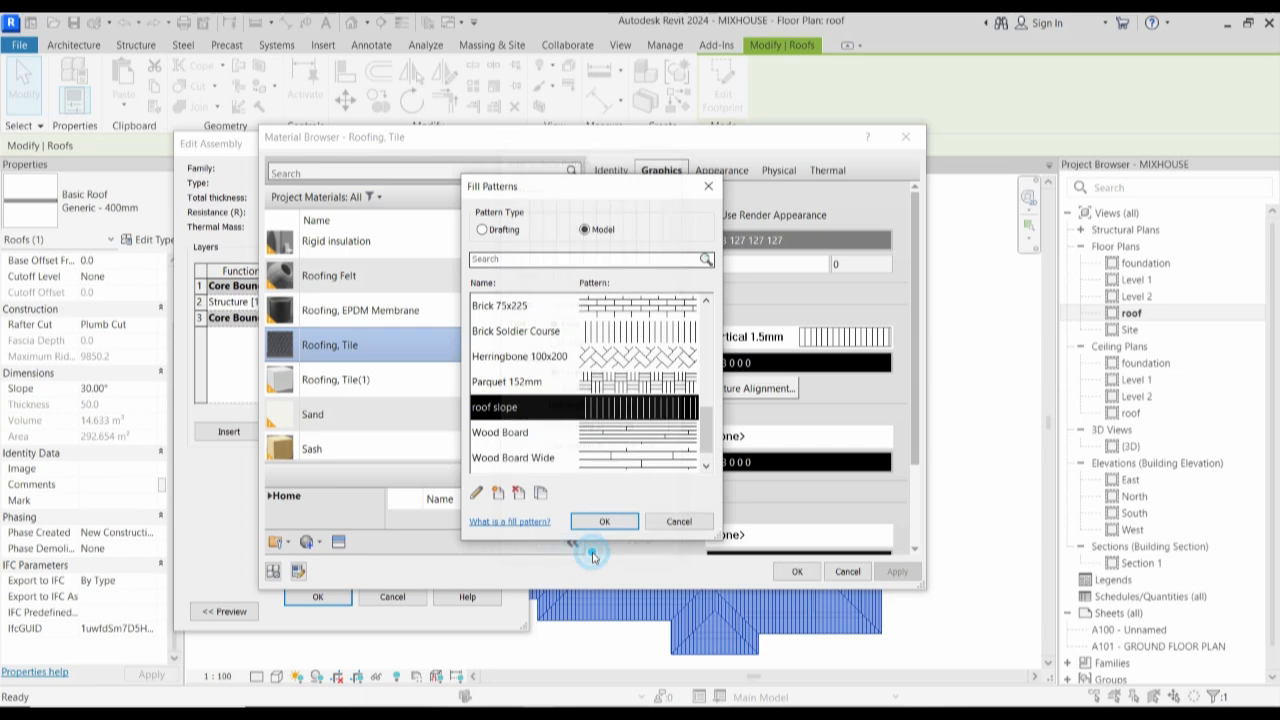
Assign the roof slope pattern to the Roofing, Tile material and accept the roof type changes.
left_click(604, 521)
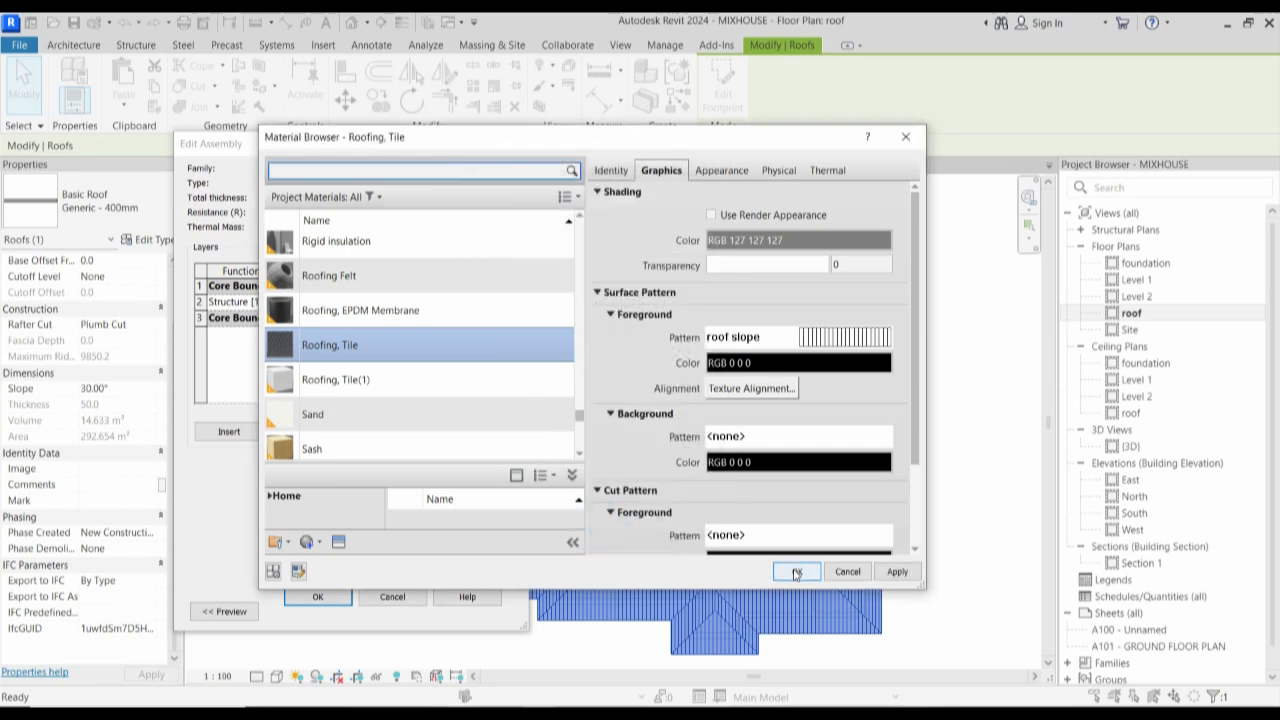
left_click(796, 572)
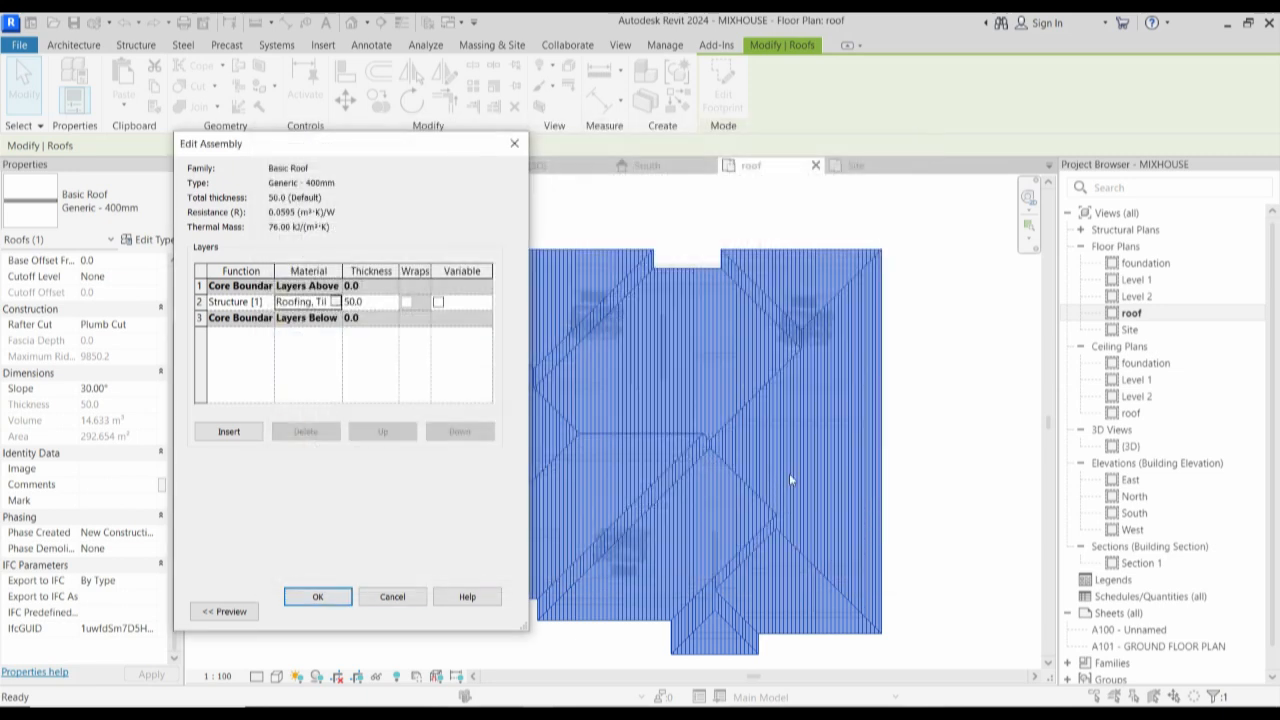
left_click(318, 597)
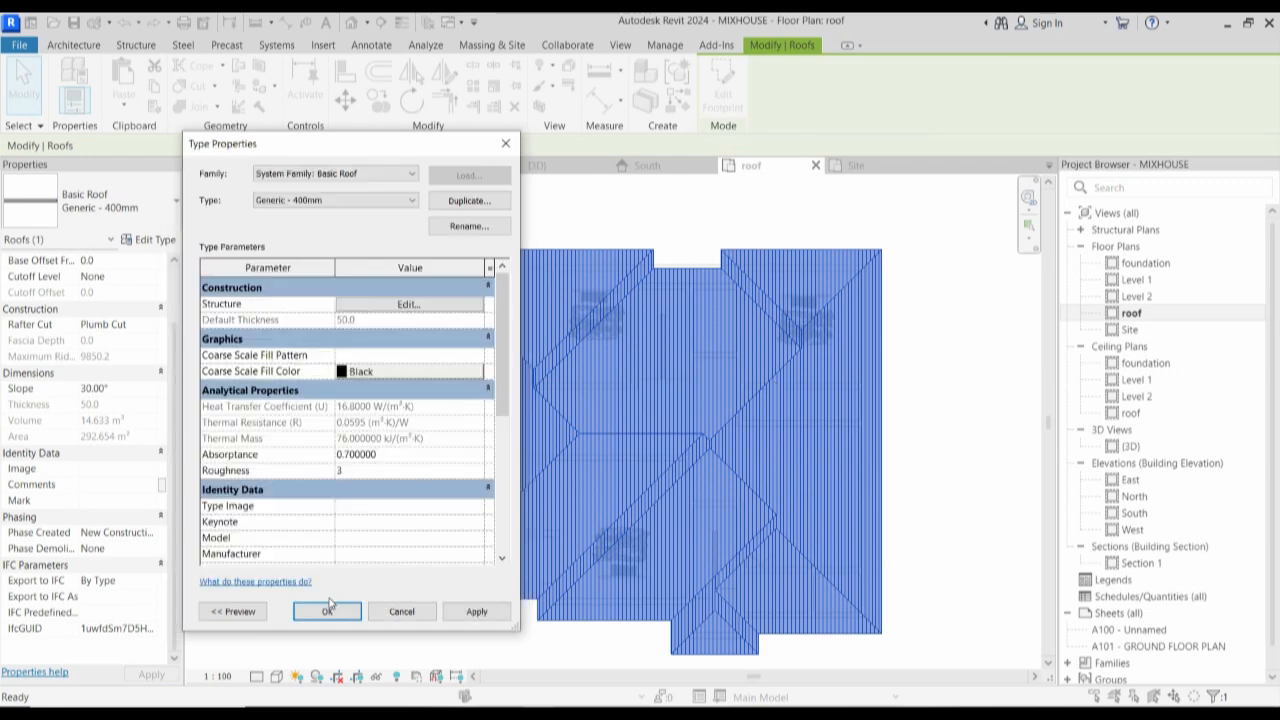
left_click(328, 610)
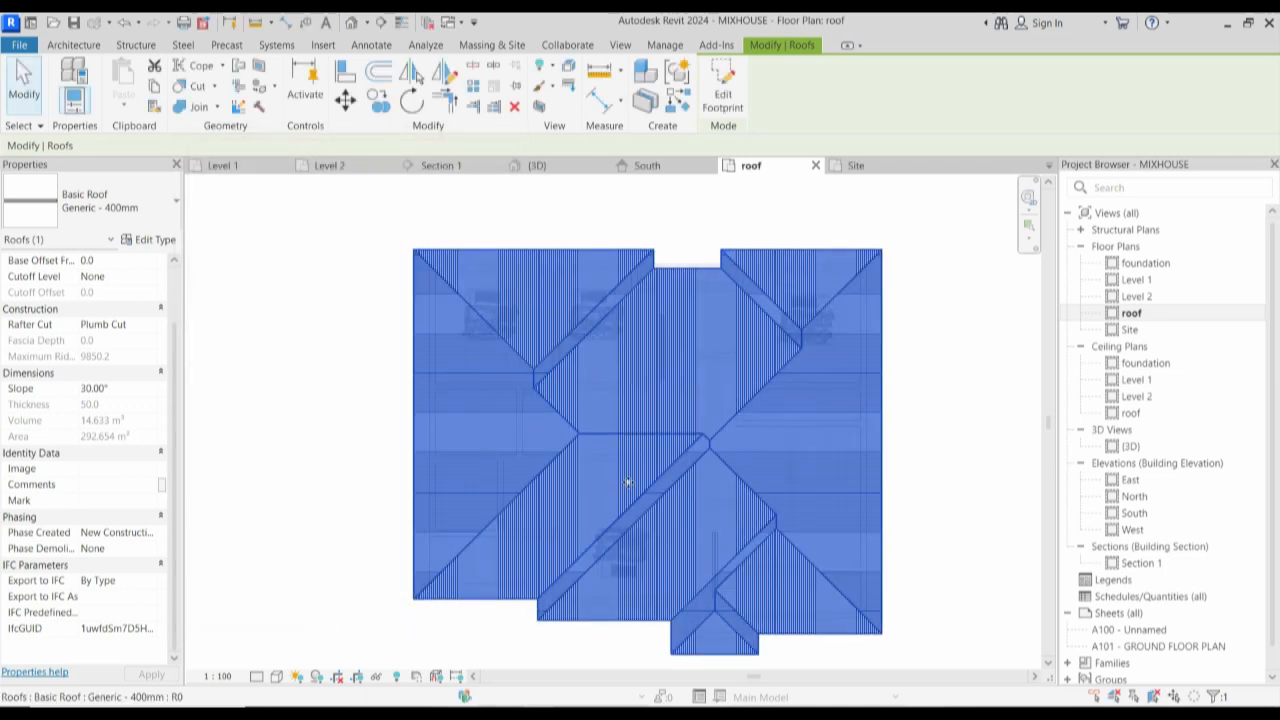
Examine how the pattern lines run on each roof slope in the roof floor plan.
left_click(974, 477)
scroll(785, 372, "up", 3)
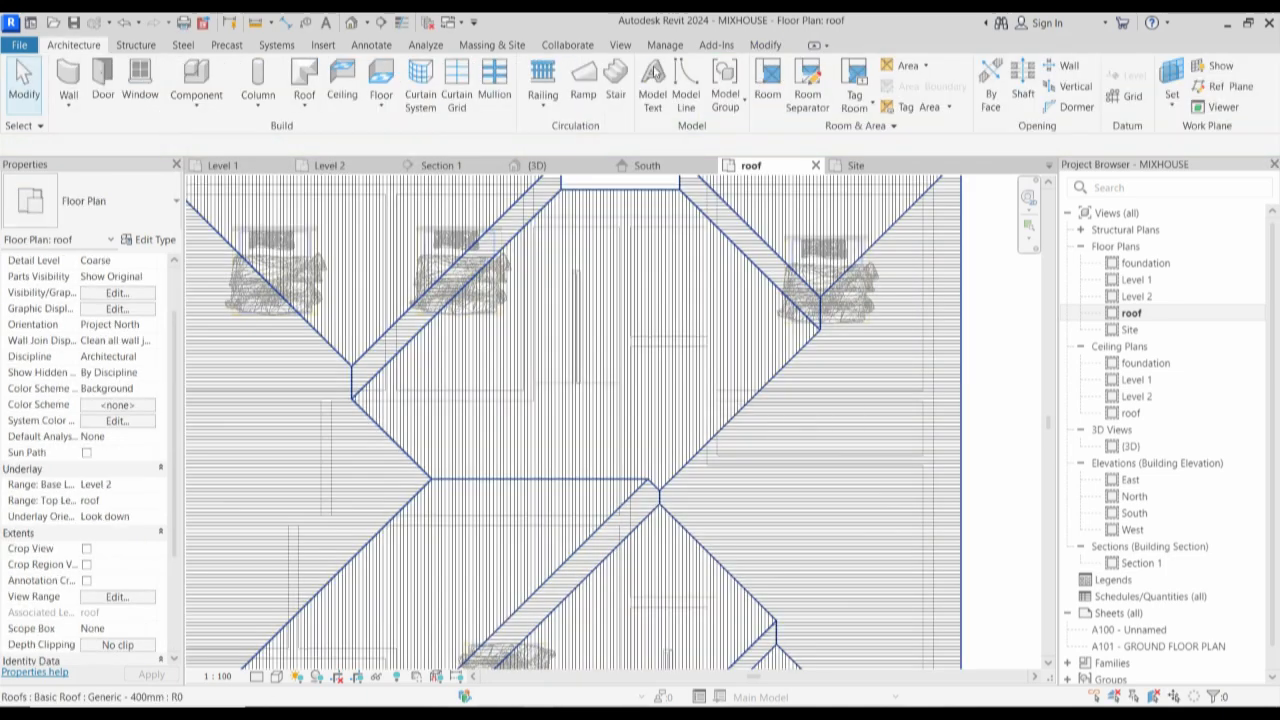
scroll(653, 265, "down", 2)
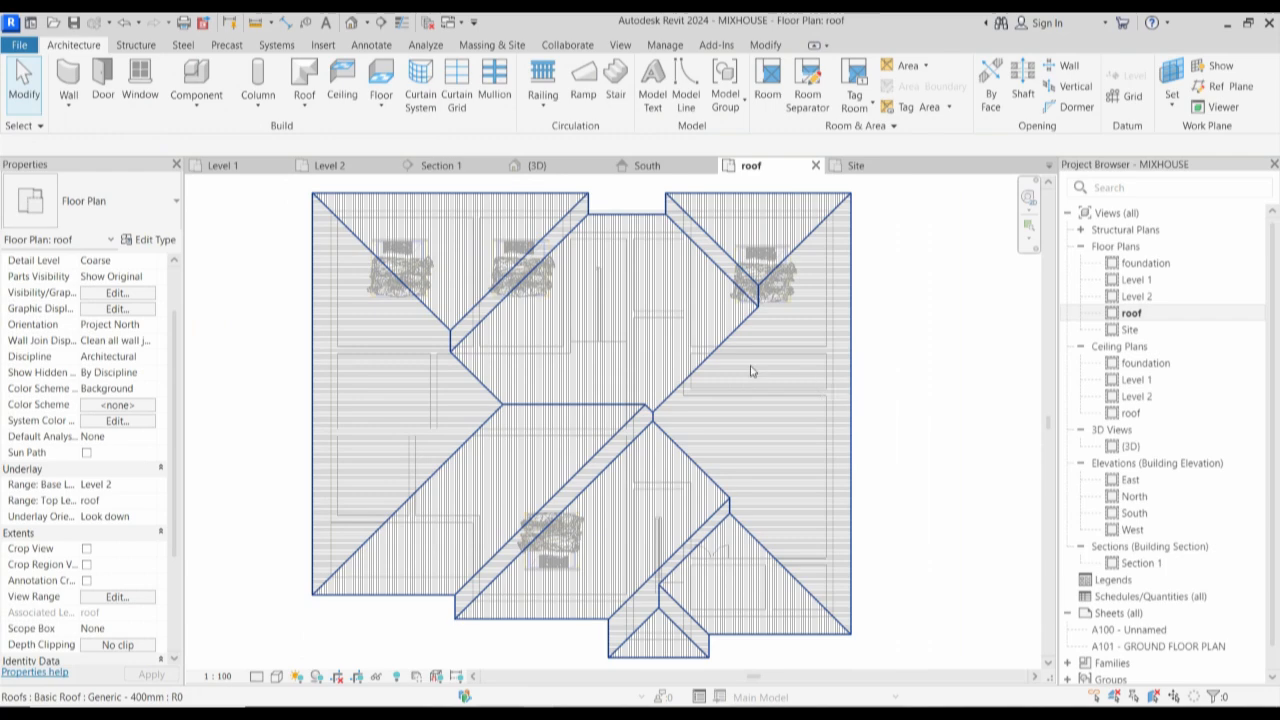
scroll(549, 388, "down", 2)
scroll(517, 517, "up", 3)
scroll(694, 486, "up", 2)
scroll(630, 430, "up", 2)
scroll(630, 430, "down", 6)
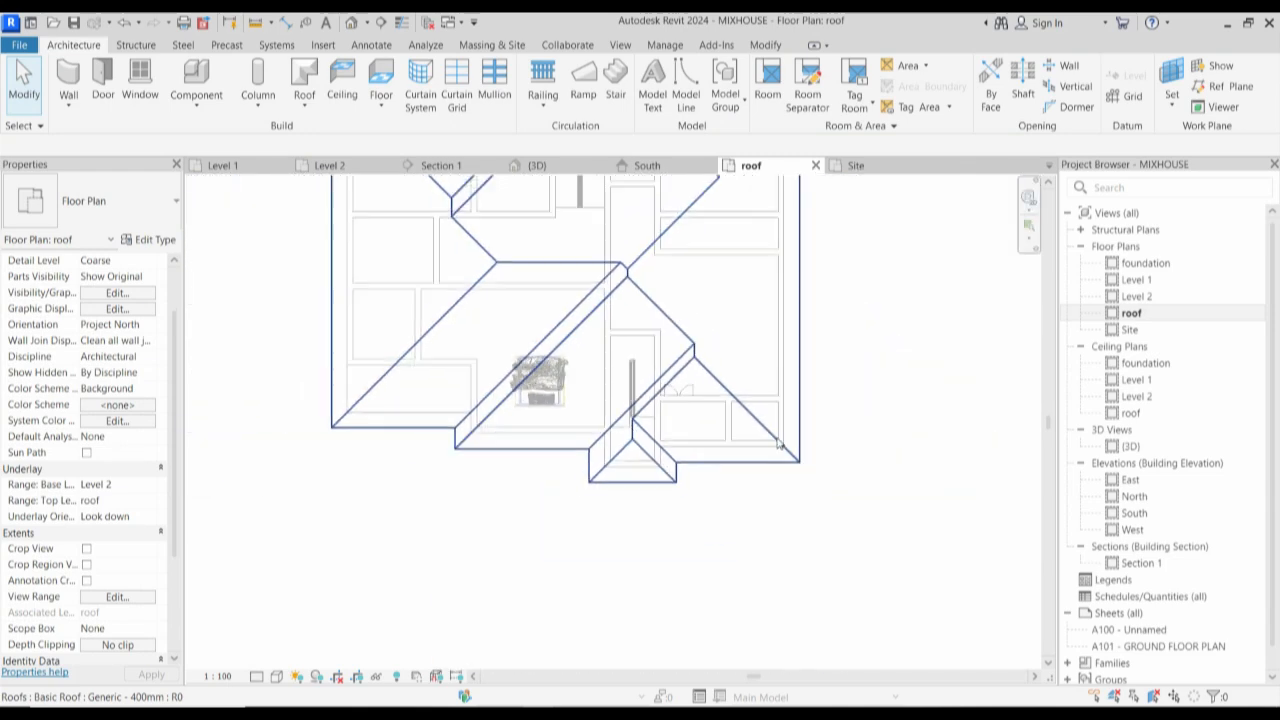
scroll(845, 375, "up", 1)
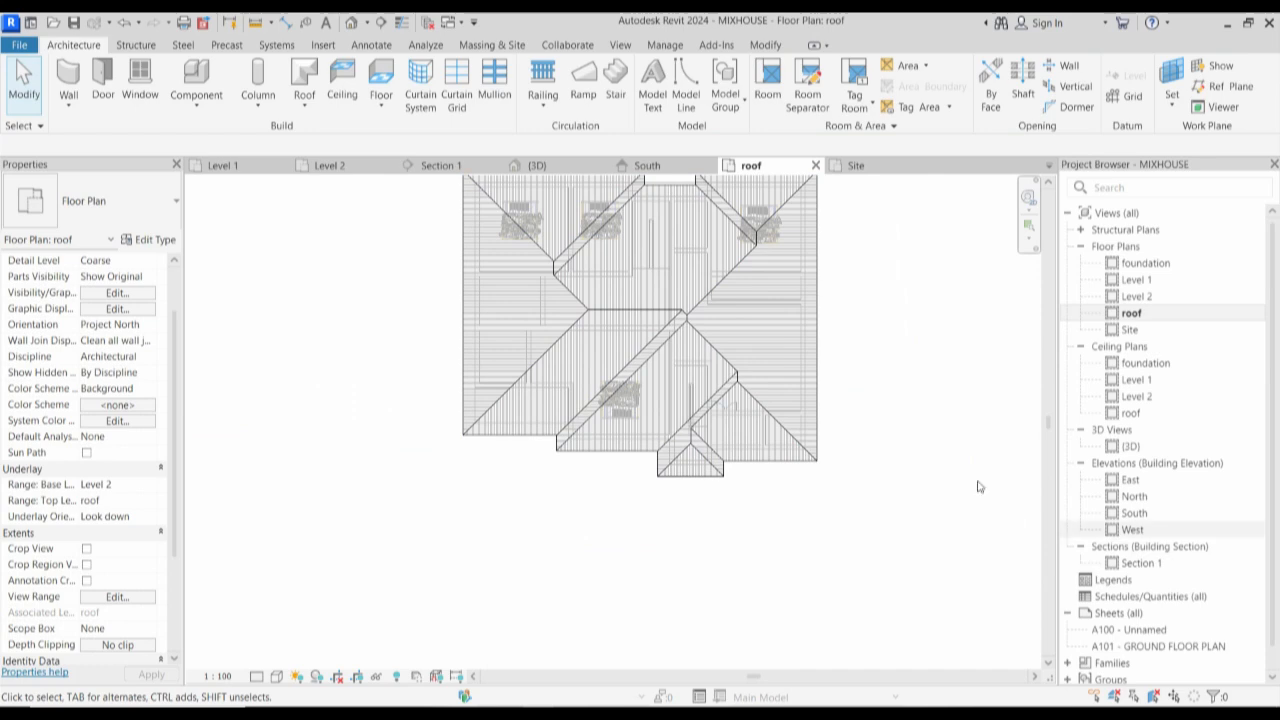
left_click(811, 450)
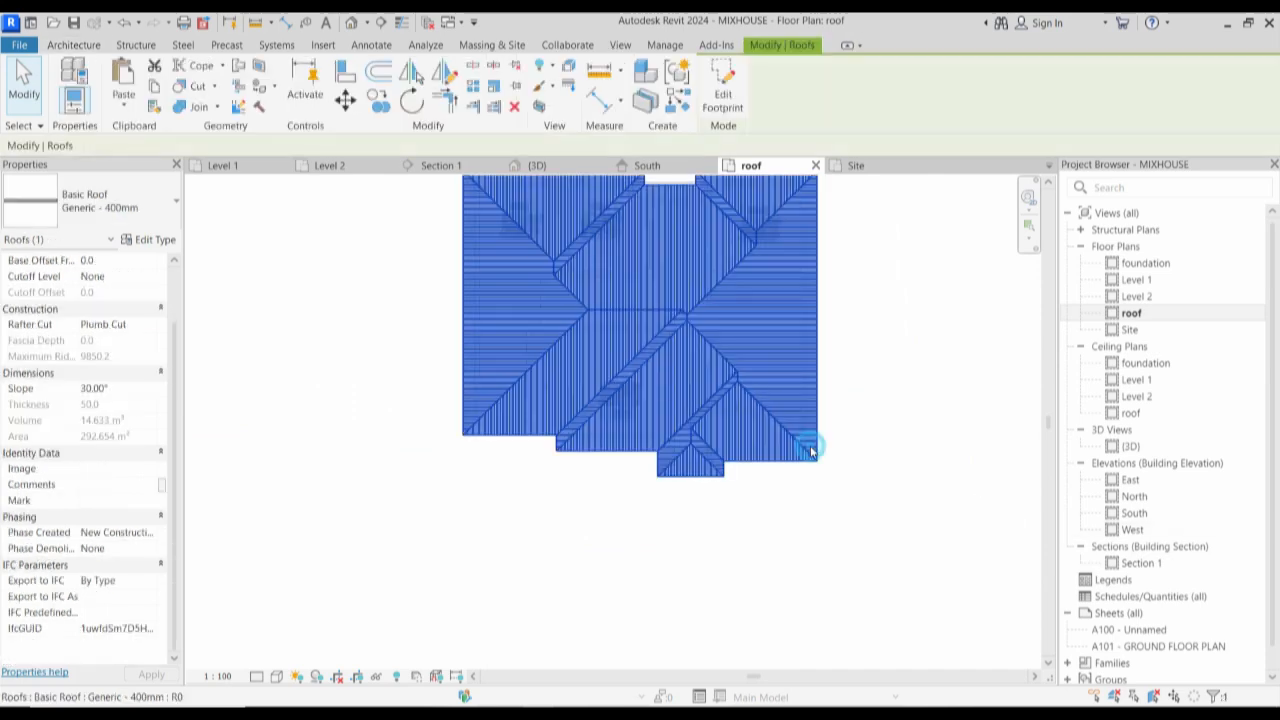
Open the South elevation, turn off its view cropping and show its crop region.
double_click(1134, 513)
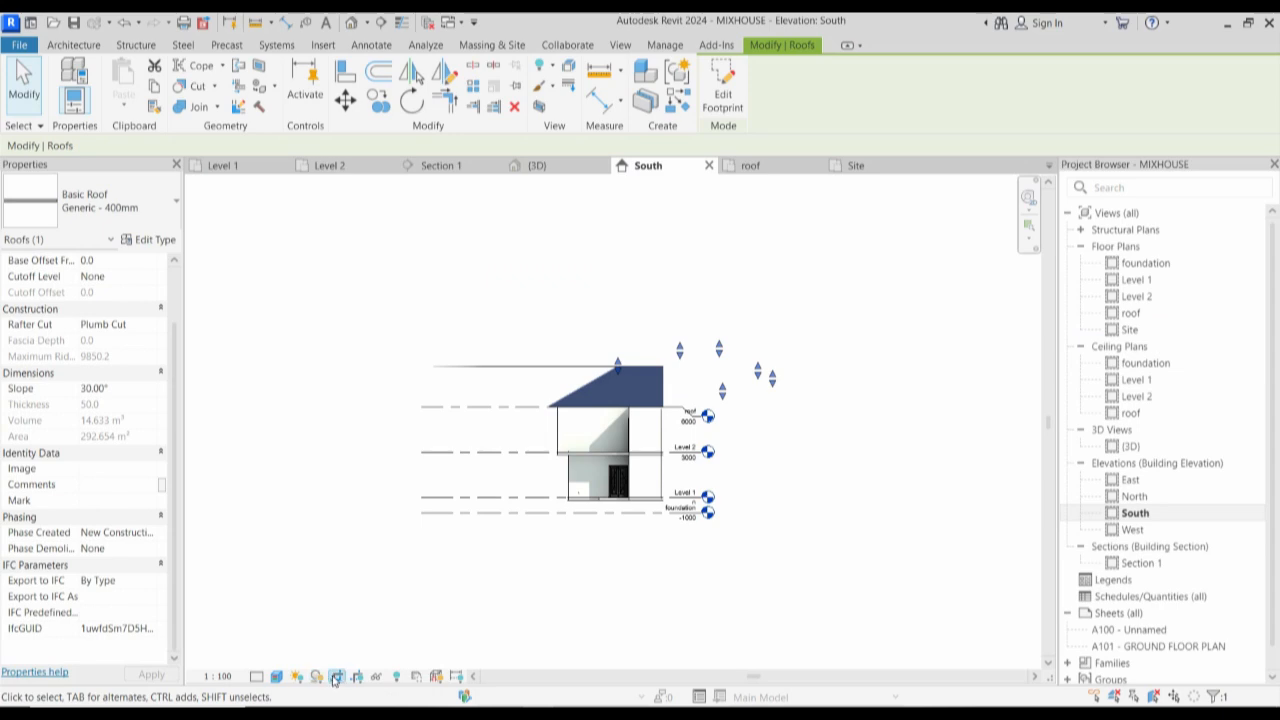
left_click(335, 677)
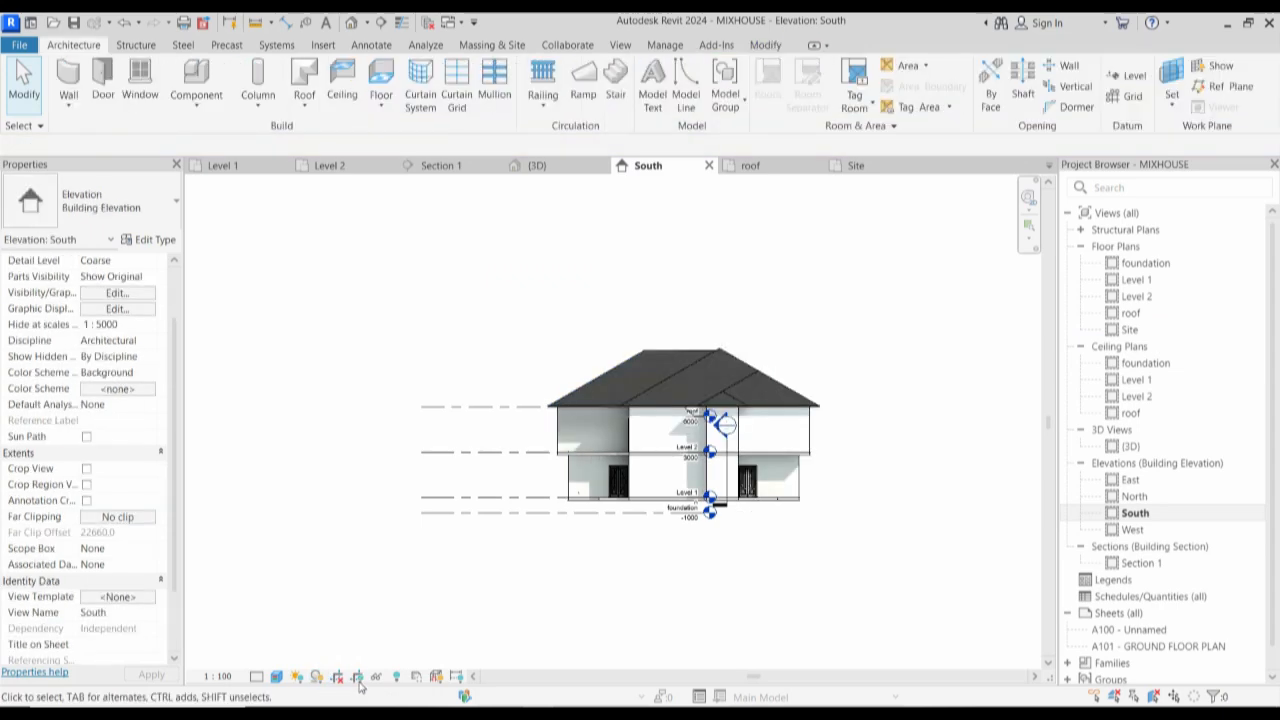
left_click(357, 678)
Resize the South elevation's crop region so it frames the whole house and roof.
left_click(580, 368)
left_click_drag(548, 368, 548, 320)
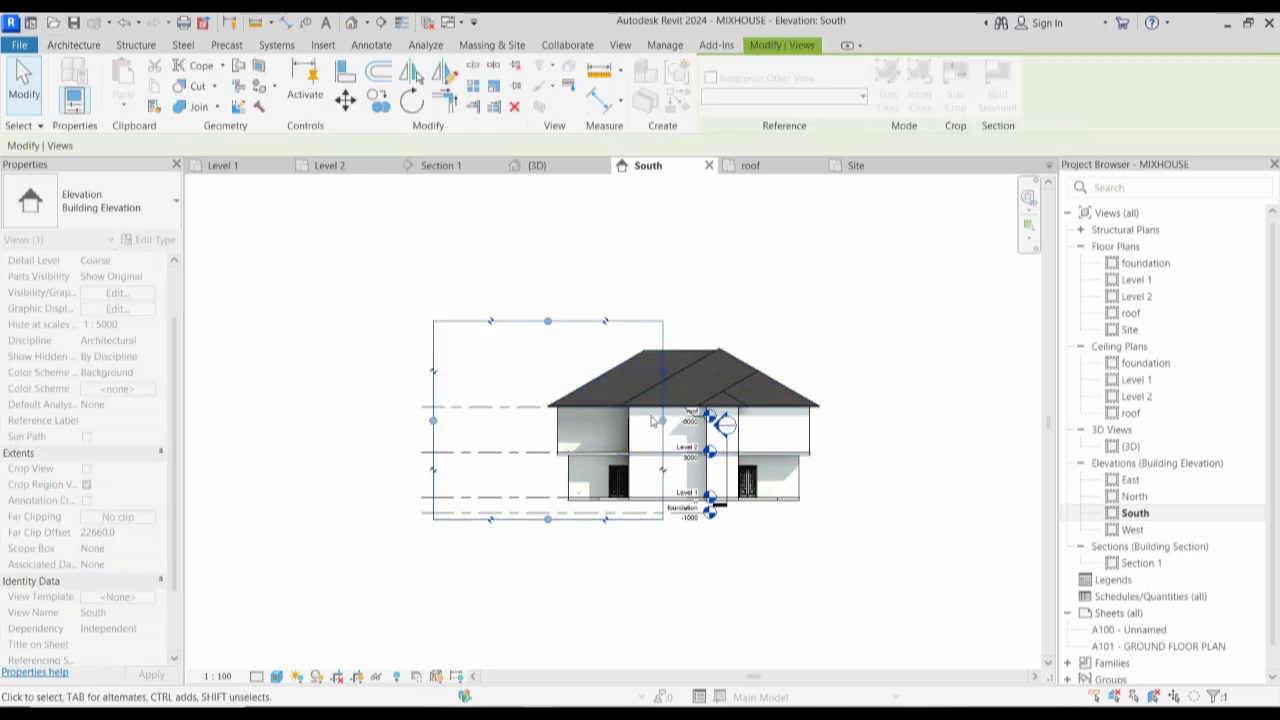
left_click_drag(875, 455, 869, 455)
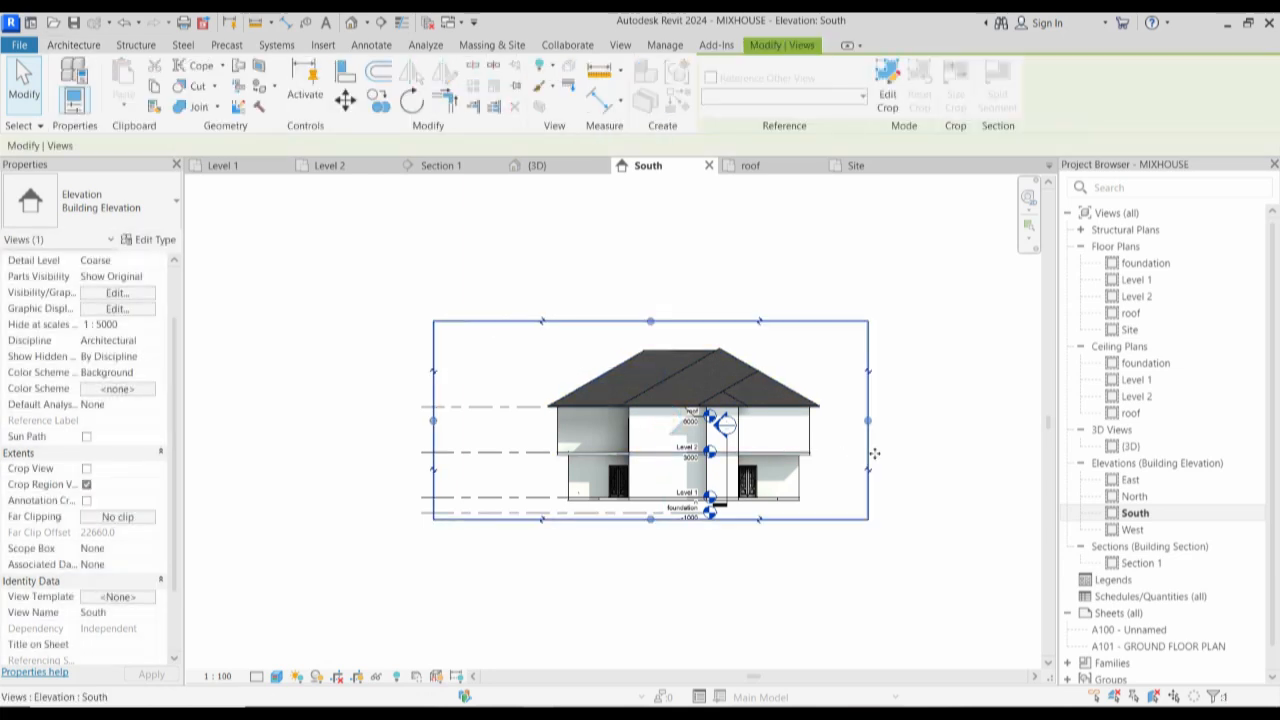
left_click(433, 421)
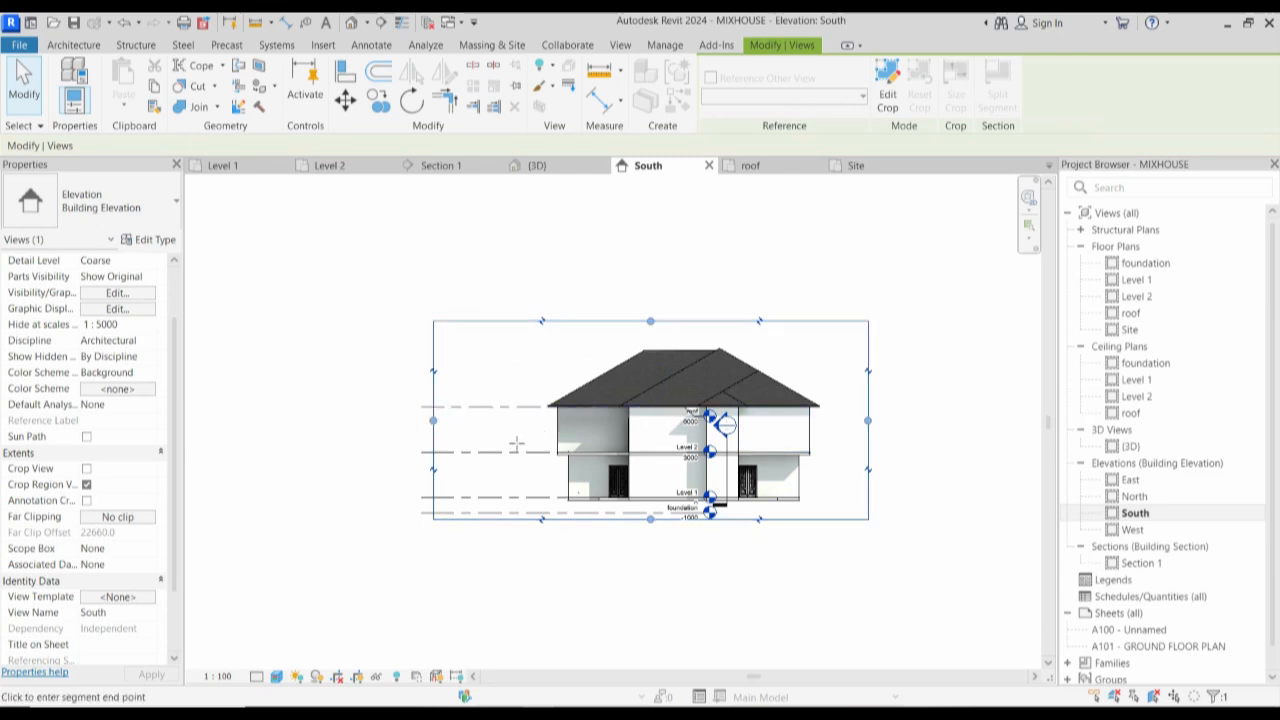
left_click(510, 445)
Set the roof's slope to 45°.
left_click(740, 364)
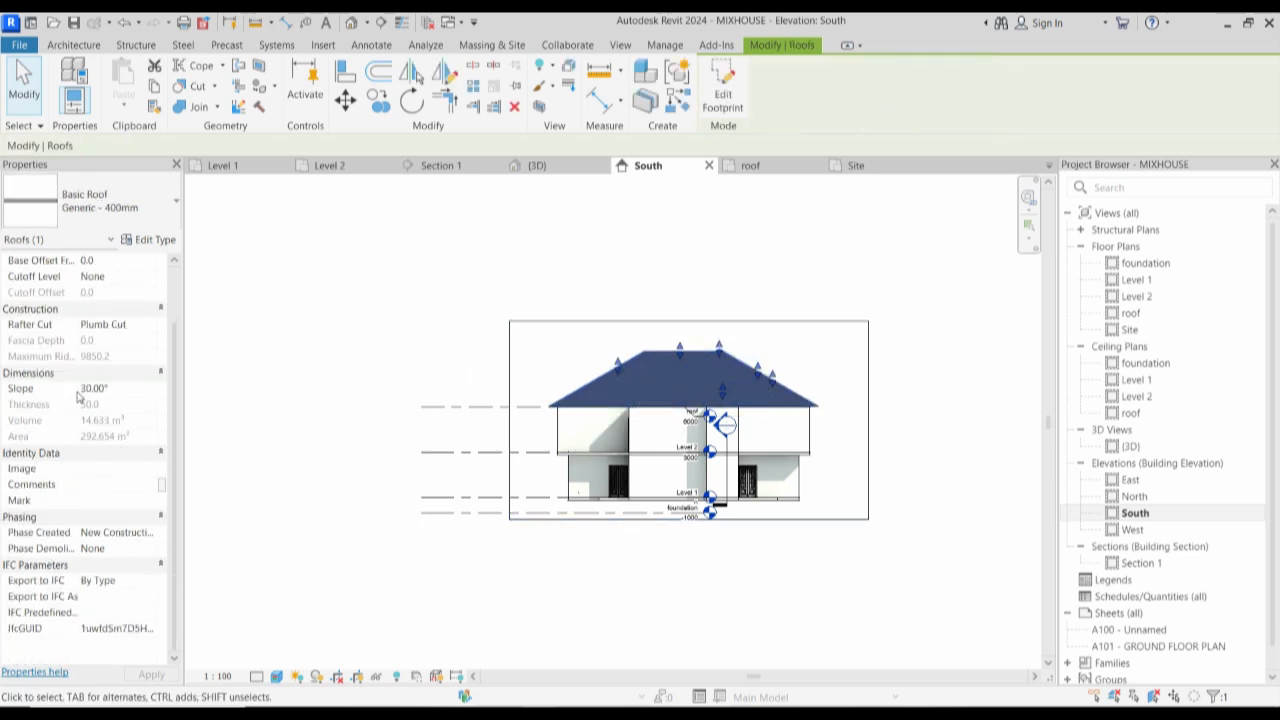
left_click(125, 392)
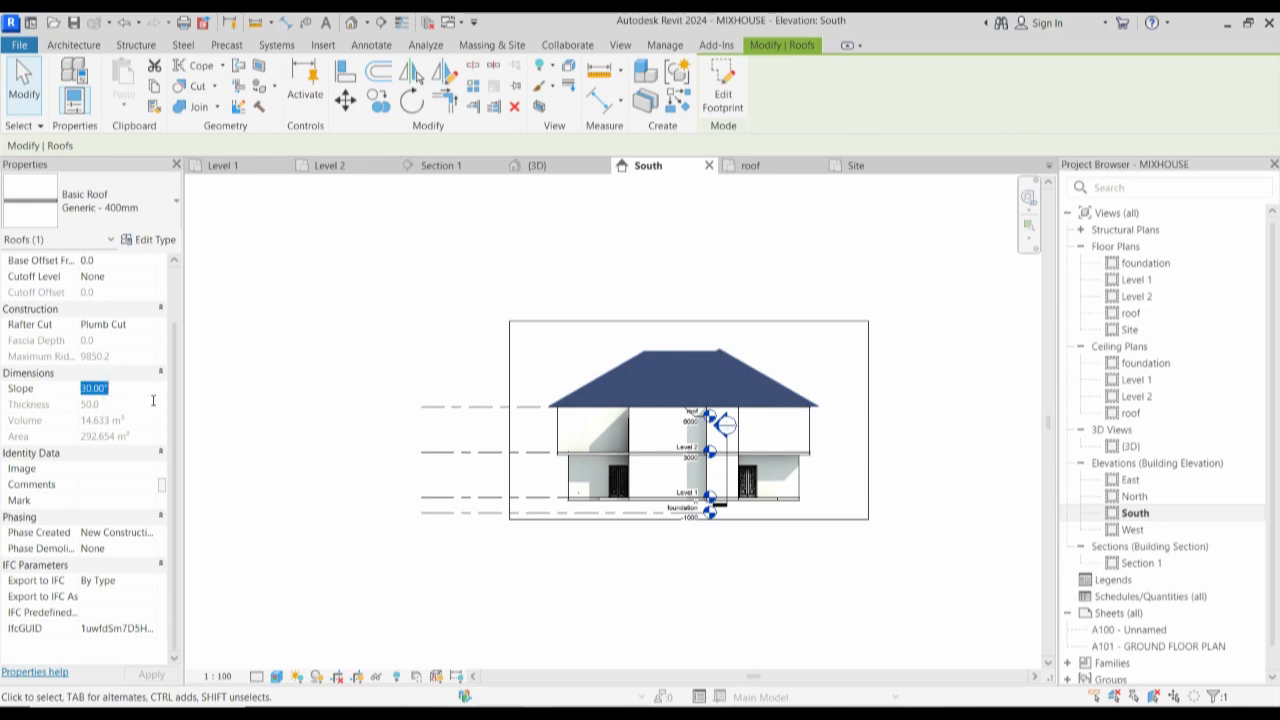
key("Return")
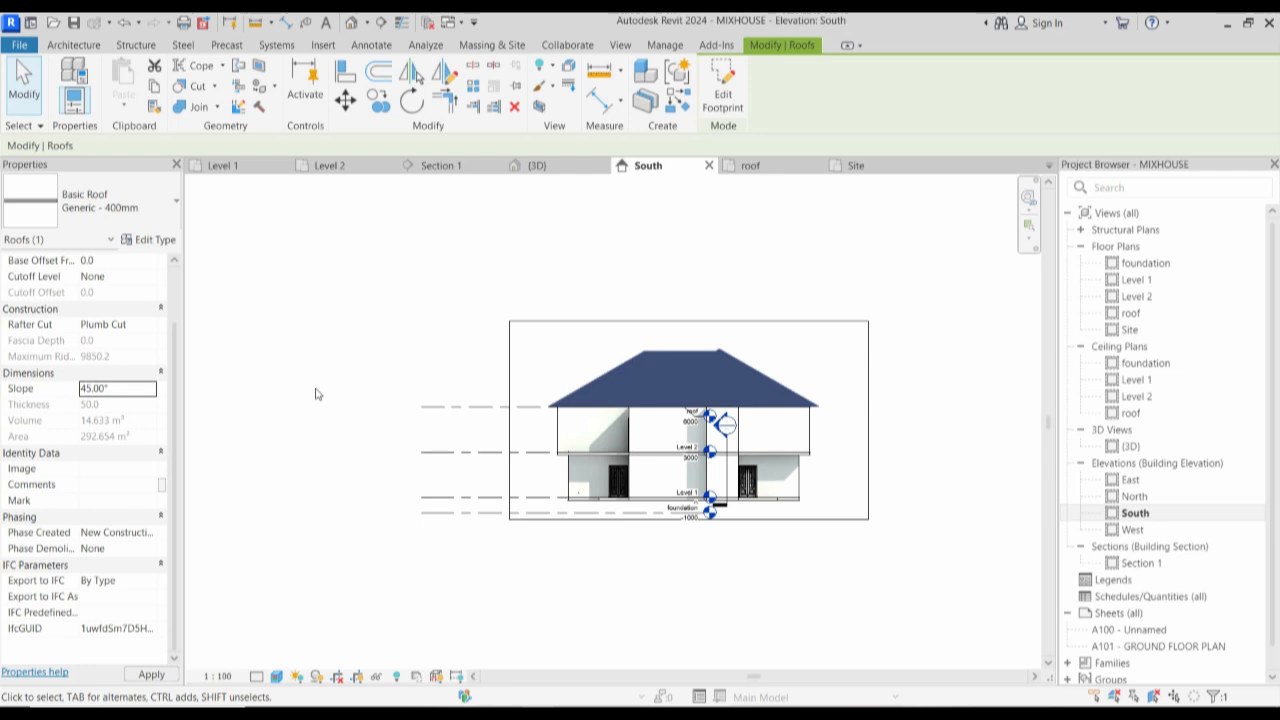
Raise the upper edge of the South elevation's crop region above the roof ridge.
scroll(790, 280, "up", 2)
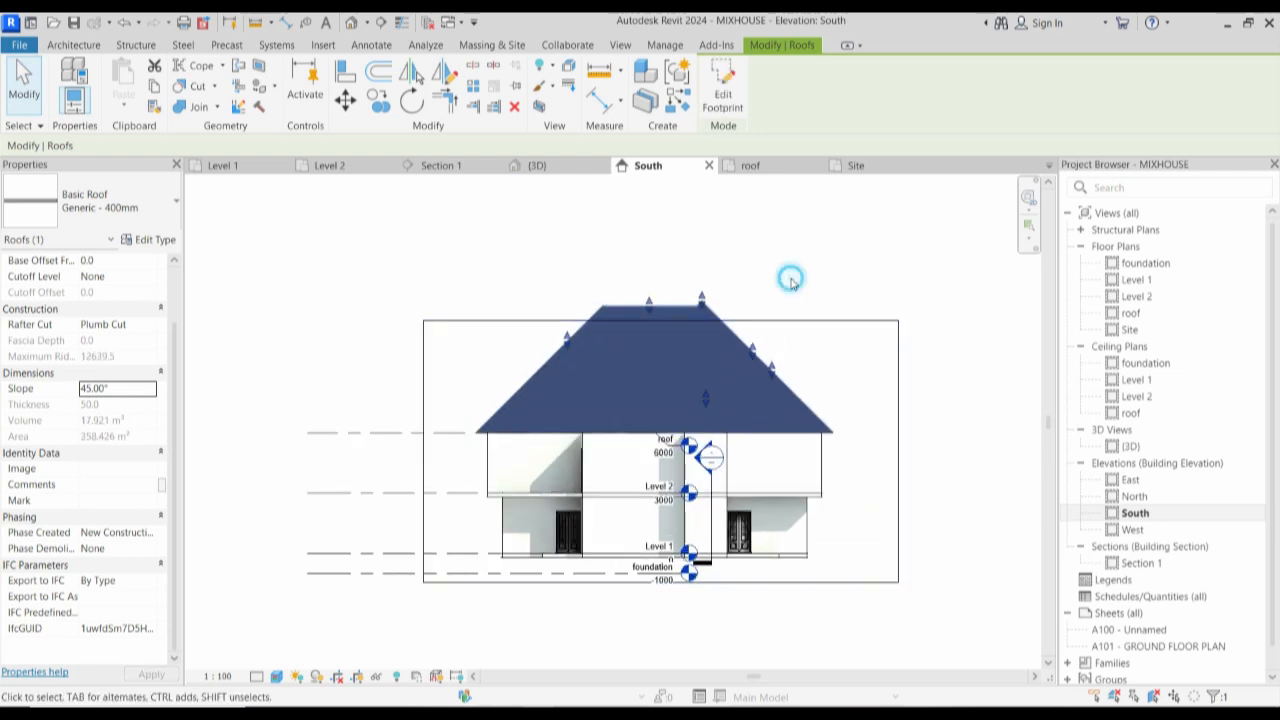
left_click(790, 280)
left_click(663, 321)
left_click_drag(663, 321, 663, 282)
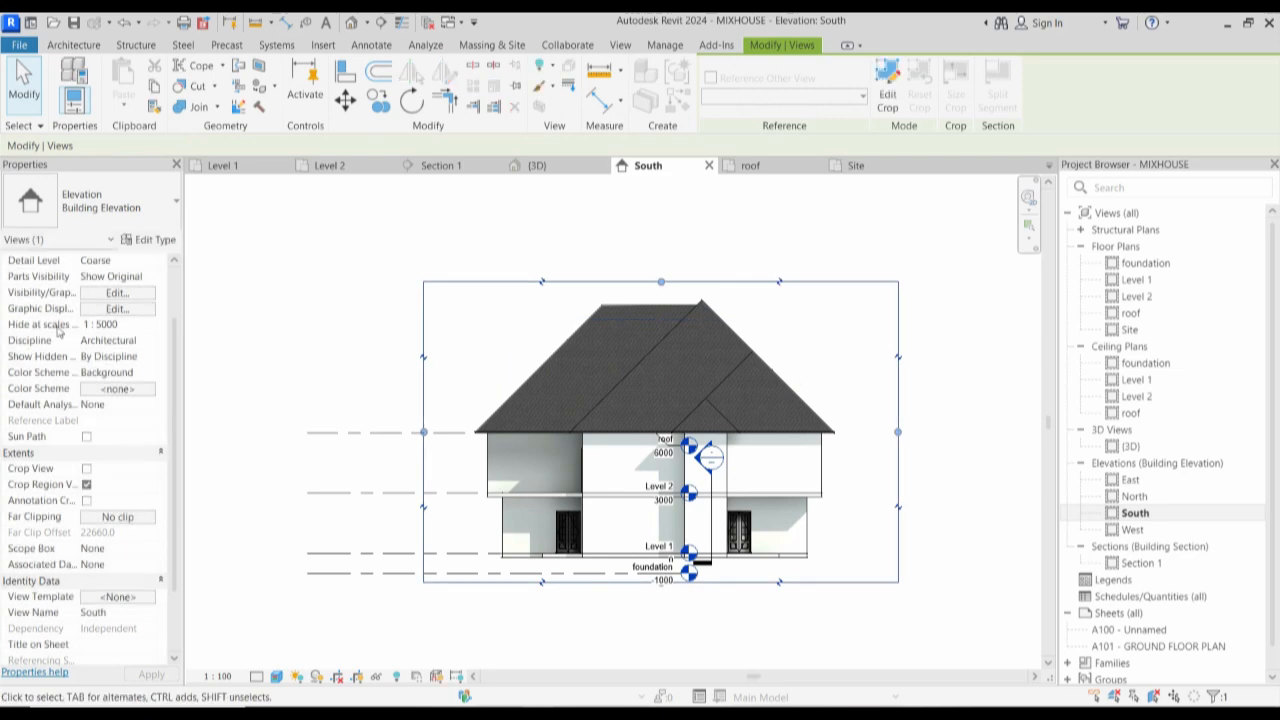
Set the roof's slope to 40°.
left_click(626, 378)
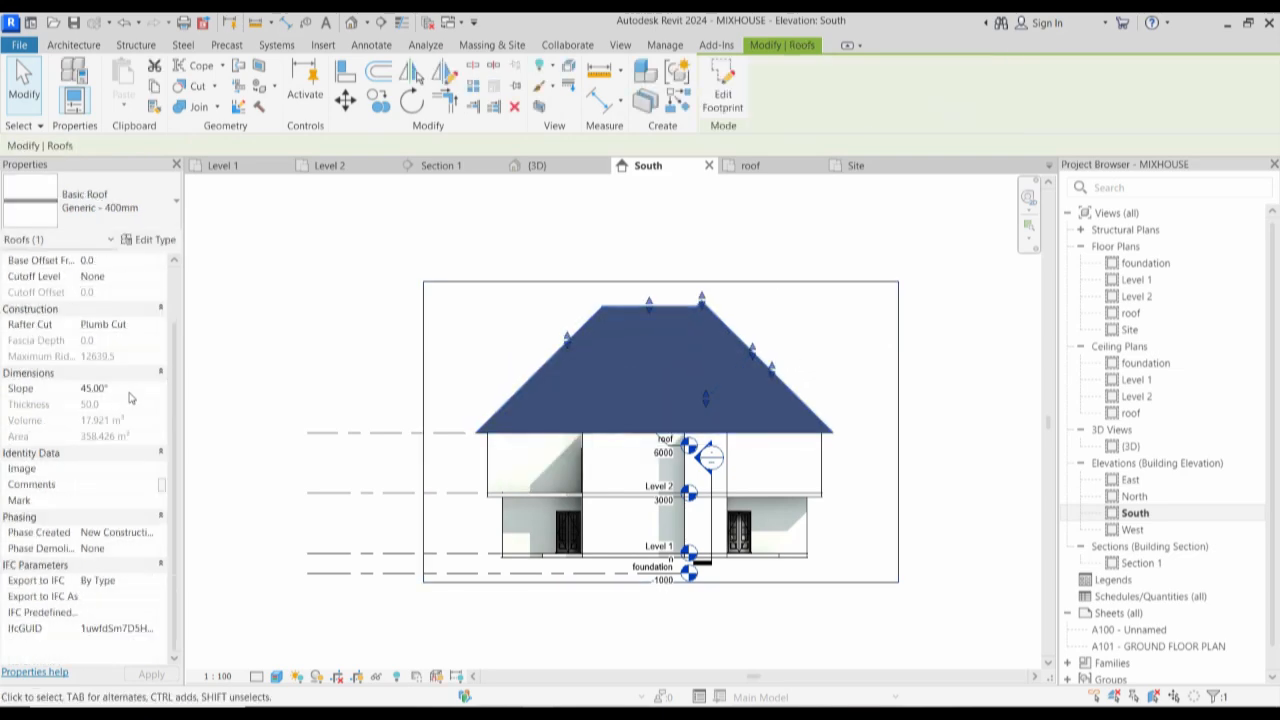
left_click(130, 392)
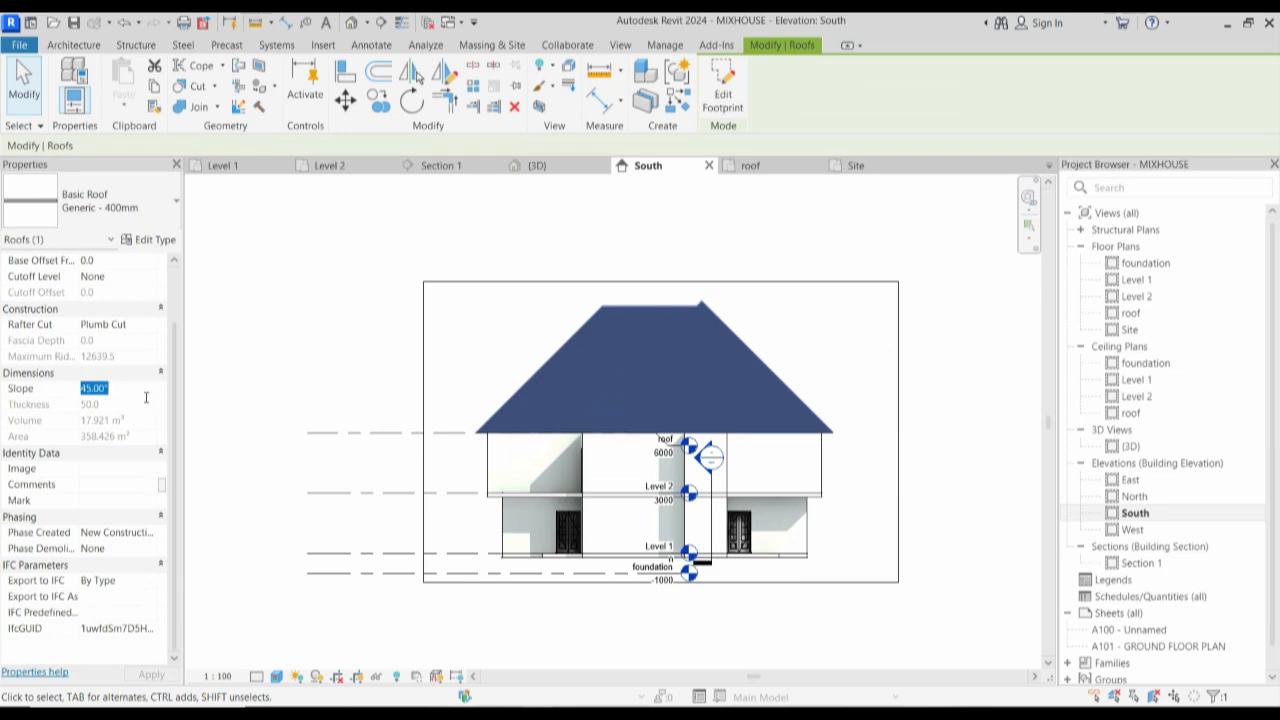
key("Return")
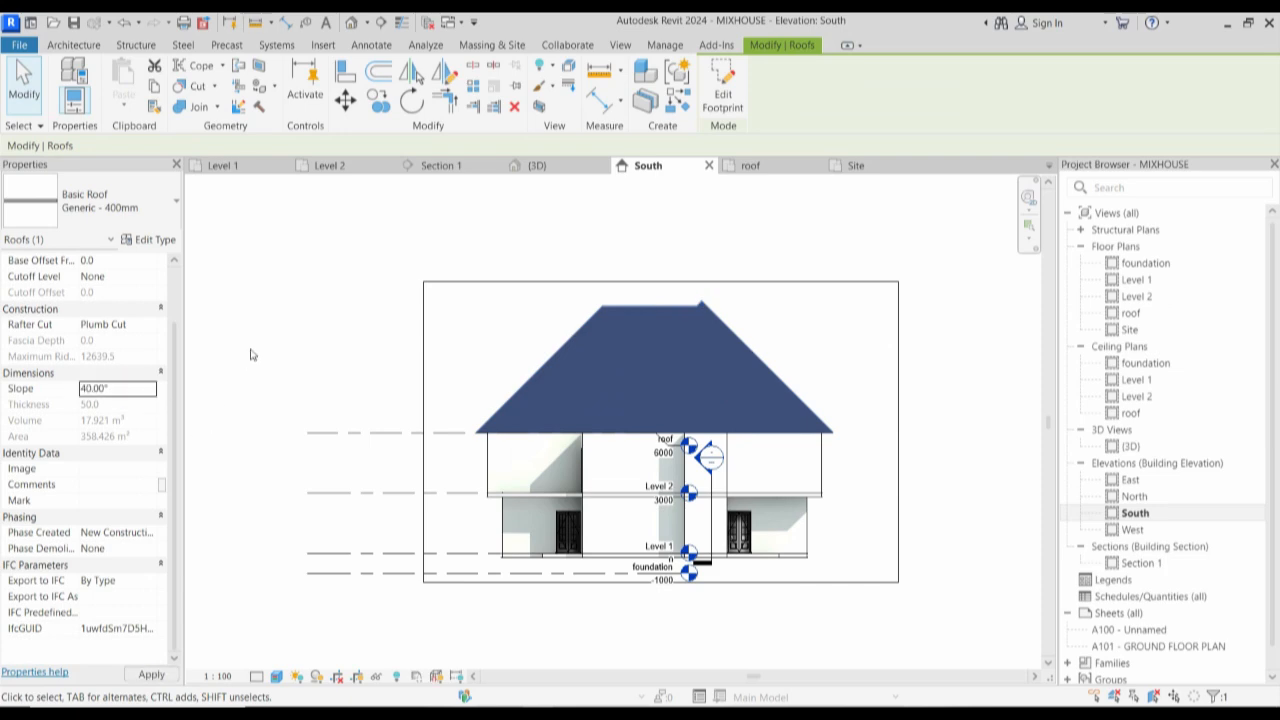
Stretch the level lines in the South elevation so all level heads sit beyond the right side of the house.
left_click(251, 354)
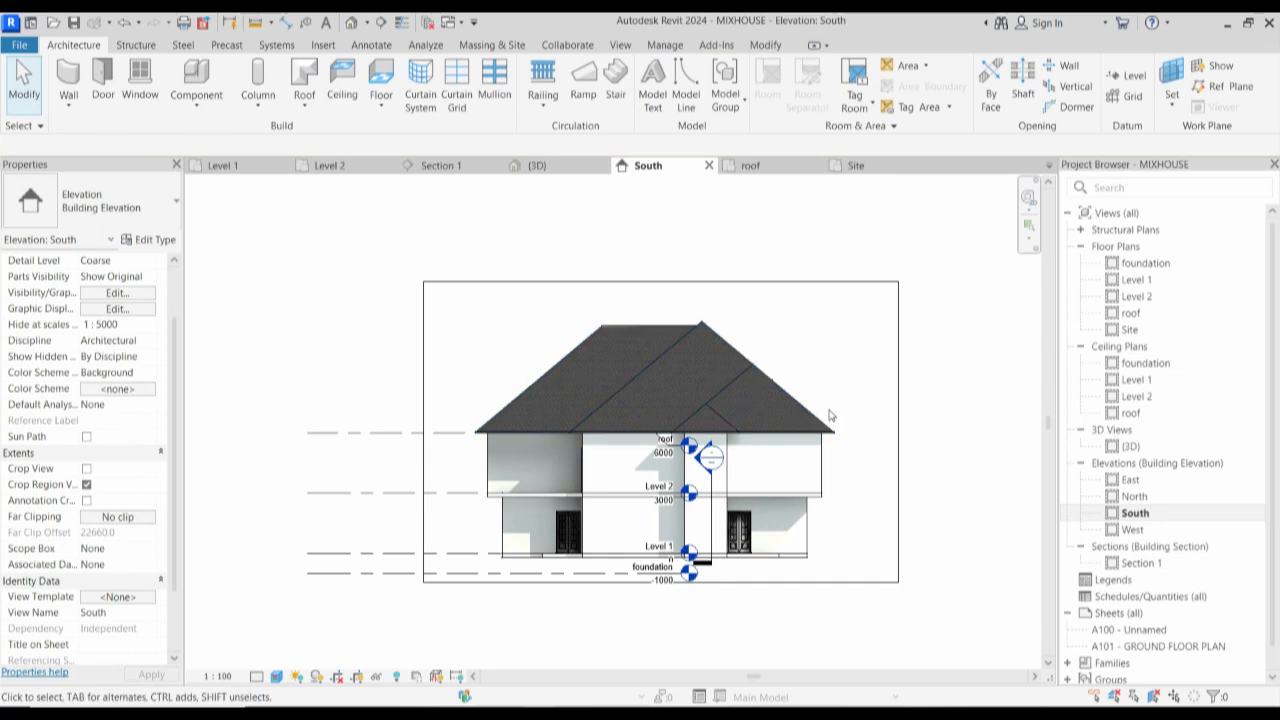
scroll(829, 415, "up", 1)
left_click(459, 495)
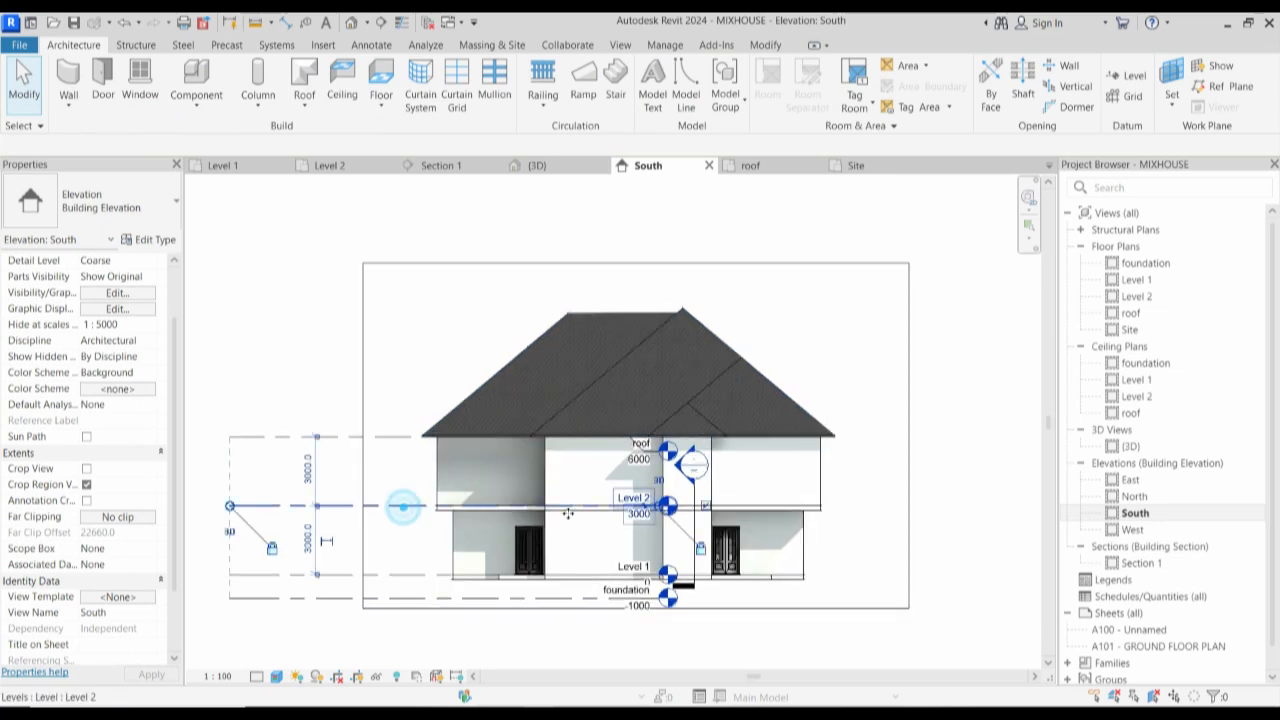
left_click_drag(660, 510, 903, 507)
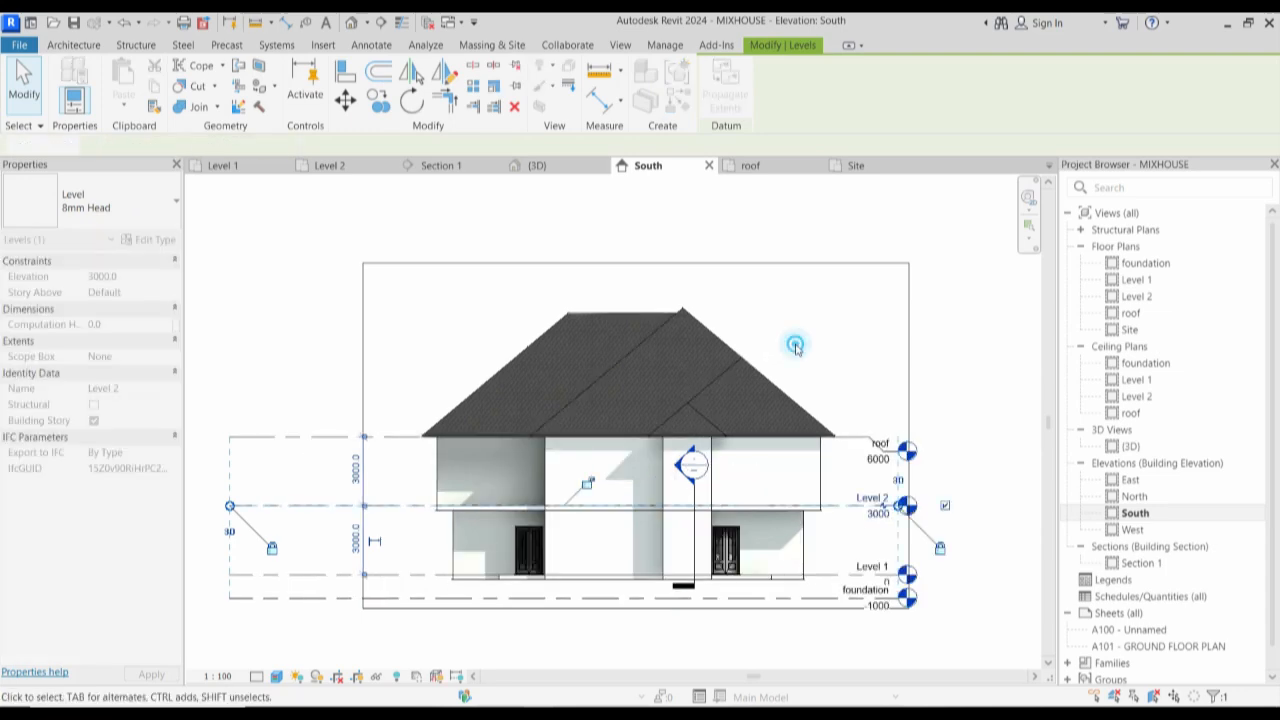
left_click(795, 347)
Raise the head of the Section 1 line and the upper limit of its extents above the roof ridge.
left_click(700, 560)
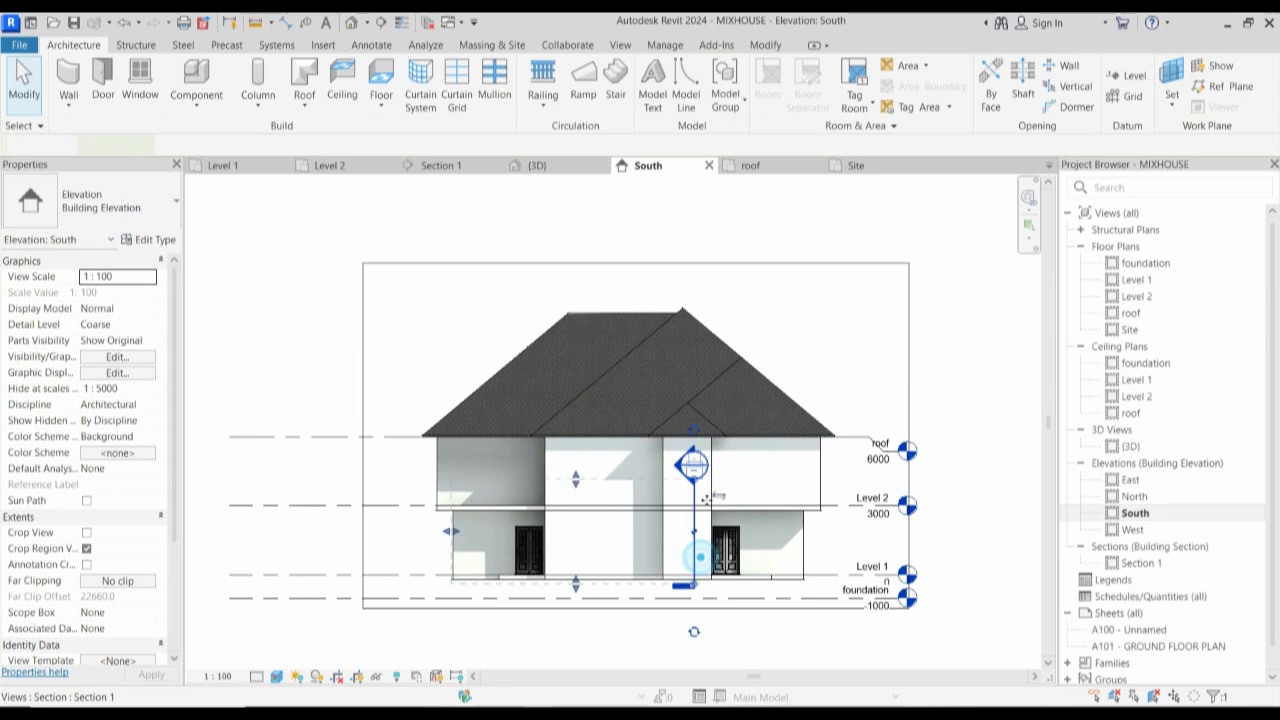
left_click_drag(706, 430, 706, 190)
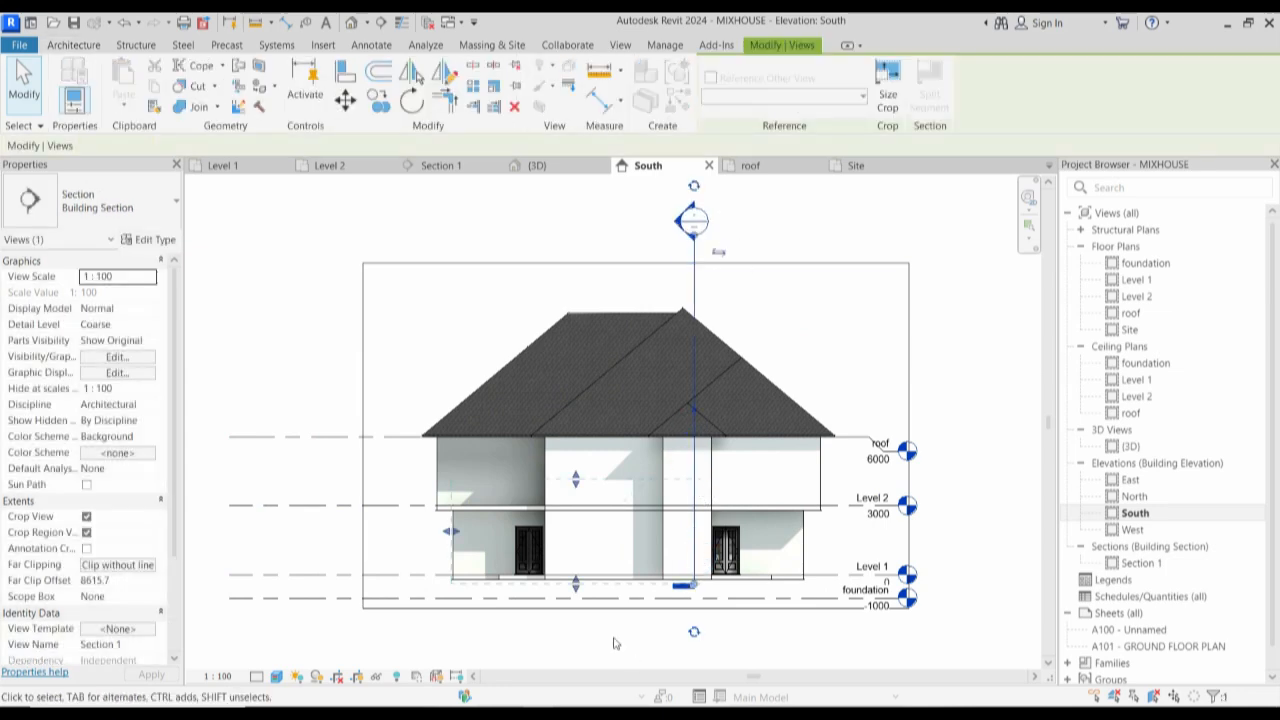
left_click_drag(576, 482, 576, 250)
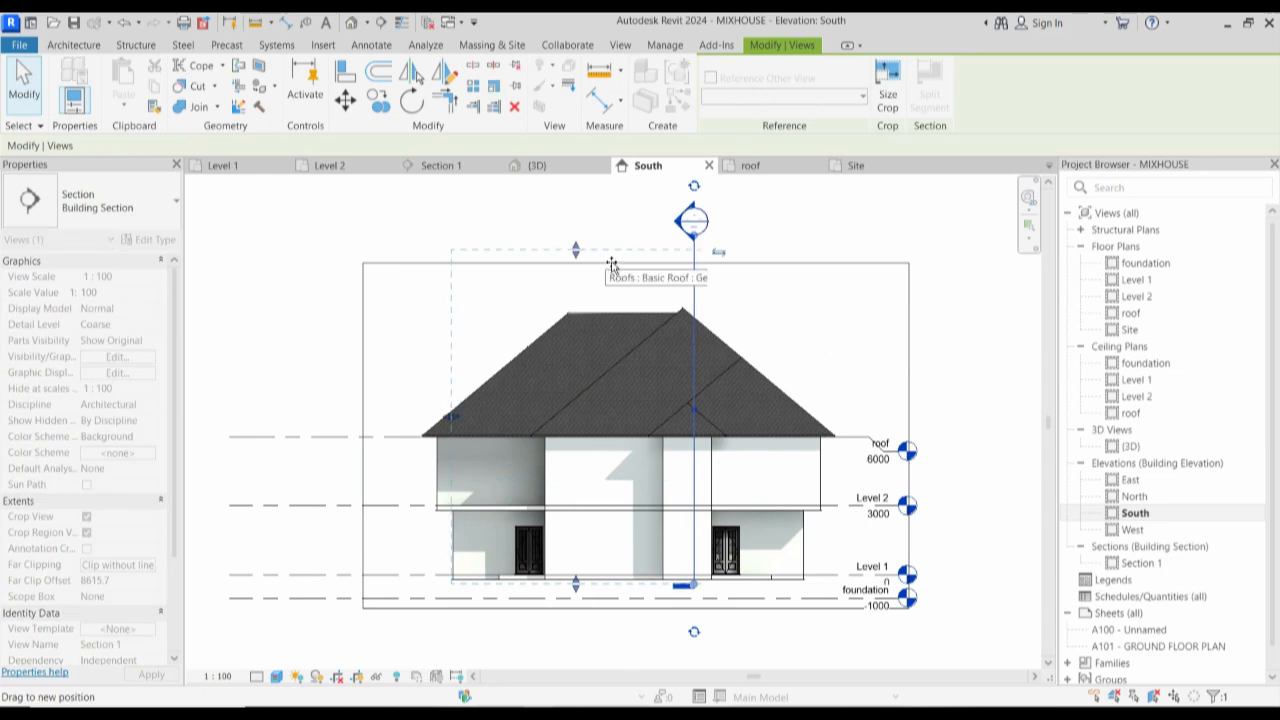
left_click(991, 400)
scroll(553, 467, "up", 2)
scroll(662, 393, "down", 2)
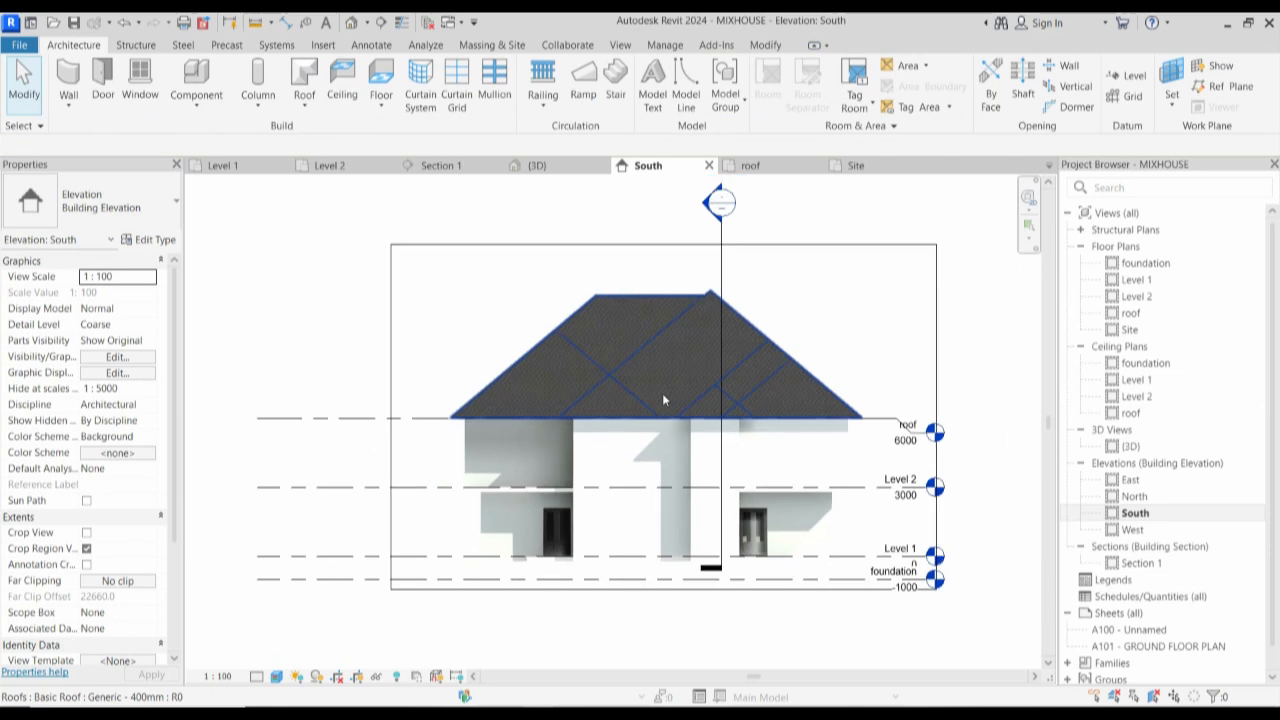
Examine the roof's shape and tile pattern from several corners in the 3D view.
double_click(1131, 446)
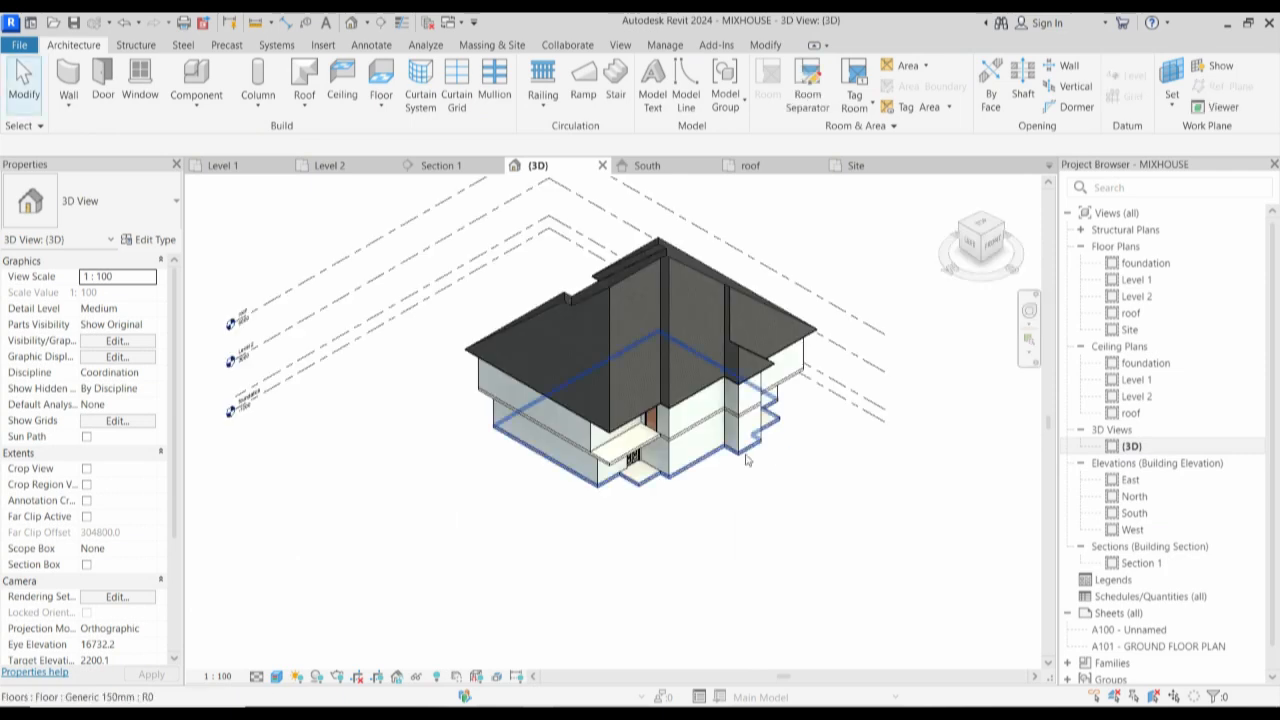
left_click(965, 235)
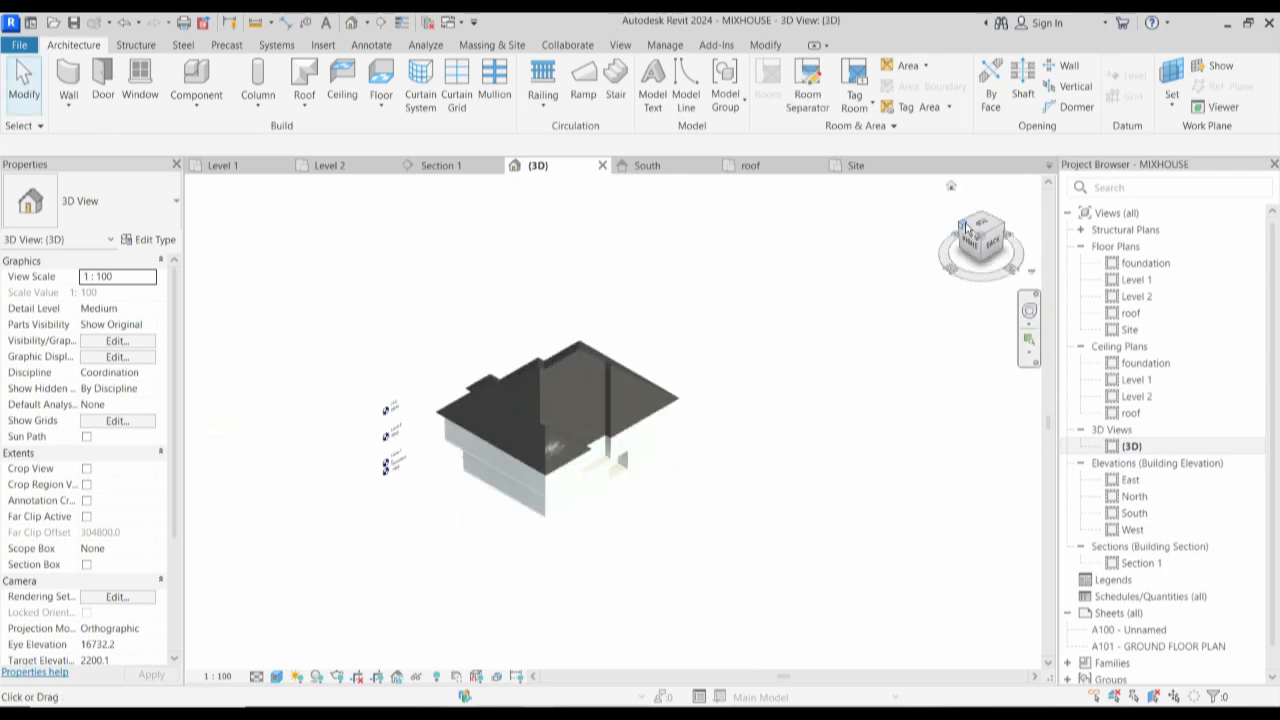
left_click(962, 219)
scroll(585, 542, "up", 8)
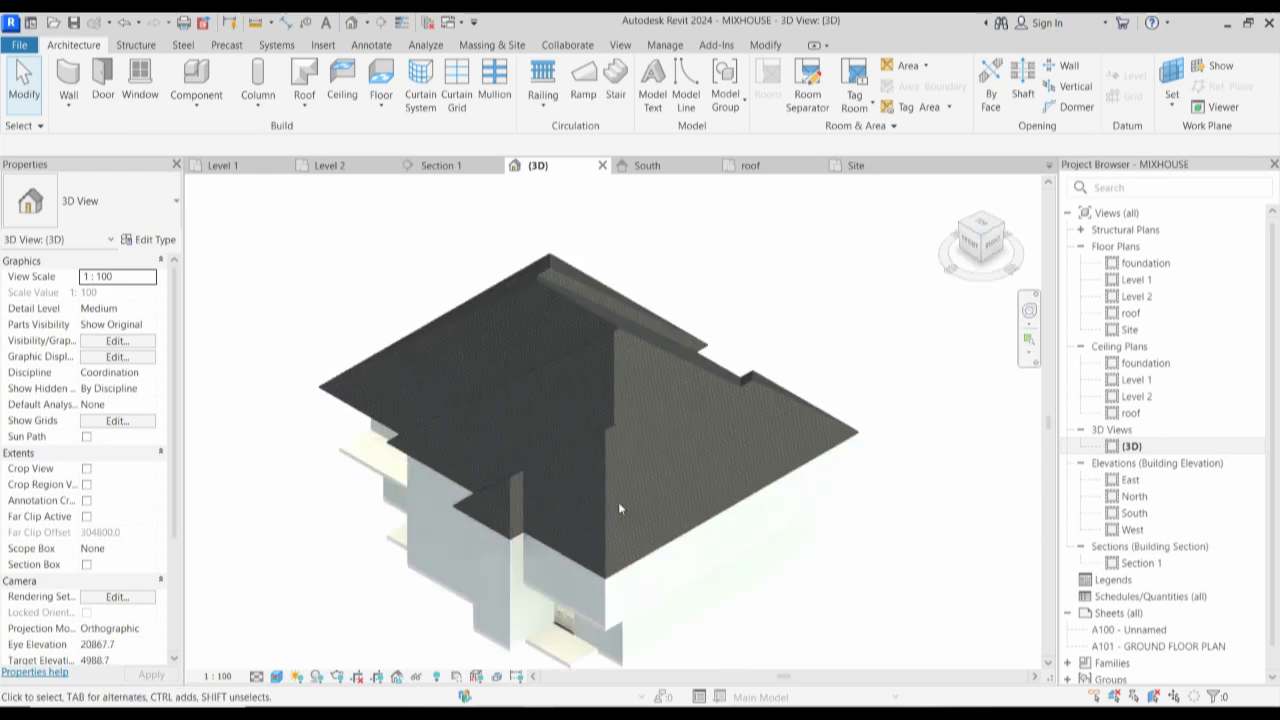
scroll(607, 621, "up", 1)
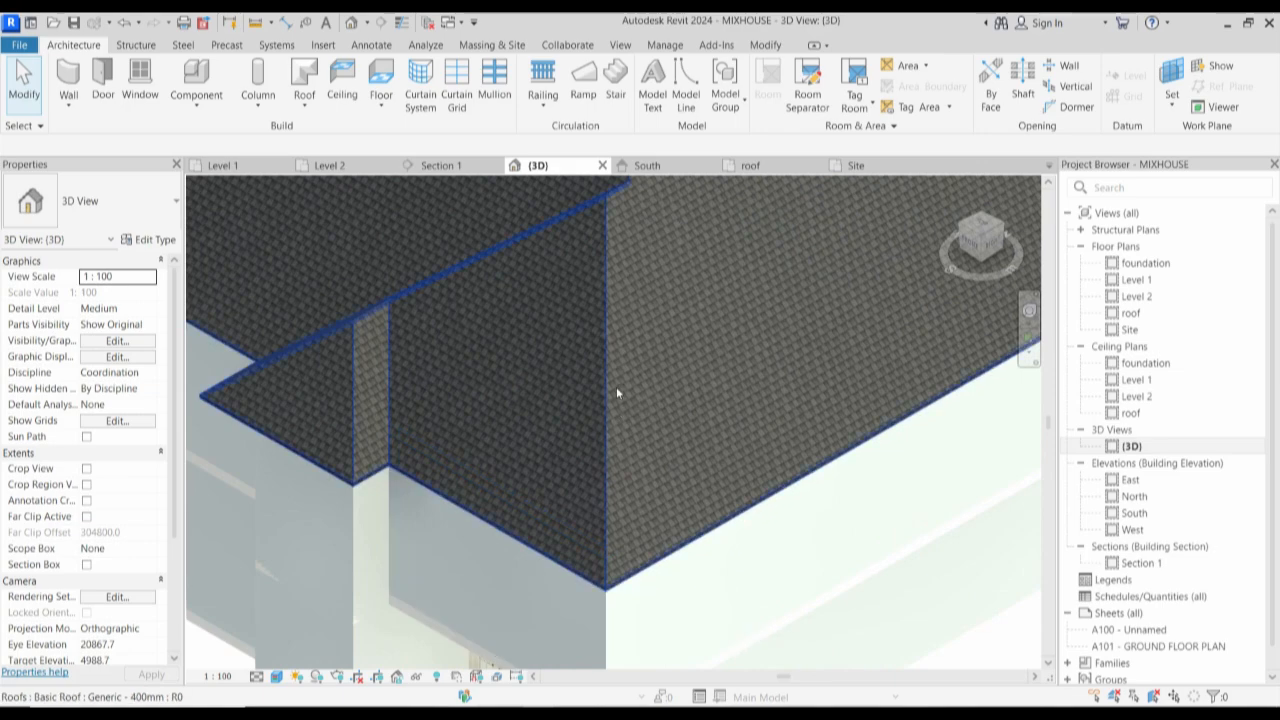
scroll(565, 447, "down", 2)
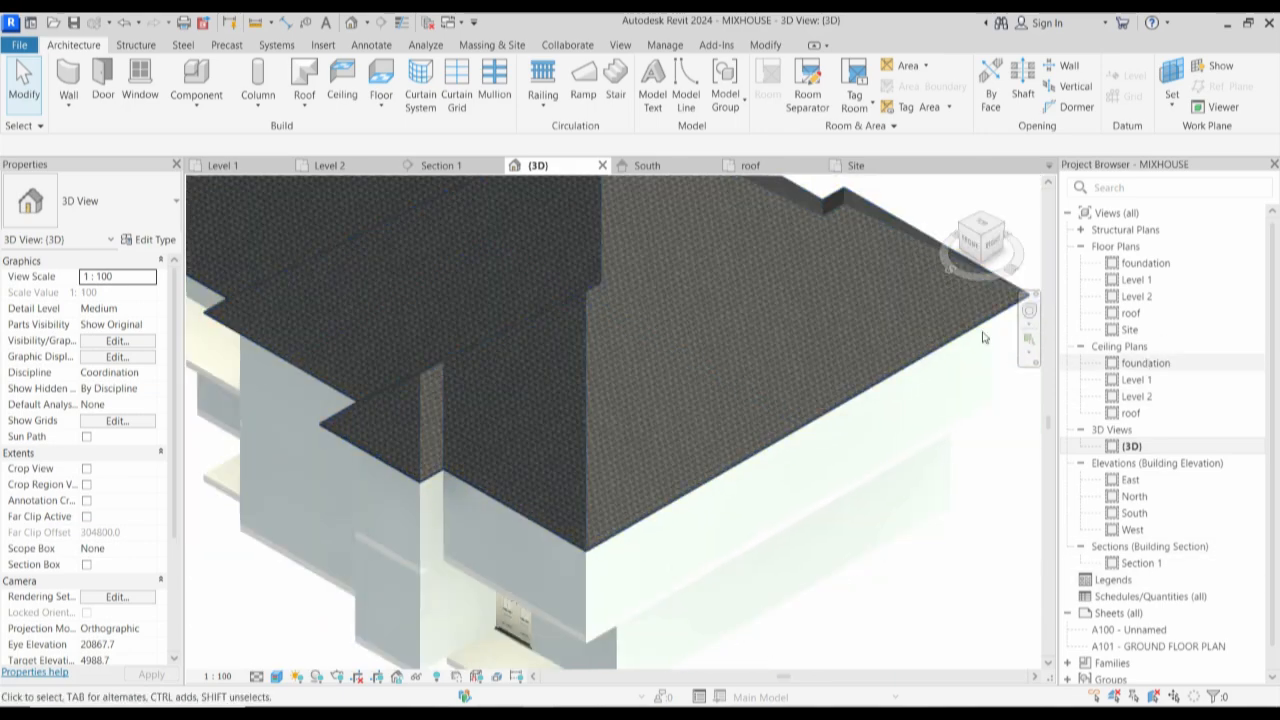
scroll(753, 468, "down", 2)
left_click(303, 251)
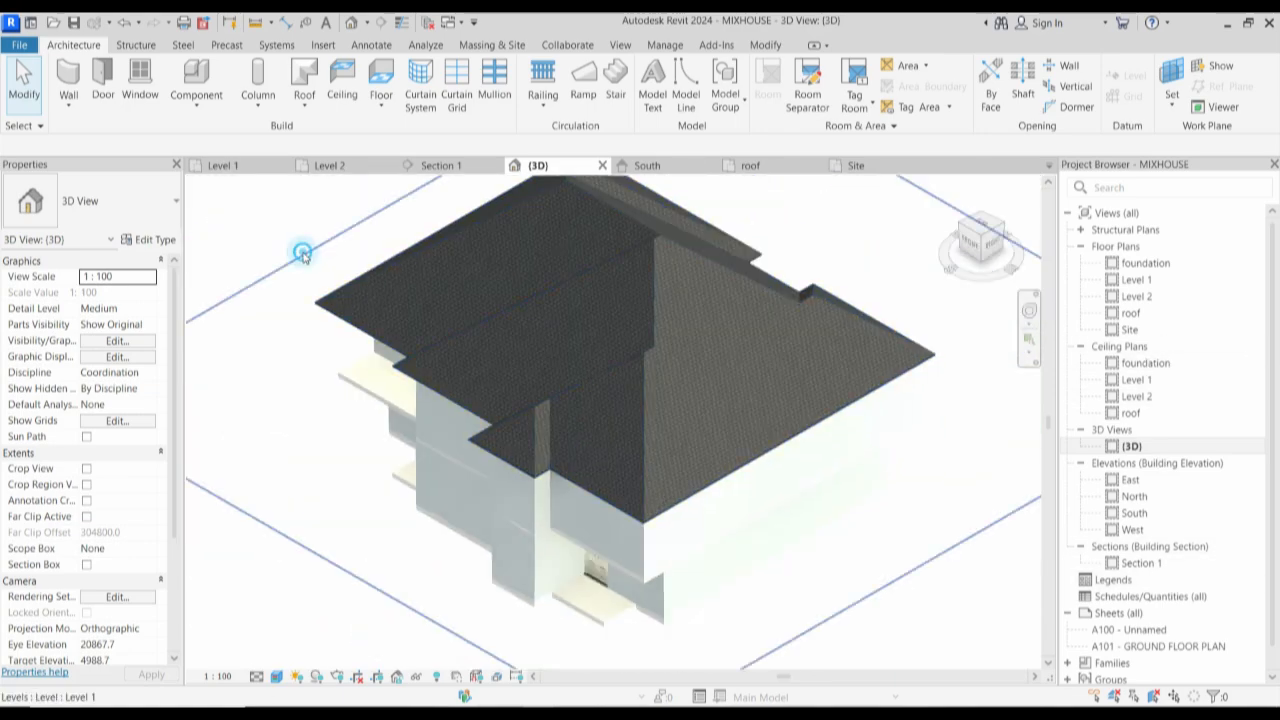
left_click(231, 251)
scroll(599, 525, "down", 3)
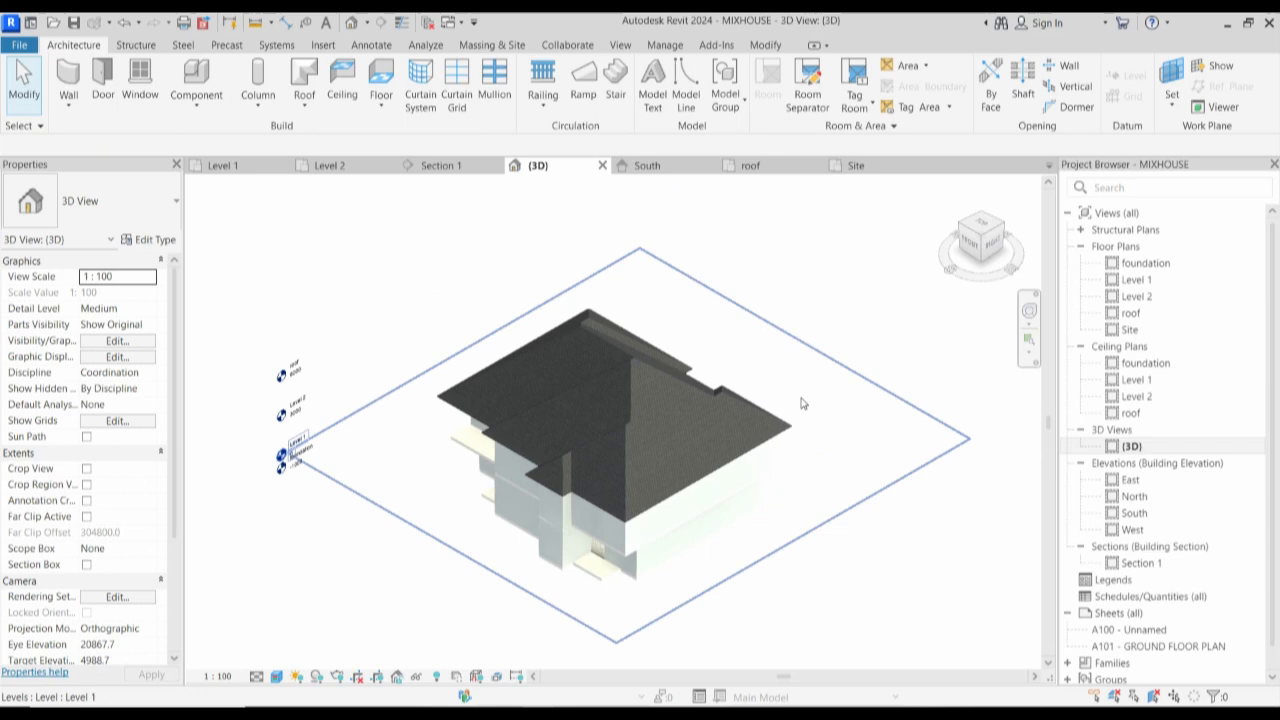
scroll(650, 410, "up", 2)
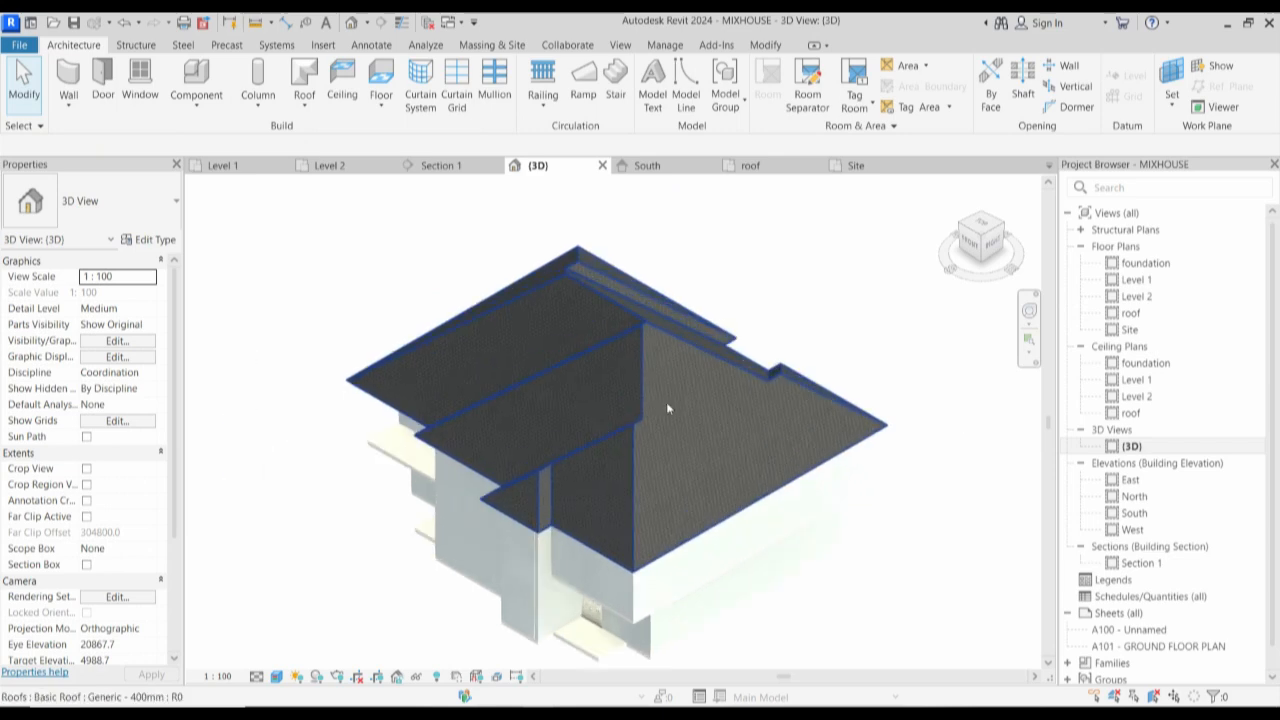
Review the Level 1 plan, the whole roof in the roof plan, and the South elevation.
double_click(1135, 282)
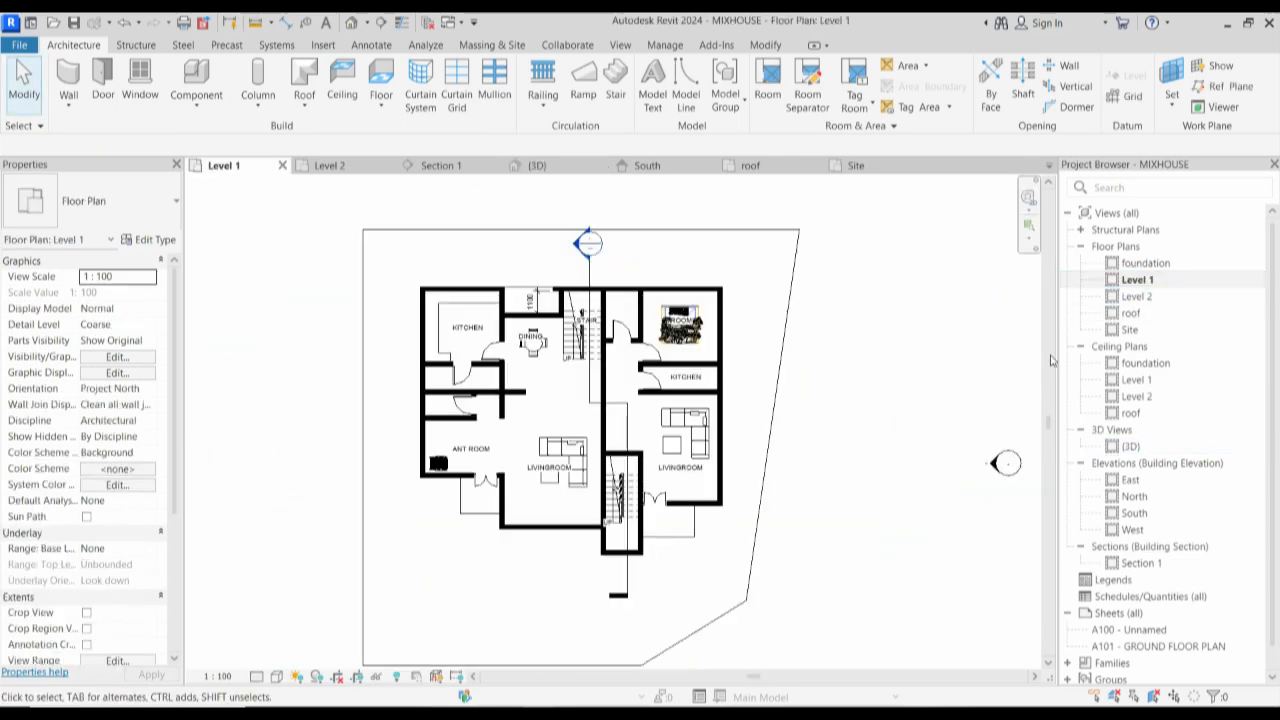
double_click(1130, 313)
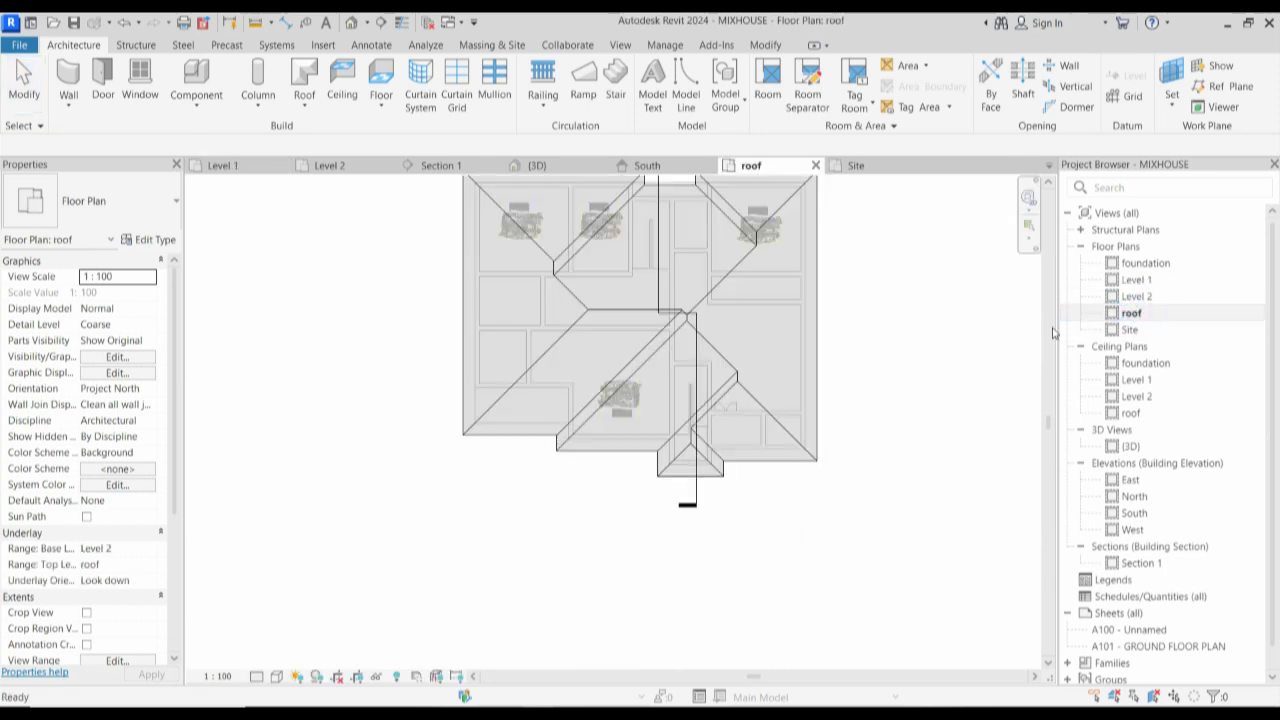
left_click(865, 479)
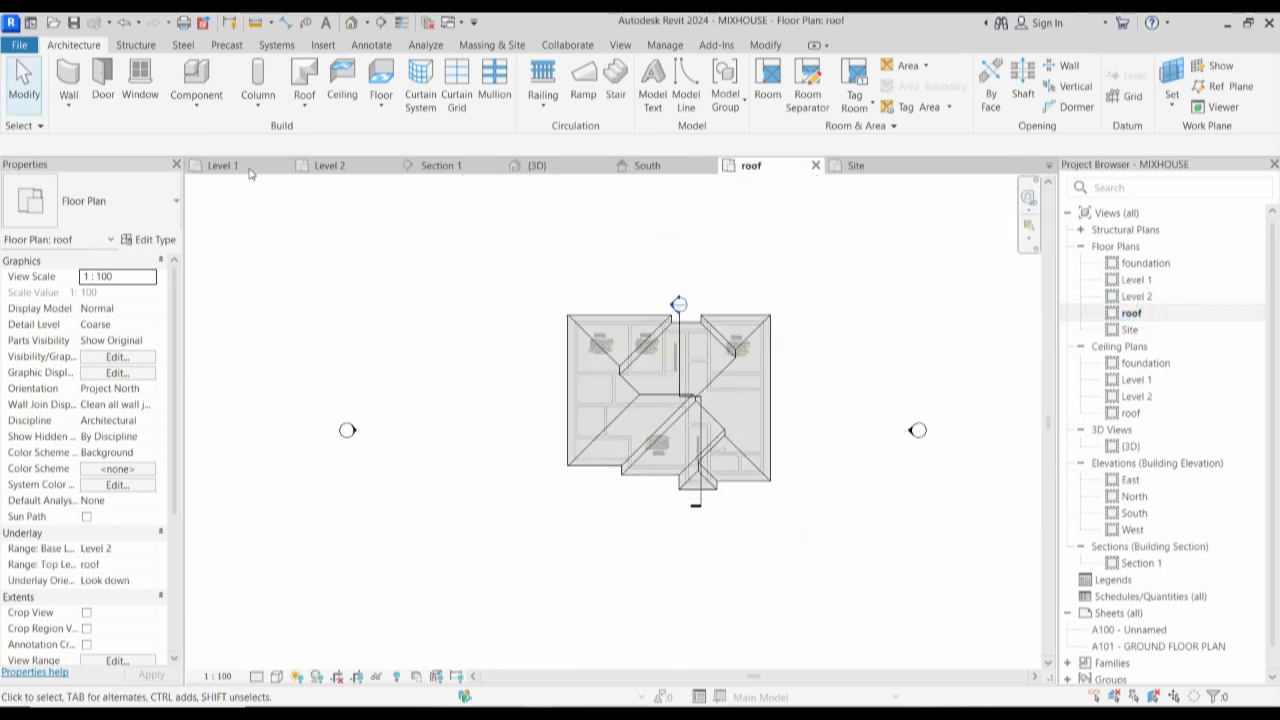
scroll(779, 444, "up", 2)
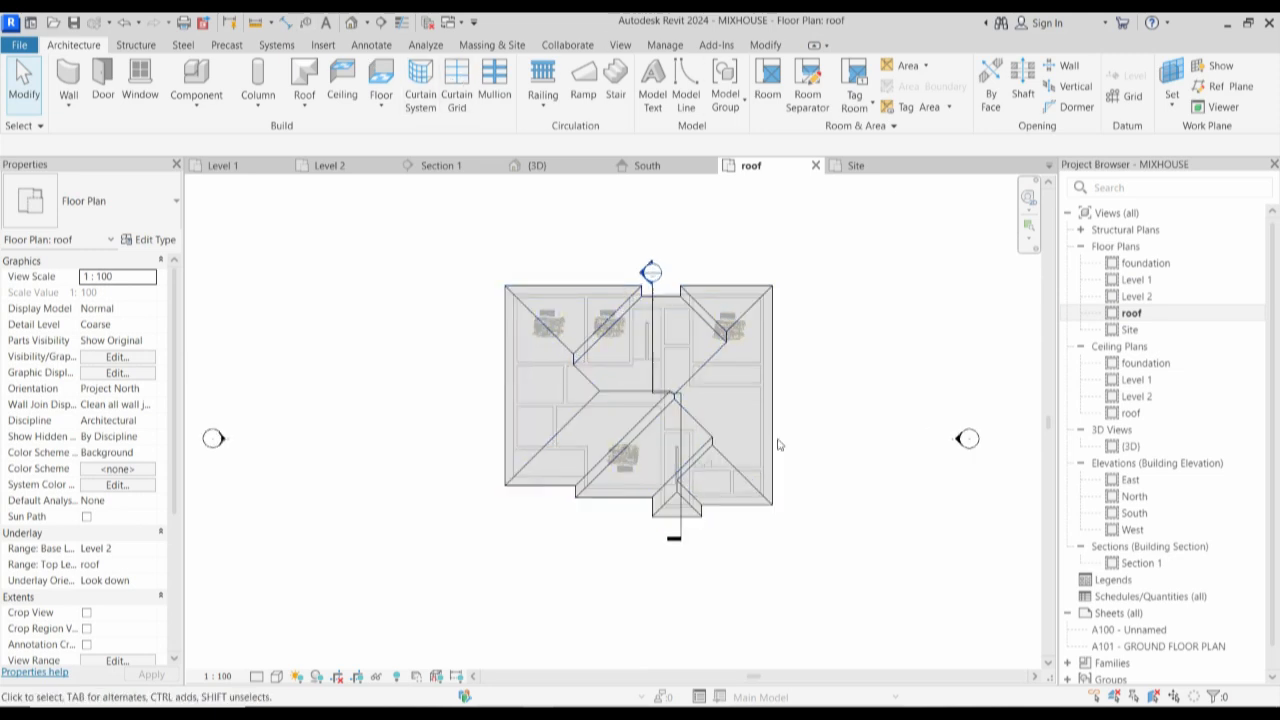
scroll(763, 508, "up", 1)
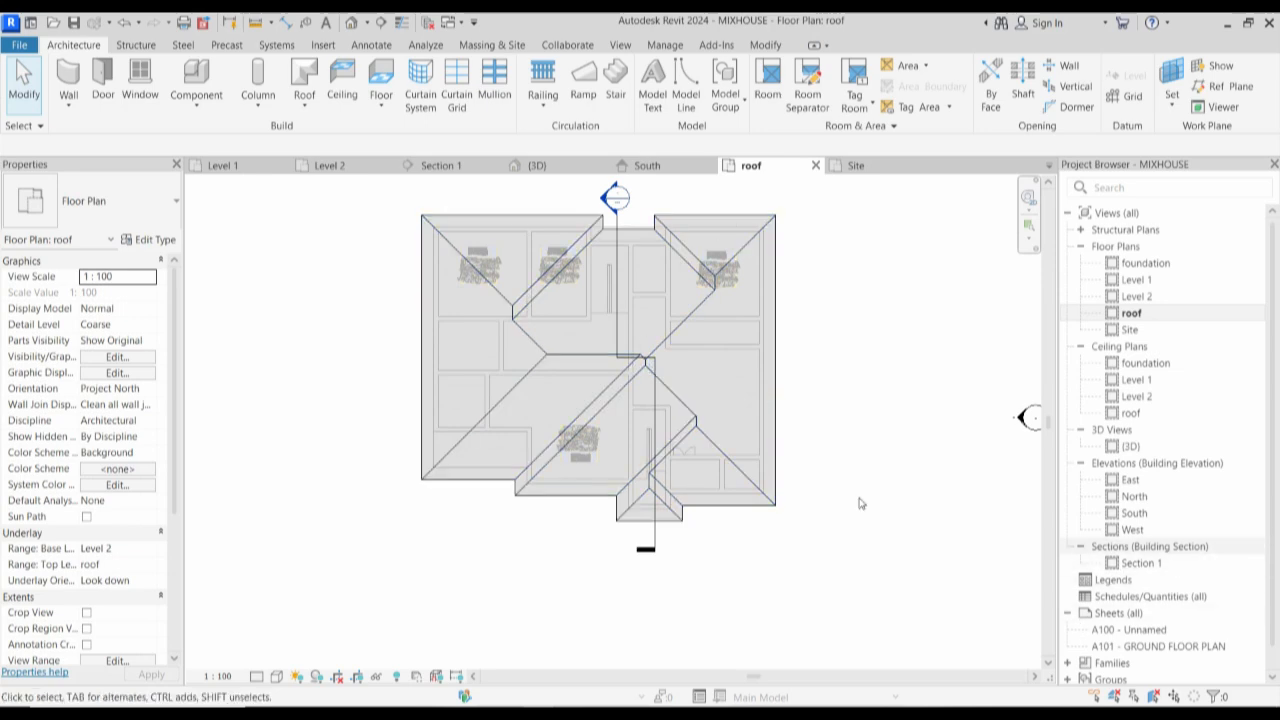
left_click(1138, 515)
double_click(1138, 515)
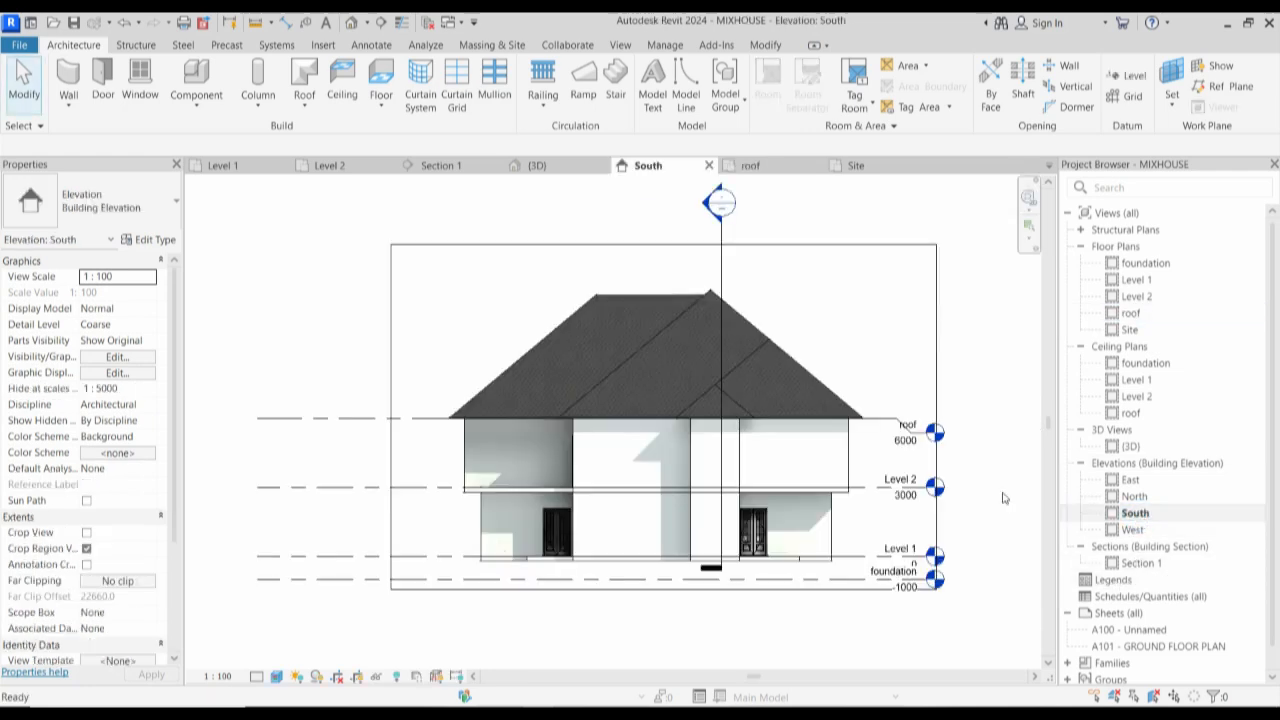
Try to copy the roof straight down from the upper to the lower corner of its left eave.
left_click(840, 400)
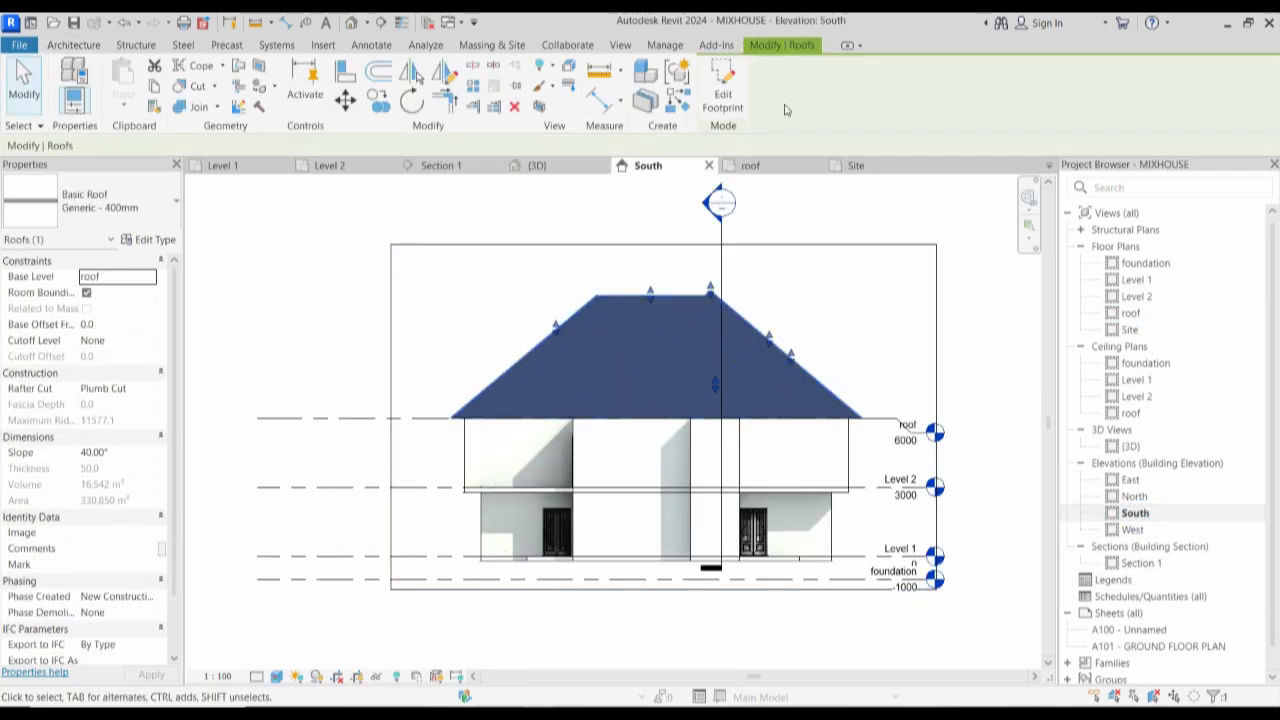
left_click(378, 100)
scroll(447, 450, "up", 2)
scroll(450, 430, "up", 4)
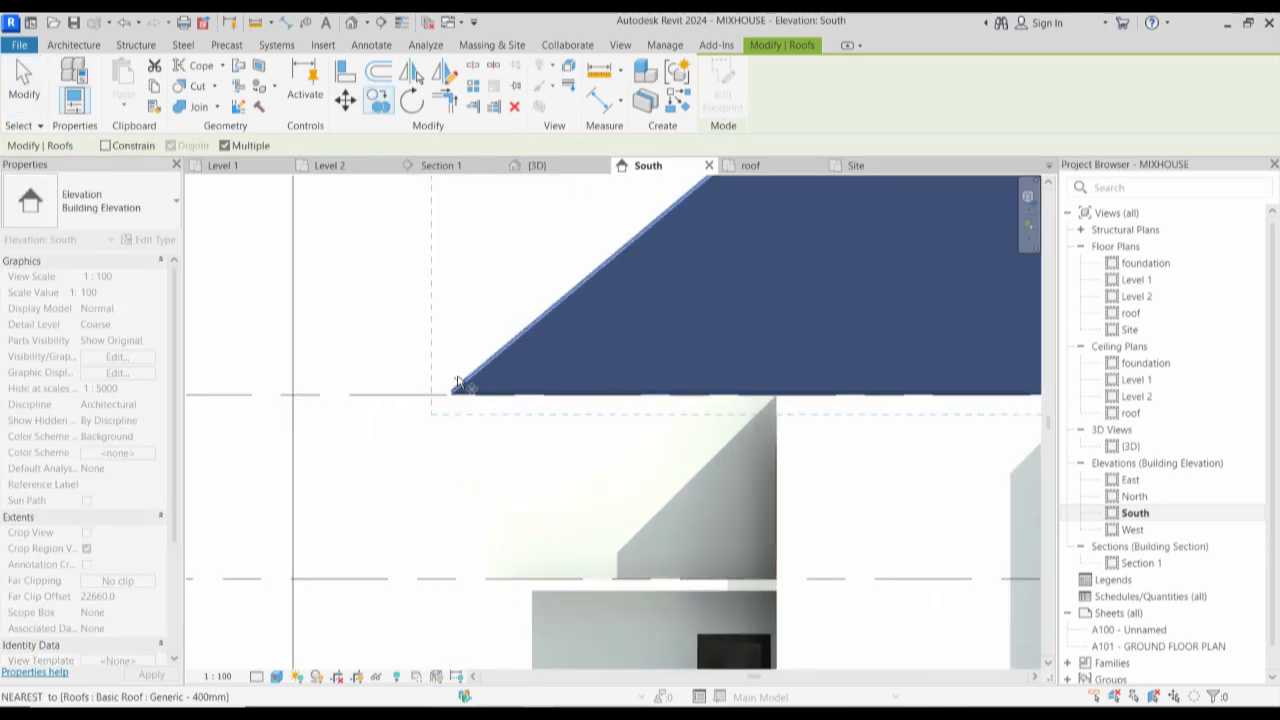
left_click(438, 421)
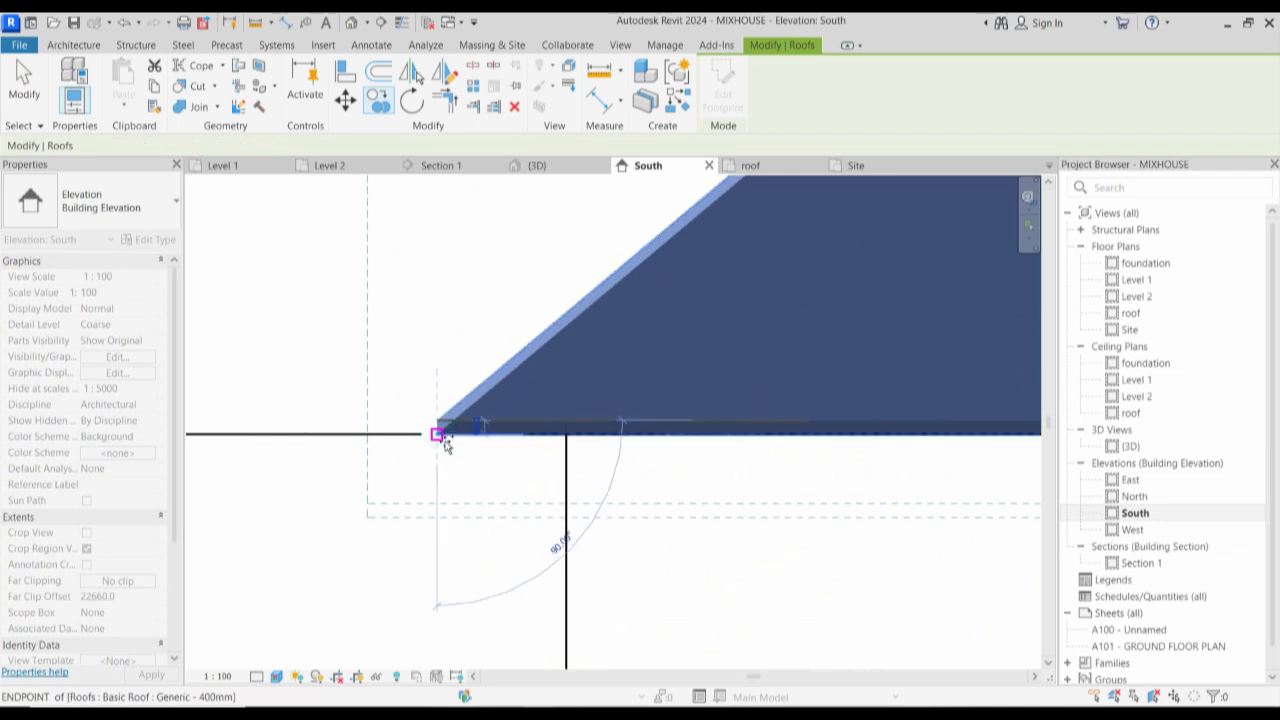
right_click(457, 350)
left_click(498, 363)
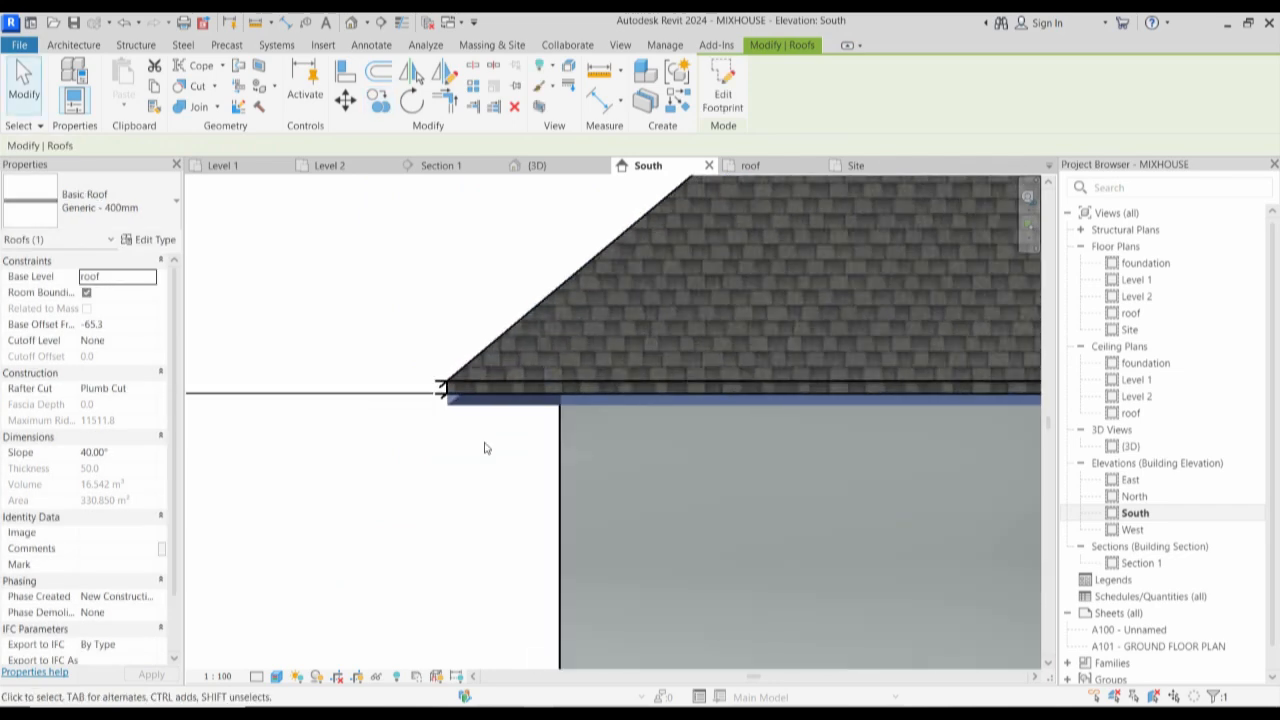
left_click(486, 441)
left_click(484, 432)
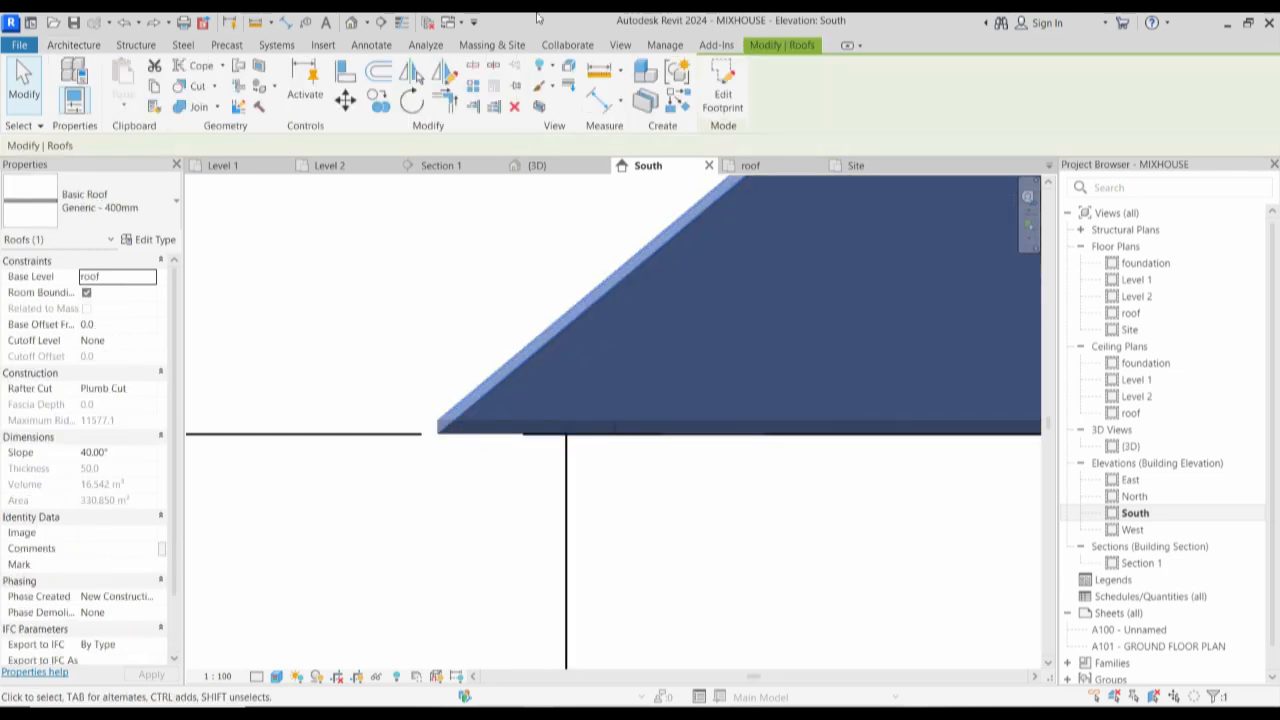
Copy the roof 65.3 mm straight up from the lower to the upper corner of its left eave.
left_click(381, 104)
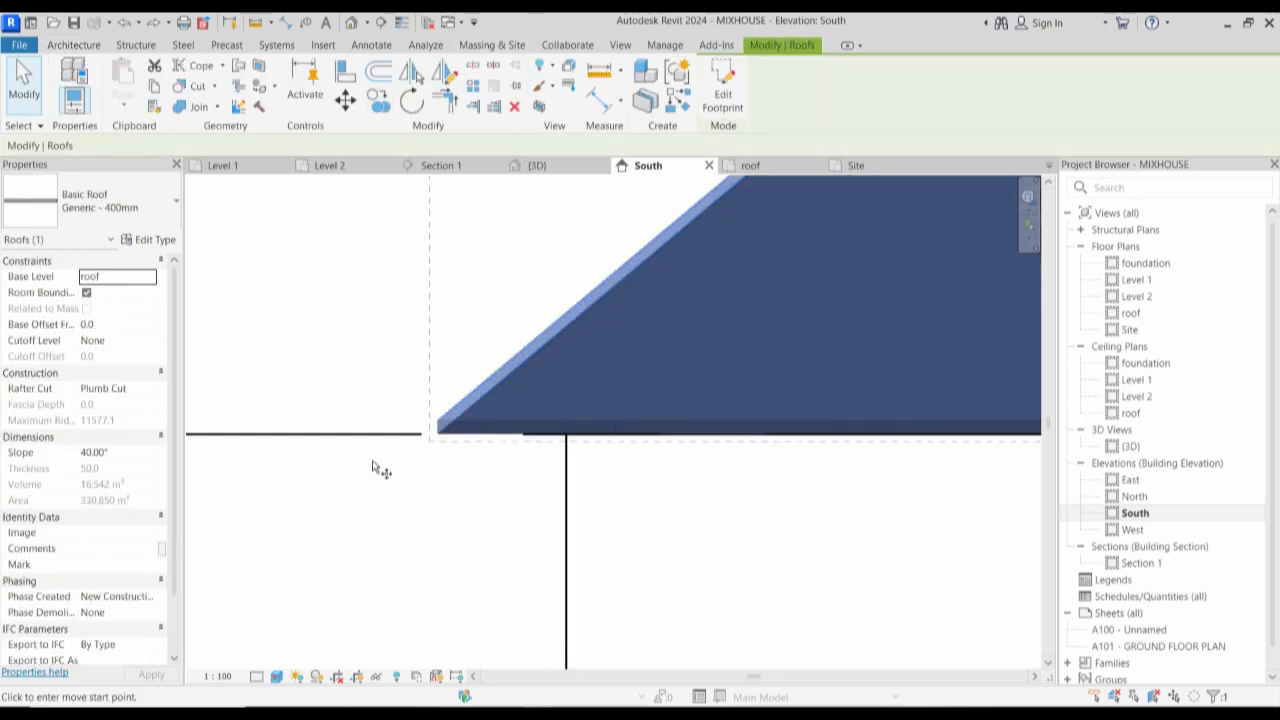
left_click(438, 432)
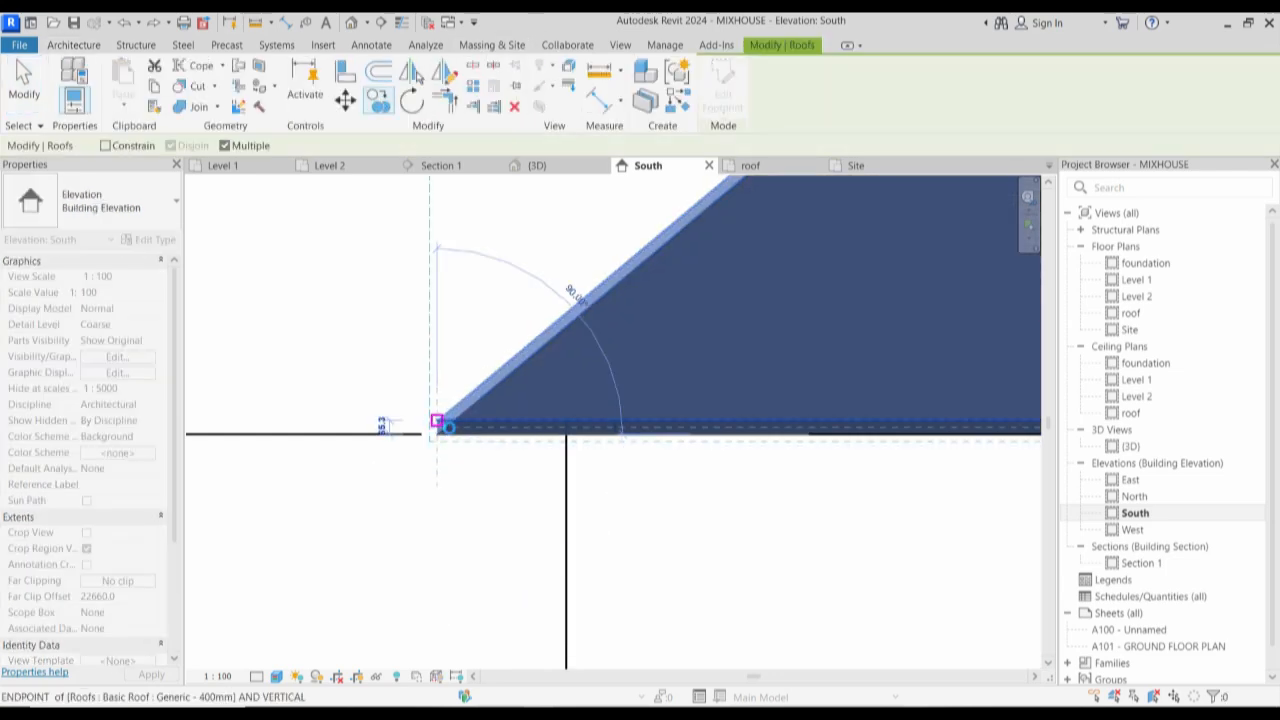
left_click(437, 421)
key("Escape")
scroll(430, 495, "down", 2)
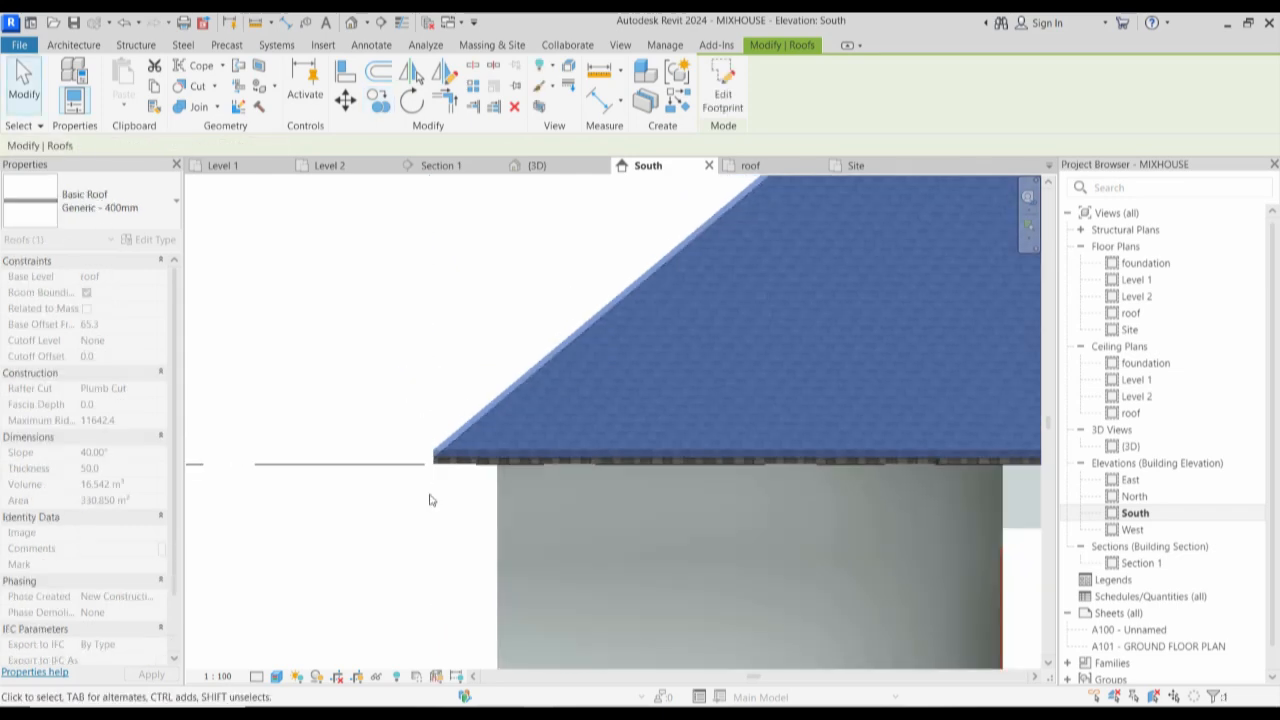
scroll(430, 500, "down", 4)
left_click(829, 249)
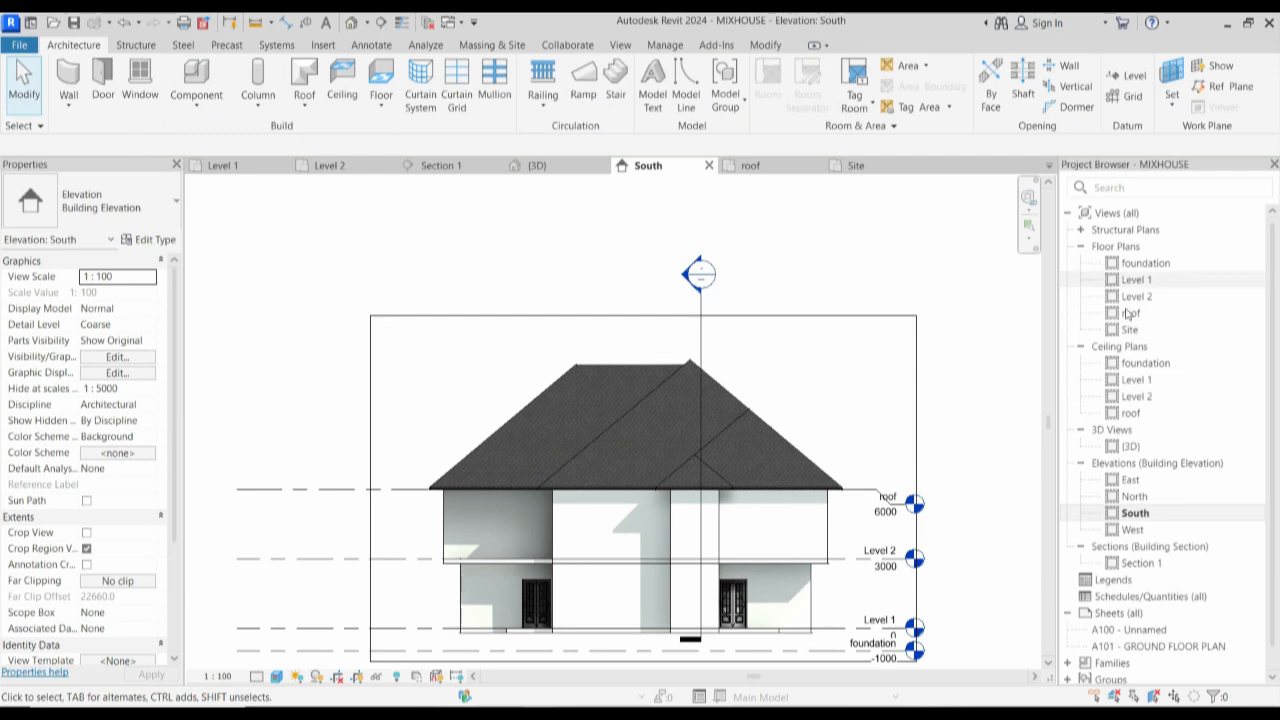
Set the roof plan's underlay base level to None.
double_click(1128, 316)
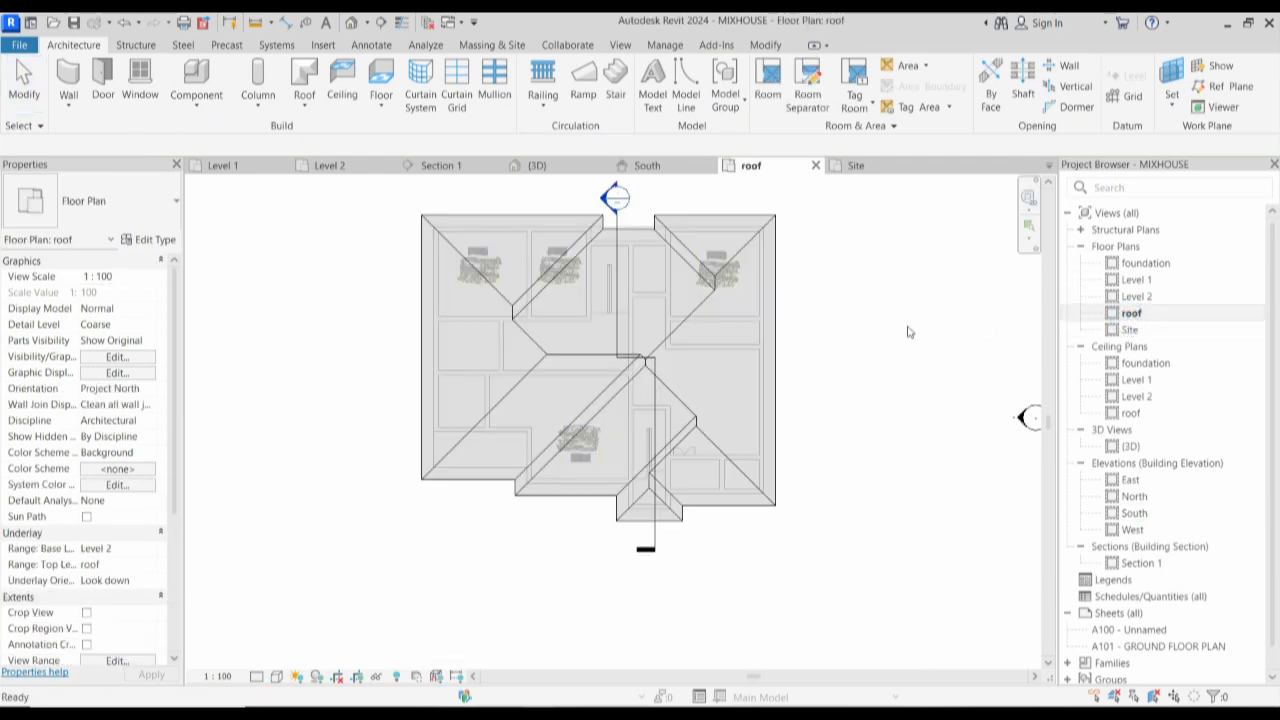
left_click(153, 550)
left_click(114, 563)
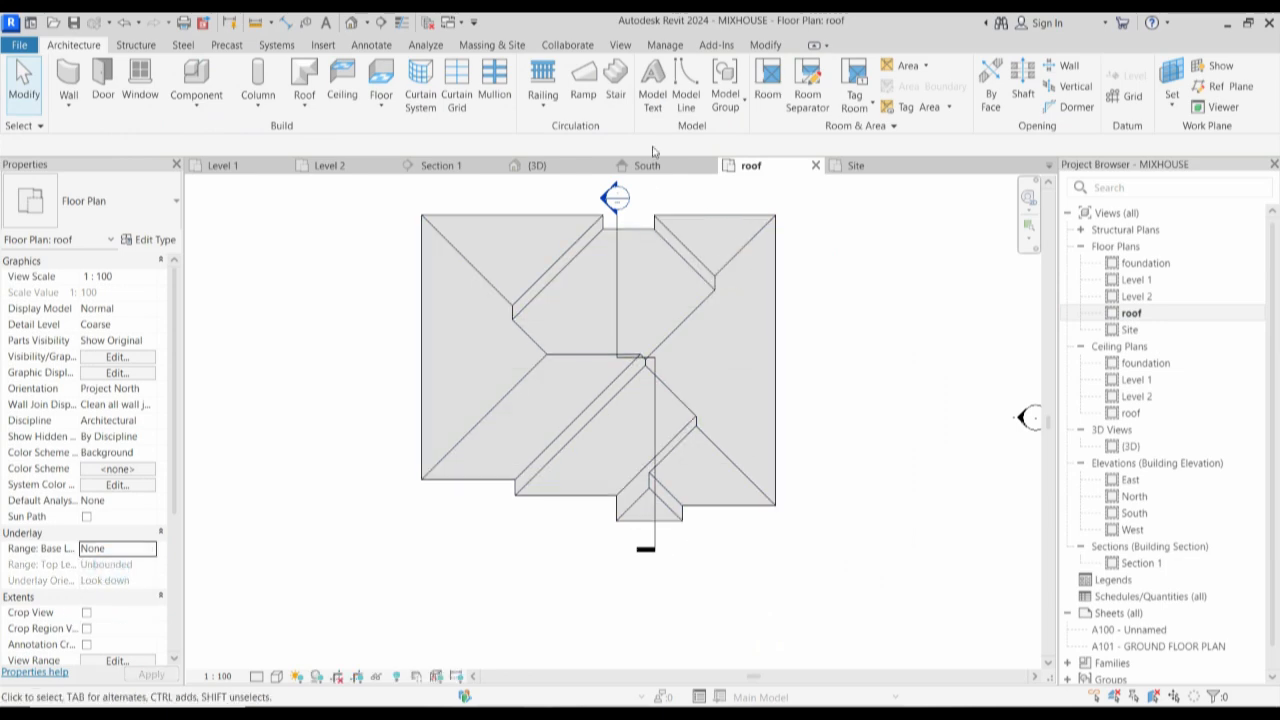
Hide the Section 1 line in the roof plan.
left_click(616, 272)
right_click(613, 269)
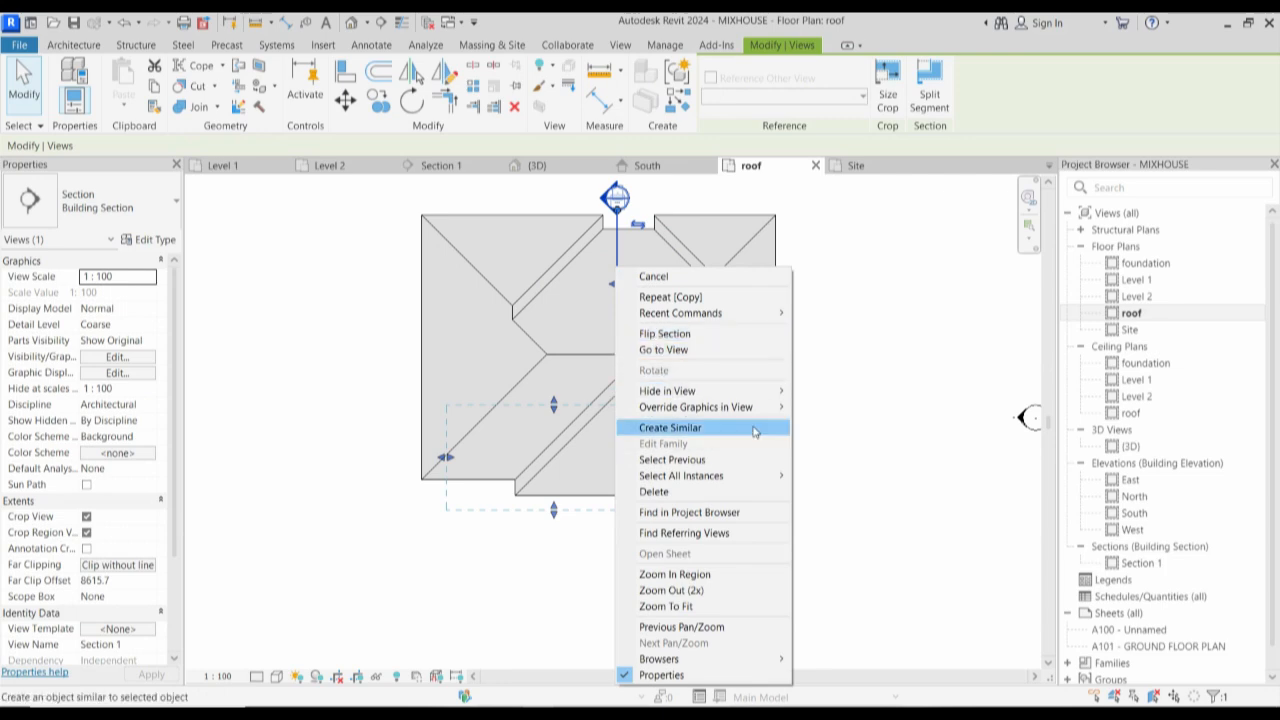
left_click(813, 392)
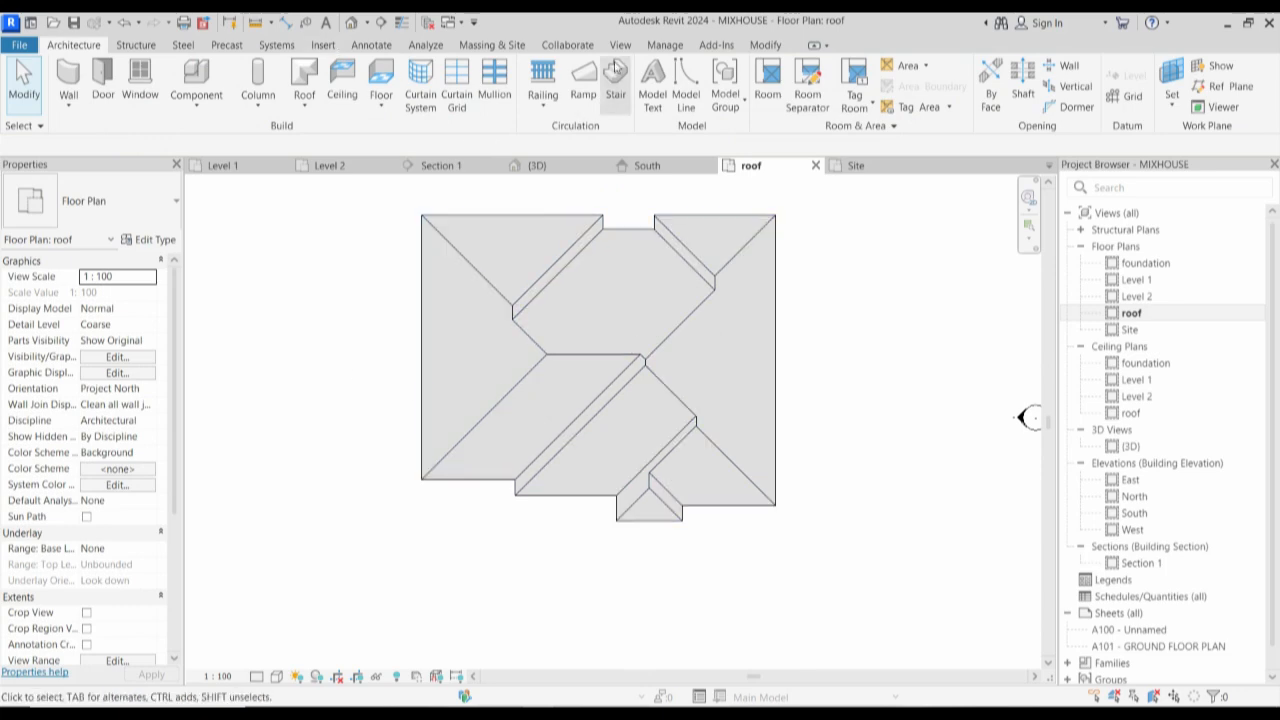
Start a vertical opening in the roof and pick boundary lines offset 80 mm on both sides of the central horizontal ridge.
left_click(1064, 91)
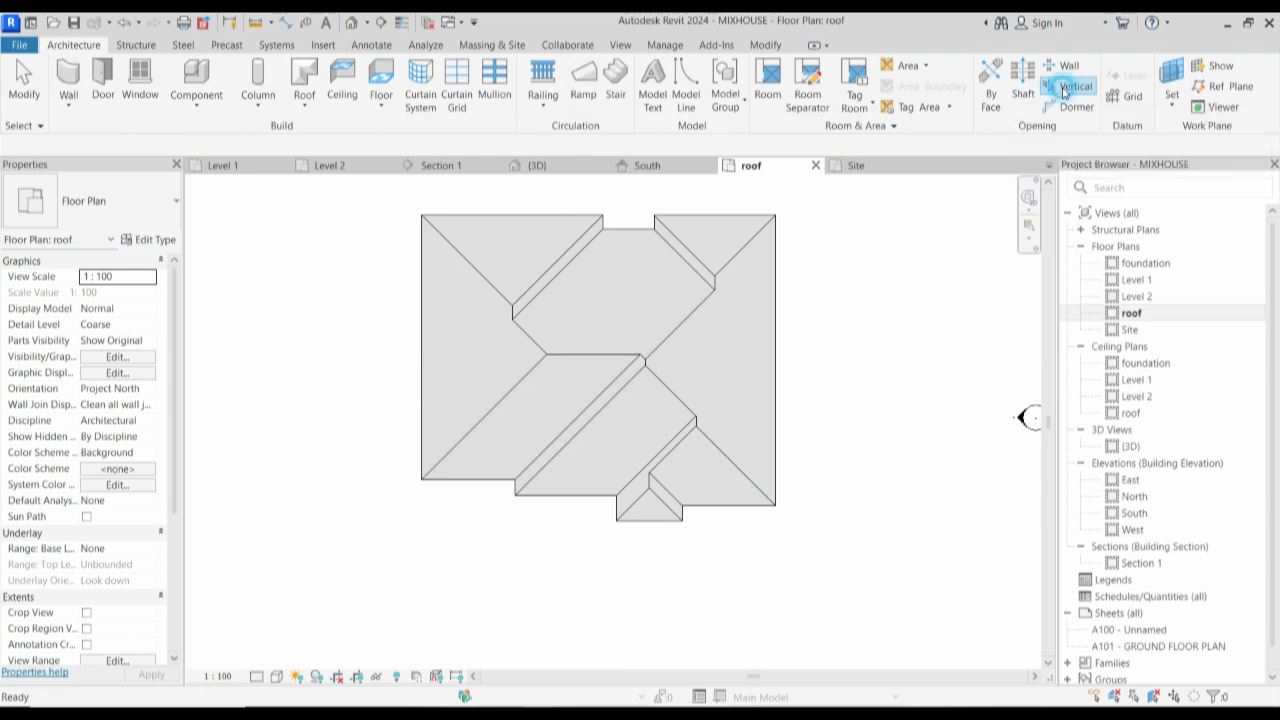
left_click(608, 352)
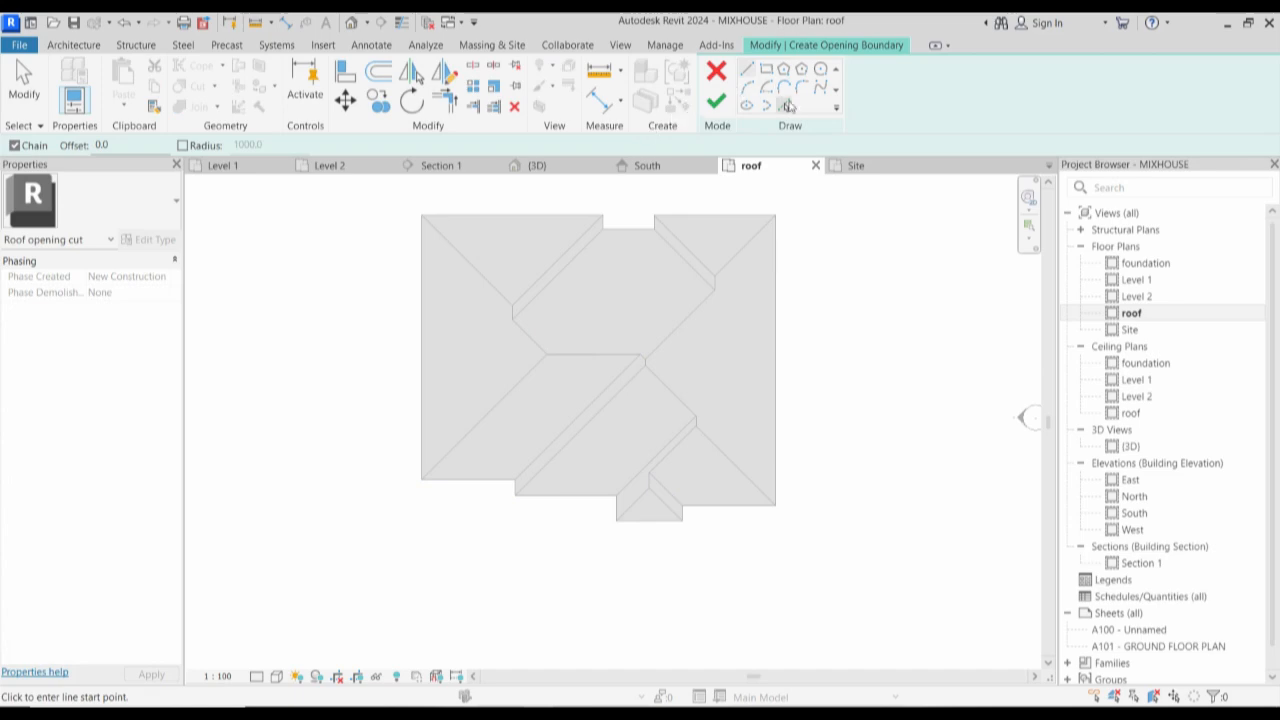
left_click(788, 106)
scroll(651, 340, "up", 5)
scroll(651, 378, "up", 4)
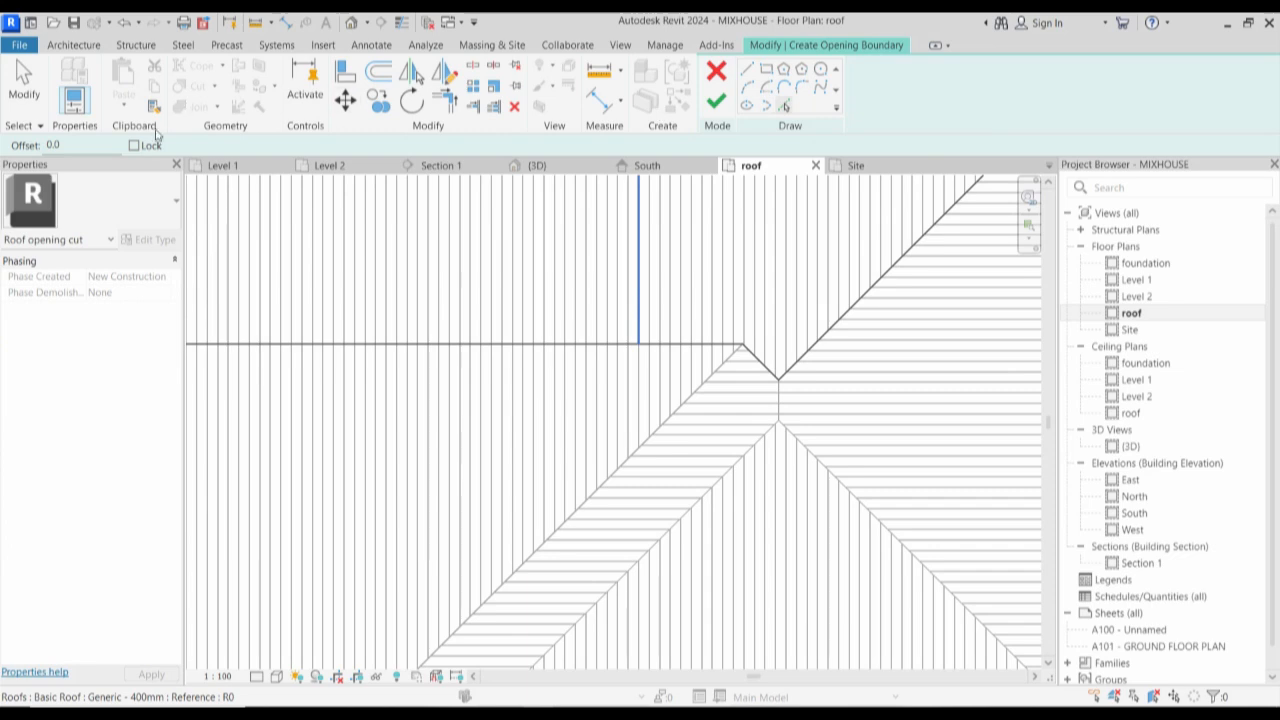
left_click(76, 145)
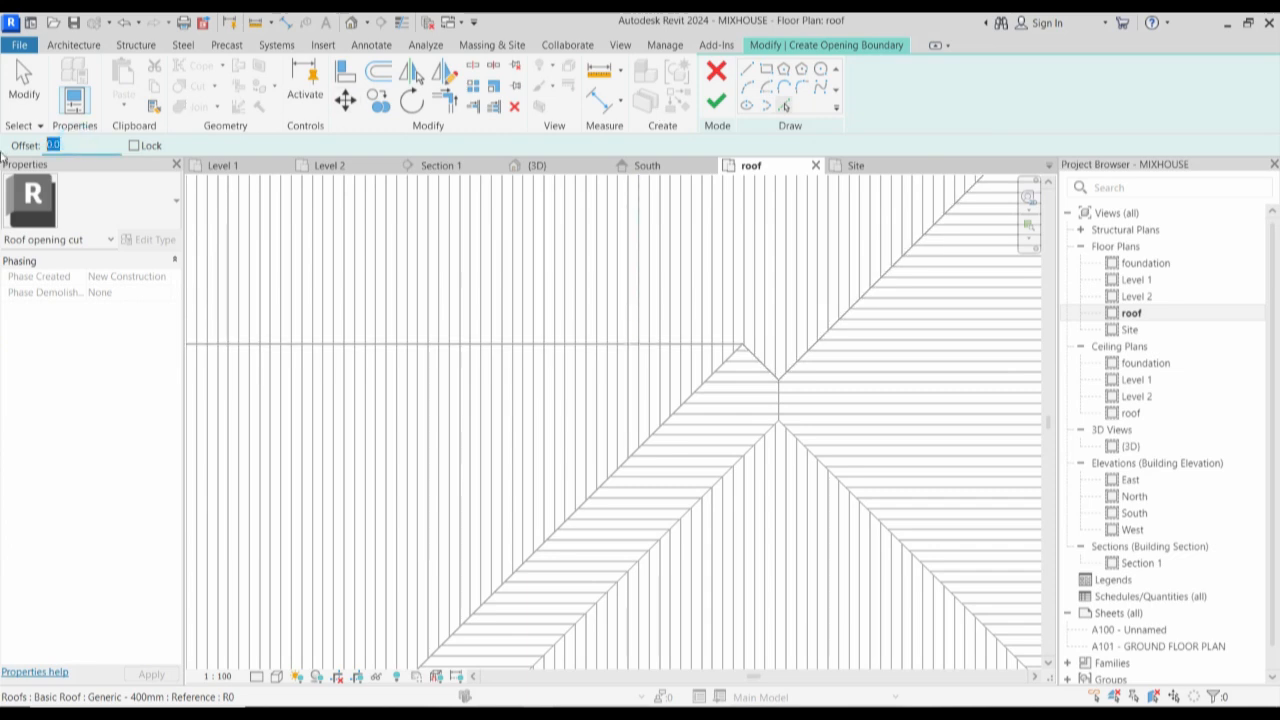
scroll(557, 346, "up", 4)
left_click(575, 359)
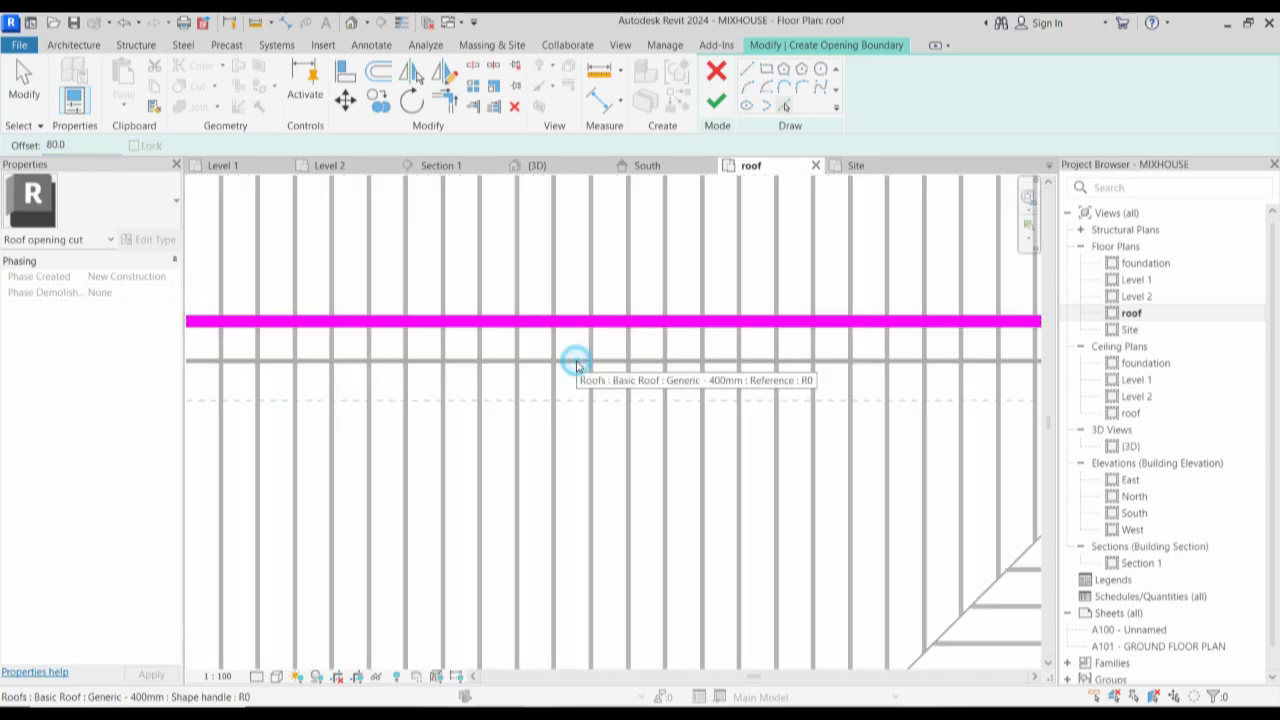
left_click(575, 364)
Add 80 mm offset boundary lines on both sides of the short diagonal and the long upper-right diagonal at the central ridge's right end.
scroll(576, 361, "down", 4)
scroll(688, 355, "up", 5)
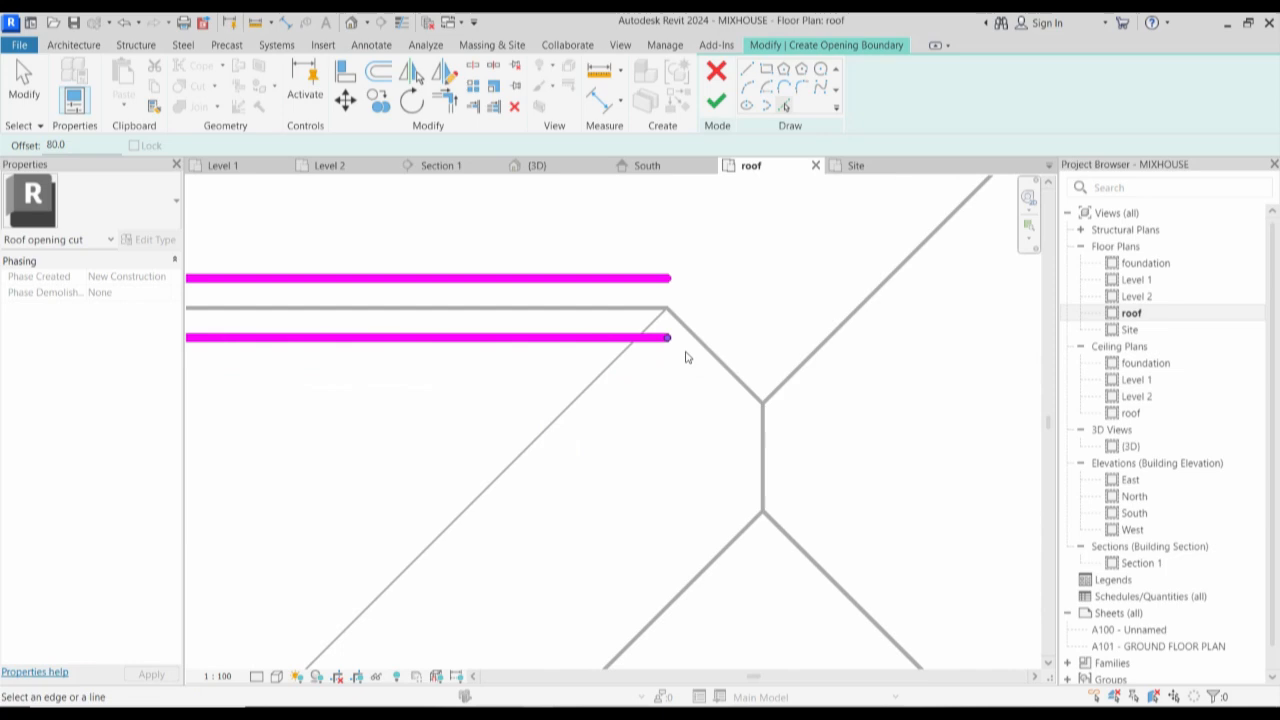
left_click(694, 343)
left_click(710, 348)
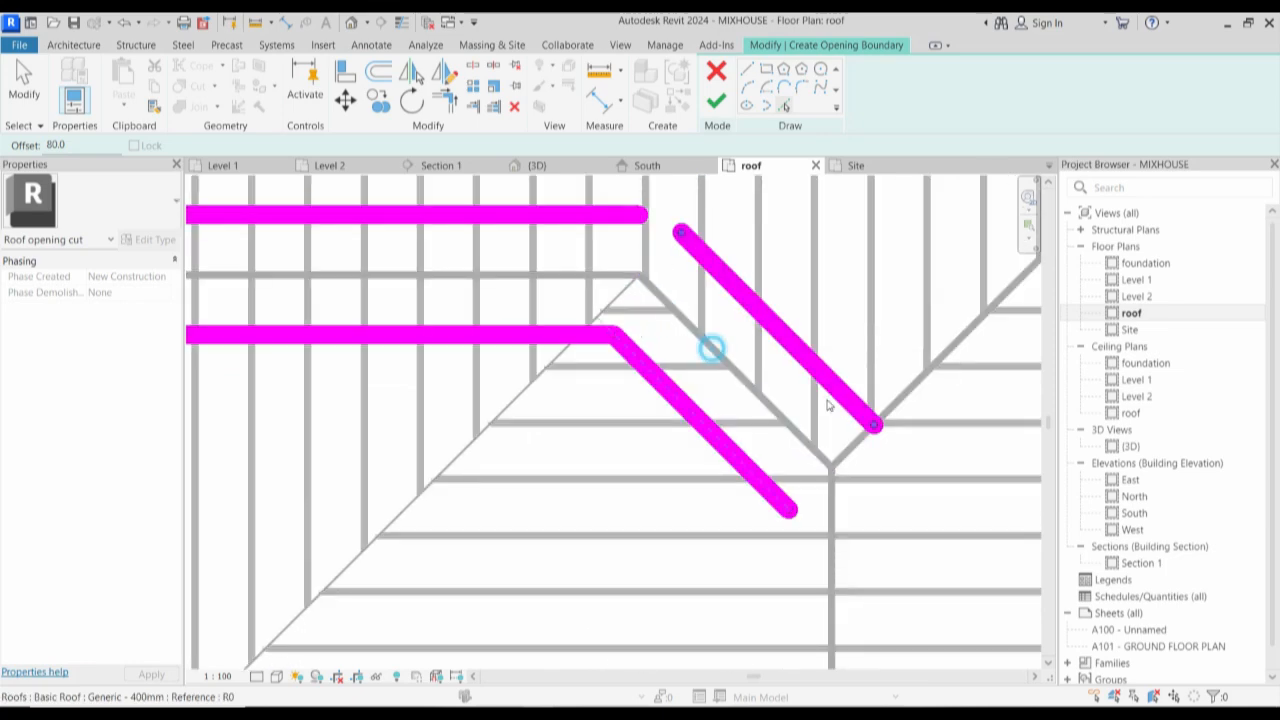
left_click(905, 390)
scroll(870, 455, "down", 4)
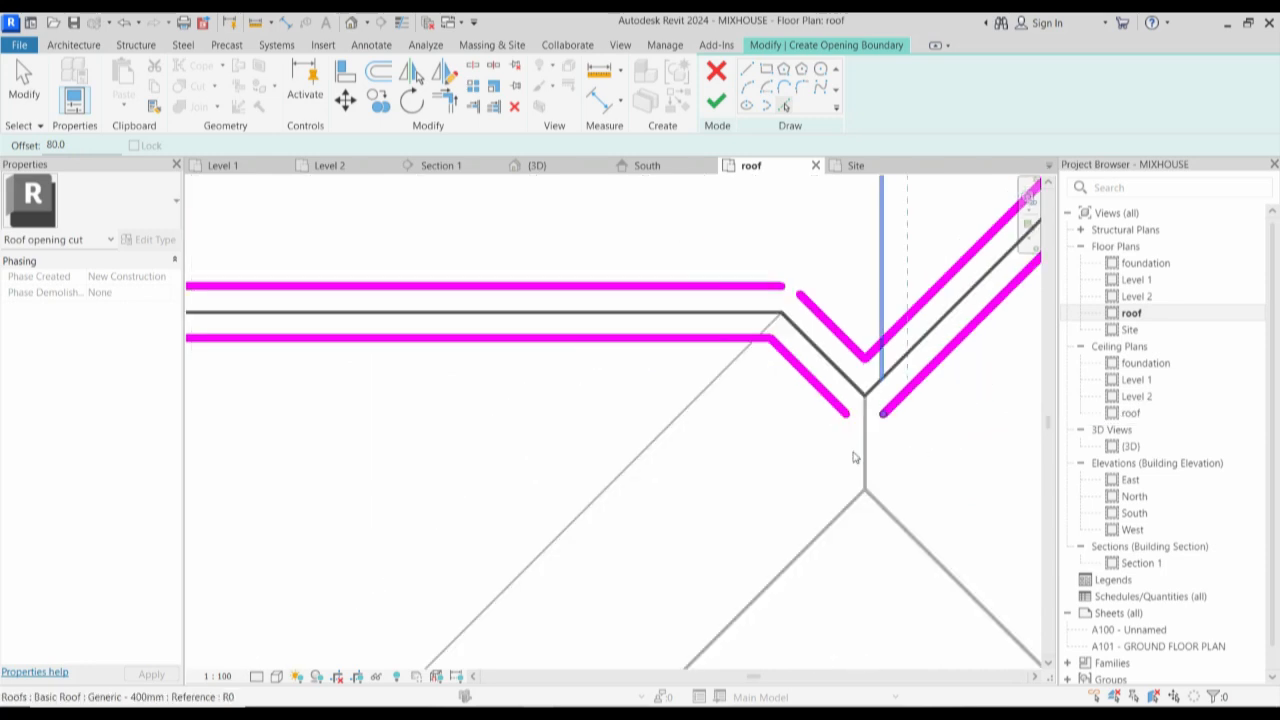
Add 80 mm offset boundary lines along both sides of the central short vertical edge and the two diagonals descending from it.
scroll(865, 468, "up", 2)
left_click(856, 465)
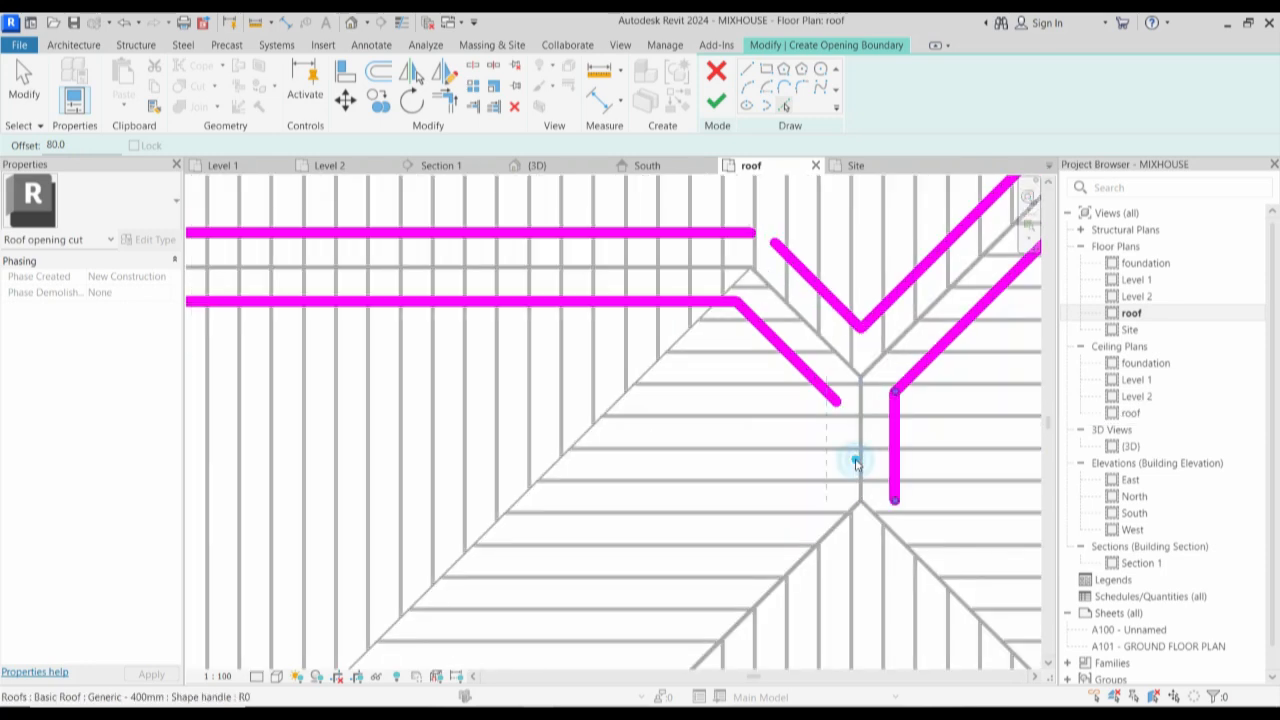
left_click(851, 458)
left_click(803, 568)
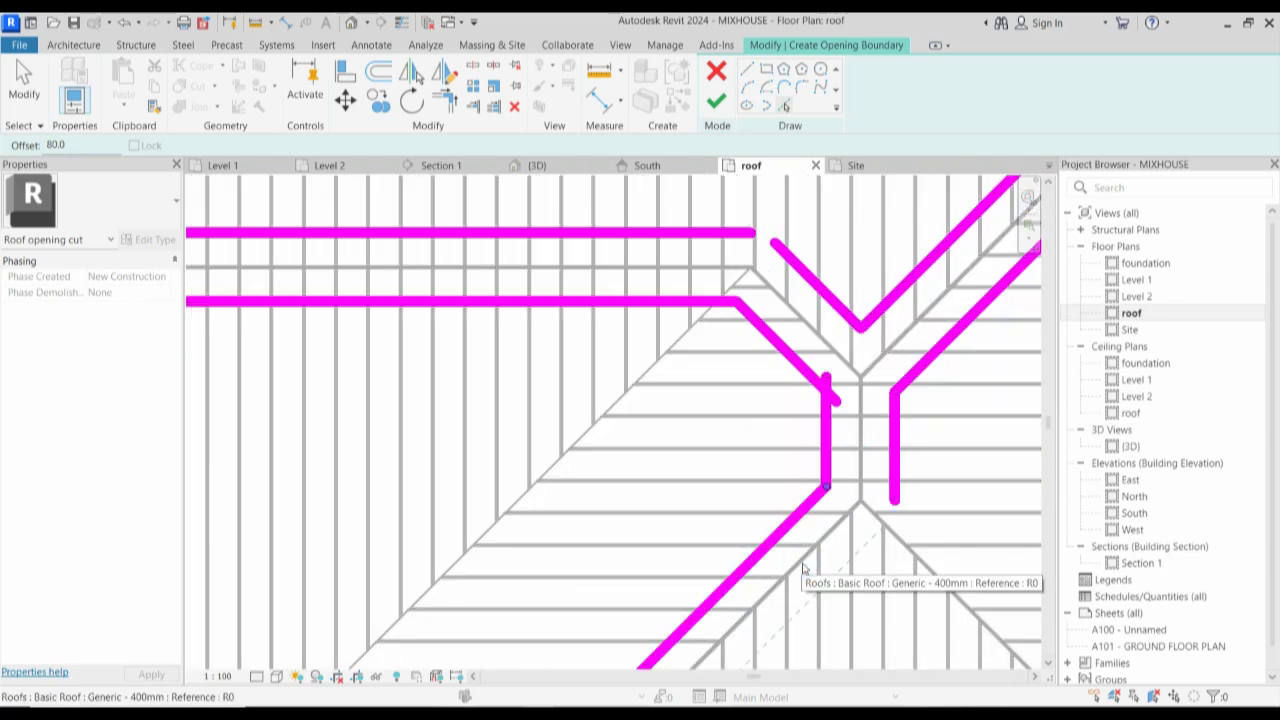
left_click(885, 558)
left_click(906, 560)
Offset boundary lines 80 mm on both sides of the lower-right short vertical edge and the two diagonals below it.
scroll(749, 420, "up", 5)
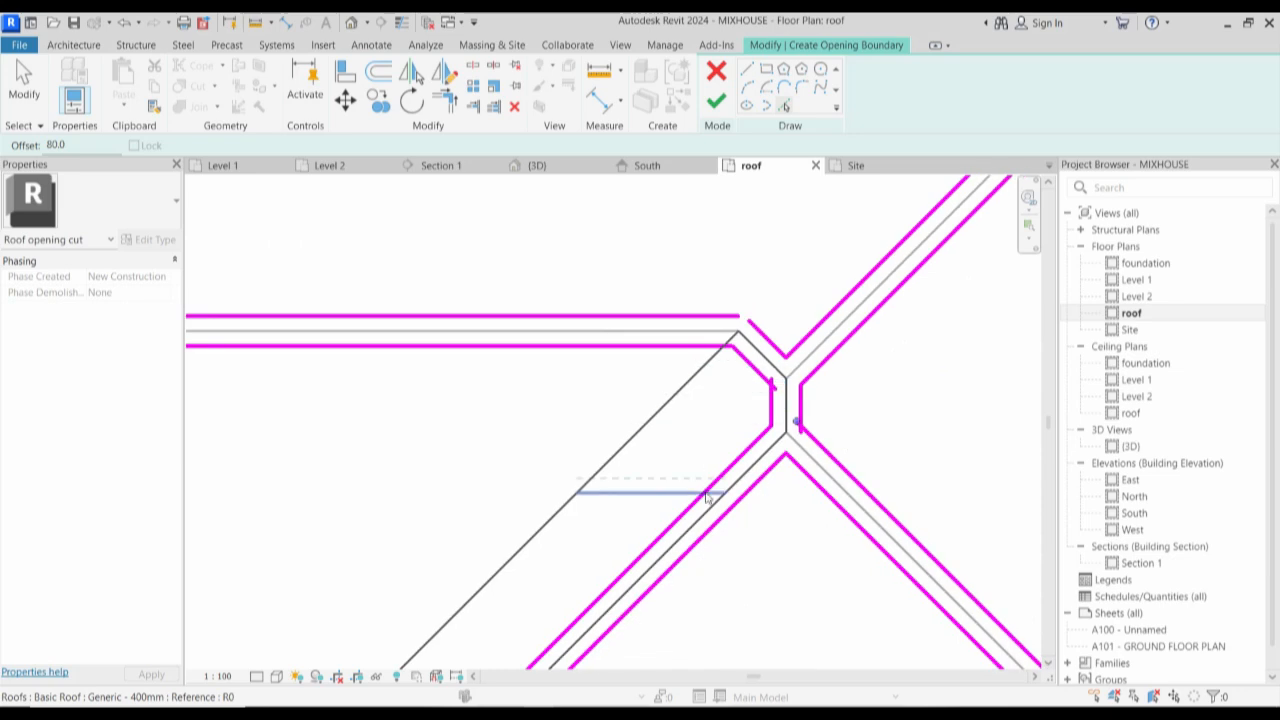
scroll(680, 453, "down", 4)
scroll(734, 426, "up", 6)
middle_click_drag(686, 402, 784, 418)
scroll(785, 412, "up", 4)
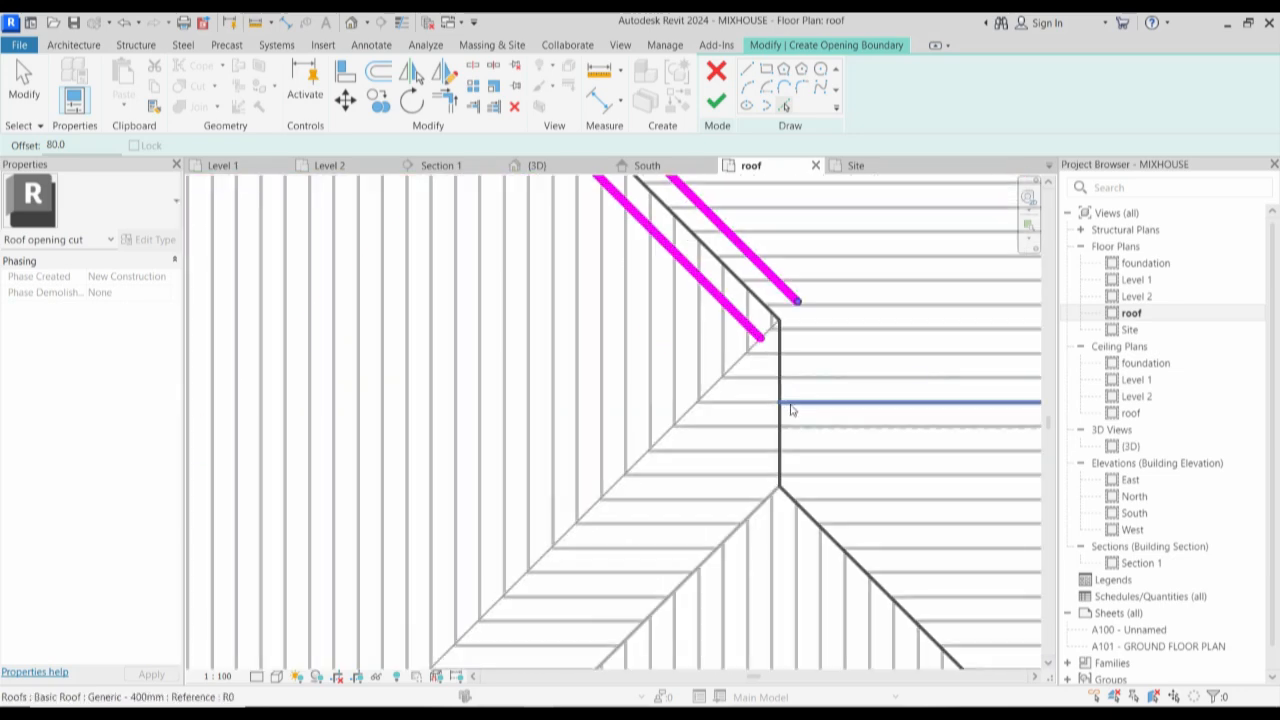
left_click(784, 405)
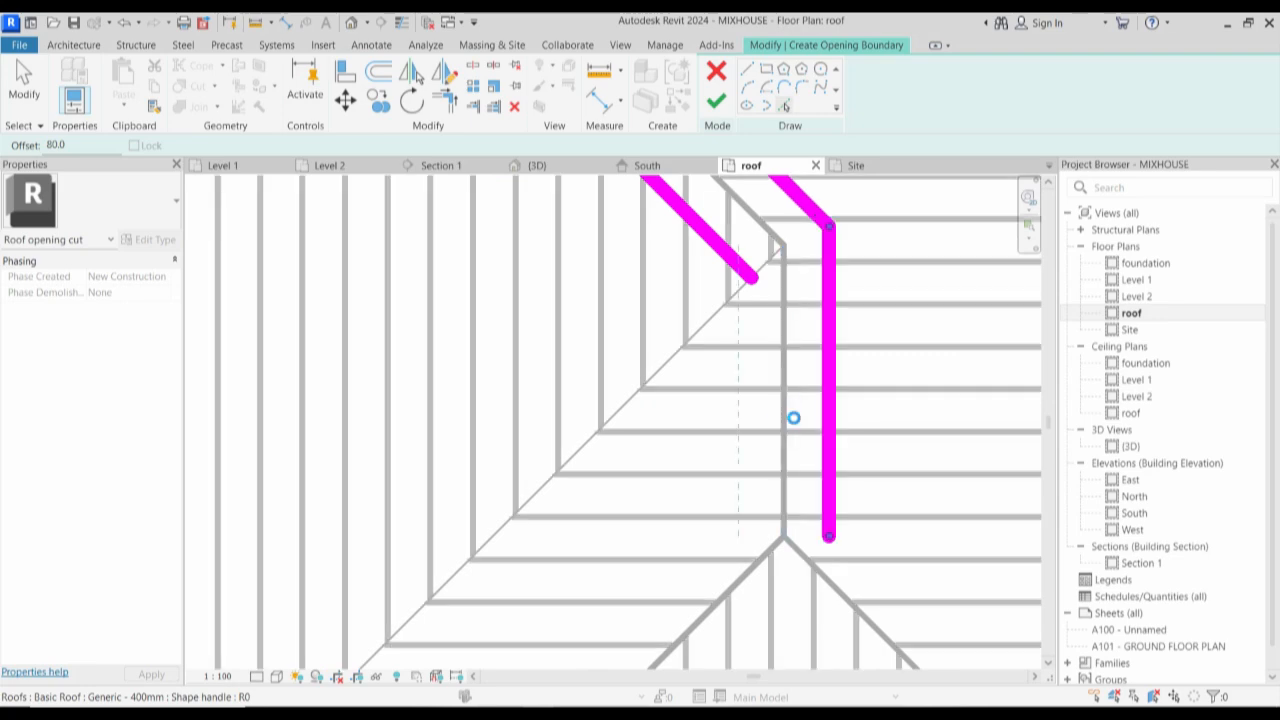
left_click(793, 418)
left_click(757, 578)
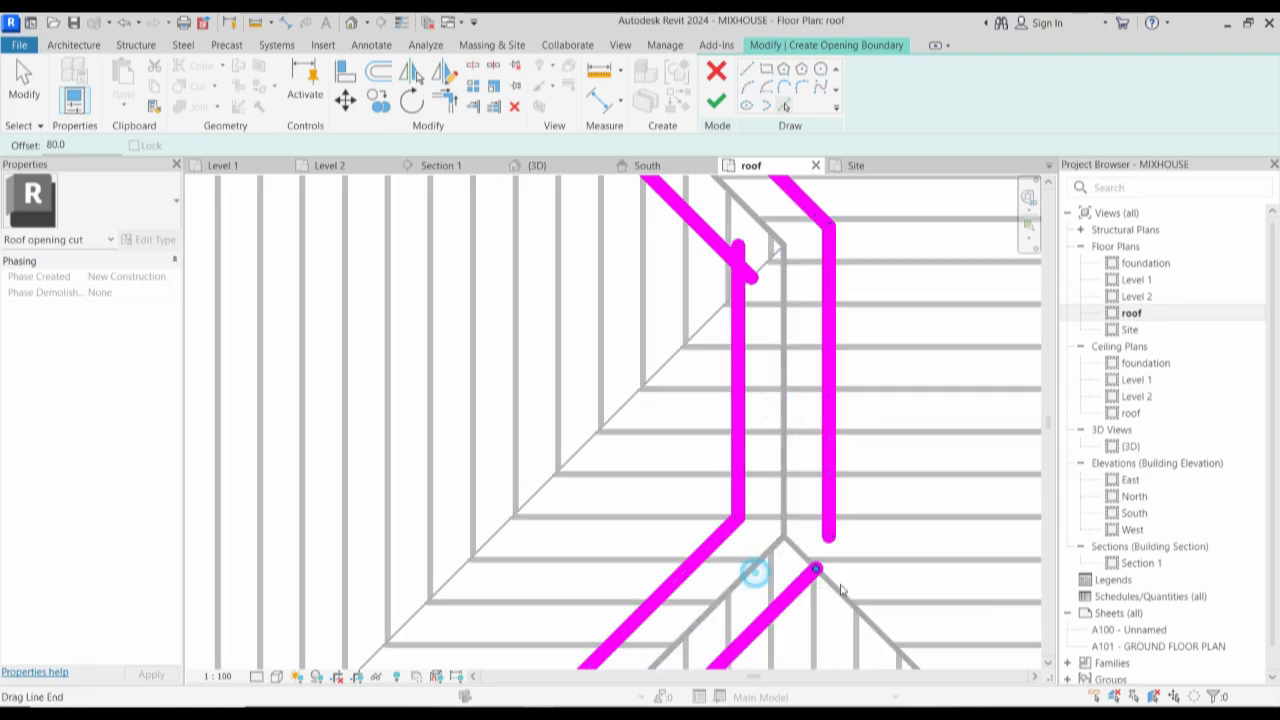
left_click(830, 593)
Offset boundary lines 80 mm on both sides of the short vertical ridge above the small front hip.
scroll(830, 593, "down", 5)
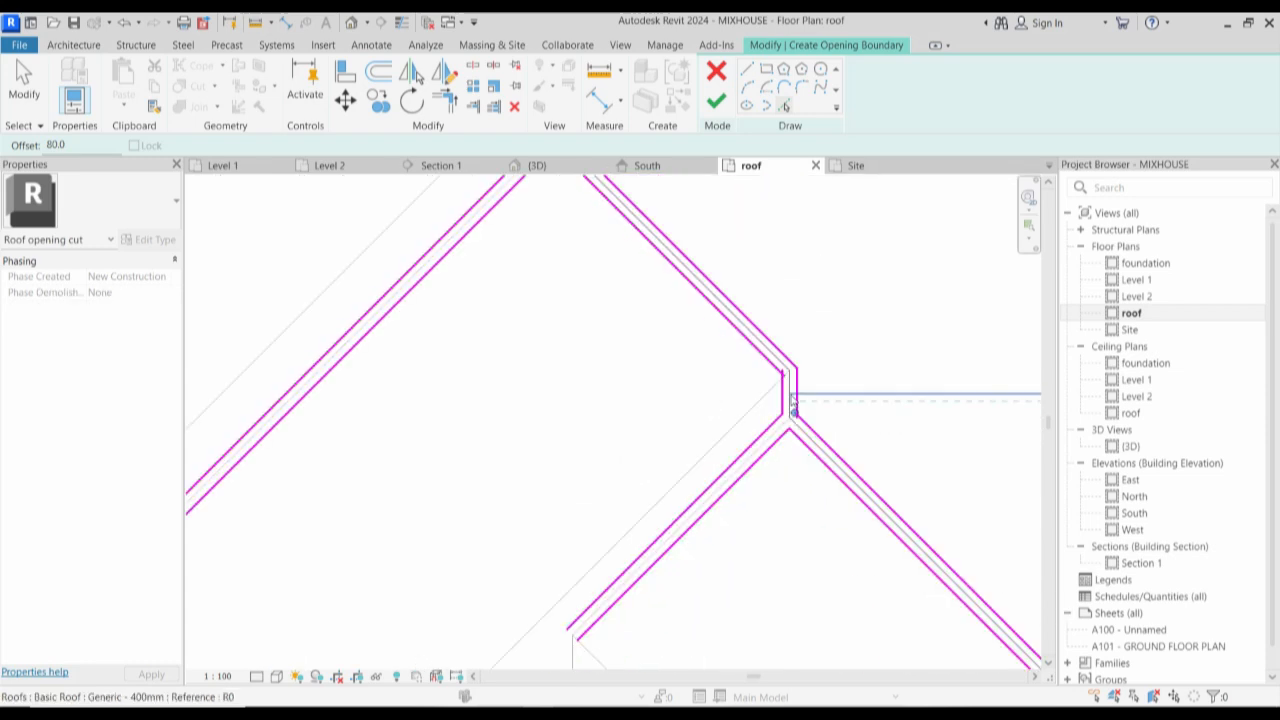
scroll(712, 462, "up", 4)
scroll(712, 462, "up", 5)
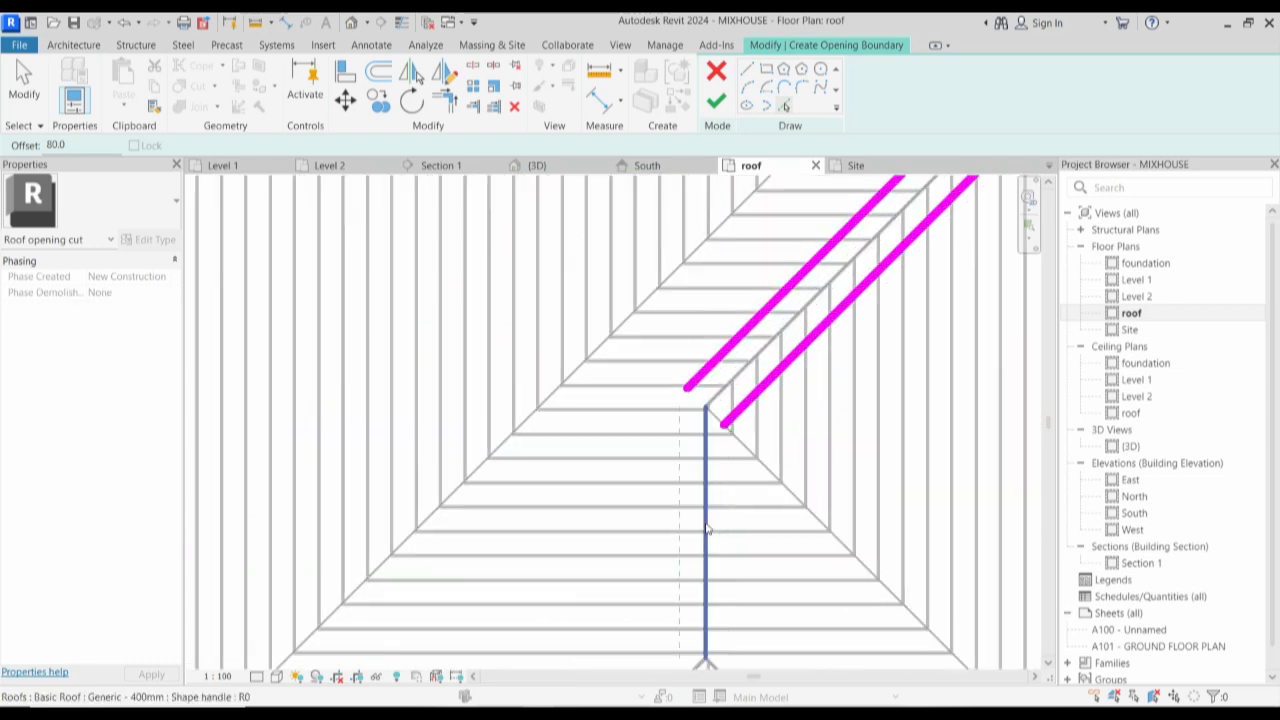
left_click(706, 528)
left_click(706, 528)
scroll(706, 528, "down", 4)
Offset boundary lines 80 mm on both sides of the small front hip's two diagonal edges.
scroll(679, 545, "up", 4)
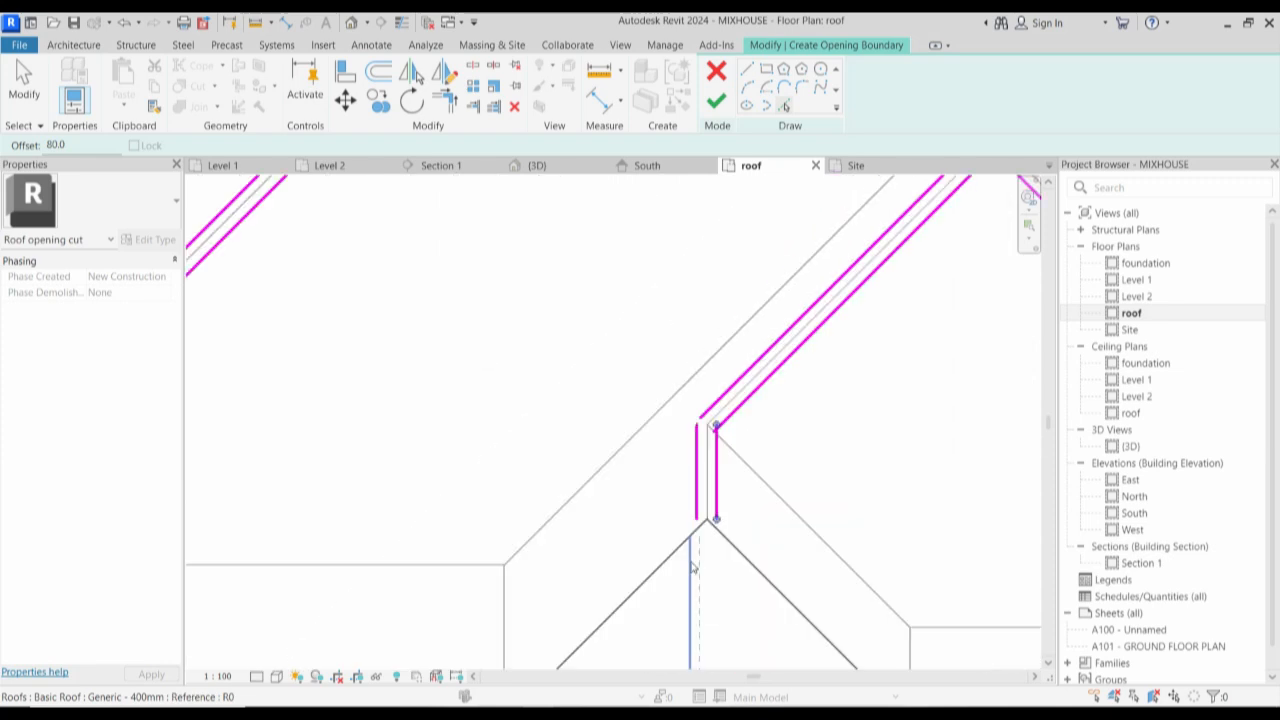
left_click(697, 538)
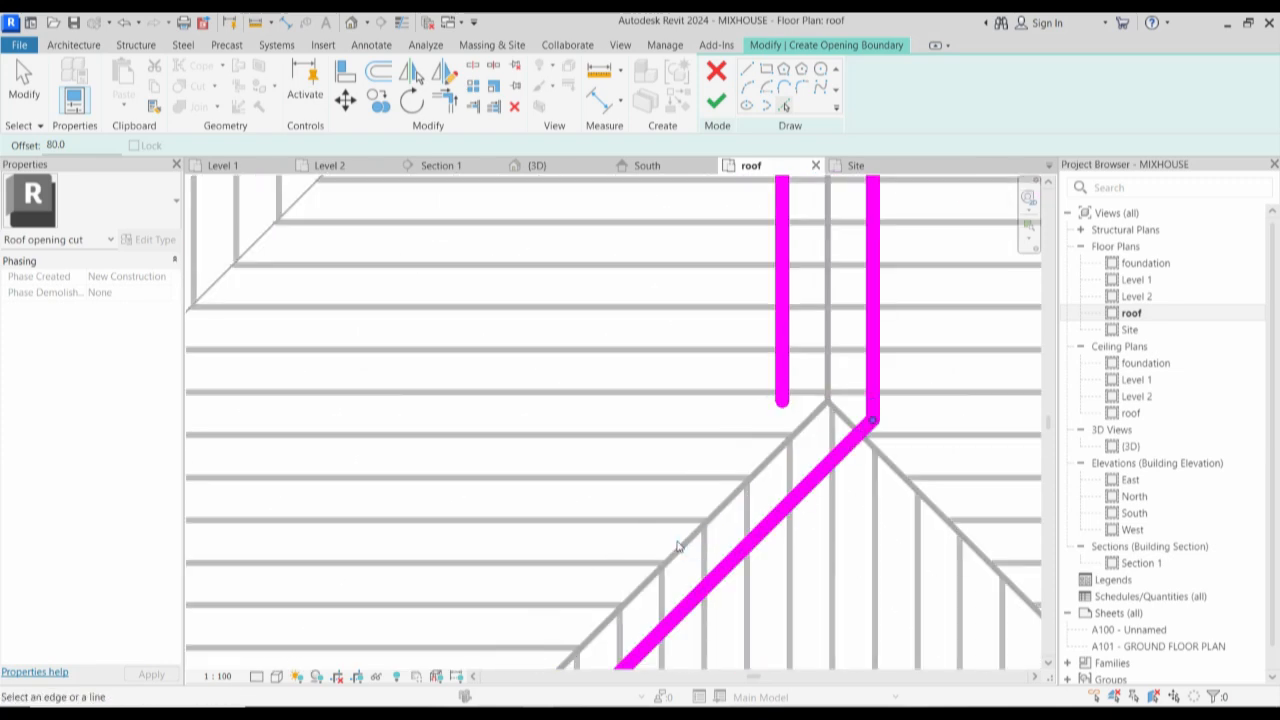
left_click(681, 547)
left_click(902, 480)
left_click(900, 471)
scroll(622, 440, "down", 5)
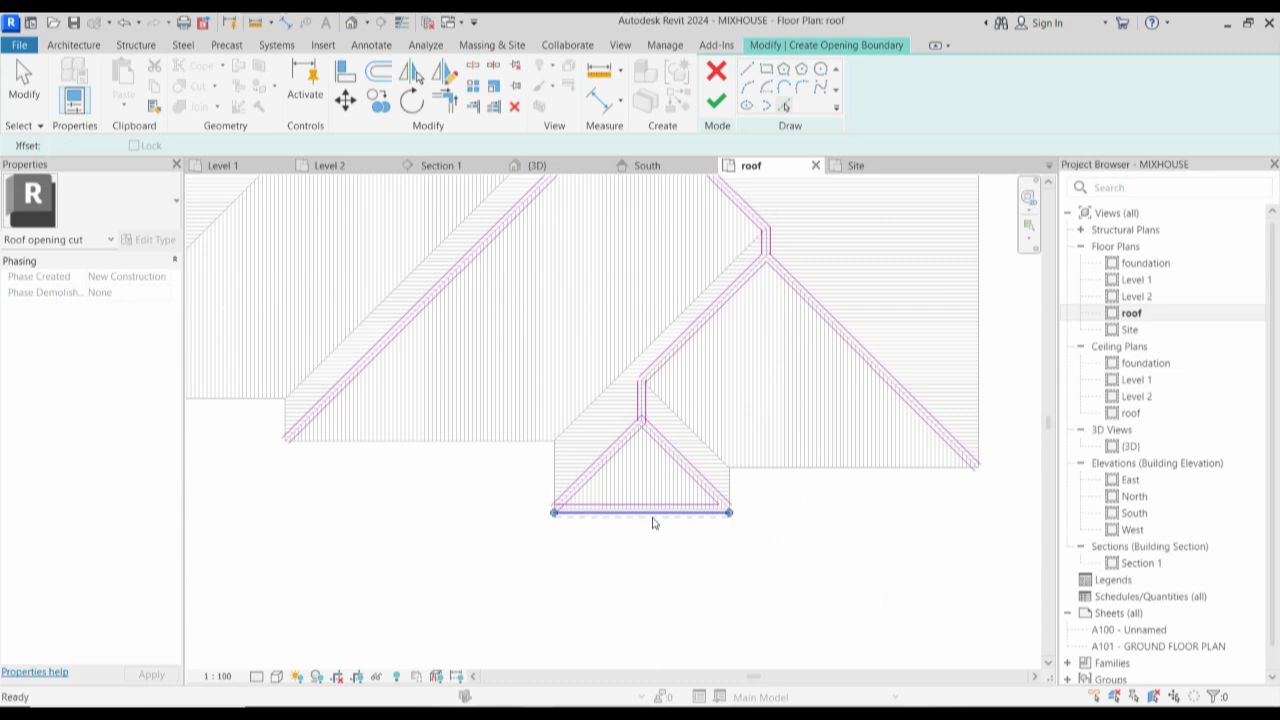
Add boundary lines 80 mm outside the south eaves, the front projection's edges and the east eave.
scroll(653, 523, "up", 2)
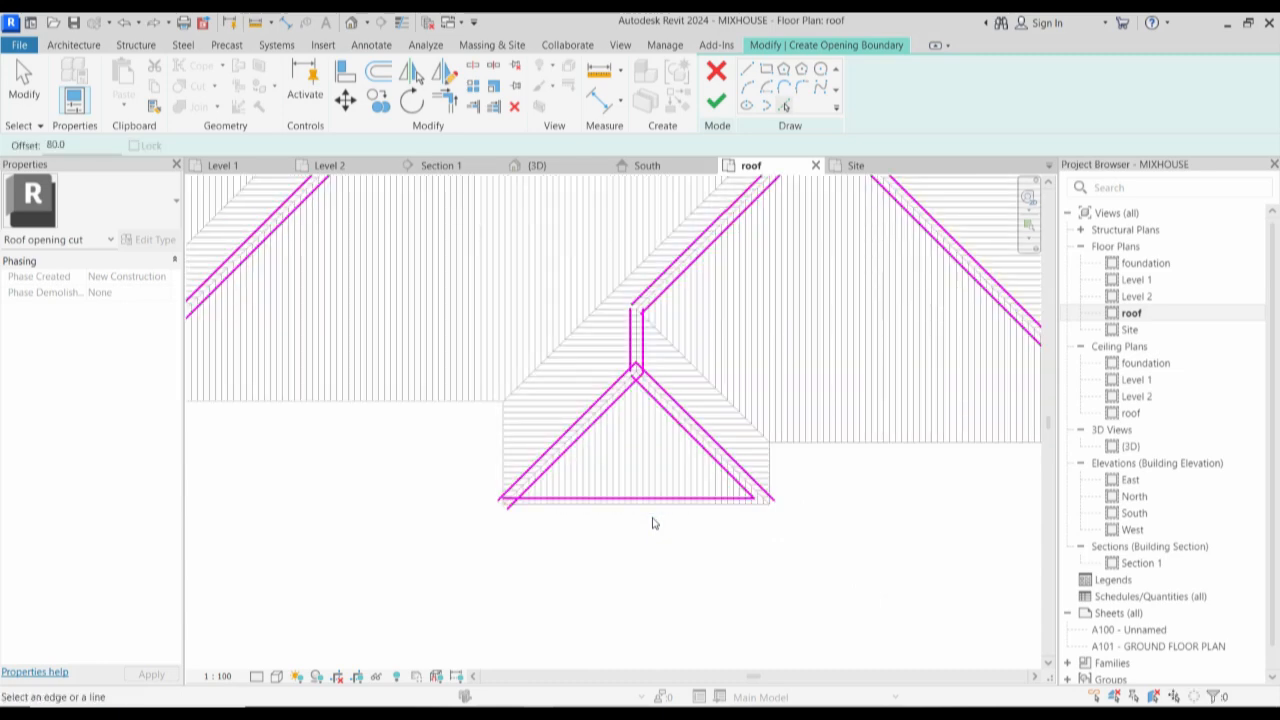
scroll(654, 523, "down", 2)
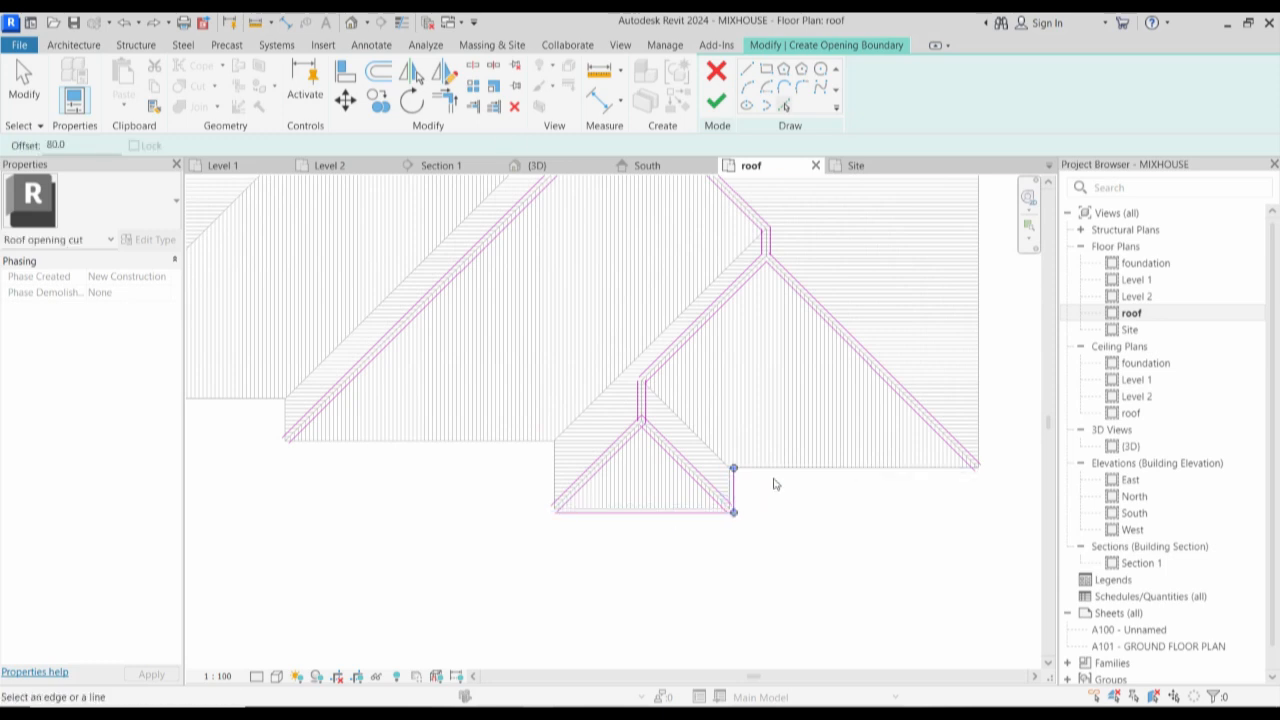
left_click(515, 445)
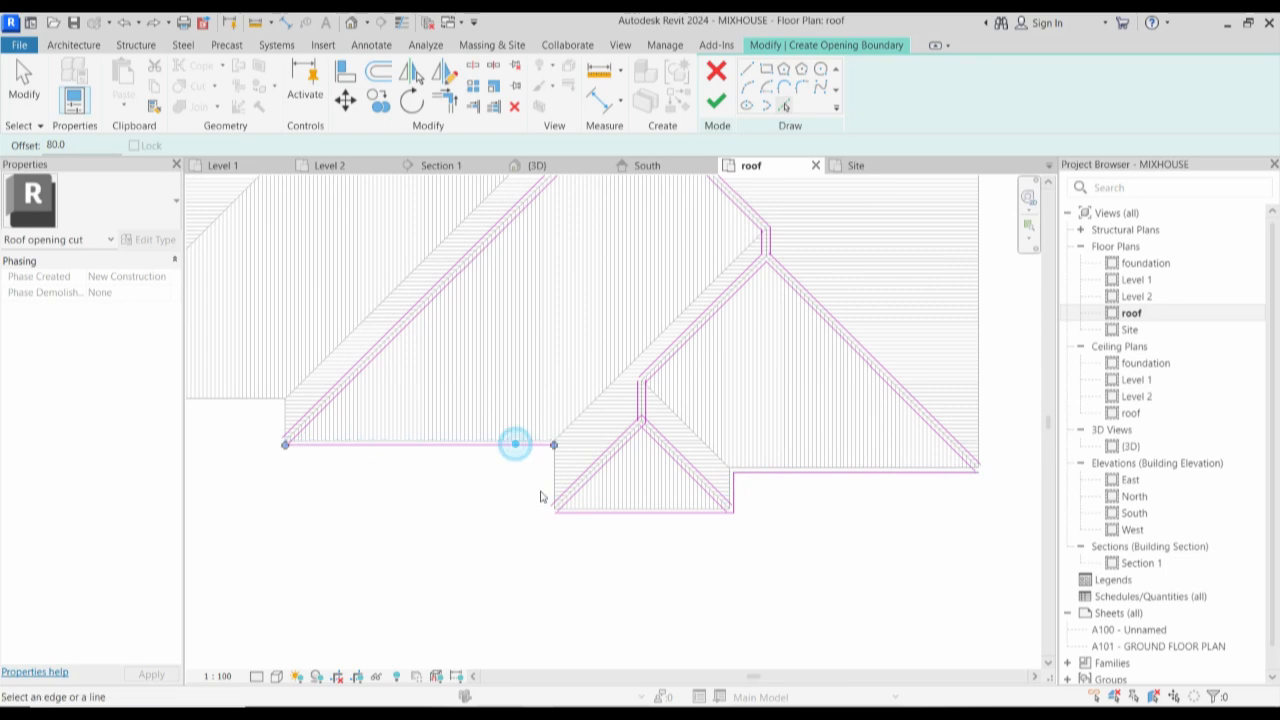
left_click(553, 493)
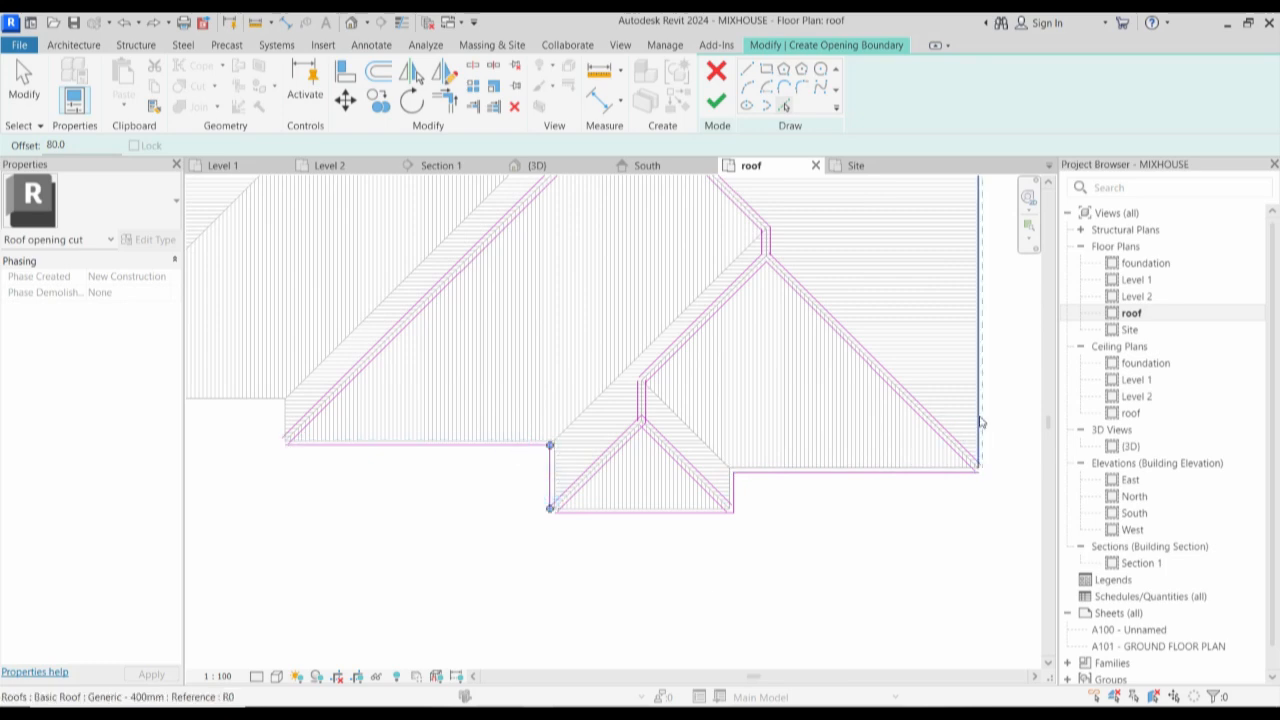
scroll(686, 297, "down", 2)
Offset boundary lines 80 mm on both sides of the short vertical edge in the roof's north-east part.
scroll(777, 263, "up", 5)
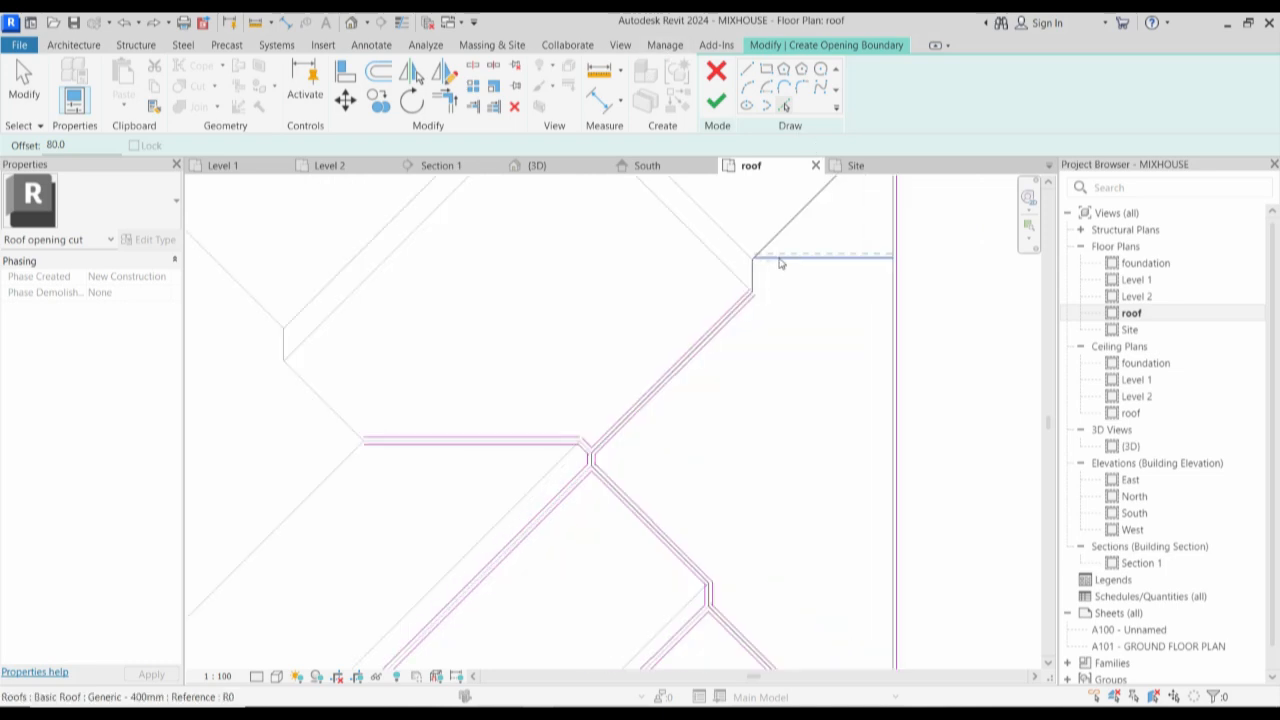
scroll(744, 290, "up", 1)
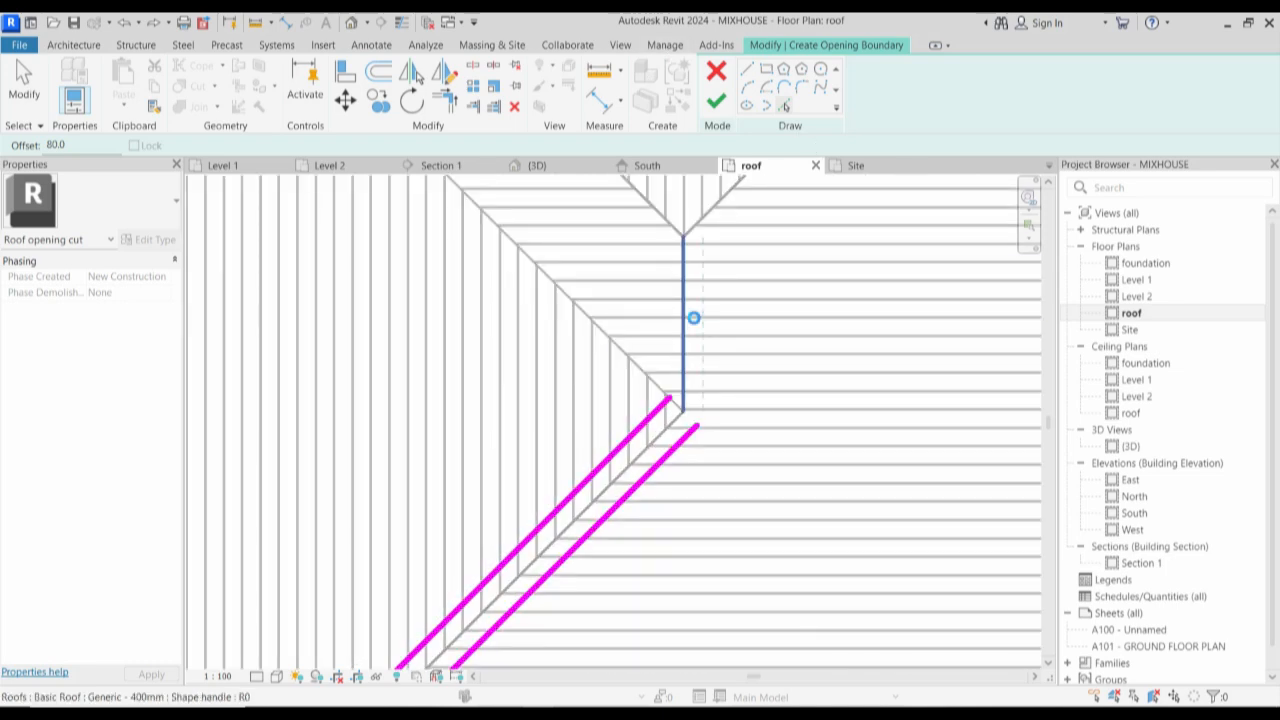
left_click(693, 317)
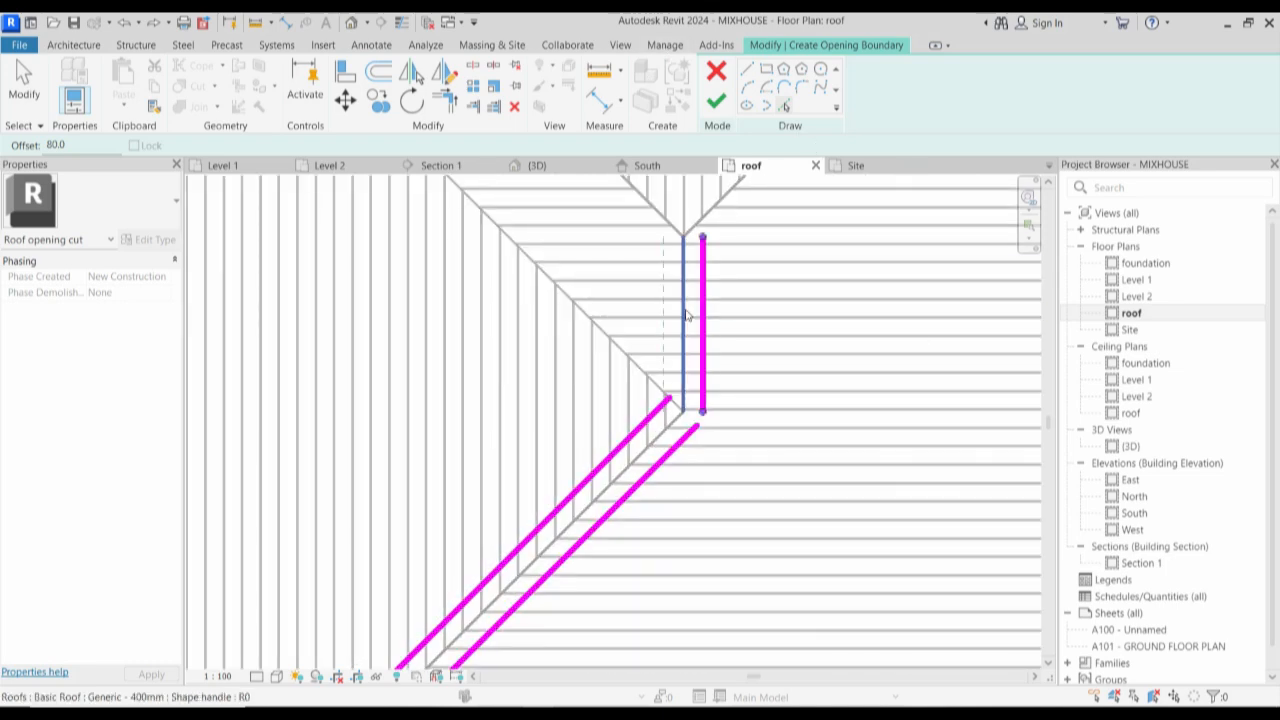
scroll(685, 307, "up", 3)
left_click(685, 306)
scroll(657, 444, "down", 5)
Offset boundary lines 80 mm on both sides of the two diagonals rising from the north-east short vertical edge.
scroll(640, 405, "up", 6)
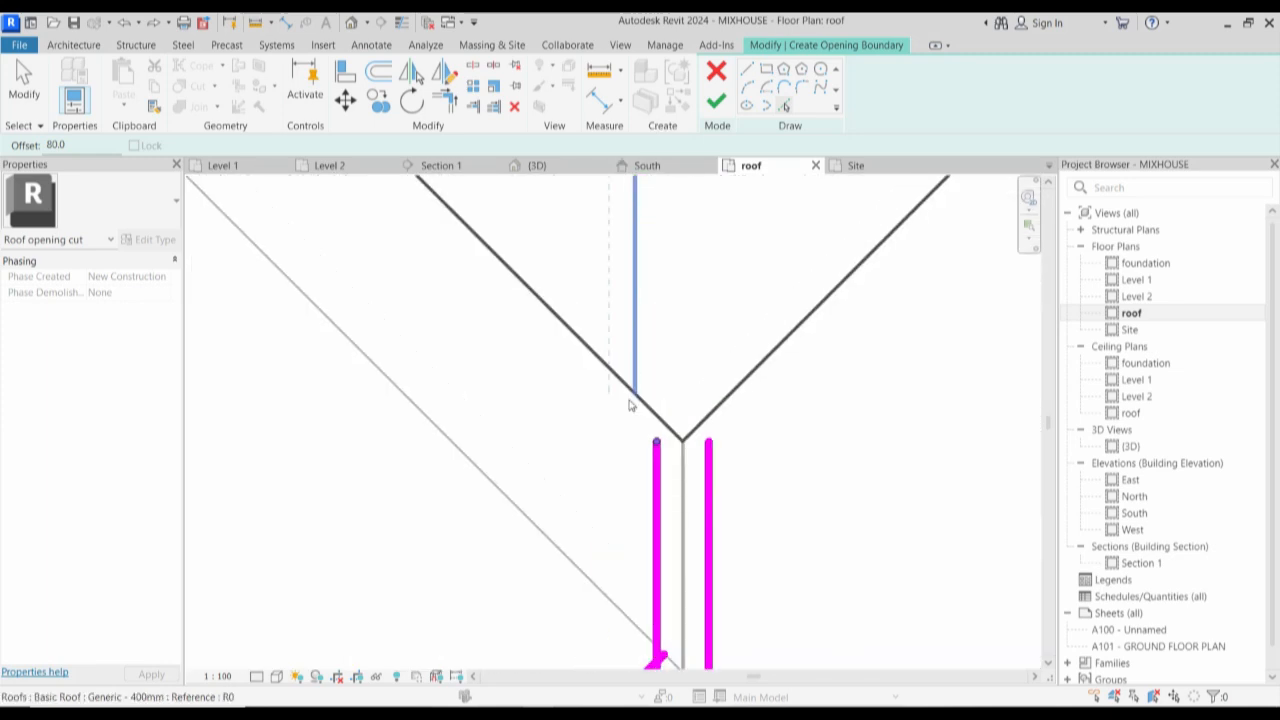
left_click(677, 409)
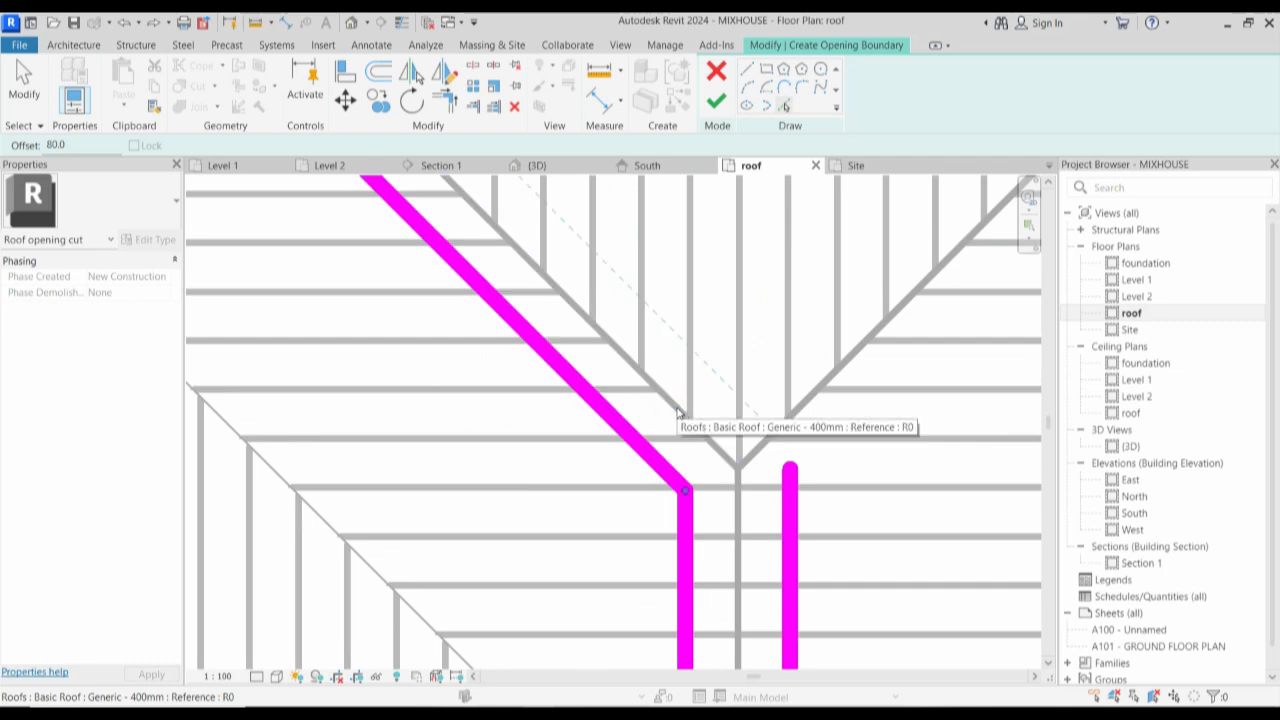
left_click(816, 400)
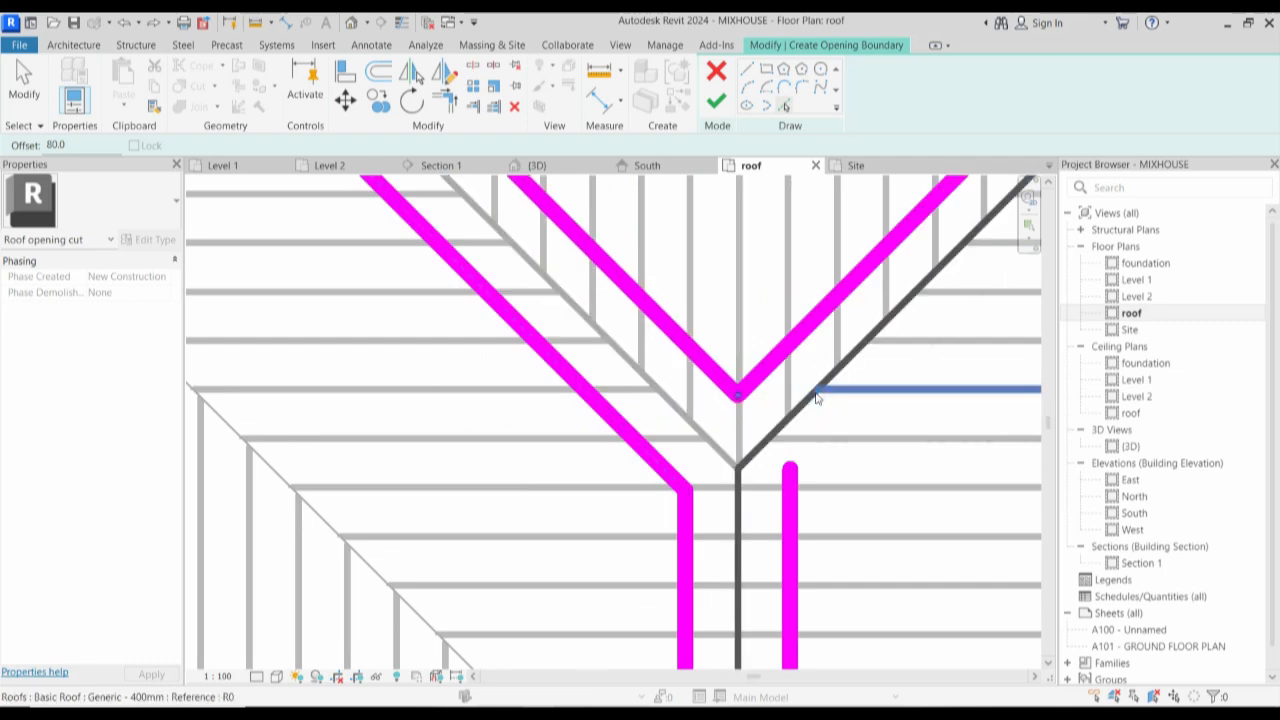
left_click(810, 402)
scroll(815, 385, "down", 5)
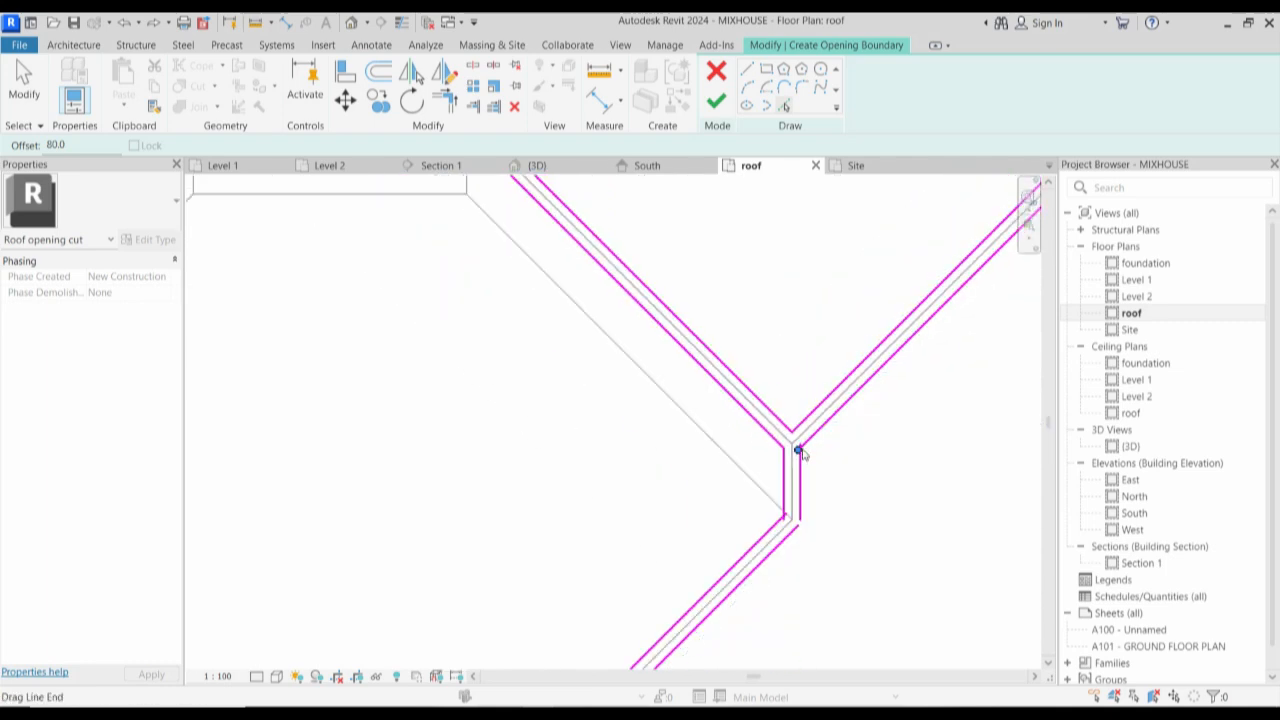
Add boundary lines 80 mm outside the north eaves, including the edges of the recessed notch.
left_click(829, 381)
scroll(664, 396, "up", 3)
left_click(658, 421)
left_click(627, 440)
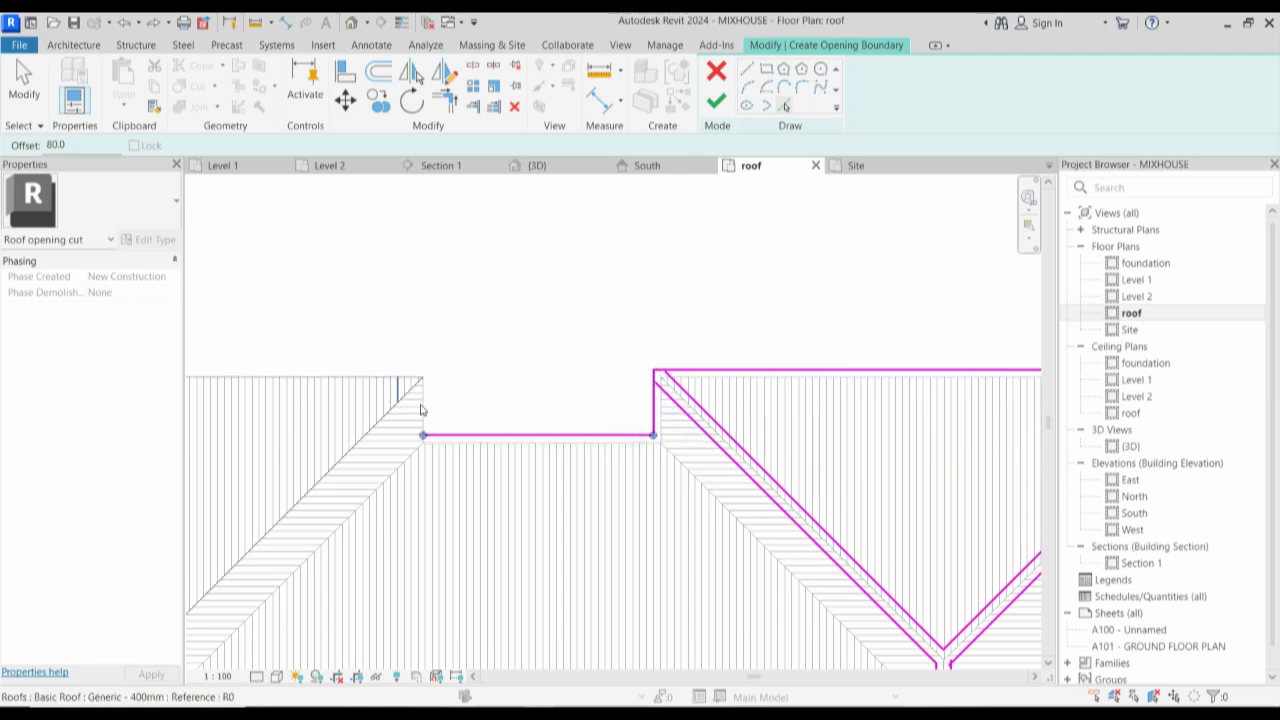
left_click(404, 380)
scroll(506, 334, "up", 5)
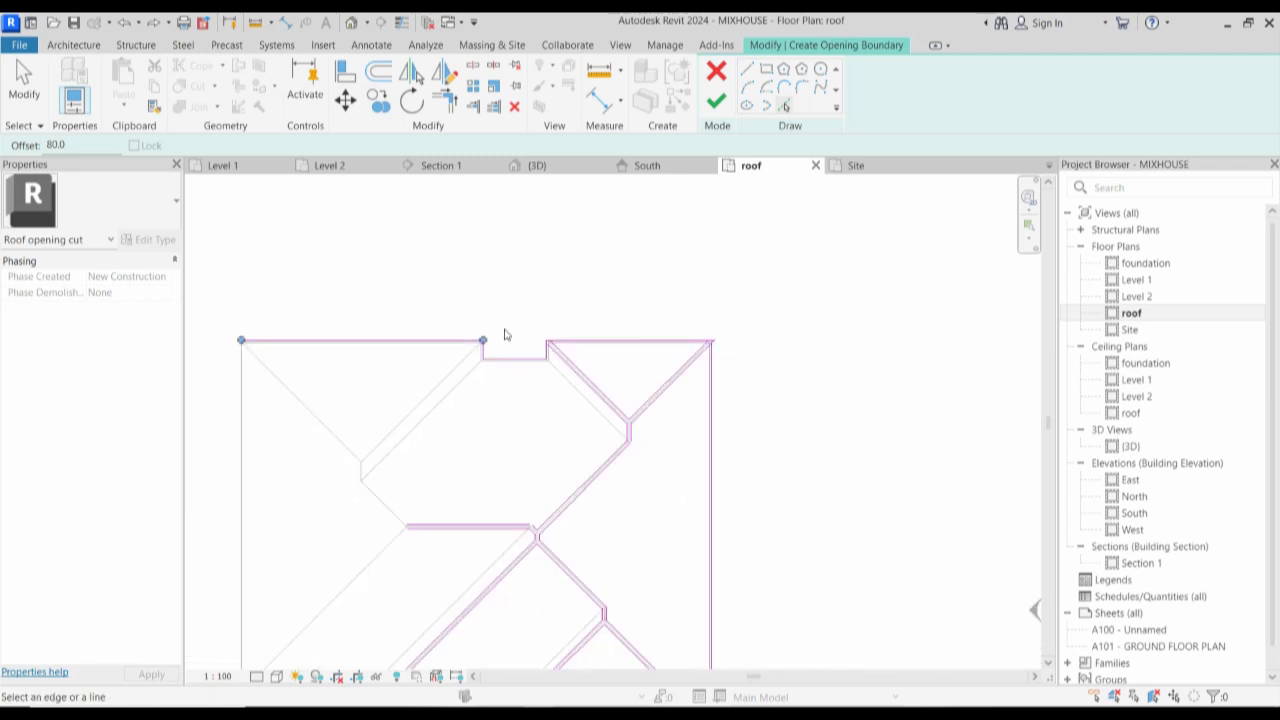
Offset boundary lines 80 mm on both sides of the short diagonal rising from the central horizontal ridge's left end.
scroll(487, 580, "up", 6)
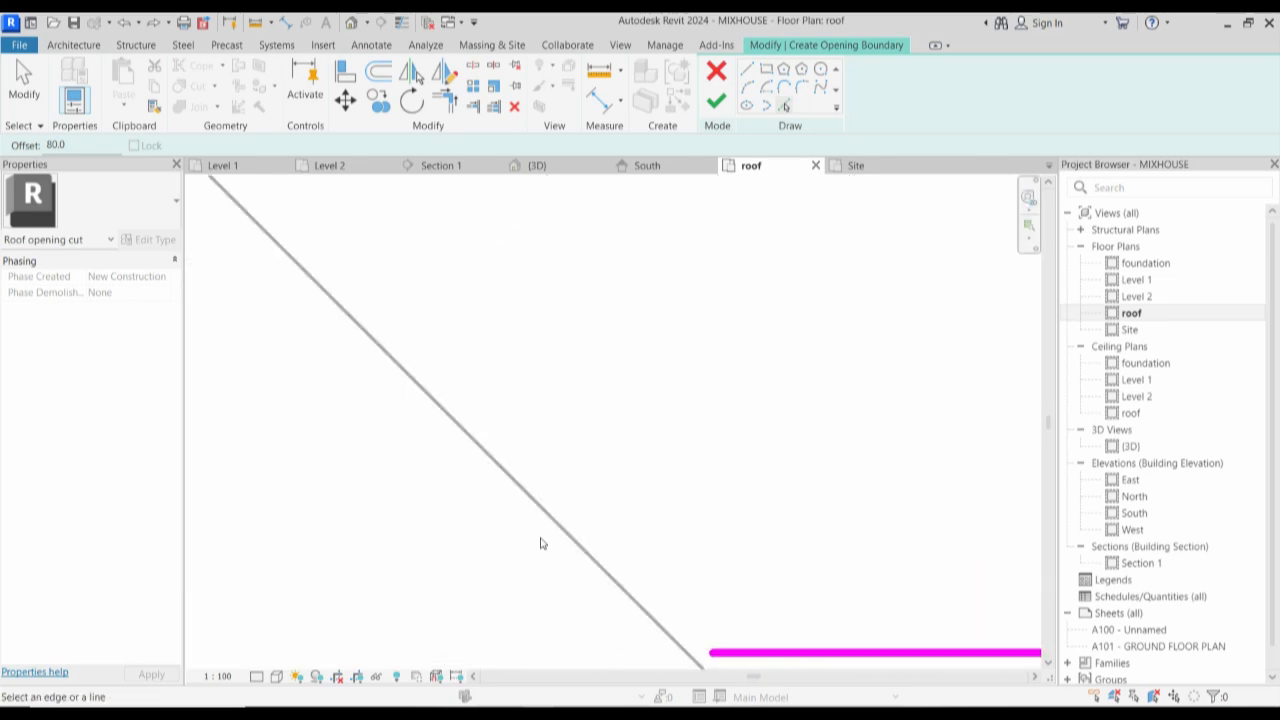
left_click(563, 502)
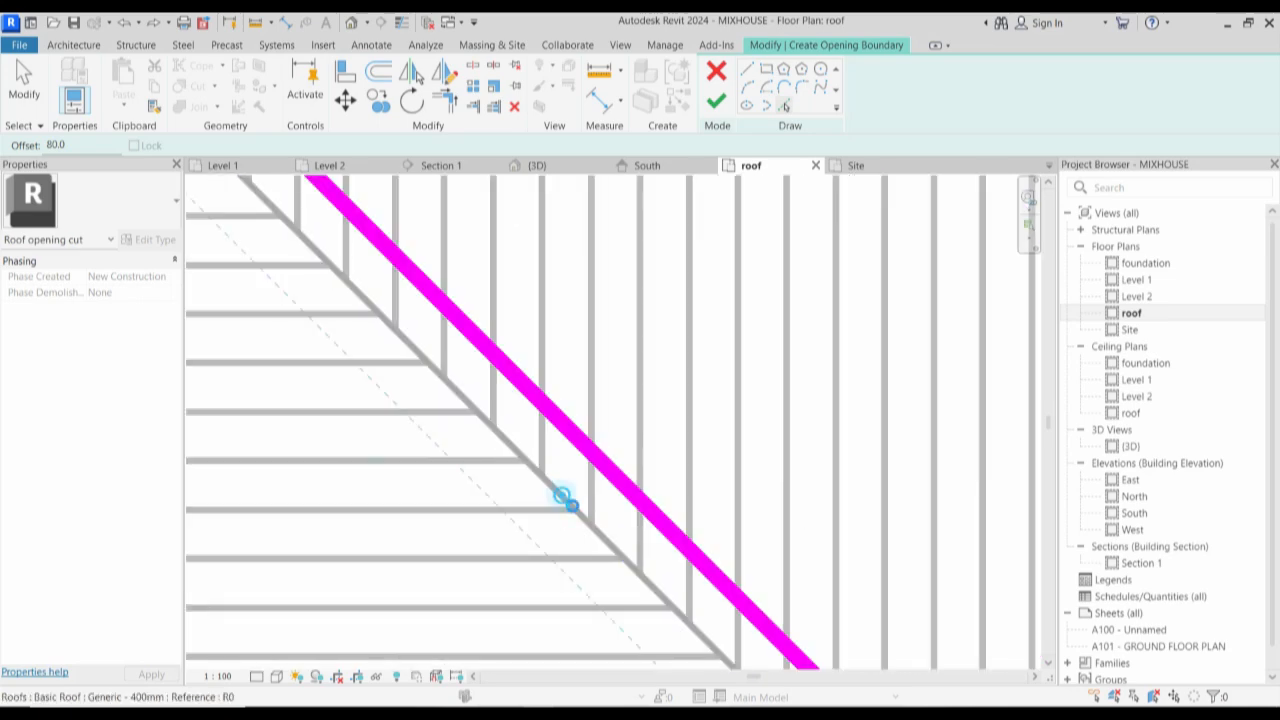
scroll(563, 495, "down", 4)
scroll(414, 351, "up", 6)
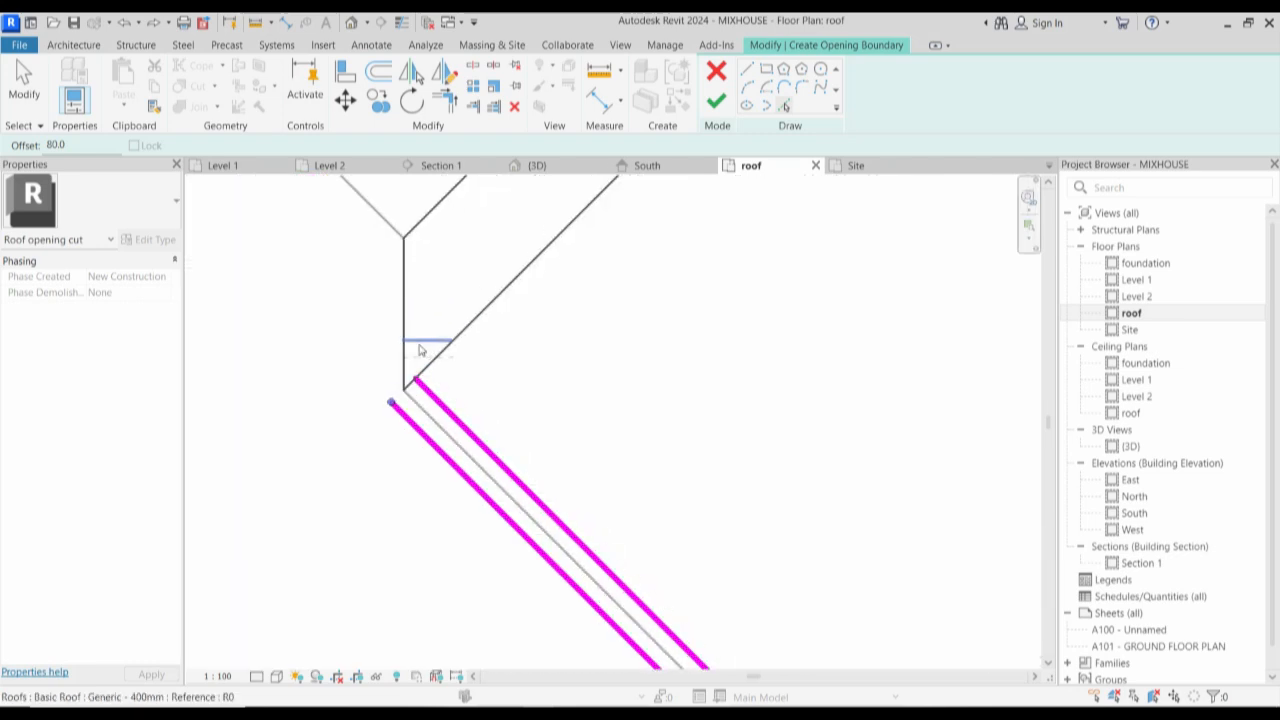
Offset boundary lines 80 mm on both sides of the north-west short vertical edge and the two diagonals rising from it.
left_click(383, 364)
left_click(366, 360)
scroll(455, 345, "down", 5)
scroll(465, 350, "up", 5)
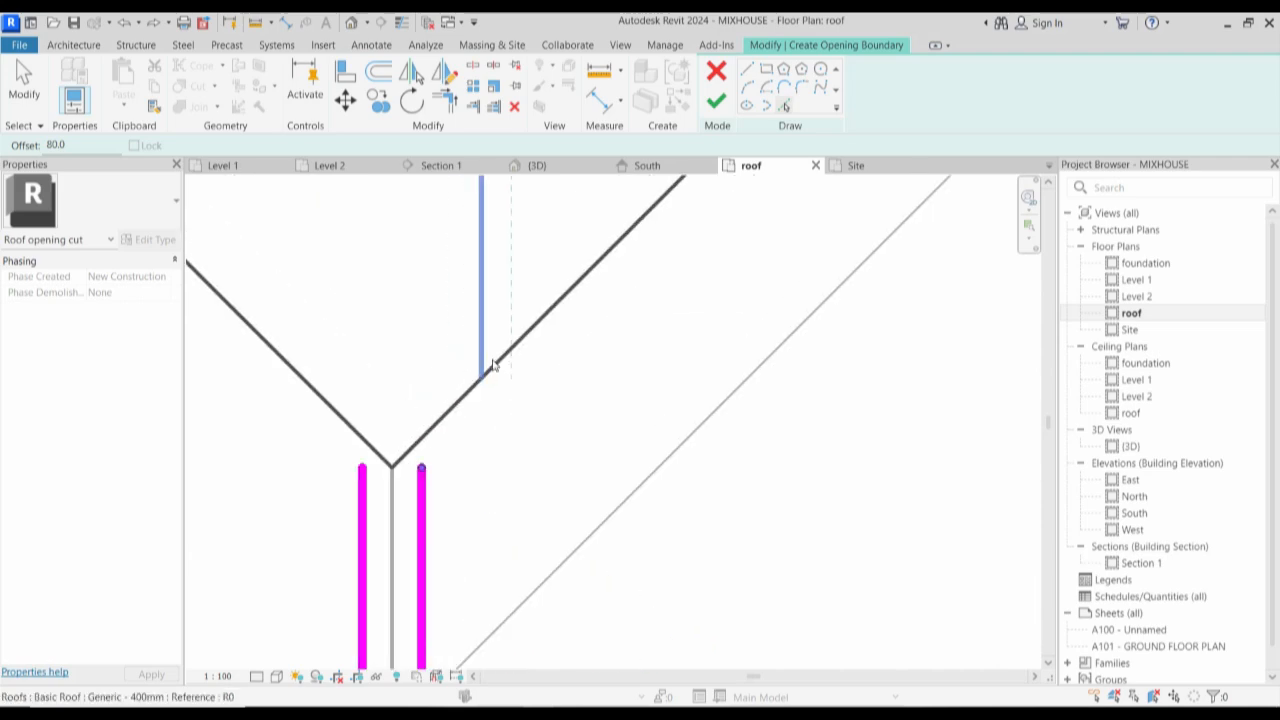
left_click(490, 368)
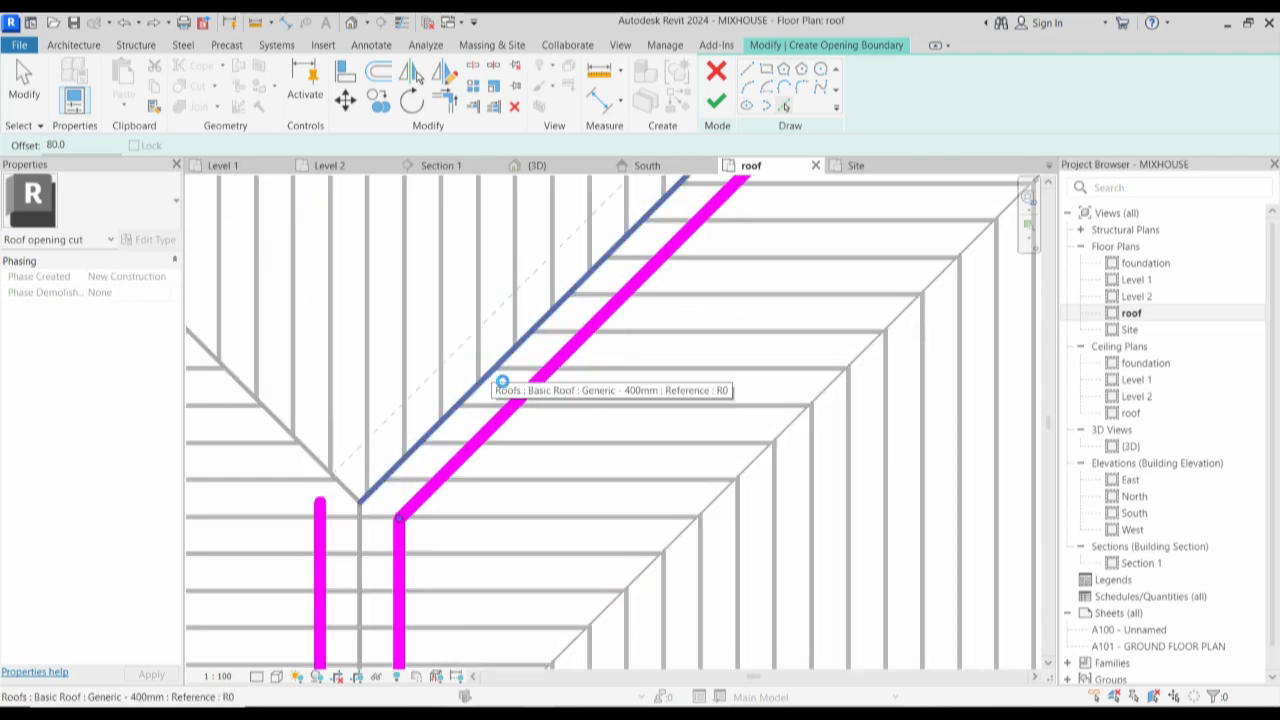
left_click(495, 375)
left_click(284, 428)
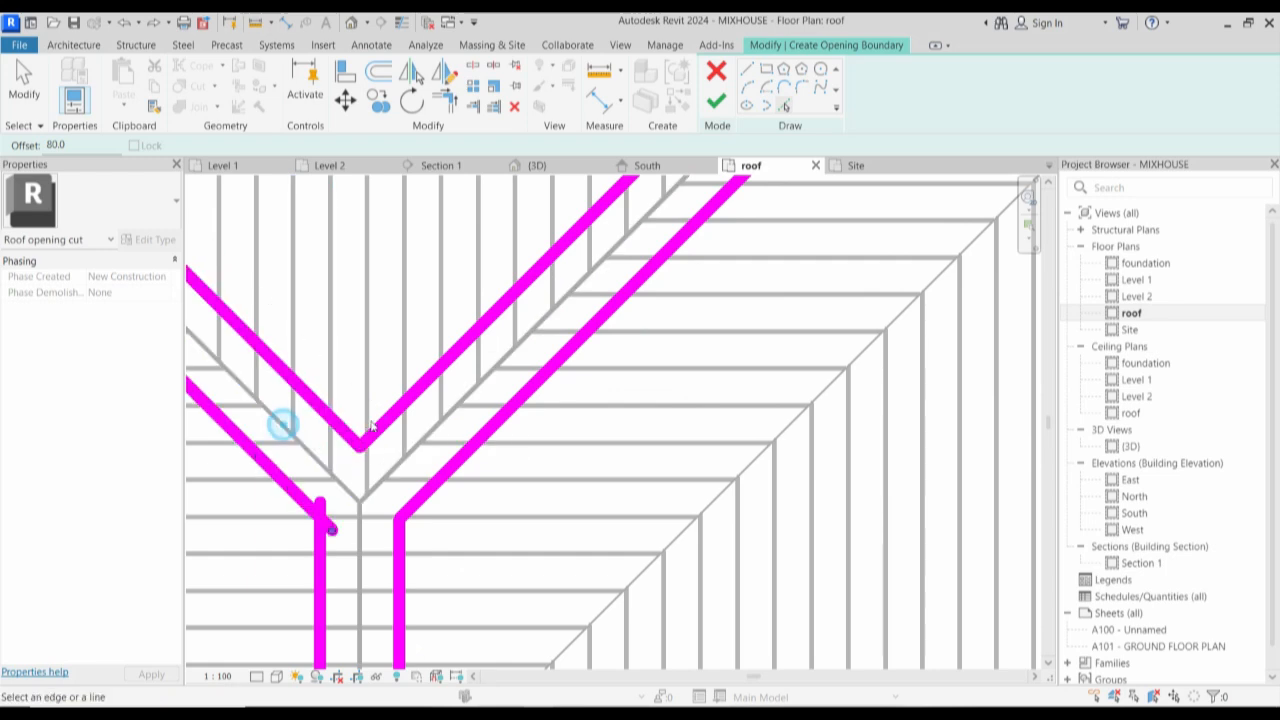
Add boundary lines 80 mm outside the west eave, the south-west eave and the short vertical edge beside it.
scroll(280, 423, "down", 5)
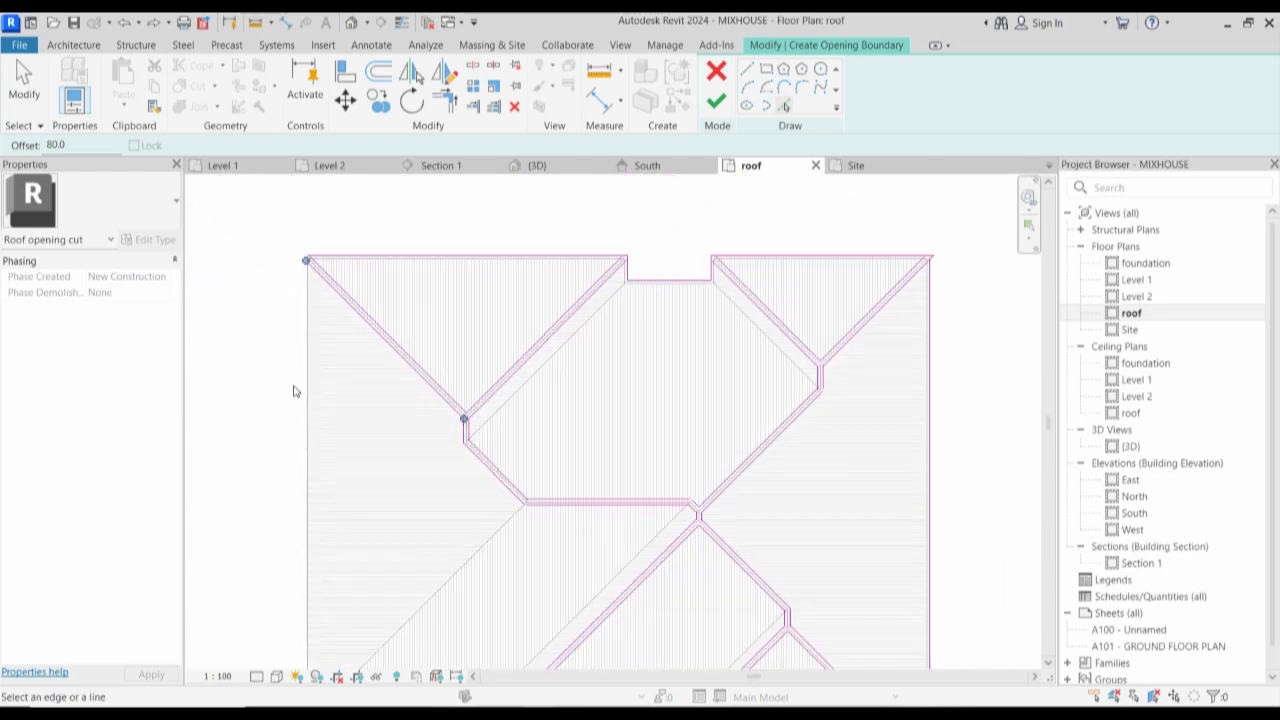
left_click(307, 370)
scroll(308, 405, "up", 2)
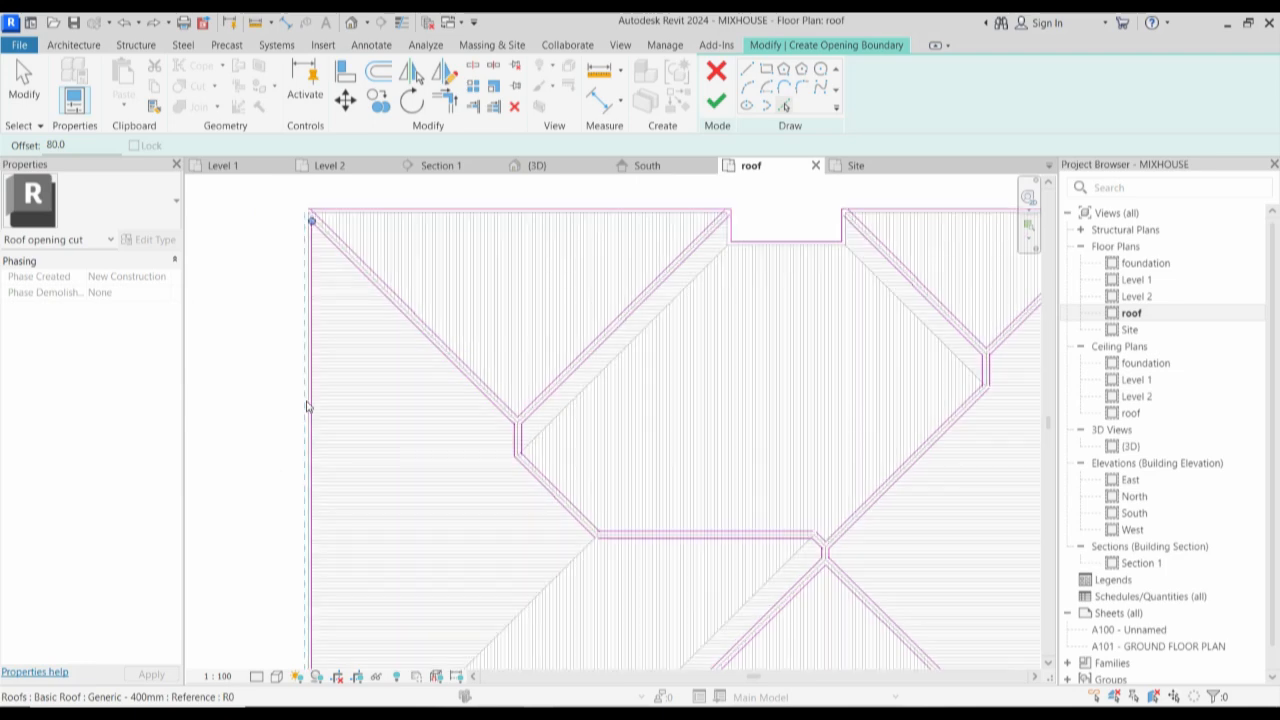
scroll(300, 430, "down", 2)
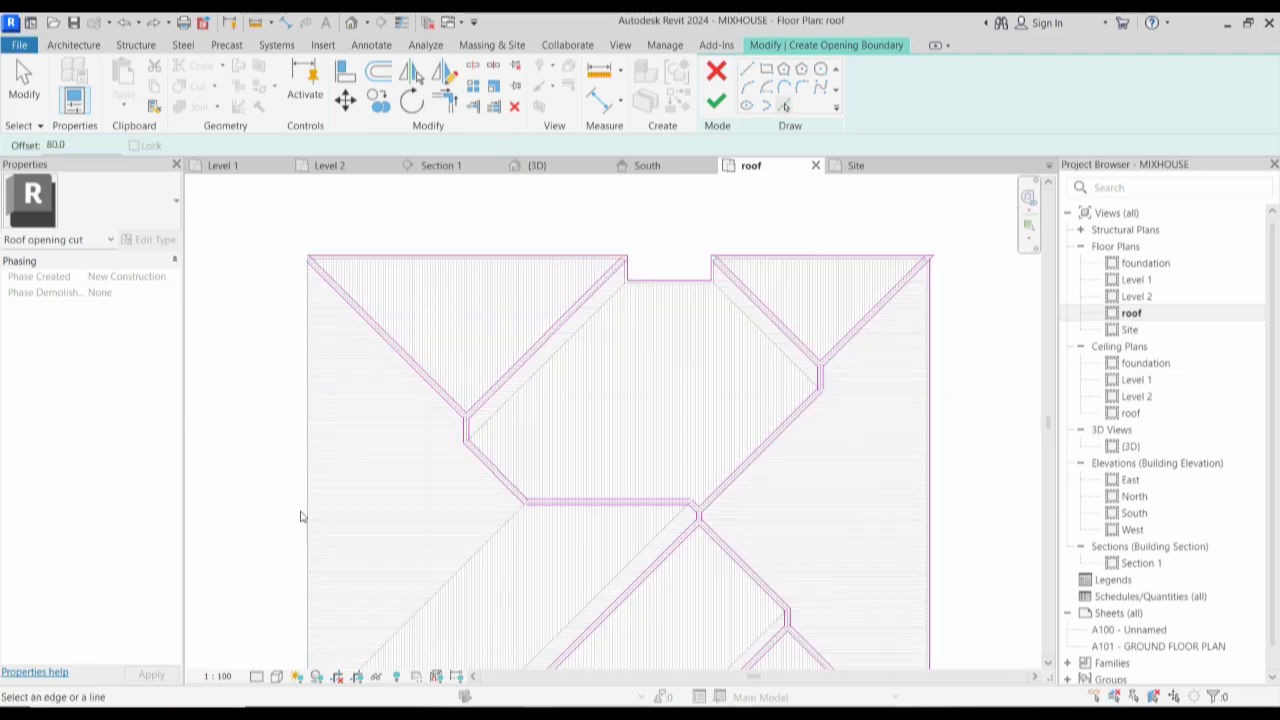
scroll(351, 451, "down", 2)
scroll(364, 437, "up", 2)
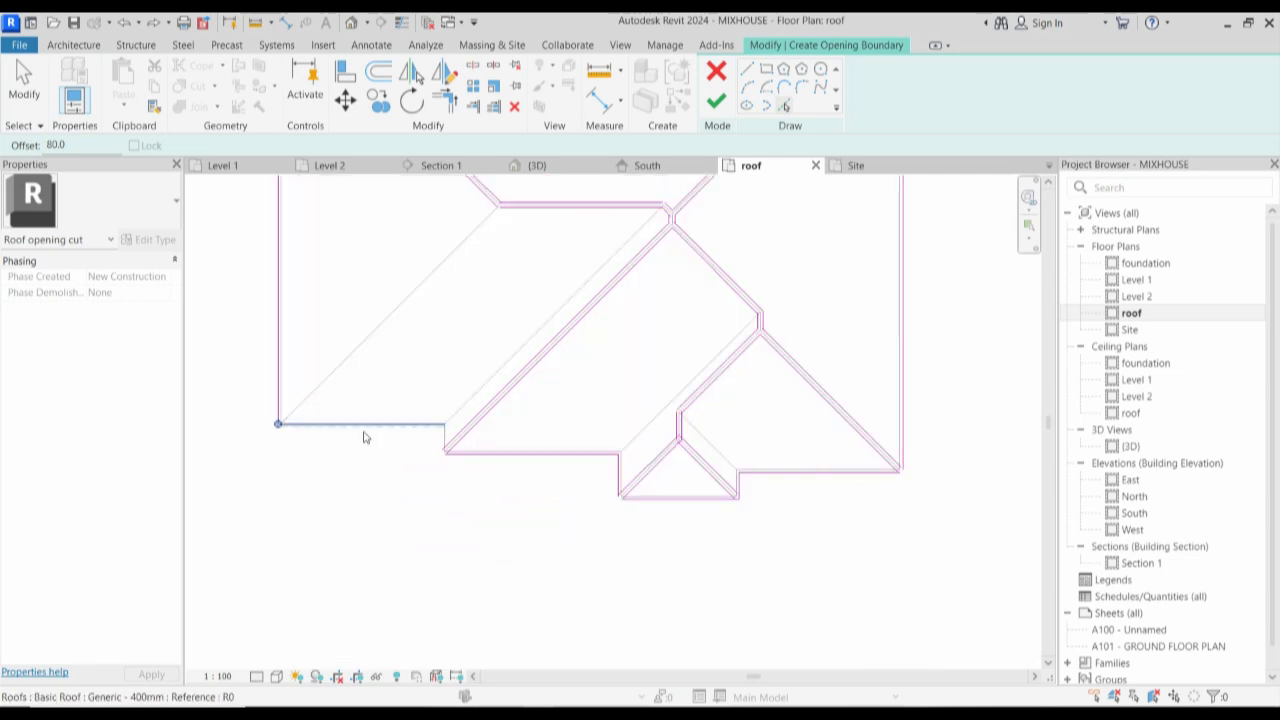
scroll(364, 437, "up", 3)
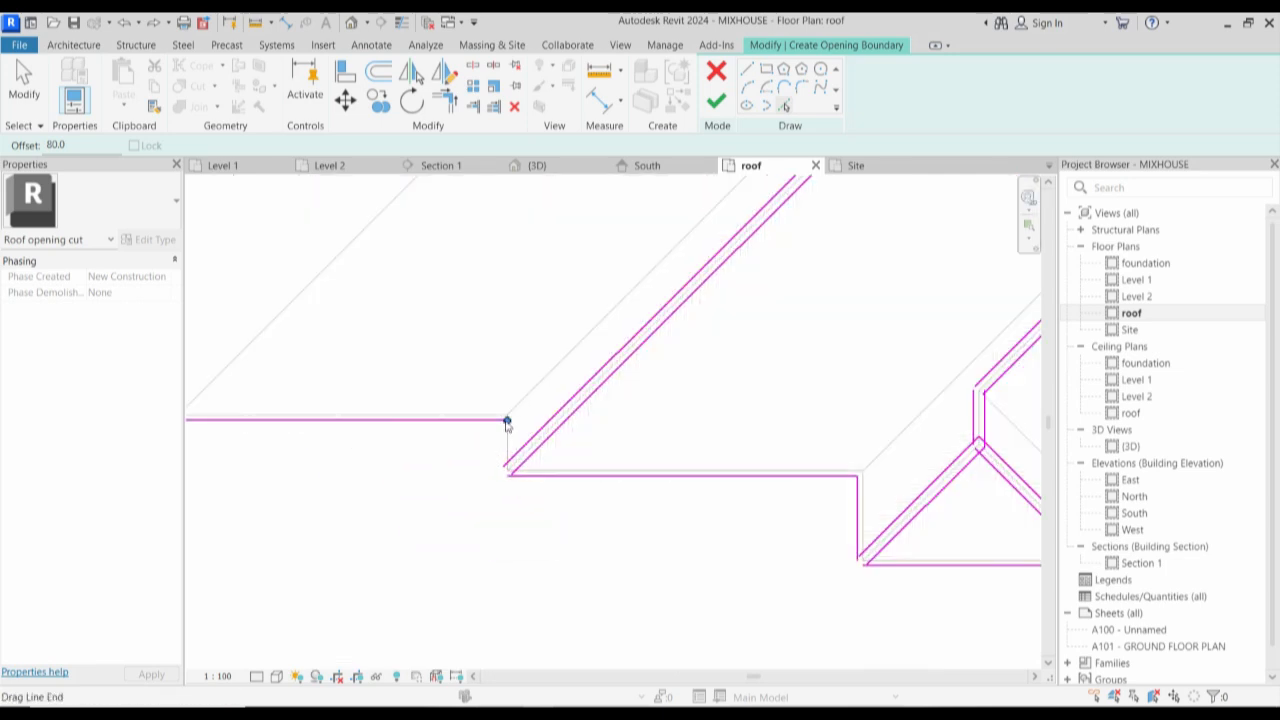
scroll(510, 472, "down", 4)
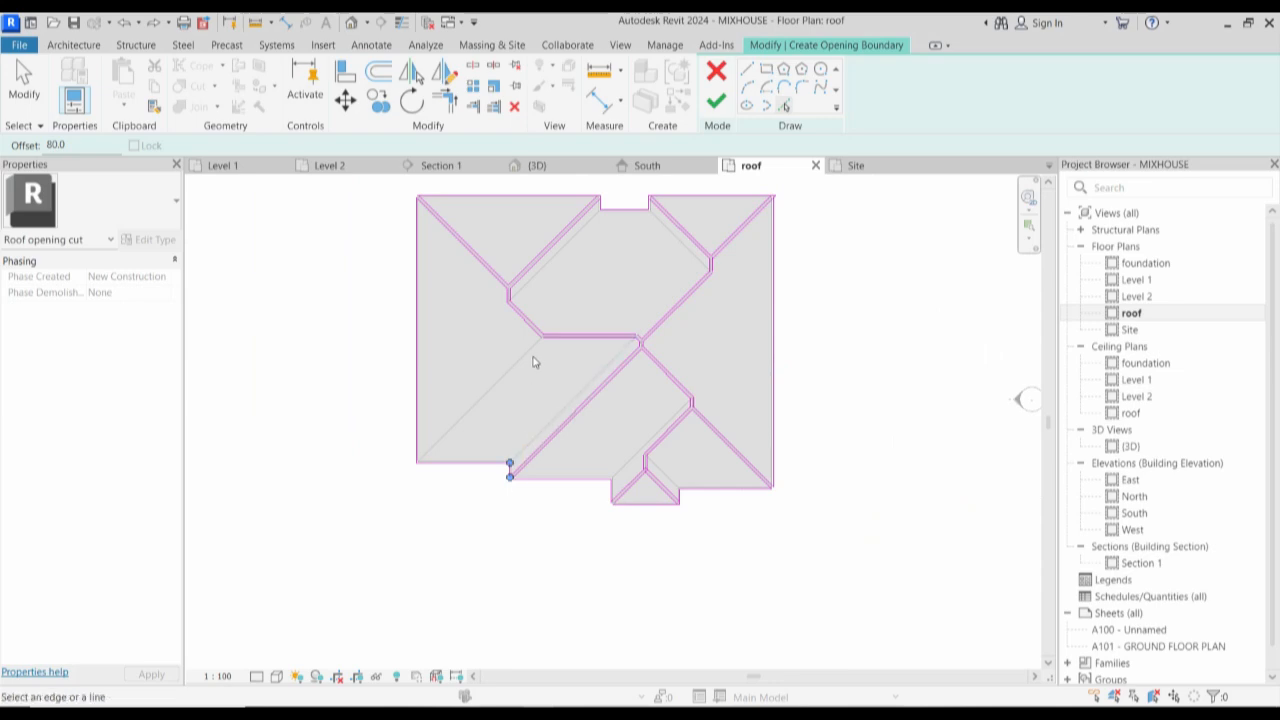
Offset boundary lines 80 mm on both sides of the hip from the central ridge's left end to the south-west corner.
scroll(534, 360, "up", 6)
scroll(557, 329, "down", 1)
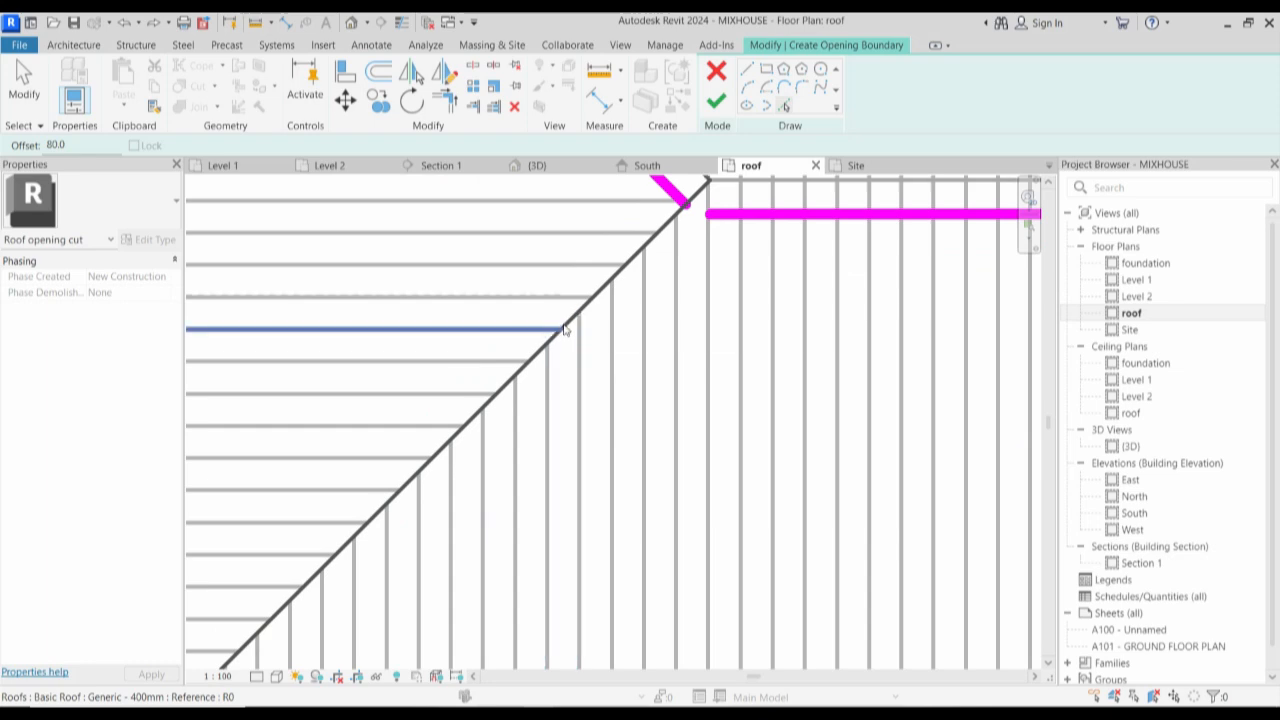
left_click(565, 330)
left_click(563, 320)
middle_click_drag(631, 315, 553, 427)
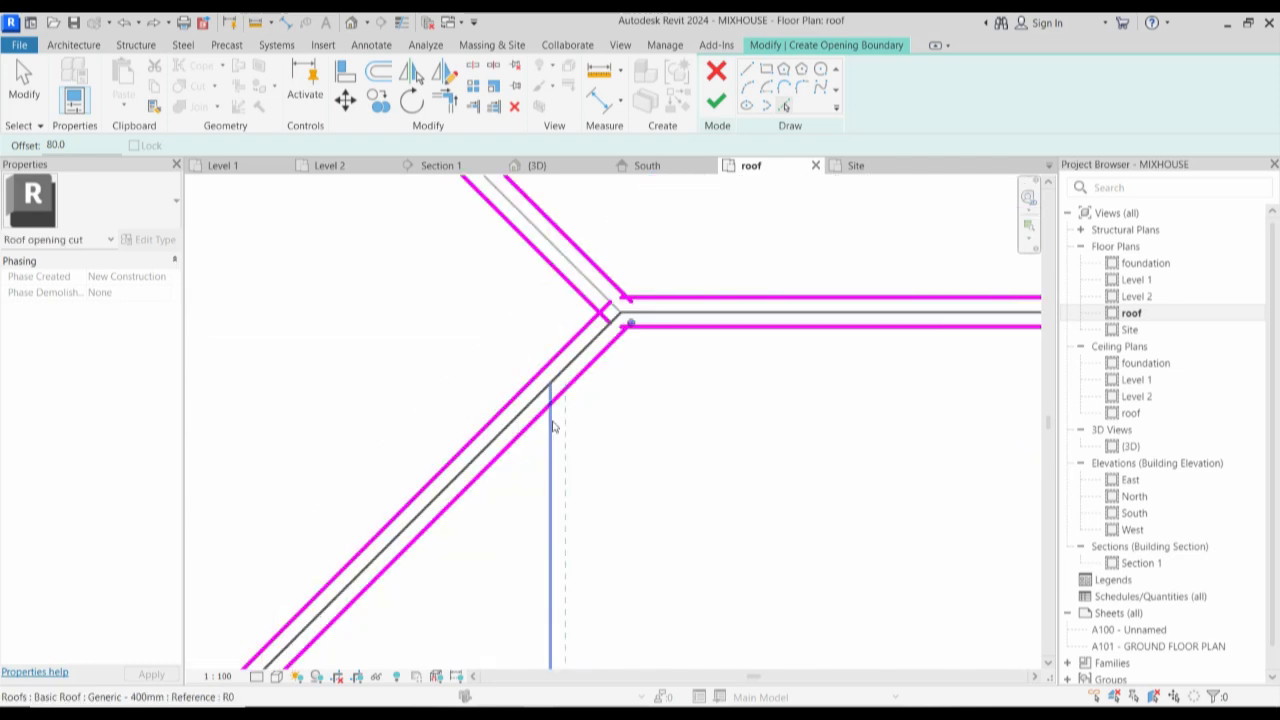
Trim the boundary lines into corners at both ends of the north-west short vertical edge.
scroll(553, 427, "down", 4)
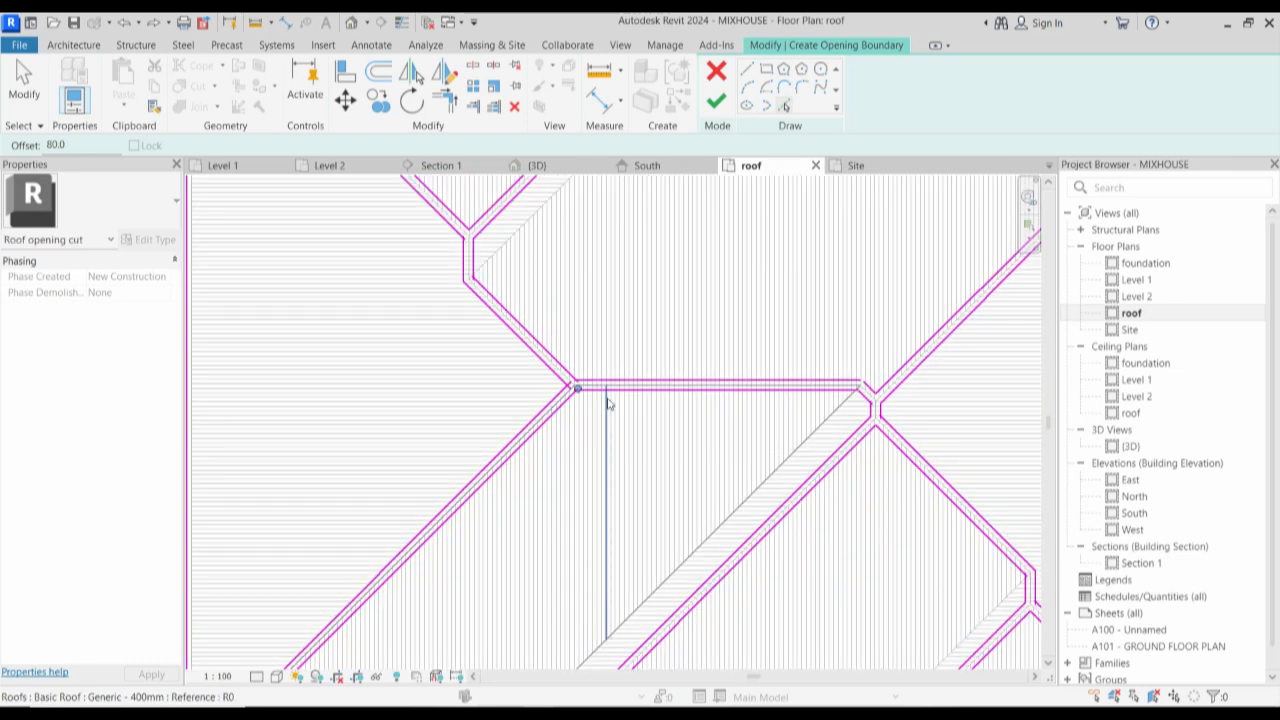
scroll(267, 441, "down", 3)
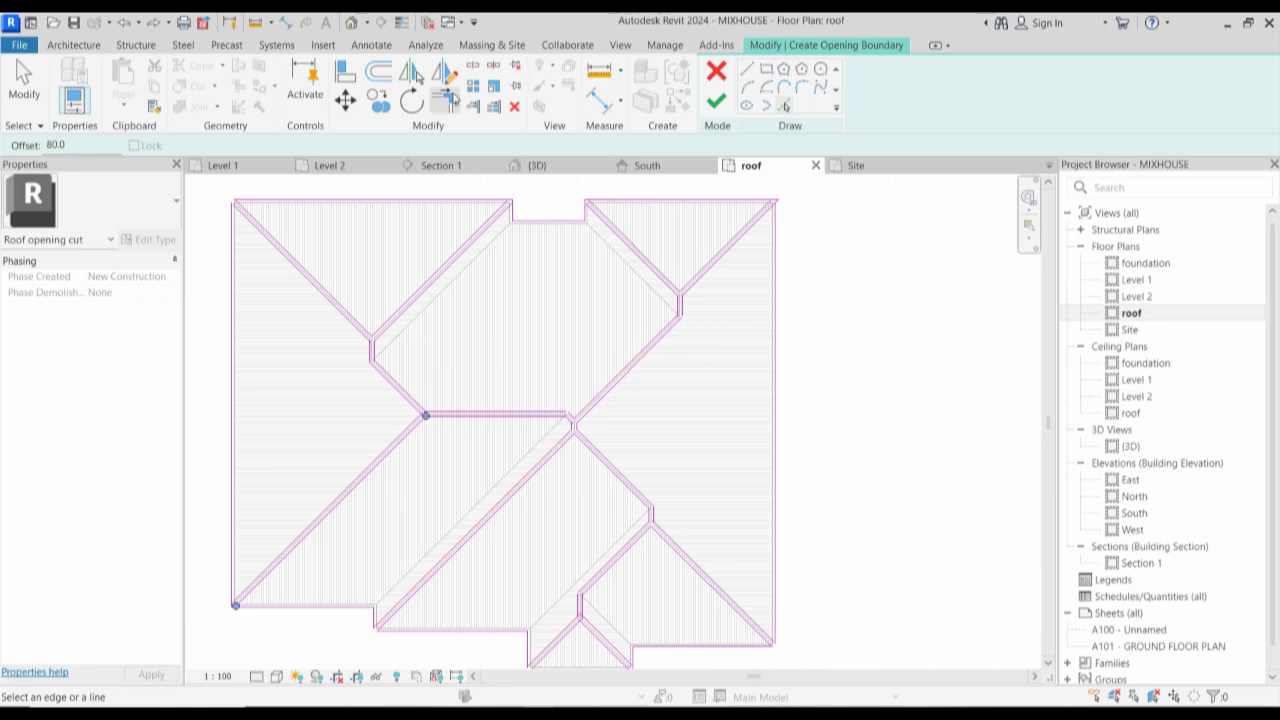
left_click(448, 98)
scroll(335, 365, "up", 5)
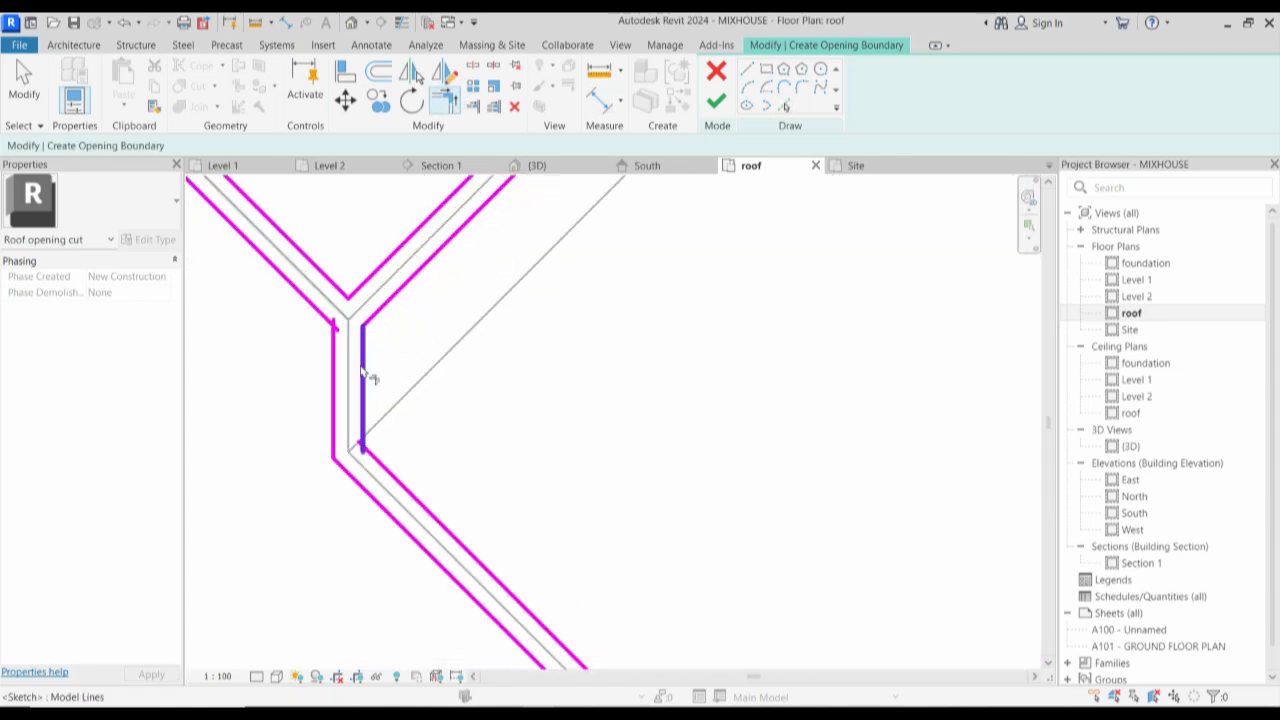
left_click(363, 378)
left_click(396, 480)
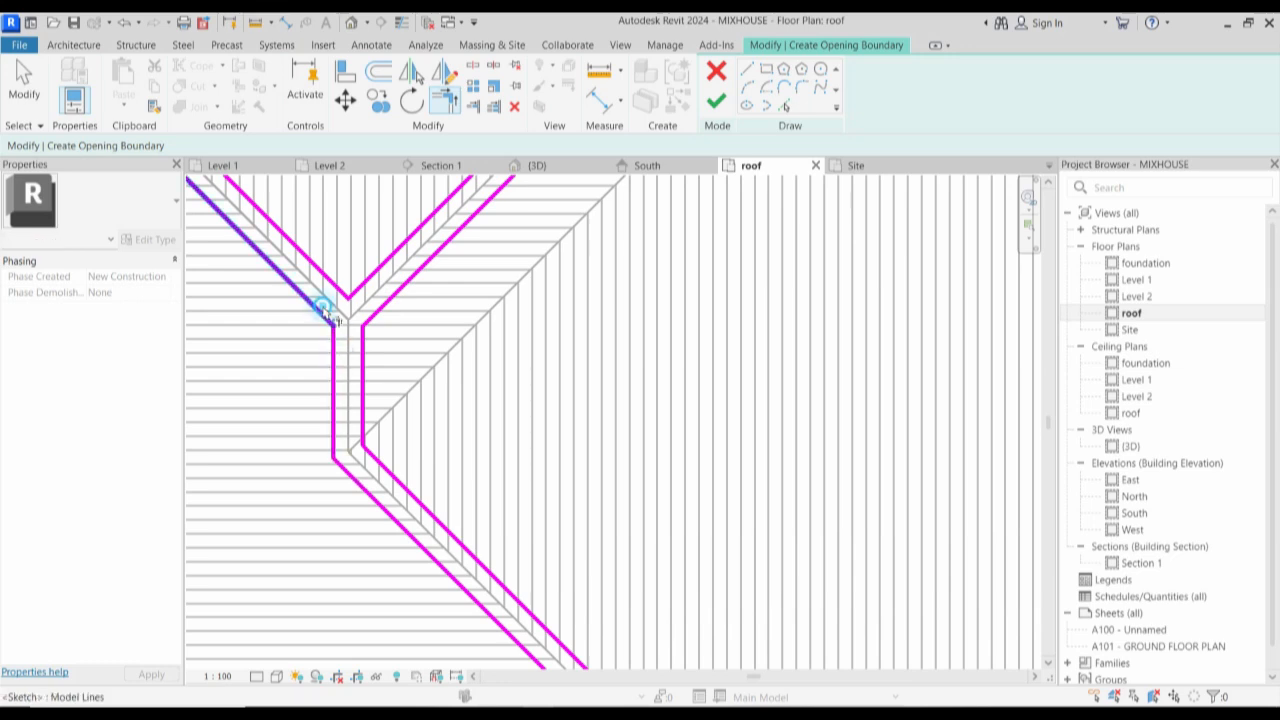
Trim the boundary lines into clean corners around the junction at the central horizontal ridge's right end.
scroll(543, 391, "down", 4)
scroll(718, 460, "up", 5)
left_click(714, 433)
left_click(757, 446)
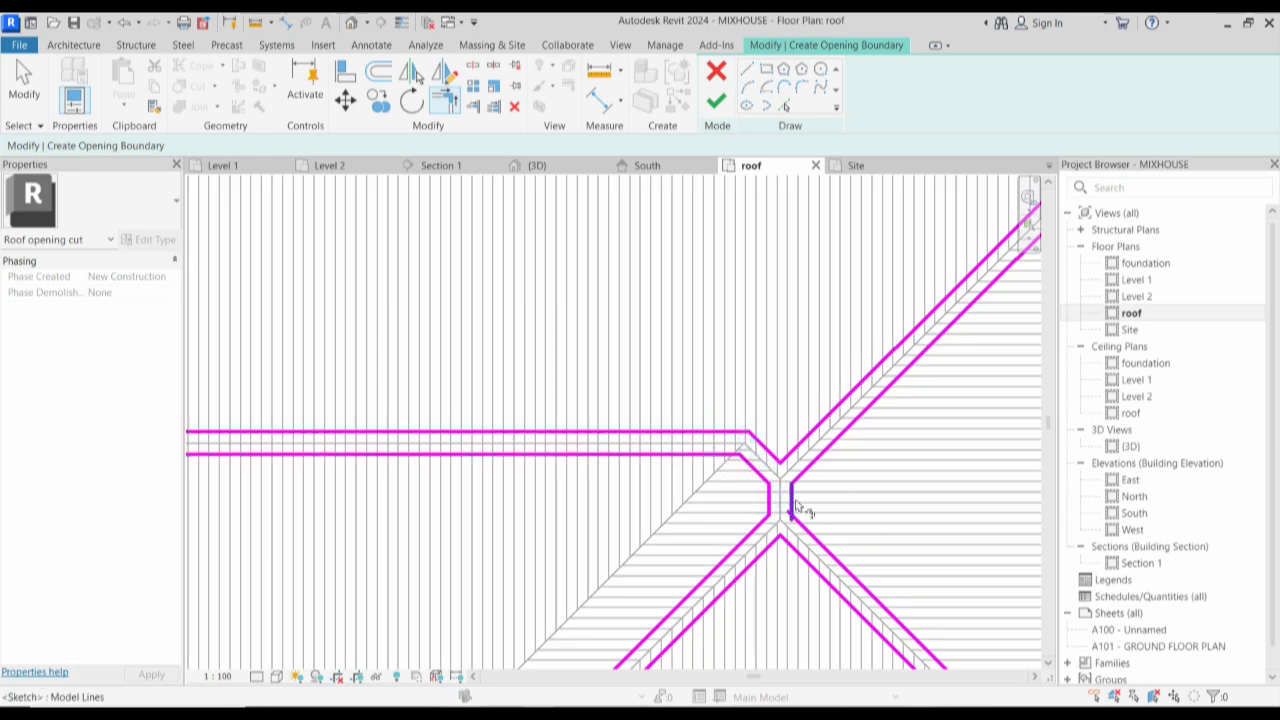
left_click(812, 538)
Trim the boundary lines into corners at both ends of the north-east short vertical edge.
scroll(812, 510, "down", 4)
scroll(903, 368, "up", 5)
scroll(903, 368, "up", 2)
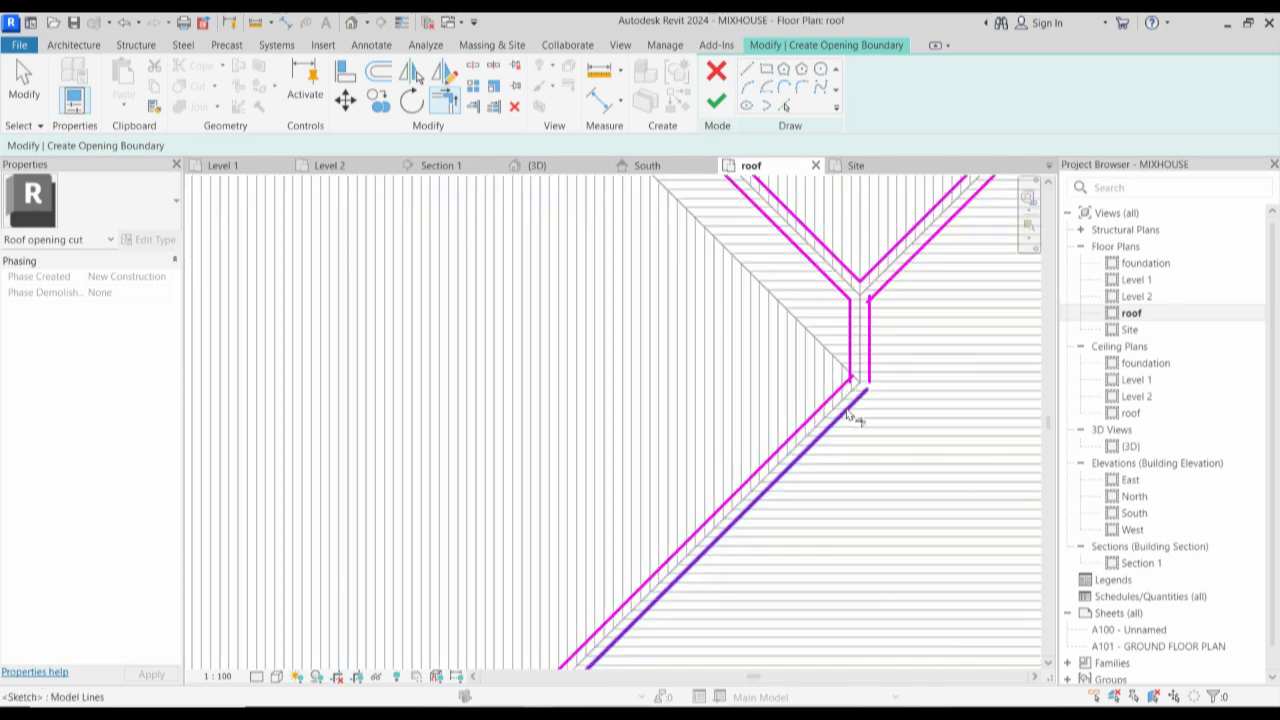
left_click(848, 352)
left_click(848, 378)
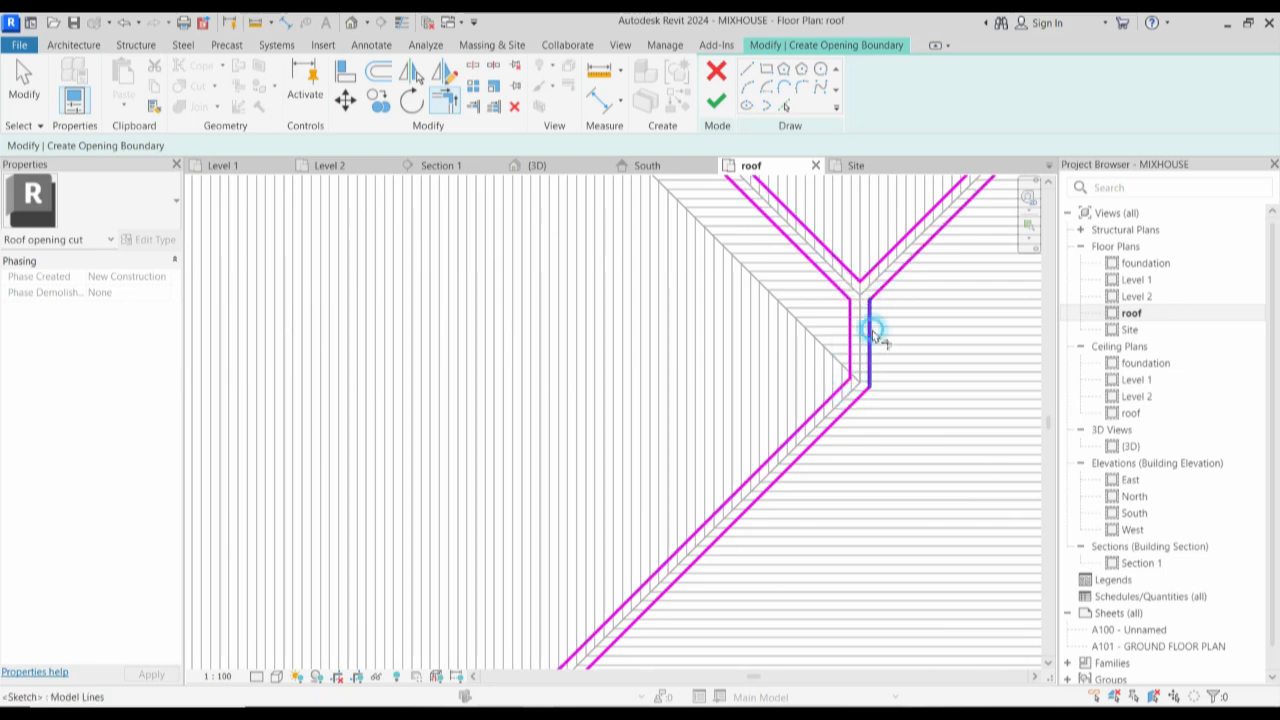
Trim the north eave boundary lines to the diagonal lines at the north-east corner and beside the recessed notch.
scroll(873, 333, "down", 5)
left_click(895, 296)
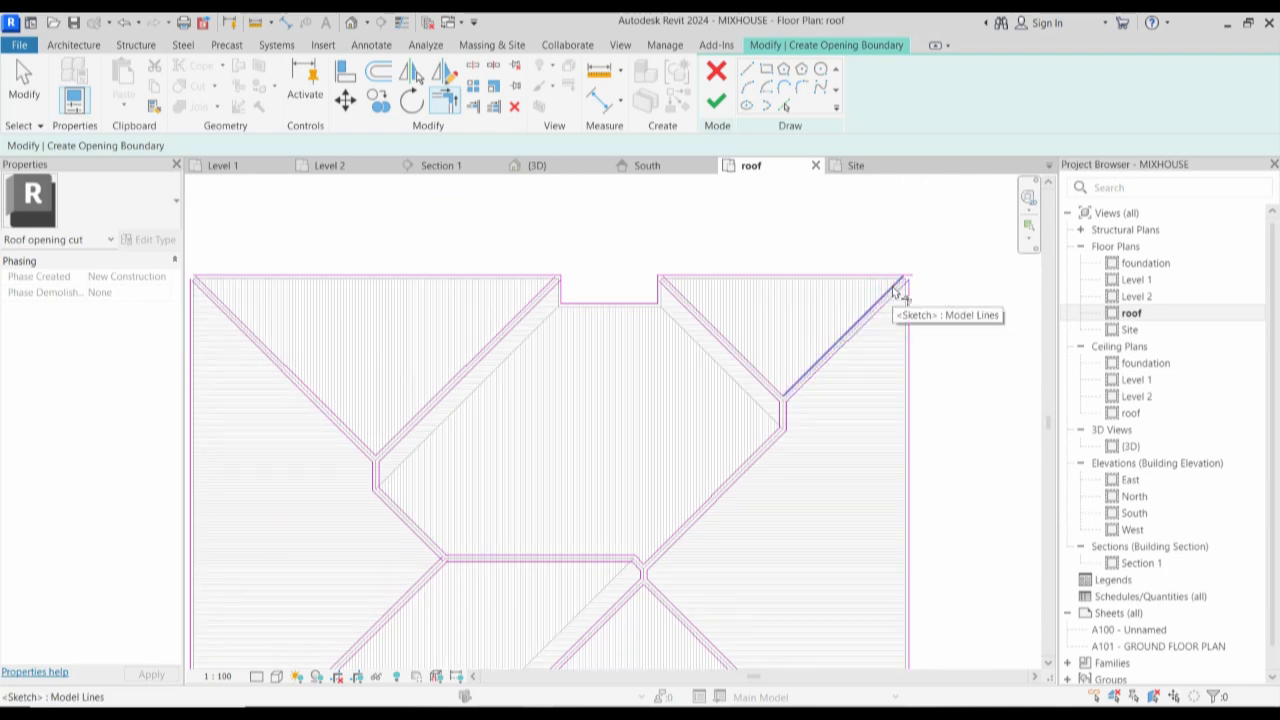
left_click(695, 276)
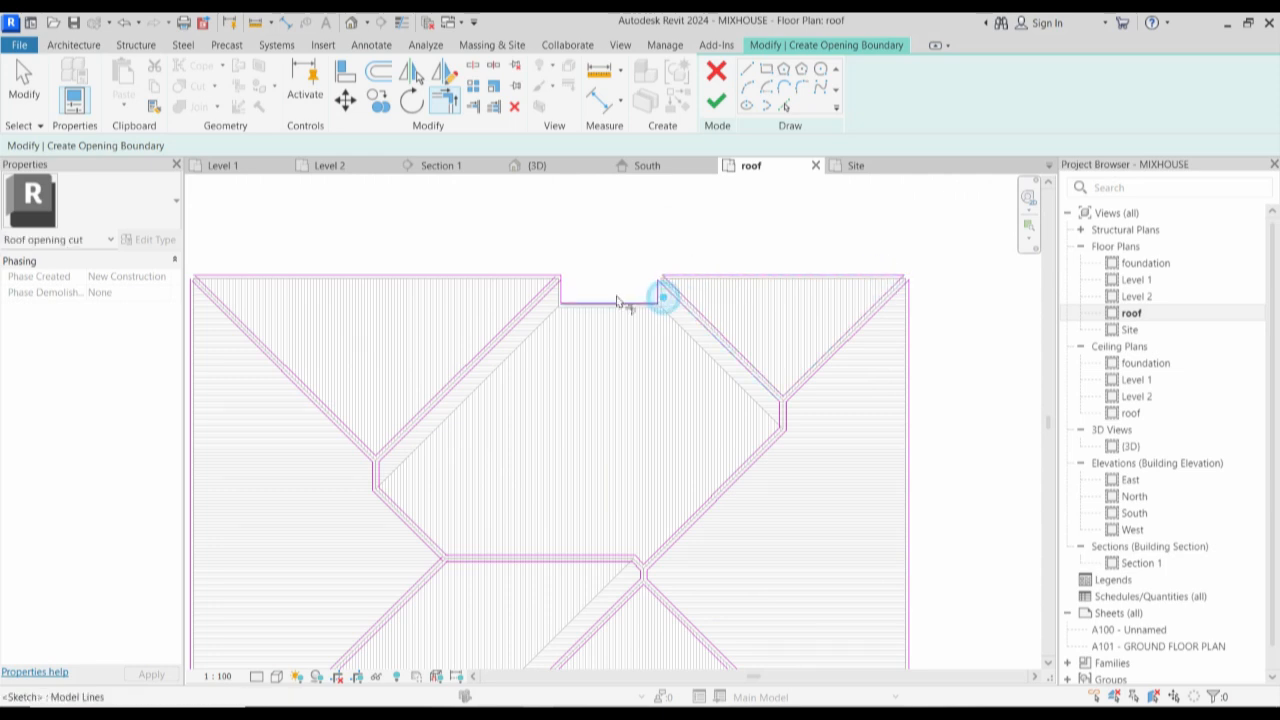
left_click(534, 277)
Trim the north and west eave boundary lines to the hip lines at the north-west corner.
scroll(640, 270, "down", 4)
scroll(315, 314, "up", 4)
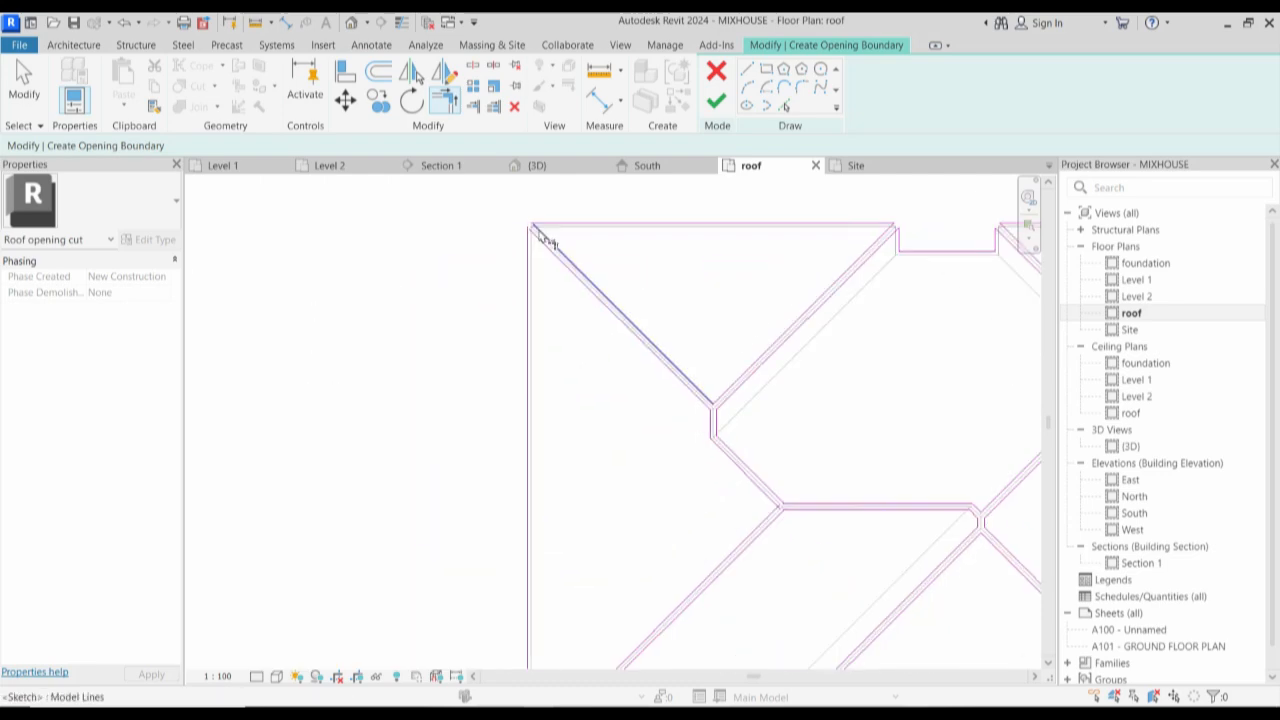
scroll(538, 236, "up", 3)
left_click(524, 232)
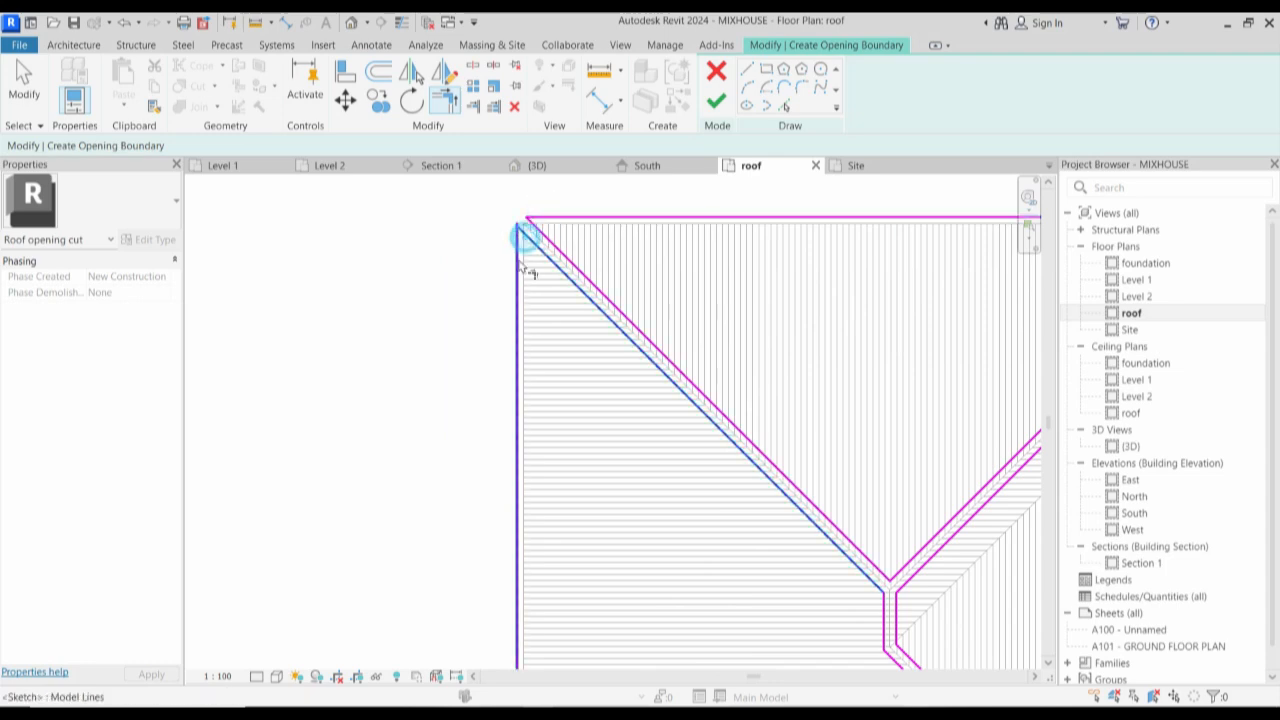
Trim the west and south eave boundary lines to the hip lines at the south-west corner.
scroll(520, 258, "down", 4)
scroll(600, 500, "up", 4)
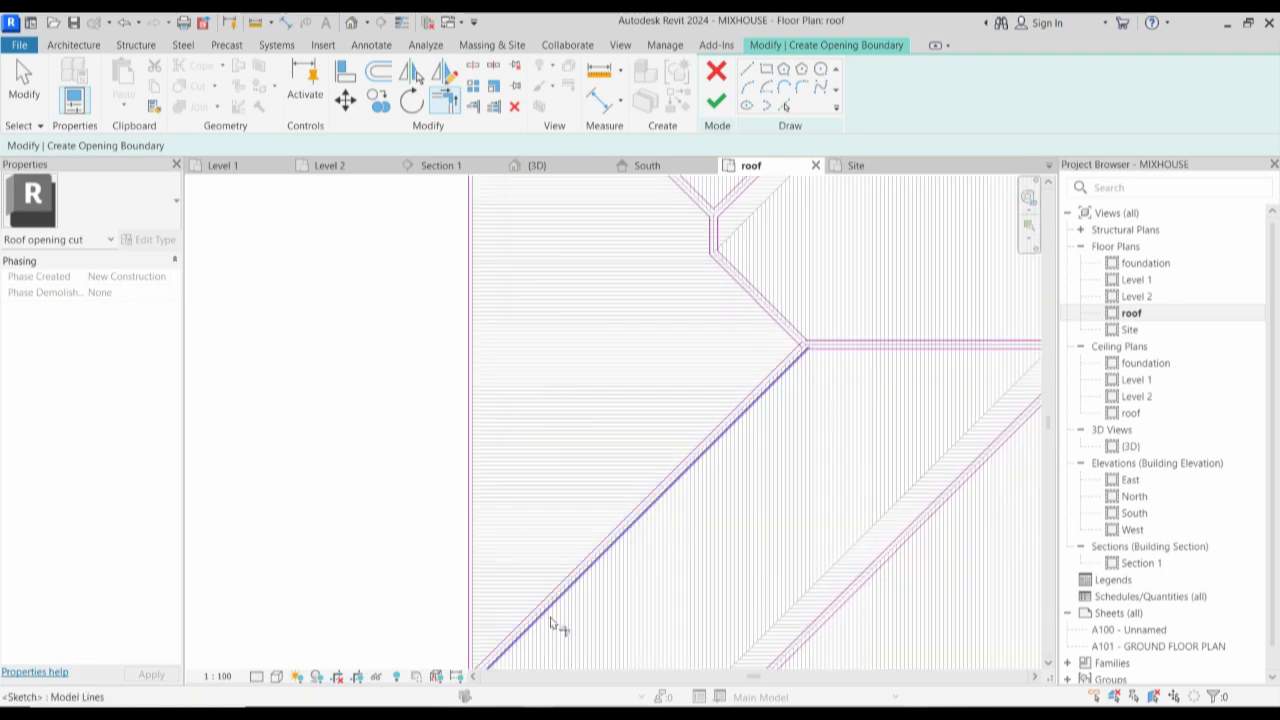
left_click(530, 615)
left_click(469, 617)
scroll(591, 230, "down", 2)
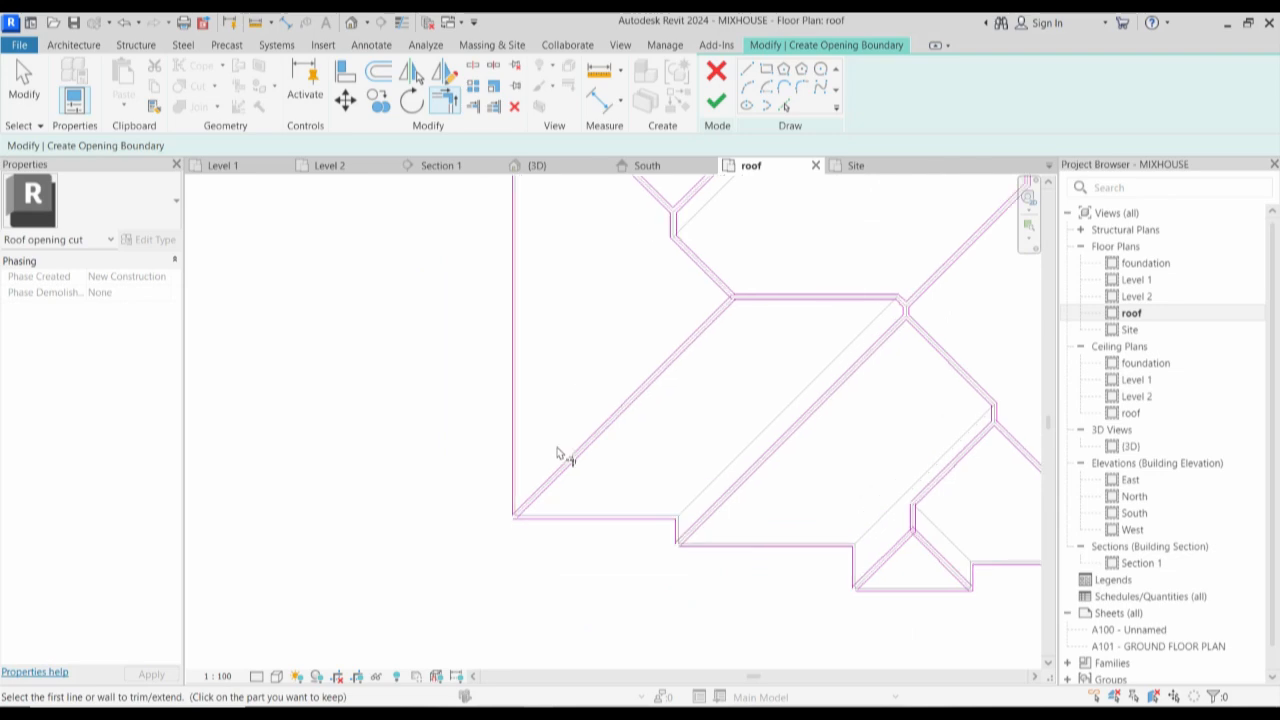
scroll(556, 458, "up", 3)
left_click(555, 500)
left_click(551, 563)
Trim the boundary lines where the long central diagonal meets the first step in the south eaves.
scroll(551, 563, "down", 2)
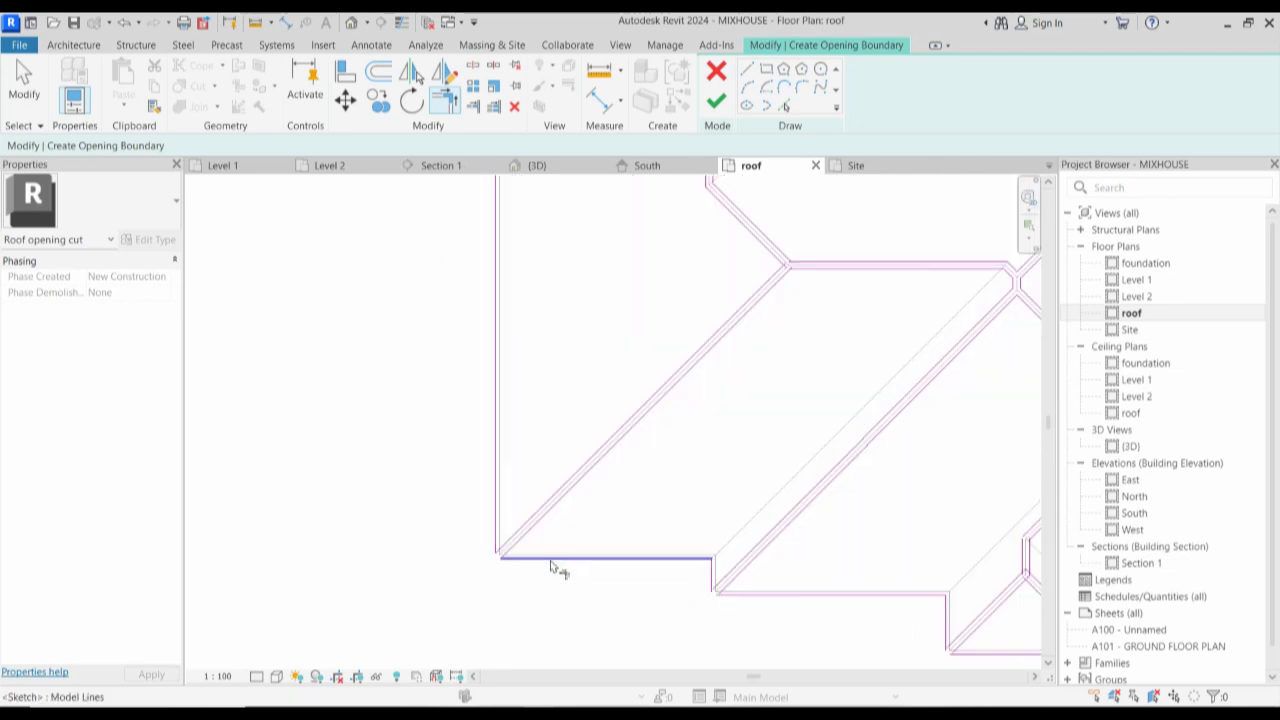
scroll(678, 585, "up", 2)
left_click(689, 580)
left_click(700, 593)
Trim the eave boundary lines to the diagonal lines at both lower corners of the small projecting south roof.
scroll(700, 594, "down", 3)
scroll(820, 591, "up", 3)
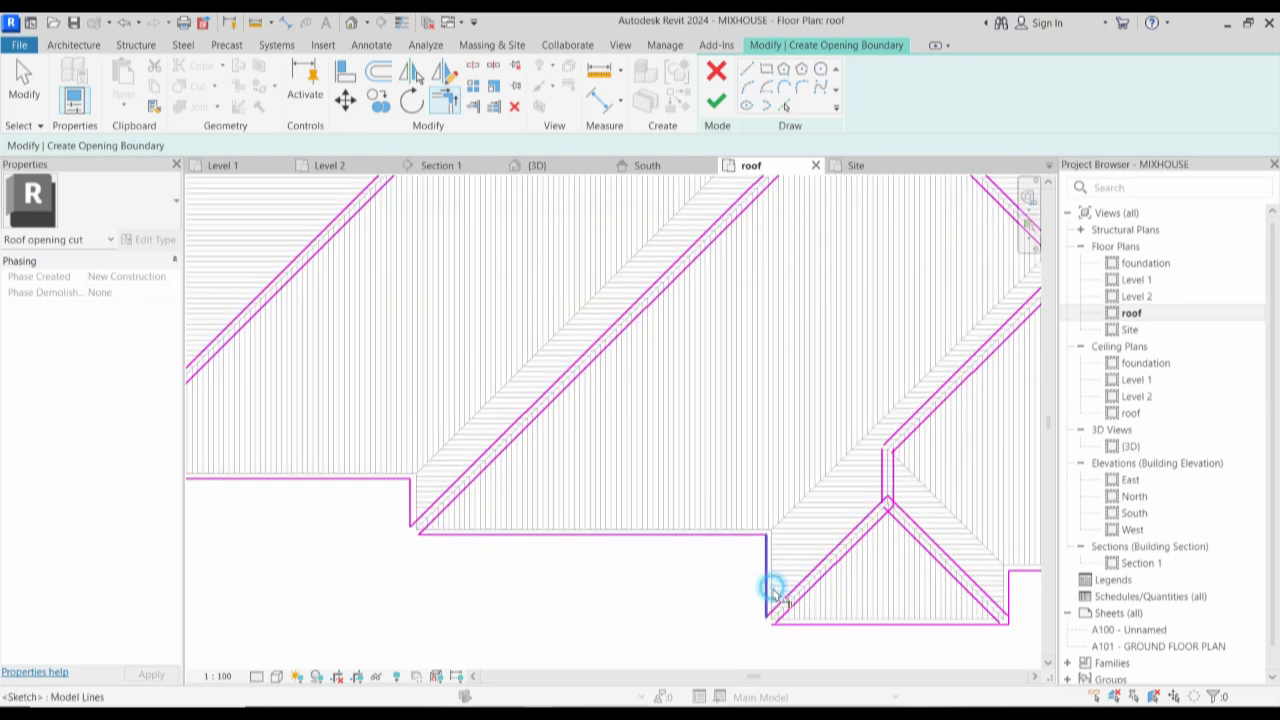
left_click(808, 624)
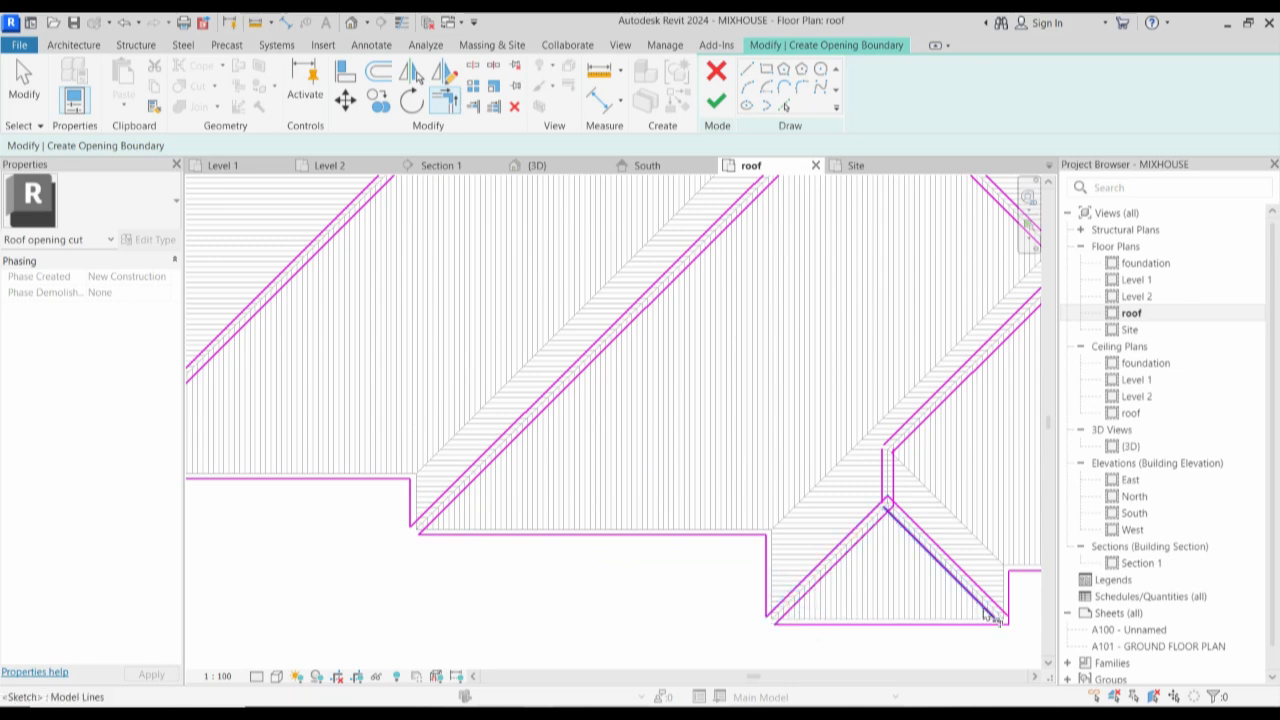
left_click(979, 620)
left_click(986, 593)
left_click(1009, 589)
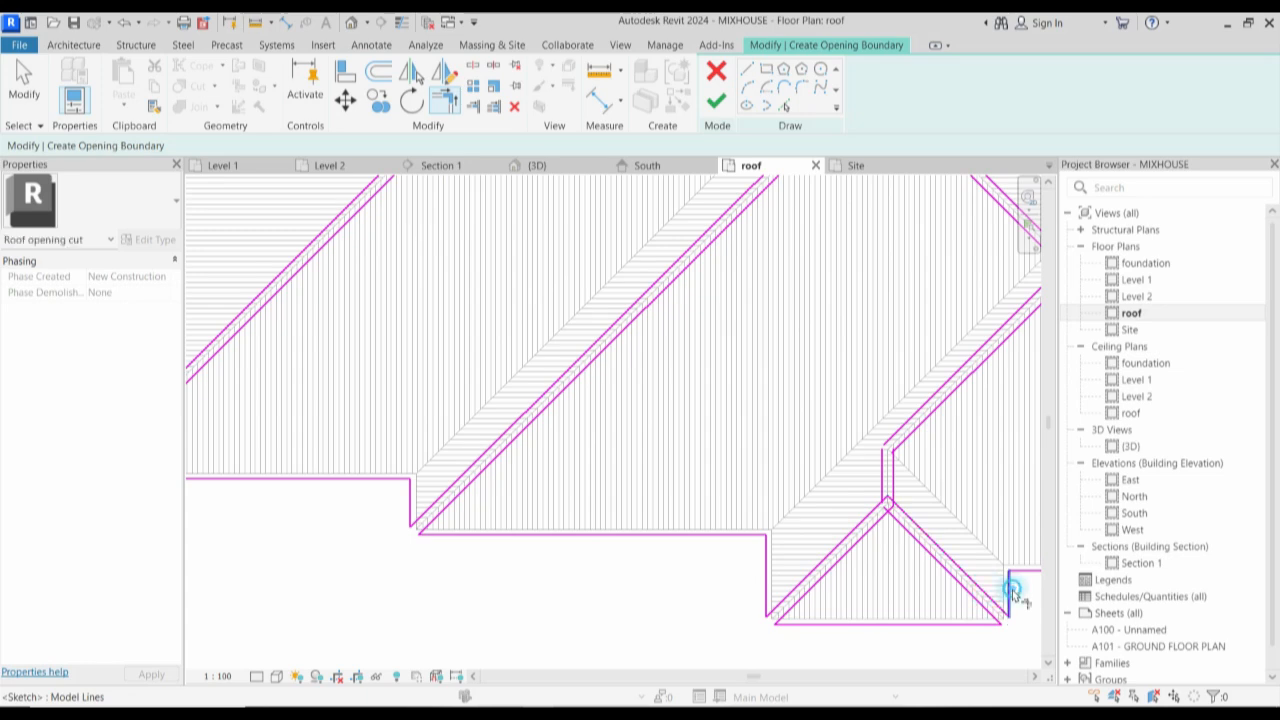
Trim the diagonal and vertical boundary lines into clean corners at the peak of the small projecting south roof.
scroll(640, 510, "down", 2)
scroll(729, 526, "up", 2)
scroll(835, 505, "up", 2)
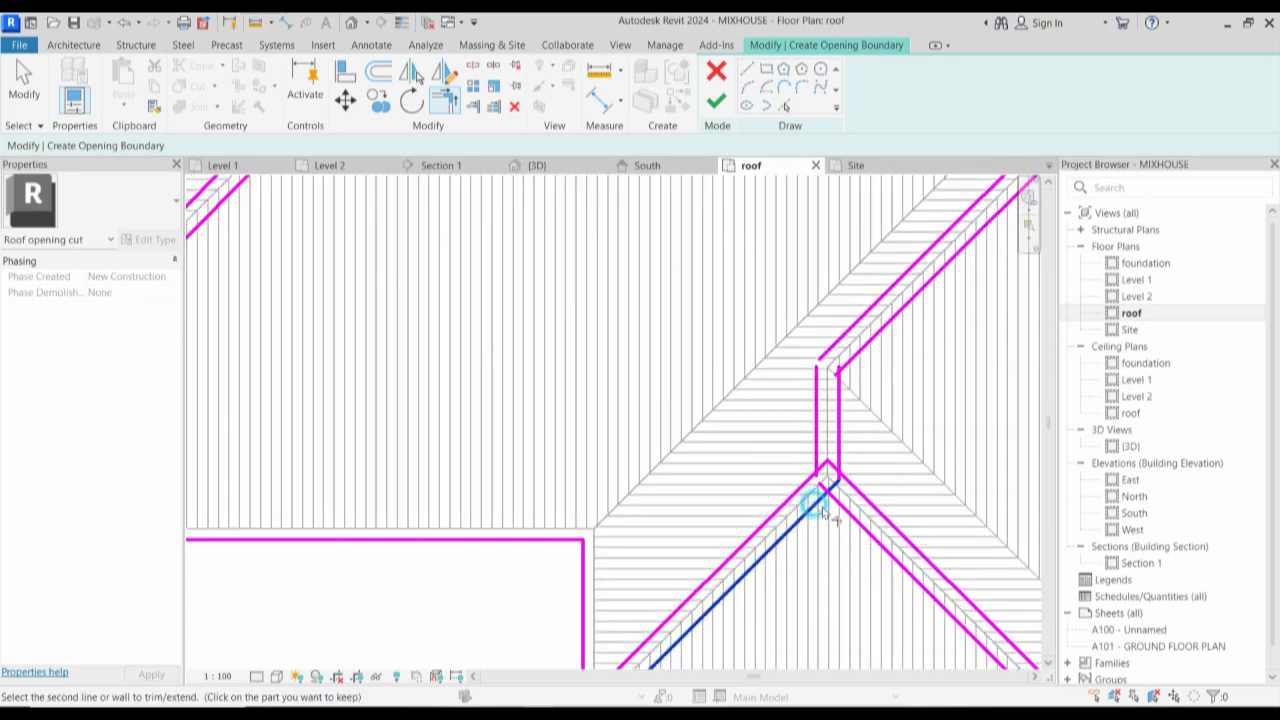
left_click(855, 485)
left_click(816, 455)
left_click(791, 503)
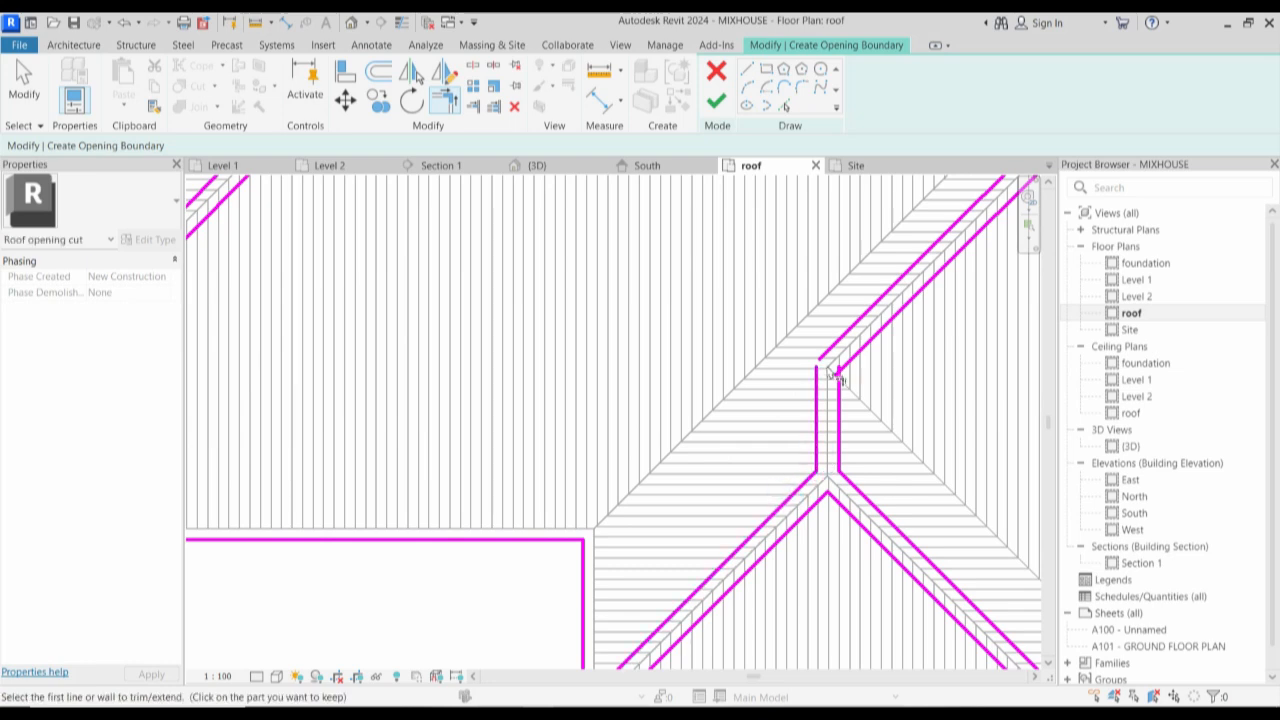
Trim the boundary lines above the small south roof's vertical edge and around the south-east short vertical edge.
left_click(836, 345)
left_click(858, 356)
scroll(845, 400, "down", 3)
scroll(971, 386, "up", 6)
left_click(817, 328)
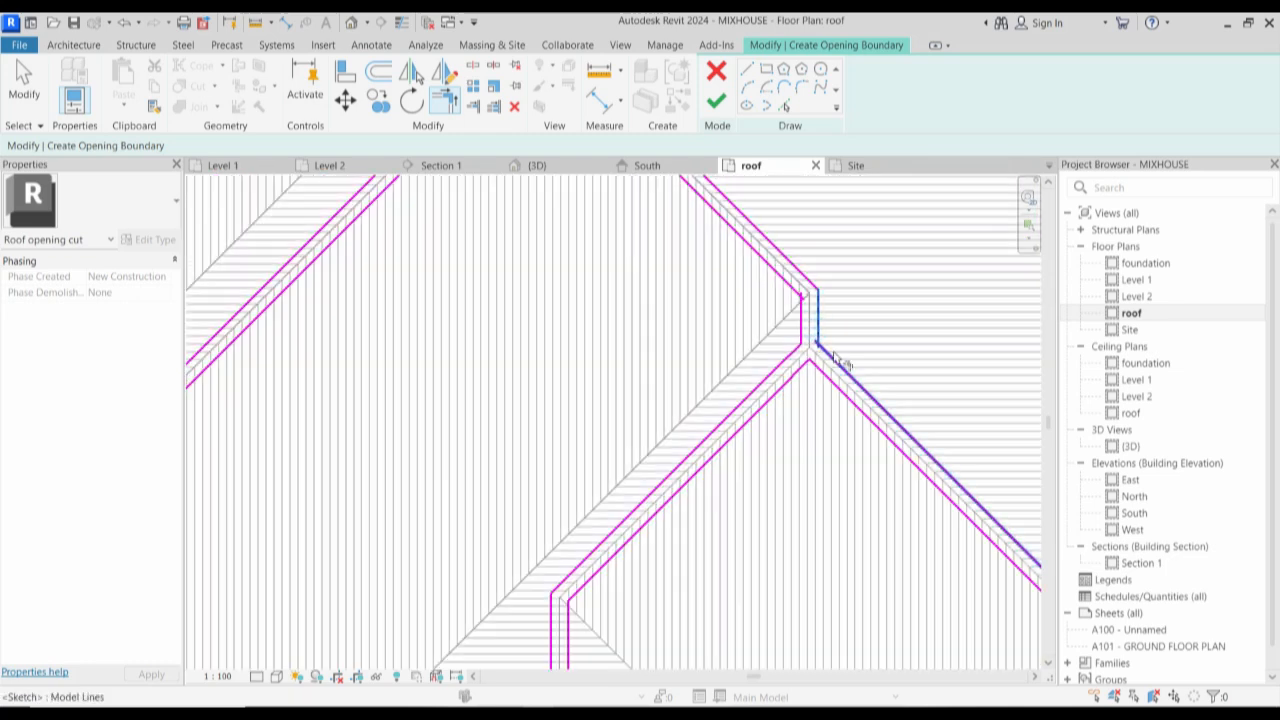
left_click(800, 315)
left_click(788, 284)
Trim the east and south eave boundary lines to the hip lines at the south-east corner.
scroll(839, 350, "down", 5)
scroll(950, 488, "up", 2)
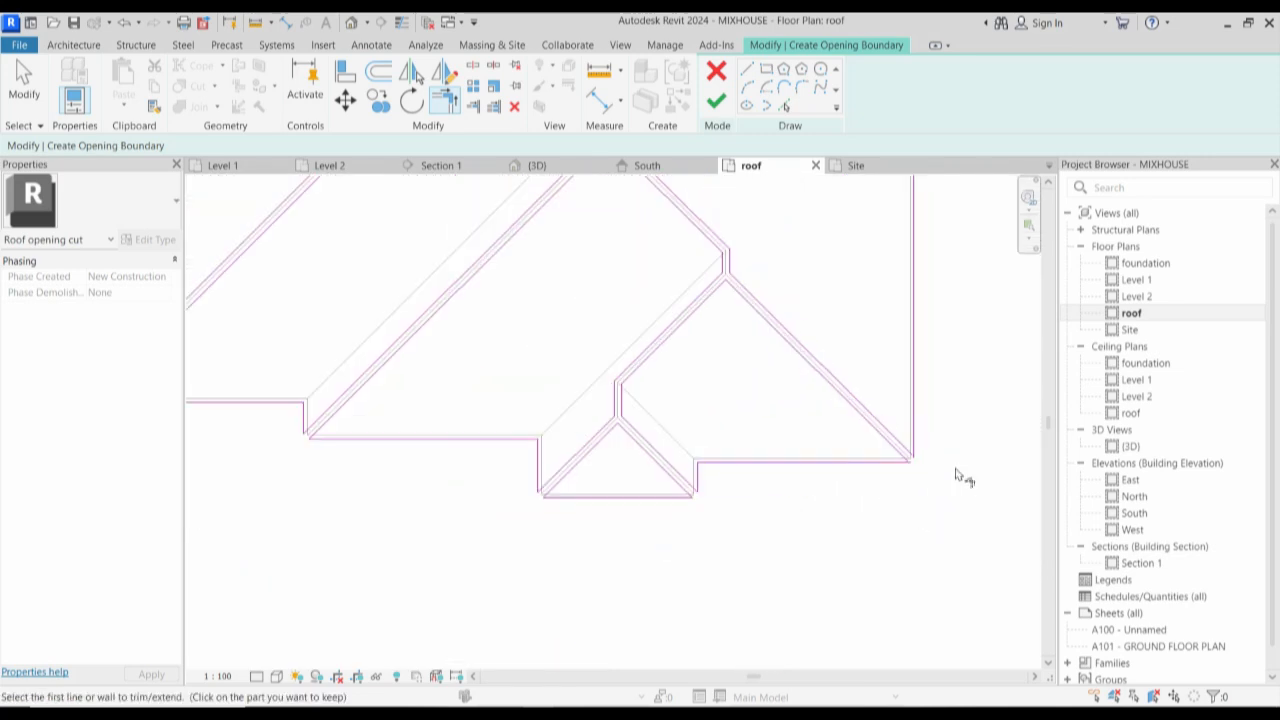
left_click(902, 441)
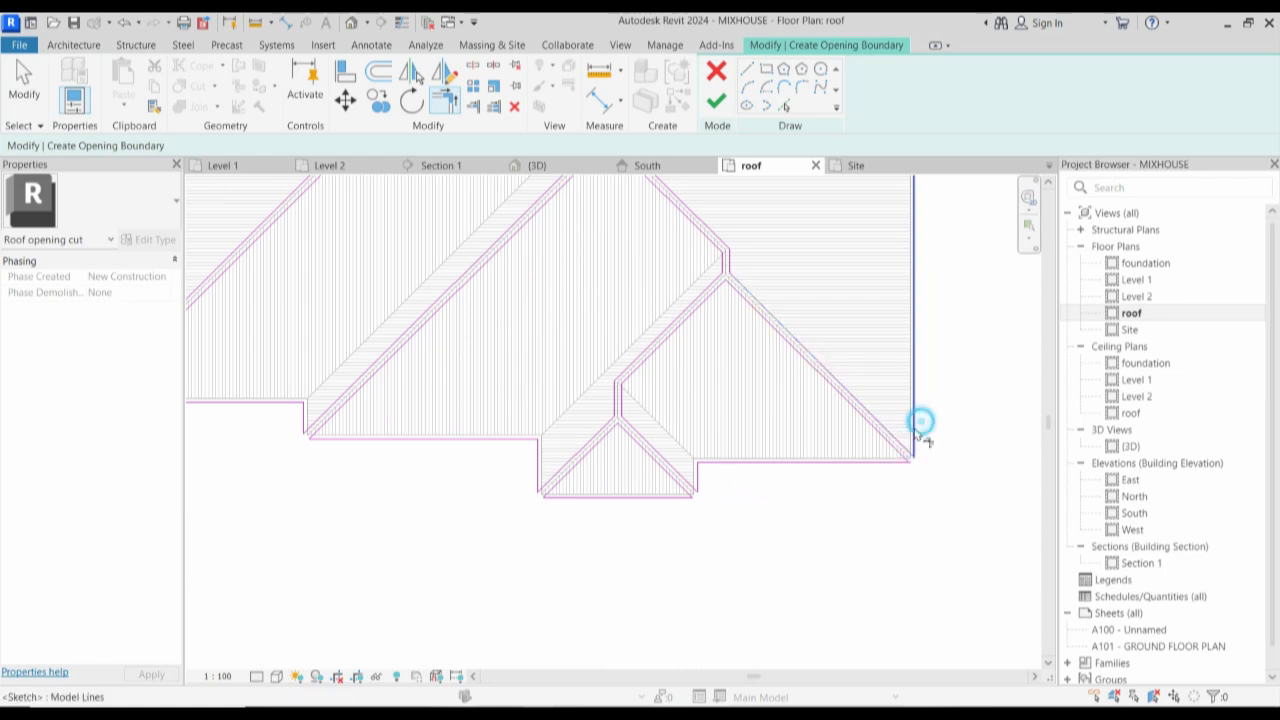
left_click(882, 435)
scroll(803, 357, "up", 6)
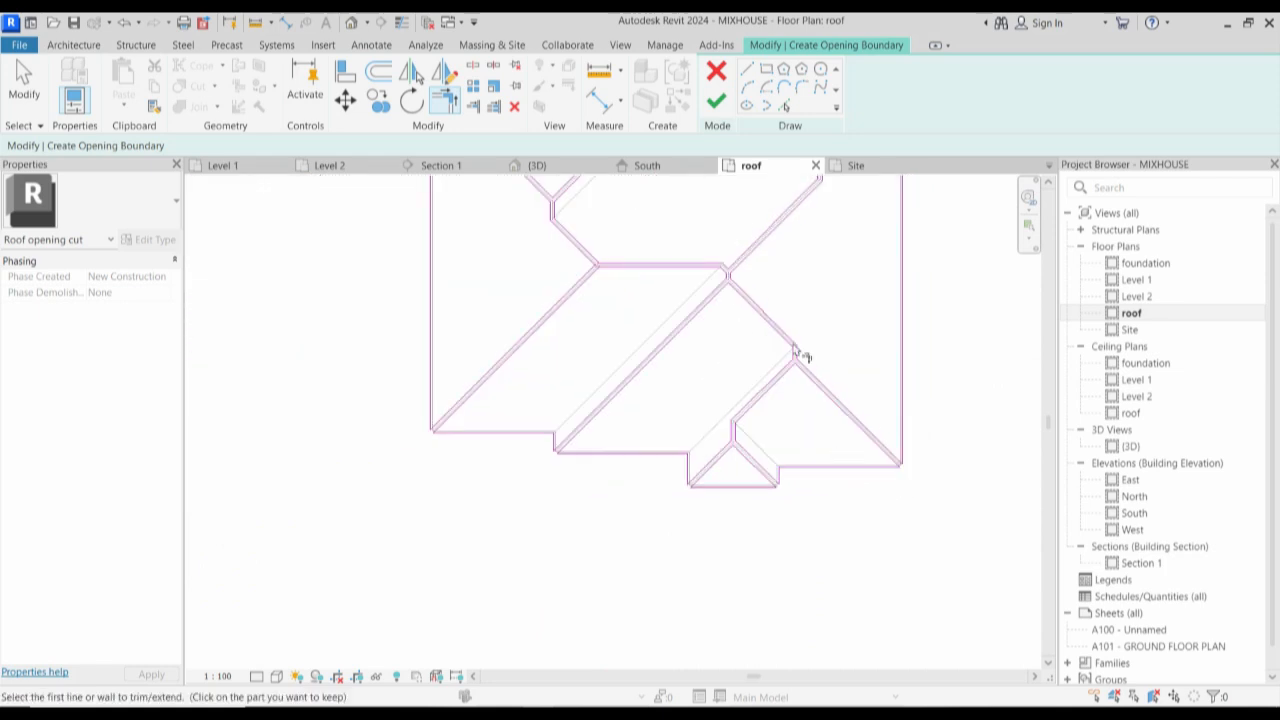
scroll(683, 320, "down", 6)
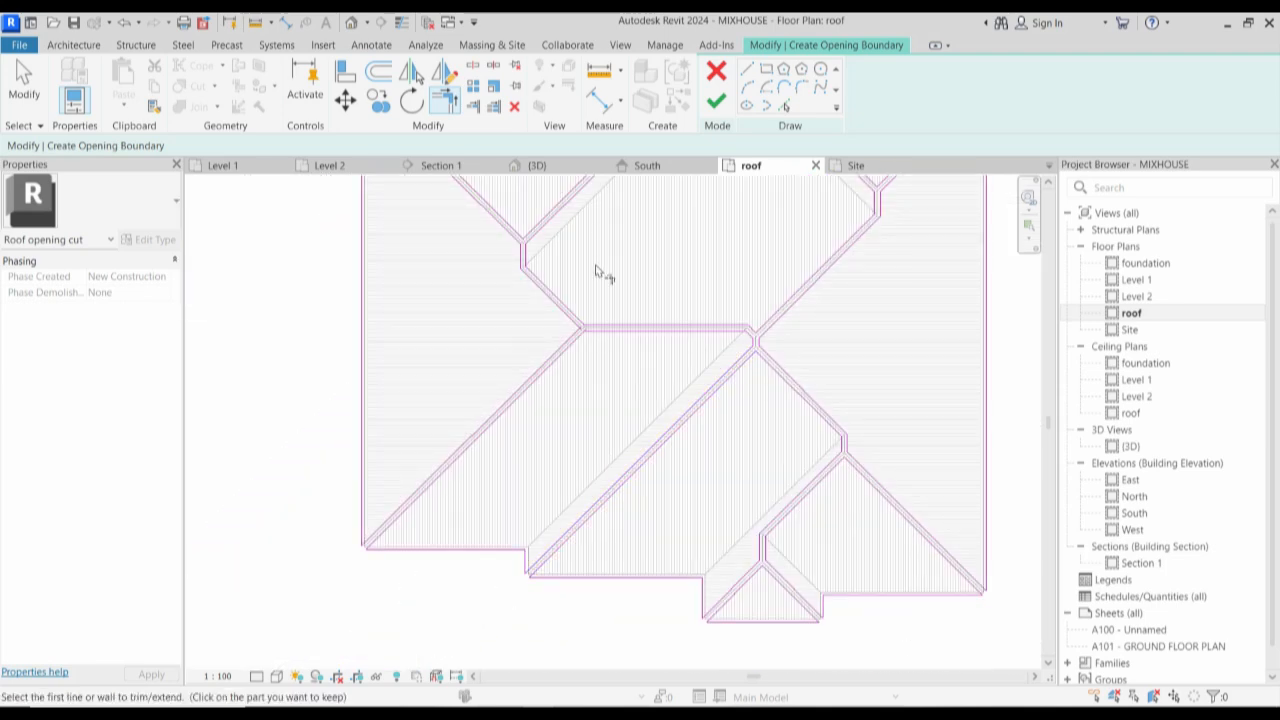
Trim the two boundary lines of the central horizontal ridge to the adjoining diagonal lines at the ridge's west end.
scroll(597, 272, "up", 5)
left_click(586, 398)
left_click(540, 368)
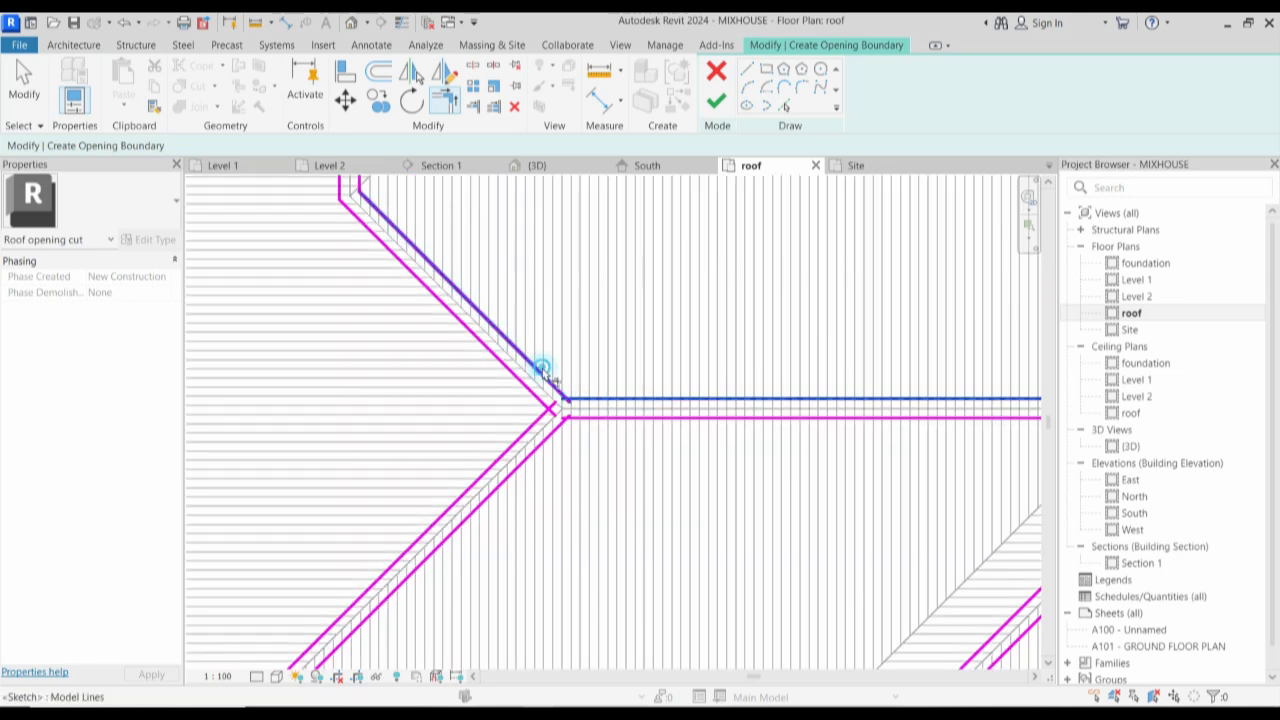
left_click(584, 418)
left_click(551, 433)
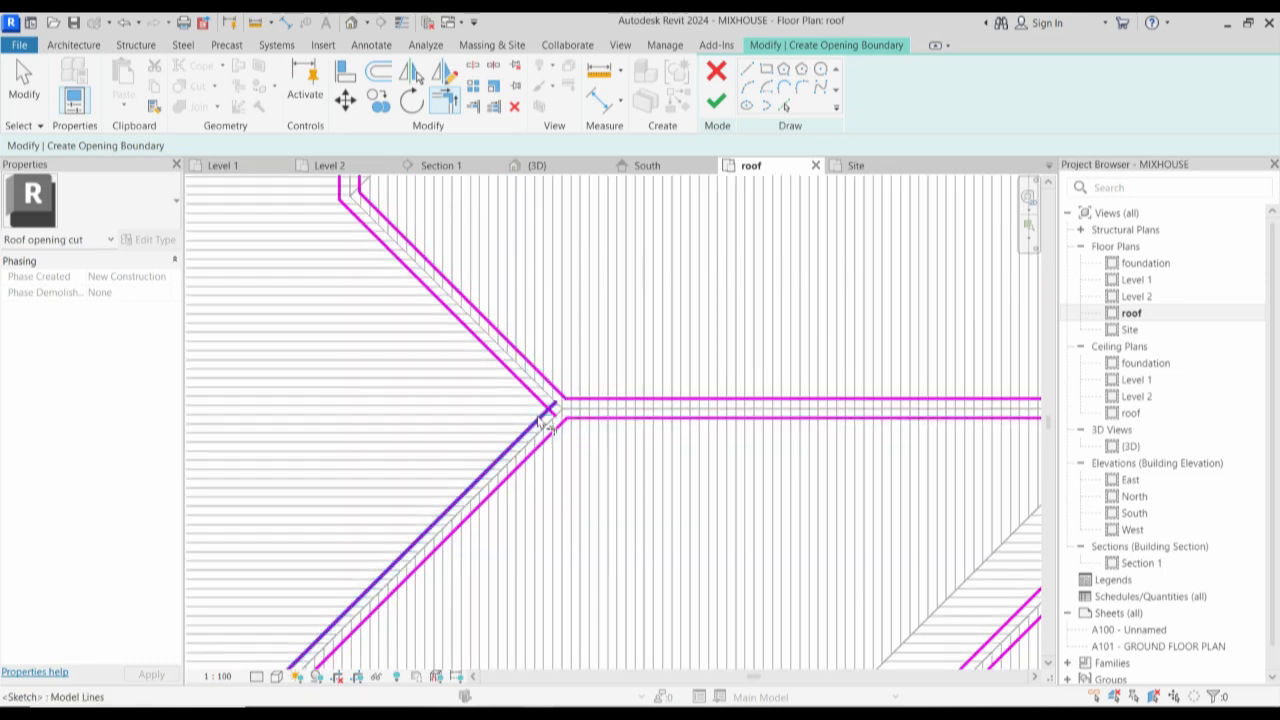
Check the whole roof opening boundary for untrimmed corners, leave the Trim command and finish the opening sketch.
scroll(545, 418, "down", 4)
scroll(513, 290, "up", 1)
scroll(580, 300, "down", 6)
scroll(700, 193, "up", 2)
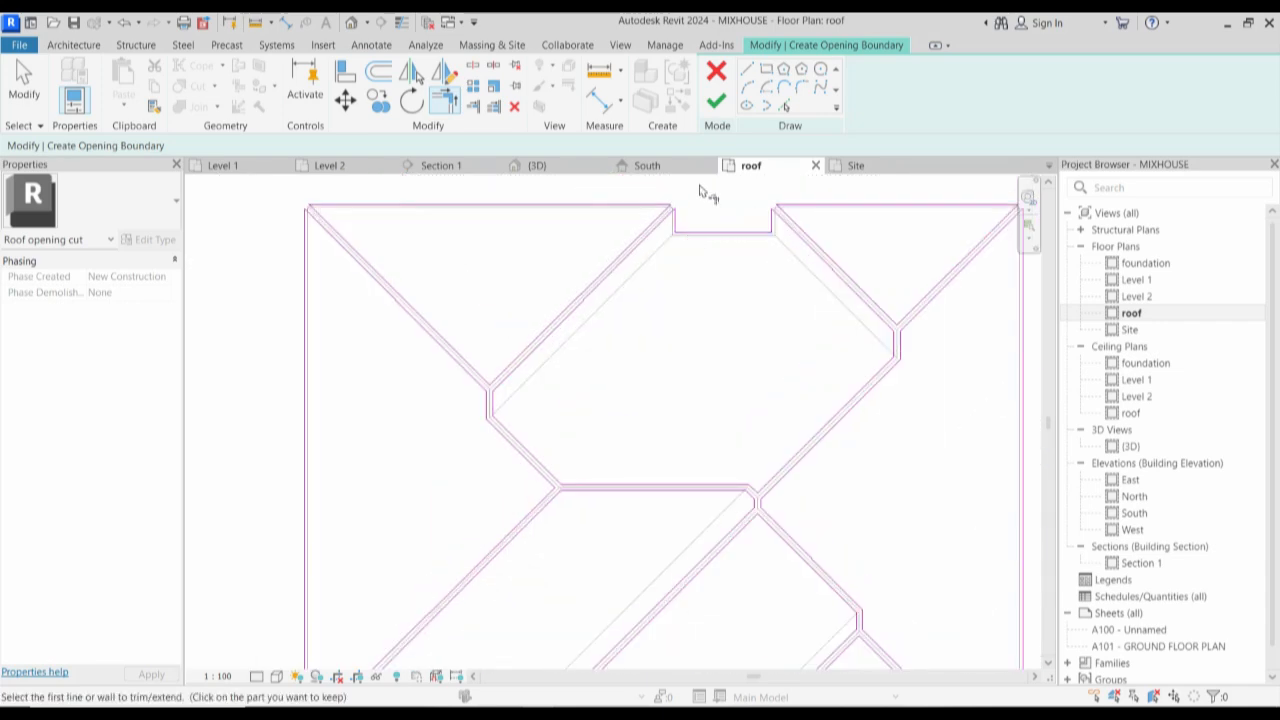
scroll(708, 195, "down", 5)
scroll(816, 260, "up", 3)
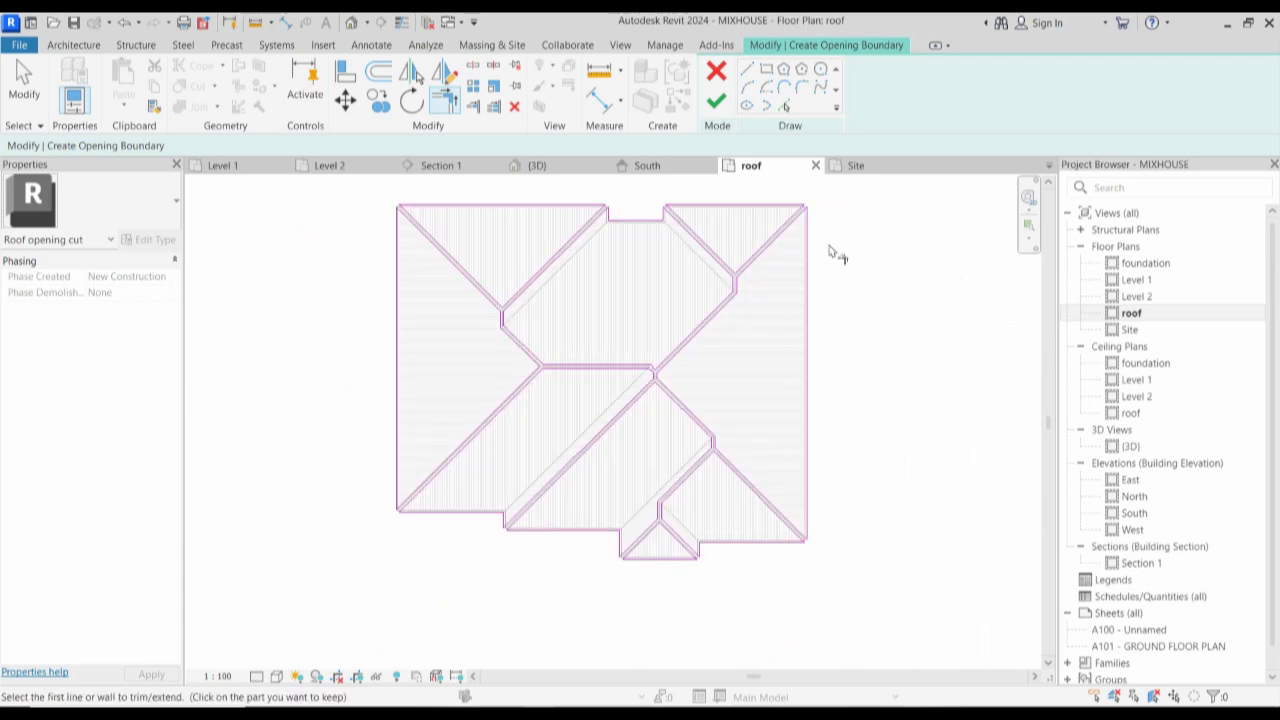
scroll(838, 258, "down", 2)
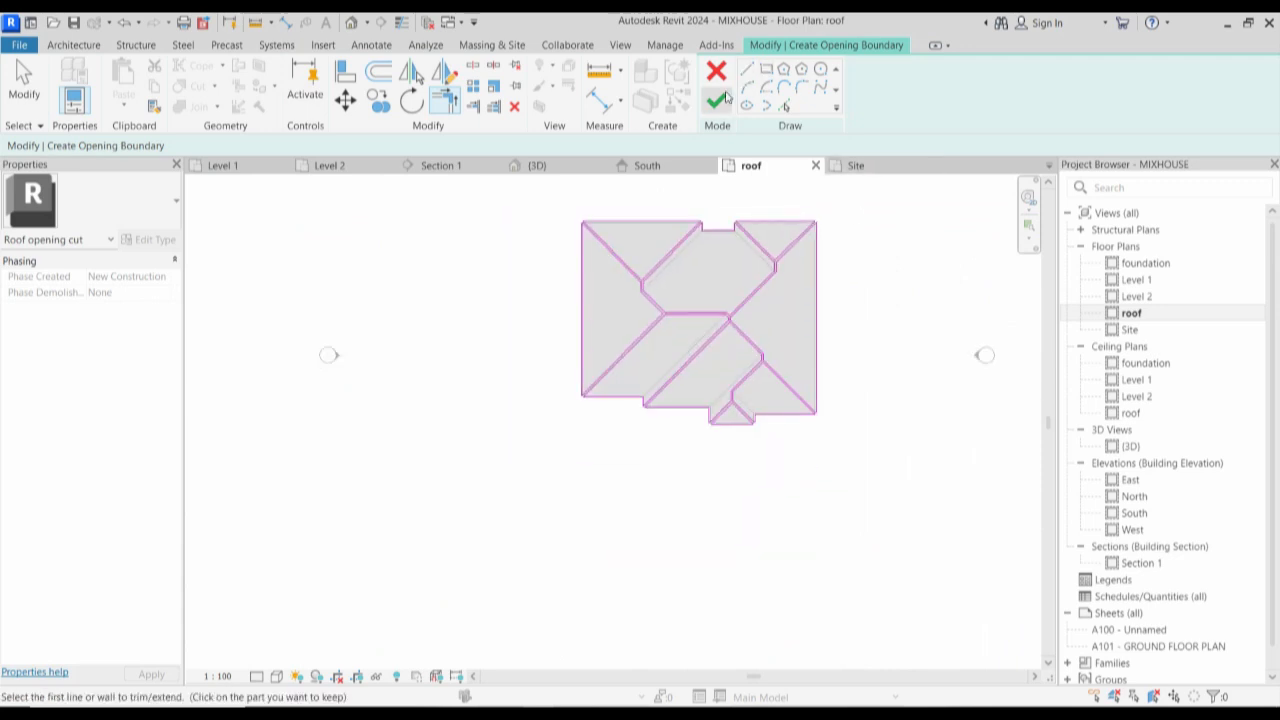
scroll(877, 240, "up", 1)
right_click(851, 248)
left_click(908, 254)
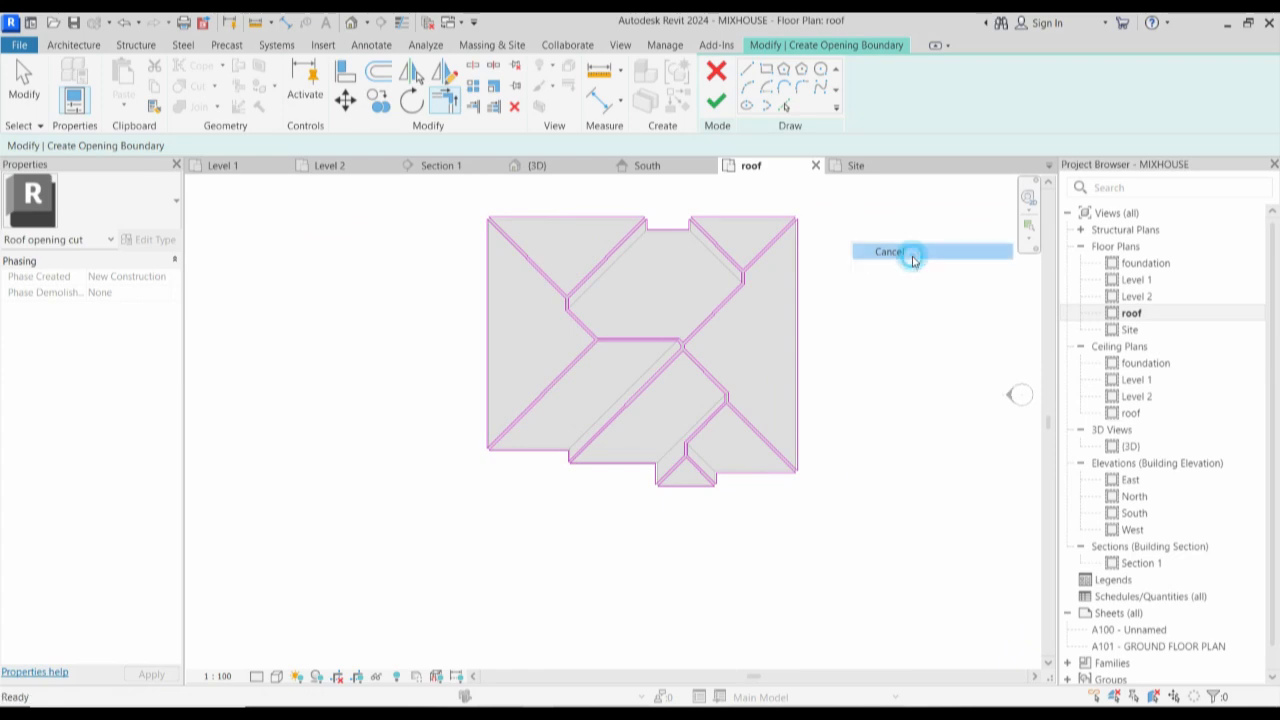
left_click(718, 97)
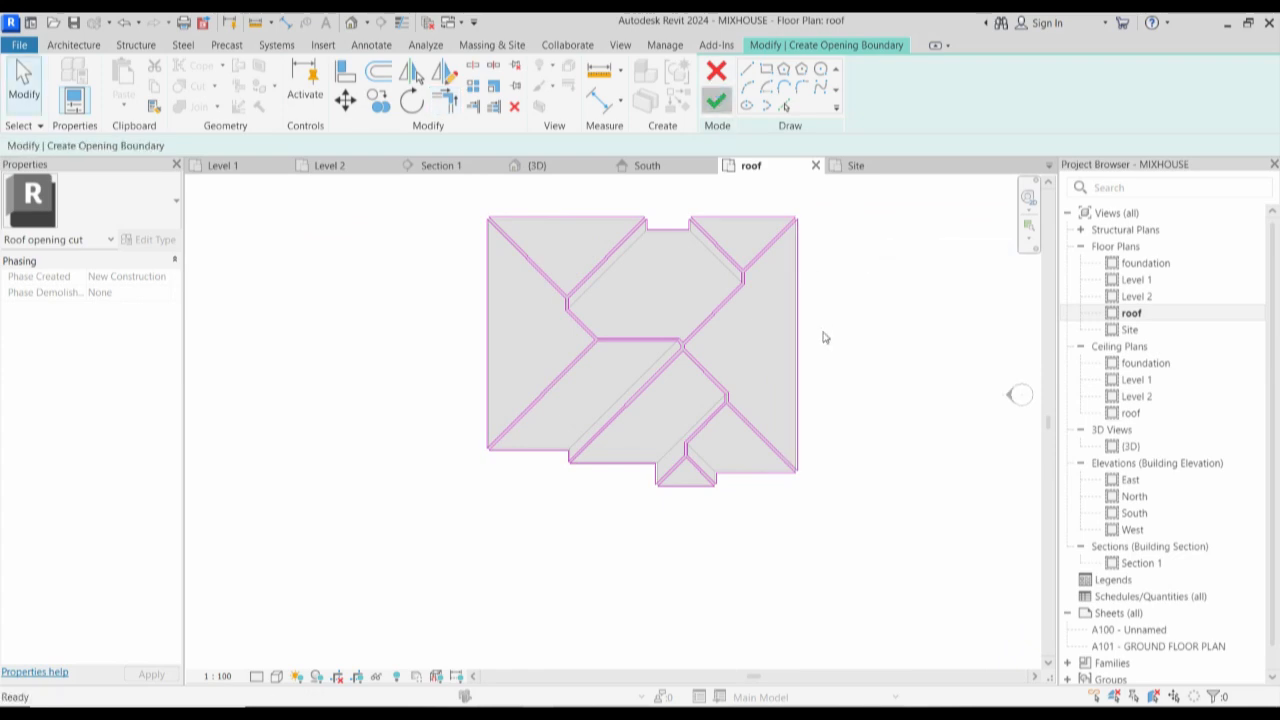
Leave the roof opening command, view the South elevation and open the East elevation.
left_click(923, 329)
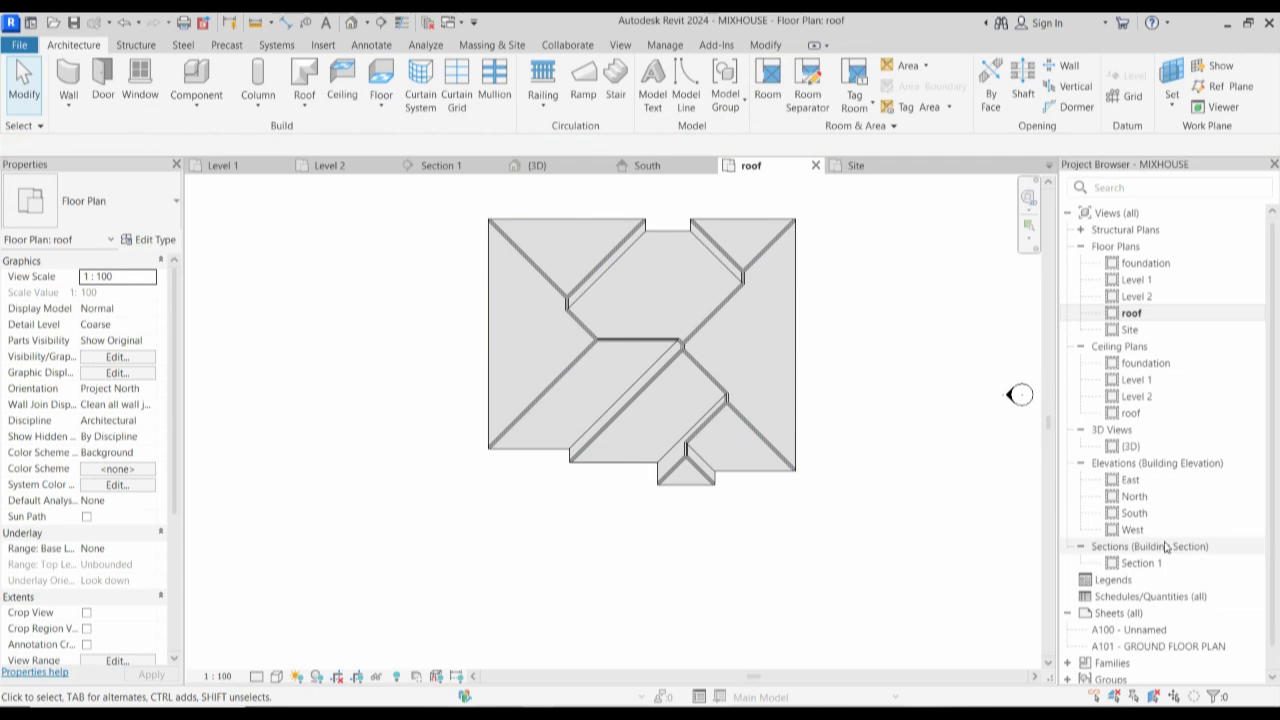
double_click(1135, 513)
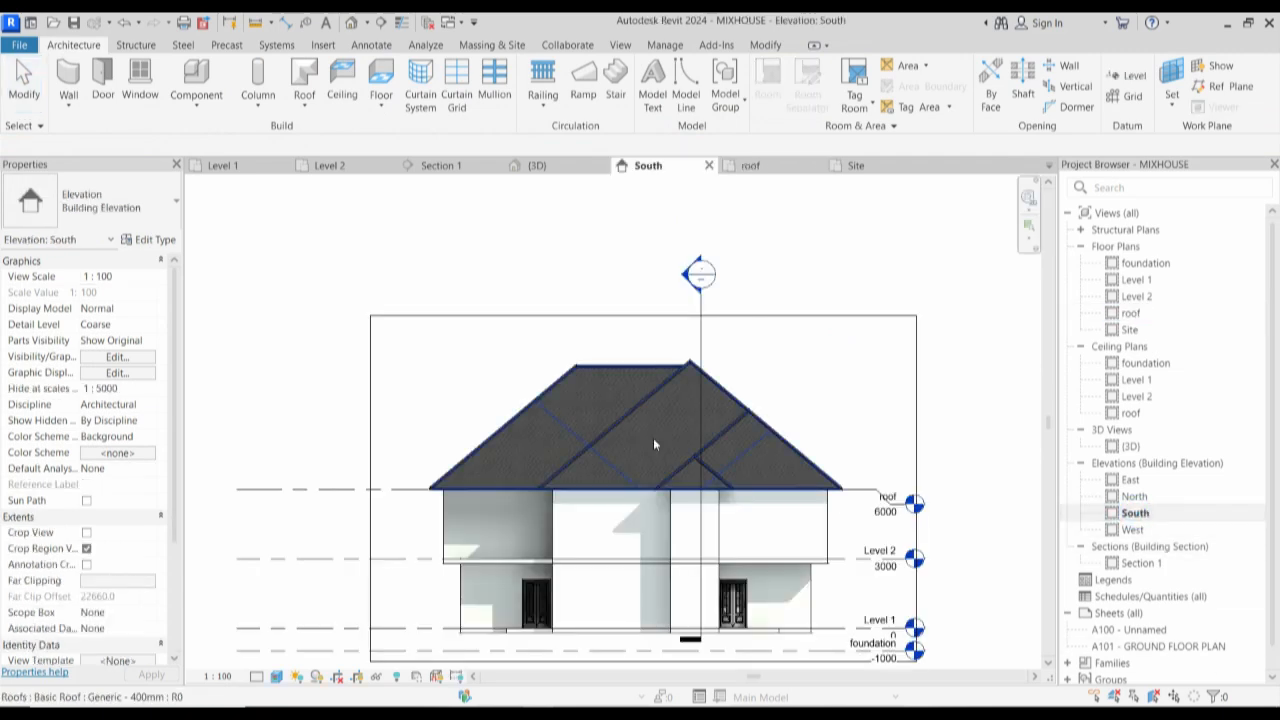
double_click(1130, 480)
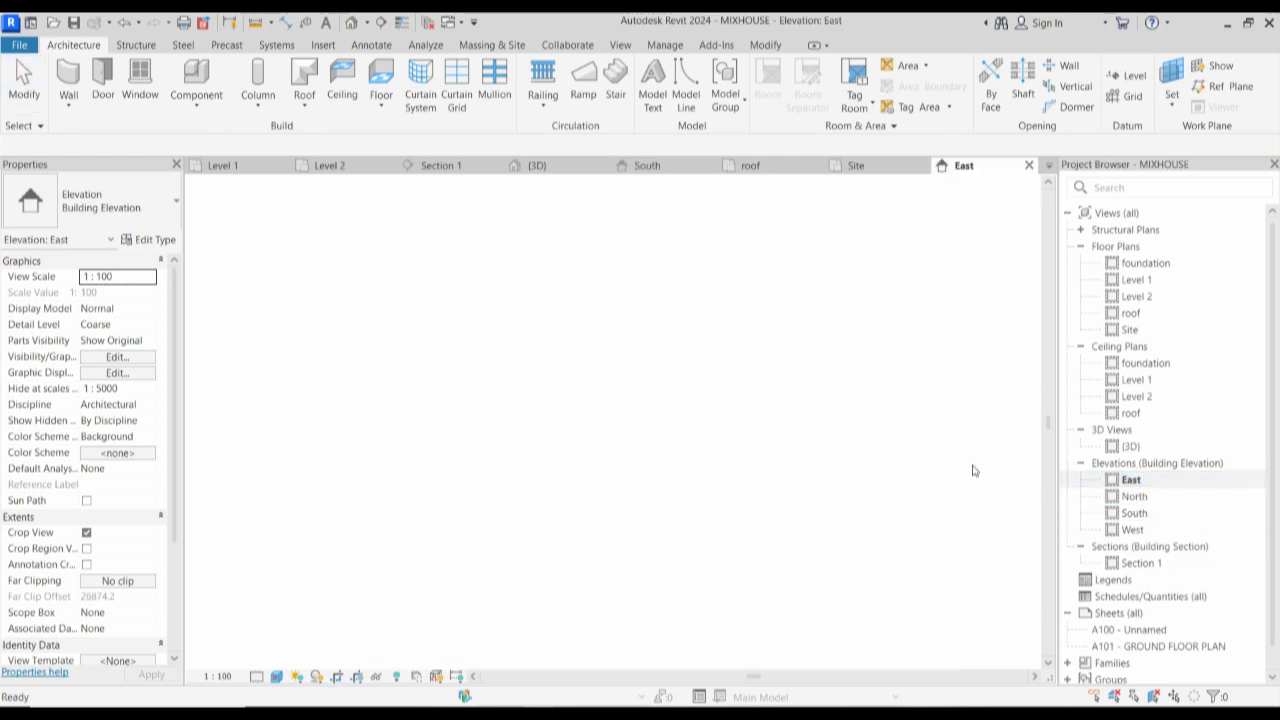
Show the East elevation's crop region and turn off cropping of the view.
scroll(778, 368, "down", 3)
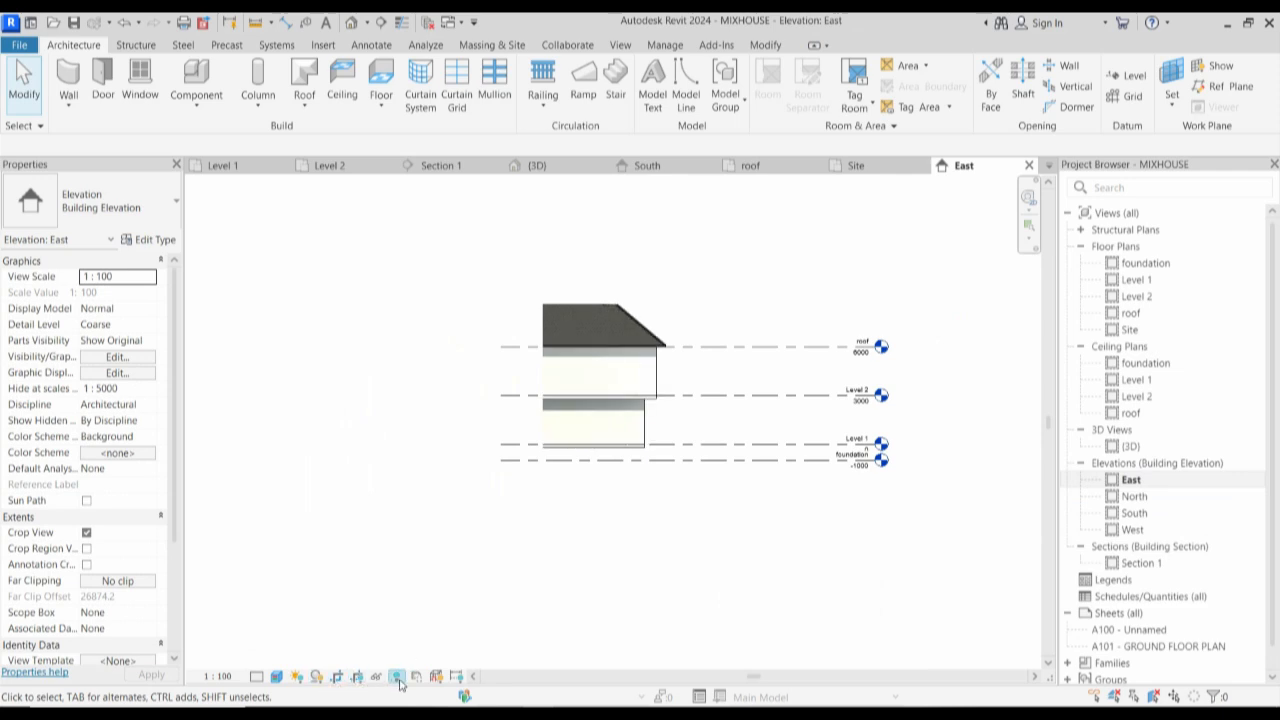
left_click(357, 677)
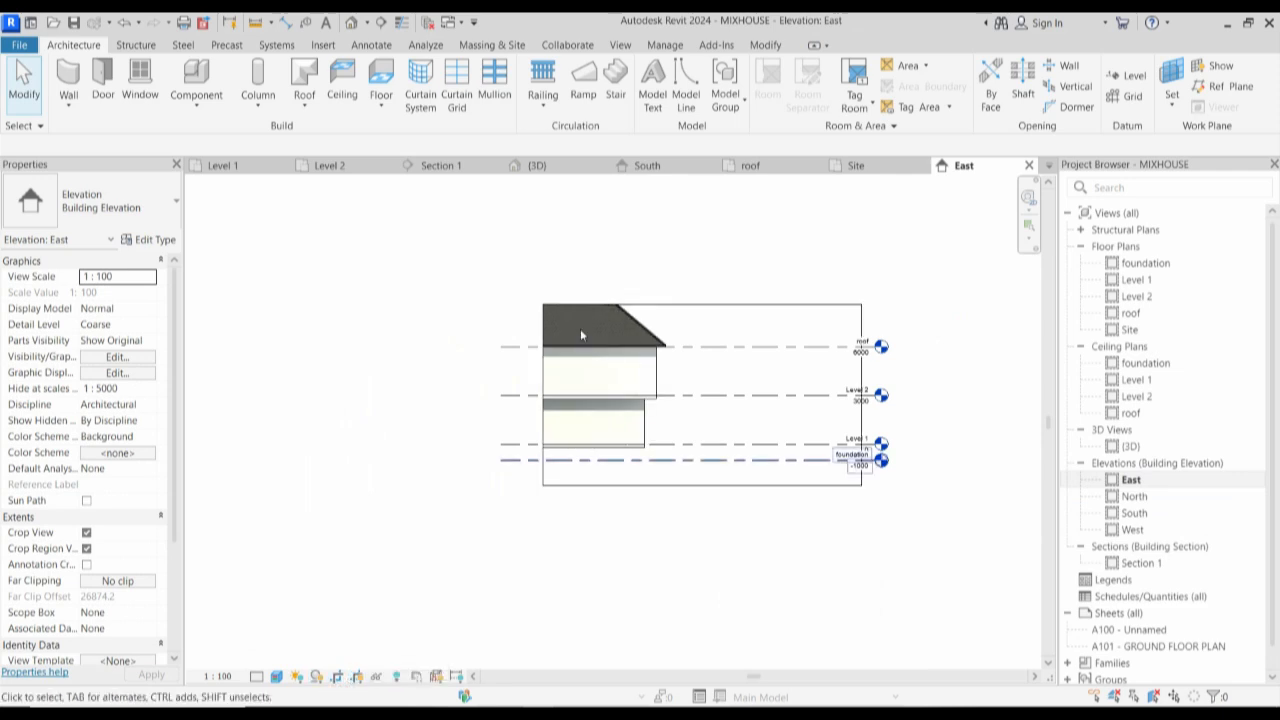
left_click(338, 679)
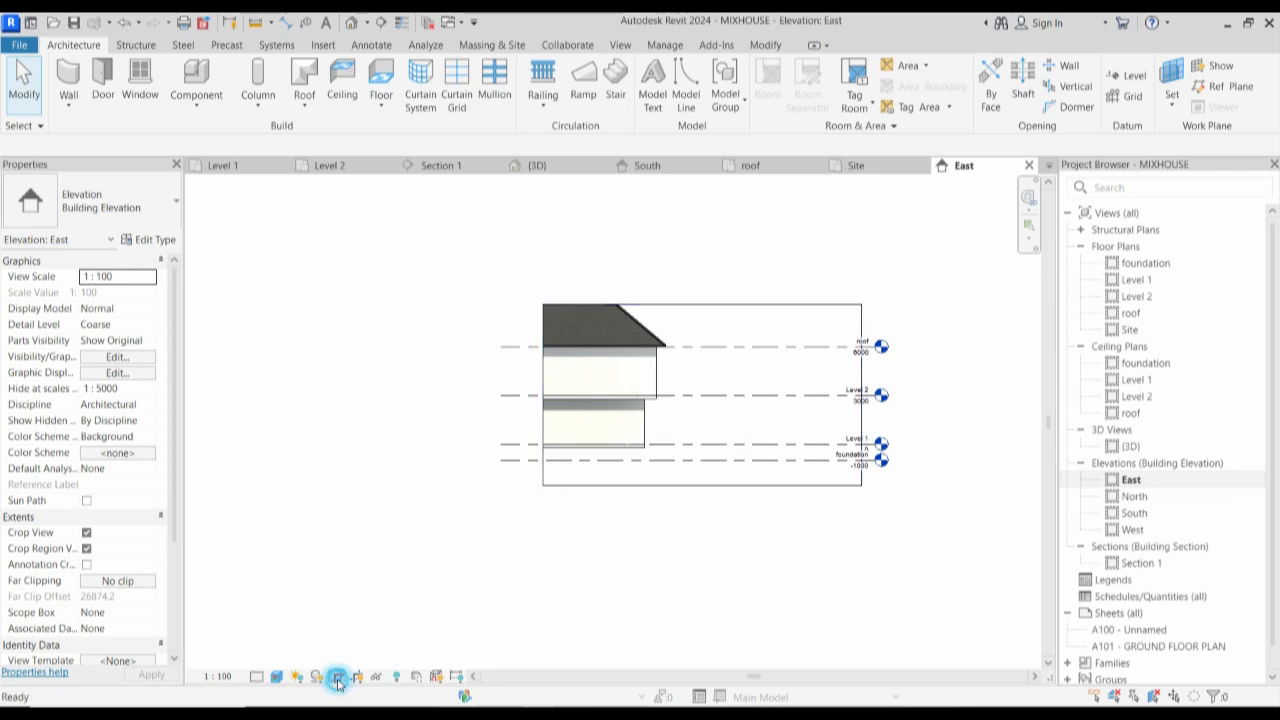
Resize the East elevation's crop boundary so it encloses the whole house closely, including the roof peak.
left_click(542, 428)
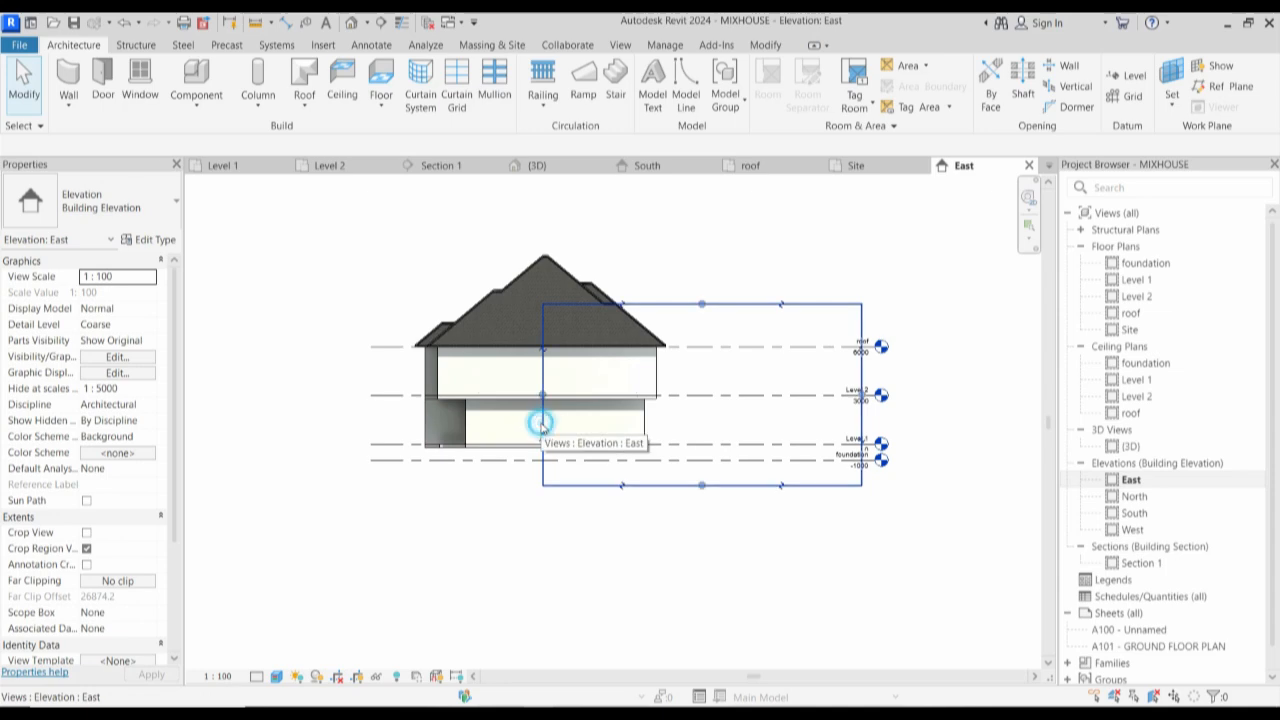
left_click_drag(542, 396, 393, 395)
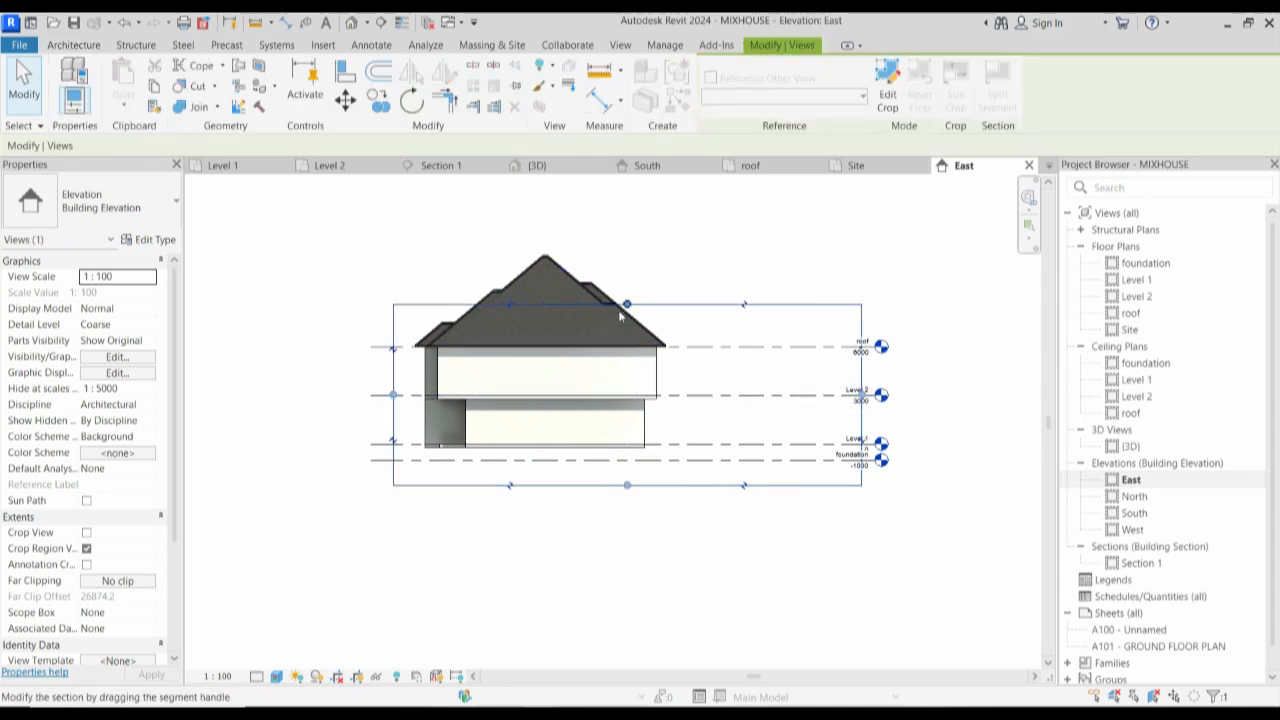
left_click_drag(627, 305, 627, 226)
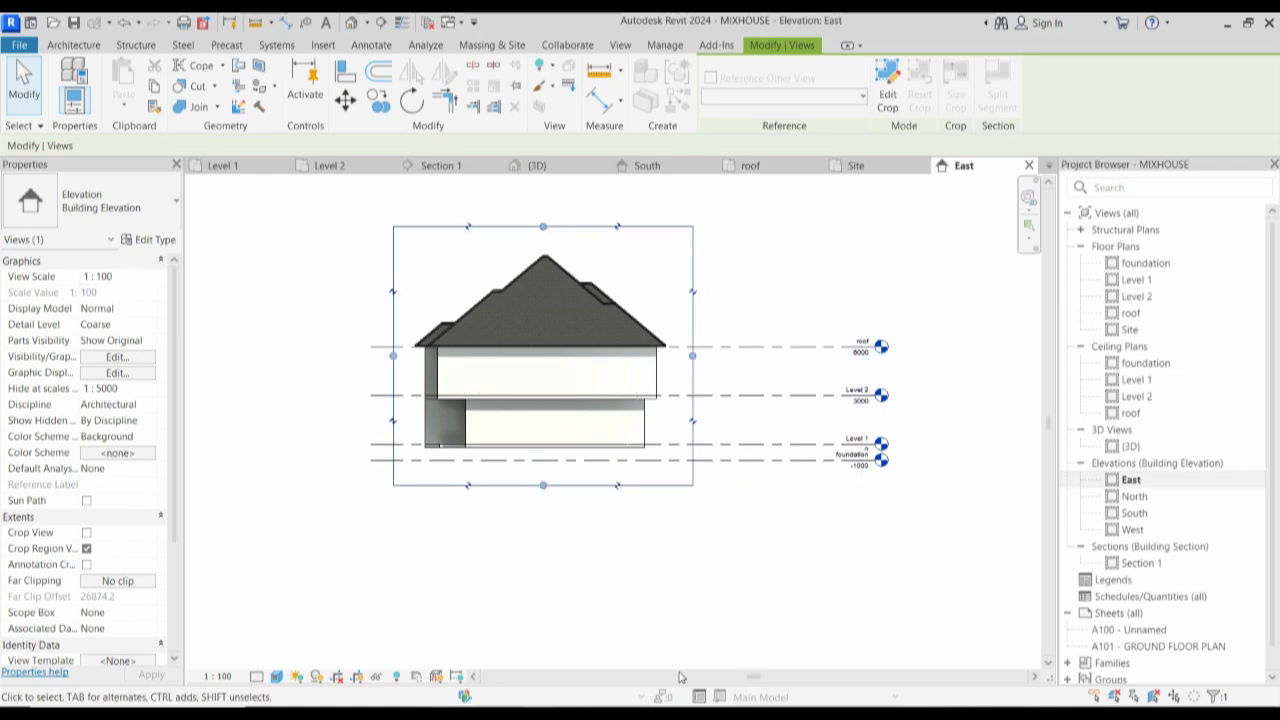
right_click(596, 485)
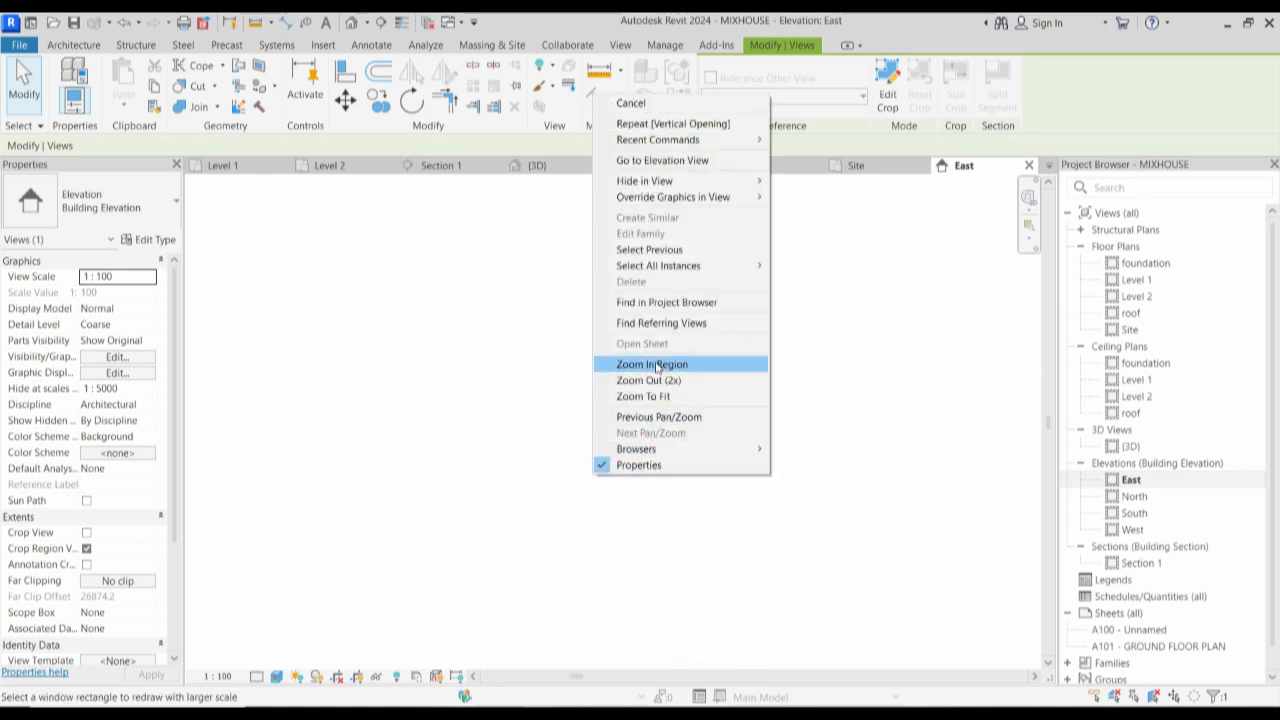
left_click(650, 397)
left_click(785, 321)
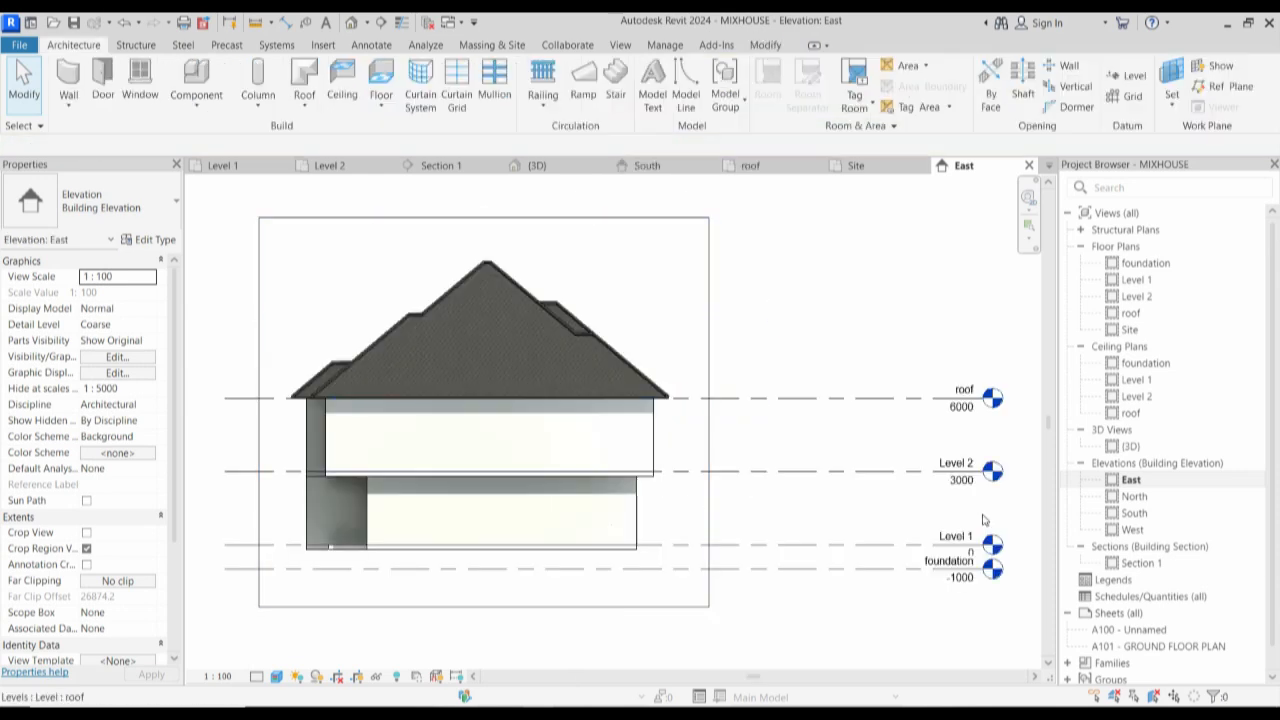
Shorten the aligned level lines in the East elevation so their heads sit just outside the crop boundary.
left_click(946, 479)
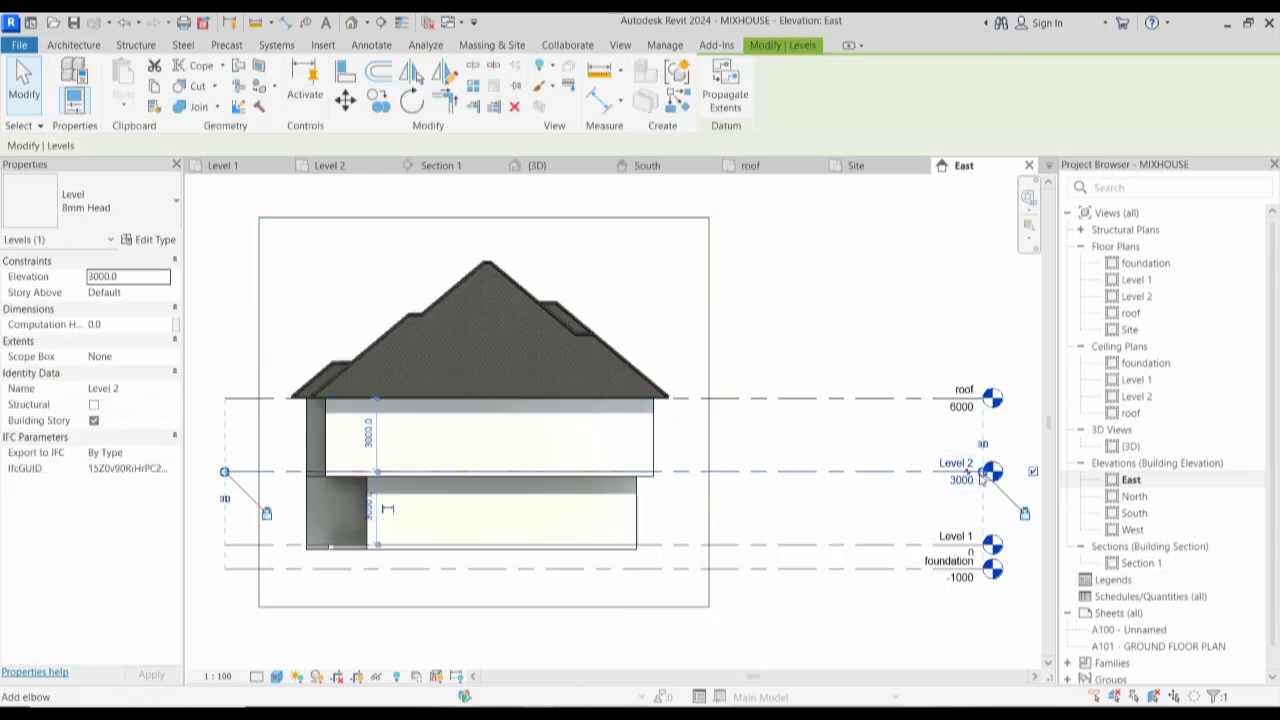
left_click_drag(832, 471, 798, 471)
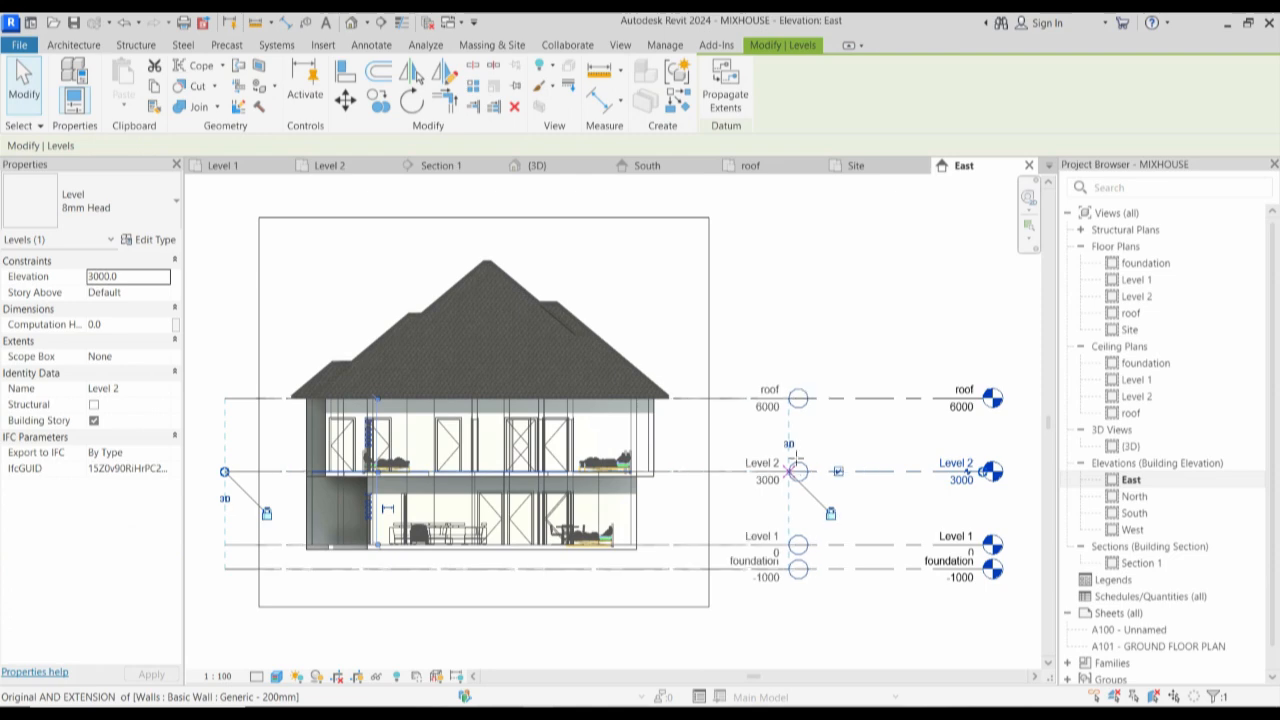
left_click(849, 284)
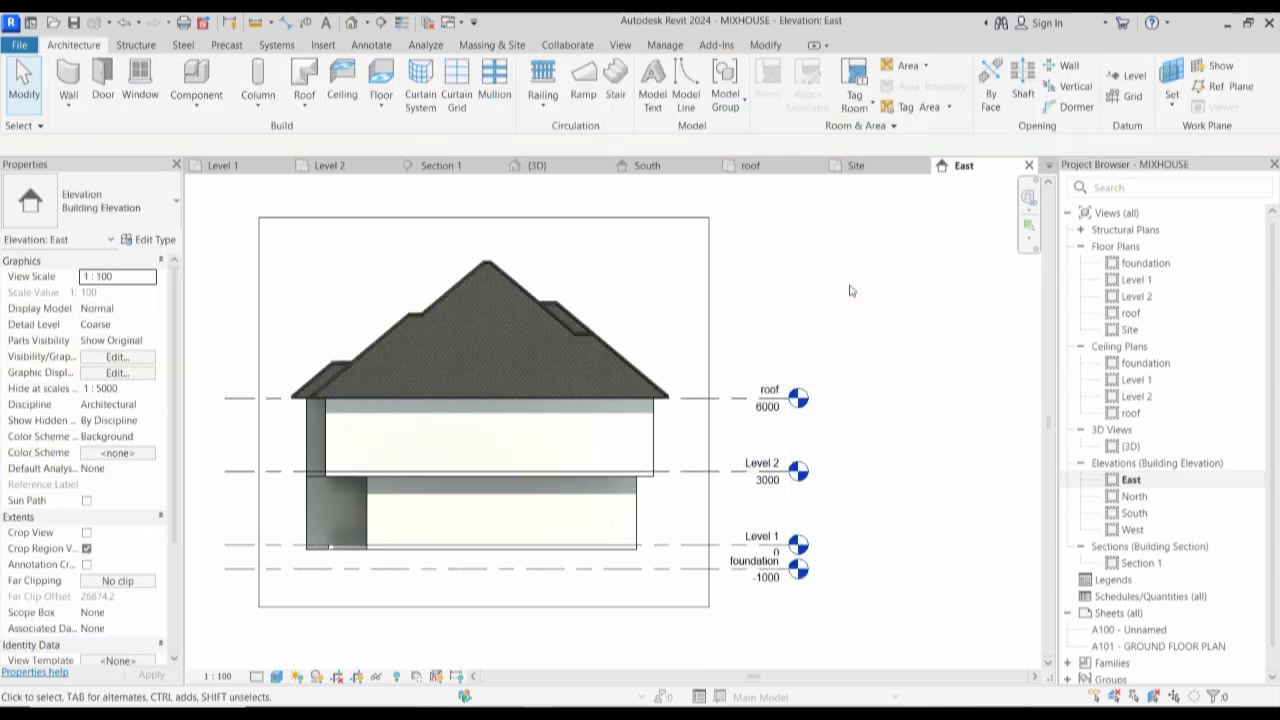
Examine the roof, overhangs and walls of the house in the East elevation.
scroll(640, 374, "down", 2)
scroll(619, 375, "up", 3)
scroll(503, 374, "up", 3)
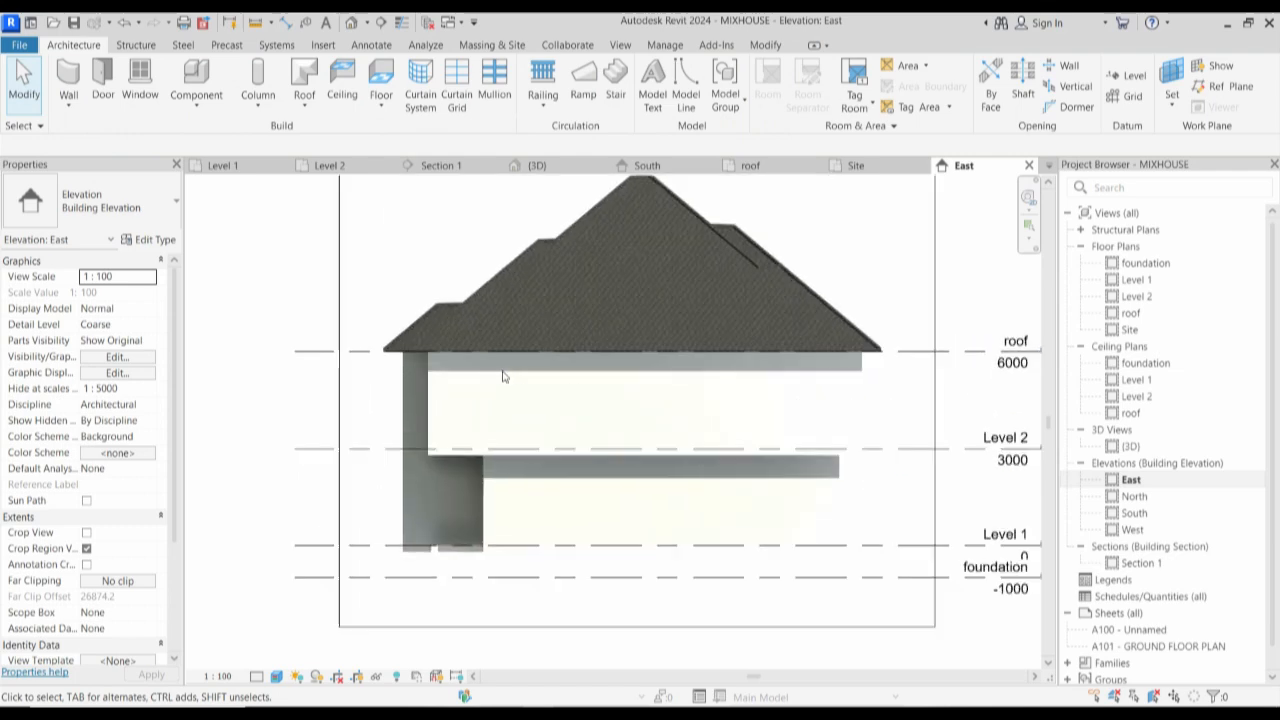
scroll(388, 348, "down", 2)
scroll(317, 363, "up", 3)
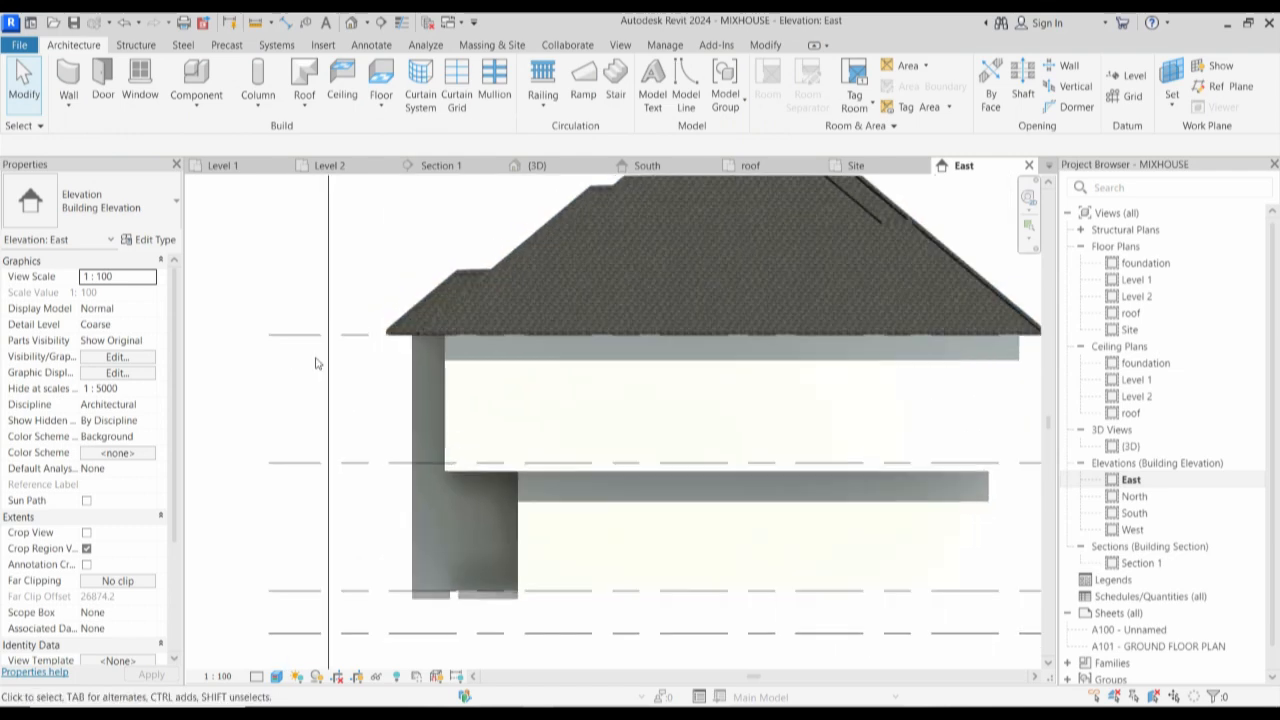
scroll(360, 358, "down", 4)
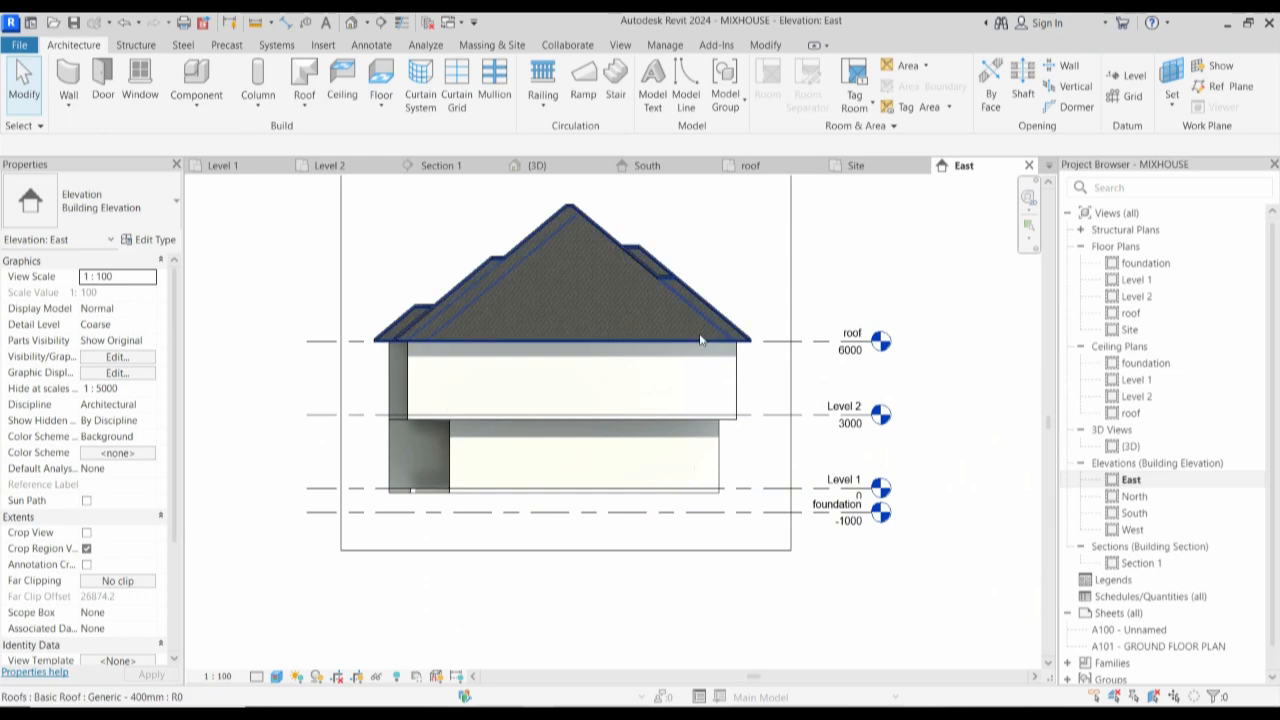
scroll(696, 333, "up", 2)
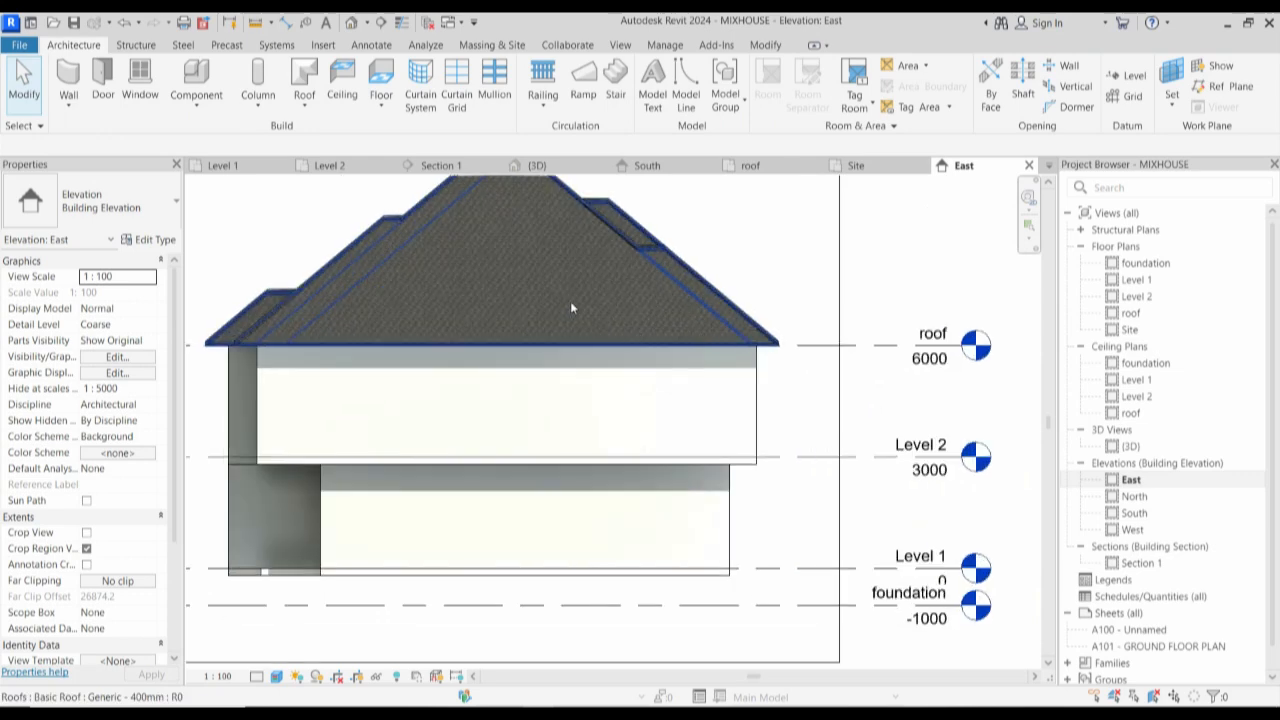
scroll(643, 310, "down", 2)
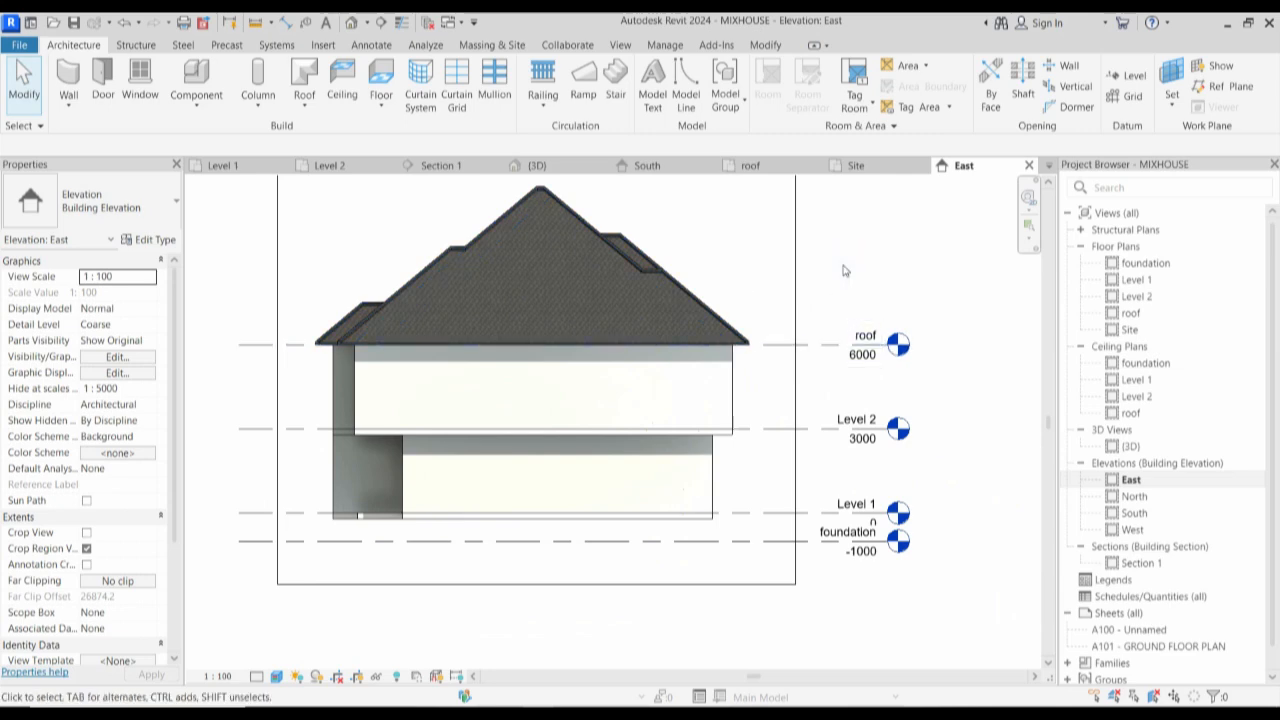
scroll(843, 270, "down", 2)
scroll(667, 364, "up", 2)
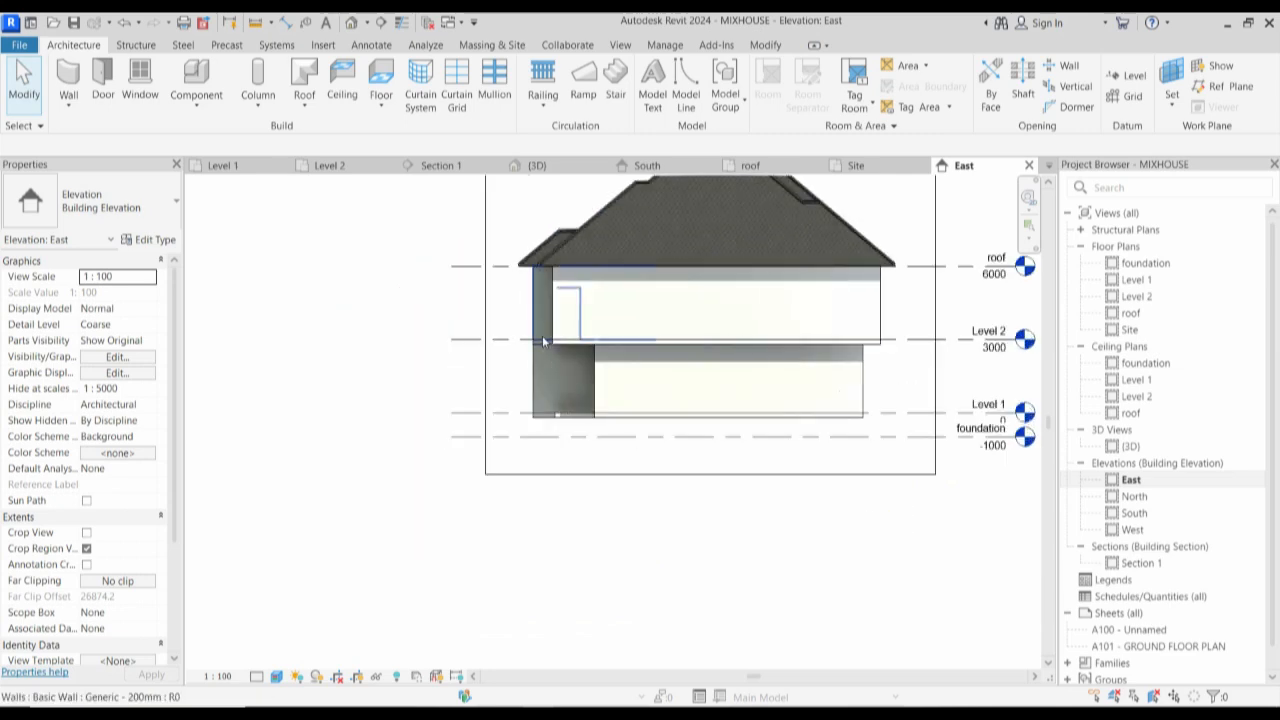
scroll(406, 571, "down", 2)
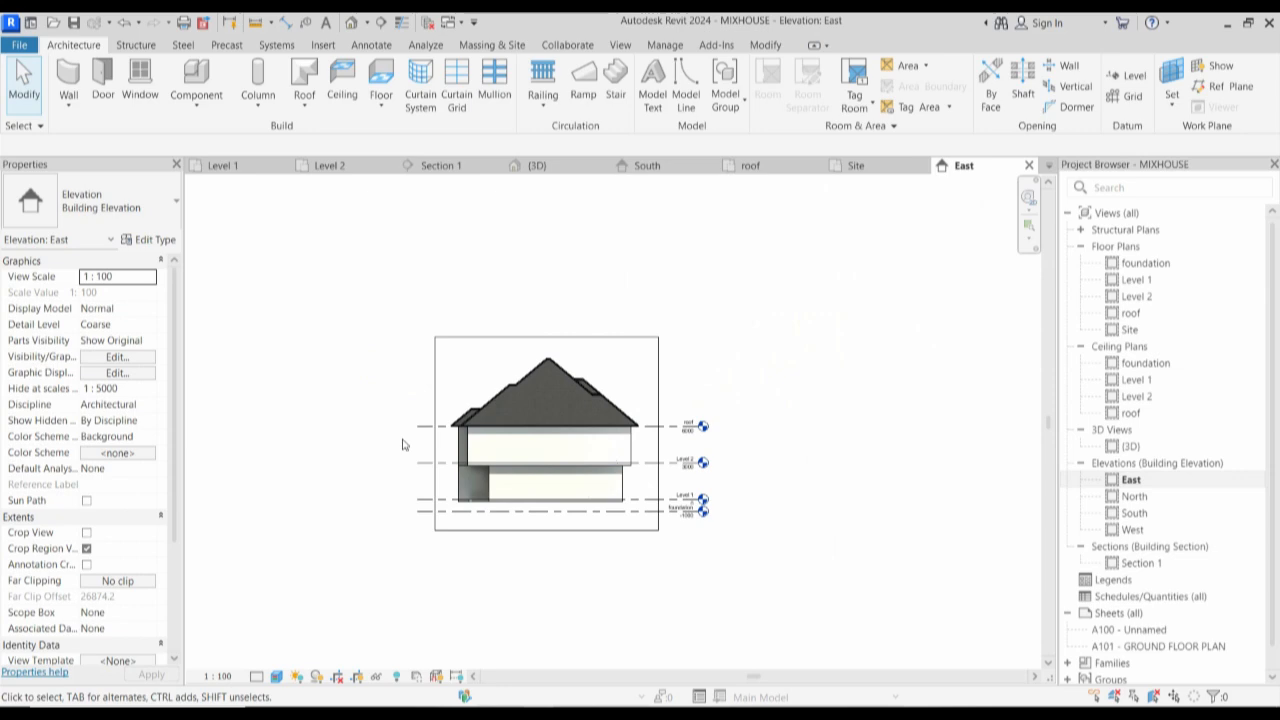
scroll(402, 444, "up", 2)
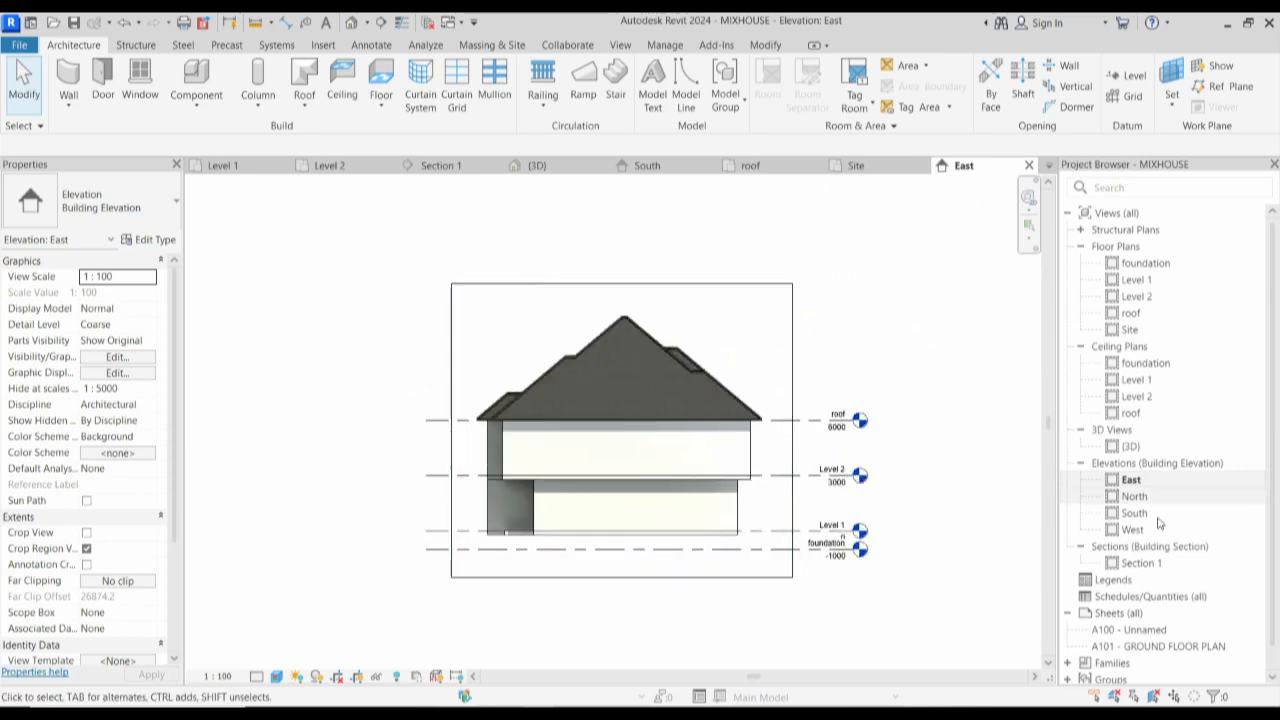
Open the 3D view and inspect the house from its top front left corner.
double_click(1126, 446)
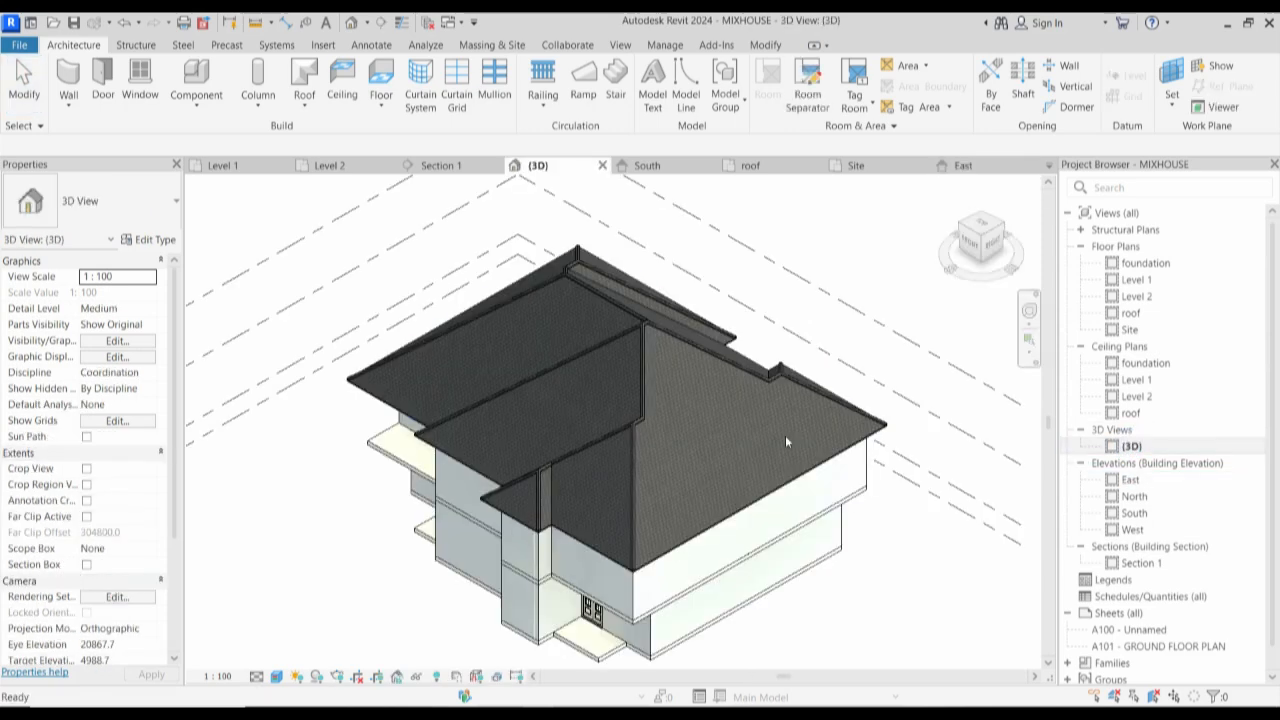
left_click(963, 232)
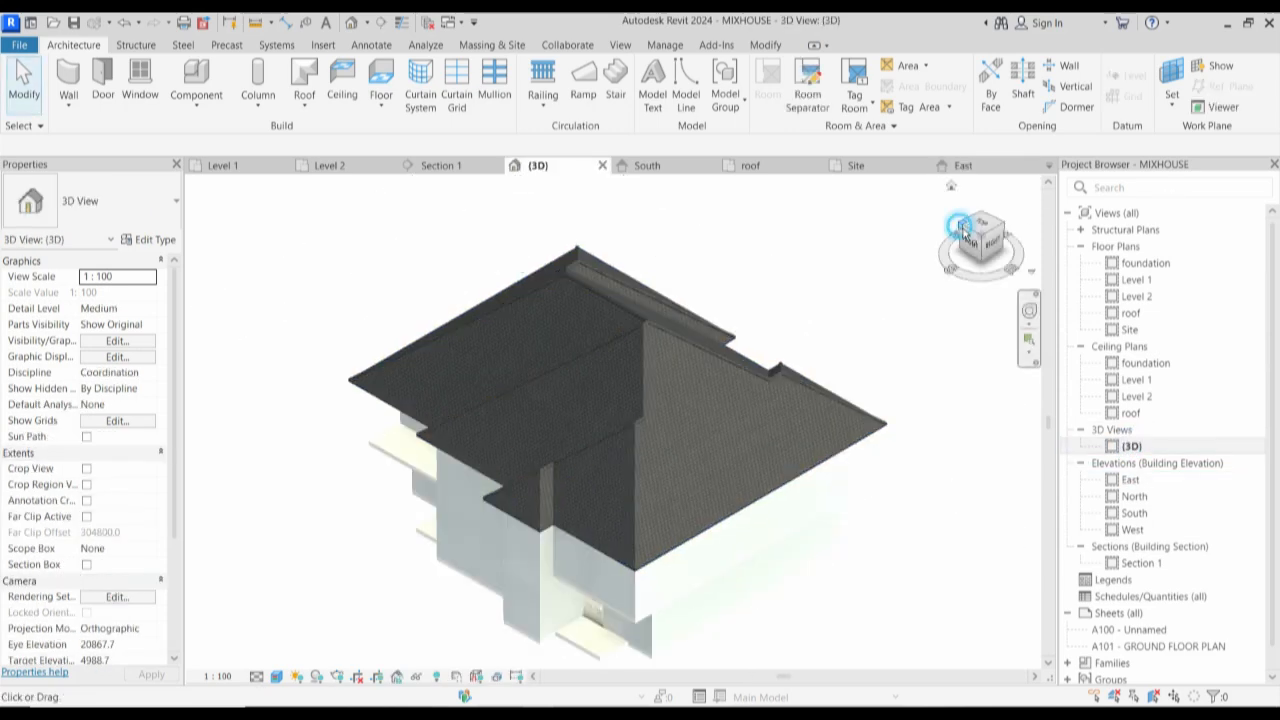
scroll(646, 584, "up", 3)
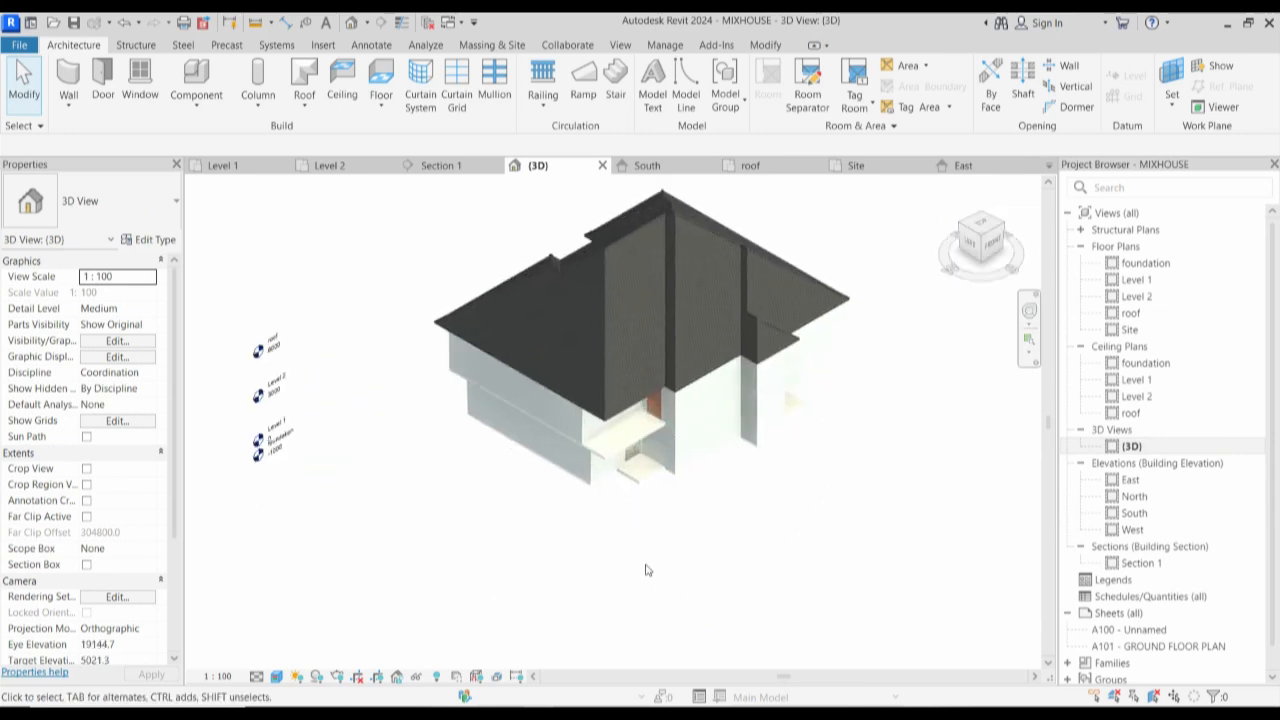
scroll(625, 506, "up", 3)
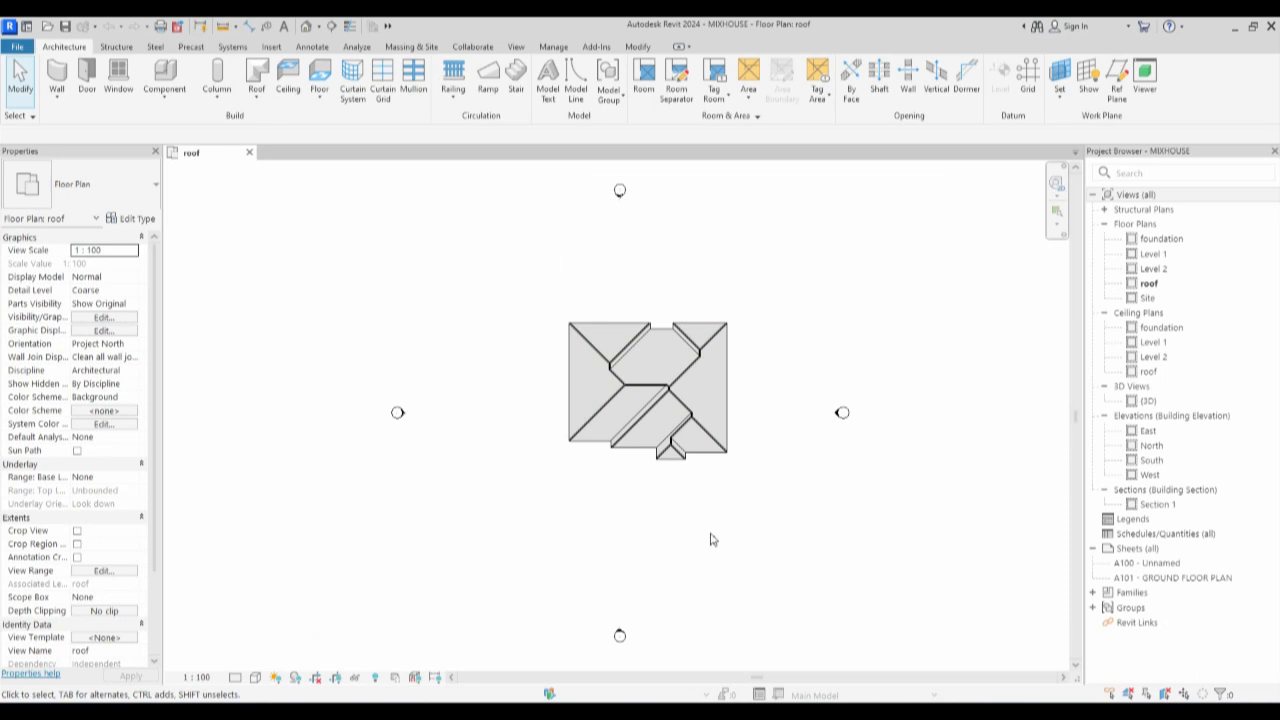
Examine the ridge, hip and valley layout in the roof floor plan.
scroll(725, 425, "up", 4)
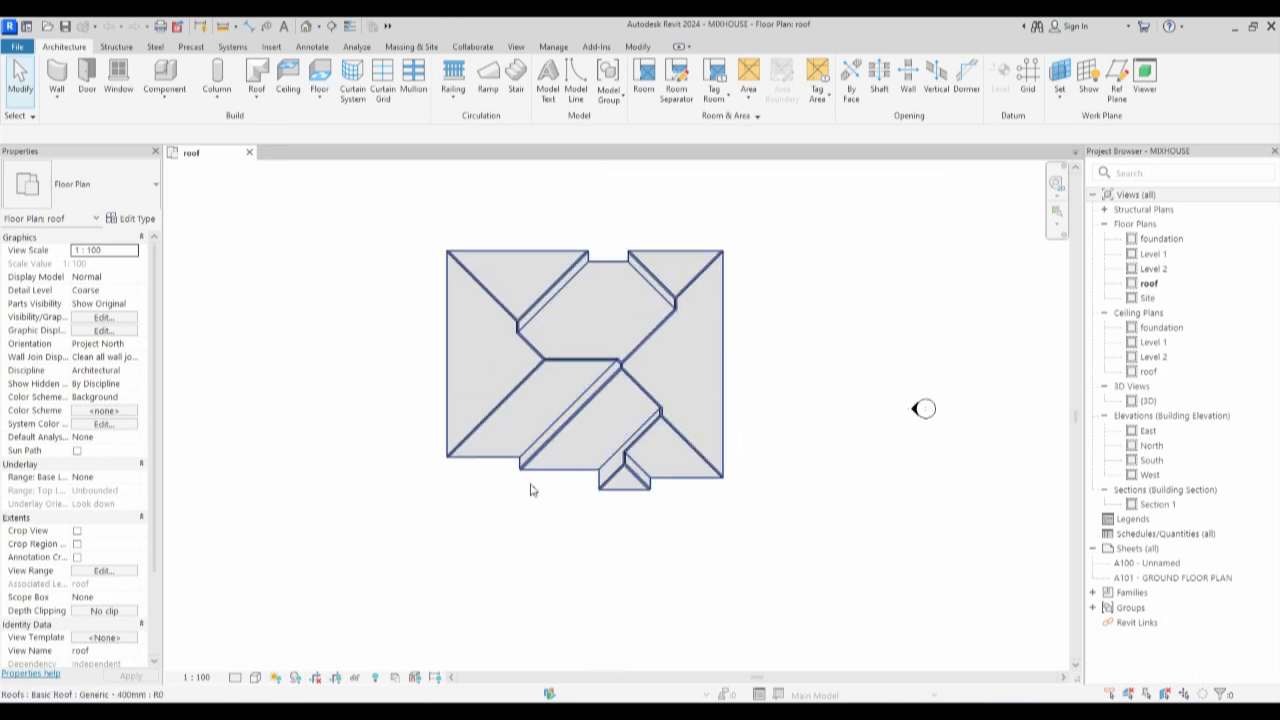
scroll(437, 449, "up", 1)
scroll(633, 442, "down", 2)
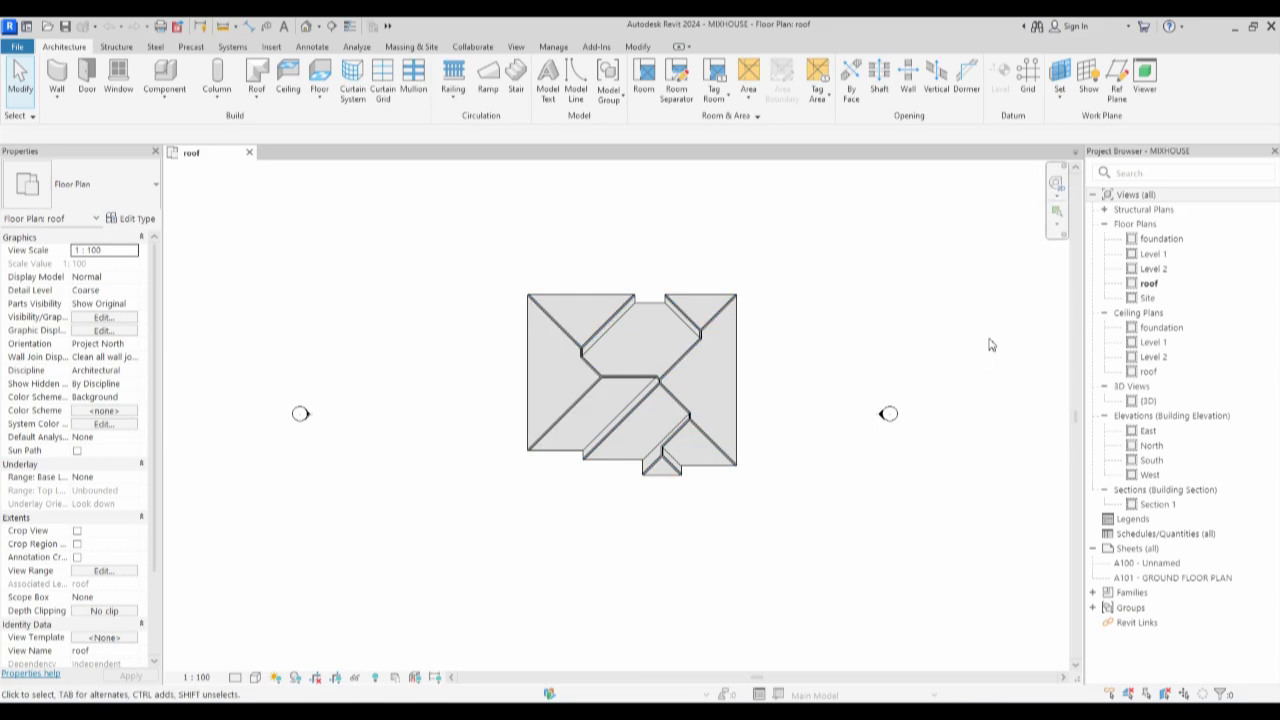
scroll(495, 390, "up", 2)
scroll(875, 360, "up", 3)
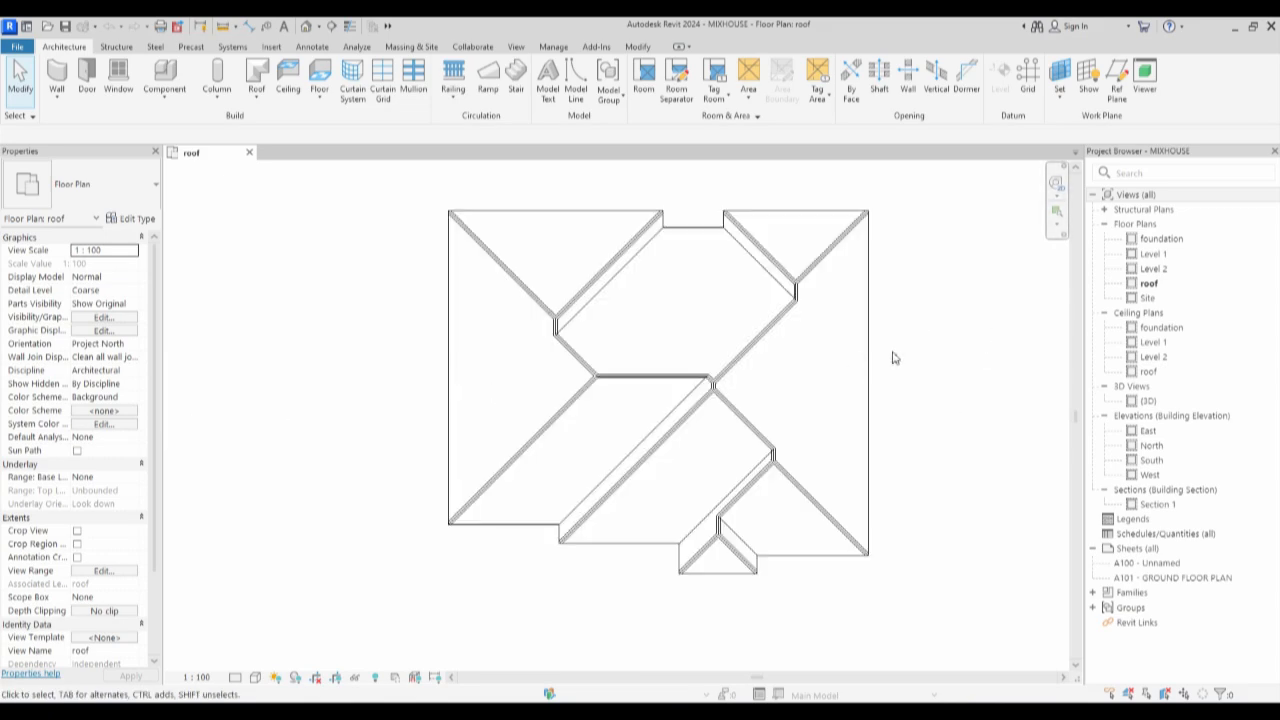
scroll(700, 372, "down", 2)
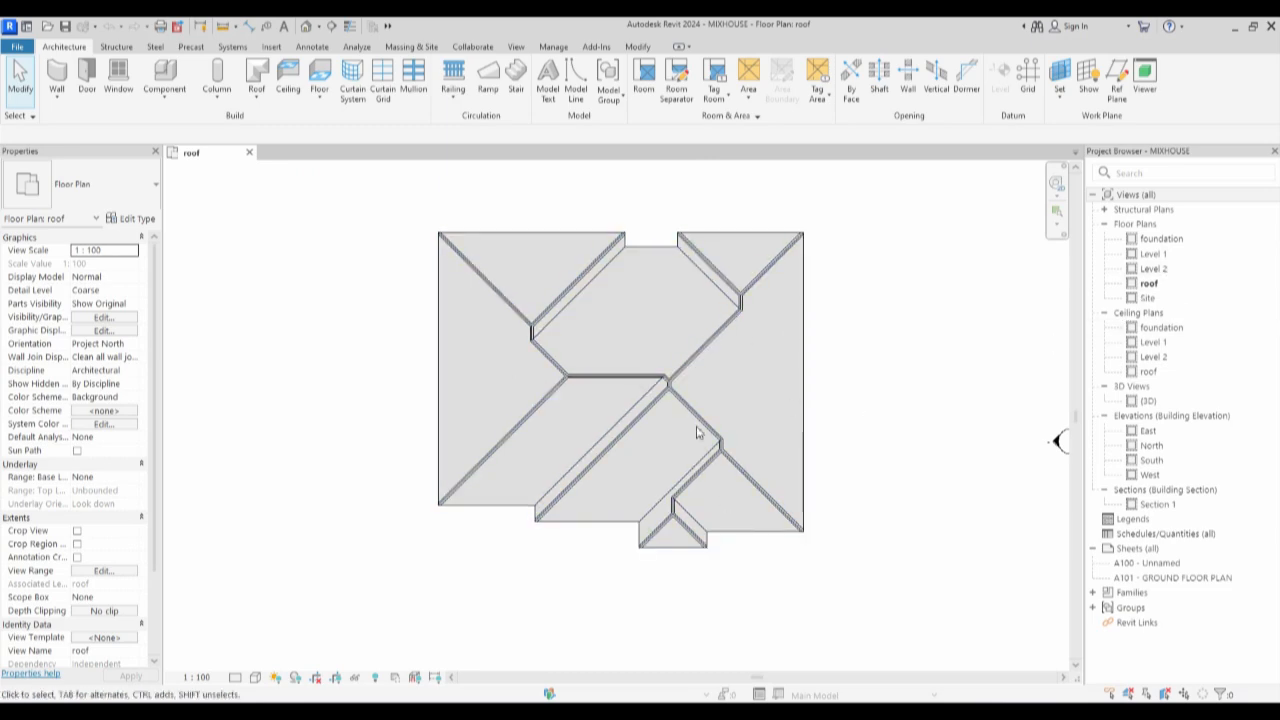
Open the Level 1 floor plan and examine the rooms, outer walls and entrances of the house.
left_click(1150, 256)
double_click(1150, 256)
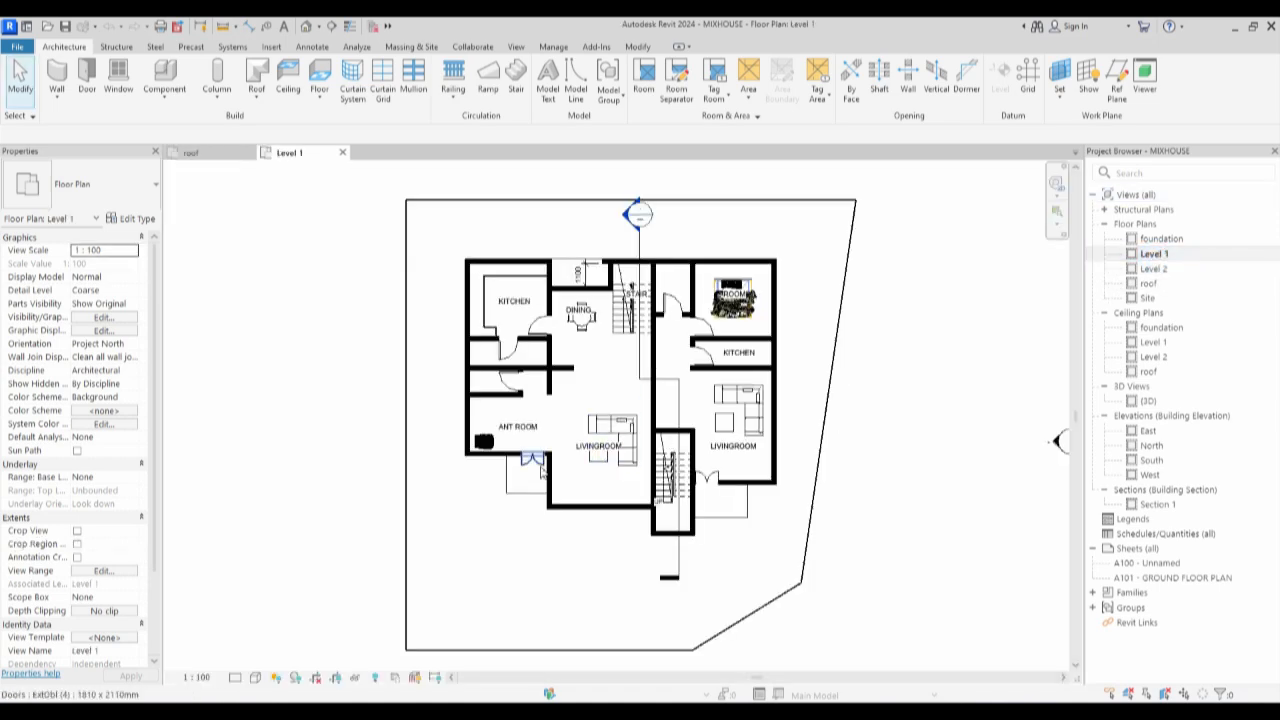
scroll(717, 427, "up", 2)
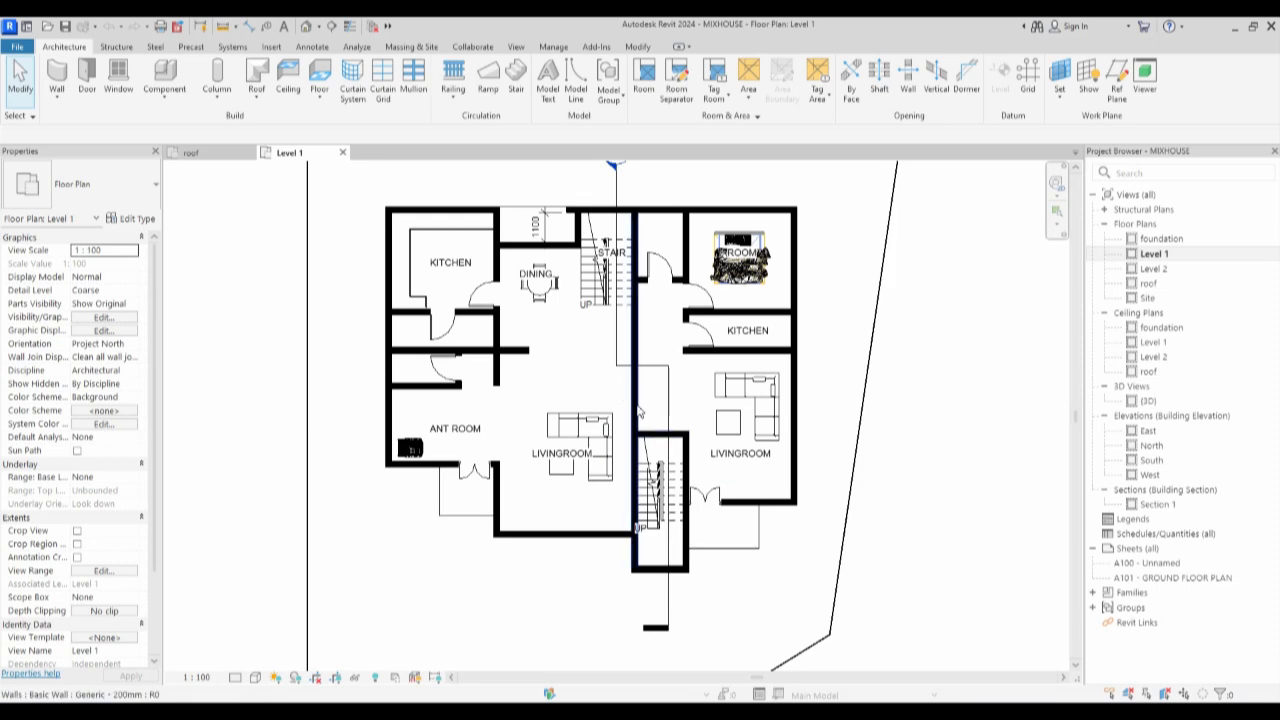
scroll(638, 410, "up", 1)
scroll(556, 430, "up", 2)
scroll(556, 424, "down", 2)
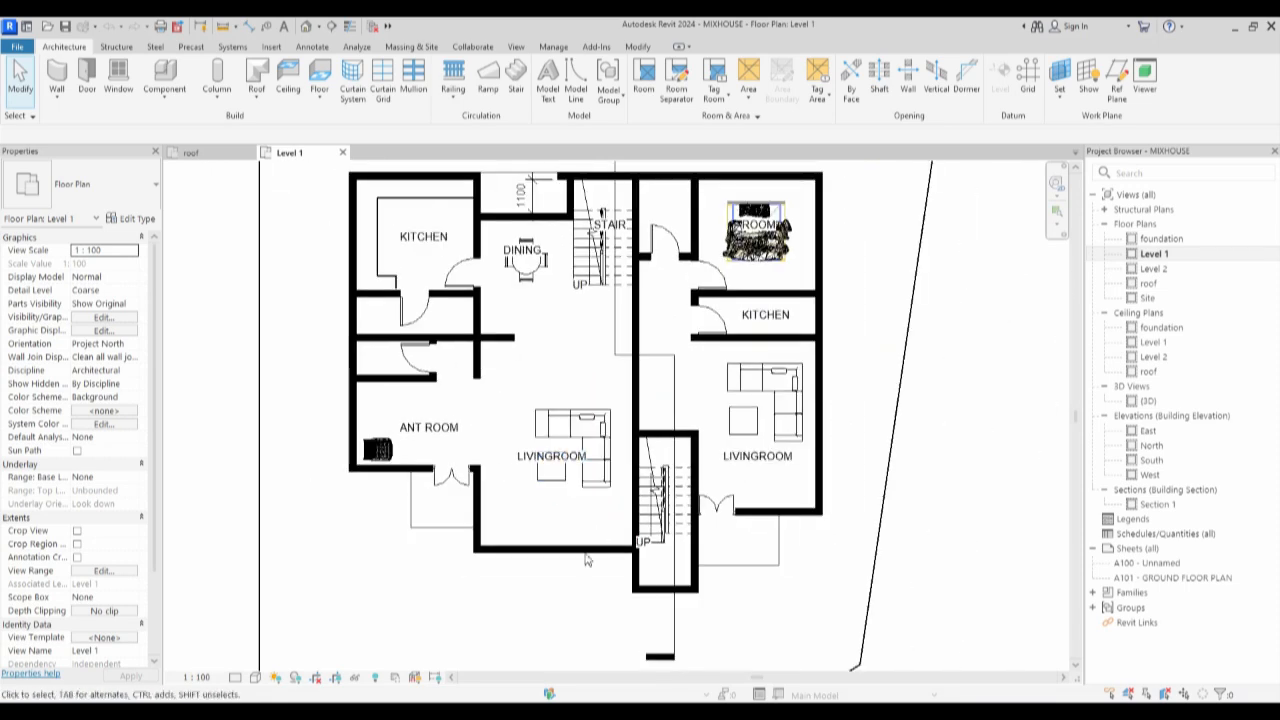
scroll(556, 424, "up", 2)
scroll(548, 396, "down", 3)
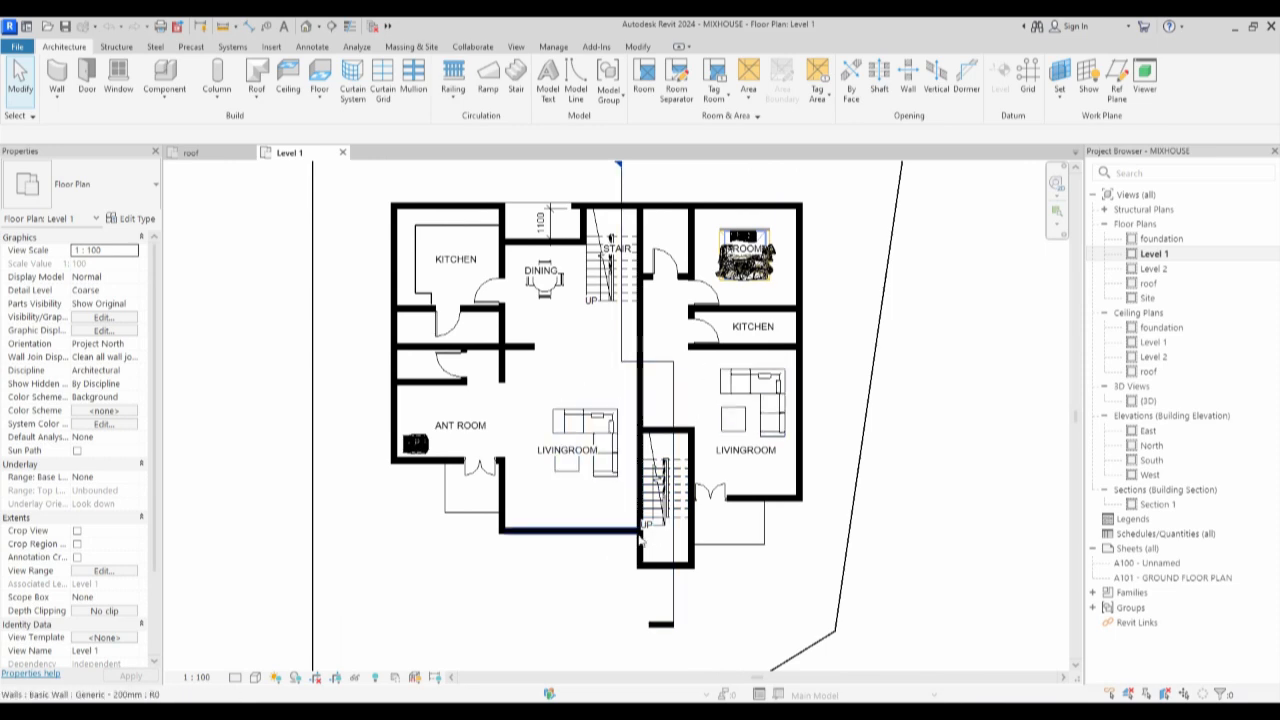
scroll(652, 566, "up", 1)
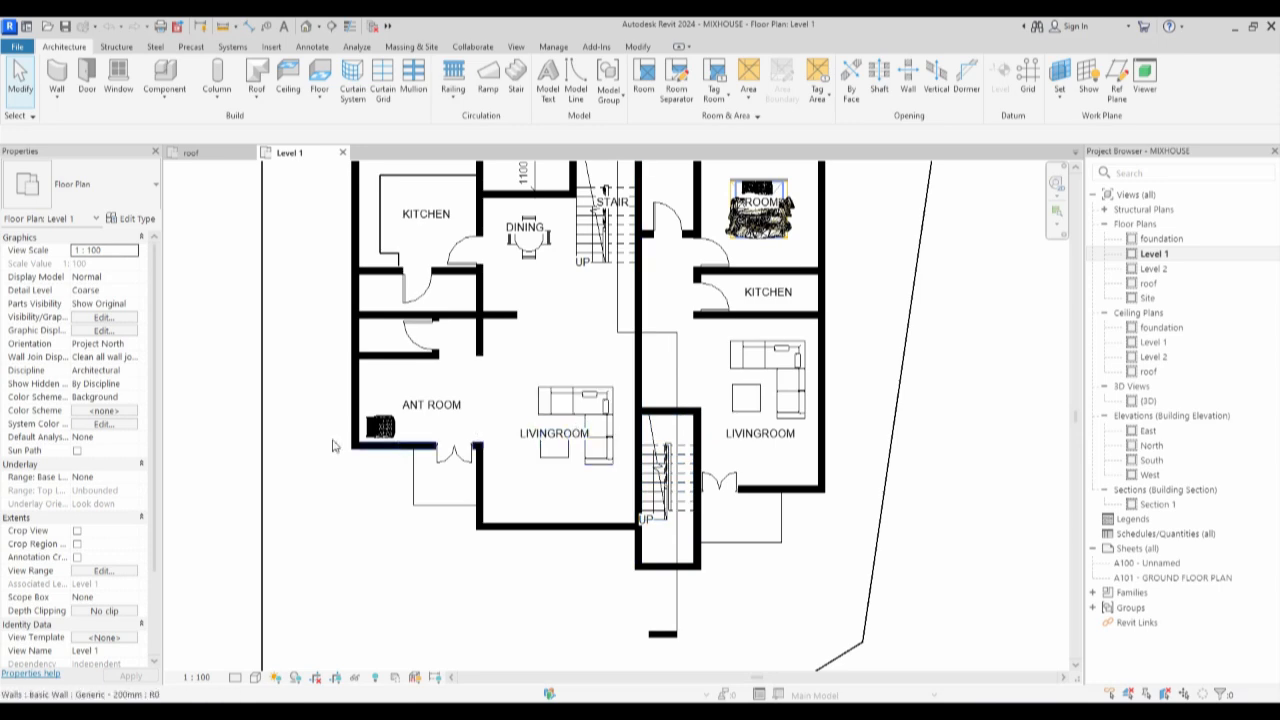
Examine the Level 2 floor plan and inspect the house in 3D from its opposite upper corner.
scroll(696, 512, "down", 1)
double_click(1159, 271)
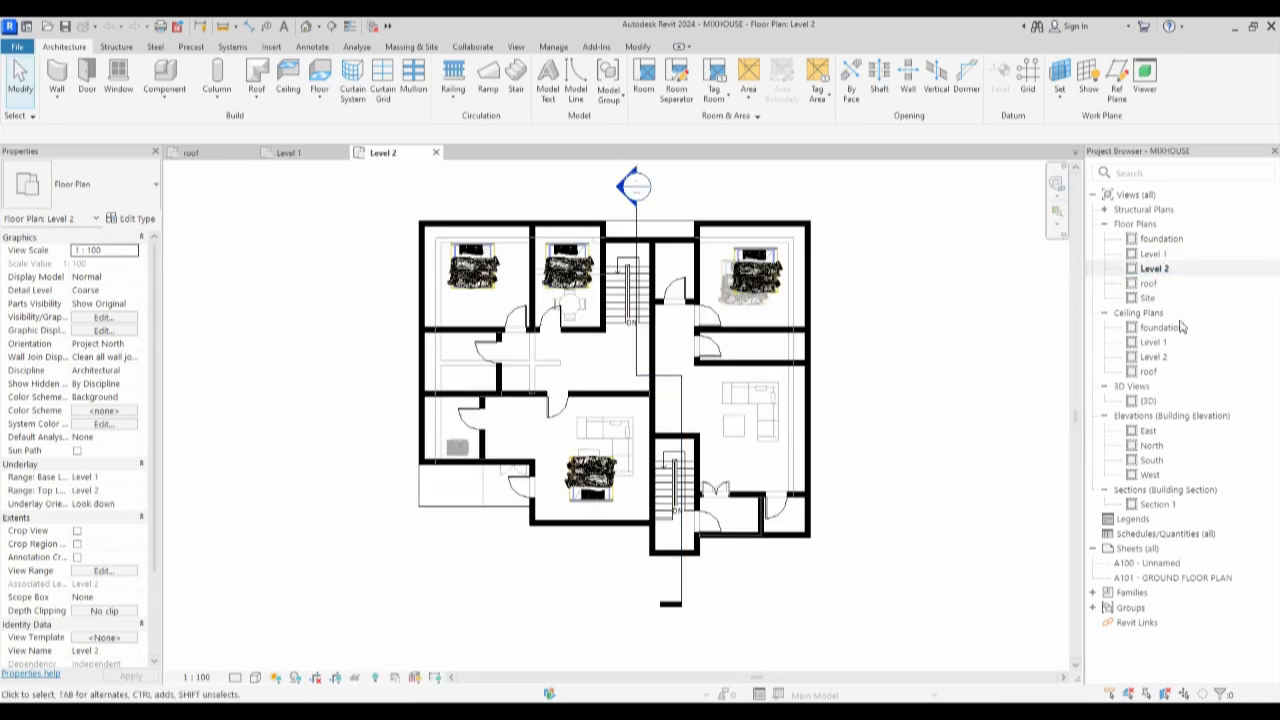
double_click(1146, 400)
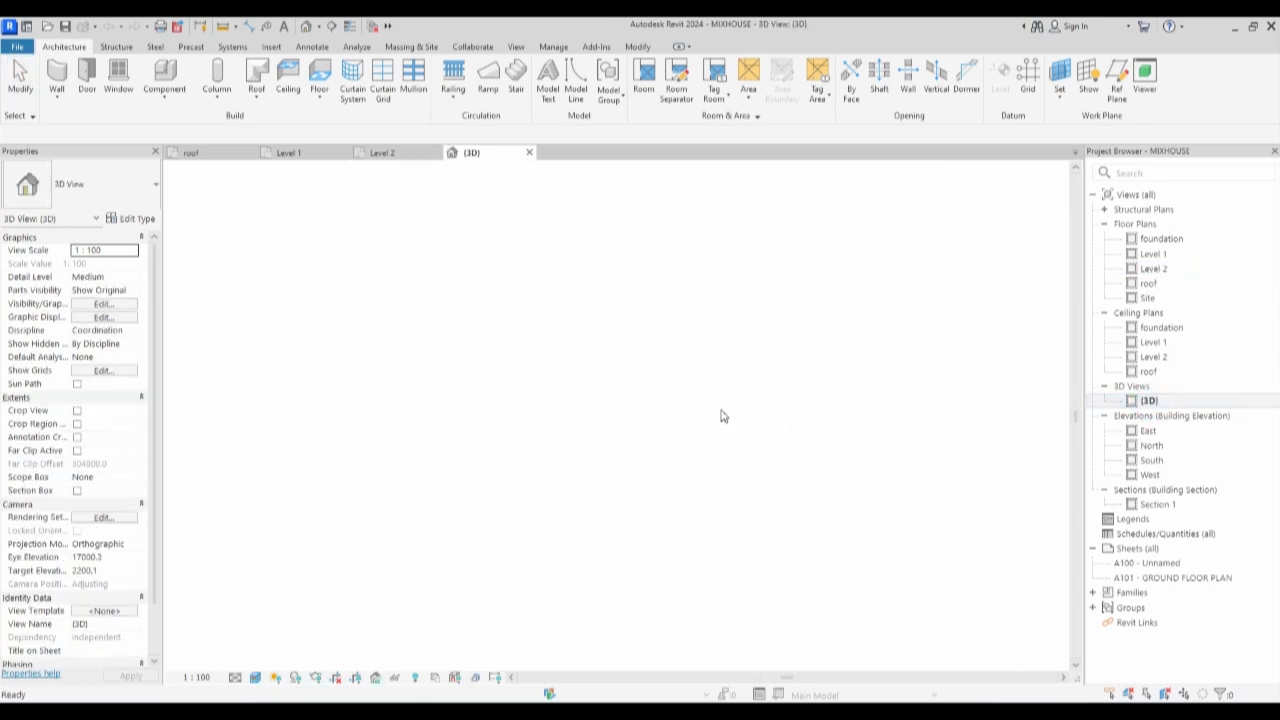
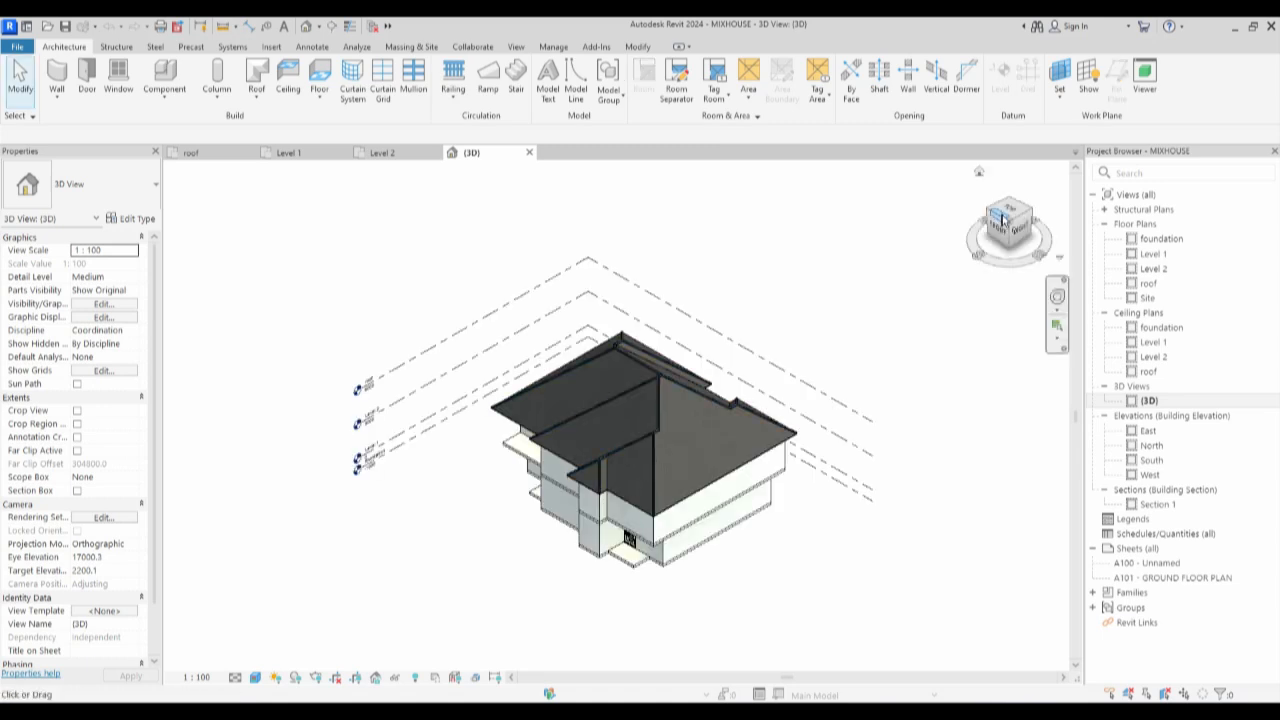
left_click(989, 213)
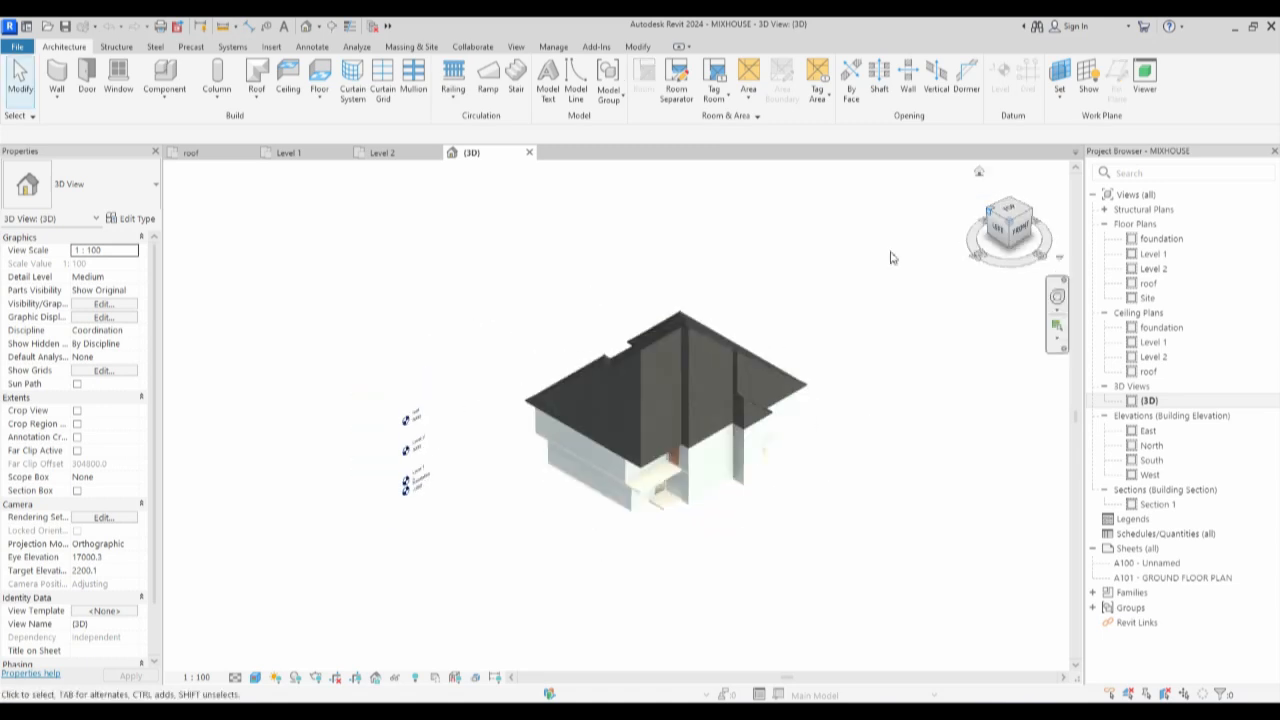
scroll(570, 540, "up", 2)
scroll(600, 515, "up", 2)
scroll(580, 523, "down", 3)
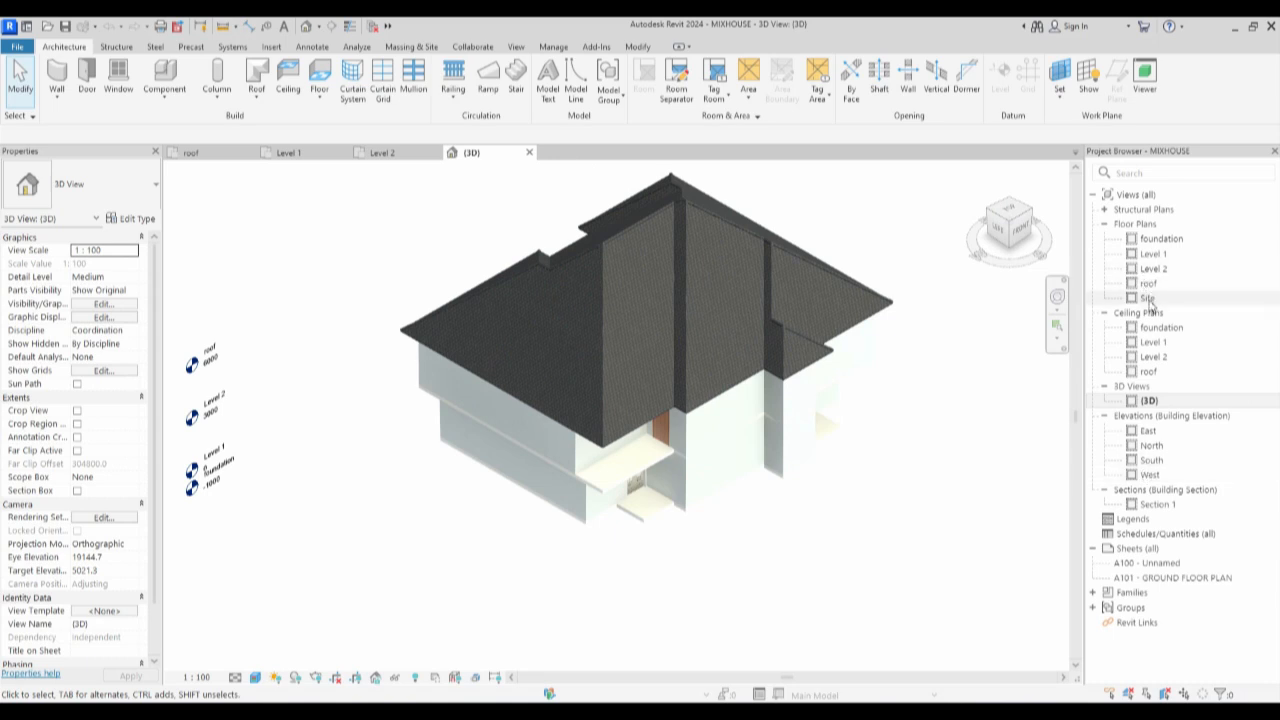
Open the roof floor plan and create an in-place model in the Casework category with the default name.
double_click(1148, 283)
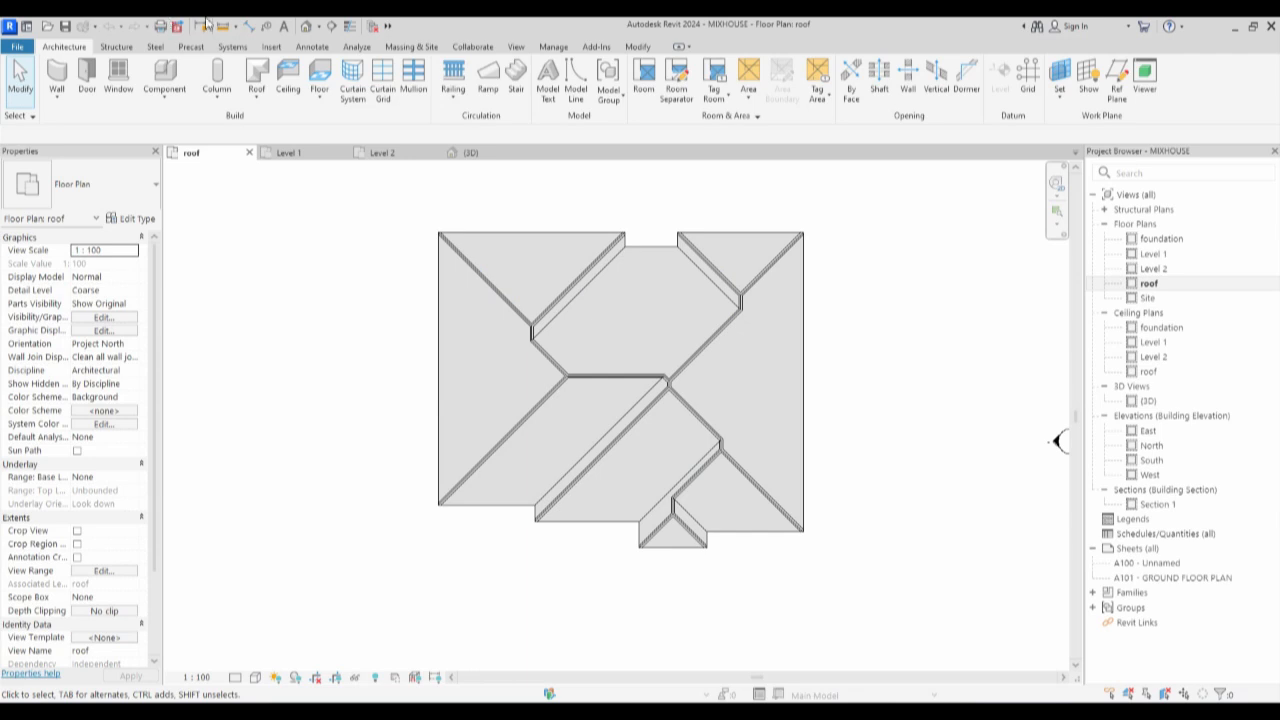
left_click(163, 72)
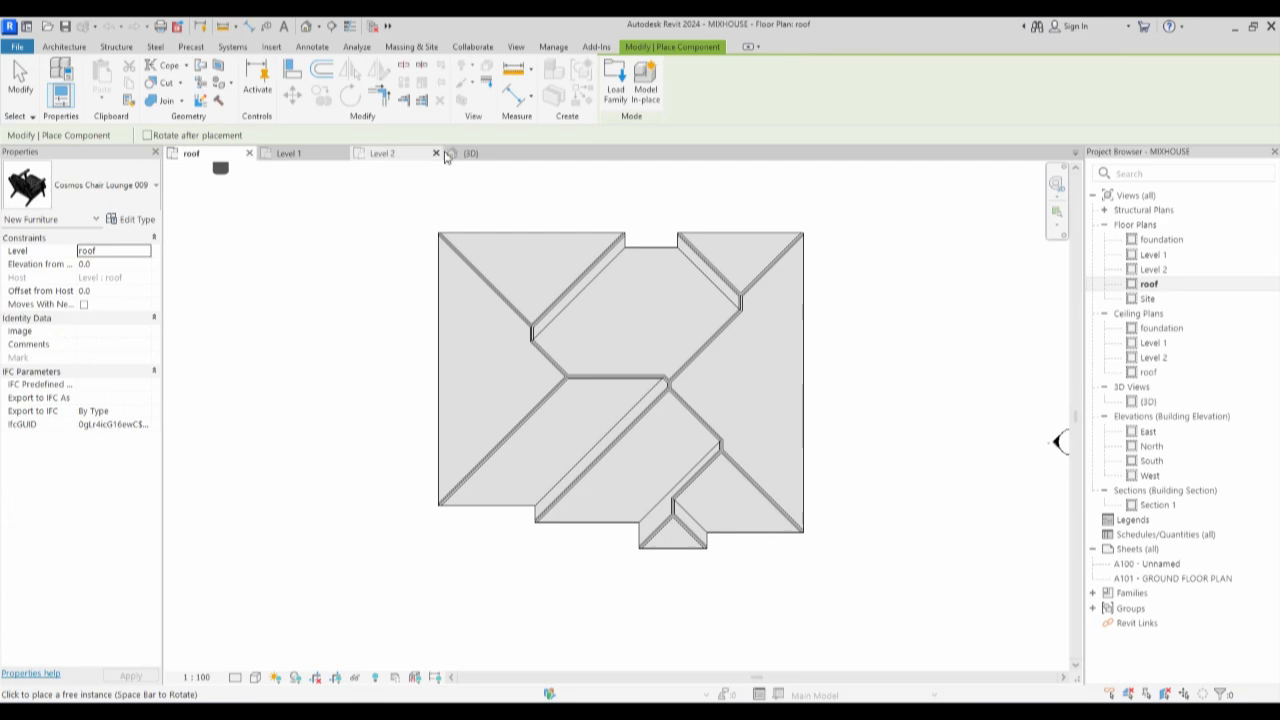
left_click(640, 88)
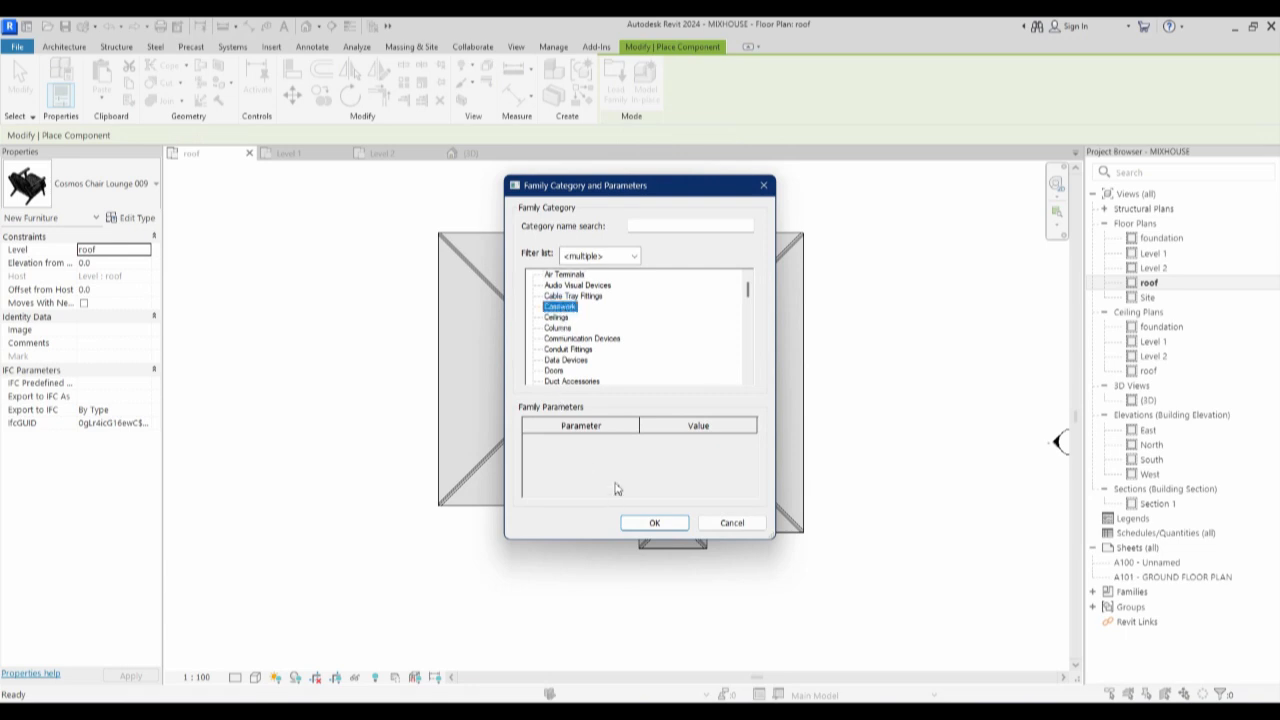
left_click(655, 523)
left_click(641, 392)
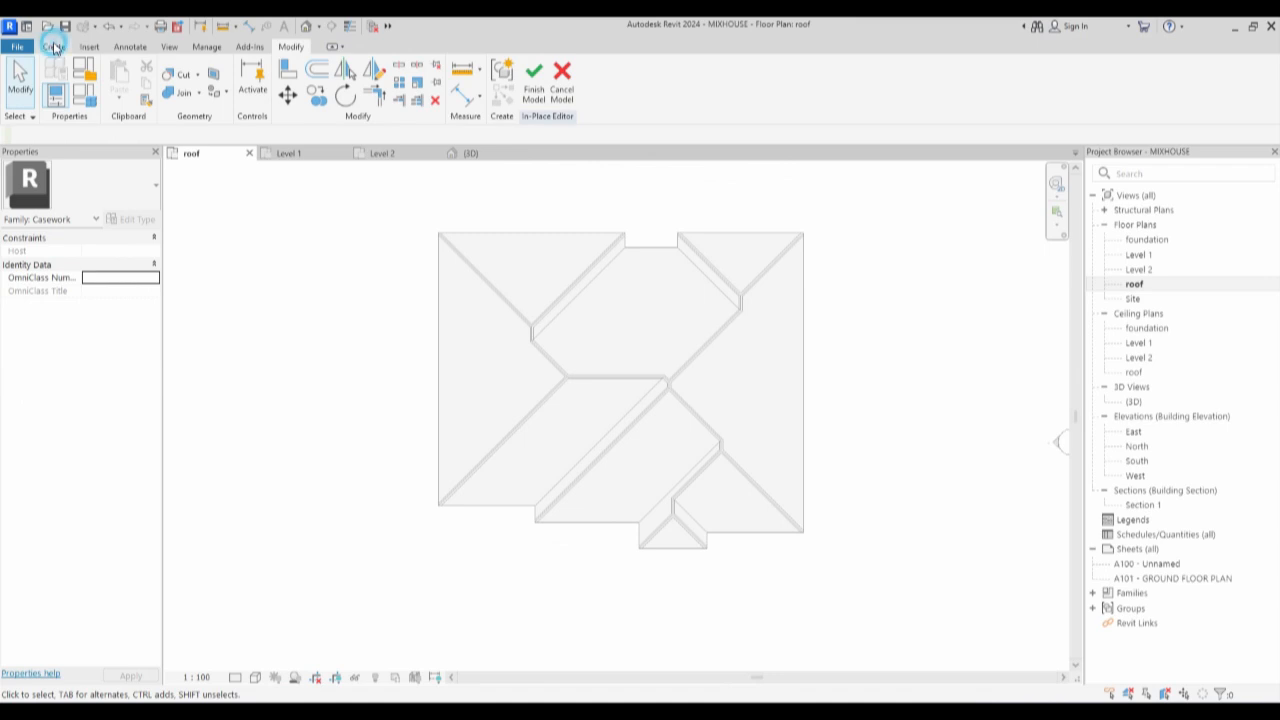
Begin a sweep with a sketched path, picking the roof's east edge and the stepped edges along its north side.
left_click(53, 47)
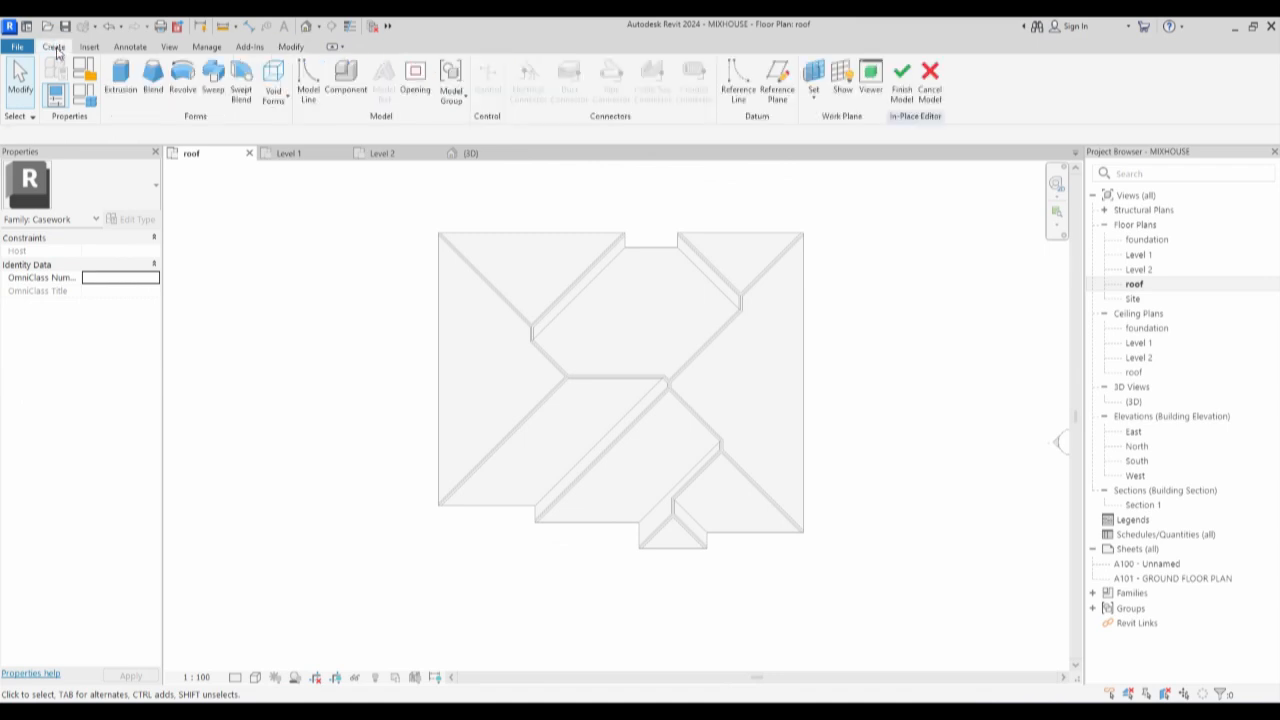
left_click(212, 80)
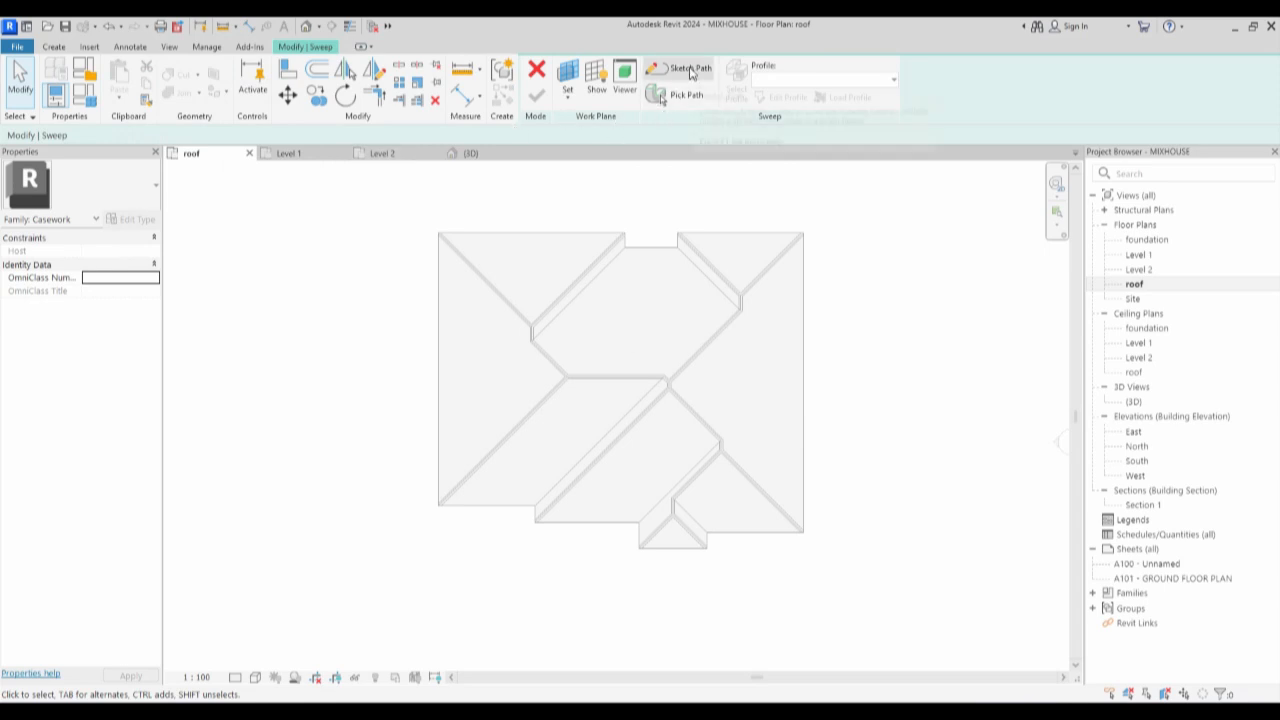
left_click(683, 68)
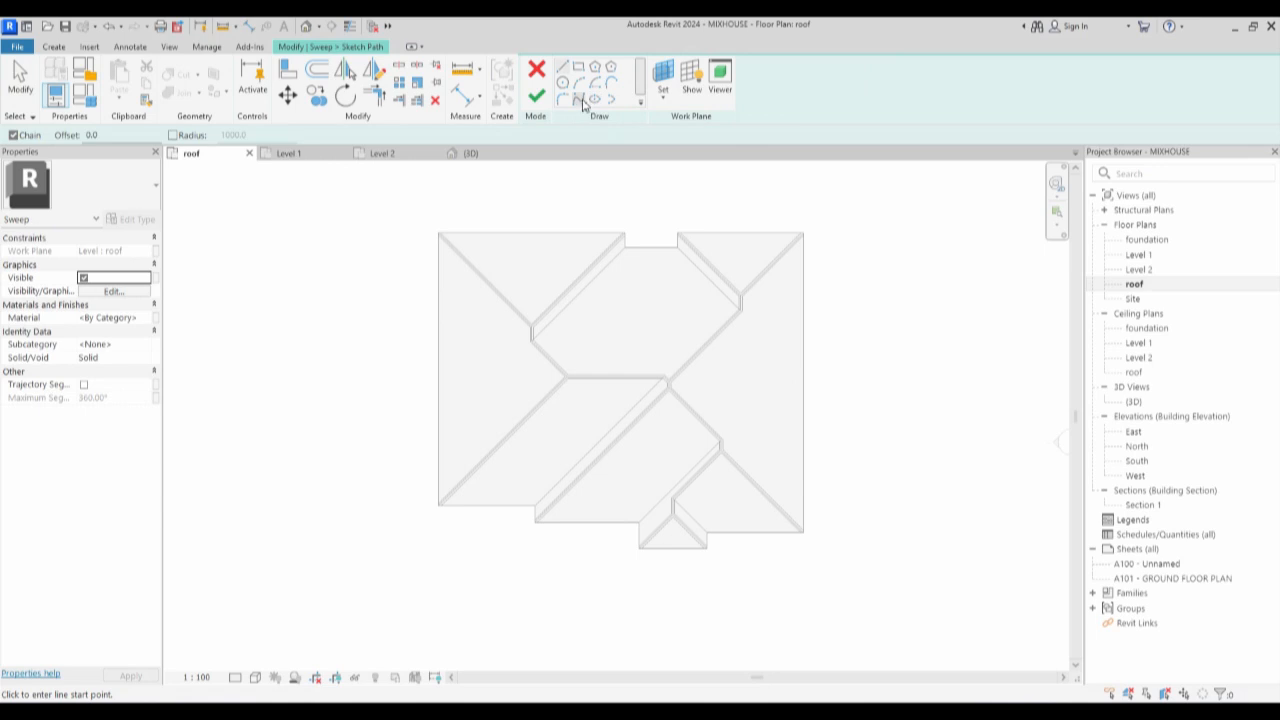
left_click(638, 102)
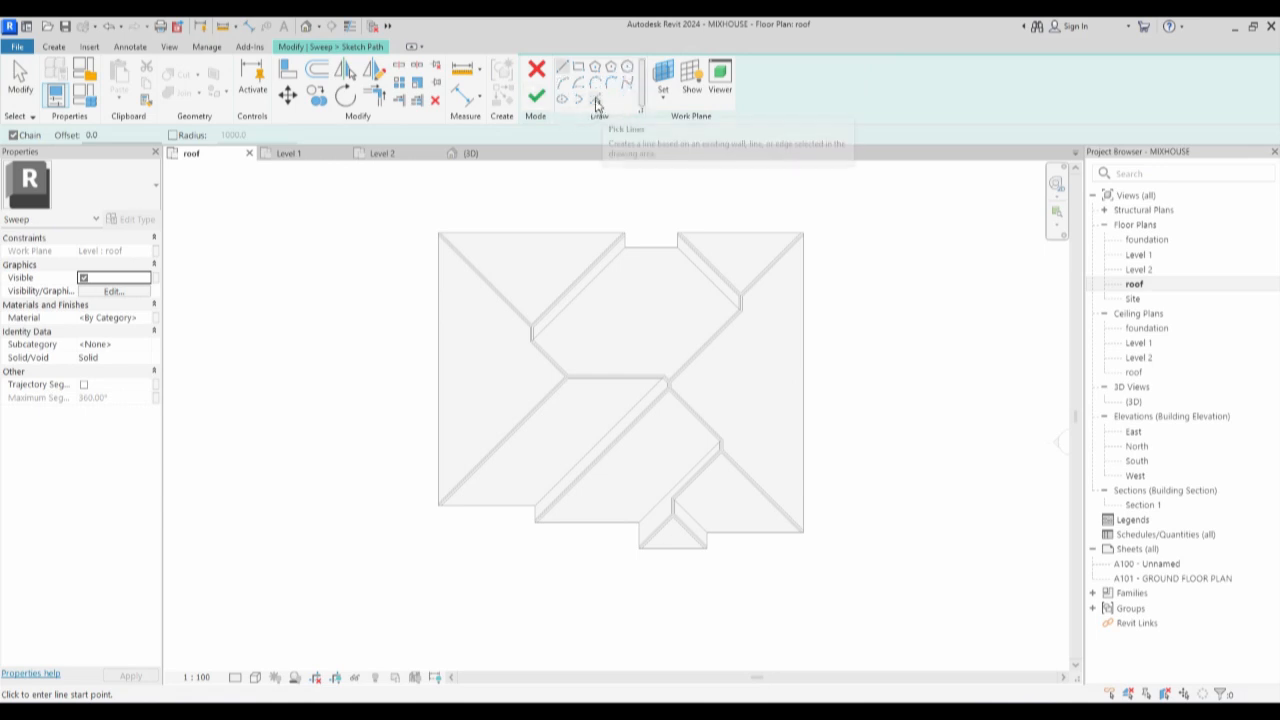
left_click(596, 101)
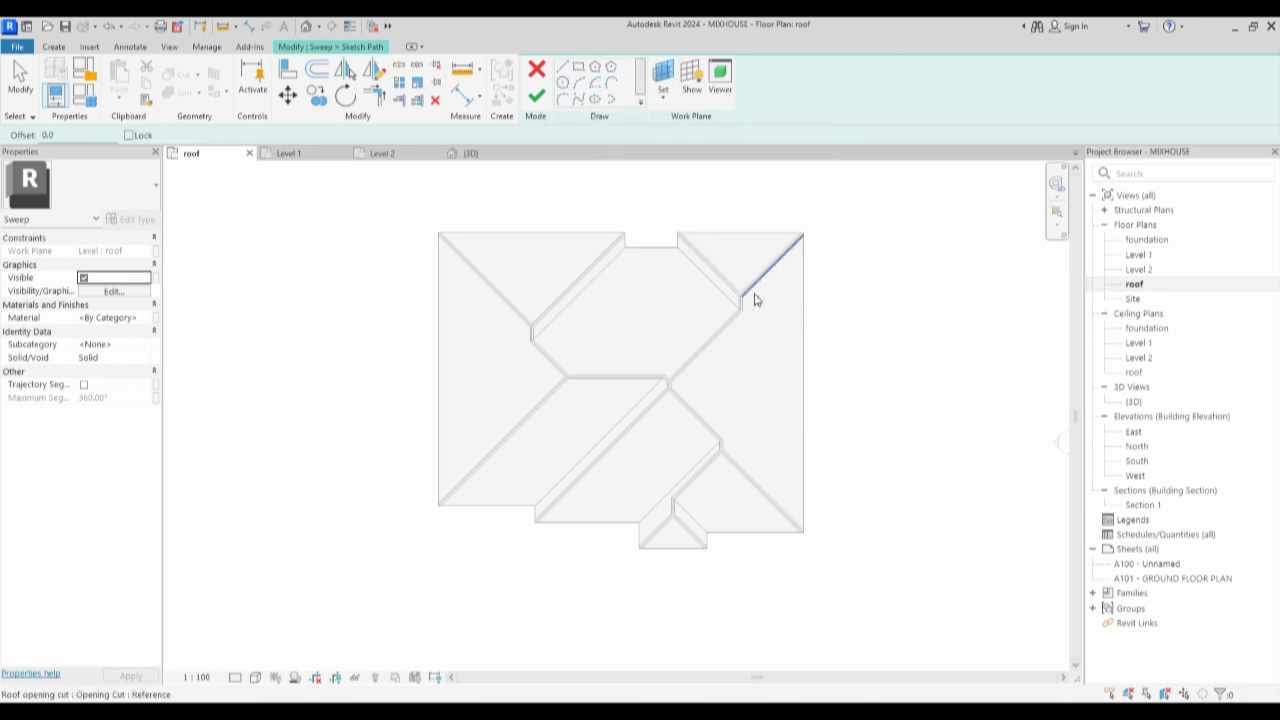
left_click(801, 318)
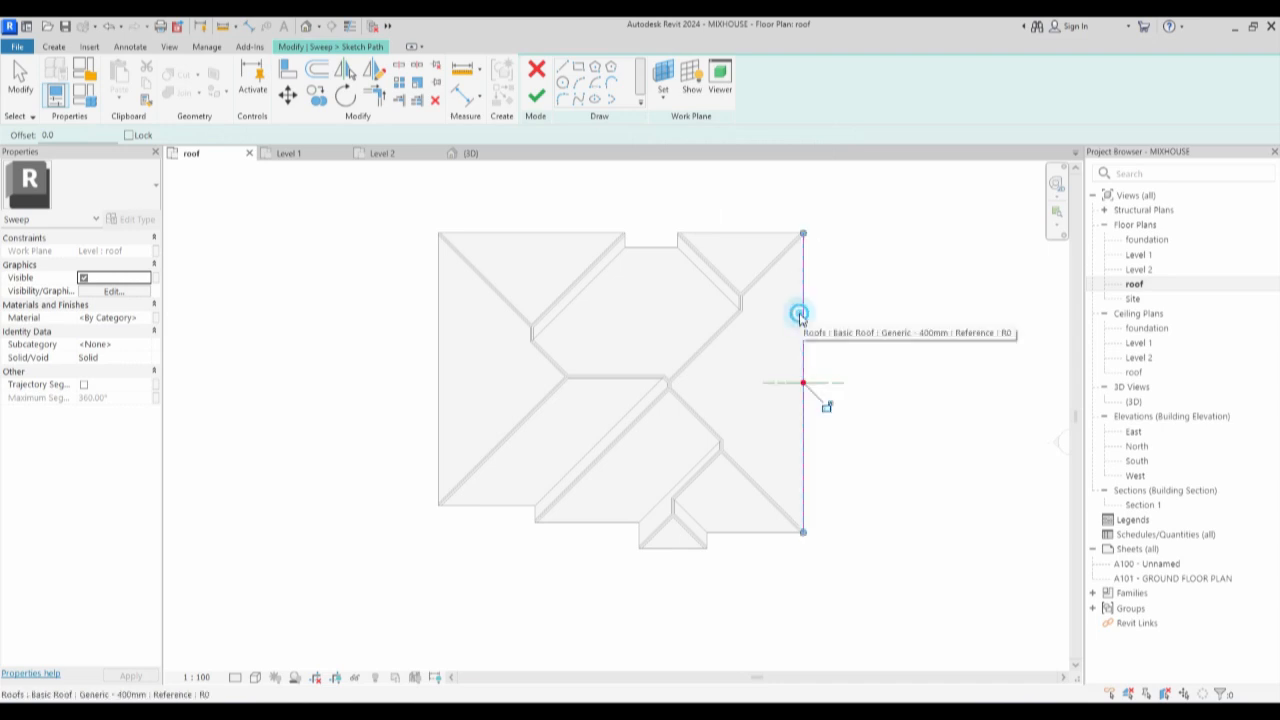
left_click(763, 236)
scroll(648, 242, "up", 3)
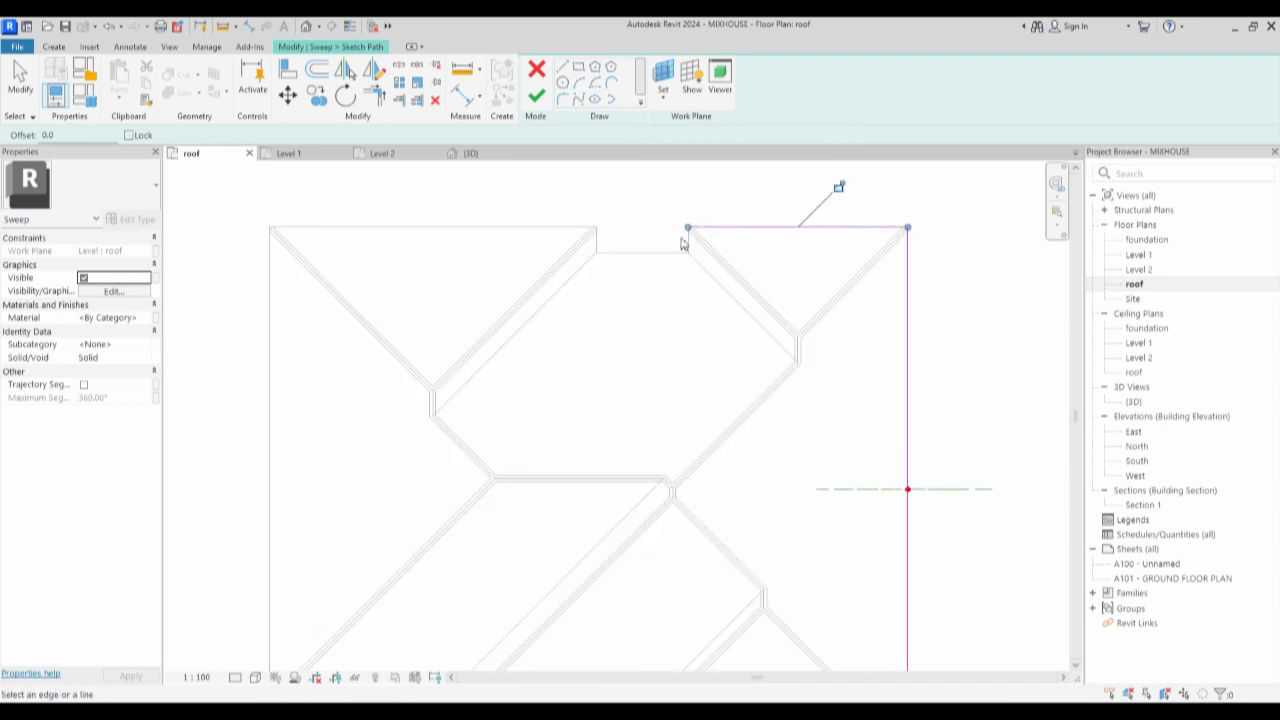
left_click(665, 252)
left_click(597, 240)
left_click(534, 224)
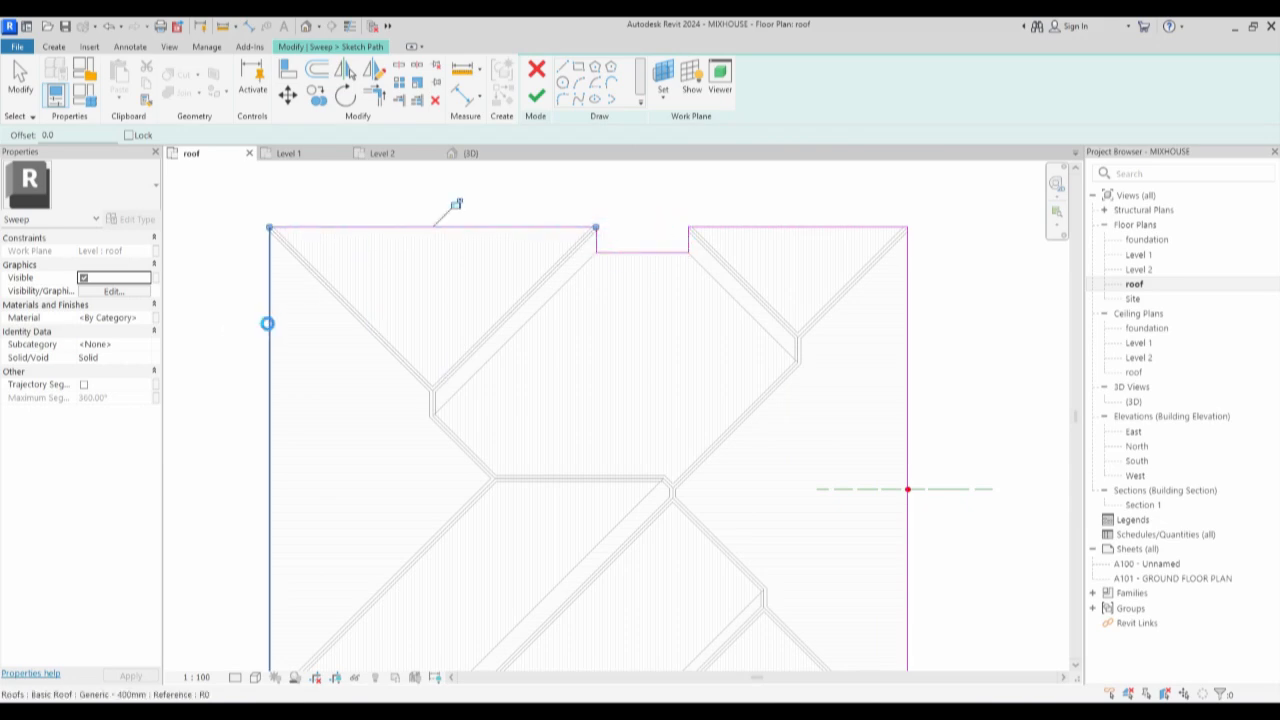
Complete the closed sweep path along the roof's west edge and stepped south edges, and finish the path sketch.
scroll(268, 325, "down", 3)
scroll(280, 491, "up", 4)
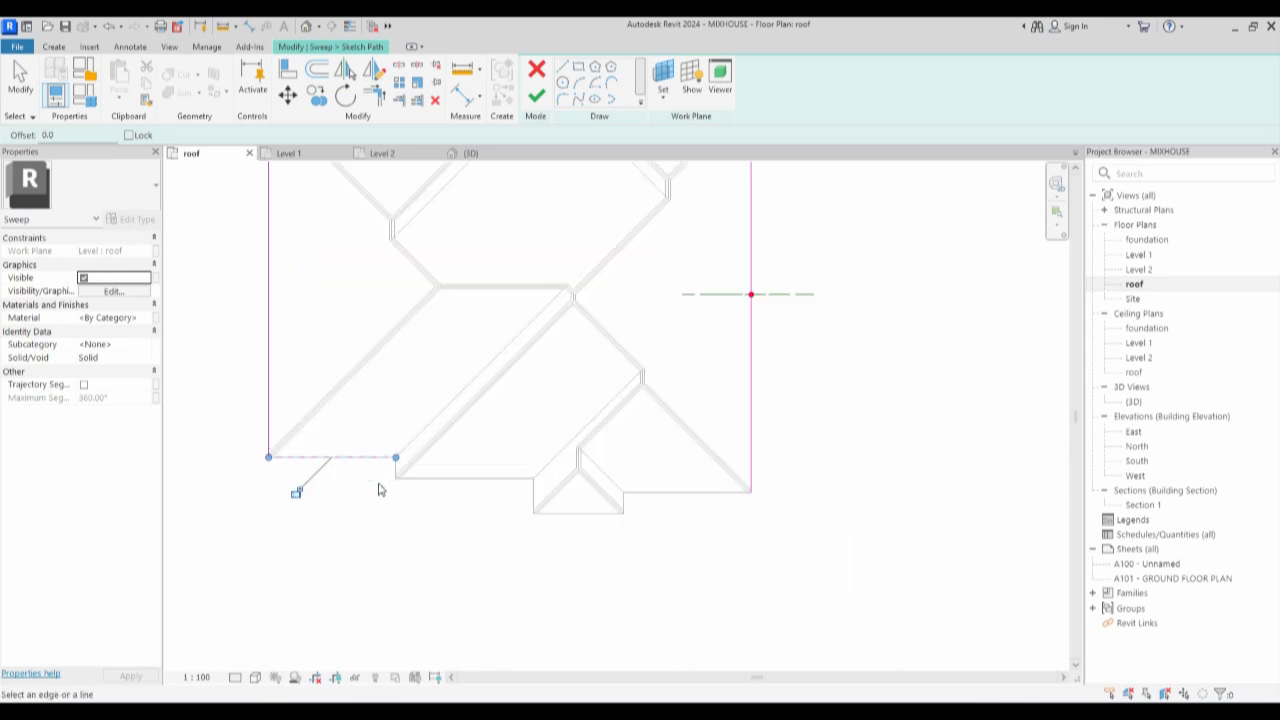
left_click(400, 458)
left_click(435, 481)
left_click(640, 510)
left_click(669, 546)
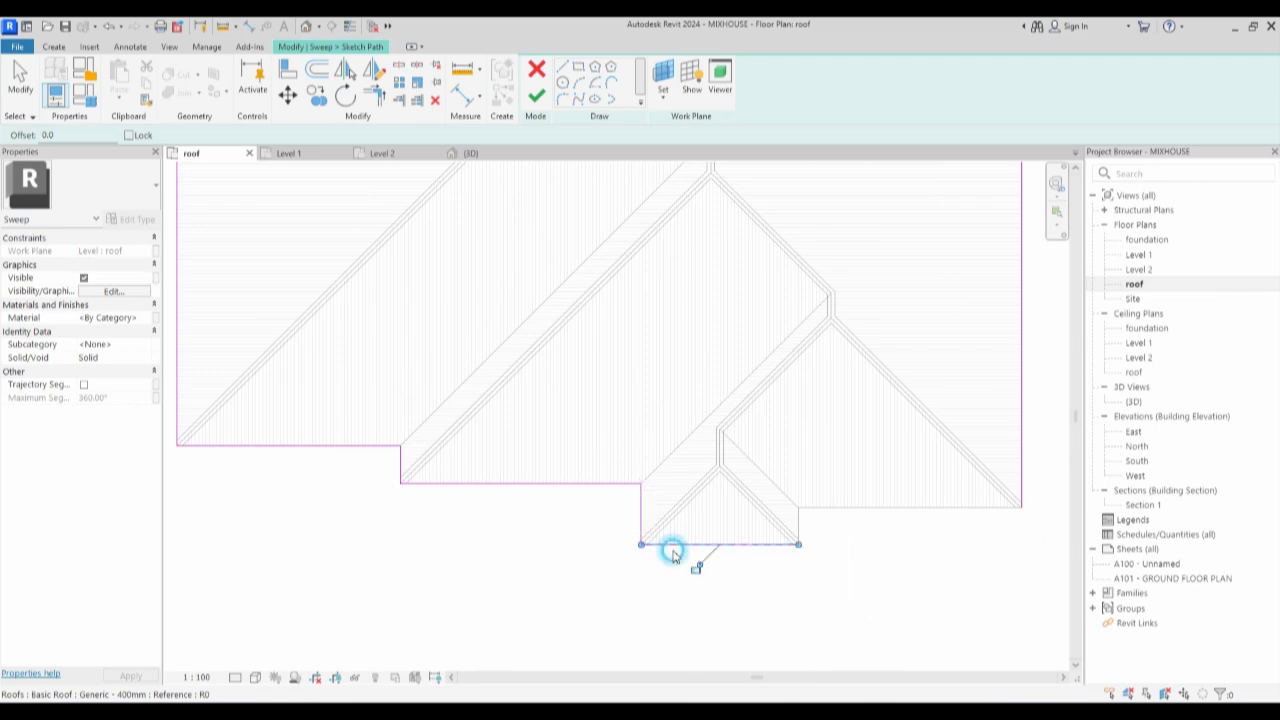
left_click(801, 522)
left_click(832, 510)
scroll(810, 510, "down", 6)
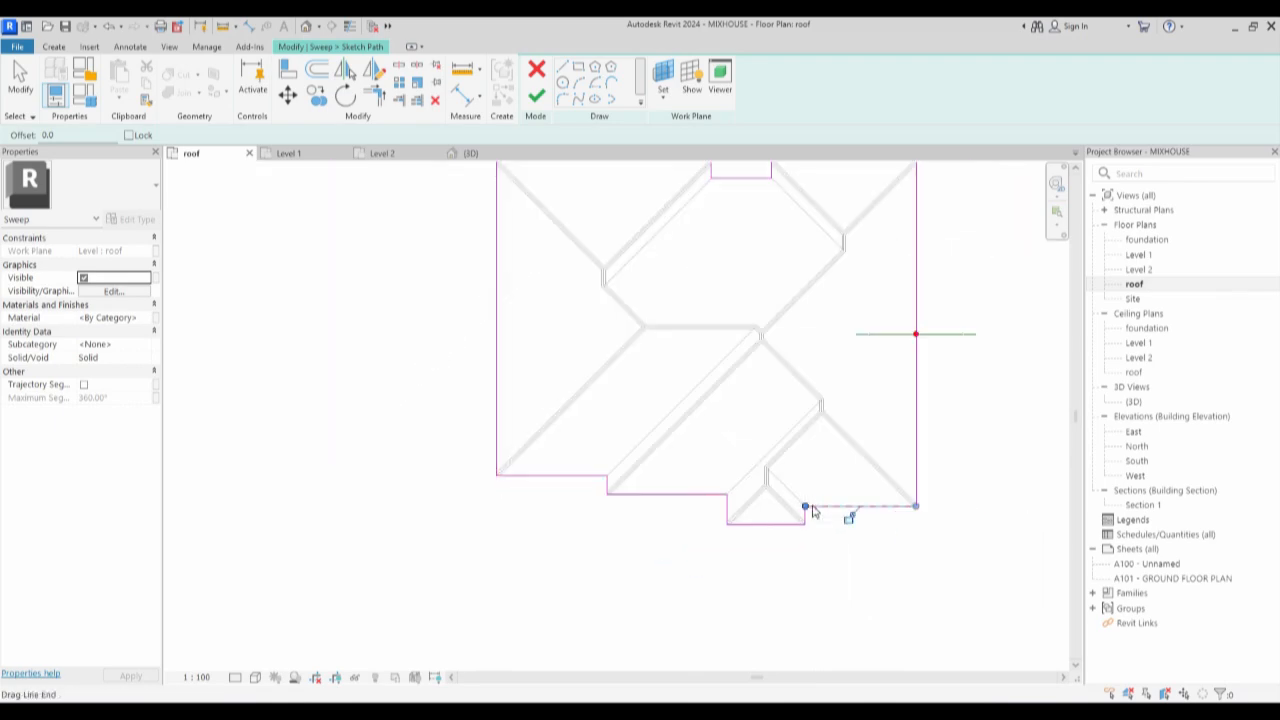
left_click(537, 97)
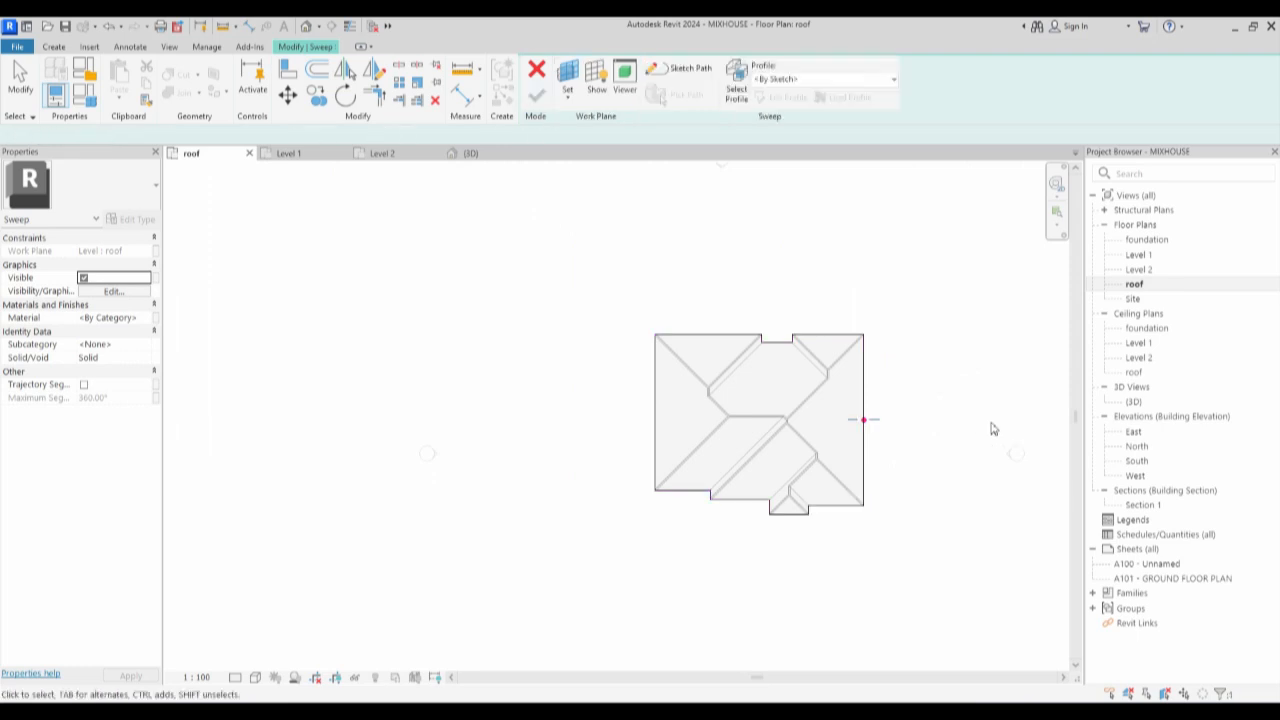
Open the South elevation at the eave's profile plane and change its visual style to an unshaded line display.
left_click(1135, 461)
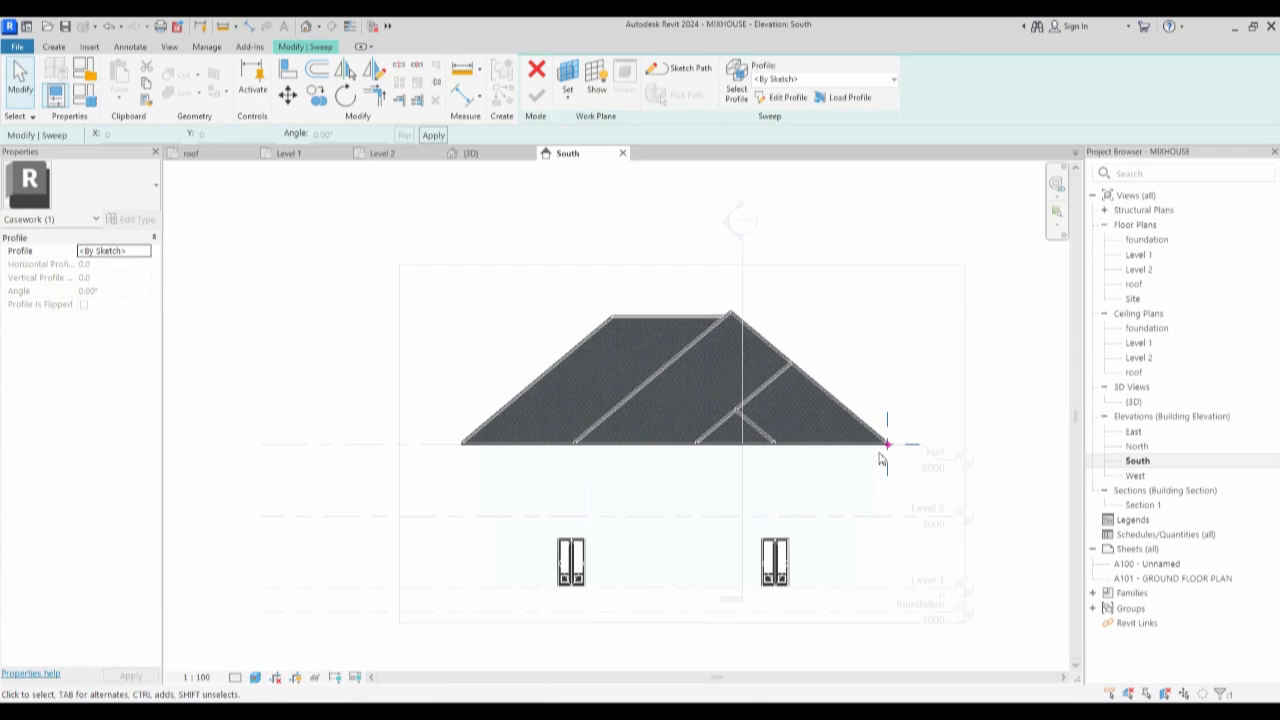
scroll(921, 459, "up", 2)
scroll(916, 455, "up", 3)
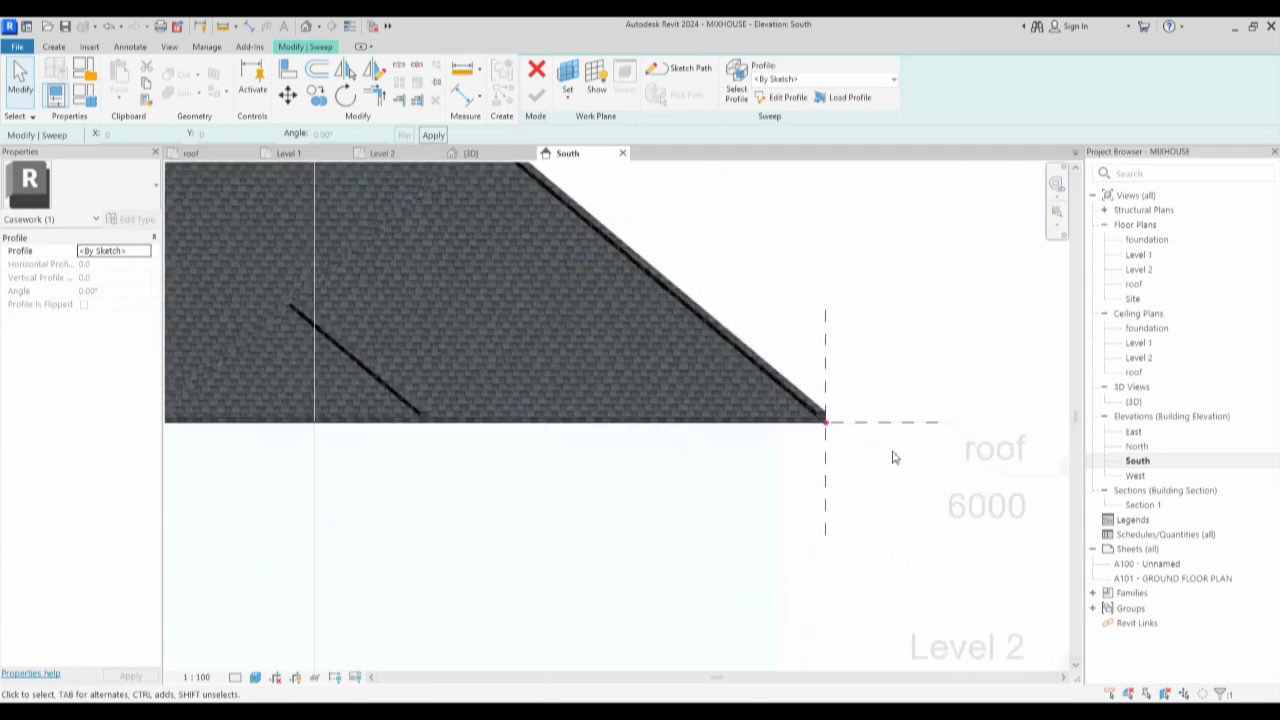
scroll(759, 450, "down", 1)
scroll(757, 442, "down", 1)
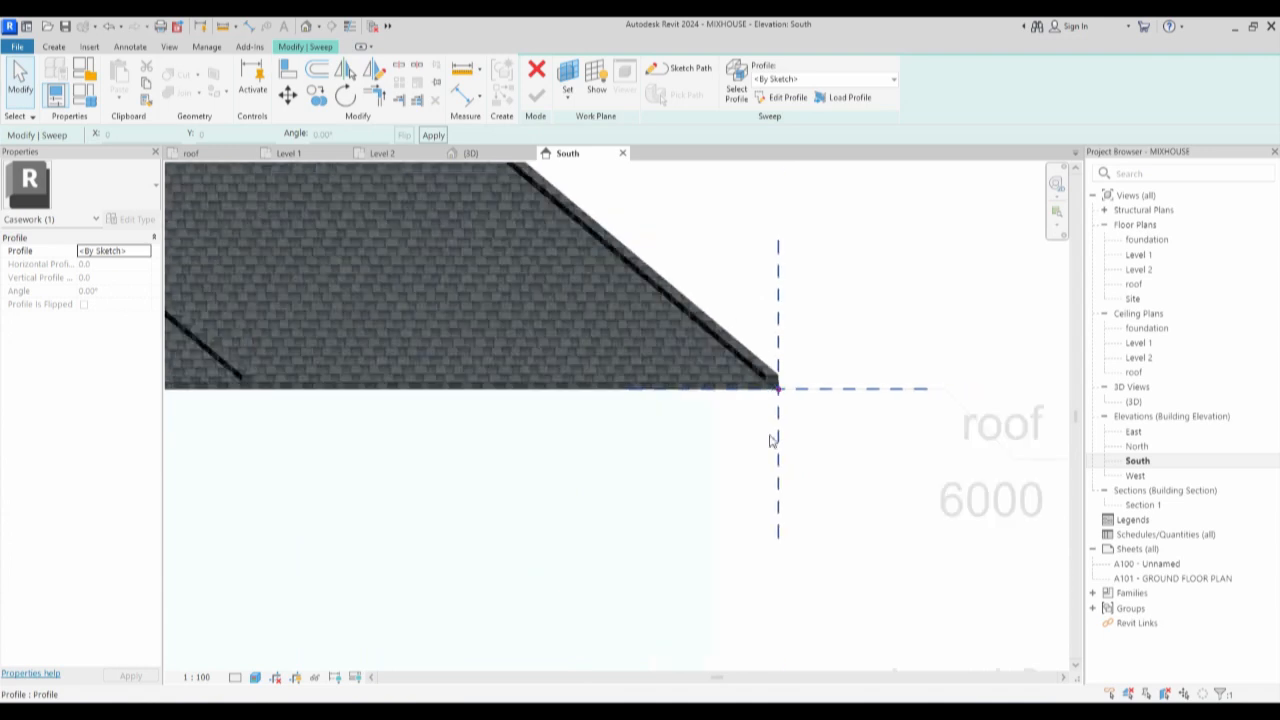
scroll(757, 460, "down", 2)
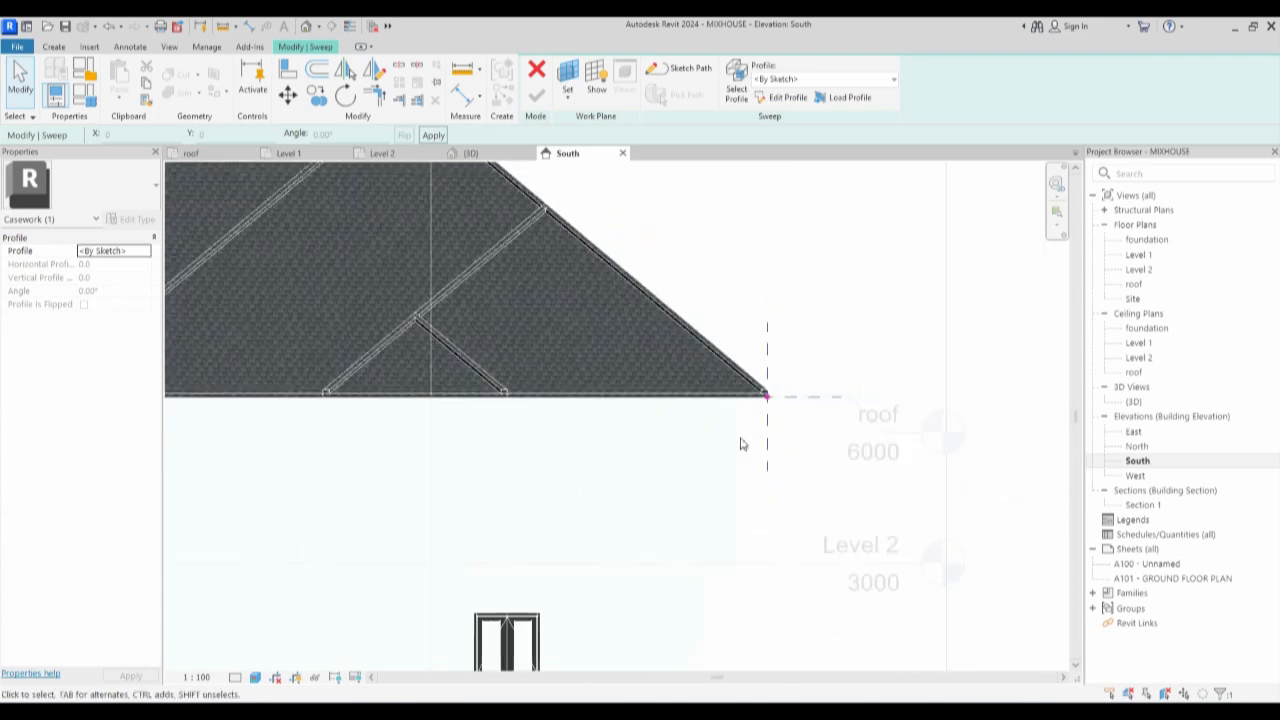
scroll(740, 444, "down", 1)
left_click(255, 677)
left_click(286, 604)
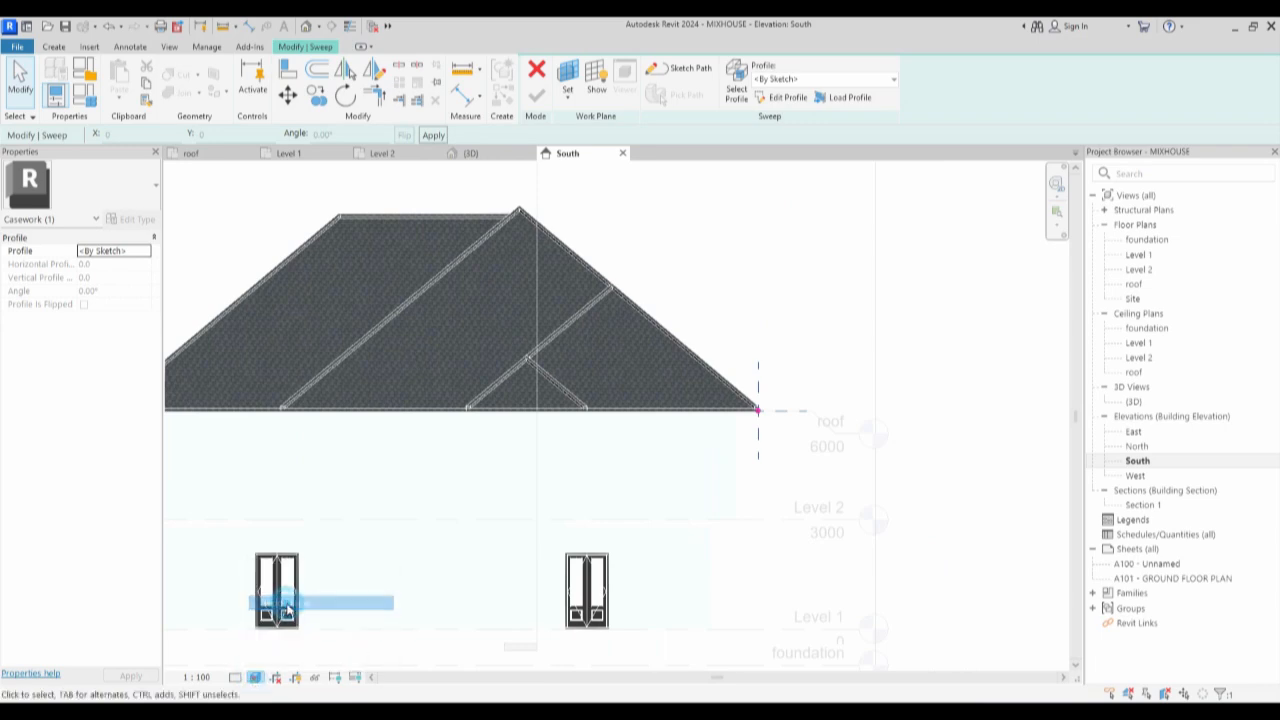
scroll(751, 420, "up", 3)
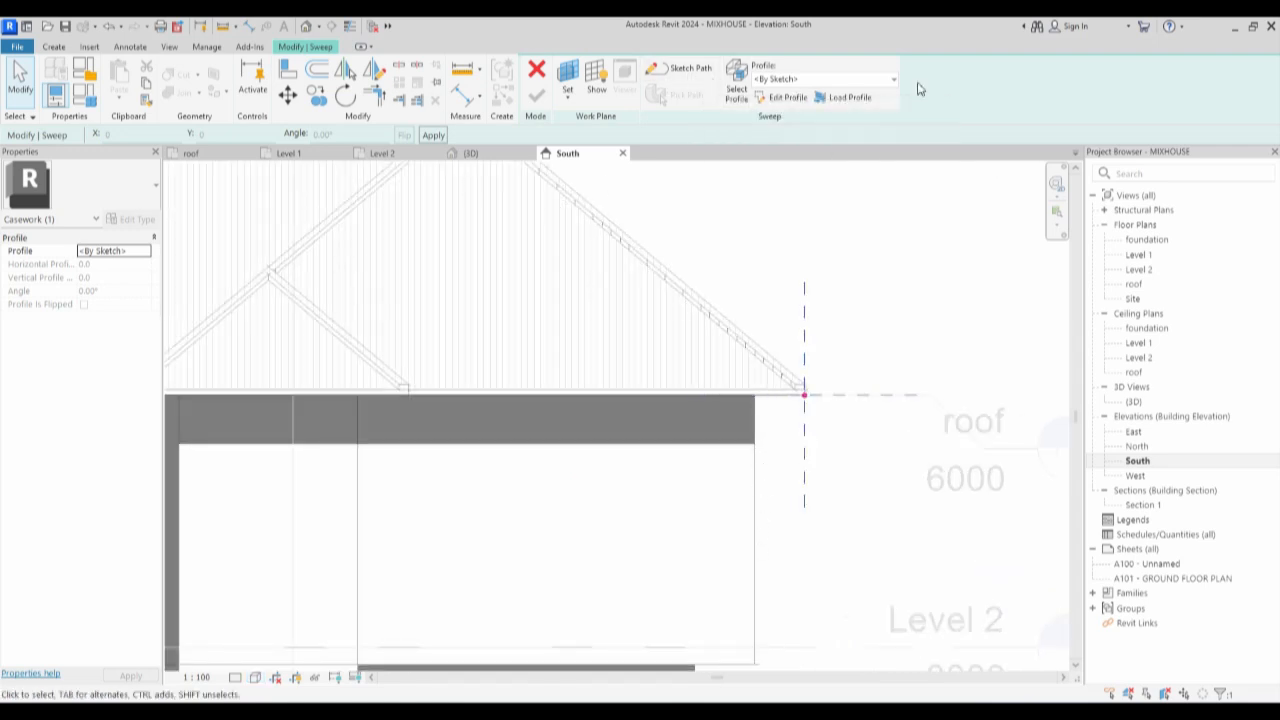
Start the sweep profile sketch with a horizontal line from the roof edge to the outer wall face and a 320 mm line down the wall.
left_click(783, 100)
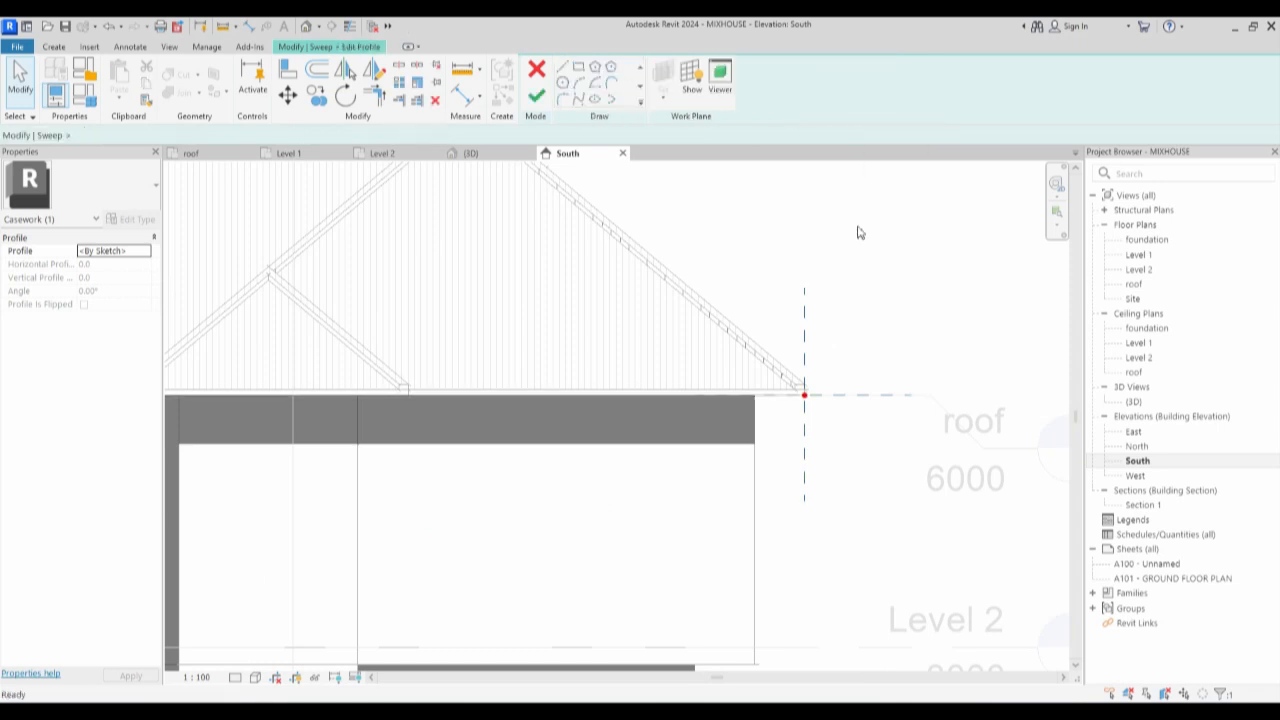
scroll(800, 398, "up", 4)
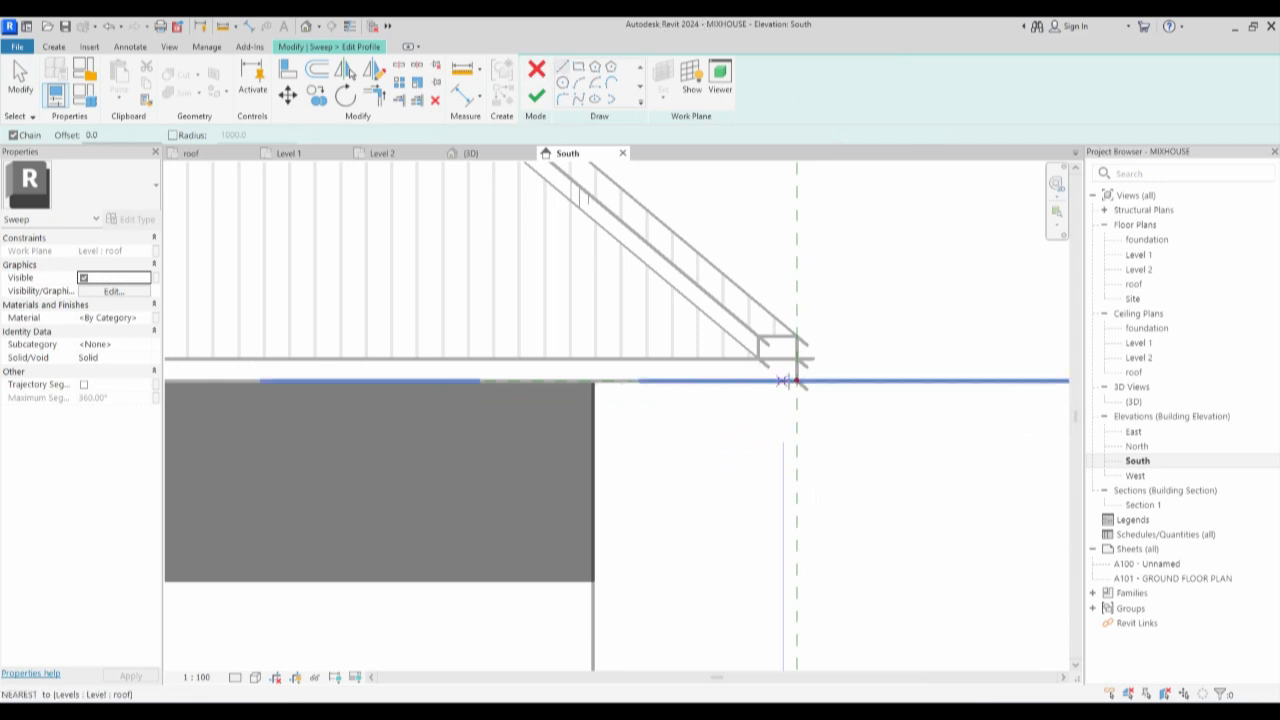
left_click(797, 381)
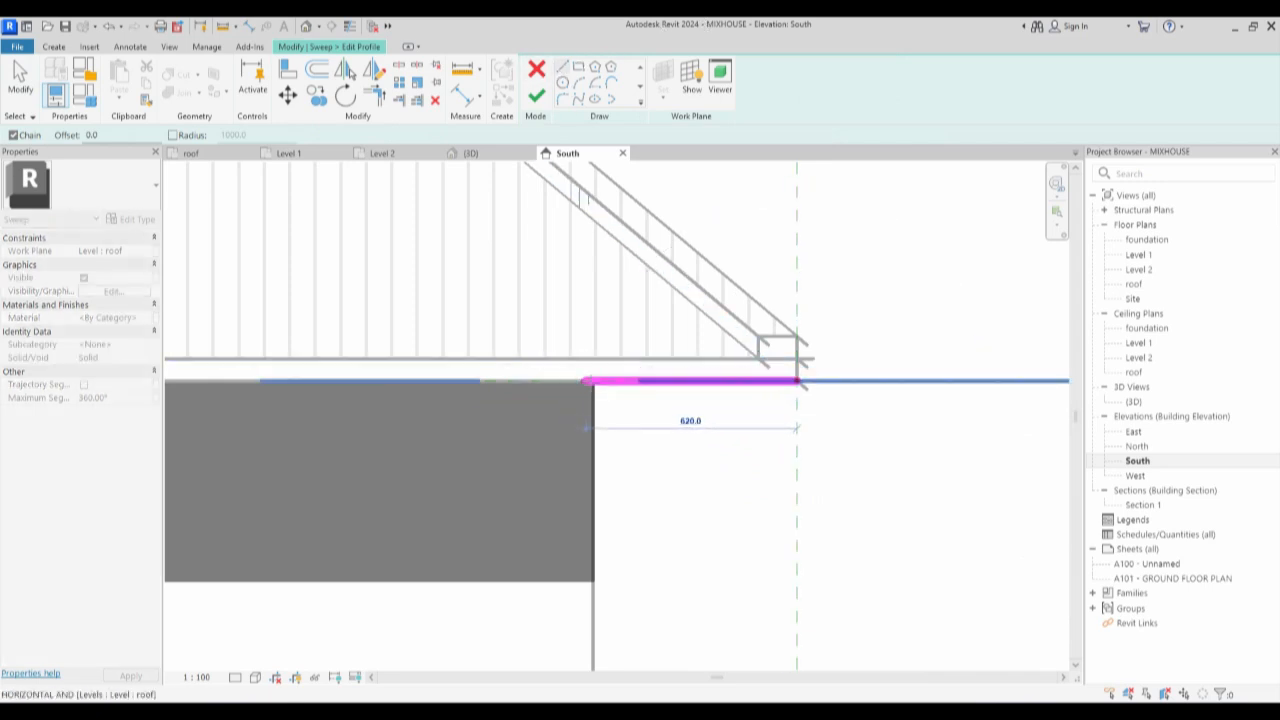
left_click(592, 381)
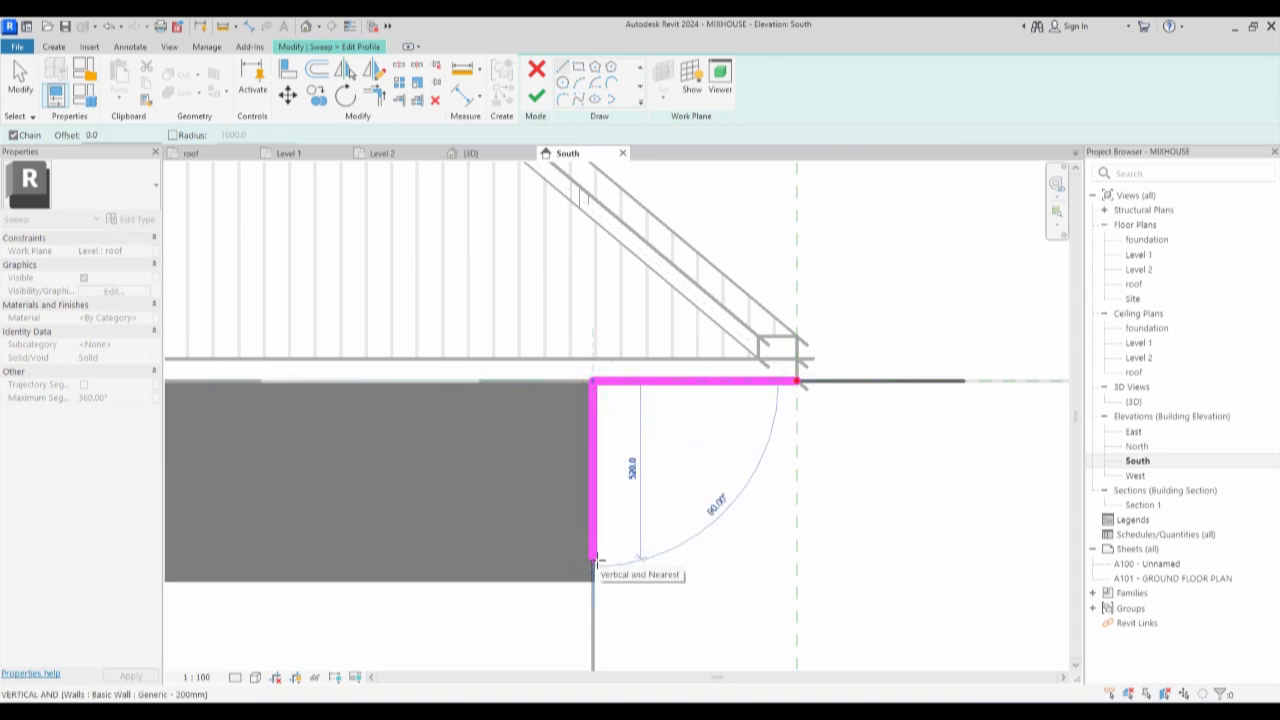
type("300")
key("BackSpace")
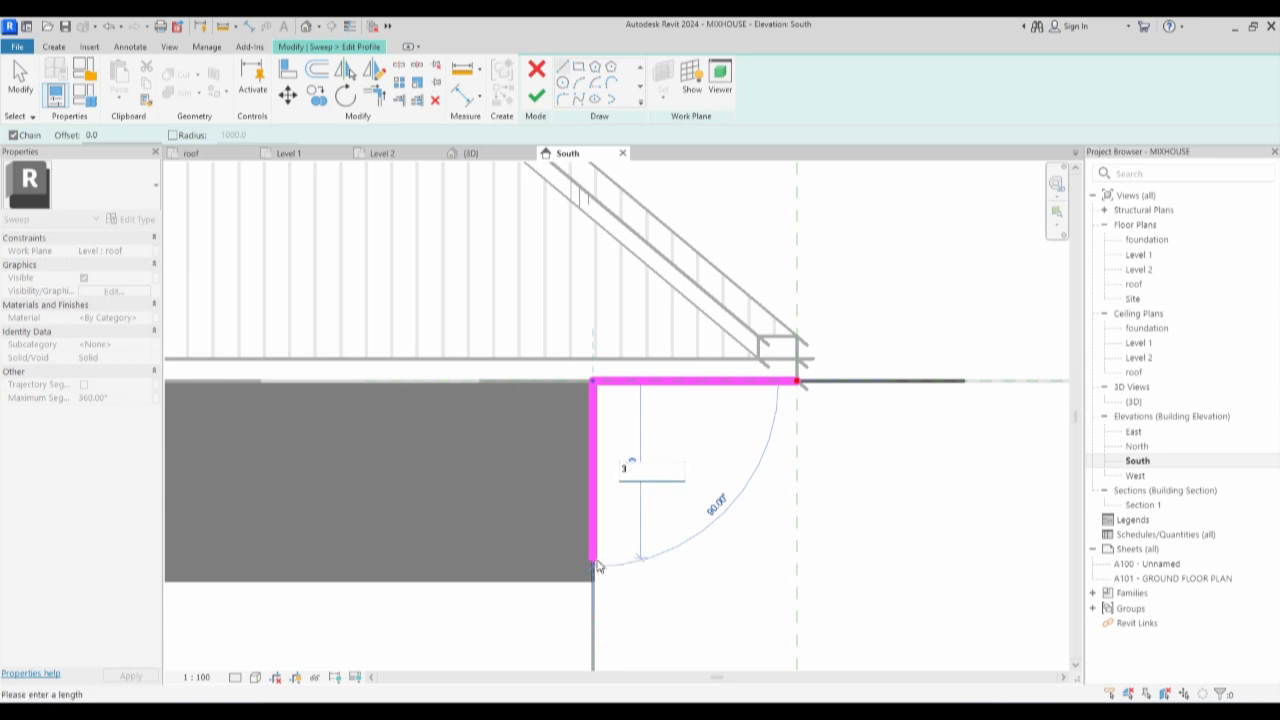
key("Return")
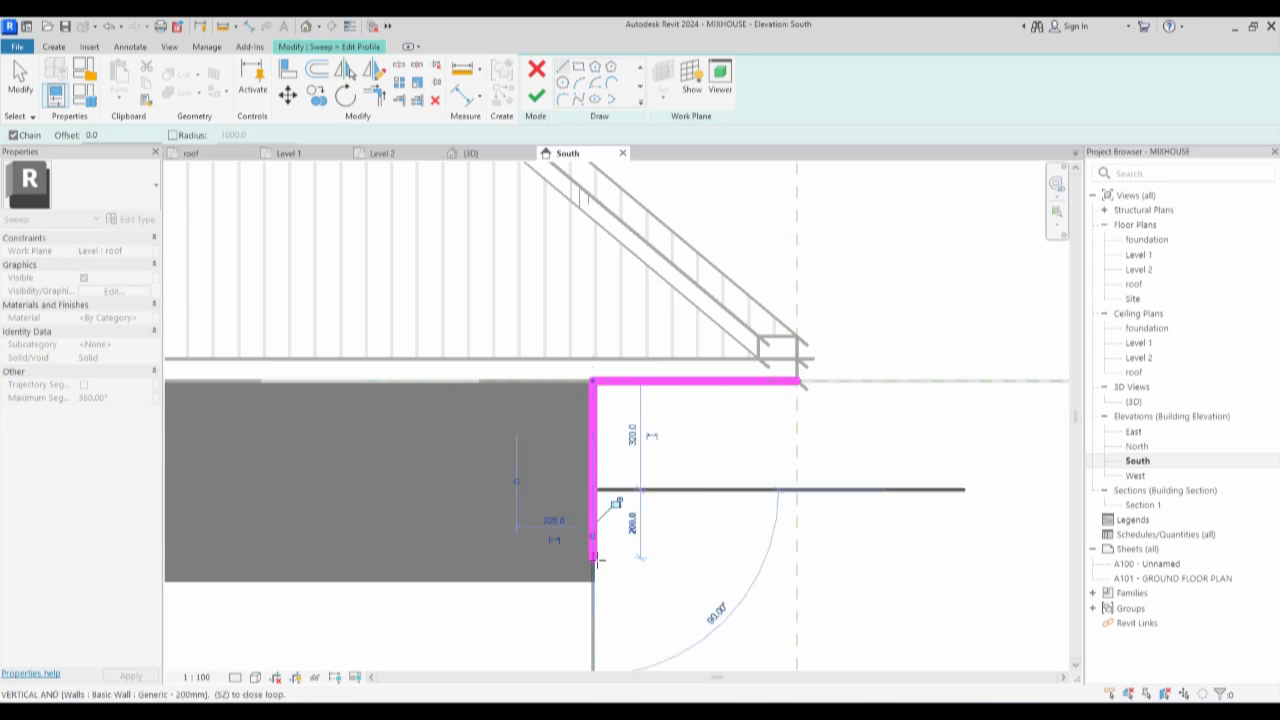
Close the sweep profile with a stepped, partly sloping underside from the wall line, including a 160 mm horizontal step, up to the roof edge corner.
left_click(661, 489)
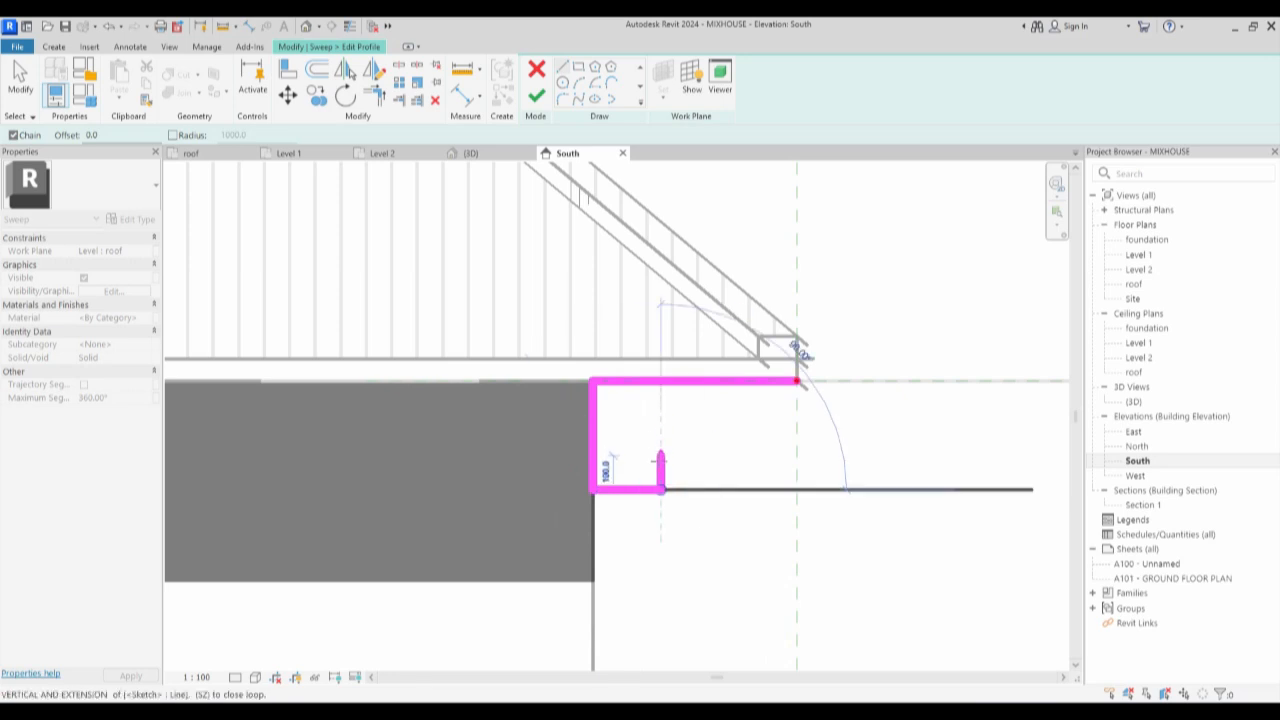
left_click(661, 460)
left_click(707, 450)
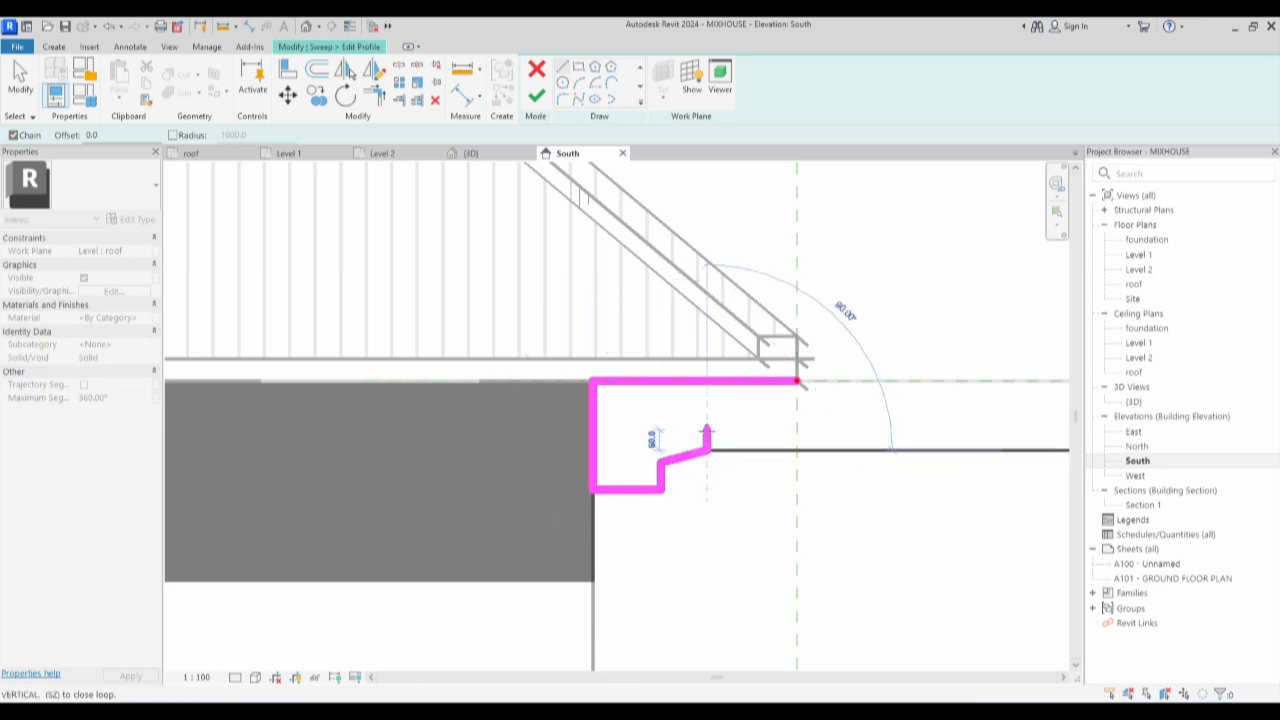
left_click(707, 422)
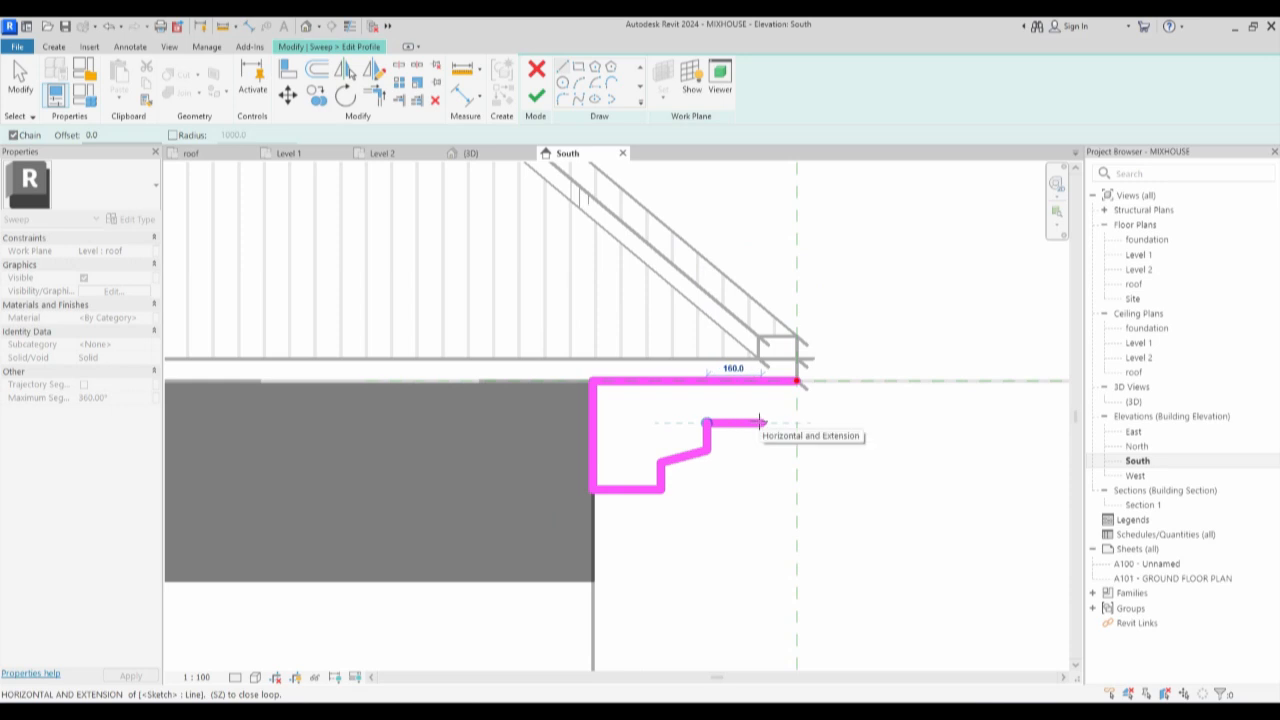
left_click(761, 422)
left_click(763, 410)
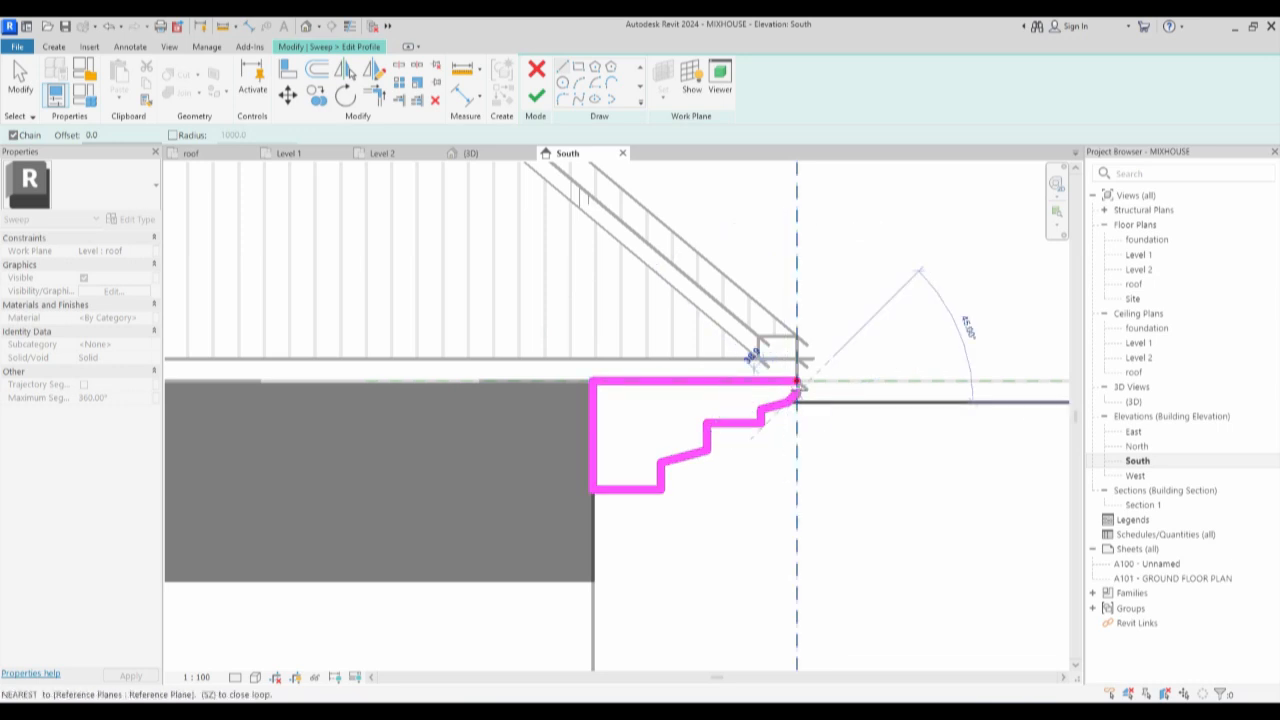
scroll(797, 381, "up", 4)
left_click(797, 379)
Switch the display to thin lines, and finish the profile sketch and the sweep.
scroll(785, 484, "down", 3)
left_click(350, 27)
middle_click_drag(768, 524, 737, 509)
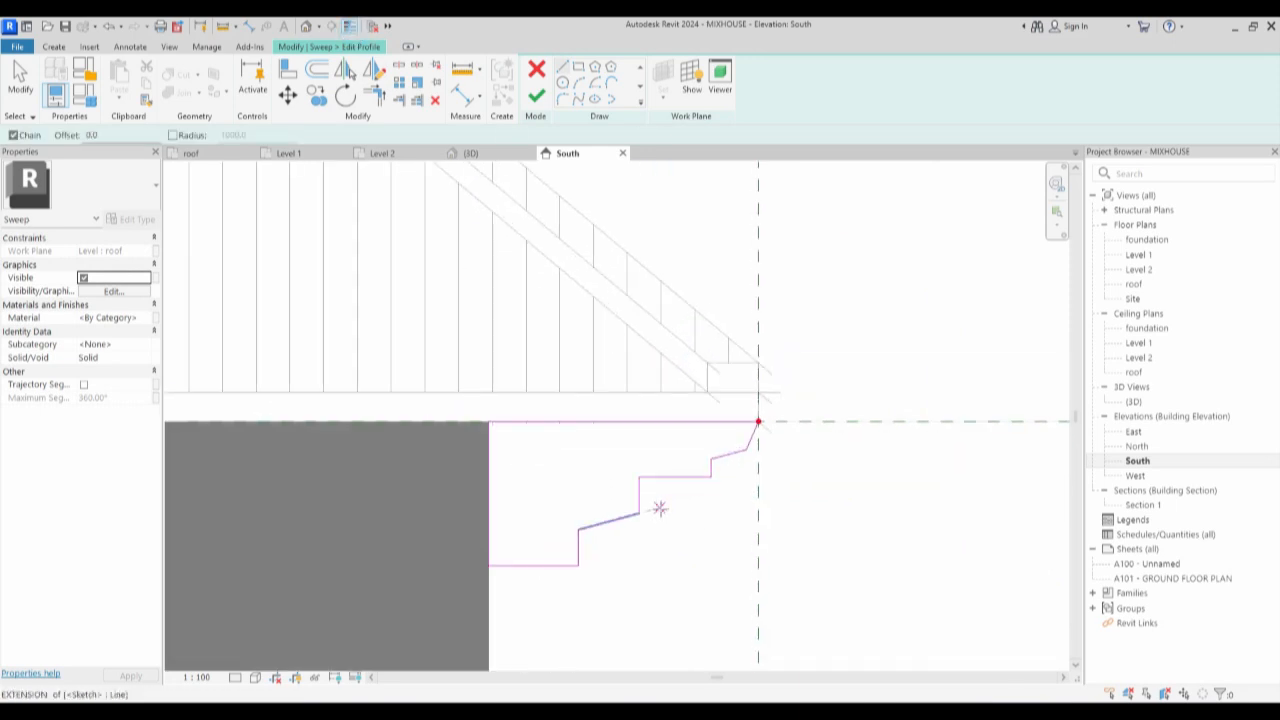
left_click(537, 95)
left_click(537, 95)
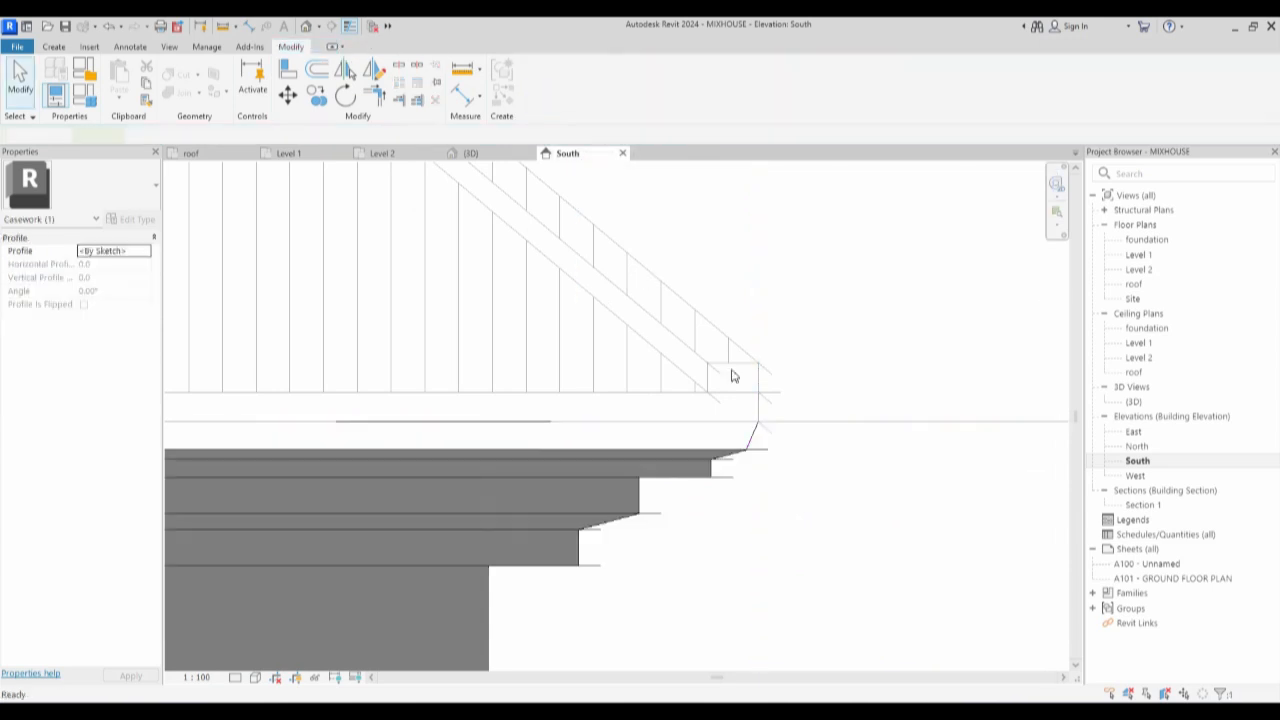
Check the eave moulding around the roof edge in the South elevation, and finish the in-place model.
scroll(751, 433, "down", 5)
scroll(753, 438, "down", 4)
left_click(775, 367)
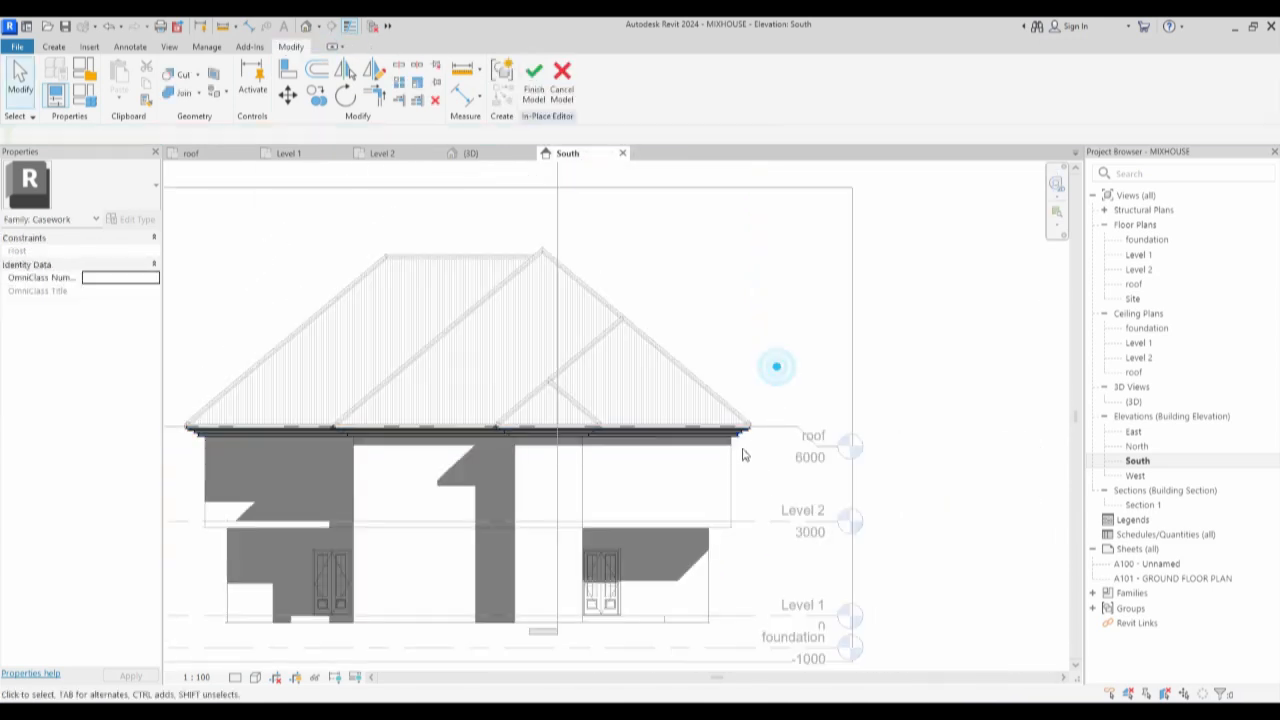
scroll(745, 440, "up", 3)
scroll(589, 430, "down", 4)
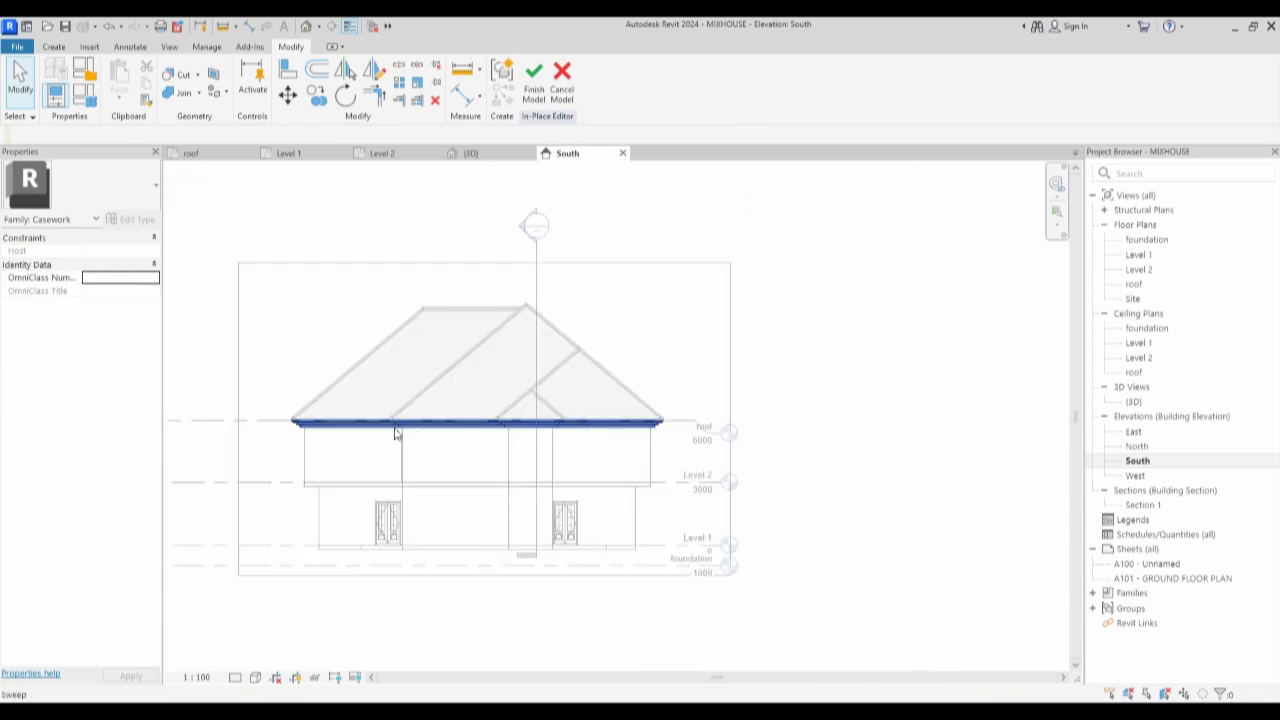
scroll(548, 442, "up", 2)
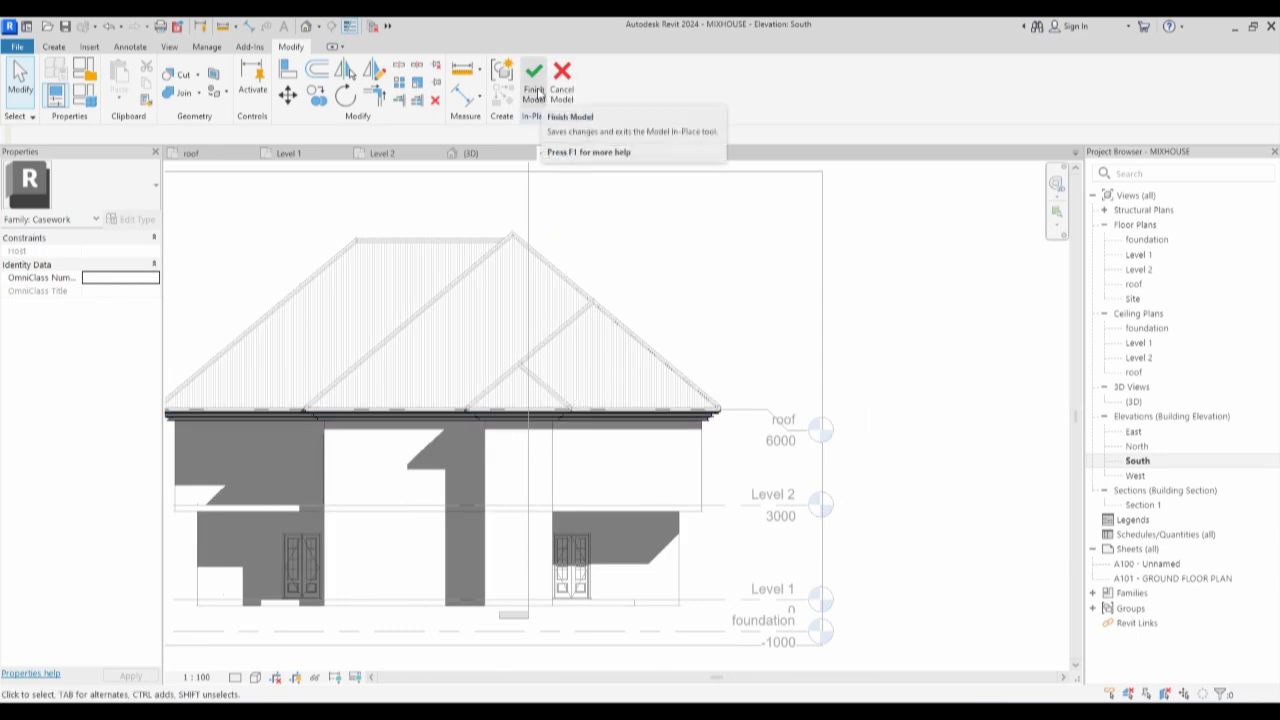
left_click(534, 95)
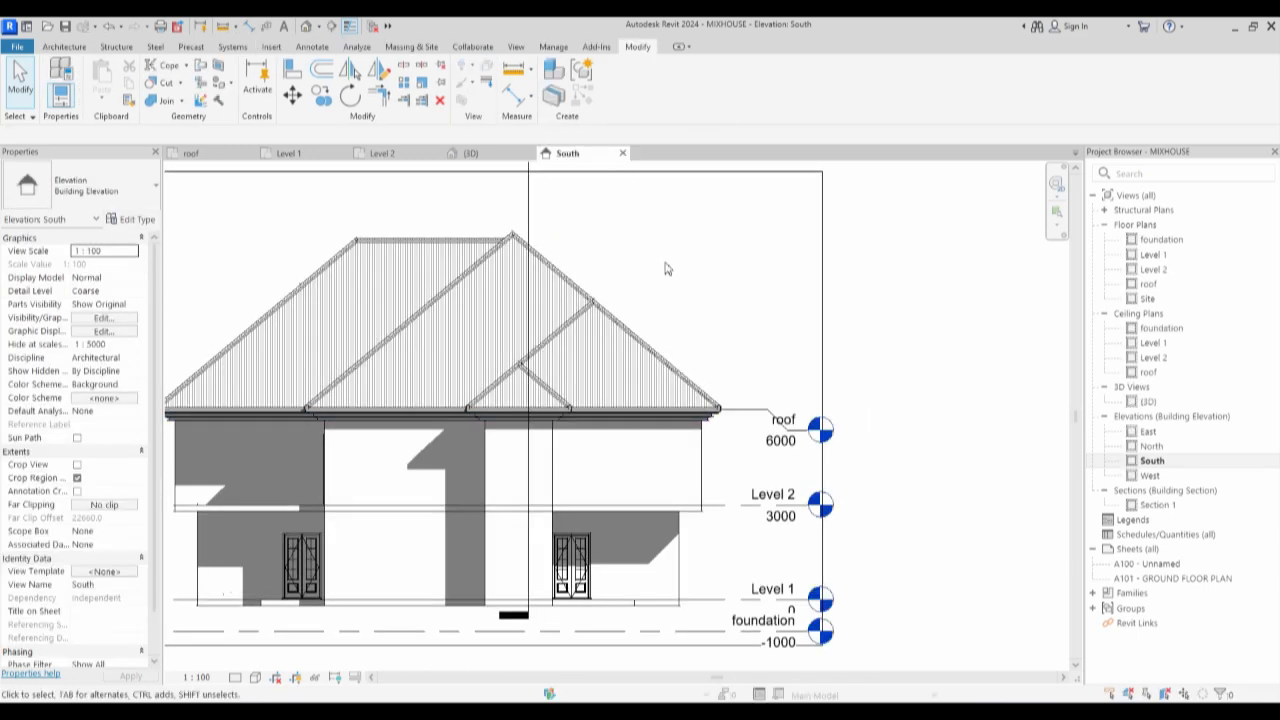
Select all Generic - 200mm walls visible in the Level 1 floor plan and copy them to the clipboard.
scroll(665, 265, "down", 2)
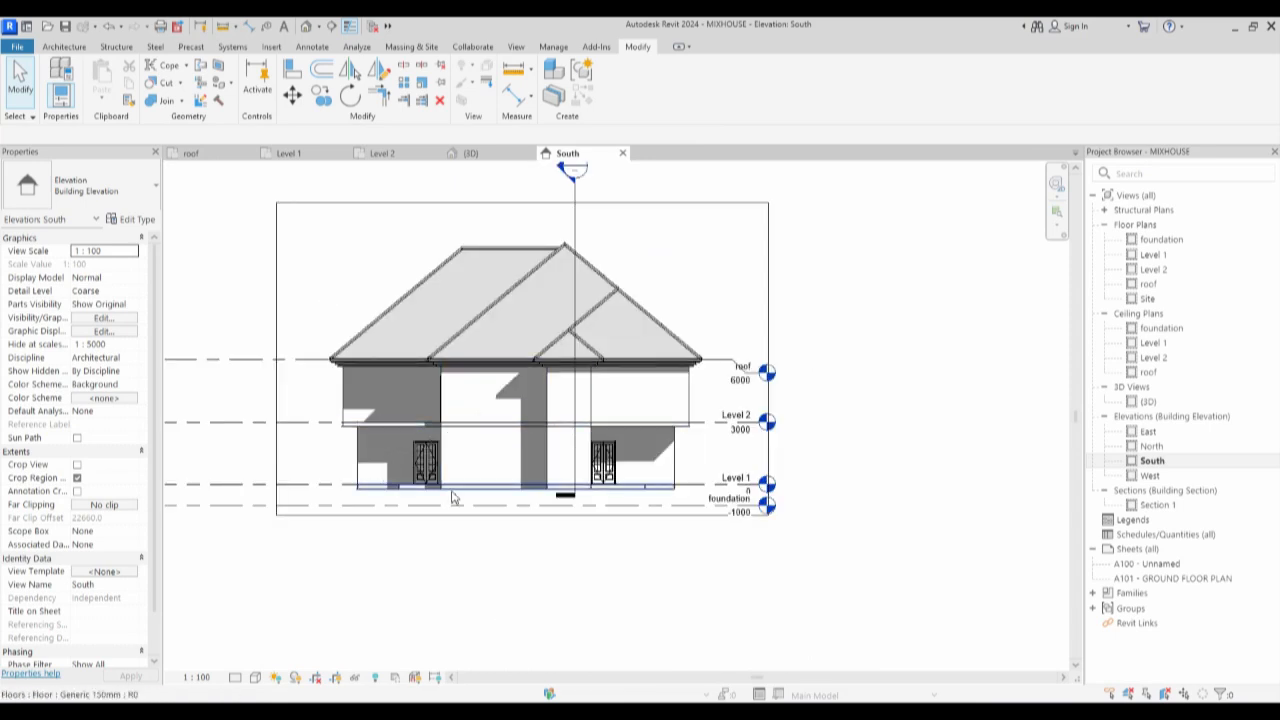
scroll(665, 484, "up", 2)
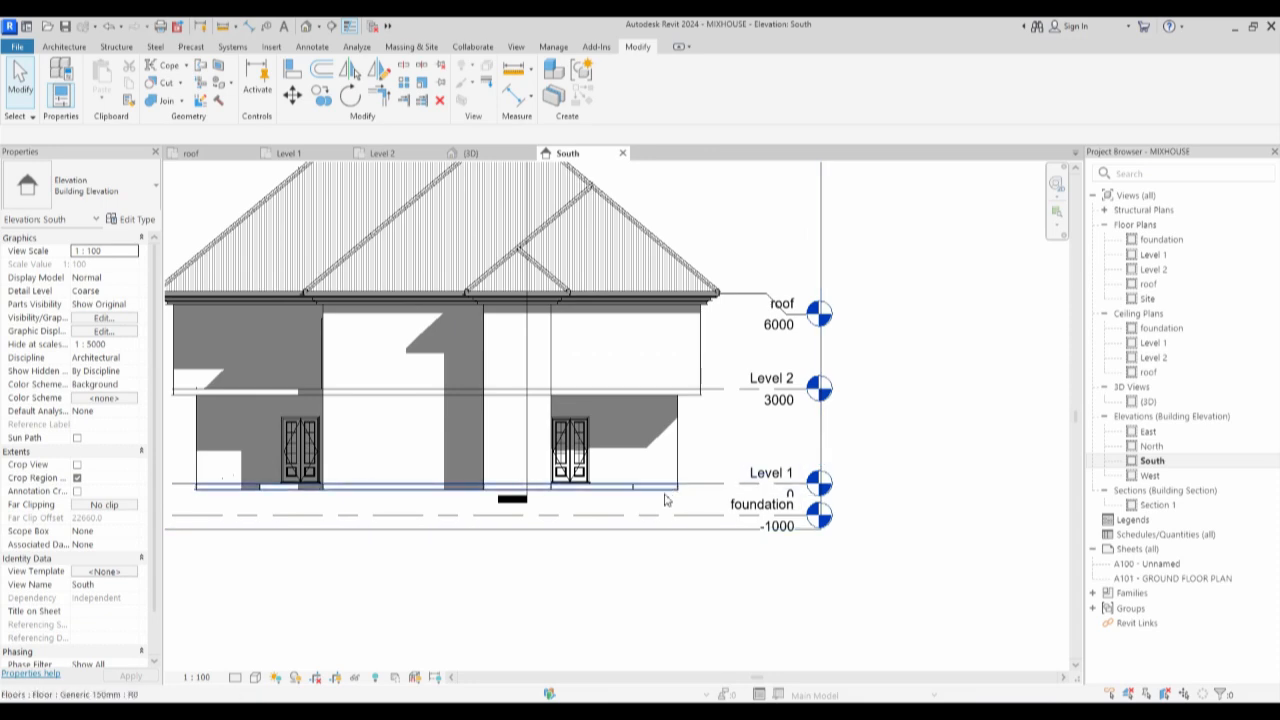
scroll(665, 500, "up", 2)
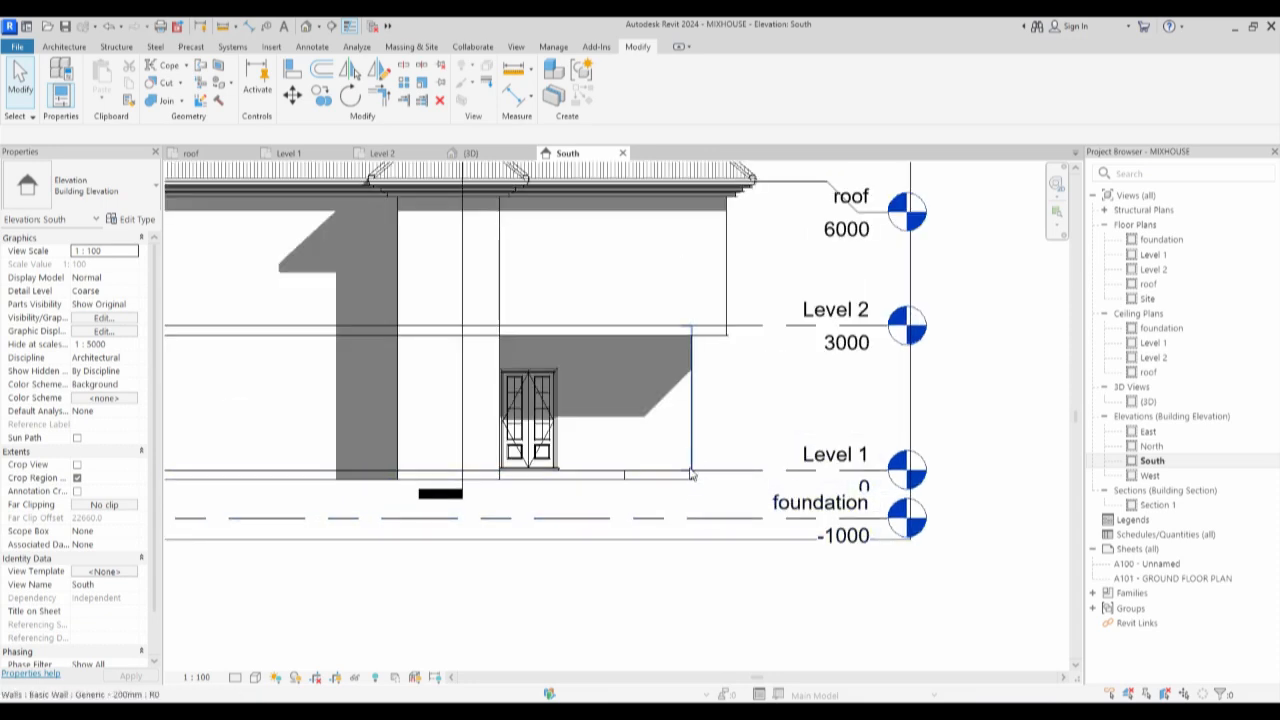
double_click(1154, 256)
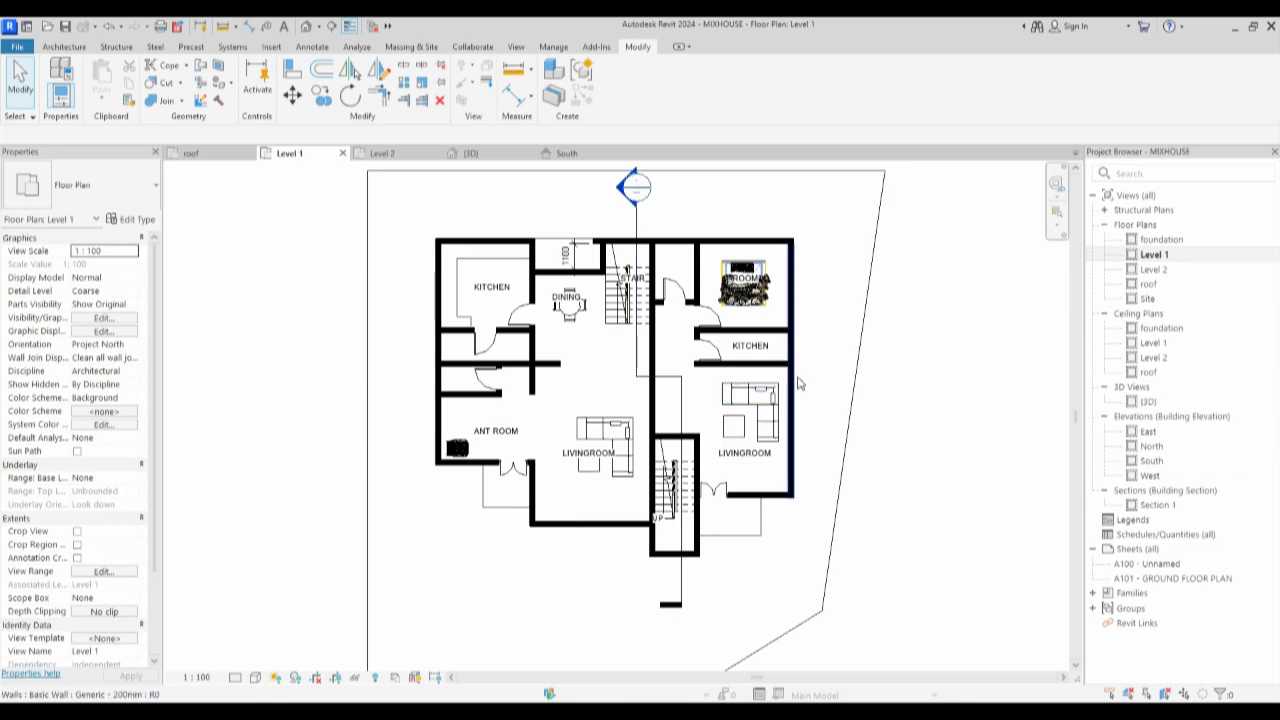
left_click(796, 383)
right_click(797, 380)
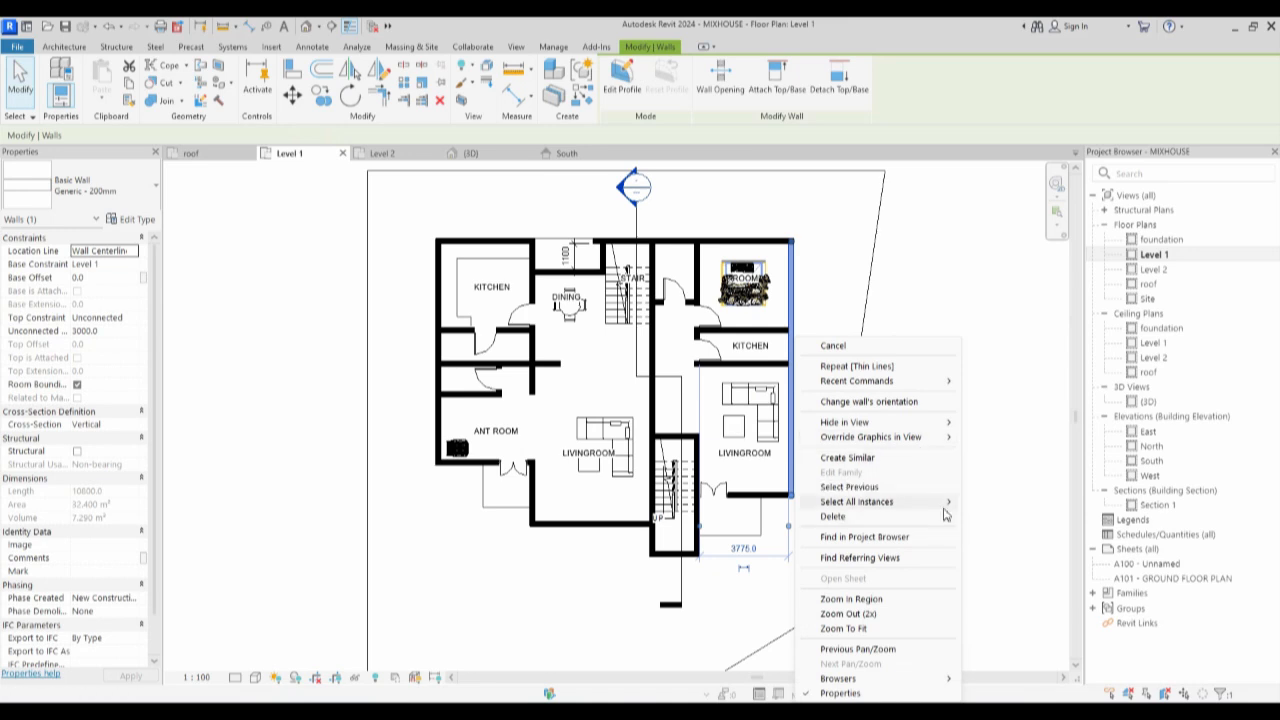
mouse_move(945, 502)
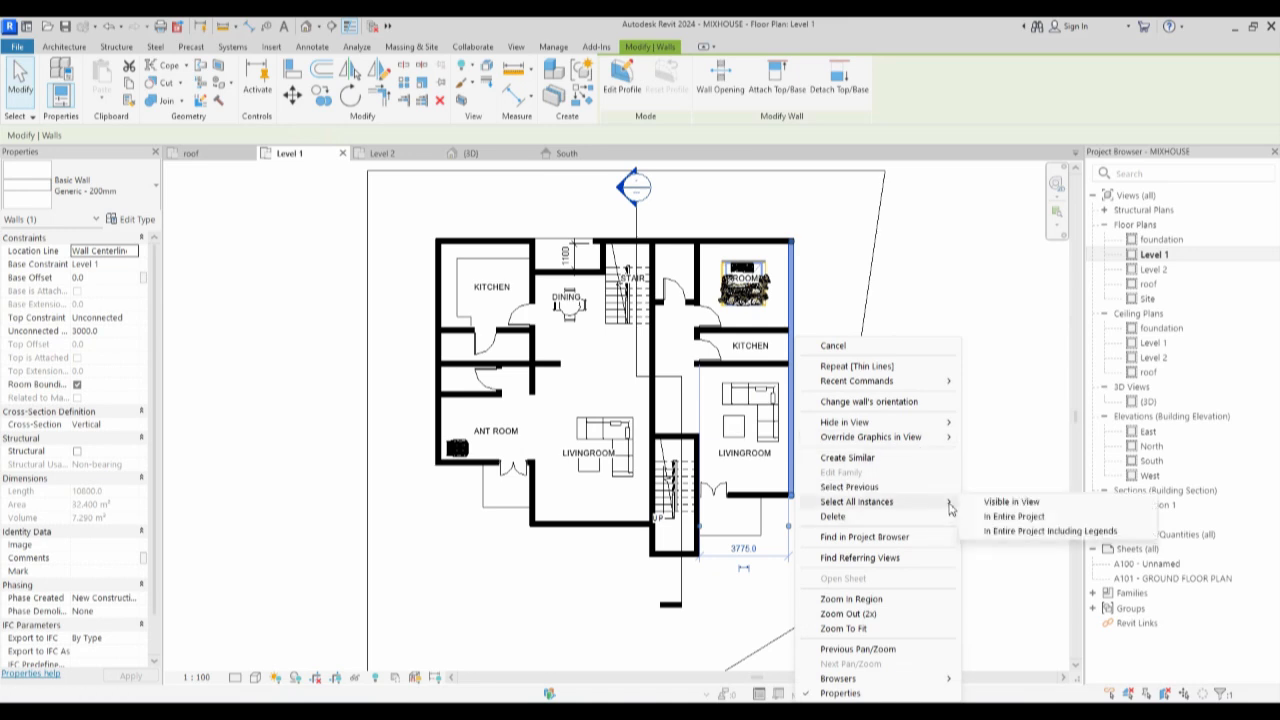
left_click(1012, 502)
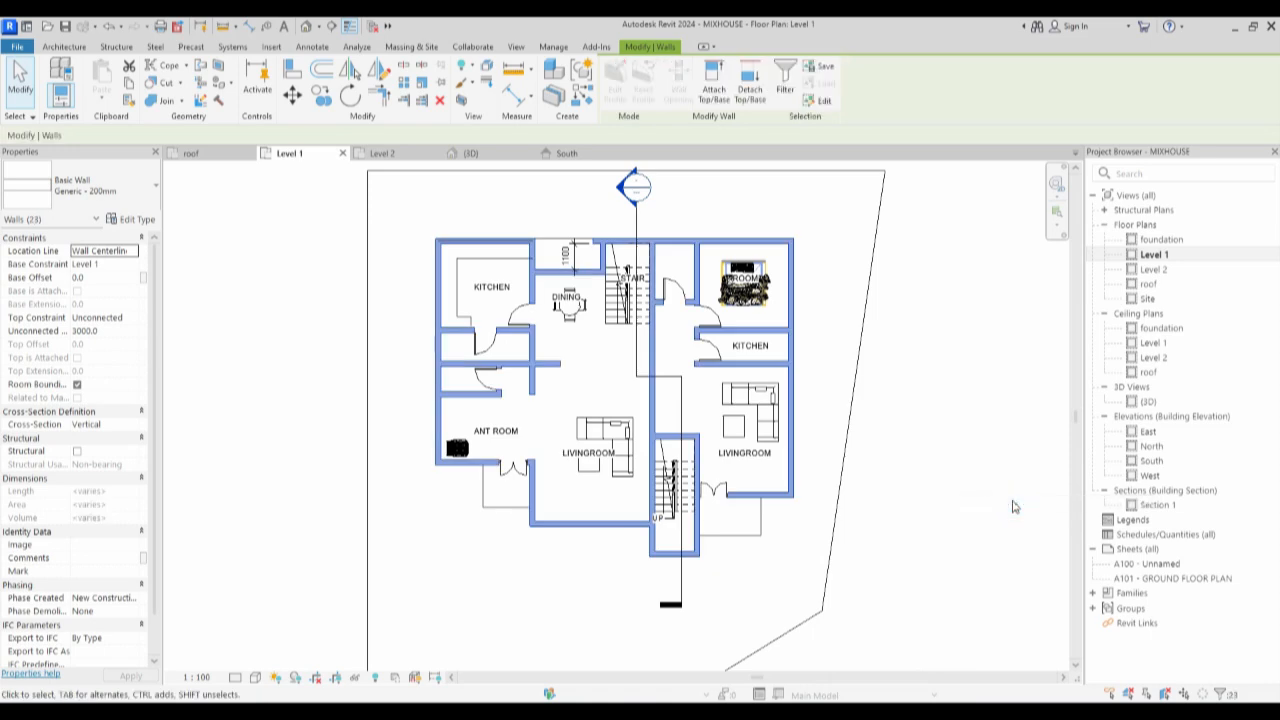
left_click(130, 84)
Open the foundation floor plan.
left_click(1141, 241)
double_click(1141, 242)
scroll(553, 382, "down", 4)
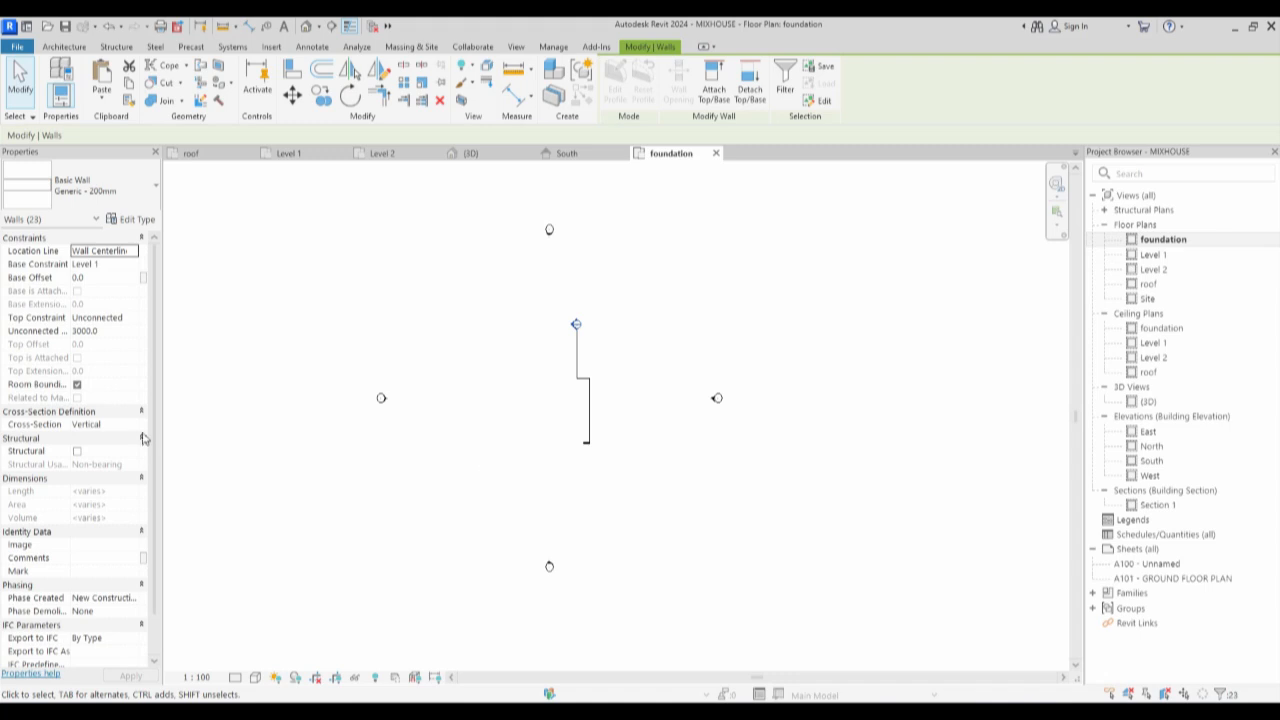
scroll(100, 570, "down", 2)
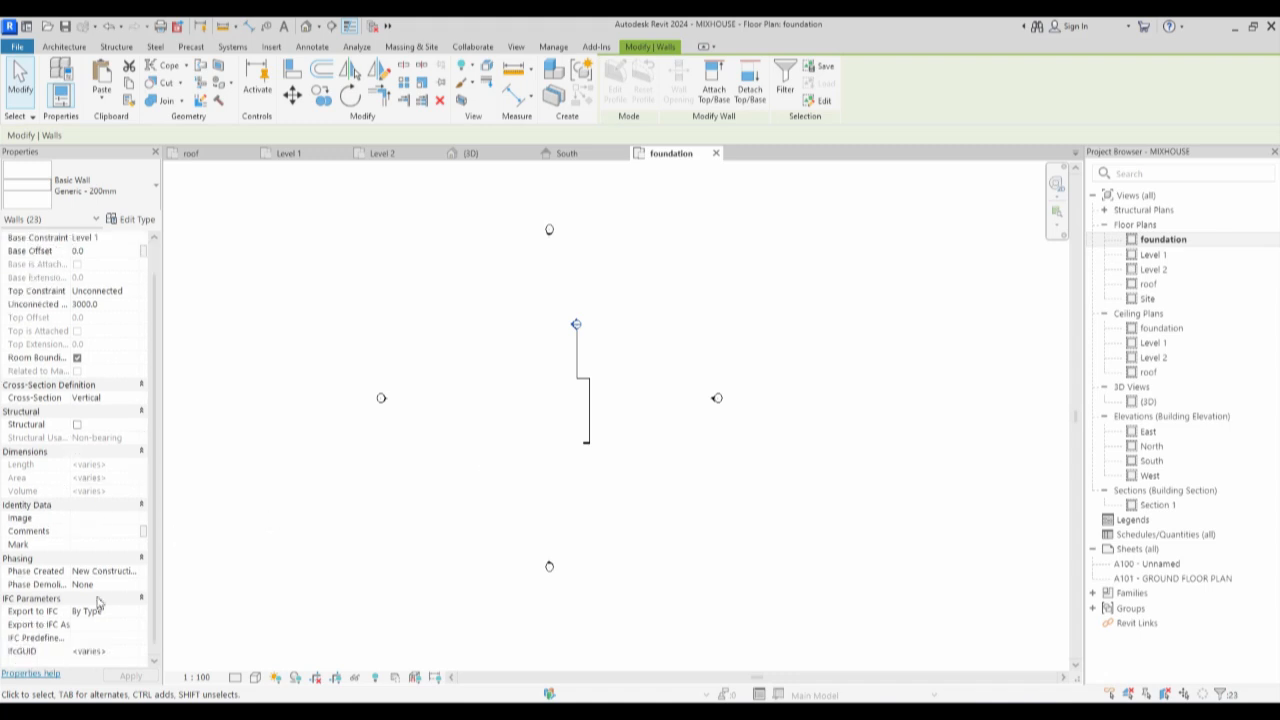
Try Level 1 as the foundation plan's underlay base level, and set it back to None.
left_click(244, 501)
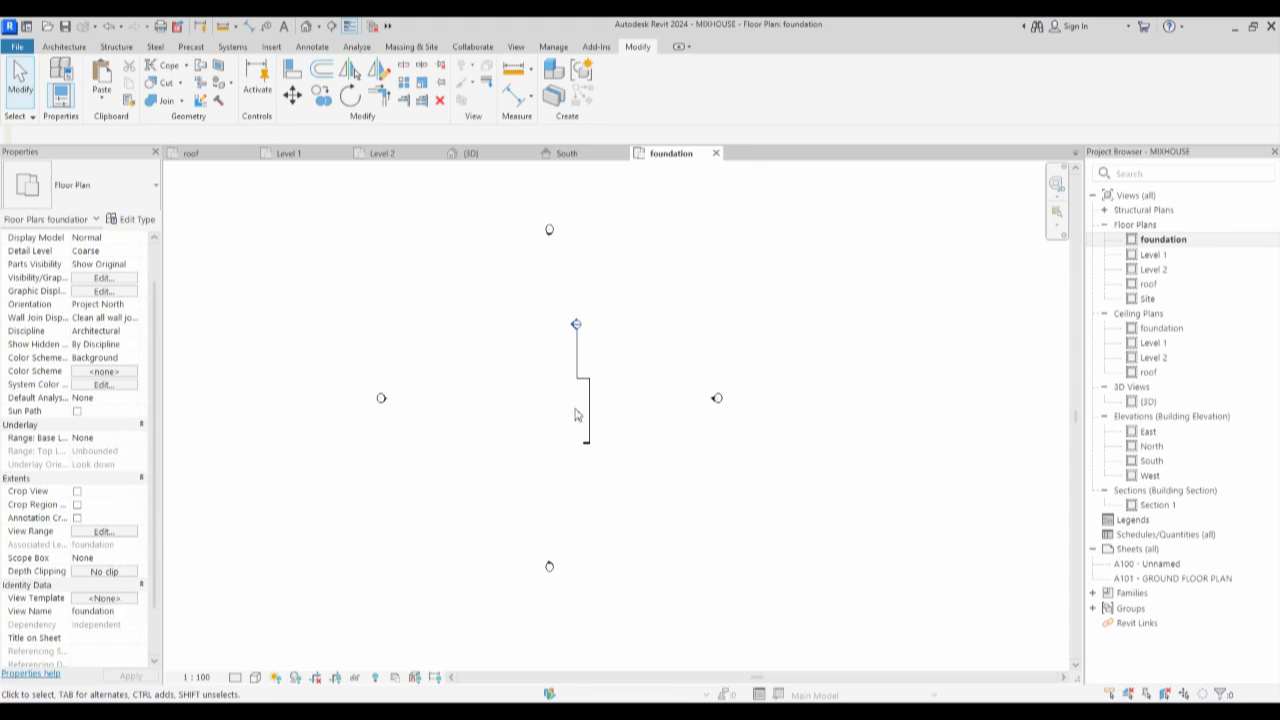
left_click(134, 438)
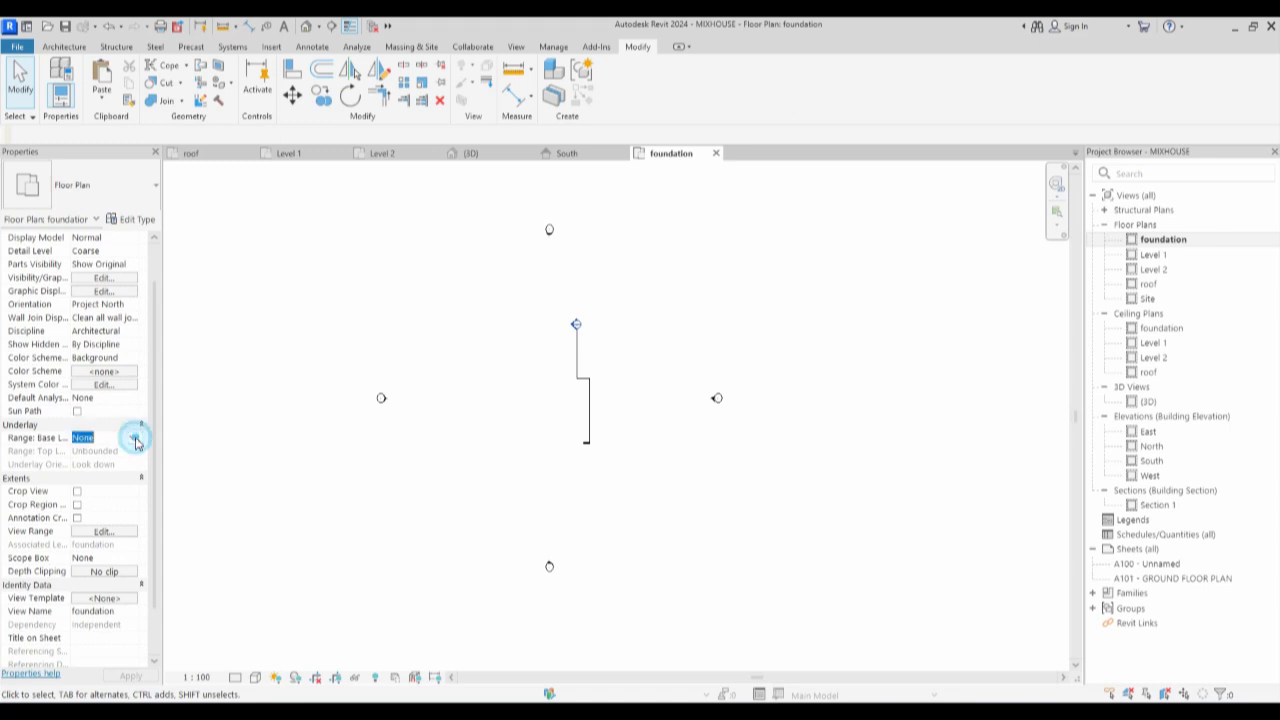
left_click(132, 438)
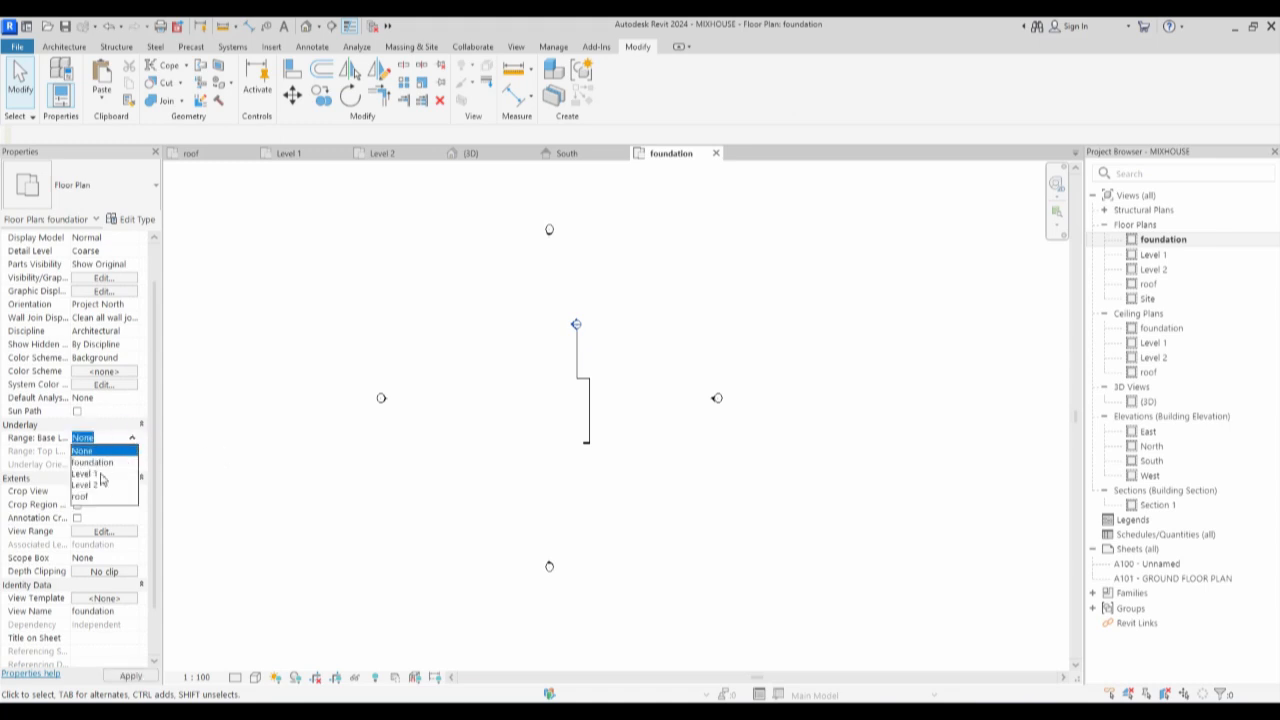
left_click(92, 474)
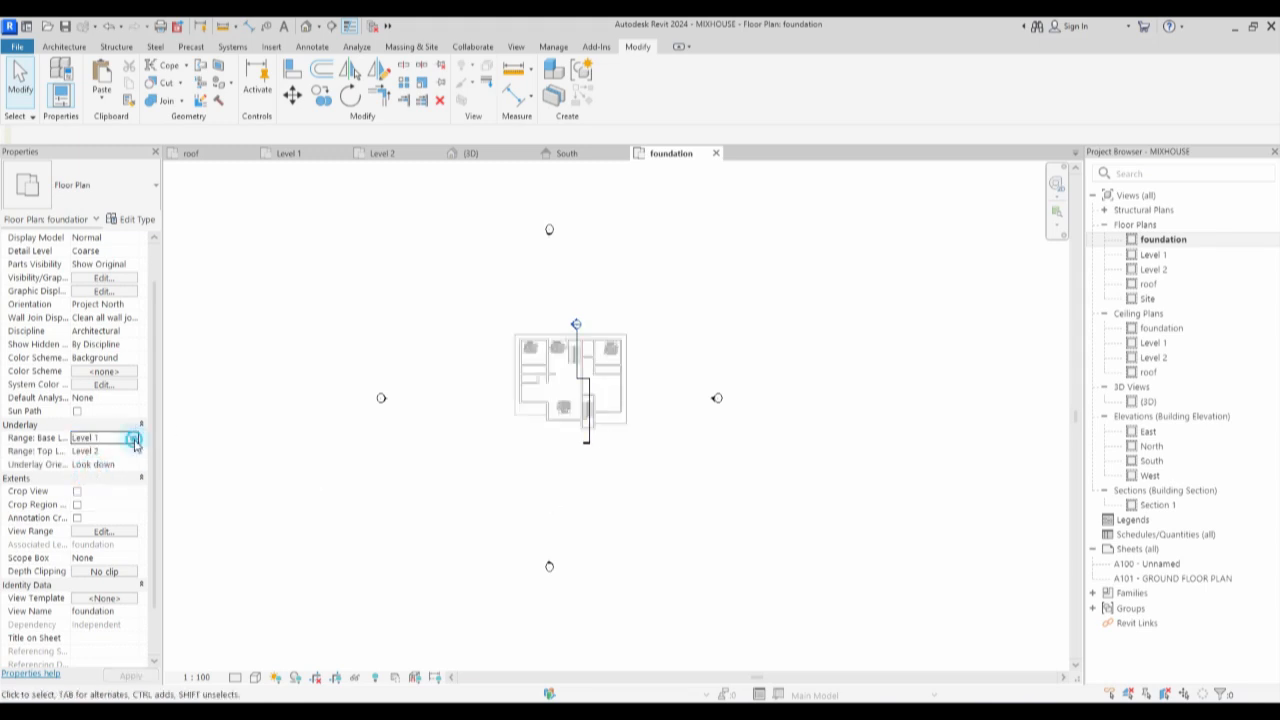
left_click(135, 443)
left_click(111, 451)
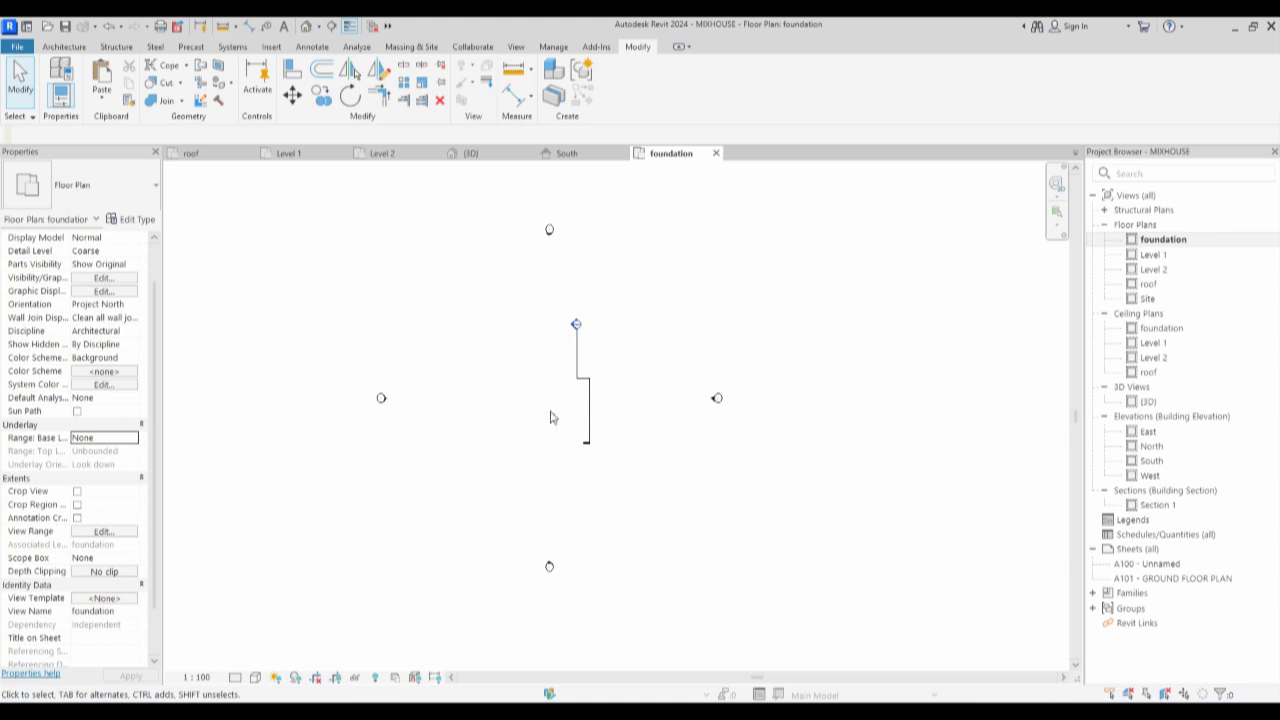
Check the foundation plan's view range, and paste the copied walls aligned to the current view.
left_click(104, 531)
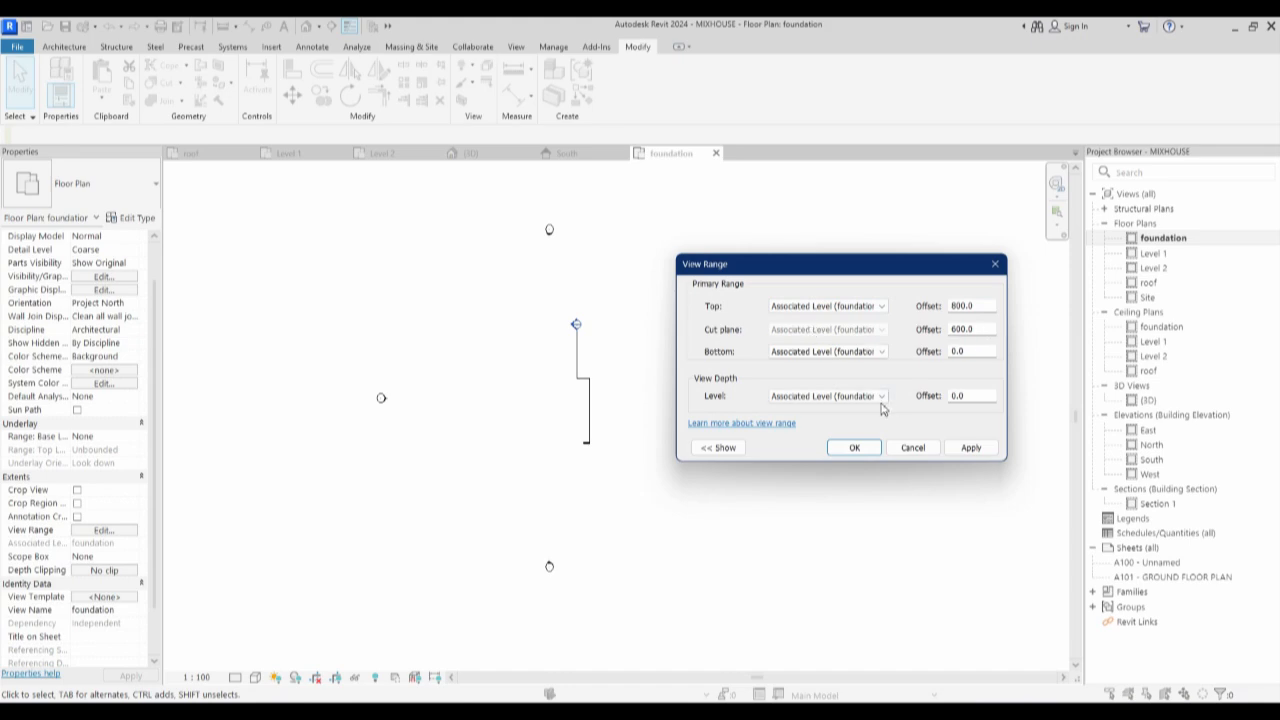
left_click(854, 448)
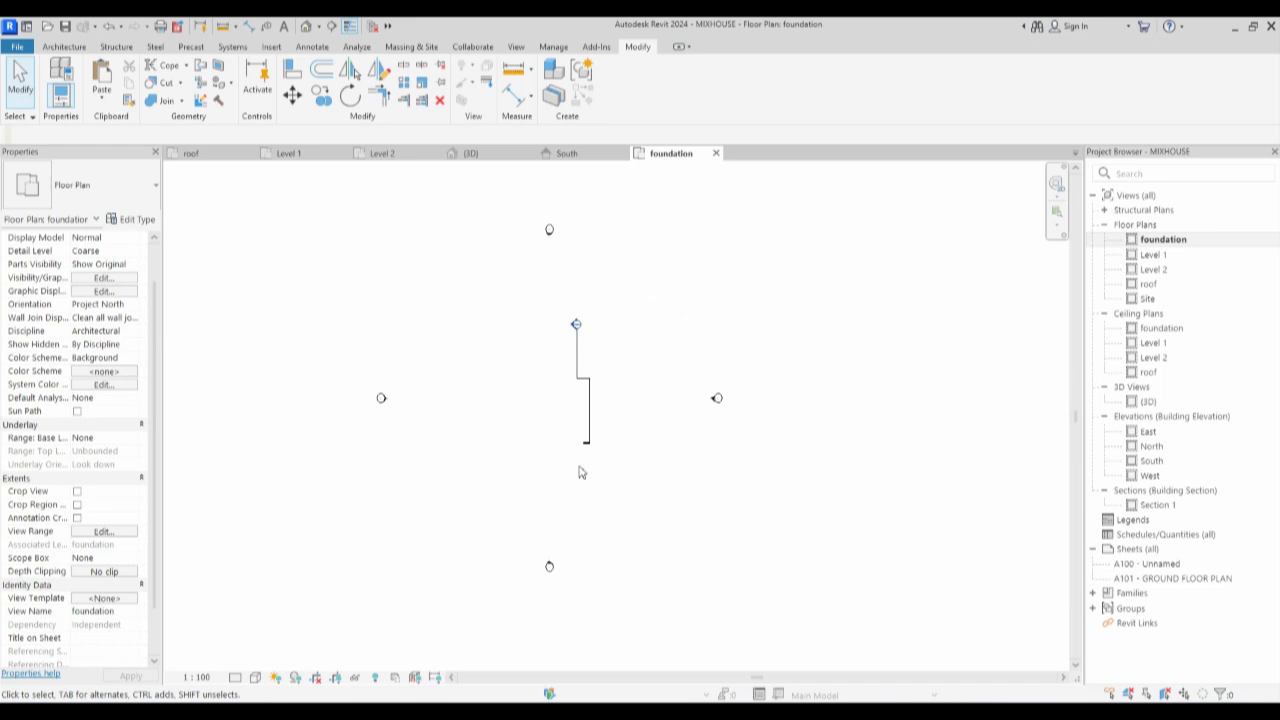
left_click(101, 100)
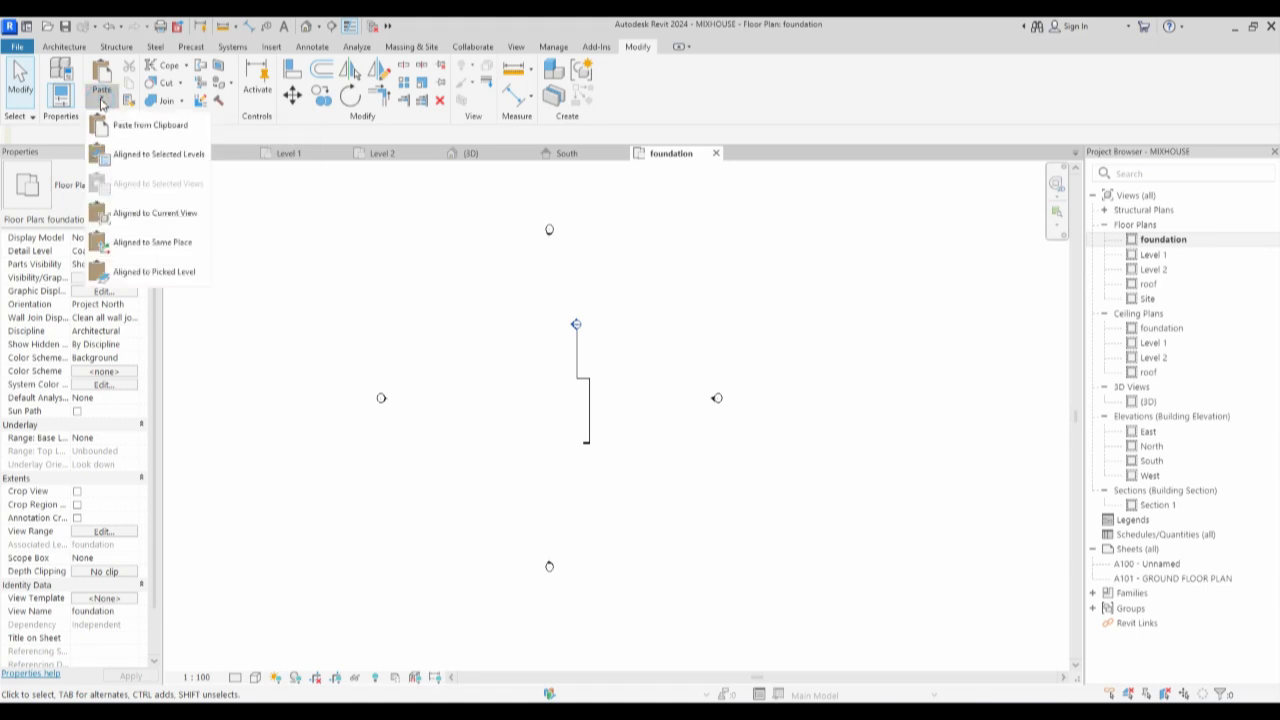
left_click(179, 216)
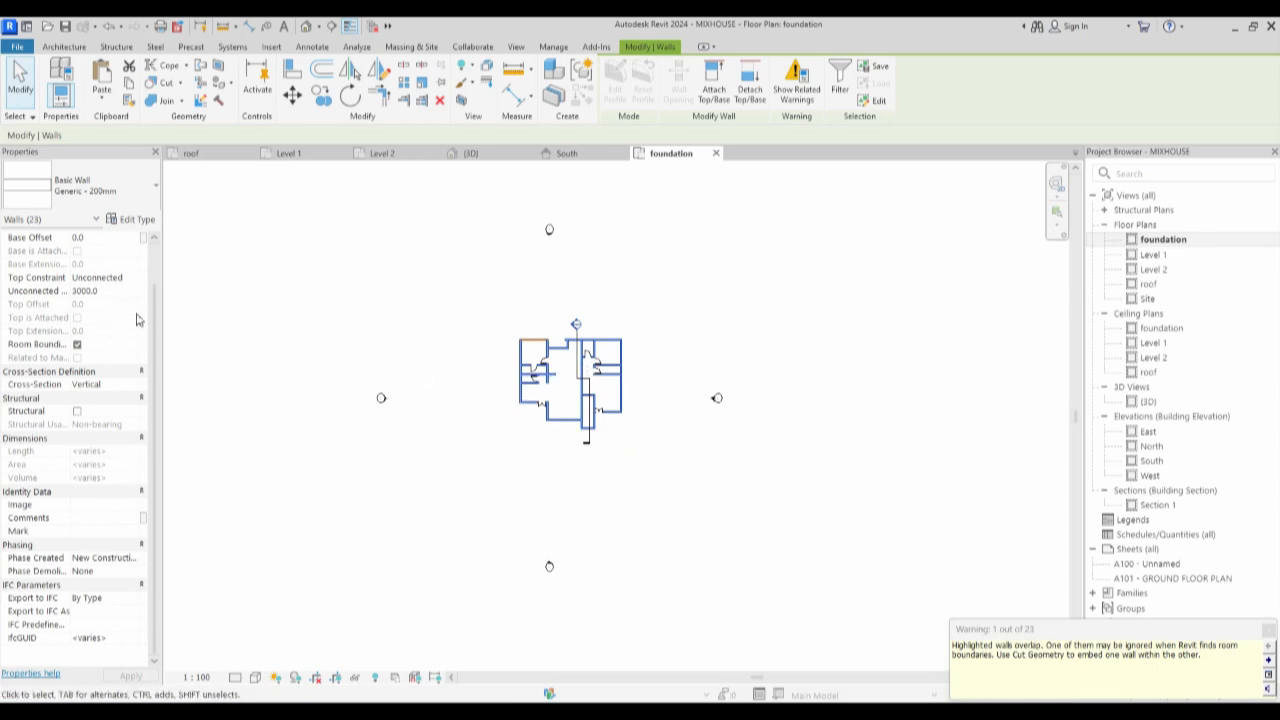
Set the unconnected height of the pasted foundation walls to 800 mm, and check it on individual walls.
left_click(127, 291)
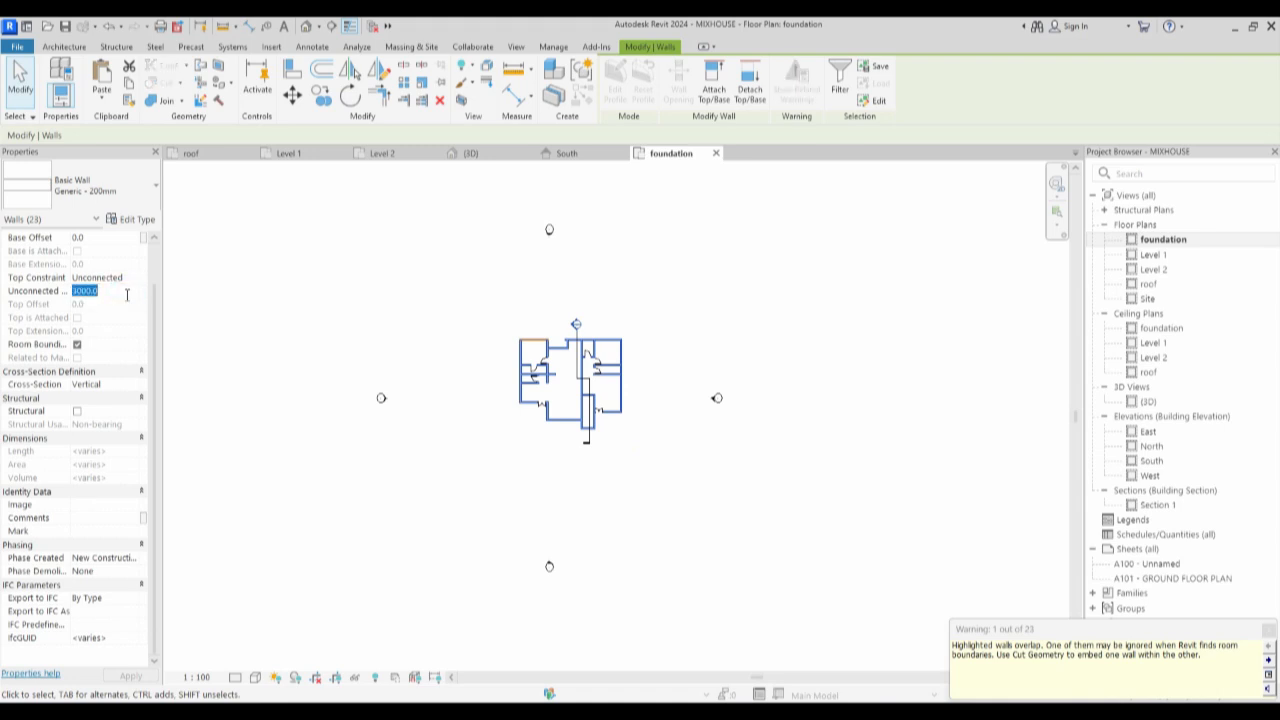
type("8")
left_click(669, 383)
left_click(621, 382)
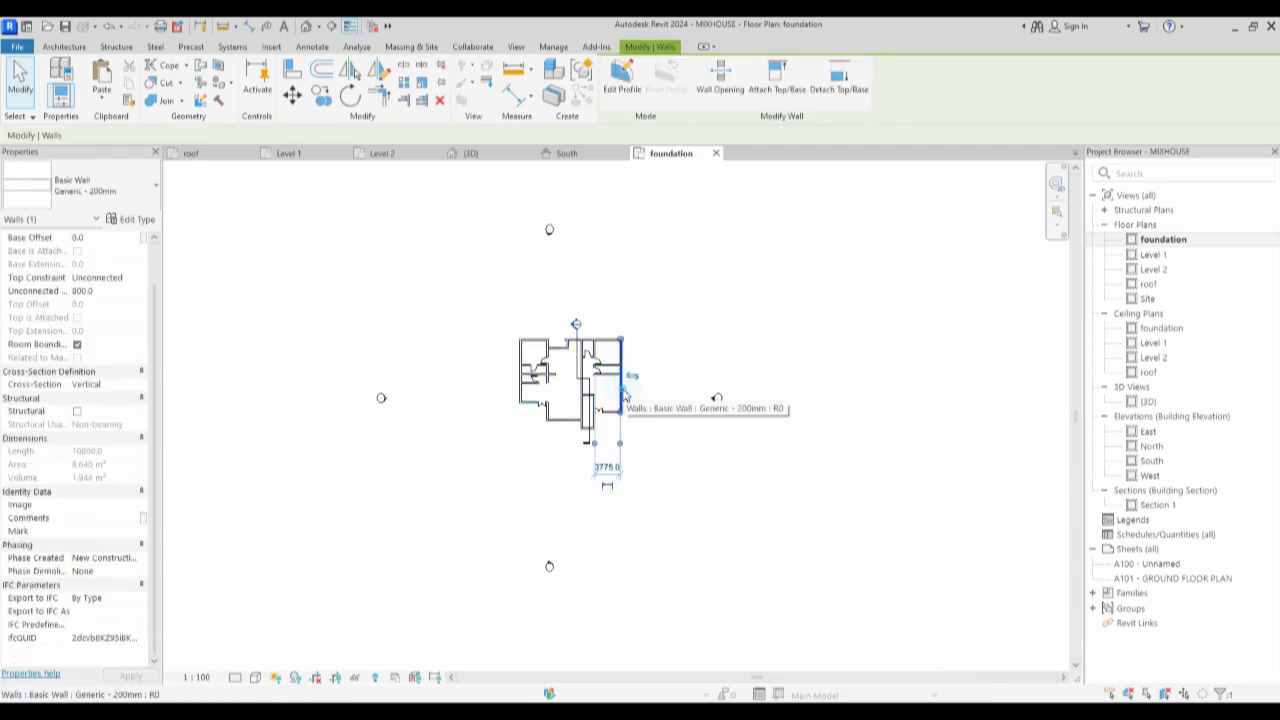
left_click(521, 352)
left_click(646, 366)
left_click(571, 418)
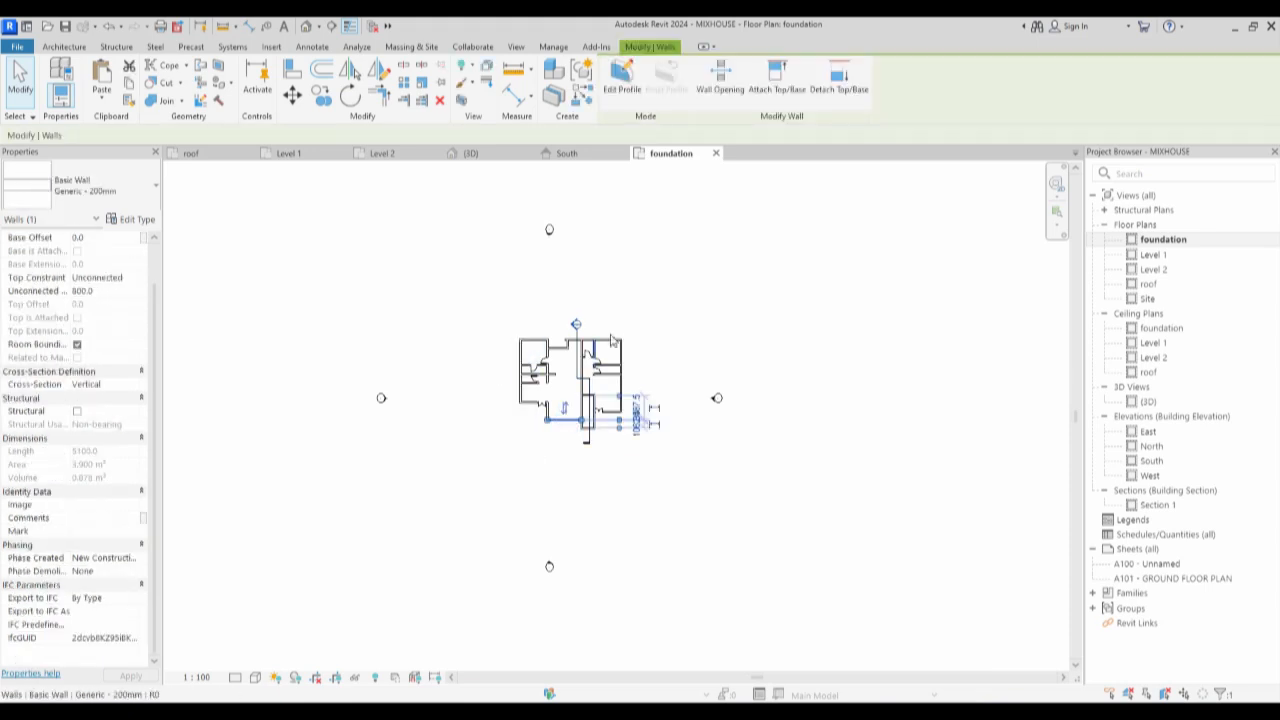
left_click(638, 322)
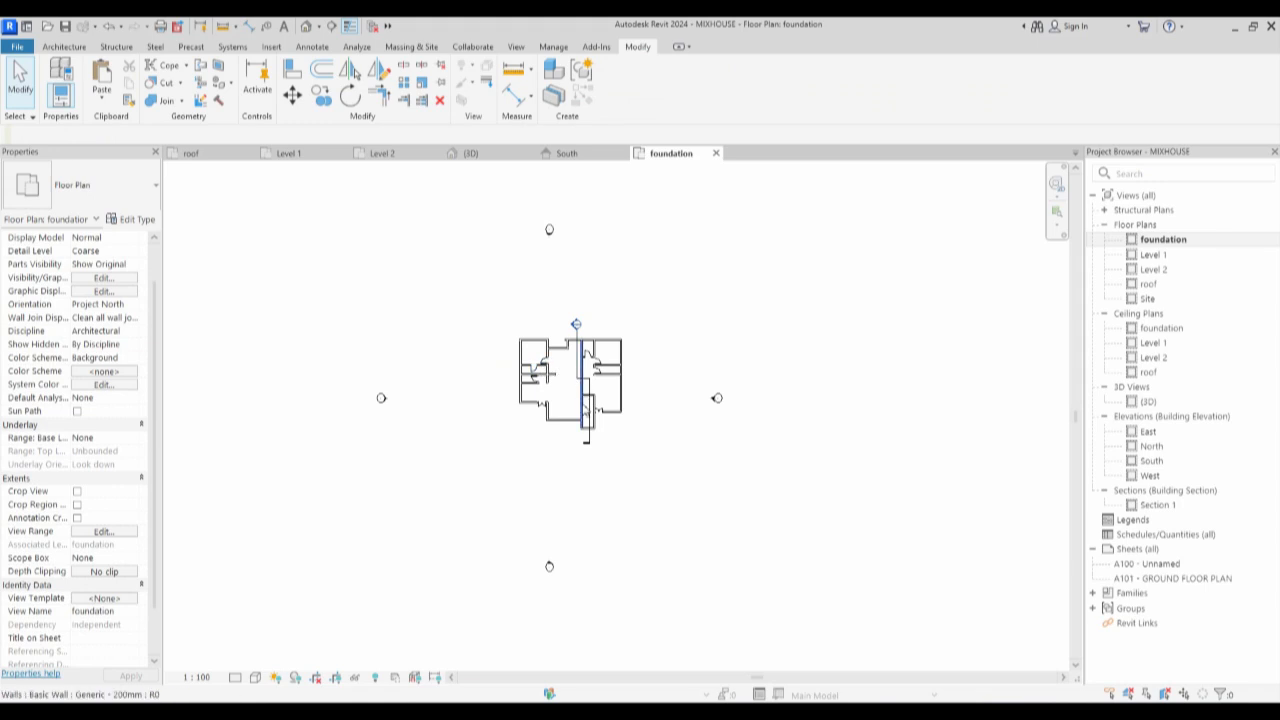
Delete all single-flush 0915 x 2134mm doors visible in the foundation plan.
scroll(585, 415, "up", 1)
scroll(585, 420, "up", 1)
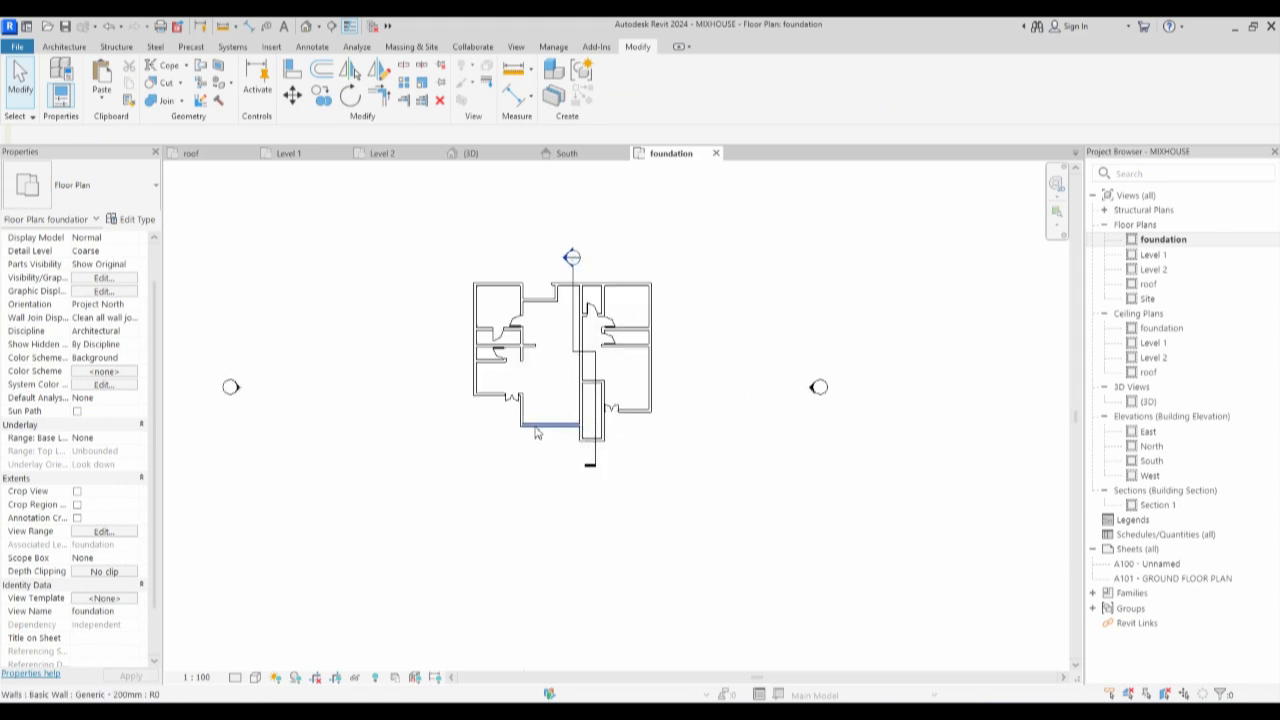
left_click(516, 322)
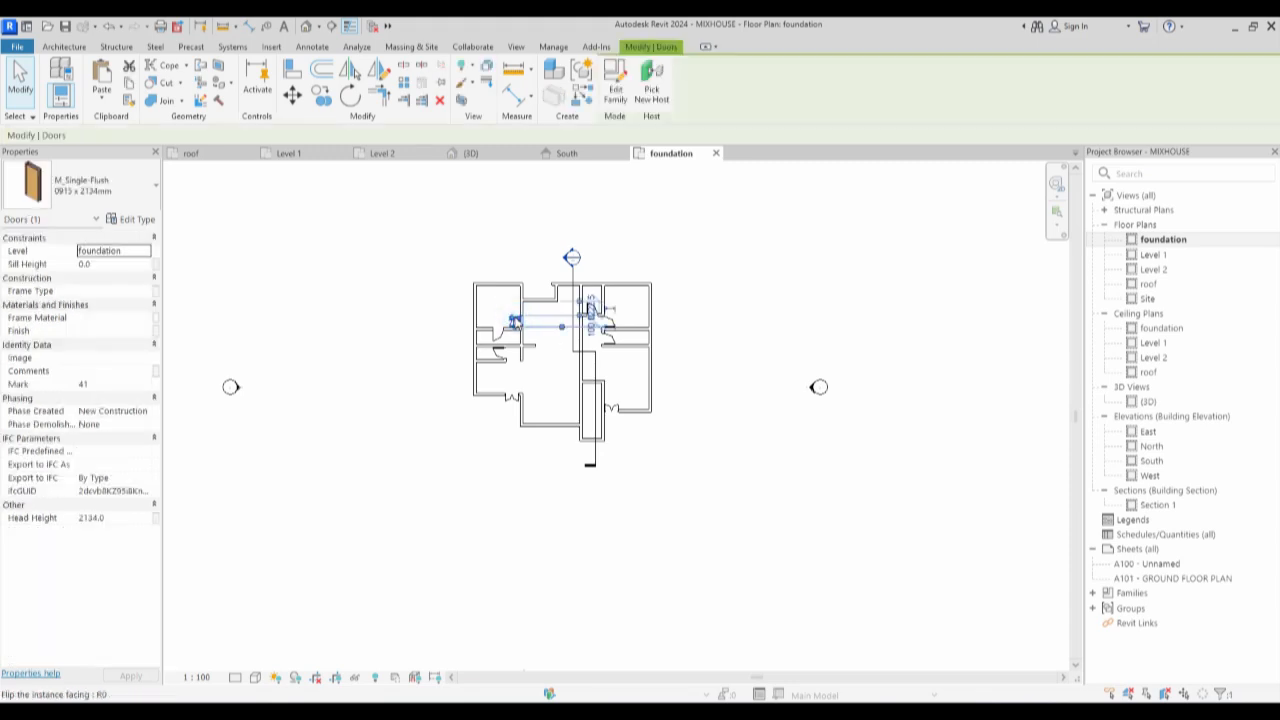
right_click(517, 293)
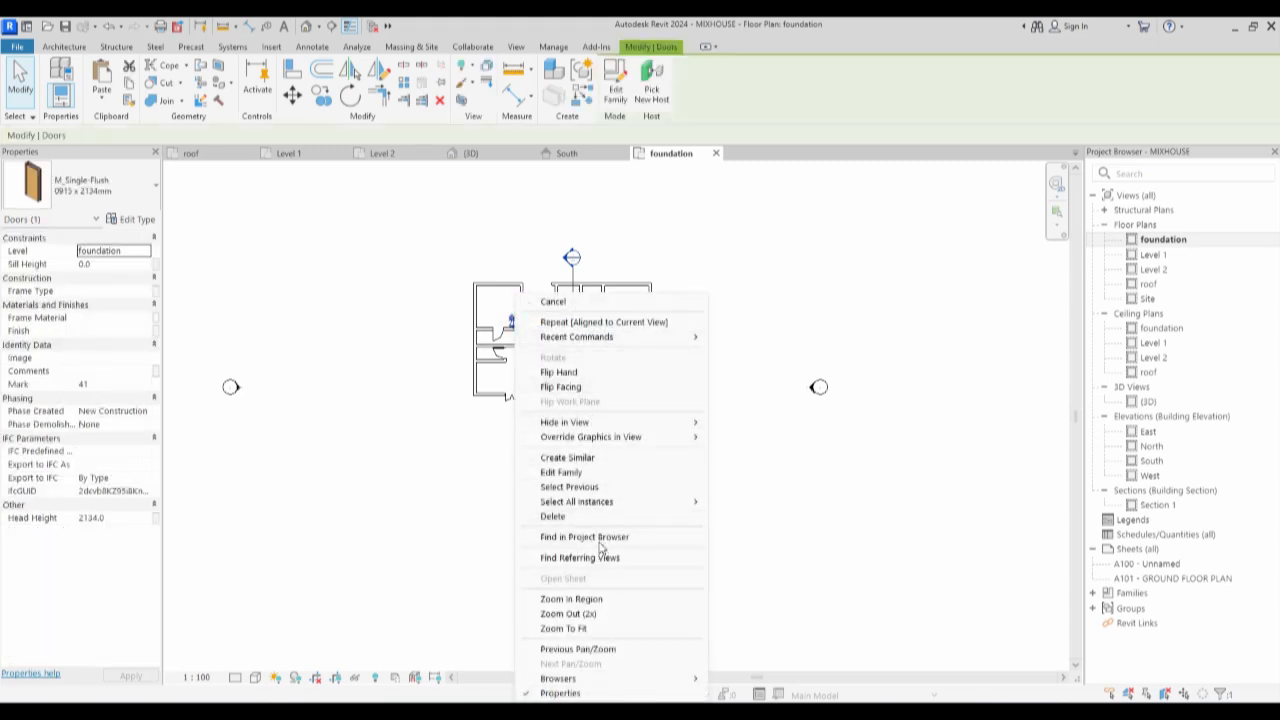
mouse_move(646, 502)
left_click(760, 502)
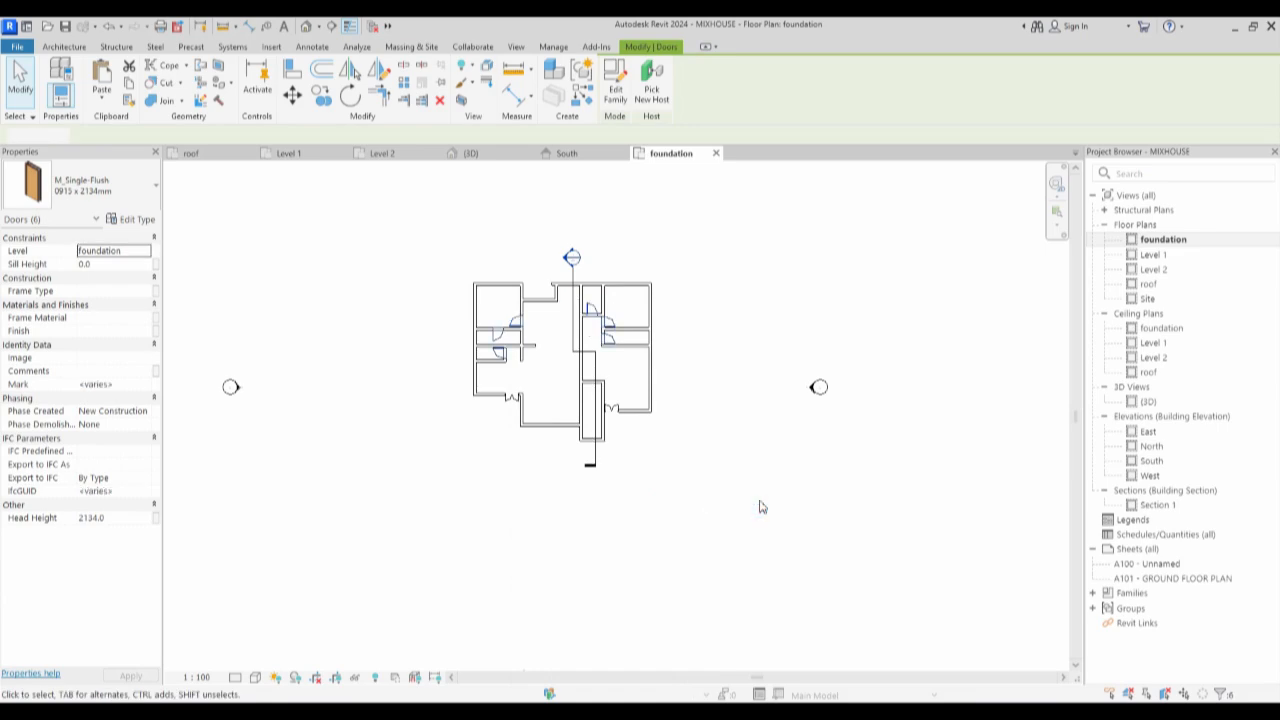
left_click(760, 507)
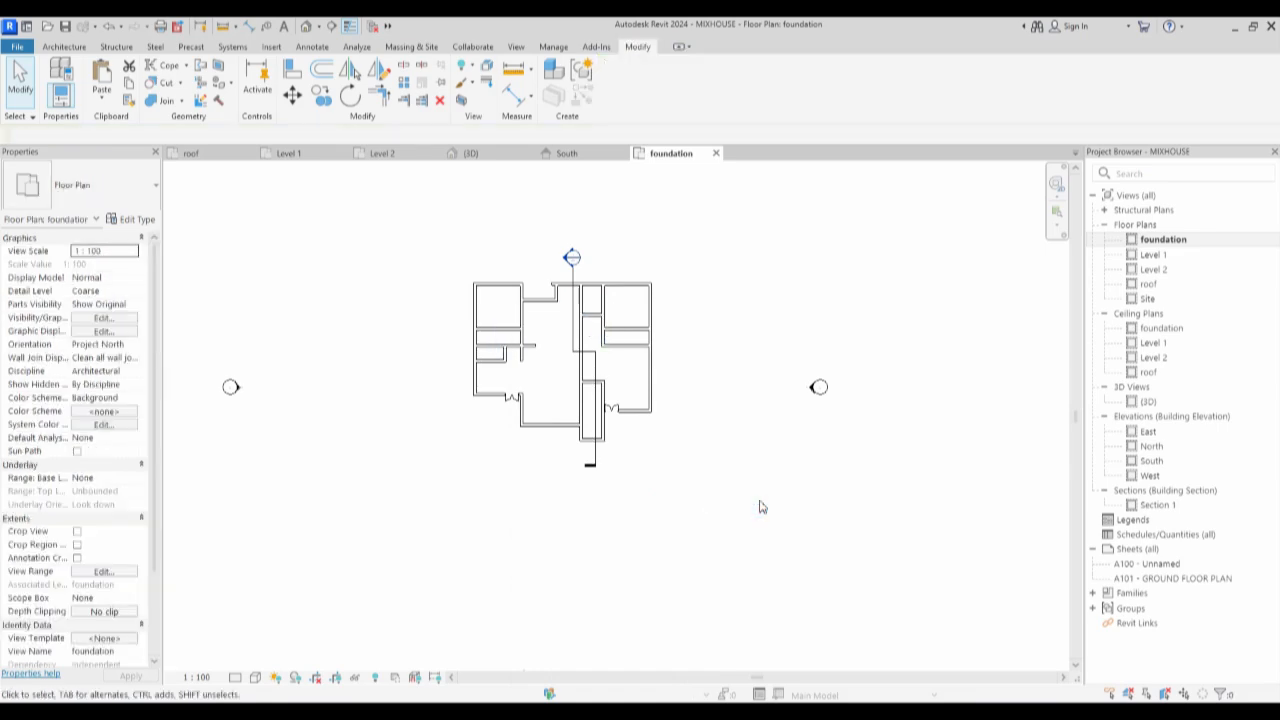
Delete all ExtDbl (4) 1810 x 2110mm double doors visible in the foundation plan.
left_click(611, 409)
right_click(610, 408)
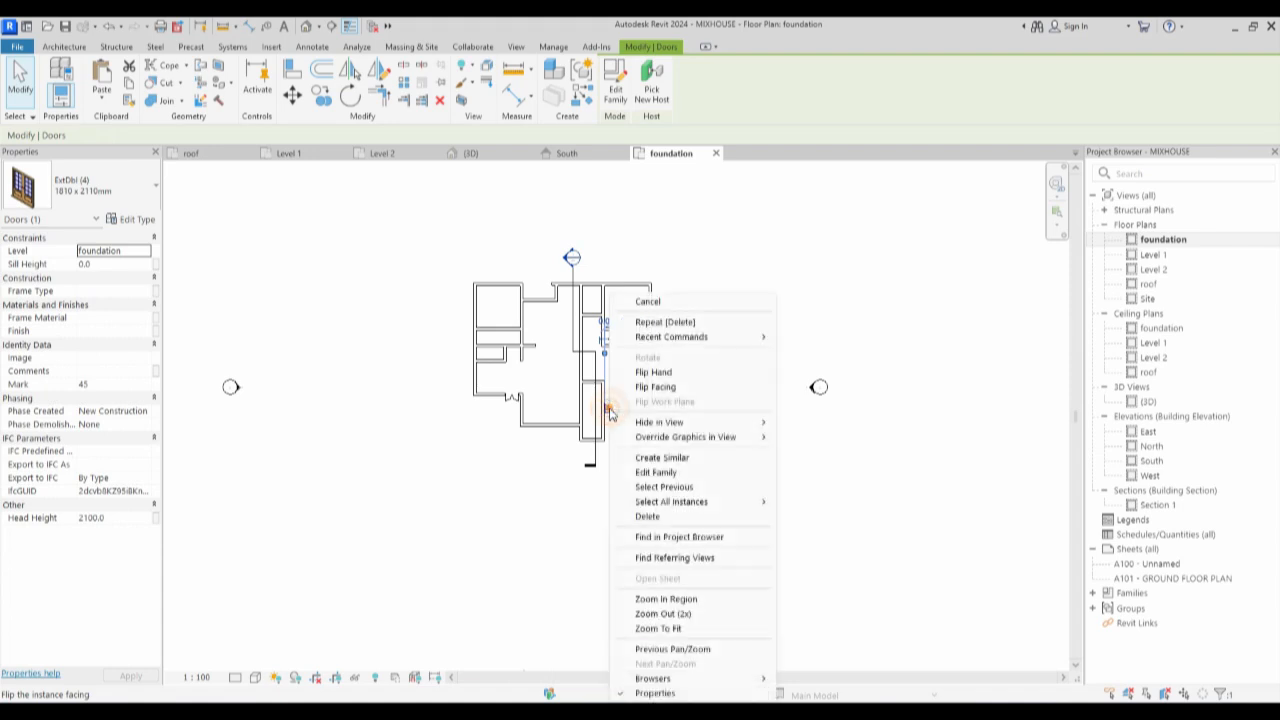
mouse_move(725, 502)
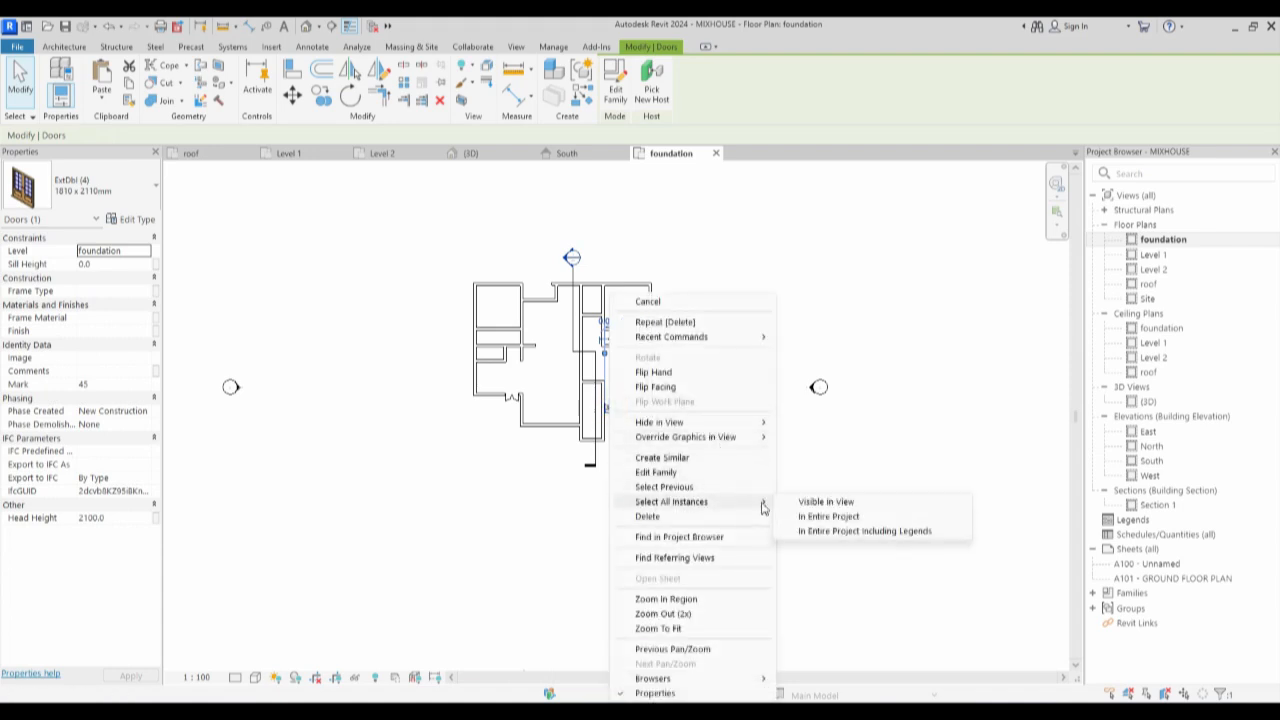
left_click(823, 502)
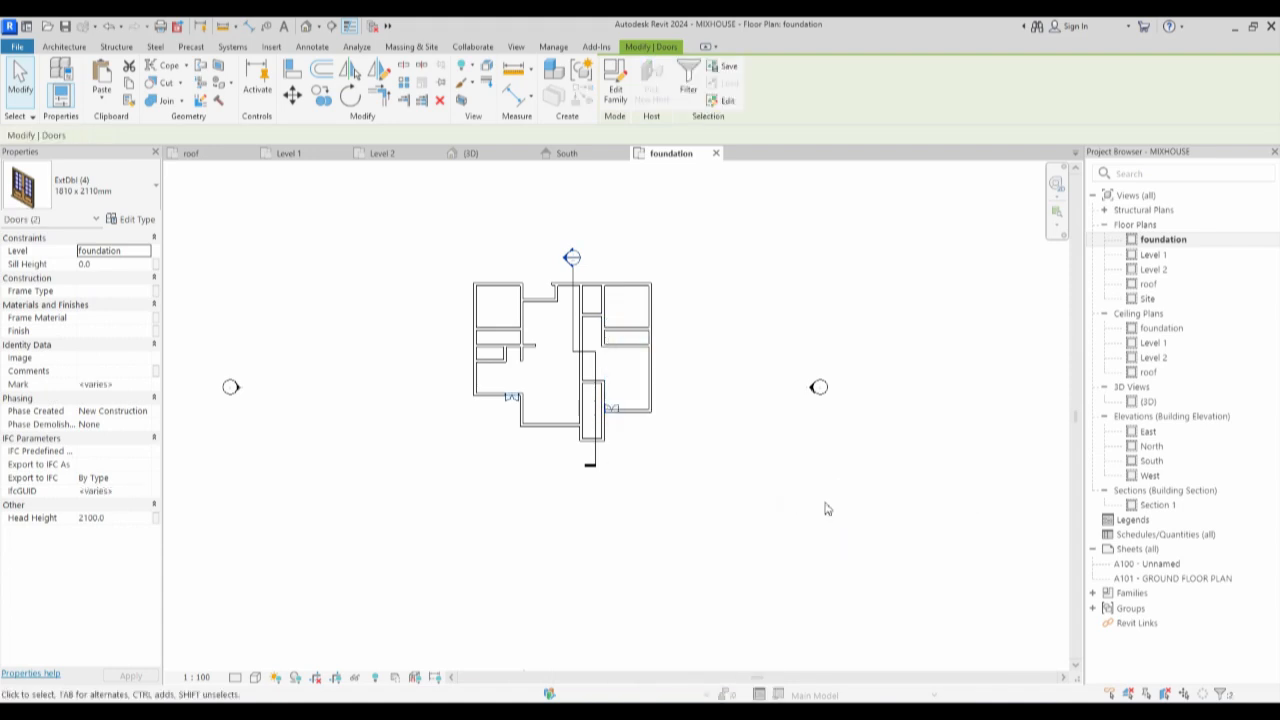
left_click(824, 509)
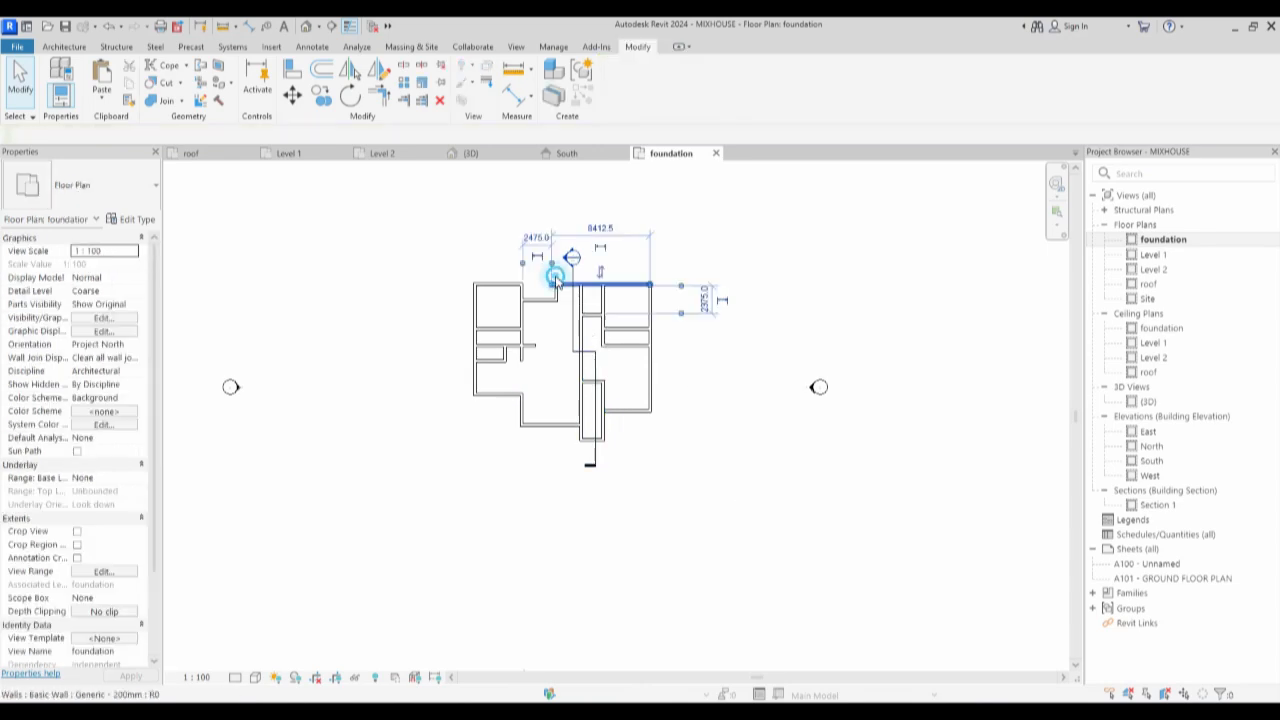
Extend the north exterior foundation wall westward to close its gap, making it about 11000 mm long.
left_click(555, 278)
scroll(555, 278, "up", 3)
left_click_drag(550, 289, 487, 290)
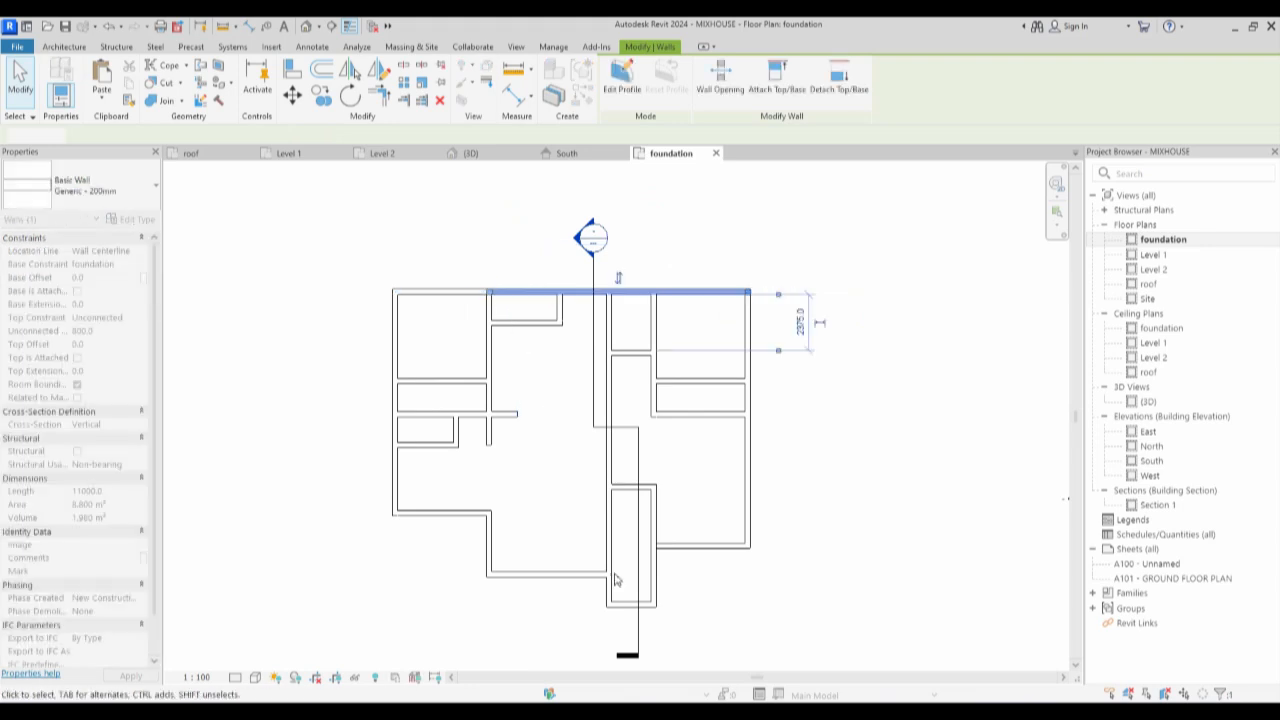
left_click(825, 467)
Extend the two short western foundation partitions eastward until they meet the long central wall.
left_click(437, 449)
left_click_drag(455, 443, 612, 444)
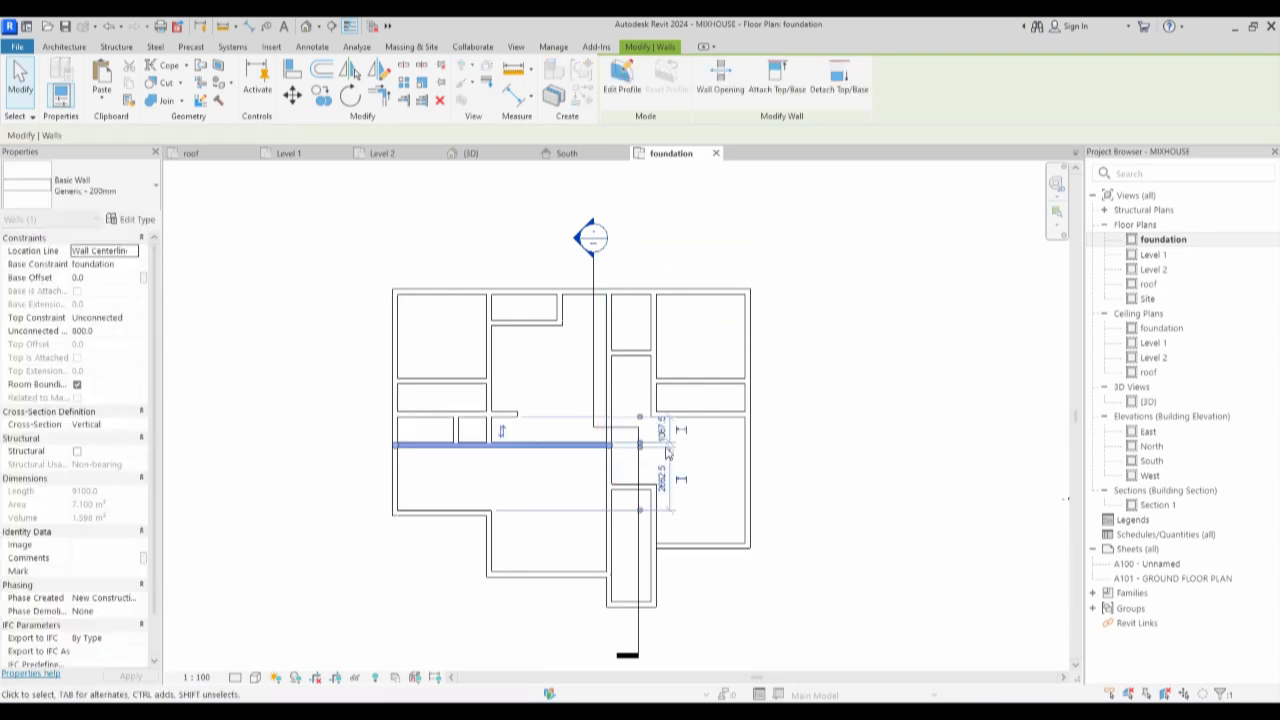
left_click(511, 414)
left_click_drag(517, 414, 609, 414)
left_click(883, 460)
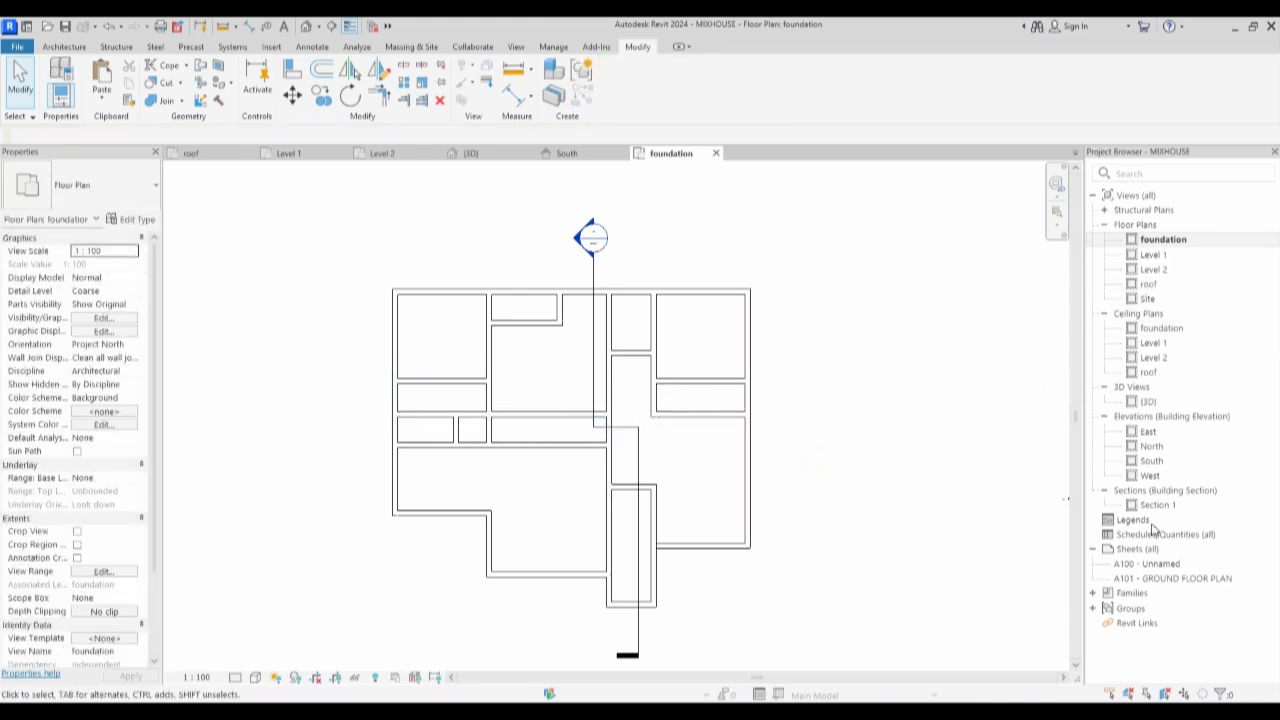
Open the South elevation and extend the section line's lower end to below the foundation level.
double_click(1152, 461)
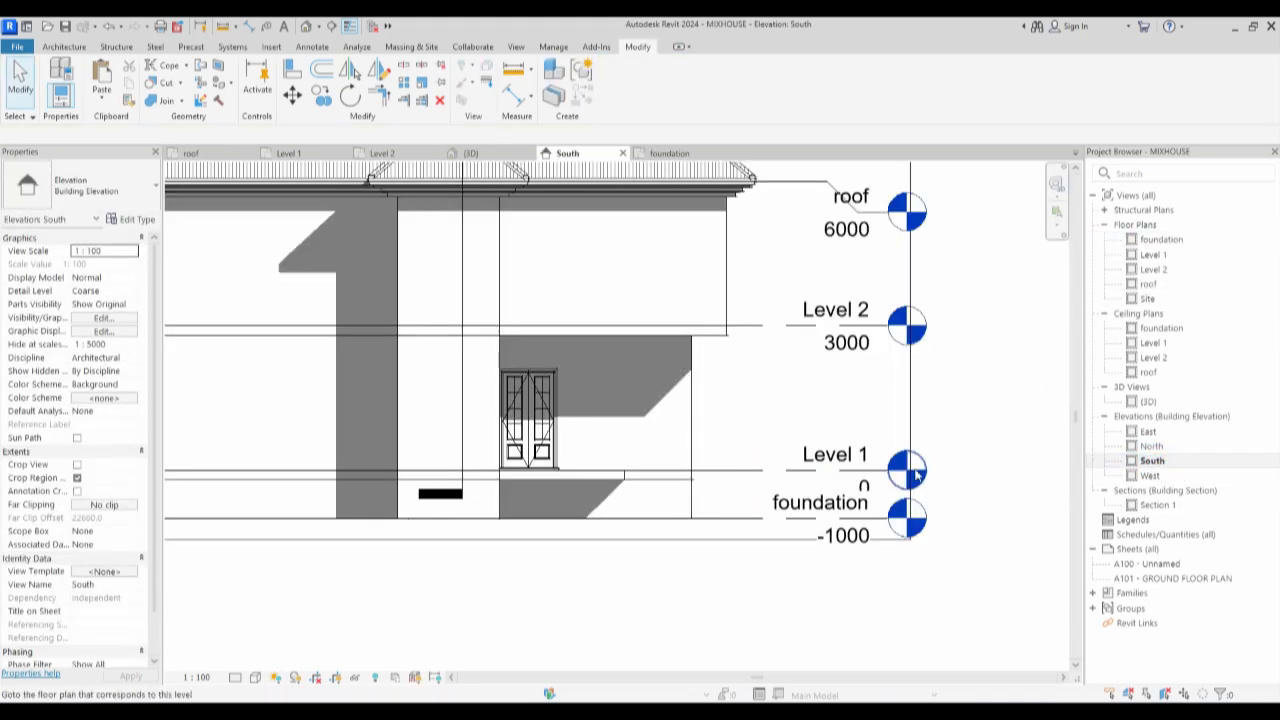
scroll(660, 515, "down", 5)
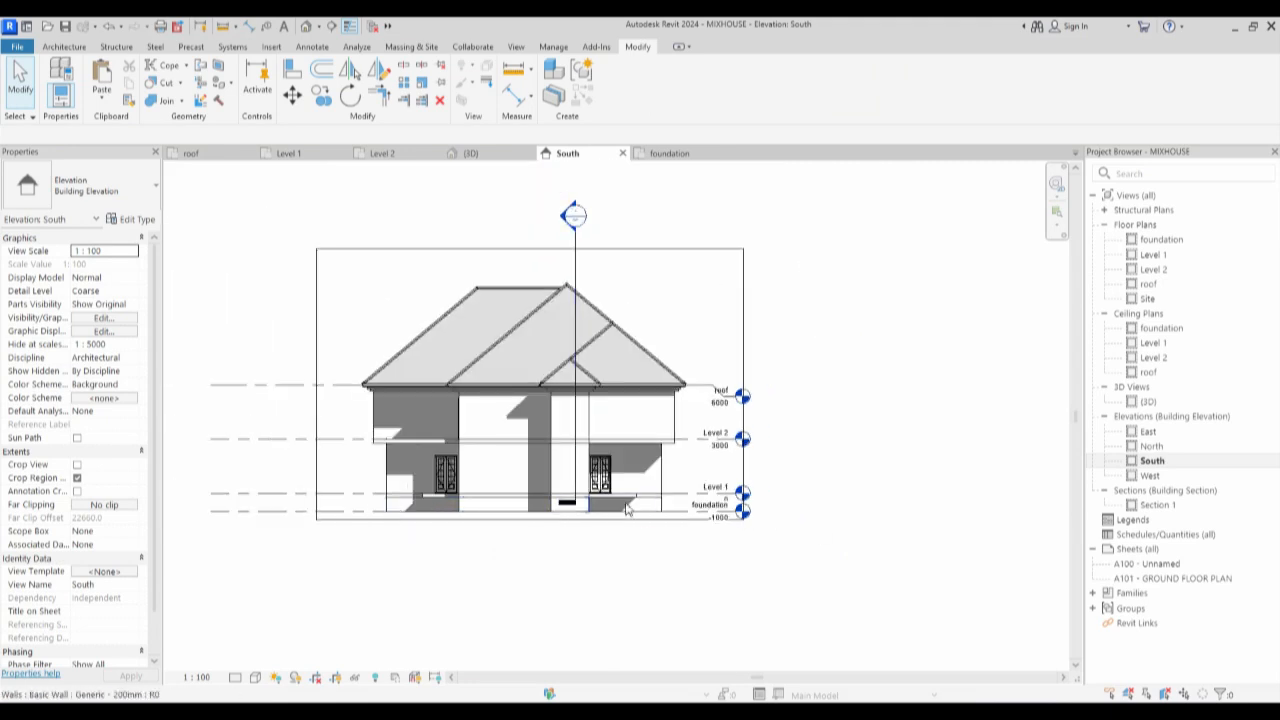
scroll(665, 510, "up", 3)
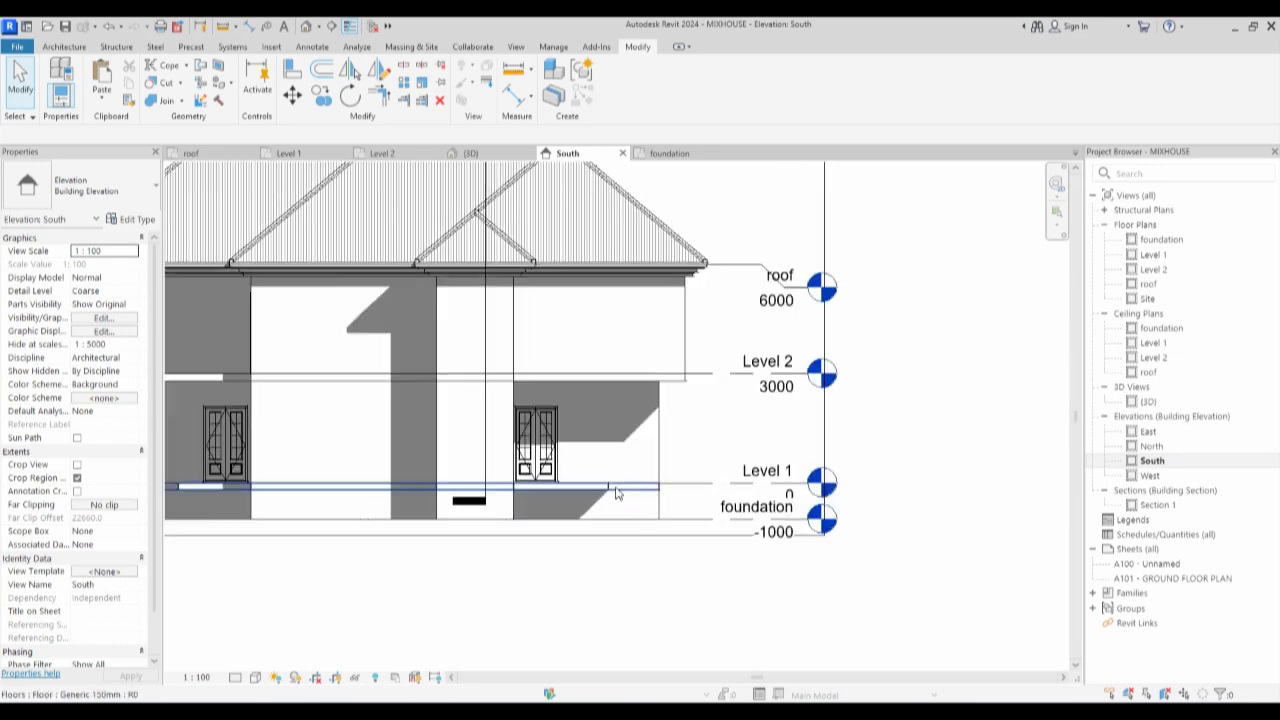
scroll(712, 420, "down", 2)
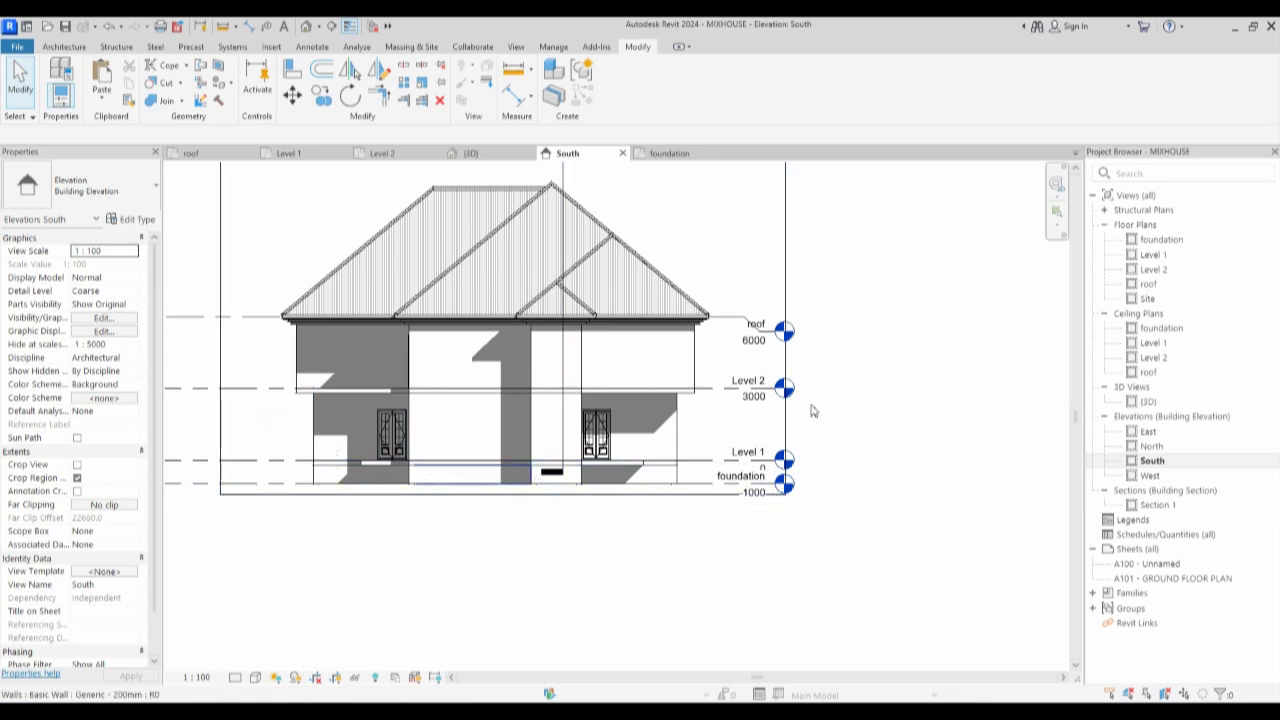
left_click(563, 350)
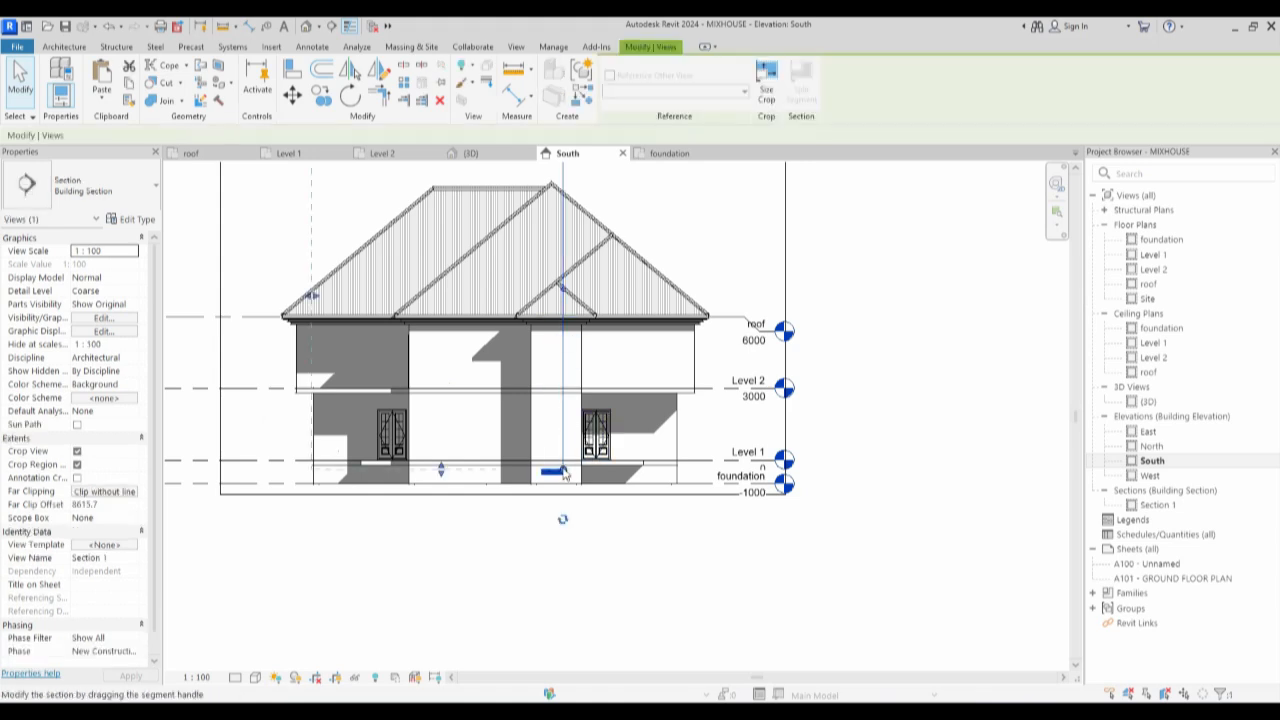
left_click_drag(564, 497, 567, 517)
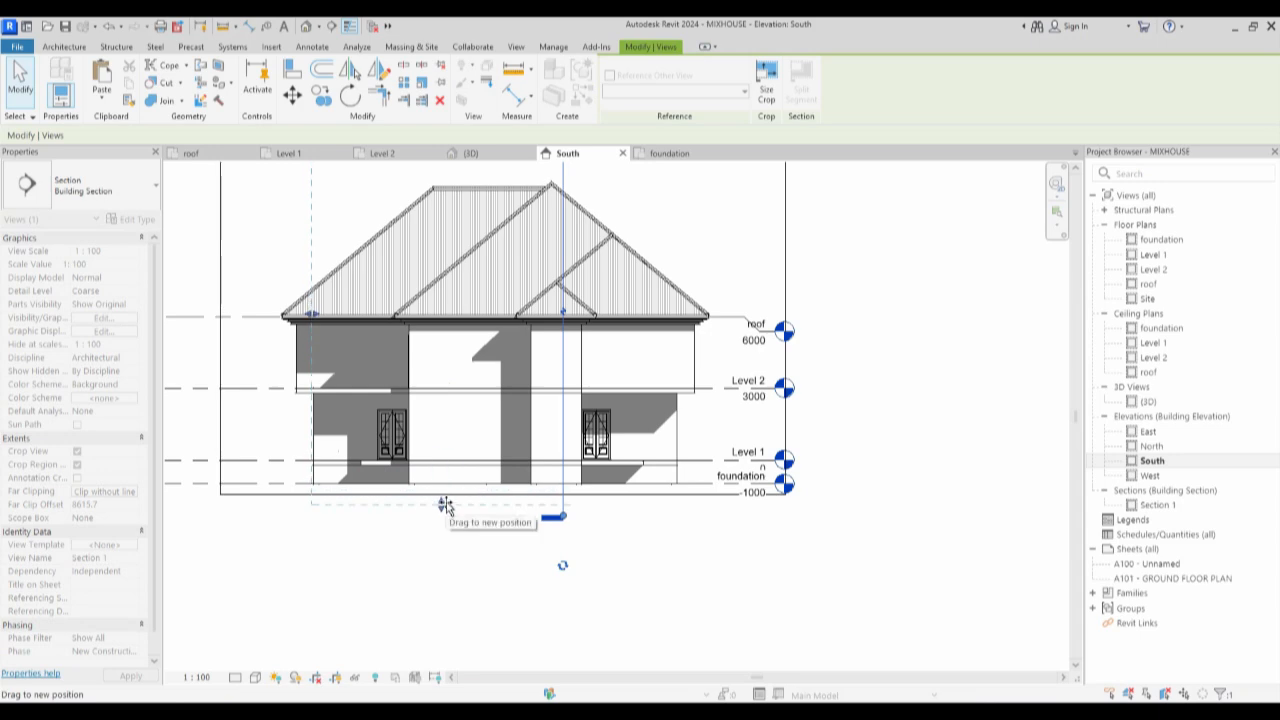
left_click(921, 466)
Open the Level 1 floor plan, start the Window tool and duplicate the M_Fixed 0610 x 0610mm type as 0610 x 1700.
double_click(1153, 254)
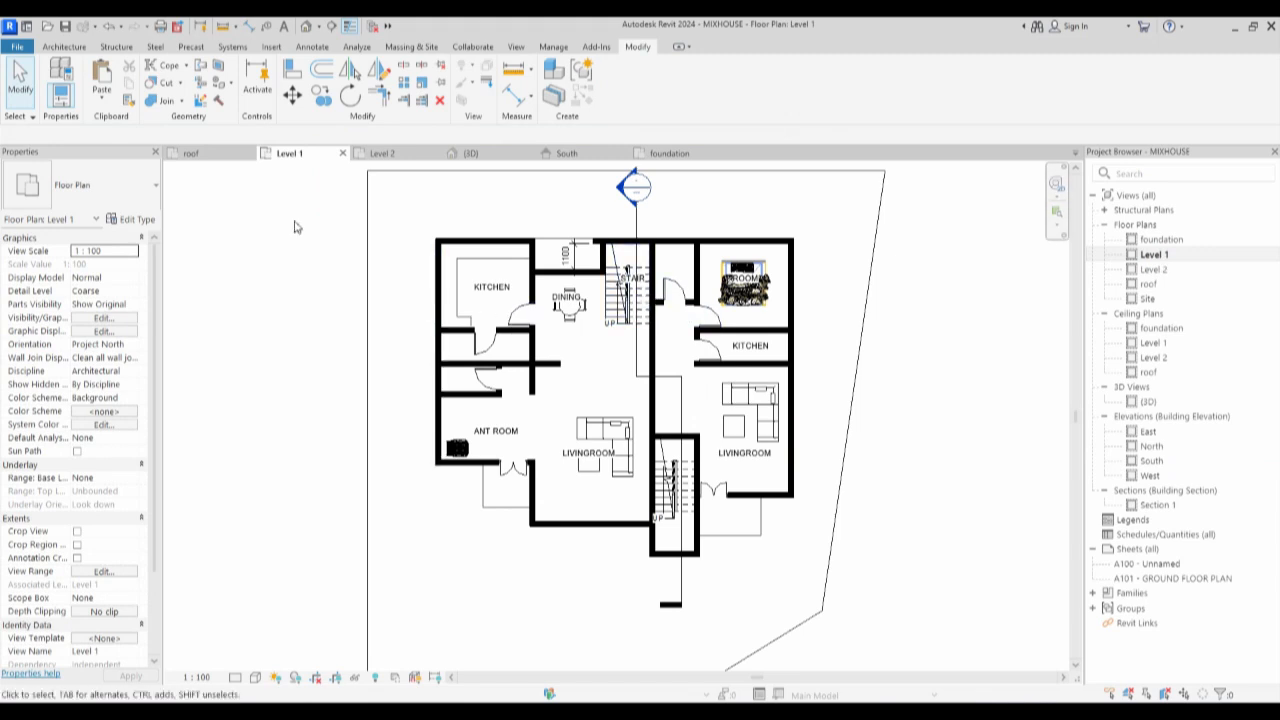
left_click(60, 47)
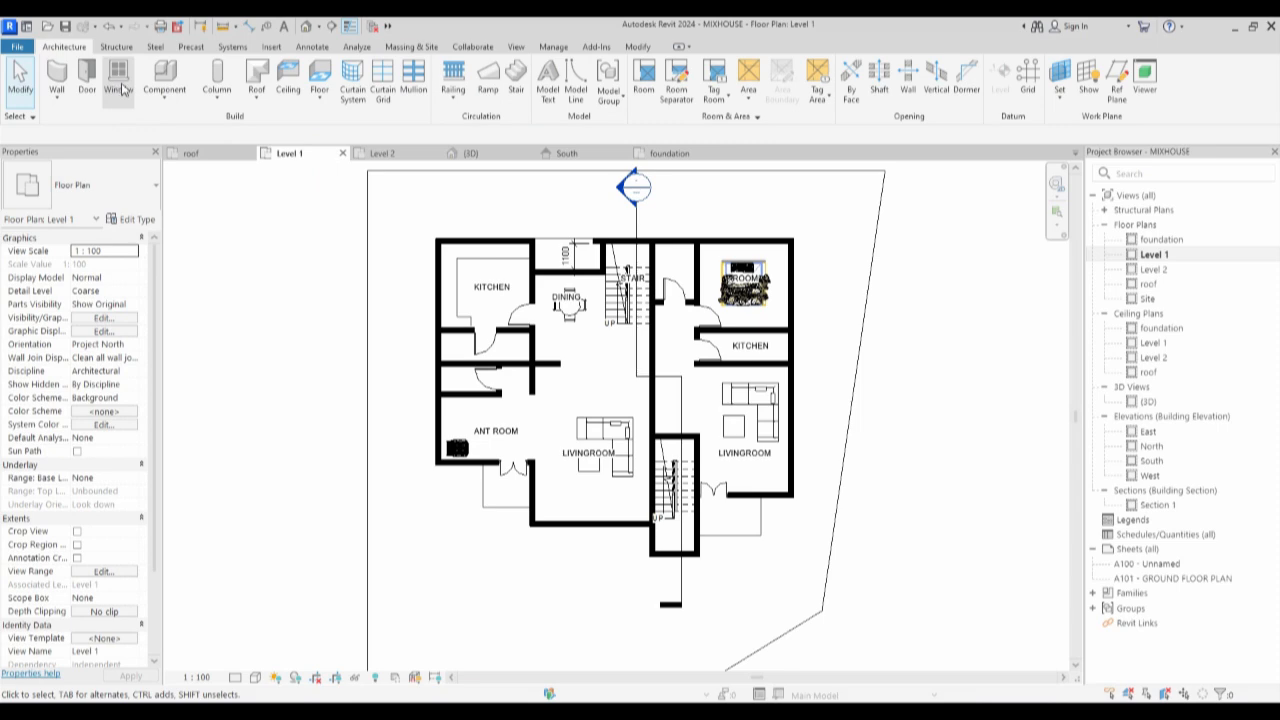
left_click(119, 88)
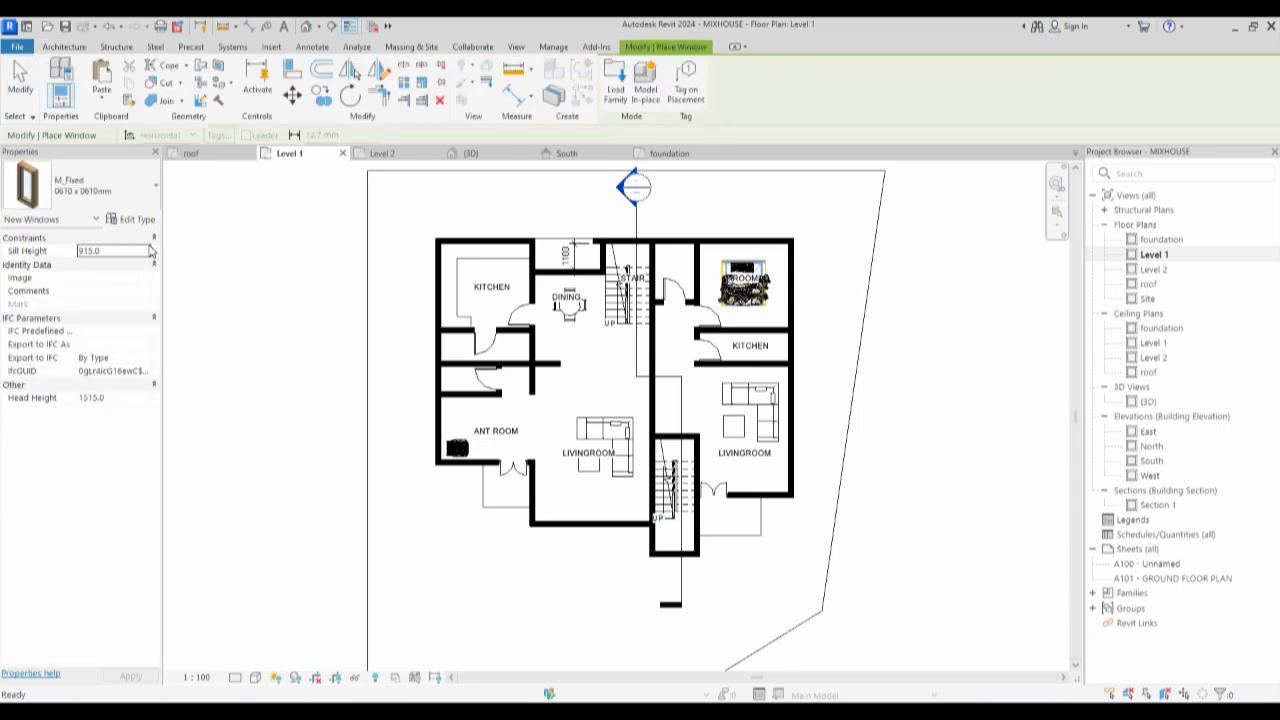
scroll(442, 285, "up", 1)
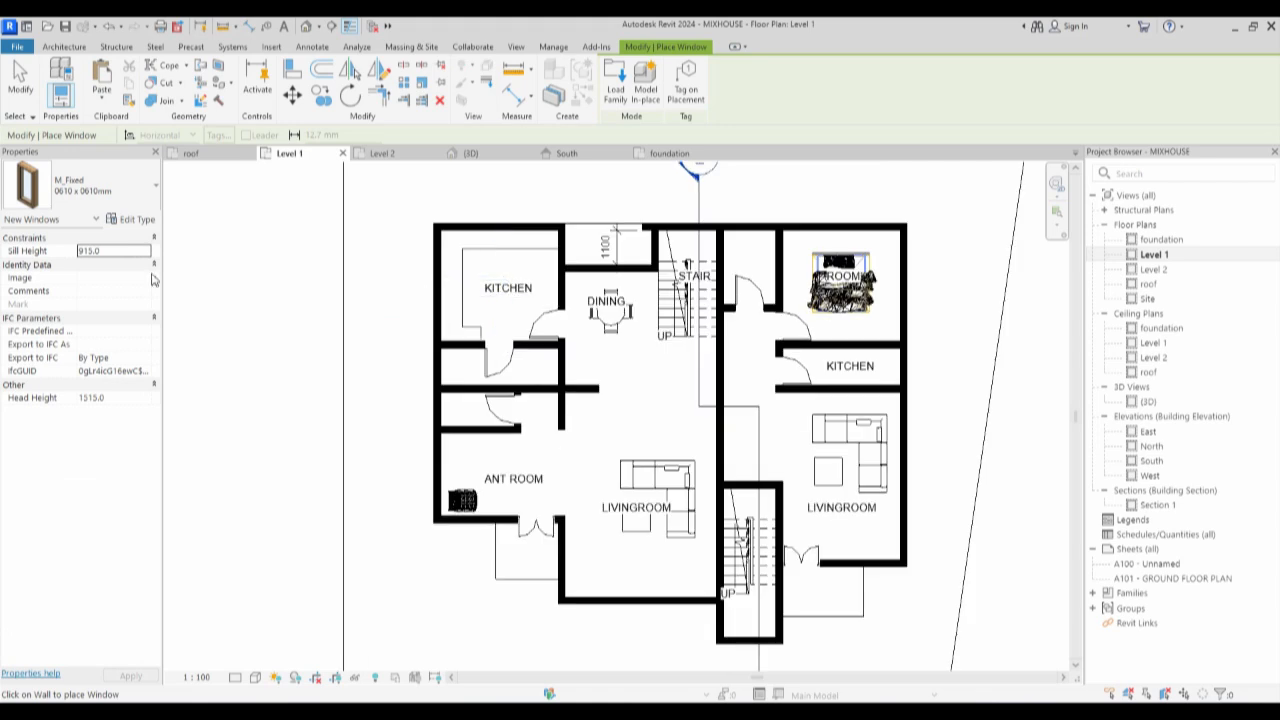
left_click(138, 222)
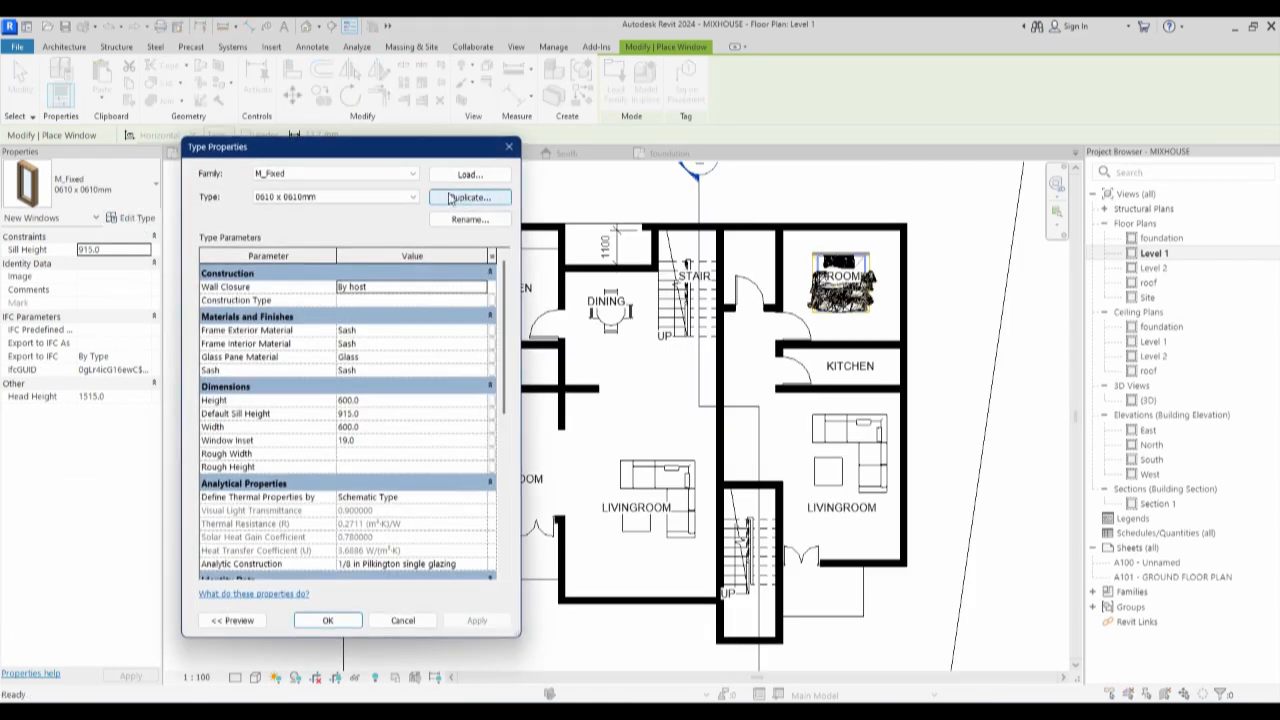
left_click(472, 198)
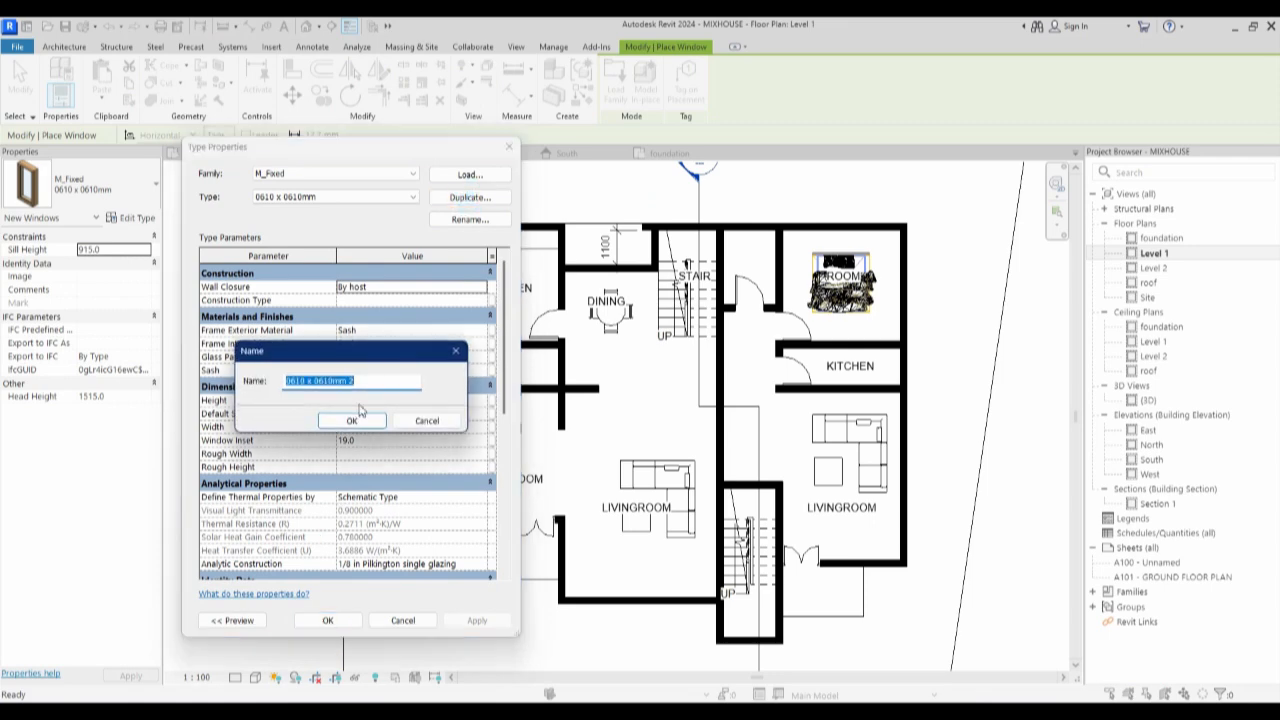
left_click(362, 381)
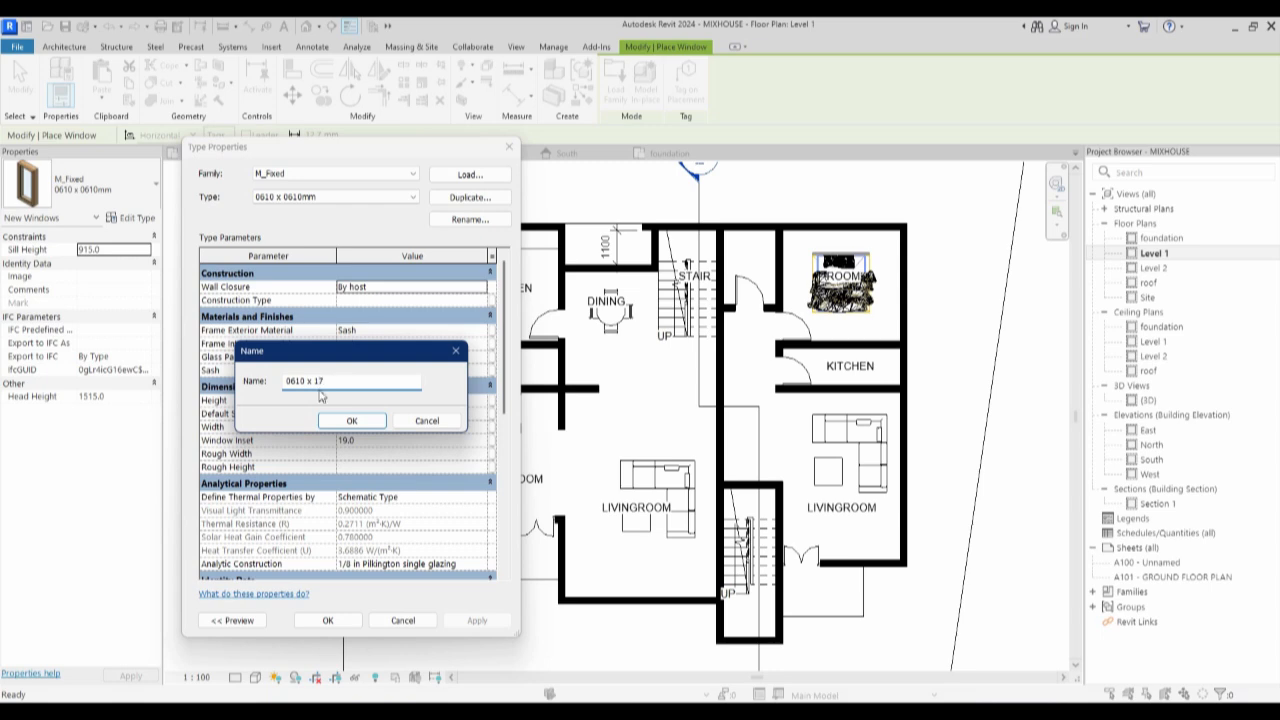
left_click(349, 421)
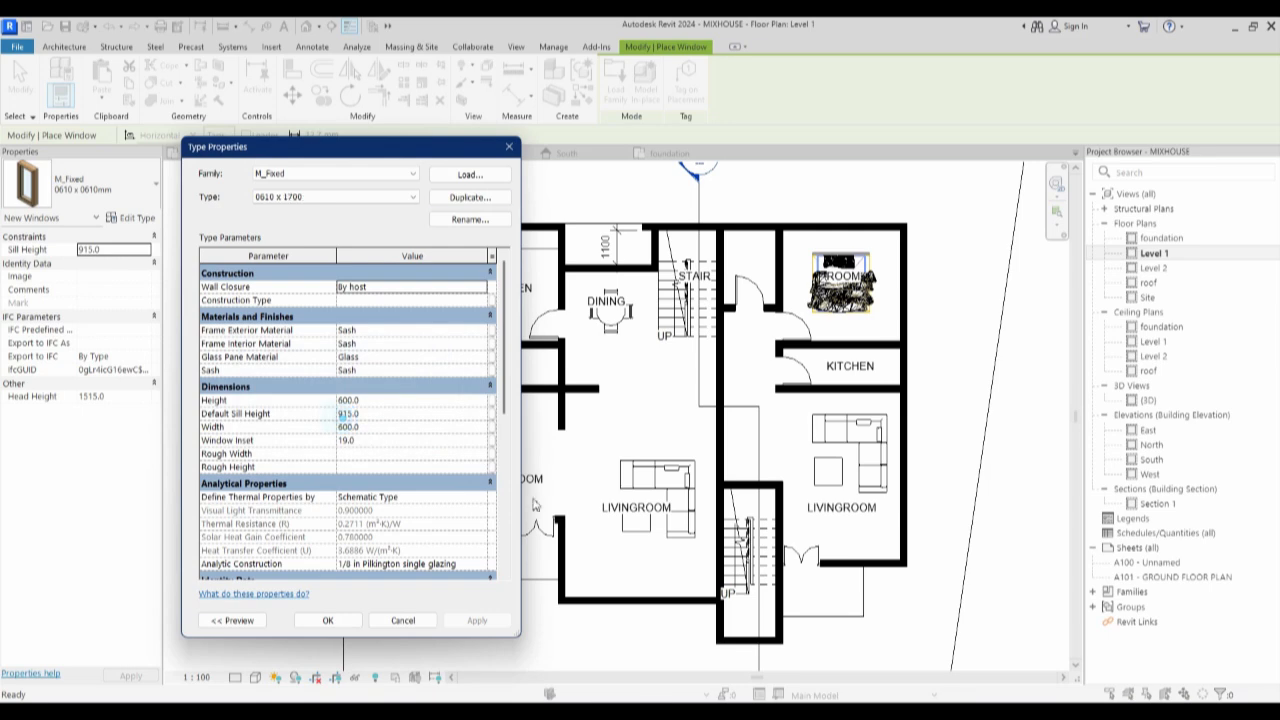
left_click(328, 621)
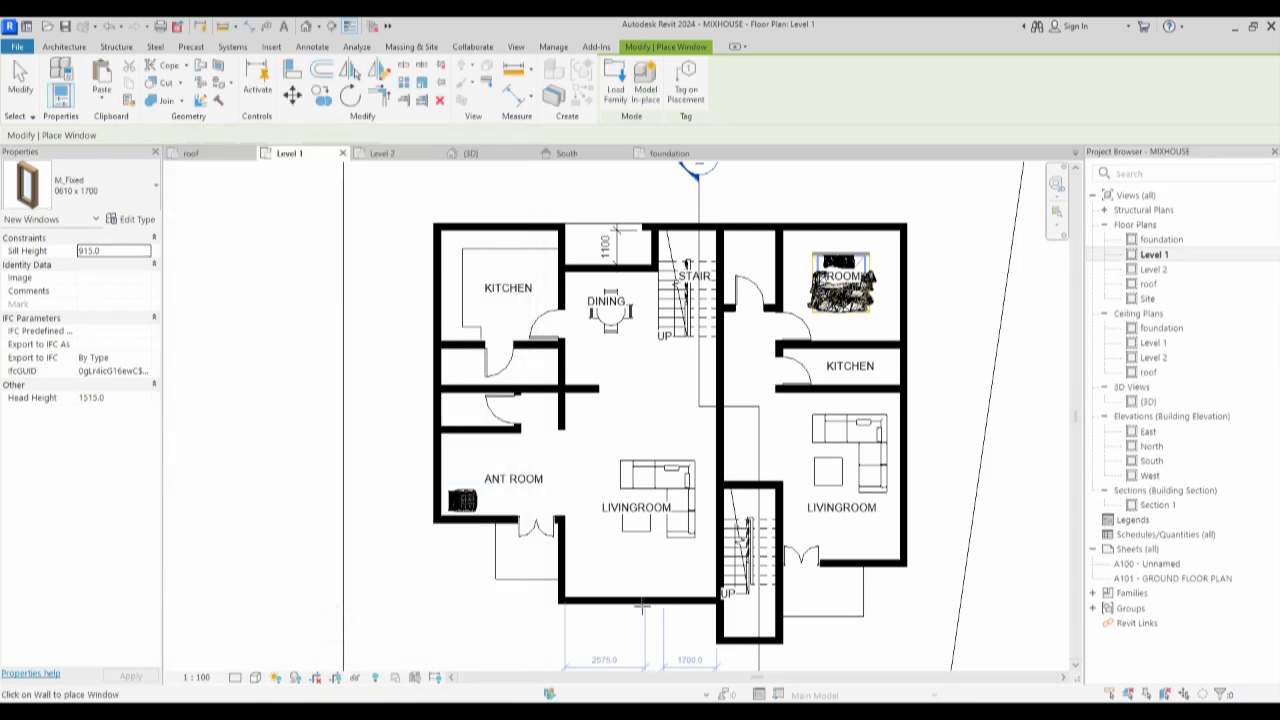
Set the window head height to 2100 mm and place two windows about 200 mm apart in the larger living room's south wall.
scroll(636, 604, "up", 3)
left_click(145, 398)
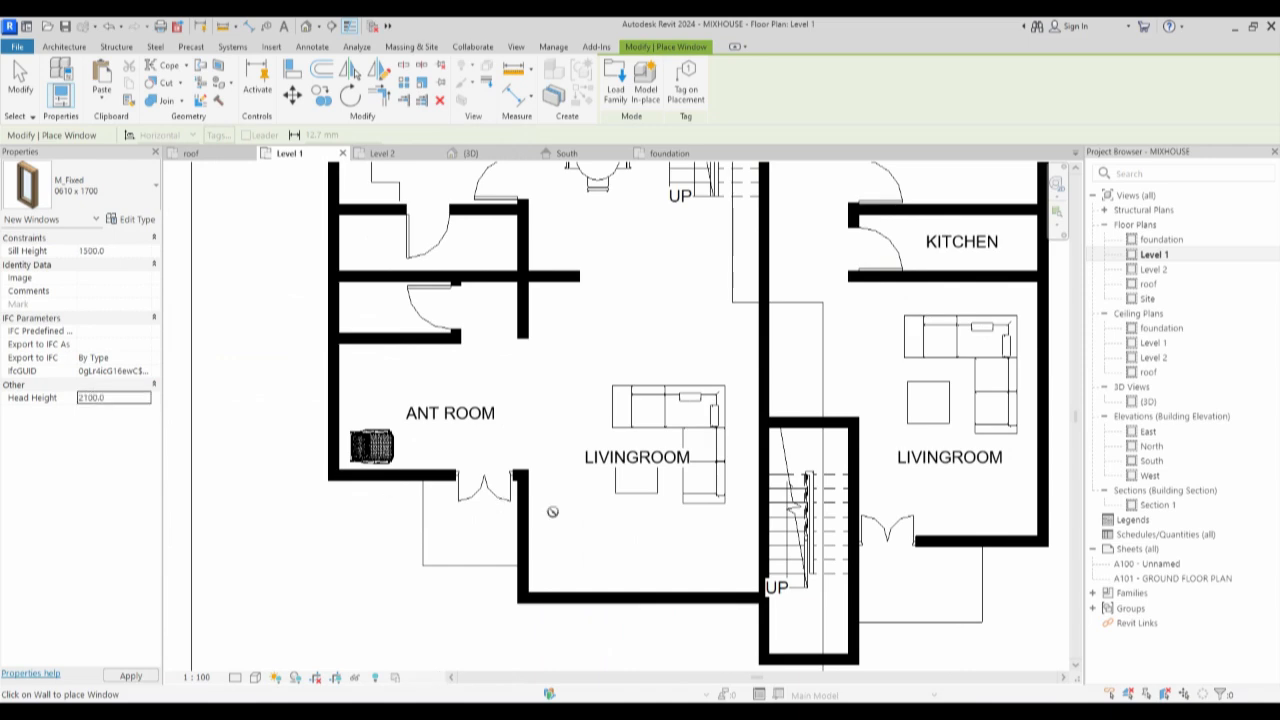
left_click(613, 603)
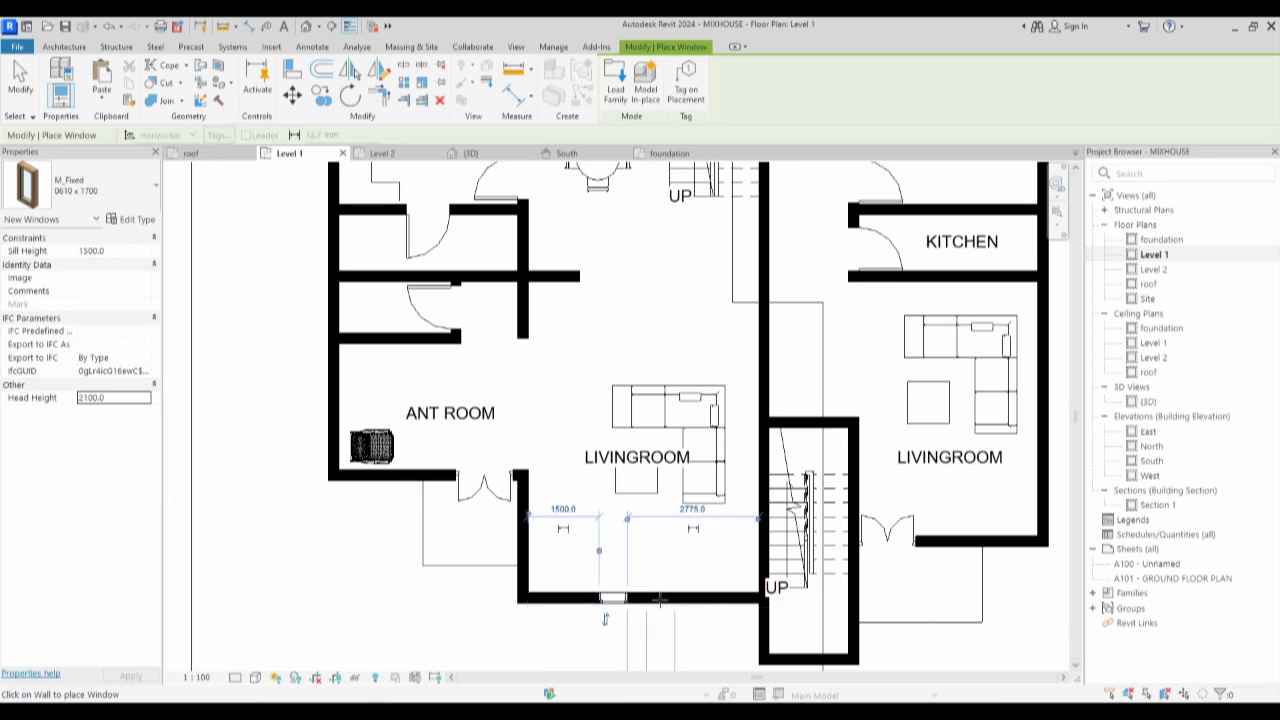
left_click(651, 598)
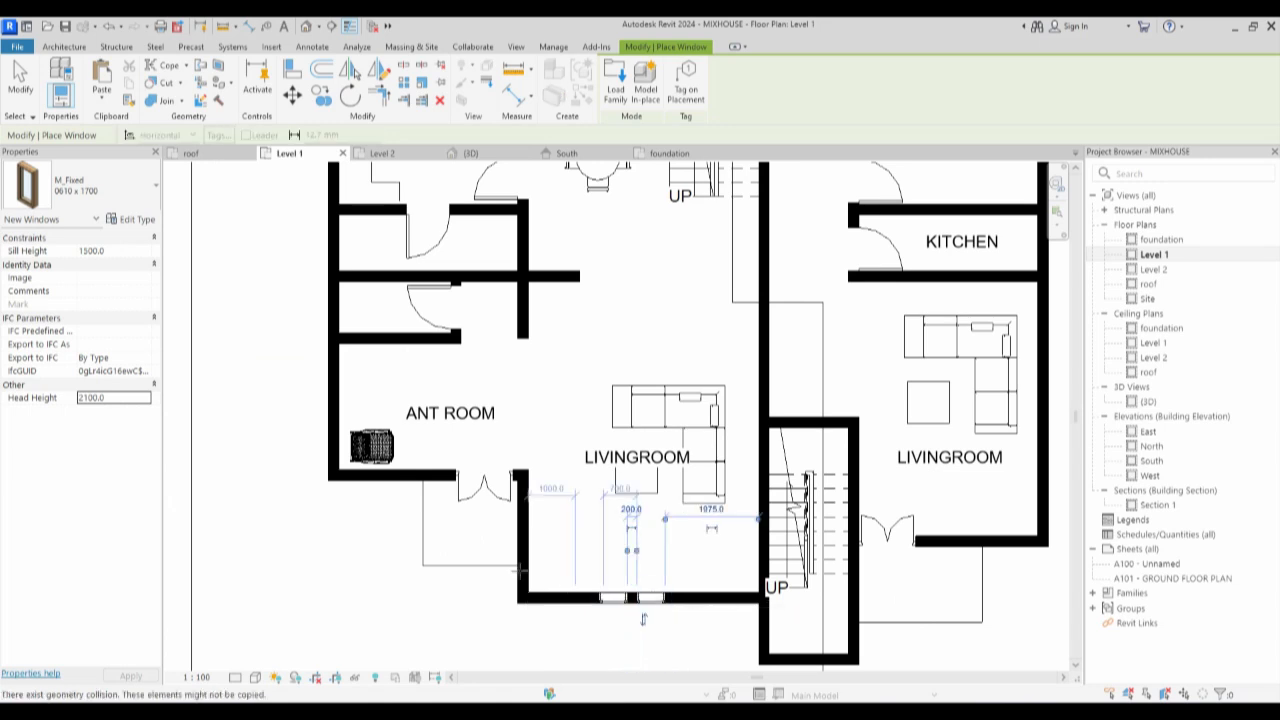
Place two windows about 200 mm apart in the living room wall beside the porch, and one in the ant room's west wall.
left_click(521, 510)
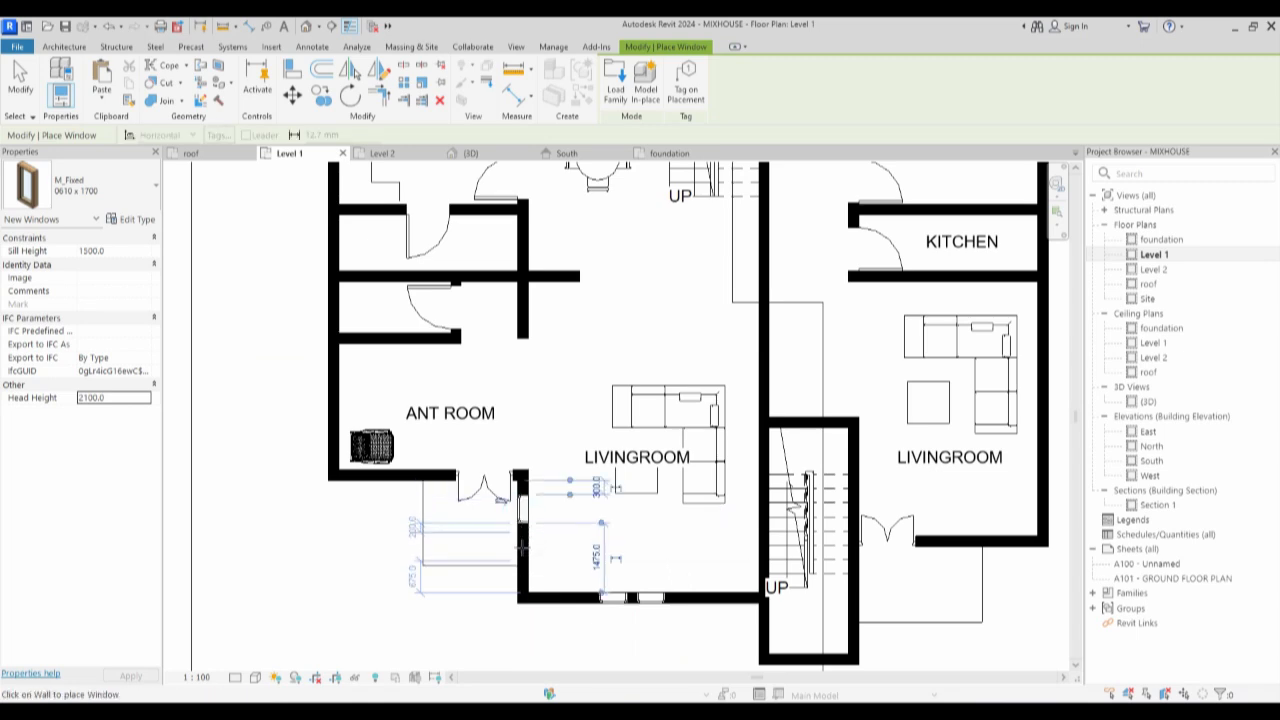
scroll(350, 430, "down", 2)
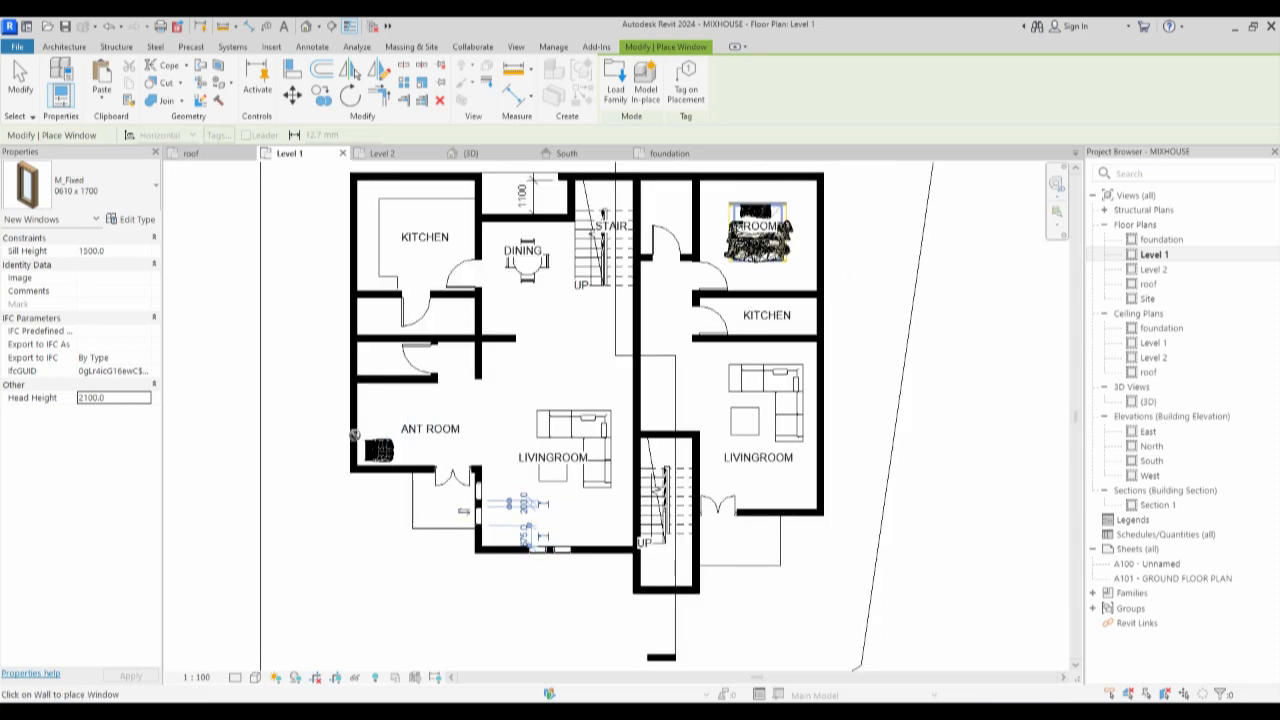
scroll(350, 432, "up", 3)
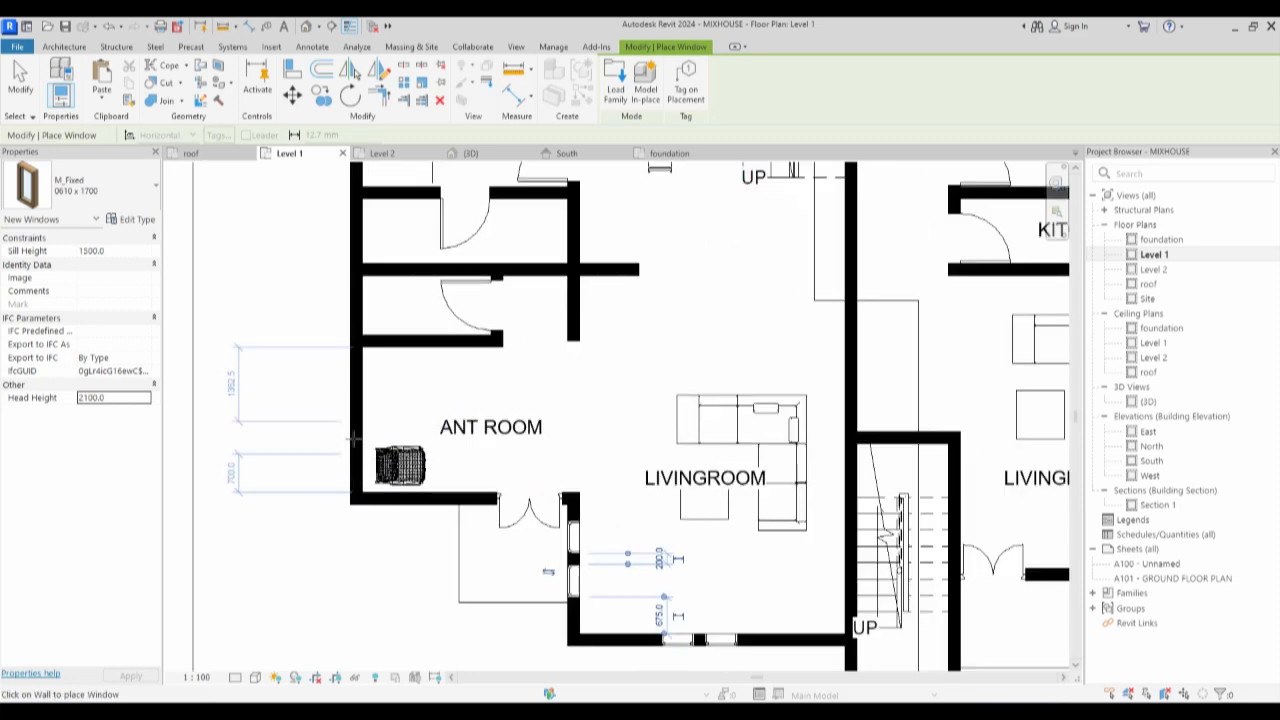
left_click(351, 436)
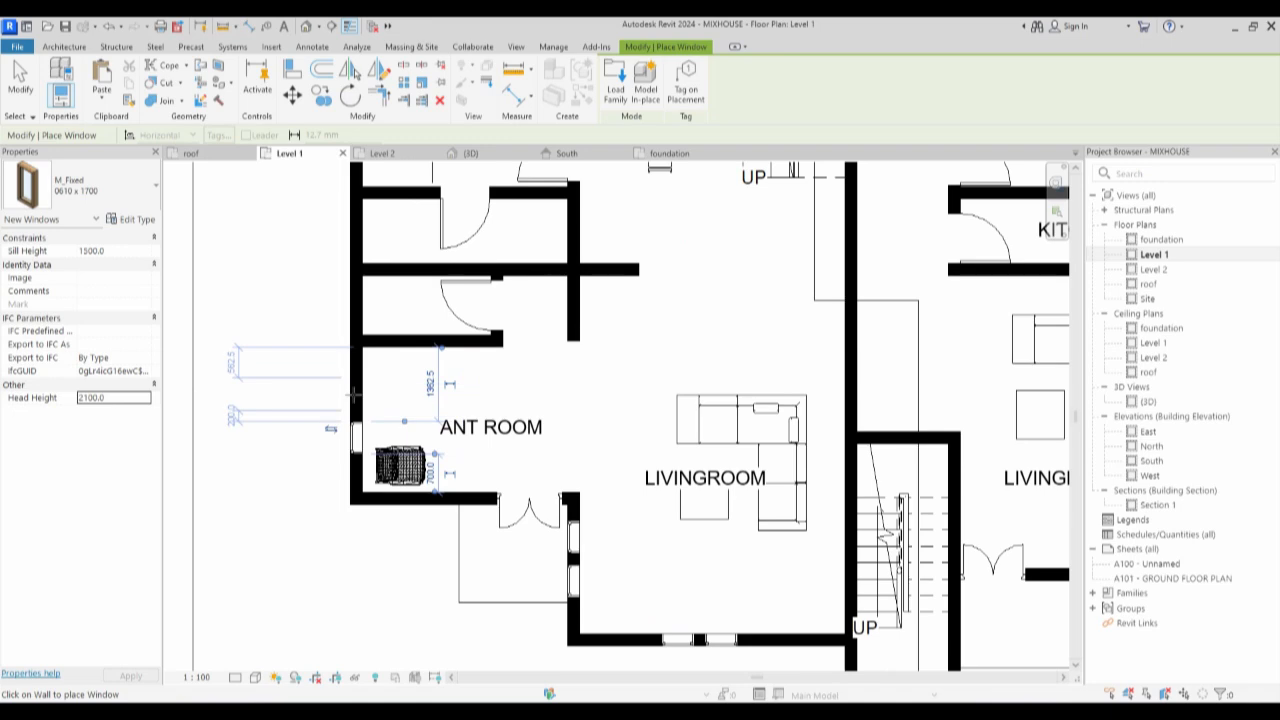
scroll(352, 392, "down", 5)
scroll(340, 492, "up", 2)
scroll(345, 490, "up", 2)
scroll(345, 495, "down", 4)
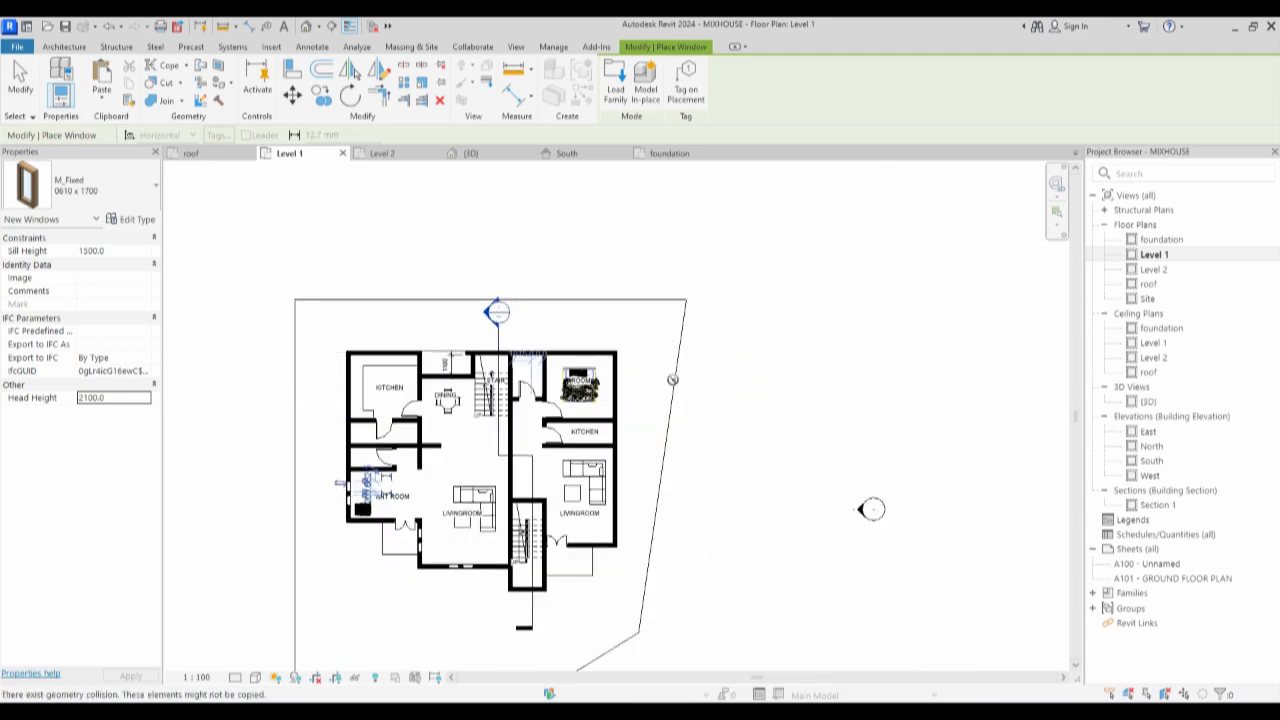
Place two windows side by side in the bedroom's north wall and two more in its east wall.
scroll(300, 500, "up", 1)
scroll(575, 342, "up", 3)
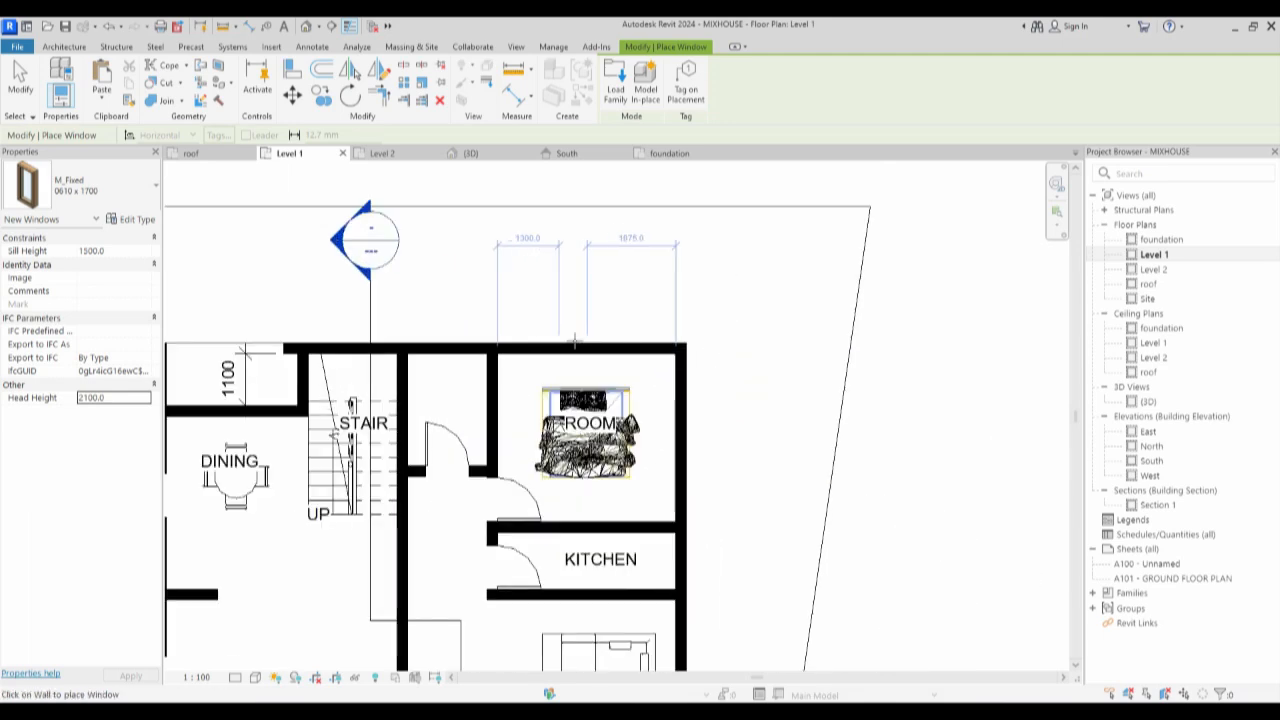
left_click(573, 340)
left_click(616, 343)
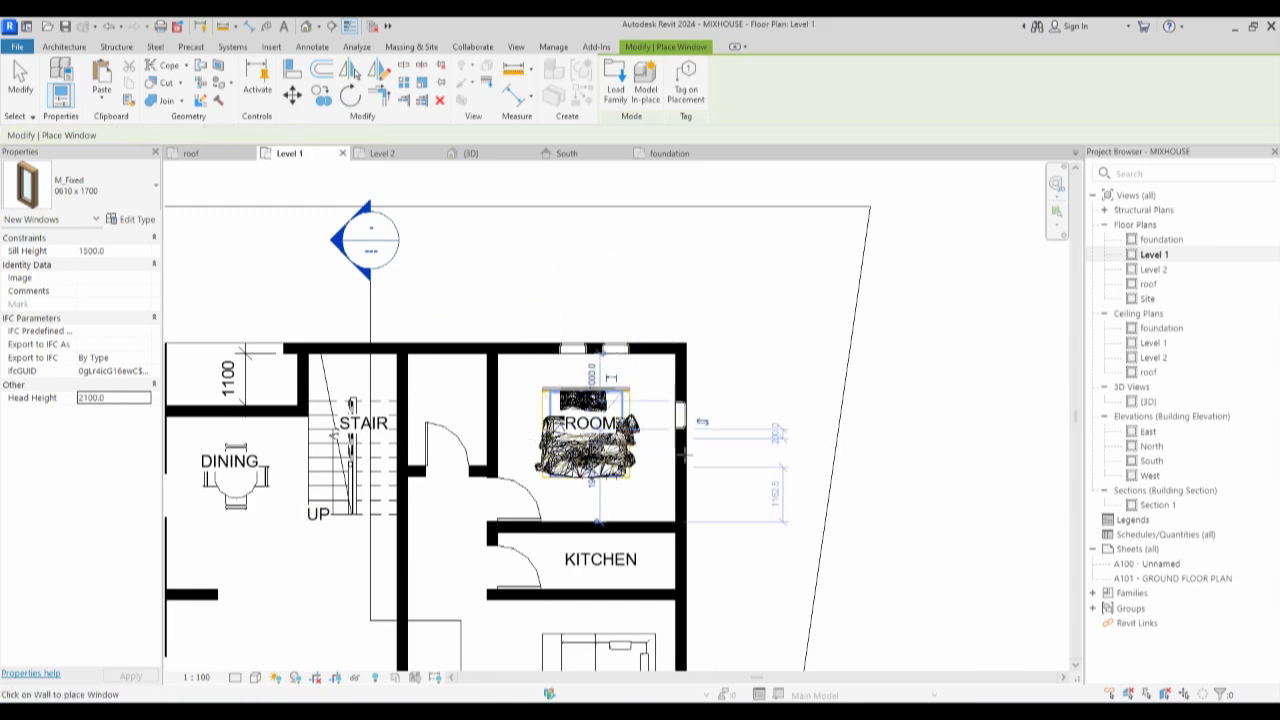
left_click(686, 457)
Place two windows in the smaller living room's east wall and two in its south wall beside the double door.
scroll(688, 348, "down", 5)
scroll(700, 395, "up", 5)
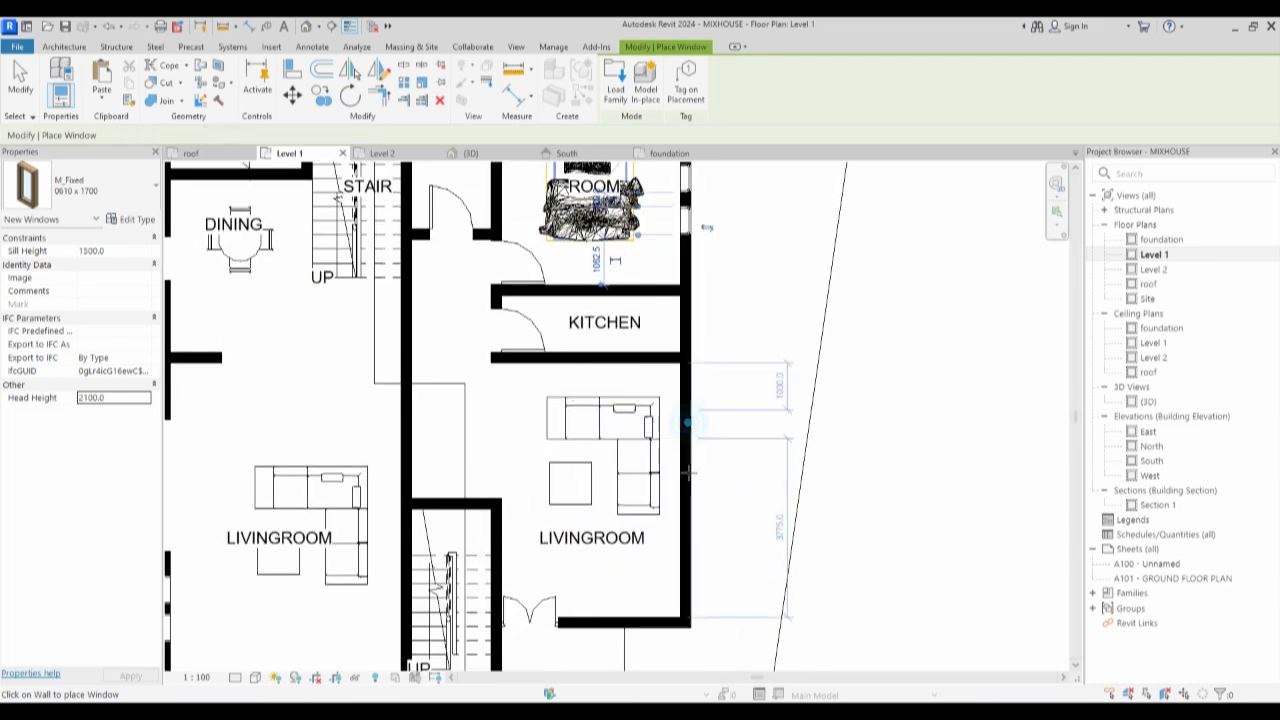
left_click(688, 424)
left_click(688, 474)
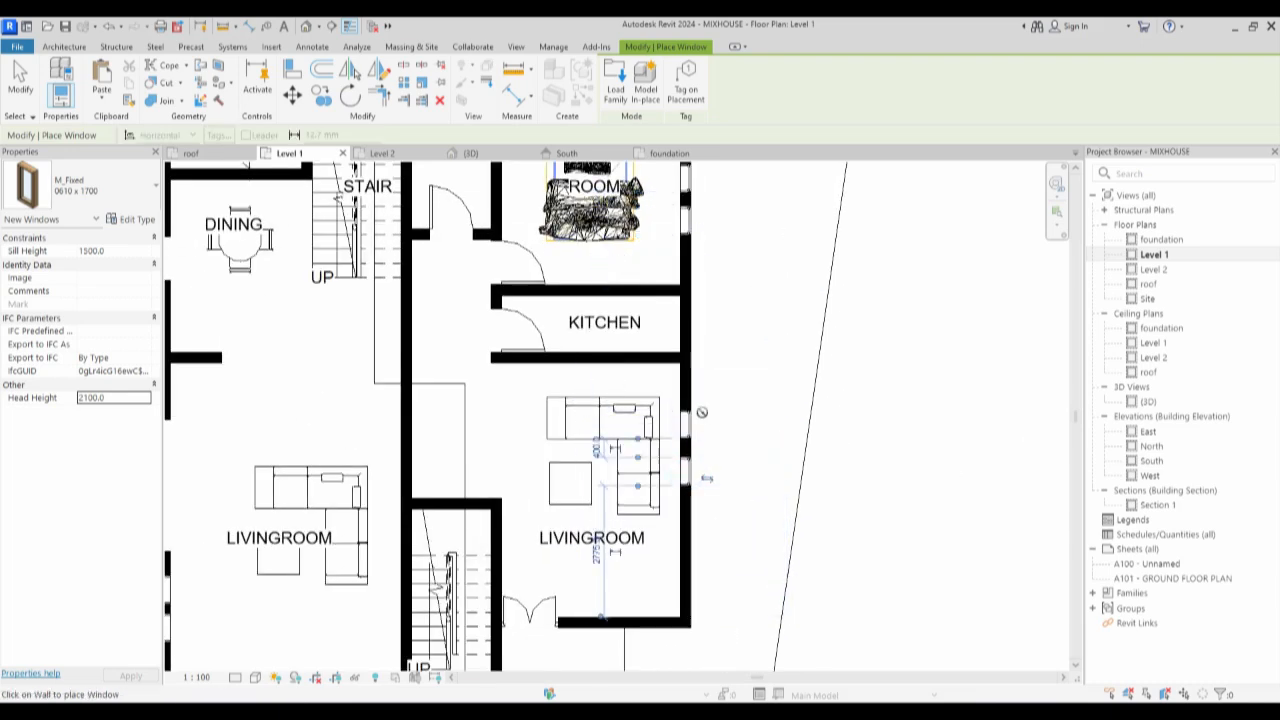
scroll(688, 474, "down", 5)
scroll(663, 497, "up", 6)
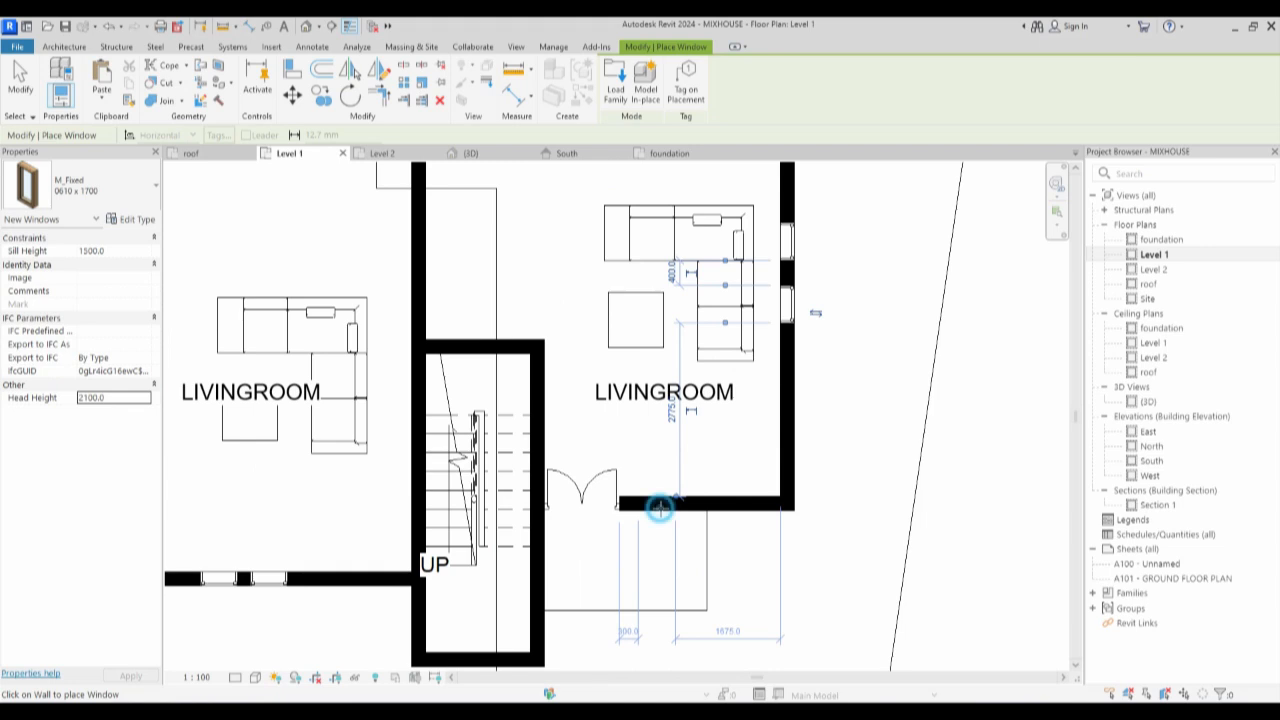
left_click(660, 507)
left_click(735, 507)
Place two neighbouring windows in the dining room's north wall and end window placement.
scroll(735, 507, "down", 5)
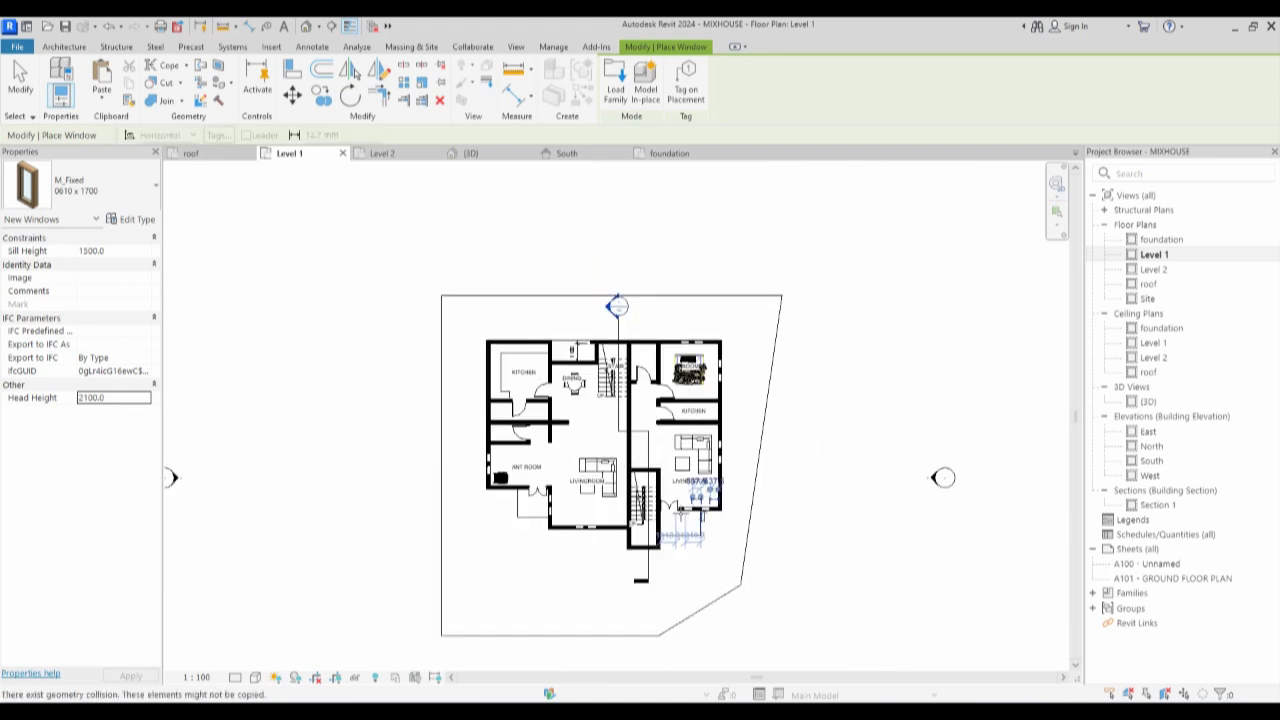
scroll(558, 347, "up", 8)
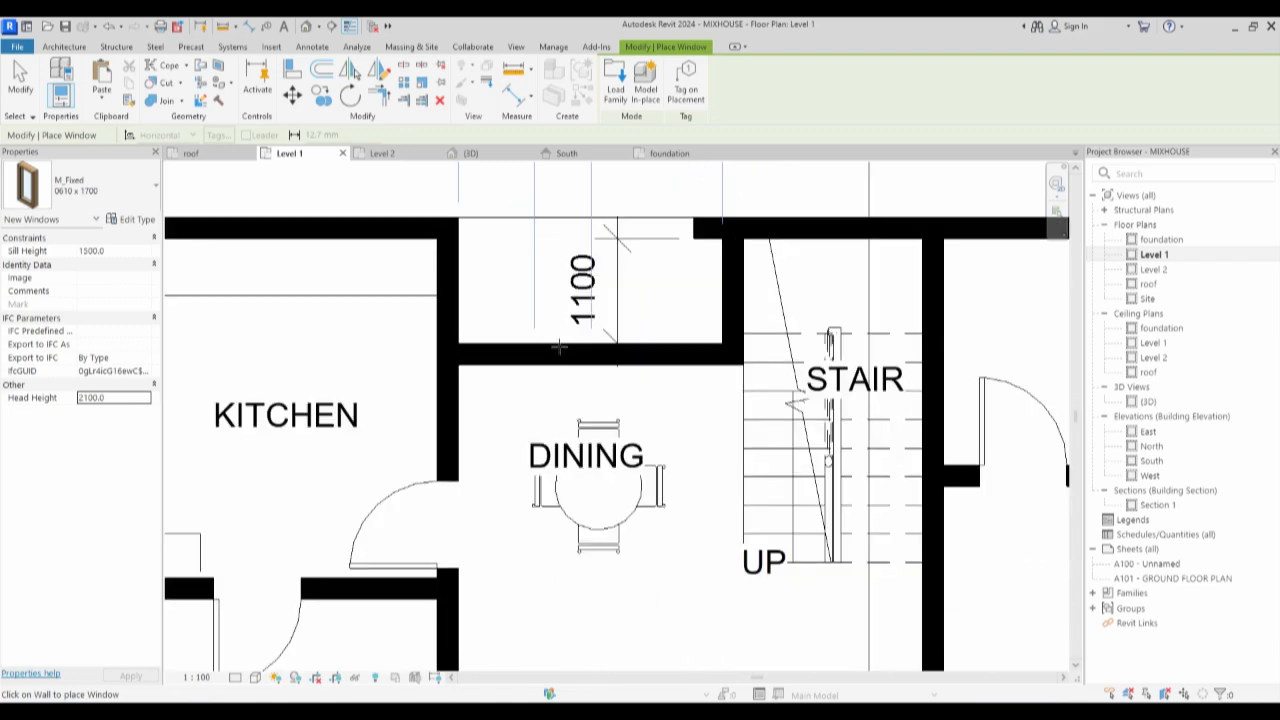
left_click(560, 353)
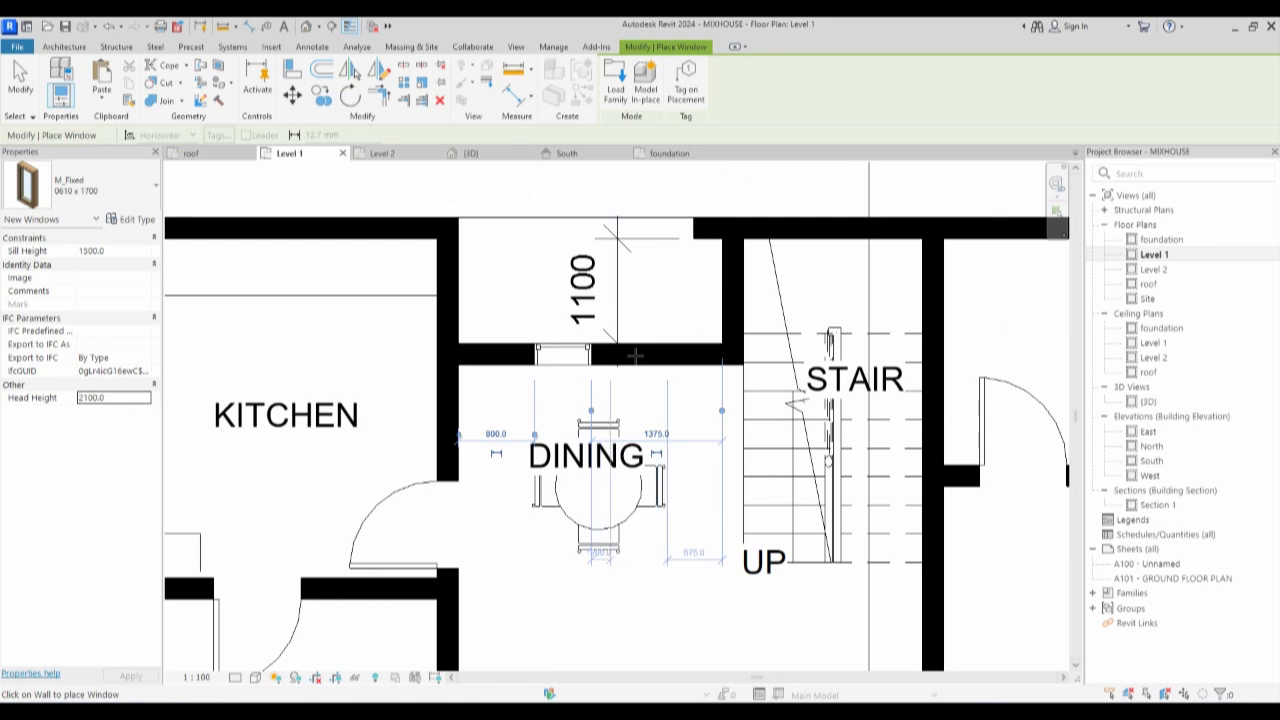
scroll(622, 354, "down", 3)
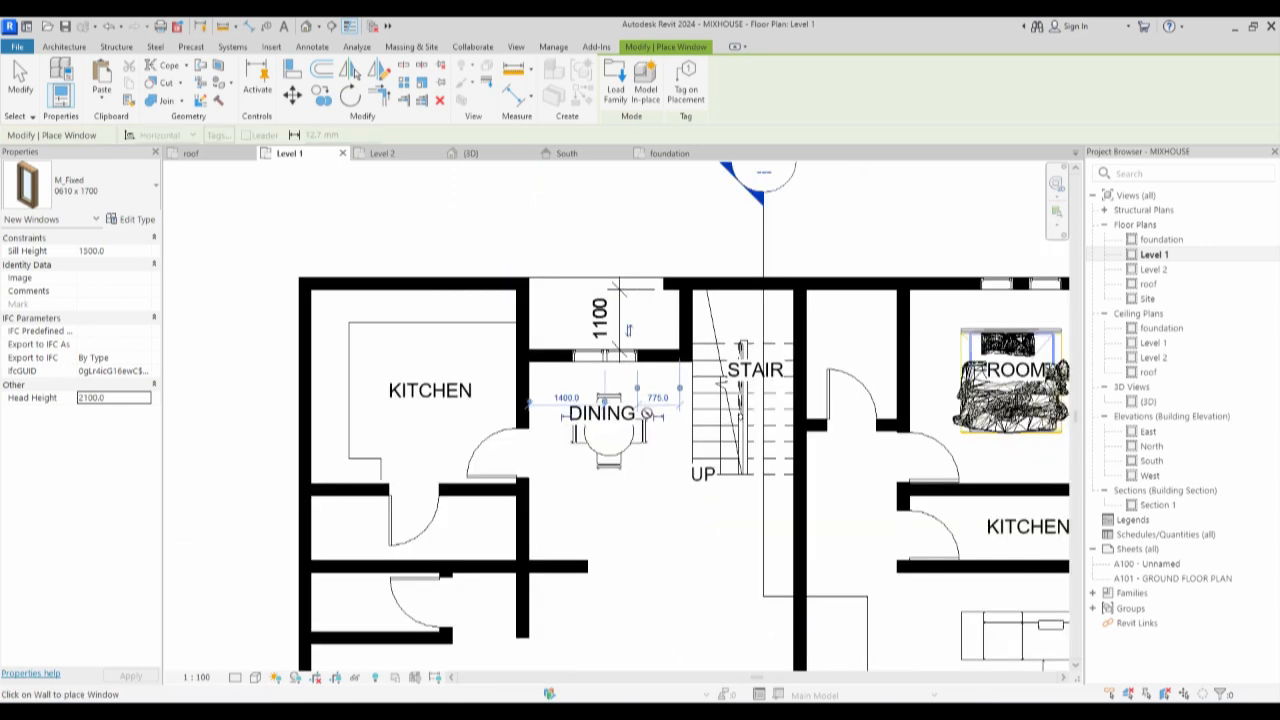
key("Escape")
key("Escape")
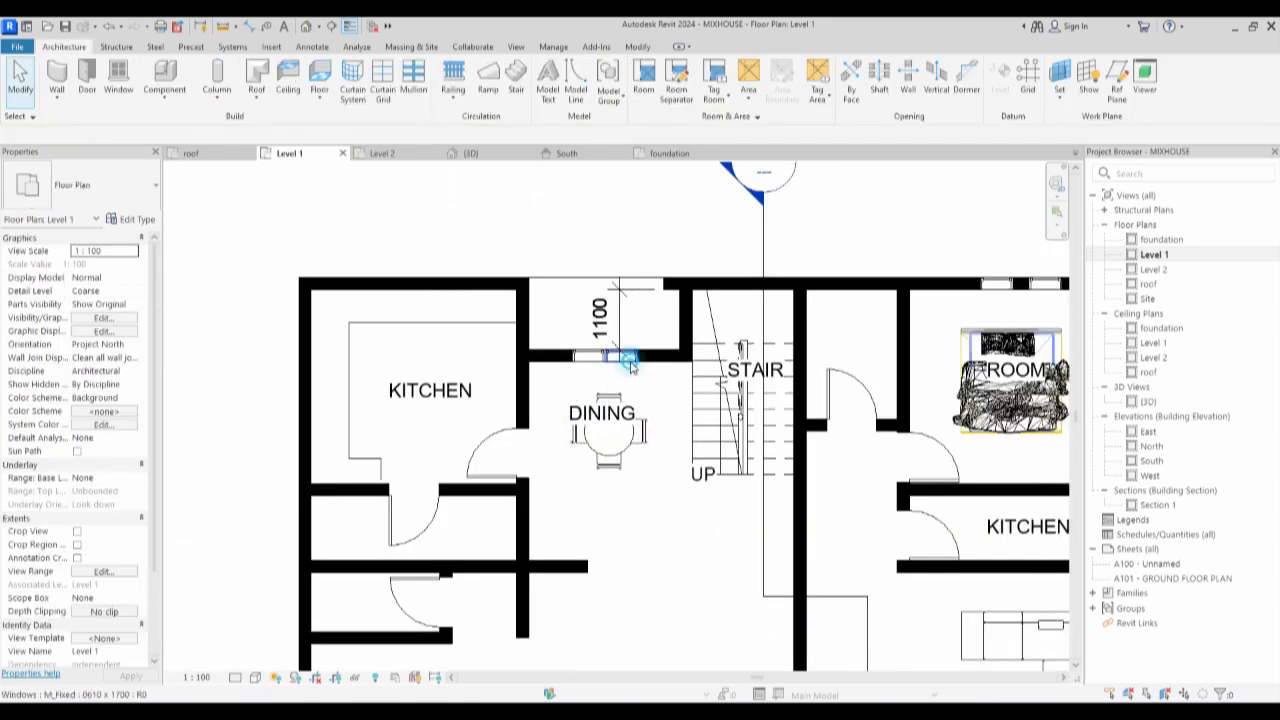
Select both dining room windows and nudge them east along the wall, close to the stair.
left_click(630, 364)
left_click_drag(612, 356, 680, 400)
scroll(575, 350, "up", 2)
key("Right")
key("Right")
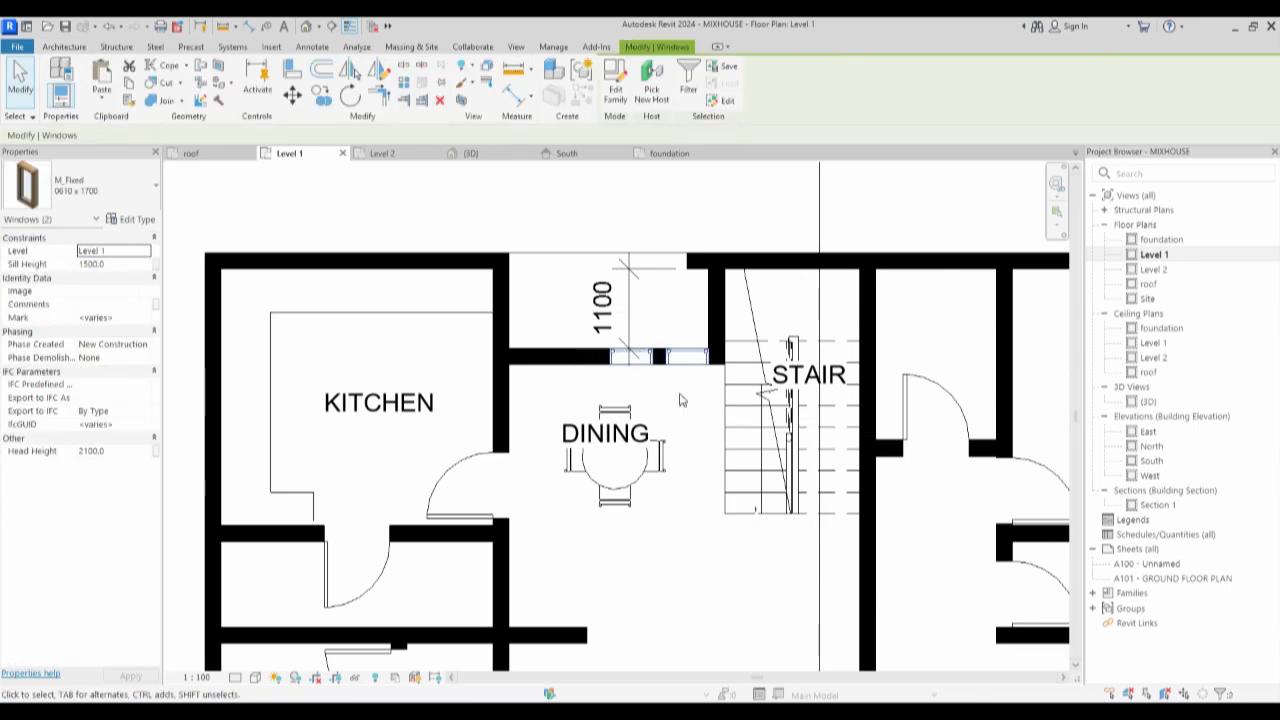
scroll(678, 398, "up", 4)
key("Left")
scroll(677, 394, "down", 5)
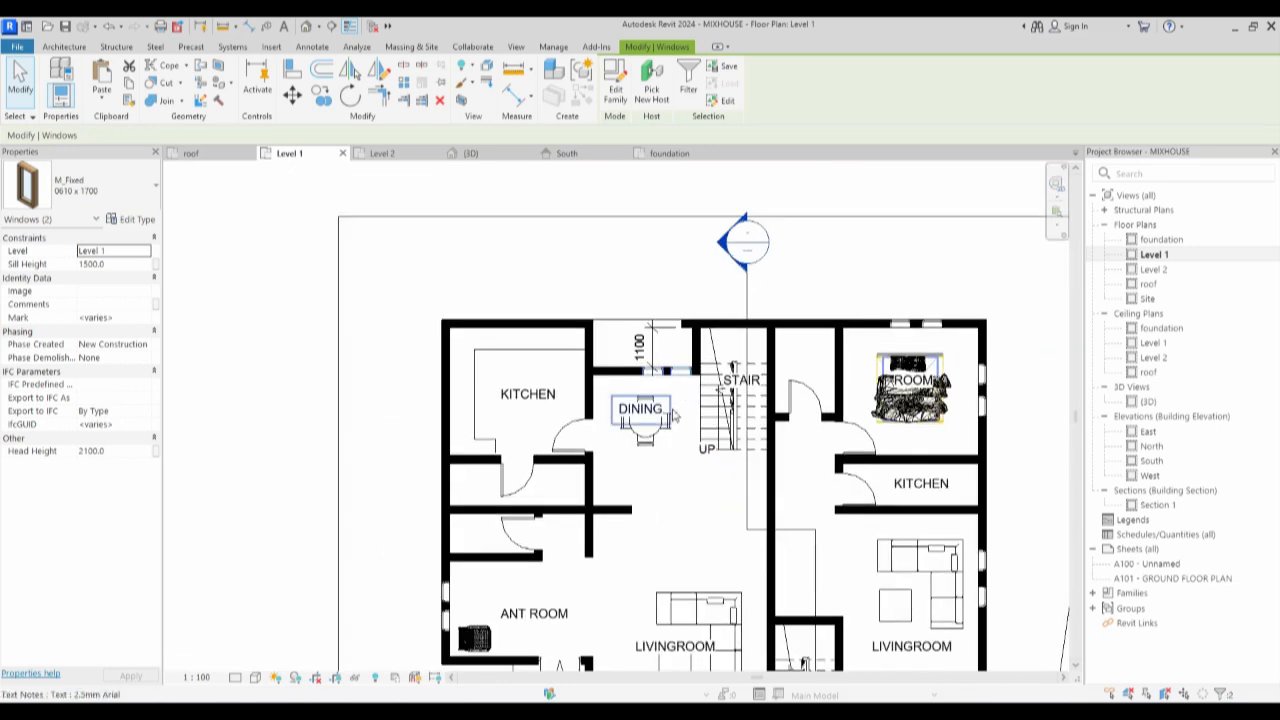
left_click(649, 466)
Start the Window tool with the M_Fixed 0915 x 1220mm type and set its height to 1200 mm and width to 900 mm.
scroll(569, 378, "down", 2)
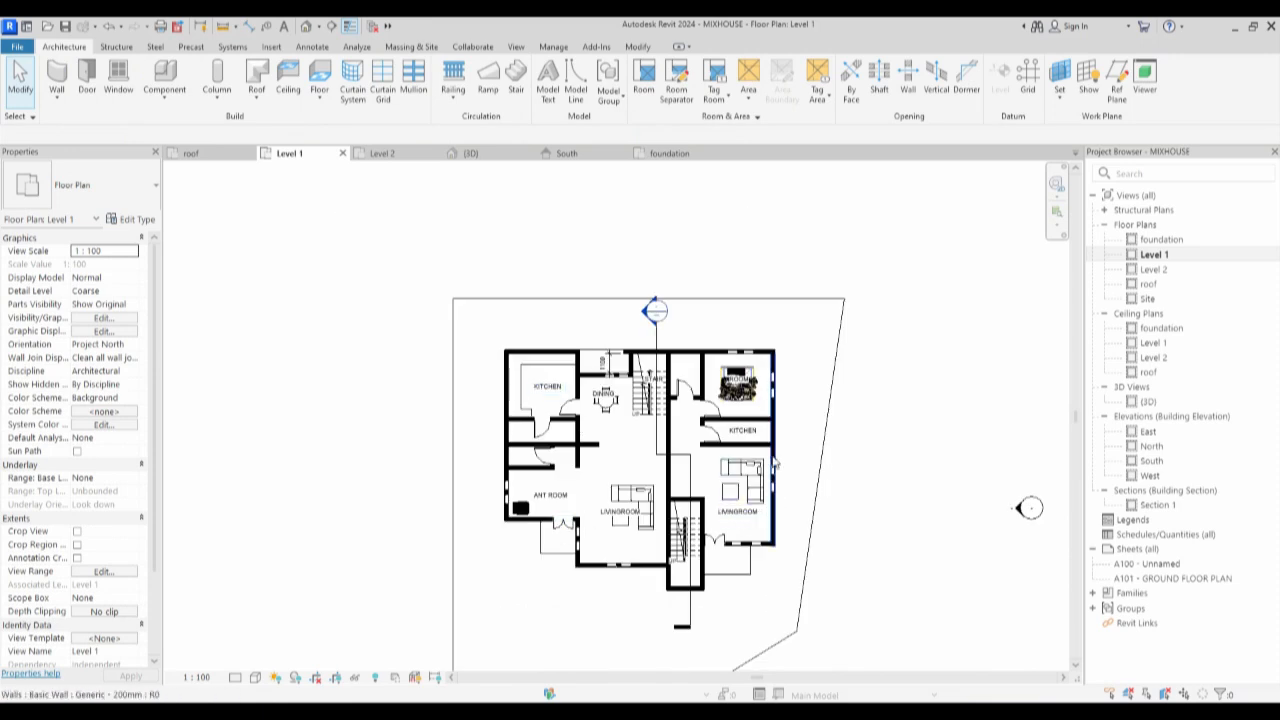
scroll(772, 456, "up", 2)
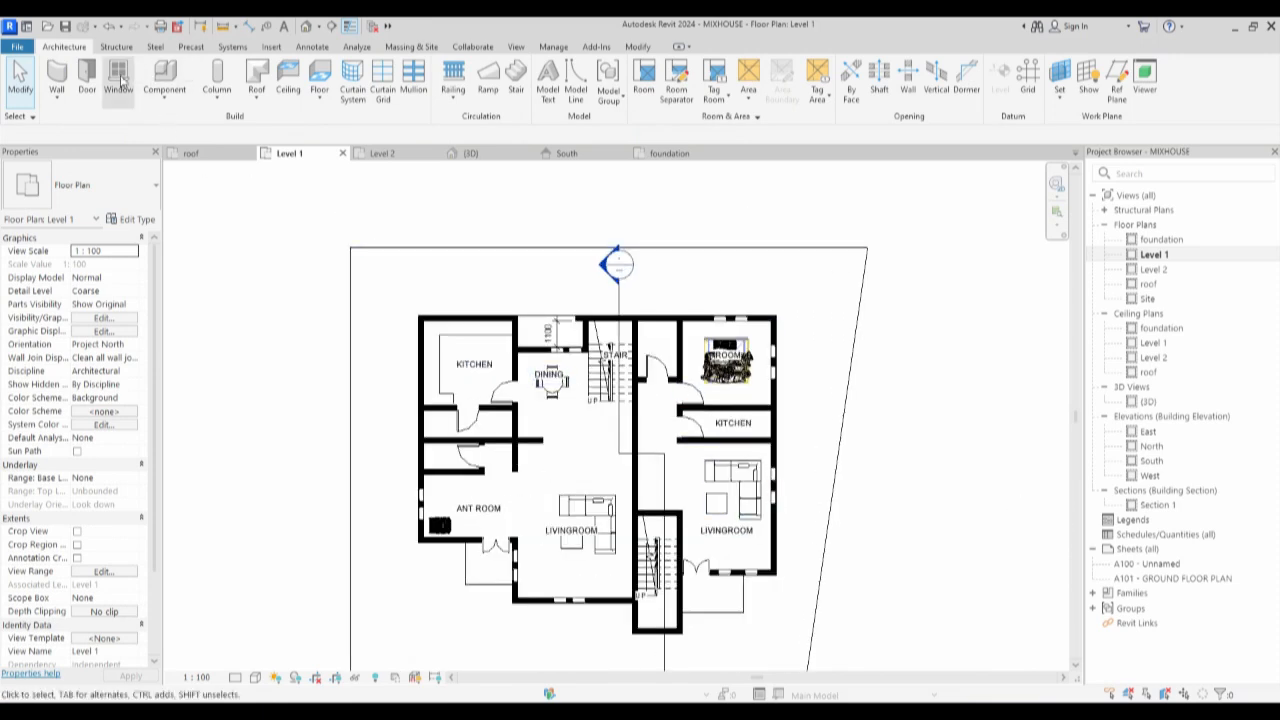
left_click(165, 72)
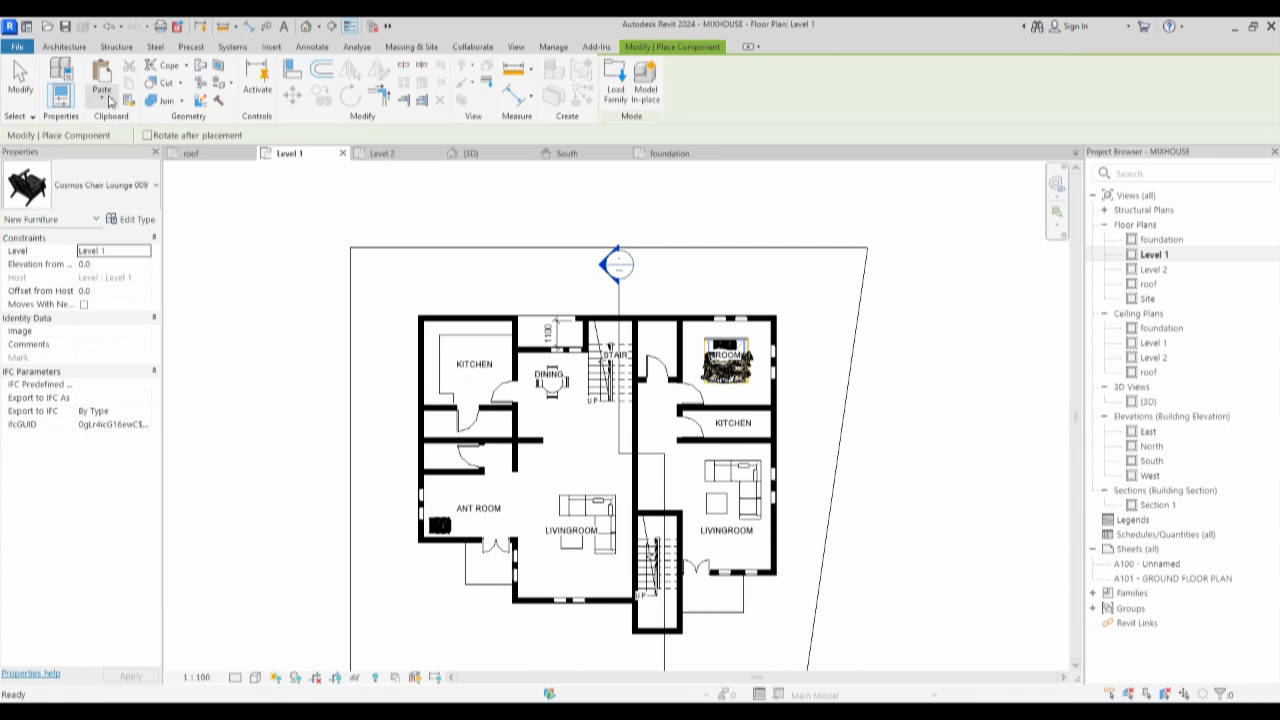
left_click(64, 47)
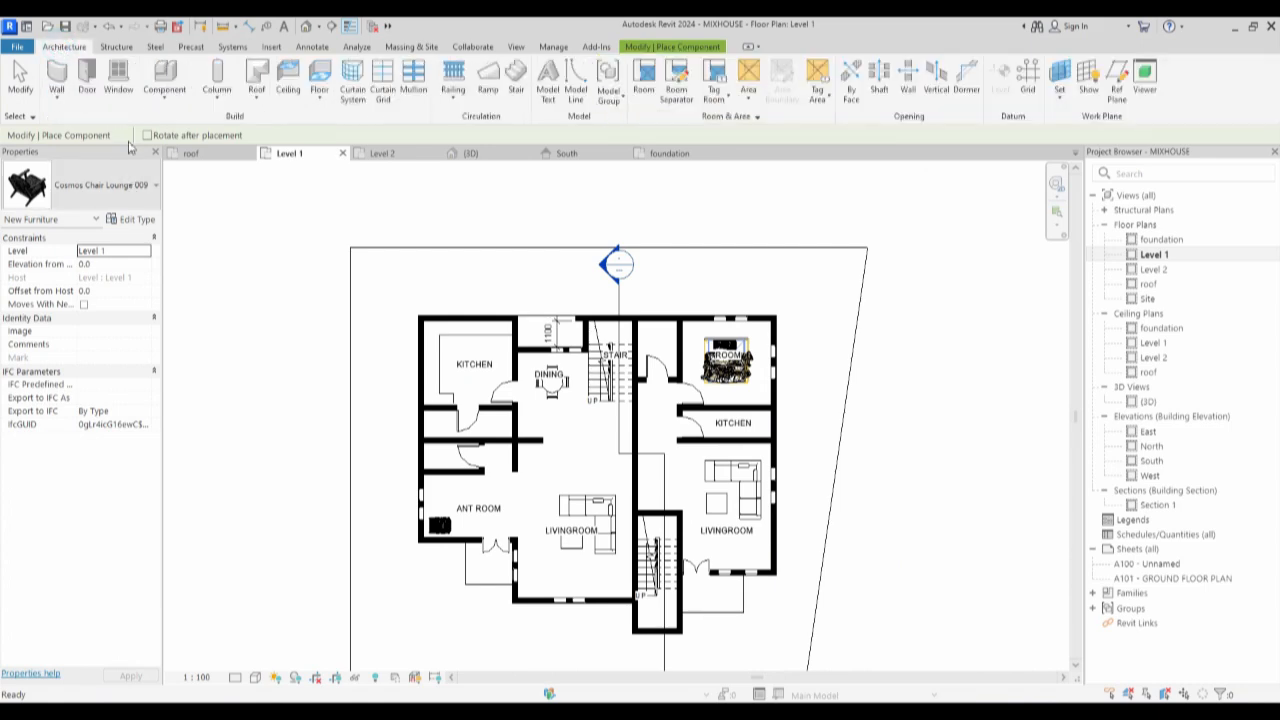
left_click(125, 80)
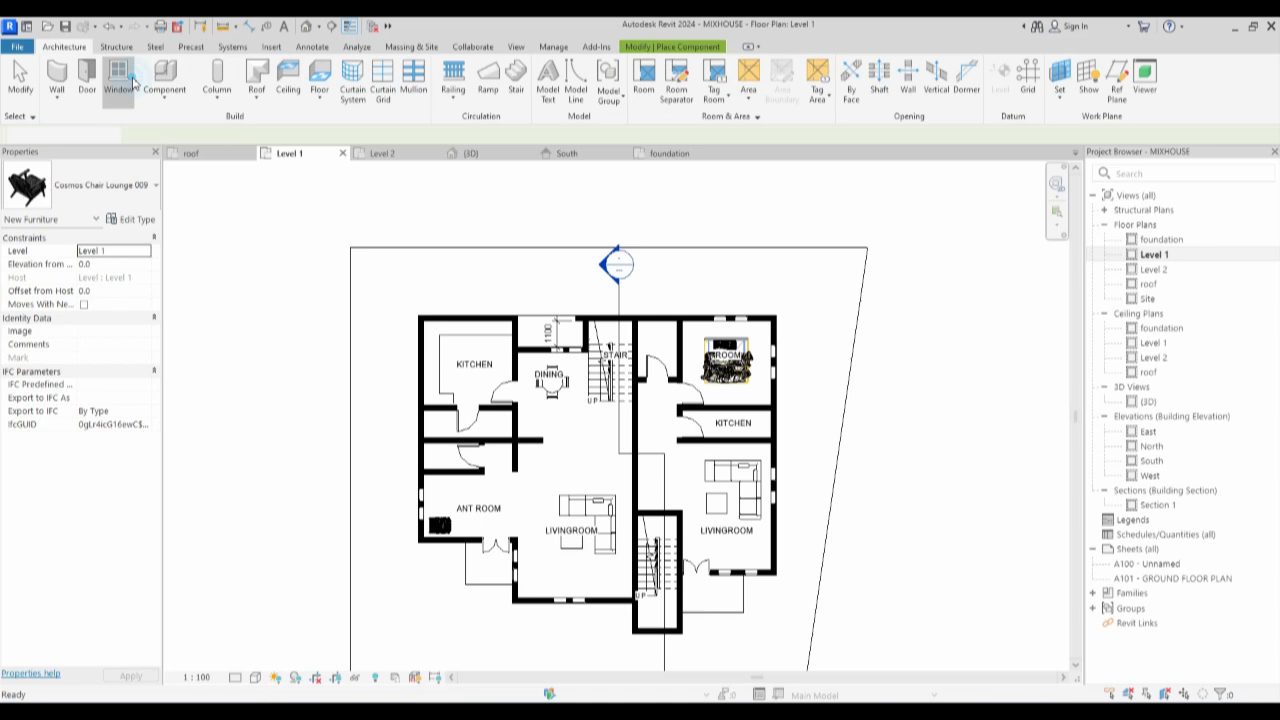
left_click(136, 201)
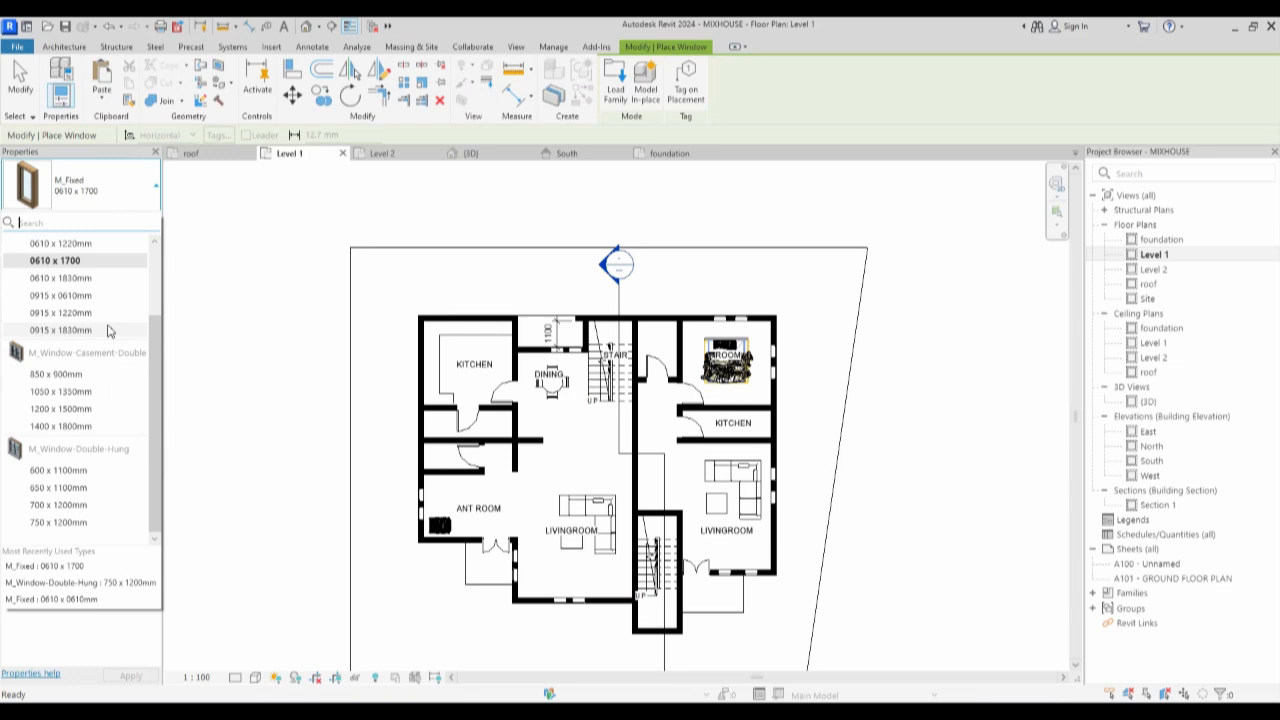
left_click(64, 312)
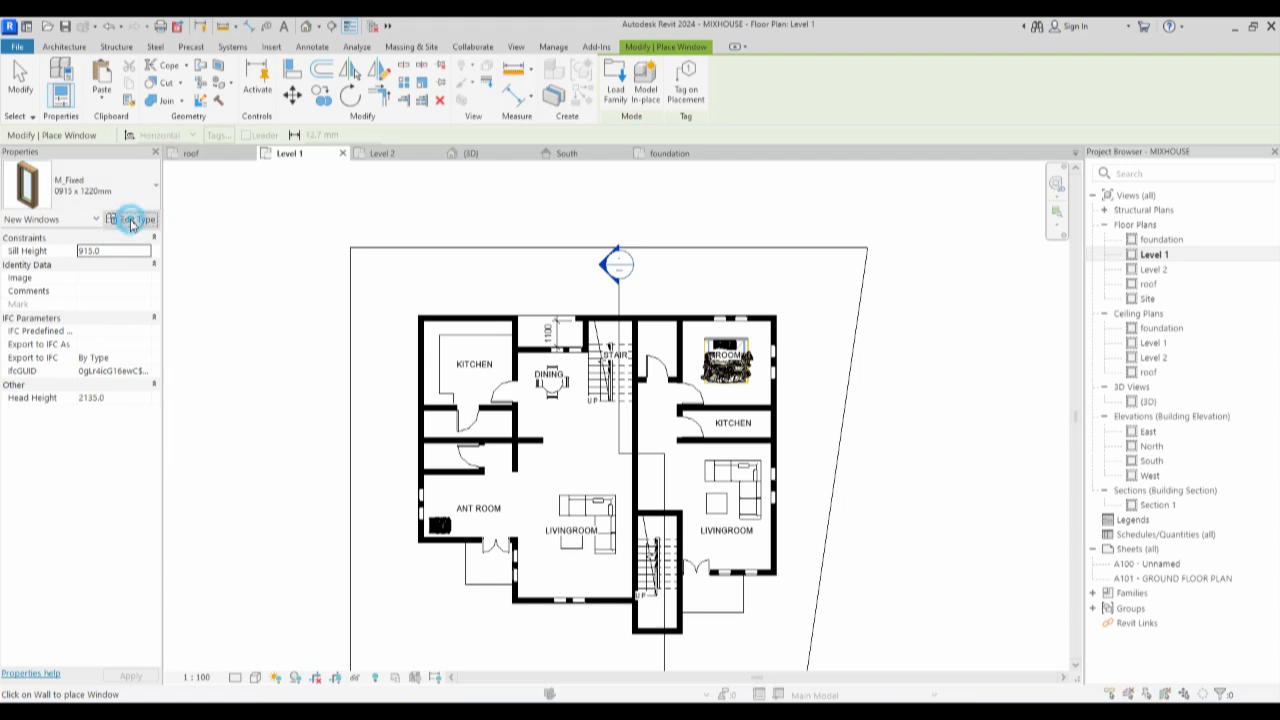
left_click(132, 218)
left_click(371, 400)
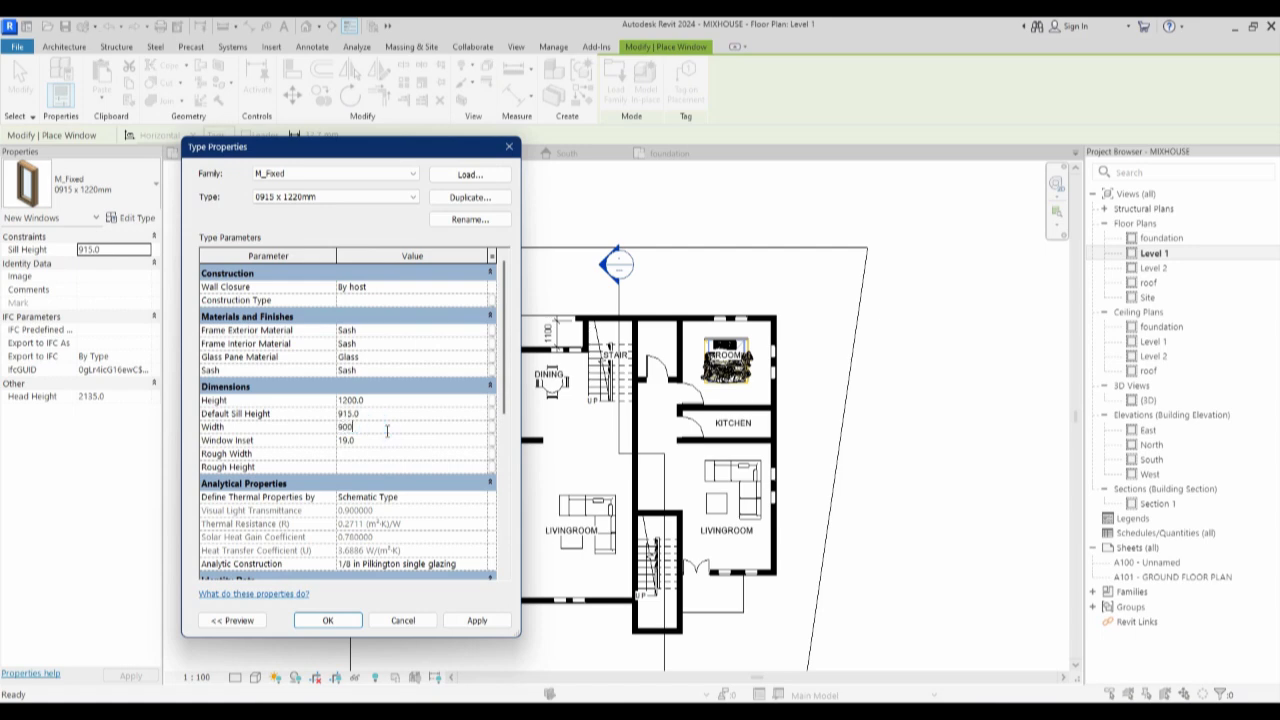
left_click(335, 620)
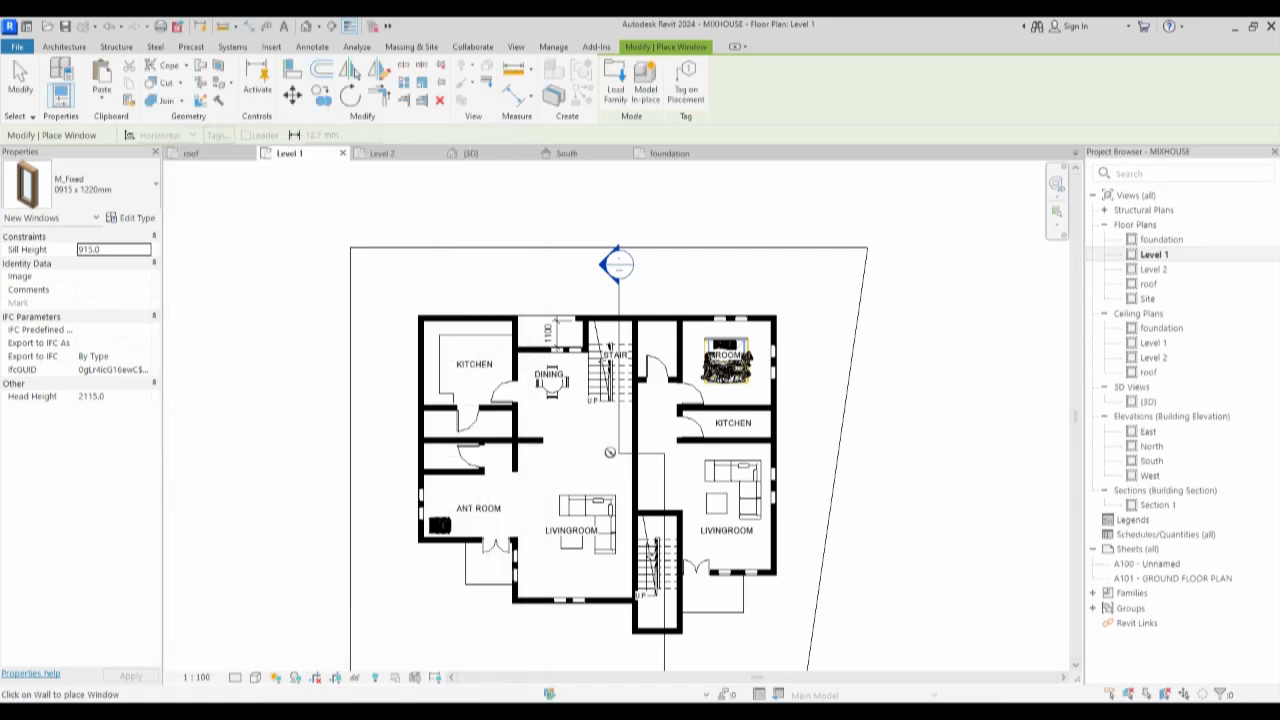
Set the head height to 2100 mm and place one window in the smaller kitchen's east wall and one in the larger kitchen's west wall.
scroll(373, 344, "up", 3)
left_click(128, 397)
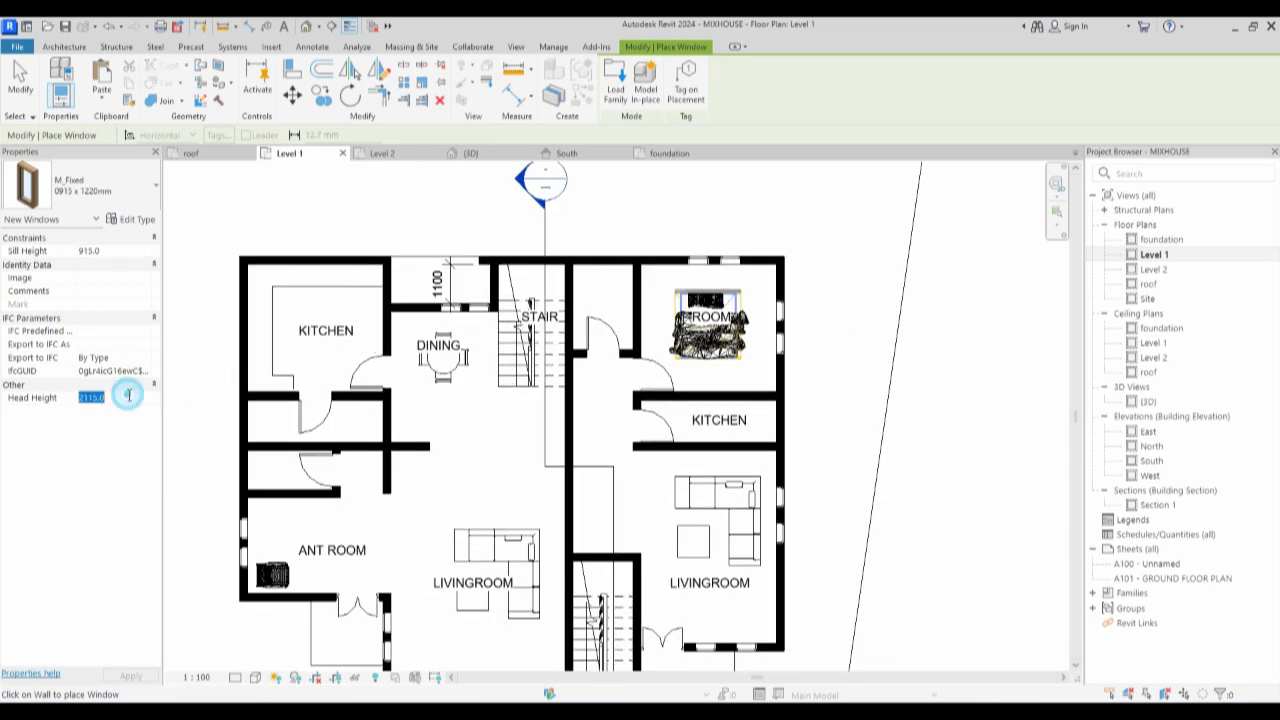
type("2100")
key("Return")
scroll(774, 423, "up", 2)
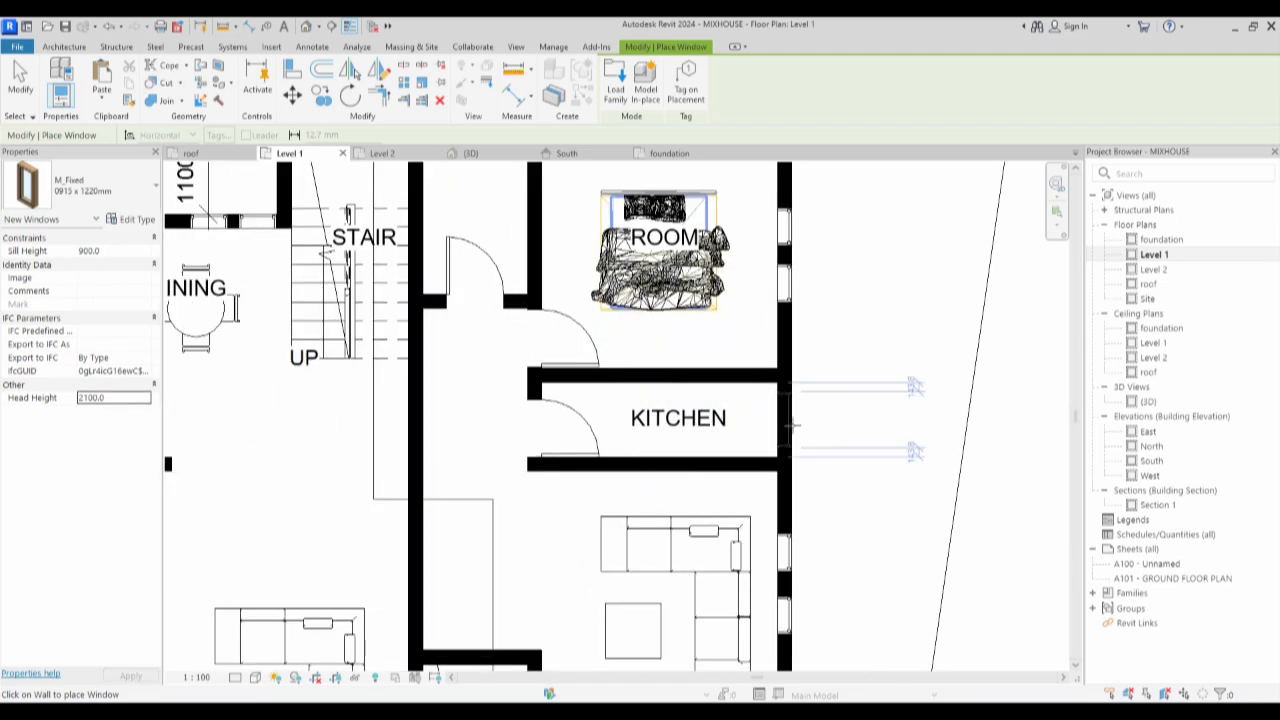
scroll(791, 424, "down", 3)
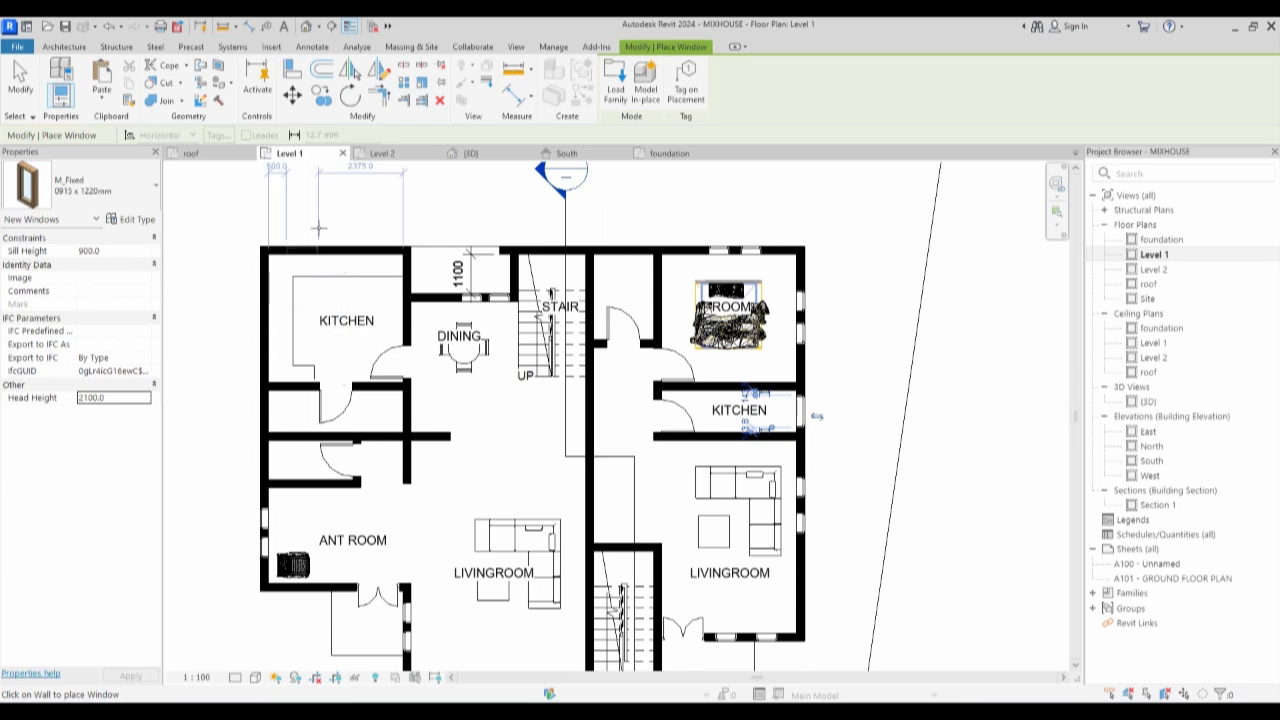
left_click(264, 314)
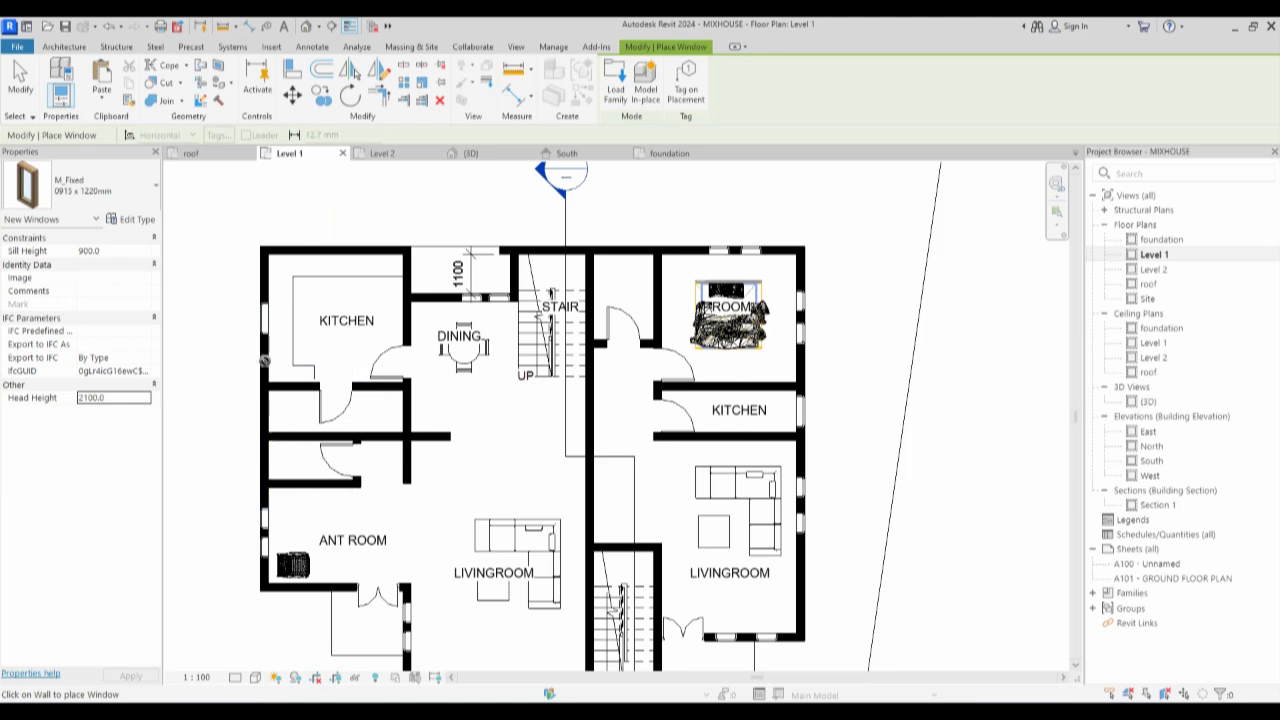
Switch the window type to M_Fixed 0610 x 0610mm and set its head height to 2100 mm.
left_click(66, 47)
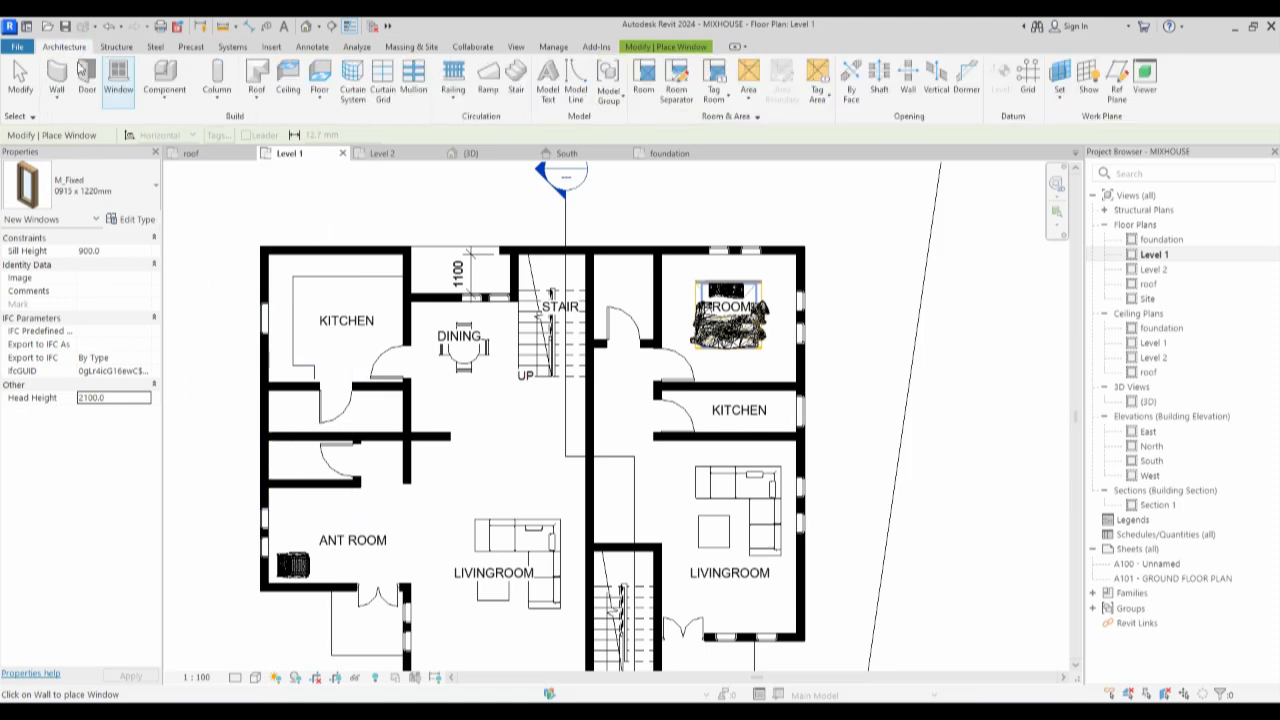
left_click(104, 180)
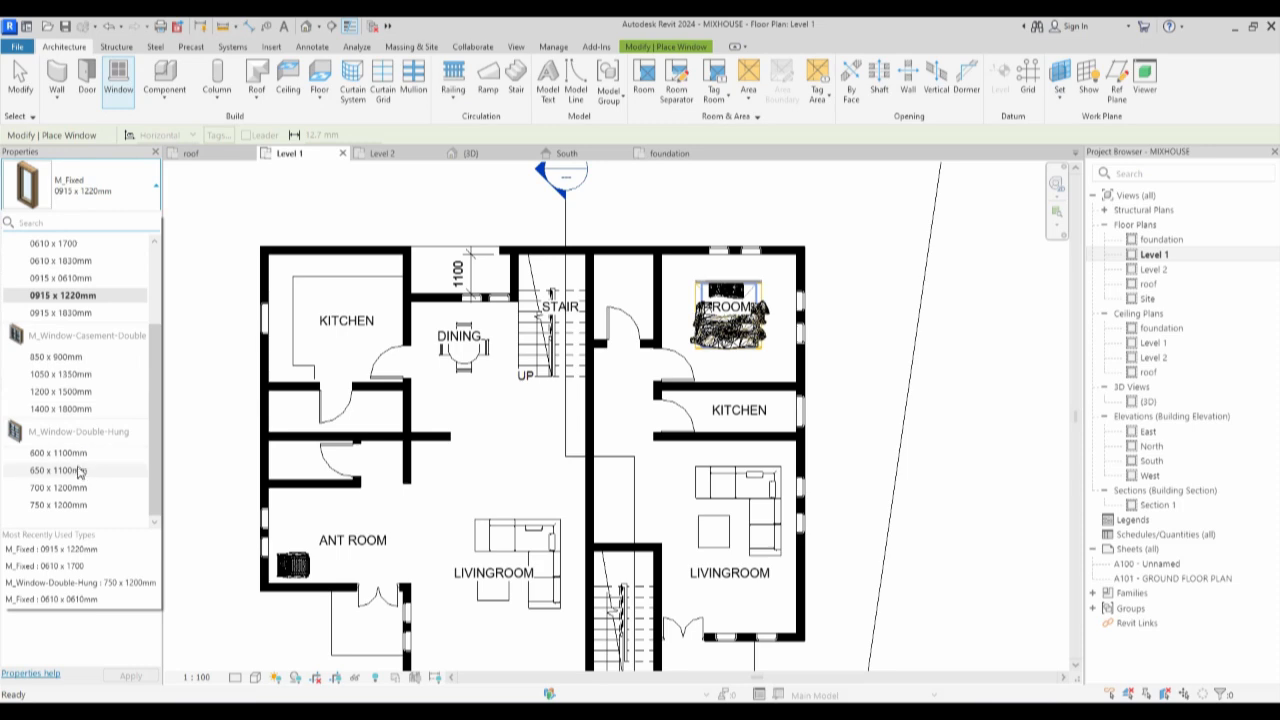
scroll(90, 290, "up", 2)
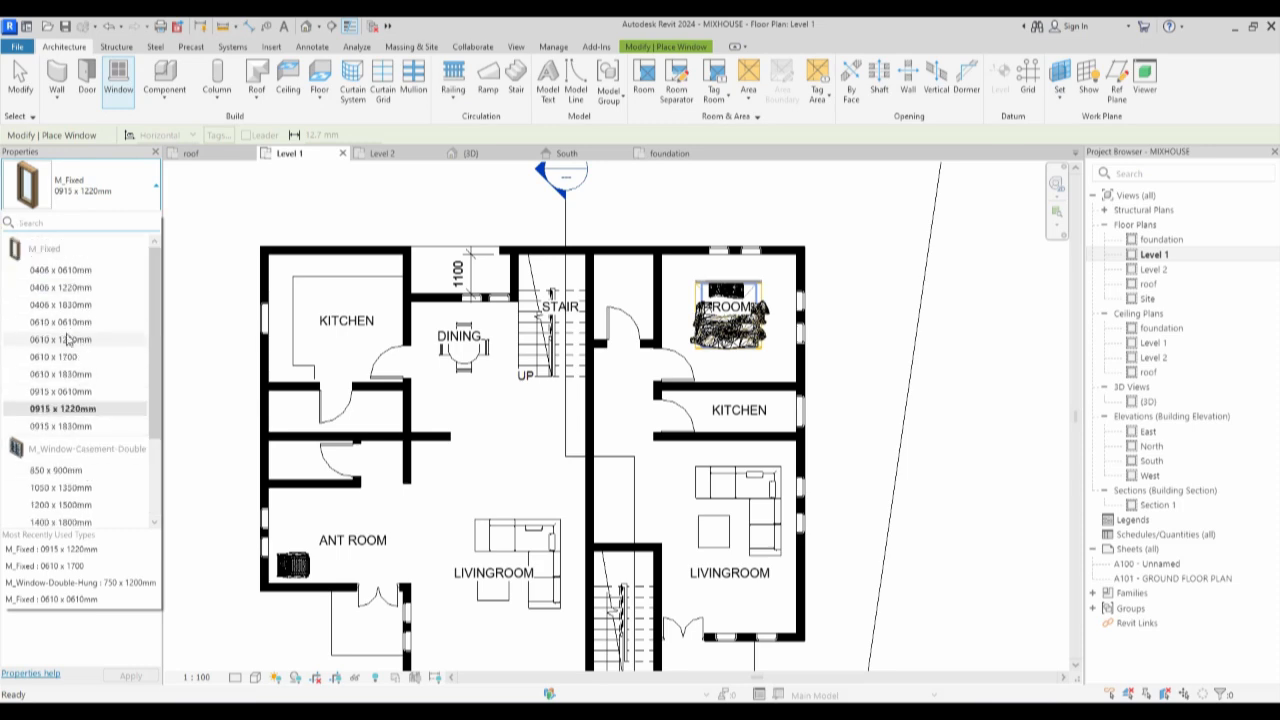
left_click(75, 321)
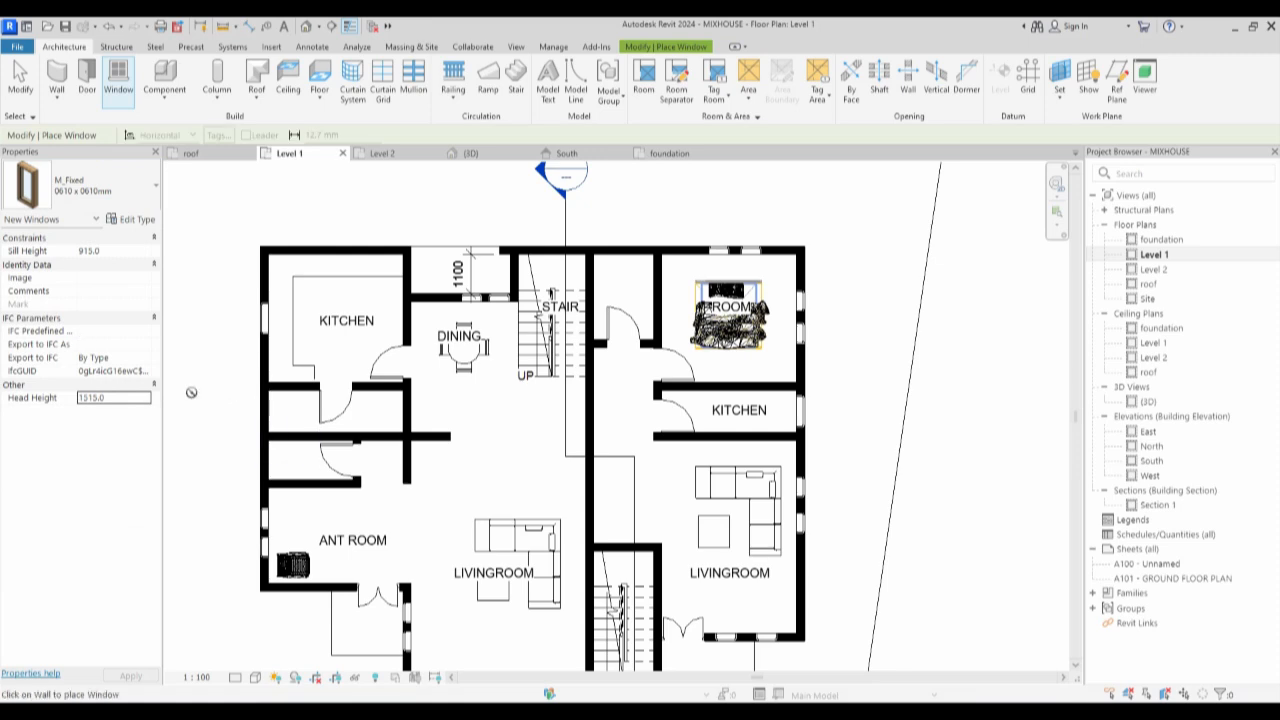
left_click(131, 400)
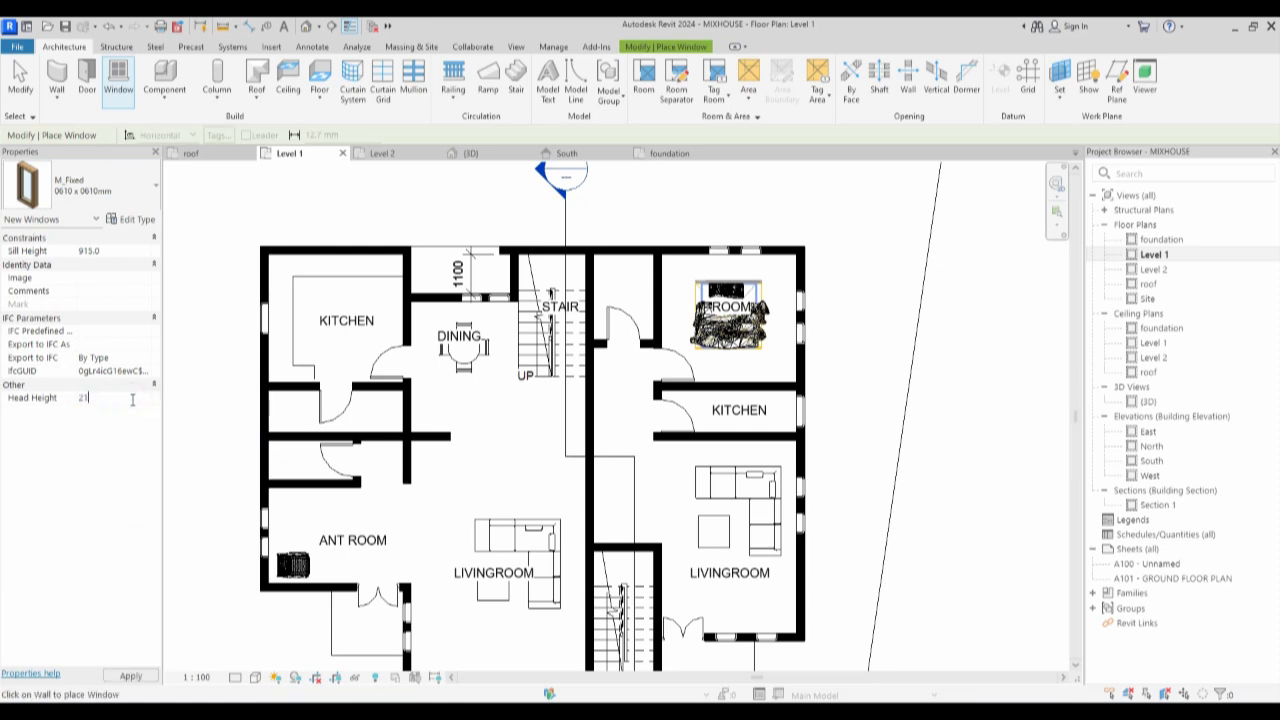
type("2100")
key("Return")
Place one small window in the west wall of each of the two small rooms between the larger kitchen and the ant room.
scroll(273, 397, "up", 5)
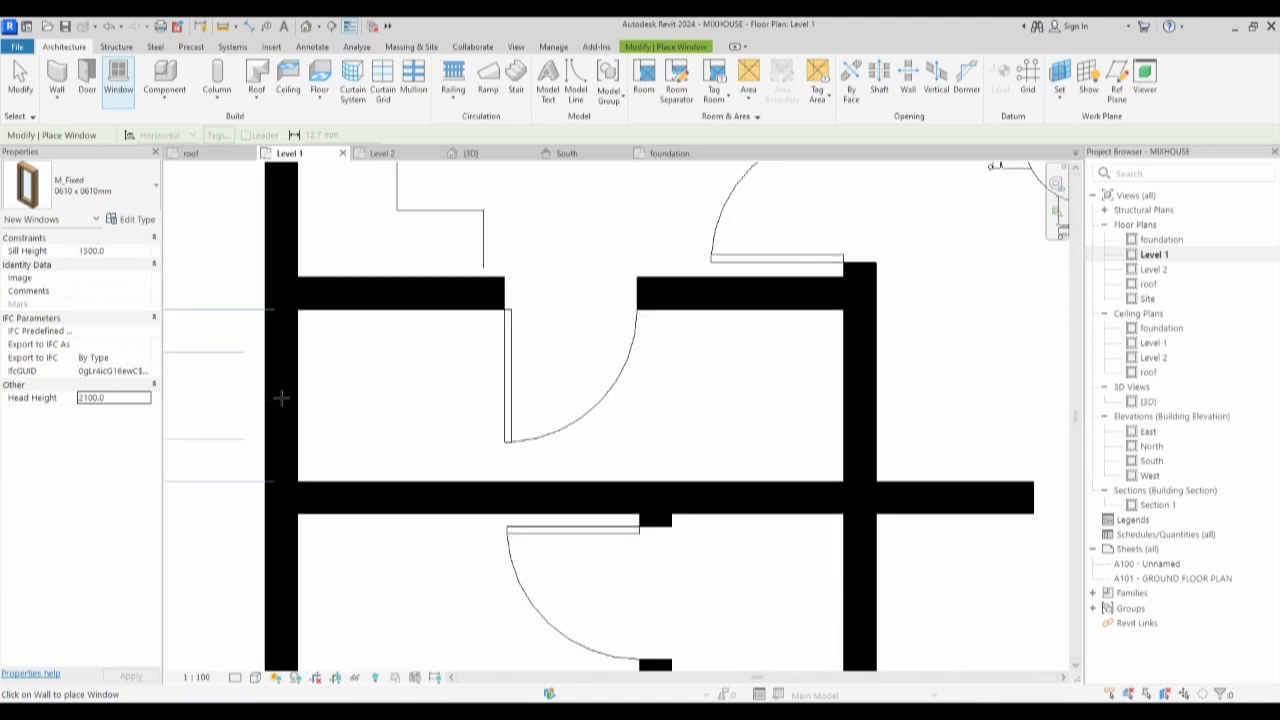
left_click(280, 397)
scroll(280, 400, "down", 3)
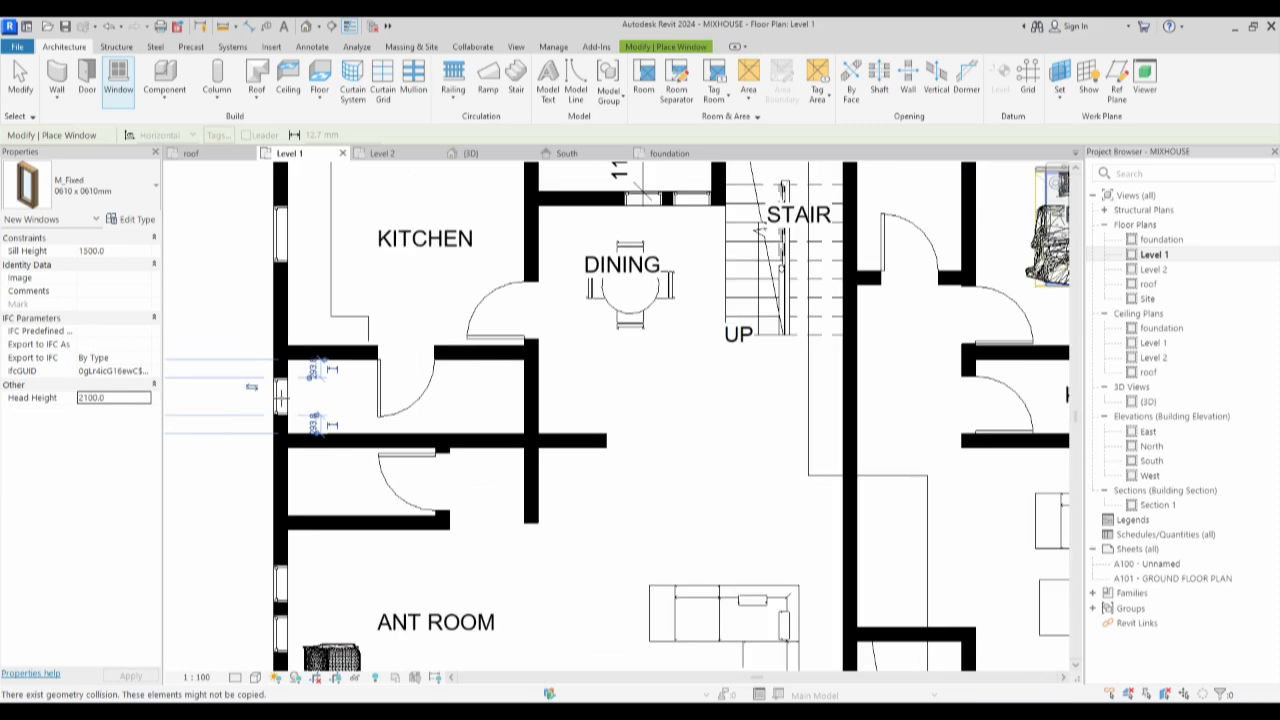
left_click(279, 481)
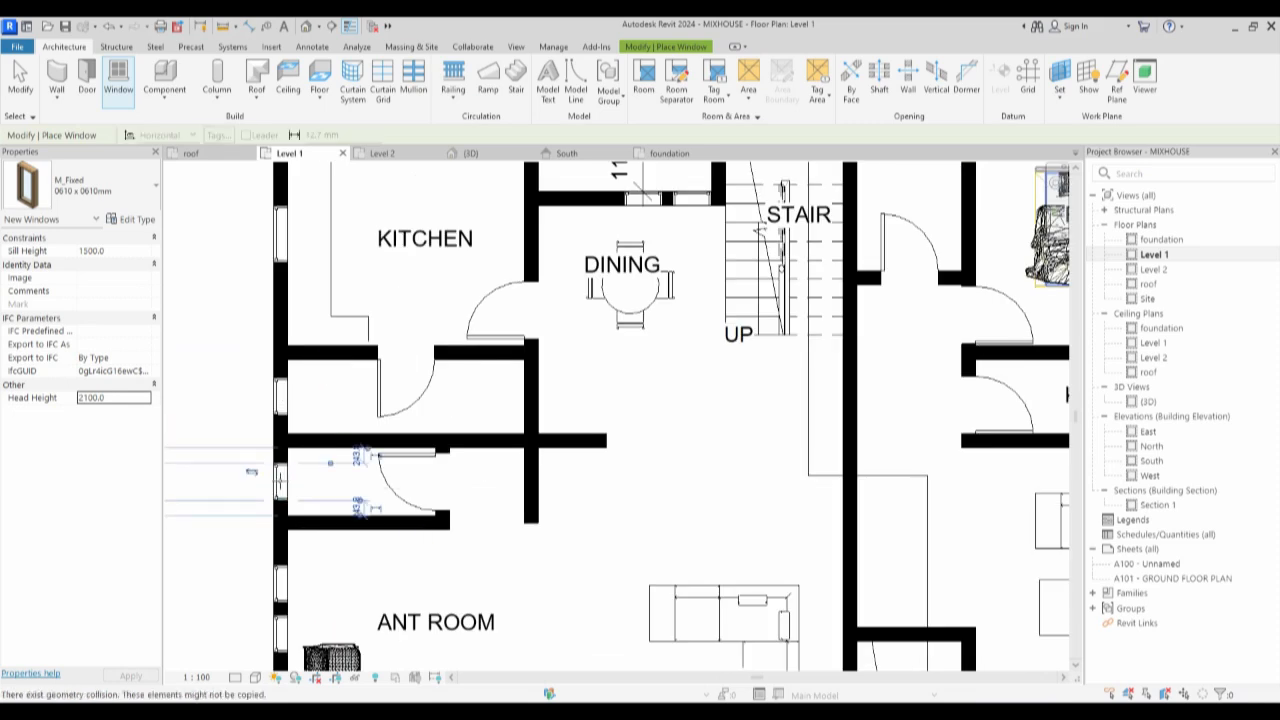
Place one M_Fixed 0610 x 0610mm window in the north wall of the small room between the stair and the bedroom, and end the command.
scroll(279, 481, "down", 5)
scroll(390, 520, "up", 3)
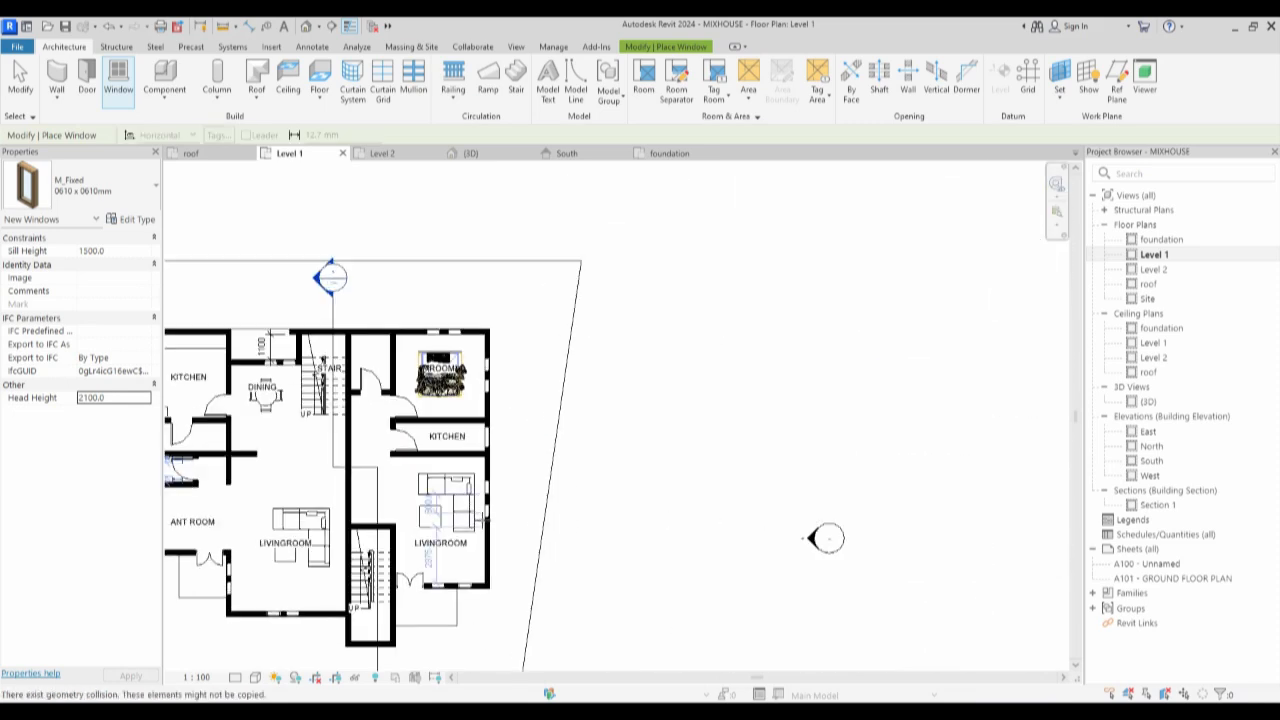
scroll(370, 340, "up", 2)
scroll(368, 302, "up", 2)
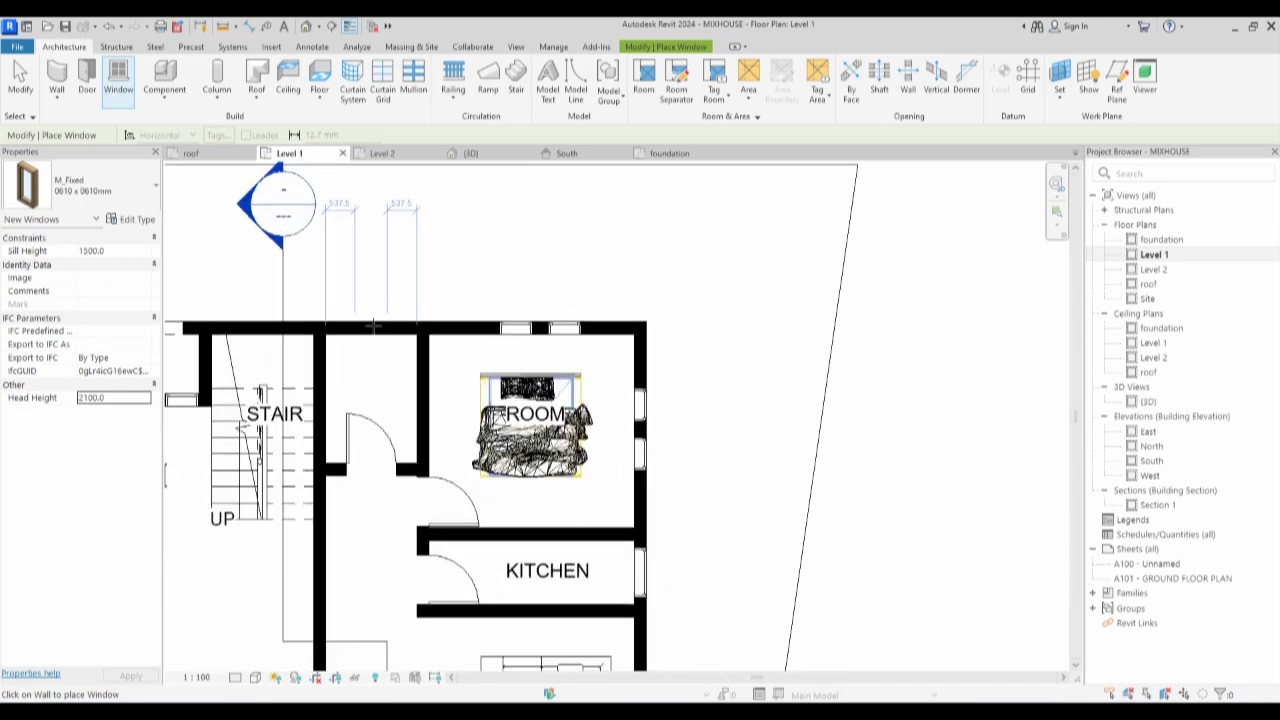
left_click(371, 320)
scroll(470, 302, "down", 2)
scroll(471, 304, "down", 3)
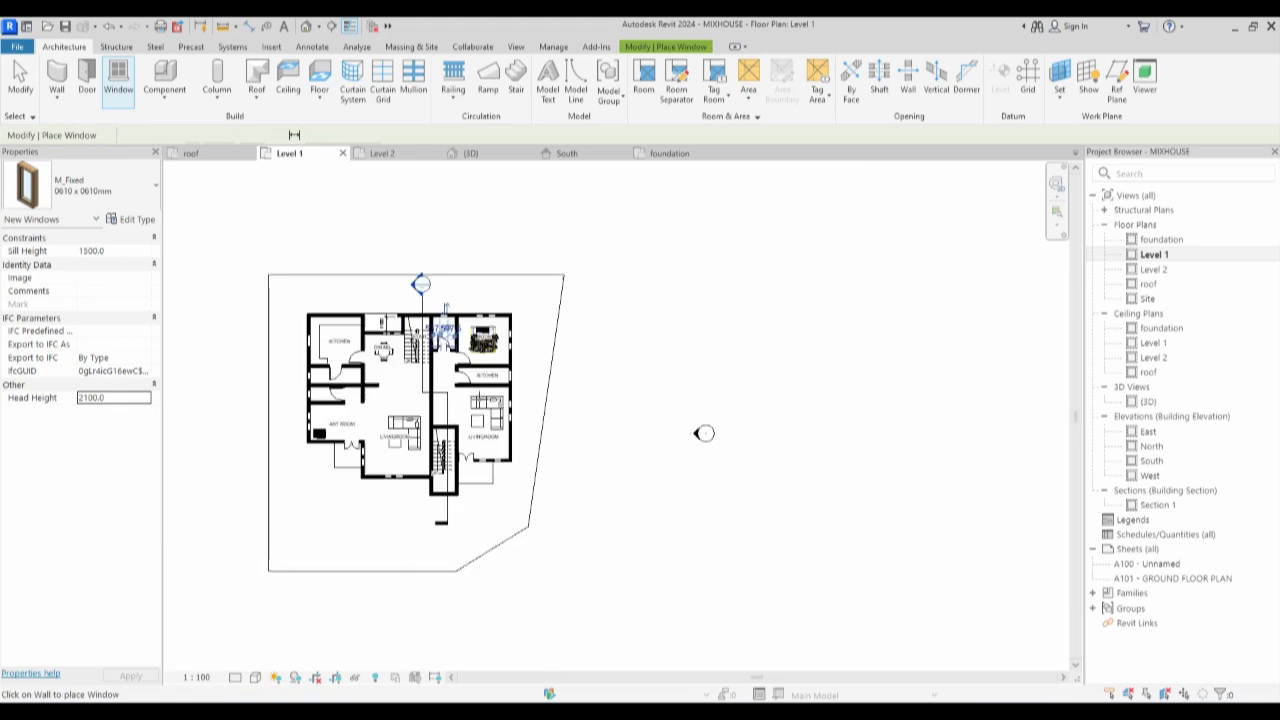
scroll(440, 260, "up", 2)
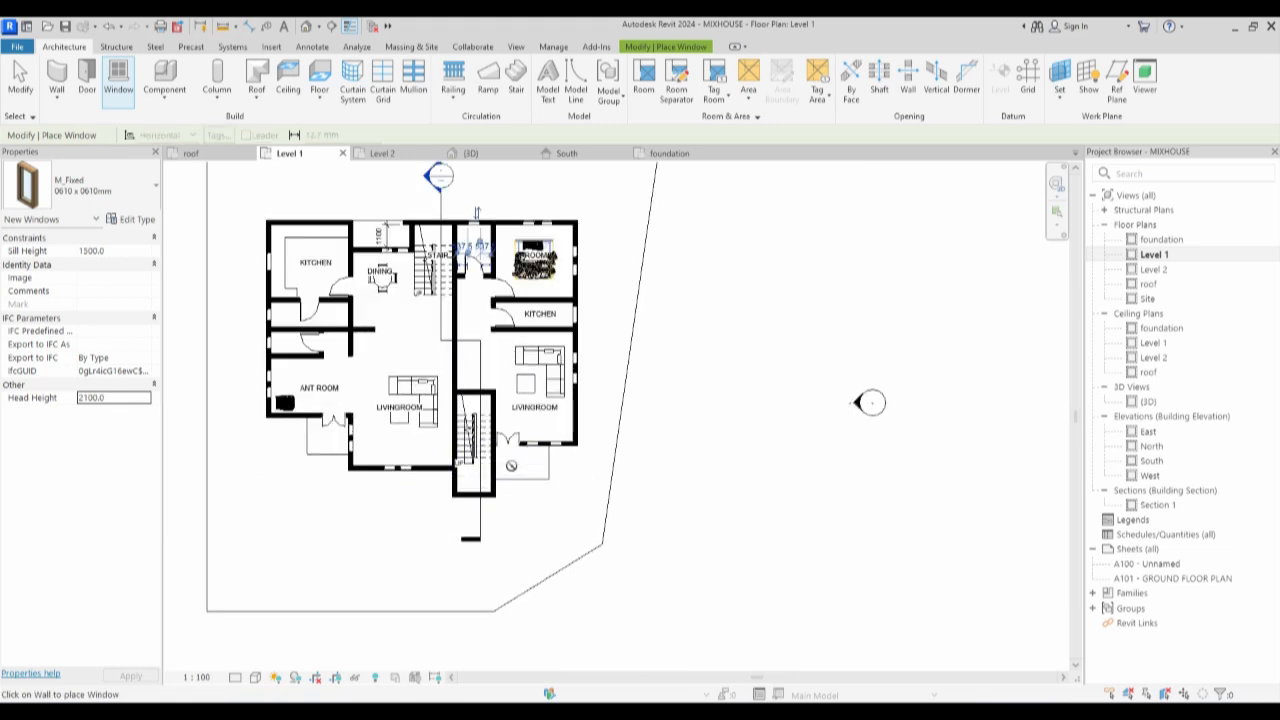
key("Escape")
key("Escape")
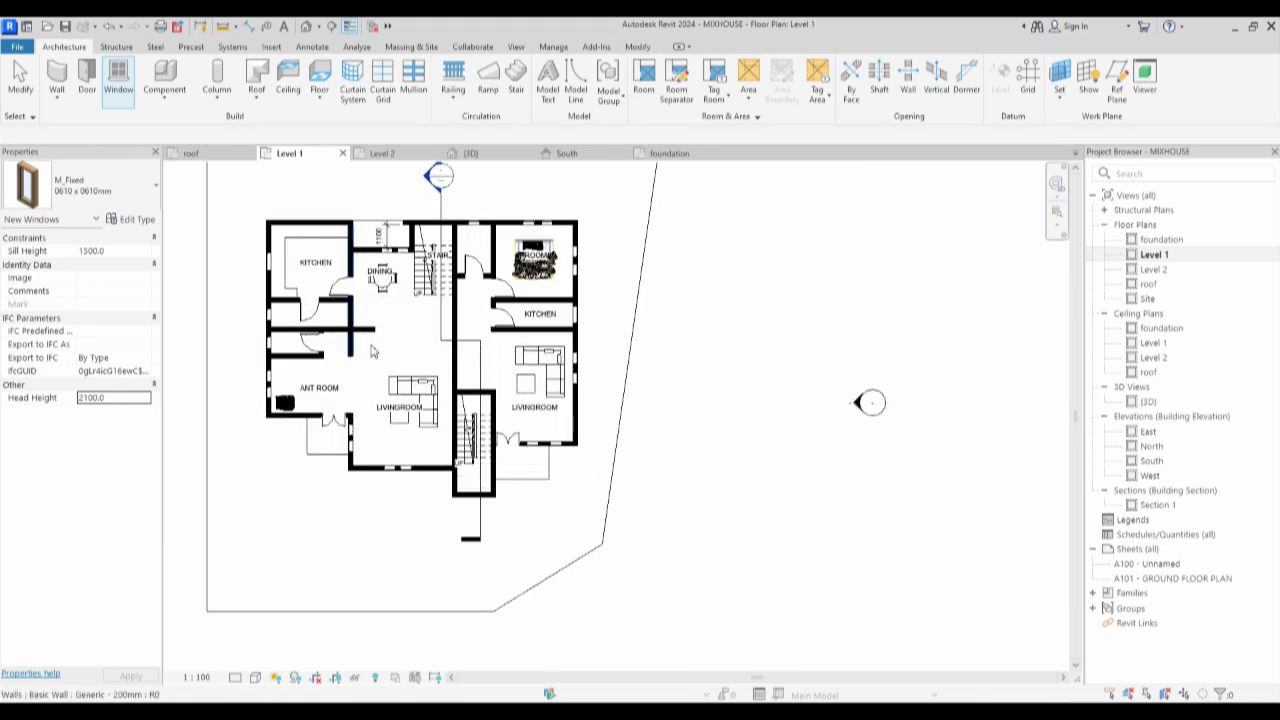
Place an M_Single-Flush 0915 x 2134mm door in the dining area's recessed north wall, next to the larger kitchen.
left_click(308, 312)
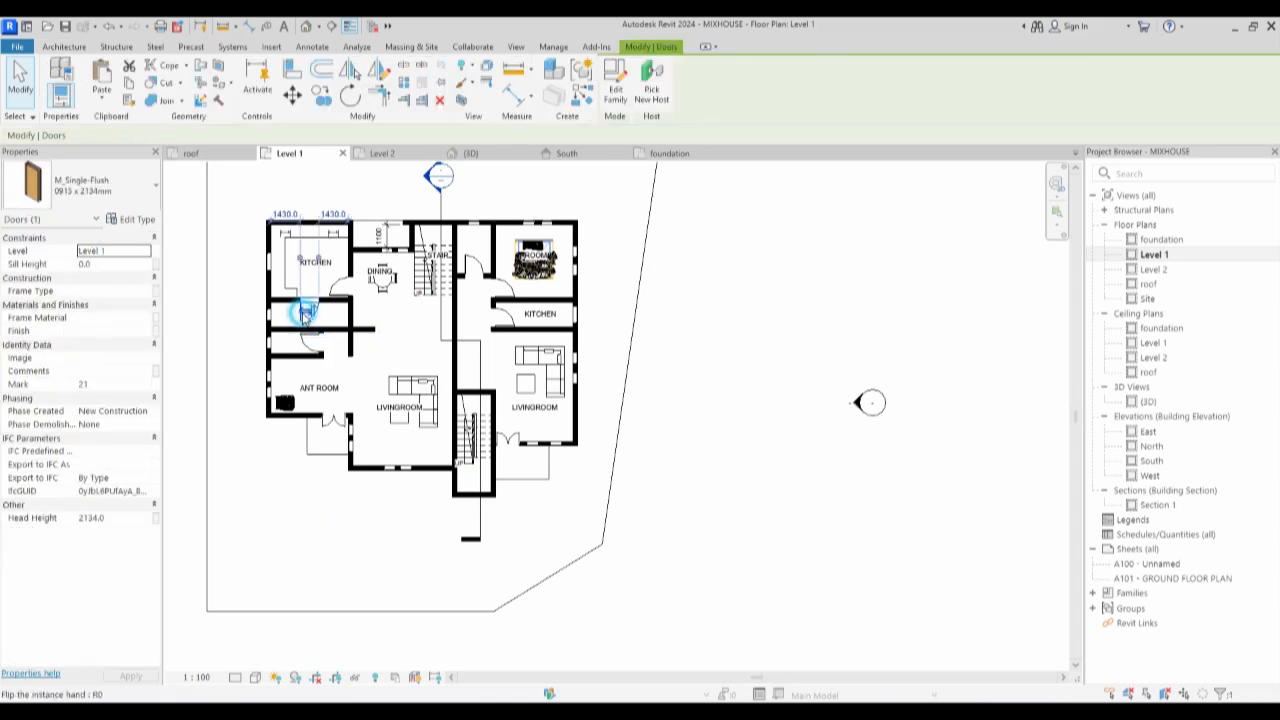
left_click(339, 287)
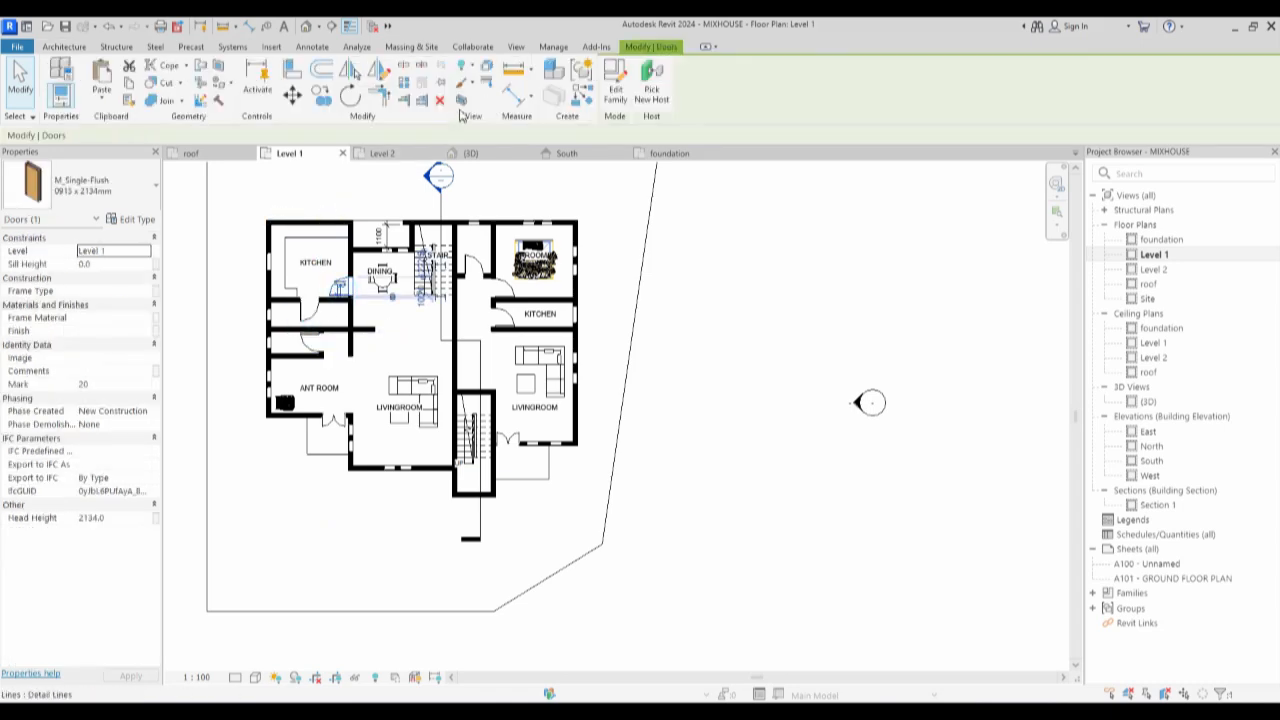
left_click(587, 95)
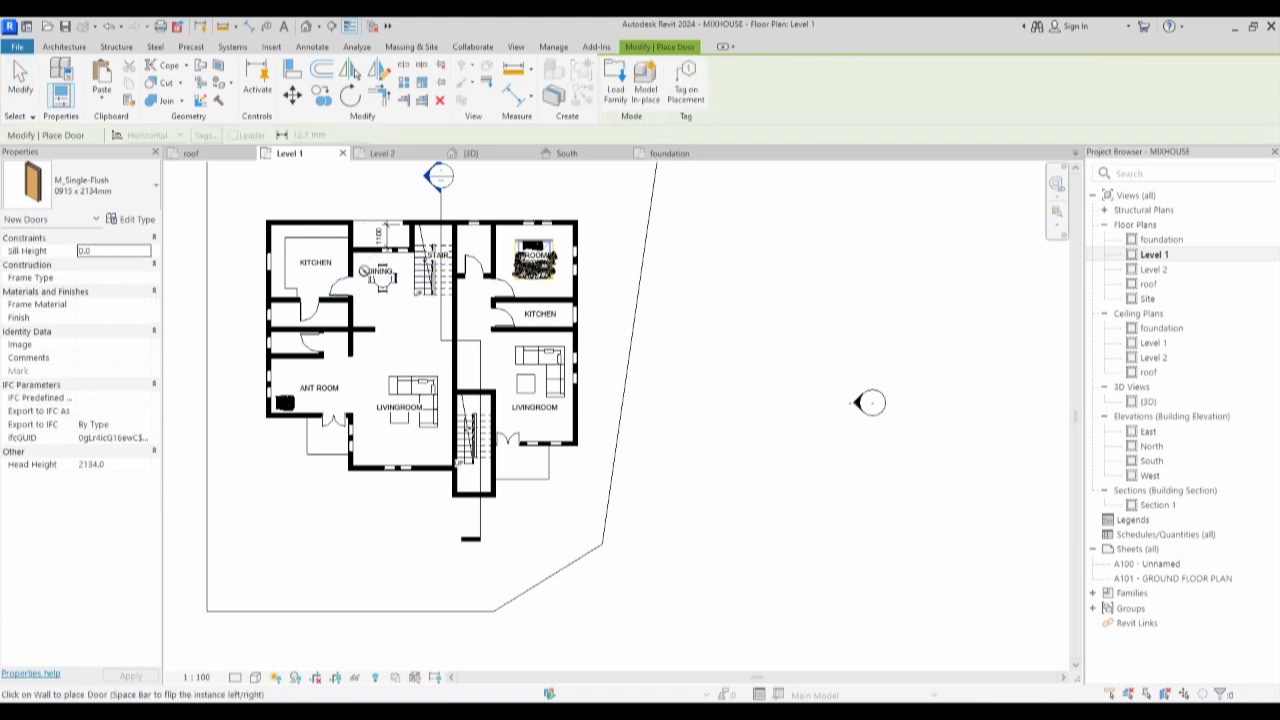
scroll(362, 269, "up", 3)
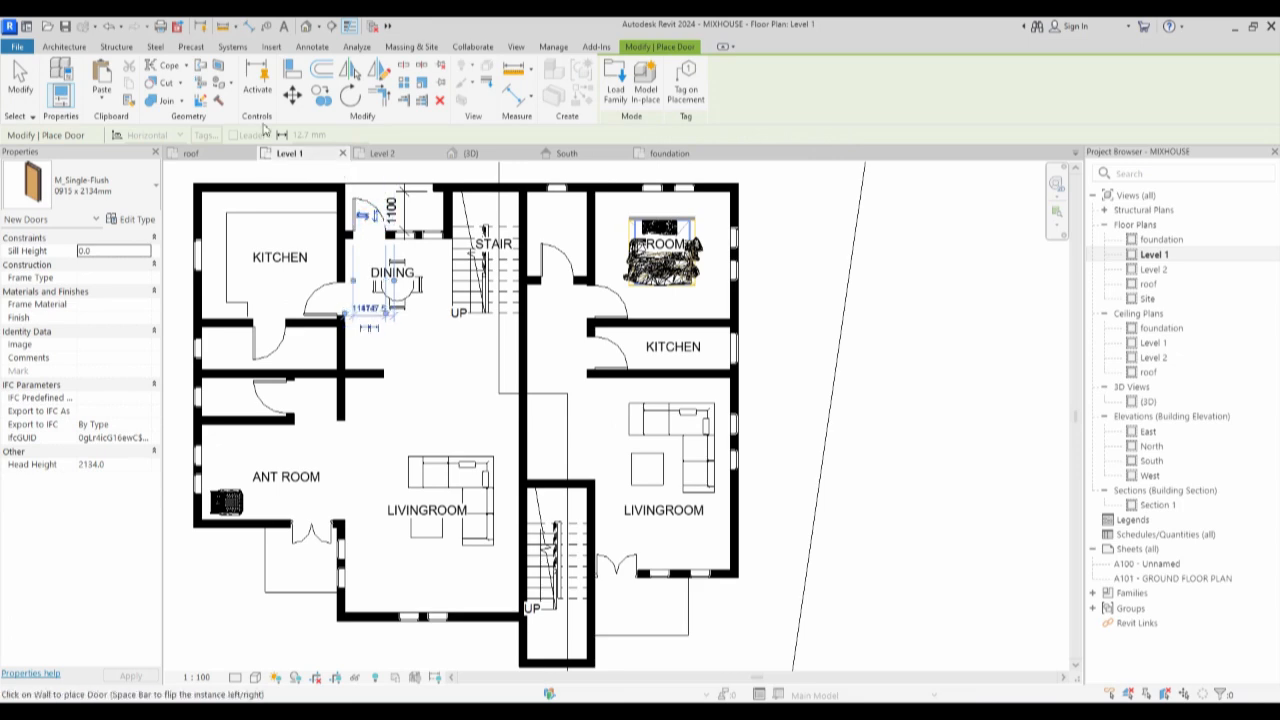
Align the new dining door's side with the adjoining face of the larger kitchen's east wall.
left_click(292, 68)
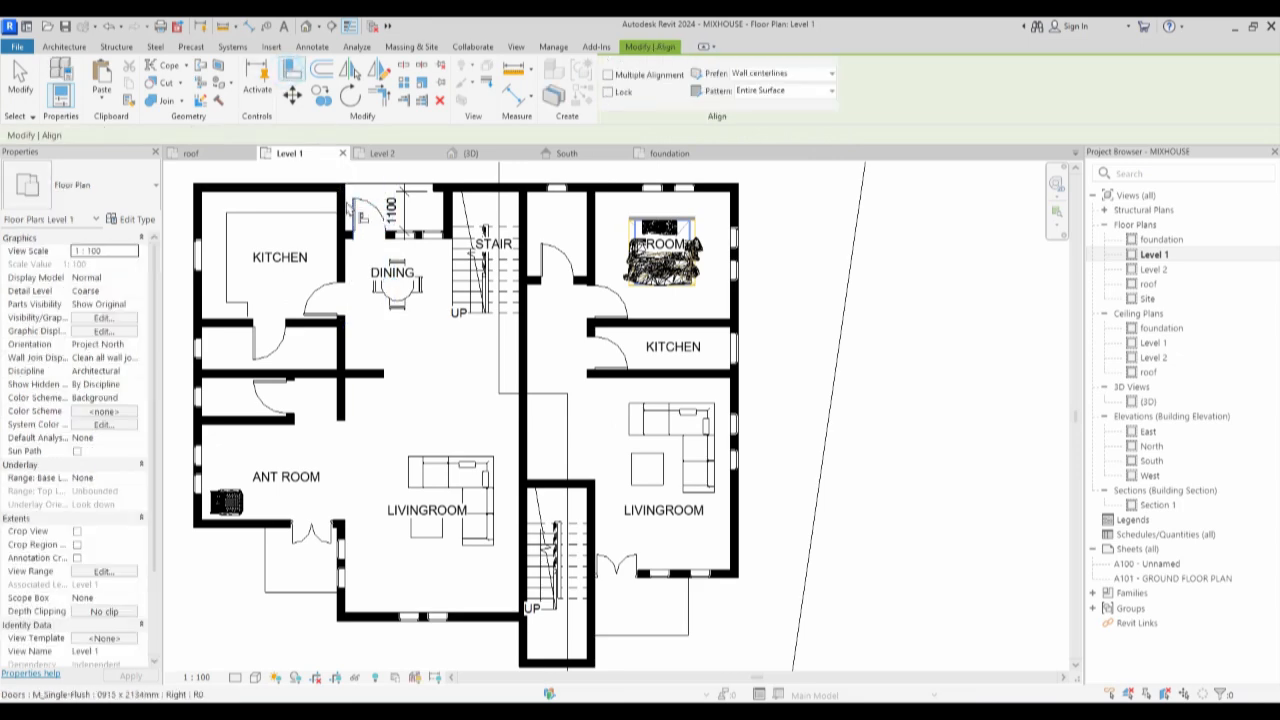
scroll(350, 202, "up", 3)
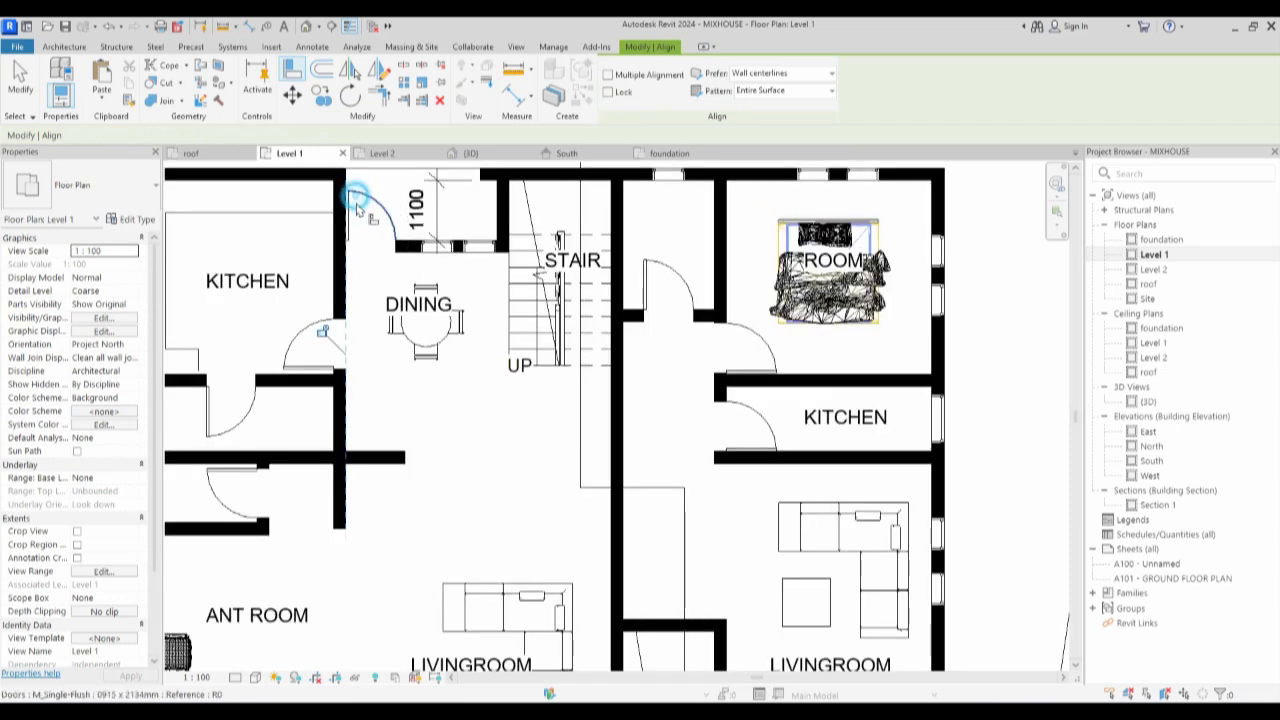
scroll(357, 200, "down", 5)
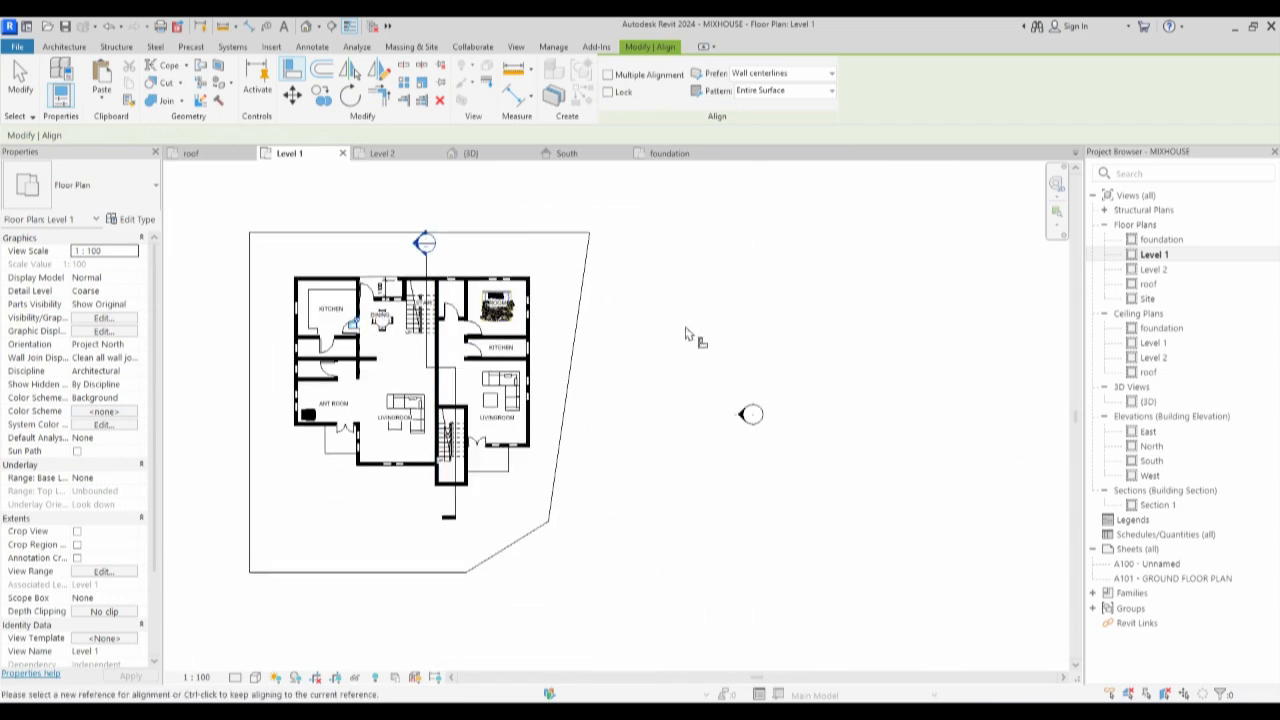
key("Escape")
Pull the west end of the north exterior wall back to the corner with the stair's west wall.
scroll(410, 312, "up", 4)
scroll(410, 312, "up", 2)
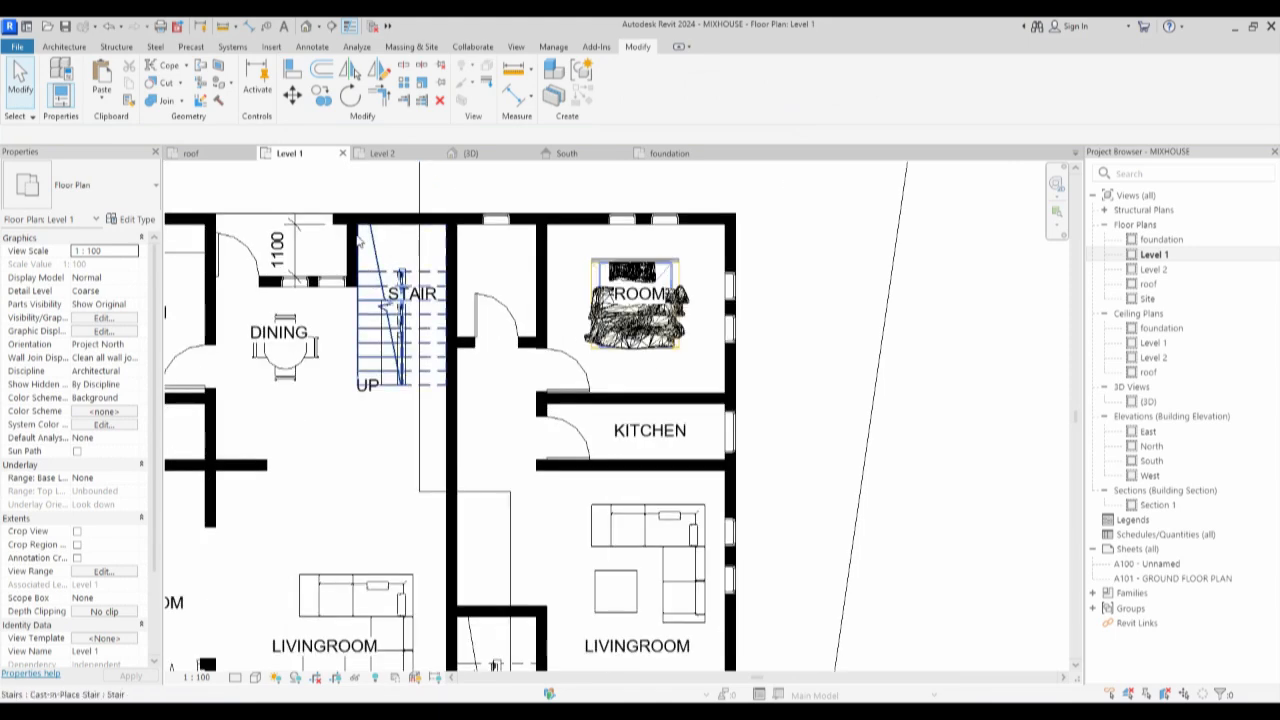
left_click(334, 217)
left_click_drag(334, 217, 351, 219)
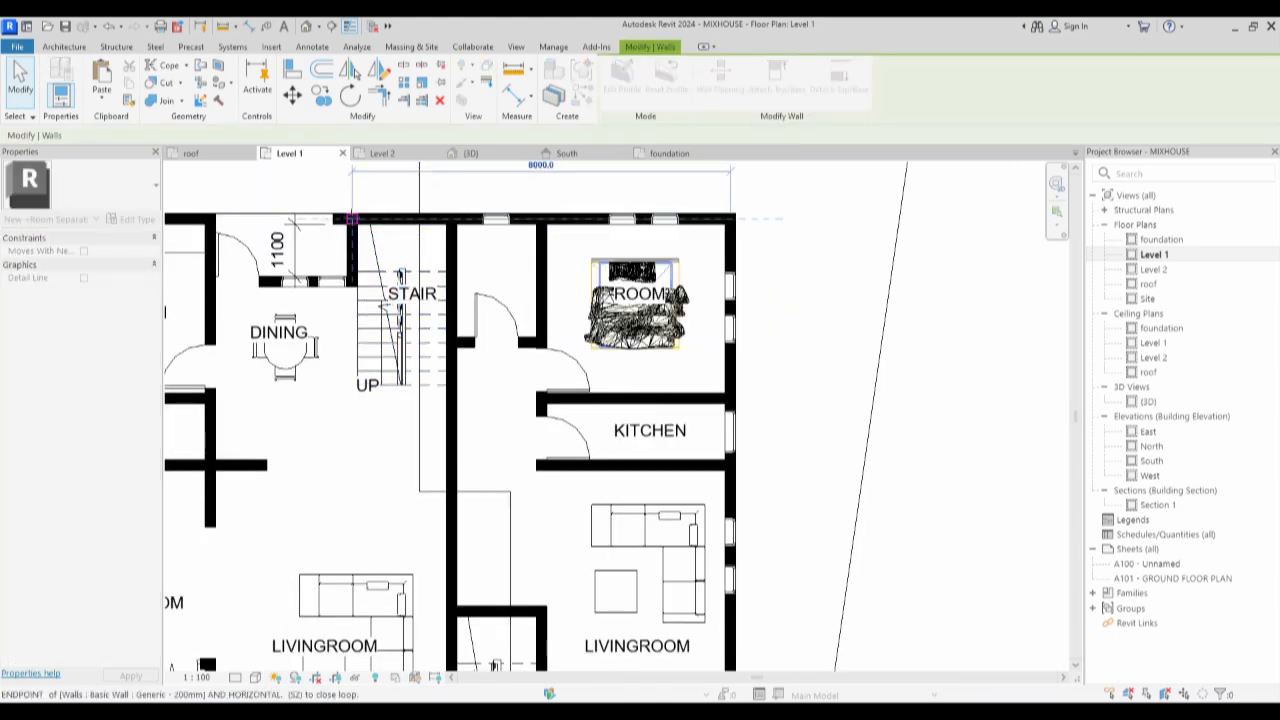
left_click_drag(402, 262, 402, 262)
left_click(851, 306)
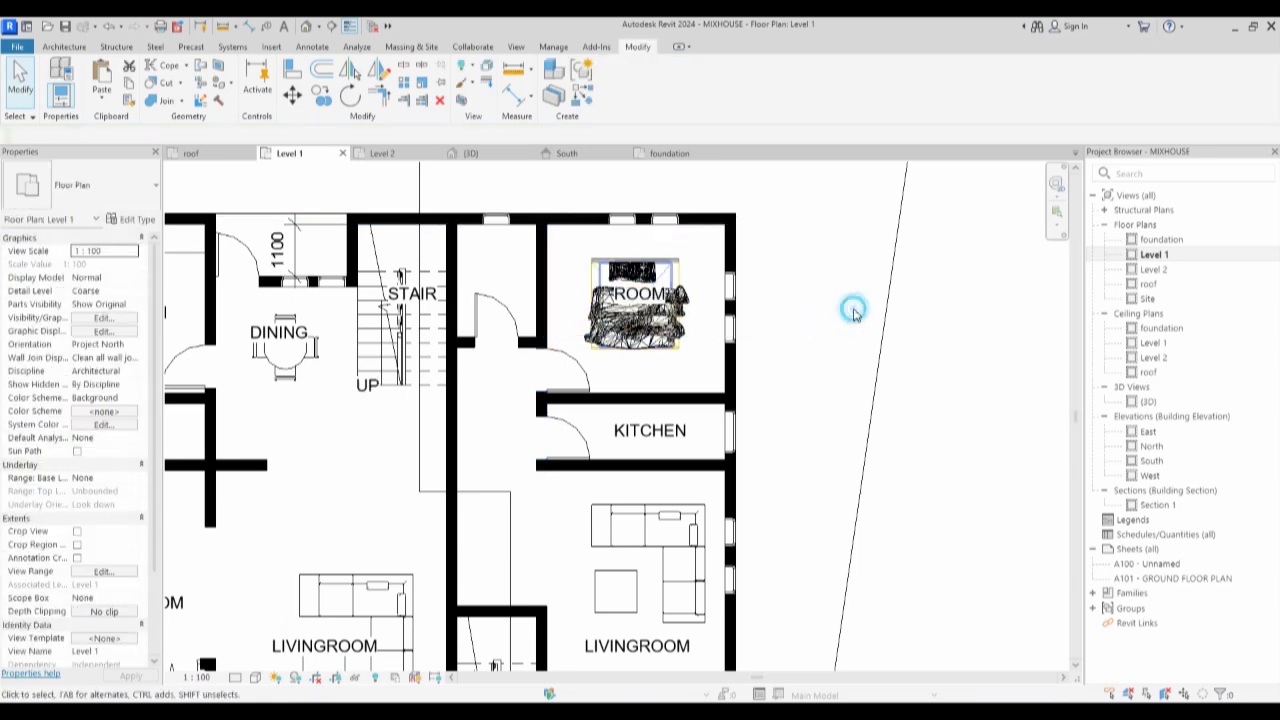
Draw a short Generic - 200mm wall from the central dividing wall toward the stub between dining and living room, in line with it.
scroll(830, 305, "down", 3)
scroll(633, 489, "up", 2)
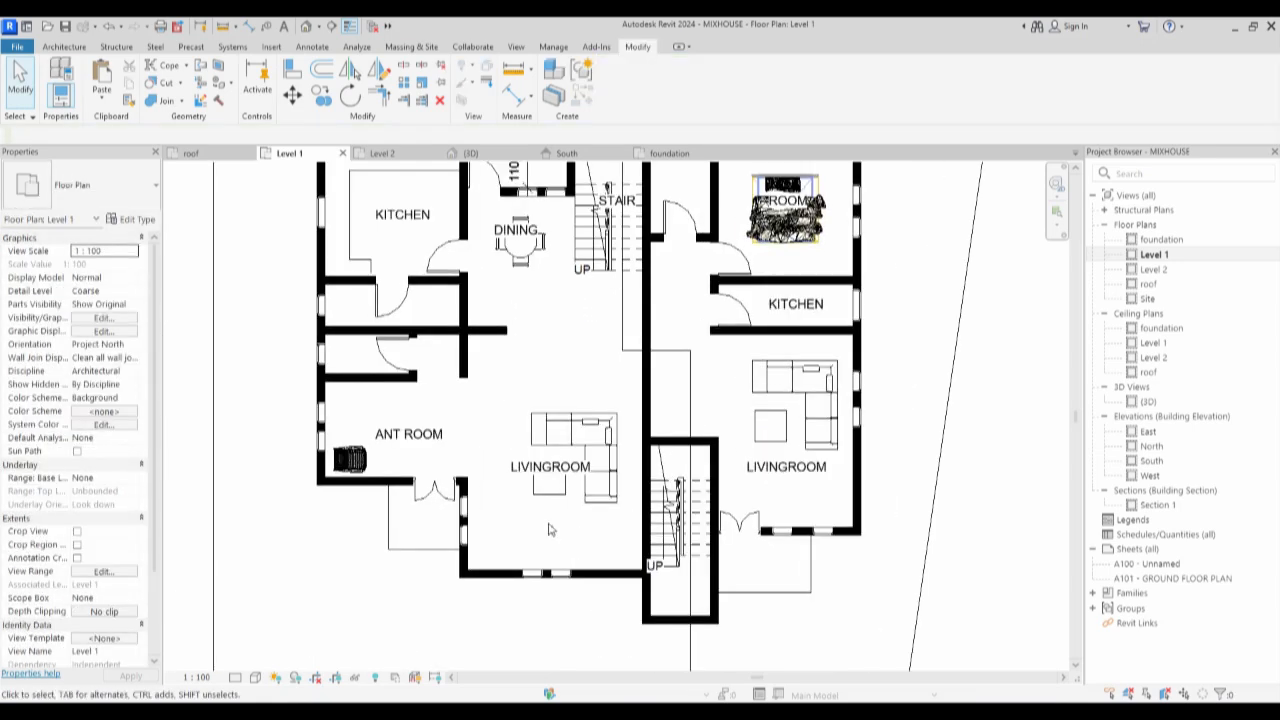
scroll(498, 400, "down", 2)
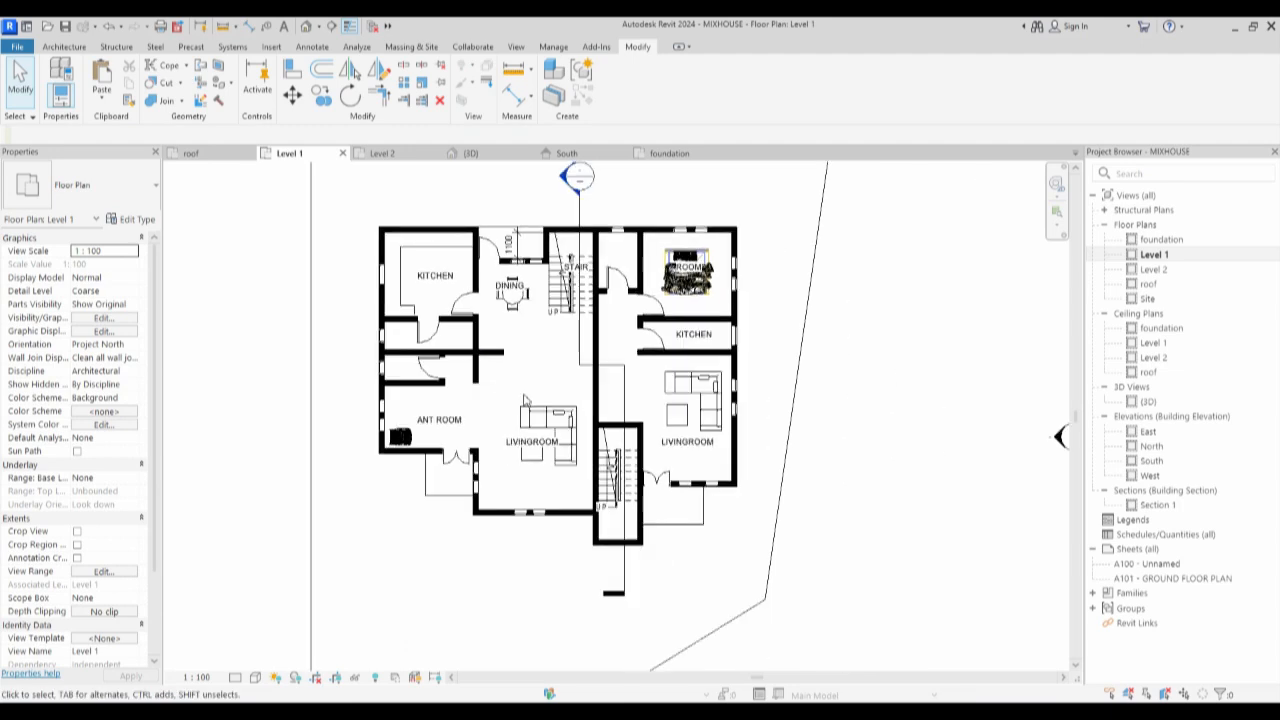
scroll(568, 377, "up", 2)
left_click(458, 343)
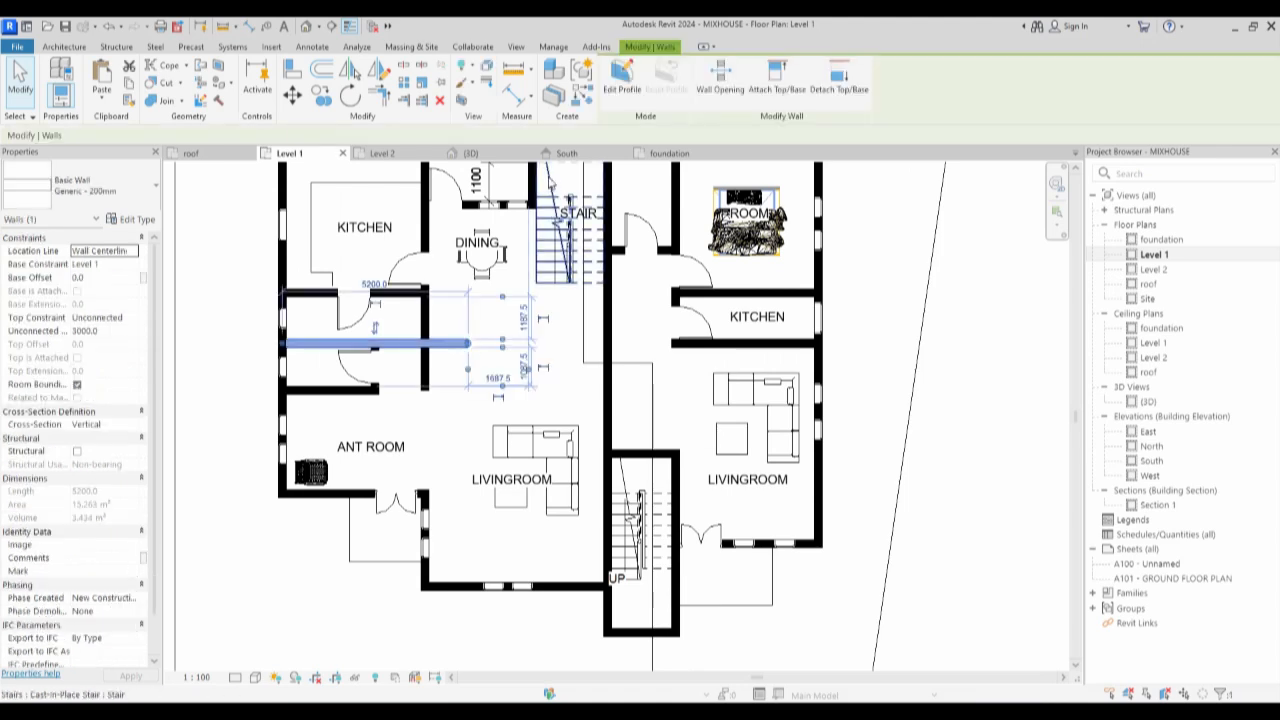
left_click(584, 99)
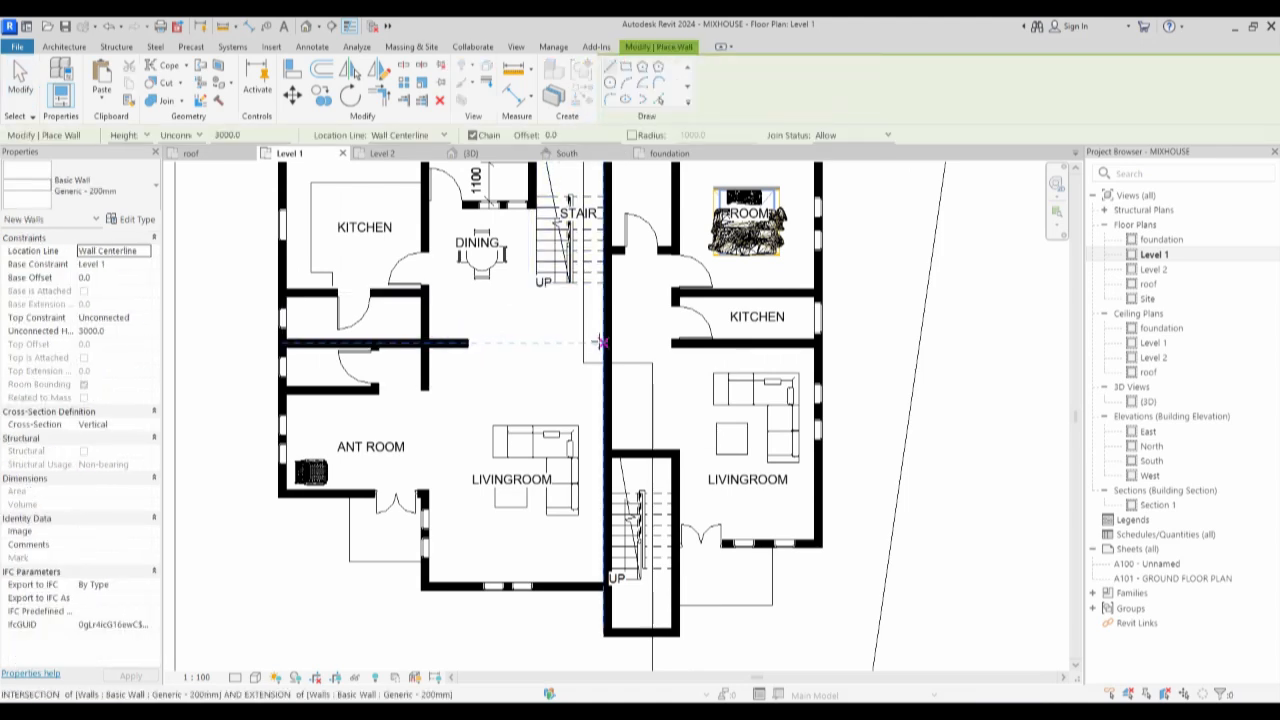
scroll(600, 343, "up", 2)
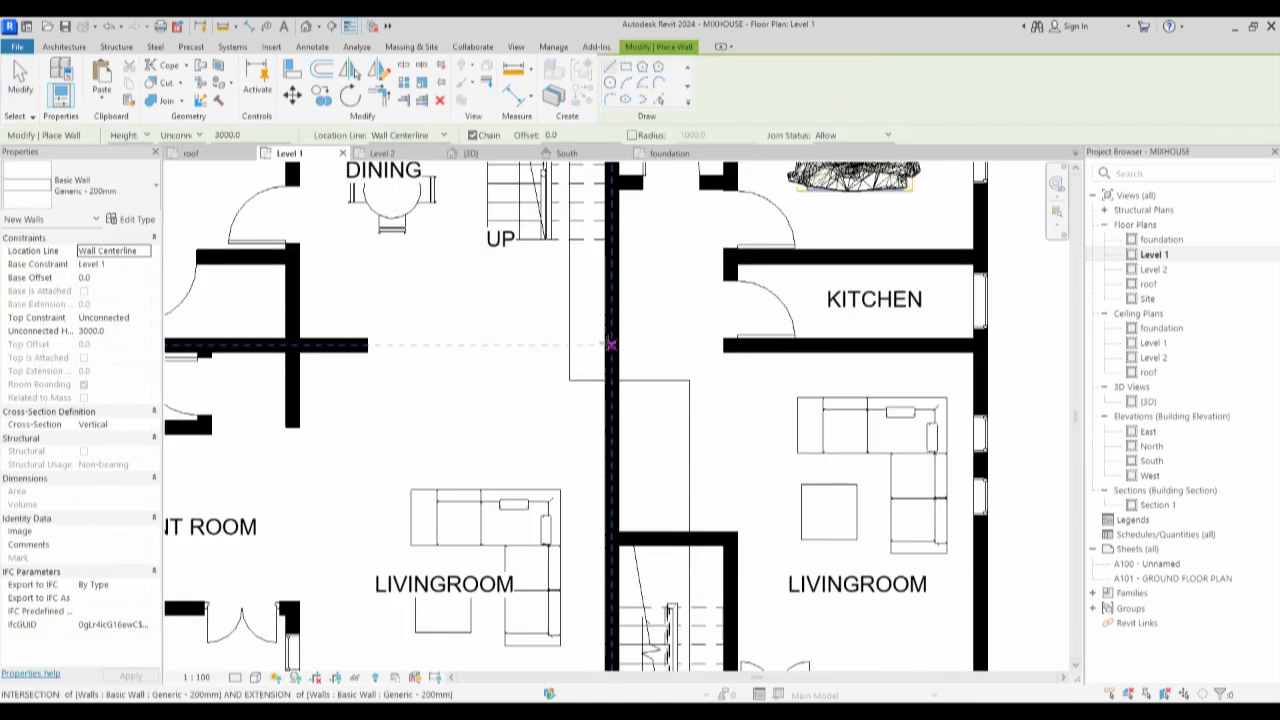
left_click(610, 344)
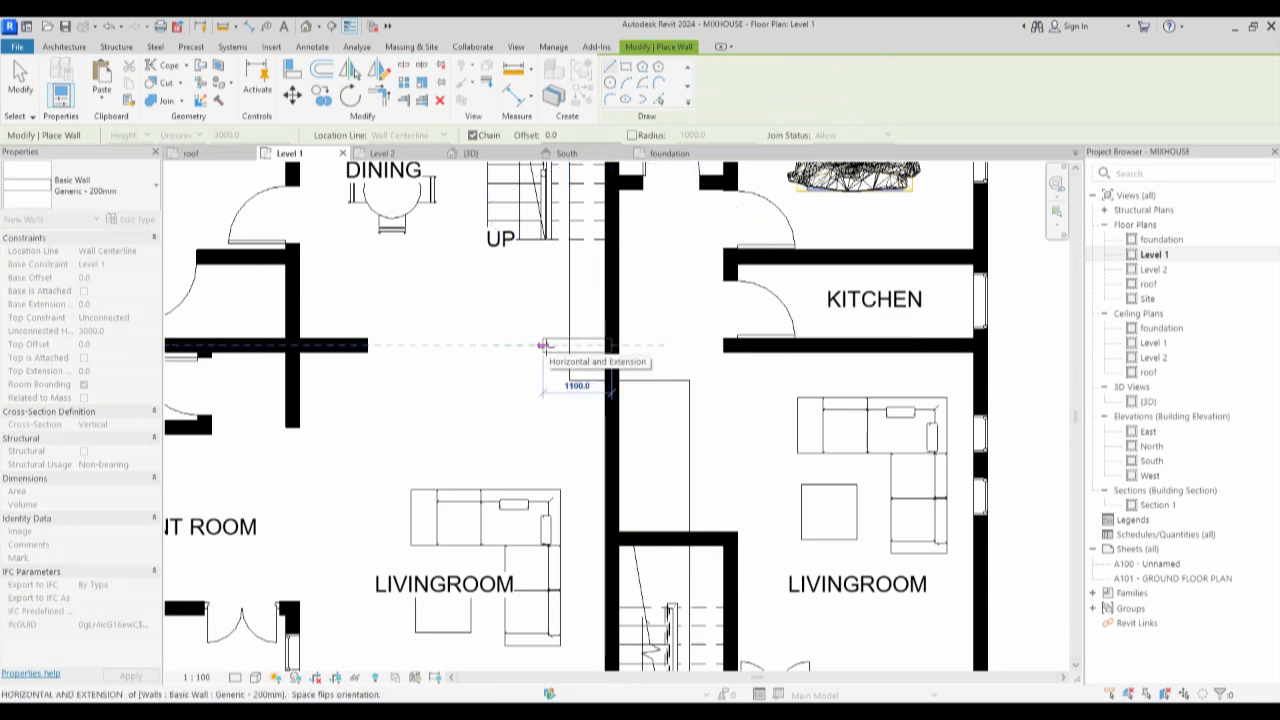
left_click(554, 346)
key("Escape")
scroll(554, 346, "down", 4)
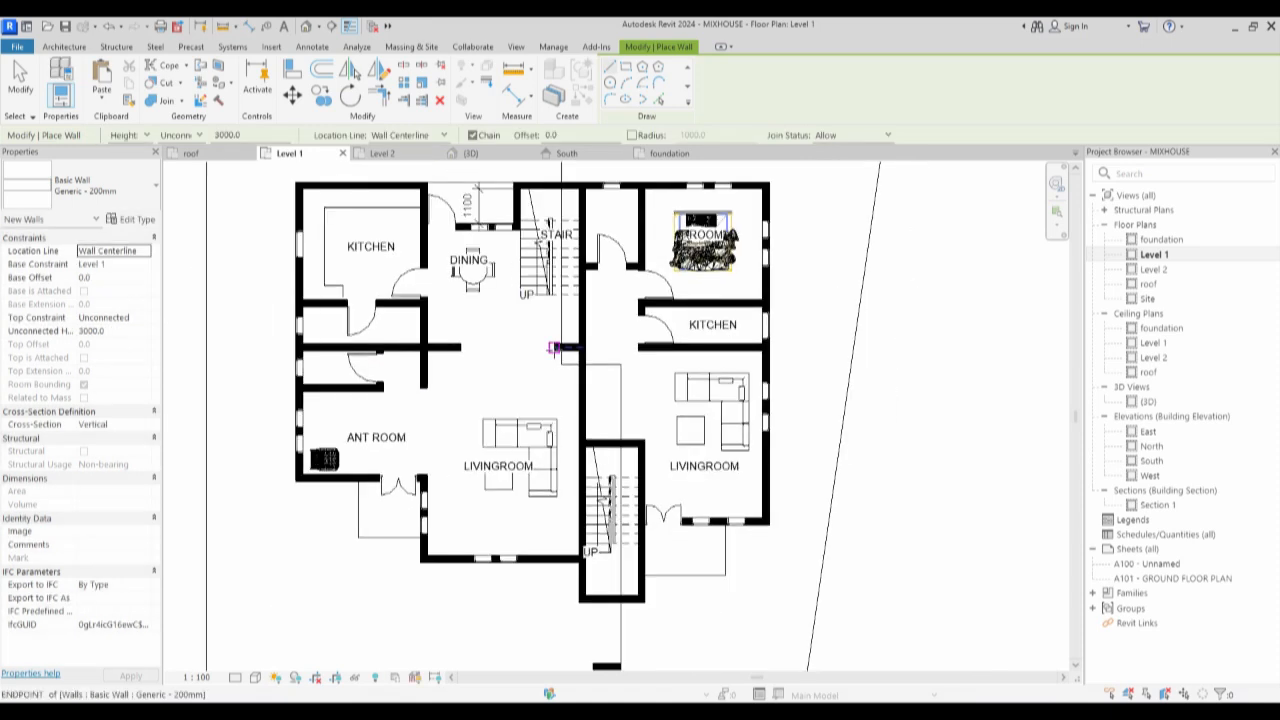
Draw a detail line in the <Demolished> style across the dining–living room opening, joining the north faces of the two wall stubs.
left_click(511, 95)
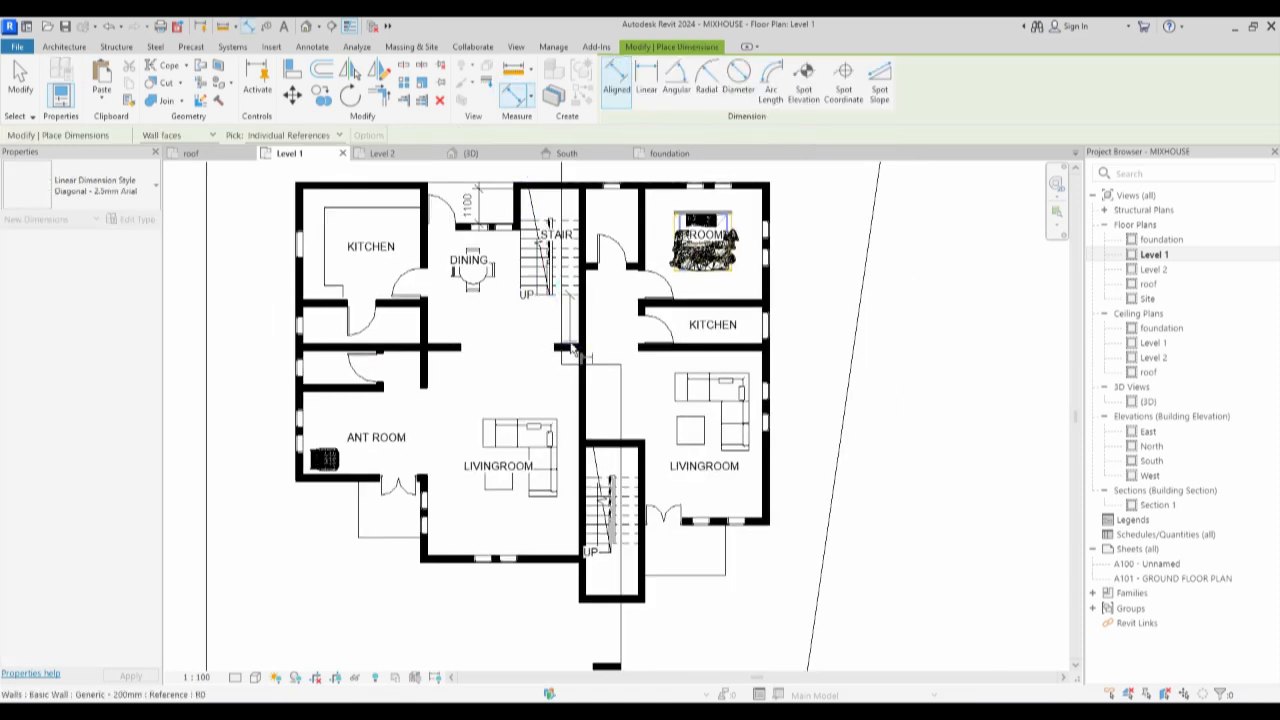
scroll(480, 352, "up", 1)
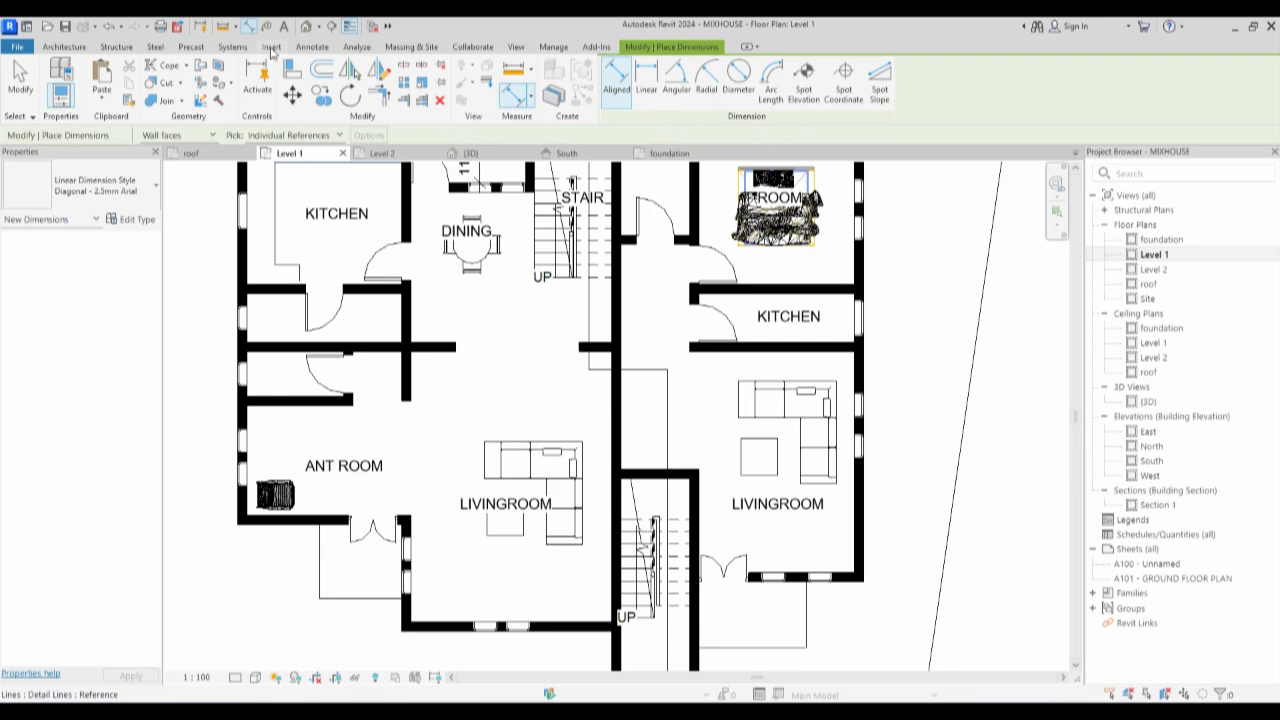
left_click(313, 47)
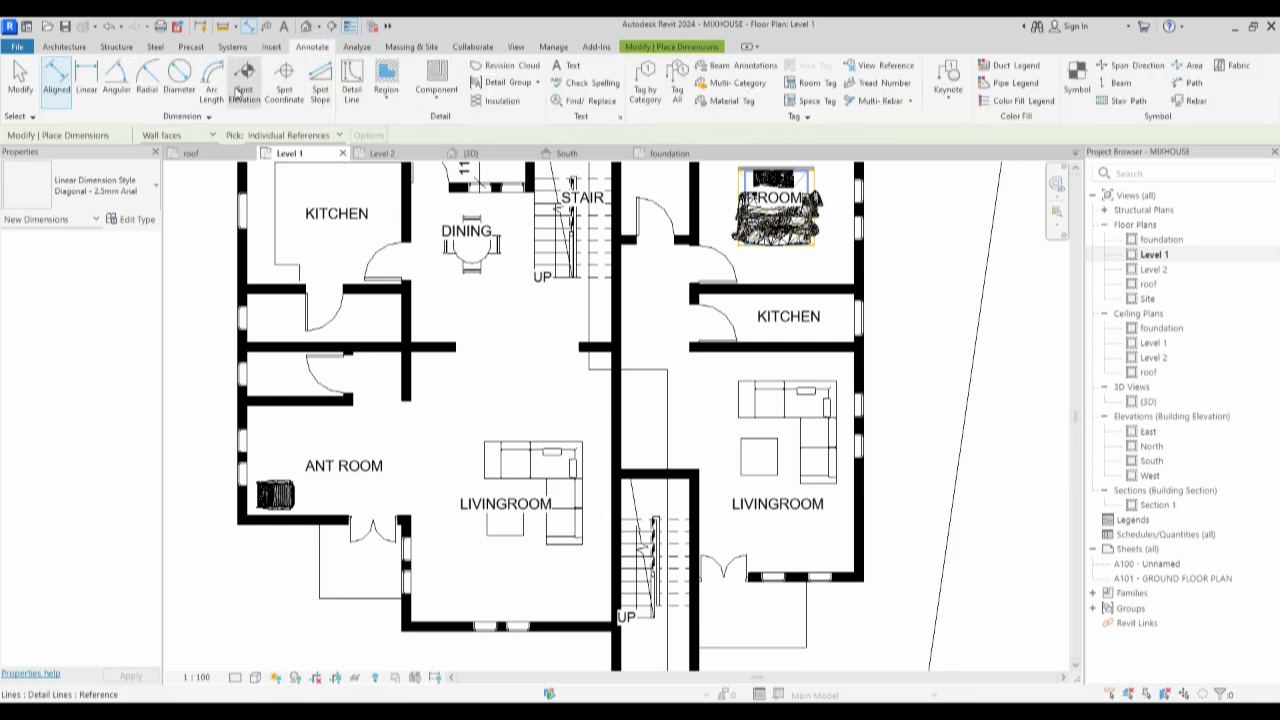
left_click(351, 95)
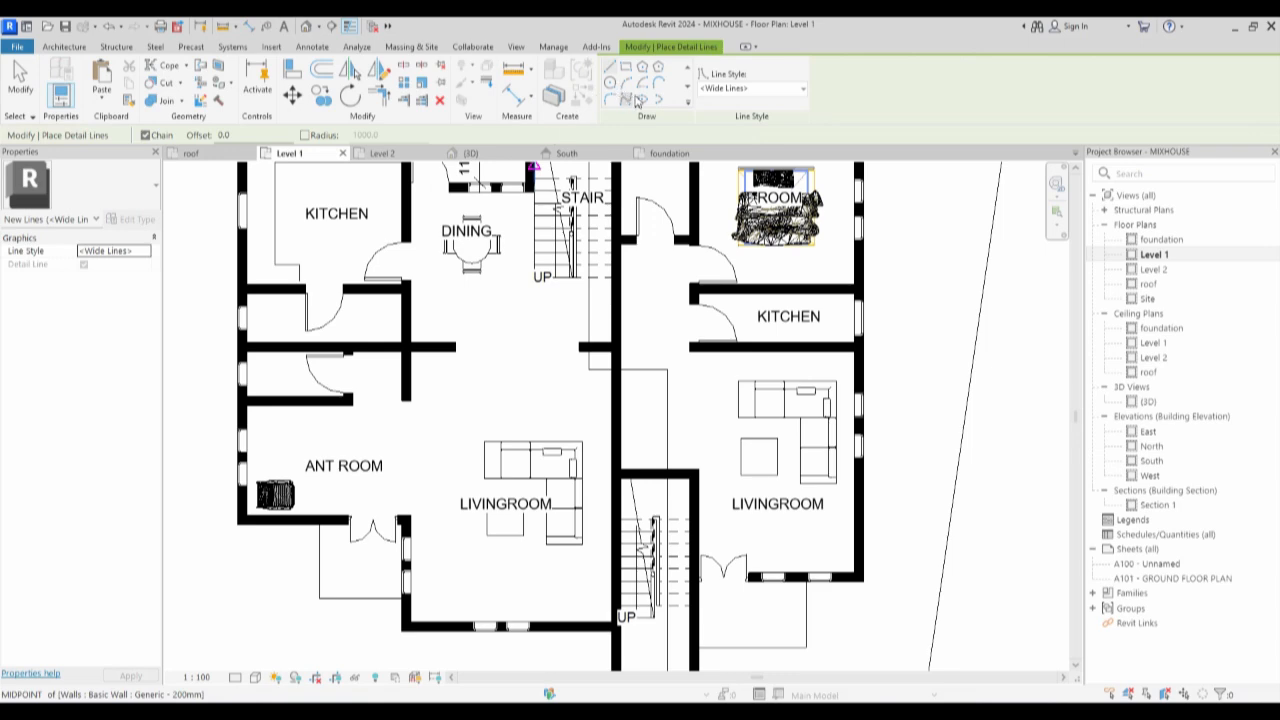
left_click(750, 89)
left_click(741, 133)
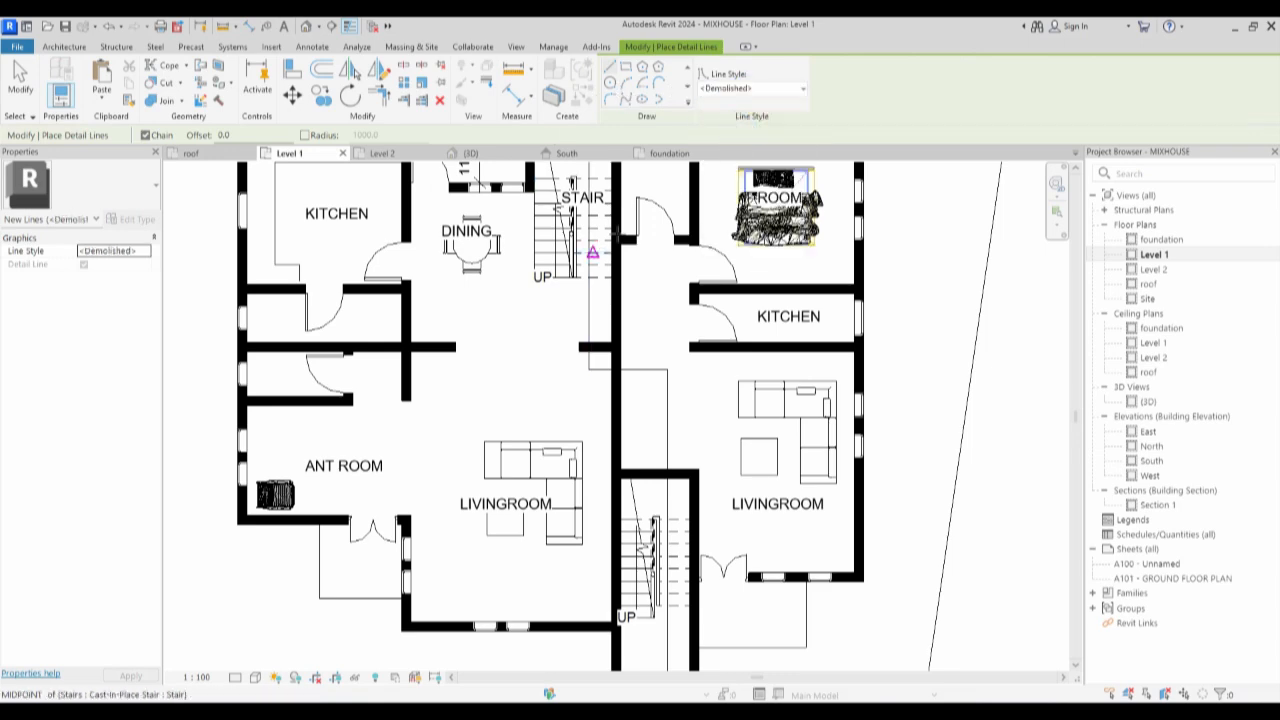
scroll(430, 345, "up", 2)
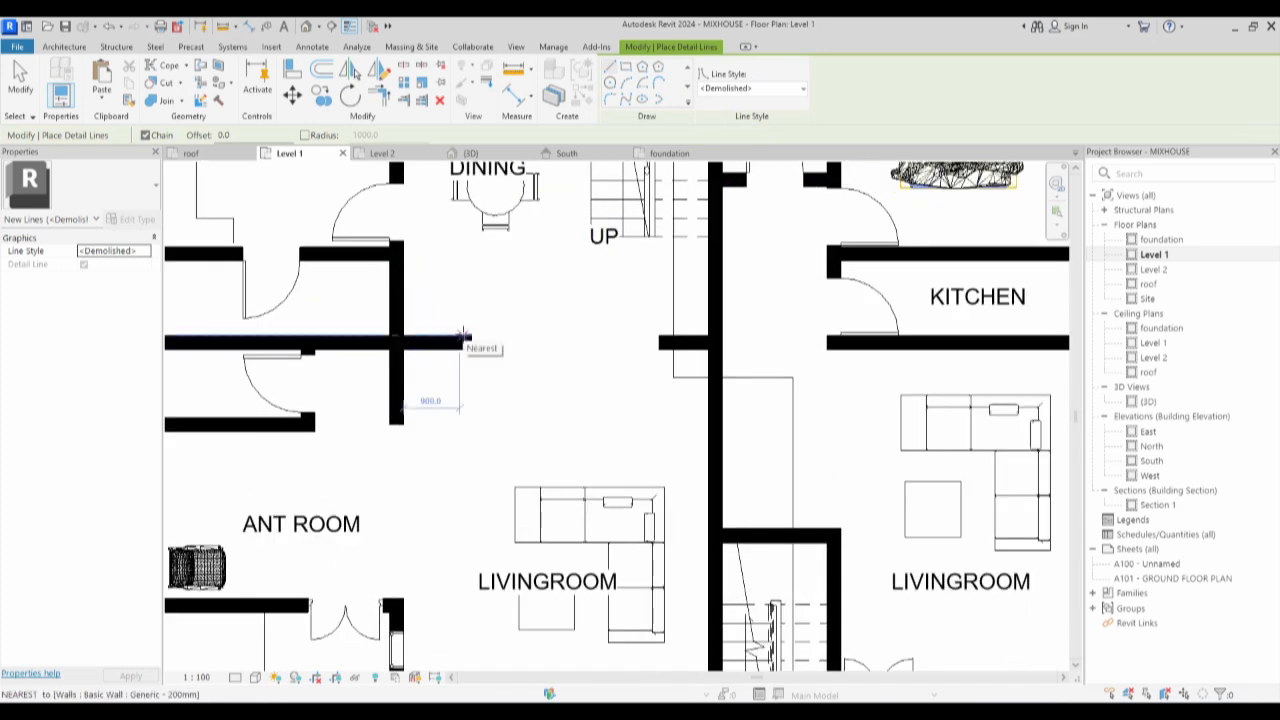
left_click(465, 335)
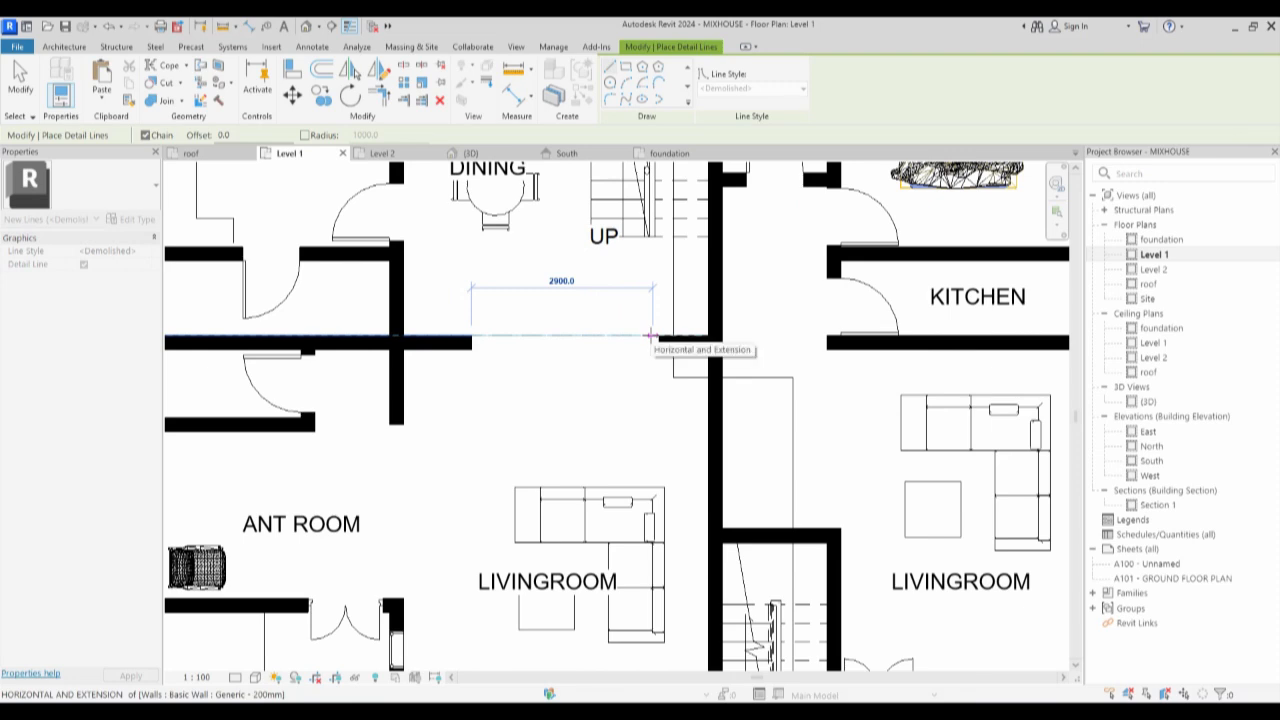
left_click(649, 336)
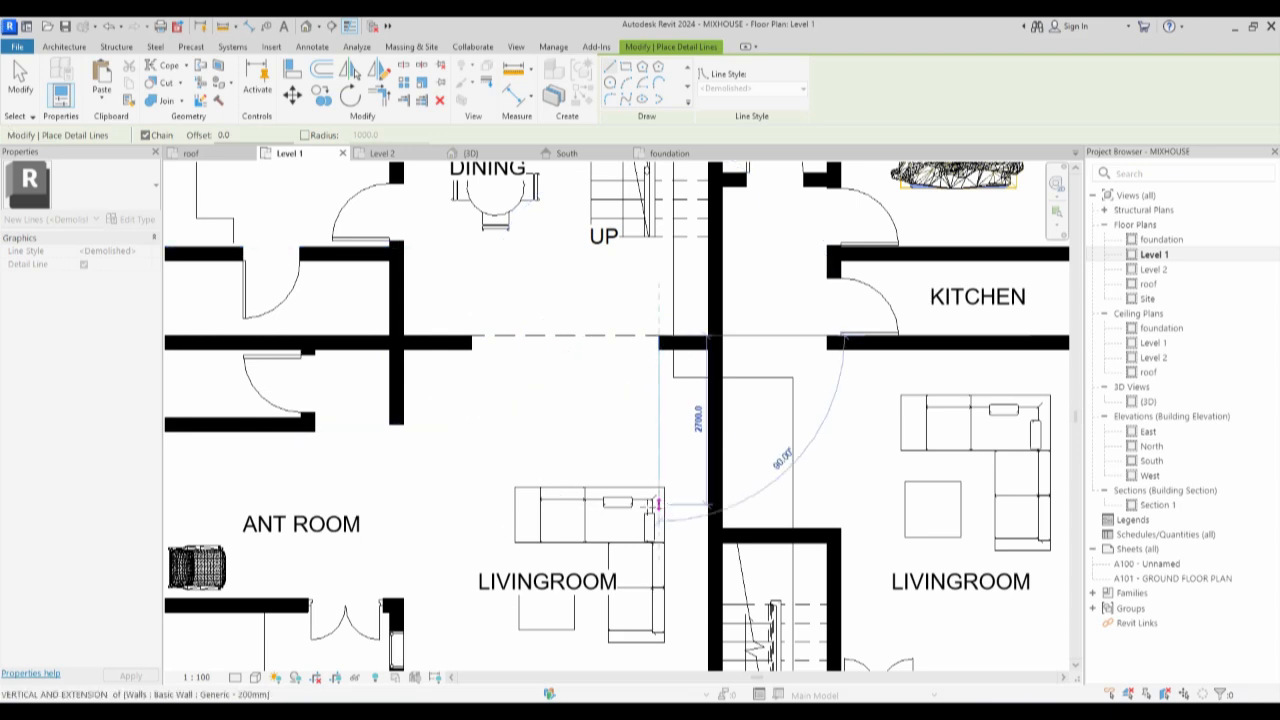
key("Escape")
Draw a second <Demolished> detail line across the same opening, joining the south faces of the two wall stubs.
left_click(471, 350)
left_click(658, 348)
key("Escape")
scroll(543, 382, "down", 5)
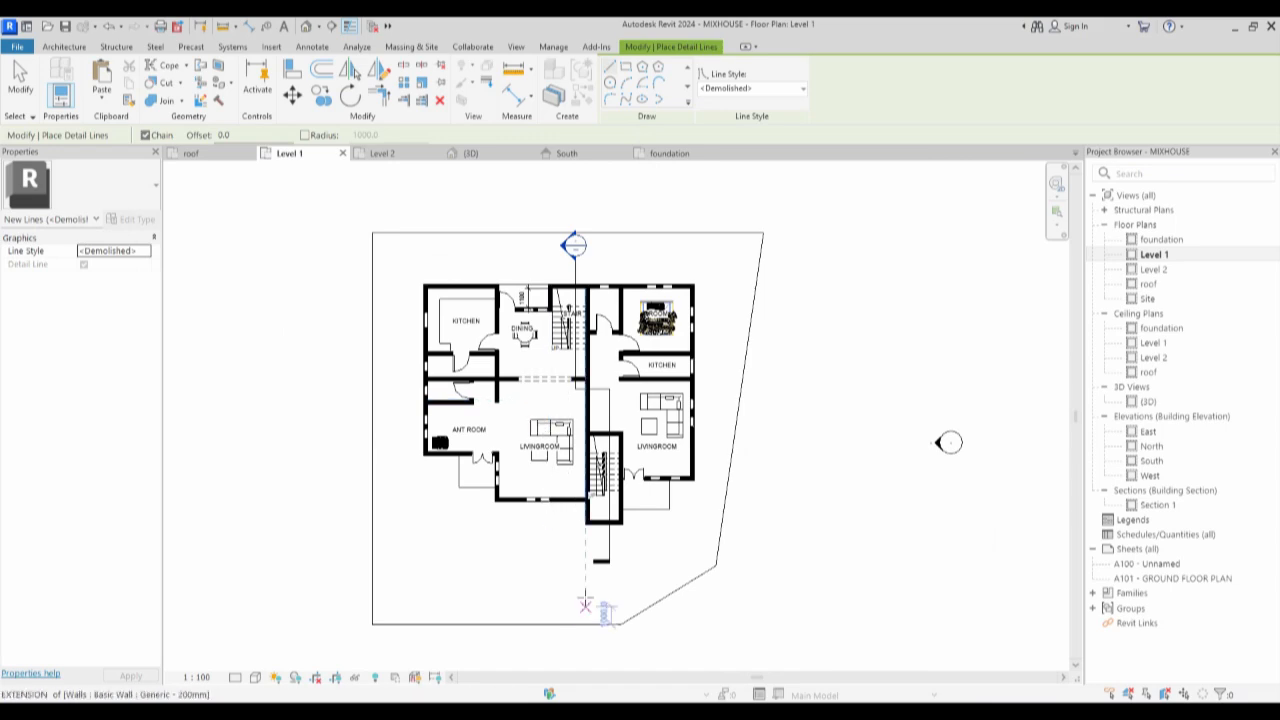
Review the Level 1 plan and the South and West elevations to check the placed windows and doors.
scroll(582, 560, "up", 2)
scroll(586, 529, "up", 3)
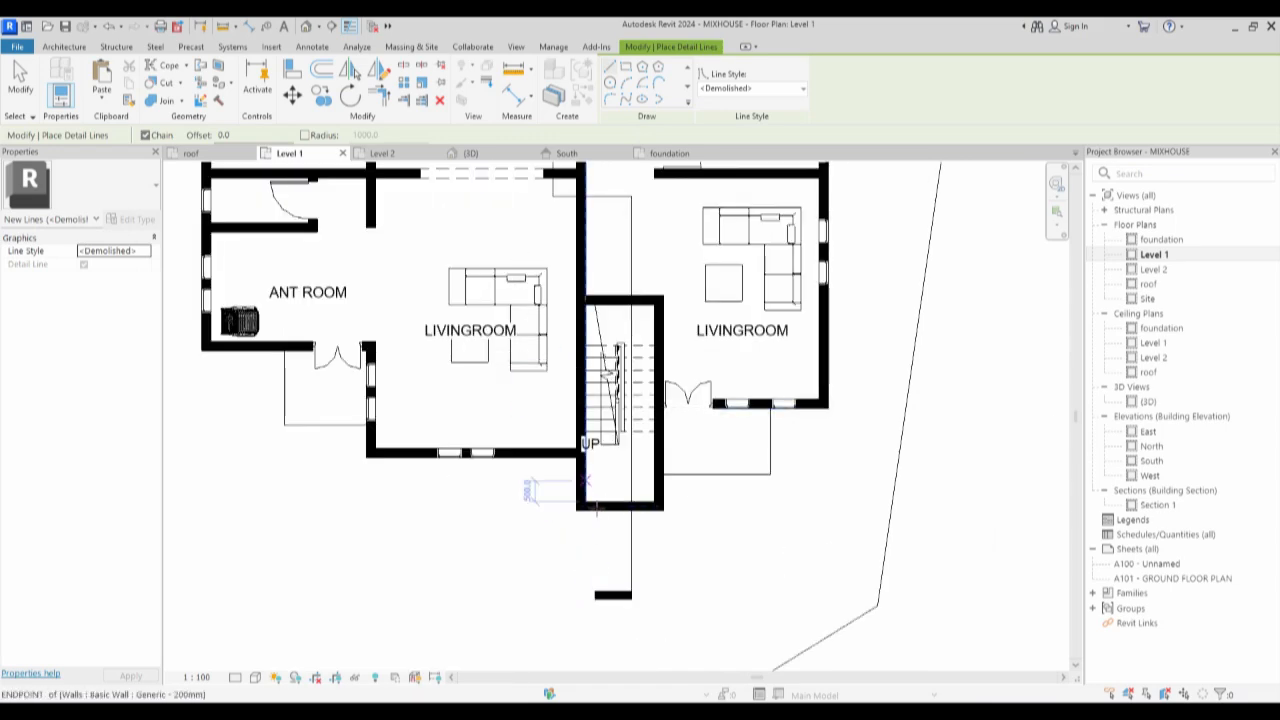
scroll(540, 518, "down", 3)
left_click(728, 279)
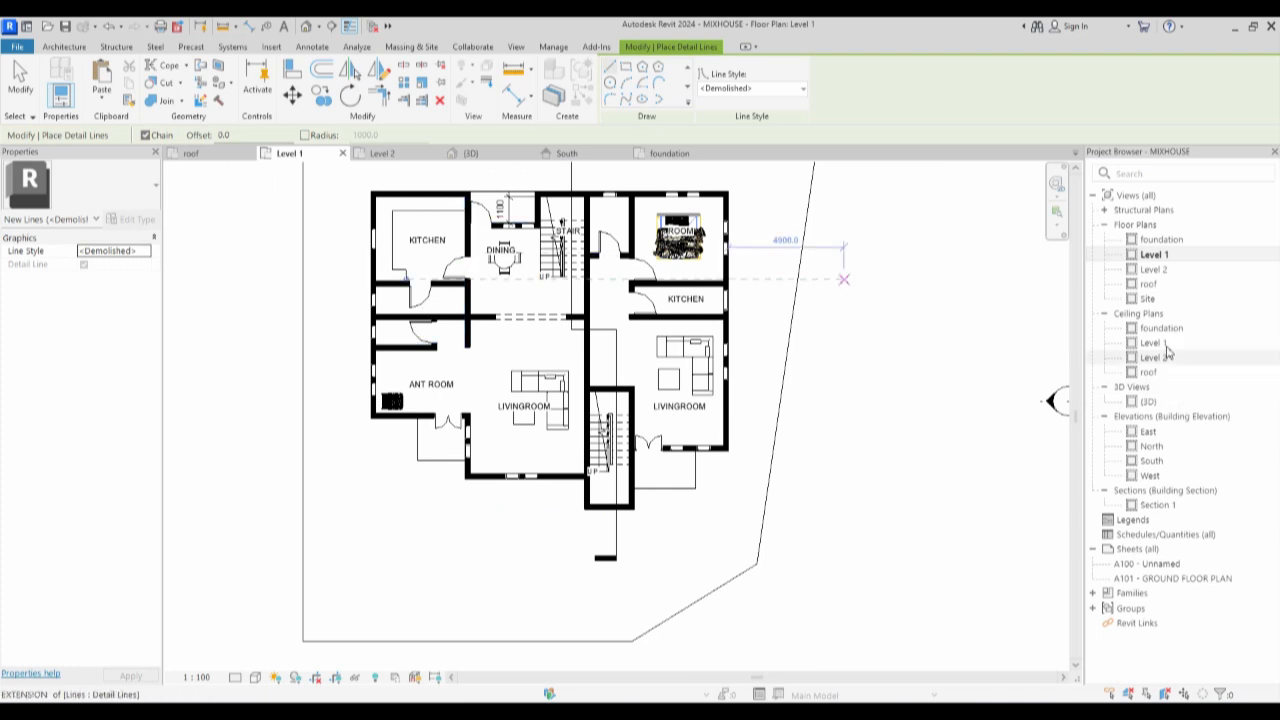
double_click(1151, 461)
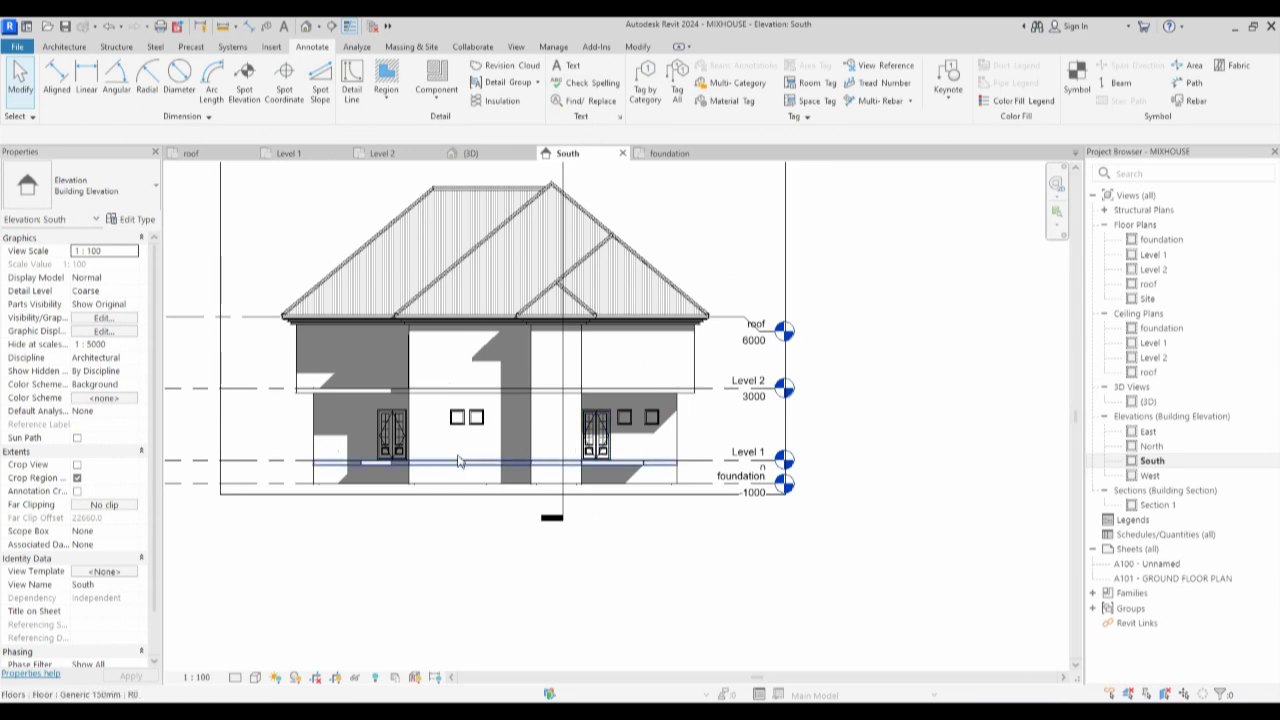
double_click(1150, 476)
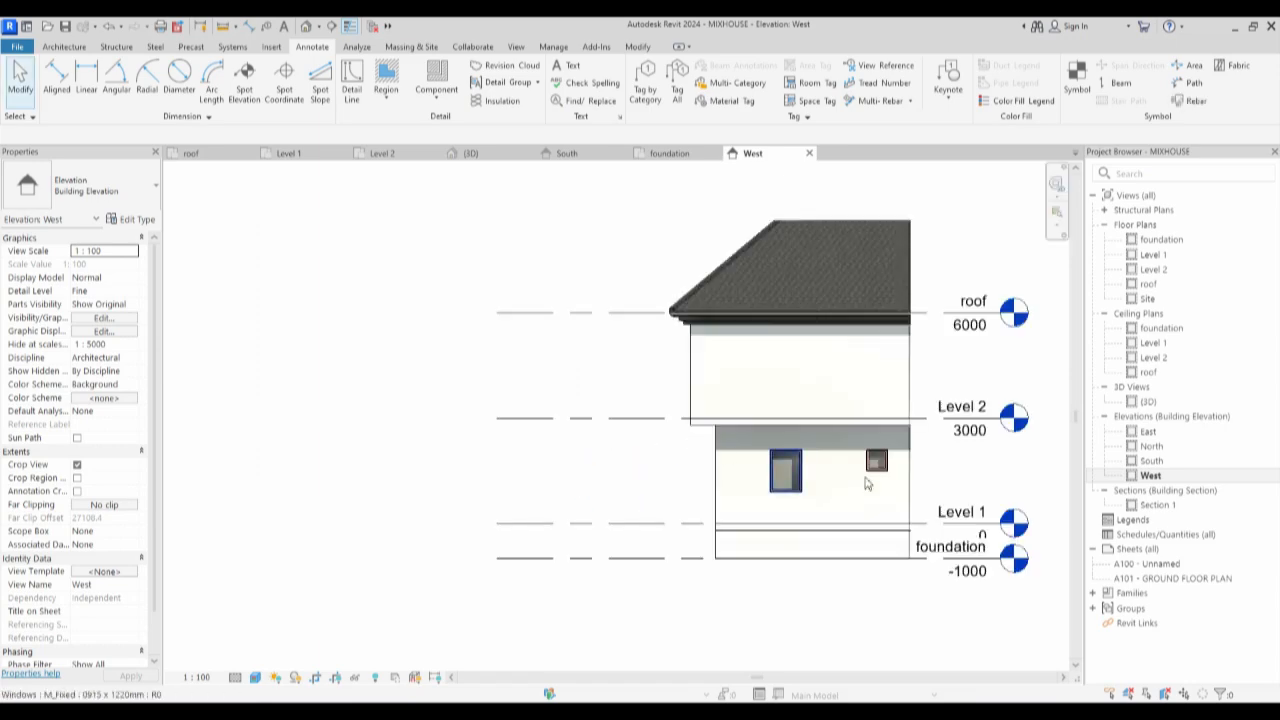
Show the West elevation's crop region and extend its south side past the roof eave to take in the whole house.
scroll(258, 440, "down", 1)
scroll(580, 490, "down", 2)
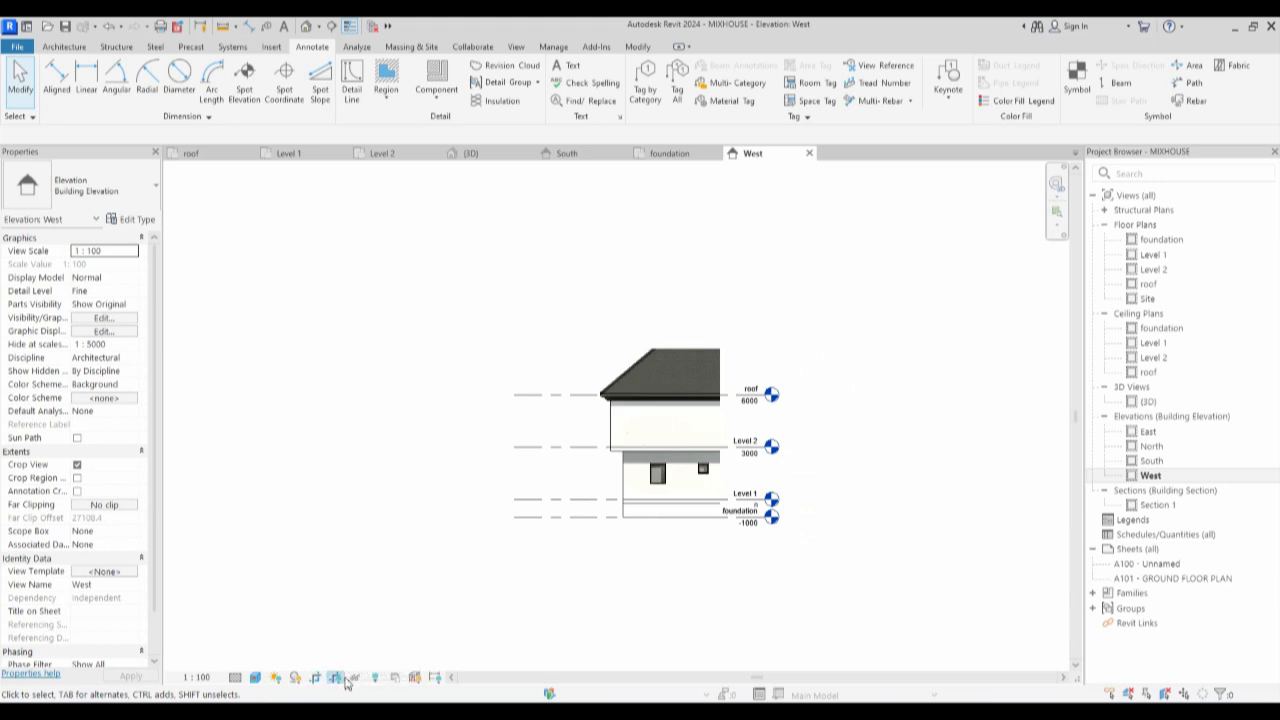
left_click(336, 679)
left_click(719, 472)
left_click(720, 447)
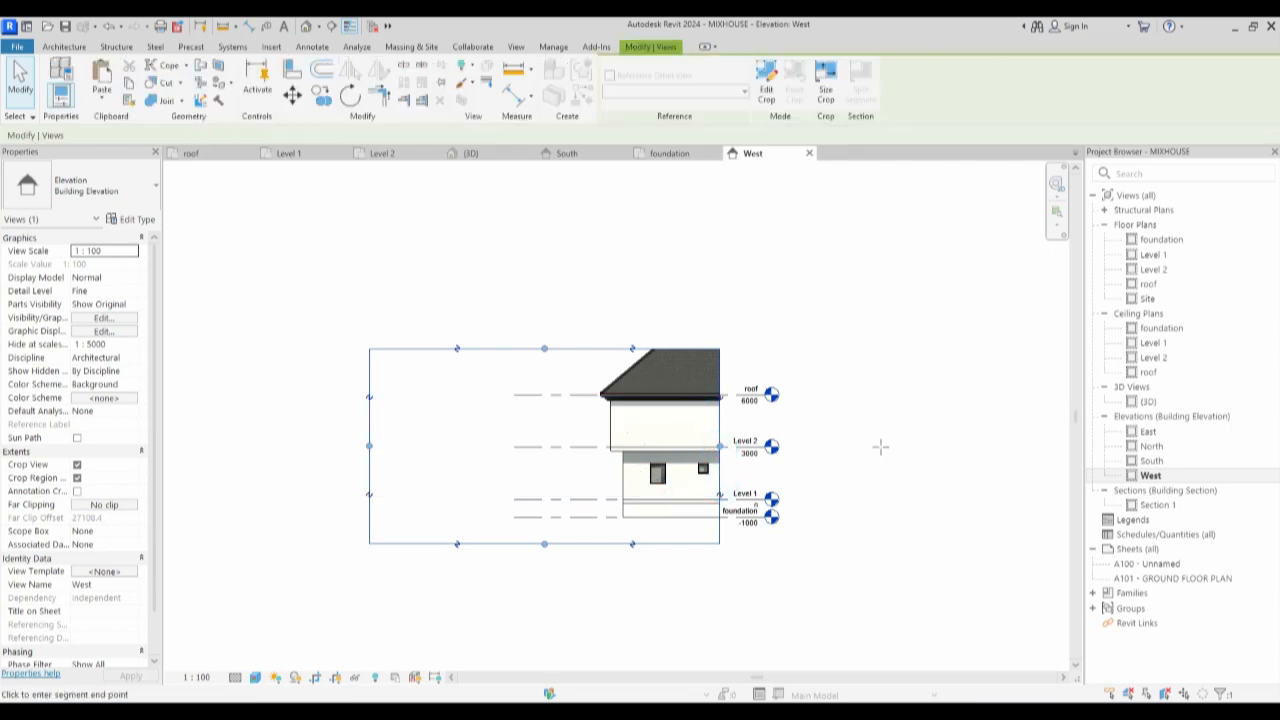
left_click(880, 447)
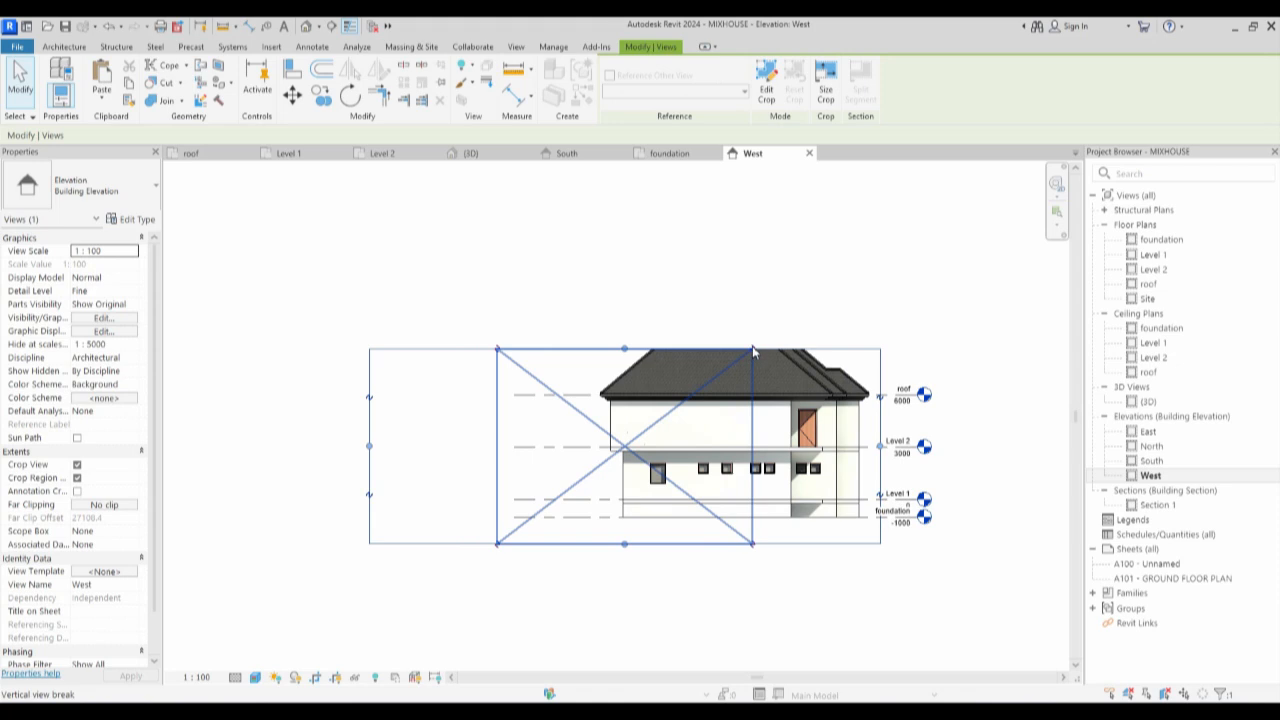
Raise the top of the West elevation's crop region to the roof peak and pull its empty north side in toward the house.
left_click(625, 349)
left_click(624, 299)
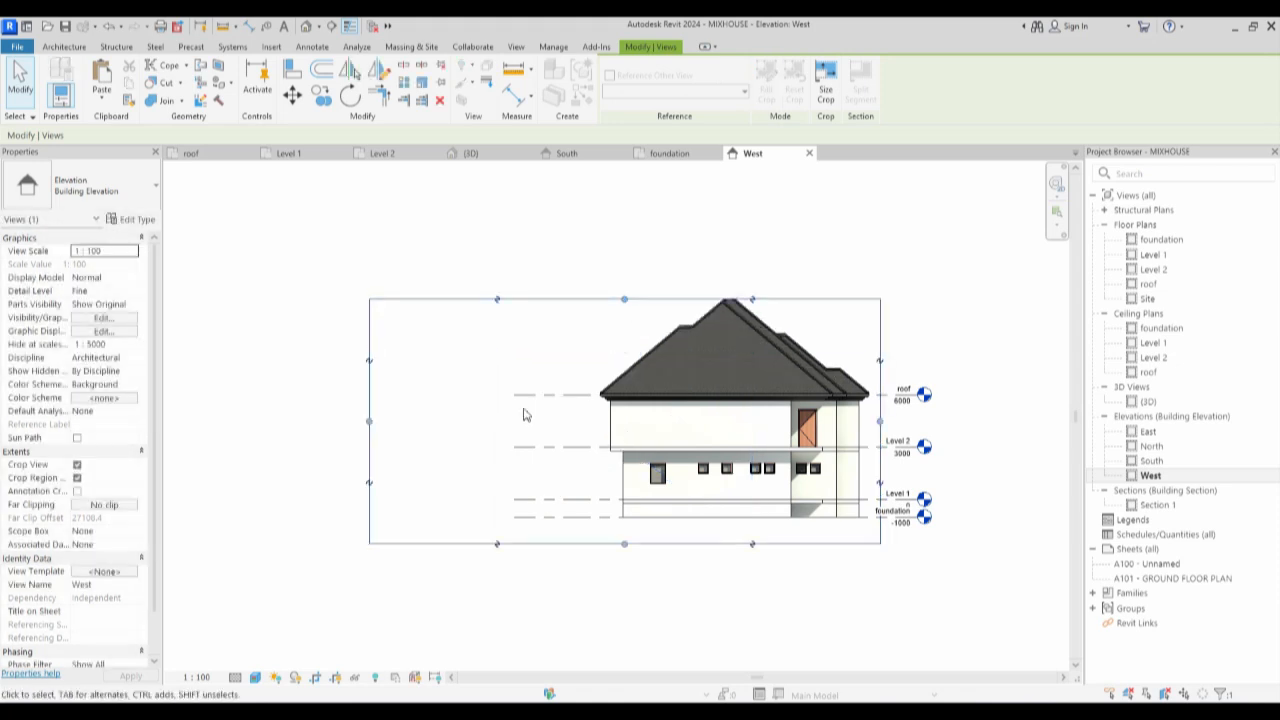
left_click(370, 422)
left_click(536, 420)
scroll(760, 478, "up", 2)
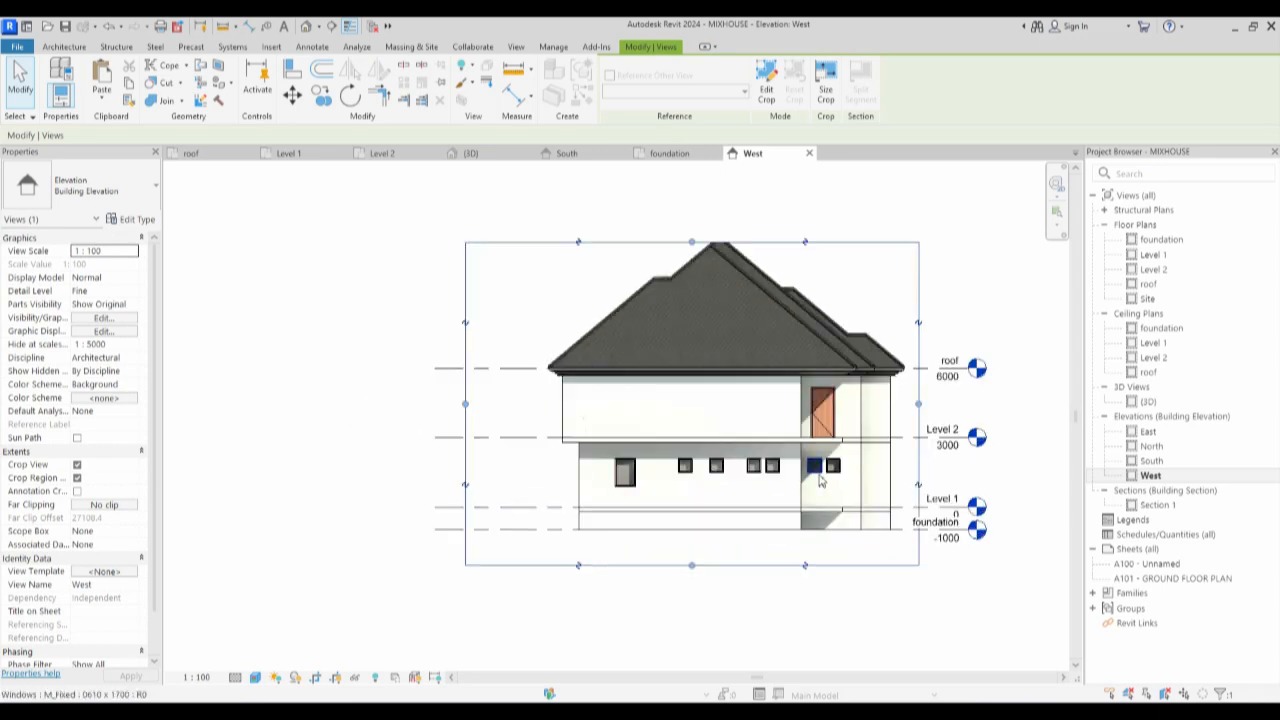
Set the height of the M_Fixed 0610 x 1700 window type to 1700.
left_click(754, 468)
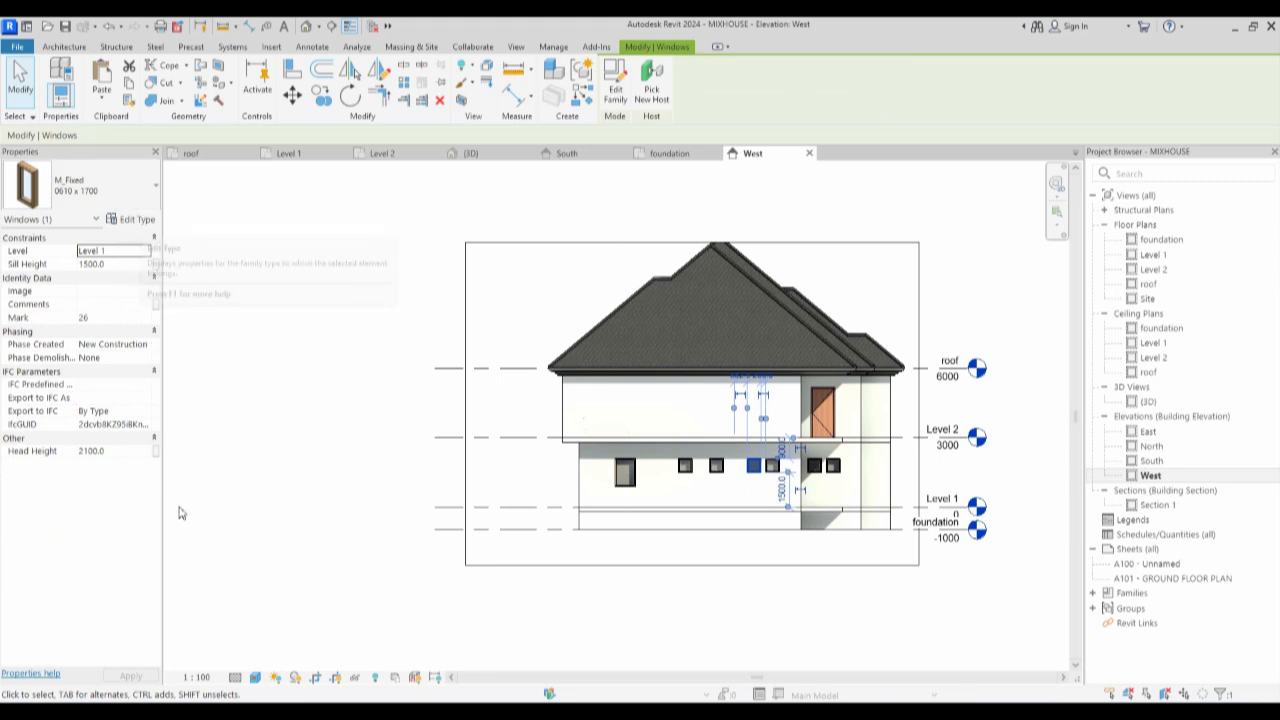
left_click(140, 219)
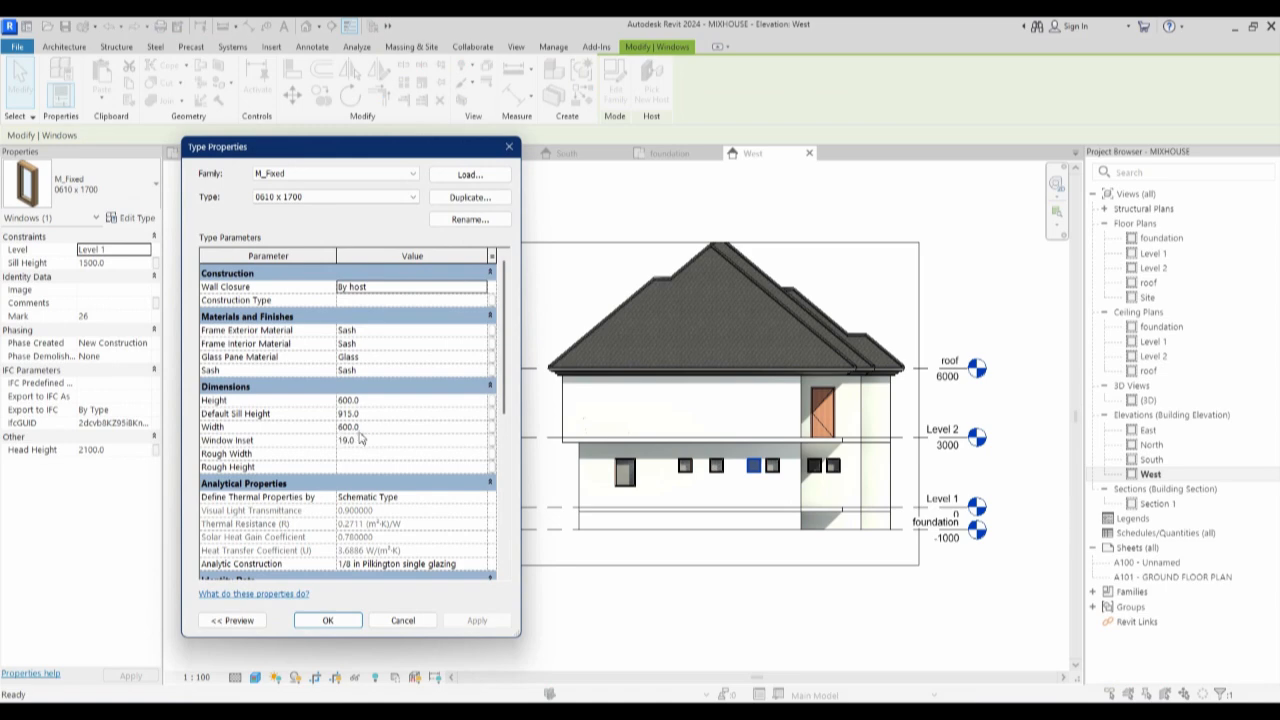
left_click(369, 401)
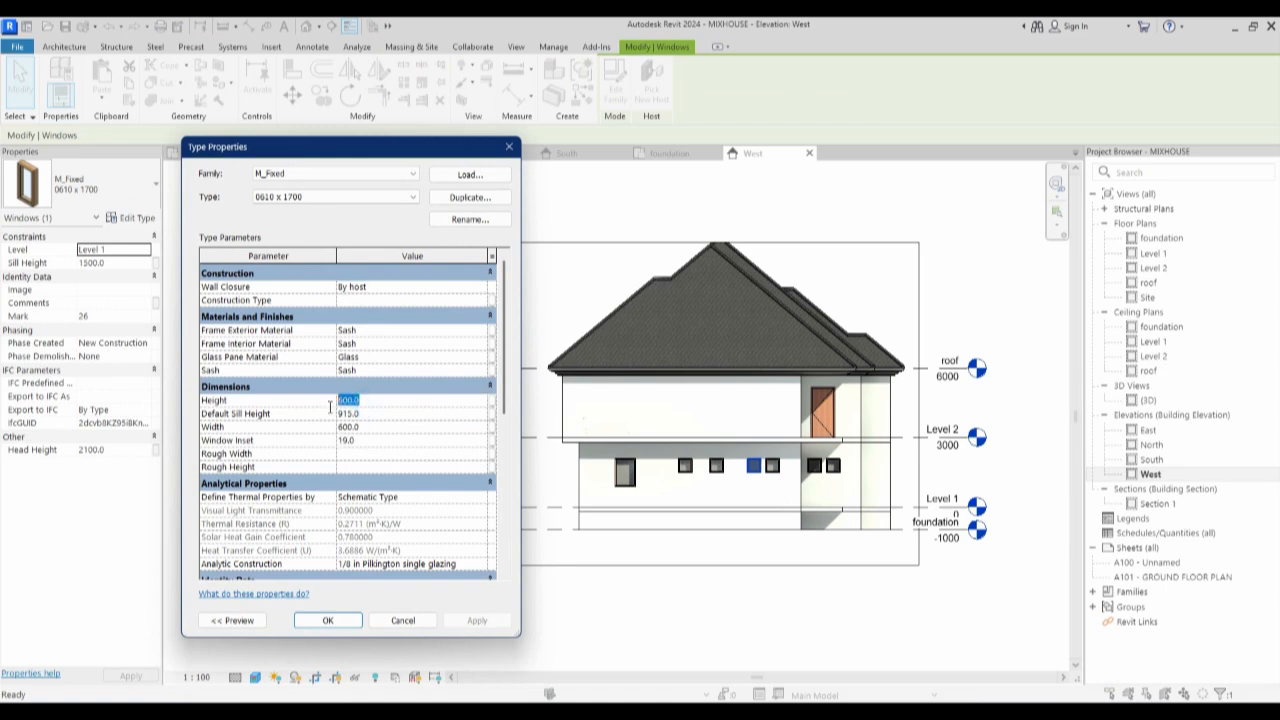
type("1700")
left_click(347, 622)
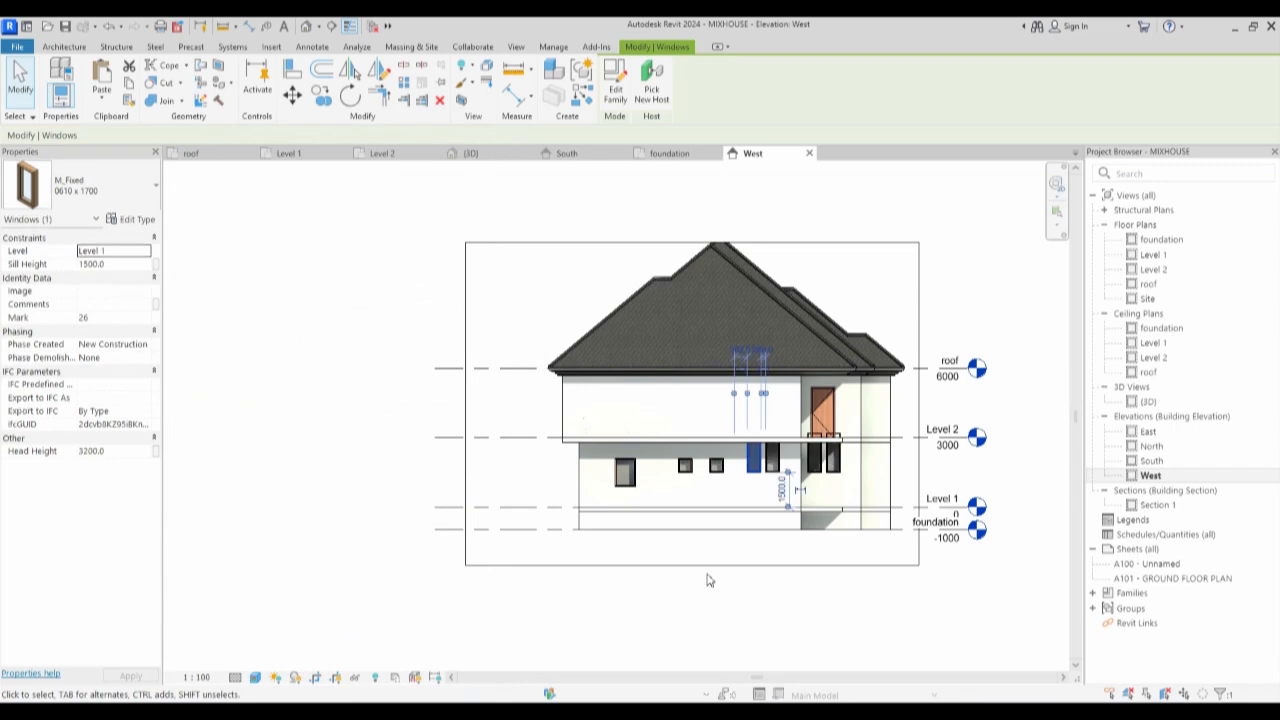
Select all instances of the M_Fixed 0610 x 1700 window from the 3D view and set their head height to 2100.
right_click(752, 452)
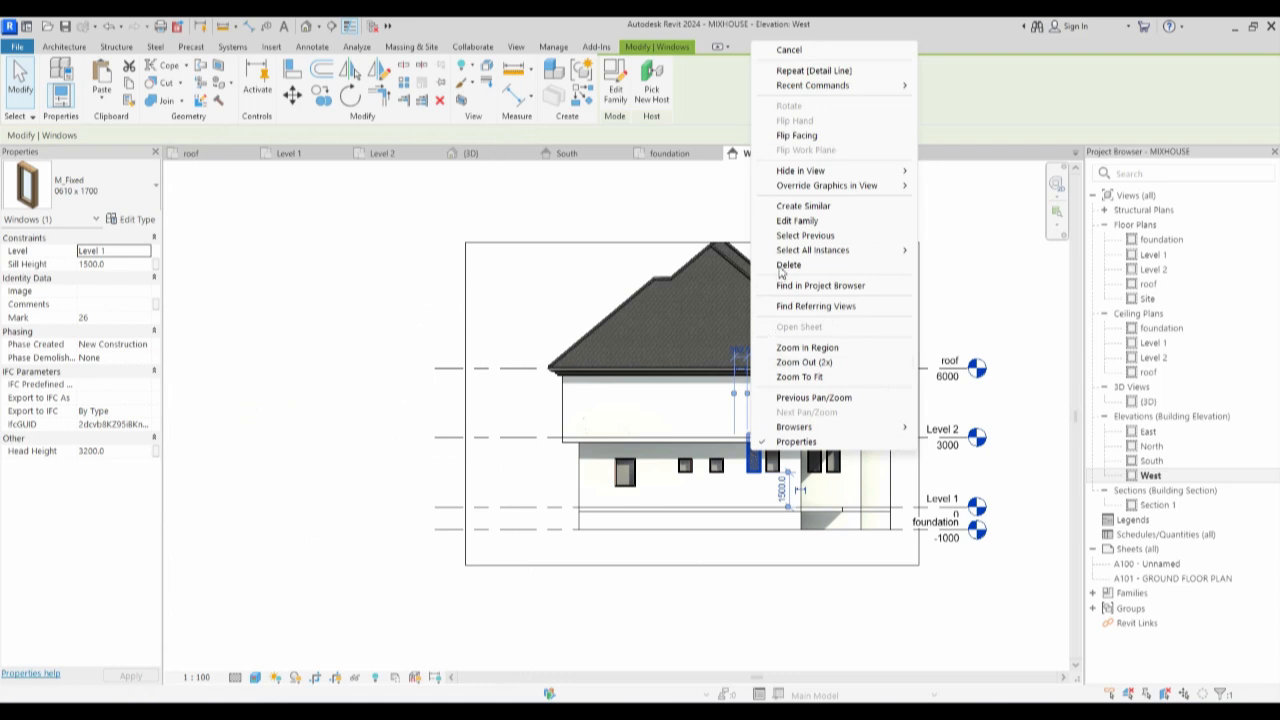
mouse_move(893, 185)
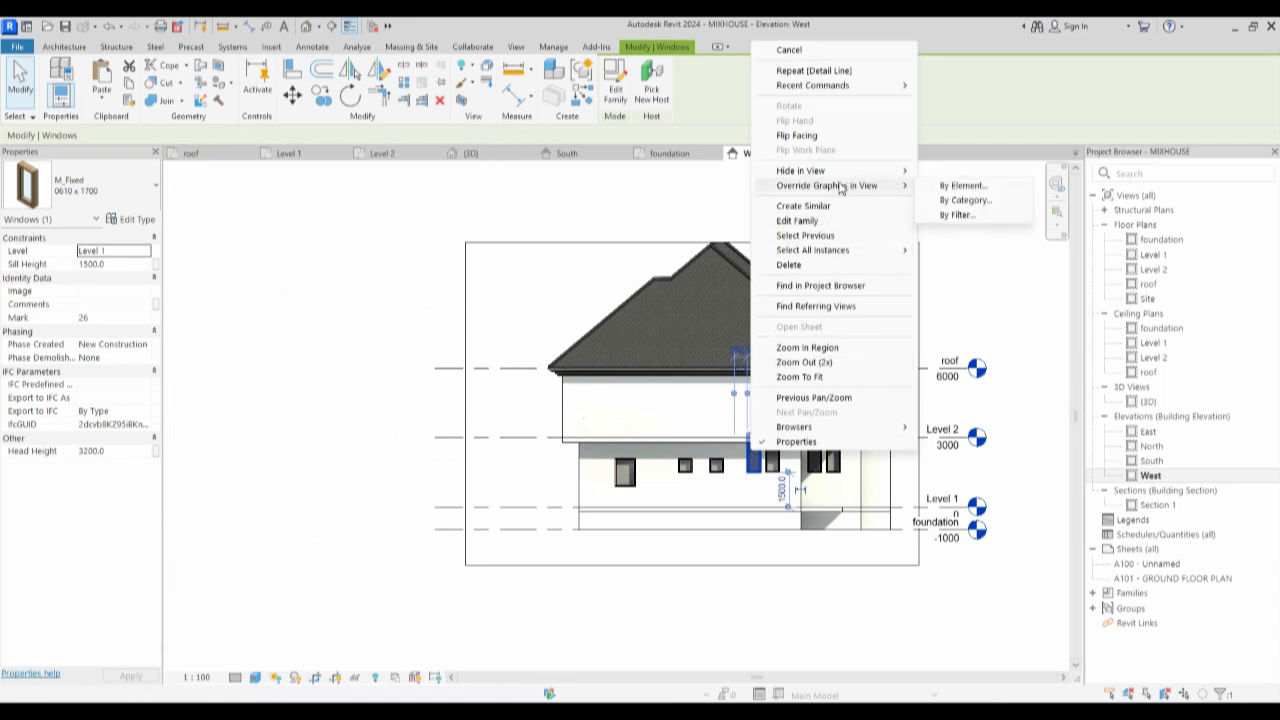
double_click(1148, 402)
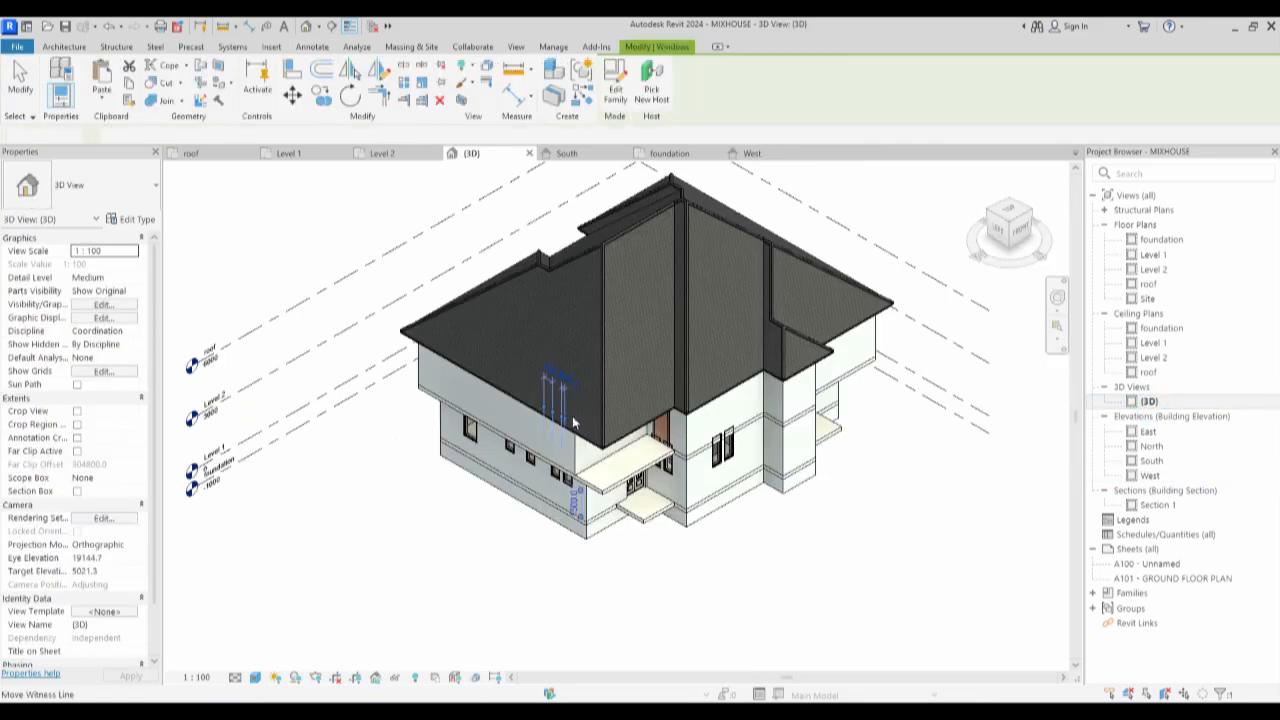
right_click(555, 478)
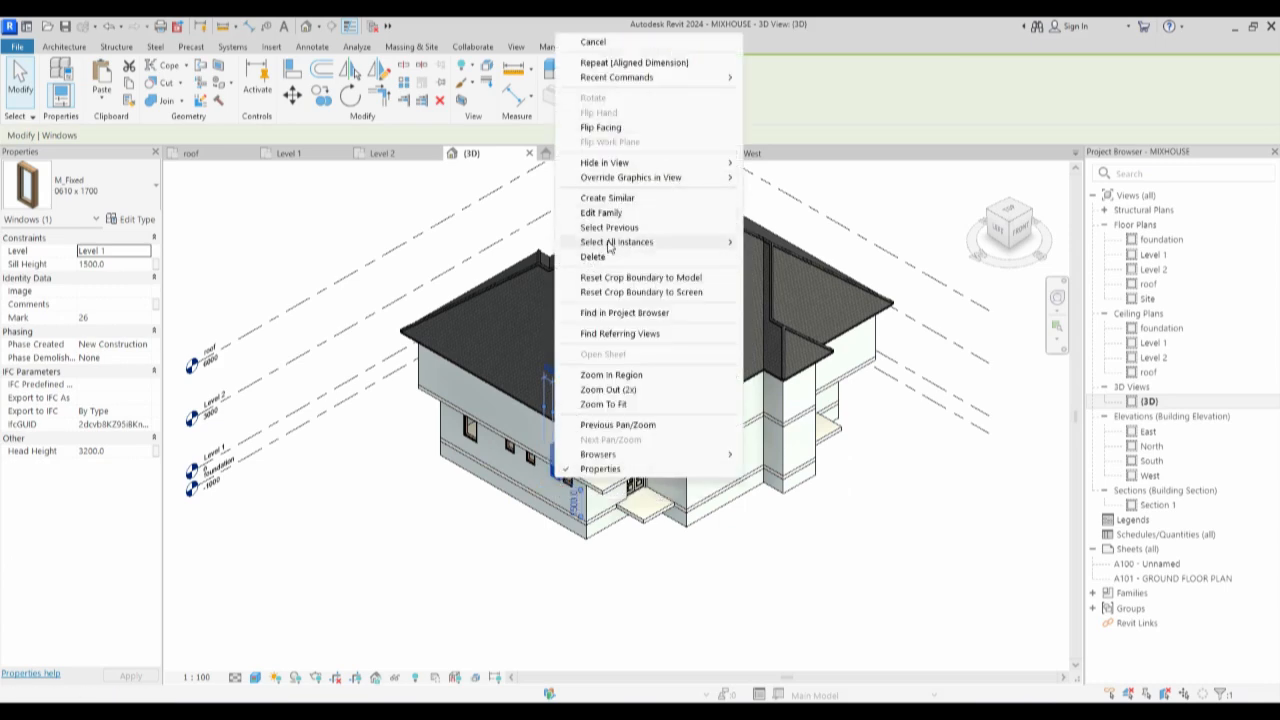
mouse_move(615, 242)
left_click(810, 243)
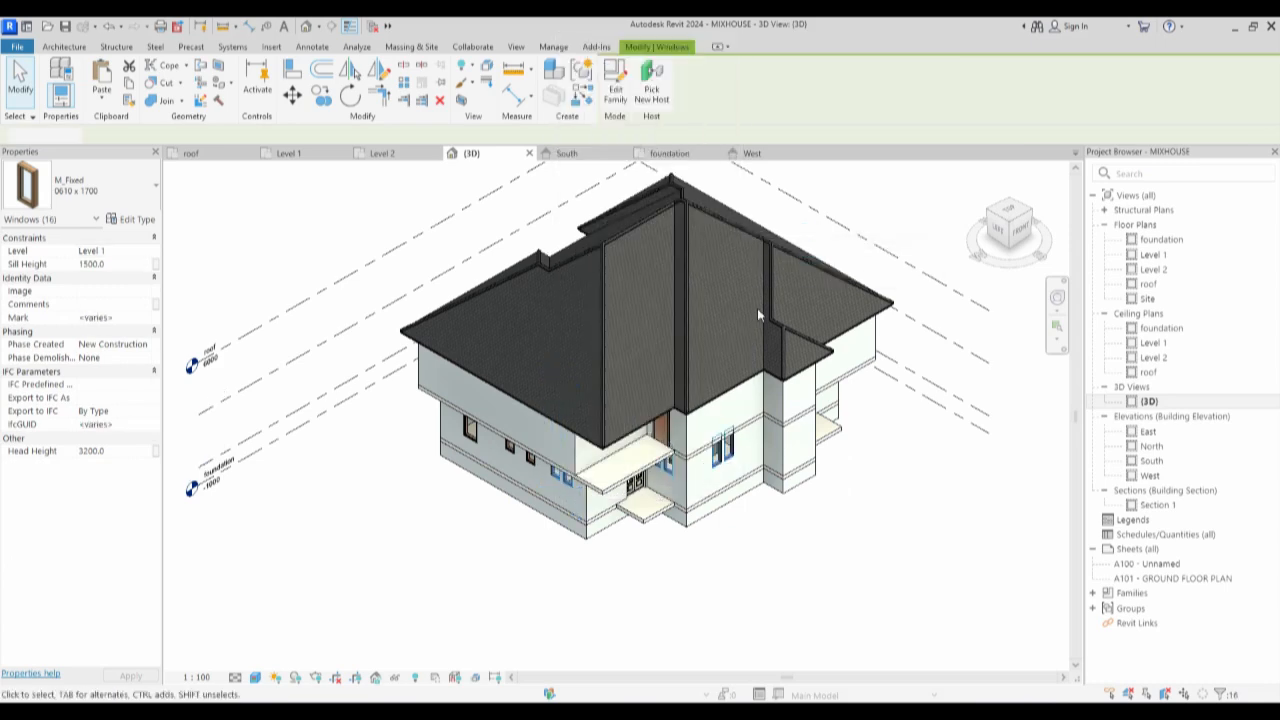
left_click(116, 456)
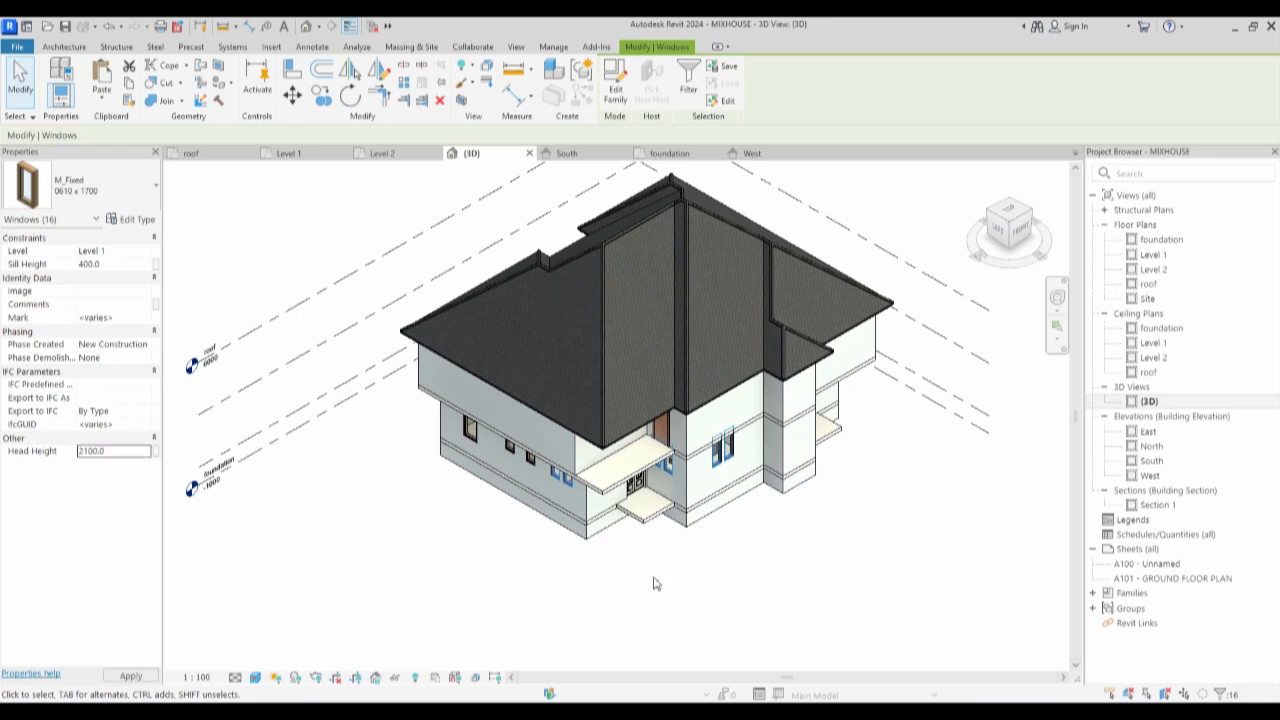
left_click(802, 604)
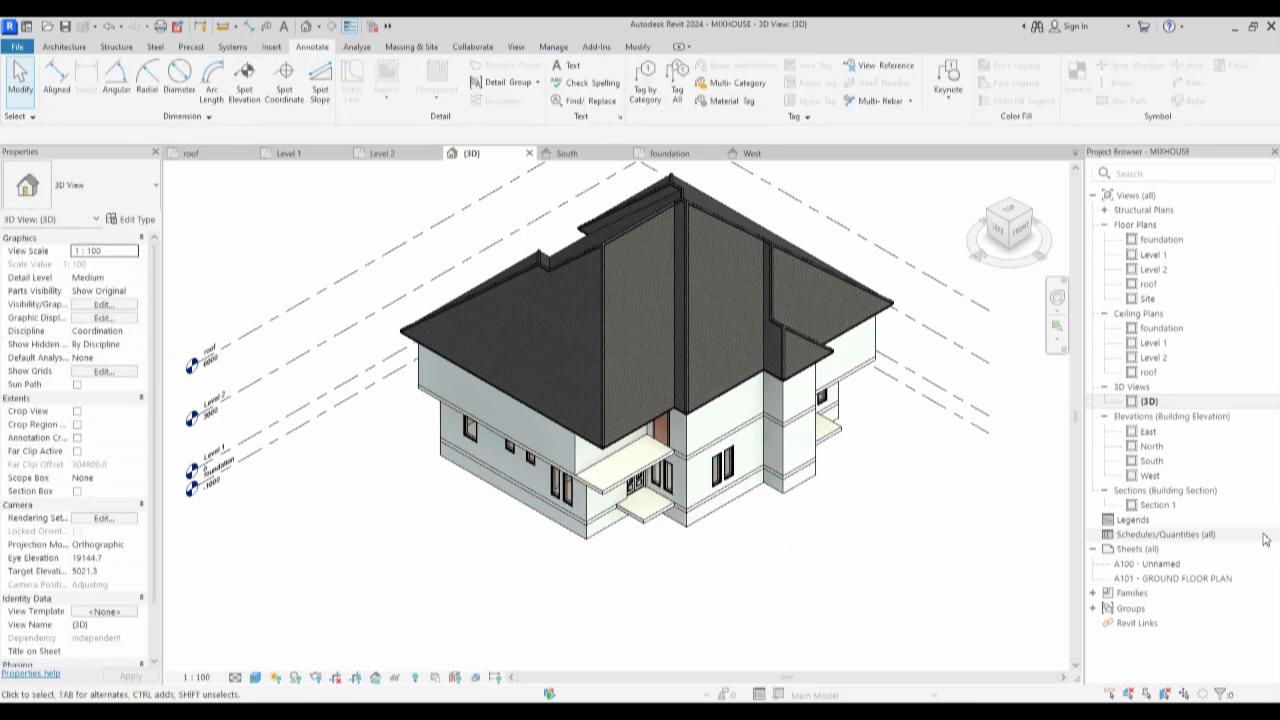
Check the East elevation, then show the North elevation's crop region and extend its east side past the roof eave.
left_click(1150, 431)
double_click(1150, 431)
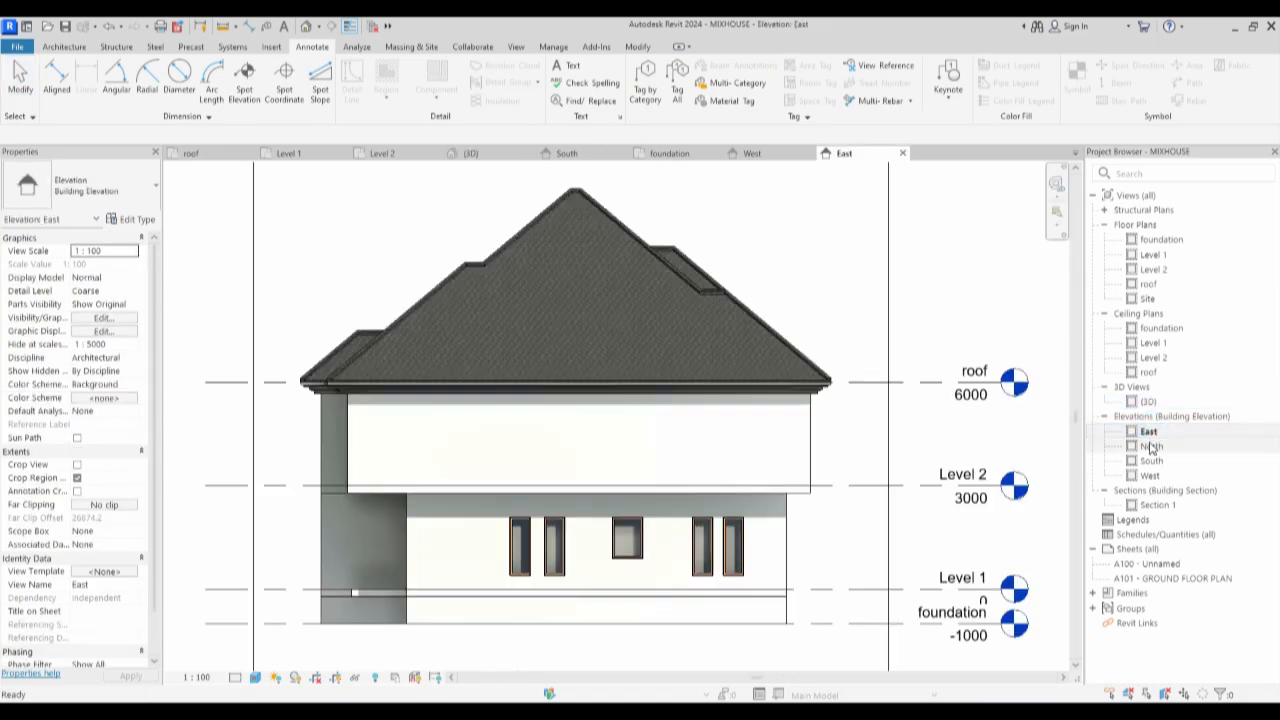
double_click(1151, 446)
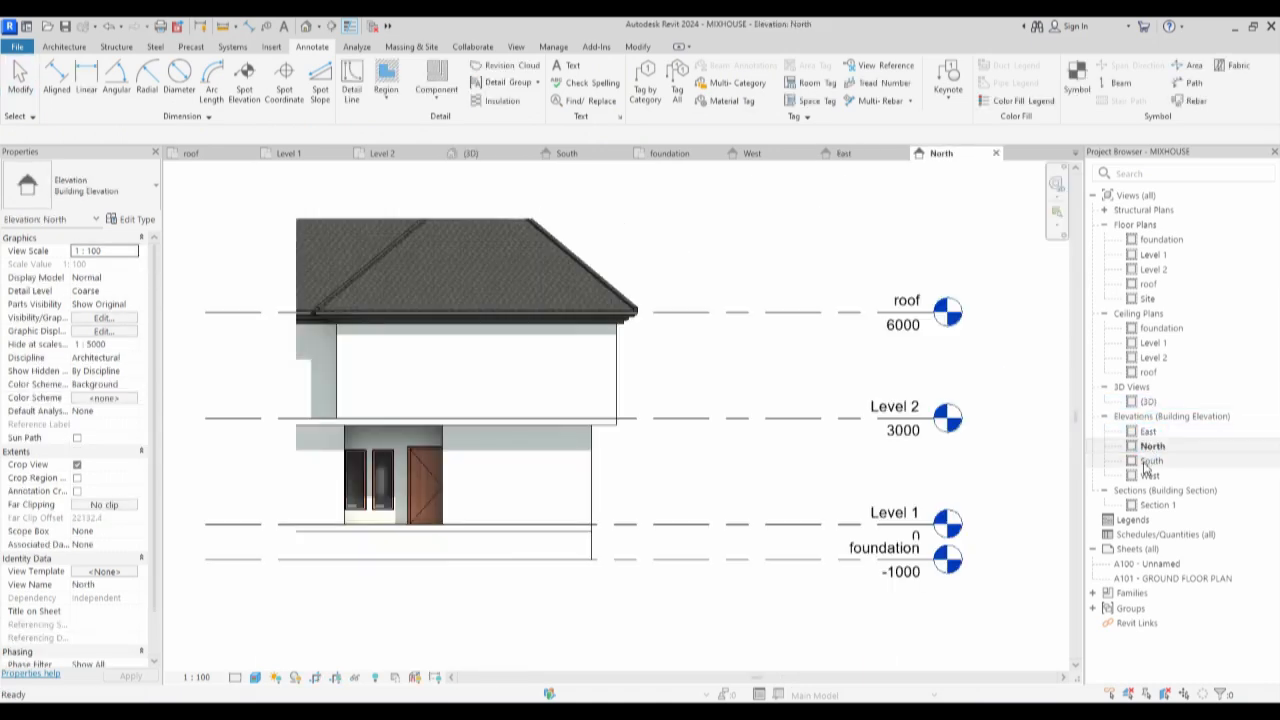
scroll(655, 475, "down", 3)
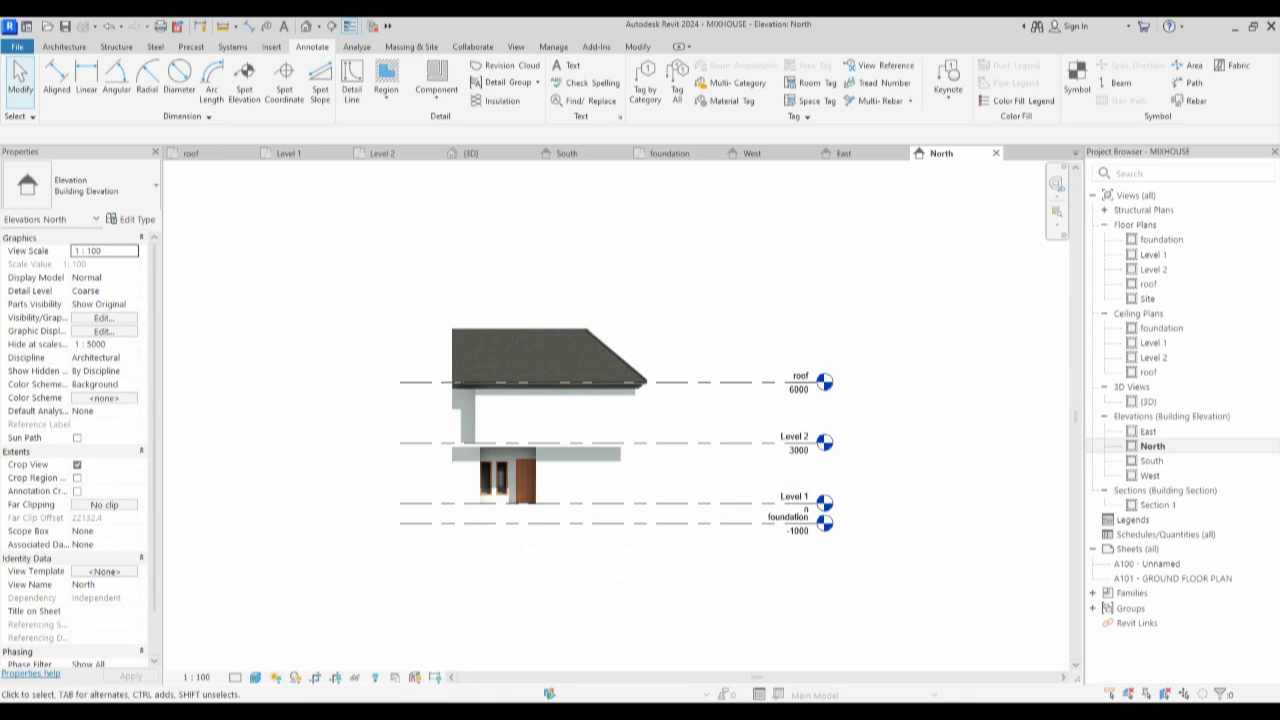
left_click(335, 678)
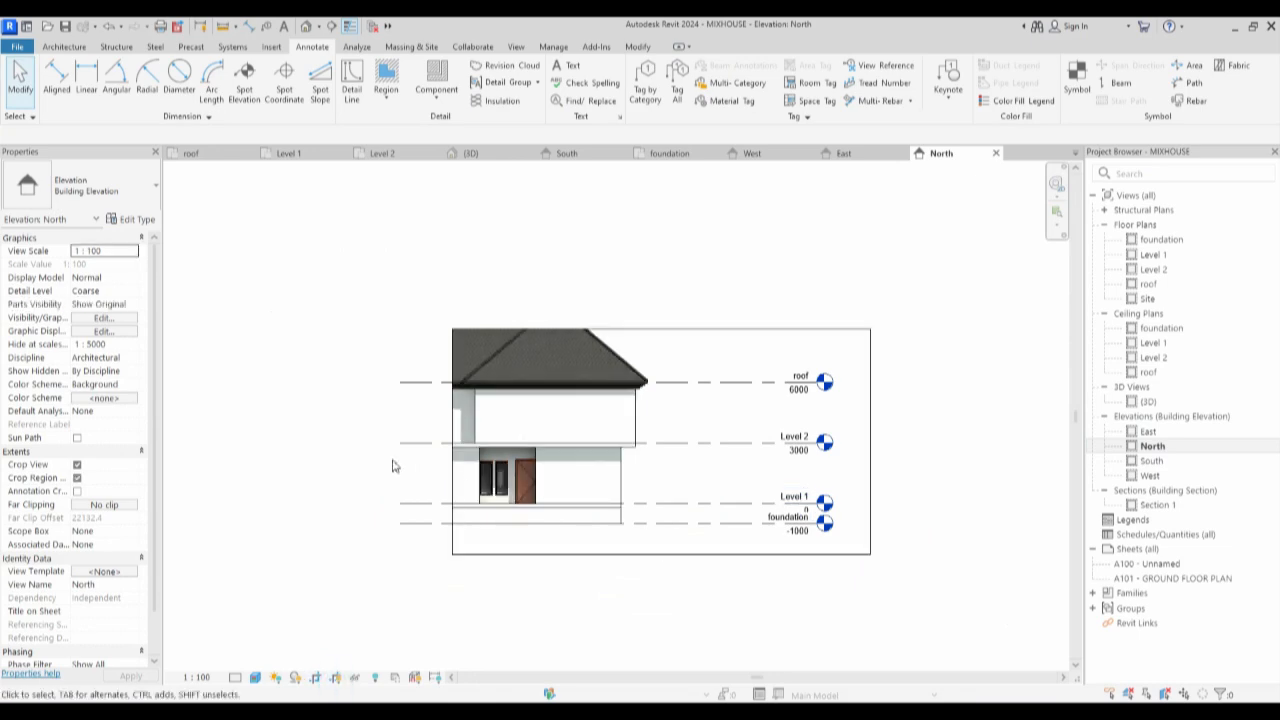
left_click(451, 446)
left_click(451, 444)
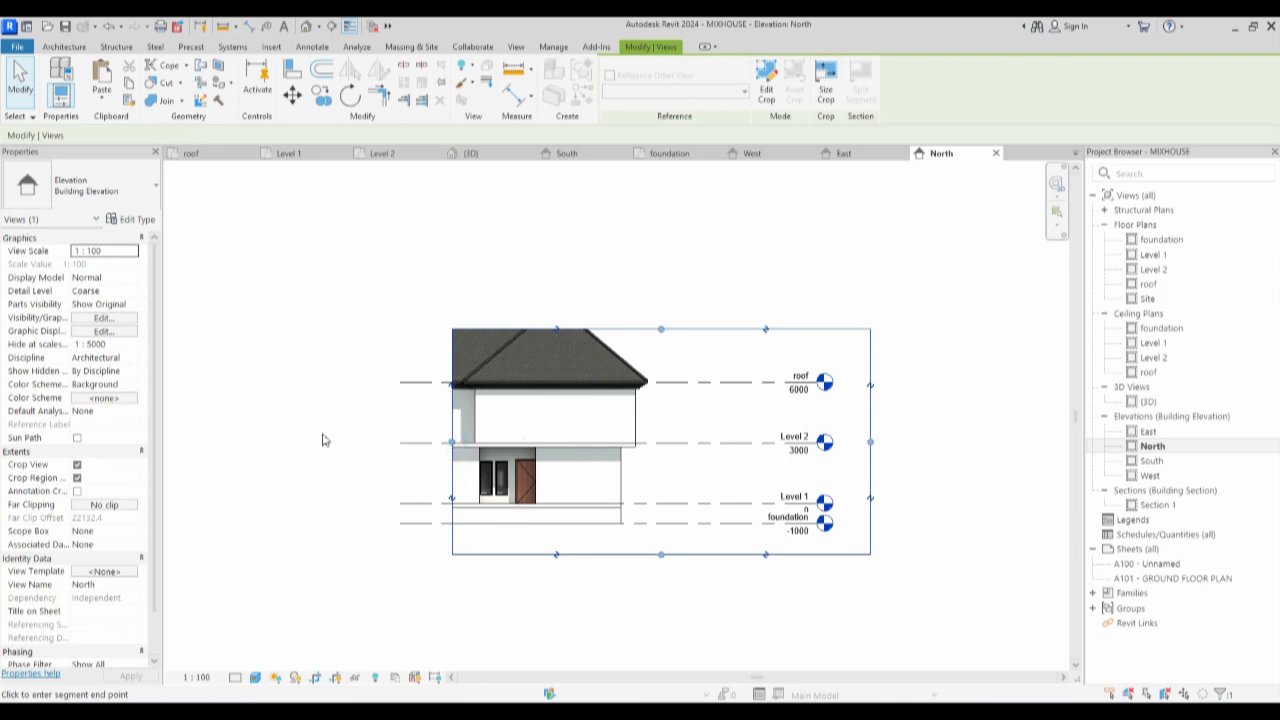
left_click(323, 440)
left_click(316, 445)
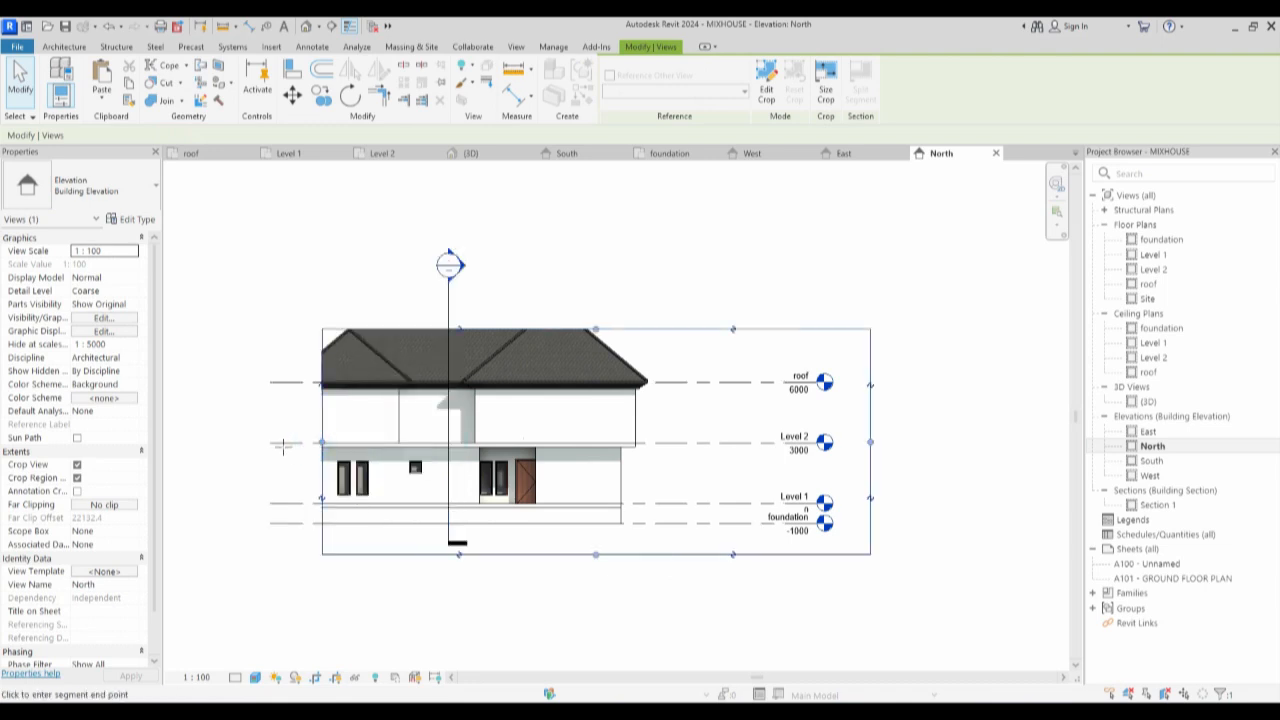
left_click(264, 443)
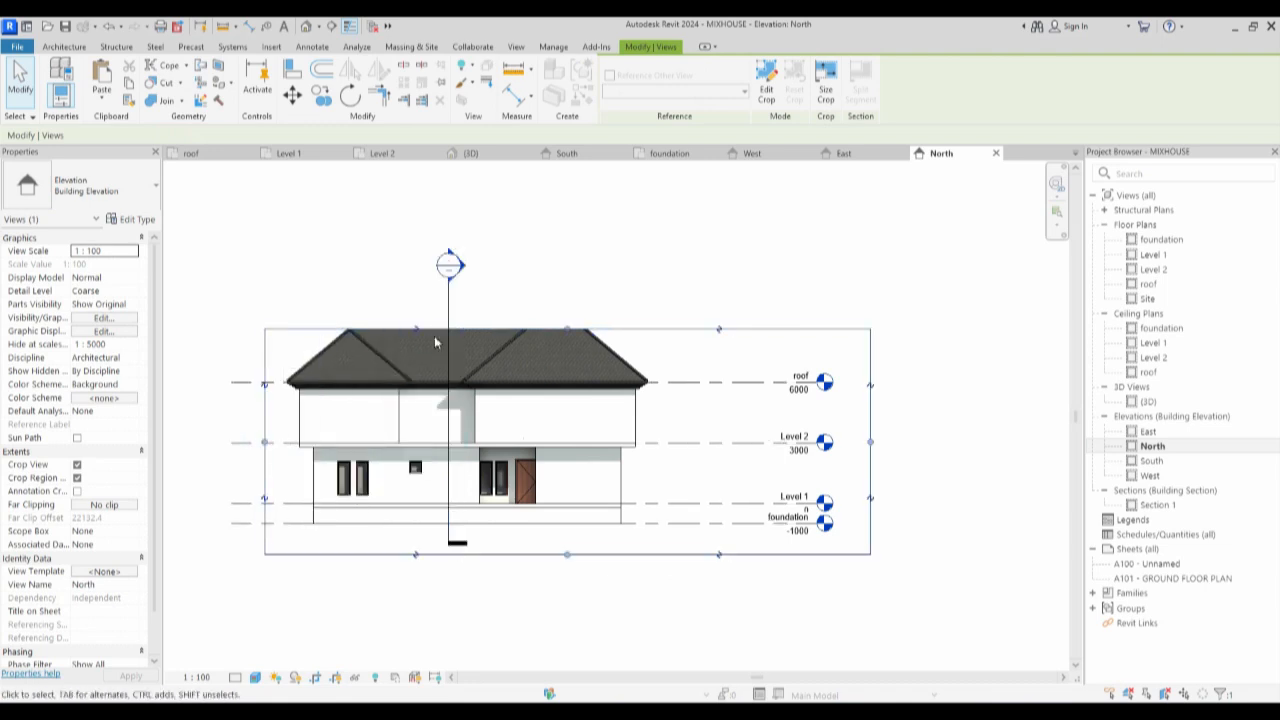
Raise the top of the North elevation's crop region above the roof ridge and pull its empty west side in toward the house.
left_click(567, 330)
left_click(565, 244)
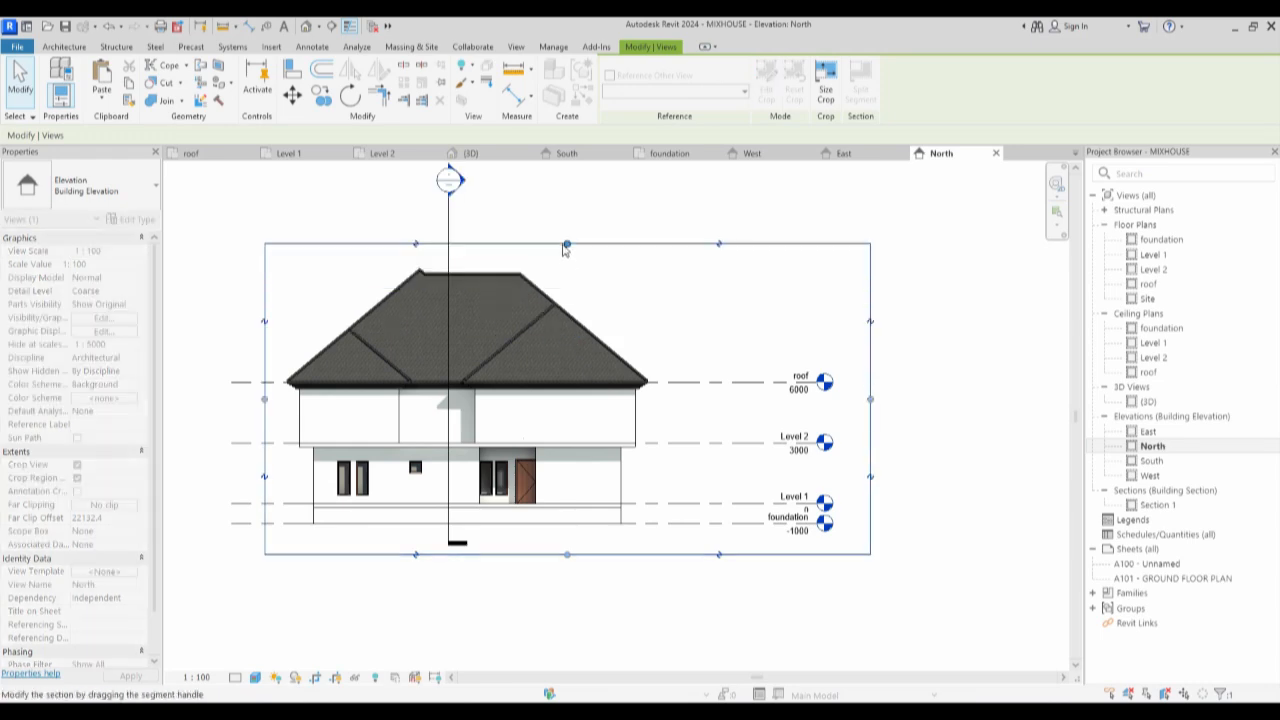
left_click(869, 398)
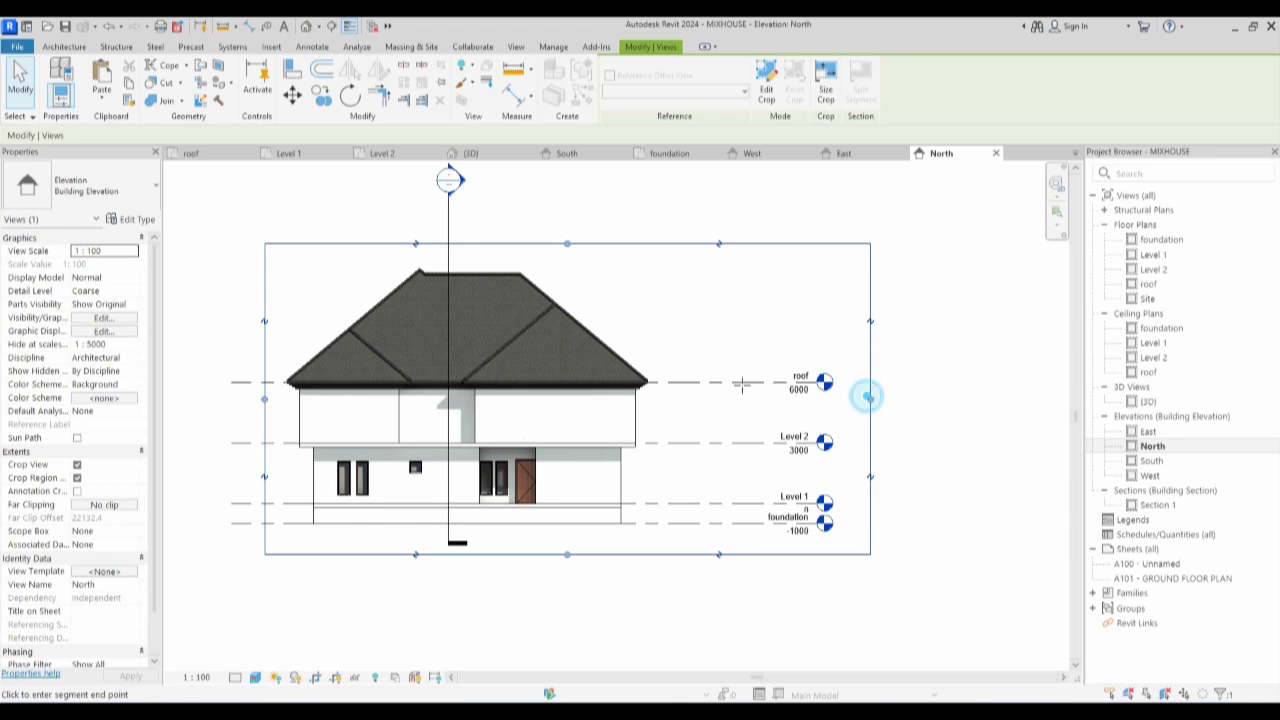
left_click(692, 383)
Open the Level 2 floor plan and set its underlay base level to None.
left_click(1150, 270)
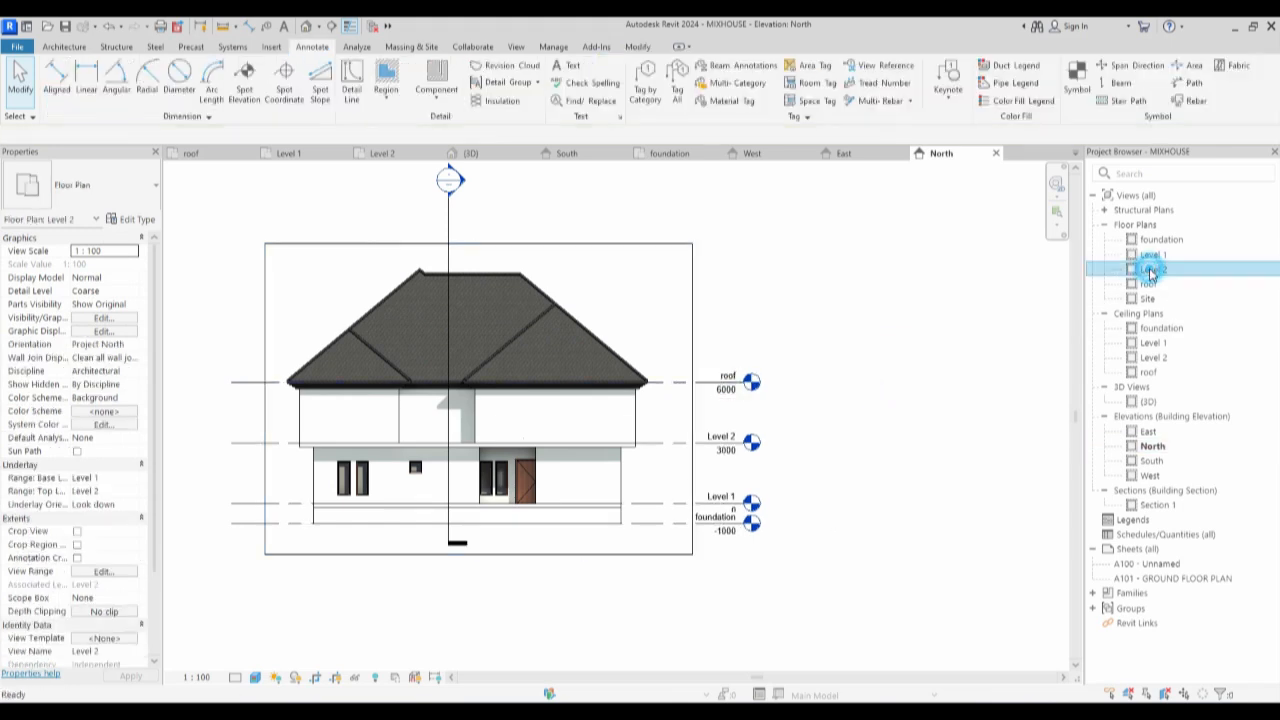
double_click(1150, 271)
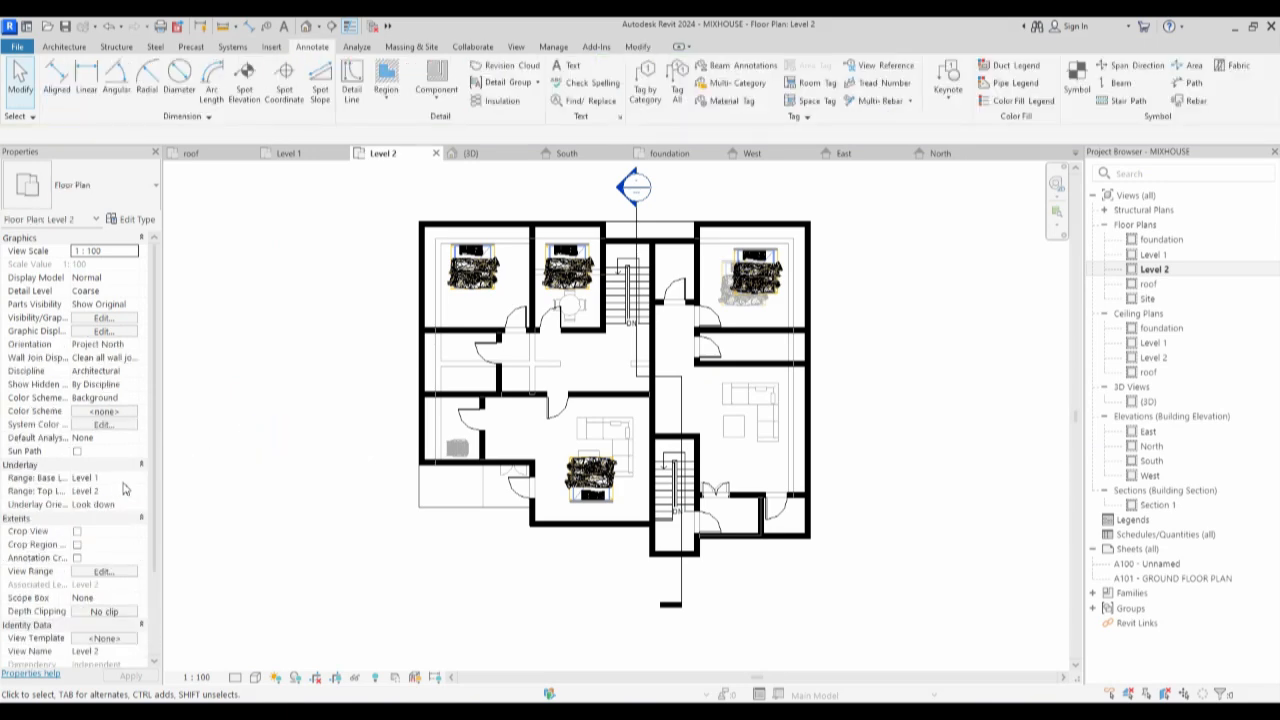
left_click(130, 480)
left_click(82, 491)
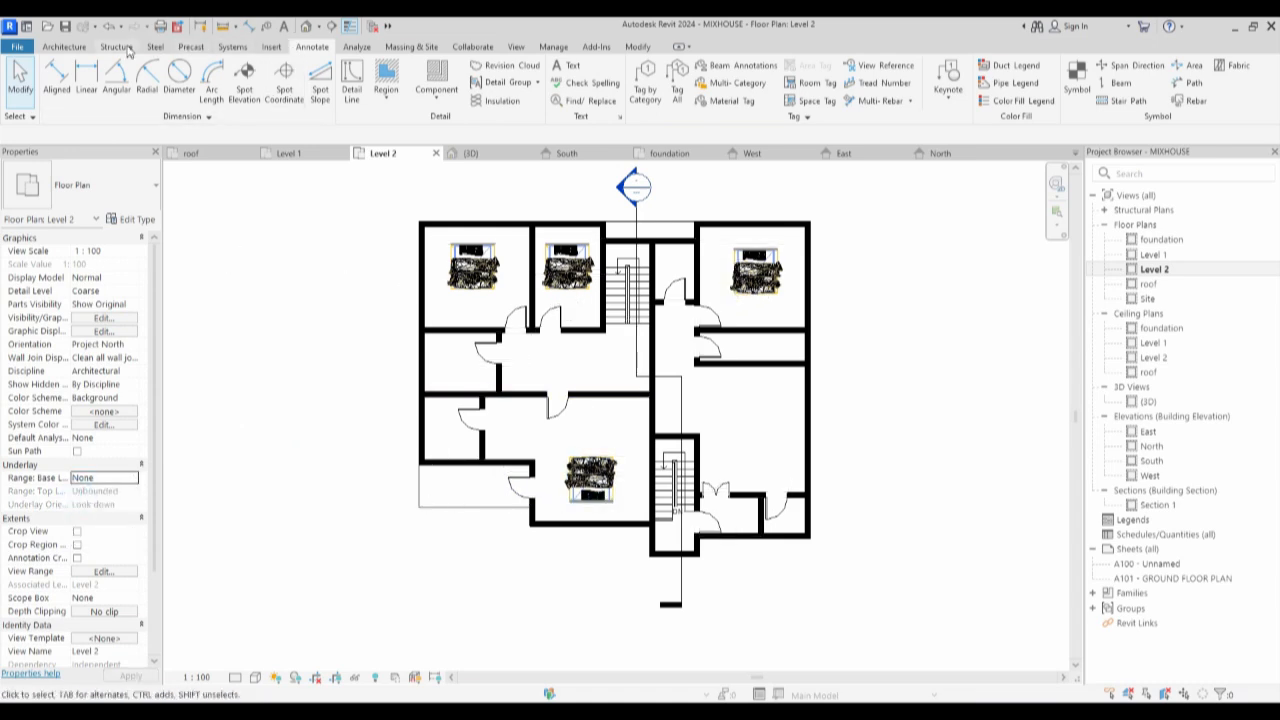
Place M_Fixed 0610 x 0610mm windows with 2100 head height in the outer walls of Level 2's two small west rooms and the small room beside the north stair.
left_click(63, 46)
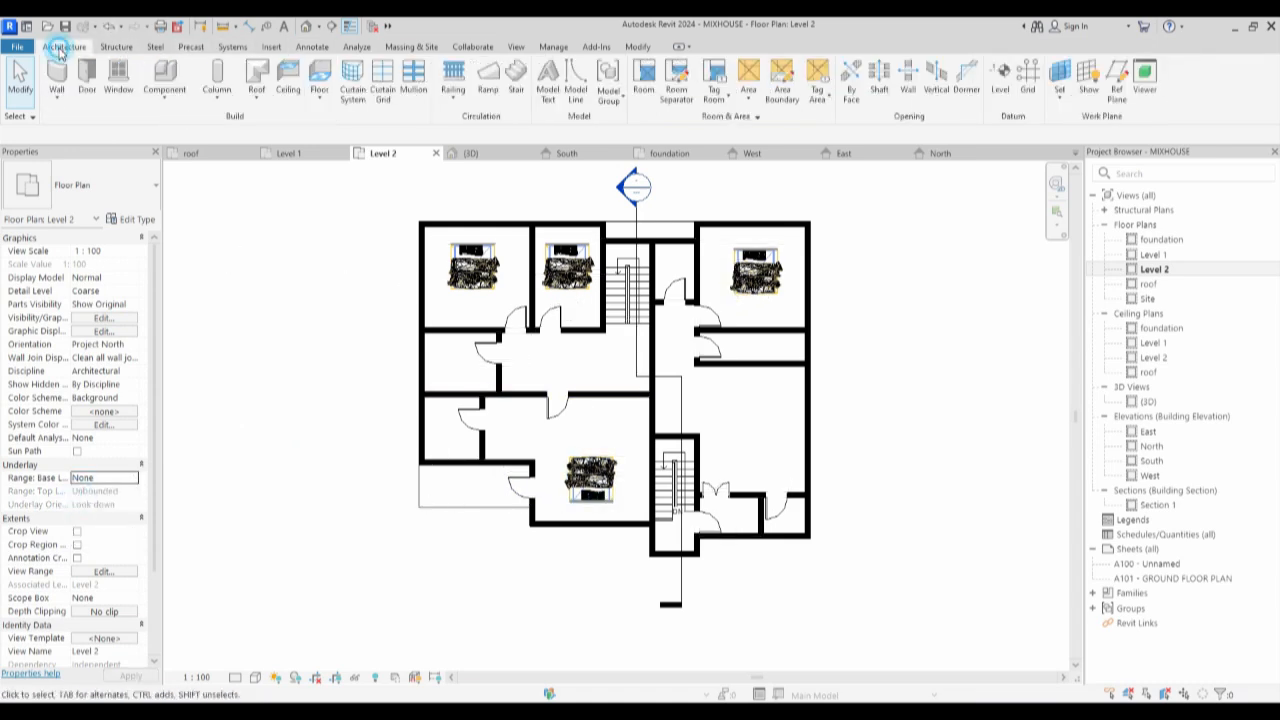
left_click(119, 76)
scroll(425, 291, "up", 2)
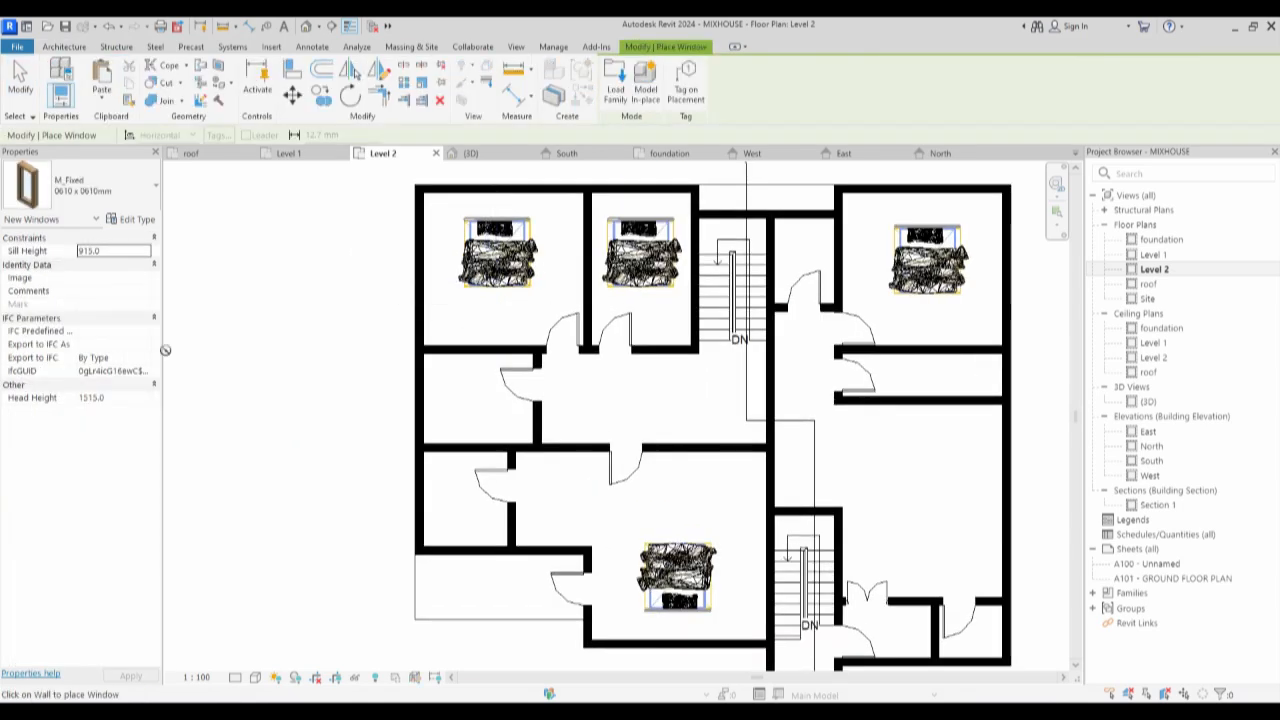
left_click(125, 400)
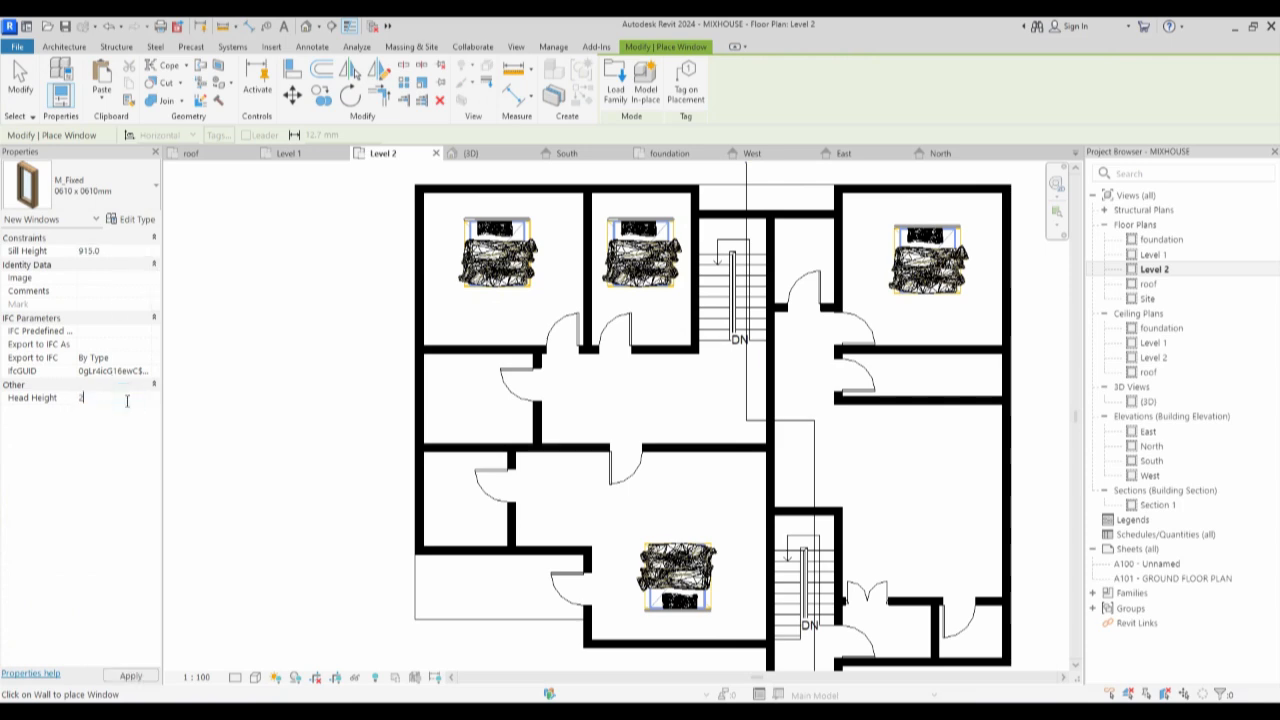
key("Return")
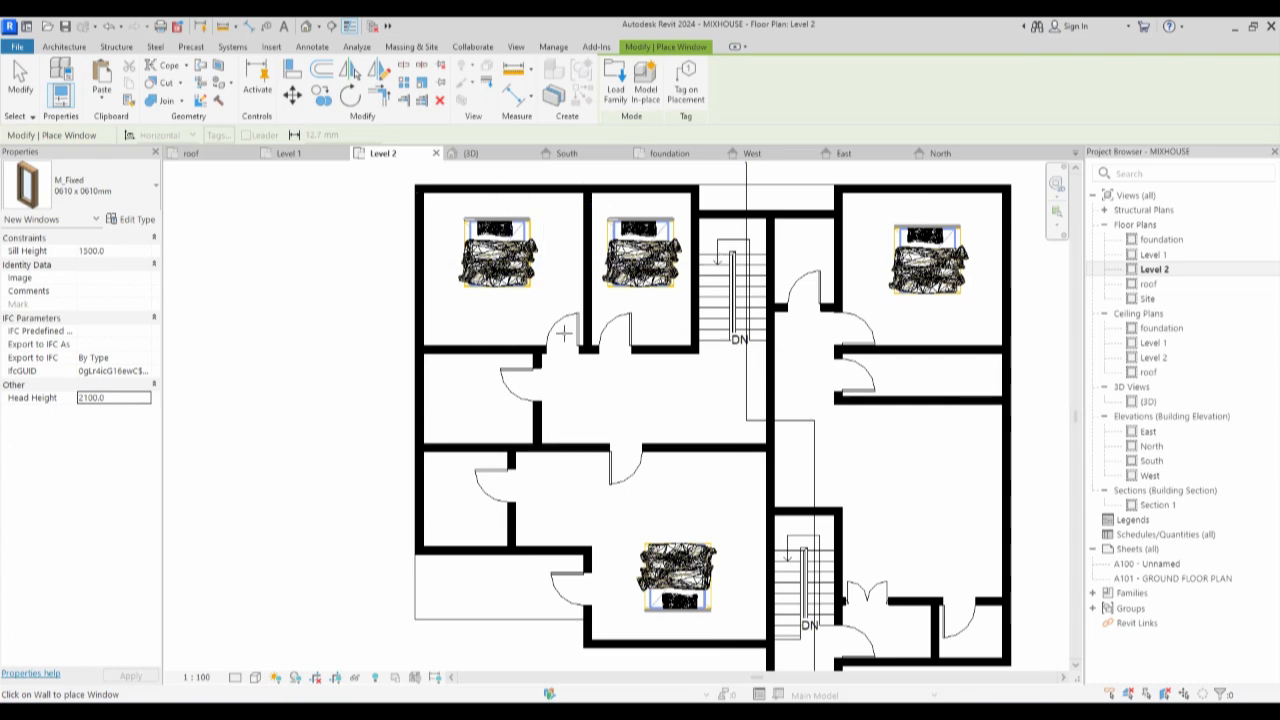
scroll(412, 405, "up", 2)
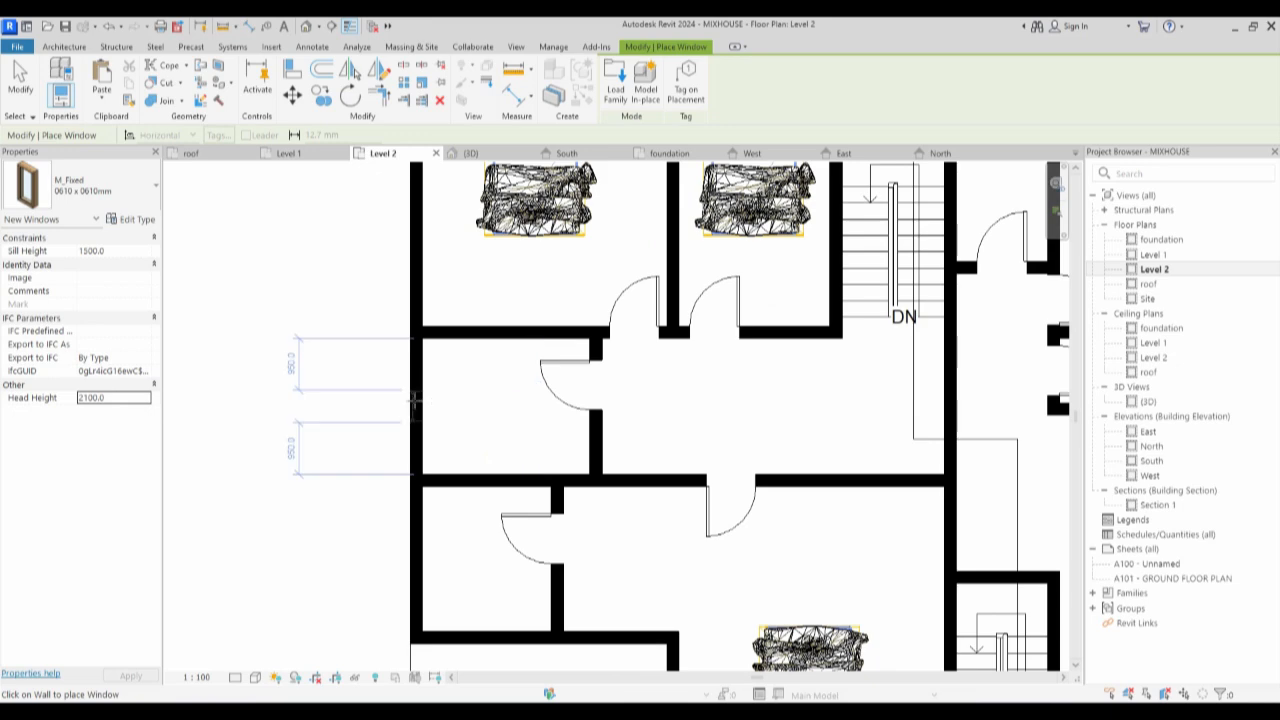
scroll(415, 385, "down", 2)
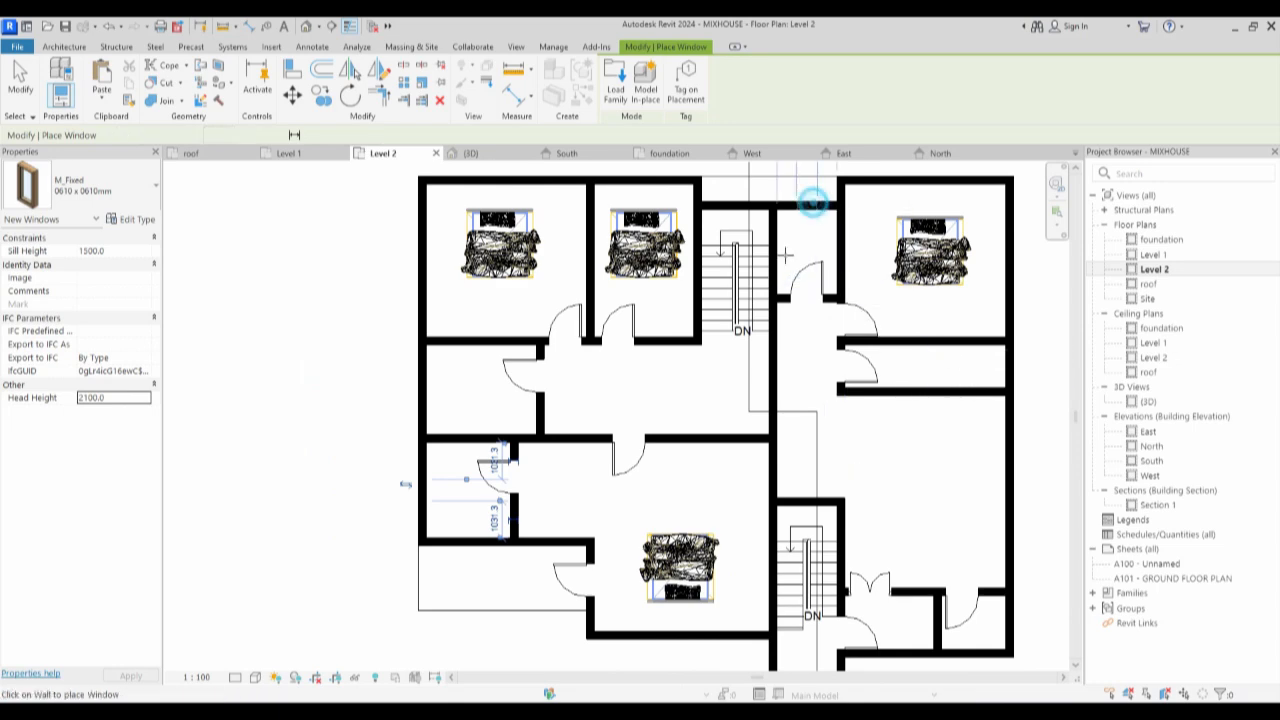
key("Escape")
key("Escape")
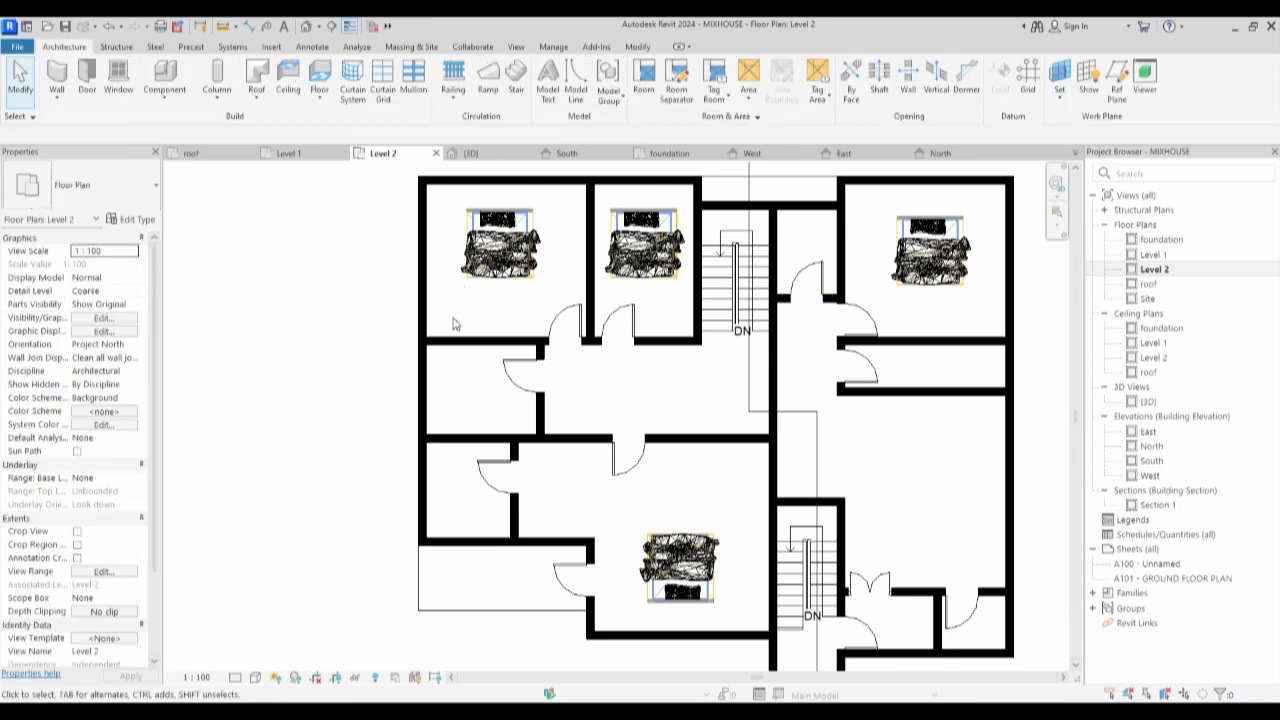
Raise the cut plane offset in Level 2's view range so the plan cuts through the high-sill windows.
scroll(420, 357, "down", 3)
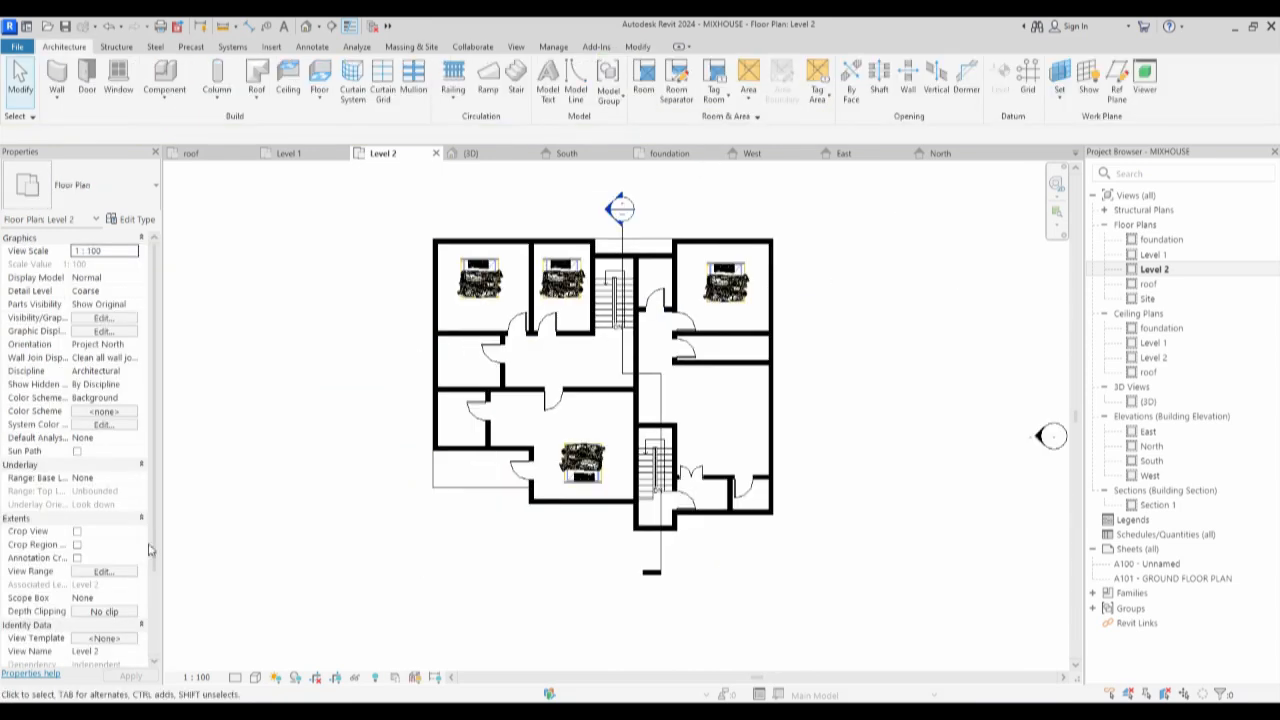
scroll(515, 322, "up", 2)
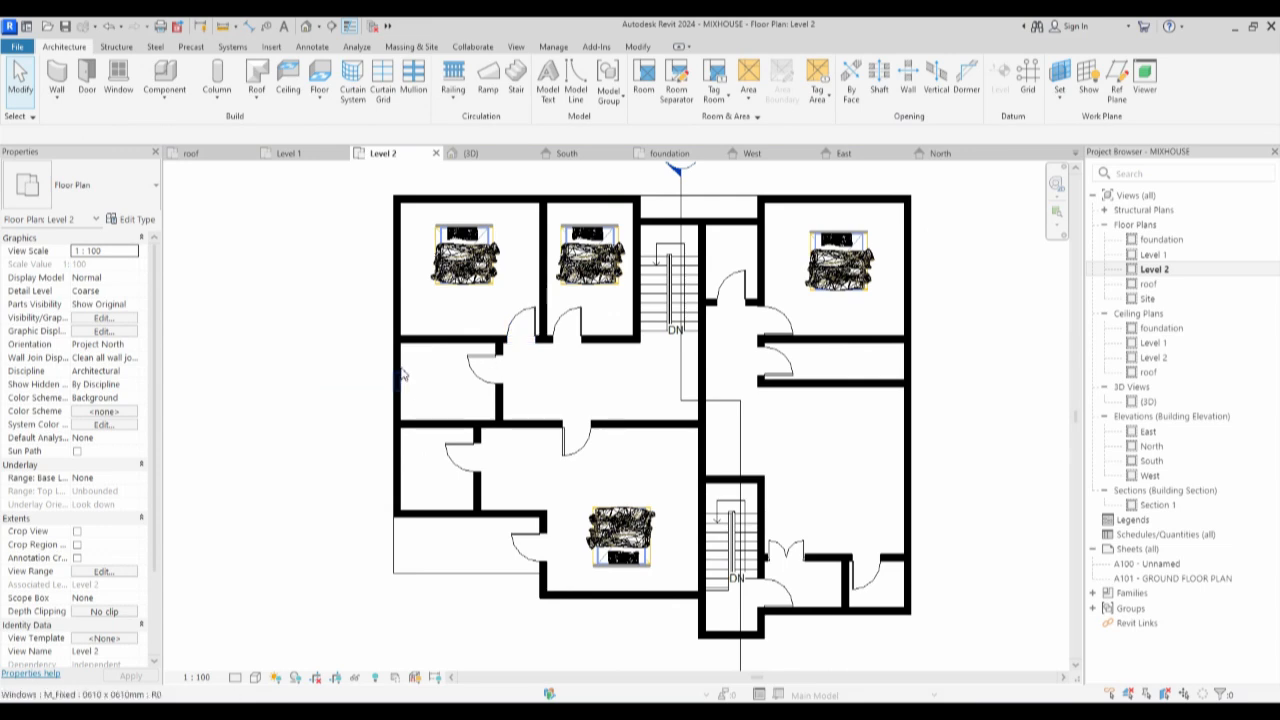
scroll(155, 450, "down", 3)
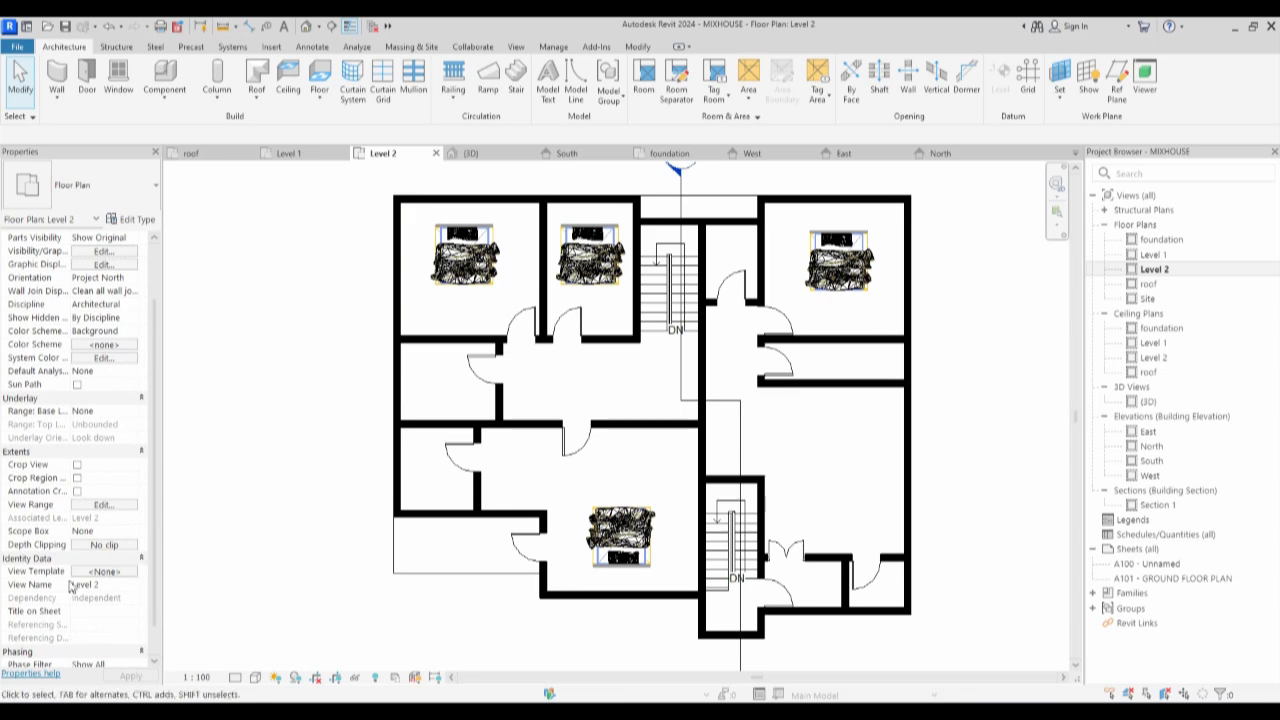
left_click(102, 505)
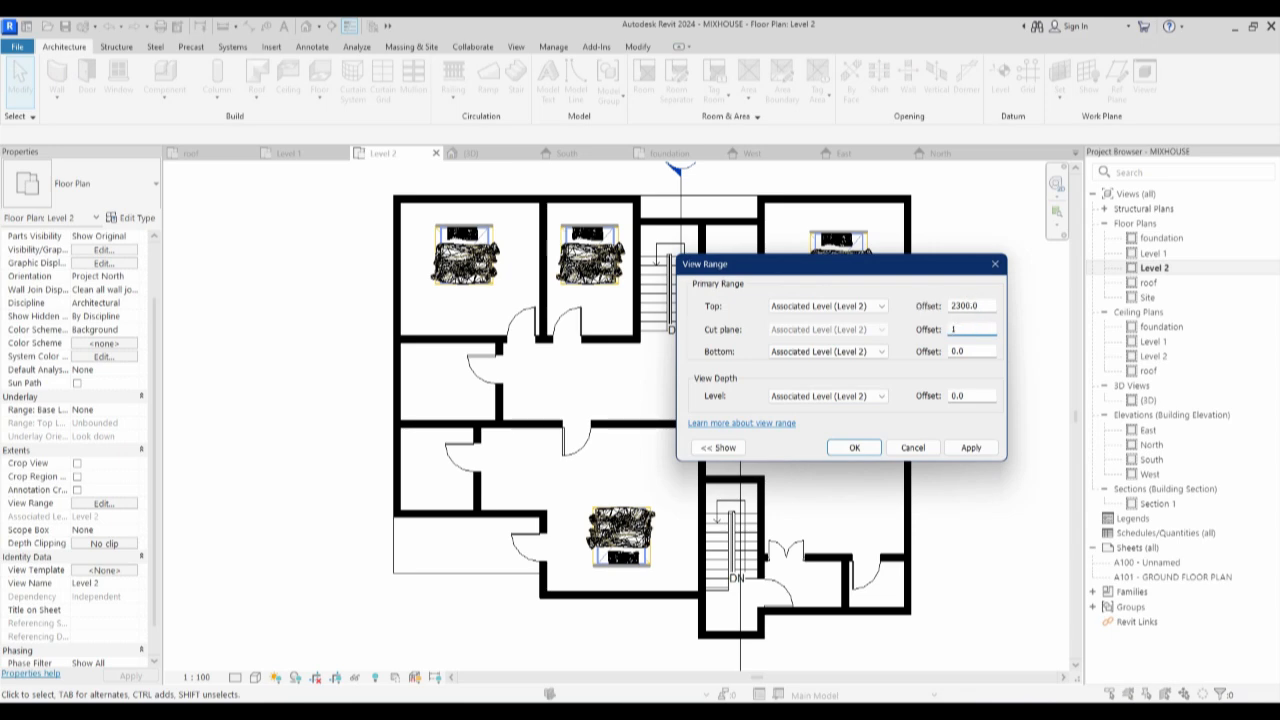
left_click(856, 448)
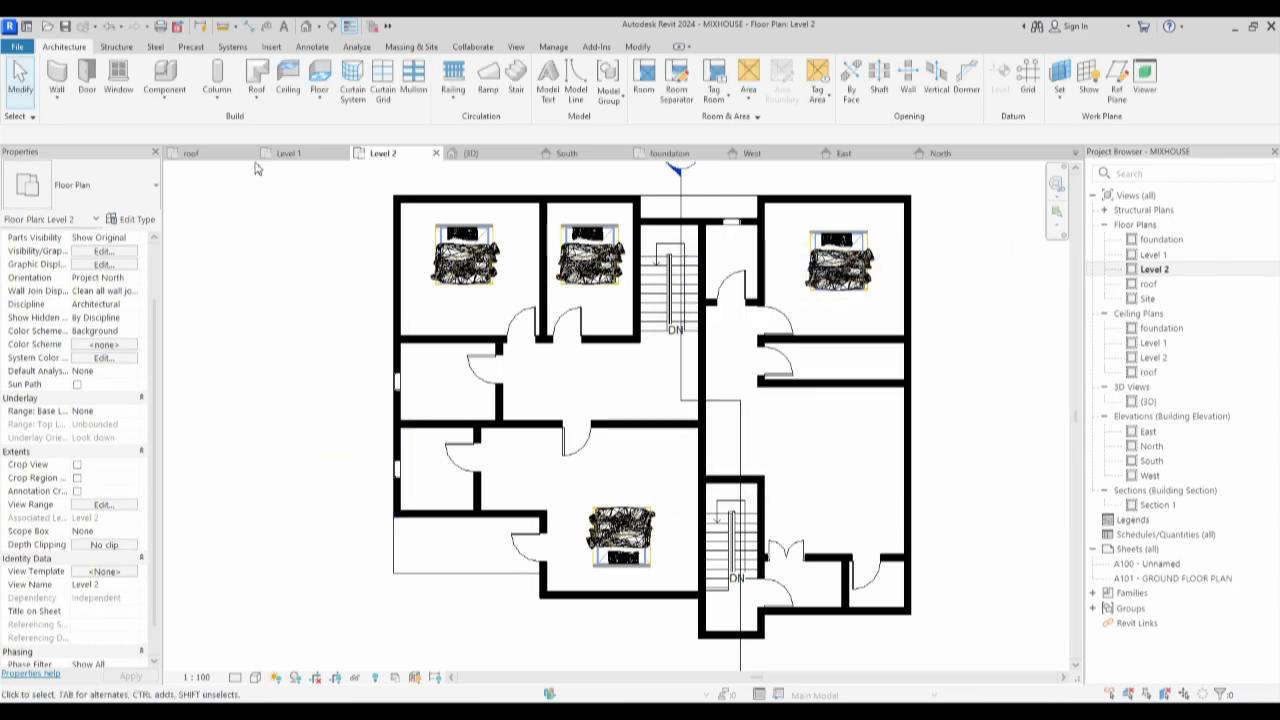
Place M_Fixed 0610 x 1700 windows in the northwest bedroom, two in its west wall and two in its north wall.
left_click(118, 77)
left_click(113, 198)
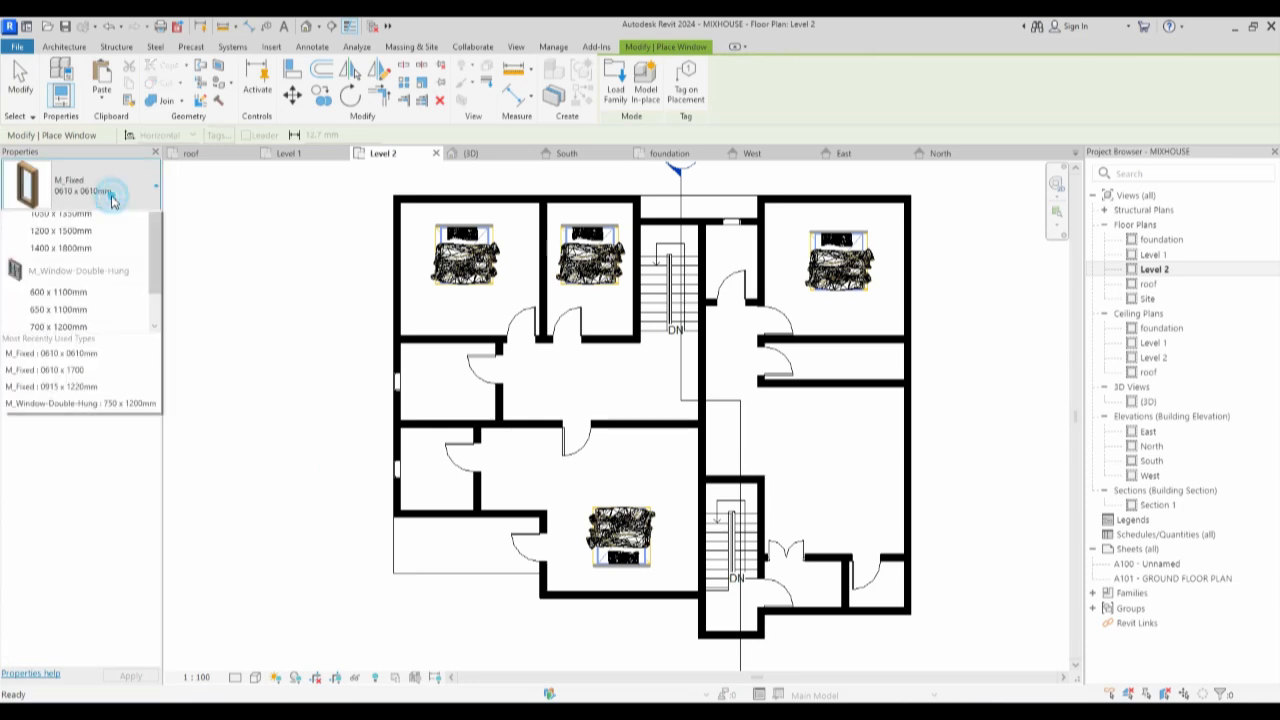
left_click(91, 567)
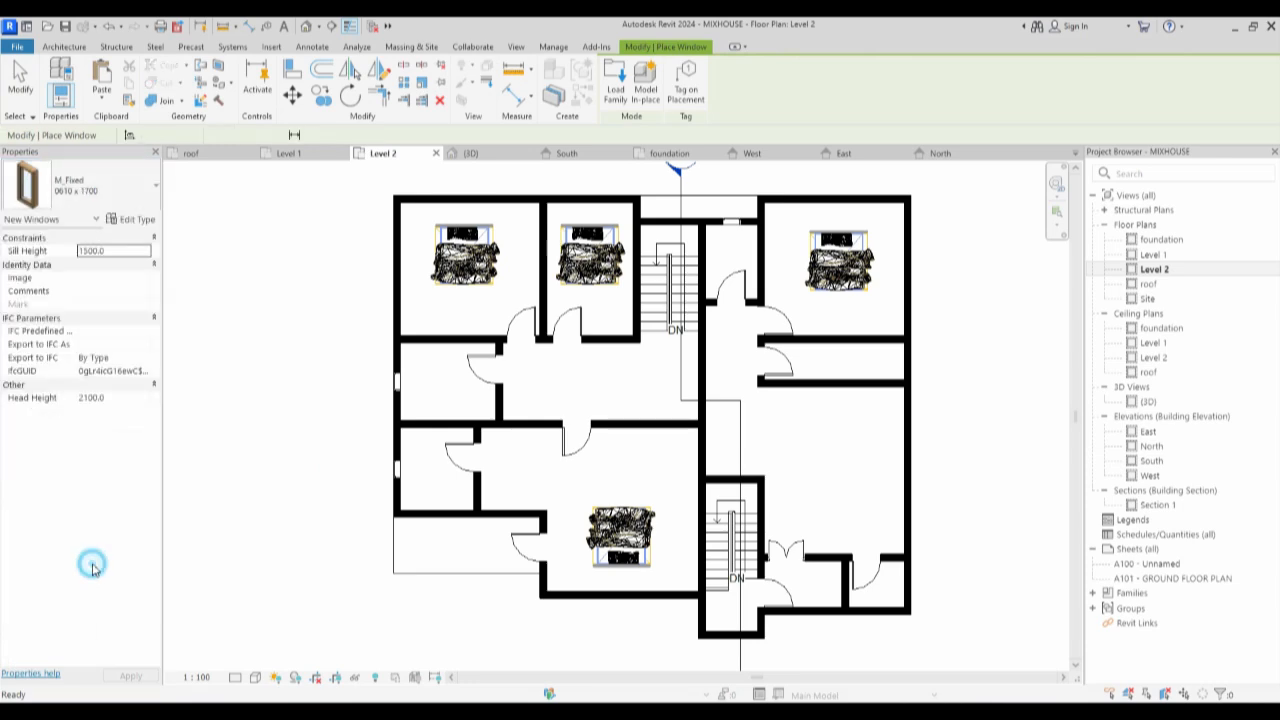
scroll(401, 290, "up", 2)
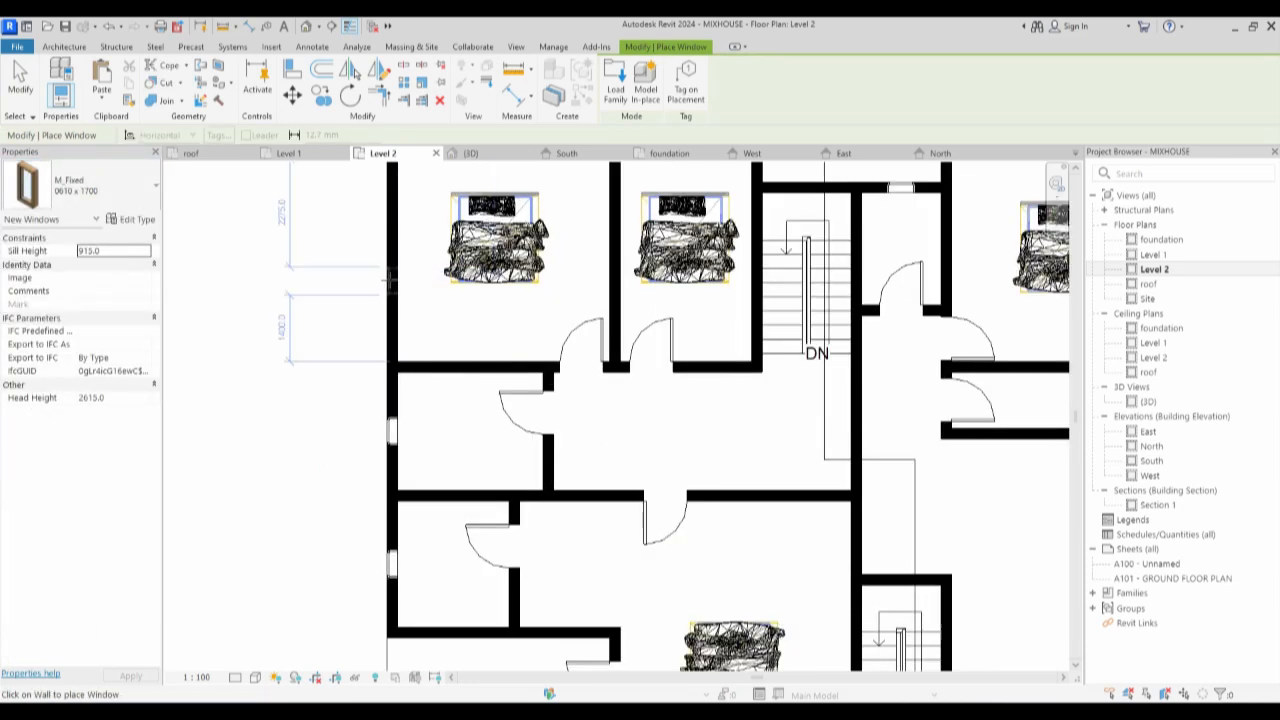
left_click(389, 258)
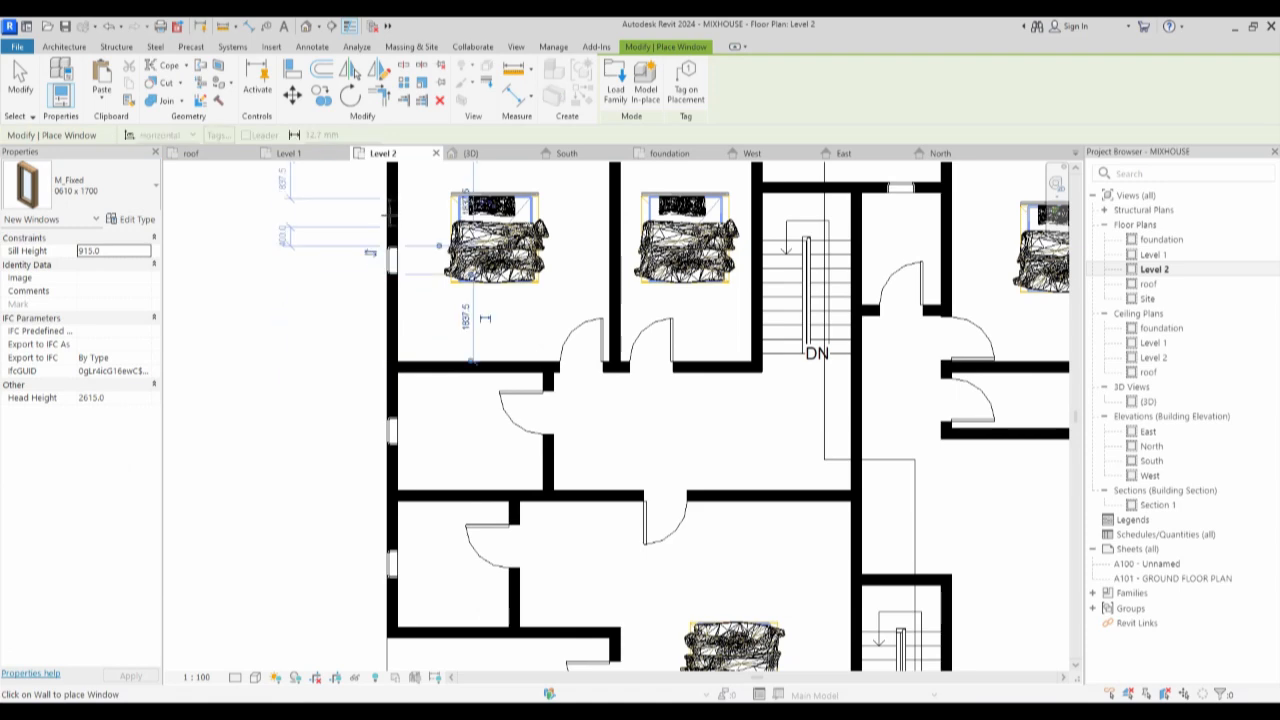
scroll(385, 210, "down", 2)
scroll(470, 236, "up", 2)
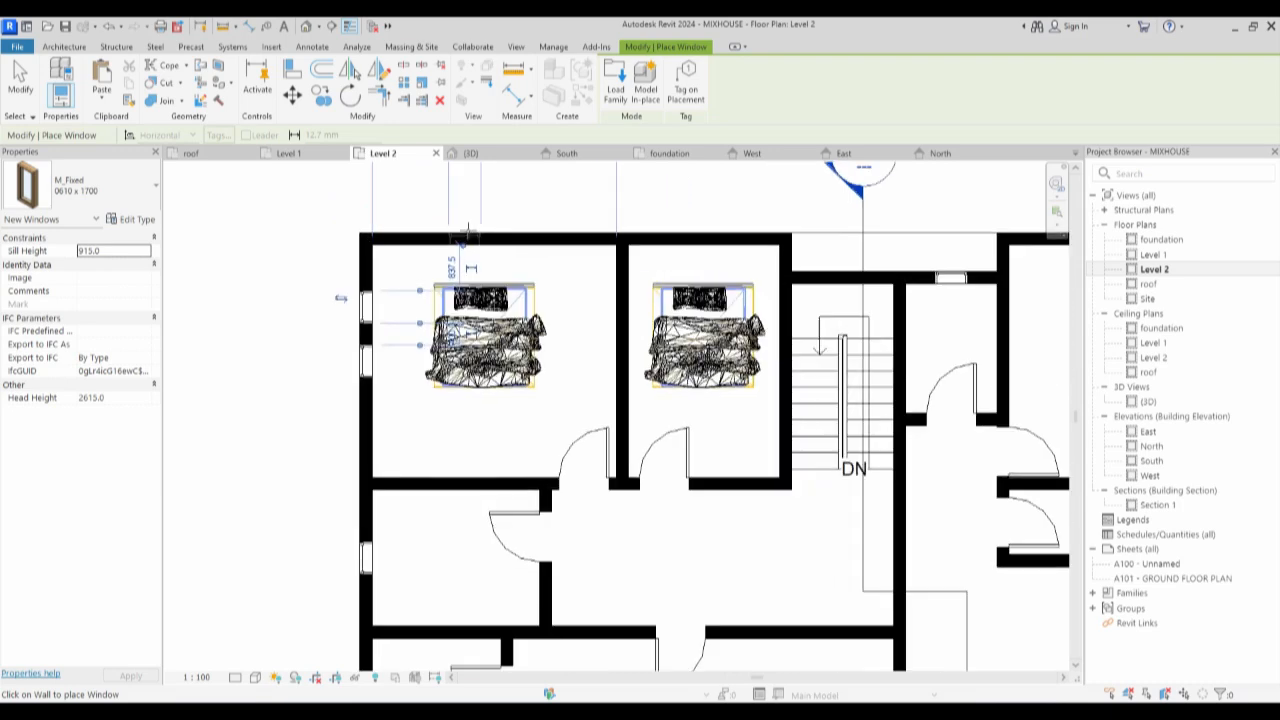
scroll(515, 231, "down", 4)
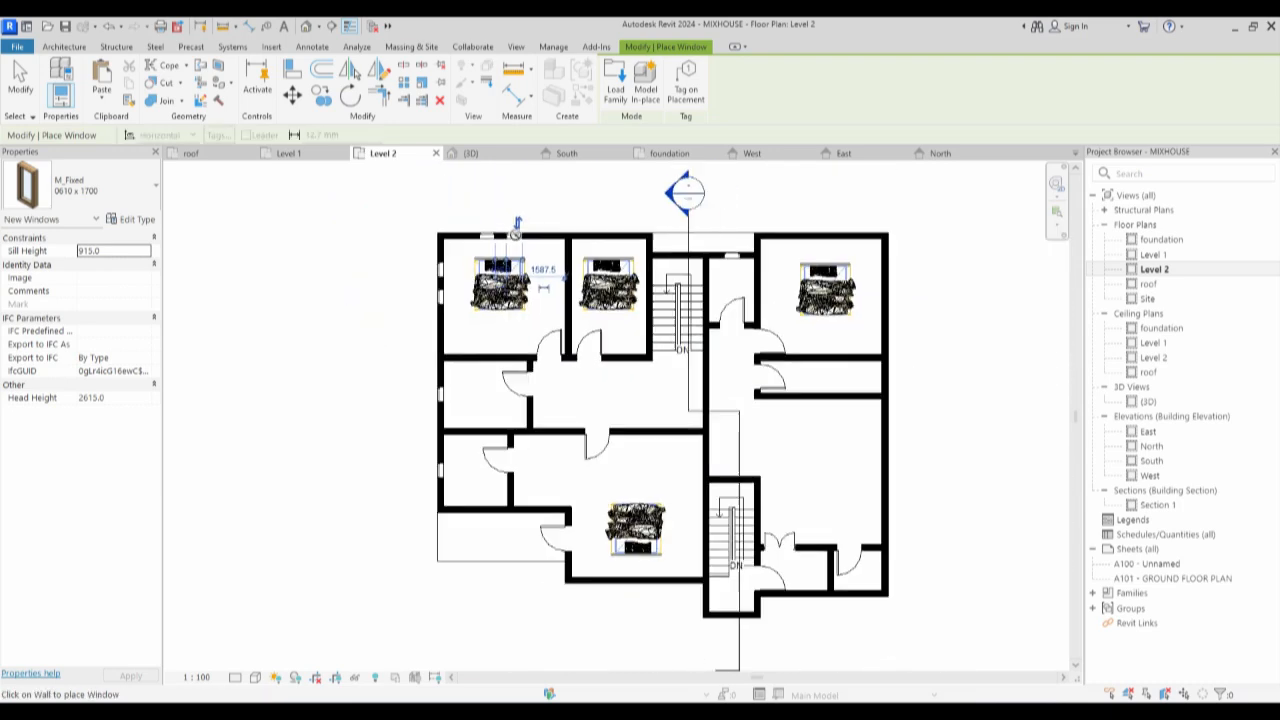
Place M_Fixed 0610 x 1700 windows in pairs in the south bedroom's south wall and the large east room's outer wall.
scroll(583, 523, "up", 3)
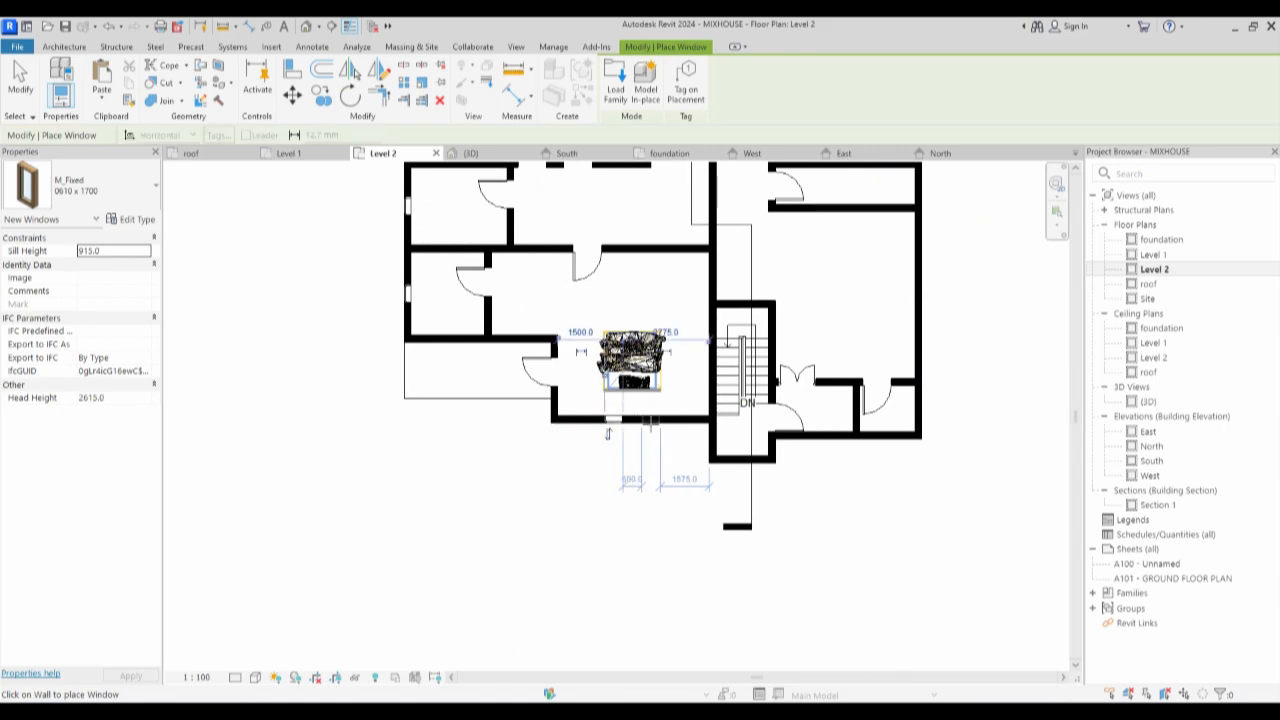
scroll(640, 424, "down", 3)
scroll(485, 418, "up", 4)
scroll(688, 445, "down", 2)
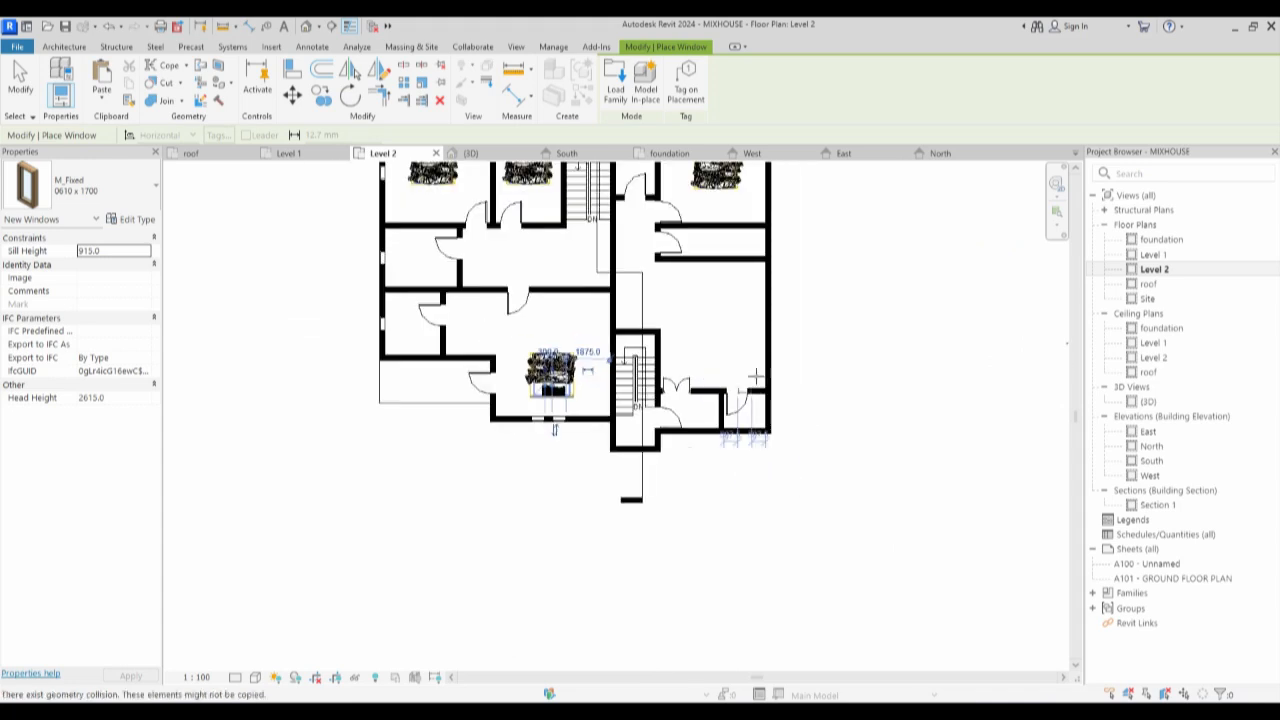
left_click(769, 340)
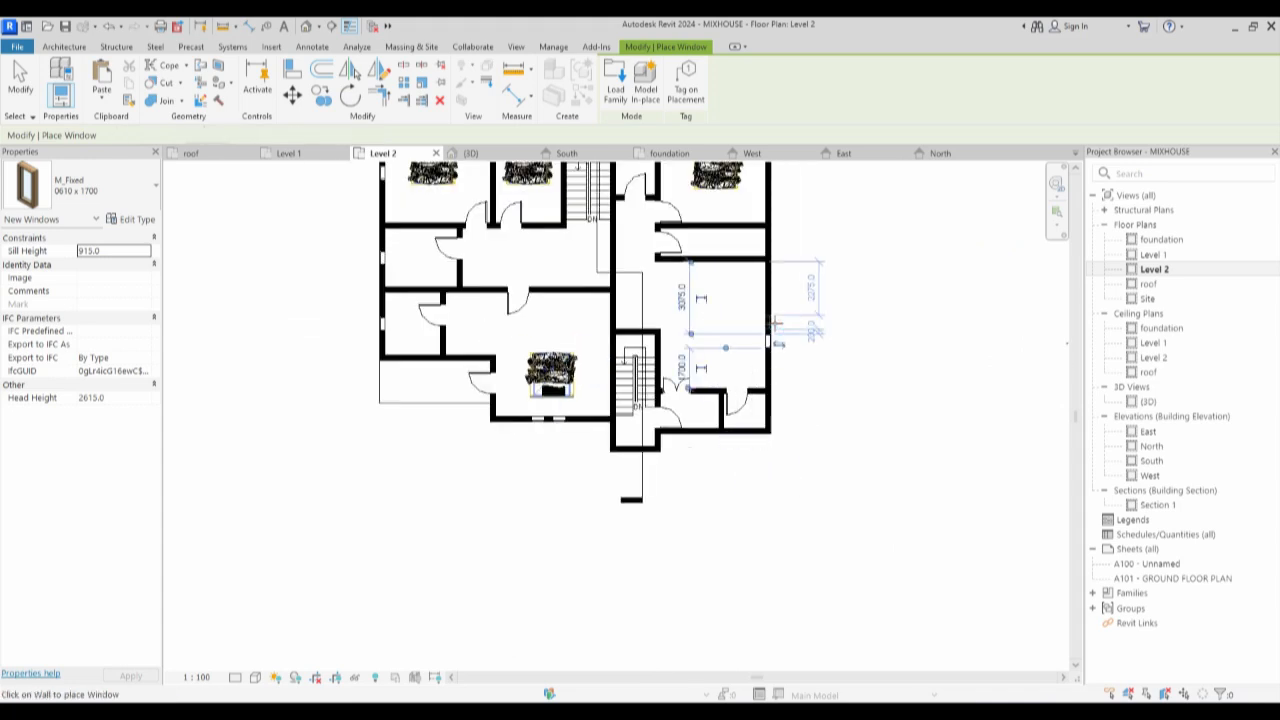
scroll(770, 320, "down", 2)
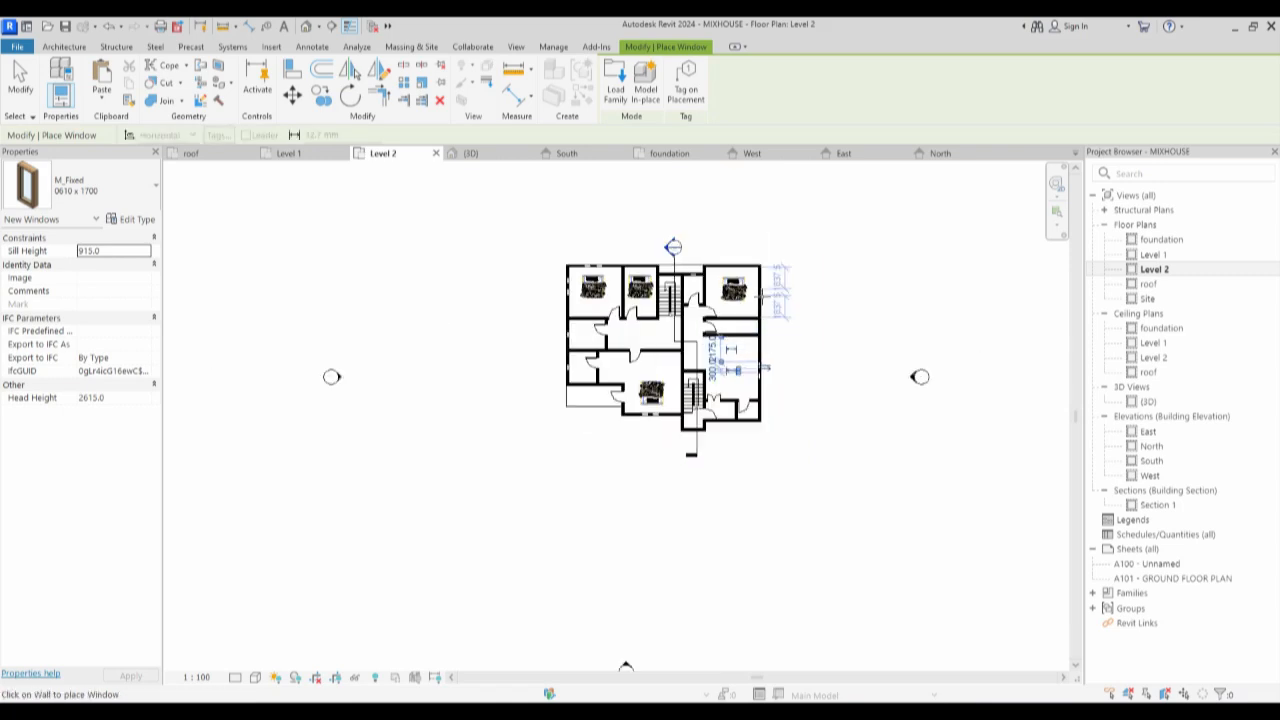
Place two M_Fixed 0610 x 1700 windows in each of the northeast bedroom's east and north outer walls.
scroll(763, 284, "up", 3)
left_click(763, 288)
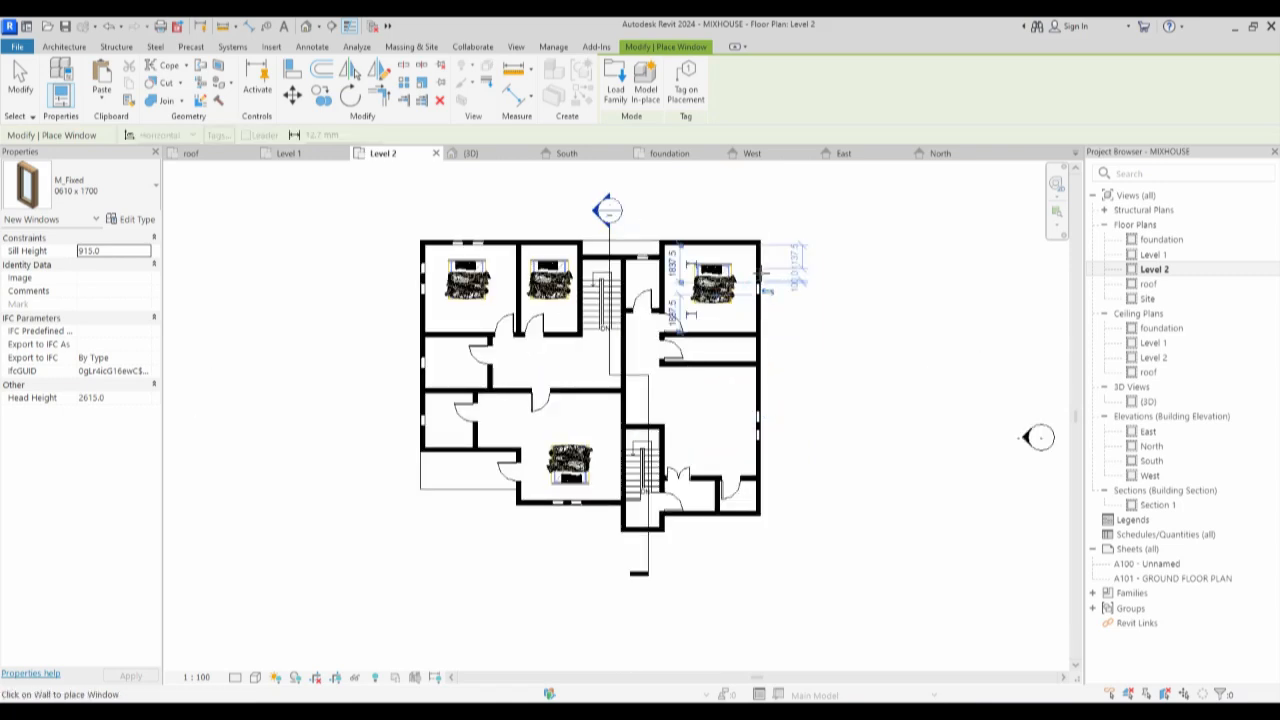
left_click(724, 242)
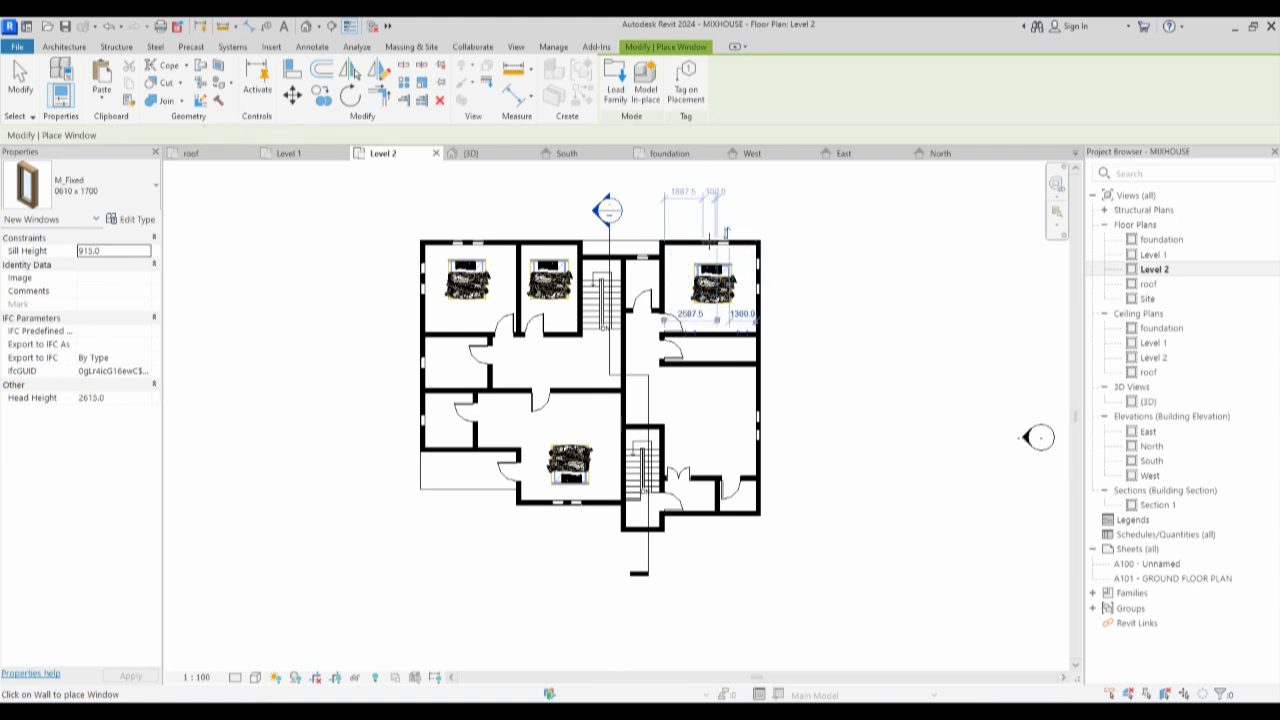
left_click(712, 236)
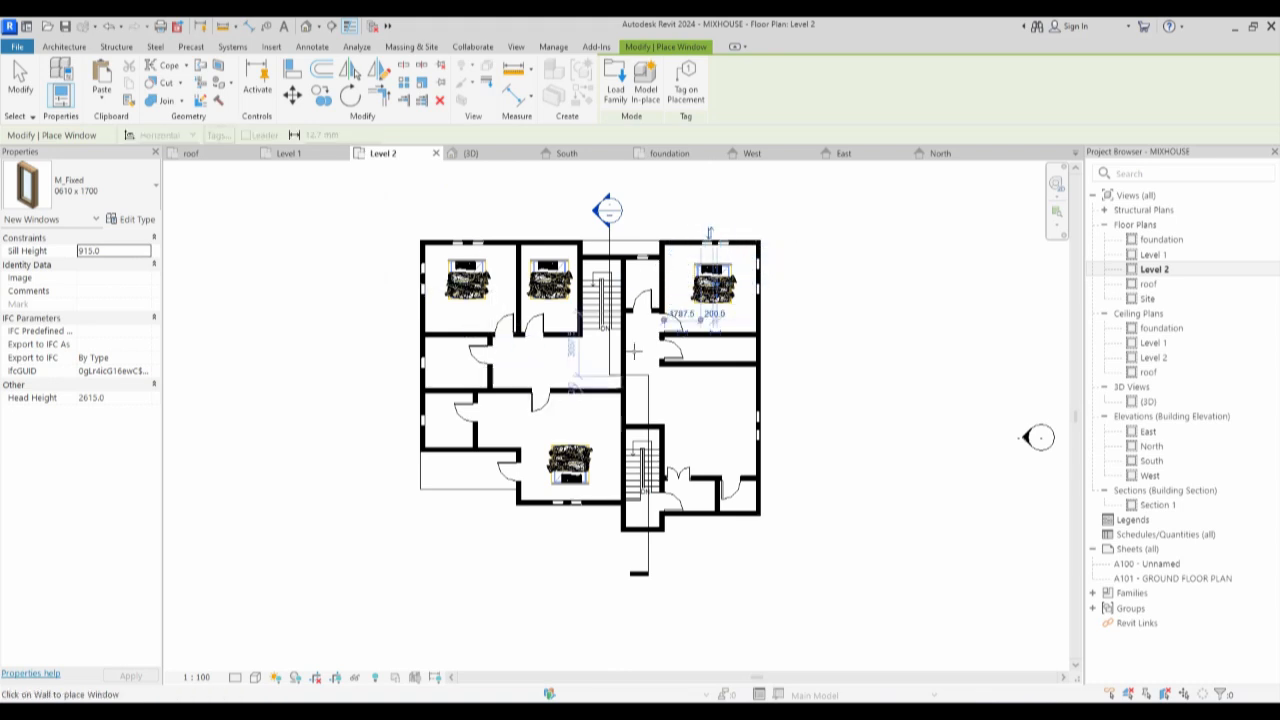
Place two M_Fixed 0610 x 1700 windows in the north wall of the bedroom beside the north stair.
scroll(548, 240, "up", 5)
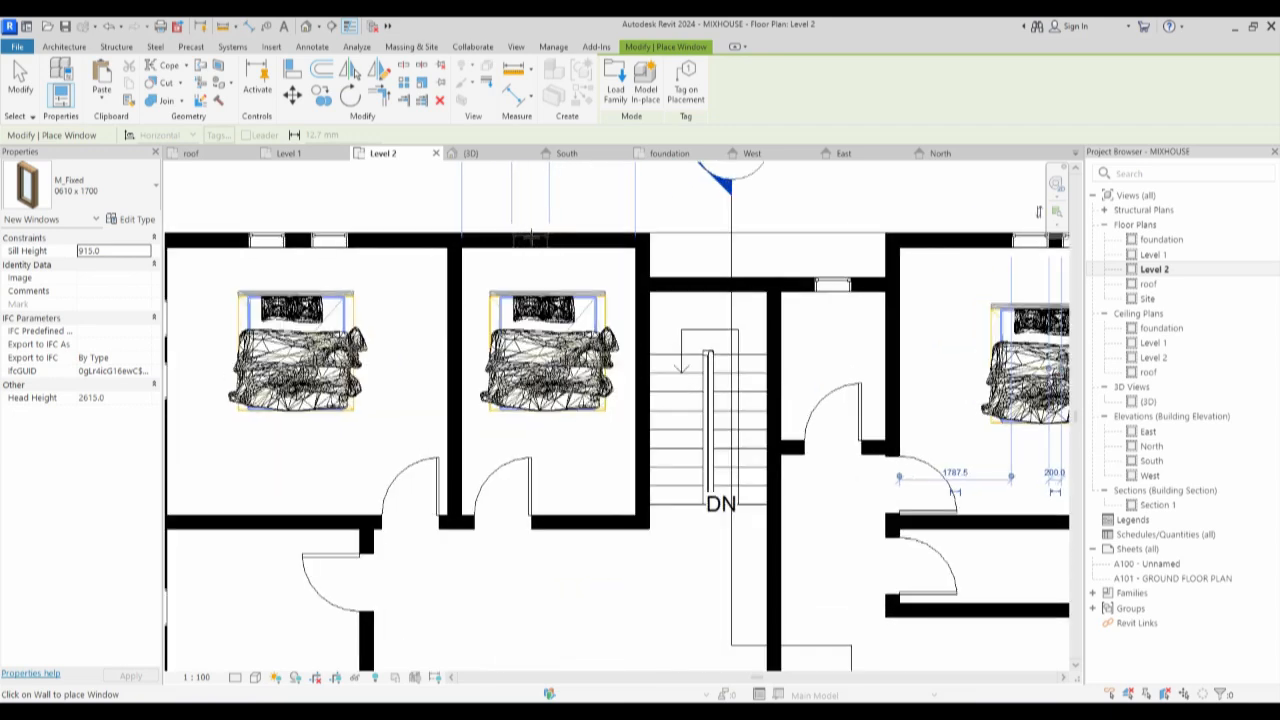
left_click(530, 236)
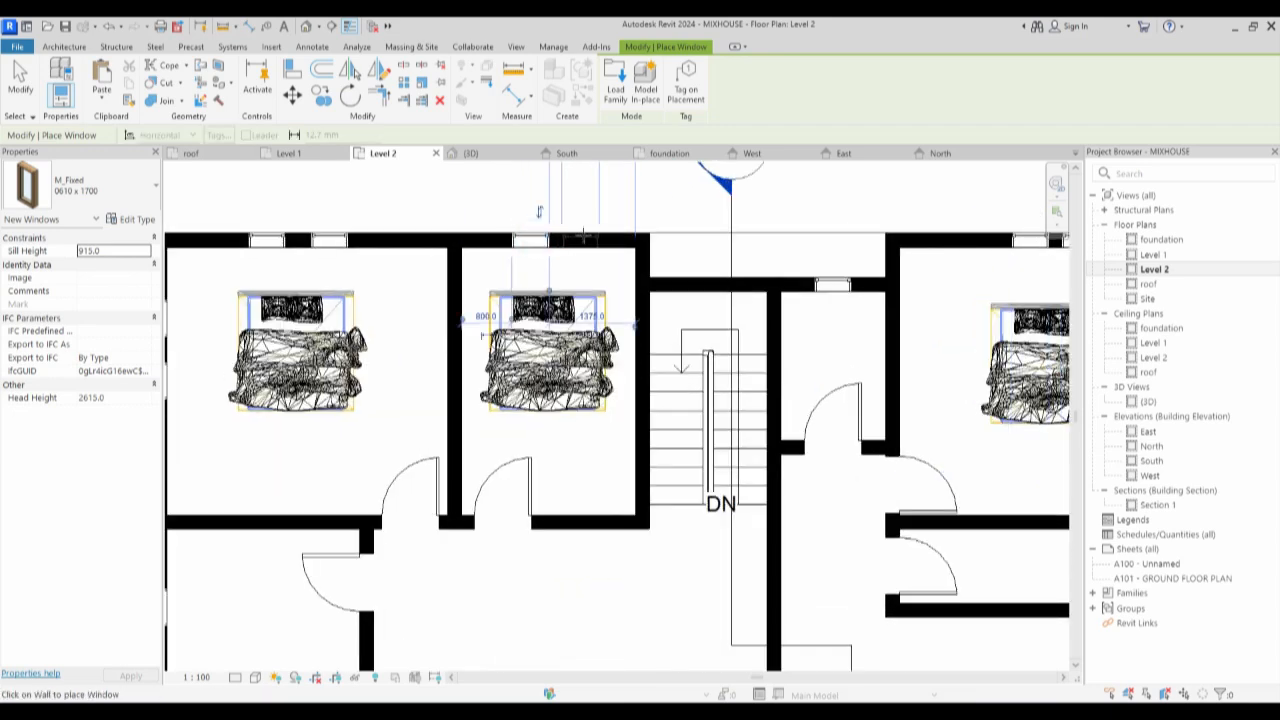
left_click(584, 236)
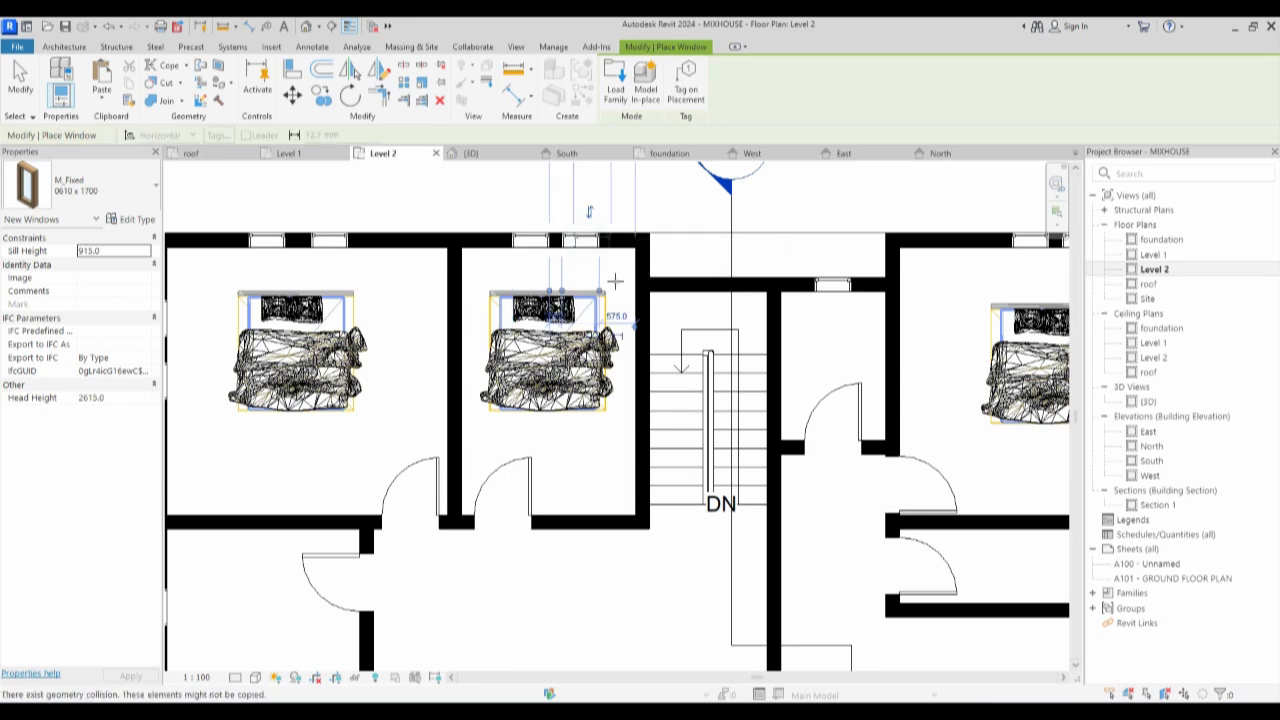
scroll(614, 276, "down", 5)
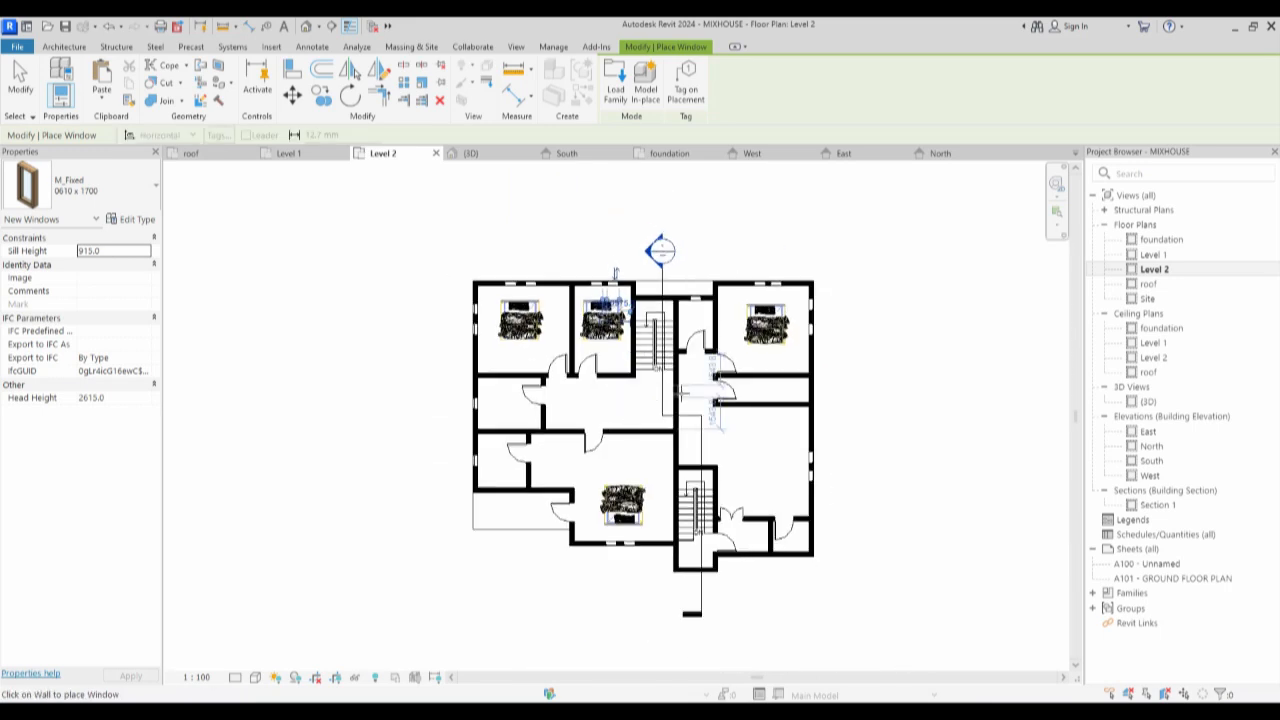
key("Escape")
Edit the Level 2 floor's boundary and pick lines along the back and sides of the recess at the north stair.
left_click(697, 288)
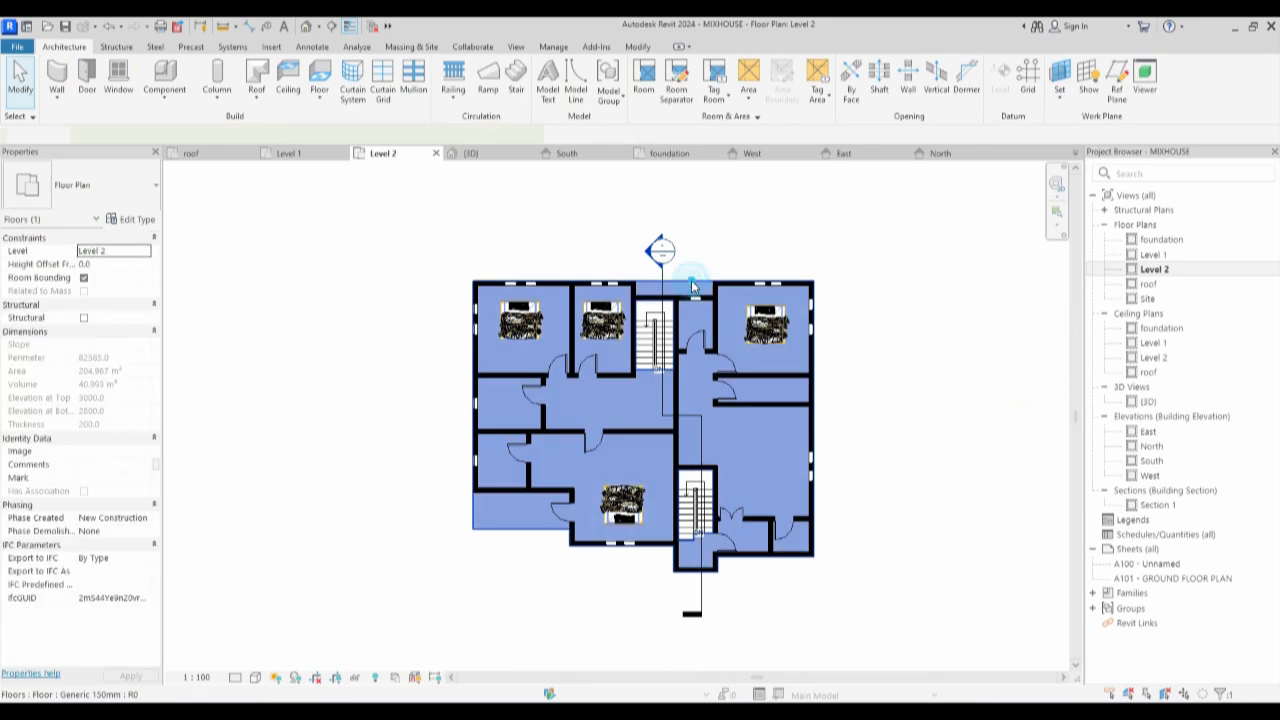
left_click(622, 92)
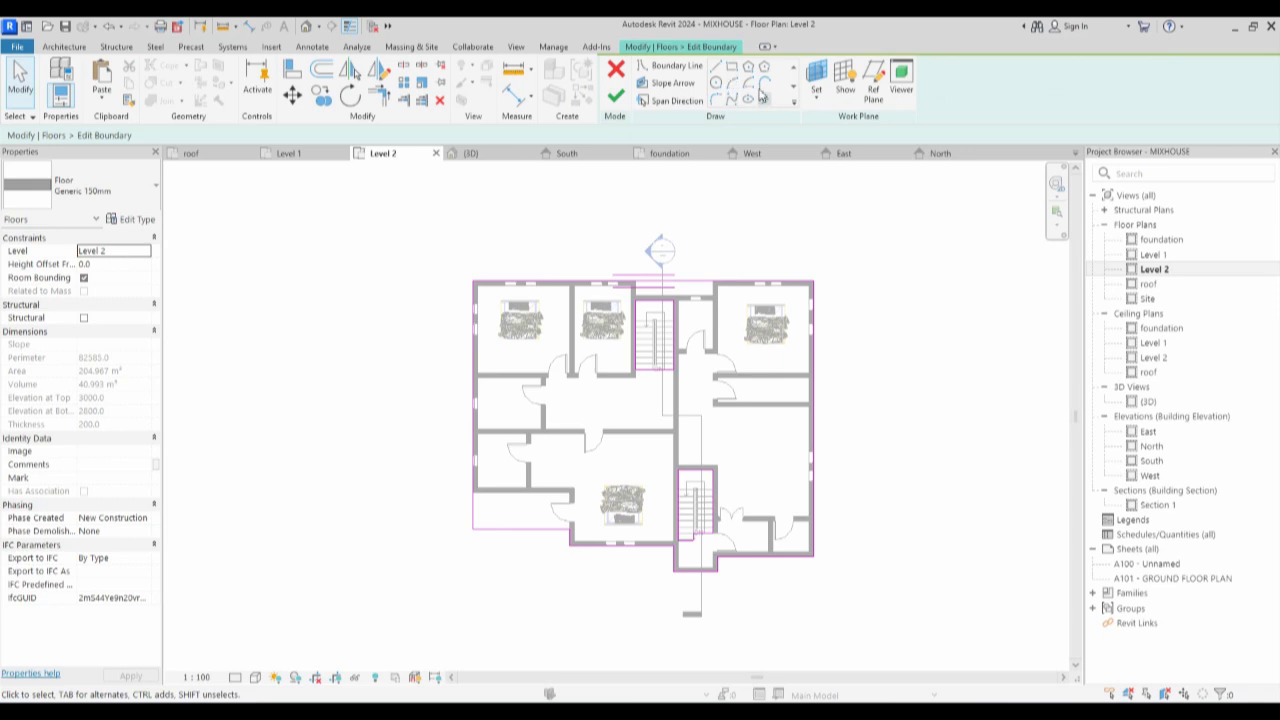
left_click(795, 101)
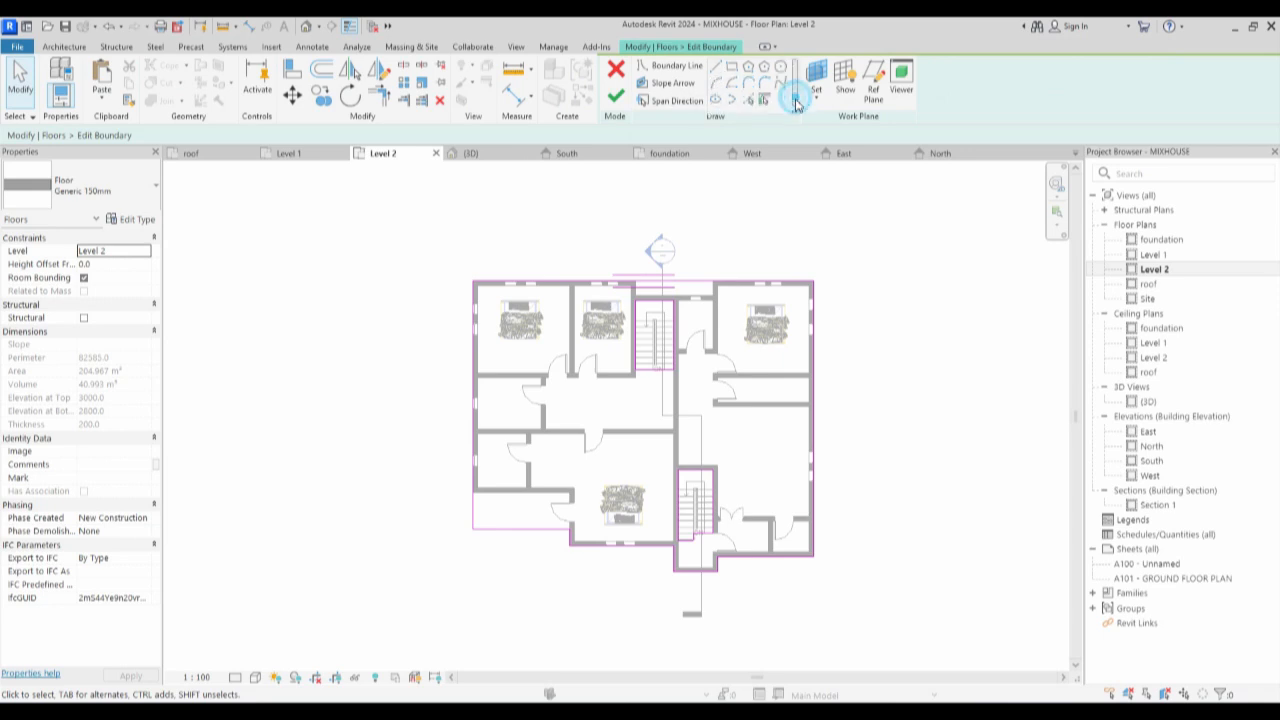
left_click(749, 105)
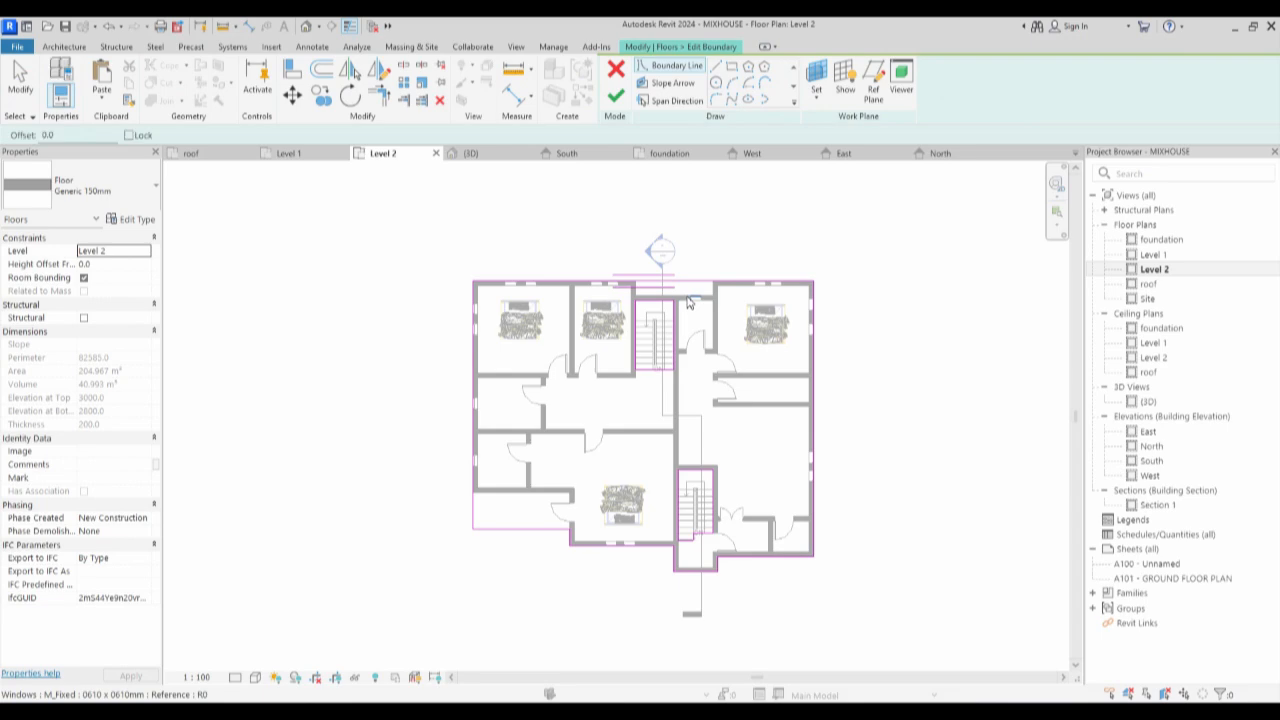
scroll(685, 296, "up", 2)
left_click(737, 288)
left_click(600, 291)
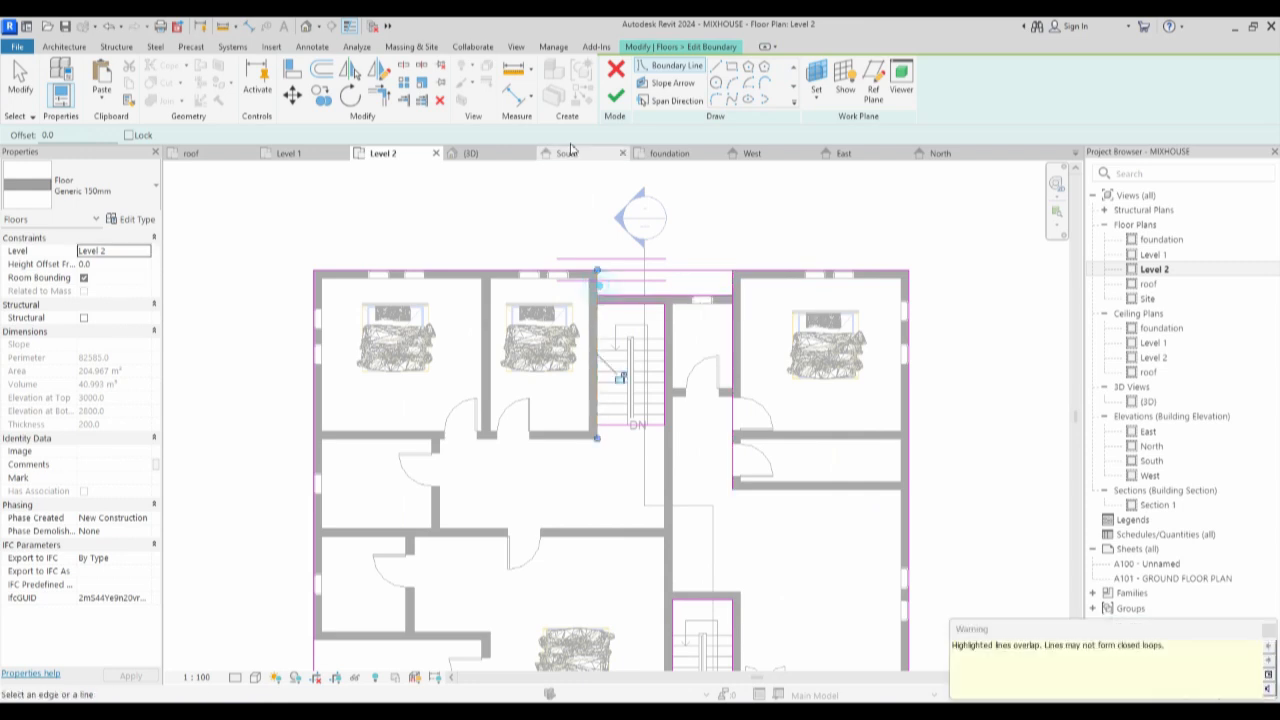
Split the floor's north boundary line within the recess and trim its western part to the recess's west side line.
left_click(427, 67)
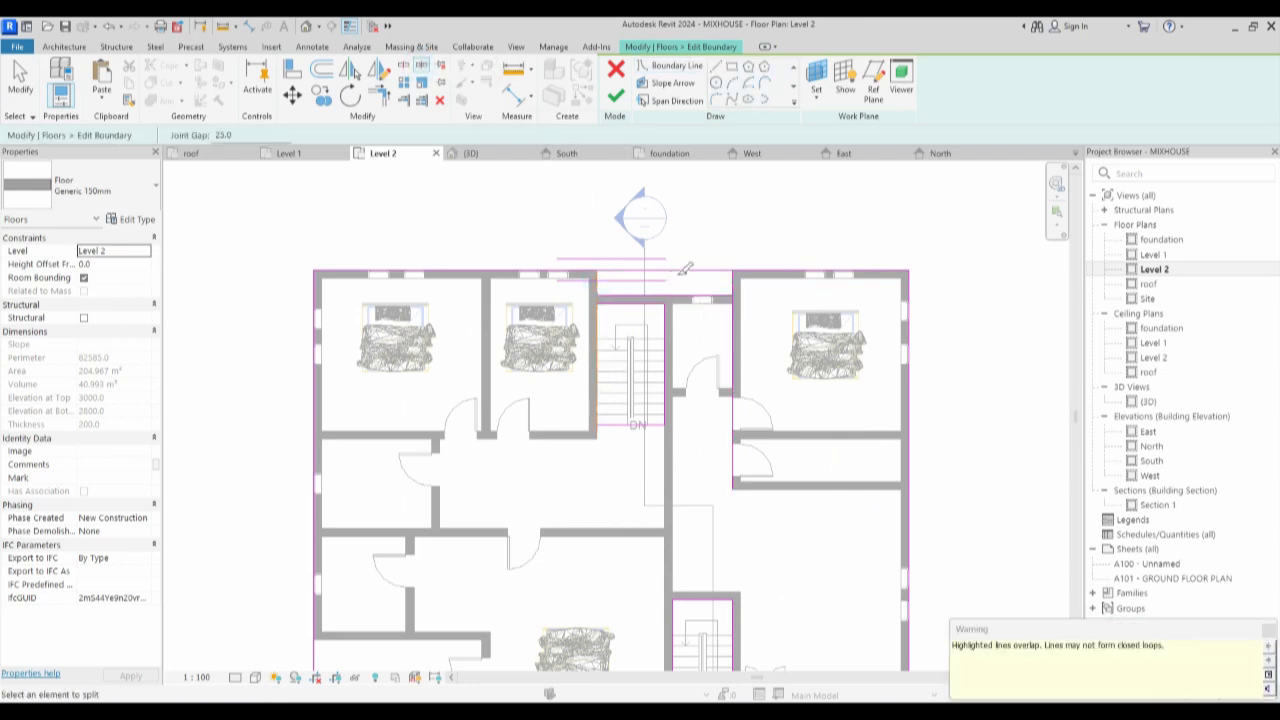
left_click(404, 67)
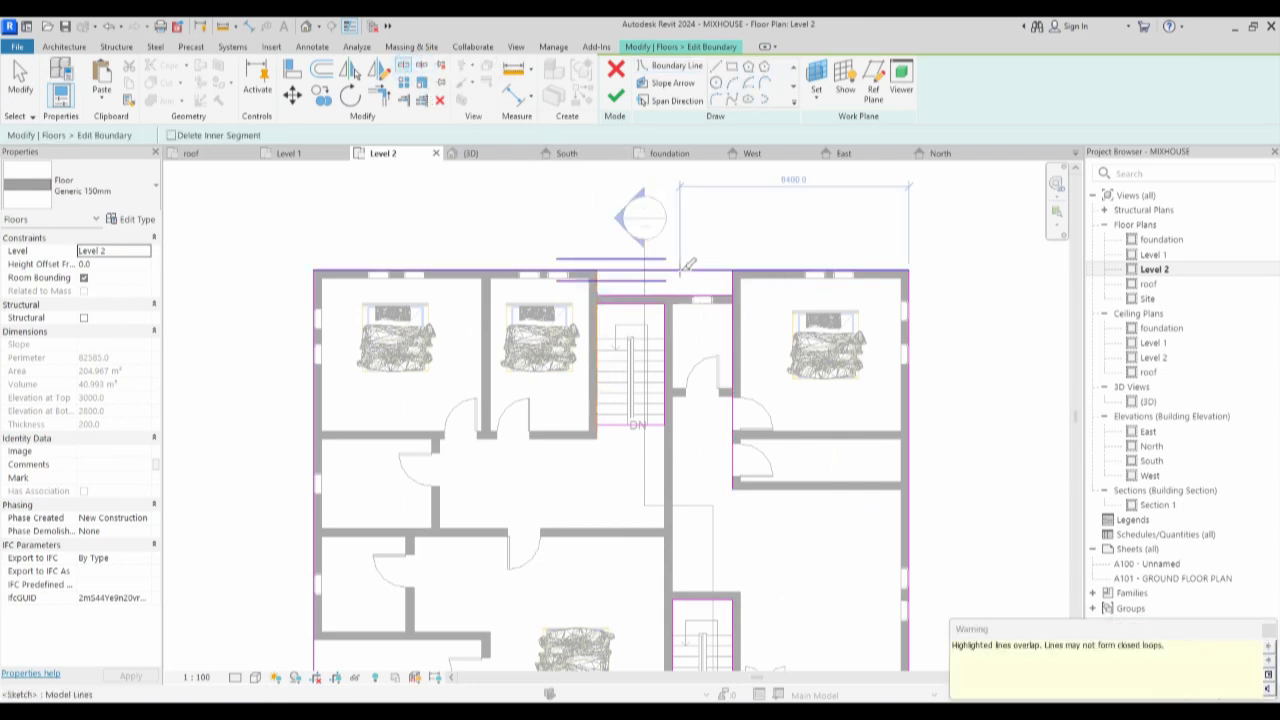
left_click(384, 97)
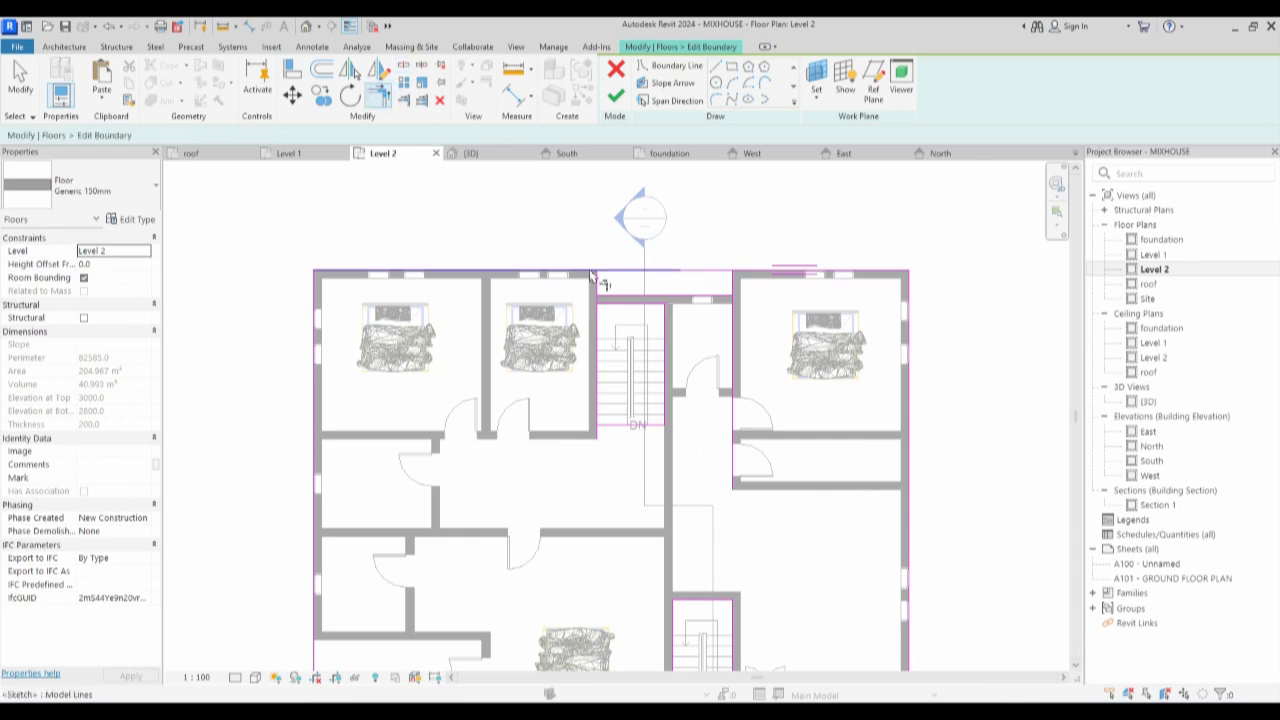
left_click(583, 270)
left_click(595, 281)
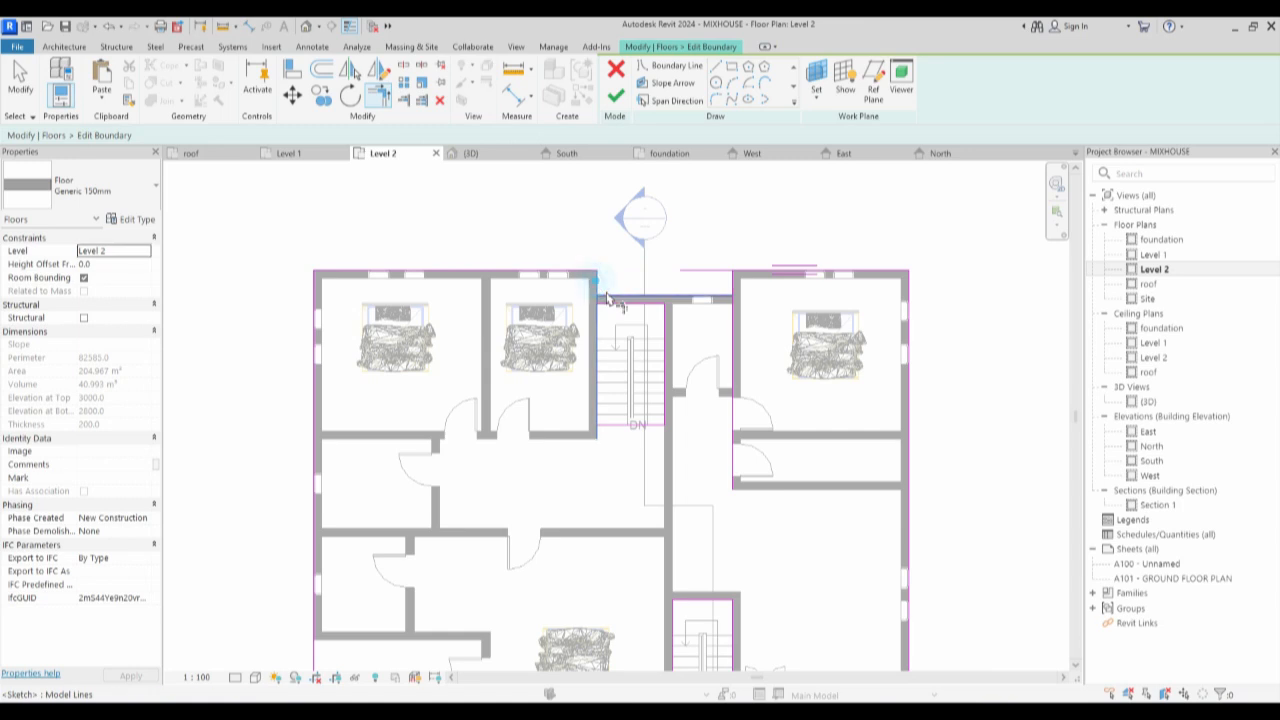
Trim the recess's back boundary line to its side lines.
left_click(708, 292)
left_click(726, 281)
left_click(744, 273)
key("Escape")
key("Escape")
Try deleting the north floor boundary line that overhangs the recess beside the northeast bedroom, then undo the deletion.
left_click(600, 338)
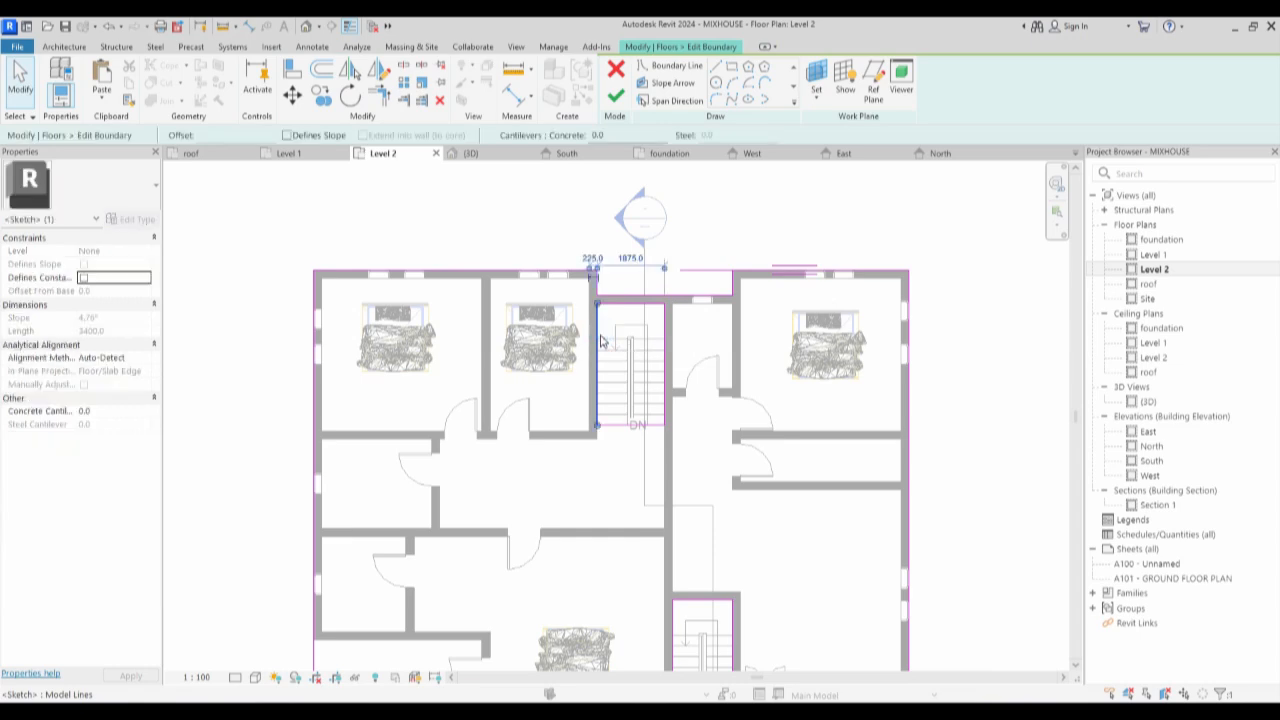
left_click(681, 224)
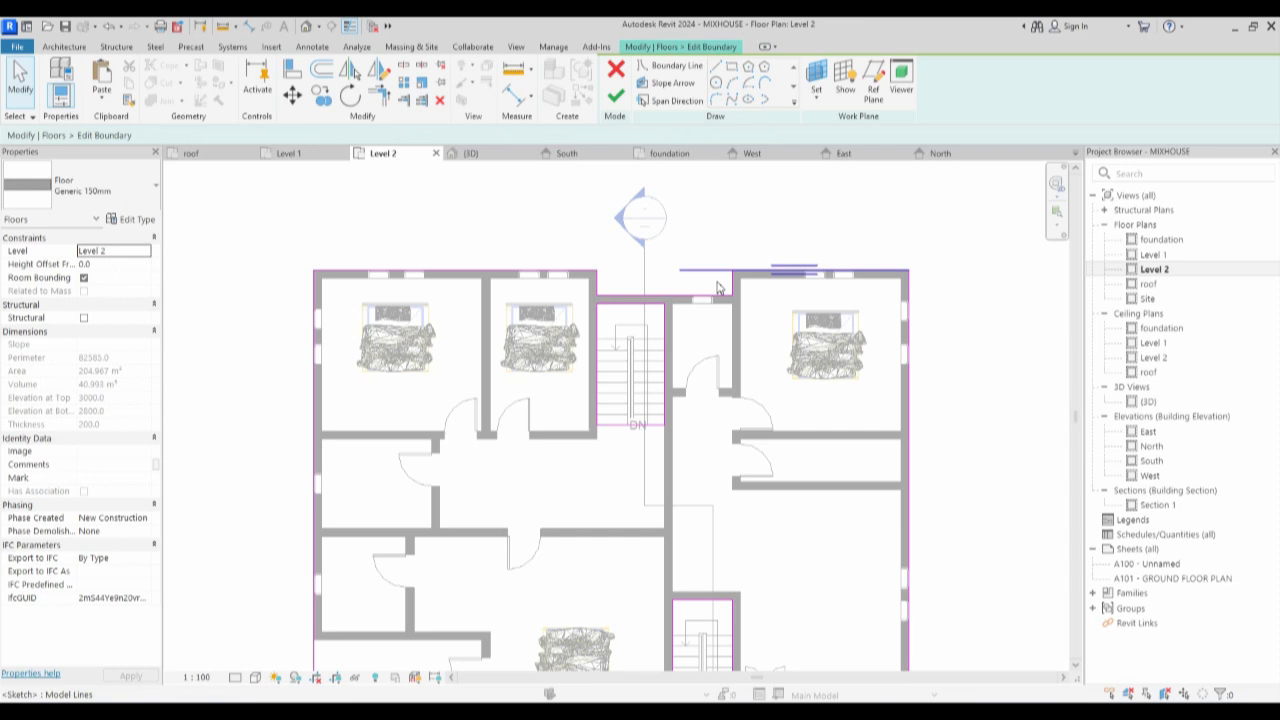
left_click(692, 272)
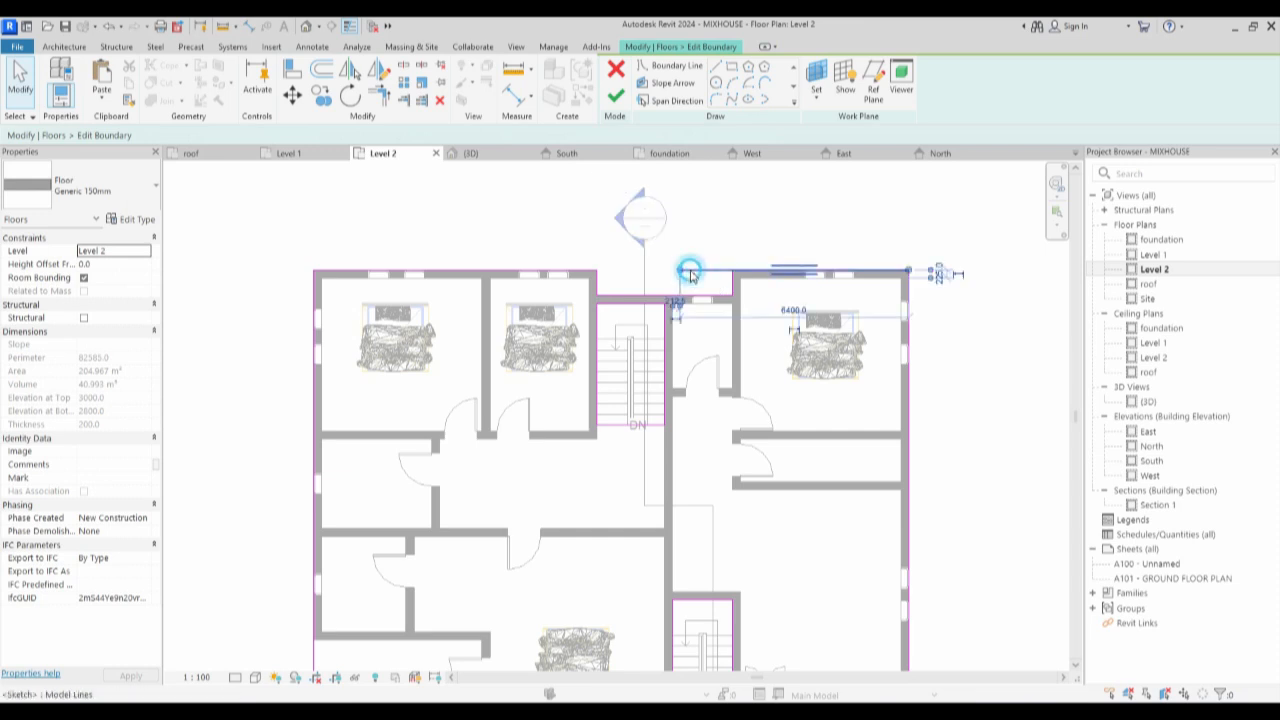
left_click(384, 97)
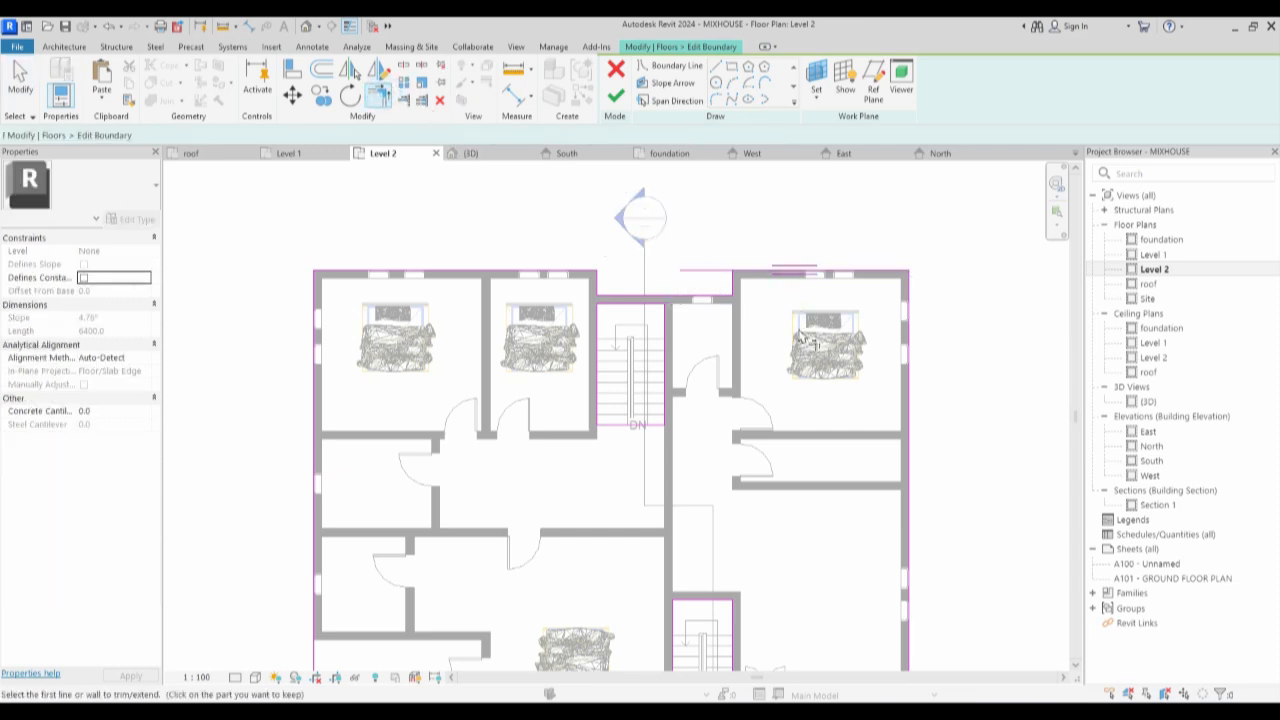
key("Escape")
left_click(727, 272)
key("Delete")
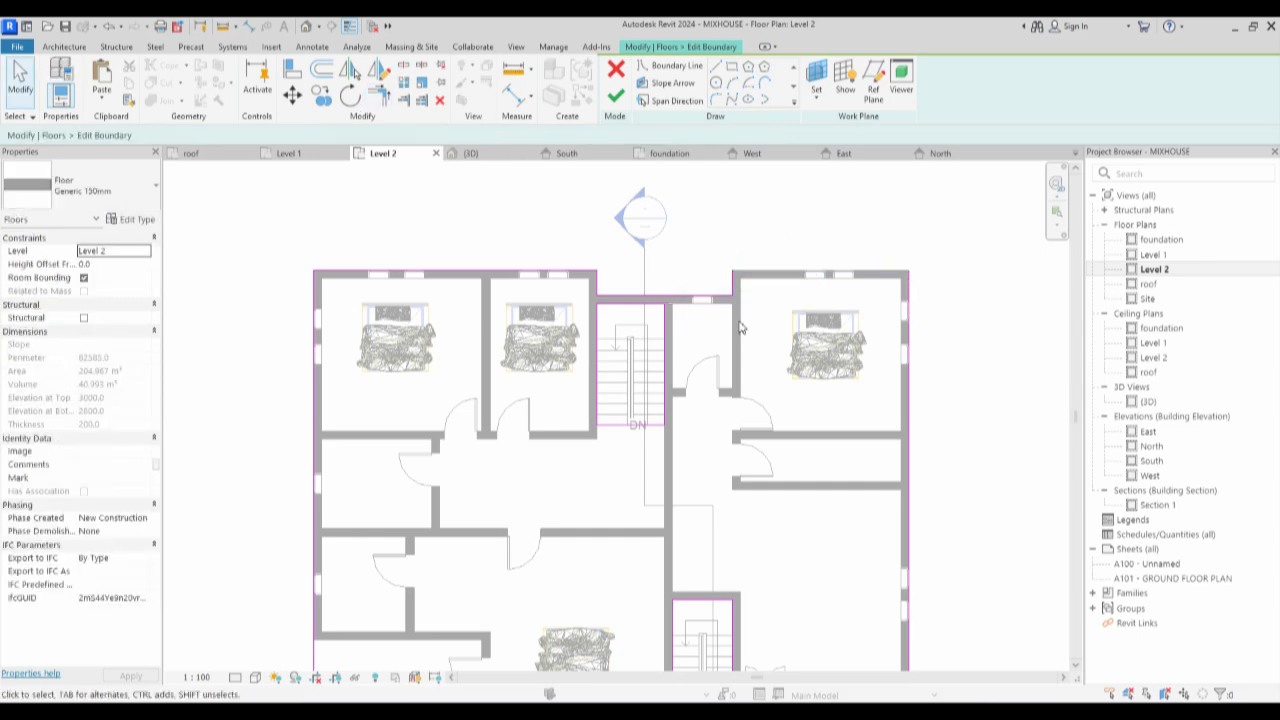
key("ctrl+z")
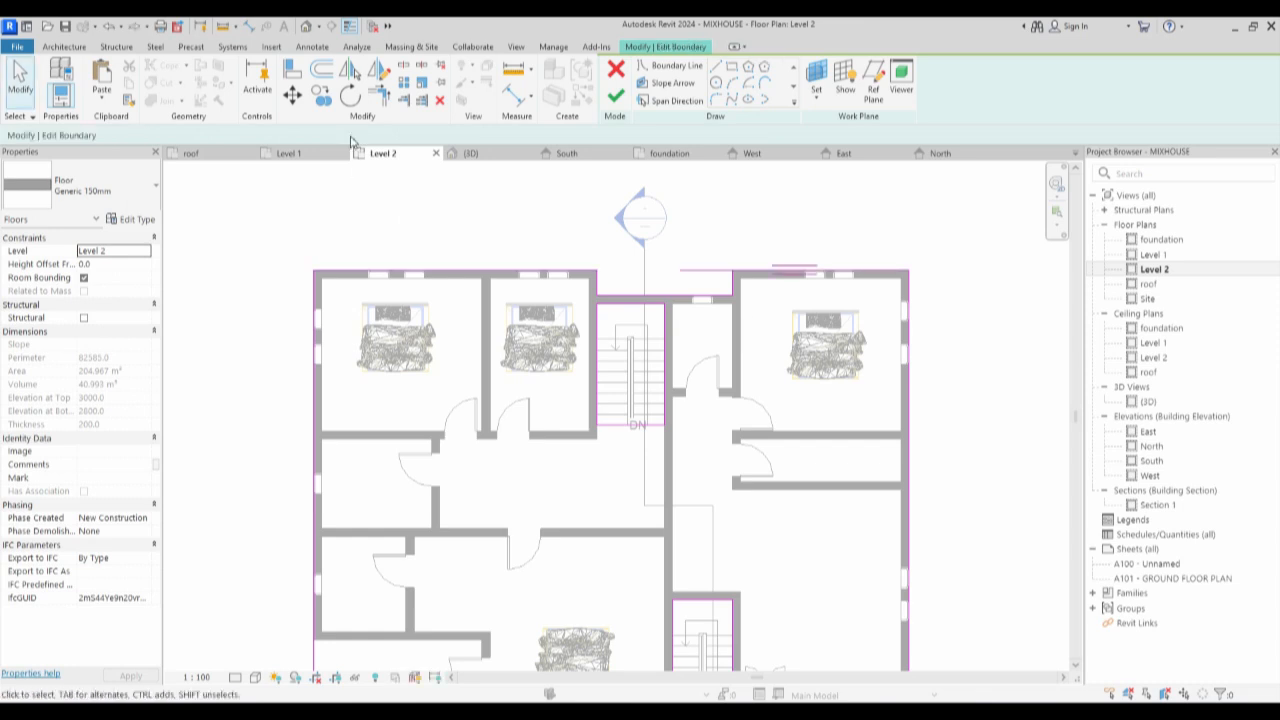
Trim the northeast bedroom's north boundary line to the recess's east side line and finish the Level 2 floor boundary edit.
left_click(379, 94)
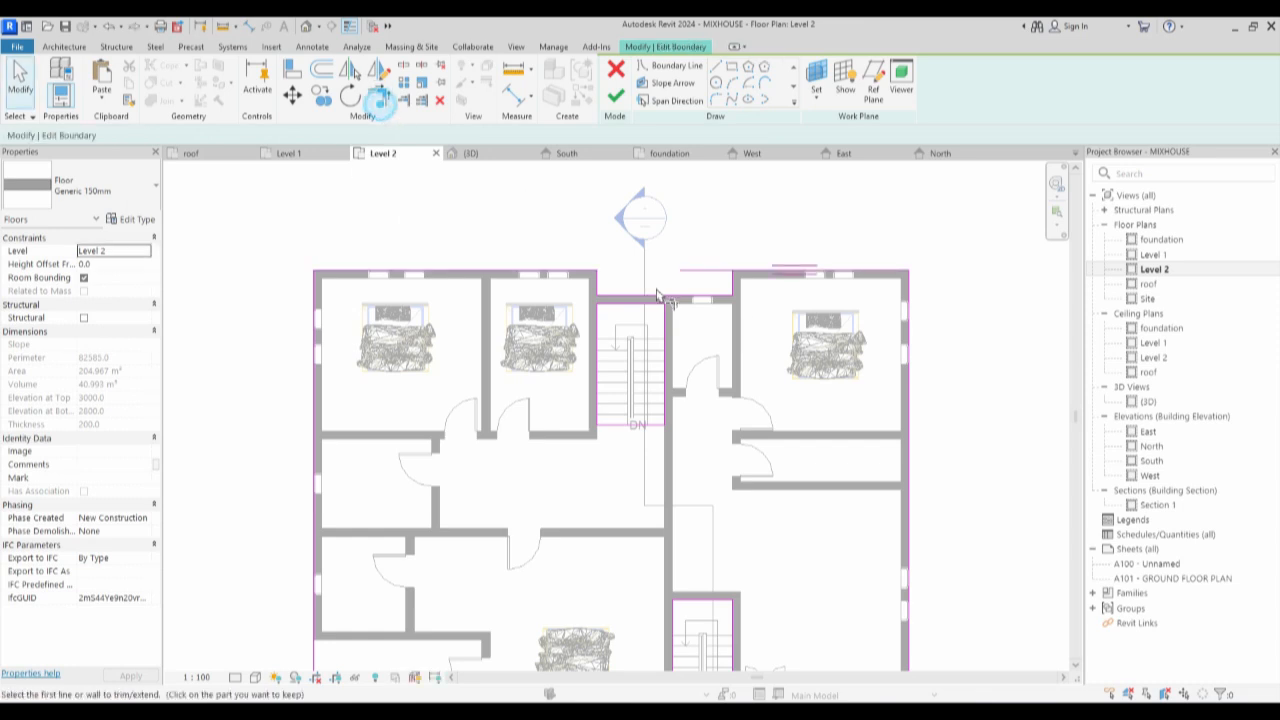
left_click(744, 273)
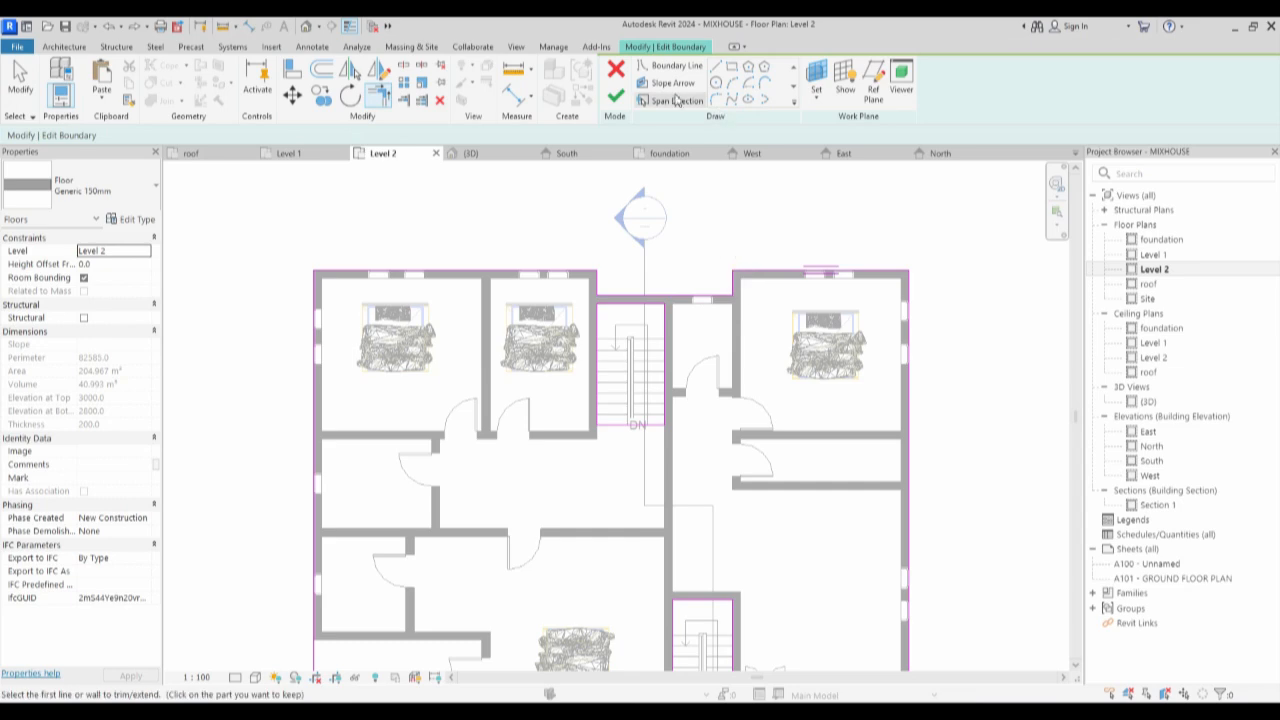
left_click(615, 96)
left_click(940, 312)
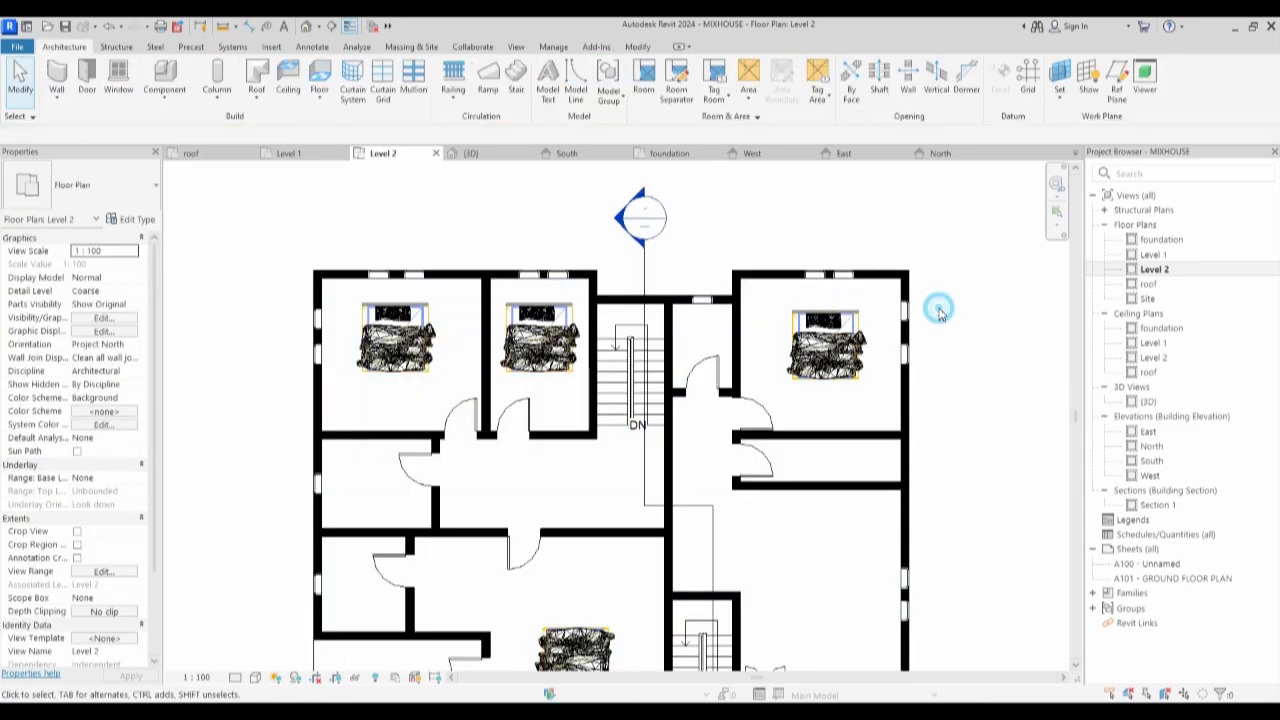
Place two M_Fixed 0610 x 1700 windows with a 2100 head height in the wall facing the southwest terrace.
scroll(935, 315, "down", 3)
scroll(890, 574, "up", 2)
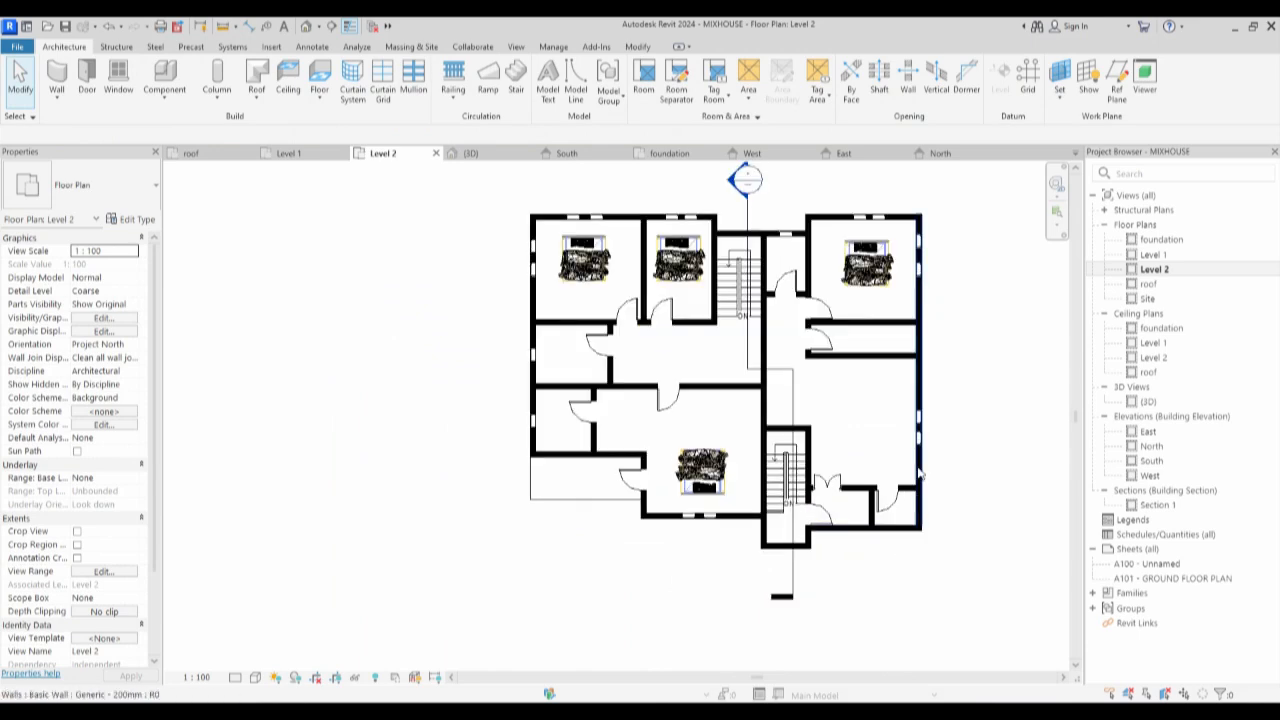
scroll(928, 440, "up", 2)
left_click(925, 445)
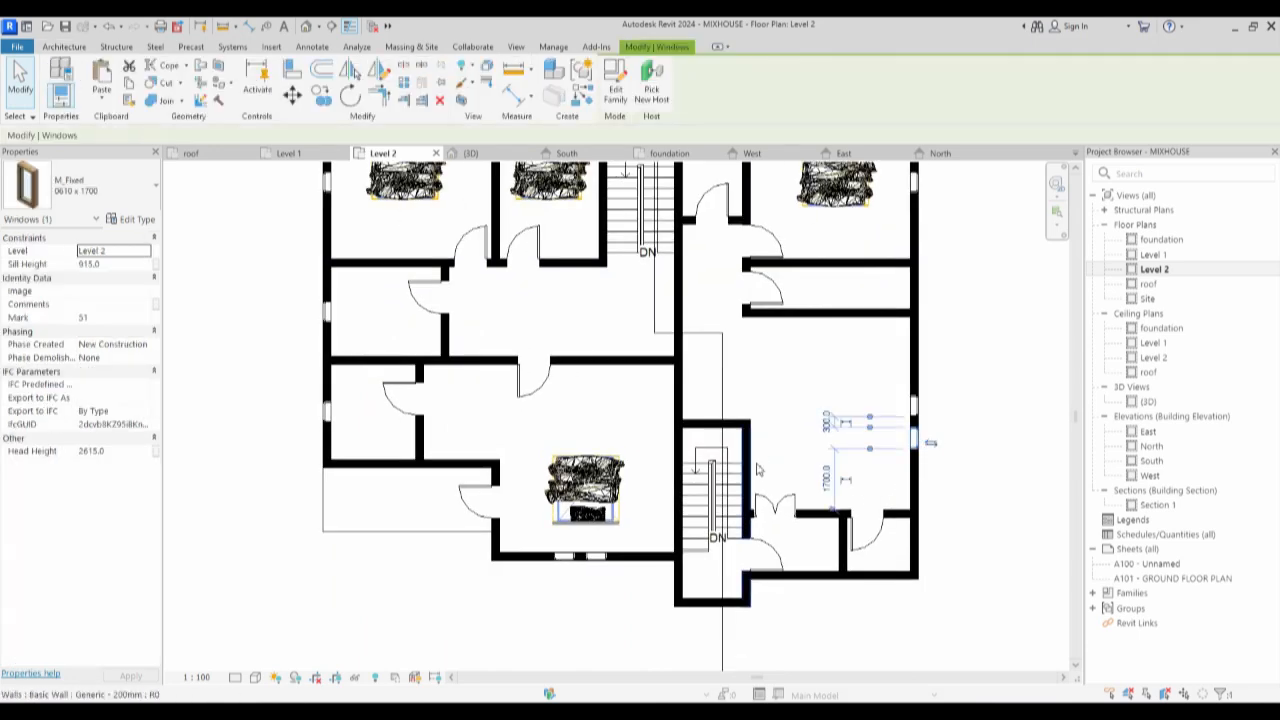
scroll(842, 450, "down", 2)
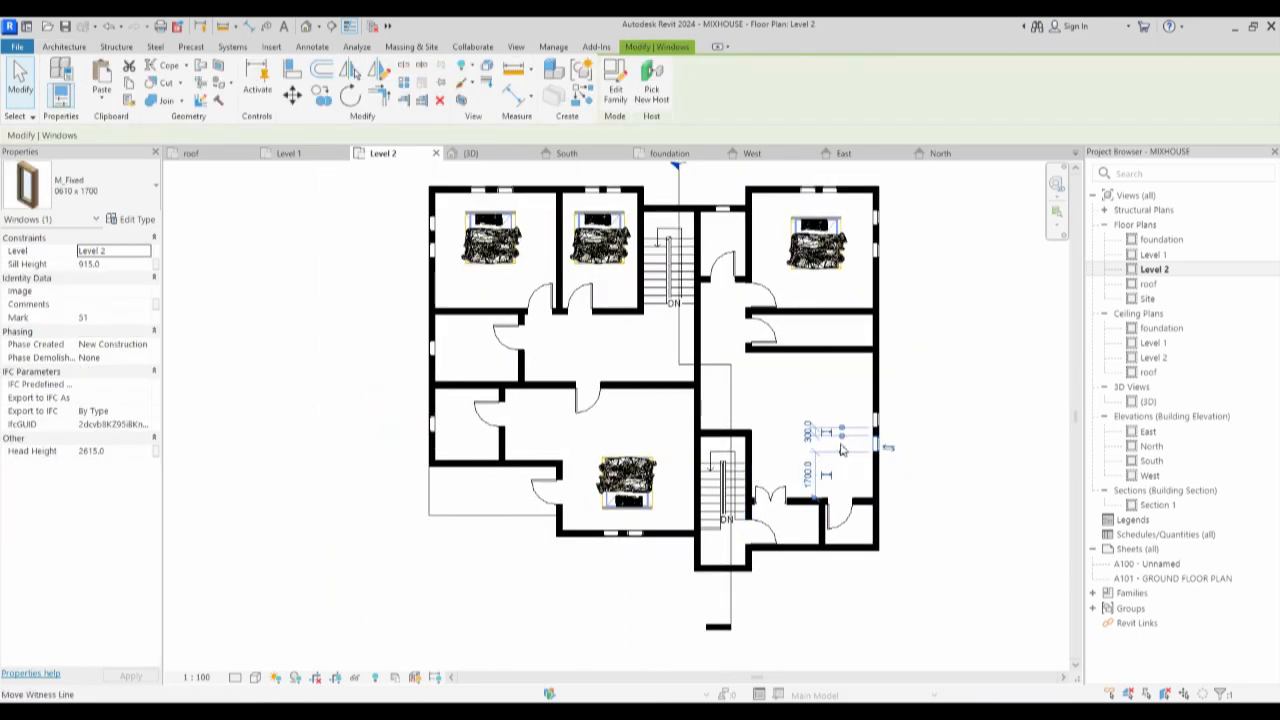
left_click(585, 100)
left_click(122, 398)
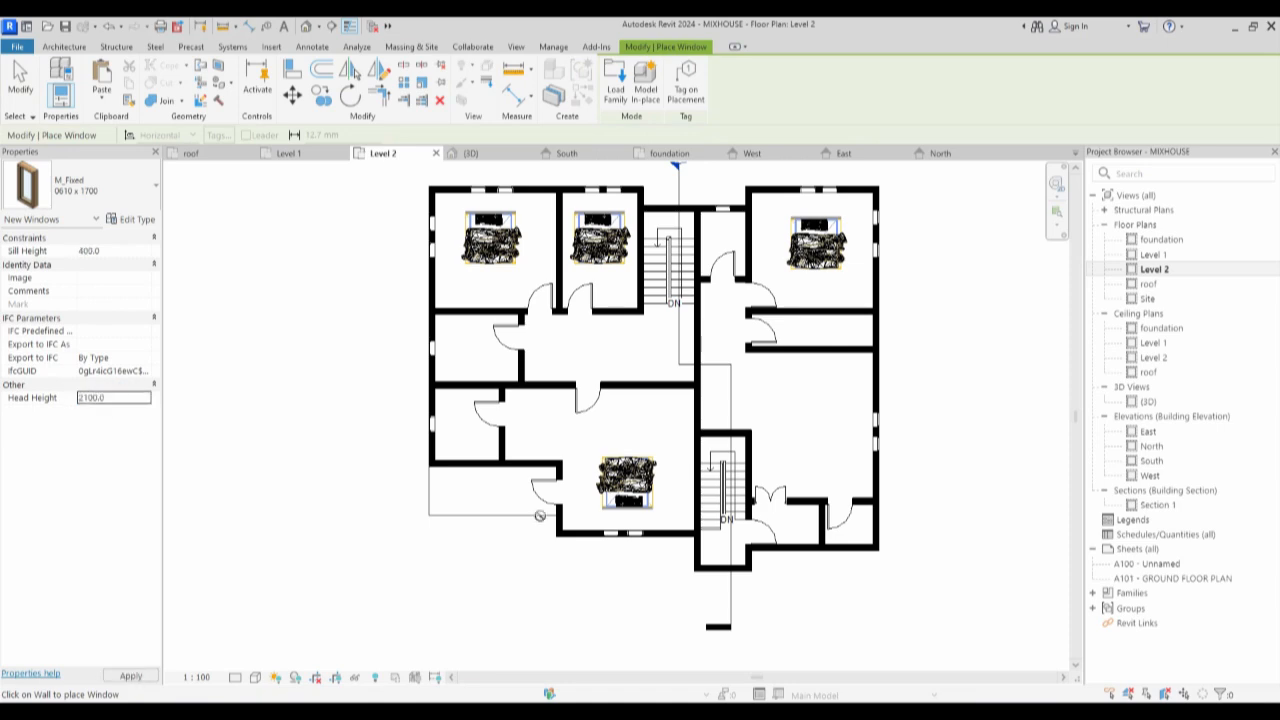
scroll(502, 466, "up", 3)
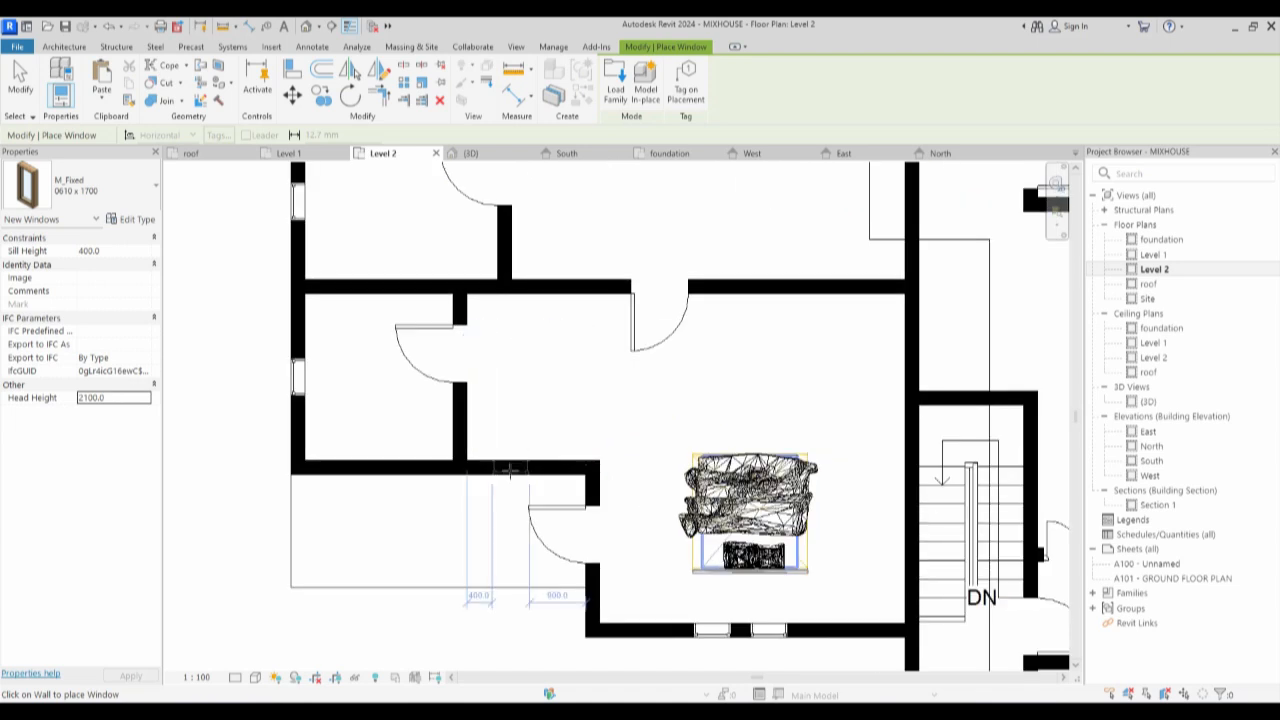
left_click(509, 469)
left_click(557, 468)
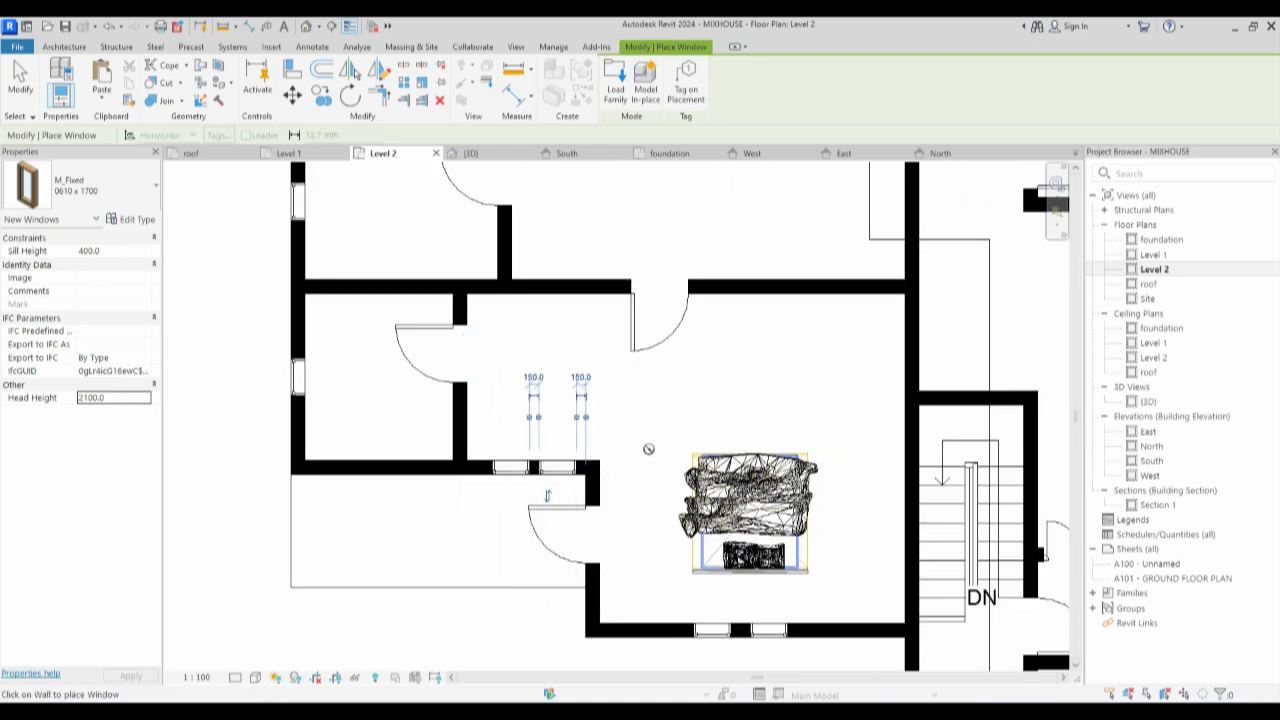
scroll(629, 451, "down", 5)
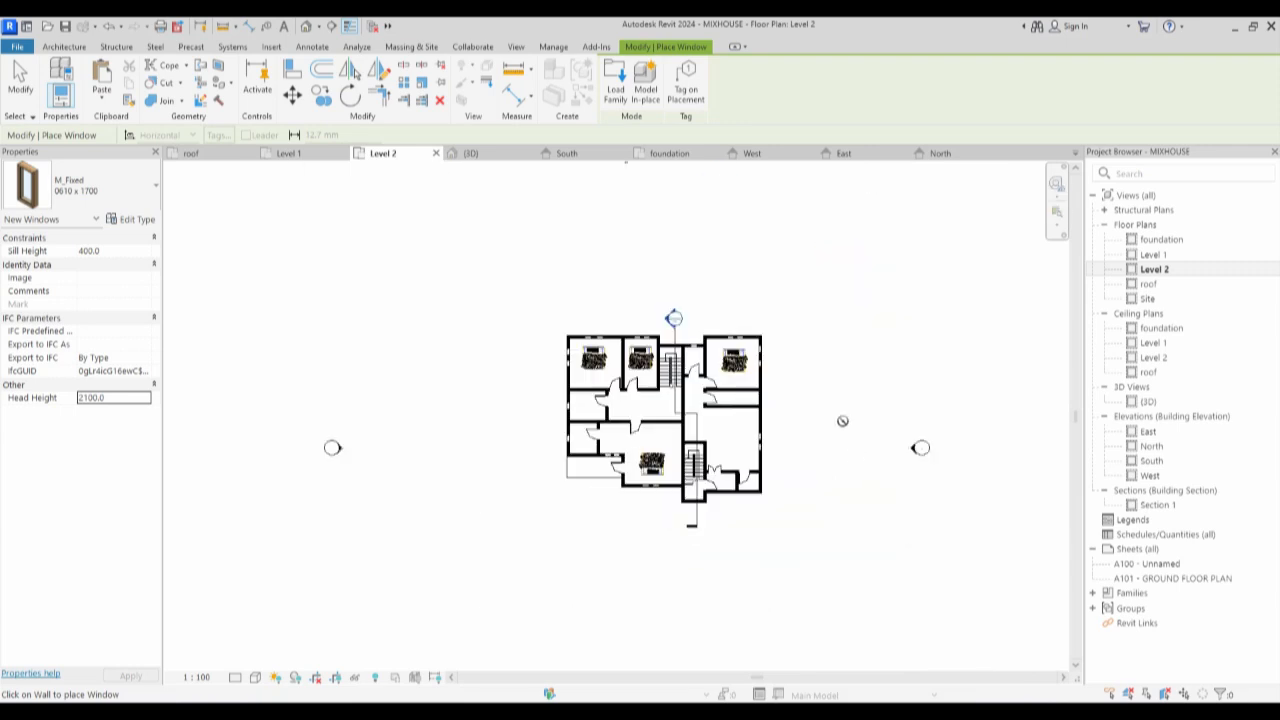
key("Escape")
Align the doors of the small room east of the north stair and the narrow east room with their adjacent wall faces.
scroll(741, 418, "up", 4)
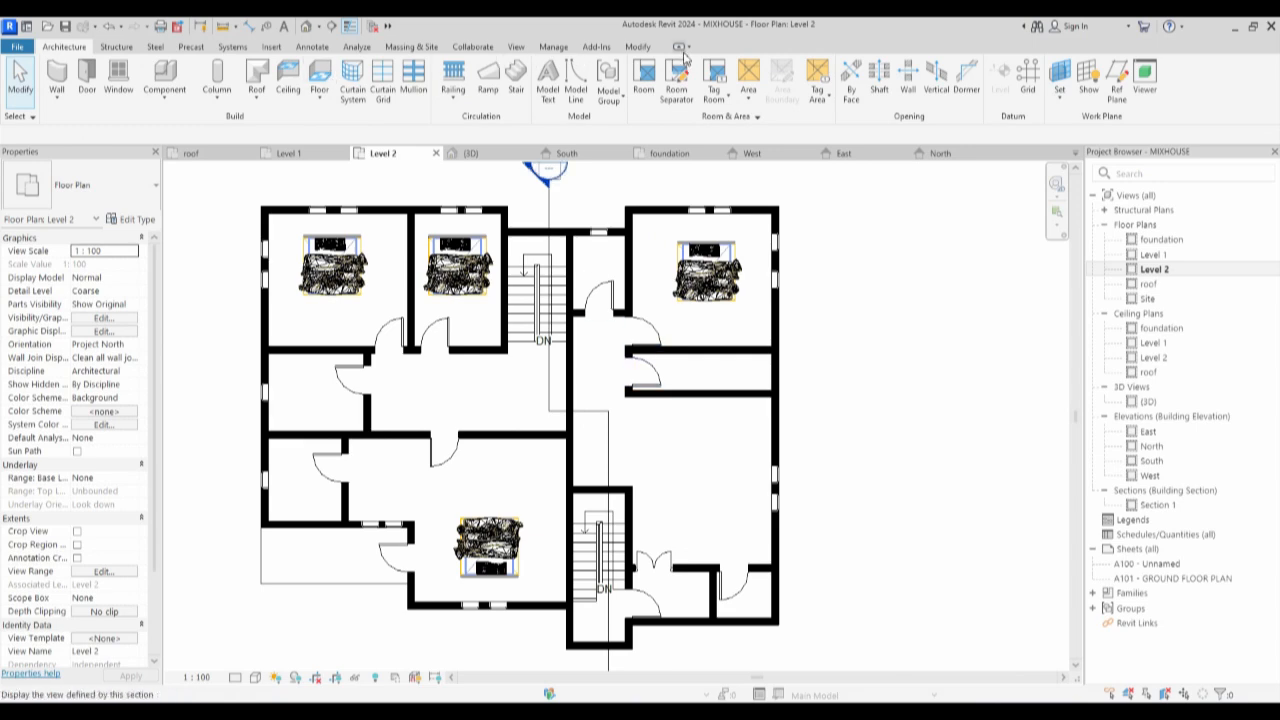
left_click(638, 47)
left_click(292, 68)
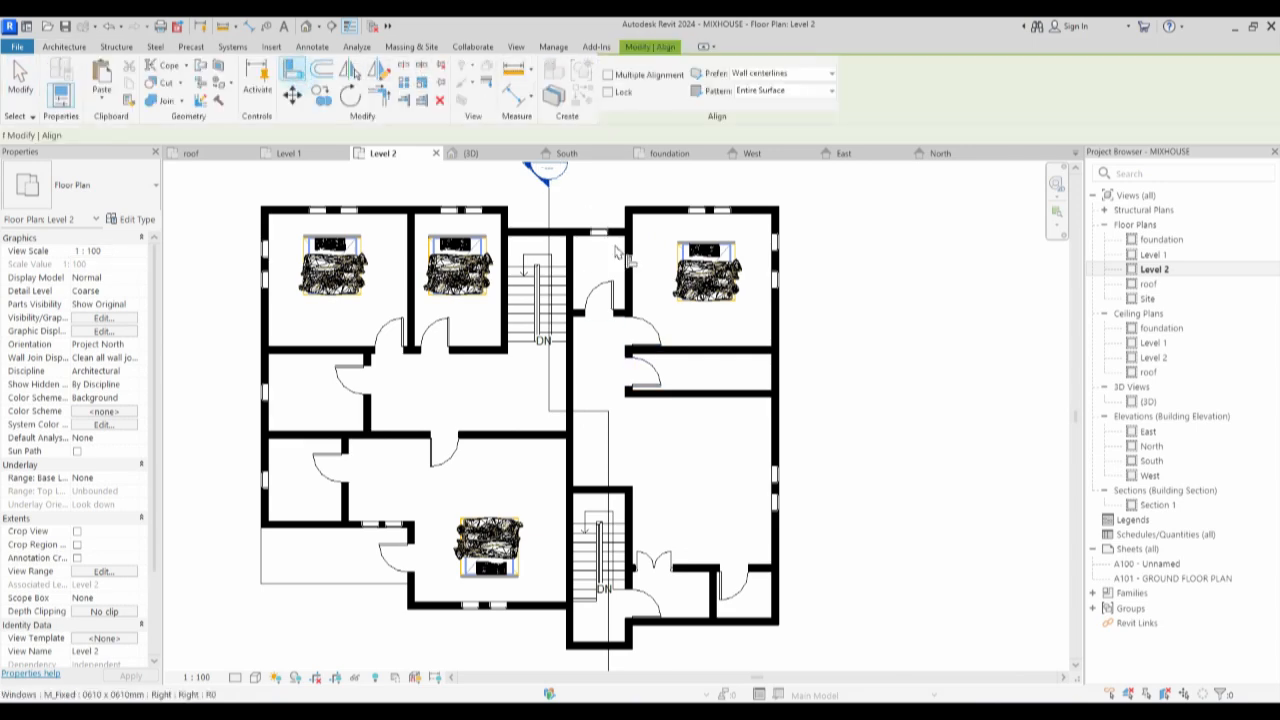
left_click(629, 293)
left_click(610, 295)
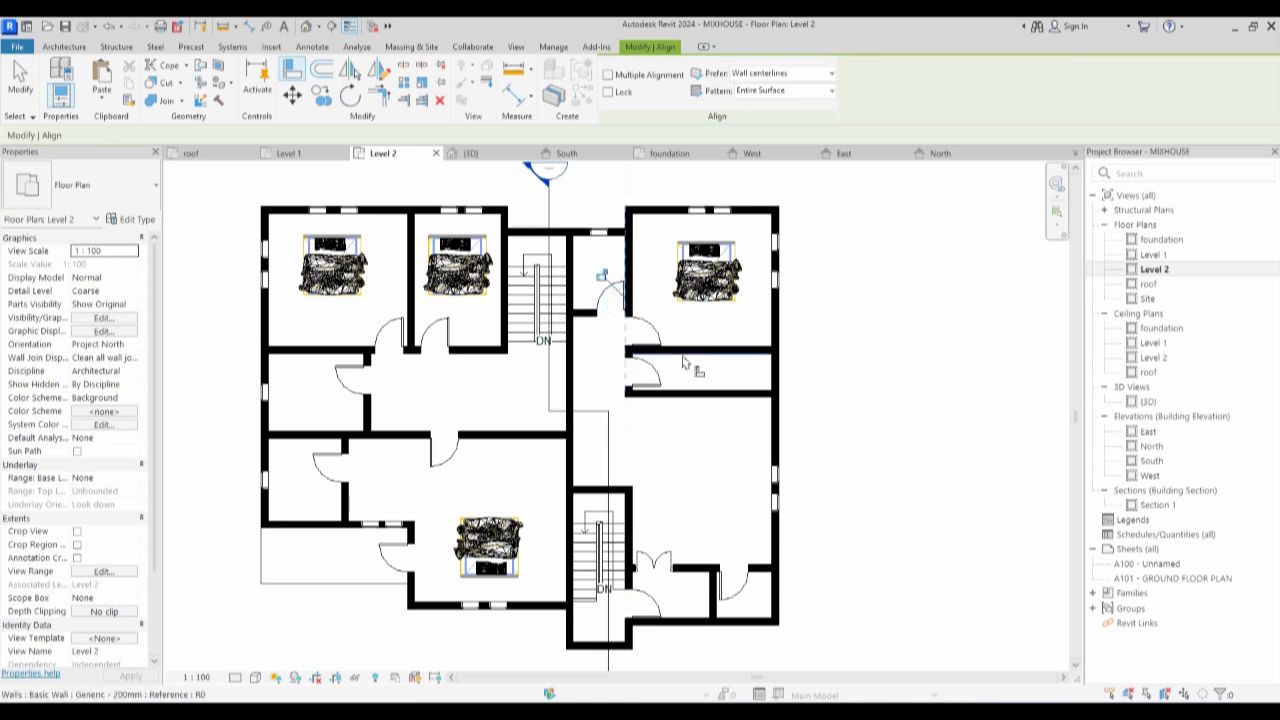
left_click(677, 390)
left_click(641, 390)
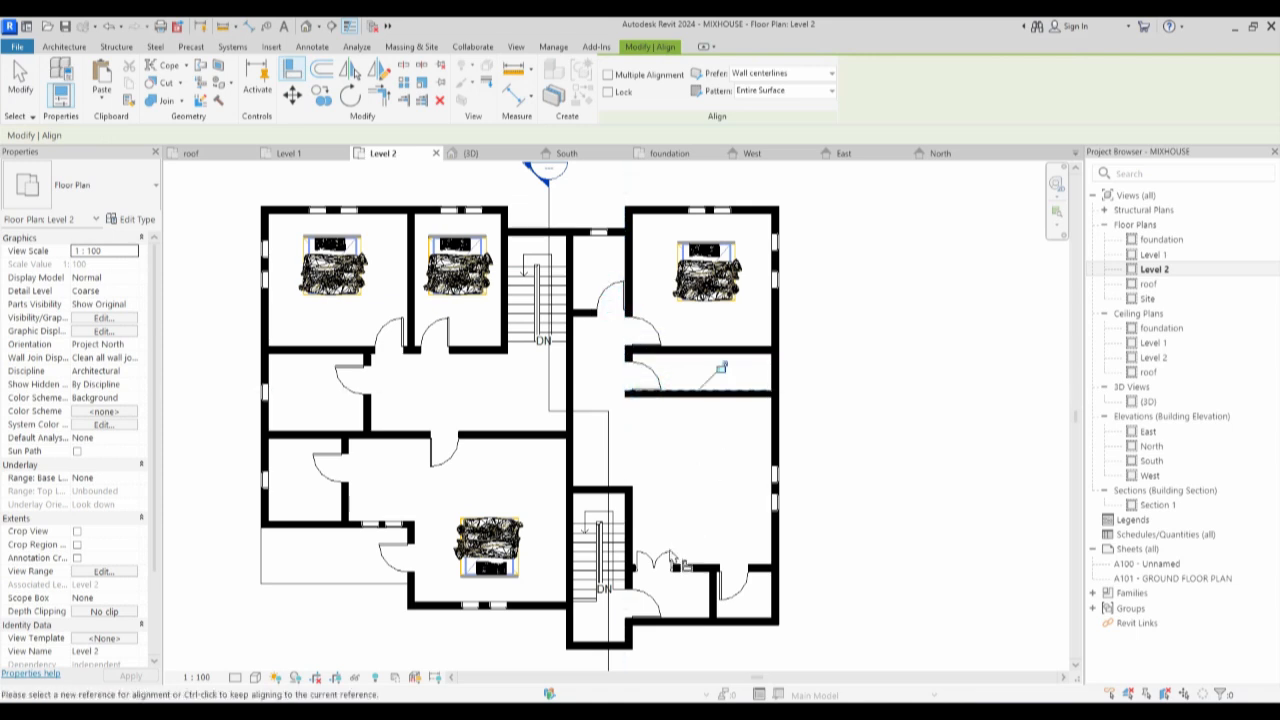
Align the door of the small southeast corner room with the face of that room's west wall.
scroll(712, 610, "up", 2)
left_click(715, 603)
left_click(722, 592)
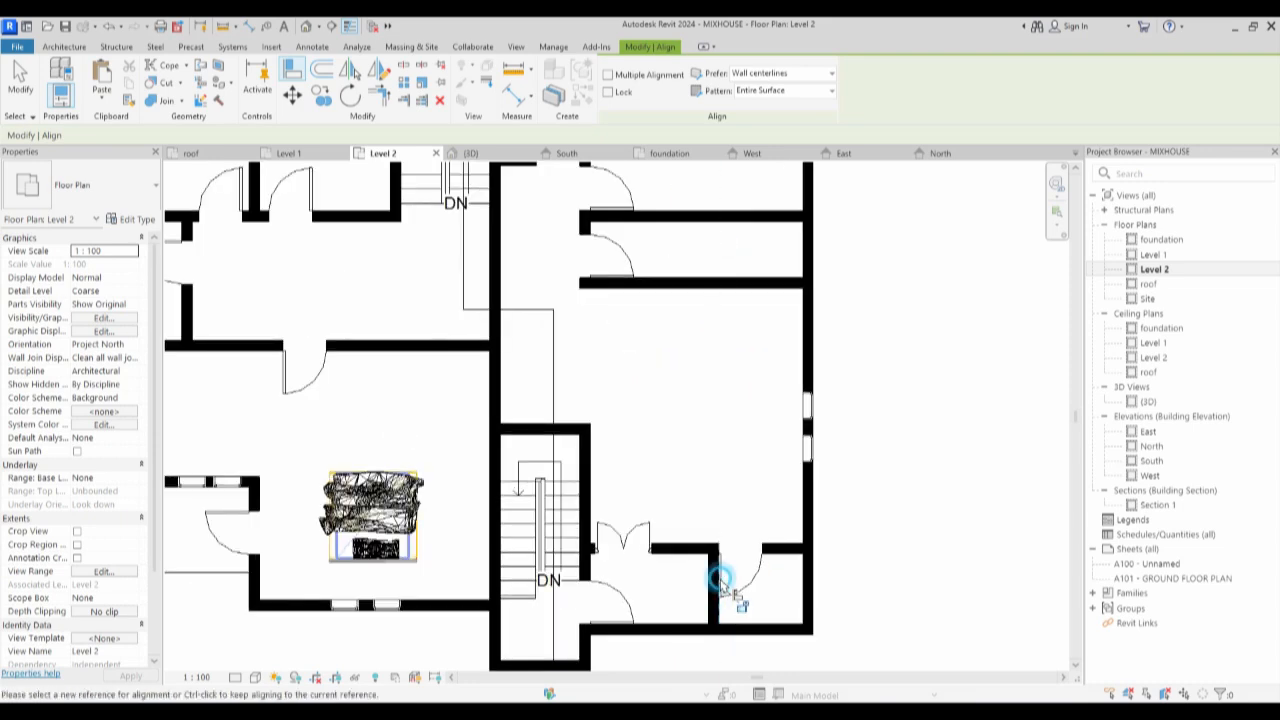
key("Escape")
Place an M_Fixed 0610 x 0610mm window with a 2100 head height in the east wall of the small southeast corner room.
scroll(651, 423, "down", 5)
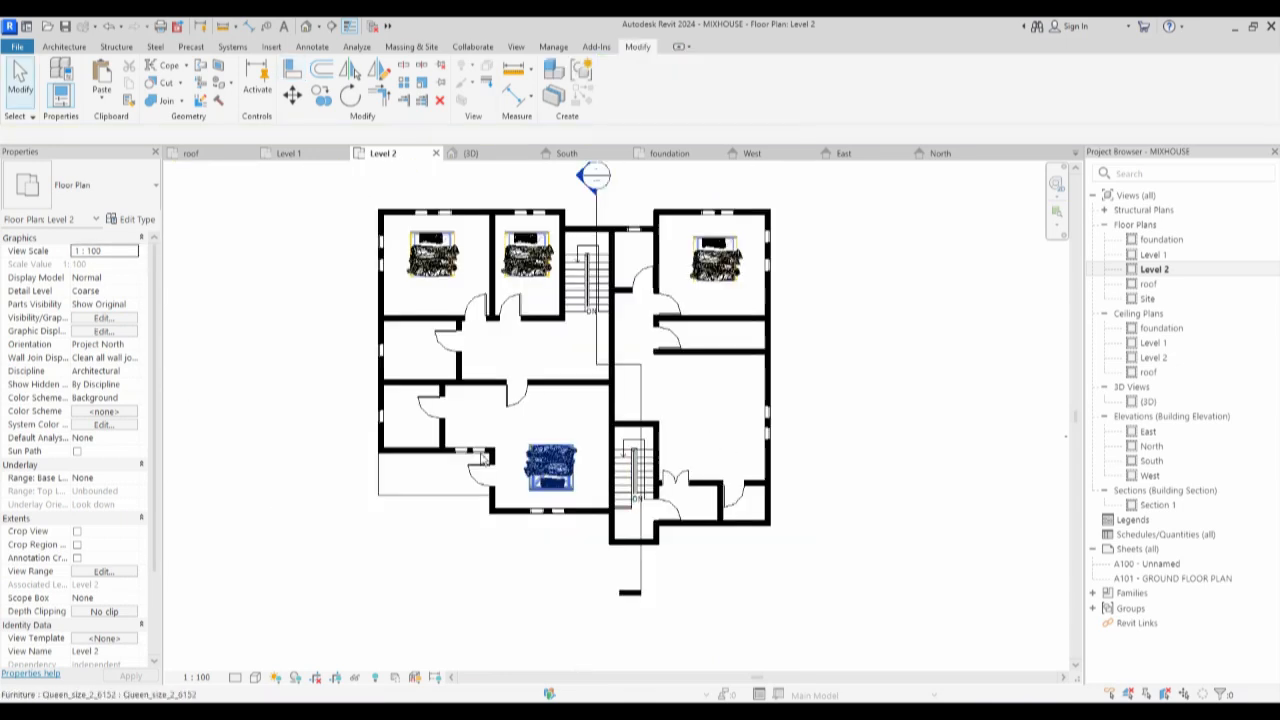
left_click(383, 423)
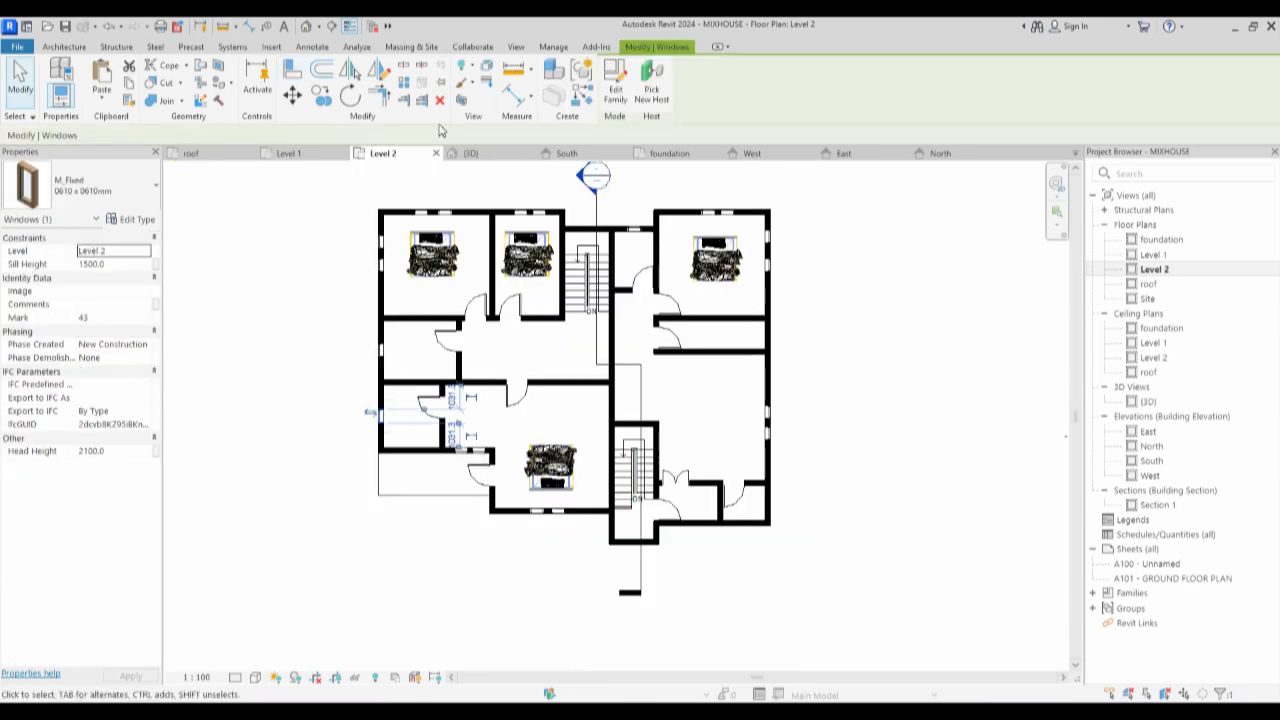
left_click(590, 93)
left_click(113, 398)
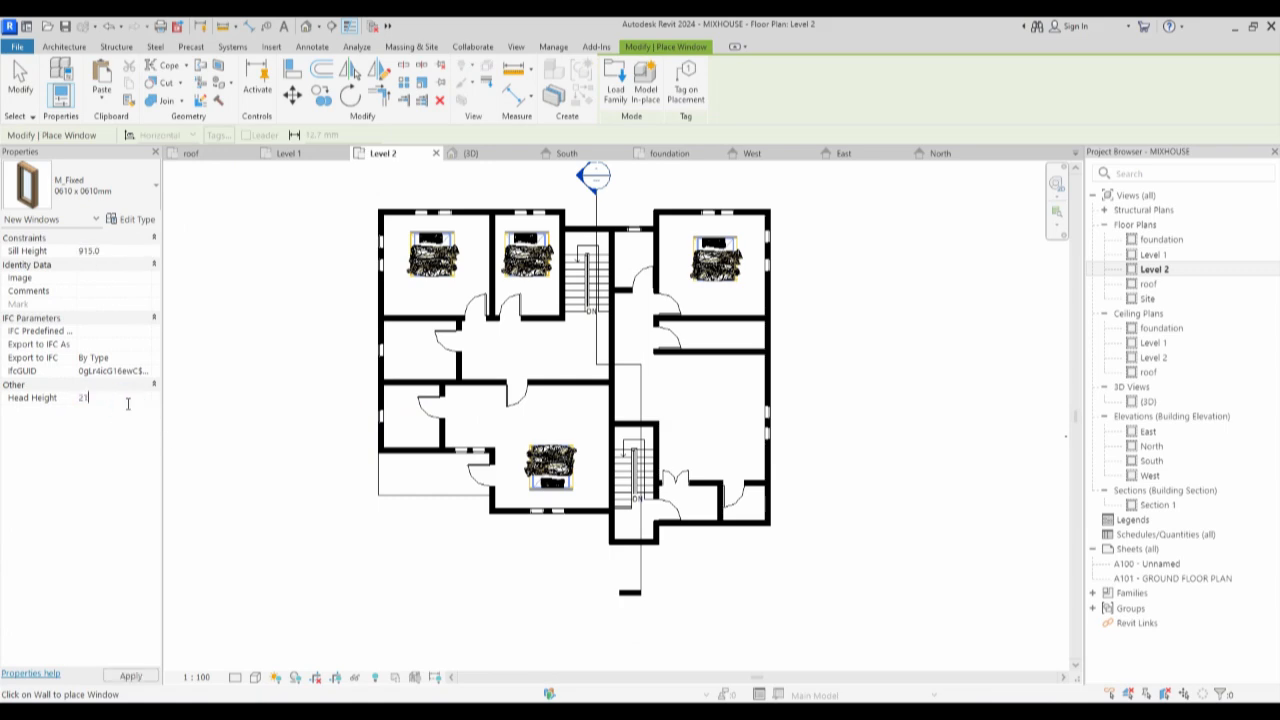
type("2100")
key("Return")
scroll(706, 534, "up", 4)
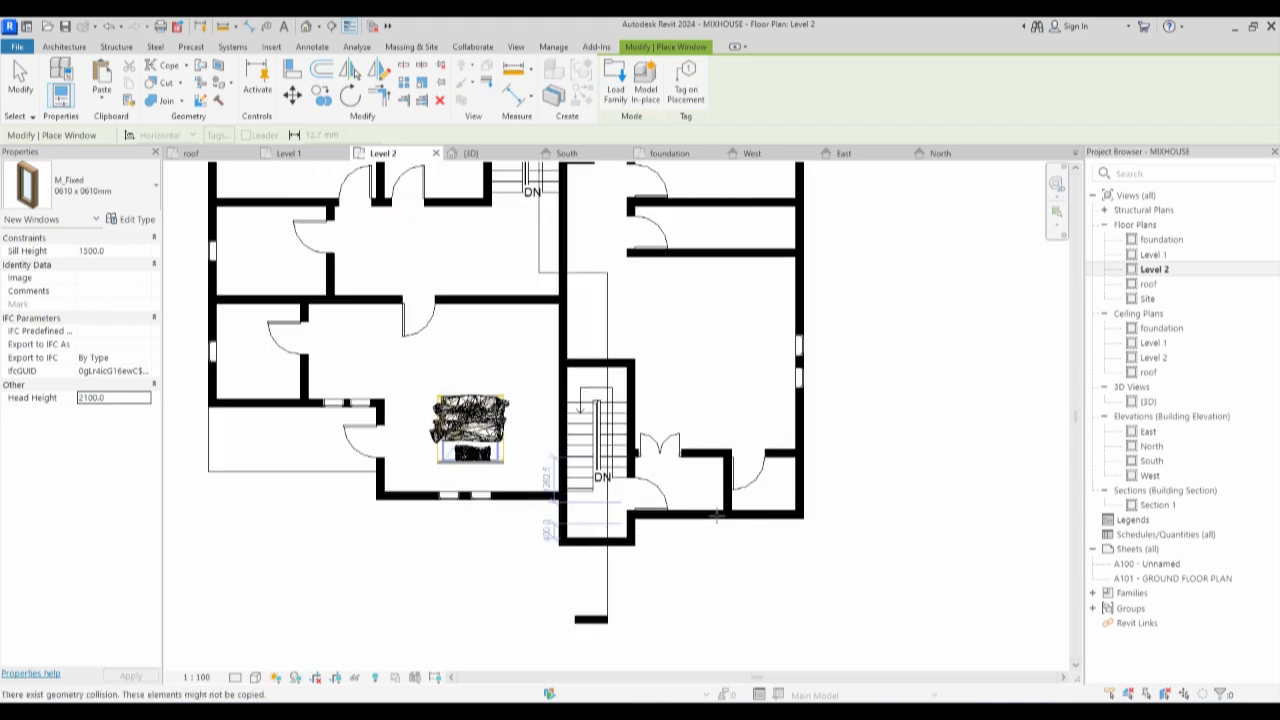
scroll(815, 511, "down", 3)
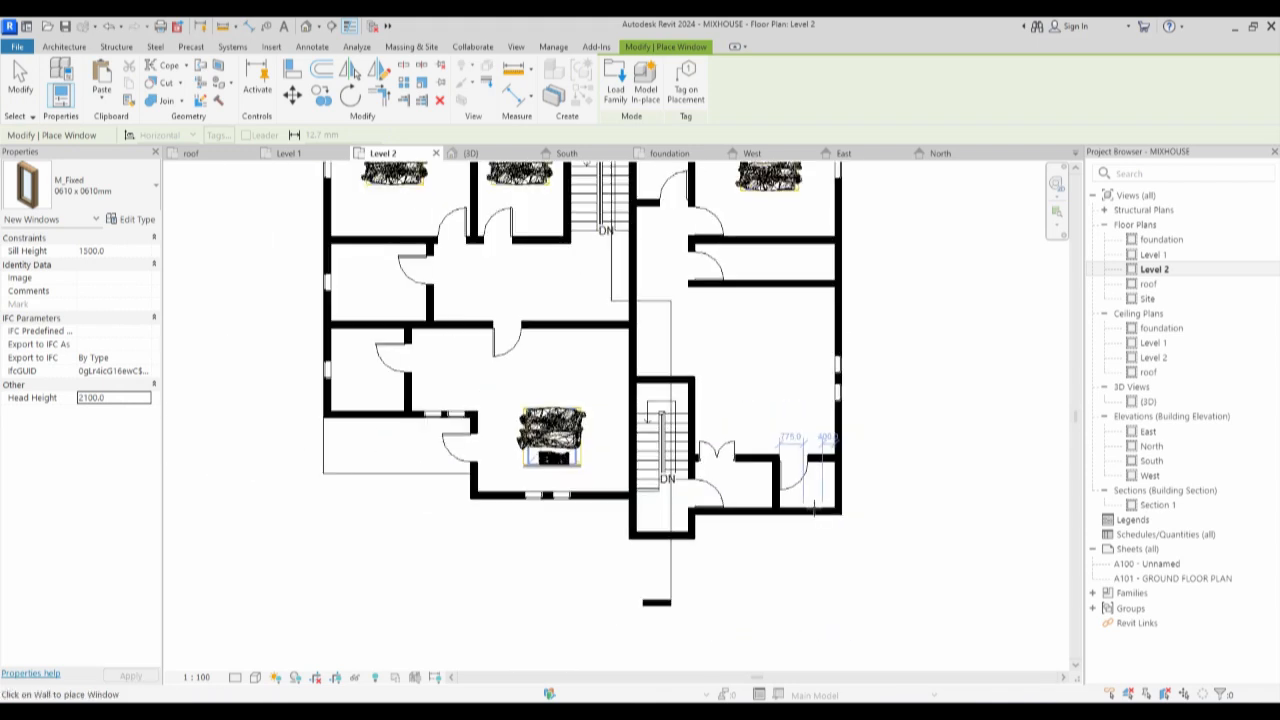
scroll(815, 511, "up", 2)
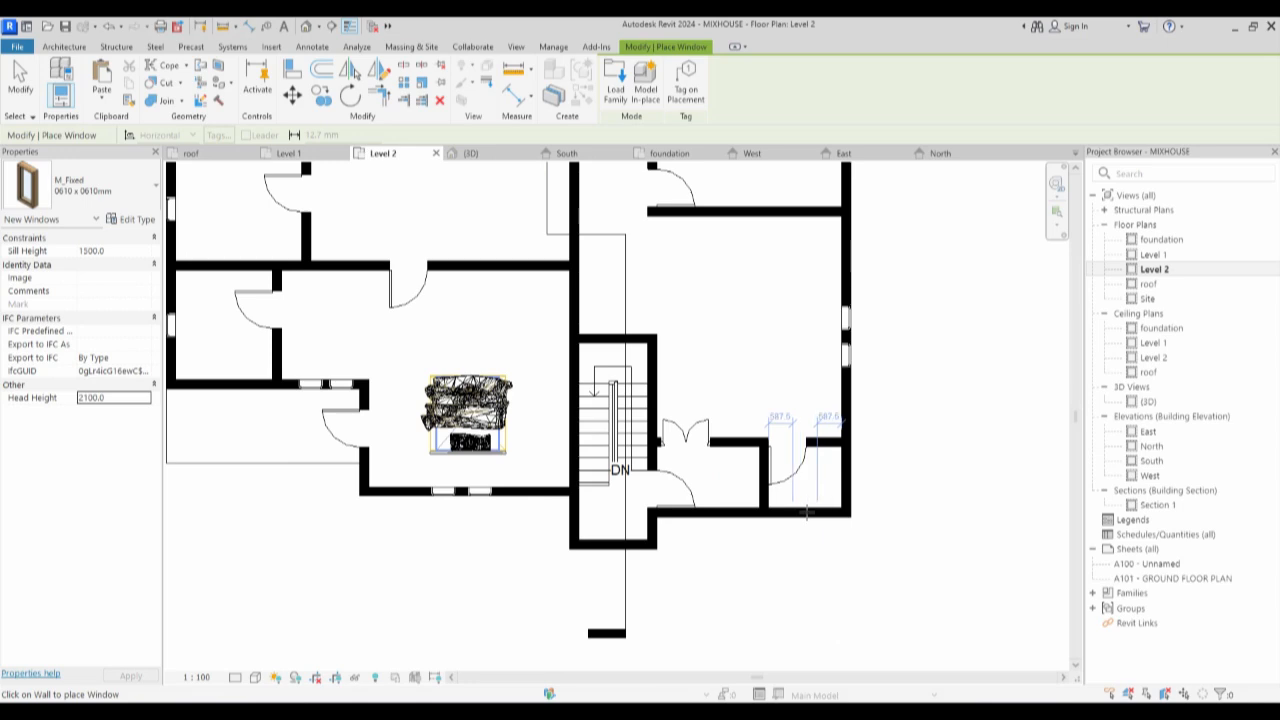
left_click(850, 483)
key("Escape")
key("Escape")
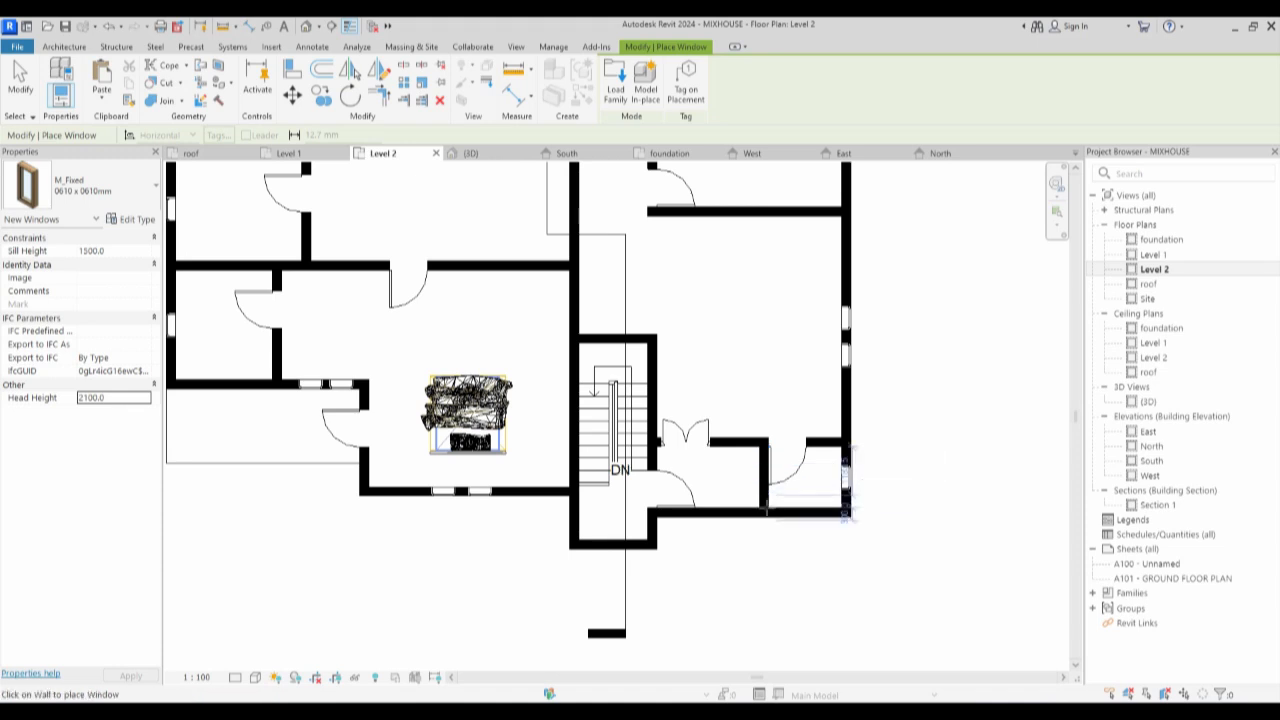
Shorten the southeast exterior wall so its west end stops at the small corner room's west wall, opening the terrace.
left_click(719, 515)
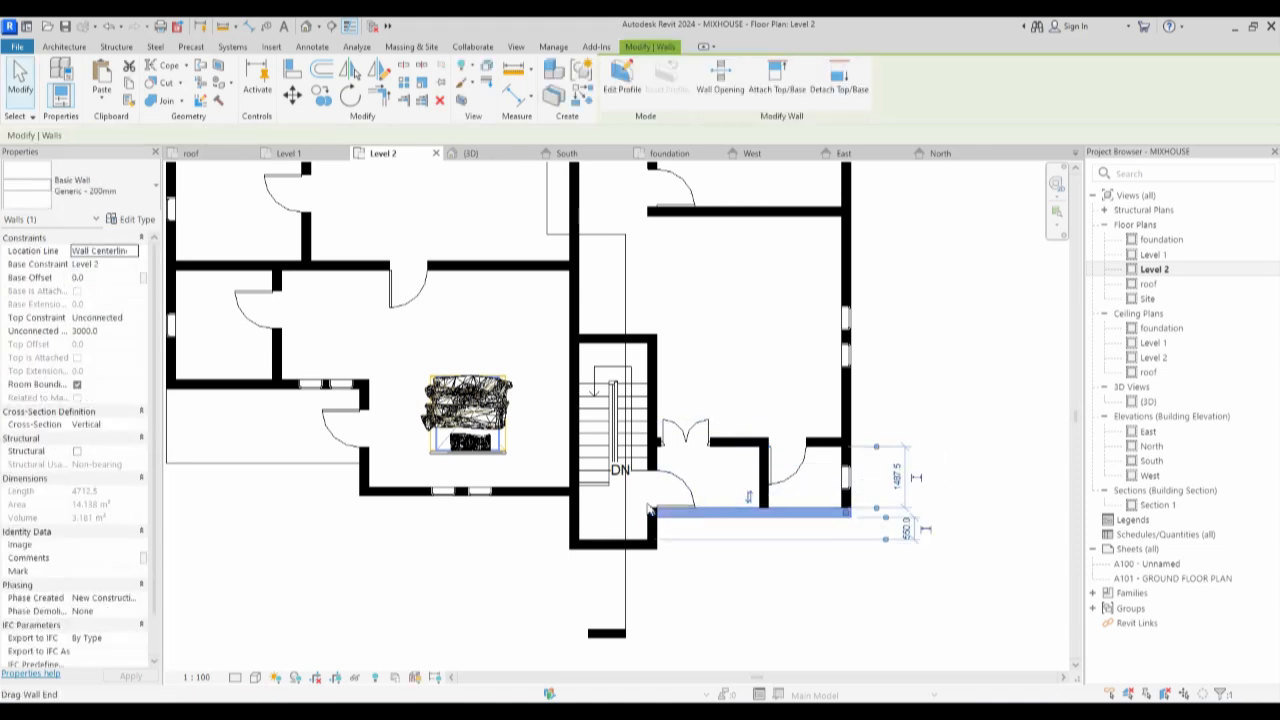
left_click_drag(653, 517, 763, 512)
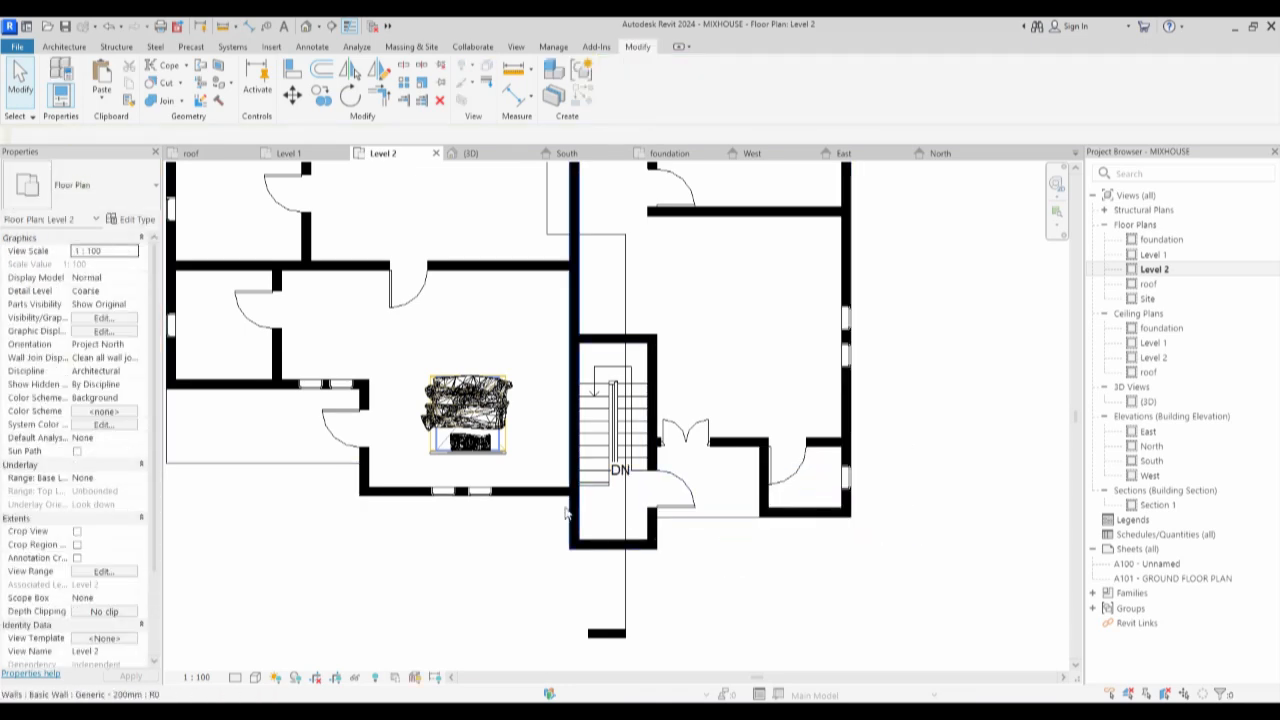
Place an M_Fixed 0610 x 1700 window with a 2100 head height in the wall between the double door and the southeast corner room.
scroll(628, 515, "down", 3)
scroll(674, 513, "up", 3)
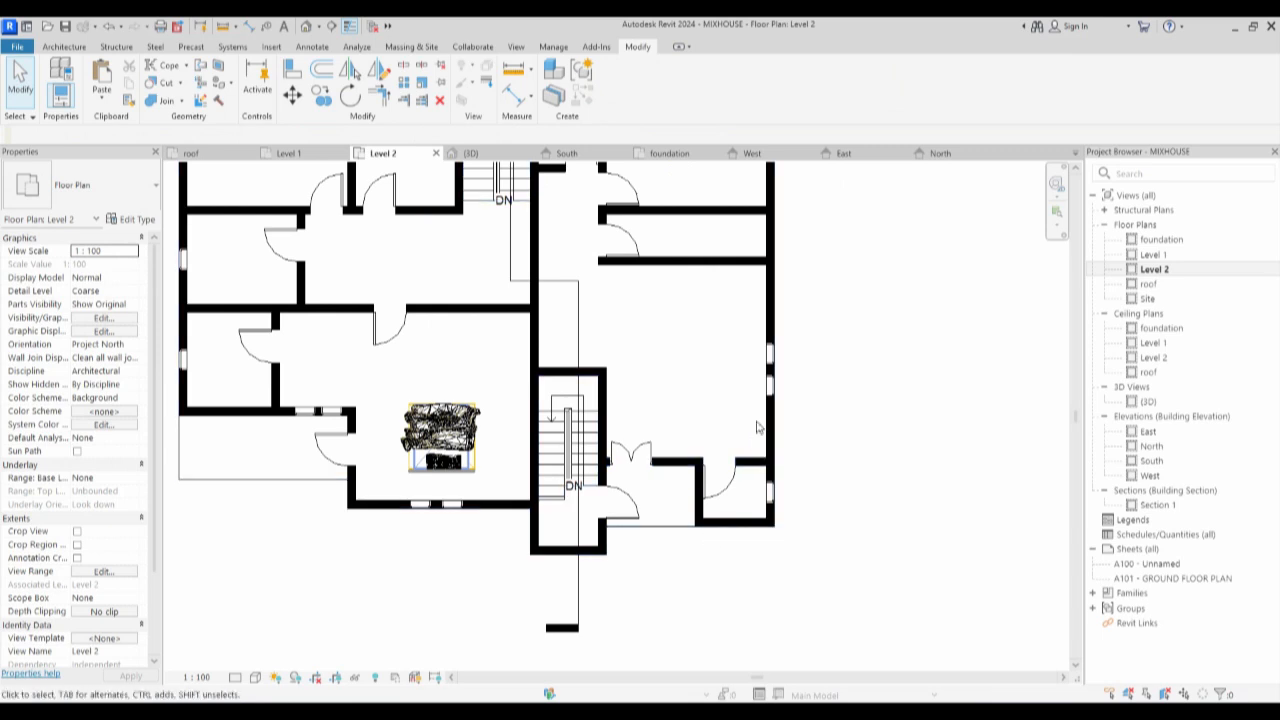
left_click(771, 390)
left_click(582, 96)
left_click(130, 400)
type("2100")
key("Return")
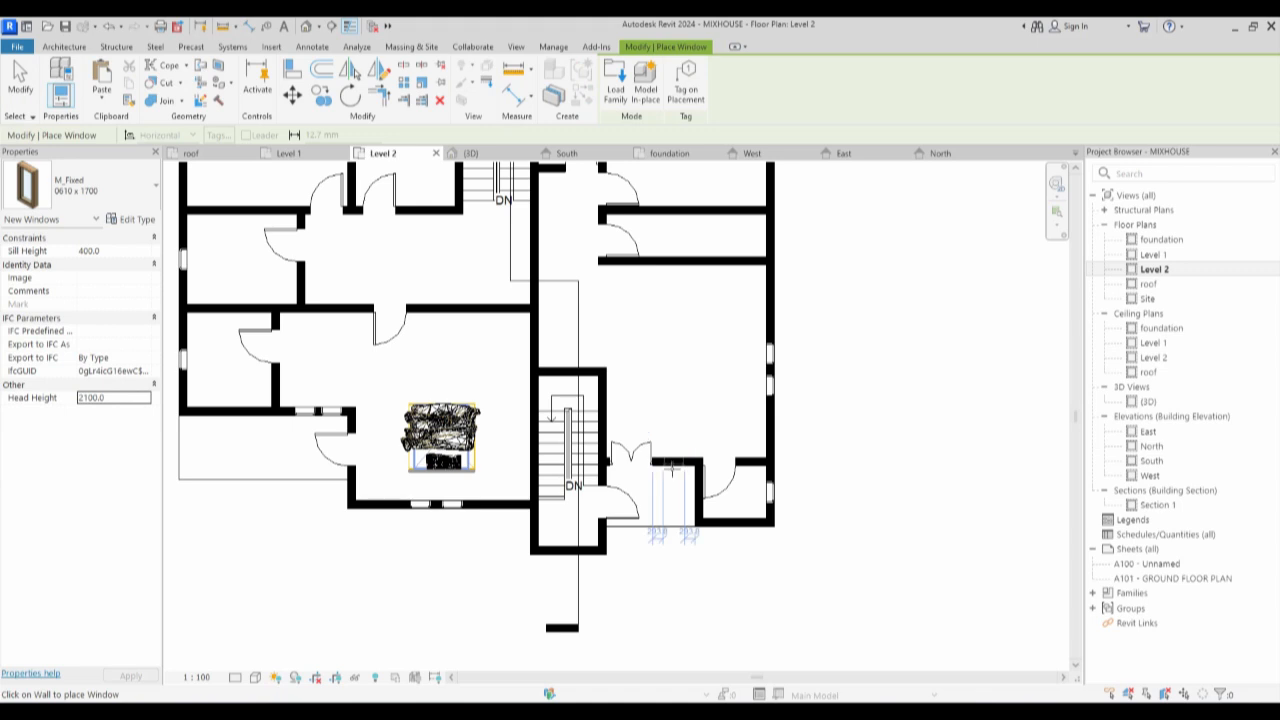
left_click(675, 461)
key("Escape")
key("Escape")
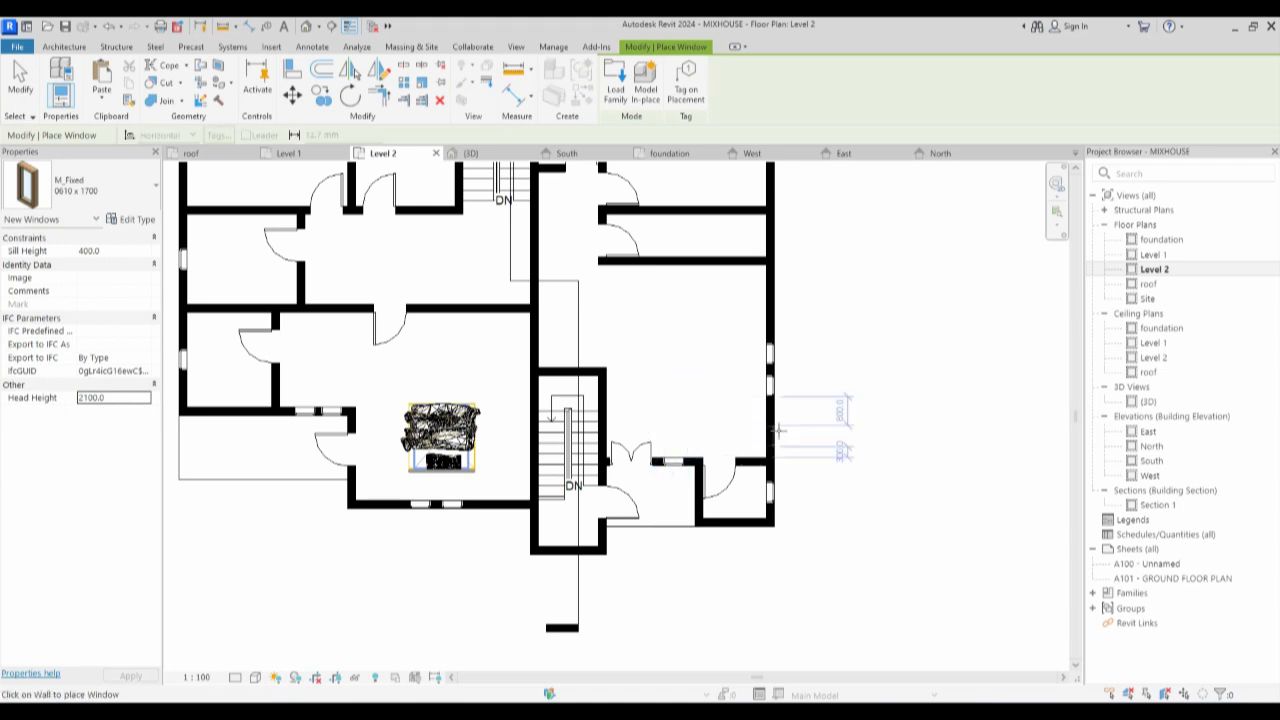
Set the head height of all M_Fixed 0610 x 1700 windows visible in the Level 2 plan to 2100.
left_click(771, 386)
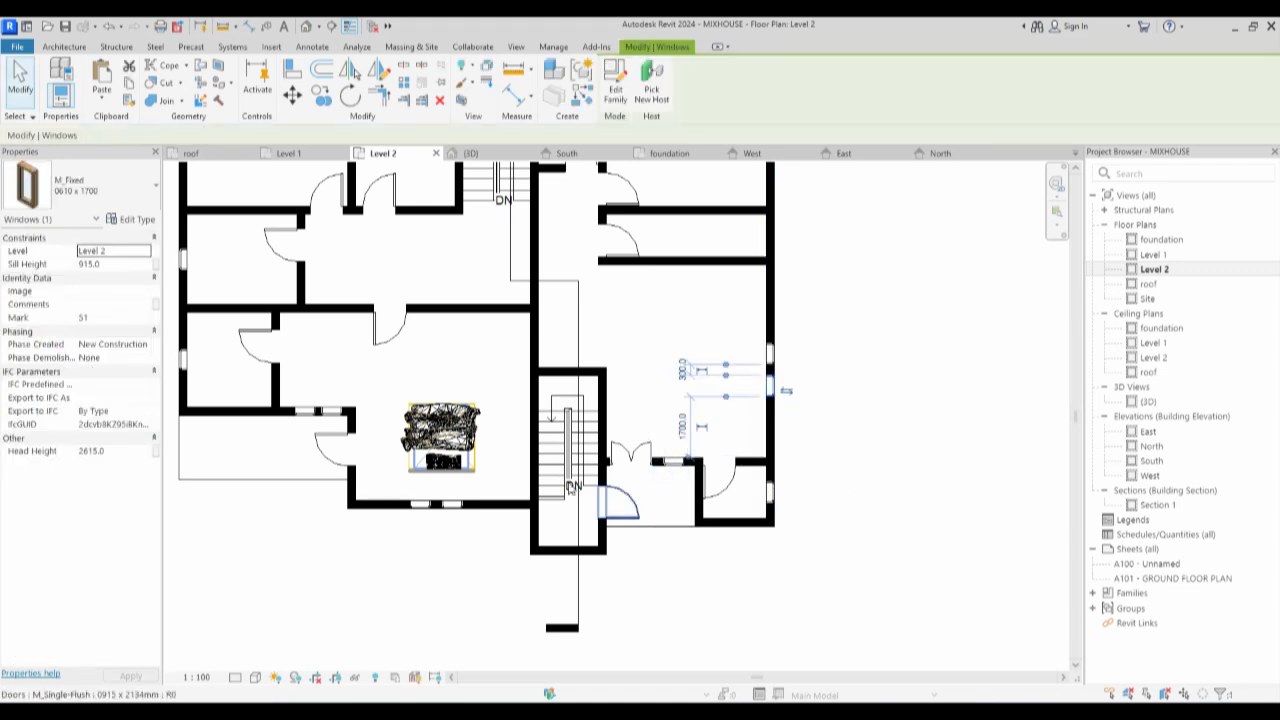
left_click(770, 355)
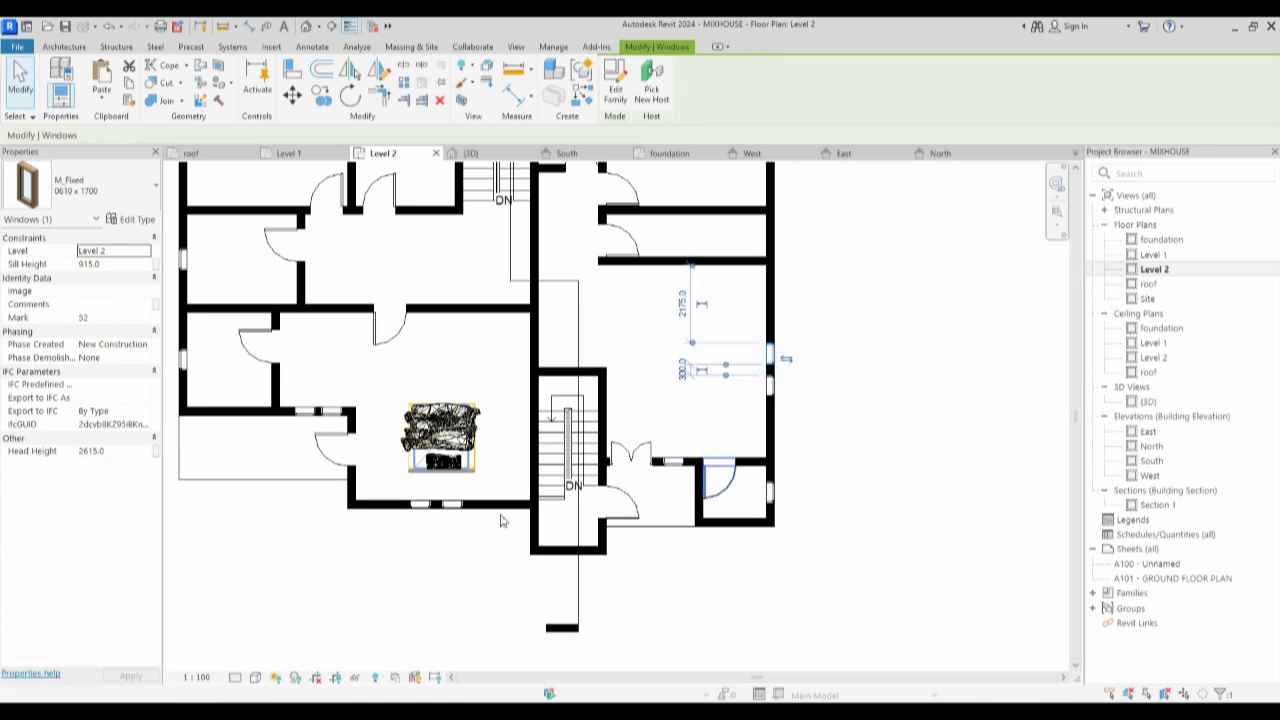
left_click(333, 415)
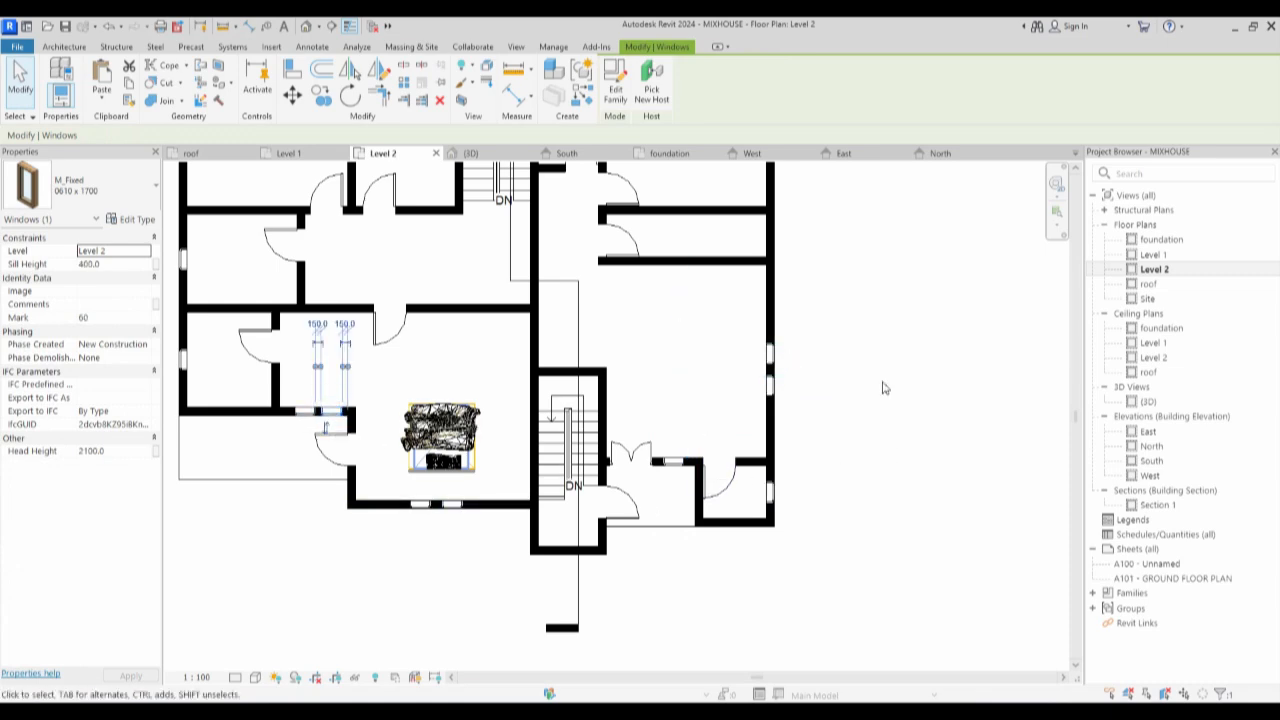
scroll(846, 472, "down", 3)
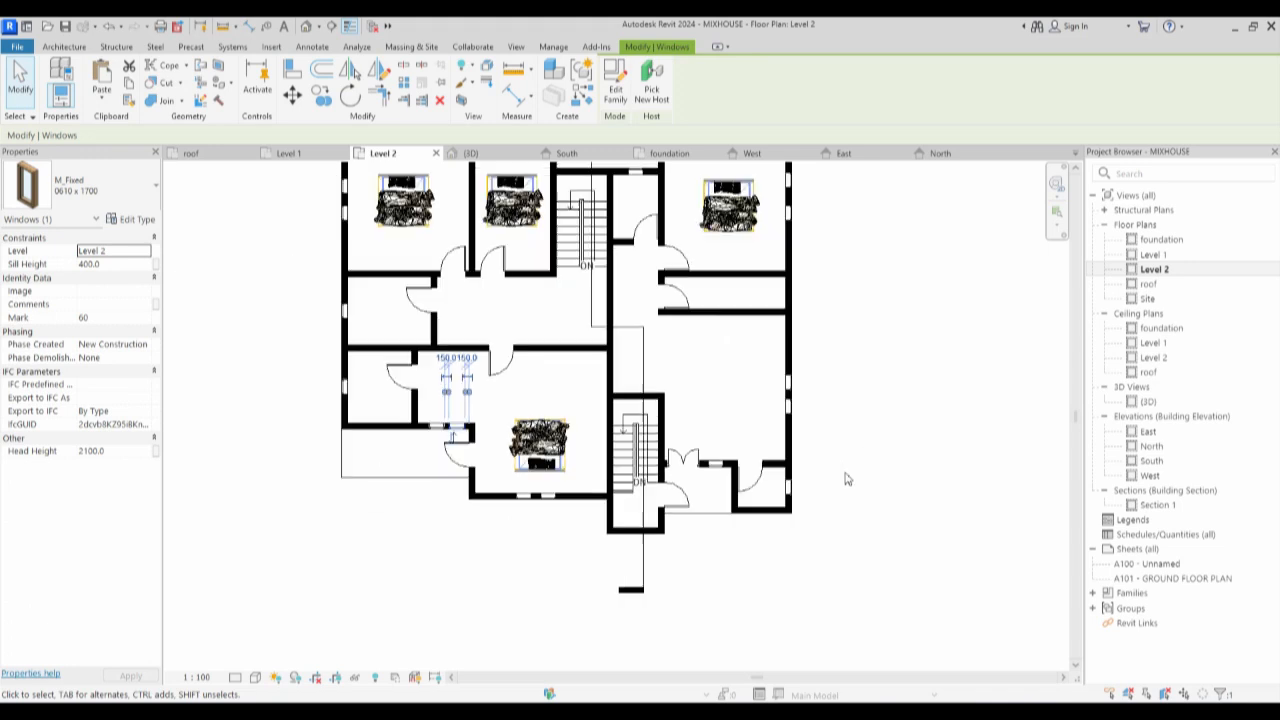
left_click(798, 413)
right_click(800, 413)
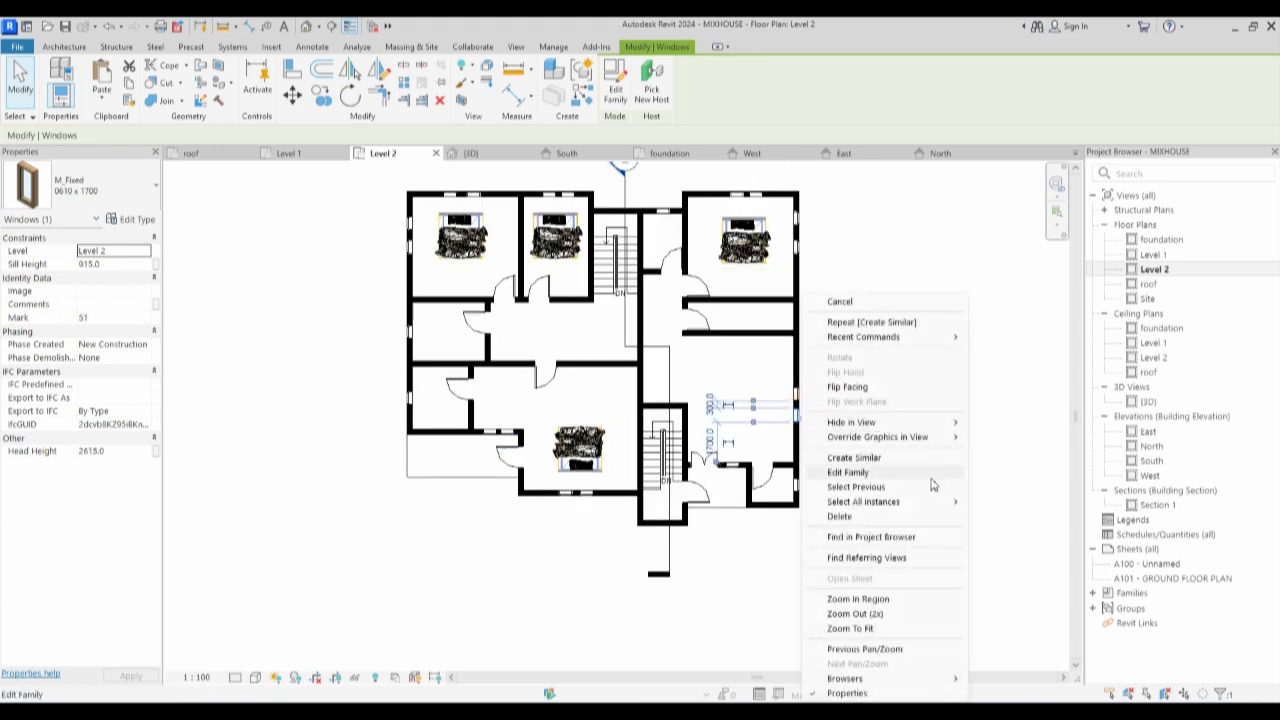
mouse_move(940, 502)
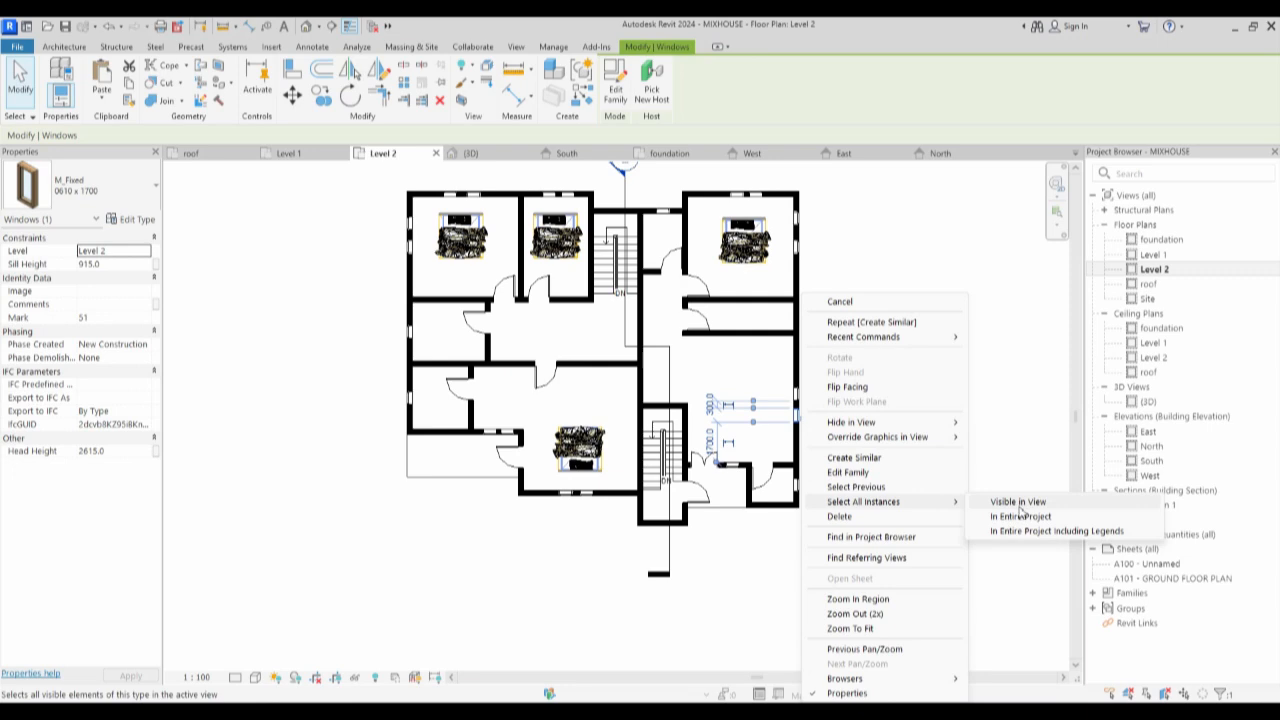
left_click(1019, 503)
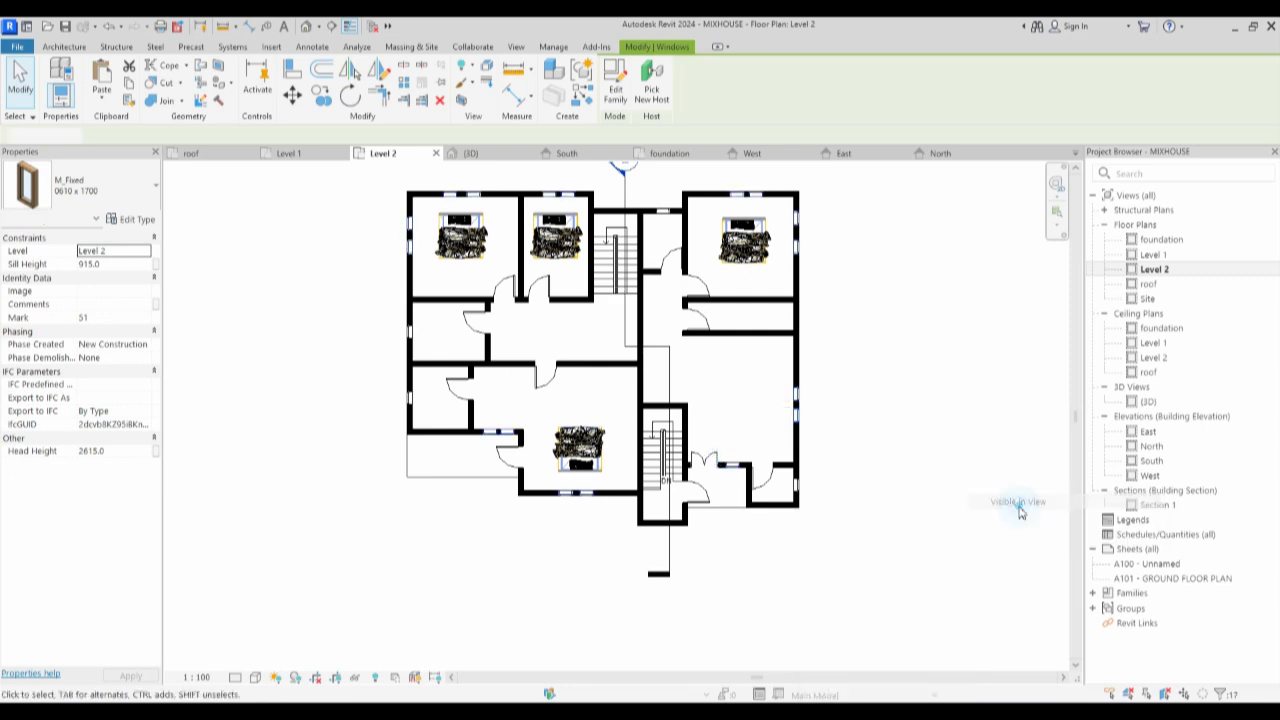
left_click(128, 452)
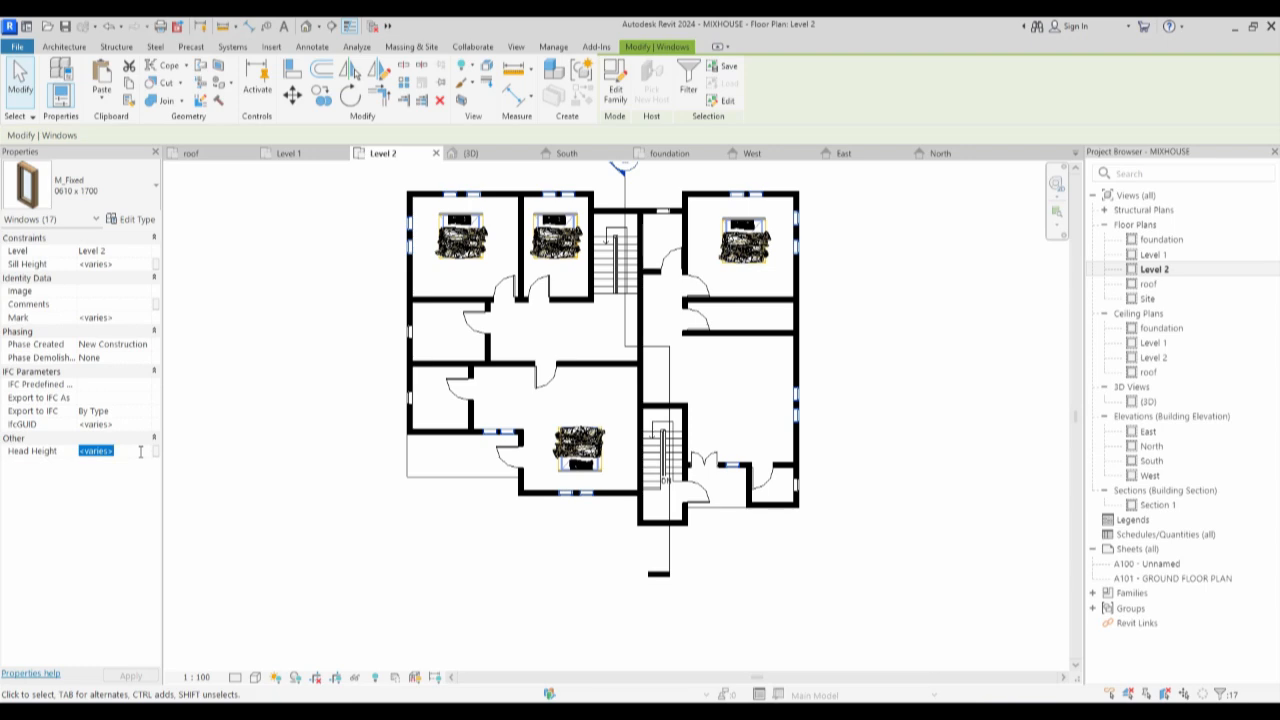
type("2100.0")
left_click(835, 391)
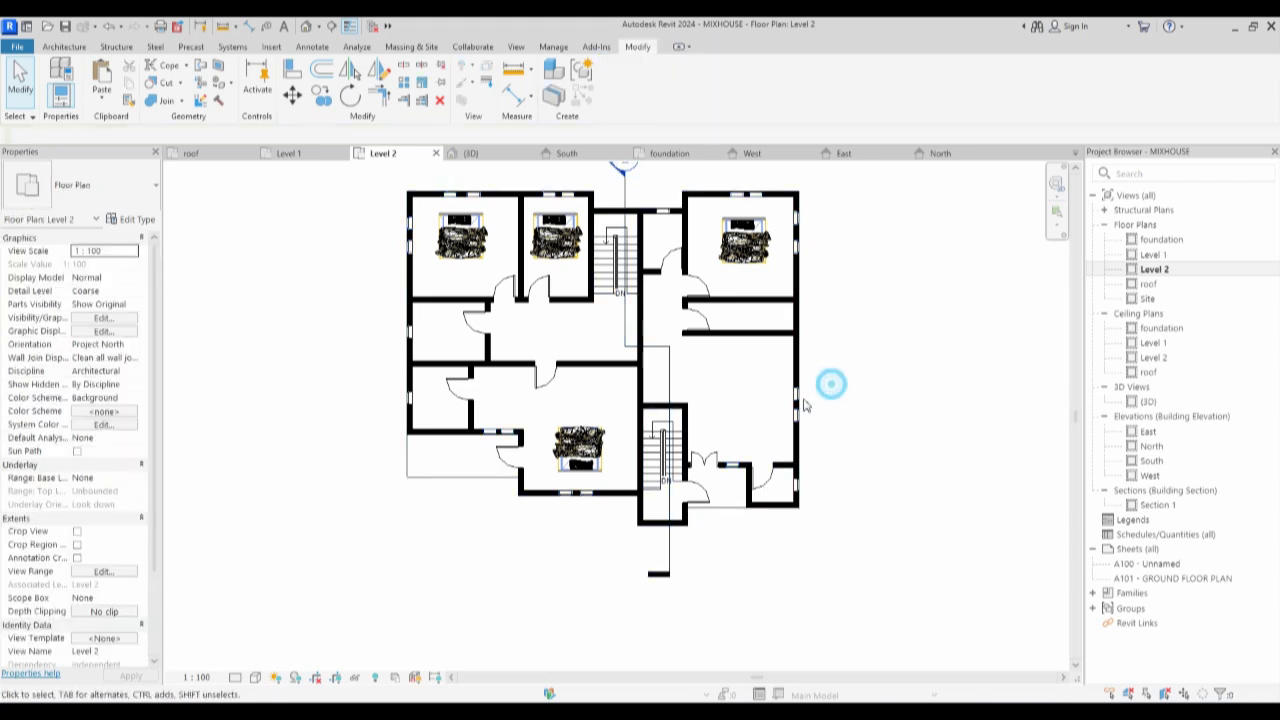
Turn off the shadows in the South elevation.
double_click(1151, 460)
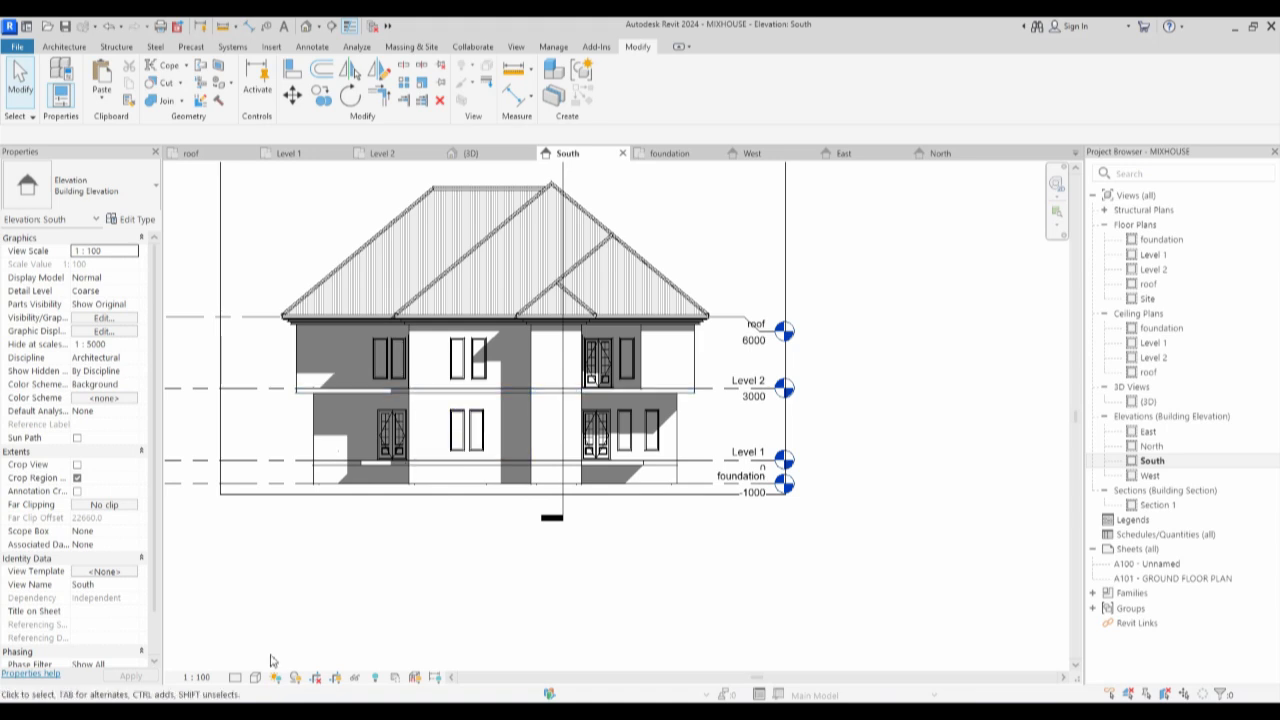
left_click(295, 677)
left_click(563, 641)
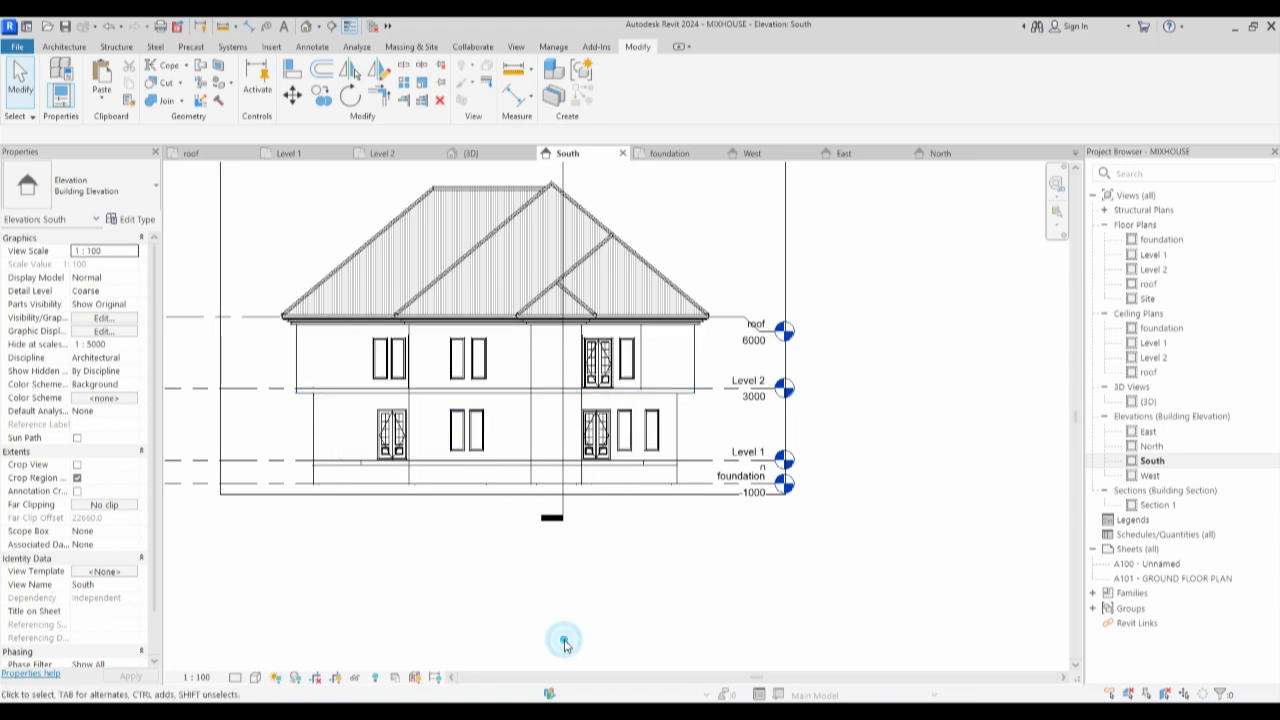
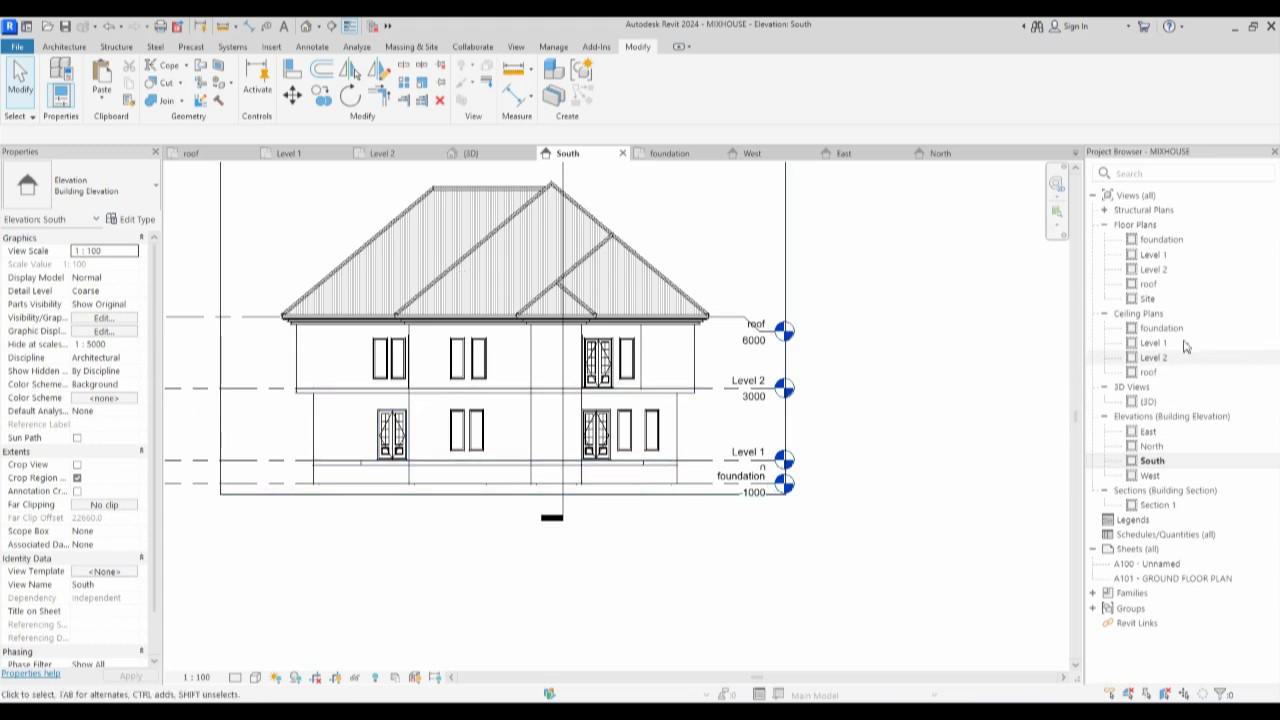
Check the terrace slabs in the 3D view and open the foundation floor plan.
double_click(1148, 401)
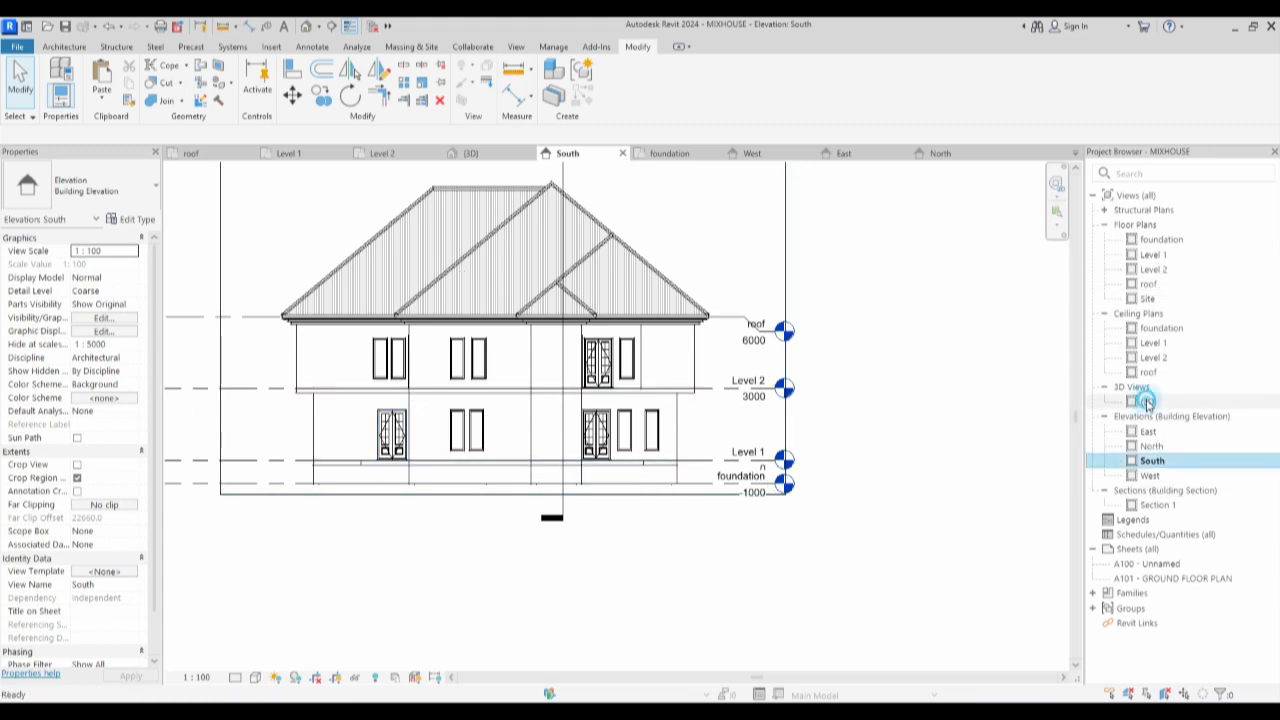
scroll(675, 528, "up", 5)
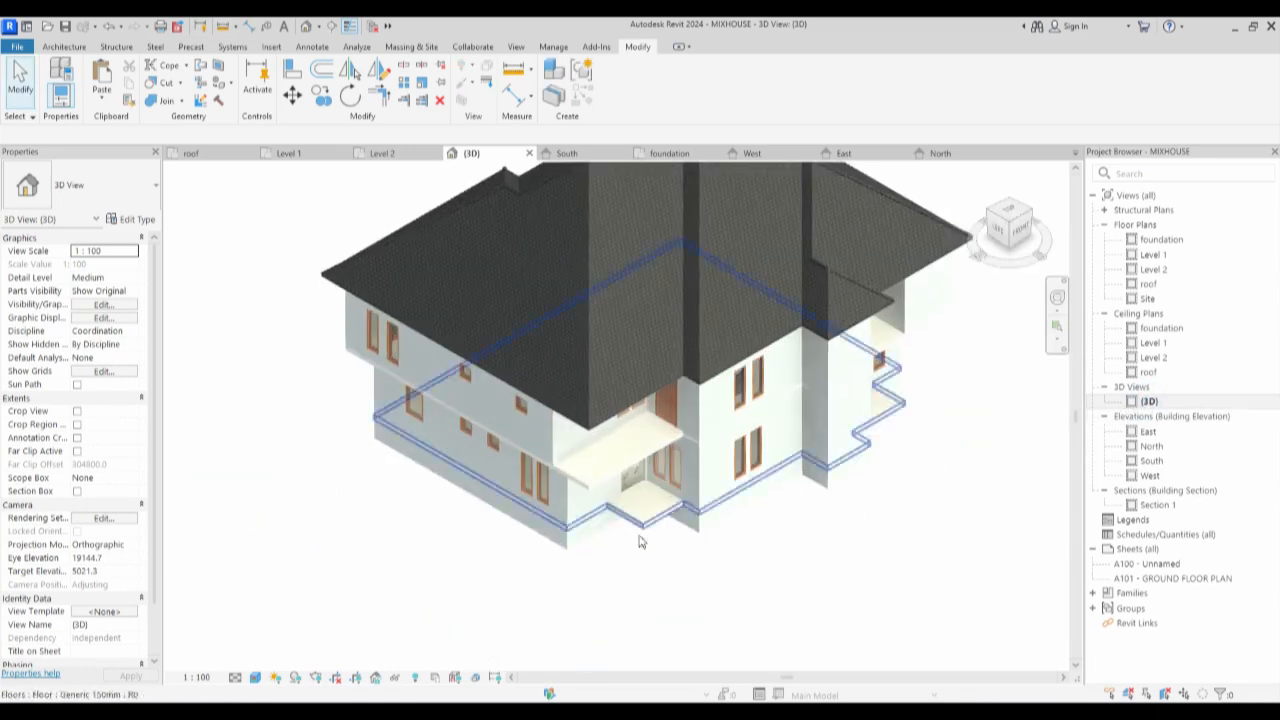
scroll(609, 504, "down", 2)
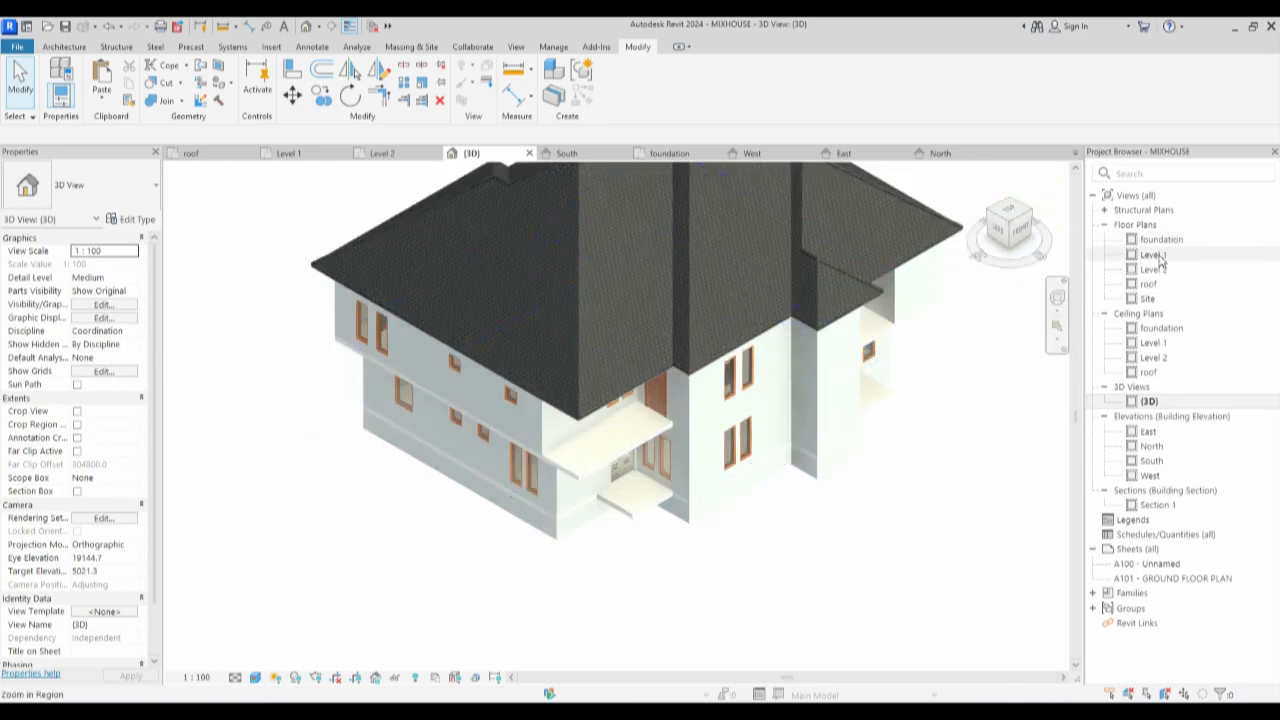
double_click(1160, 240)
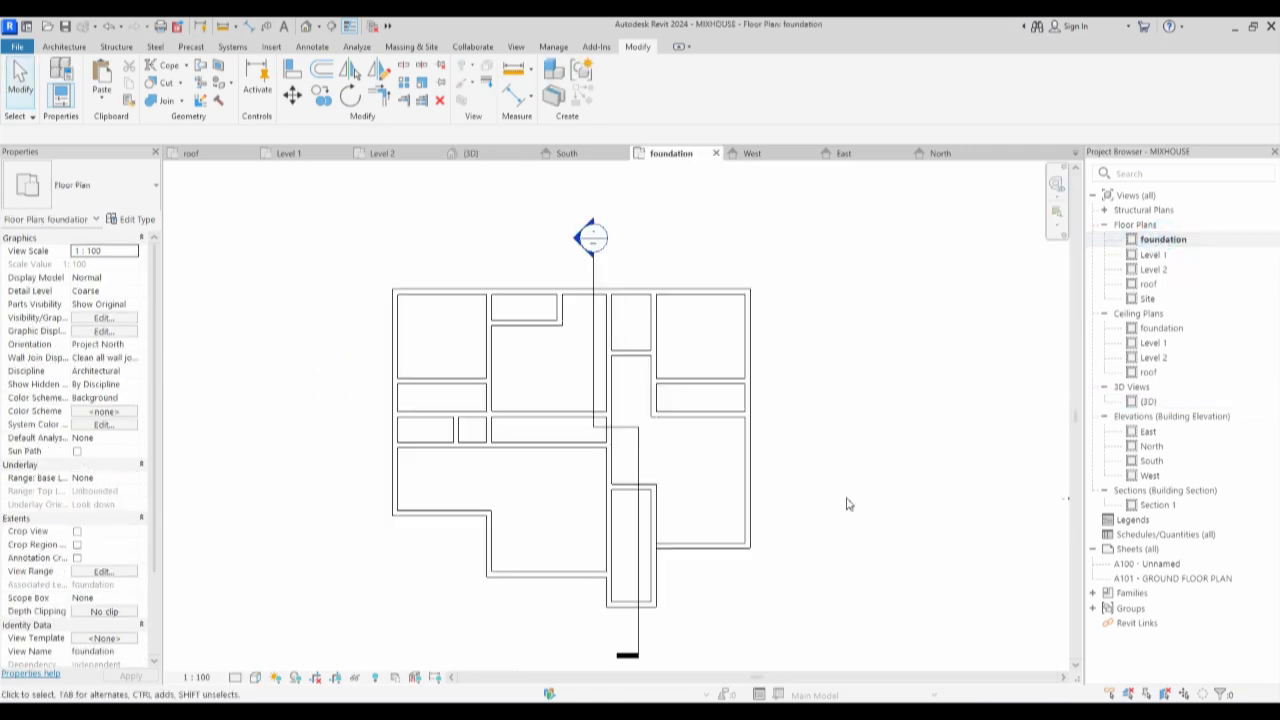
Try Level 1 and Level 2 as the foundation plan's underlay base level and reset it to None.
left_click(128, 478)
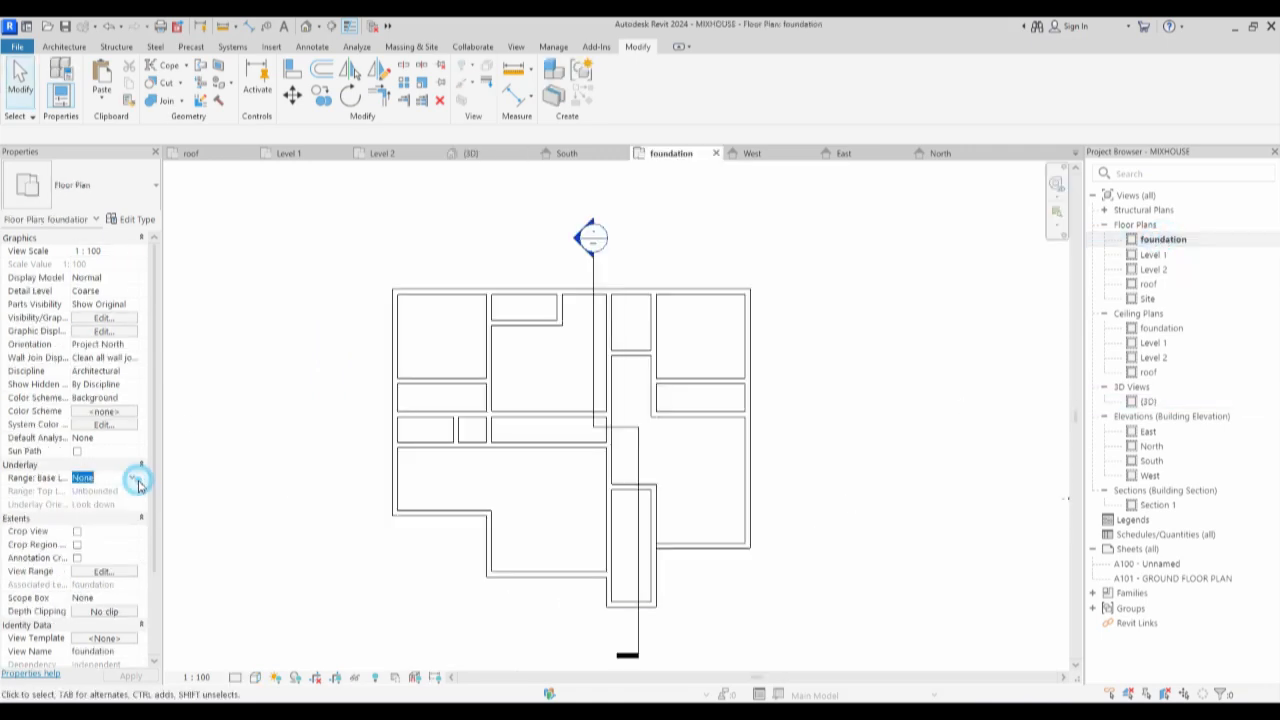
left_click(118, 478)
left_click(84, 513)
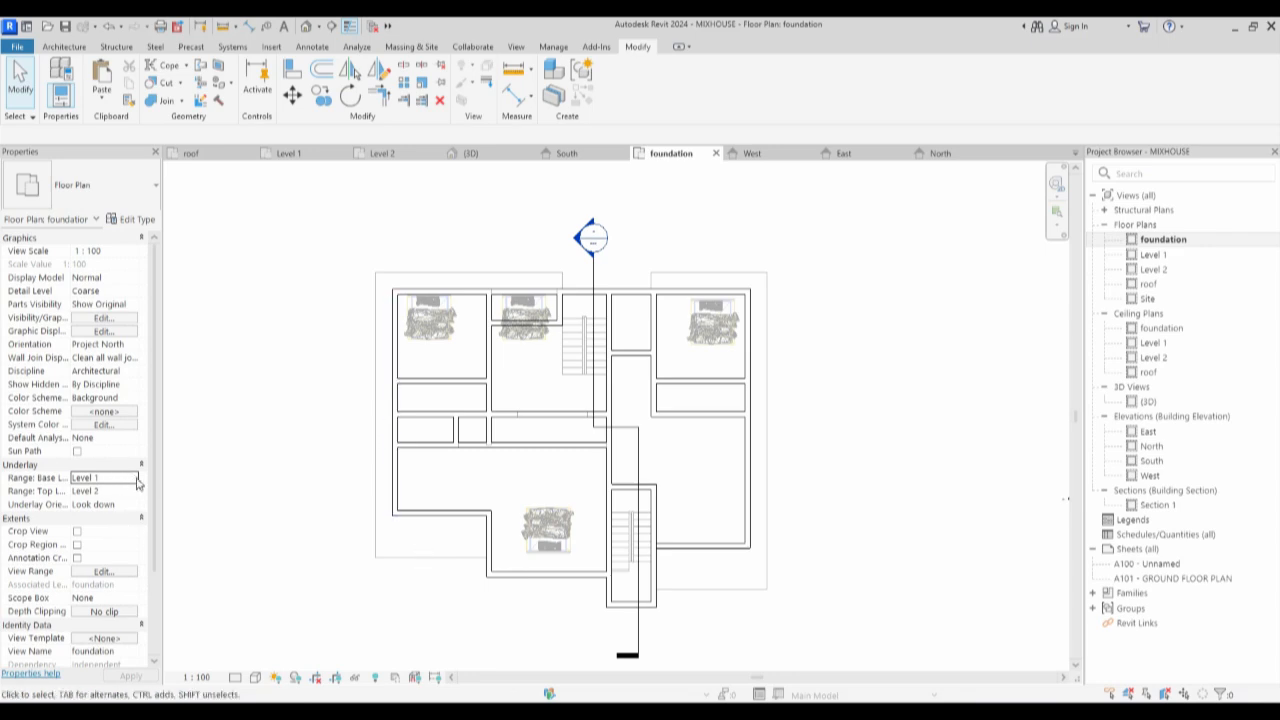
left_click(134, 479)
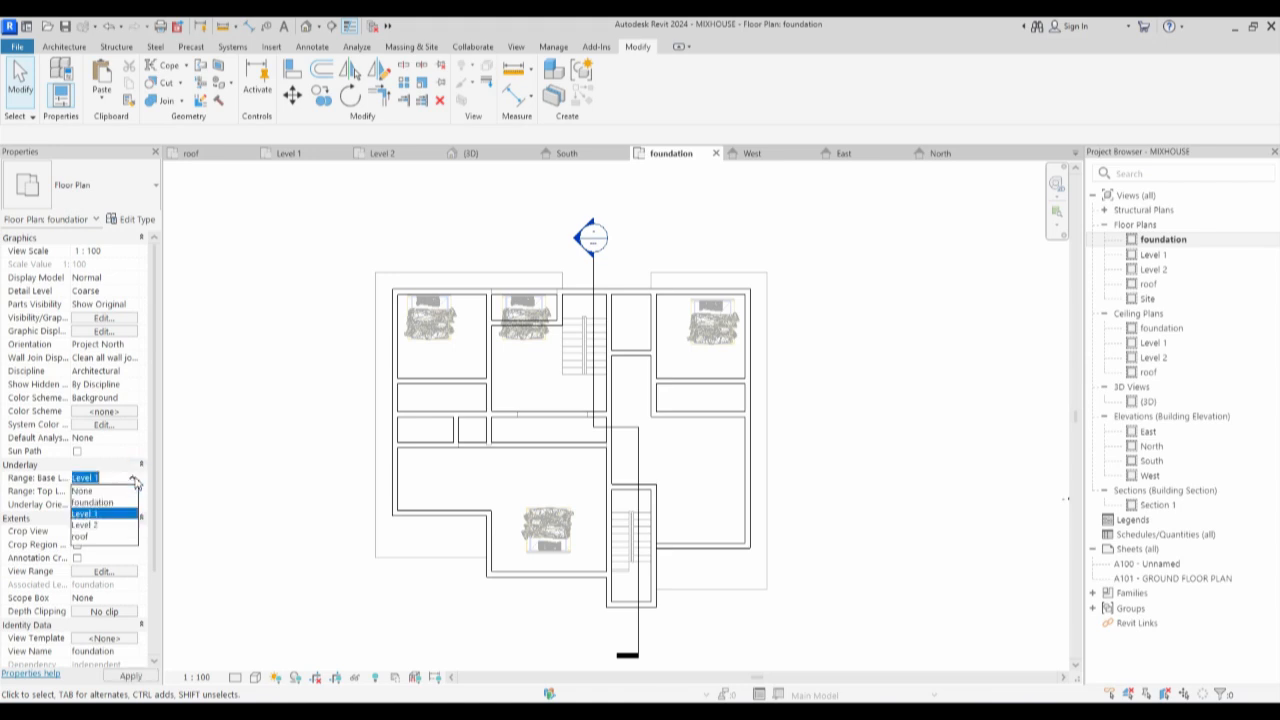
left_click(90, 525)
left_click(134, 479)
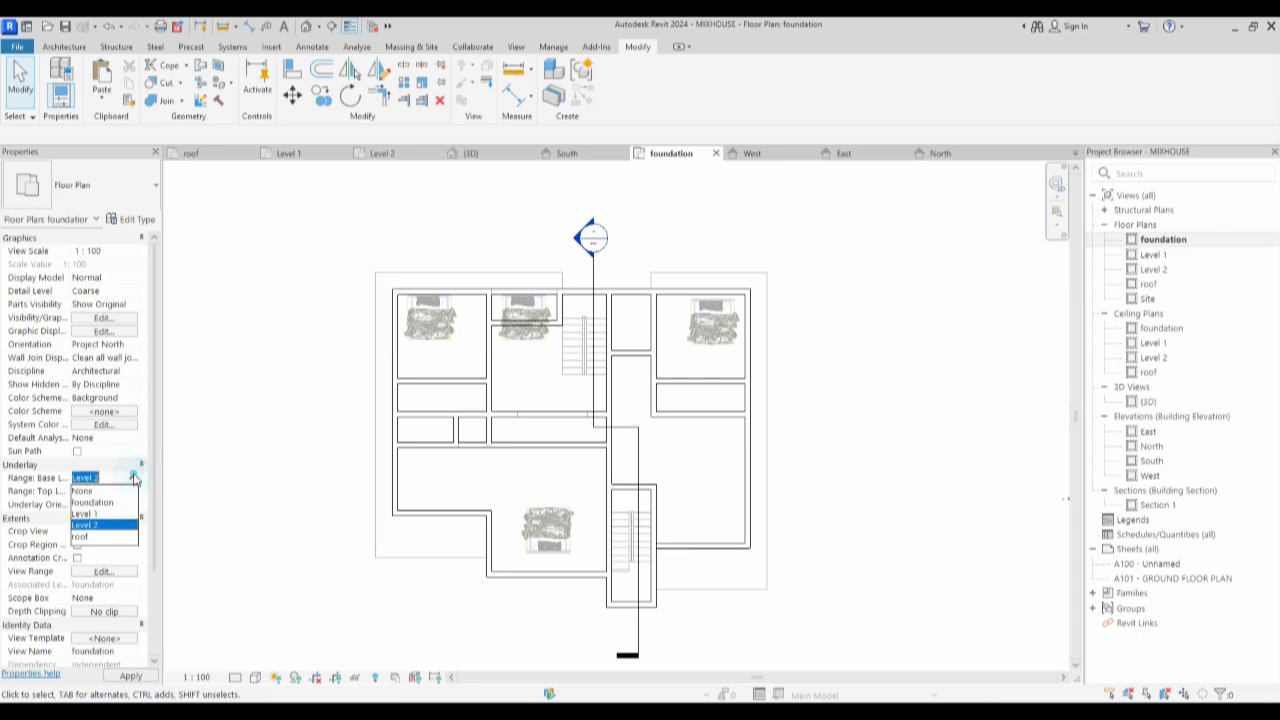
left_click(100, 490)
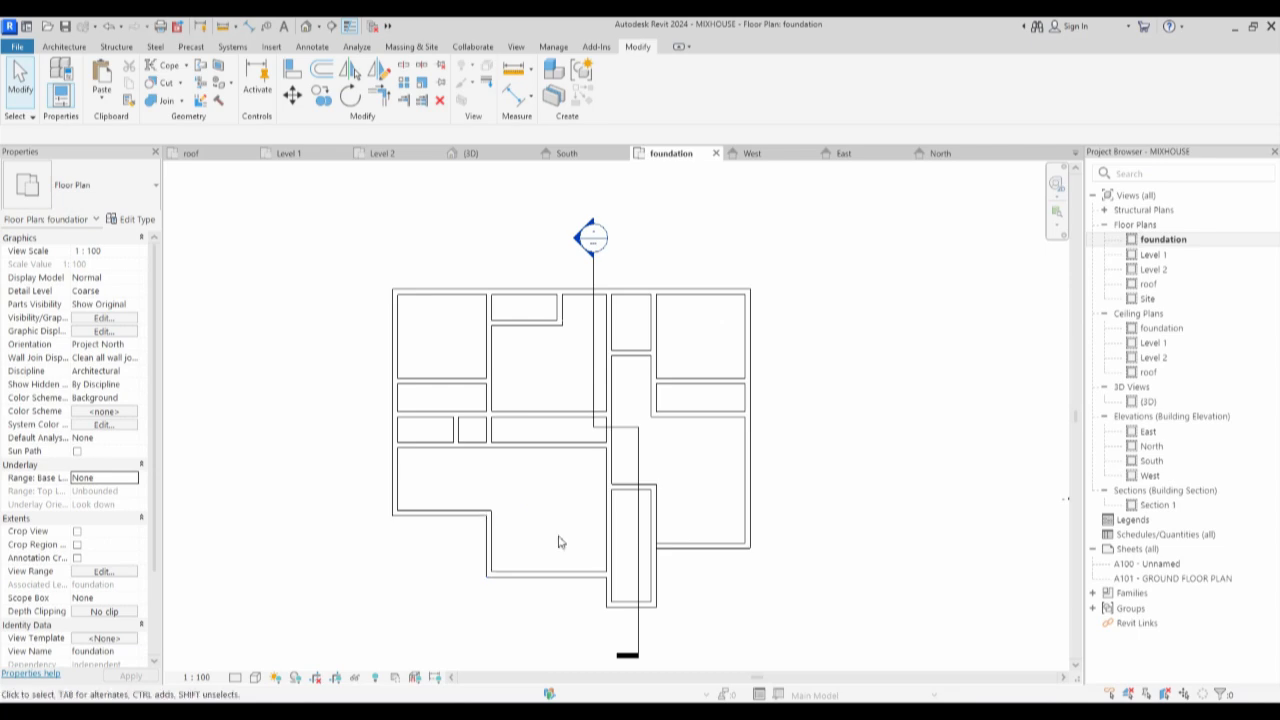
Draw Generic - 200mm foundation walls, 800 mm high, enclosing the southeast terrace between the south wall and the stair wall.
left_click(703, 546)
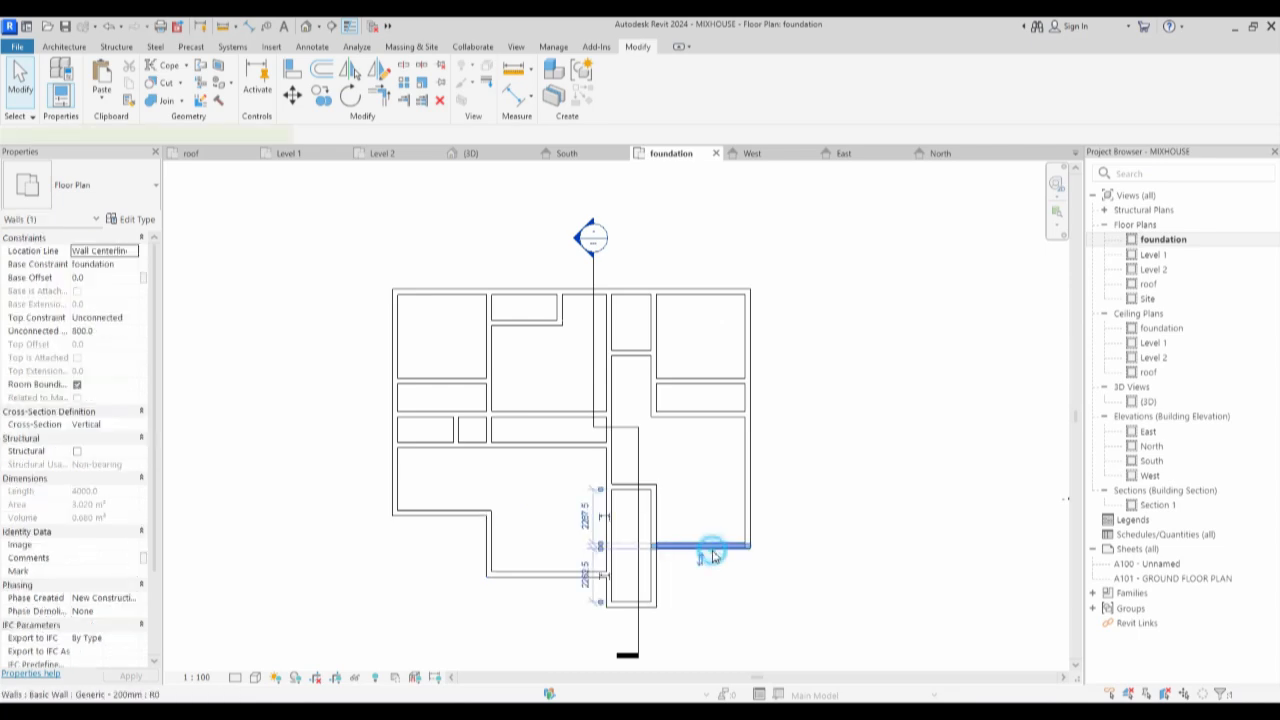
left_click(583, 100)
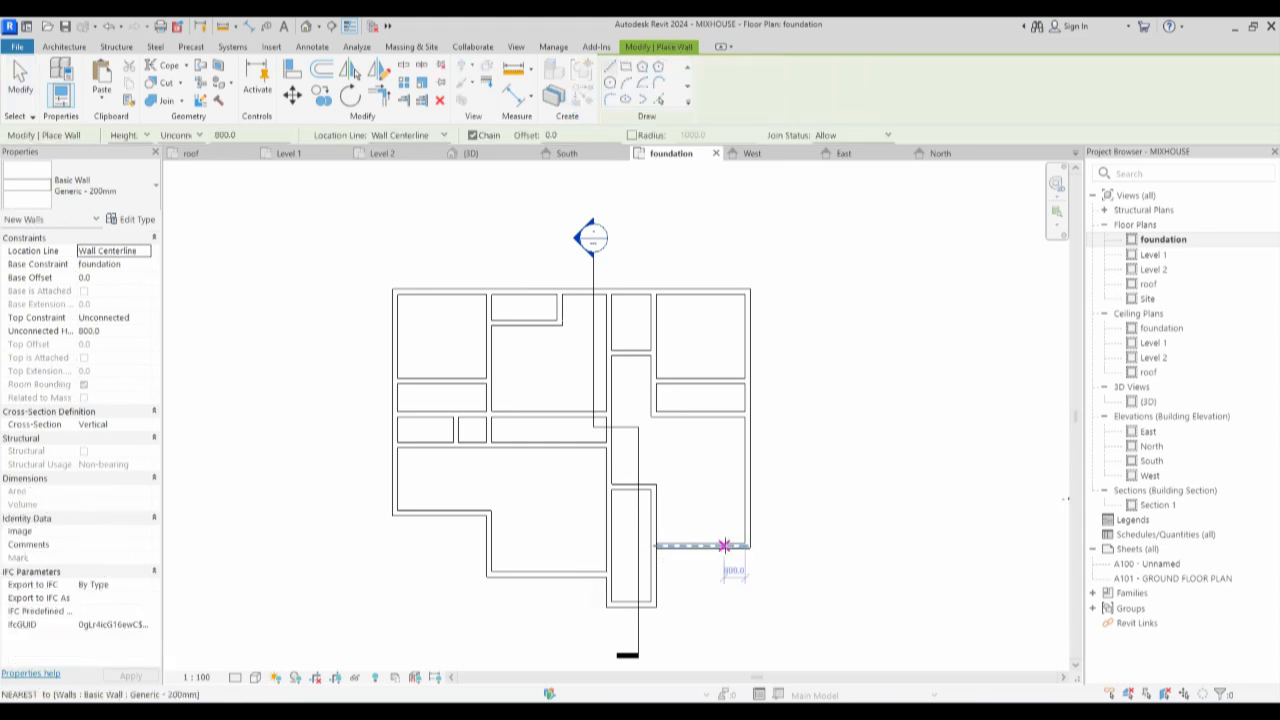
left_click(724, 546)
key("Escape")
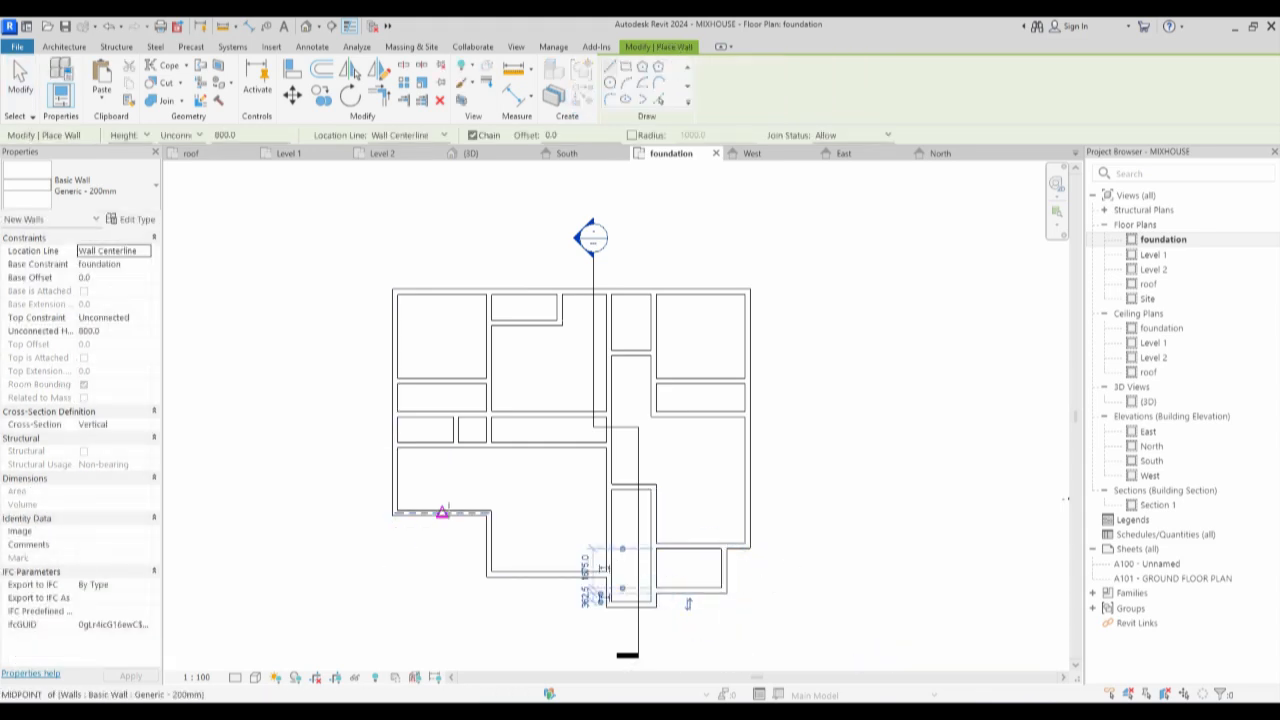
Draw an 800 mm high foundation wall along the southwest terrace's west side, with an eastward return about 1275 mm long at its south end.
left_click(426, 514)
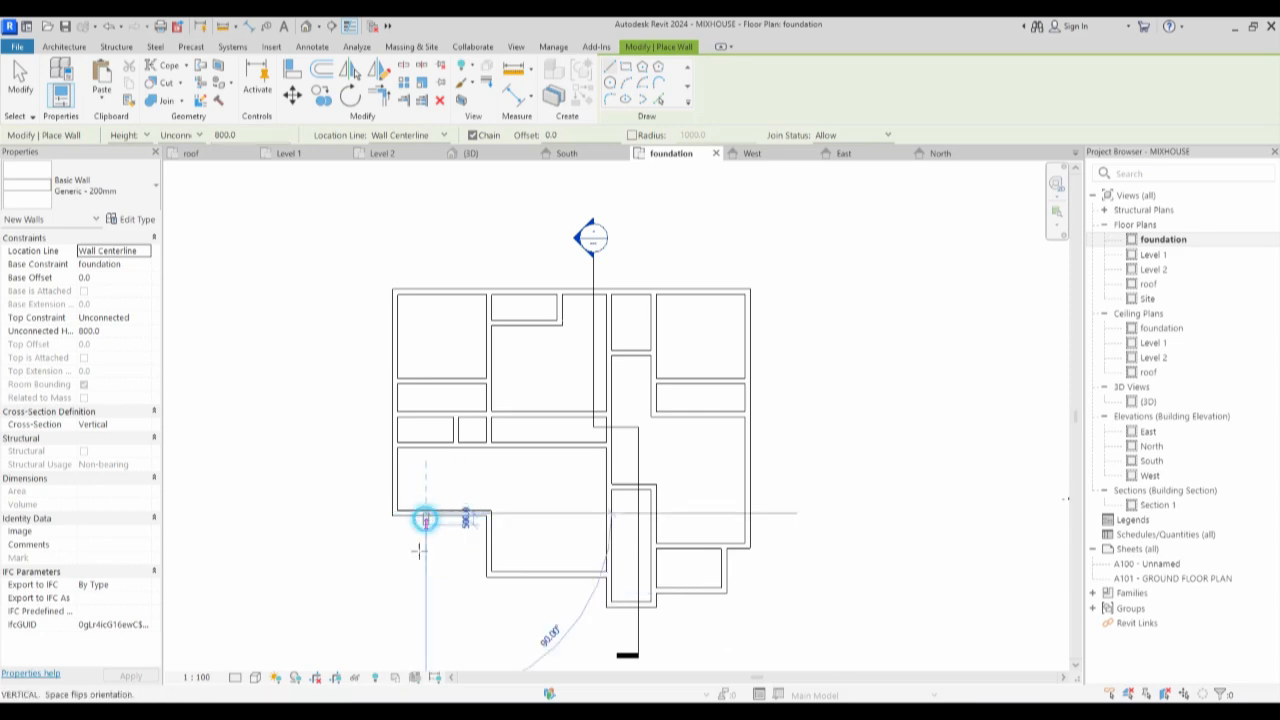
left_click(426, 575)
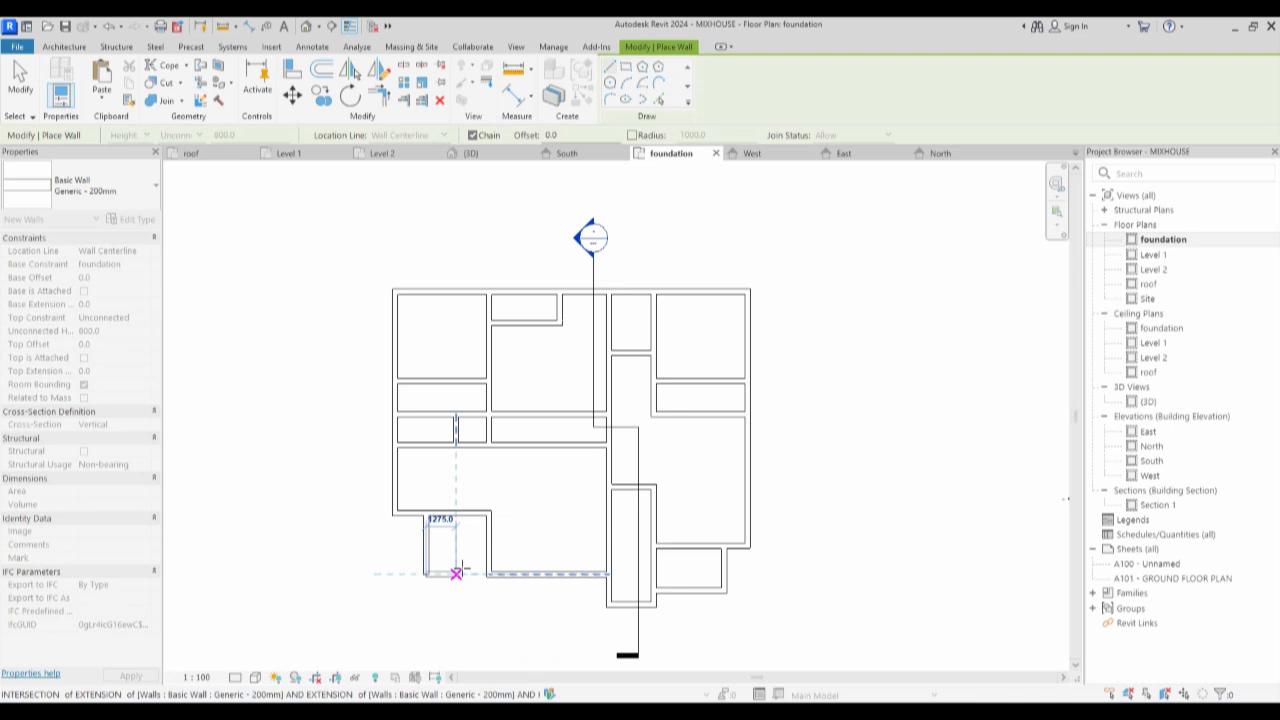
key("Escape")
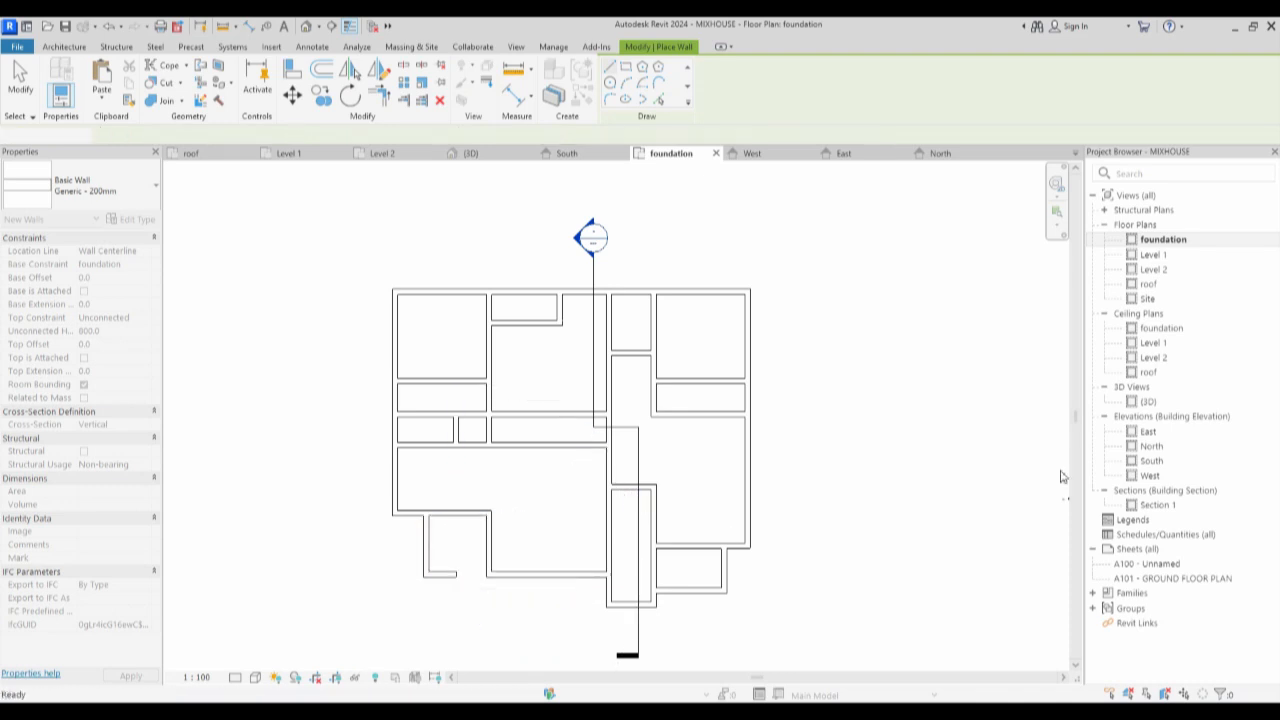
key("Escape")
In 3D, align the southwest terrace's west foundation wall and short south return with the outer faces of the terrace slab.
double_click(1148, 403)
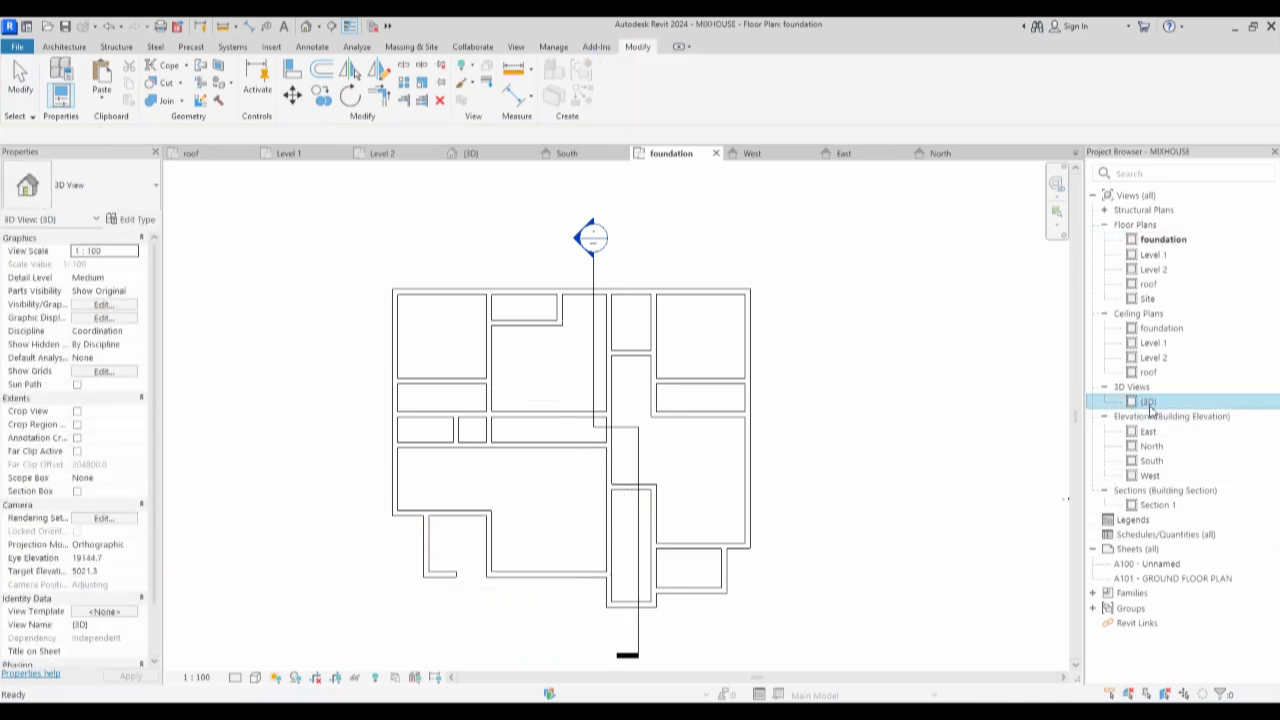
scroll(600, 565, "up", 4)
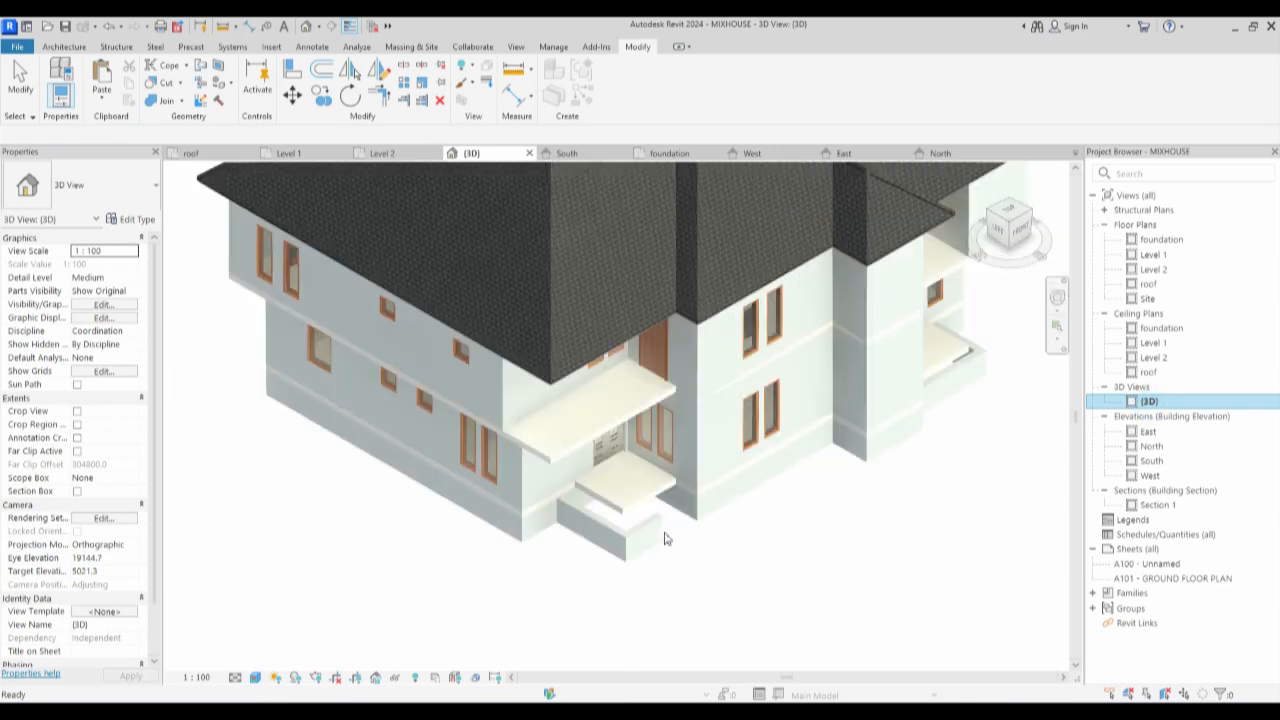
left_click(292, 70)
scroll(550, 500, "up", 5)
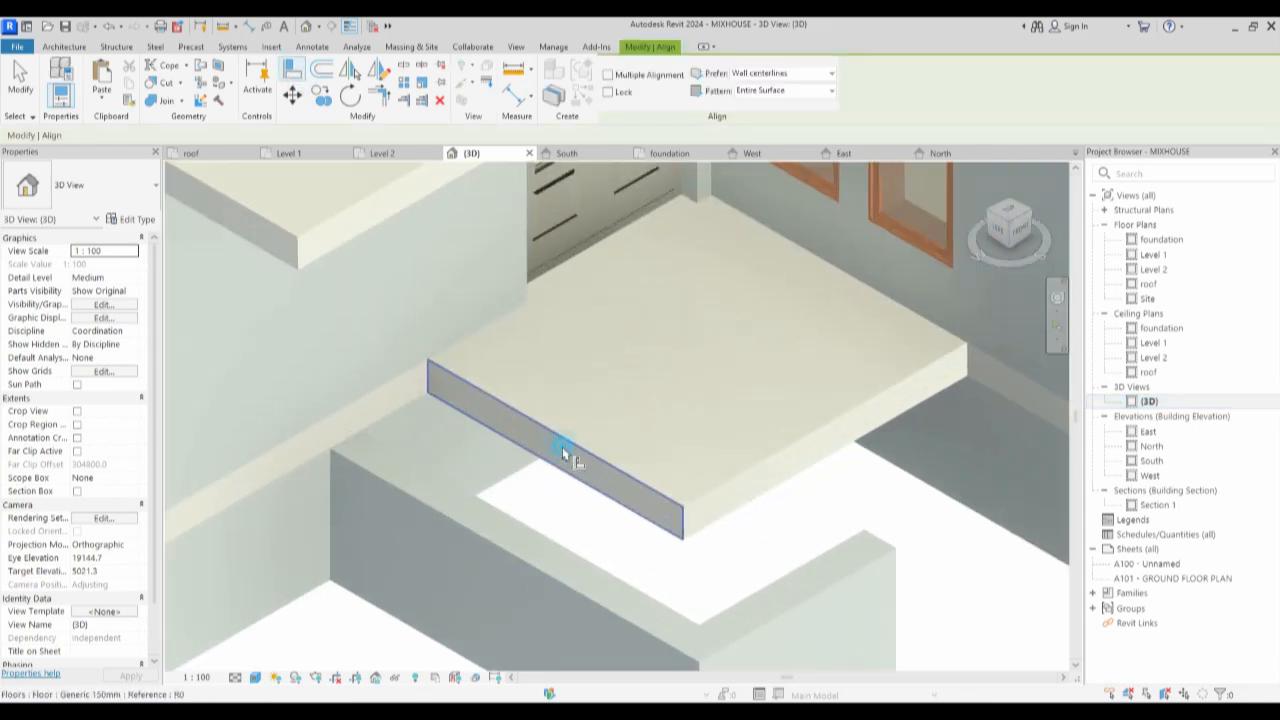
left_click(565, 455)
left_click(449, 523)
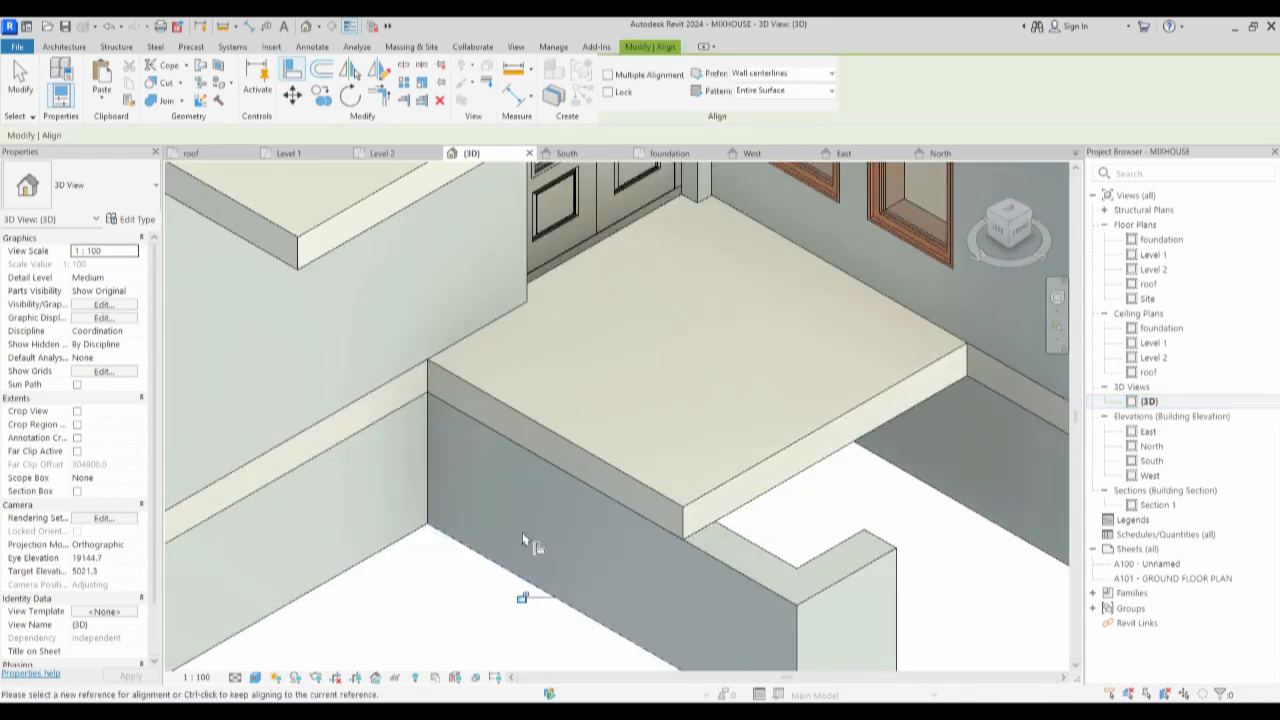
left_click(831, 445)
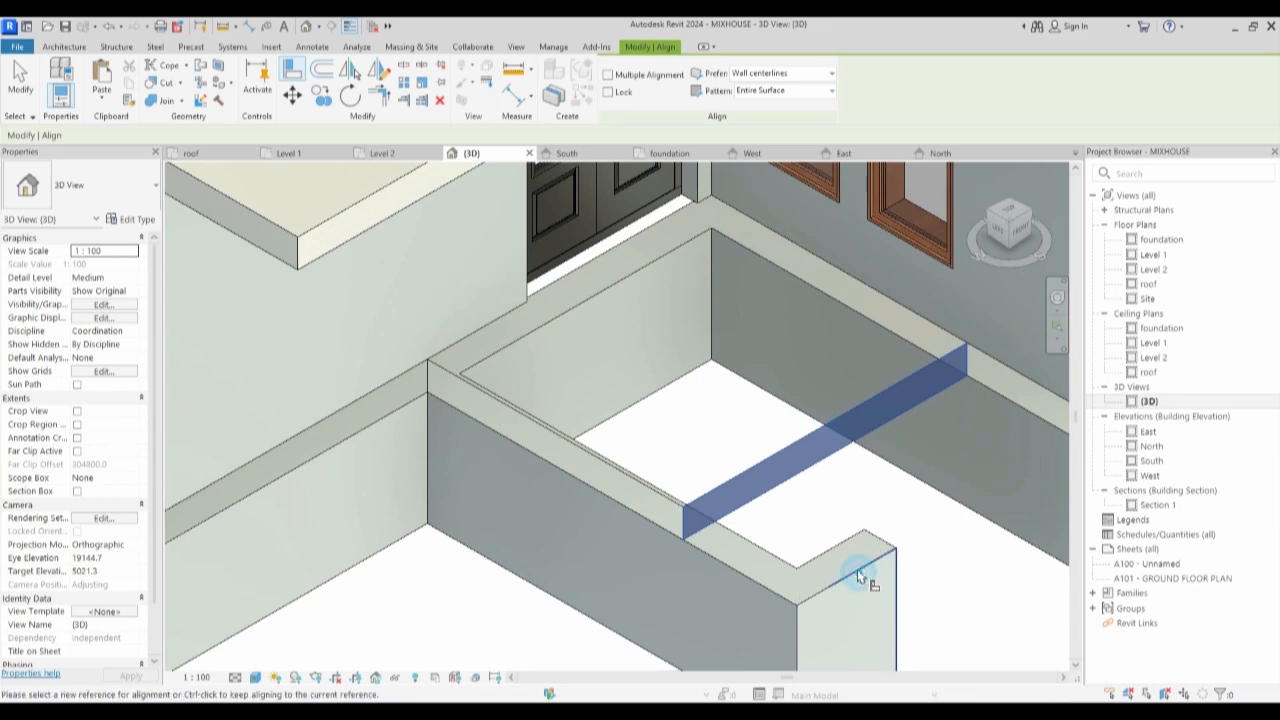
left_click(860, 579)
In 3D, align the southeast terrace's south and east foundation walls with the outer faces of the terrace slab.
scroll(845, 588, "down", 5)
scroll(942, 527, "down", 5)
scroll(960, 480, "up", 6)
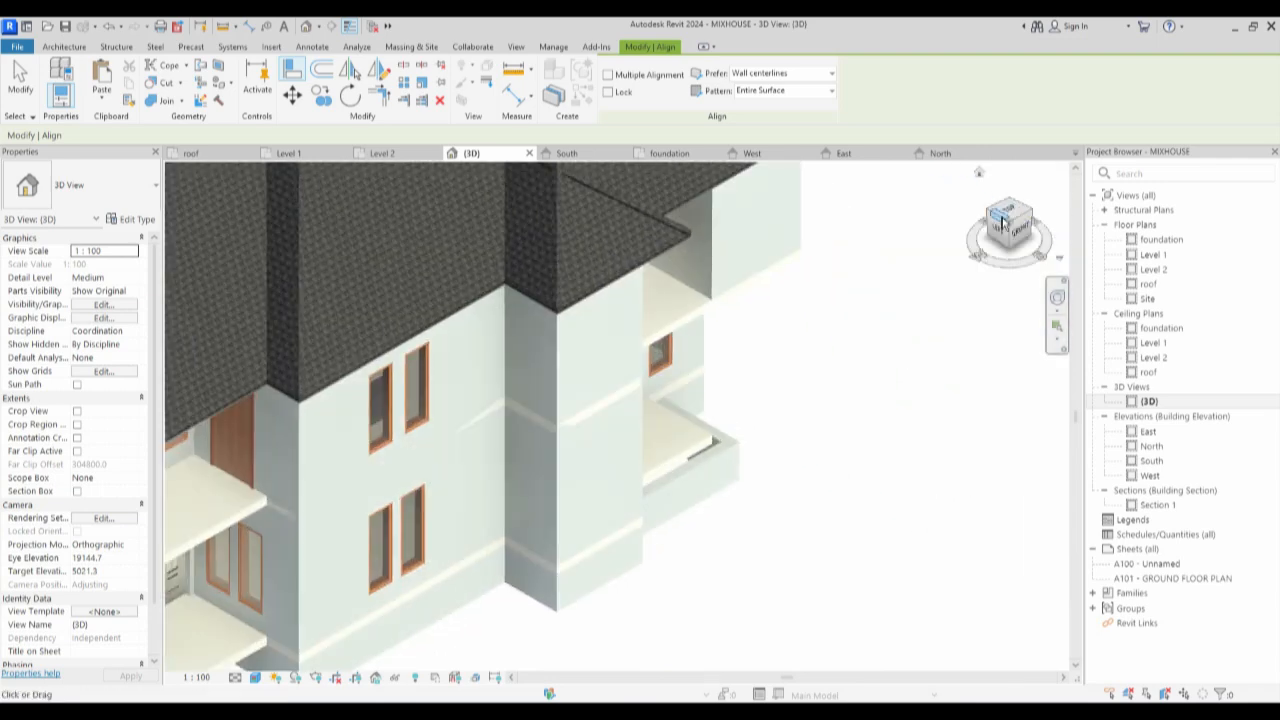
left_click(1033, 215)
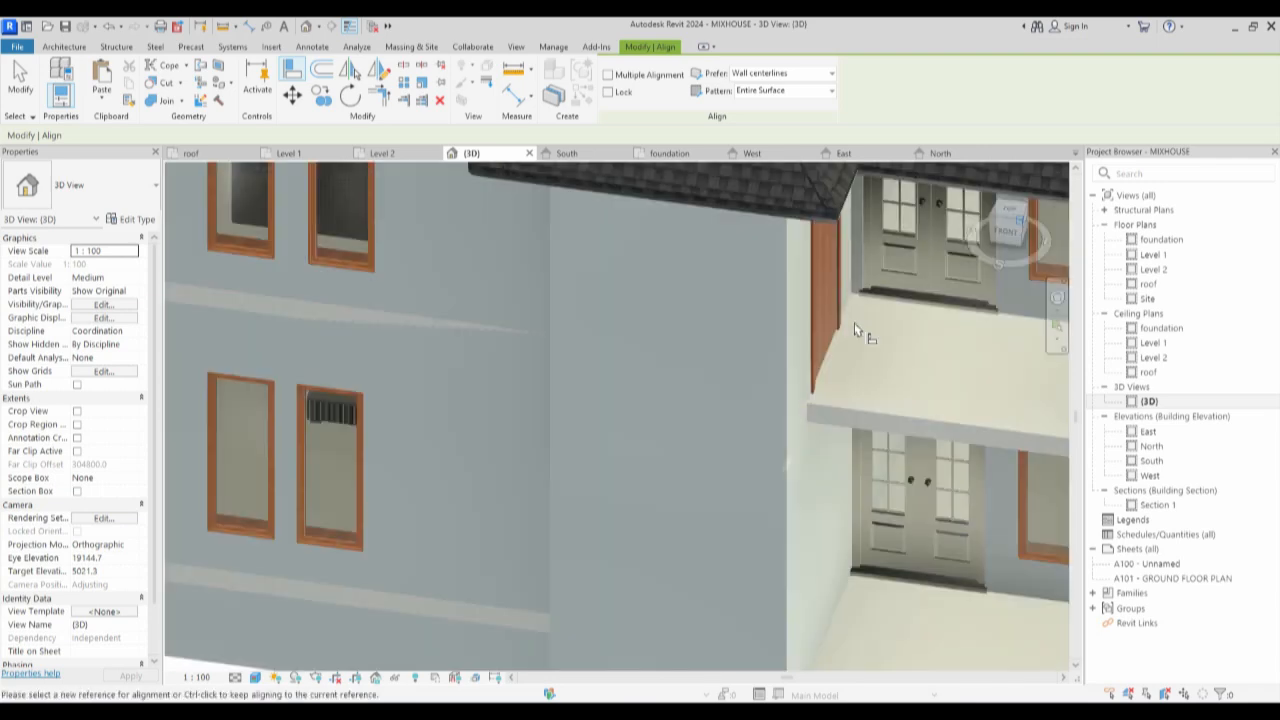
scroll(686, 304, "up", 2)
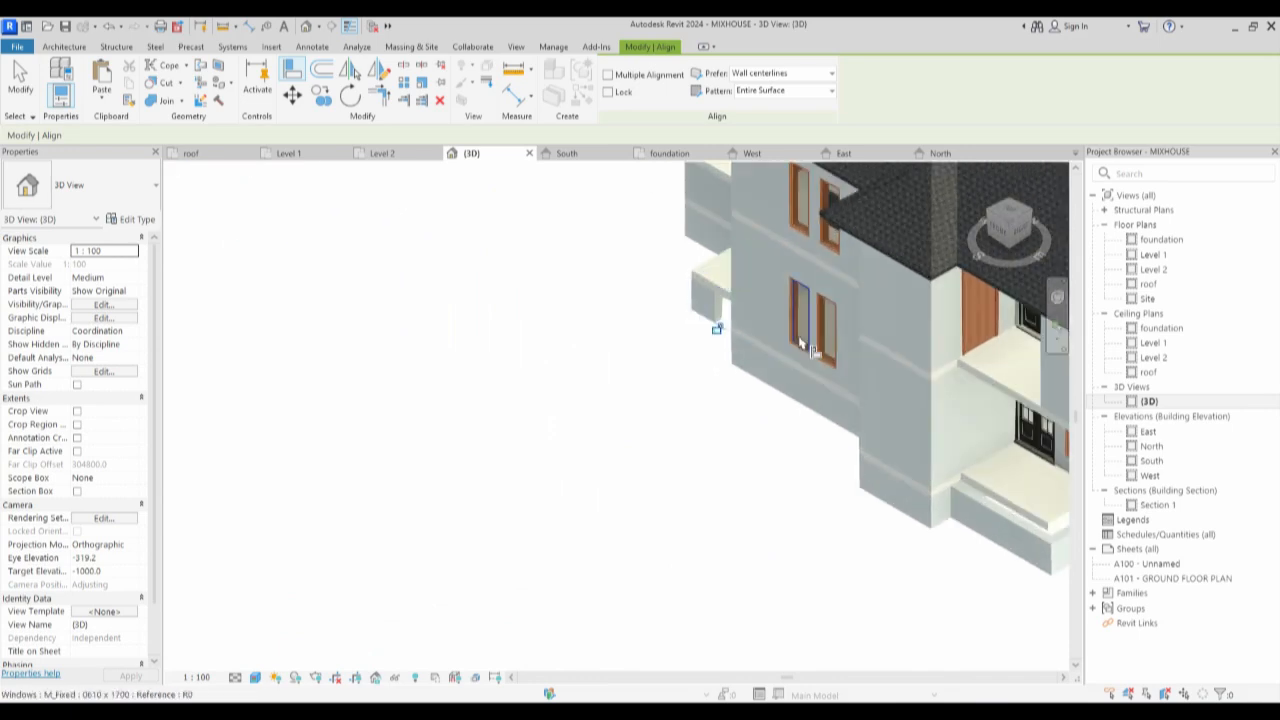
scroll(338, 231, "down", 2)
scroll(655, 392, "up", 2)
scroll(773, 385, "up", 3)
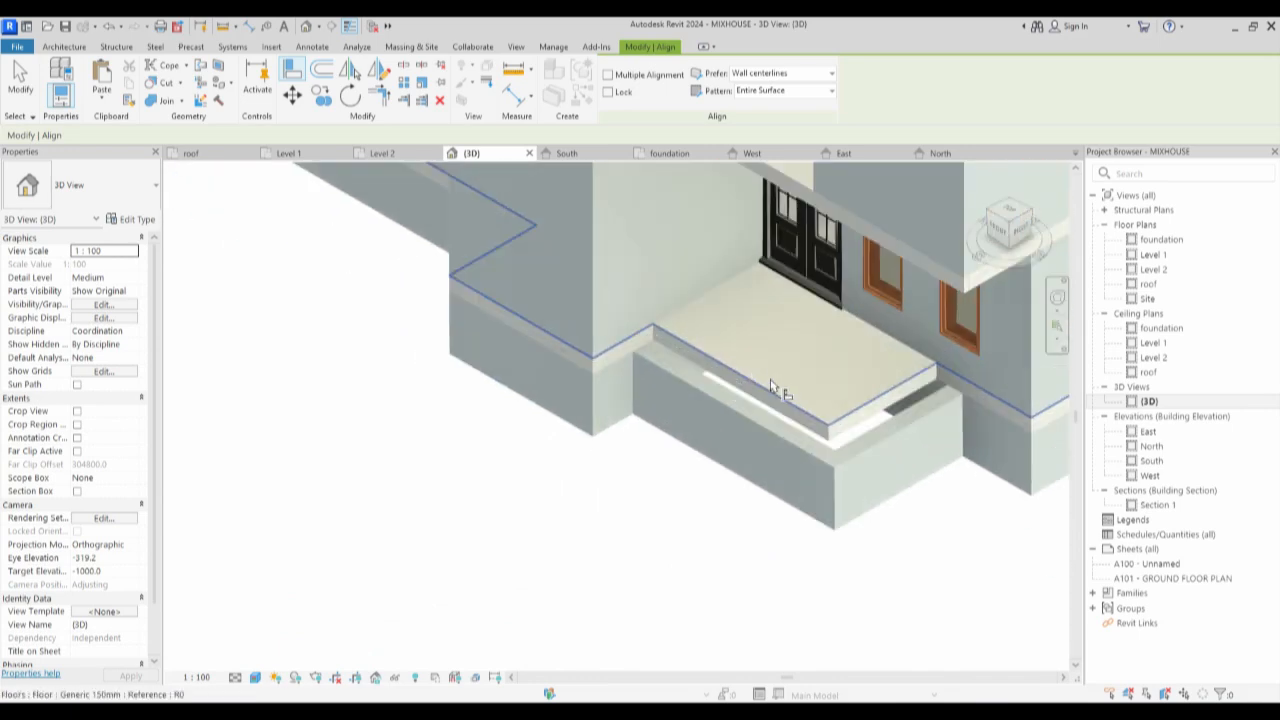
left_click(737, 438)
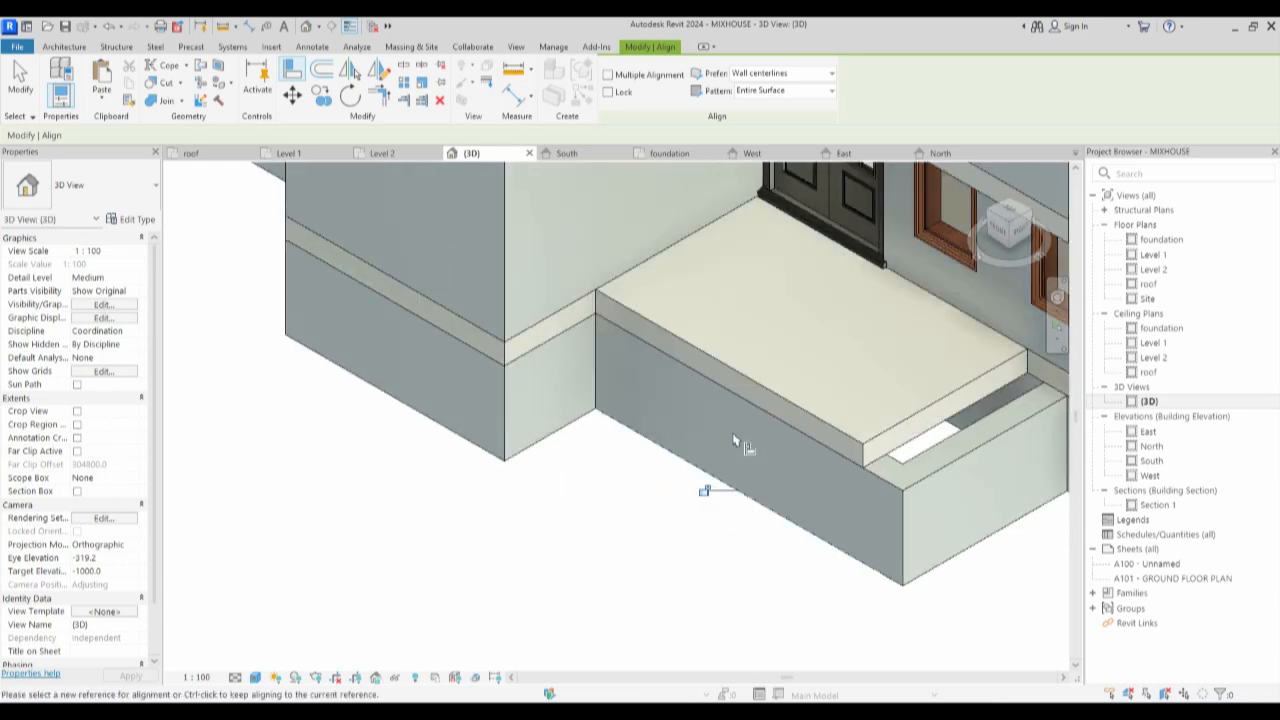
left_click(913, 423)
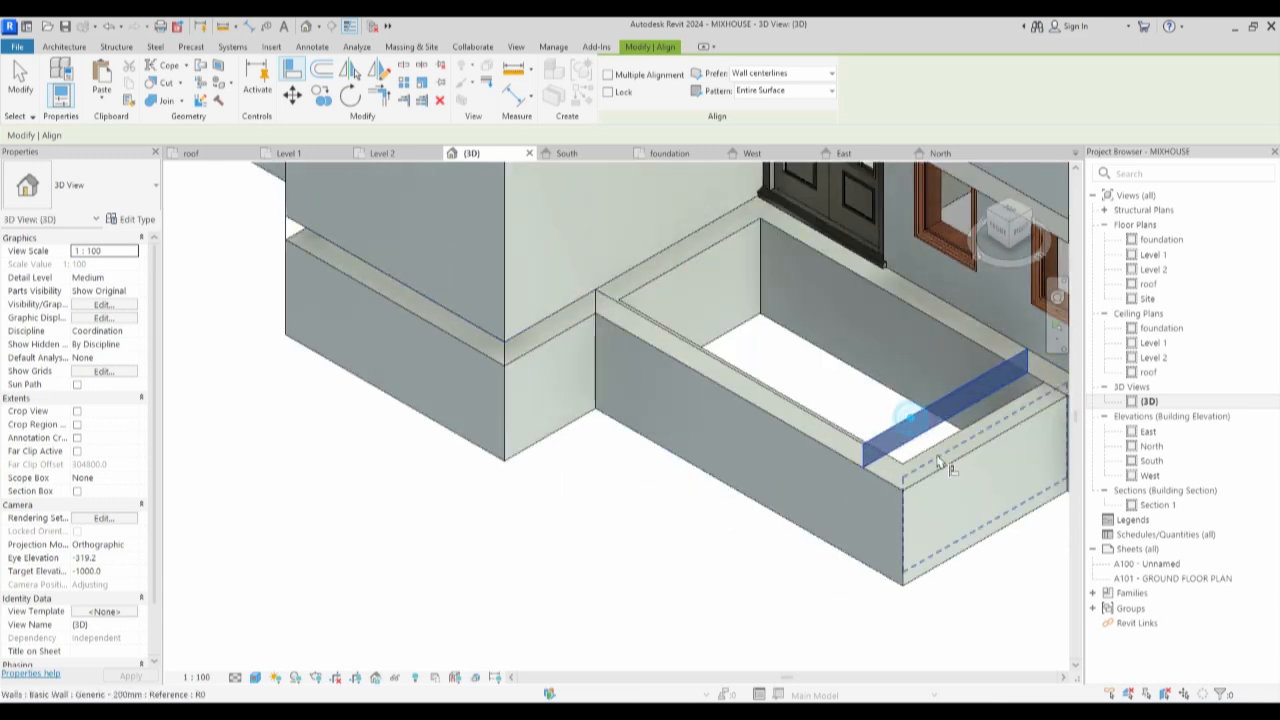
left_click(947, 464)
Extend the southwest terrace's short south foundation return eastward to meet the adjoining house foundation wall.
scroll(947, 464, "down", 1)
scroll(947, 464, "down", 3)
scroll(700, 540, "down", 3)
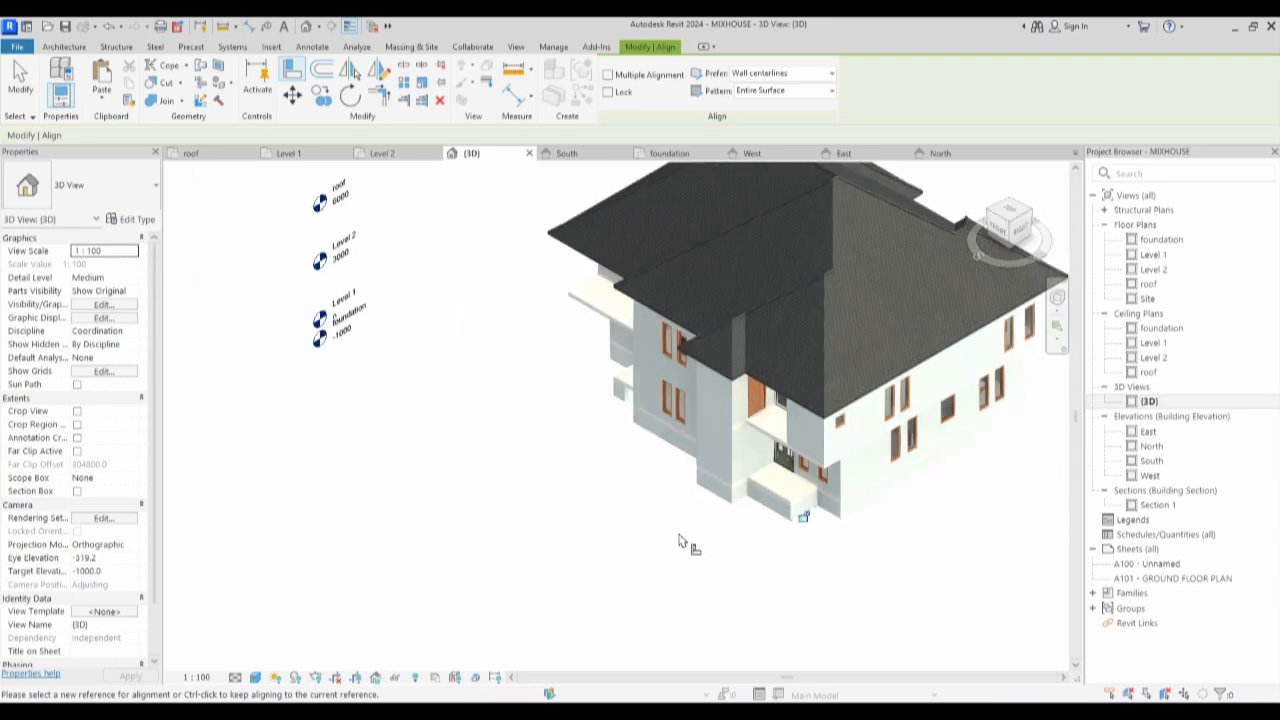
scroll(586, 371, "up", 5)
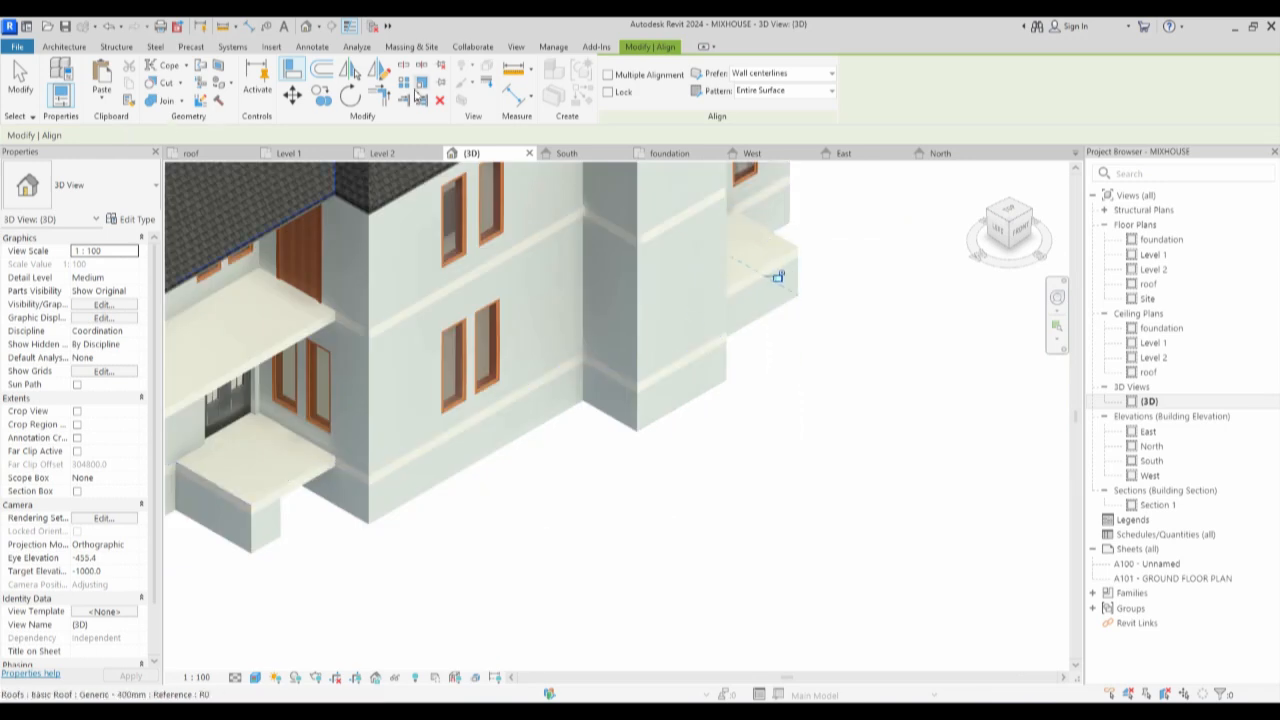
left_click(378, 95)
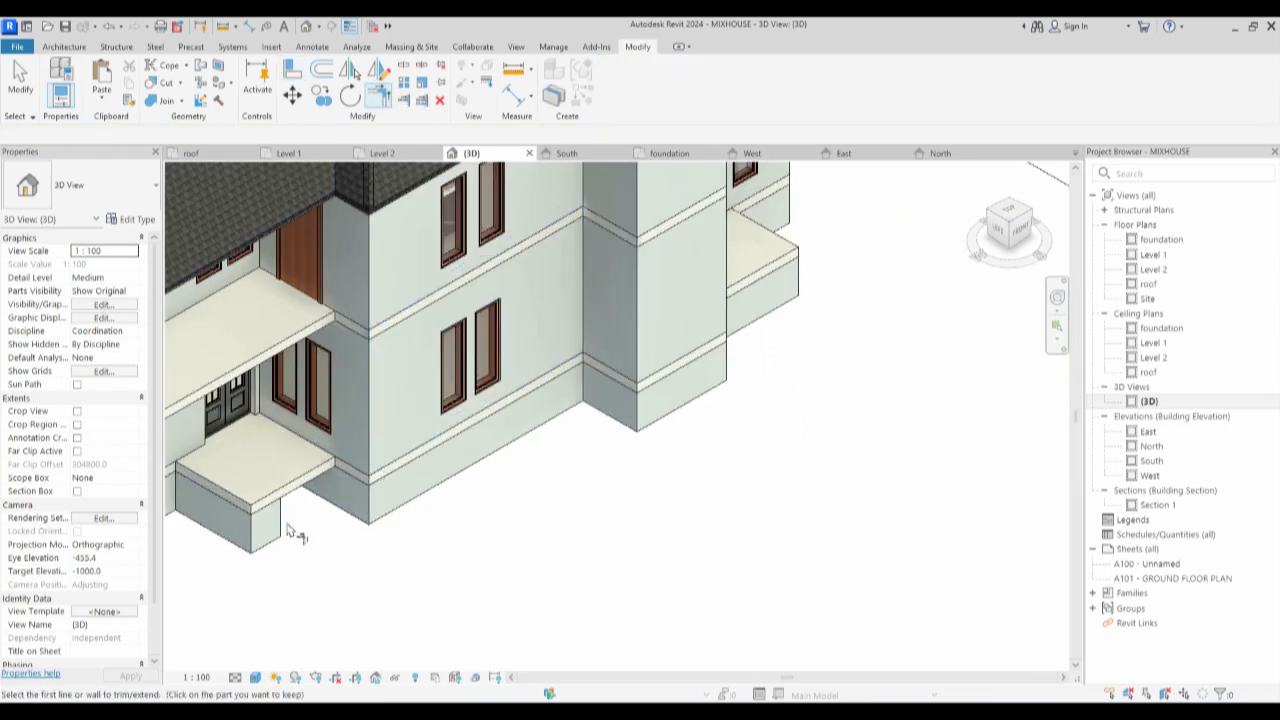
left_click(268, 548)
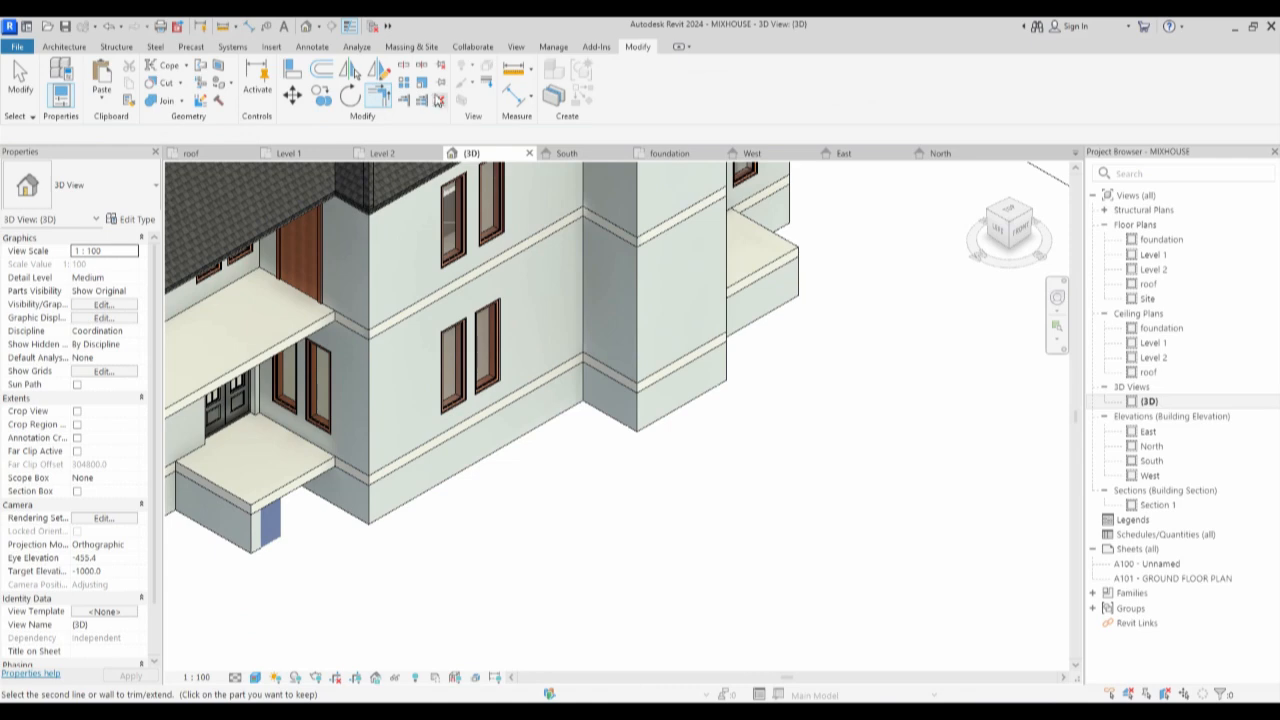
left_click(424, 101)
left_click(340, 513)
left_click(265, 548)
scroll(577, 542, "down", 3)
key("Escape")
scroll(533, 545, "down", 2)
scroll(469, 550, "up", 3)
scroll(363, 523, "down", 1)
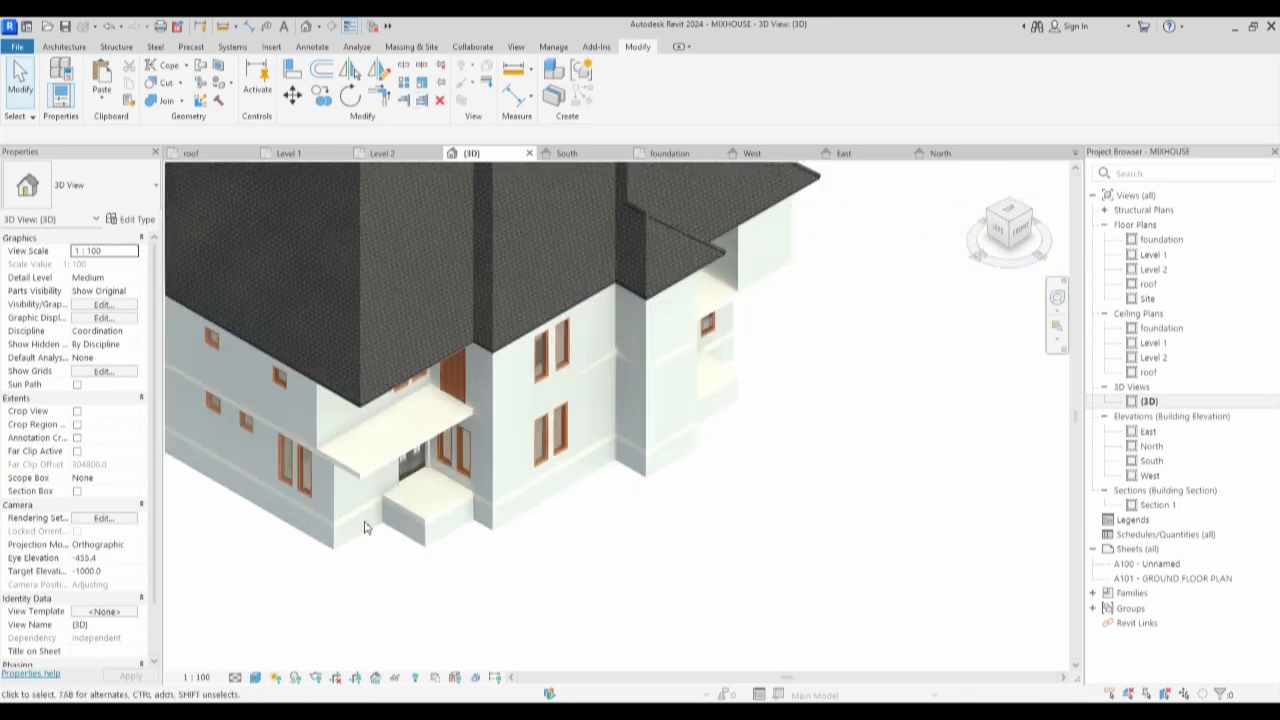
In the South elevation, start an in-place model component in the Casework category and name it steps.
double_click(1166, 255)
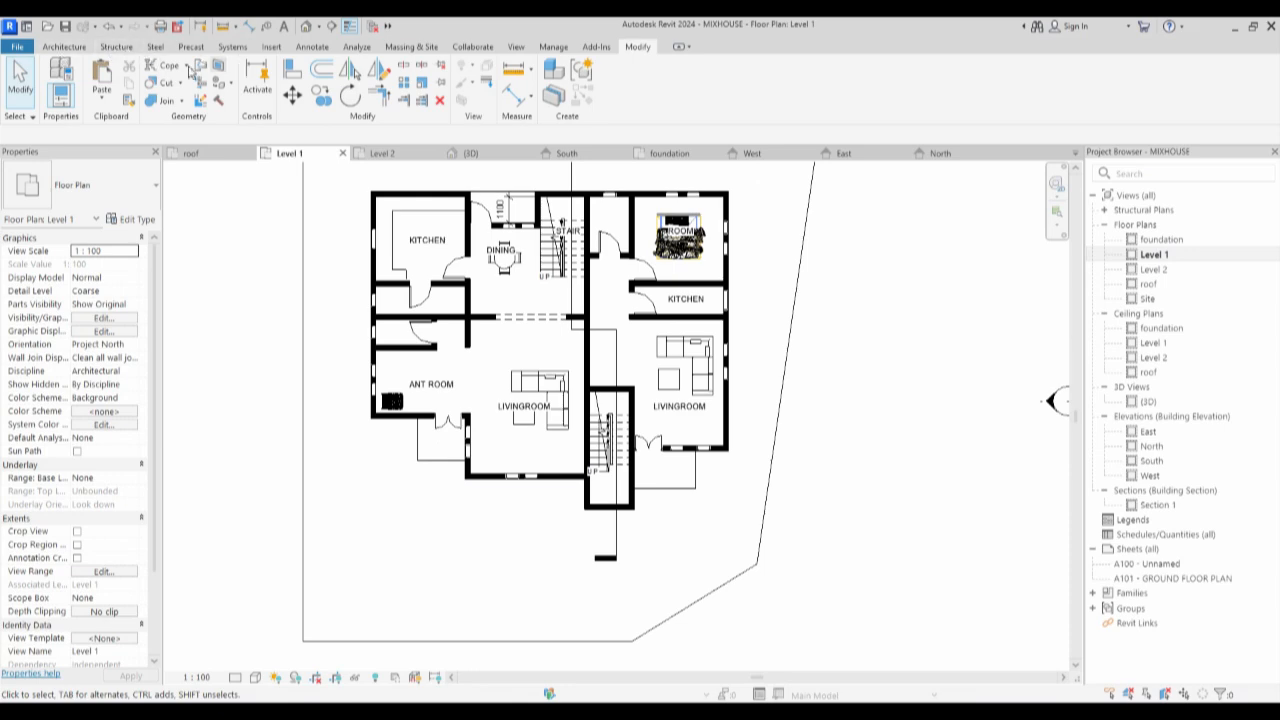
double_click(1152, 461)
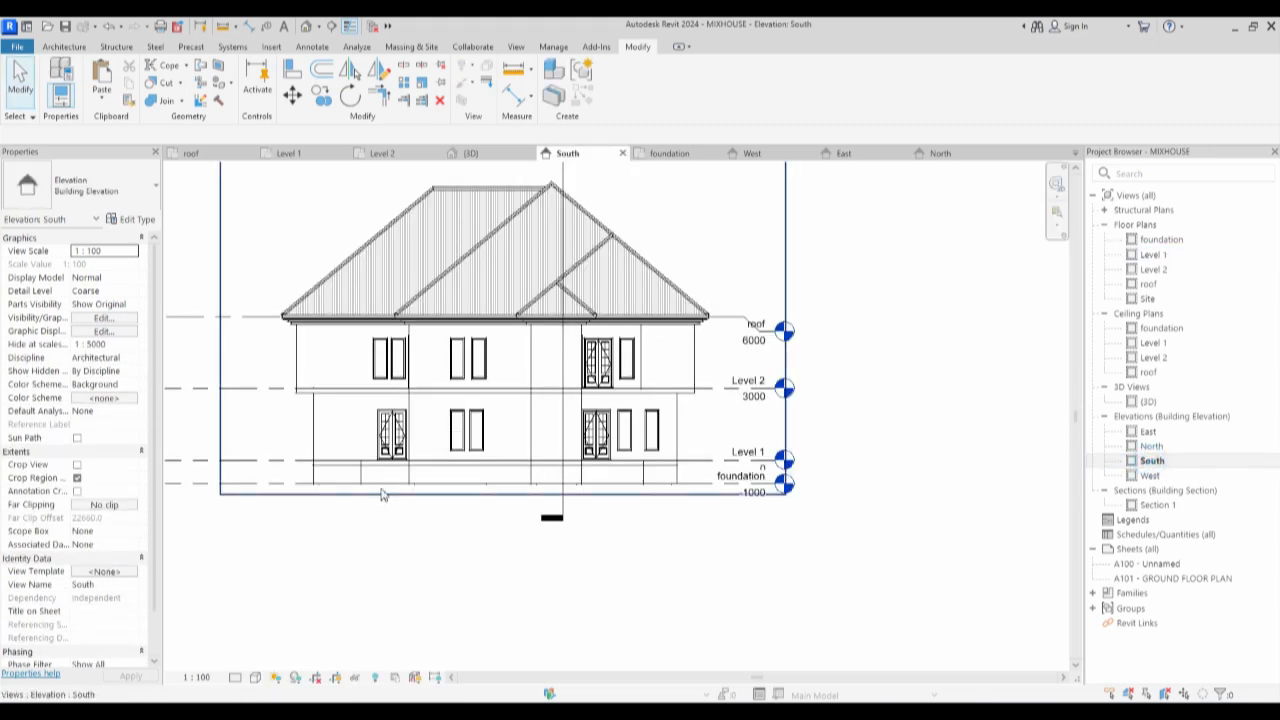
scroll(295, 483, "up", 2)
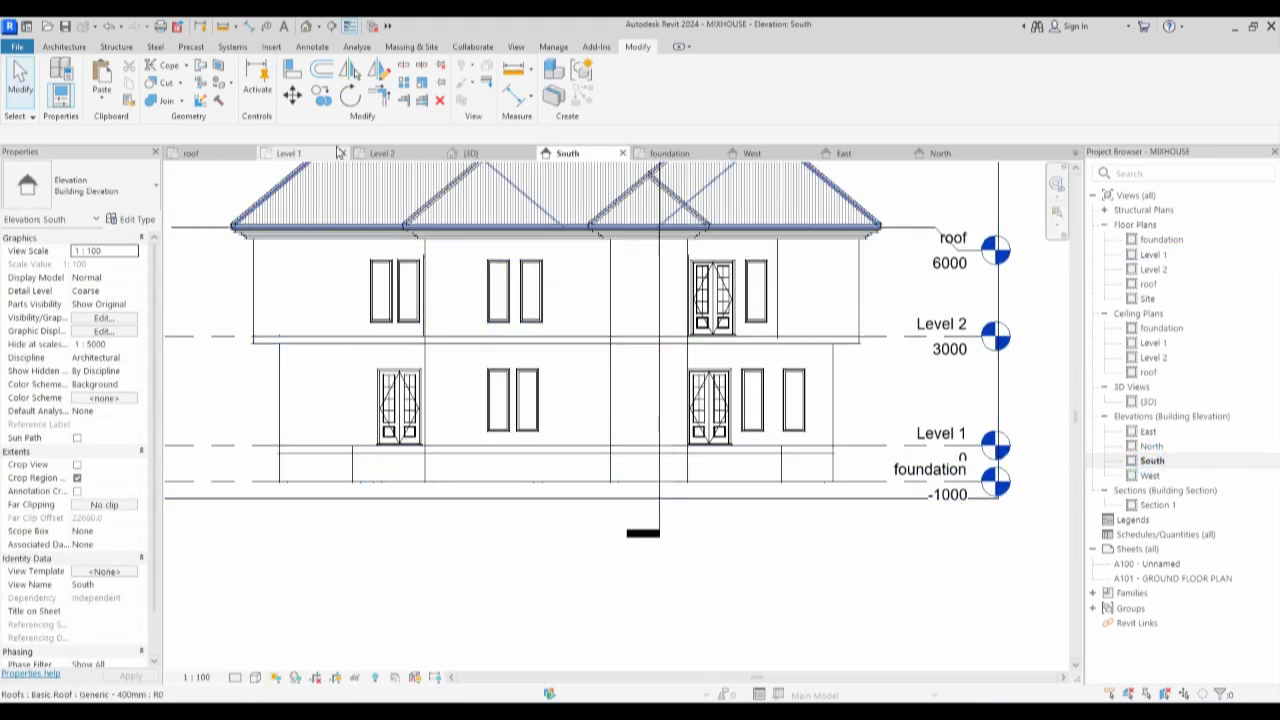
left_click(62, 47)
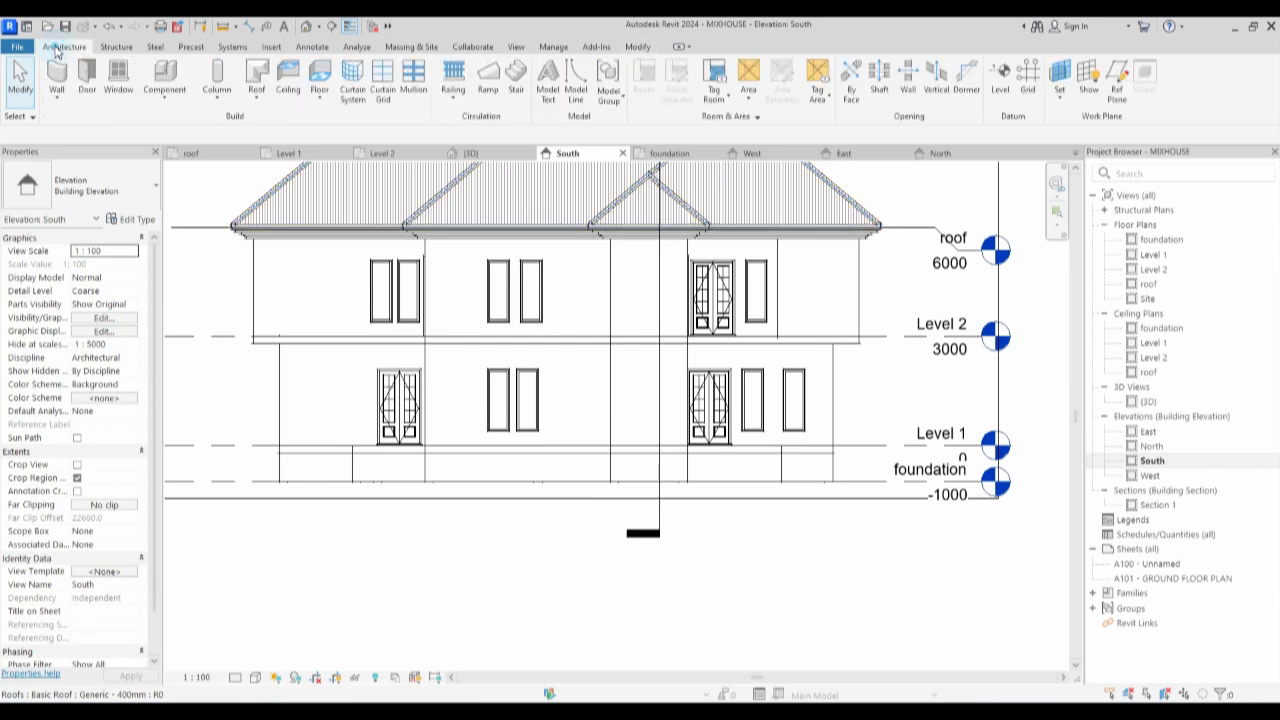
left_click(160, 80)
left_click(643, 86)
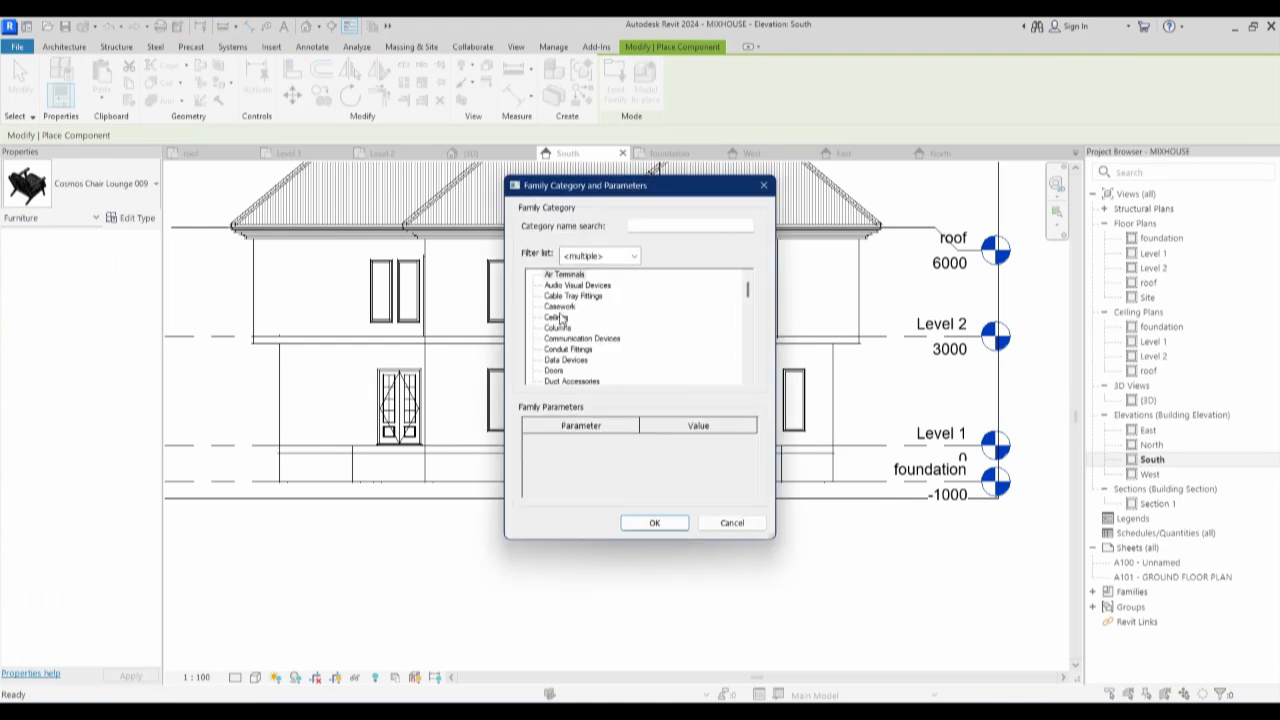
left_click(560, 307)
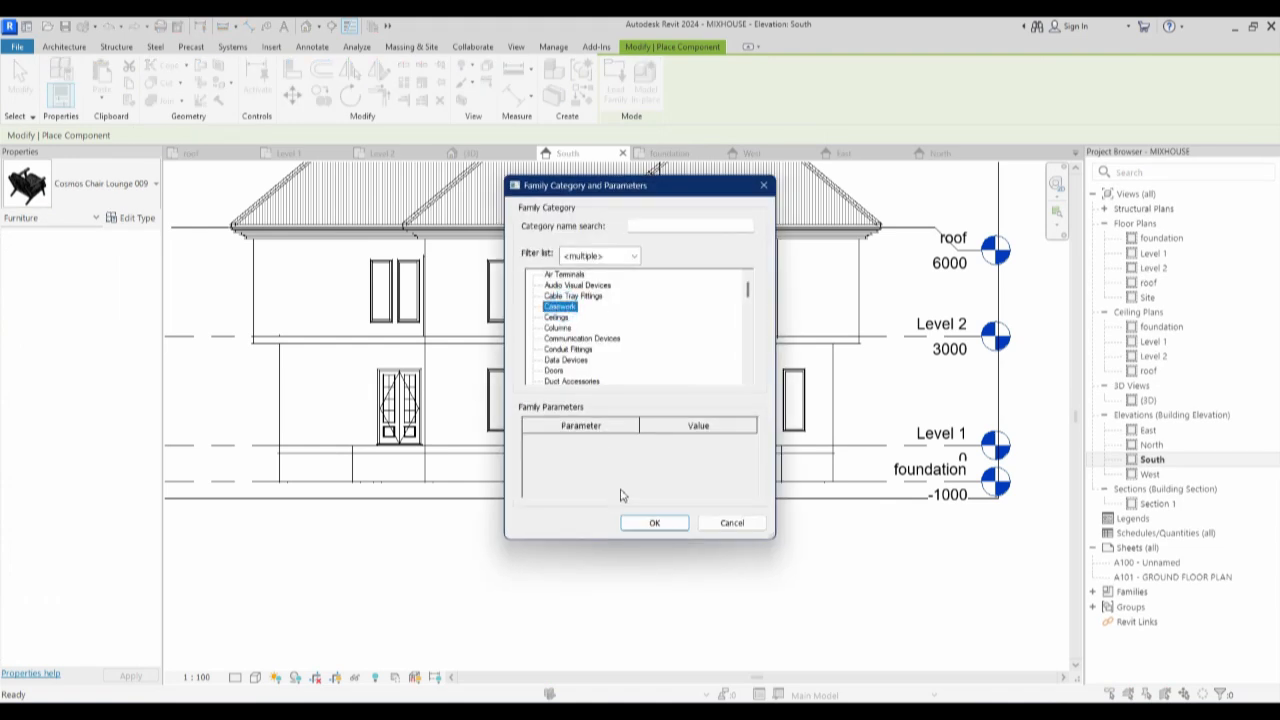
left_click(654, 523)
type("steps")
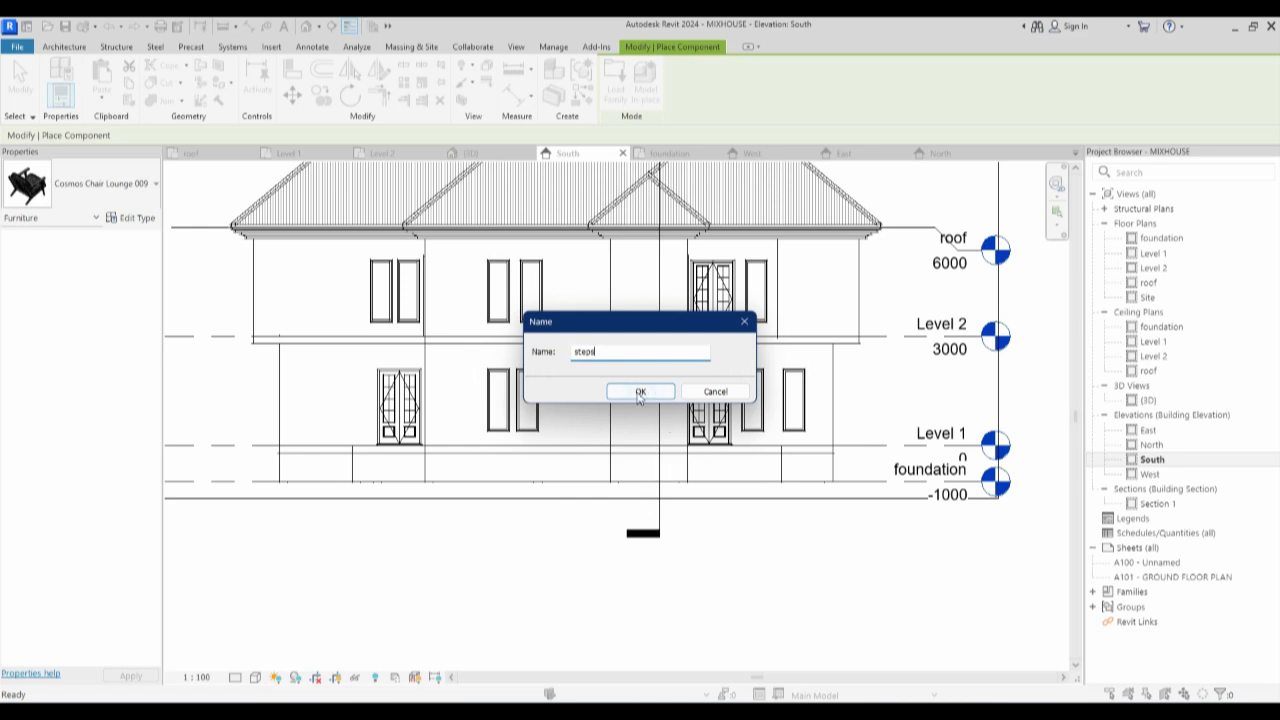
left_click(640, 392)
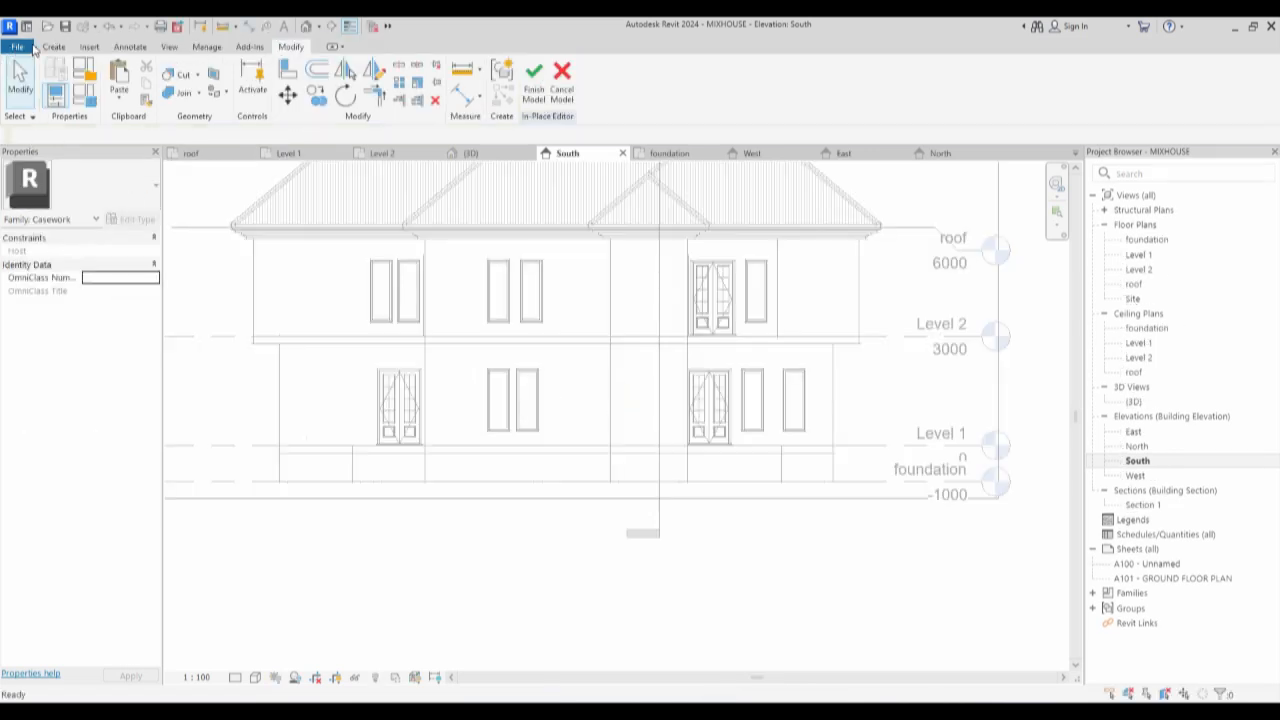
left_click(53, 47)
left_click(120, 88)
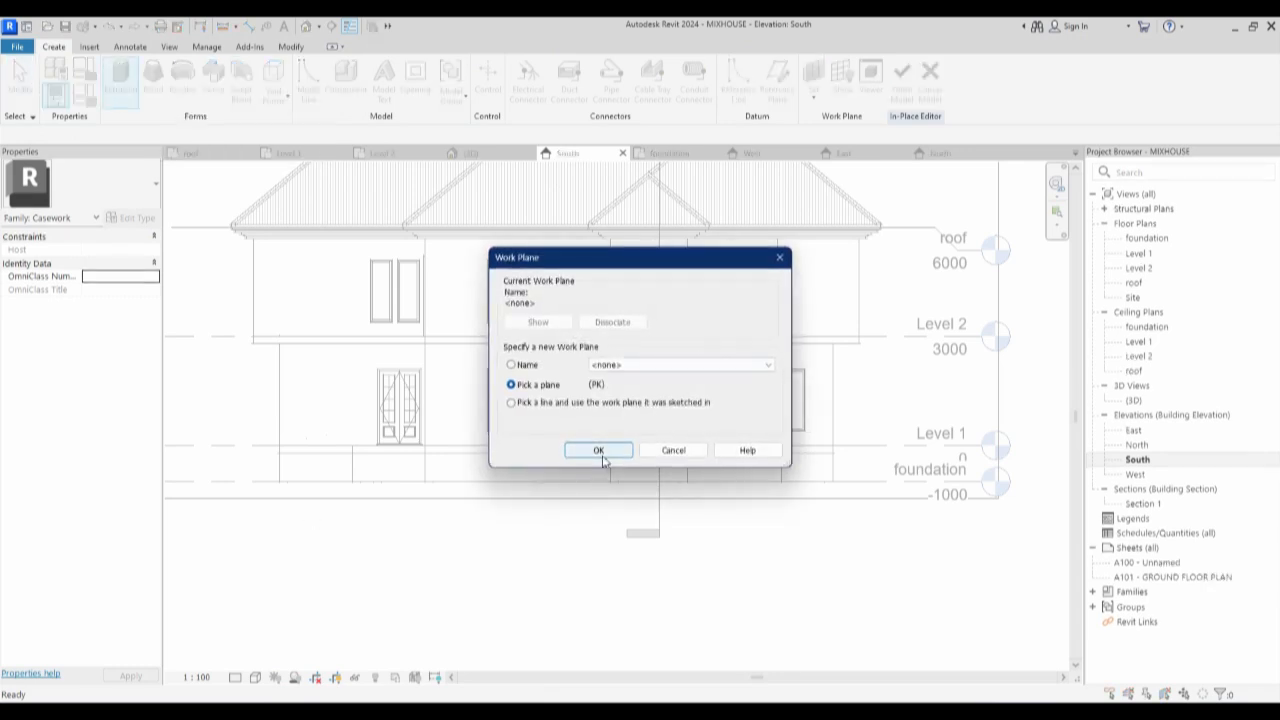
left_click(599, 450)
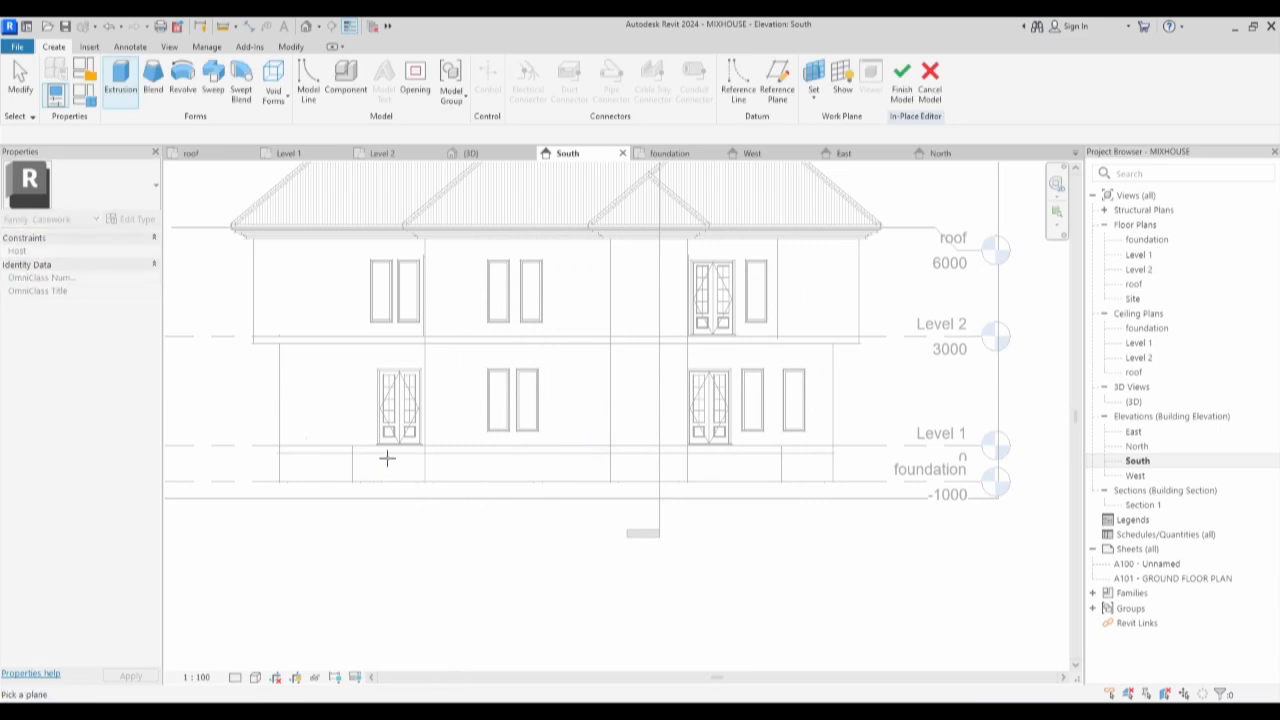
left_click(386, 457)
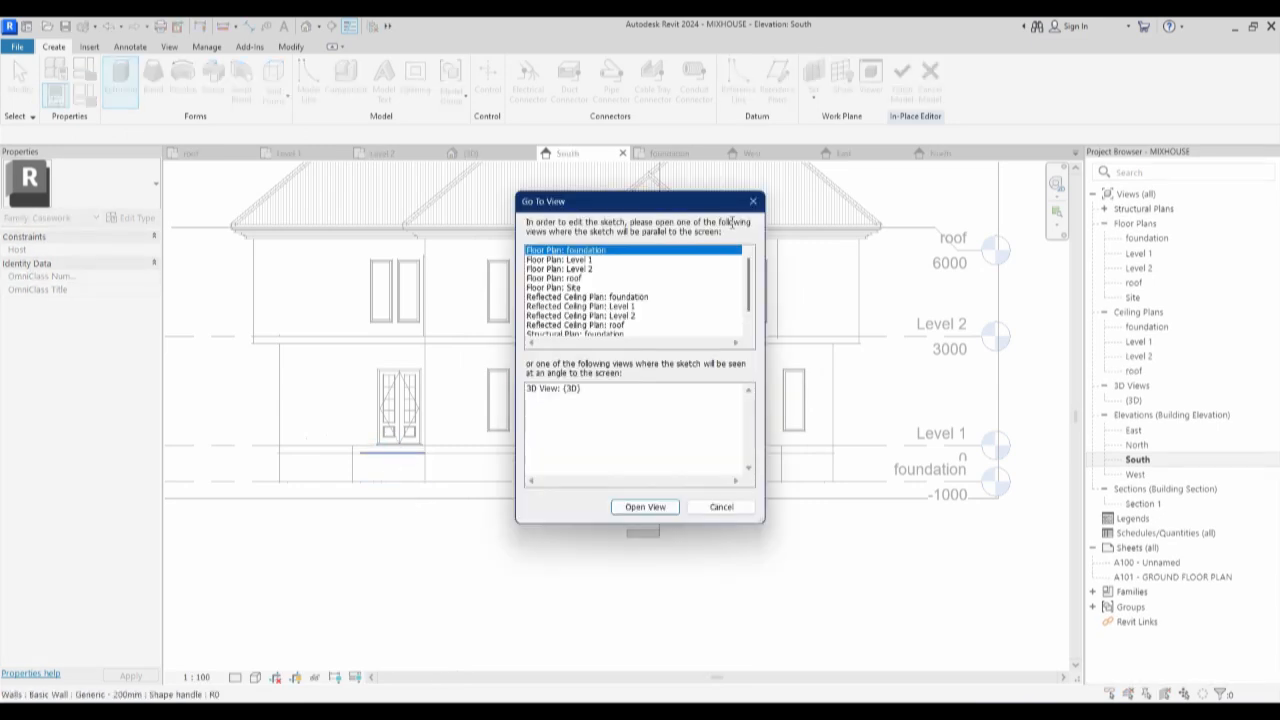
left_click(751, 204)
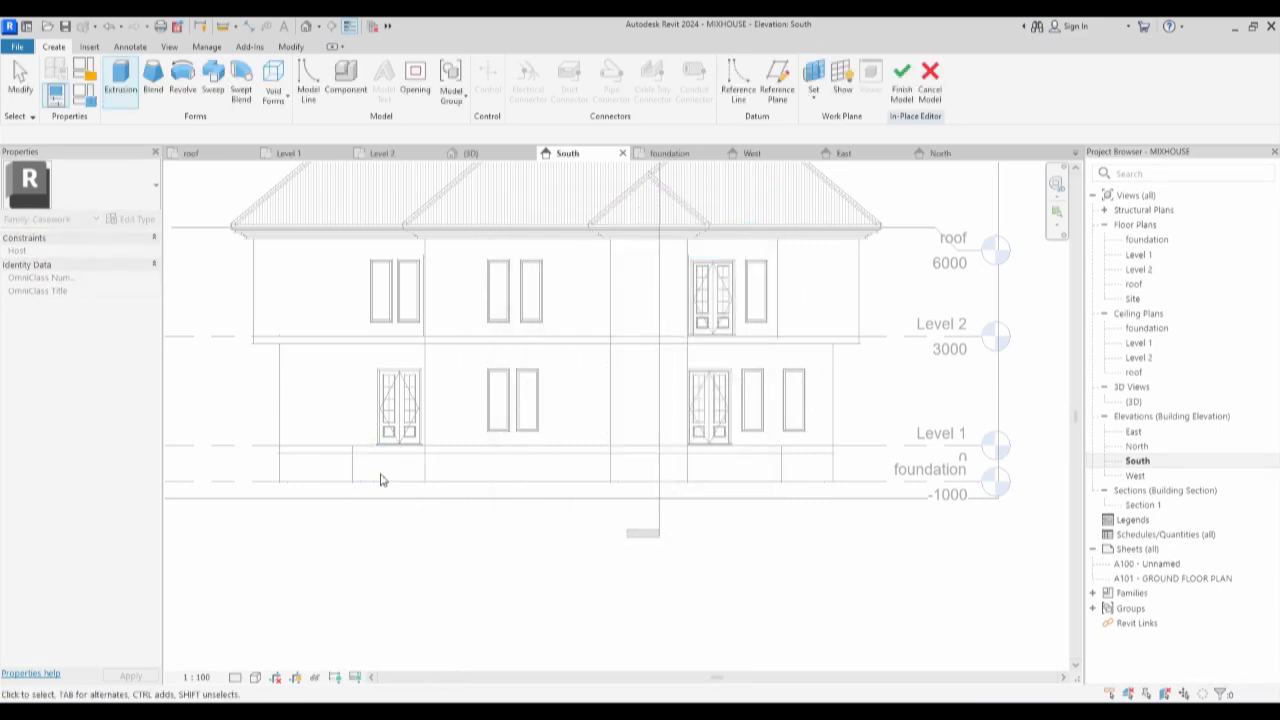
Start an extrusion using the south face of the southwest terrace's foundation wall as the picked work plane.
left_click(120, 90)
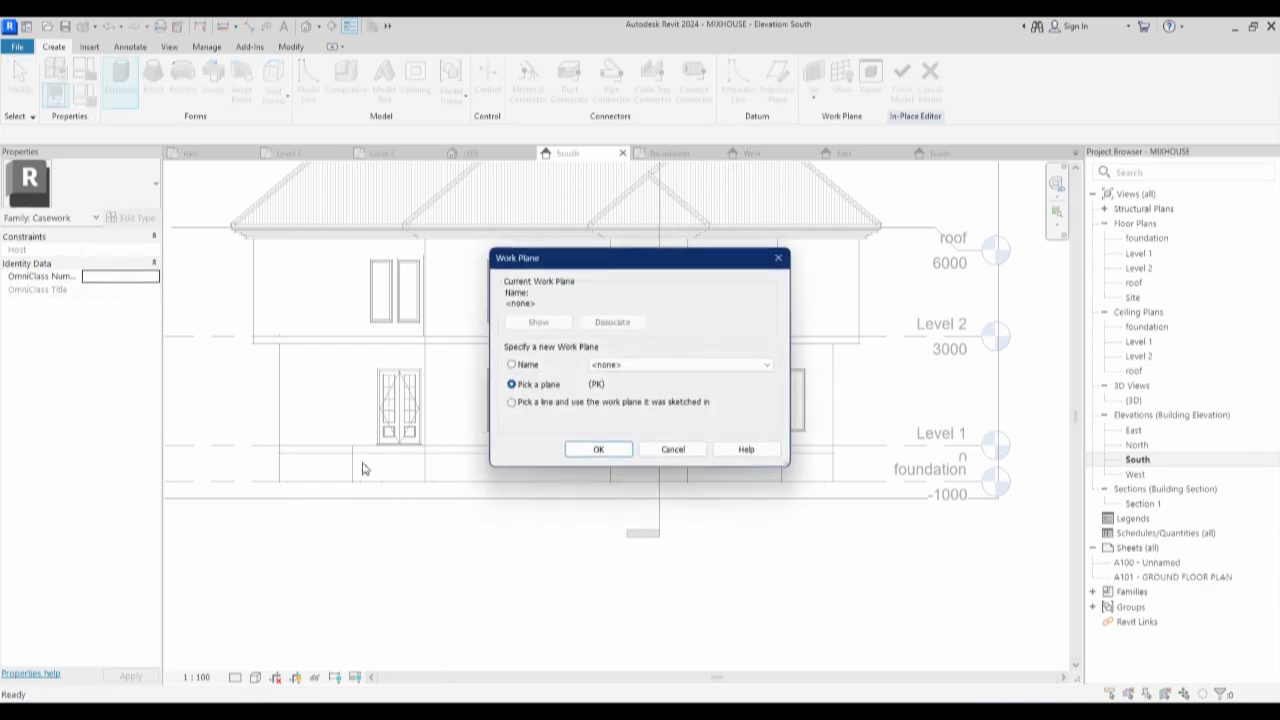
left_click(590, 450)
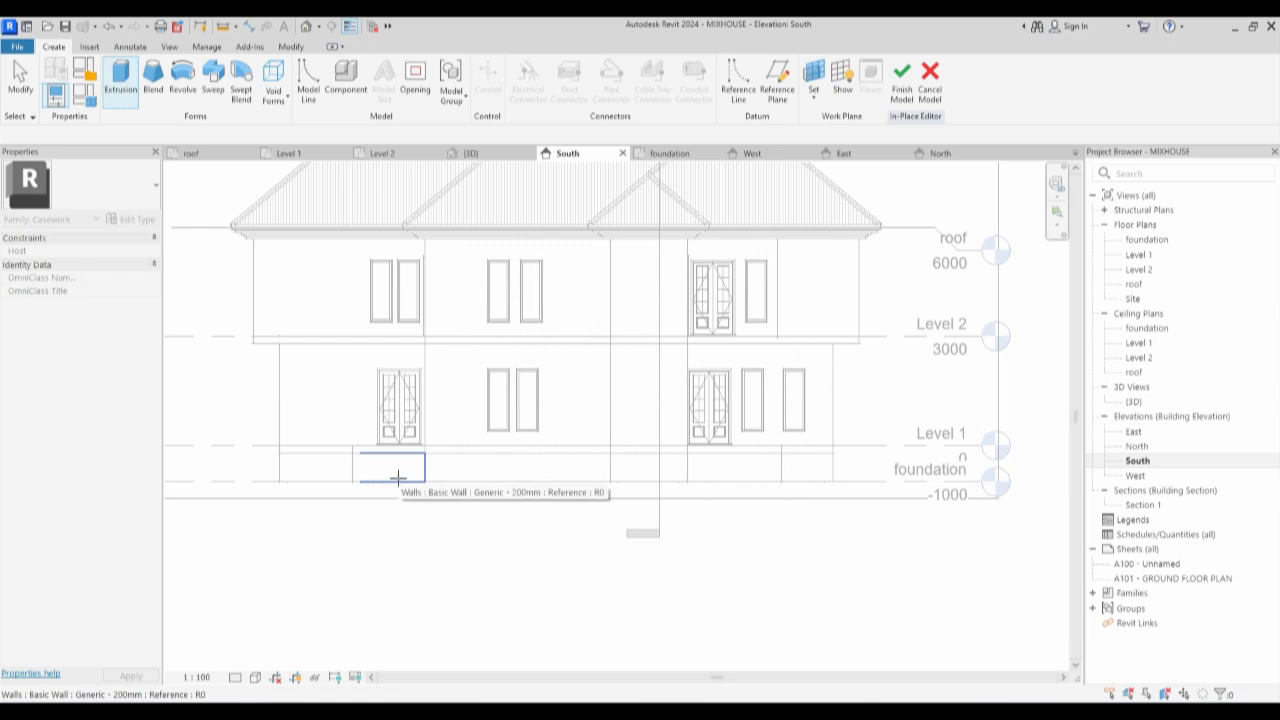
left_click(397, 478)
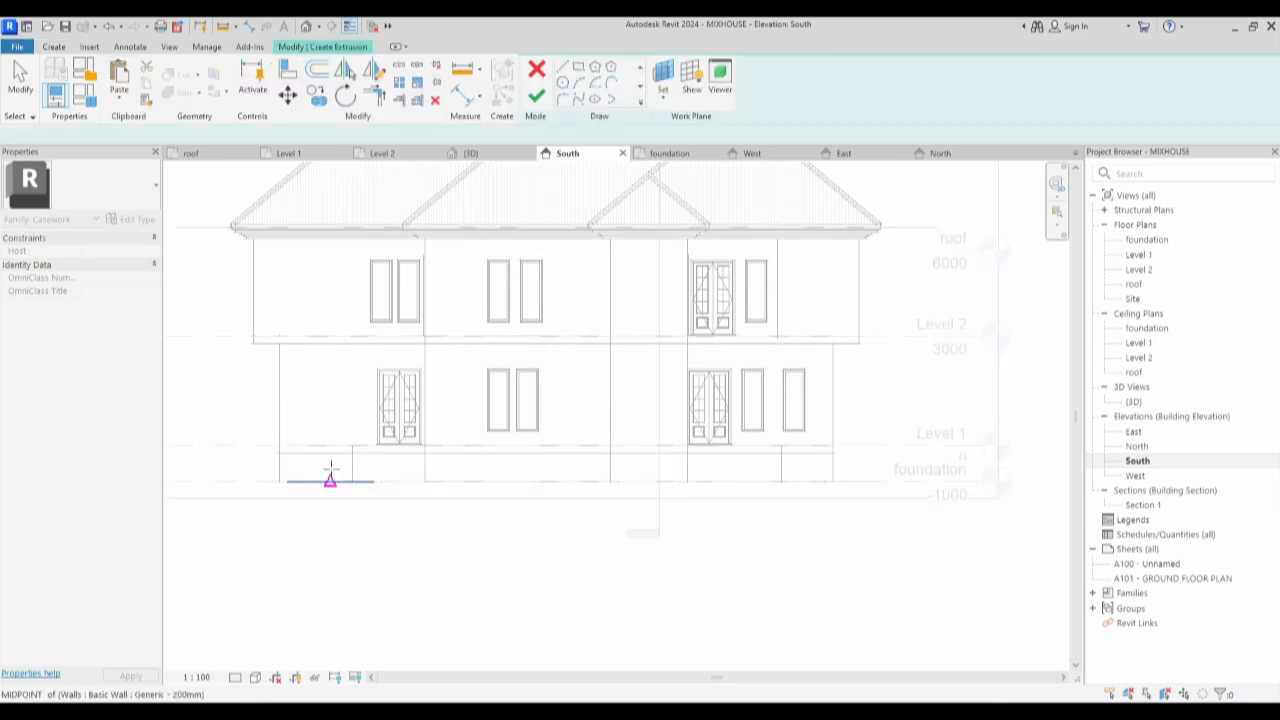
Sketch the stair profile's 800 mm vertical back line along the terrace wall's west edge and a westward base line at foundation level.
left_click(560, 67)
scroll(340, 470, "up", 4)
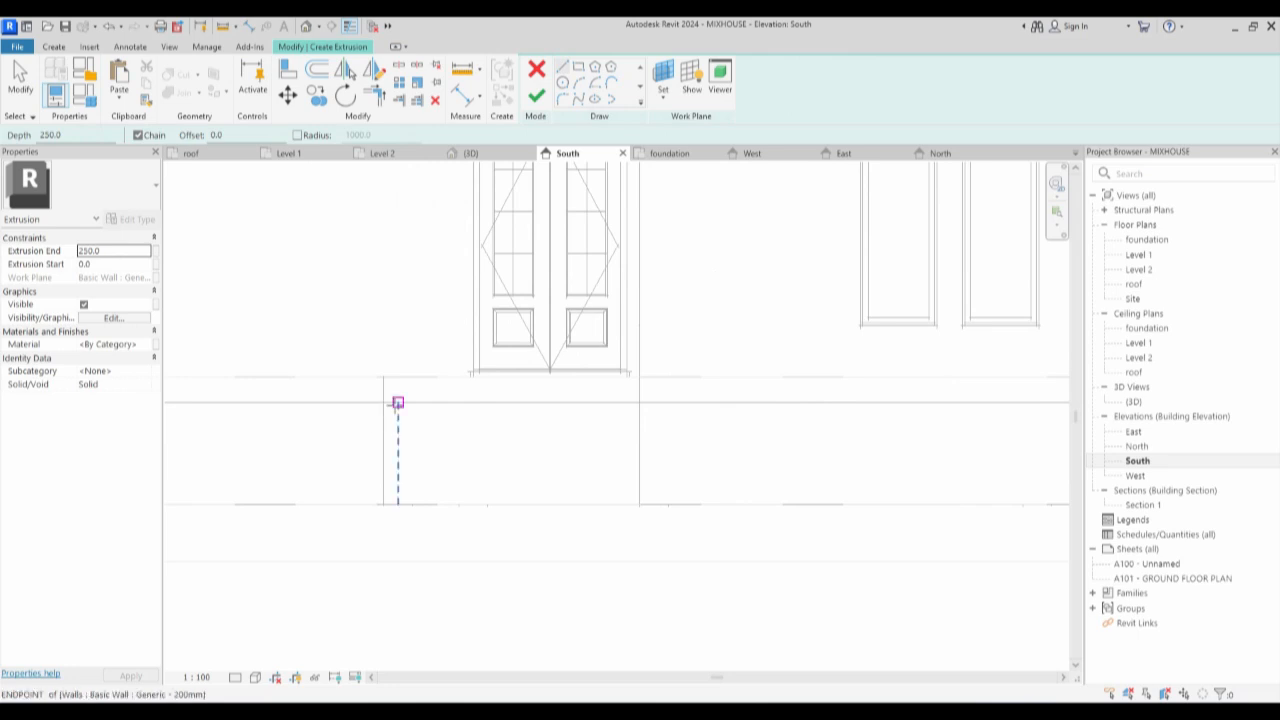
left_click(383, 402)
left_click(383, 503)
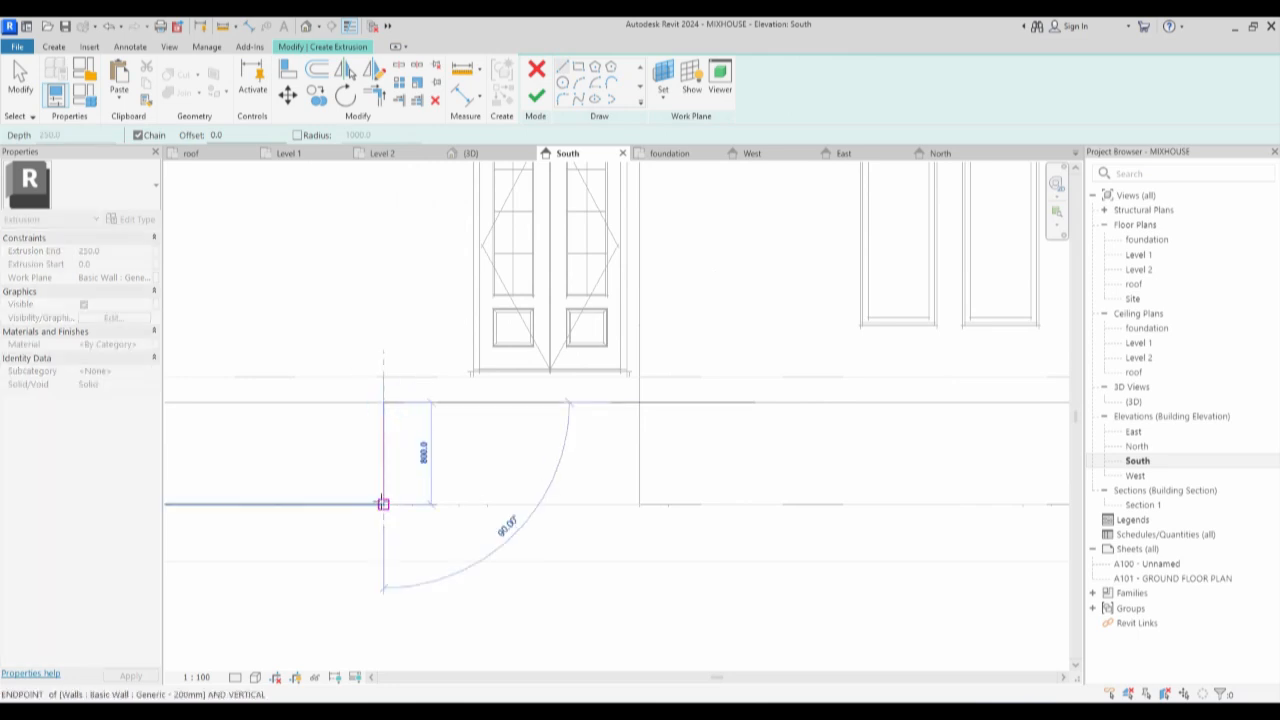
scroll(396, 498, "down", 3)
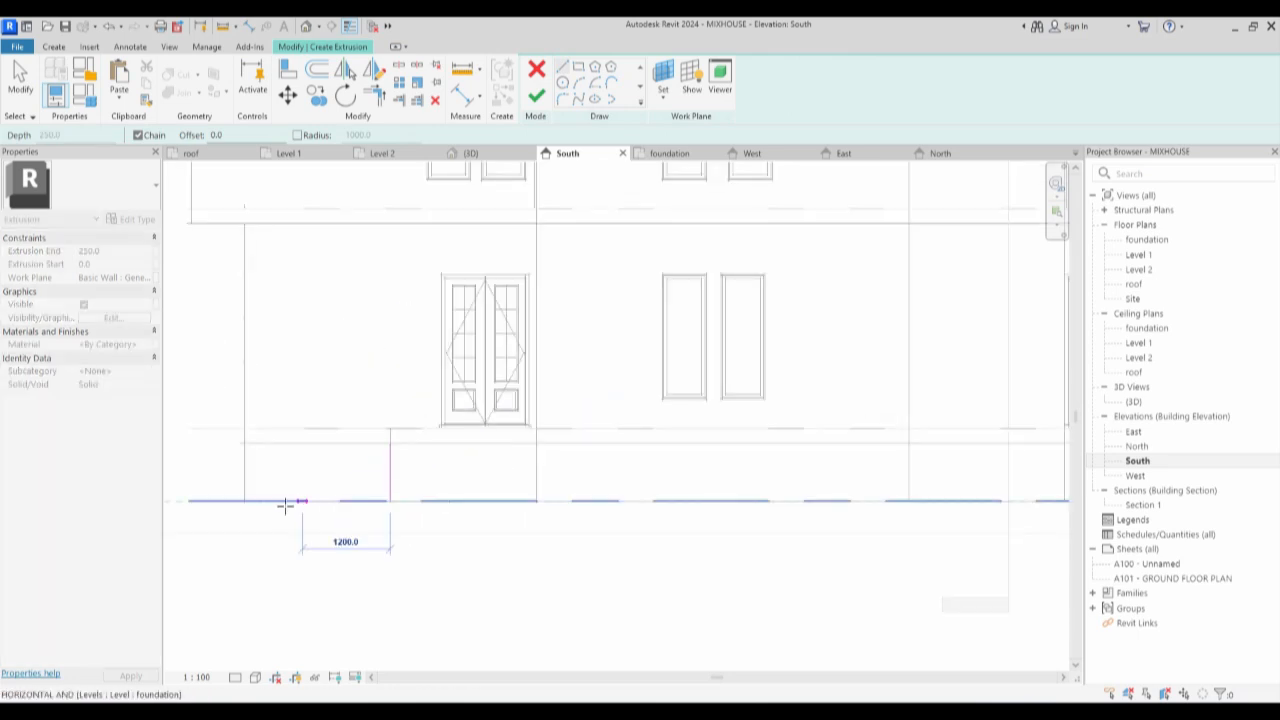
left_click(253, 500)
key("Escape")
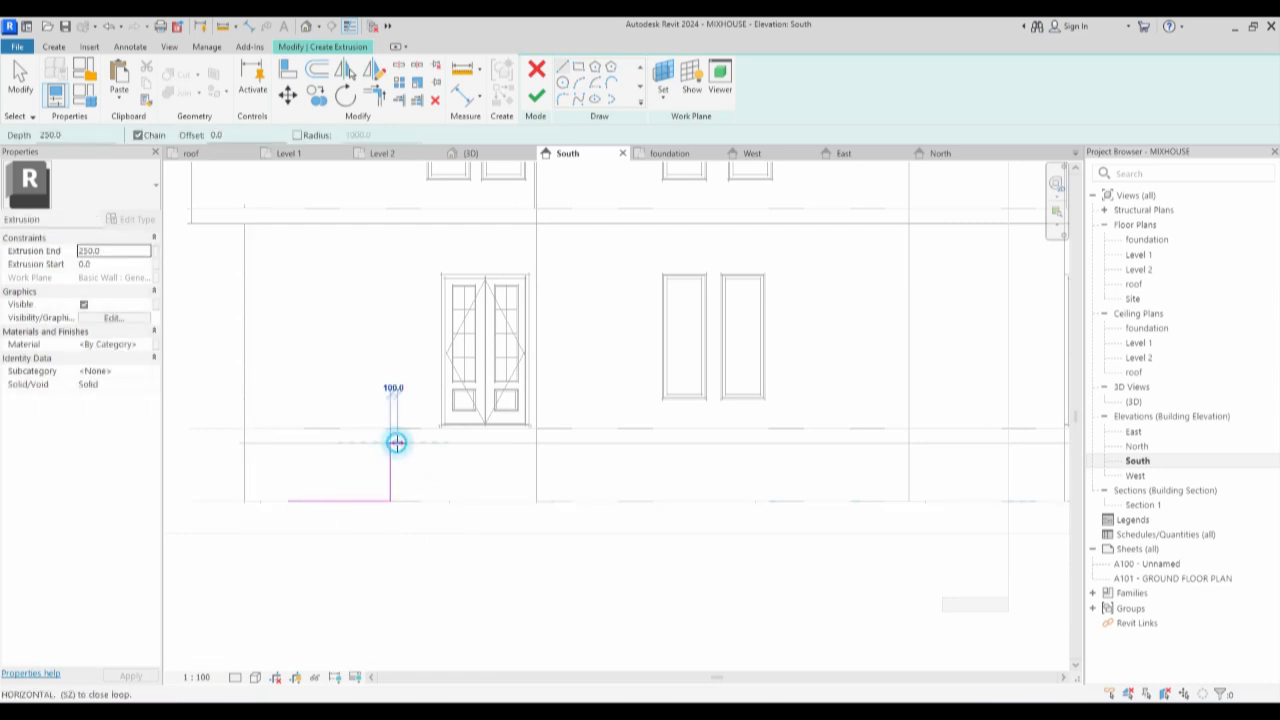
From the profile's upper corner, sketch the first step with a 300 mm tread and a 160 mm riser.
left_click(391, 443)
scroll(345, 443, "up", 2)
scroll(396, 443, "up", 2)
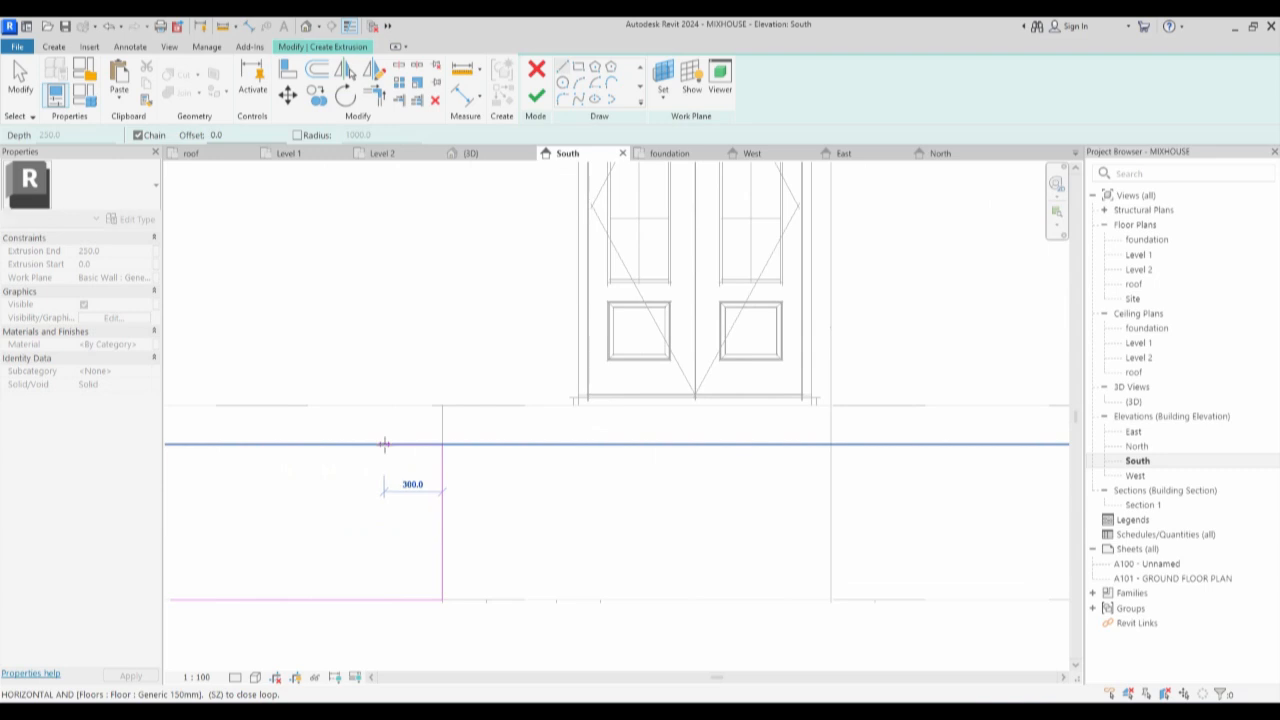
left_click(384, 443)
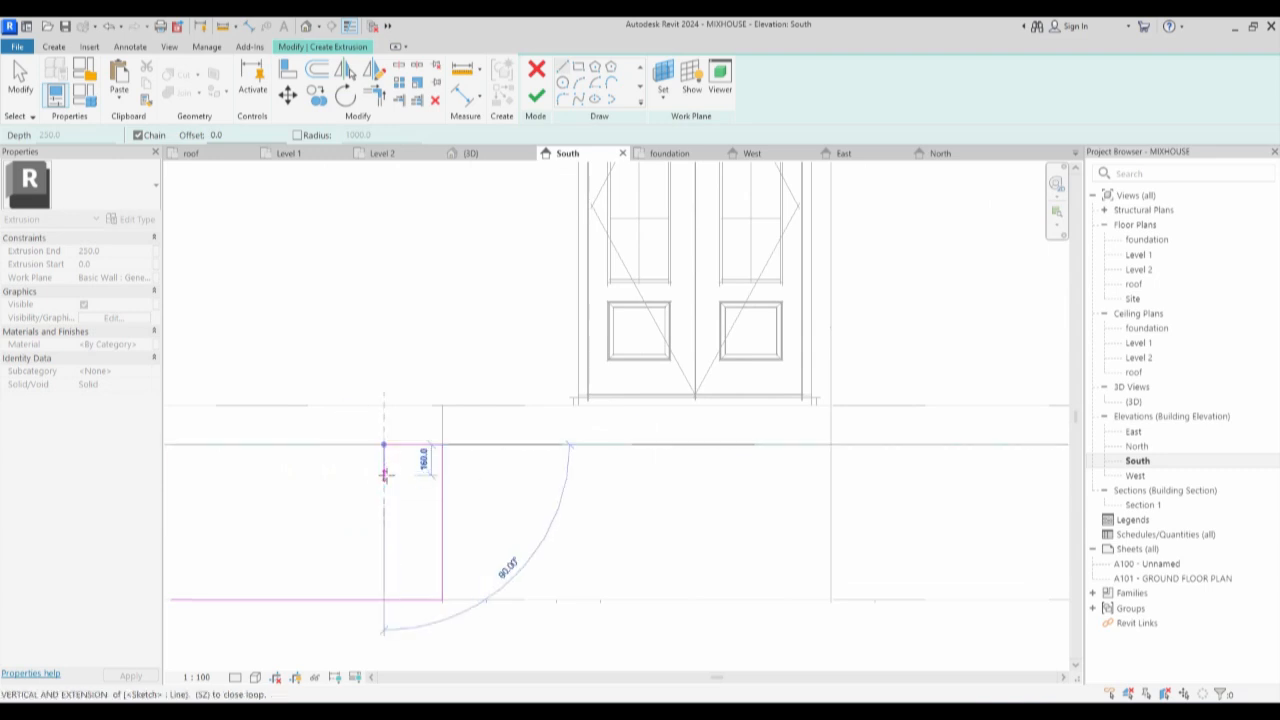
left_click(384, 474)
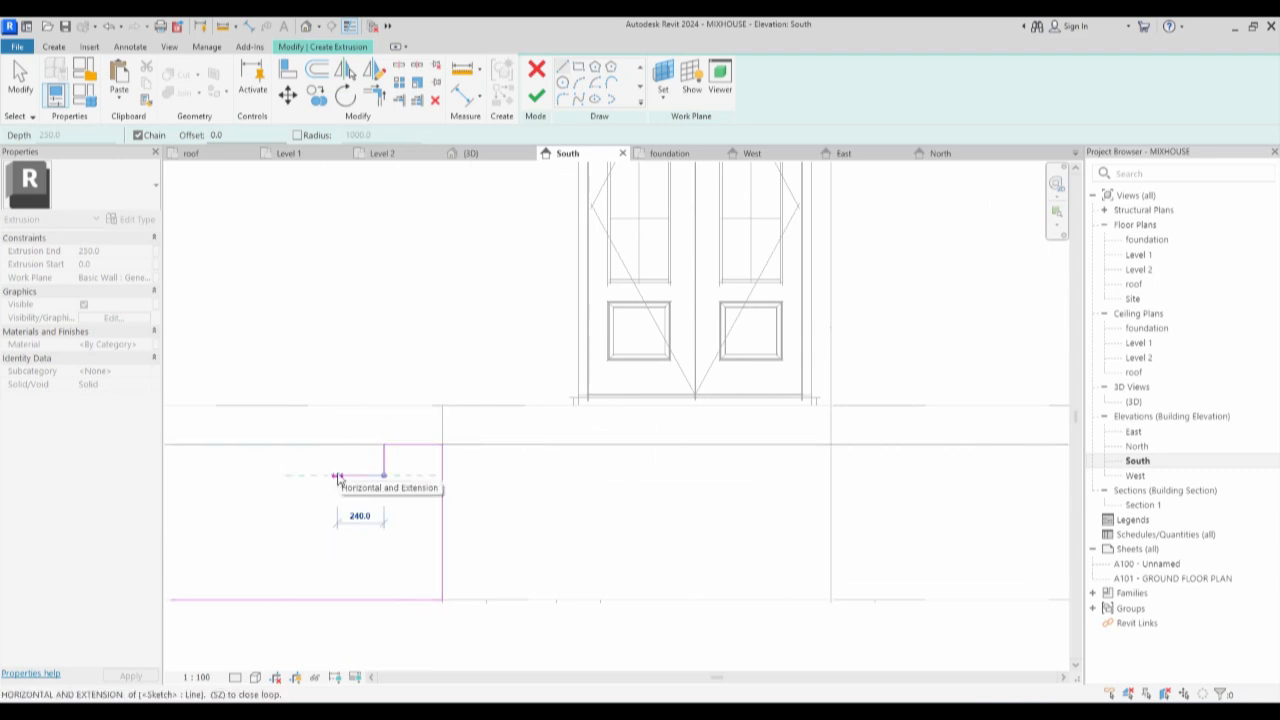
key("Escape")
key("Escape")
Copy the sketched tread and riser four times from corner to corner down the slope to form a five-step stair profile.
left_click_drag(337, 423, 488, 502)
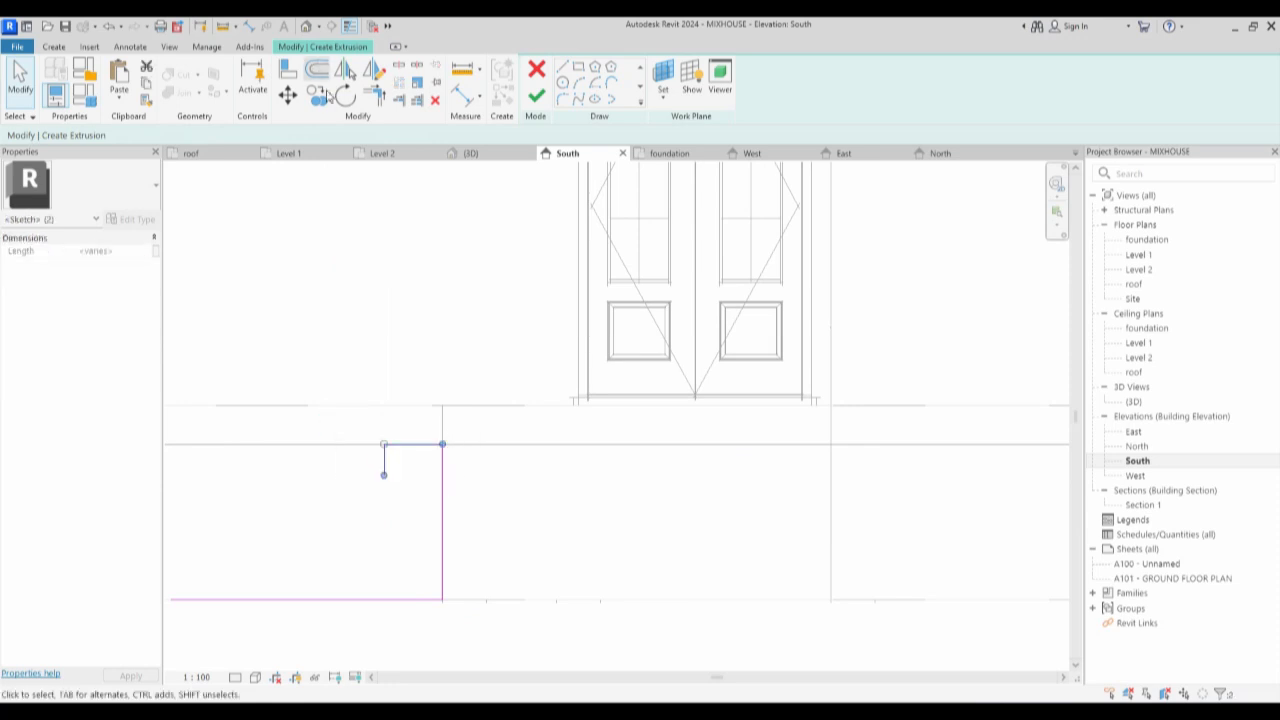
left_click(316, 96)
left_click(443, 443)
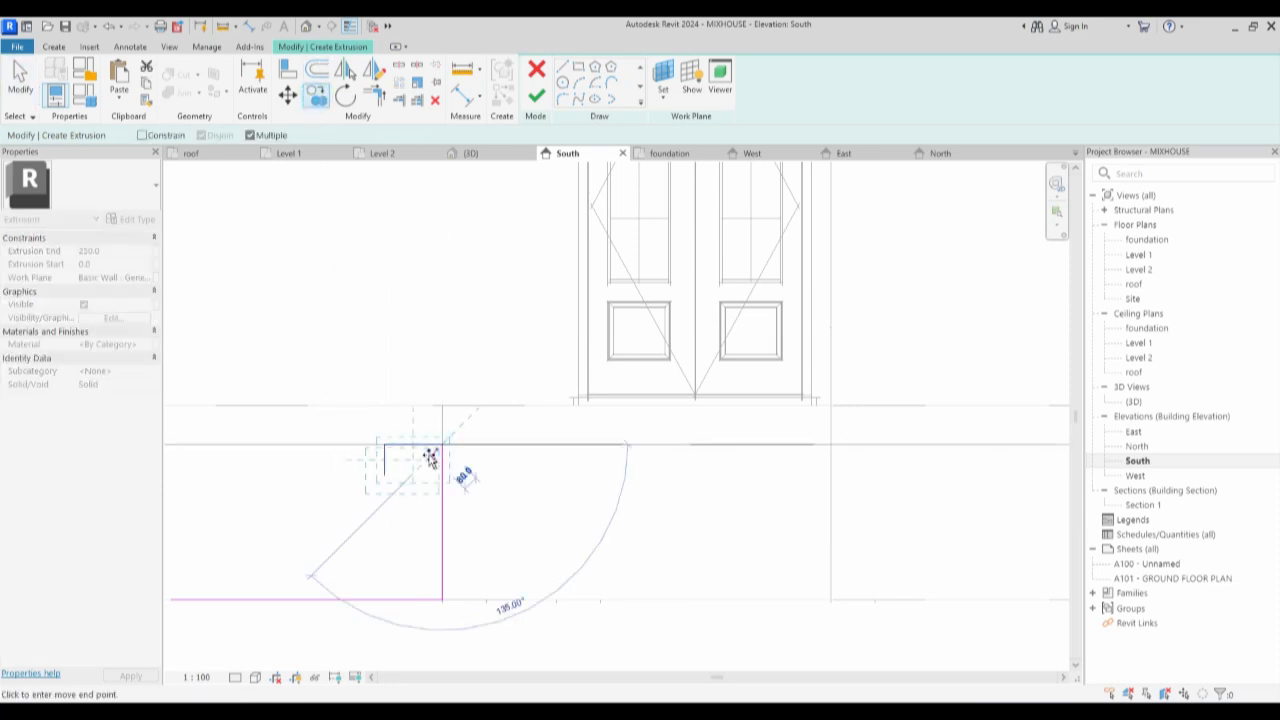
left_click(384, 474)
left_click(324, 507)
left_click(324, 507)
scroll(405, 500, "down", 3)
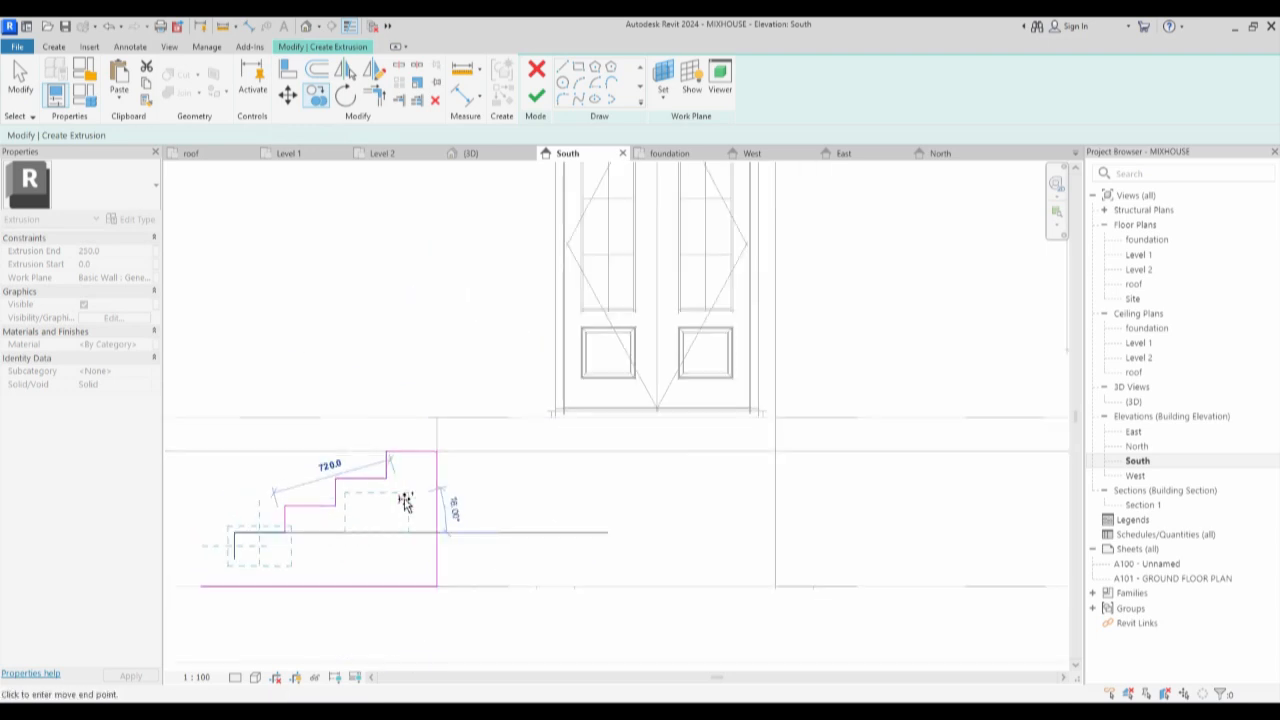
scroll(286, 528, "down", 2)
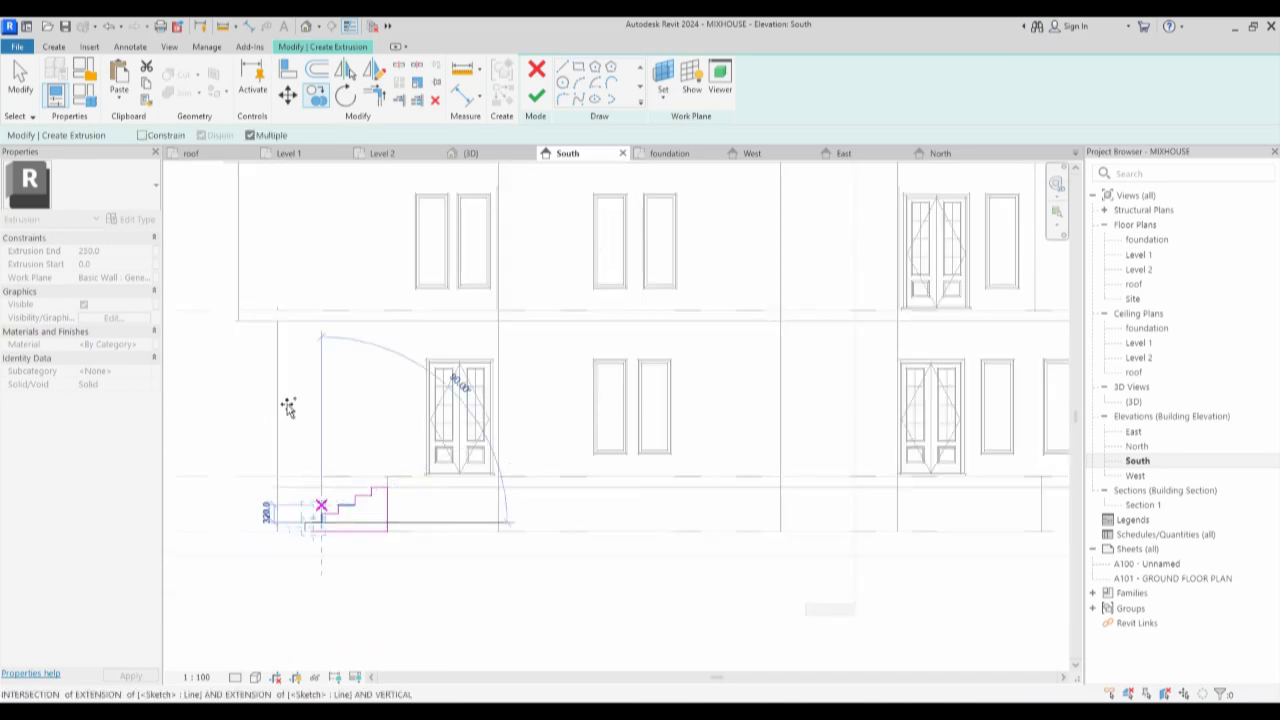
Trim the base line to meet the lowest riser and the back line, closing the stair profile, and finish the extrusion sketch.
left_click(374, 95)
scroll(325, 530, "up", 4)
left_click(333, 507)
left_click(301, 494)
left_click(446, 505)
left_click(516, 454)
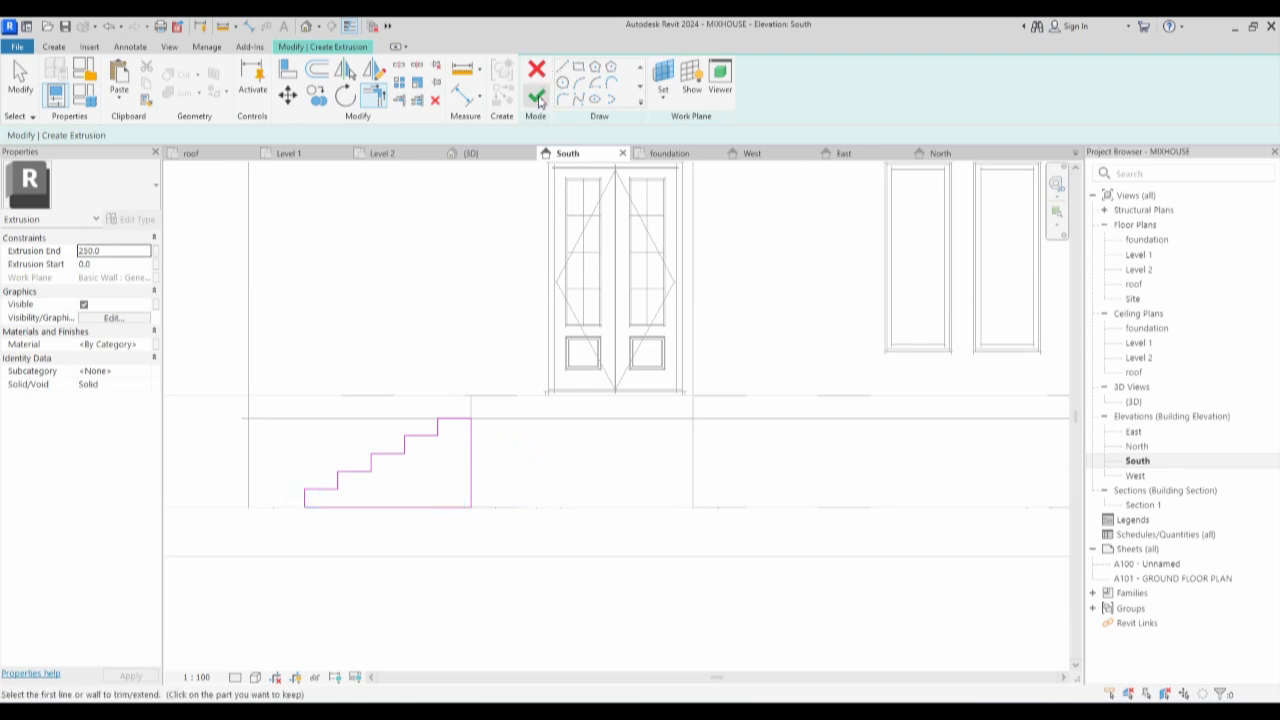
left_click(537, 97)
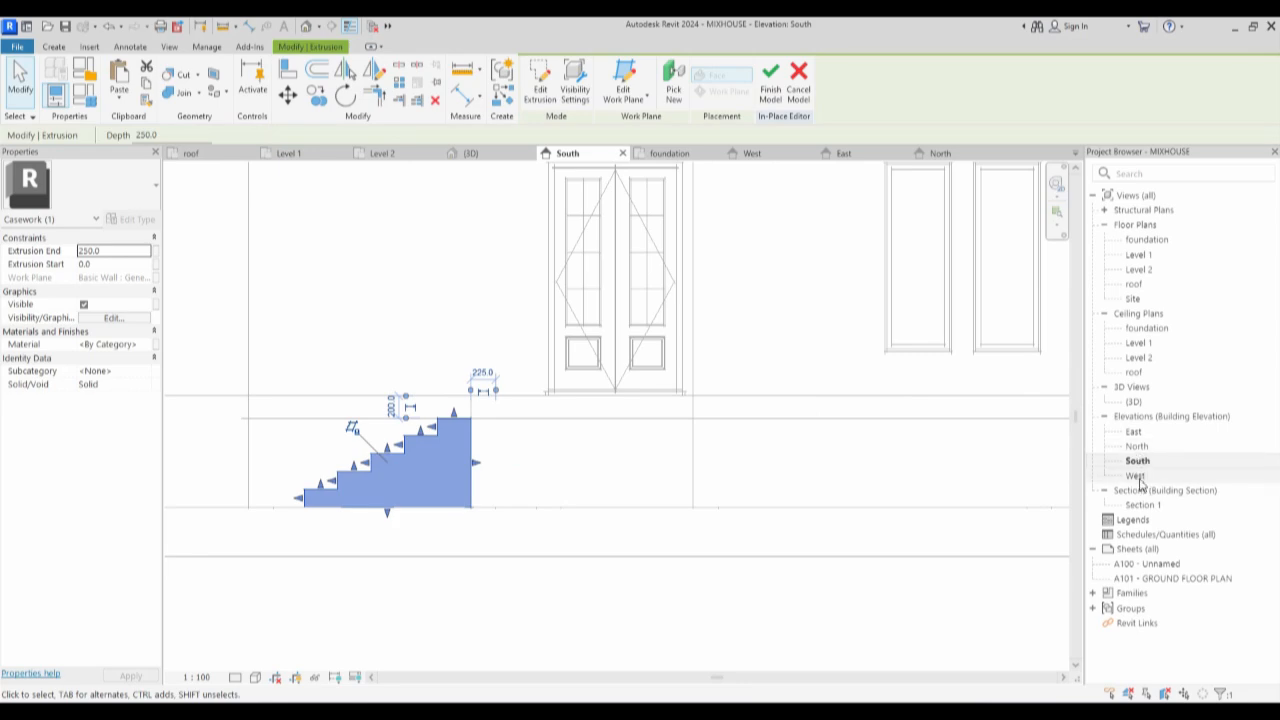
In the West elevation, stretch the steps extrusion to the terrace wall's edges, from -1800 to 0, for a depth of 1800 mm.
double_click(1135, 475)
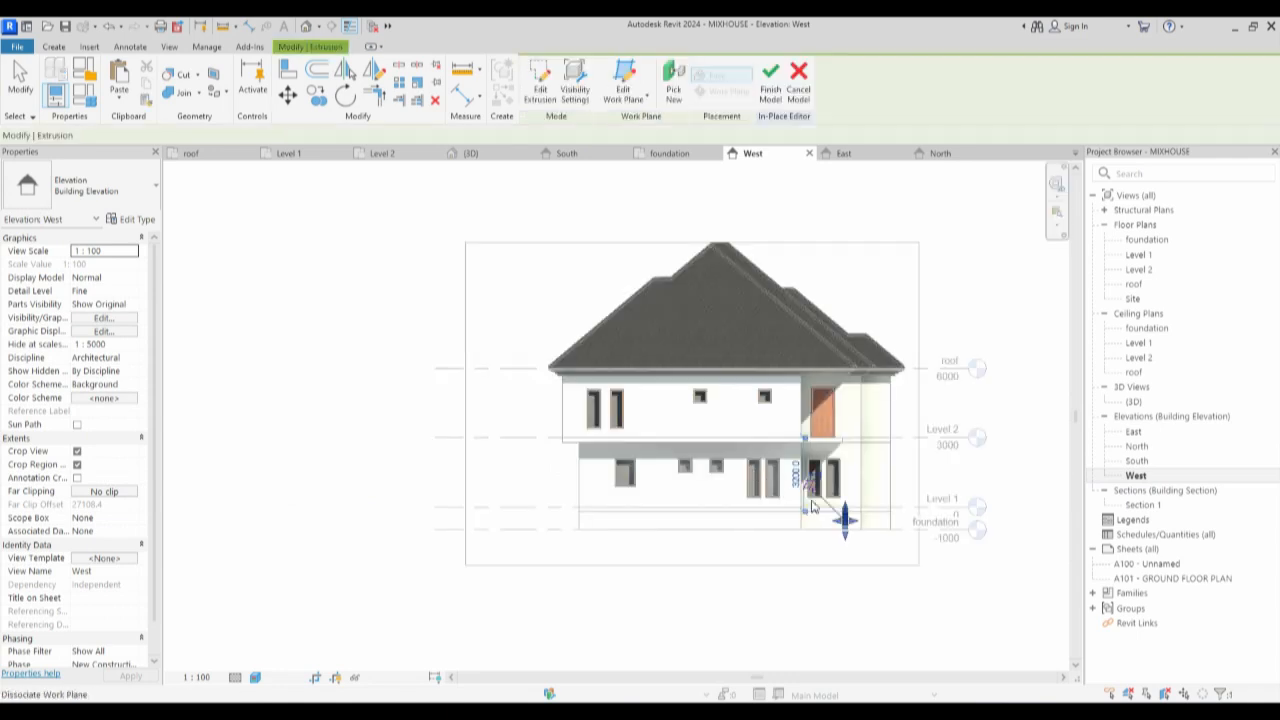
scroll(826, 534, "up", 6)
left_click_drag(800, 538, 640, 538)
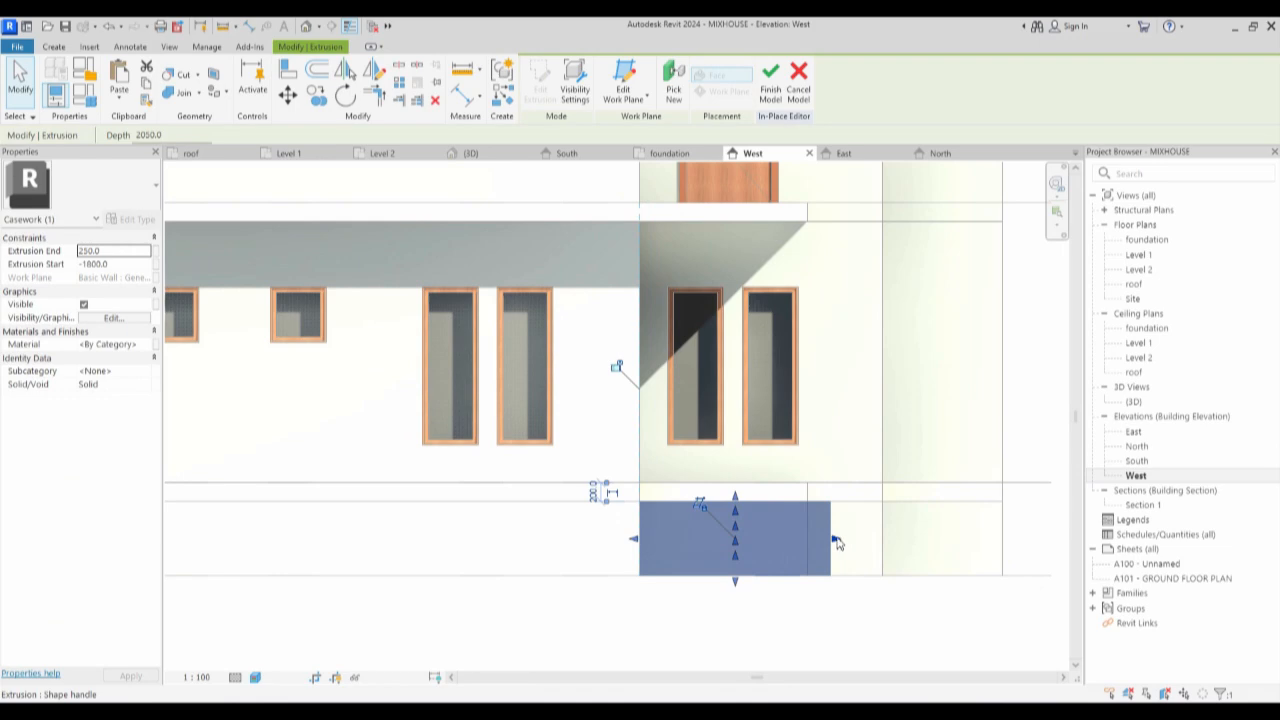
left_click_drag(818, 547, 812, 543)
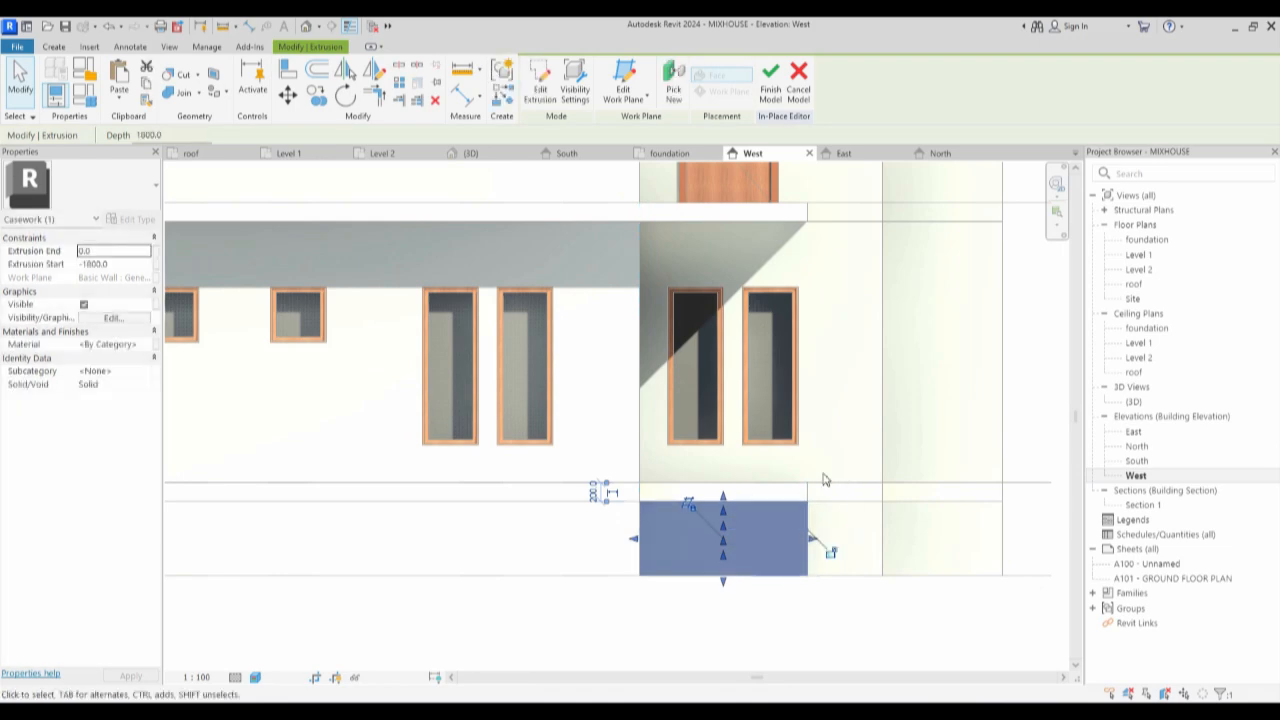
In the South elevation, mirror a copy of the steps about a drawn vertical axis through the roof peak to the house's east side.
scroll(830, 500, "down", 3)
double_click(1137, 446)
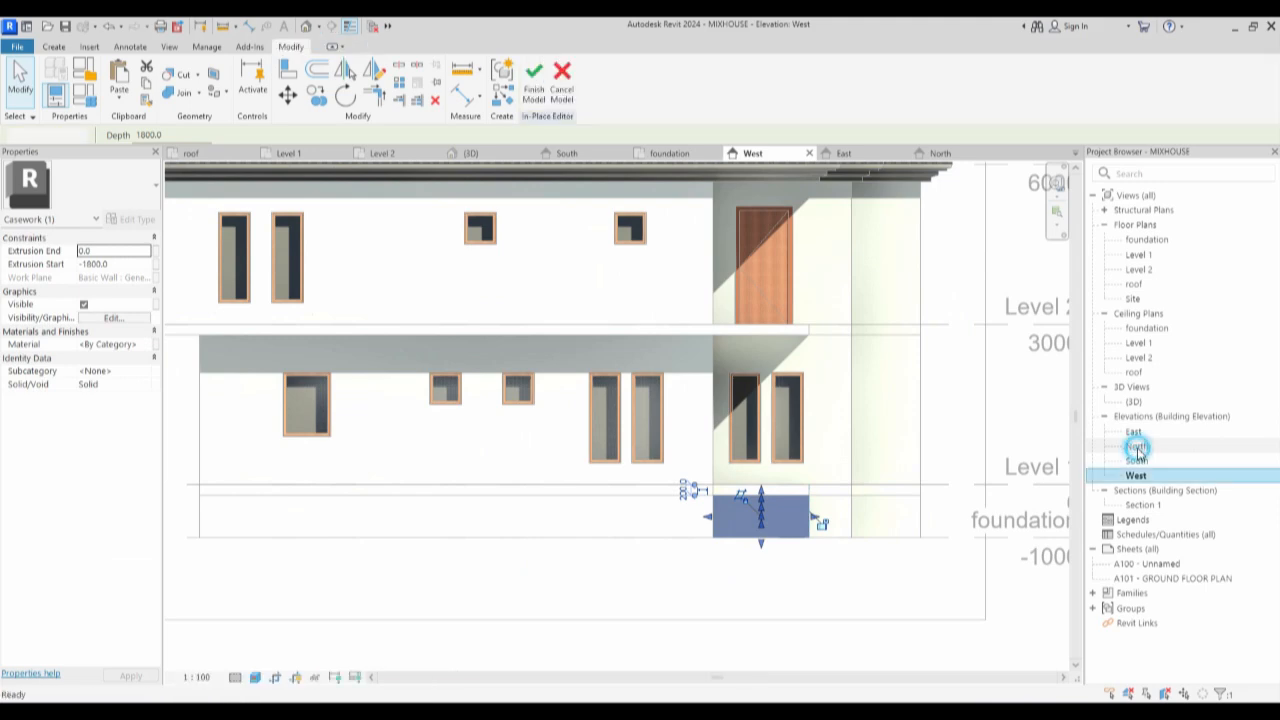
double_click(1137, 460)
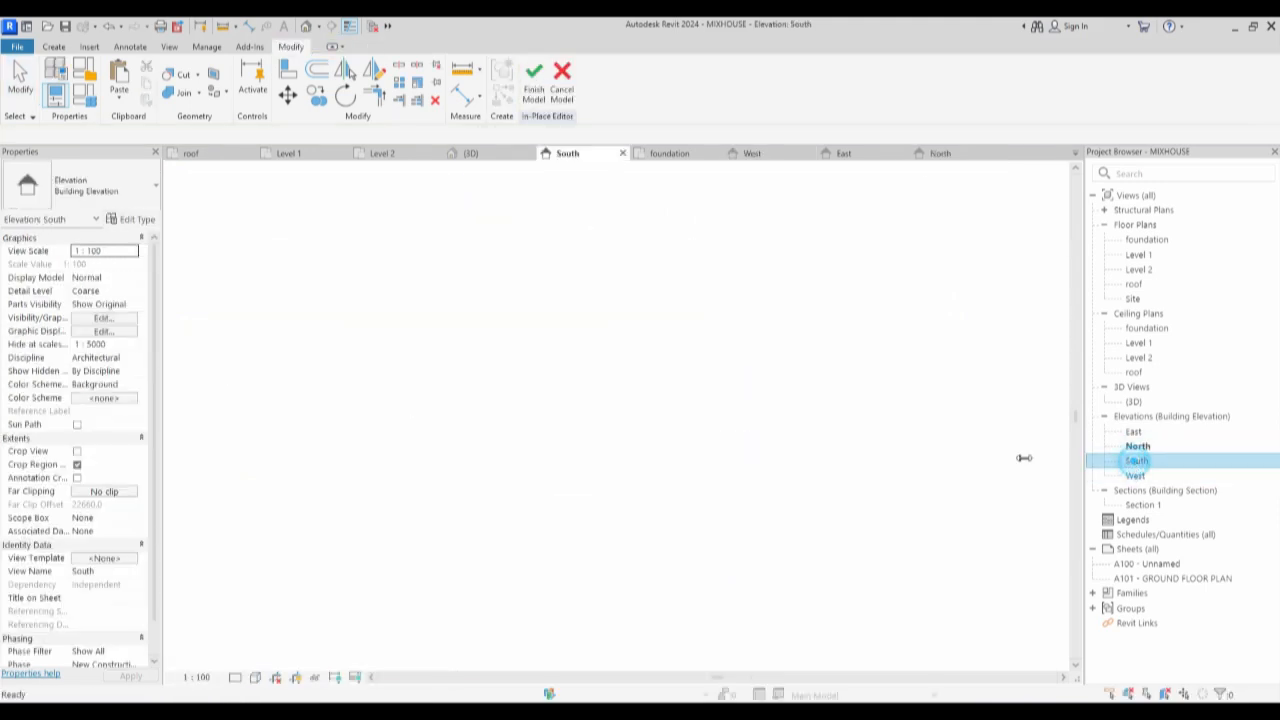
scroll(458, 484, "down", 4)
scroll(455, 484, "down", 3)
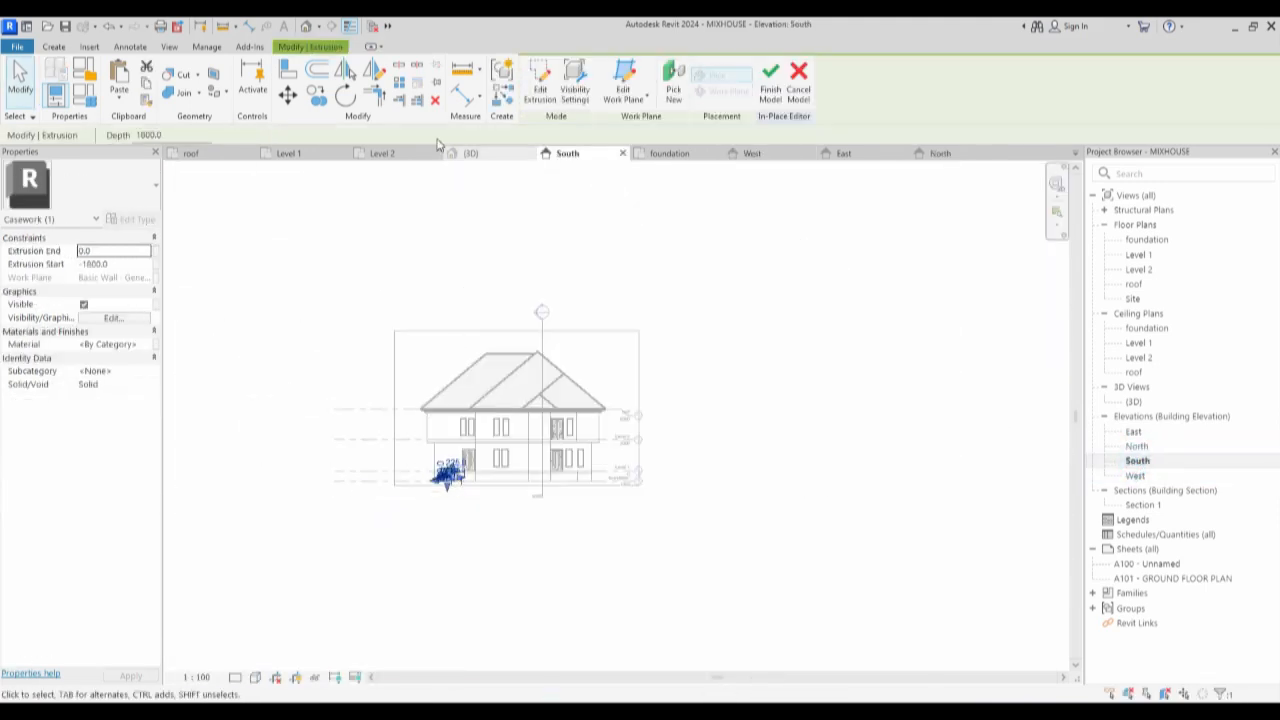
left_click(373, 68)
left_click(470, 408)
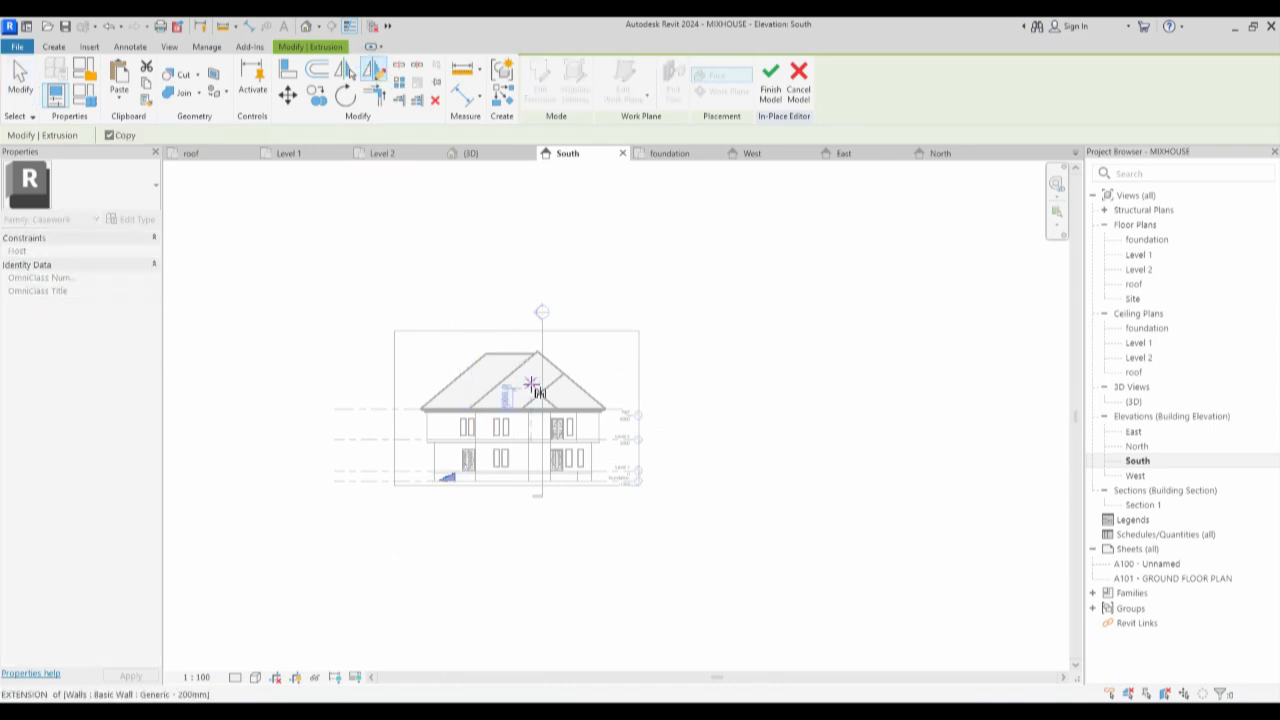
left_click(534, 354)
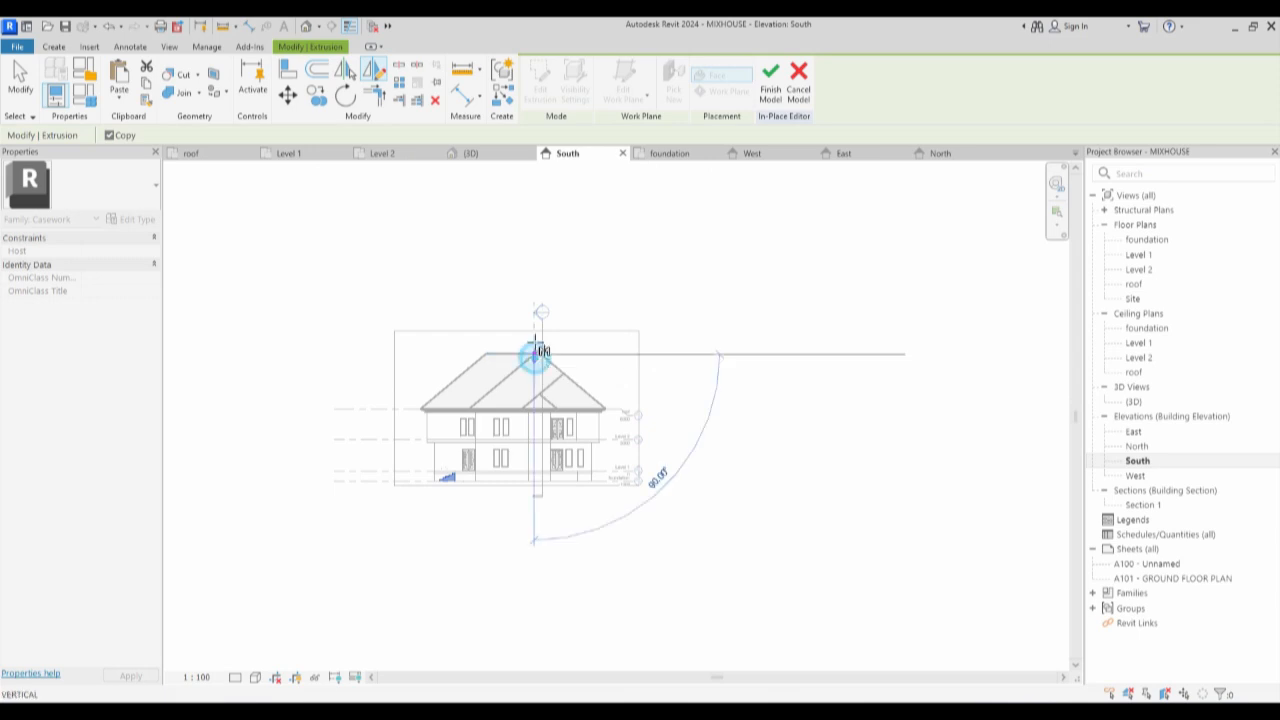
left_click(534, 318)
scroll(558, 485, "up", 1)
scroll(558, 485, "up", 4)
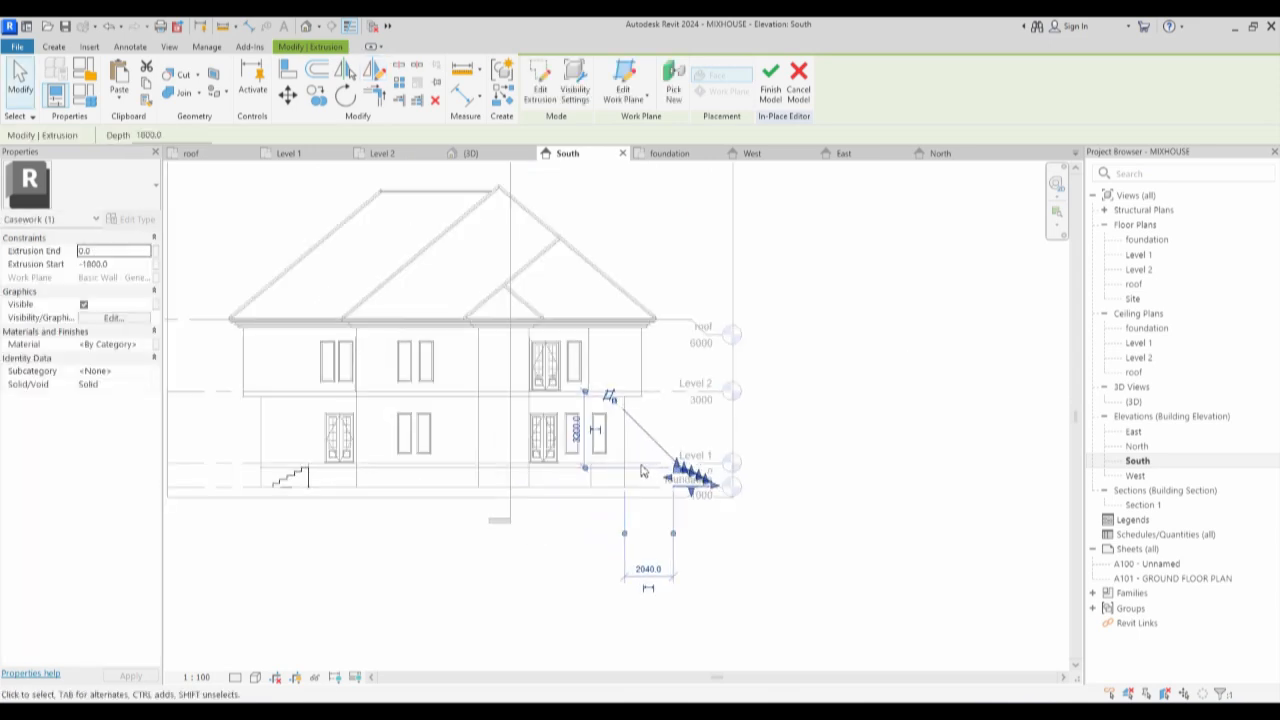
In the South elevation, move the step-profile extrusion so its tall side meets the right edge of the entrance porch.
left_click(287, 94)
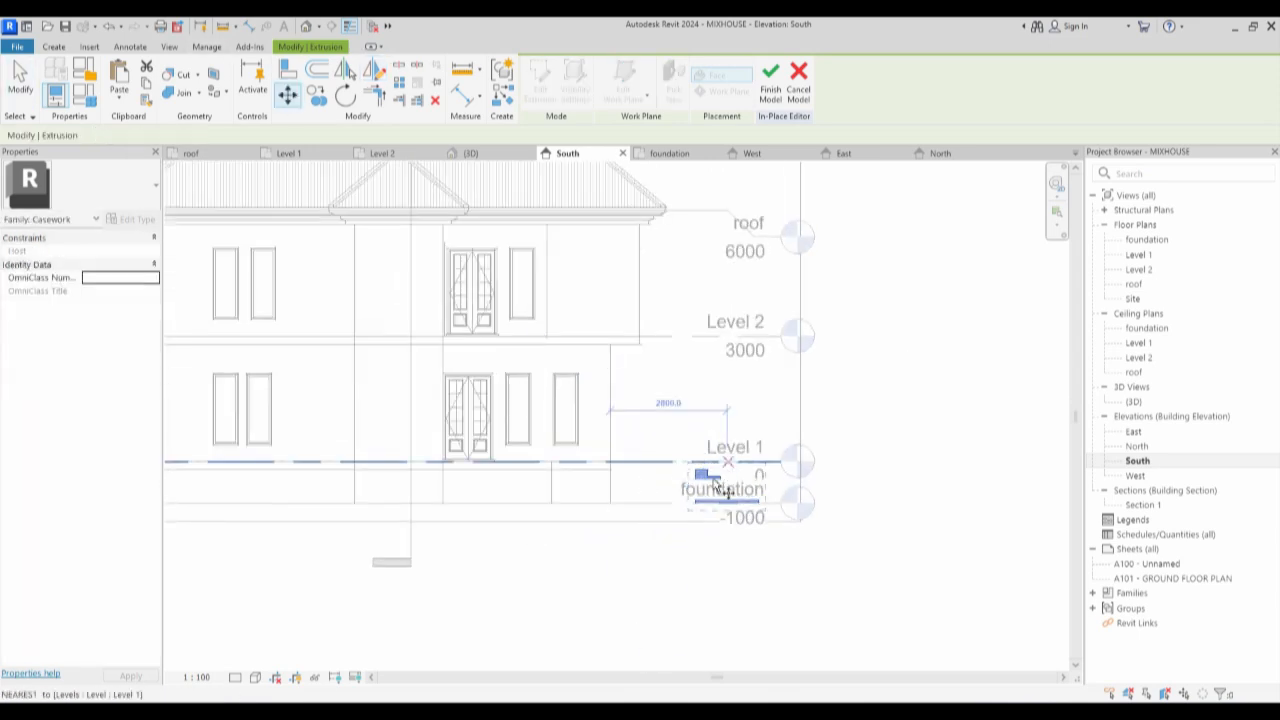
left_click(700, 472)
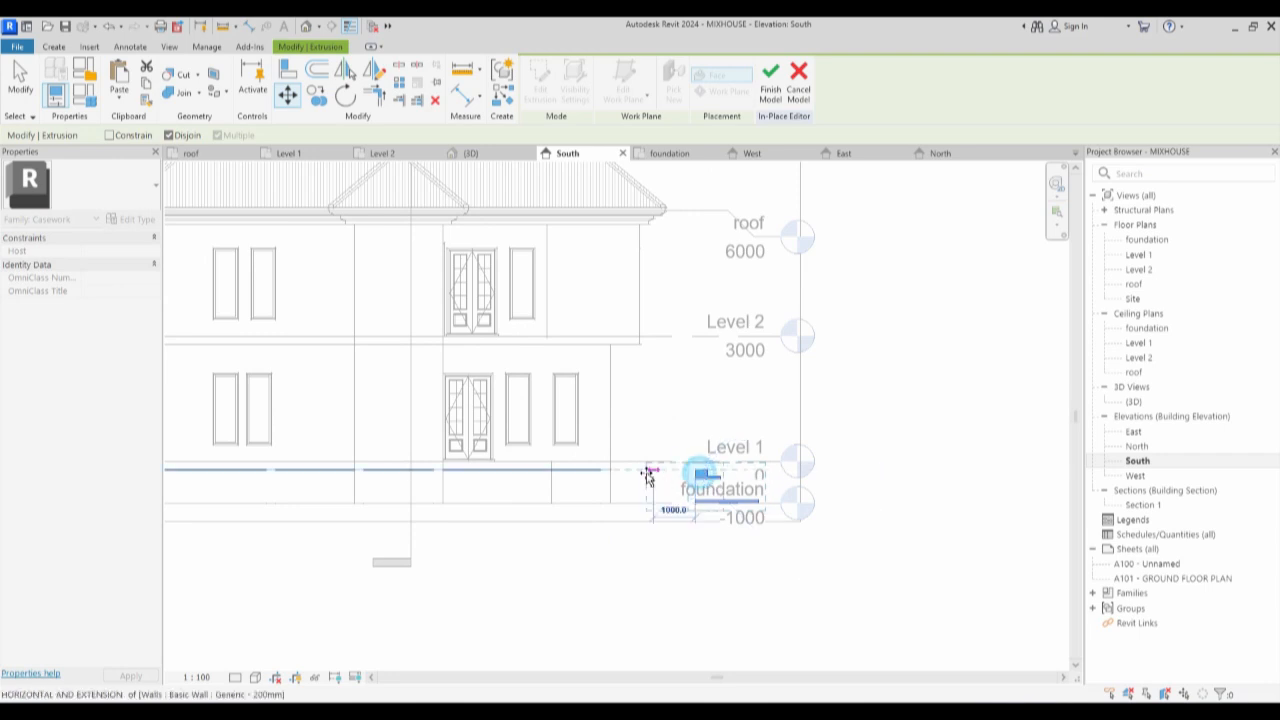
left_click(556, 477)
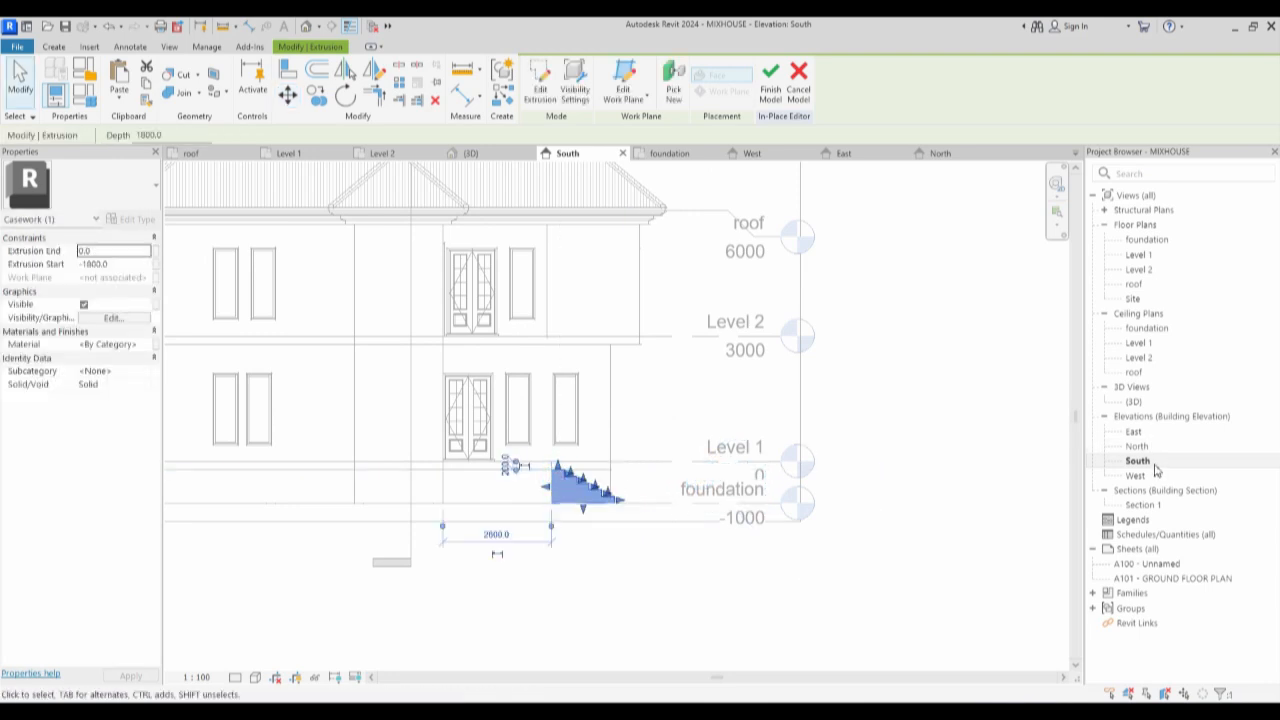
In the East elevation, adjust the step extrusion's end to line up with the entrance porch.
double_click(1133, 431)
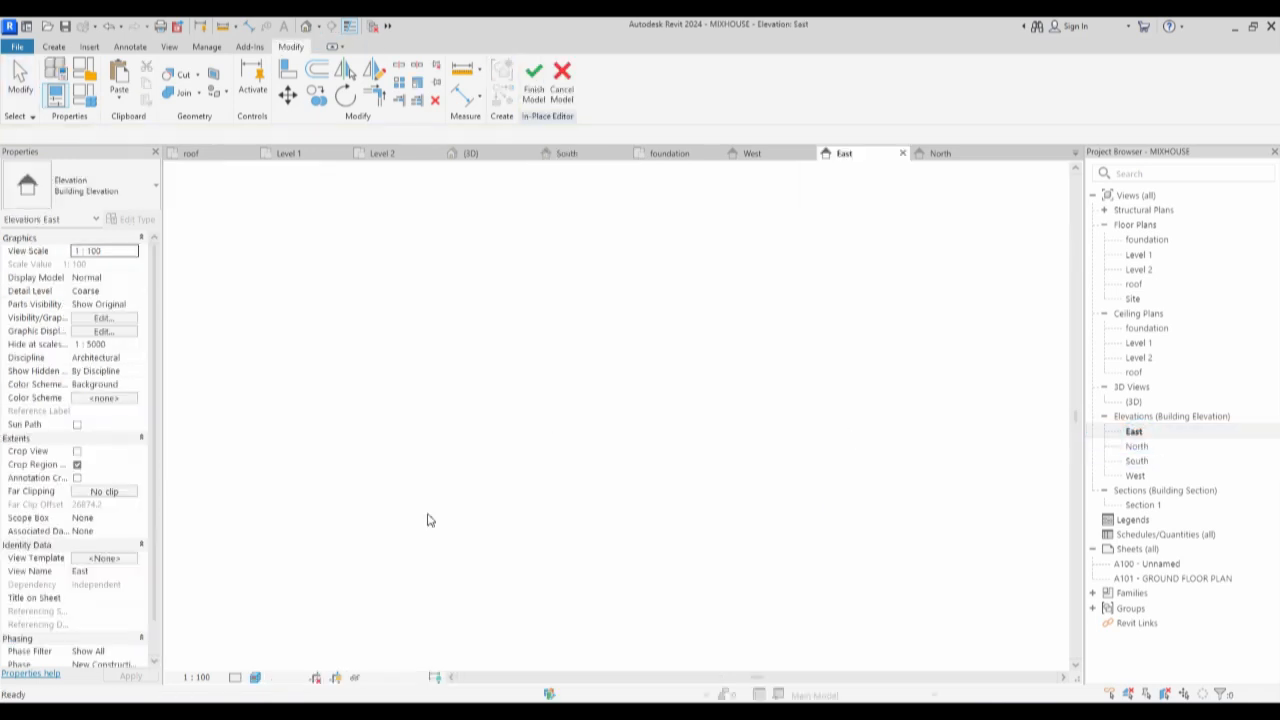
left_click(423, 614)
scroll(415, 630, "up", 4)
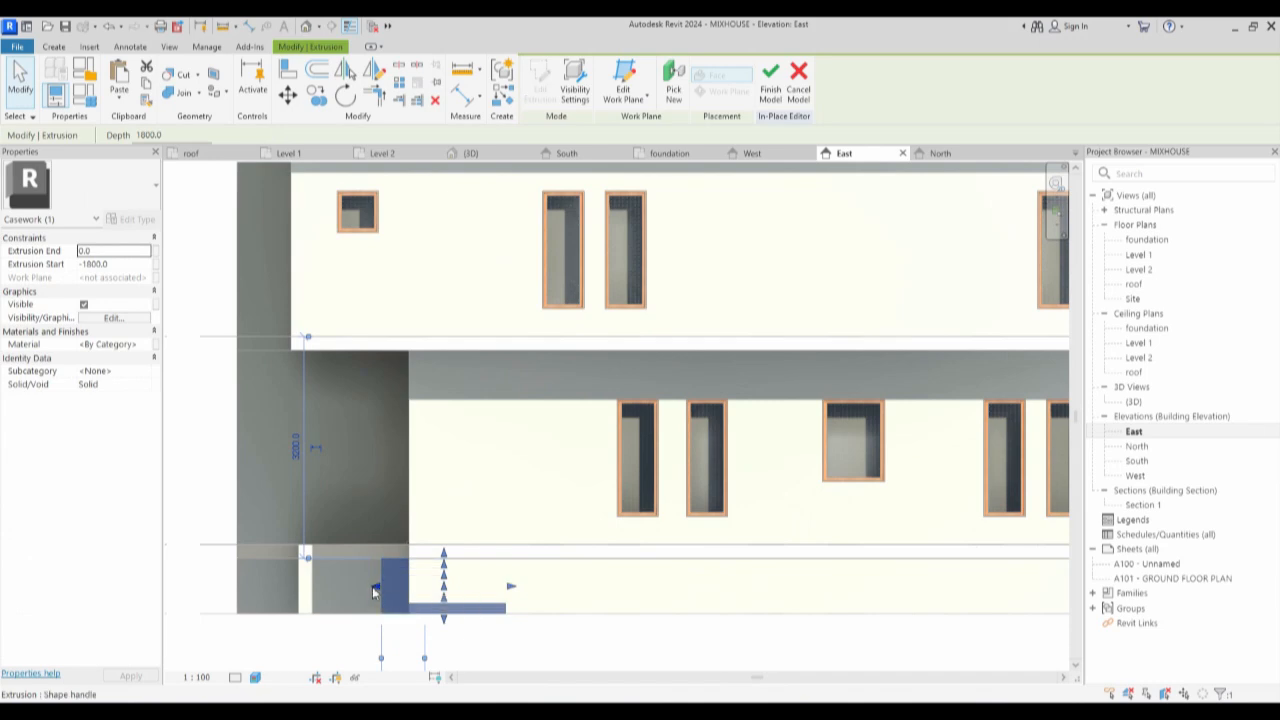
left_click_drag(302, 594, 409, 582)
Examine the fit of the steps against the porch from the front and corner in the 3D view.
double_click(1134, 401)
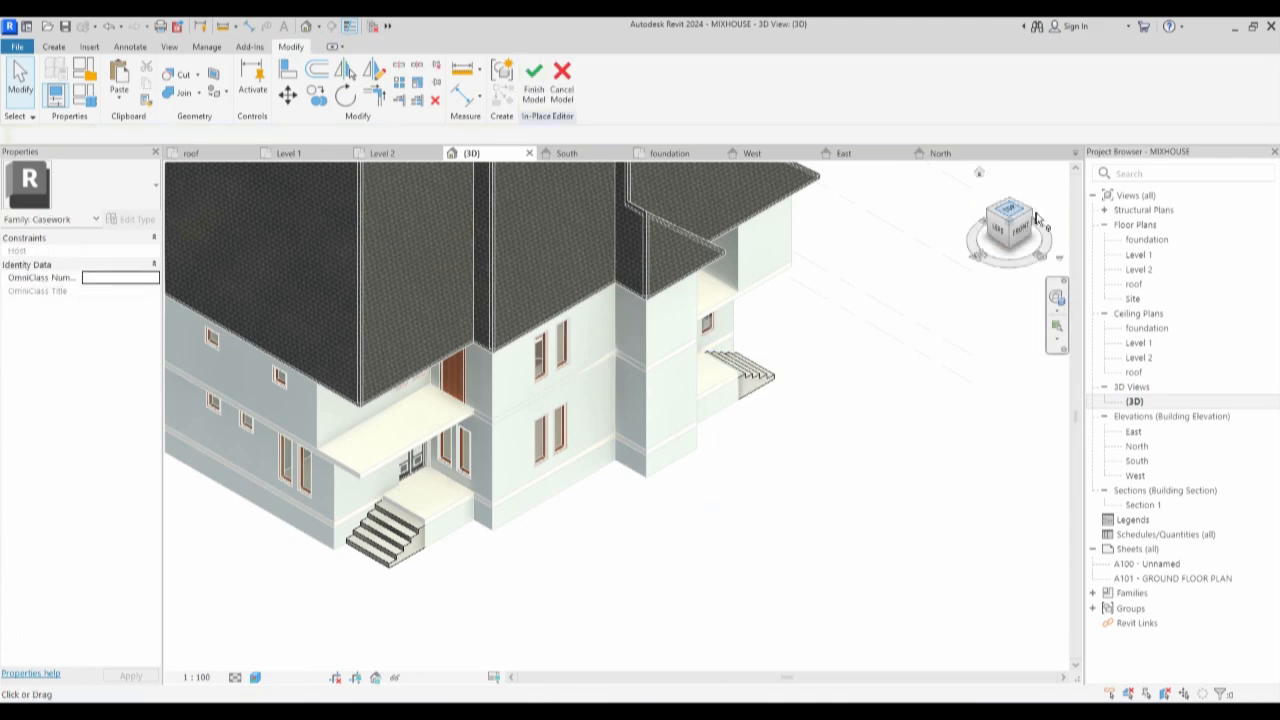
left_click(1036, 216)
scroll(737, 586, "up", 5)
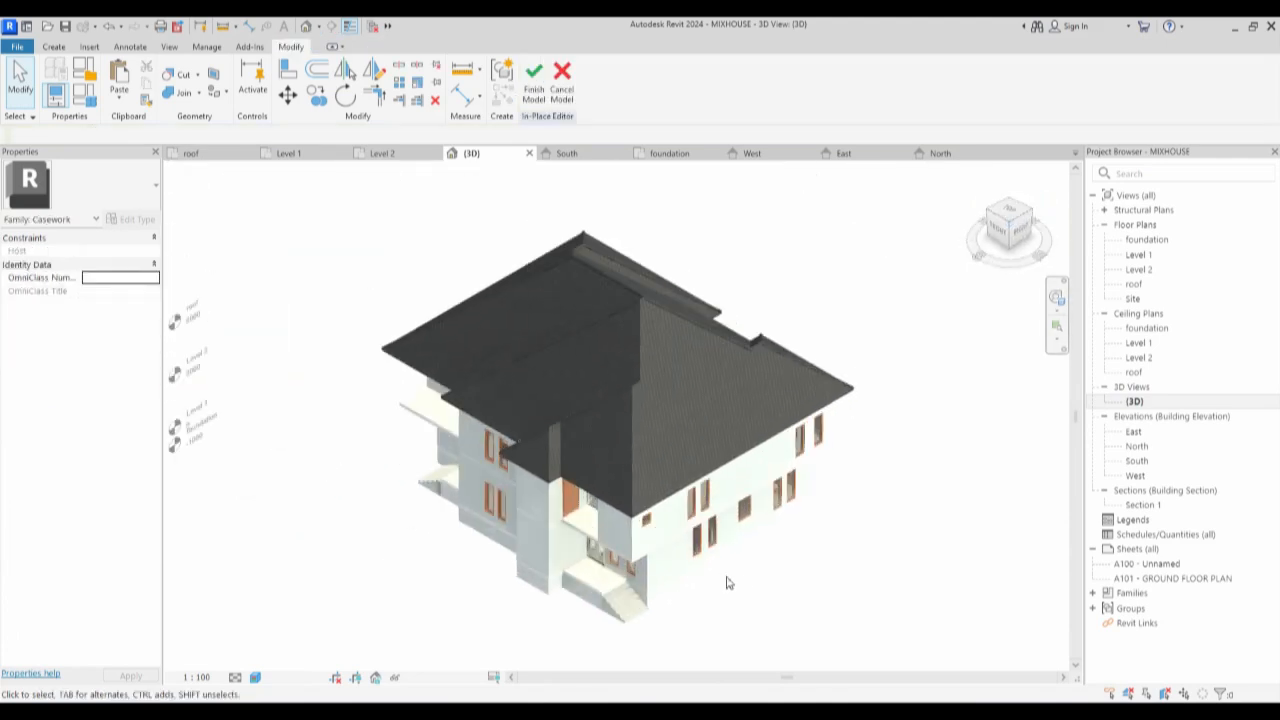
scroll(672, 580, "up", 1)
scroll(515, 446, "down", 4)
scroll(310, 458, "up", 2)
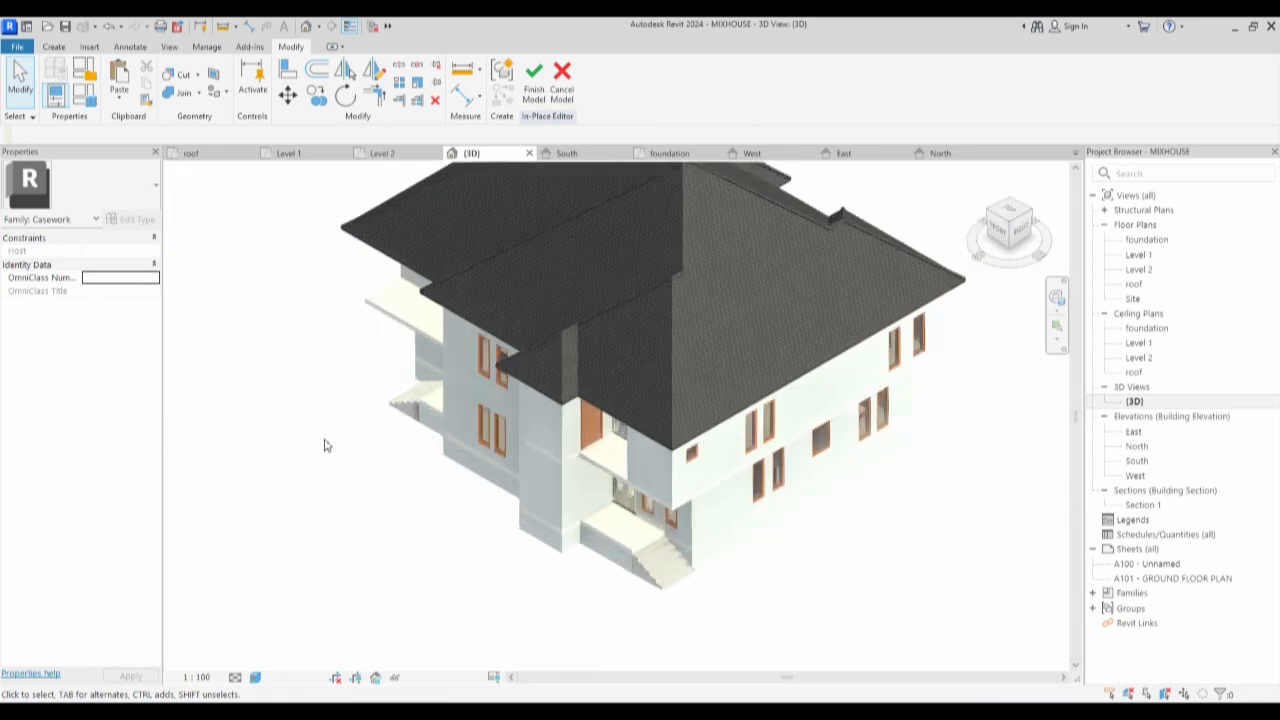
scroll(380, 527, "down", 2)
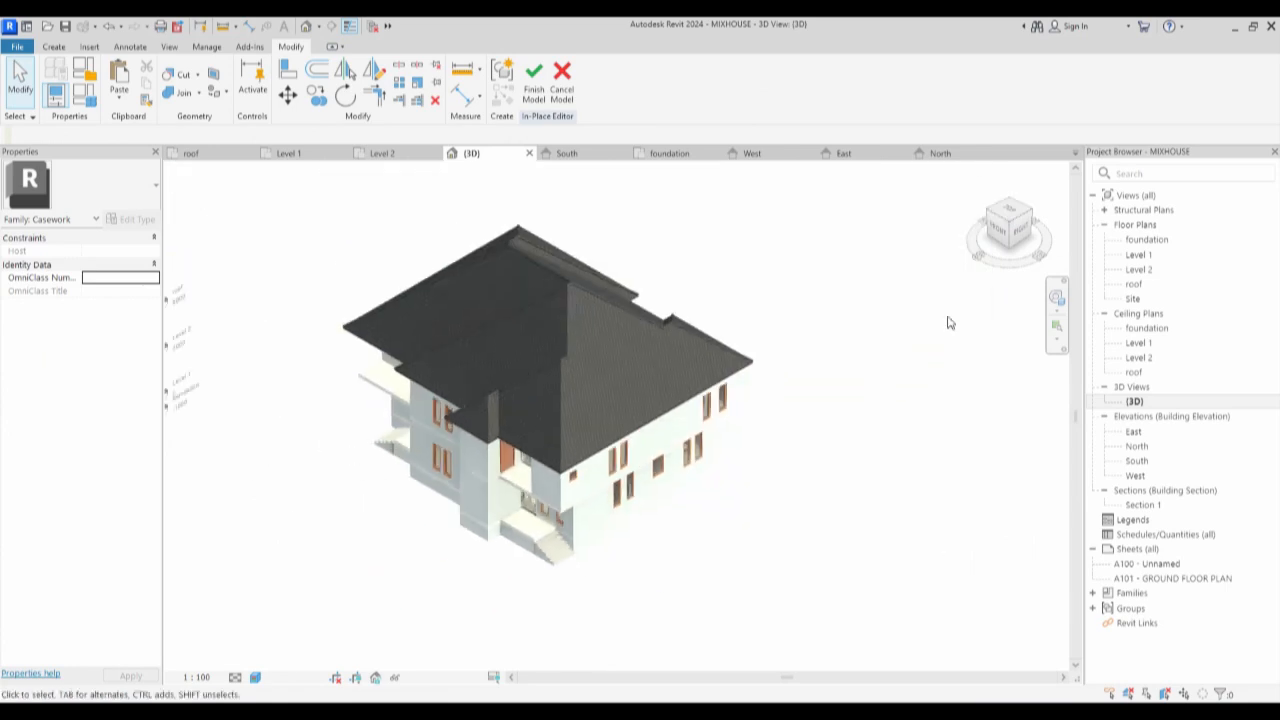
left_click(1003, 233)
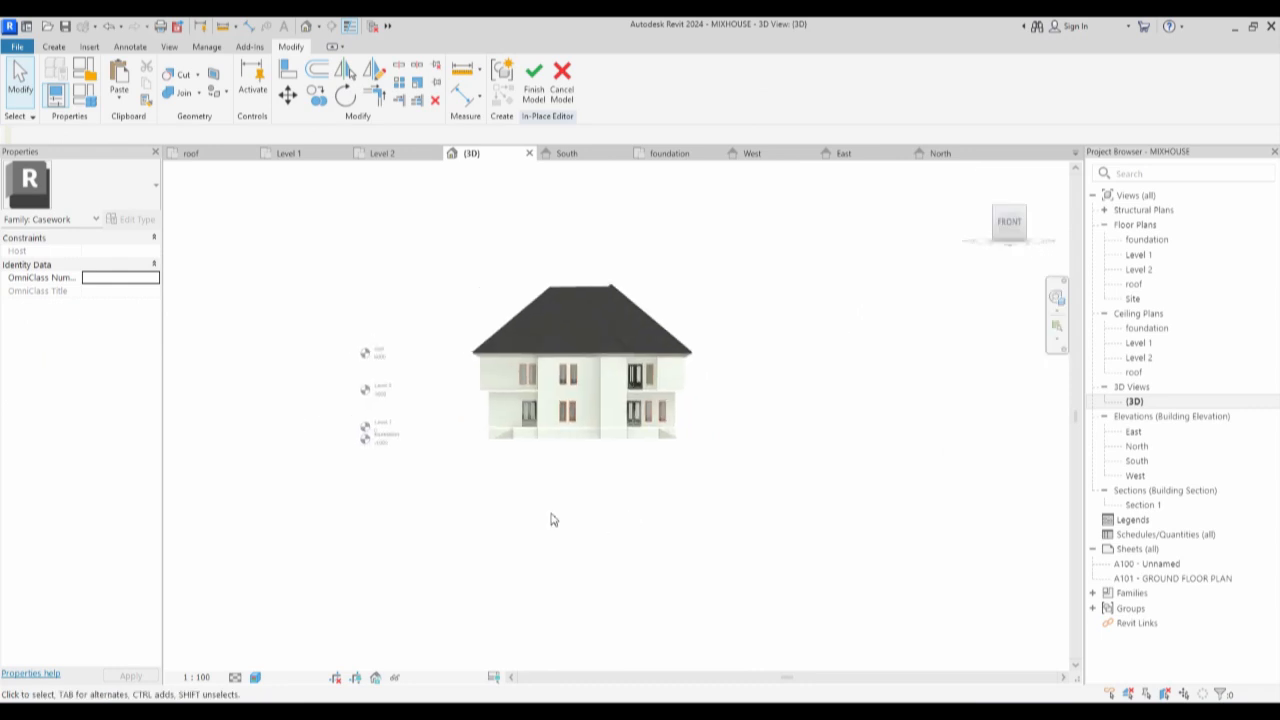
left_click(1024, 208)
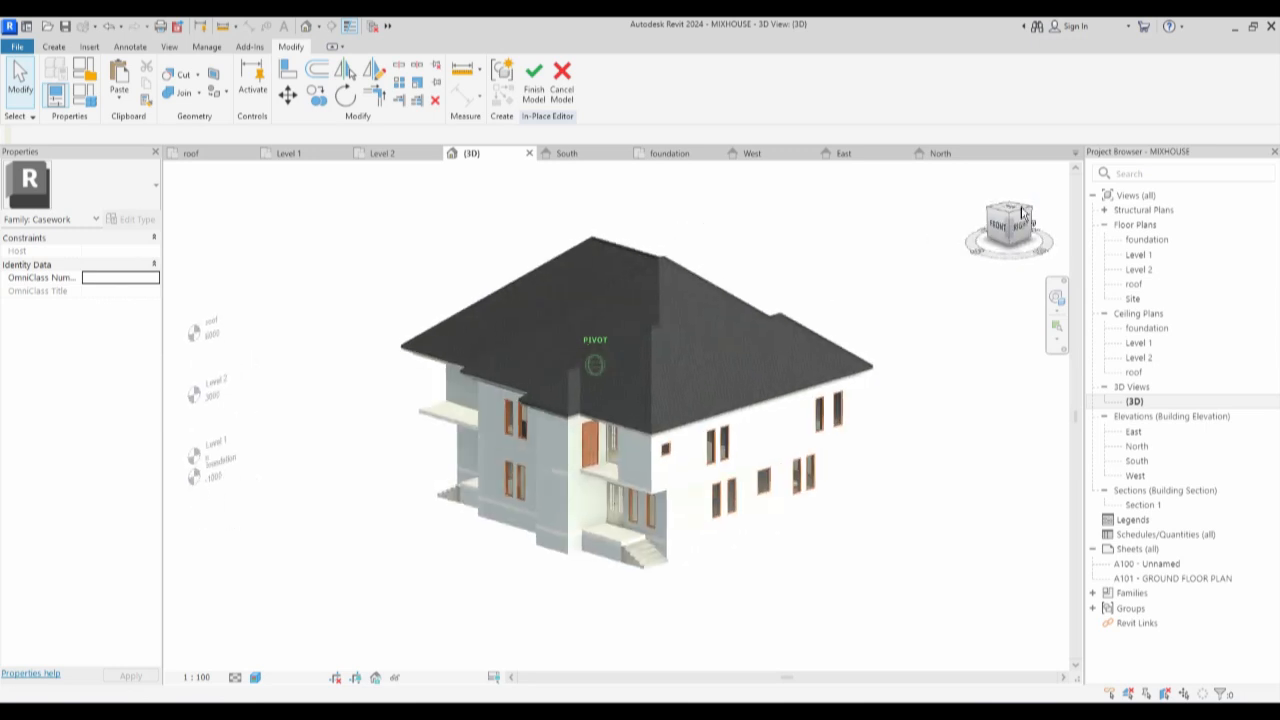
scroll(584, 326, "up", 1)
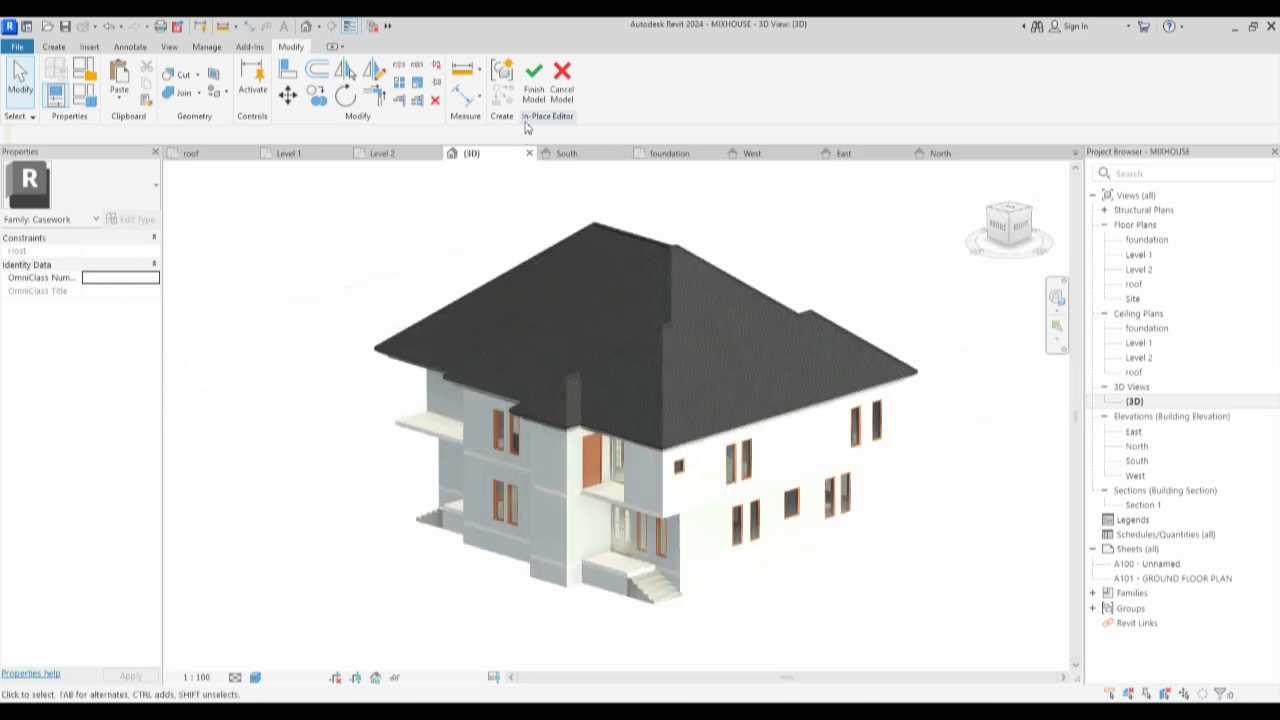
Finish the in-place step model and review the house in the 3D view.
left_click(530, 78)
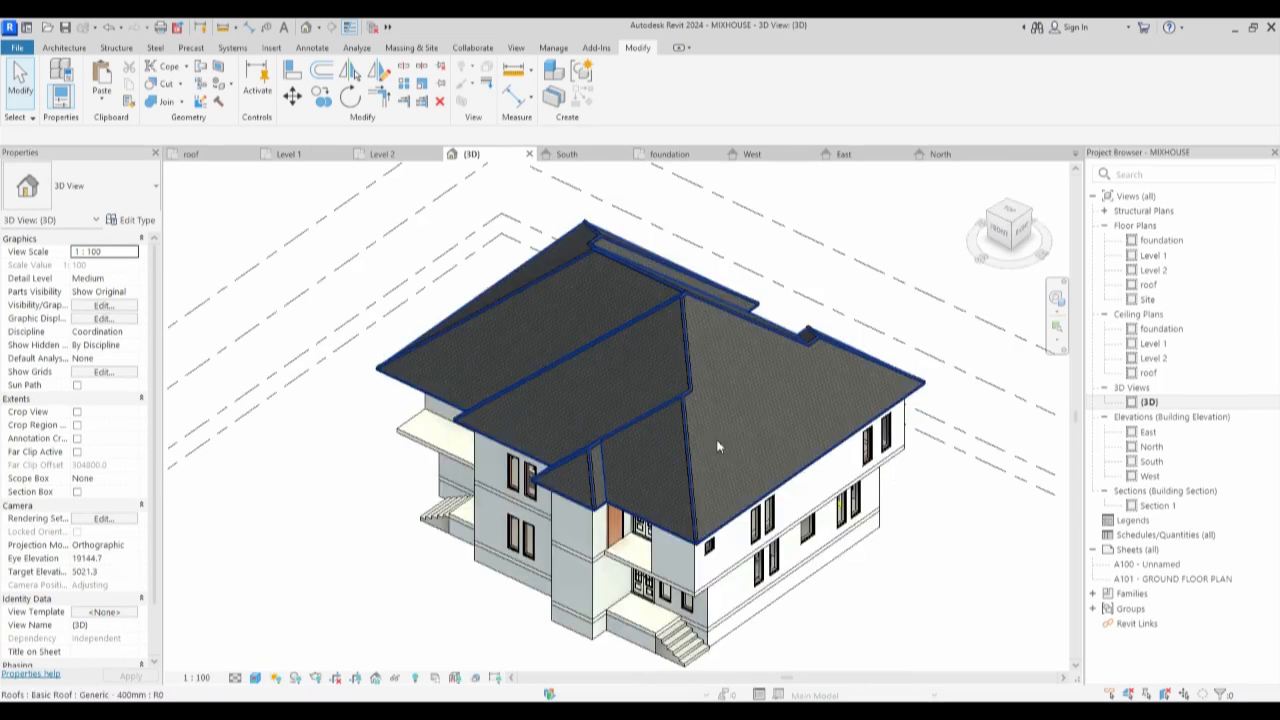
scroll(717, 446, "up", 1)
scroll(717, 446, "down", 2)
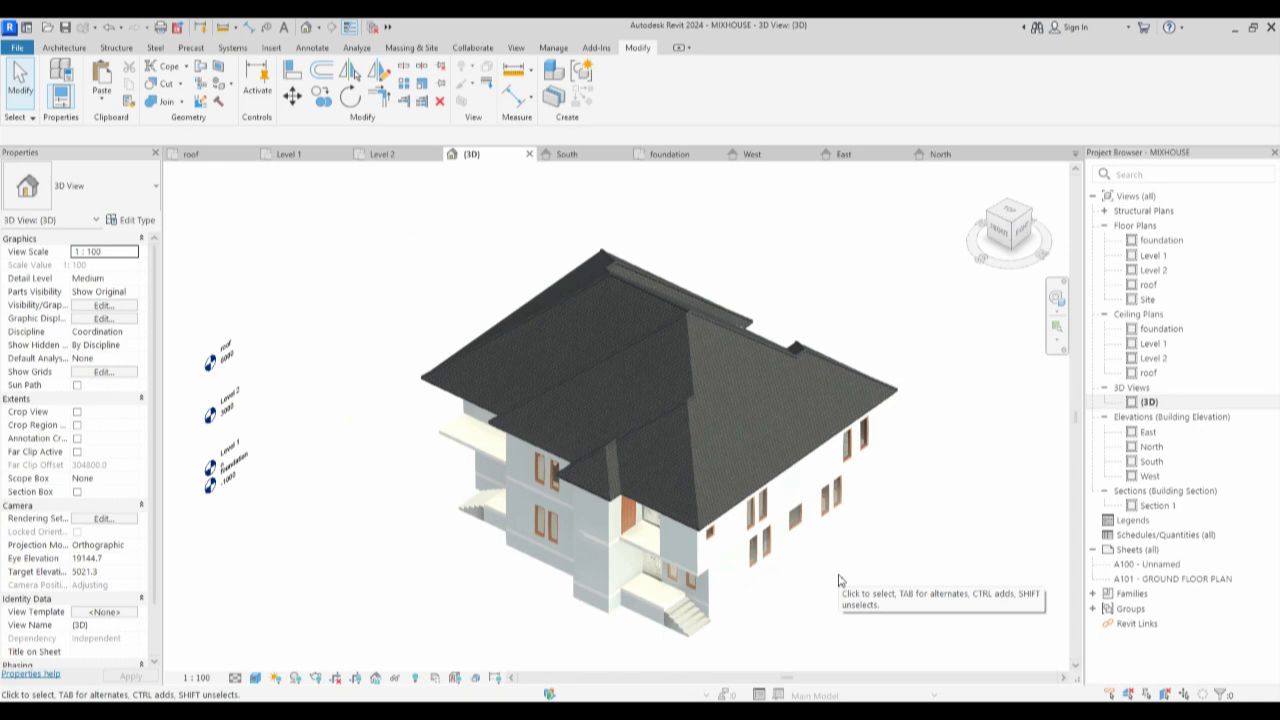
scroll(614, 650, "up", 2)
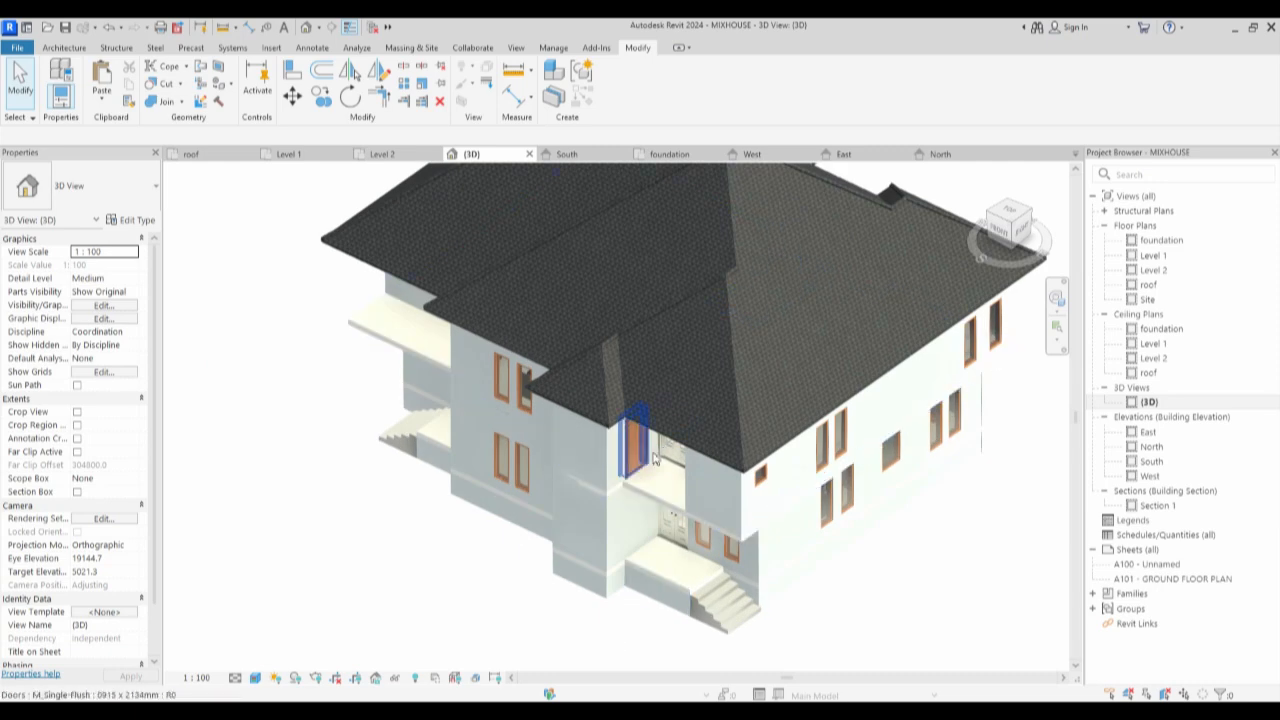
middle_click_drag(583, 501, 471, 553, "shift")
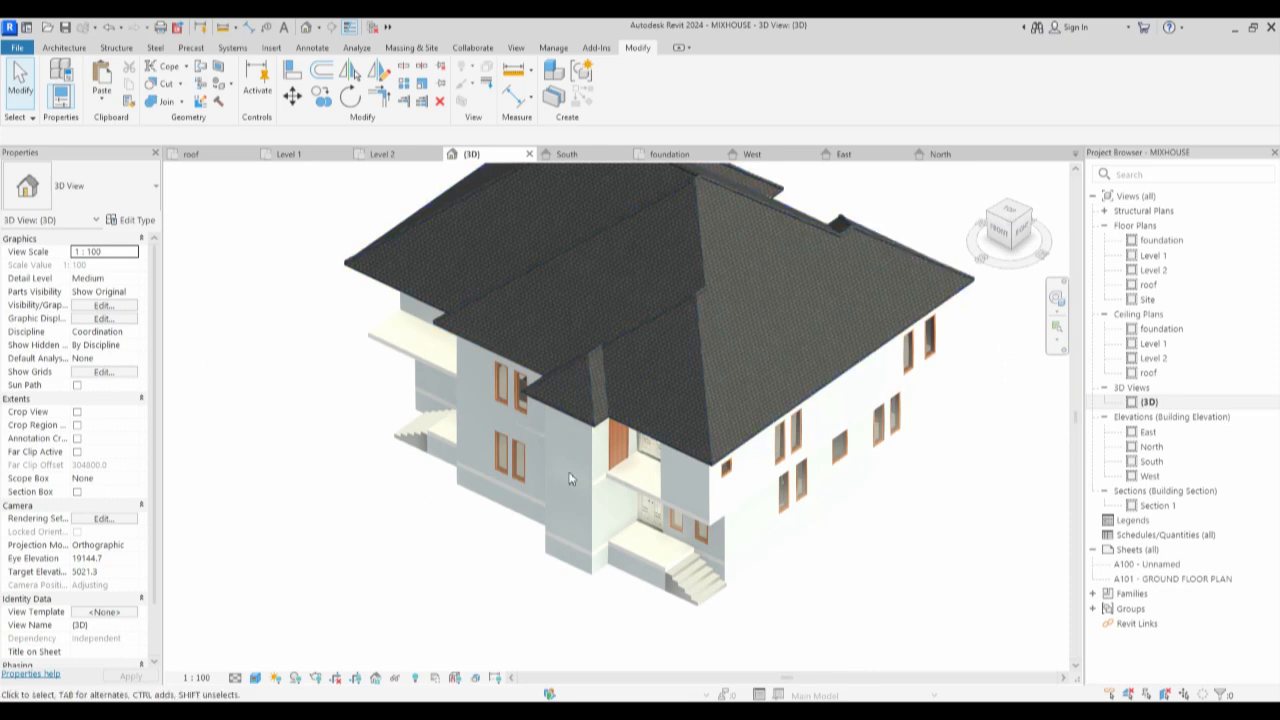
On the Level 1 plan, place a door matching the dining-side M_Single-Flush 0915 x 2134mm in the front wall of the projecting stairwell.
double_click(1152, 256)
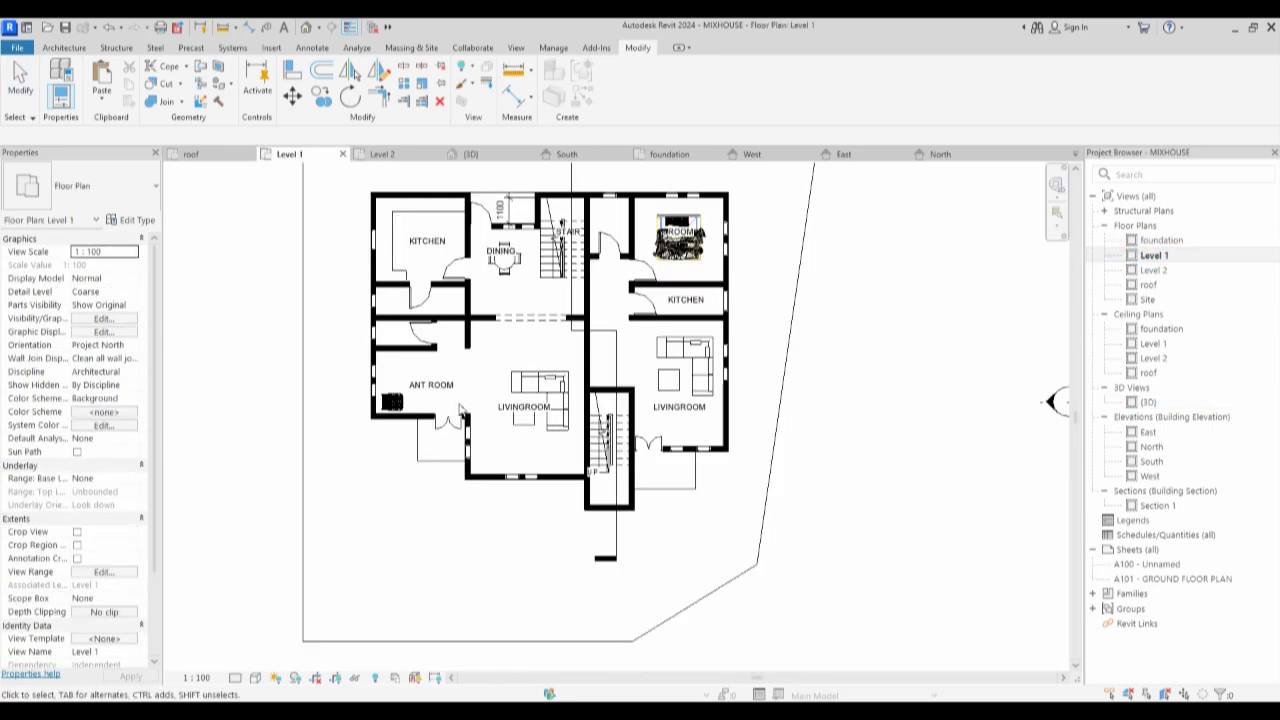
scroll(587, 516, "up", 3)
scroll(600, 512, "up", 1)
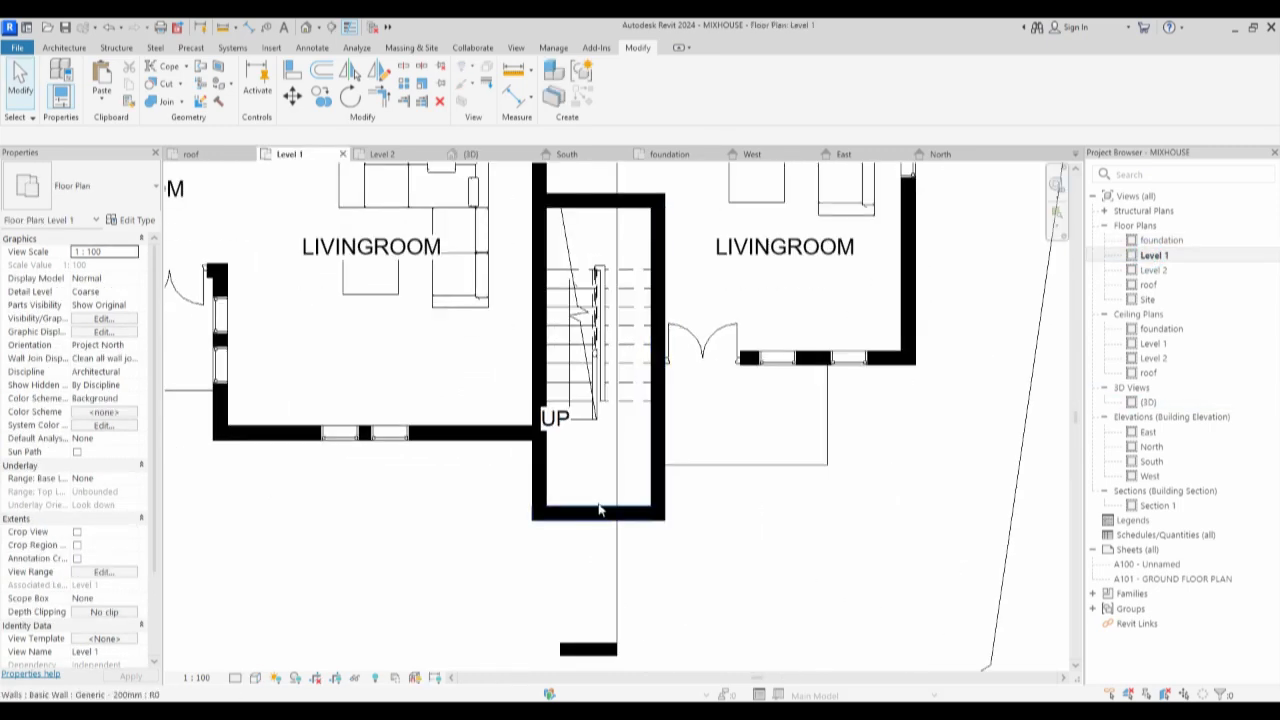
scroll(600, 510, "down", 2)
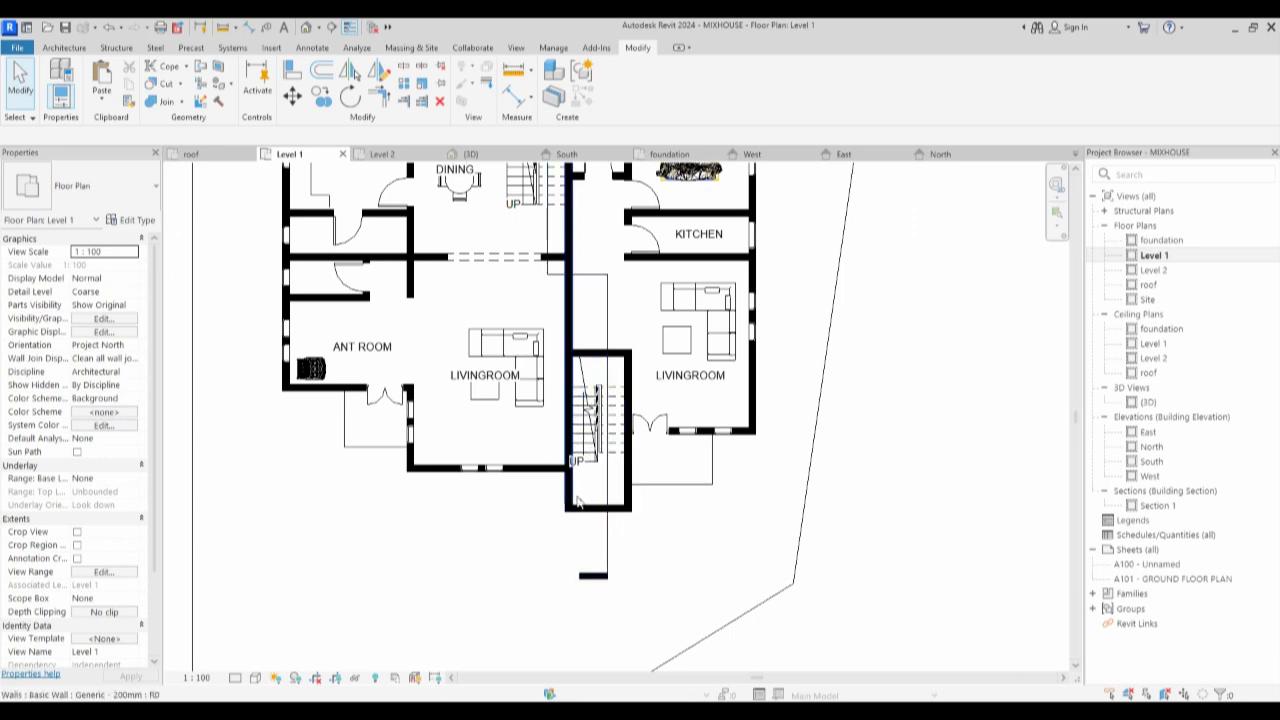
scroll(576, 462, "up", 1)
scroll(535, 340, "down", 4)
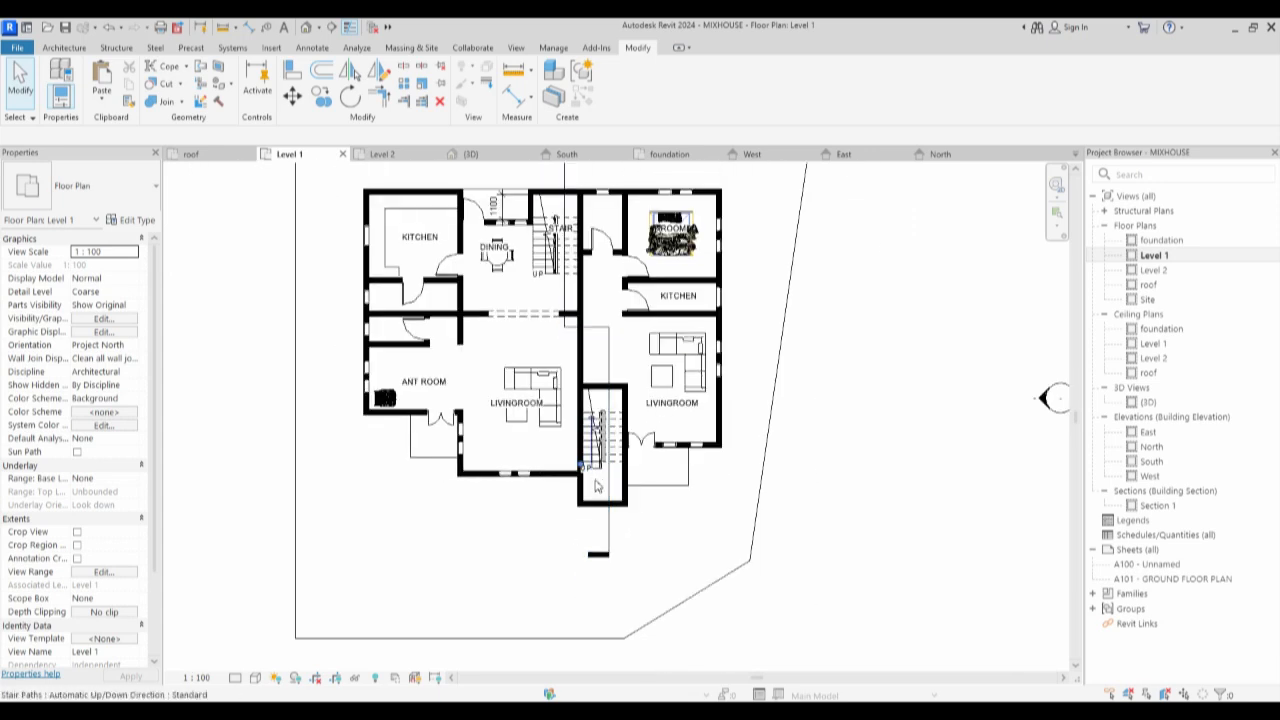
left_click(492, 258)
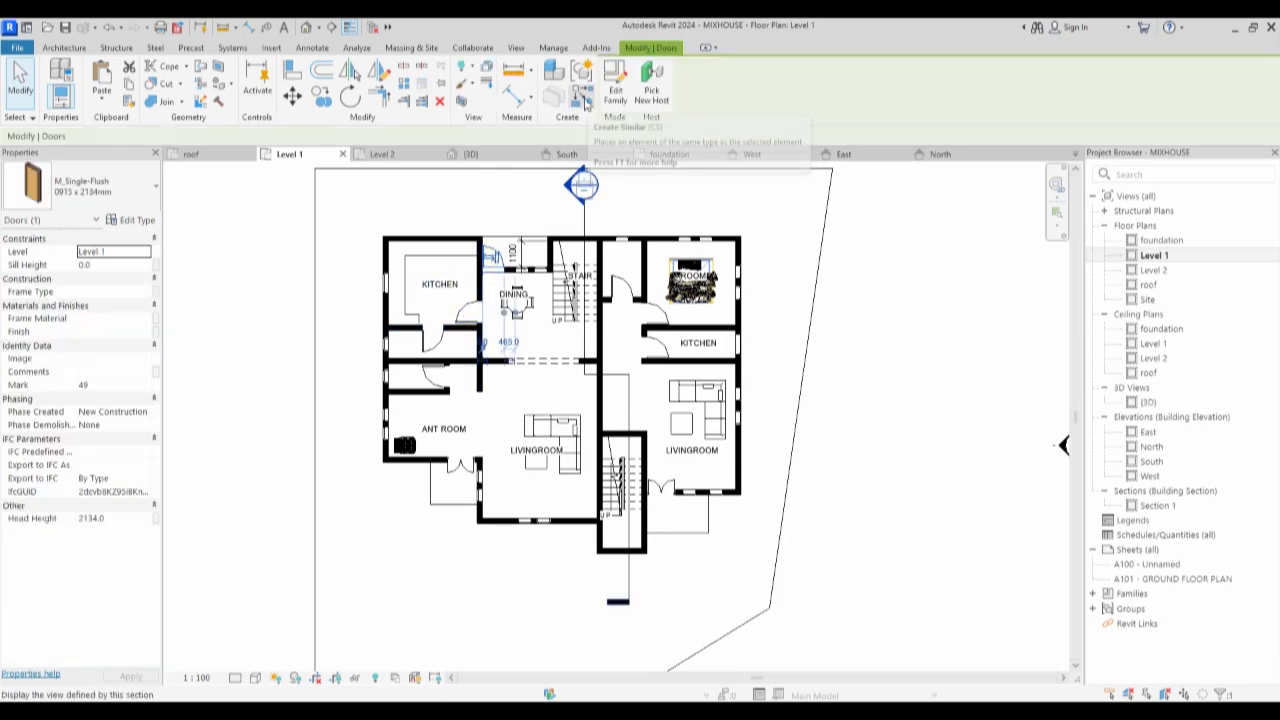
left_click(585, 103)
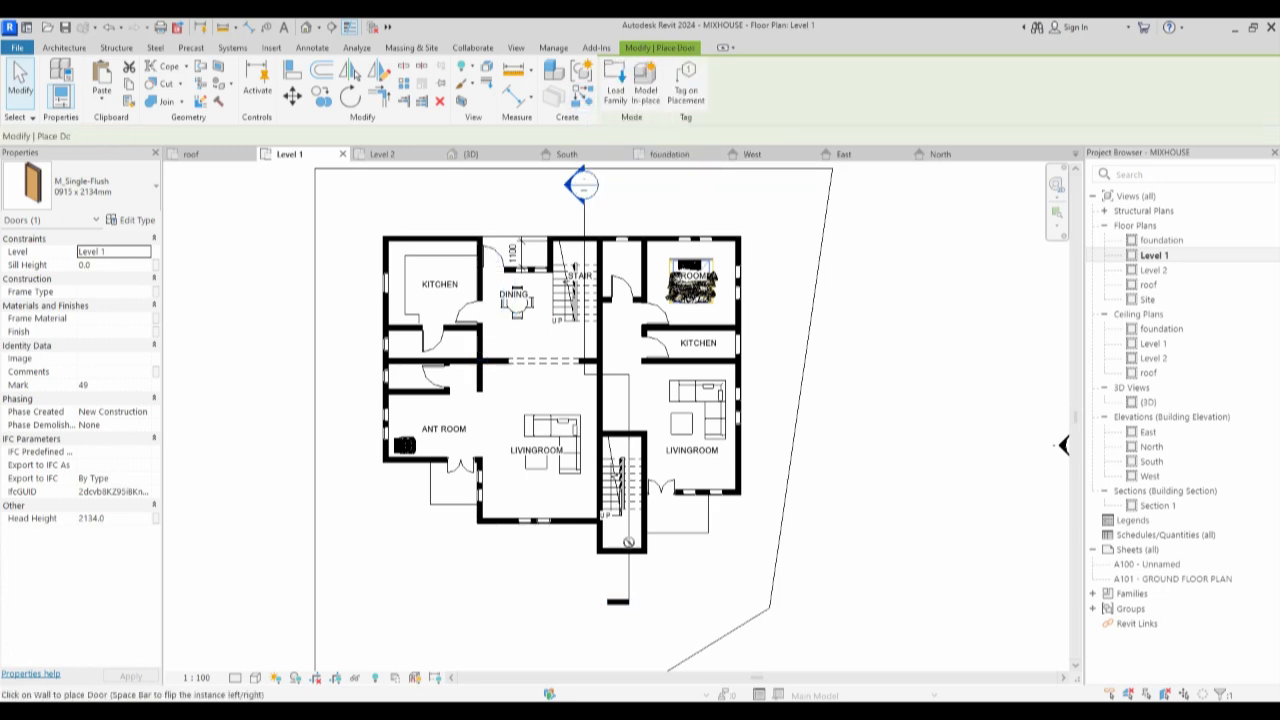
scroll(617, 552, "up", 4)
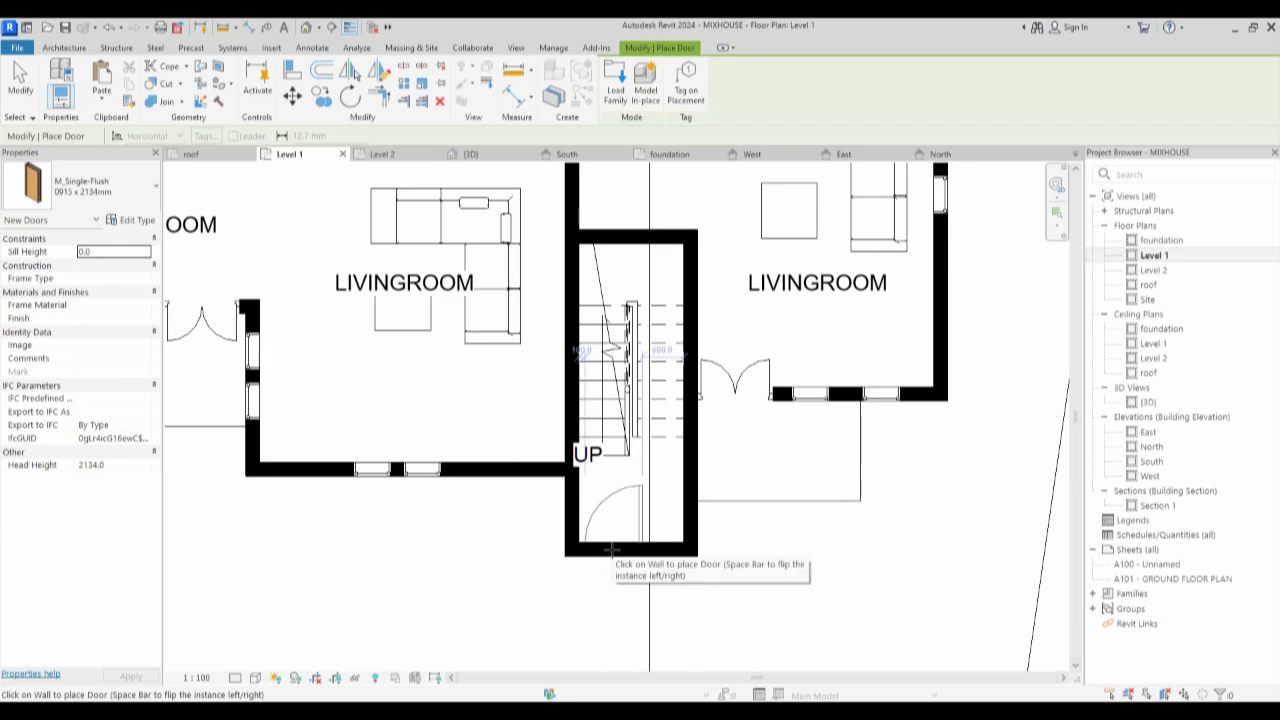
left_click(611, 549)
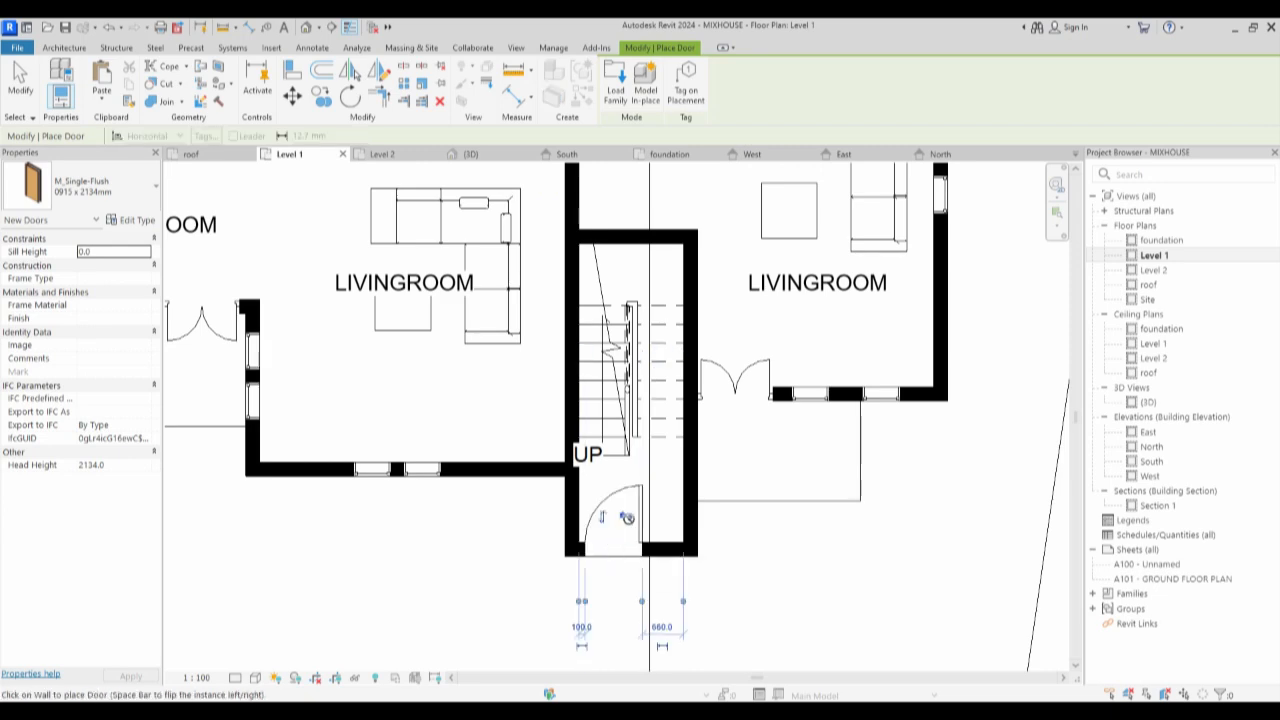
Flip the new stairwell door's hinge side and align its edge with the inner face of the stairwell's left wall.
left_click(627, 517)
key("a")
key("l")
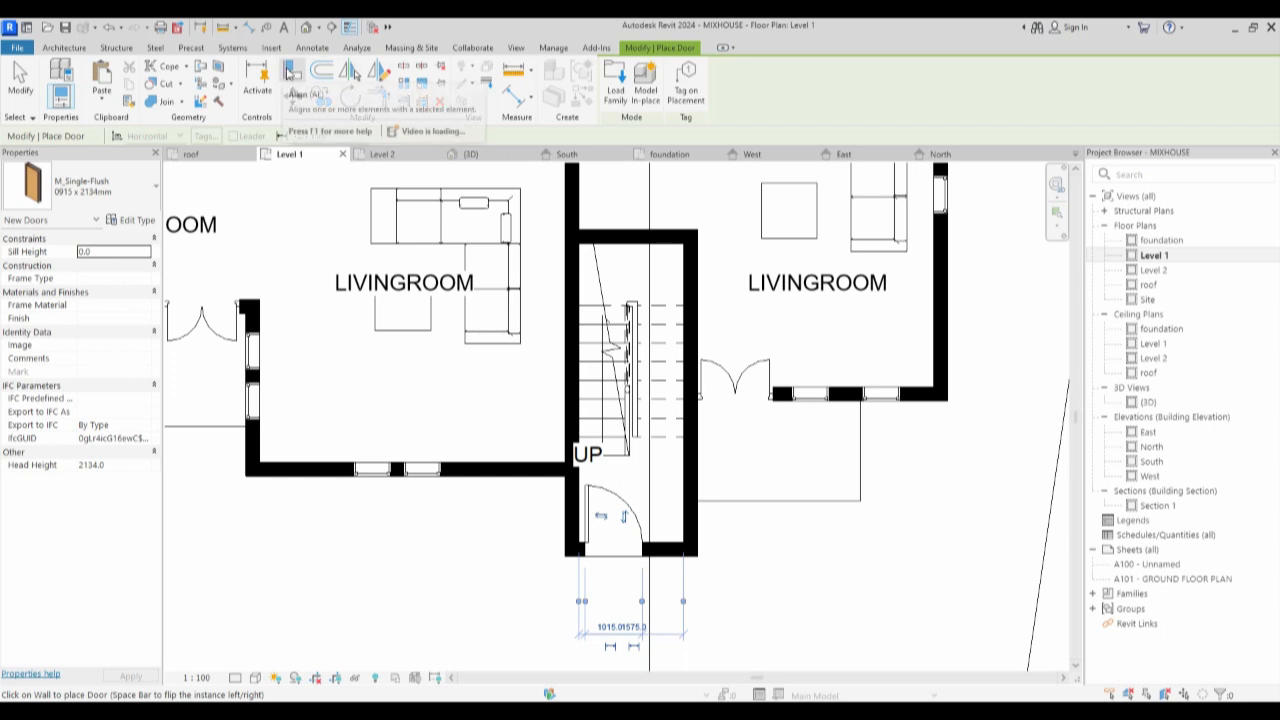
left_click(579, 505)
left_click(585, 503)
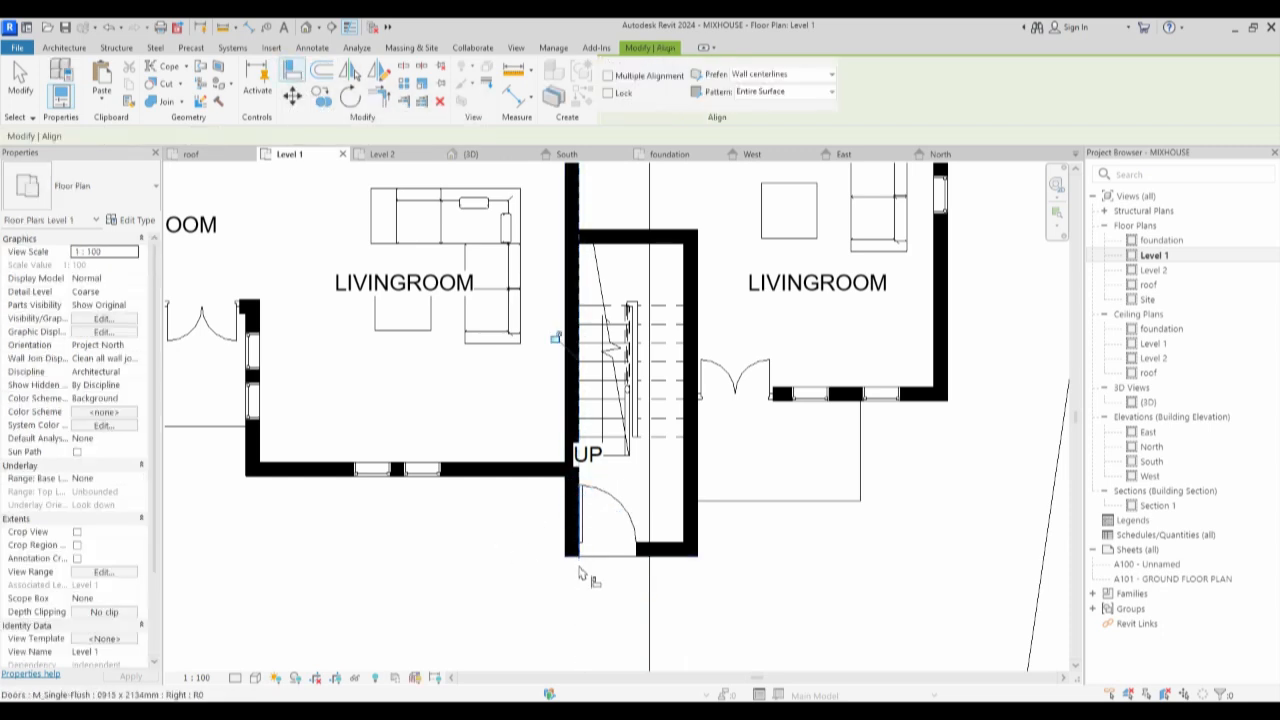
scroll(580, 566, "down", 2)
right_click(499, 576)
left_click(543, 351)
right_click(501, 585)
left_click(540, 354)
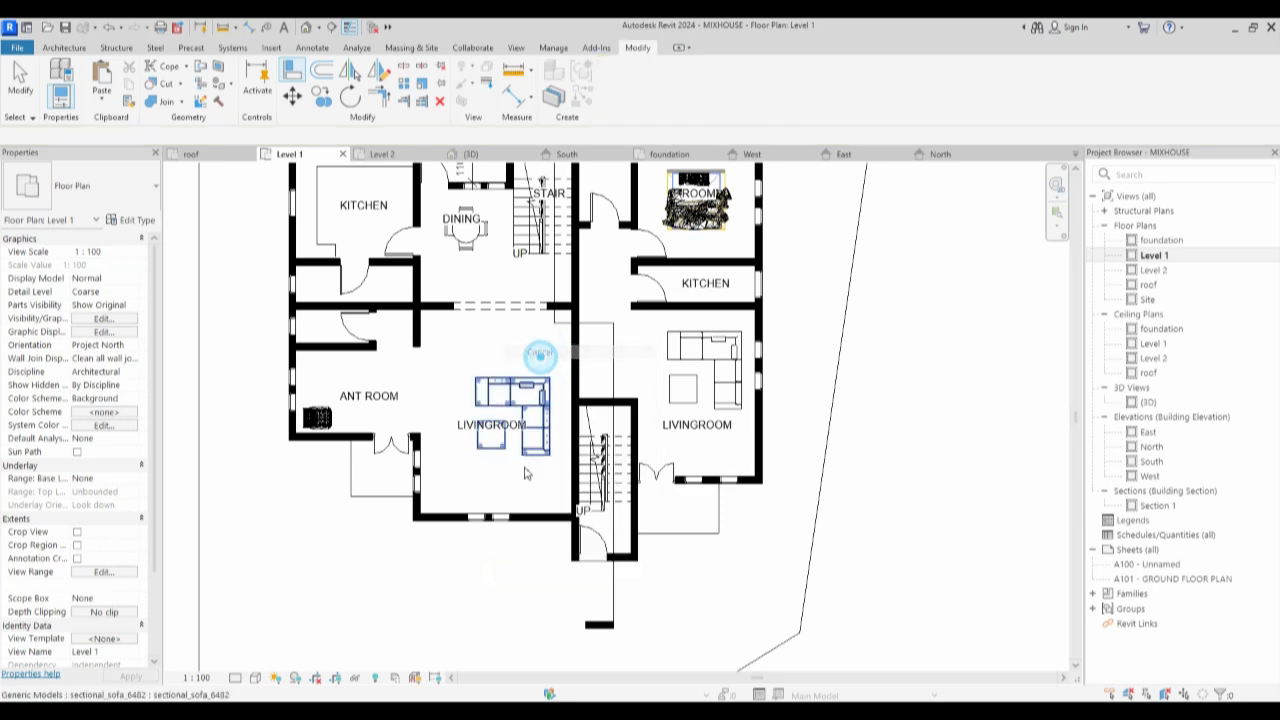
scroll(535, 280, "down", 2)
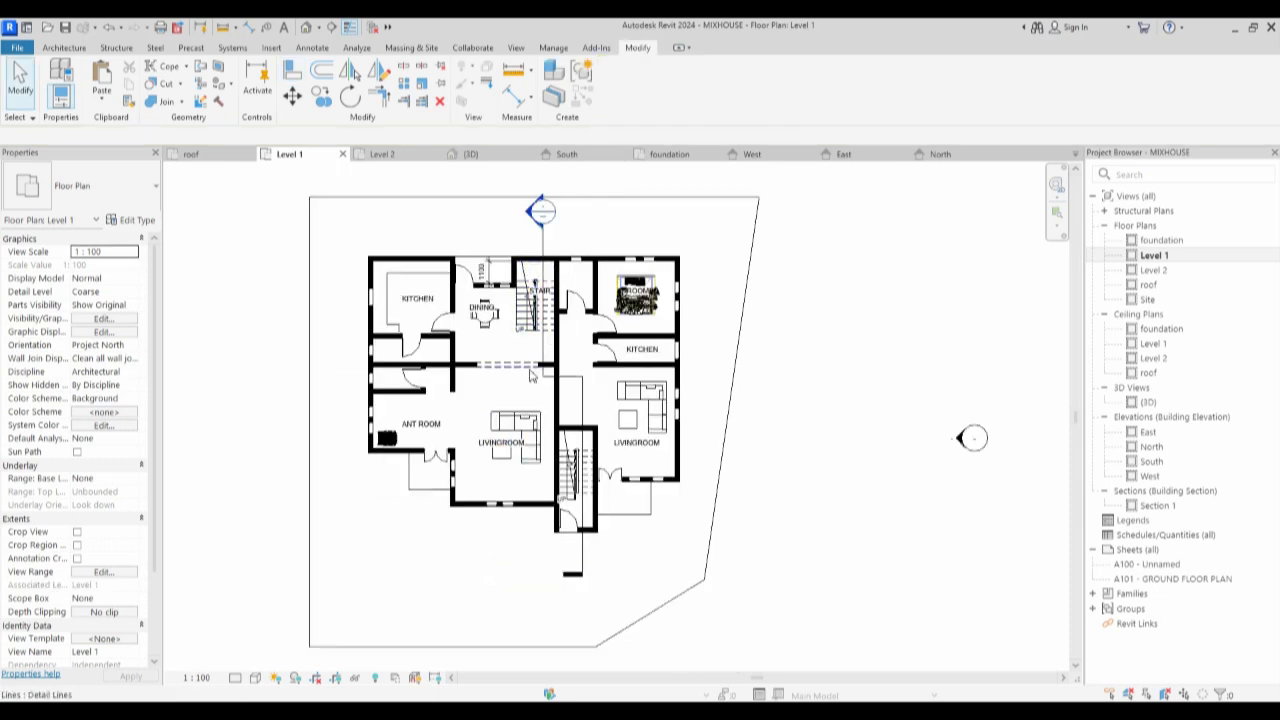
scroll(474, 236, "up", 5)
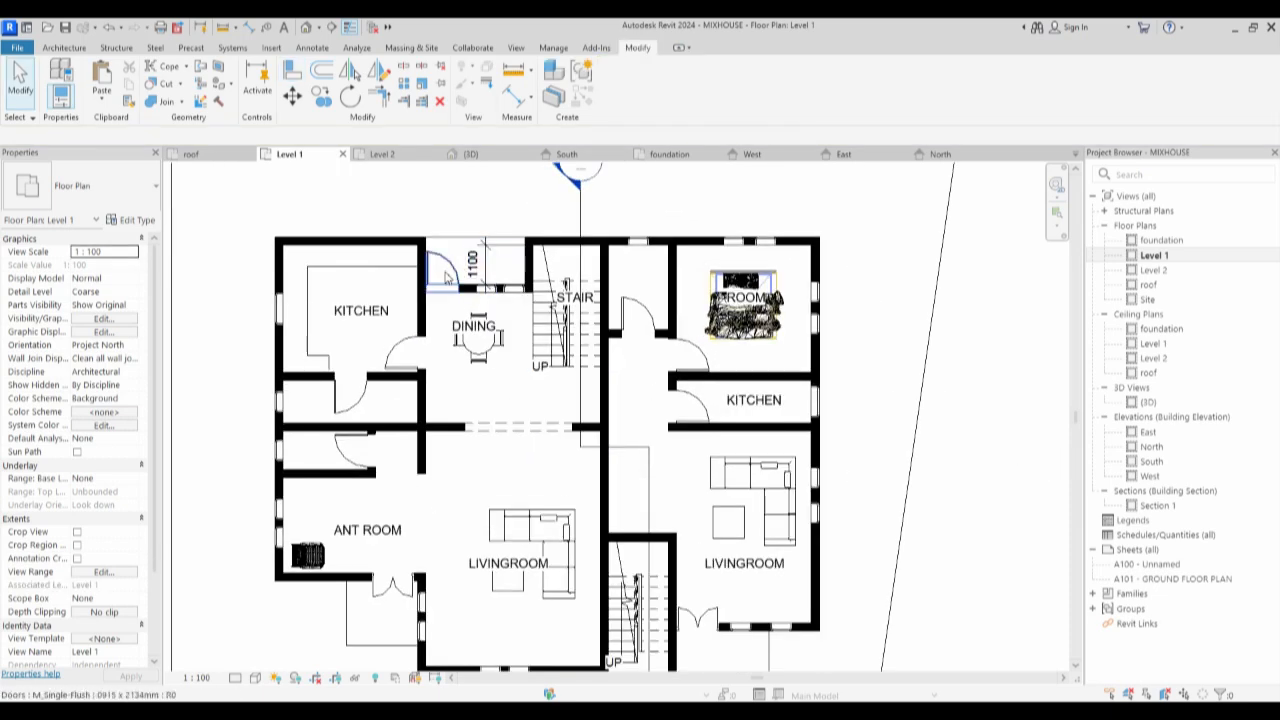
scroll(501, 590, "down", 5)
scroll(501, 590, "up", 3)
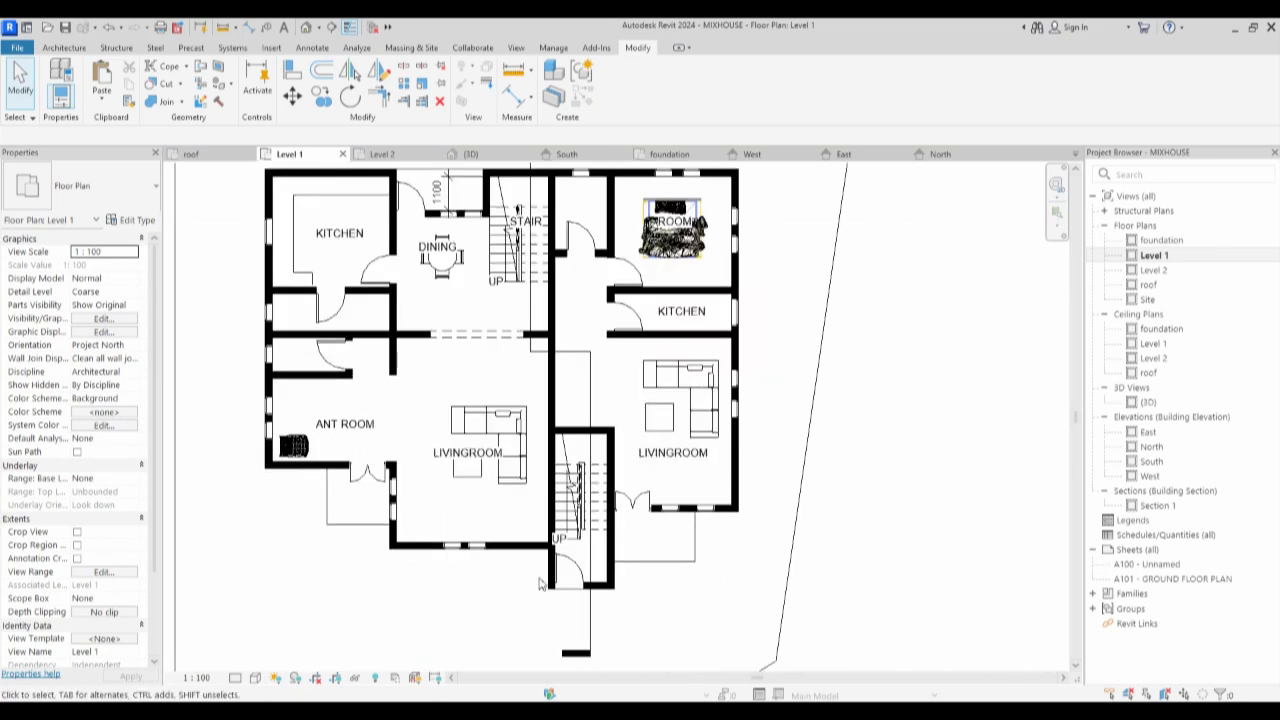
From the South elevation, select the Level 2 floor slab and open its boundary for editing in the Level 2 floor plan.
double_click(1151, 463)
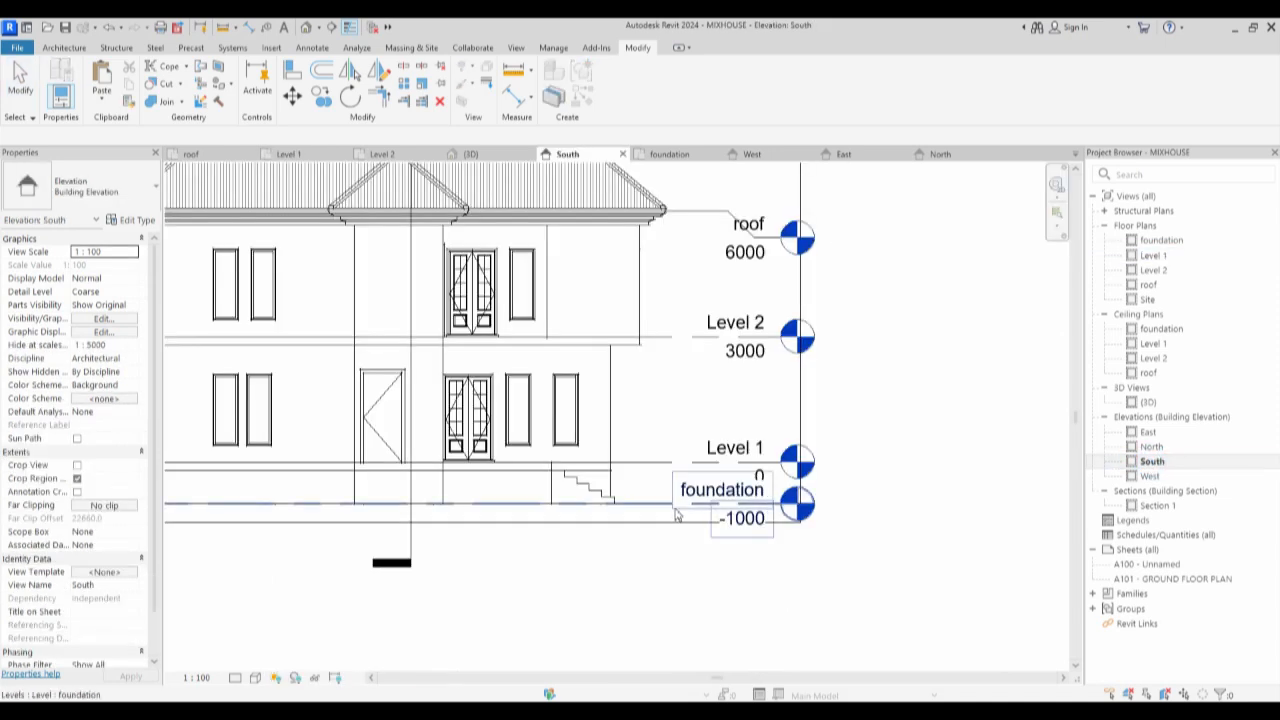
scroll(480, 420, "down", 2)
scroll(420, 320, "up", 2)
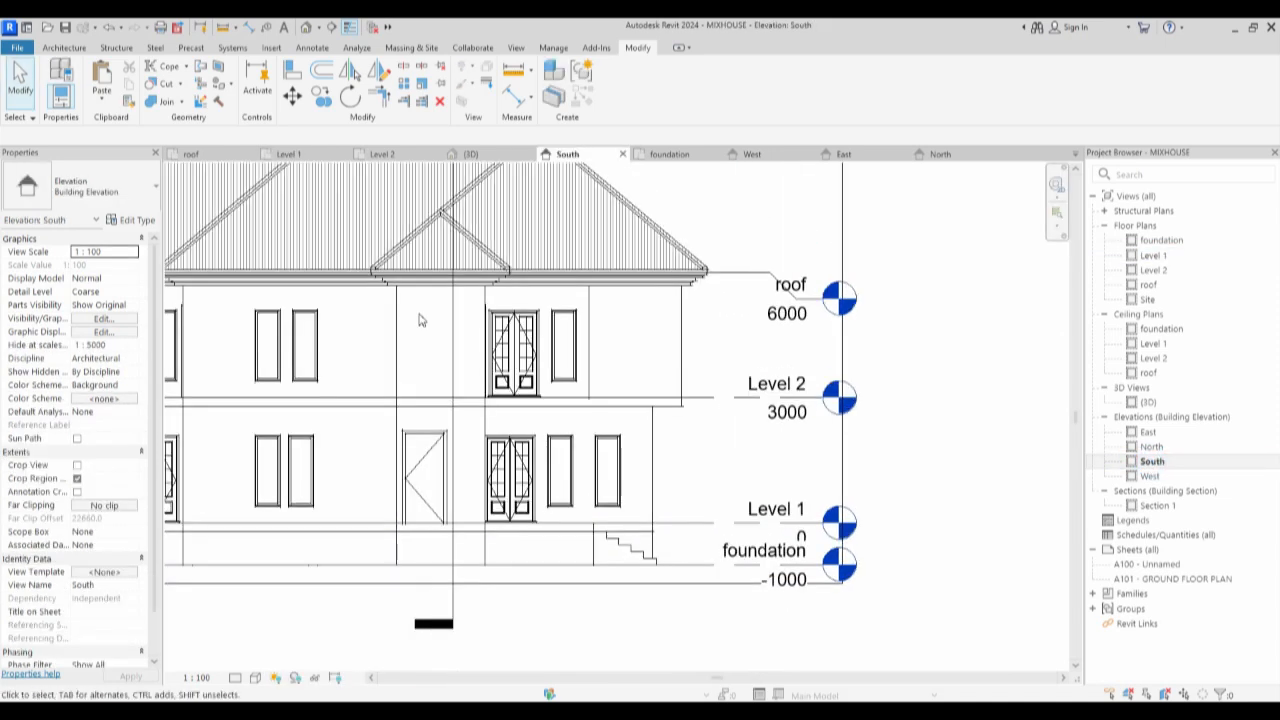
left_click(424, 406)
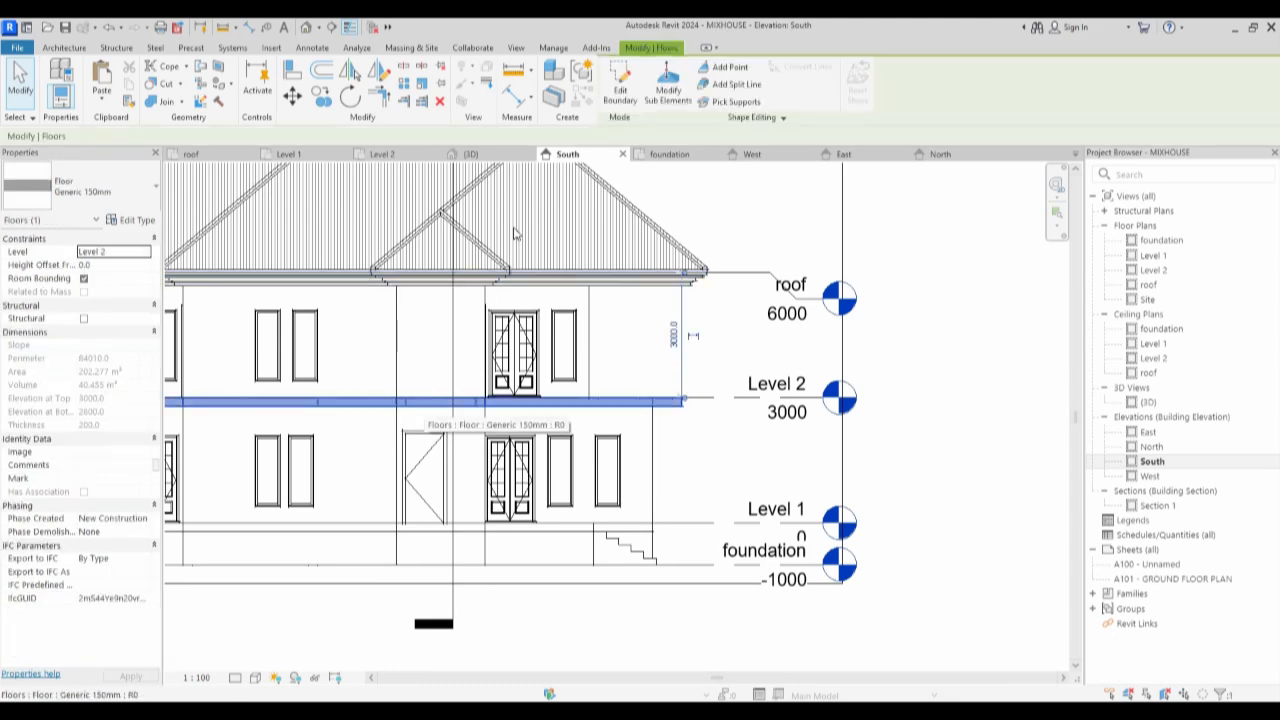
left_click(618, 80)
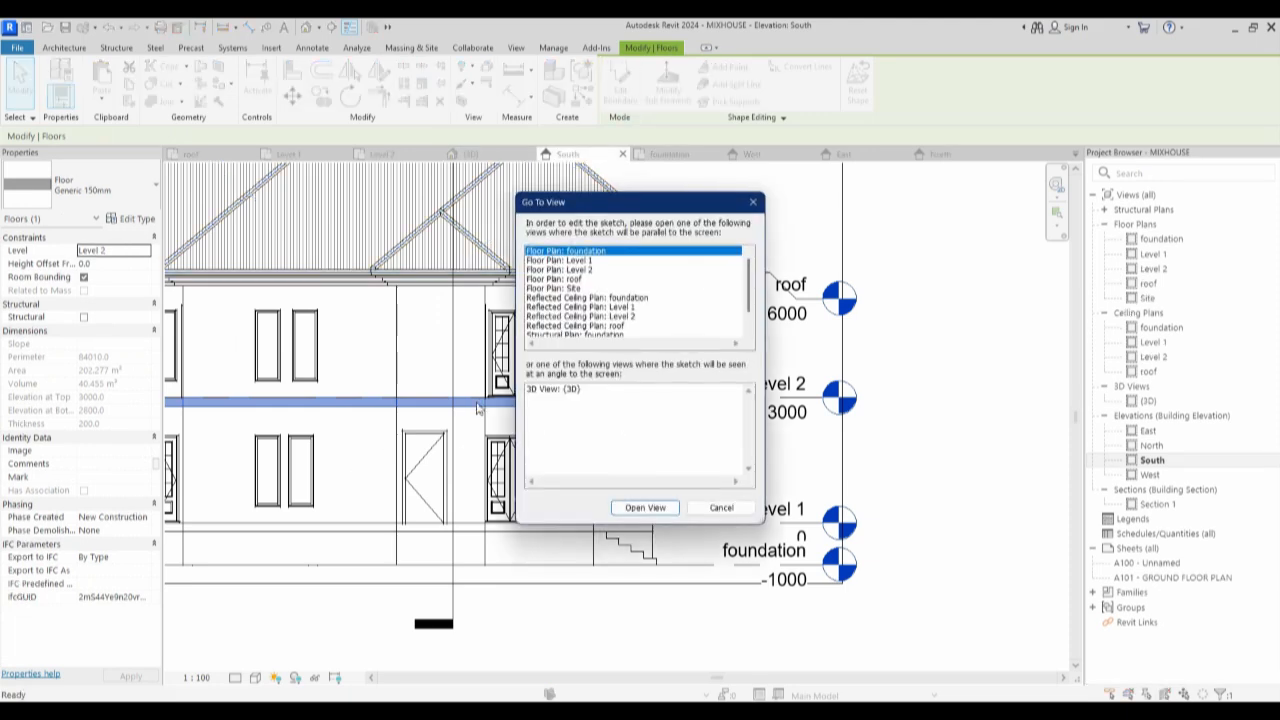
left_click(593, 270)
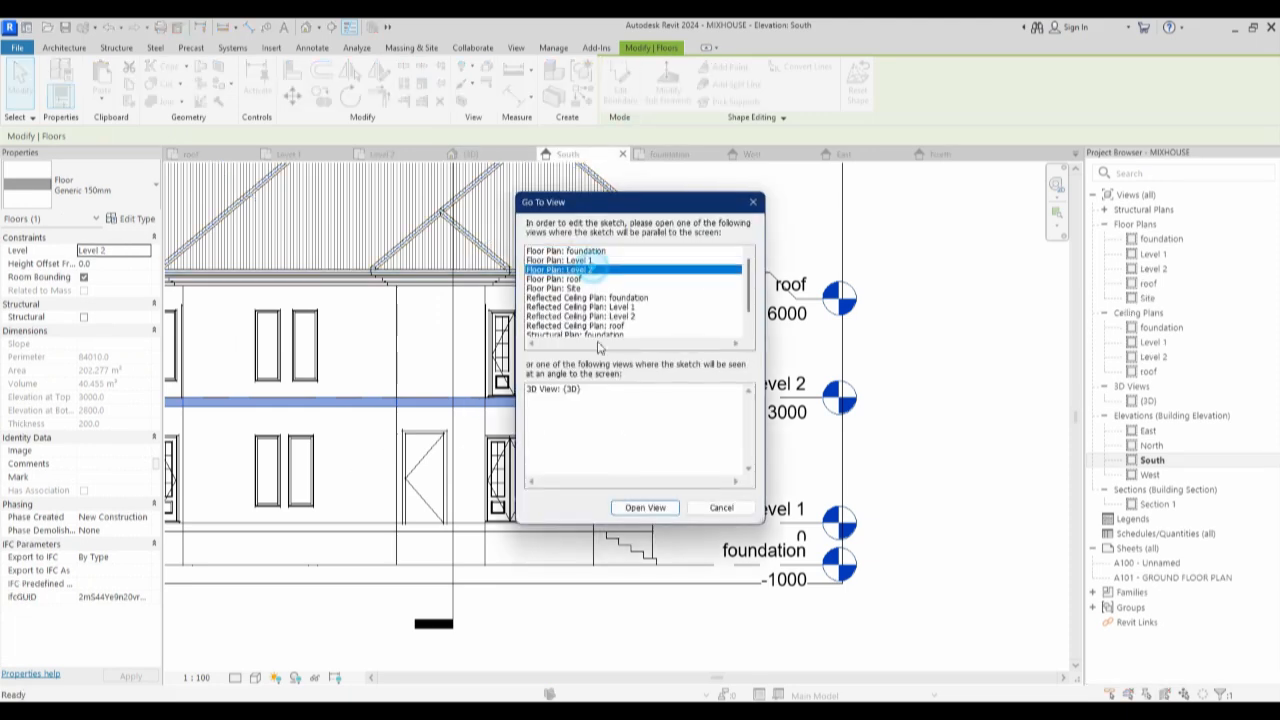
left_click(655, 509)
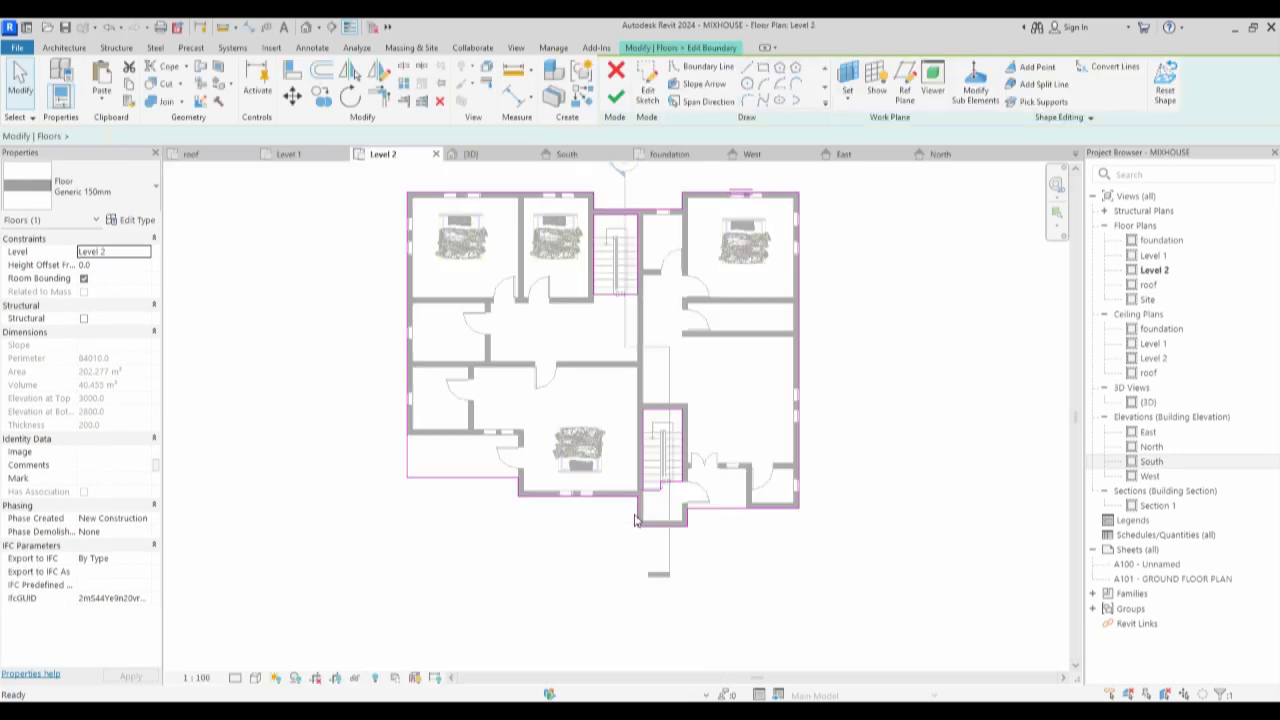
scroll(635, 519, "up", 3)
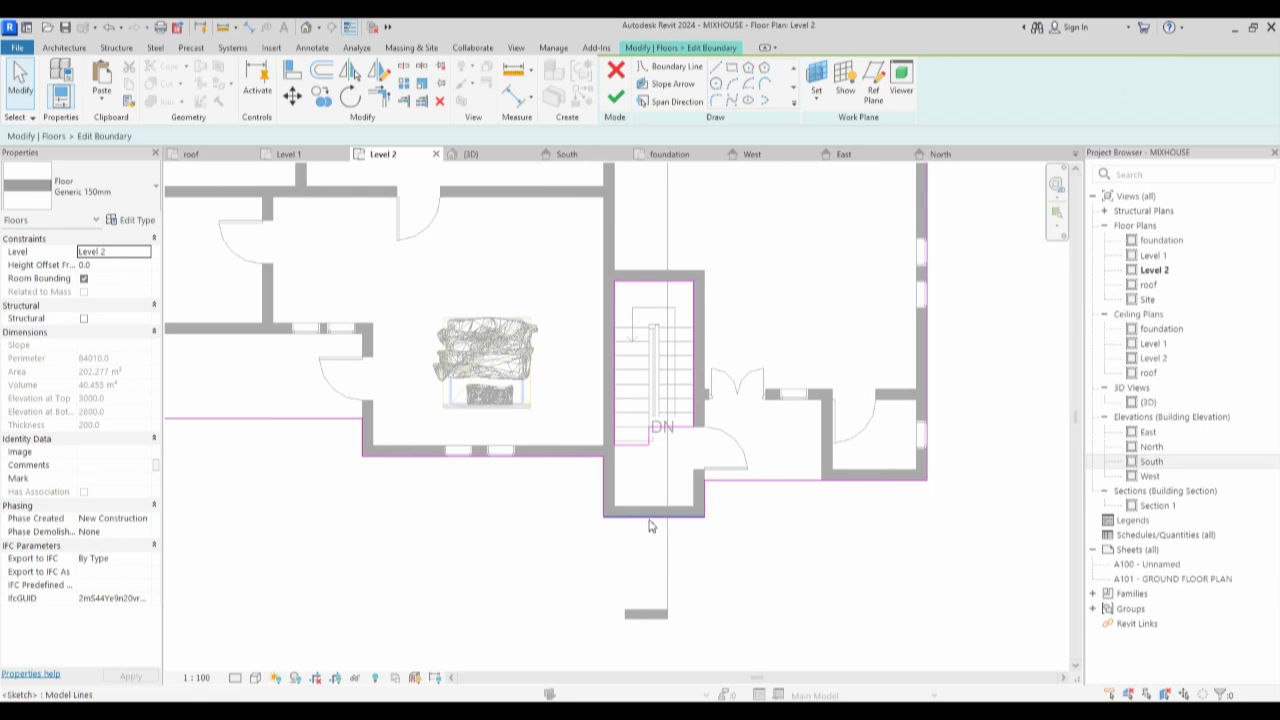
left_click_drag(649, 525, 648, 418)
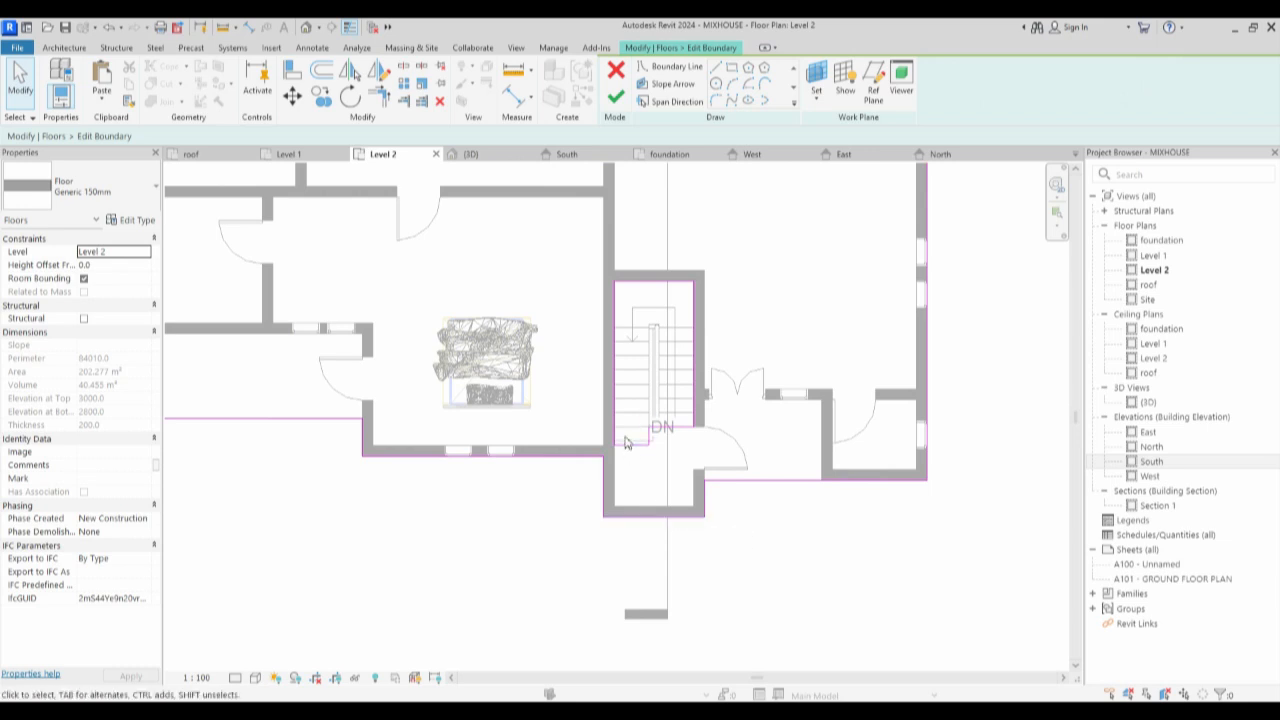
scroll(645, 523, "up", 2)
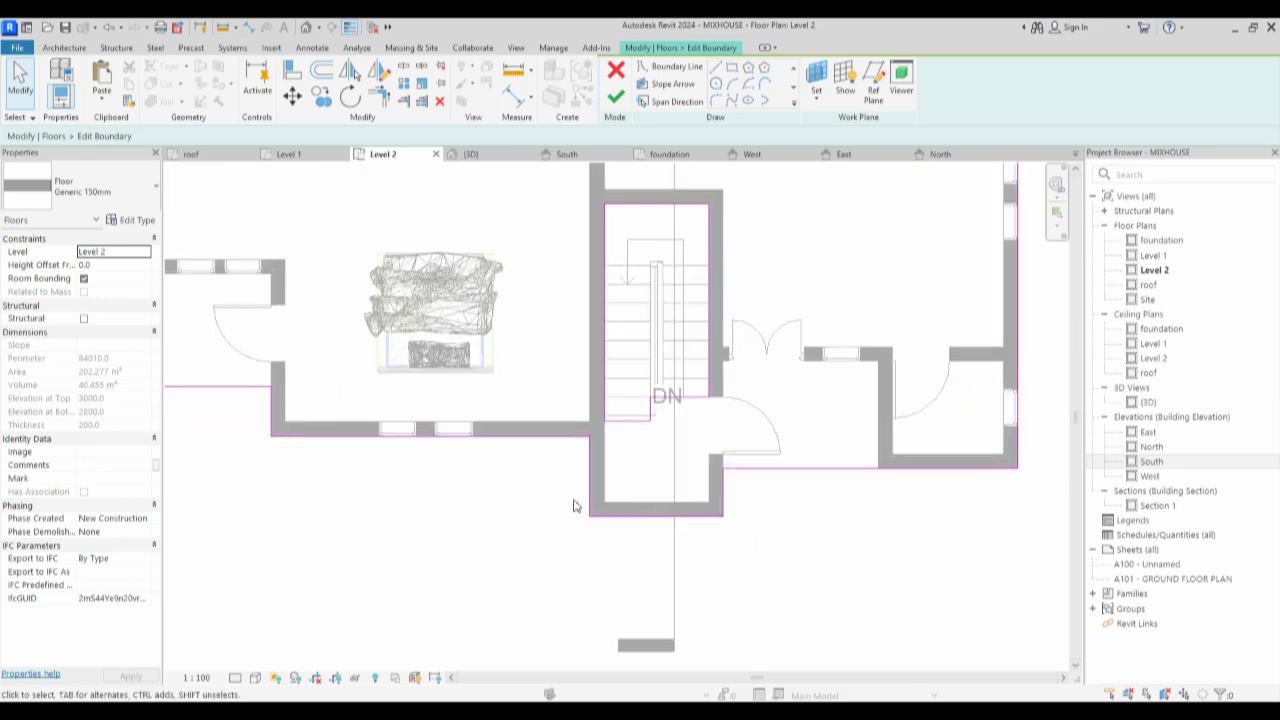
Align the floor boundary lines around the projecting stairwell with the inner faces of its left, right and front walls.
left_click(289, 69)
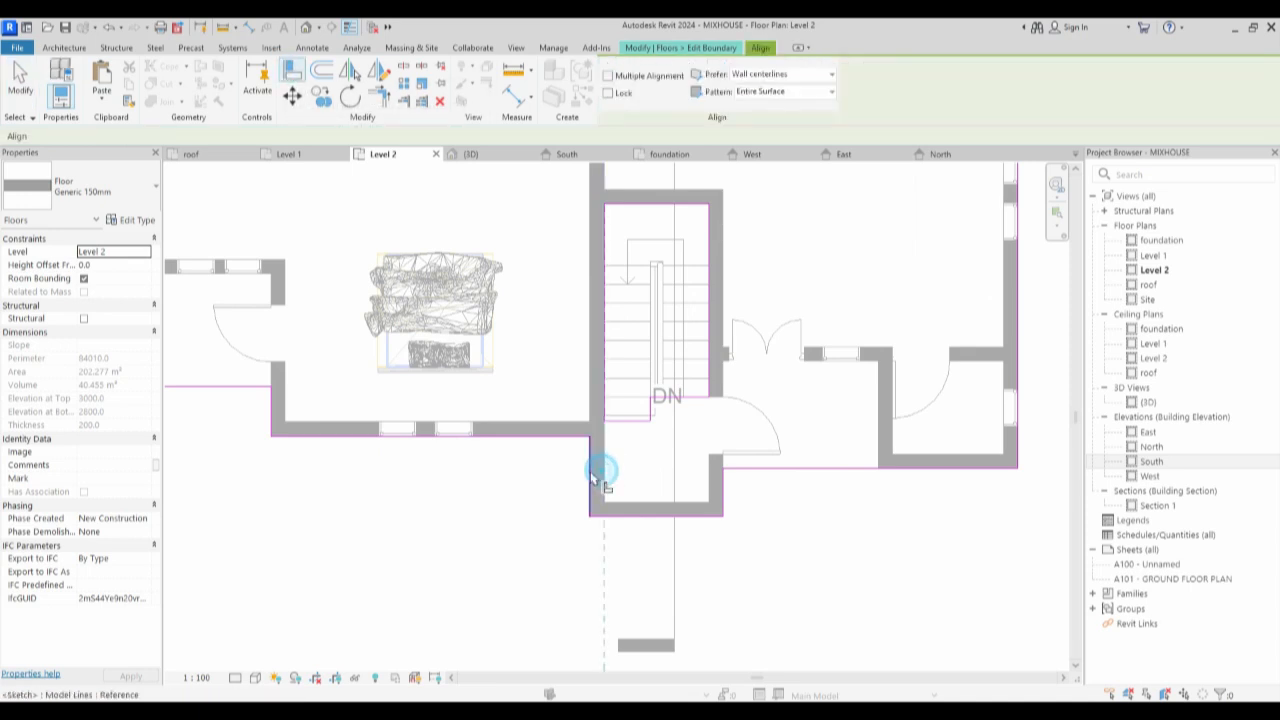
left_click(709, 478)
left_click(727, 494)
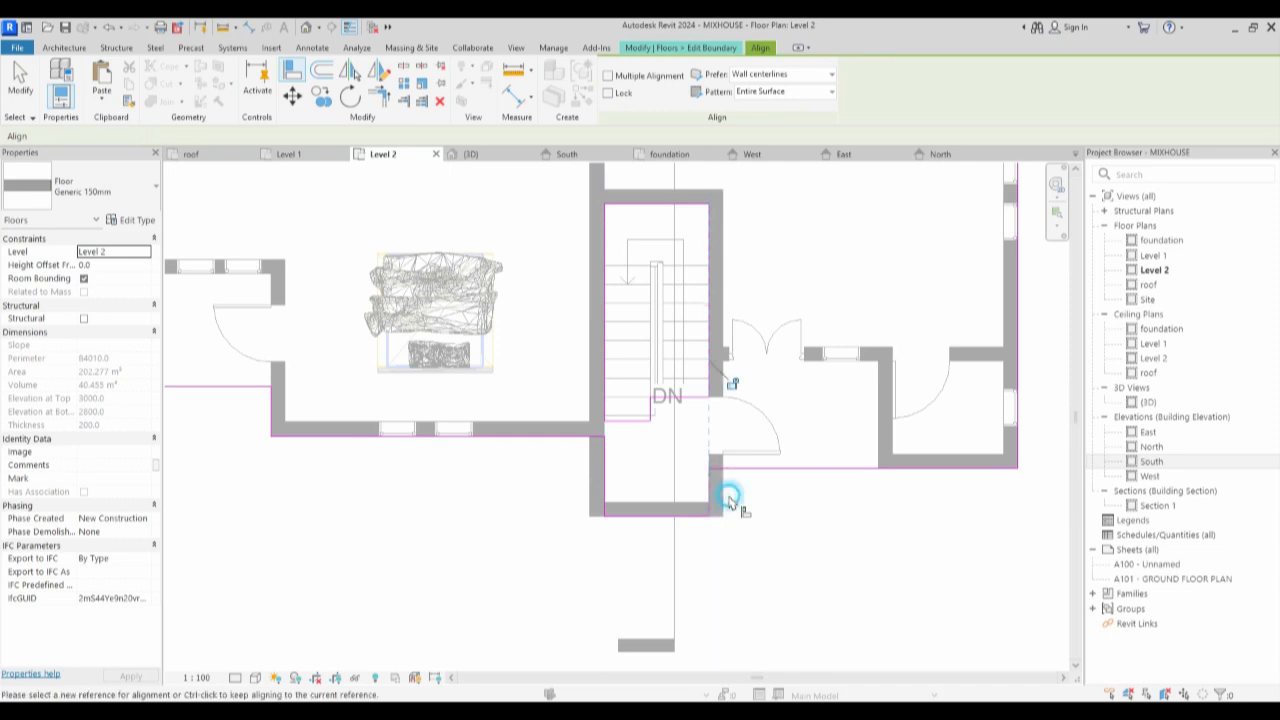
left_click(688, 504)
left_click(688, 521)
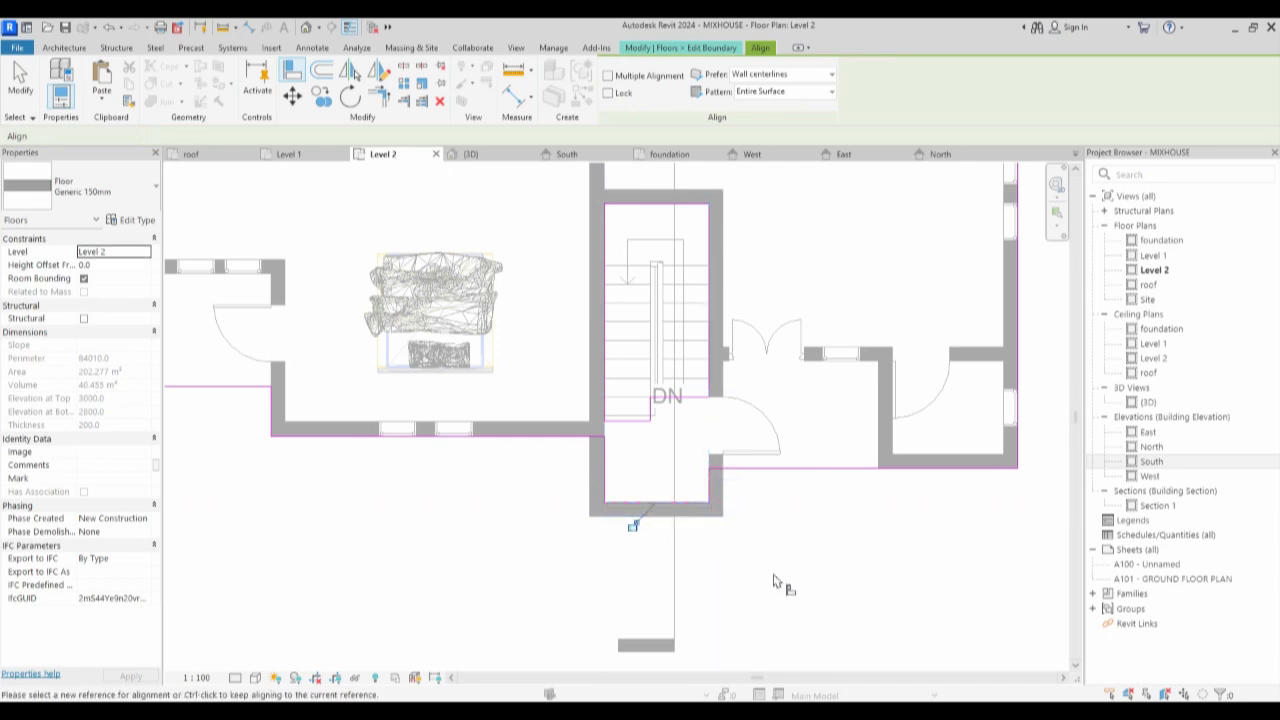
Realign the stairwell's two side boundary lines with the outer faces of its side walls and finish the floor boundary edit.
left_click(726, 491)
left_click(710, 488)
left_click(593, 503)
left_click(606, 496)
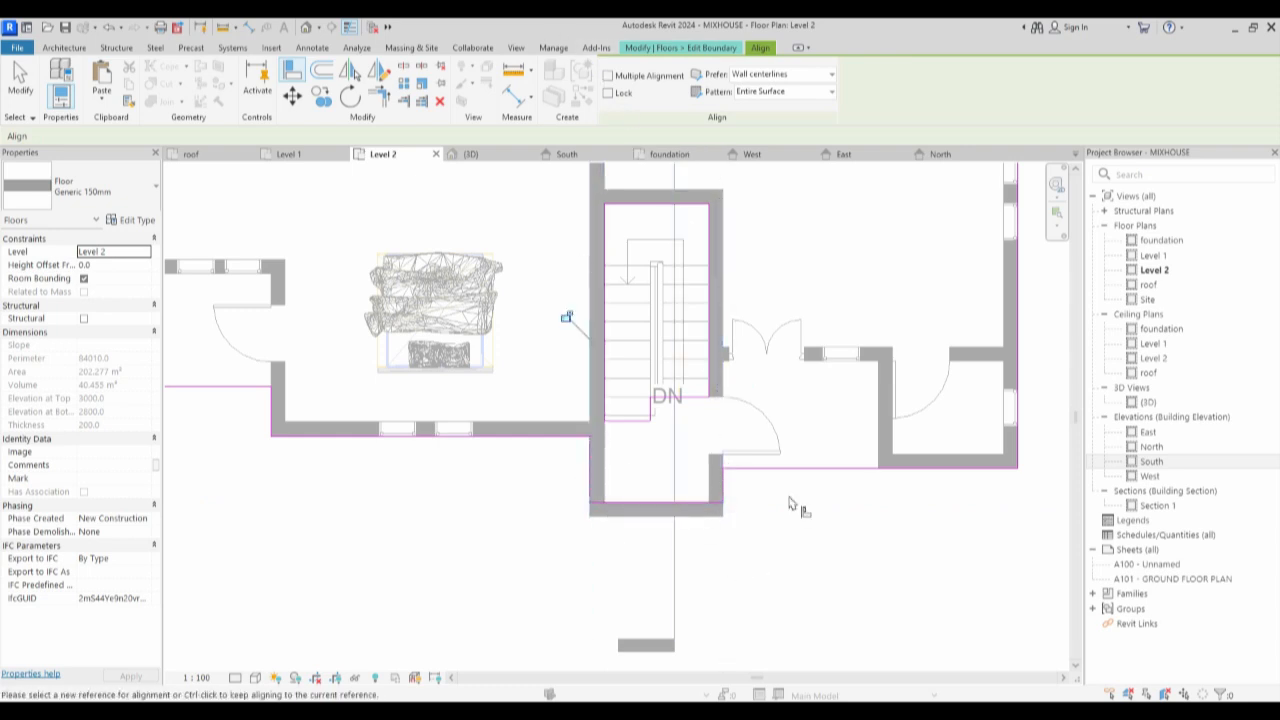
right_click(790, 503)
left_click(855, 277)
right_click(813, 293)
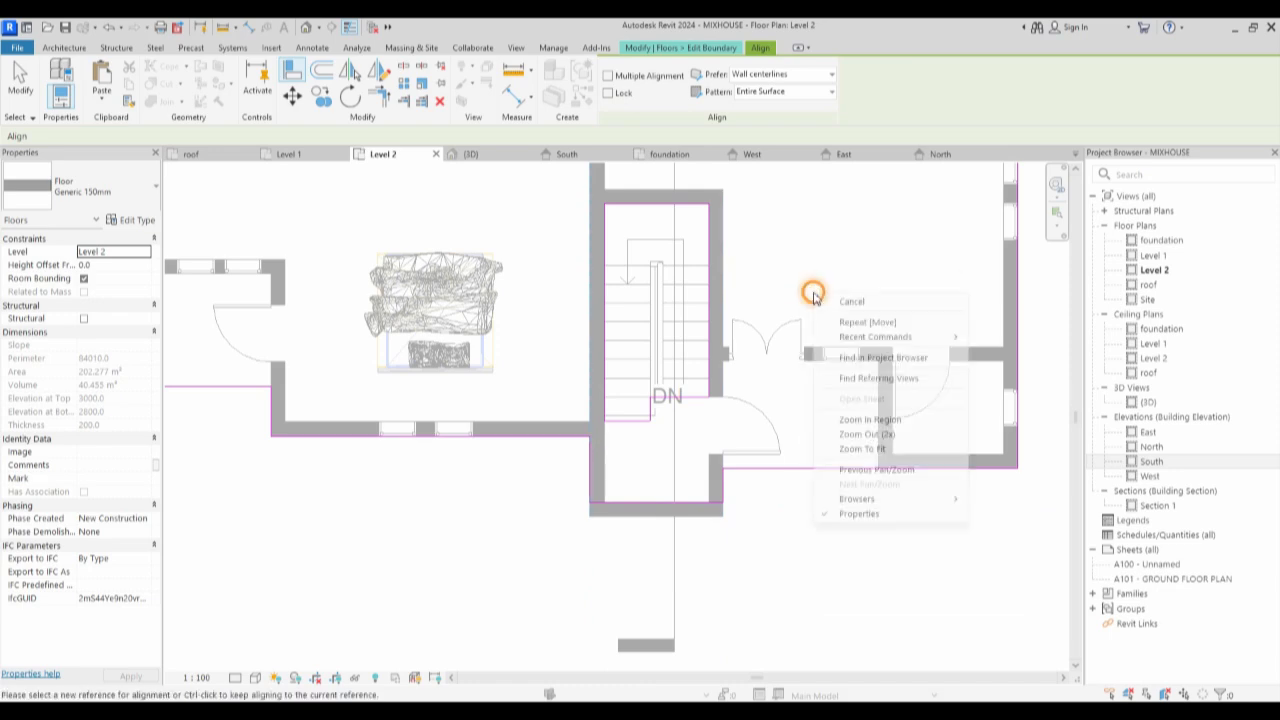
left_click(850, 301)
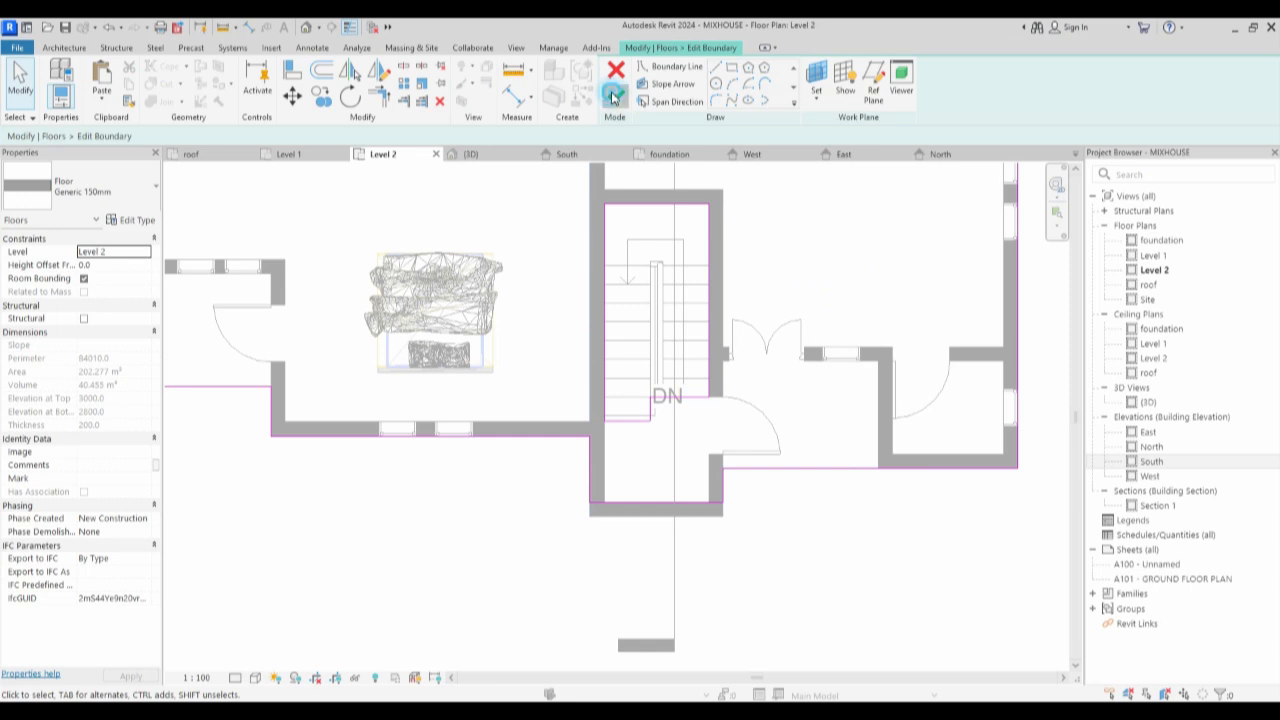
left_click(613, 96)
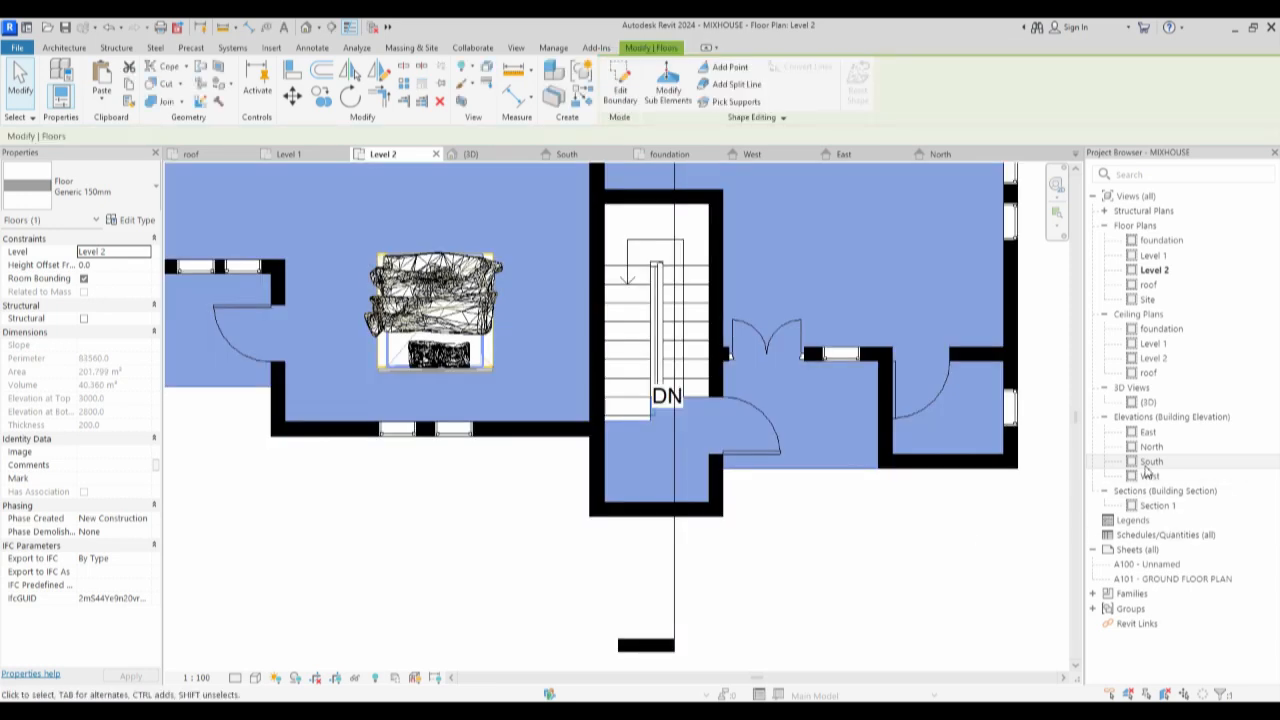
Examine the edited Level 2 floor edge across the stairwell front on the South elevation.
double_click(1149, 463)
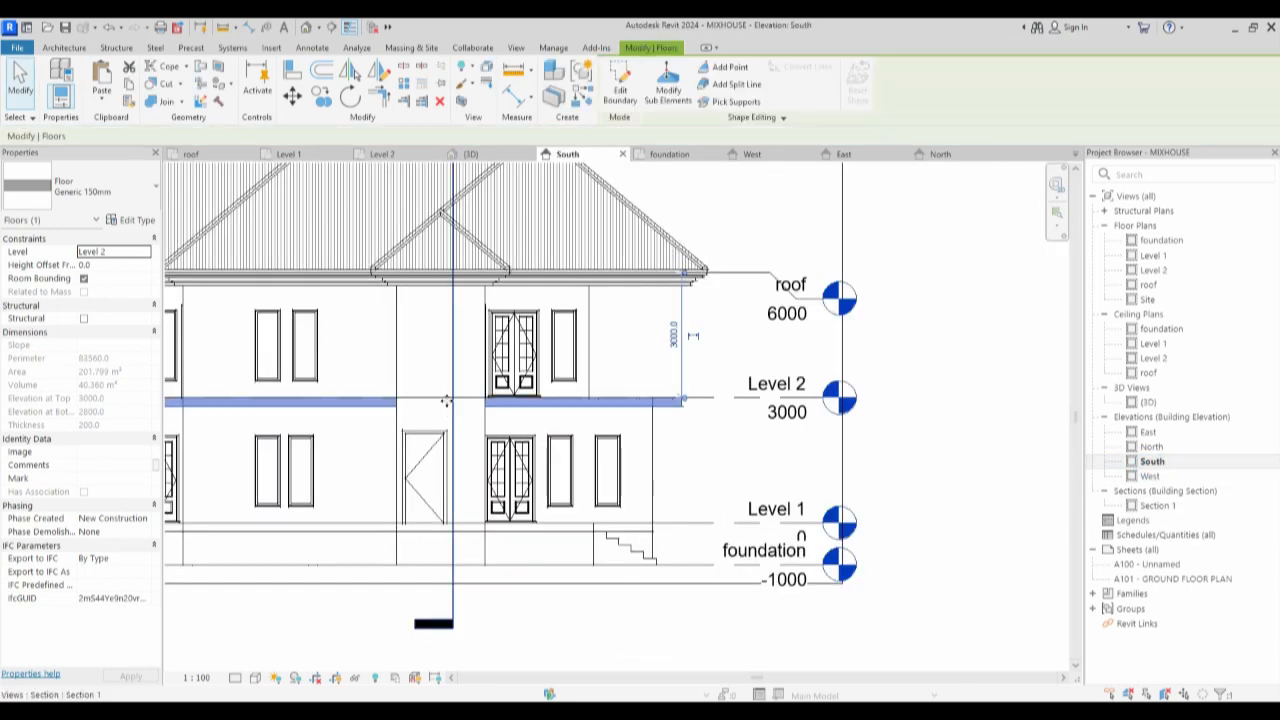
scroll(417, 402, "up", 2)
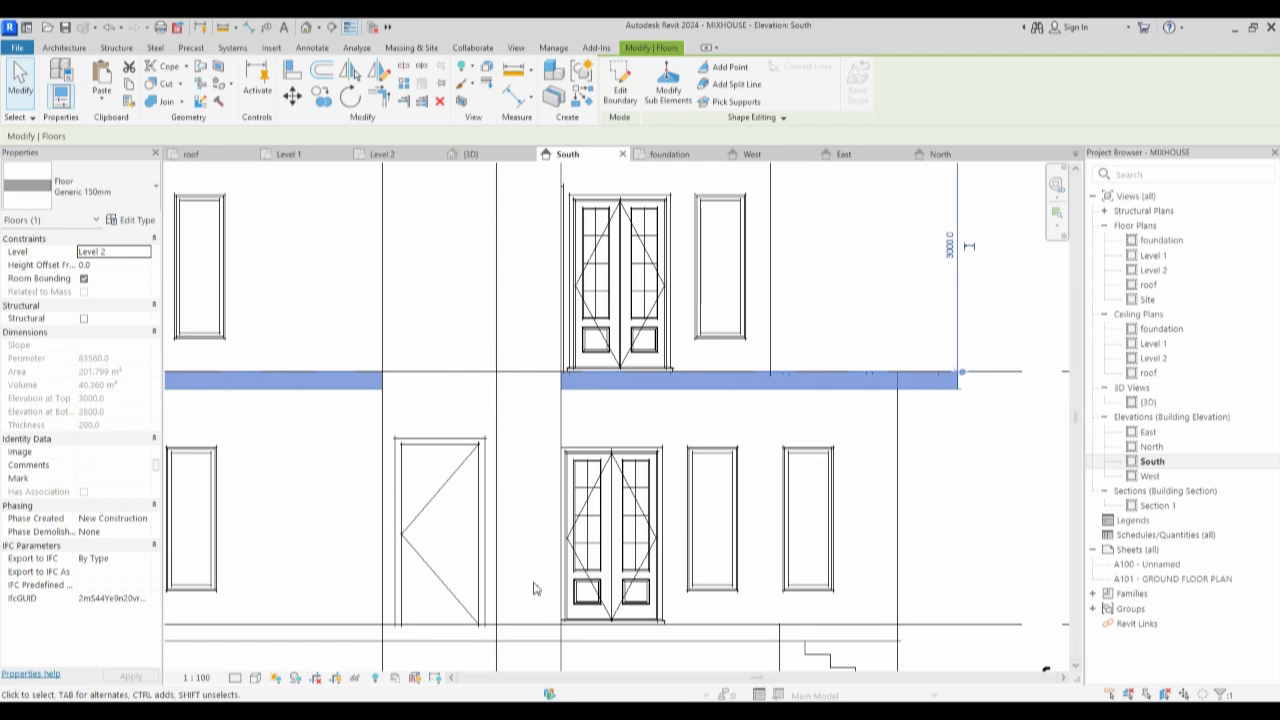
scroll(531, 586, "down", 2)
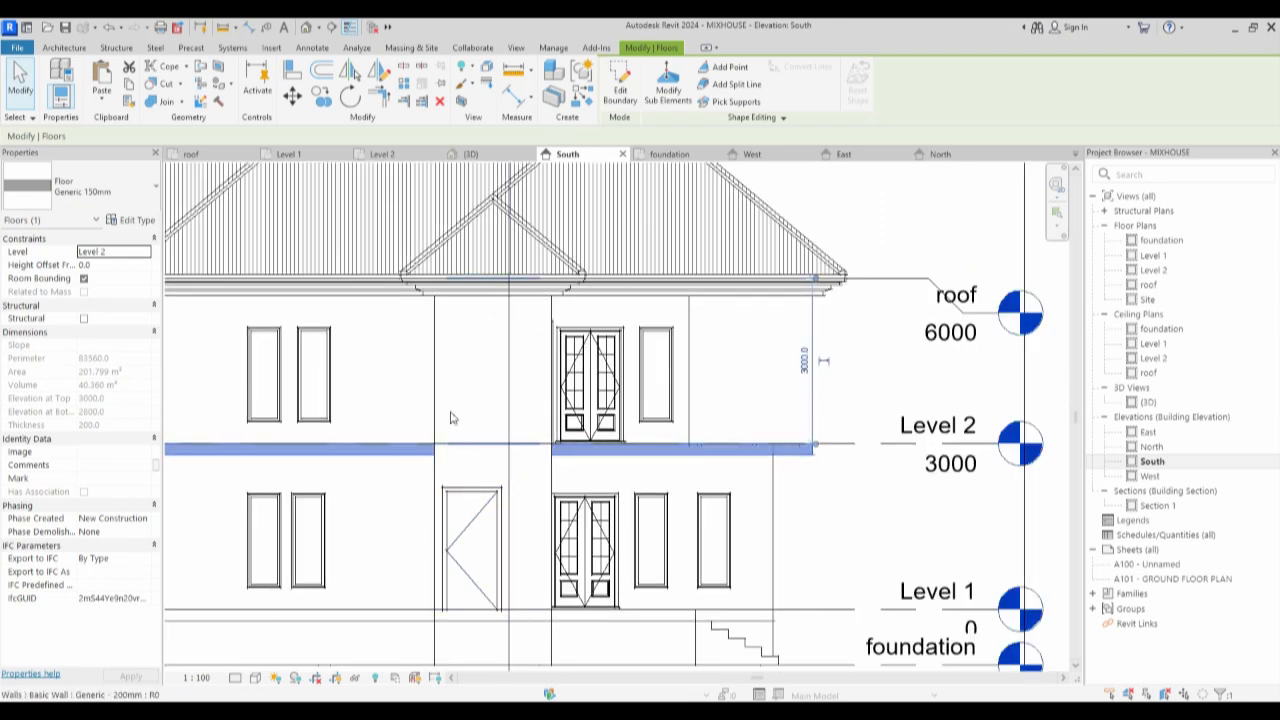
On the Level 2 plan, start an architectural wall using the Curtain Wall type.
double_click(1154, 269)
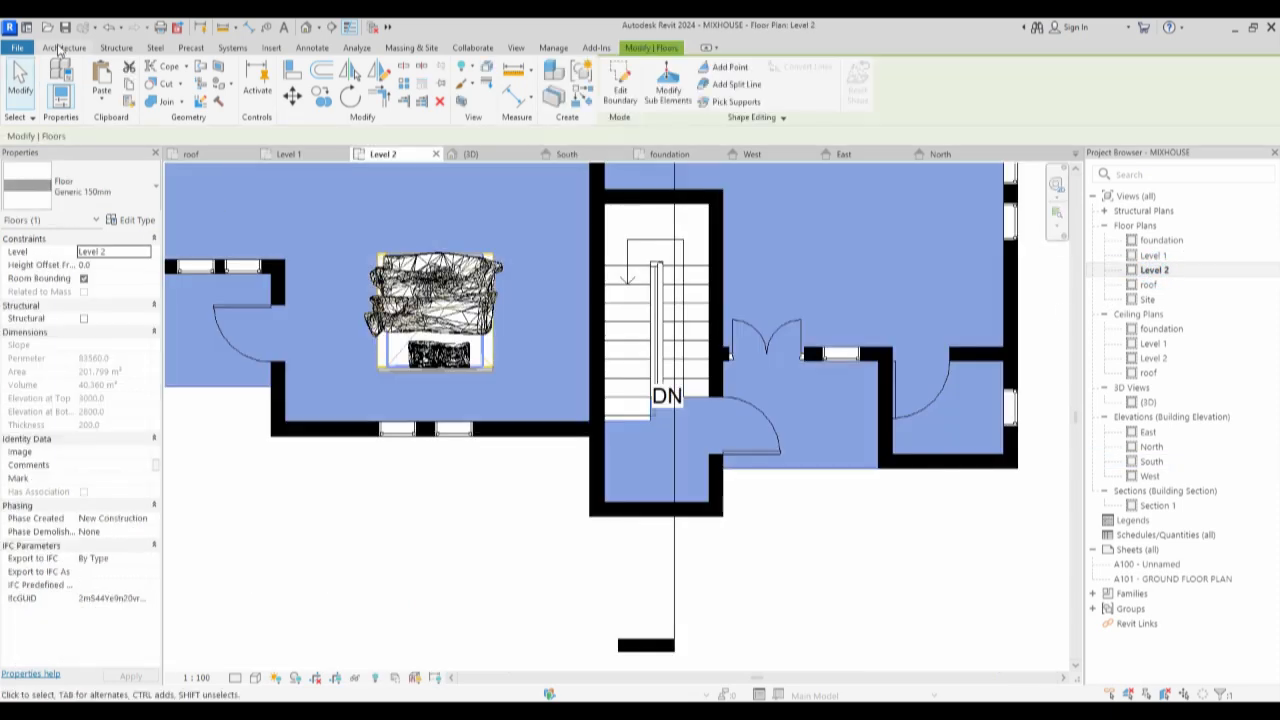
left_click(62, 47)
left_click(57, 99)
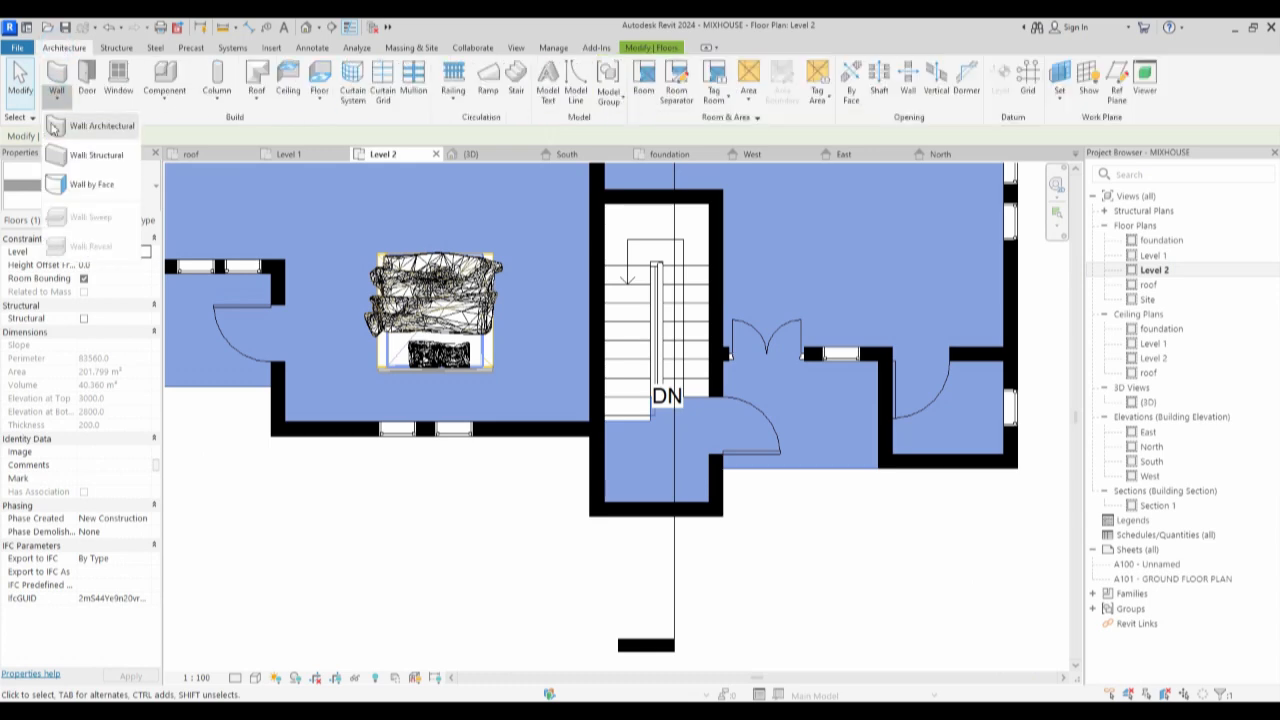
left_click(109, 129)
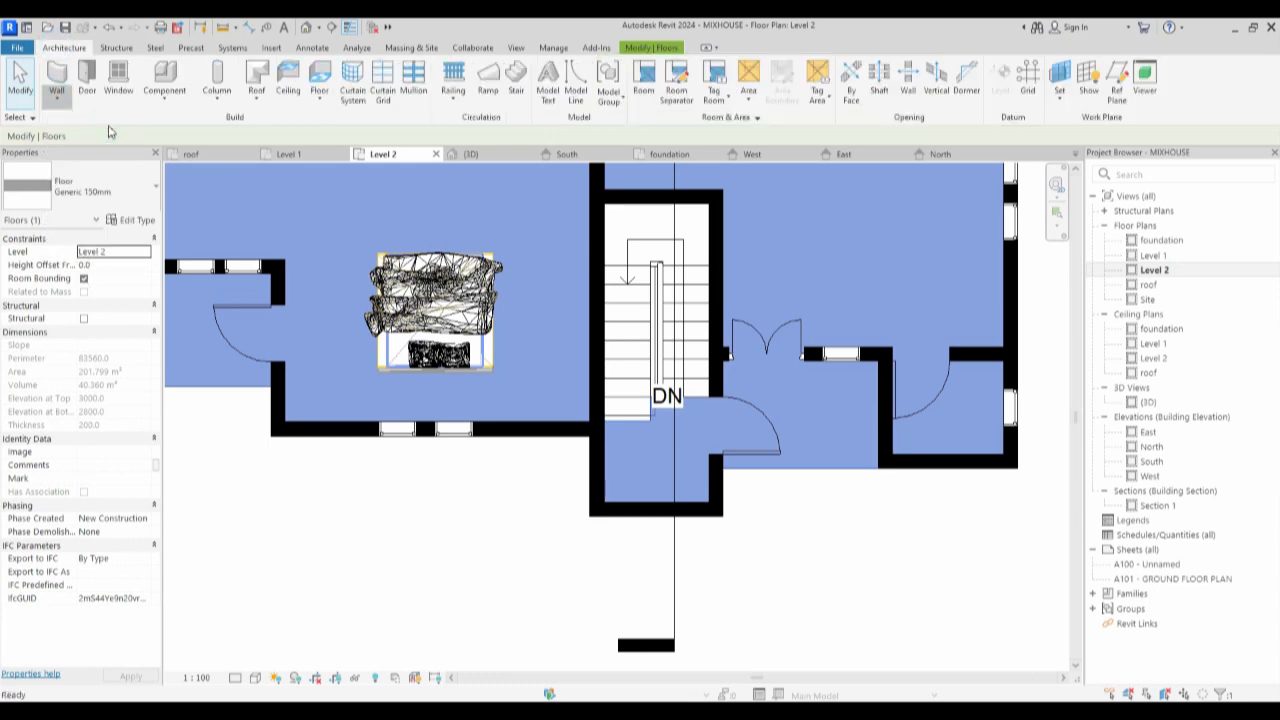
left_click(149, 188)
left_click(173, 418)
left_click_drag(173, 420, 173, 490)
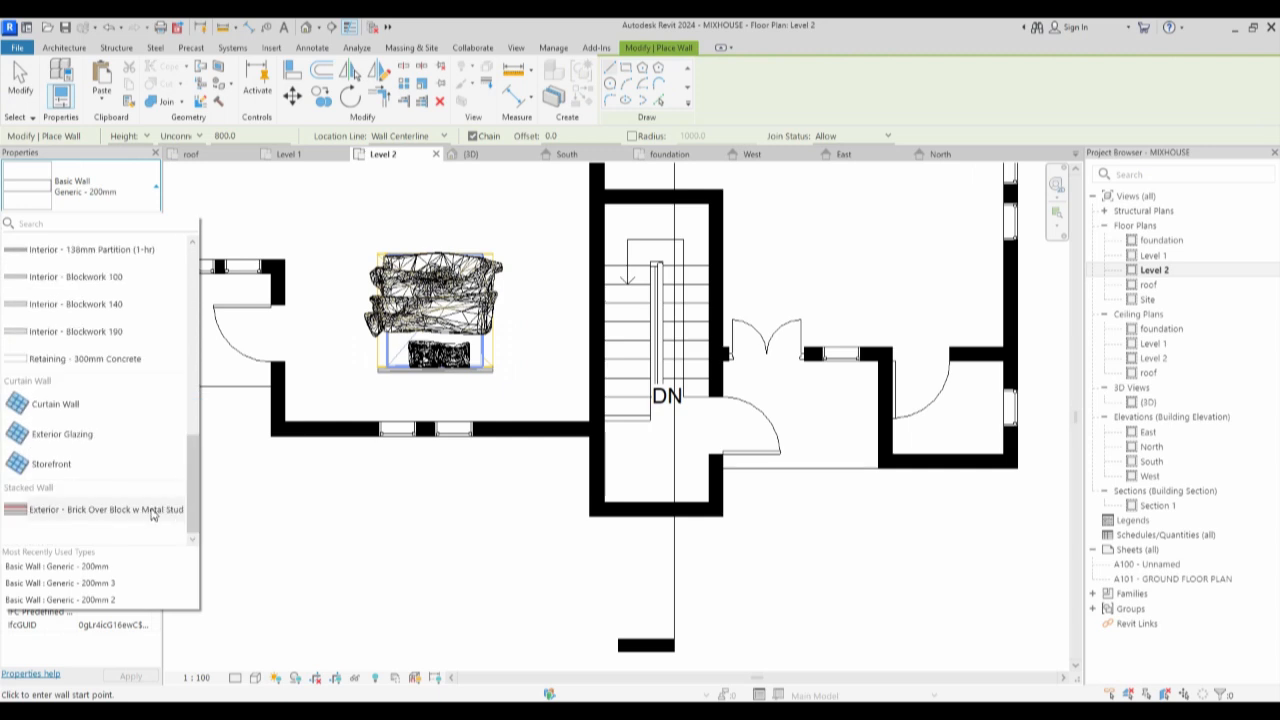
left_click(55, 404)
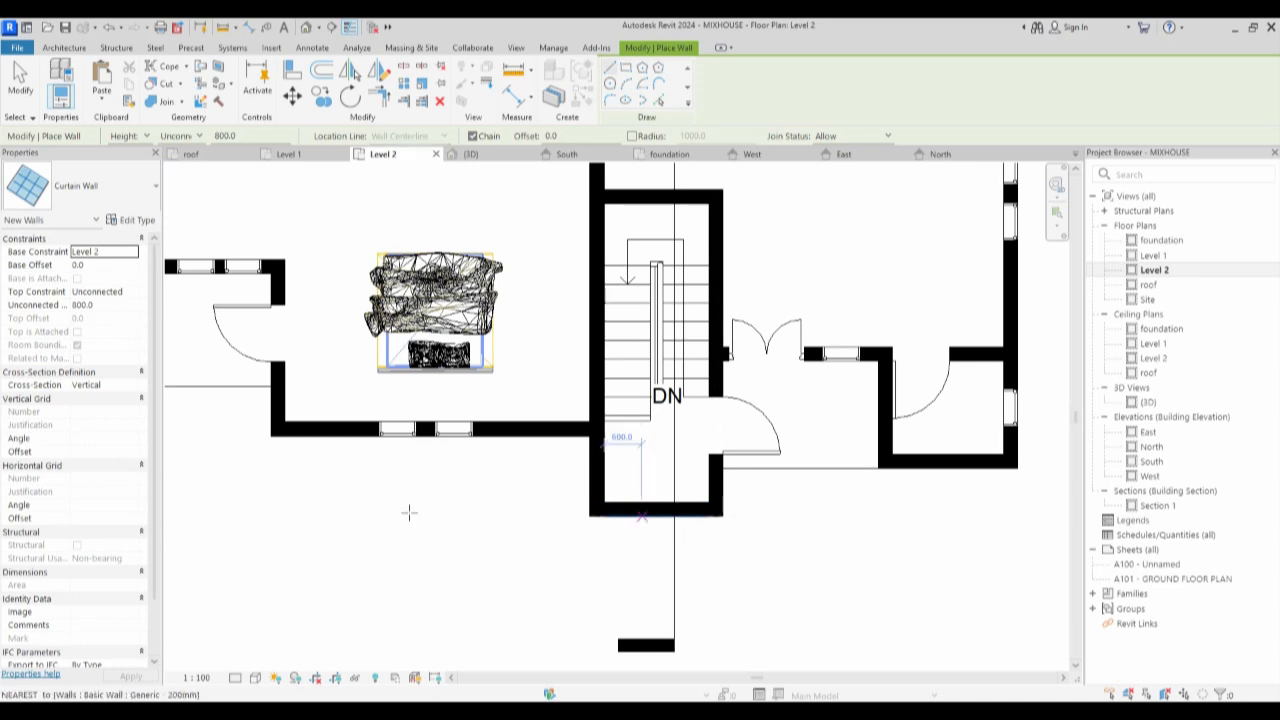
Enable Automatically Embed in the Curtain Wall type properties, keeping the function Exterior and the curtain panel None.
left_click(137, 221)
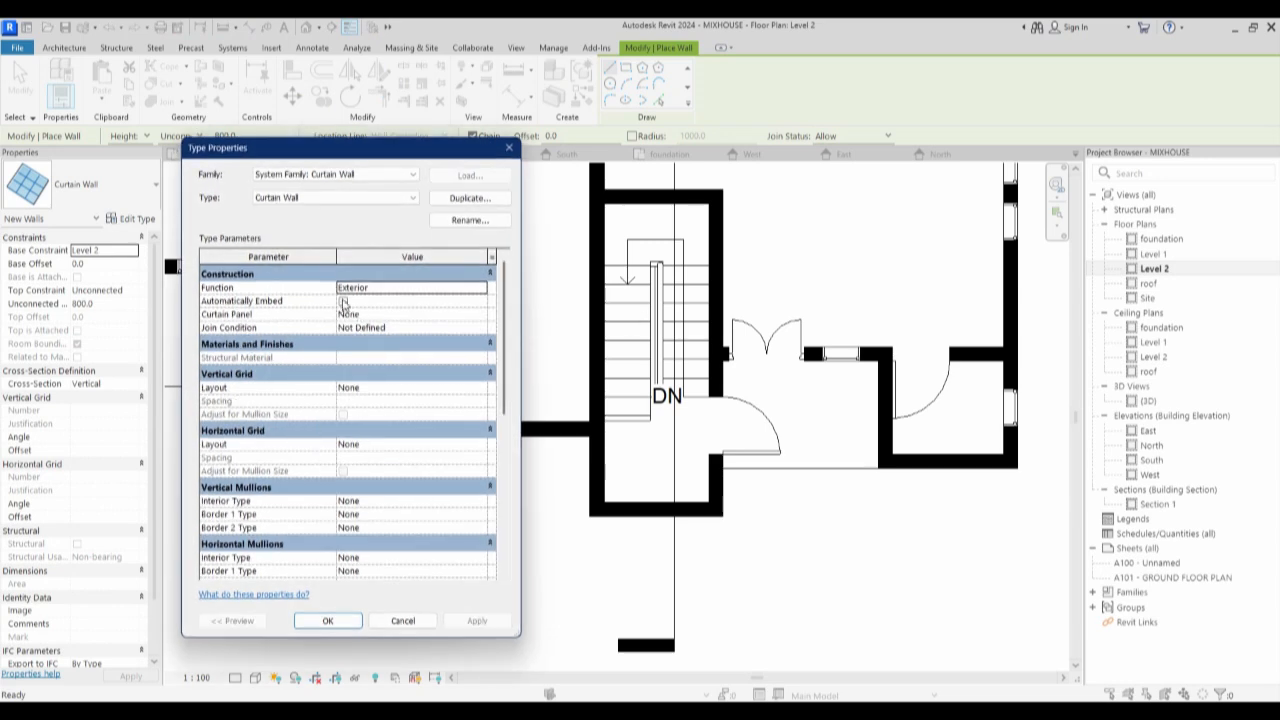
left_click(343, 302)
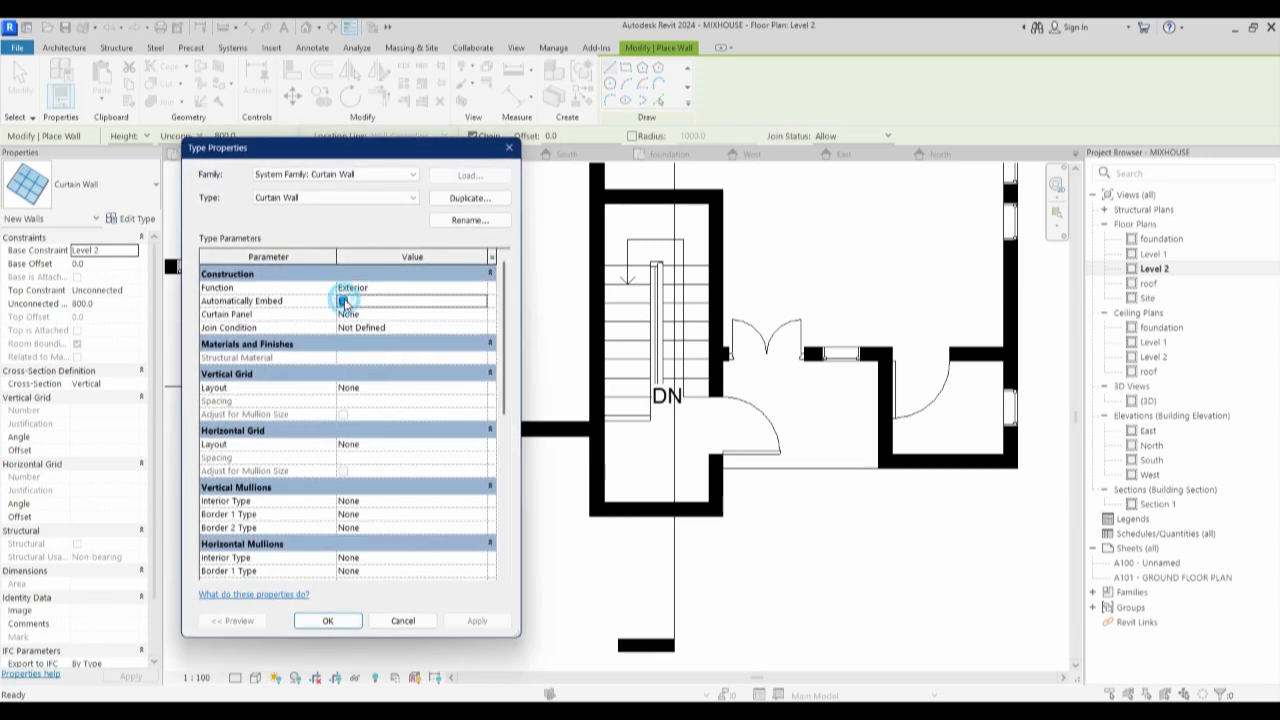
left_click(484, 289)
left_click(480, 289)
left_click(480, 291)
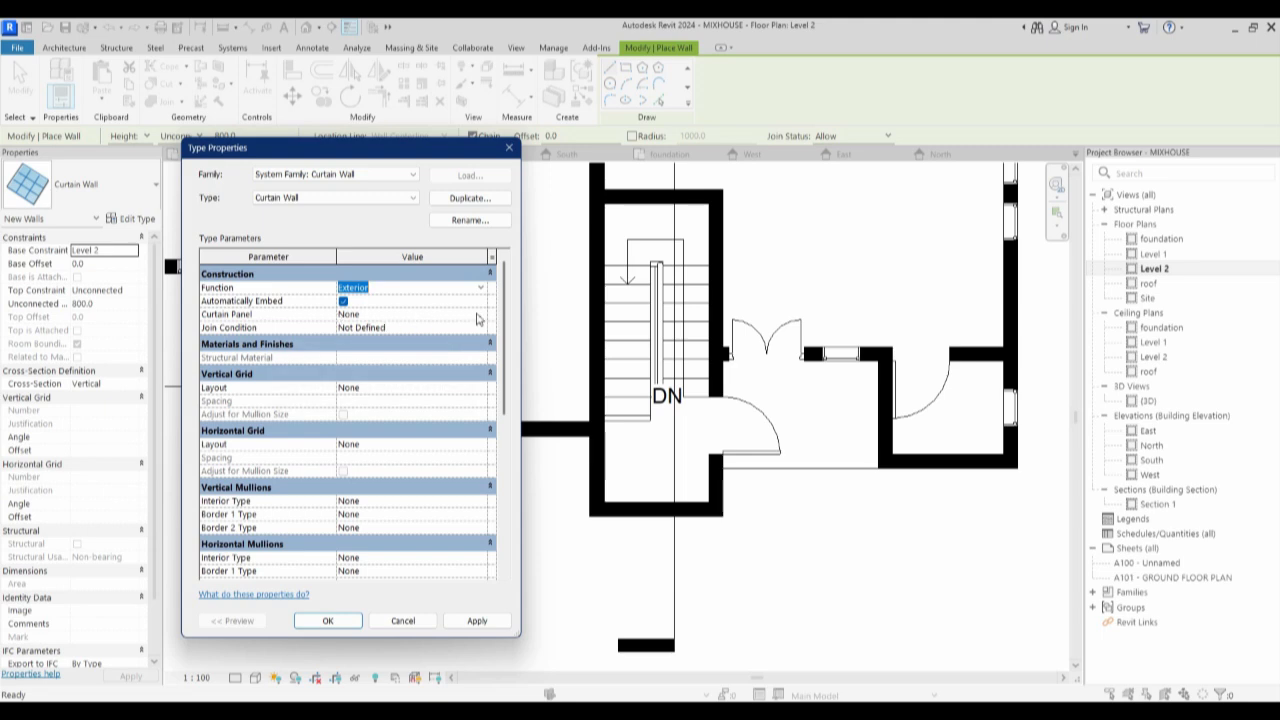
left_click(484, 316)
left_click(480, 314)
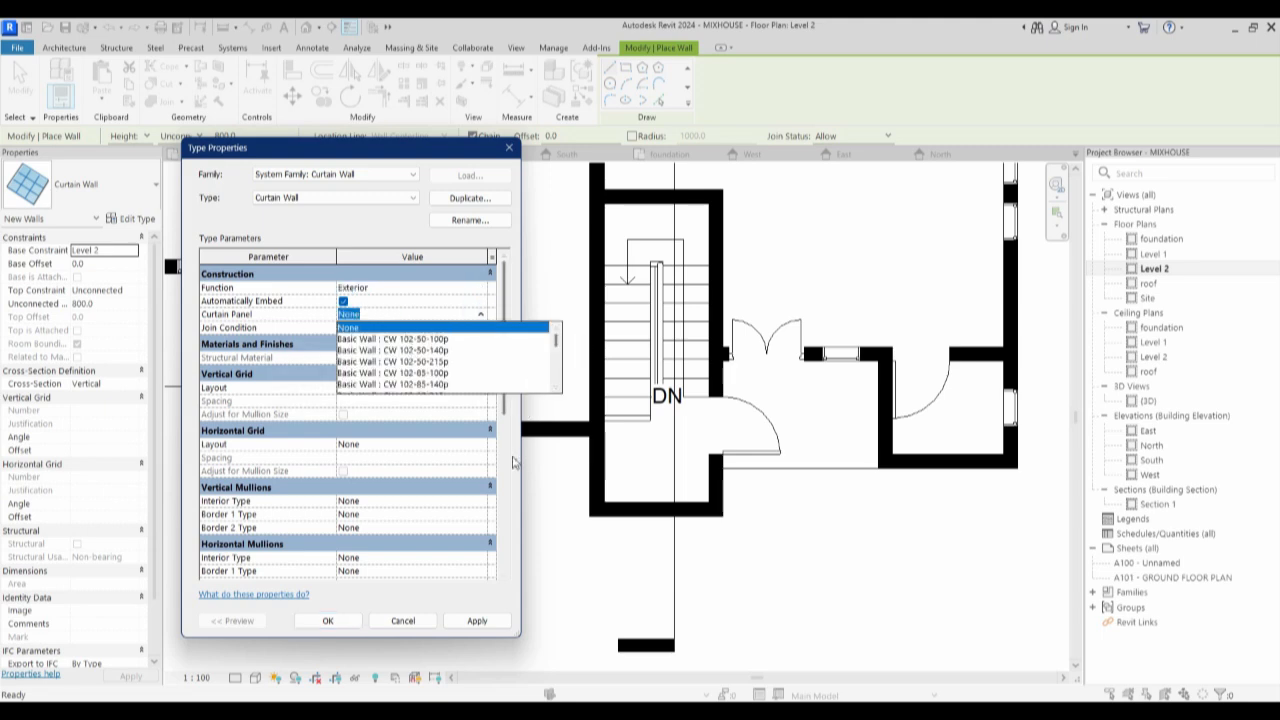
left_click(510, 455)
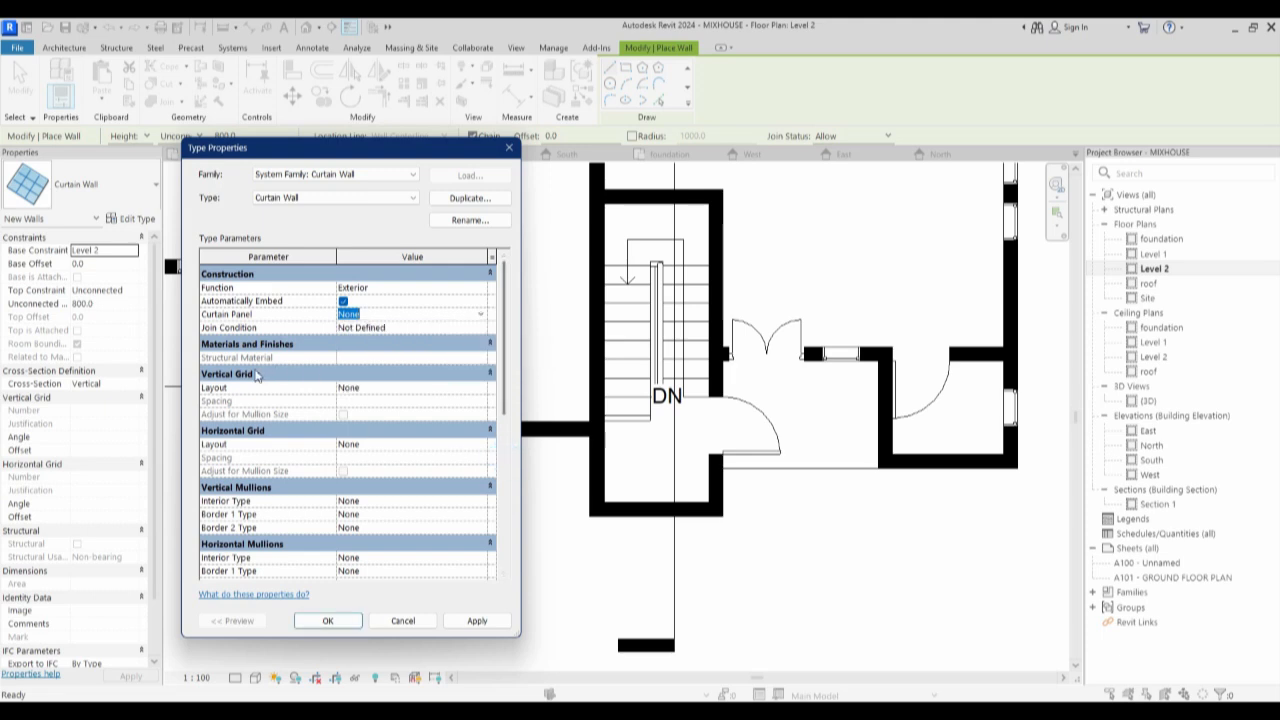
Set the curtain wall's vertical grid to Fixed Distance with 1000 spacing and its horizontal grid to Fixed Distance with 2000 spacing.
left_click(483, 391)
left_click(480, 388)
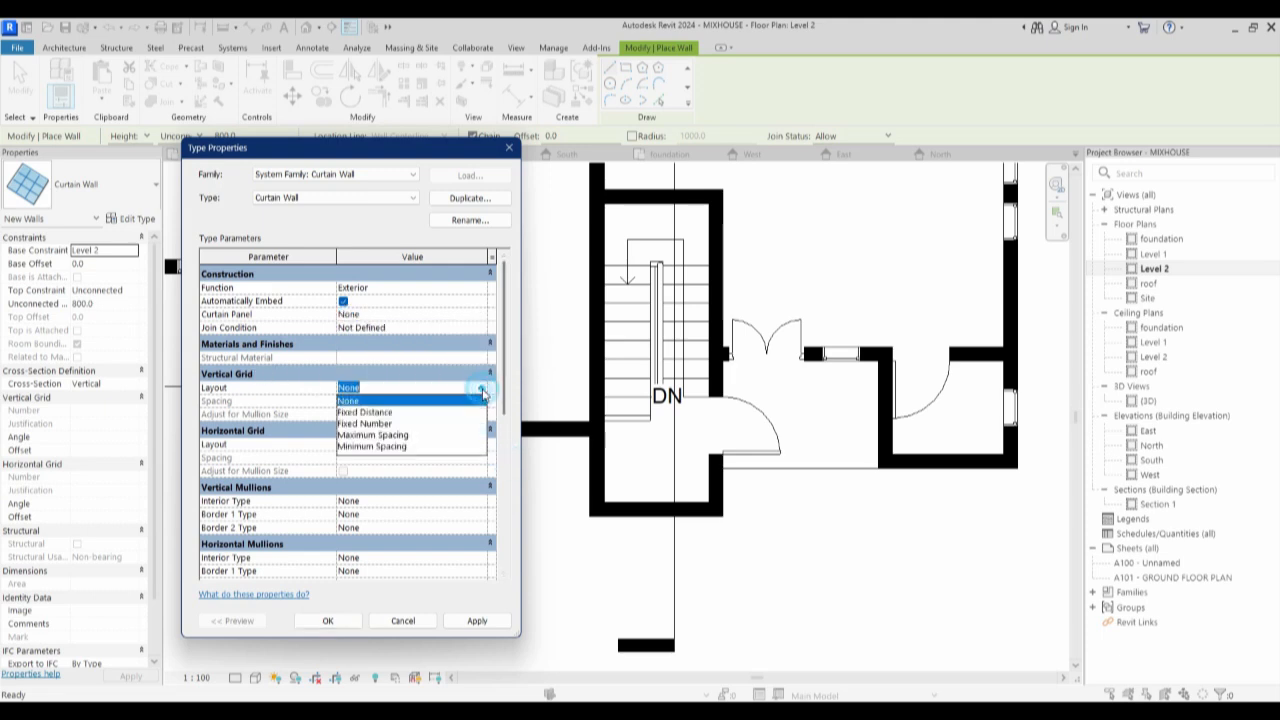
left_click(366, 412)
left_click(378, 400)
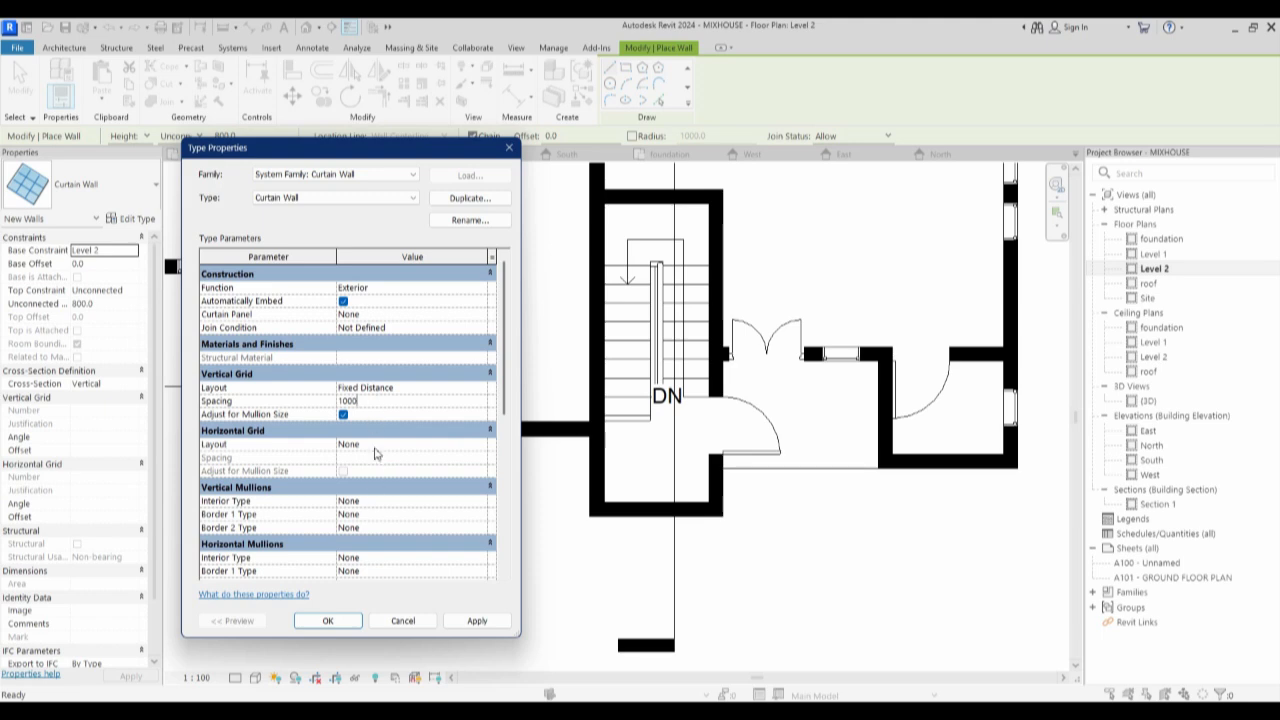
left_click(478, 448)
left_click(480, 444)
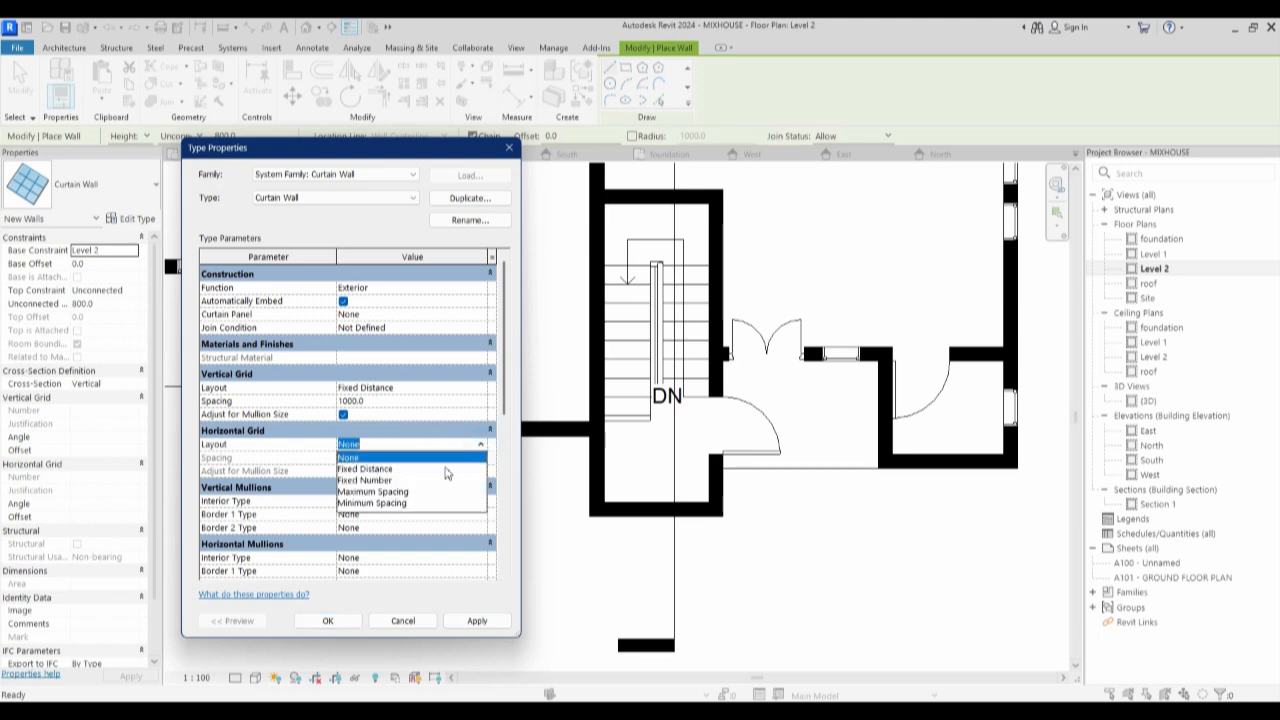
left_click(372, 468)
left_click(373, 457)
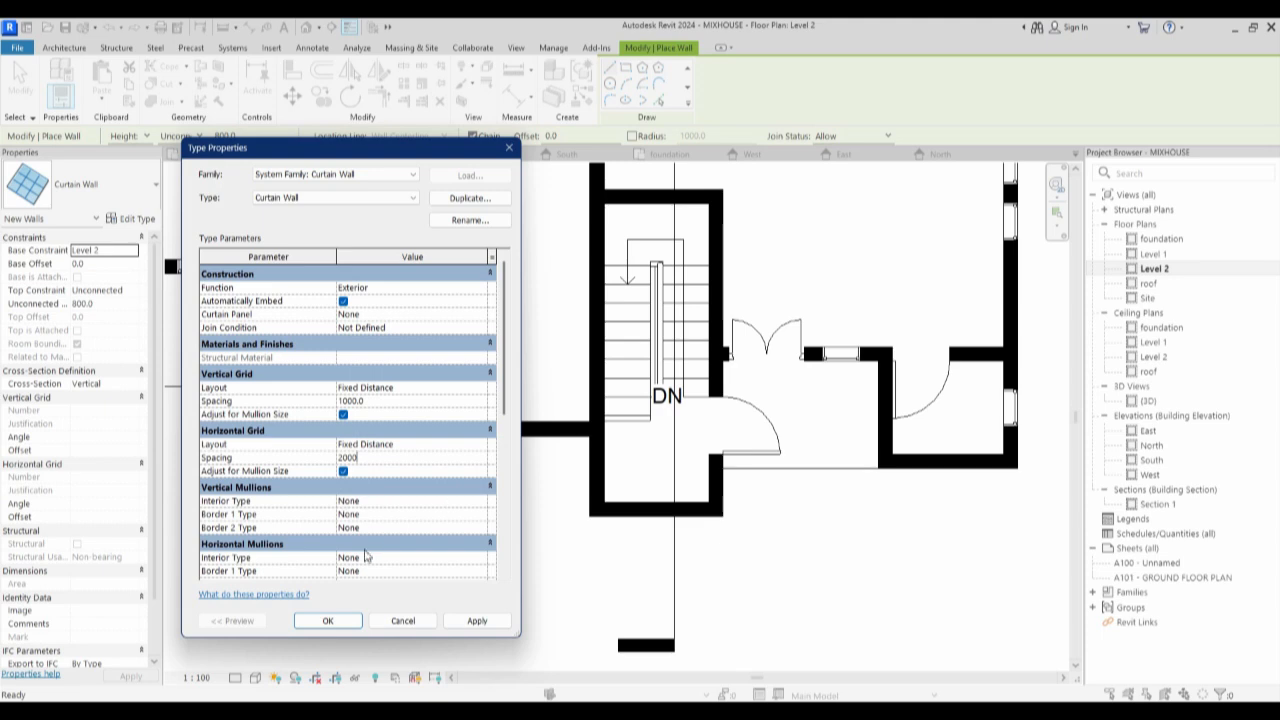
Set the vertical interior mullions to Circular Mullion : 25mm Radius, choose a horizontal interior mullion type and accept the type properties.
left_click(480, 502)
left_click(482, 504)
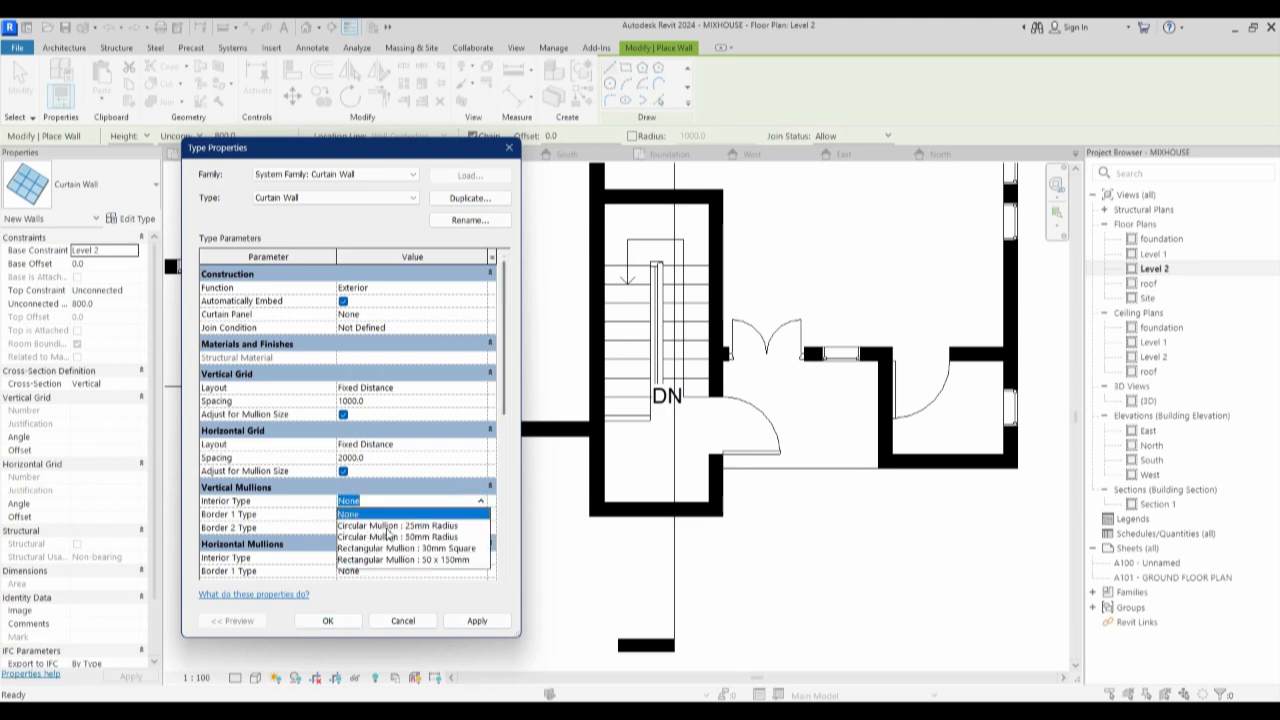
left_click(410, 525)
left_click(480, 557)
left_click(482, 557)
left_click(432, 580)
left_click(328, 621)
scroll(605, 520, "up", 2)
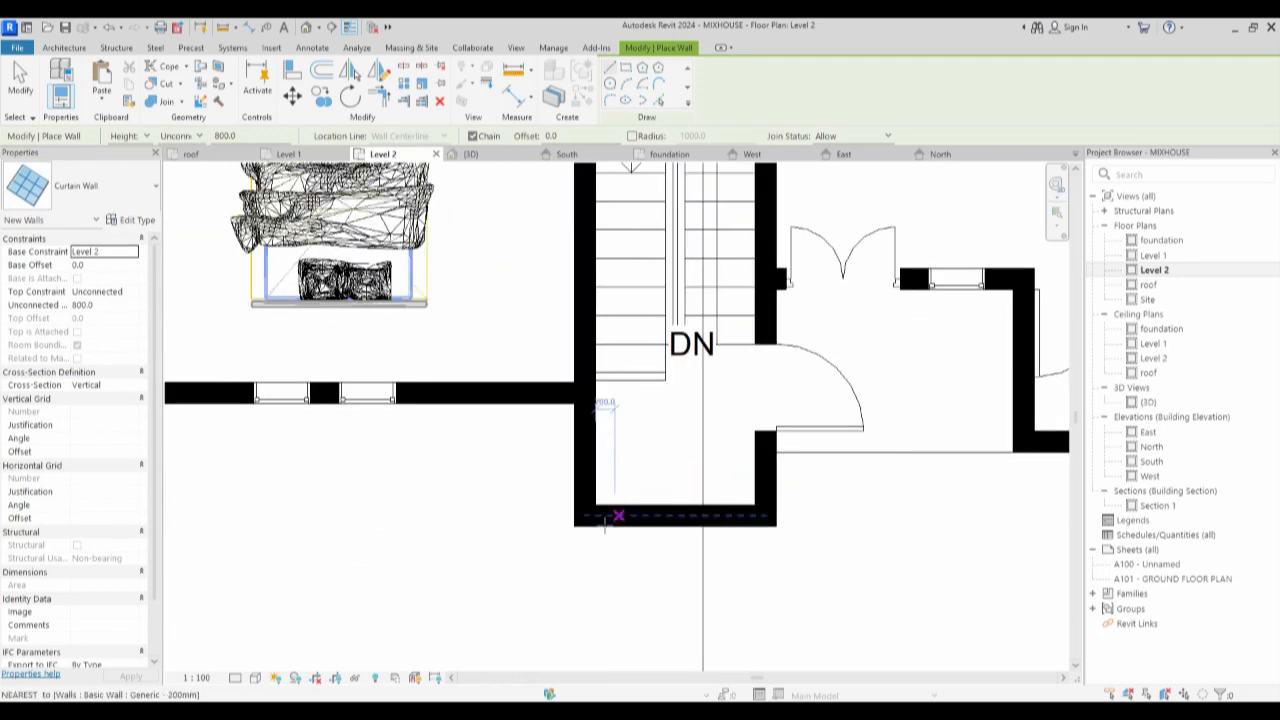
Draw the curtain wall along the stairwell's front wall on the Level 2 plan, about 1575 mm long.
left_click(605, 517)
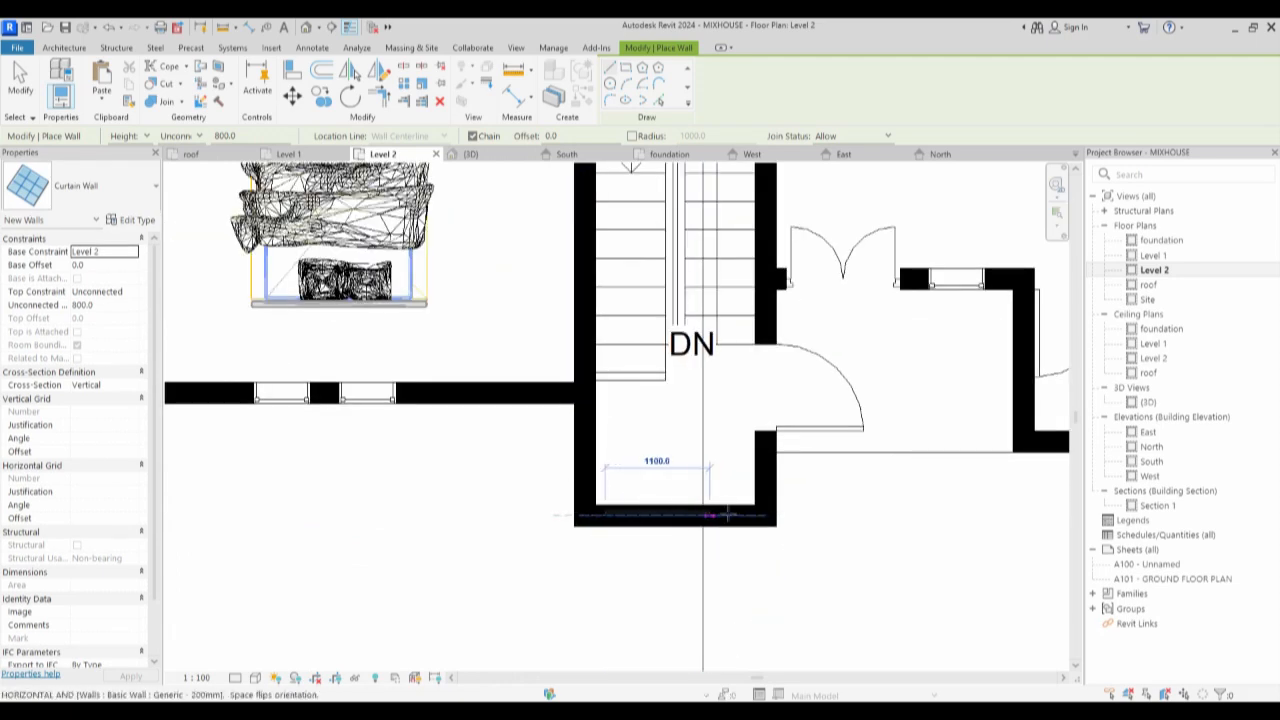
left_click(745, 516)
key("Escape")
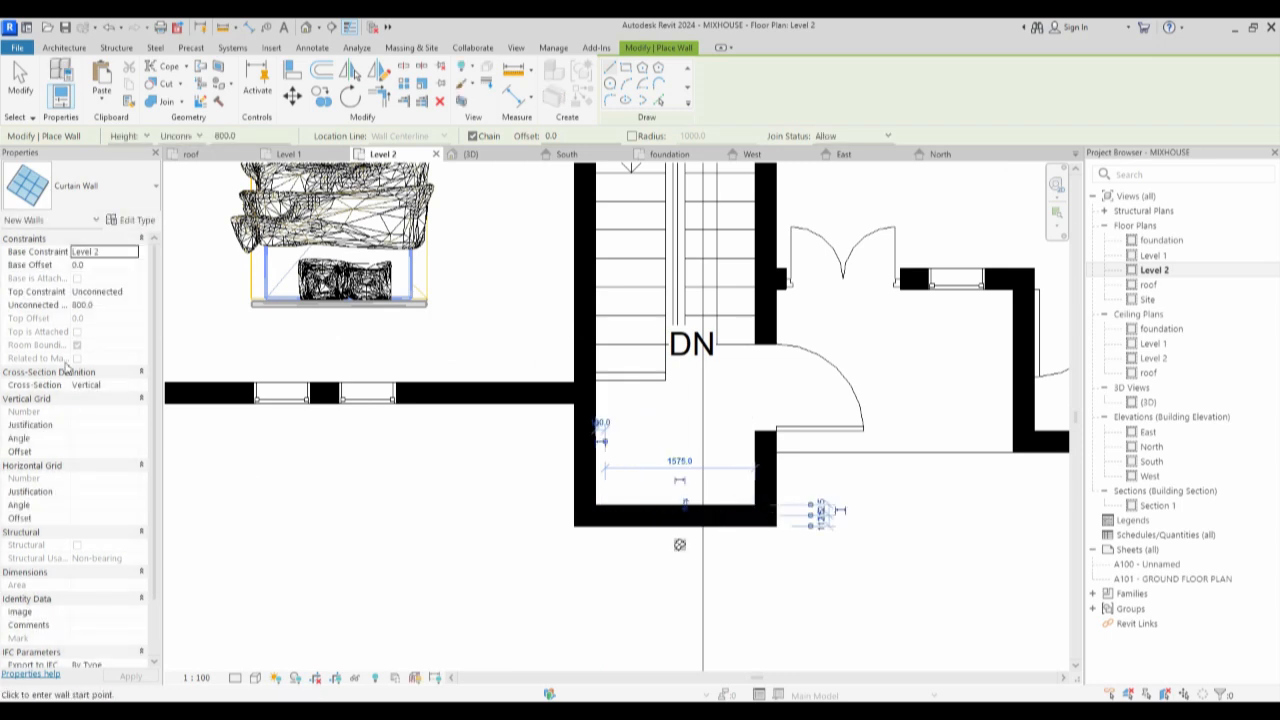
Open the South elevation and save the project.
double_click(1151, 462)
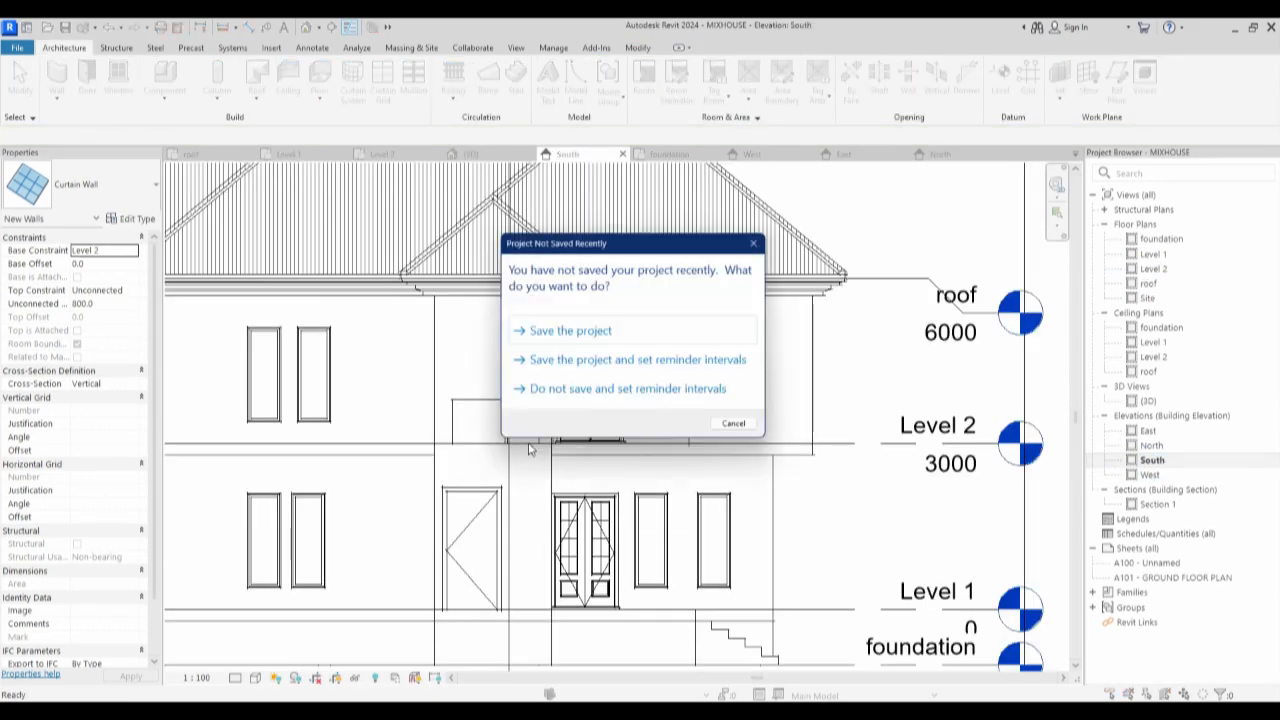
left_click(572, 332)
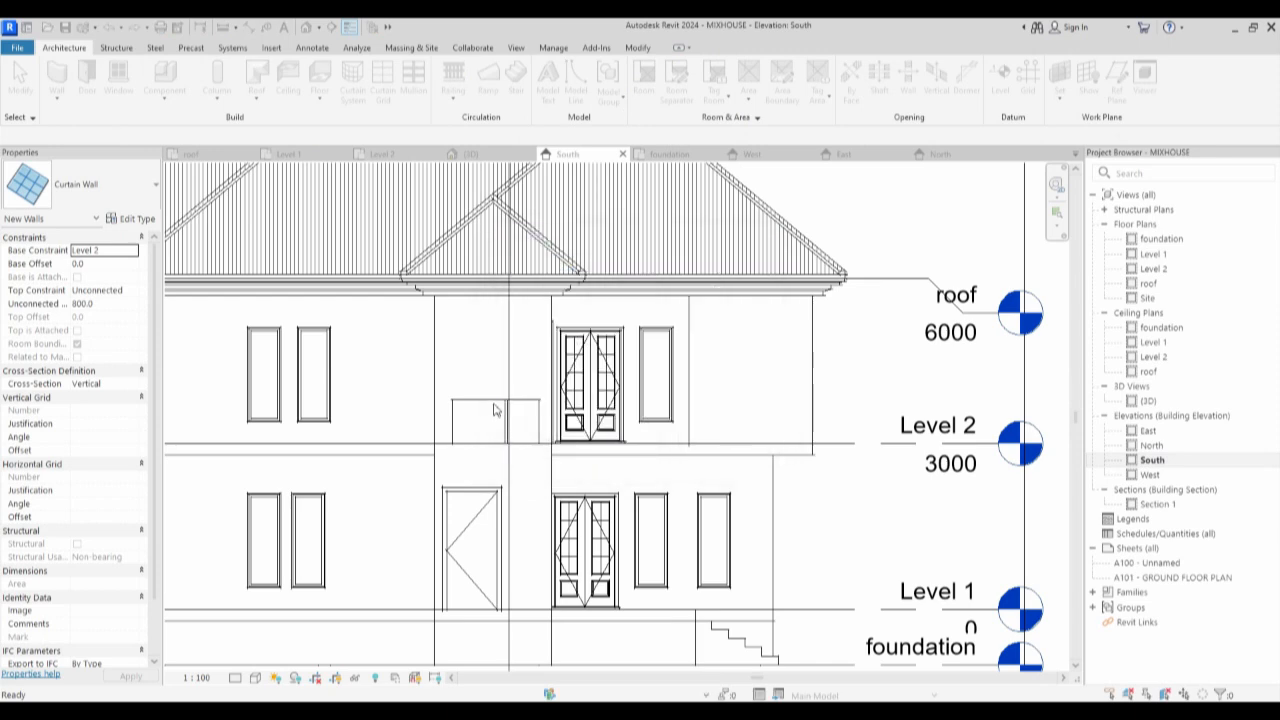
Set the unconnected height of the stairwell's curtain wall to 3000 in the South elevation.
left_click(494, 406)
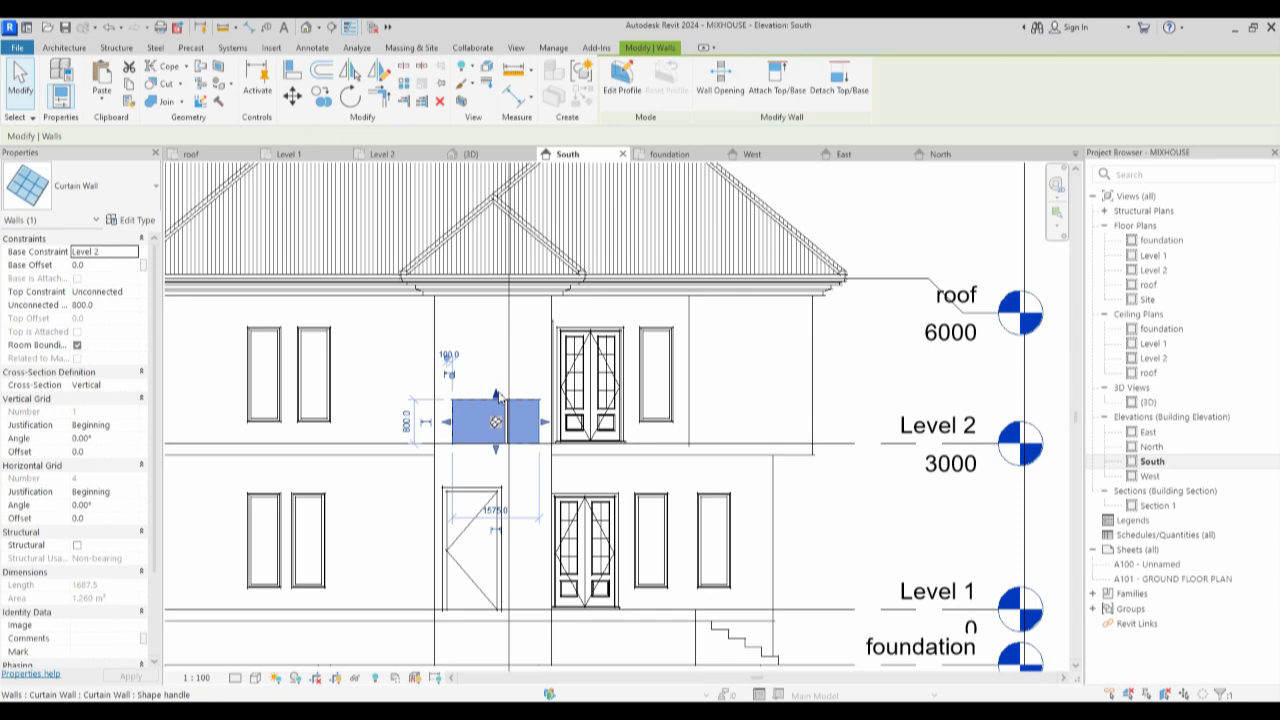
left_click(117, 303)
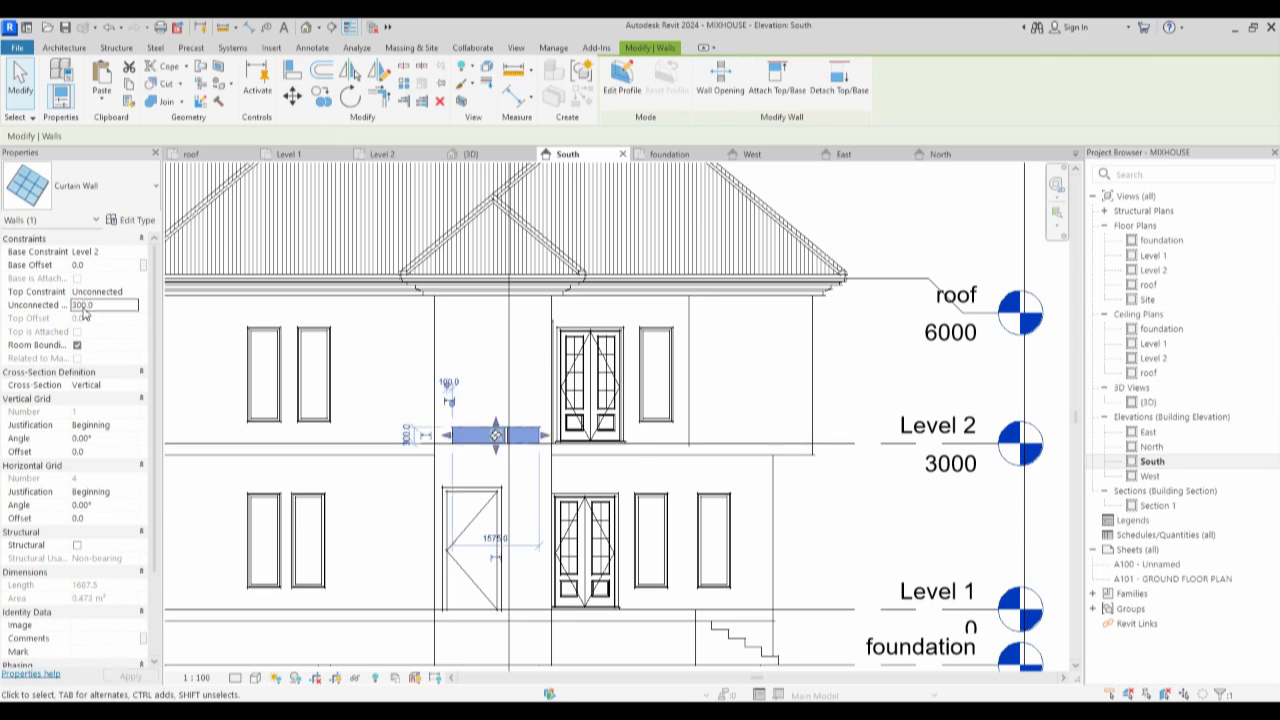
left_click(82, 305)
type("0")
key("Return")
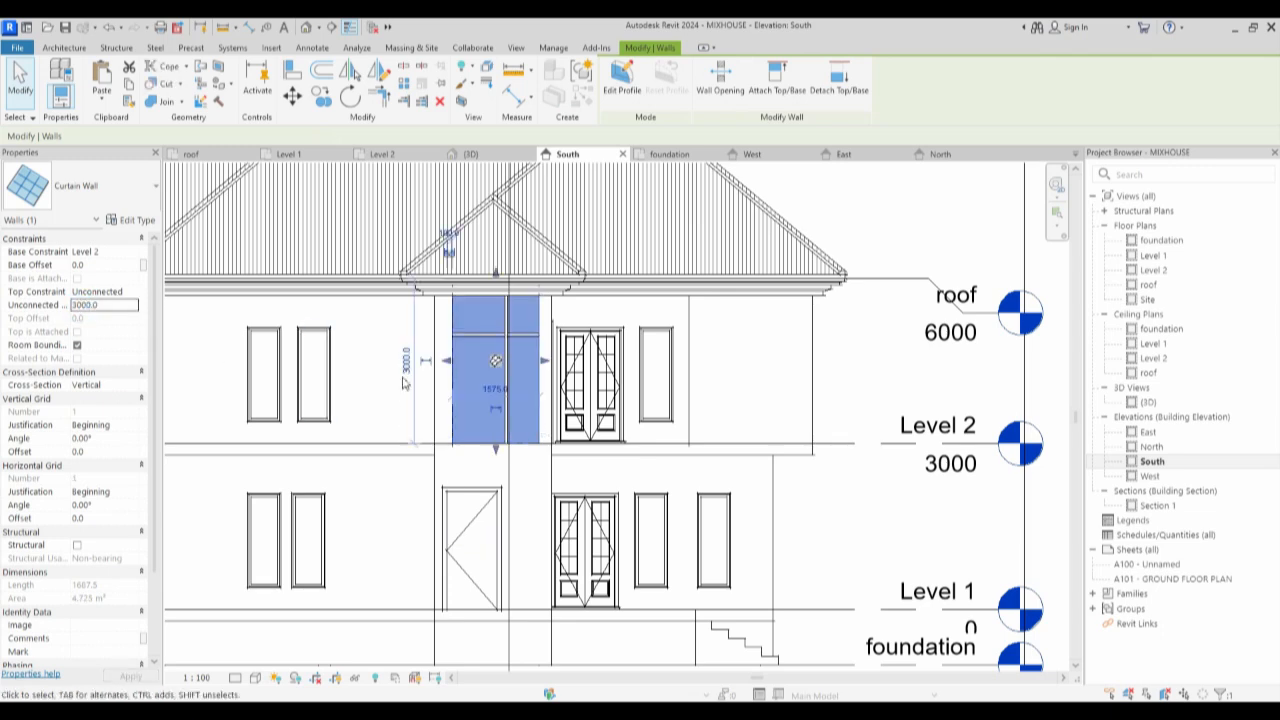
Set the curtain wall's unconnected height to 2200.
double_click(106, 306)
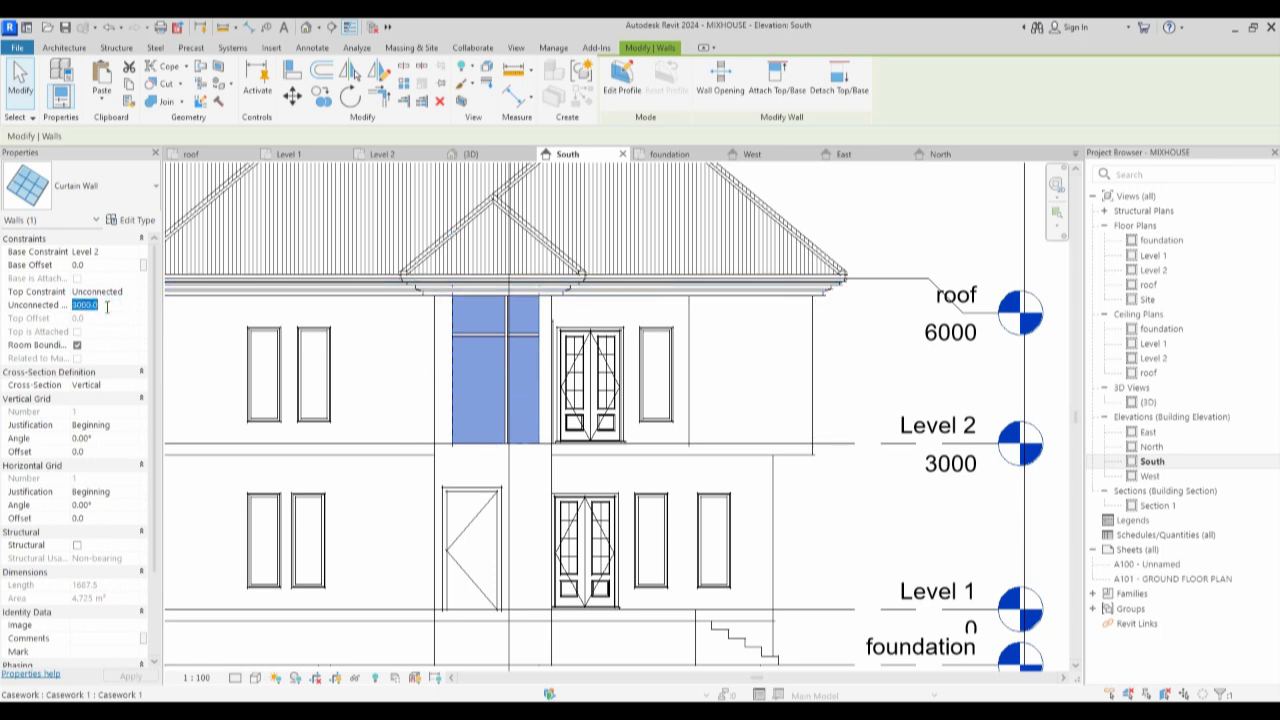
key("Return")
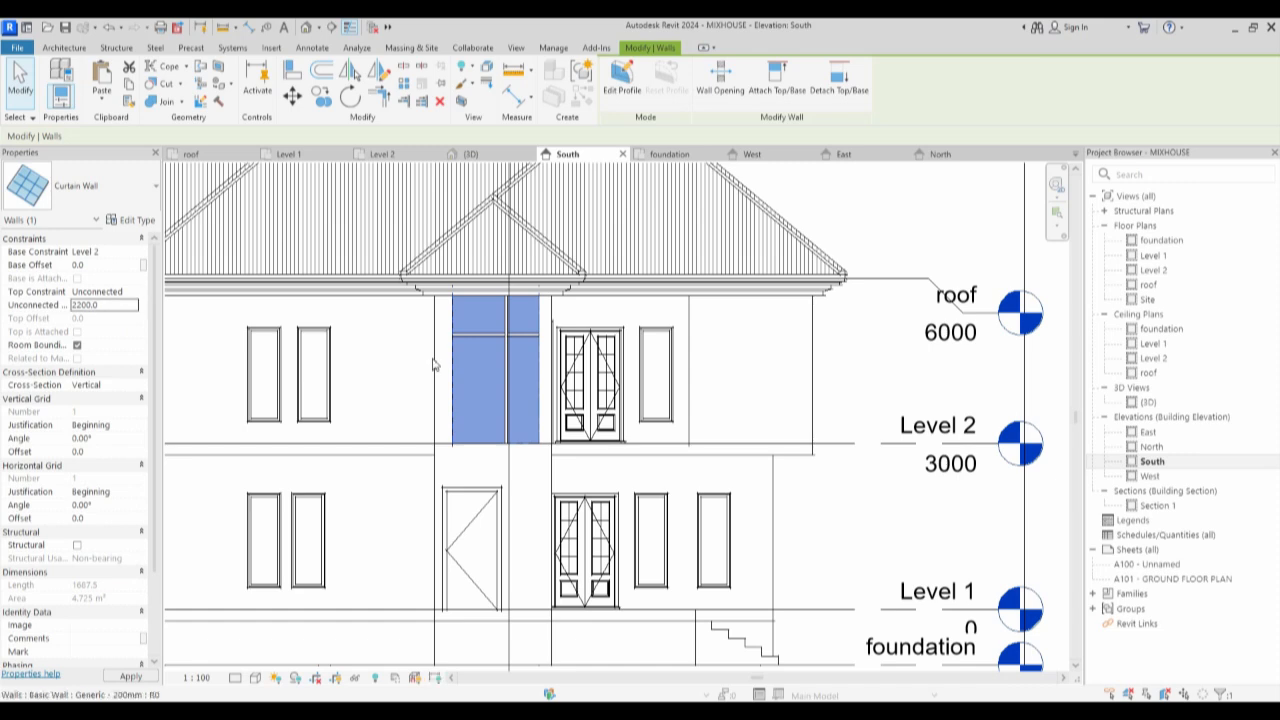
scroll(480, 390, "up", 2)
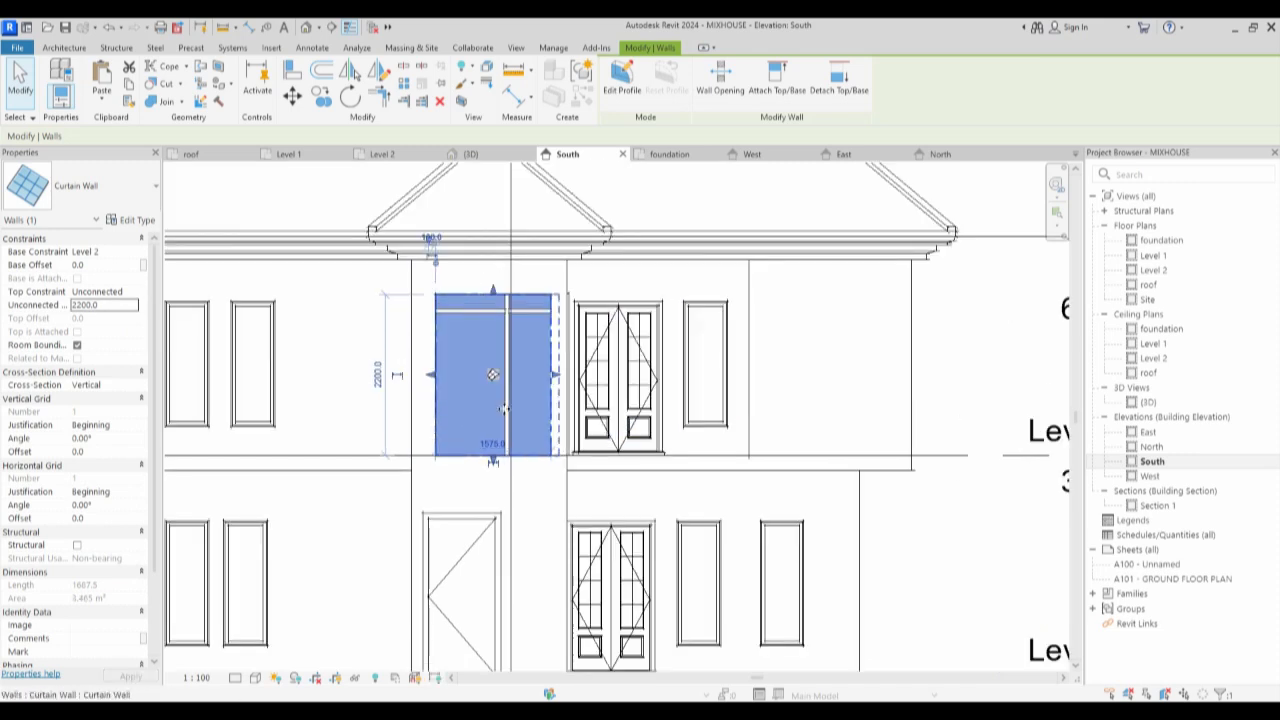
scroll(480, 390, "up", 2)
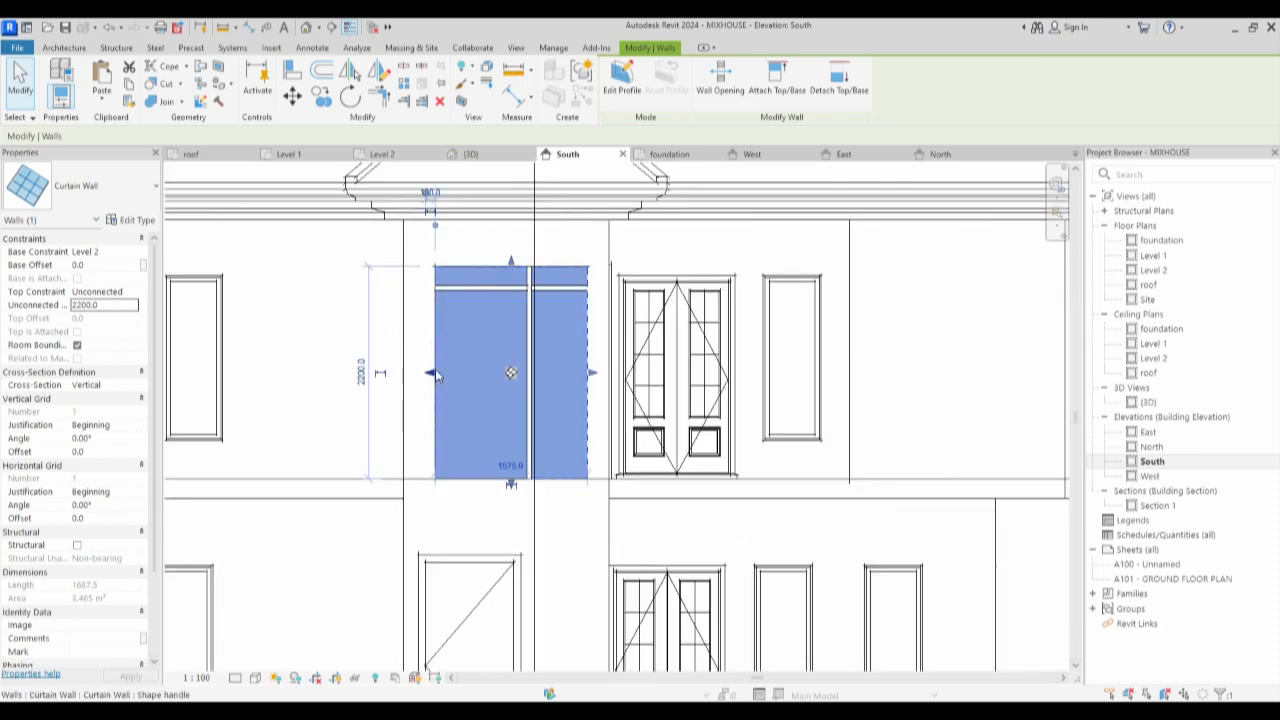
On the Level 2 plan, extend the curtain wall's west end to the stairwell's side wall.
double_click(1153, 255)
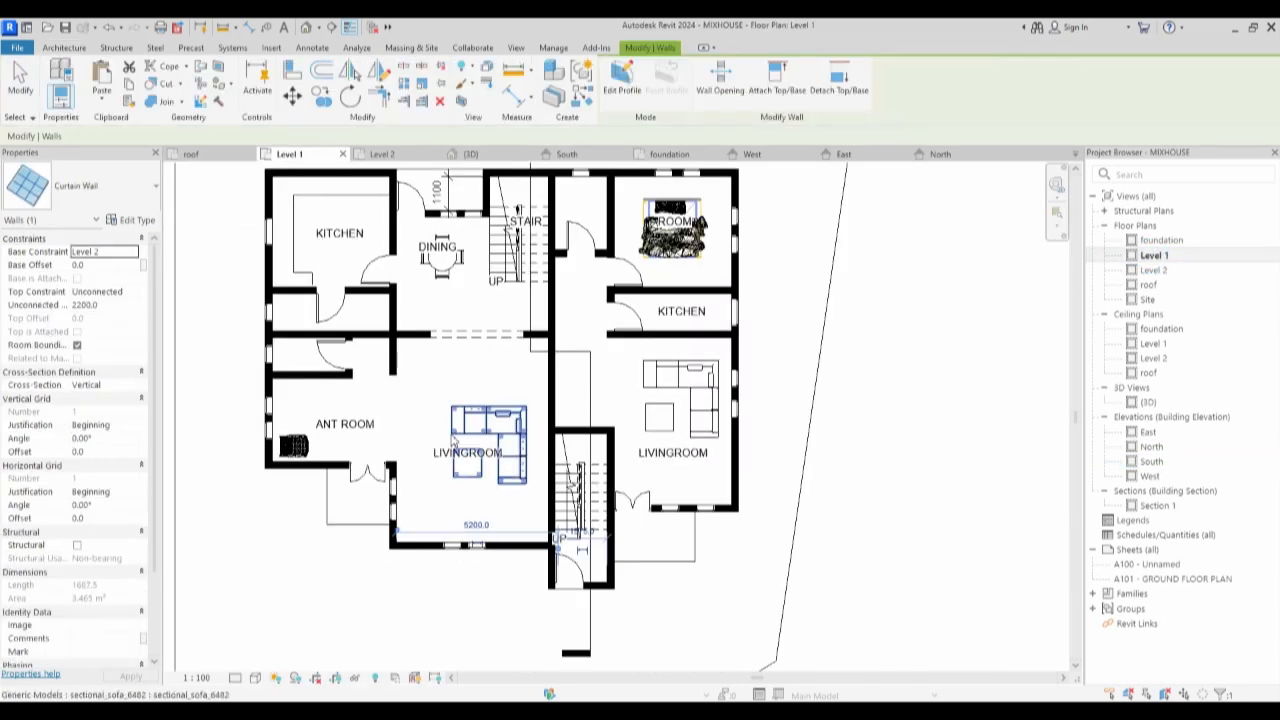
scroll(578, 601, "up", 2)
double_click(1158, 271)
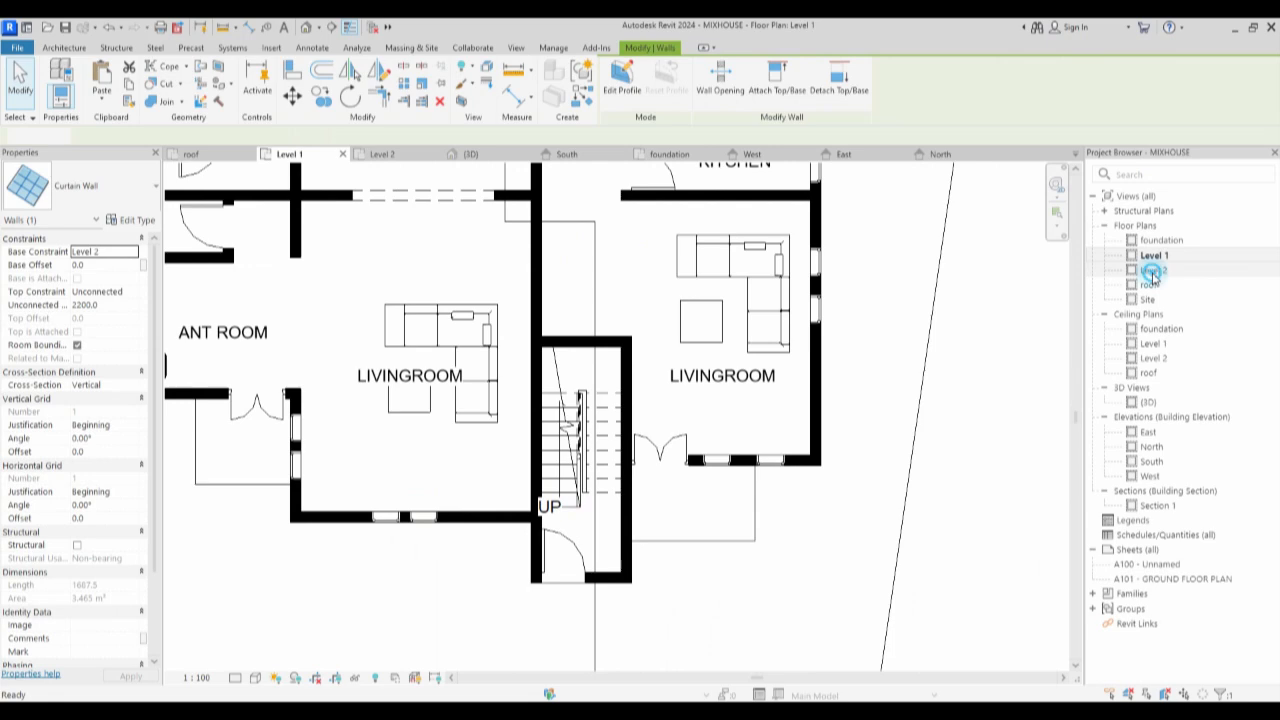
scroll(725, 520, "up", 2)
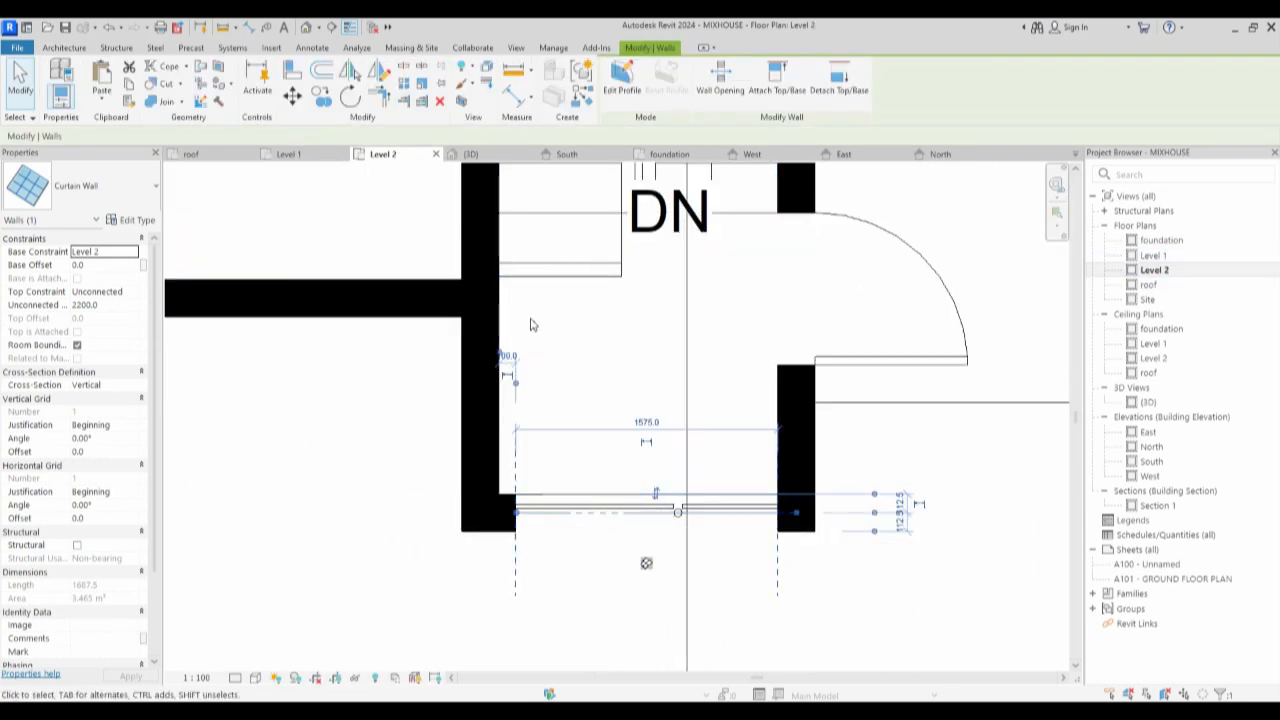
left_click_drag(516, 515, 501, 524)
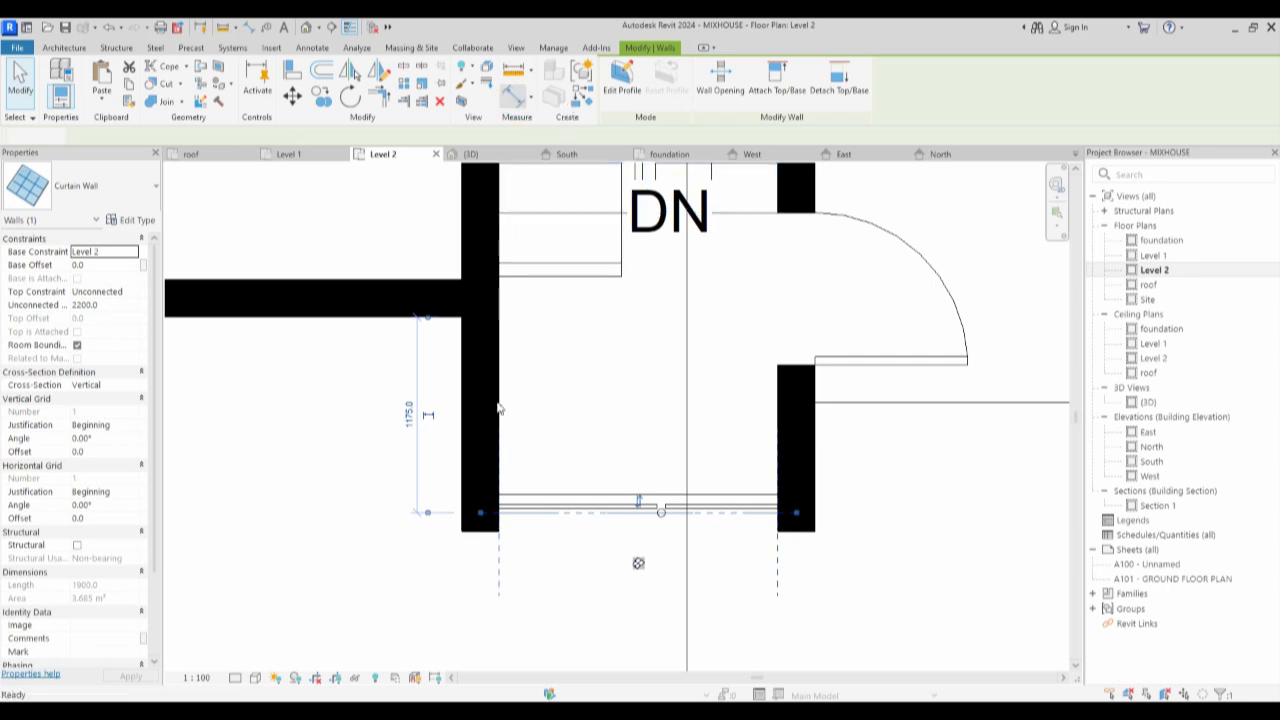
Measure the clear width between the stairwell's side walls with an aligned dimension, without placing it.
left_click(513, 95)
left_click(799, 452)
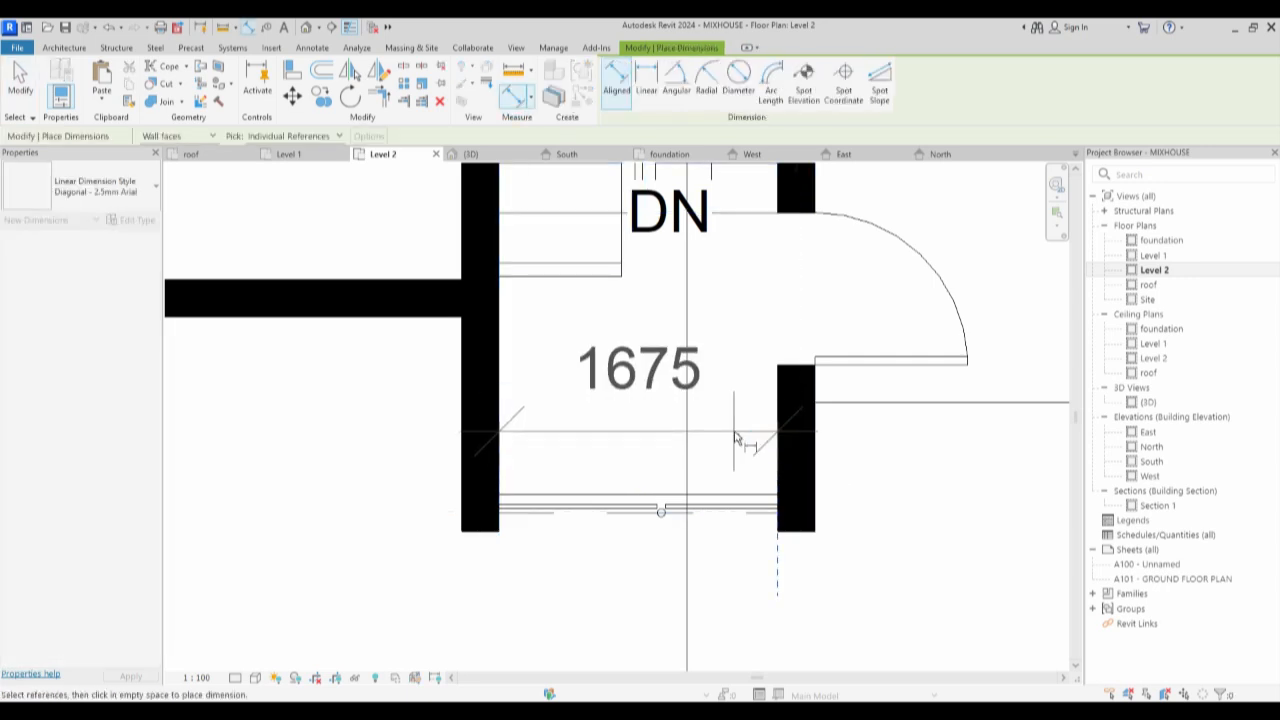
key("Escape")
key("Escape")
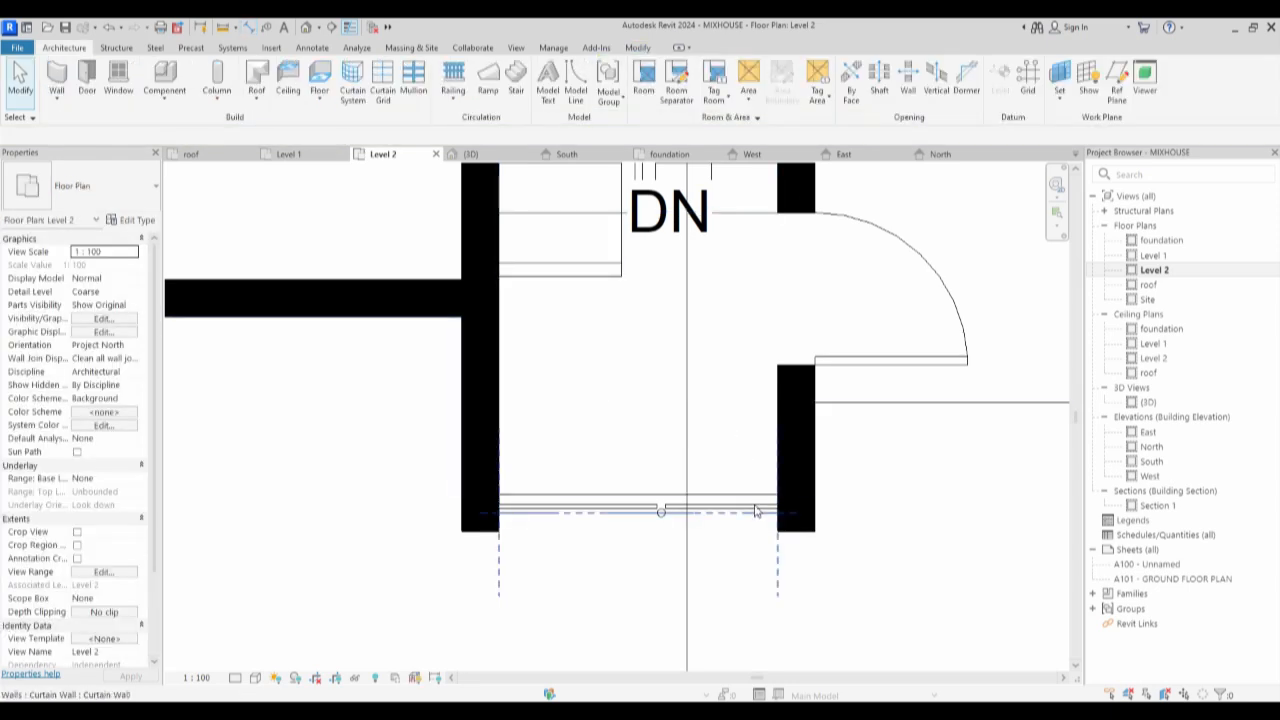
Pull both ends of the curtain wall in from the stairwell's side walls, leaving it about 1420 mm long.
left_click(781, 513)
left_click(748, 543)
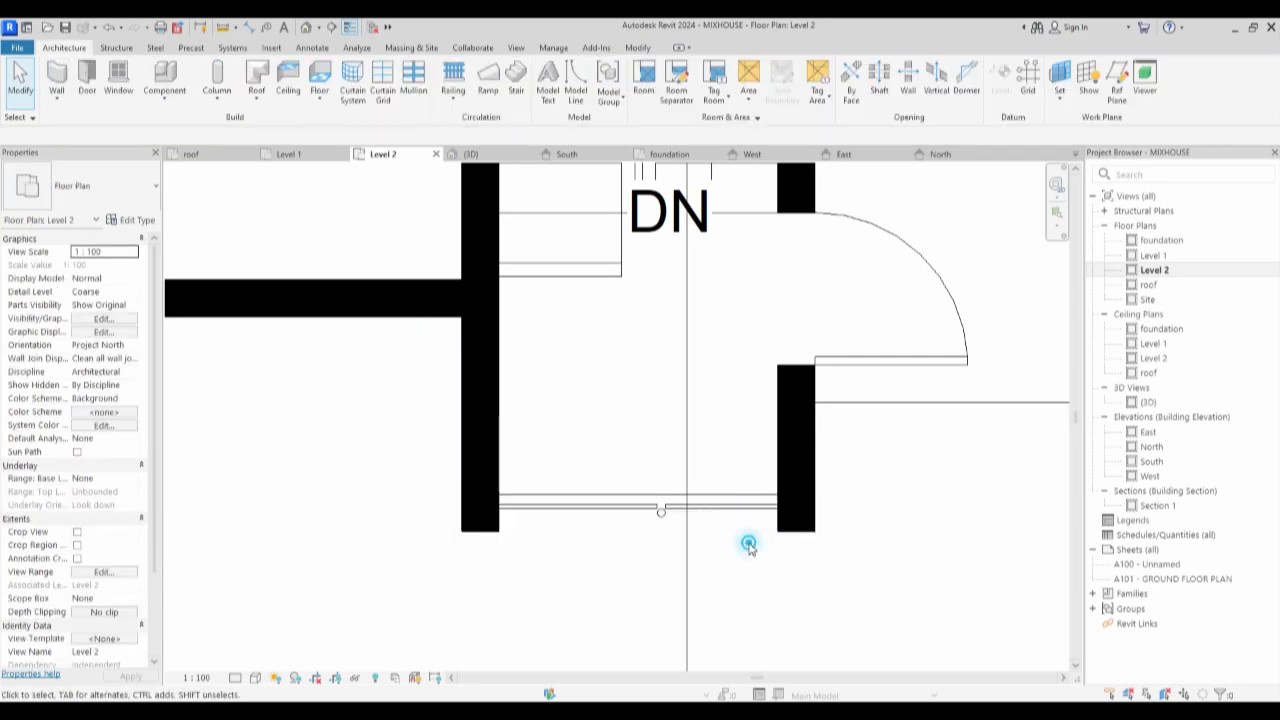
left_click(744, 512)
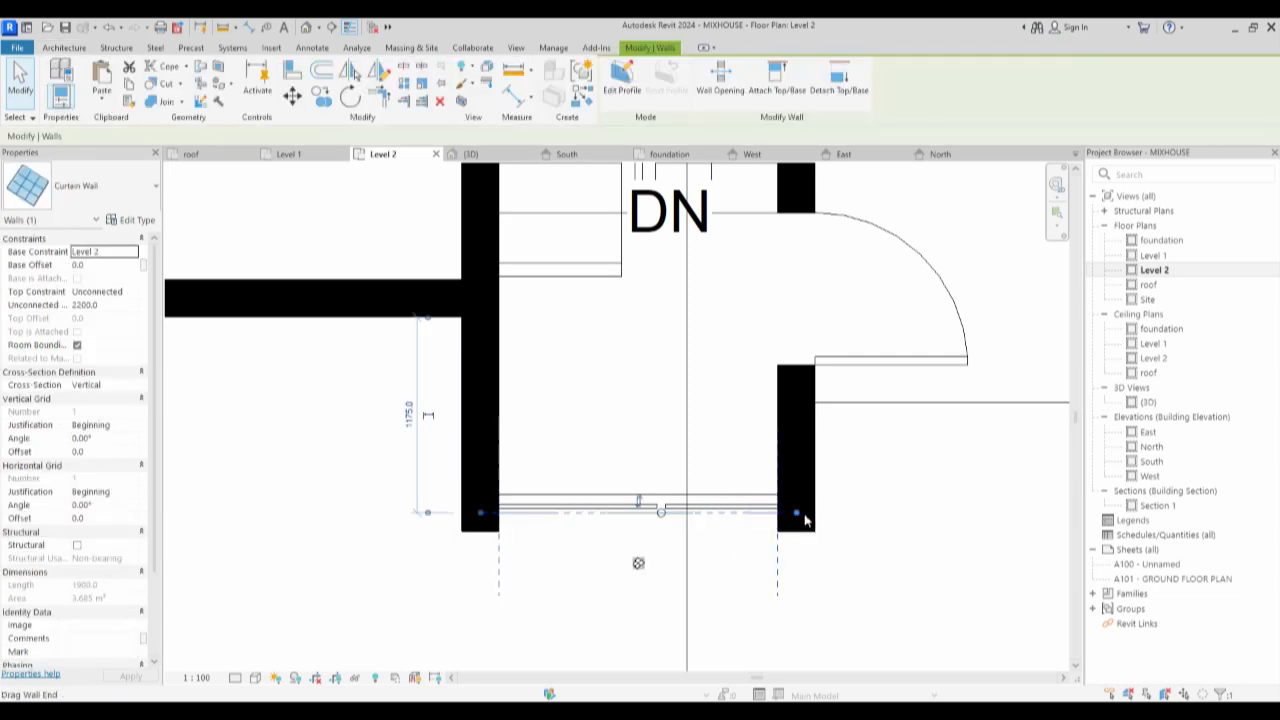
left_click_drag(799, 519, 762, 514)
left_click_drag(480, 513, 524, 514)
scroll(630, 510, "up", 2)
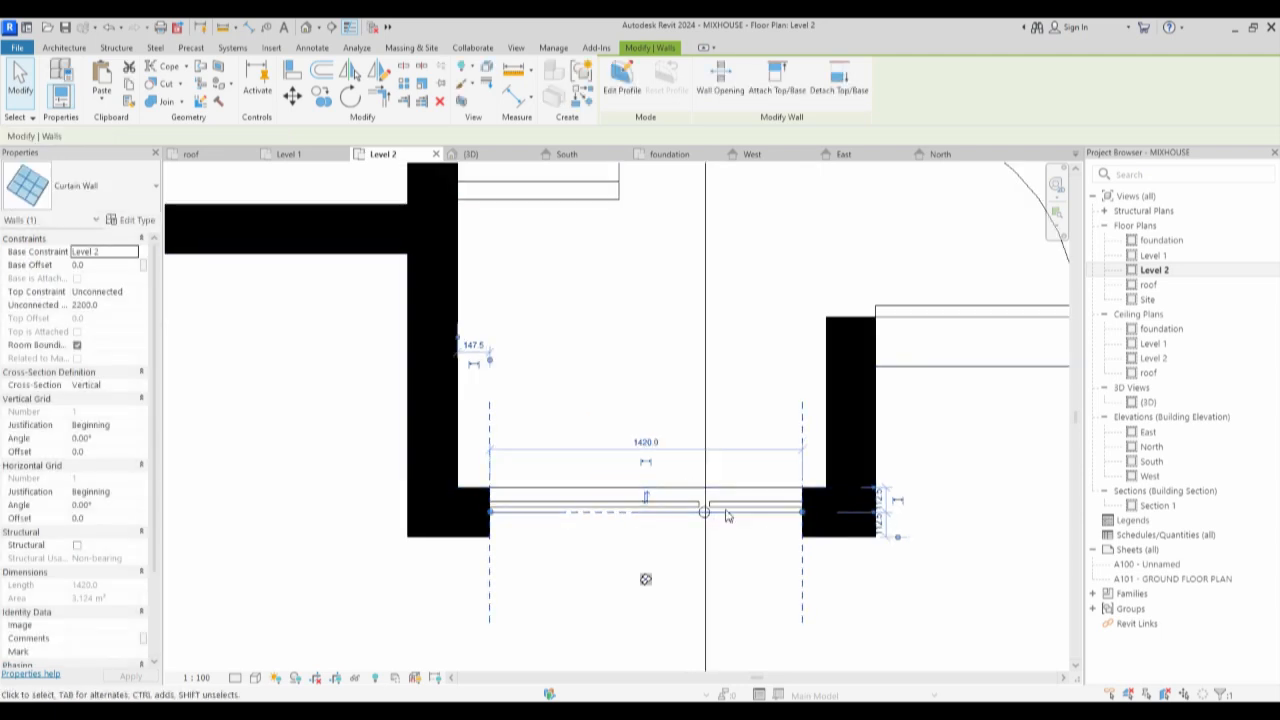
Make the curtain wall's temporary length dimension permanent and set the length to 1400.
scroll(536, 536, "up", 2)
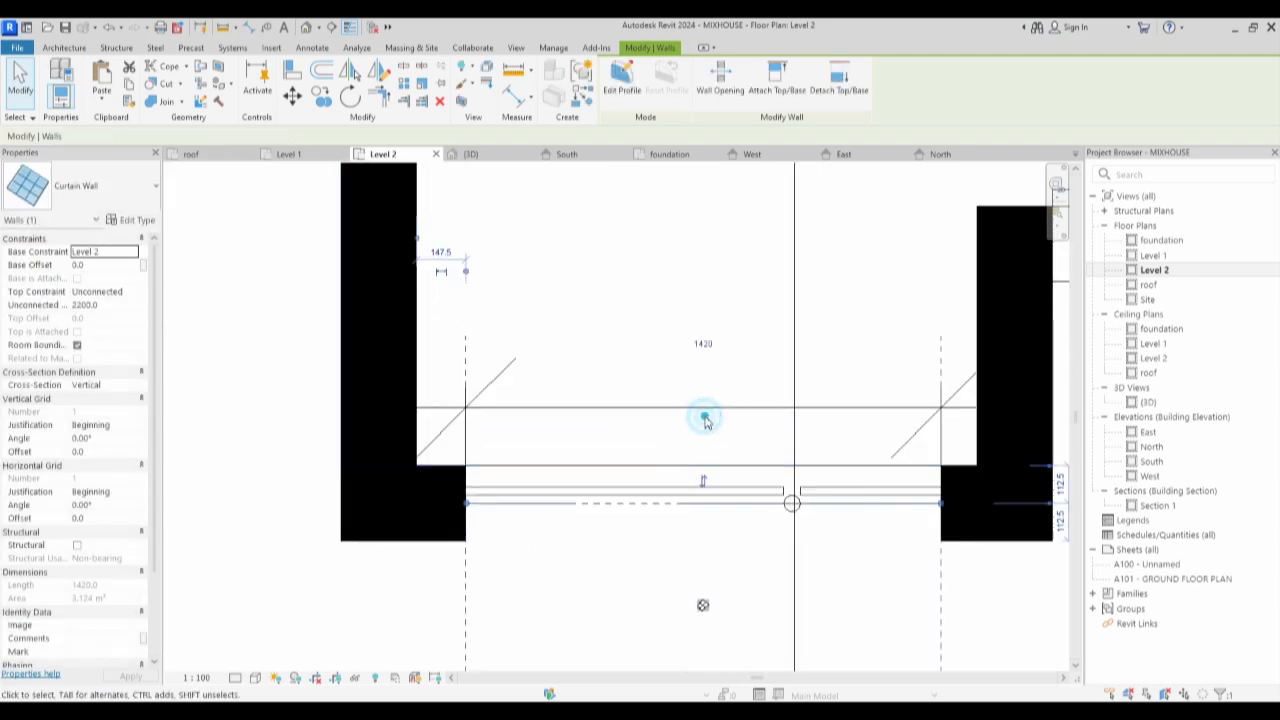
left_click(684, 504)
left_click(704, 341)
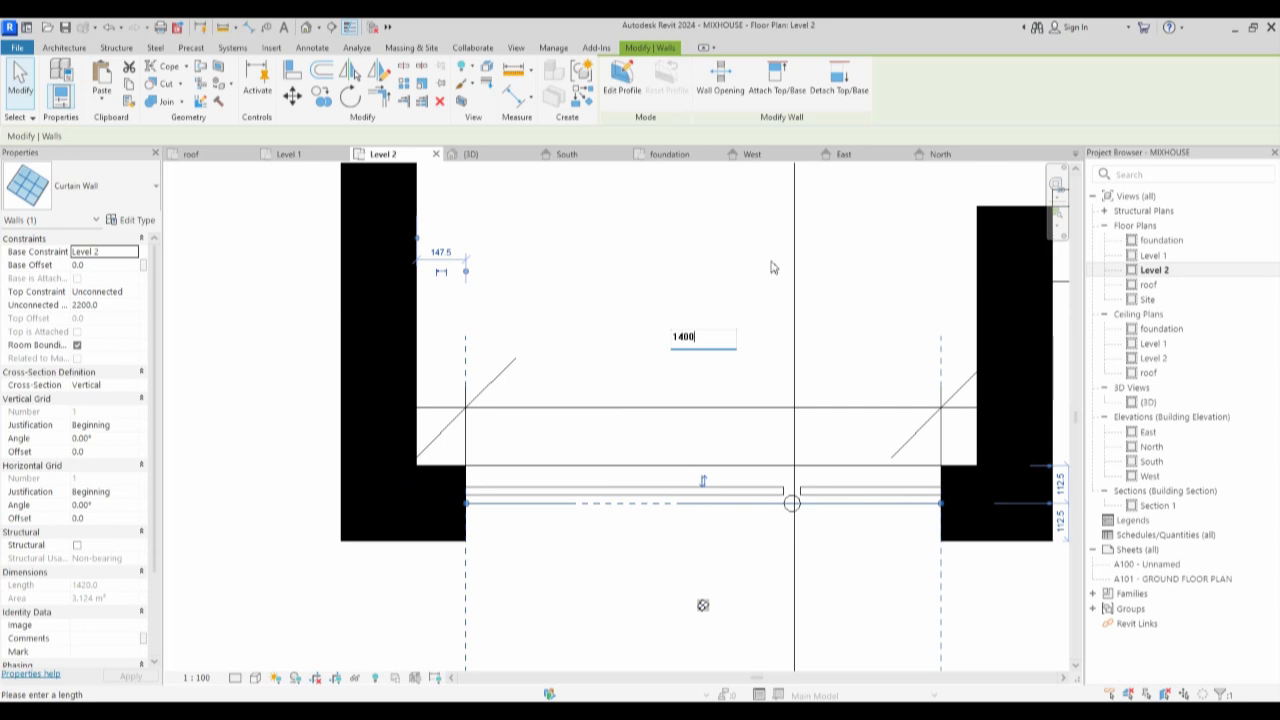
key("Return")
Set the vertical grid spacing in the Curtain Wall type properties to 700 and accept the change.
left_click(136, 220)
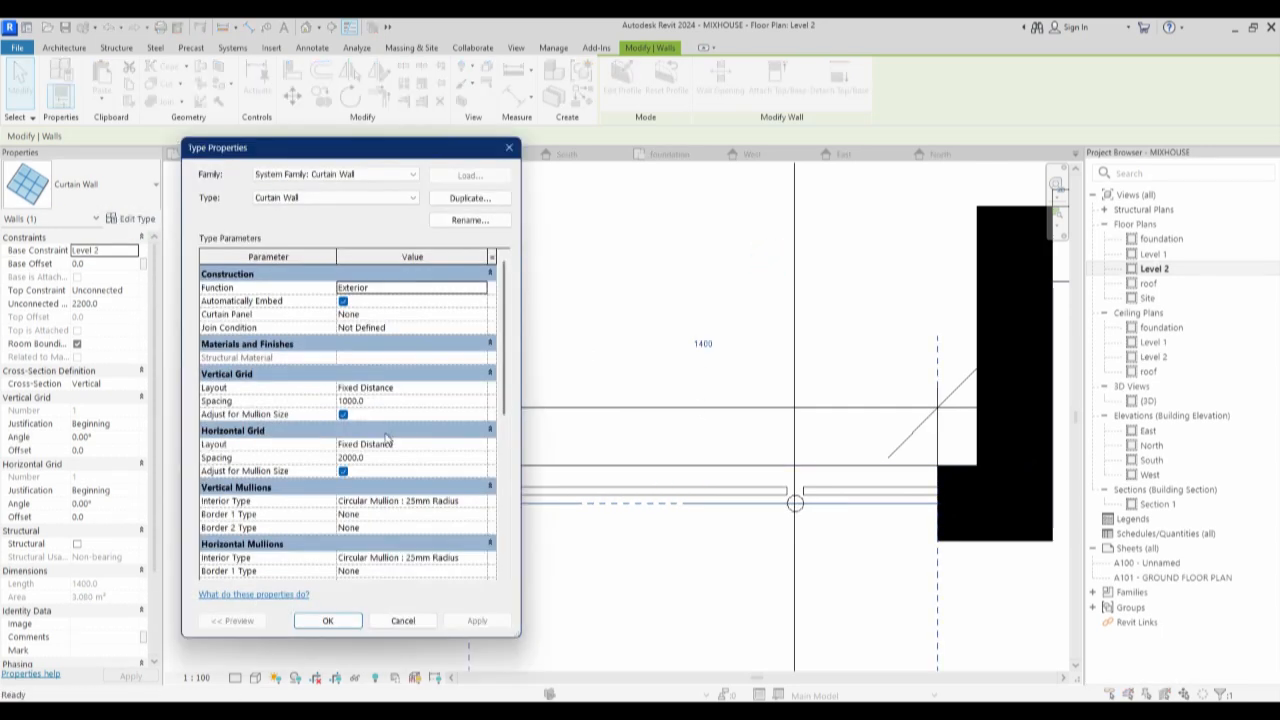
left_click(379, 403)
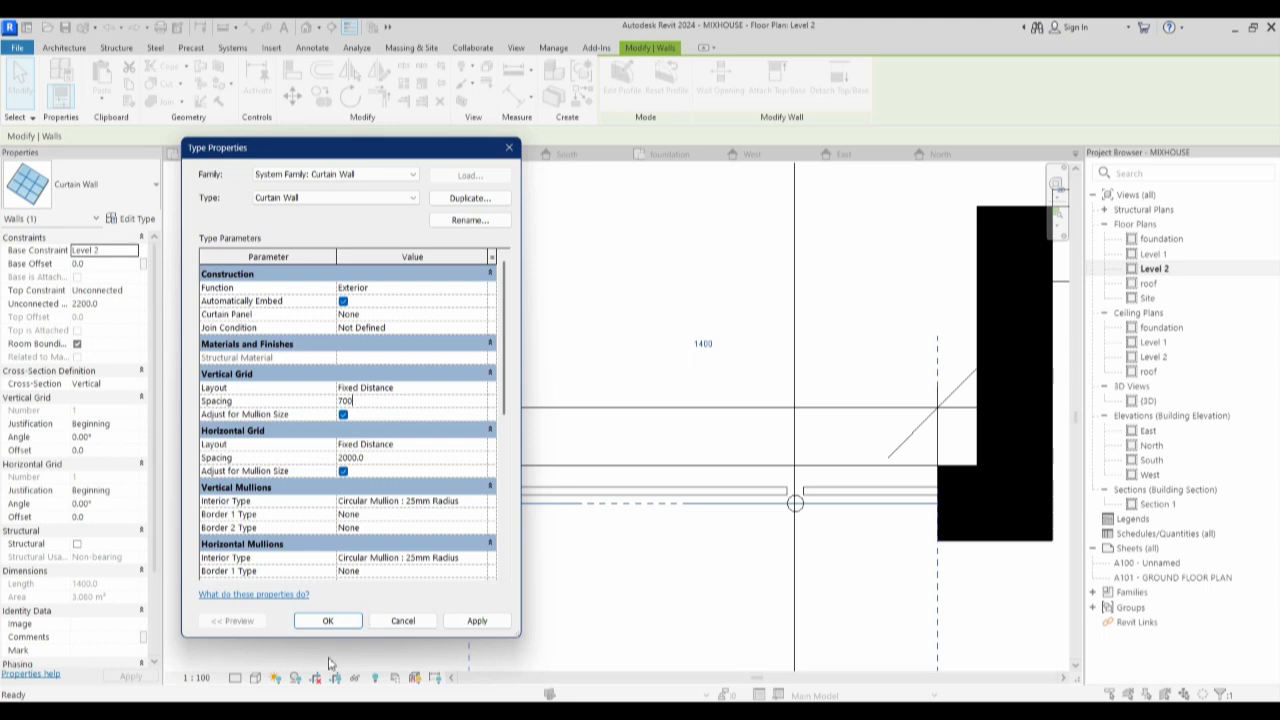
left_click(340, 622)
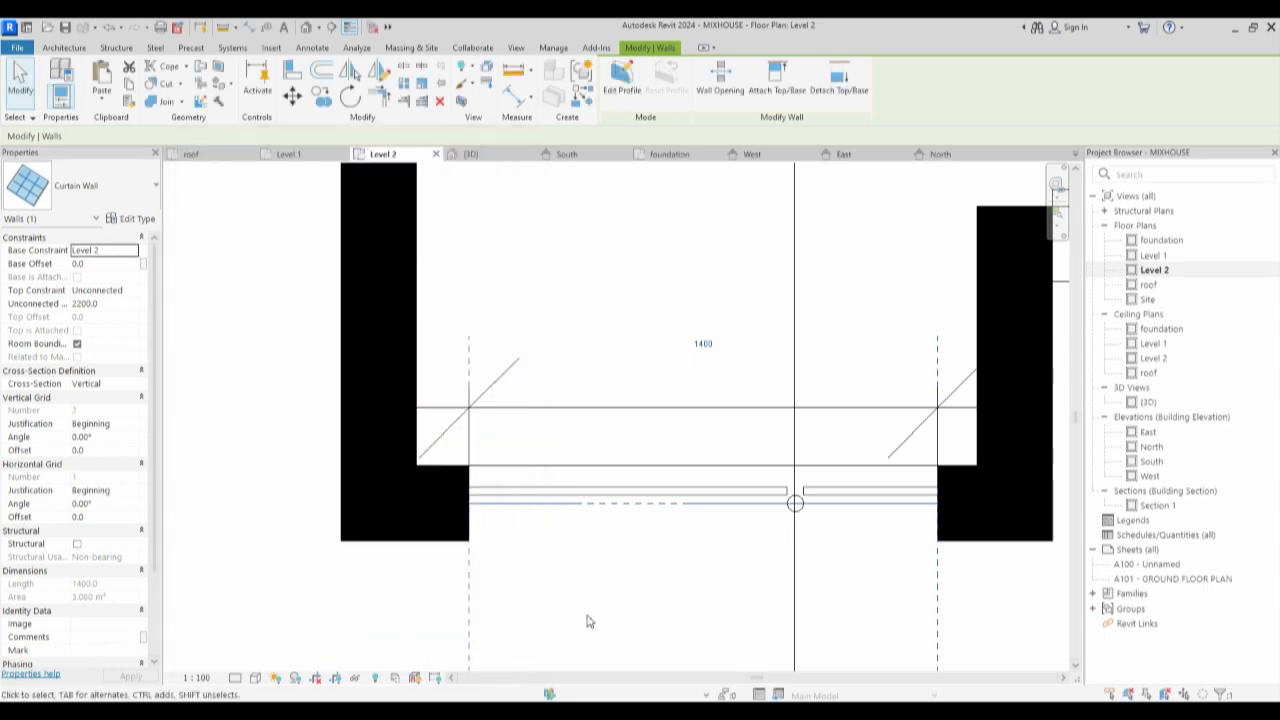
Reopen the Curtain Wall type properties and set the vertical interior mullions to Rectangular Mullion : 30mm Square.
scroll(677, 578, "down", 3)
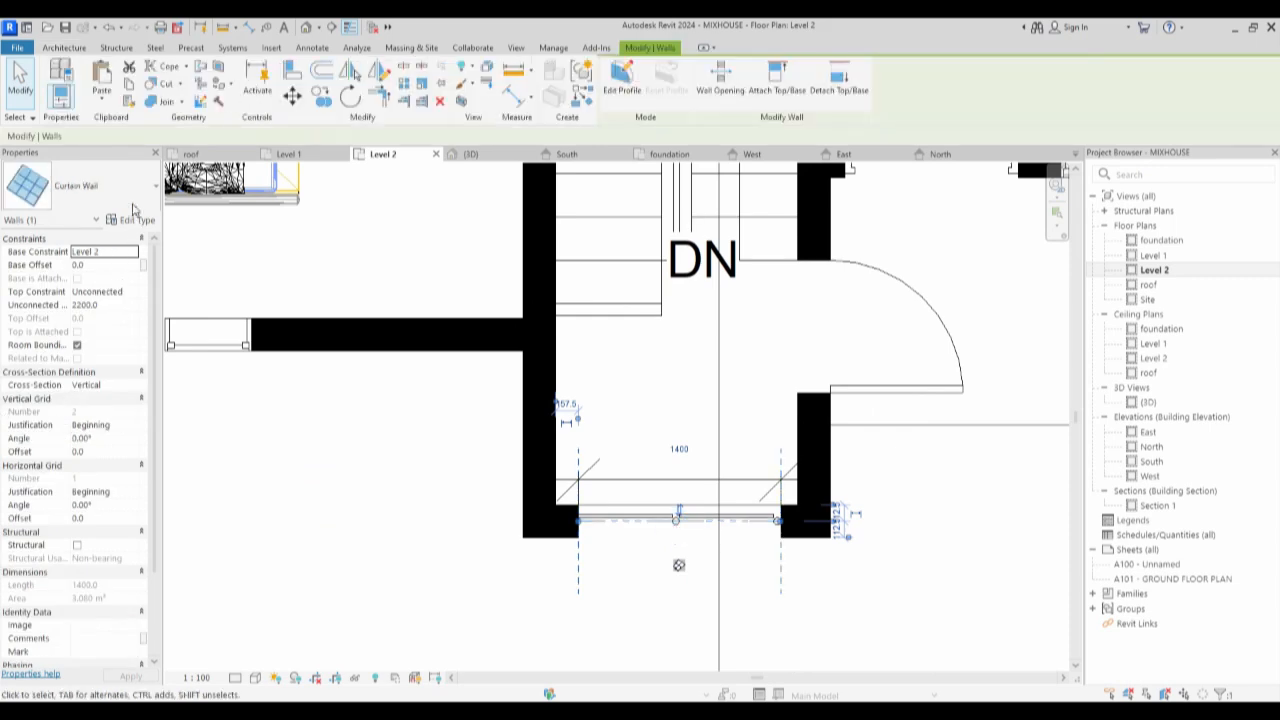
left_click(132, 197)
left_click(295, 571)
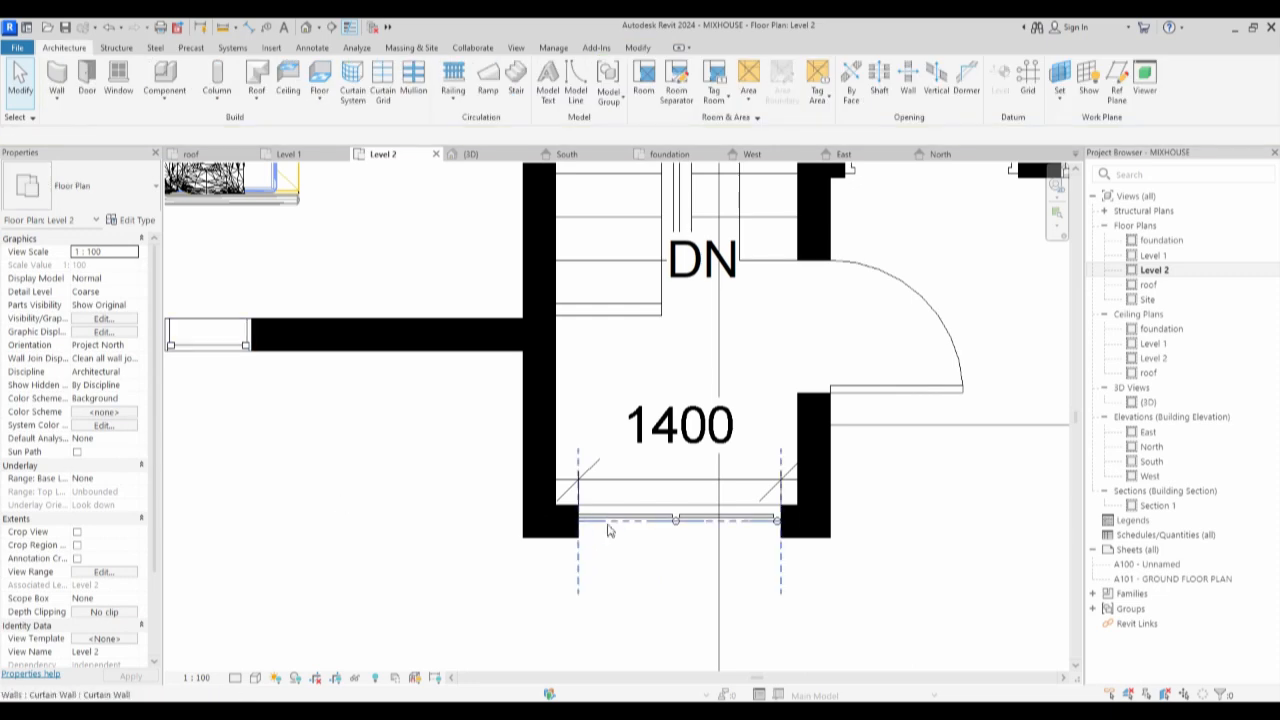
left_click(640, 518)
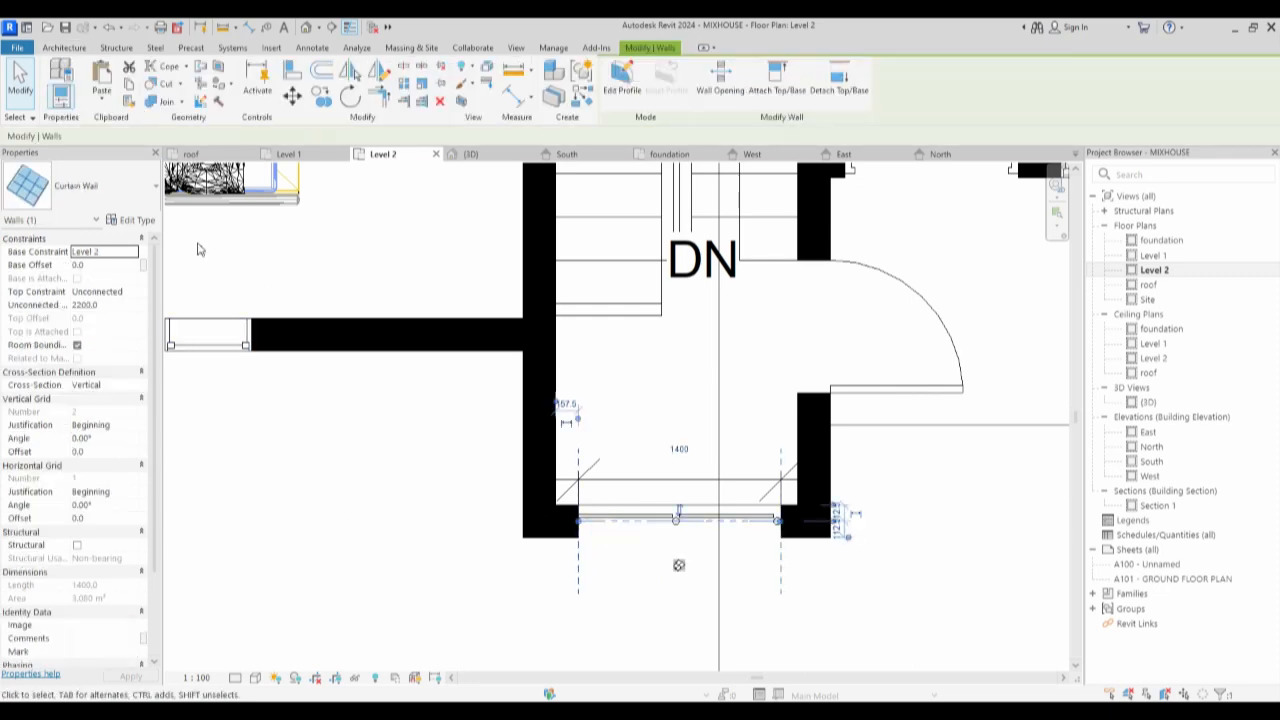
left_click(140, 224)
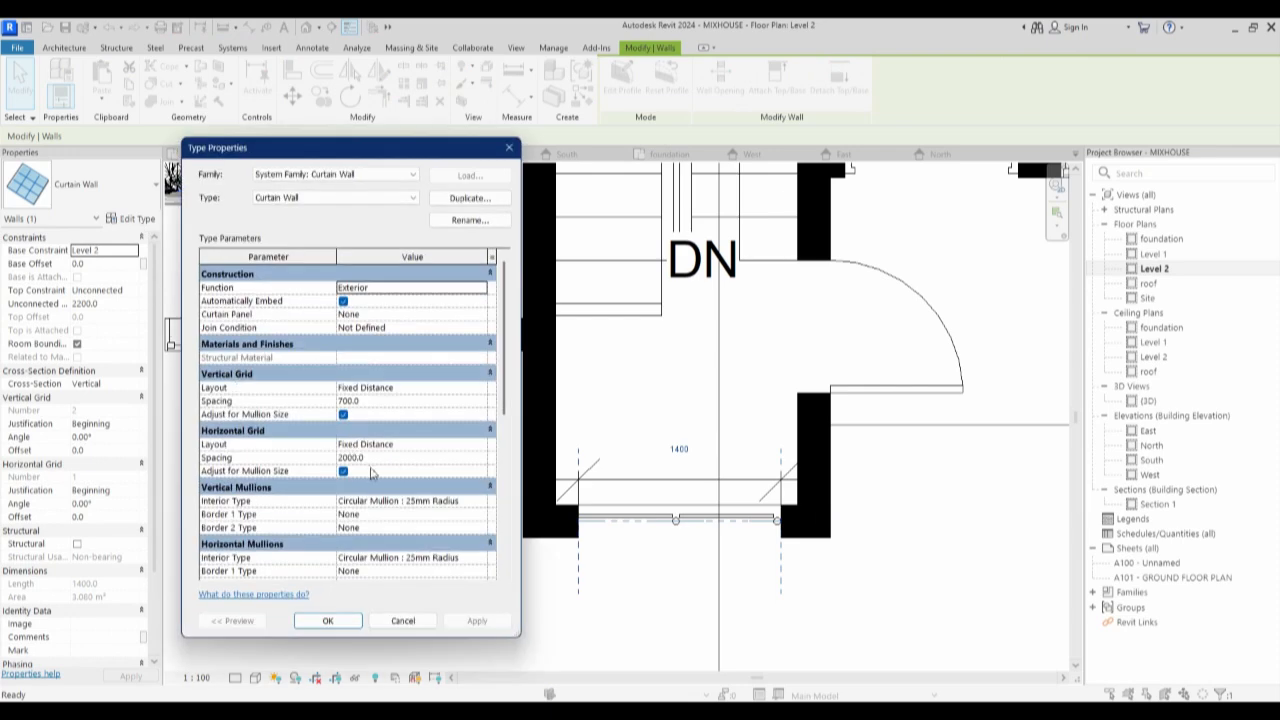
scroll(385, 530, "down", 2)
left_click(478, 434)
left_click(481, 431)
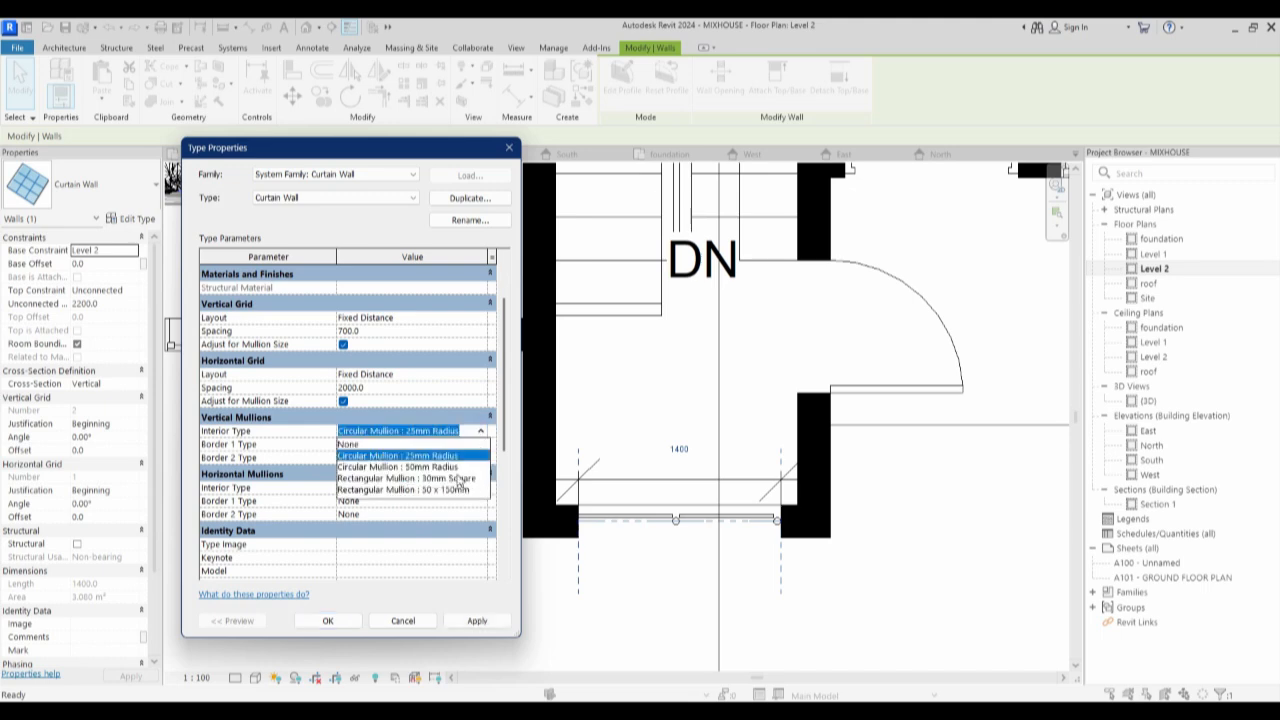
left_click(440, 478)
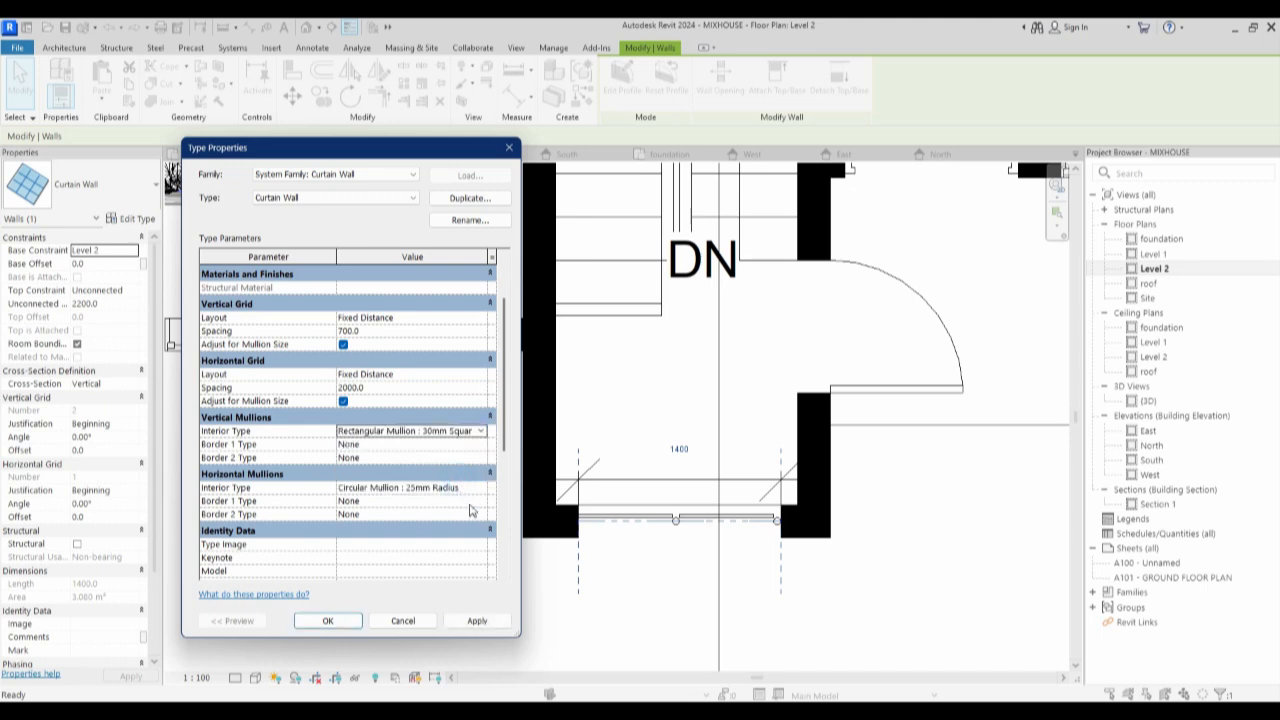
Set the horizontal interior mullions to a rectangular mullion type, accept the type properties and open the South elevation.
left_click(480, 493)
left_click(481, 488)
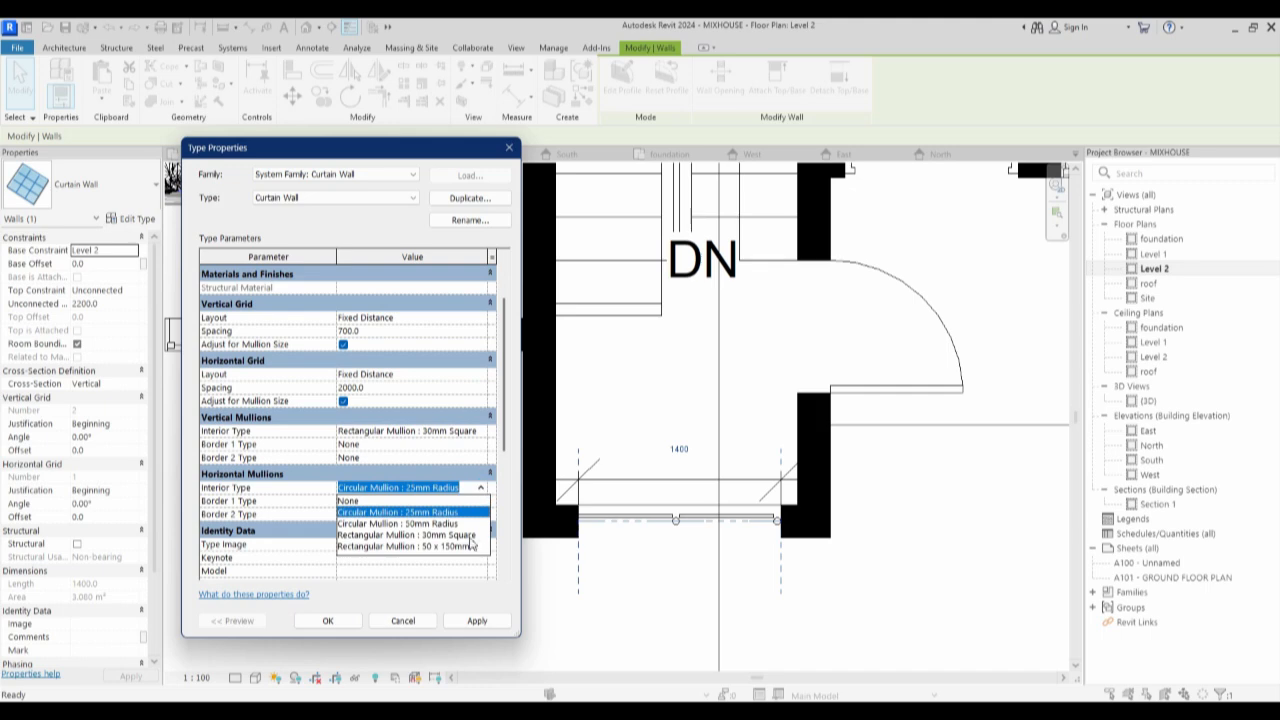
left_click(471, 543)
left_click(327, 620)
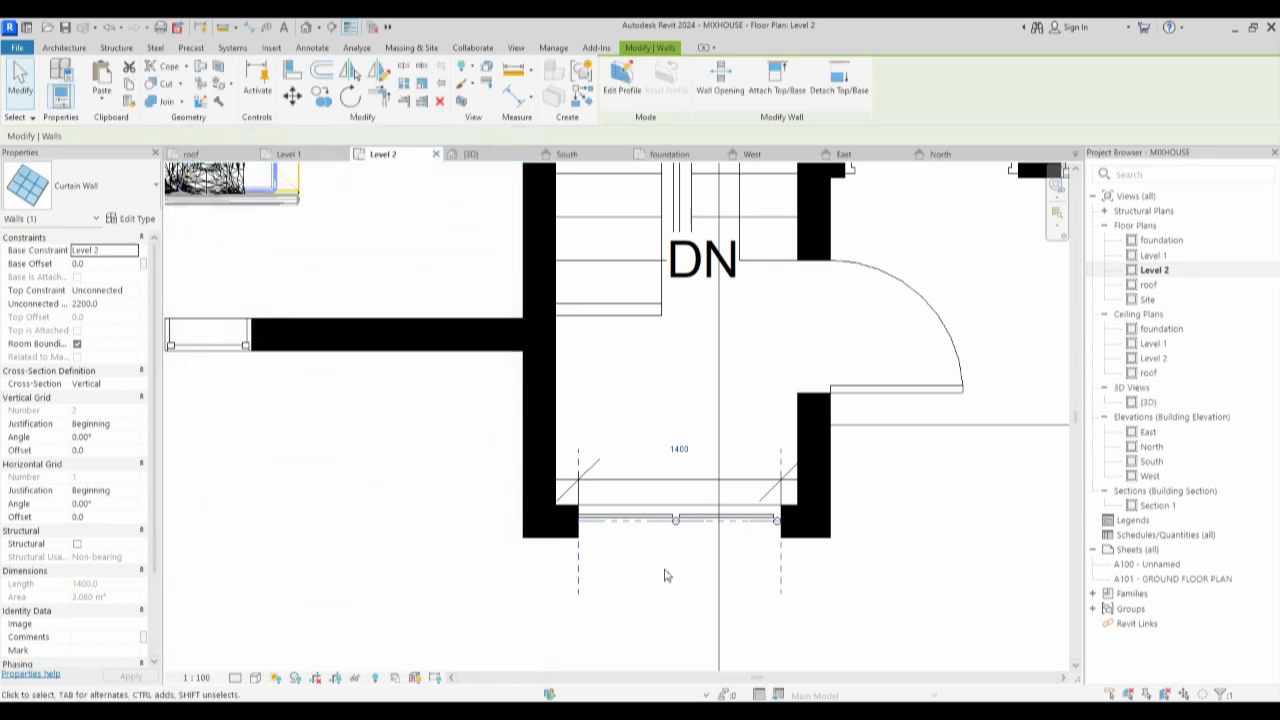
left_click(675, 565)
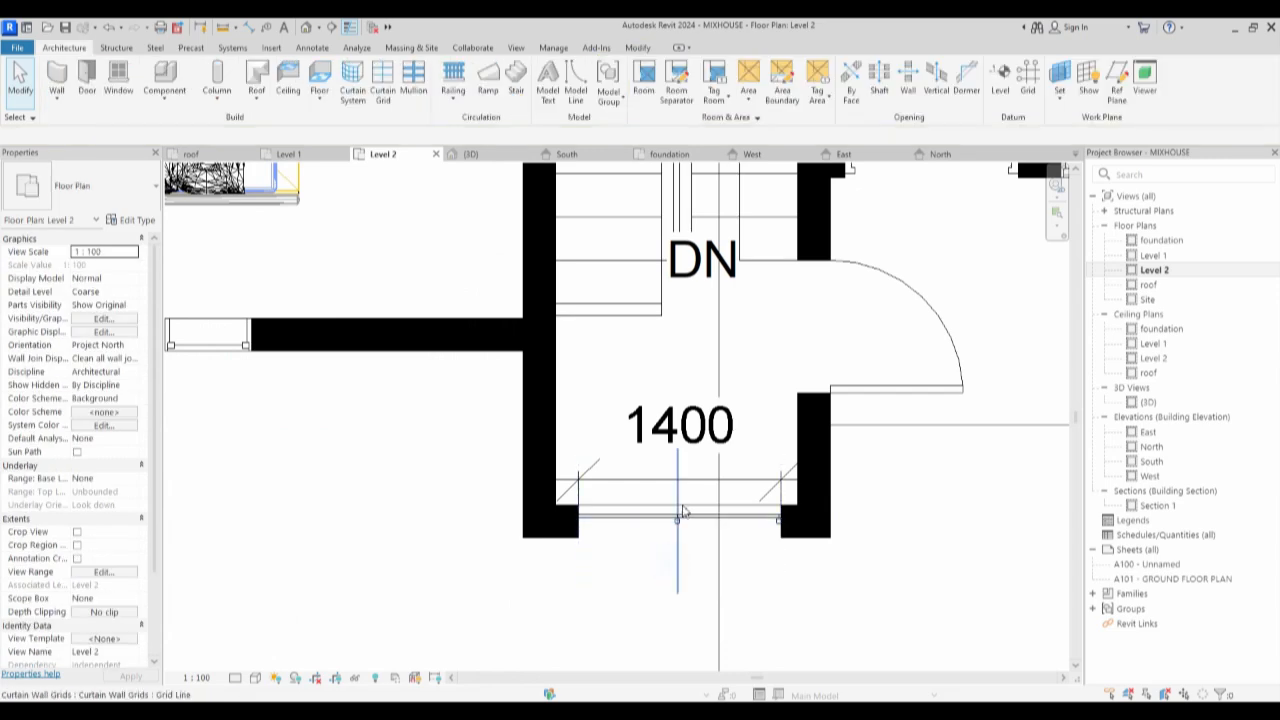
double_click(1152, 461)
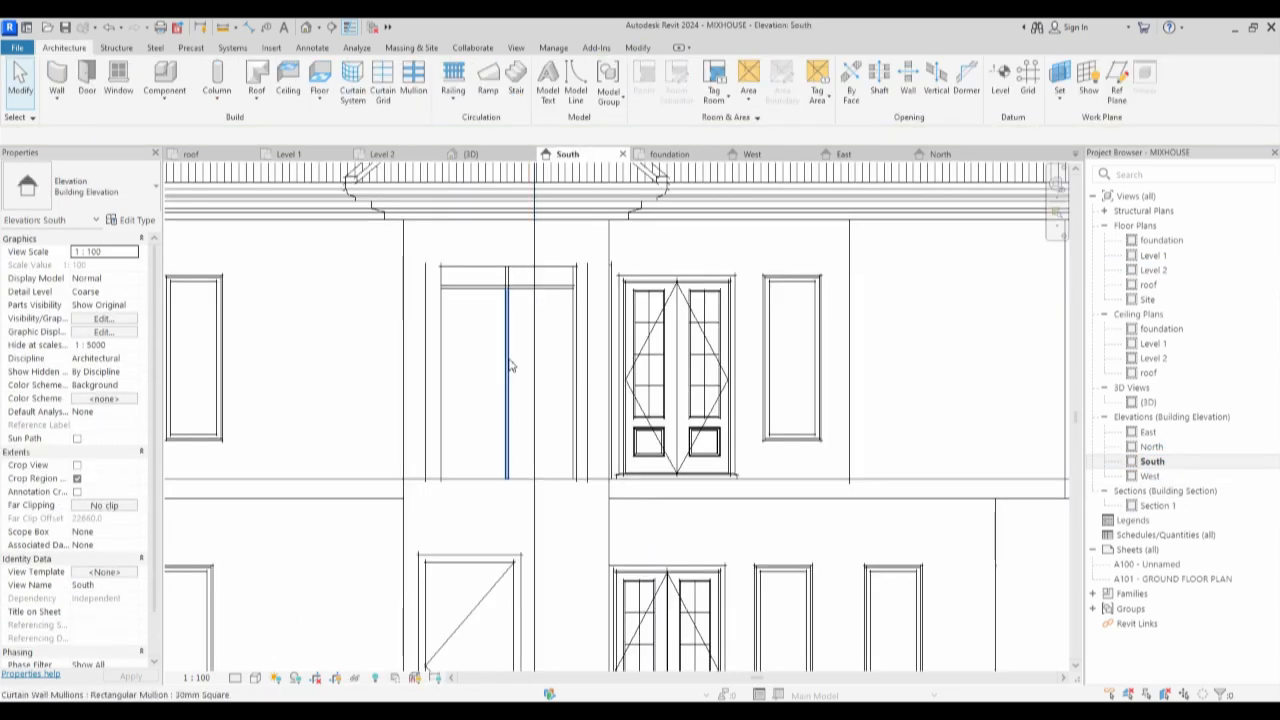
Stretch the bottom edge of the Level 2 stairwell curtain wall to about 514 below Level 2 in the South elevation.
scroll(510, 366, "down", 5)
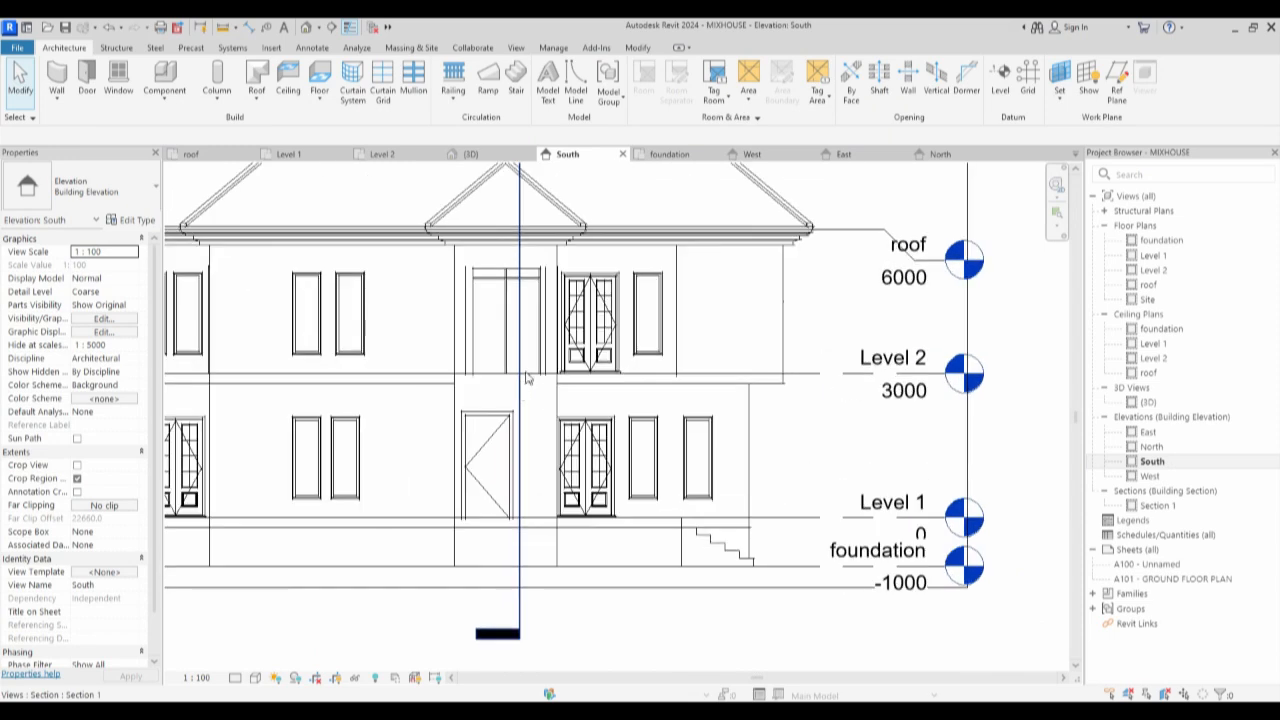
left_click(537, 362)
scroll(505, 370, "up", 2)
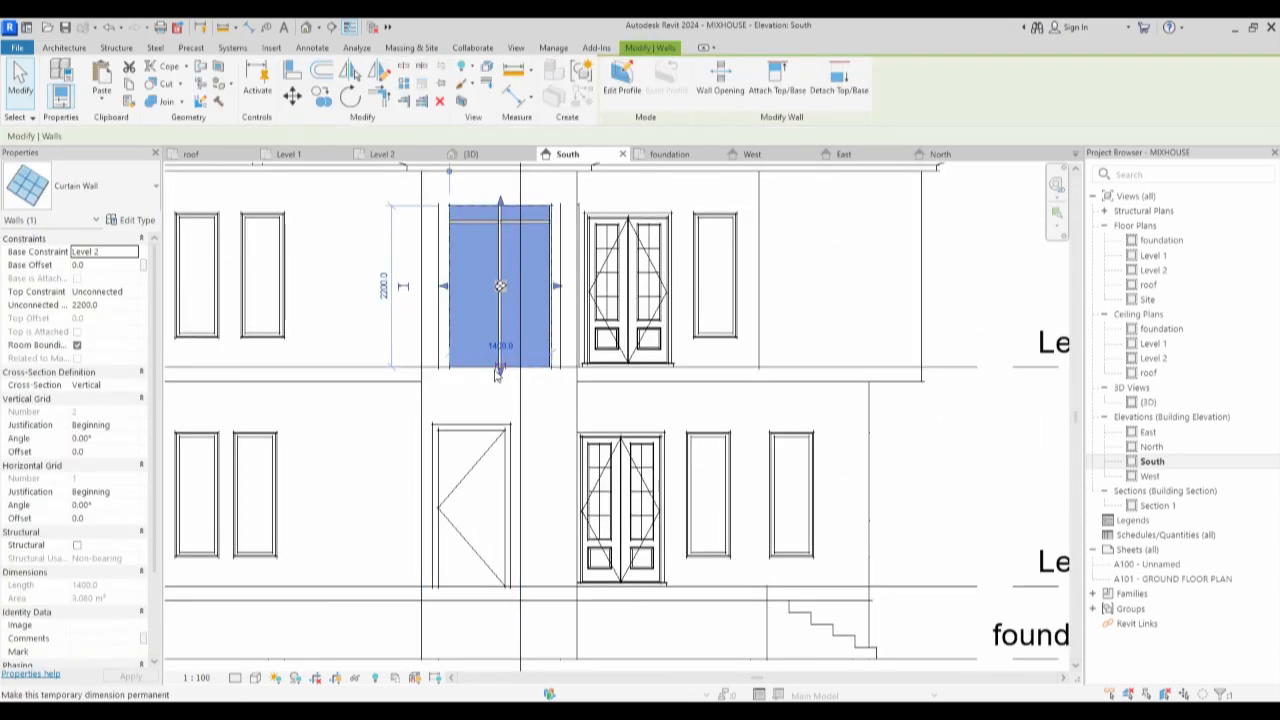
left_click_drag(500, 372, 503, 416)
scroll(502, 400, "up", 2)
left_click(606, 466)
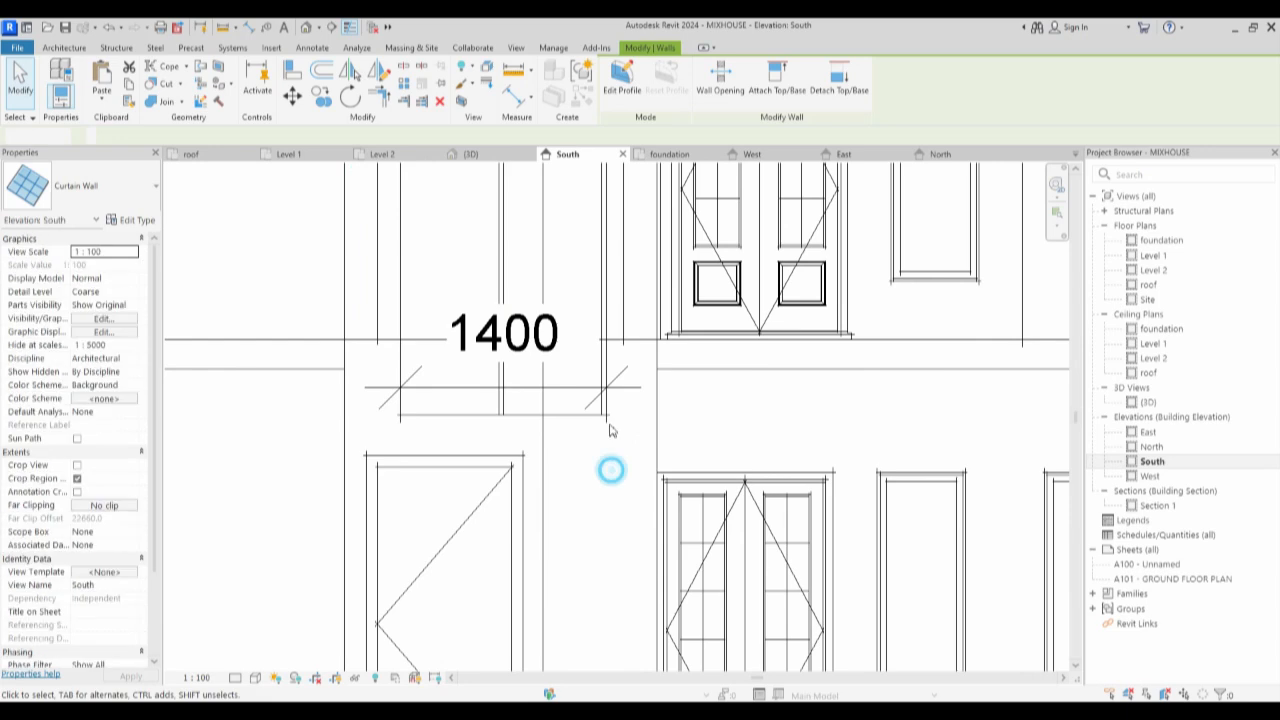
Delete the permanent 1400 dimension across the bottom of the curtain wall.
left_click(614, 393)
key("Delete")
scroll(619, 420, "down", 1)
scroll(619, 423, "down", 4)
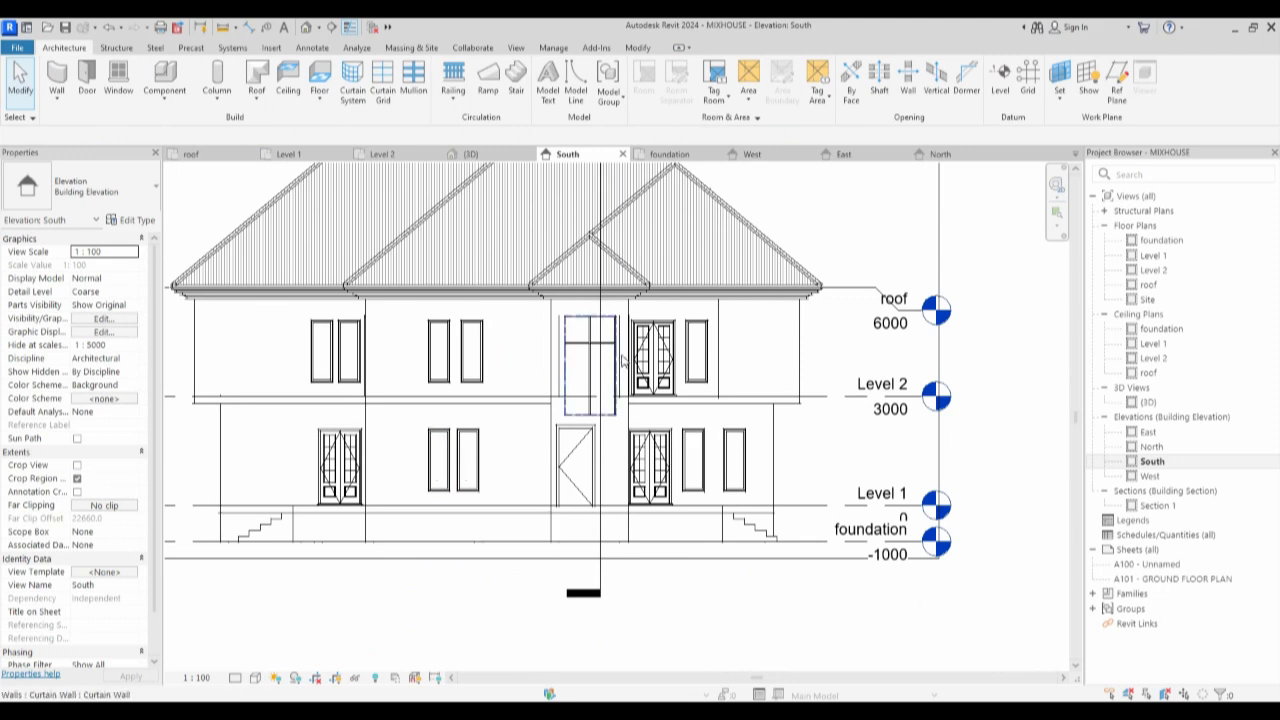
In the Level 1 floor plan, create a similar curtain wall about 1300 long in the north wall of the room labelled STAIR.
left_click(620, 358)
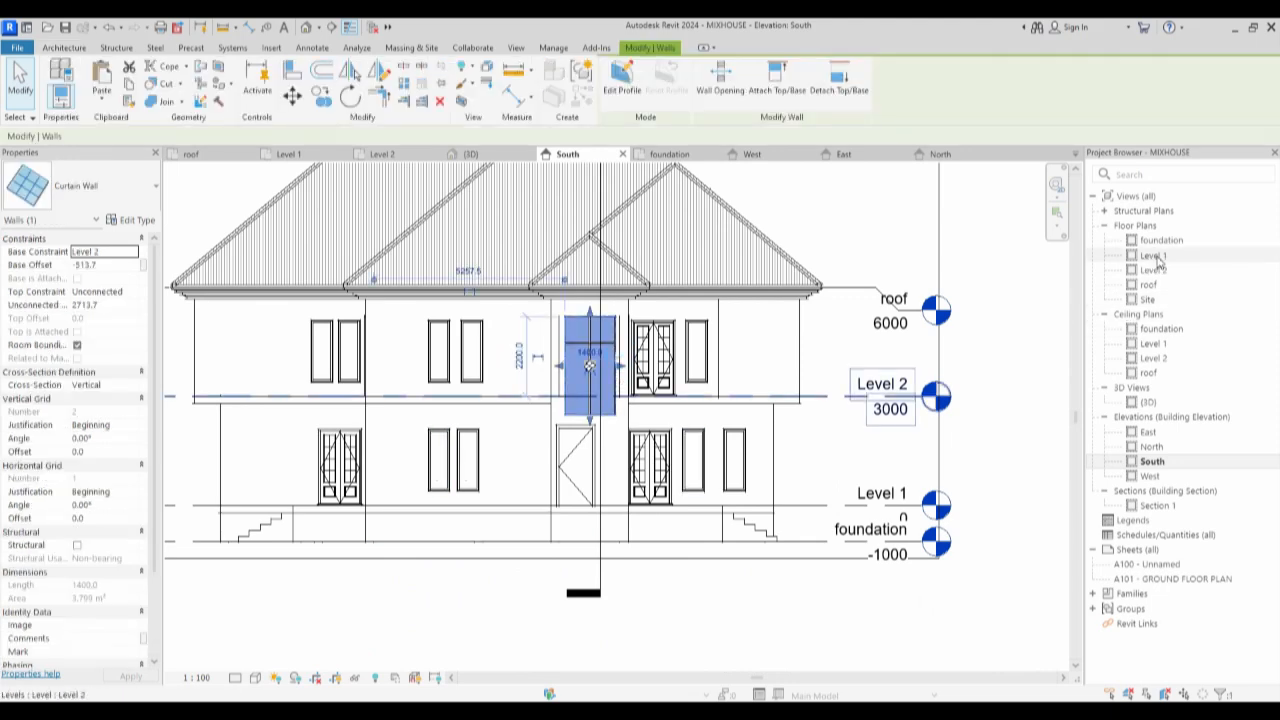
double_click(1154, 256)
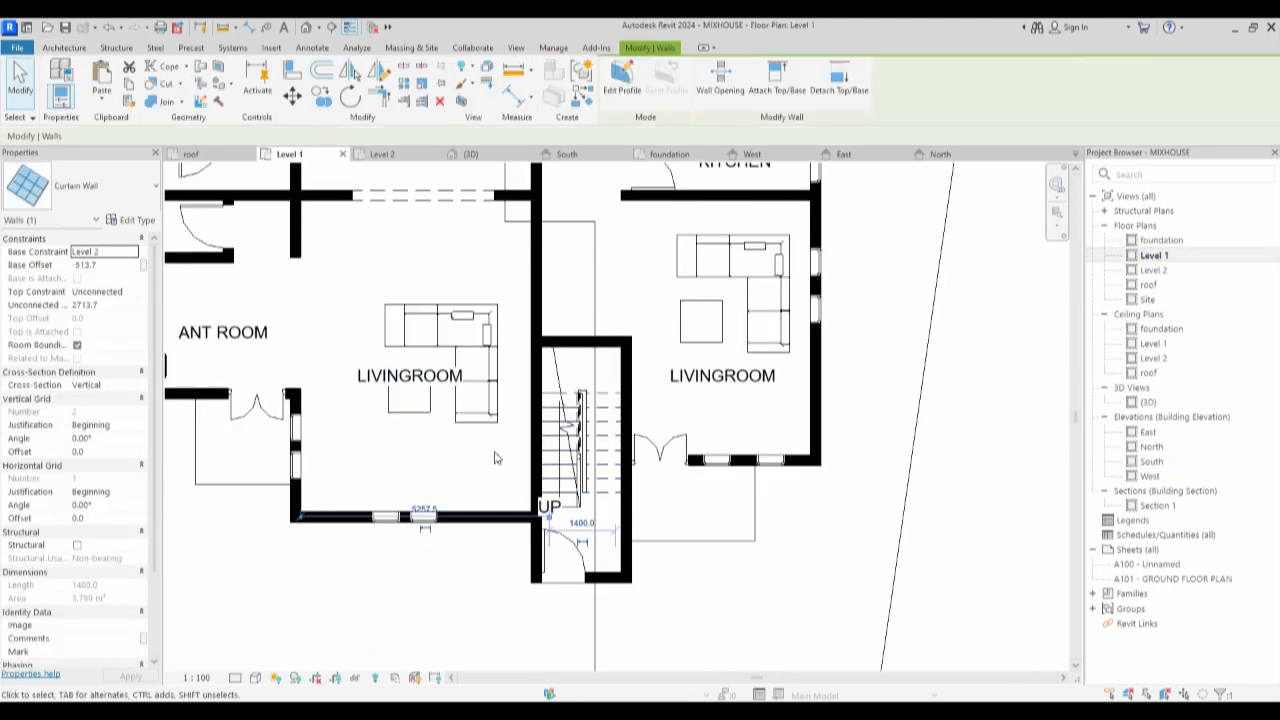
scroll(494, 458, "down", 3)
left_click(580, 104)
scroll(487, 304, "up", 4)
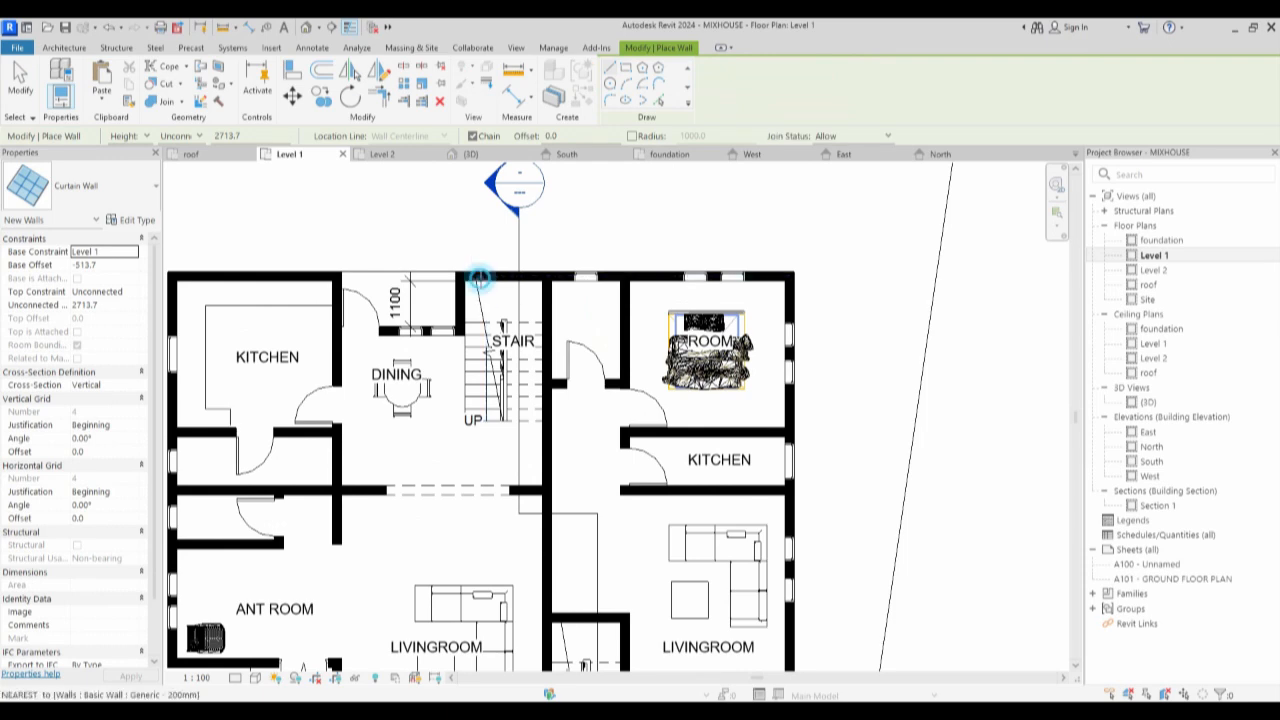
left_click(519, 277)
scroll(519, 277, "up", 3)
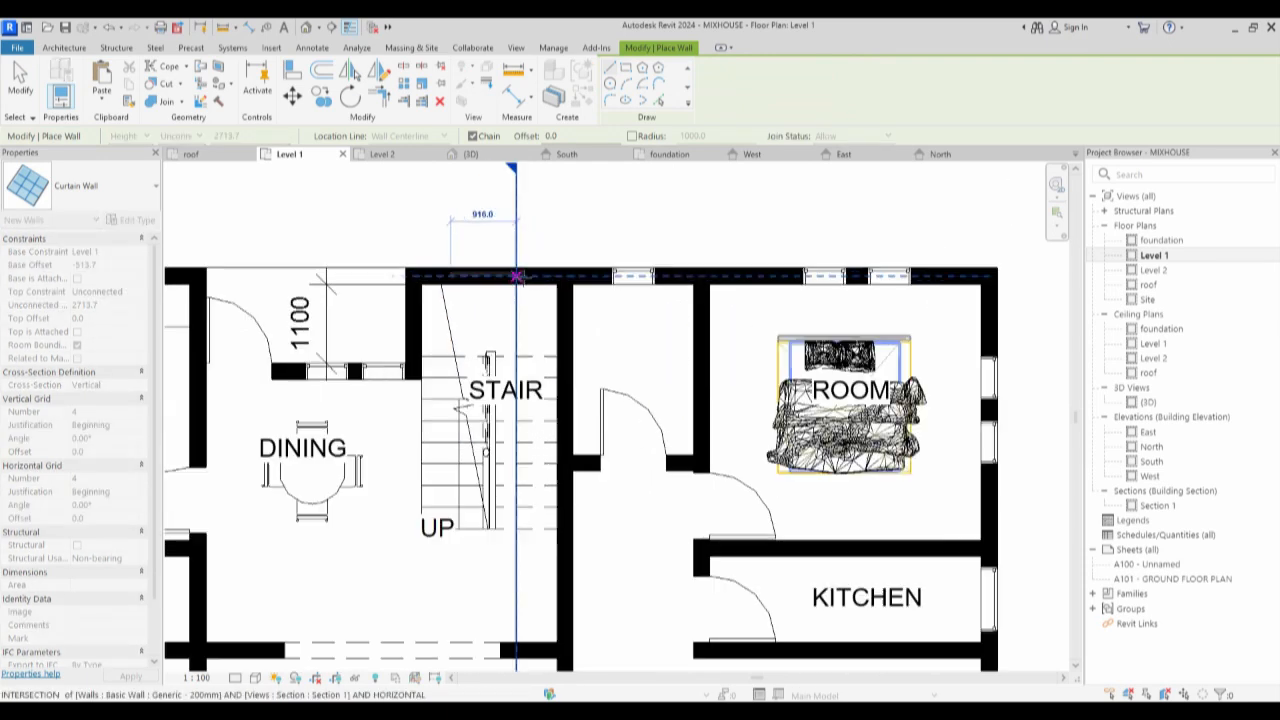
scroll(501, 276, "up", 2)
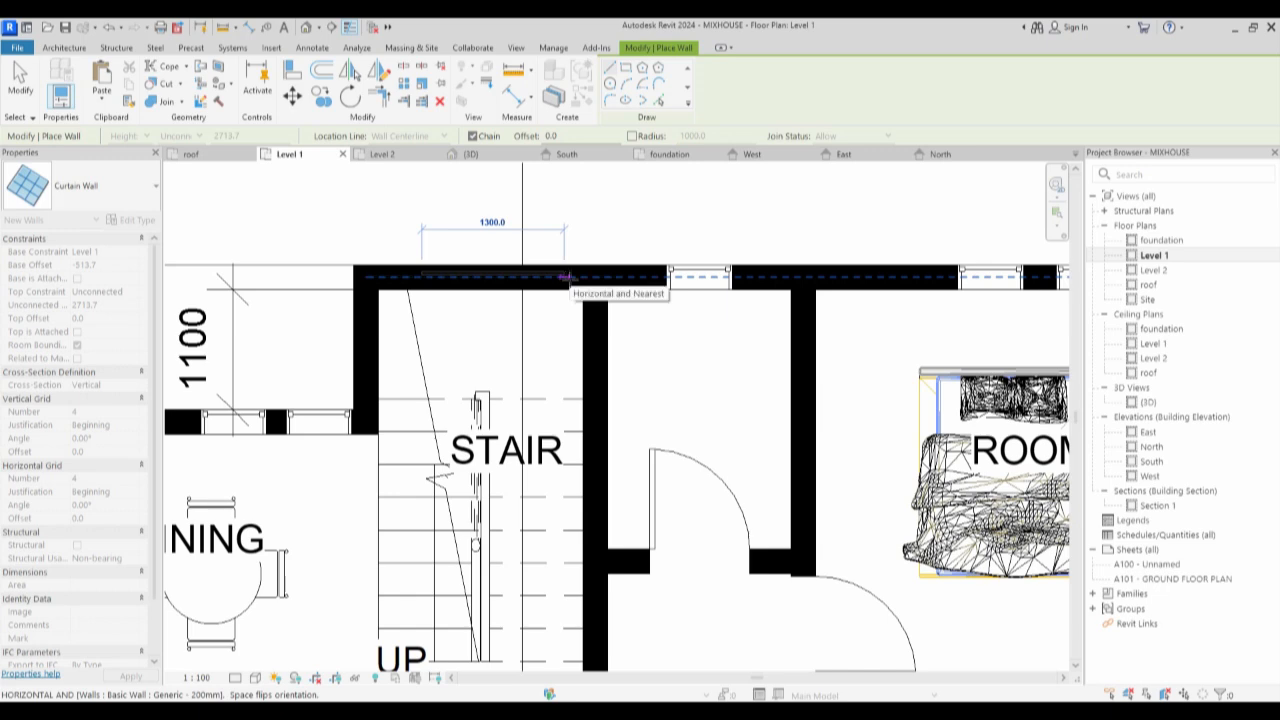
left_click(614, 275)
right_click(463, 224)
left_click(499, 231)
right_click(458, 218)
left_click(496, 231)
Stretch the west end of the new curtain wall to bring its length to 1400.
left_click(428, 277)
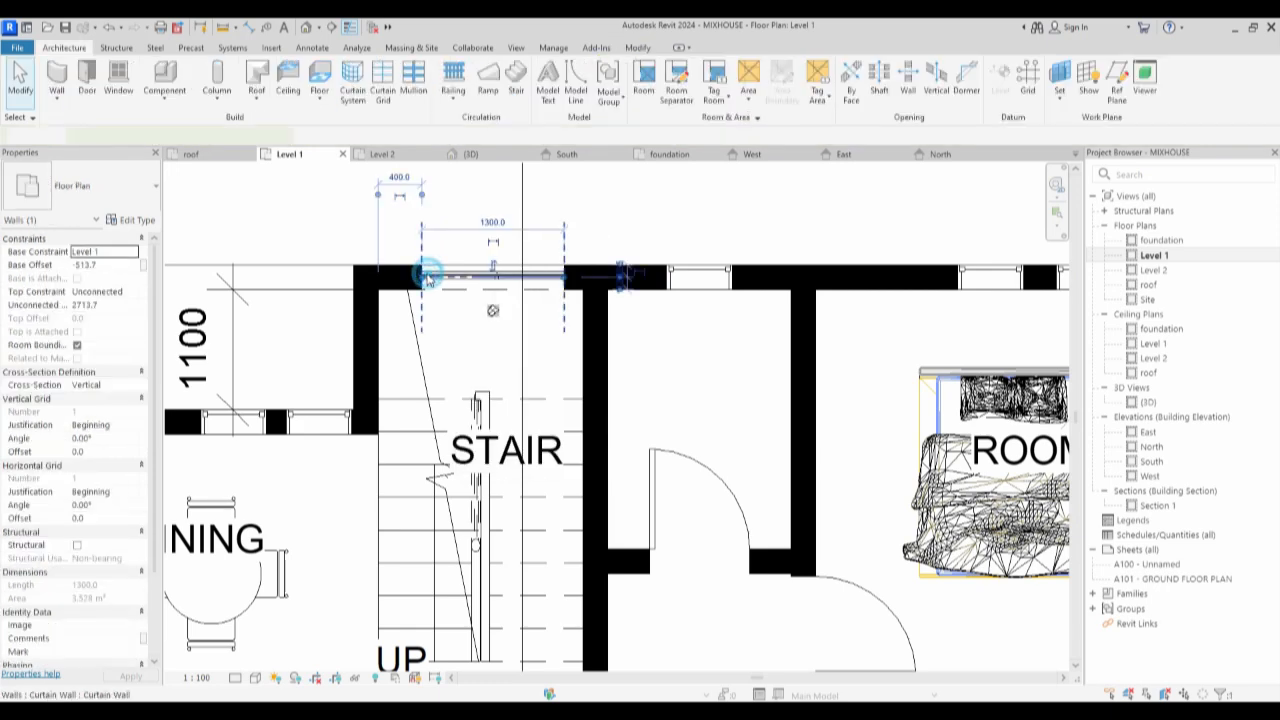
scroll(424, 282, "up", 2)
left_click_drag(425, 282, 408, 279)
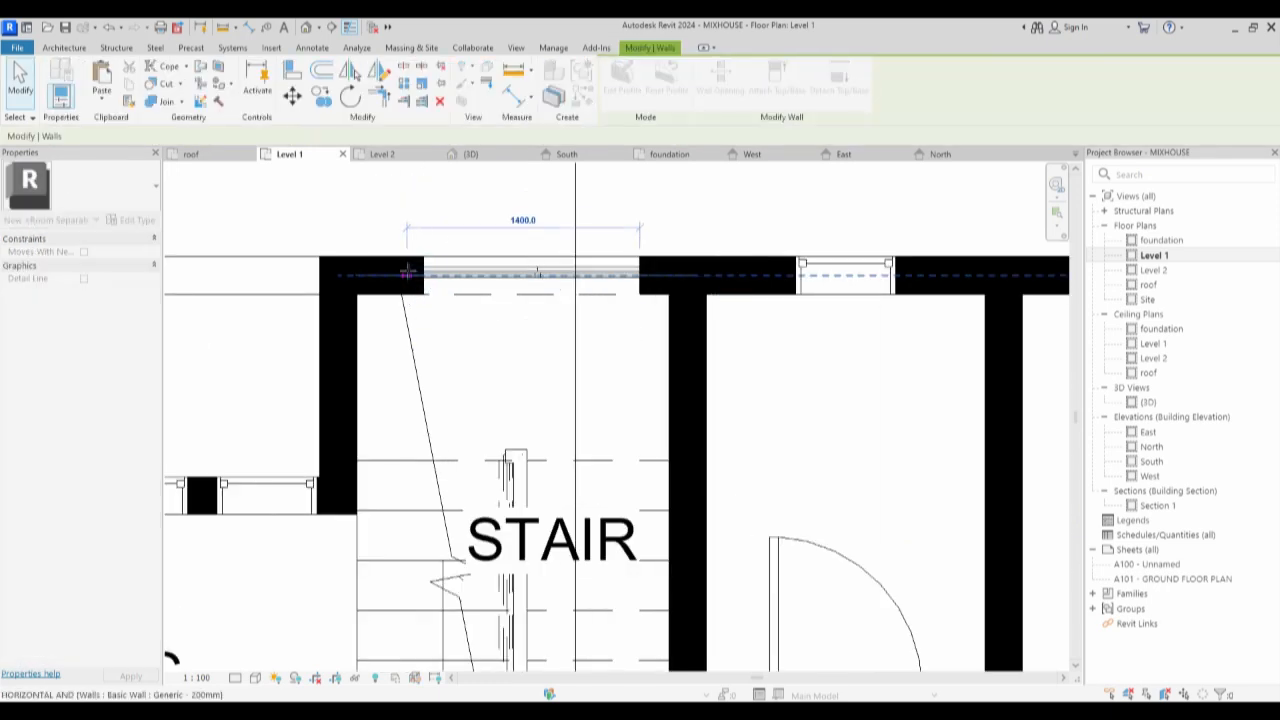
left_click(474, 193)
scroll(470, 320, "down", 3)
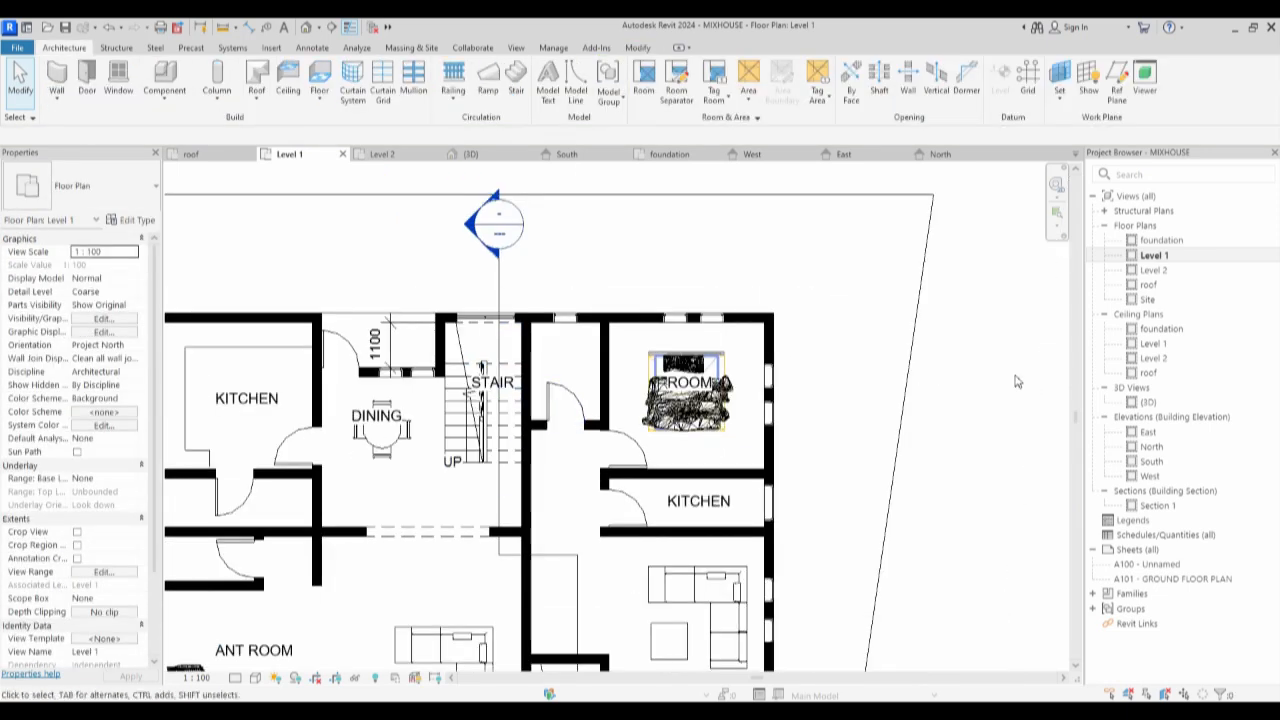
Turn the 3D view to the house's north side and raise the new curtain wall's top edge to an unconnected height of about 5300.
left_click(1150, 402)
double_click(1150, 402)
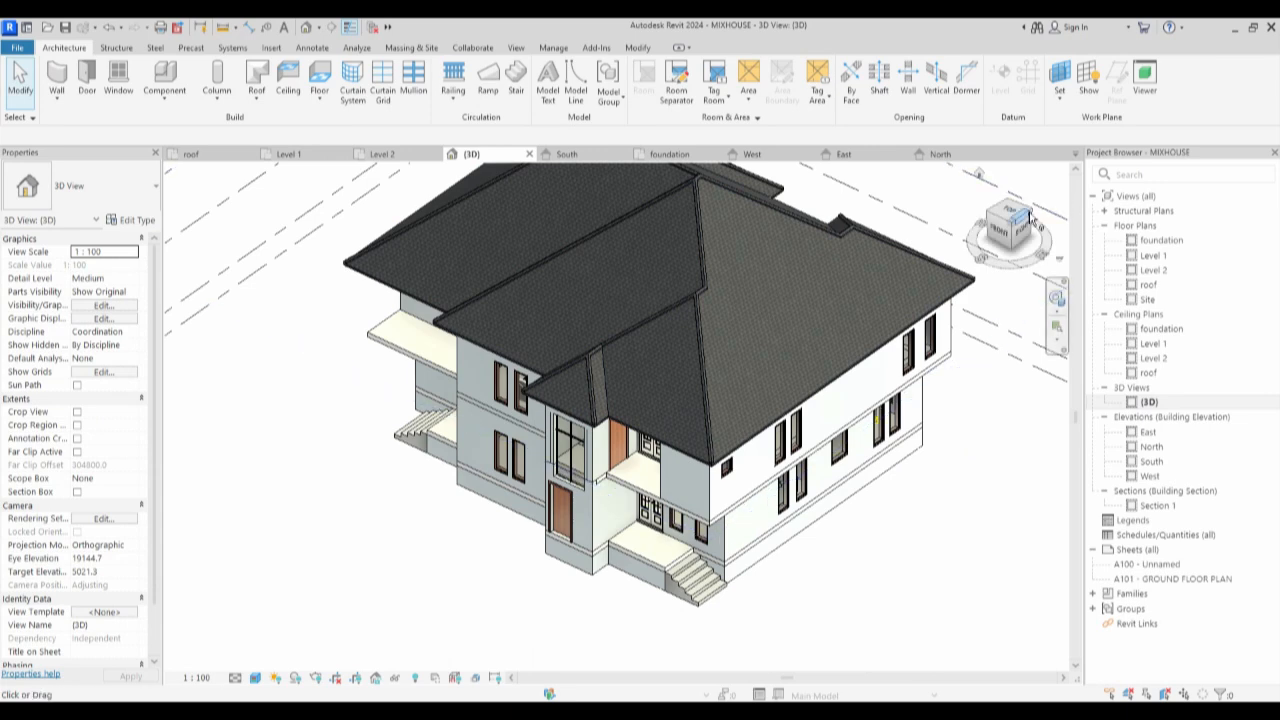
left_click(1030, 213)
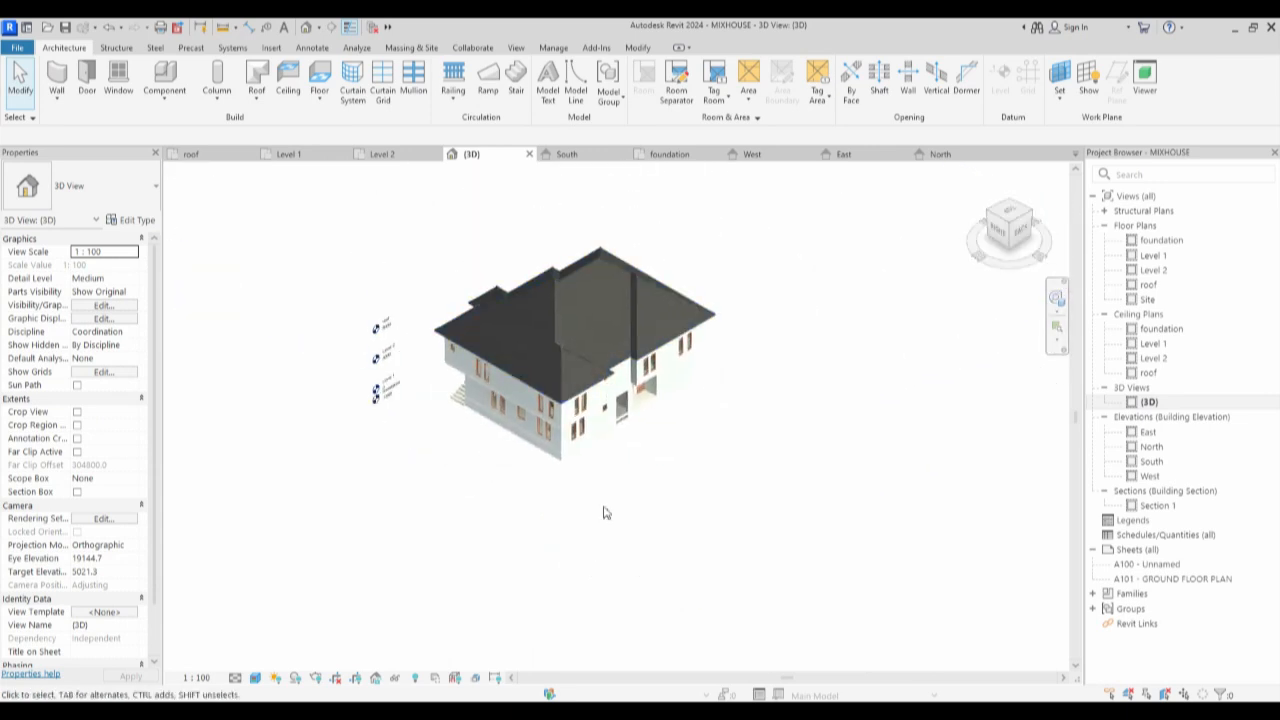
scroll(668, 521, "up", 5)
scroll(668, 521, "up", 3)
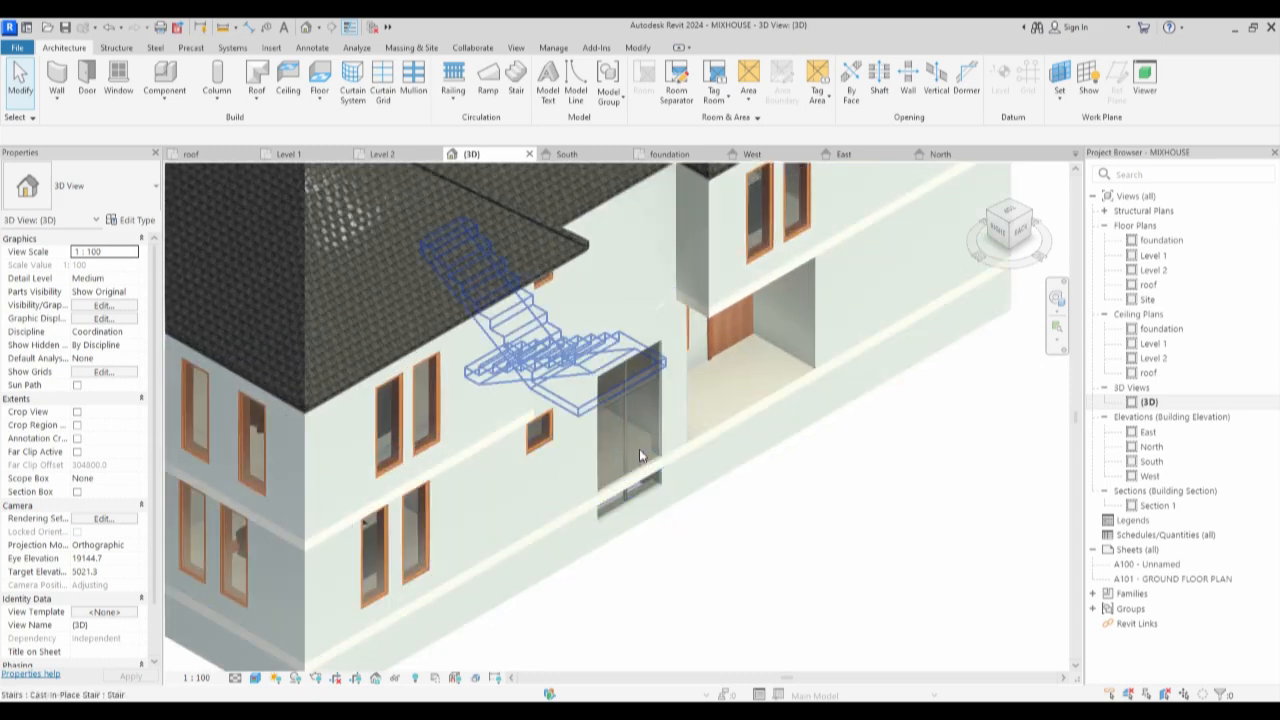
left_click(655, 457)
left_click_drag(655, 457, 621, 220)
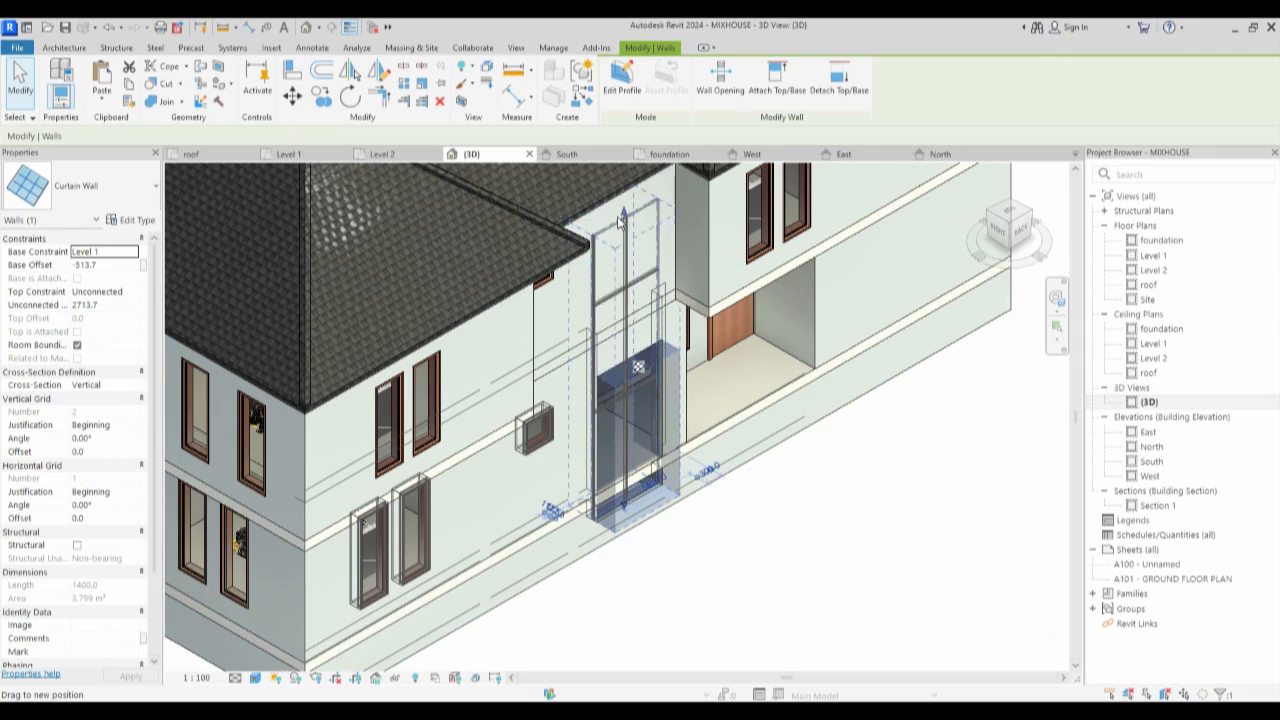
Raise the curtain wall's bottom edge to a base offset of about 554 above Level 1.
scroll(627, 510, "up", 2)
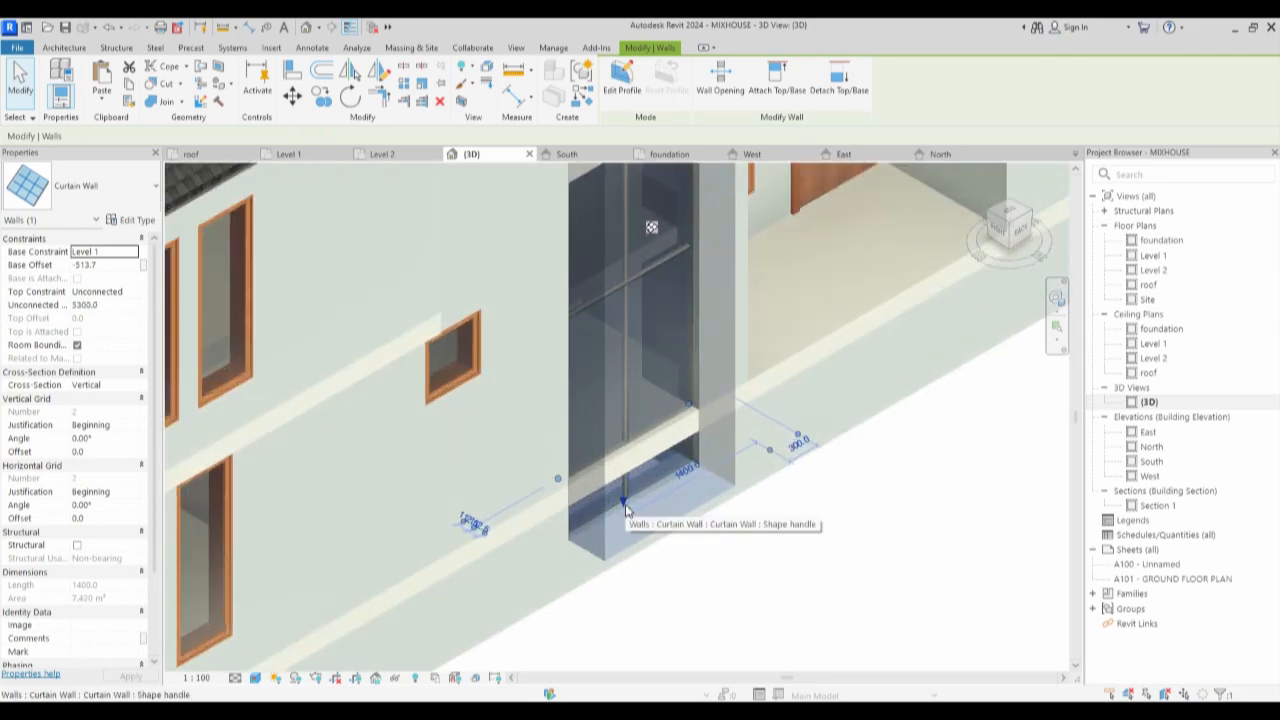
left_click_drag(625, 507, 623, 394)
left_click(811, 606)
scroll(738, 566, "down", 5)
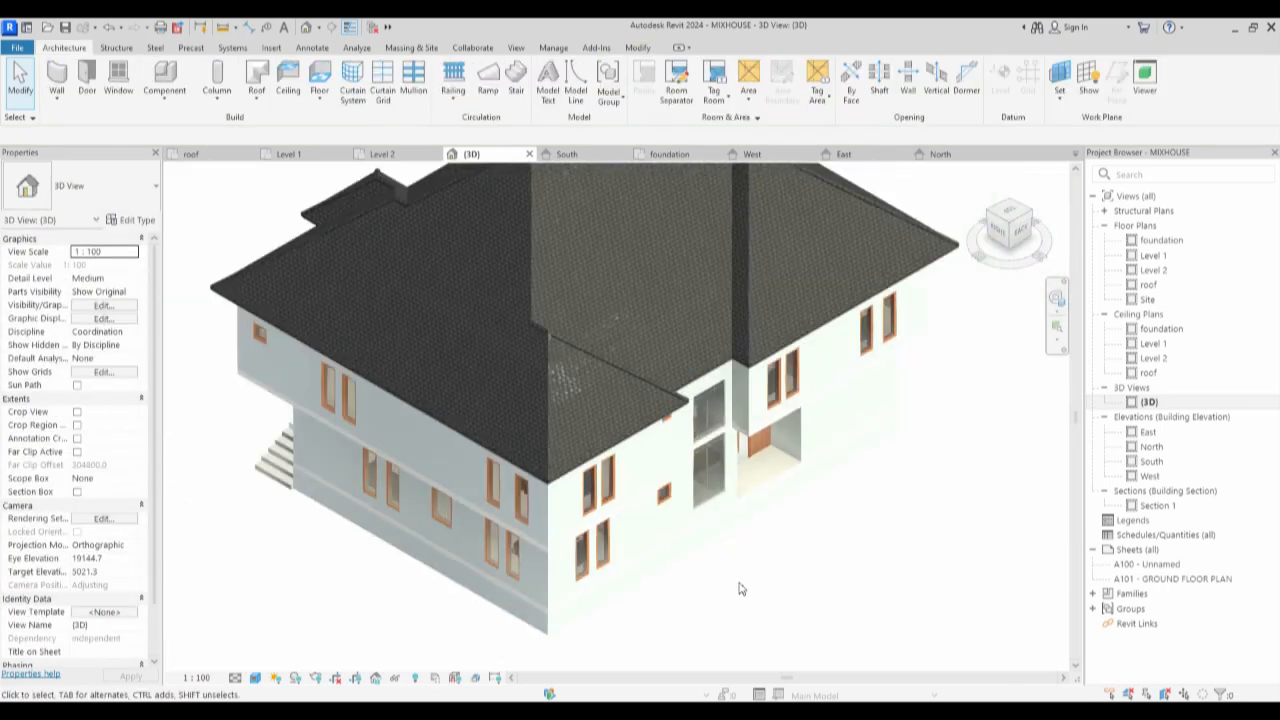
scroll(749, 584, "down", 3)
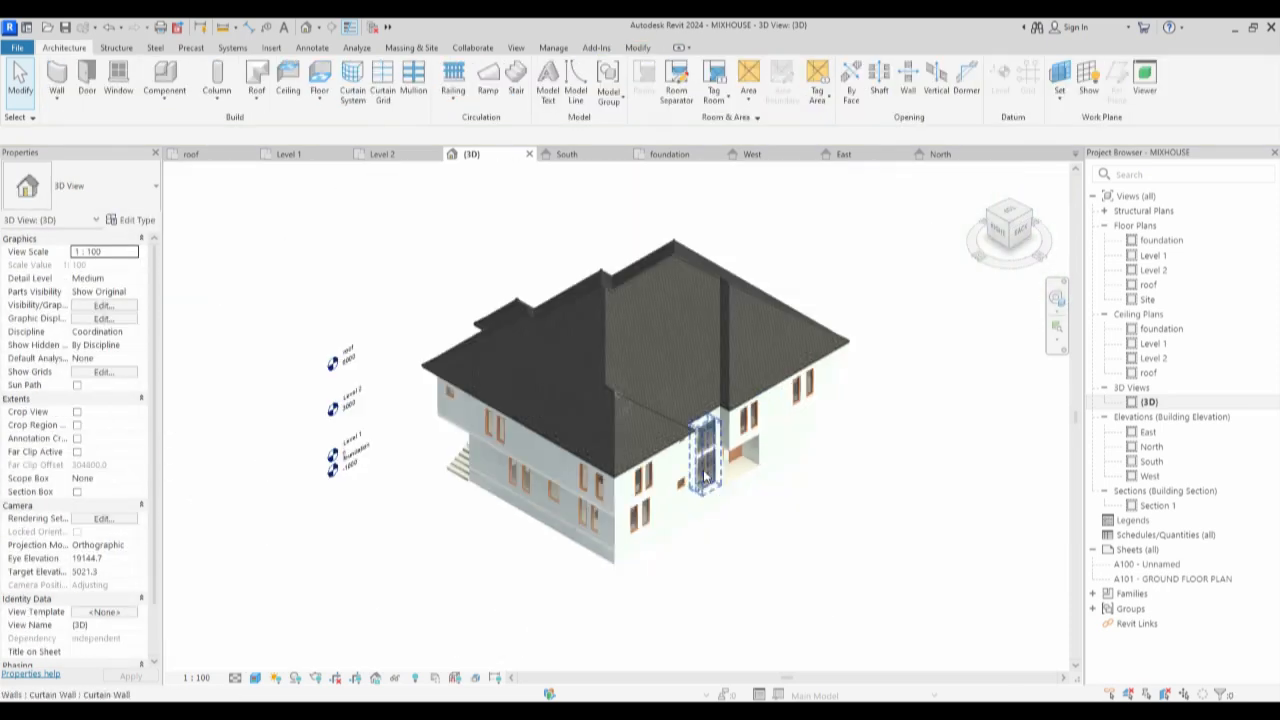
Select the Level 2 floor in the North elevation and open its boundary for editing in the Level 2 floor plan.
double_click(1150, 447)
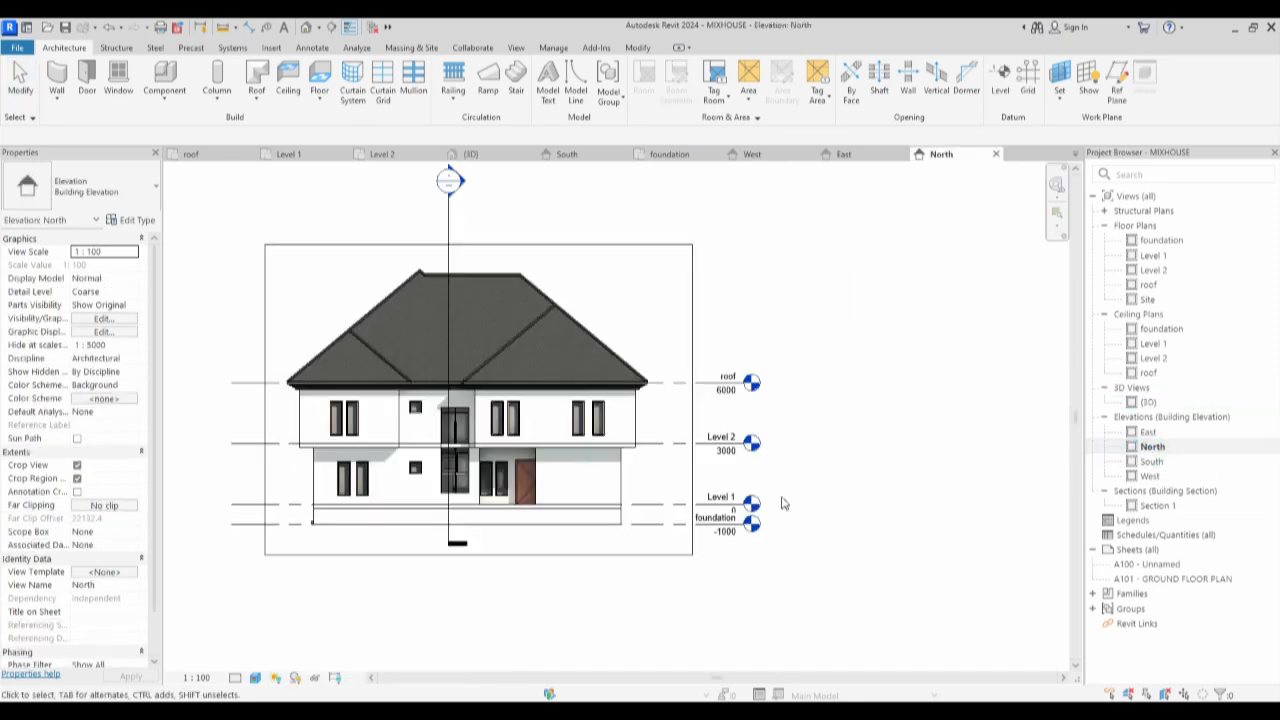
scroll(440, 497, "up", 4)
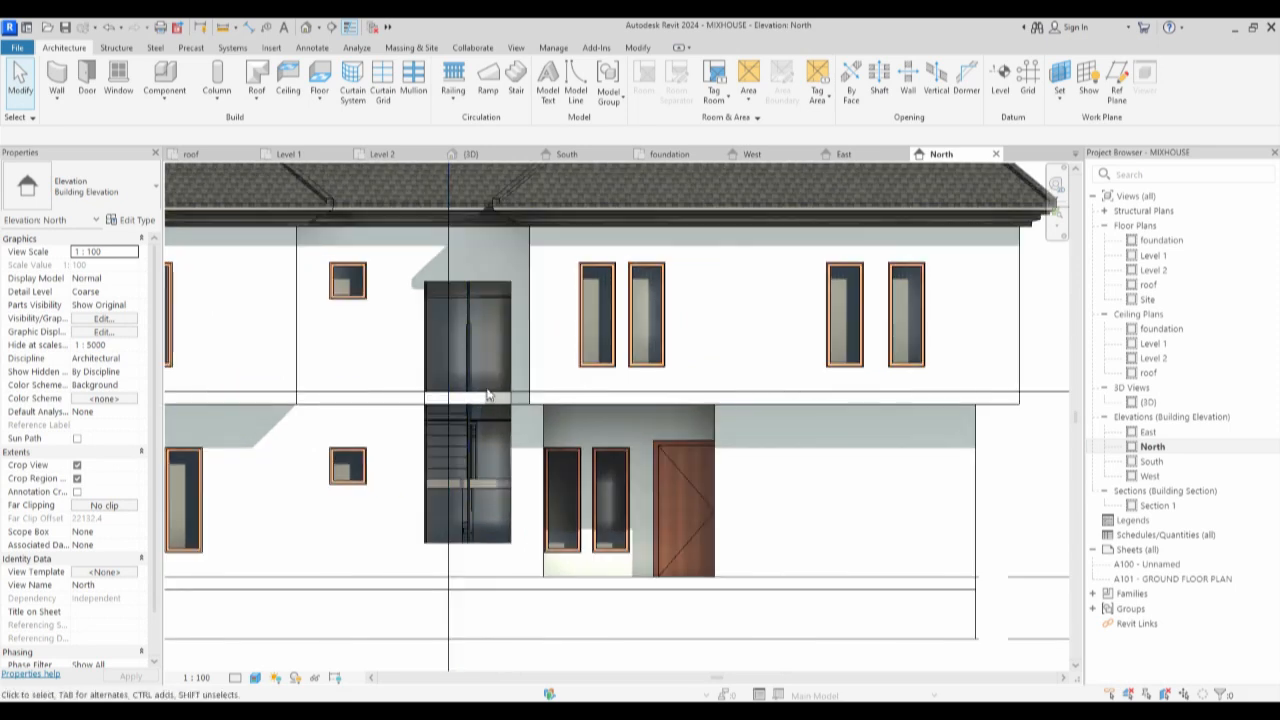
left_click(488, 410)
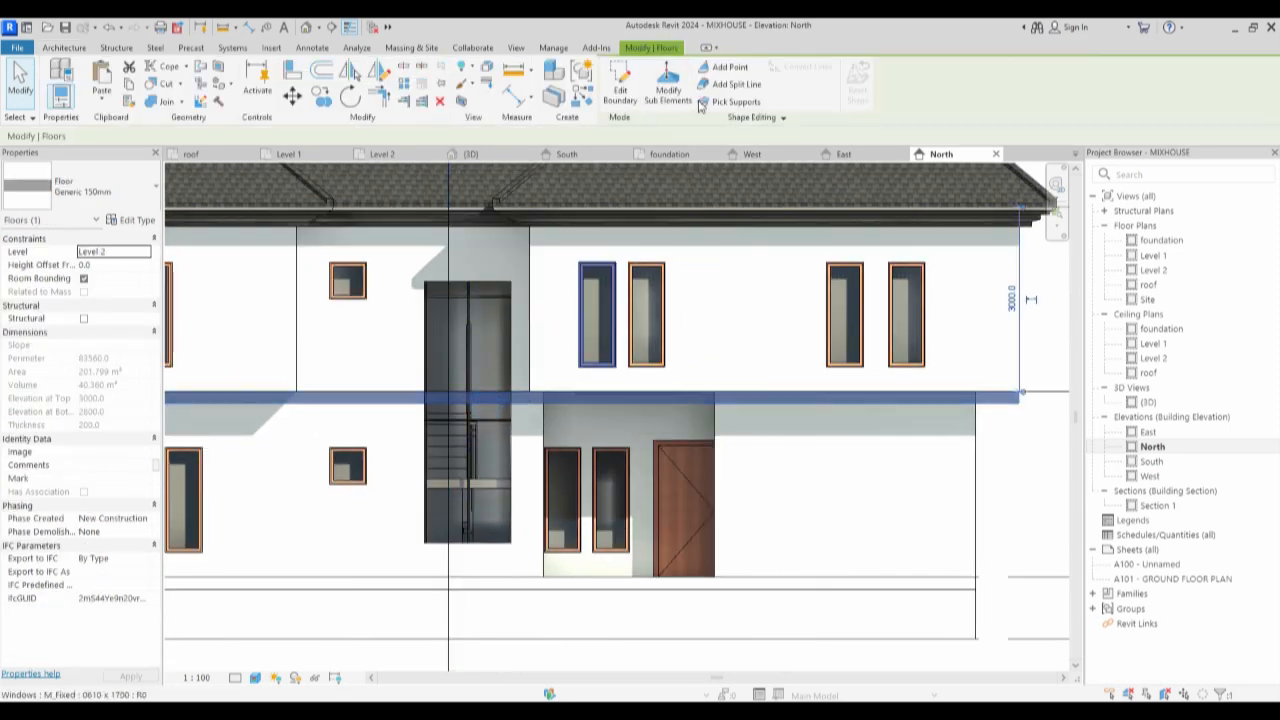
left_click(619, 101)
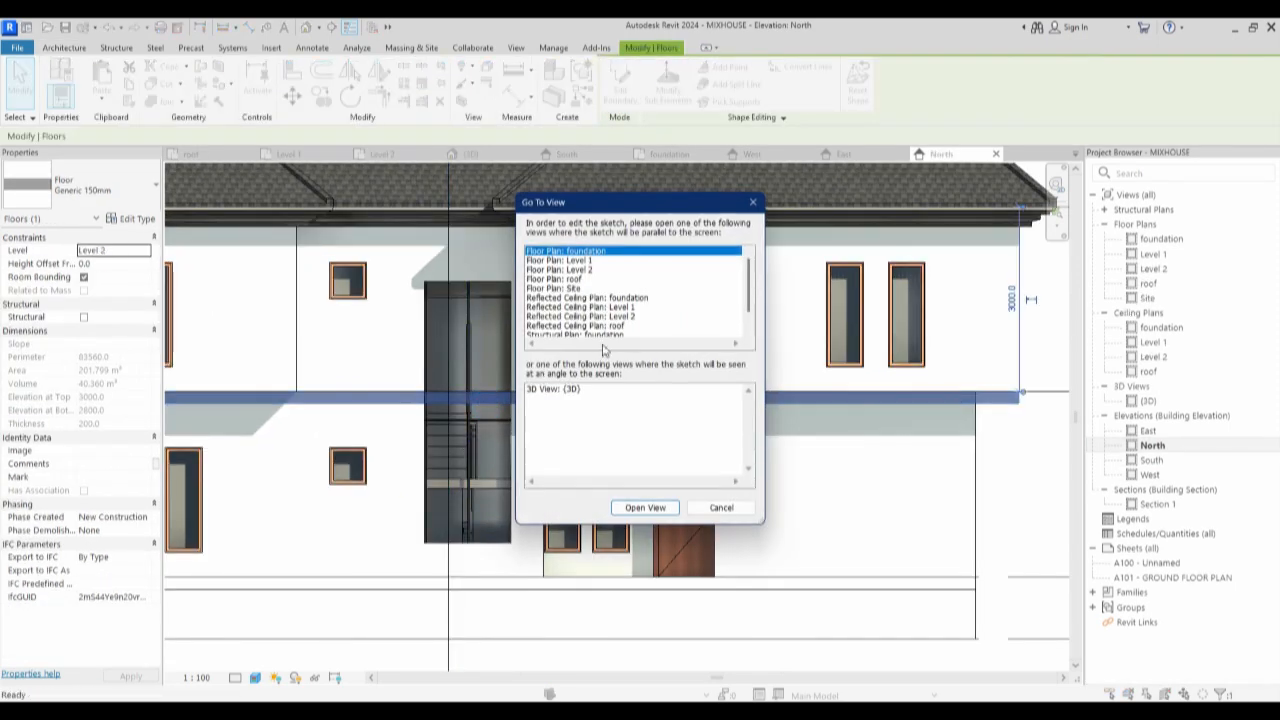
left_click(584, 270)
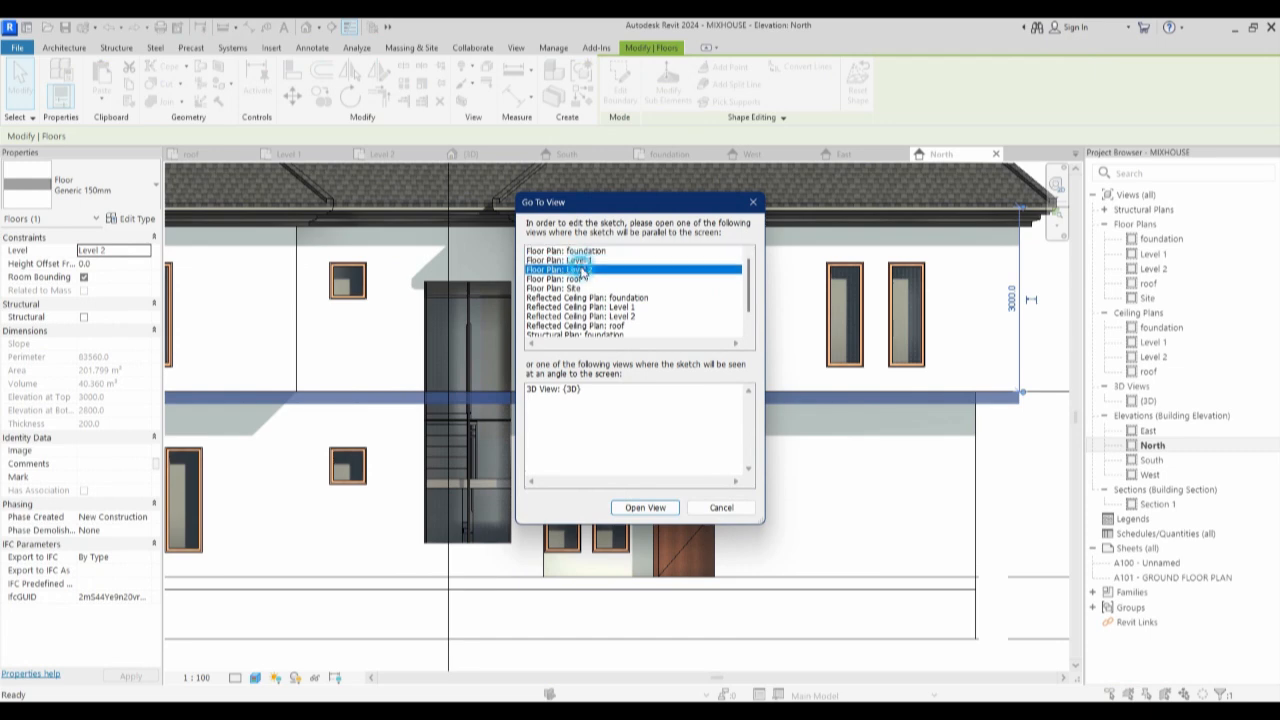
left_click(645, 508)
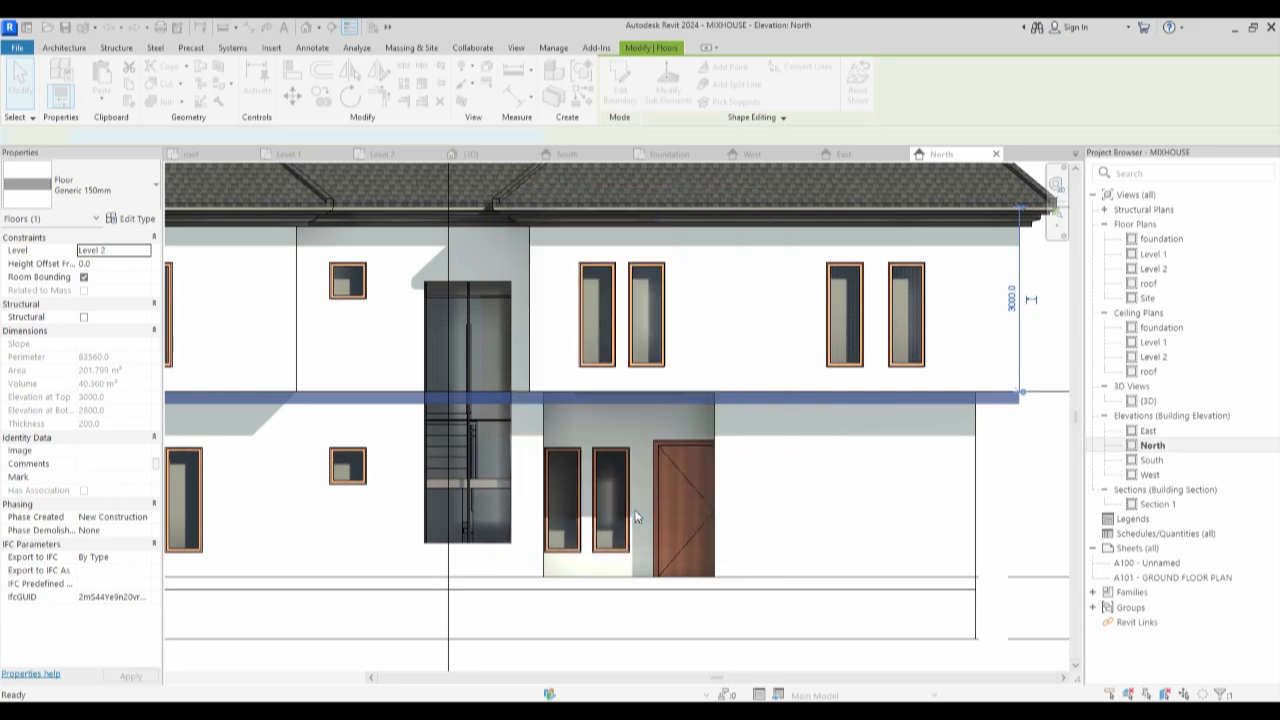
scroll(698, 538, "down", 6)
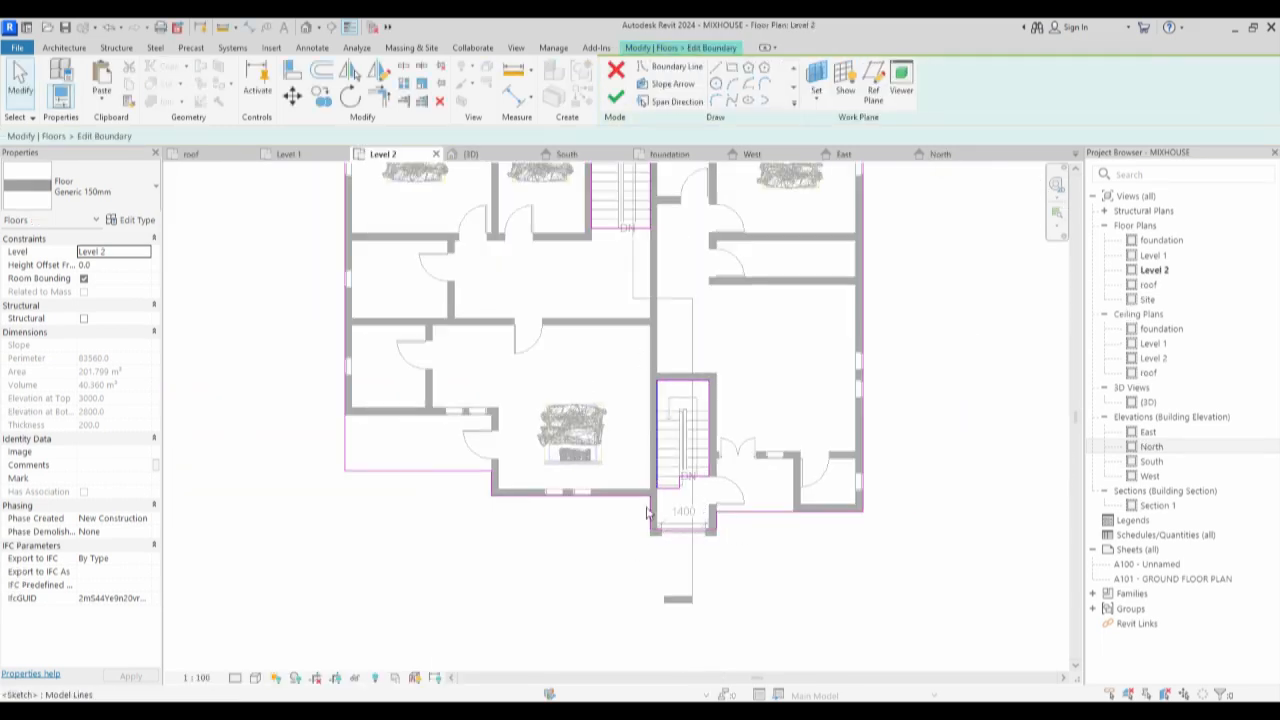
scroll(652, 479, "down", 2)
scroll(705, 270, "up", 5)
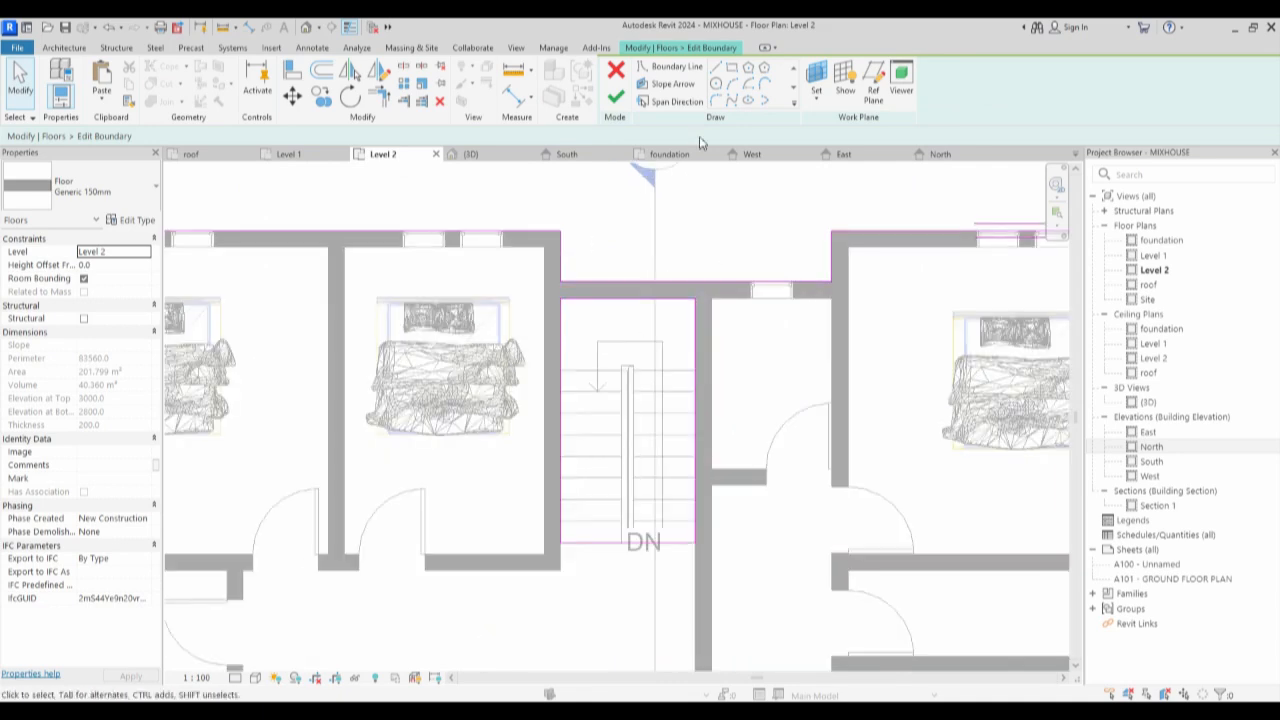
scroll(612, 375, "up", 2)
scroll(603, 337, "down", 2)
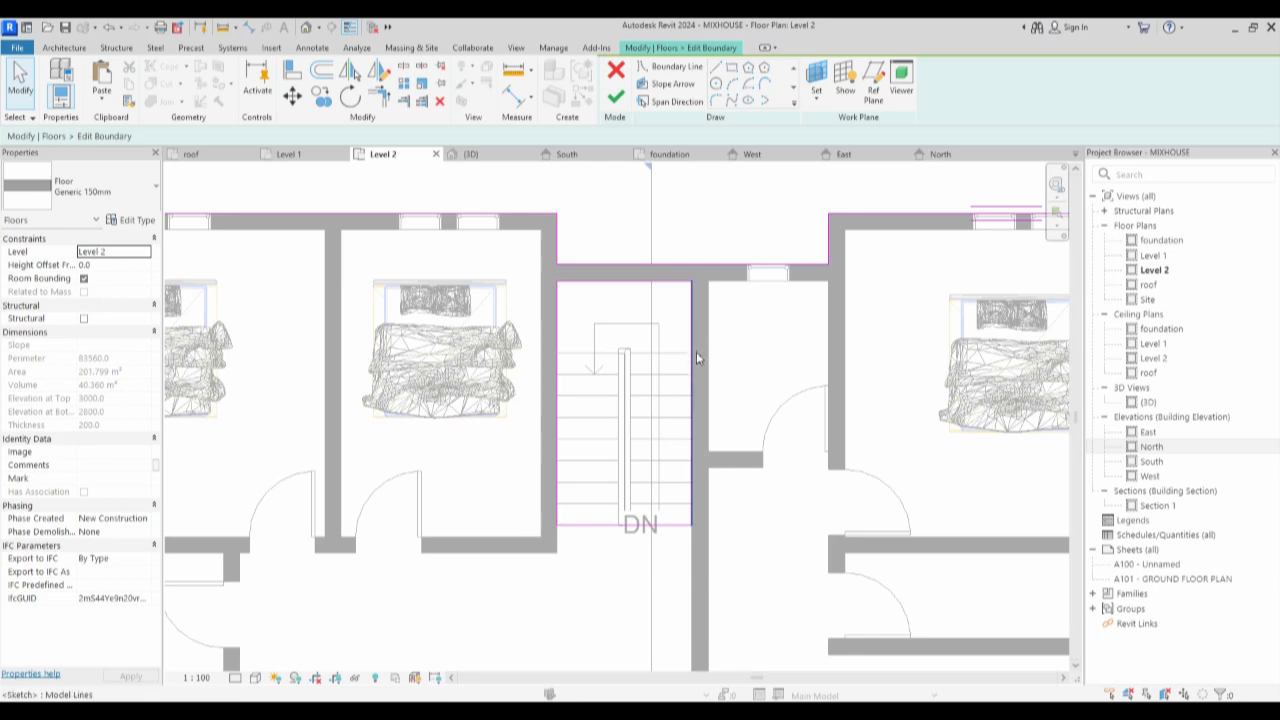
Trim and remove the floor boundary lines along the stairwell's north wall, joining the stair opening to the outer recess, and finish the sketch.
left_click(375, 97)
left_click(693, 300)
left_click(712, 272)
left_click(558, 252)
key("Escape")
left_click(651, 280)
key("Escape")
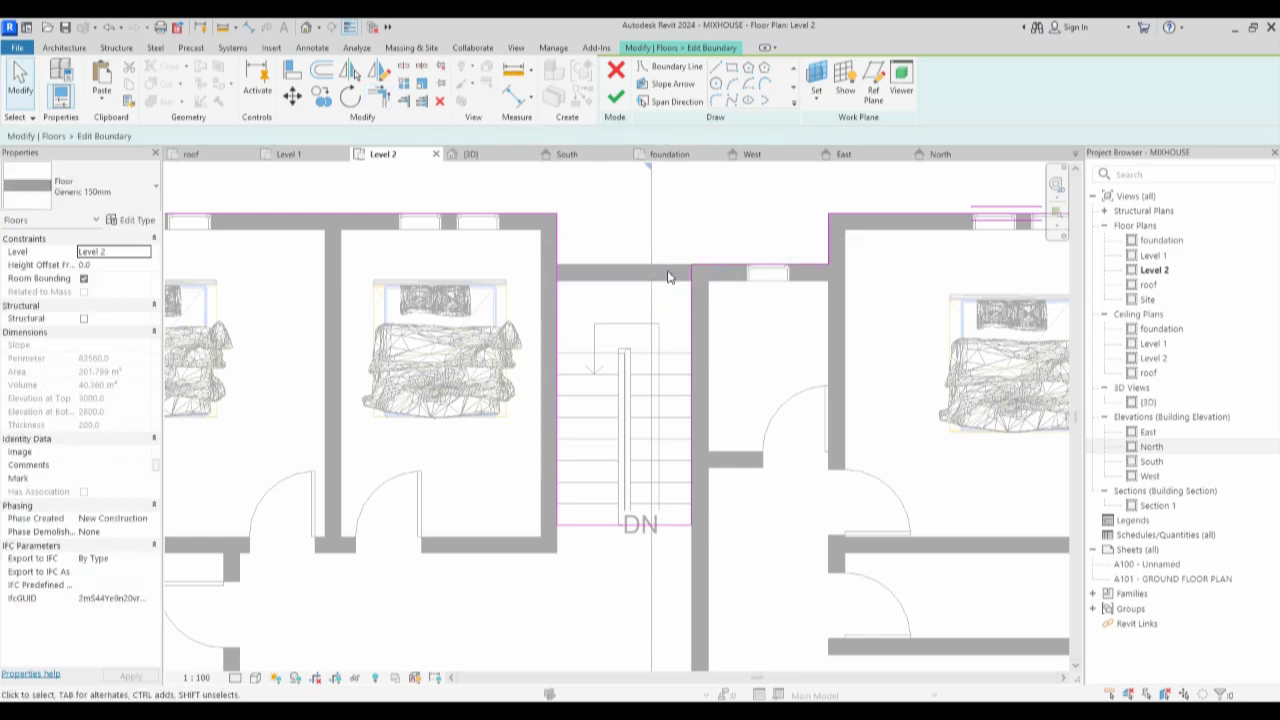
scroll(702, 263, "up", 2)
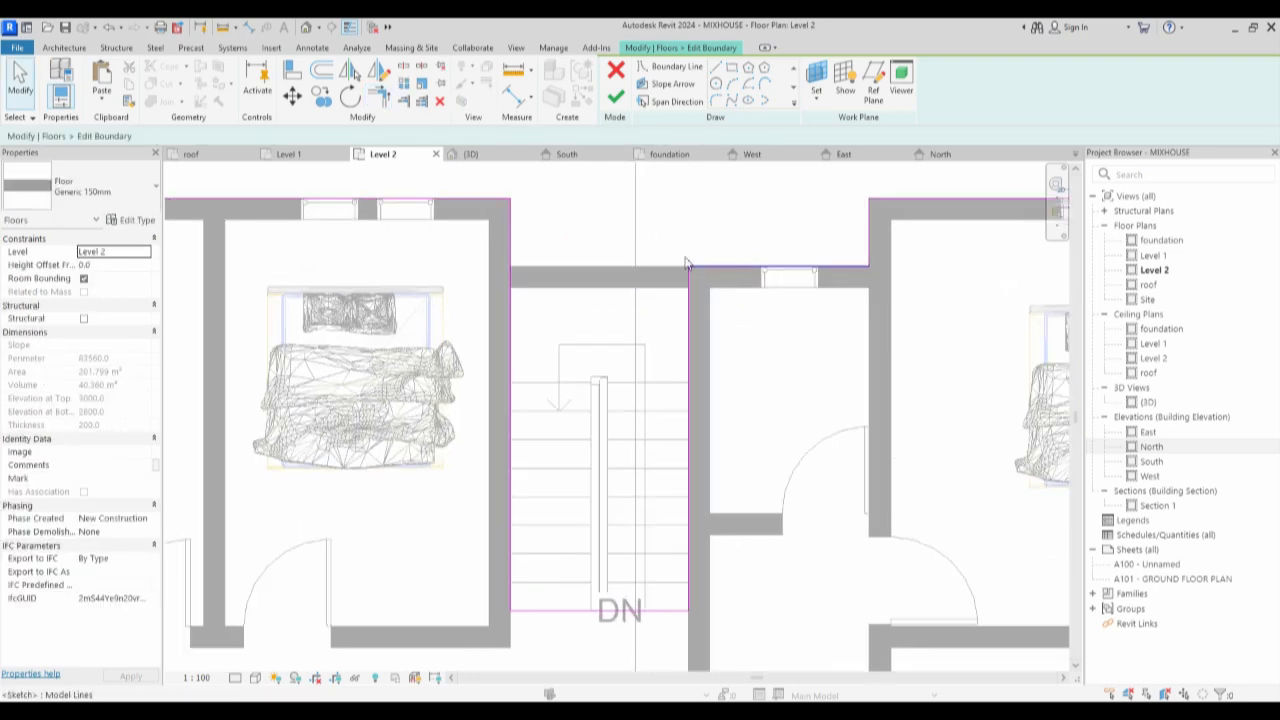
left_click(615, 97)
In the North elevation, raise the stairwell curtain wall's top edge to an unconnected height of about 4746.
double_click(1151, 446)
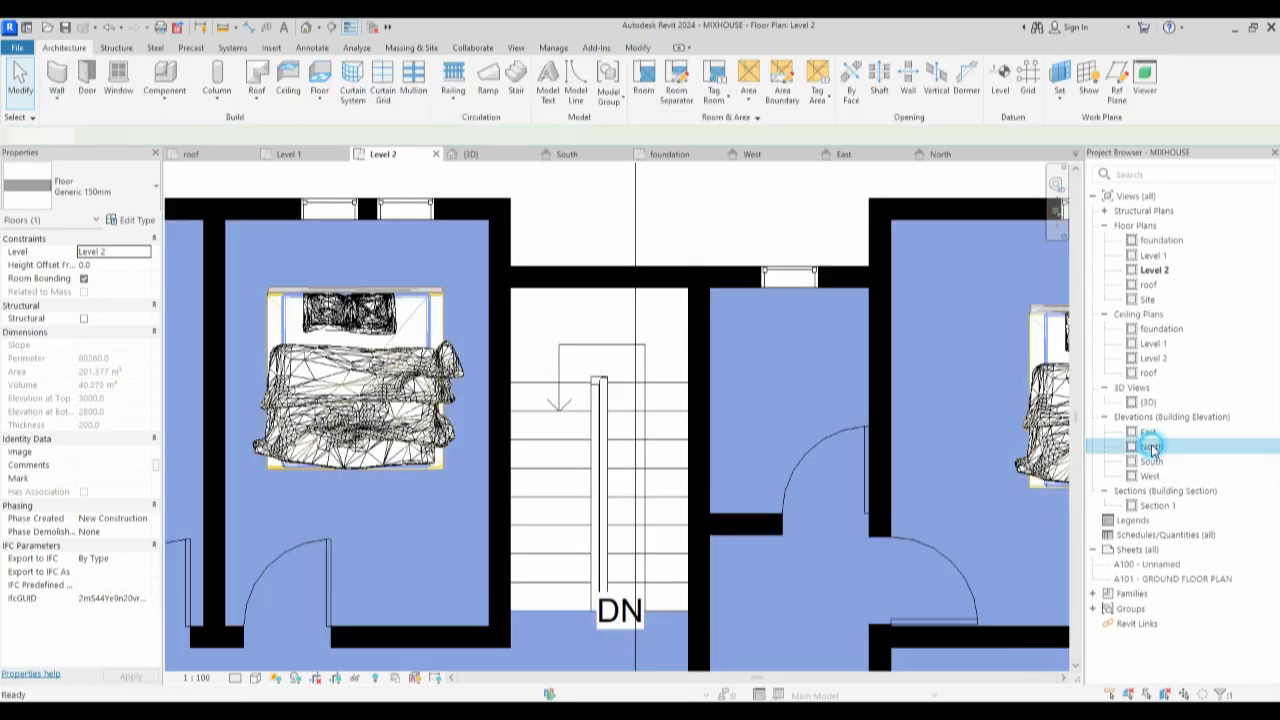
scroll(486, 365, "down", 4)
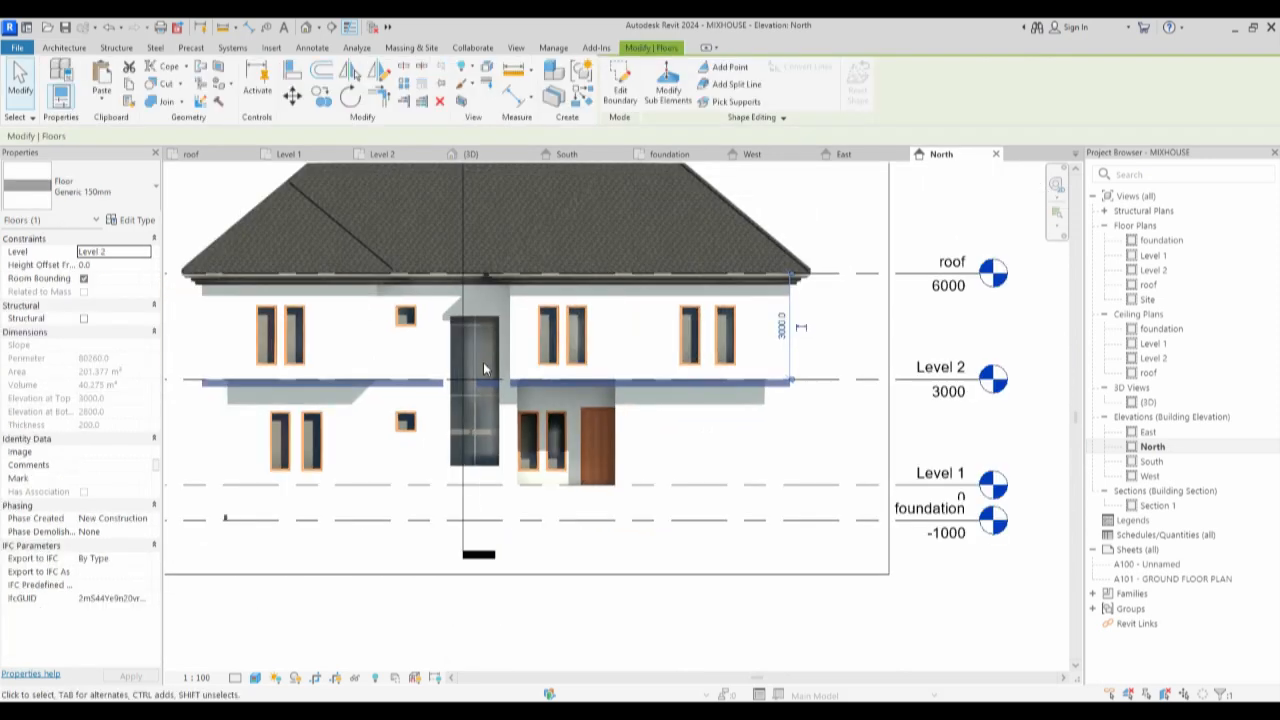
scroll(498, 317, "up", 2)
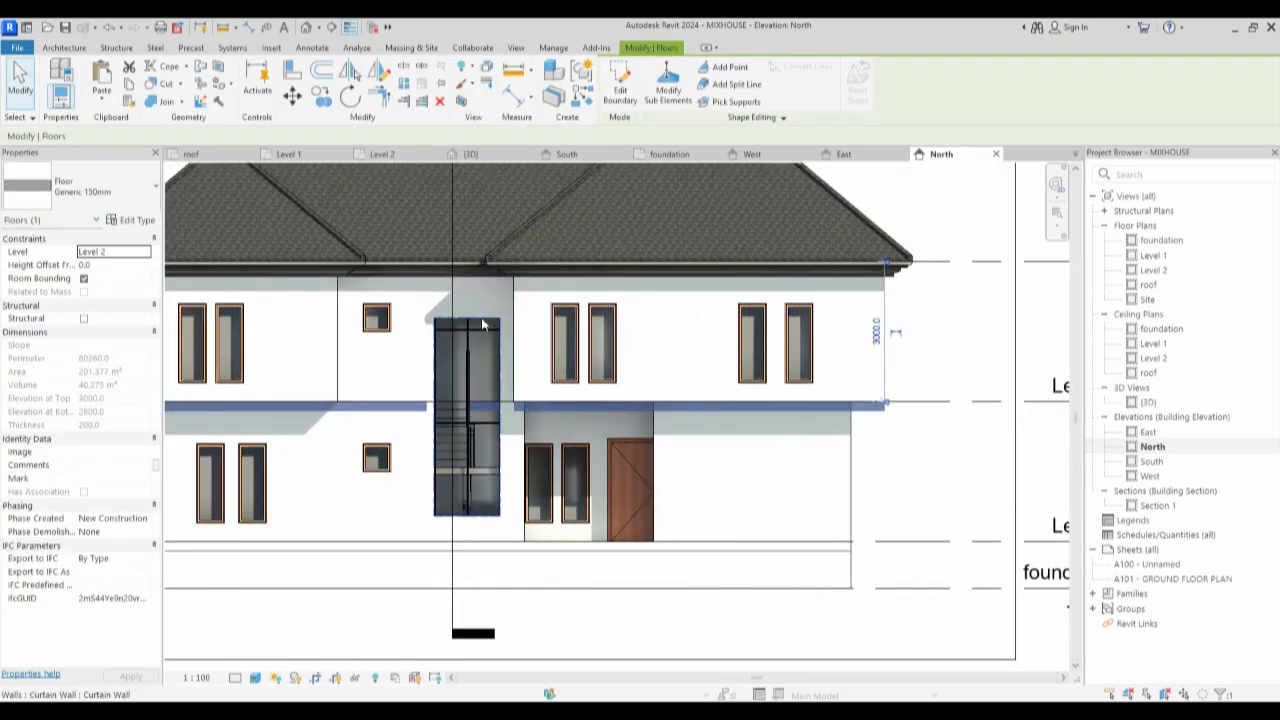
left_click(486, 323)
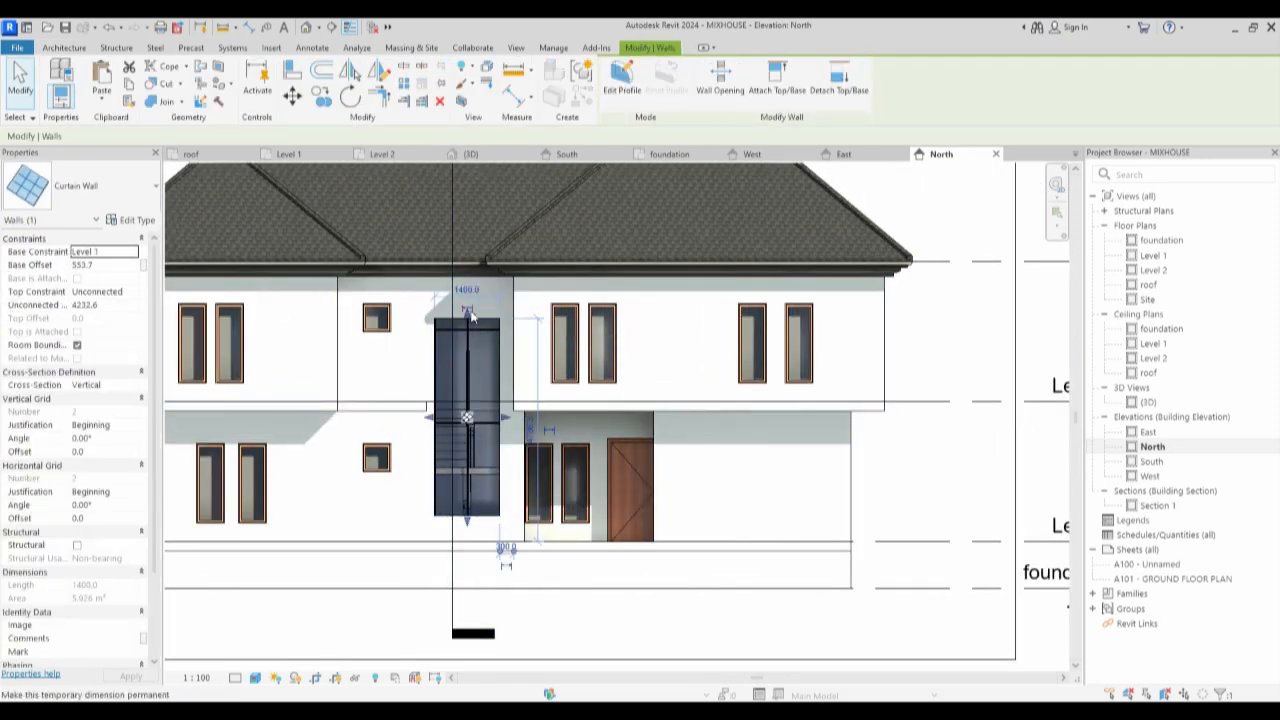
scroll(472, 318, "up", 3)
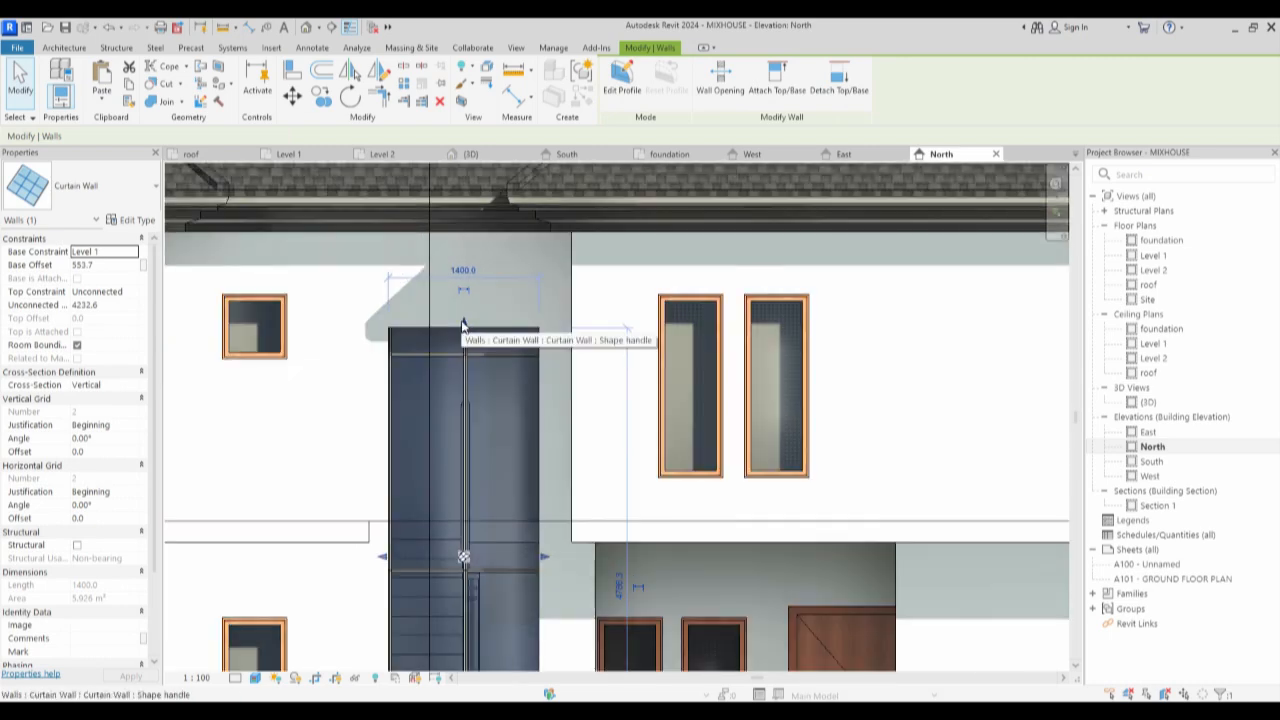
left_click_drag(463, 321, 467, 277)
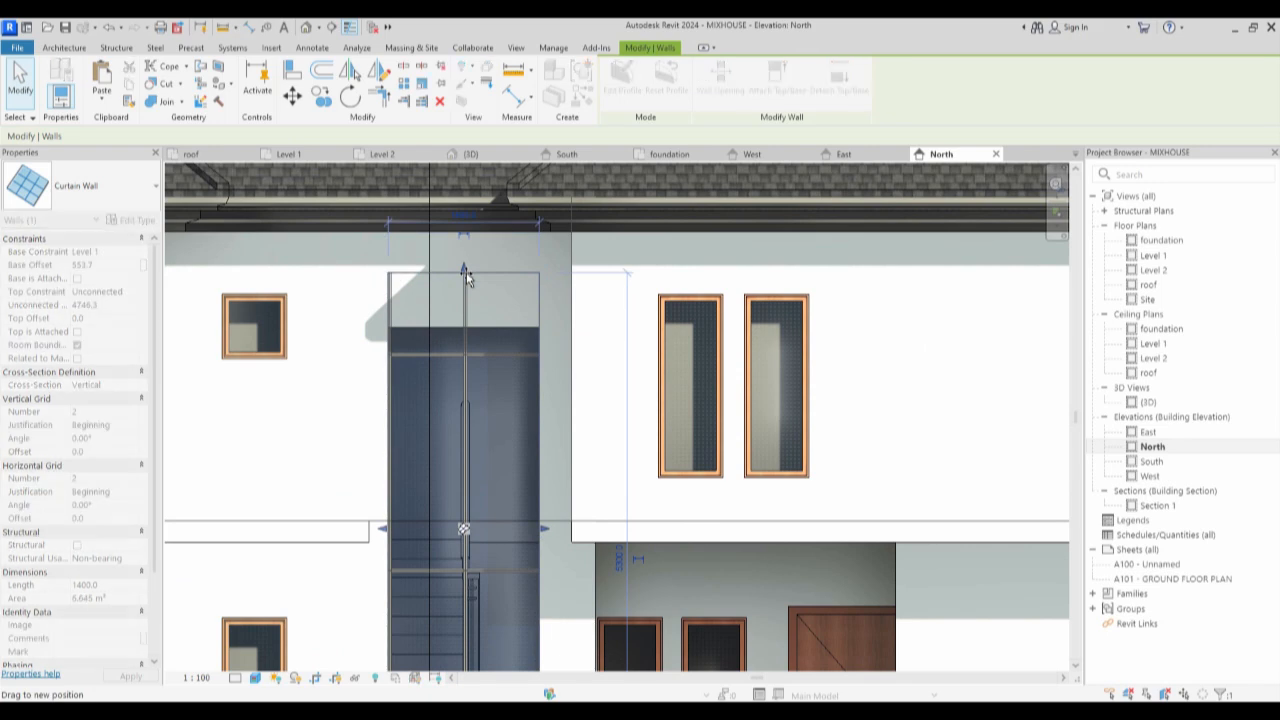
left_click(675, 280)
scroll(677, 277, "down", 4)
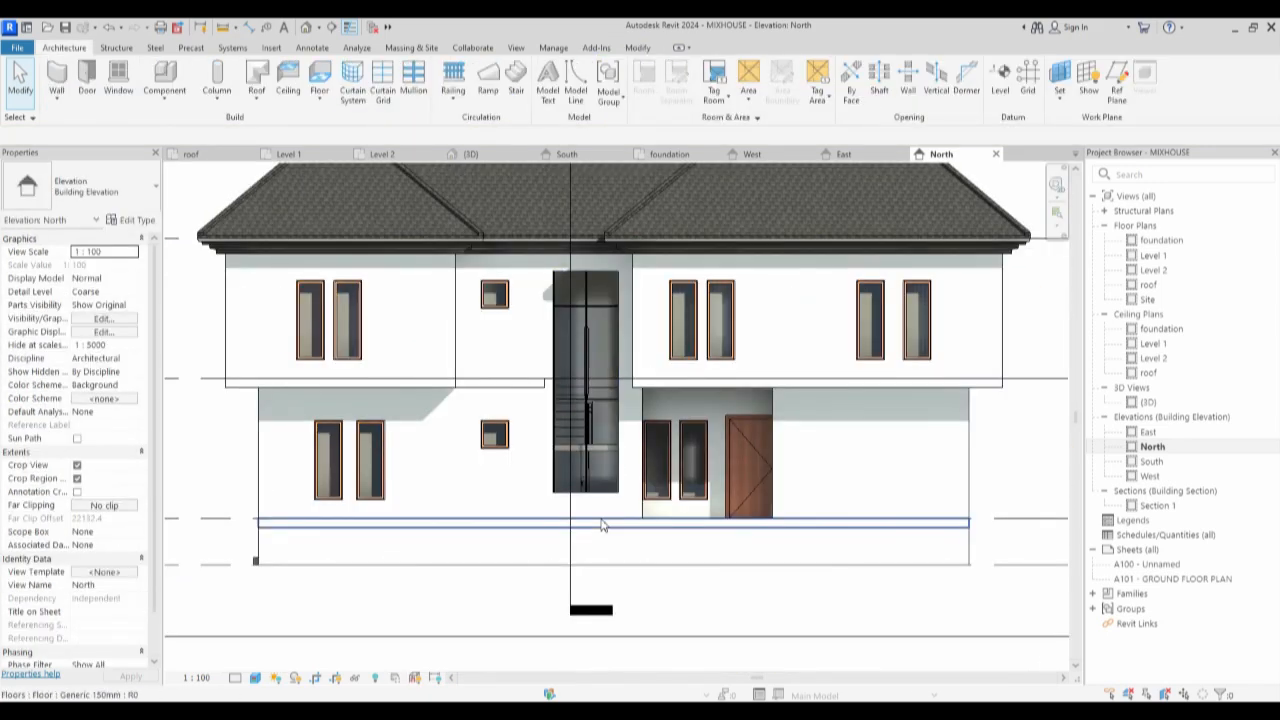
Raise the bottom edge of the north stairwell's curtain wall to just below Level 2.
left_click(604, 500)
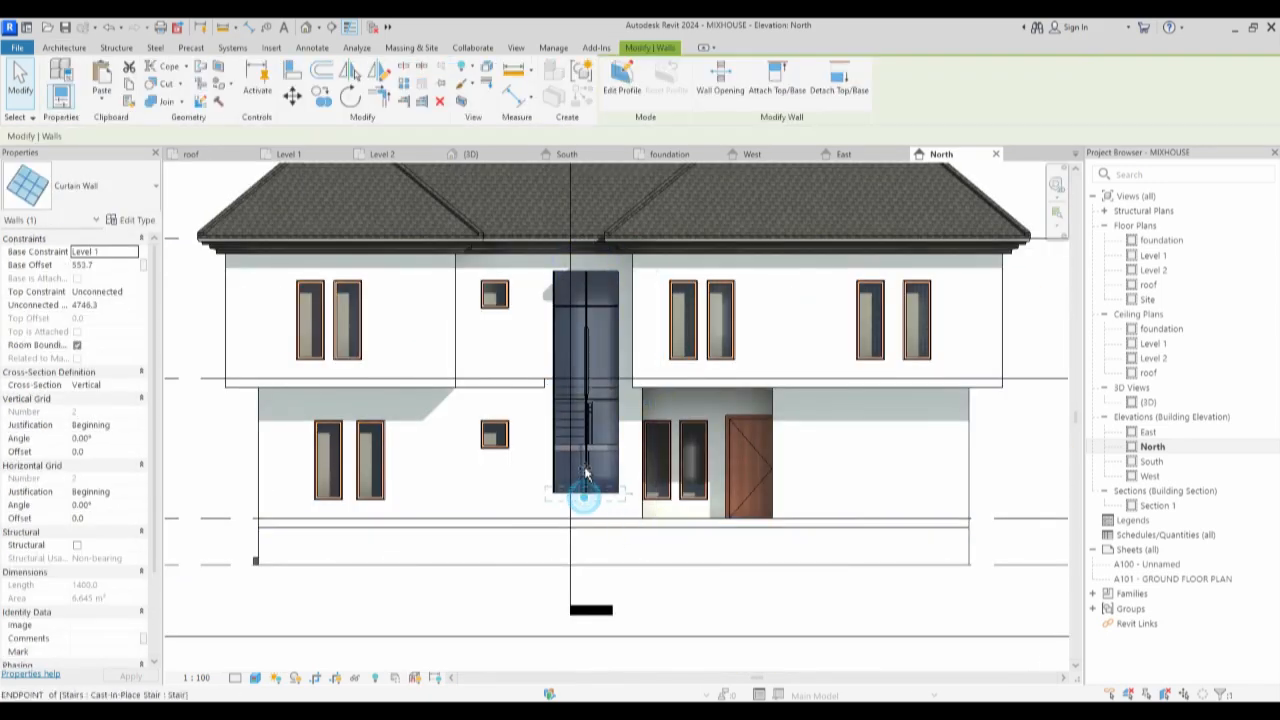
left_click_drag(588, 452, 625, 540)
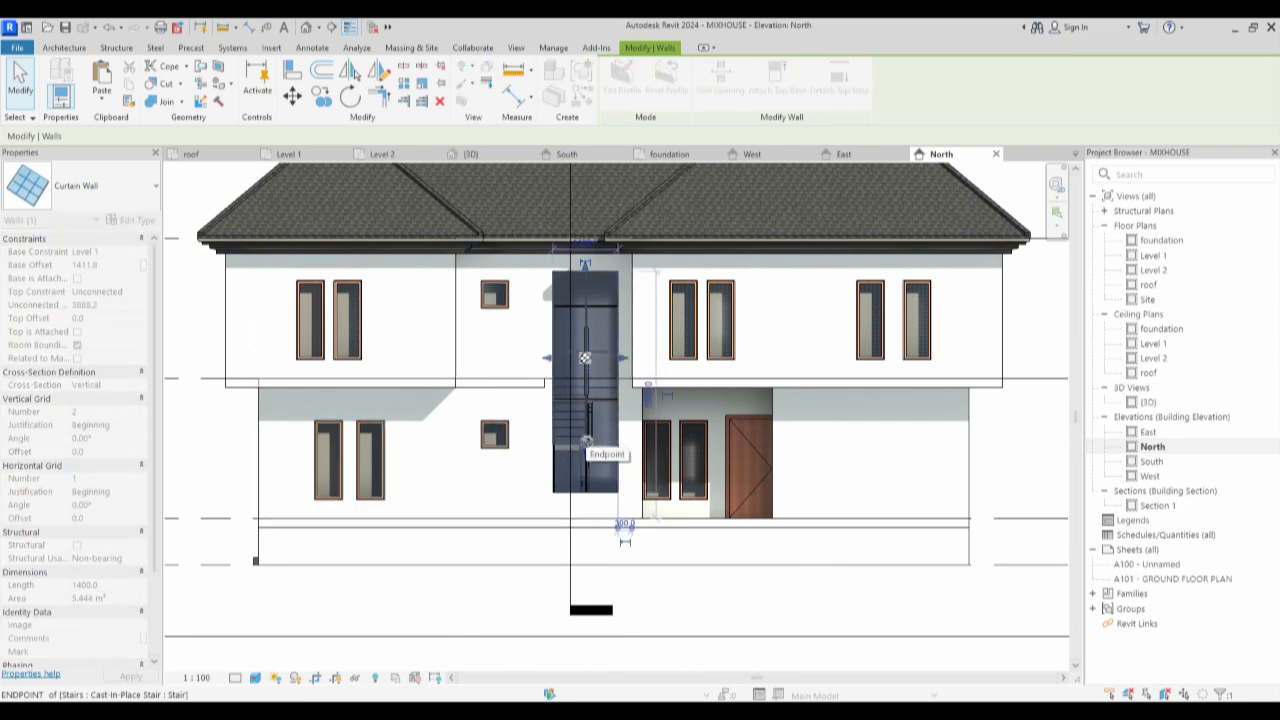
scroll(585, 457, "up", 1)
left_click_drag(586, 449, 590, 392)
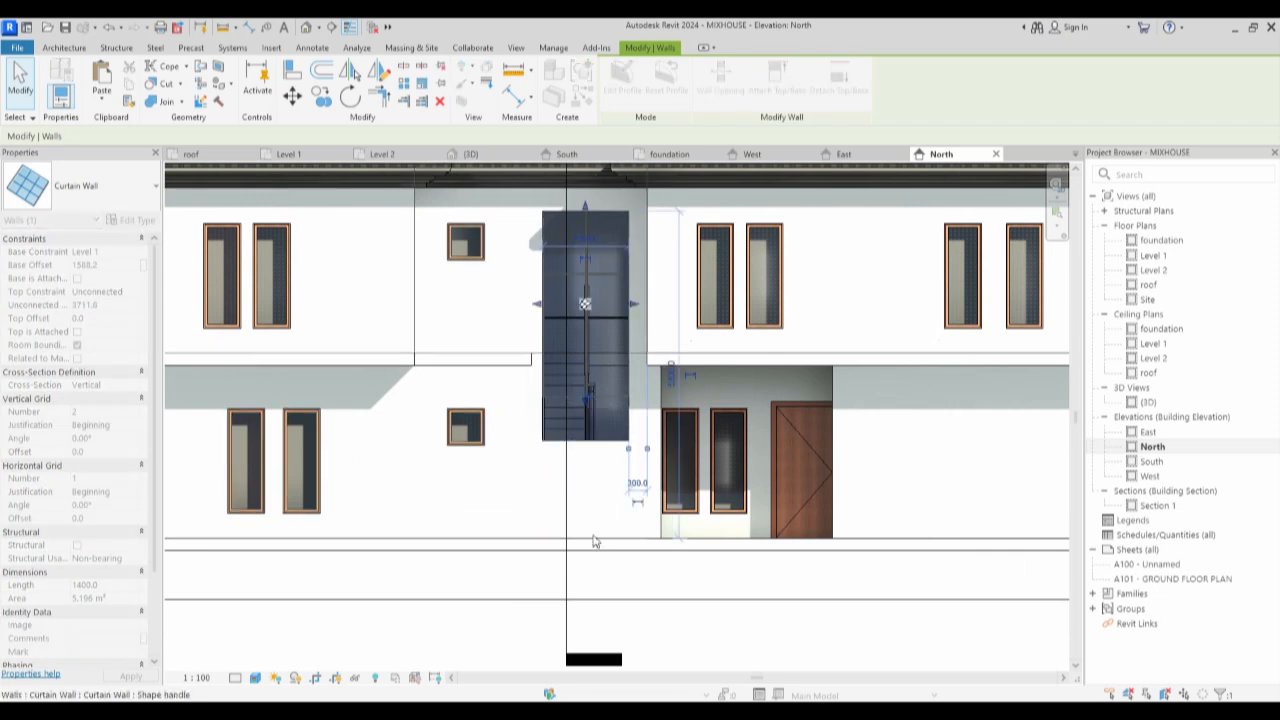
key("Escape")
scroll(592, 522, "down", 5)
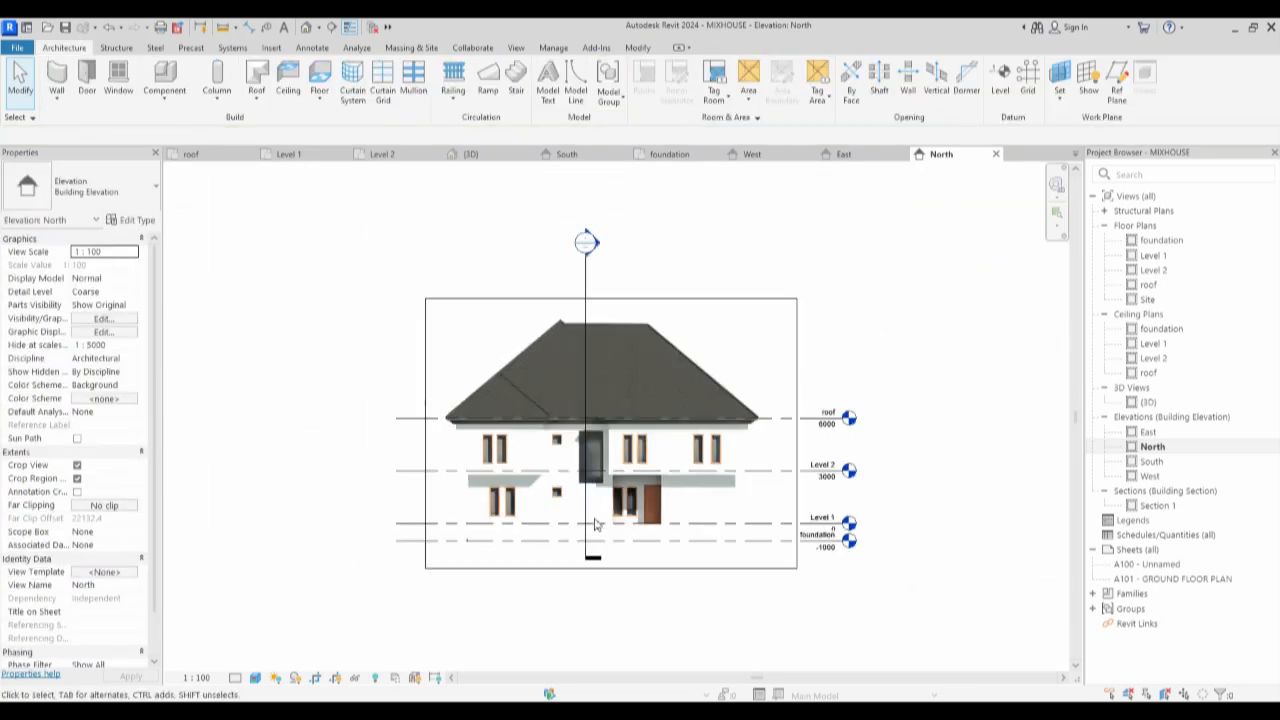
scroll(708, 554, "up", 3)
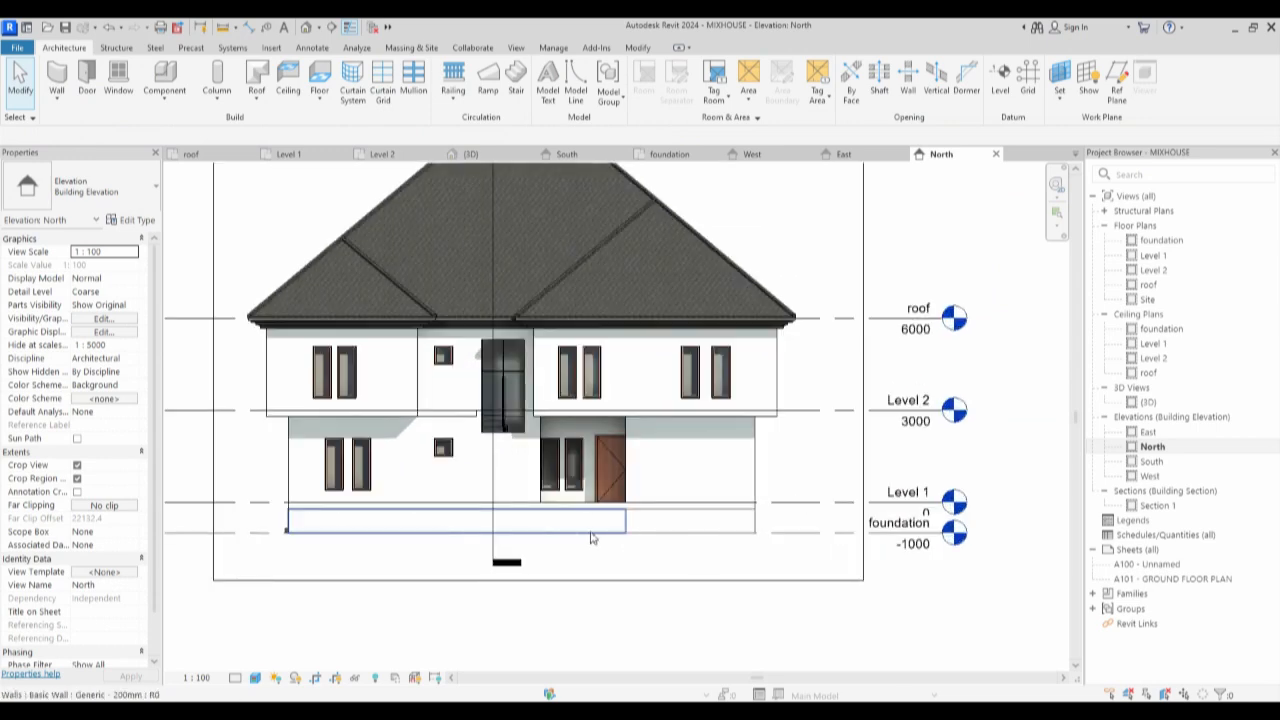
Open the entrance steps for in-place editing in the foundation plan and copy the west steps to the west side of the central entrance bay.
double_click(1154, 256)
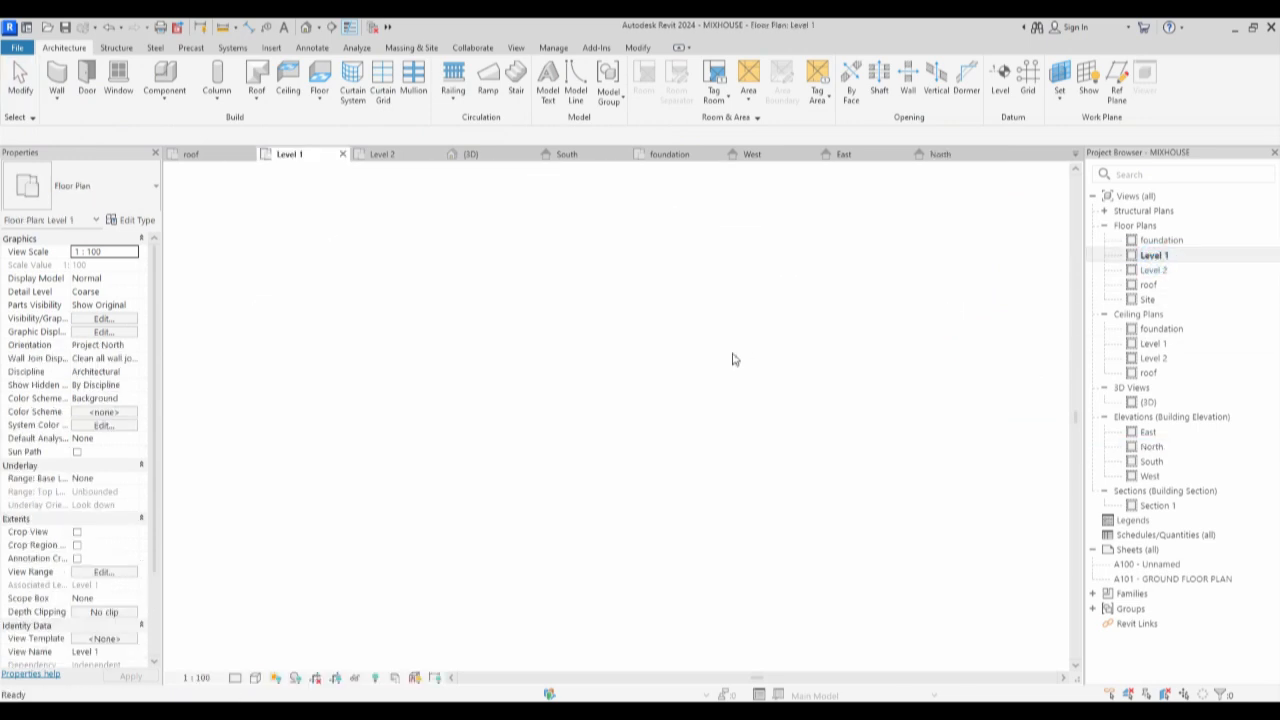
scroll(710, 400, "down", 5)
double_click(1160, 241)
left_click(735, 570)
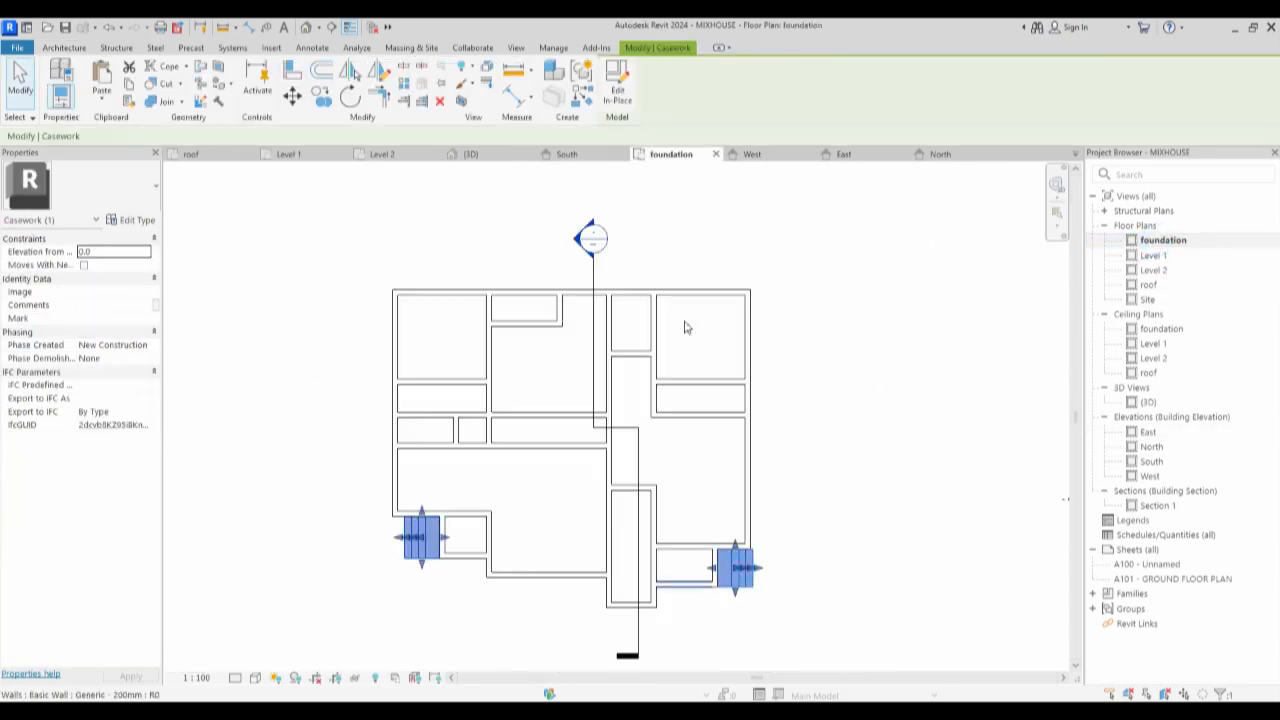
left_click(610, 92)
left_click(426, 546)
left_click(428, 548)
left_click(316, 95)
left_click(440, 516)
left_click(614, 609)
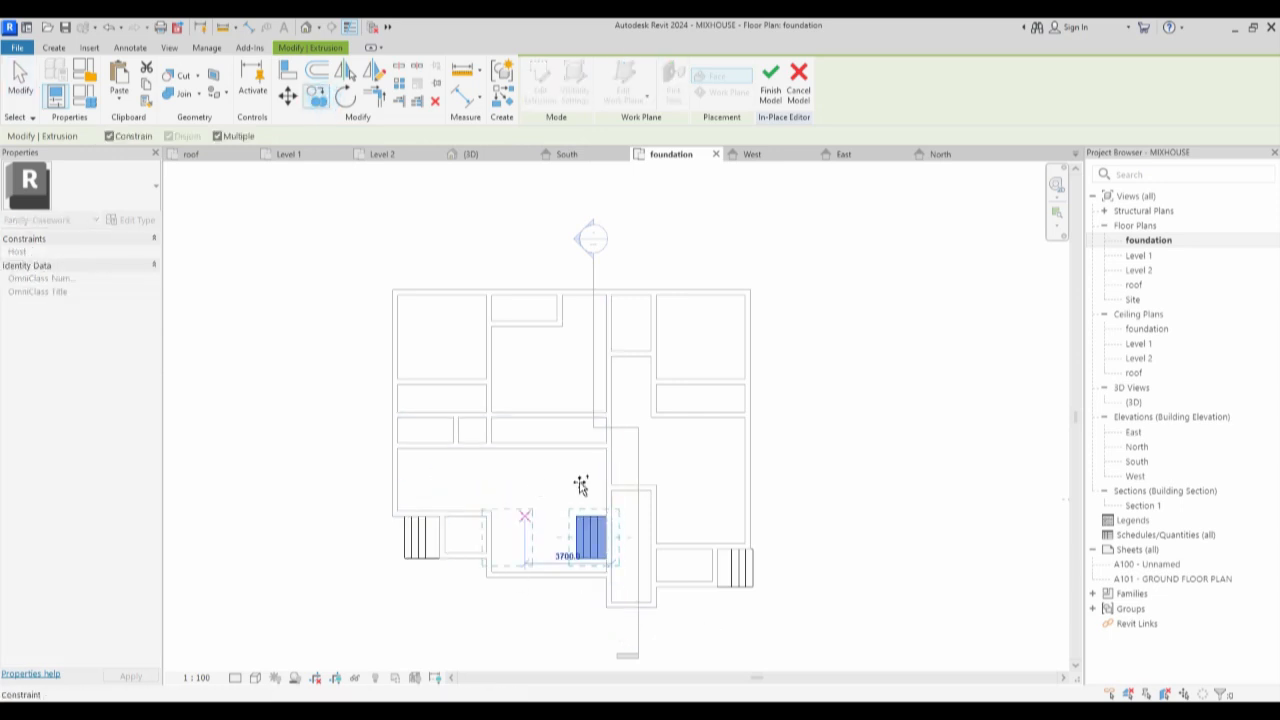
Rotate the copied steps 90° counterclockwise and move them against the south face of the projecting entrance bay.
left_click(346, 93)
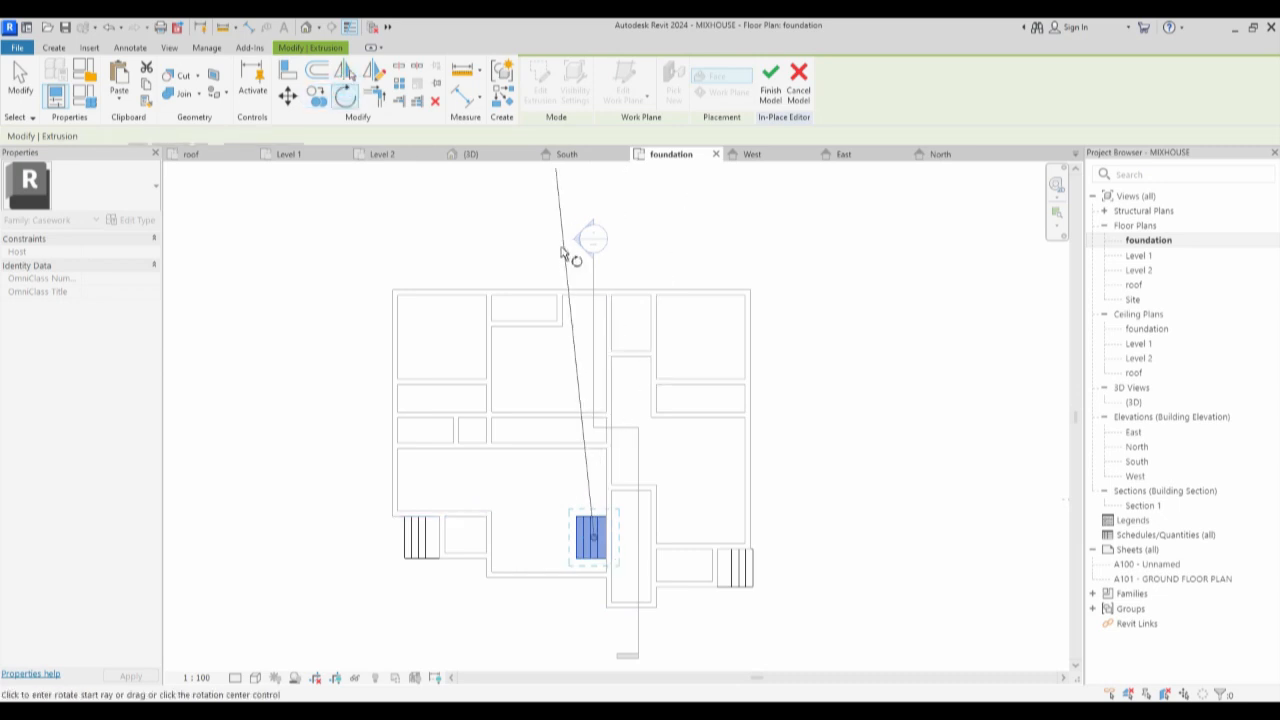
left_click(598, 188)
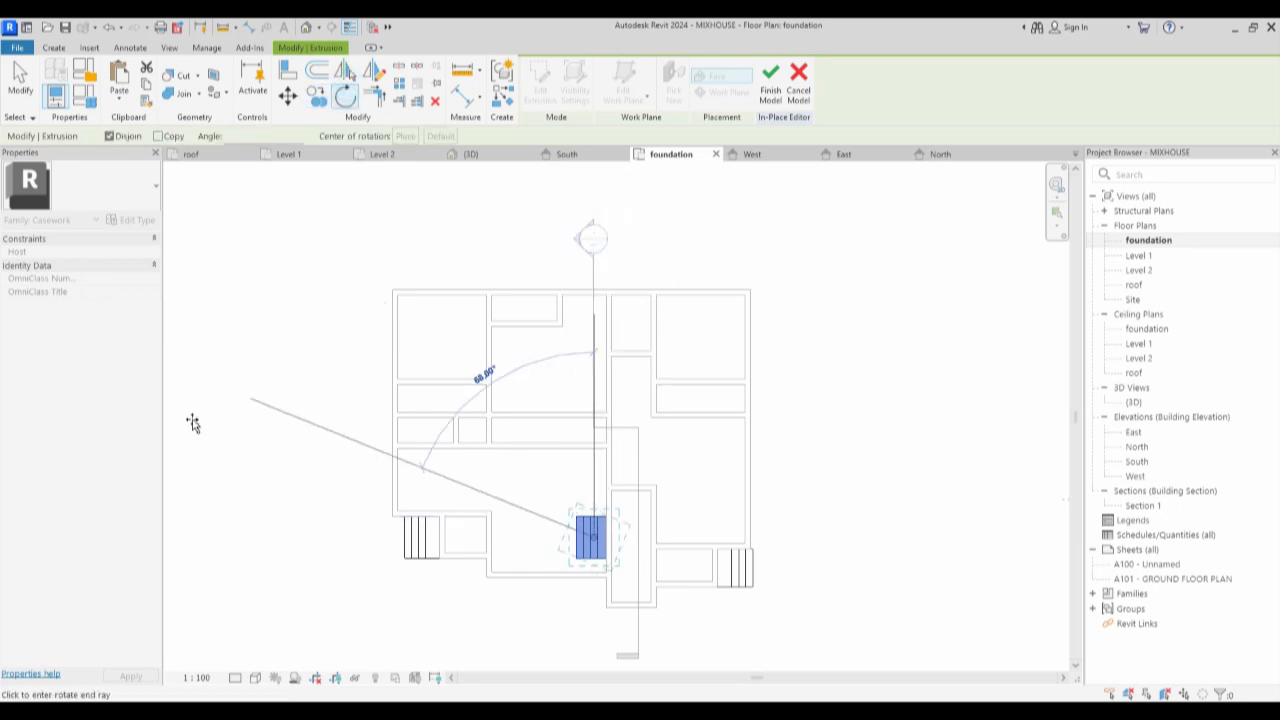
left_click(230, 548)
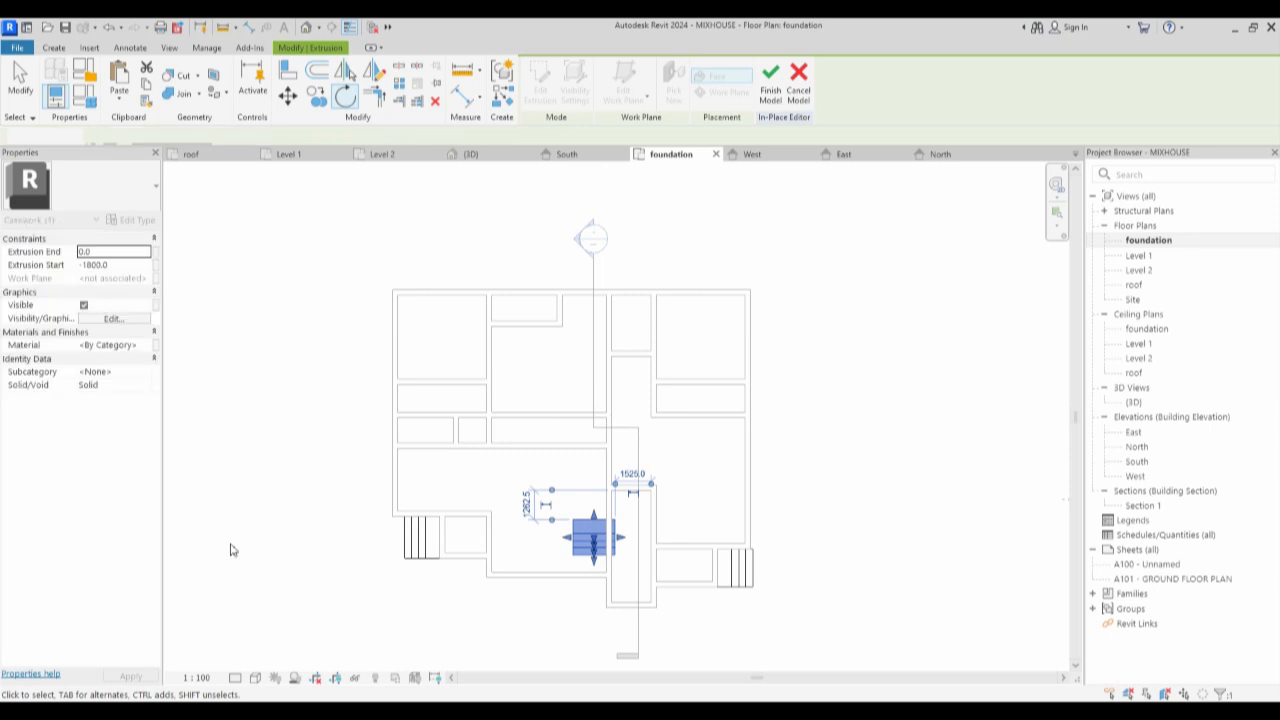
left_click(288, 97)
left_click(574, 519)
left_click(606, 604)
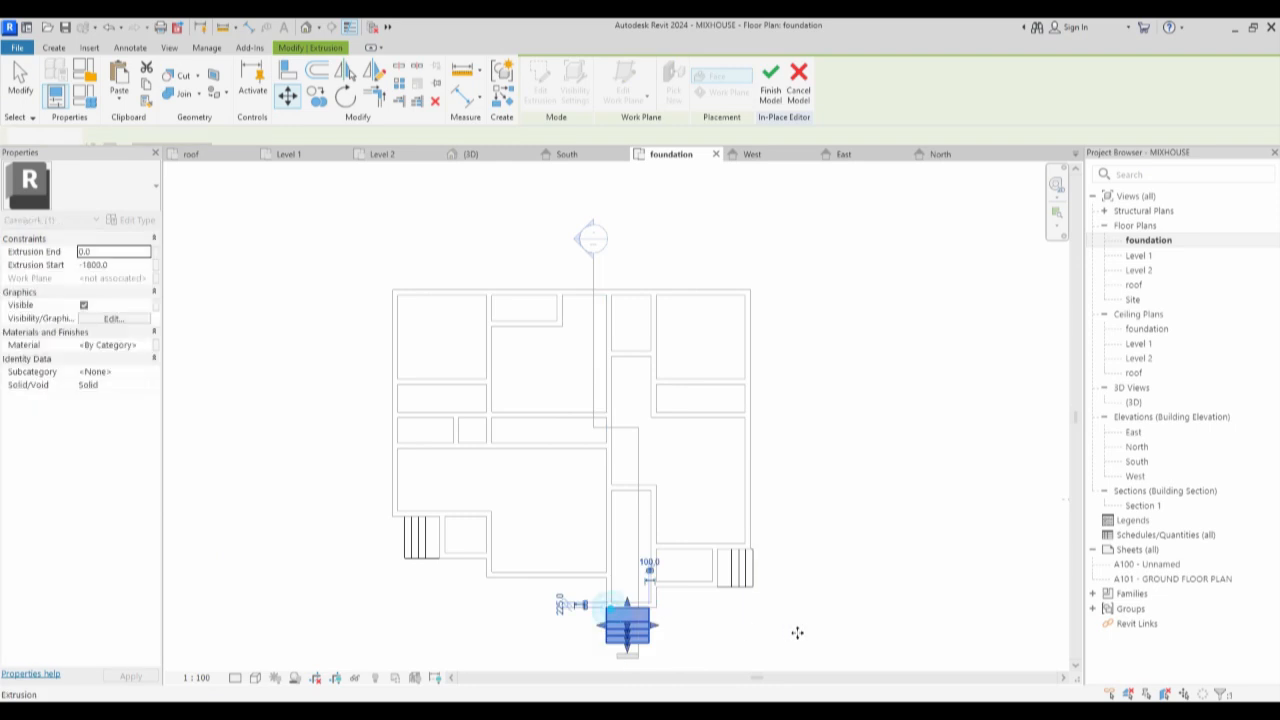
Stretch the south entrance steps to the full width of the bay, giving an extrusion end of 325.
scroll(660, 642, "up", 2)
scroll(660, 642, "up", 2)
left_click_drag(640, 617, 653, 617)
left_click(463, 604)
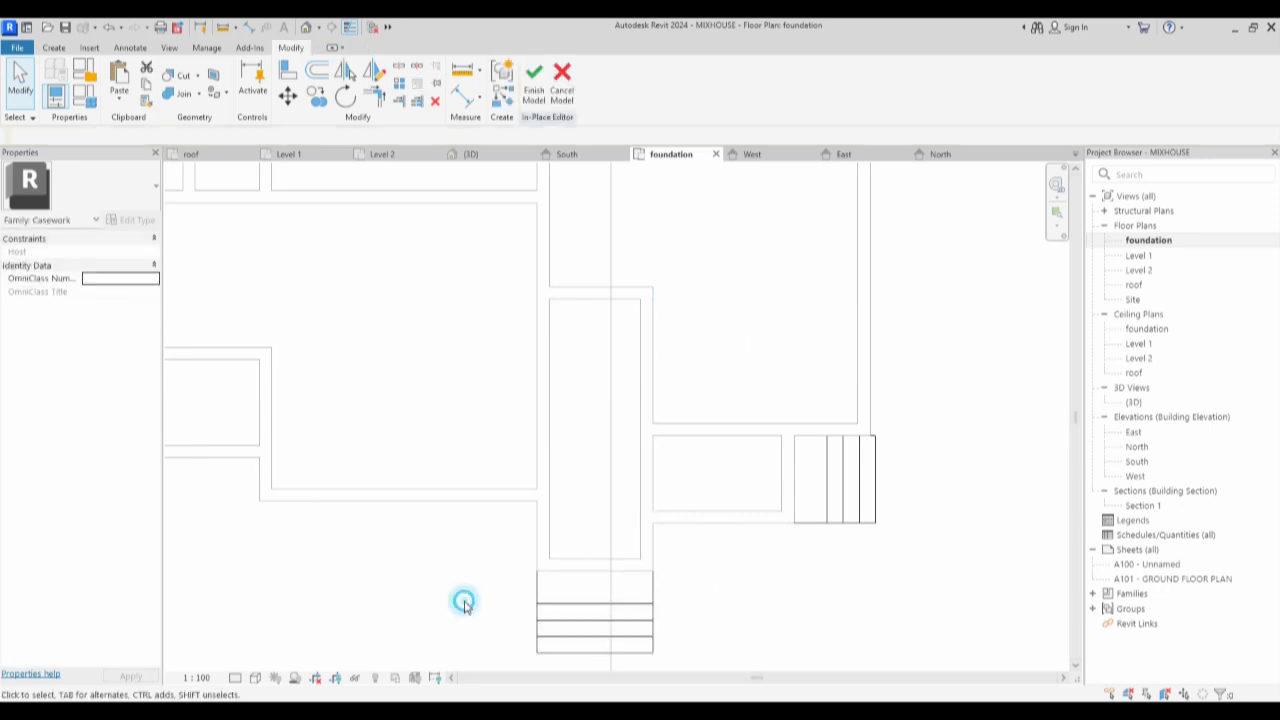
Mirror a copy of the south entrance steps to the outside of the building's north wall.
scroll(566, 594, "down", 3)
left_click(568, 600)
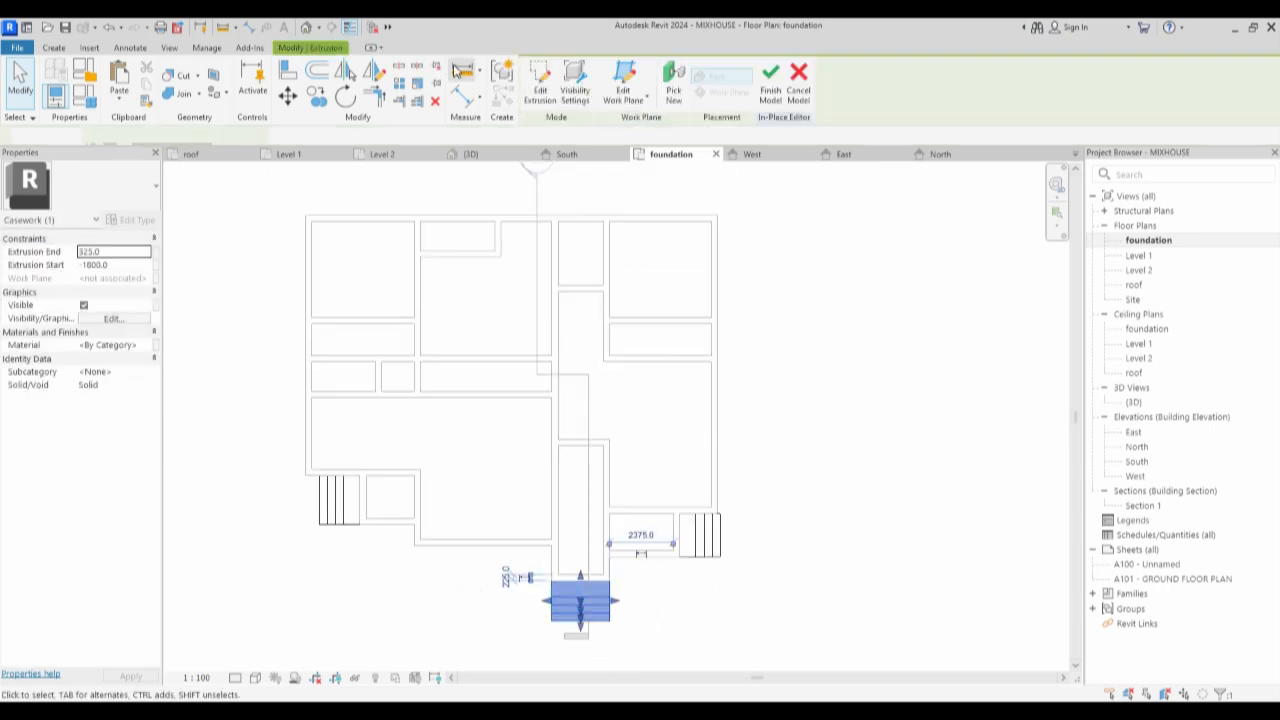
left_click(374, 74)
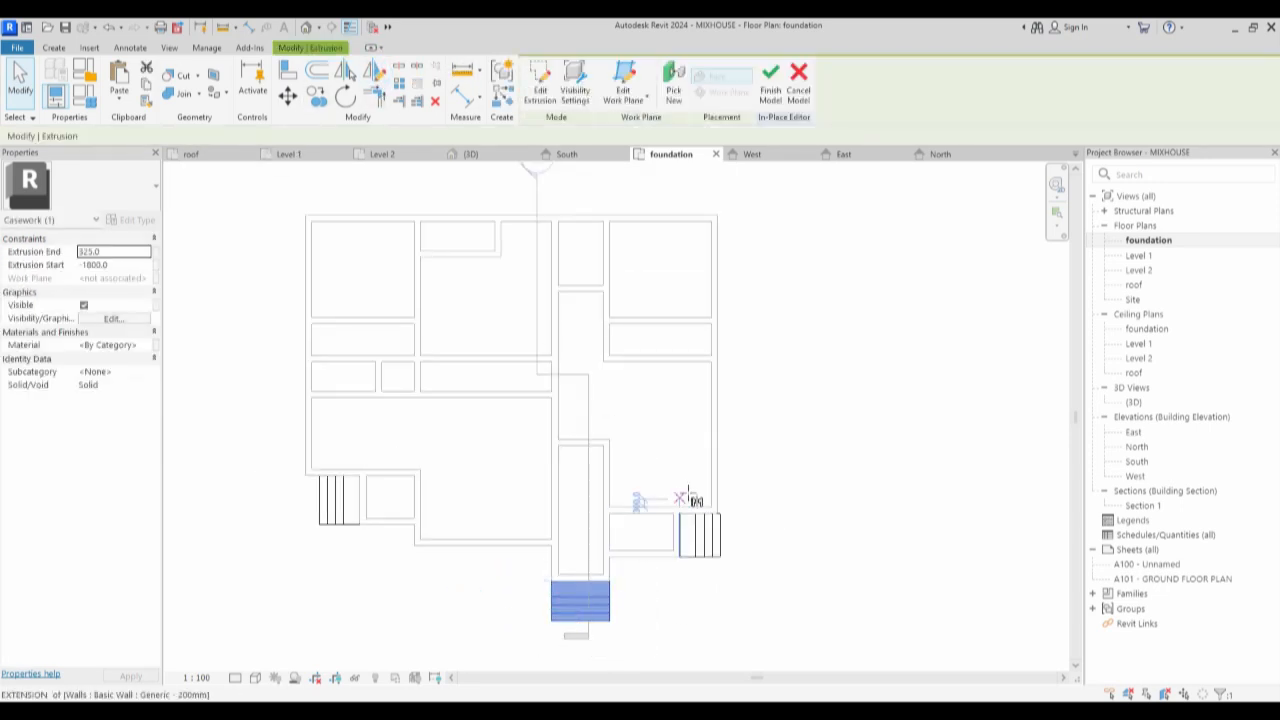
left_click(740, 400)
Move the mirrored steps west along the north wall to the rear entrance, align them with the wall's outer face, and finish the in-place model.
left_click(287, 95)
left_click(551, 215)
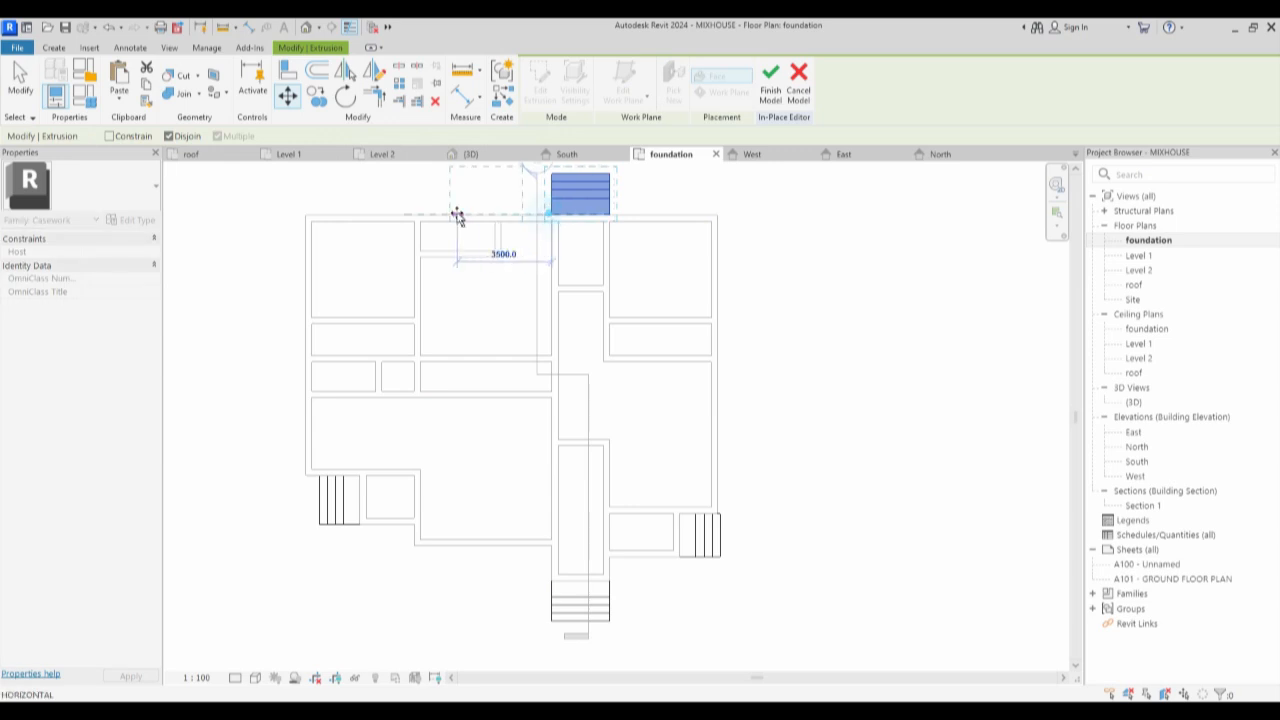
left_click(422, 218)
scroll(420, 212, "up", 5)
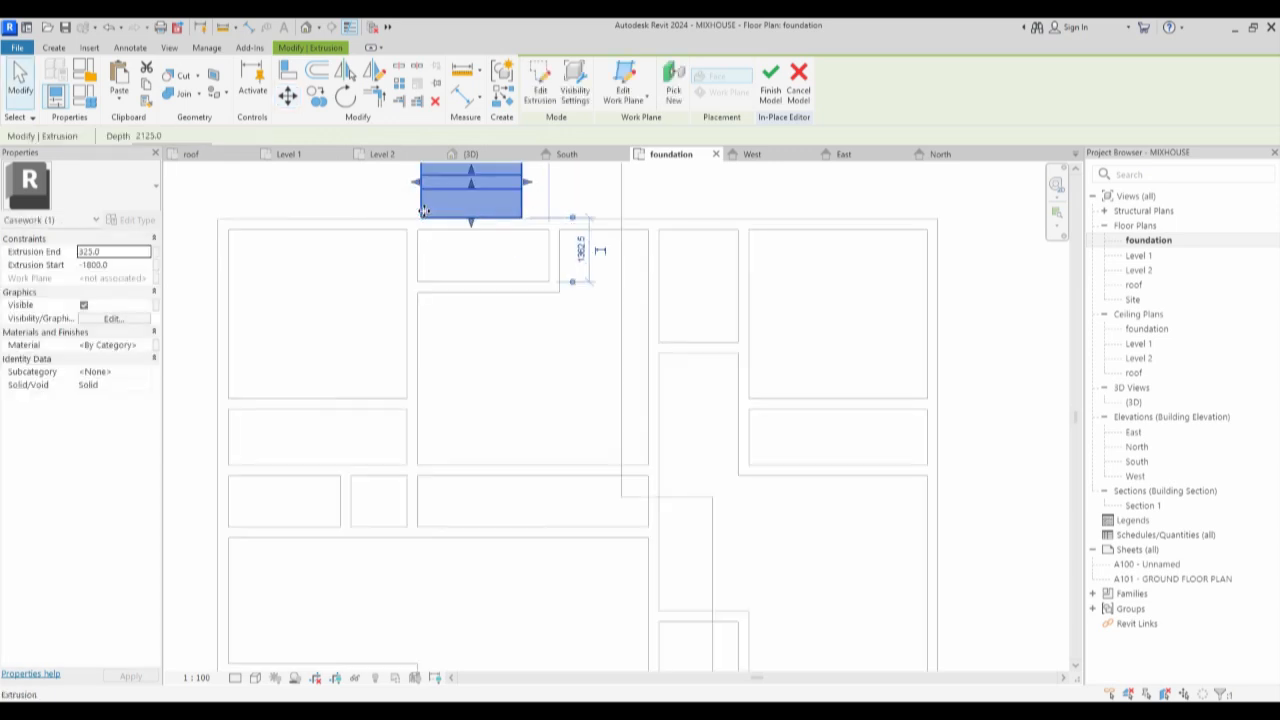
left_click(288, 96)
left_click(419, 232)
scroll(421, 242, "up", 2)
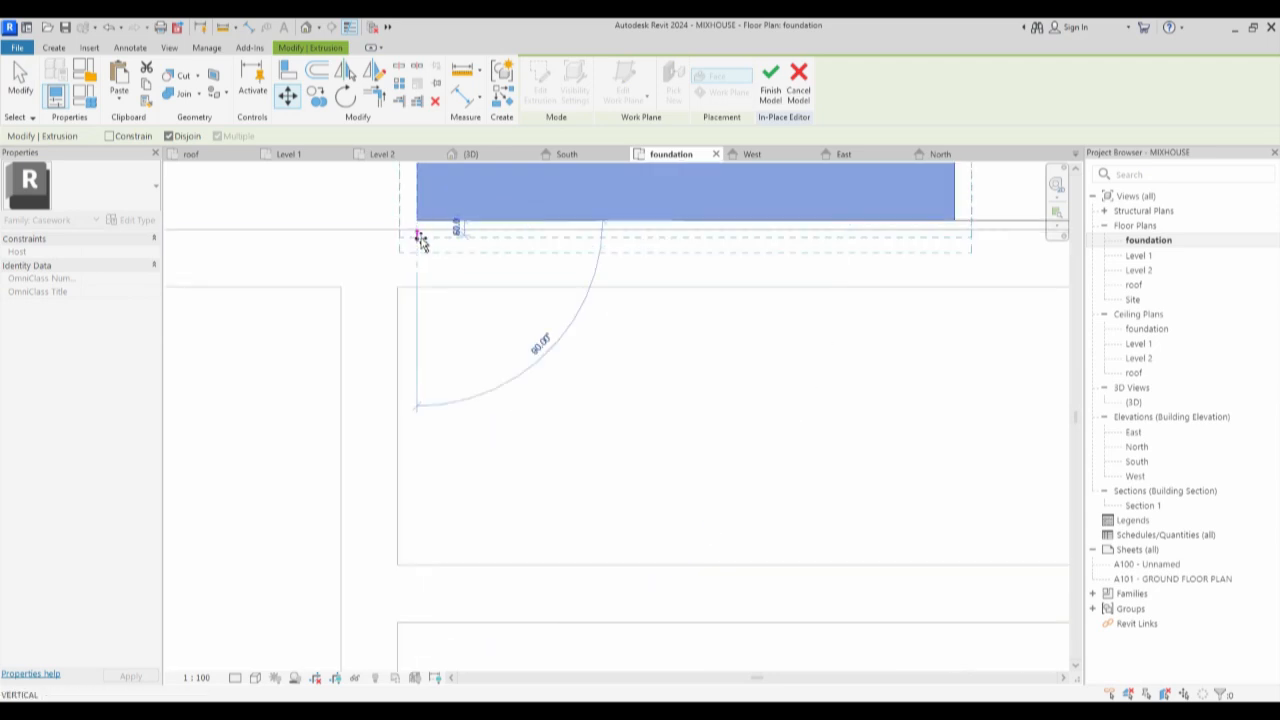
left_click(420, 234)
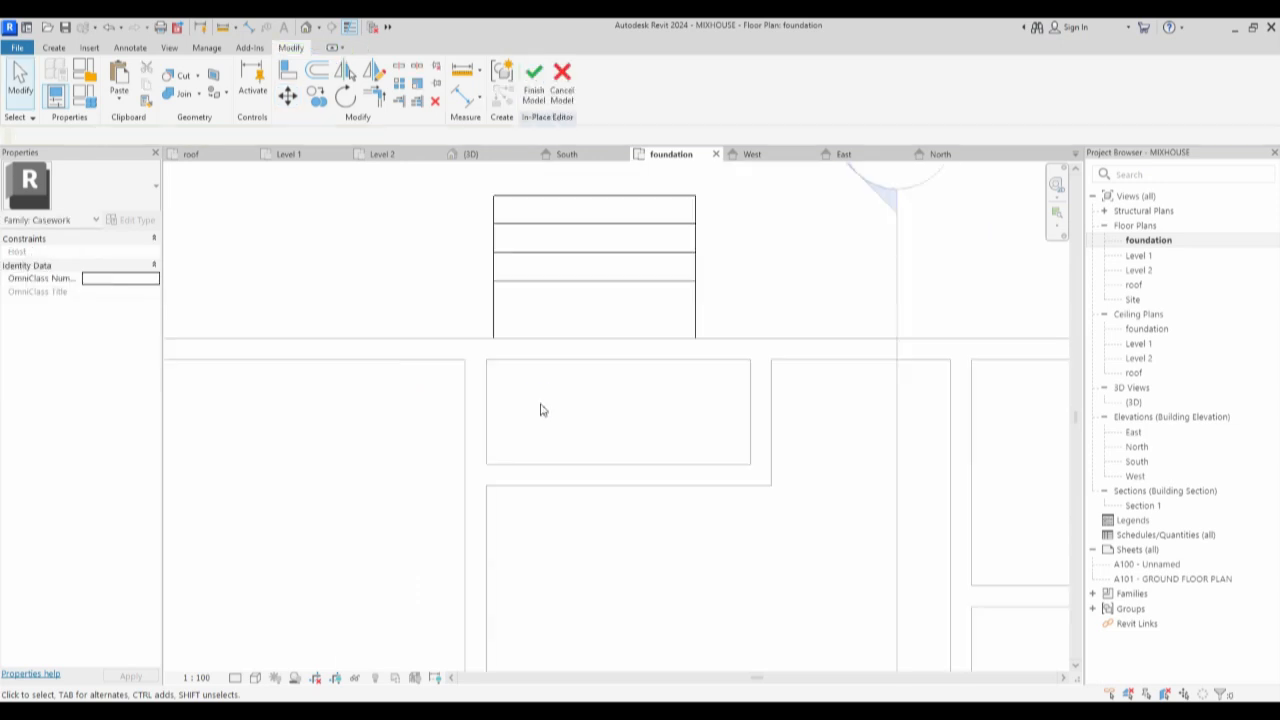
scroll(540, 410, "down", 5)
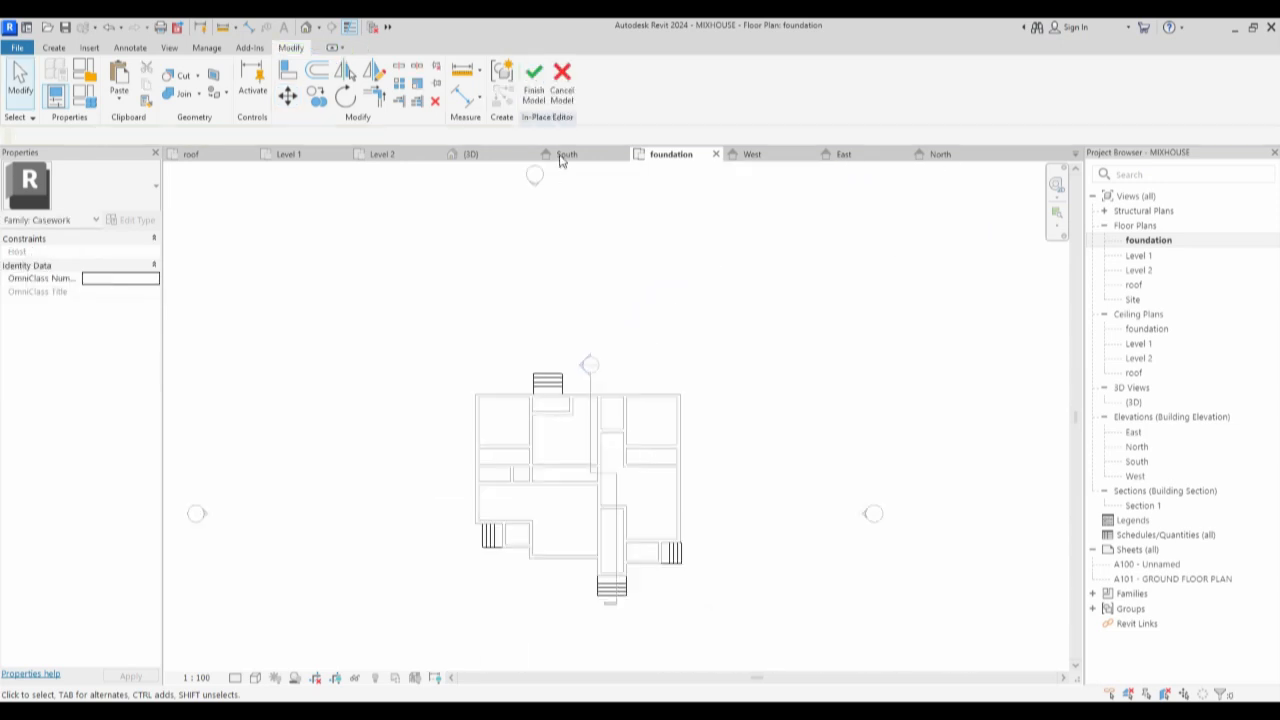
left_click(533, 80)
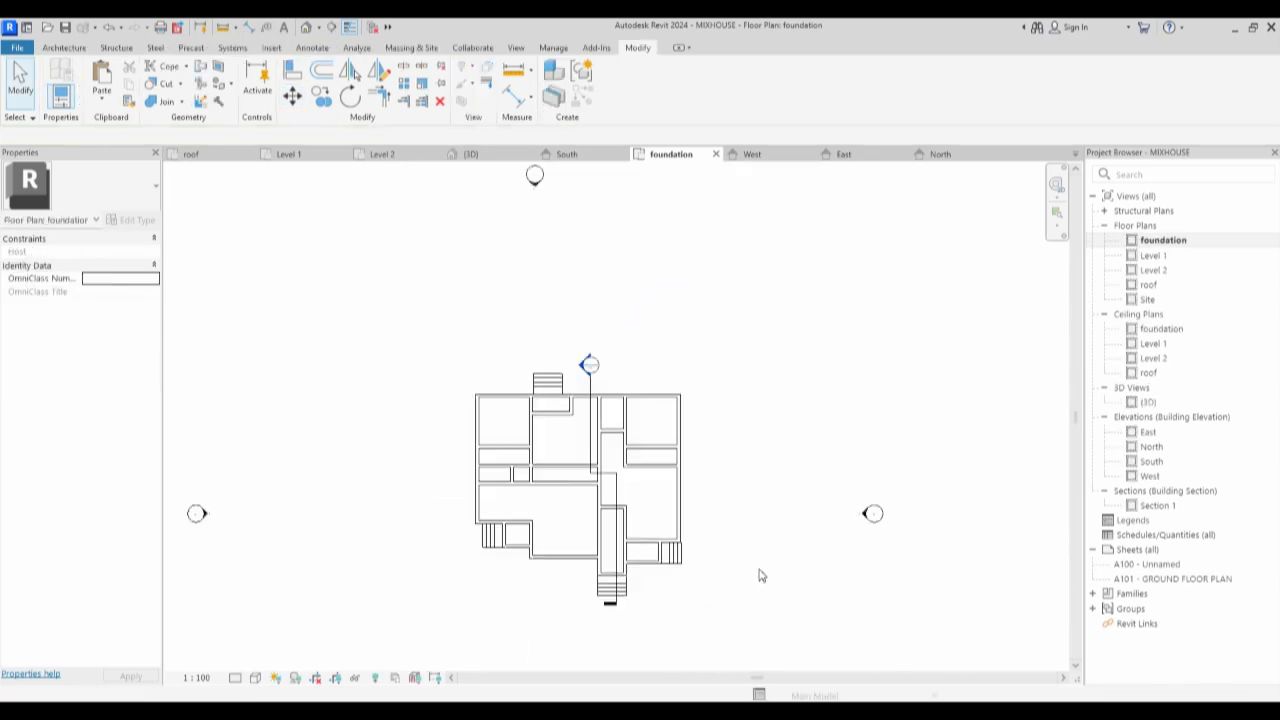
Examine the new entrance steps and the shortened curtain wall from several sides in the 3D view.
double_click(1147, 401)
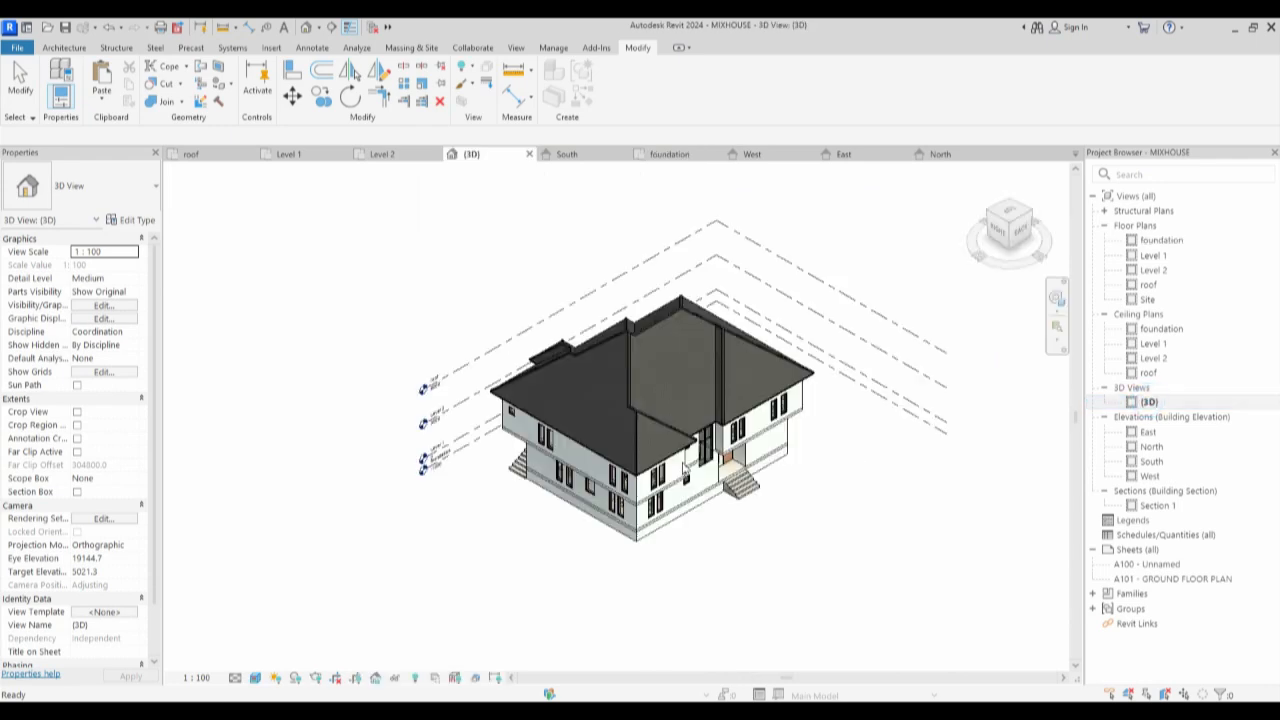
scroll(792, 566, "up", 5)
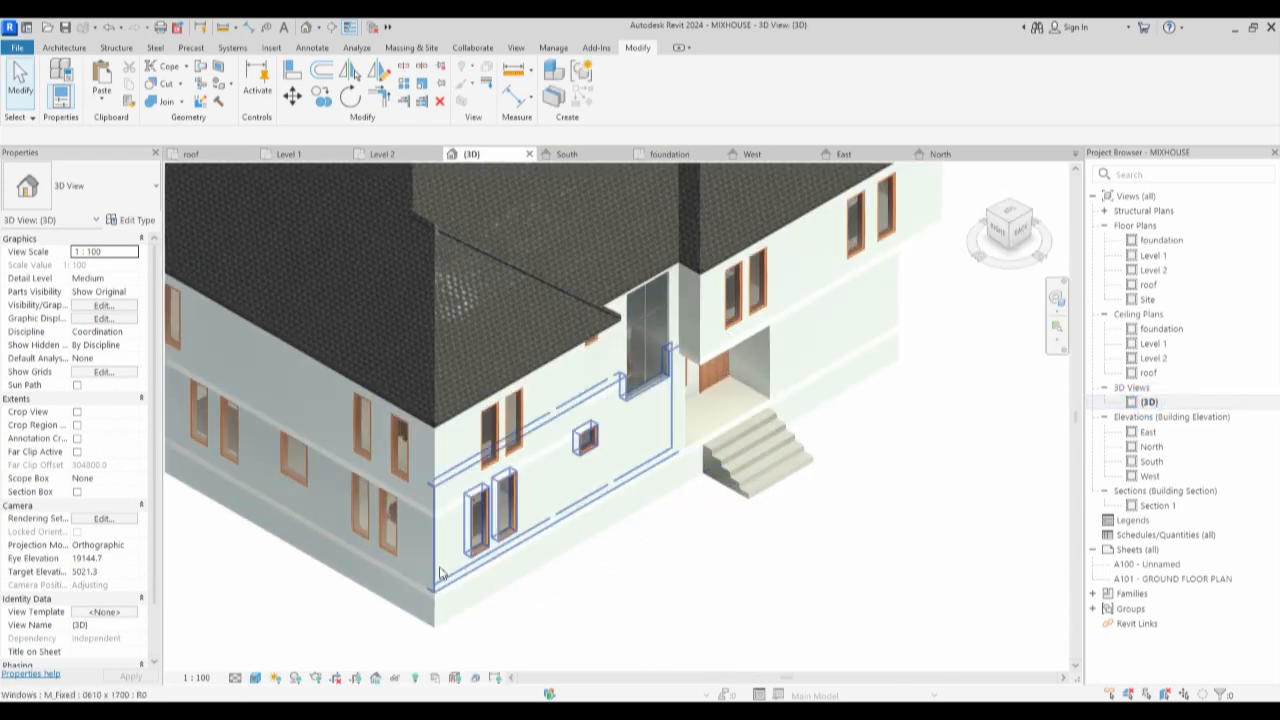
scroll(580, 550, "down", 4)
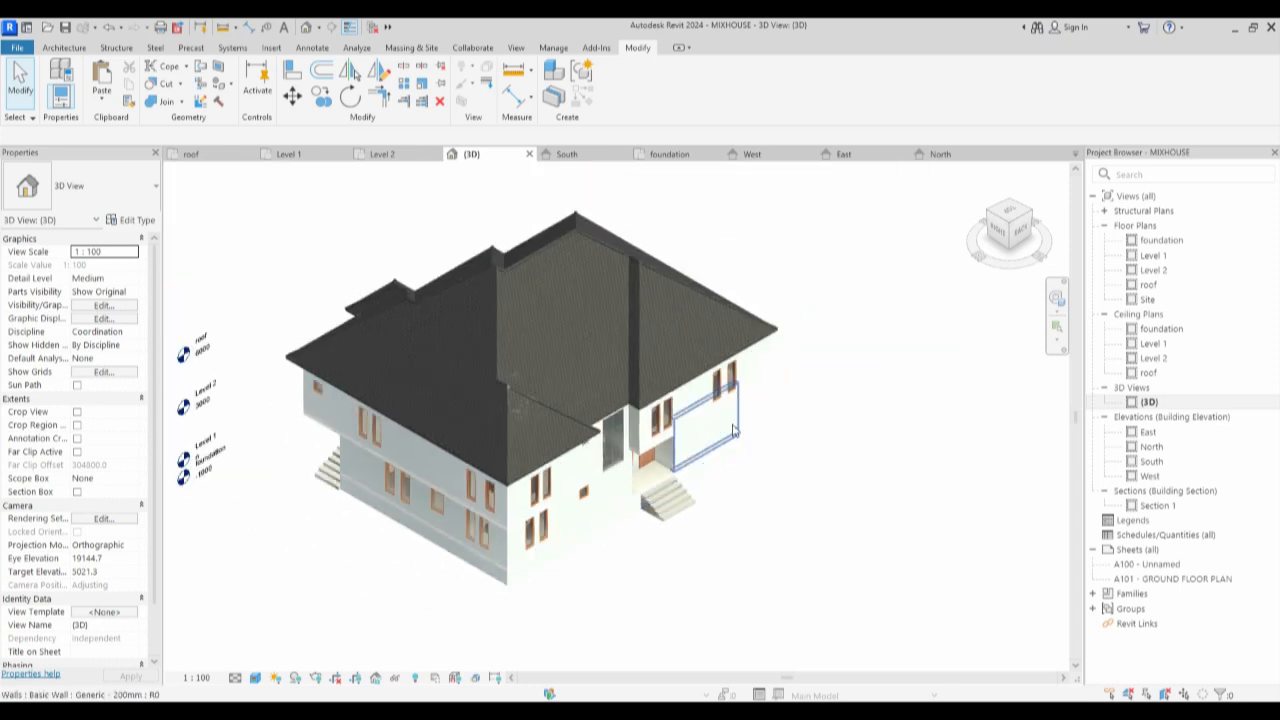
left_click(985, 215)
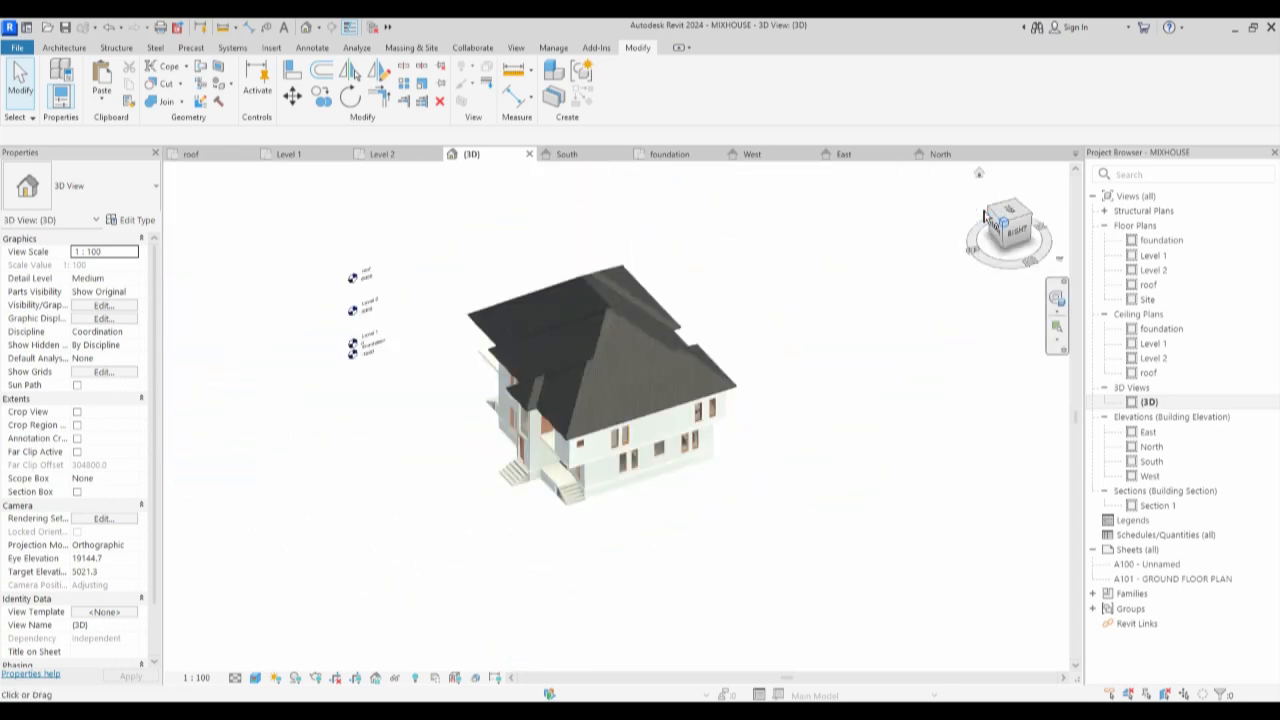
Open the South elevation, preview its shadows, and examine the central entrance and stairwell glazing.
double_click(1151, 461)
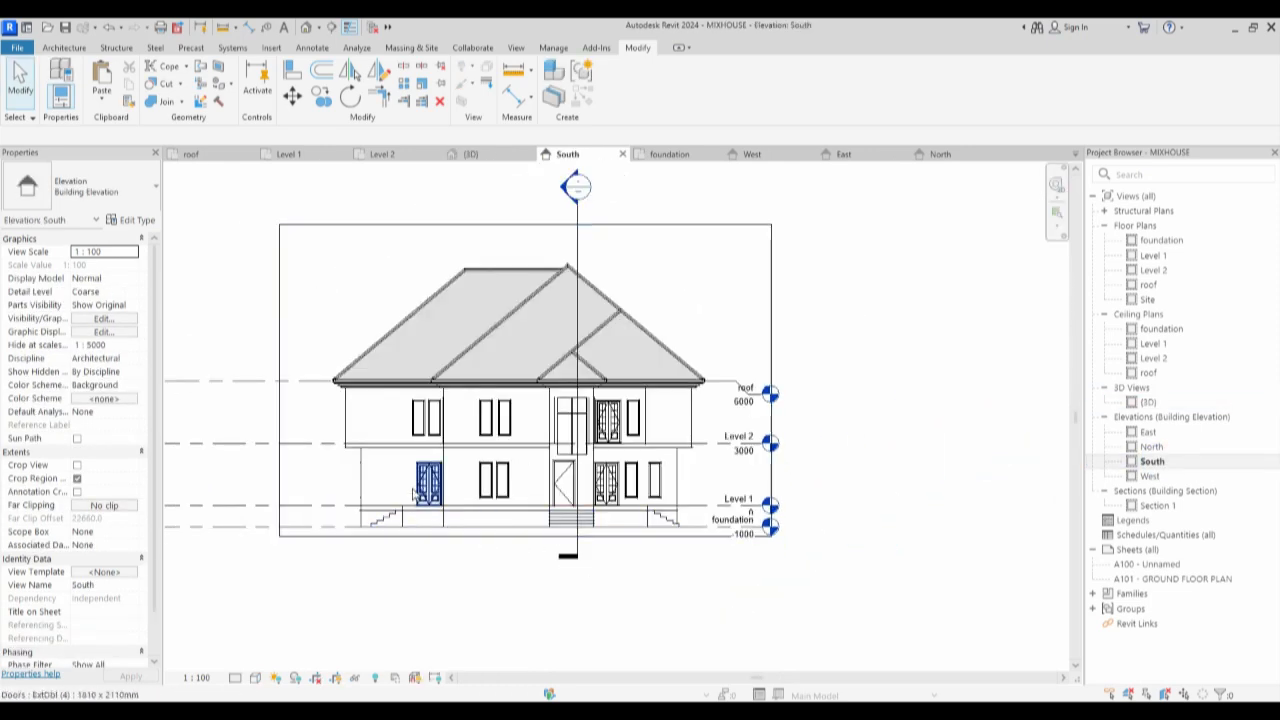
left_click(300, 679)
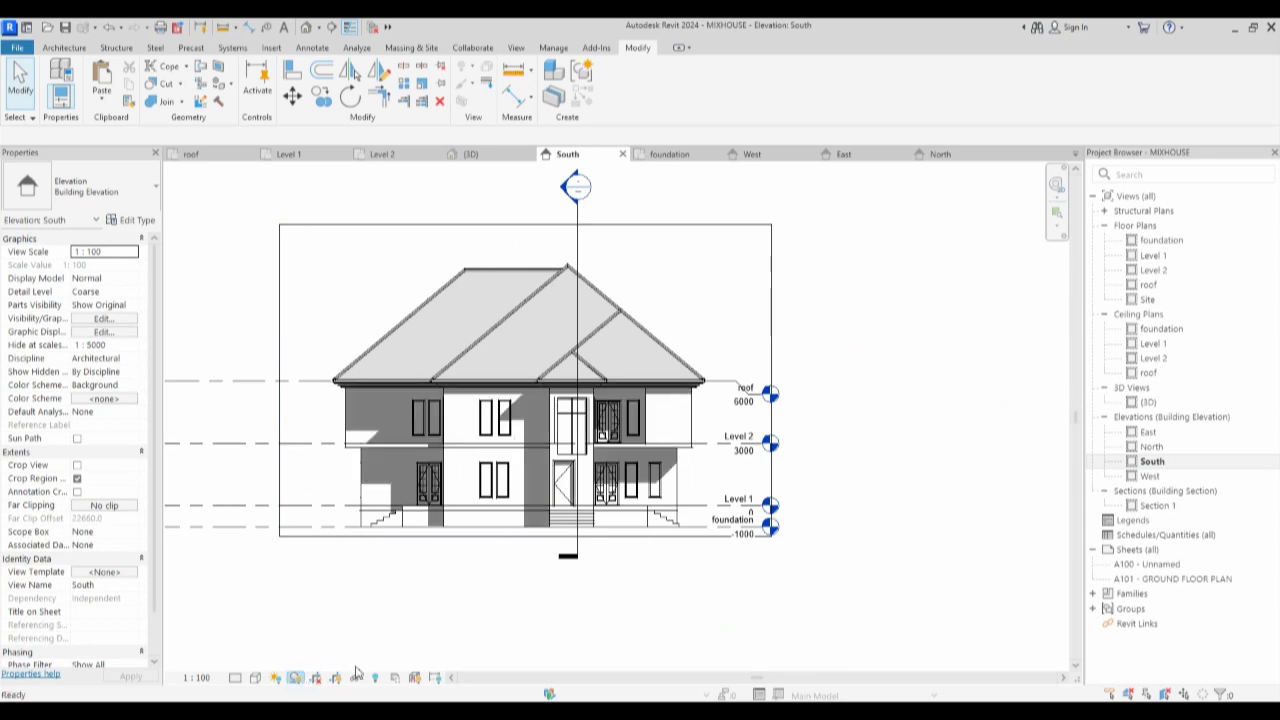
scroll(622, 442, "up", 3)
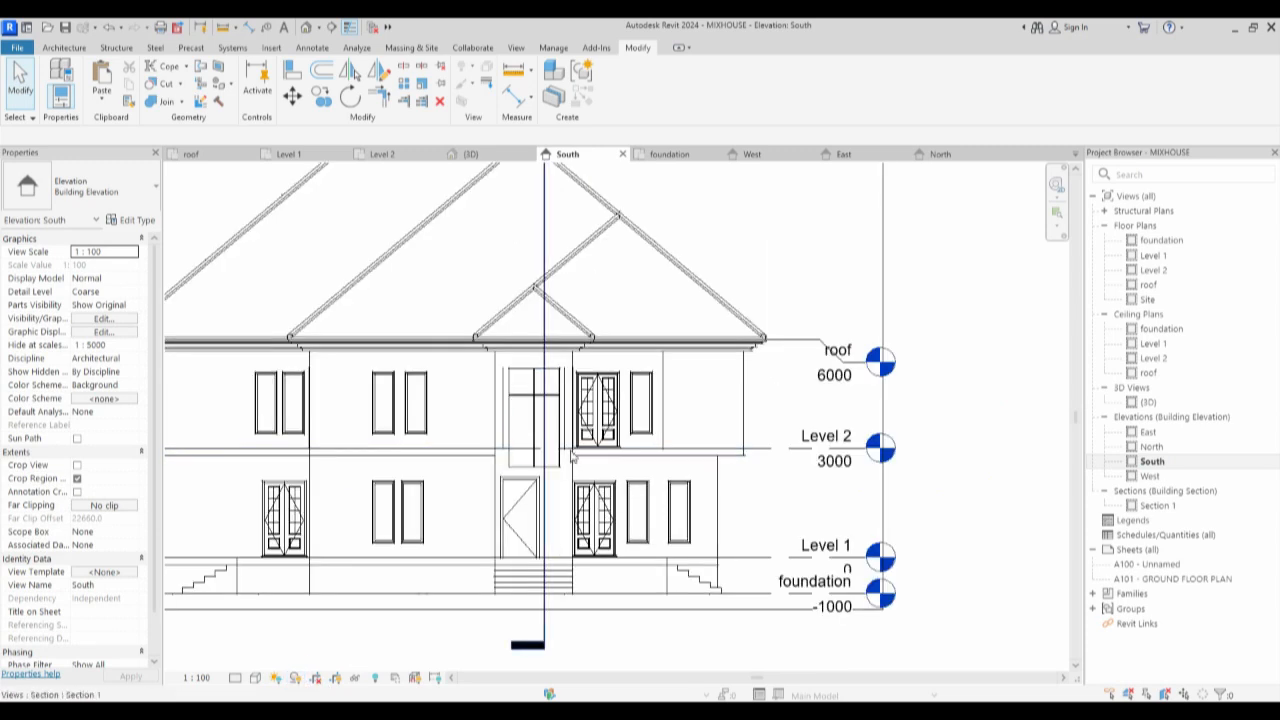
On Level 2, start a Glass Panel - Bottom Fill railing path and draw a 1700 mm segment along the southwest balcony's west edge.
double_click(1158, 271)
scroll(687, 440, "down", 5)
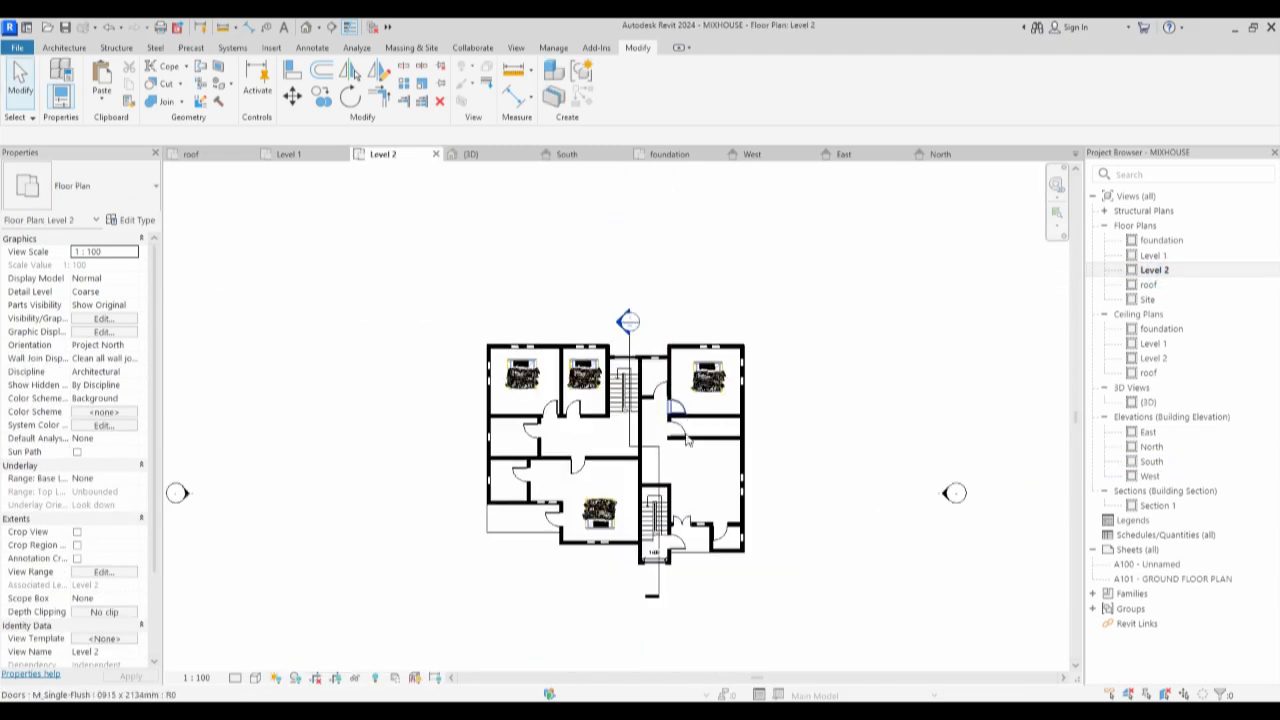
left_click(64, 48)
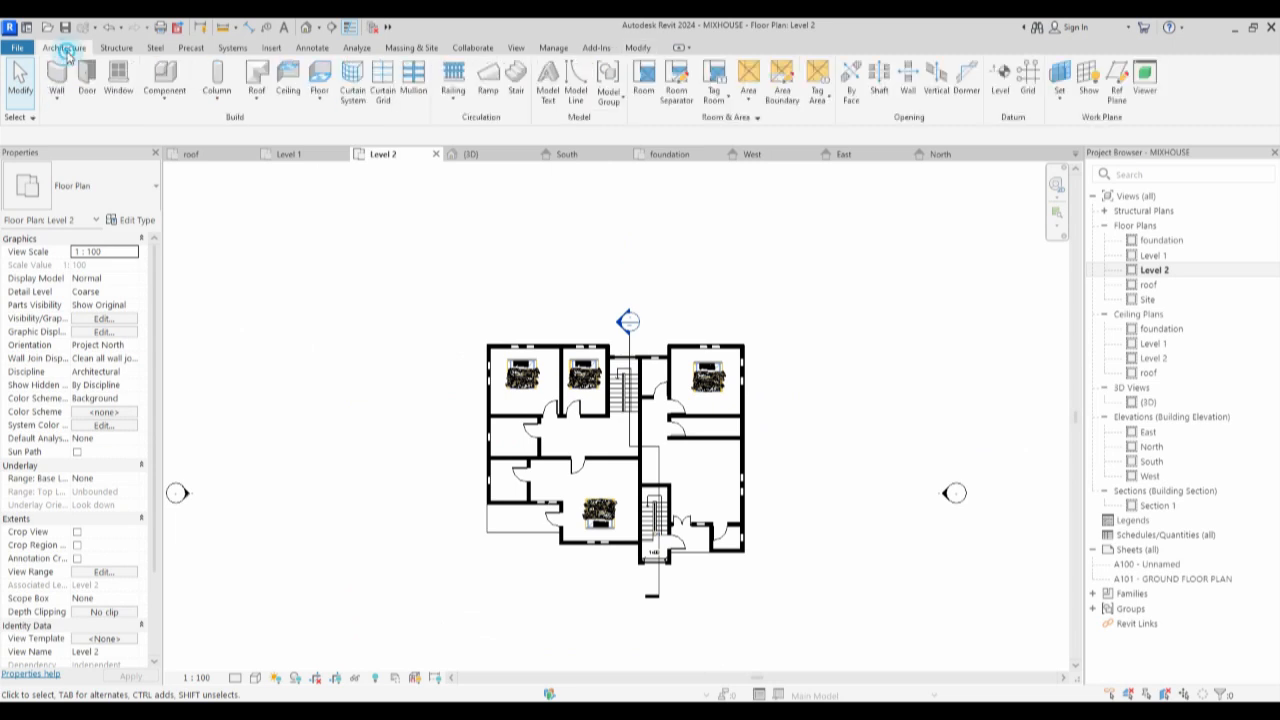
left_click(457, 95)
left_click(500, 135)
scroll(485, 488, "up", 2)
scroll(485, 488, "up", 5)
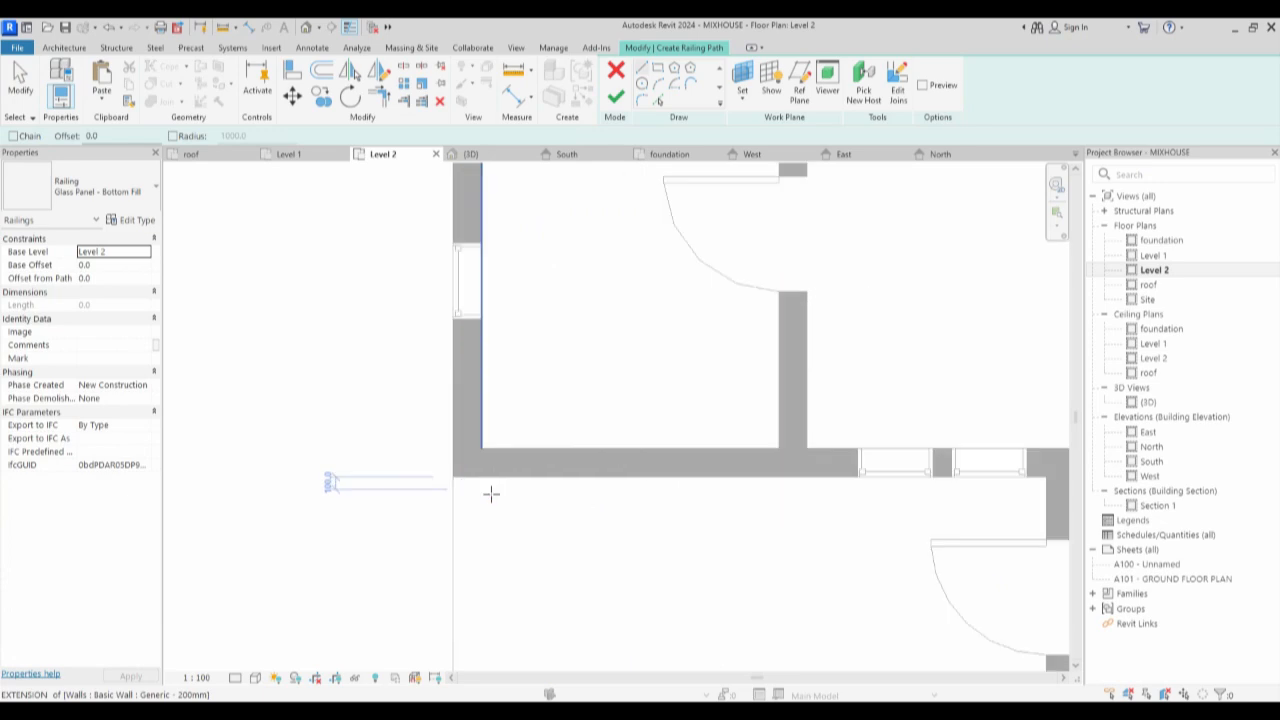
left_click(465, 478)
scroll(465, 490, "down", 3)
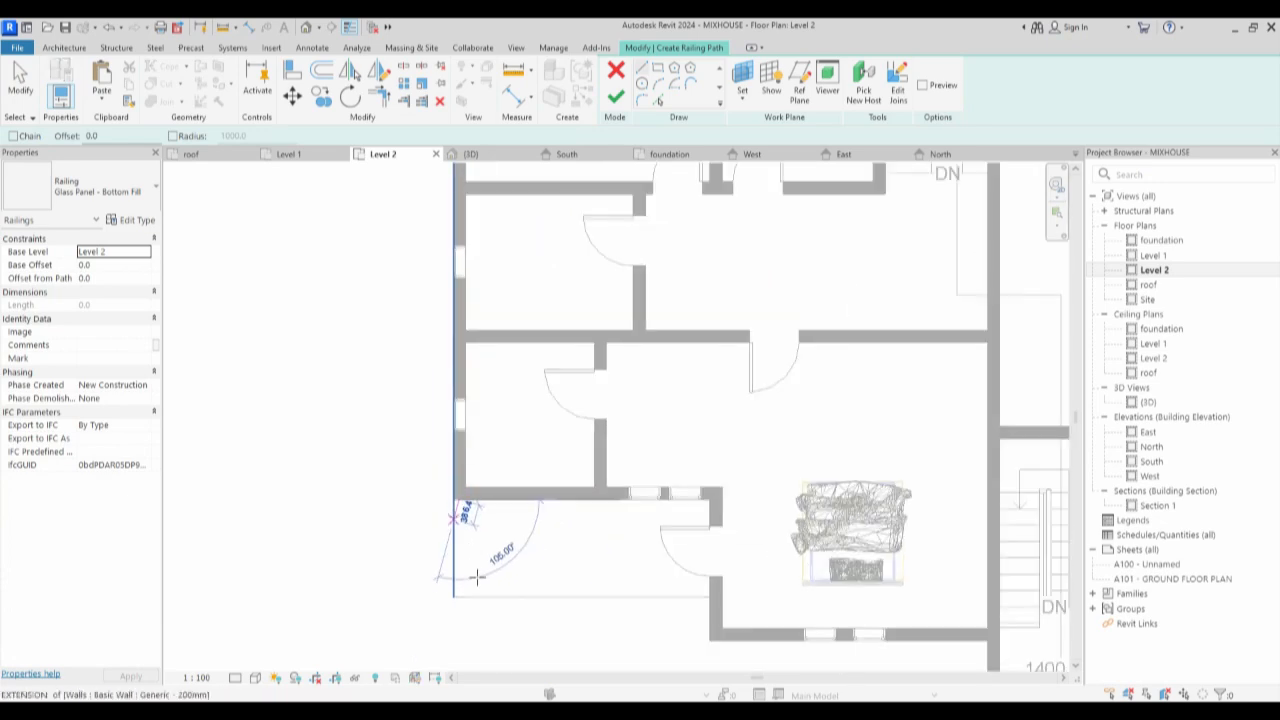
scroll(451, 585, "up", 4)
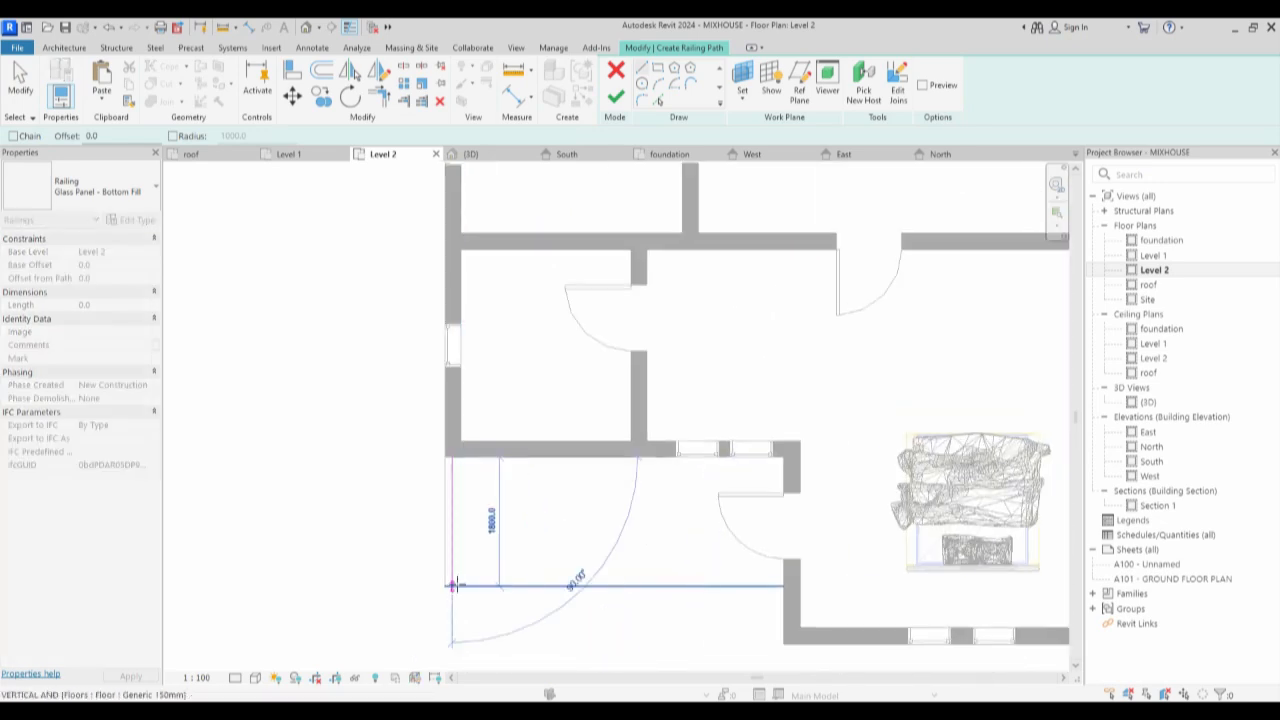
scroll(520, 583, "down", 4)
left_click(602, 585)
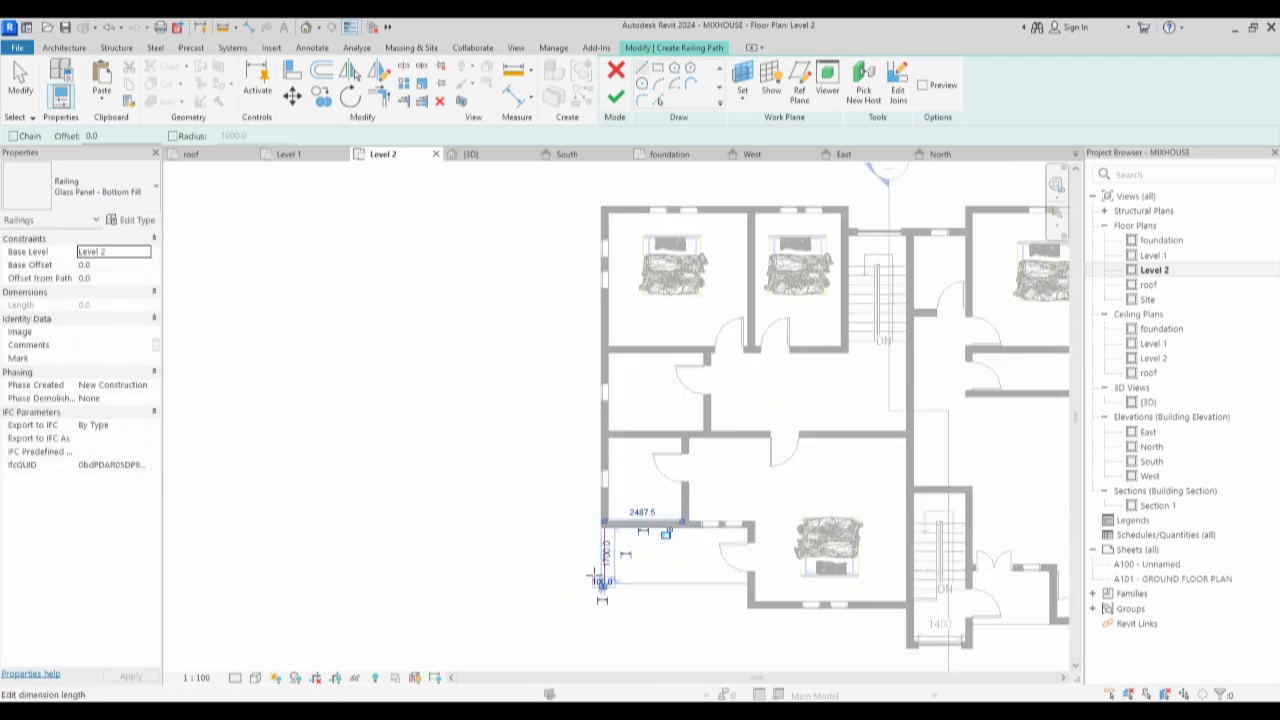
Draw the railing path along the southwest balcony's south edge, about 4710 mm from the bedroom wall to the first segment, and finish the railing.
scroll(596, 578, "up", 3)
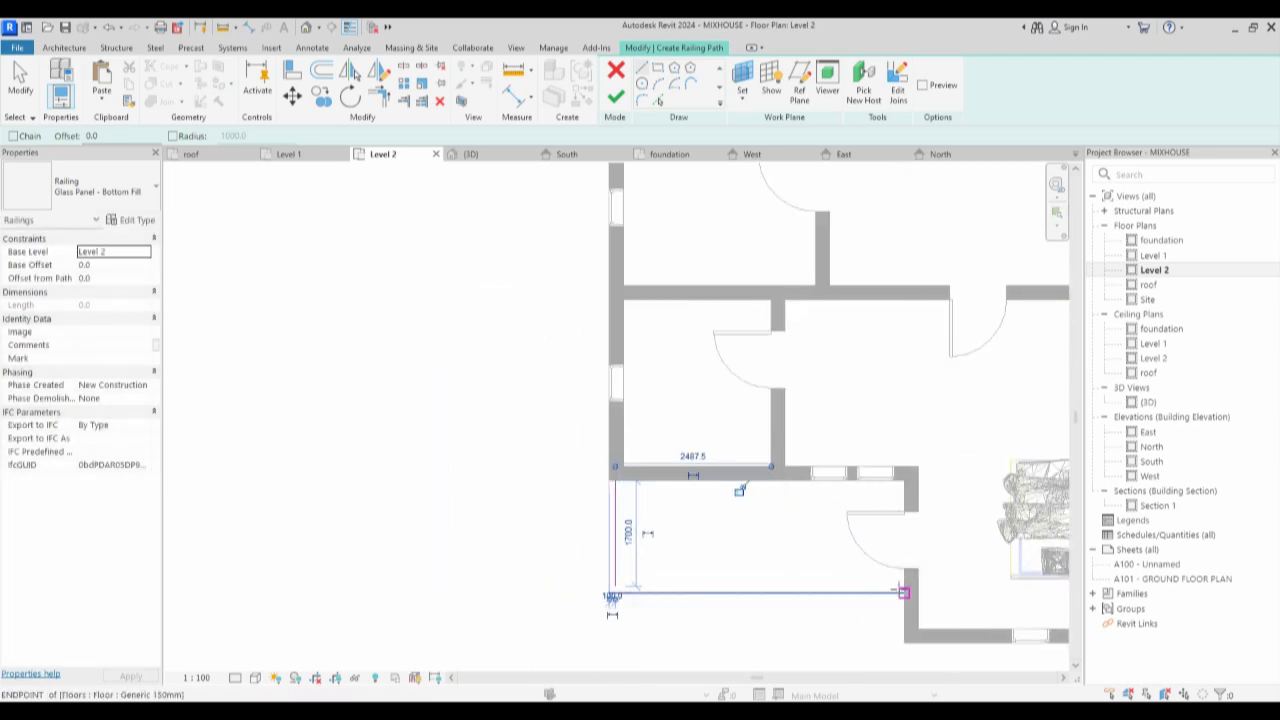
scroll(905, 584, "up", 3)
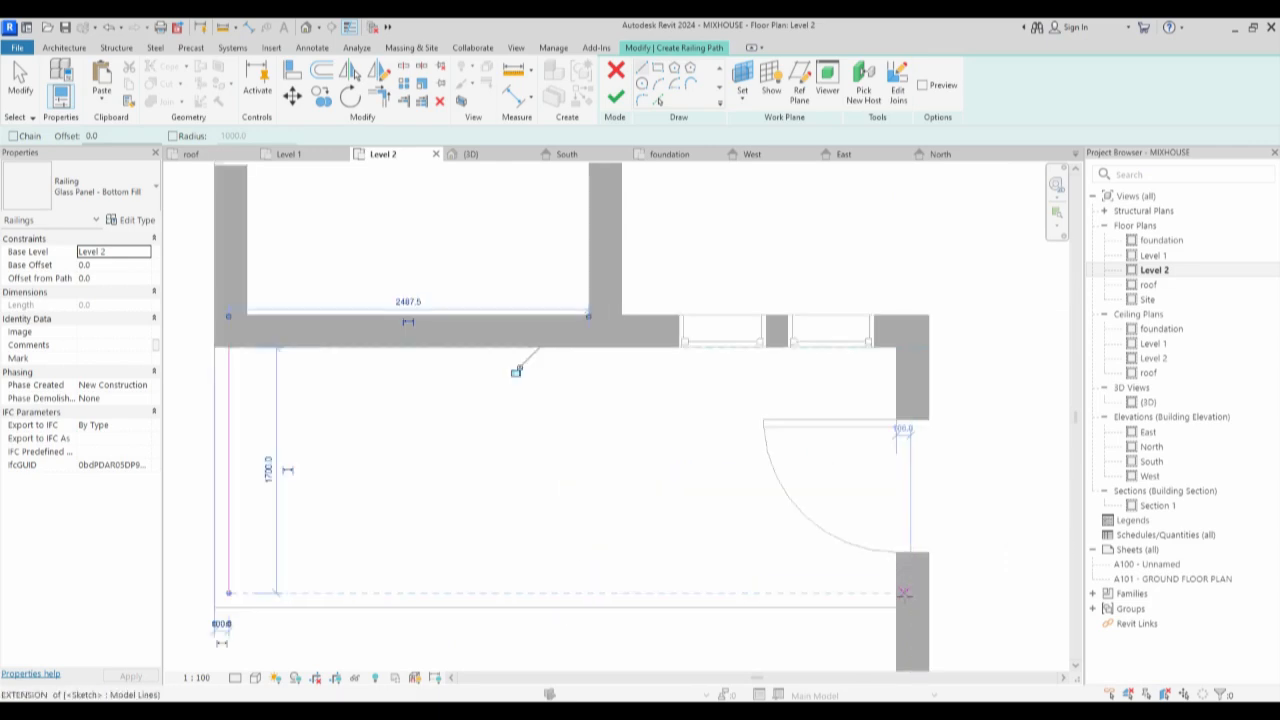
scroll(718, 592, "down", 3)
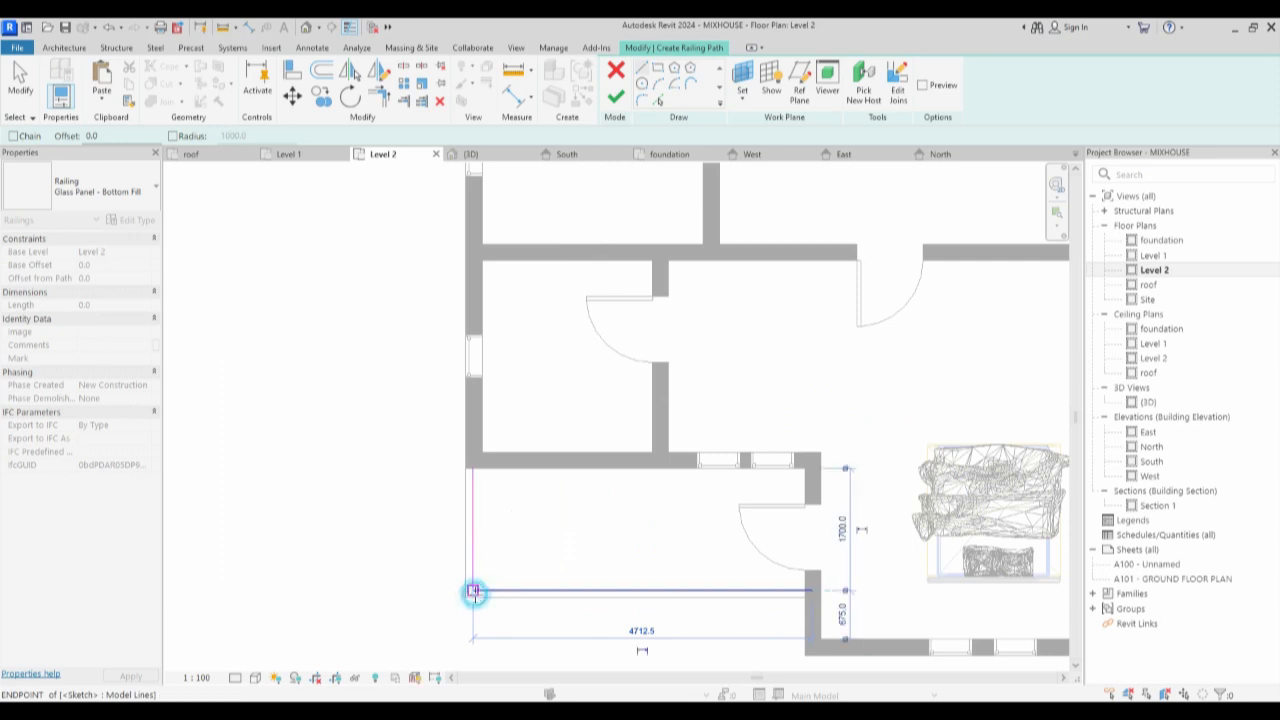
left_click(474, 592)
scroll(517, 505, "down", 3)
left_click(617, 103)
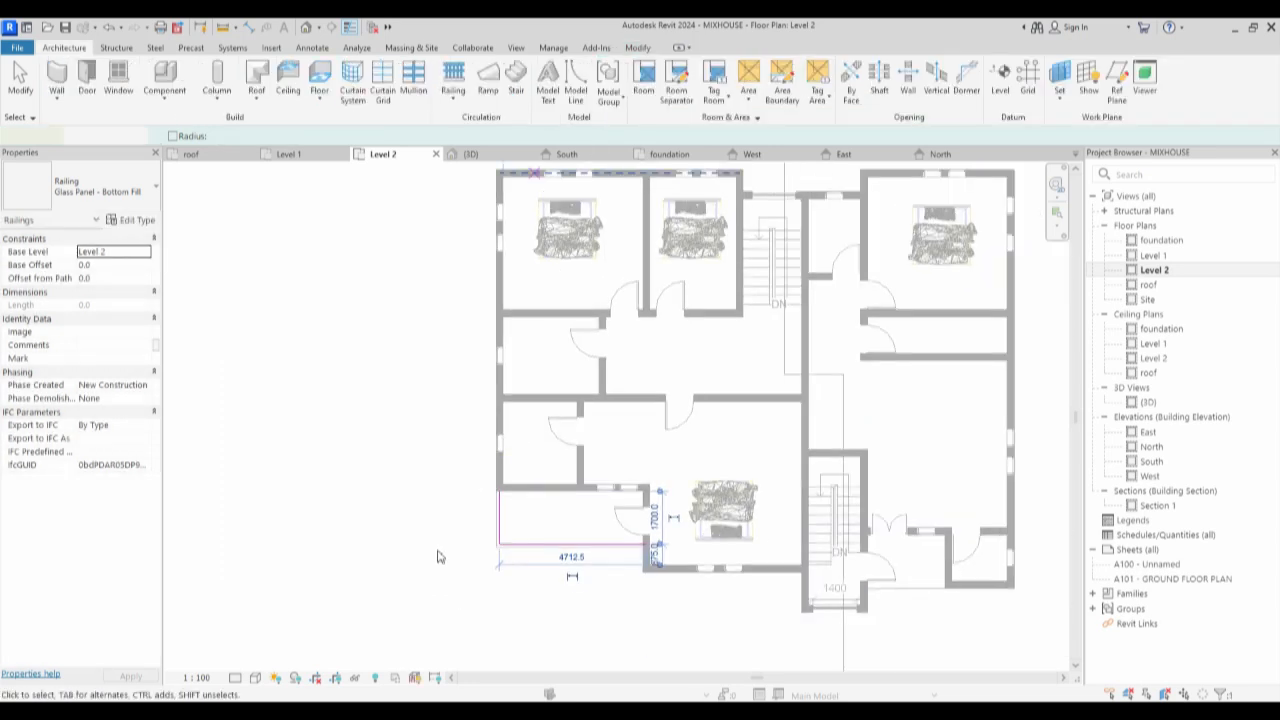
Add a matching railing about 2490 mm long across the south edge of the Level 2 balcony east of the stairwell, and check it in 3D.
scroll(437, 554, "down", 4)
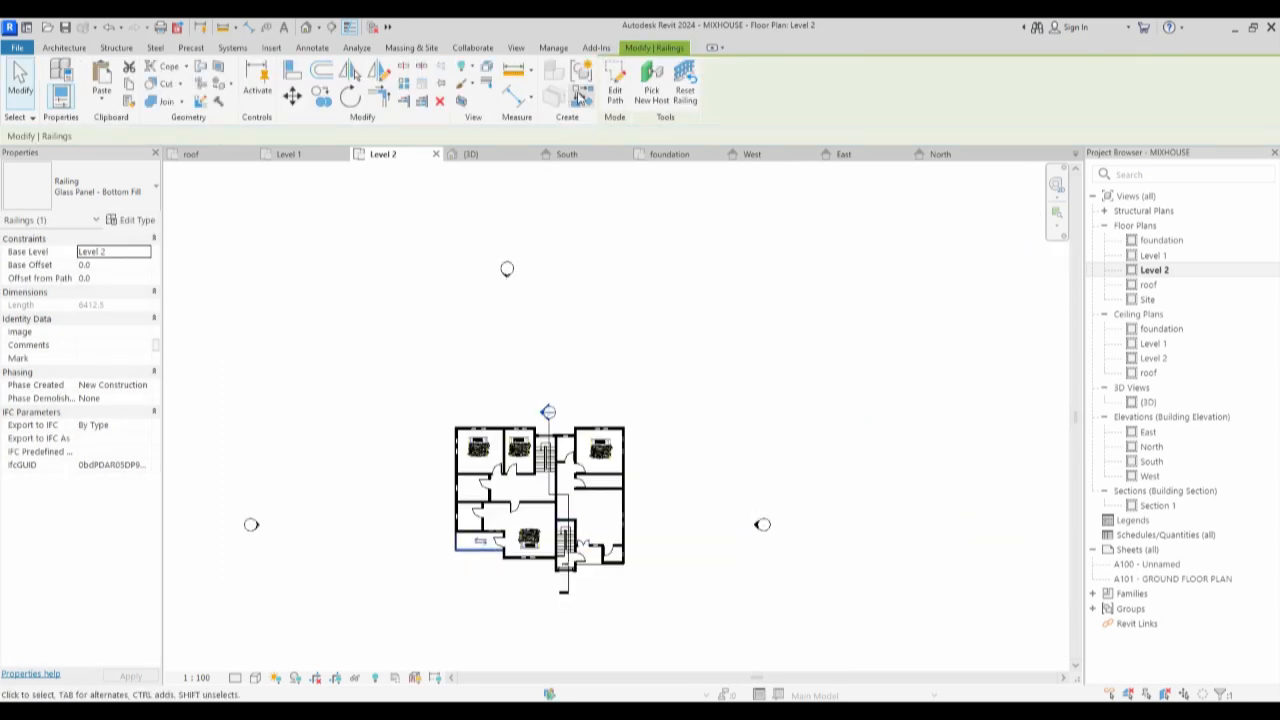
double_click(590, 579)
scroll(590, 560, "up", 6)
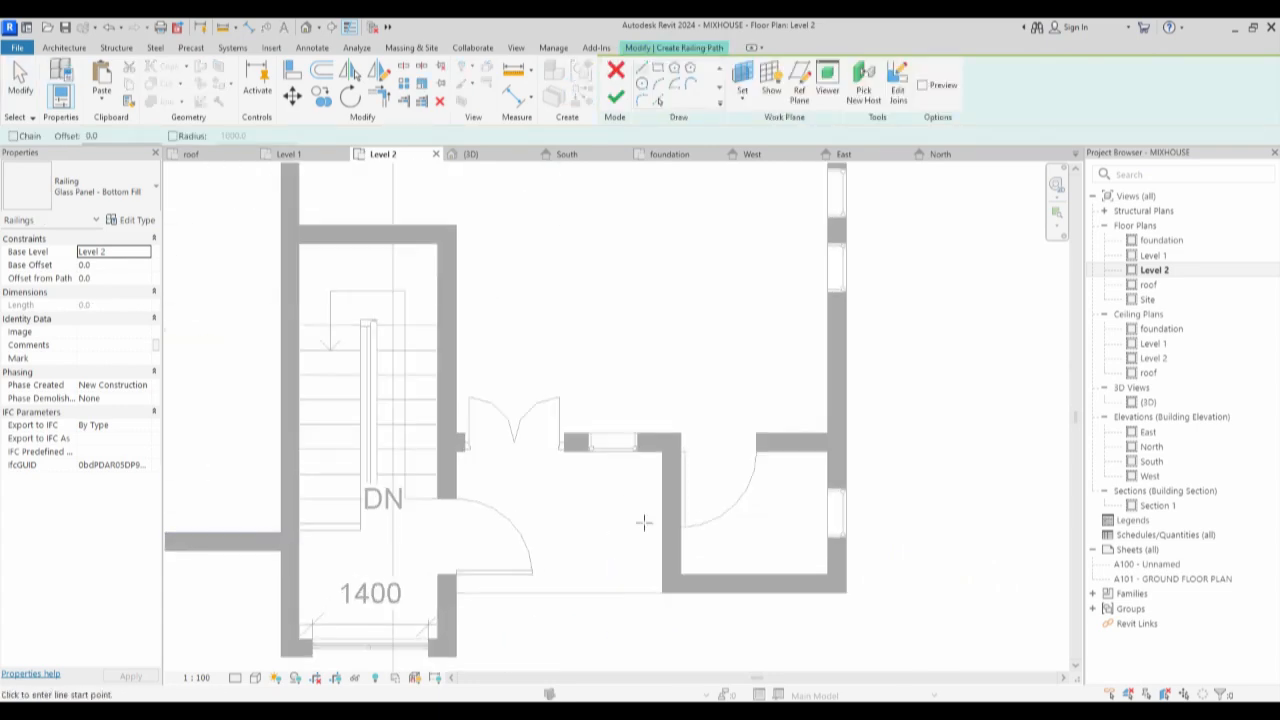
scroll(714, 585, "up", 1)
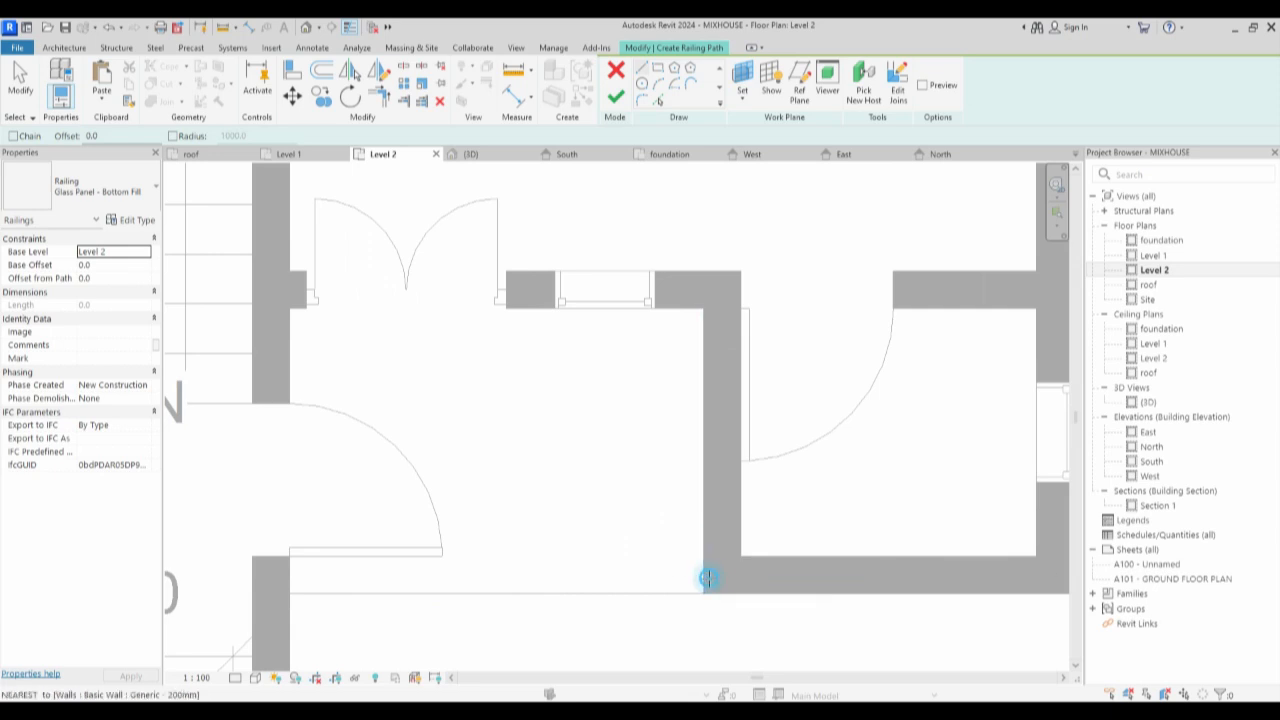
left_click(707, 578)
left_click(289, 577)
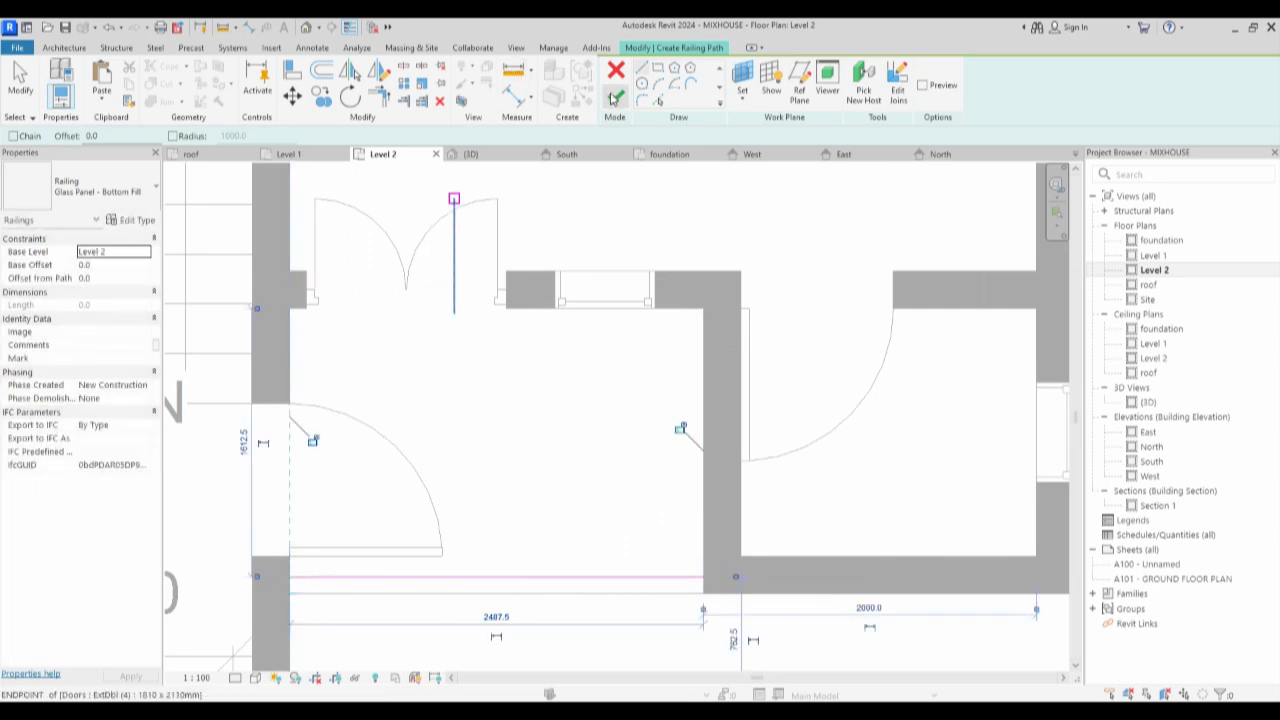
left_click(614, 97)
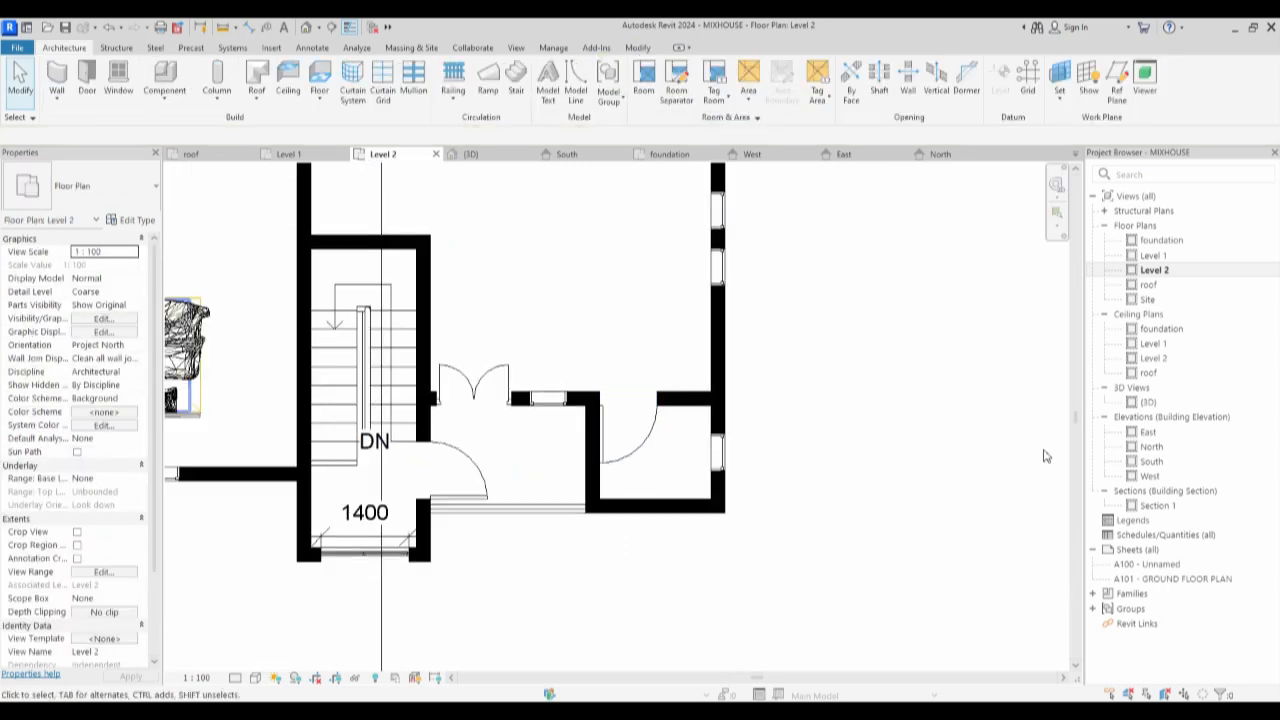
double_click(1148, 401)
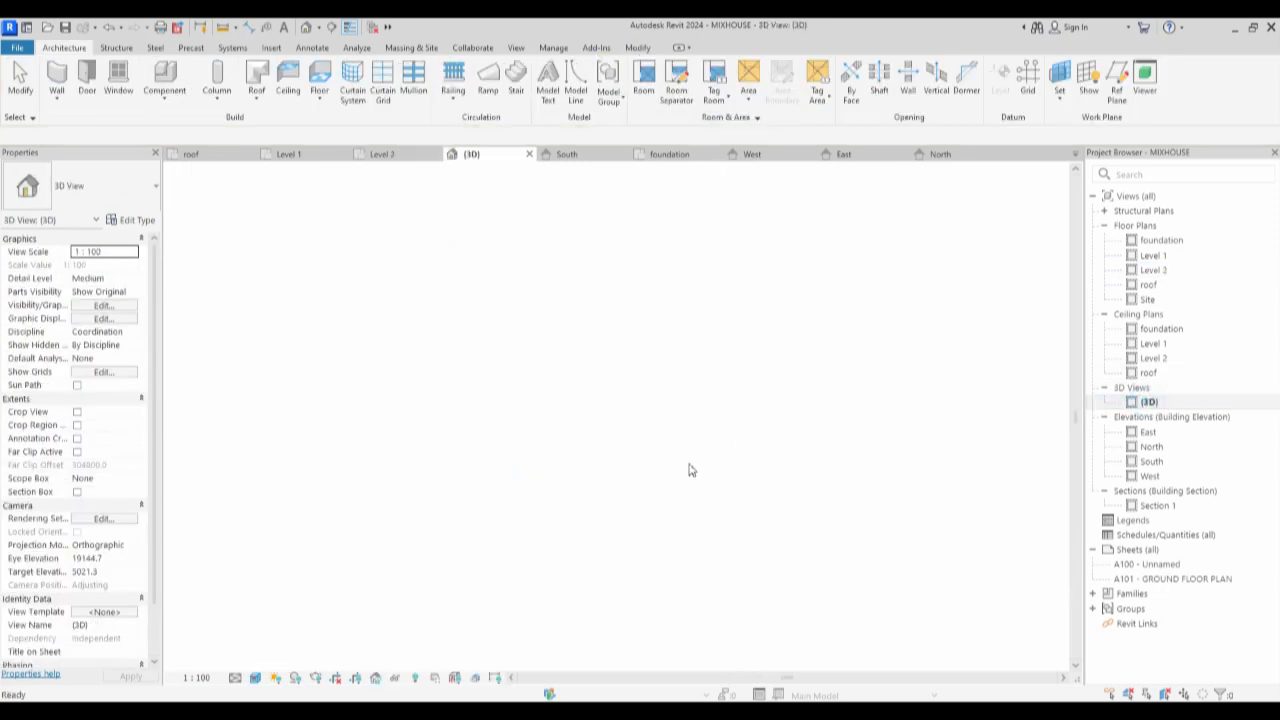
scroll(650, 465, "up", 4)
scroll(601, 468, "up", 2)
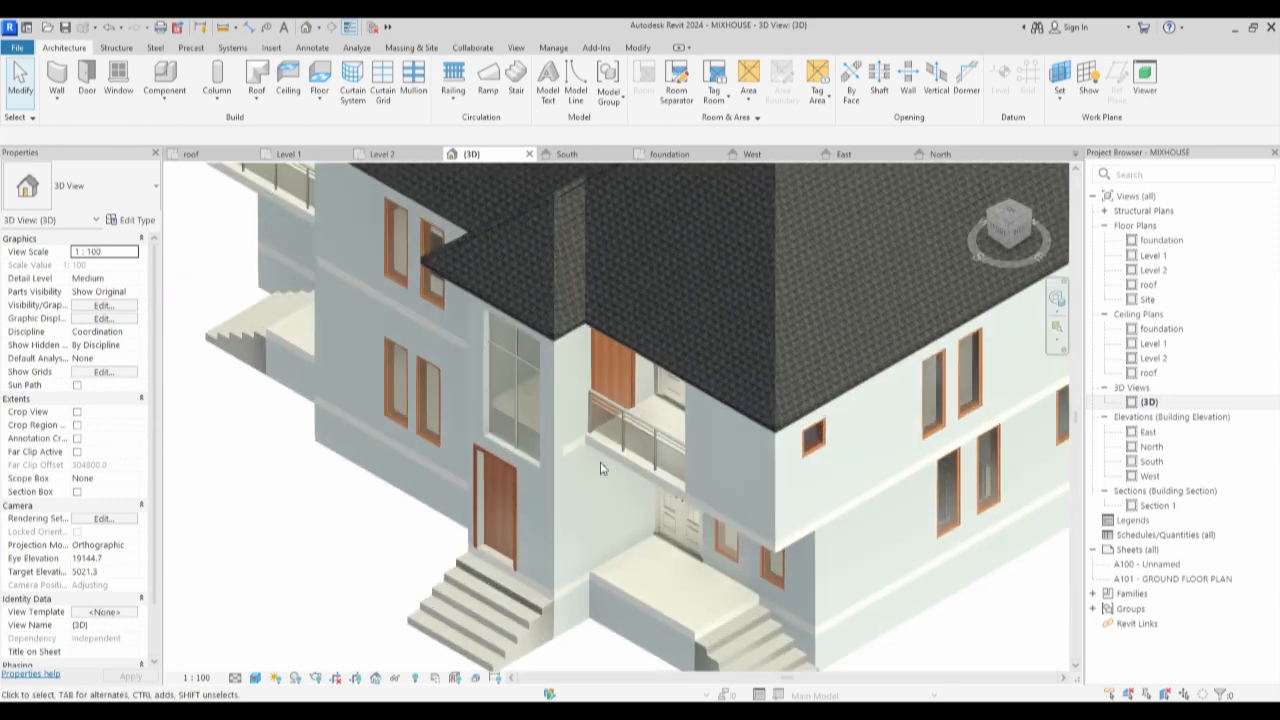
scroll(601, 468, "down", 4)
scroll(606, 531, "up", 3)
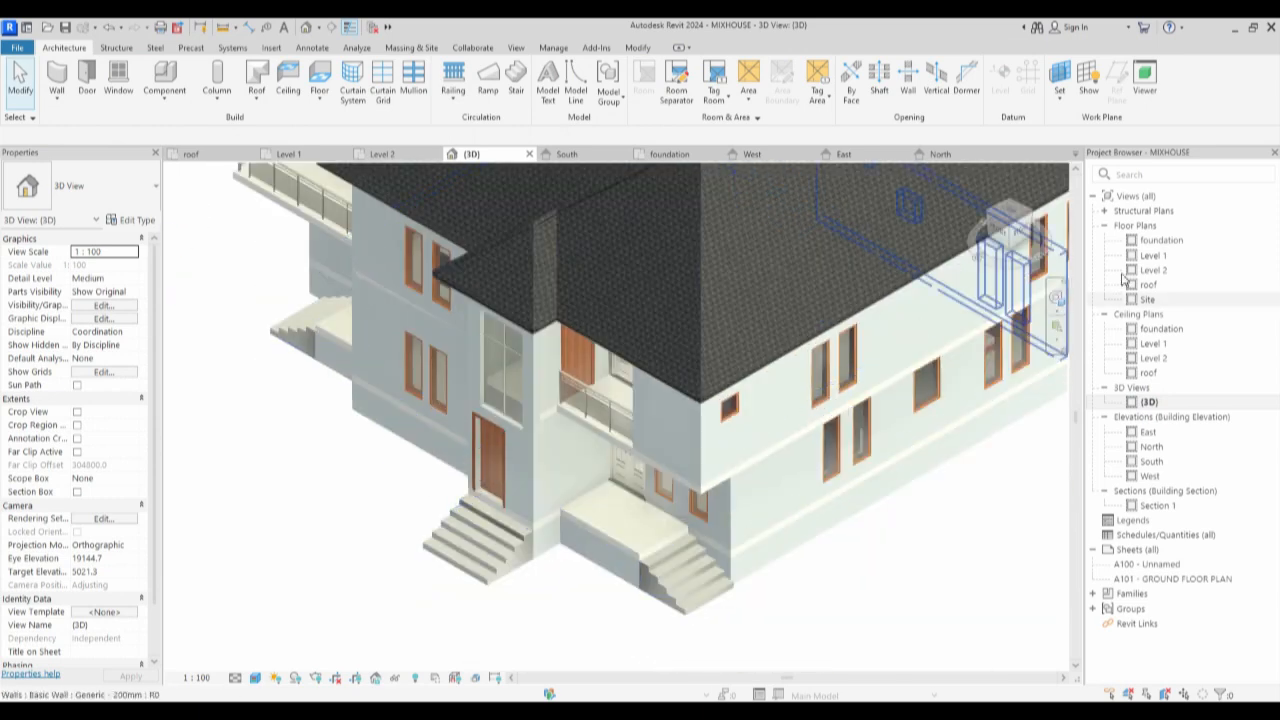
On Level 1, add a 1900 mm glass panel railing along the south edge of the porch outside the ant room.
double_click(1156, 256)
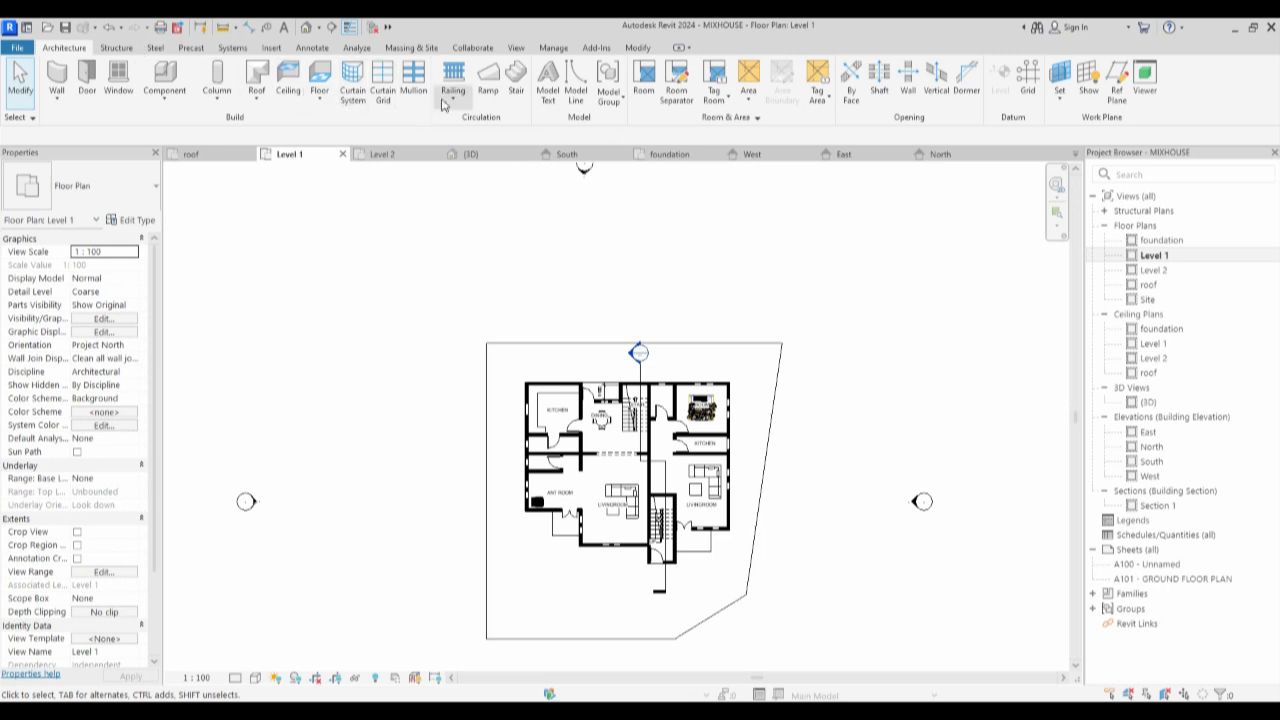
scroll(560, 530, "up", 6)
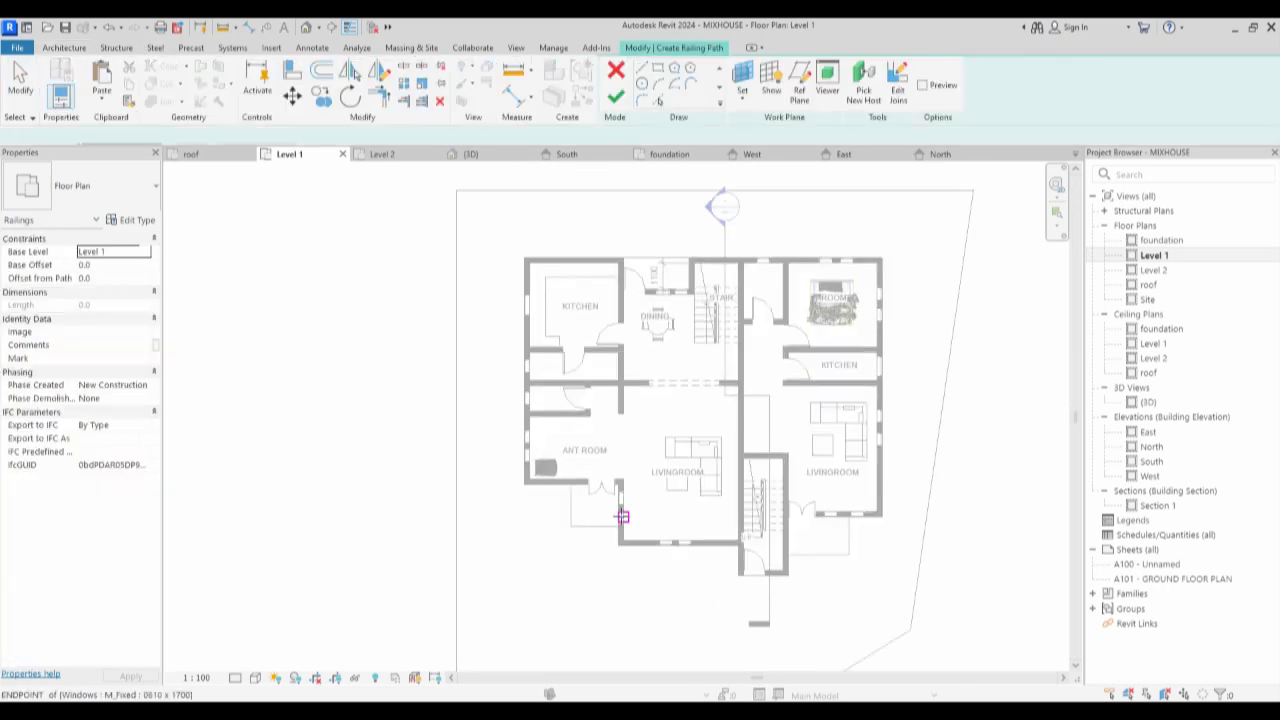
left_click(518, 389)
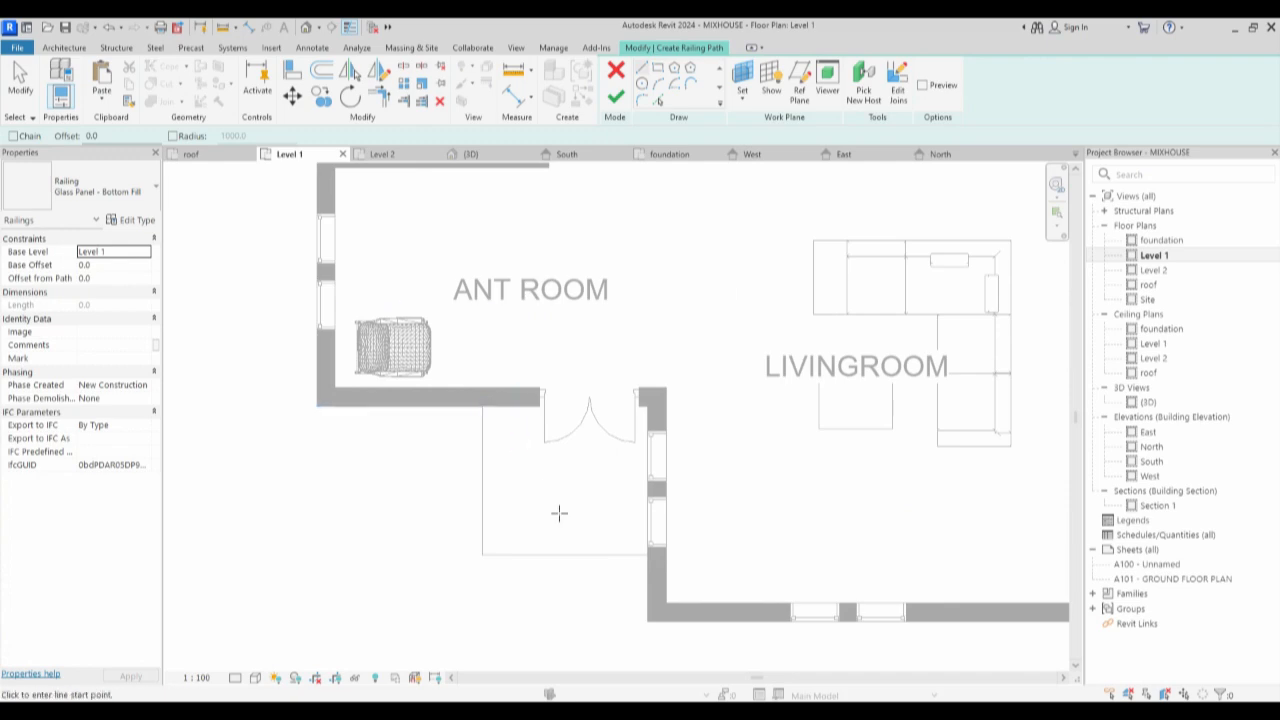
scroll(651, 549, "up", 4)
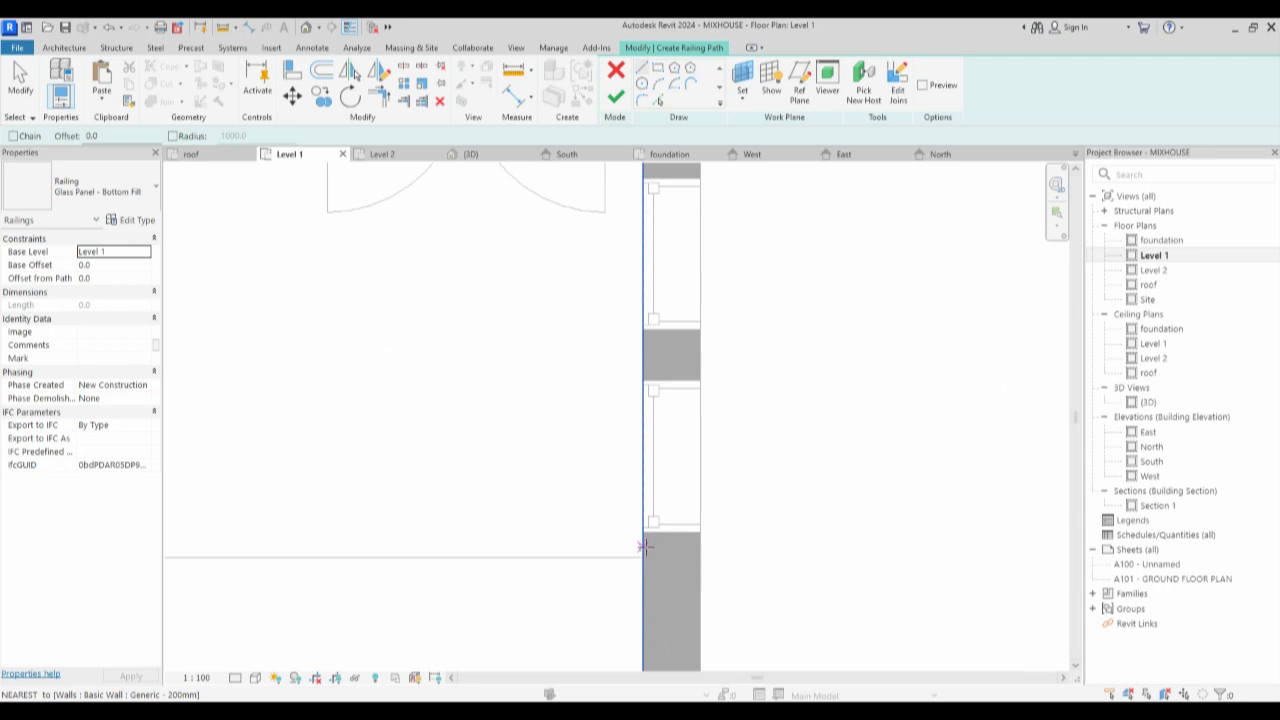
left_click(642, 545)
scroll(585, 534, "down", 3)
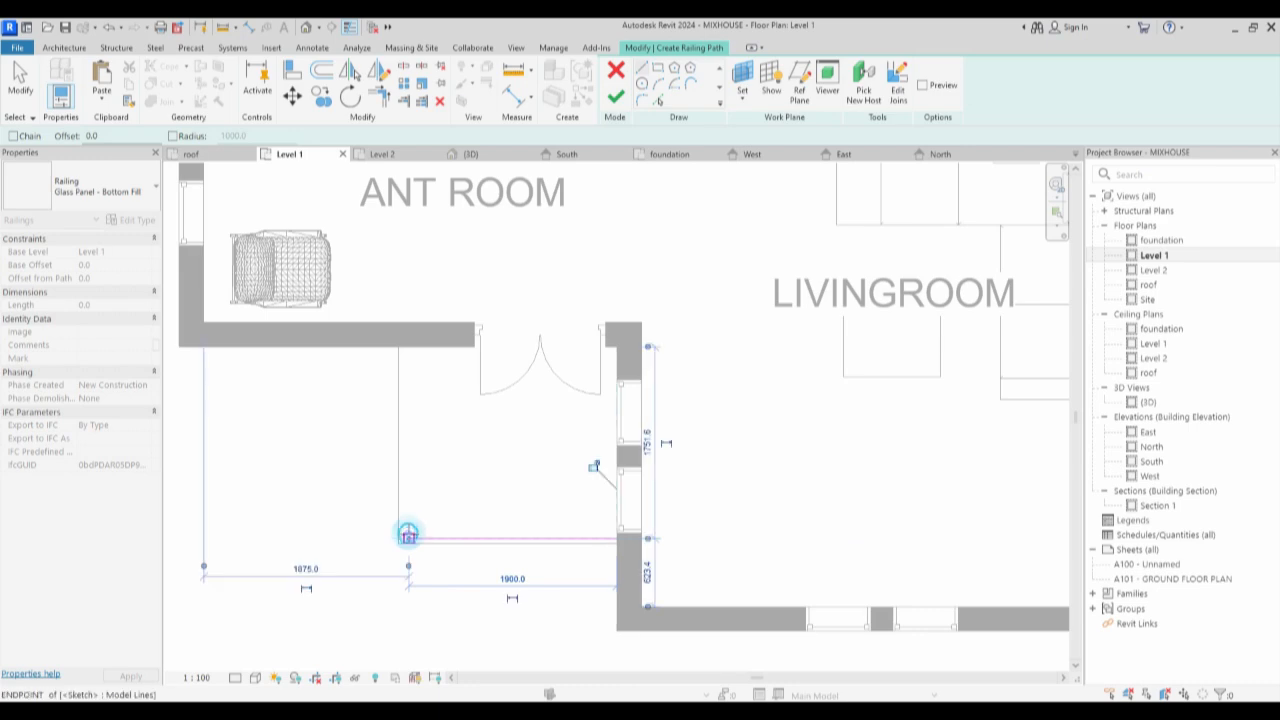
left_click(408, 539)
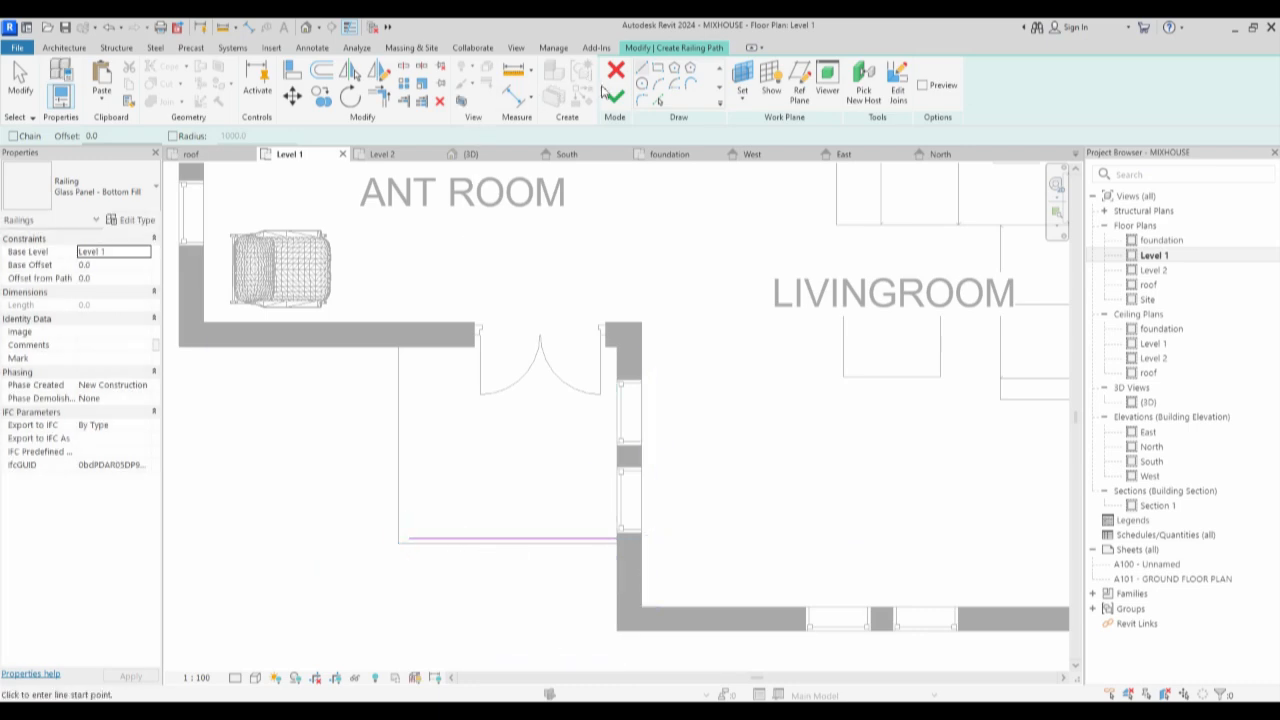
left_click(618, 95)
Add a matching 2500 mm railing along the south edge of the Level 1 porch east of the stairwell.
scroll(200, 509, "down", 4)
scroll(700, 543, "up", 2)
scroll(700, 543, "up", 2)
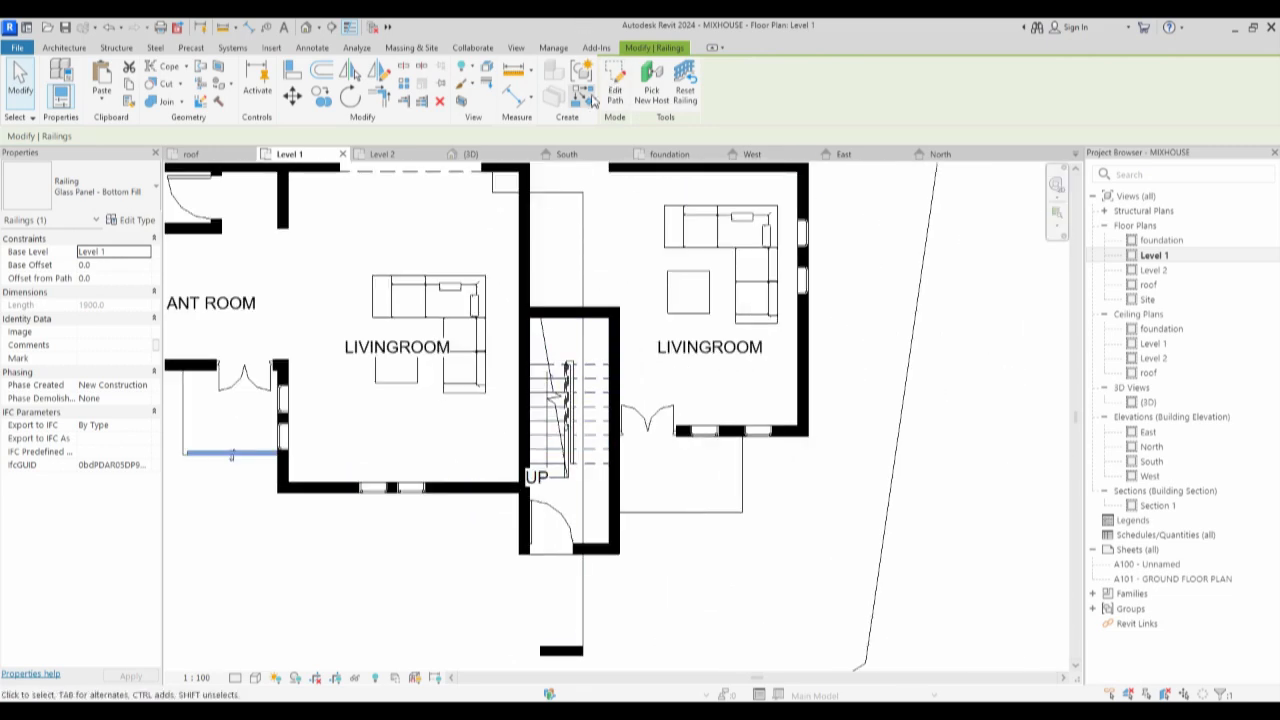
left_click(615, 85)
scroll(637, 514, "up", 3)
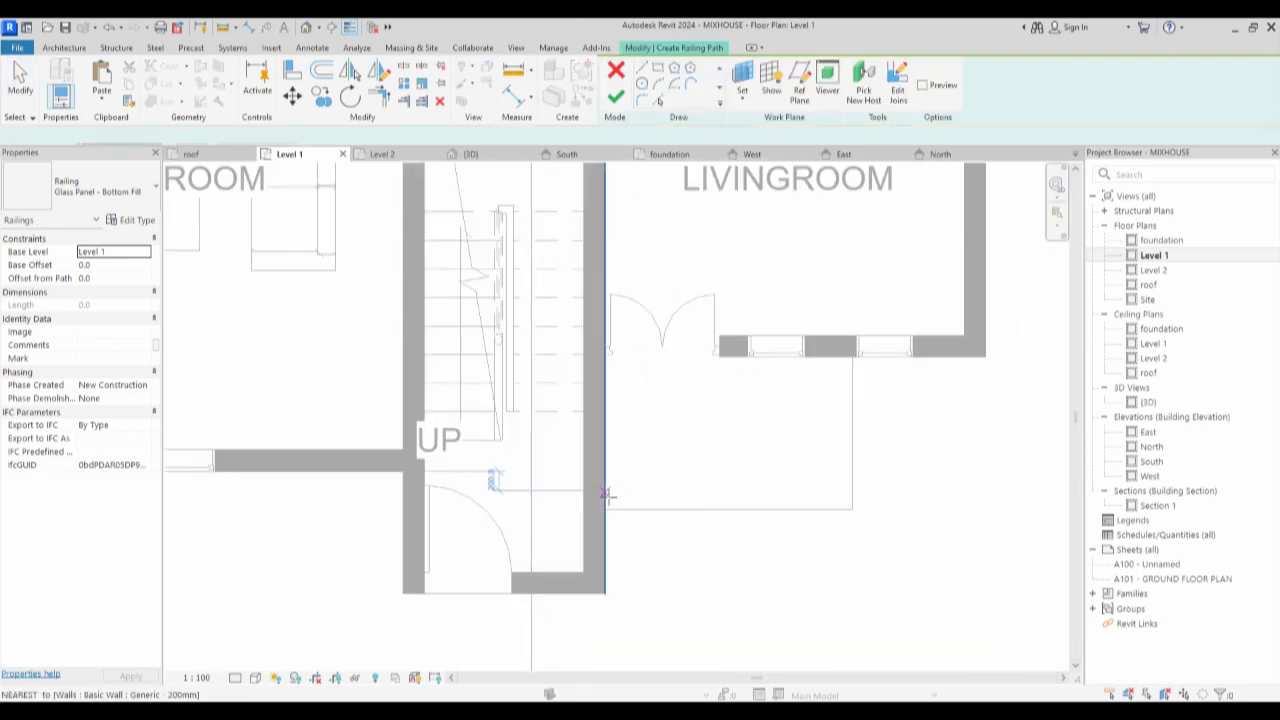
left_click(604, 499)
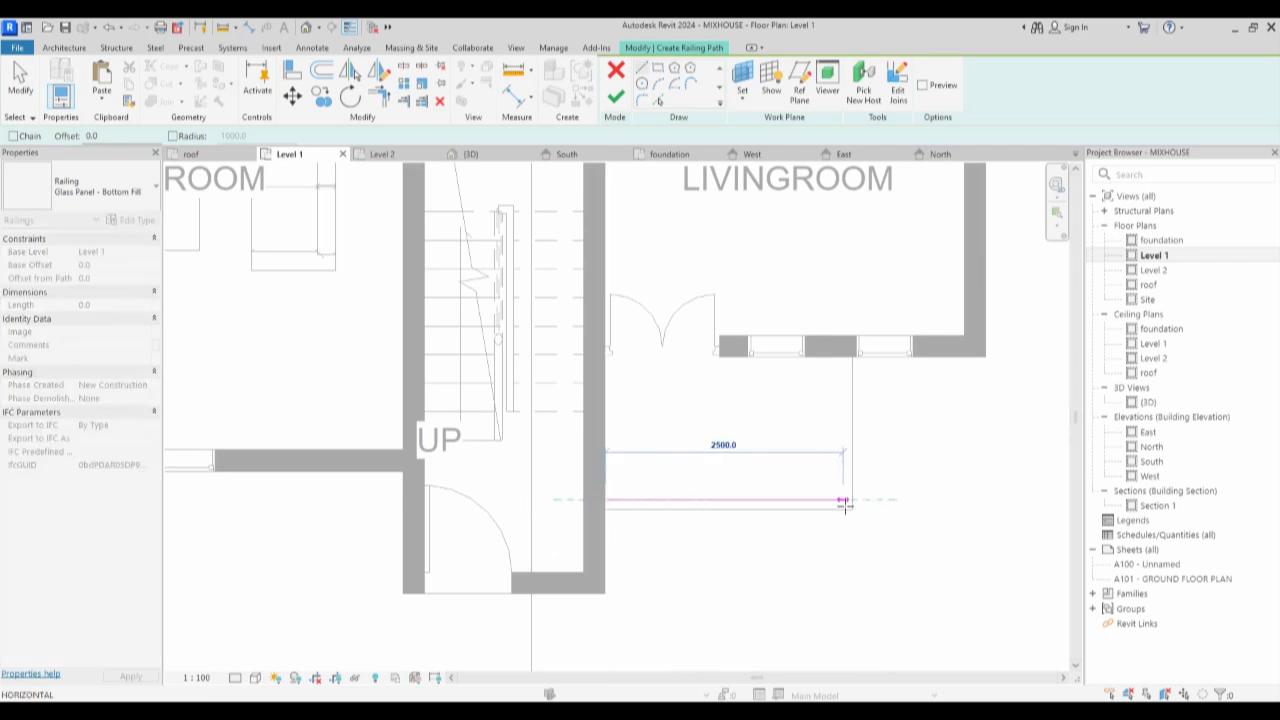
left_click(844, 502)
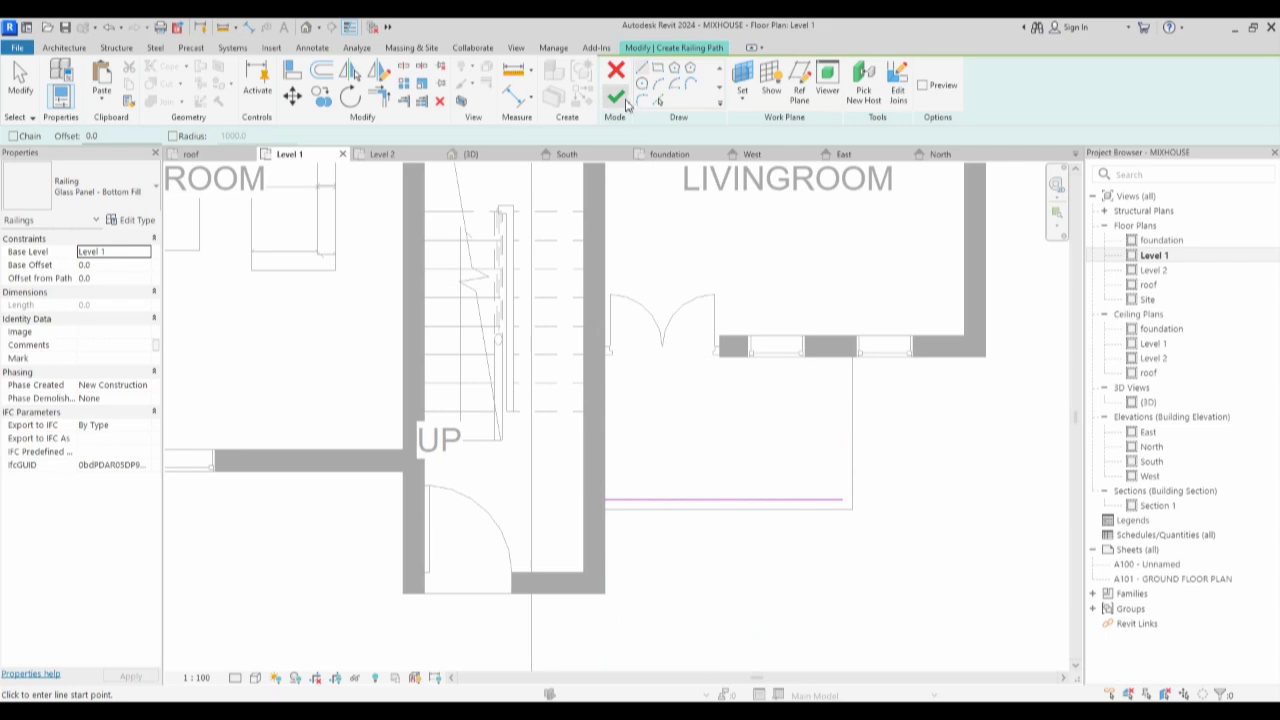
left_click(615, 97)
In the South elevation, extend the east ends of the level lines so their heads sit outside the crop boundary.
double_click(1152, 461)
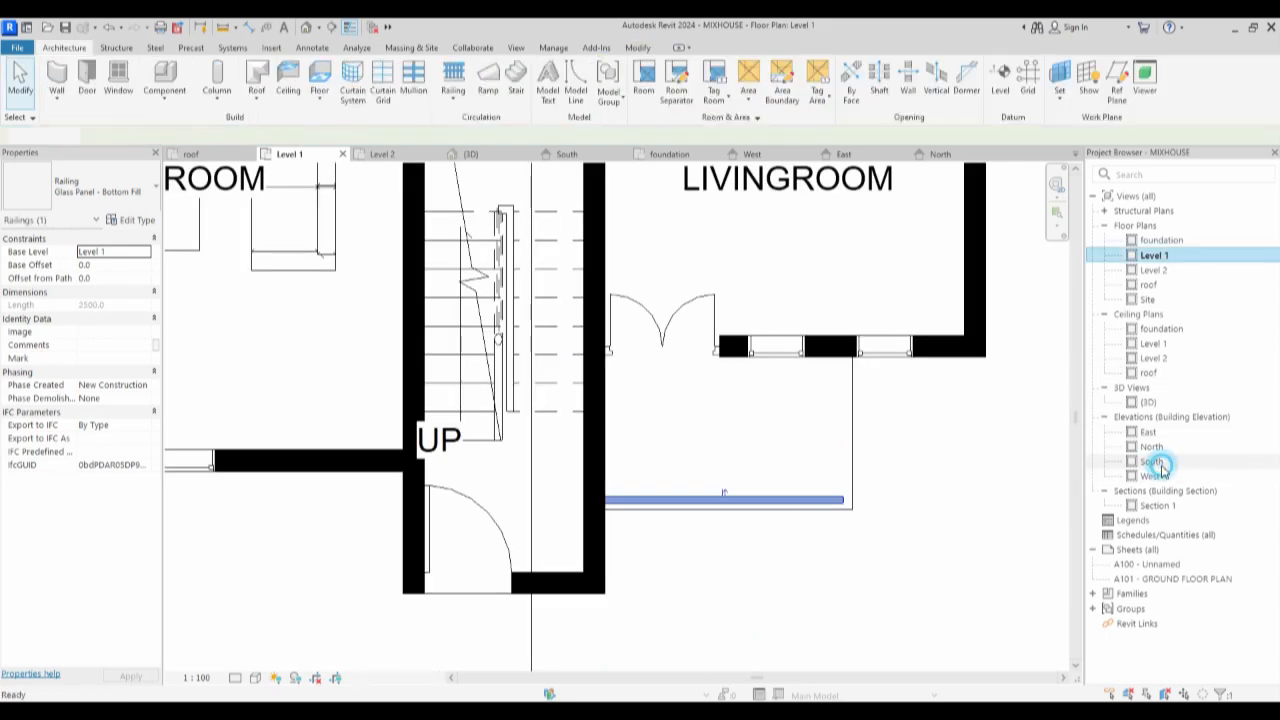
scroll(765, 445, "down", 2)
left_click(914, 459)
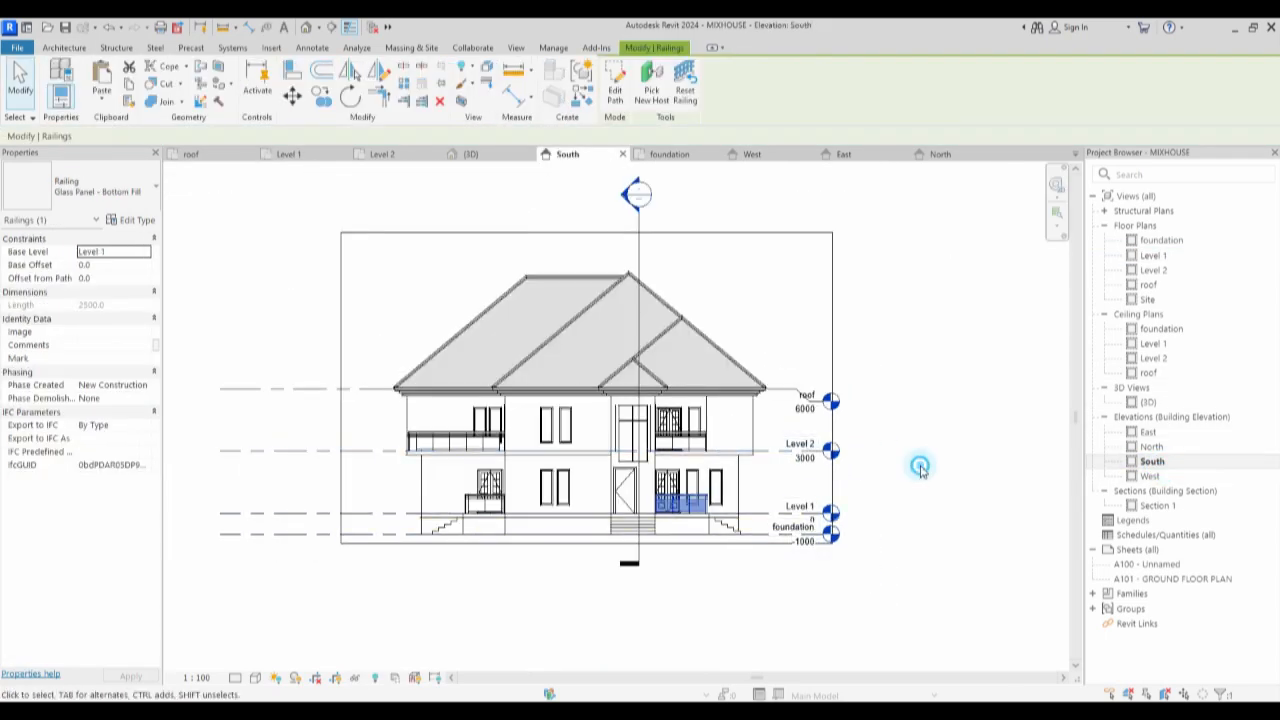
left_click(785, 451)
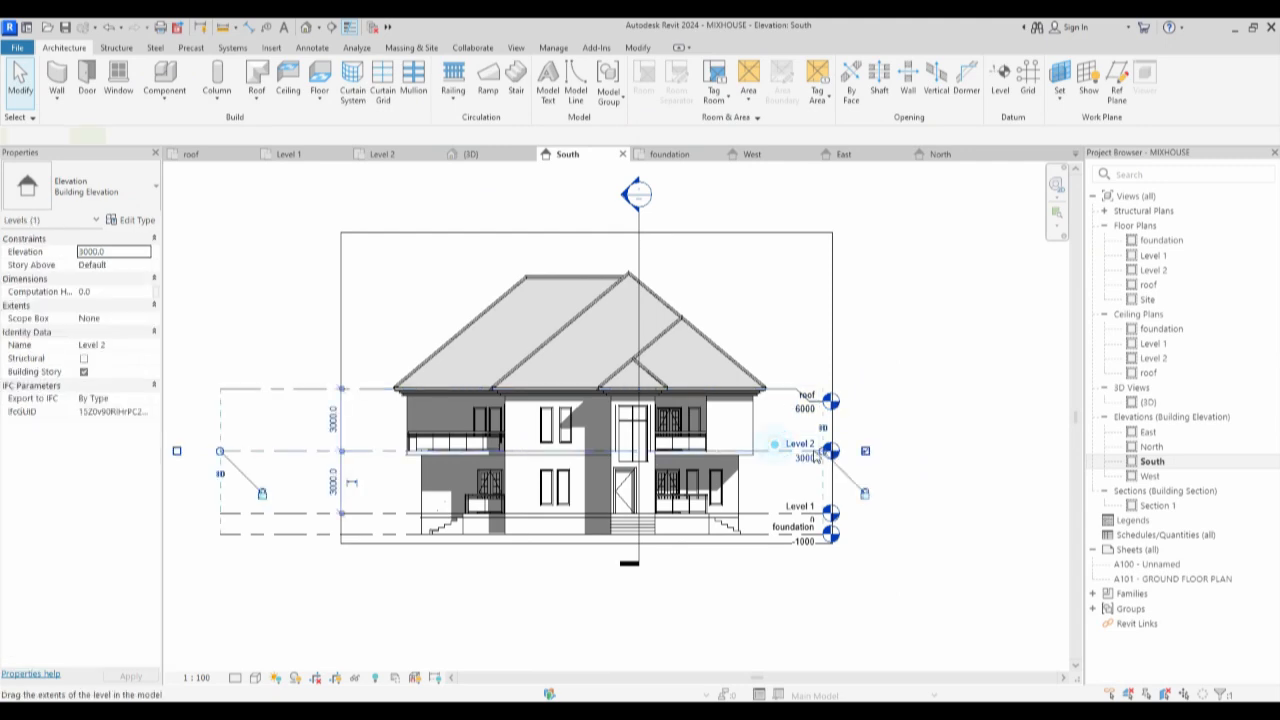
left_click_drag(865, 452, 926, 395)
left_click(795, 405)
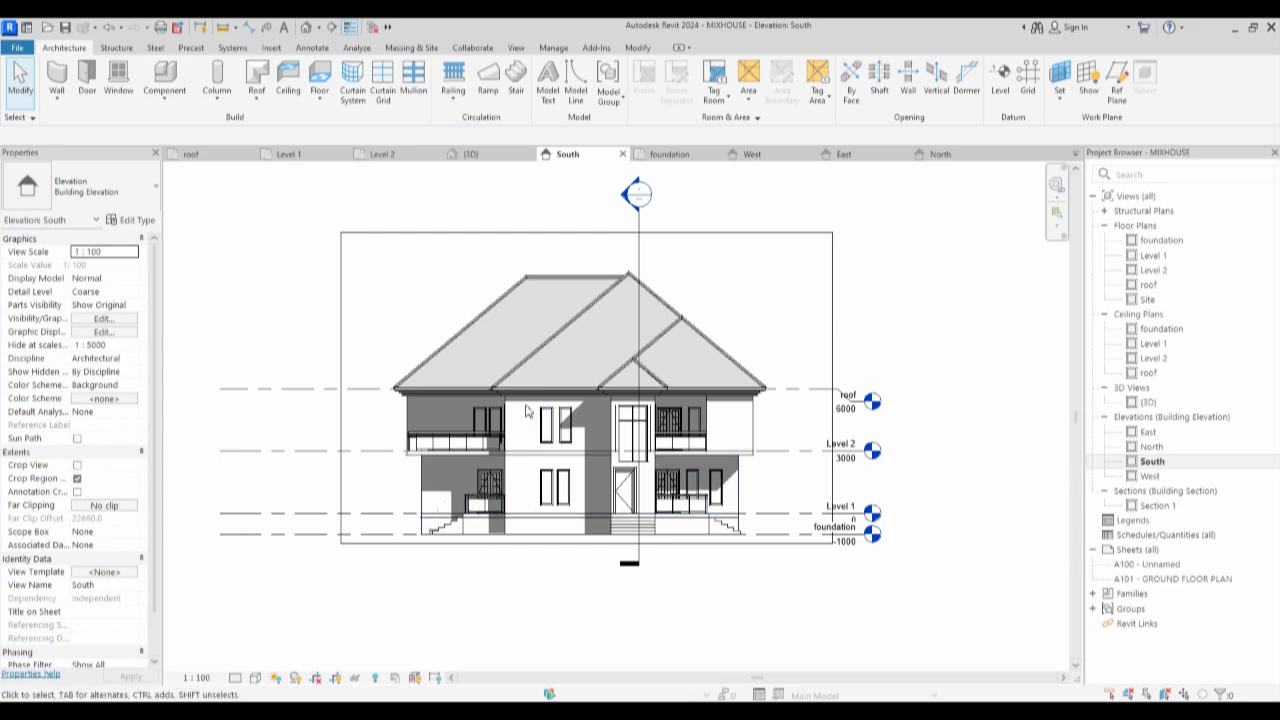
In the South elevation, copy the roof straight down by about 65 mm from its east eave corner.
scroll(480, 420, "down", 1)
scroll(480, 410, "up", 2)
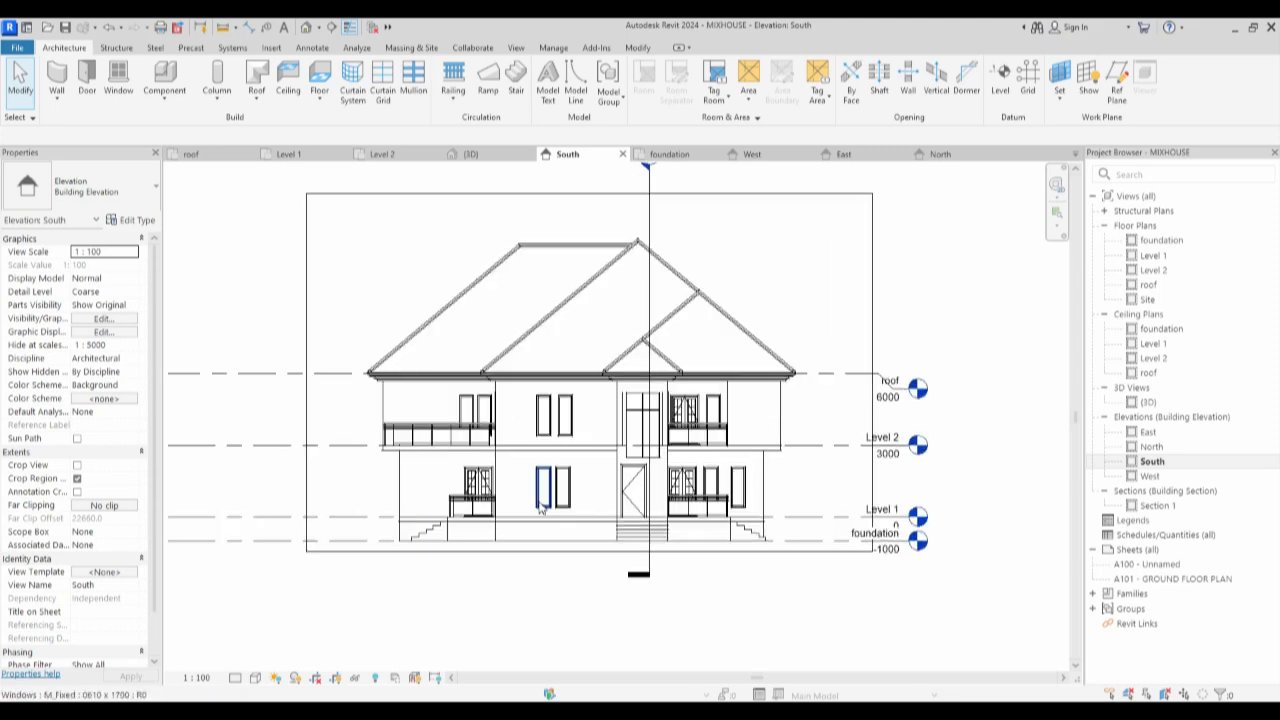
scroll(413, 377, "up", 5)
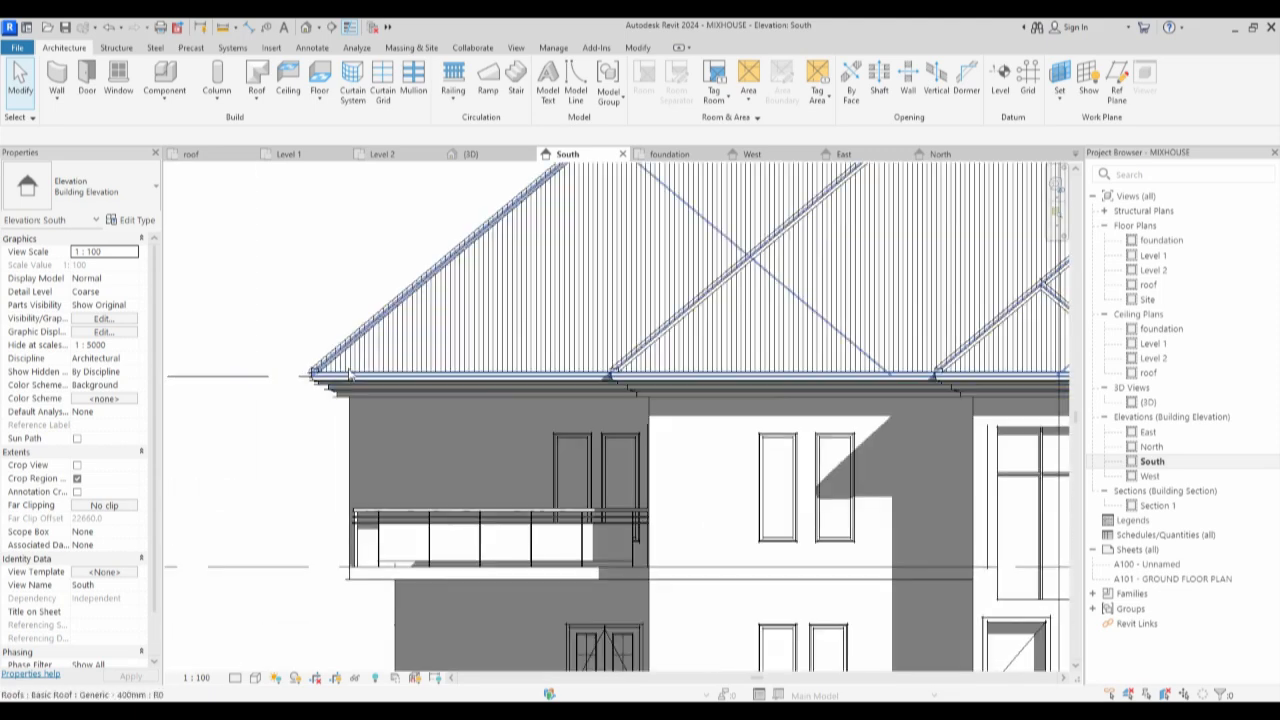
left_click(366, 372)
scroll(480, 420, "down", 3)
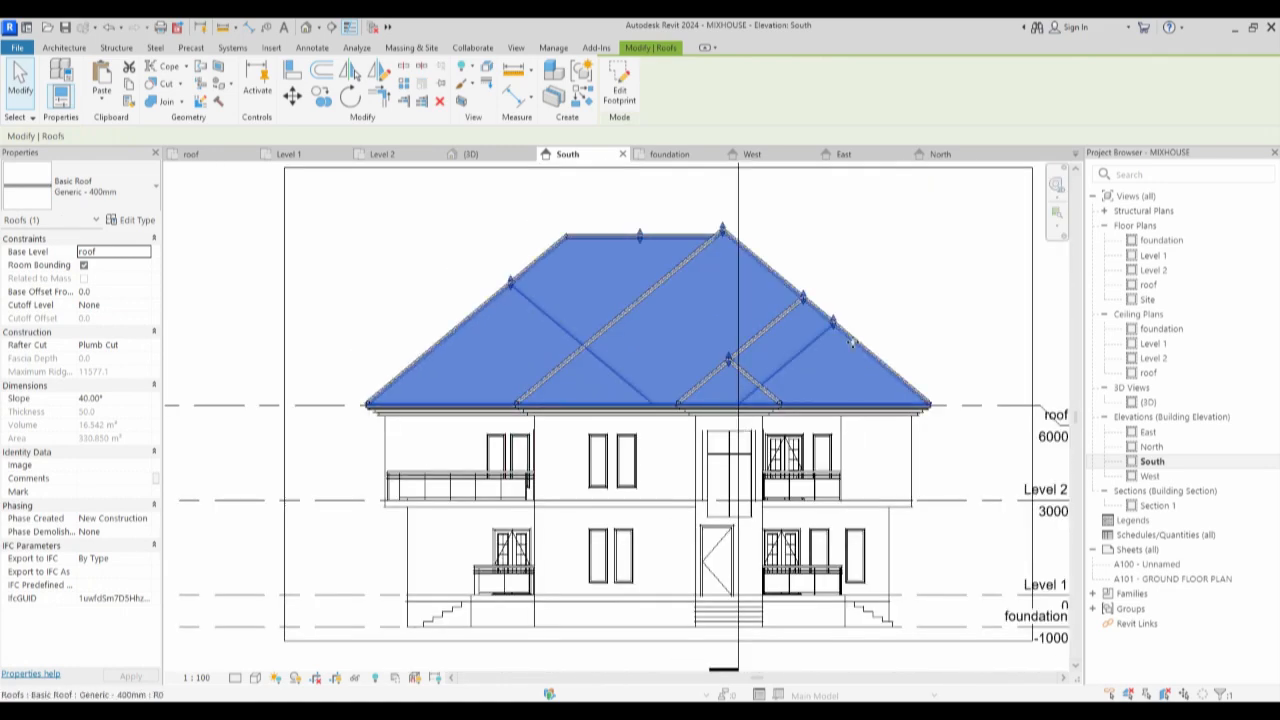
scroll(950, 426, "up", 4)
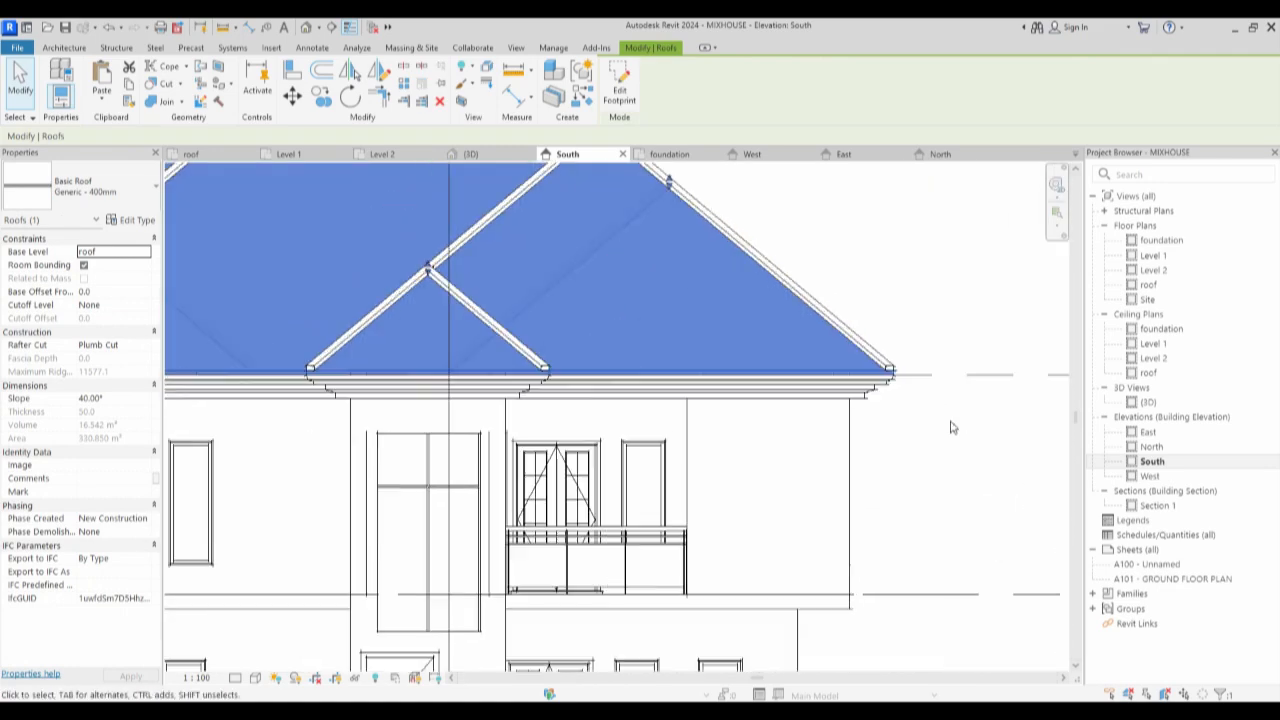
scroll(952, 427, "down", 3)
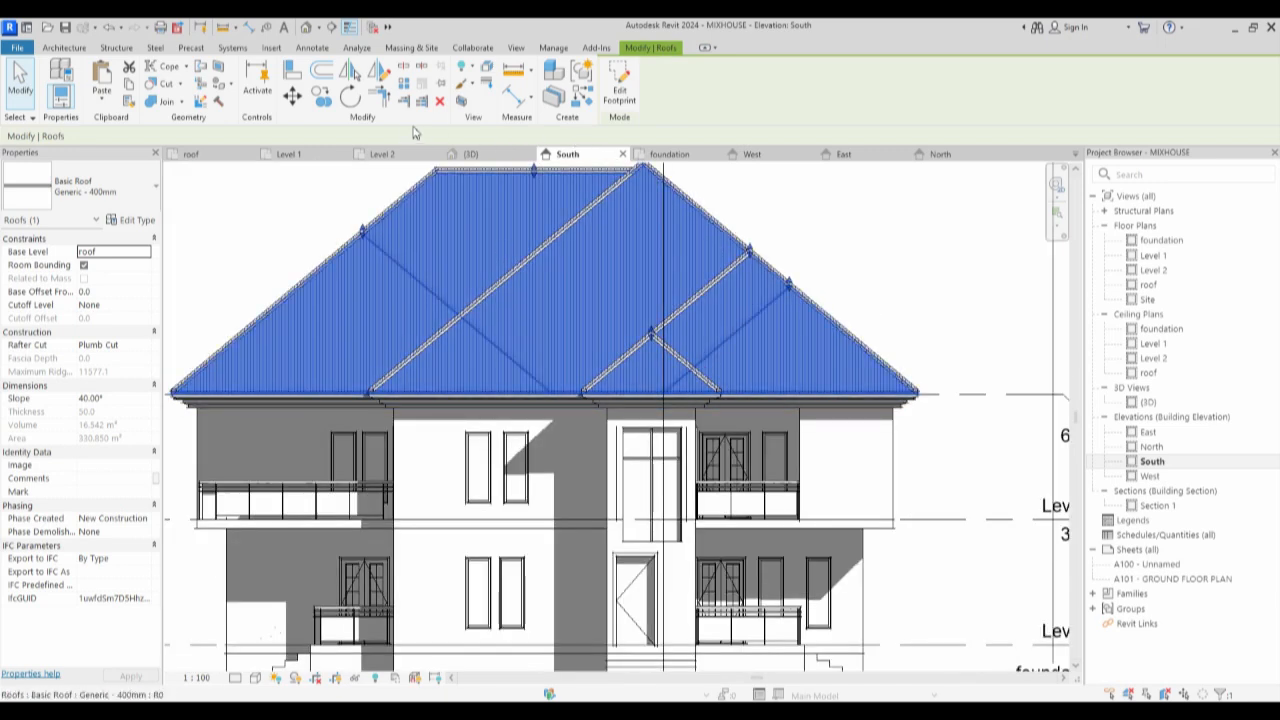
left_click(320, 95)
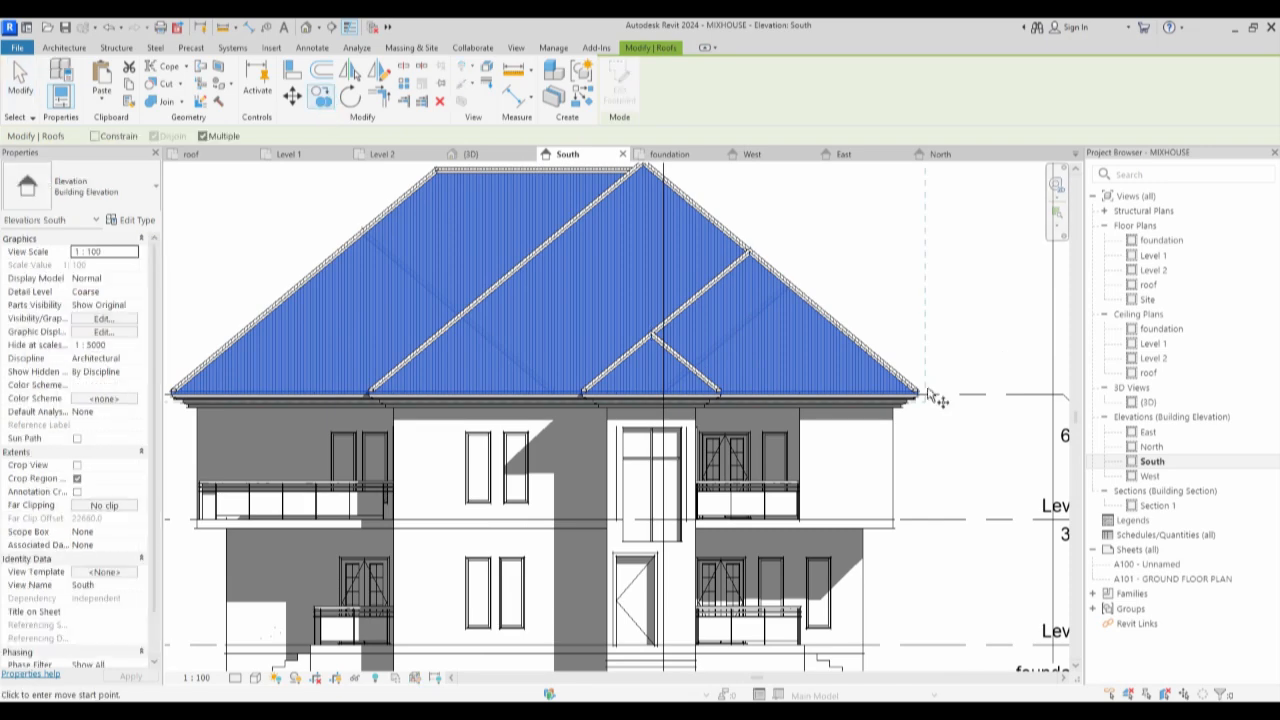
scroll(930, 395, "up", 4)
left_click(898, 330)
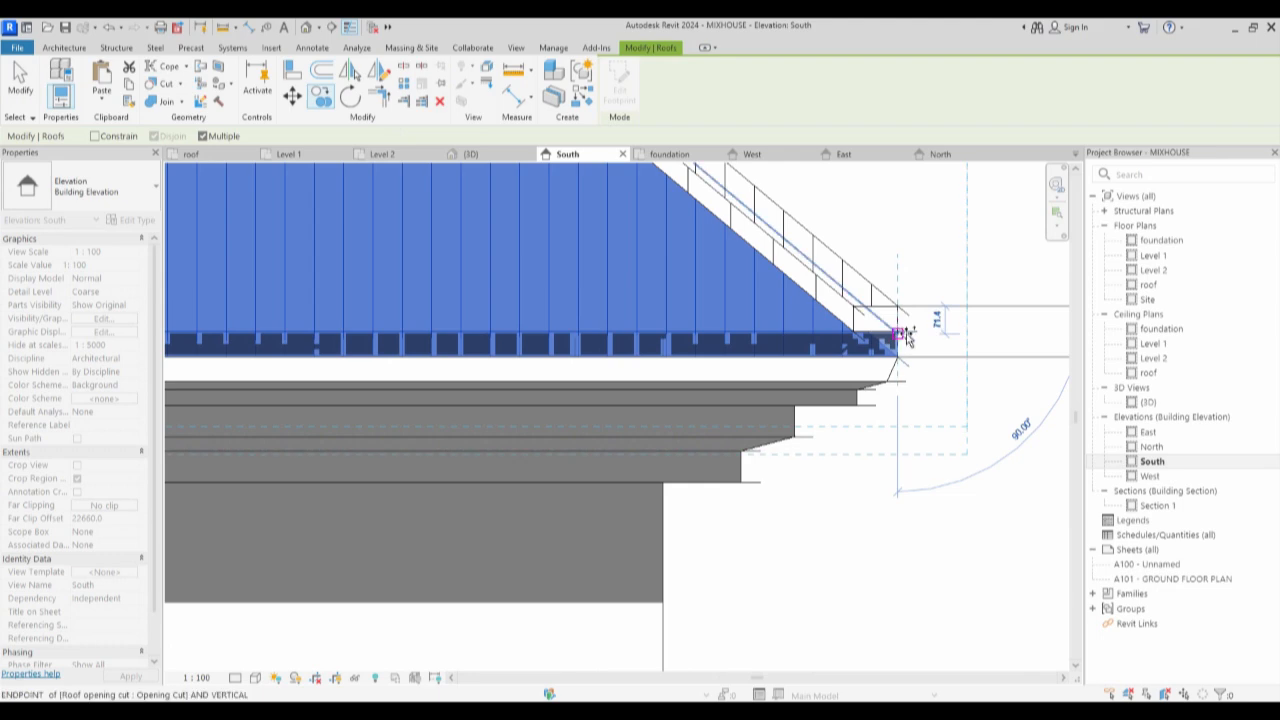
left_click(904, 332)
right_click(1012, 262)
left_click(1052, 274)
Open the copied lower roof's footprint for editing in the Level 2 floor plan.
left_click(619, 88)
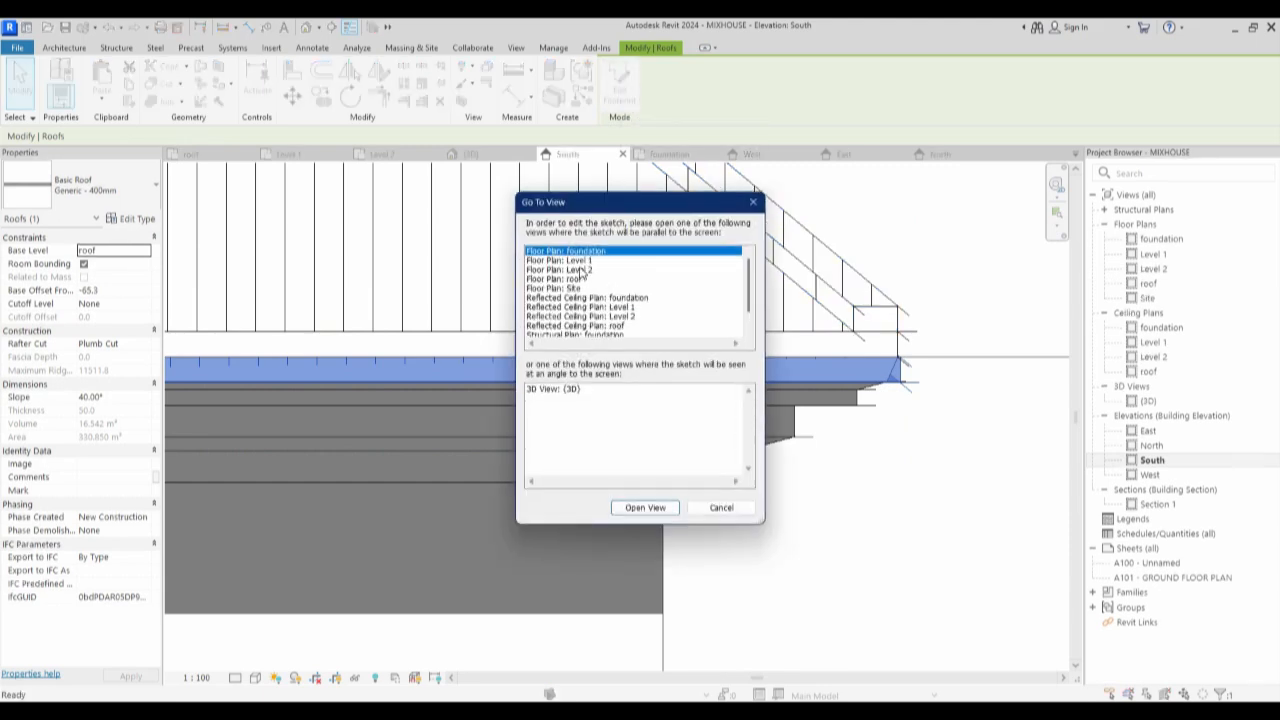
left_click(584, 270)
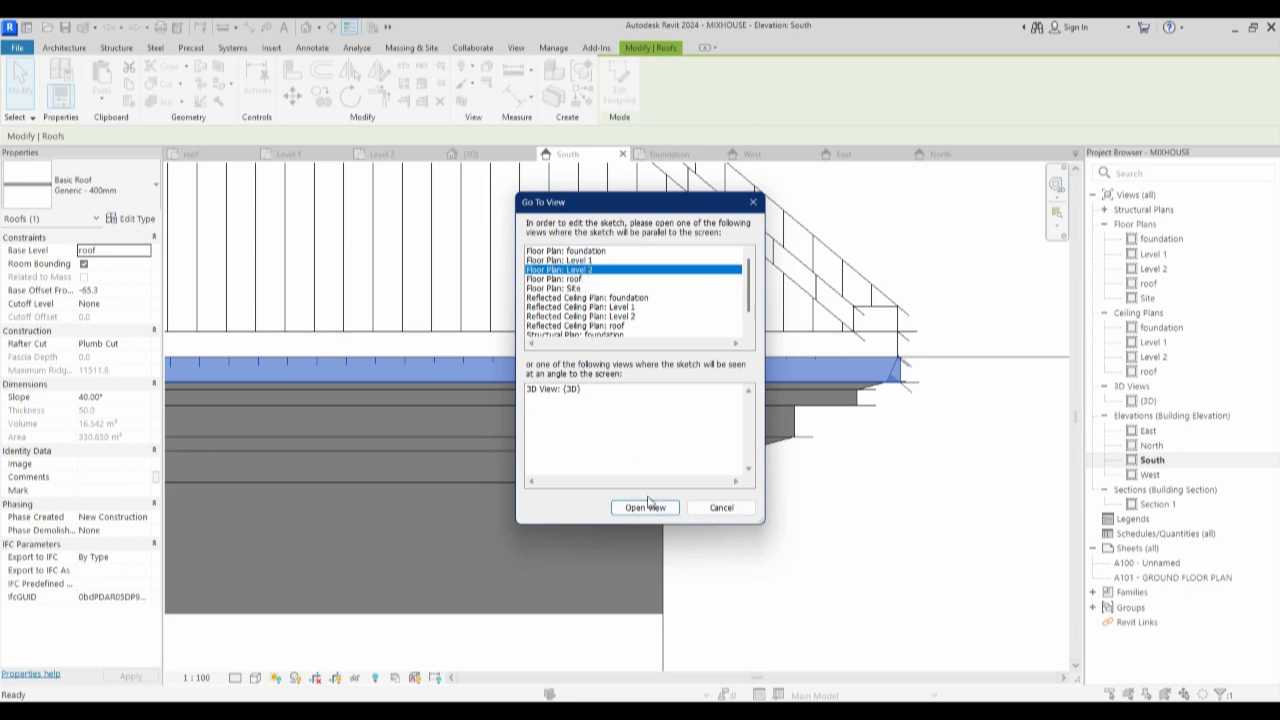
left_click(656, 511)
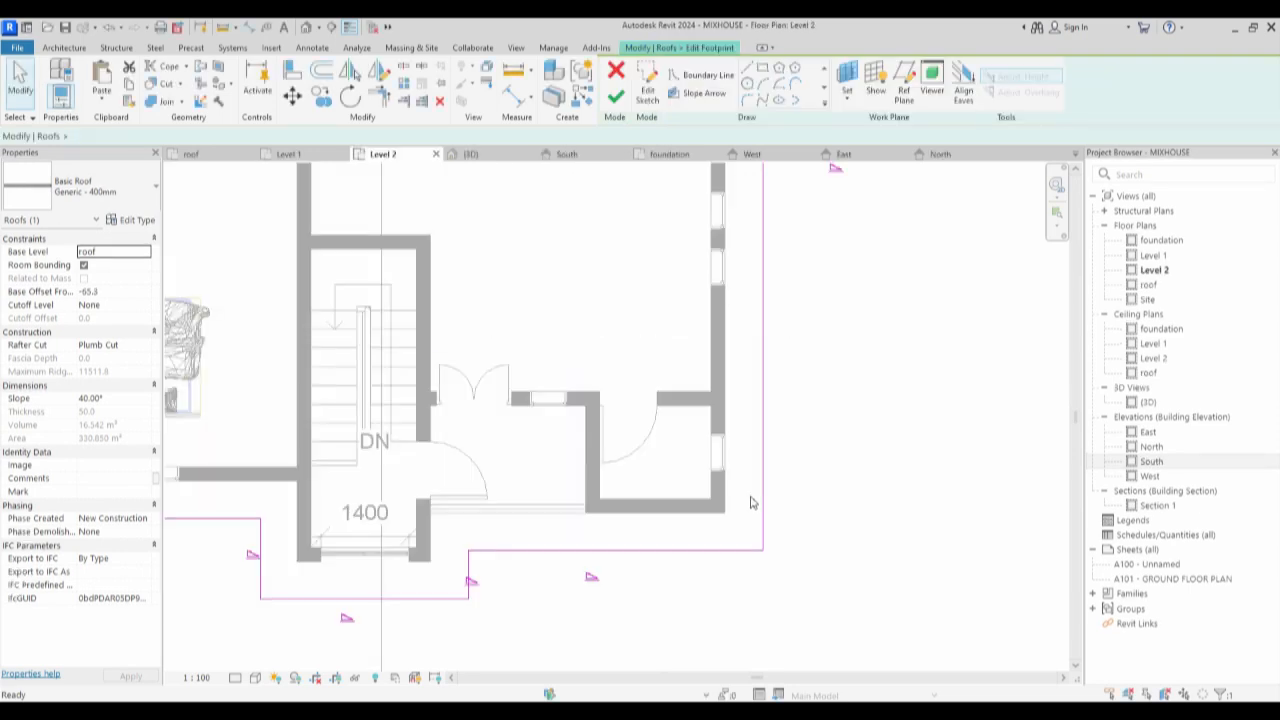
Offset the east, stepped south and west footprint lines of the lower roof 200 mm inward without keeping copies.
scroll(752, 502, "down", 1)
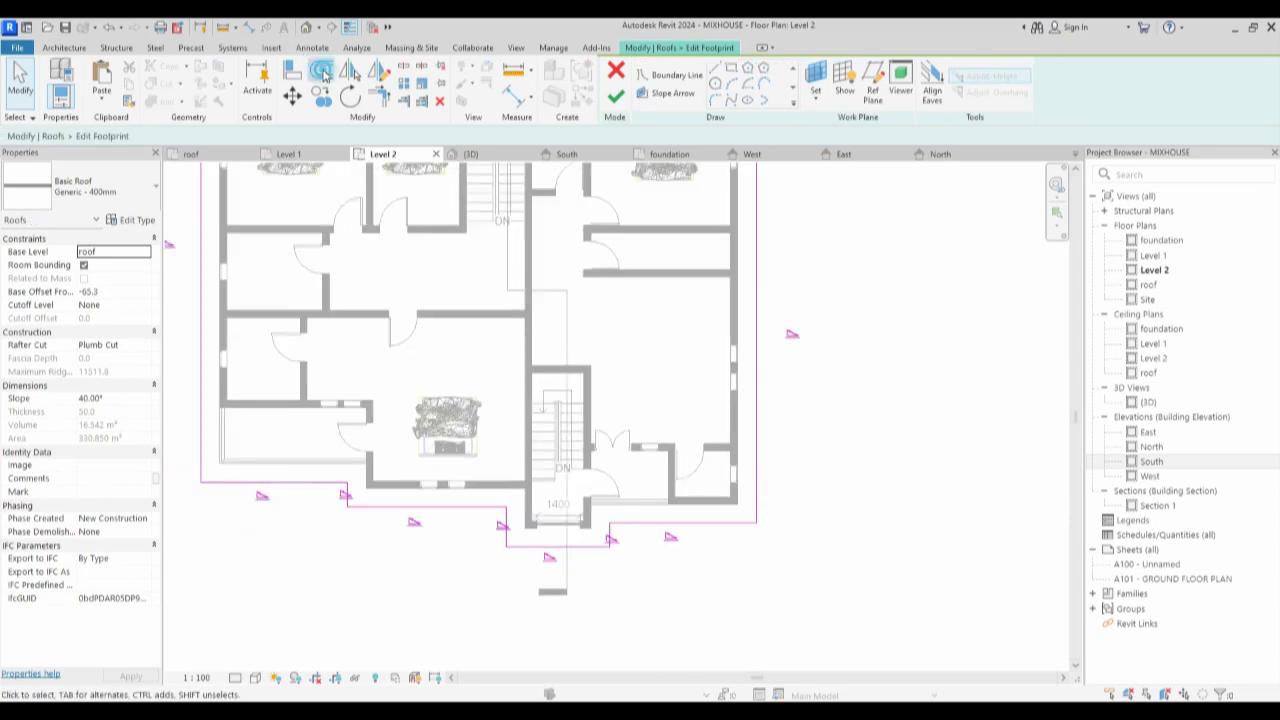
left_click(322, 74)
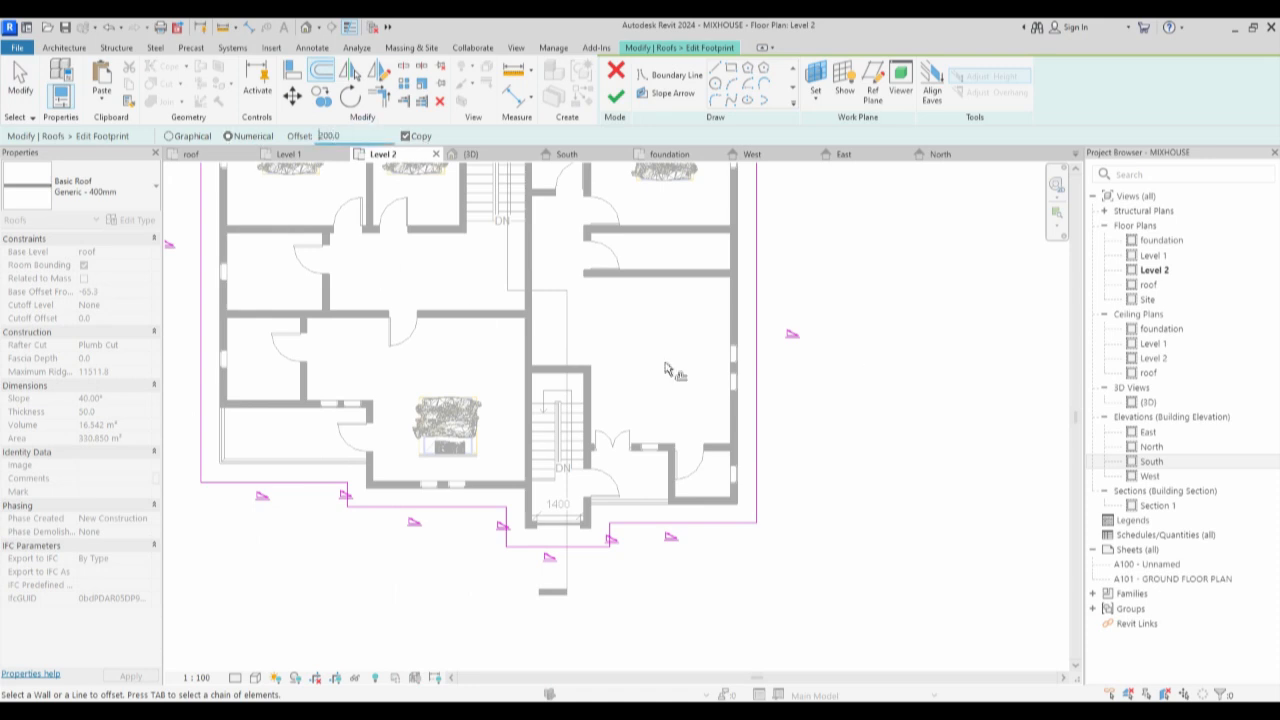
left_click(405, 136)
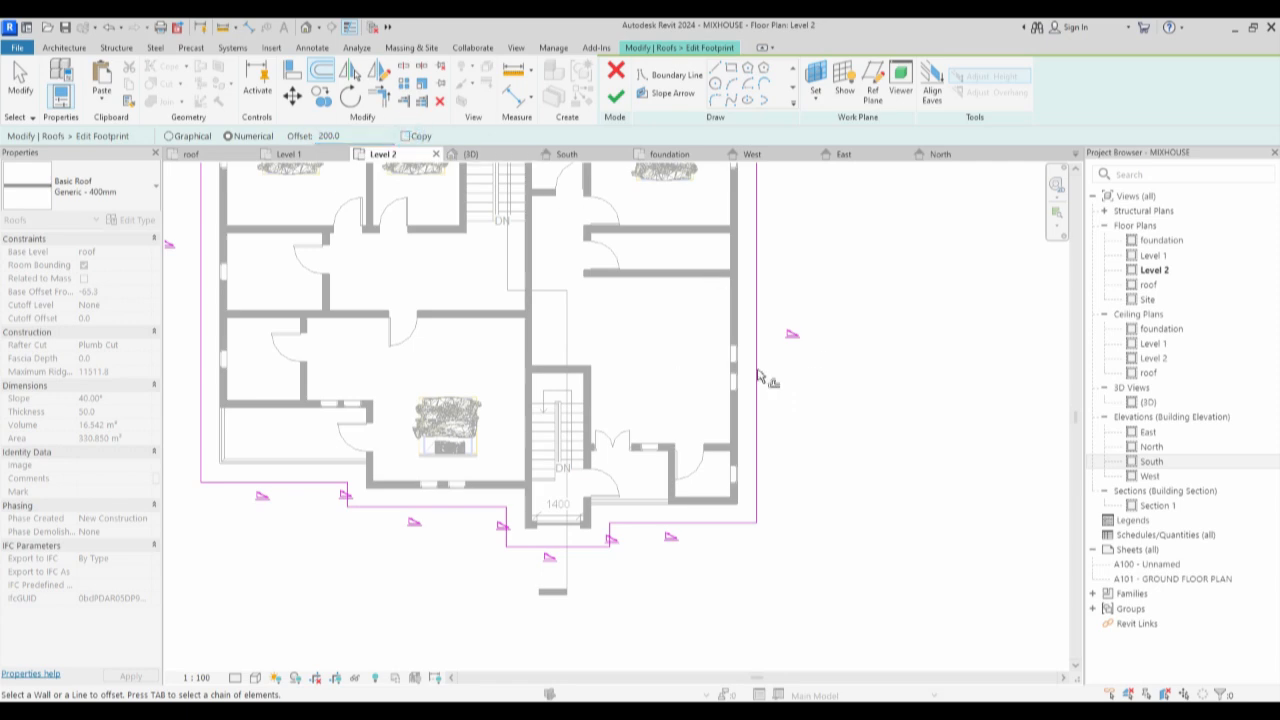
left_click(752, 399)
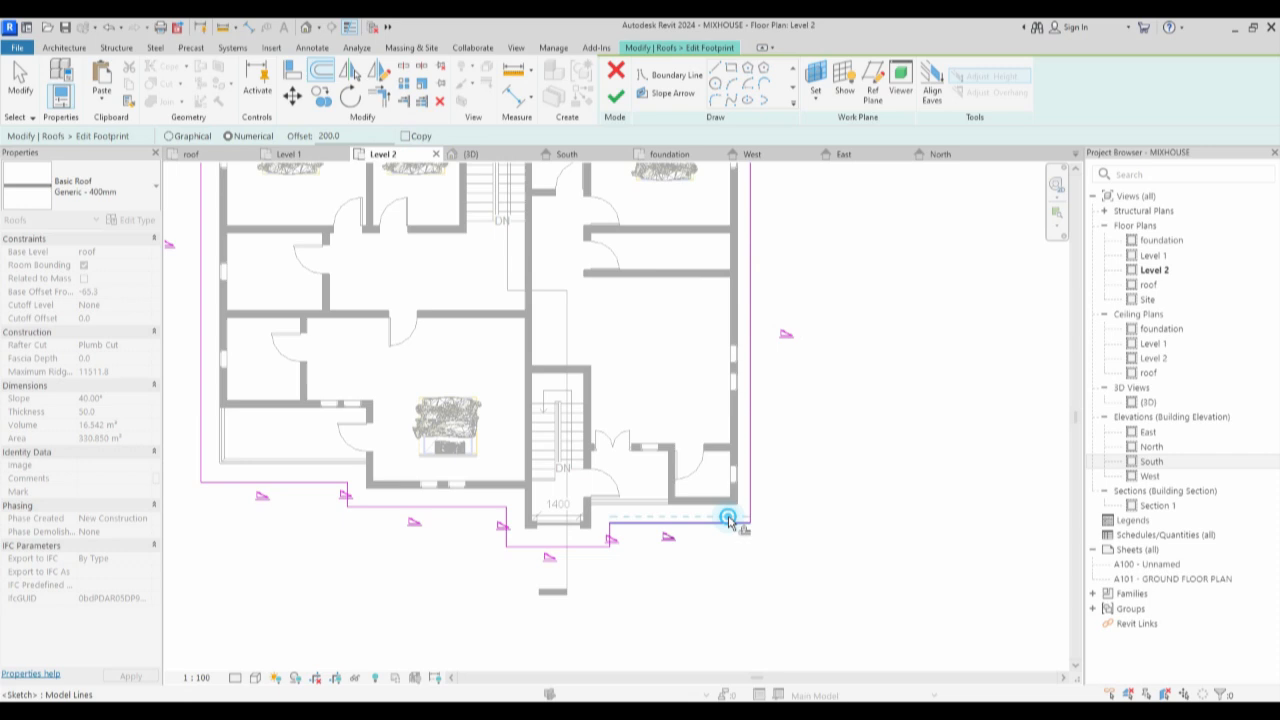
left_click(594, 542)
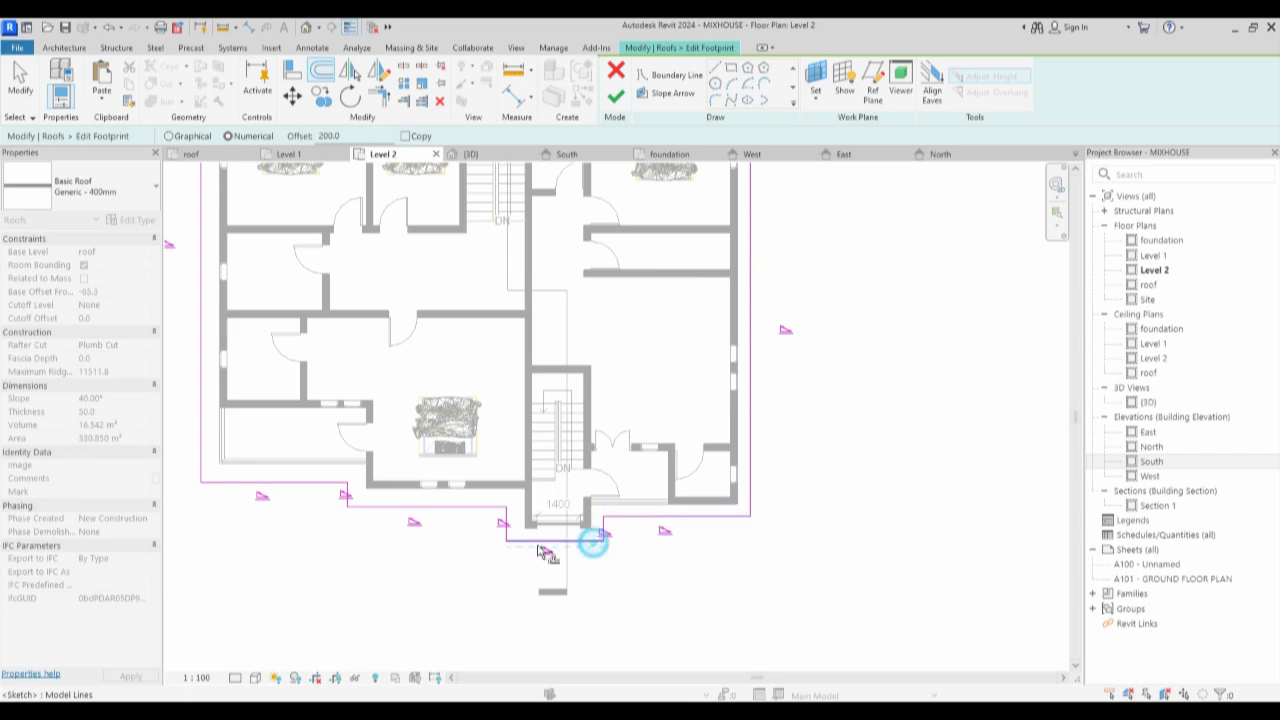
left_click(508, 530)
left_click(497, 507)
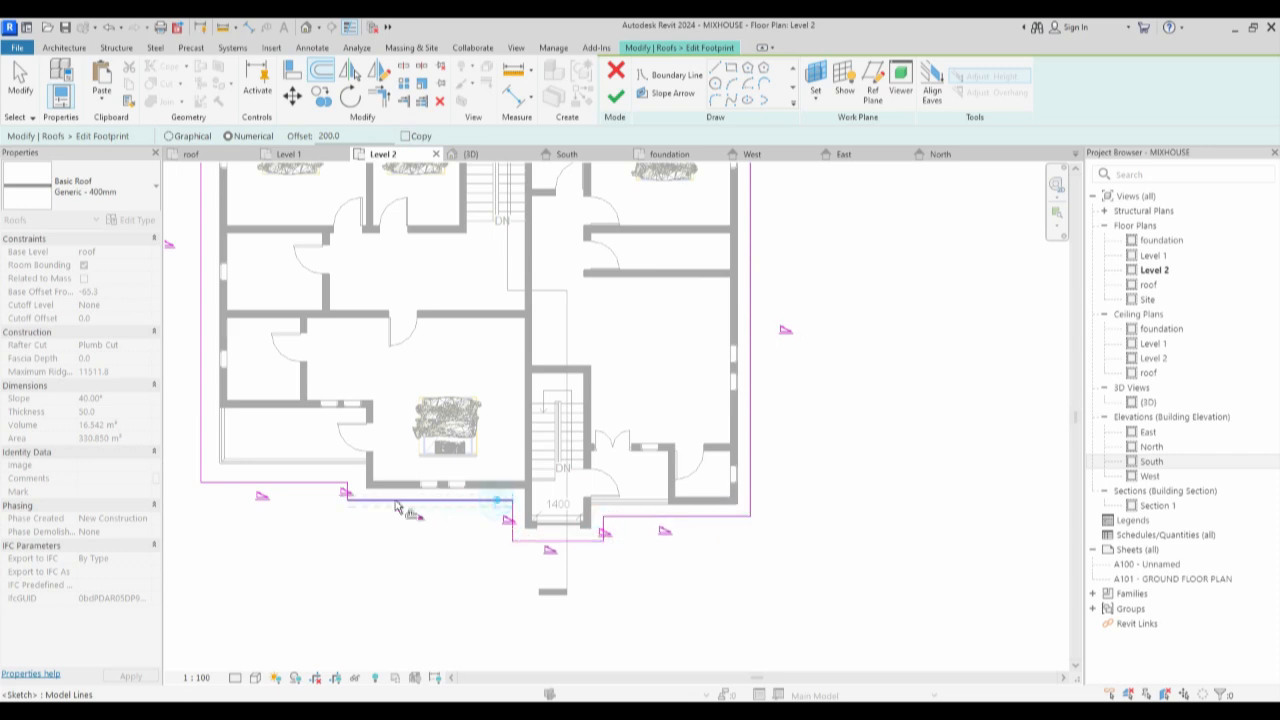
left_click(350, 492)
left_click(332, 476)
left_click(206, 457)
scroll(417, 606, "down", 4)
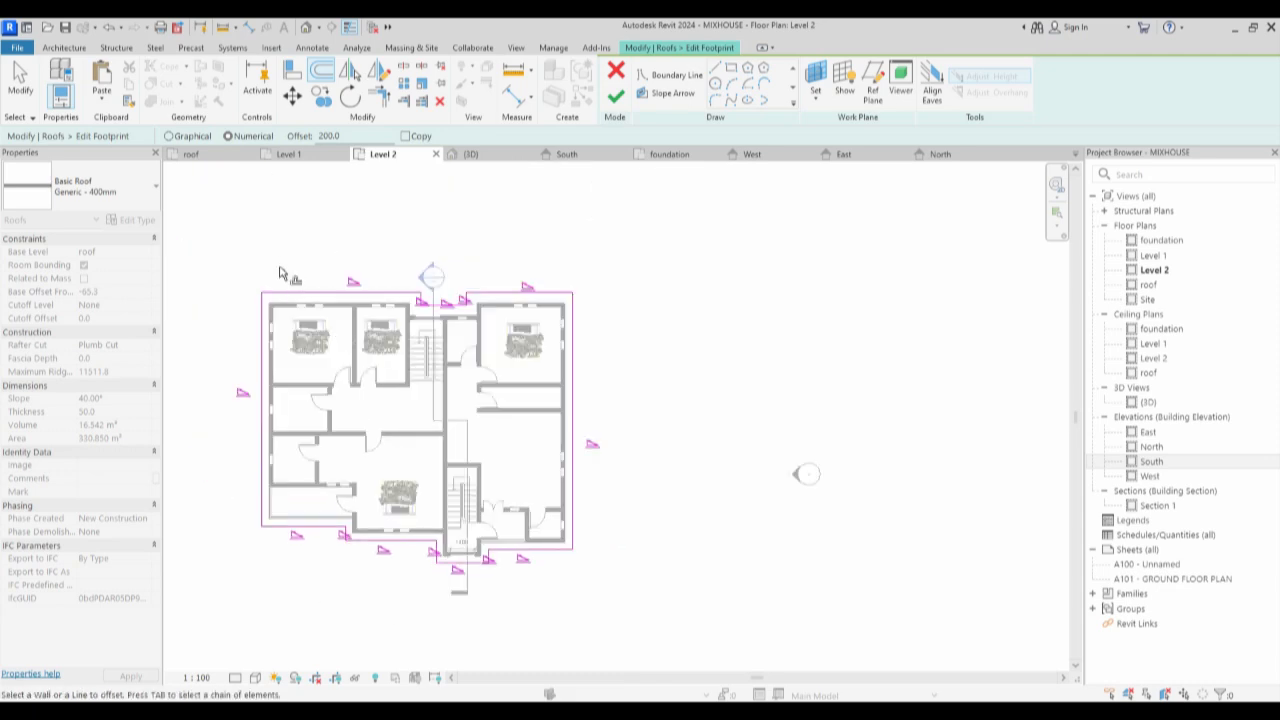
Offset the lines around the footprint's north recess and the north edge east of it 200 mm inward.
scroll(422, 295, "up", 5)
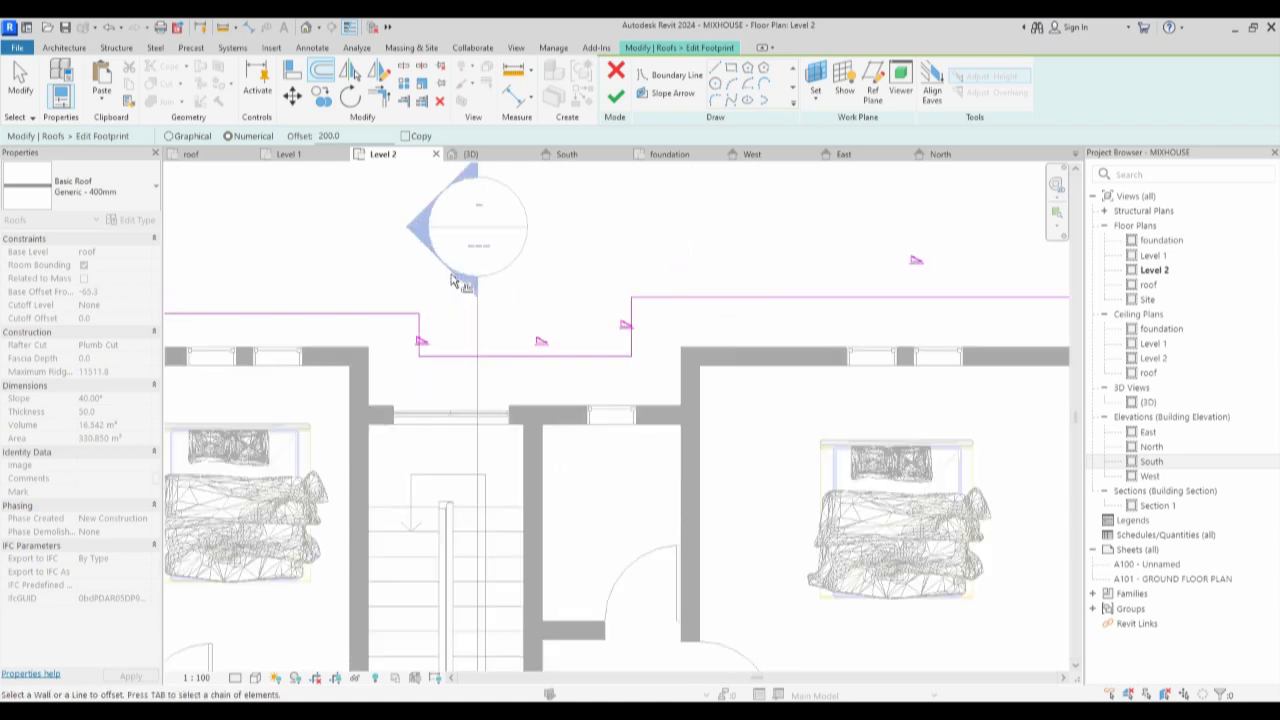
left_click(413, 327)
left_click(471, 364)
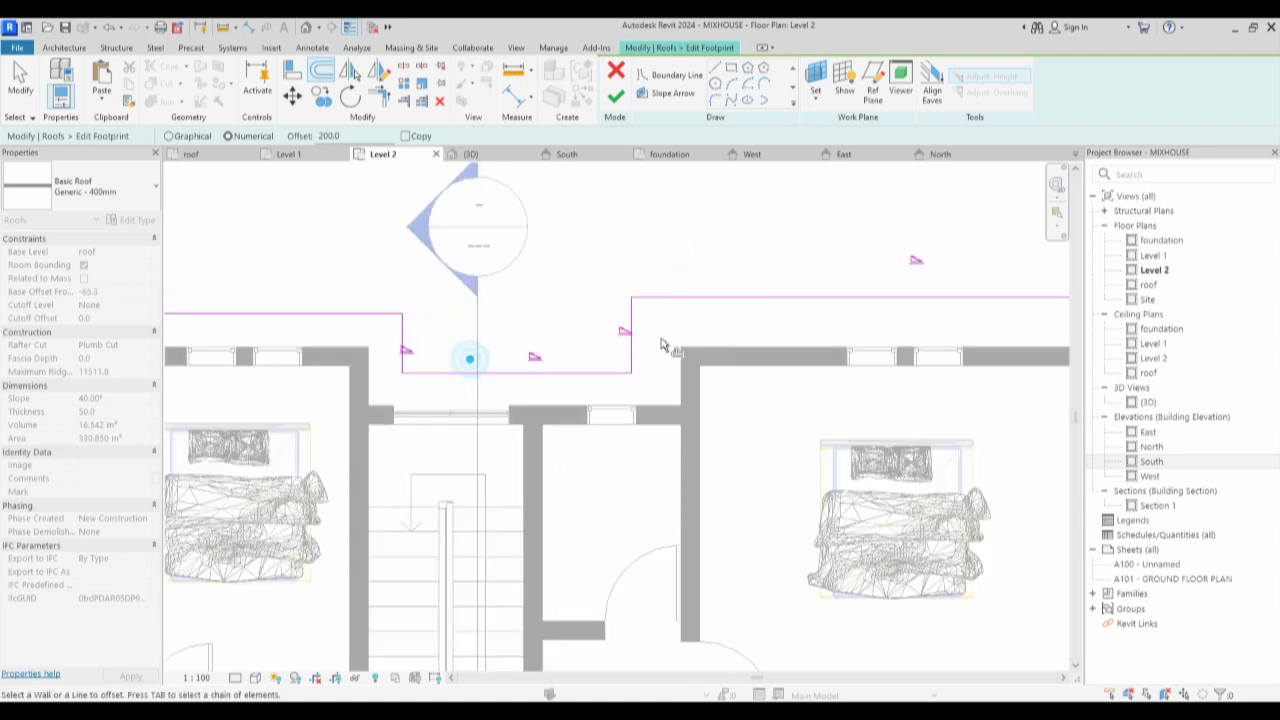
left_click(637, 339)
left_click(693, 302)
scroll(661, 311, "down", 5)
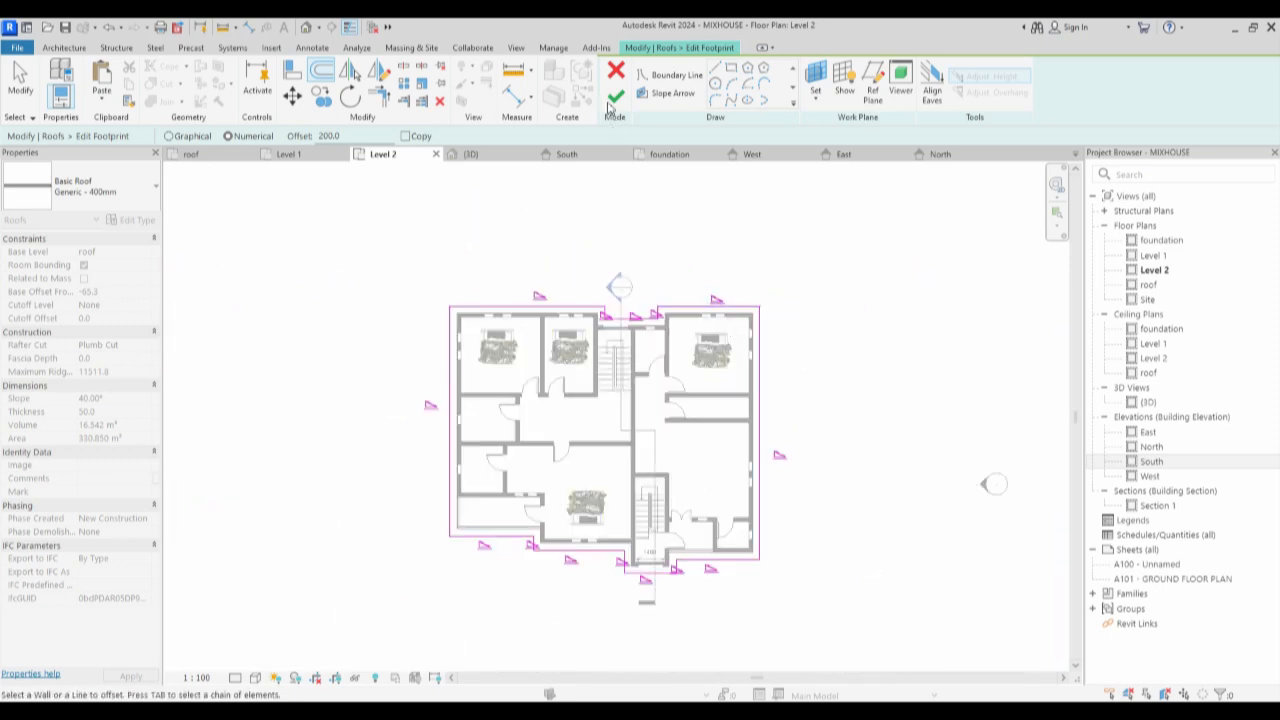
Finish the footprint without attaching the walls, and change the lower roof's type to Sloped Glazing.
left_click(615, 96)
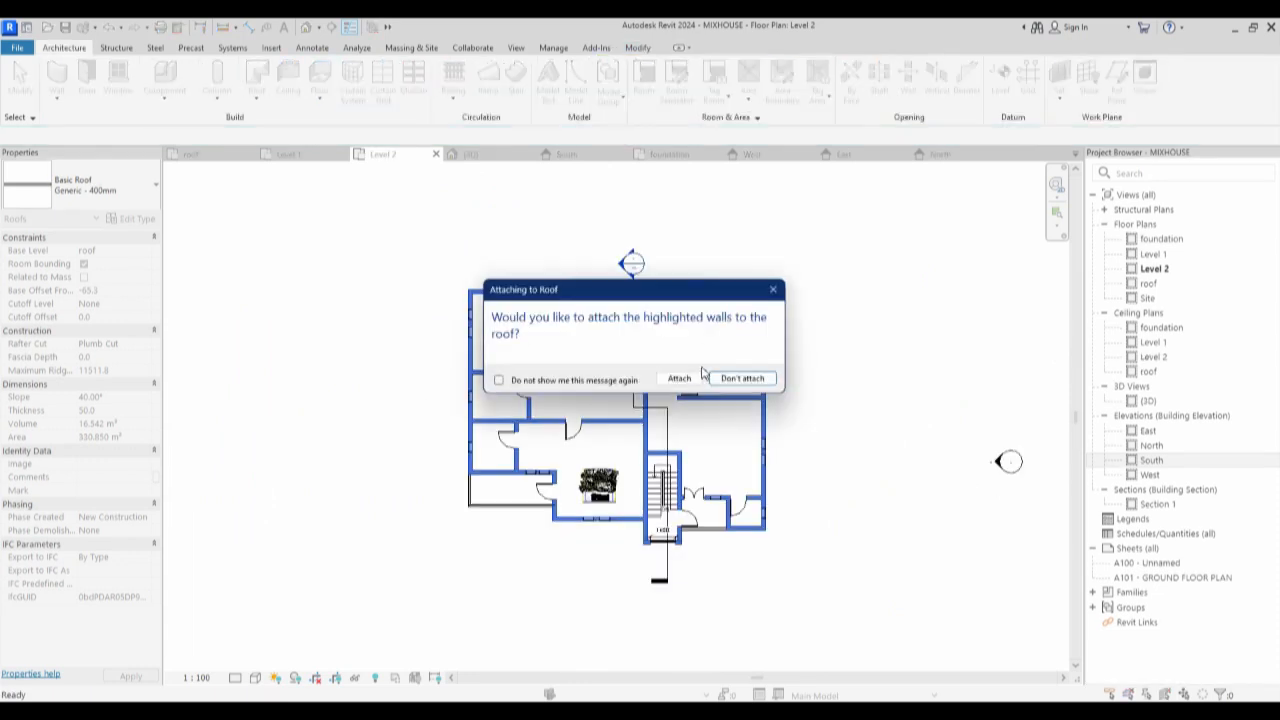
left_click(747, 379)
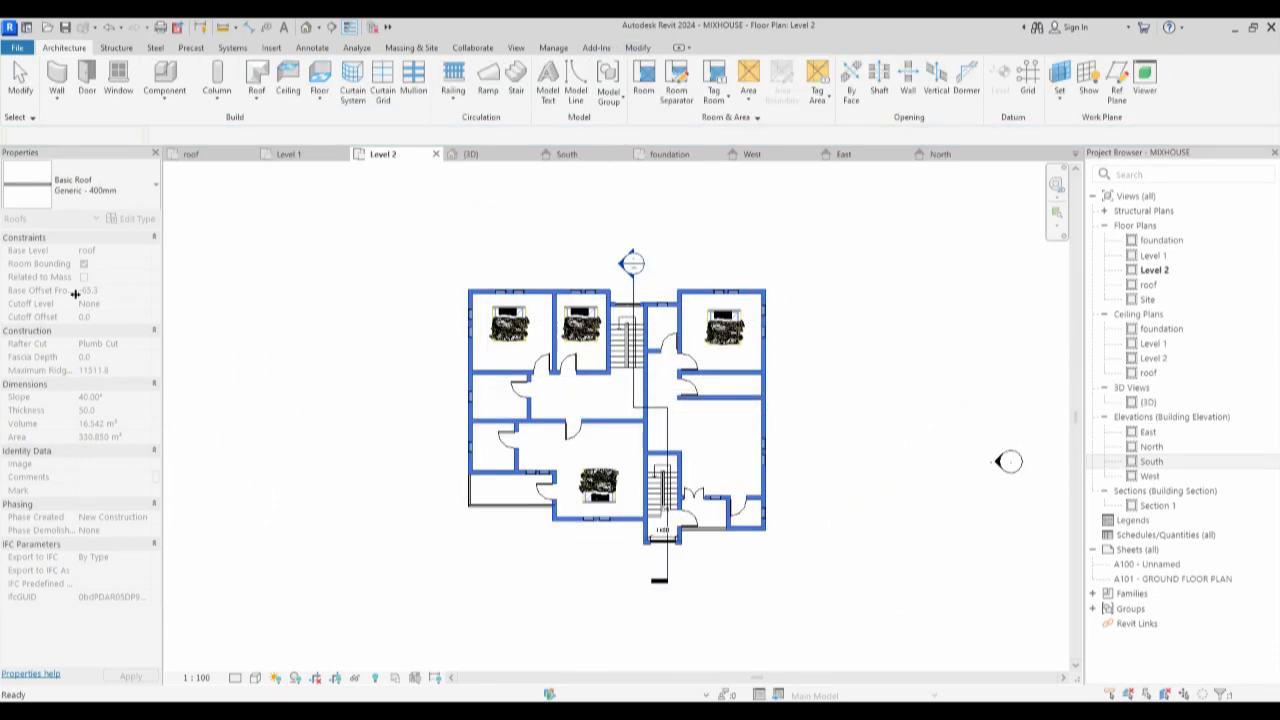
left_click(124, 200)
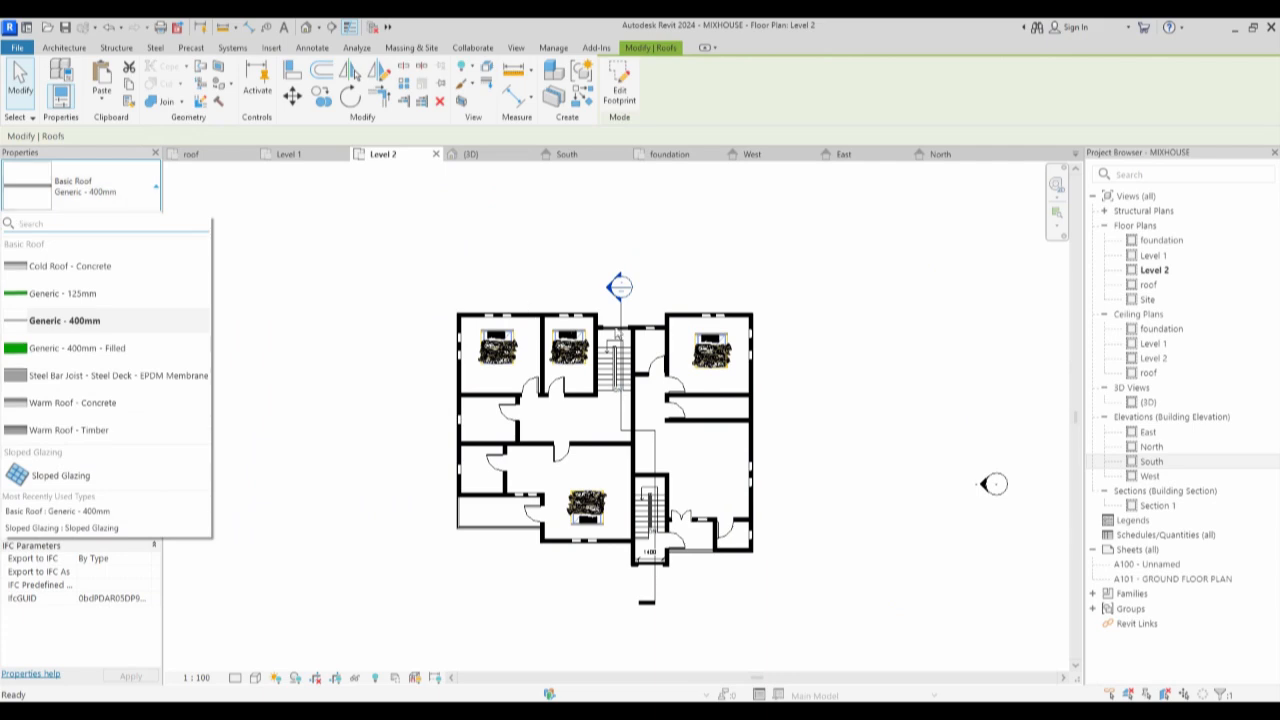
left_click(62, 530)
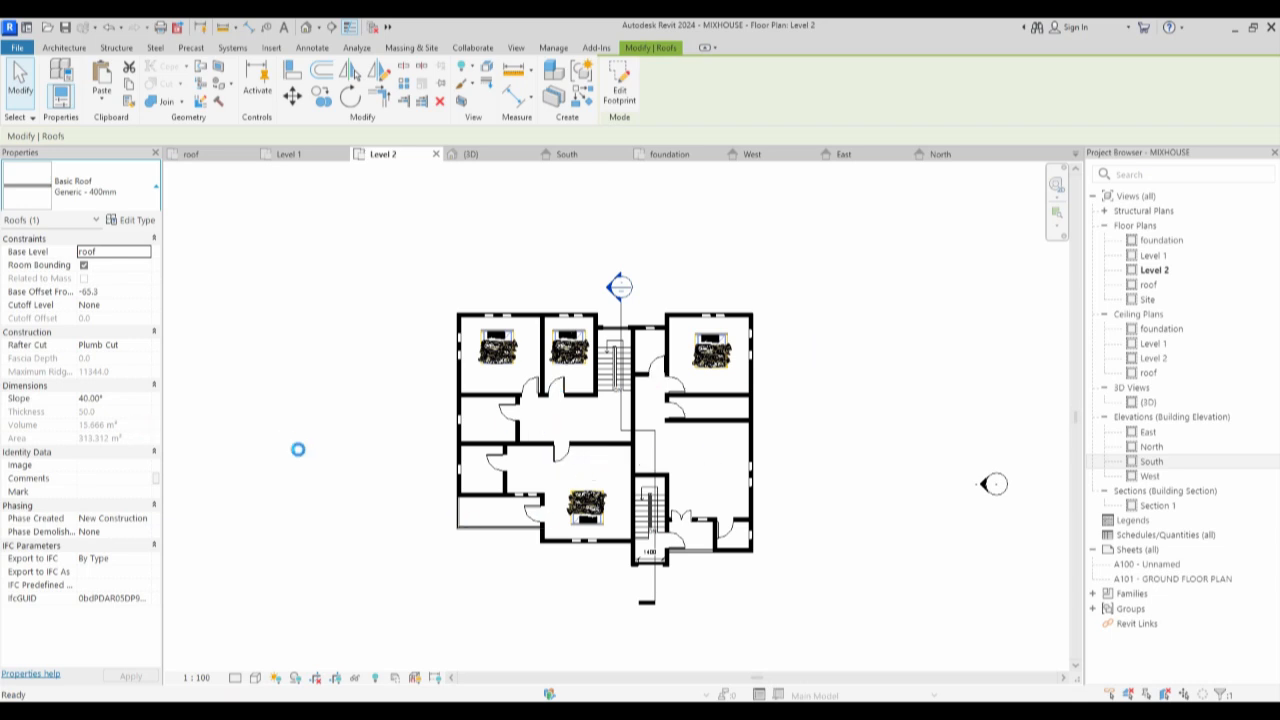
Go to Section 1 from its section line and widen the view's crop region on both sides to take in more of the building.
left_click(656, 591)
right_click(655, 592)
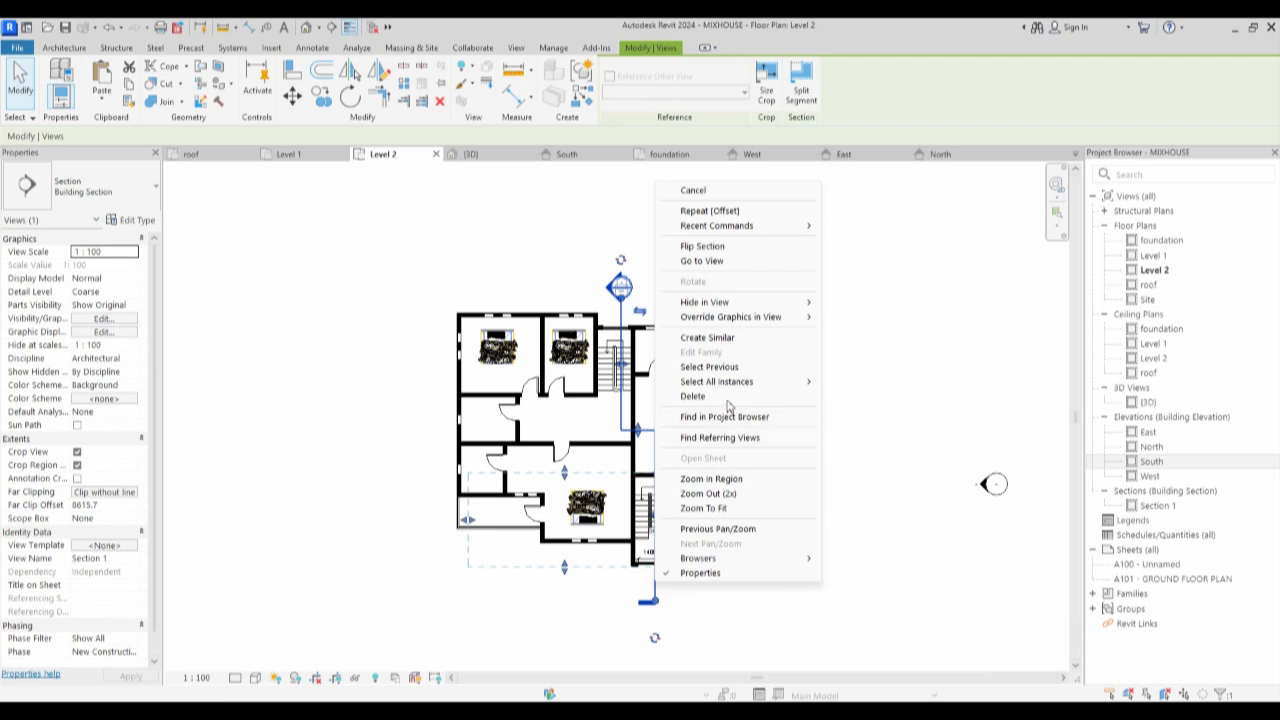
left_click(715, 265)
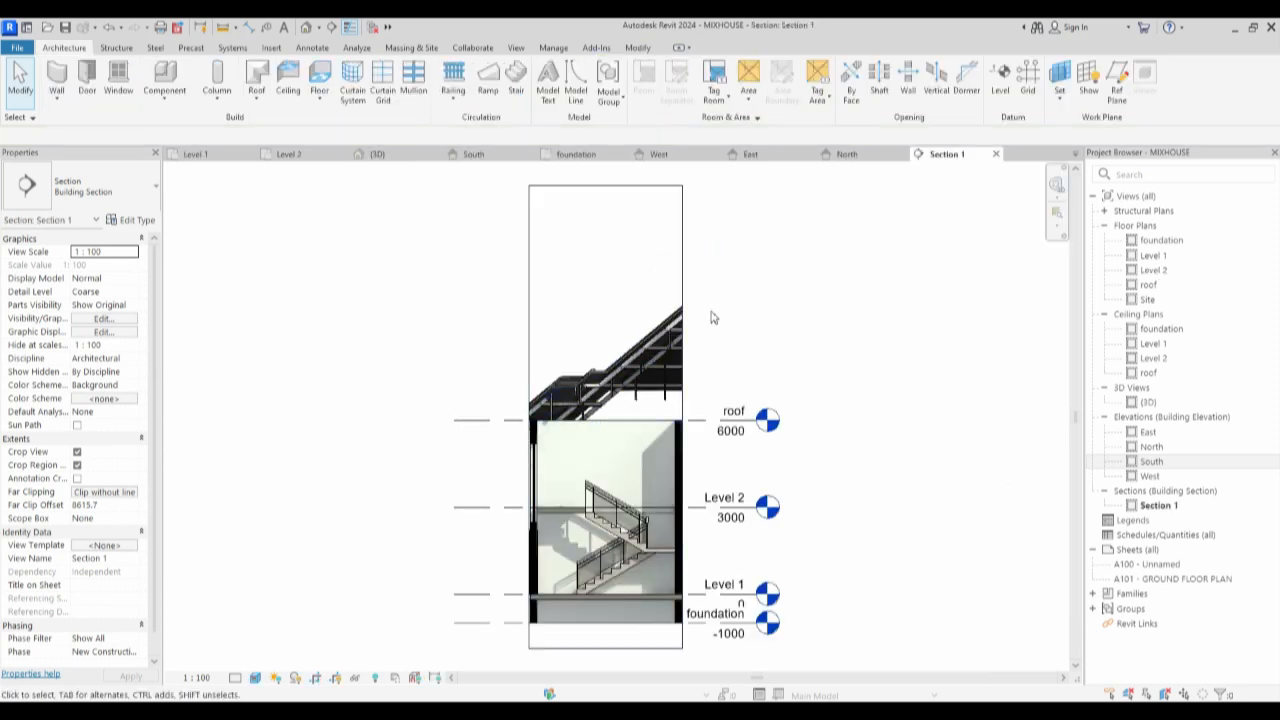
scroll(577, 374, "down", 2)
left_click(646, 401)
left_click_drag(648, 401, 976, 382)
left_click_drag(545, 405, 517, 408)
left_click_drag(972, 402, 860, 403)
Open the 3D view and inspect the roof covering and the framing beneath it by selecting the upper roof.
left_click(1148, 402)
double_click(1148, 402)
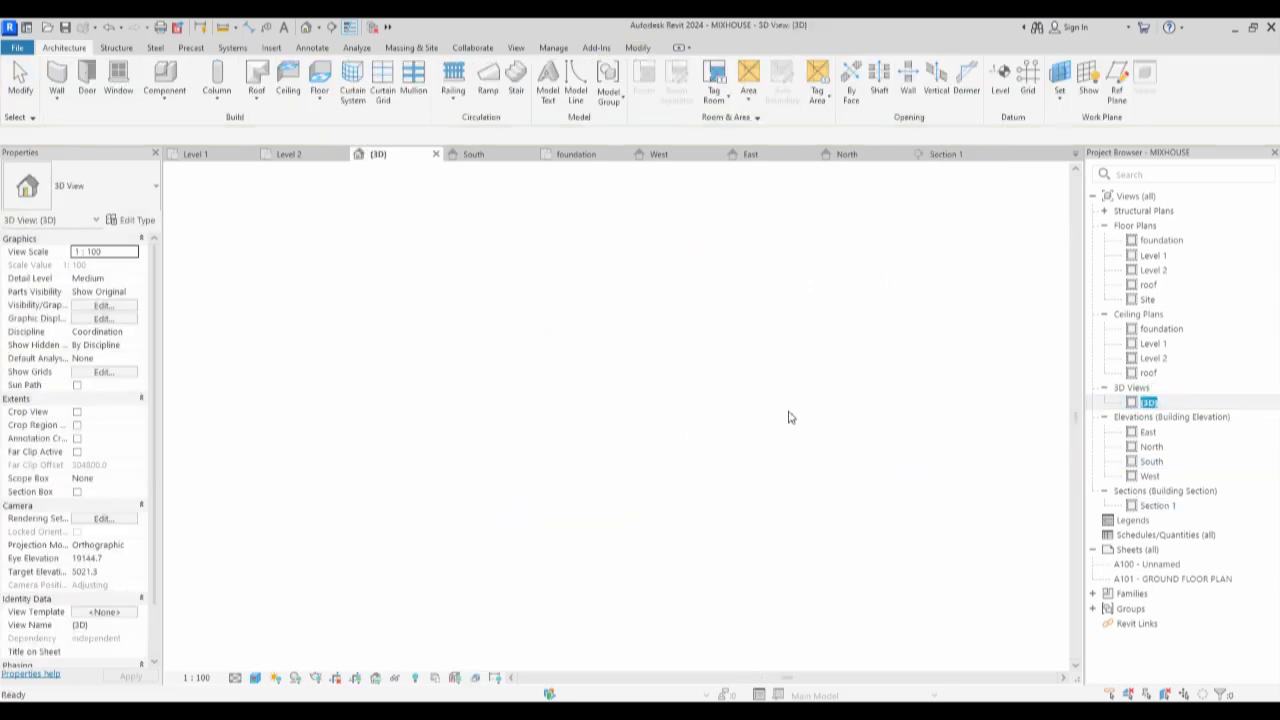
left_click(731, 378)
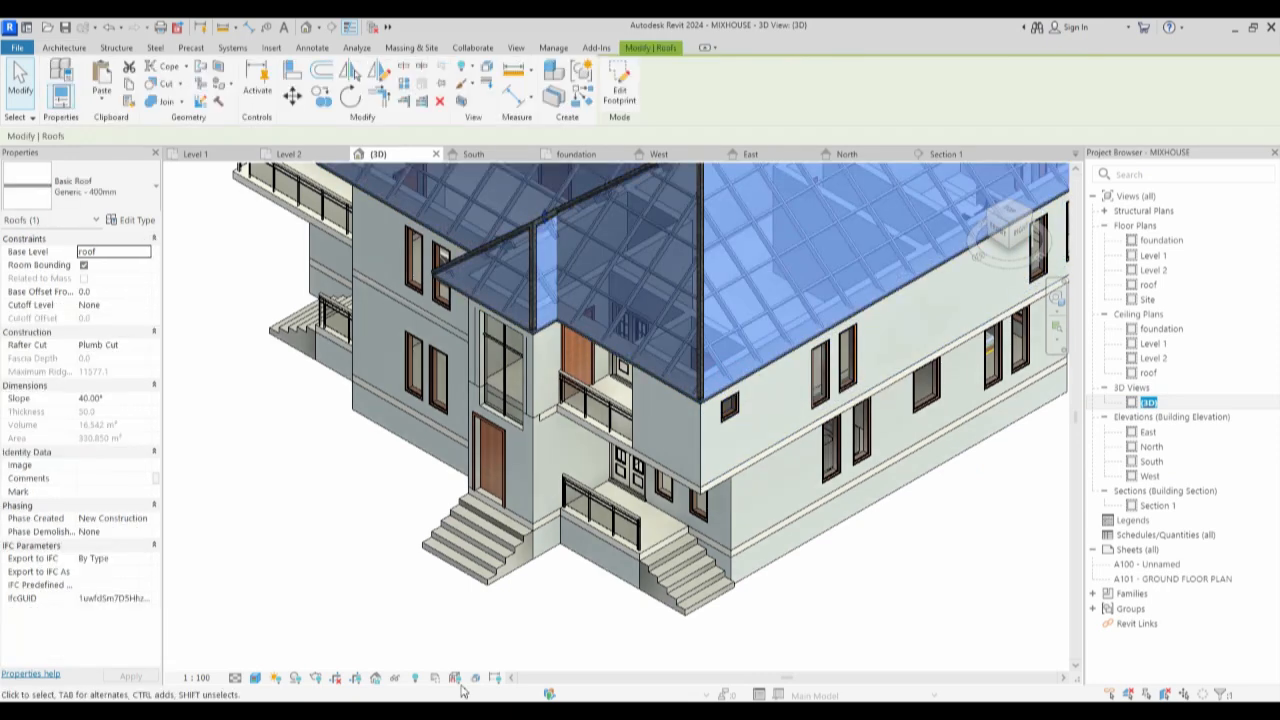
scroll(682, 439, "down", 2)
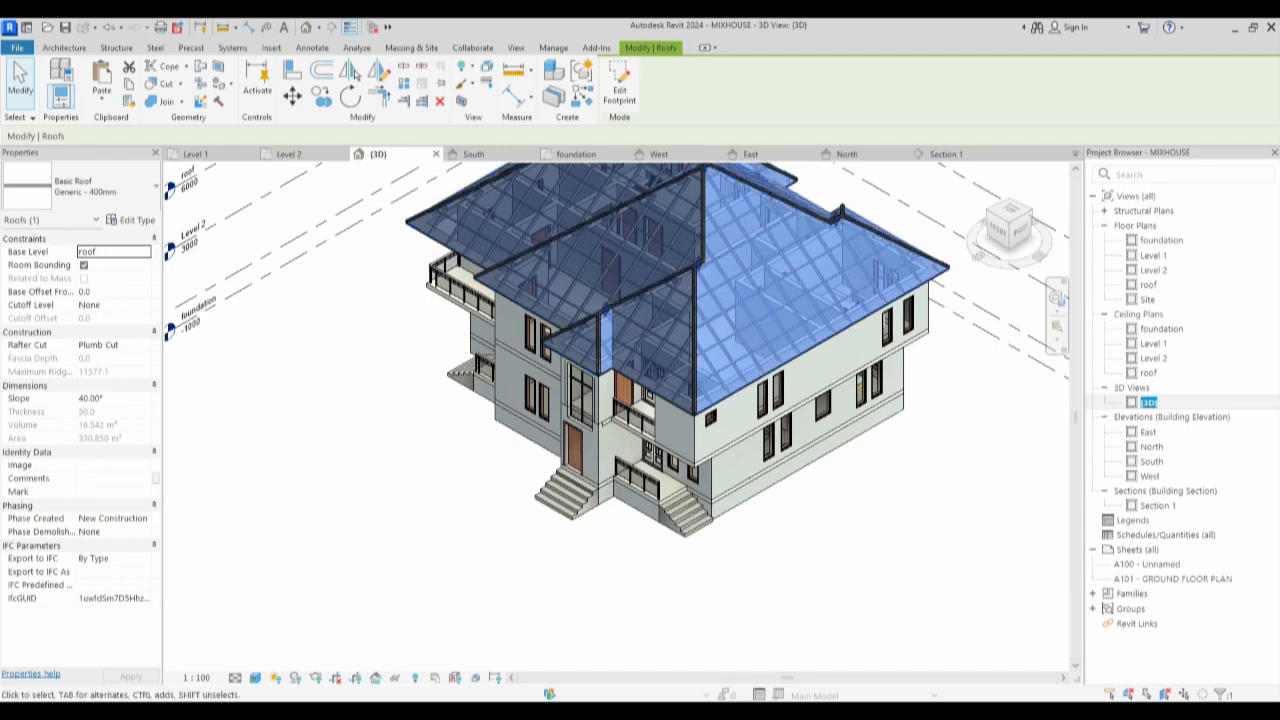
scroll(682, 484, "down", 2)
scroll(713, 394, "up", 6)
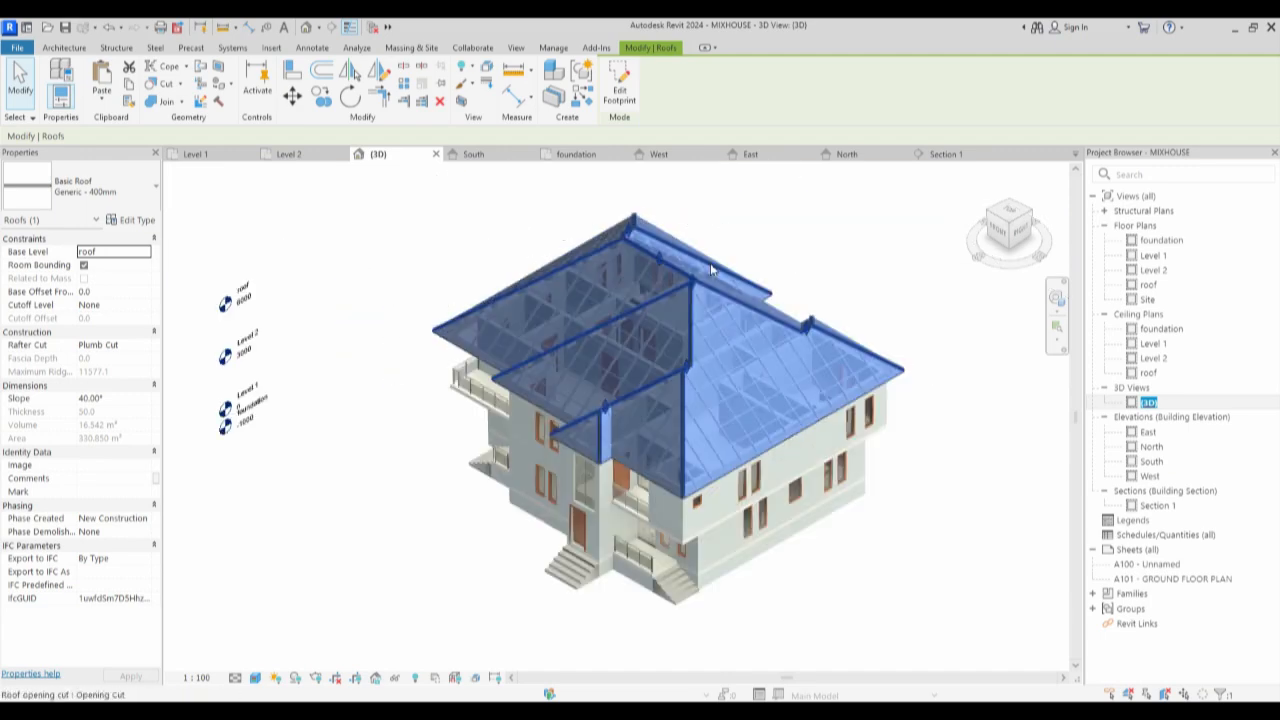
scroll(713, 394, "down", 4)
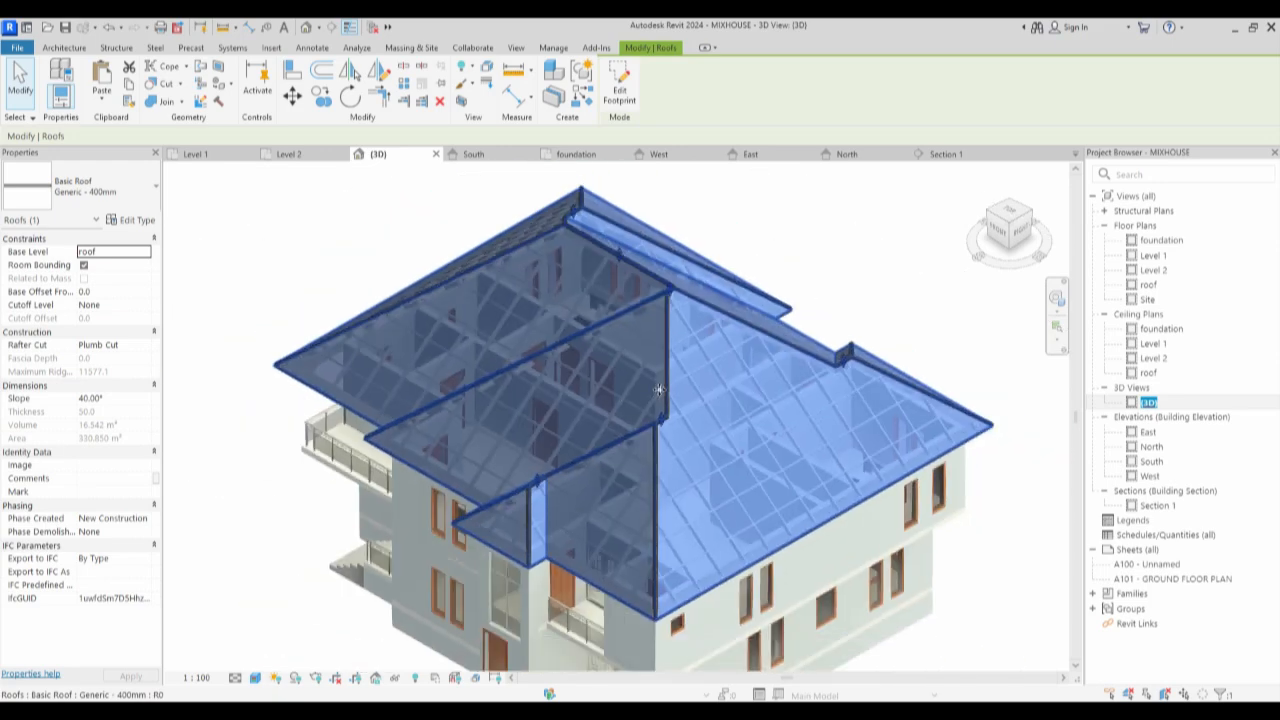
scroll(566, 373, "up", 2)
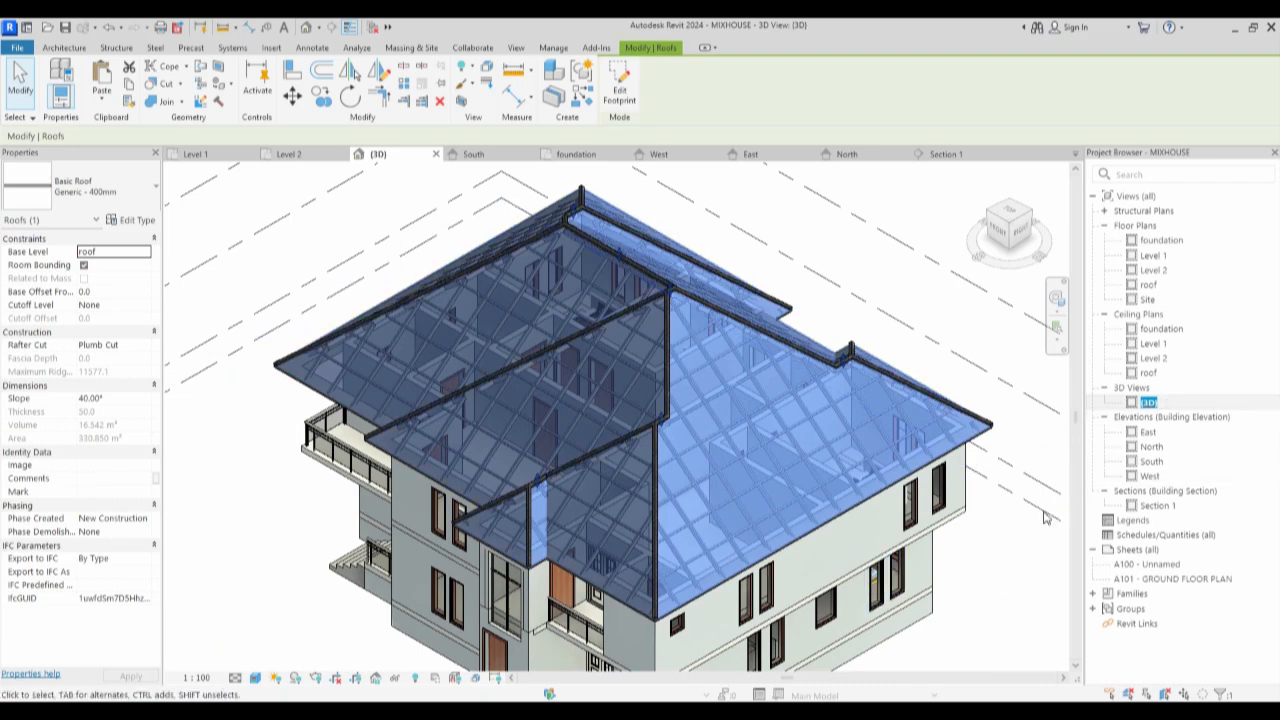
left_click(989, 595)
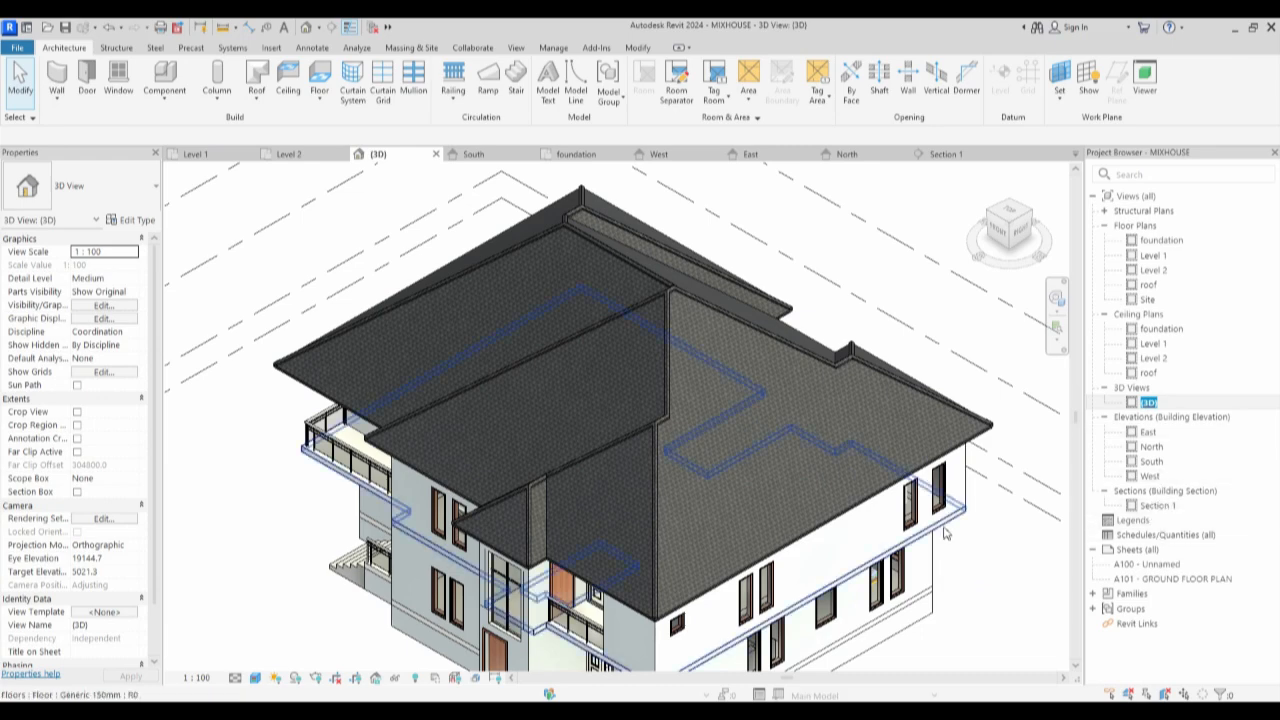
left_click(742, 527)
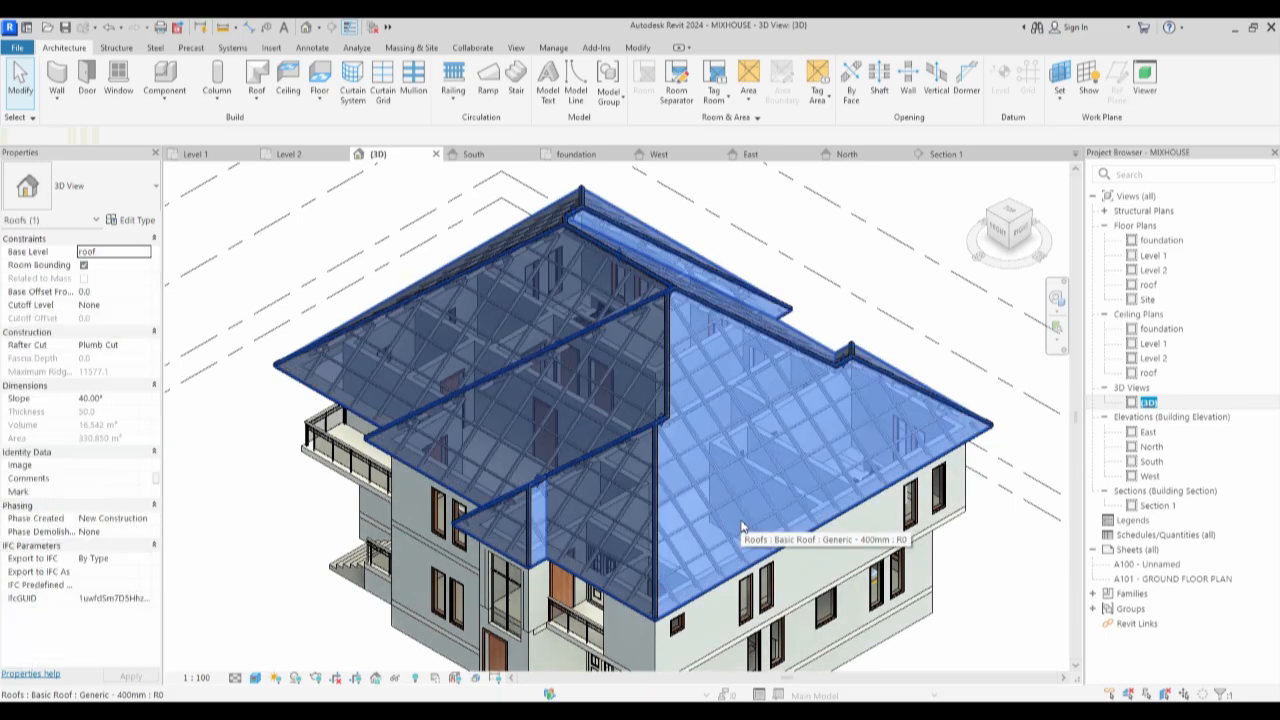
left_click(994, 533)
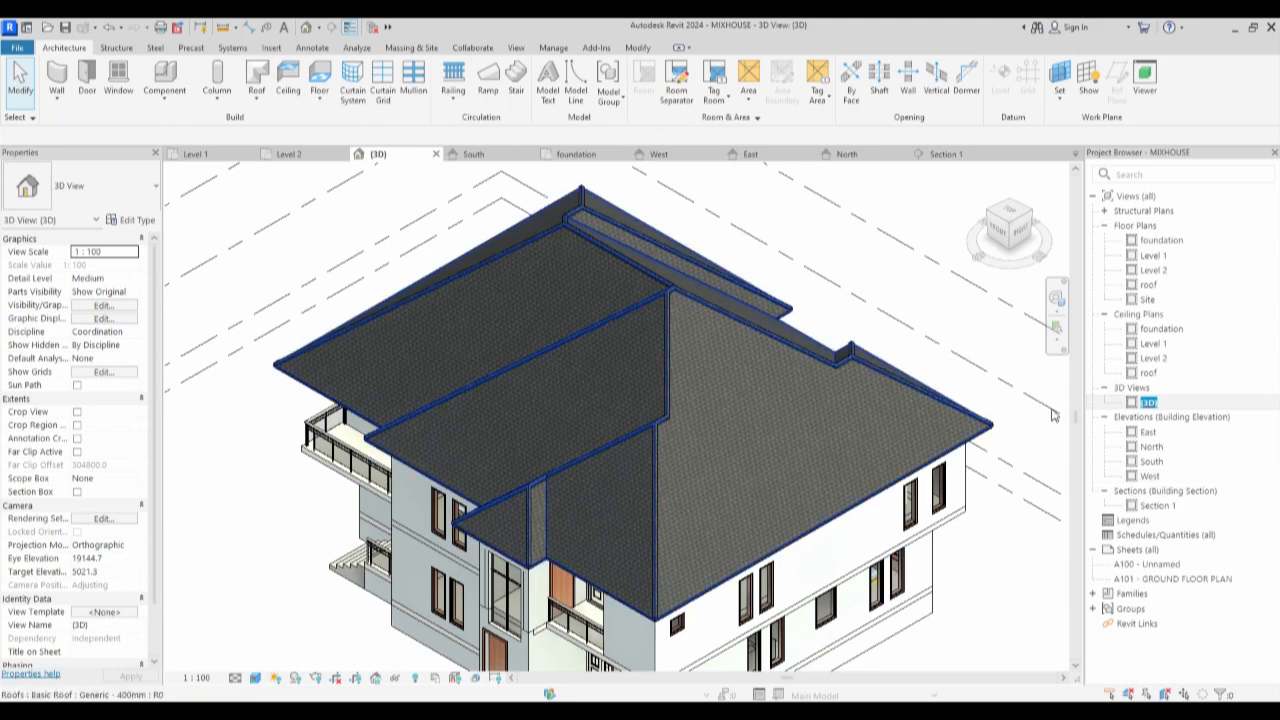
Open Section 1 and review the Curtain Panel options in the type properties of the Sloped Glazing roof.
left_click(1153, 459)
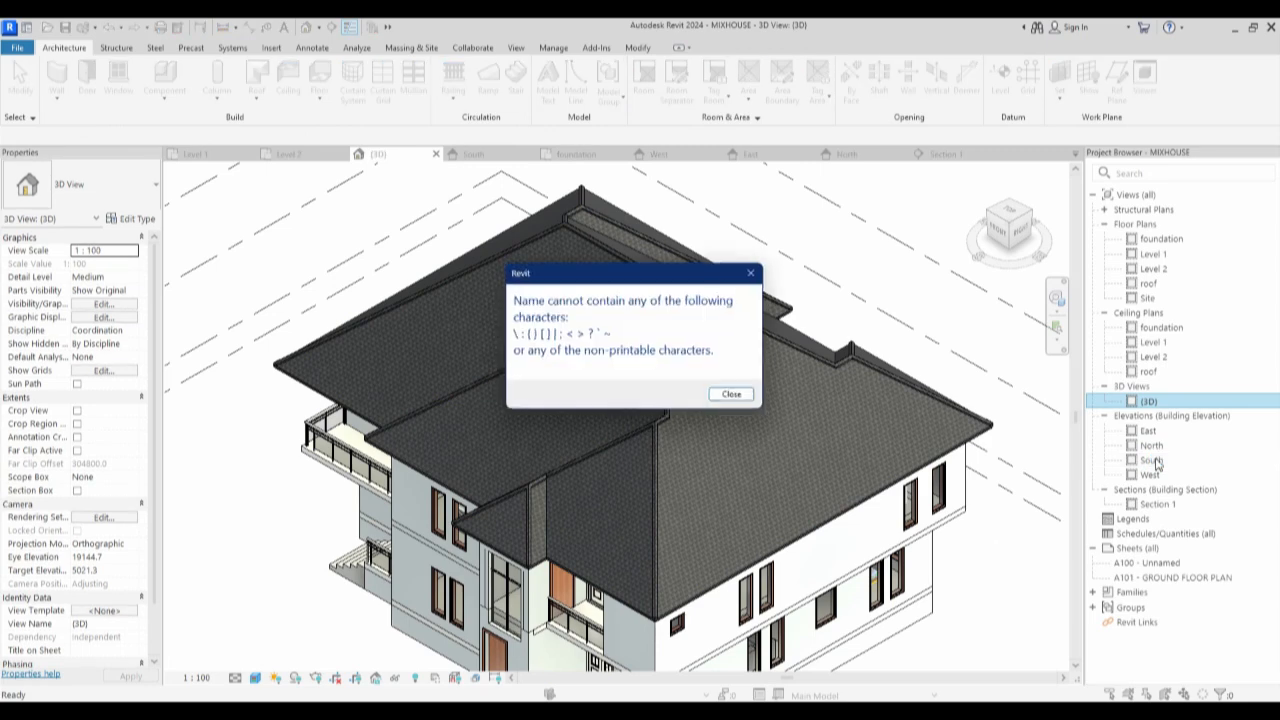
left_click(749, 271)
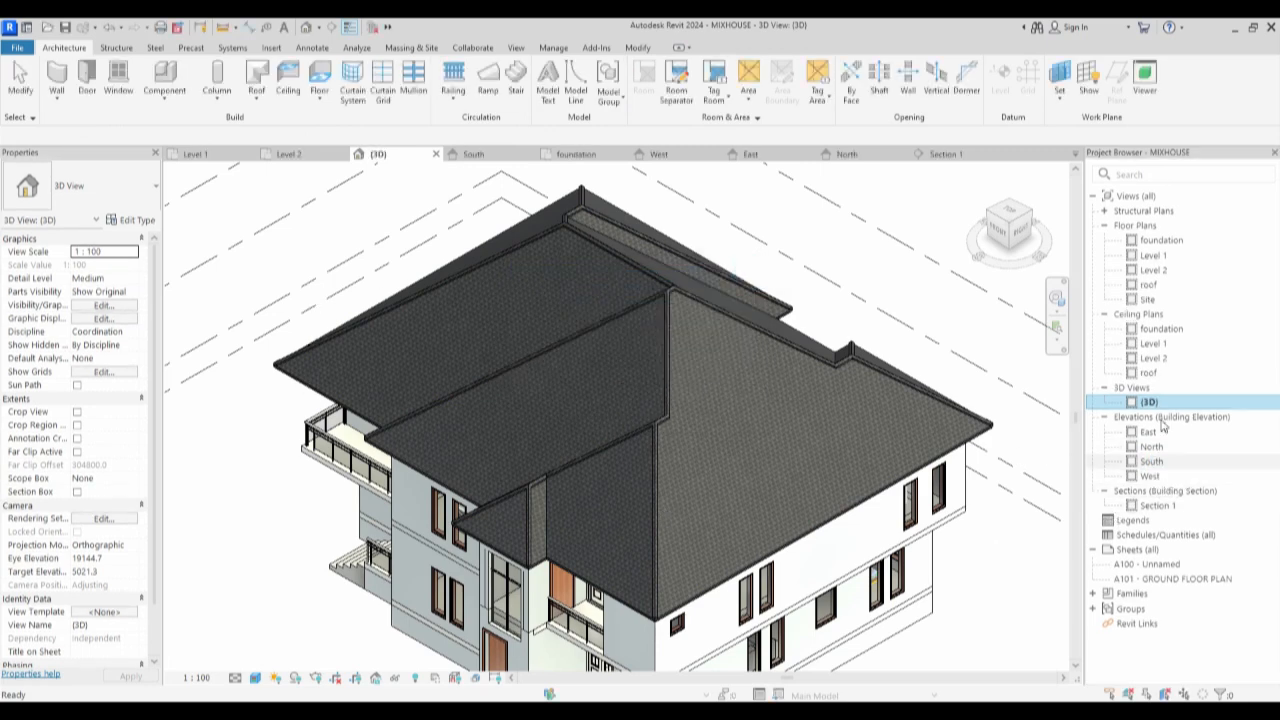
double_click(1157, 507)
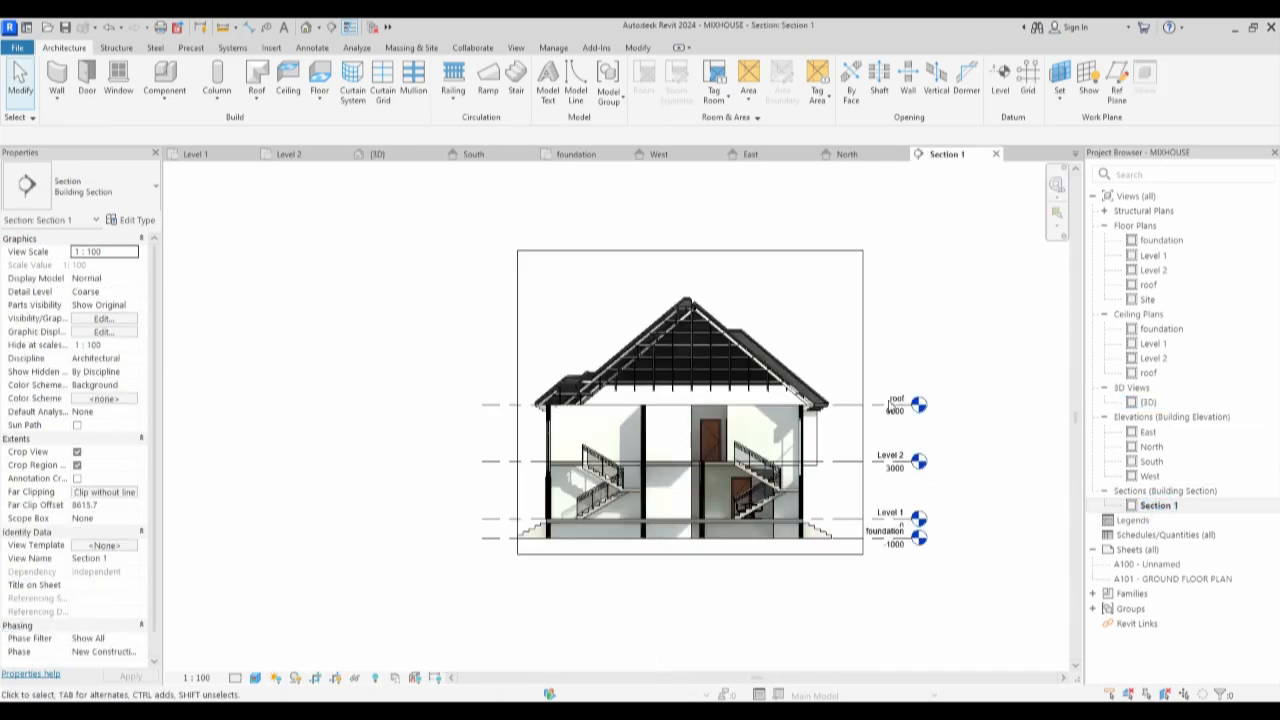
left_click(792, 398)
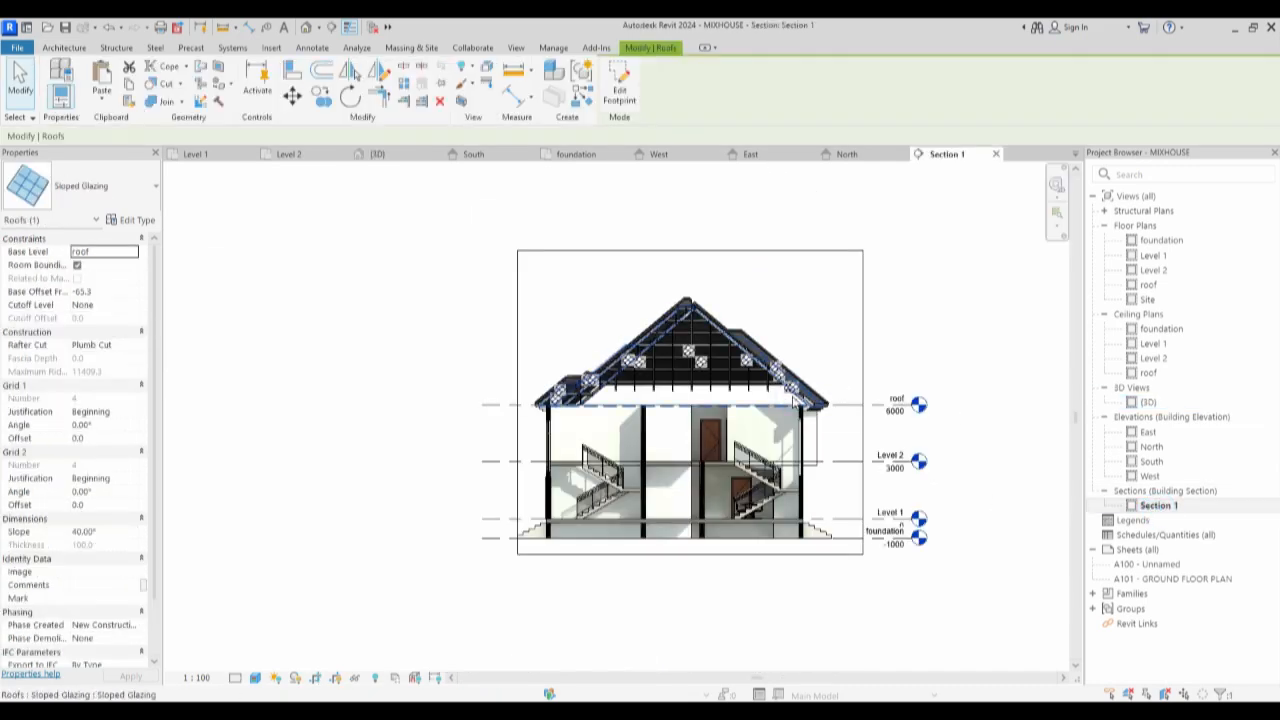
left_click(130, 221)
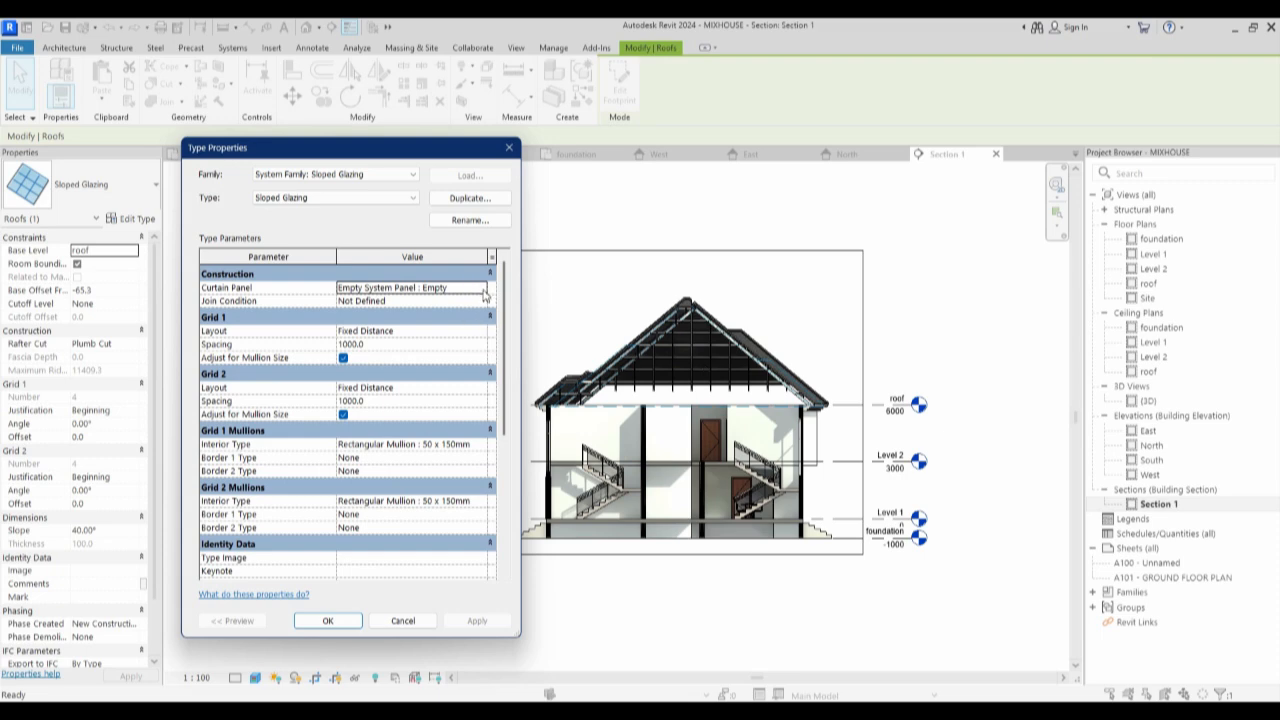
left_click(483, 290)
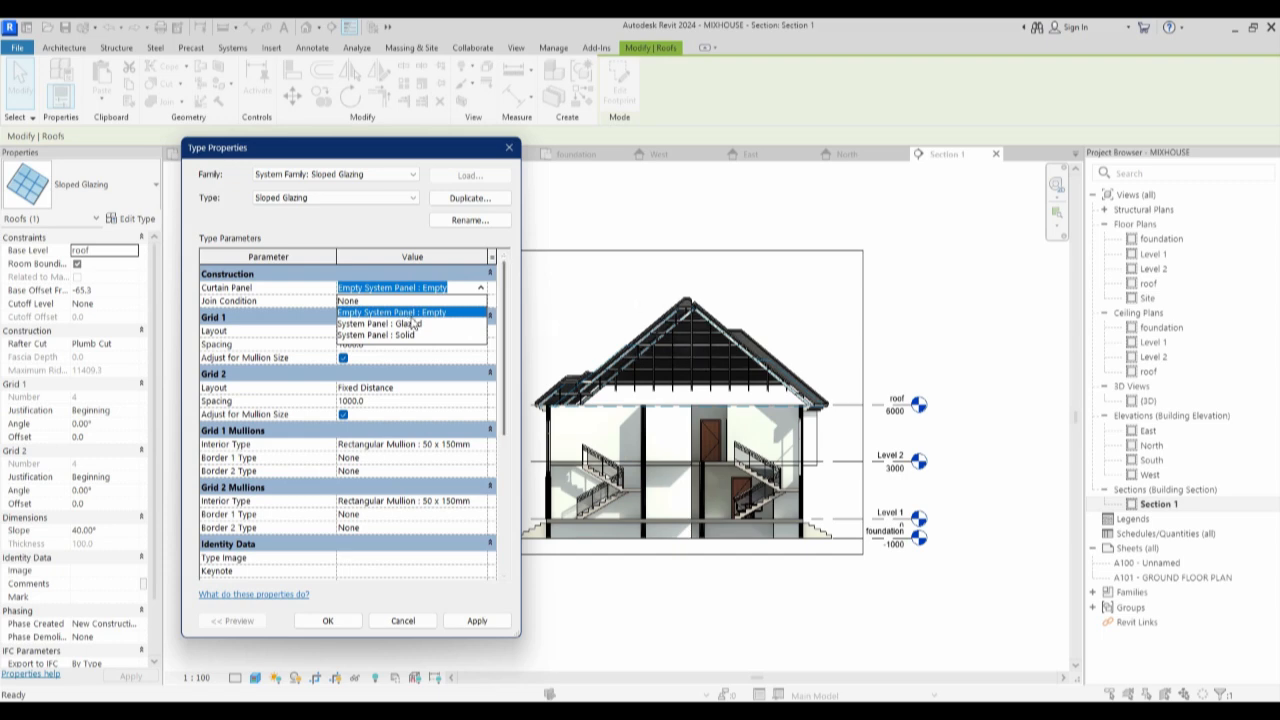
left_click(545, 294)
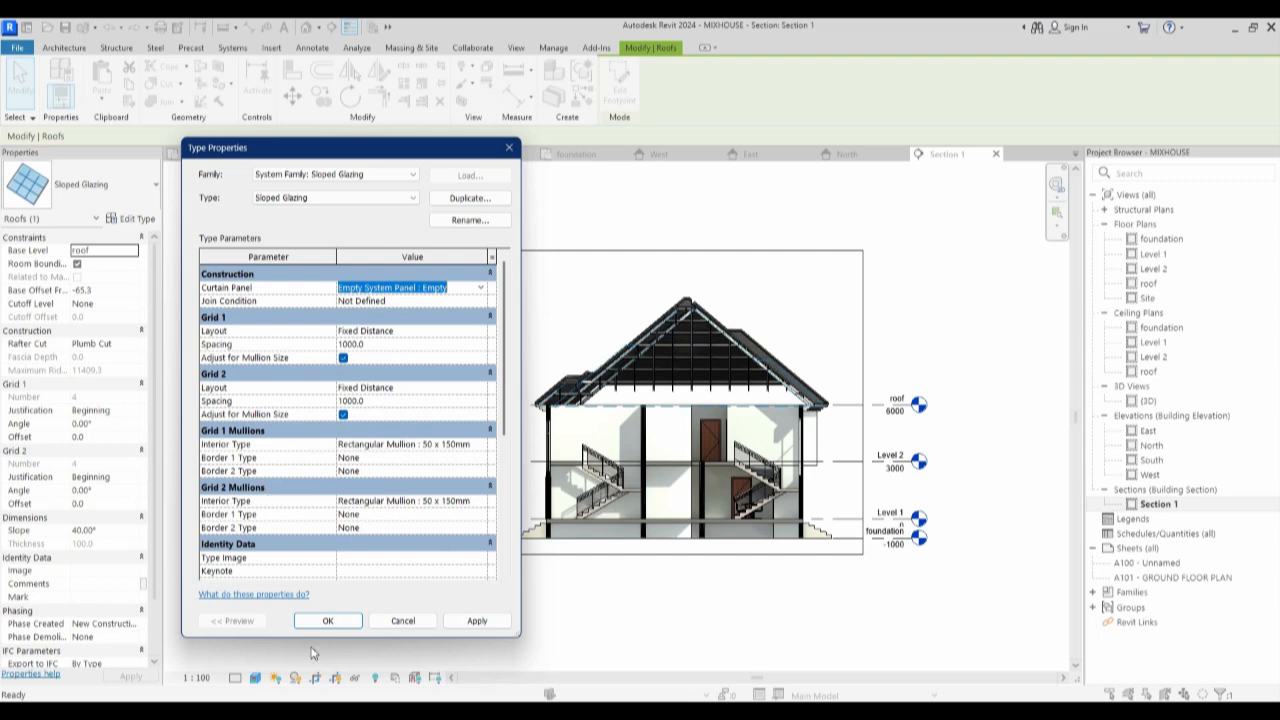
left_click(327, 620)
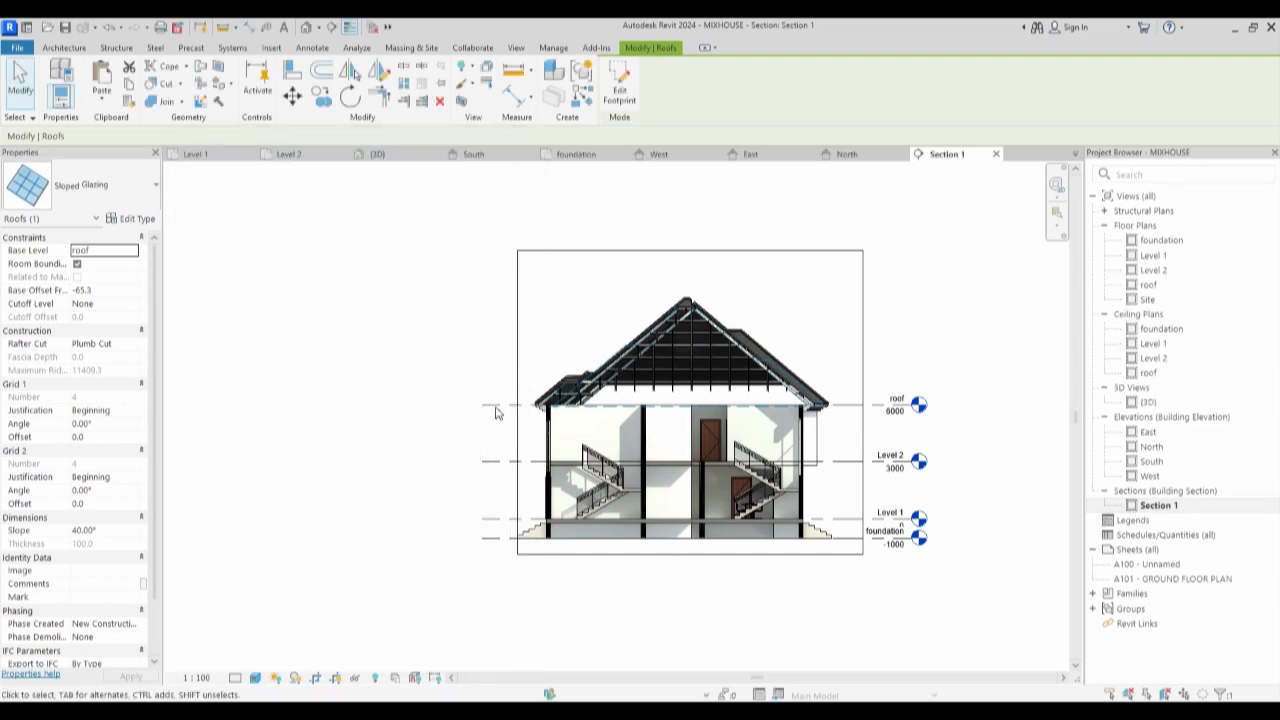
left_click(930, 347)
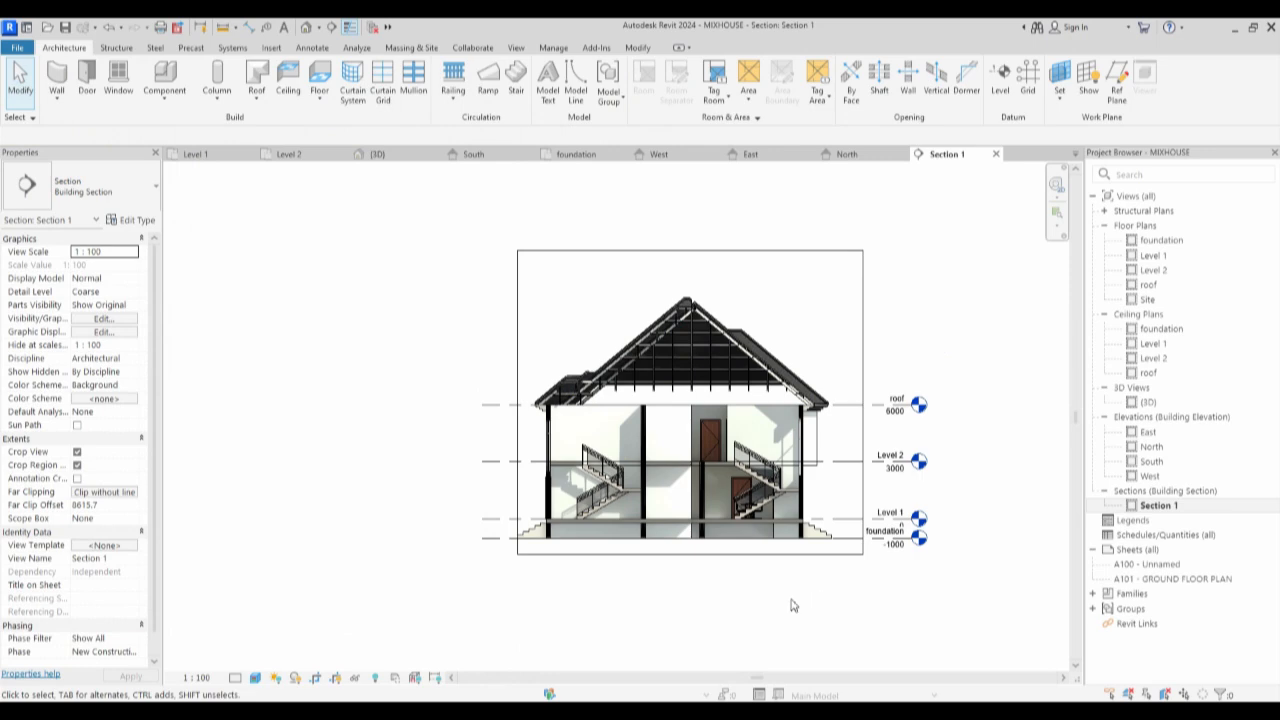
Examine the stairs, floors, walls and roof framing throughout Section 1.
scroll(690, 542, "up", 5)
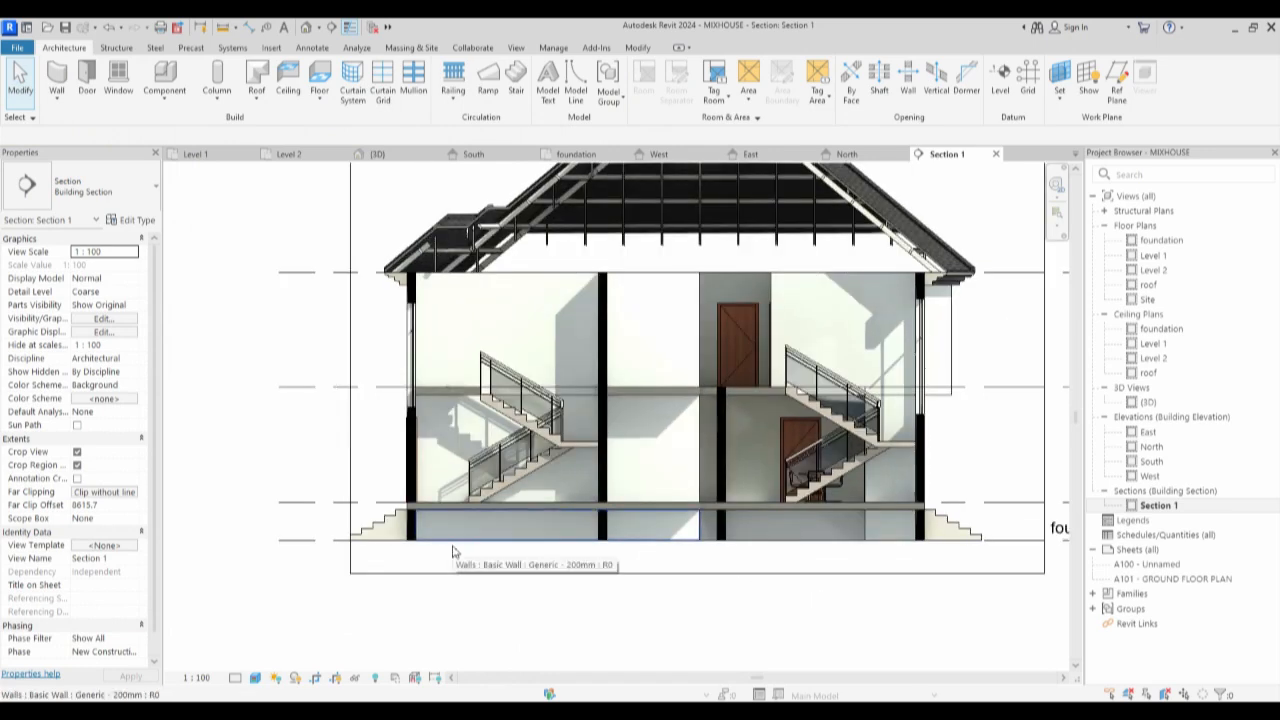
scroll(452, 552, "down", 4)
scroll(732, 495, "up", 2)
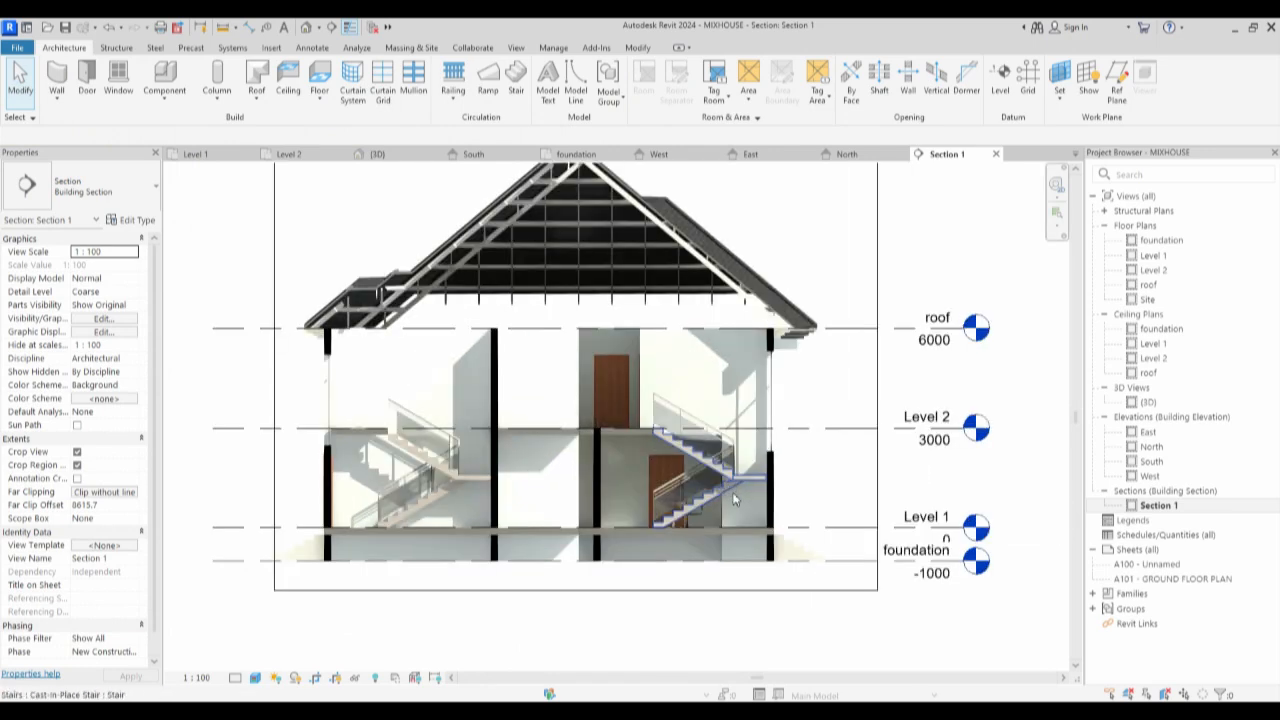
scroll(634, 432, "up", 2)
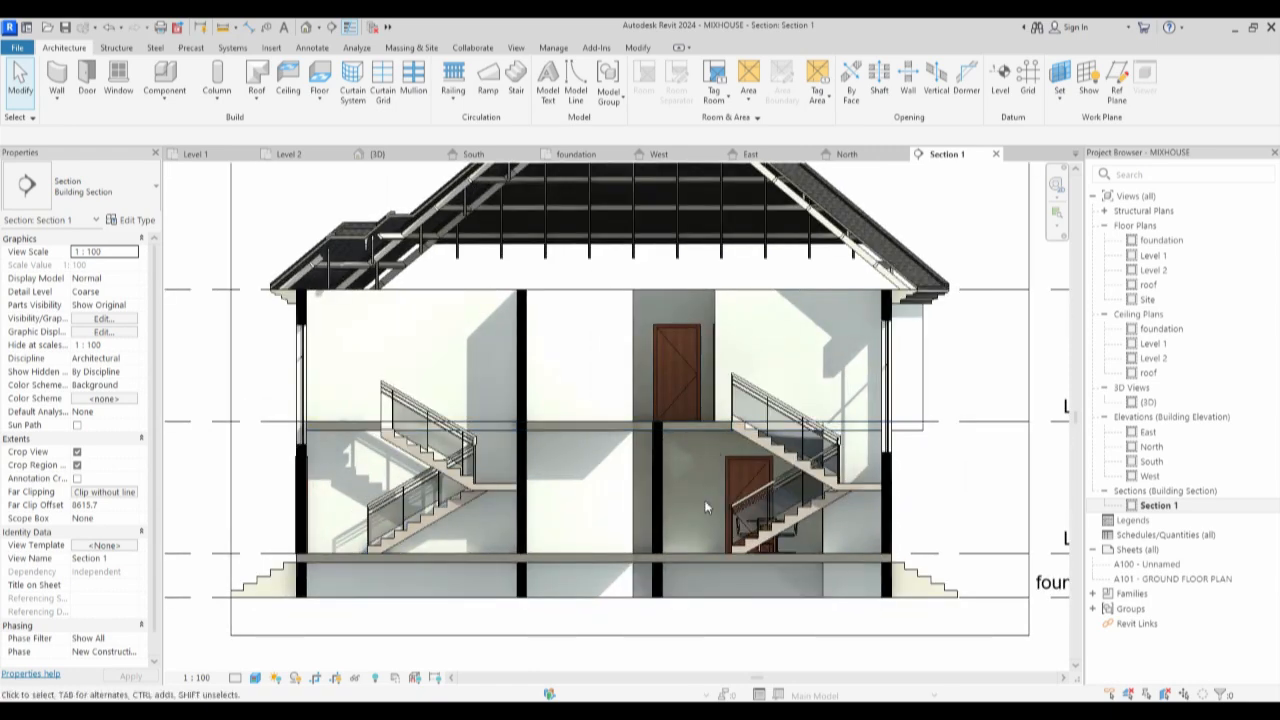
scroll(707, 503, "down", 3)
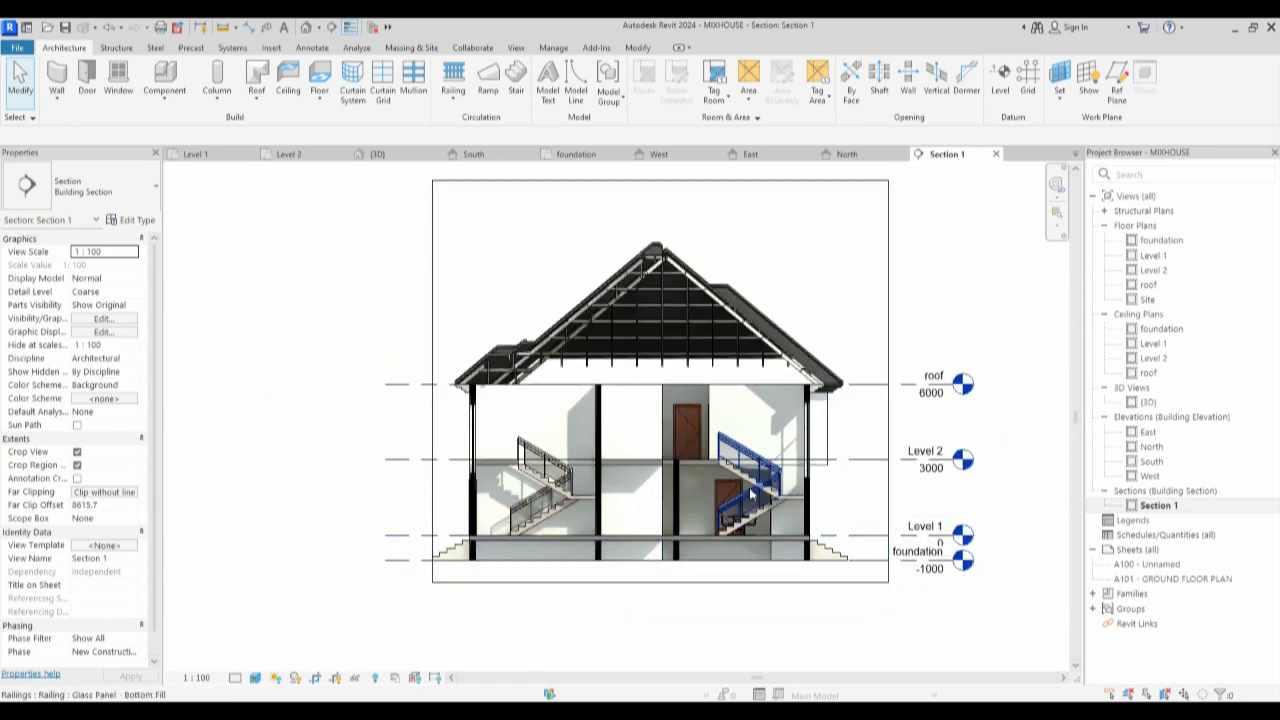
scroll(500, 432, "up", 2)
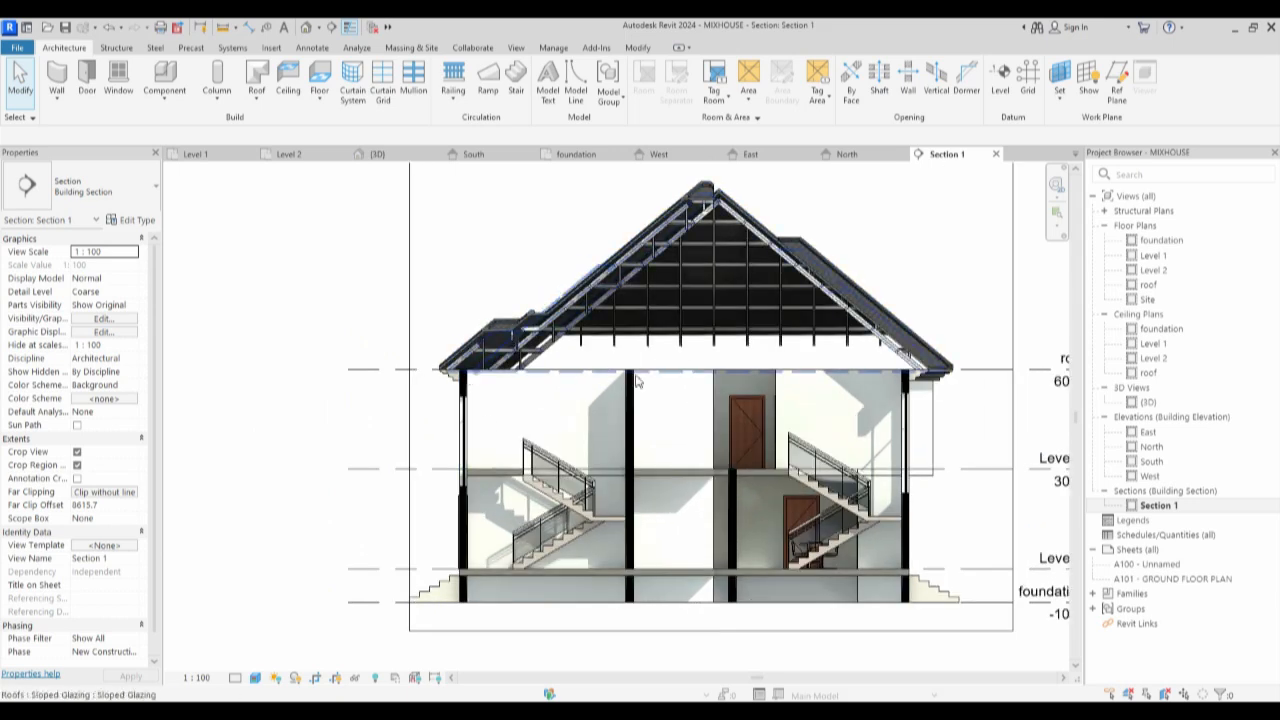
scroll(556, 446, "down", 1)
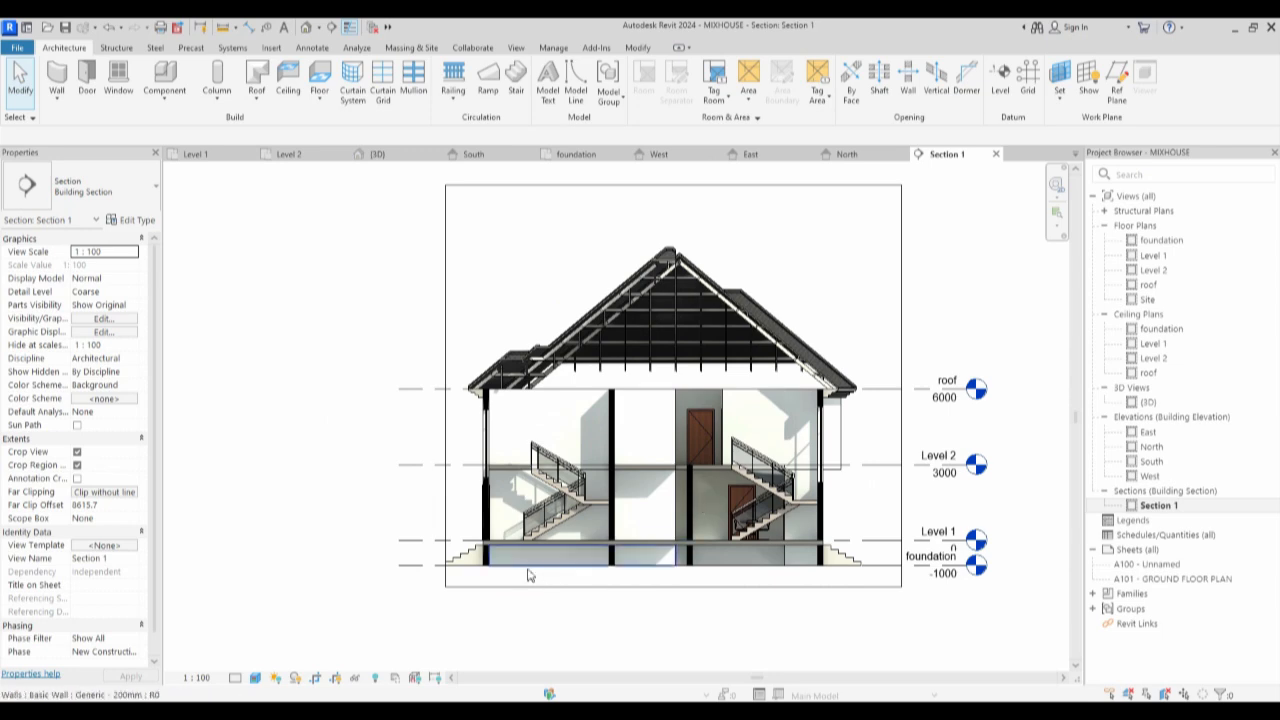
left_click(974, 294)
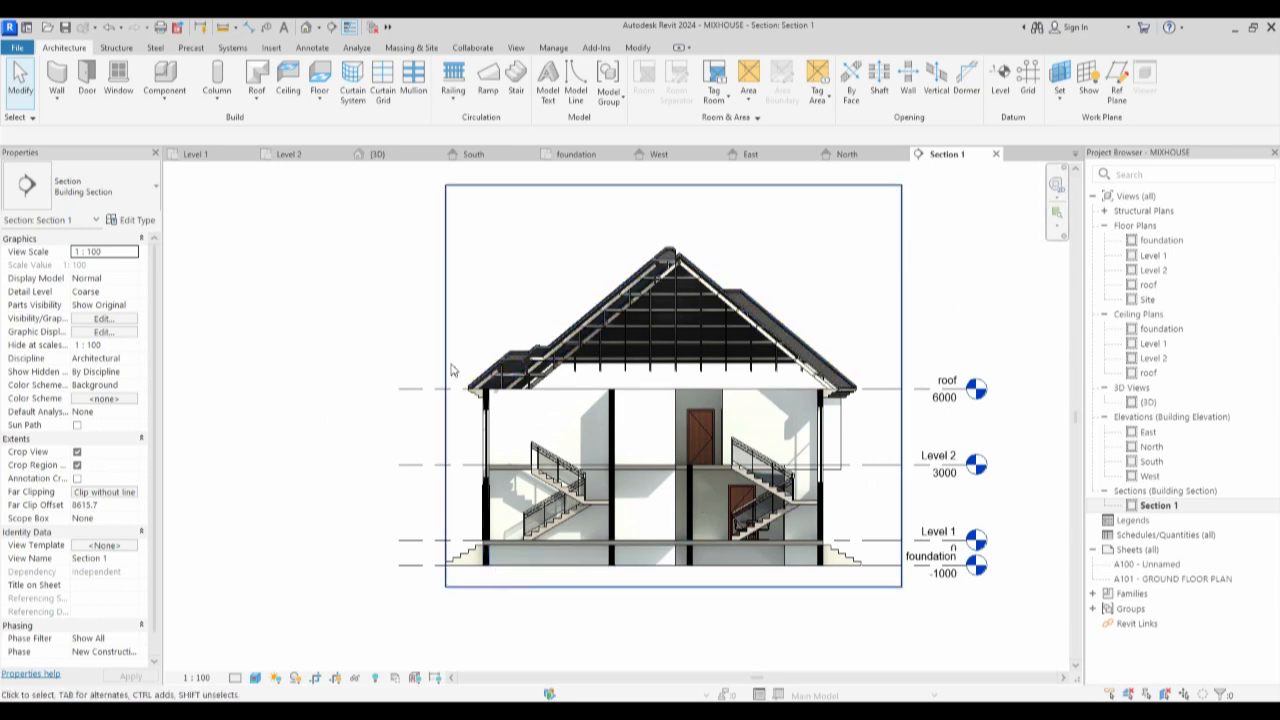
scroll(718, 285, "up", 1)
scroll(874, 440, "down", 2)
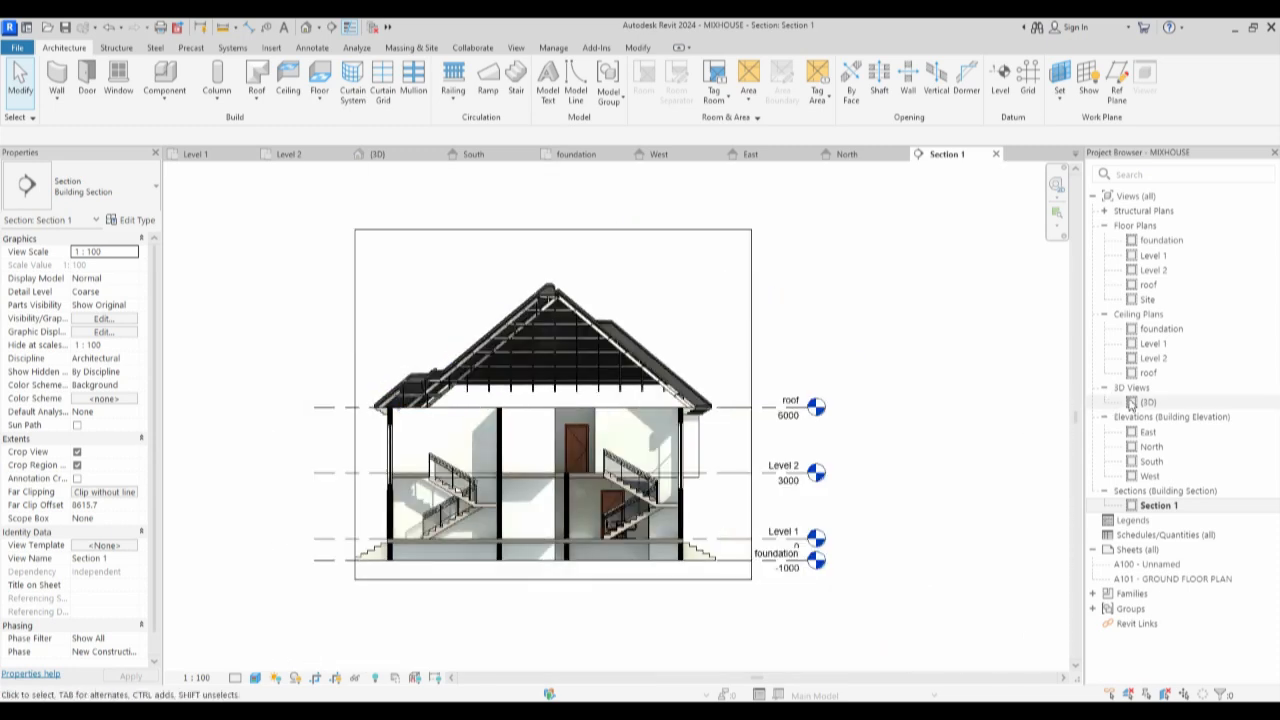
Return to the 3D view and inspect the whole house from above, turning it to show the front and left sides.
double_click(1149, 401)
scroll(765, 495, "down", 2)
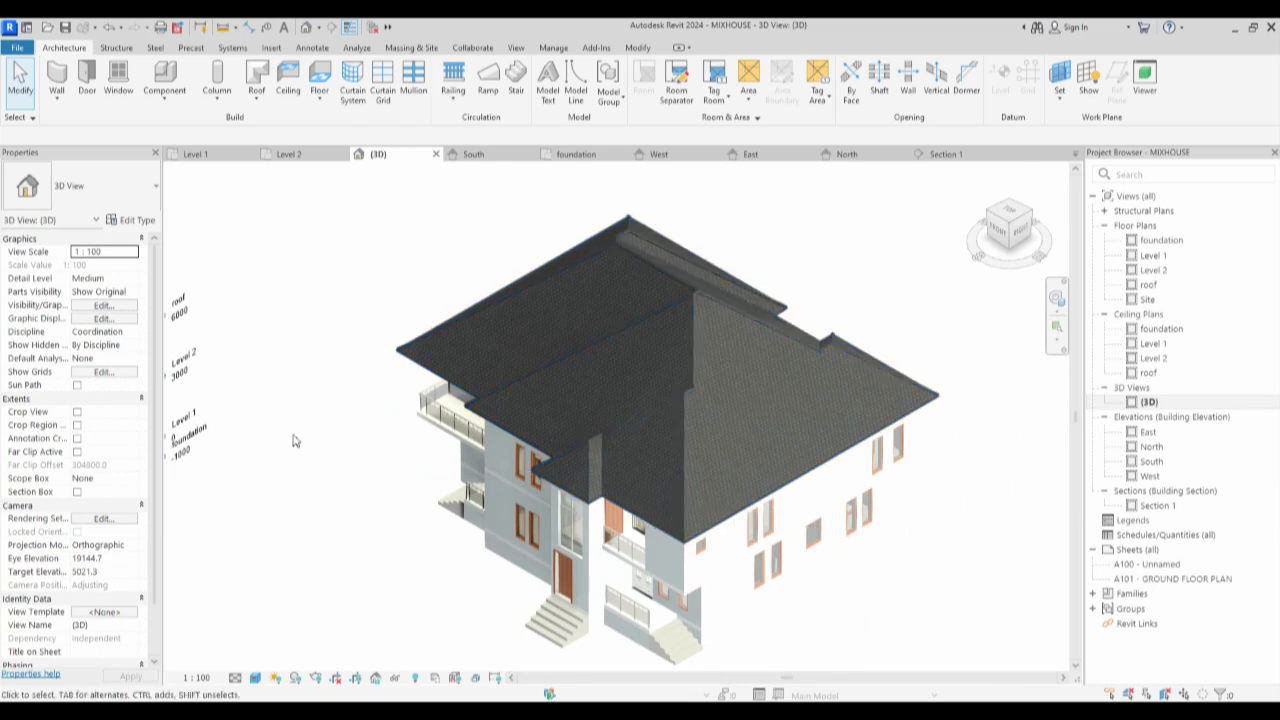
scroll(293, 441, "down", 2)
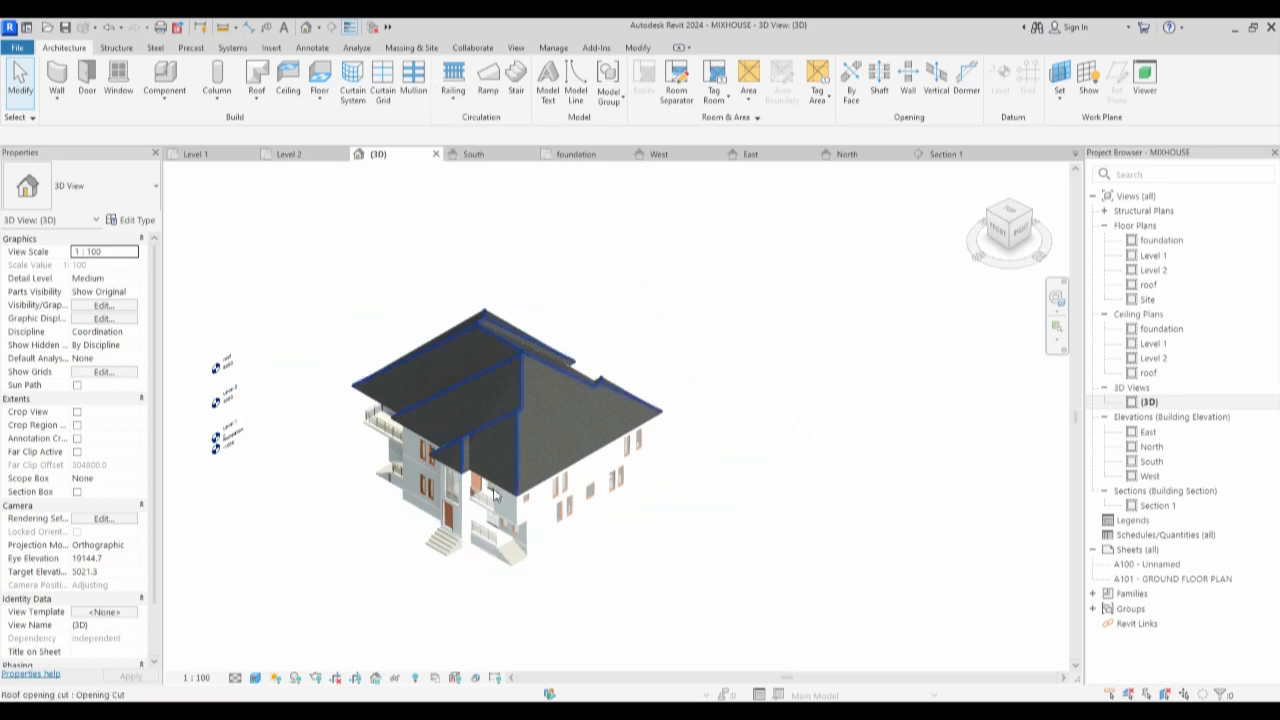
scroll(478, 485, "up", 2)
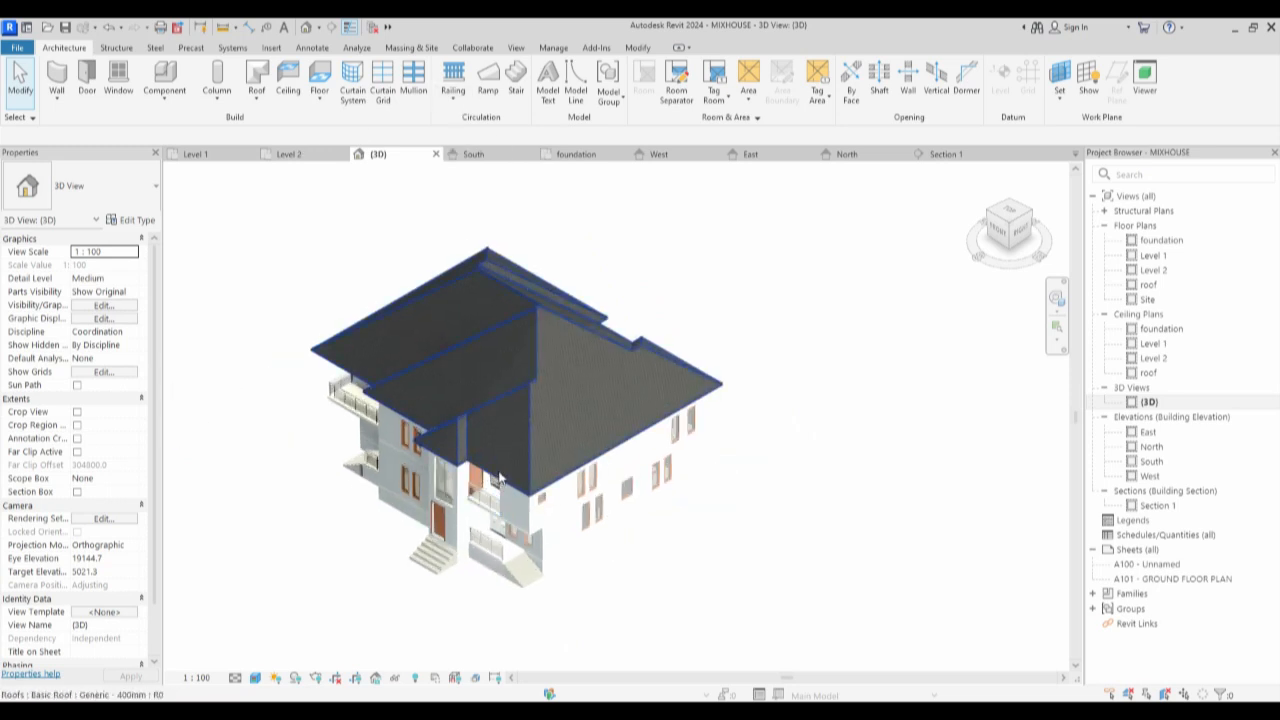
scroll(480, 480, "up", 1)
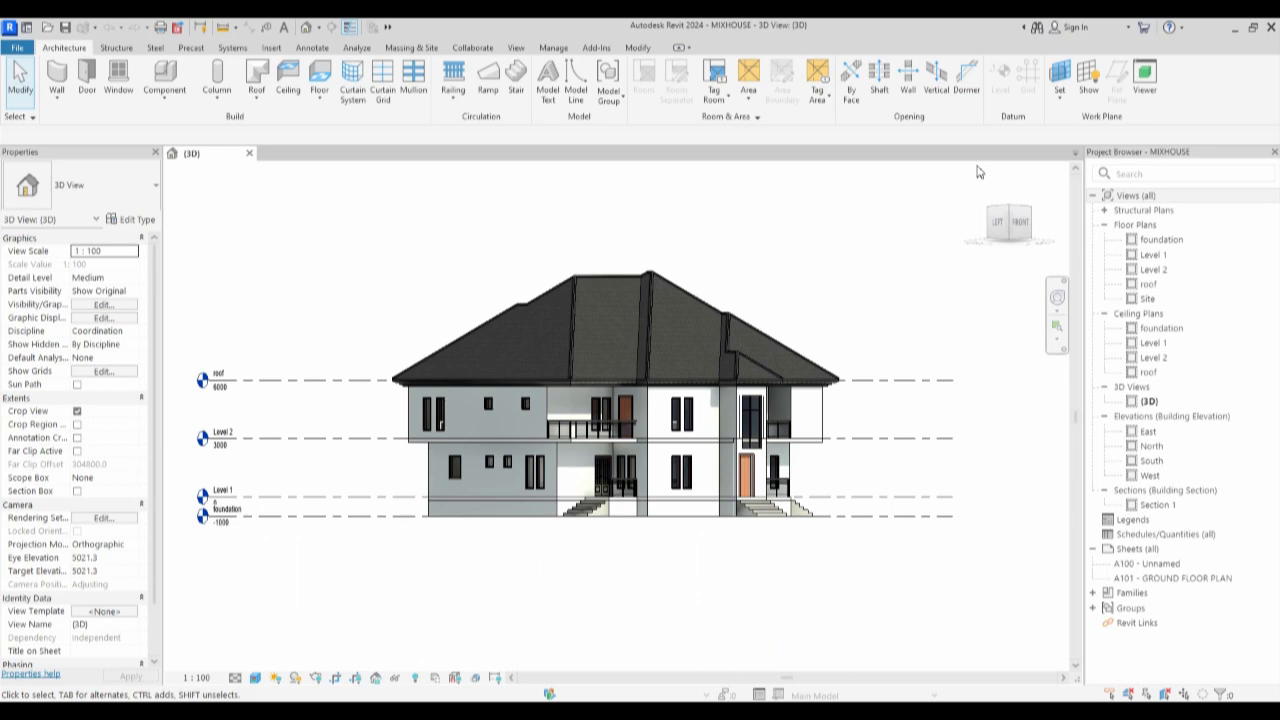
left_click_drag(993, 224, 968, 262)
scroll(557, 580, "up", 3)
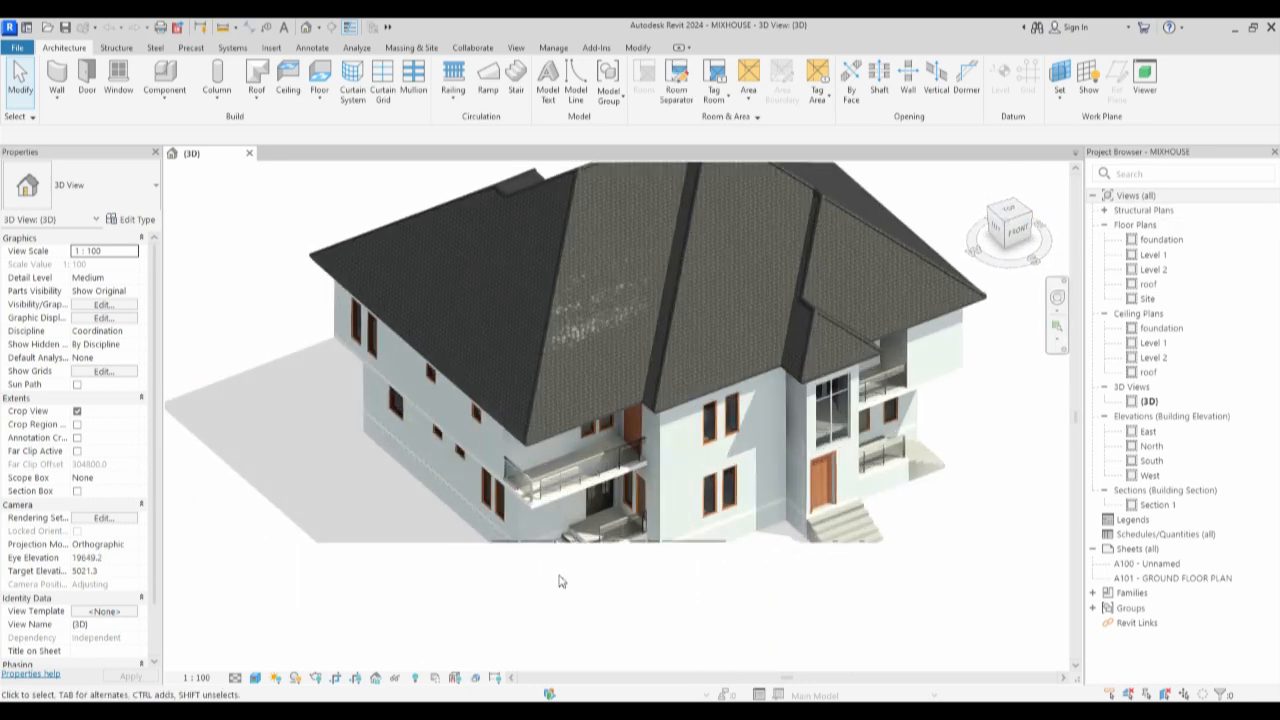
scroll(571, 571, "down", 3)
left_click(800, 350)
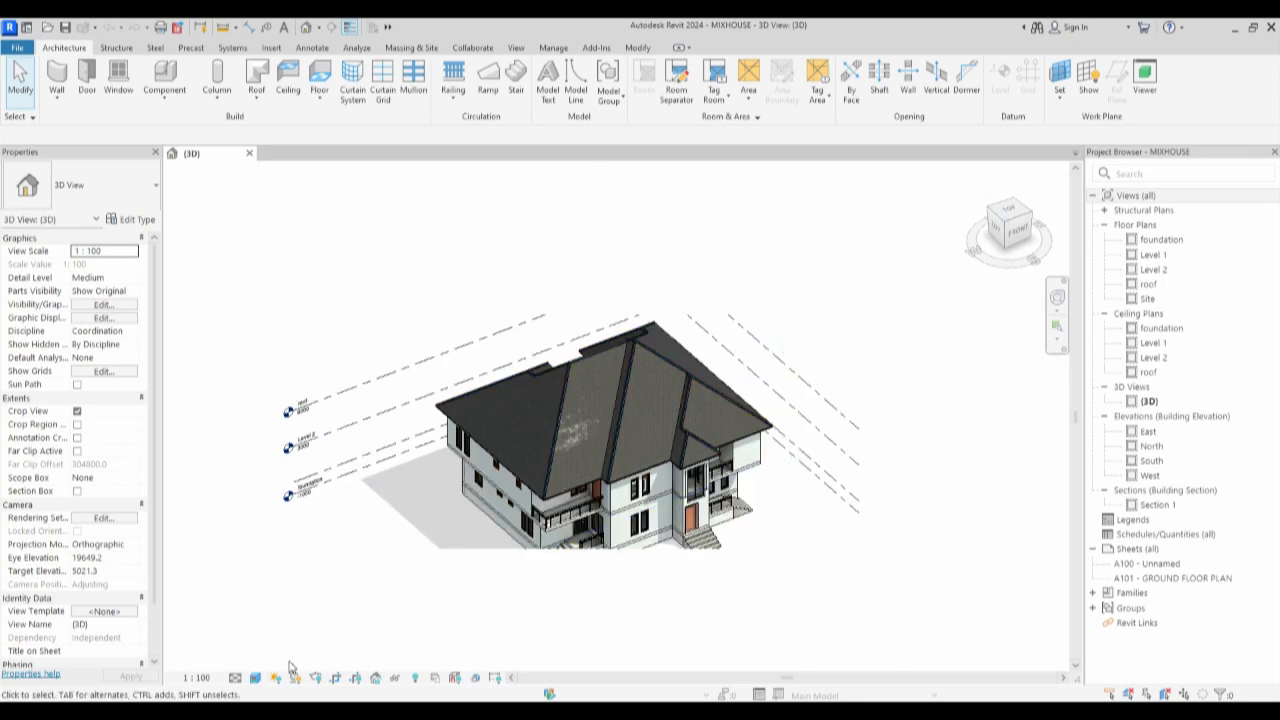
right_click(357, 551)
left_click(415, 480)
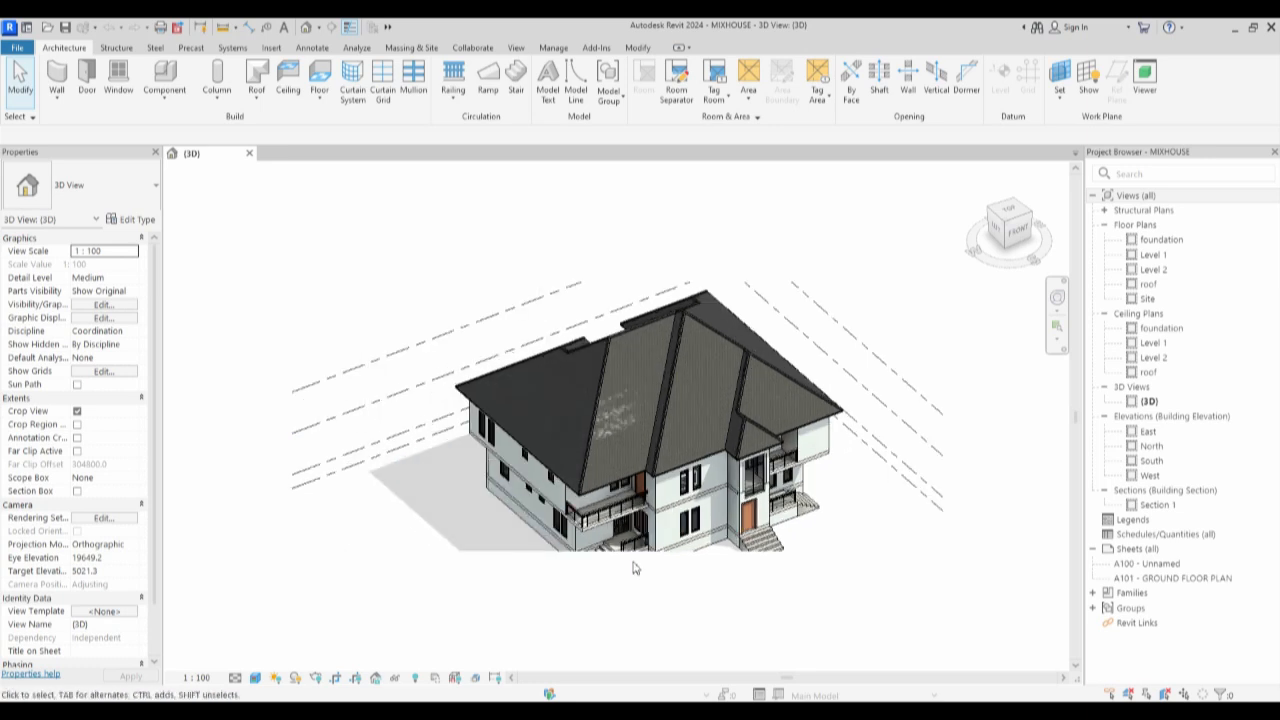
Open the Level 1 floor plan and look over the entire layout with its surrounding boundary.
left_click(1145, 256)
double_click(1145, 256)
key("z")
key("f")
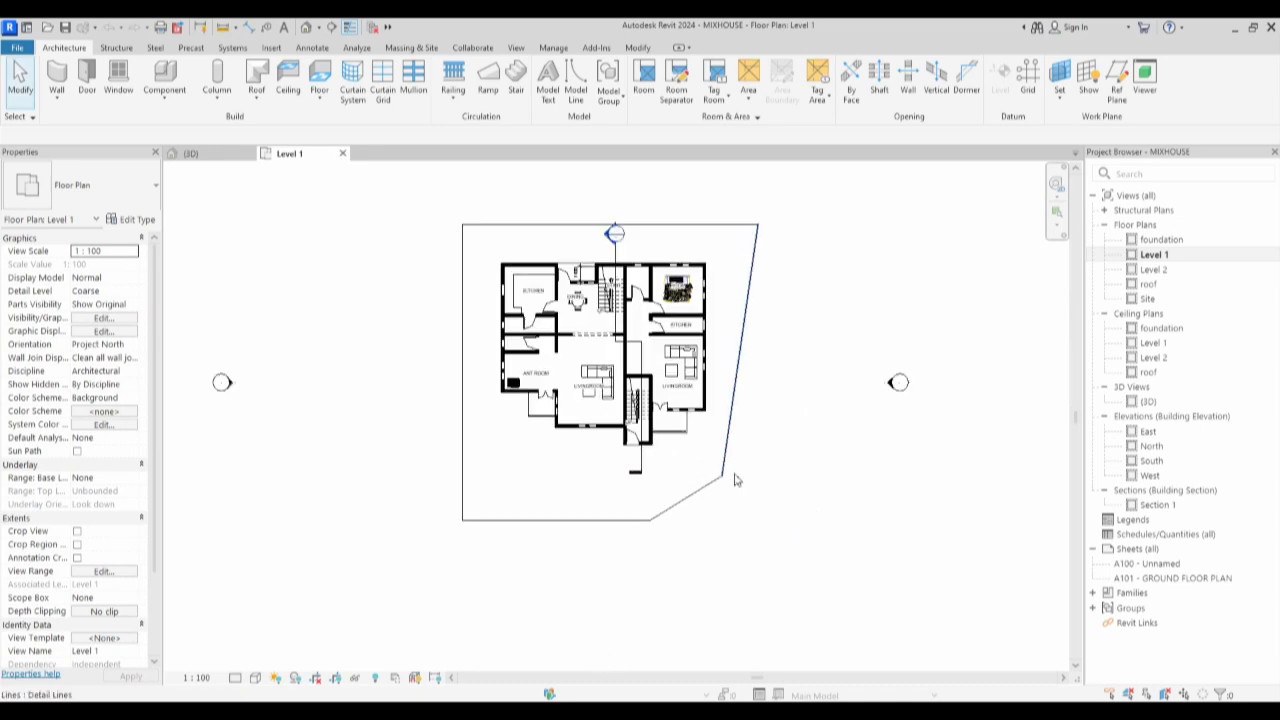
scroll(646, 356, "up", 2)
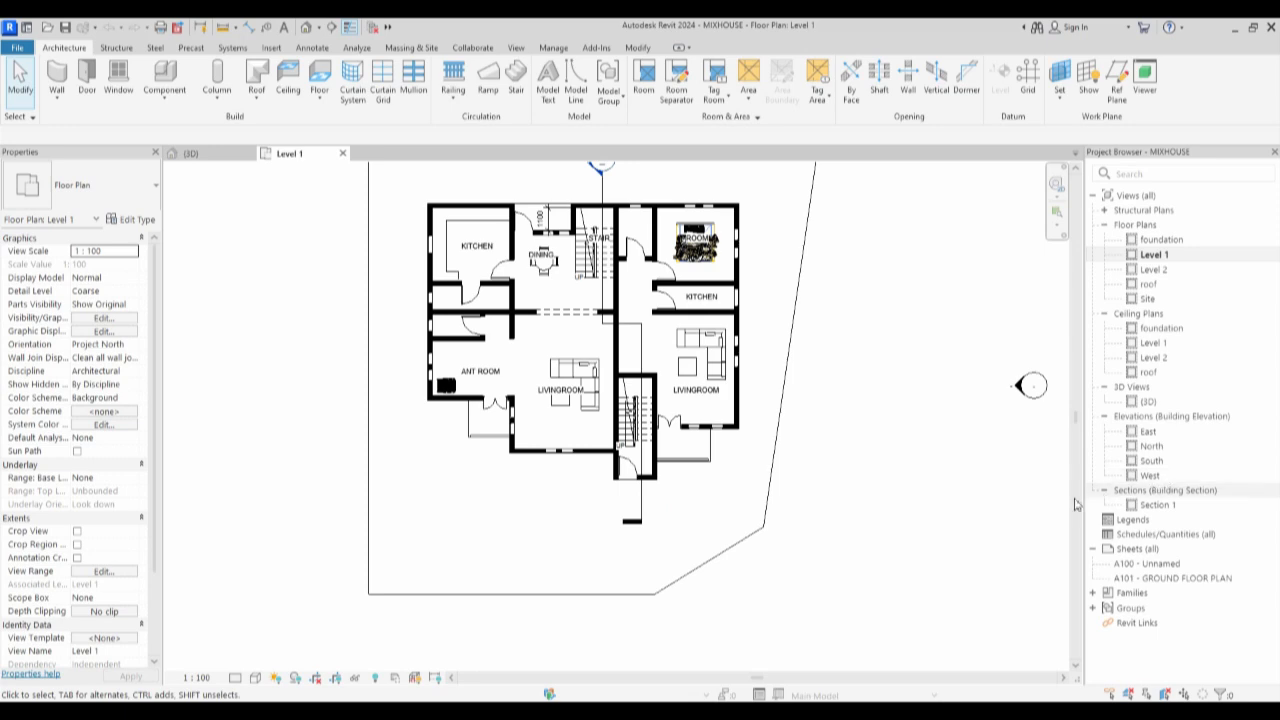
In the foundation floor plan, create an in-place model in the Casework category and name it "vase".
double_click(1148, 242)
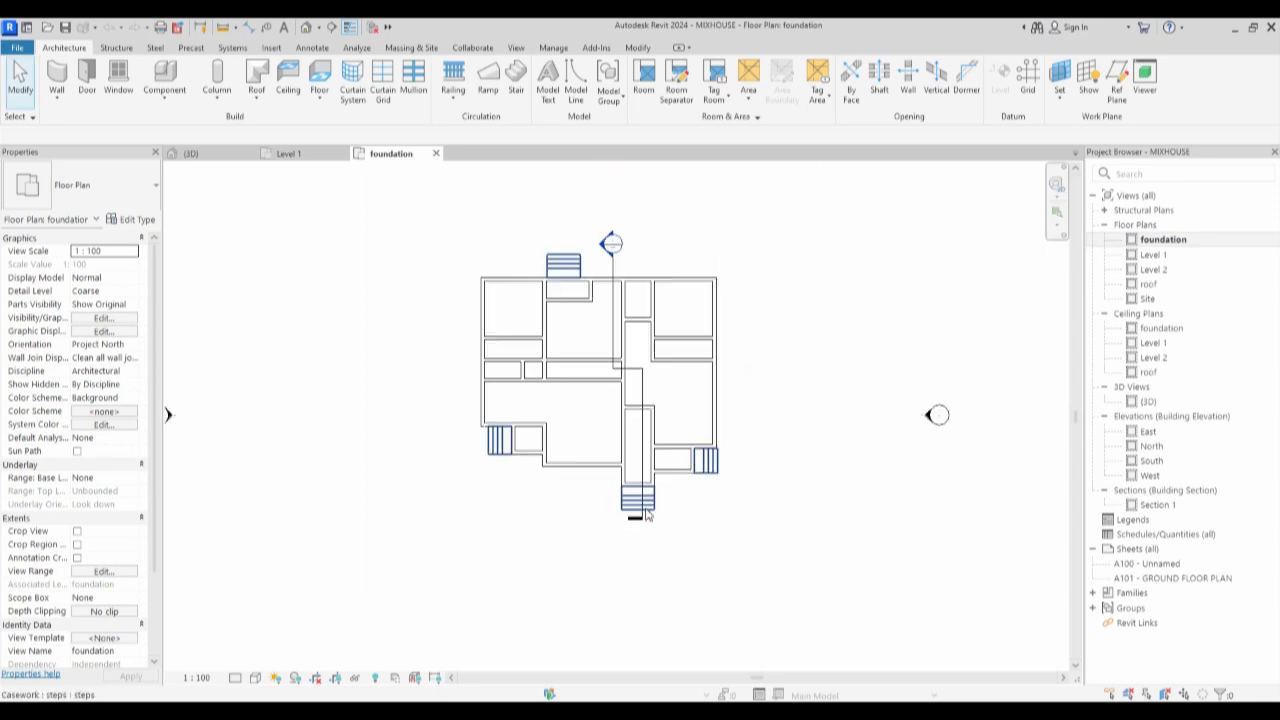
scroll(617, 269, "up", 2)
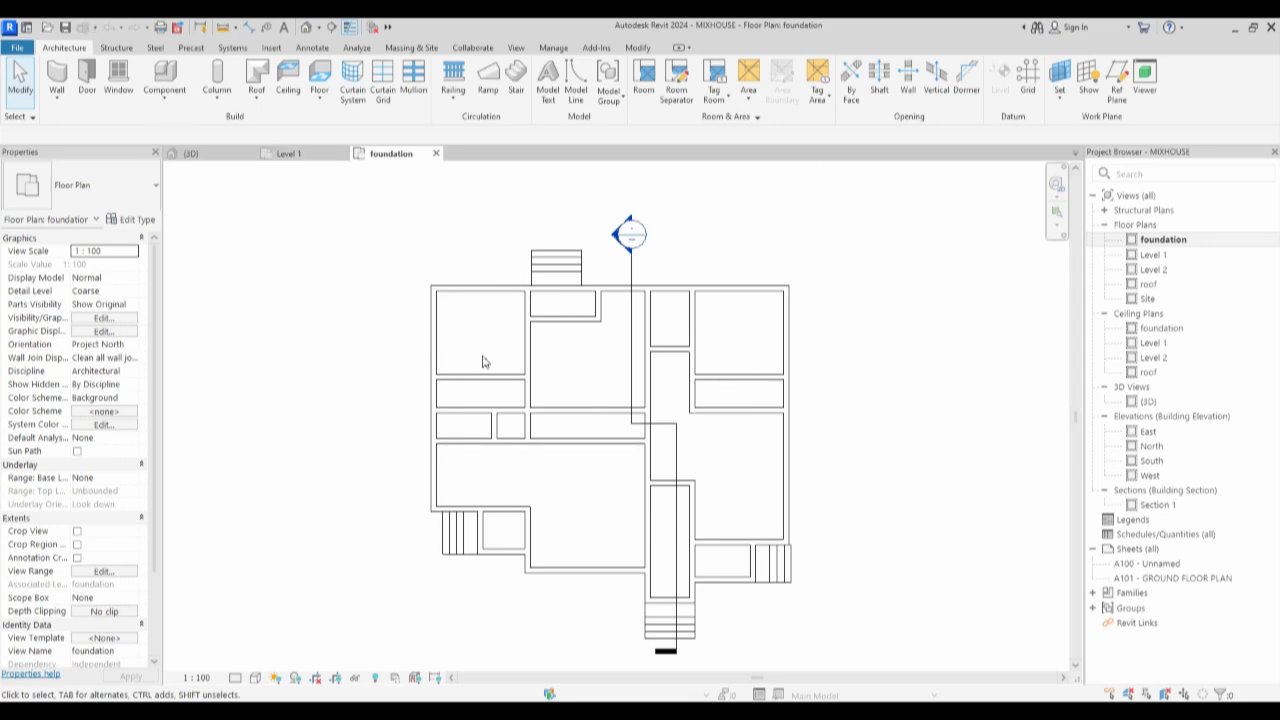
scroll(497, 344, "down", 2)
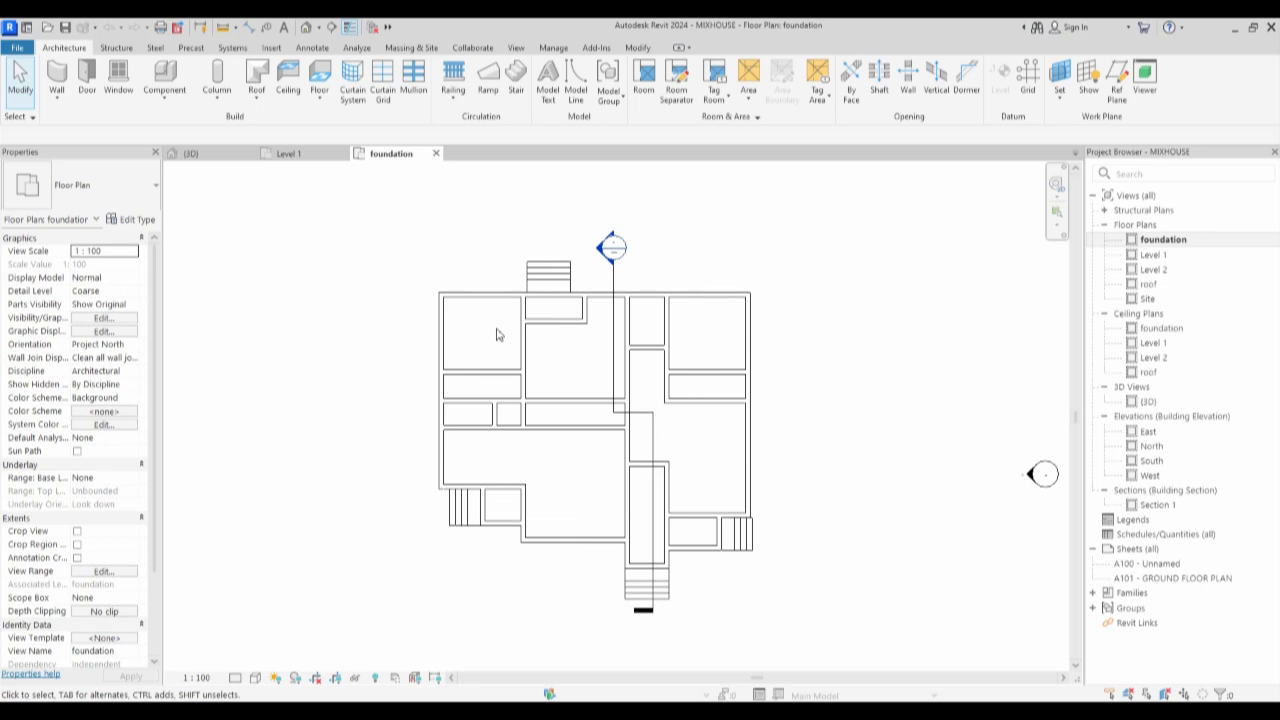
left_click(174, 106)
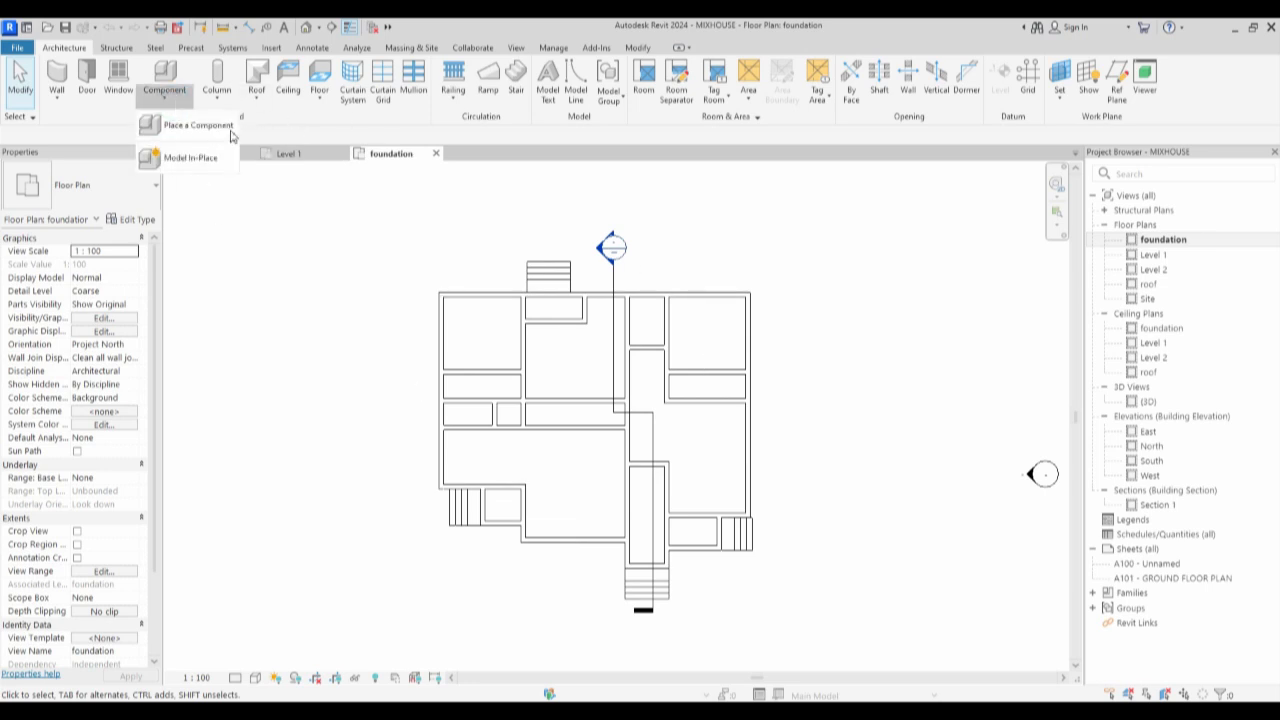
left_click(184, 160)
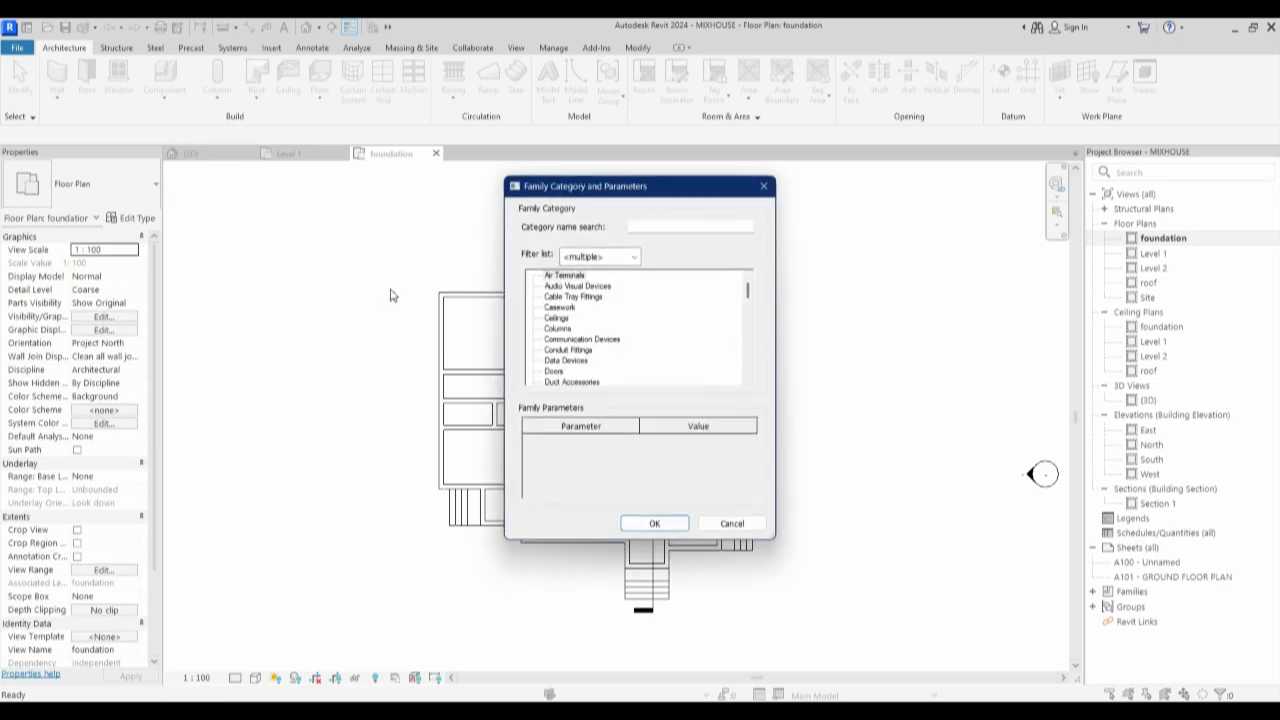
left_click(560, 307)
left_click(654, 523)
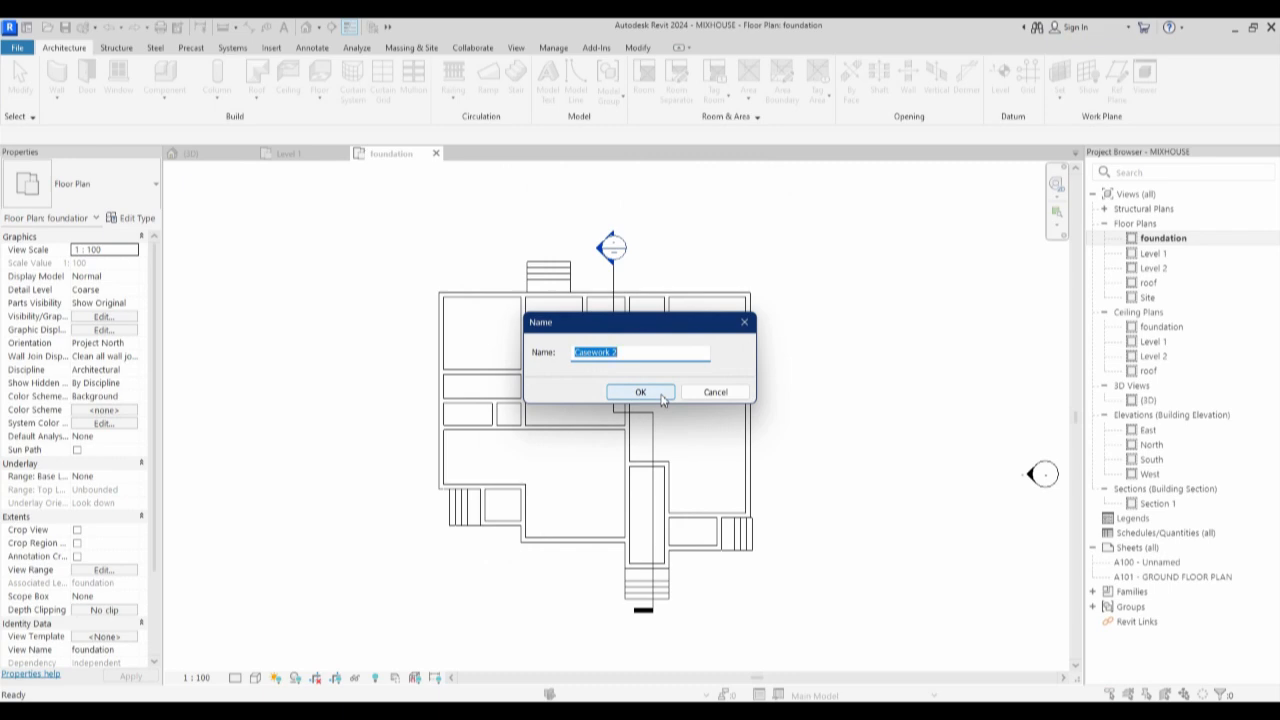
type("vase")
left_click(645, 393)
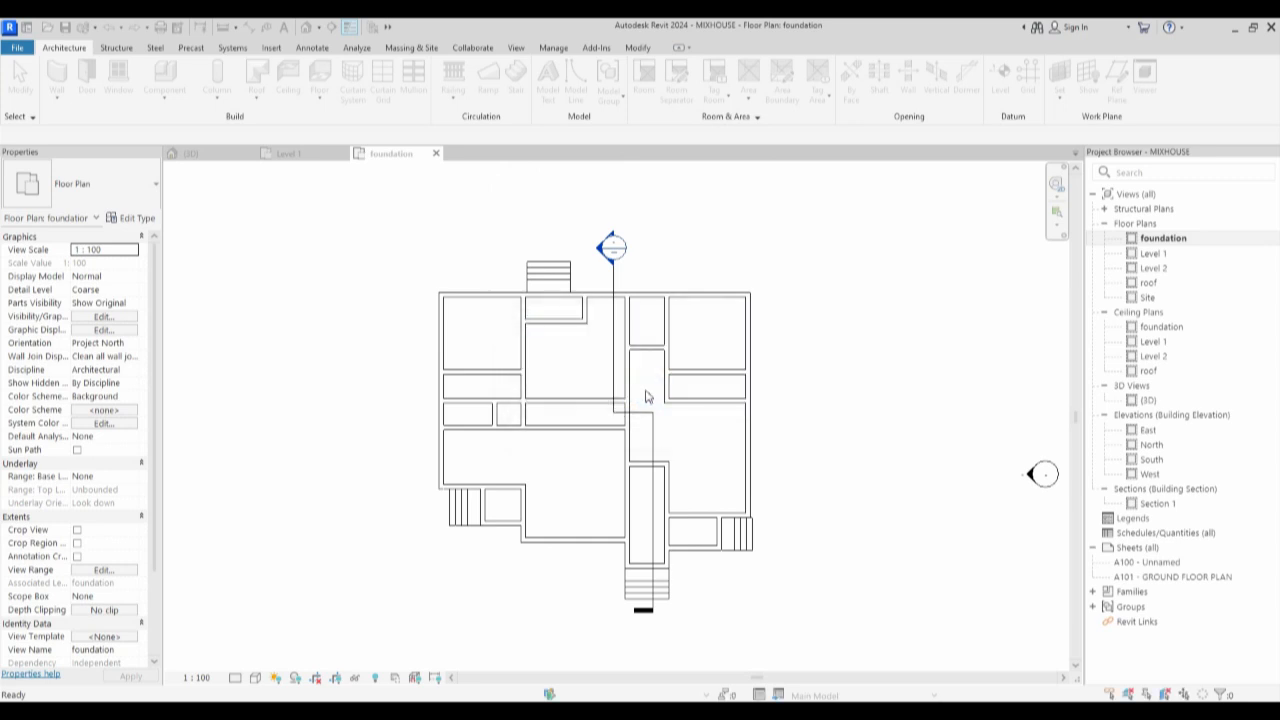
Start an extrusion and pick the foundation's outer back, left and lower-left wall edges as sketch lines.
left_click(120, 78)
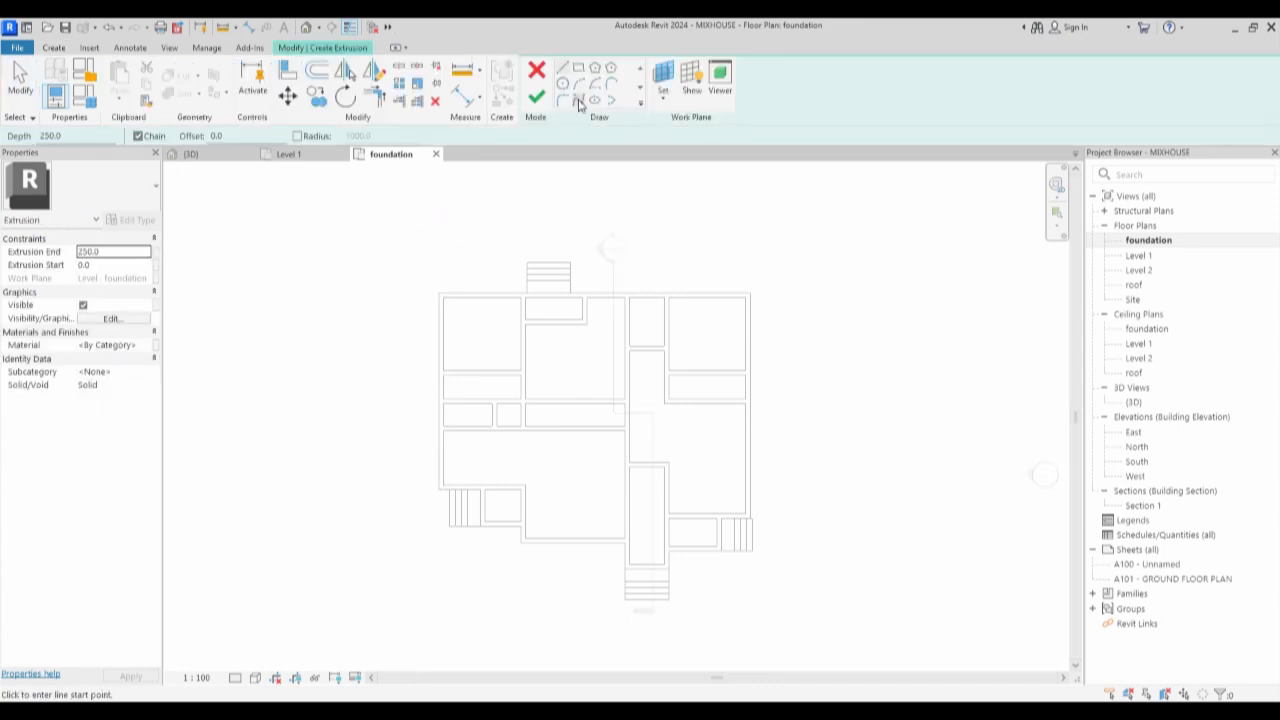
left_click(640, 106)
left_click(596, 102)
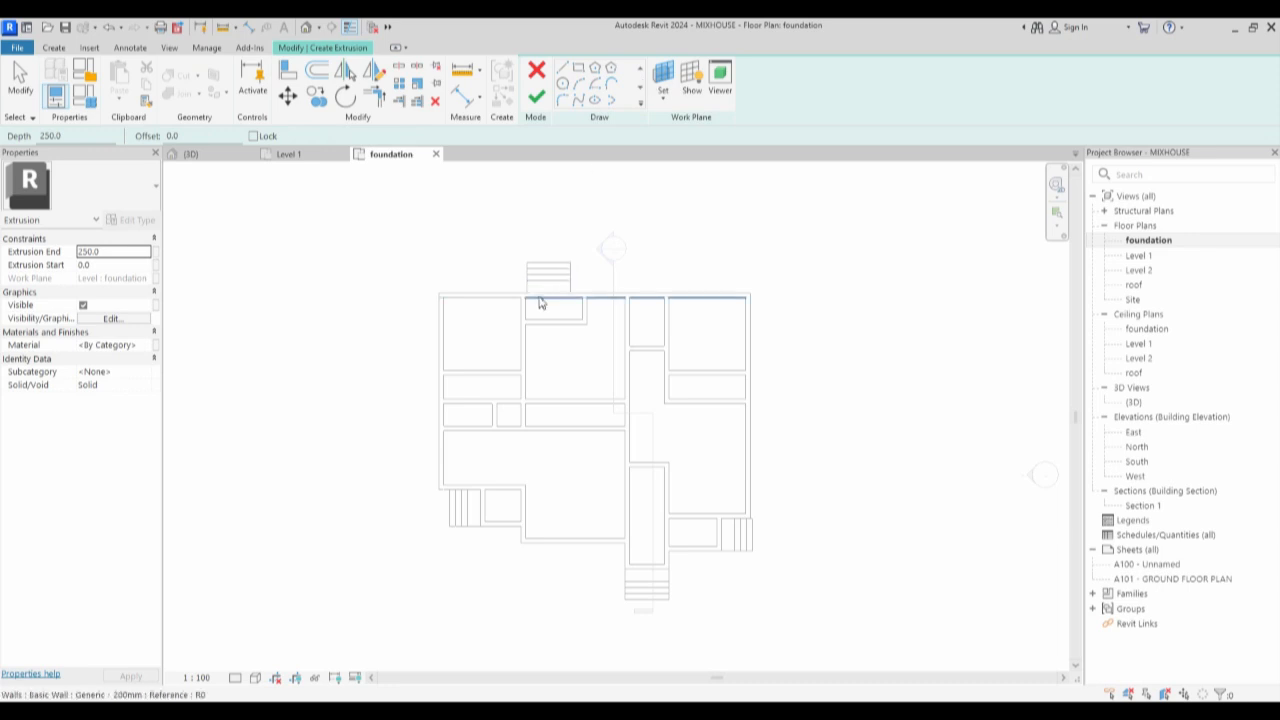
left_click(470, 296)
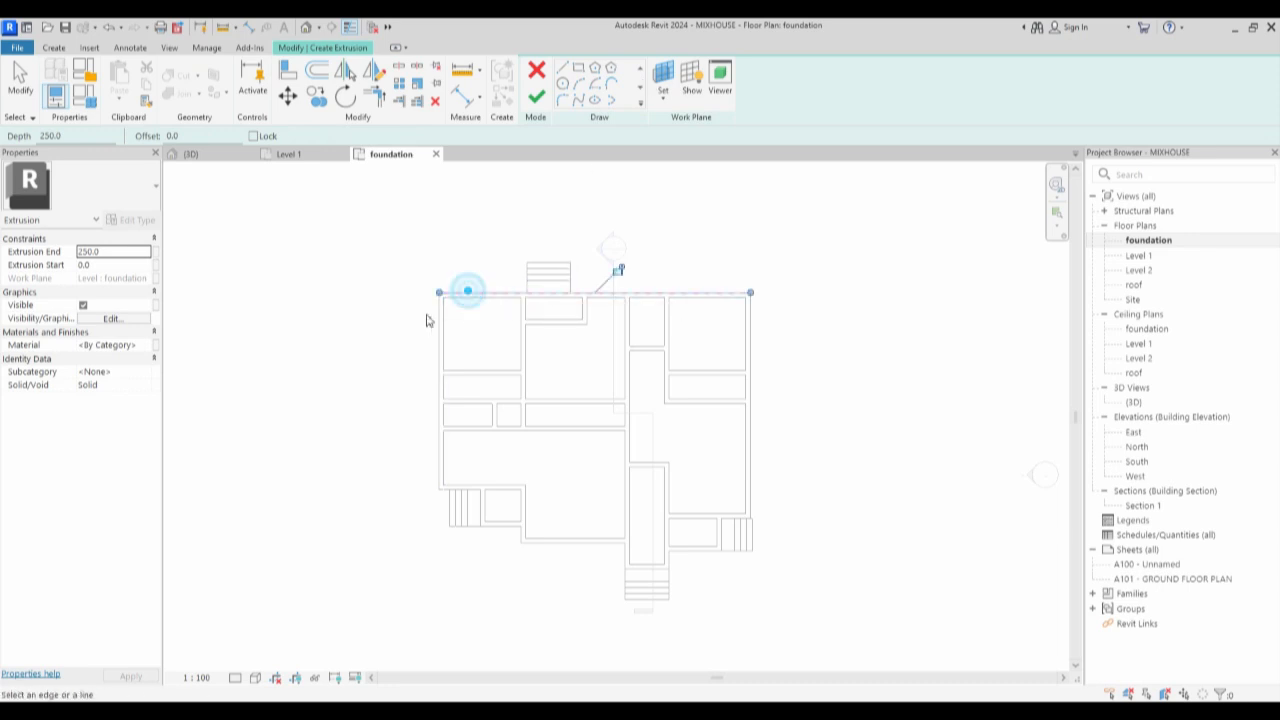
left_click(440, 330)
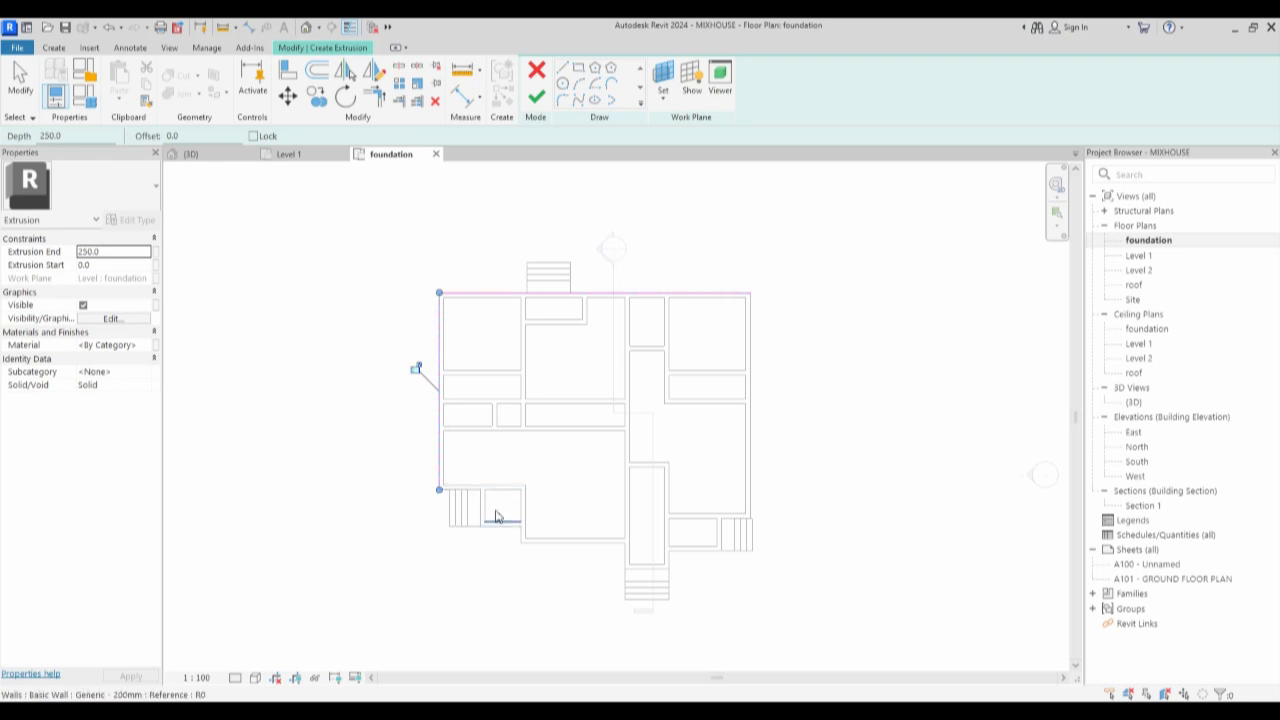
left_click(460, 491)
left_click(495, 529)
left_click(519, 530)
left_click(548, 543)
Pick the sides and front of the entrance projection, the right porch's front edge and the outer right wall edge as sketch lines.
left_click(624, 558)
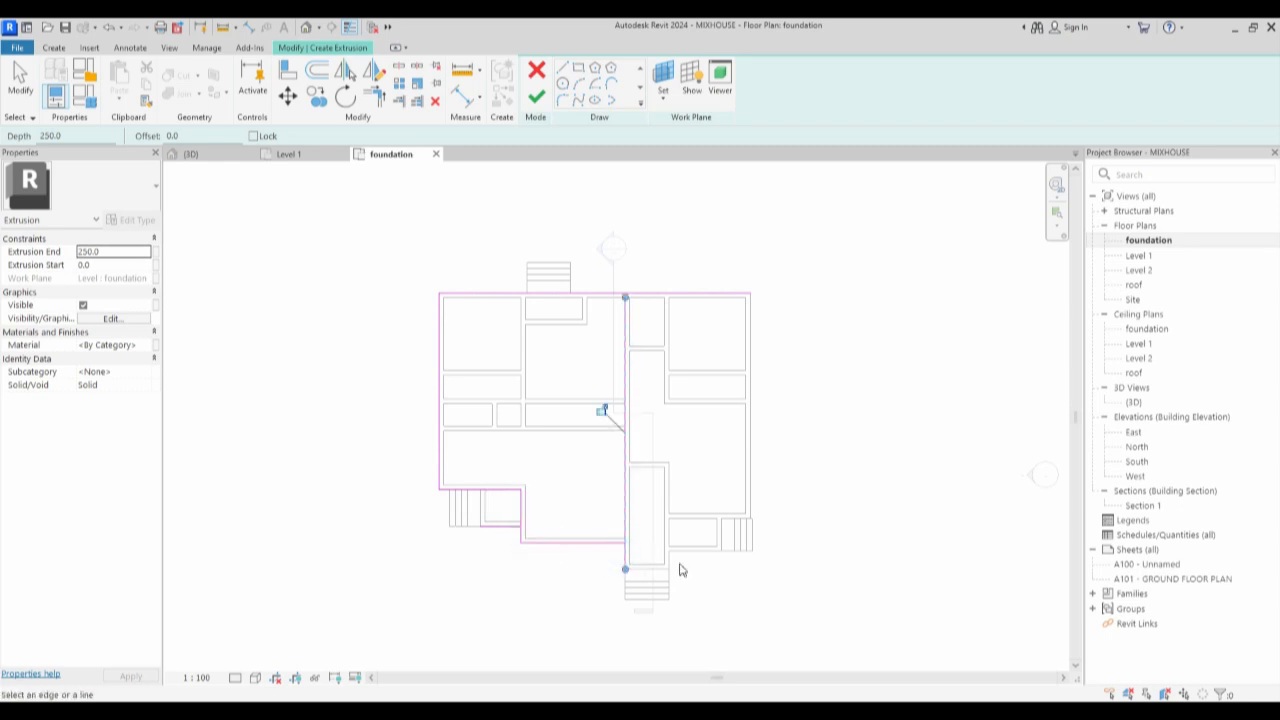
left_click(665, 574)
left_click(690, 553)
scroll(669, 563, "up", 3)
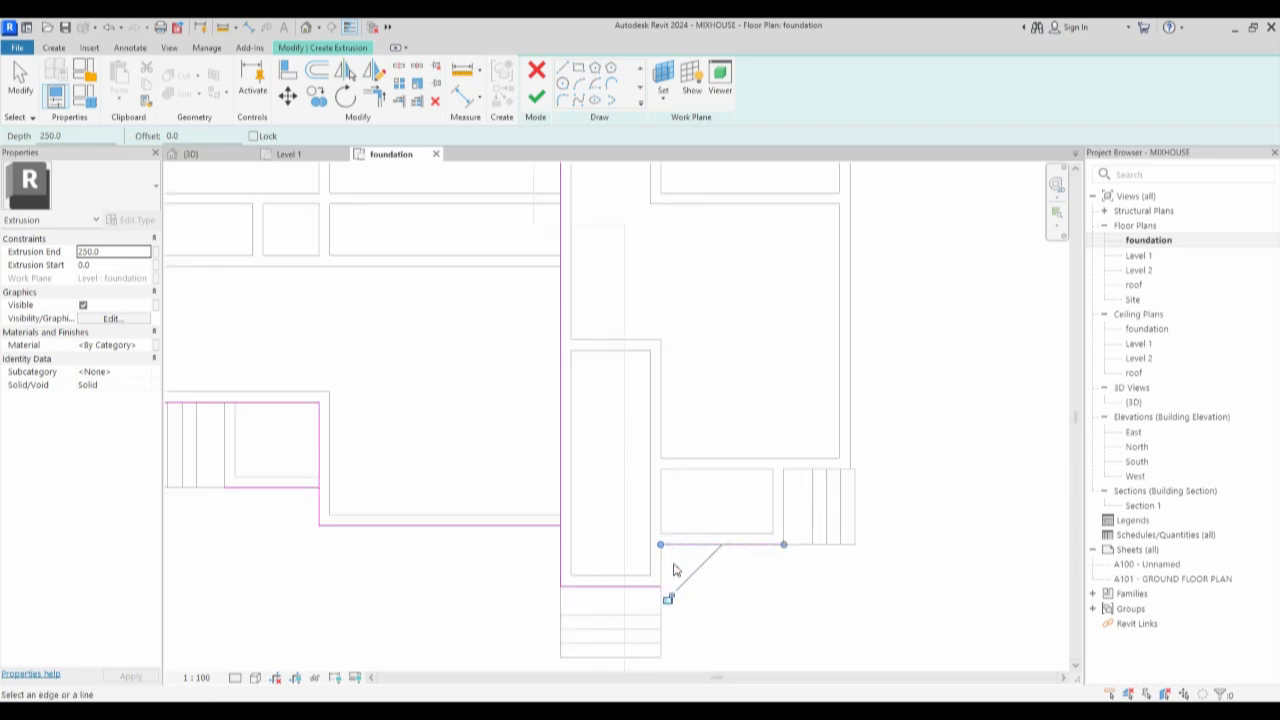
left_click(850, 410)
scroll(732, 577, "down", 3)
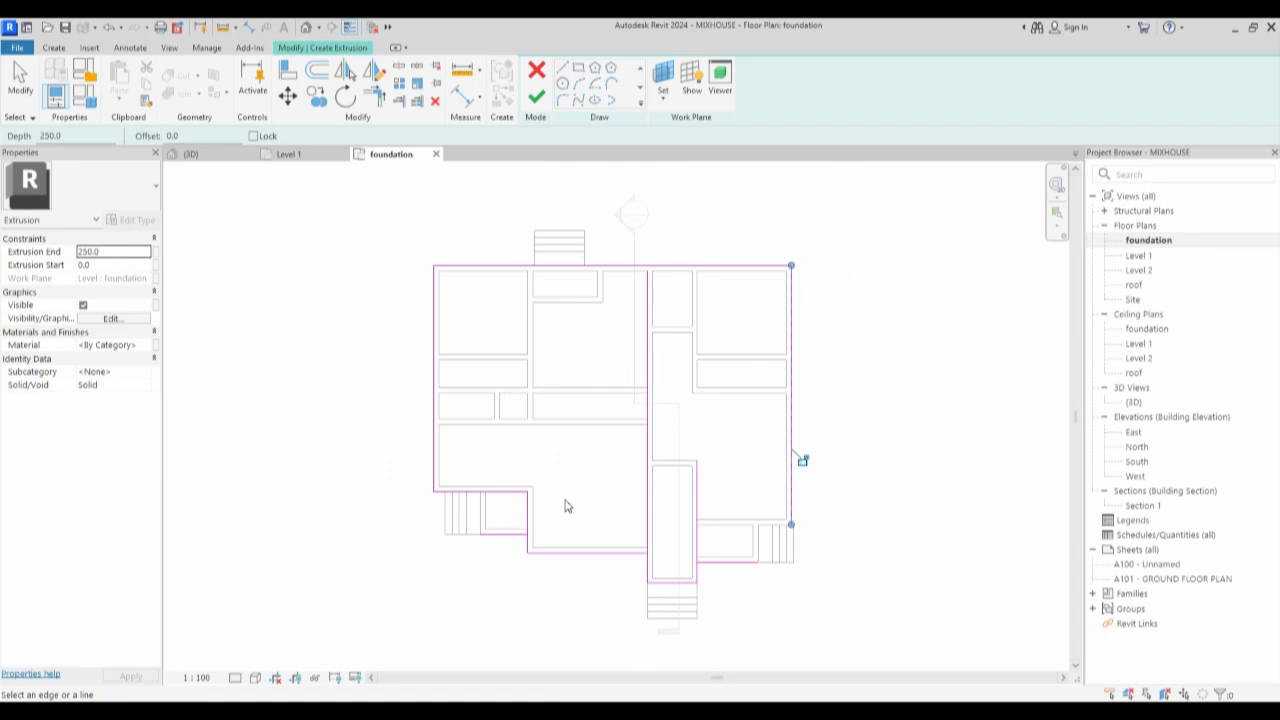
Try to trim the left porch's front line against the adjacent vertical sketch line.
key("t")
key("r")
key("Escape")
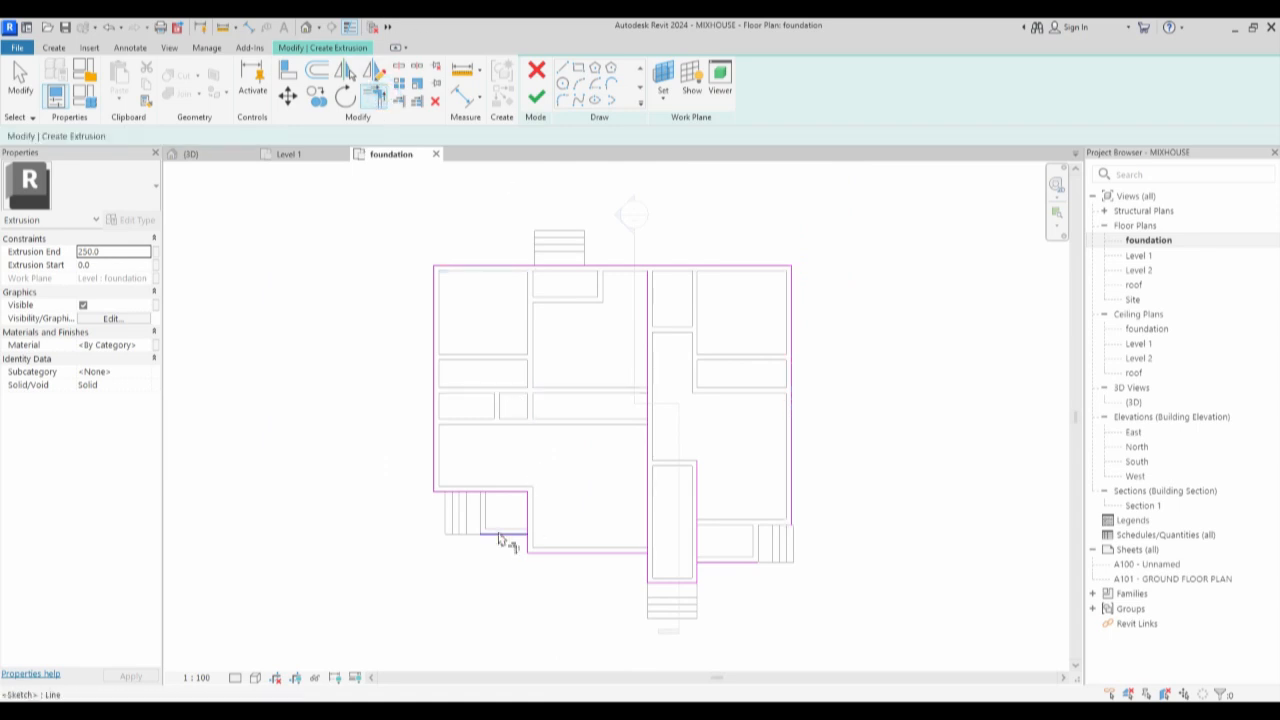
scroll(530, 553, "up", 2)
left_click(527, 540)
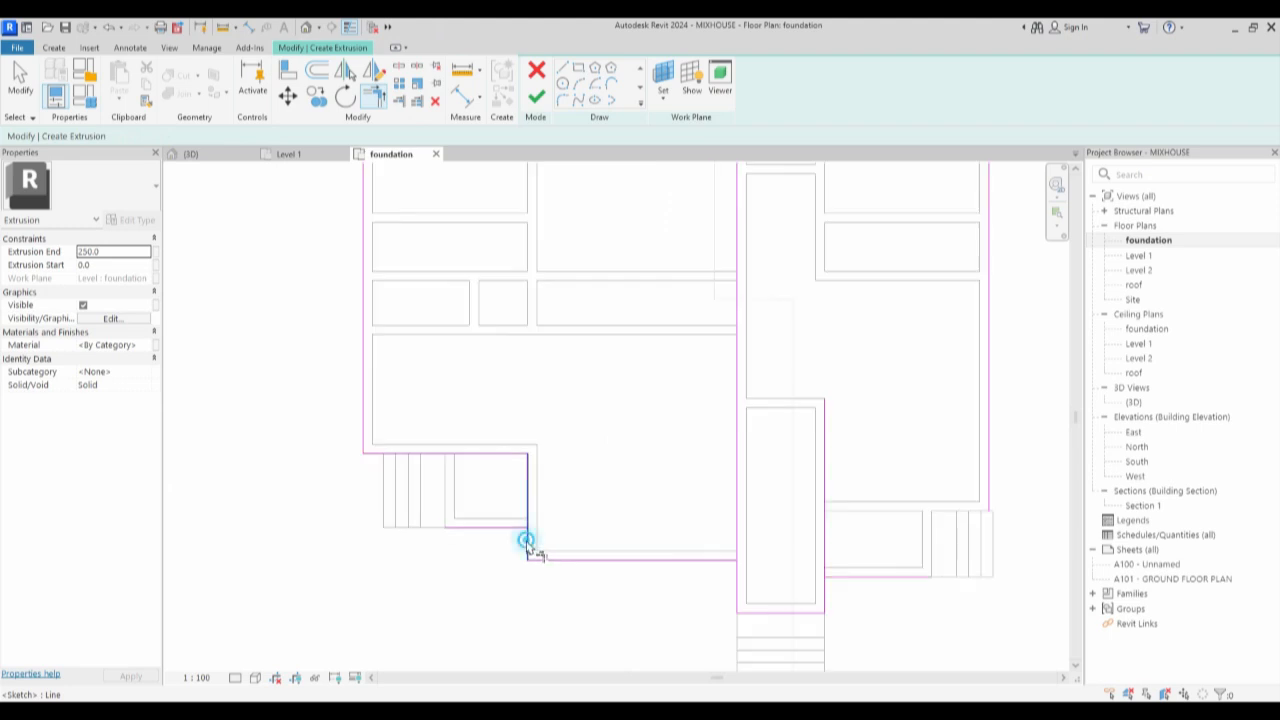
left_click(518, 528)
scroll(460, 540, "down", 2)
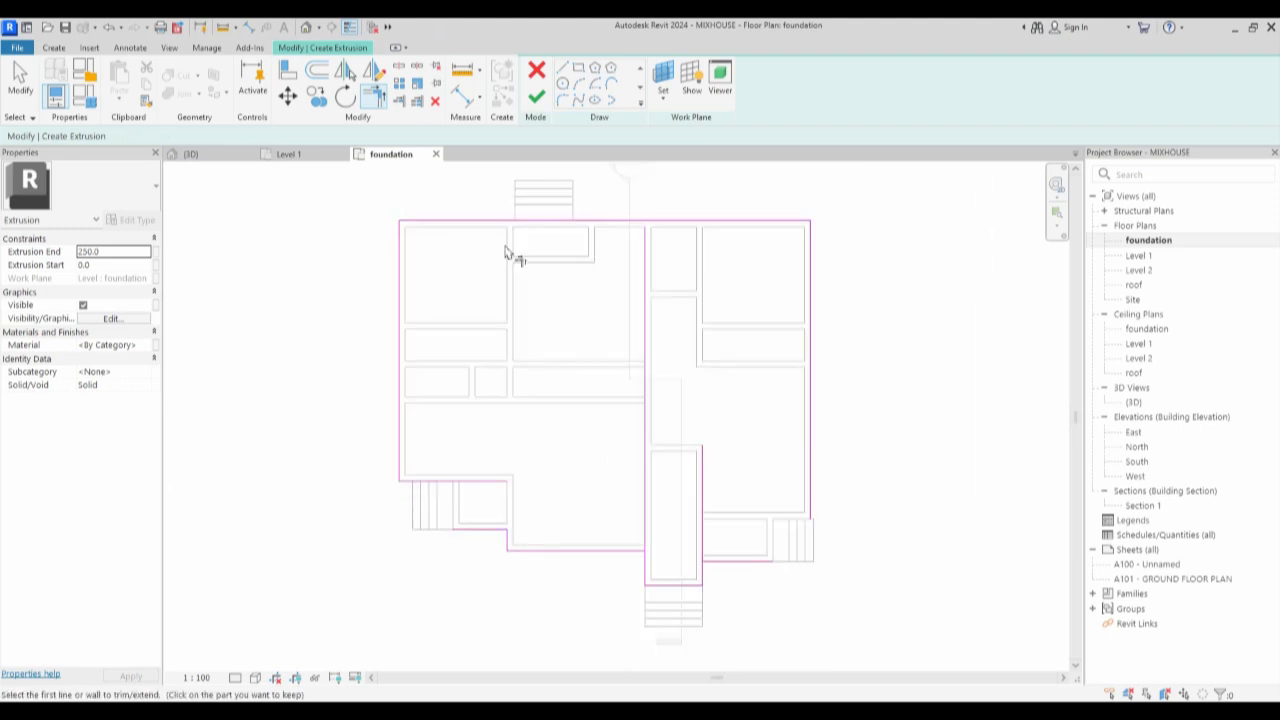
scroll(646, 617, "up", 2)
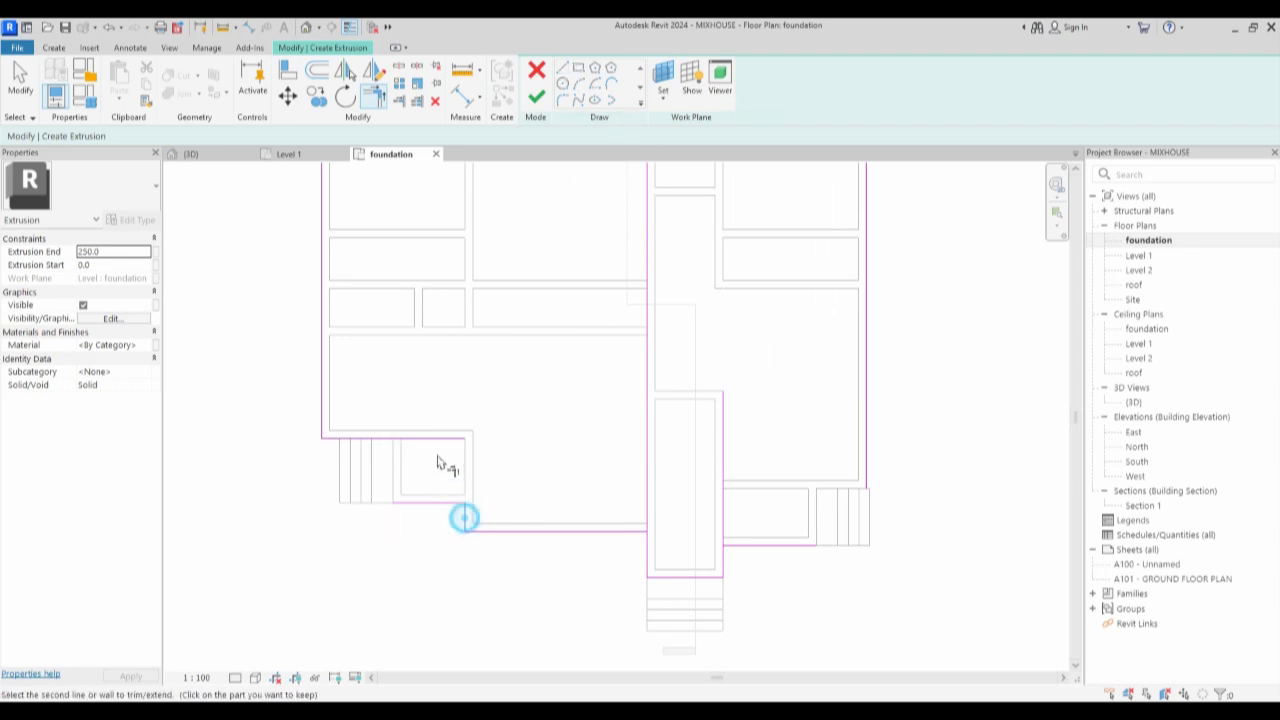
key("Escape")
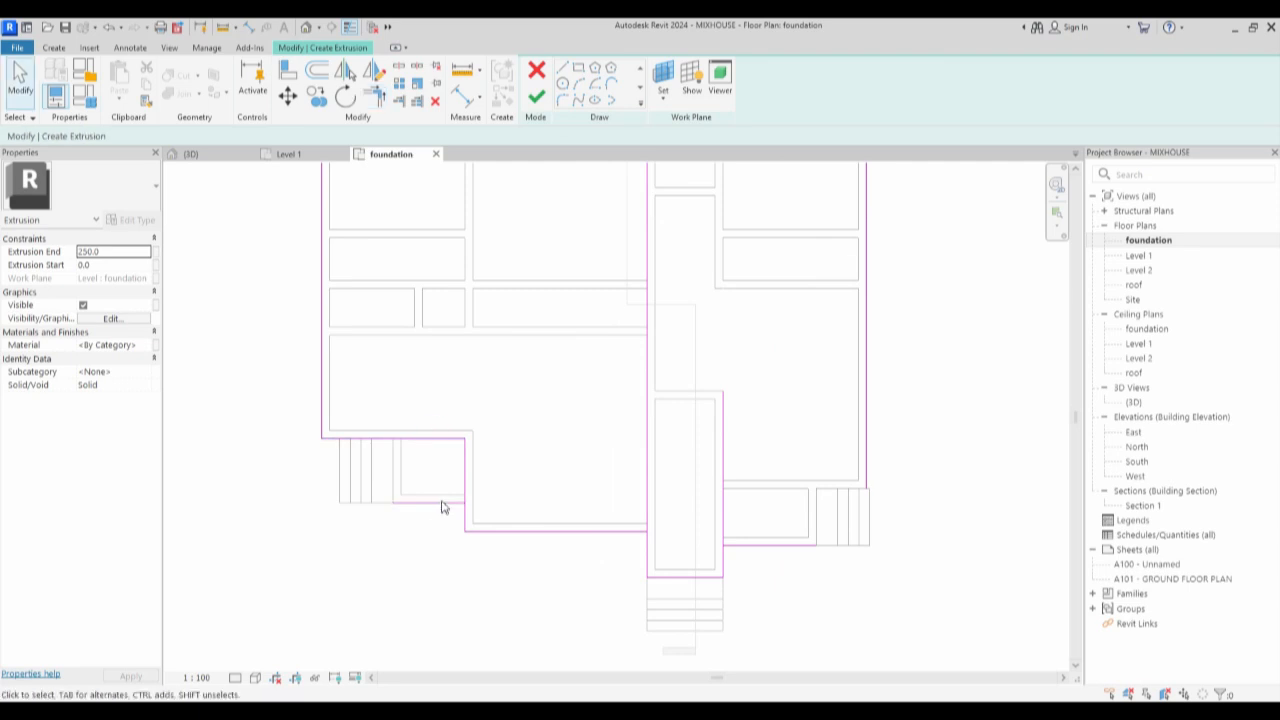
Delete the left porch's front sketch line and trim both sides of the entrance projection to the adjoining front edges.
left_click(443, 501)
scroll(460, 554, "down", 2)
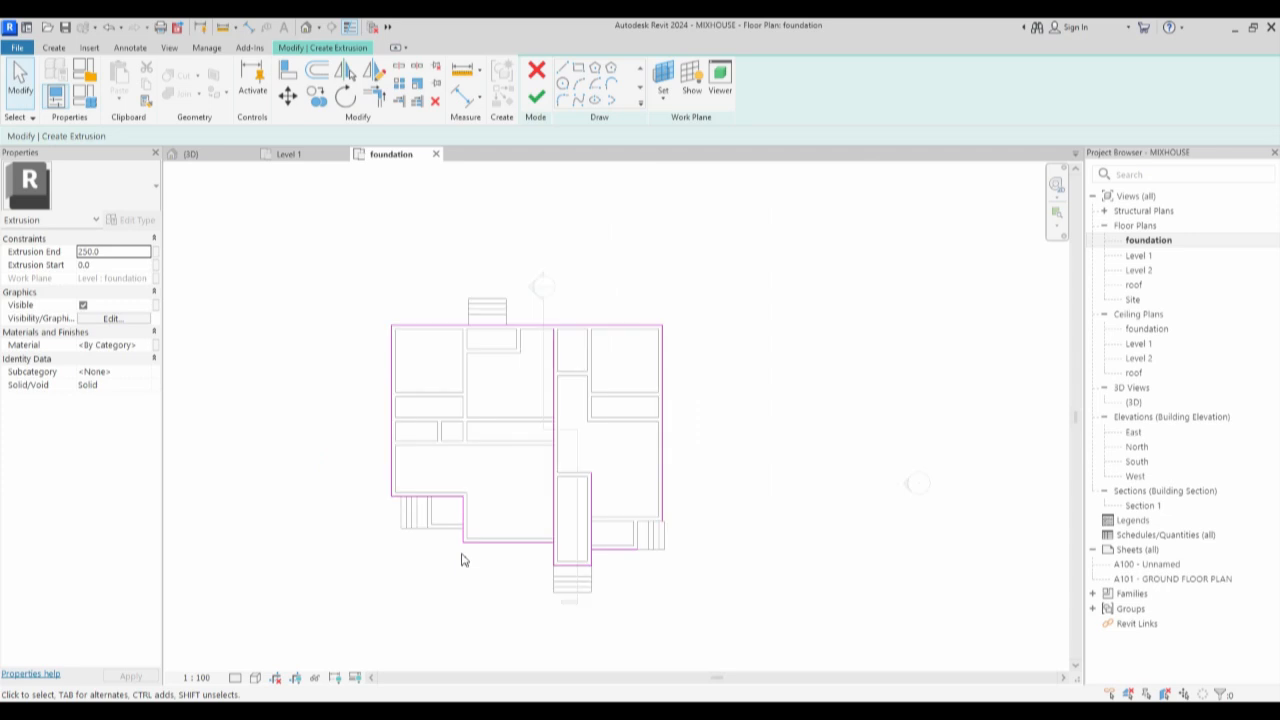
scroll(609, 358, "up", 2)
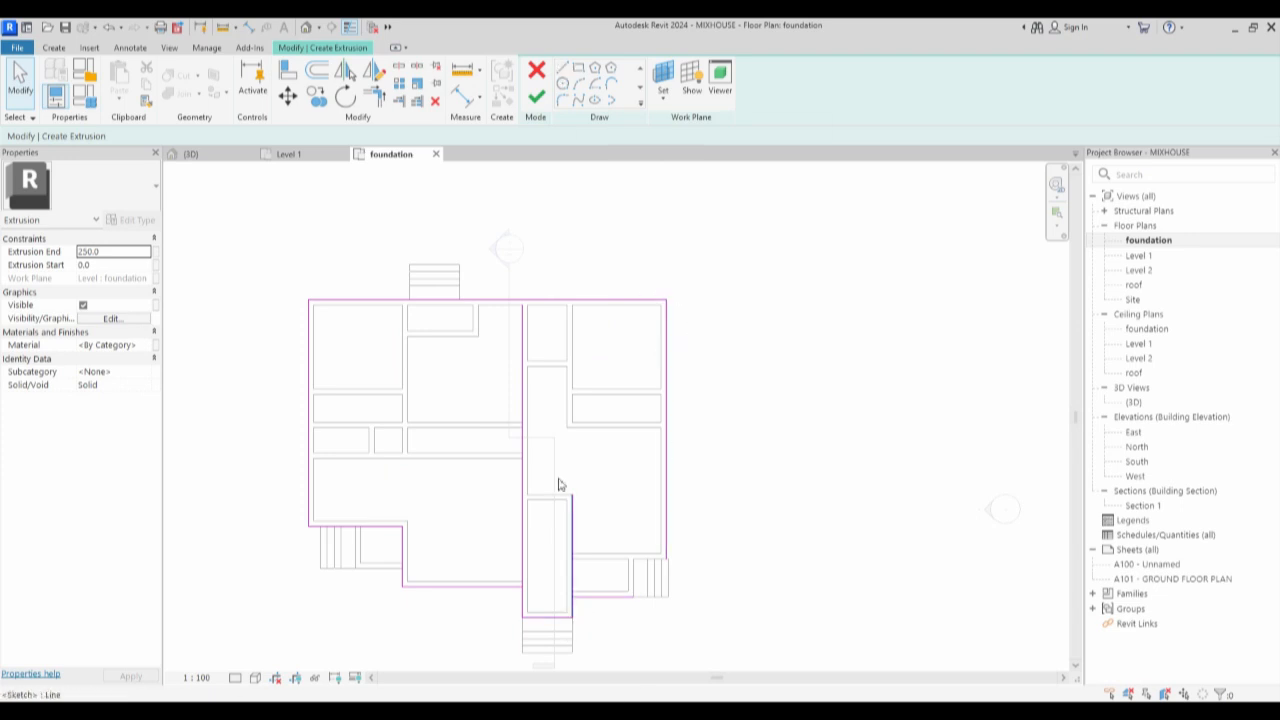
left_click(374, 95)
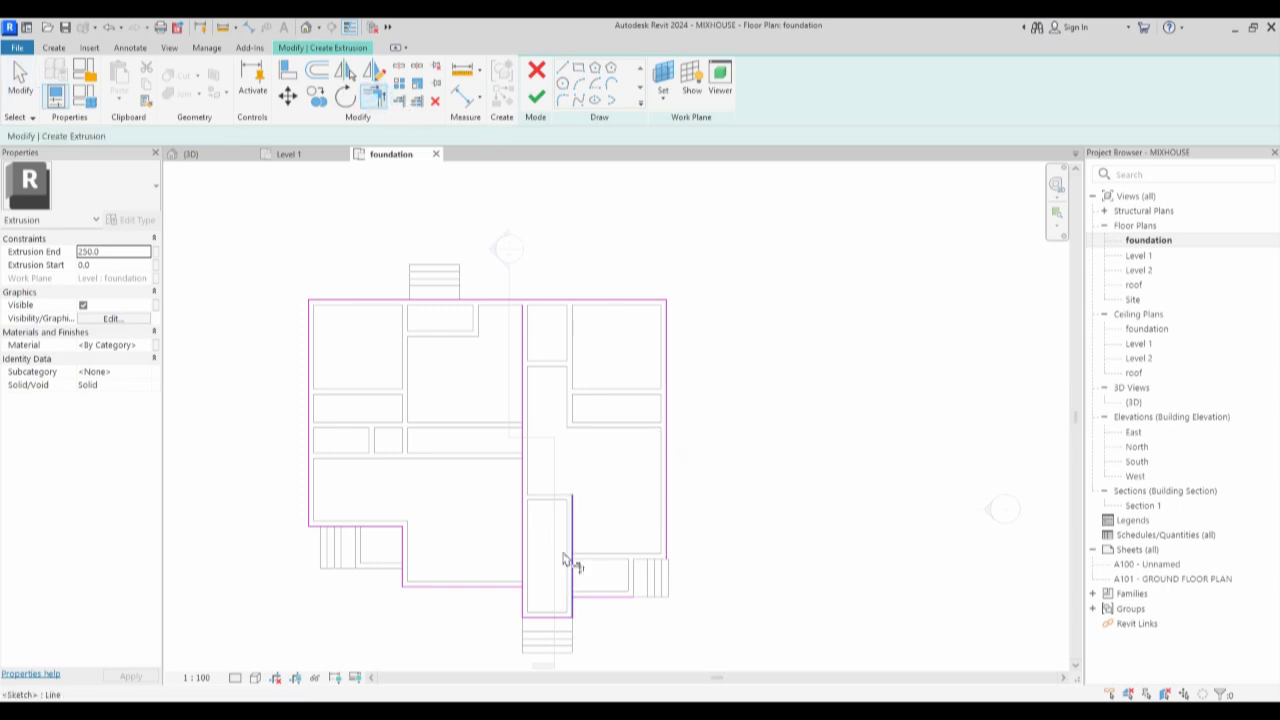
left_click(574, 613)
left_click(597, 592)
left_click(521, 601)
left_click(489, 585)
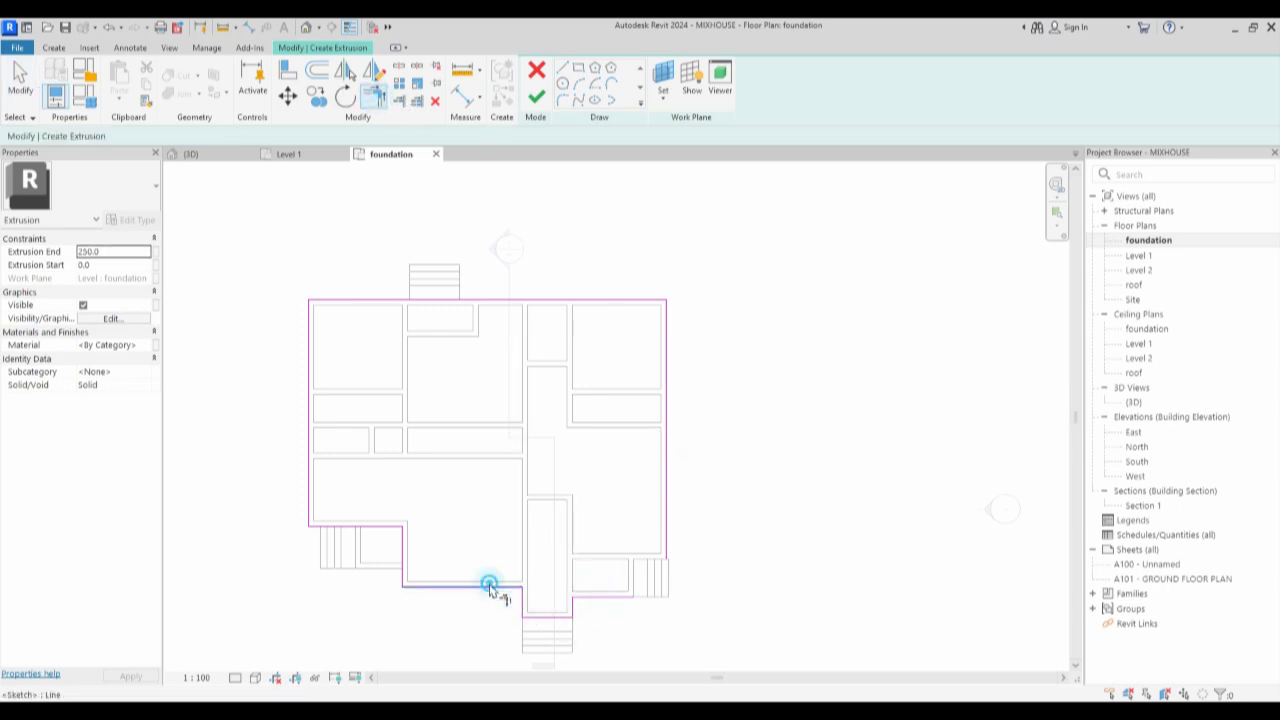
Close the outline gap beside the right porch stairs with a vertical and a horizontal line, and finish the extrusion sketch.
left_click(536, 97)
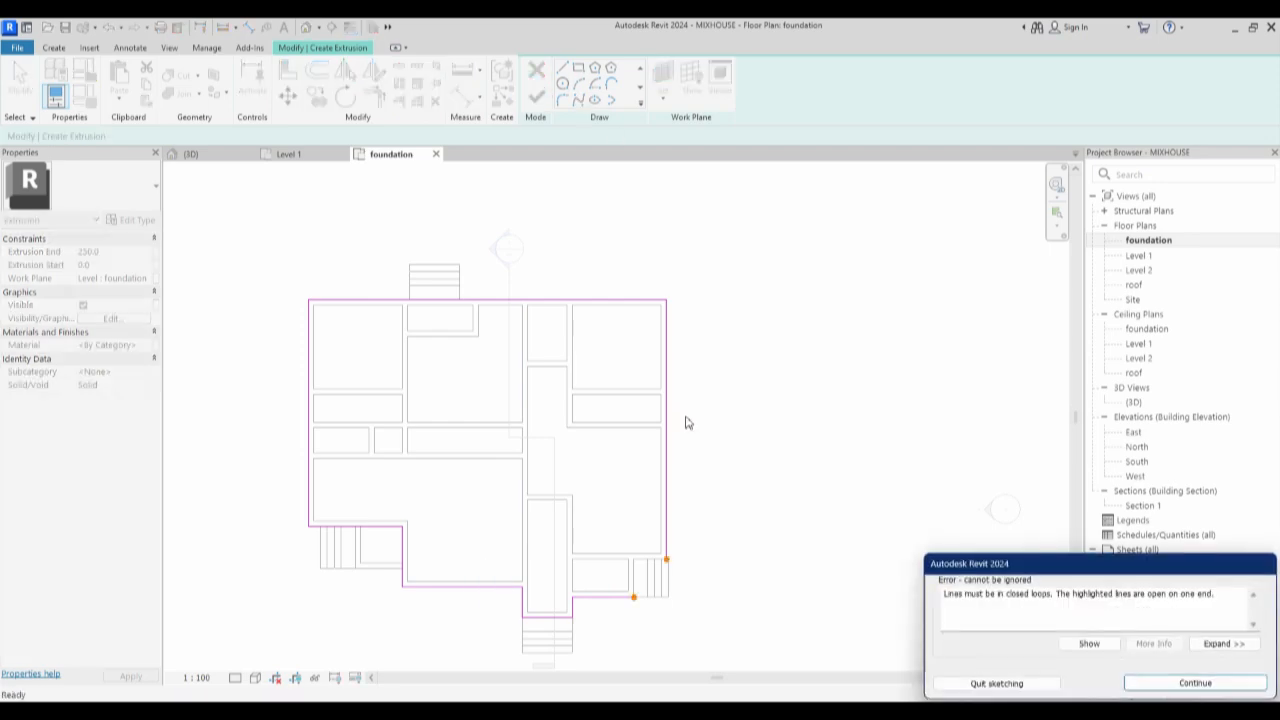
left_click(1182, 685)
left_click(562, 70)
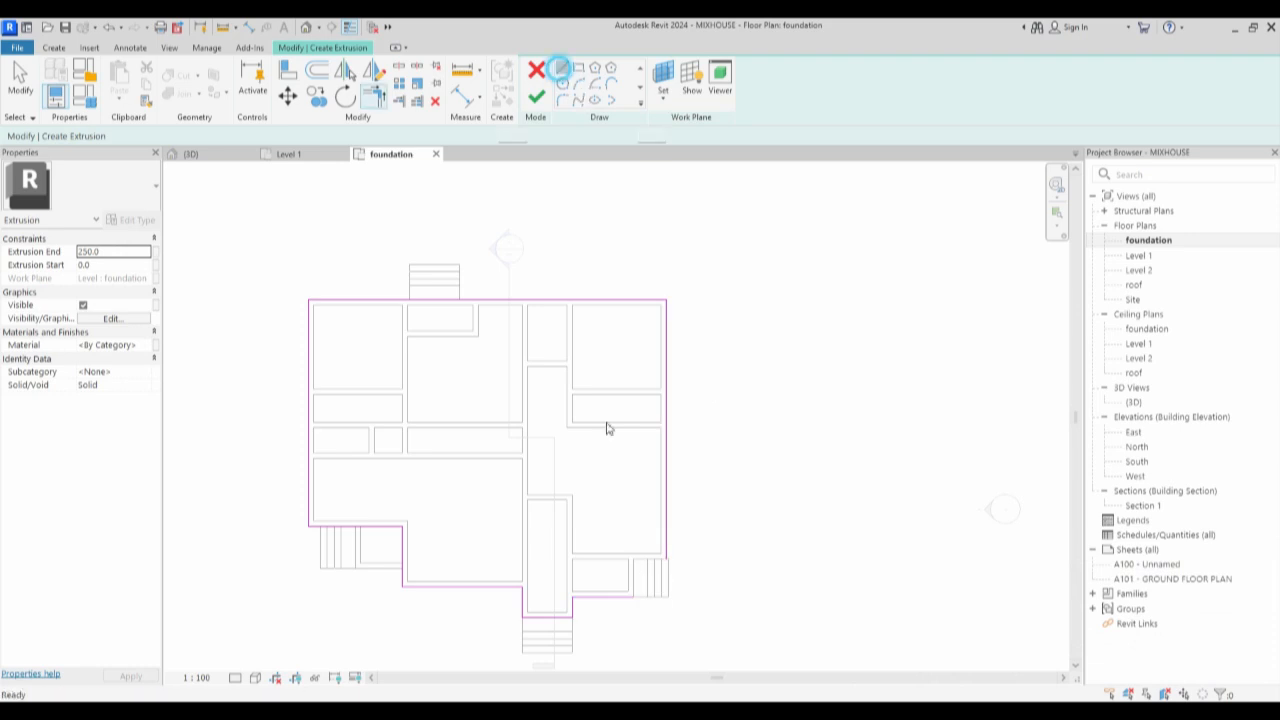
left_click(572, 597)
left_click(633, 597)
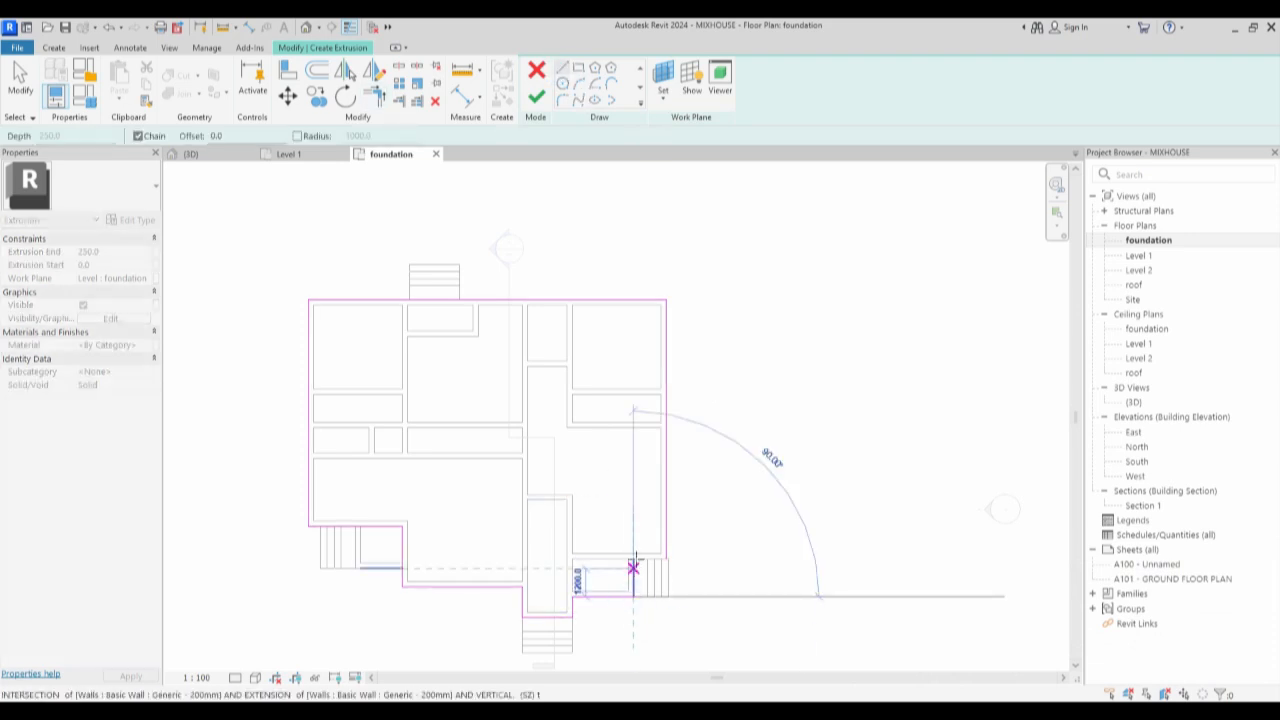
left_click(633, 559)
left_click(666, 559)
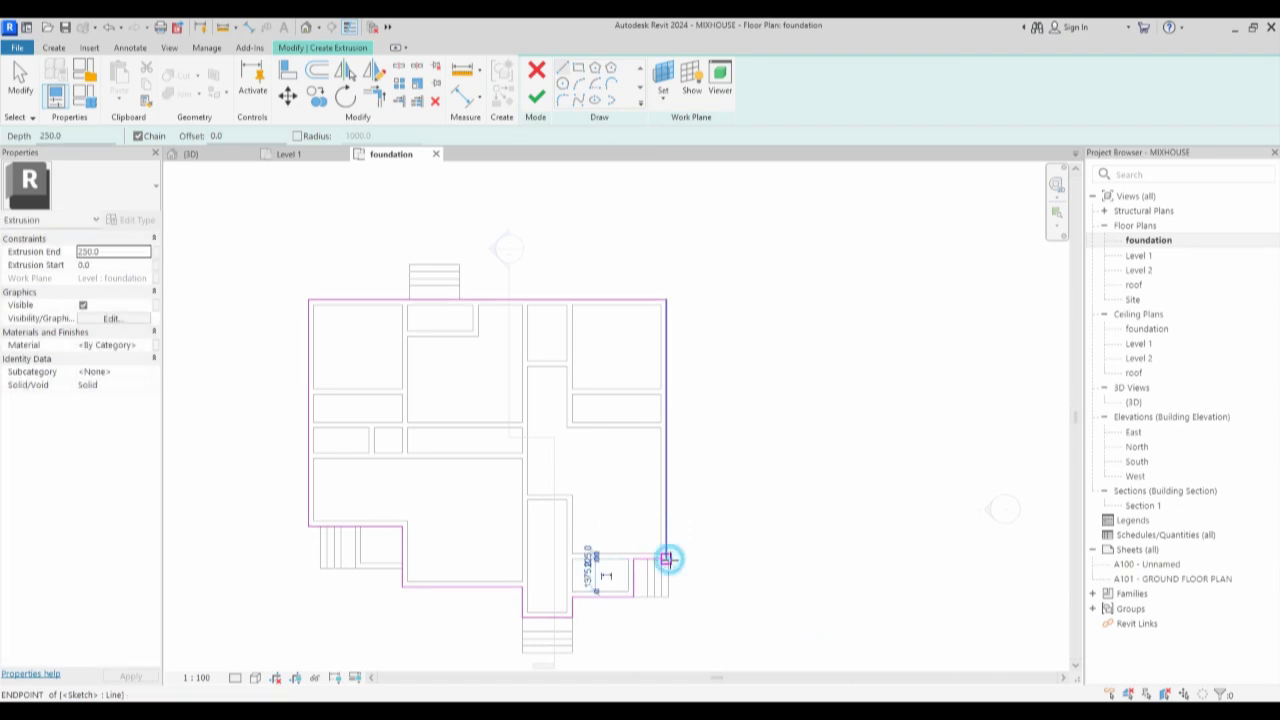
left_click(536, 97)
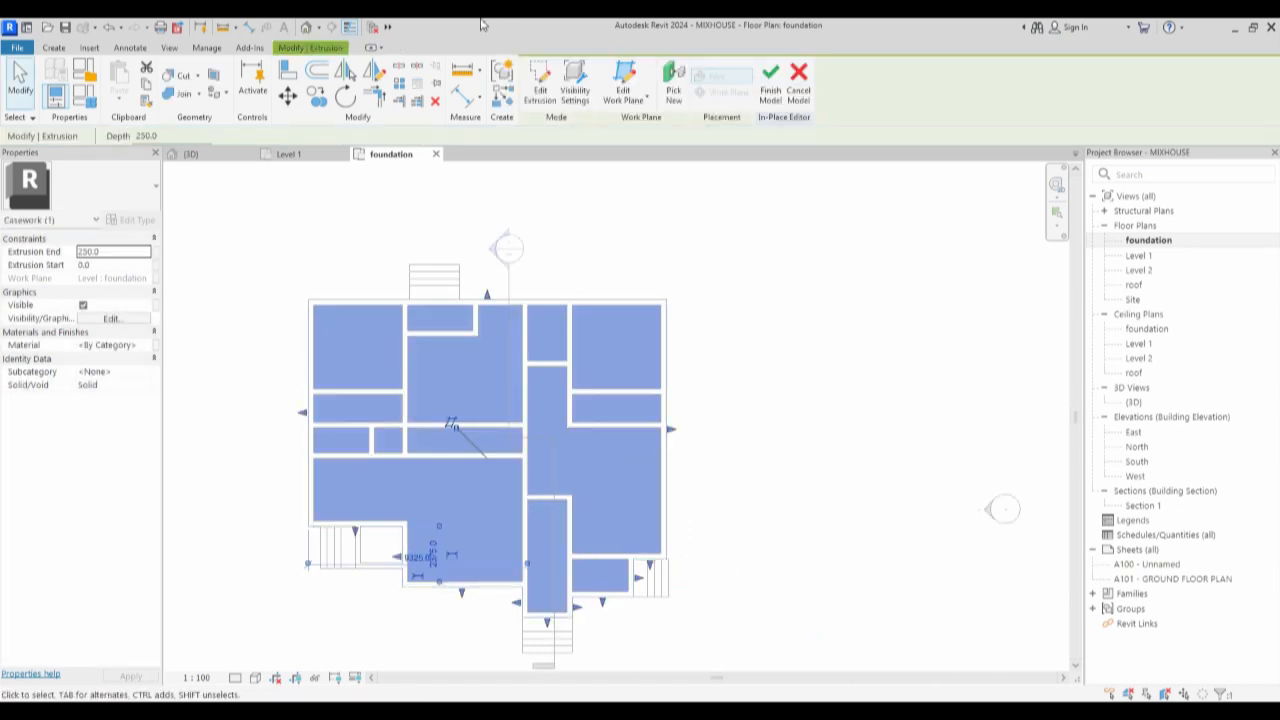
Edit the extrusion sketch and offset copies of the back, left and lower-left outline edges 700 mm outward.
left_click(538, 97)
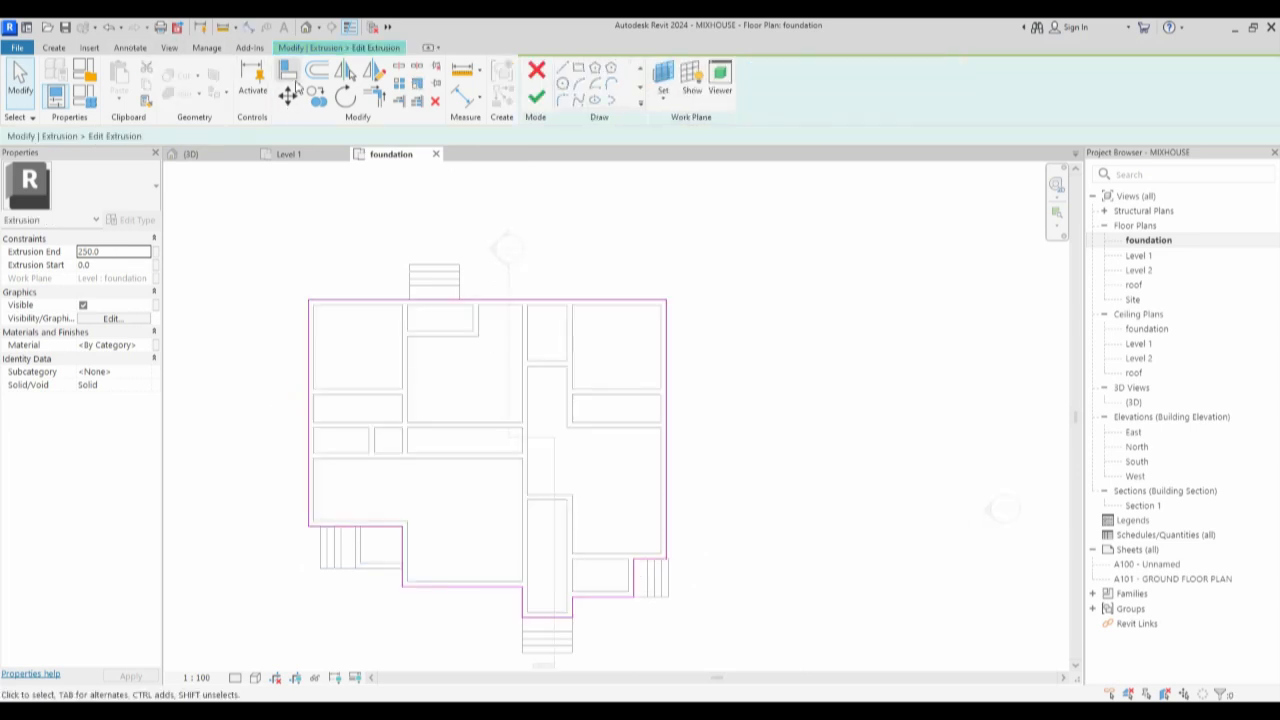
left_click(318, 70)
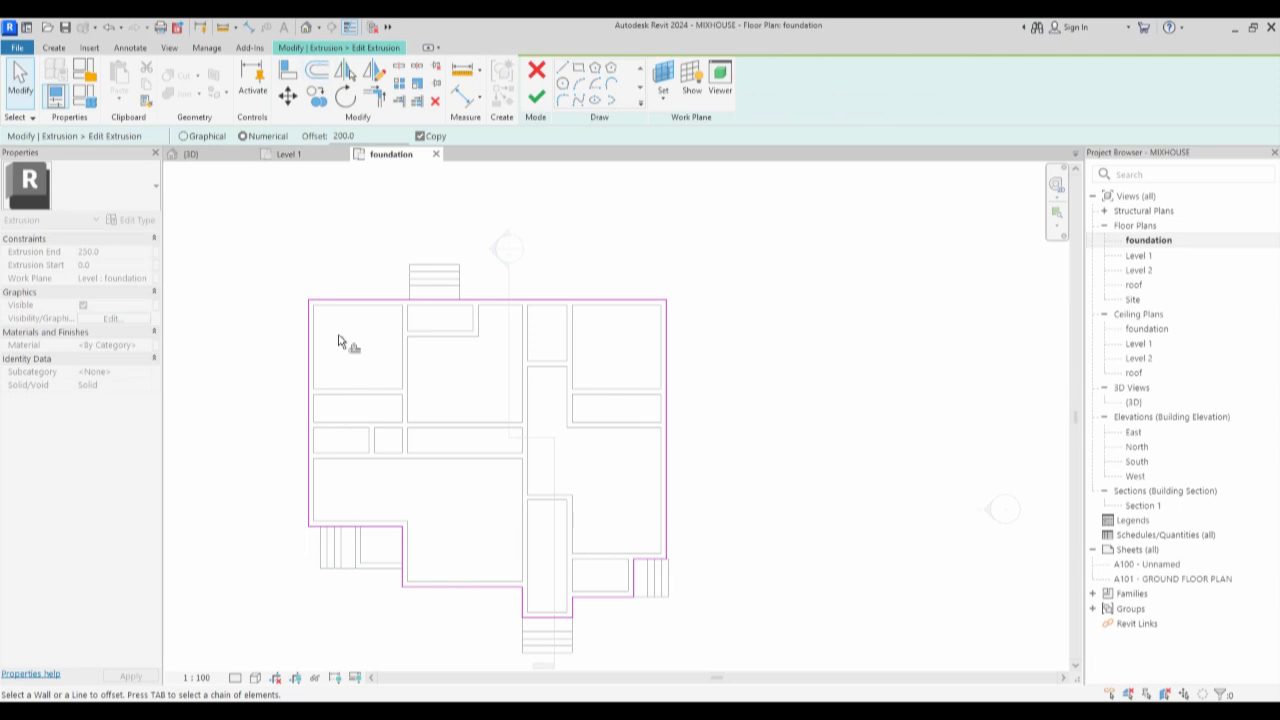
left_click_drag(360, 137, 338, 138)
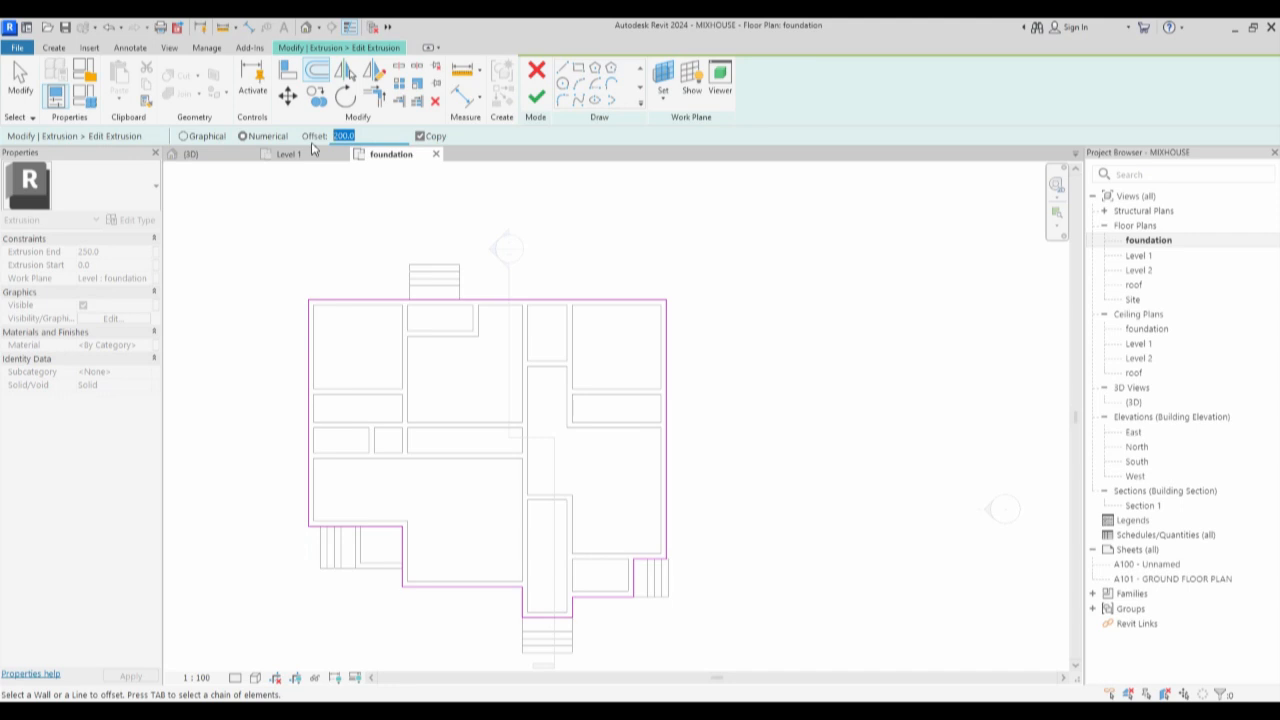
type("700")
left_click(381, 298)
left_click(309, 343)
left_click(337, 527)
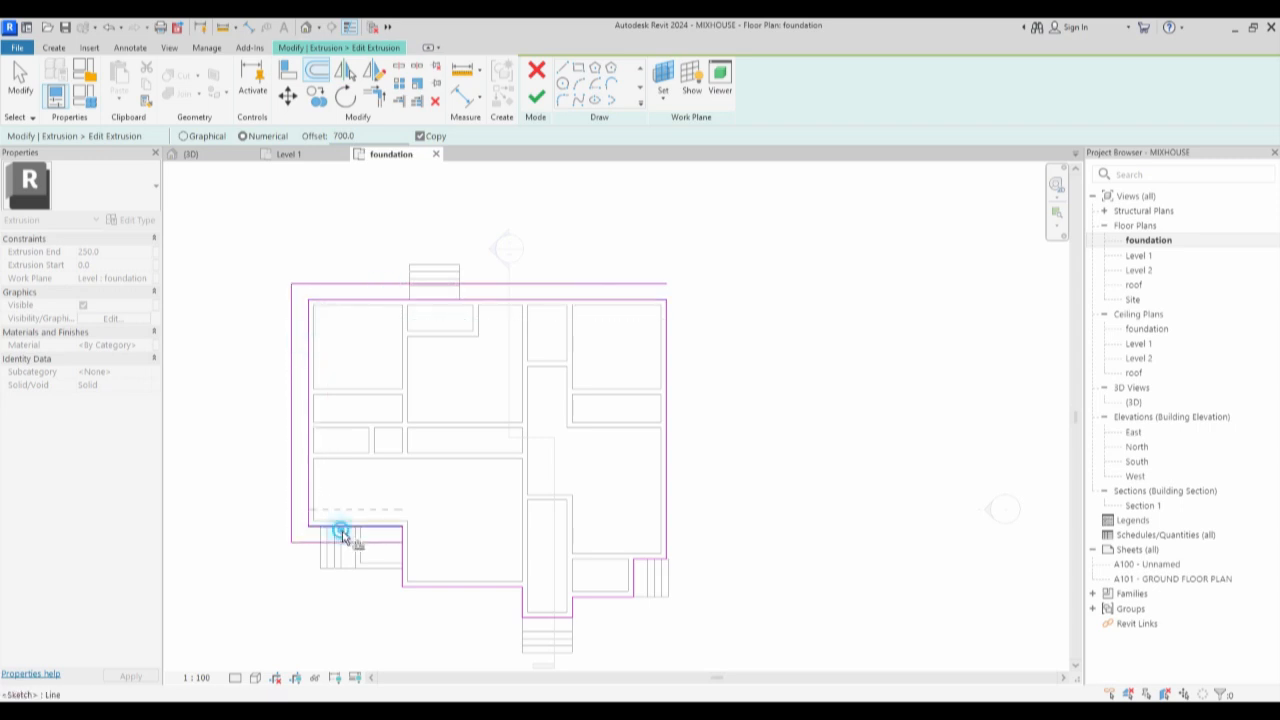
Offset copies of the remaining front outline edges, the entrance projection and the right side outward by the same distance.
left_click(403, 563)
left_click(420, 588)
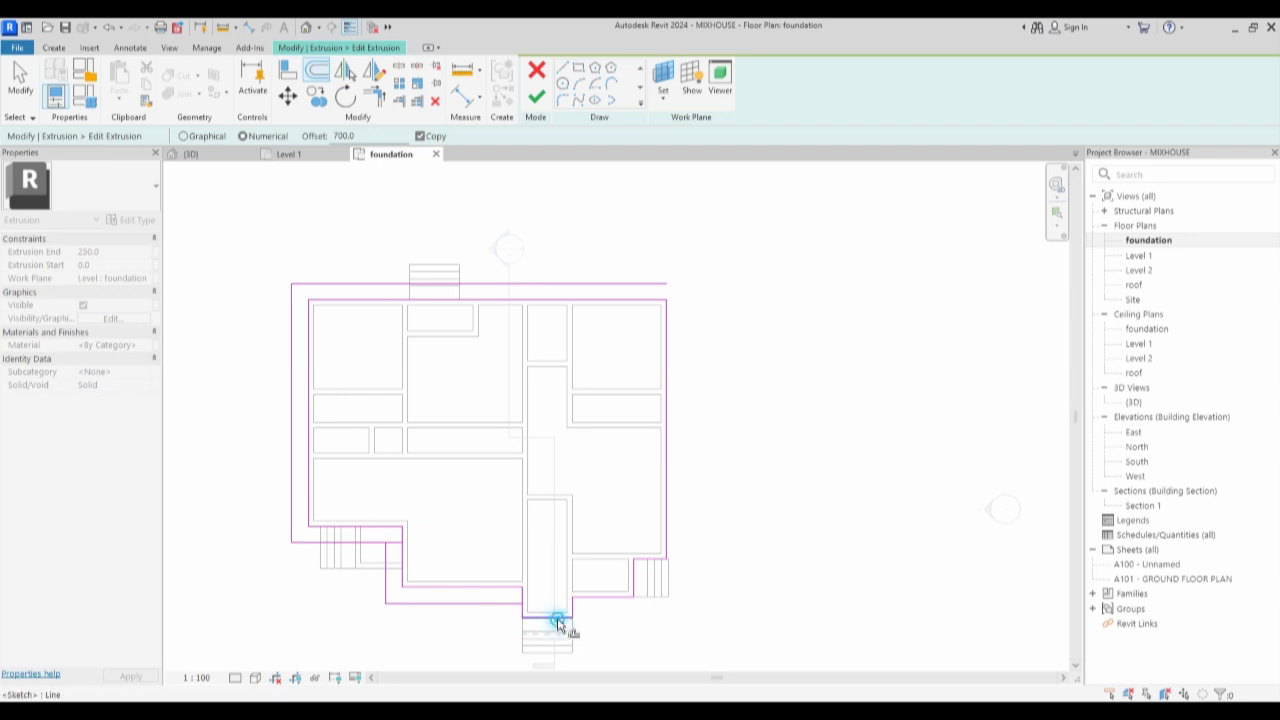
left_click(520, 618)
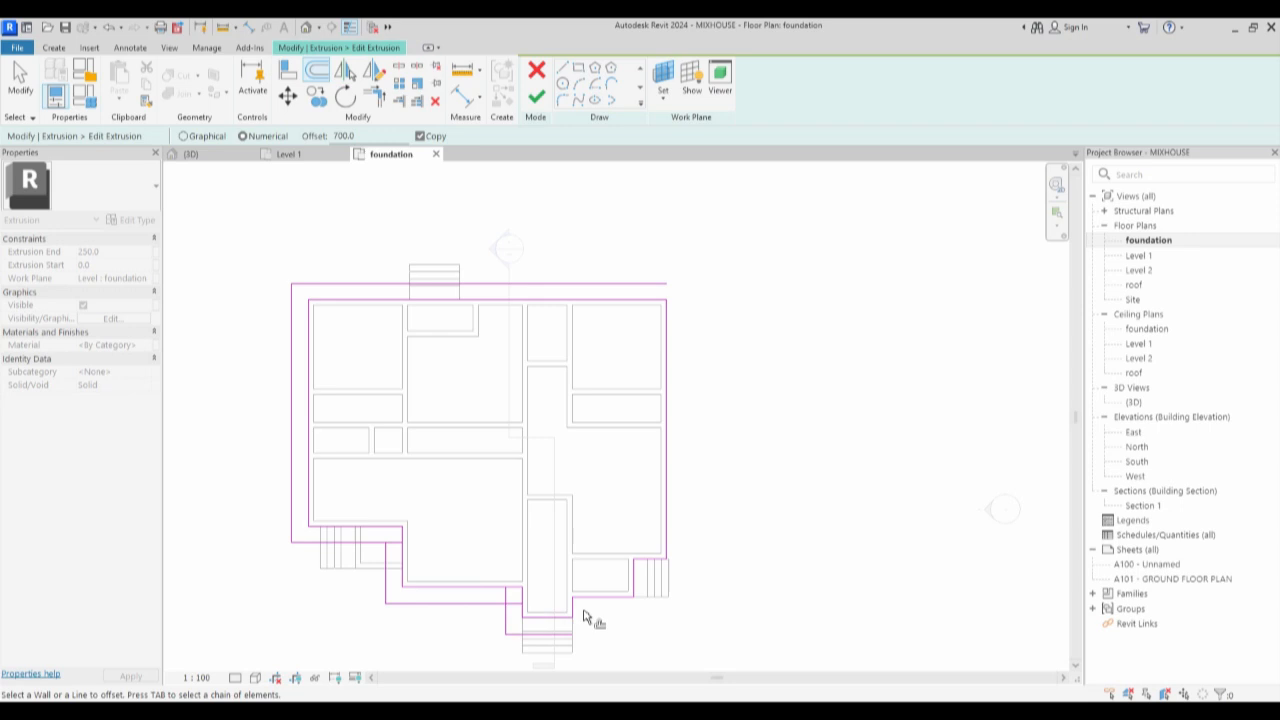
left_click(567, 610)
left_click(606, 599)
left_click(634, 574)
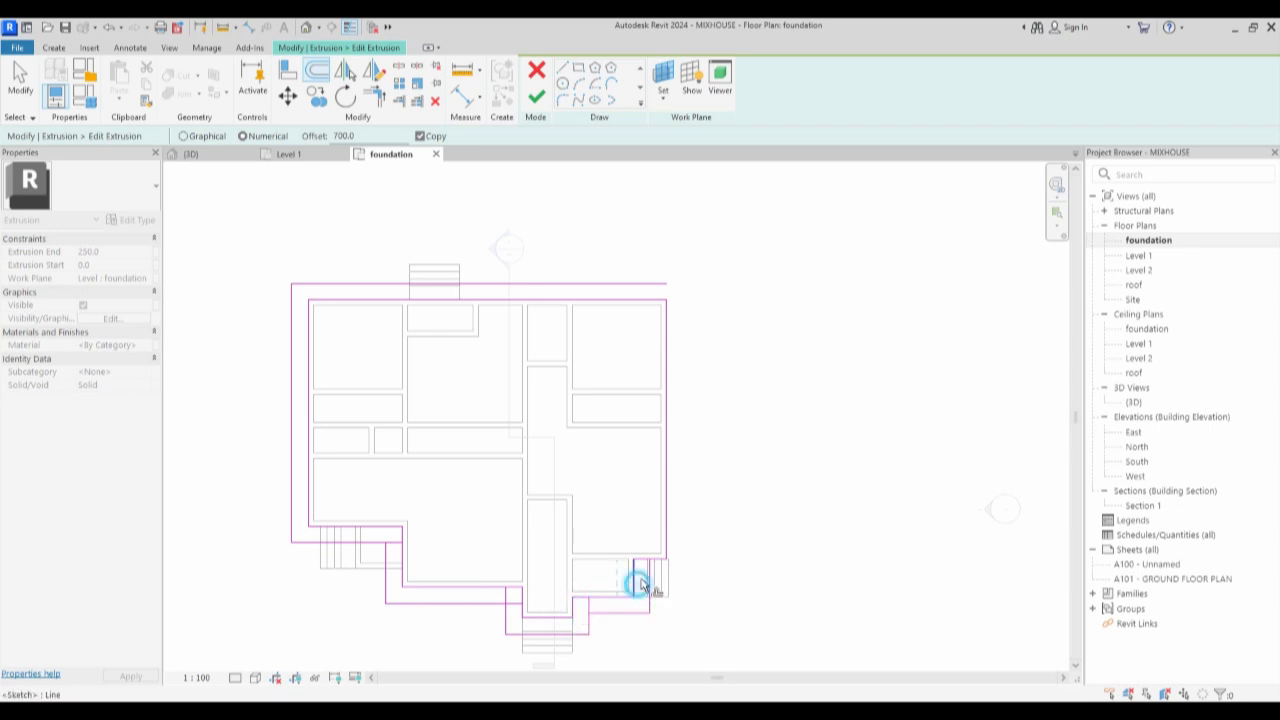
left_click(664, 538)
Trim the offset lines to each other at the open corners to close the outer loop, and finish the extrusion sketch.
left_click(374, 95)
left_click(361, 542)
left_click(384, 574)
left_click(471, 603)
left_click(503, 618)
left_click(587, 624)
left_click(607, 614)
left_click(653, 601)
left_click(661, 577)
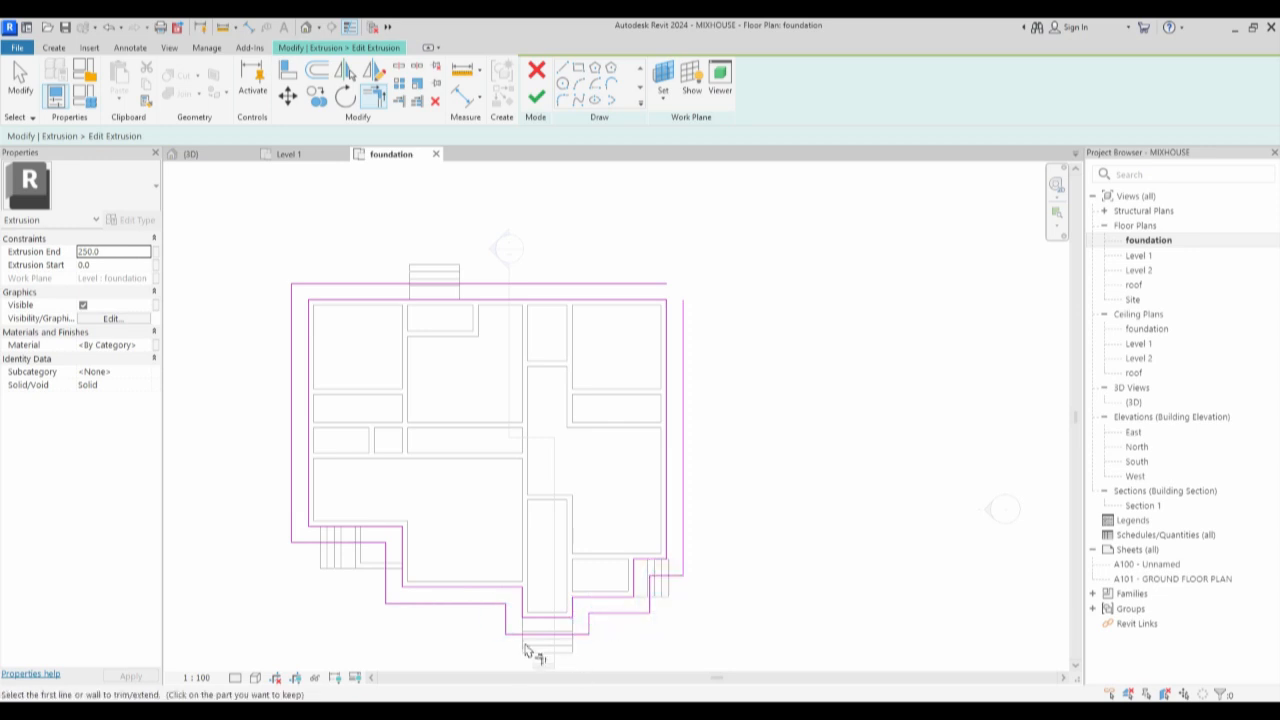
left_click(640, 284)
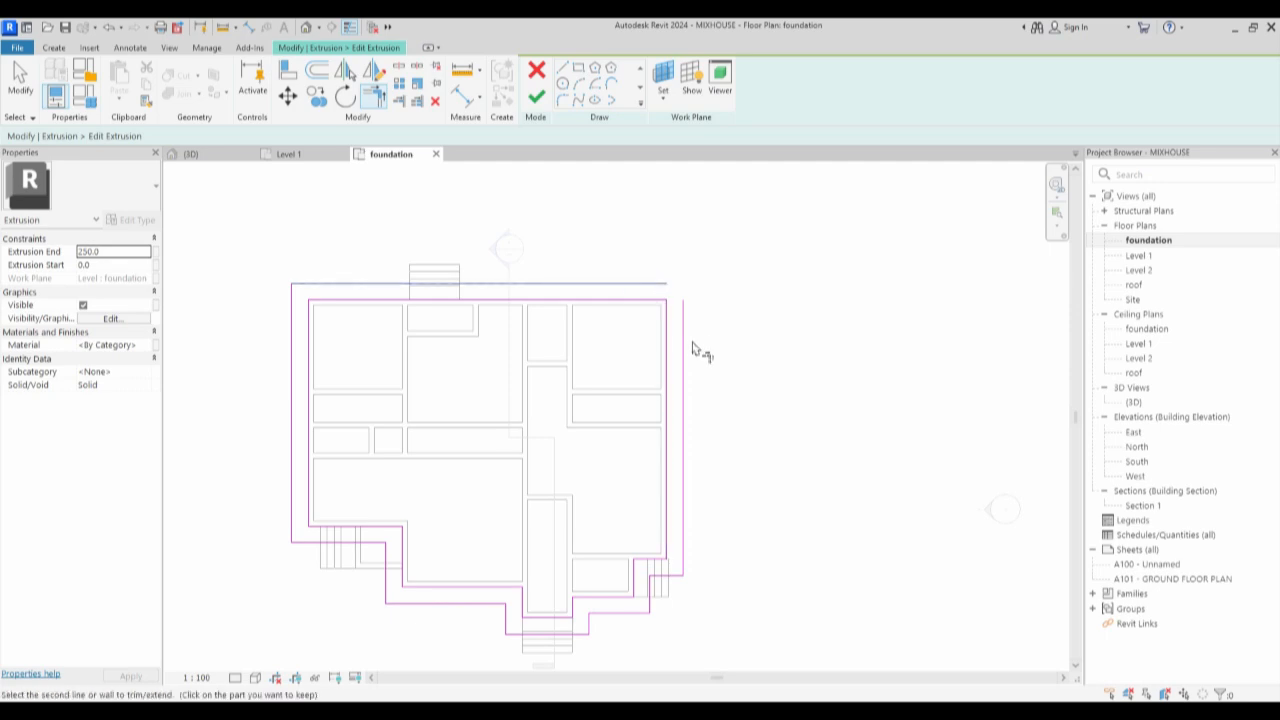
left_click(684, 350)
left_click(536, 97)
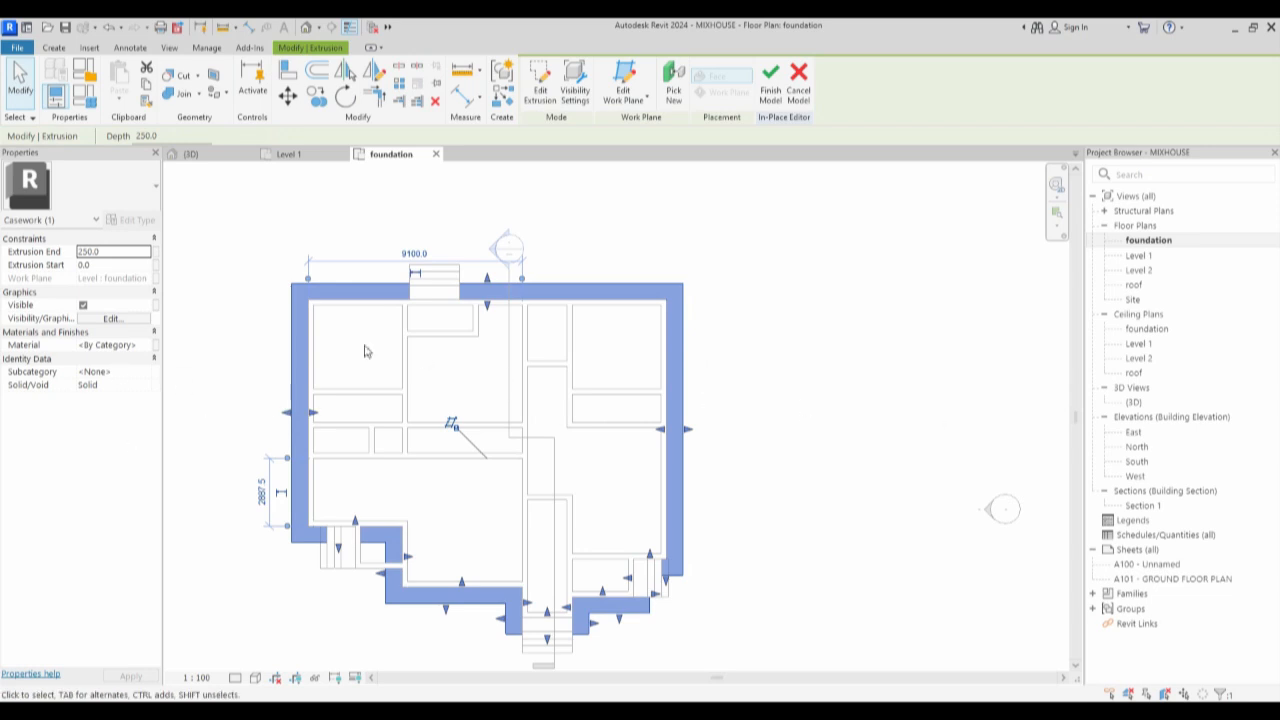
Assign the Aluminium(2) material to the perimeter extrusion.
left_click(147, 350)
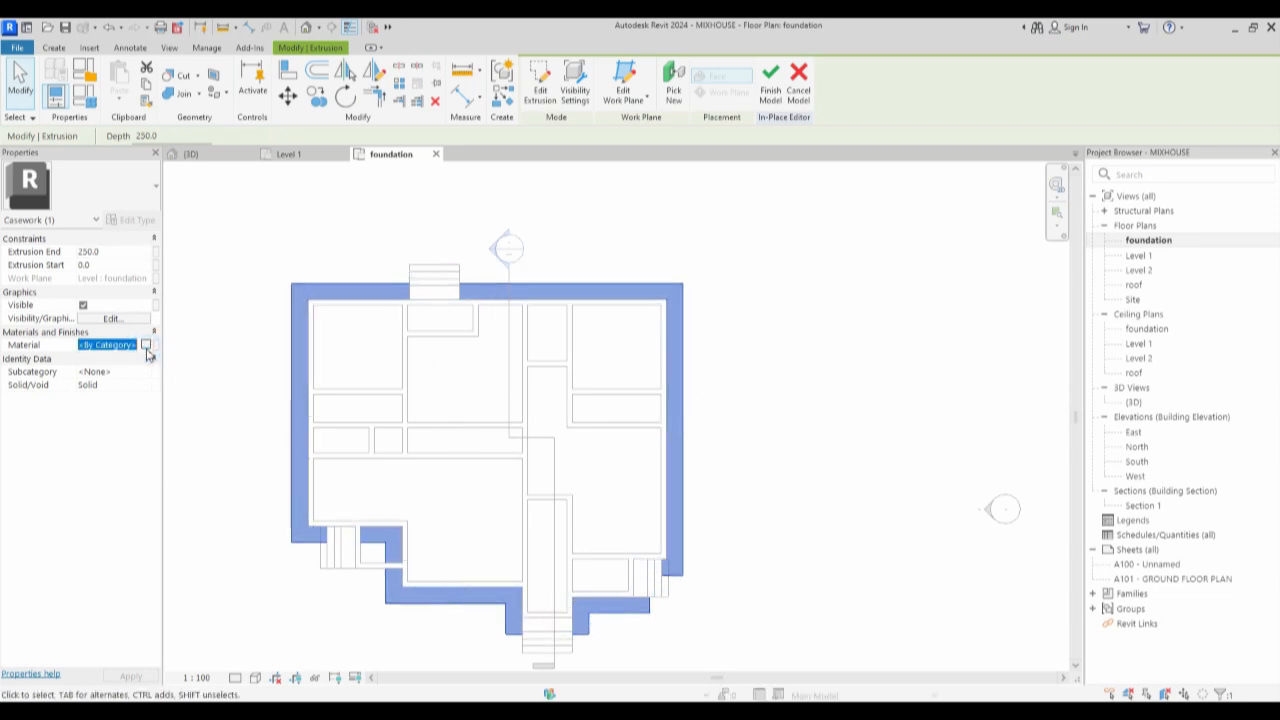
left_click(147, 346)
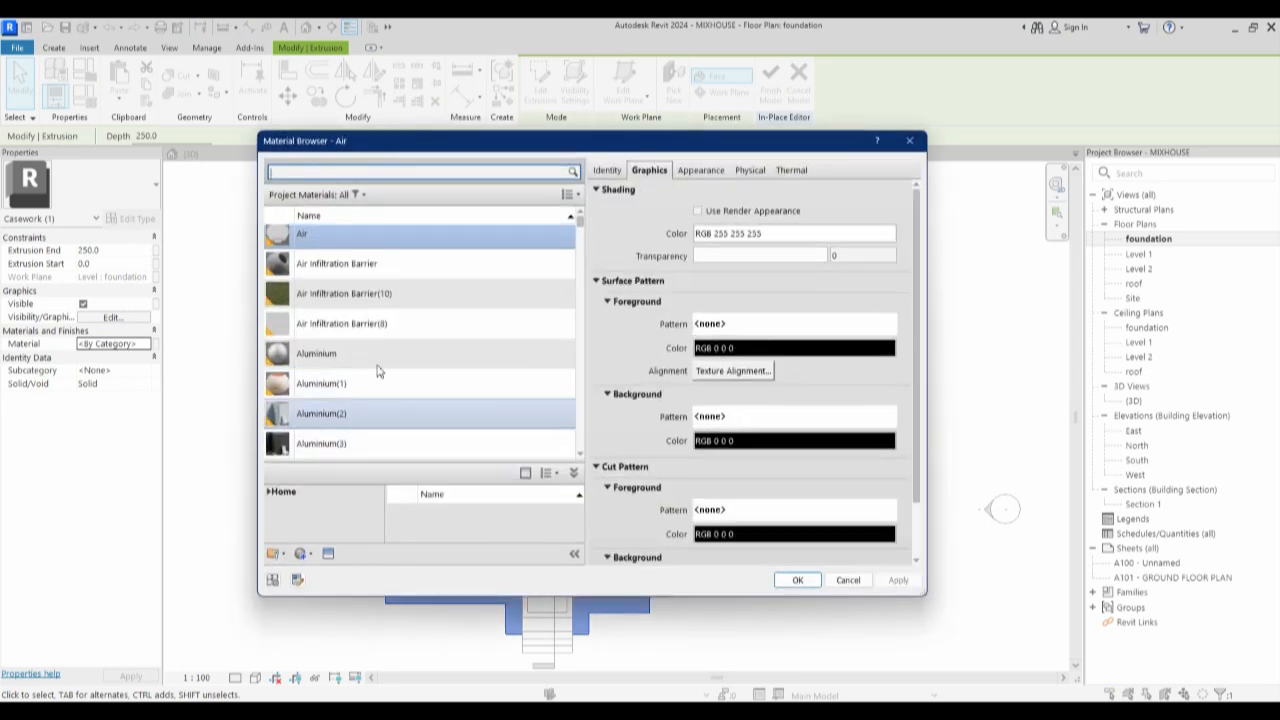
left_click(335, 418)
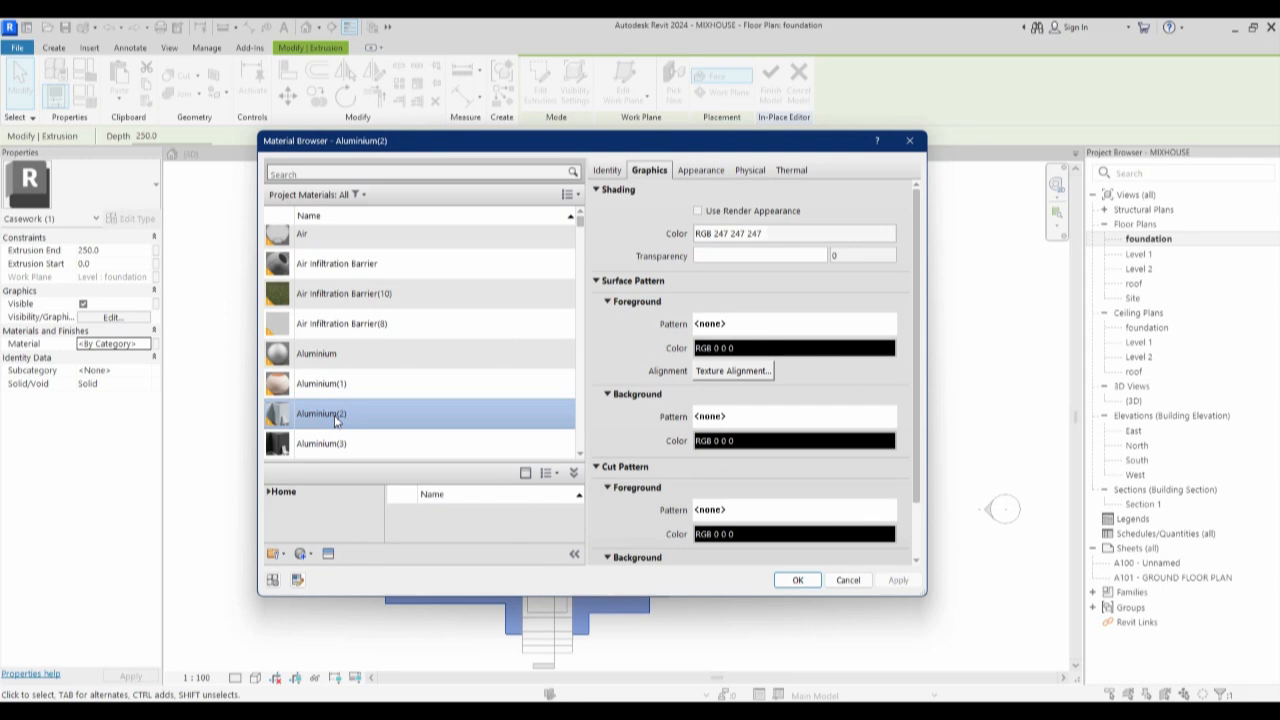
key("Return")
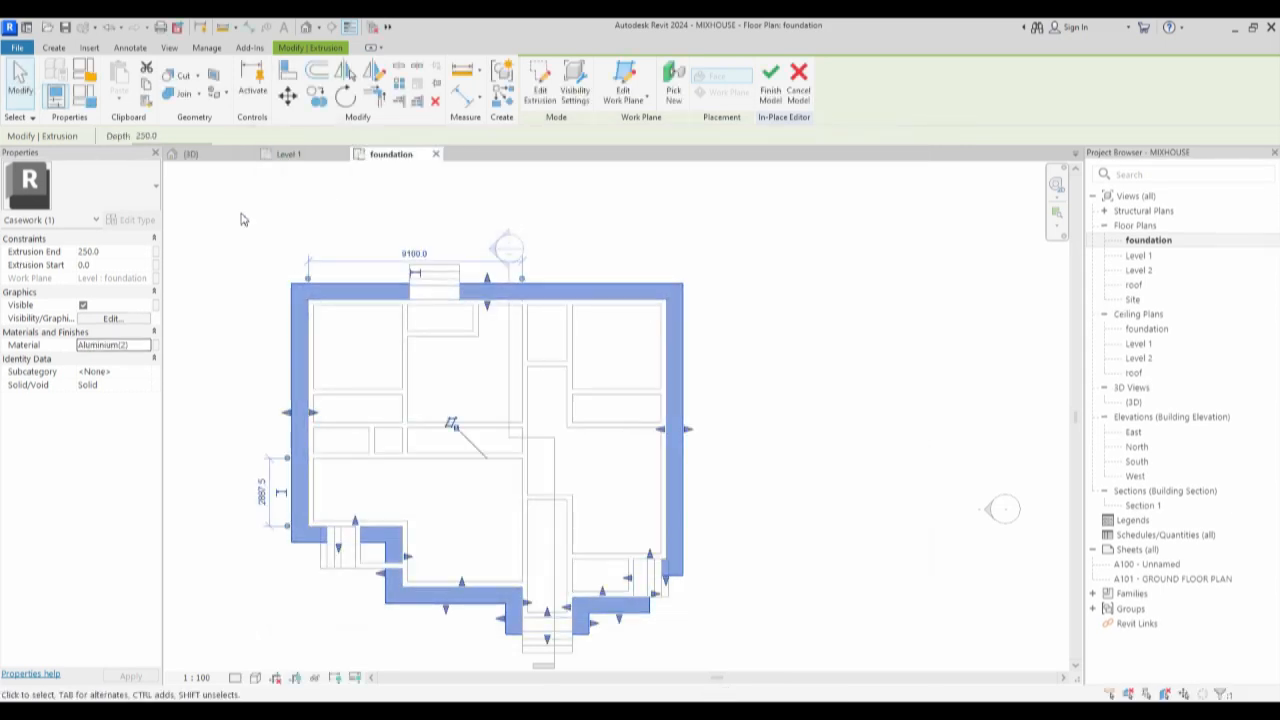
Copy the perimeter extrusion in place and set the copy's extrusion end to 300 mm.
left_click(316, 95)
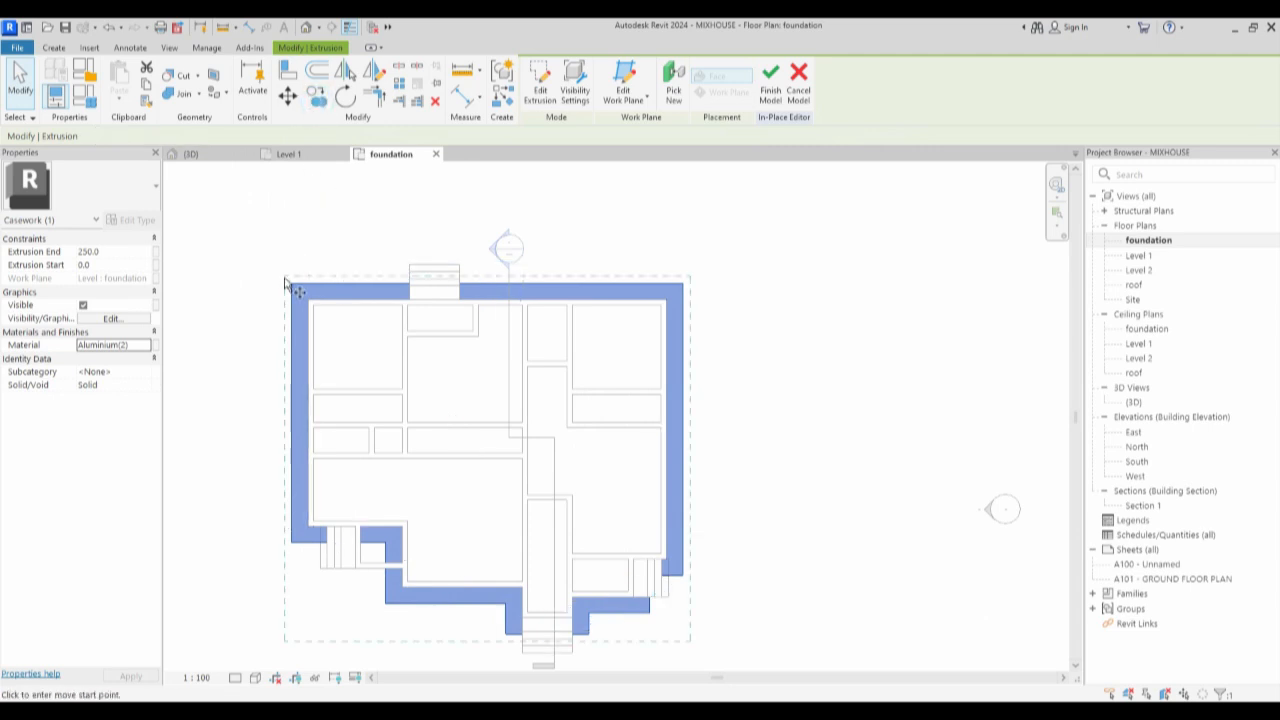
left_click(291, 288)
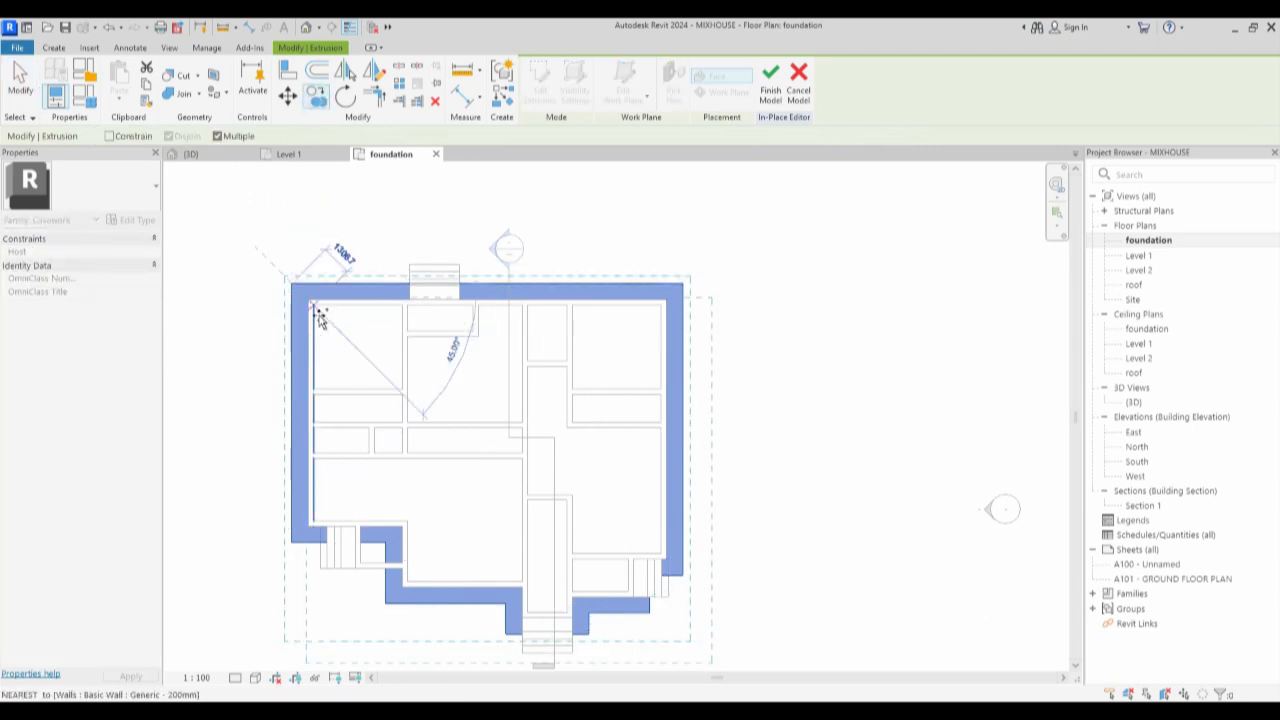
left_click(317, 310)
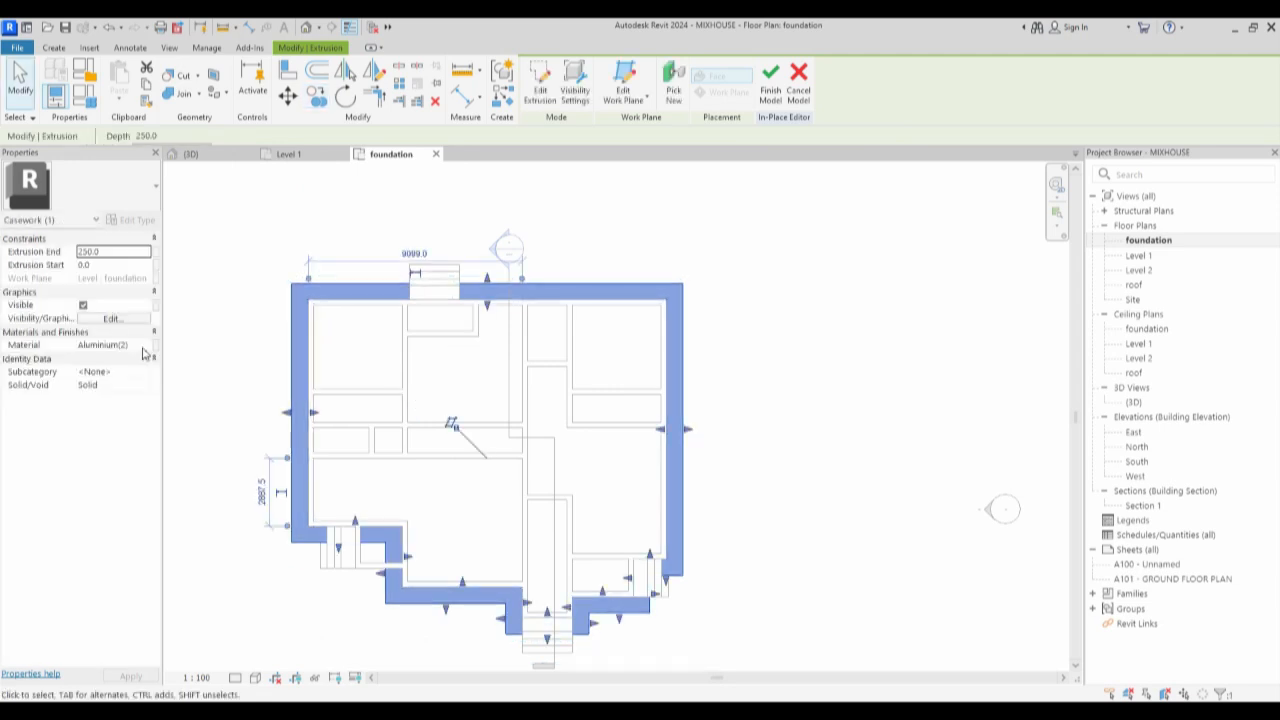
left_click(142, 253)
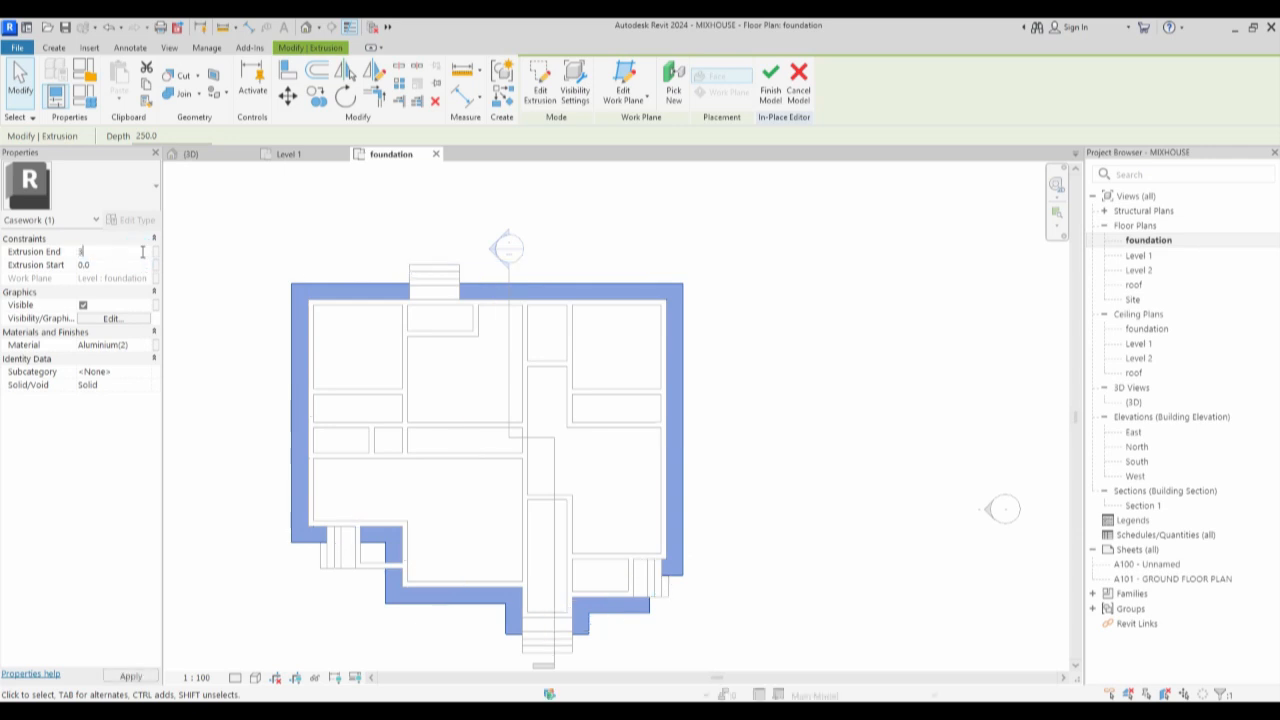
key("Return")
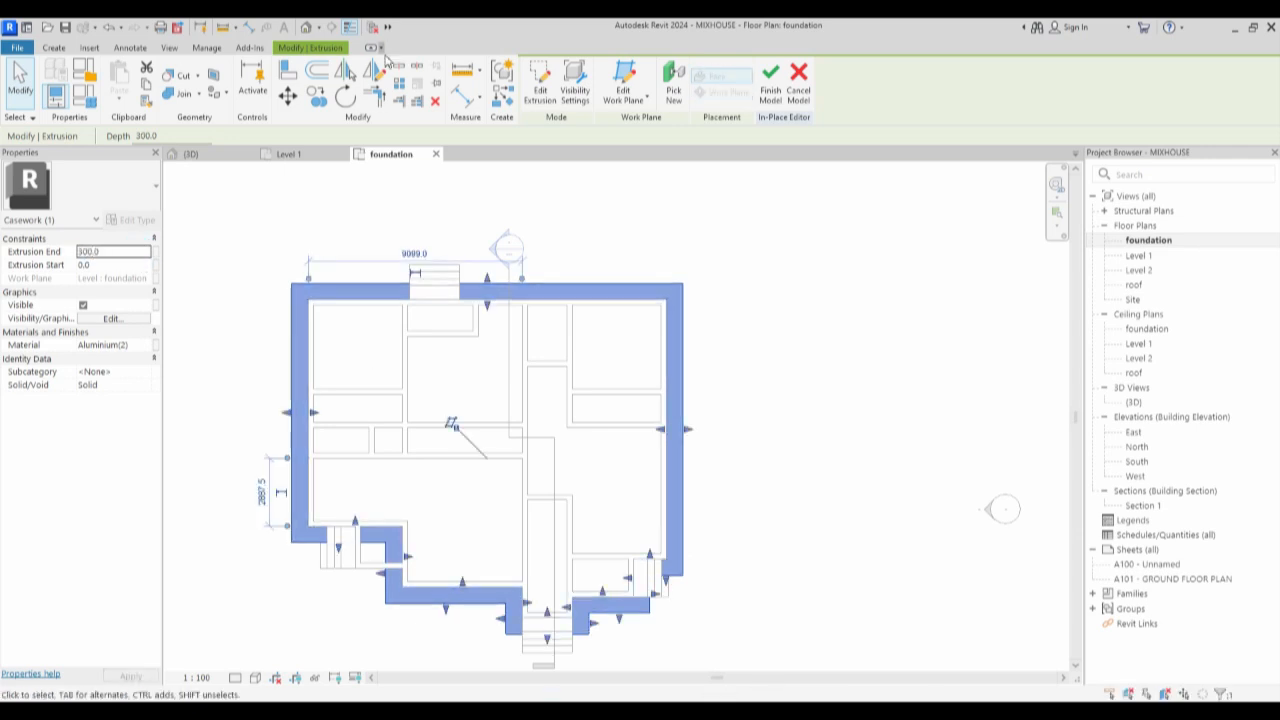
Edit the copied extrusion's sketch and offset the back, left and right outer edges 150 mm inward without keeping the originals.
left_click(540, 82)
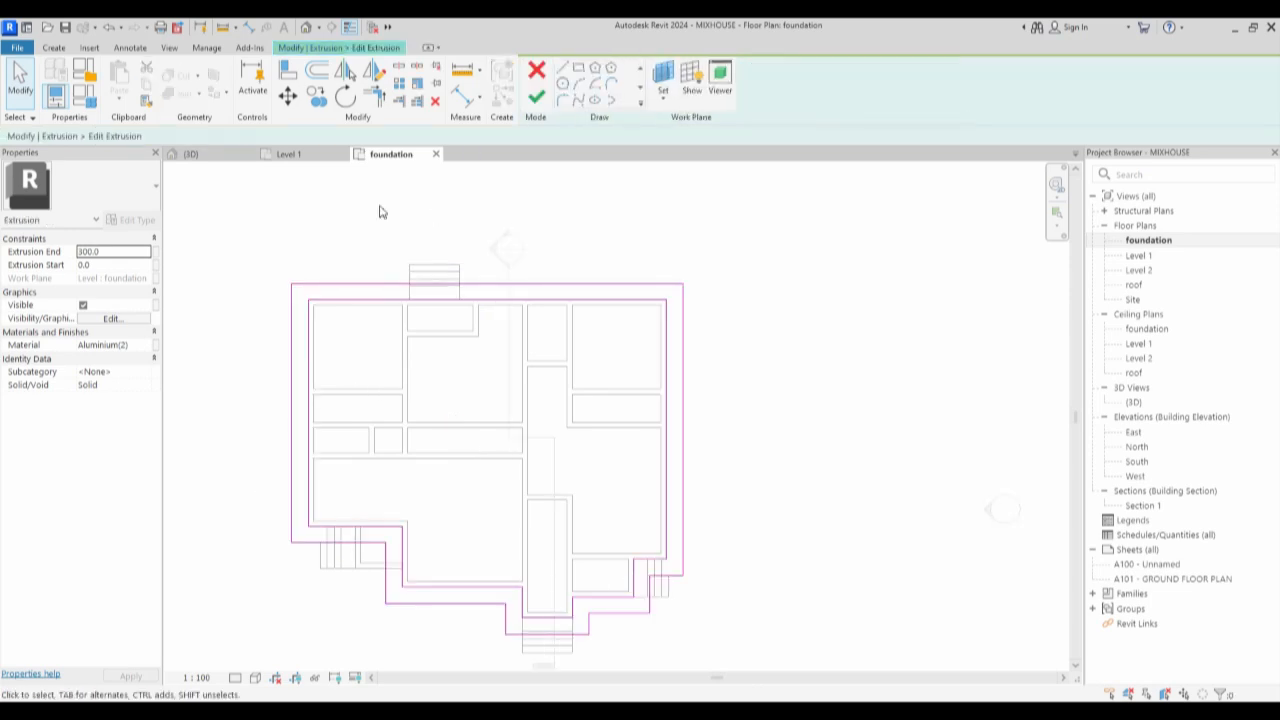
left_click(316, 70)
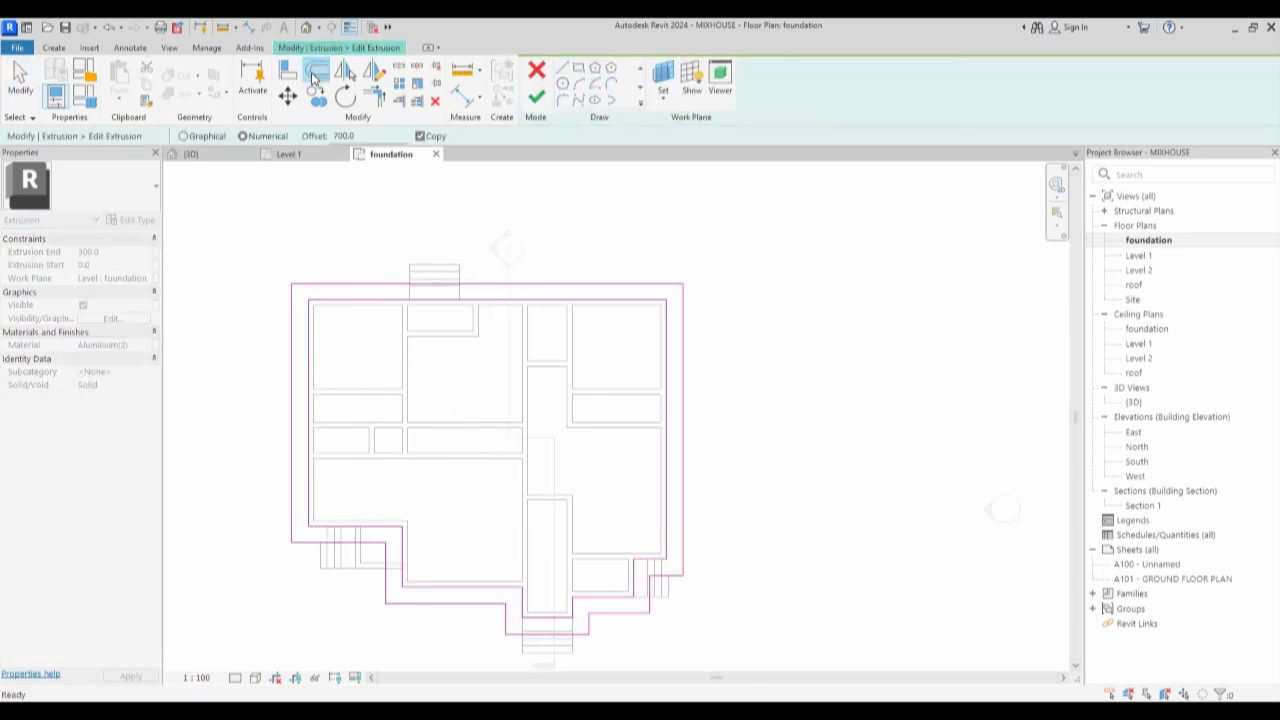
double_click(350, 135)
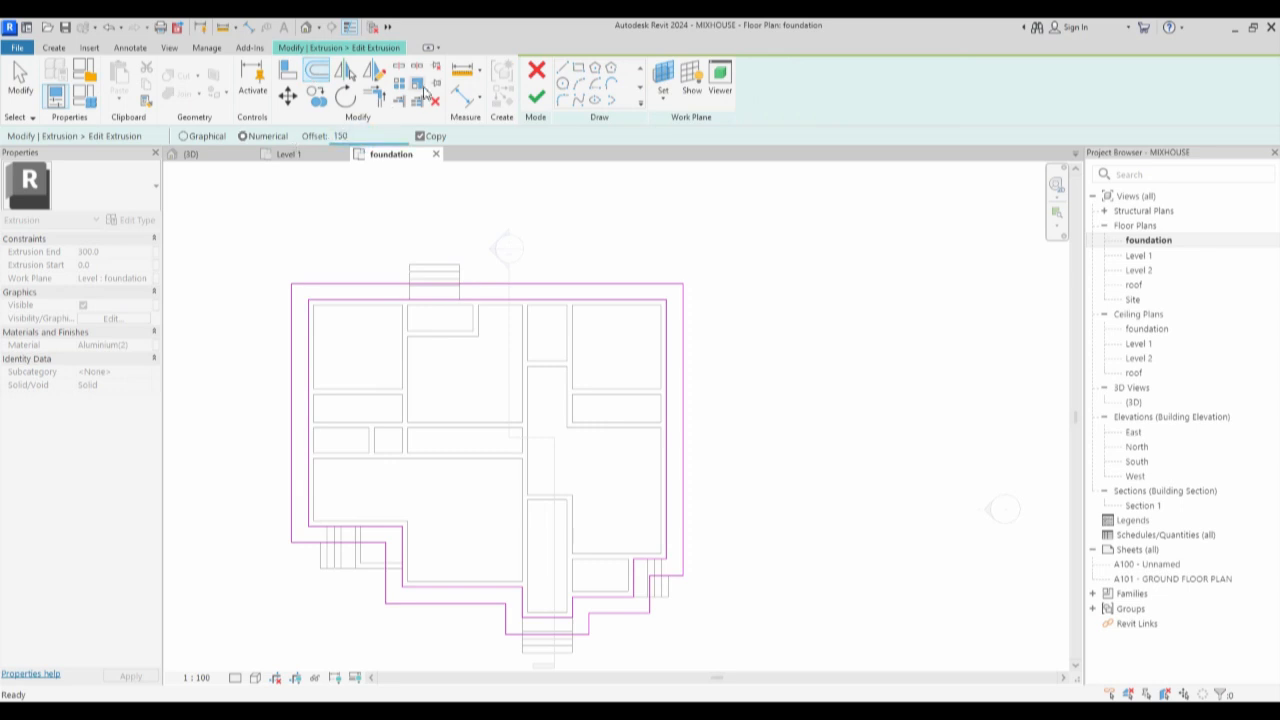
type("150")
left_click(421, 136)
scroll(362, 288, "up", 2)
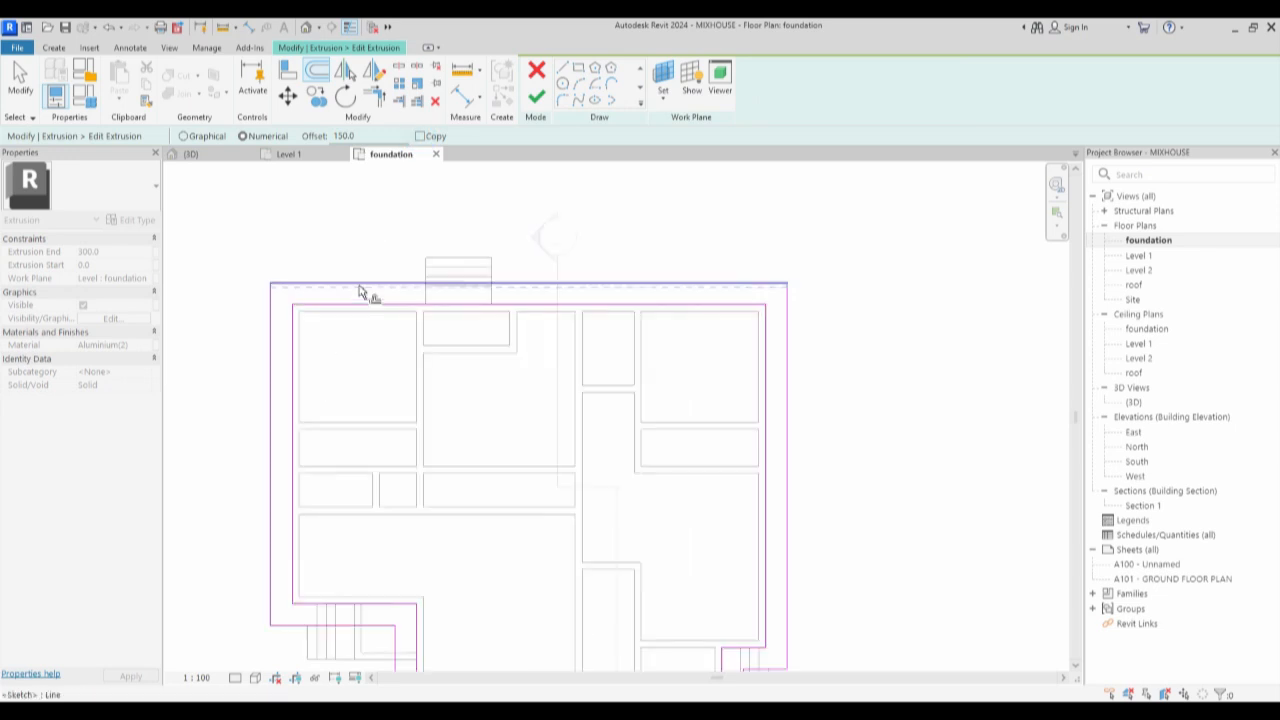
left_click(275, 313)
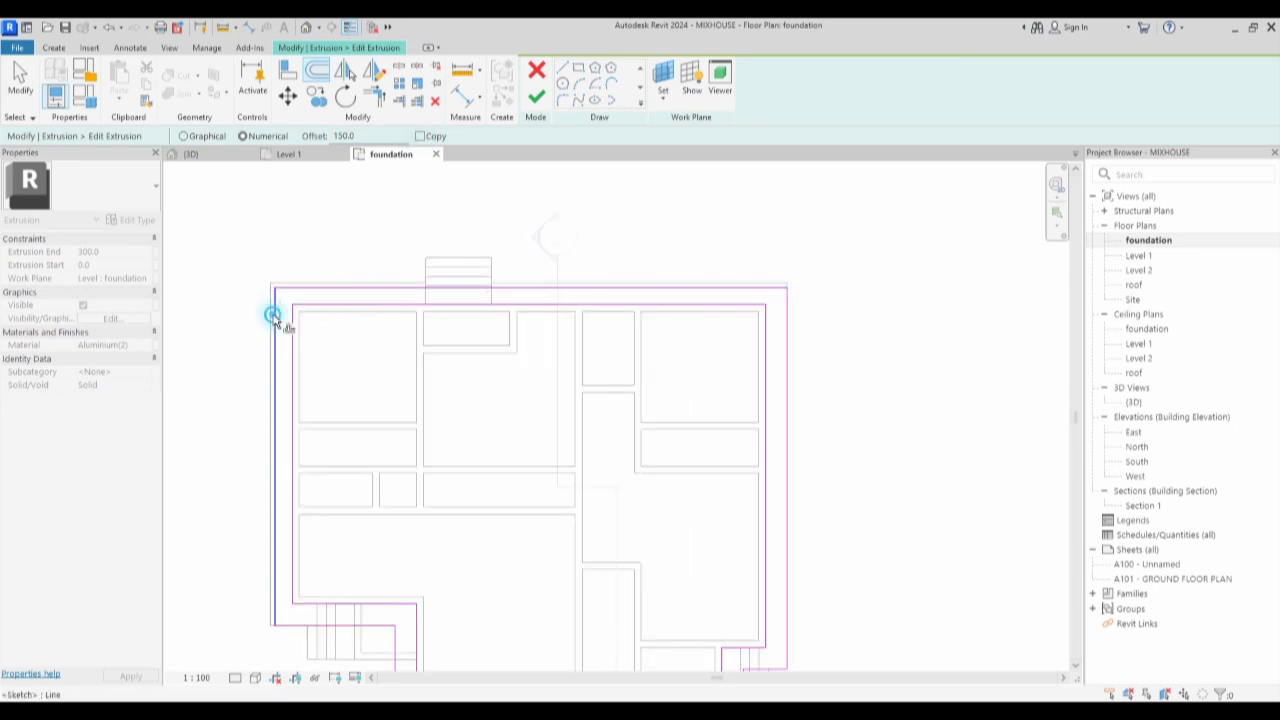
left_click(785, 360)
Offset the remaining front outer edges and the entrance projection 150 mm inward, and finish the extrusion sketch.
scroll(751, 517, "down", 3)
scroll(751, 457, "up", 3)
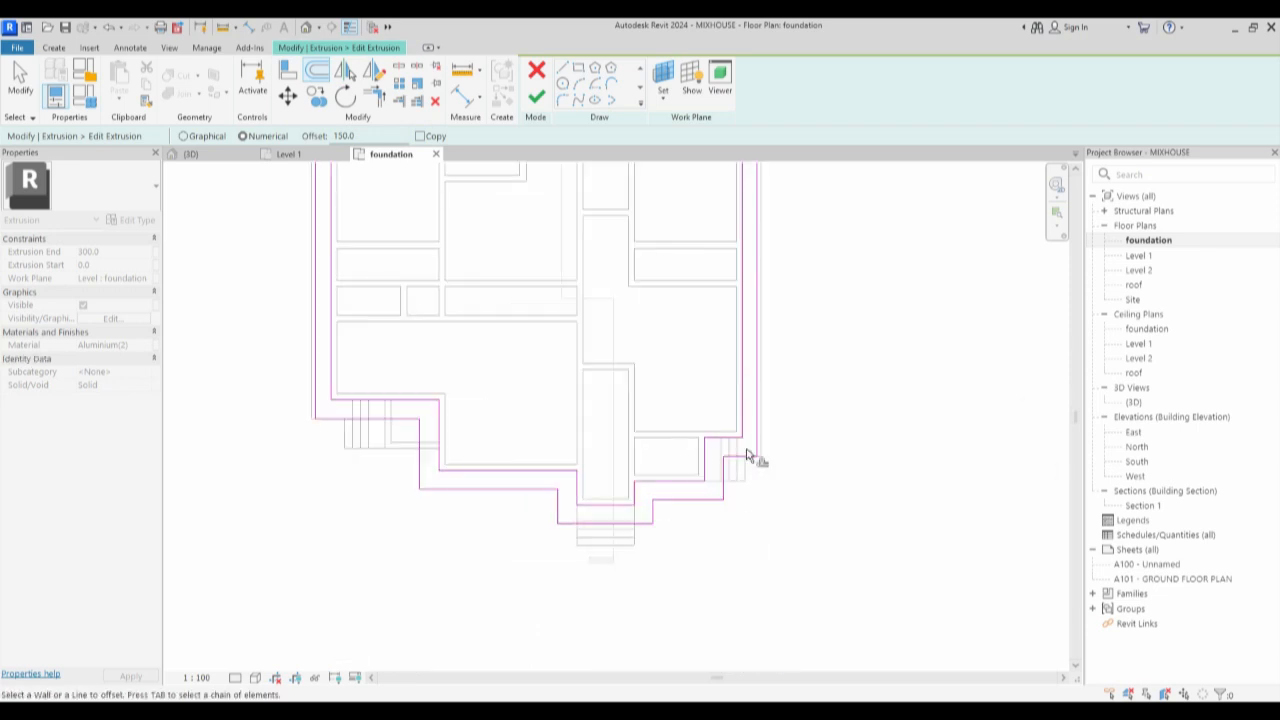
left_click(745, 456)
left_click(729, 458)
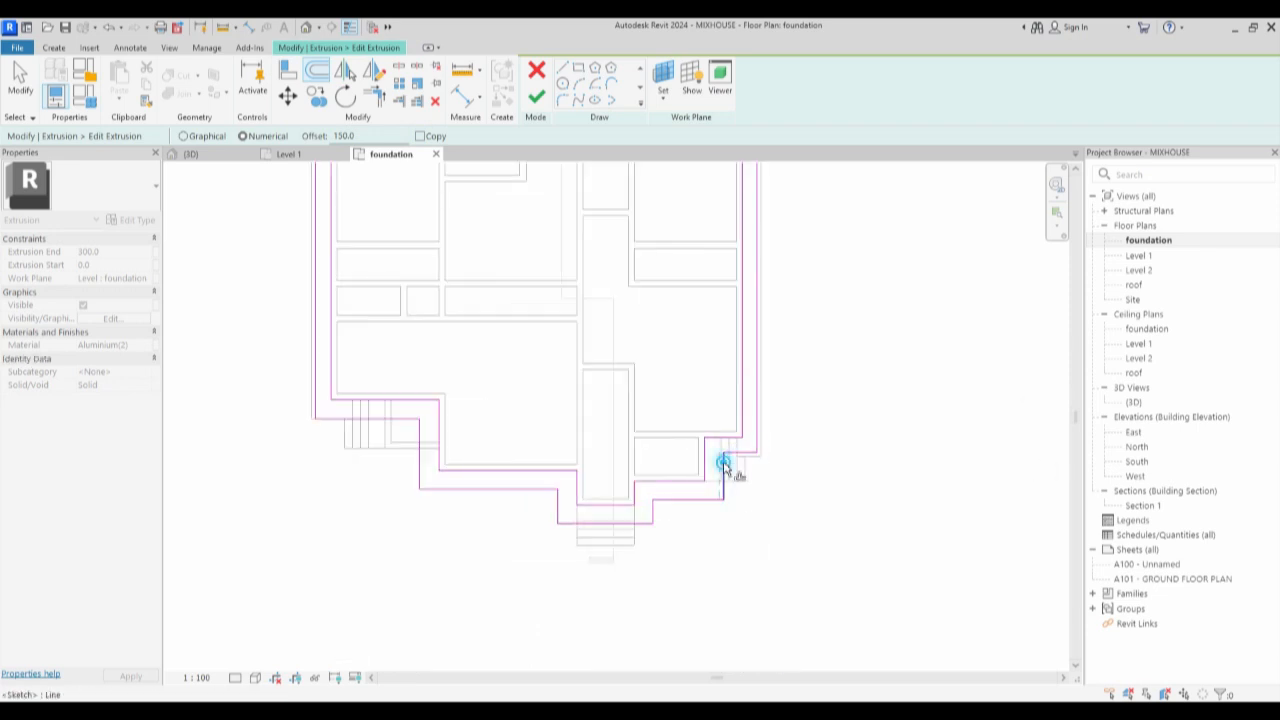
left_click(687, 506)
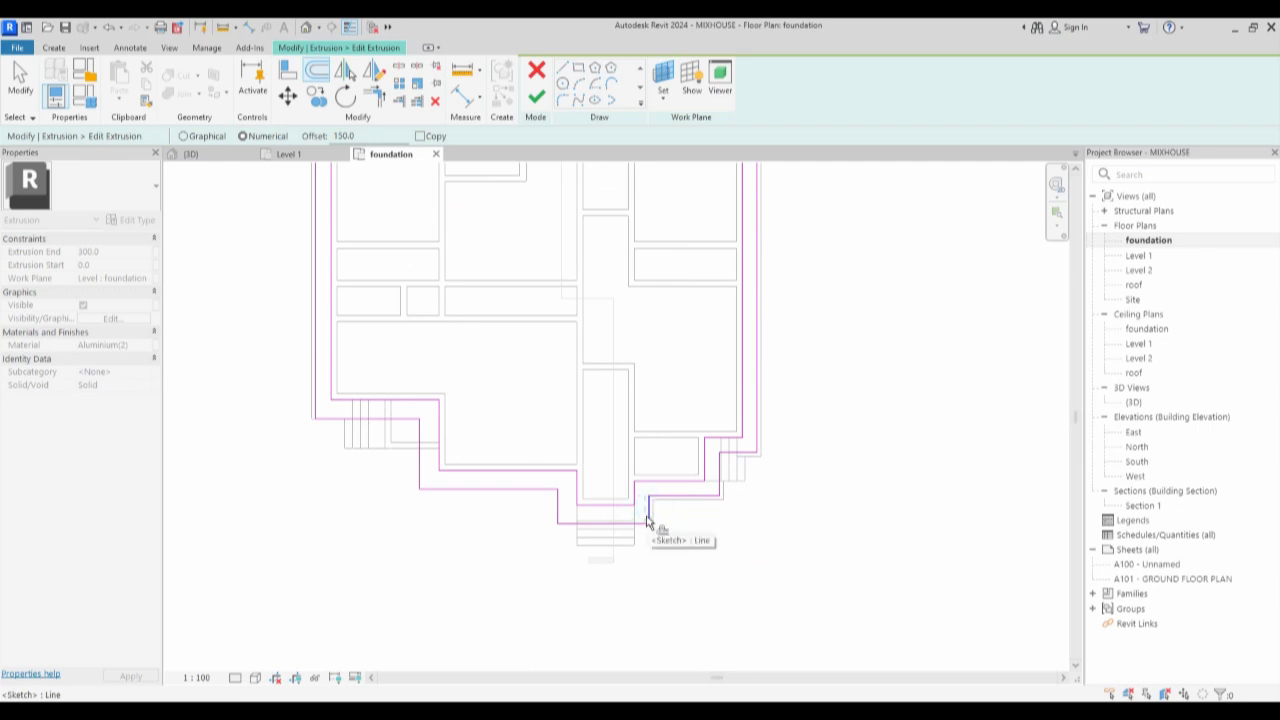
left_click(560, 500)
left_click(548, 484)
left_click(423, 450)
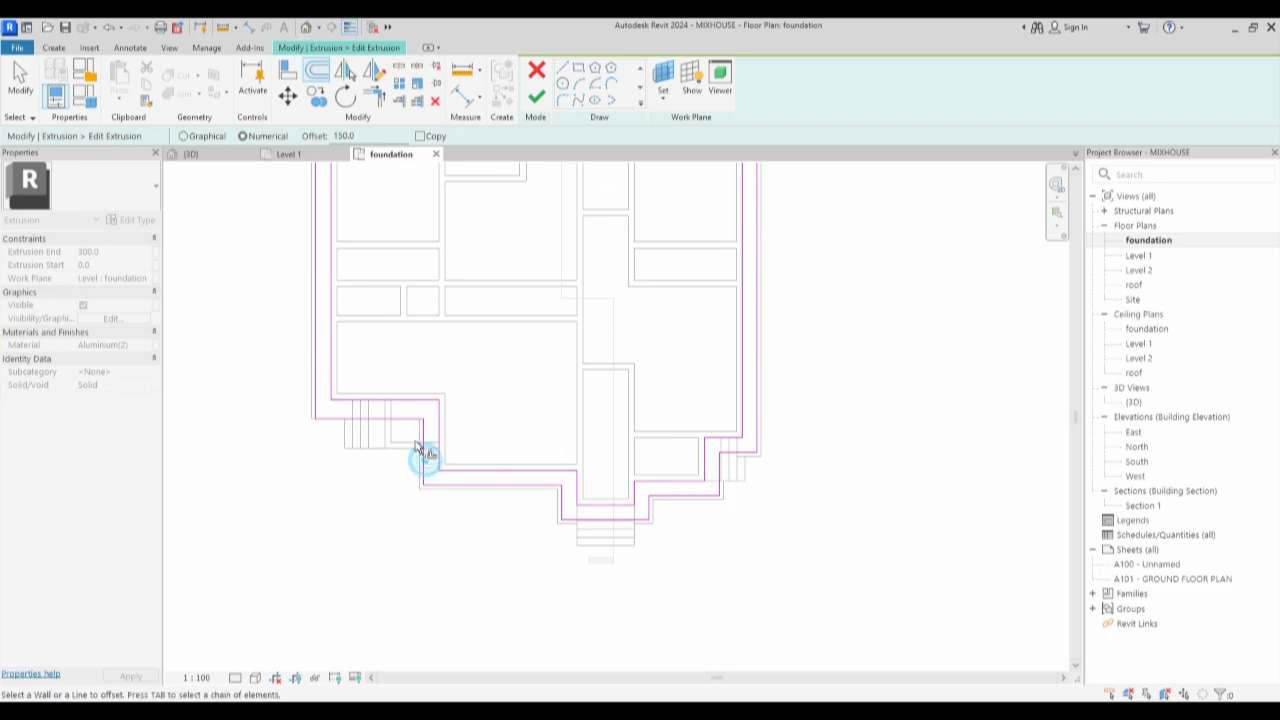
left_click(415, 422)
left_click(537, 96)
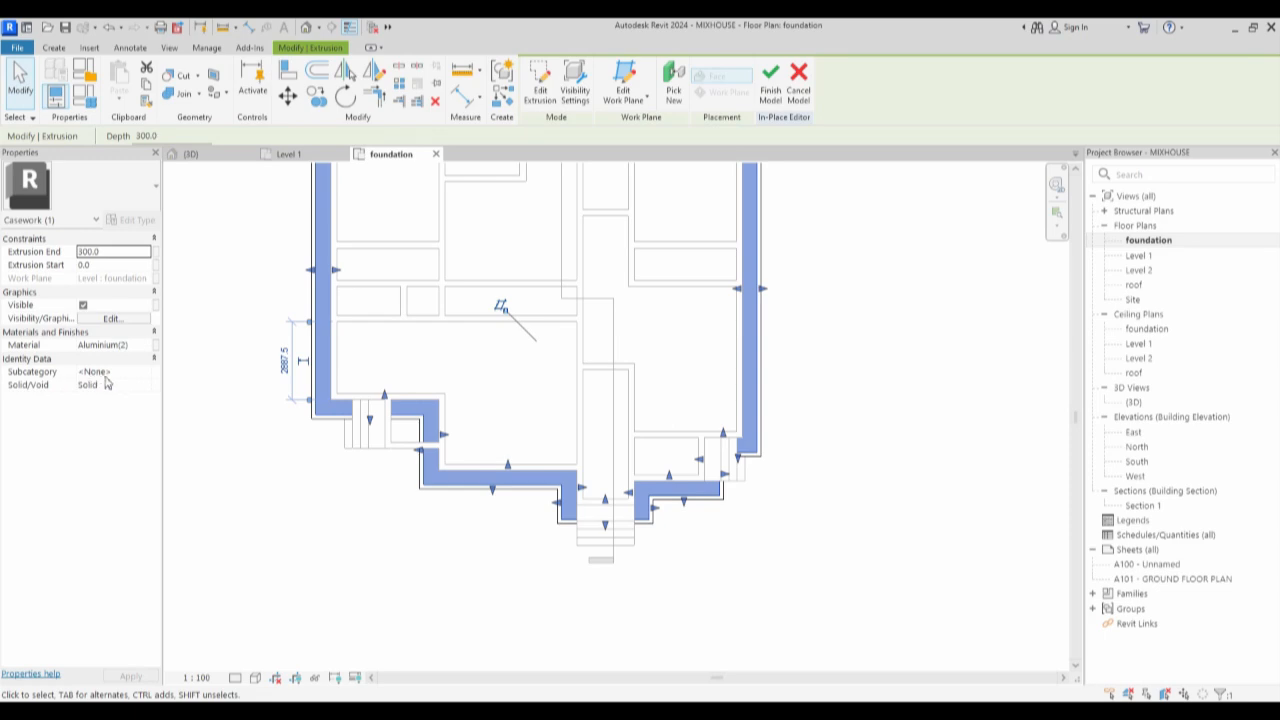
Duplicate the Aluminium(2) material with its assets for the copied extrusion and turn on Use Render Appearance.
left_click(148, 344)
left_click(152, 344)
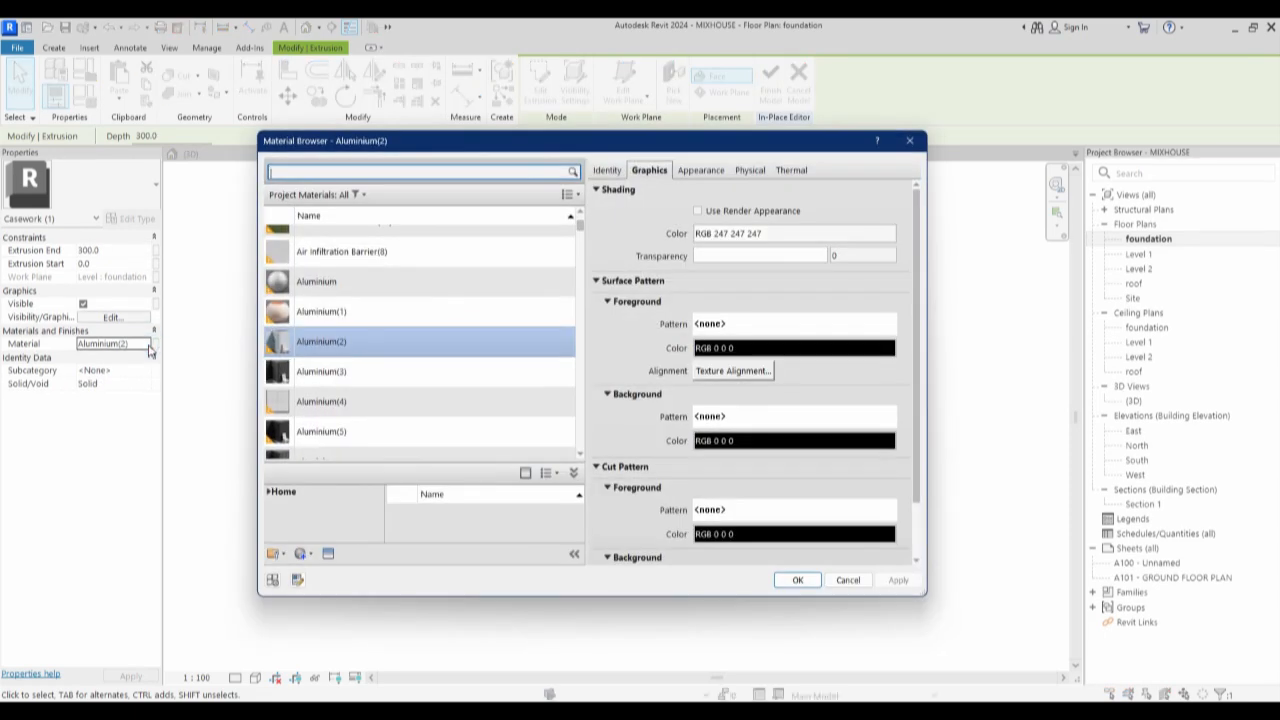
right_click(342, 343)
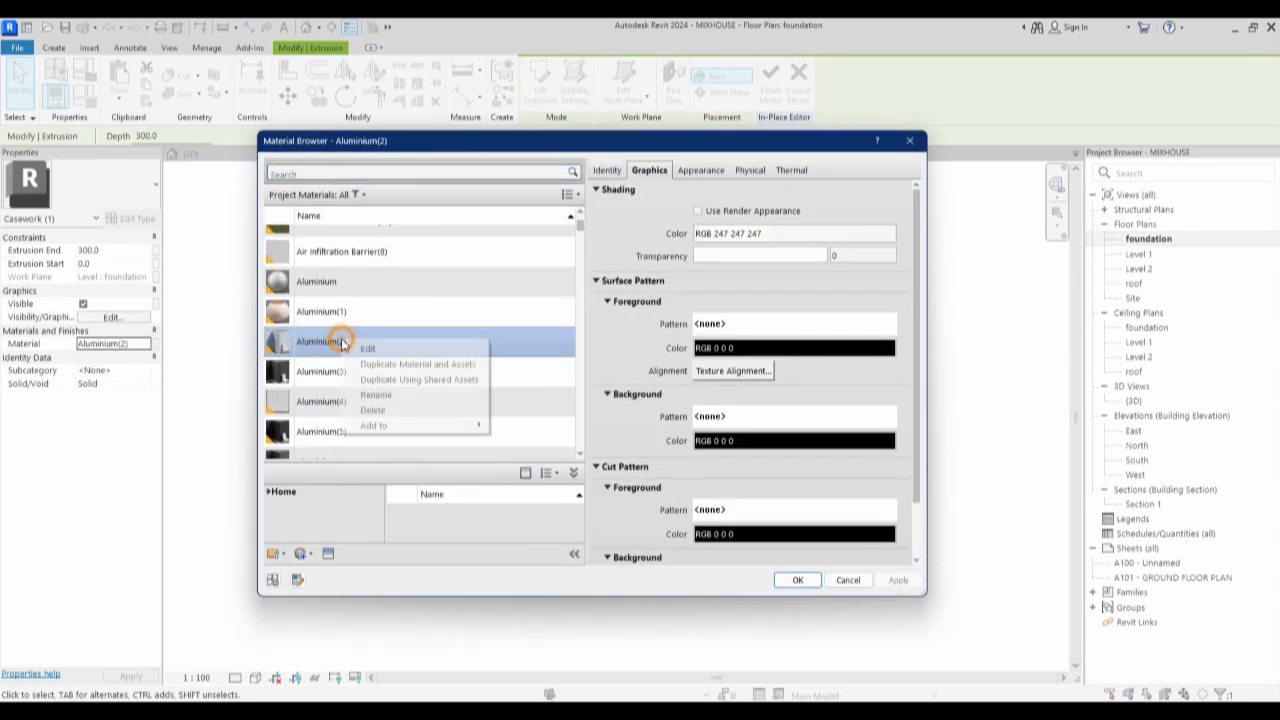
left_click(409, 365)
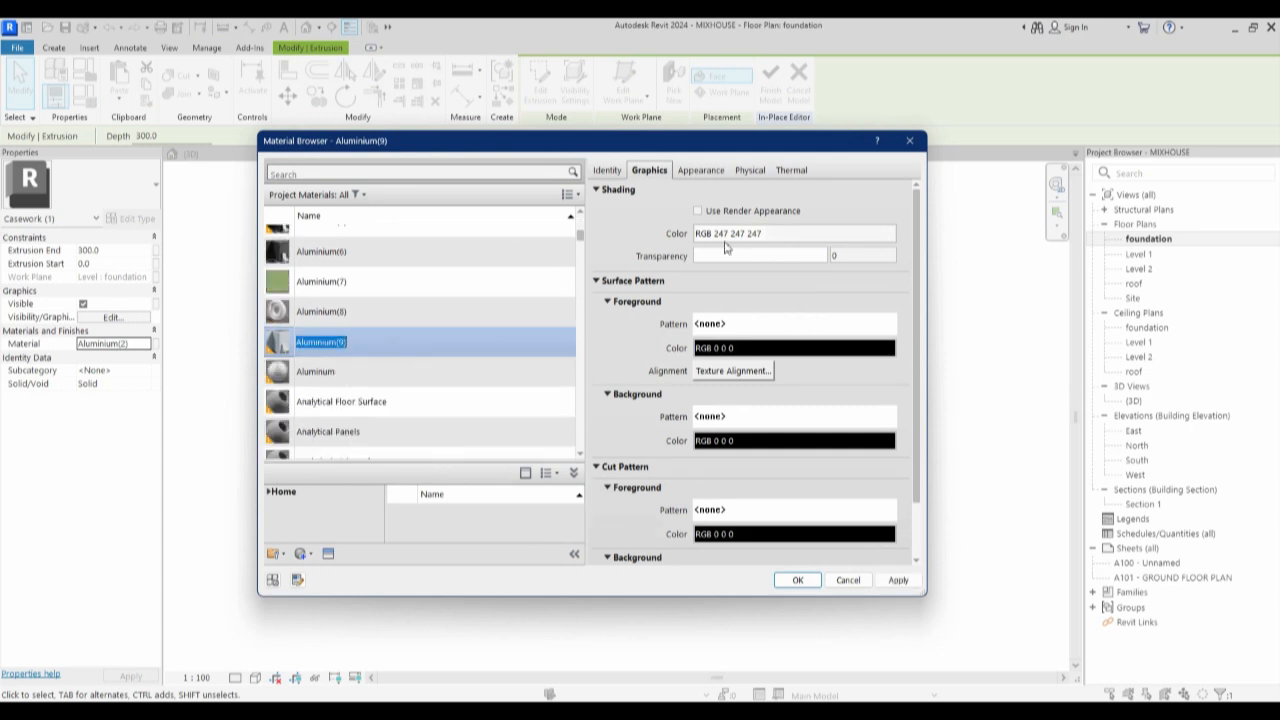
left_click(697, 211)
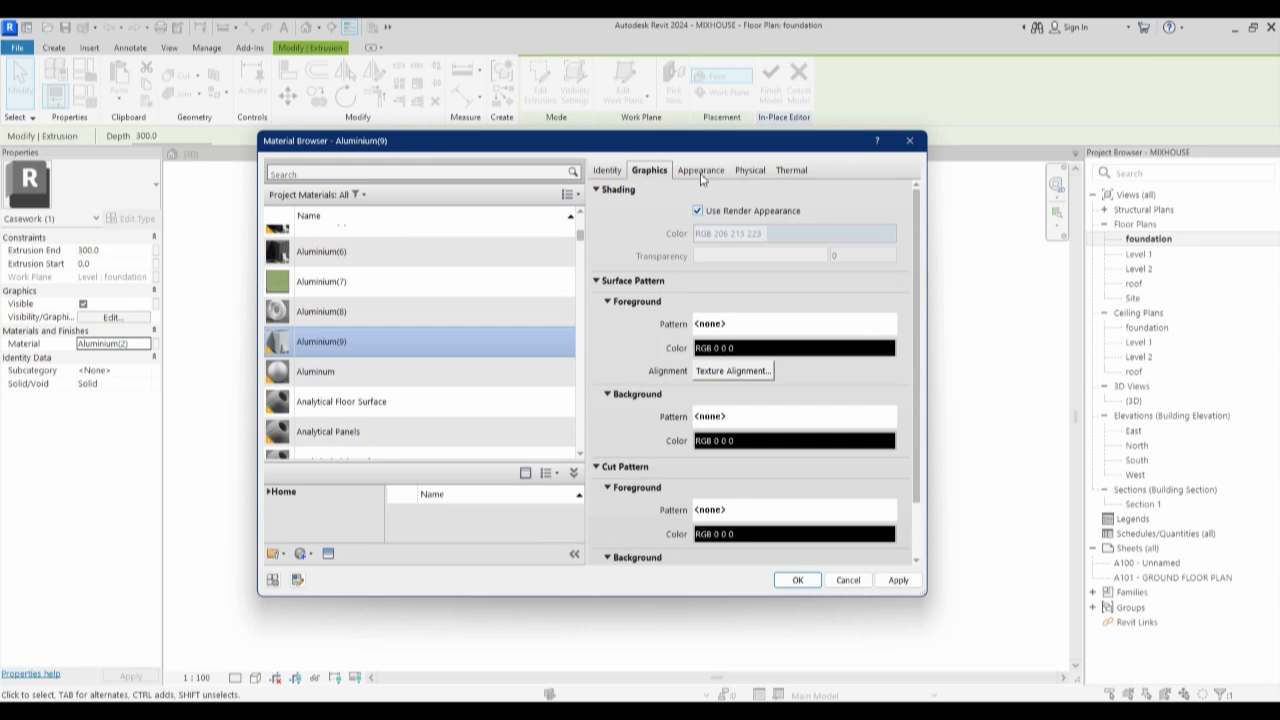
Replace the duplicated material's appearance with Grass - Dark Rye from the Sitework library and assign it to the inner extrusion.
left_click(701, 172)
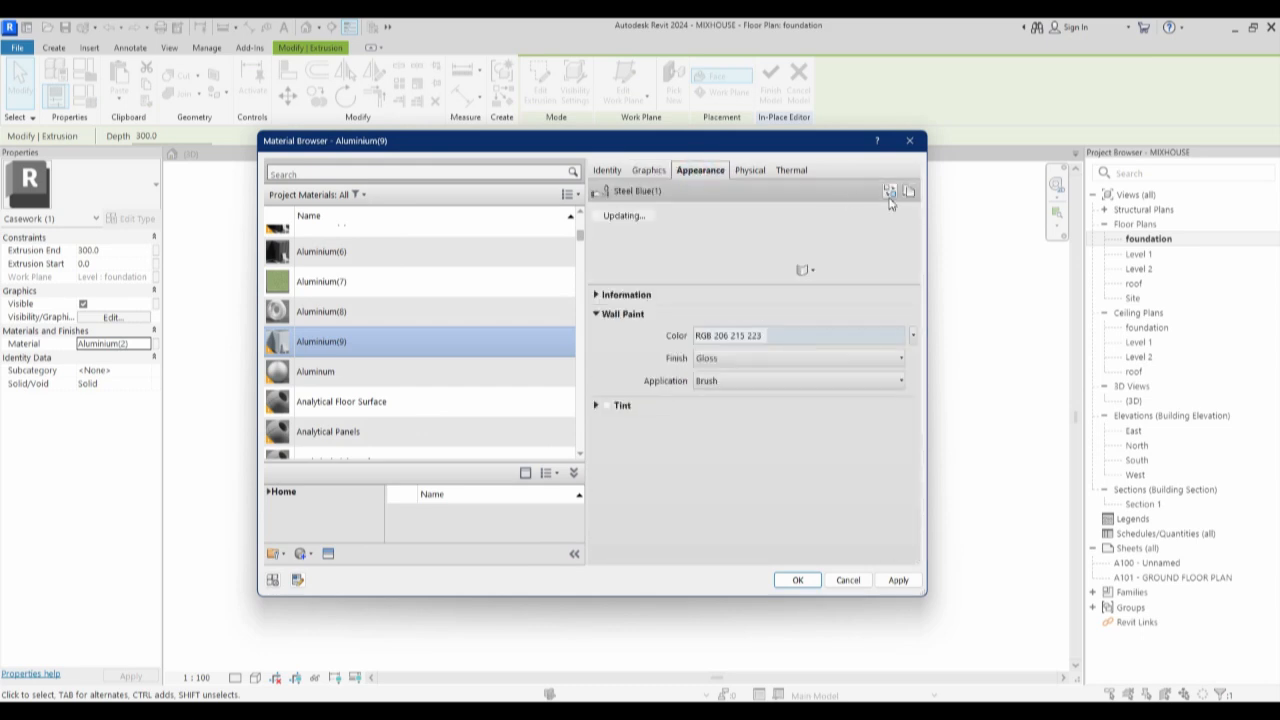
left_click(889, 192)
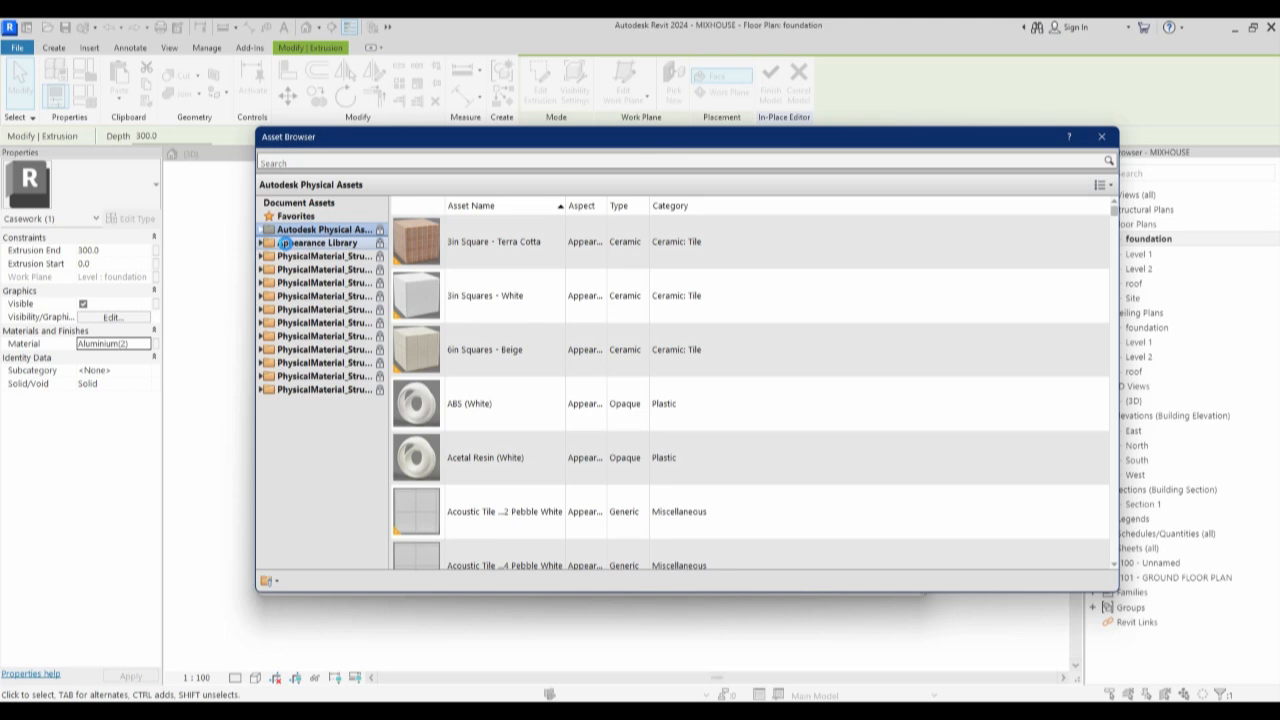
double_click(287, 245)
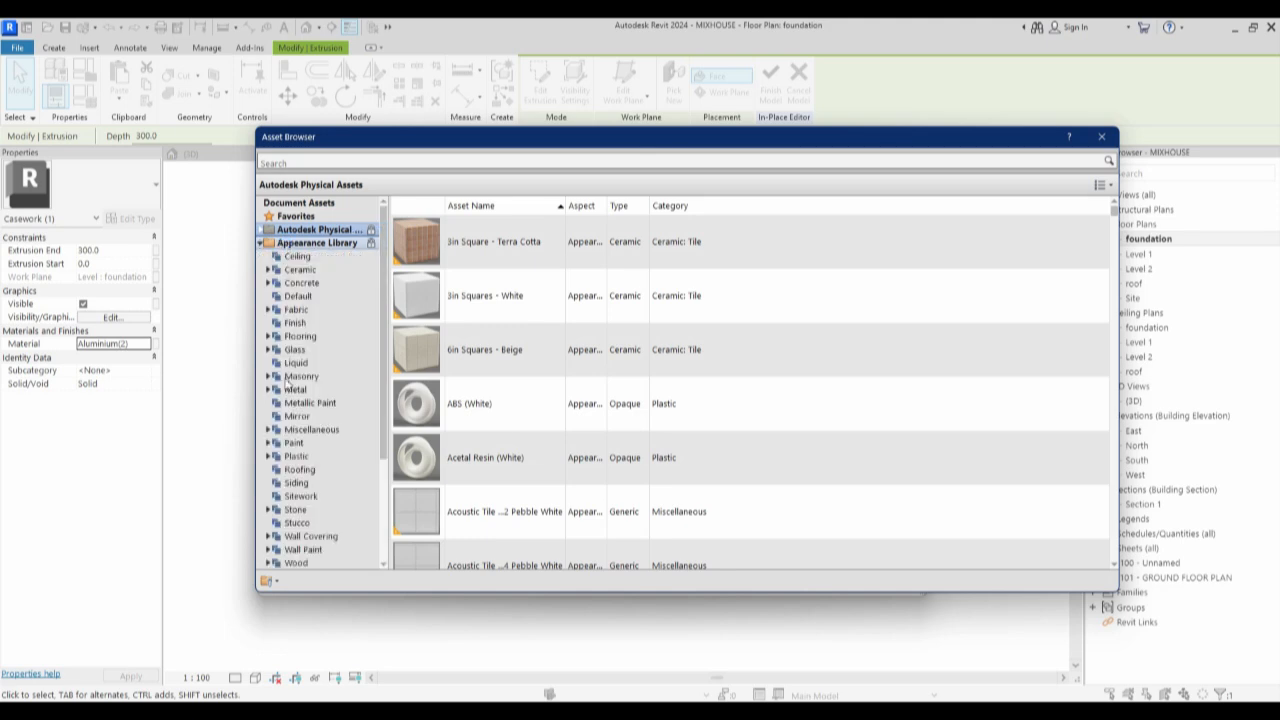
left_click(322, 497)
scroll(575, 380, "down", 8)
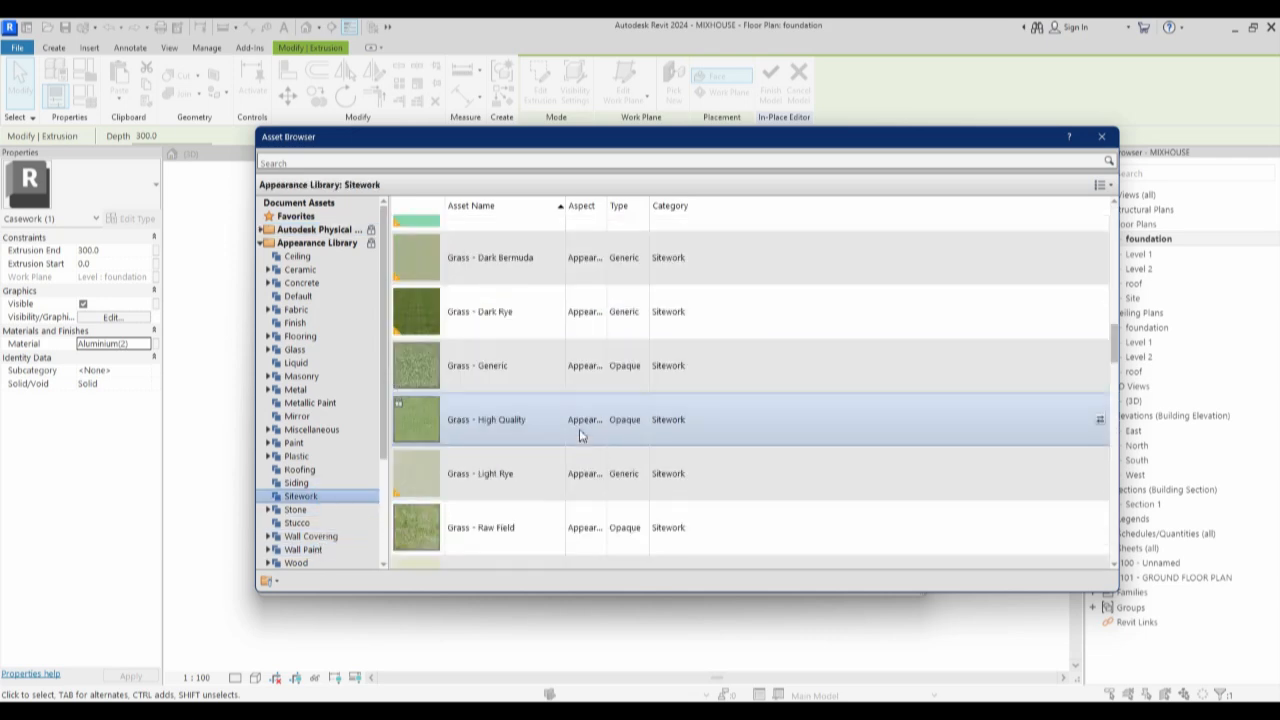
double_click(499, 316)
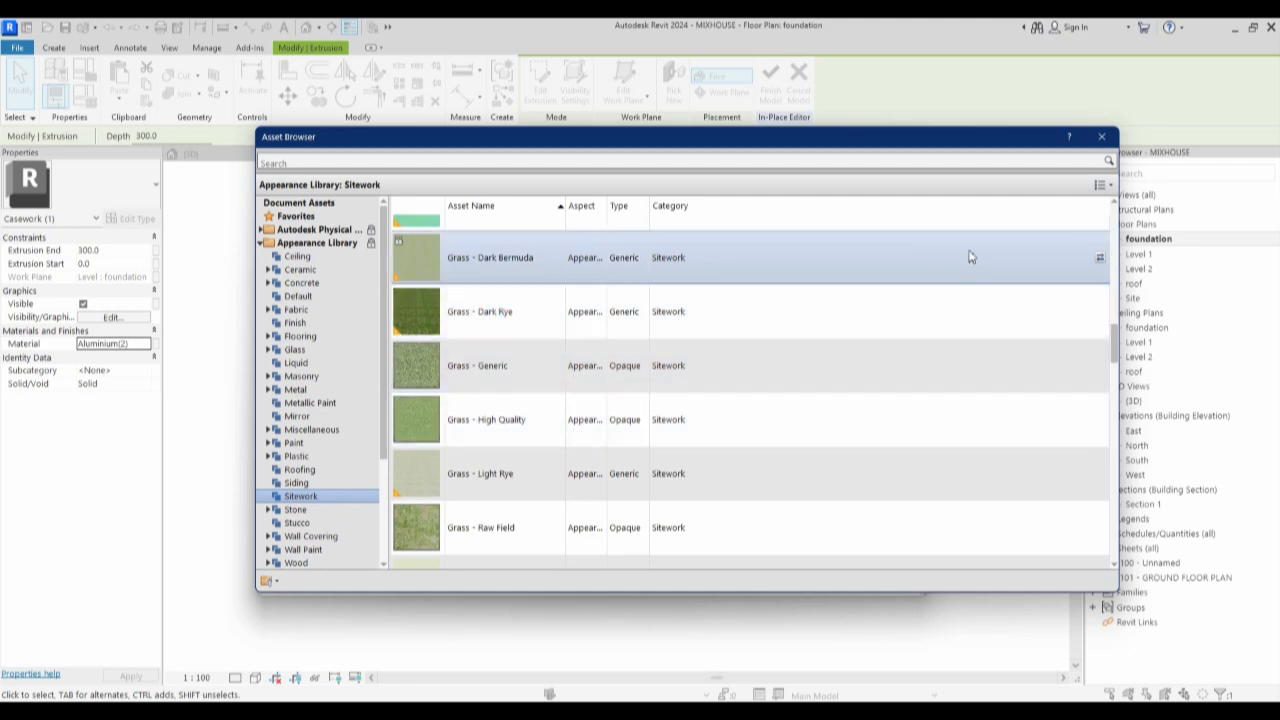
left_click(1102, 137)
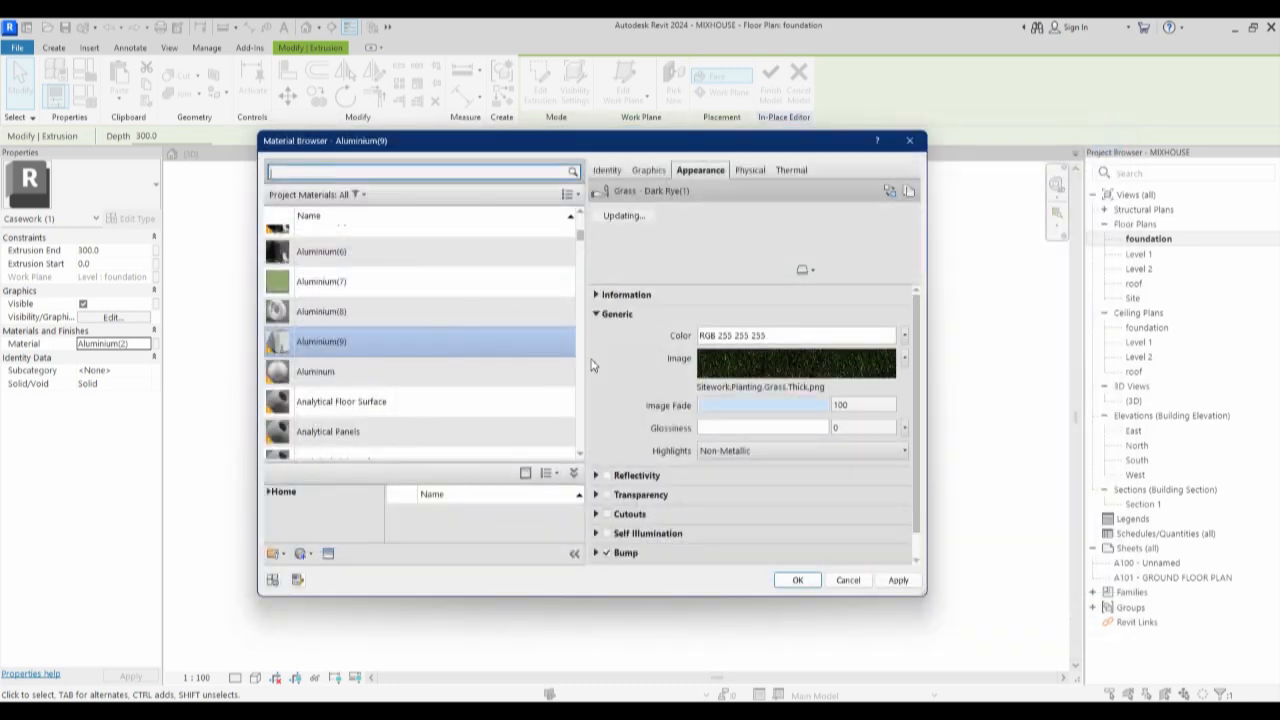
left_click(801, 580)
left_click(734, 580)
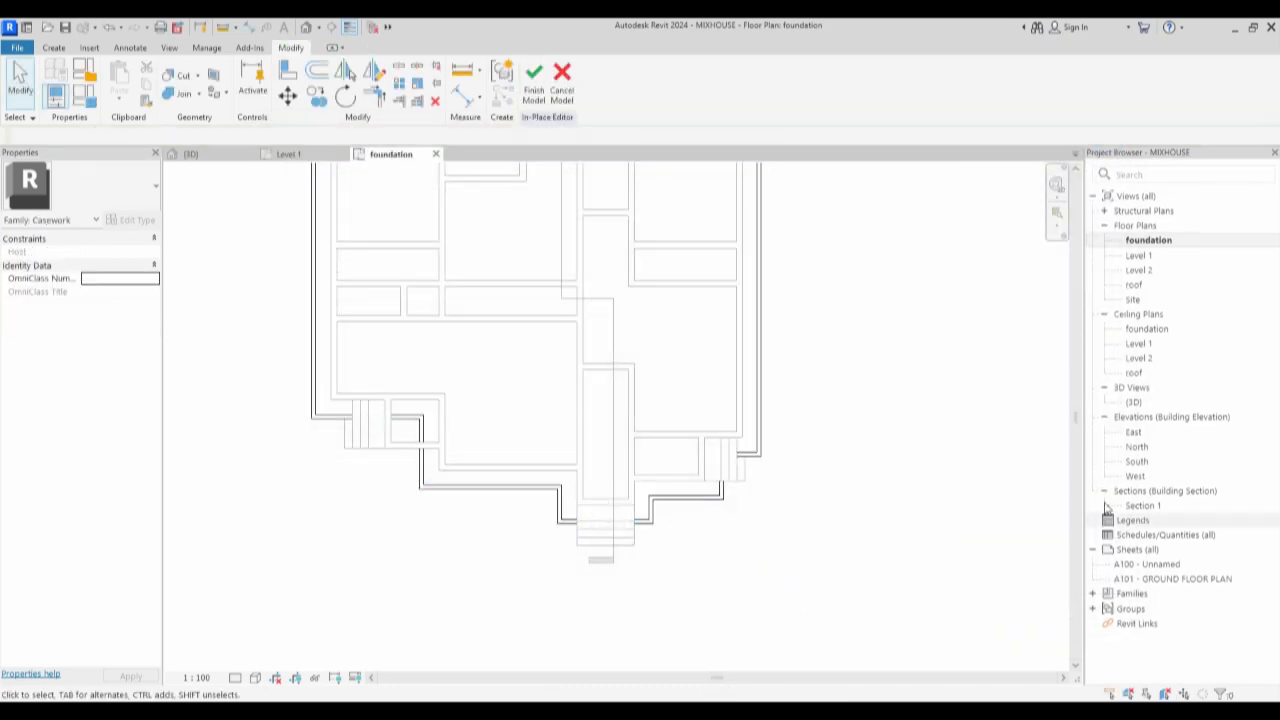
Turn on Use Render Appearance for the outer perimeter extrusion's Aluminium(2) material.
left_click(765, 436)
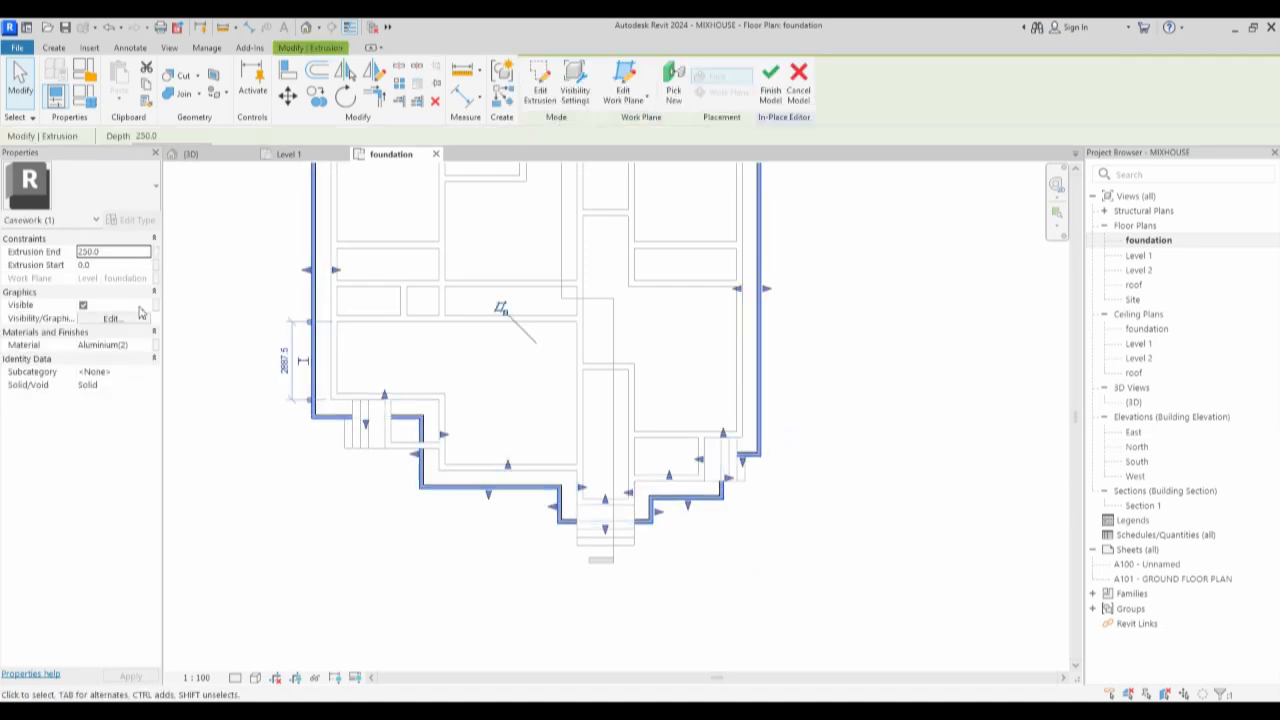
left_click(150, 347)
left_click(151, 345)
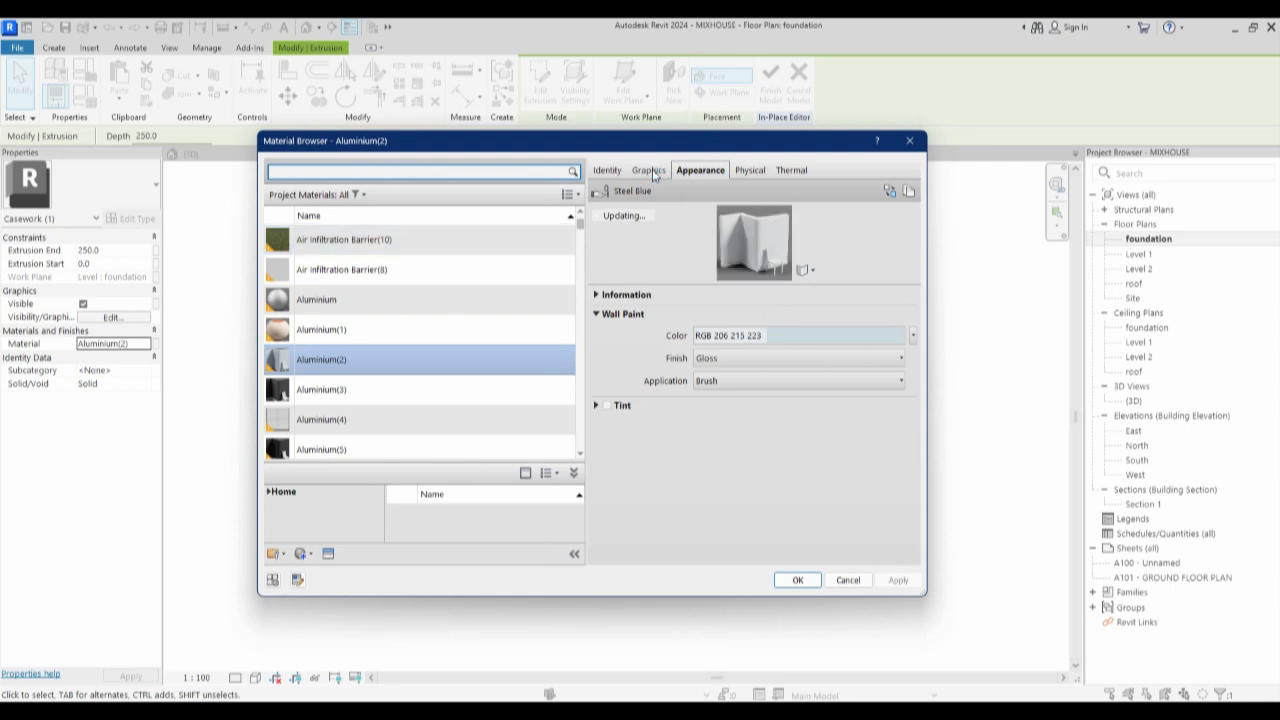
left_click(652, 170)
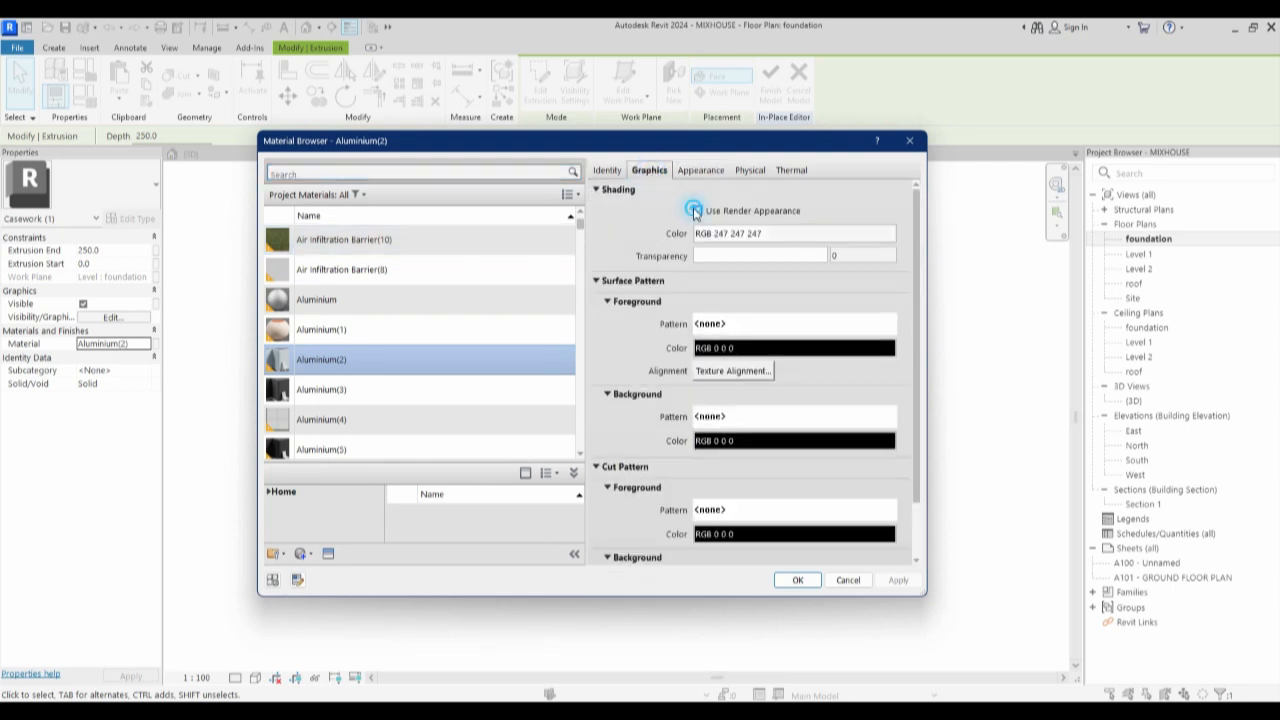
left_click(696, 211)
left_click(805, 585)
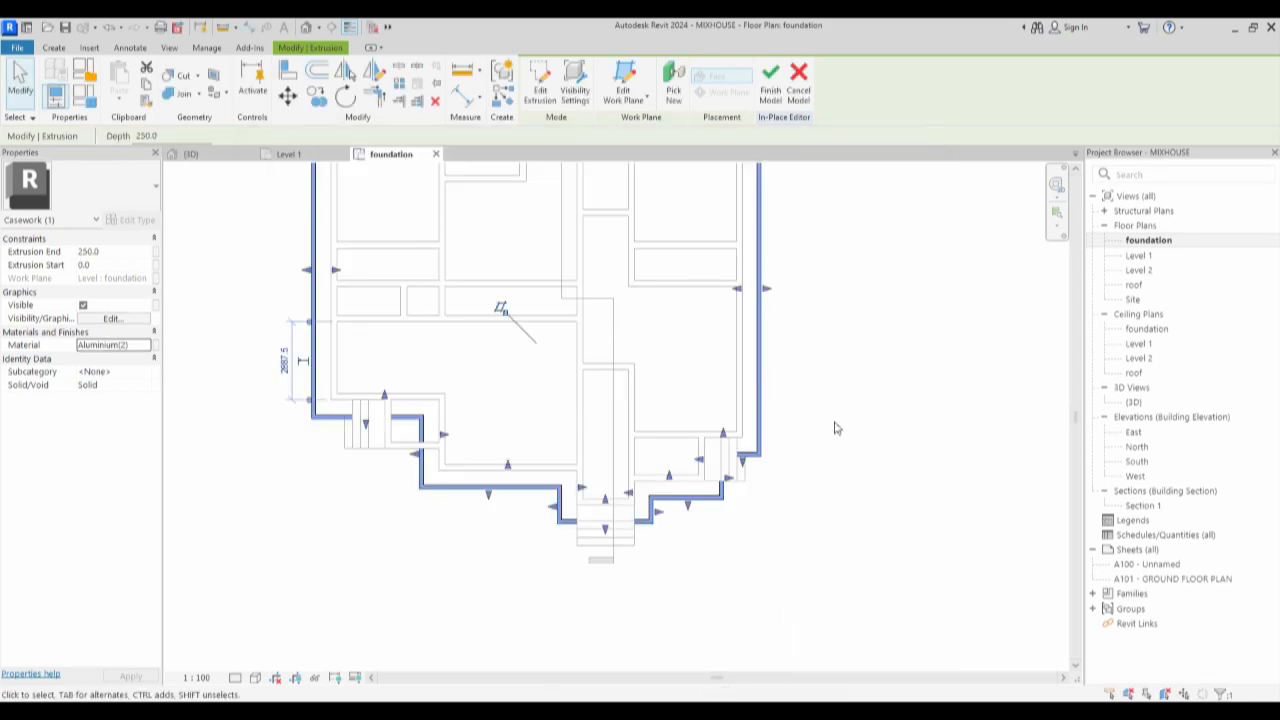
left_click(834, 425)
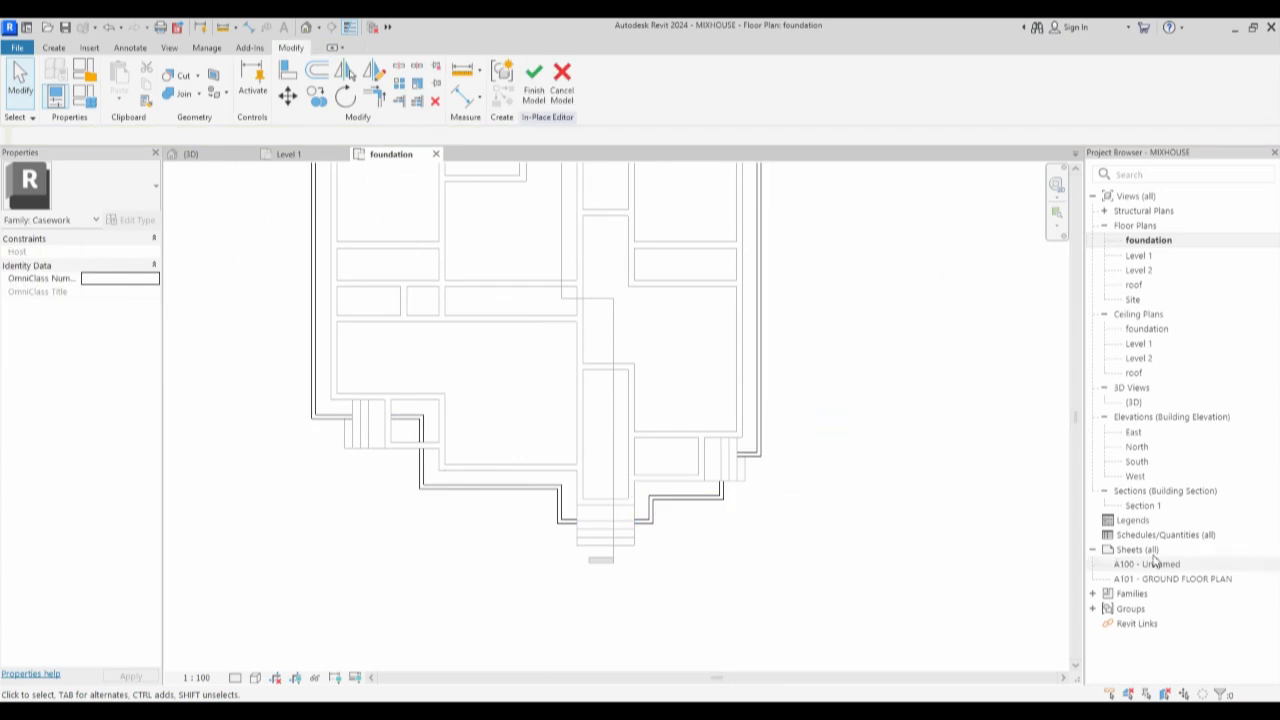
Finish the in-place model from the 3D view and show that view's crop region.
double_click(1136, 402)
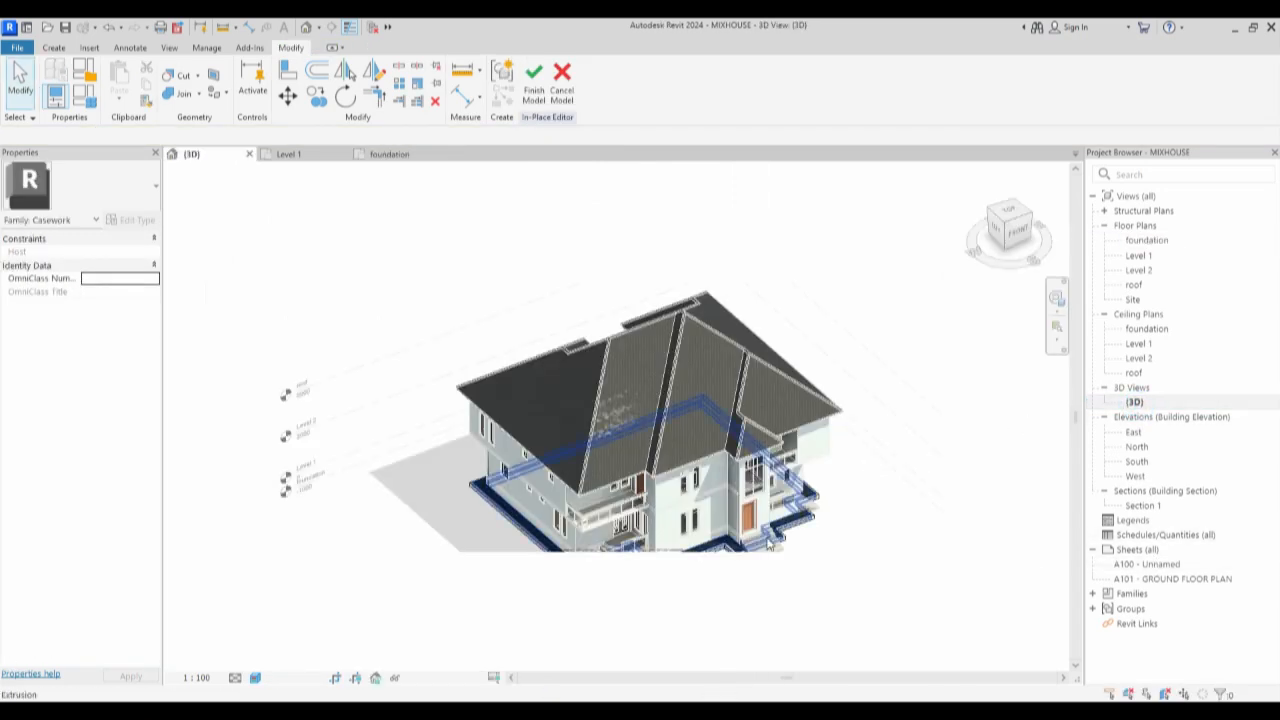
scroll(761, 513, "up", 2)
scroll(741, 412, "down", 1)
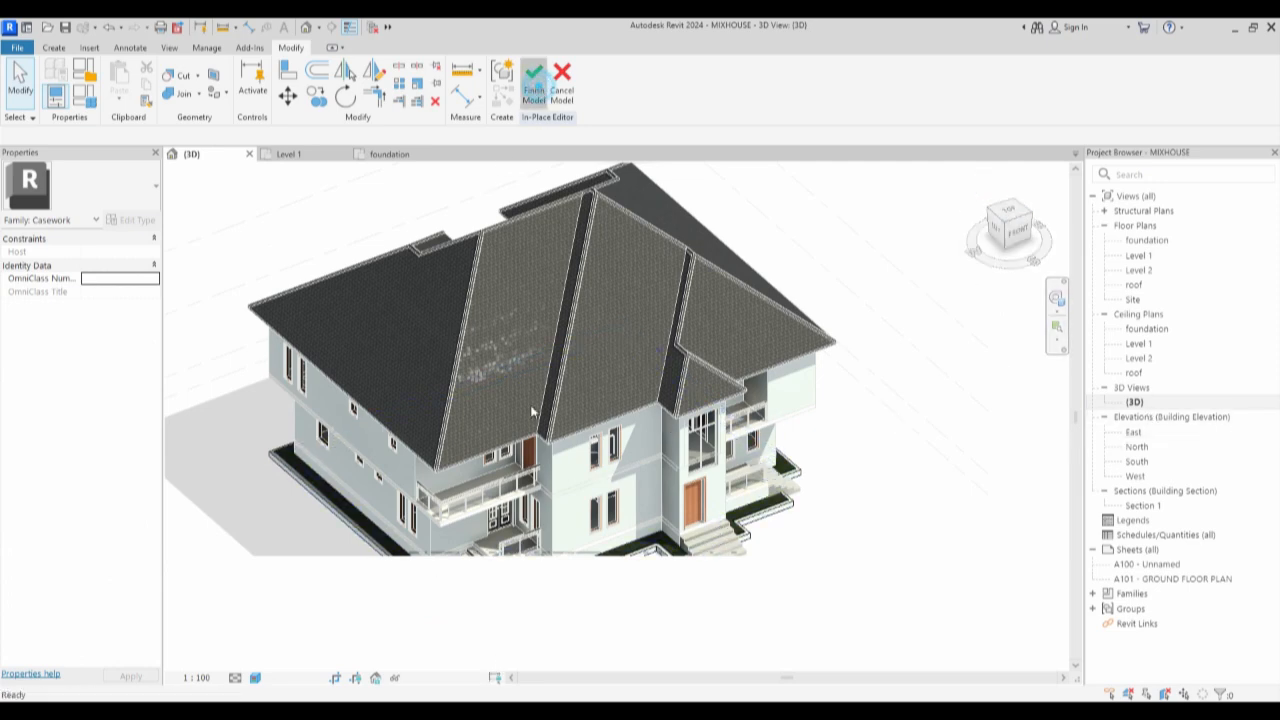
left_click(533, 80)
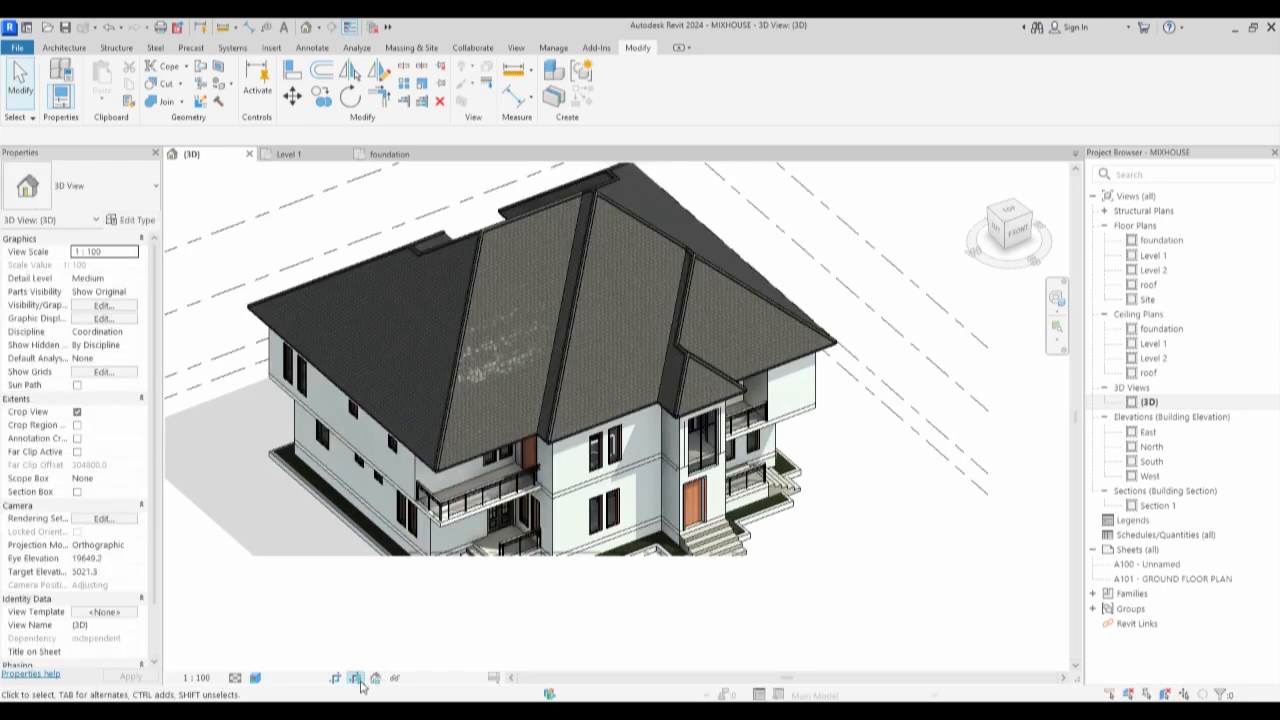
scroll(830, 575, "down", 3)
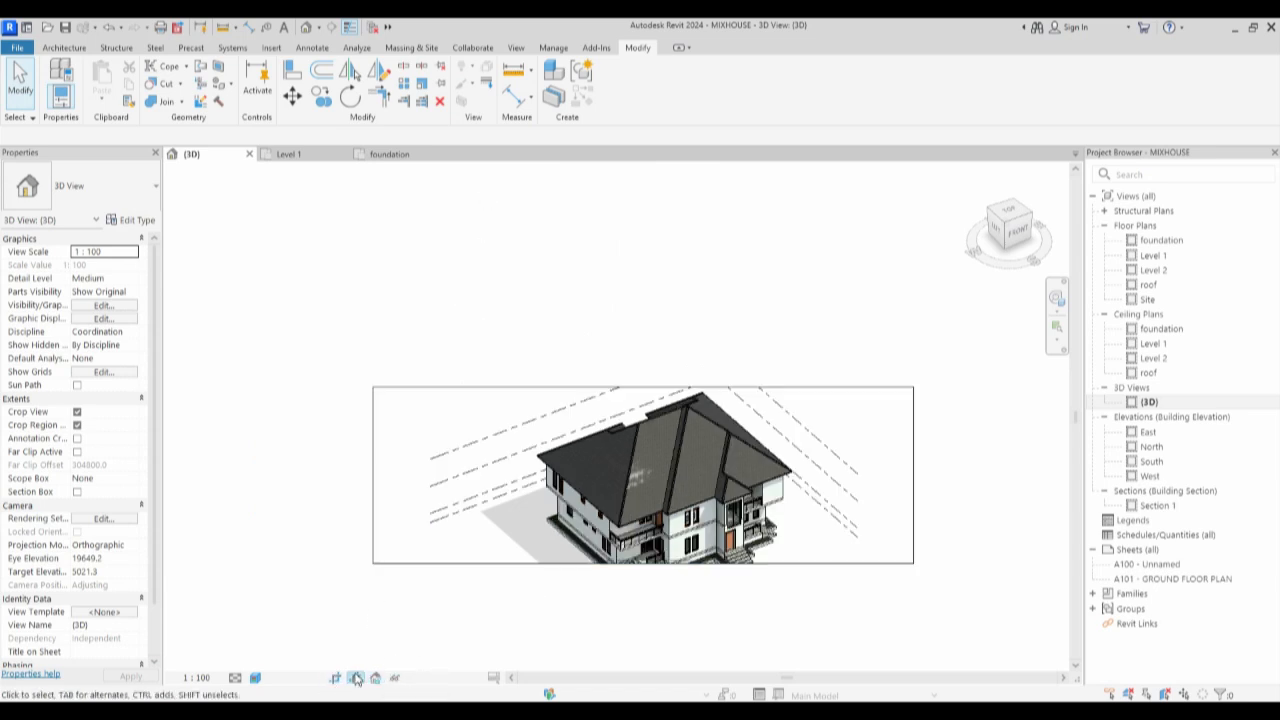
Stretch the 3D view's crop region downward and upward so that it encloses the whole house.
left_click(316, 676)
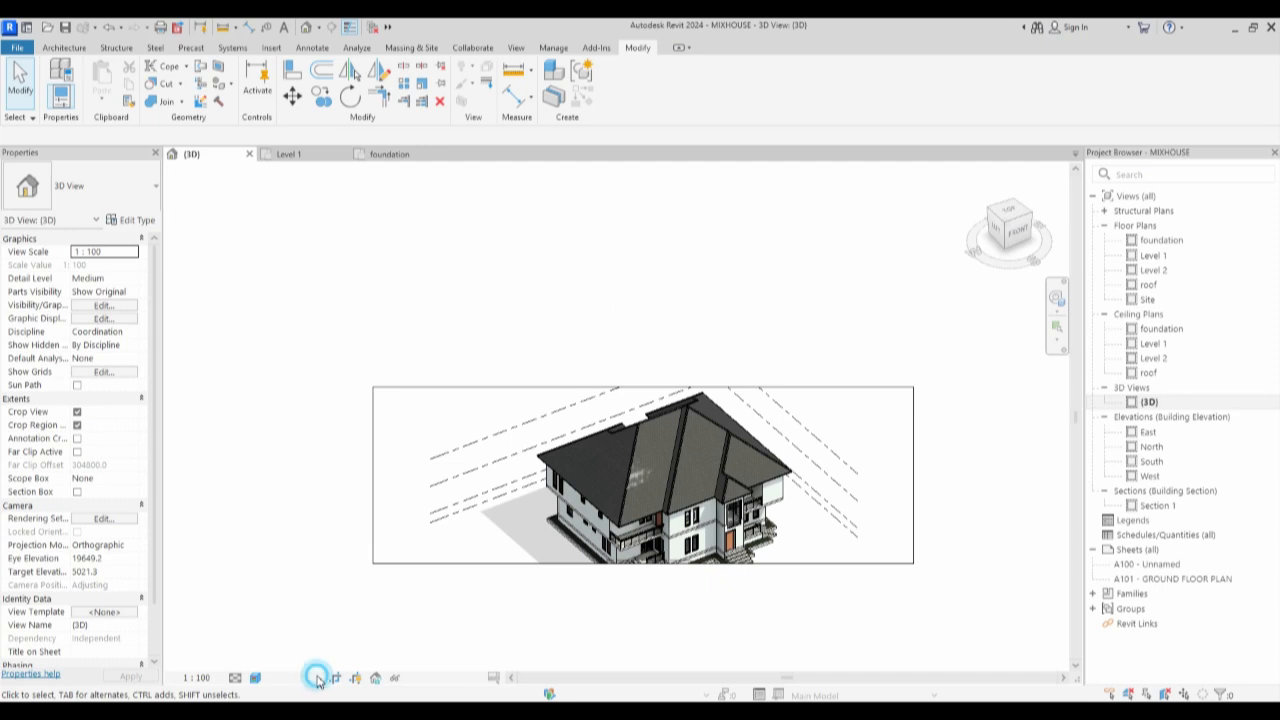
left_click(374, 679)
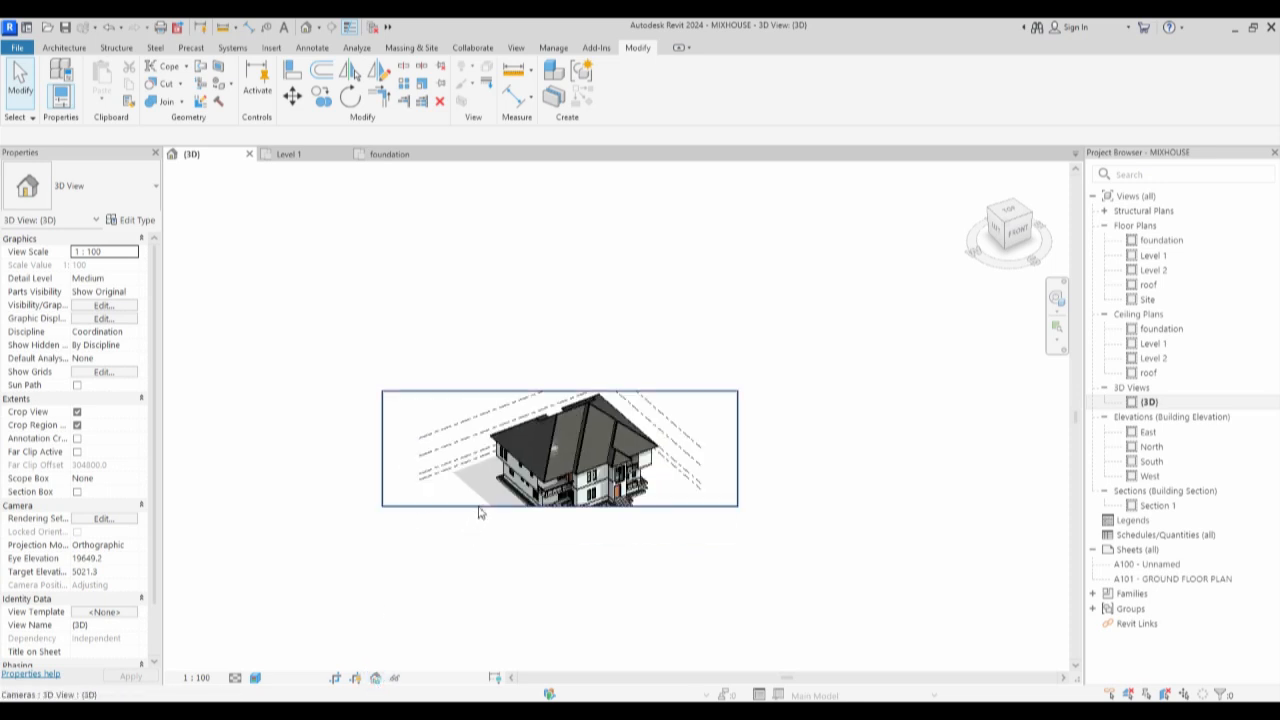
left_click(477, 506)
left_click_drag(560, 506, 562, 590)
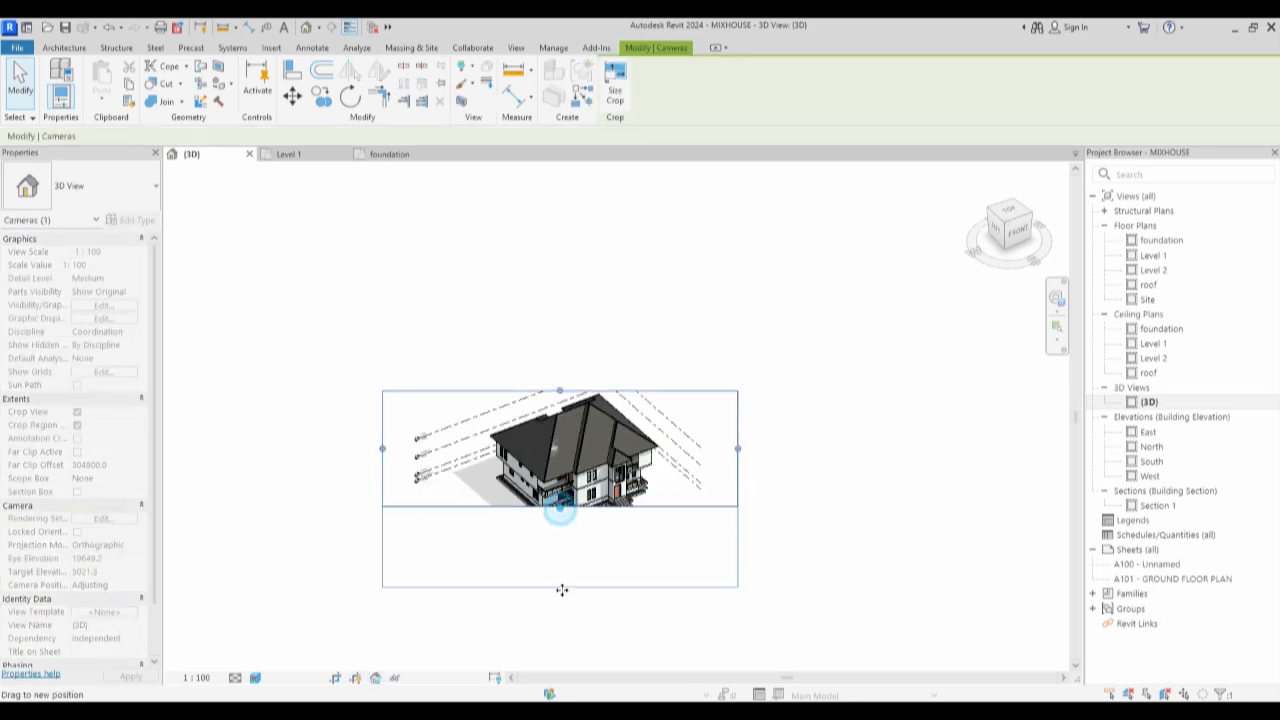
left_click(560, 384)
left_click_drag(560, 391, 560, 334)
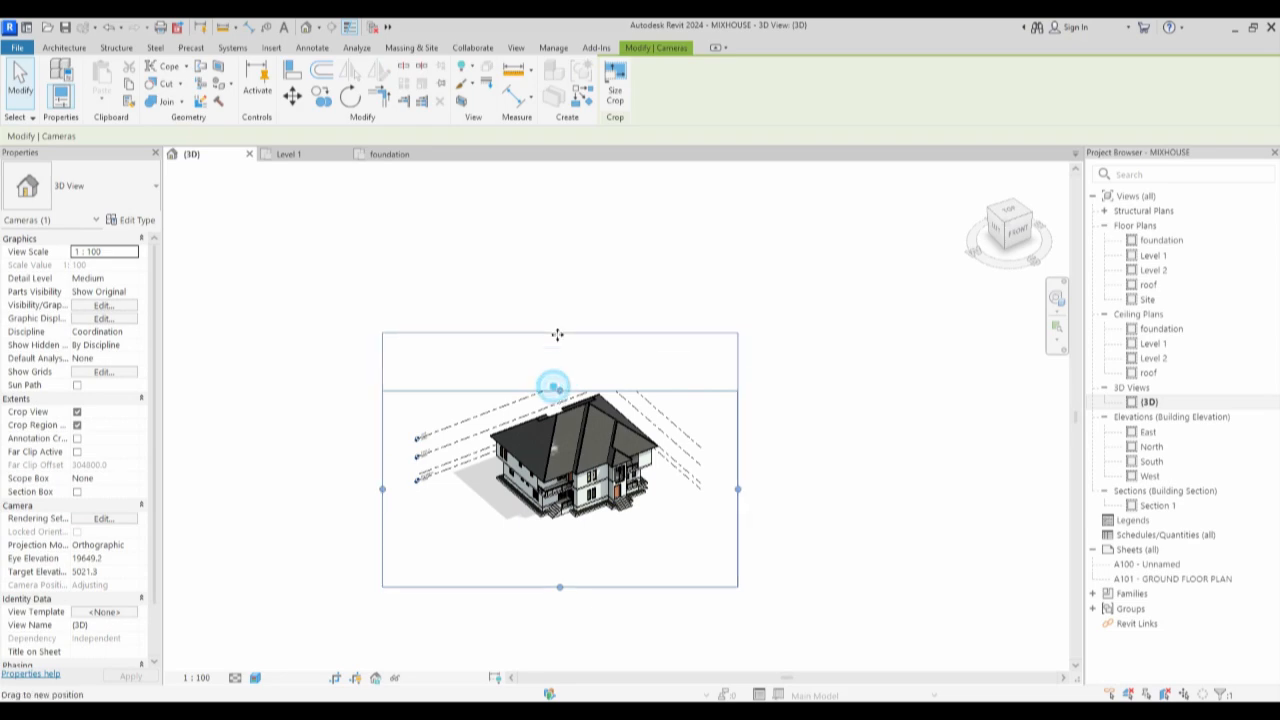
Turn off cropping in the 3D view and hide its crop region.
left_click(335, 679)
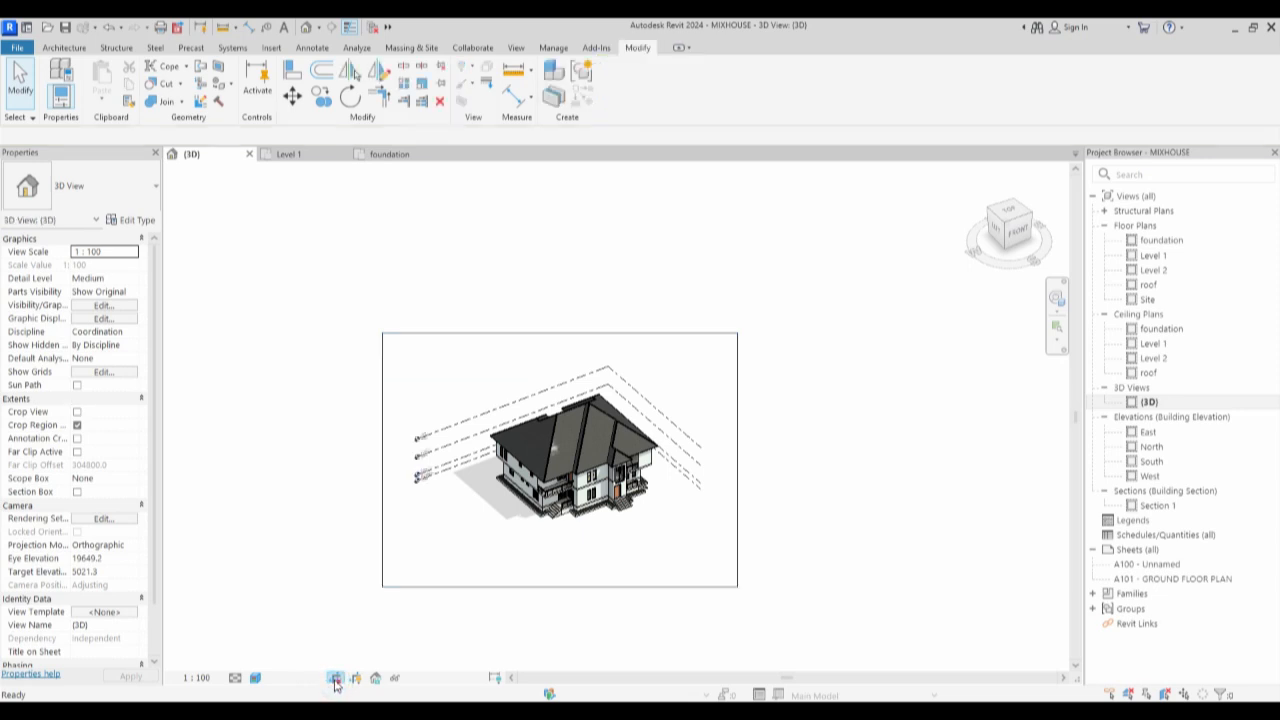
left_click(323, 514)
left_click(357, 678)
right_click(720, 370)
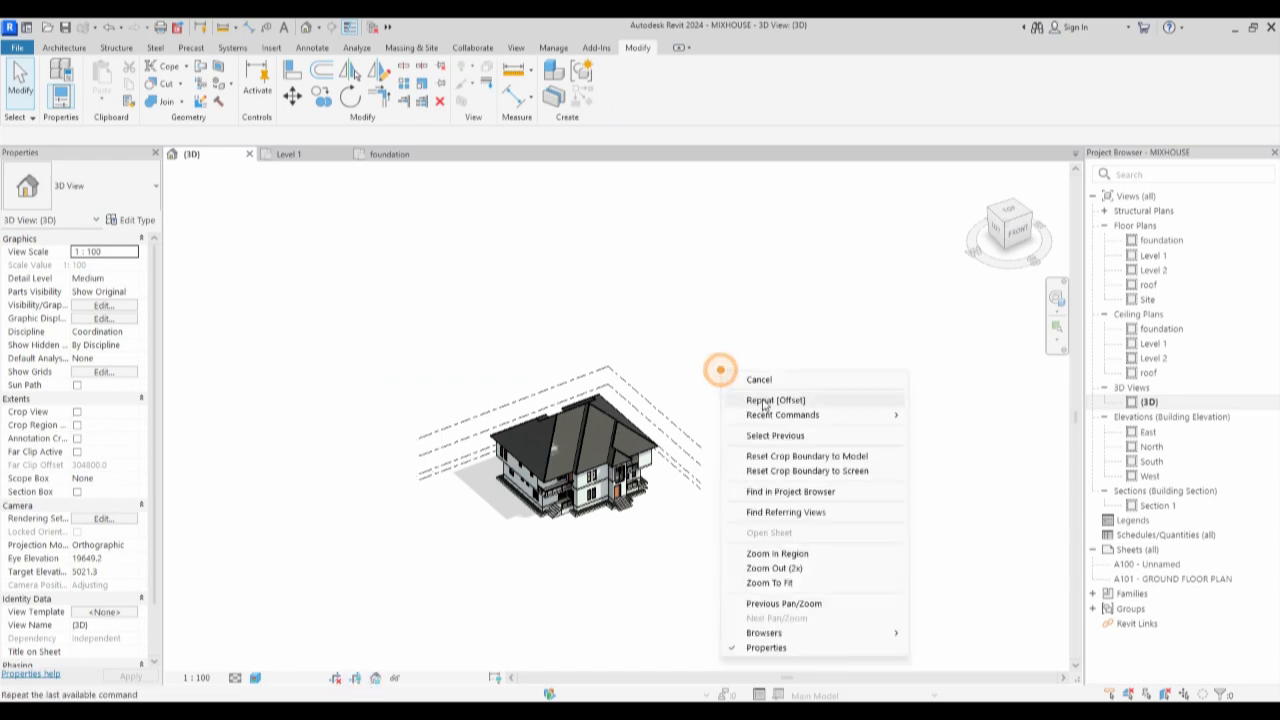
left_click(619, 317)
Examine the front facade, entrance steps, kerb and grass band around the house in 3D.
scroll(519, 503, "up", 4)
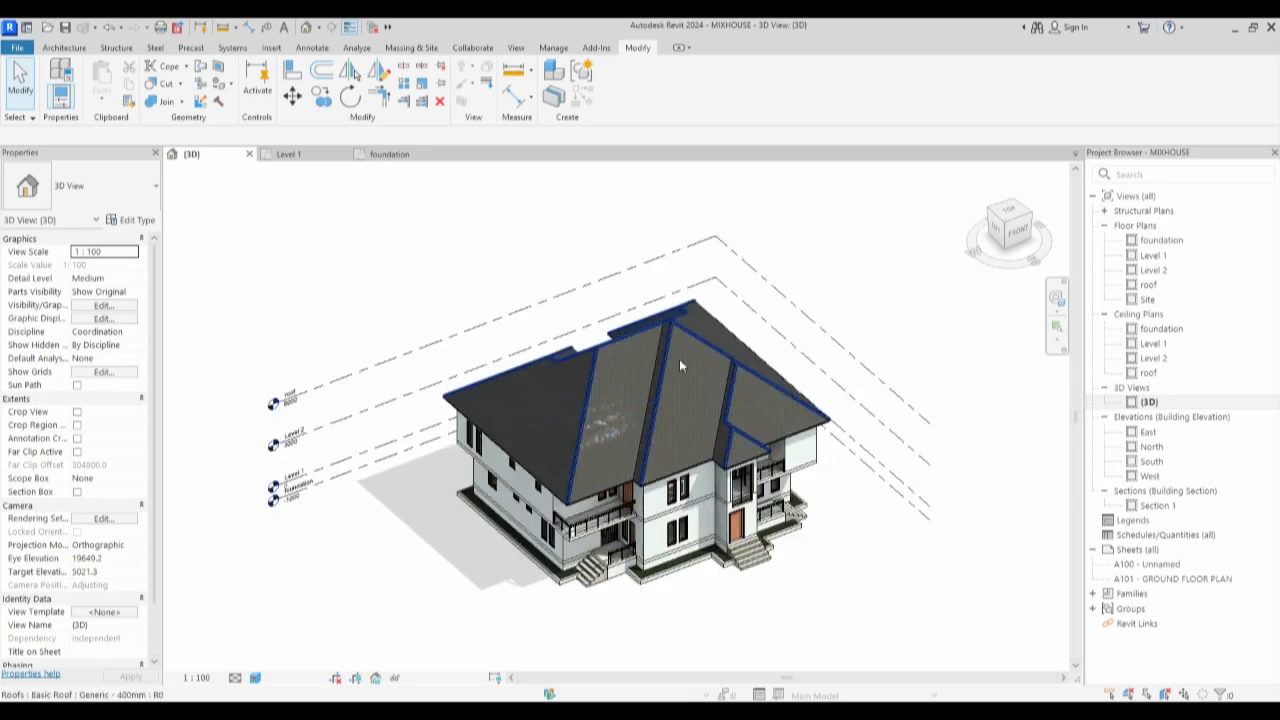
scroll(634, 606, "up", 6)
scroll(341, 502, "down", 5)
scroll(283, 575, "up", 5)
scroll(283, 575, "up", 4)
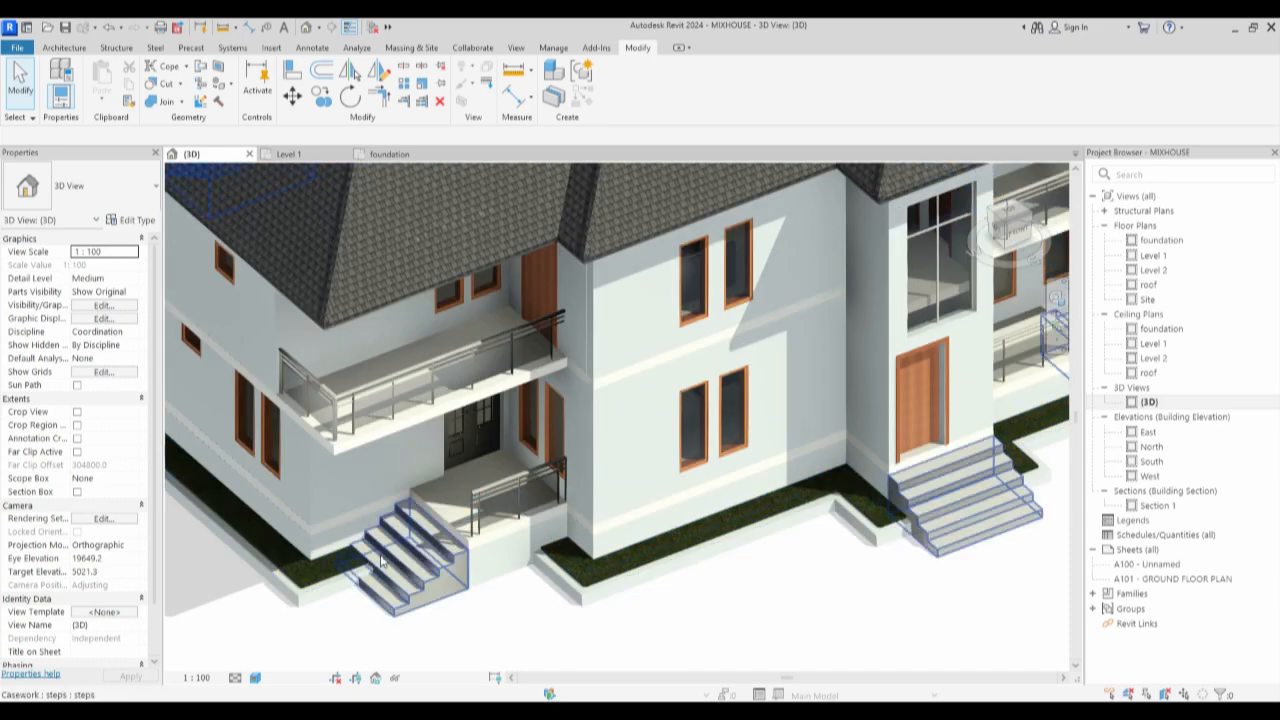
scroll(362, 588, "down", 4)
scroll(365, 600, "up", 3)
scroll(368, 615, "down", 1)
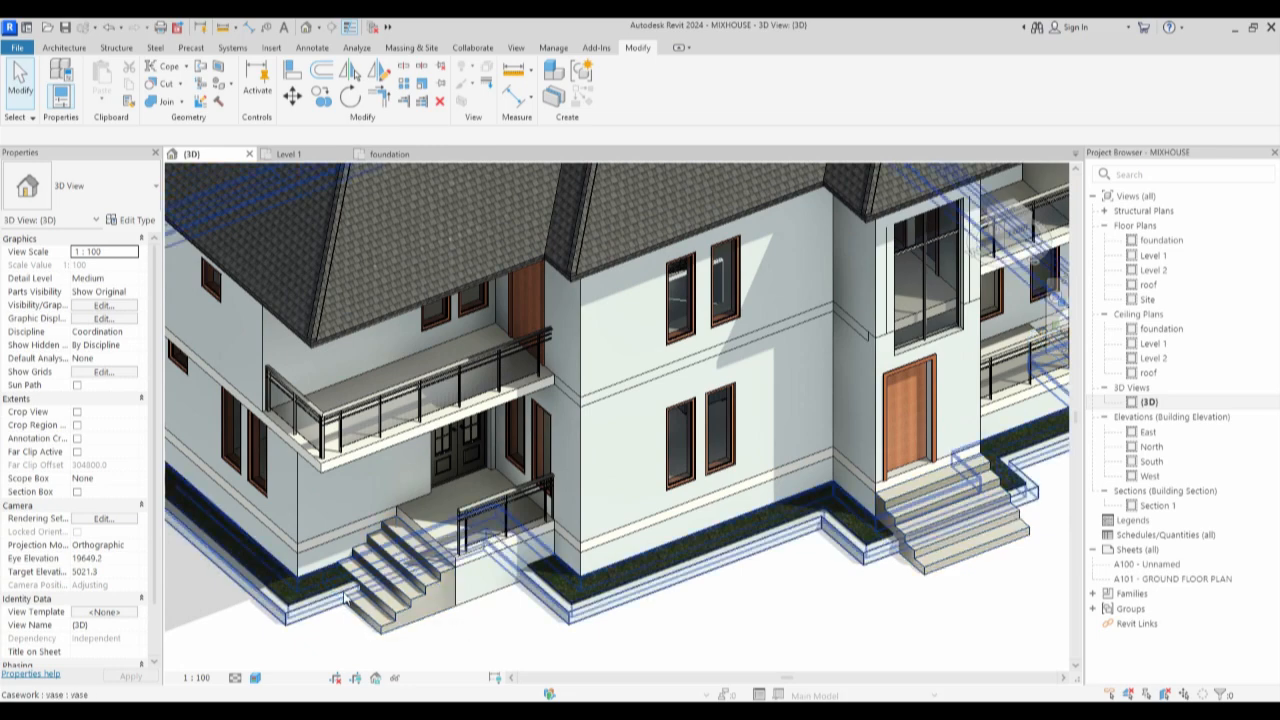
scroll(662, 577, "down", 3)
scroll(662, 577, "up", 5)
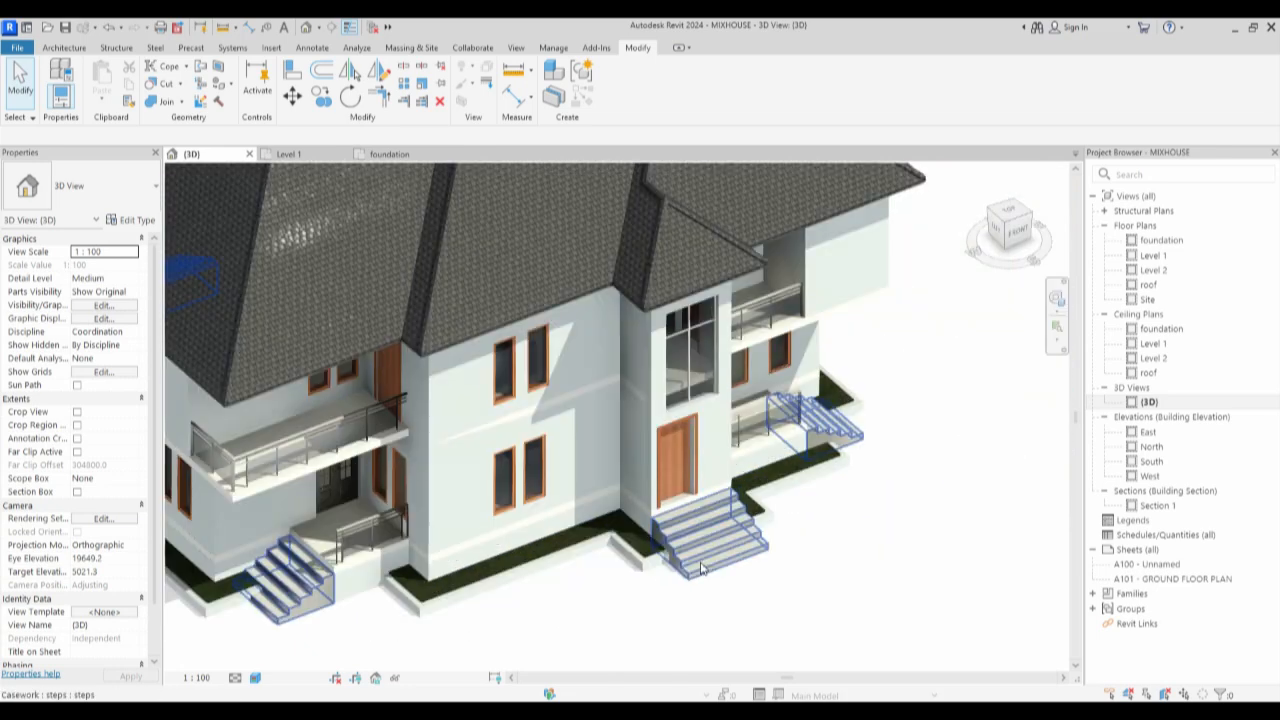
scroll(726, 473, "down", 2)
middle_click_drag(726, 473, 757, 333, "shift")
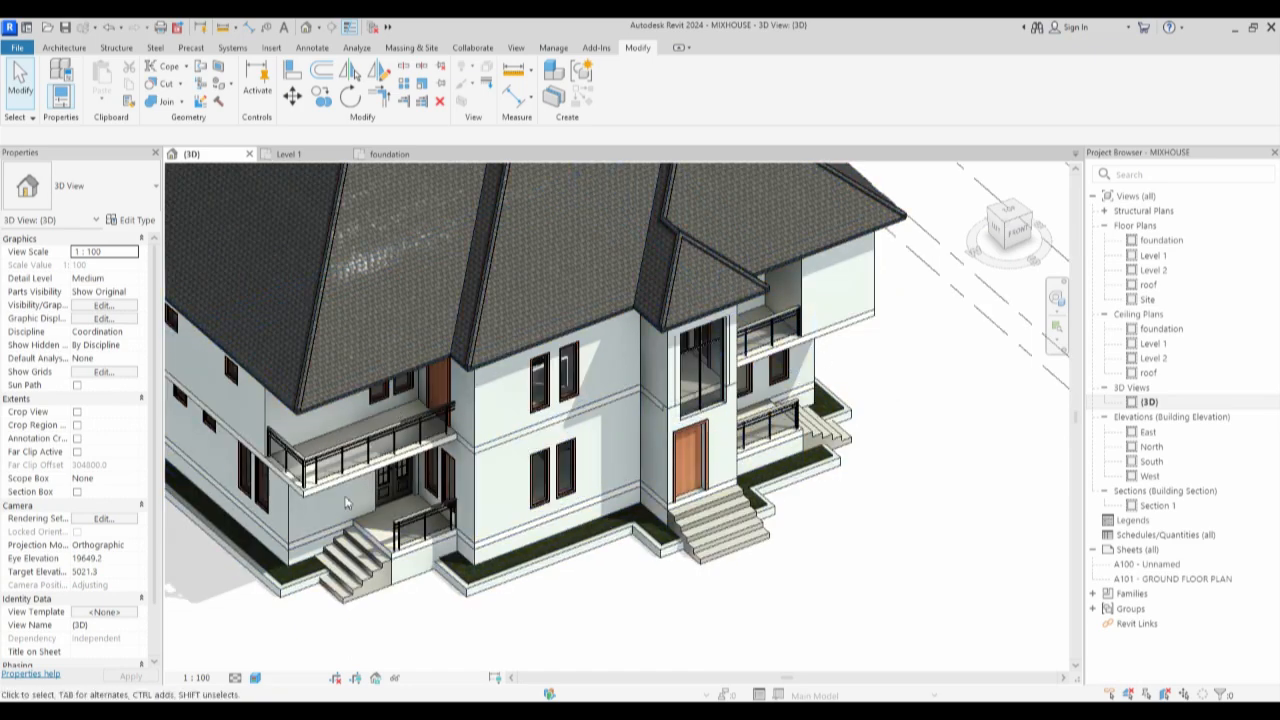
scroll(484, 514, "down", 3)
scroll(427, 538, "up", 2)
scroll(427, 540, "up", 1)
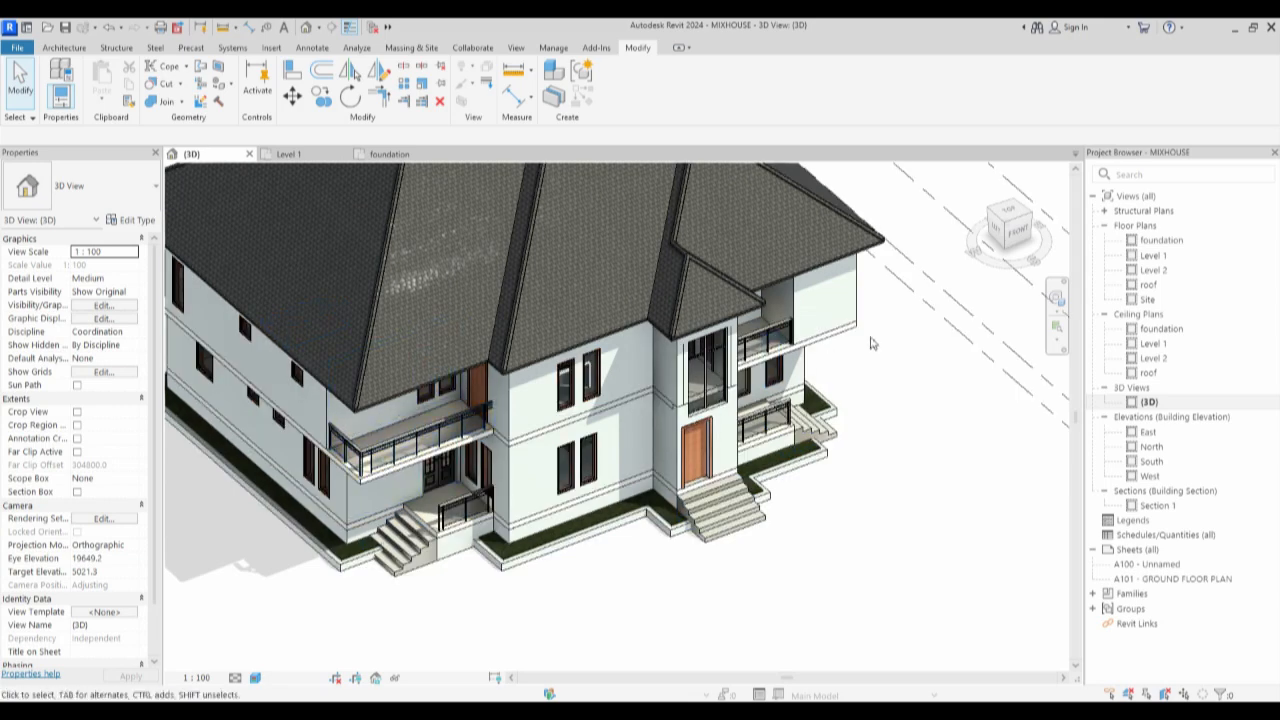
Start a new in-place model in the Casework category from the Level 1 floor plan and name it.
double_click(1152, 256)
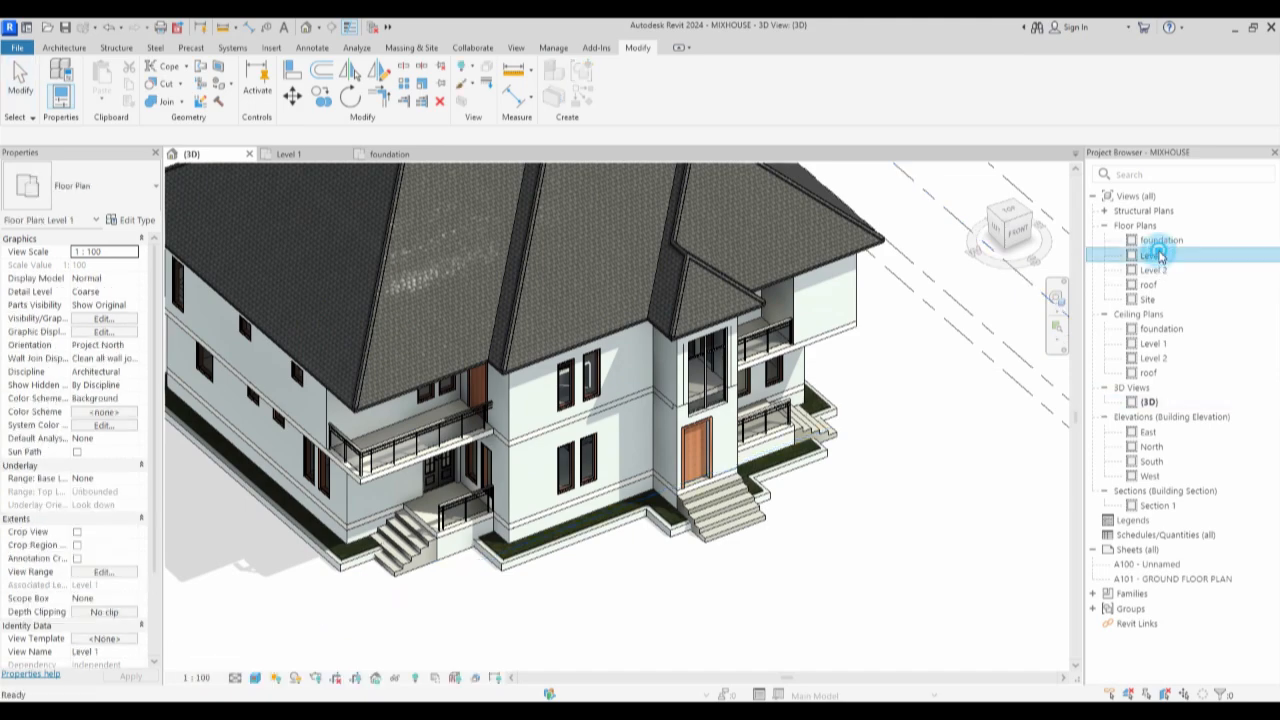
scroll(470, 443, "up", 2)
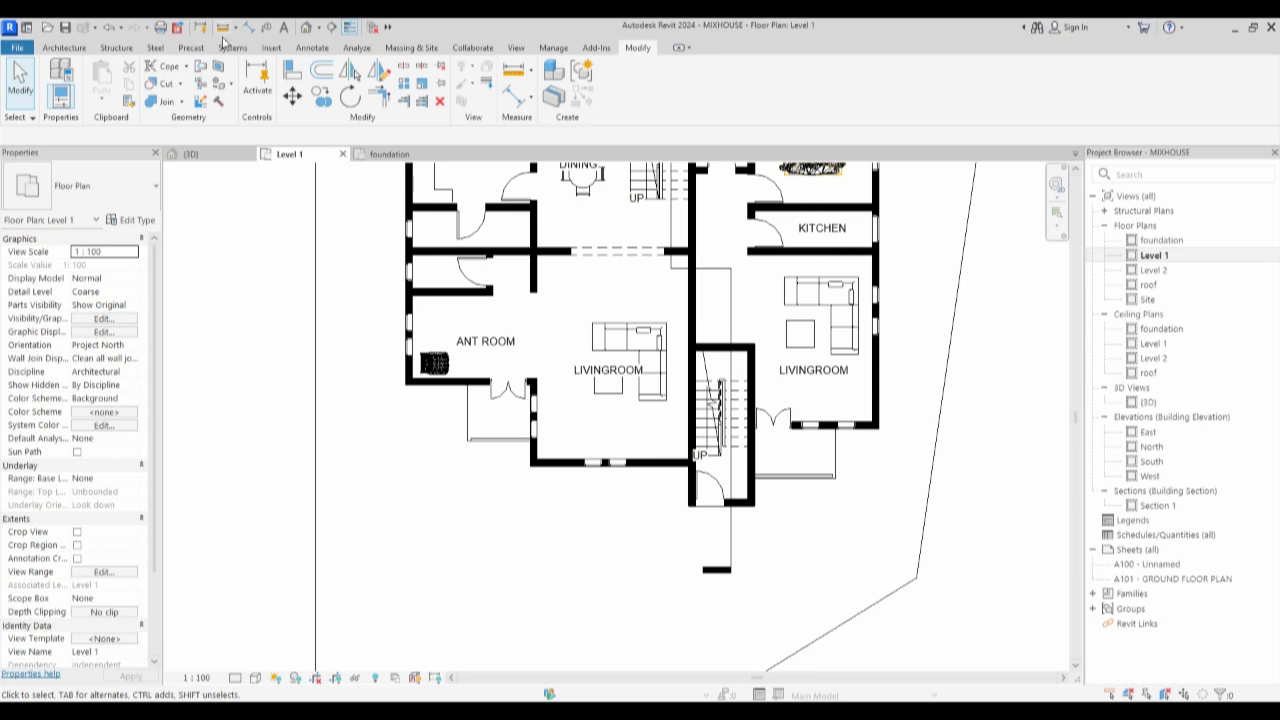
left_click(63, 48)
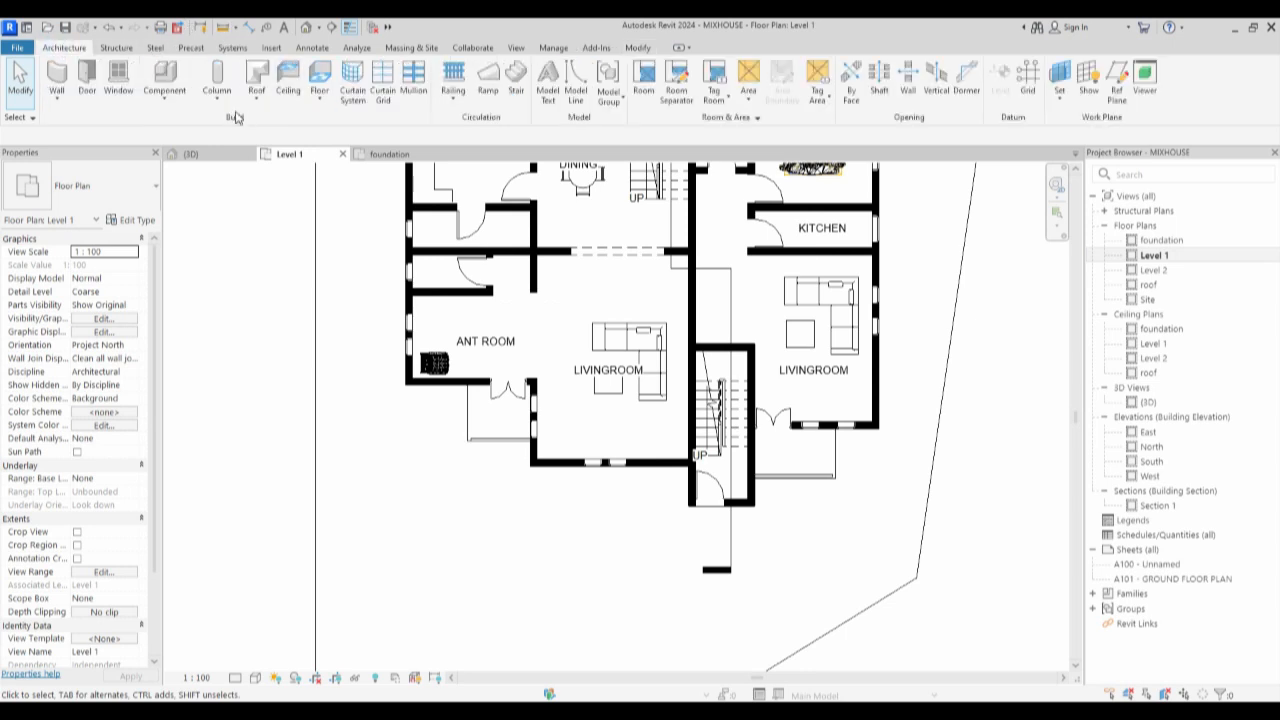
left_click(166, 100)
left_click(202, 158)
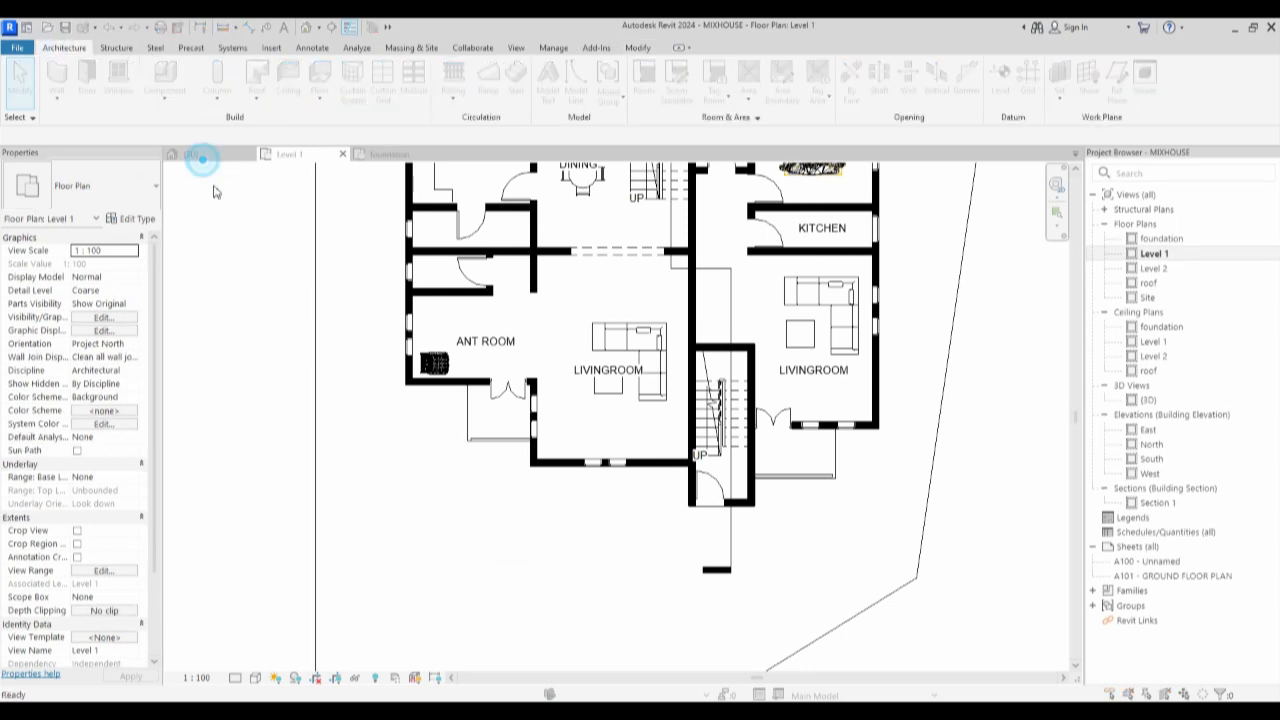
left_click(558, 307)
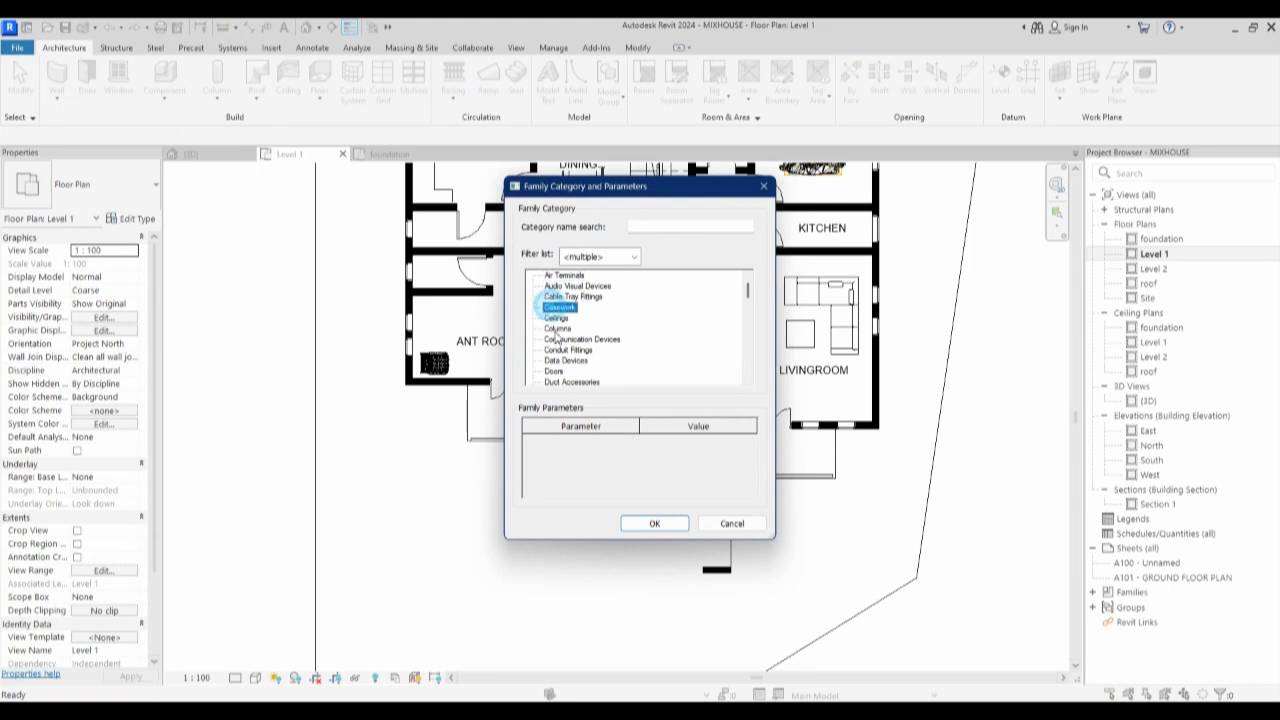
left_click(654, 523)
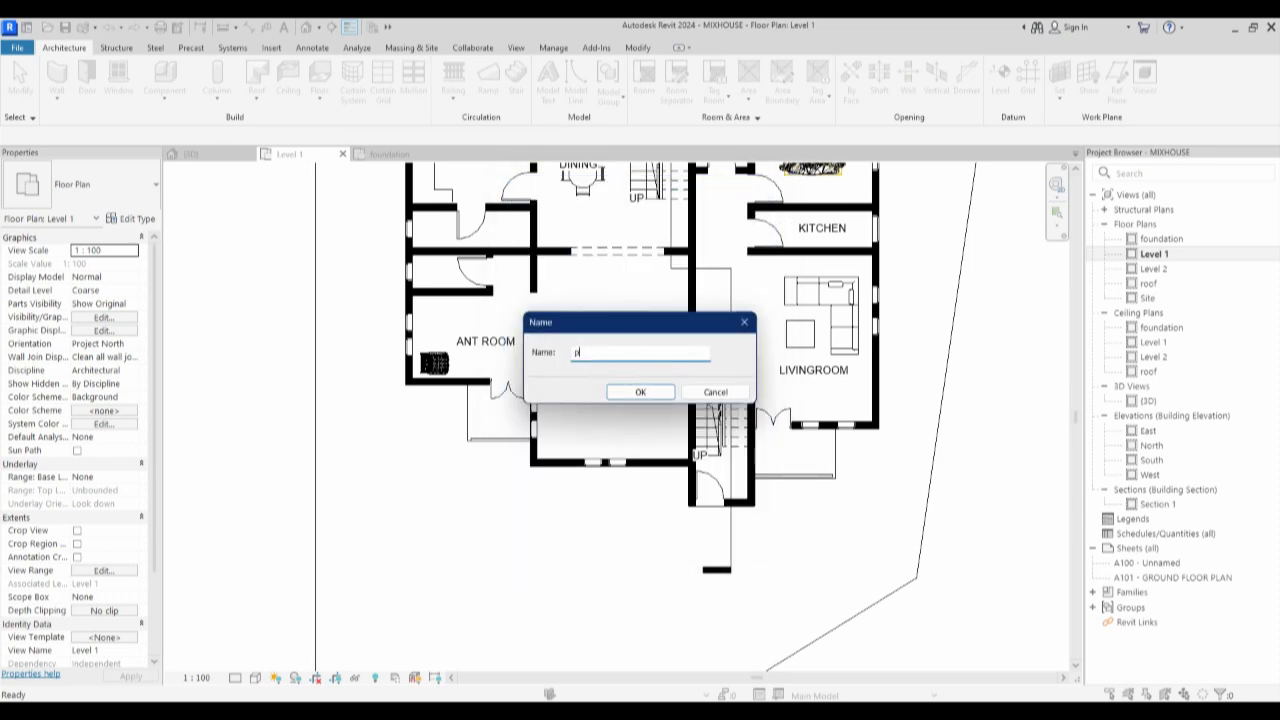
left_click(645, 393)
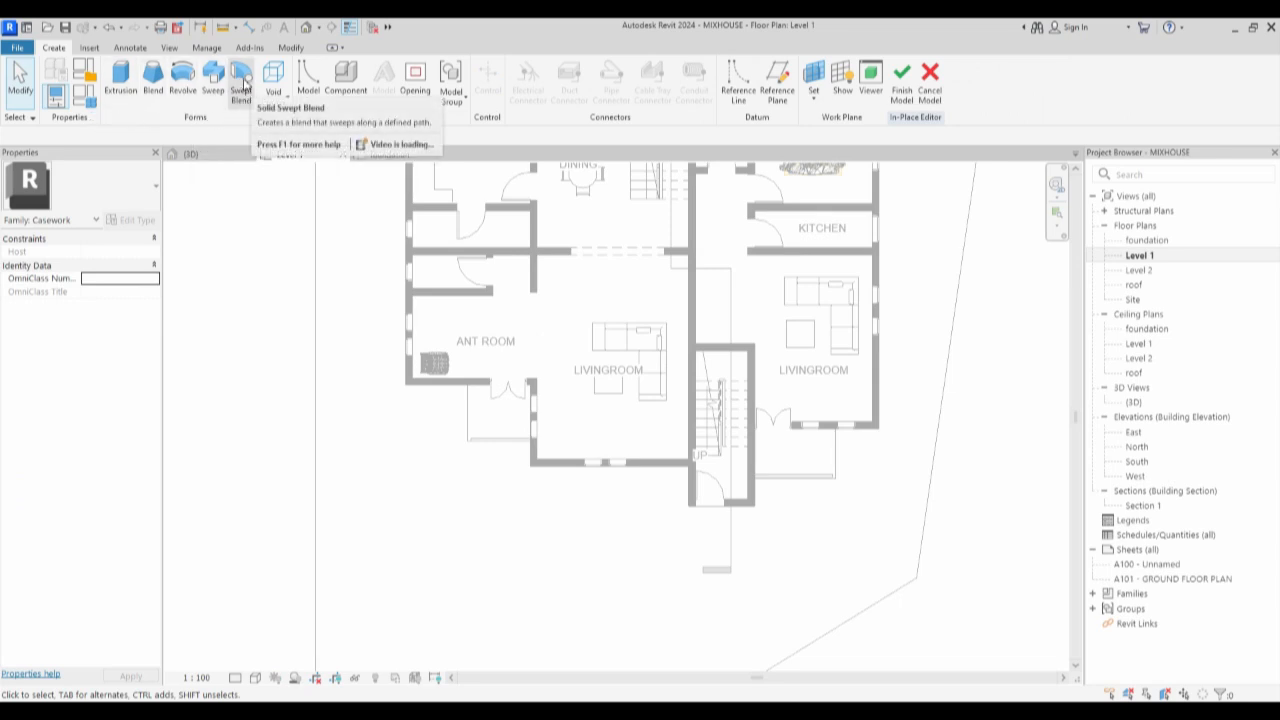
Start a swept blend and sketch its path as a 1200 mm horizontal line across the porch outside the ANT ROOM double door.
left_click(240, 80)
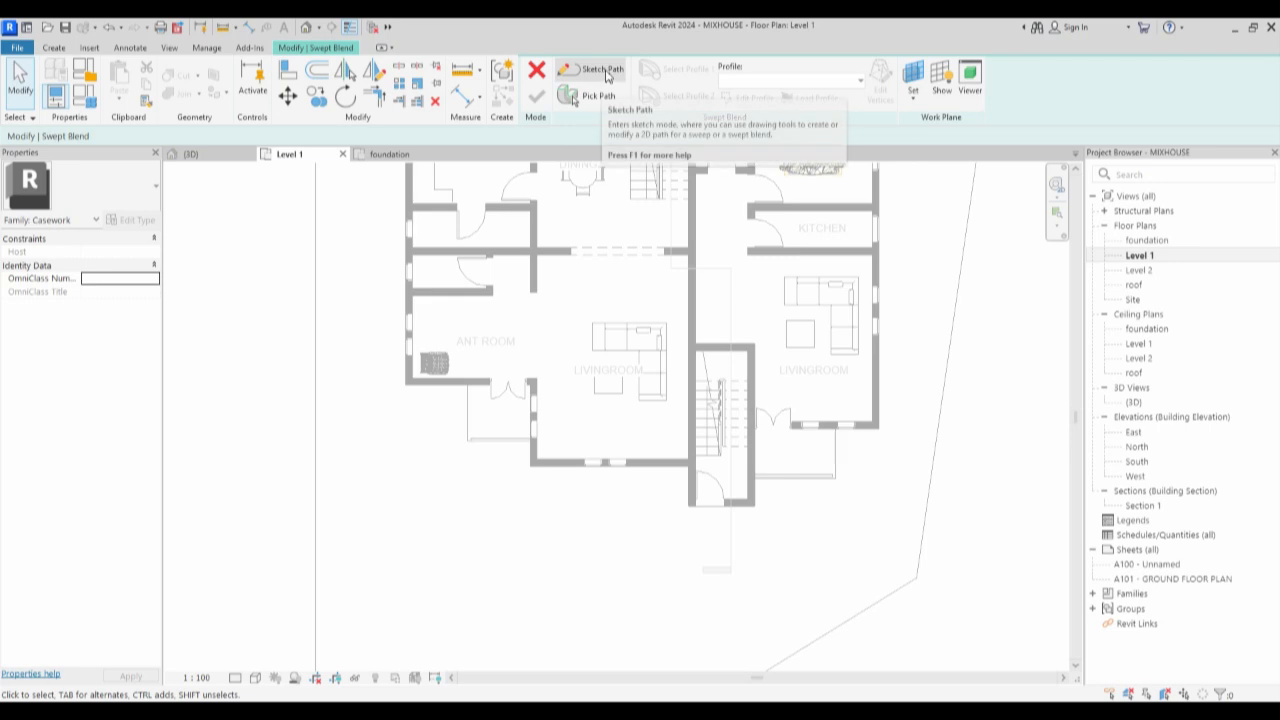
left_click(610, 79)
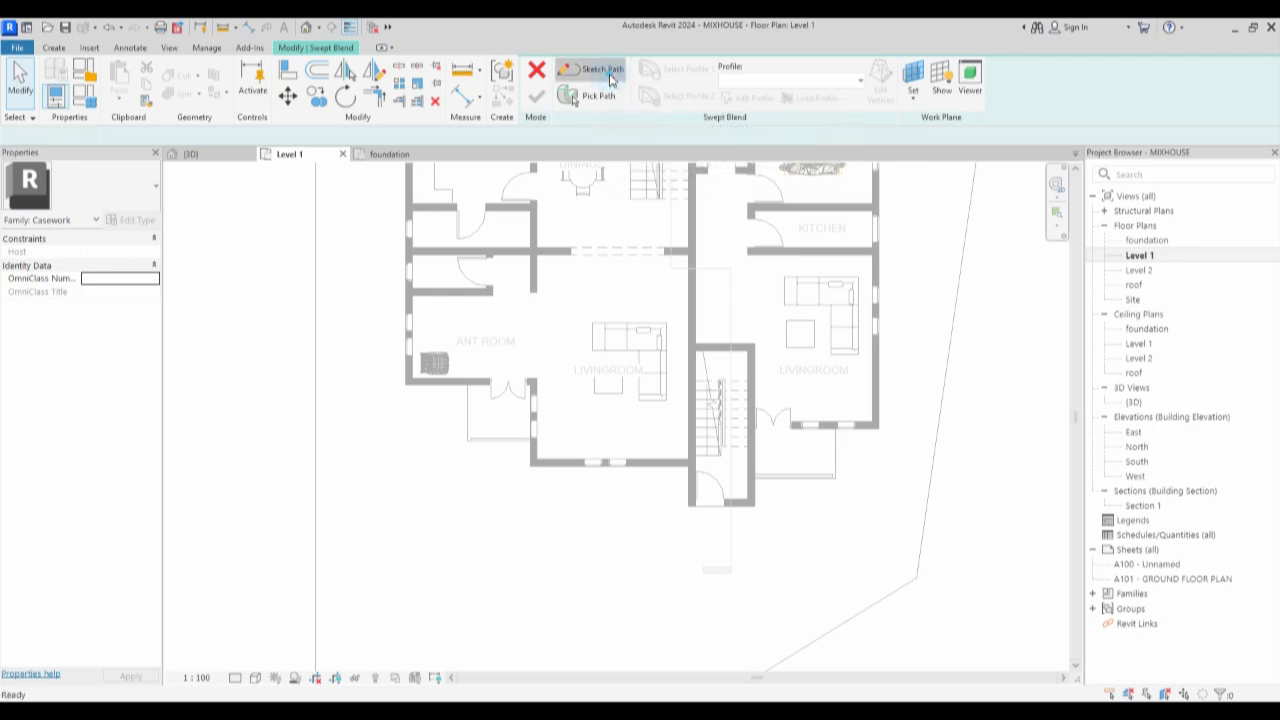
scroll(457, 437, "up", 5)
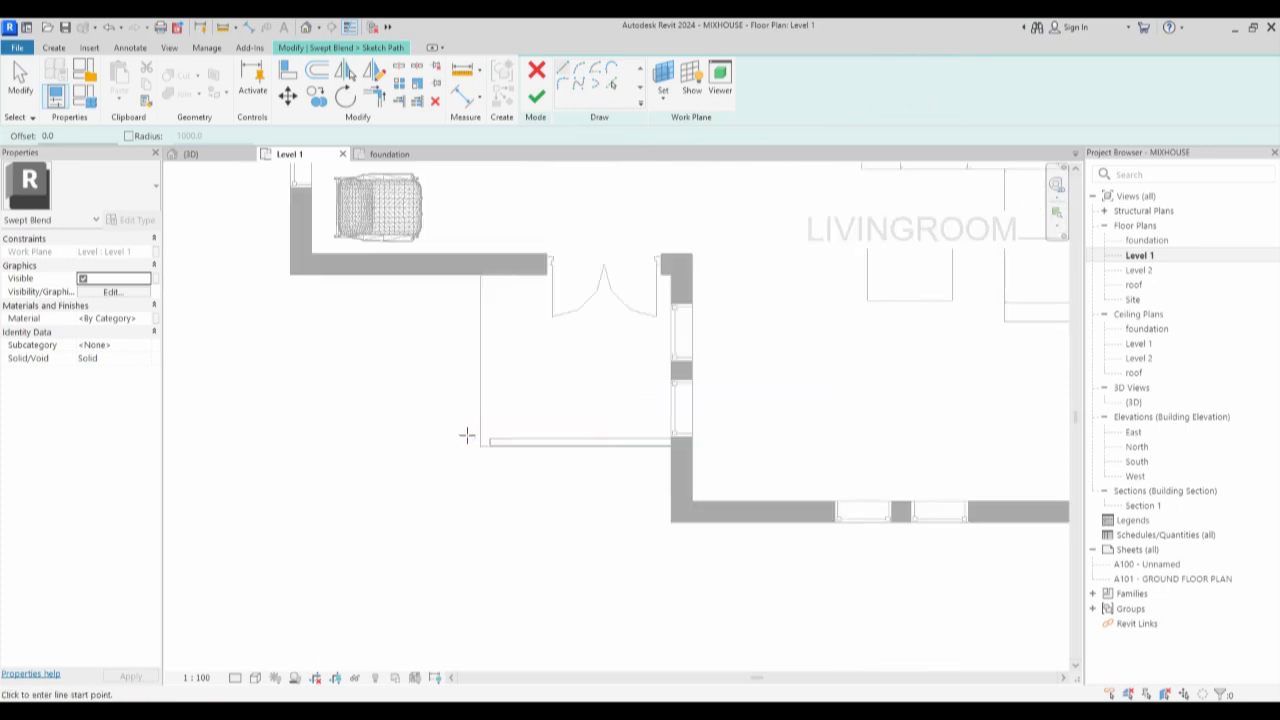
left_click(501, 416)
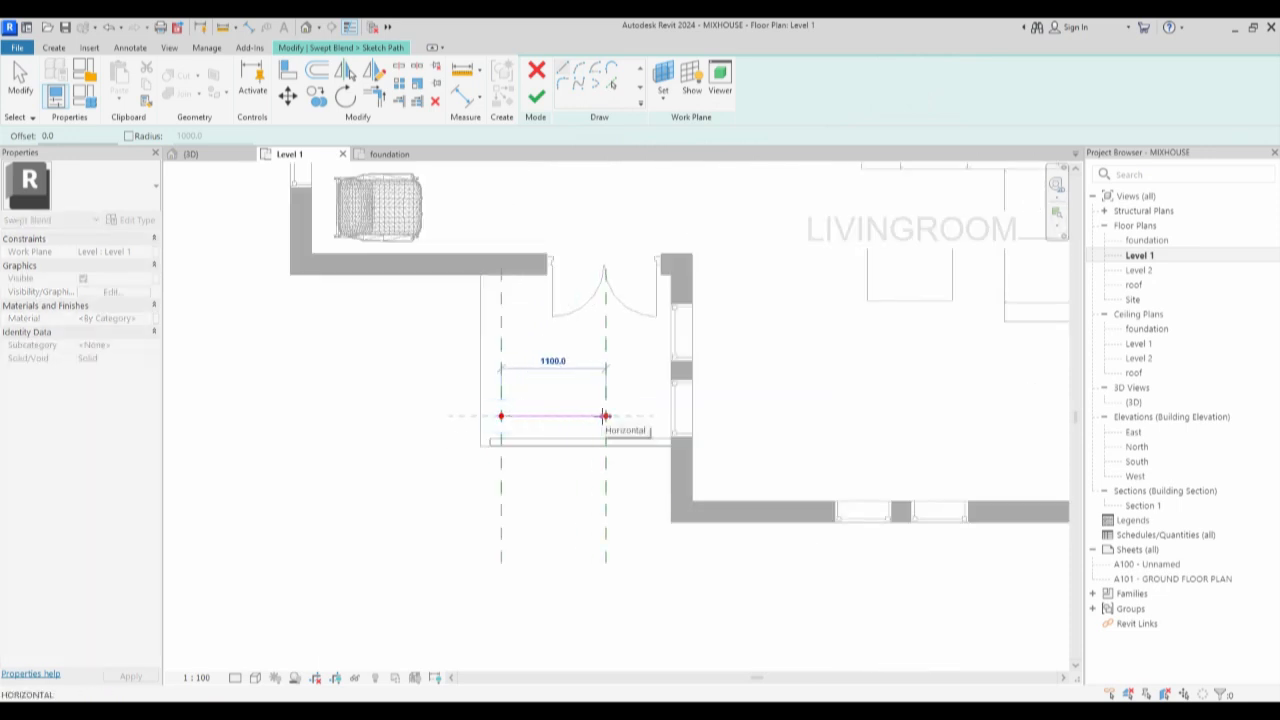
left_click(615, 416)
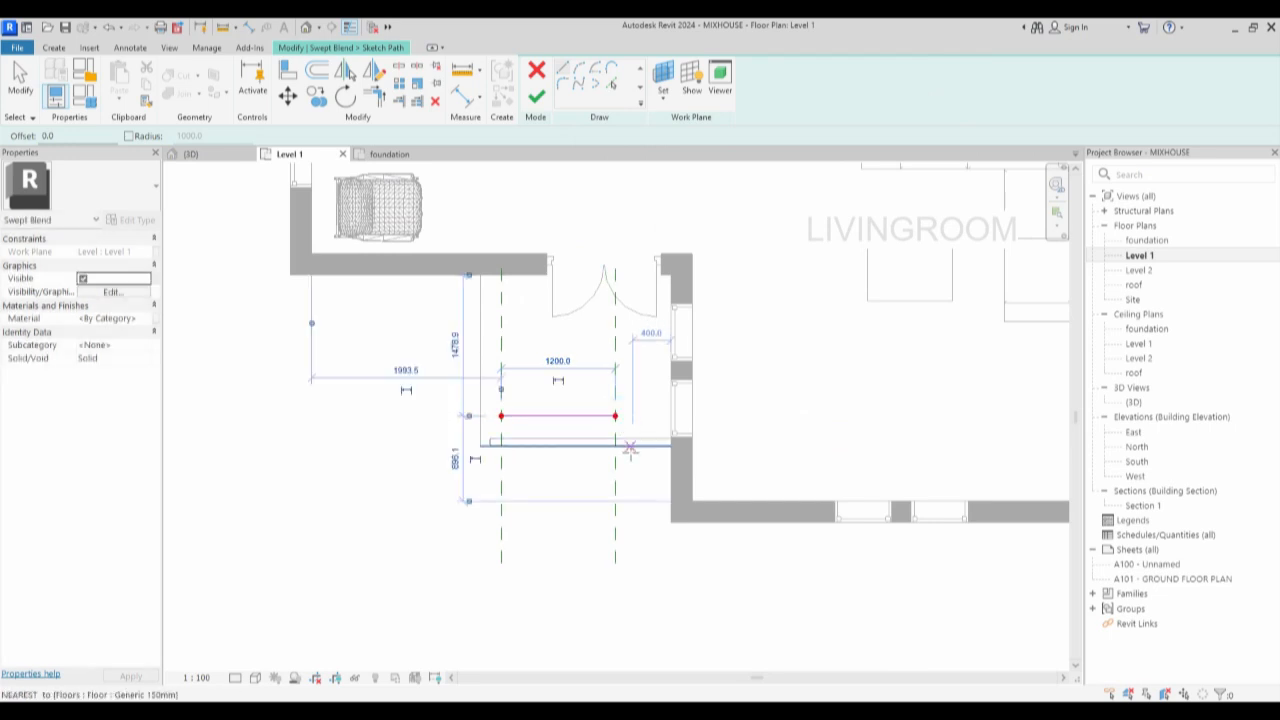
scroll(630, 448, "down", 5)
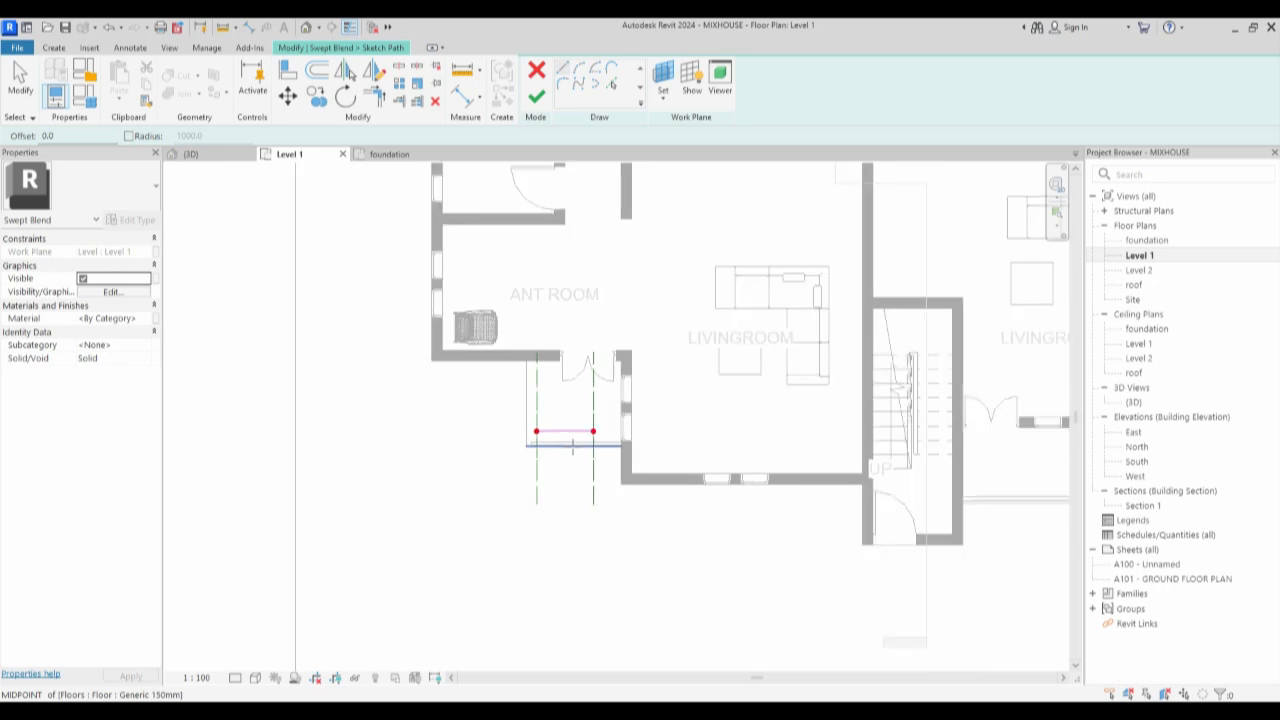
key("Escape")
scroll(530, 447, "up", 2)
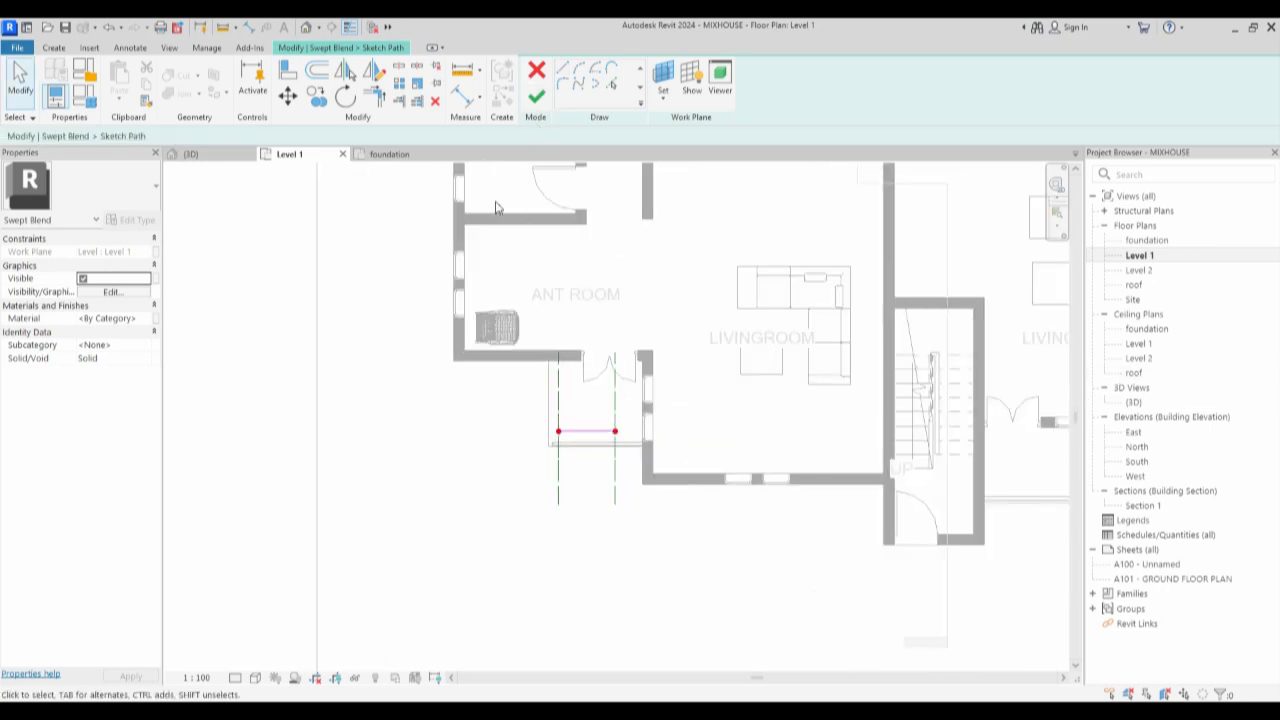
left_click(557, 447)
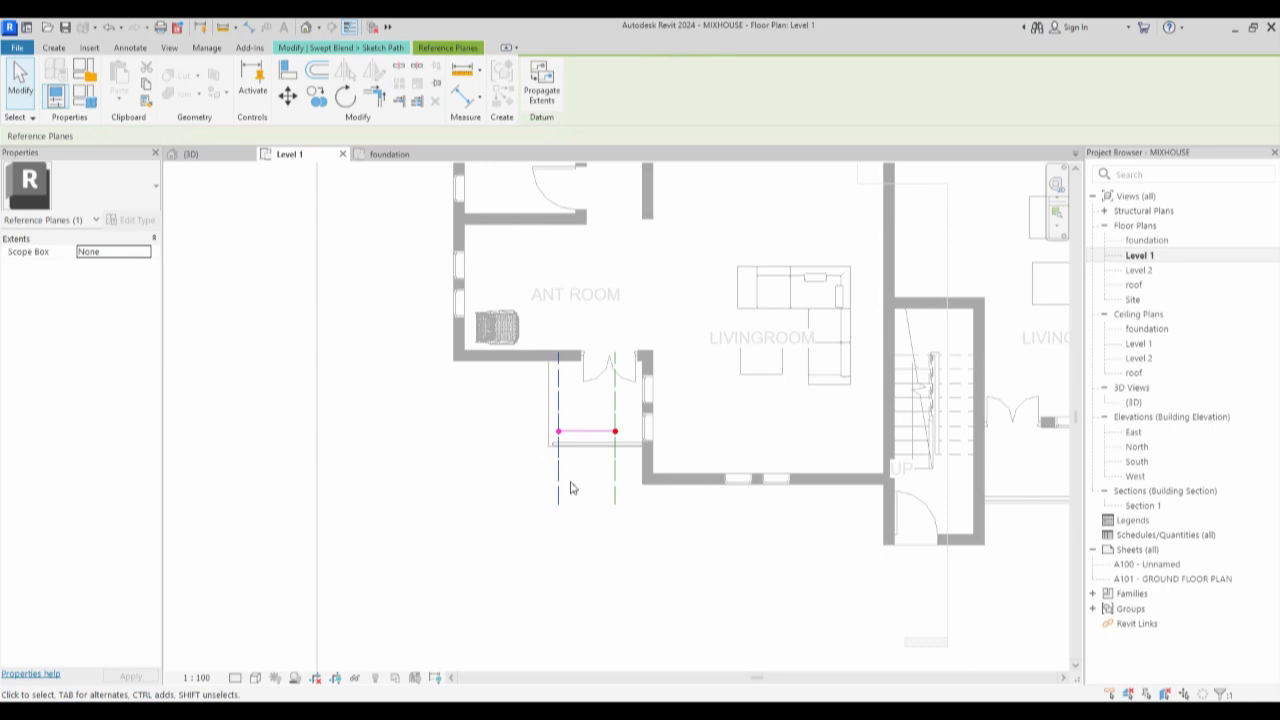
left_click(470, 463)
scroll(543, 255, "up", 2)
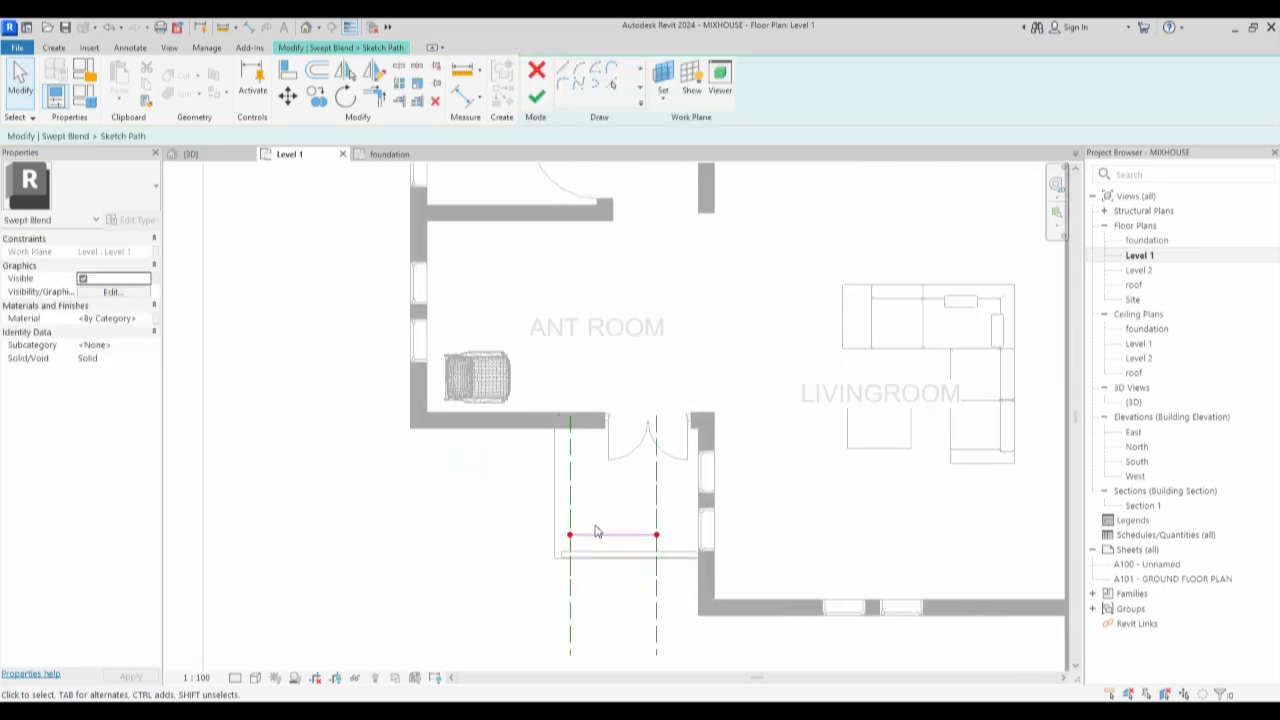
scroll(555, 525, "up", 1)
scroll(566, 539, "up", 1)
left_click_drag(463, 517, 614, 607)
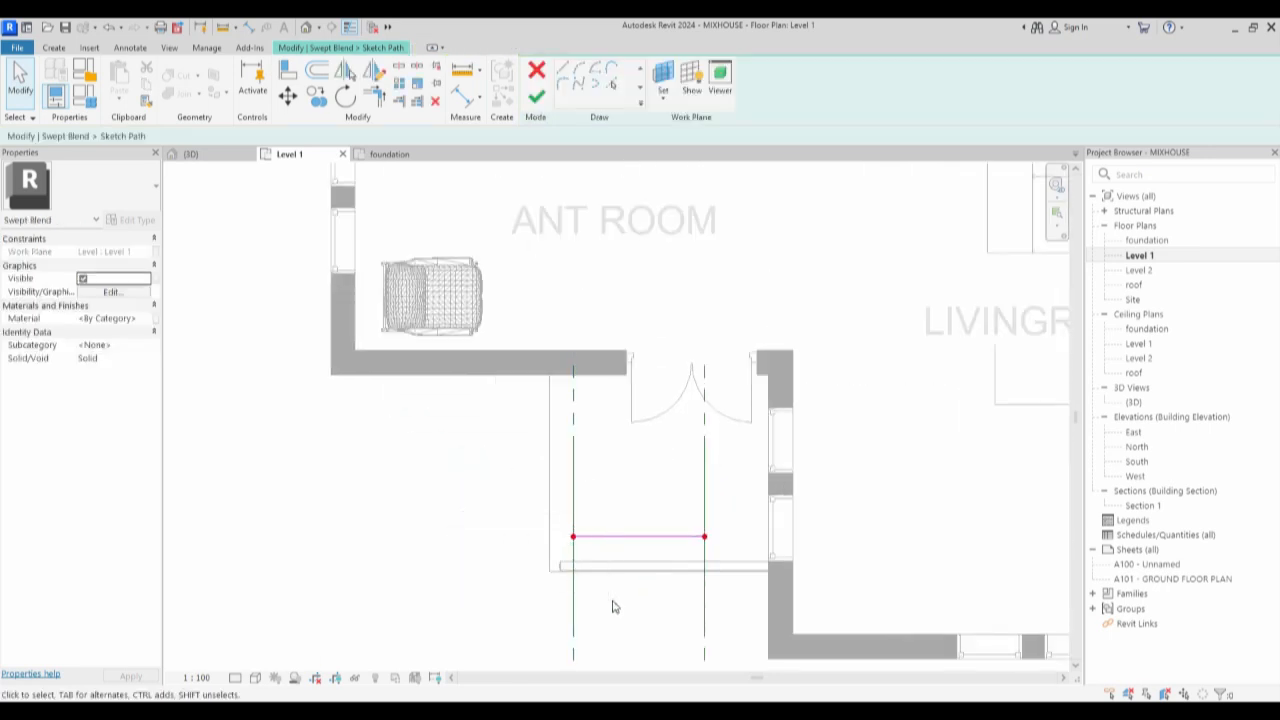
Finish the swept blend's path and open its first profile for sketching in the 3D view.
left_click(535, 94)
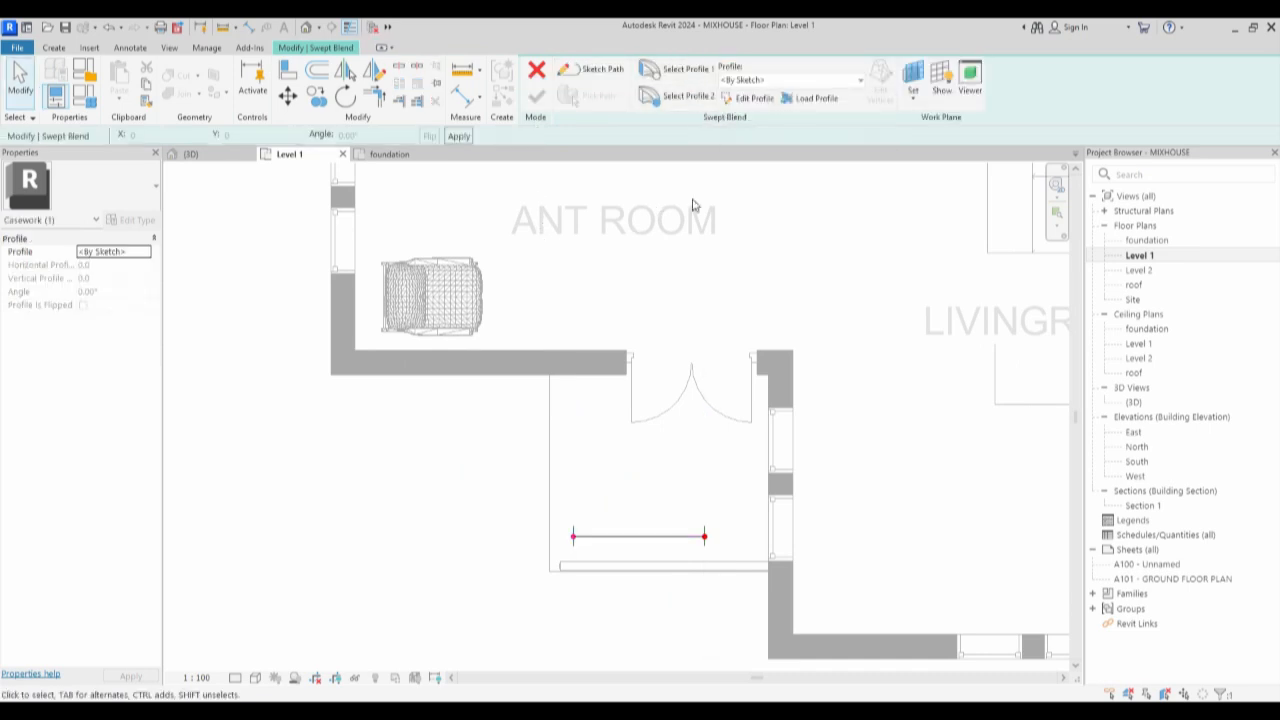
left_click(742, 100)
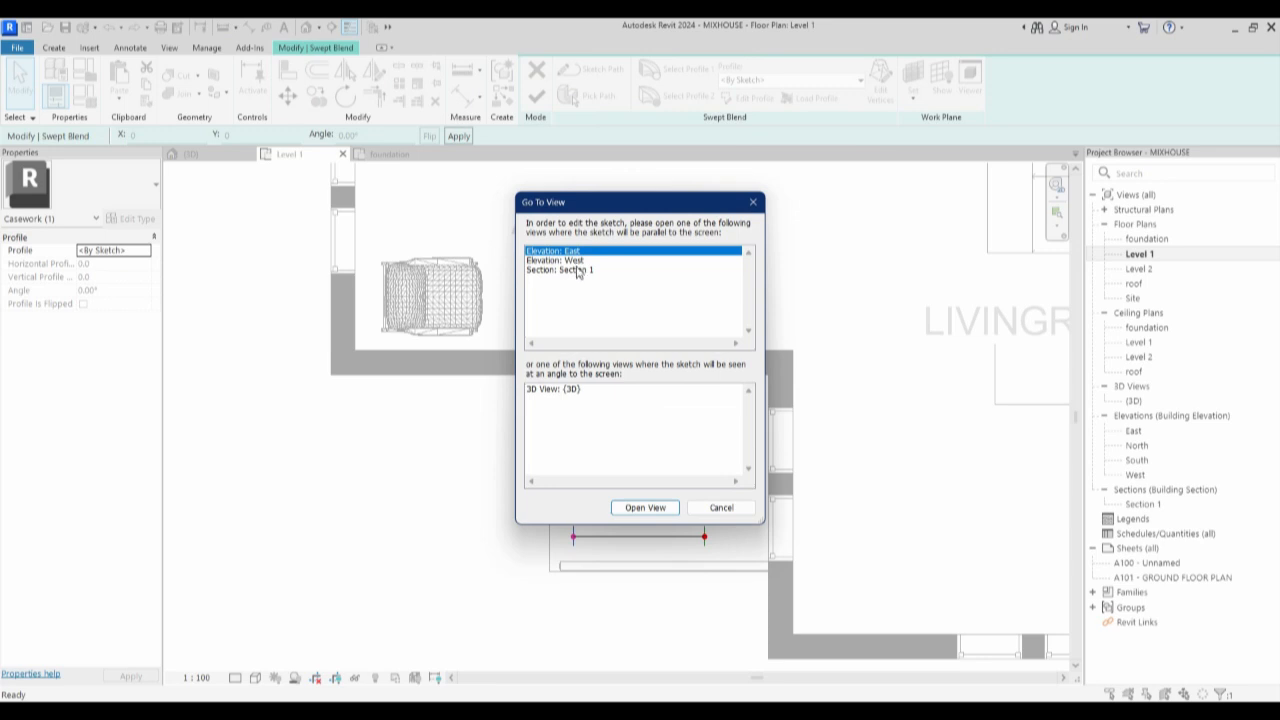
left_click(574, 261)
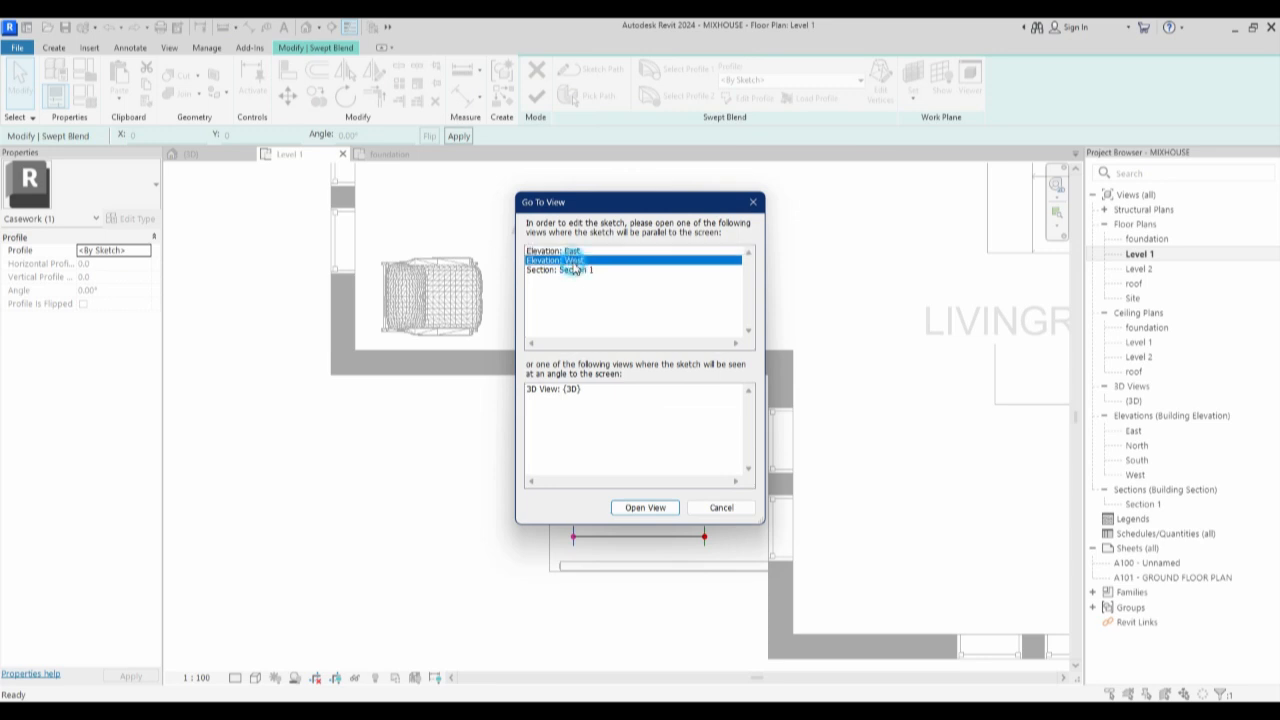
left_click(752, 204)
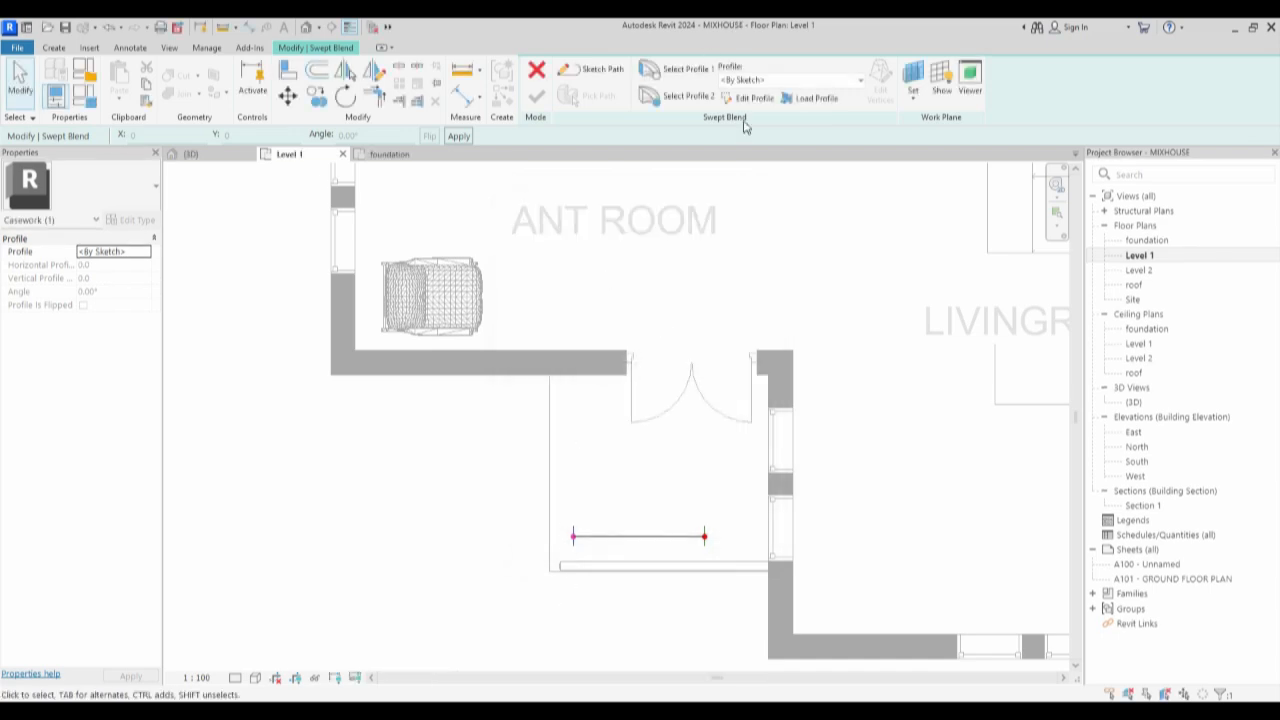
left_click(752, 98)
left_click(571, 389)
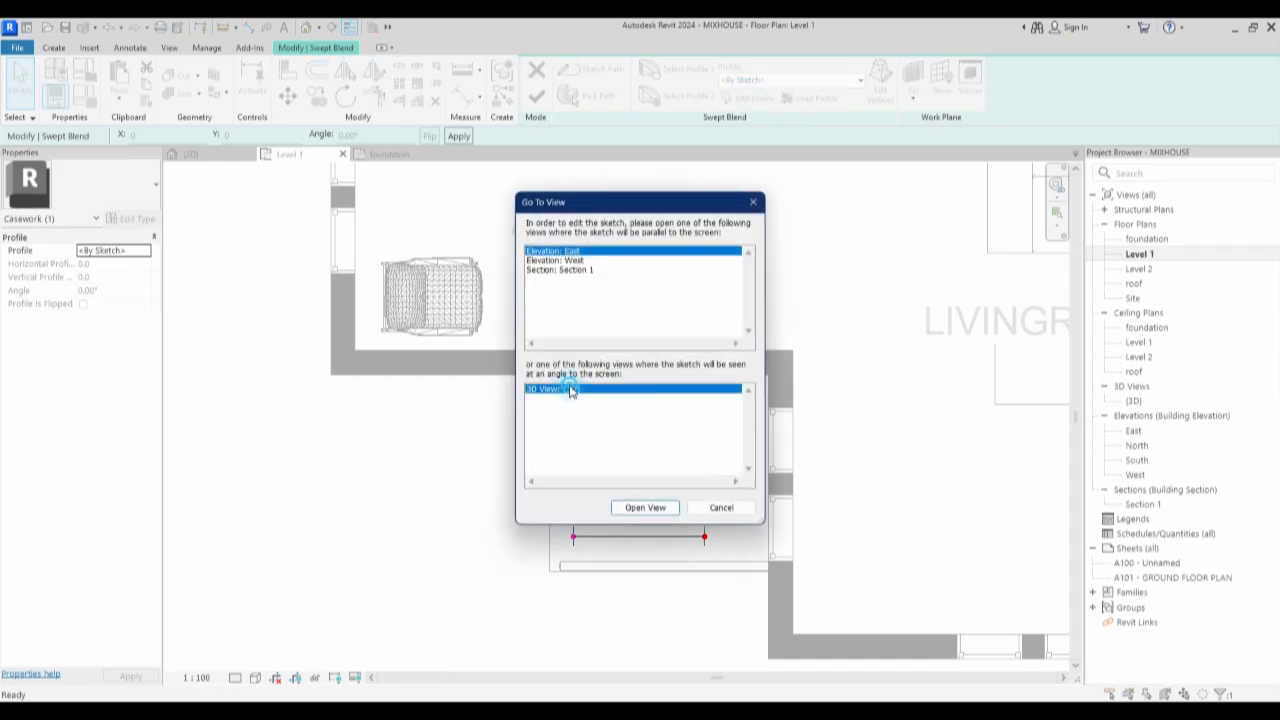
left_click(640, 510)
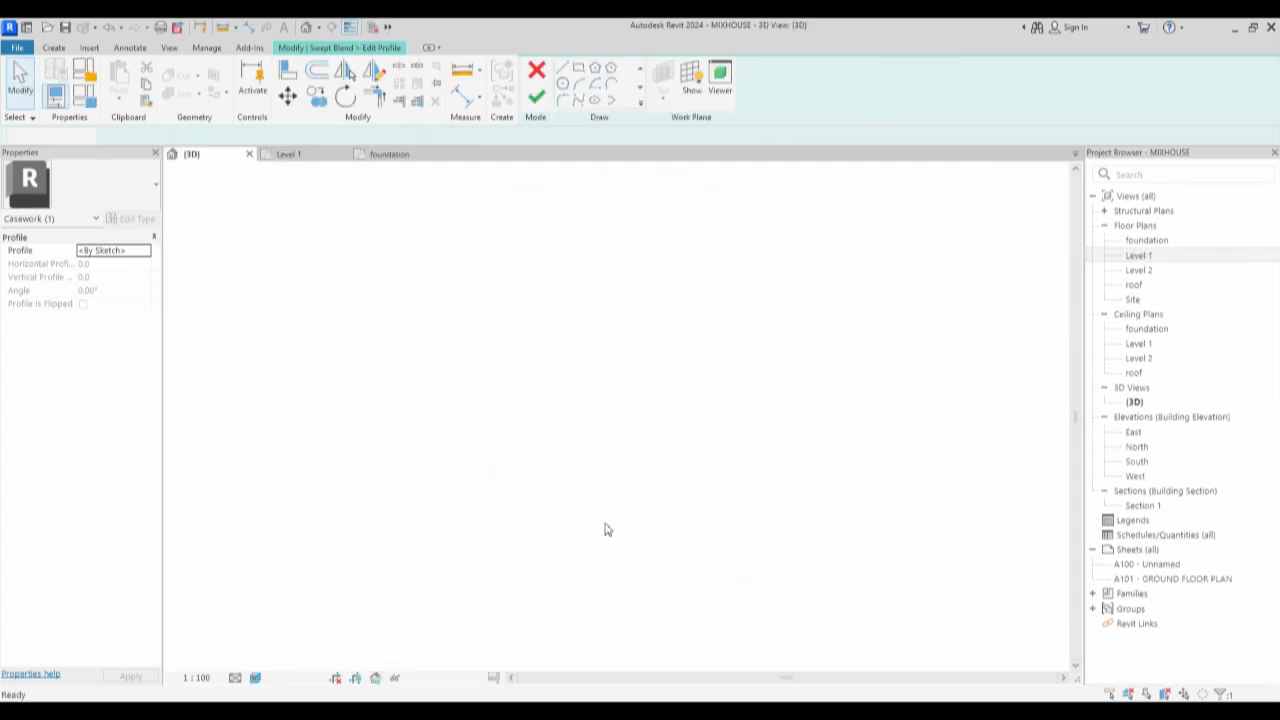
Sketch the first profile as a six-sided circumscribed polygon centred on the far end of the path beside the porch railing and finish it.
scroll(622, 466, "up", 6)
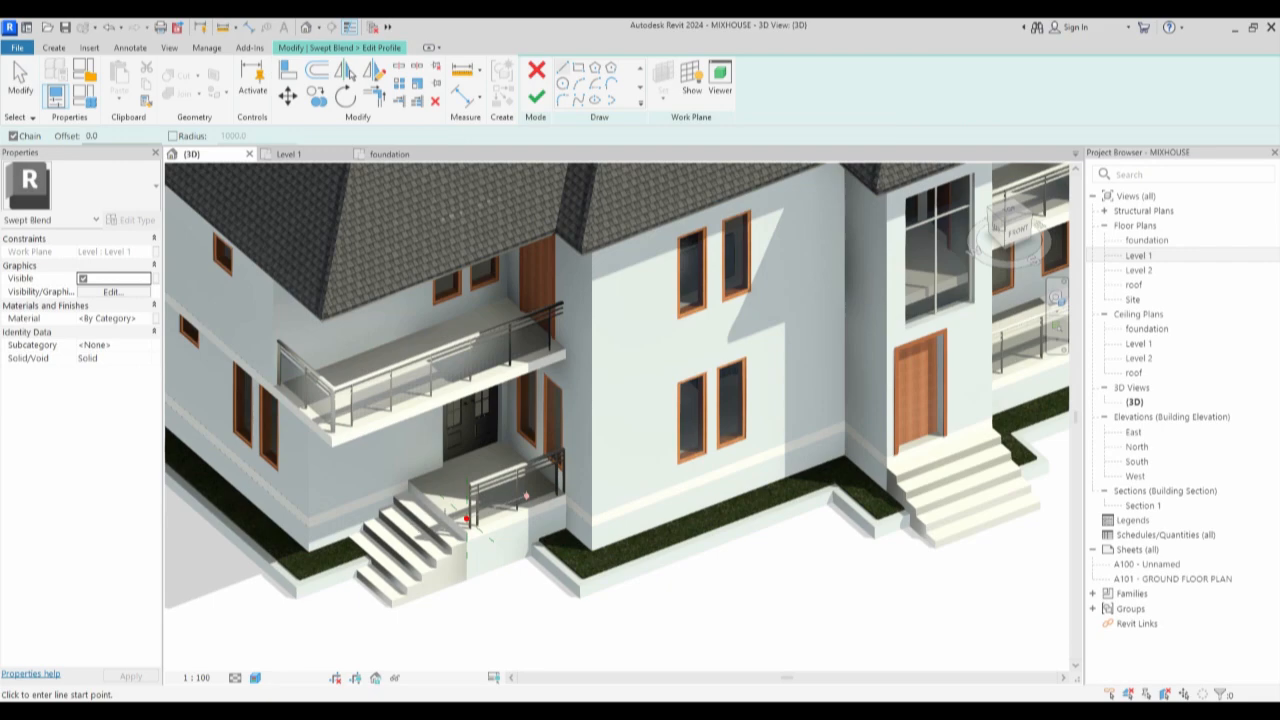
scroll(622, 466, "up", 3)
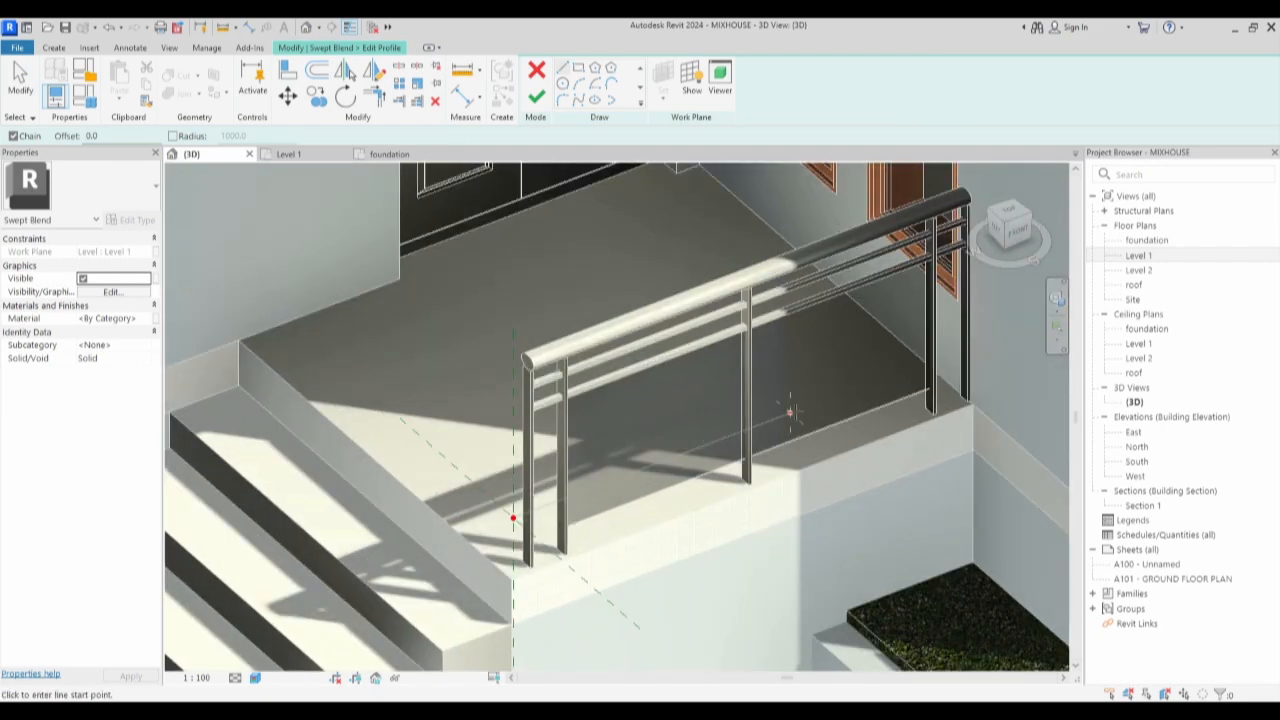
scroll(790, 412, "up", 5)
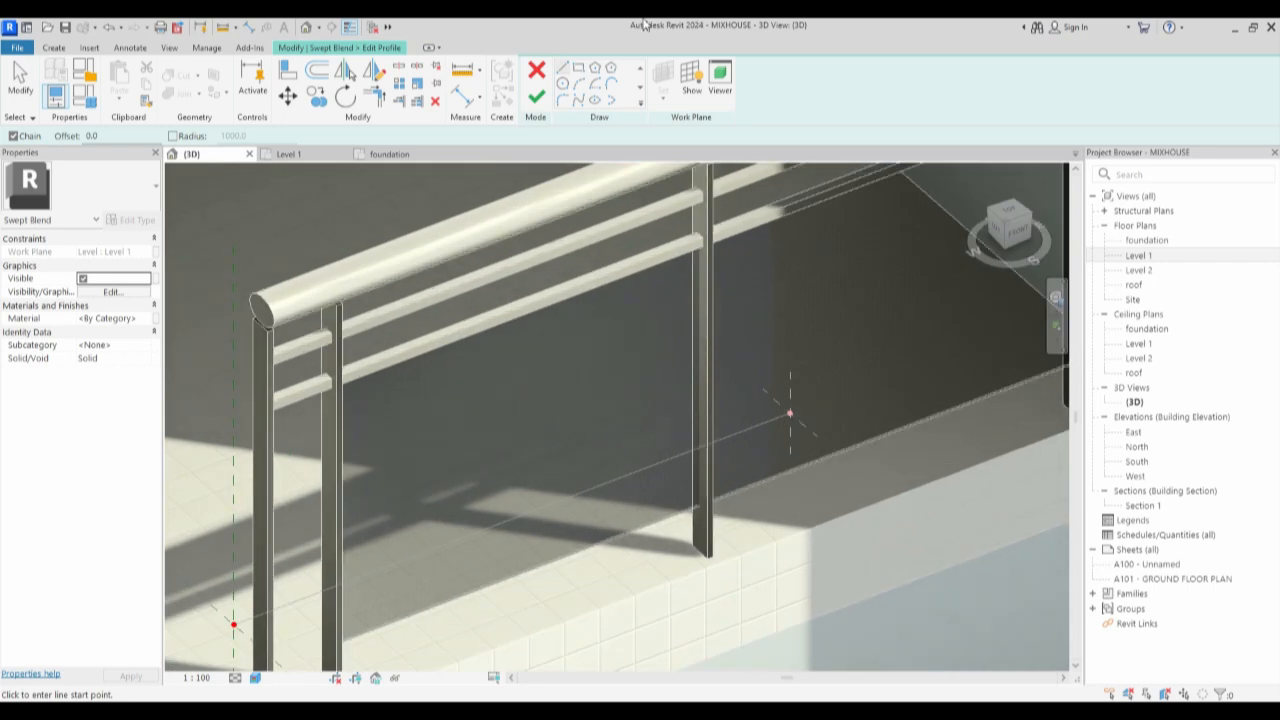
left_click(610, 69)
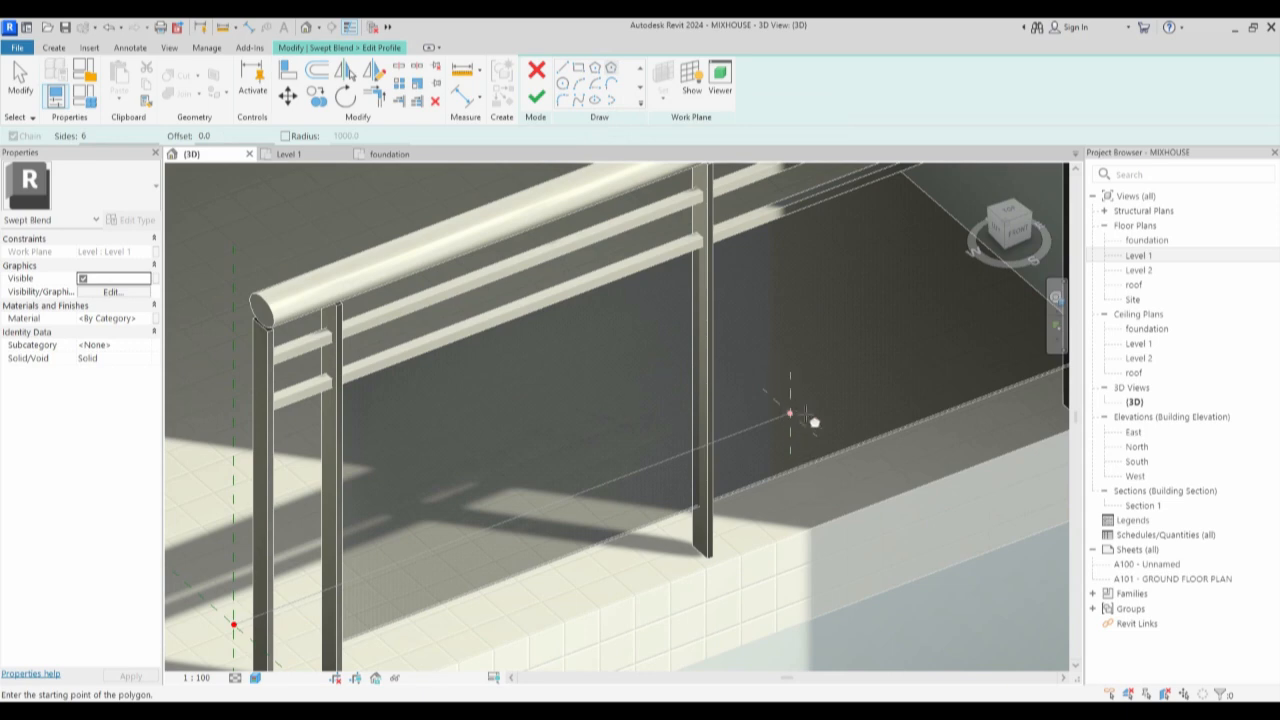
scroll(790, 413, "up", 5)
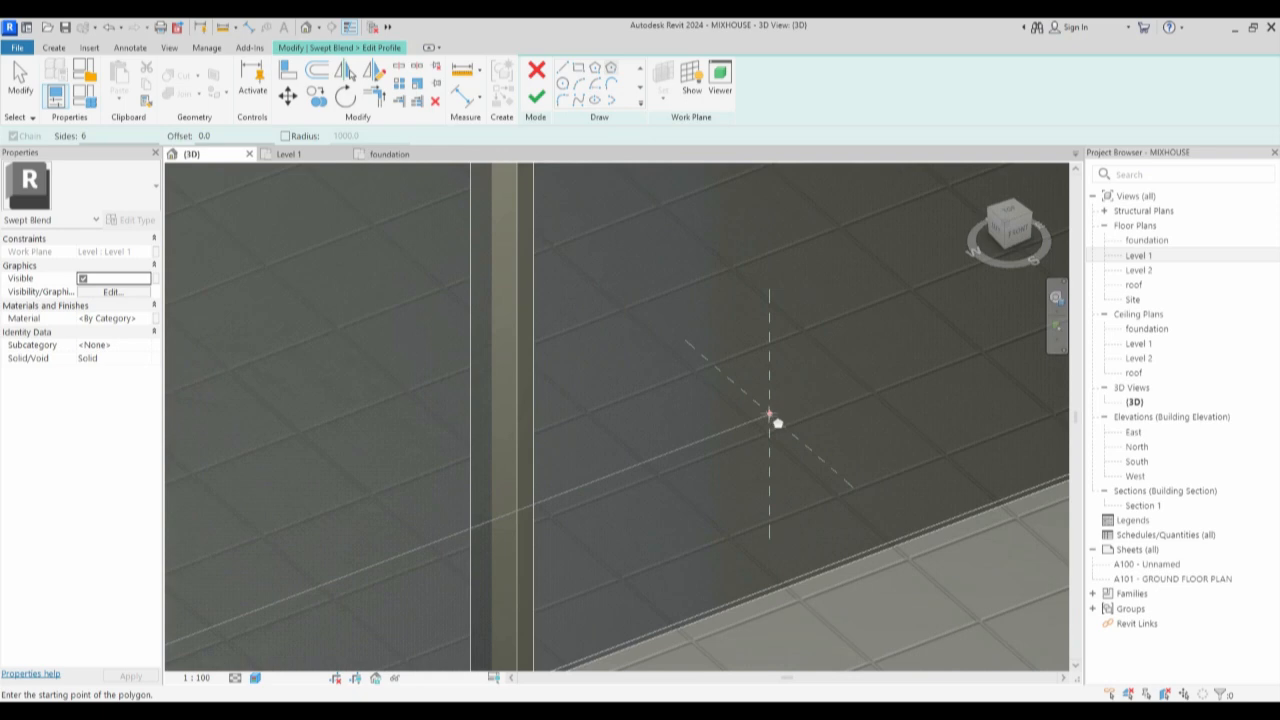
left_click(772, 416)
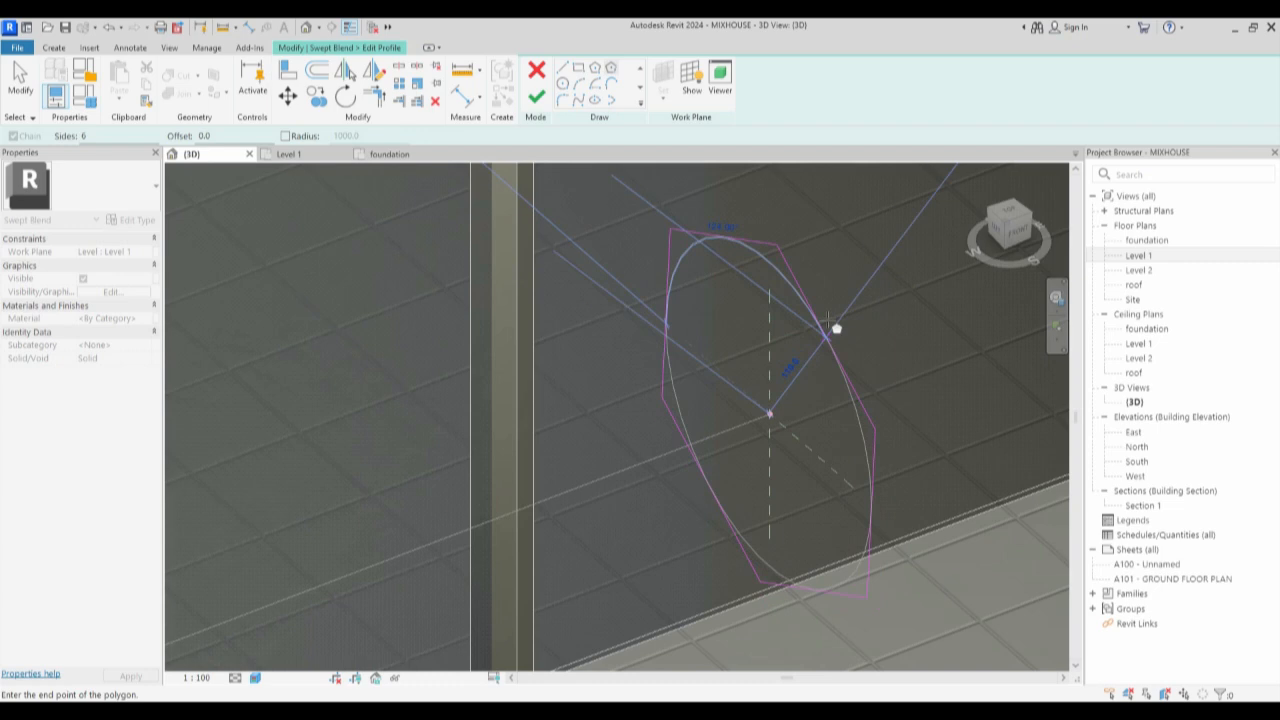
left_click(816, 446)
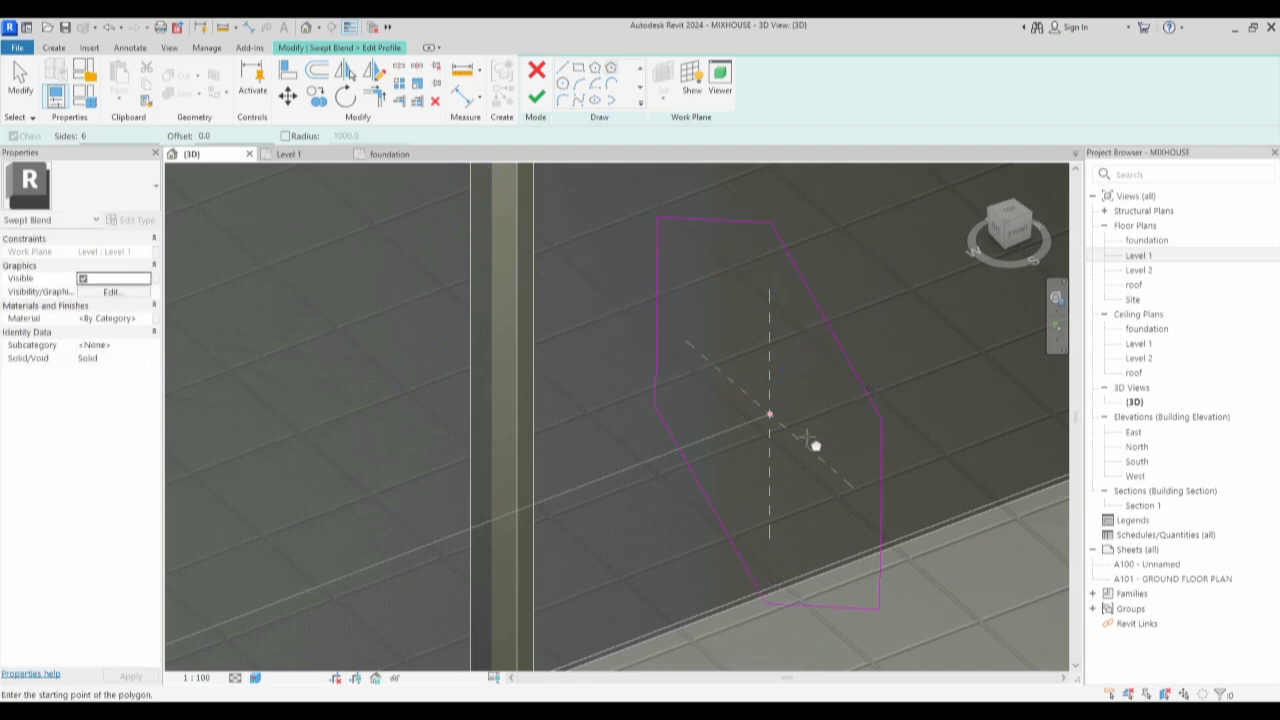
left_click(536, 96)
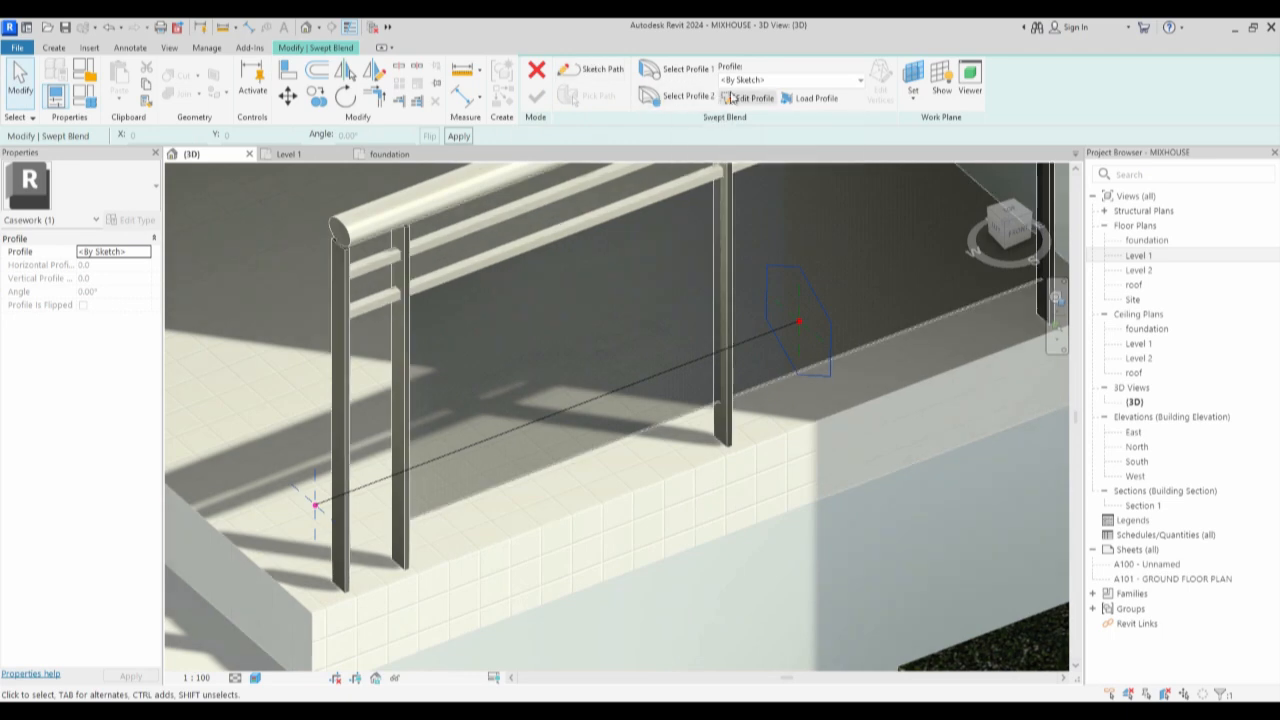
Select the swept blend's first profile at the path end nearest the porch steps and reopen its sketch for editing.
left_click(694, 96)
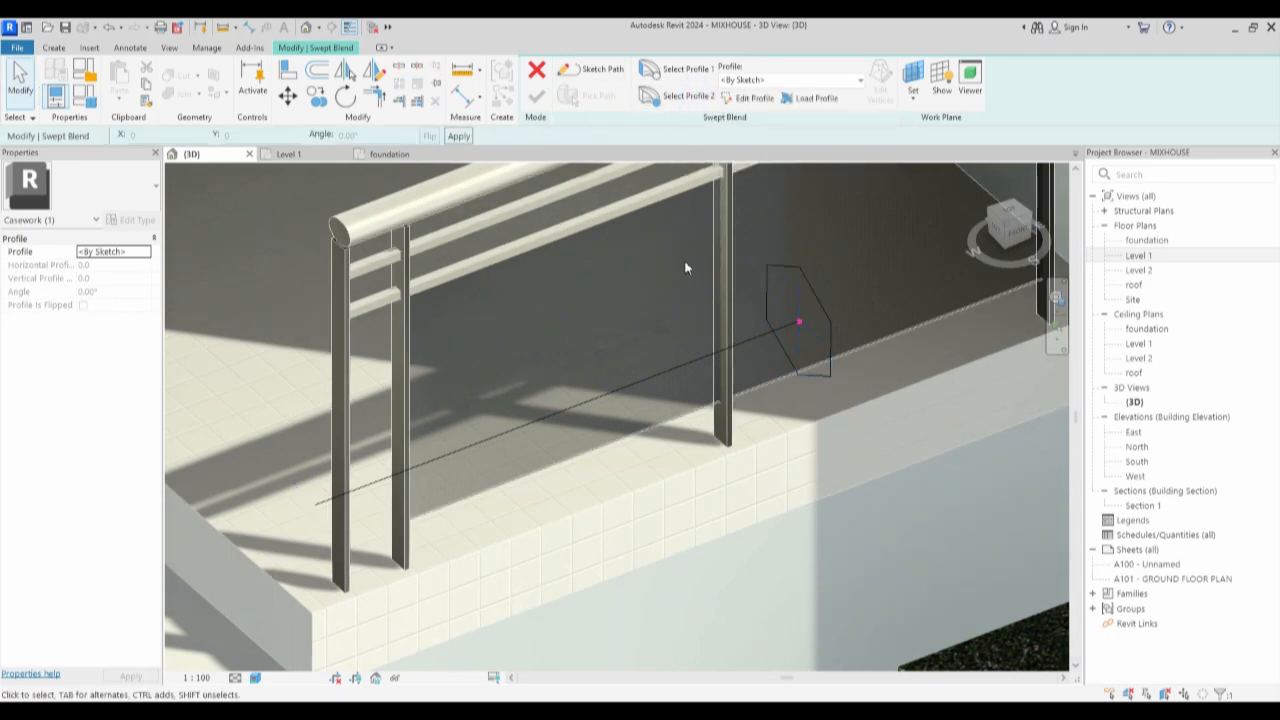
left_click(678, 69)
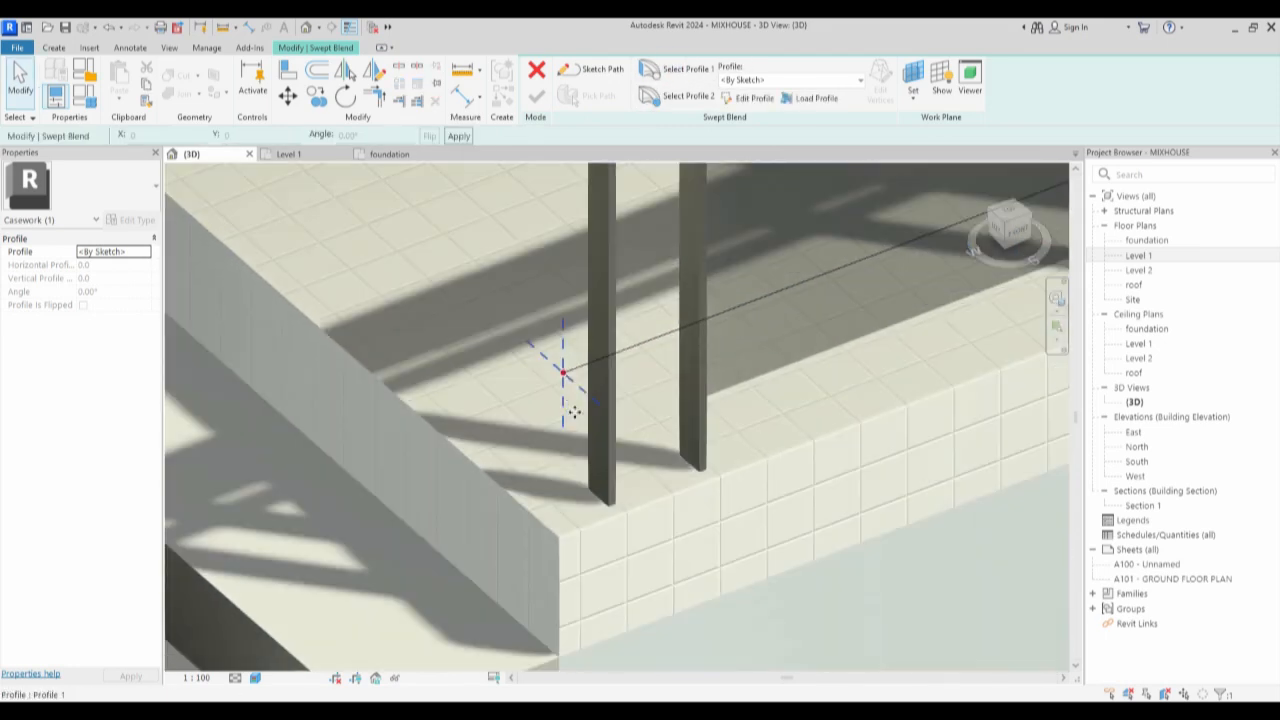
left_click(727, 97)
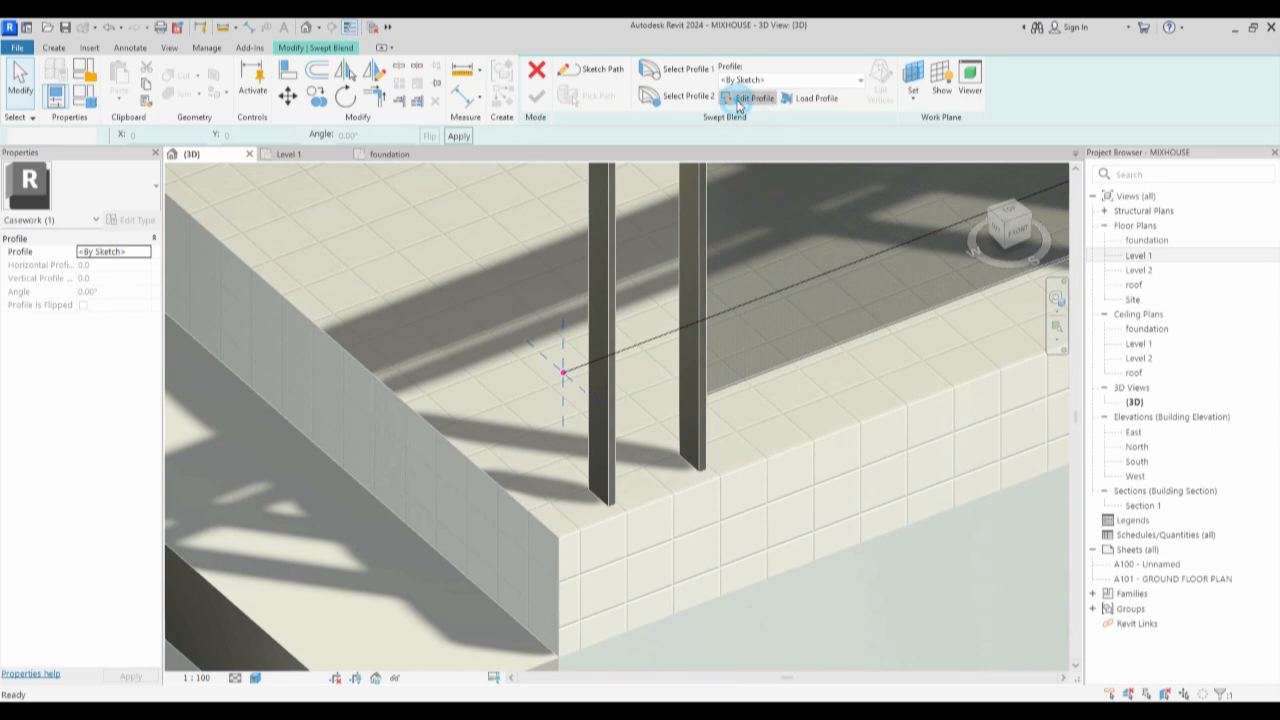
middle_click_drag(618, 521, 587, 365, "shift")
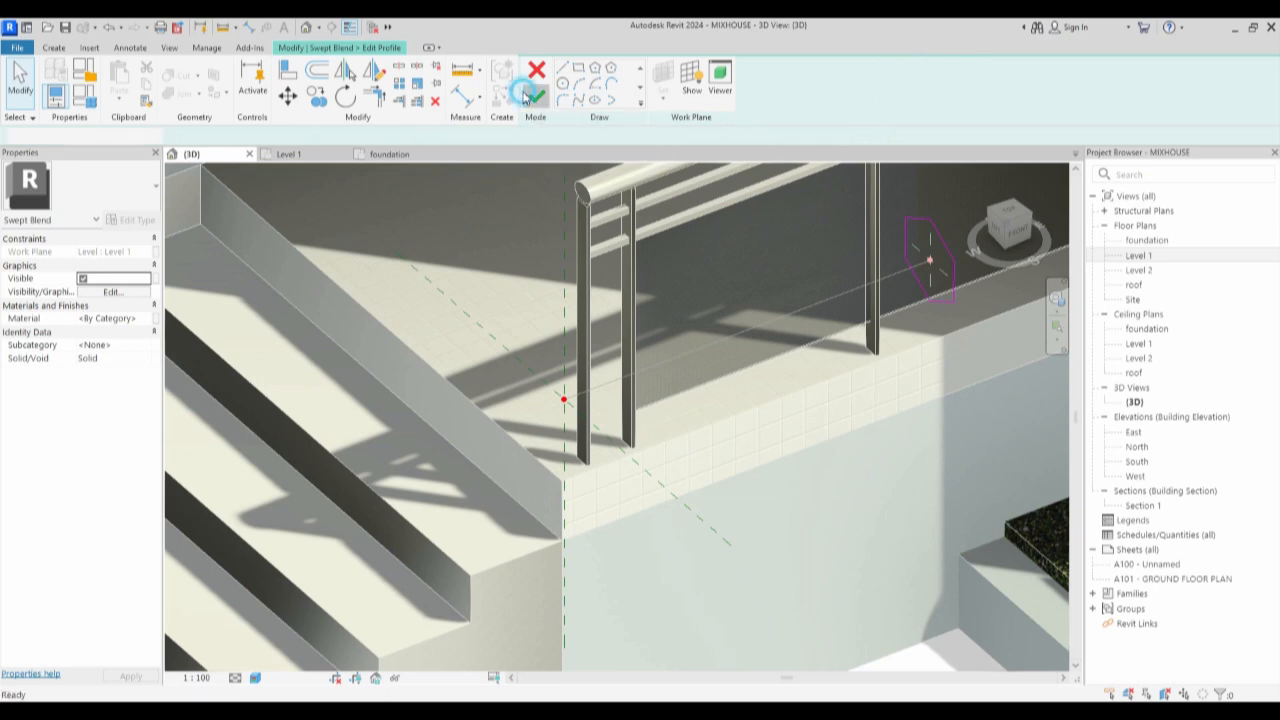
Accept the first profile and sketch a circle beside the railing's end post as the swept blend's second profile.
left_click(533, 97)
left_click(705, 80)
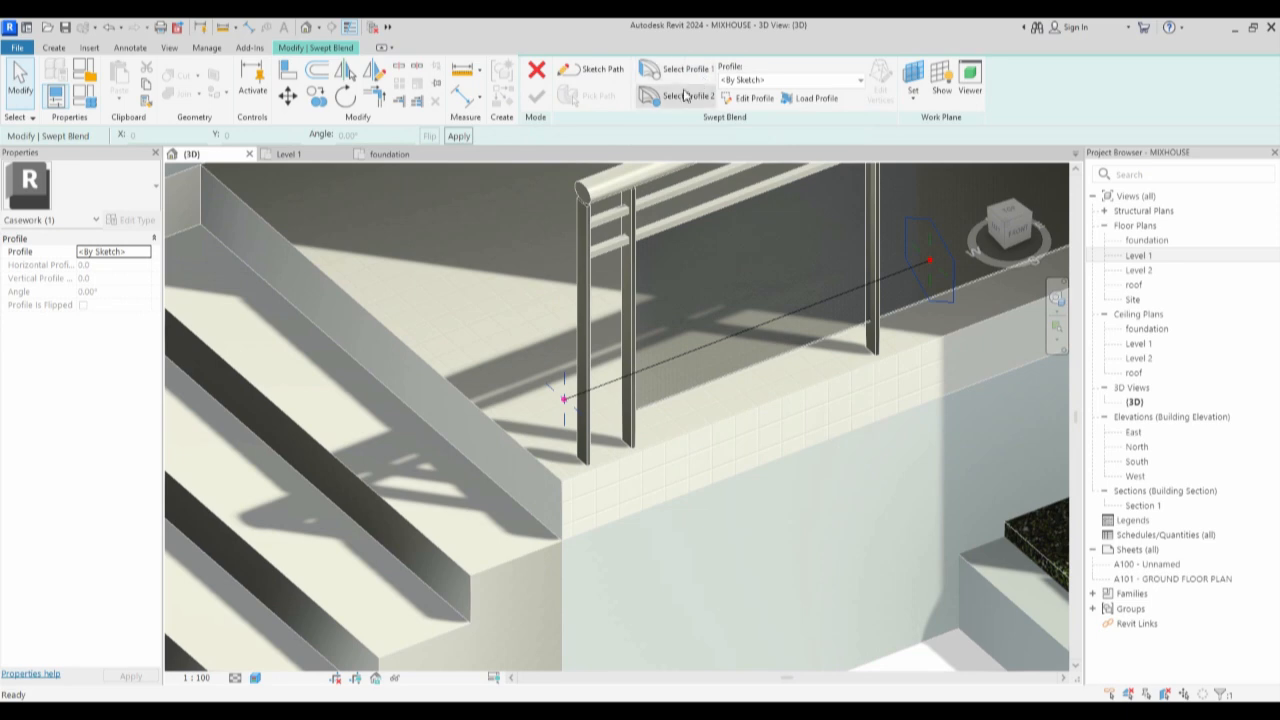
left_click(747, 100)
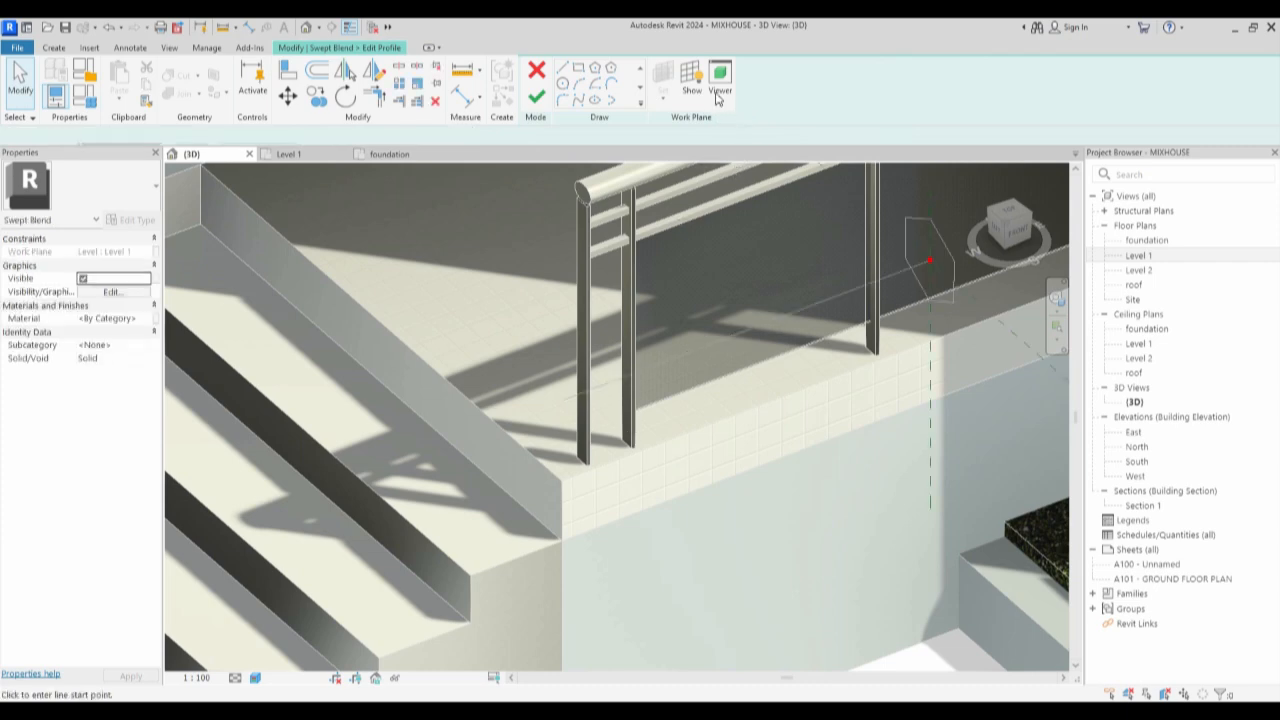
scroll(466, 475, "up", 5)
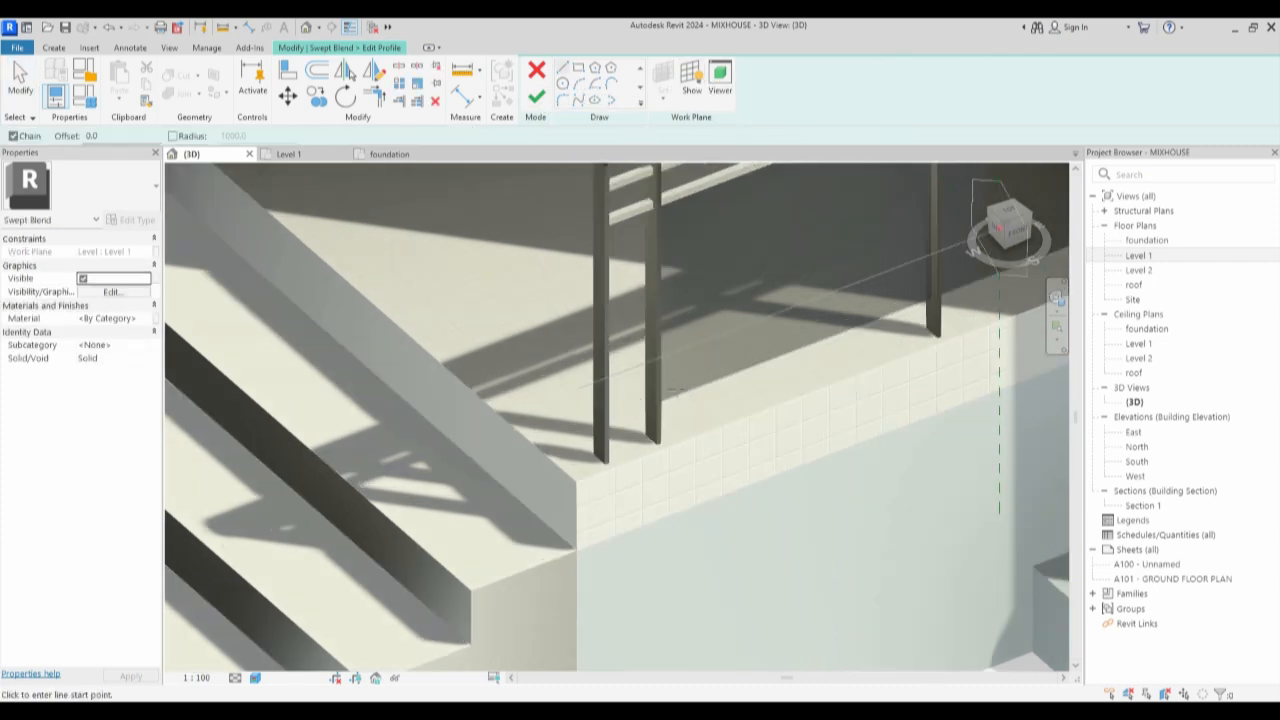
scroll(566, 380, "down", 2)
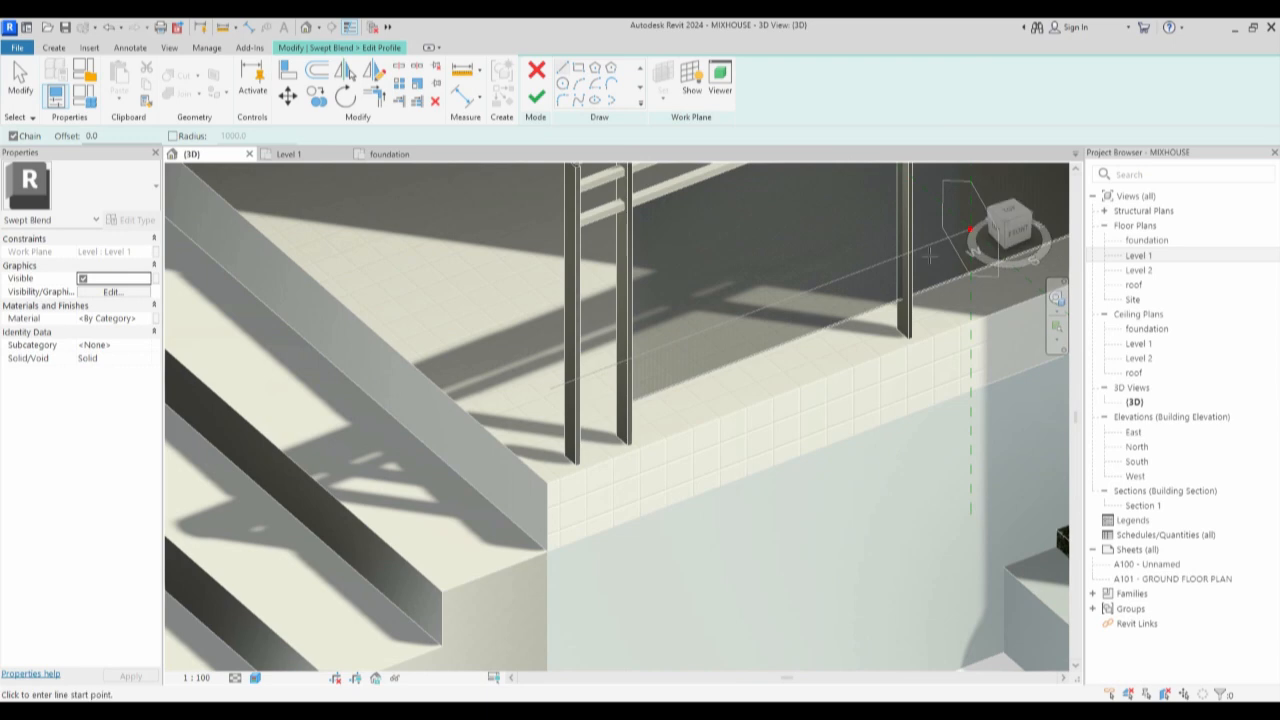
scroll(981, 199, "up", 1)
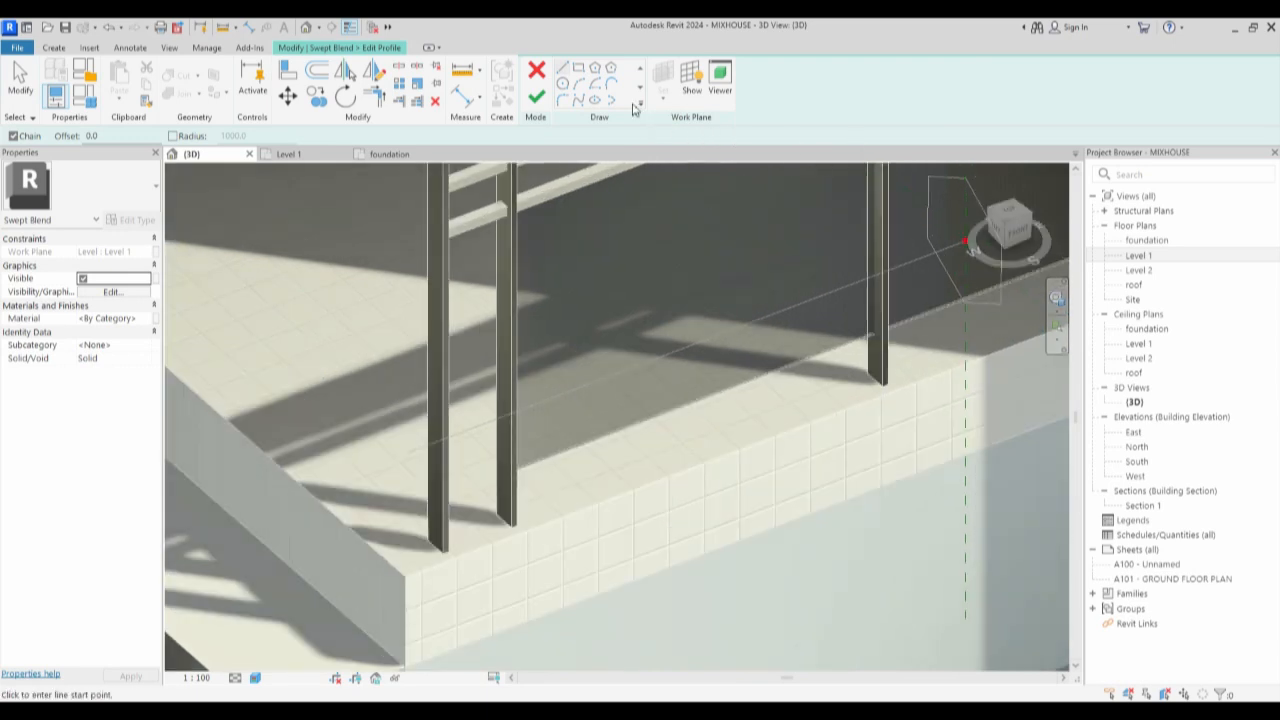
left_click(565, 86)
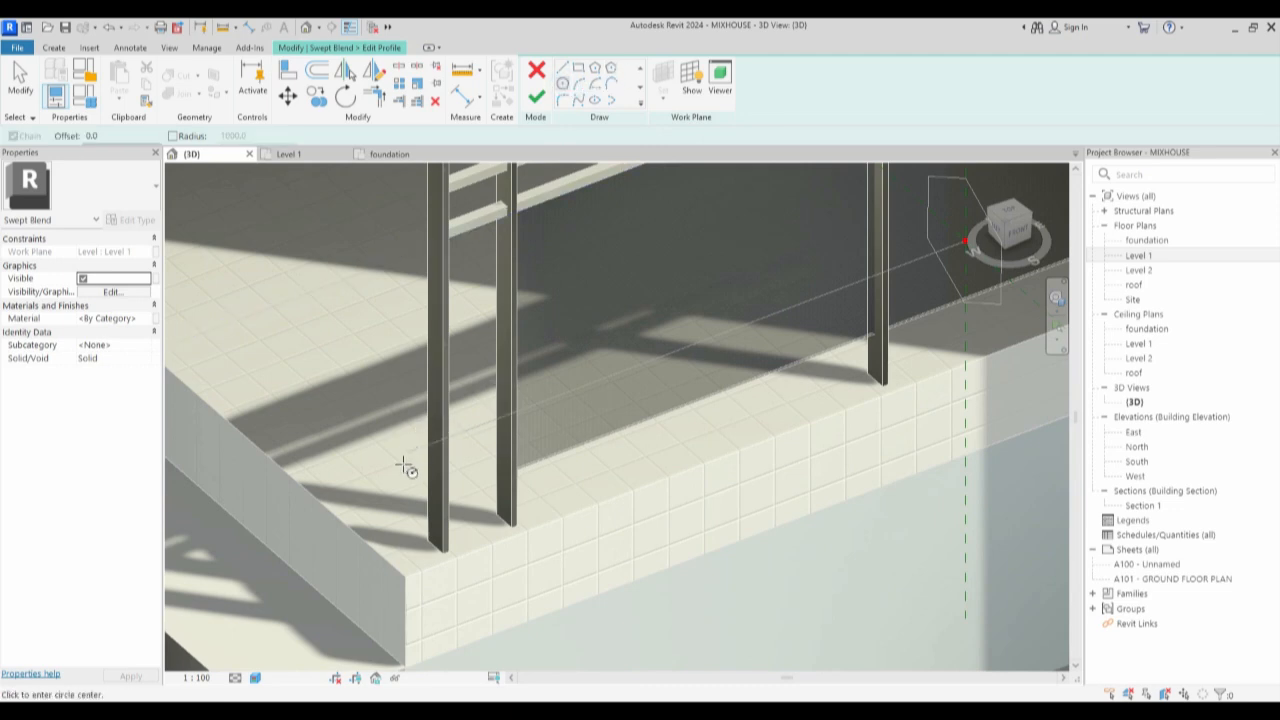
scroll(634, 343, "down", 4)
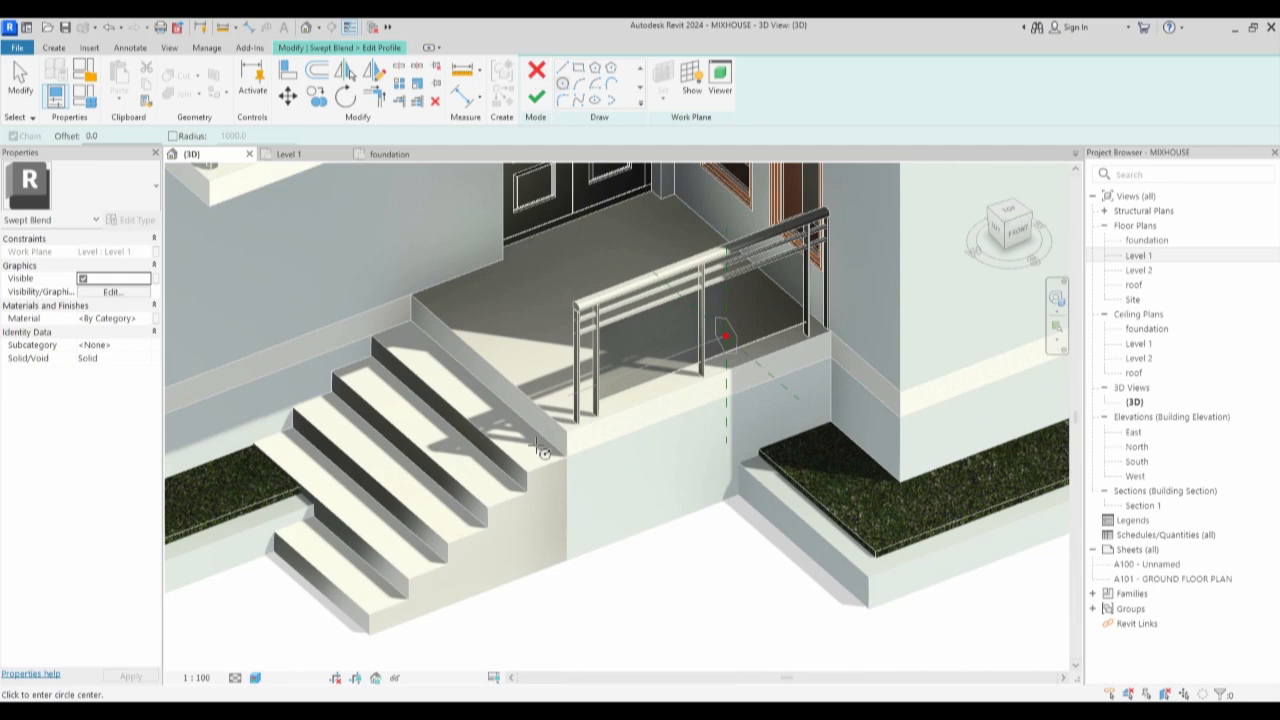
scroll(572, 397, "up", 2)
left_click(571, 398)
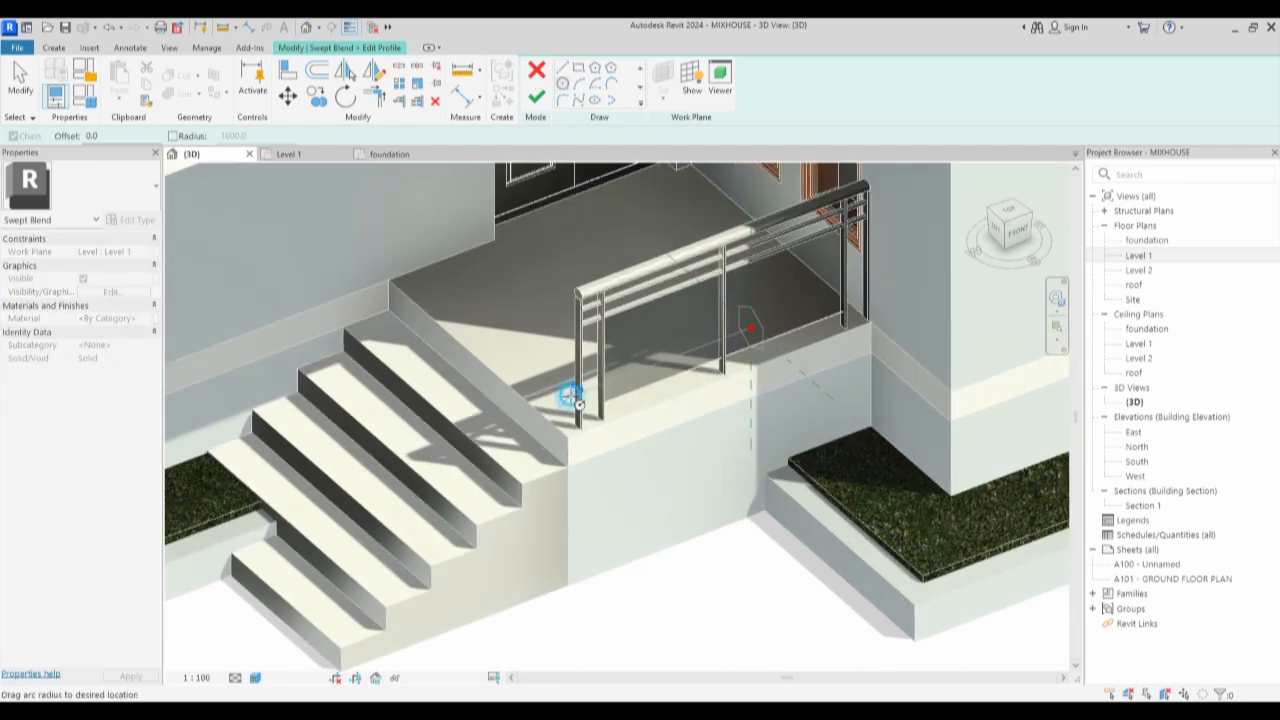
left_click(585, 355)
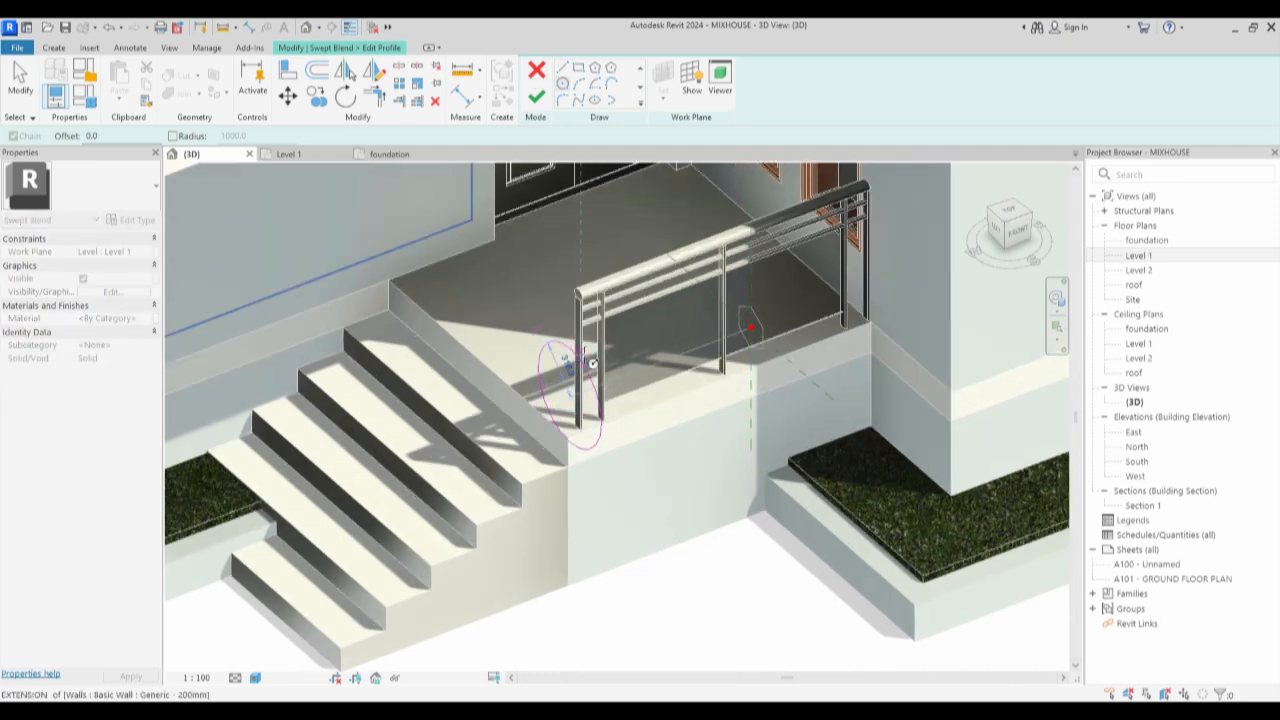
left_click(536, 97)
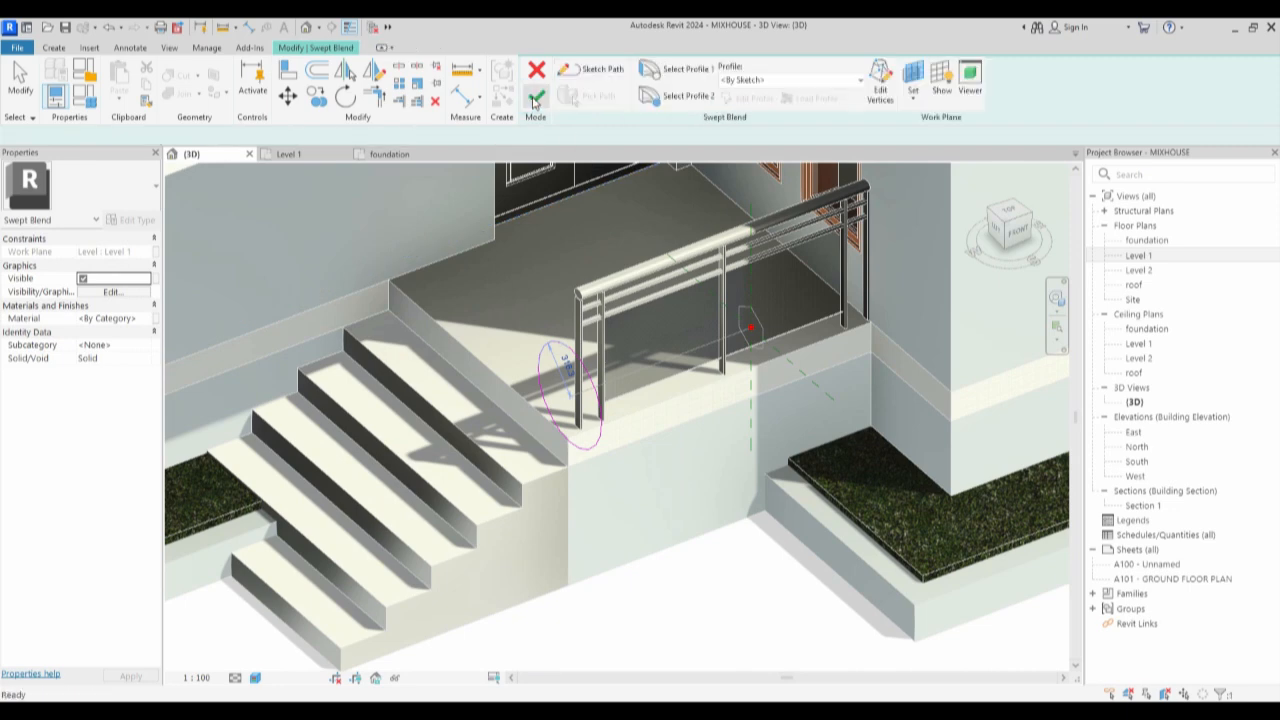
Finish the swept blend between the polygonal and circular profiles.
left_click(533, 98)
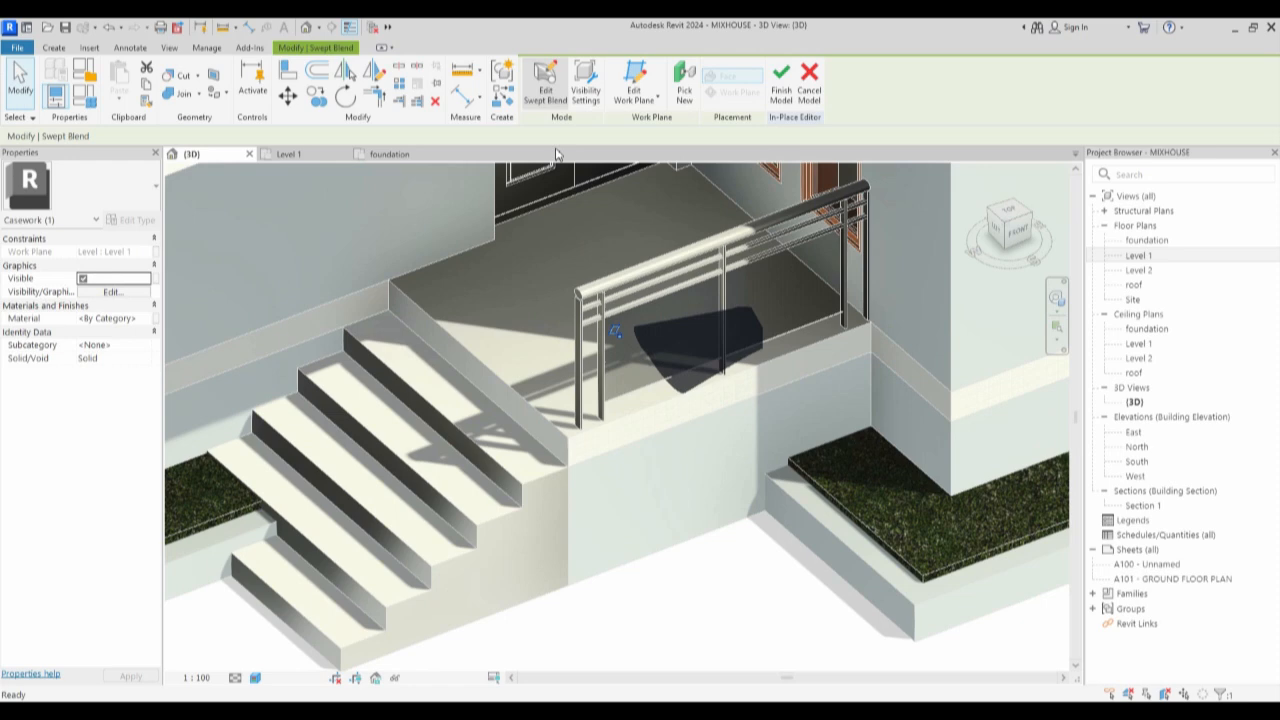
scroll(707, 383, "up", 2)
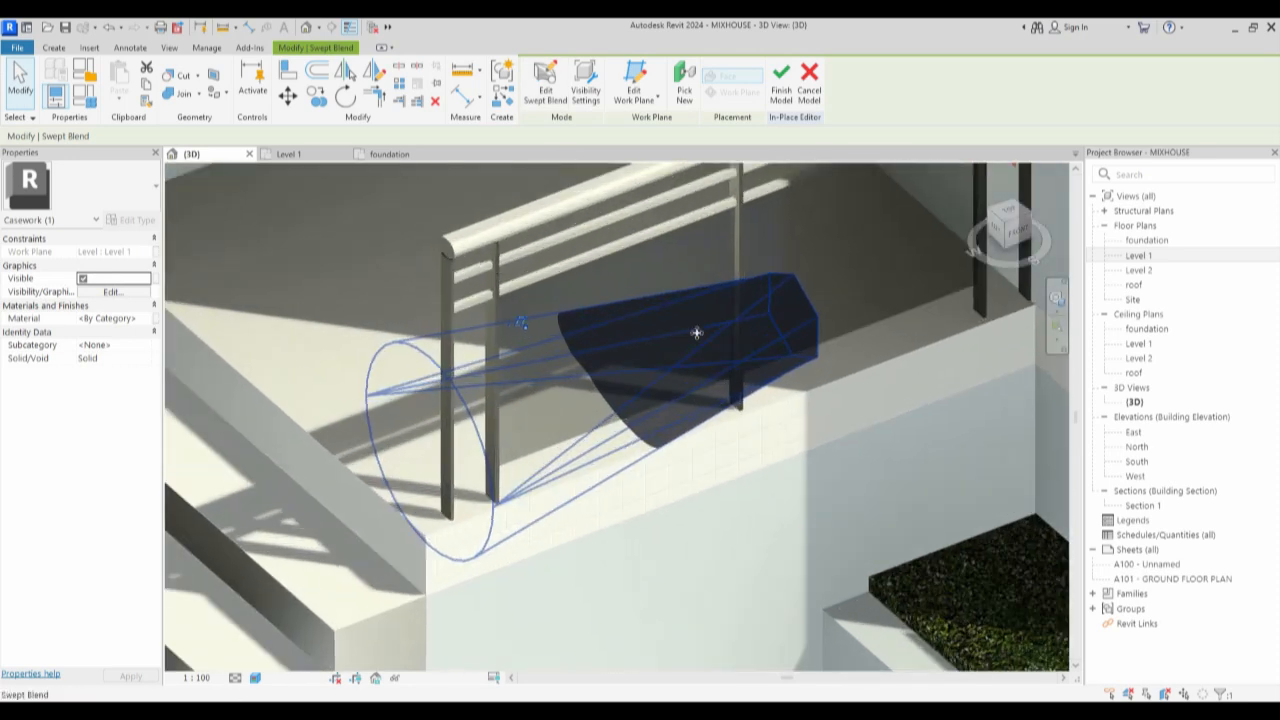
scroll(692, 345, "down", 1)
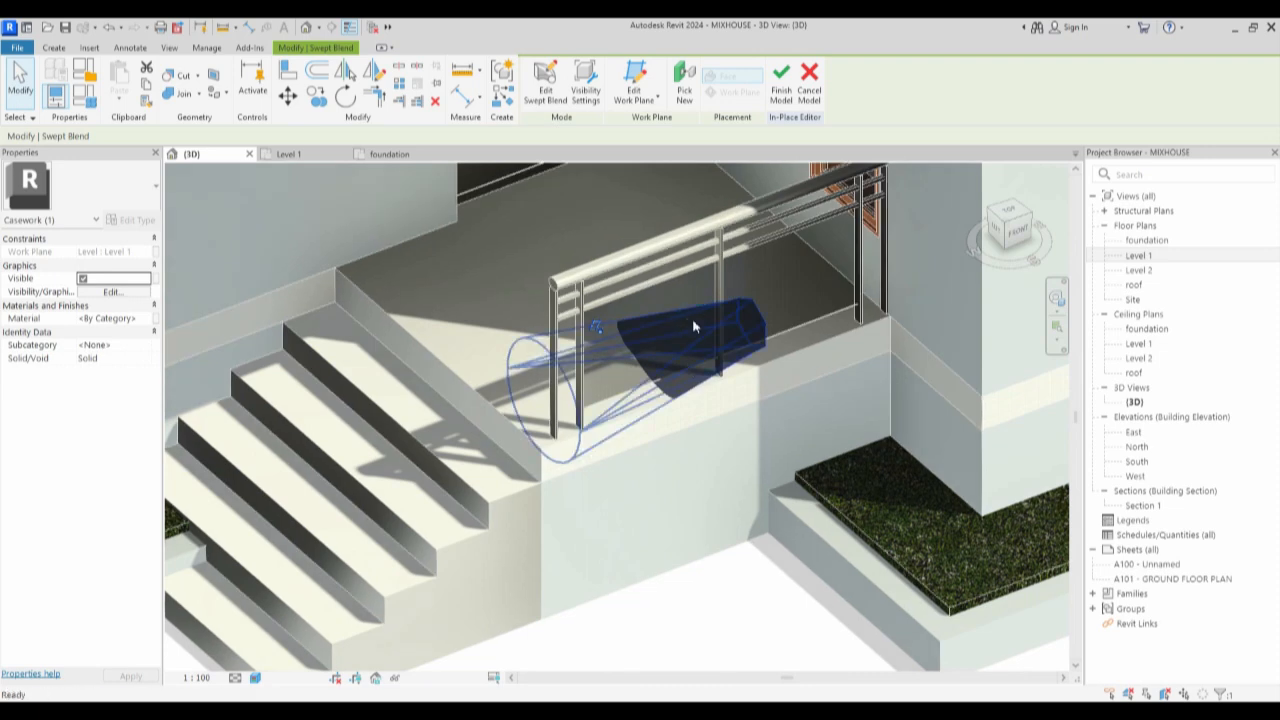
Delete the swept blend and quit the in-place casework family, discarding its changes.
key("Delete")
scroll(682, 380, "down", 3)
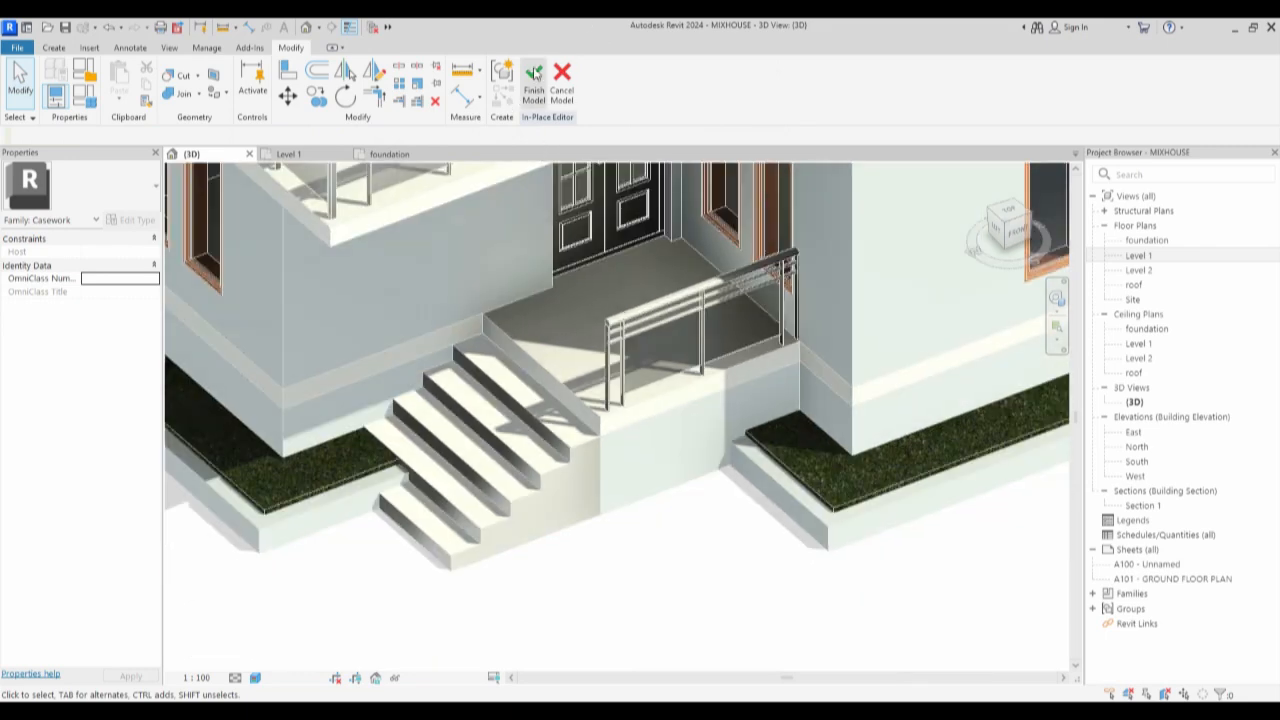
left_click(534, 72)
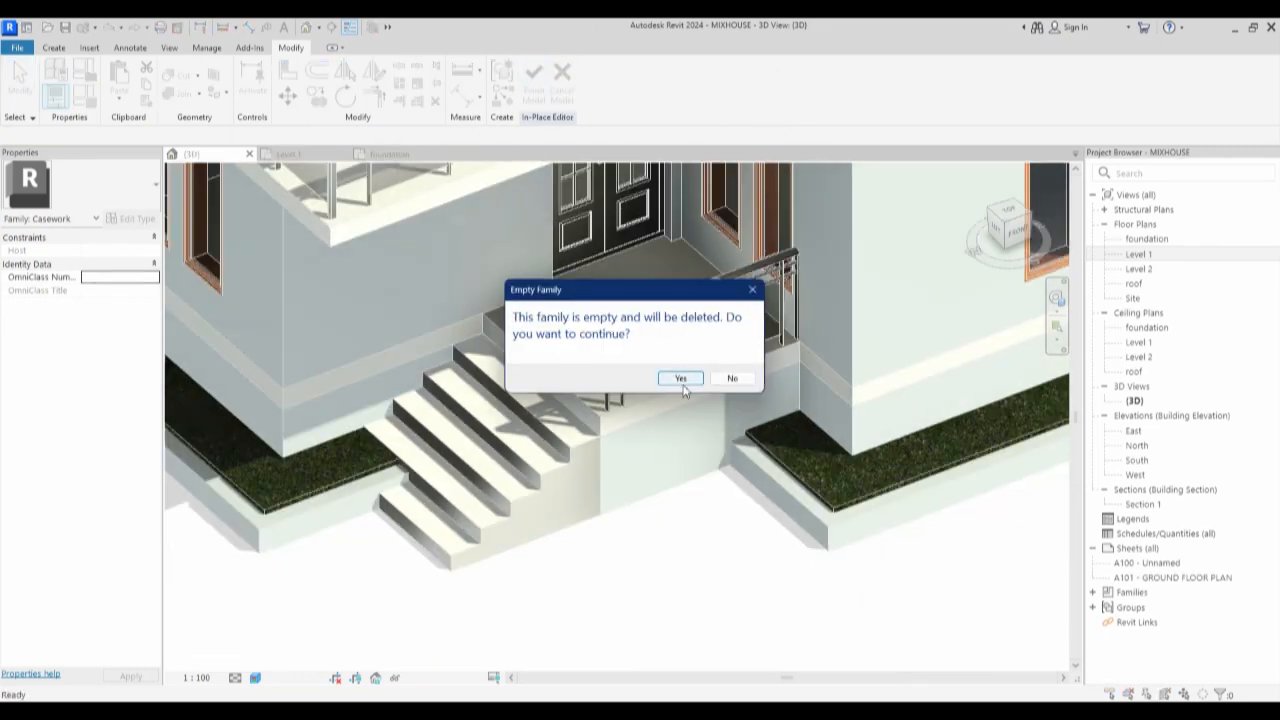
left_click(734, 379)
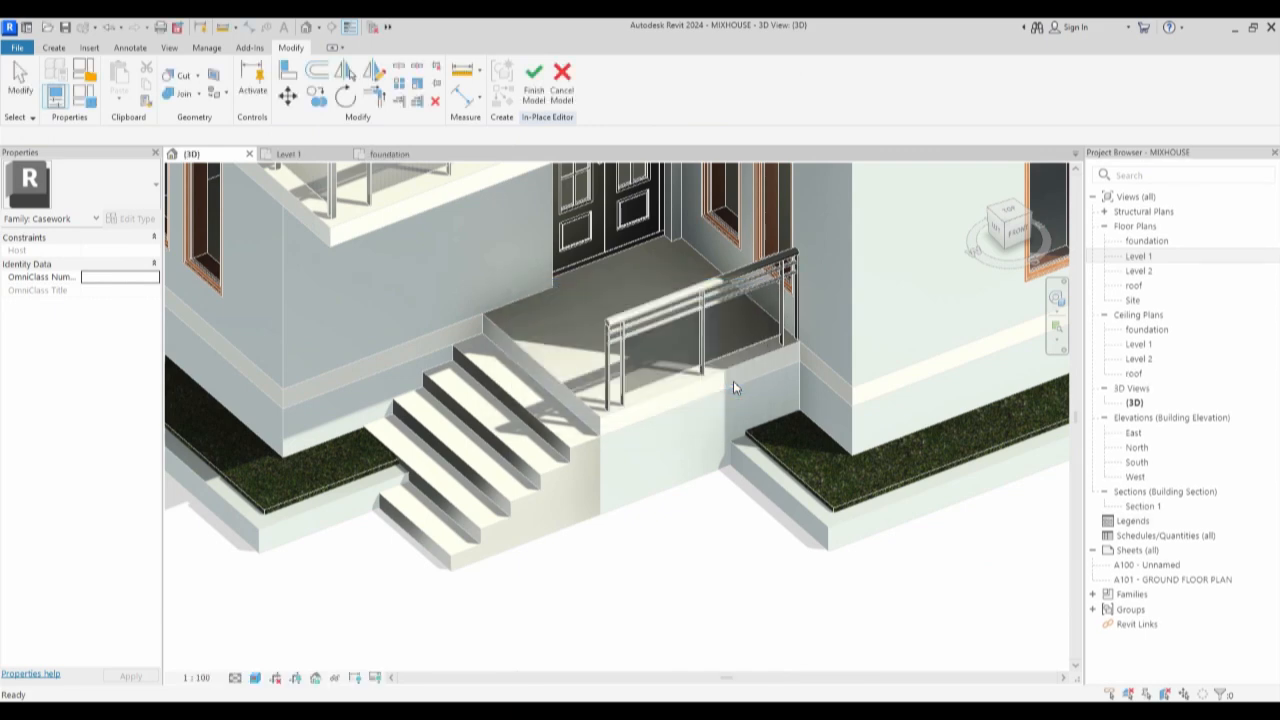
left_click(566, 82)
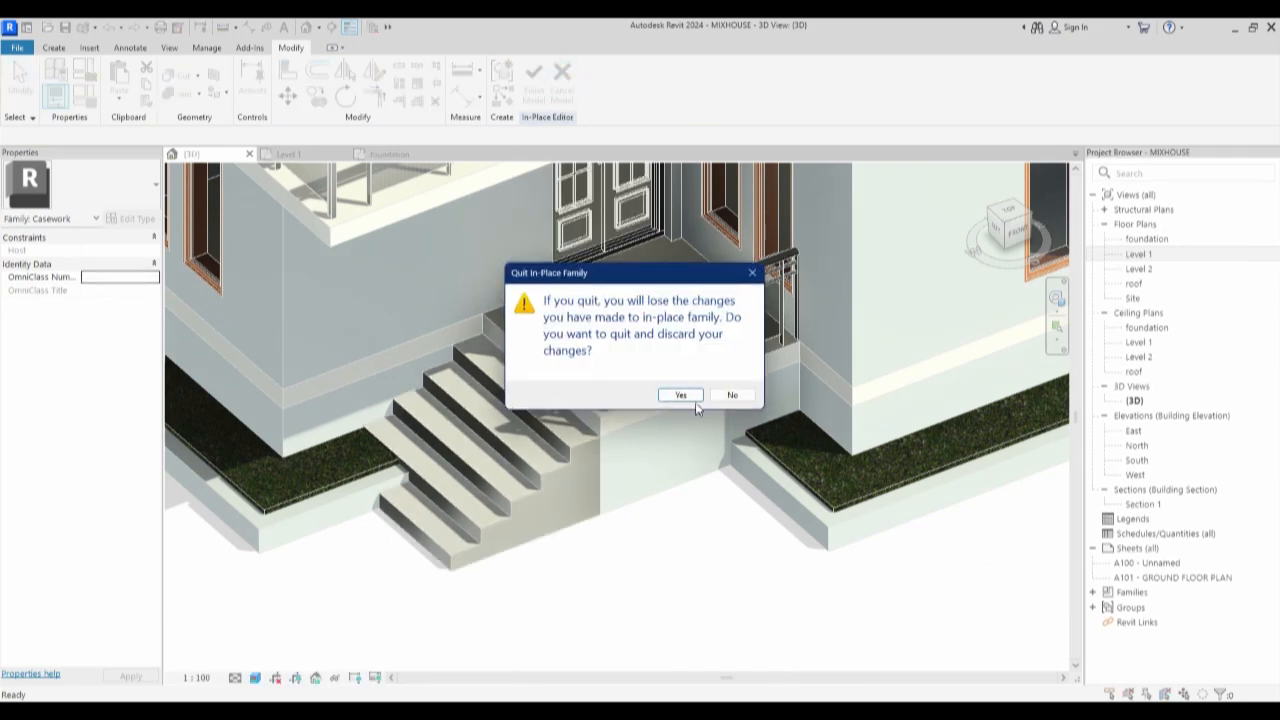
left_click(680, 395)
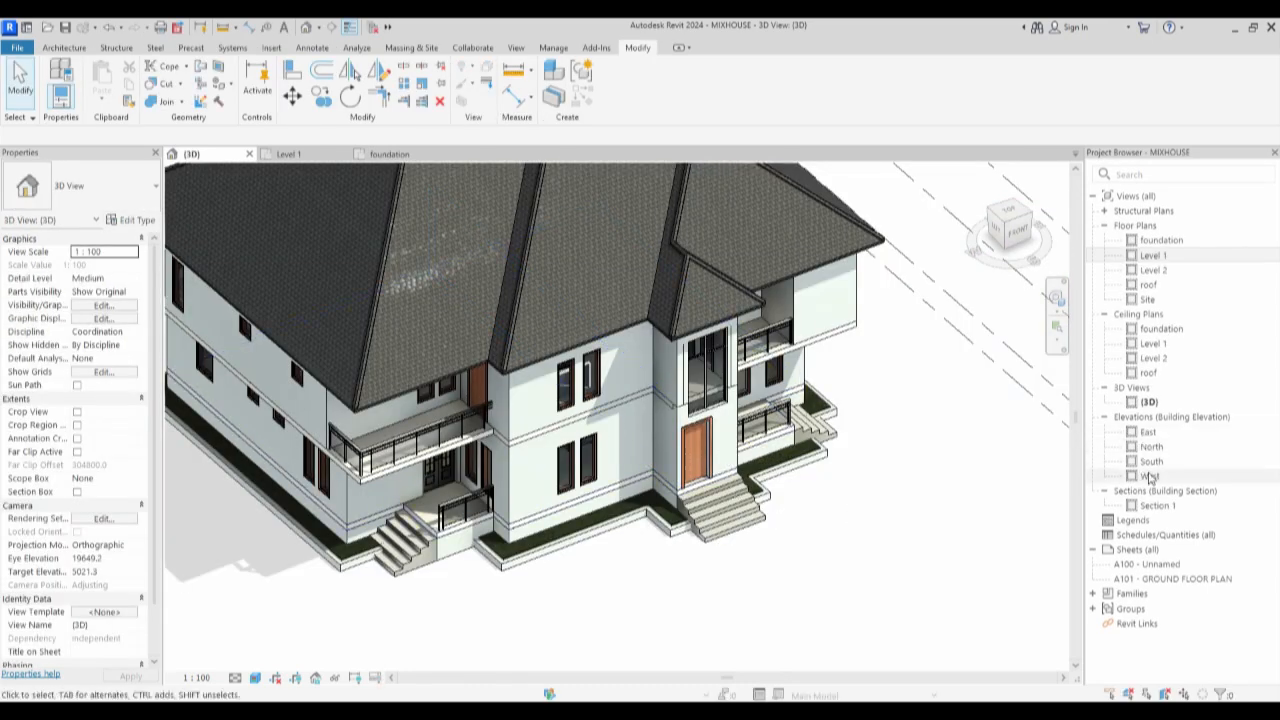
Draw a vertical grid line through the front porch outside the ANT ROOM in the Level 1 floor plan.
double_click(1149, 463)
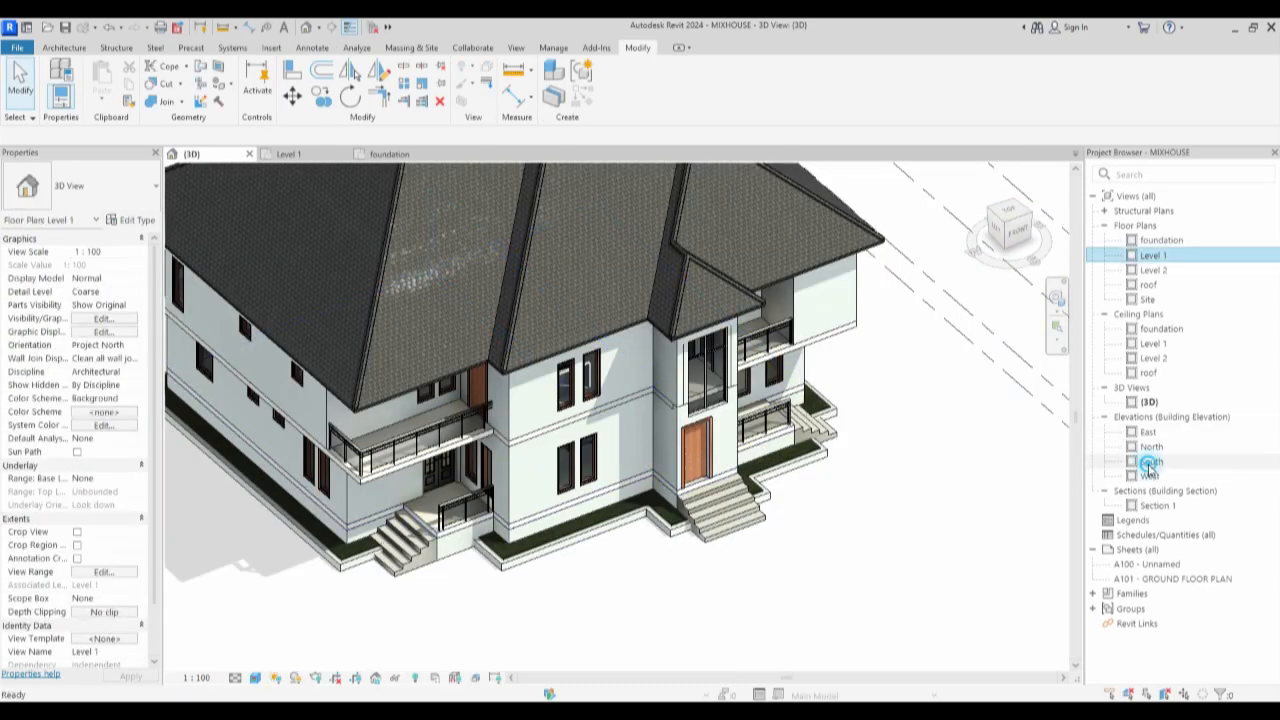
double_click(1154, 255)
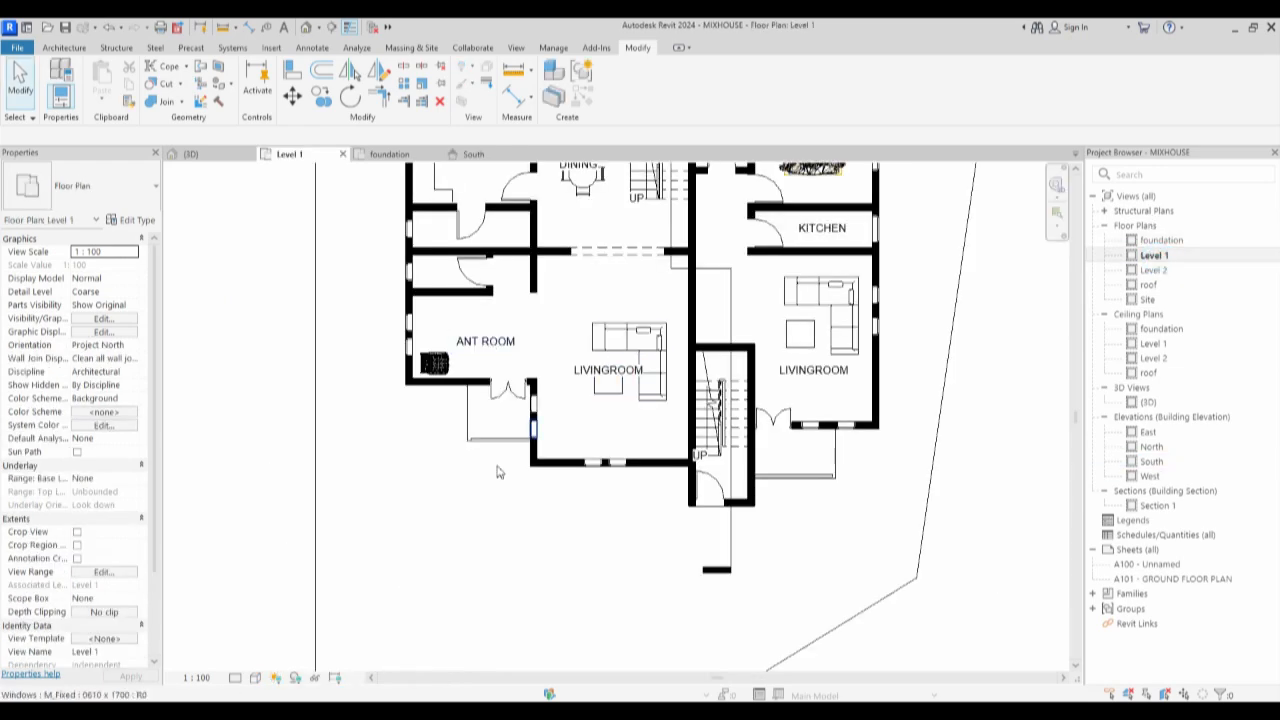
scroll(491, 472, "down", 3)
left_click(64, 48)
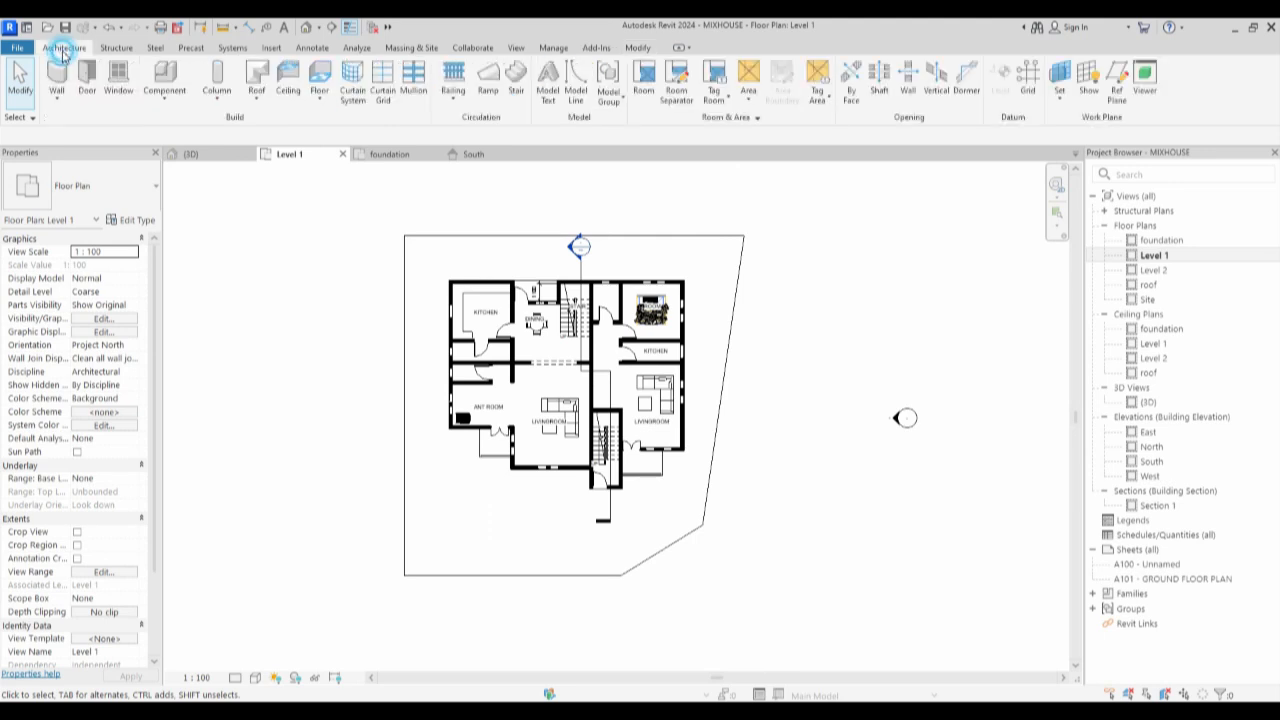
left_click(1028, 82)
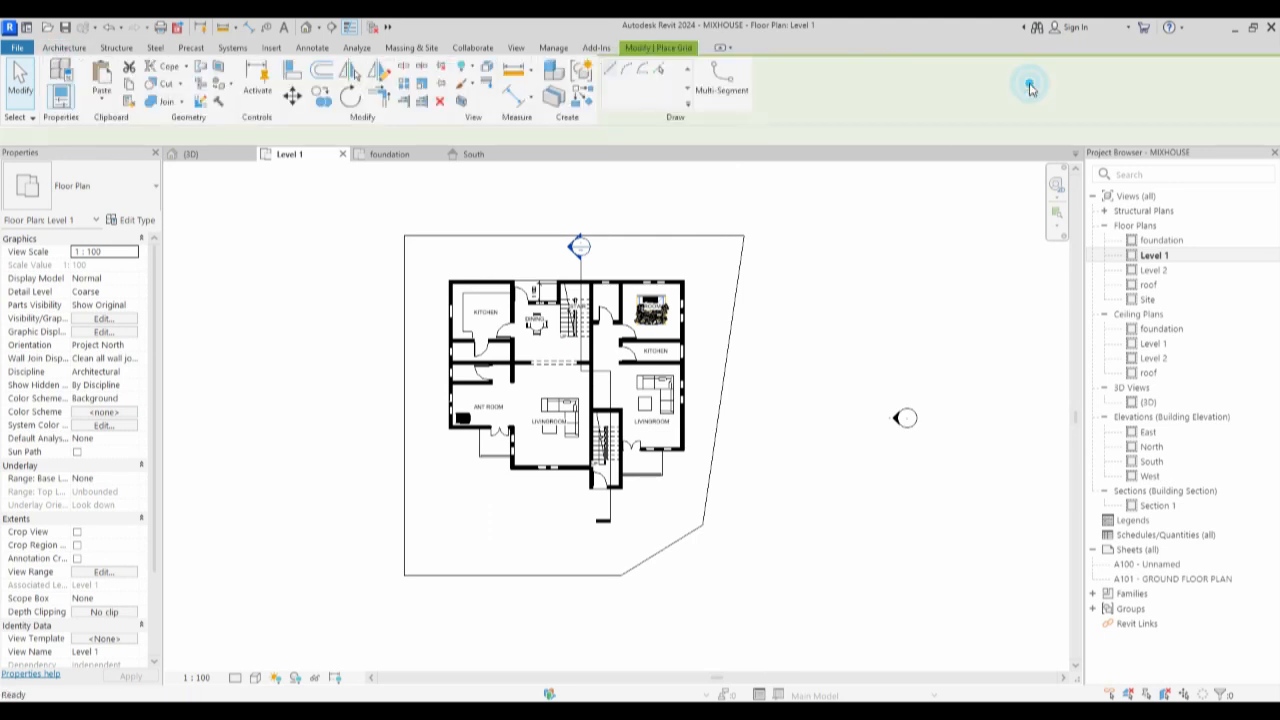
scroll(500, 459, "up", 4)
scroll(441, 454, "up", 4)
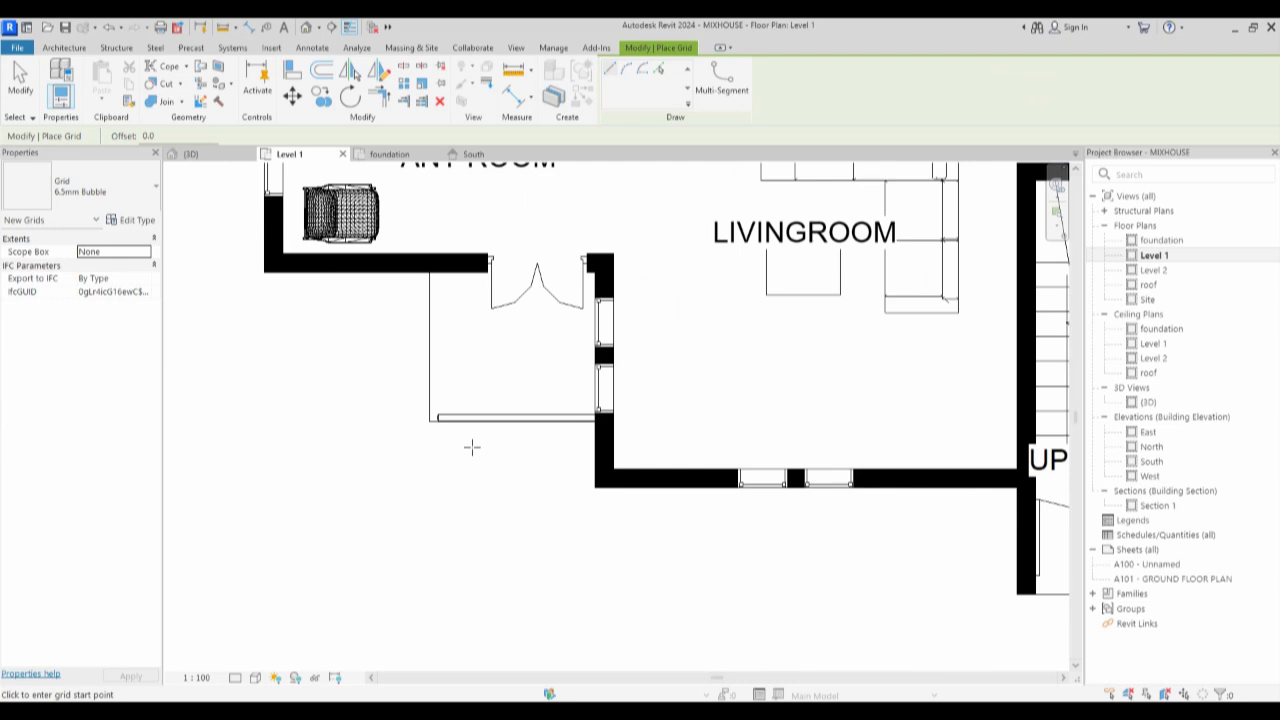
left_click(486, 452)
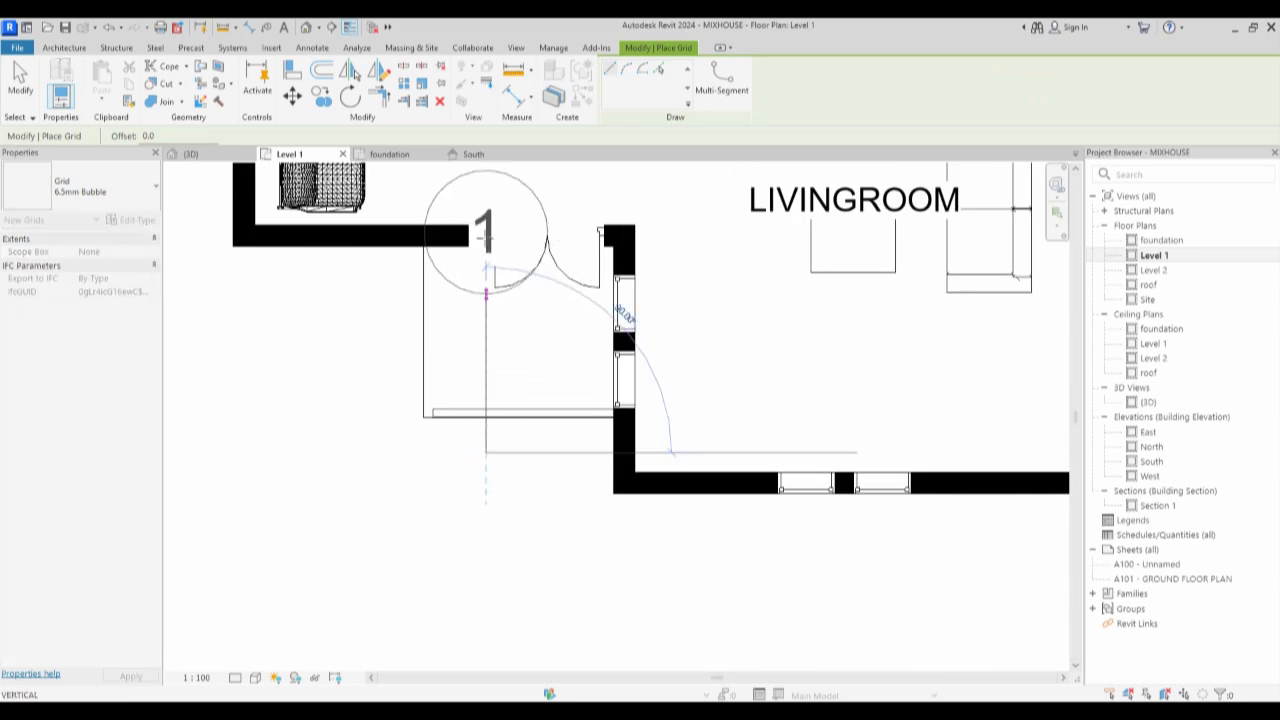
left_click(485, 185)
right_click(572, 200)
left_click(607, 204)
right_click(572, 196)
left_click(607, 204)
Select the porch grid line and open the South elevation to check where it runs.
scroll(527, 343, "down", 2)
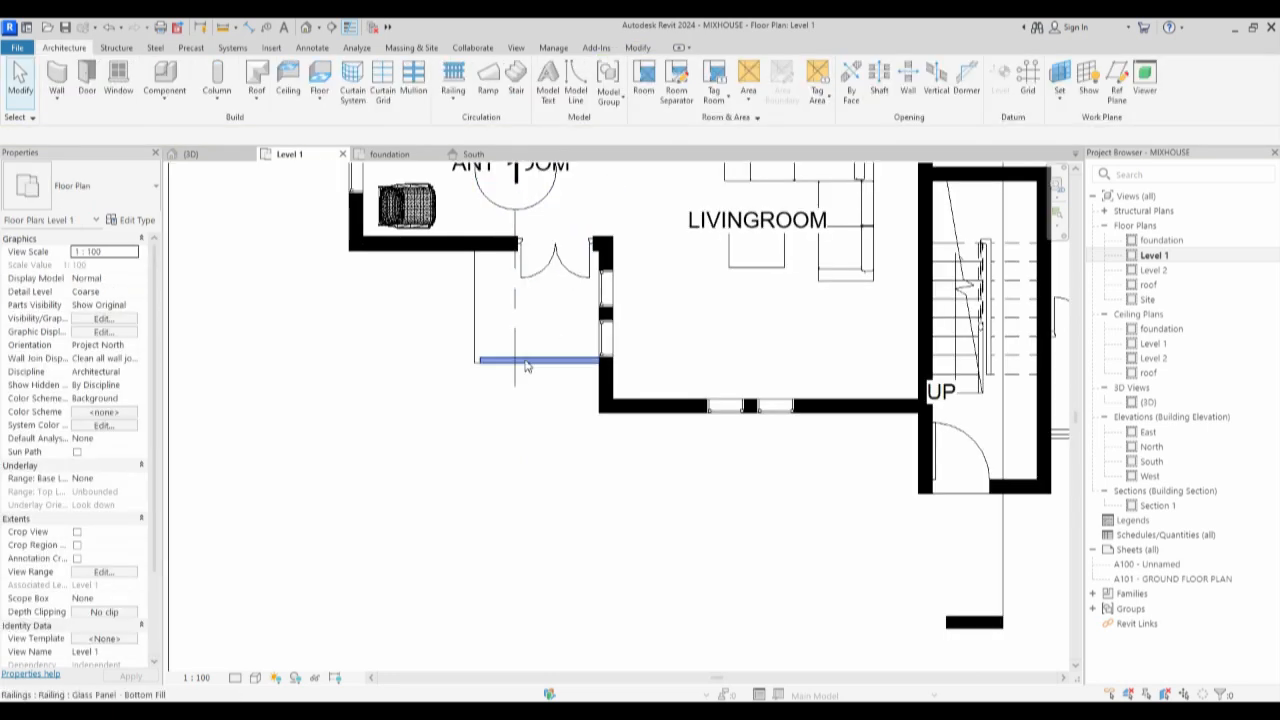
left_click(515, 338)
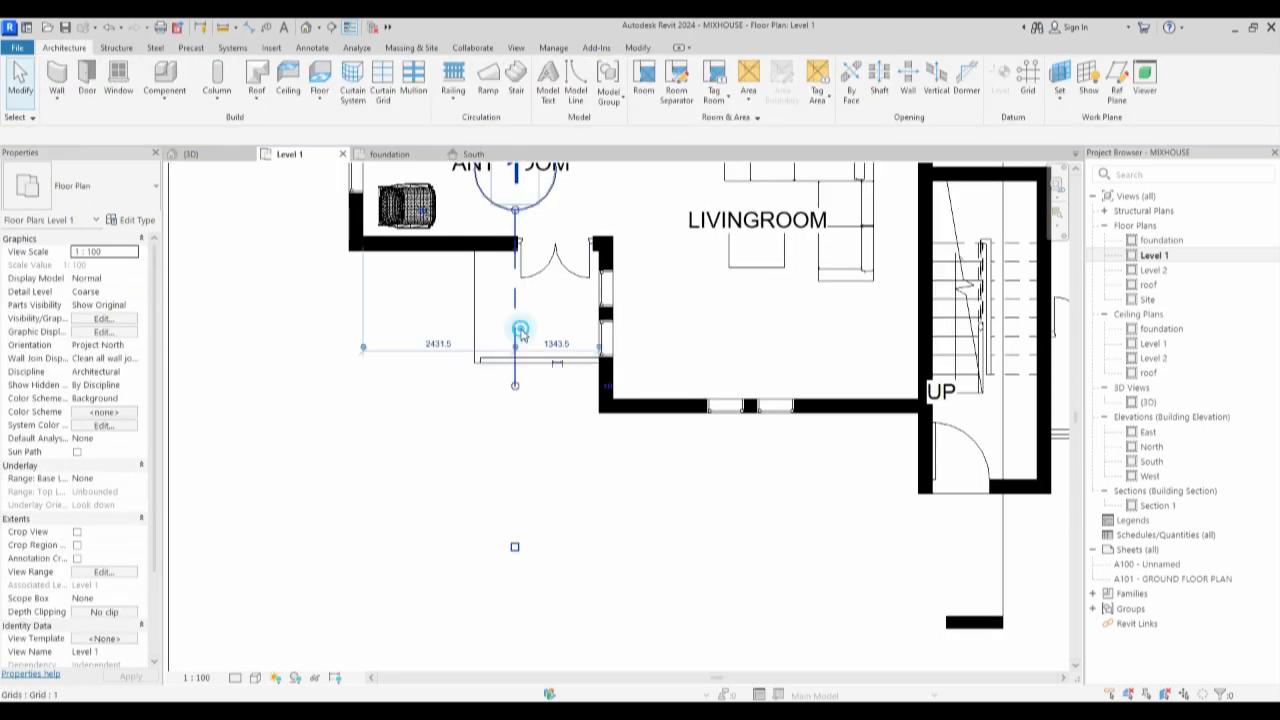
double_click(1153, 463)
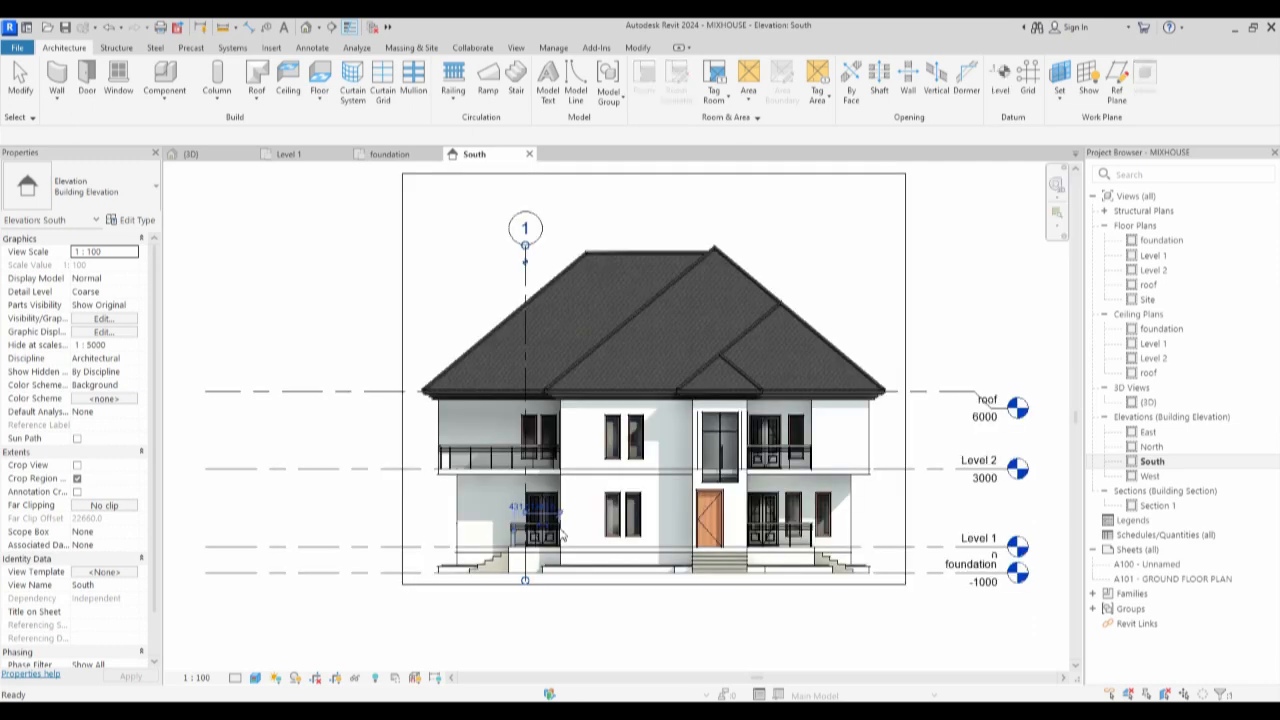
scroll(497, 562, "up", 2)
scroll(501, 571, "down", 3)
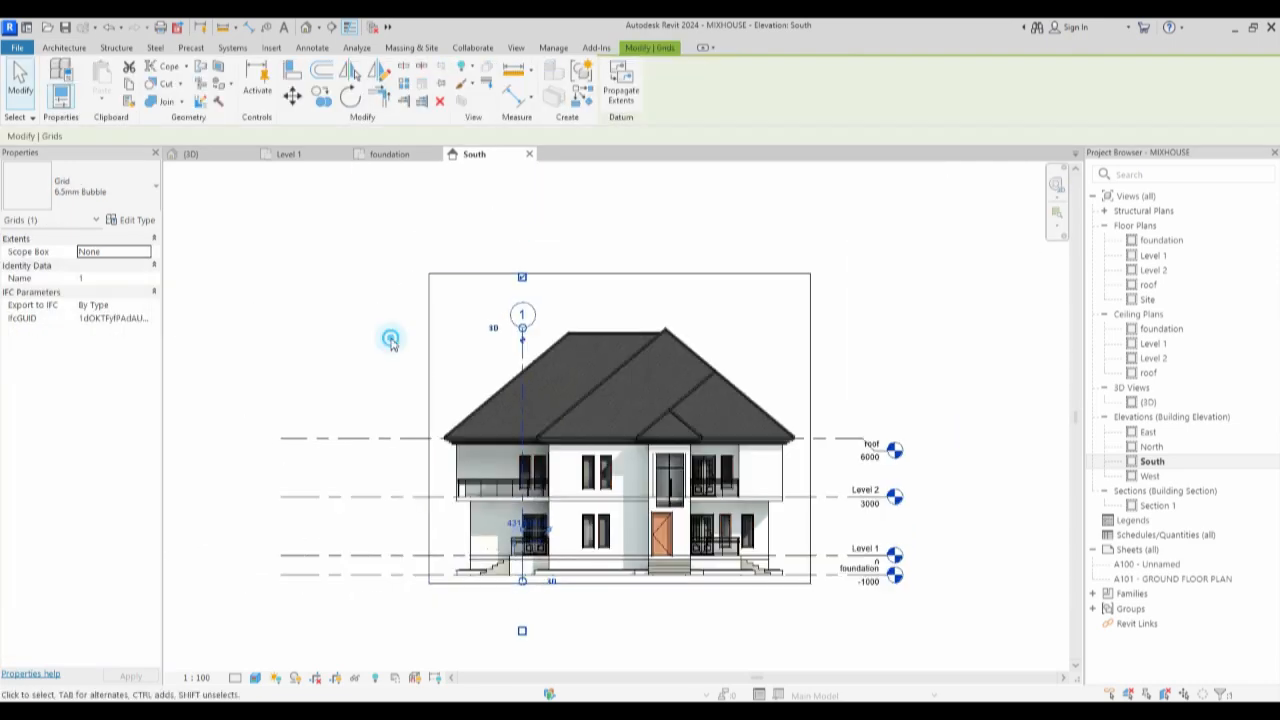
left_click(391, 337)
scroll(443, 360, "up", 3)
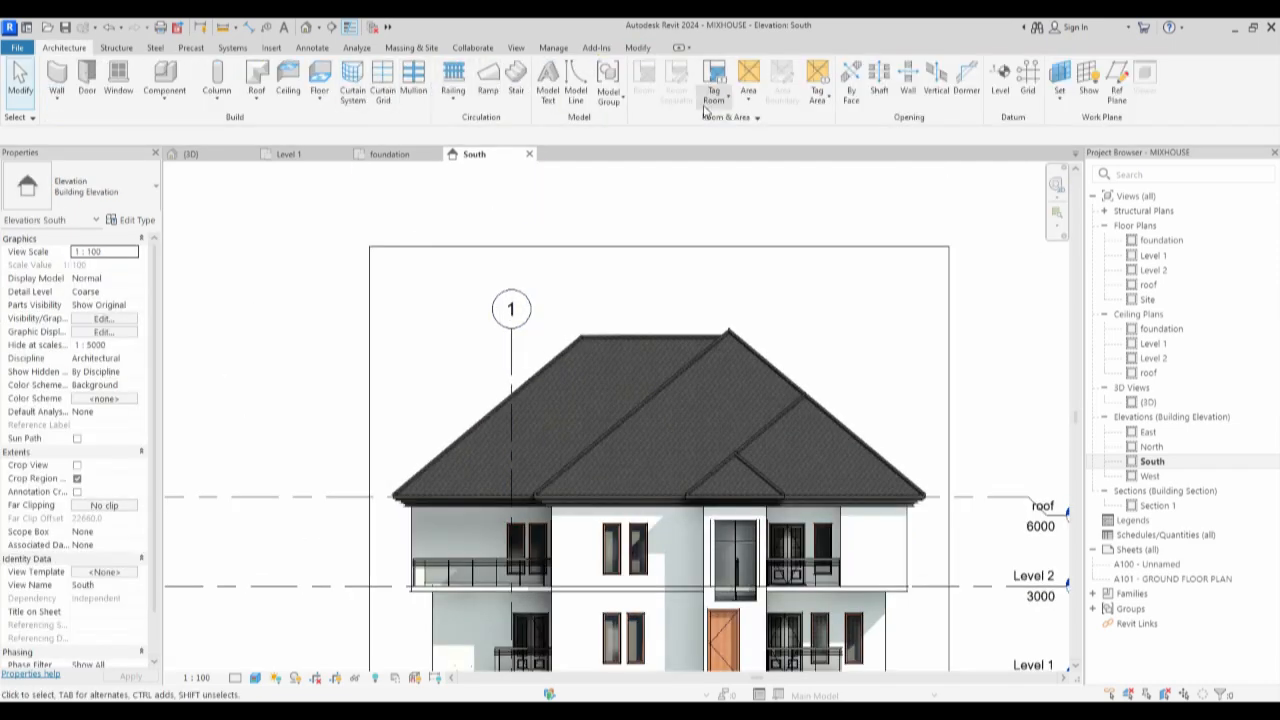
Start a new in-place model in the Casework category, keeping the default name.
left_click(178, 101)
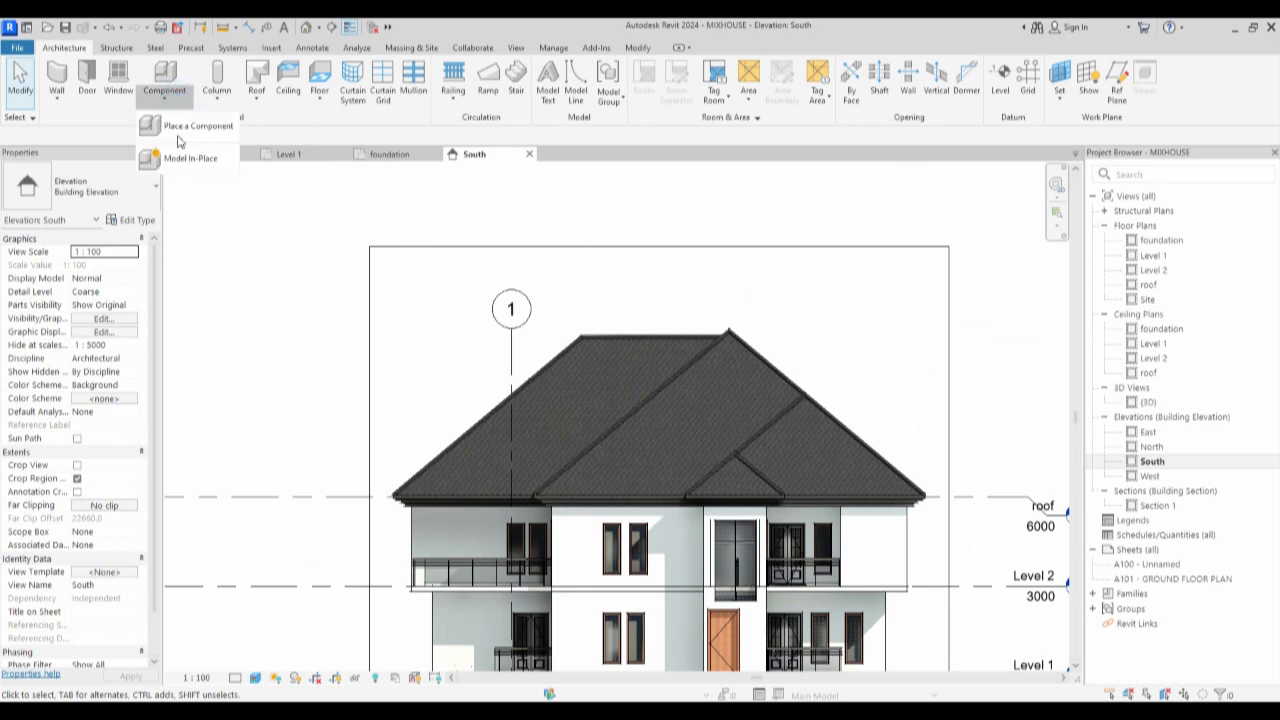
left_click(171, 159)
left_click(560, 307)
left_click(639, 525)
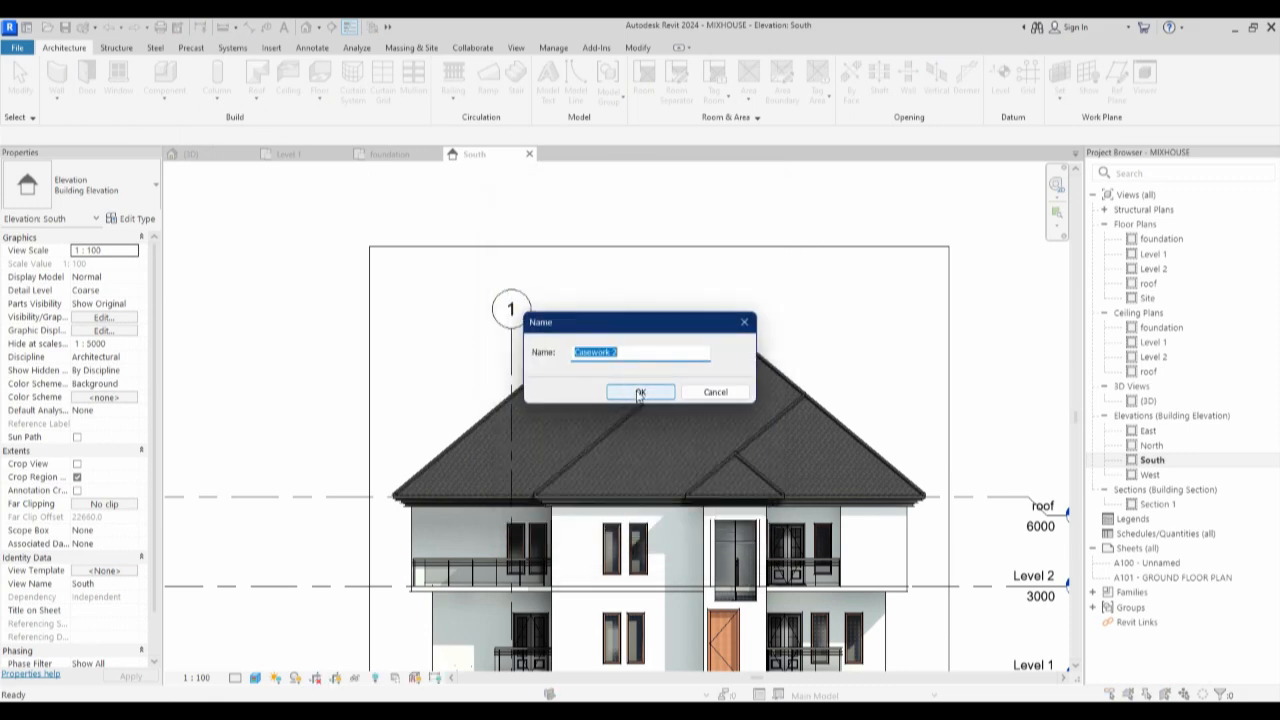
left_click(641, 392)
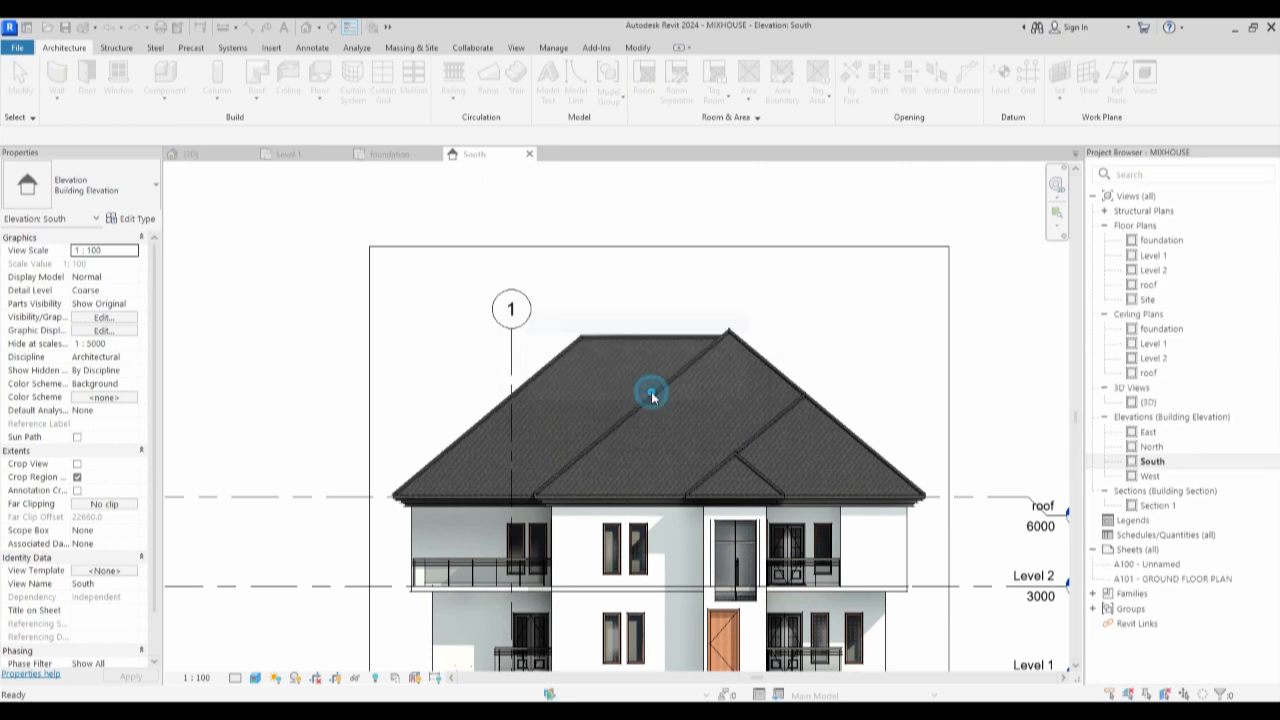
Start a Swept Blend with a sketched path, set its work plane to Grid : 1, and open the West elevation.
scroll(553, 356, "down", 3)
scroll(532, 576, "up", 4)
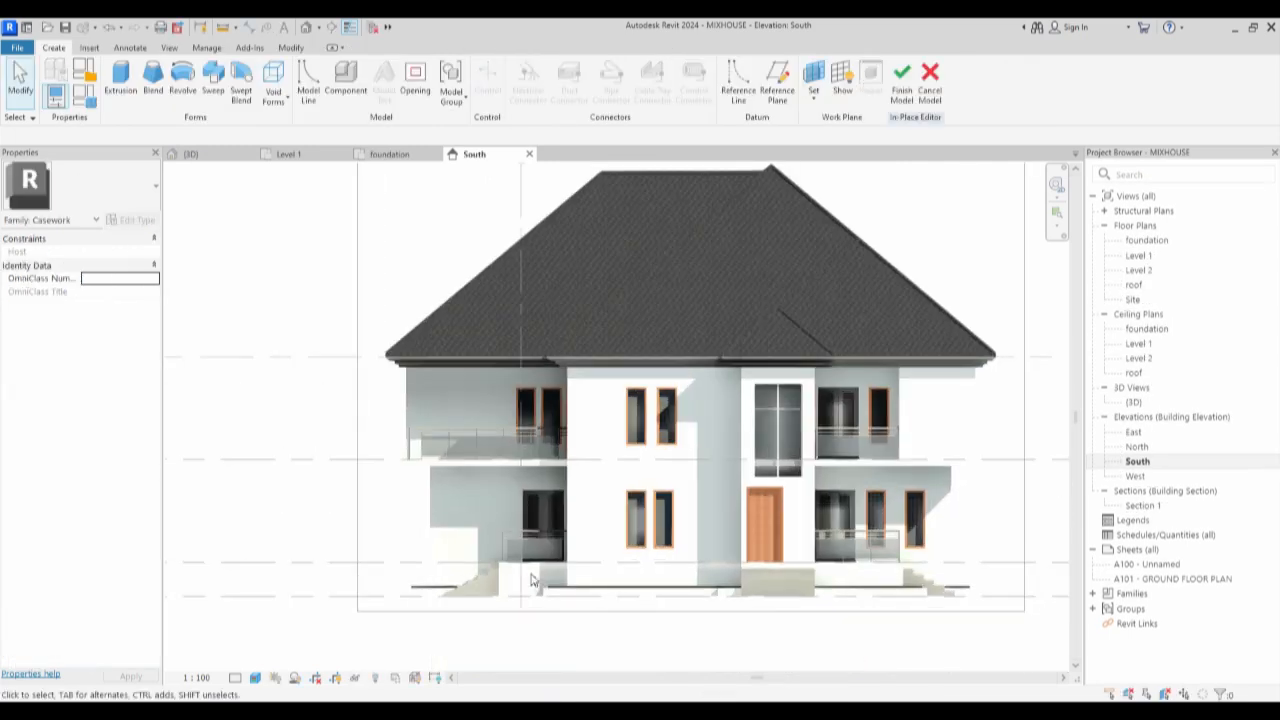
left_click(241, 85)
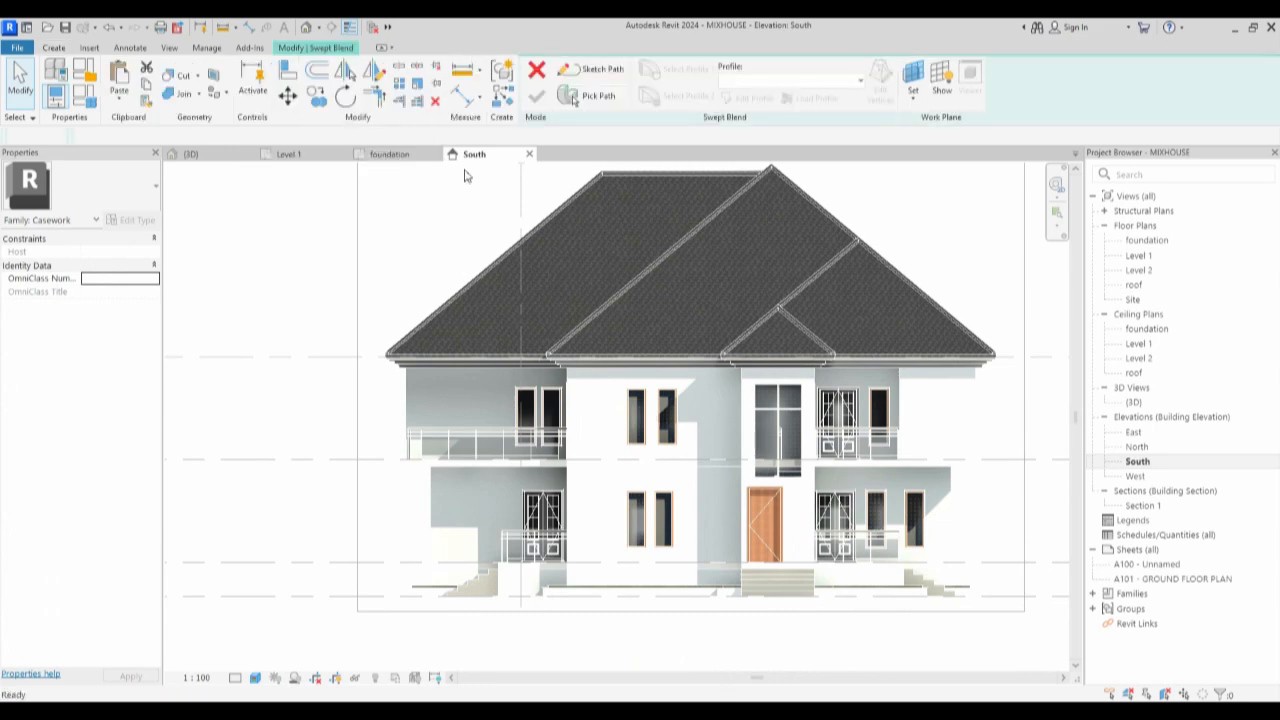
left_click(572, 96)
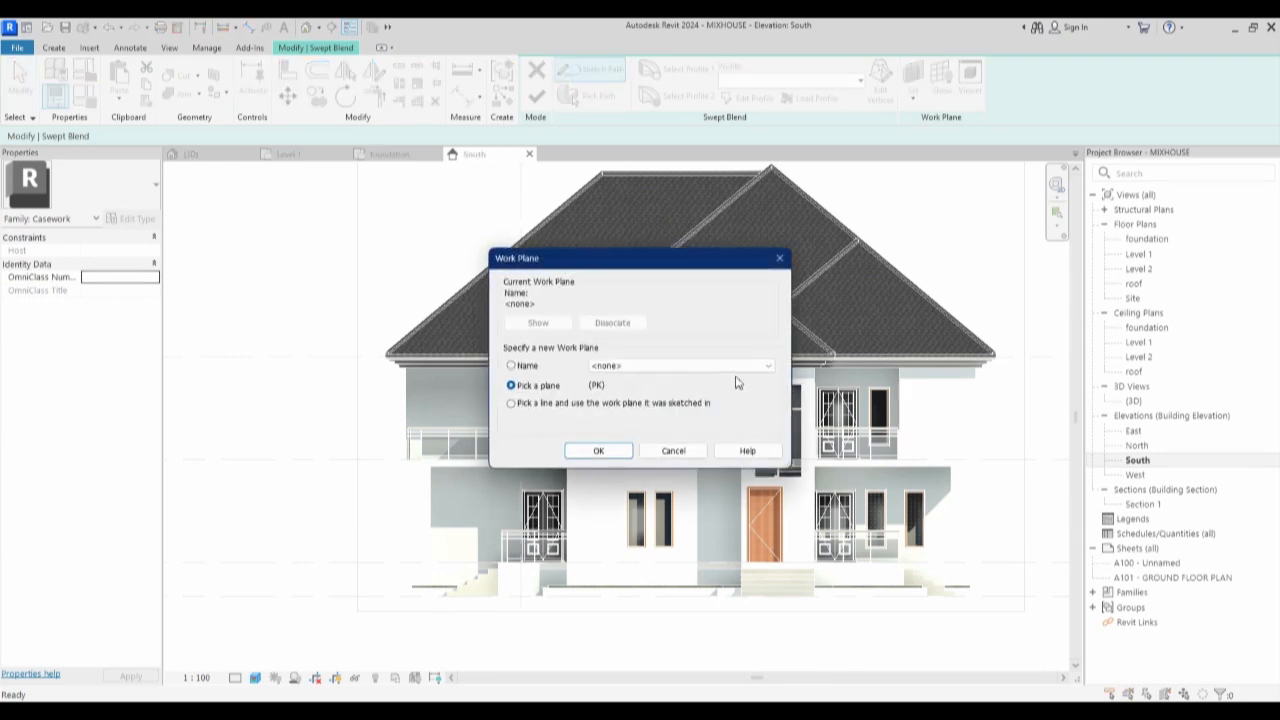
left_click(740, 366)
left_click(612, 380)
left_click(598, 451)
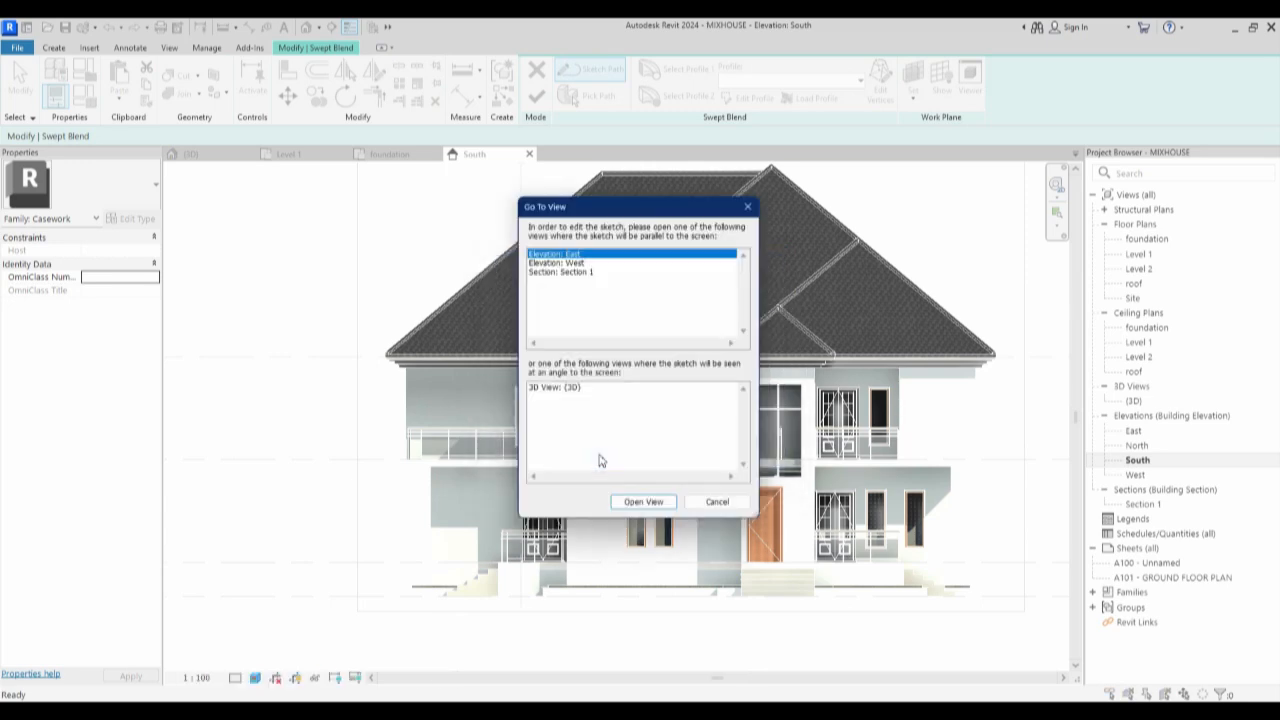
left_click(570, 260)
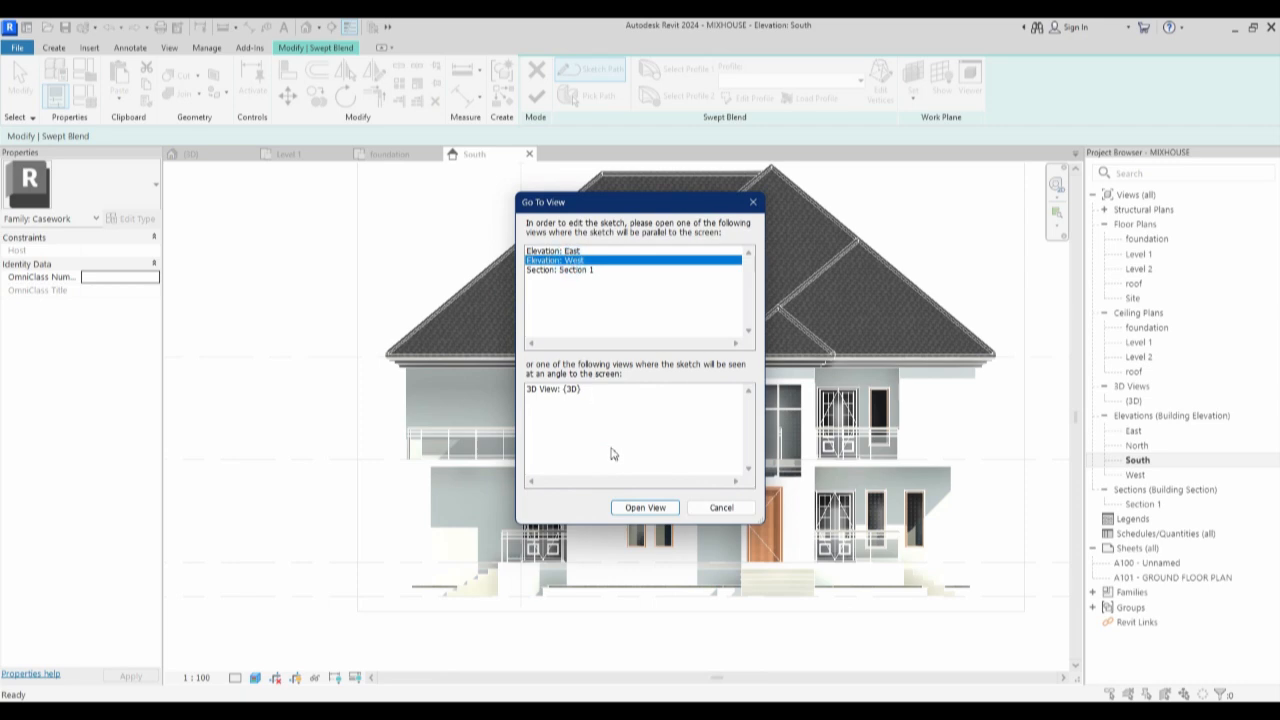
left_click(647, 508)
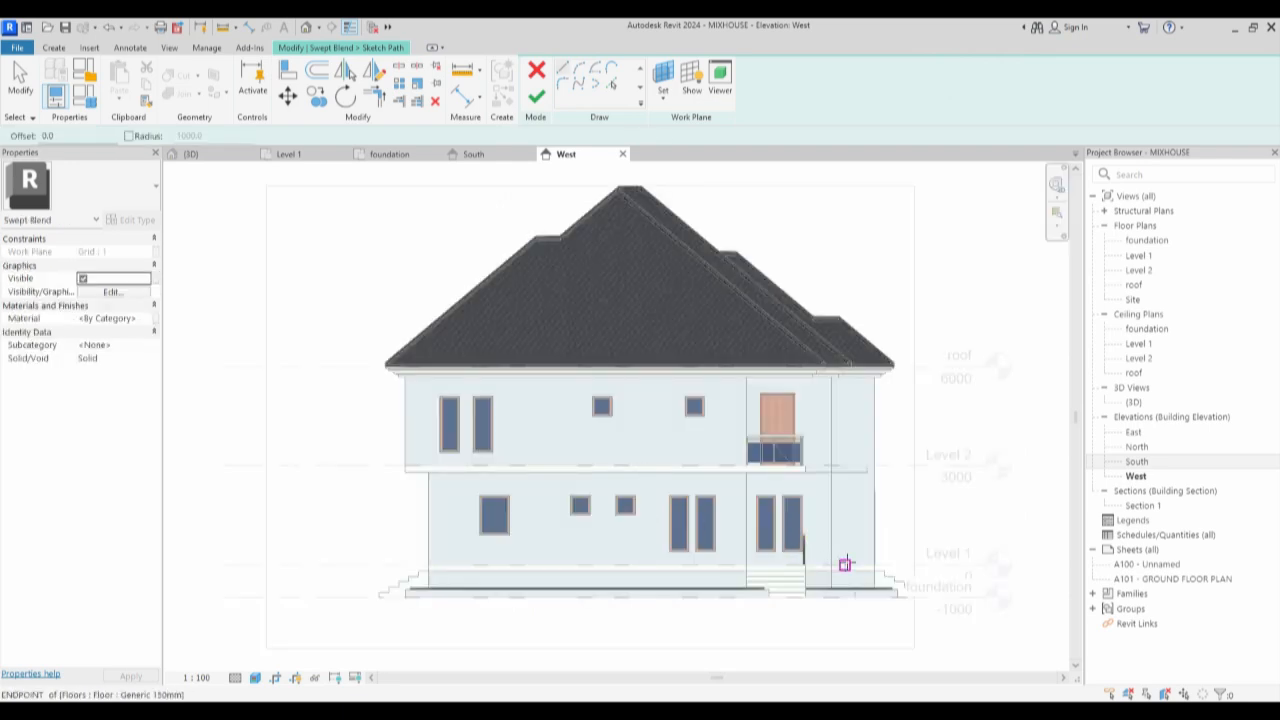
Sketch a vertical path line 600 mm tall upward from the porch floor near the railing post, and finish the path.
scroll(846, 560, "up", 3)
scroll(777, 557, "down", 4)
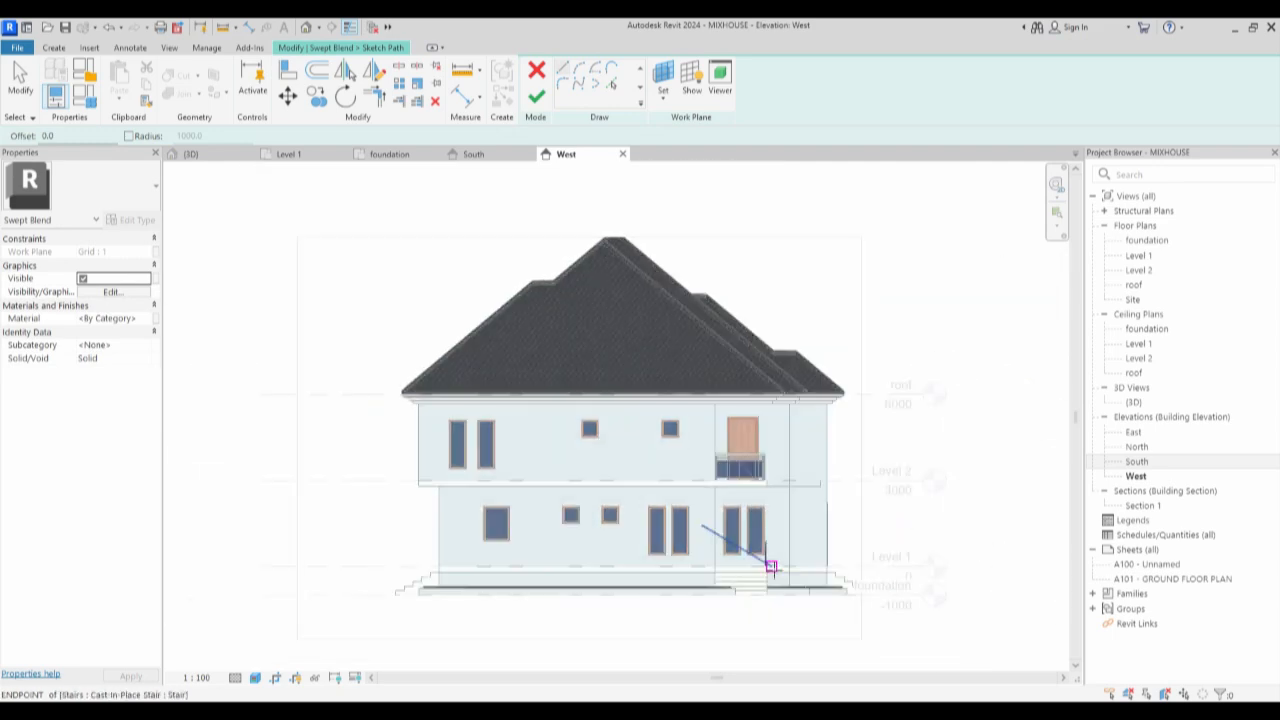
scroll(770, 565, "up", 3)
scroll(737, 563, "up", 2)
left_click(748, 566)
scroll(748, 526, "up", 3)
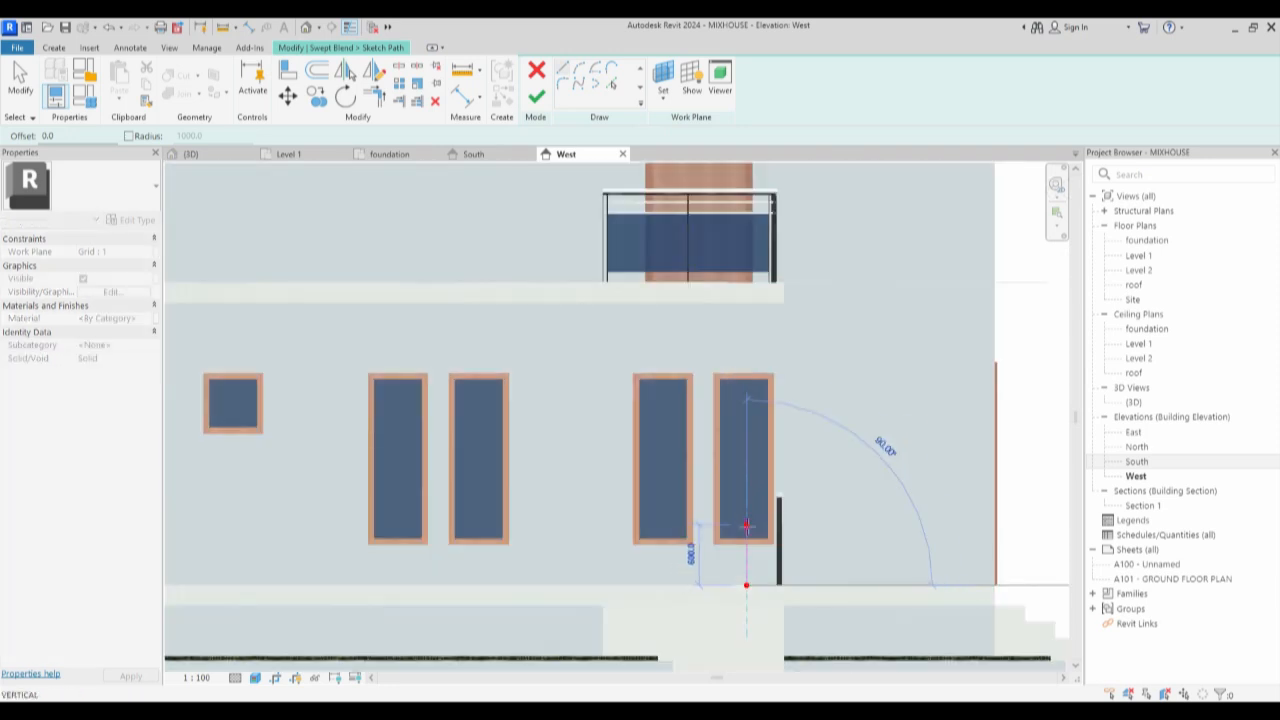
left_click(746, 524)
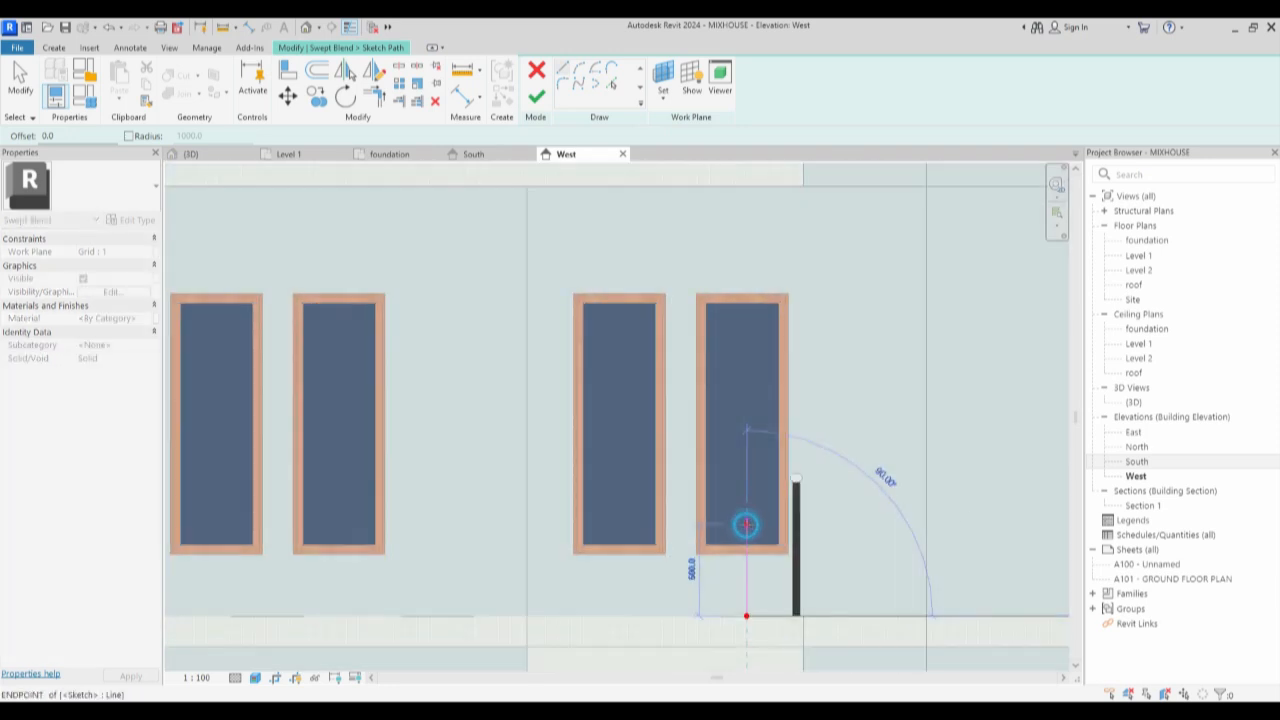
key("Escape")
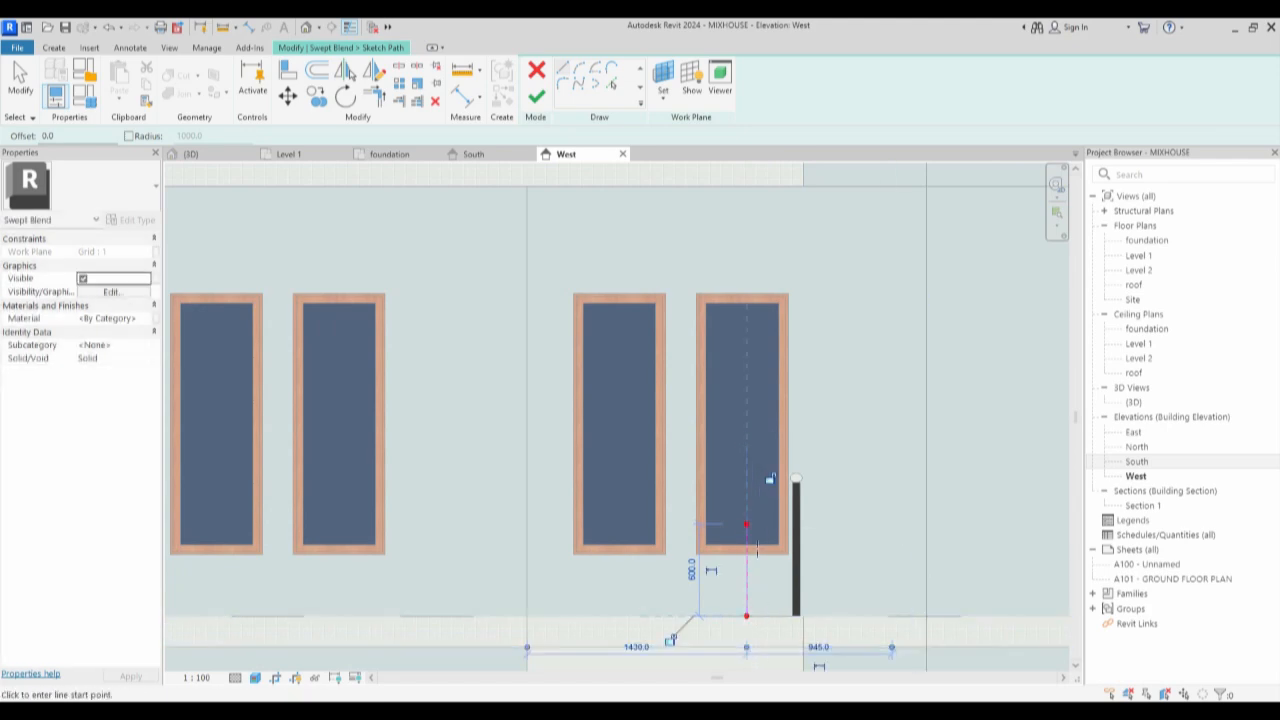
key("Escape")
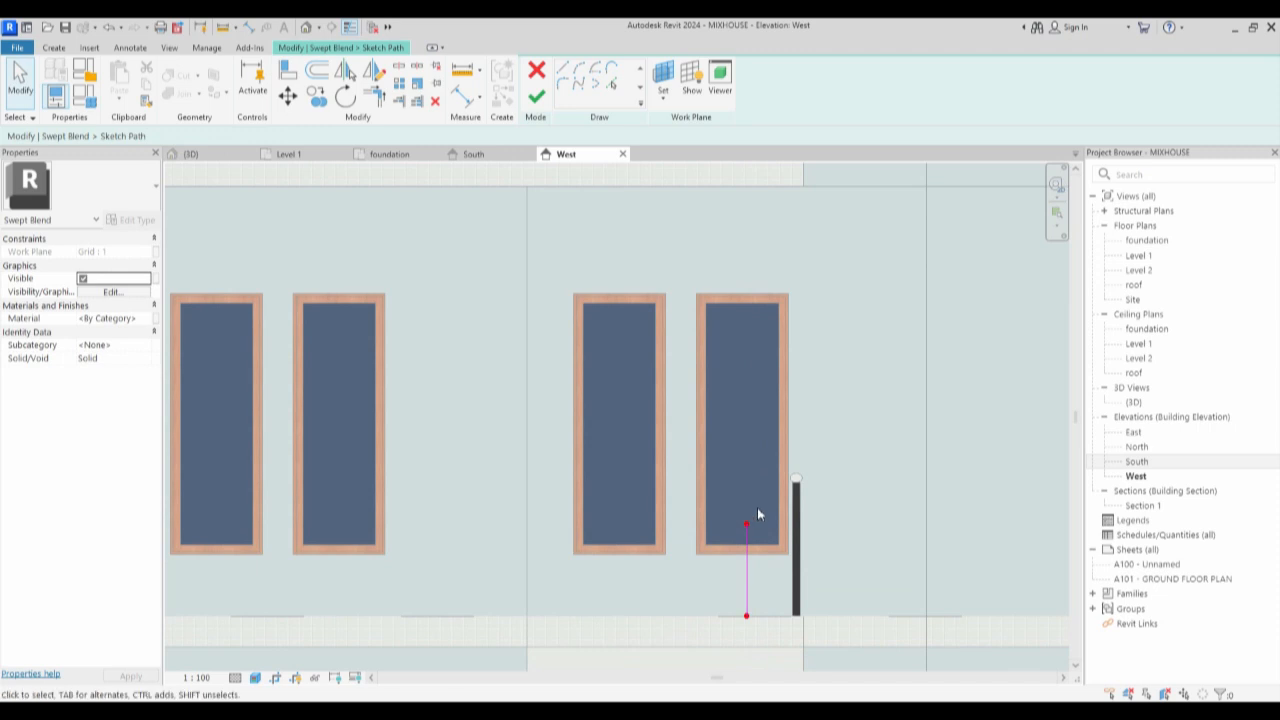
scroll(745, 528, "up", 5)
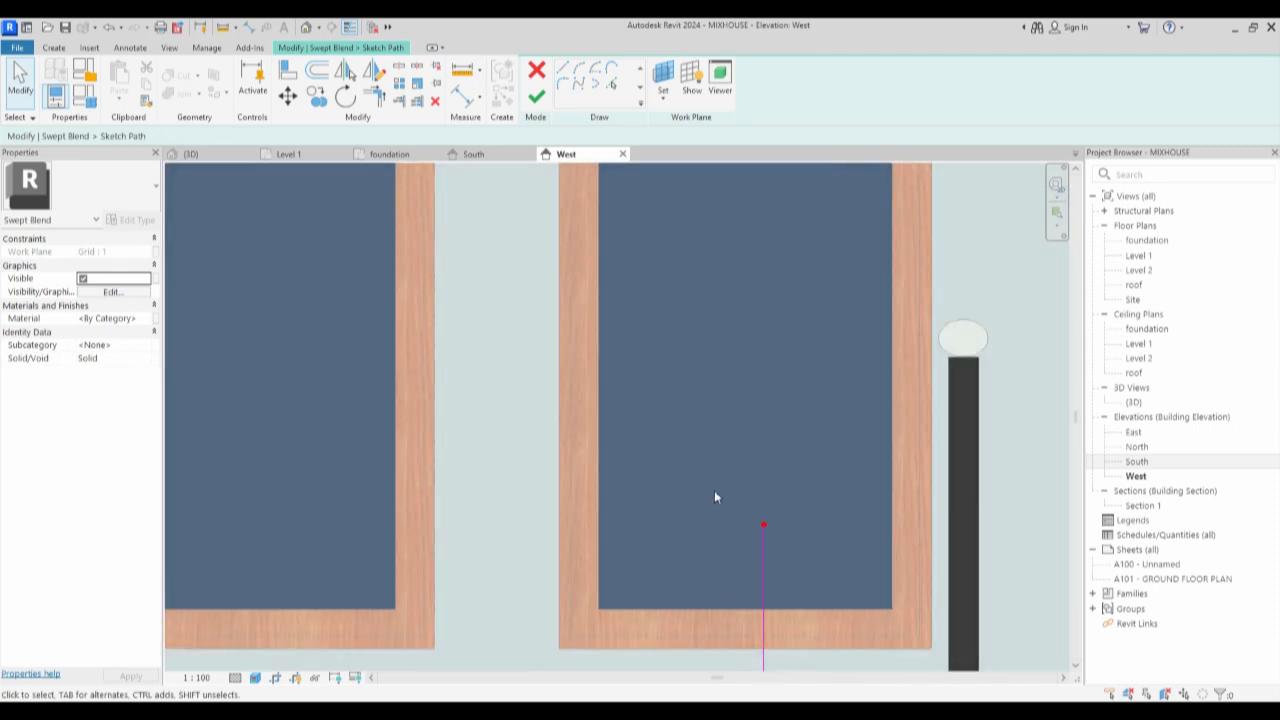
scroll(714, 500, "down", 3)
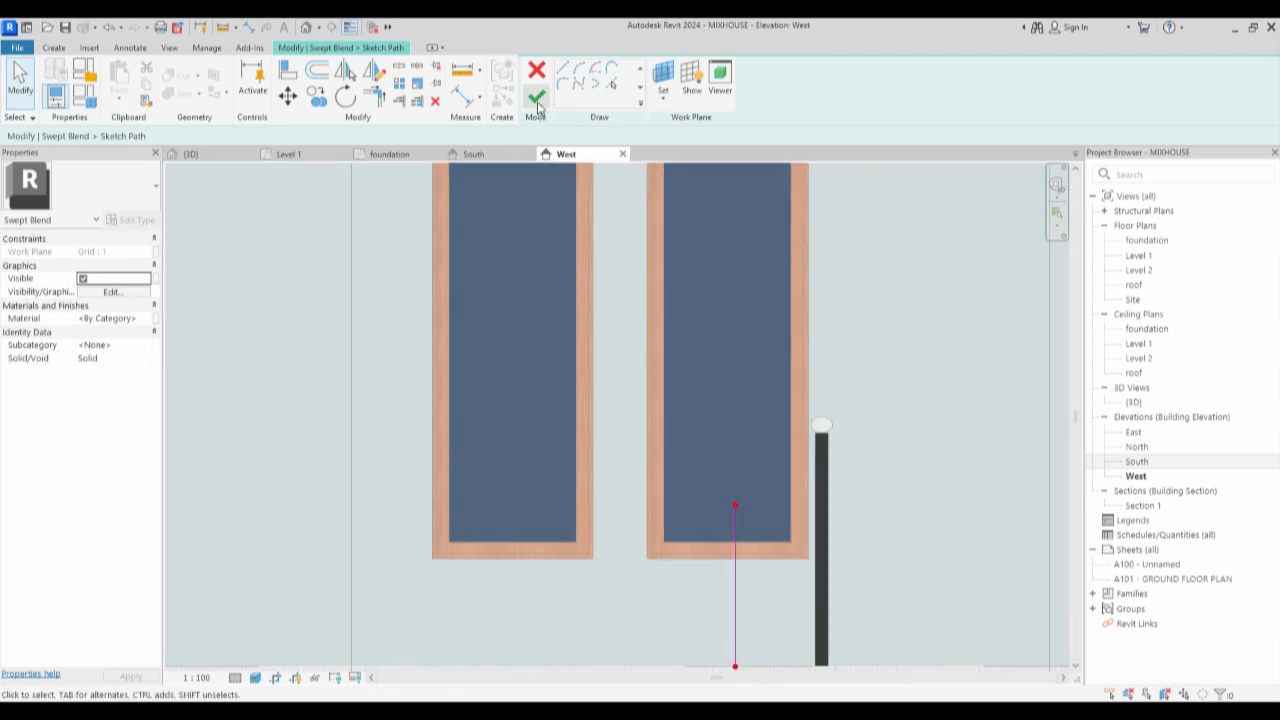
left_click(536, 98)
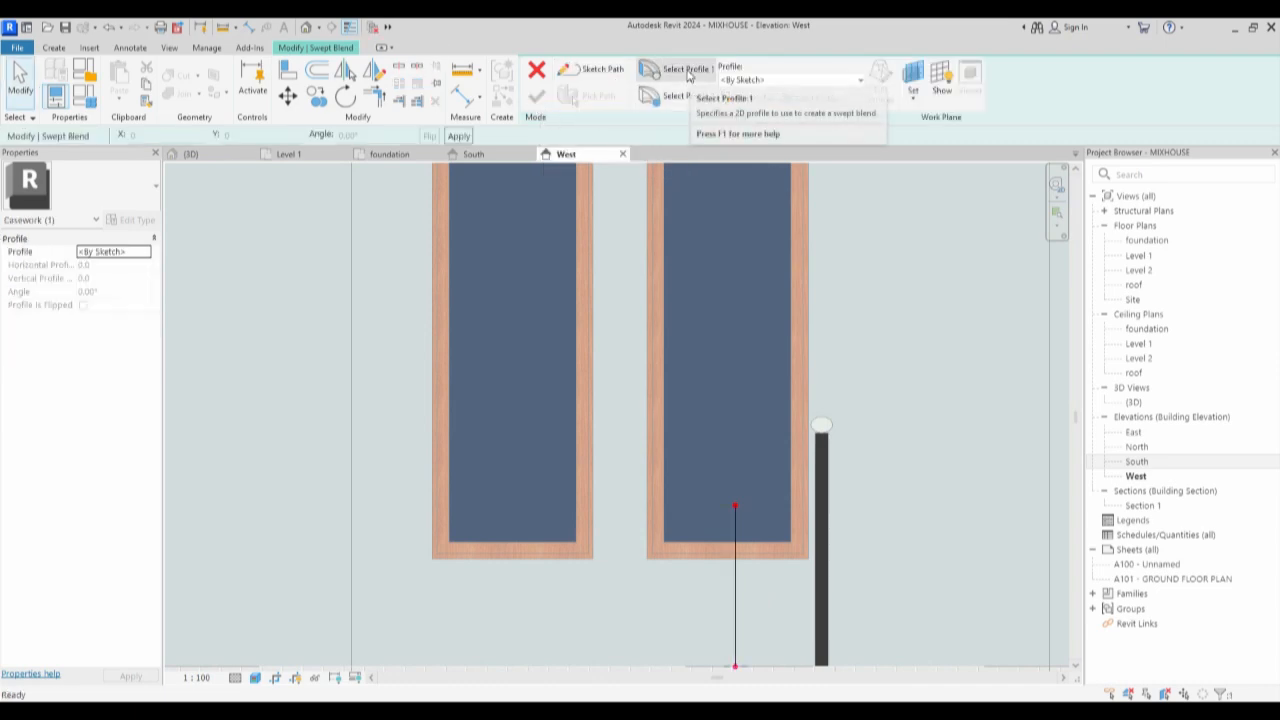
Open Profile 1 of the swept blend for sketching in the Level 1 floor plan.
scroll(670, 200, "down", 3)
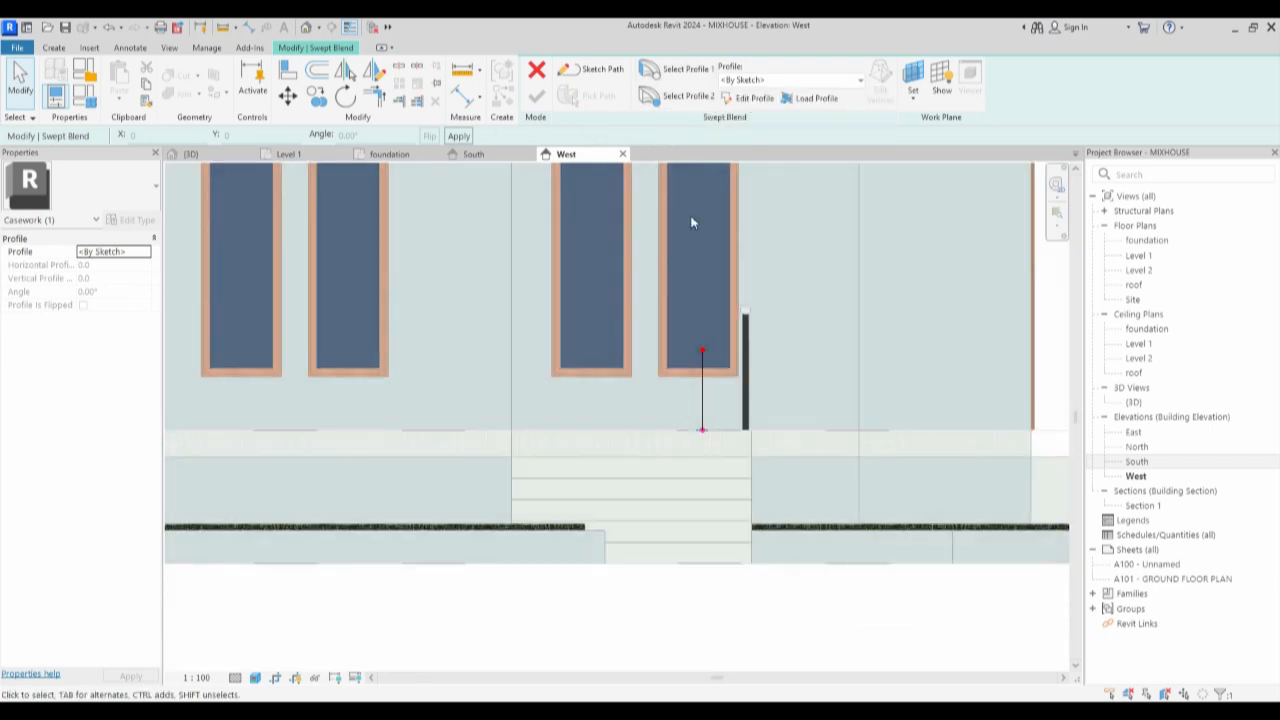
scroll(705, 360, "up", 2)
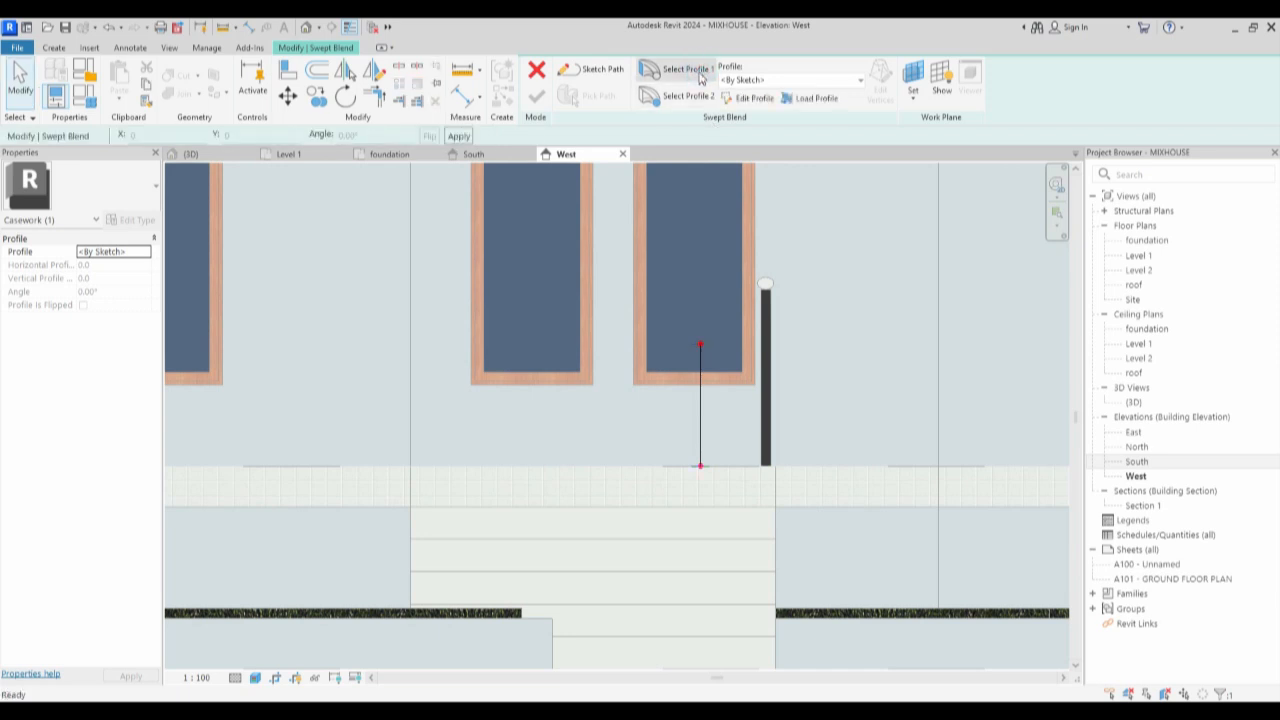
left_click(752, 97)
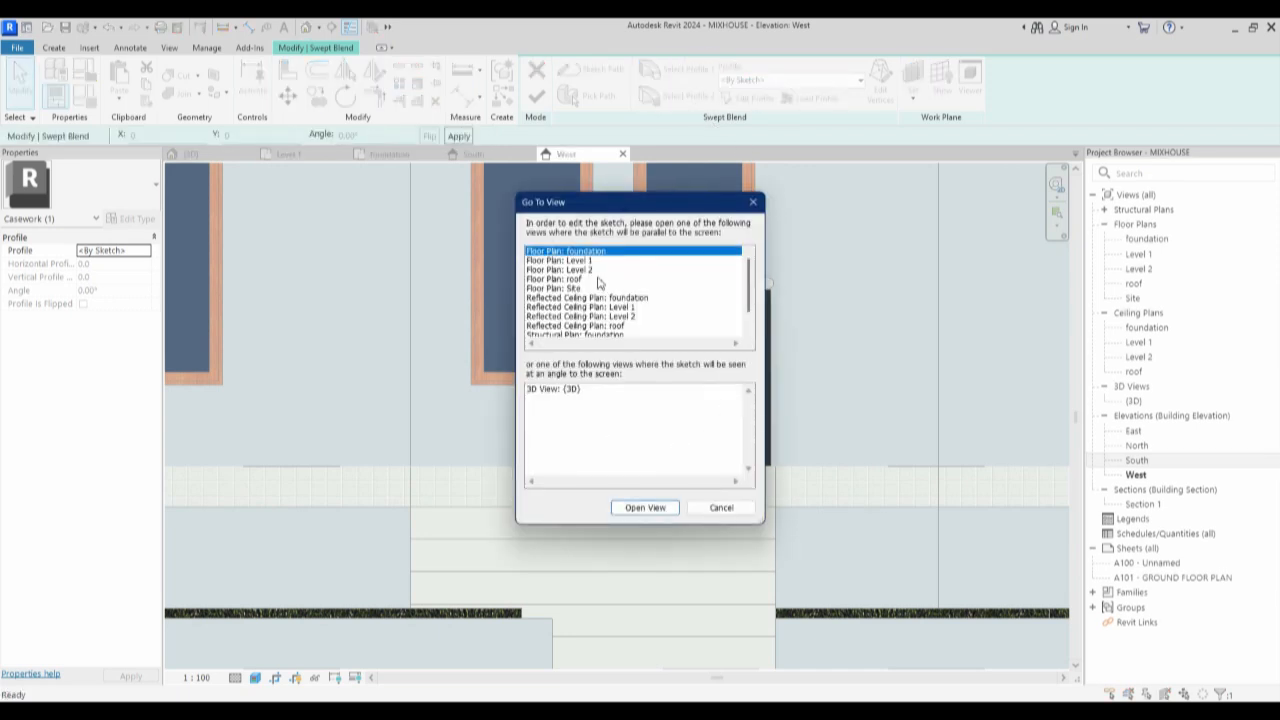
left_click(586, 260)
left_click(644, 508)
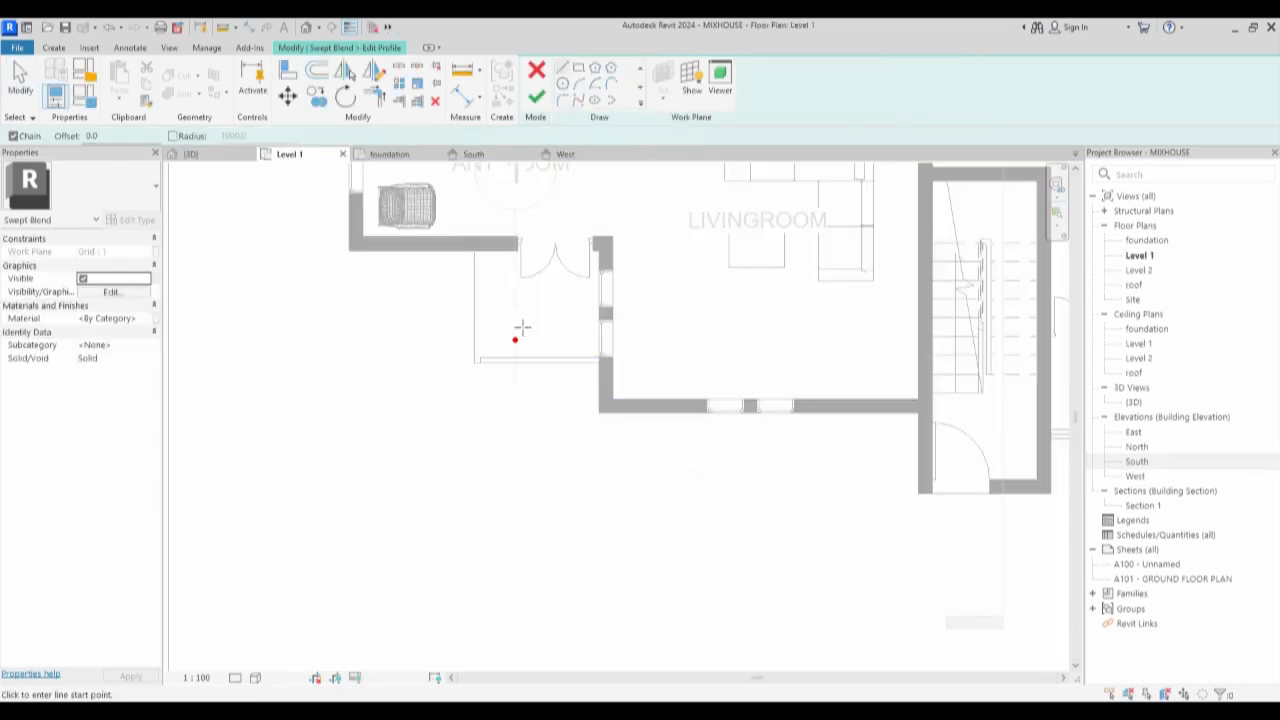
Sketch a circle of 300 mm radius centred on the path point as Profile 1, and finish the profile.
scroll(522, 327, "up", 2)
left_click(611, 67)
left_click(563, 85)
left_click(512, 343)
scroll(526, 320, "up", 1)
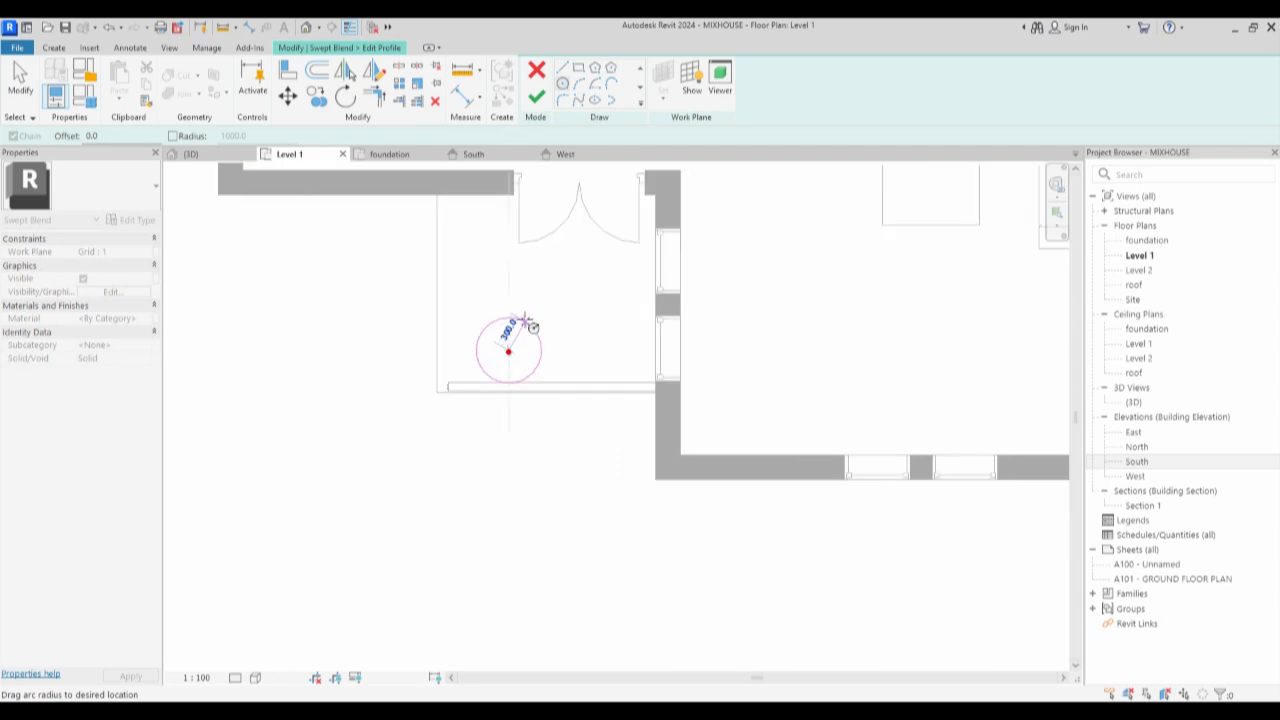
scroll(518, 321, "up", 1)
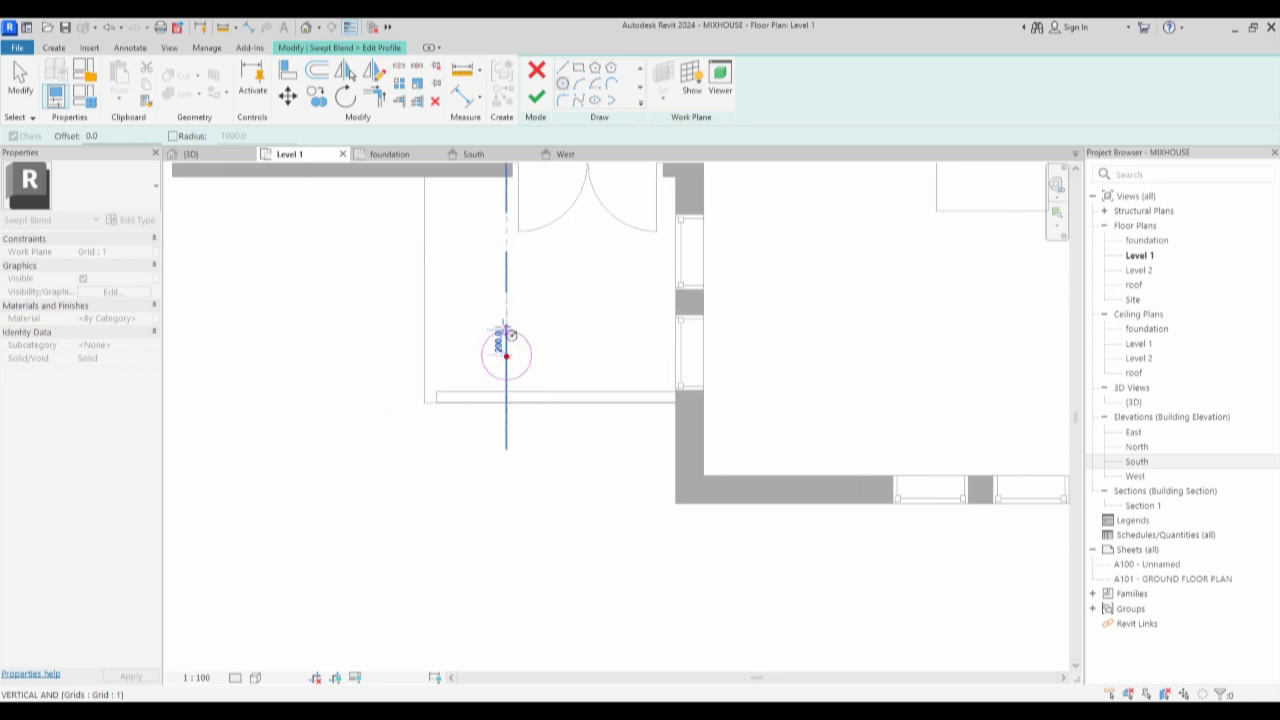
left_click(506, 320)
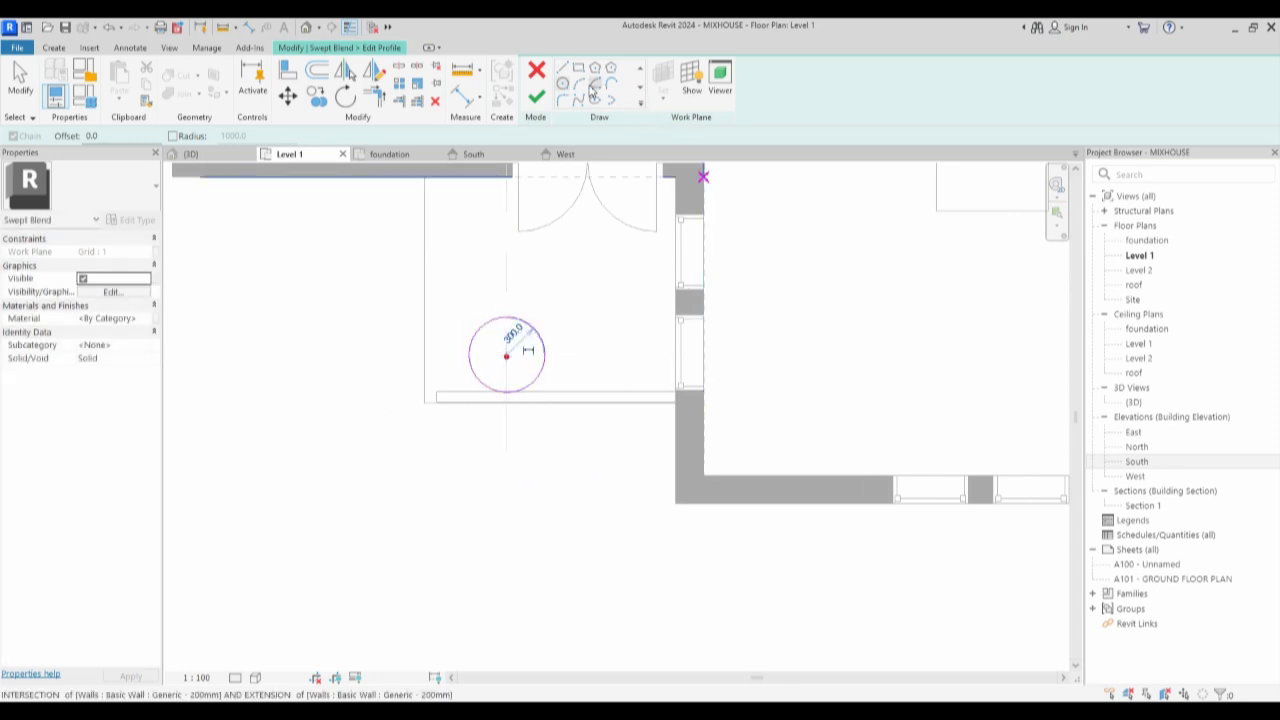
left_click(642, 105)
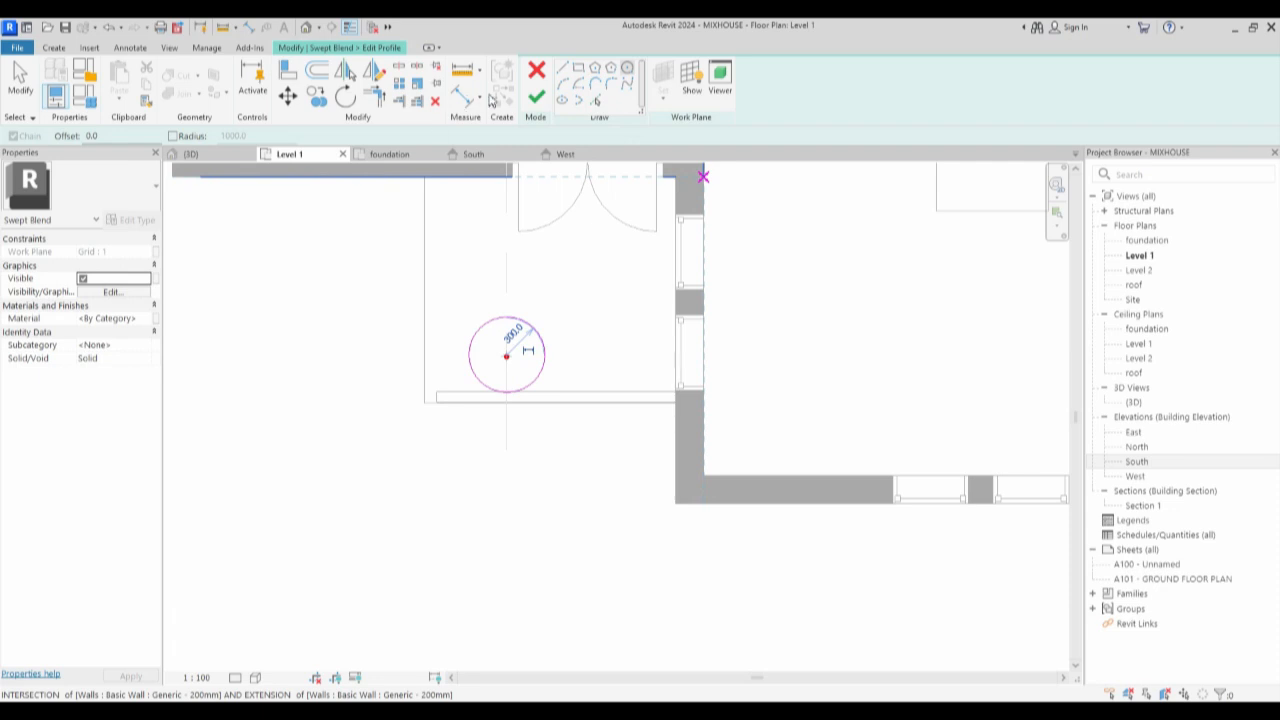
left_click(537, 100)
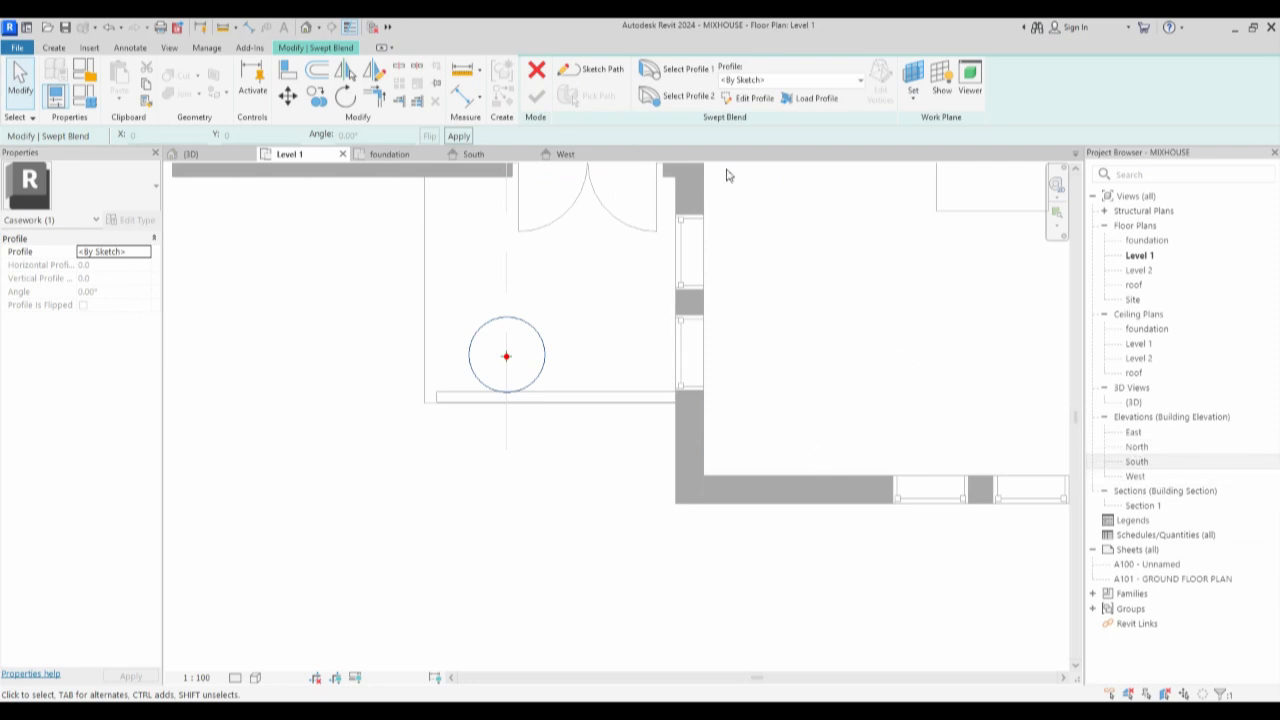
Sketch Profile 2 as a six-sided circumscribed polygon of about 440 mm radius centred on the path point, and finish it.
left_click(700, 97)
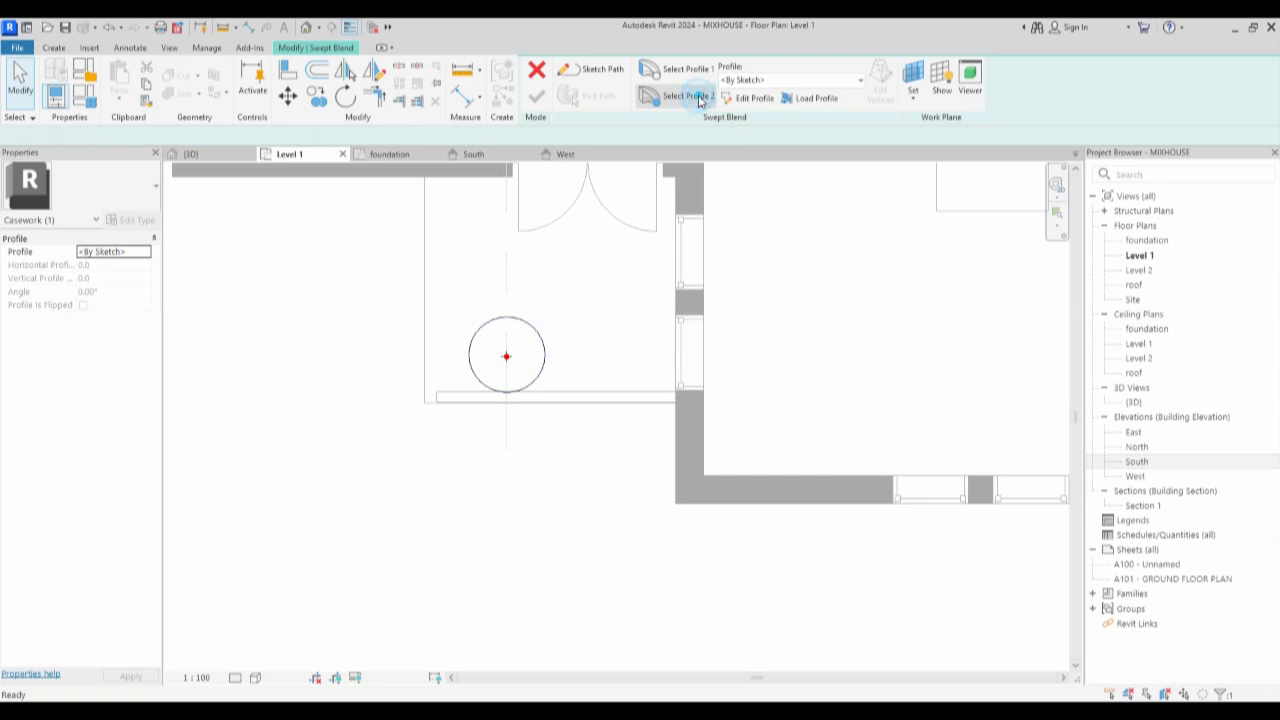
left_click(752, 98)
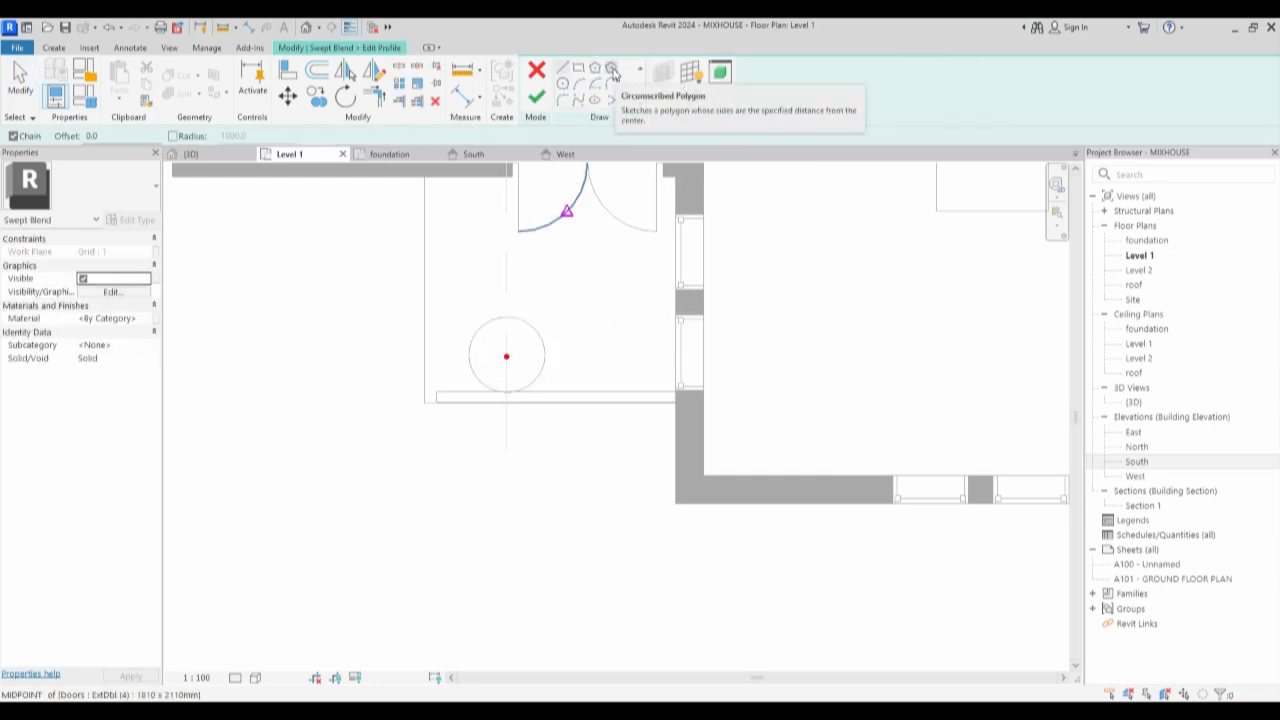
left_click(612, 72)
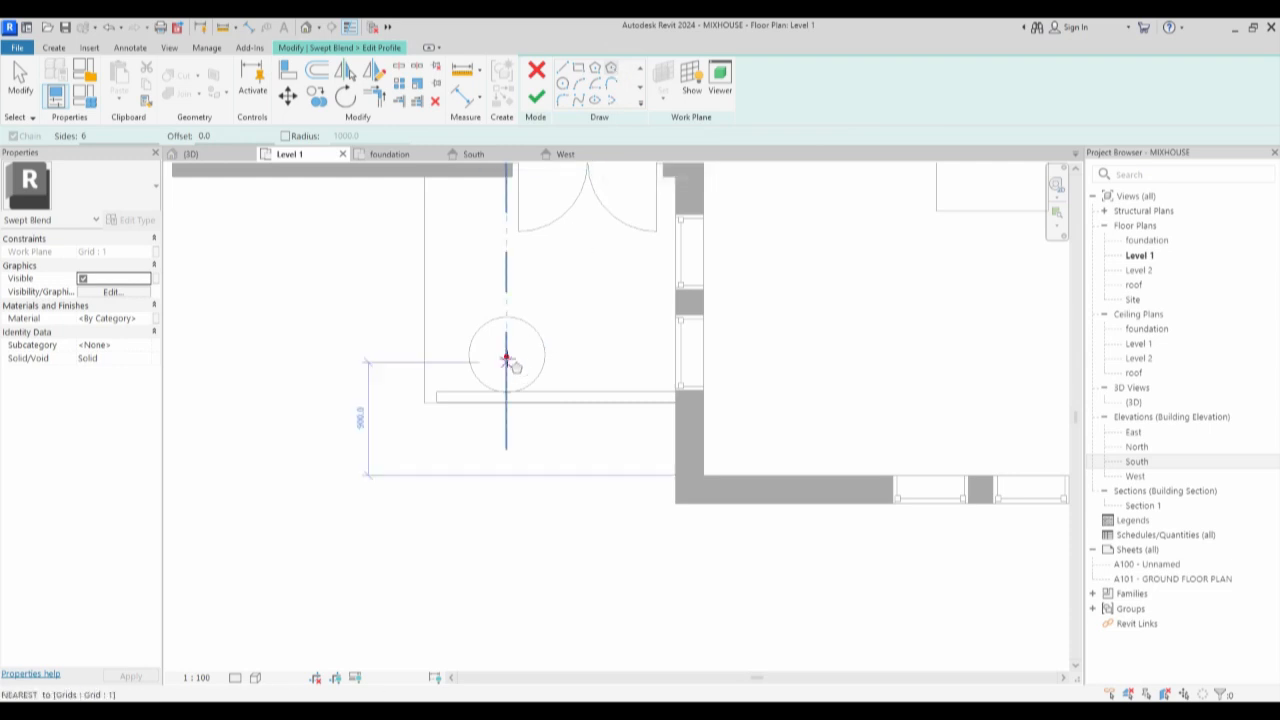
scroll(507, 357, "up", 2)
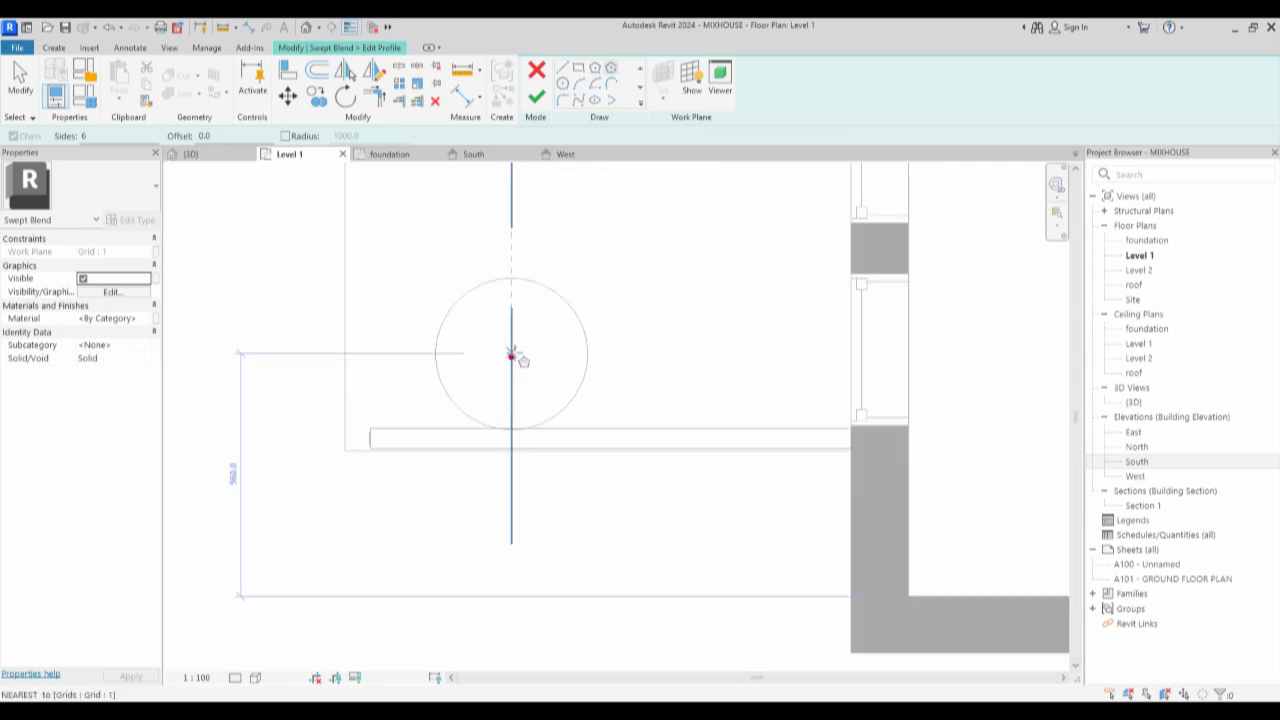
left_click(511, 358)
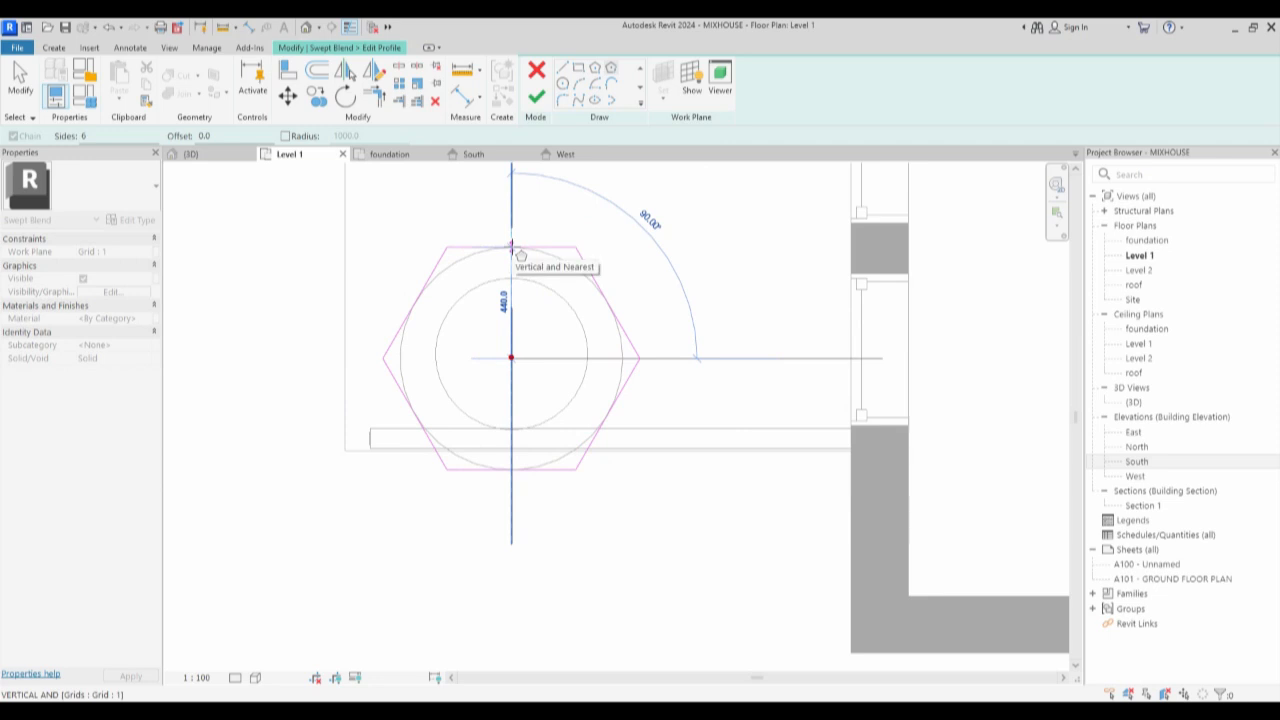
left_click(511, 247)
left_click(533, 100)
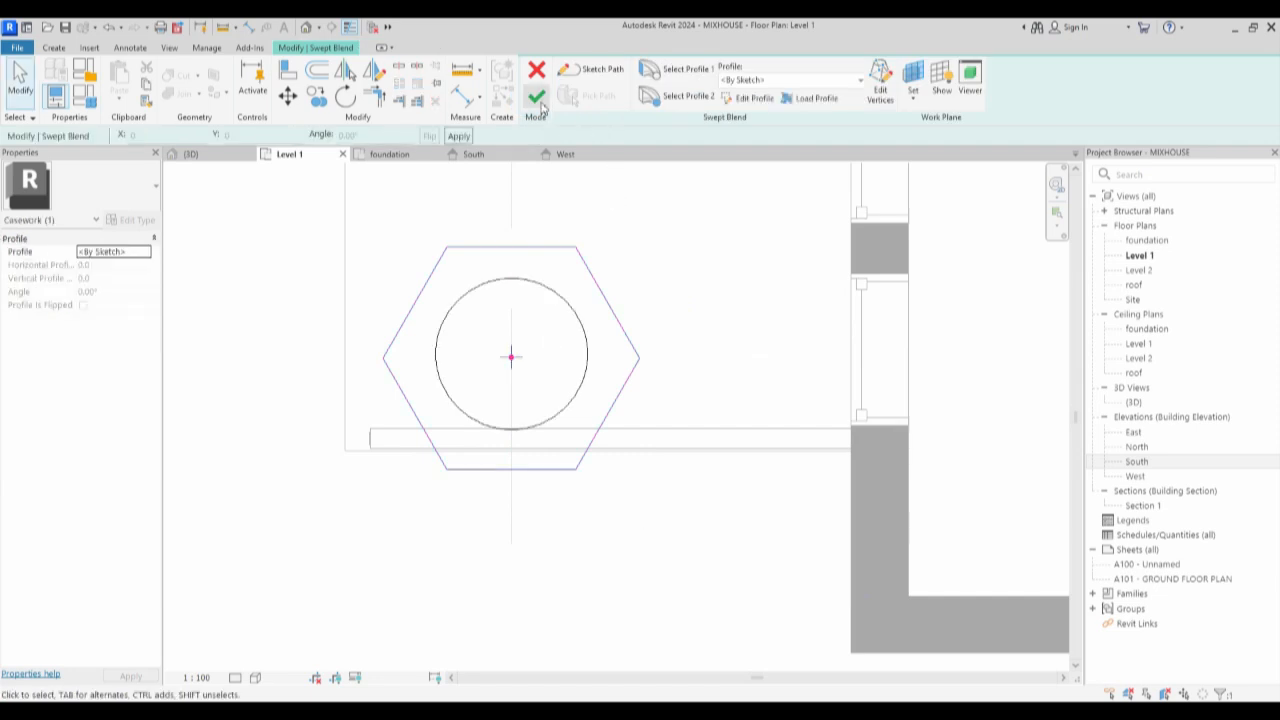
Reopen Profile 2, try offsetting the hexagon's upper edge outward by 50 mm as a copy, and undo that offset.
left_click(748, 98)
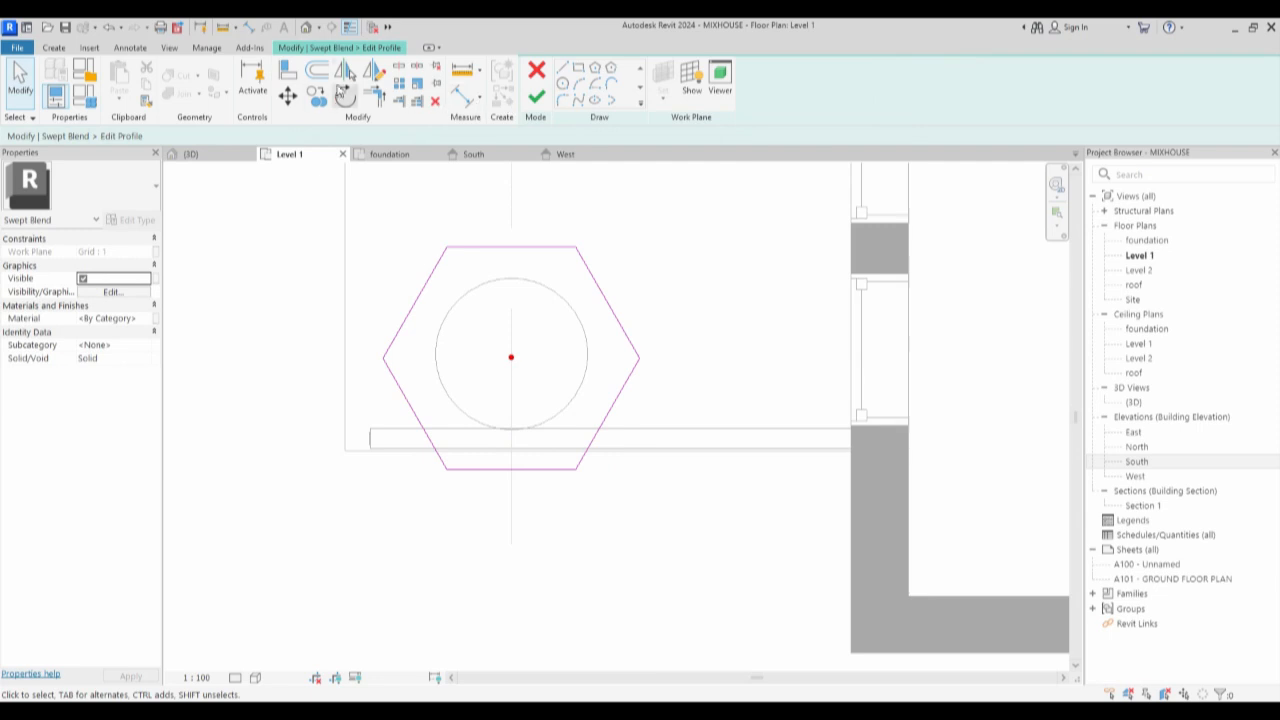
left_click(316, 70)
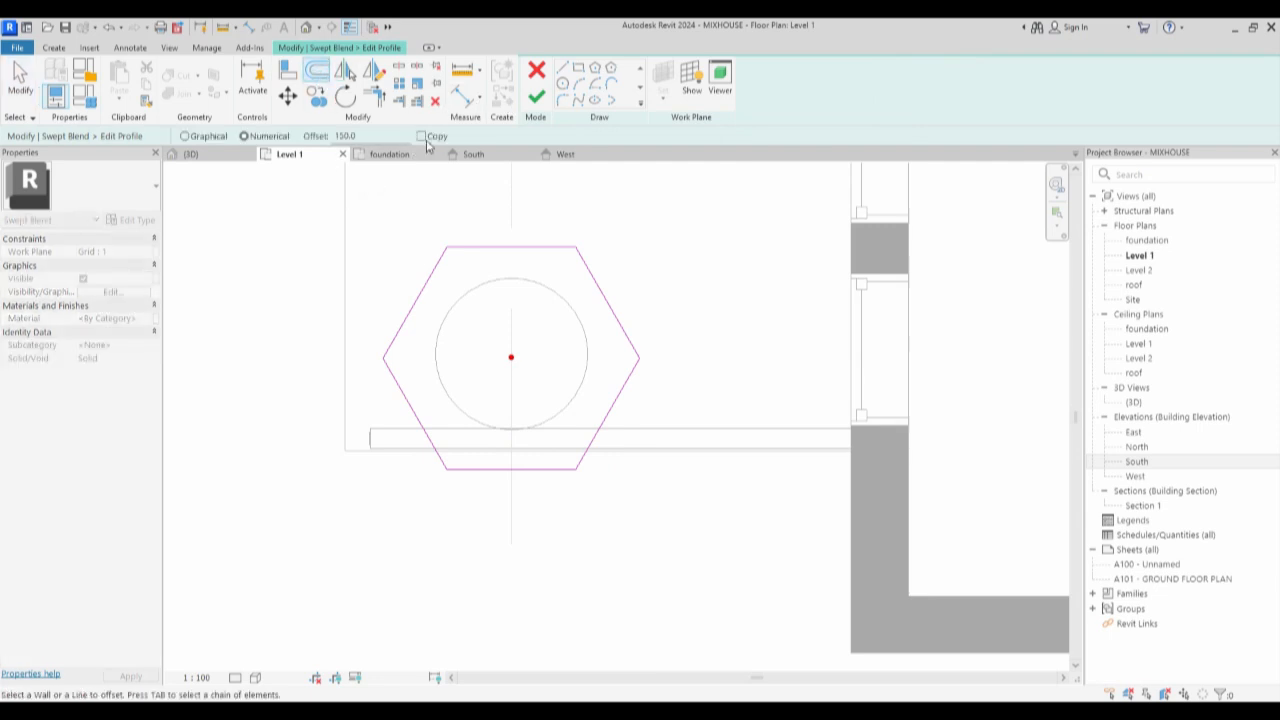
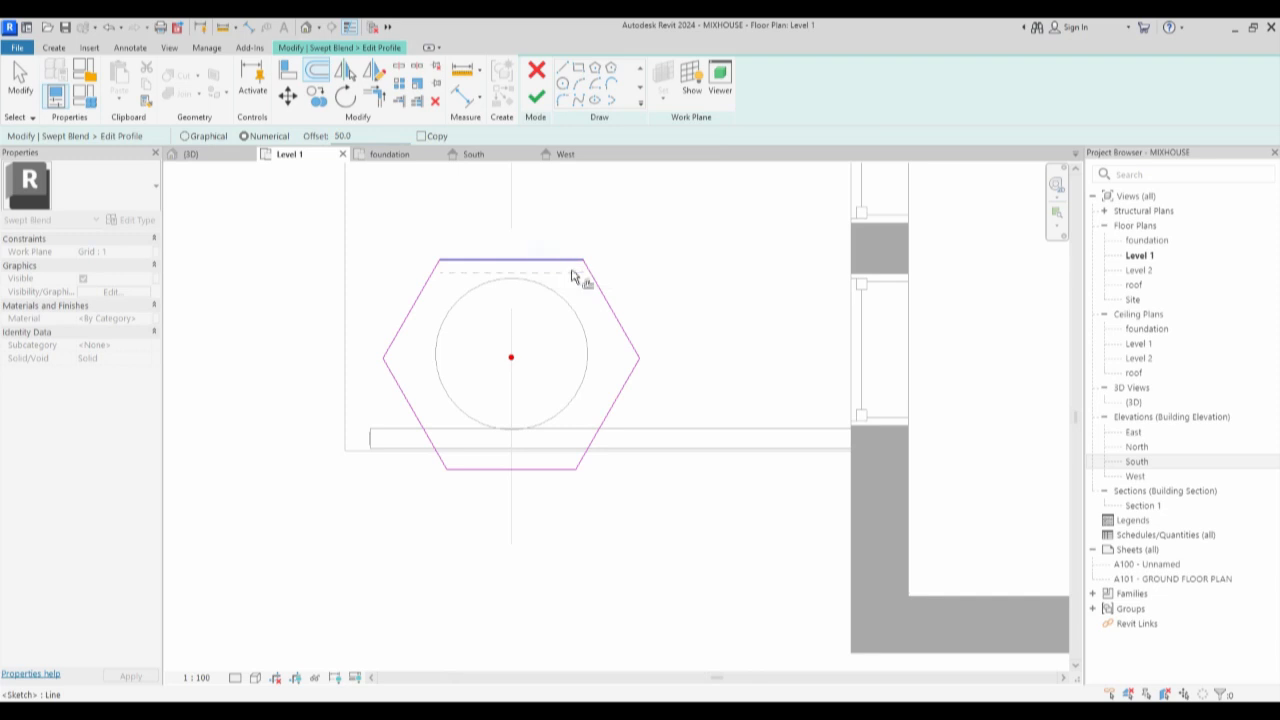
left_click(550, 262)
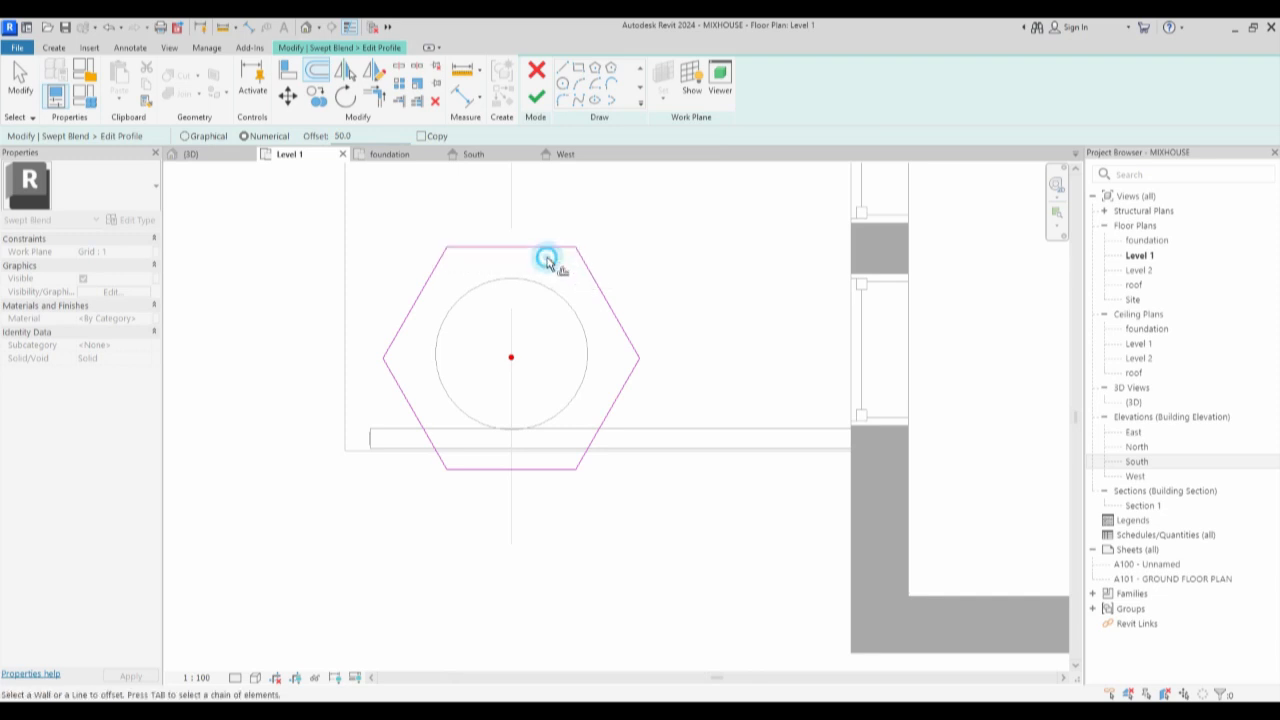
left_click(420, 137)
left_click(522, 256)
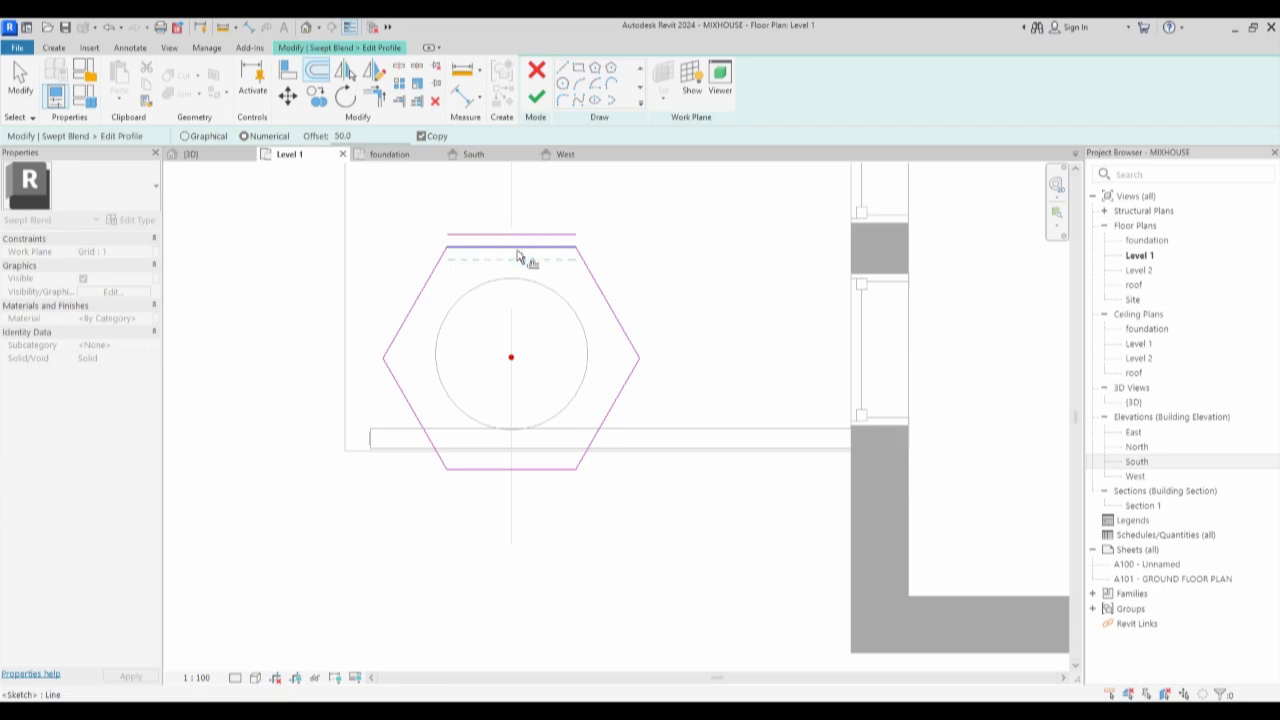
key("ctrl+z")
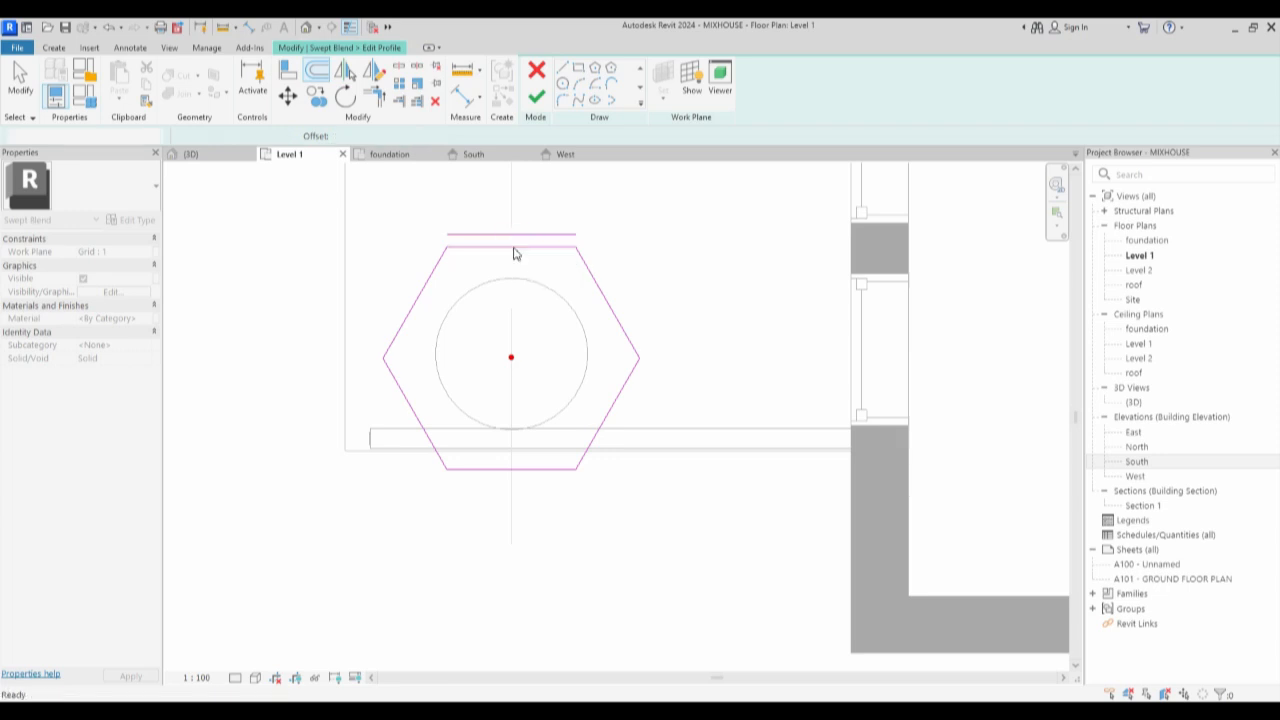
Offset copies of all six hexagon edges 50 mm inward in Profile 2 and try to finish the profile.
left_click(517, 251)
left_click(597, 289)
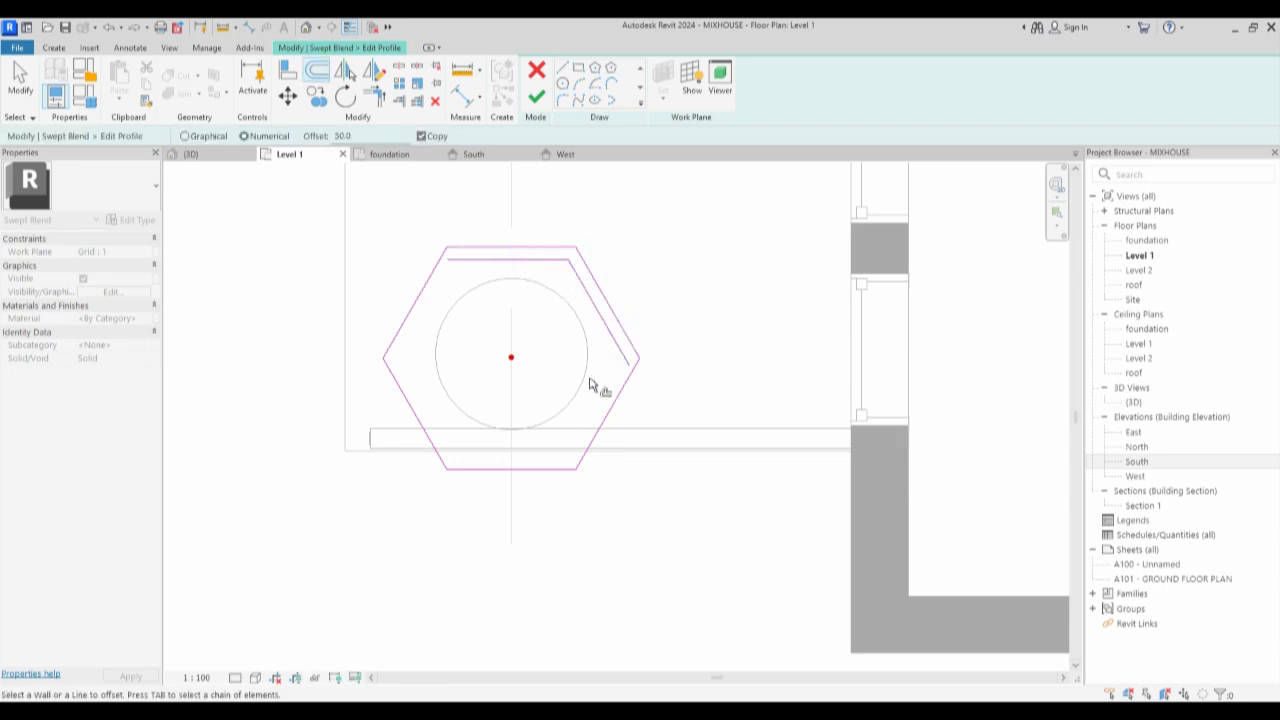
left_click(607, 414)
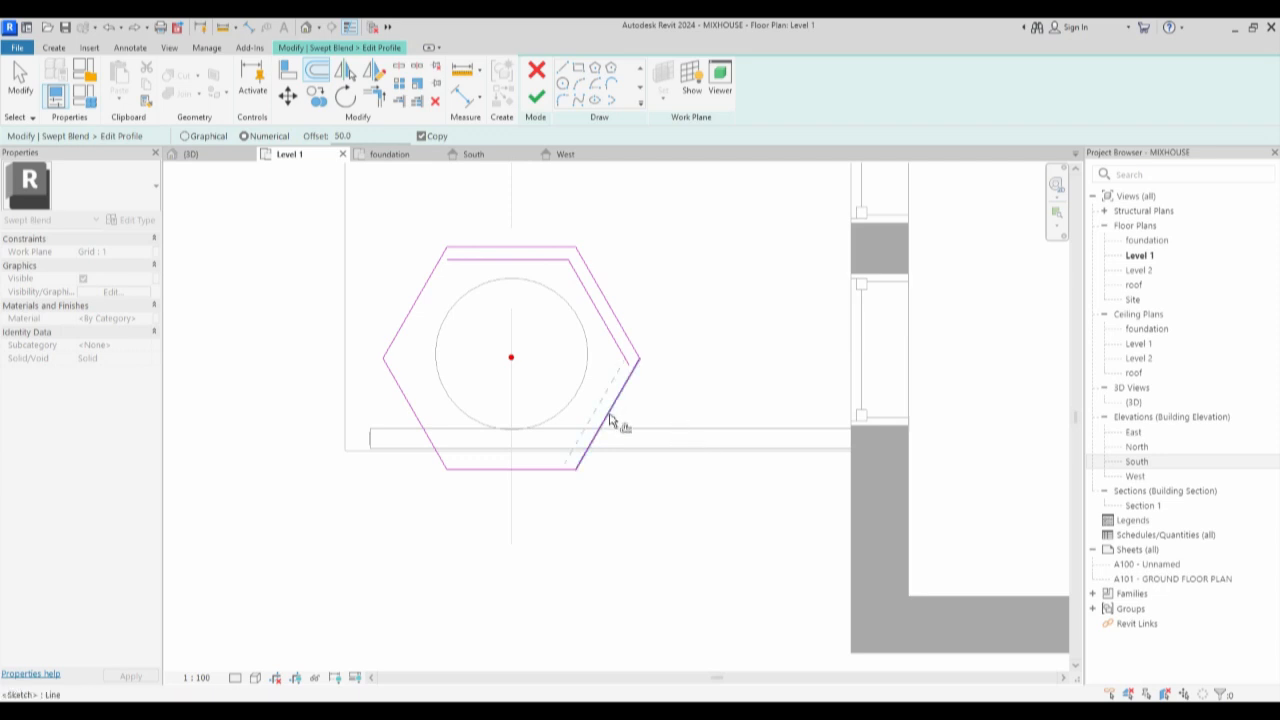
left_click(549, 477)
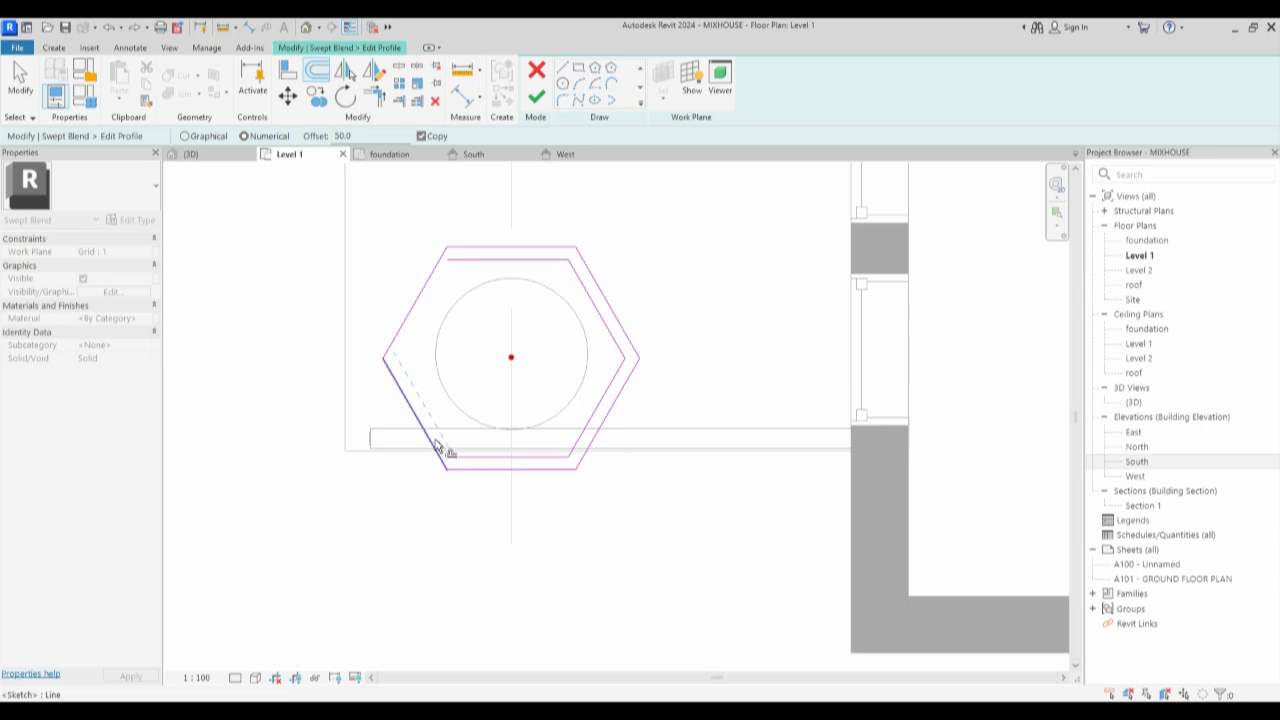
left_click(418, 400)
left_click(422, 318)
left_click(535, 98)
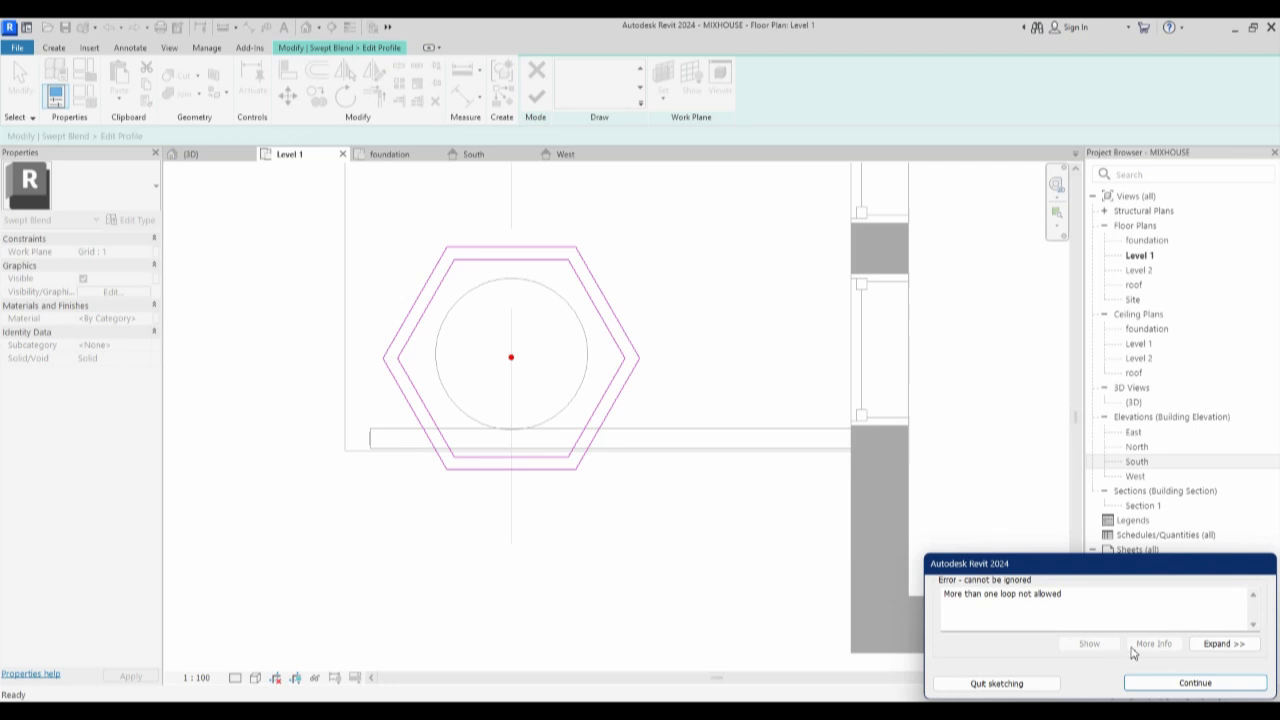
left_click(1190, 684)
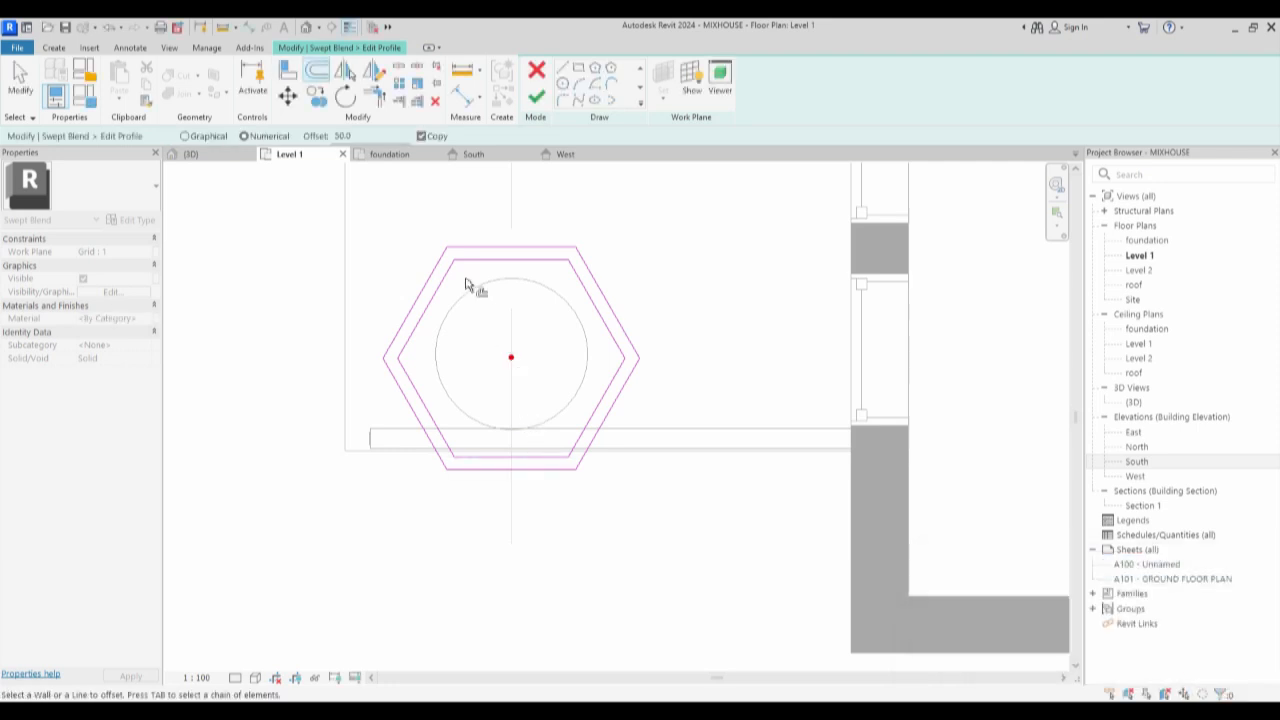
Delete the six inner offset lines from Profile 2, keeping the outer hexagon, and finish the profile.
right_click(467, 281)
left_click(503, 287)
right_click(510, 279)
left_click(530, 288)
left_click(508, 262)
key("Delete")
left_click(433, 297)
key("Delete")
left_click(424, 397)
key("Delete")
left_click(566, 455)
key("Delete")
left_click(602, 410)
key("Delete")
left_click(609, 330)
key("Delete")
left_click(537, 95)
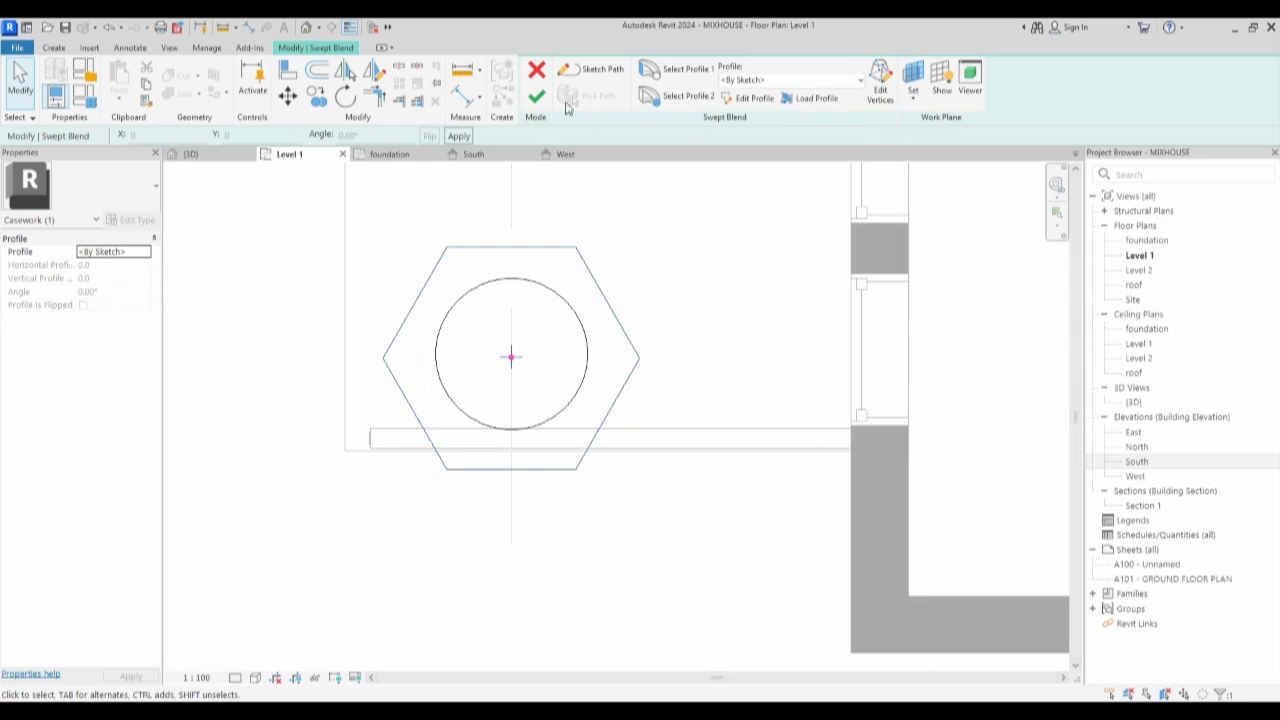
Finish the swept blend and examine it up close on the front porch in the 3D view.
left_click(535, 96)
left_click(1134, 402)
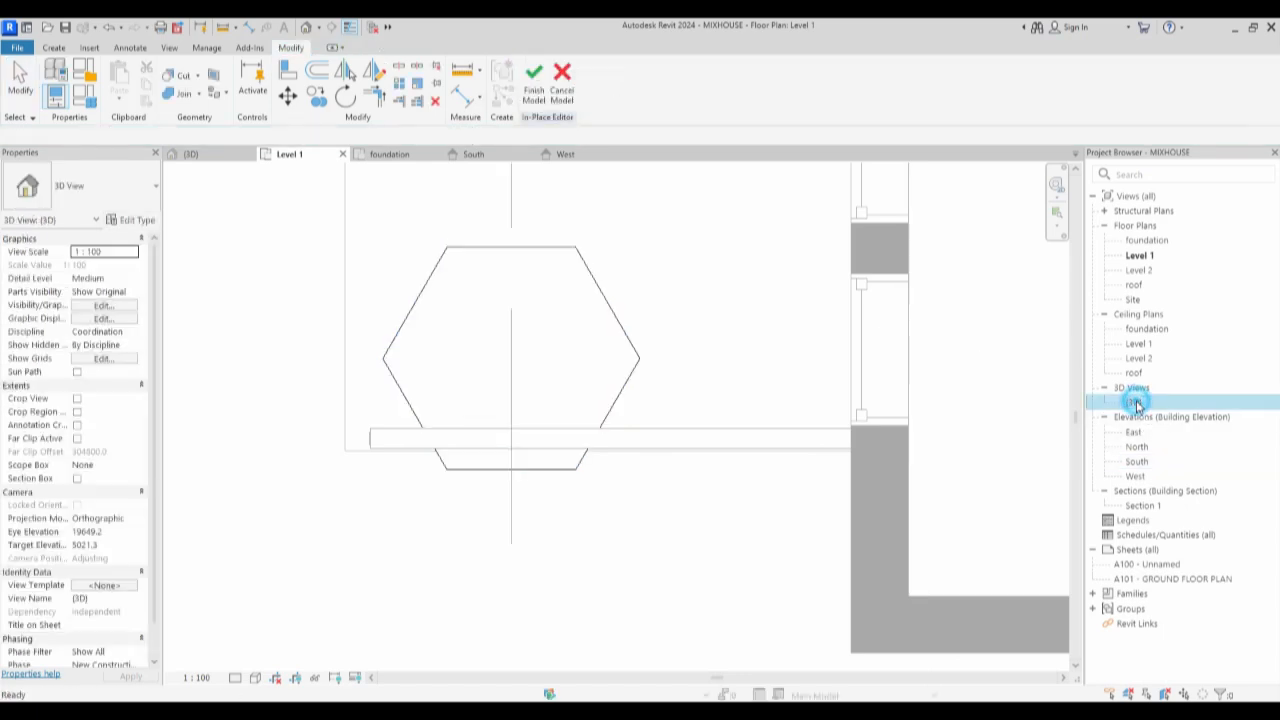
double_click(1134, 402)
left_click(451, 520)
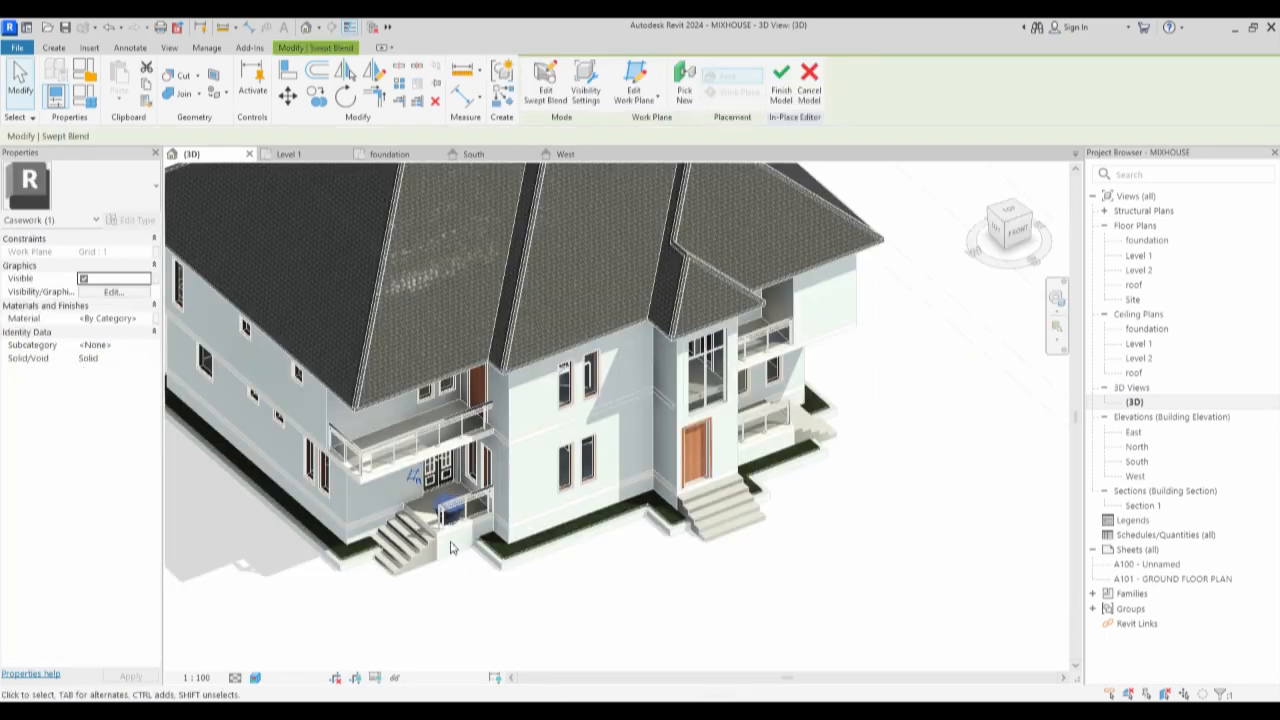
scroll(451, 520, "up", 5)
left_click(493, 613)
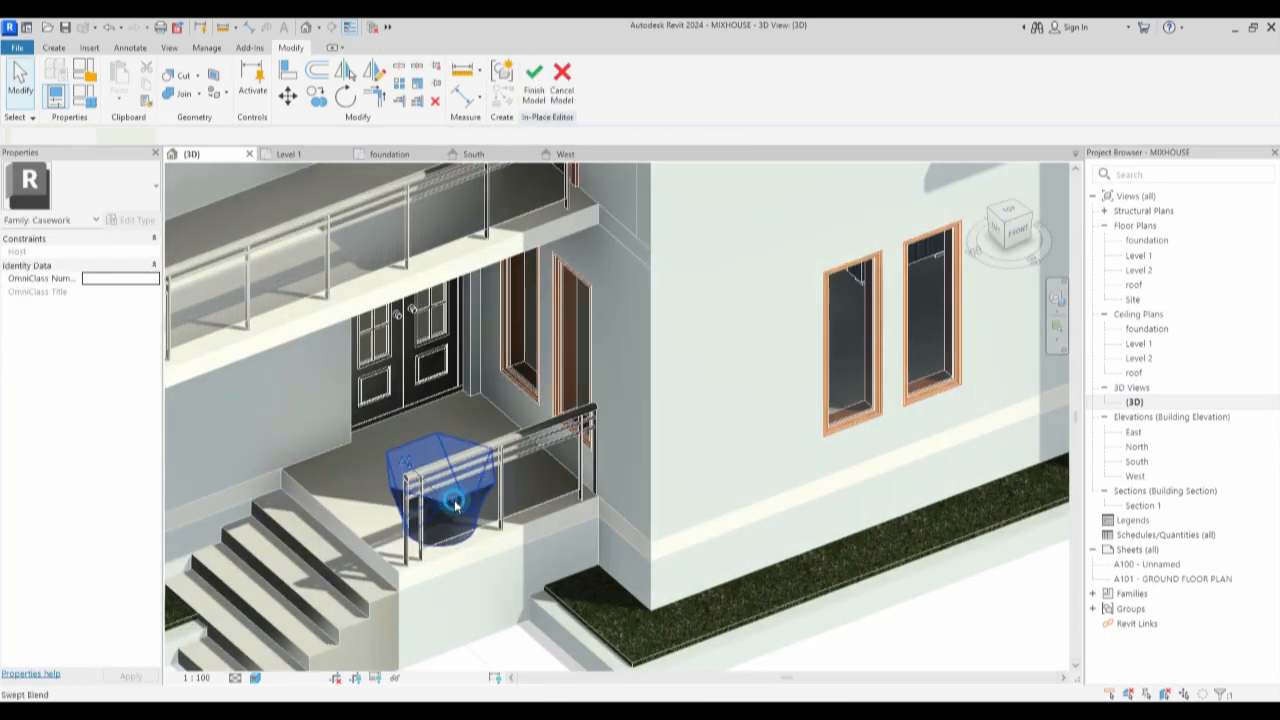
left_click(455, 505)
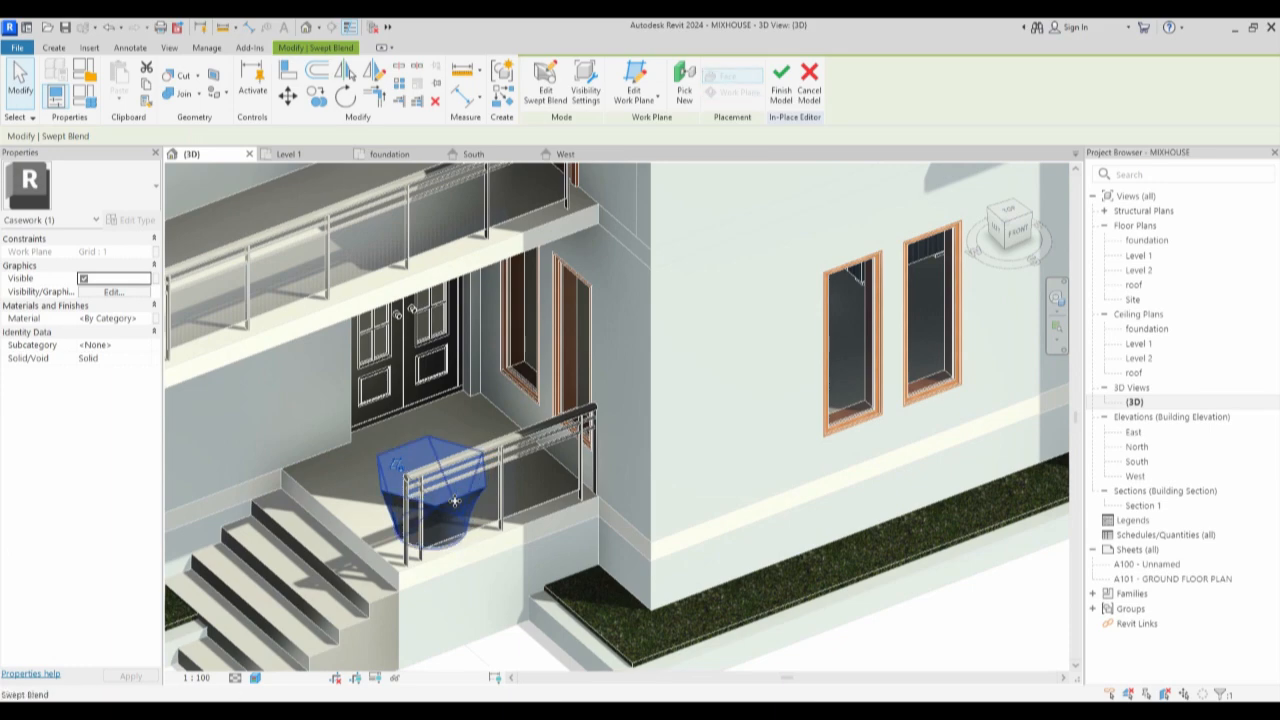
scroll(470, 590, "up", 2)
left_click(477, 601)
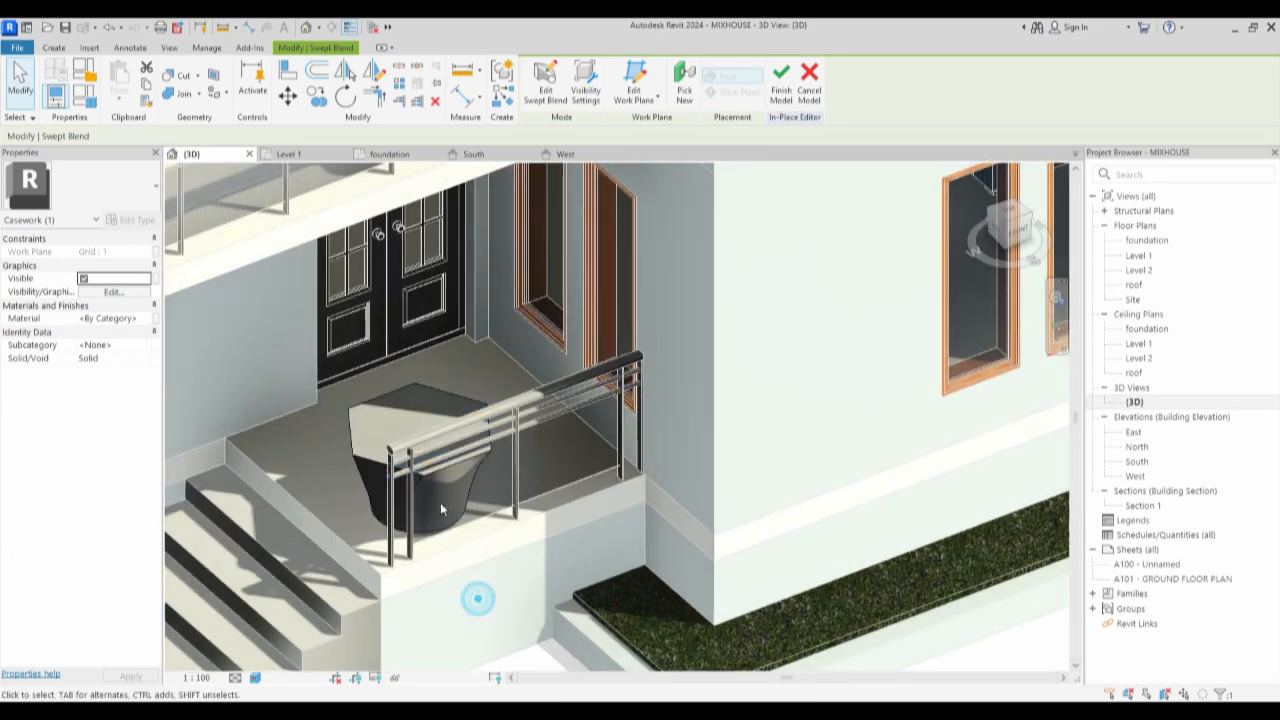
scroll(477, 600, "up", 4)
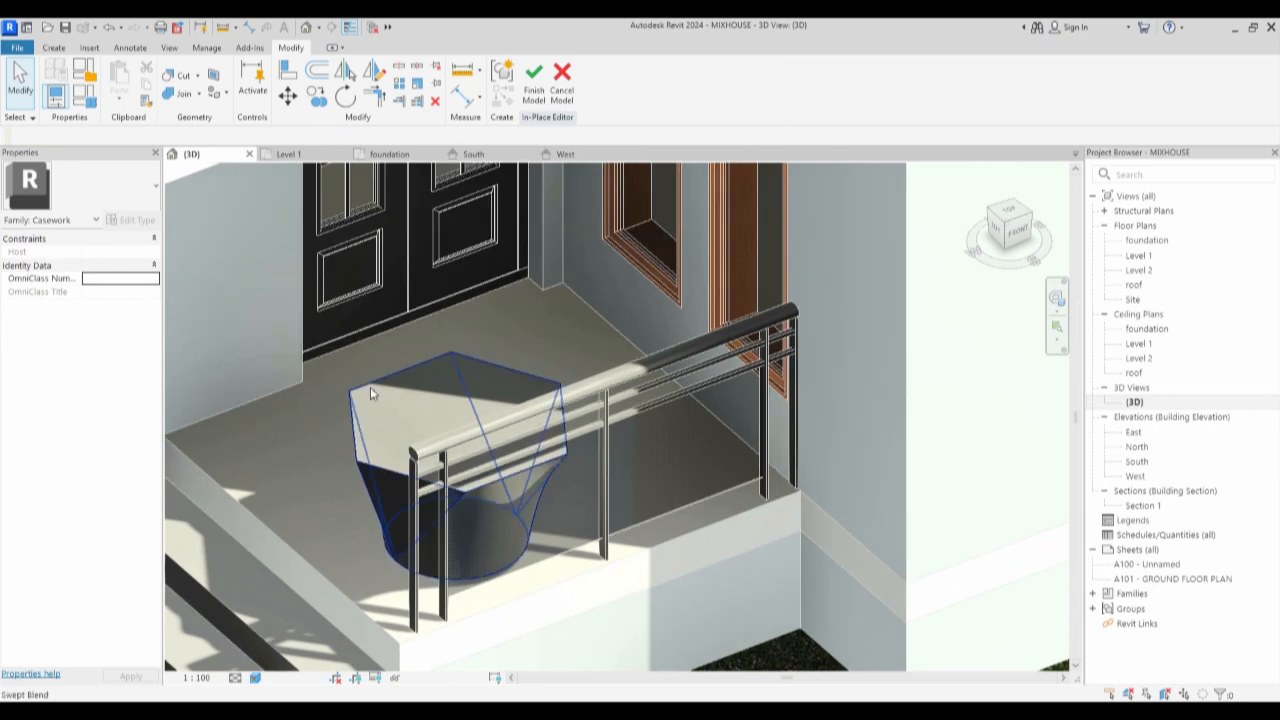
Assign the Aluminium(1) material to the swept blend, with its shading set to use the render appearance.
left_click(370, 387)
scroll(370, 387, "down", 3)
left_click(144, 318)
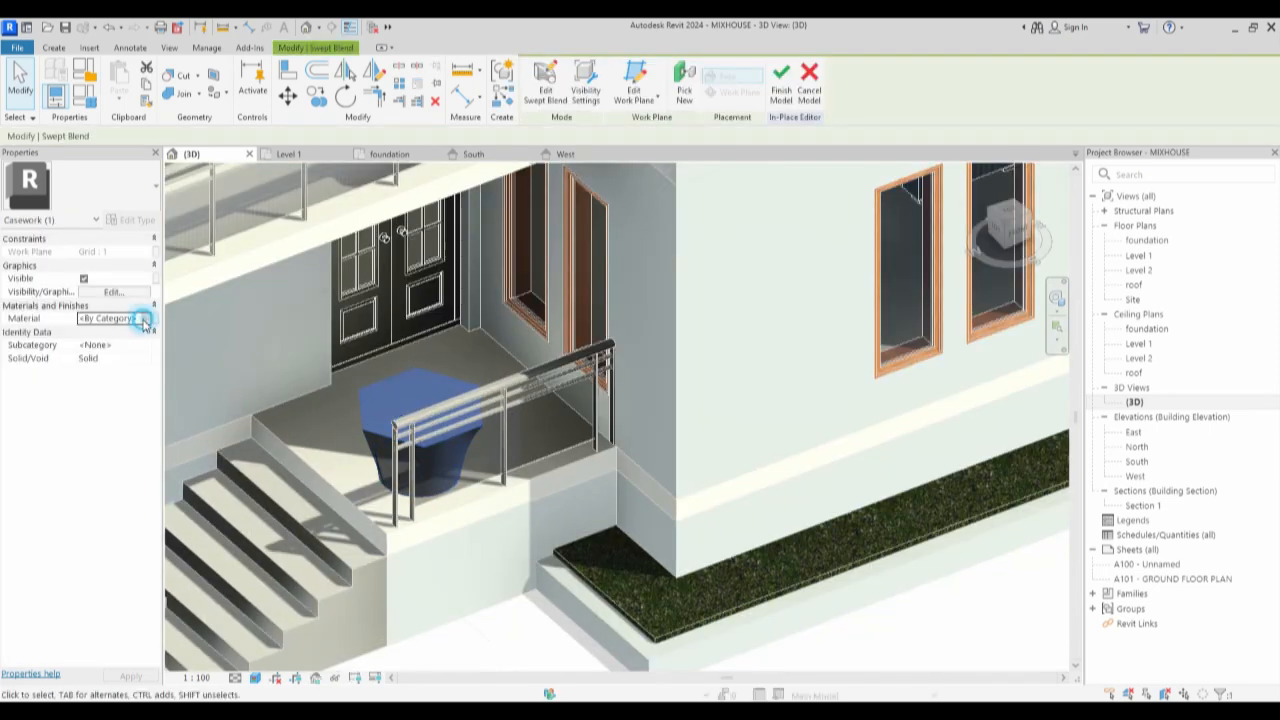
left_click(145, 318)
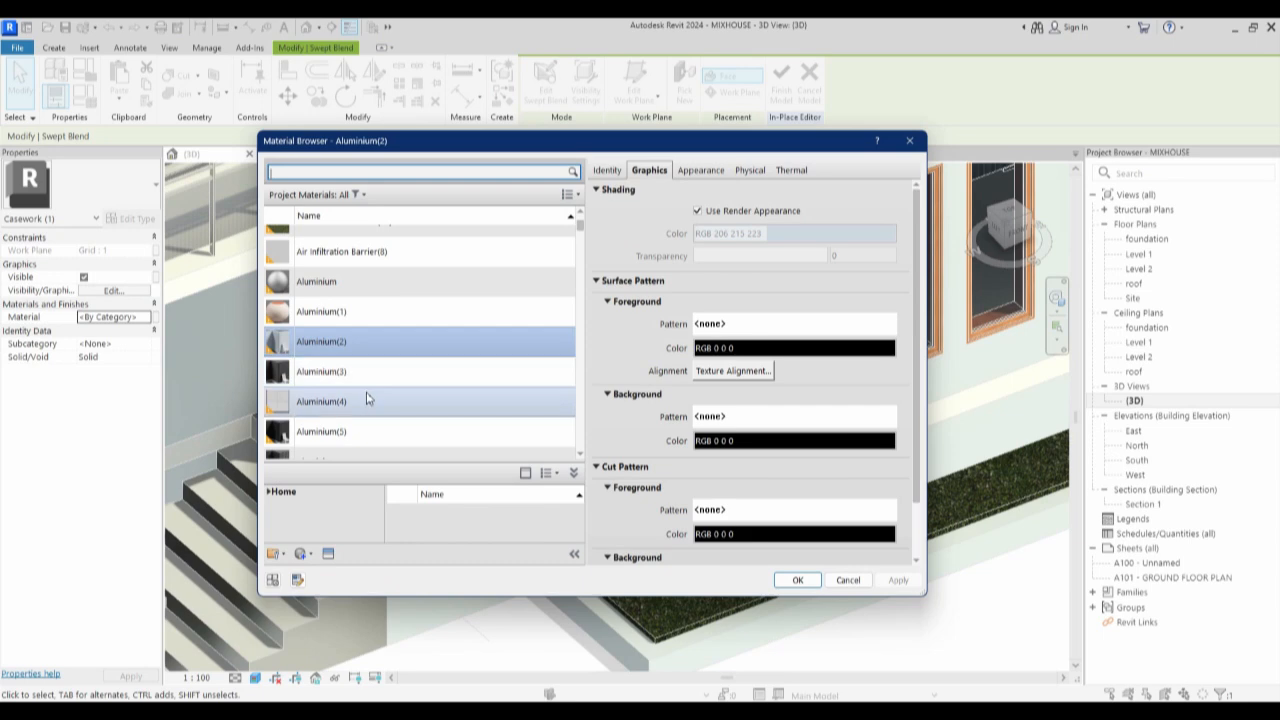
left_click(332, 312)
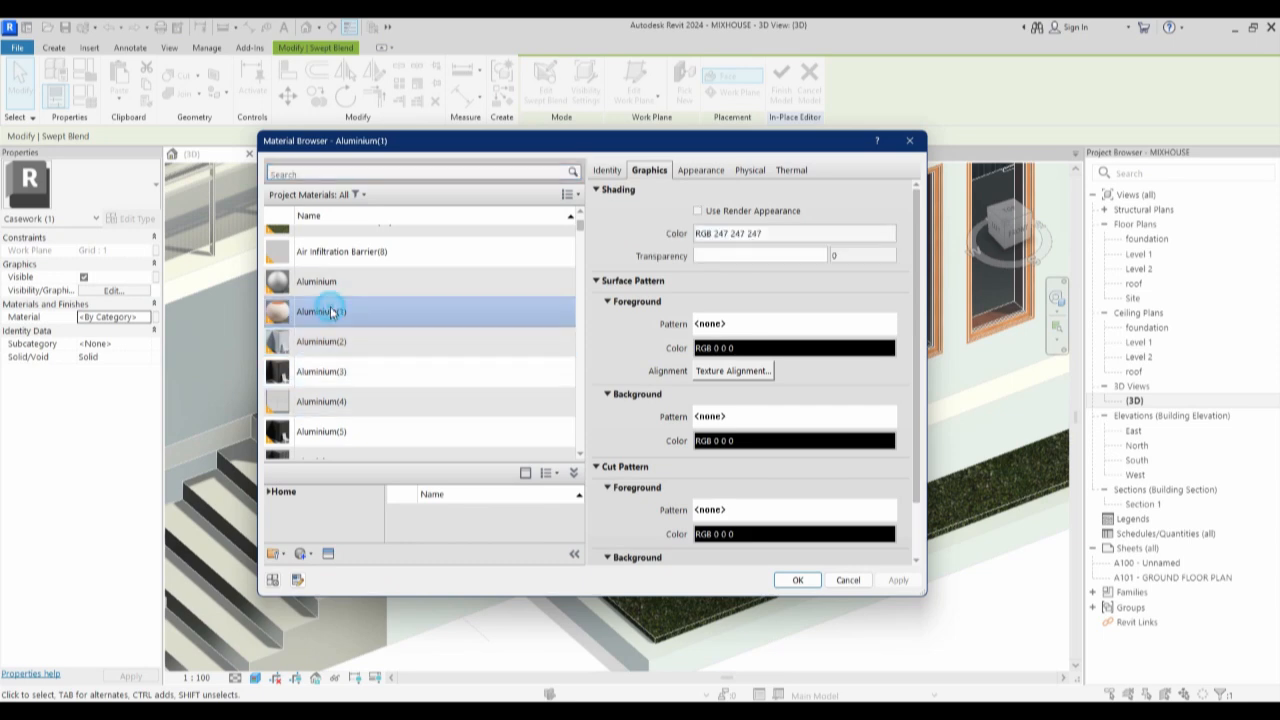
left_click(698, 211)
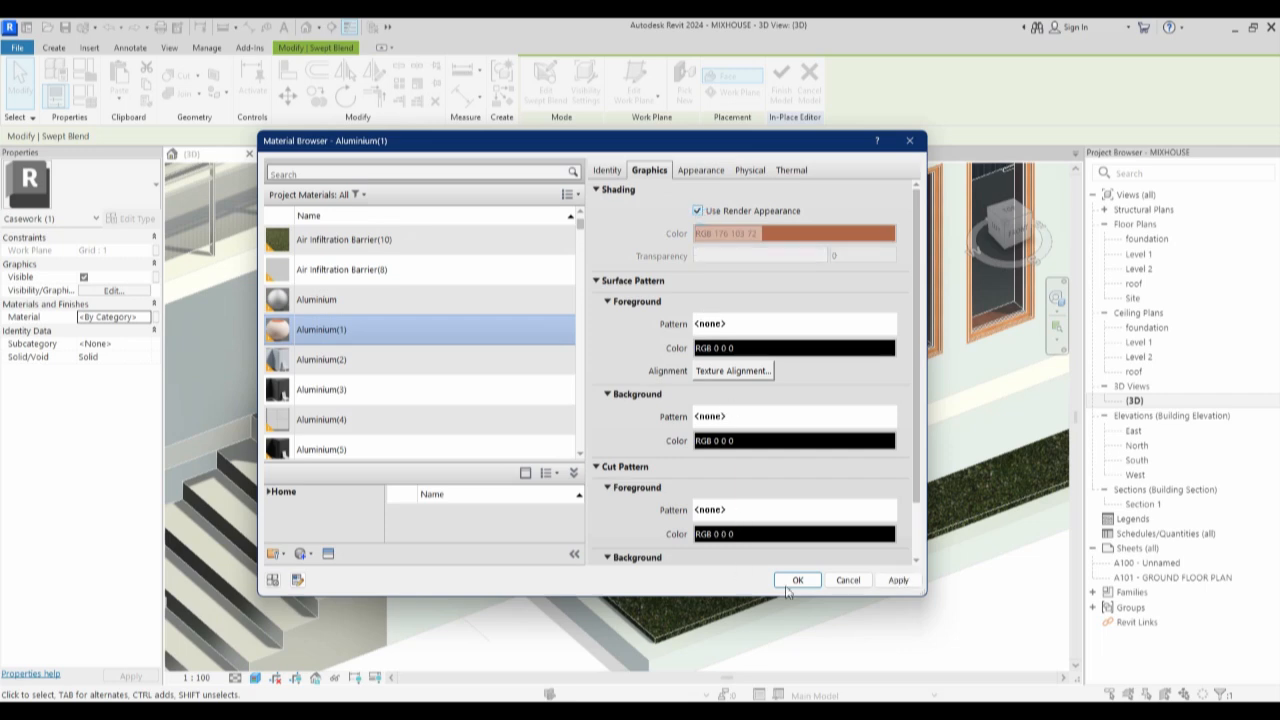
left_click(798, 580)
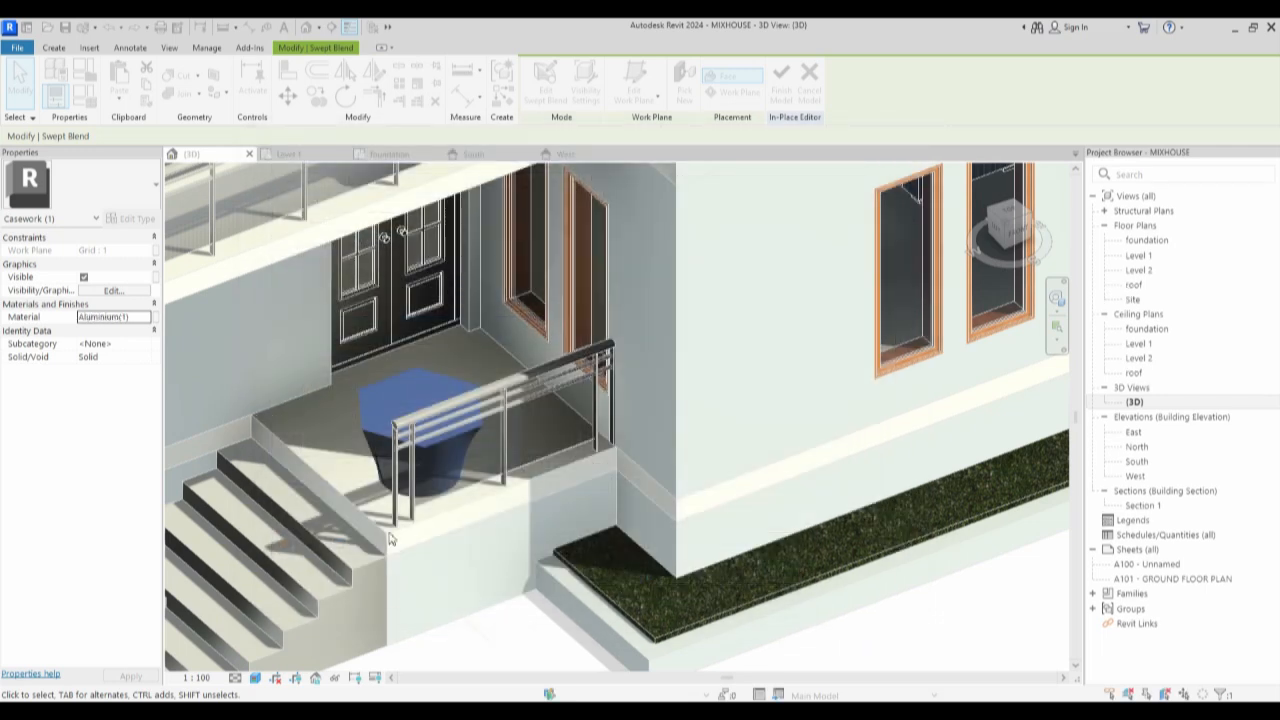
key("Escape")
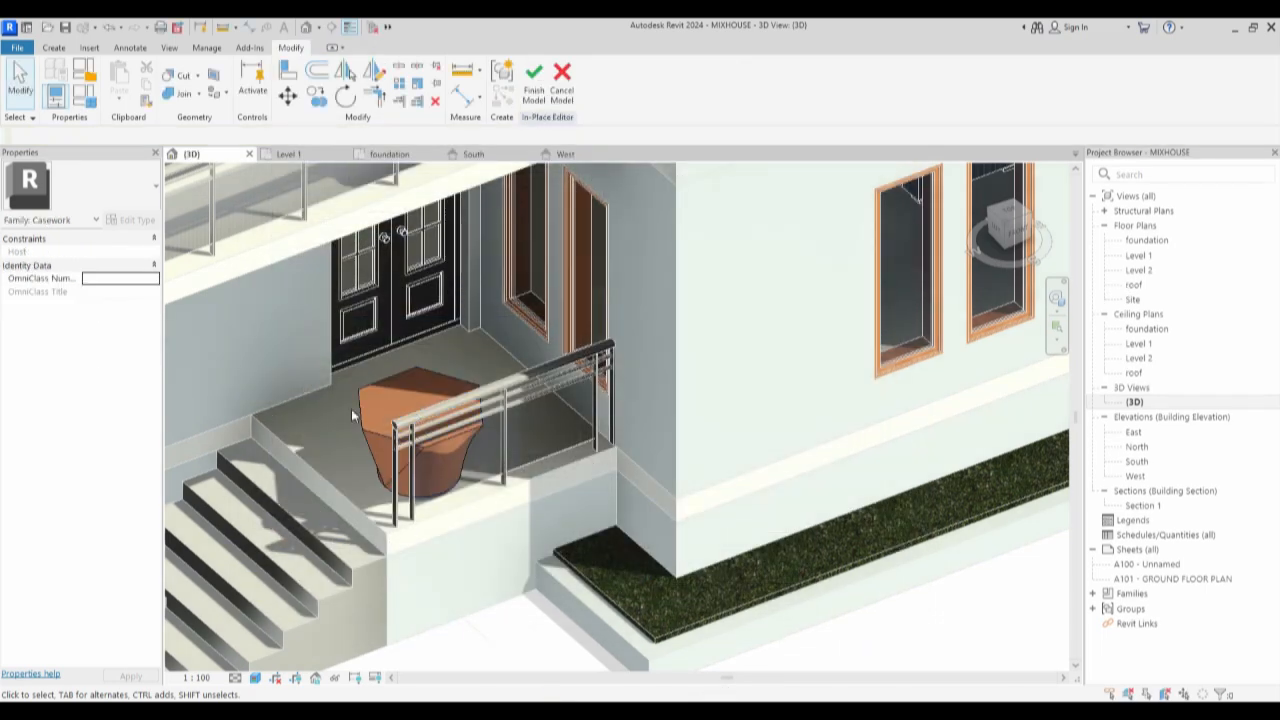
In the South elevation, make multiple copies of the swept blend on the Level 2 balcony directly above and on the house's right-hand balcony and porch.
left_click(366, 415)
scroll(366, 415, "down", 2)
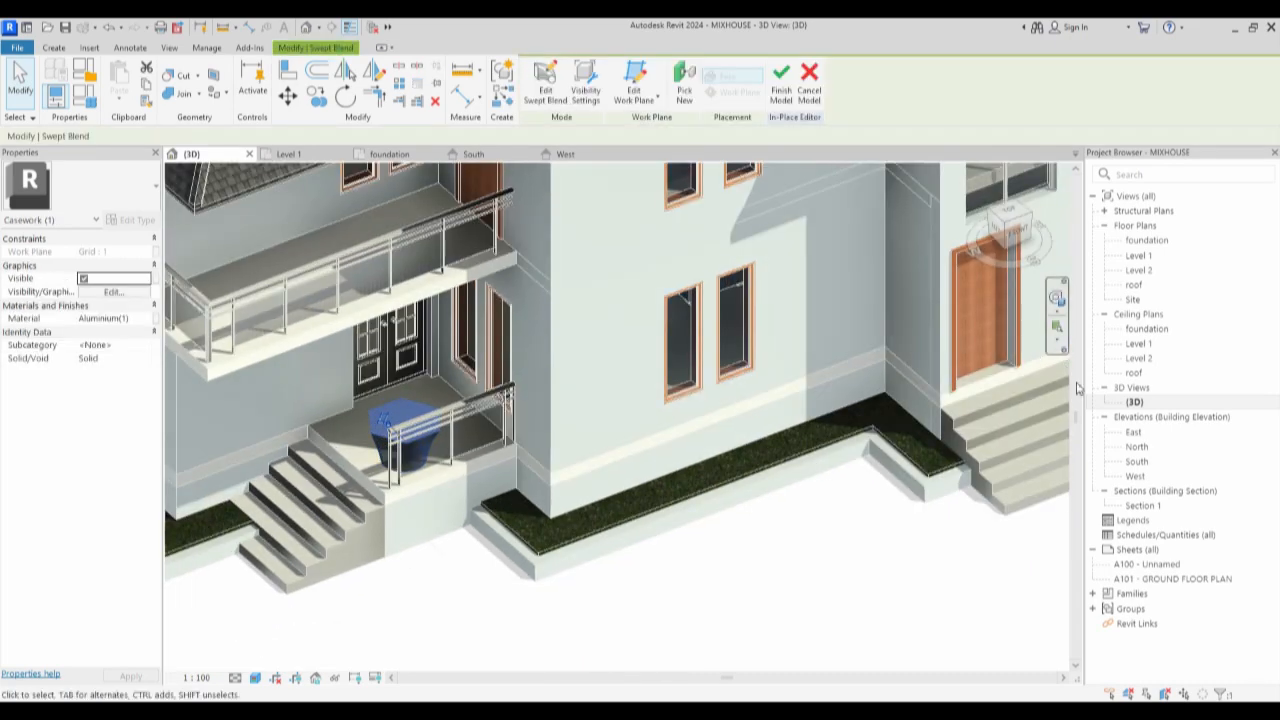
double_click(1137, 461)
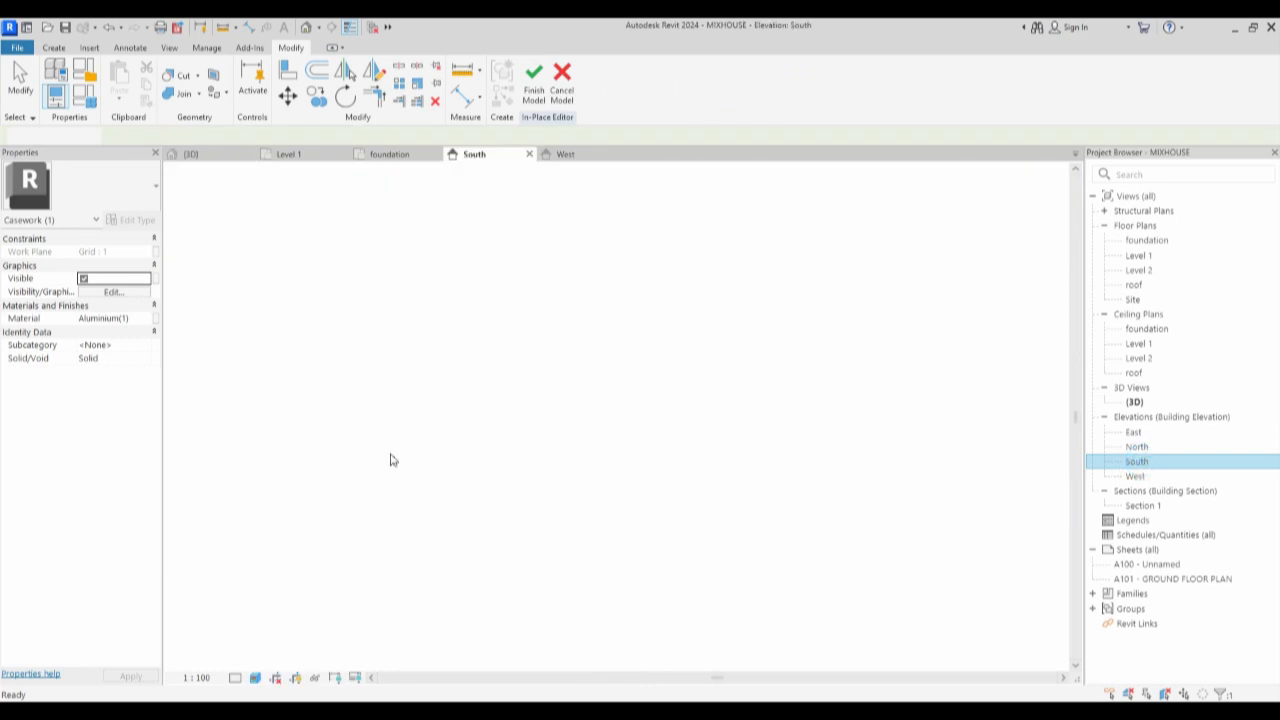
left_click(517, 547)
left_click(317, 96)
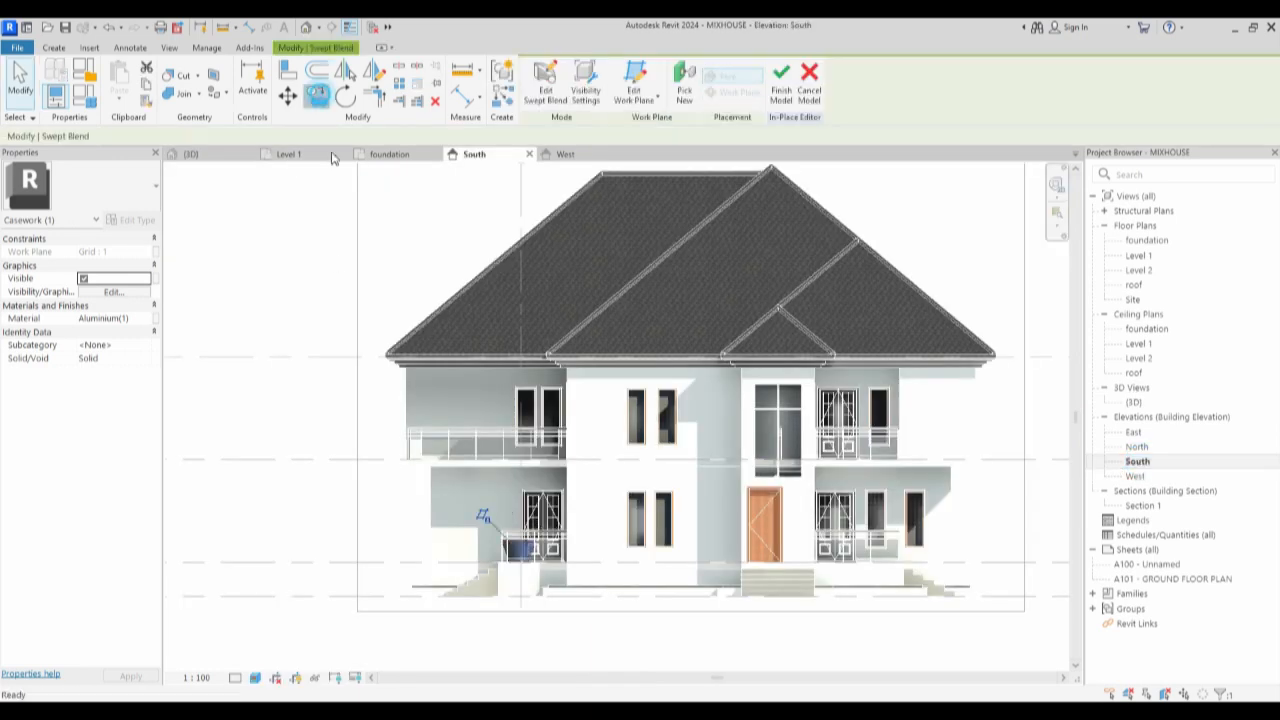
left_click(525, 570)
left_click(521, 458)
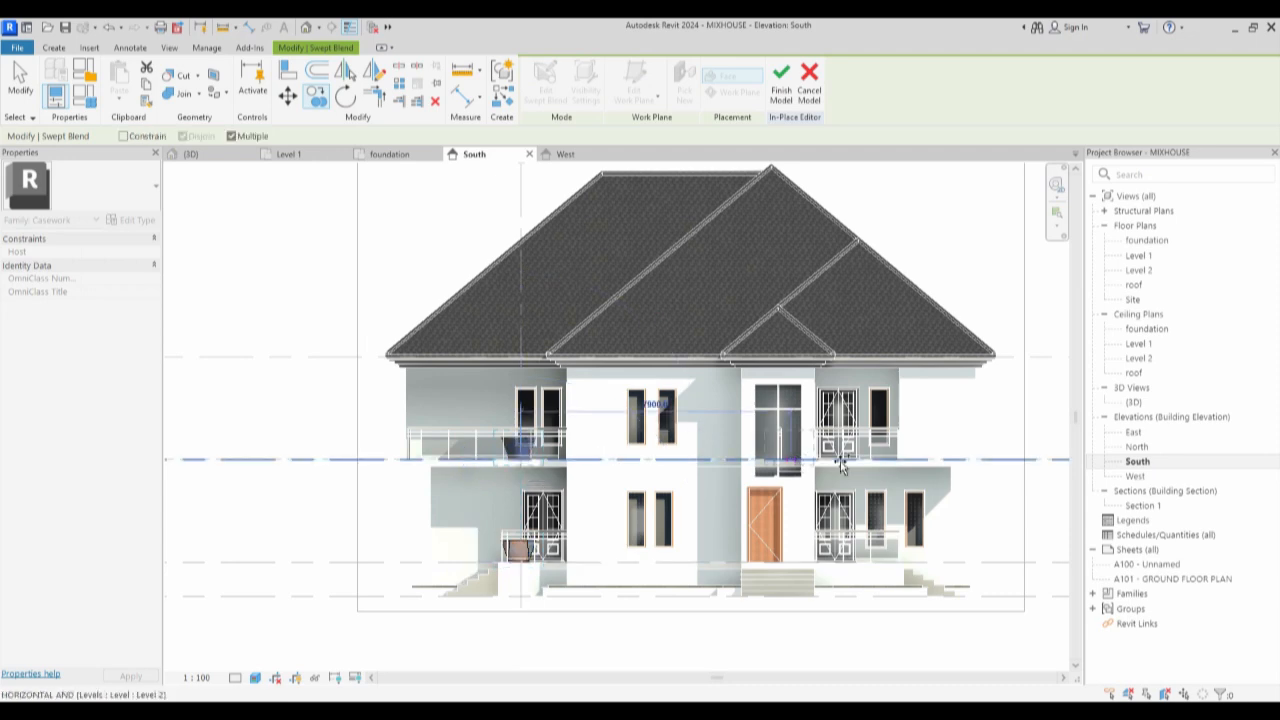
left_click(871, 462)
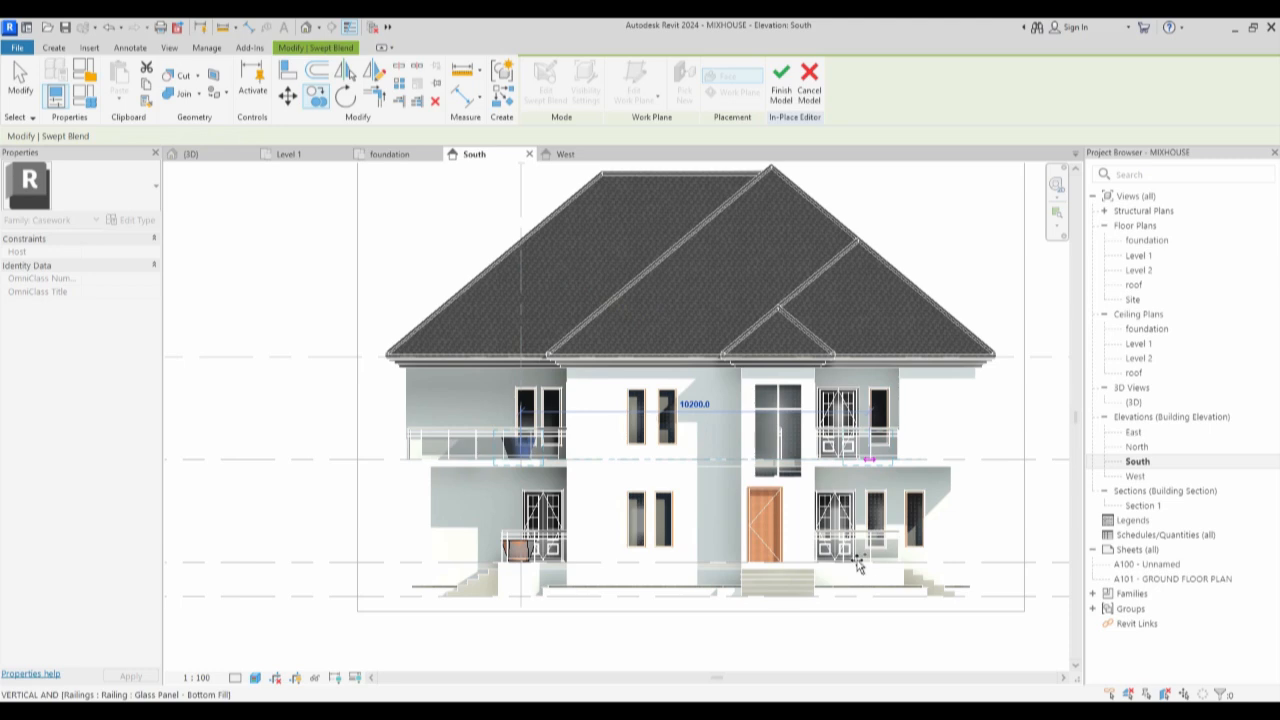
key("Escape")
Check the copied swept blends in the South elevation, clear the selection, and finish the in-place model.
scroll(515, 548, "up", 5)
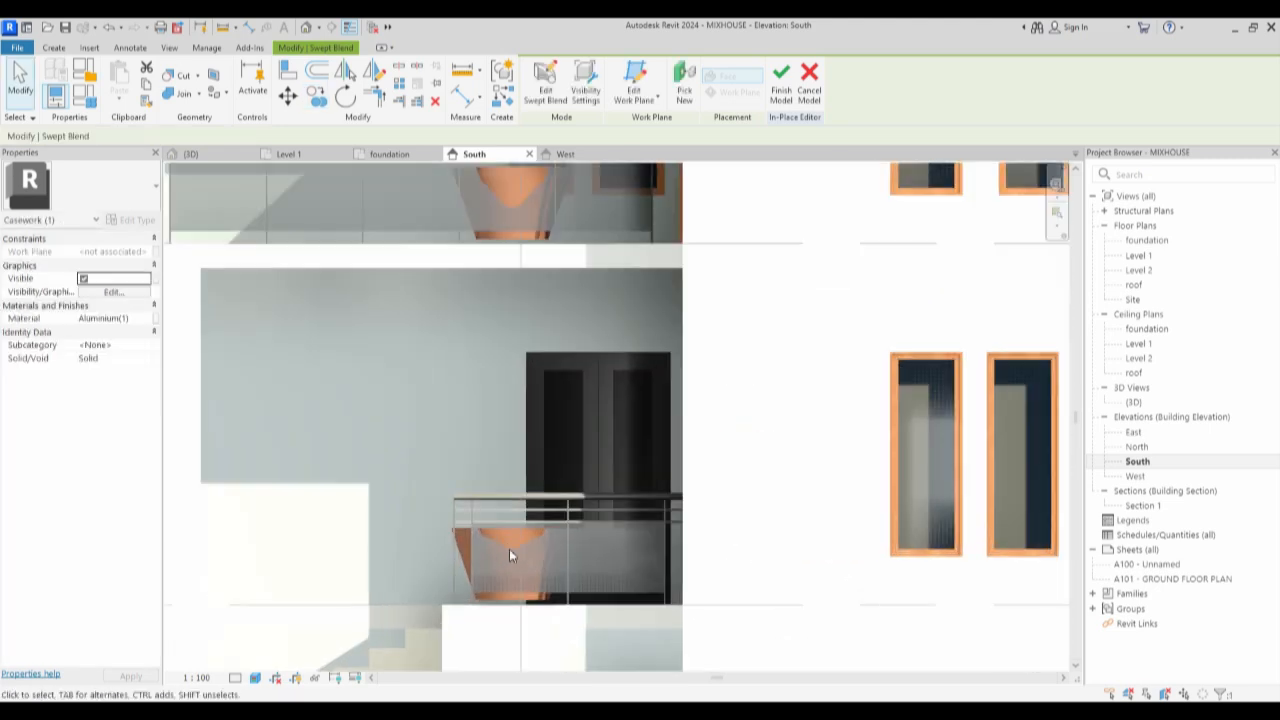
scroll(440, 520, "down", 5)
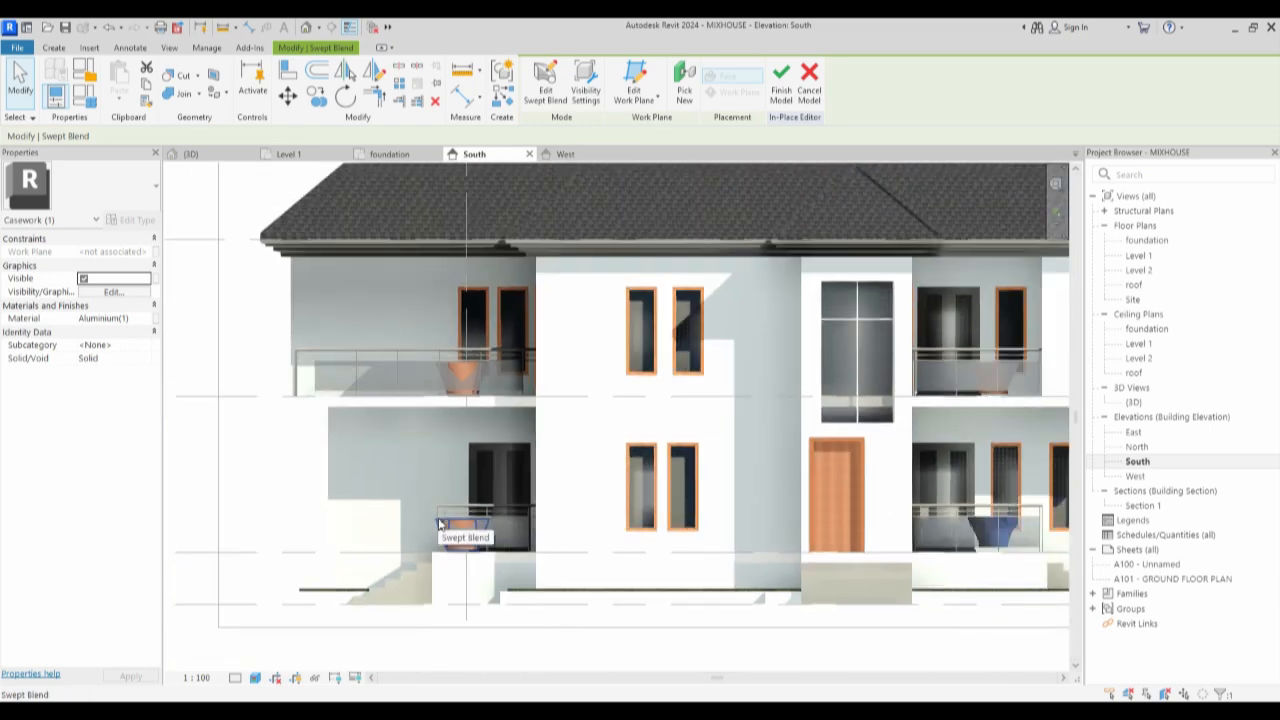
scroll(440, 525, "down", 3)
left_click(916, 405)
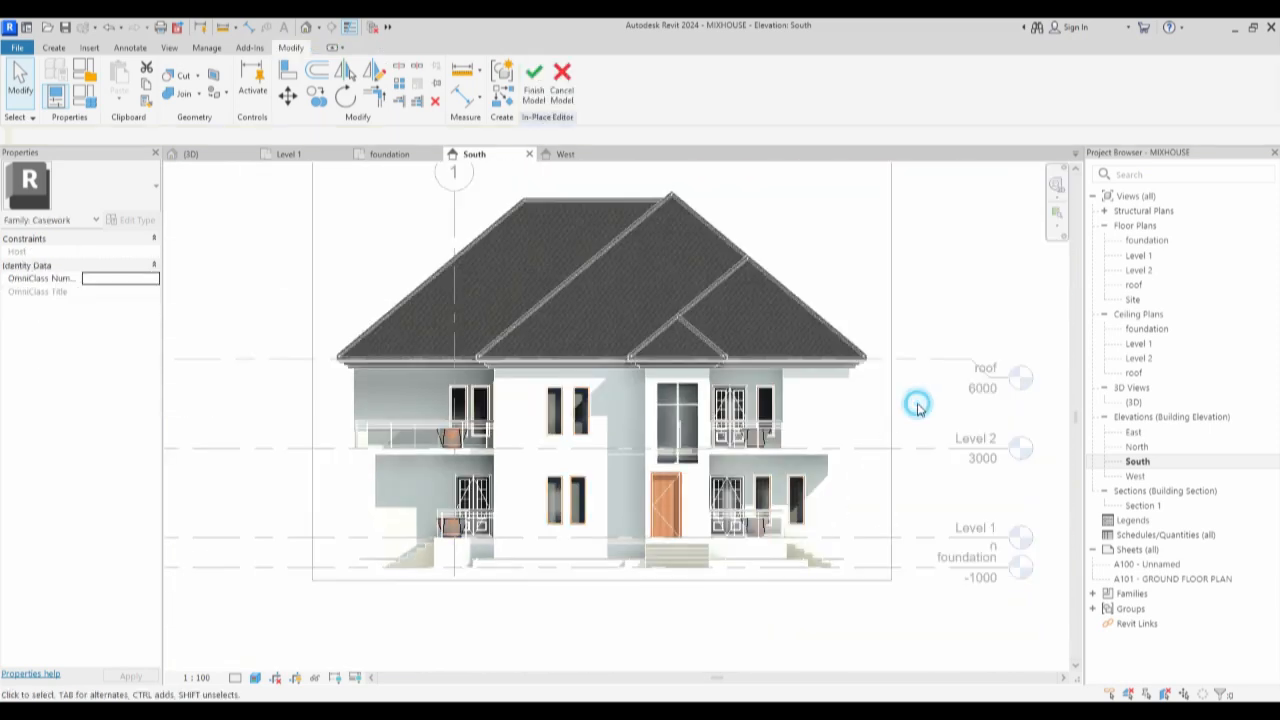
left_click(528, 80)
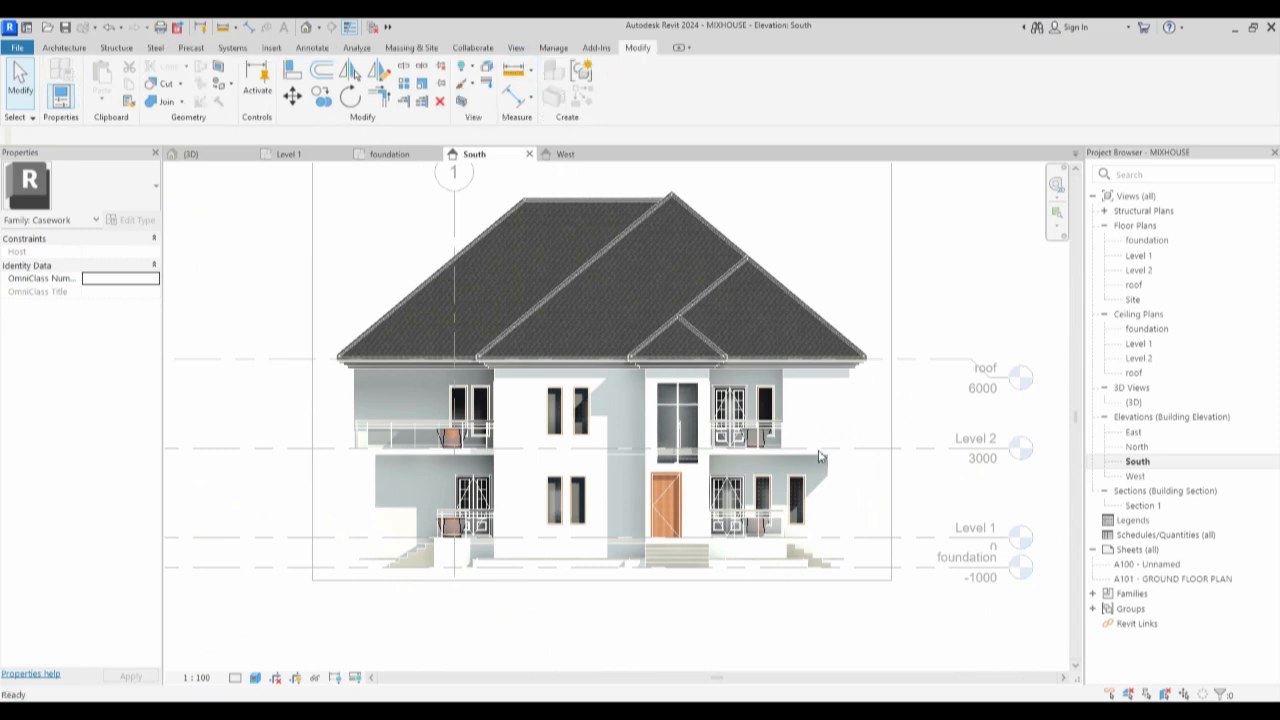
Open the Level 1 floor plan and select the hexagonal vase on the left front porch.
scroll(819, 457, "up", 3)
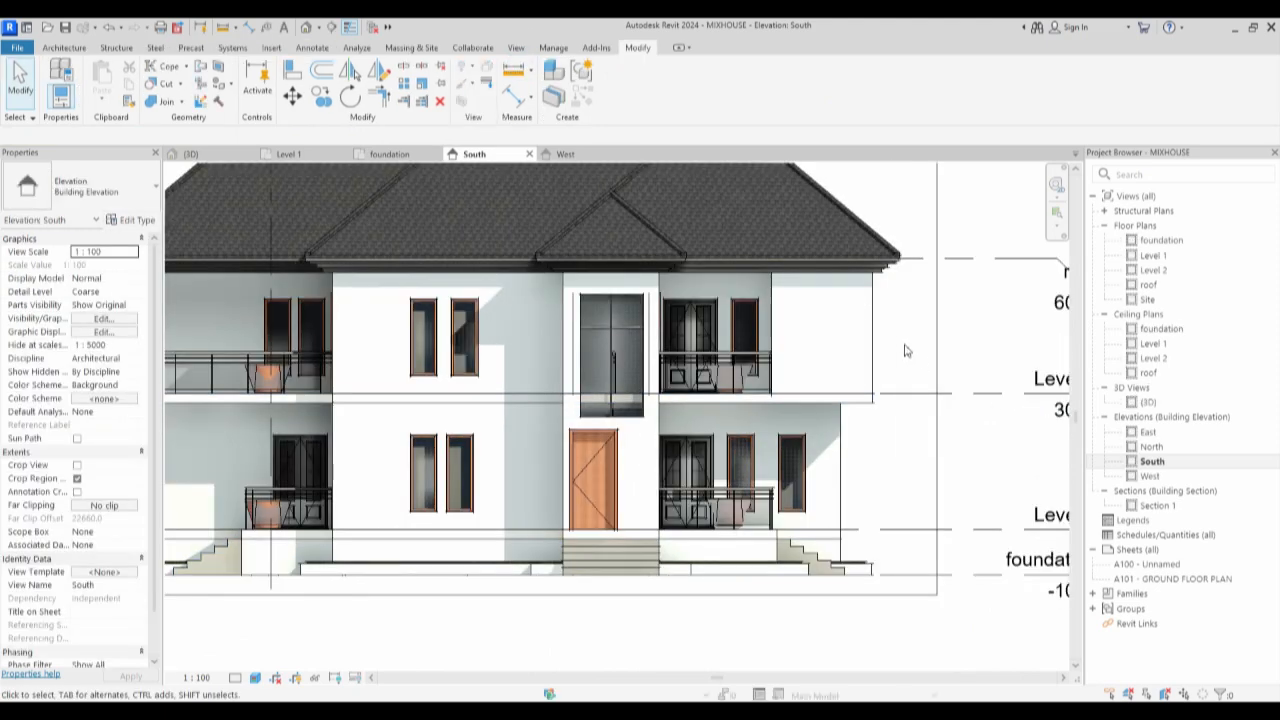
double_click(1153, 256)
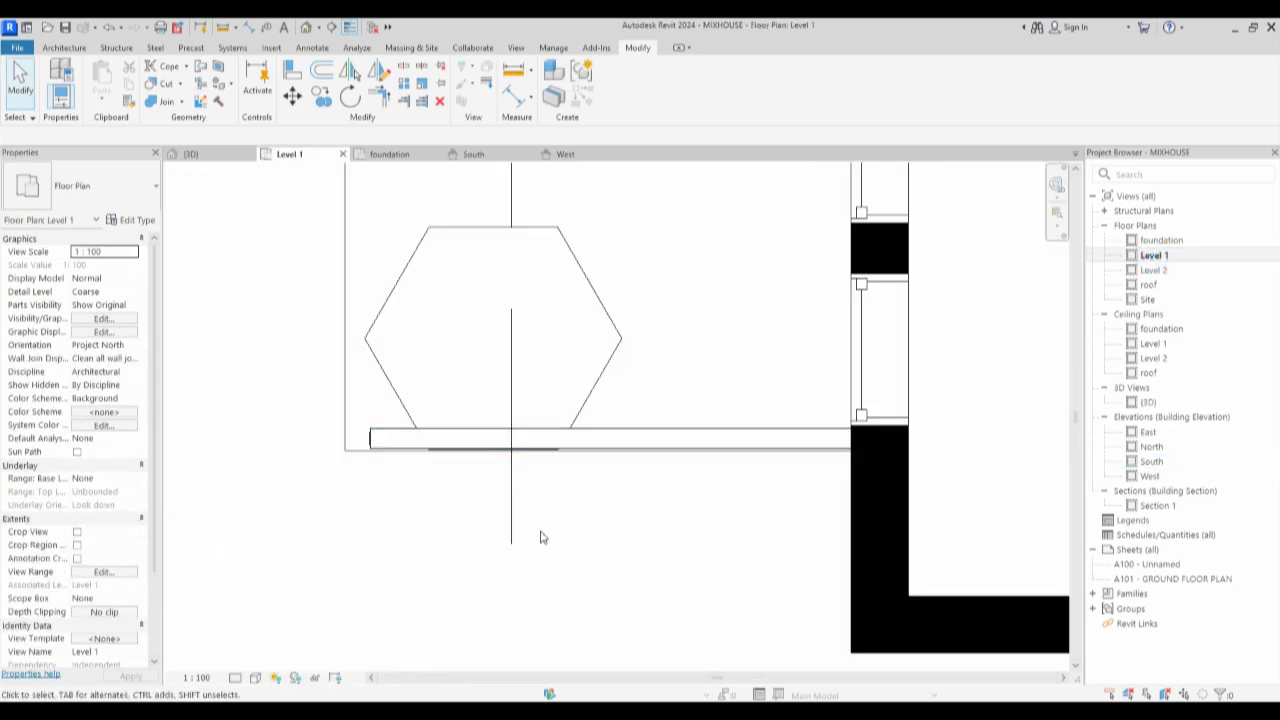
scroll(540, 537, "down", 4)
scroll(553, 460, "up", 2)
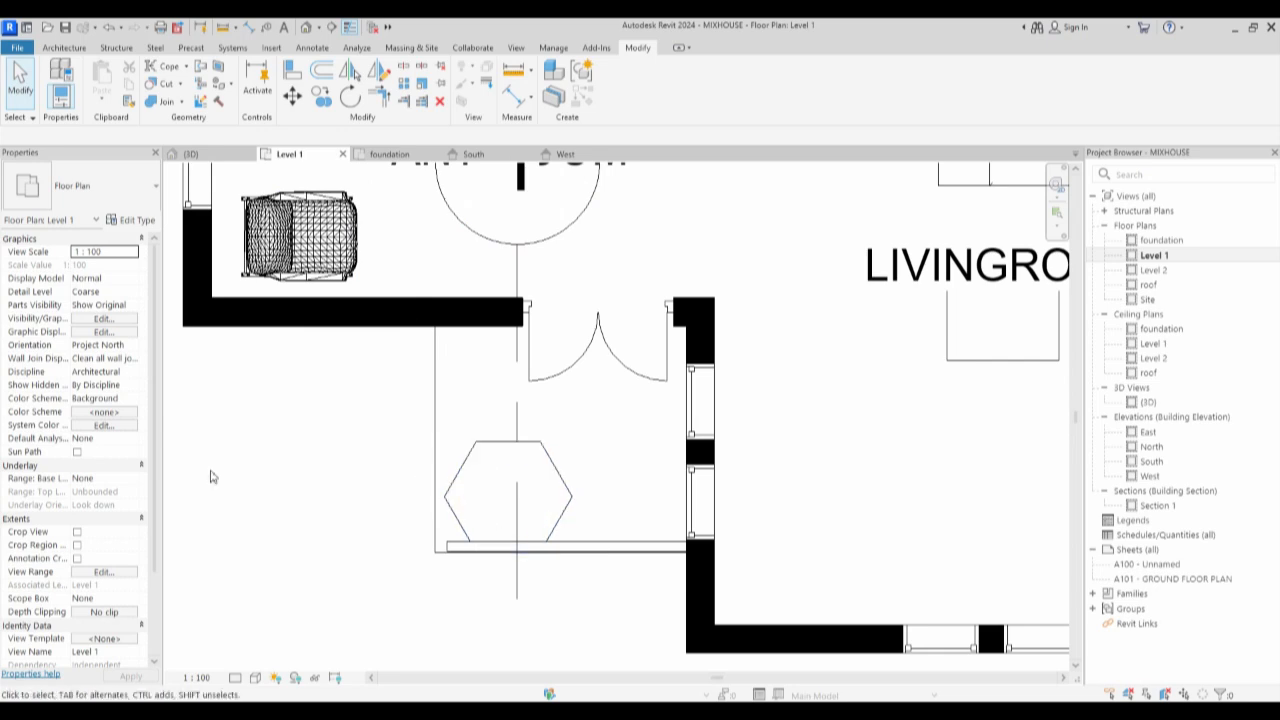
left_click(562, 468)
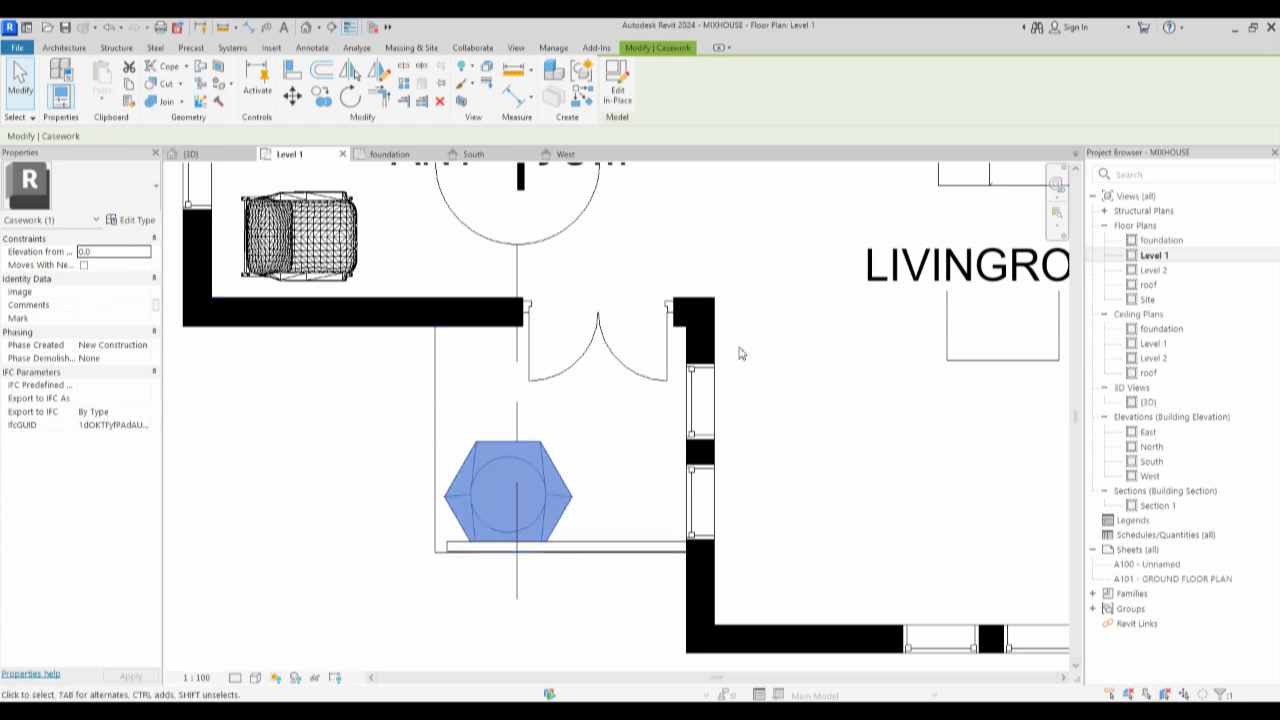
Place an M_RPC Tree - Deciduous component of type American Beech - 6.0 Meters at the centre of the porch vase.
left_click(63, 48)
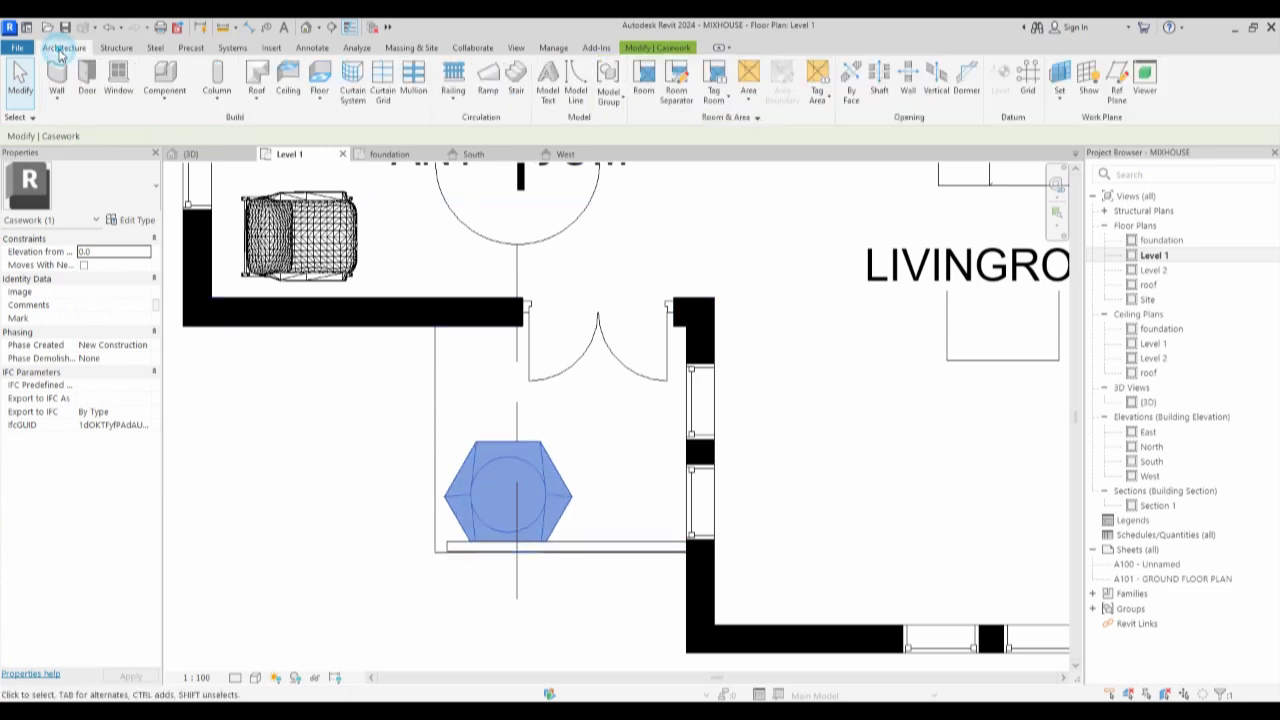
left_click(168, 104)
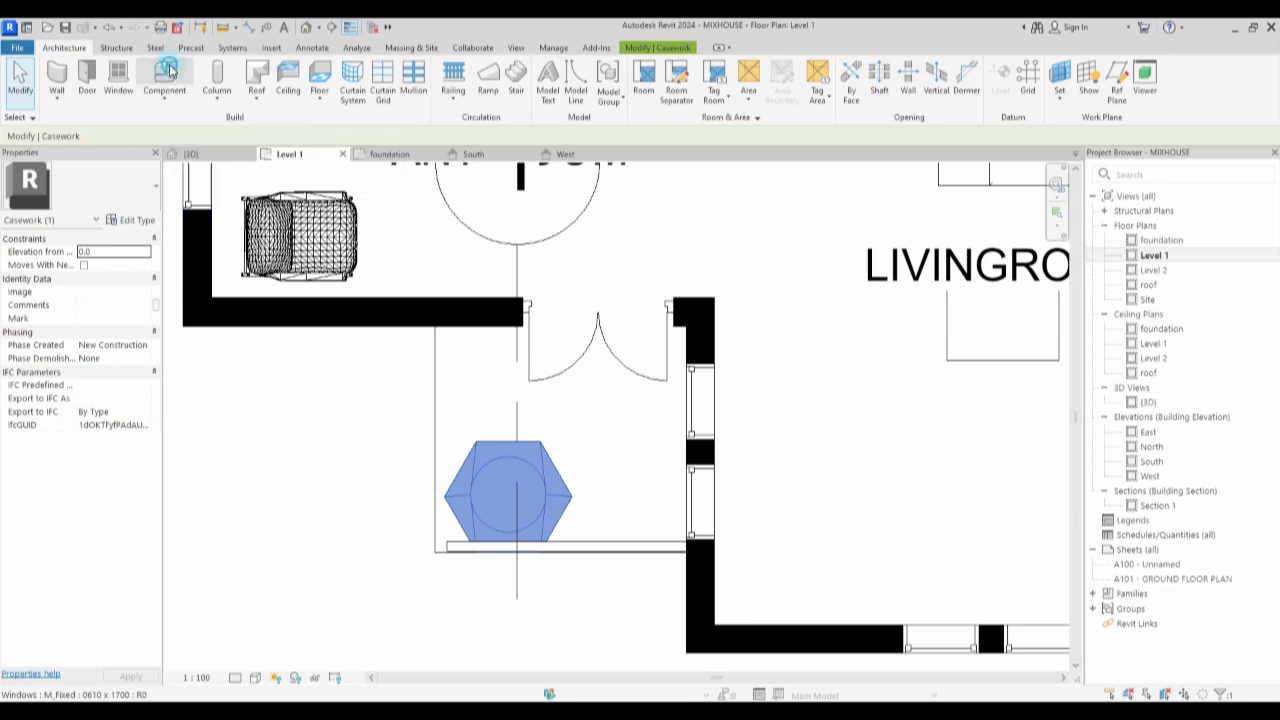
left_click(142, 190)
scroll(125, 470, "down", 10)
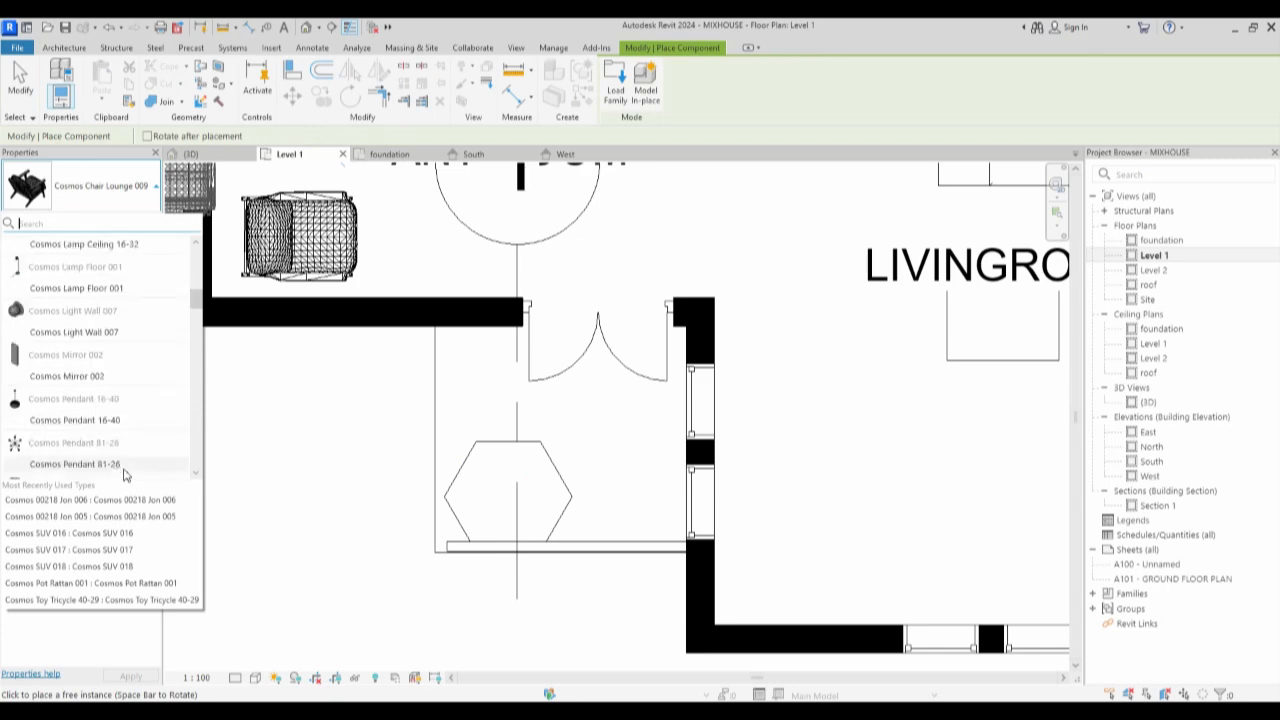
scroll(125, 475, "down", 15)
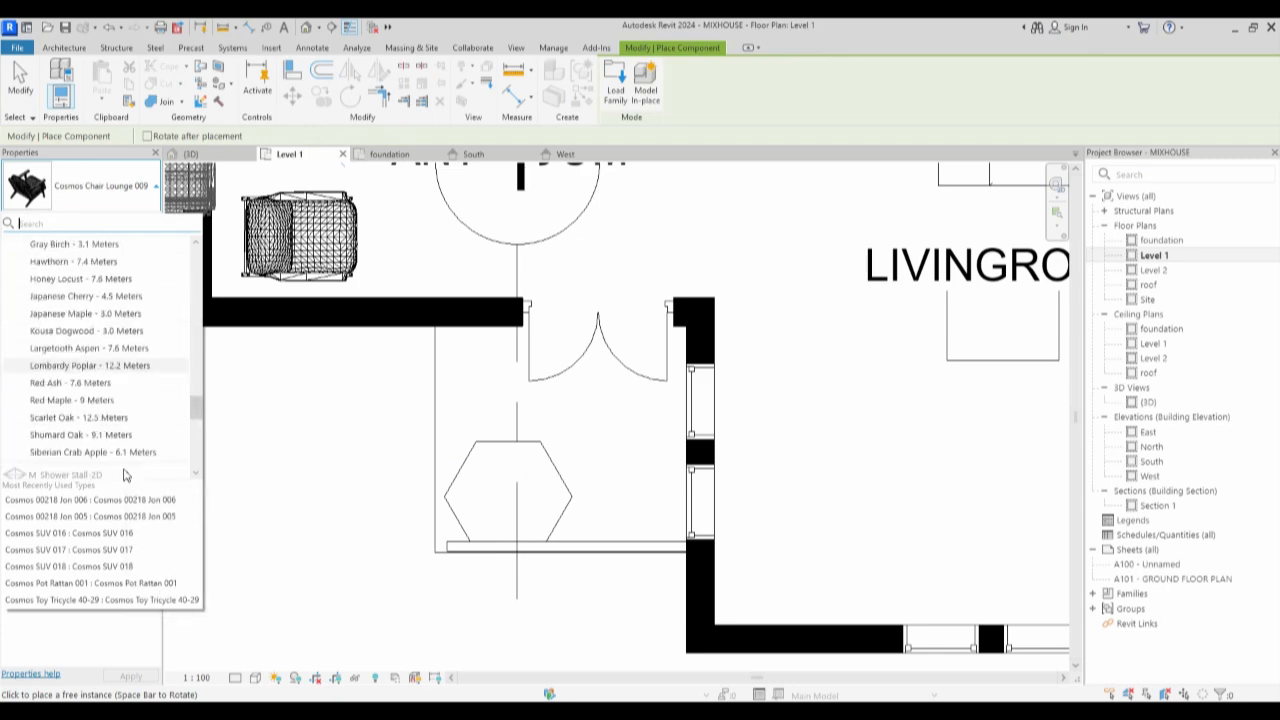
scroll(125, 470, "up", 4)
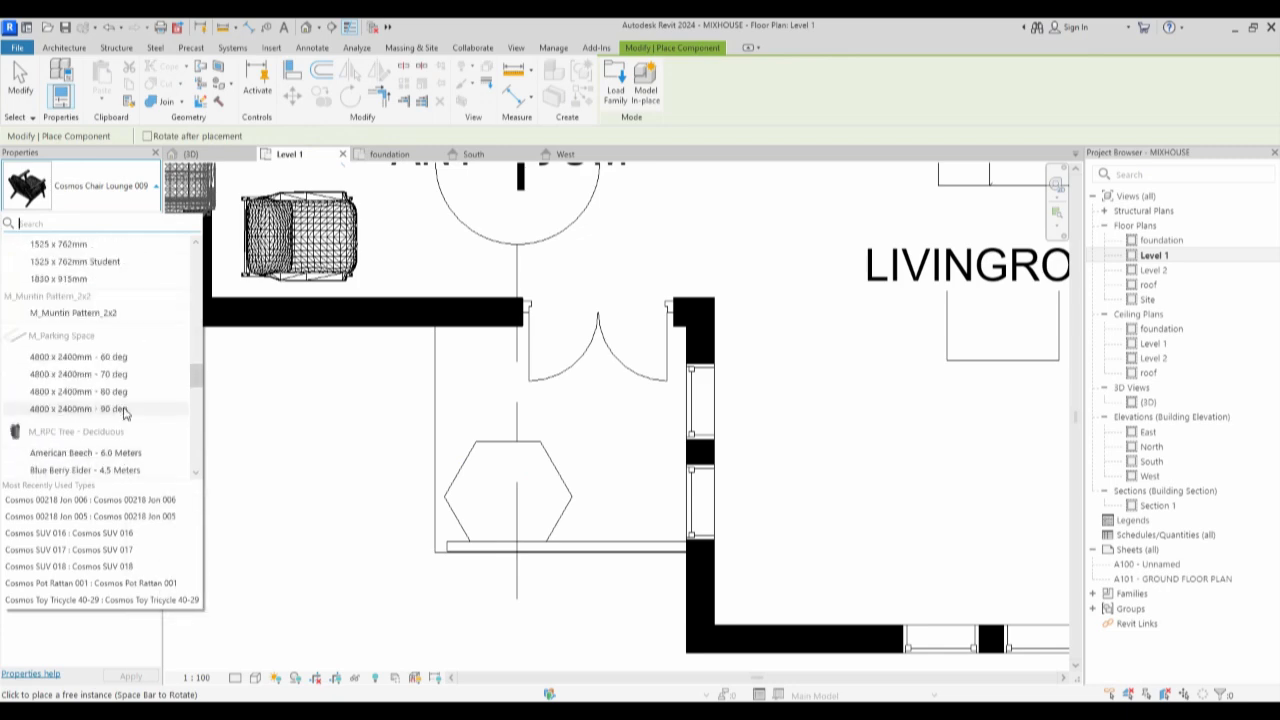
scroll(113, 390, "down", 4)
scroll(88, 355, "up", 2)
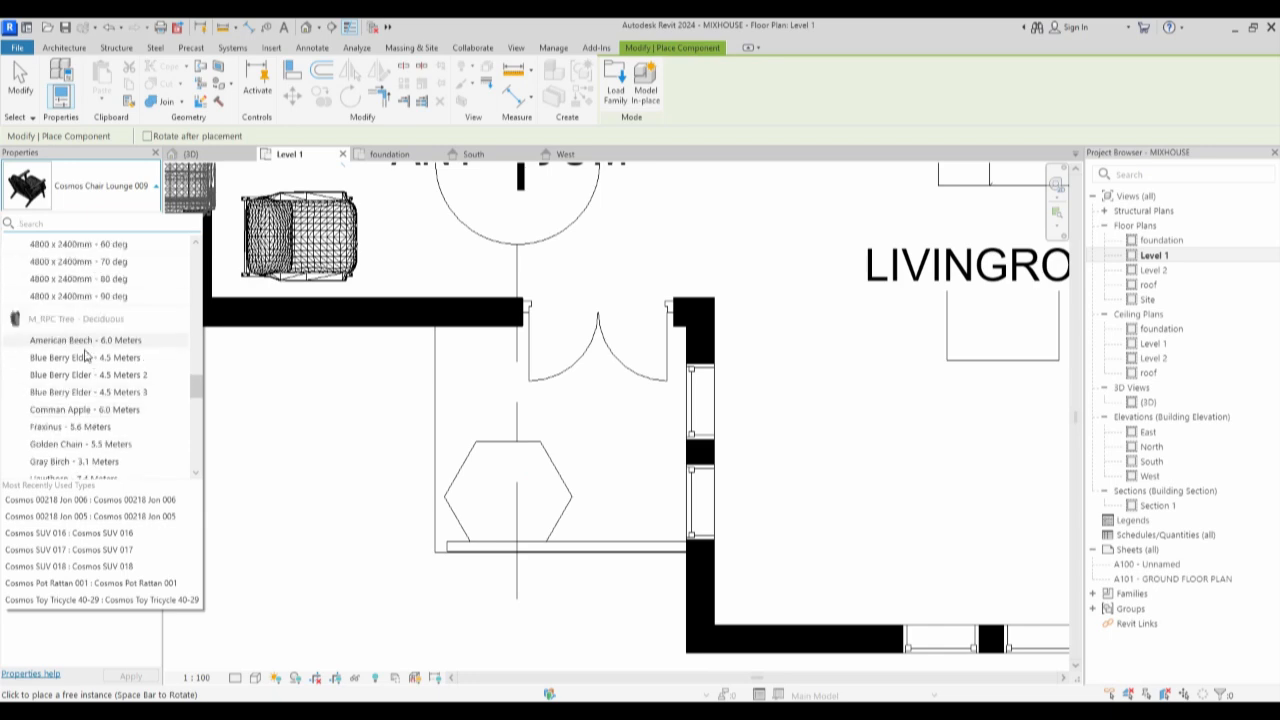
left_click(91, 341)
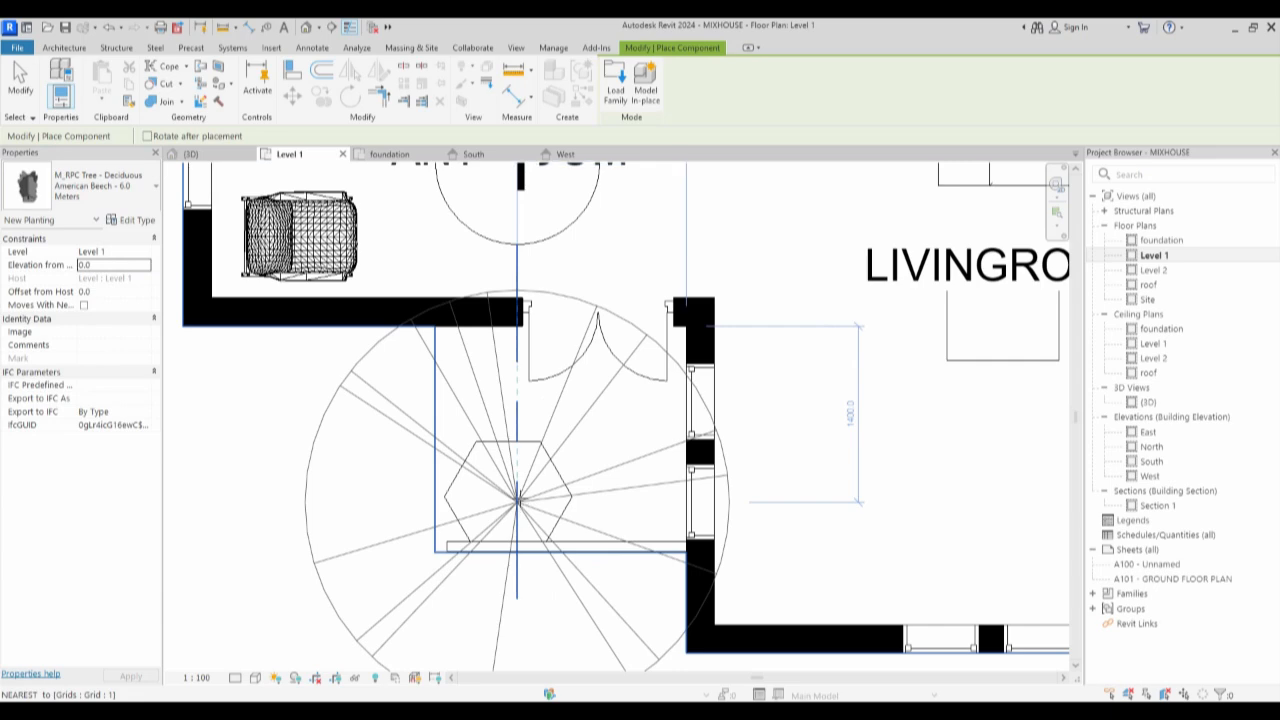
left_click(514, 496)
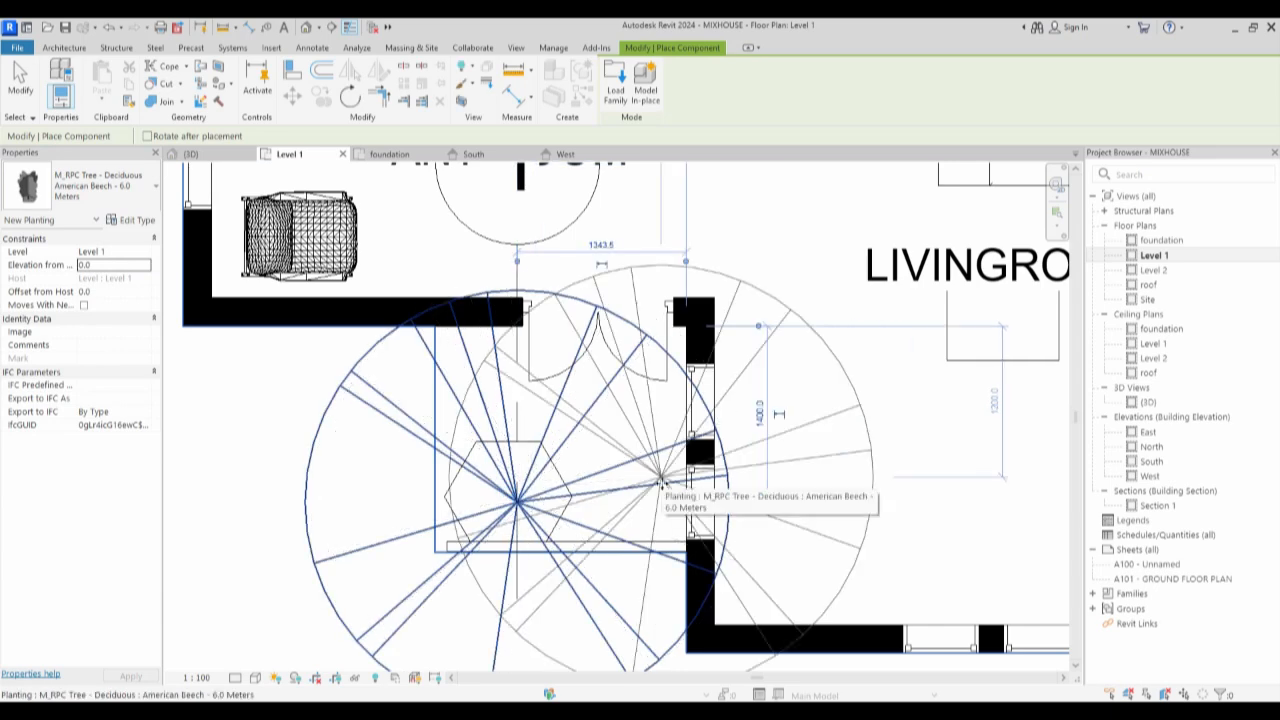
key("Escape")
key("Escape")
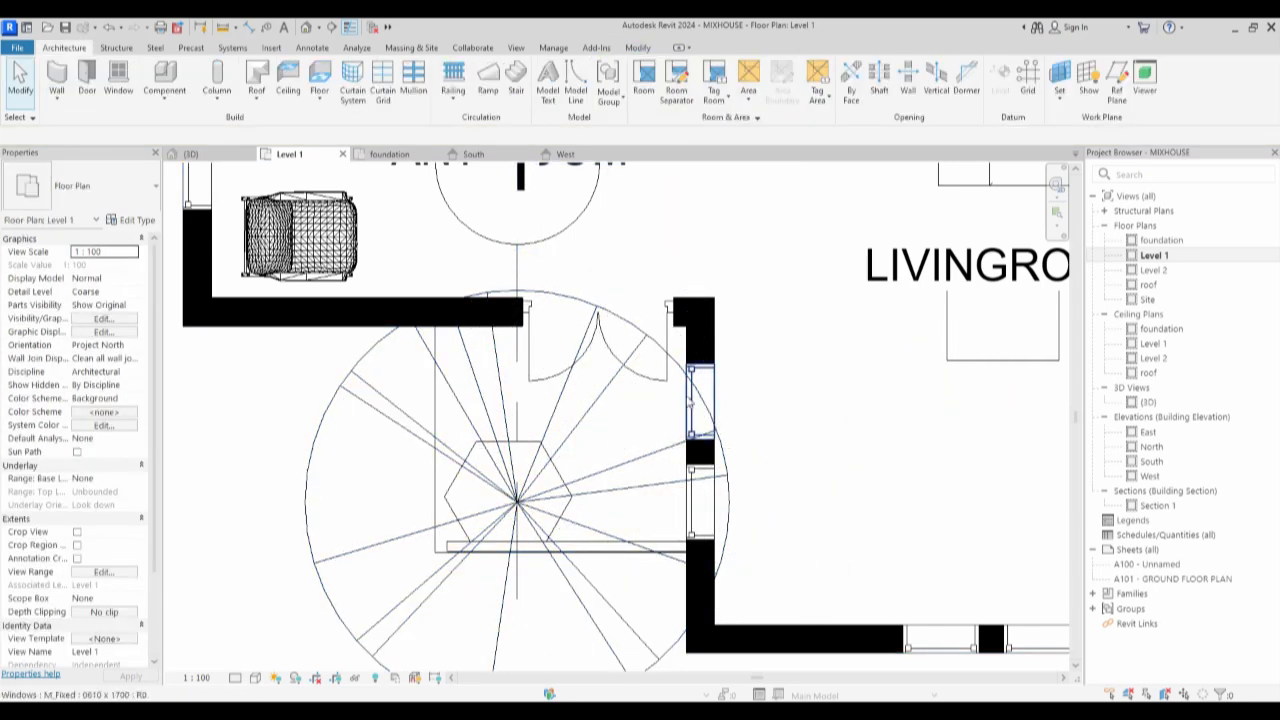
Select the placed tree and show it on the porch in the 3D view.
left_click(692, 381)
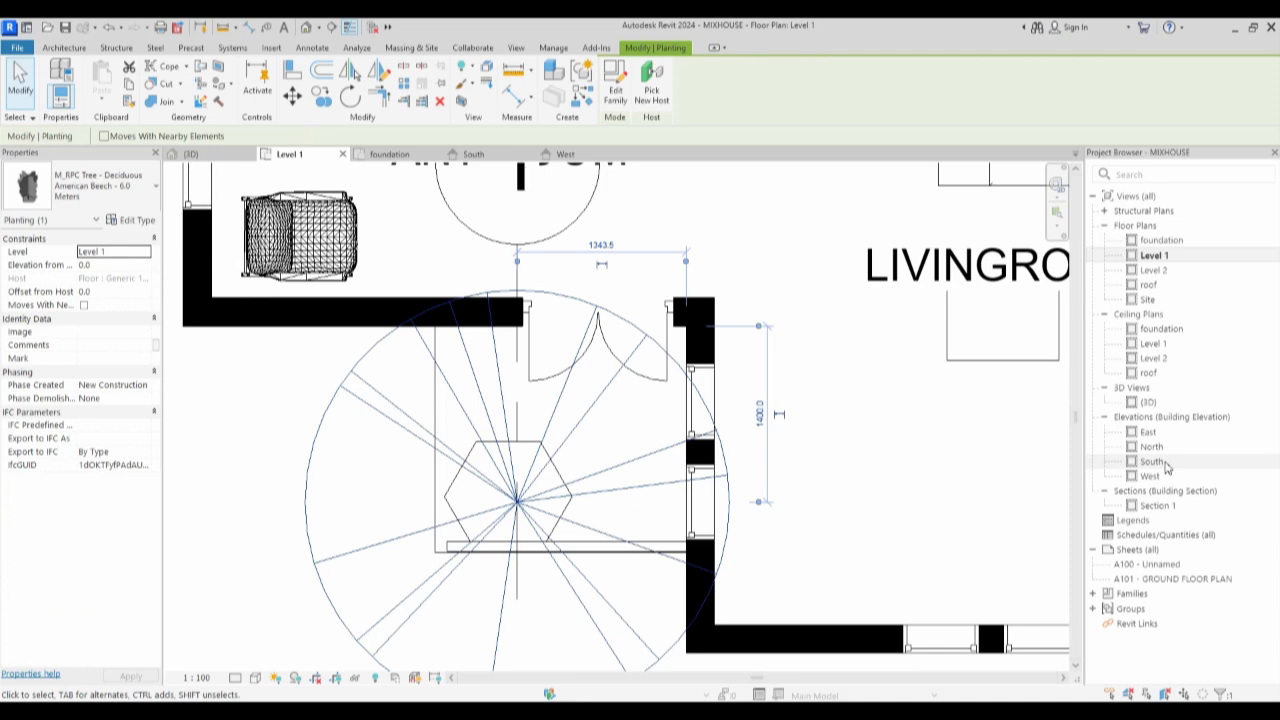
left_click(1150, 401)
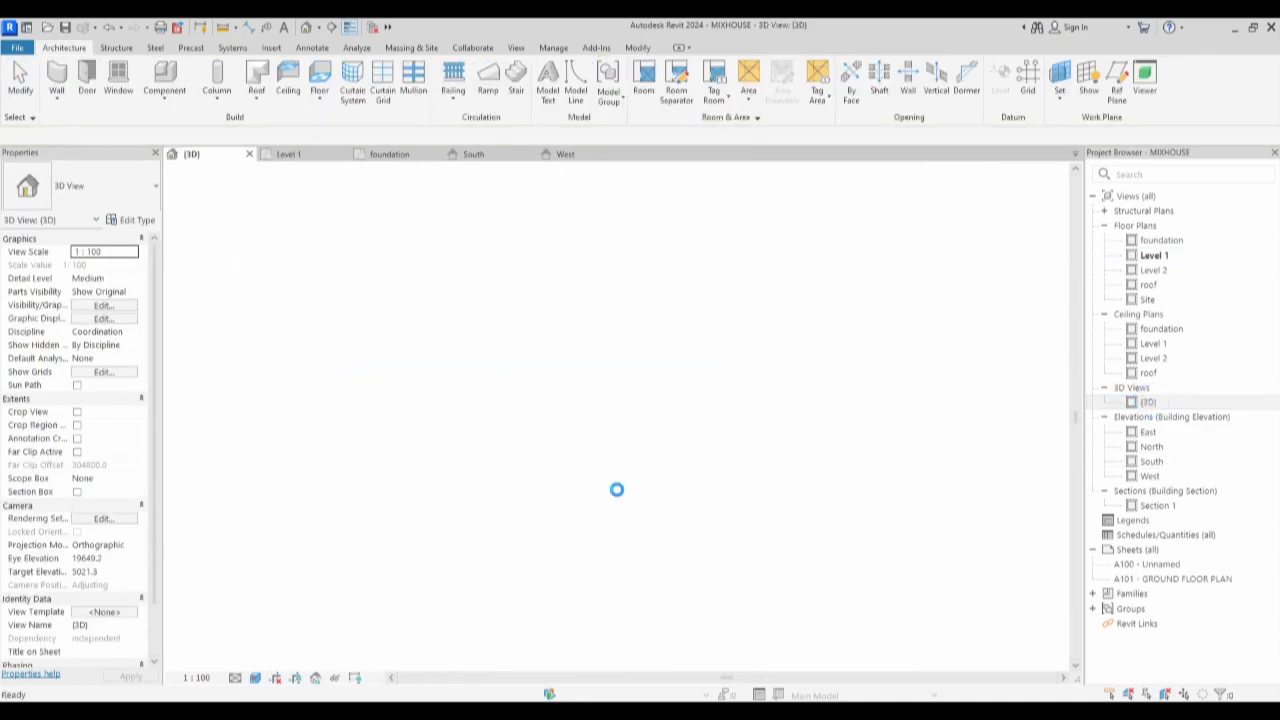
left_click(460, 457)
scroll(497, 632, "down", 2)
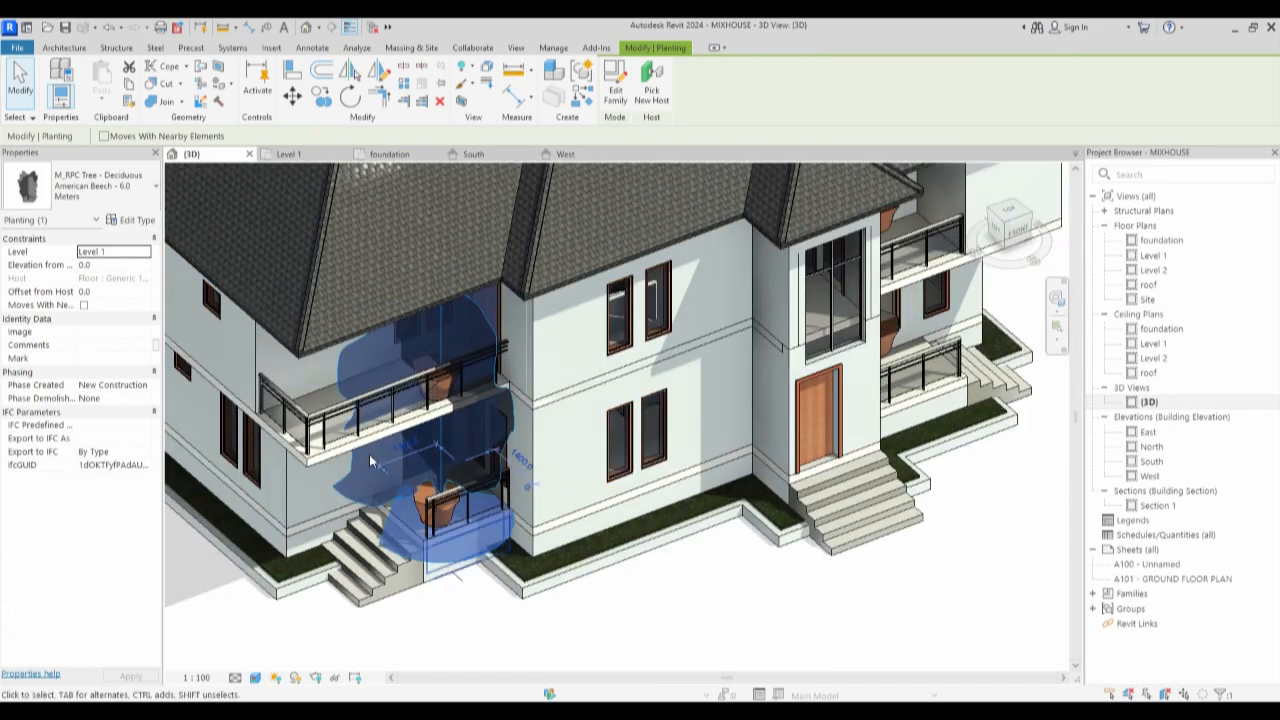
Set the American Beech tree type's height to 1200 and apply it.
left_click(135, 222)
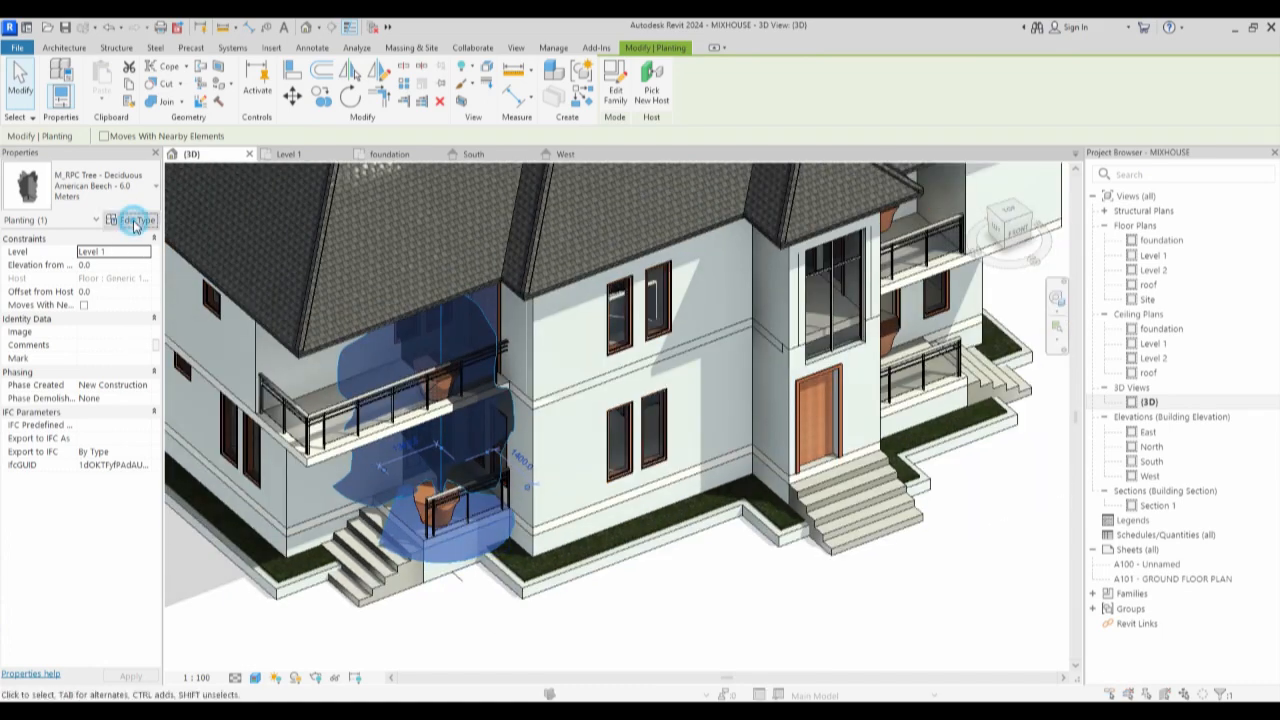
left_click(375, 318)
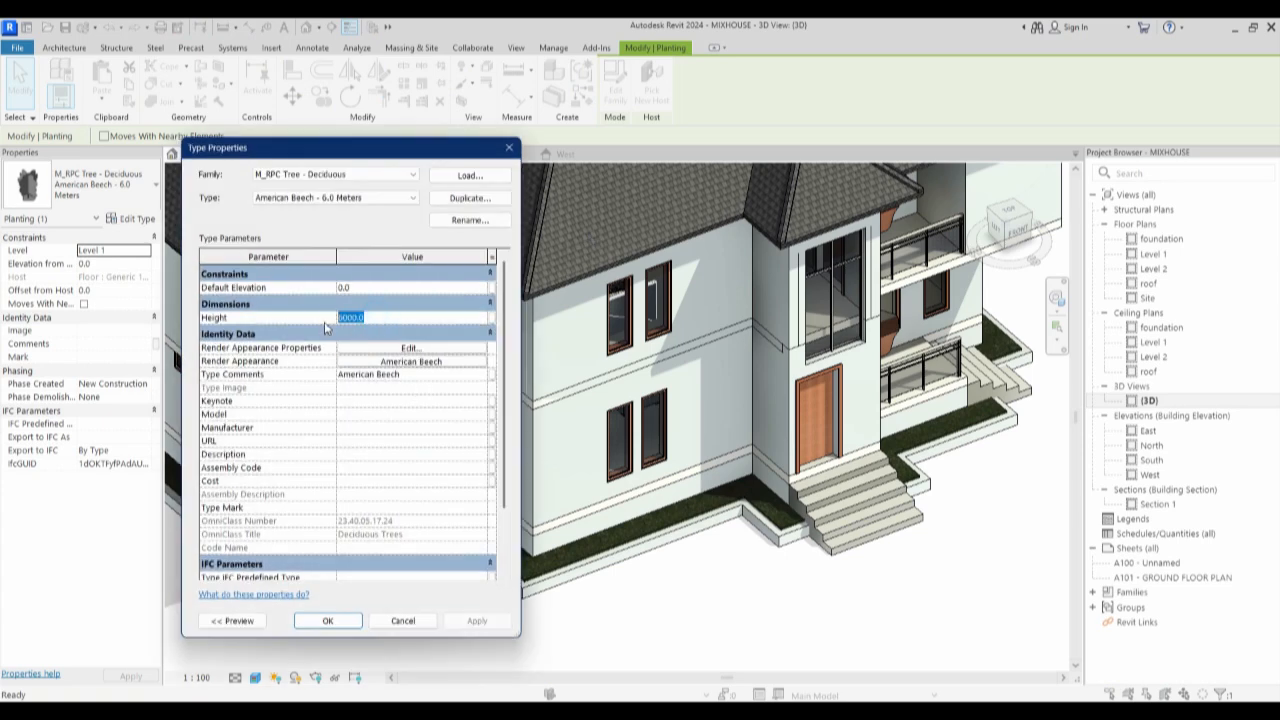
type("1200")
left_click(480, 620)
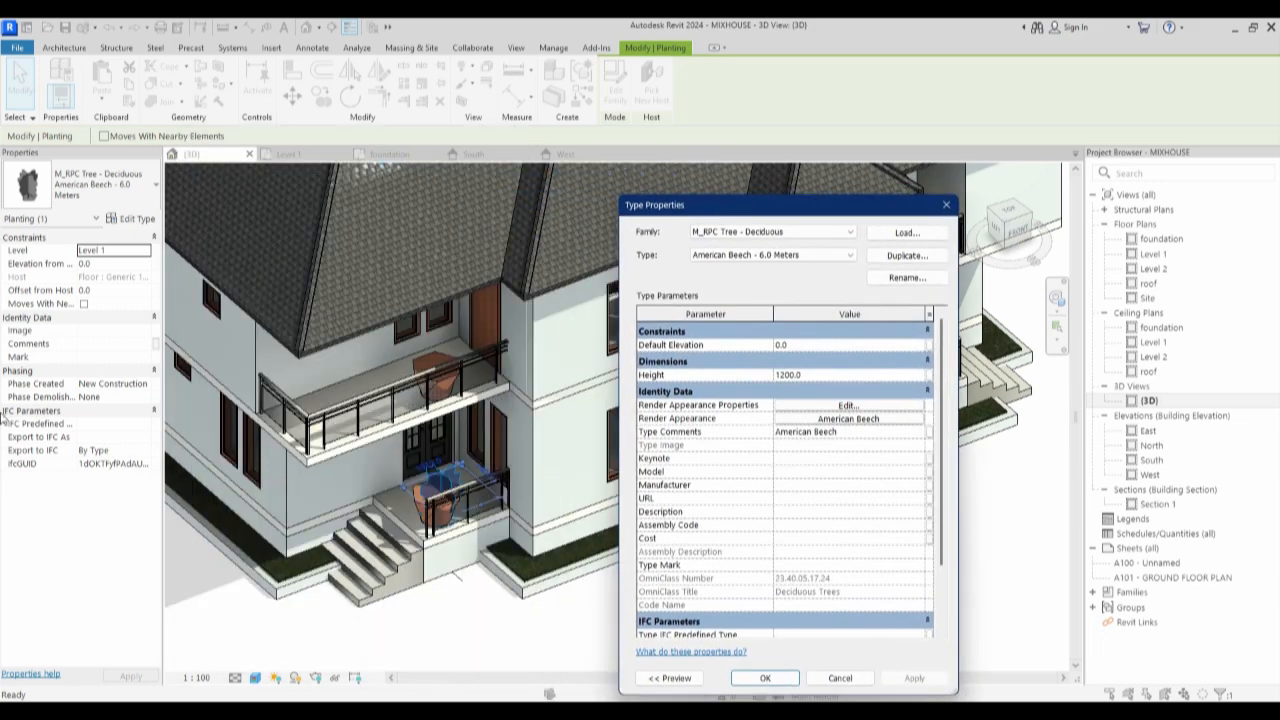
Check the tree type's render appearance properties and change its render appearance to Chinese Juniper.
left_click(852, 406)
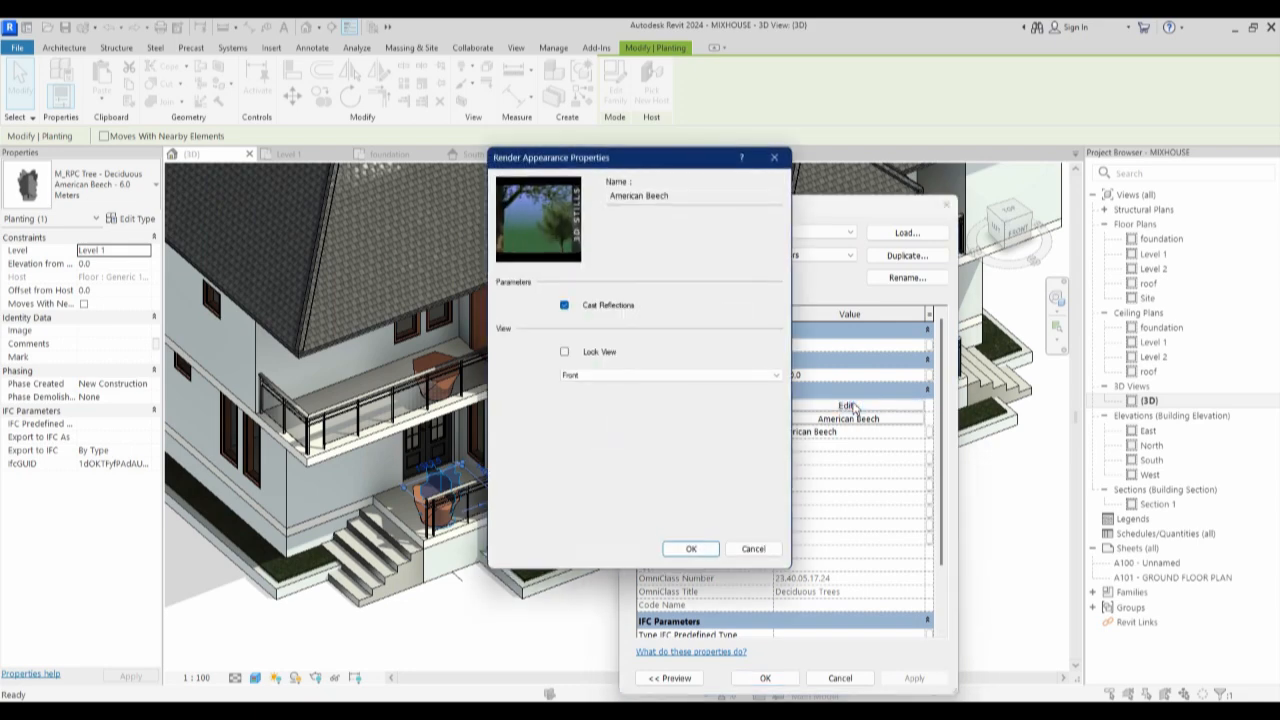
left_click(773, 157)
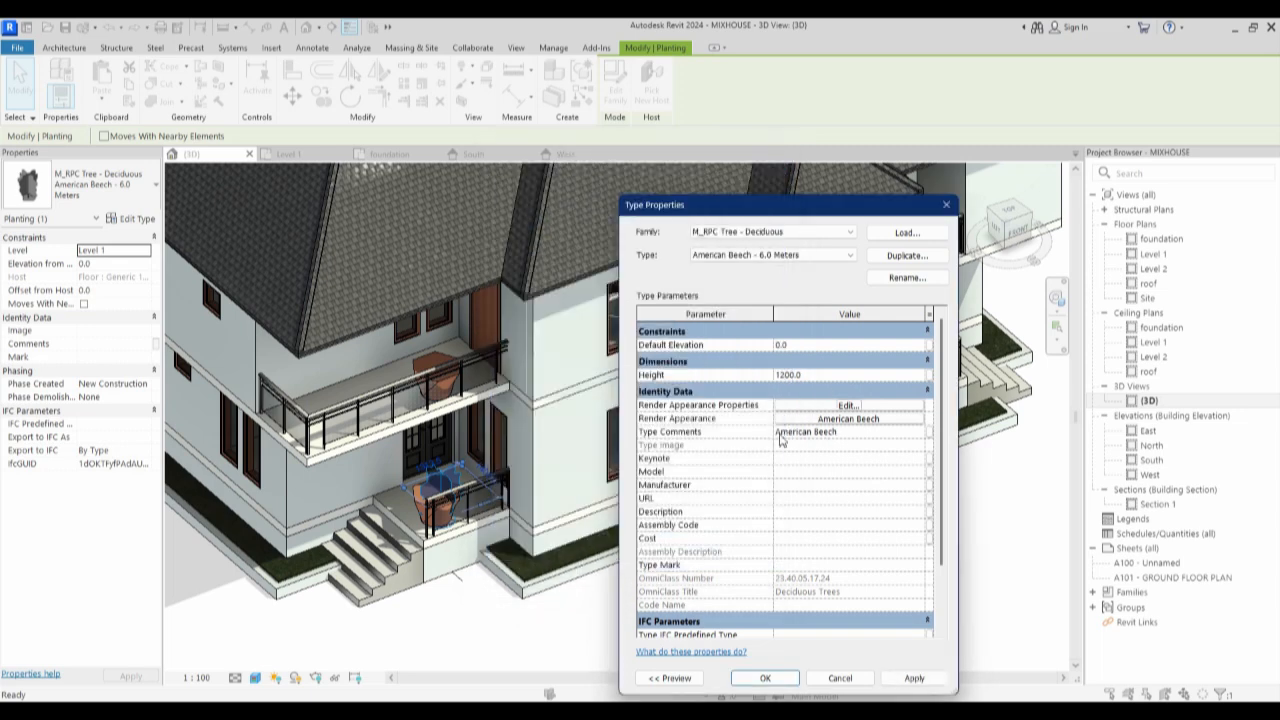
left_click(900, 422)
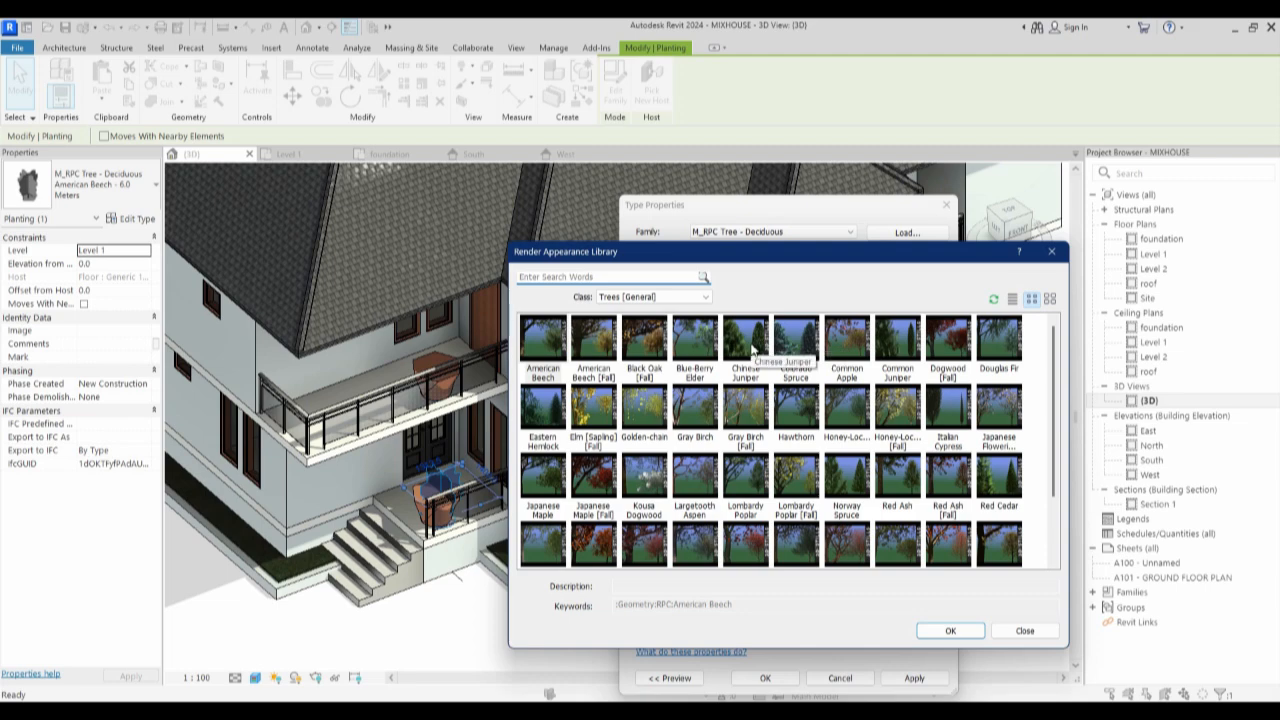
left_click(752, 345)
left_click(948, 630)
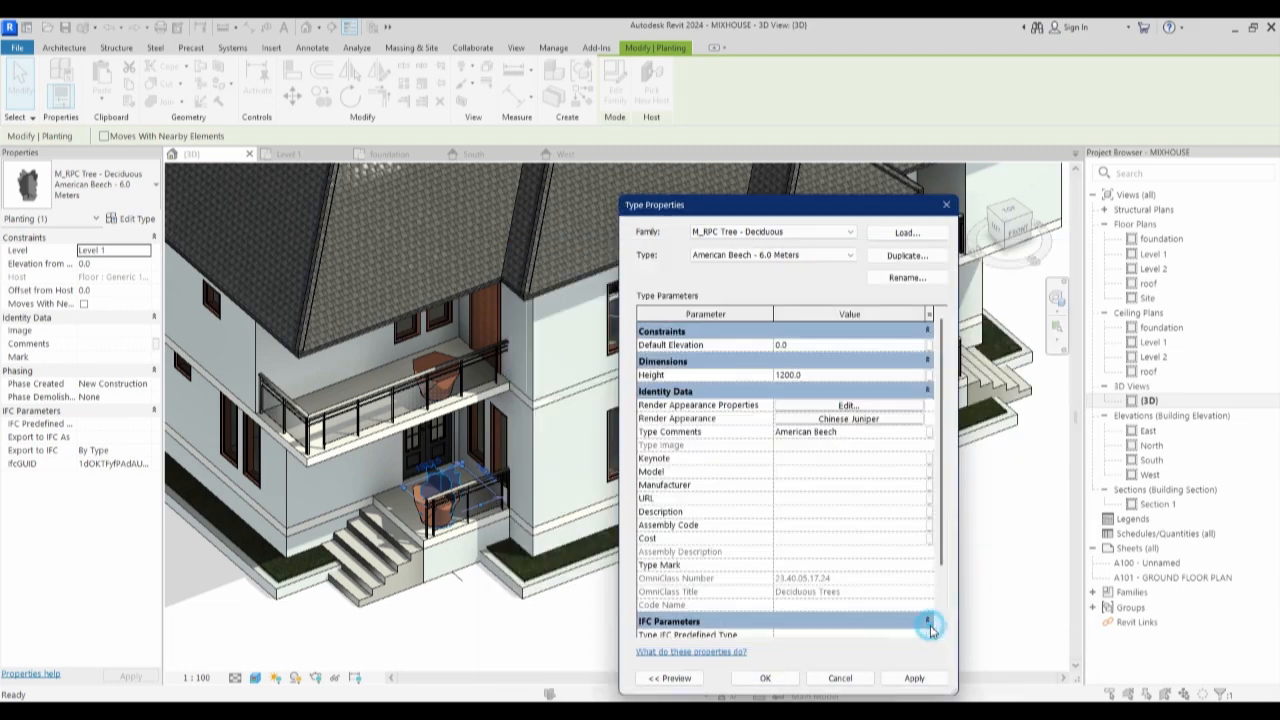
left_click(765, 678)
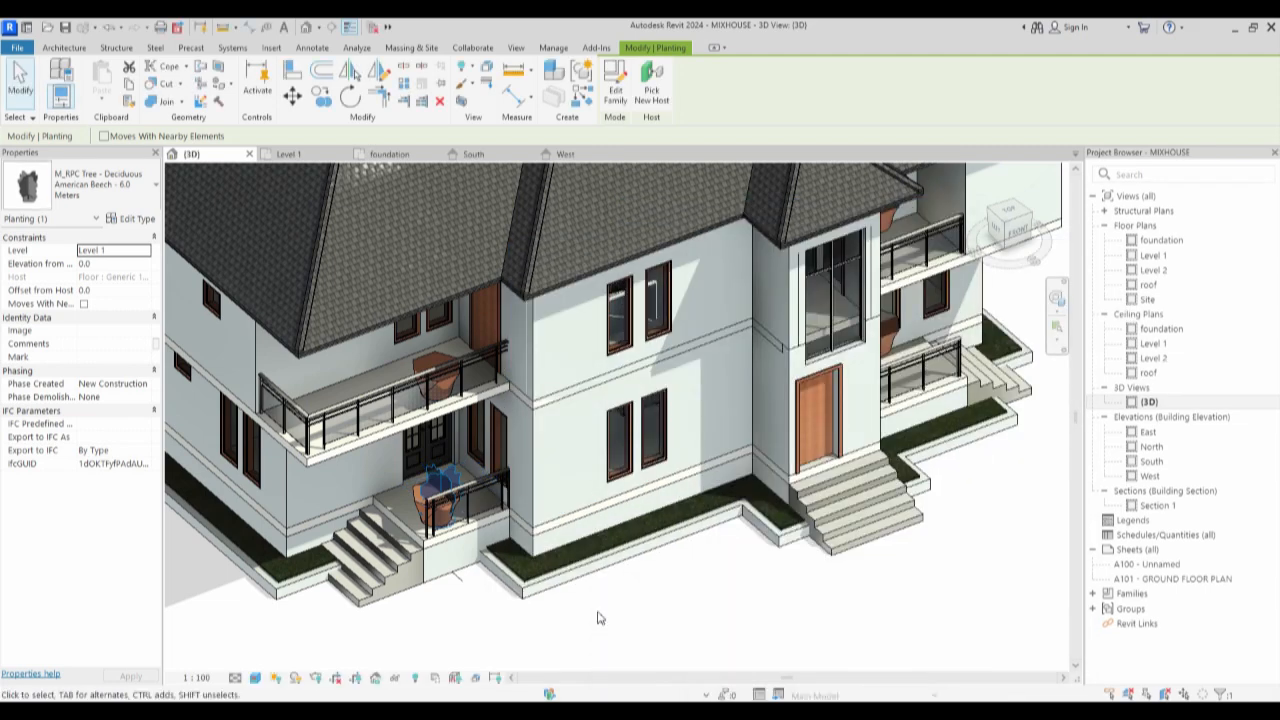
Set the height in the porch tree's type properties to 1500.
scroll(463, 463, "up", 3)
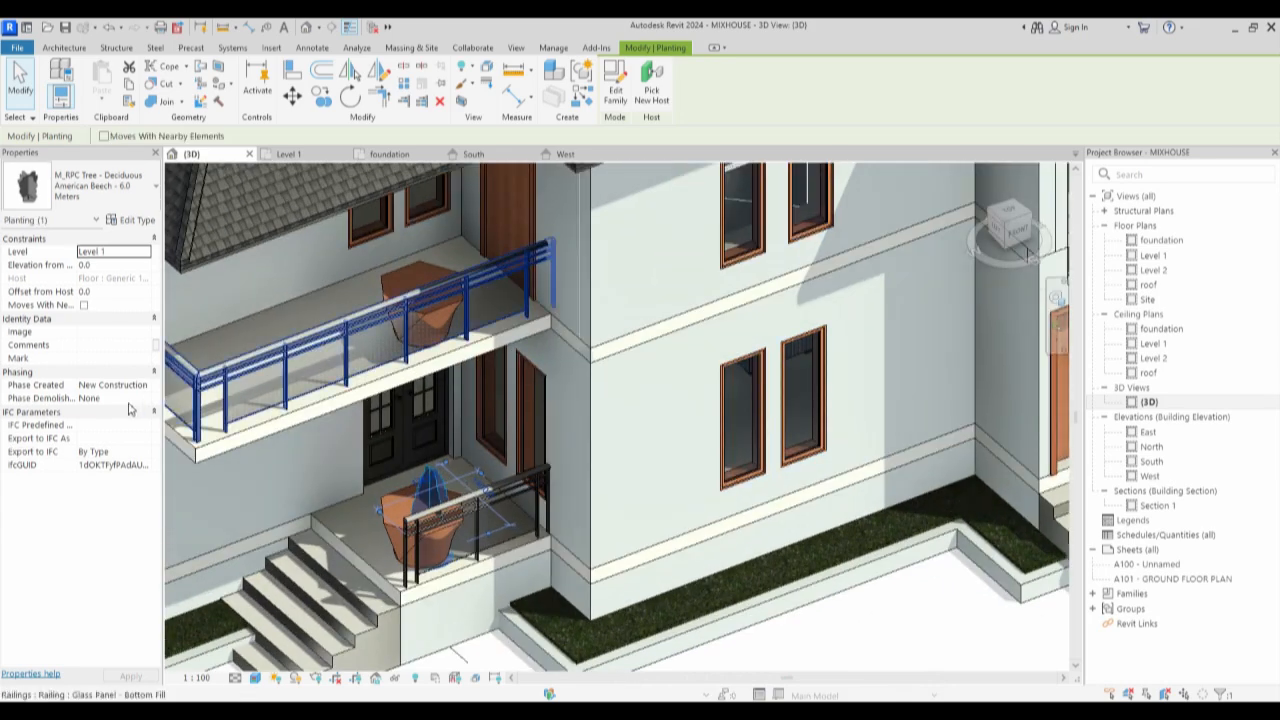
left_click(135, 220)
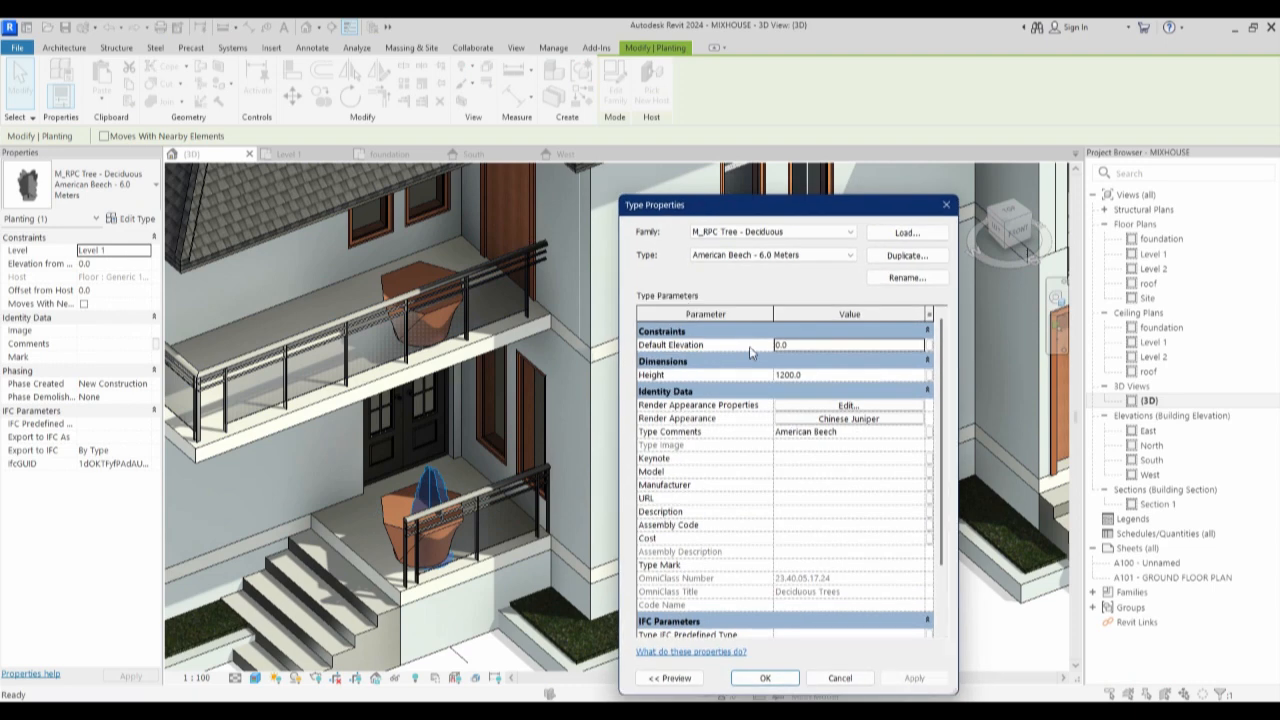
left_click(818, 375)
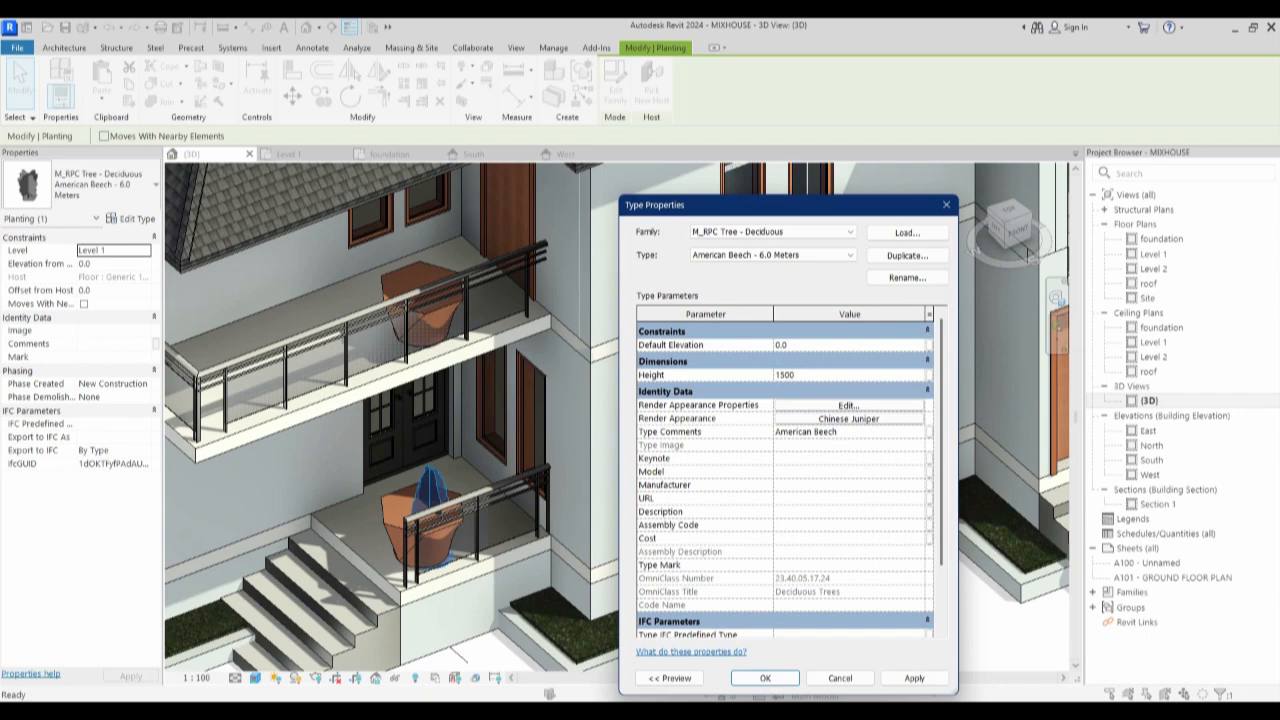
left_click(765, 679)
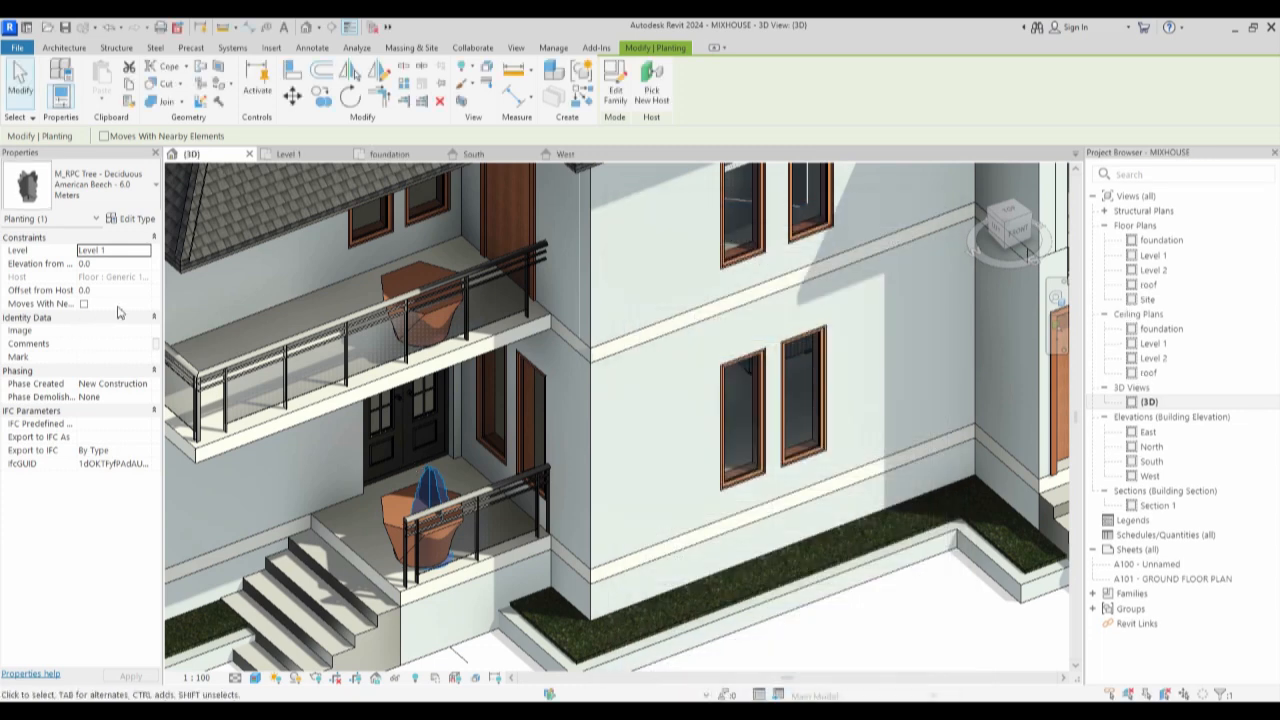
Raise the porch tree to an elevation of 500 from Level 1 so it sits in the vase, and clear the selection.
left_click(118, 265)
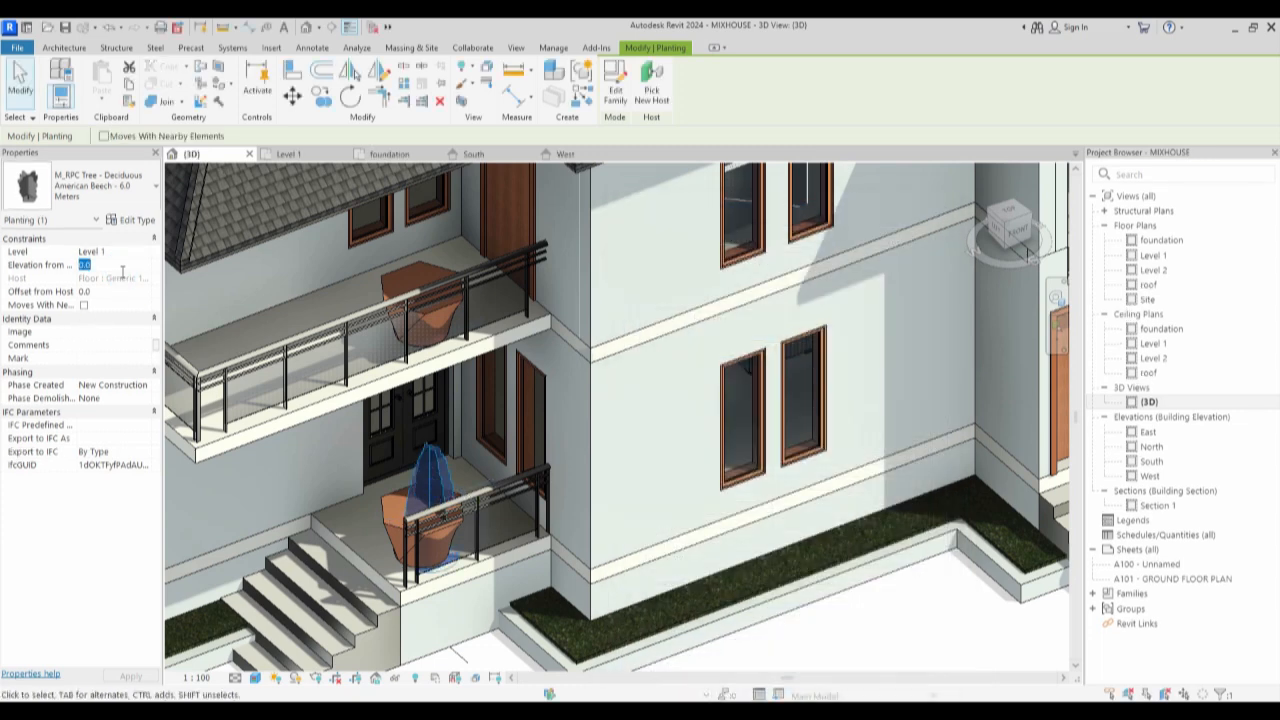
key("Return")
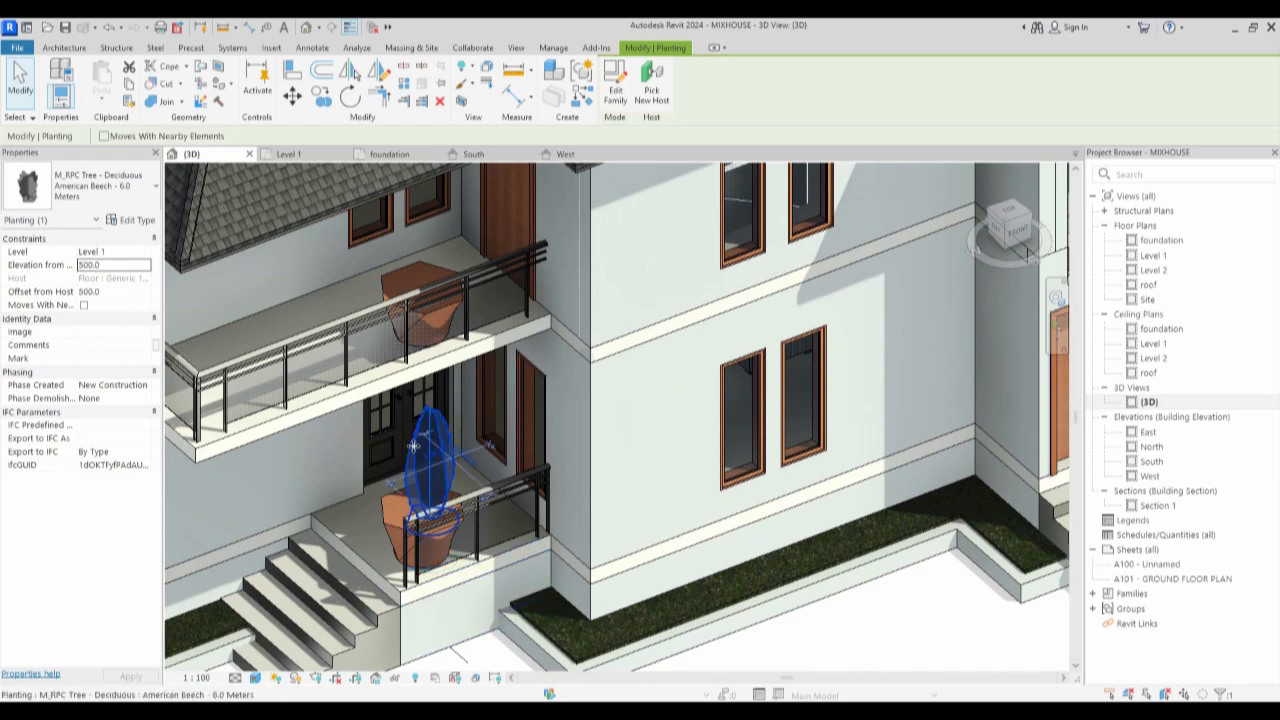
left_click(900, 627)
scroll(423, 455, "up", 3)
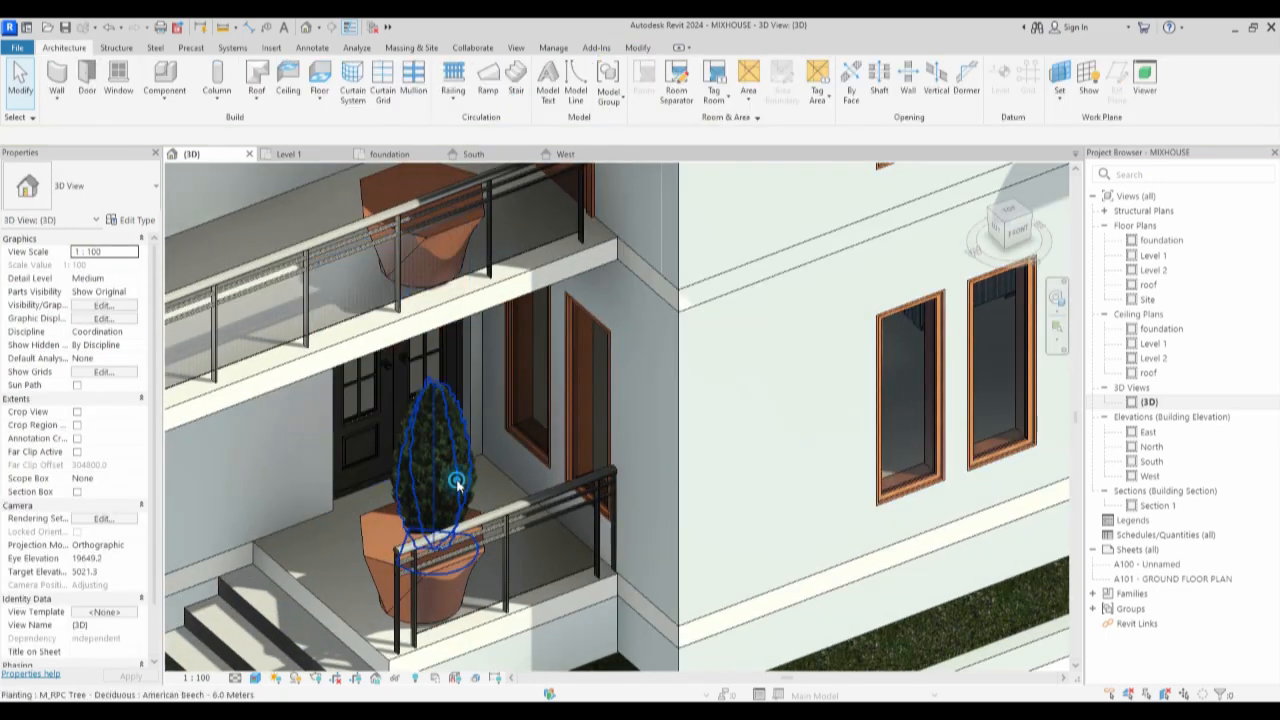
In the South elevation, copy the porch tree to the balcony vase above it and to the balcony and porch vases across the facade.
left_click(441, 490)
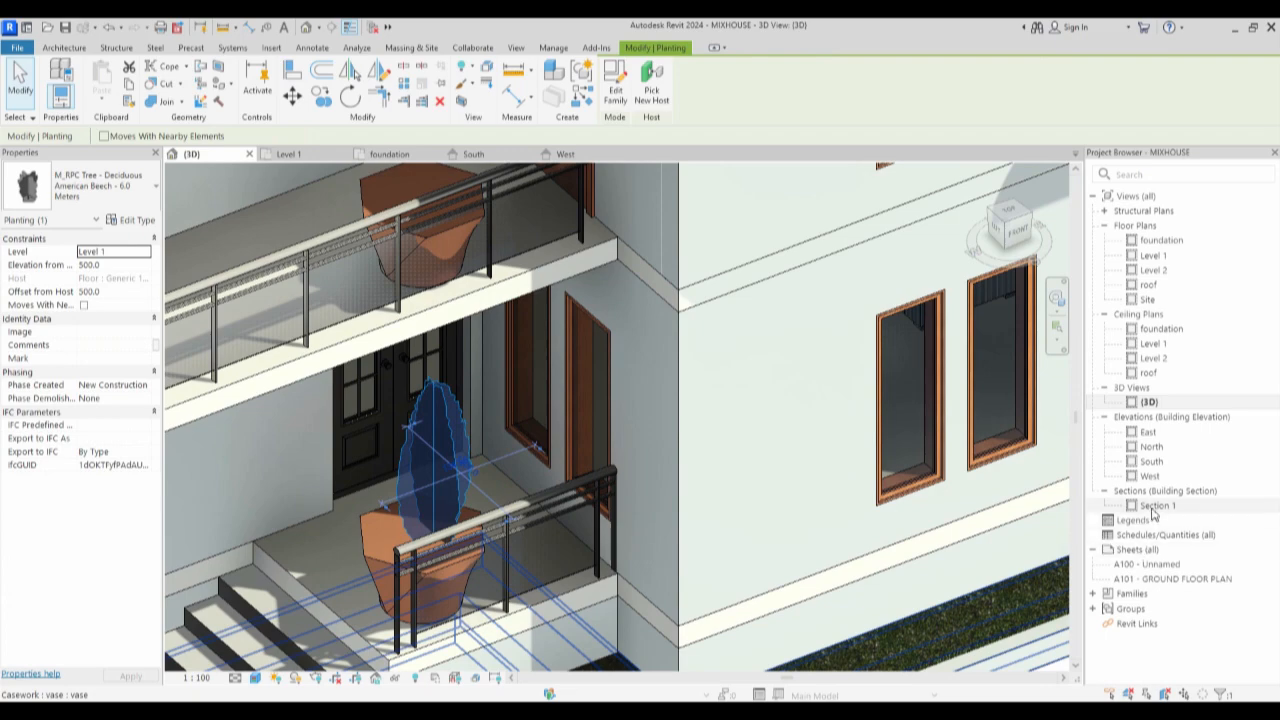
double_click(1152, 462)
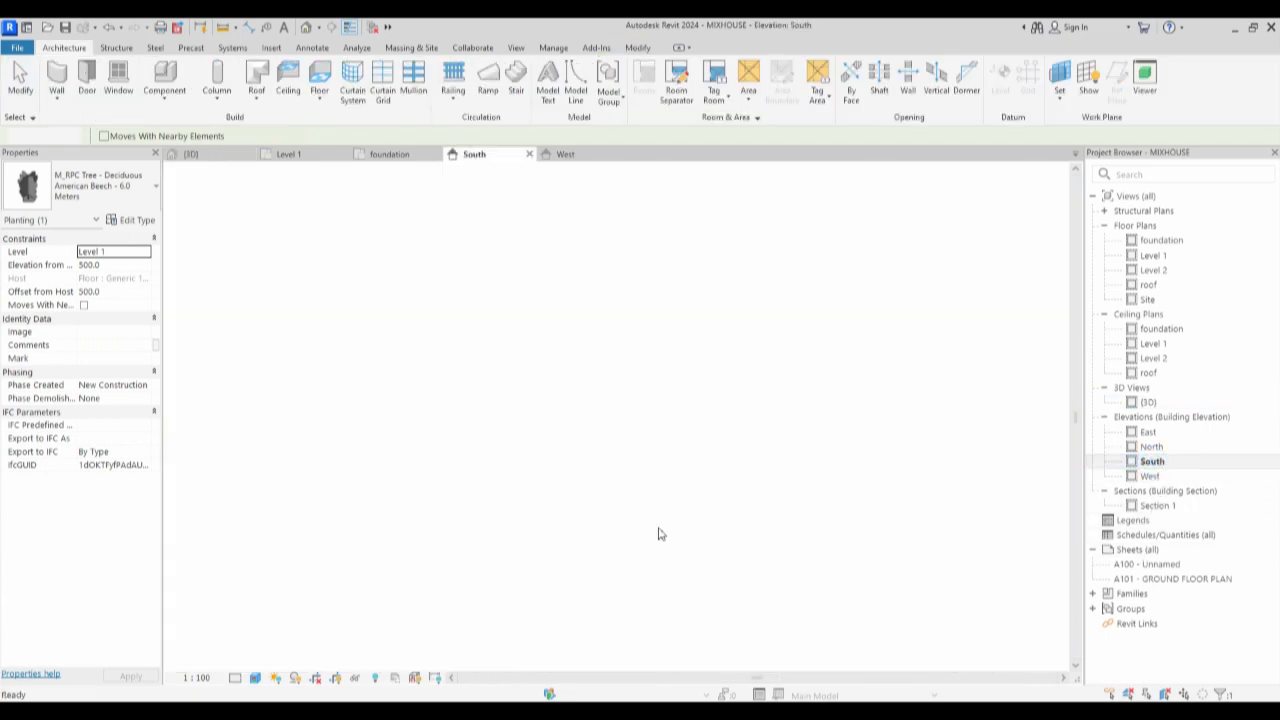
key("Left")
key("Left")
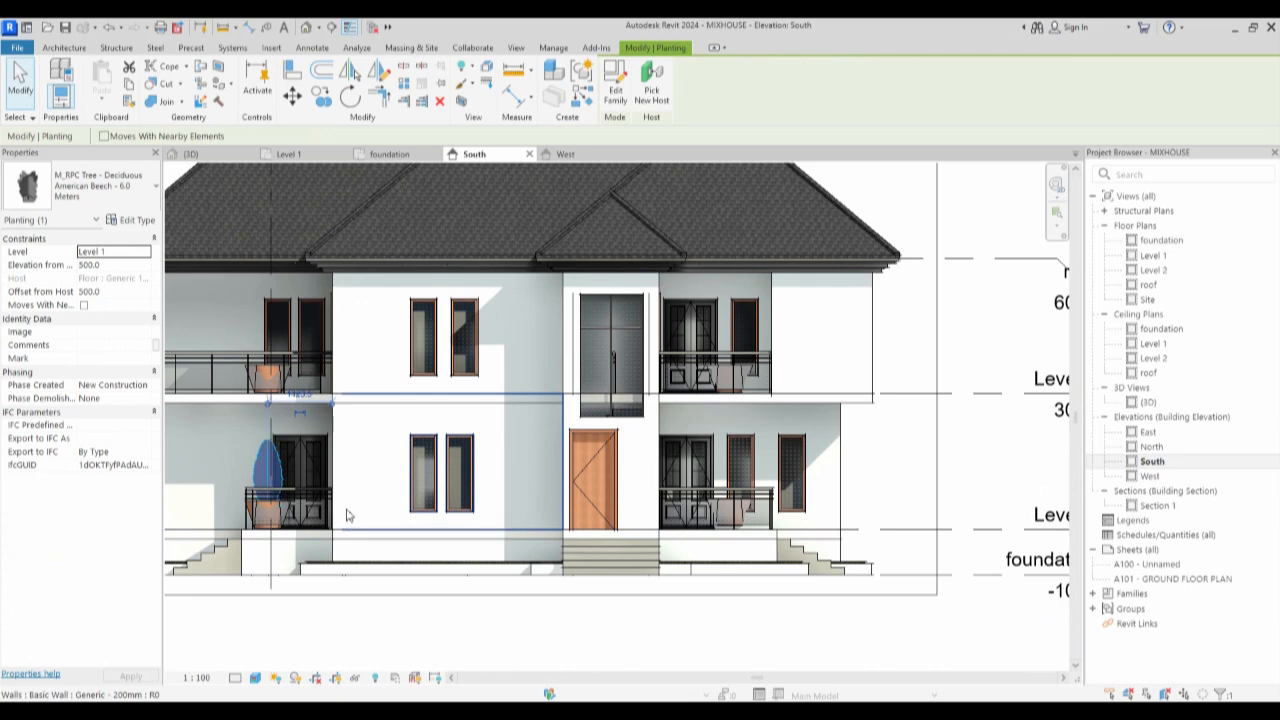
left_click(320, 95)
left_click(300, 525)
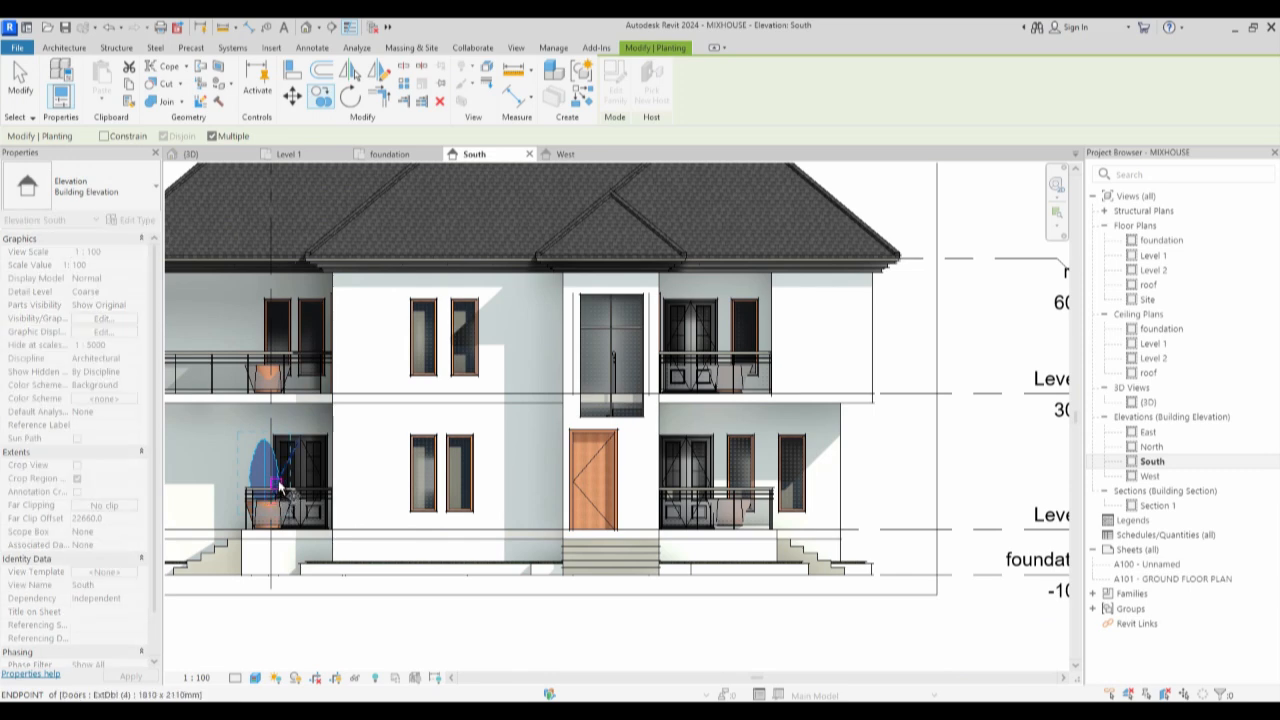
left_click(283, 369)
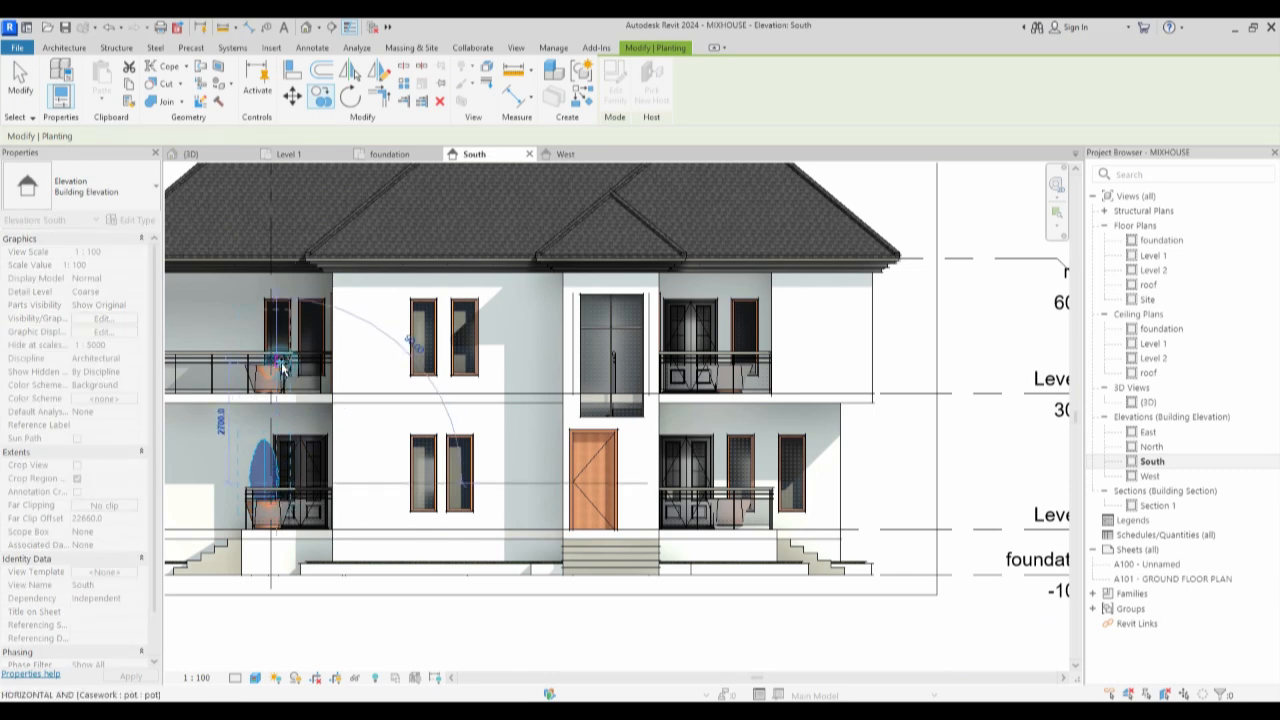
left_click(740, 368)
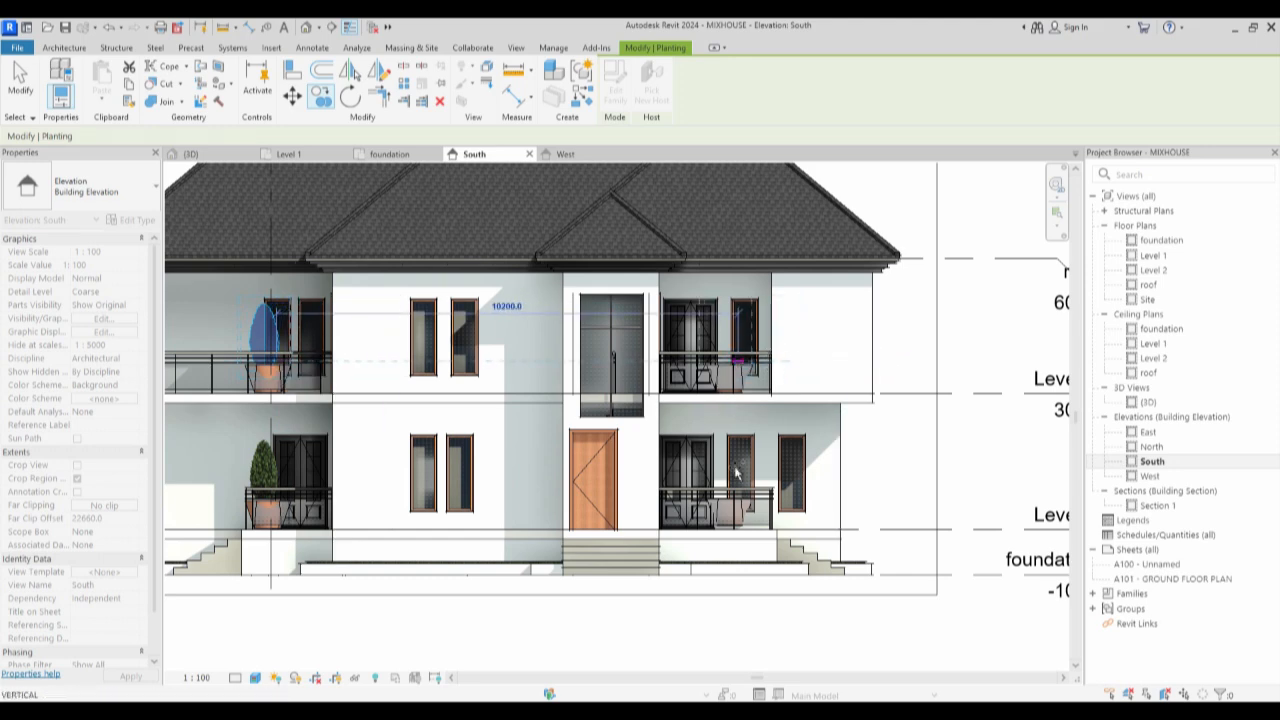
left_click(739, 501)
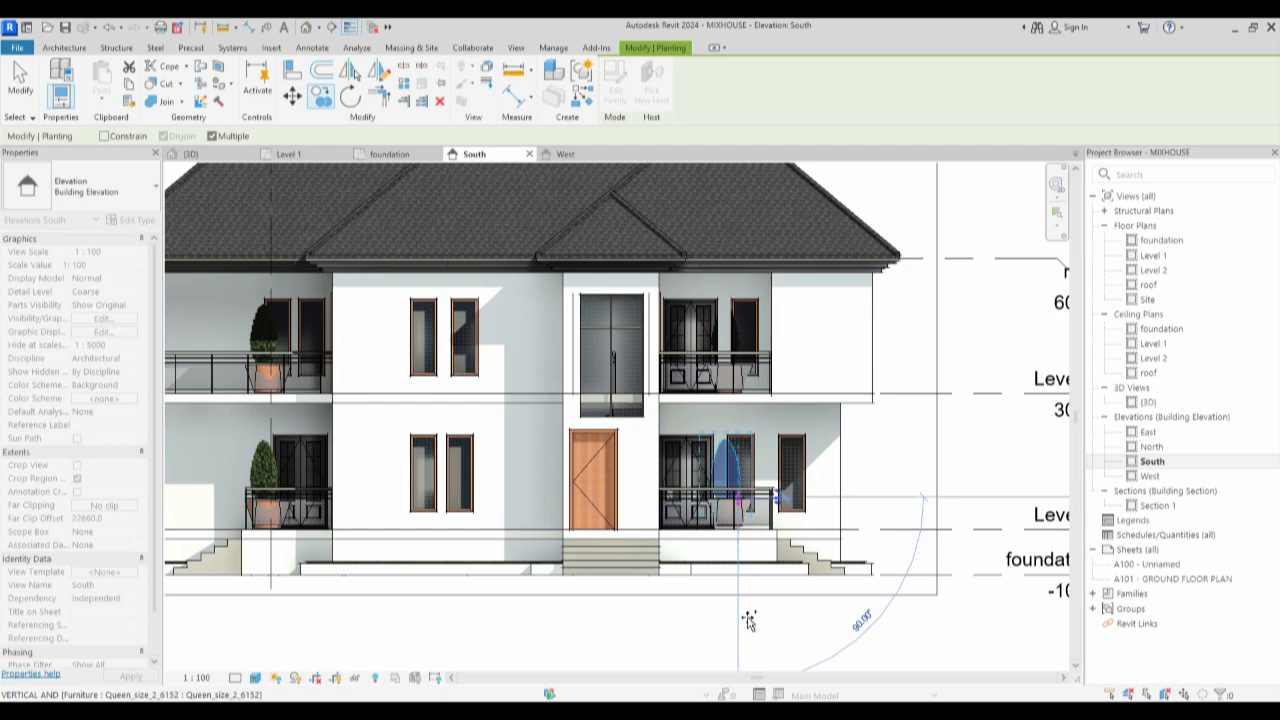
key("Escape")
scroll(771, 605, "down", 4)
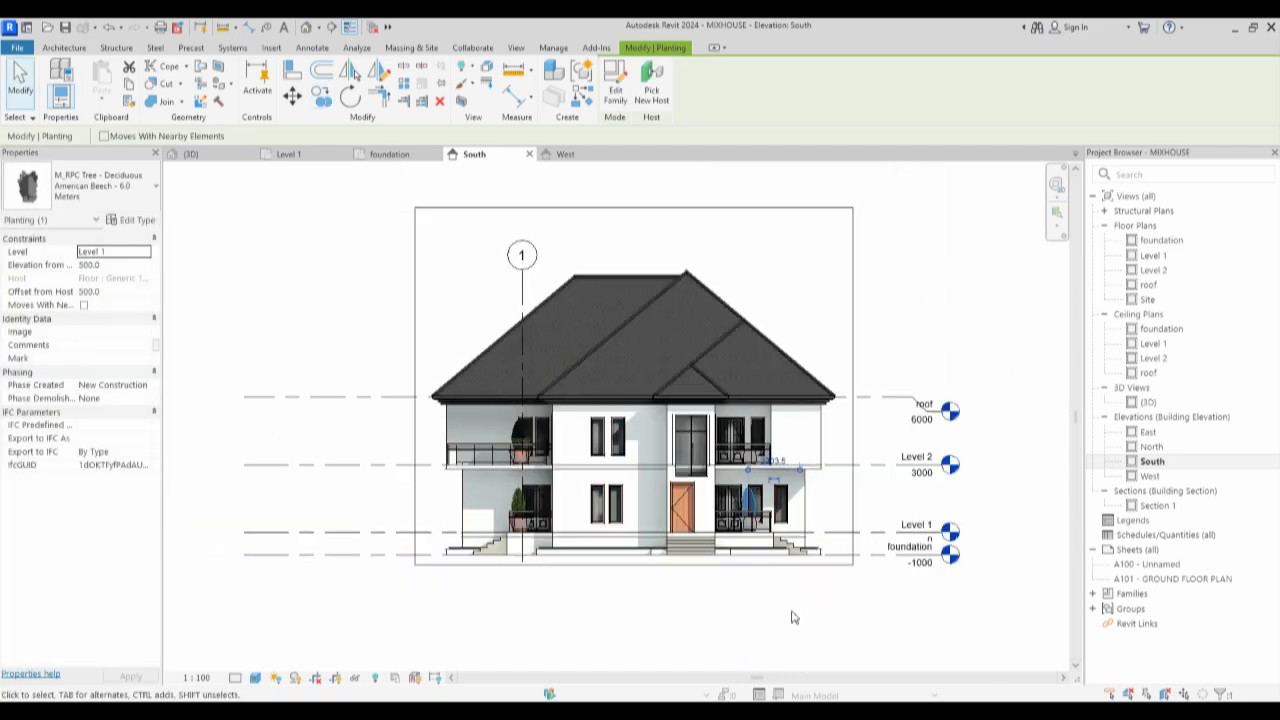
key("Escape")
Open the roof eave casework for in-place editing, select its sweep and check its visibility settings without changing them.
scroll(700, 560, "up", 2)
scroll(486, 414, "up", 2)
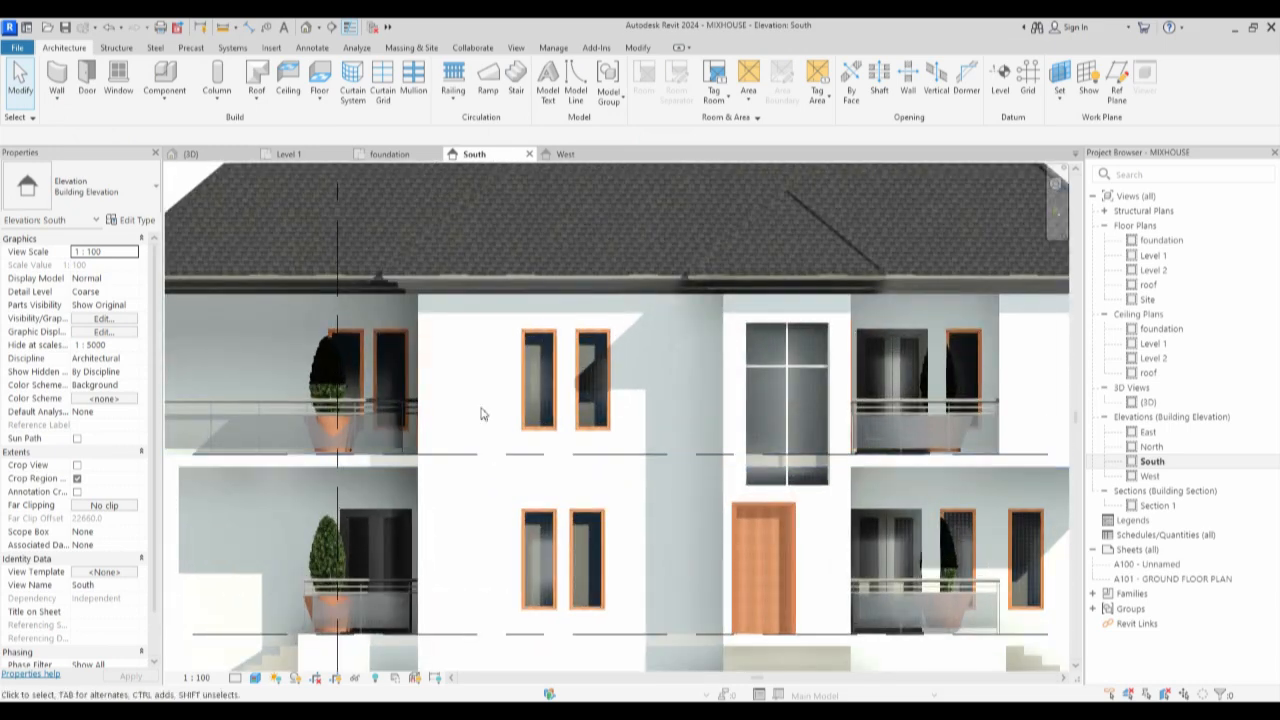
scroll(486, 366, "down", 3)
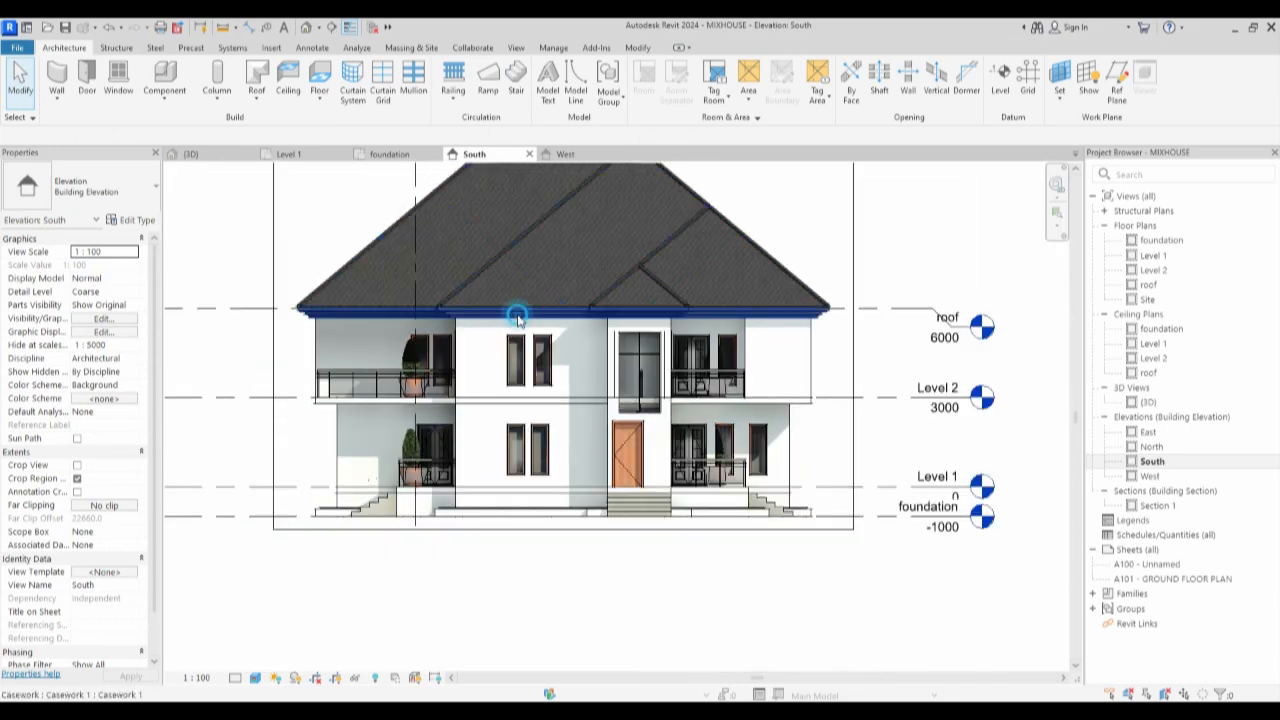
left_click(512, 312)
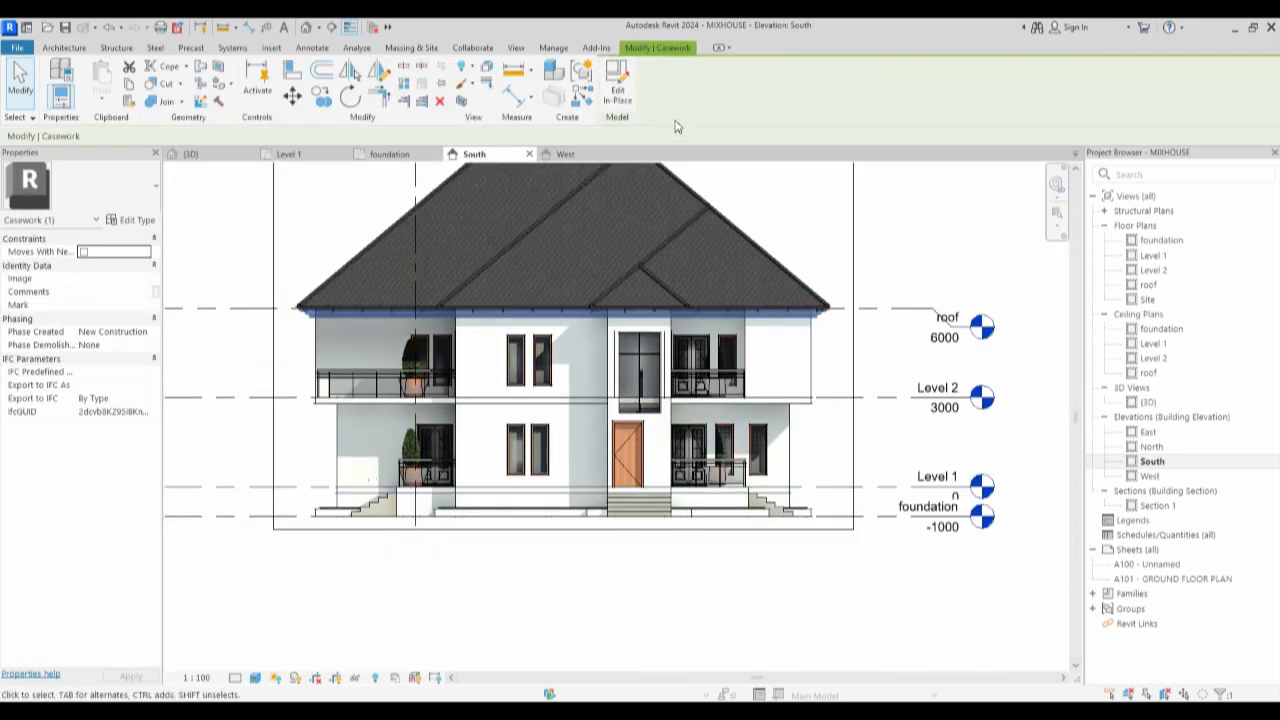
left_click(608, 92)
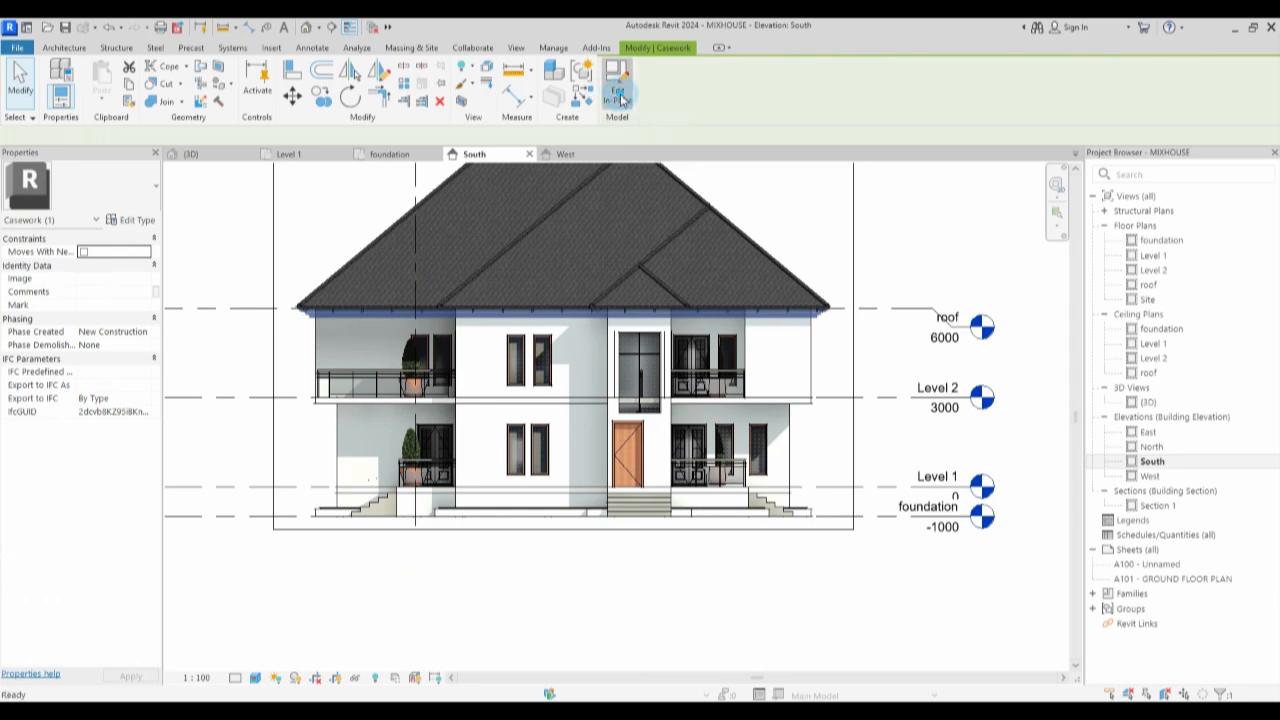
left_click(636, 314)
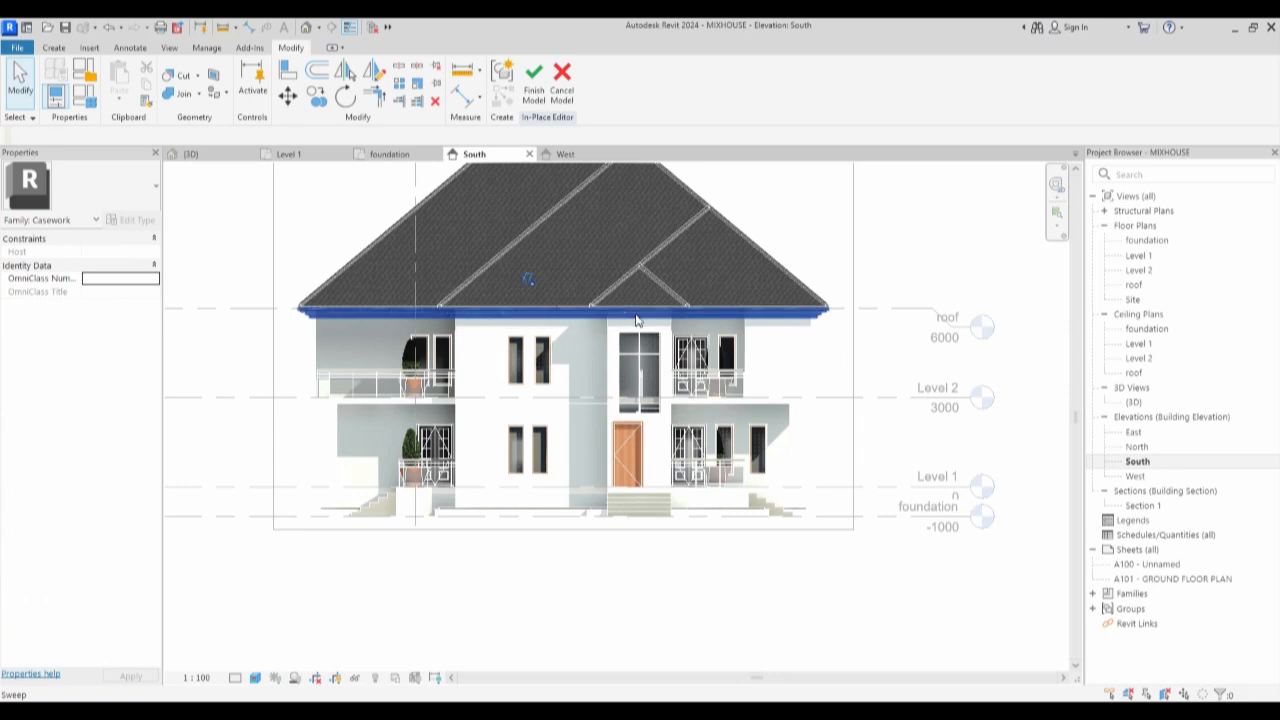
left_click(139, 292)
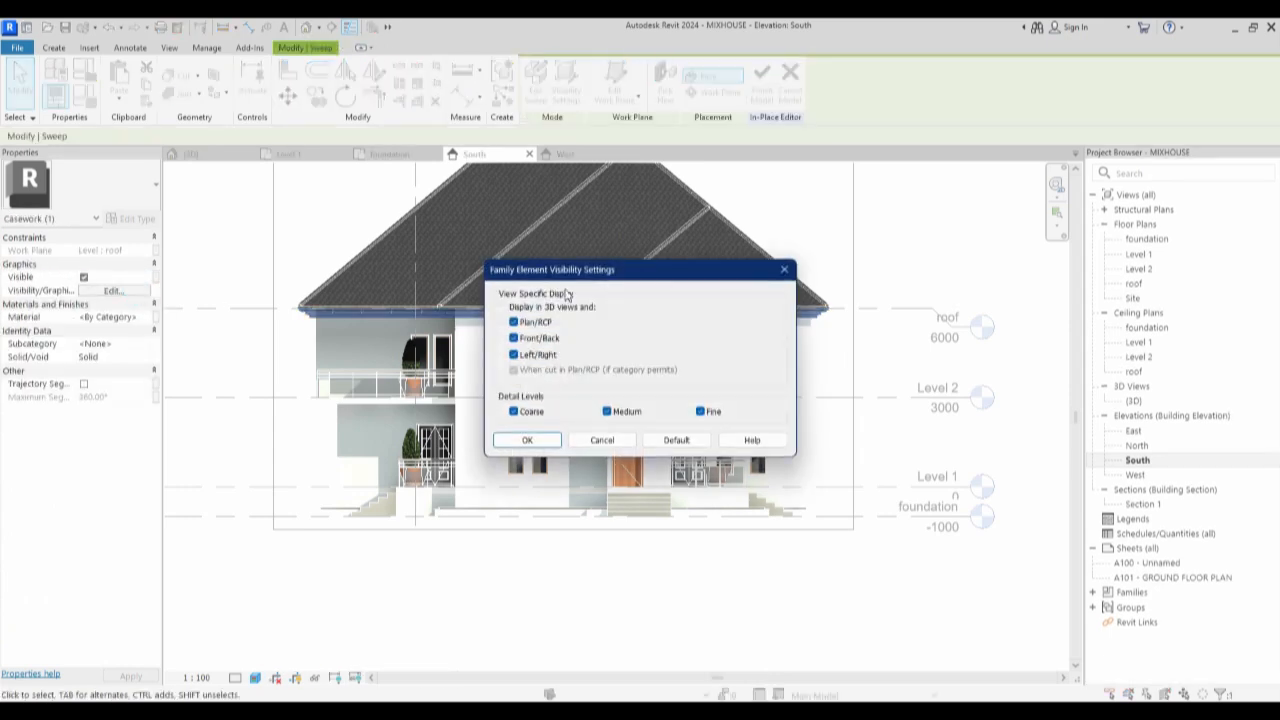
left_click(785, 275)
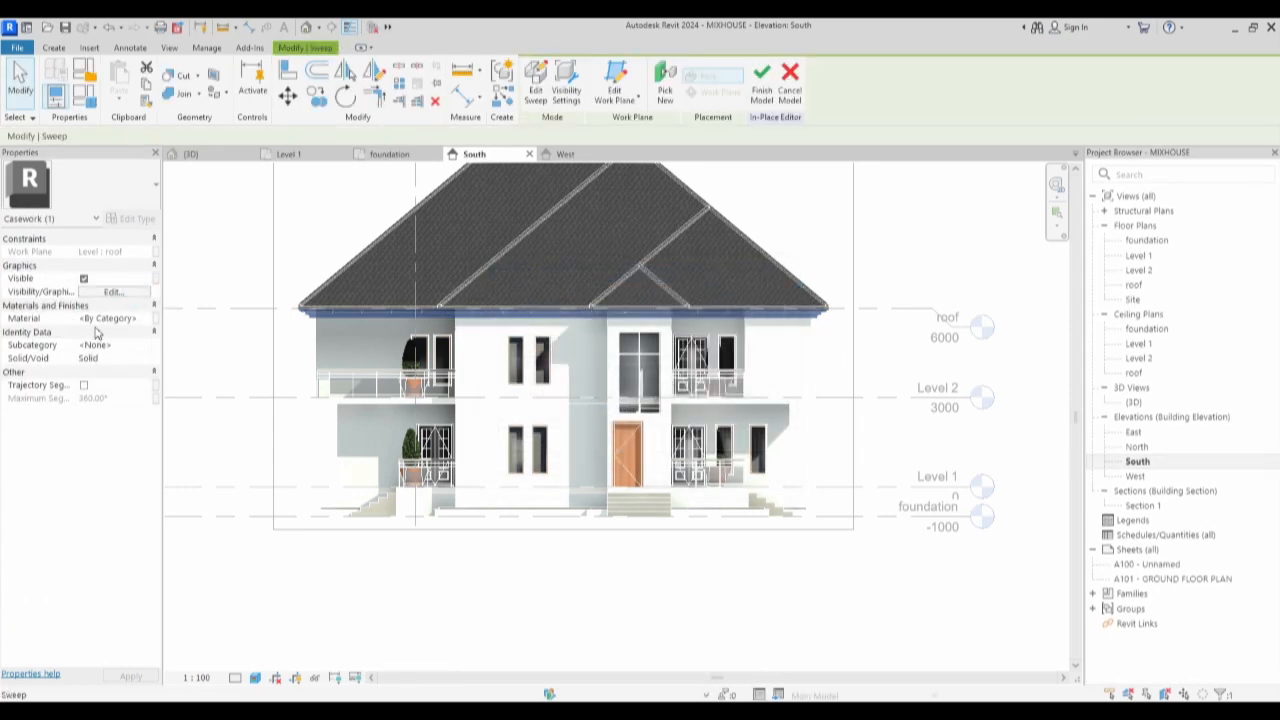
Duplicate the Aluminium(1) material as Aluminium(10) for the eave sweep.
left_click(145, 318)
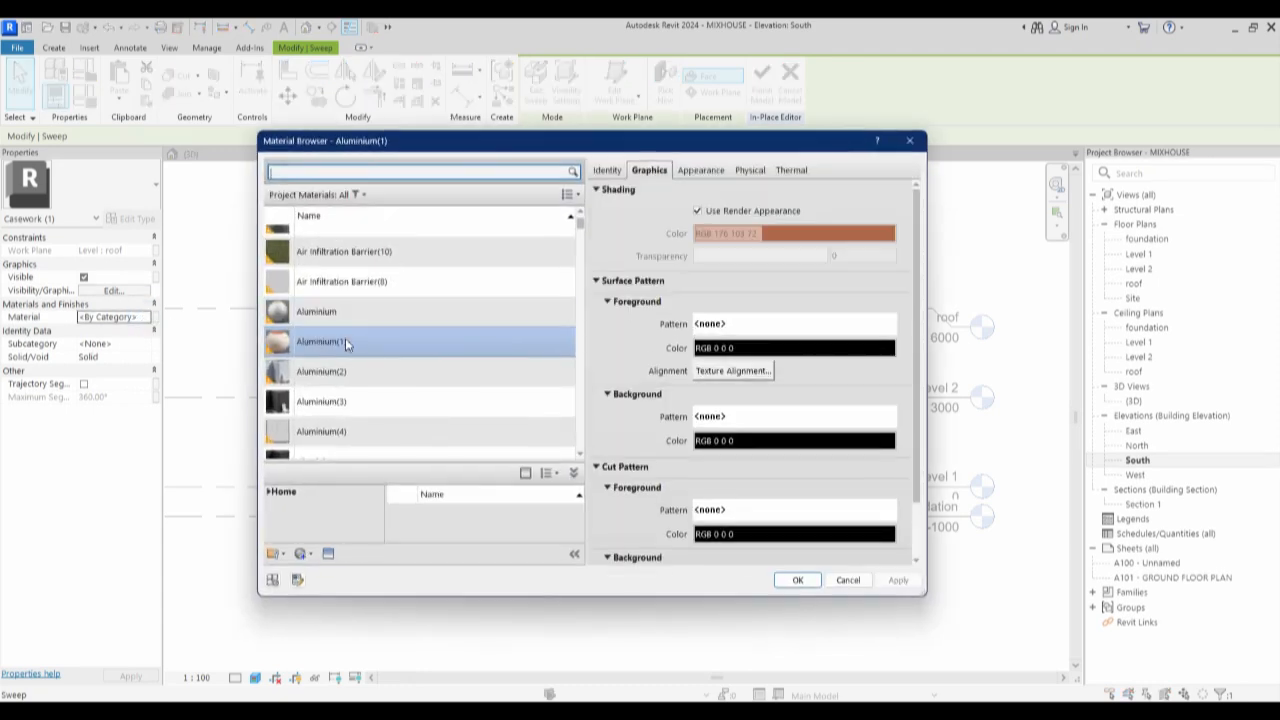
right_click(349, 342)
left_click(403, 365)
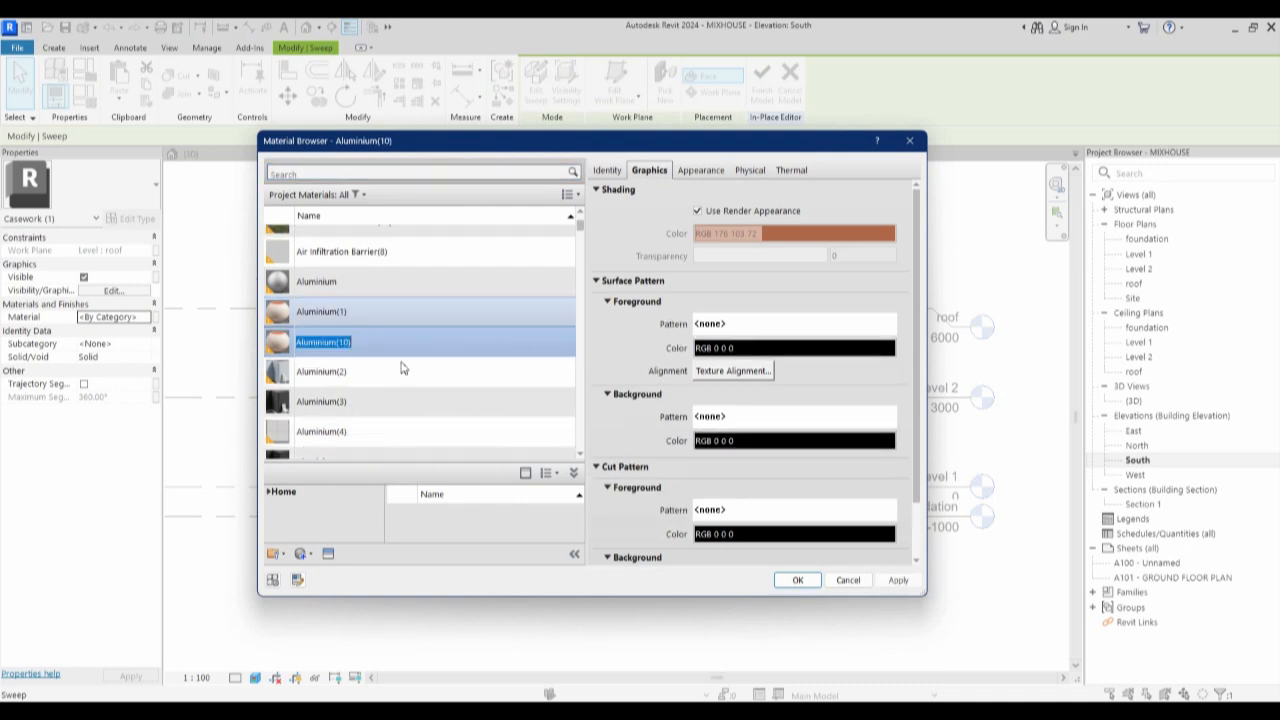
Give Aluminium(10) the Ice White porcelain appearance from the Appearance Library and assign the material to the eave sweep.
left_click(703, 172)
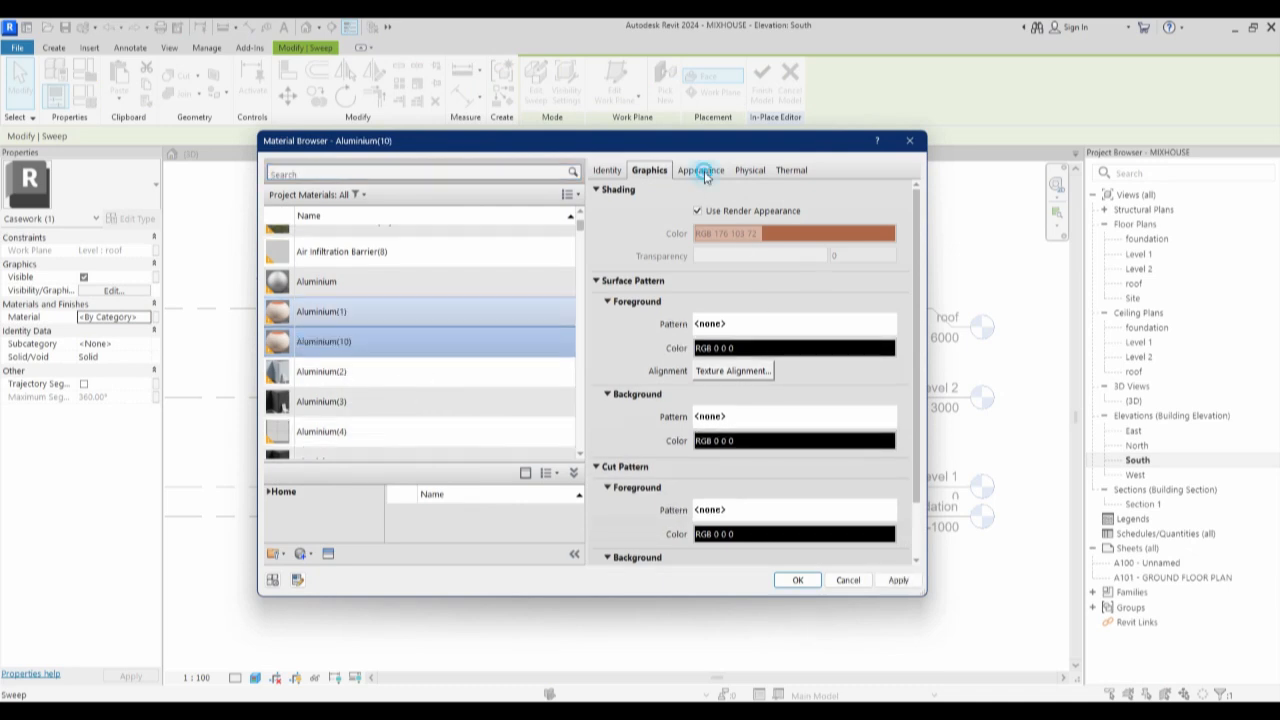
left_click(889, 193)
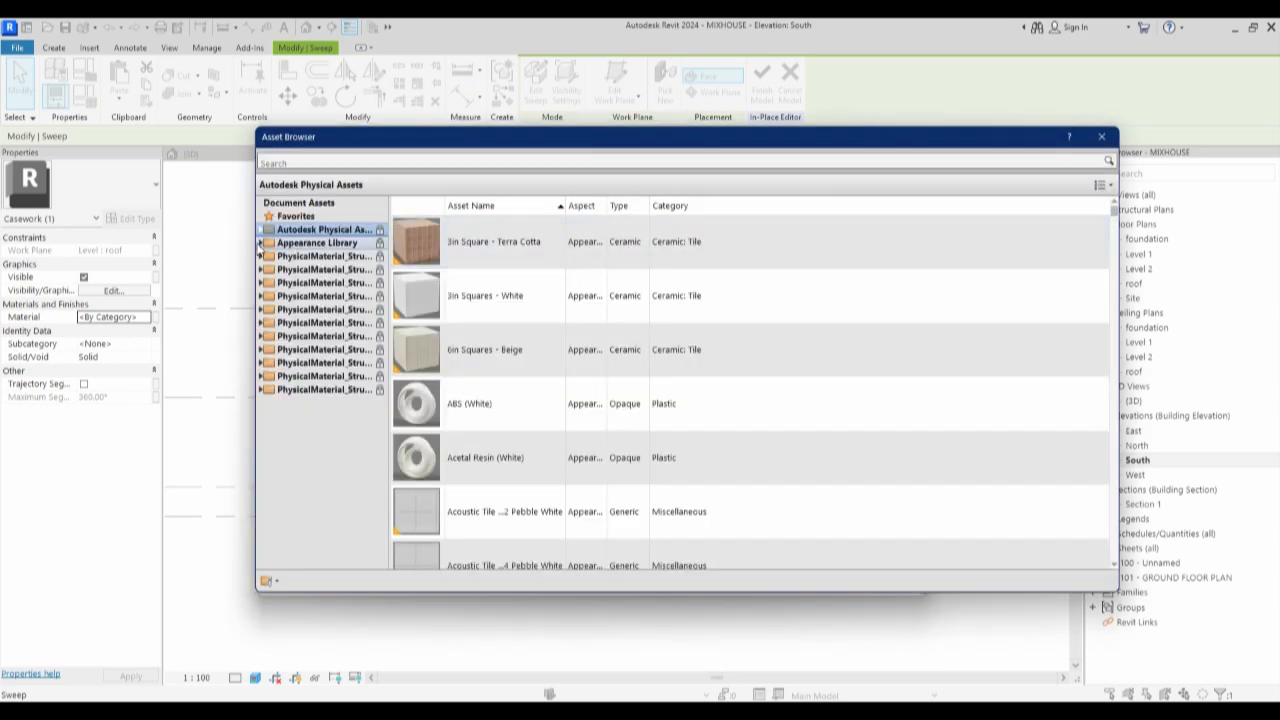
left_click(260, 243)
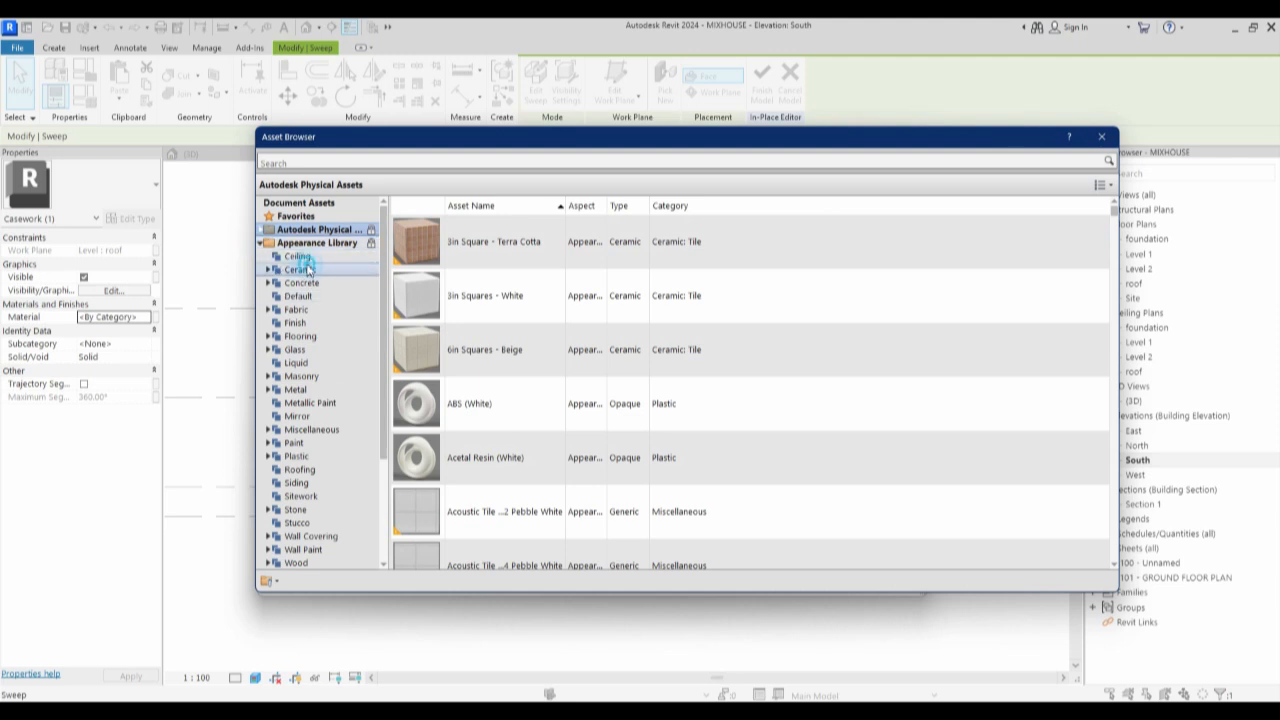
left_click(300, 269)
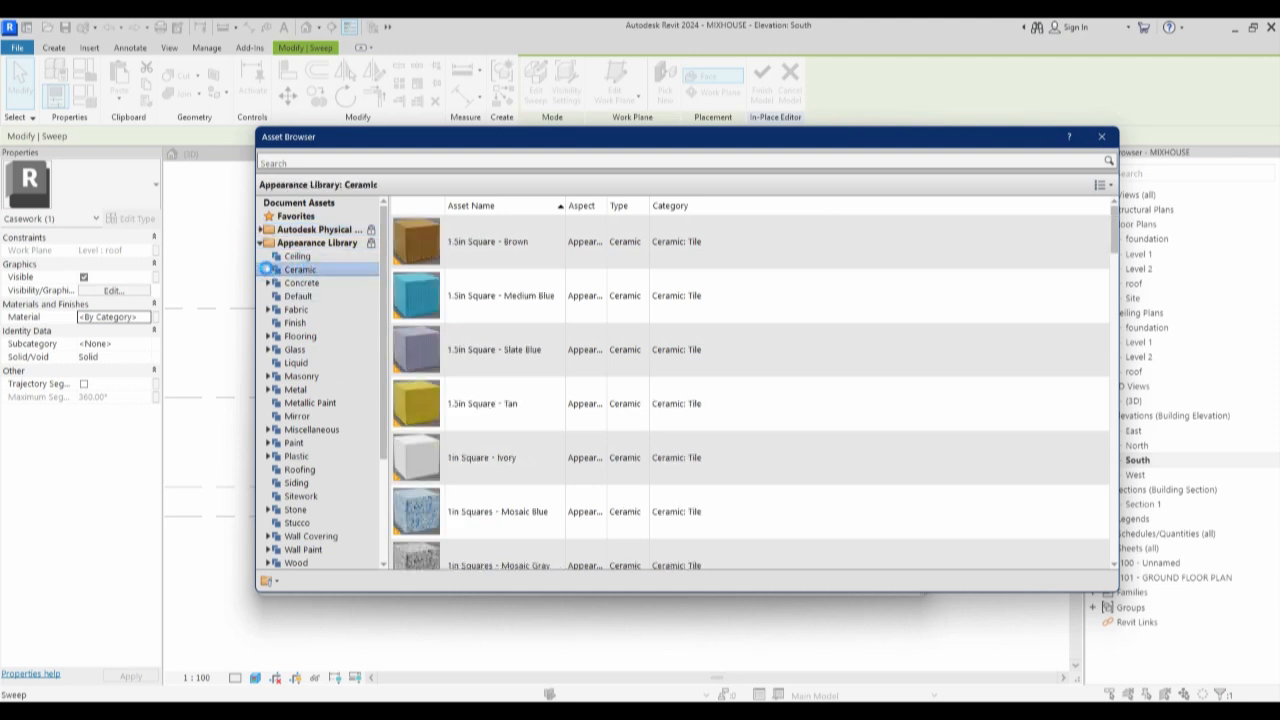
left_click(267, 270)
left_click(306, 283)
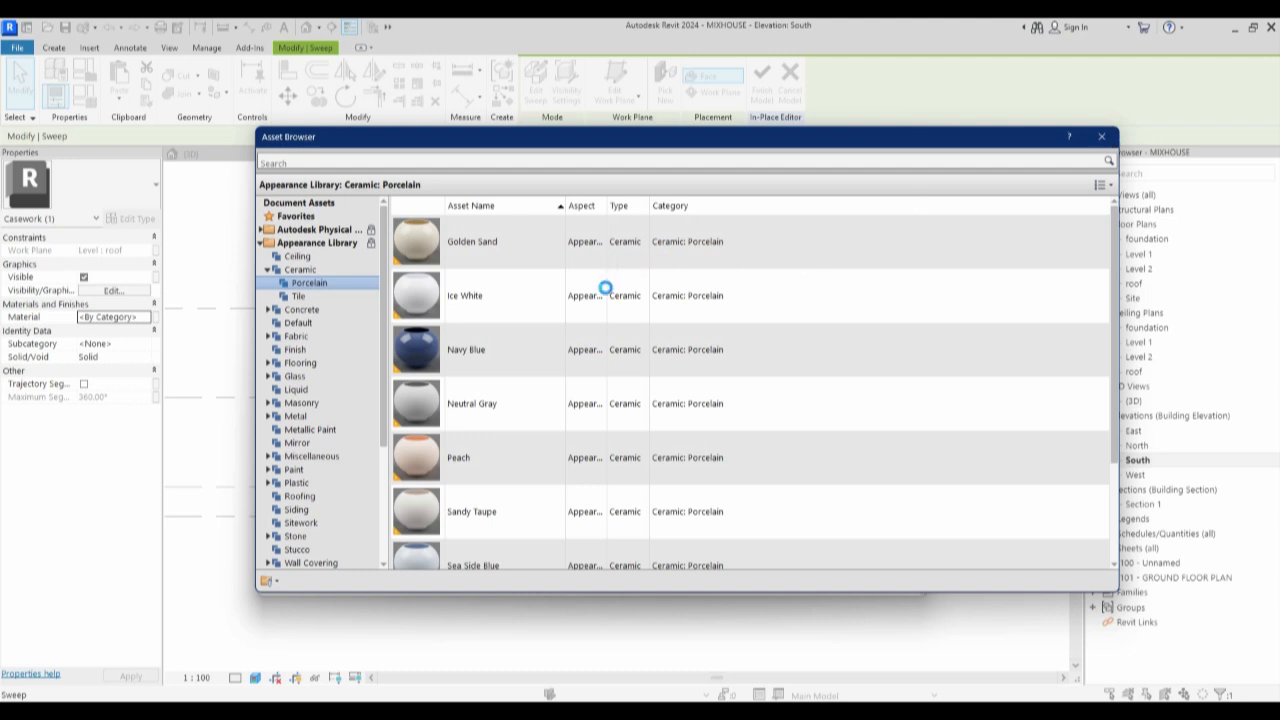
left_click(1101, 136)
left_click(803, 580)
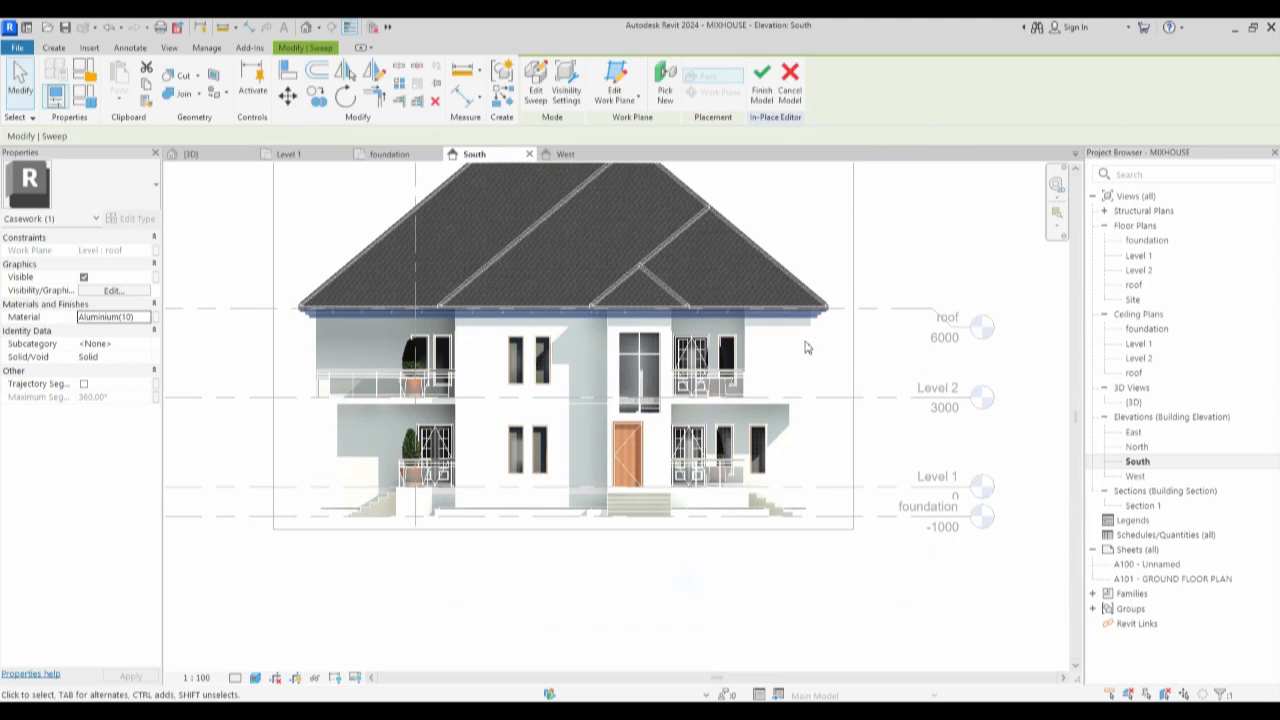
Copy the eave sweep about 380 mm straight down, directly beneath the original moulding.
left_click(810, 333)
scroll(805, 325, "up", 5)
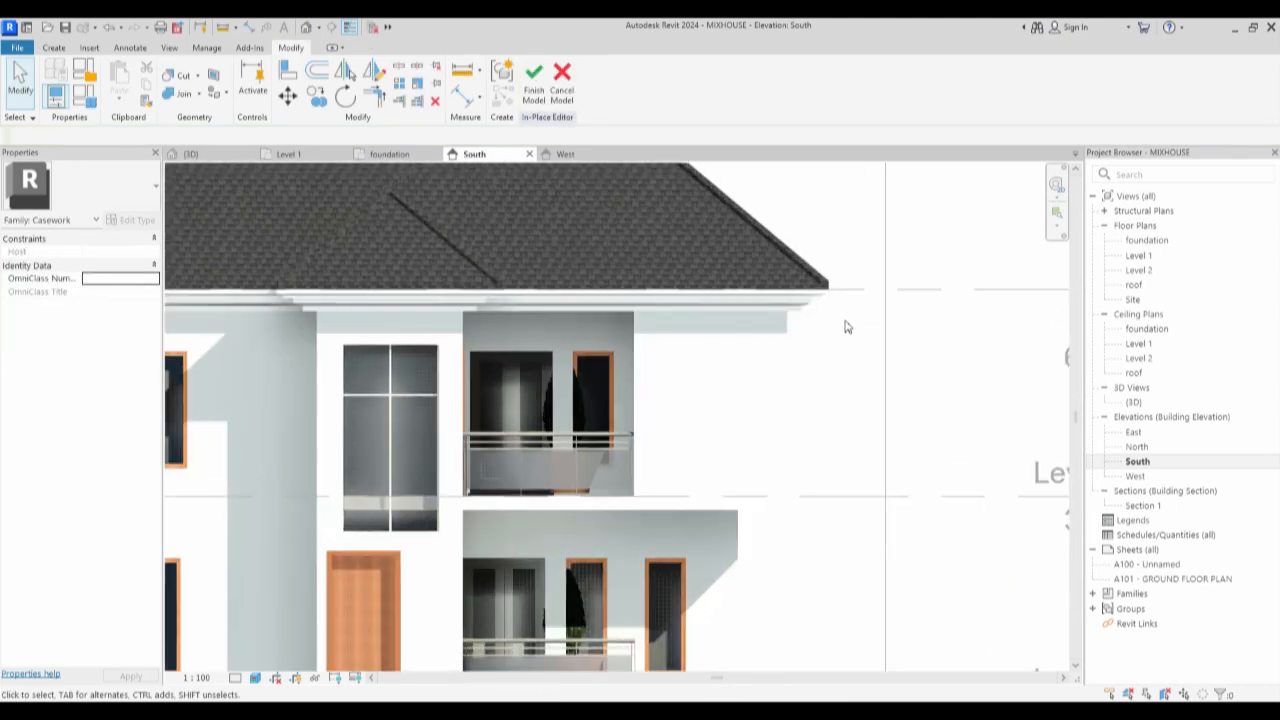
left_click(800, 315)
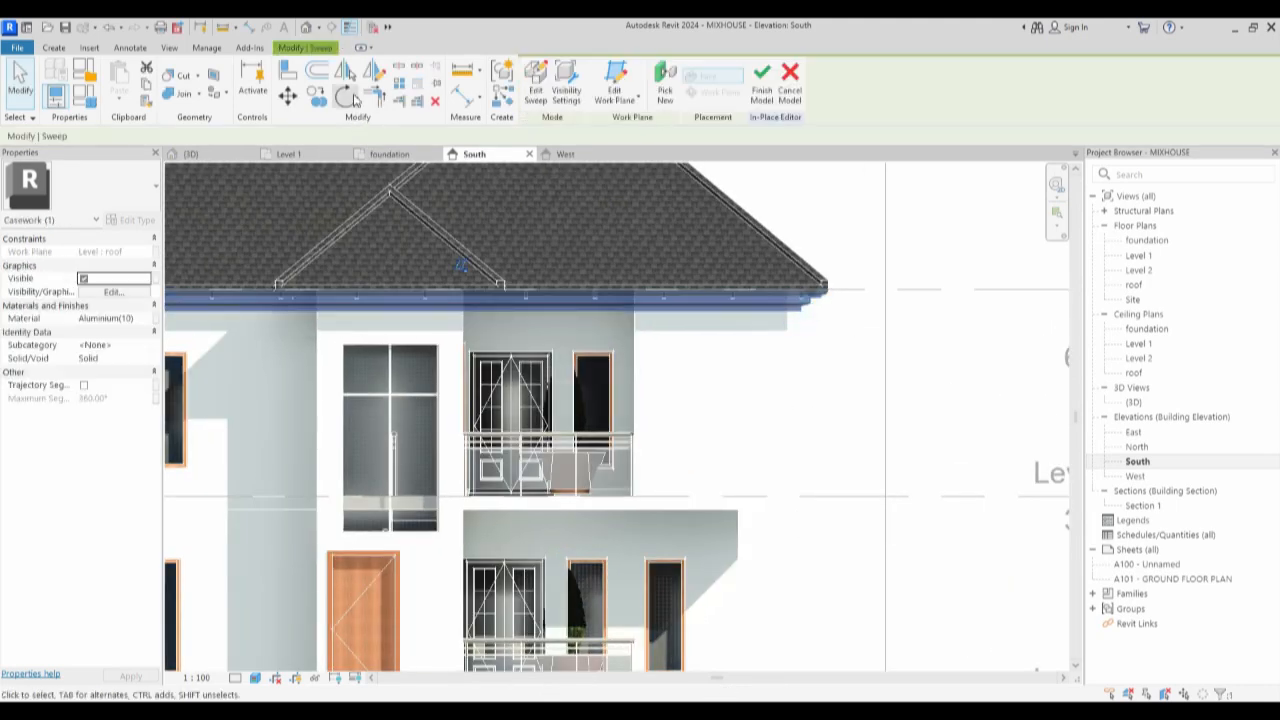
left_click(315, 95)
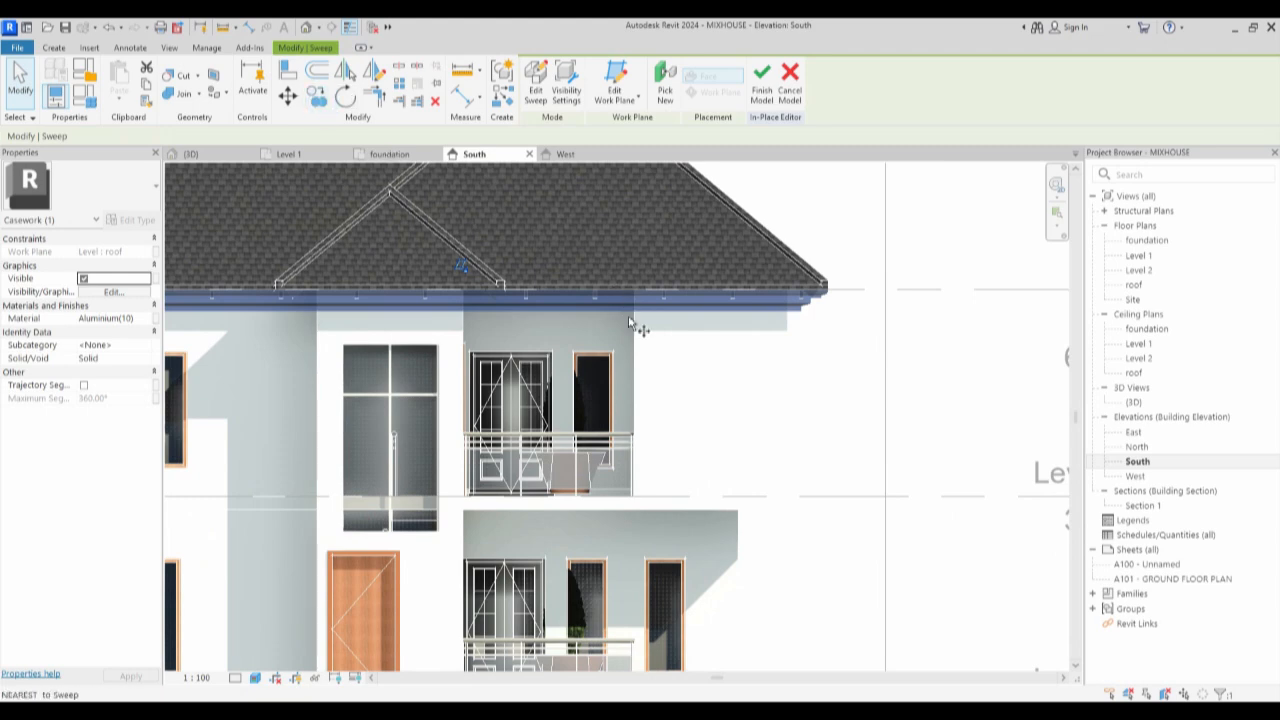
left_click(787, 313)
left_click(788, 338)
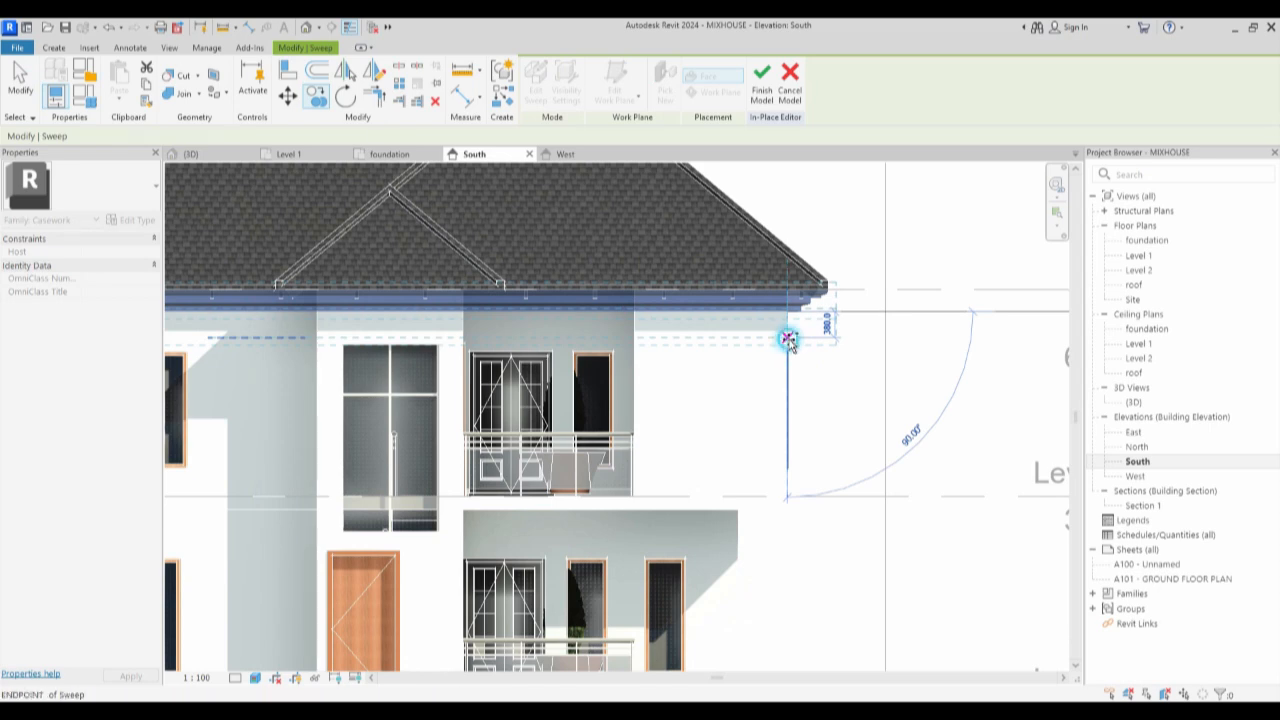
key("Escape")
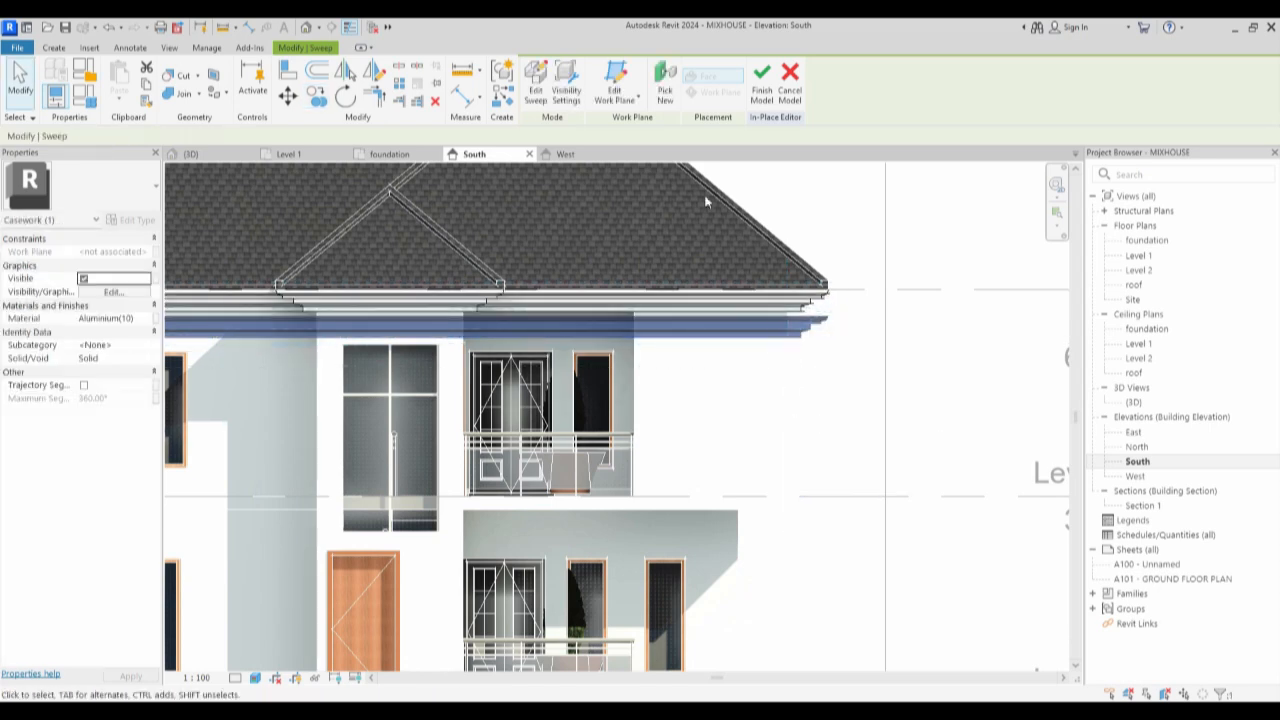
Edit the copied sweep's profile and delete its stepped outline, keeping only the lines around the lowest step.
left_click(537, 86)
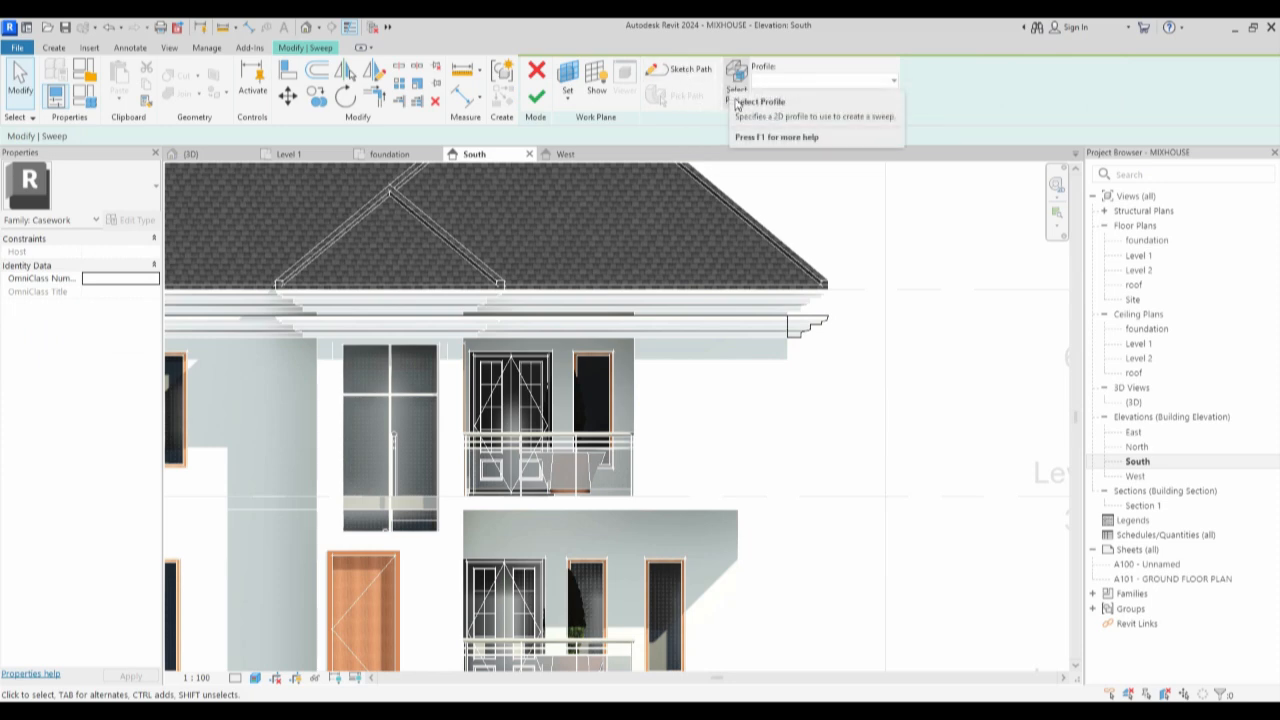
left_click(737, 95)
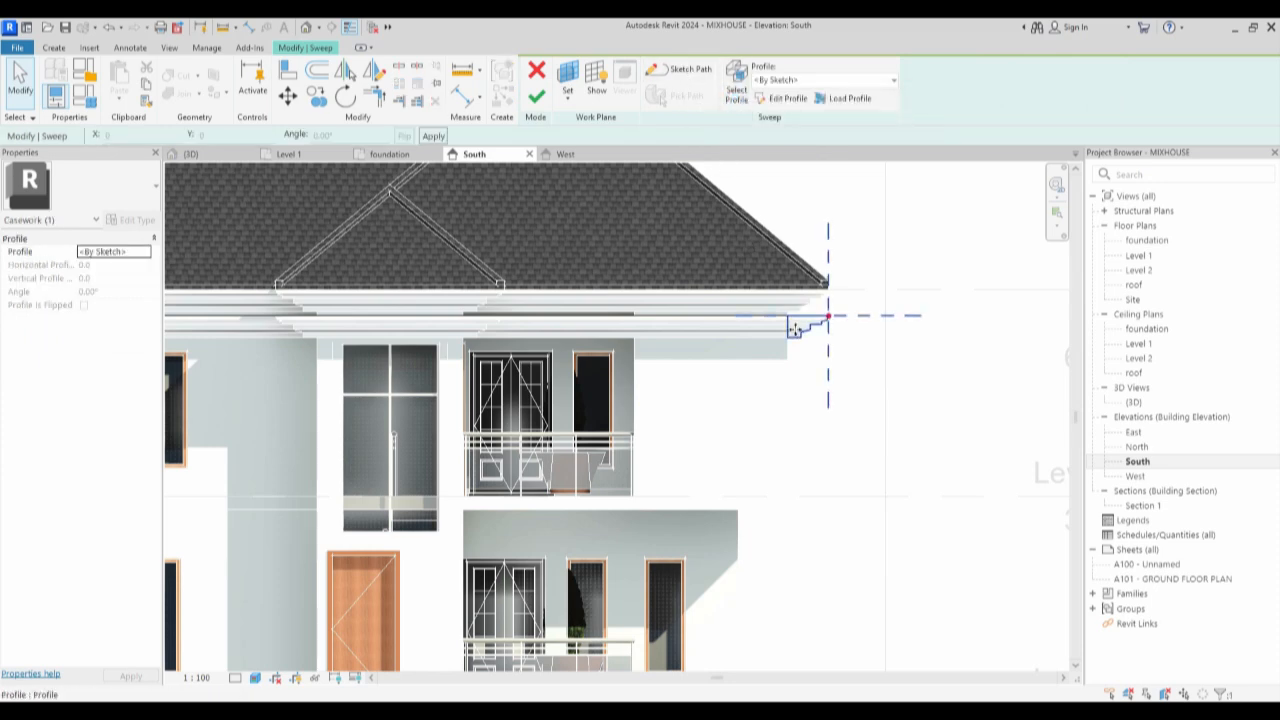
scroll(795, 330, "up", 2)
left_click(784, 99)
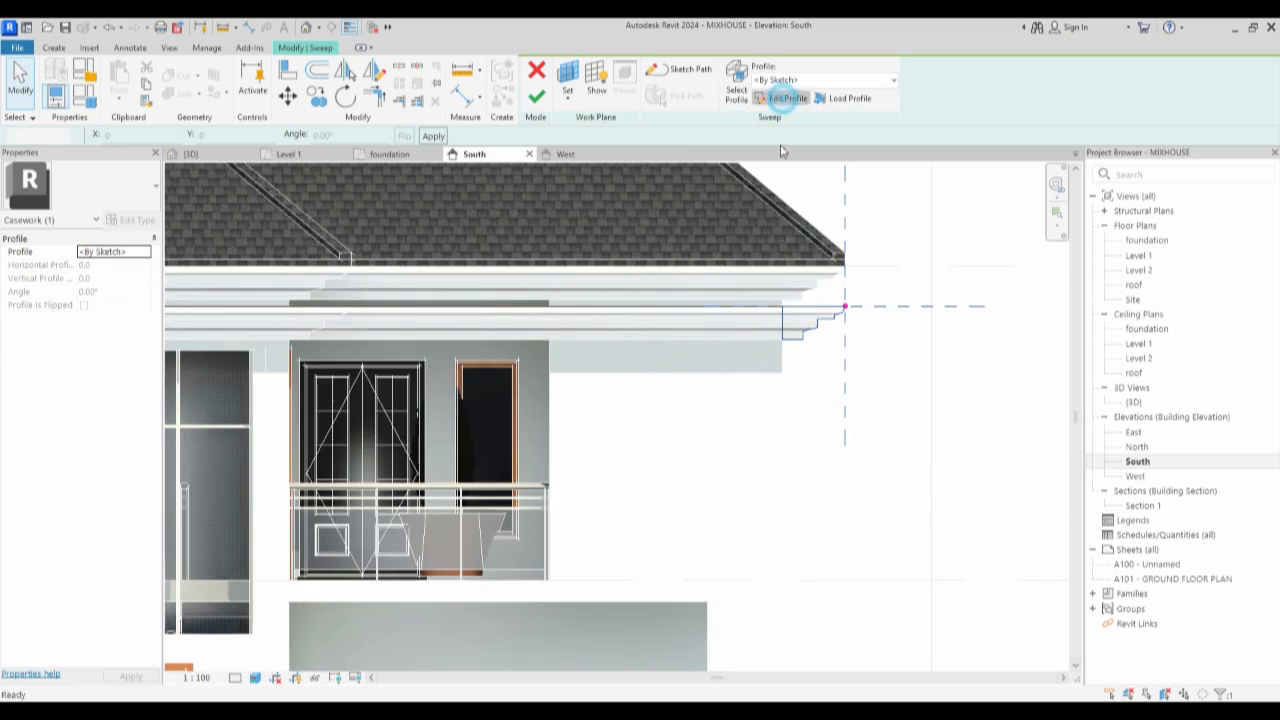
scroll(857, 320, "up", 4)
mouse_move(599, 252)
left_mouse_down()
mouse_move(949, 334)
mouse_move(951, 362)
mouse_move(951, 351)
left_mouse_up()
key("Delete")
left_click(746, 353)
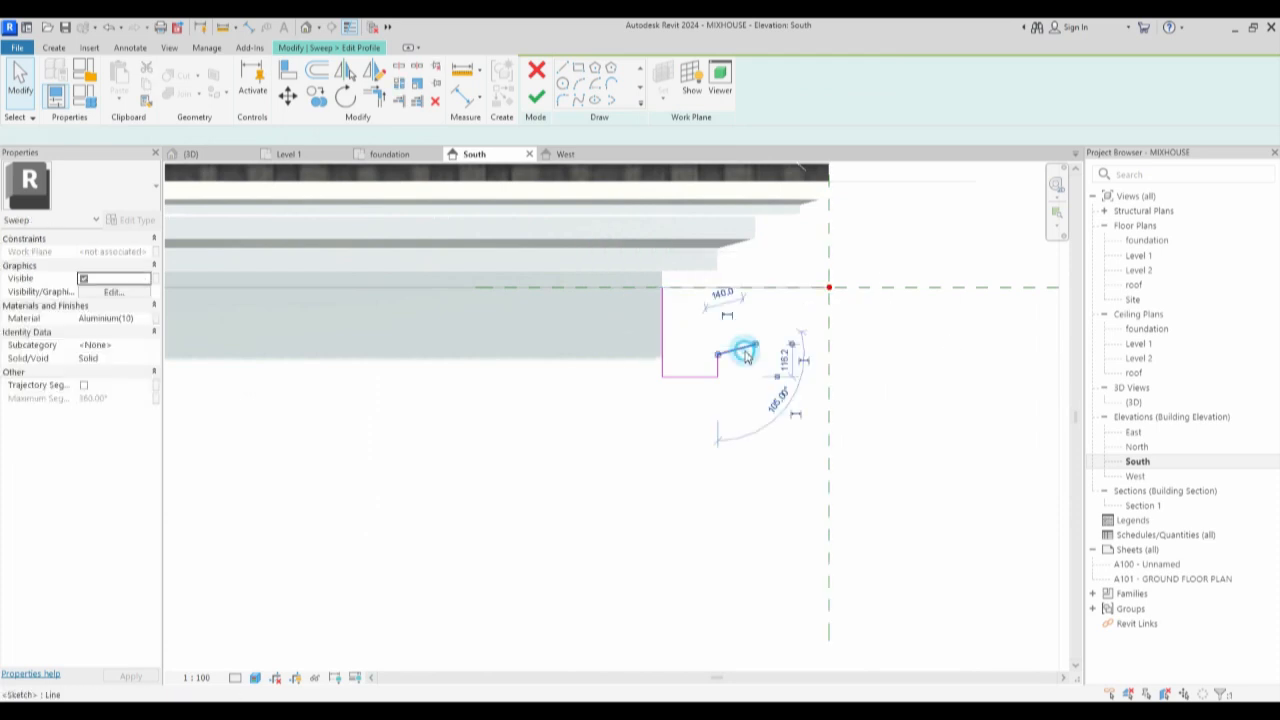
key("Delete")
Close the remaining profile with a horizontal line and trim it into a small rectangle about 80 mm high.
left_click(696, 370)
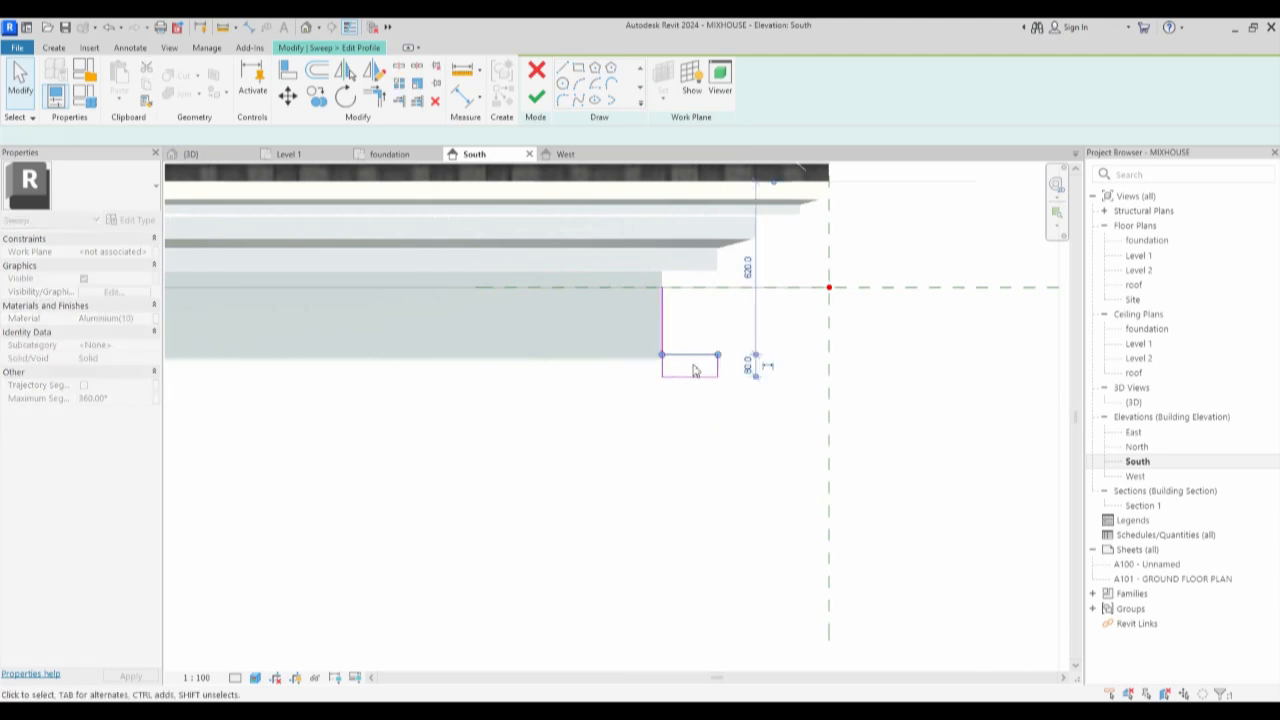
key("t")
key("r")
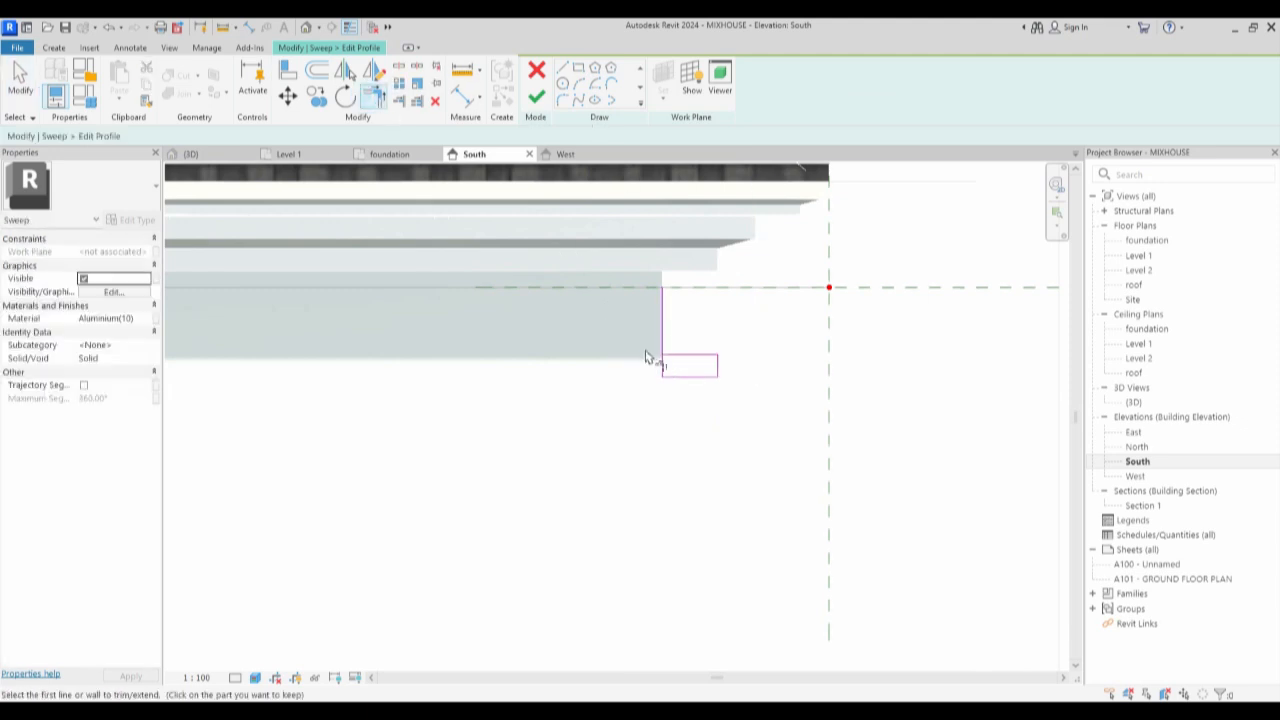
left_click(675, 355)
left_click(662, 367)
key("Escape")
scroll(712, 362, "up", 2)
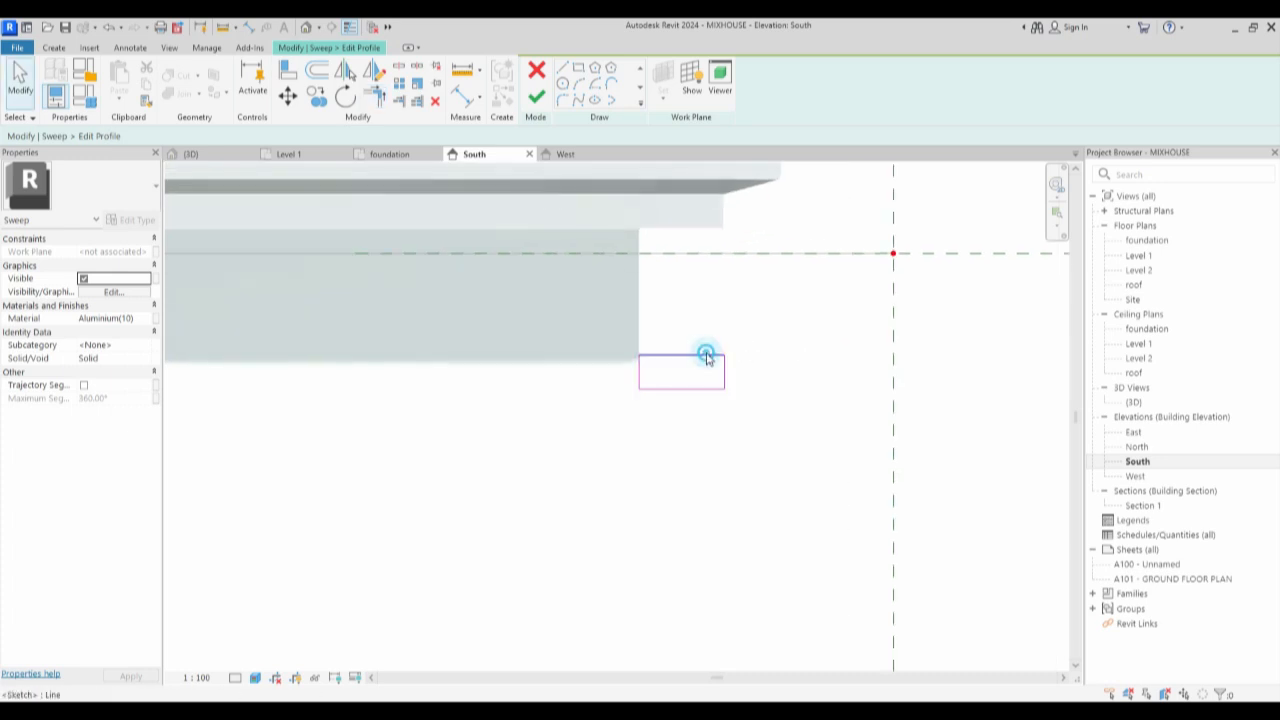
Shrink the copied sweep's profile rectangle to about 130 mm wide and 40 mm high, then finish the profile and the sweep.
left_click(707, 356)
left_click_drag(708, 355, 736, 387)
left_click_drag(706, 334, 783, 484)
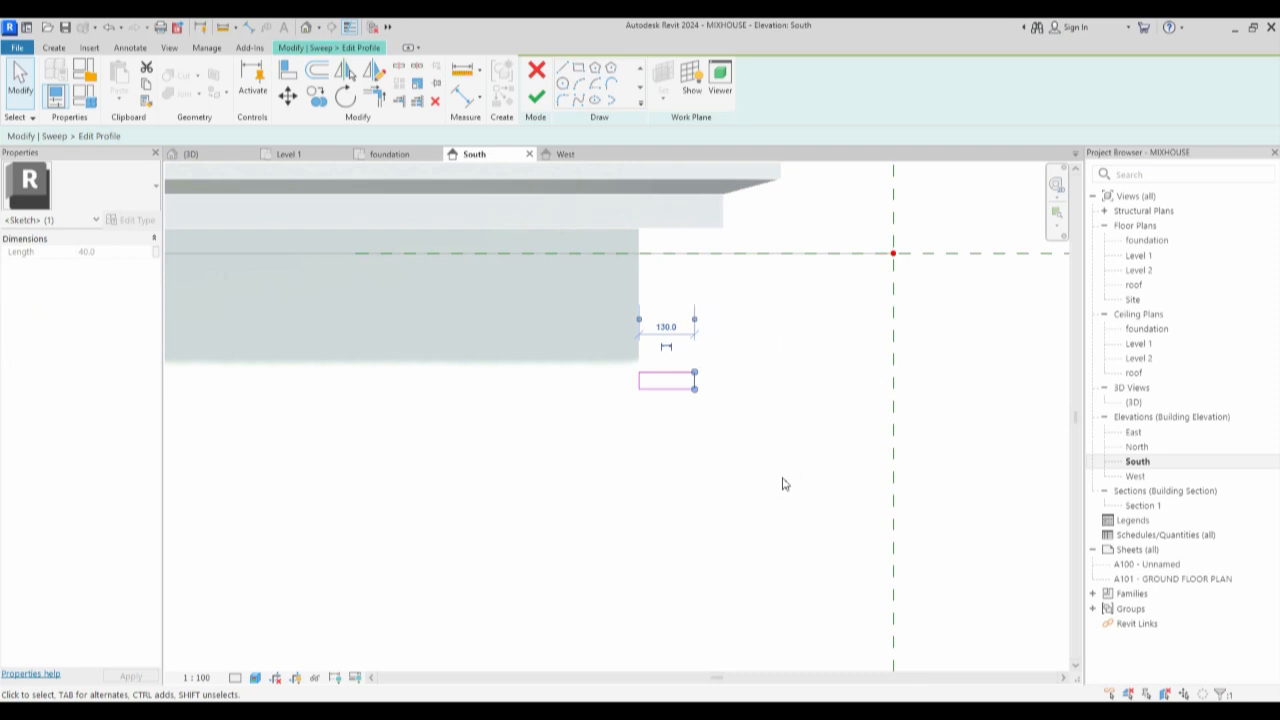
key("Escape")
left_click(537, 96)
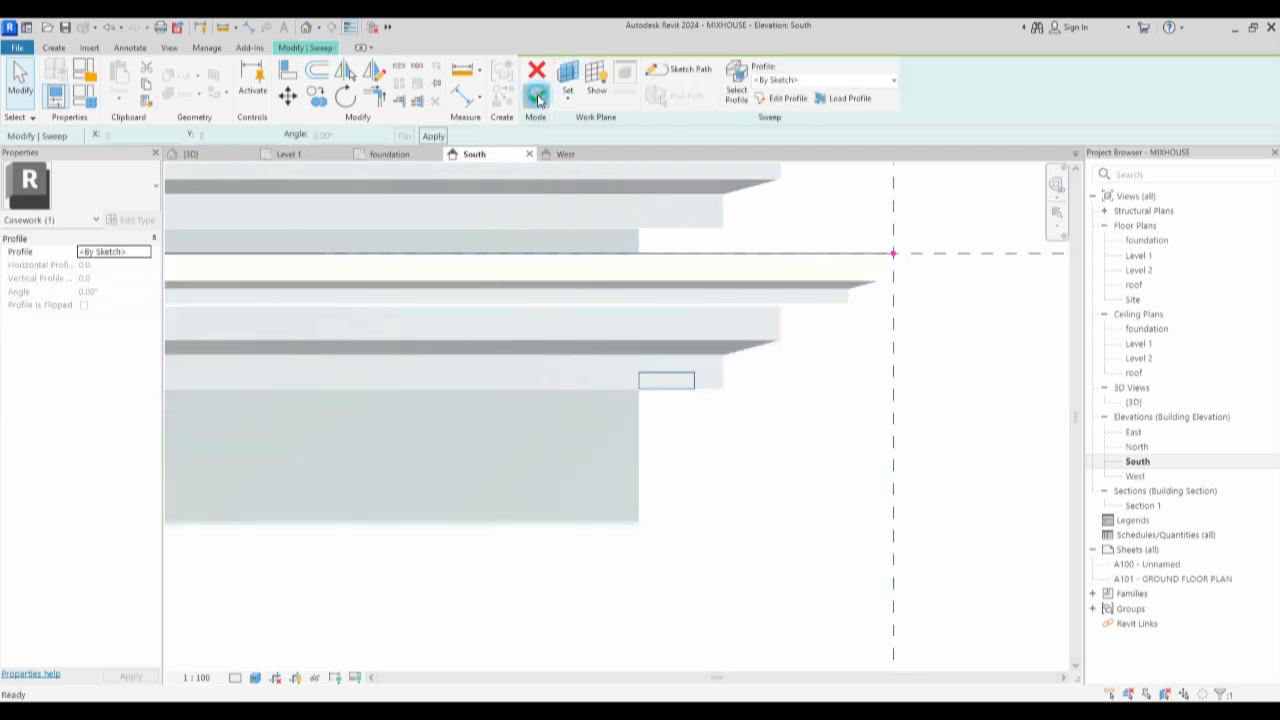
left_click(537, 96)
scroll(757, 375, "down", 6)
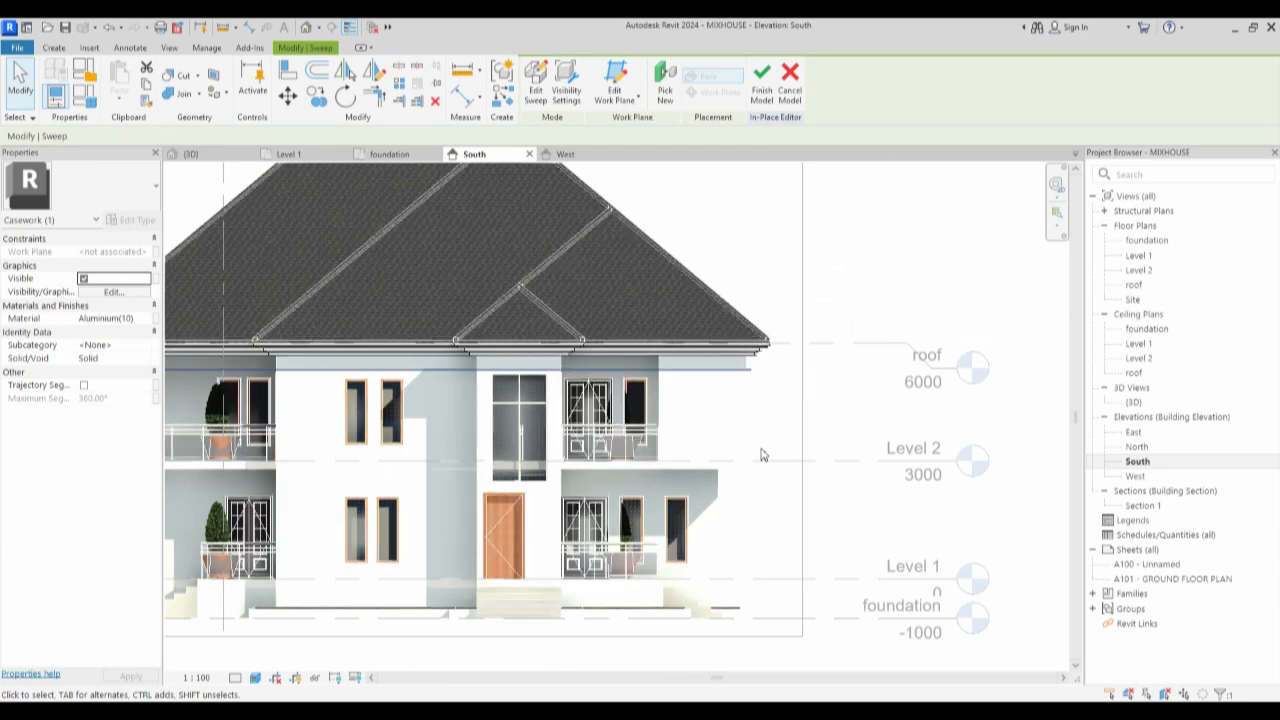
Examine the slim band beneath the roof eave in the 3D view, around the roof corner and along the front facade.
left_click(757, 434)
double_click(1137, 402)
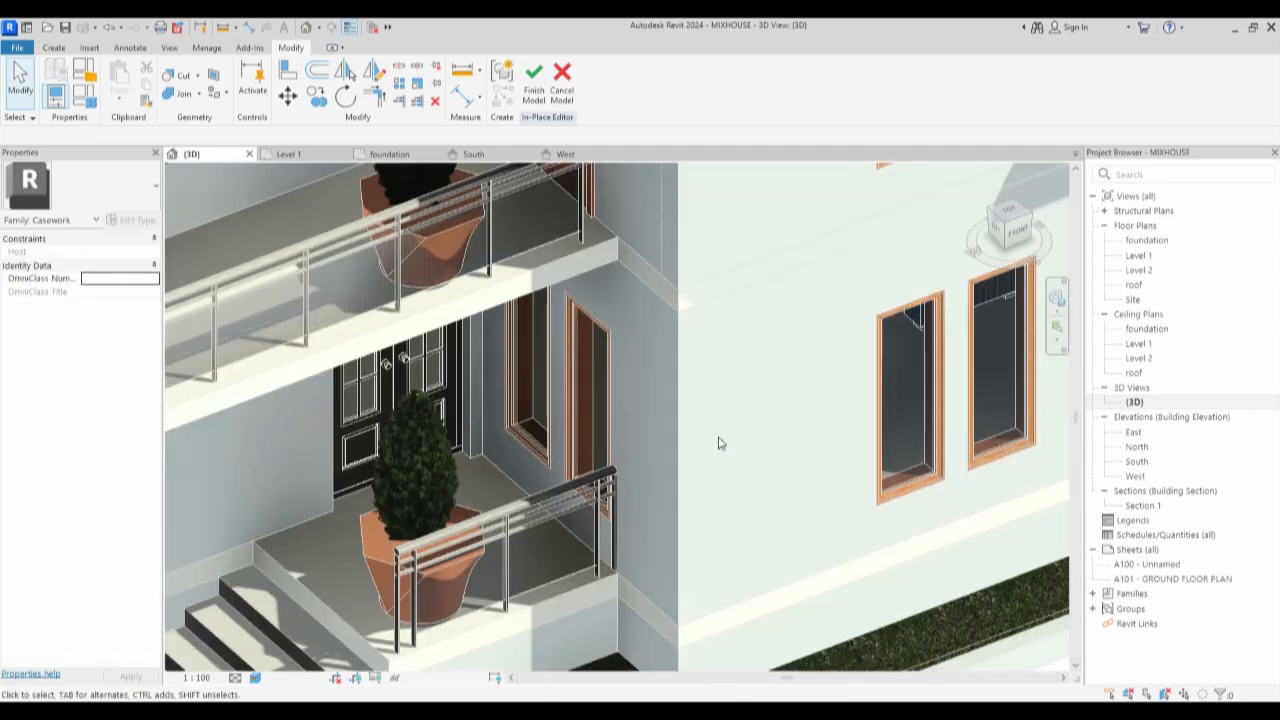
scroll(720, 443, "down", 5)
scroll(760, 330, "up", 3)
scroll(762, 316, "up", 8)
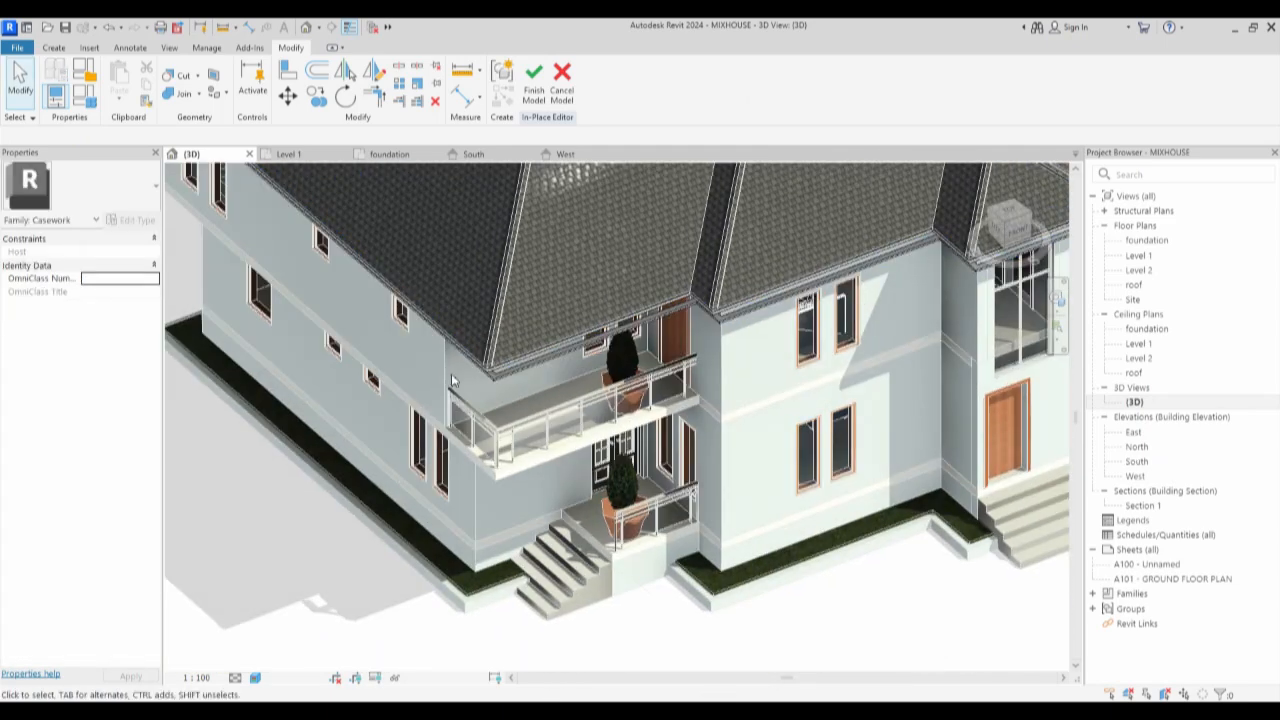
scroll(549, 362, "down", 5)
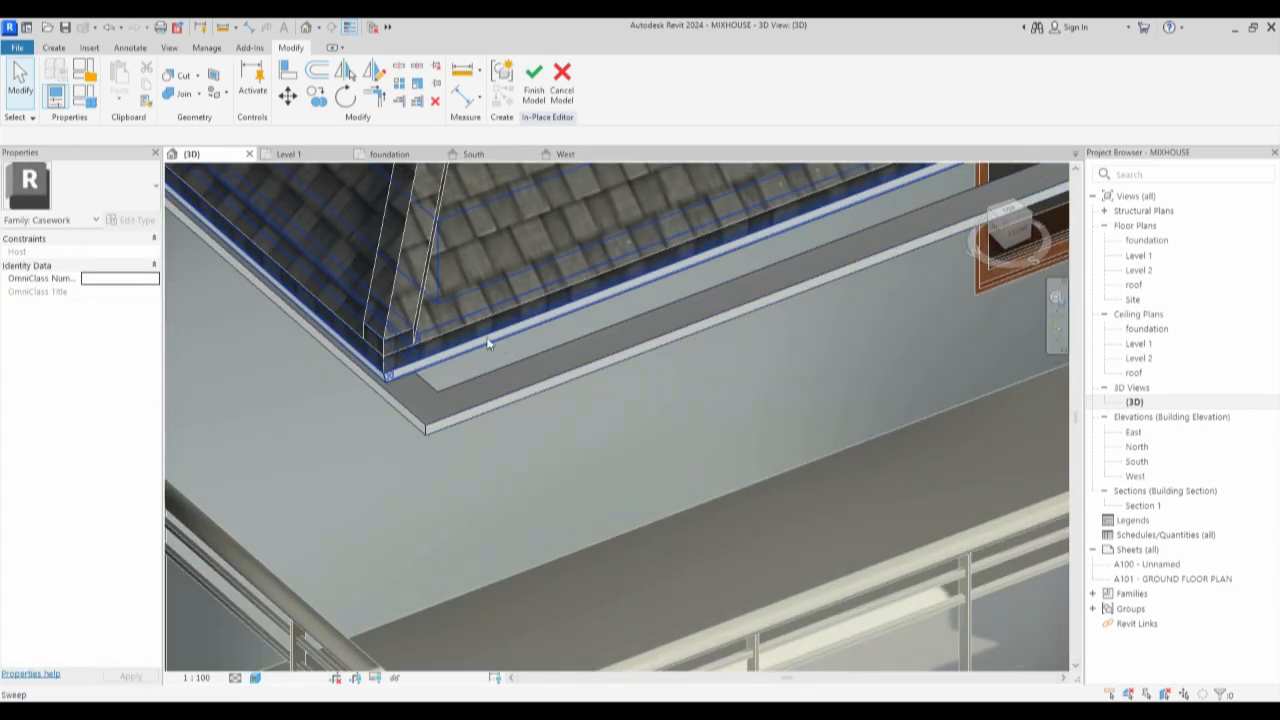
scroll(565, 338, "down", 4)
scroll(671, 276, "up", 5)
scroll(671, 276, "down", 4)
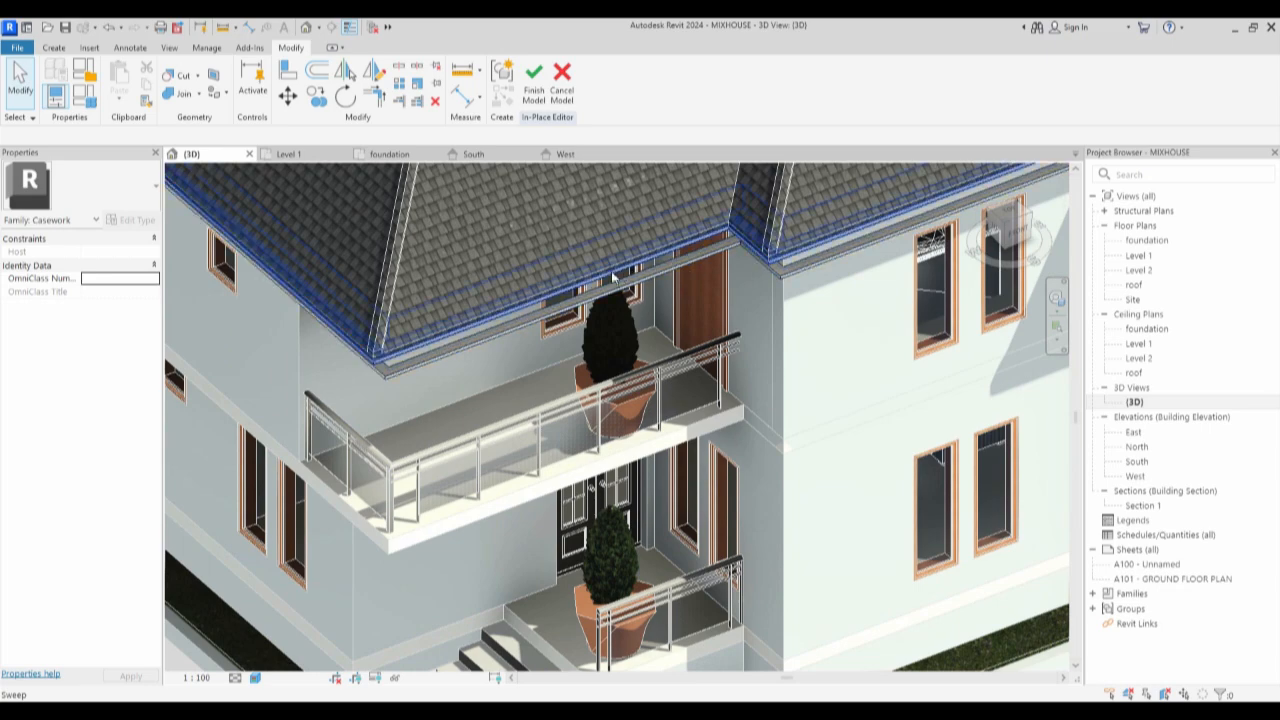
scroll(762, 288, "up", 2)
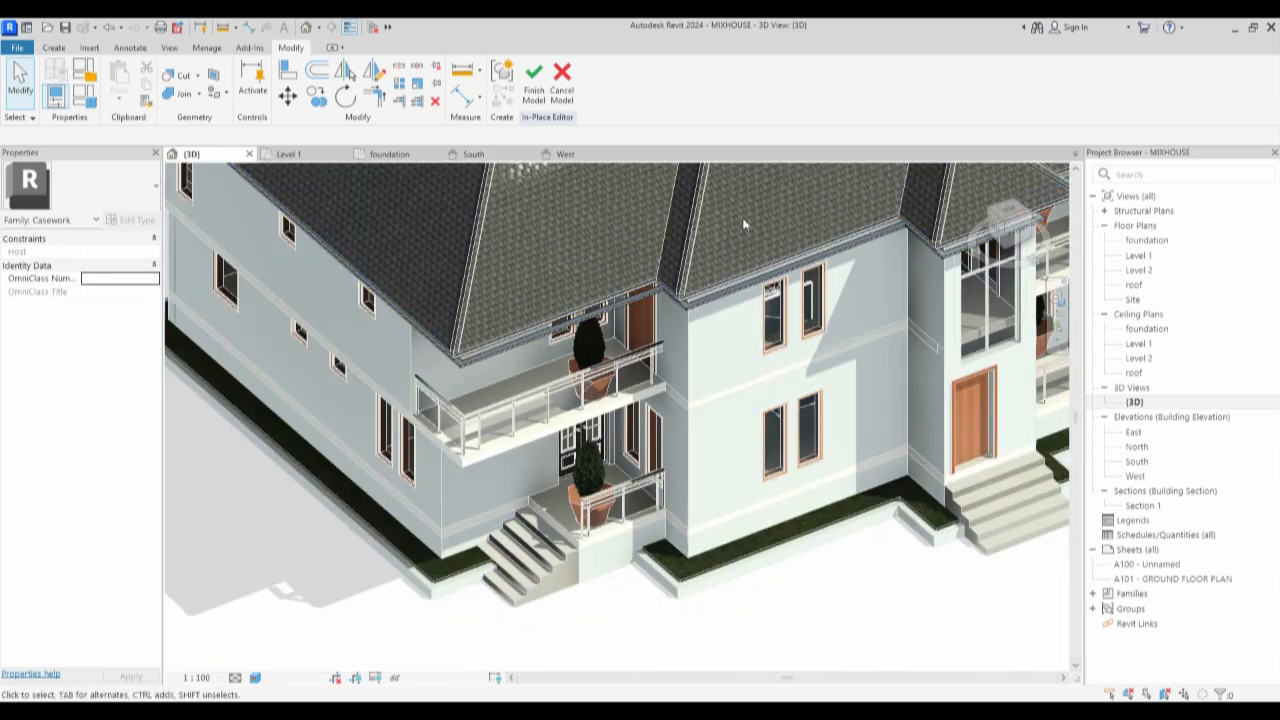
Open the Level 1 floor plan and finish the in-place eave moulding model.
double_click(1148, 256)
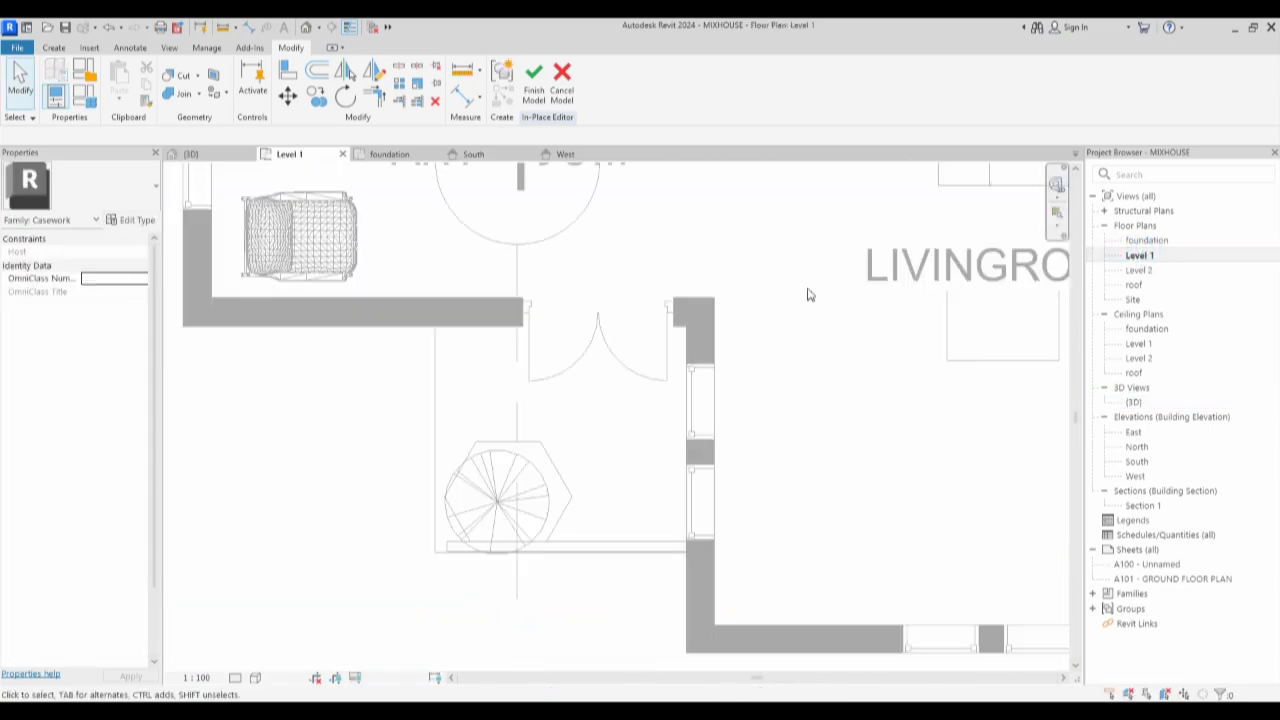
scroll(715, 315, "down", 3)
left_click(534, 80)
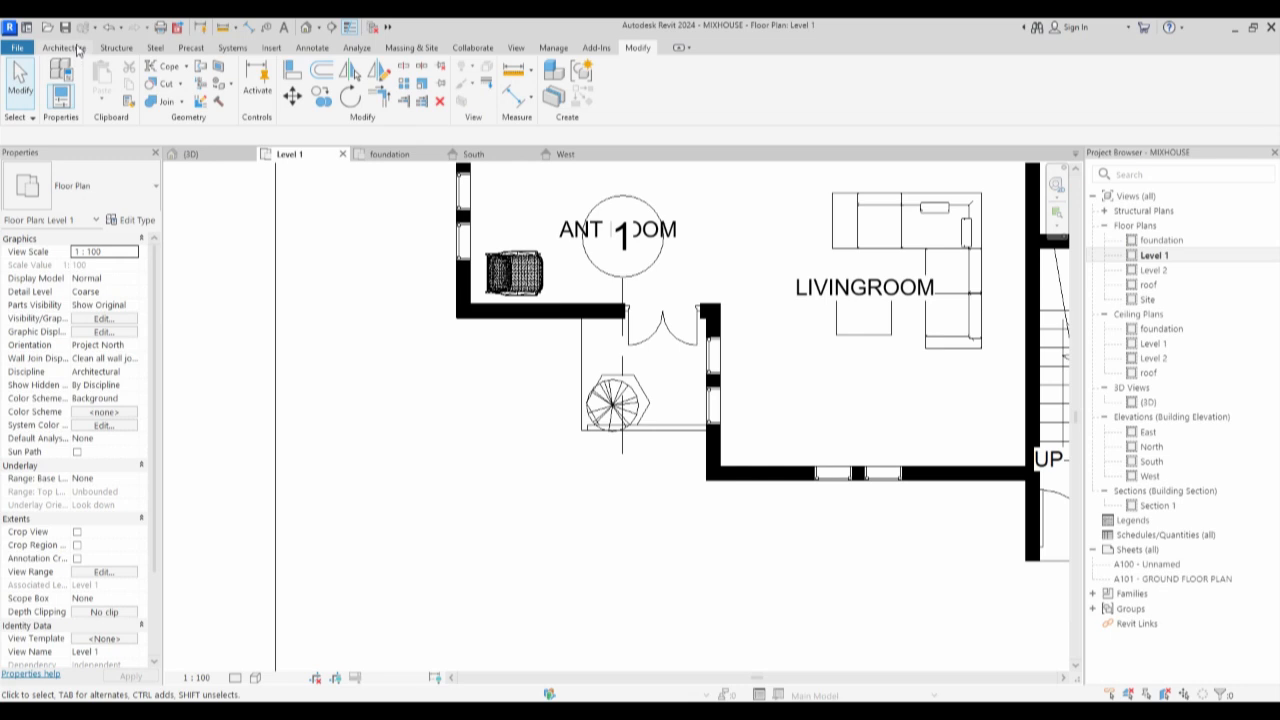
Start a new in-place model in the Casework category, accepting the suggested name.
left_click(78, 47)
left_click(165, 93)
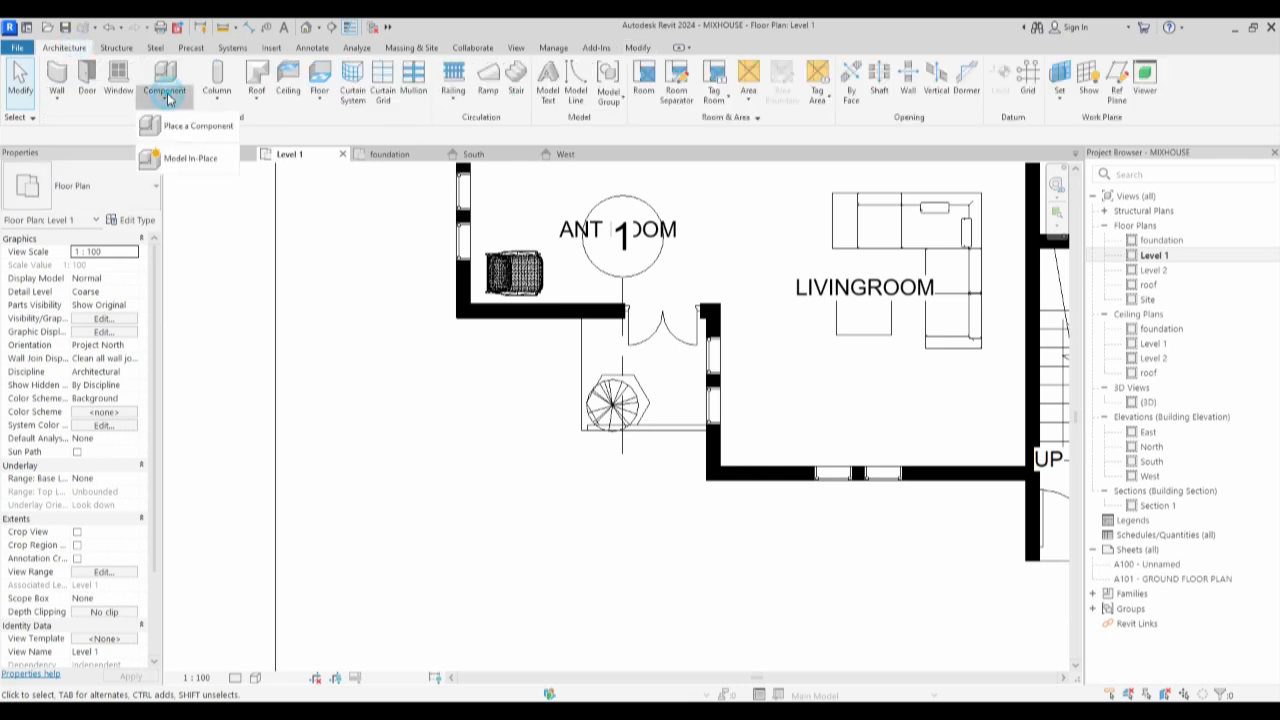
left_click(191, 161)
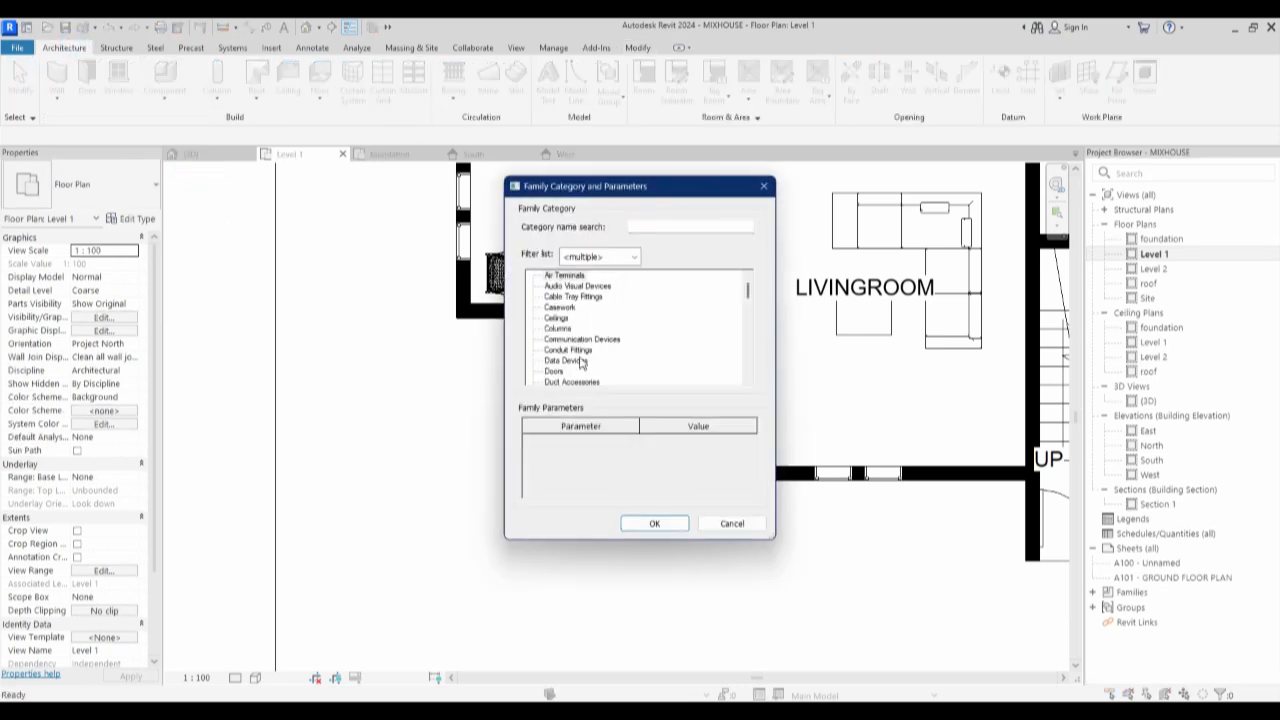
left_click(560, 309)
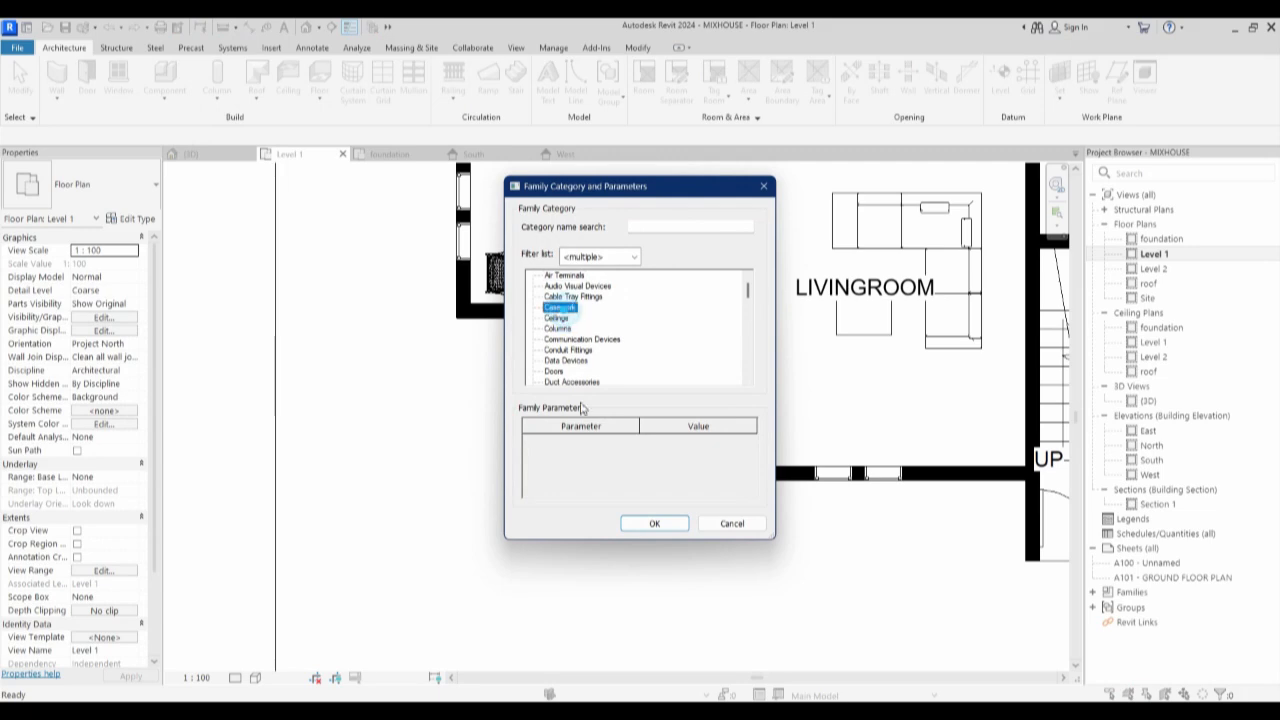
left_click(673, 524)
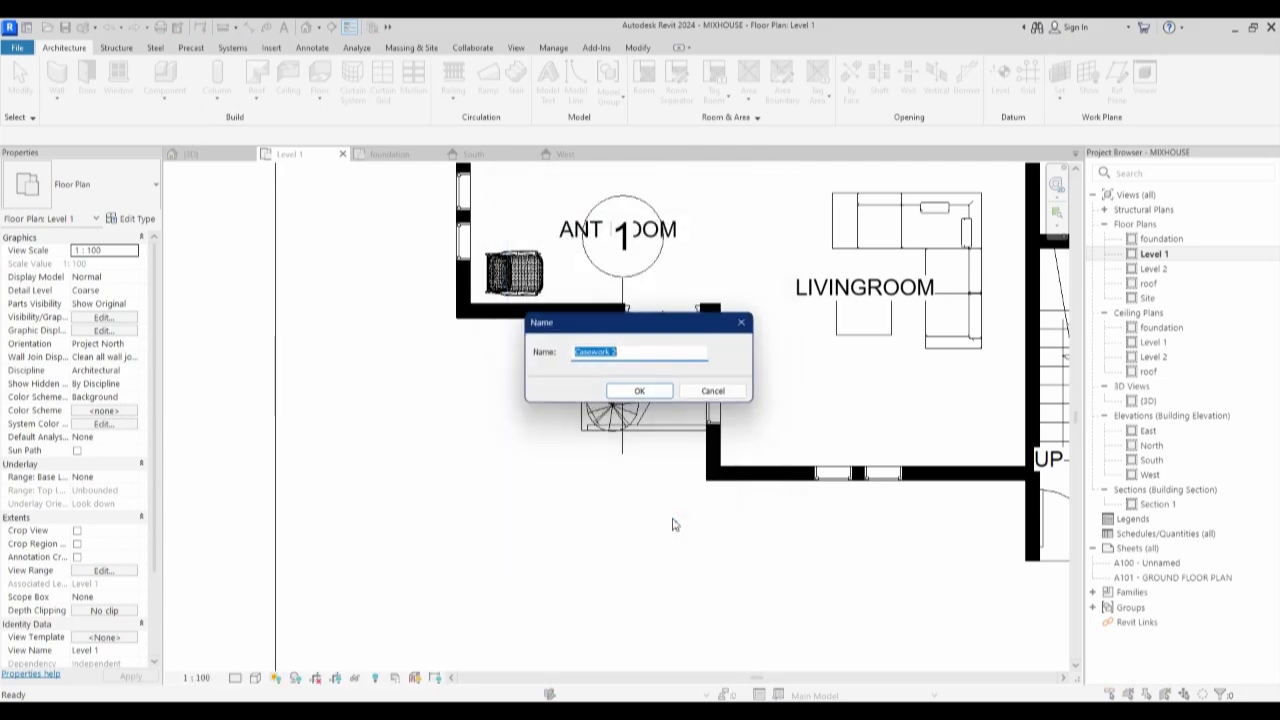
left_click(645, 397)
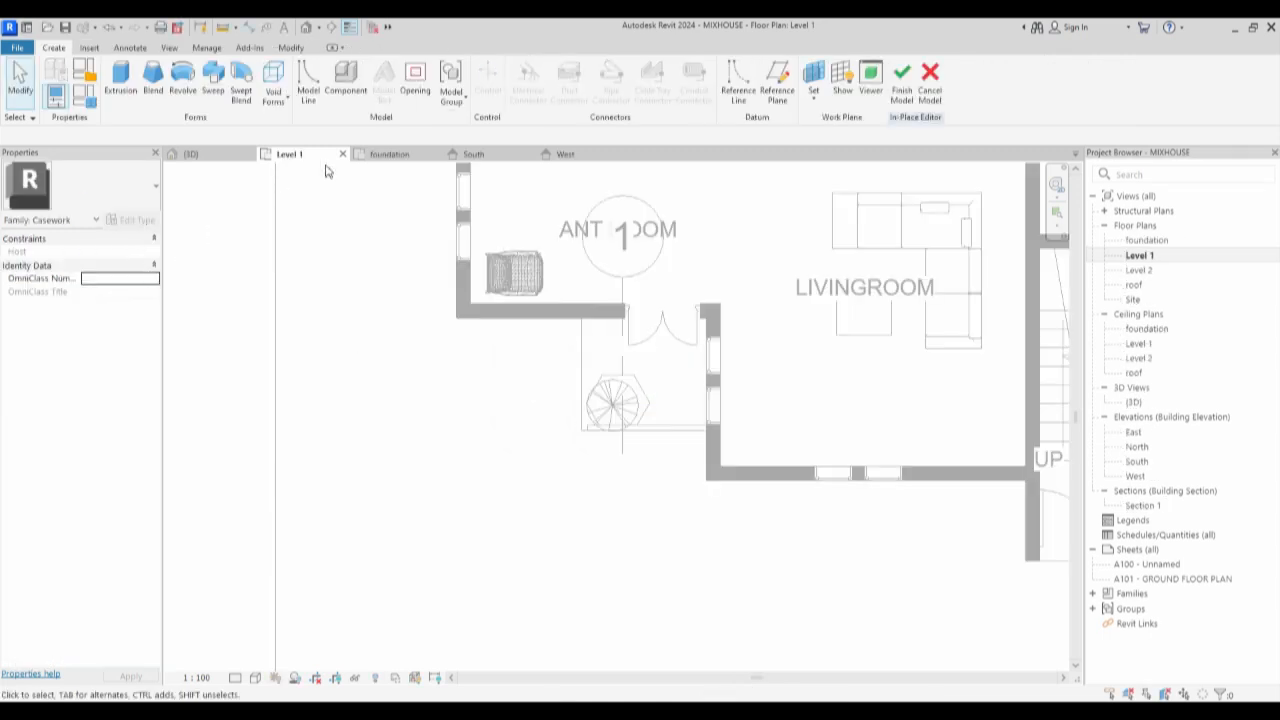
Create an extrusion from two side-by-side rectangles, each about 200 by 400 mm, against the living room's outer front wall near its porch-side corner.
left_click(120, 80)
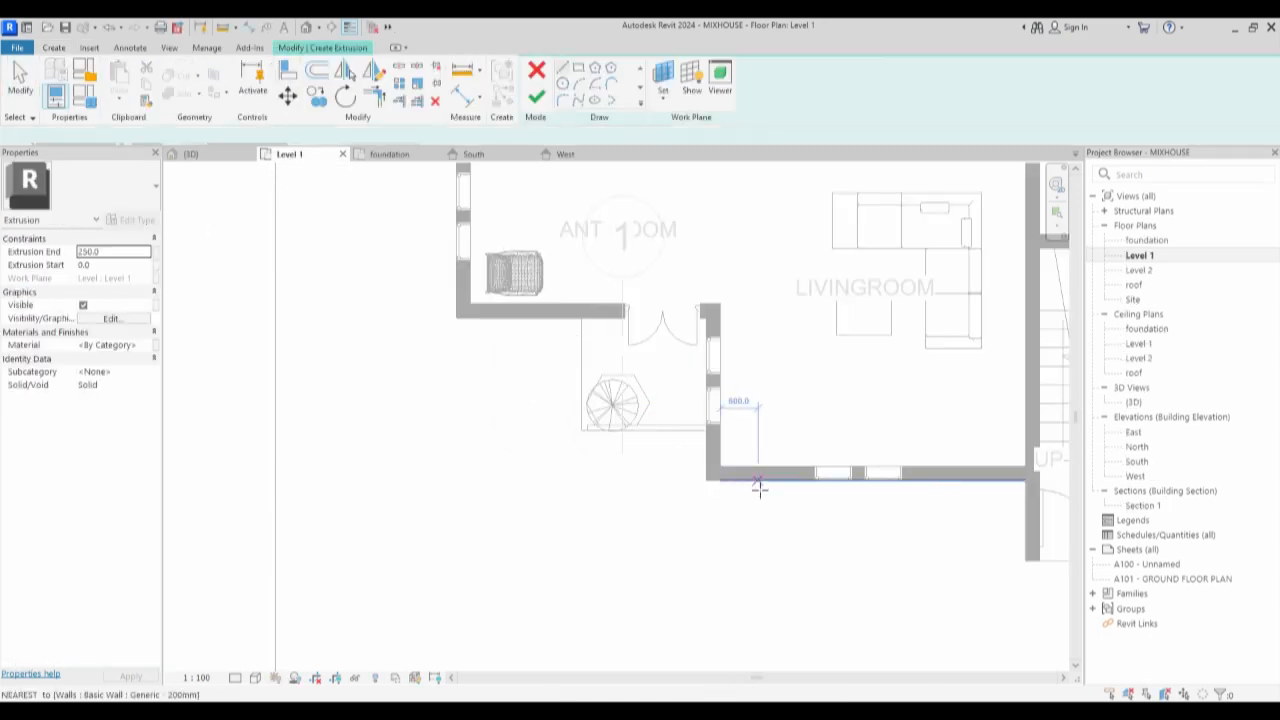
scroll(760, 487, "up", 2)
left_click(577, 70)
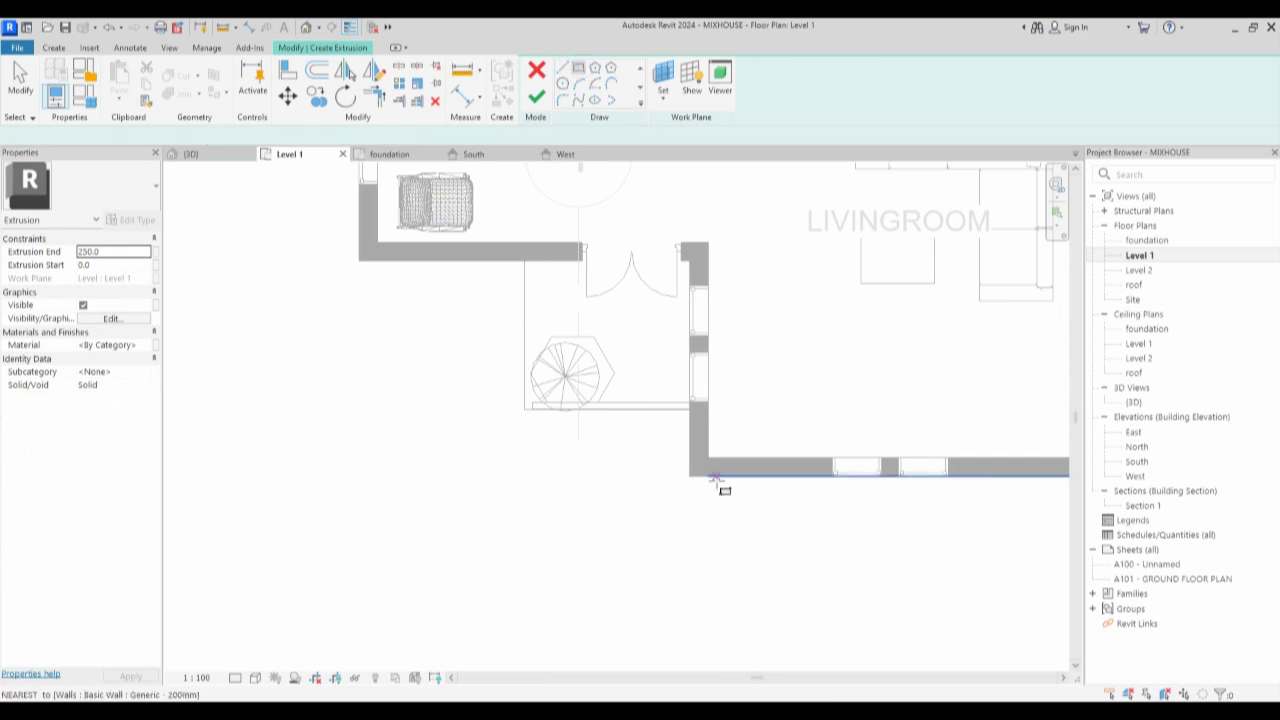
left_click(717, 476)
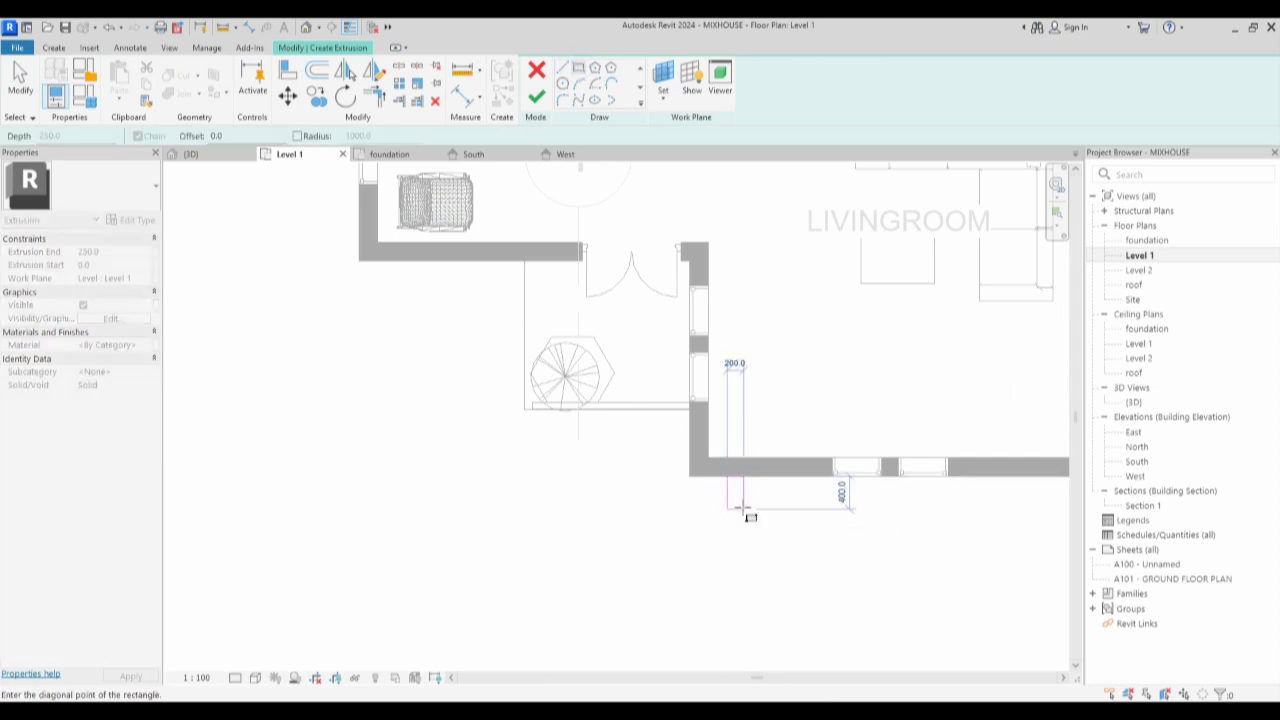
left_click(742, 508)
left_click(769, 477)
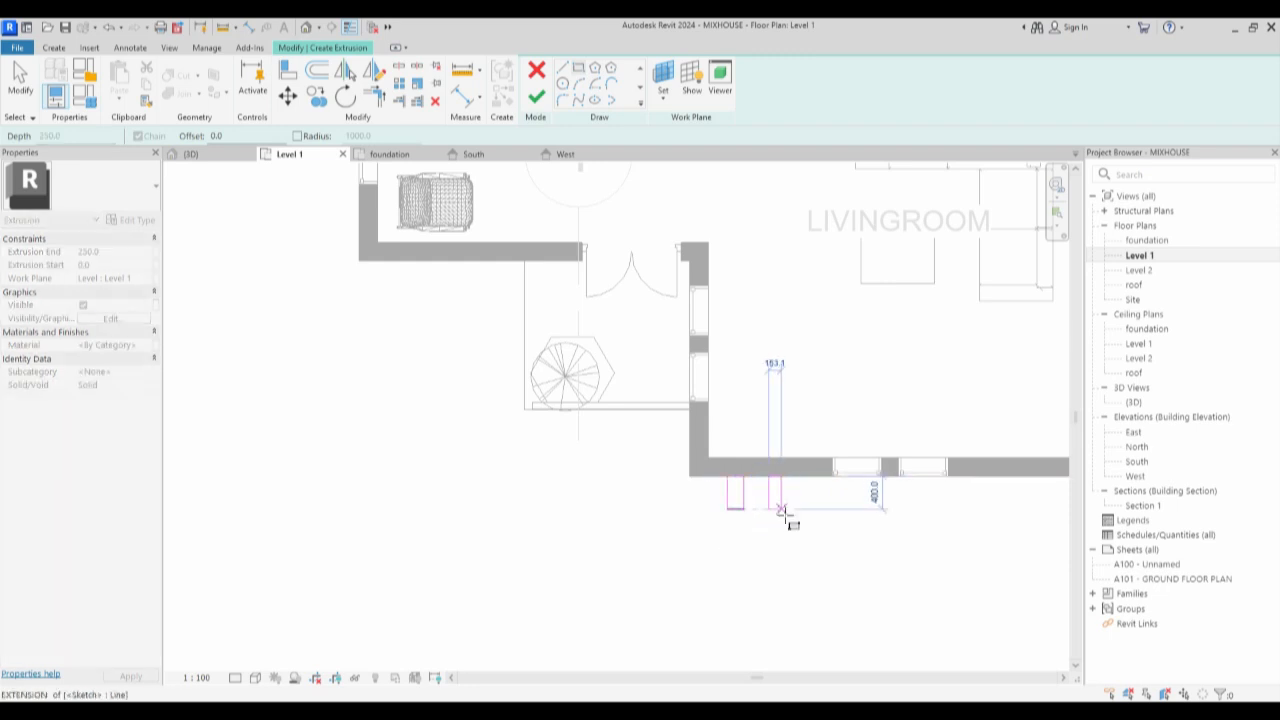
left_click(783, 510)
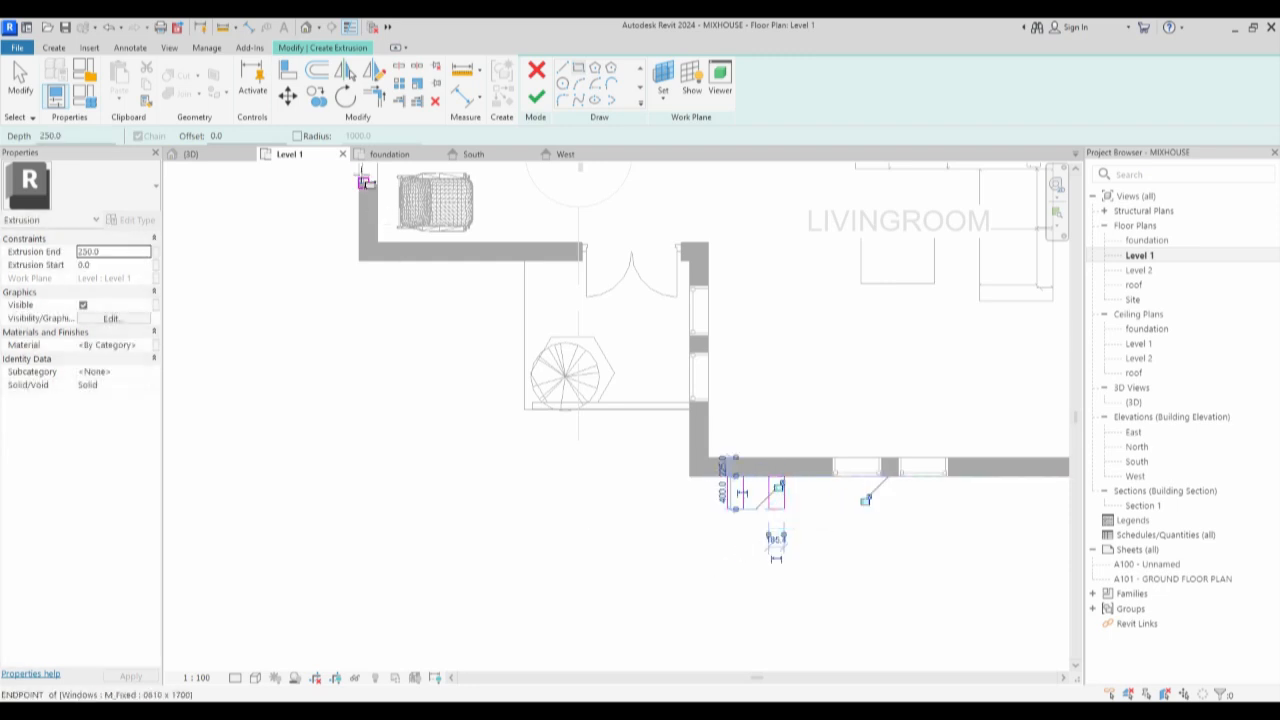
left_click(537, 96)
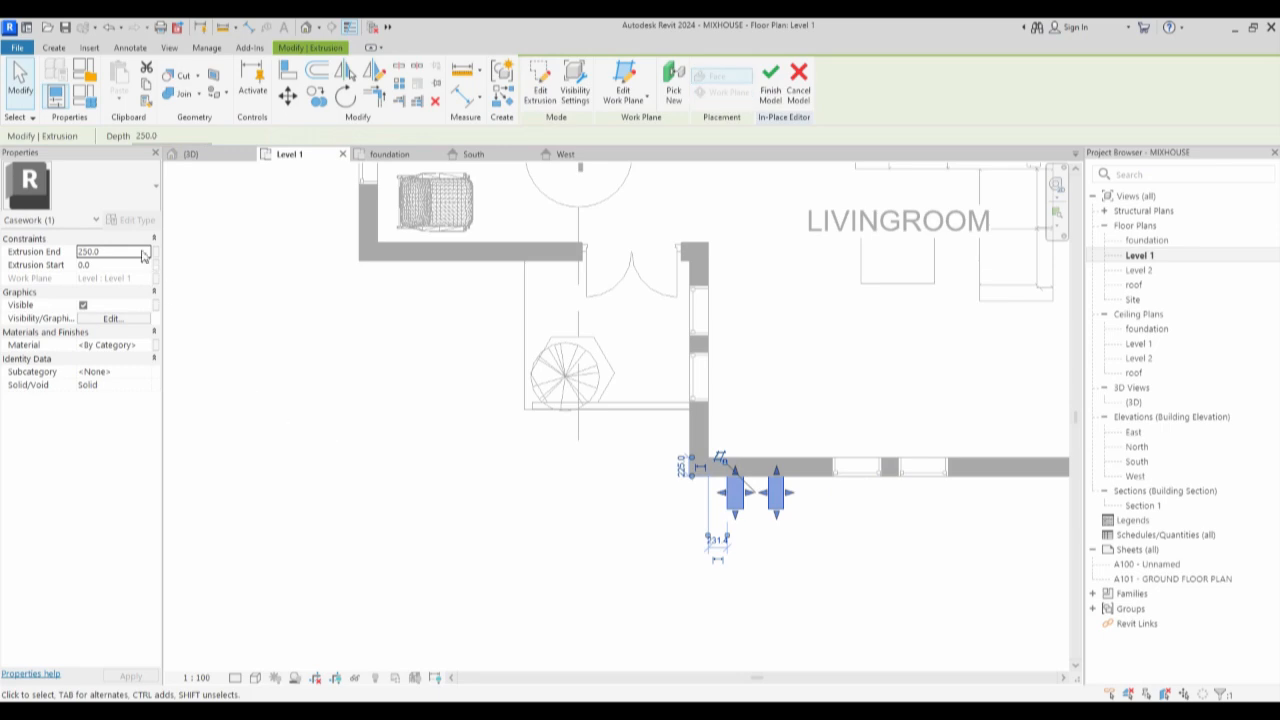
scroll(851, 597, "down", 2)
scroll(837, 526, "up", 2)
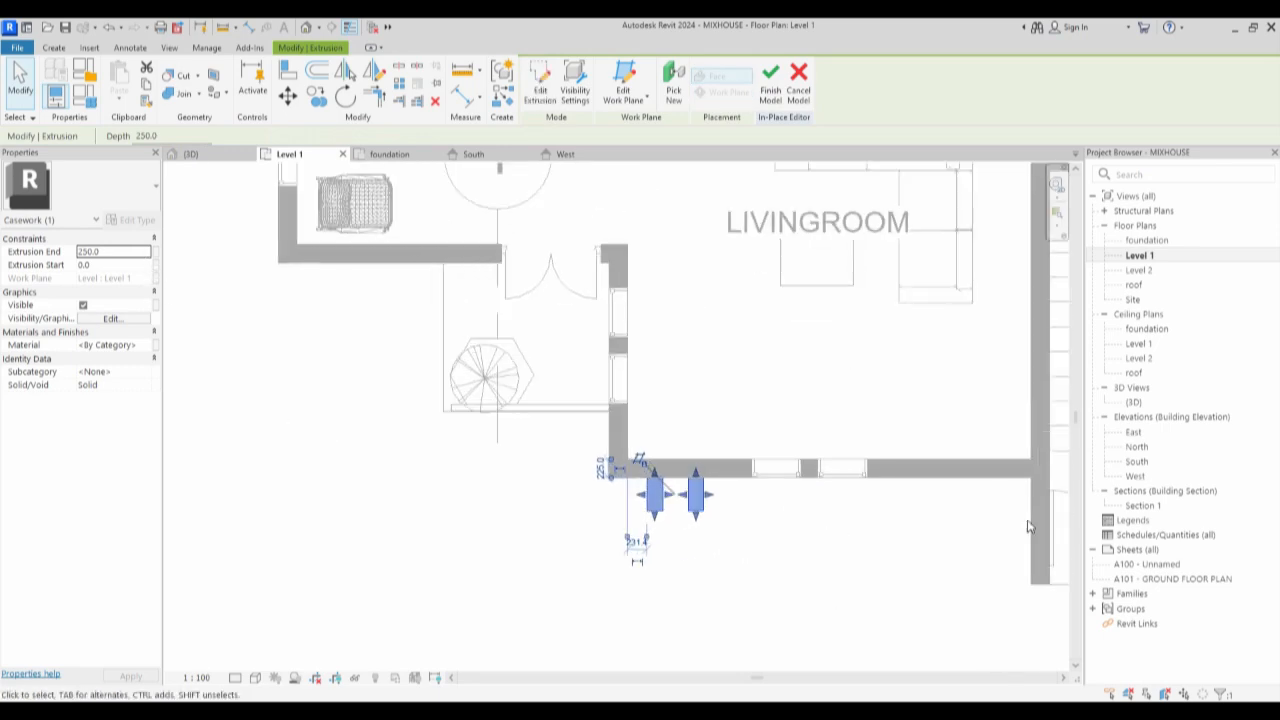
scroll(706, 515, "up", 1)
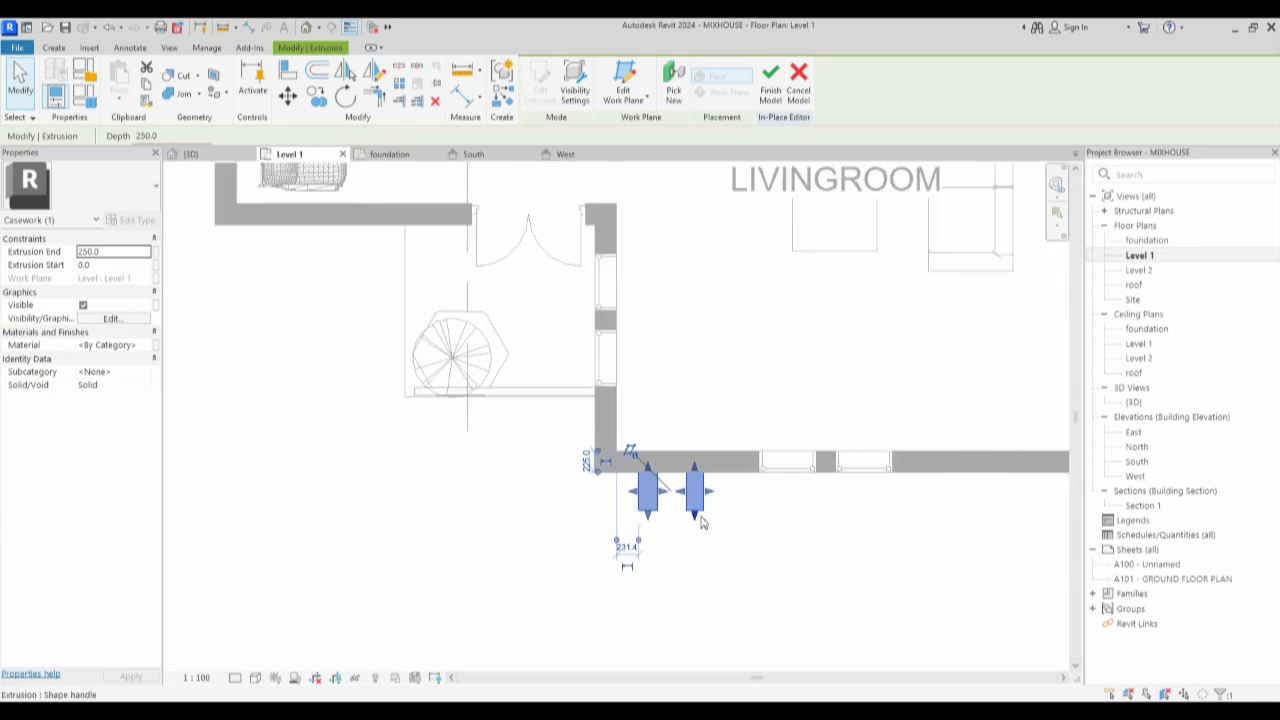
scroll(670, 537, "down", 2)
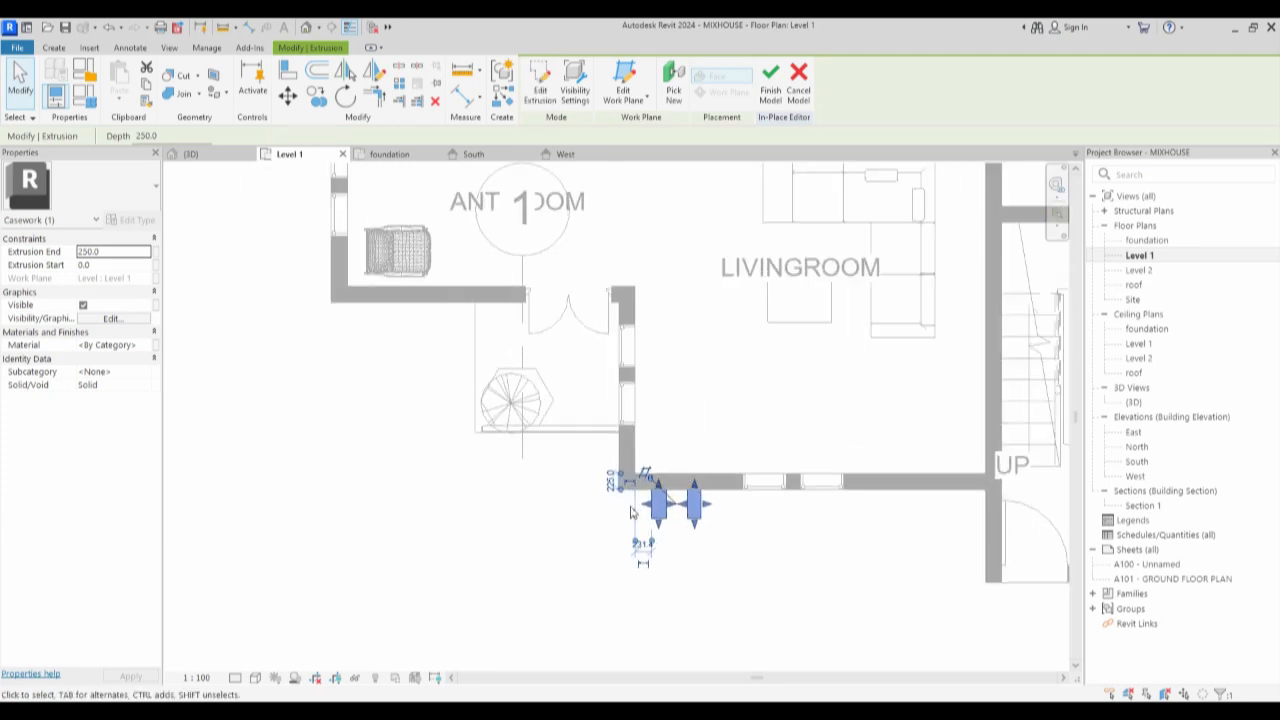
scroll(667, 510, "up", 2)
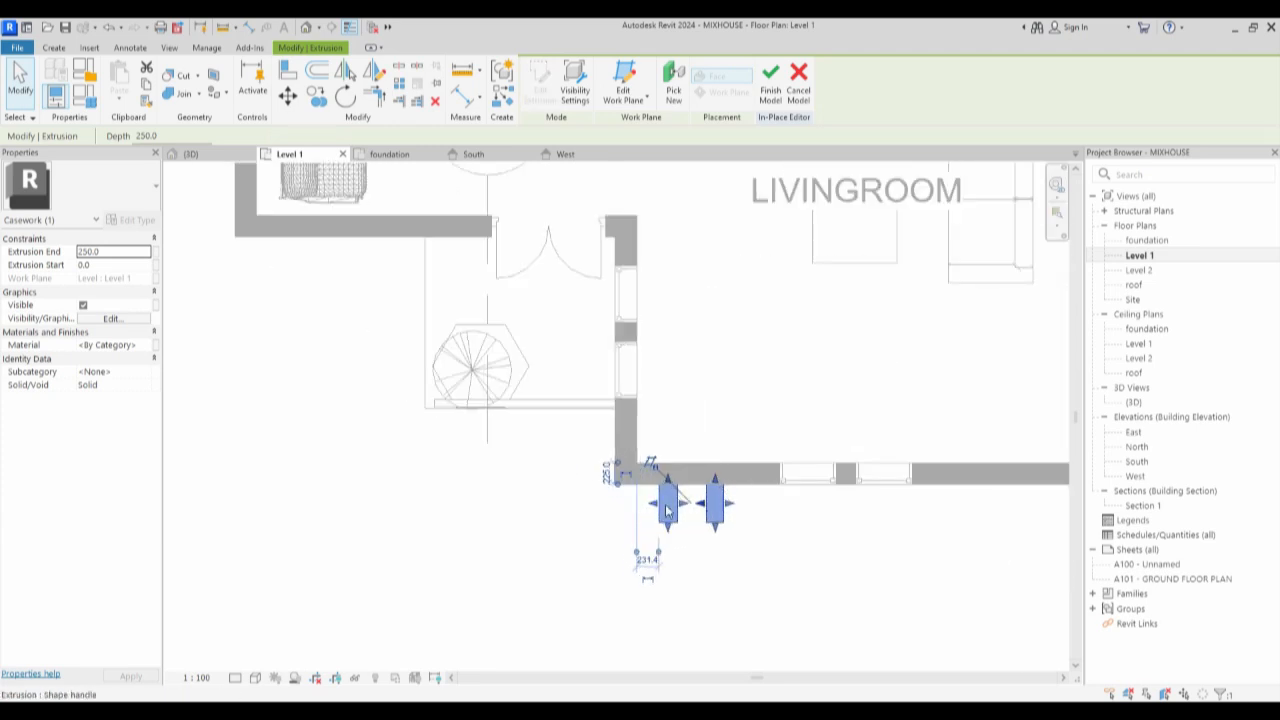
double_click(1135, 476)
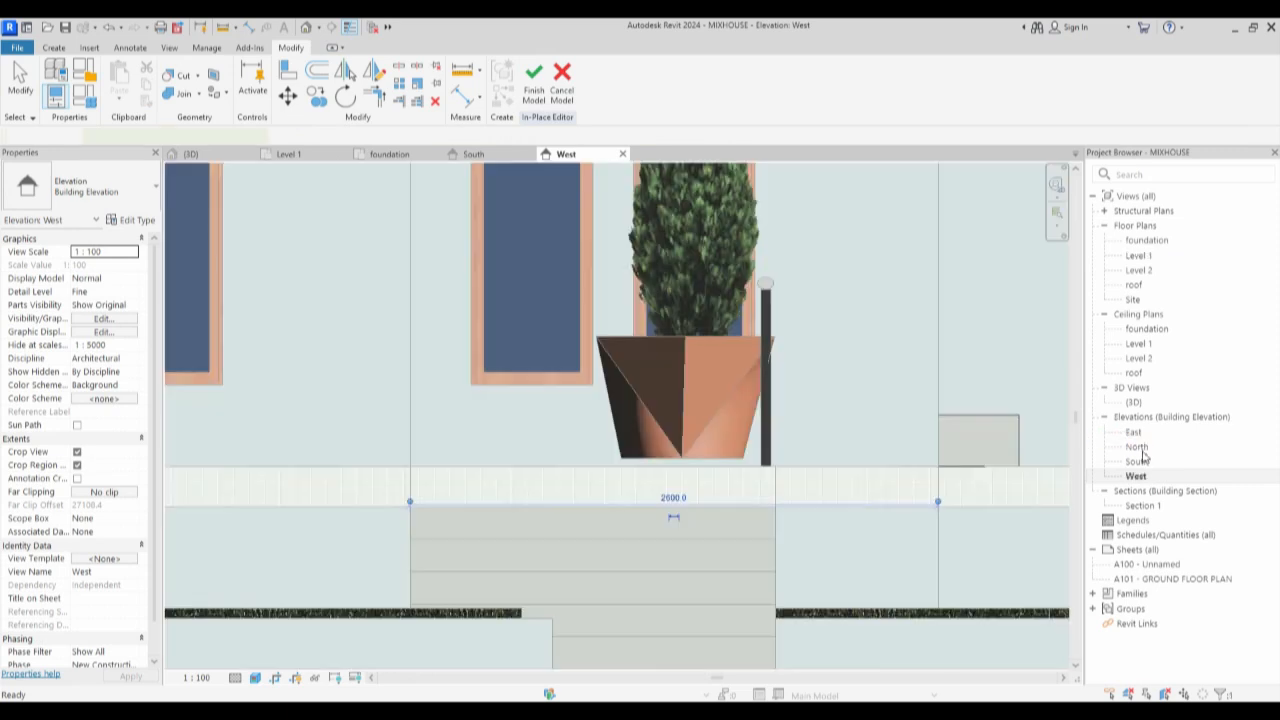
scroll(915, 460, "down", 5)
scroll(915, 460, "down", 3)
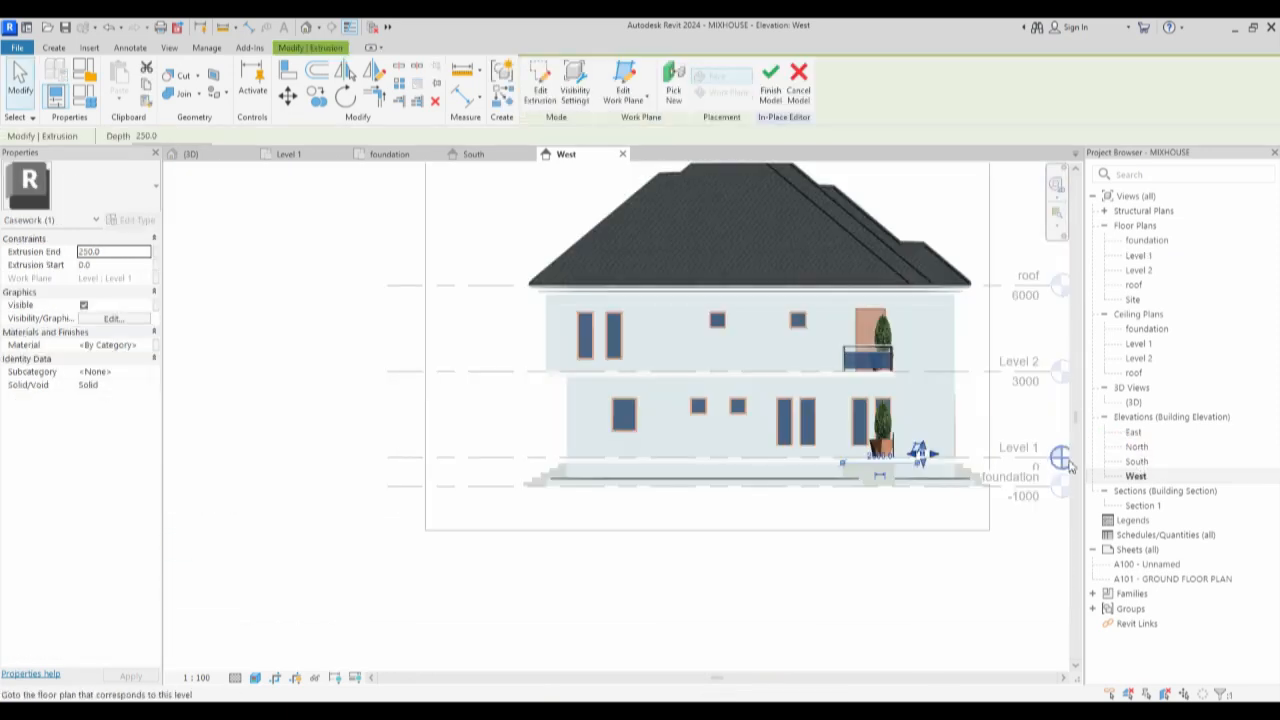
In the South elevation, stretch the two-strip extrusion down to -1000 mm and up to 5300 mm, just below the eave.
double_click(1137, 461)
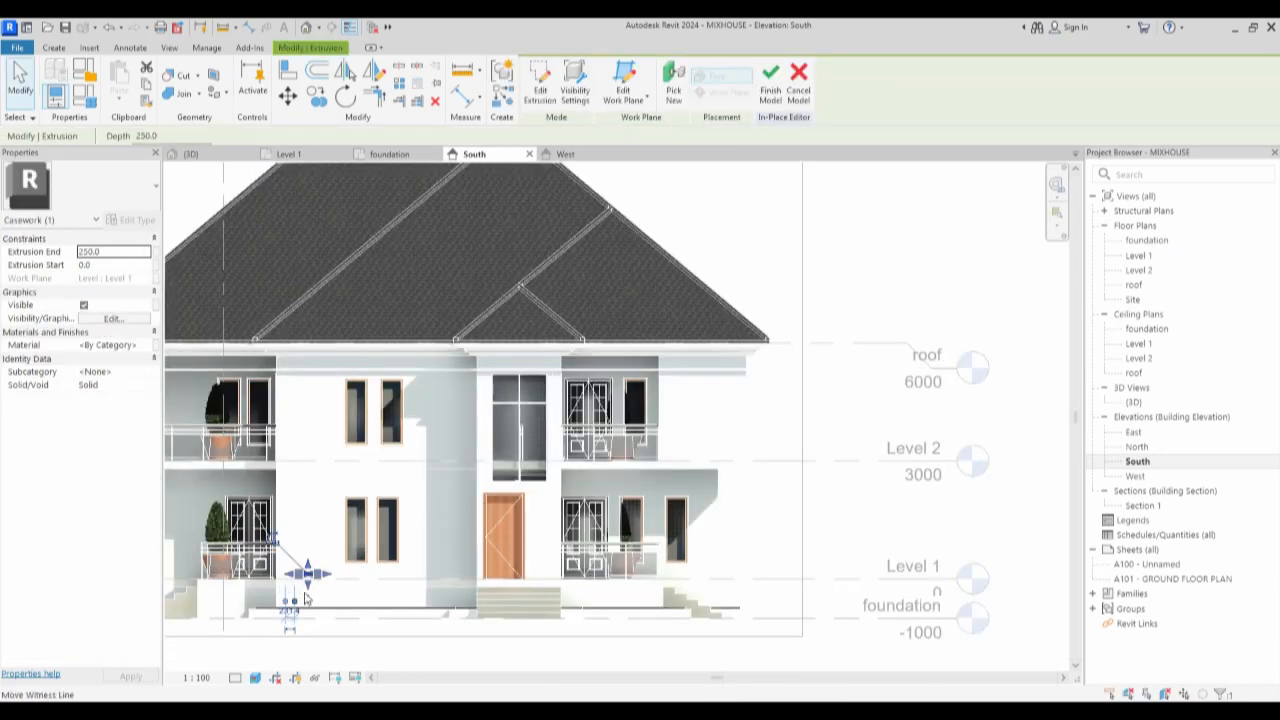
left_click_drag(310, 610, 309, 618)
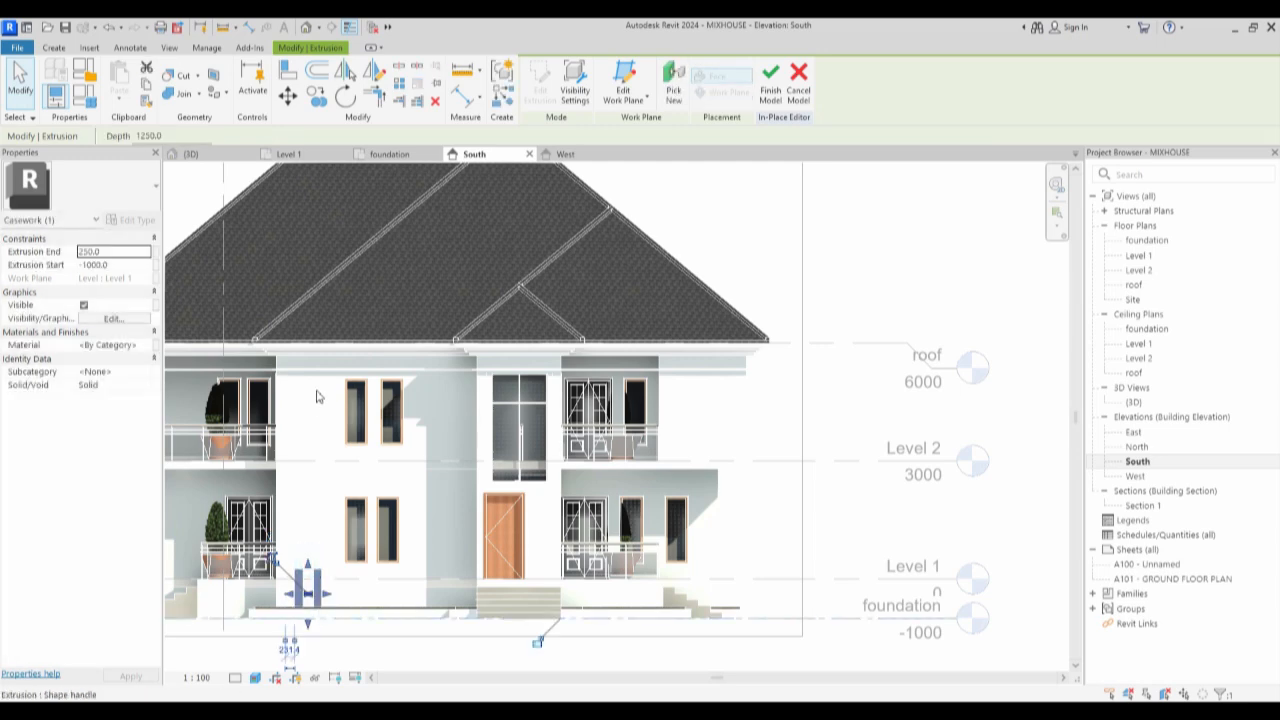
left_click_drag(320, 373, 322, 366)
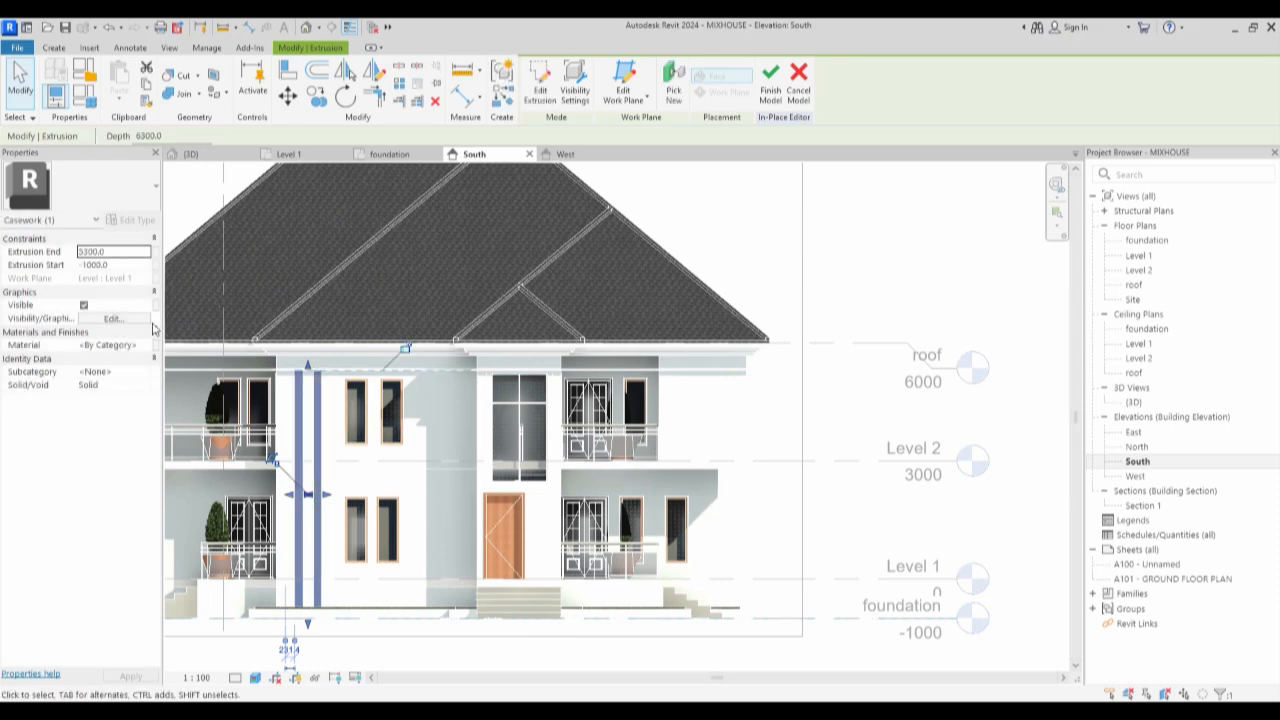
Open the material choice for the two-strip extrusion and duplicate Aluminium(10) together with its assets.
left_click(120, 345)
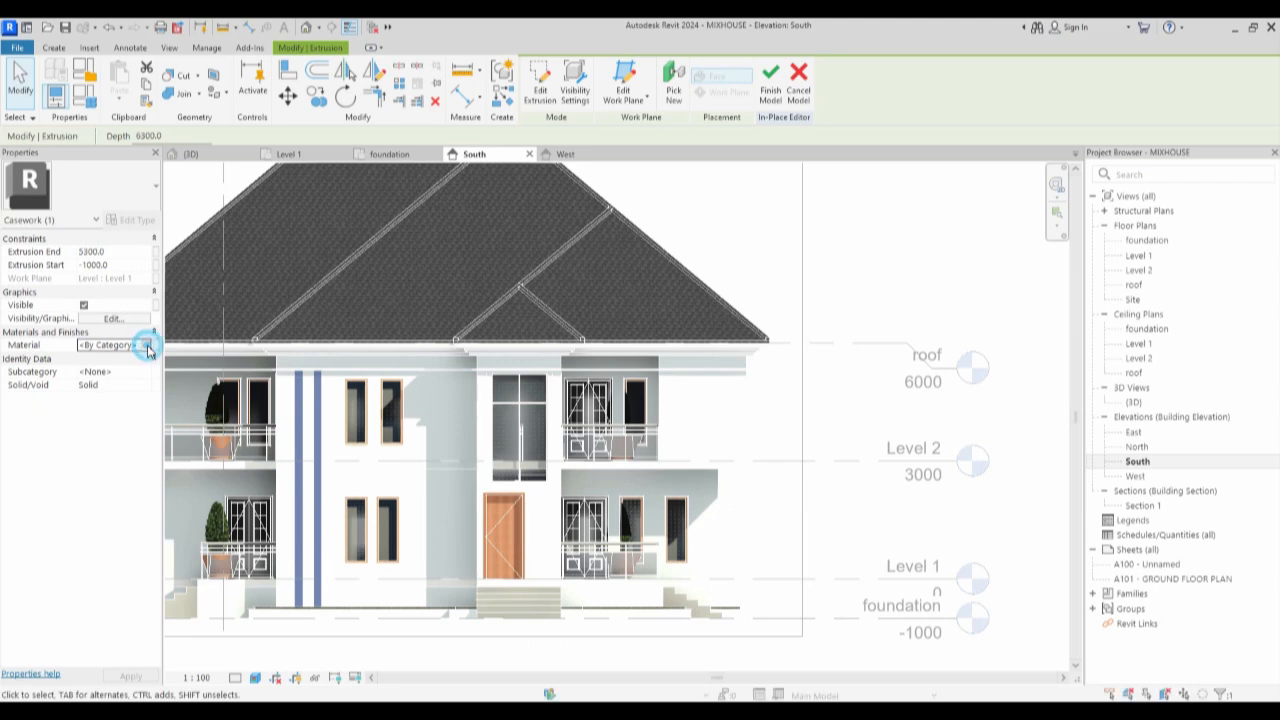
left_click(148, 345)
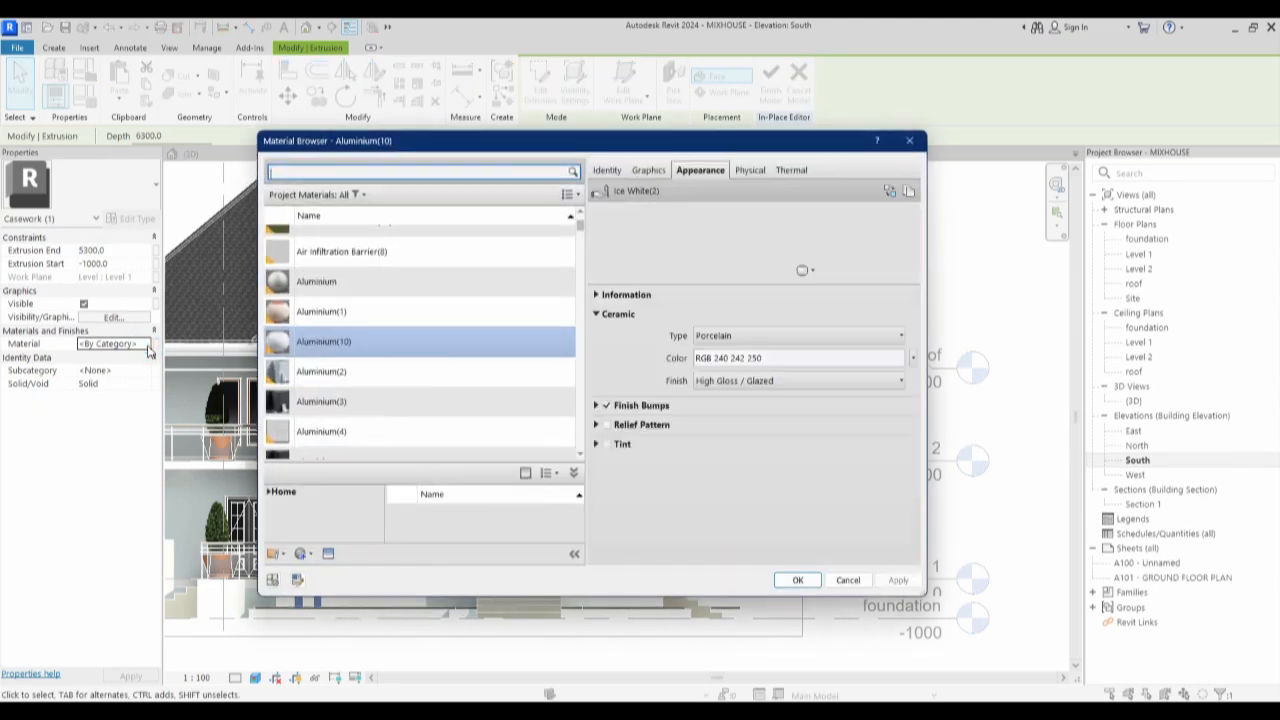
right_click(367, 347)
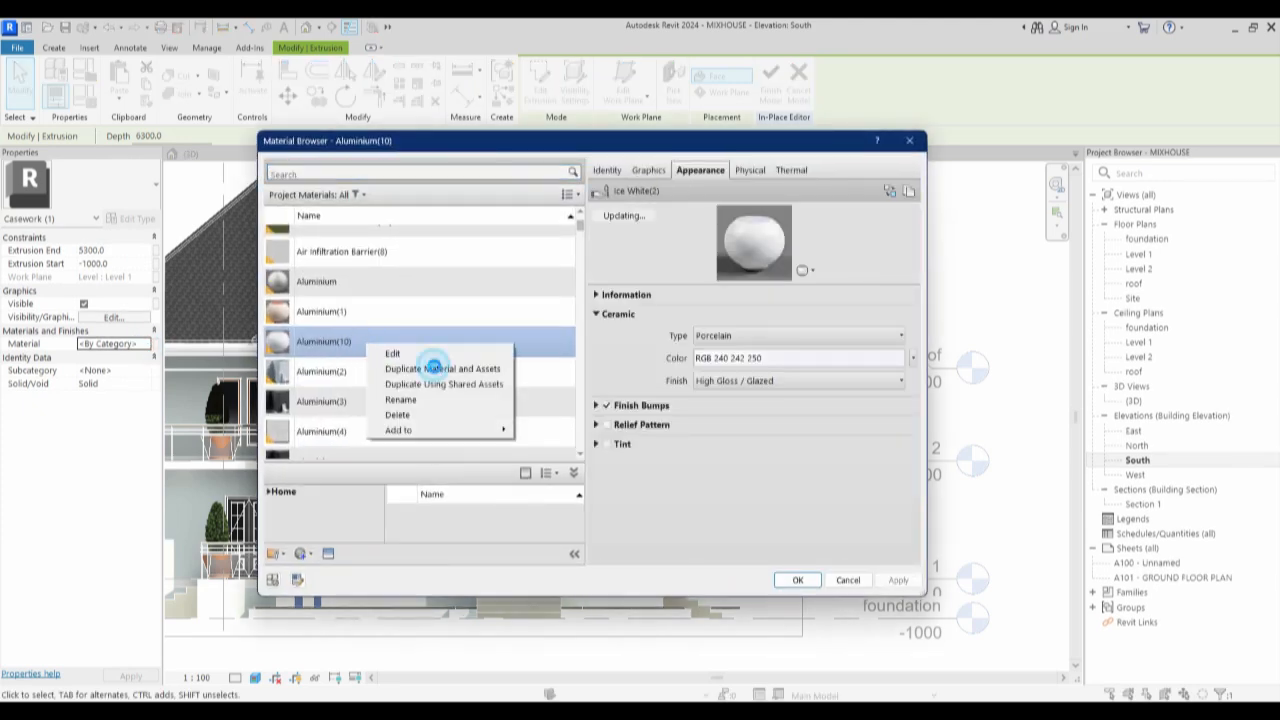
left_click(433, 368)
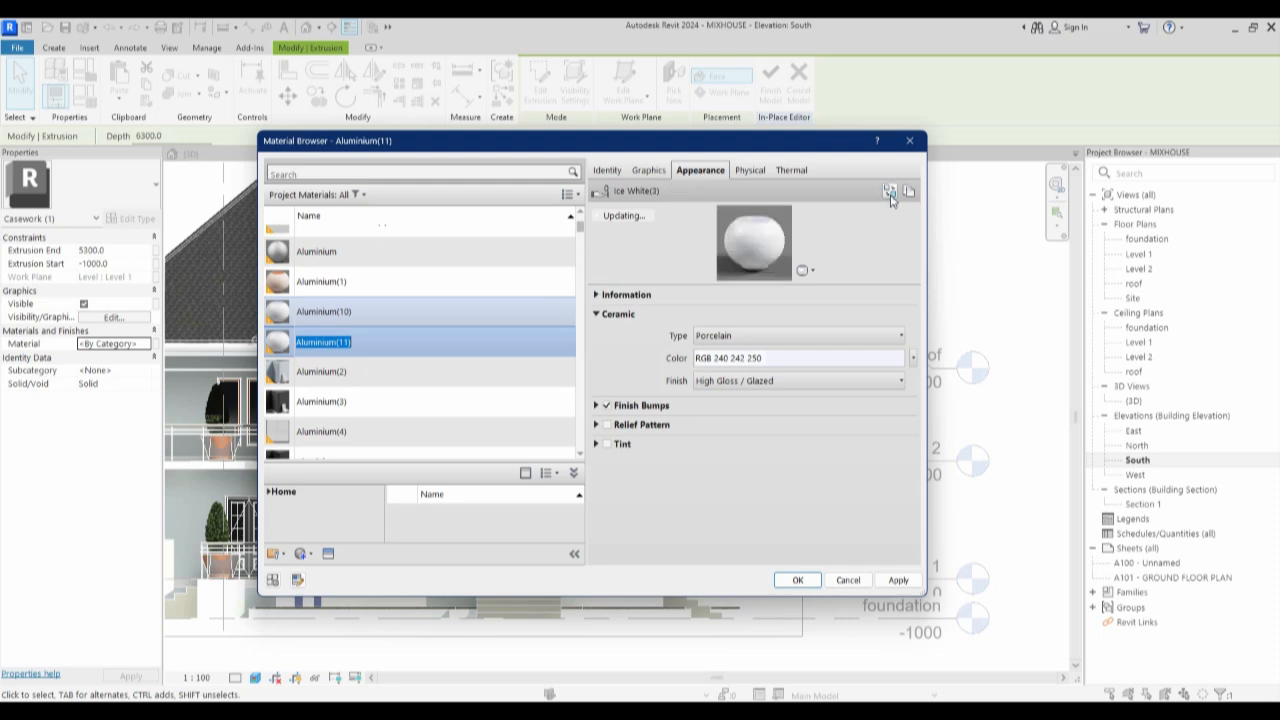
Replace the duplicated material's appearance with the matte Black wall paint from the Appearance Library and apply it to the strips.
left_click(890, 193)
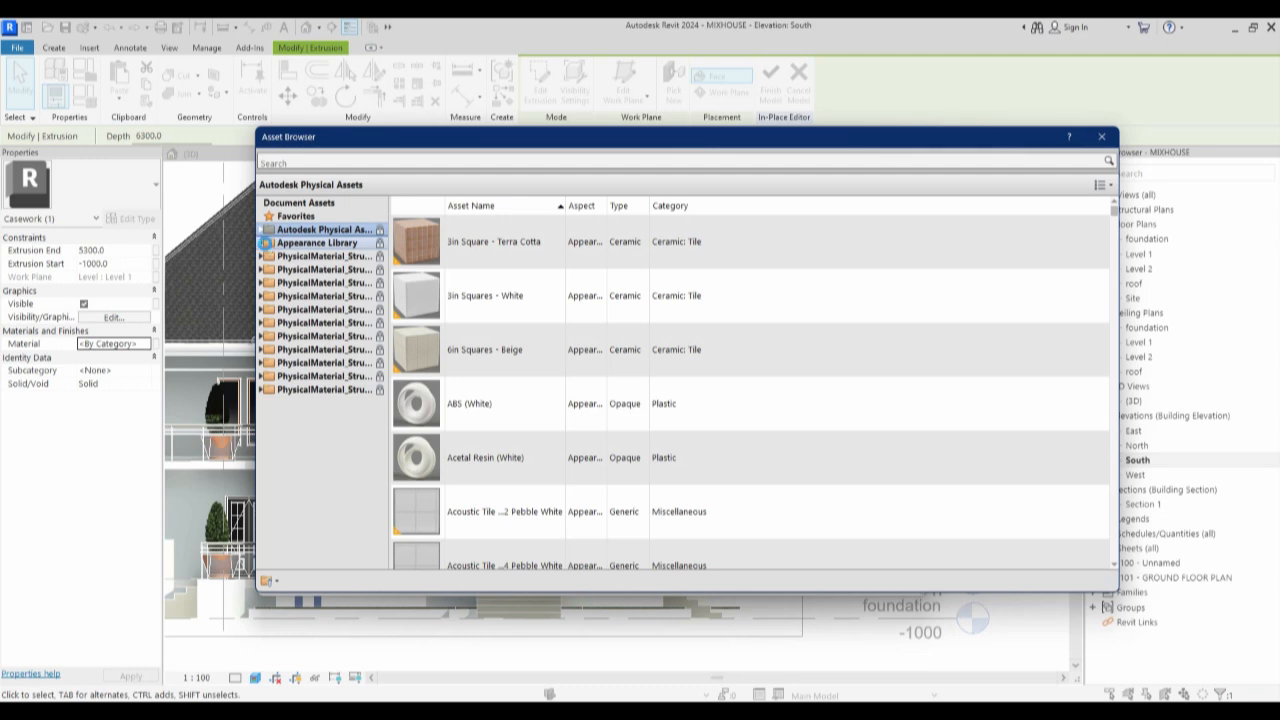
left_click(267, 248)
left_click(261, 244)
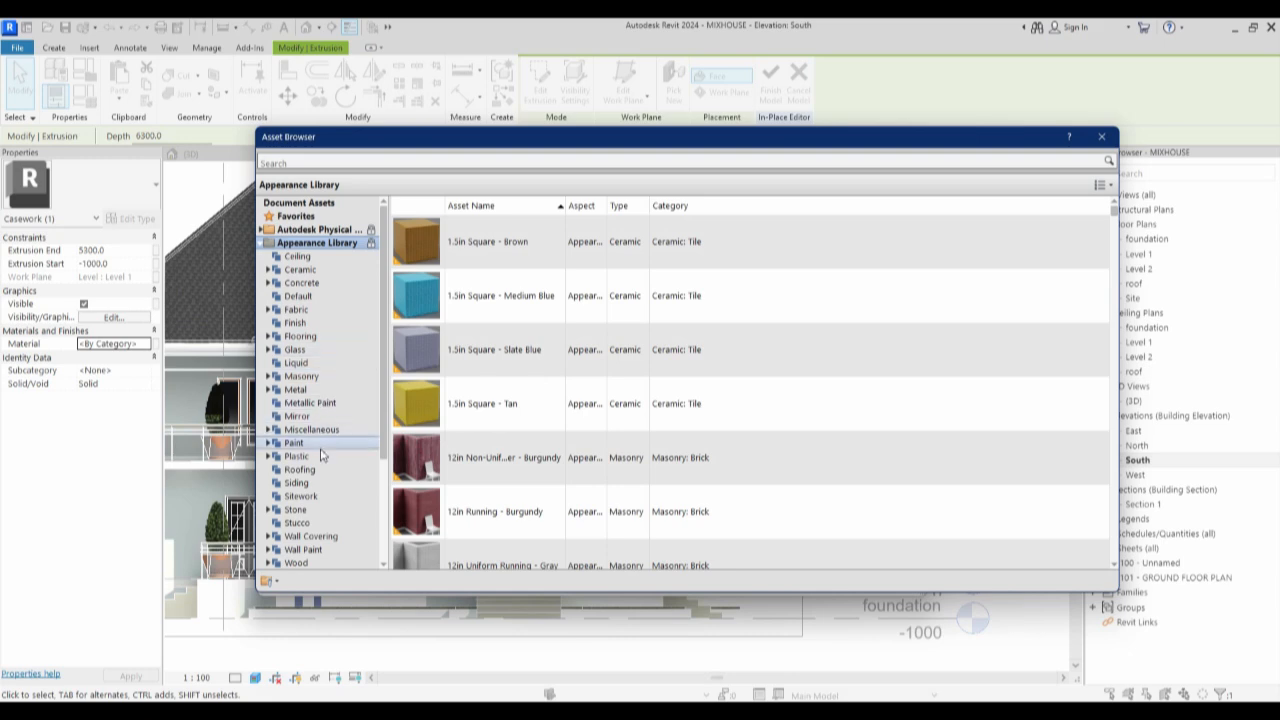
scroll(320, 445, "down", 4)
left_click(304, 403)
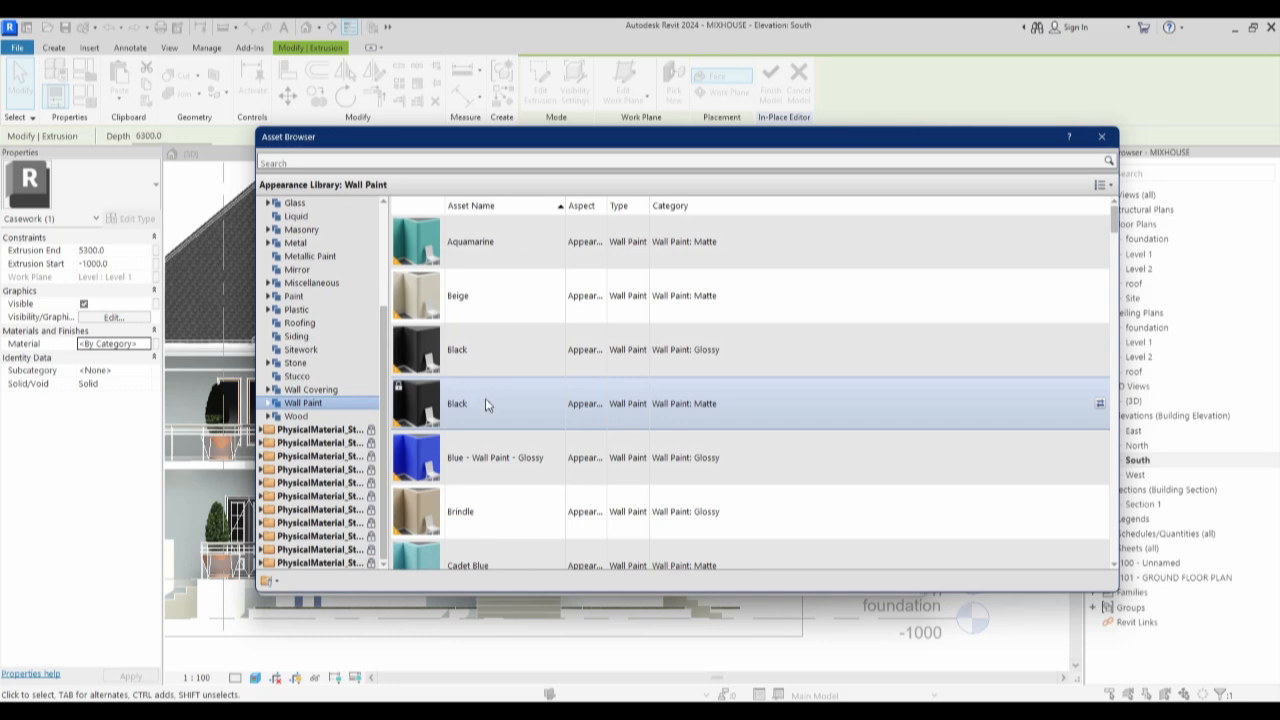
left_click(1102, 137)
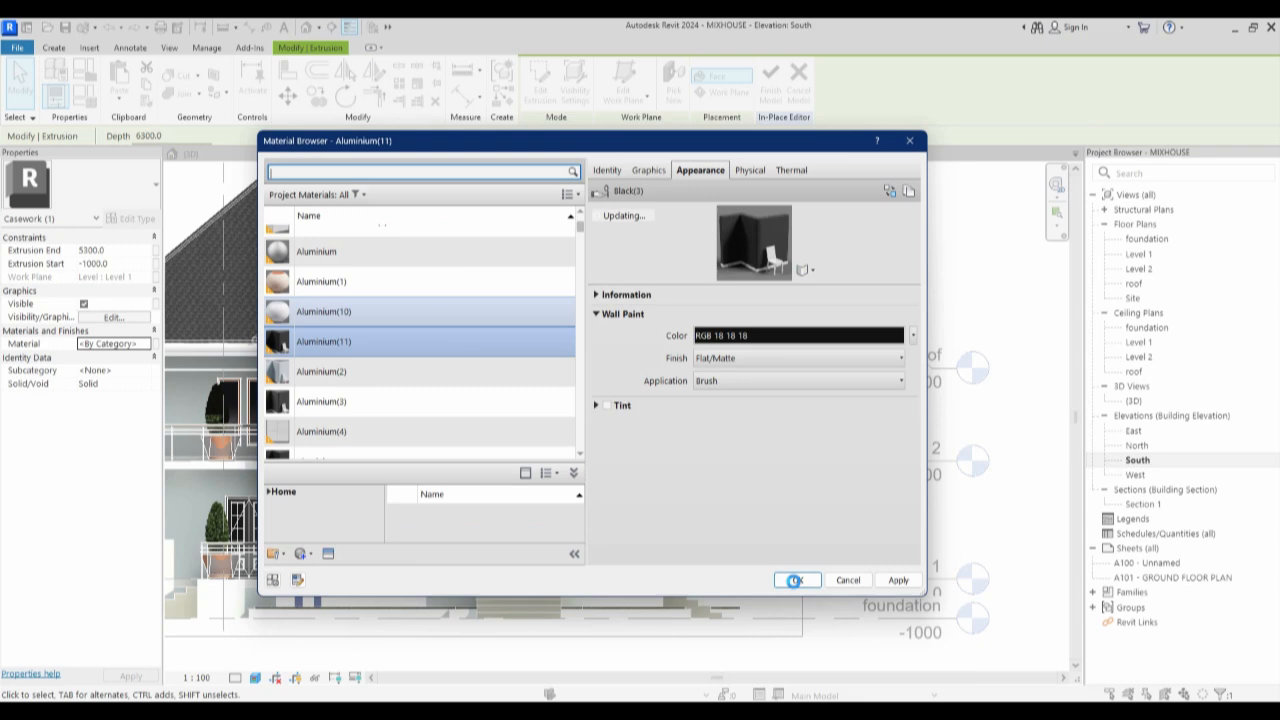
left_click(797, 581)
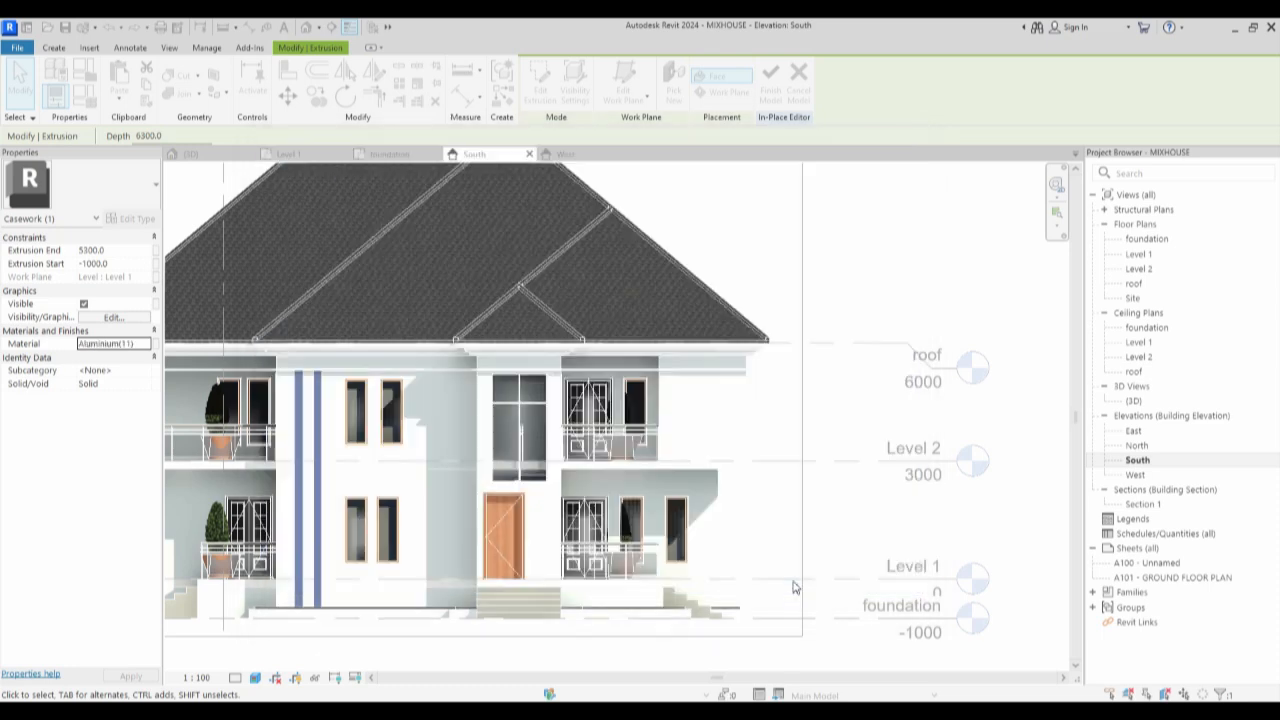
left_click(777, 511)
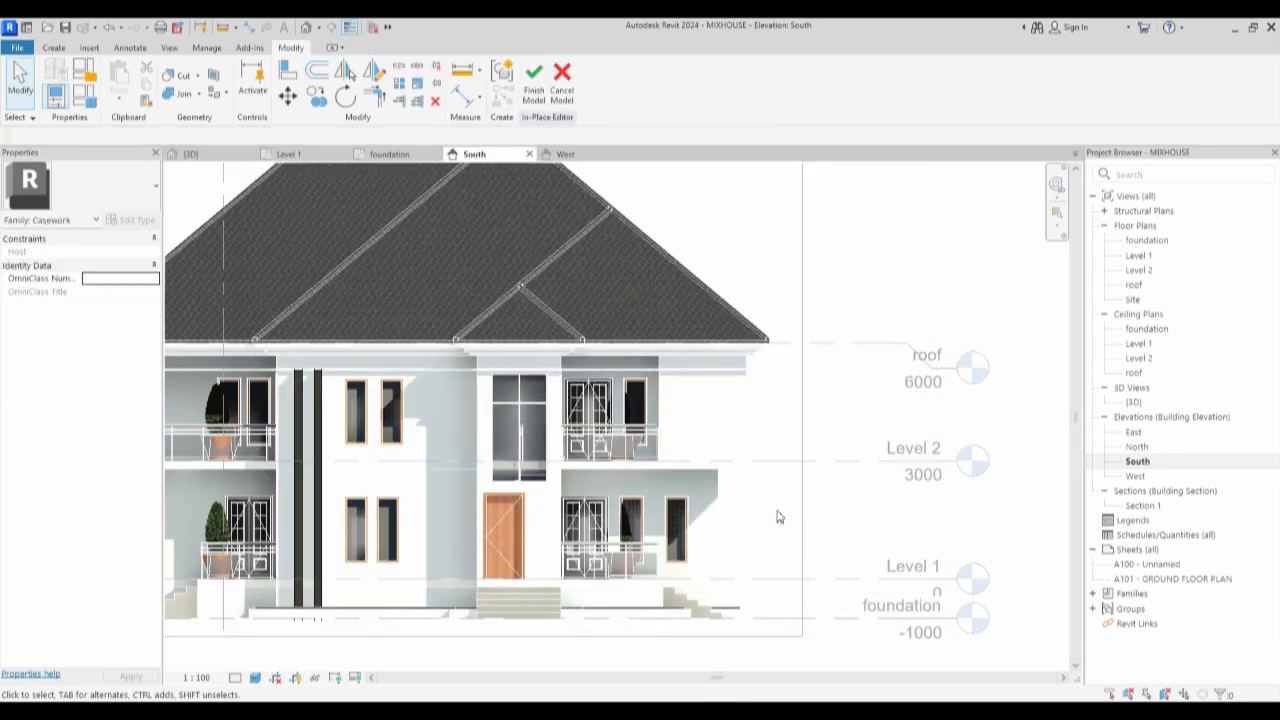
Open the 3D view, select the two black facade strips and open their extrusion sketch for editing.
scroll(737, 487, "down", 2)
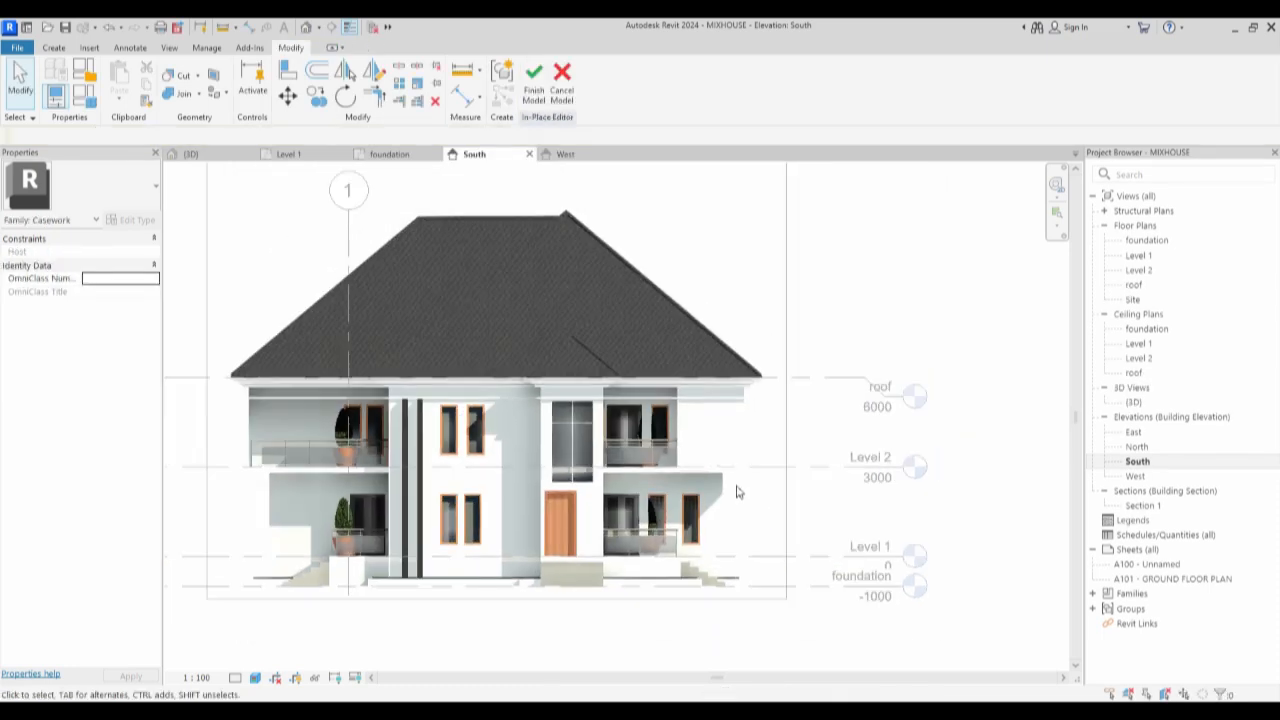
scroll(748, 445, "up", 1)
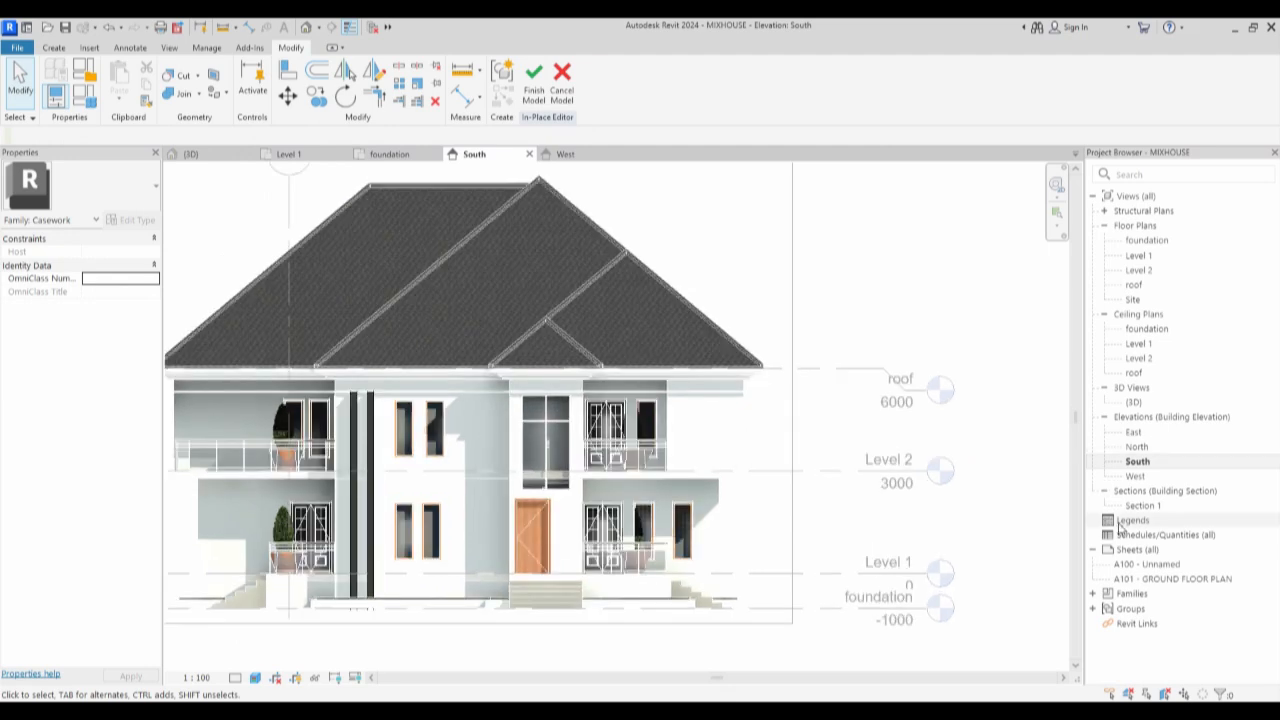
double_click(1136, 402)
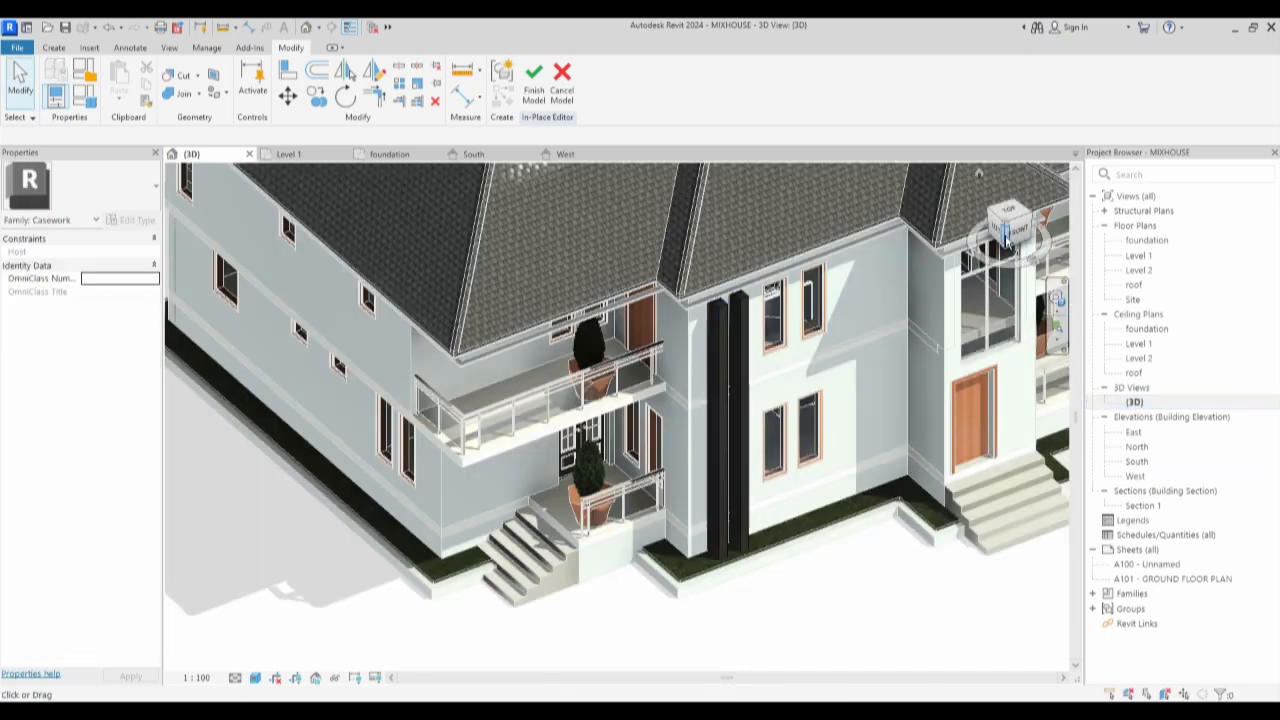
left_click(1008, 238)
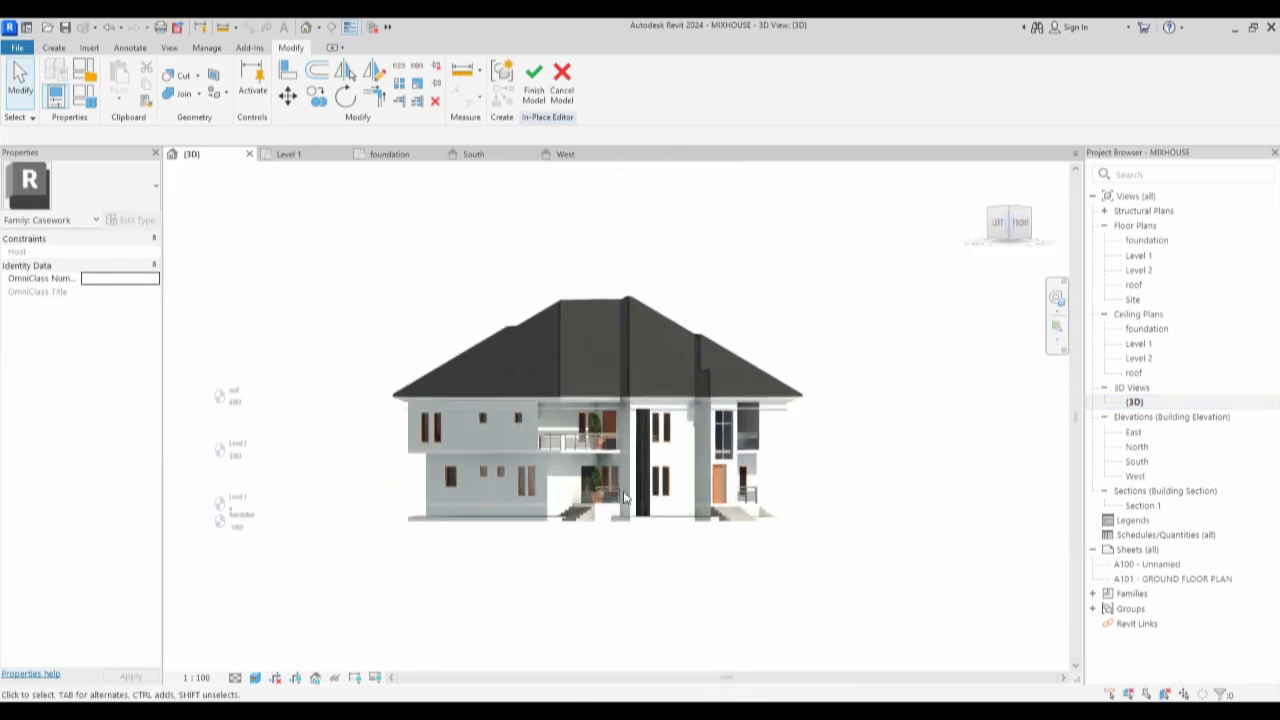
scroll(625, 497, "up", 5)
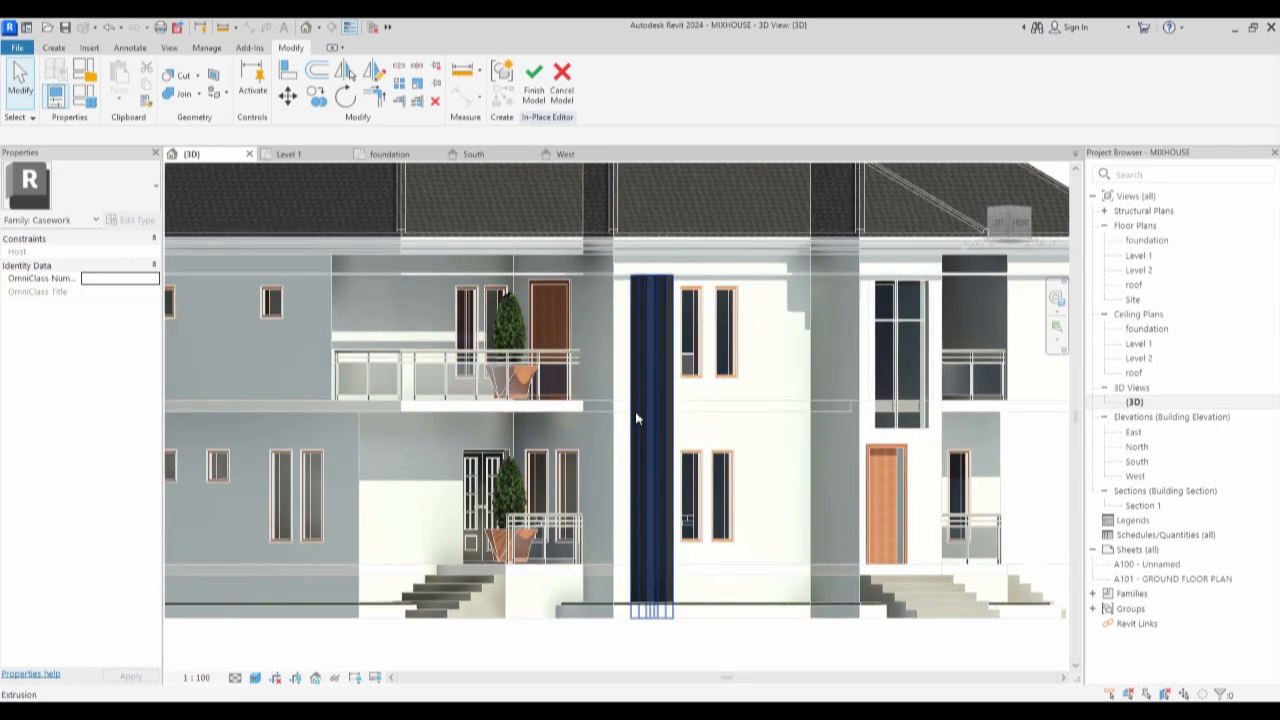
left_click(660, 408)
scroll(655, 408, "up", 3)
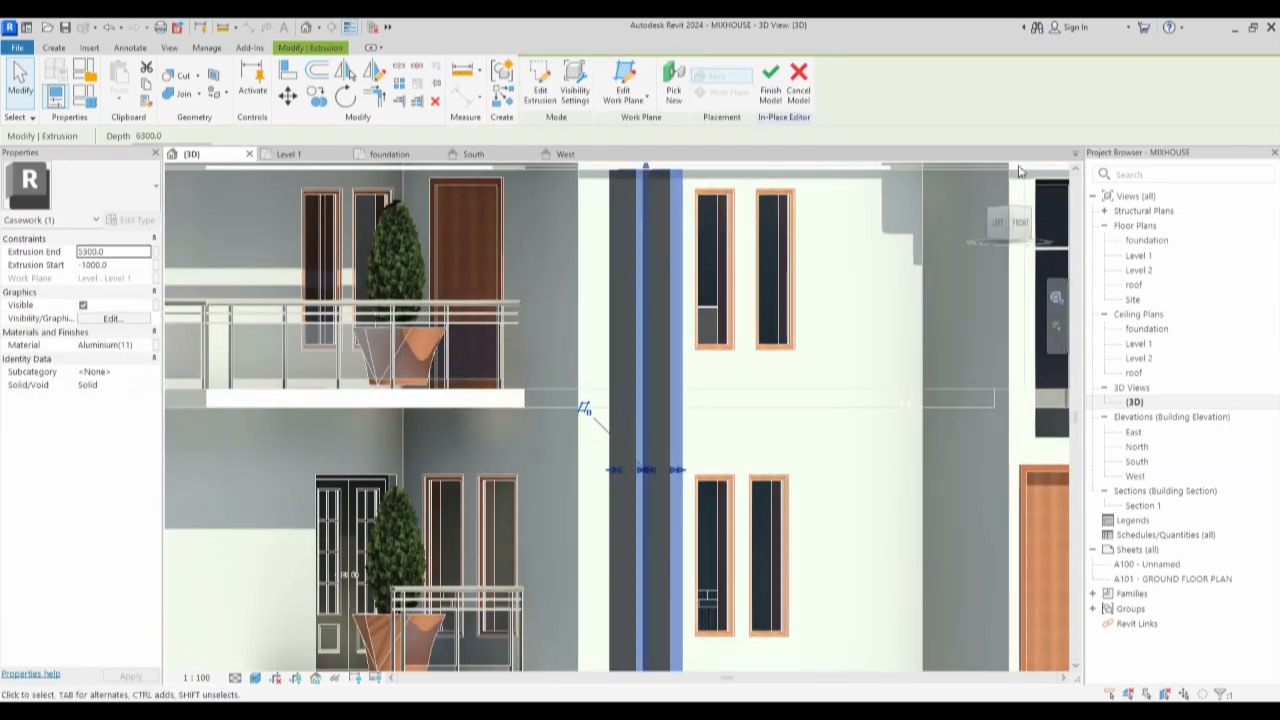
left_click(540, 88)
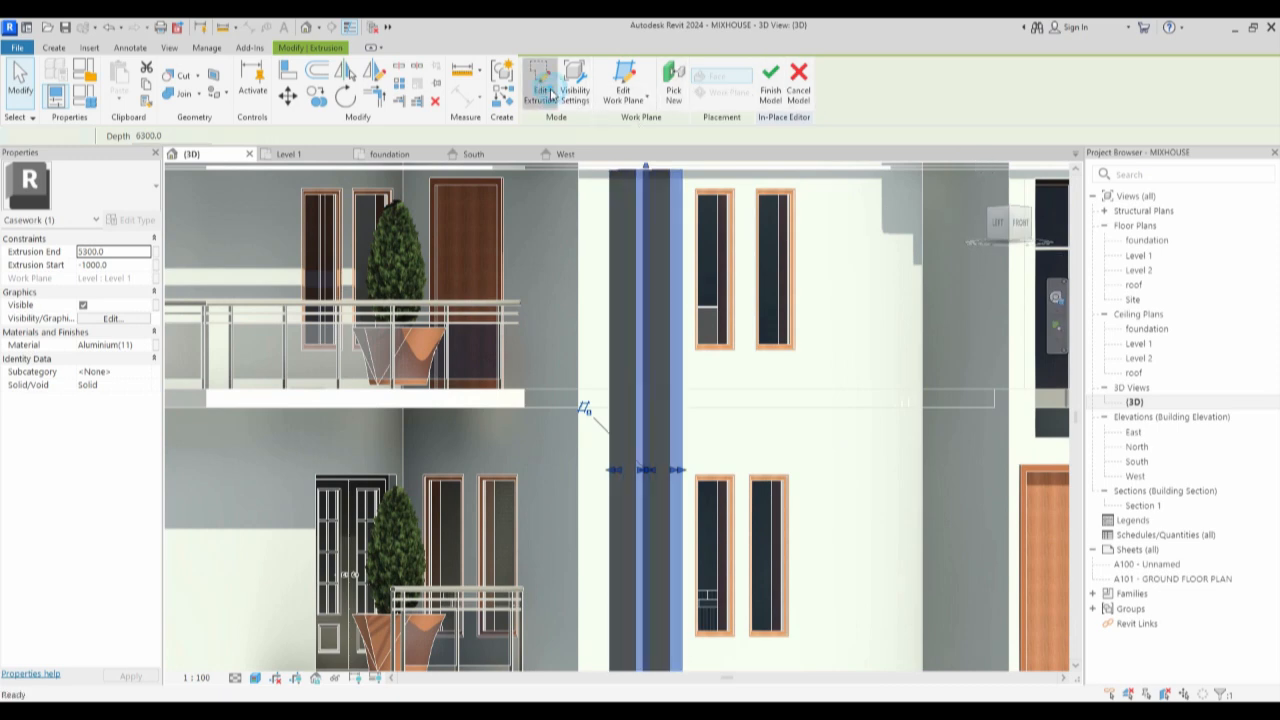
In the foundation plan, resize the strip rectangle nearest the wall corner to 250 mm deep and 100 mm wide.
double_click(1146, 241)
scroll(463, 453, "up", 5)
left_click(465, 464)
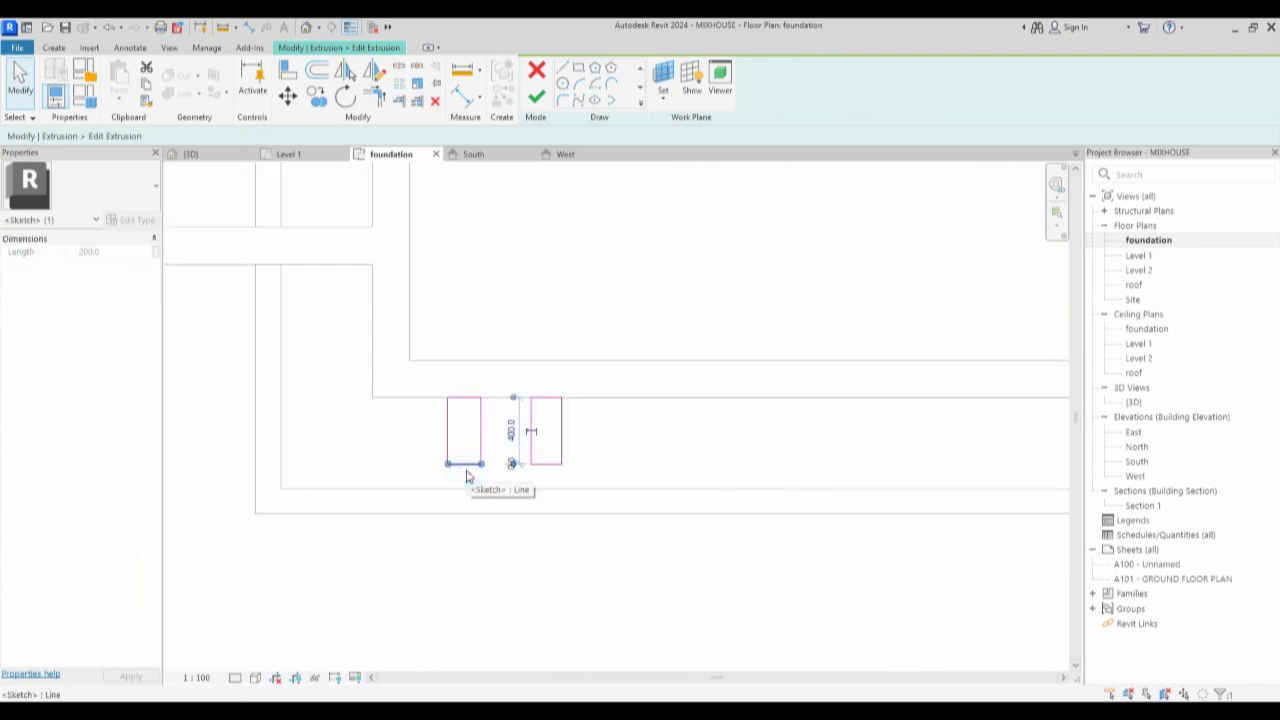
left_click(511, 432)
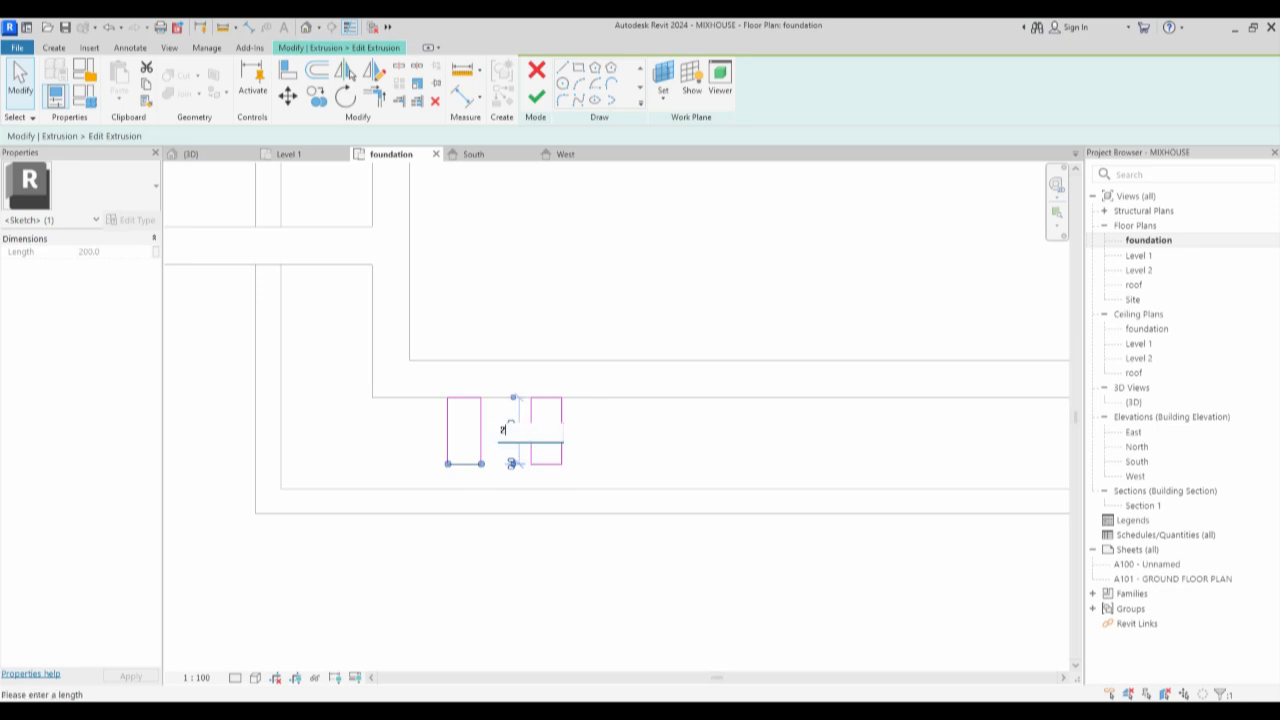
left_click(643, 451)
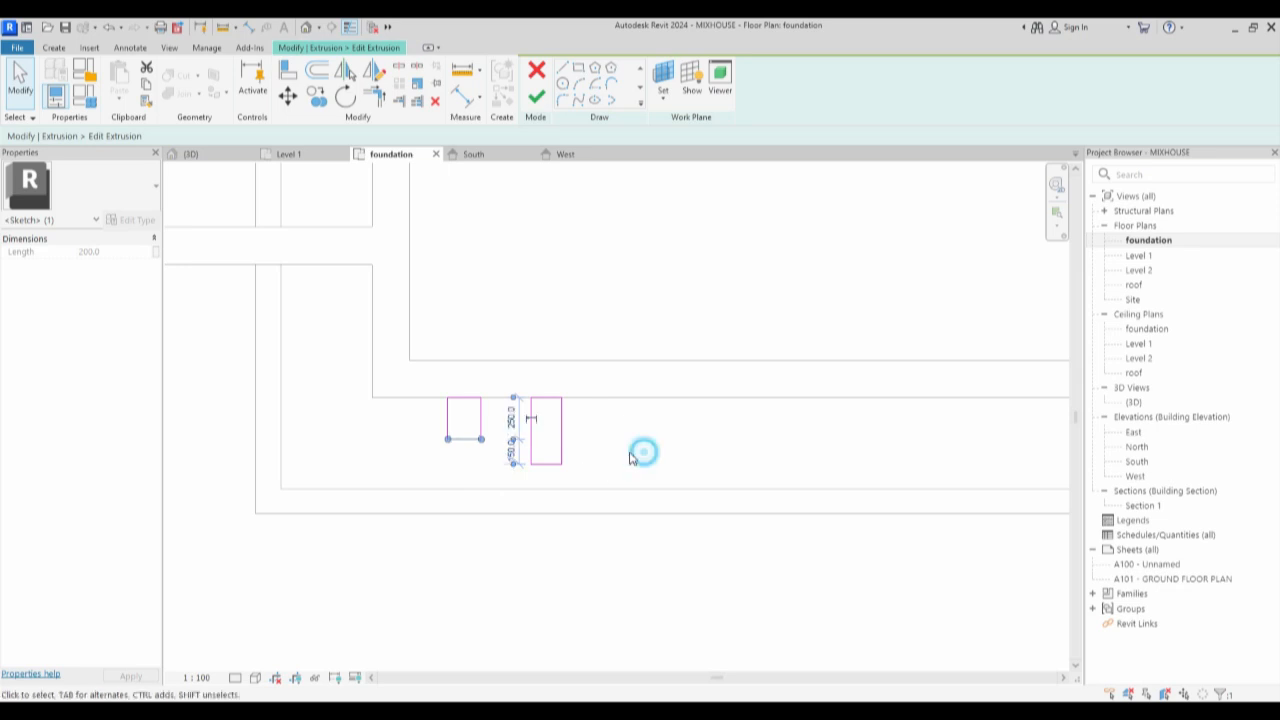
left_click(481, 414)
left_click(463, 349)
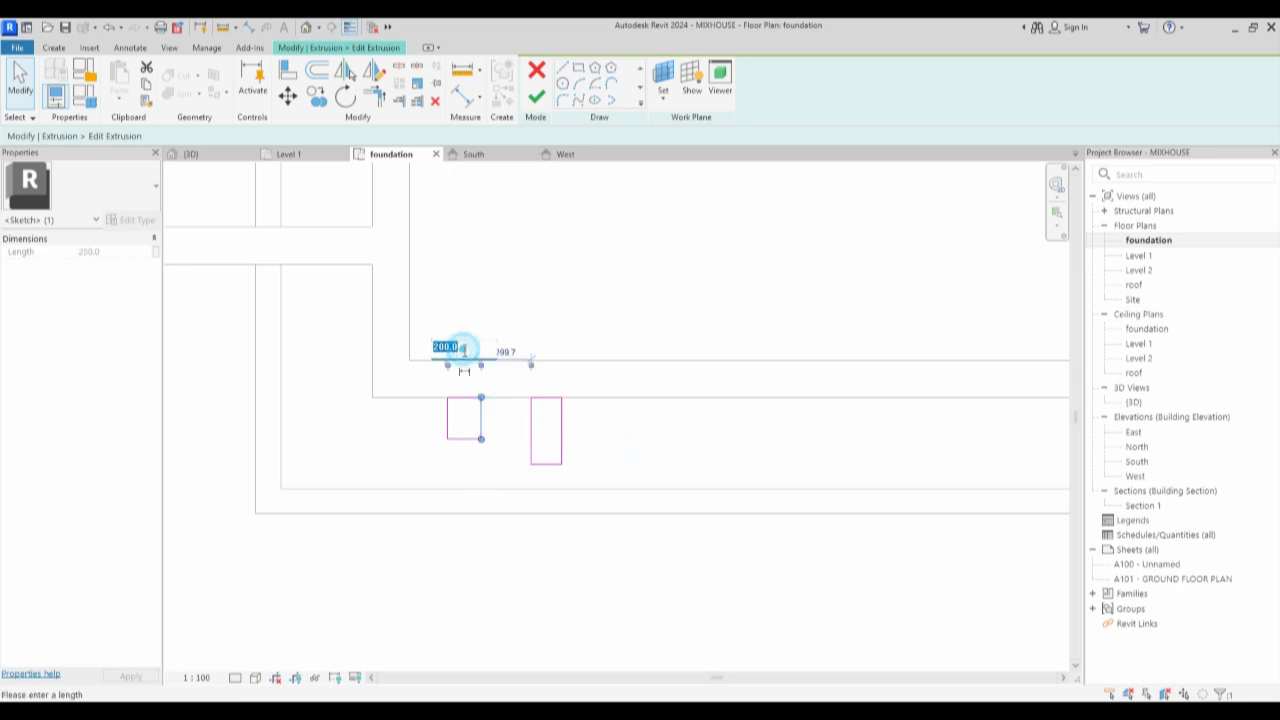
type("100")
left_click(657, 440)
Set the width of the second strip rectangle to 100 mm.
left_click(532, 440)
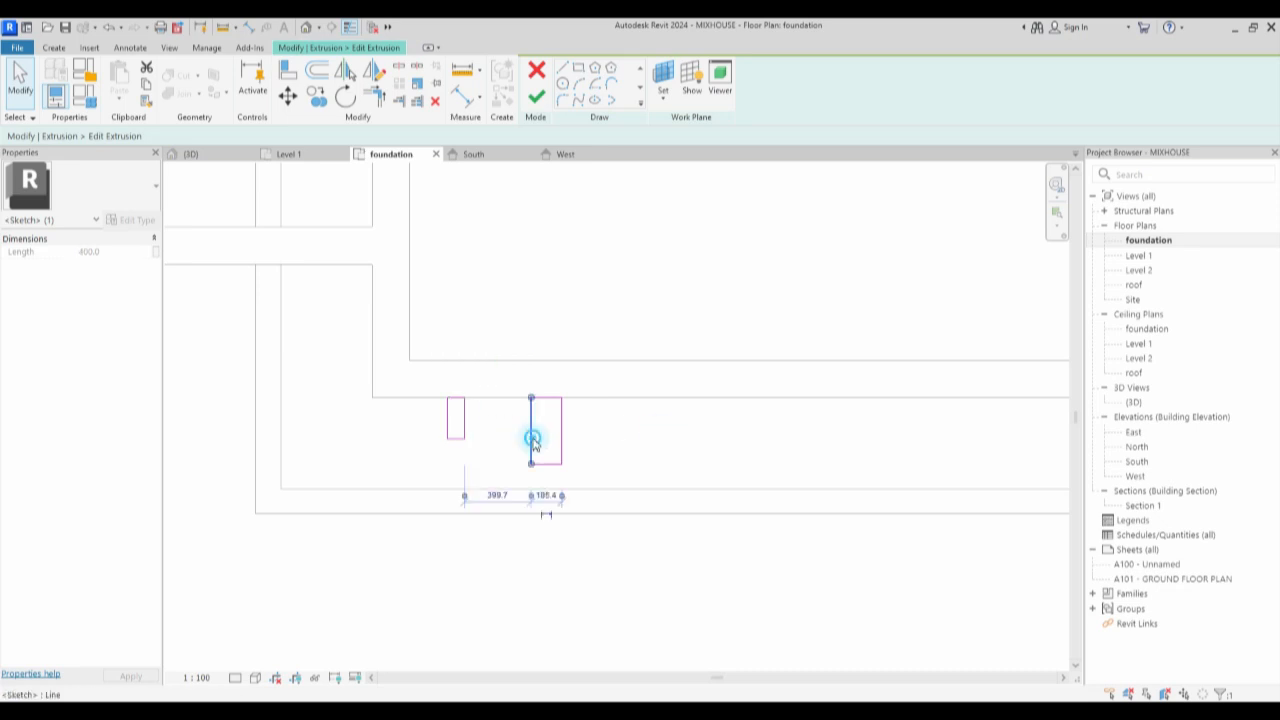
scroll(558, 511, "up", 2)
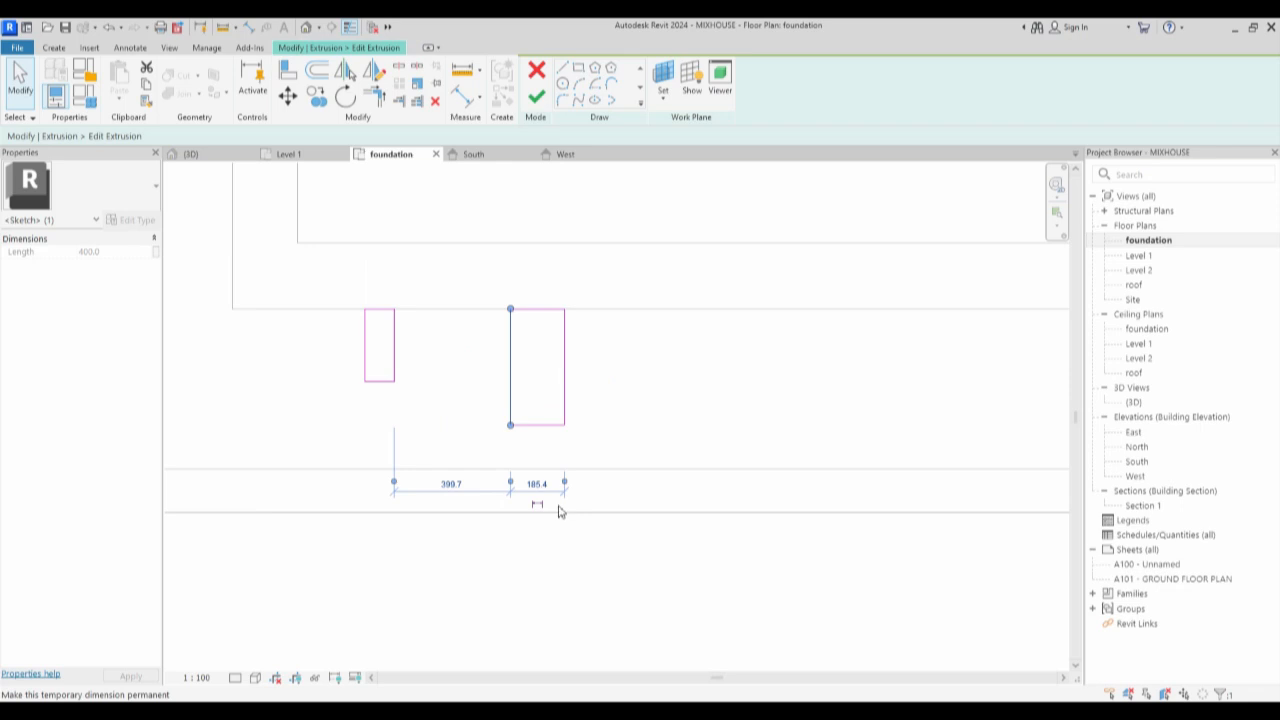
left_click(538, 485)
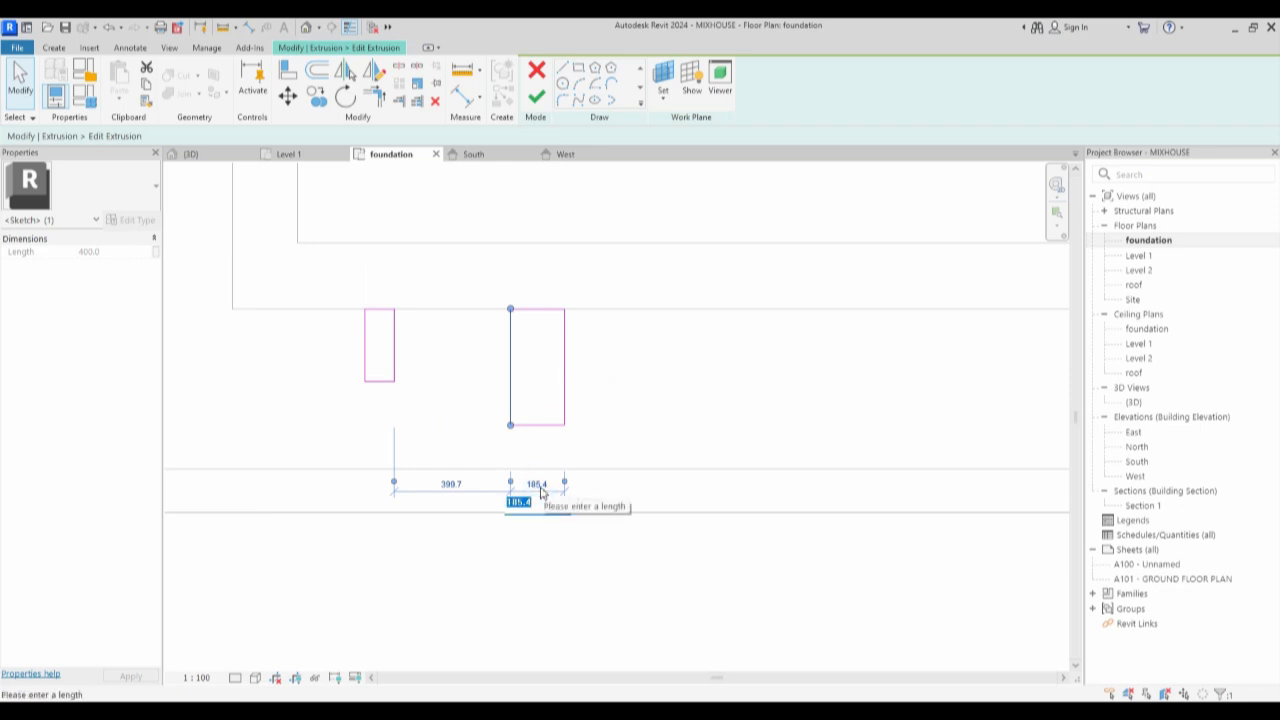
type("100")
key("Return")
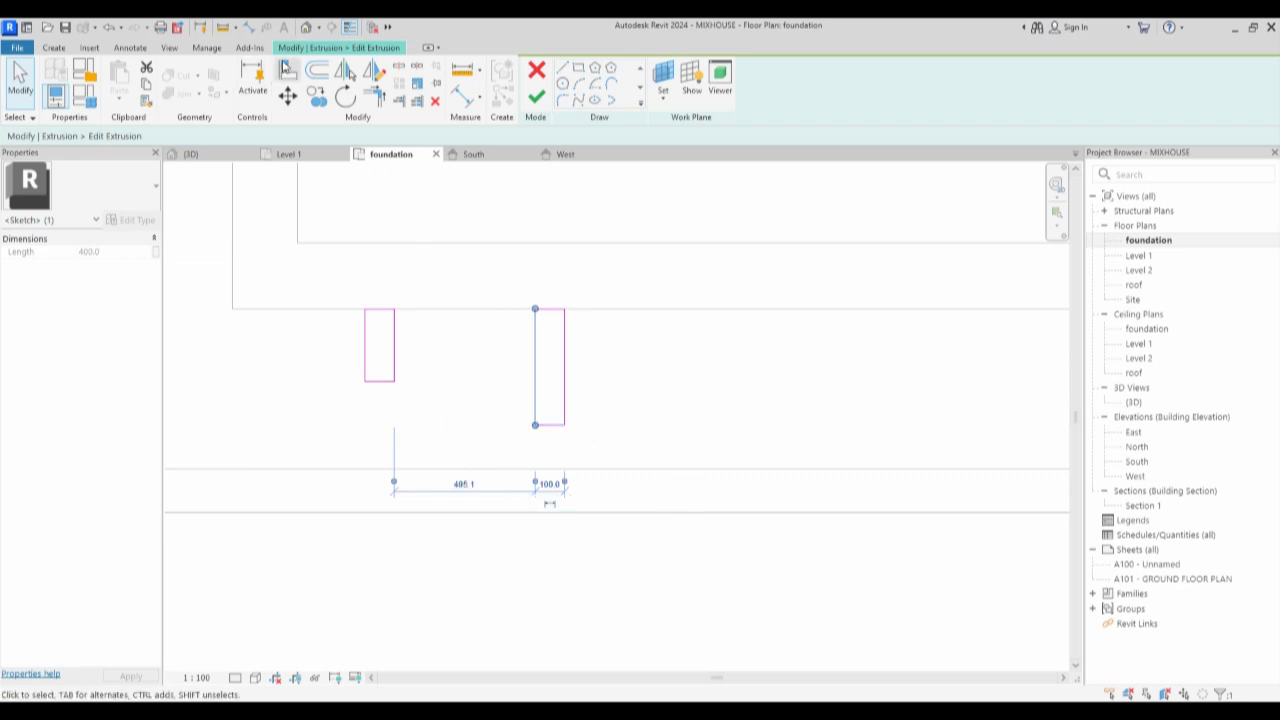
Align the second rectangle's outer edge with the first rectangle's outer edge and finish the extrusion sketch.
left_click(287, 70)
left_click(551, 425)
right_click(672, 292)
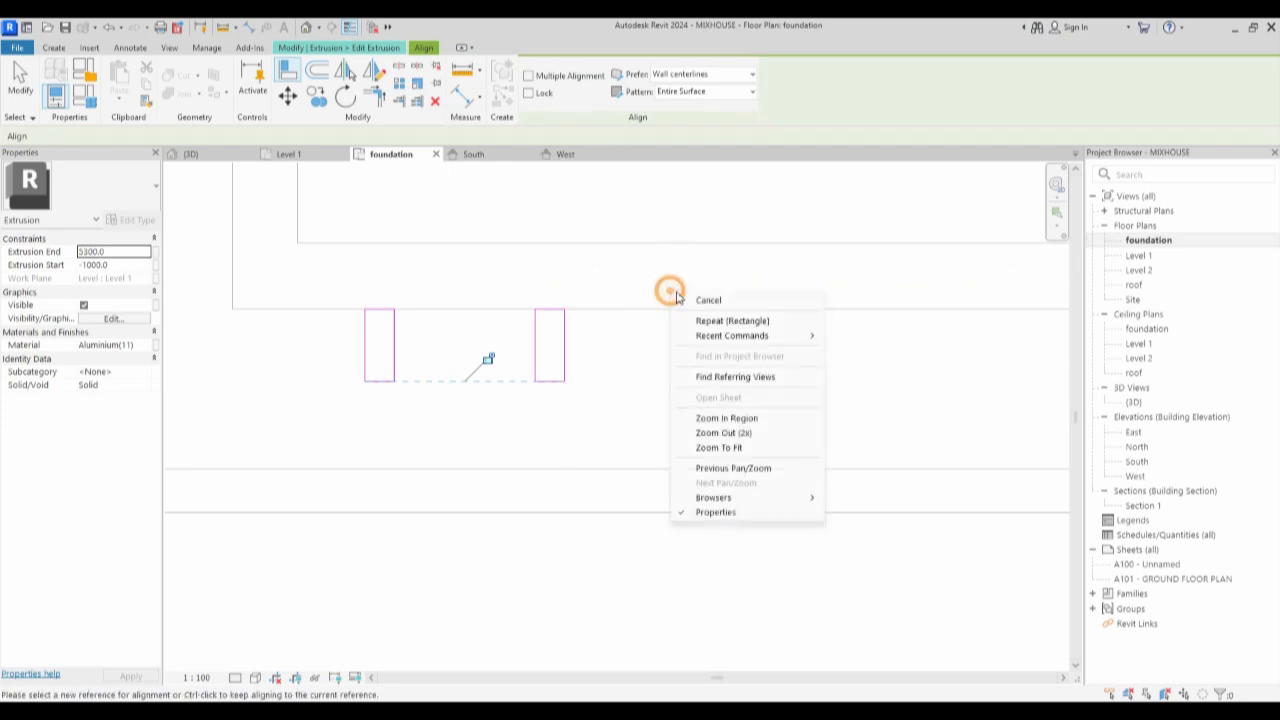
left_click(709, 301)
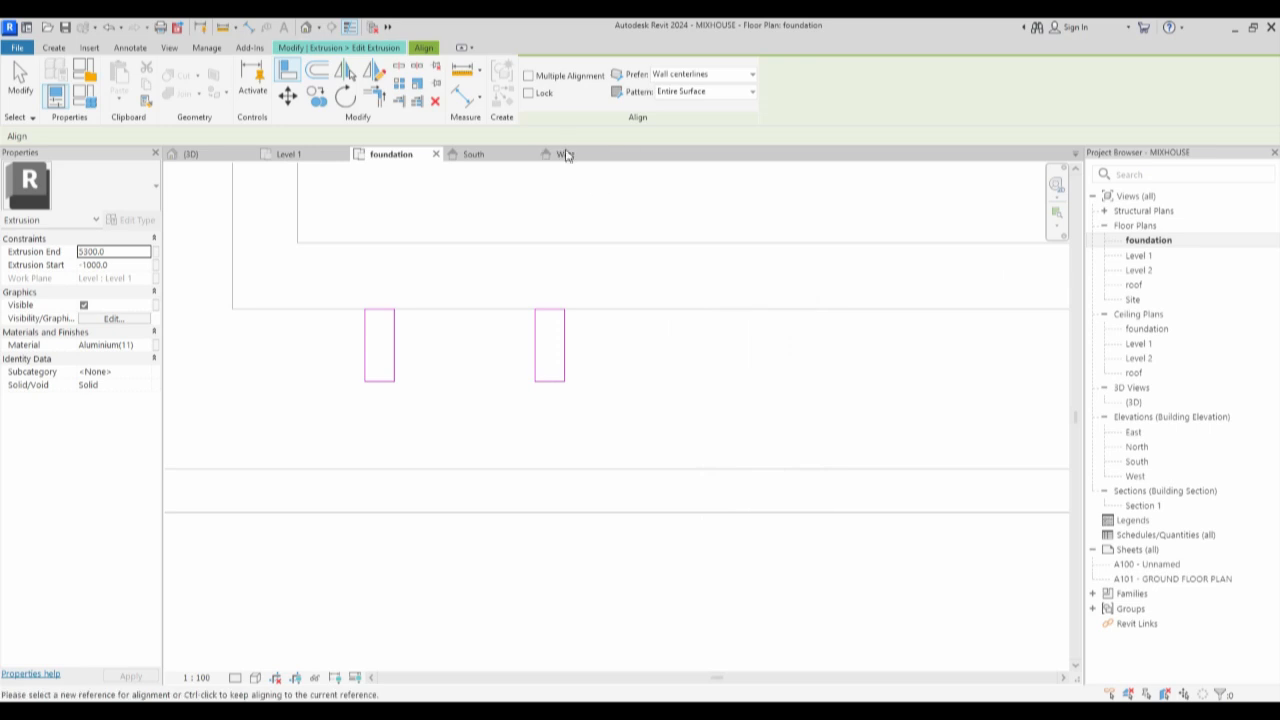
right_click(617, 246)
left_click(659, 252)
left_click(535, 94)
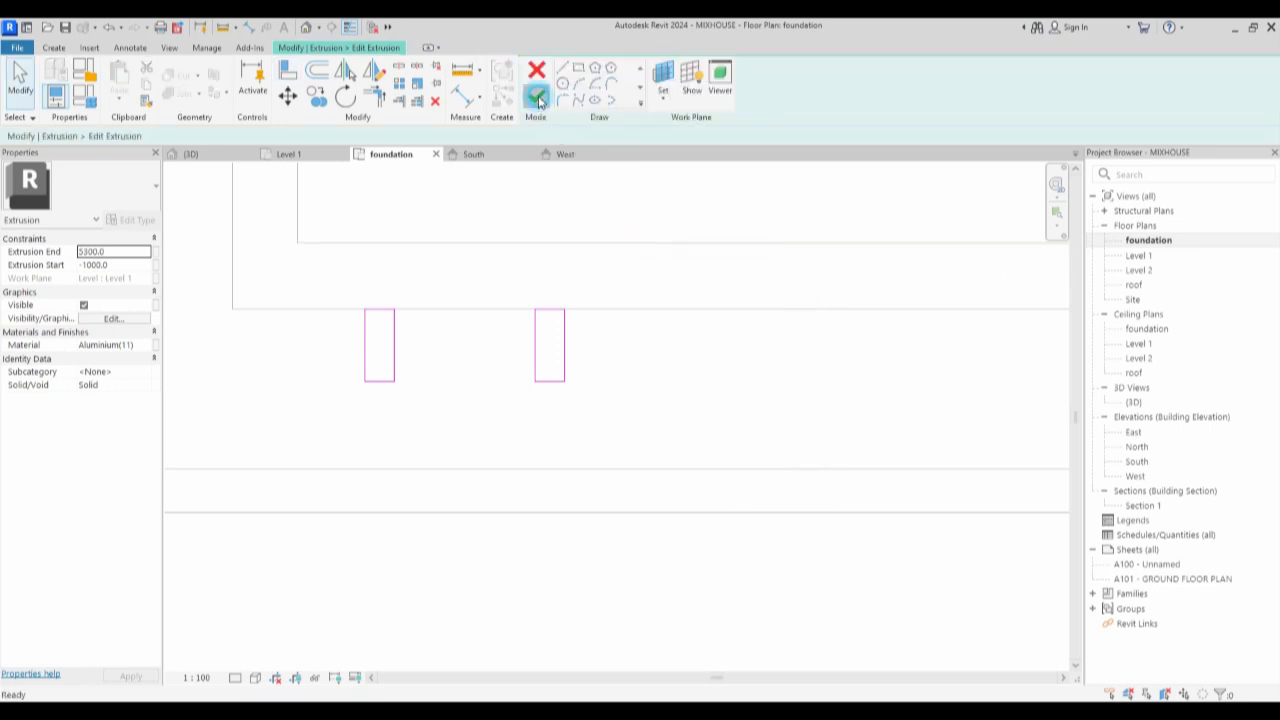
Examine the slimmer black strips on the front facade in the 3D view, up close and with the whole house.
double_click(1134, 402)
left_click(668, 405)
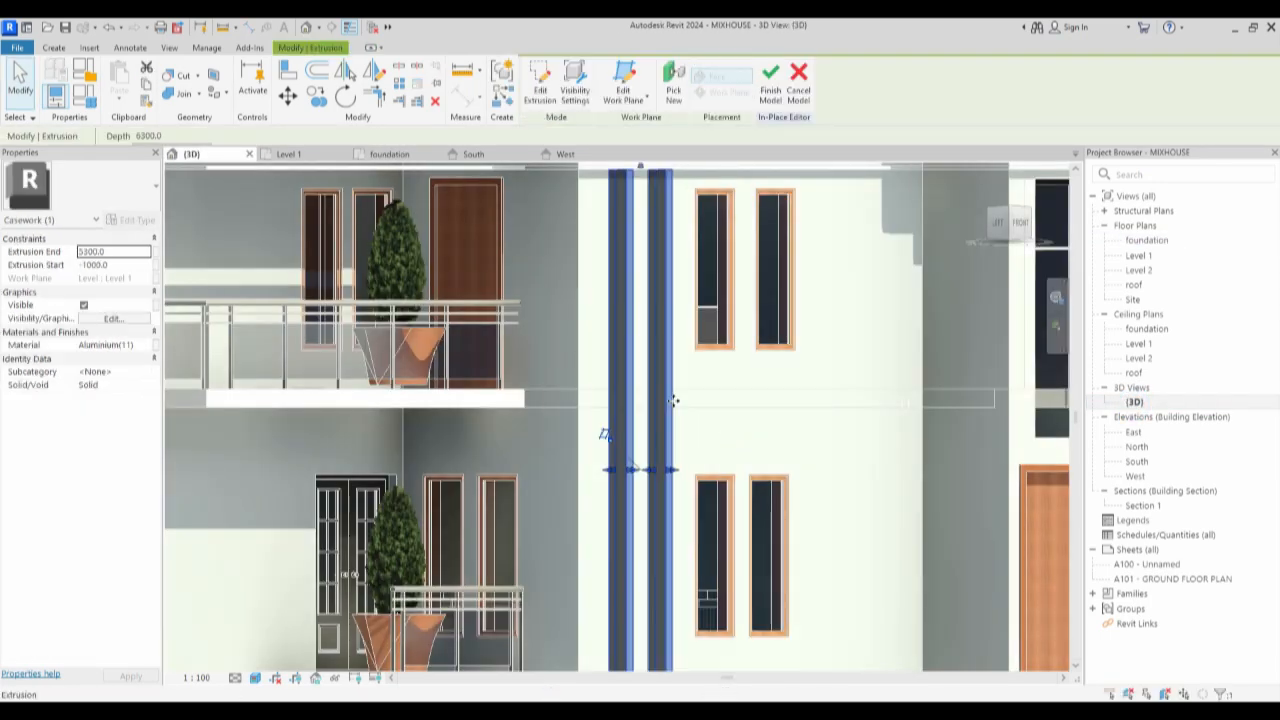
scroll(674, 403, "down", 4)
left_click(751, 557)
scroll(748, 492, "up", 1)
scroll(743, 497, "down", 3)
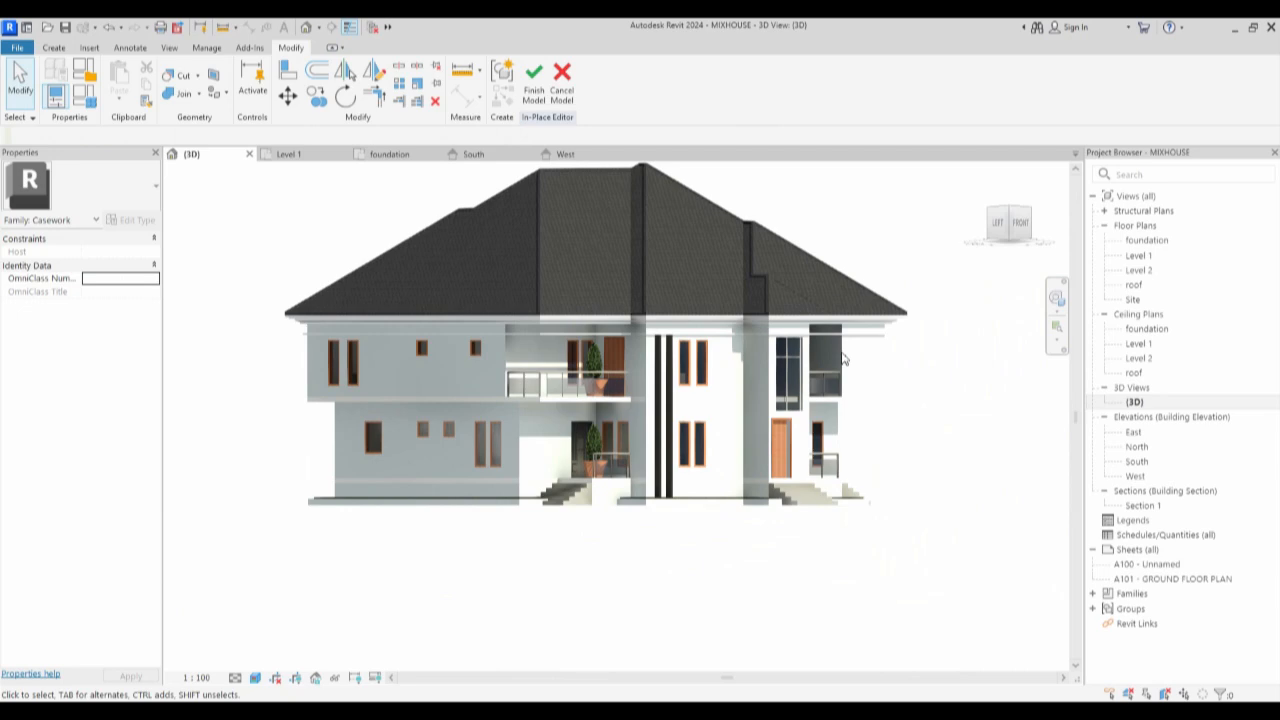
left_click(1008, 213)
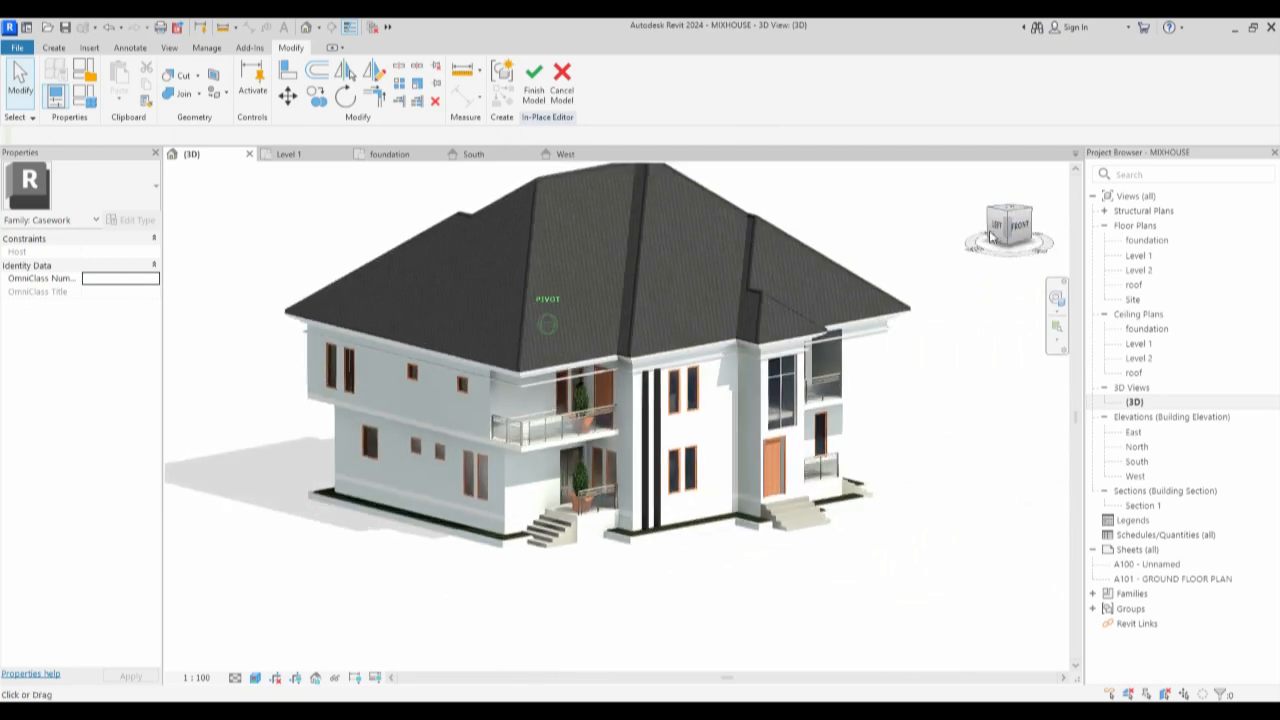
scroll(921, 463, "up", 2)
scroll(921, 463, "down", 3)
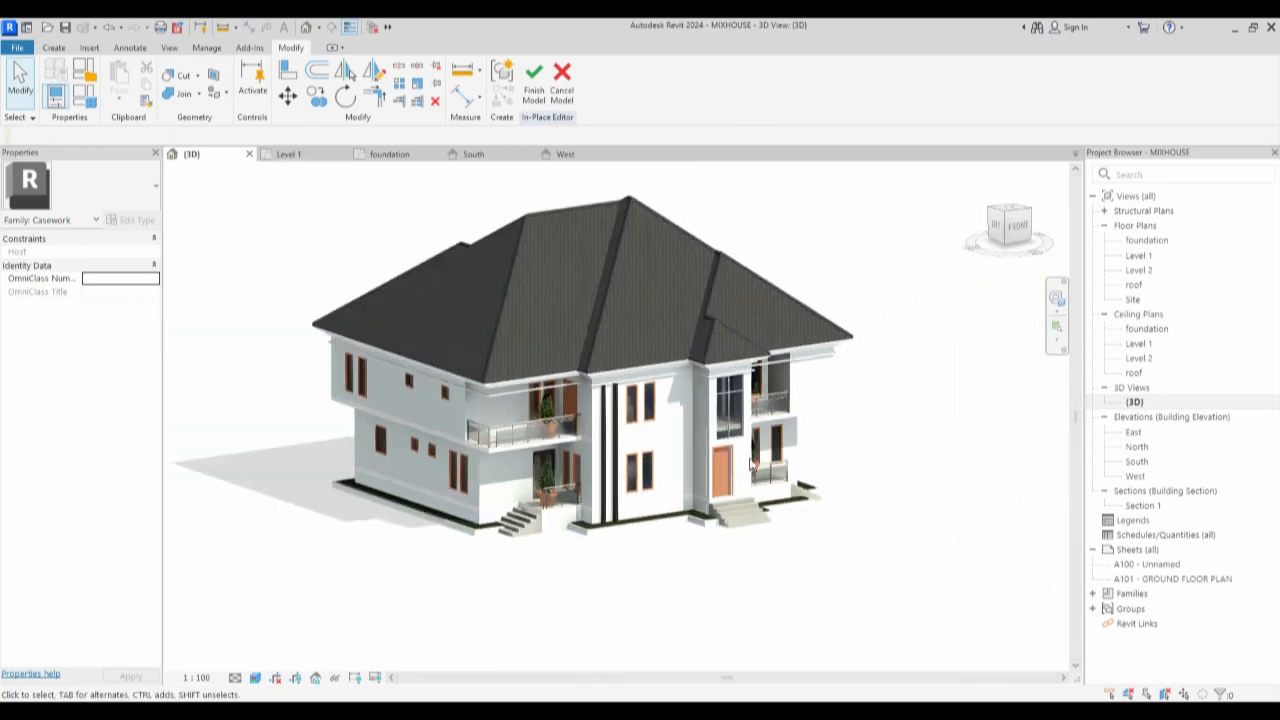
scroll(596, 360, "up", 5)
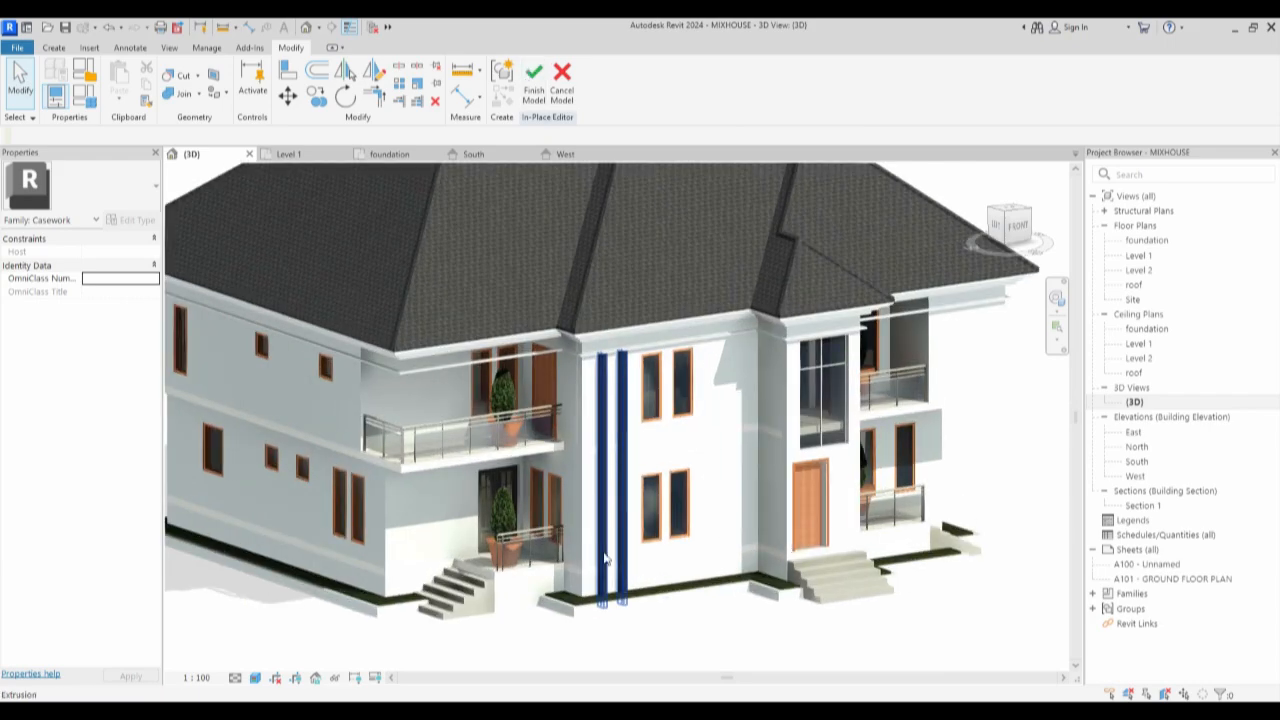
scroll(508, 380, "down", 6)
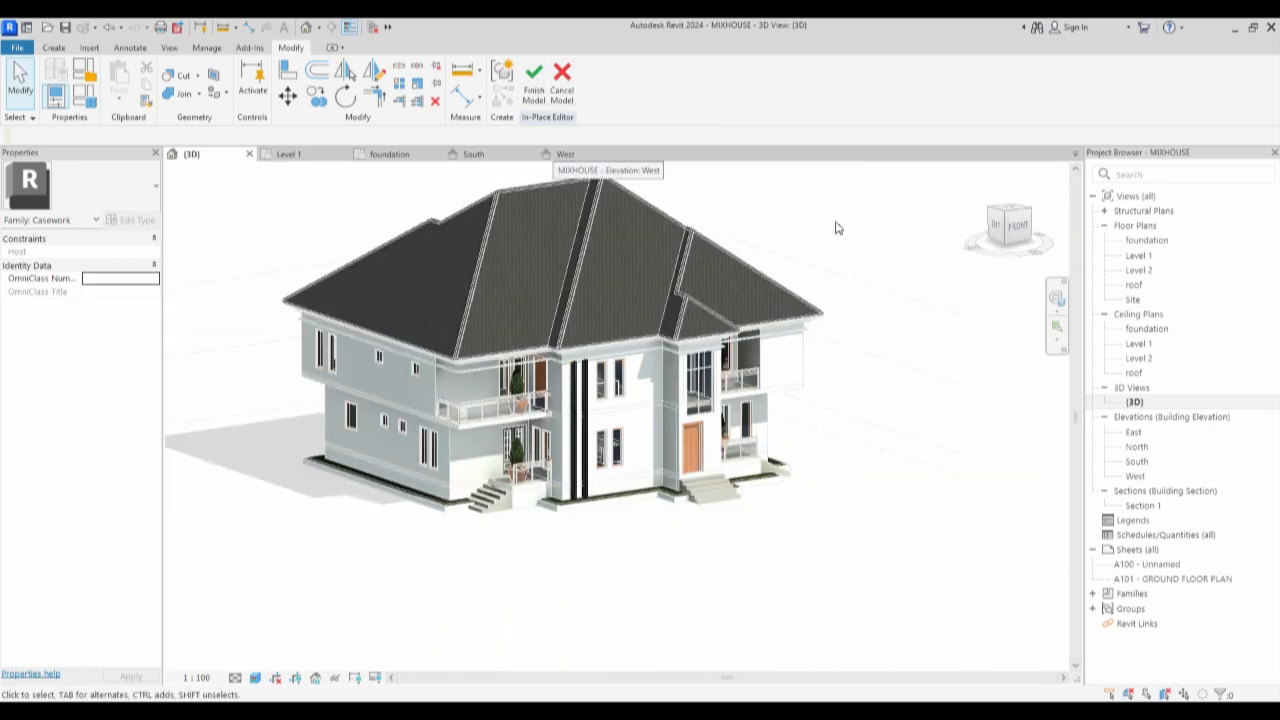
Open the Level 1 floor plan and finish the in-place model of the facade strips.
left_click(1141, 256)
double_click(1141, 256)
scroll(514, 386, "down", 5)
left_click(535, 92)
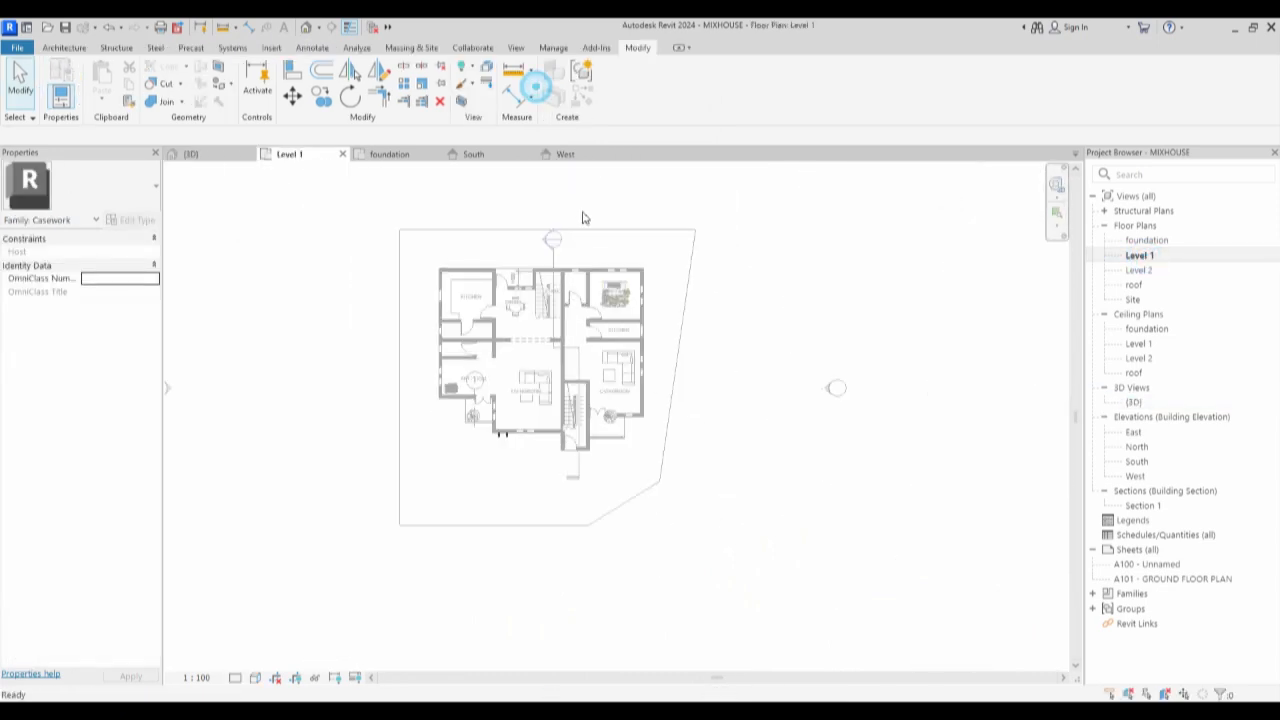
Open the 3D view and examine the house exterior with its black facade strips, up close and as a whole.
scroll(572, 290, "up", 4)
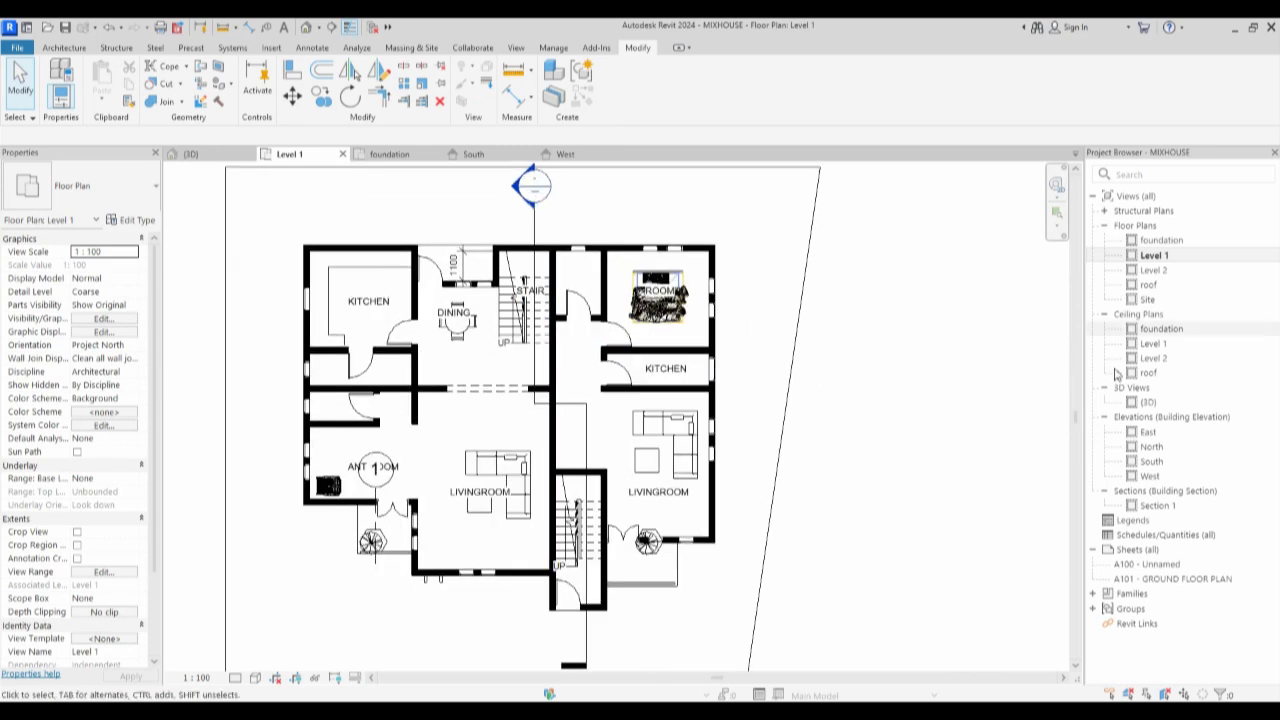
double_click(1147, 401)
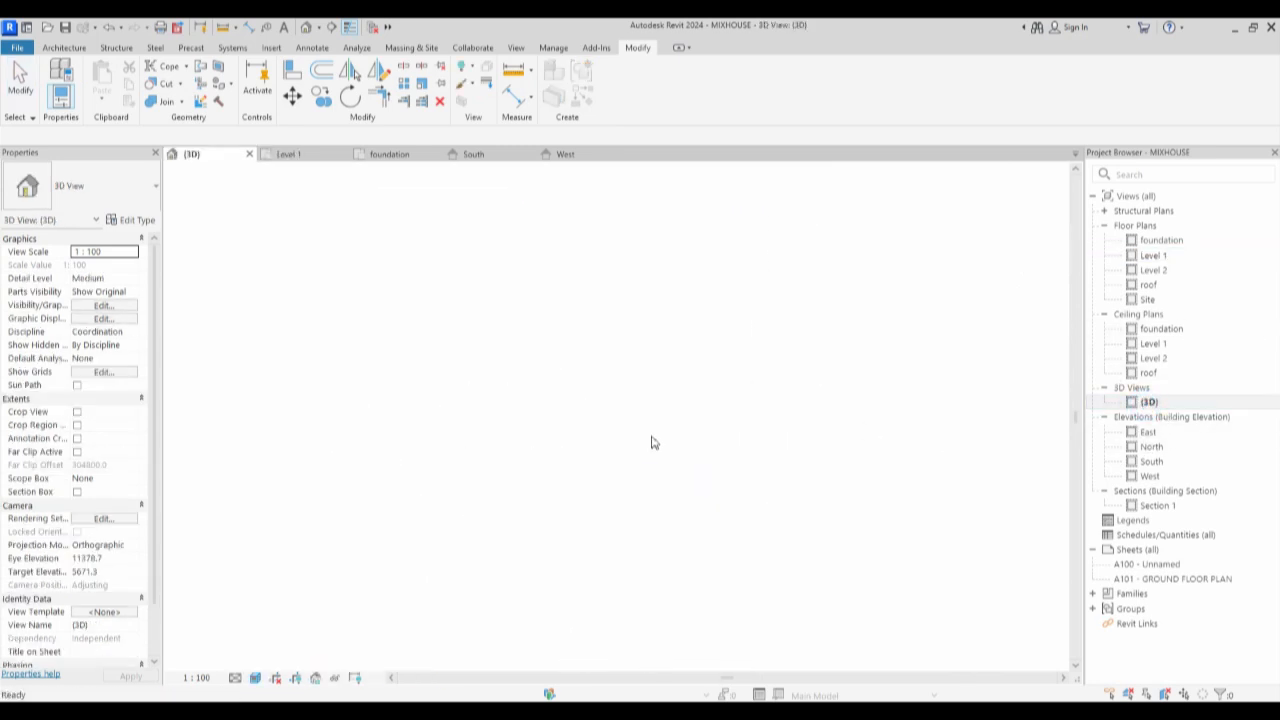
scroll(617, 447, "up", 5)
left_click(901, 472)
scroll(835, 580, "down", 2)
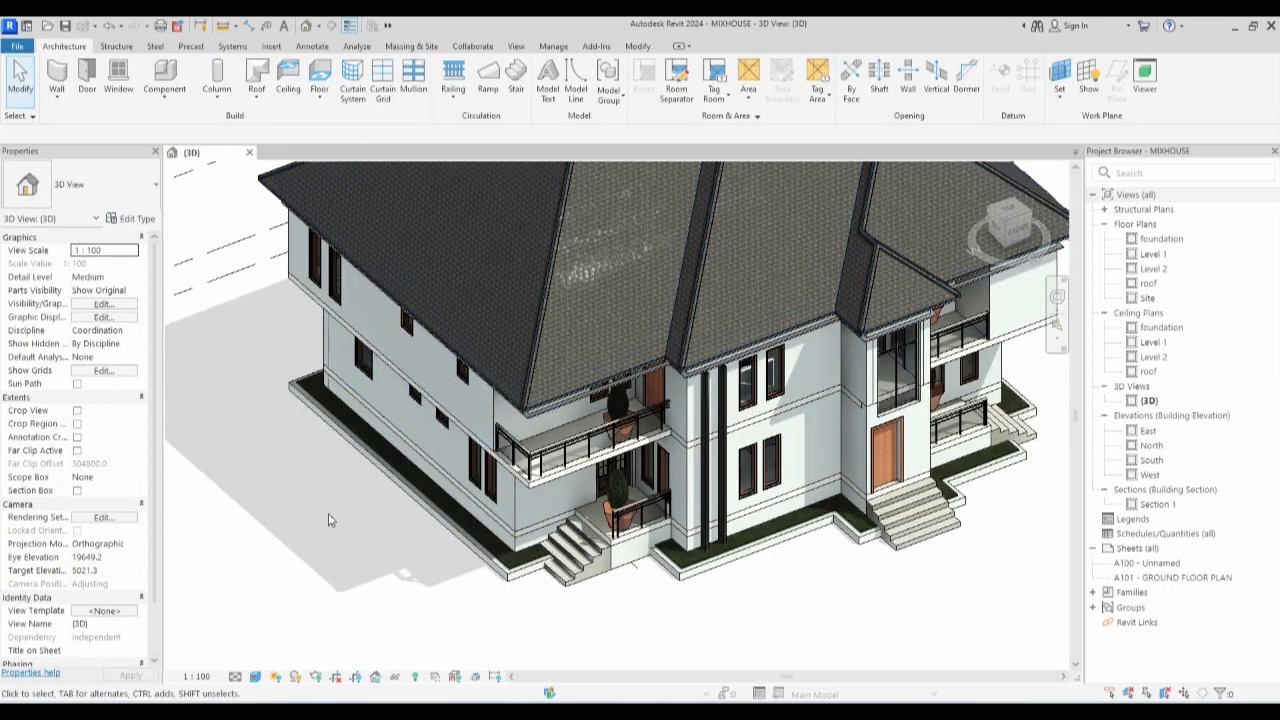
scroll(867, 601, "up", 2)
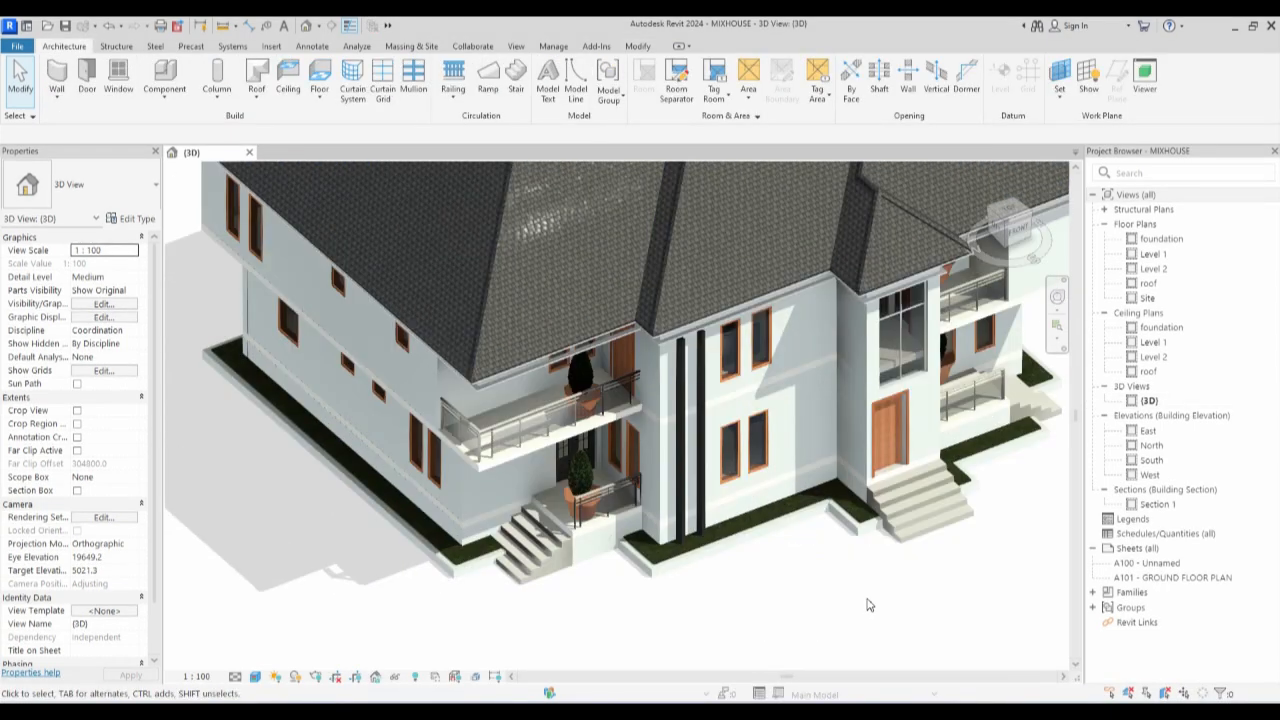
scroll(783, 549, "down", 3)
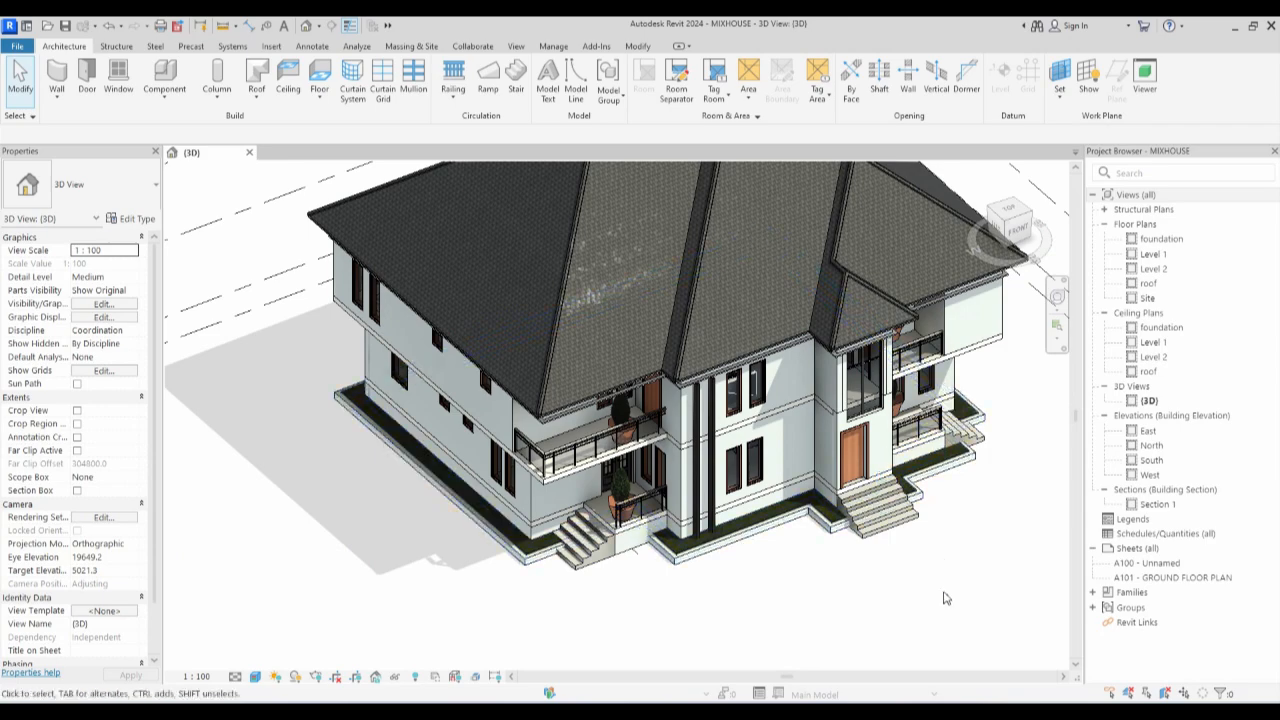
scroll(900, 592, "up", 1)
scroll(845, 560, "down", 3)
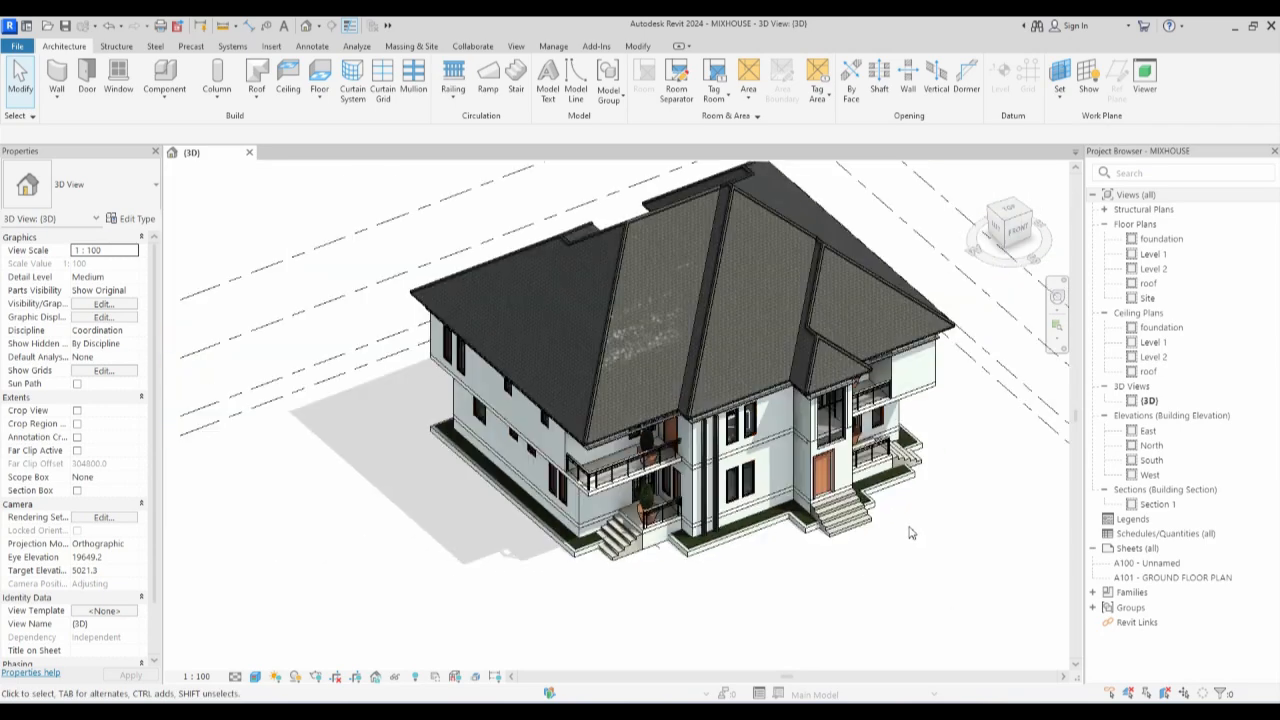
scroll(846, 640, "up", 4)
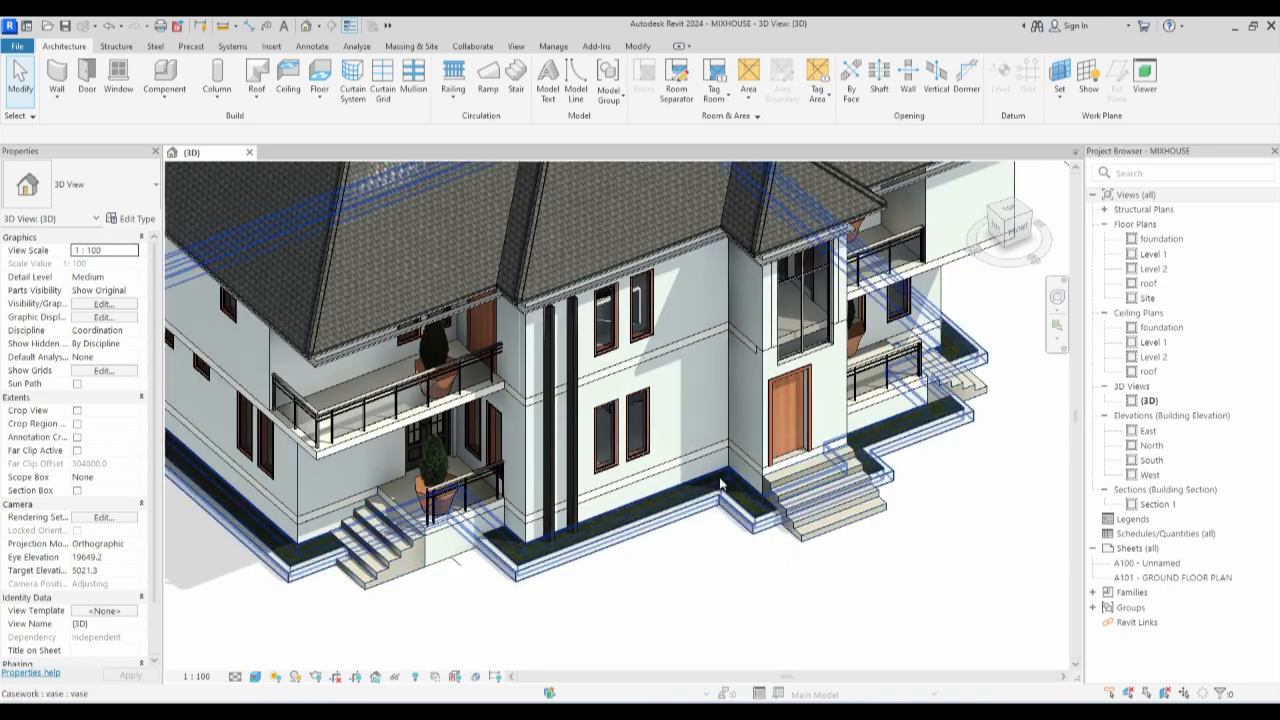
scroll(697, 638, "down", 3)
scroll(650, 604, "down", 2)
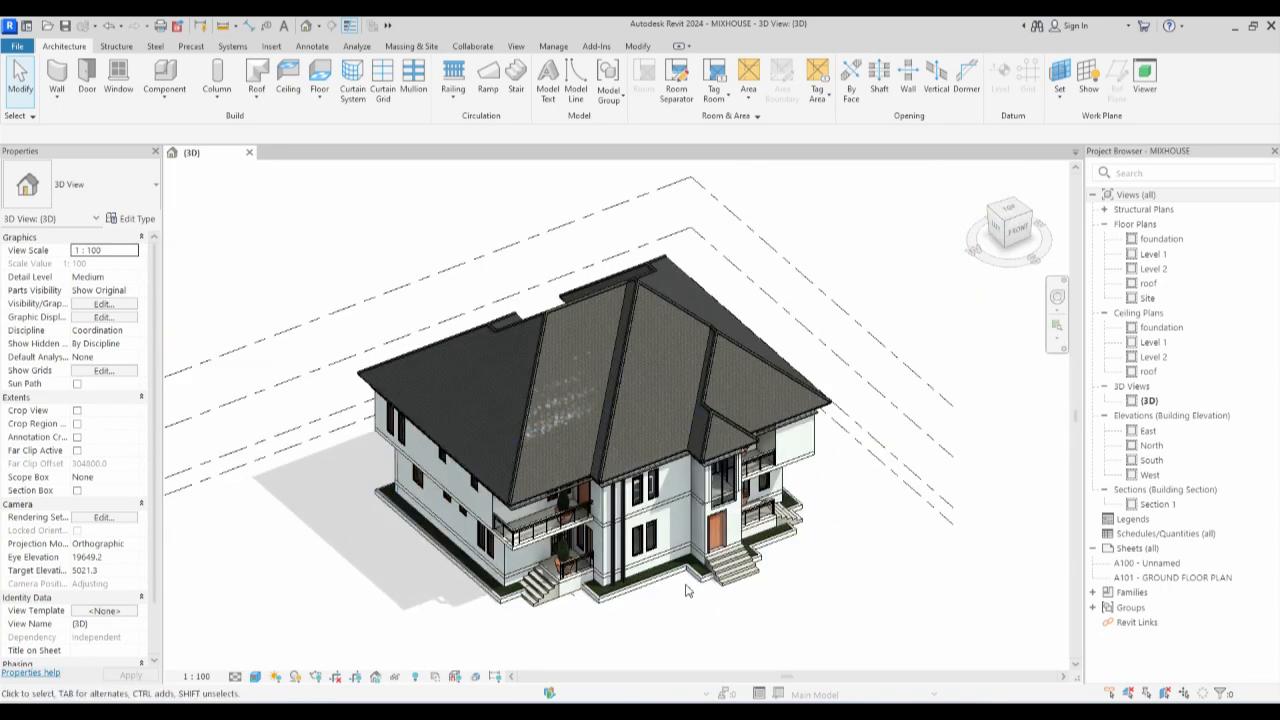
scroll(860, 540, "up", 2)
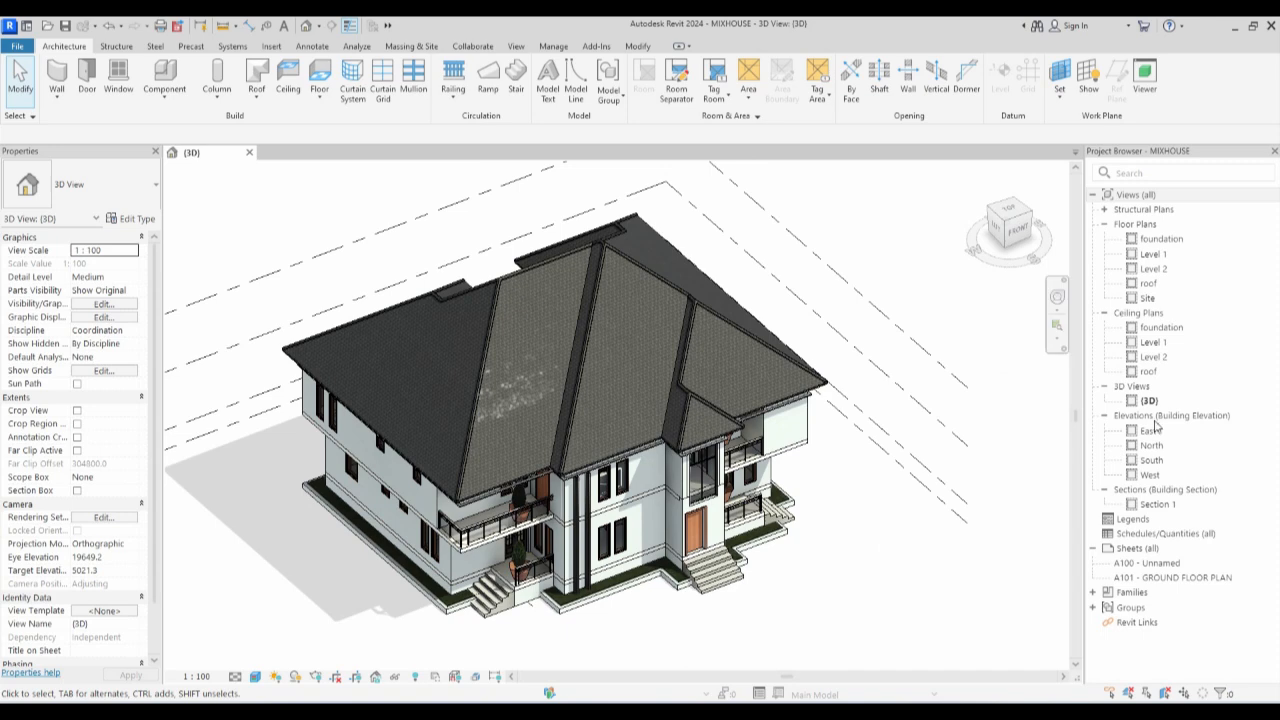
Examine the Level 1 and Level 2 floor plans and the area under the eaves above the upper balconies in the South elevation.
double_click(1155, 255)
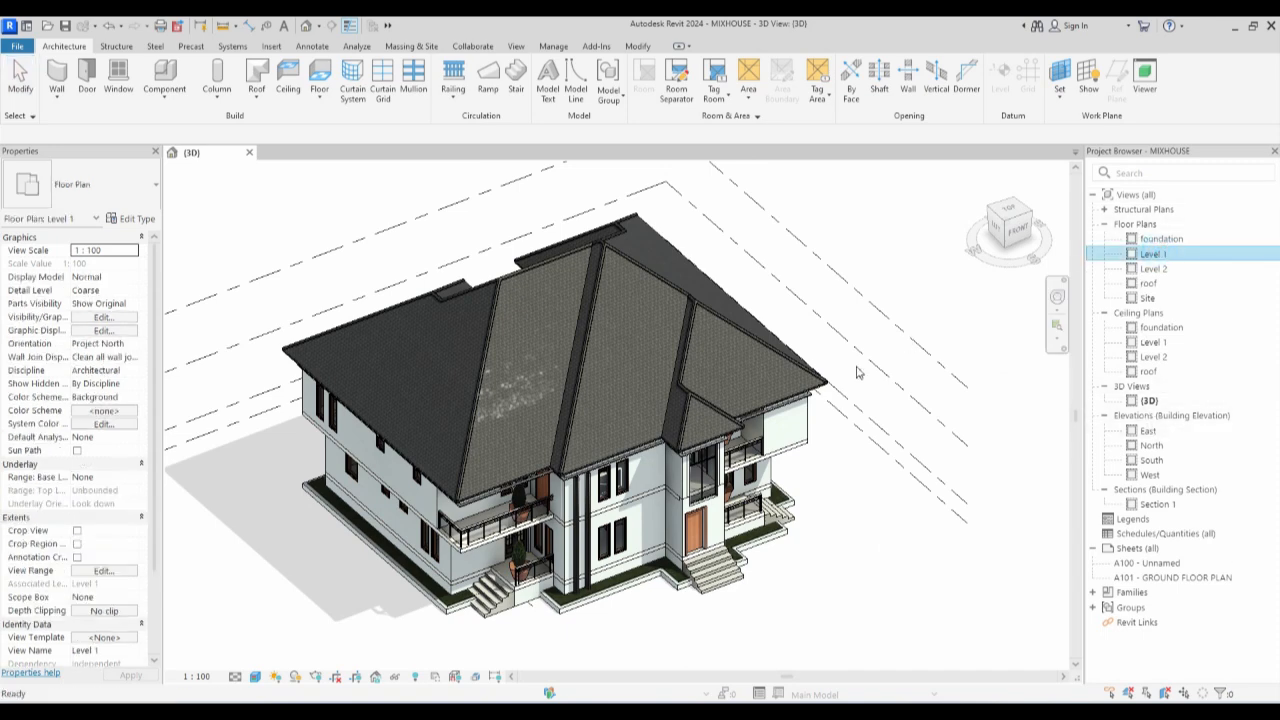
scroll(624, 381, "up", 4)
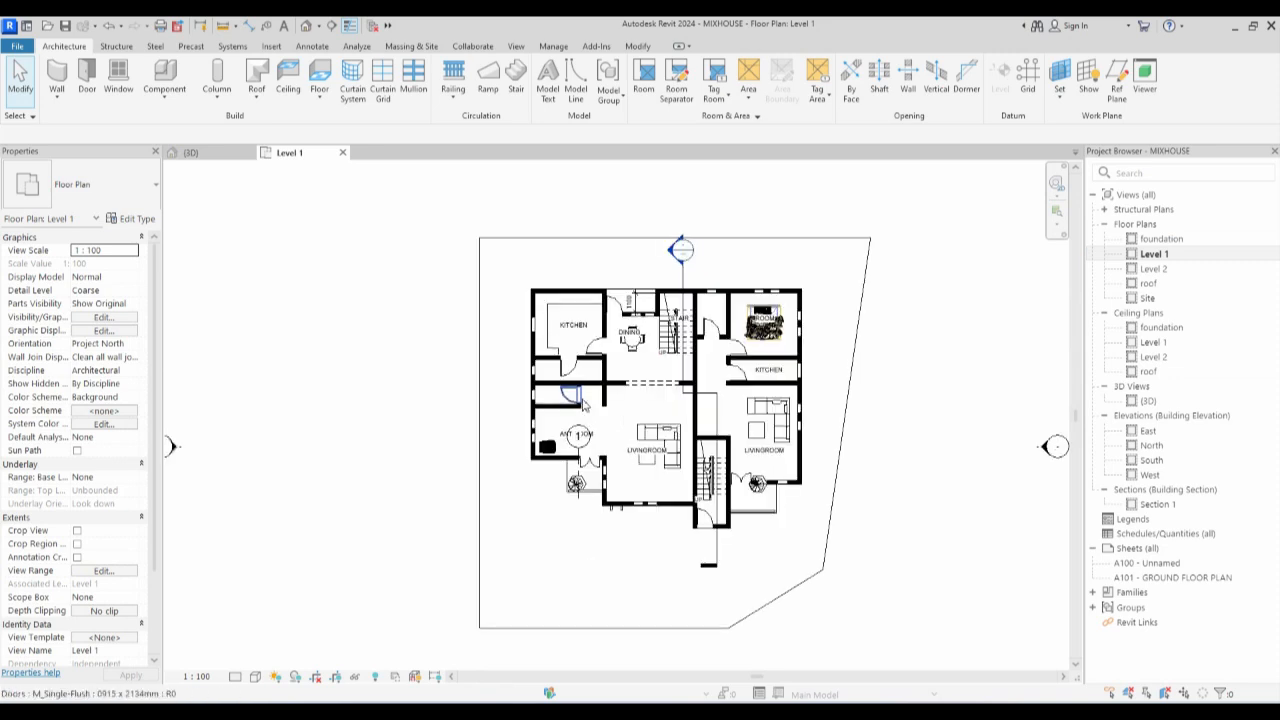
left_click(1153, 269)
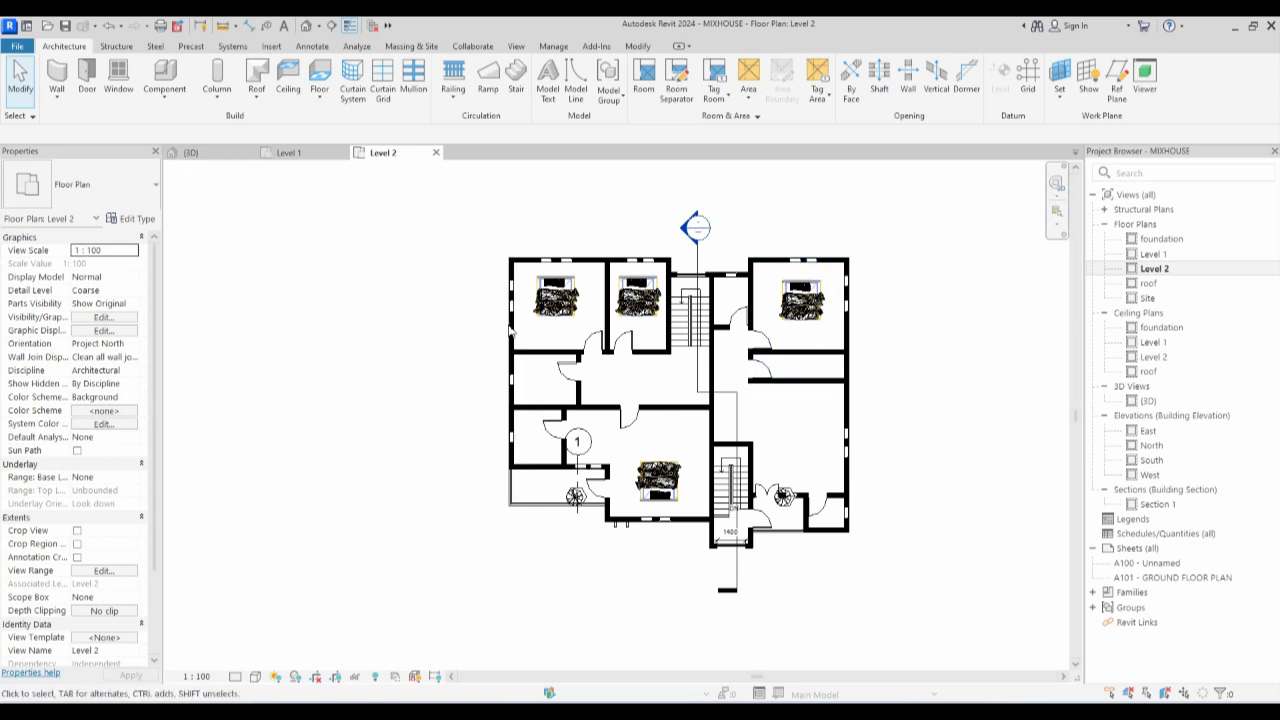
scroll(826, 434, "up", 2)
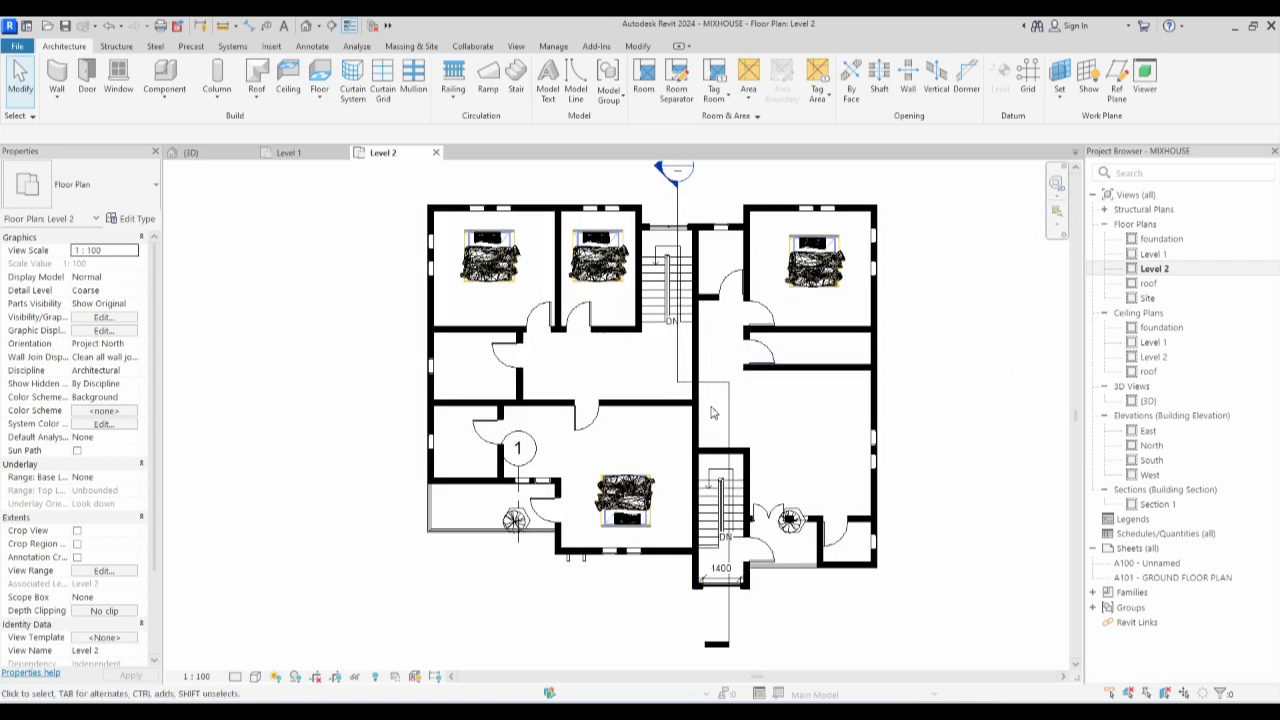
scroll(712, 450, "down", 2)
scroll(853, 502, "up", 2)
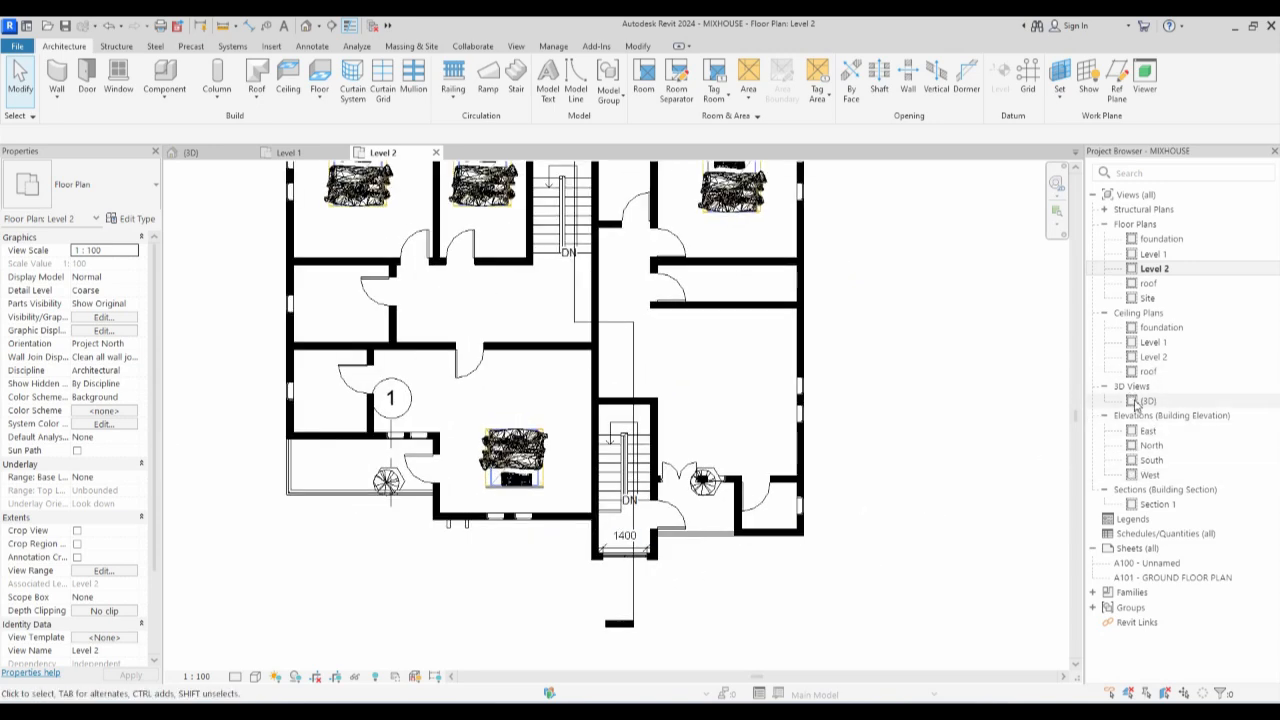
double_click(1152, 461)
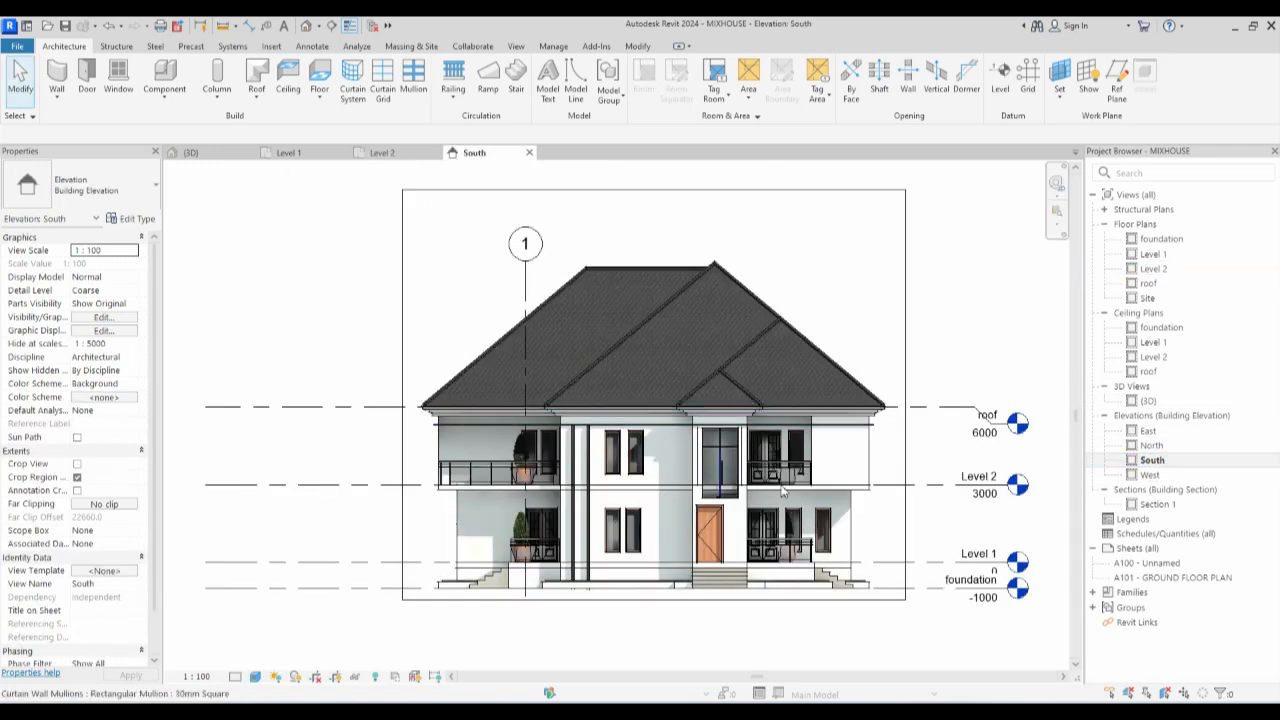
scroll(571, 463, "up", 1)
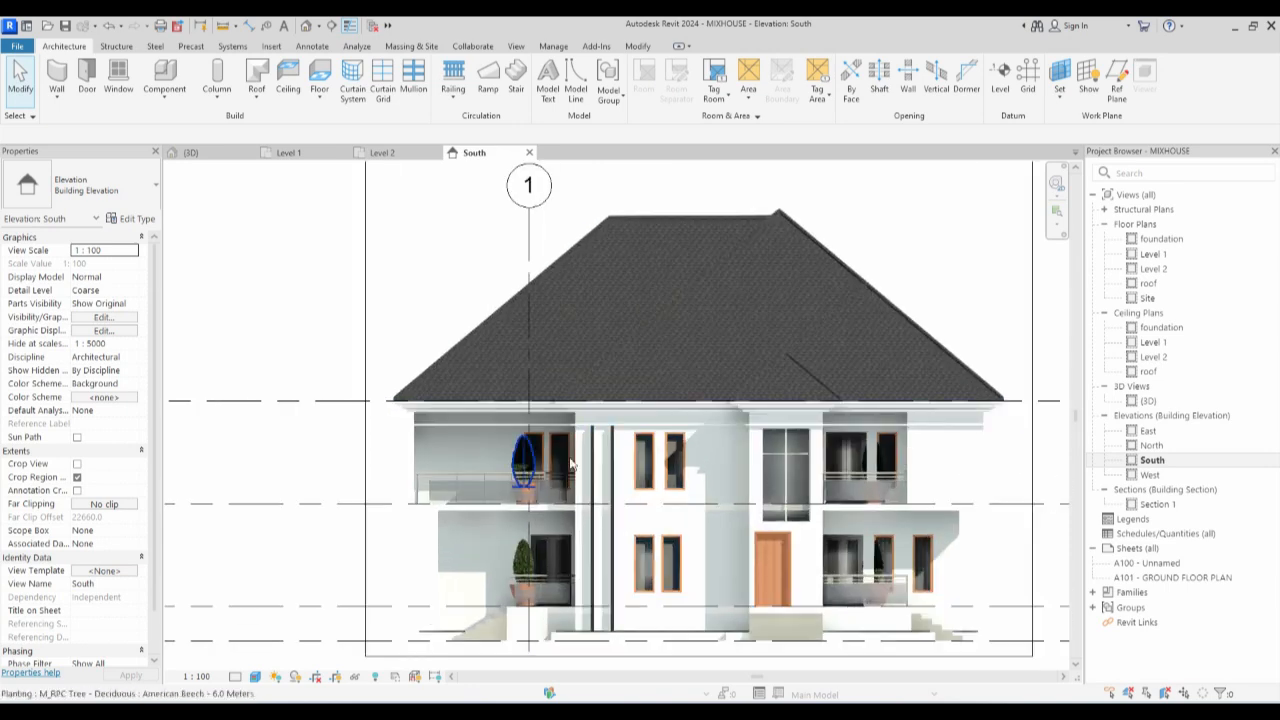
scroll(400, 412, "up", 2)
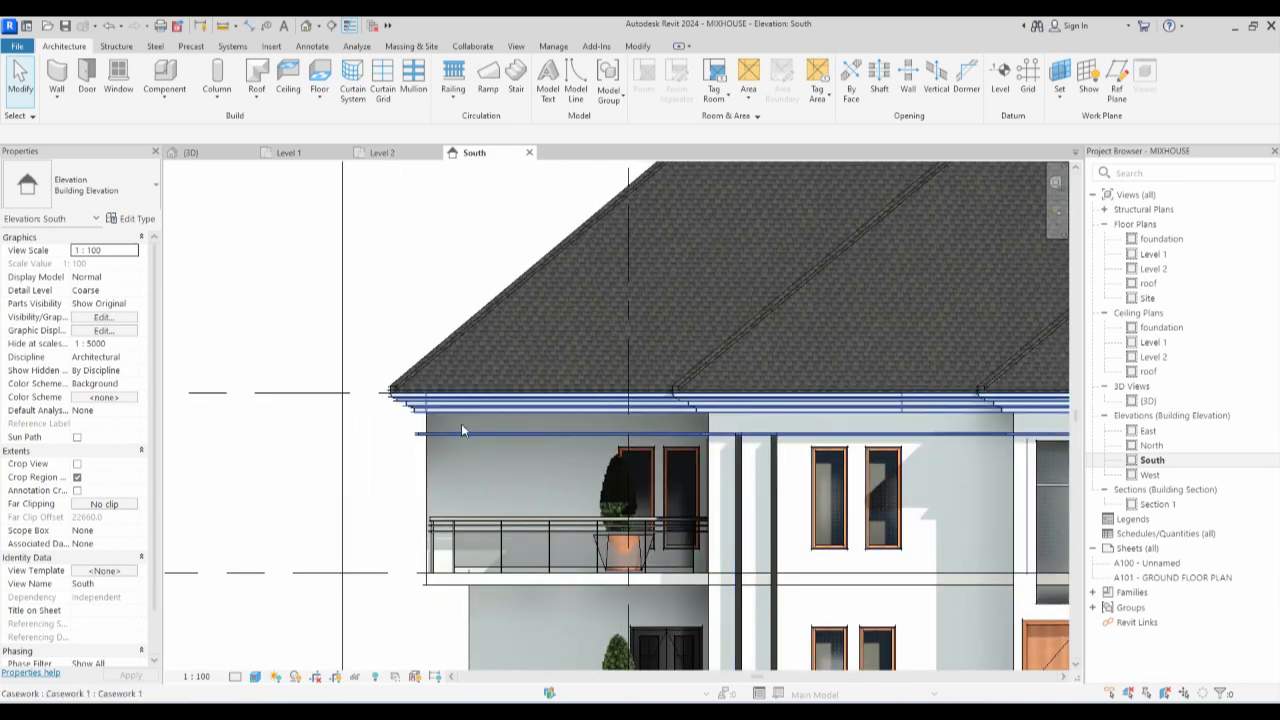
scroll(430, 422, "down", 1)
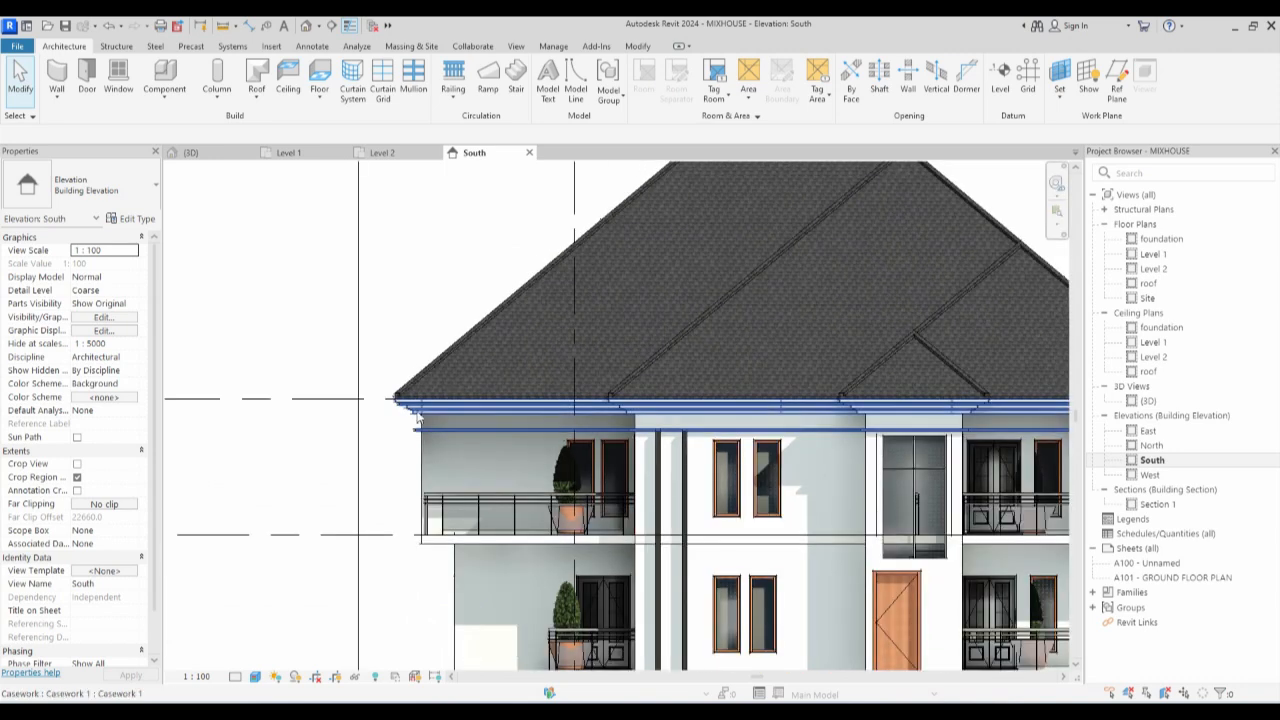
scroll(453, 424, "down", 2)
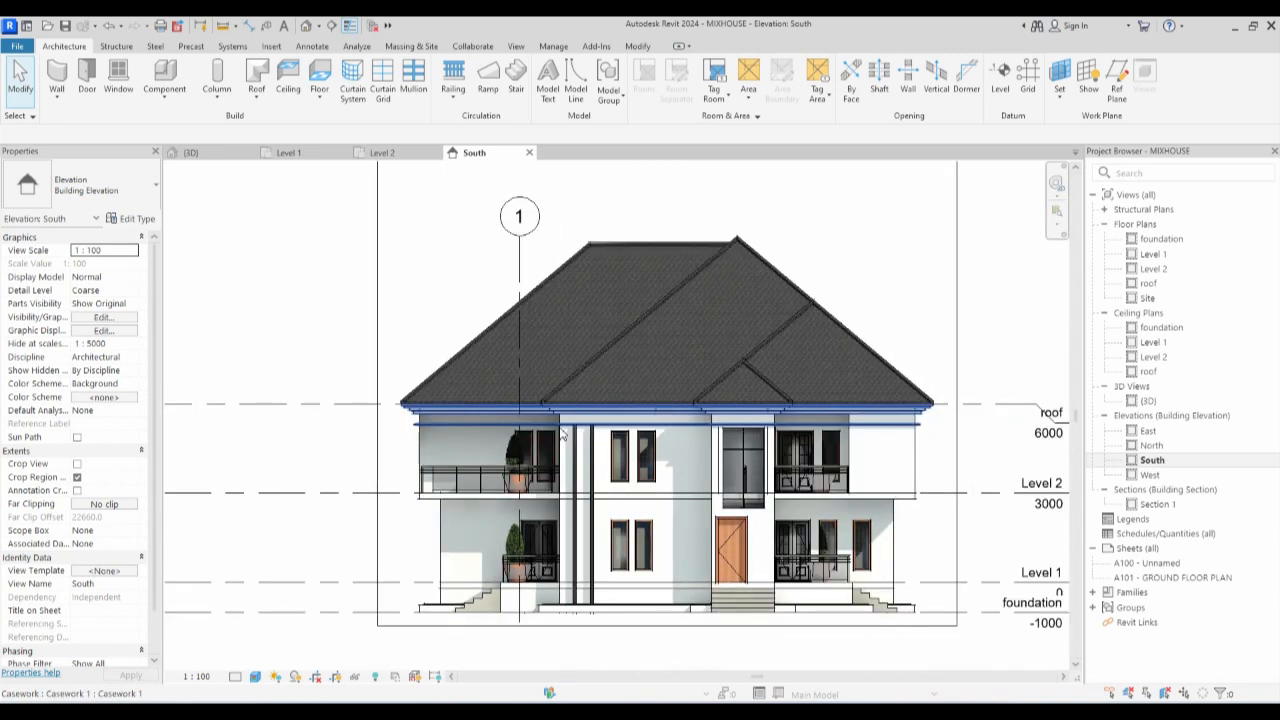
Draw a Generic - 200mm wall across the Level 2 balcony front beside the entrance staircase, with base offset 2100 and unconnected height 700.
left_click(847, 447)
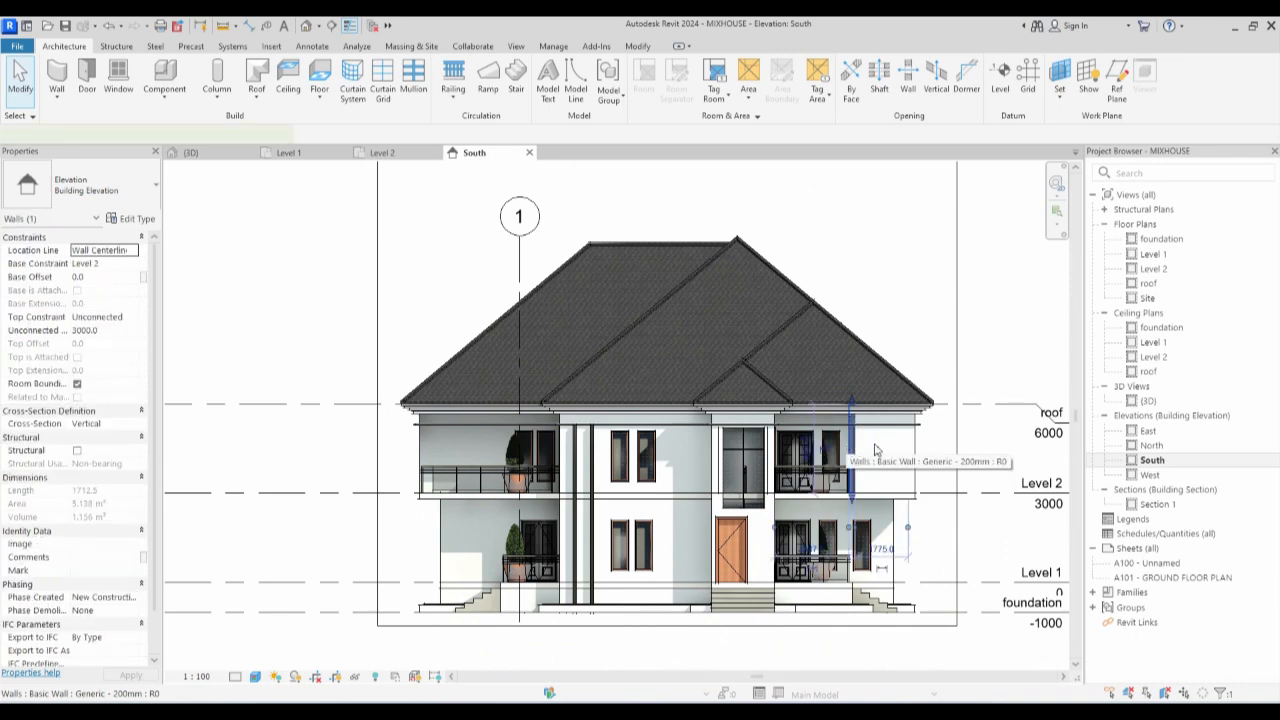
double_click(1153, 269)
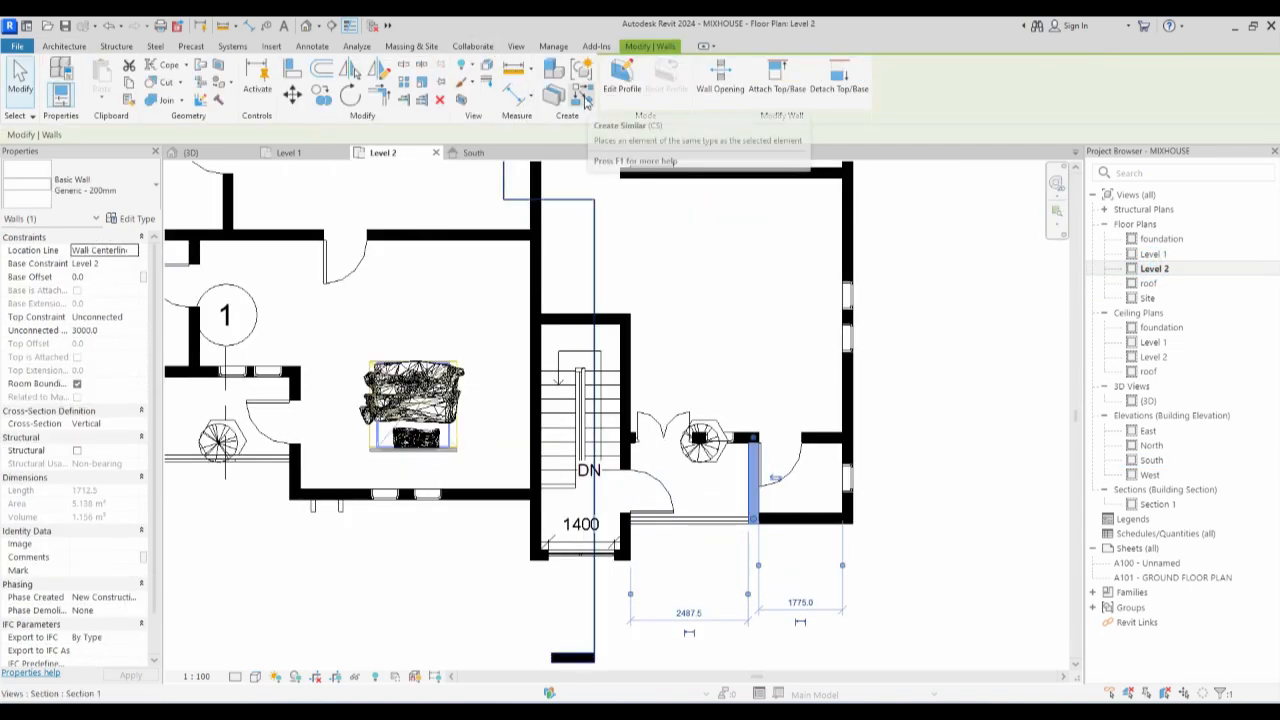
left_click(586, 101)
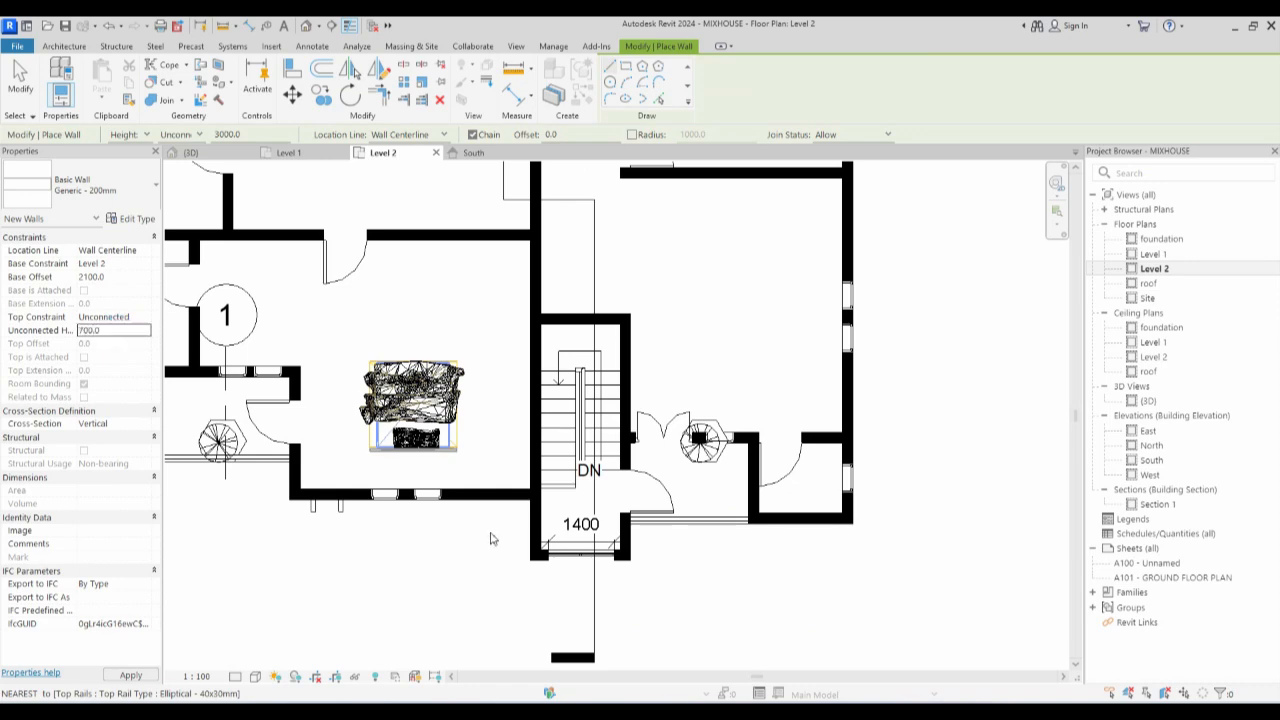
scroll(756, 540, "up", 2)
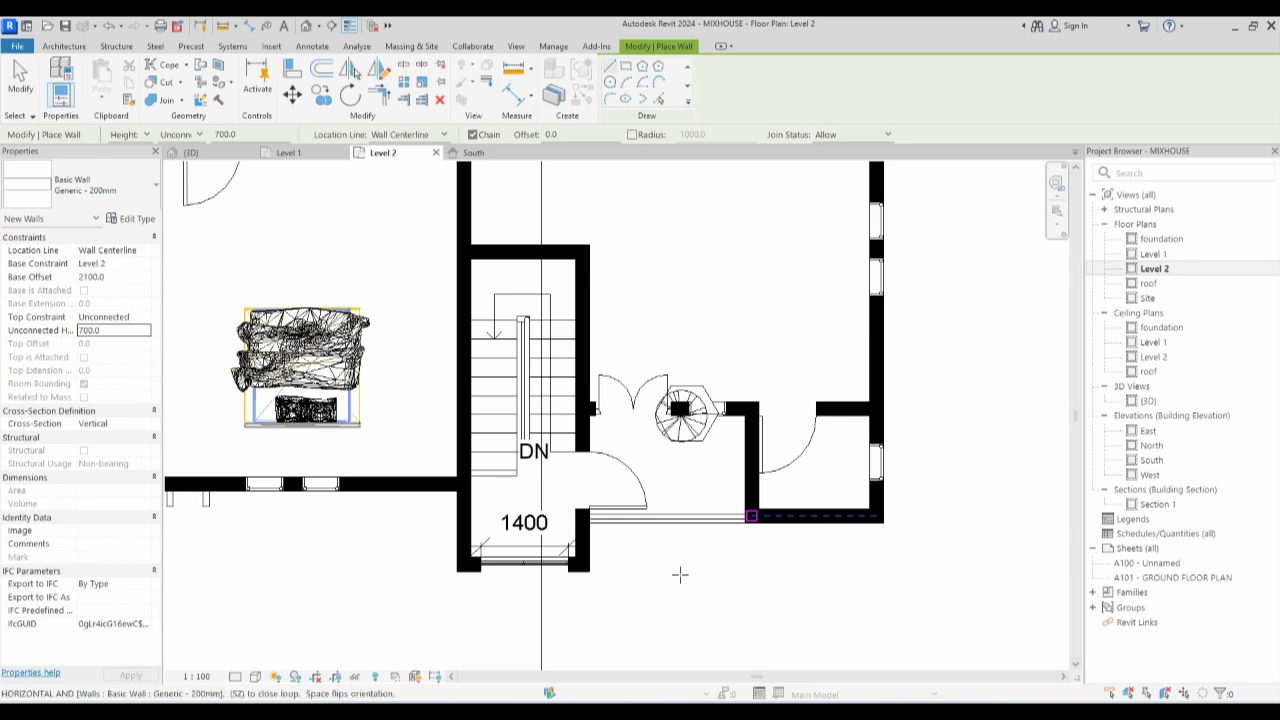
left_click(679, 574)
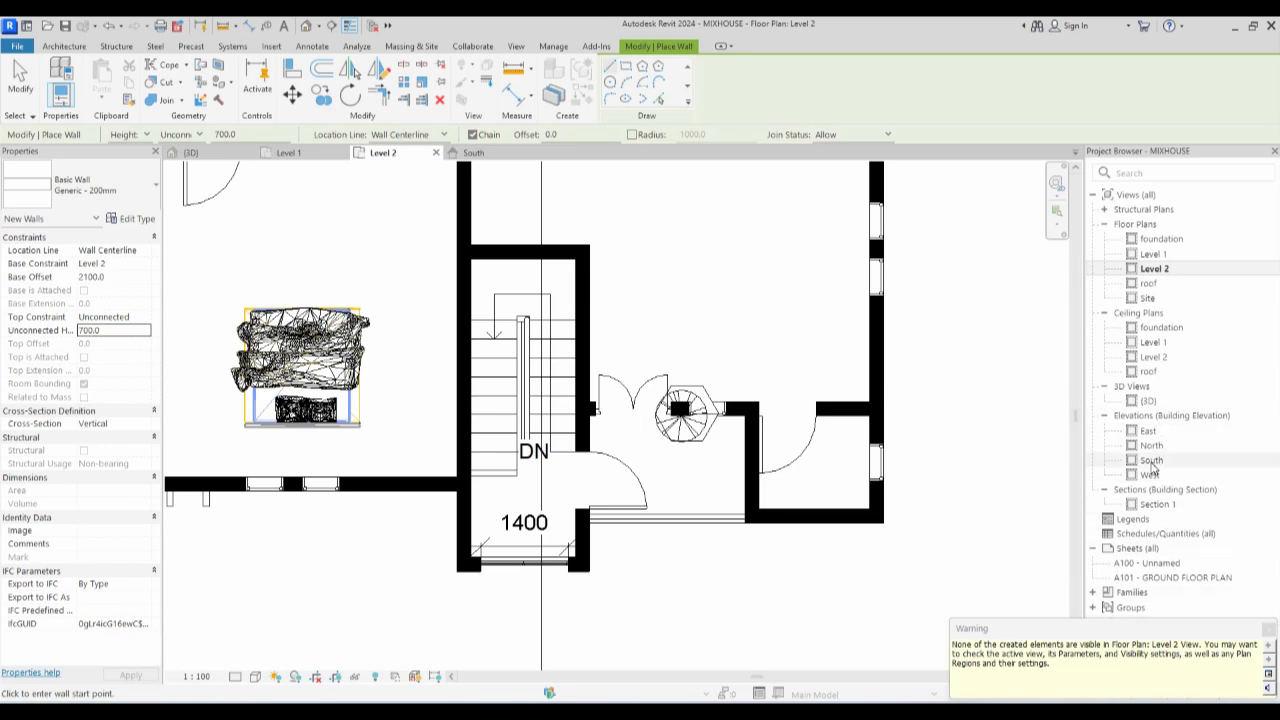
Check the new wall above the balcony opening in the South elevation.
left_click(1151, 461)
double_click(1151, 461)
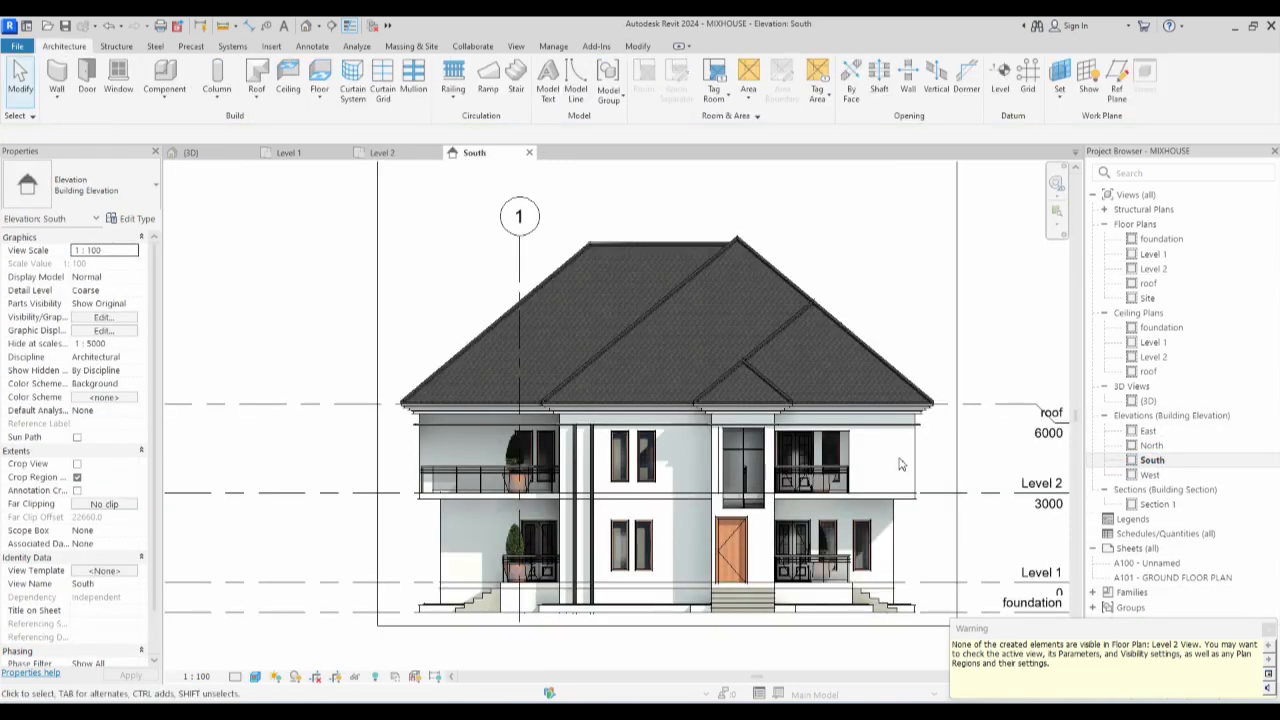
scroll(795, 443, "up", 2)
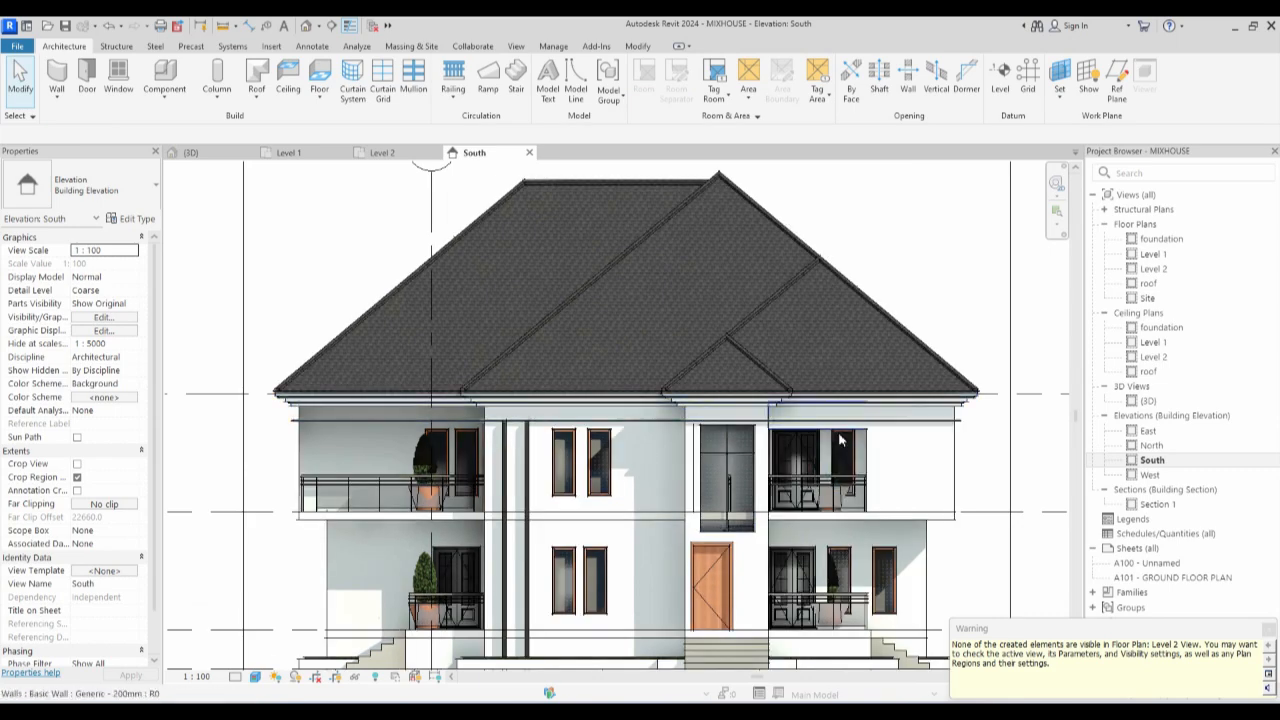
scroll(840, 435, "up", 1)
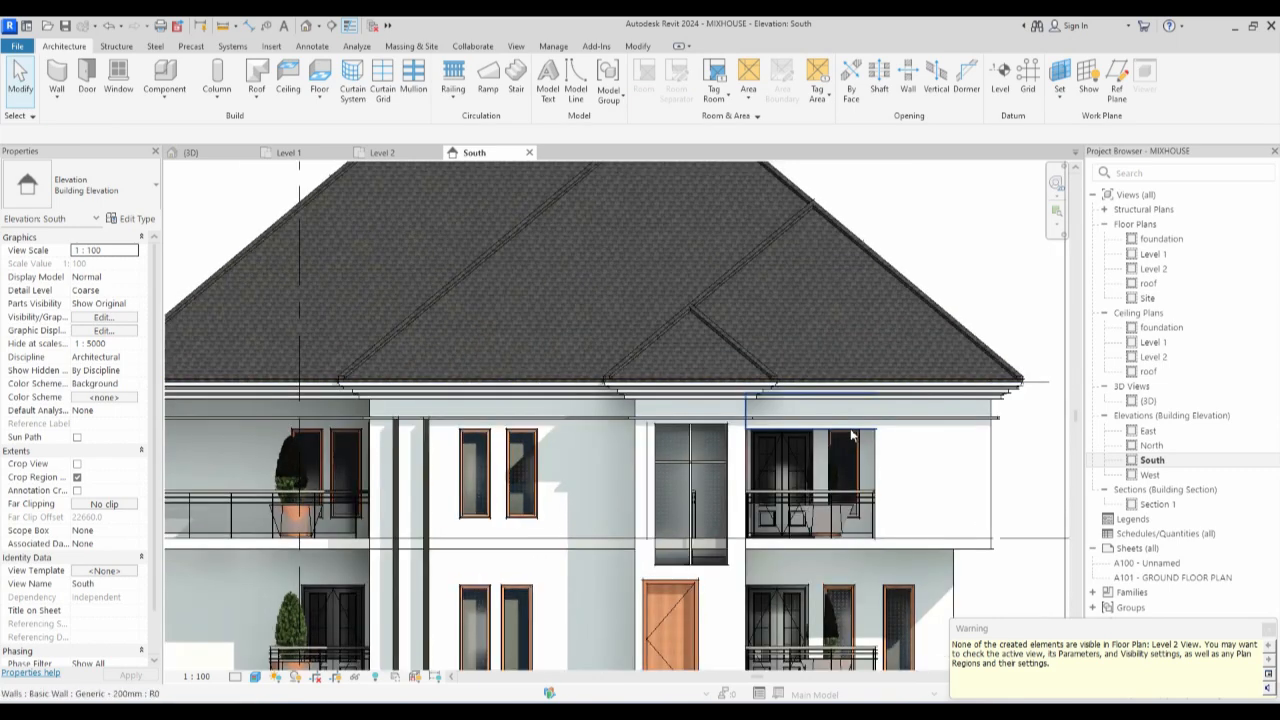
scroll(818, 440, "down", 2)
Create similar 700 mm high walls on Level 2 along the other balcony, 4700 mm across its front and back along its outer side.
left_click(818, 432)
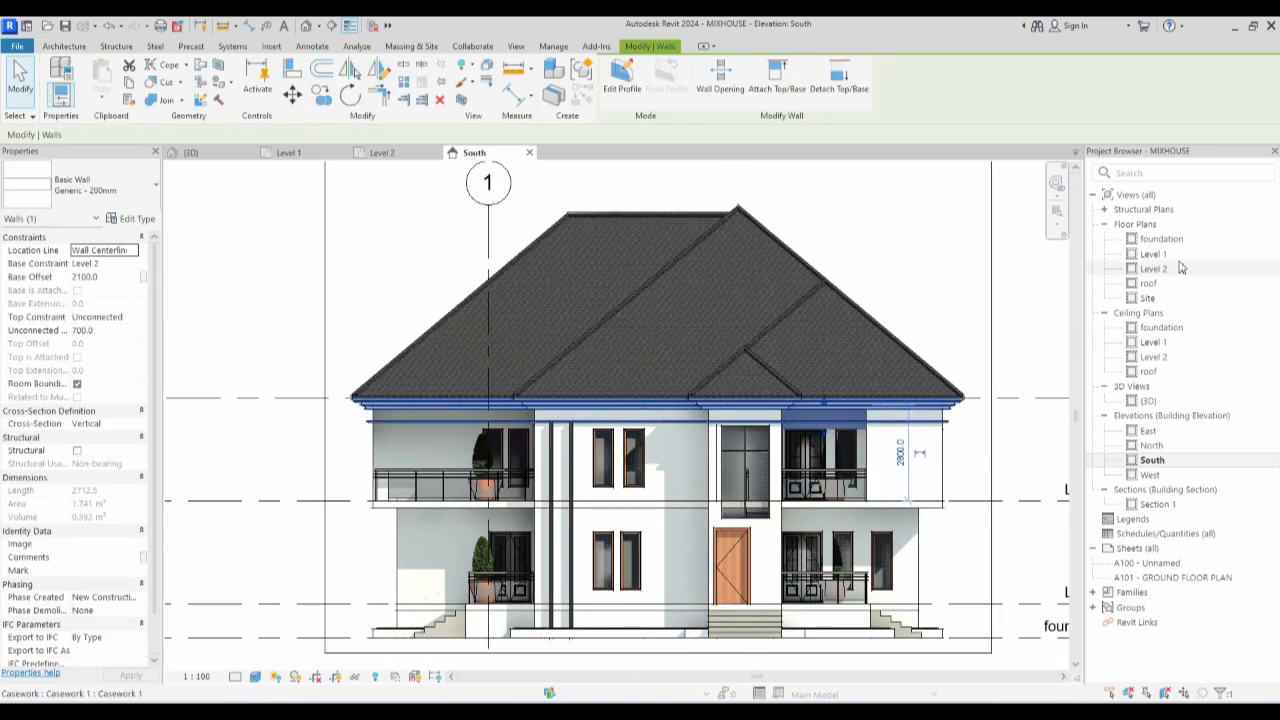
double_click(1153, 269)
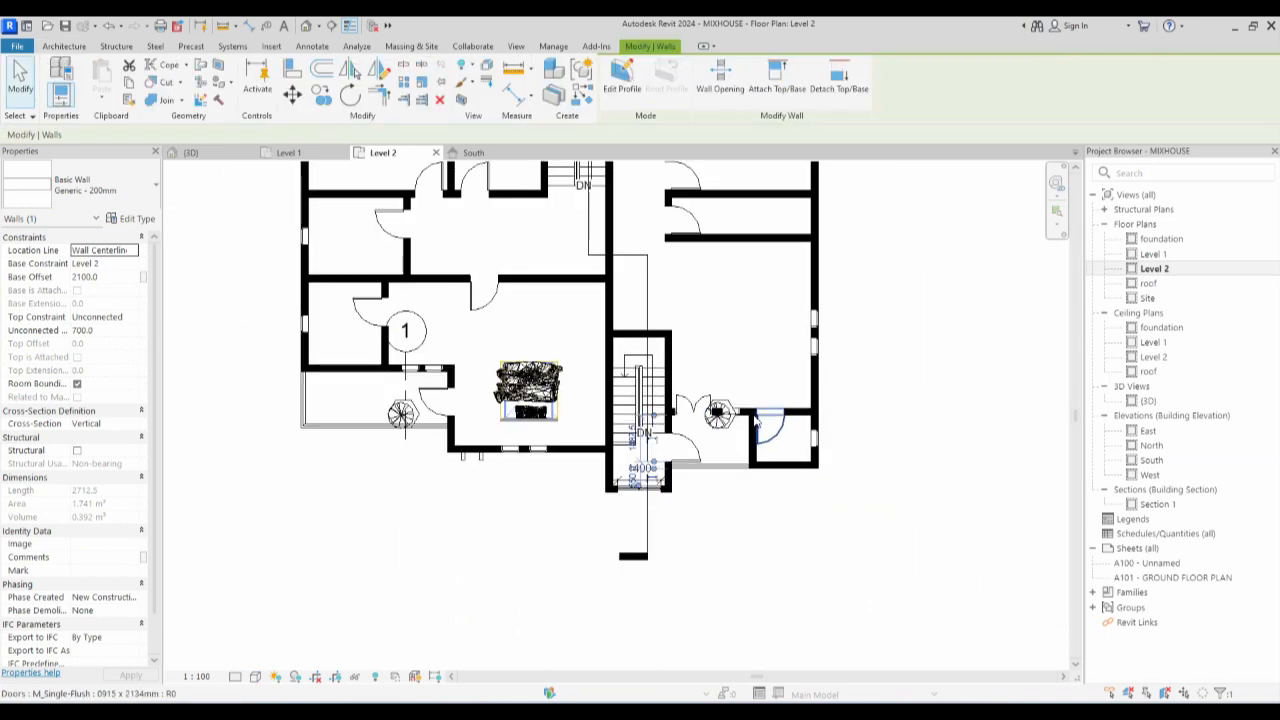
scroll(756, 423, "down", 3)
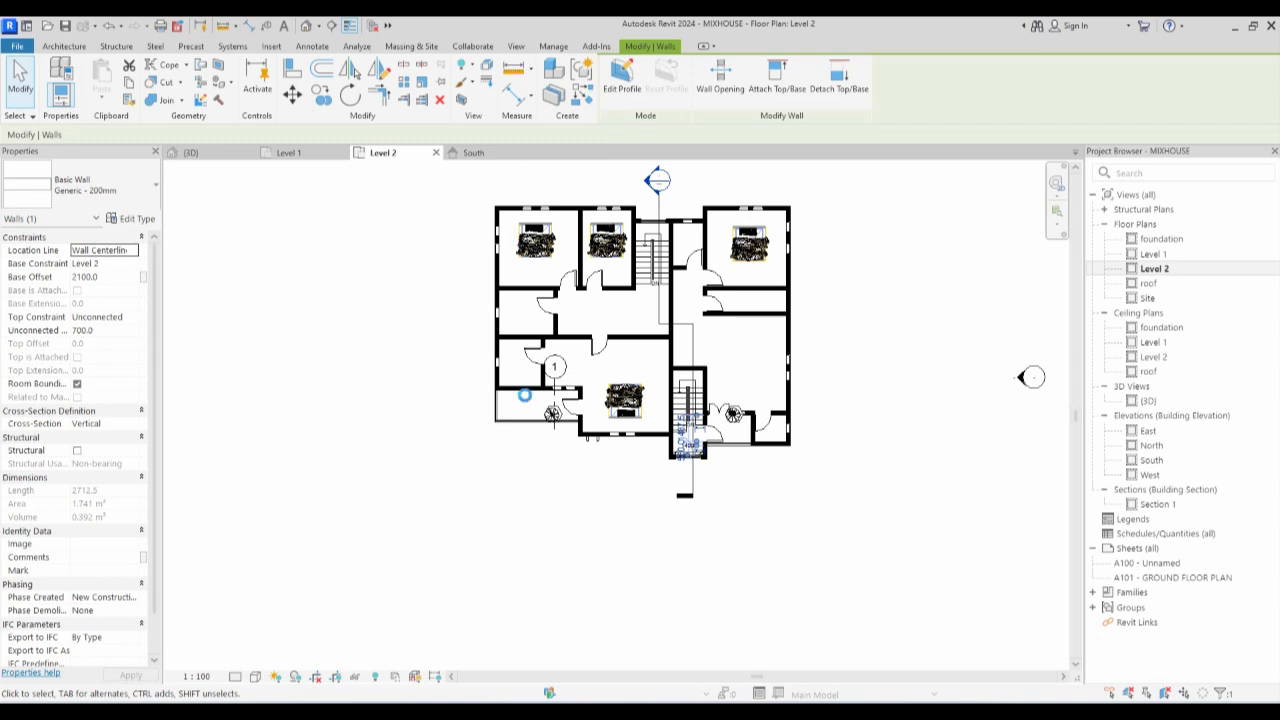
scroll(567, 421, "up", 6)
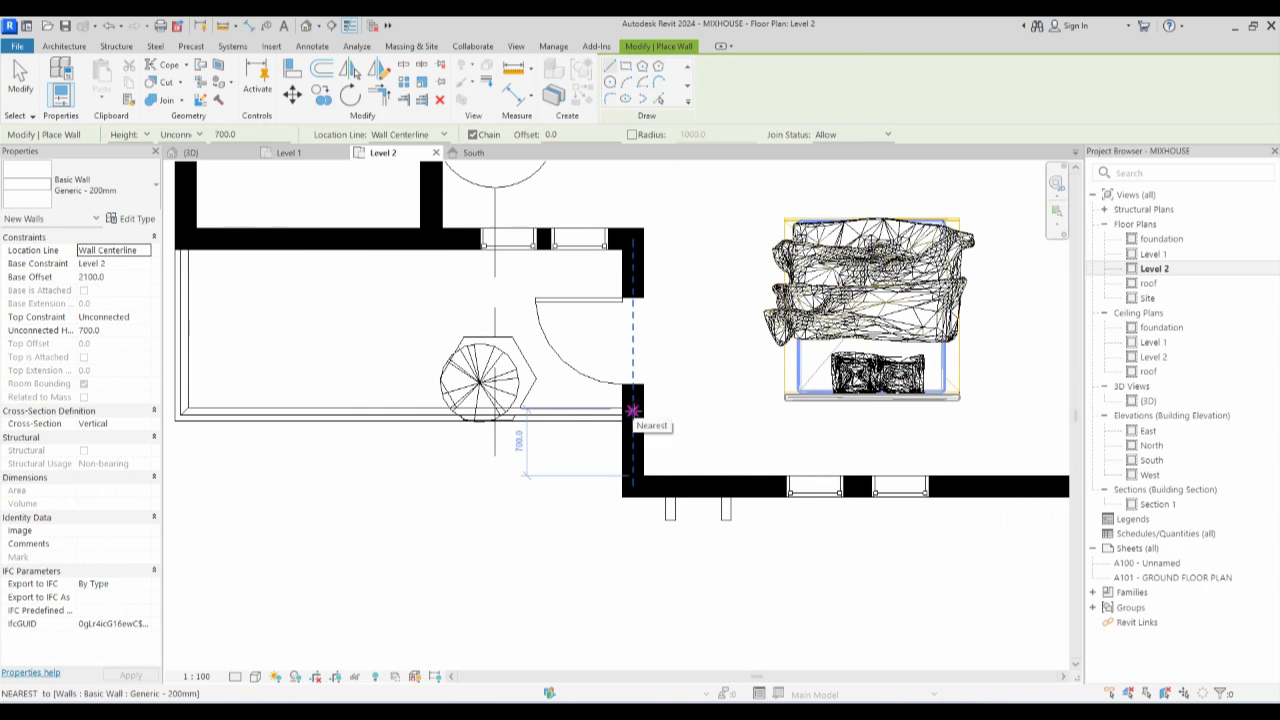
left_click(633, 410)
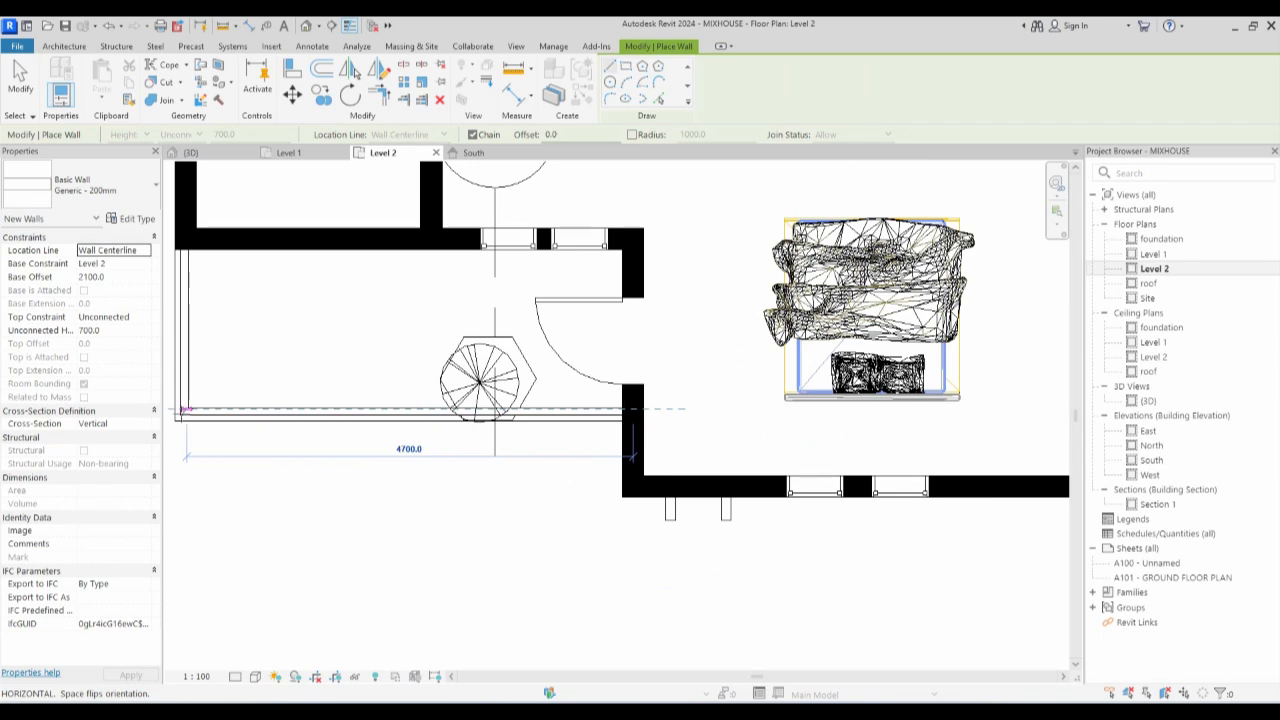
left_click(185, 408)
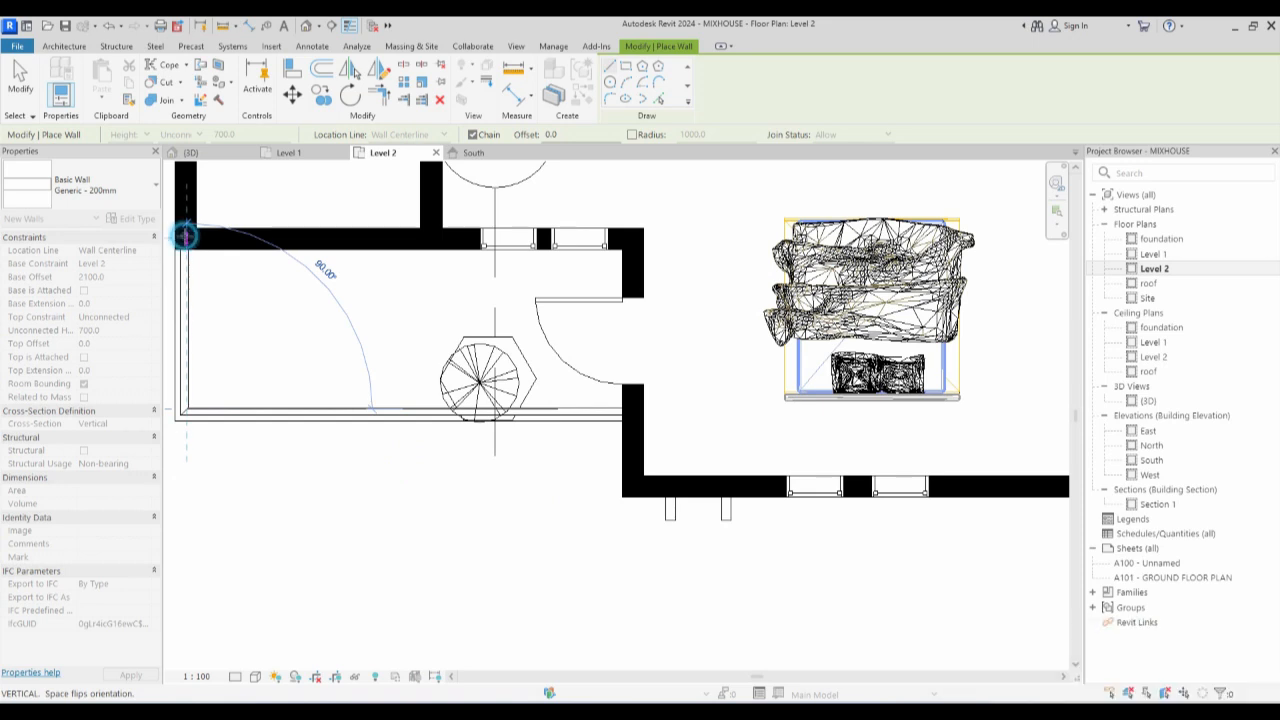
key("Escape")
key("Escape")
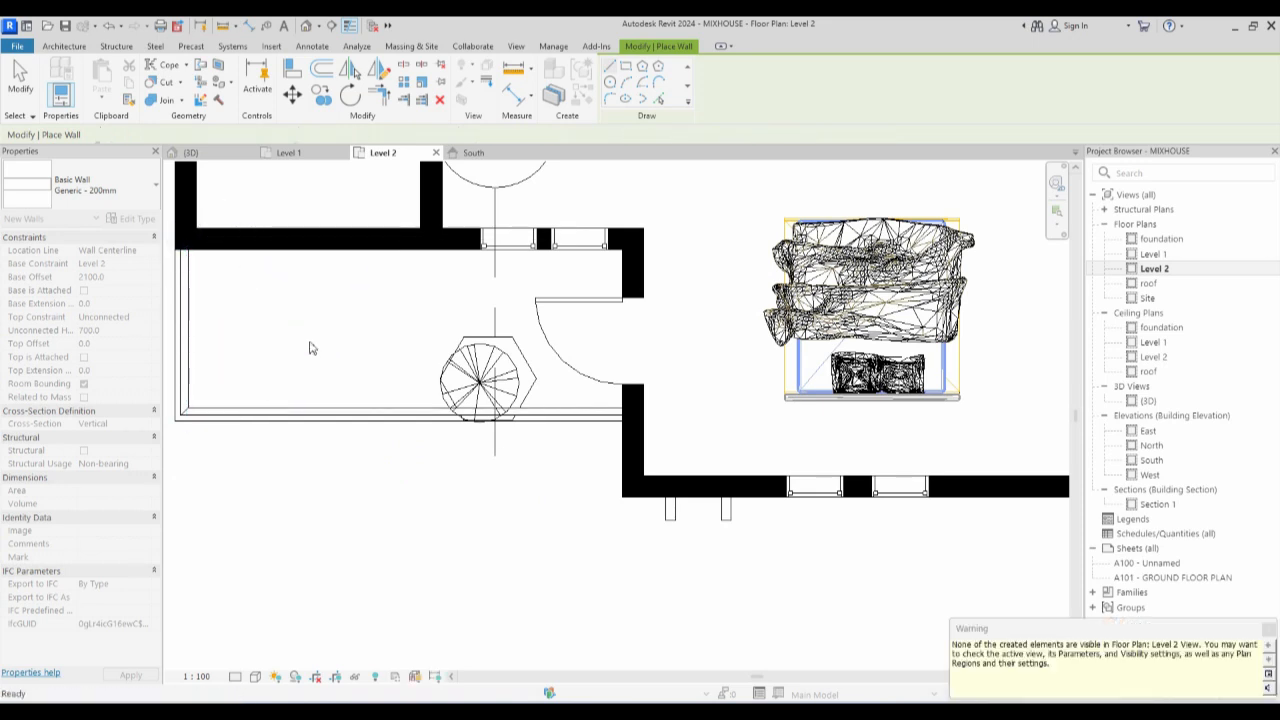
scroll(779, 519, "down", 2)
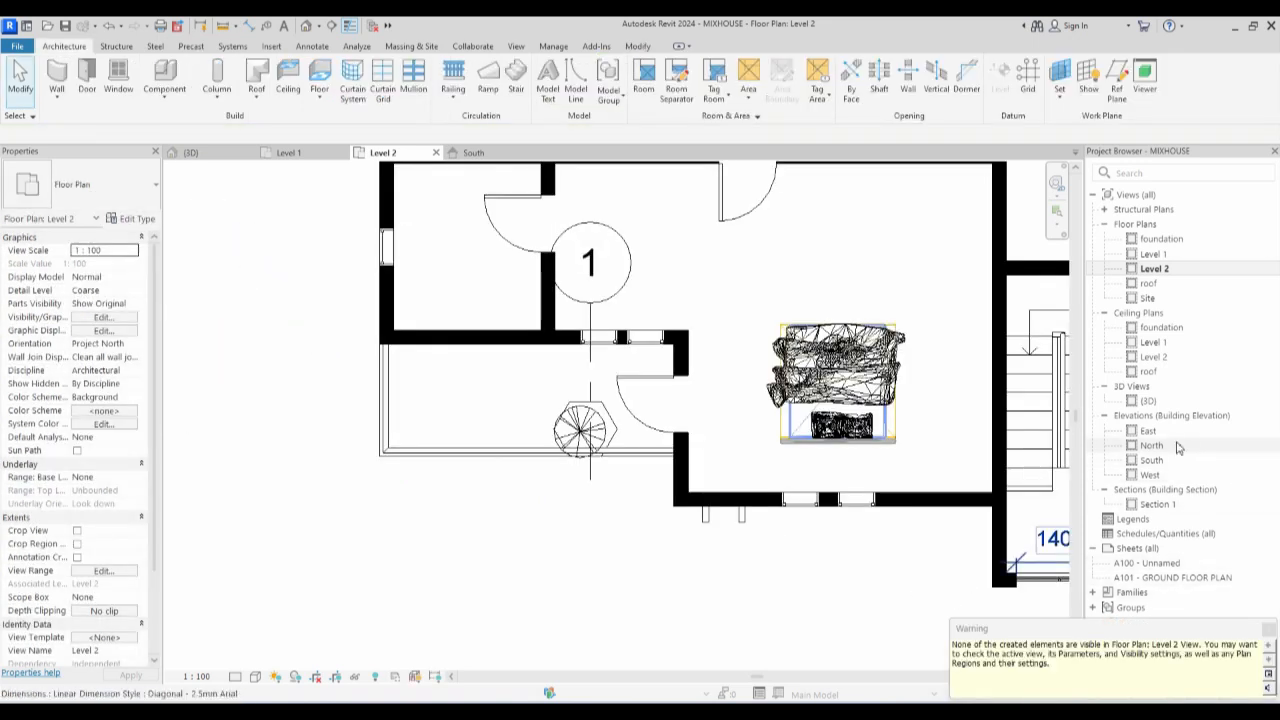
Examine the new 700 mm walls under the eaves at the upper balcony's outer corner in the 3D view.
double_click(1148, 400)
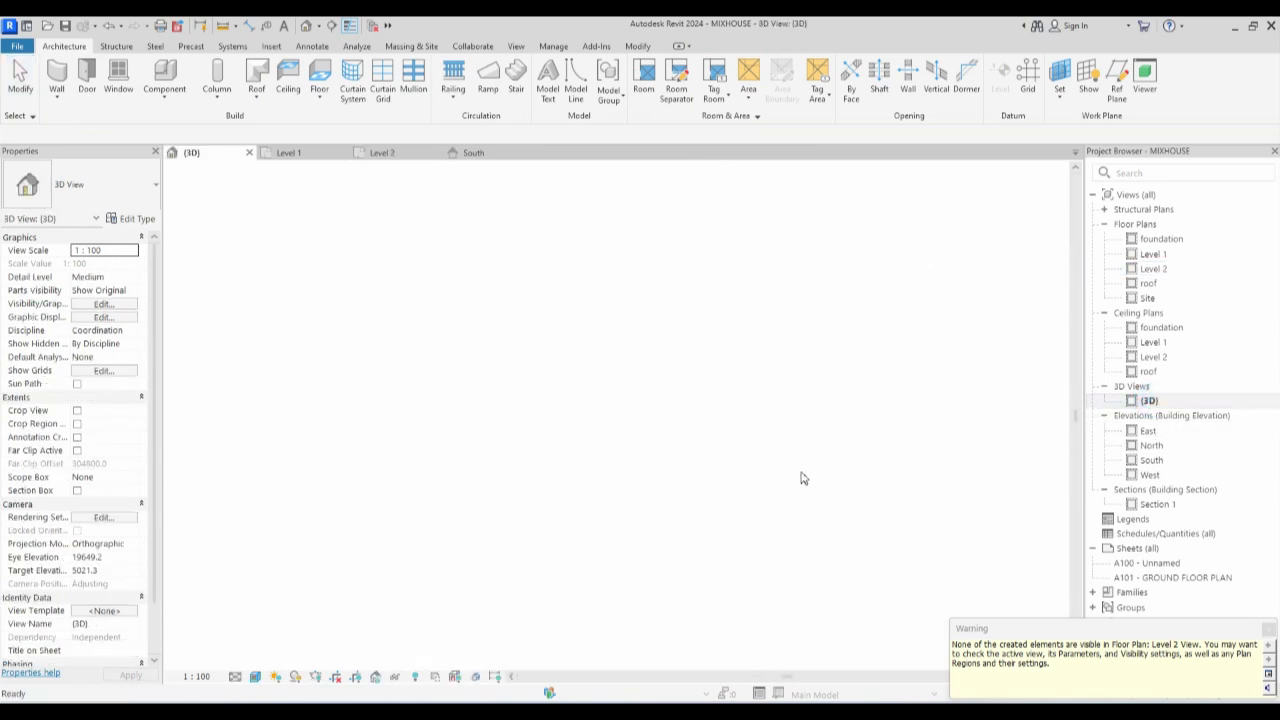
scroll(466, 507, "up", 5)
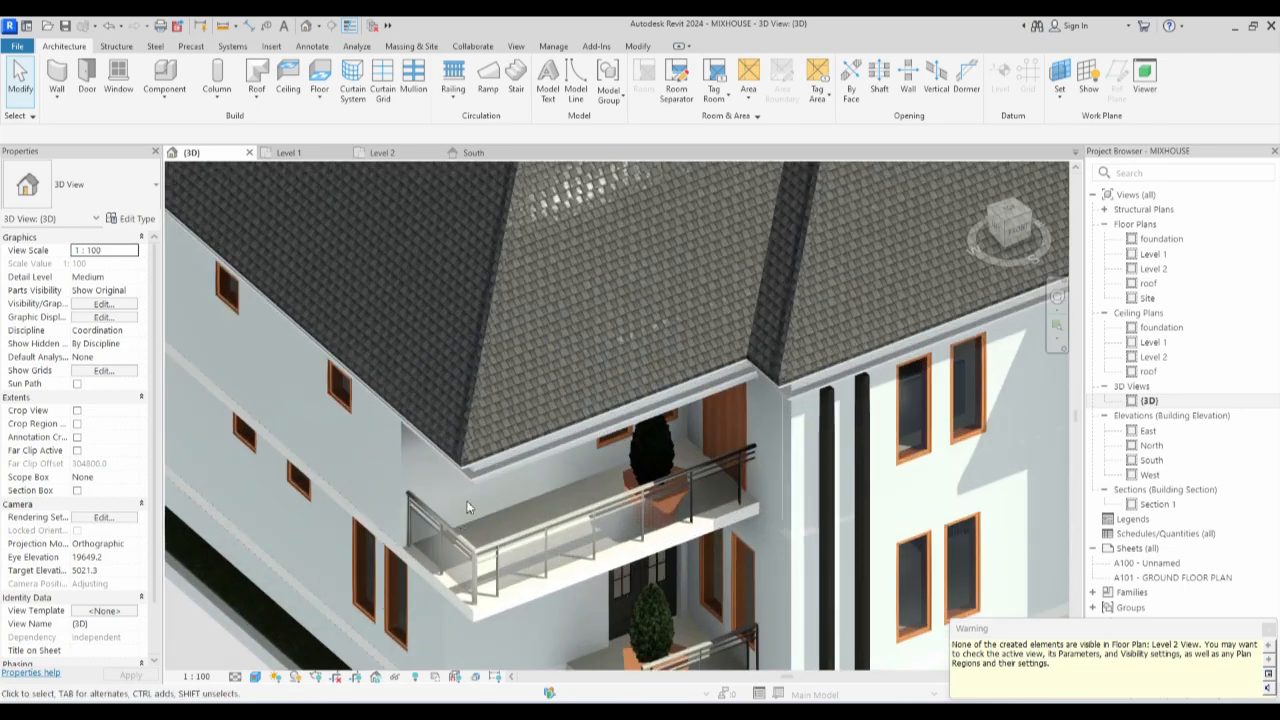
scroll(466, 507, "up", 4)
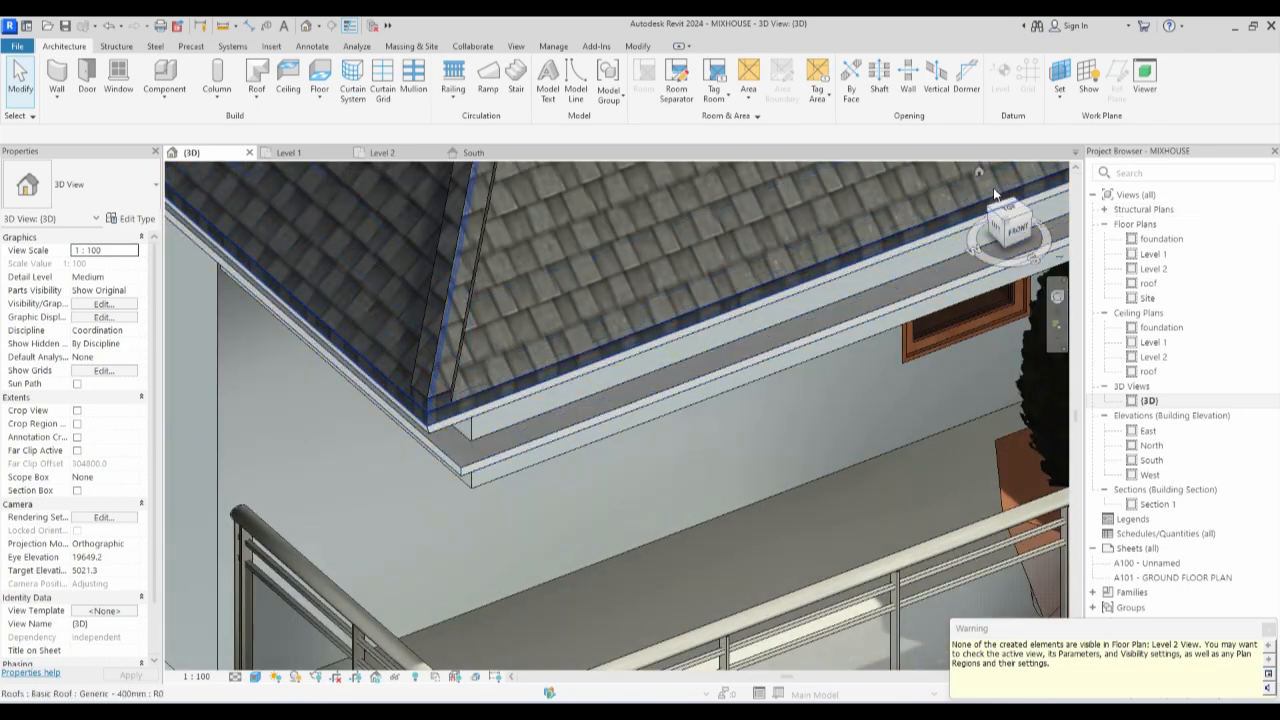
left_click_drag(1003, 218, 1000, 195)
scroll(795, 480, "down", 2)
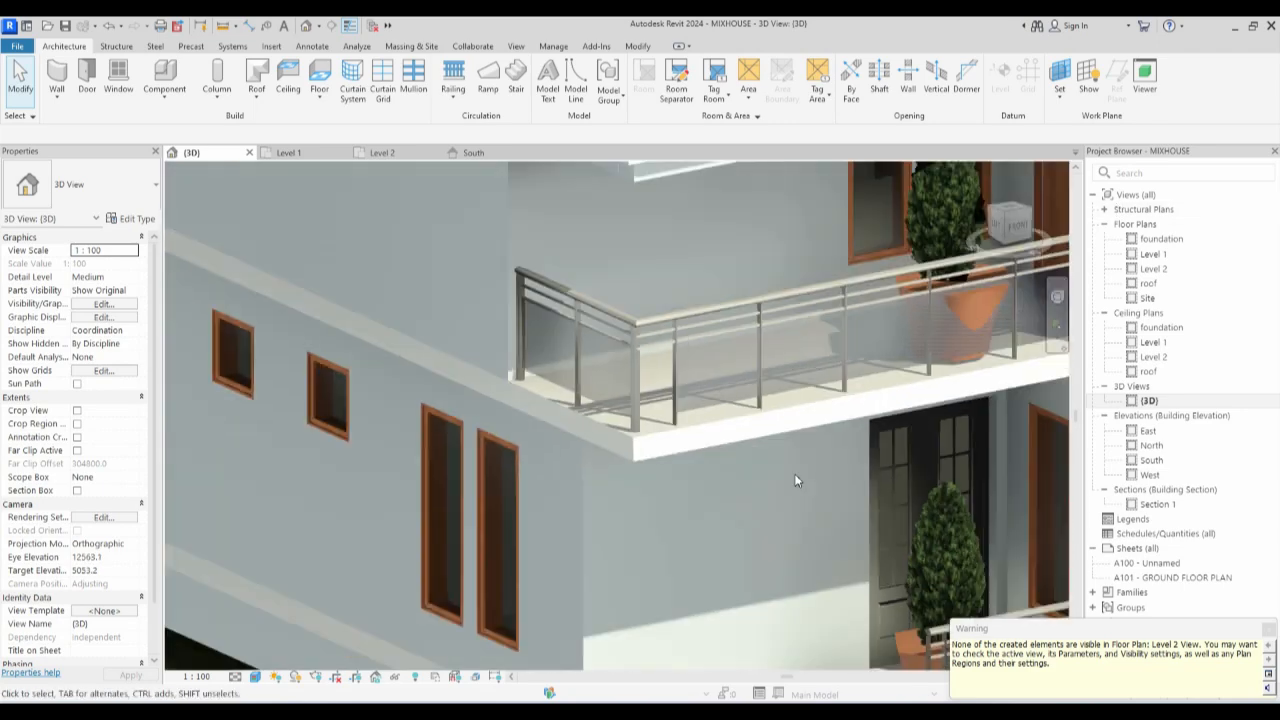
scroll(795, 480, "down", 4)
scroll(663, 330, "up", 1)
scroll(663, 330, "up", 4)
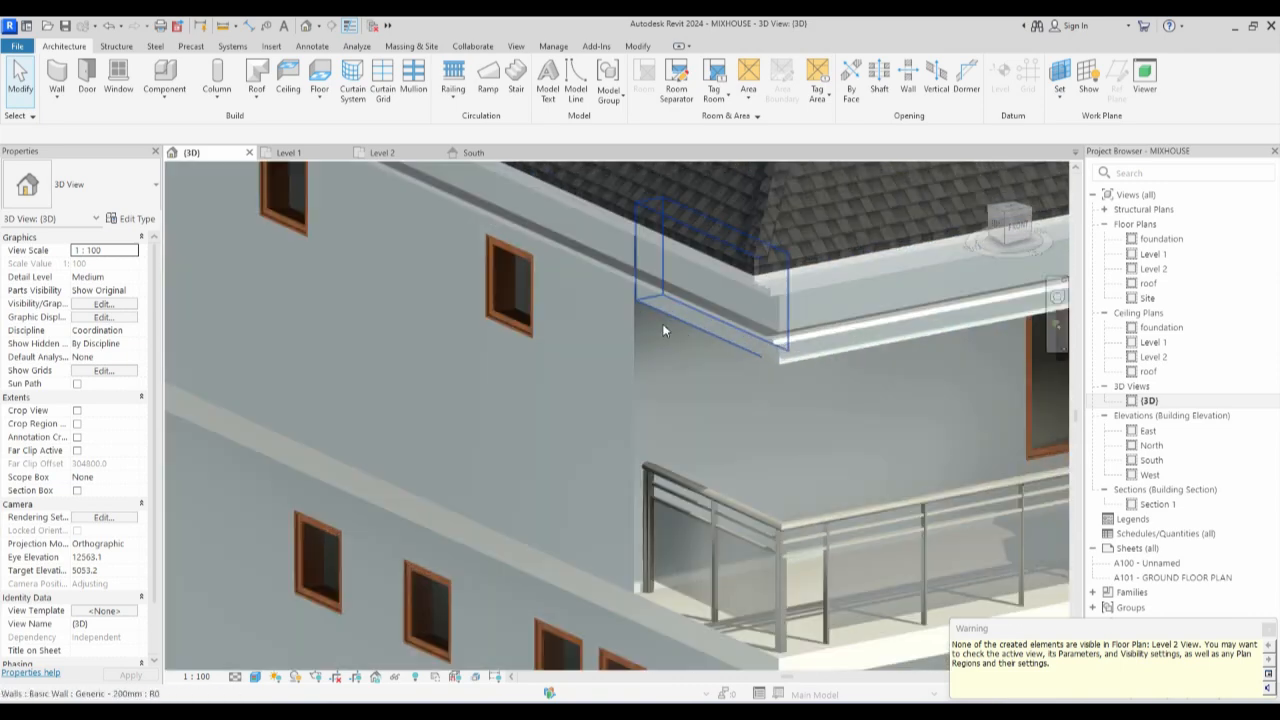
scroll(663, 330, "up", 1)
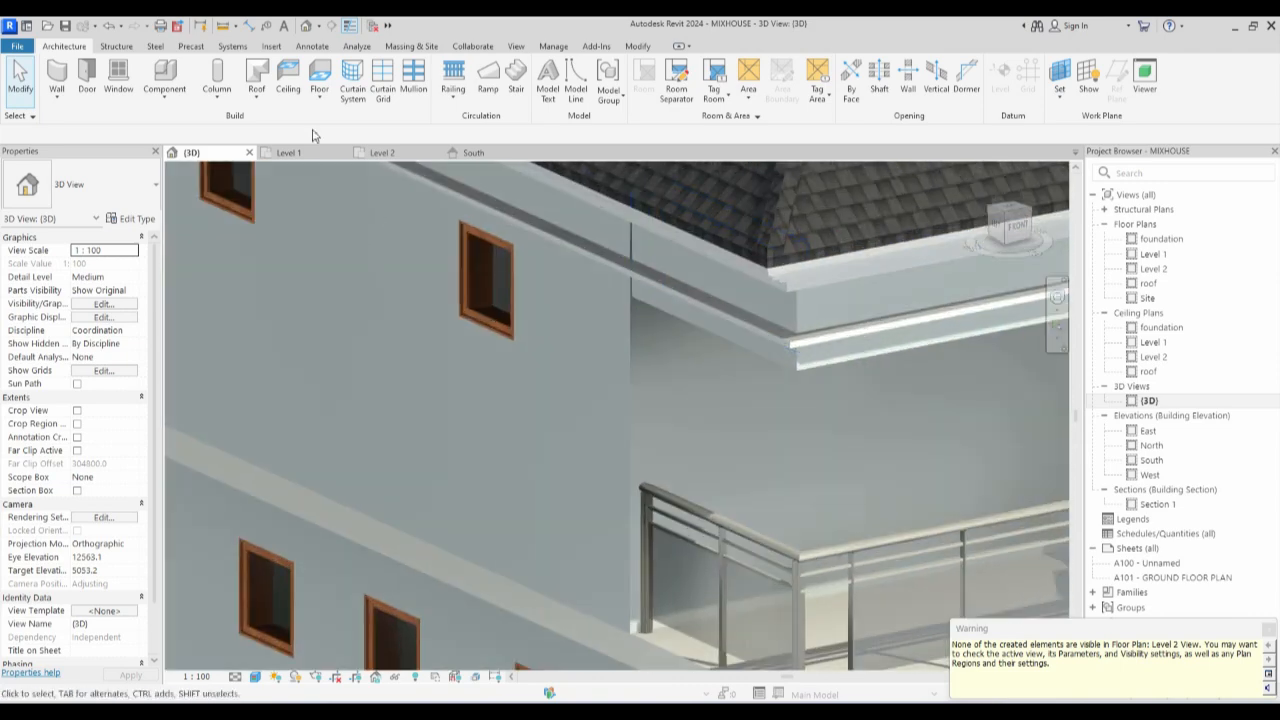
Shorten the 700 mm high wall on the balcony's outer side to about 1190 mm in the Site plan.
left_click(646, 50)
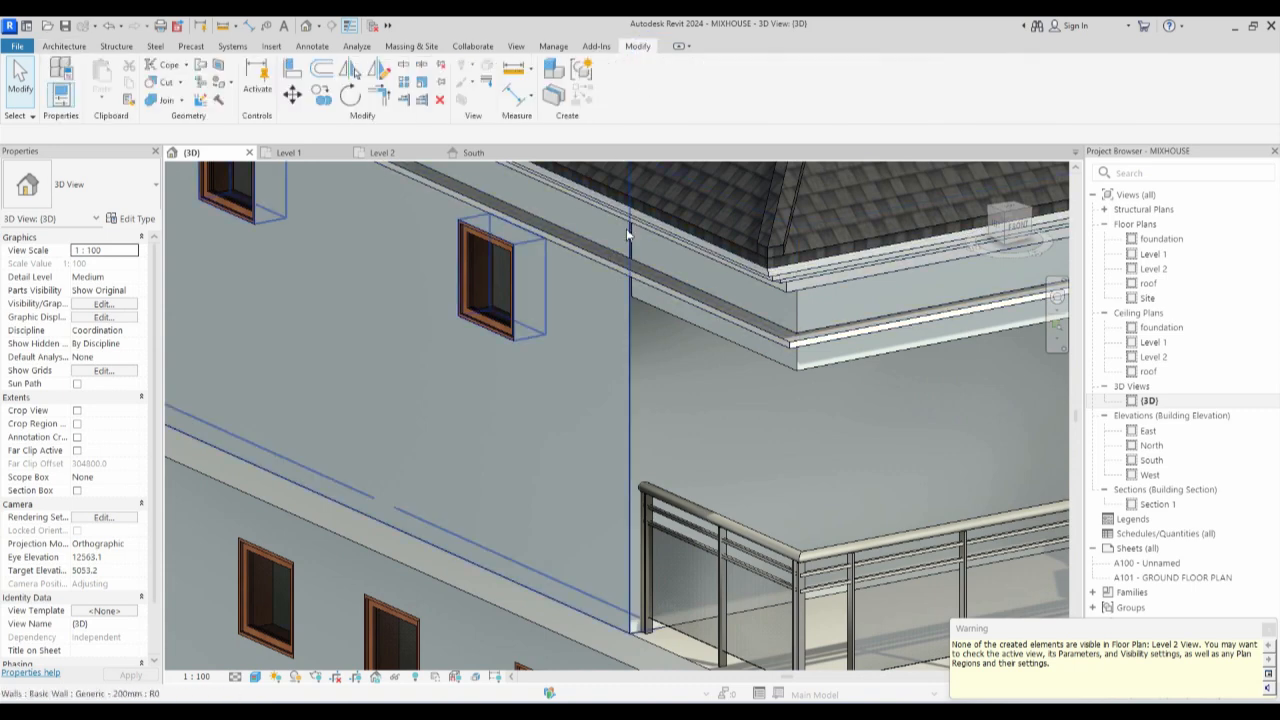
left_click(652, 315)
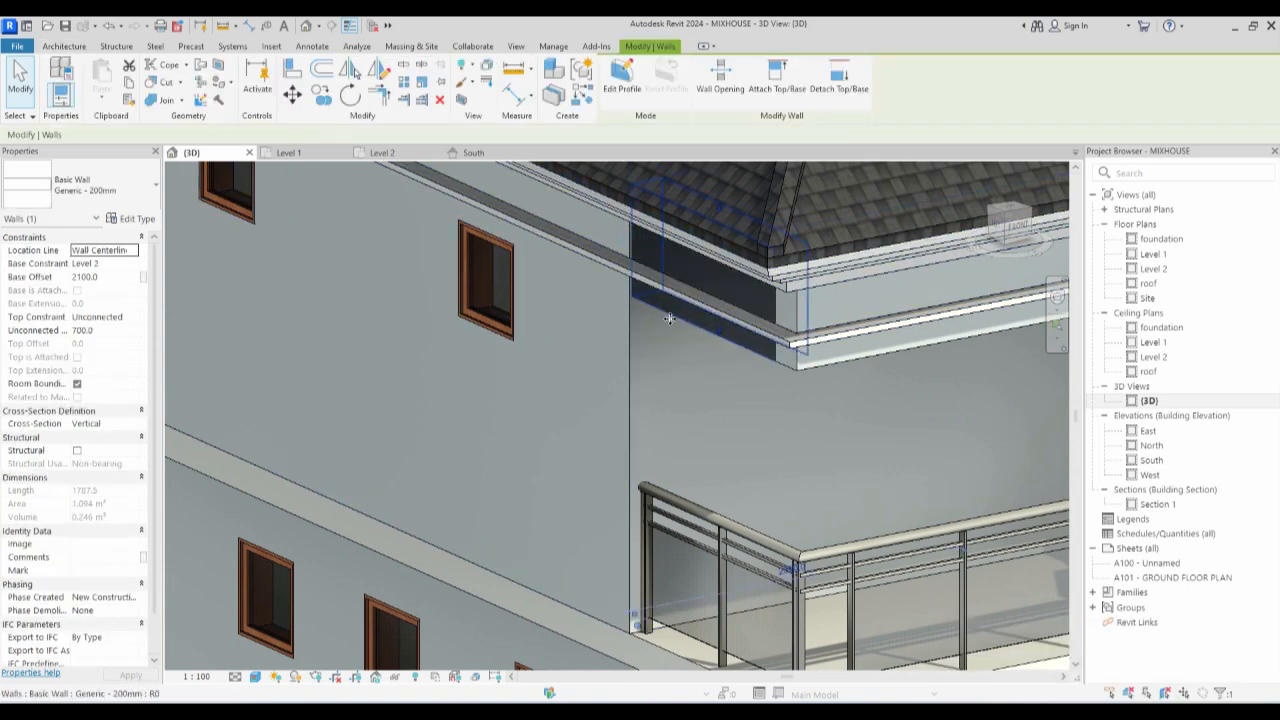
scroll(669, 318, "down", 5)
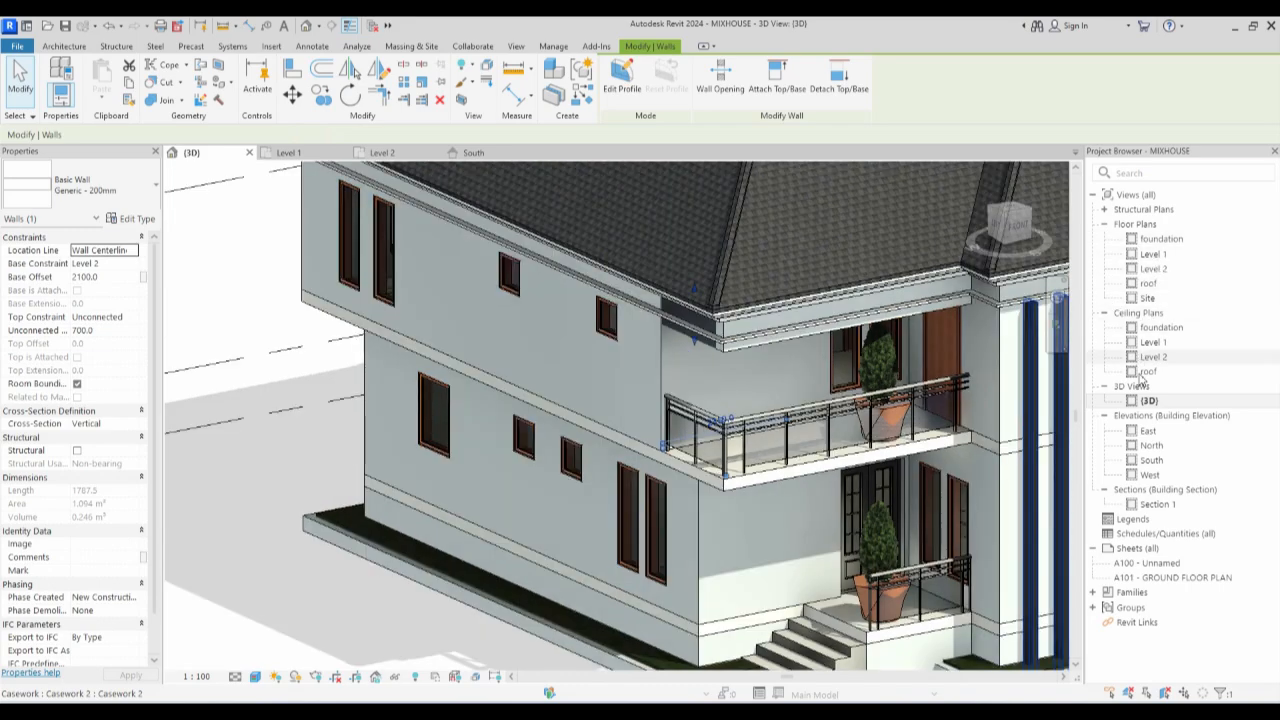
double_click(1150, 286)
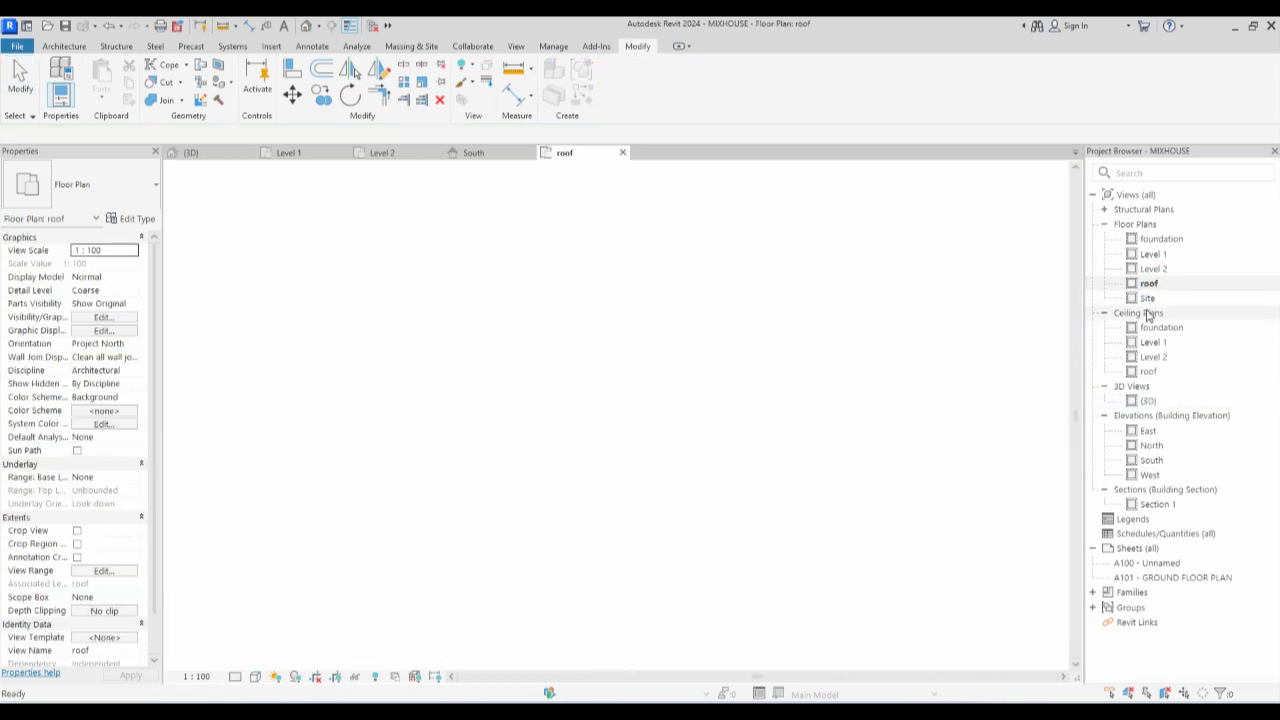
double_click(1148, 298)
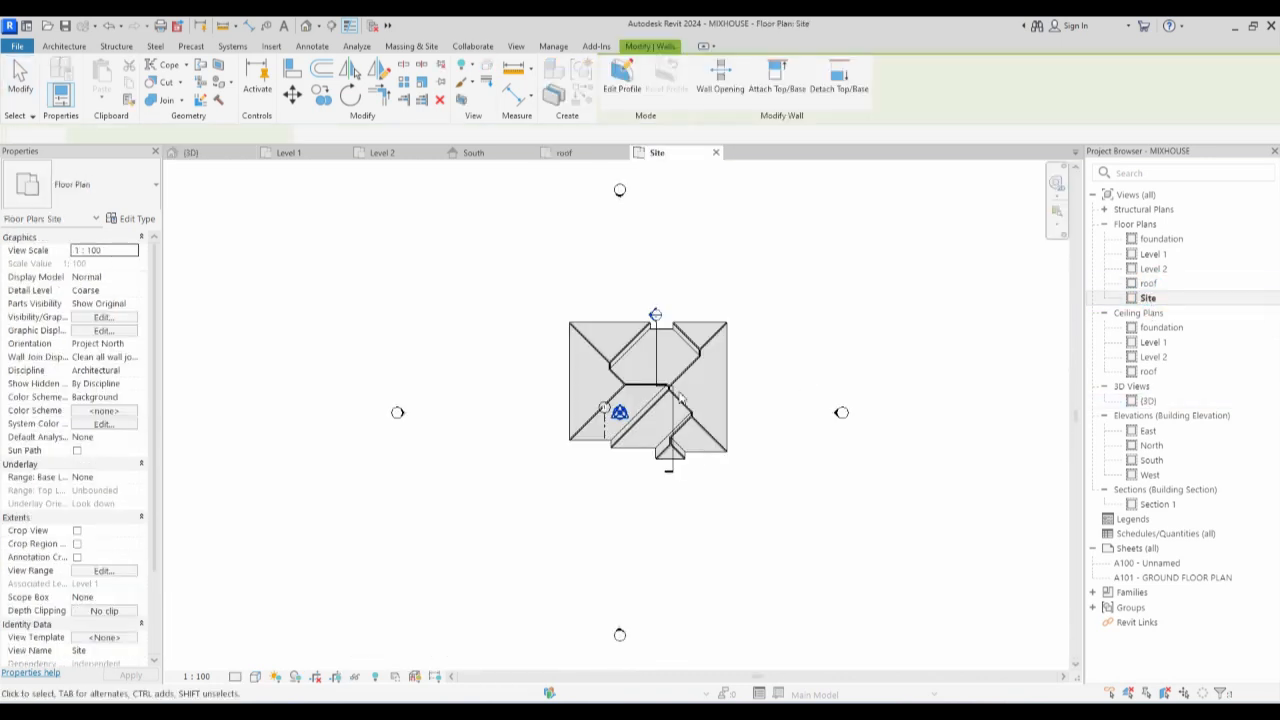
scroll(588, 412, "up", 6)
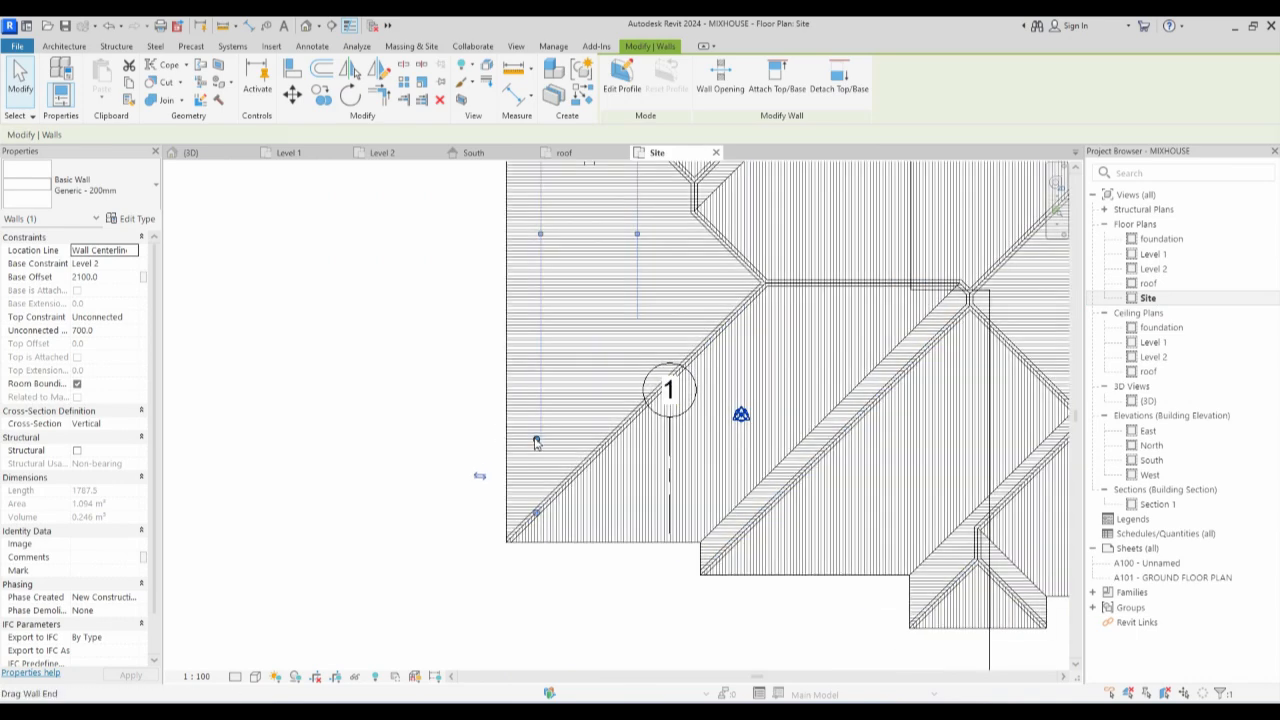
scroll(537, 443, "up", 2)
left_click_drag(537, 446, 535, 492)
scroll(538, 495, "up", 1)
scroll(537, 494, "up", 1)
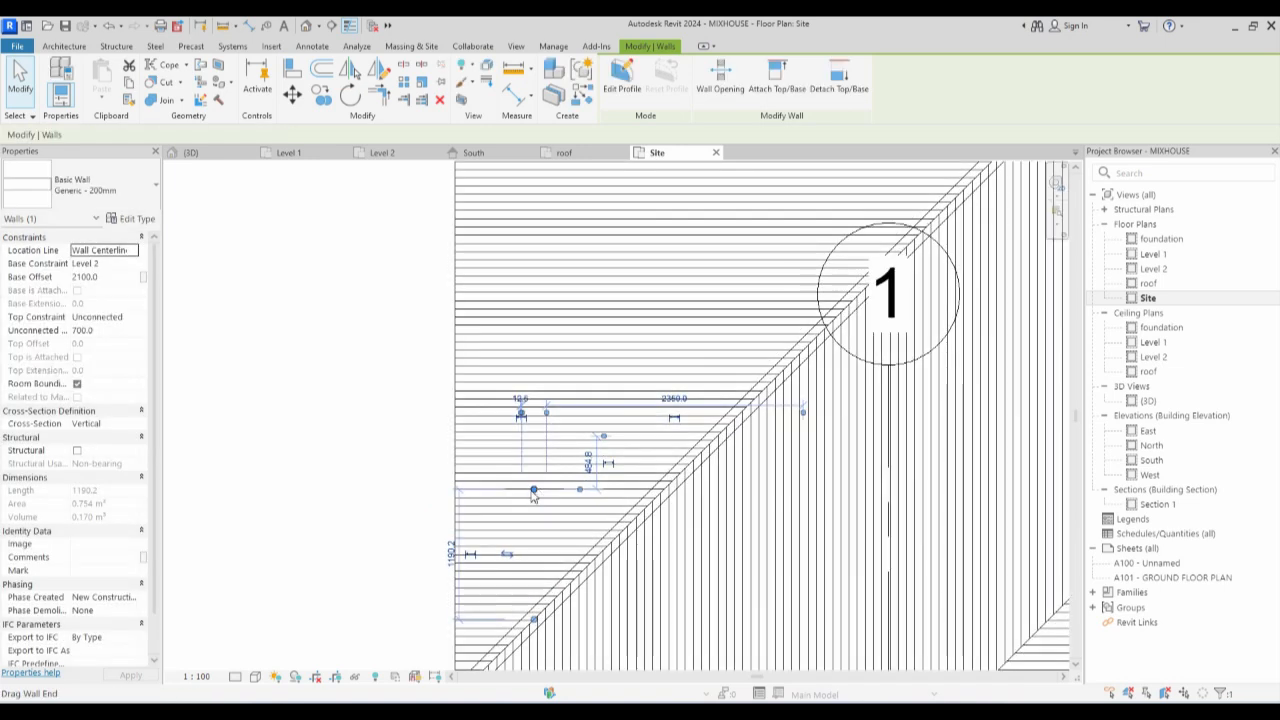
Hide the main roof element in the Site plan to expose the walls beneath it.
scroll(534, 495, "down", 1)
left_click(478, 480)
right_click(478, 478)
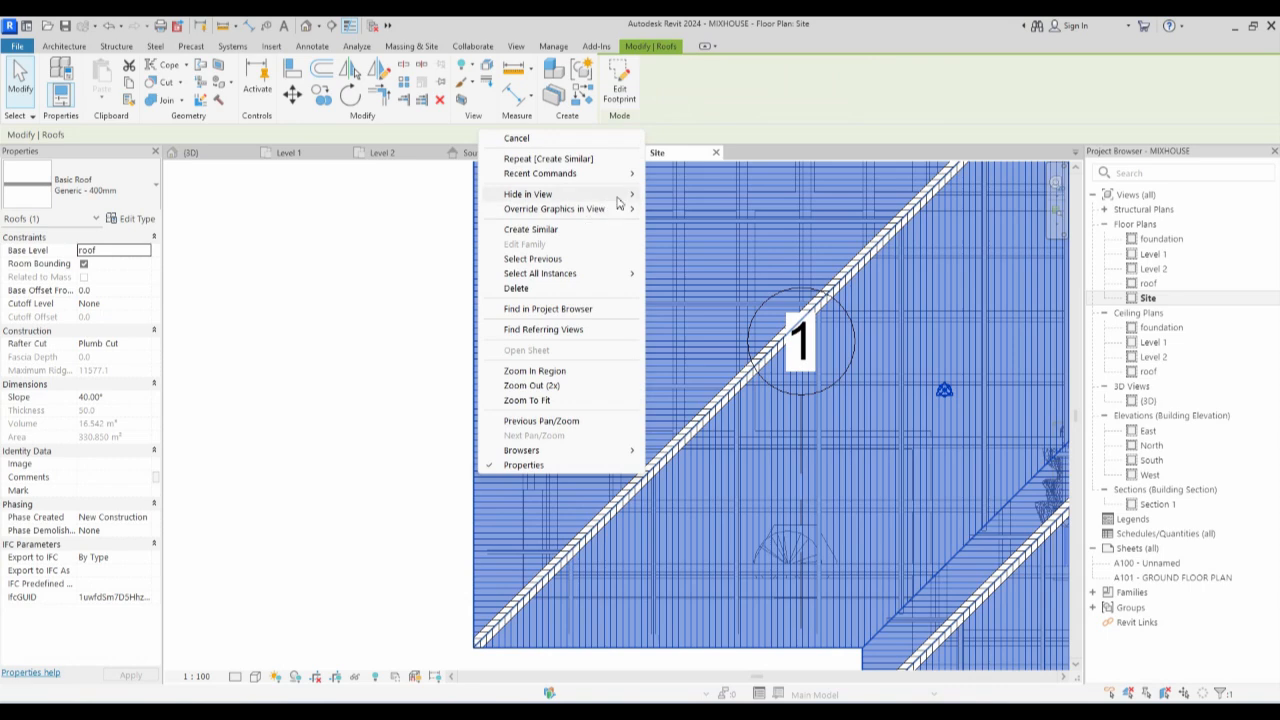
mouse_move(617, 196)
left_click(687, 197)
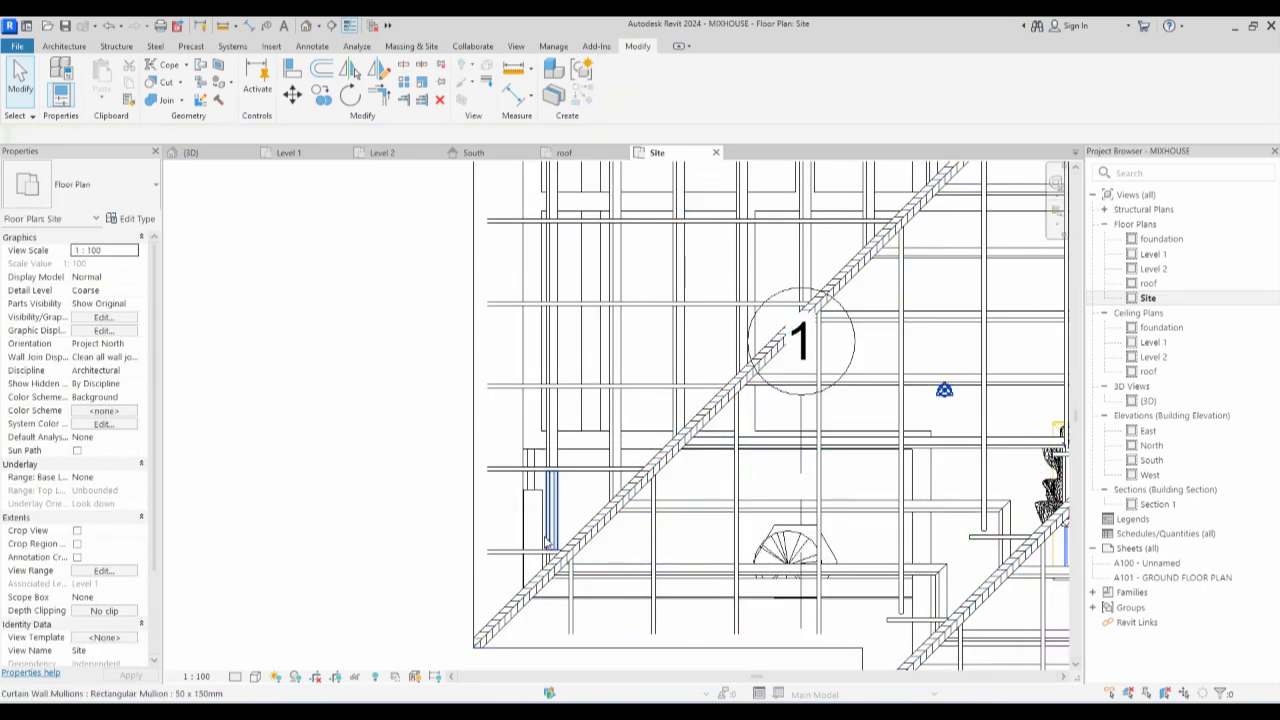
scroll(505, 493, "up", 2)
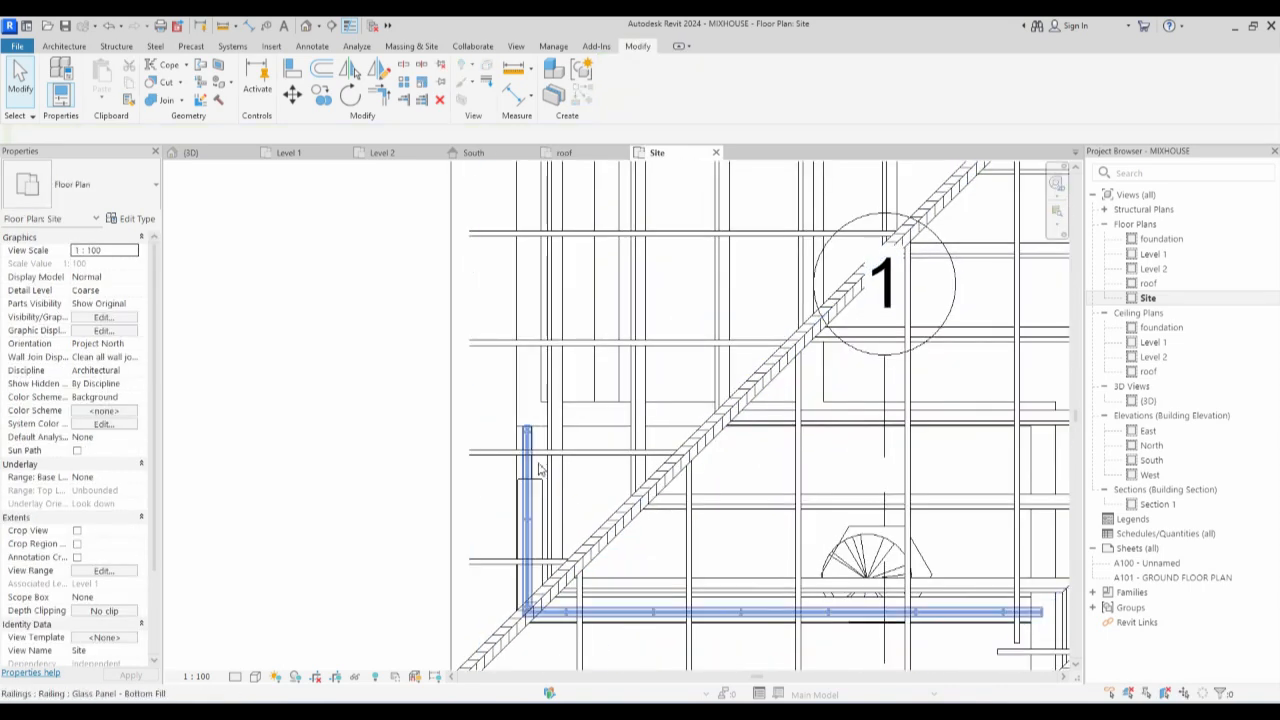
left_click(291, 67)
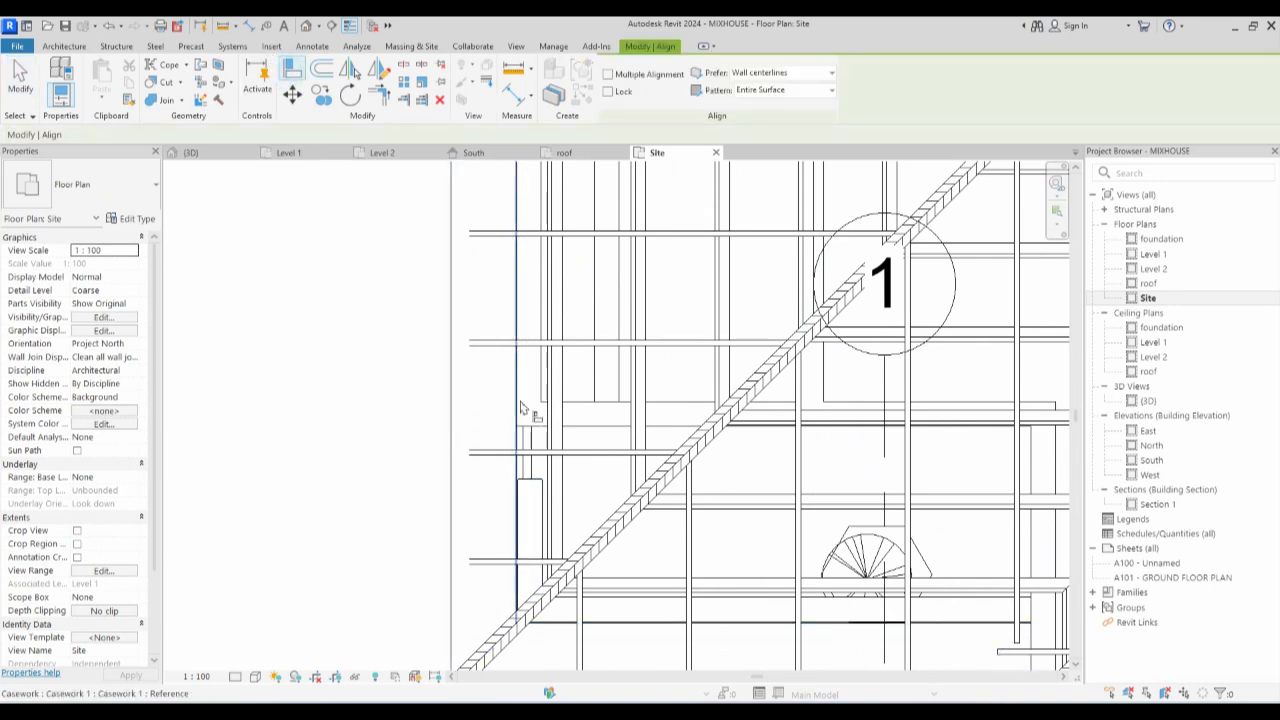
scroll(525, 500, "up", 2)
left_click(517, 500)
scroll(520, 509, "down", 3)
scroll(520, 465, "down", 2)
scroll(840, 592, "up", 4)
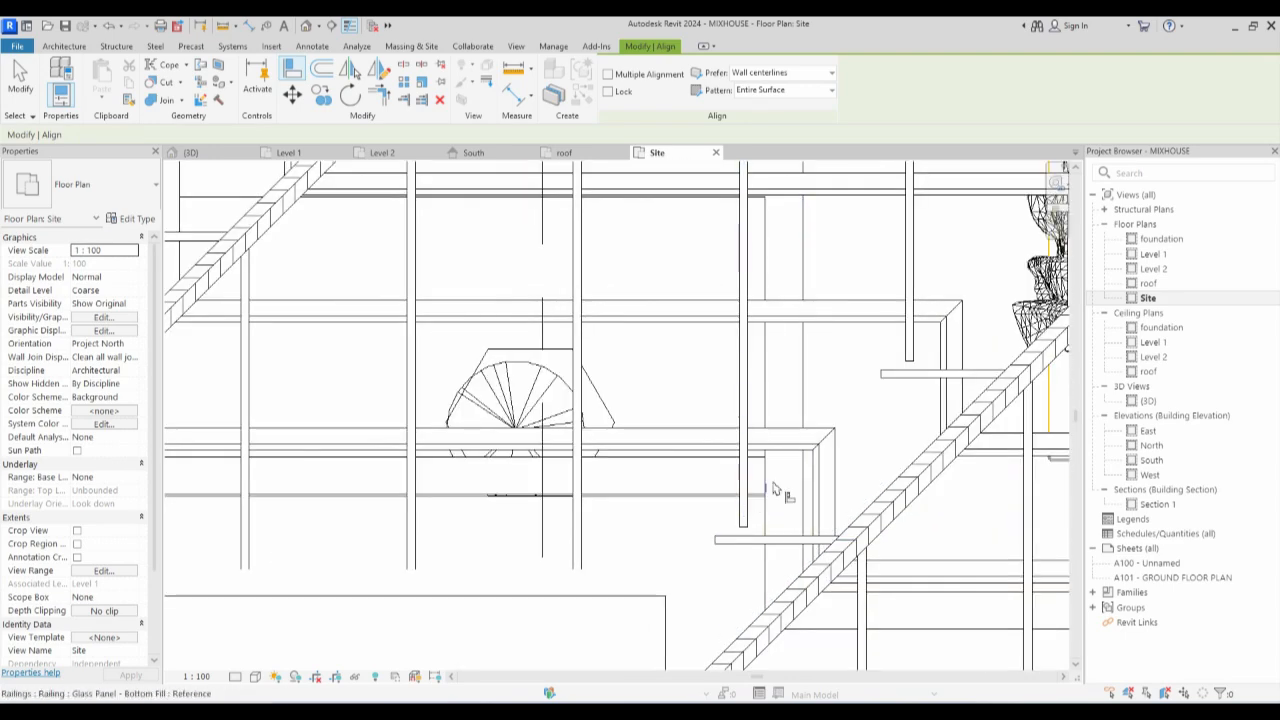
scroll(800, 500, "up", 2)
scroll(507, 478, "down", 4)
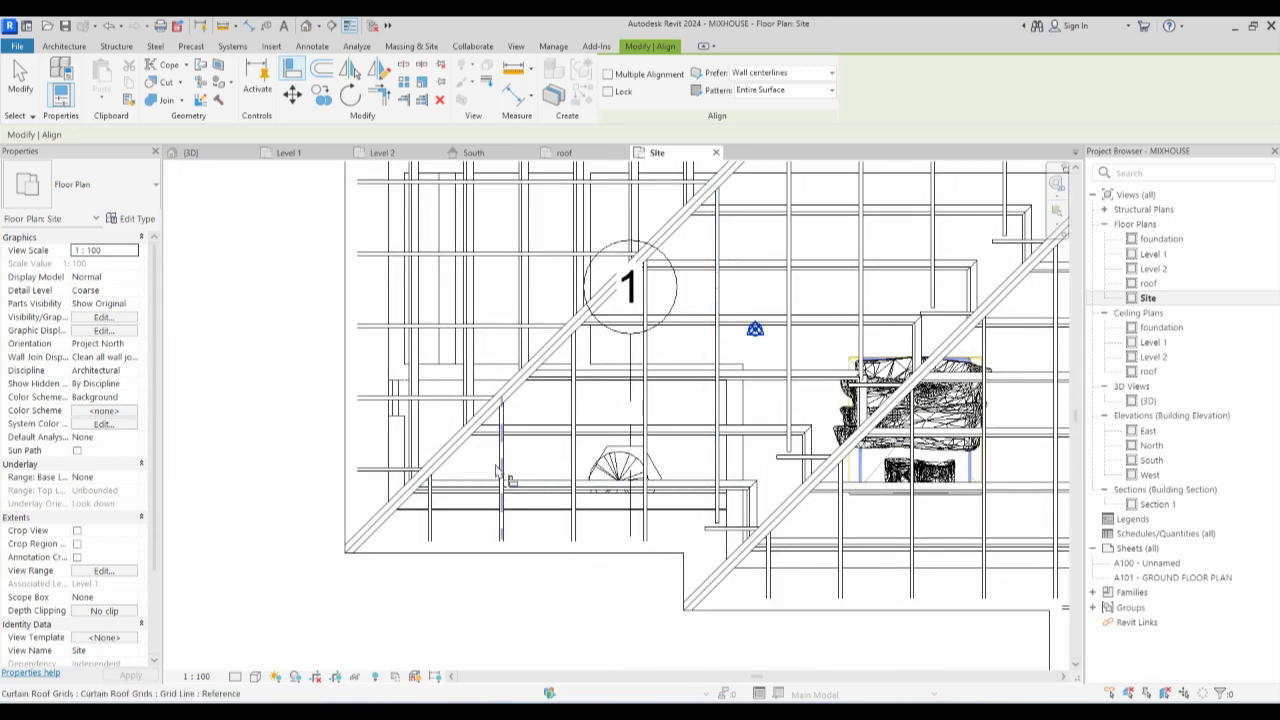
scroll(423, 491, "up", 2)
key("Escape")
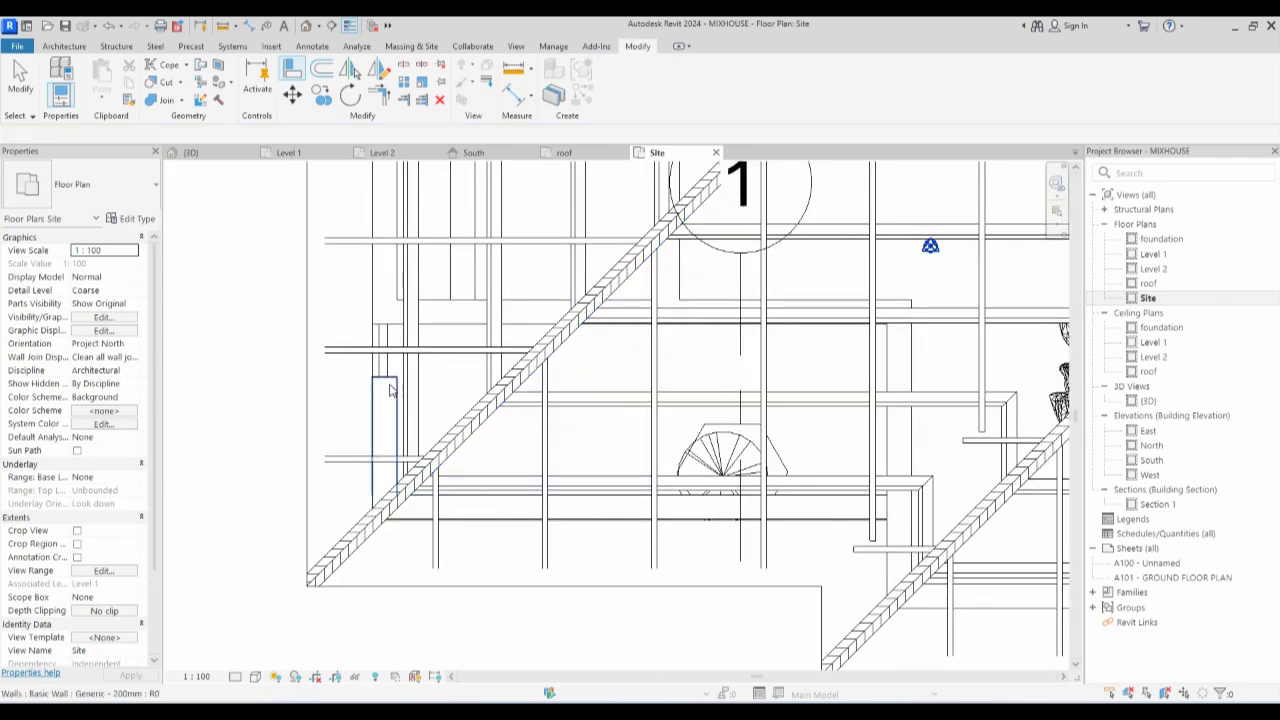
Stretch the inner end of the short balcony side wall up to the adjoining house wall.
left_click(389, 390)
mouse_move(393, 311)
left_mouse_down()
mouse_move(383, 343)
mouse_move(383, 312)
left_mouse_up()
scroll(331, 462, "down", 3)
left_click(286, 563)
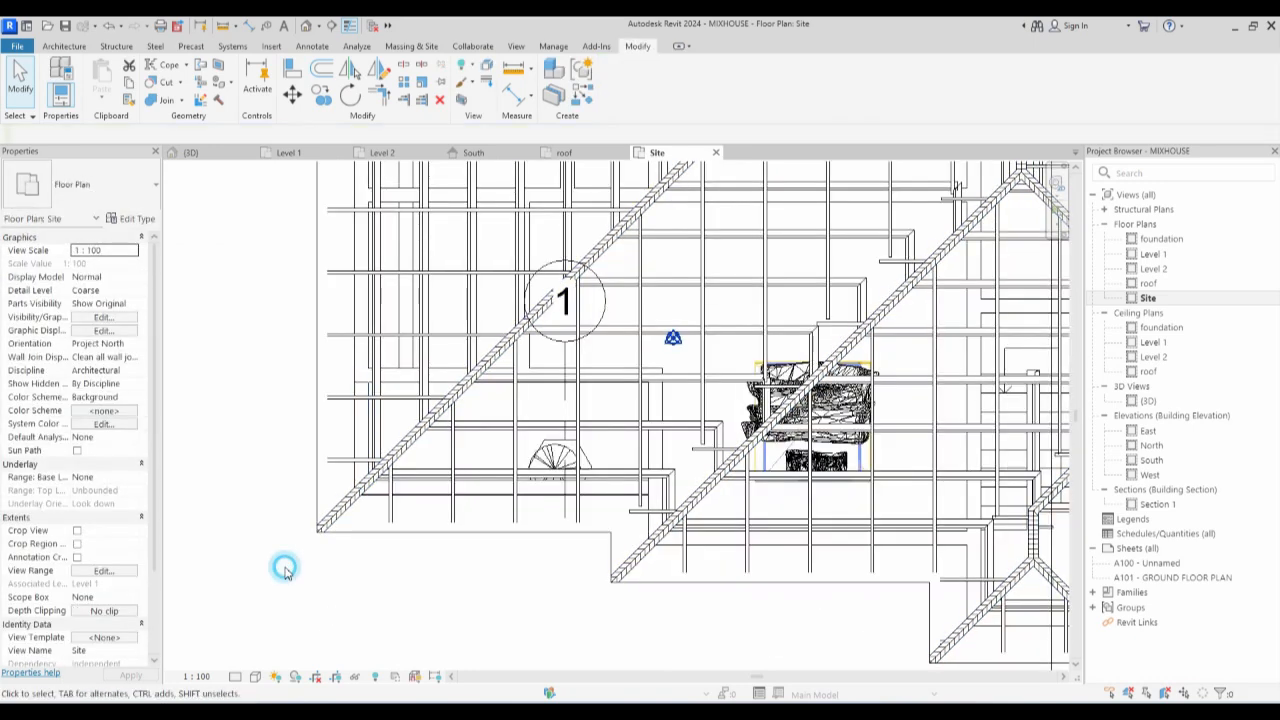
Reveal the hidden elements in the Site plan, unhide the roof and leave the reveal mode.
left_click(374, 677)
left_click(477, 534)
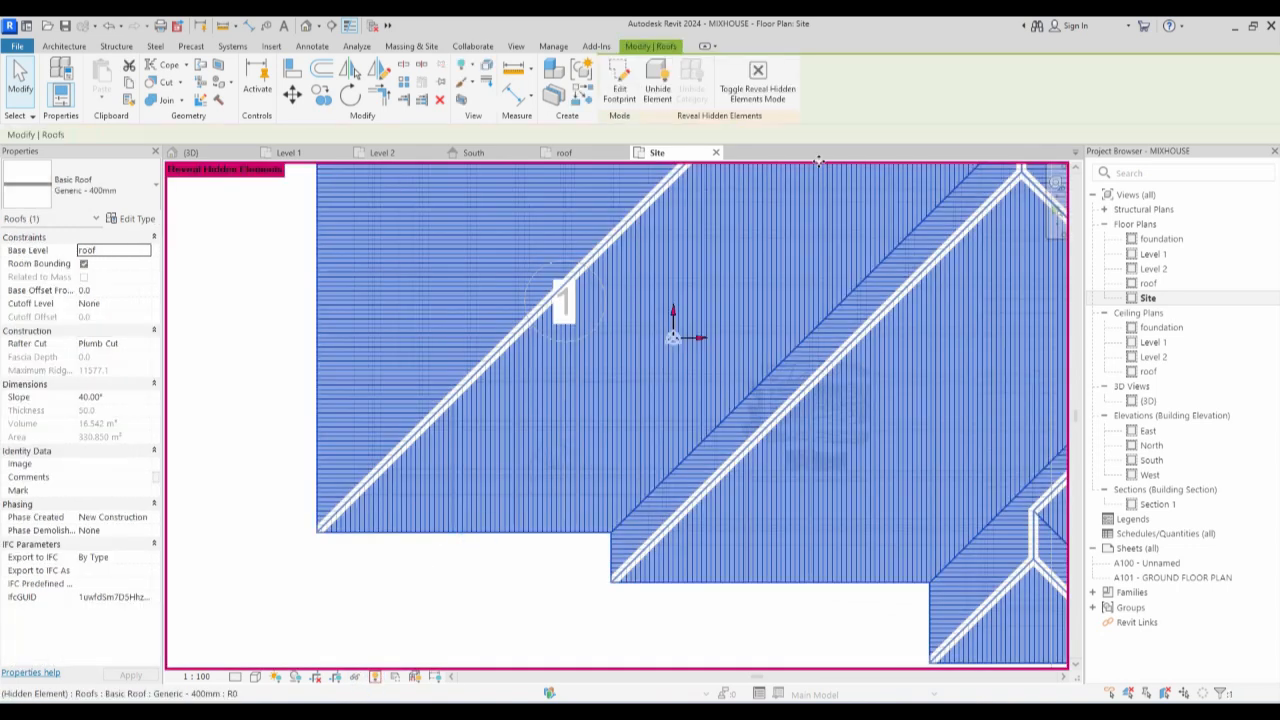
left_click(657, 85)
left_click(325, 613)
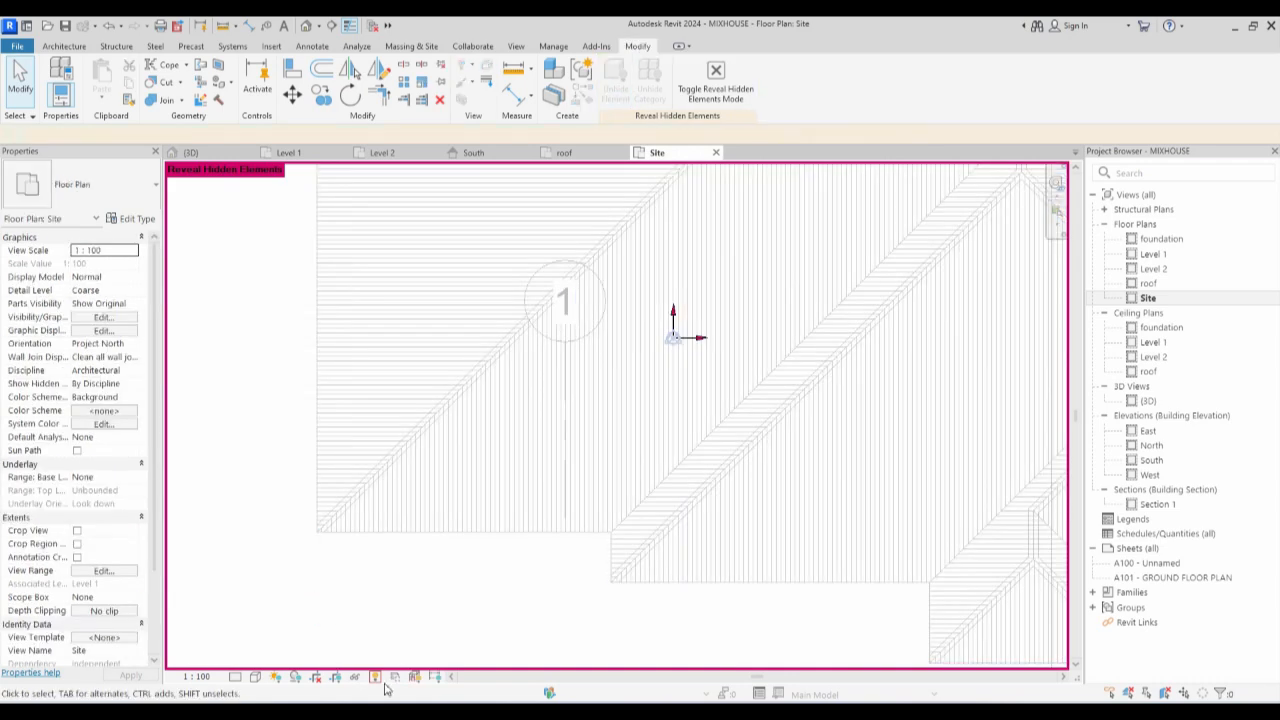
left_click(374, 677)
scroll(500, 605, "down", 5)
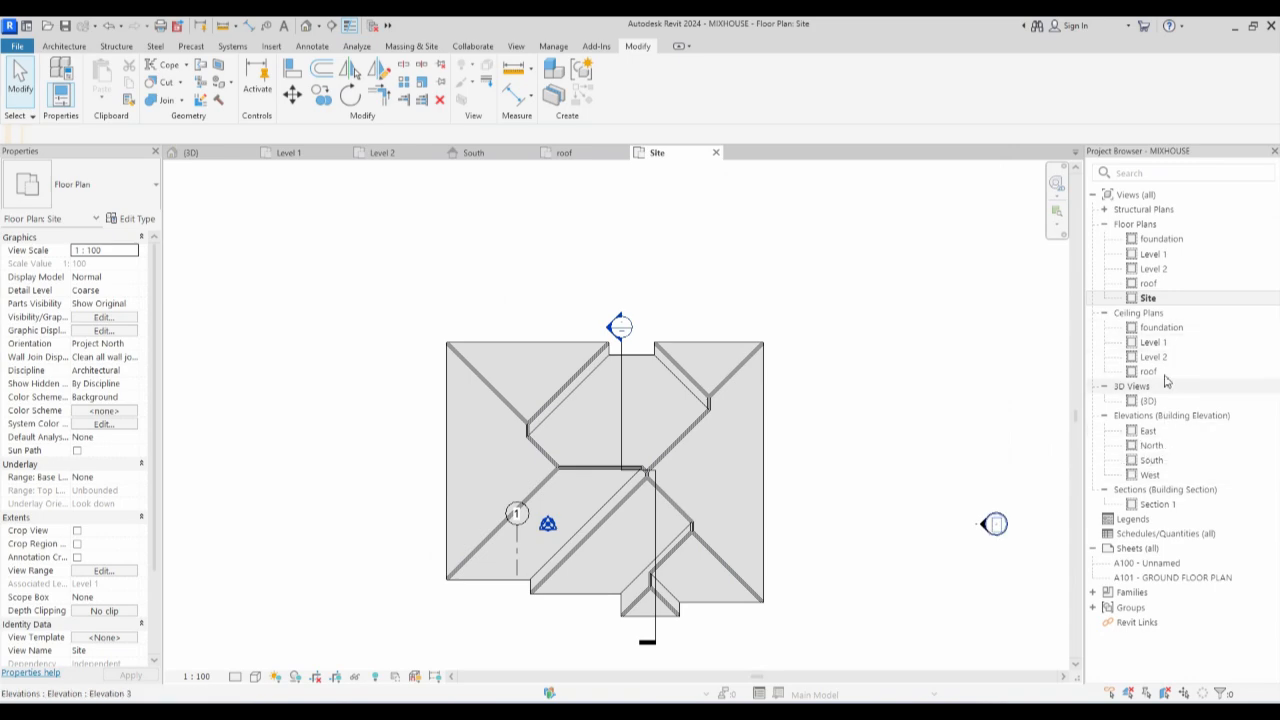
Check the adjusted balcony side wall and the front facade in the 3D view.
double_click(1148, 400)
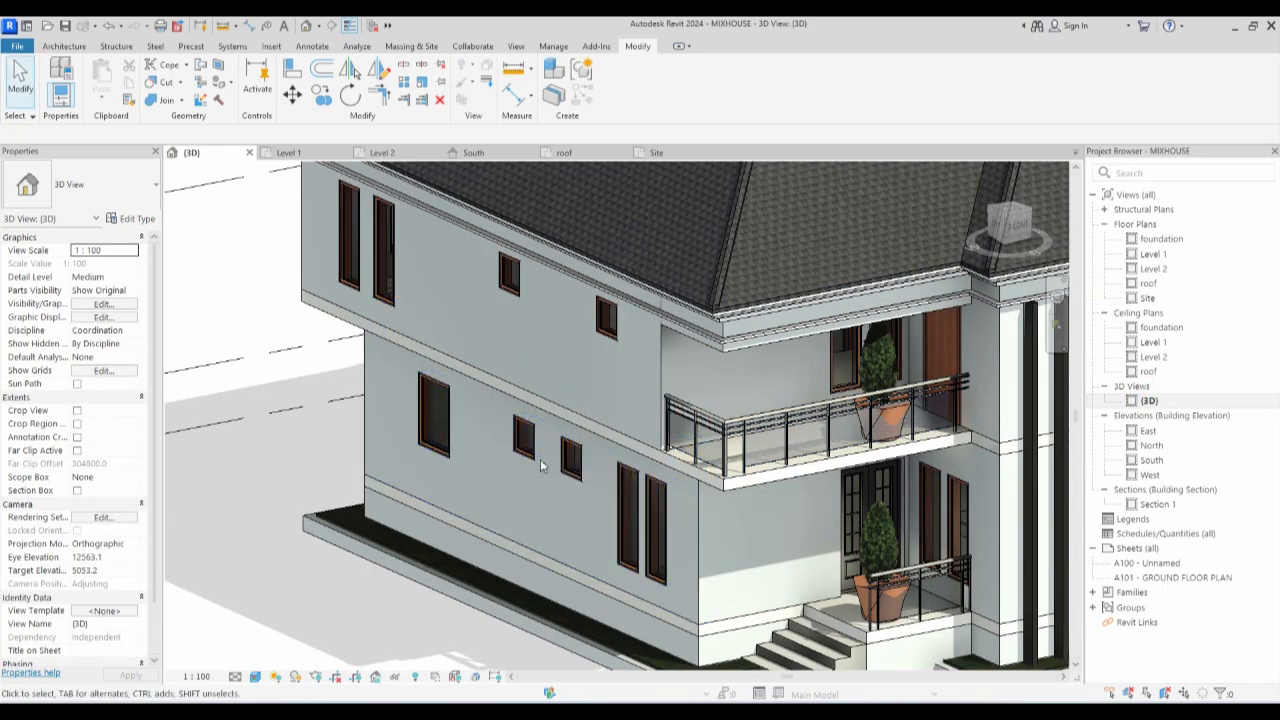
scroll(543, 465, "down", 2)
scroll(834, 520, "up", 3)
scroll(808, 563, "down", 2)
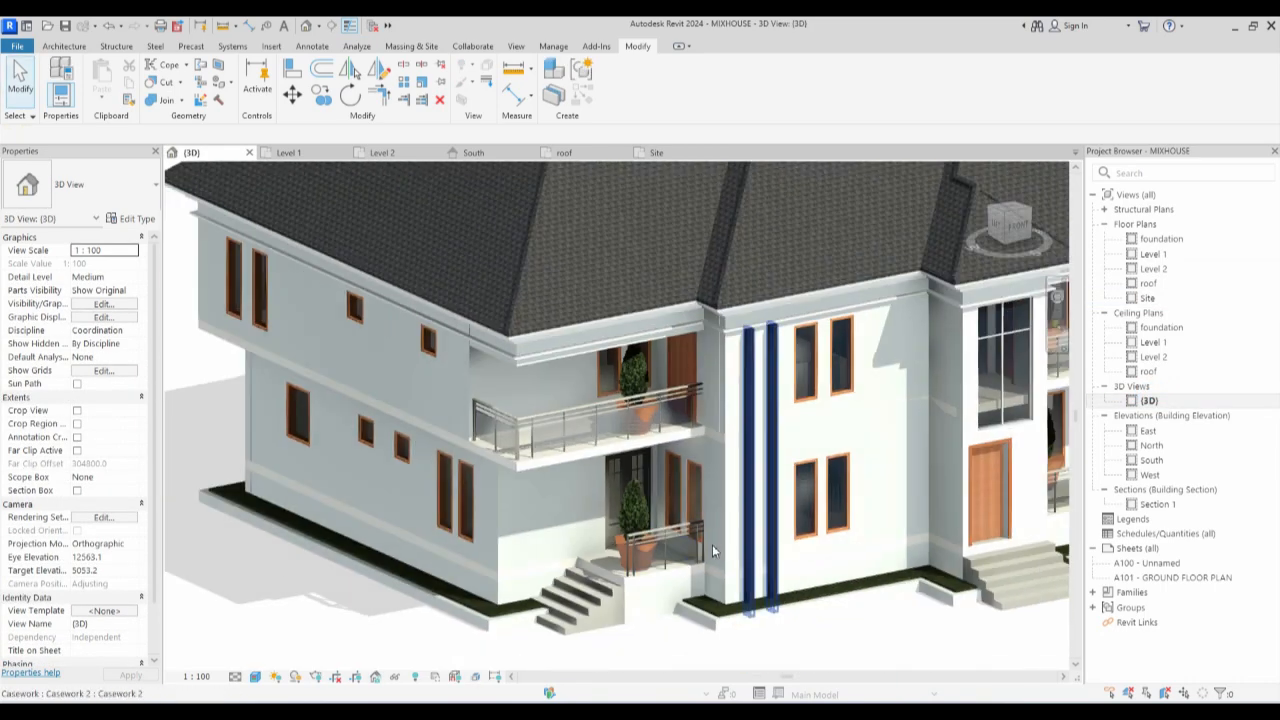
scroll(699, 608, "up", 3)
scroll(700, 608, "down", 2)
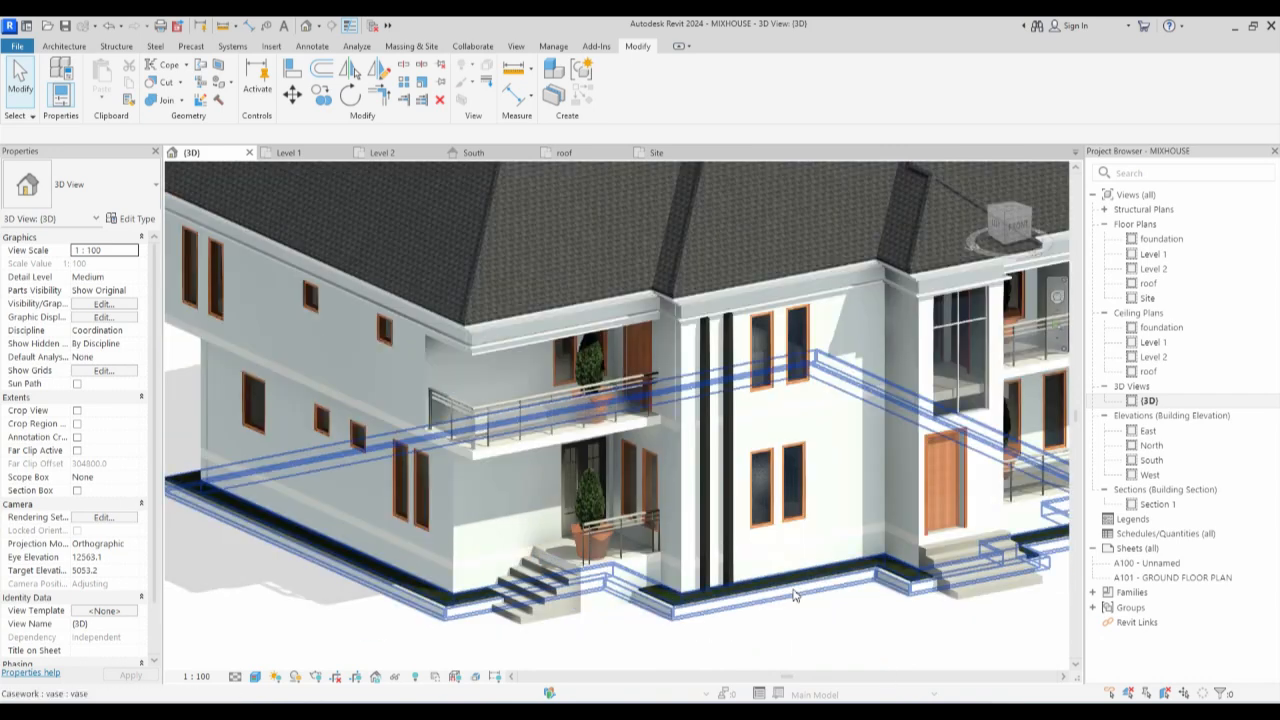
scroll(828, 562, "up", 1)
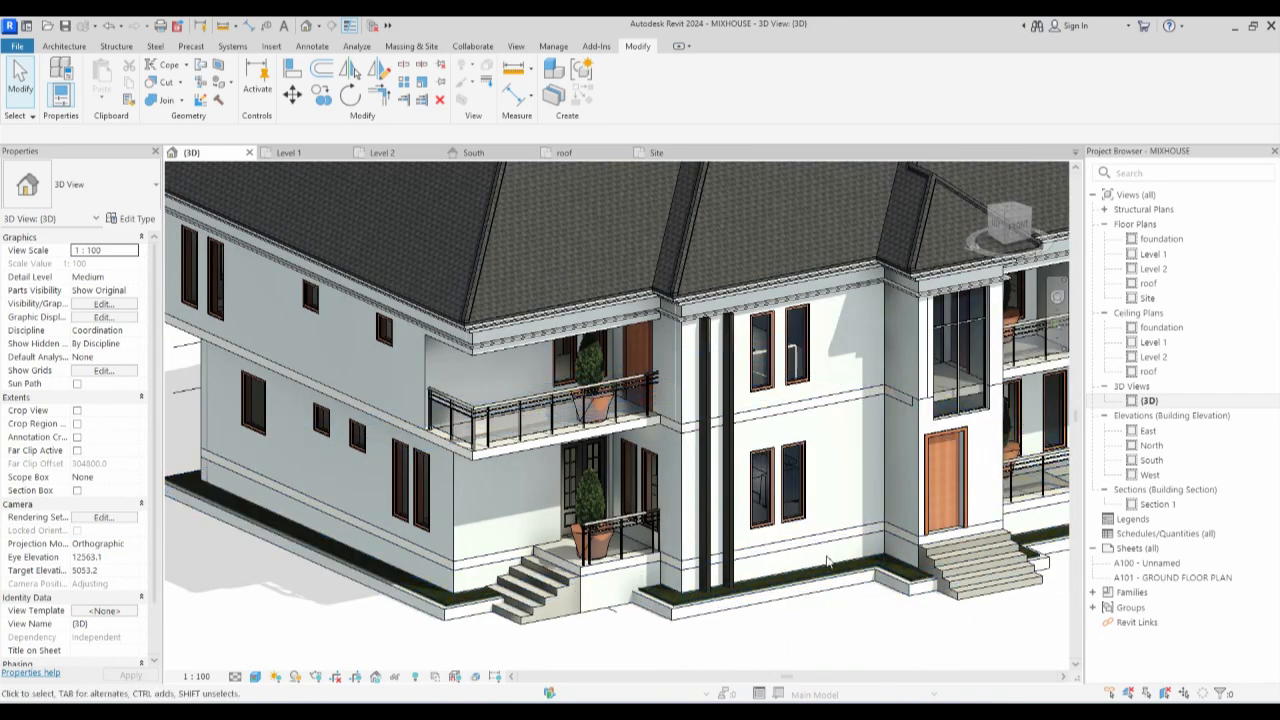
Duplicate the wall type of the upper and lower front bay walls and the two walls around the balcony porch as "Generic - 200mm 4 exterior".
left_click(683, 388)
scroll(690, 415, "up", 2)
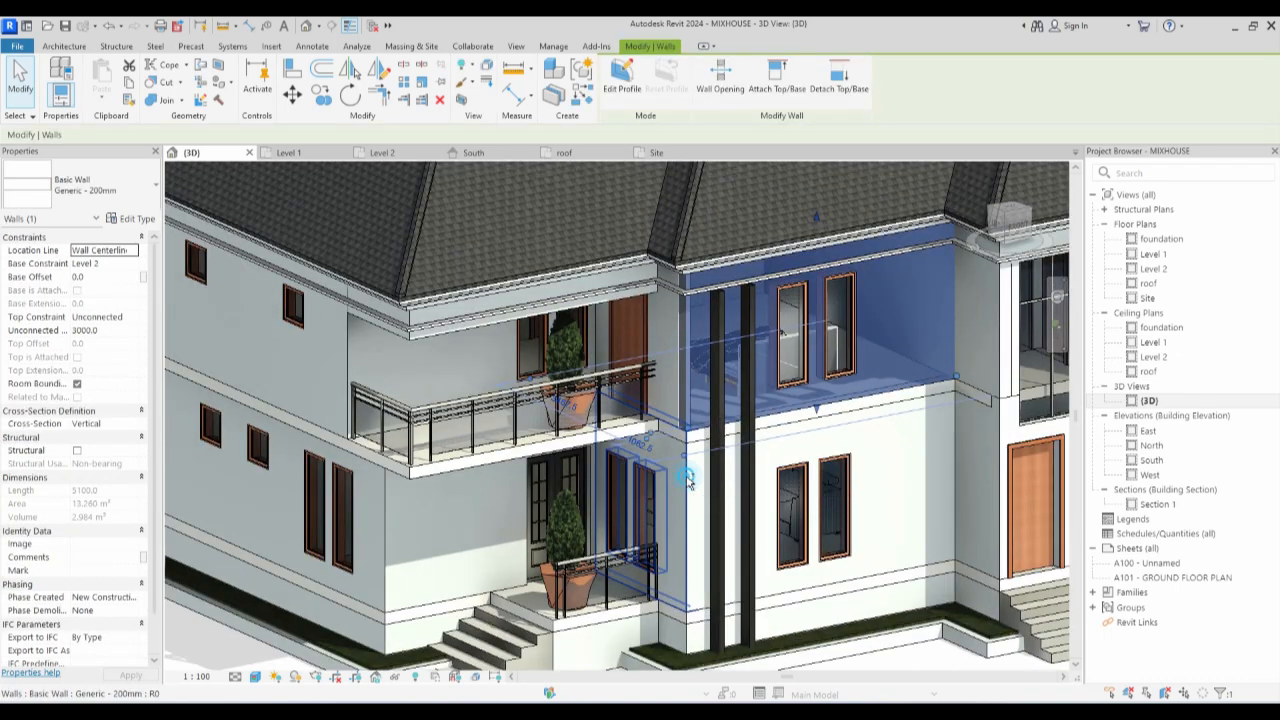
left_click(688, 575, "ctrl")
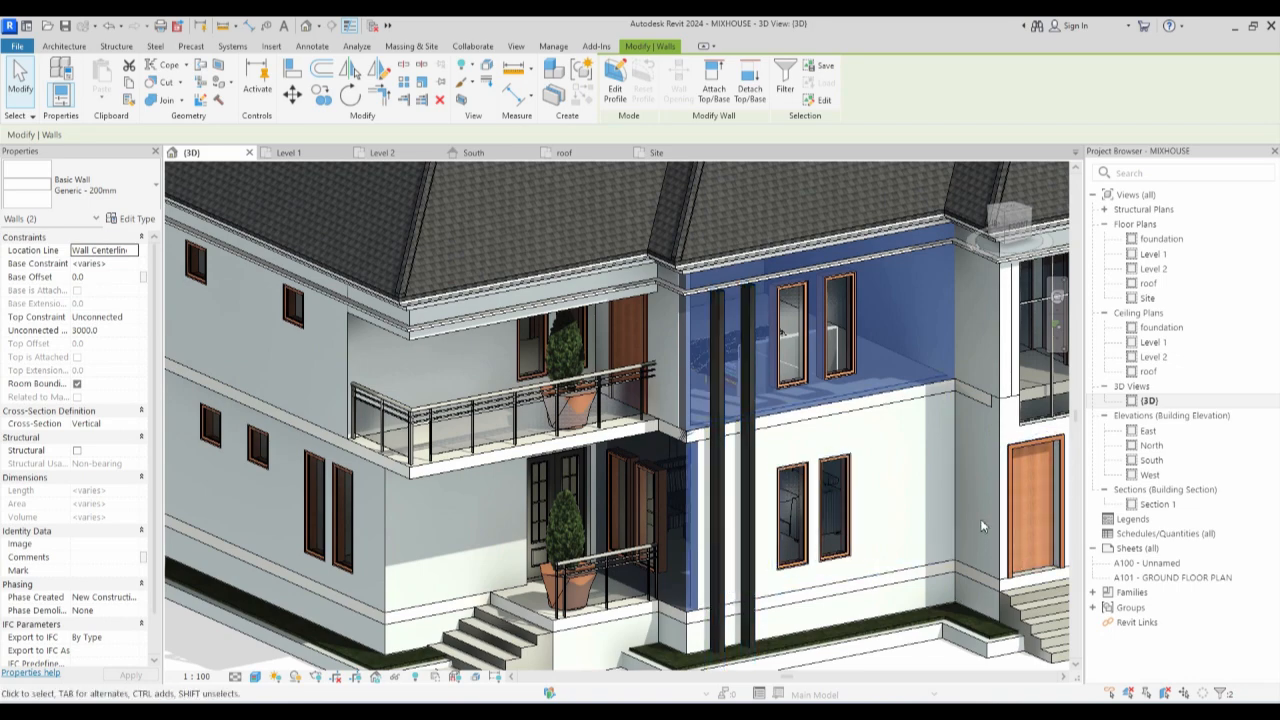
left_click(980, 436, "ctrl")
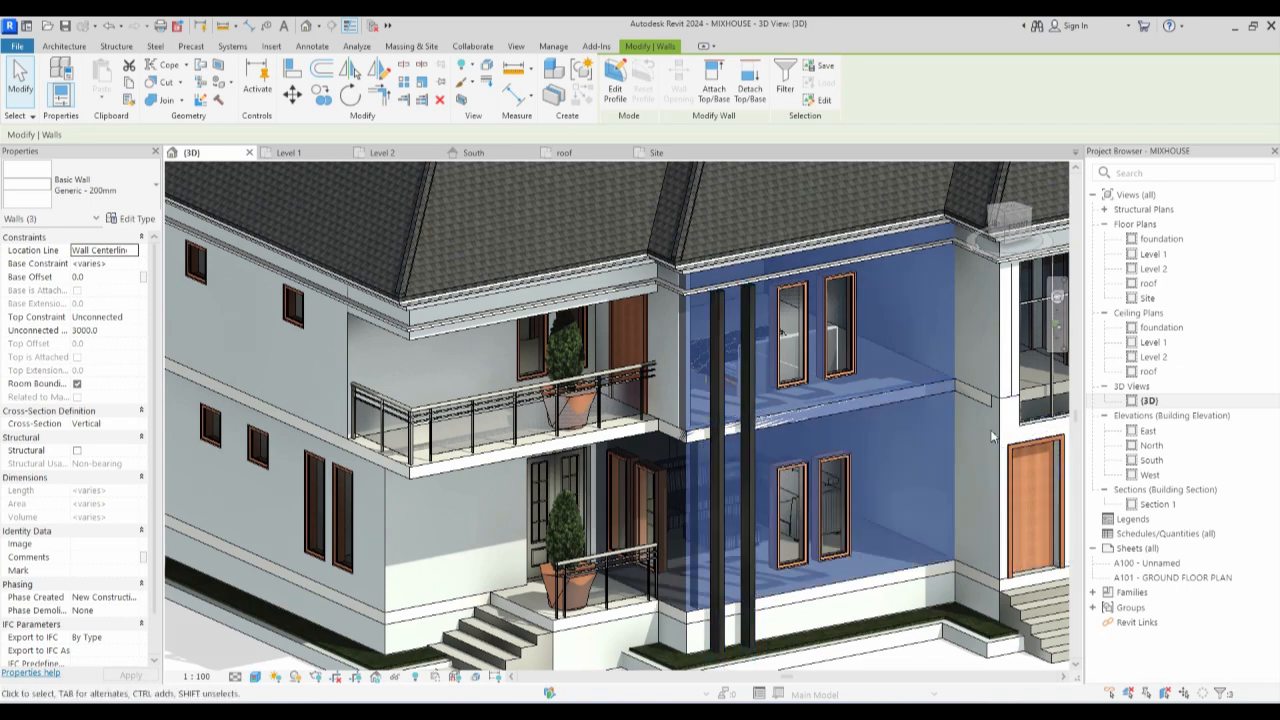
scroll(970, 422, "down", 3)
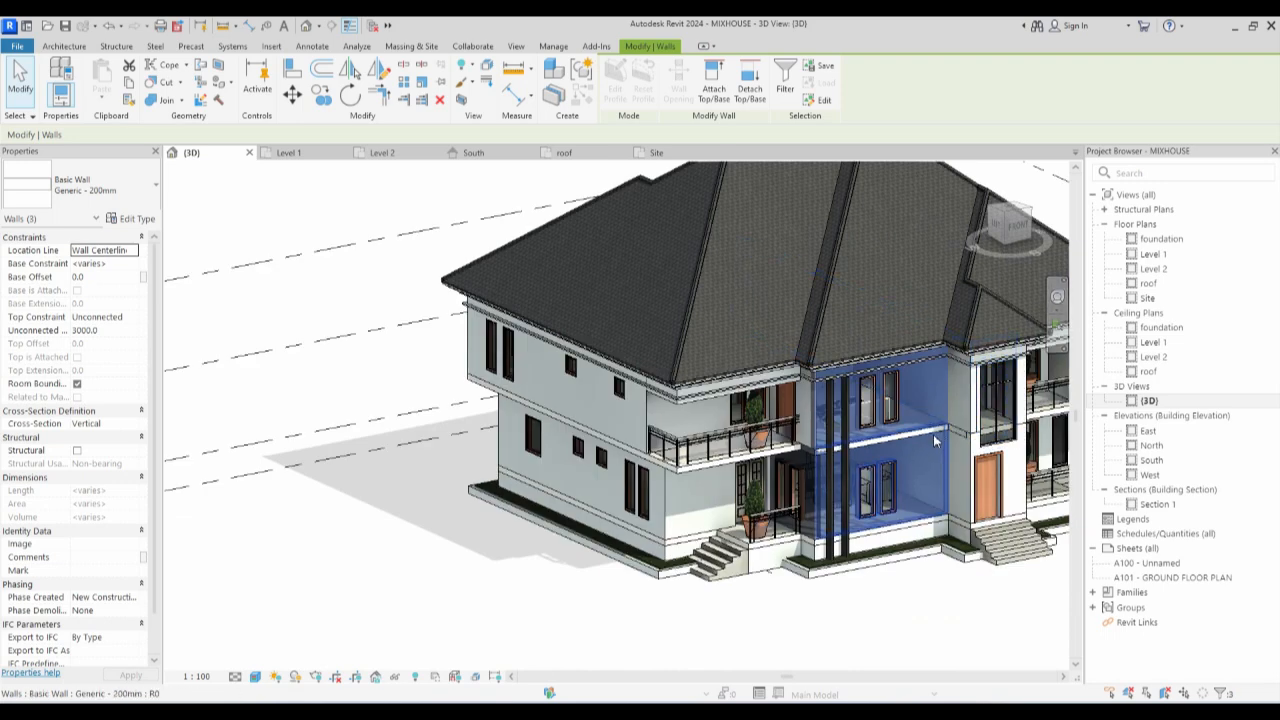
scroll(875, 480, "up", 3)
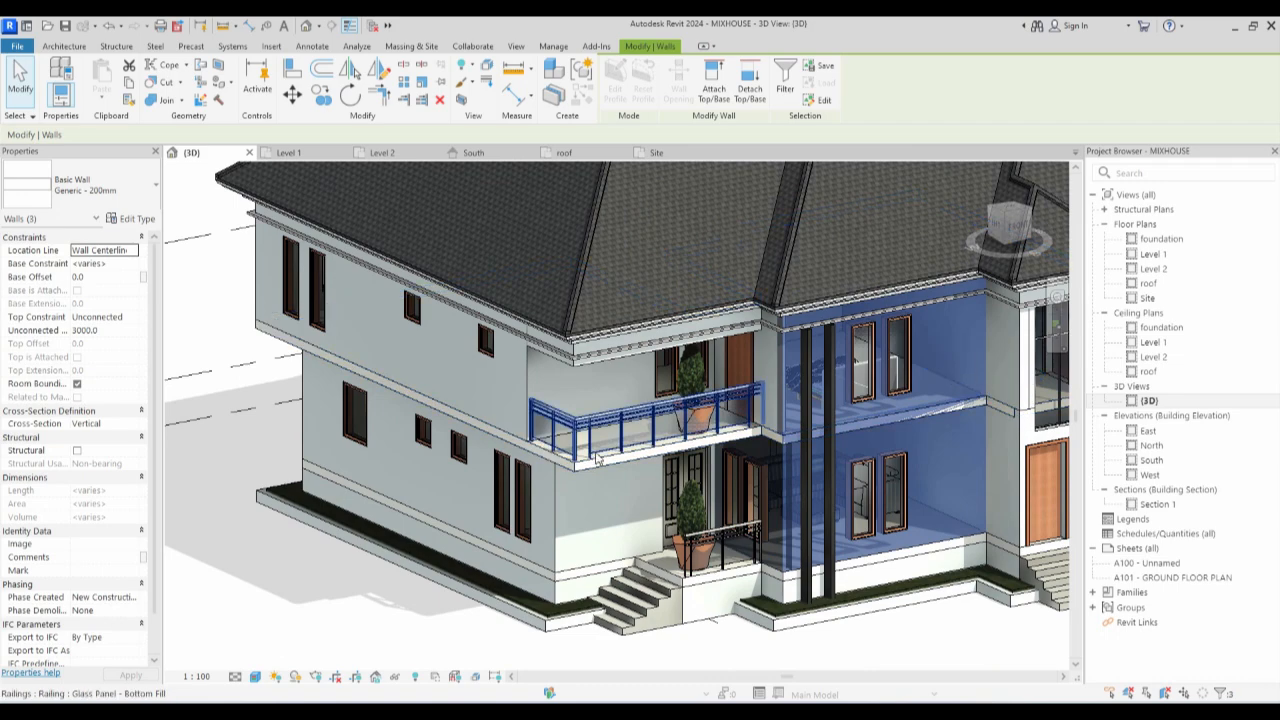
left_click(570, 568, "ctrl")
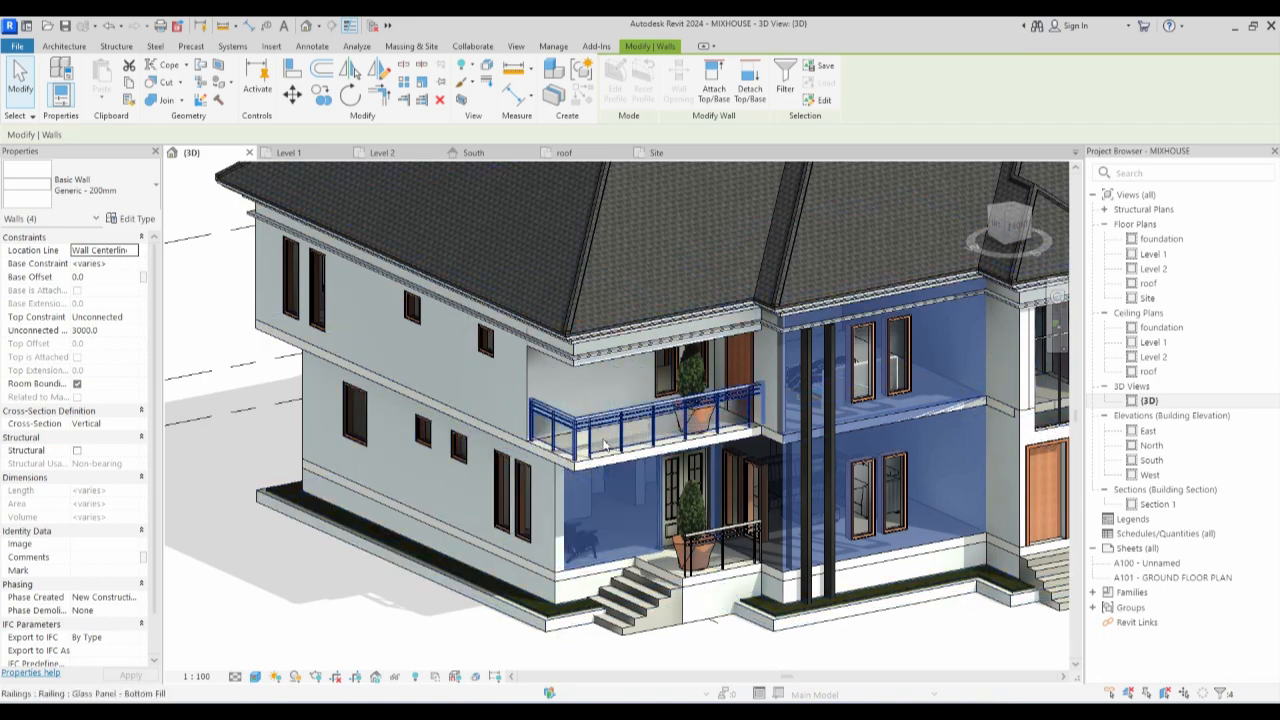
scroll(545, 446, "down", 3)
scroll(866, 546, "up", 2)
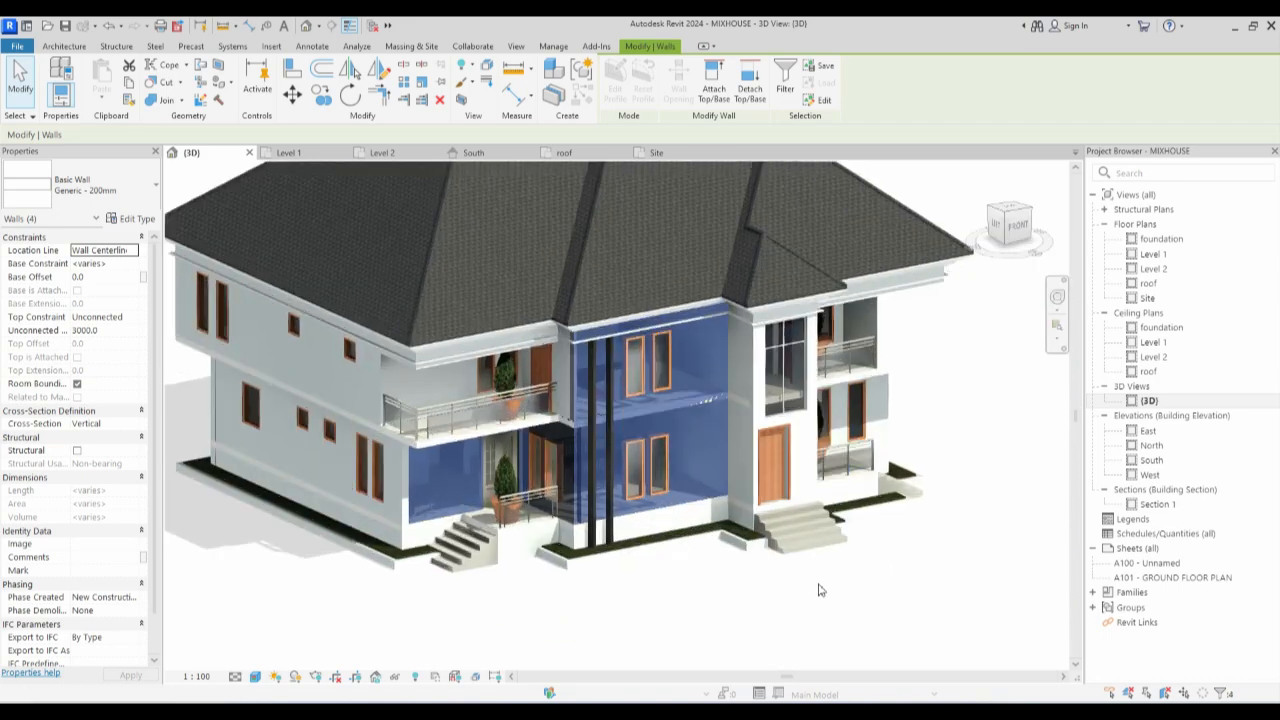
left_click(143, 224)
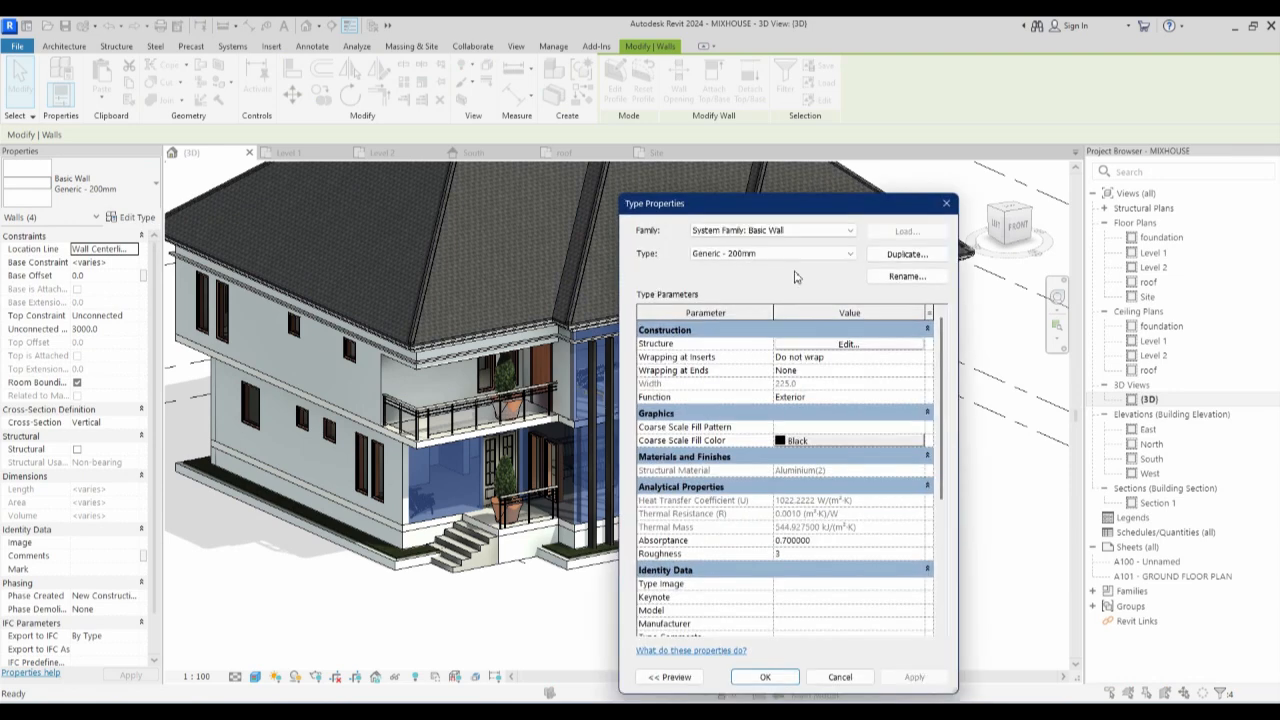
left_click(897, 254)
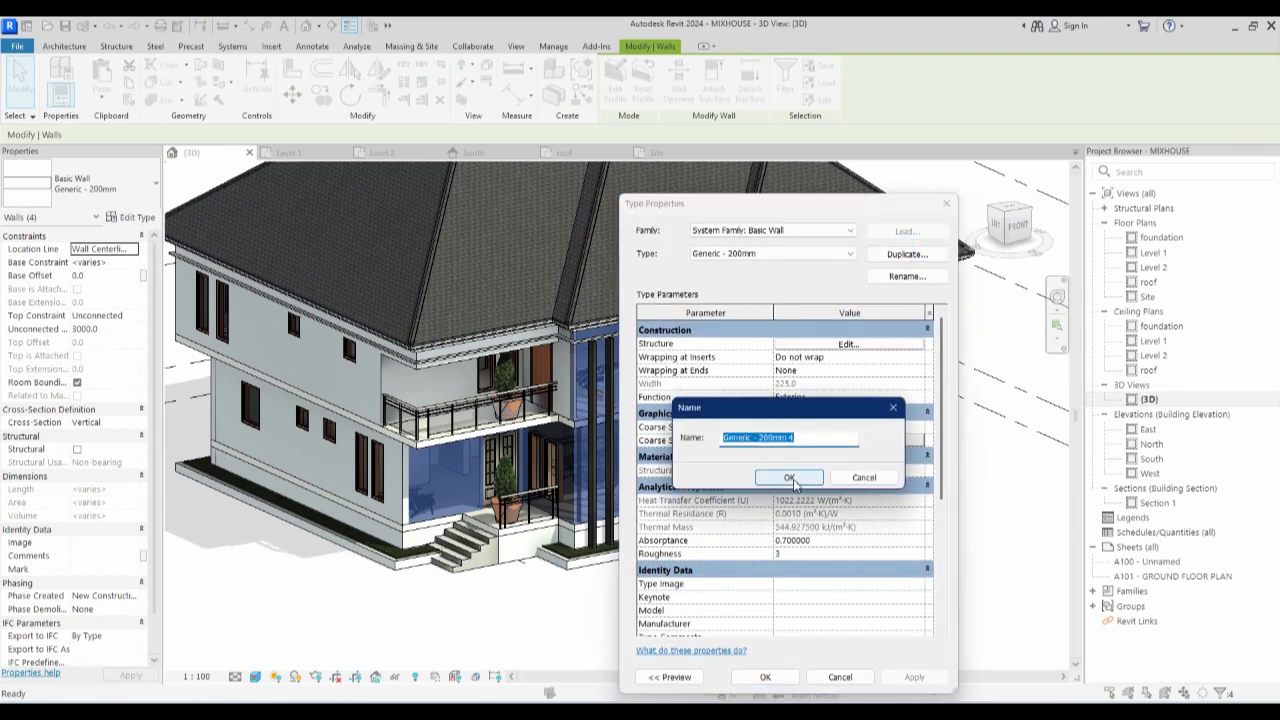
left_click(802, 436)
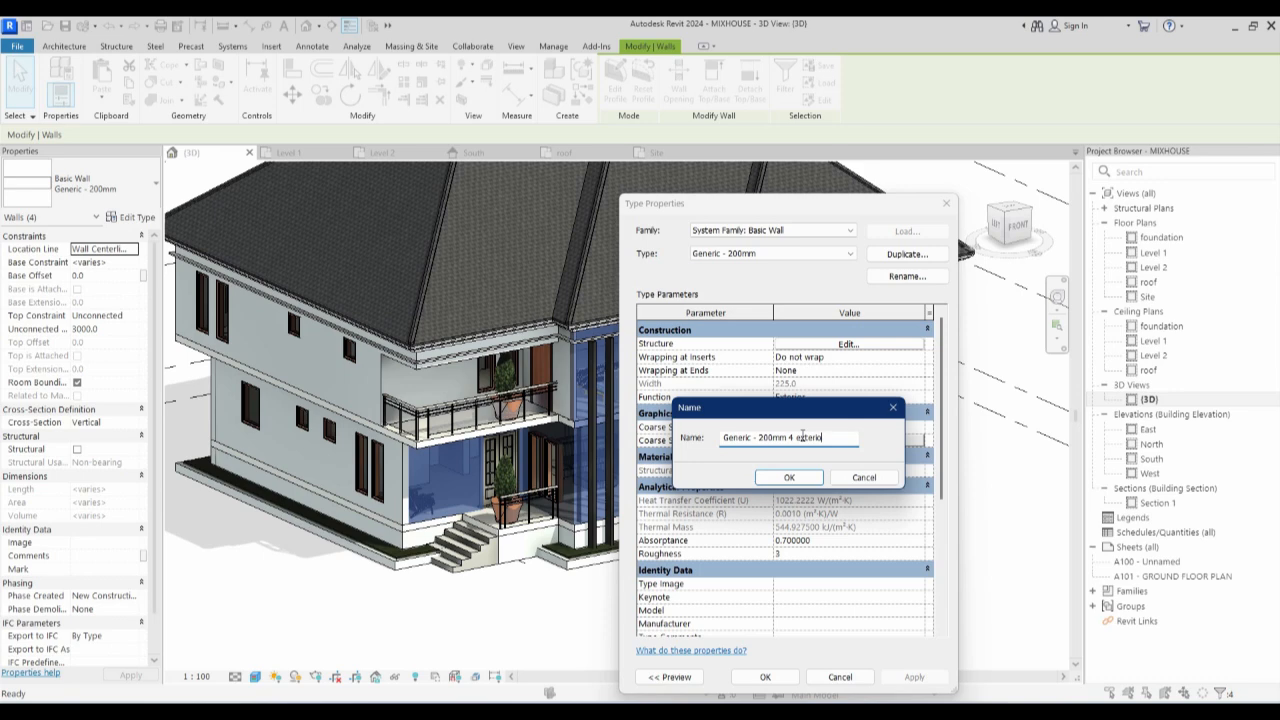
left_click(787, 478)
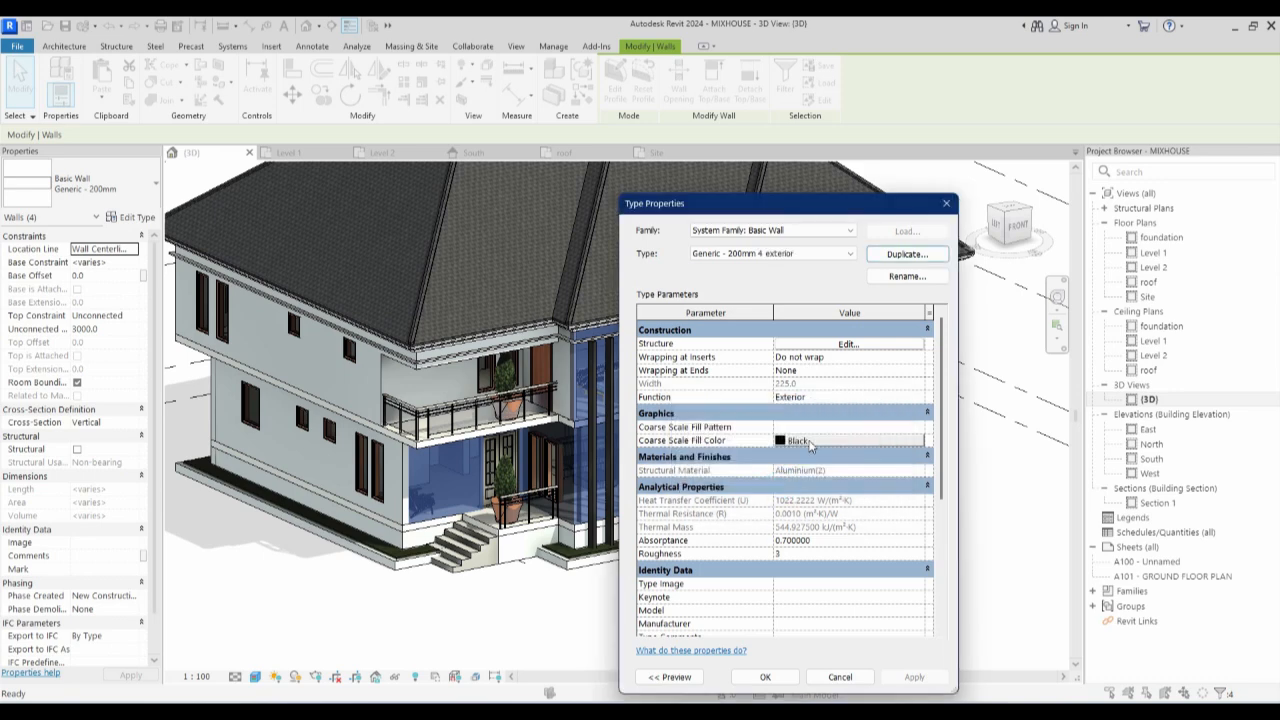
Duplicate the Aluminium(2) material for the structure layer of the new exterior wall type, keeping the layer as structural material.
left_click(848, 344)
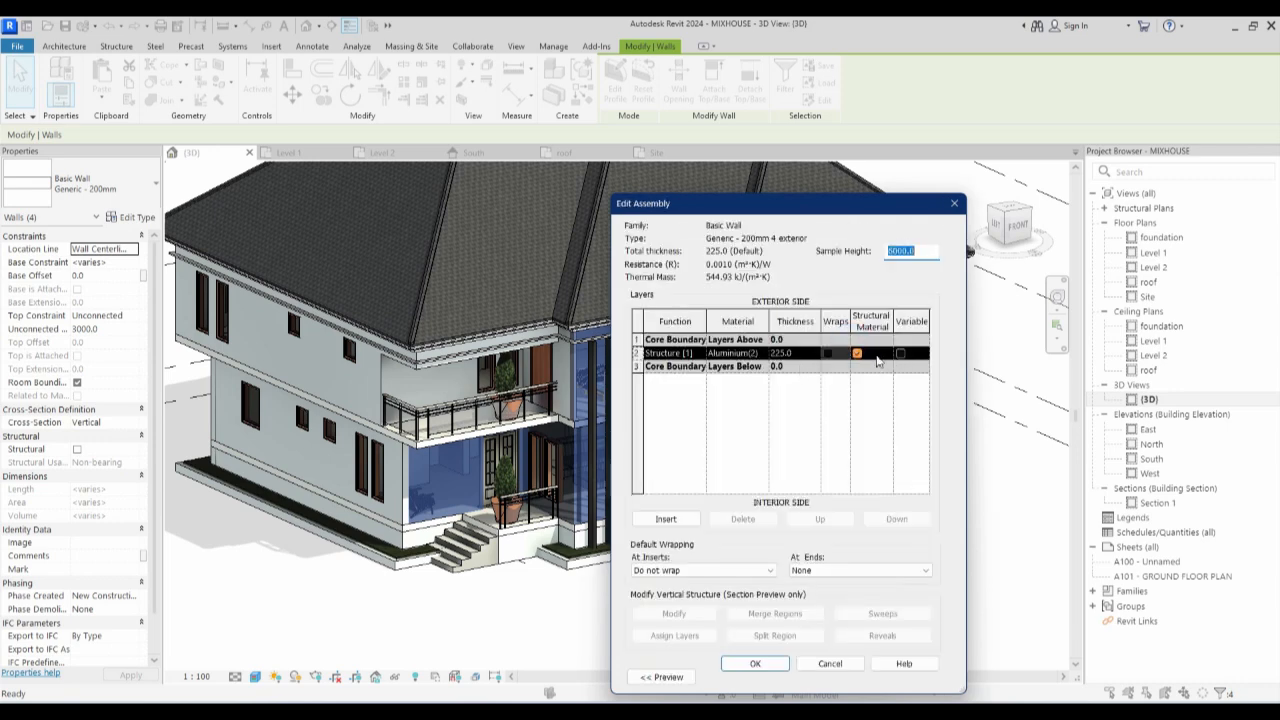
left_click(857, 354)
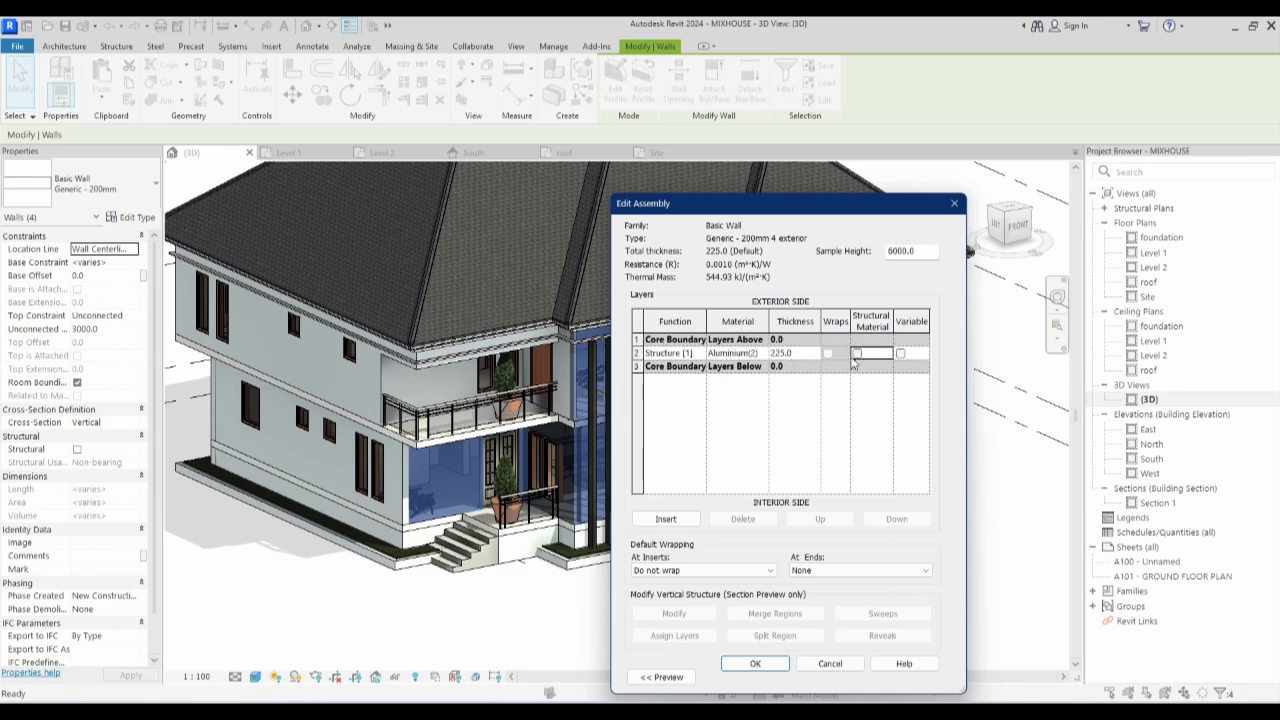
left_click(857, 354)
left_click(765, 354)
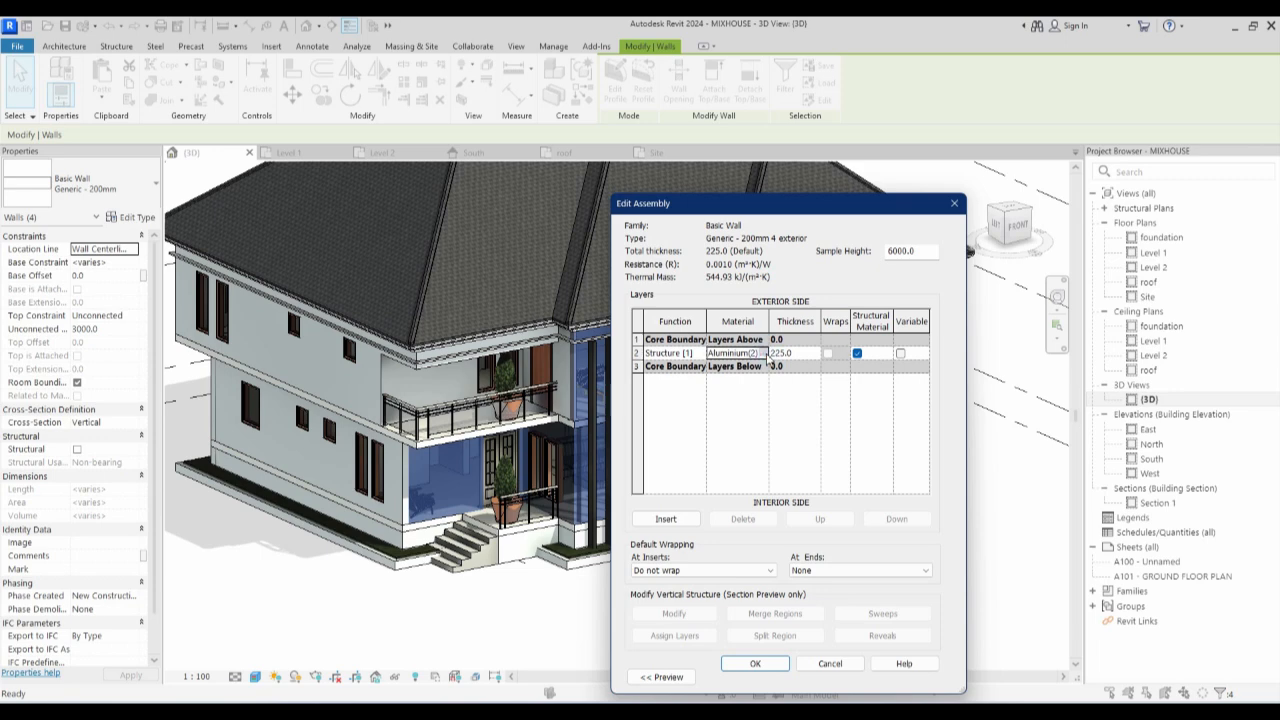
left_click(765, 354)
left_click(766, 354)
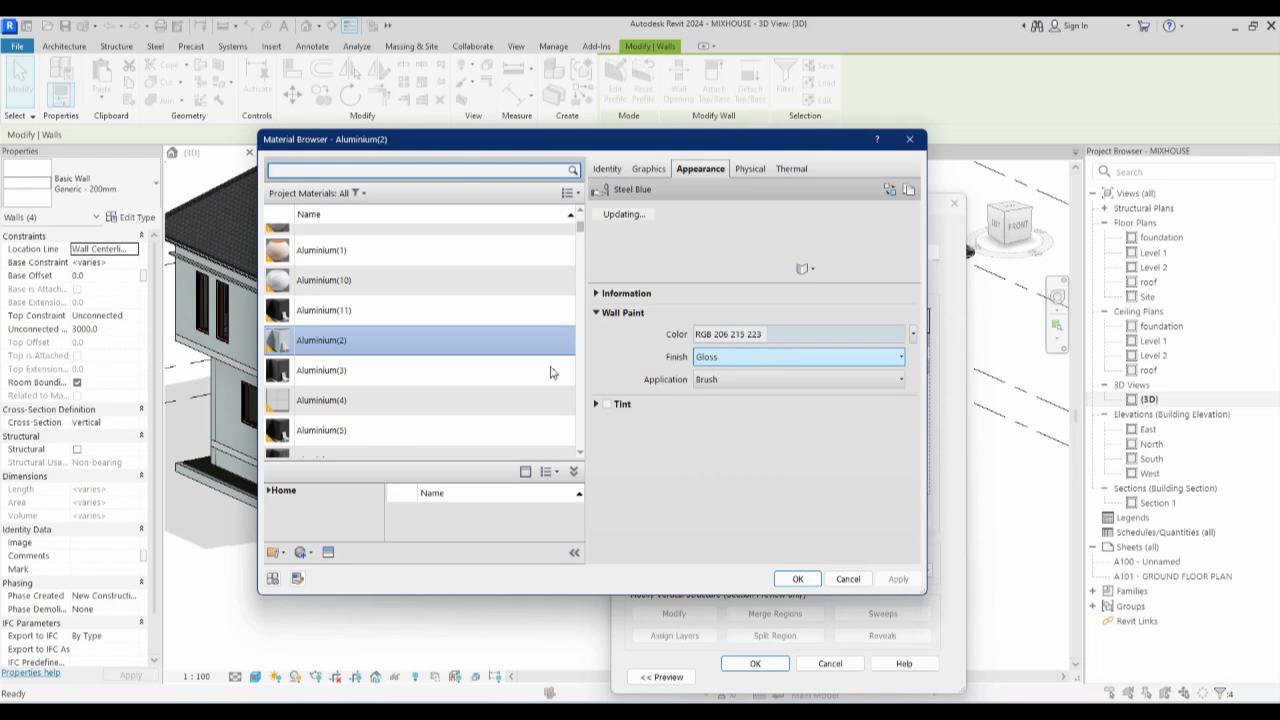
scroll(362, 455, "down", 1)
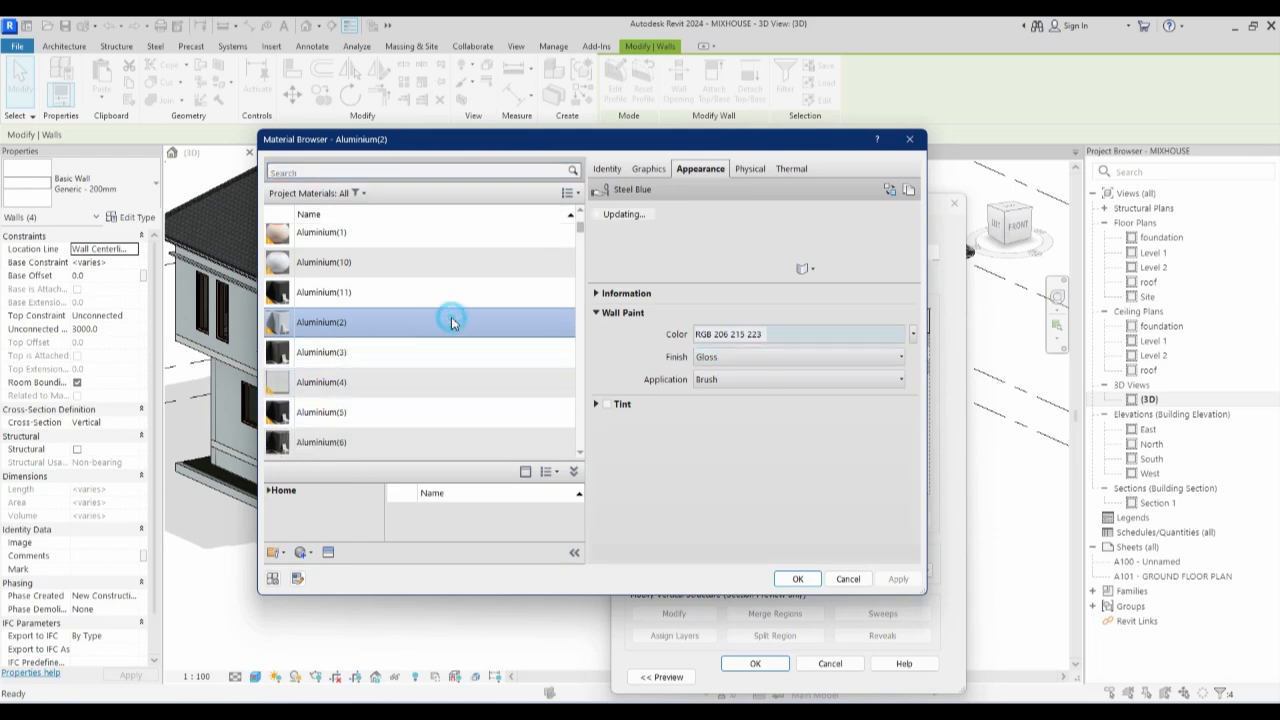
right_click(451, 322)
left_click(530, 342)
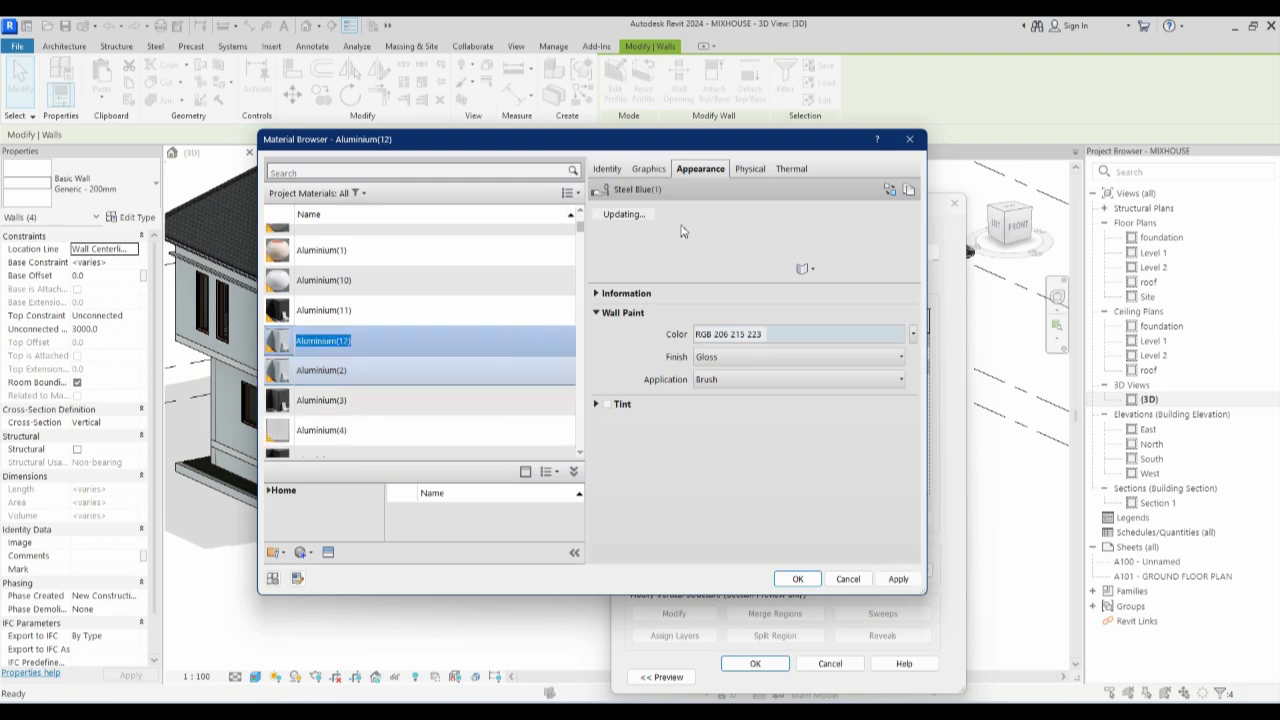
Replace the duplicated material's appearance with Horizontal 6in - Beige from the Siding category of the Appearance Library.
left_click(648, 169)
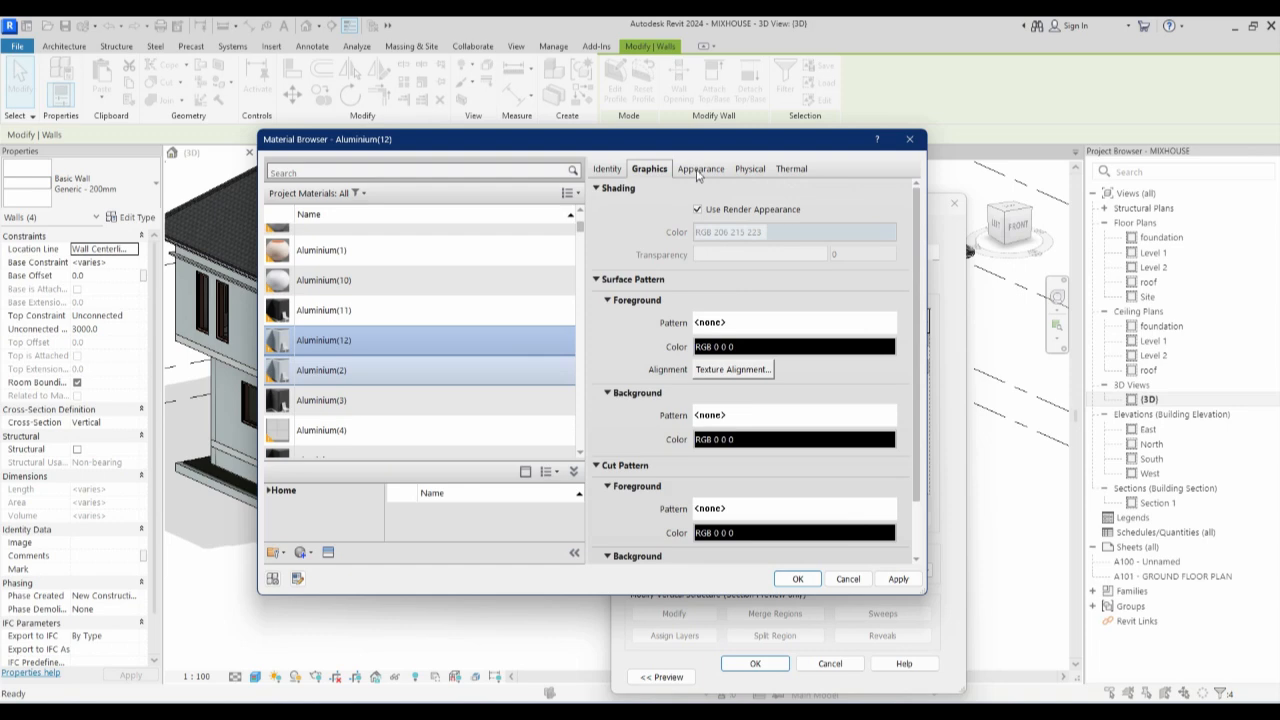
left_click(699, 170)
left_click(890, 190)
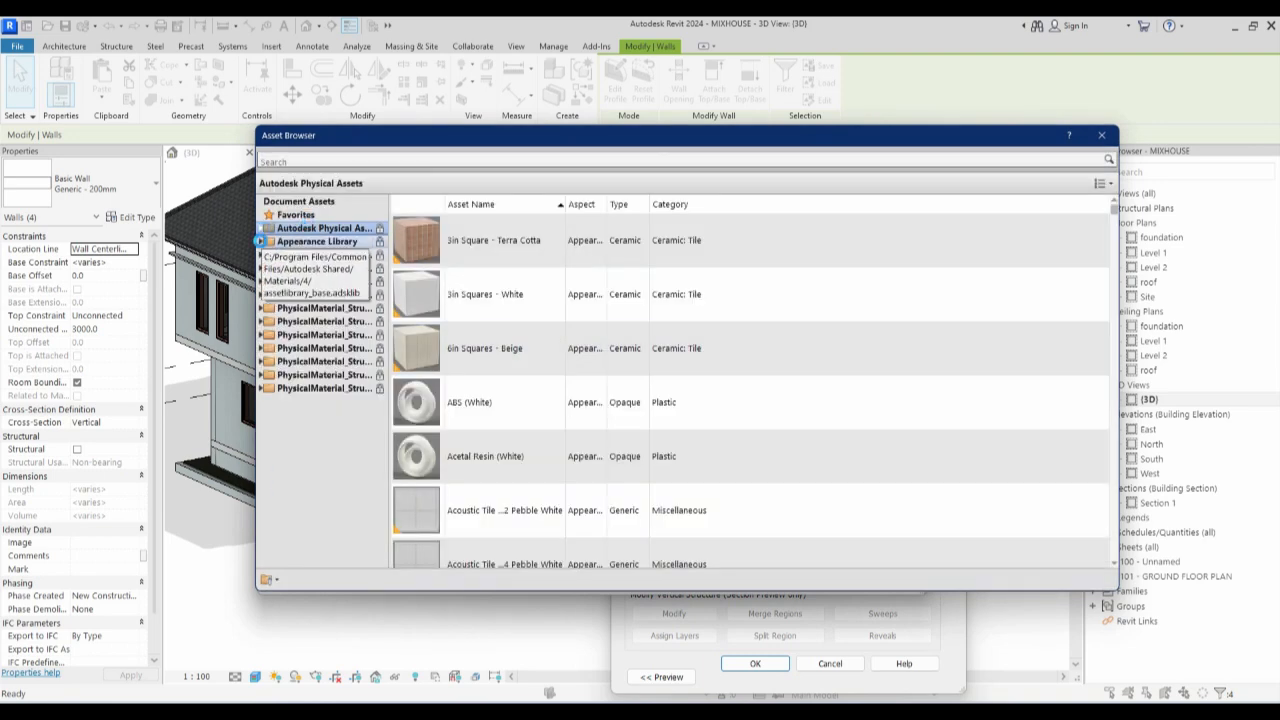
left_click(260, 241)
scroll(320, 430, "down", 2)
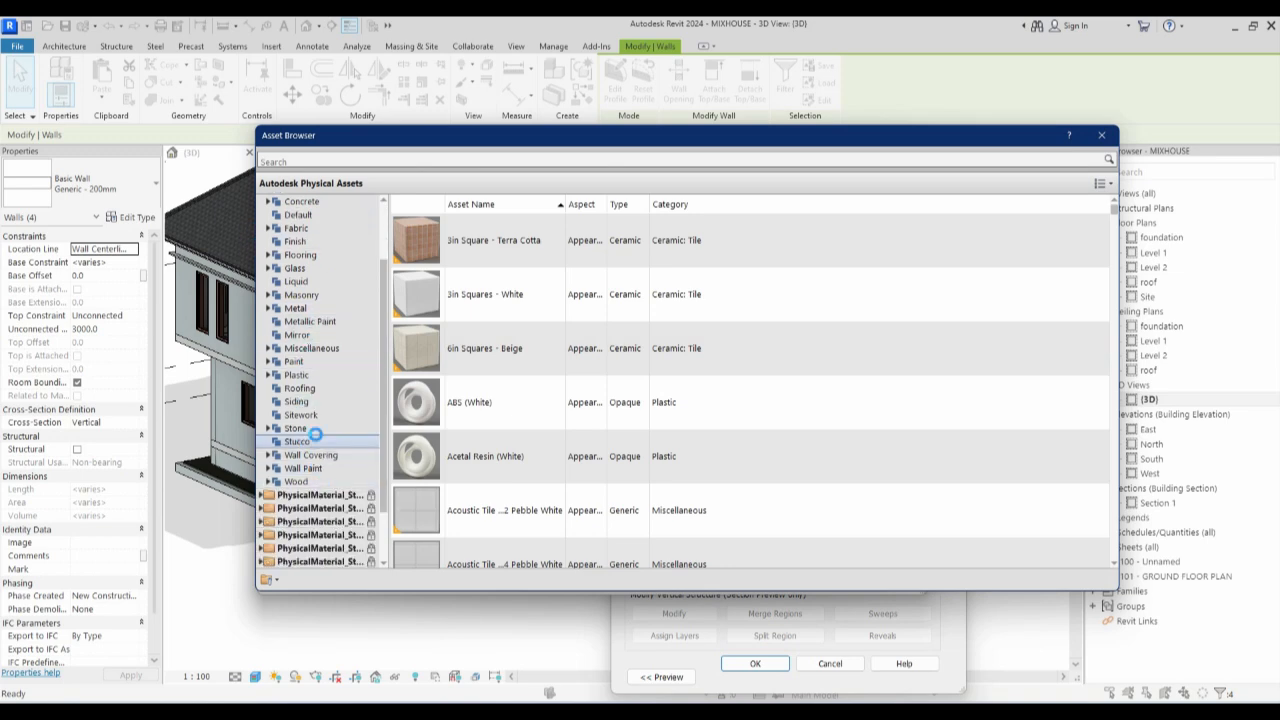
left_click(300, 401)
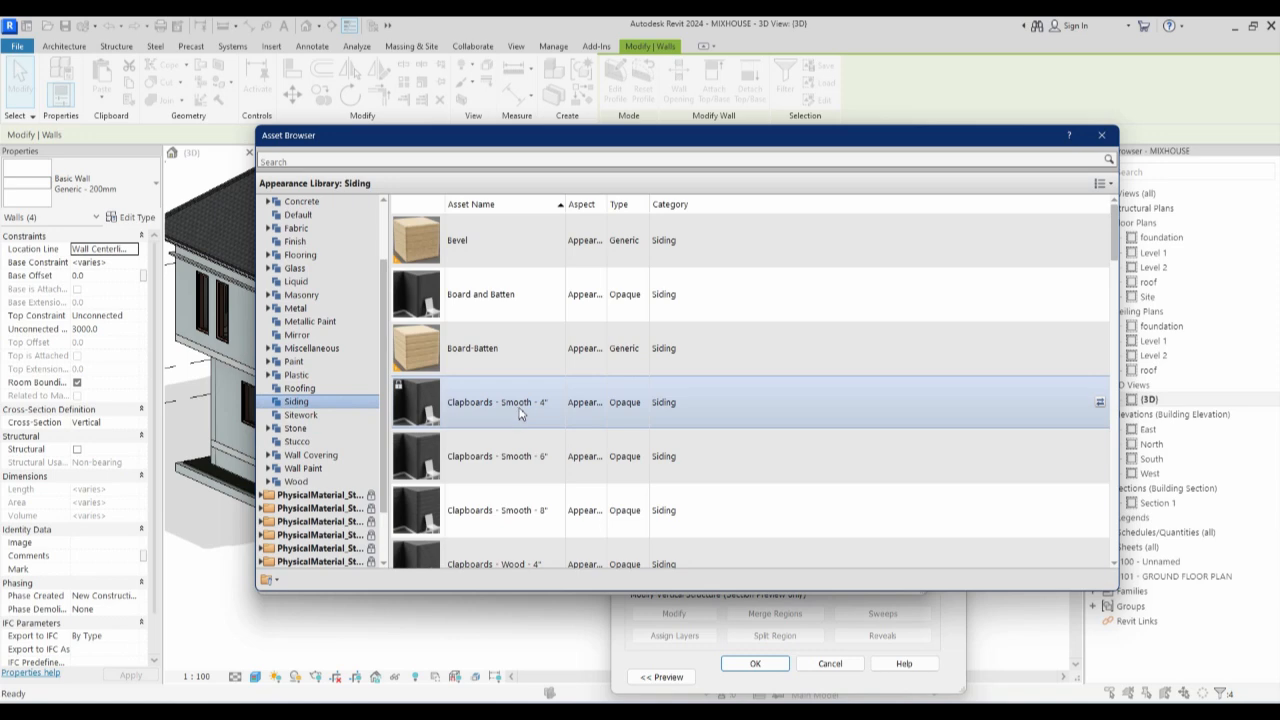
scroll(519, 414, "down", 5)
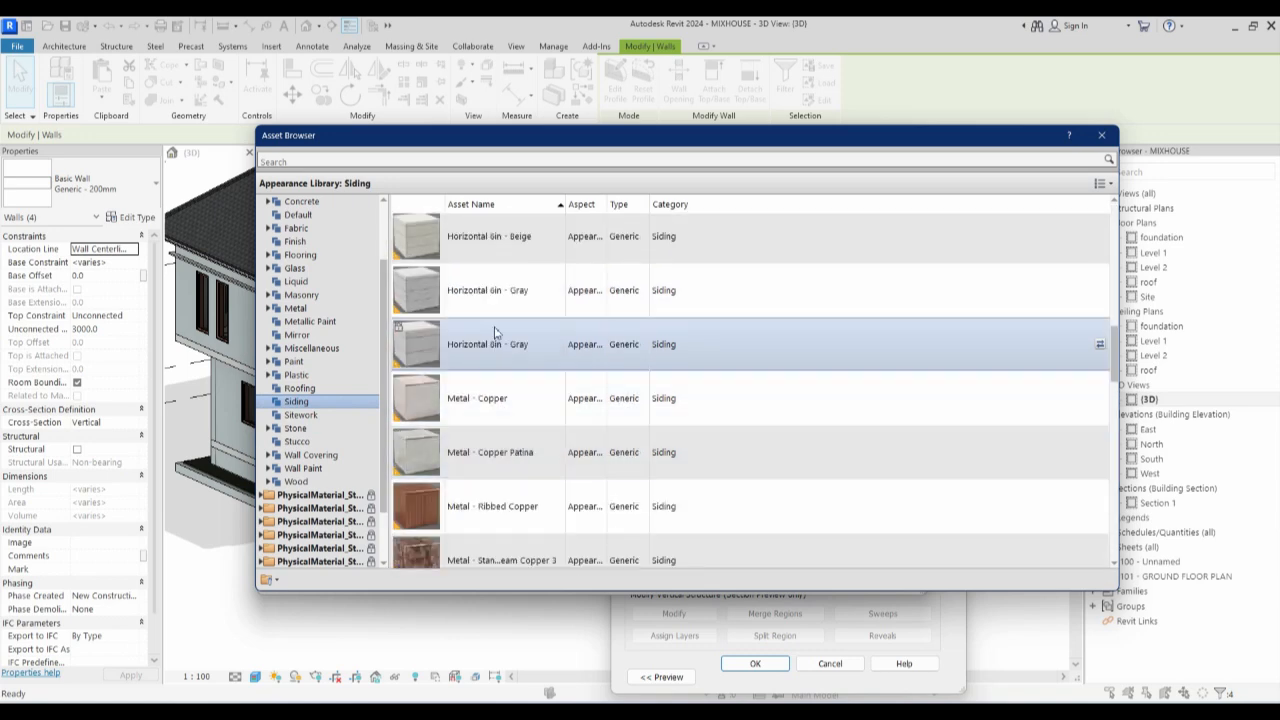
scroll(494, 252, "up", 1)
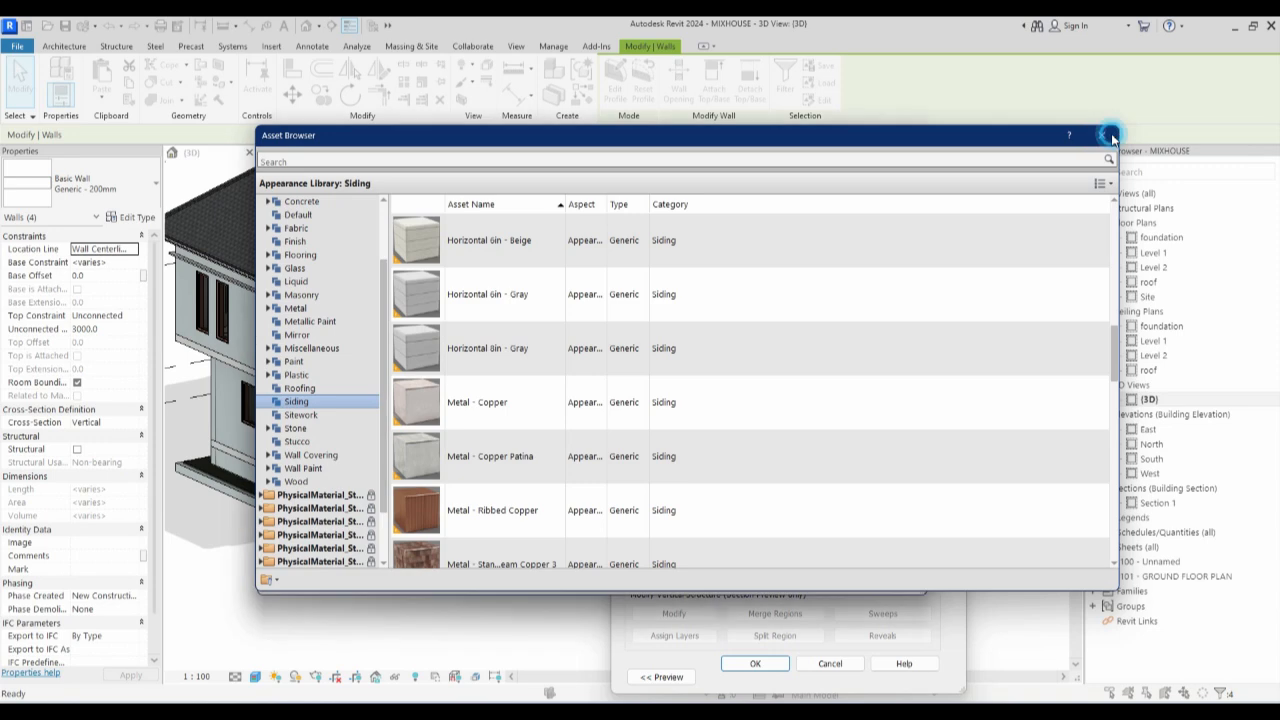
left_click(1102, 135)
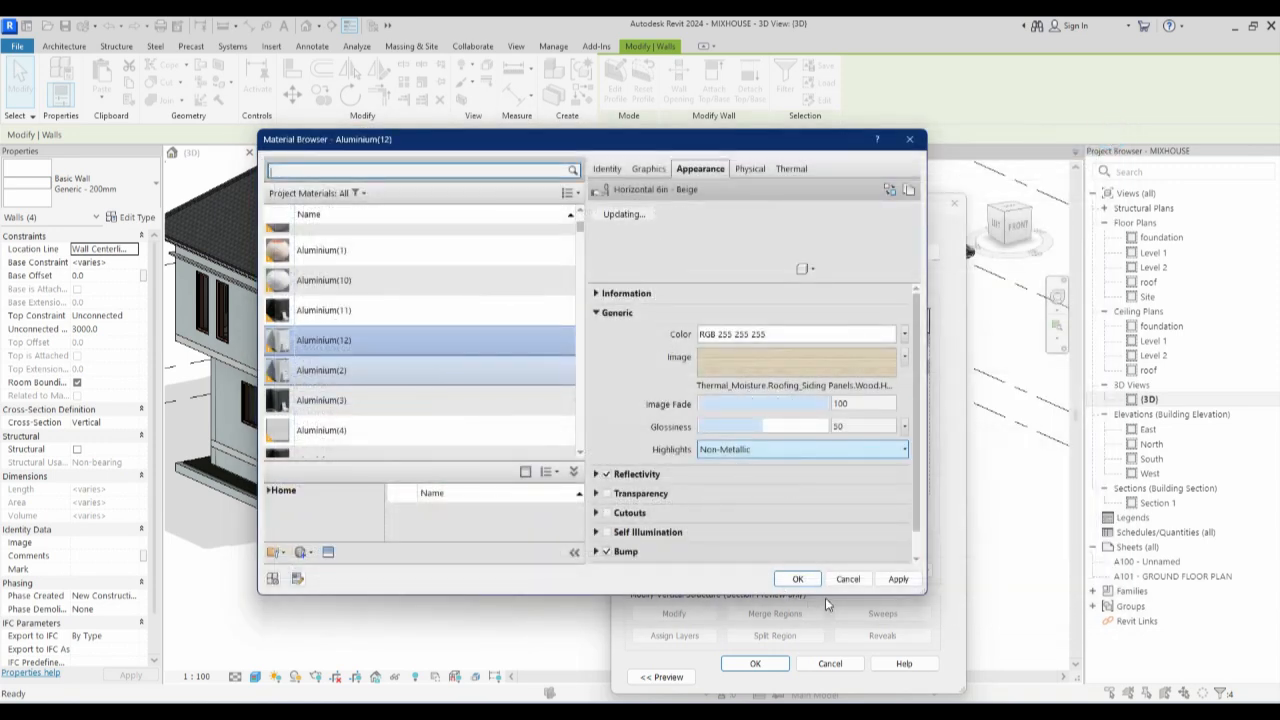
Set the material's surface foreground to the 100mm Horizontal model pattern and apply the edited wall type to the facade walls.
left_click(650, 169)
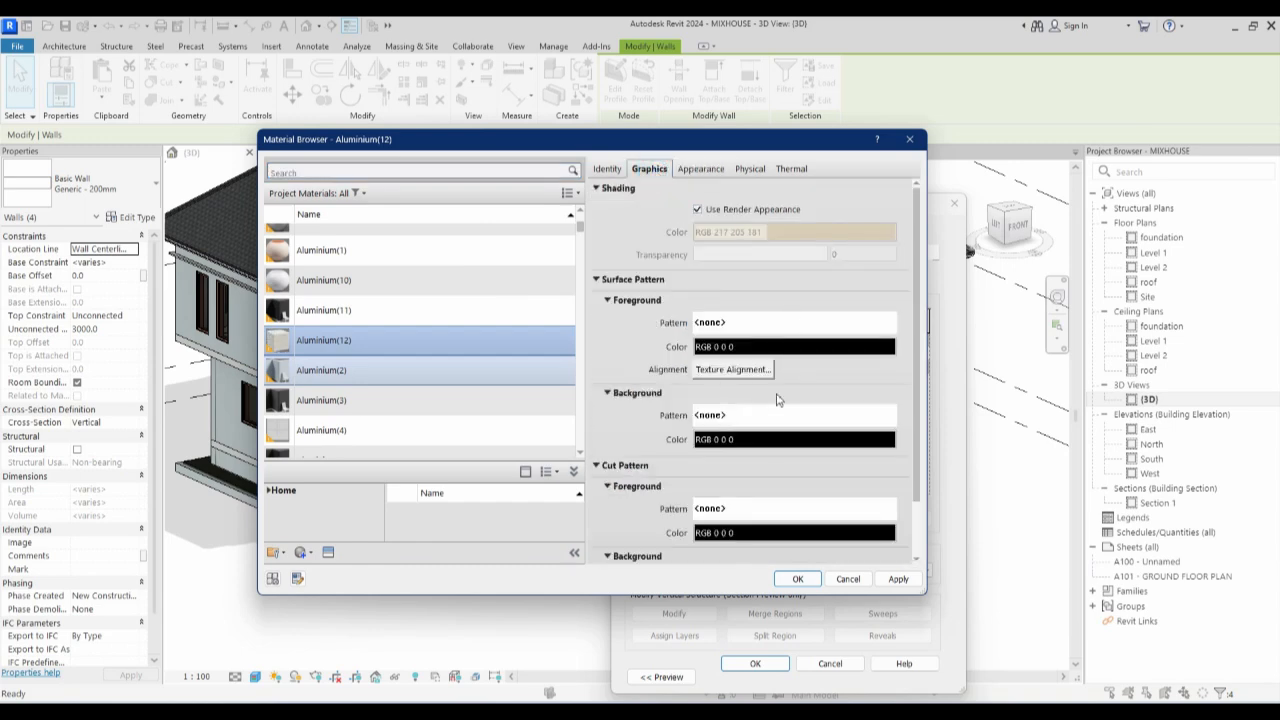
left_click(783, 322)
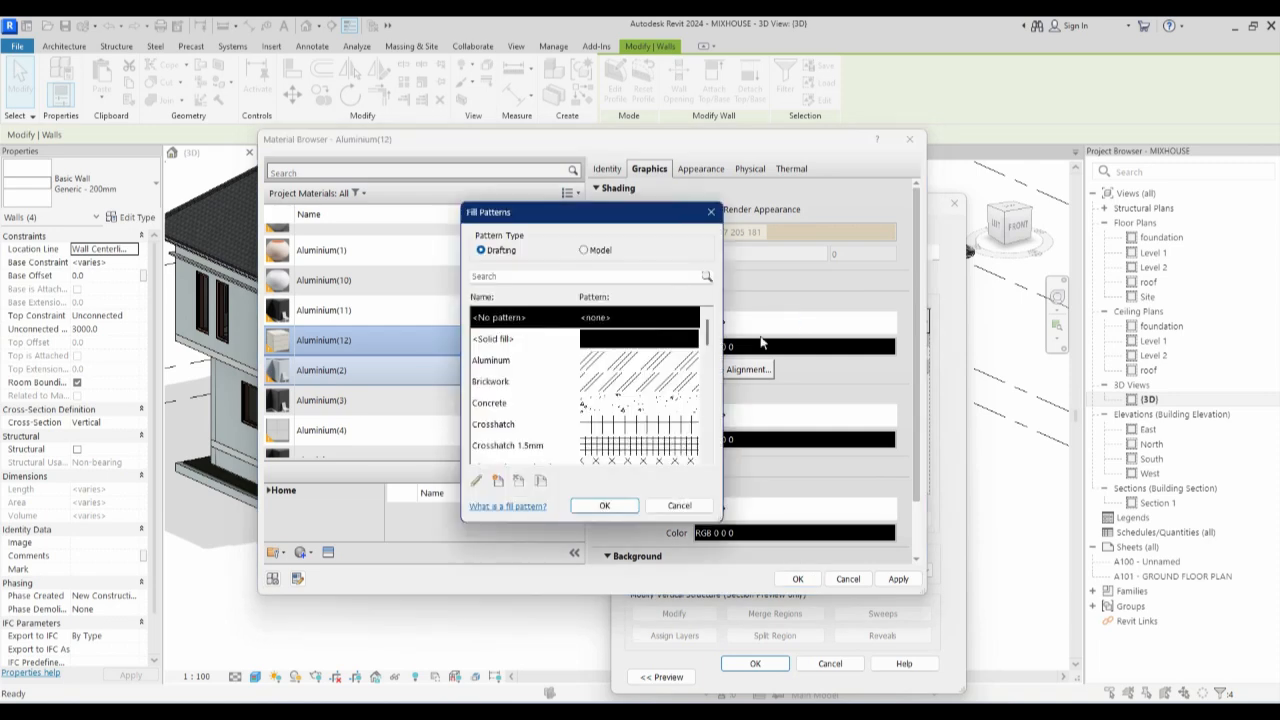
left_click(584, 251)
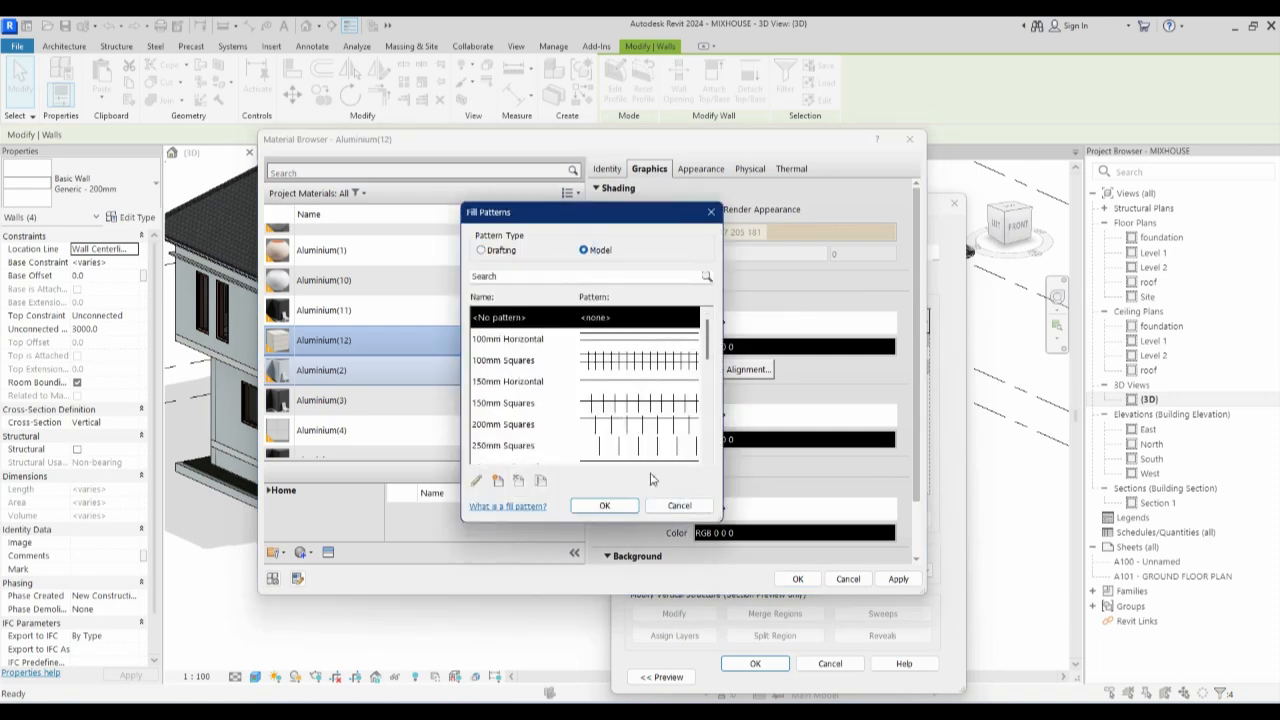
left_click(636, 337)
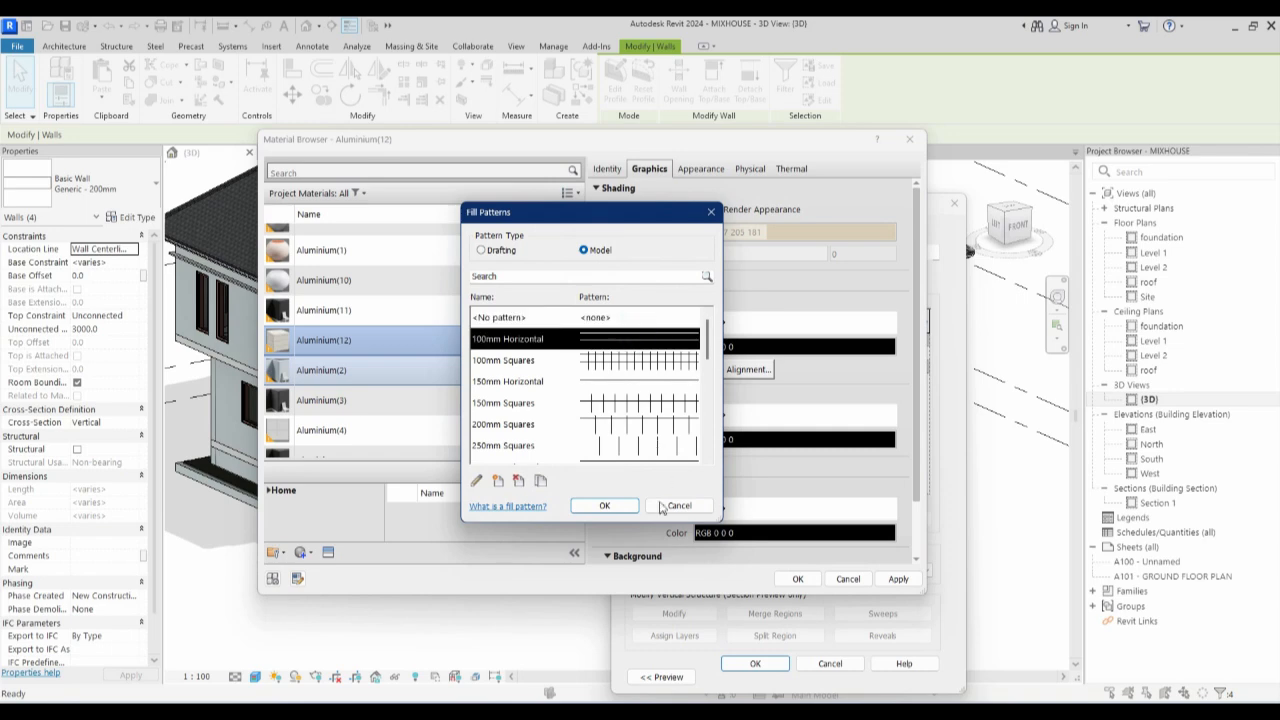
left_click(606, 504)
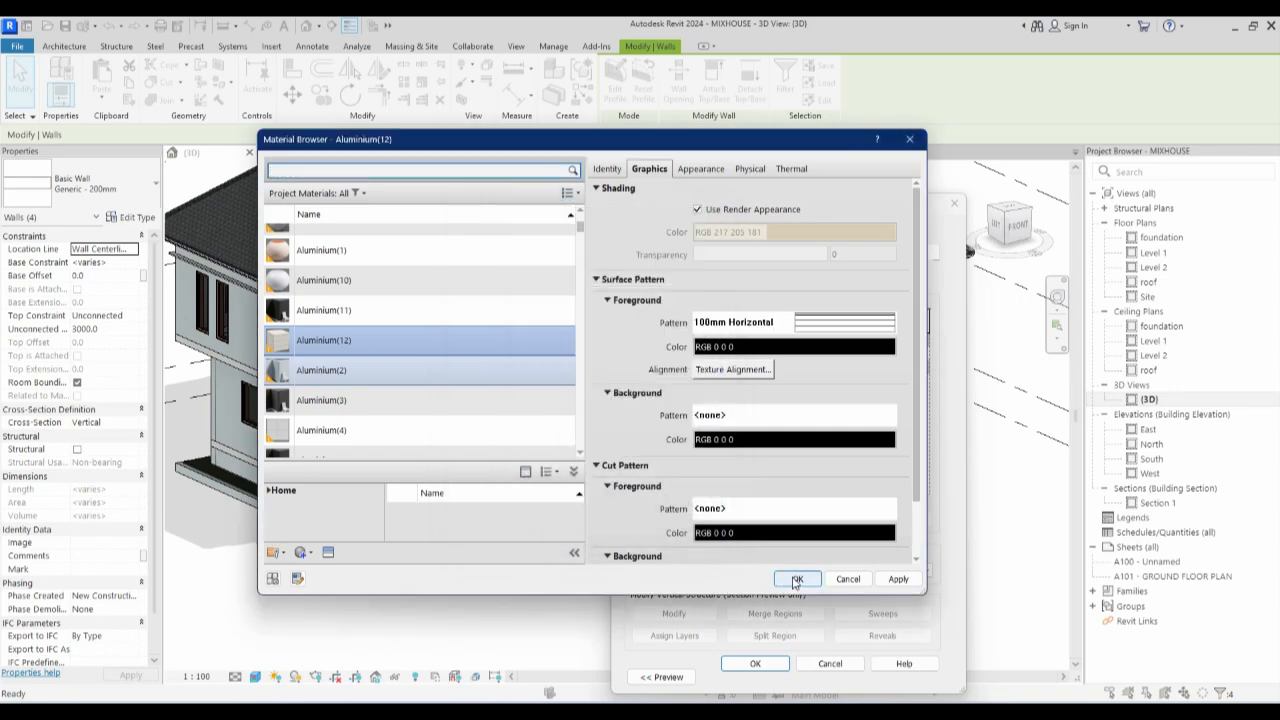
left_click(796, 579)
left_click(760, 664)
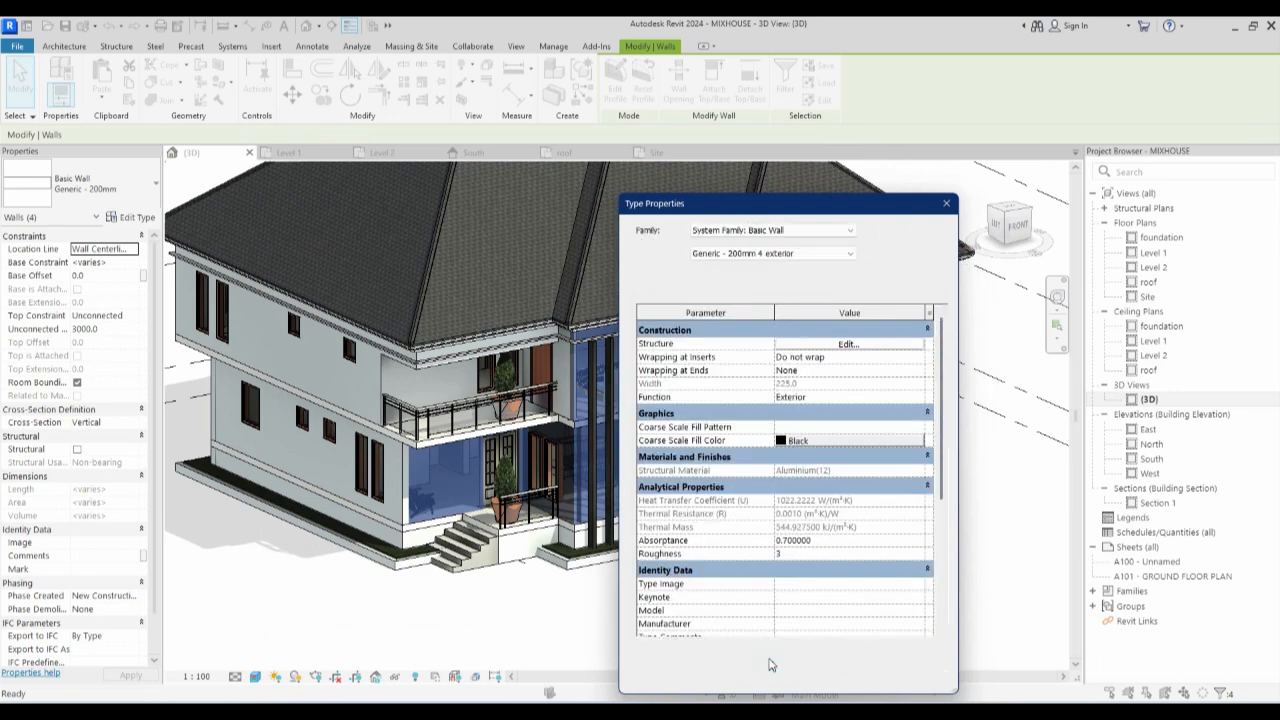
left_click(766, 677)
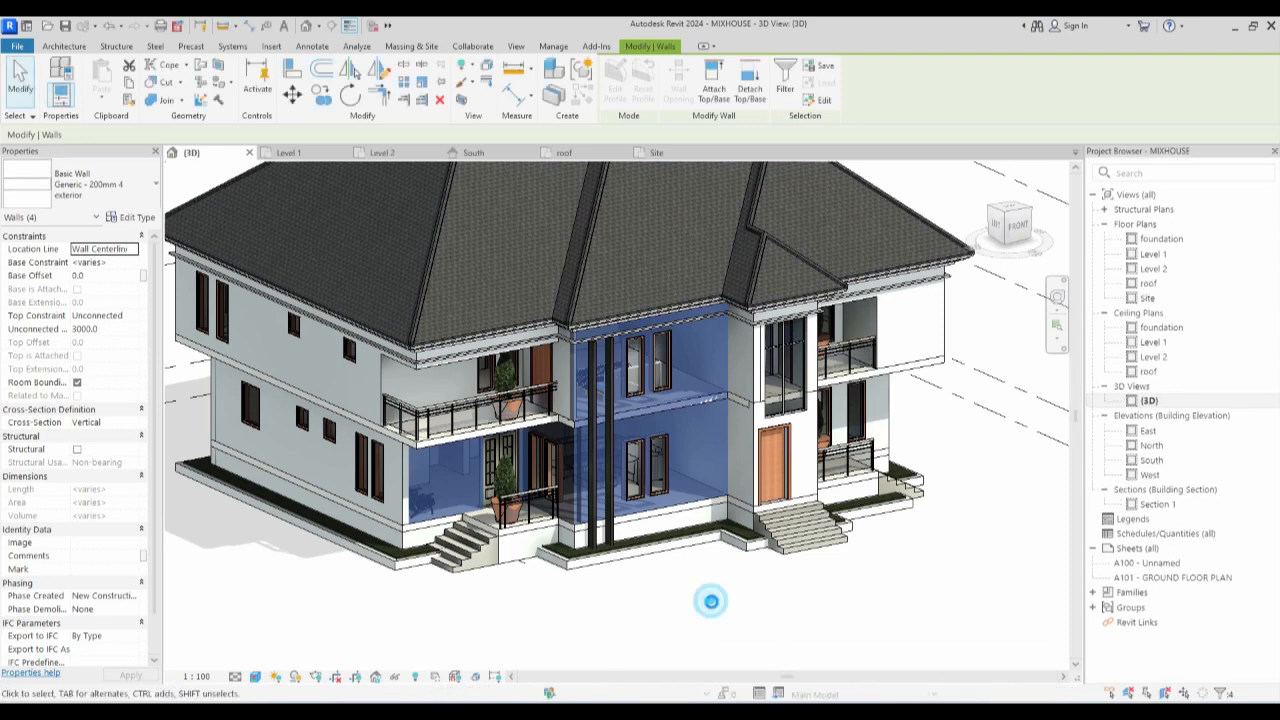
left_click(713, 607)
scroll(585, 478, "up", 3)
middle_click_drag(585, 478, 562, 320, "shift")
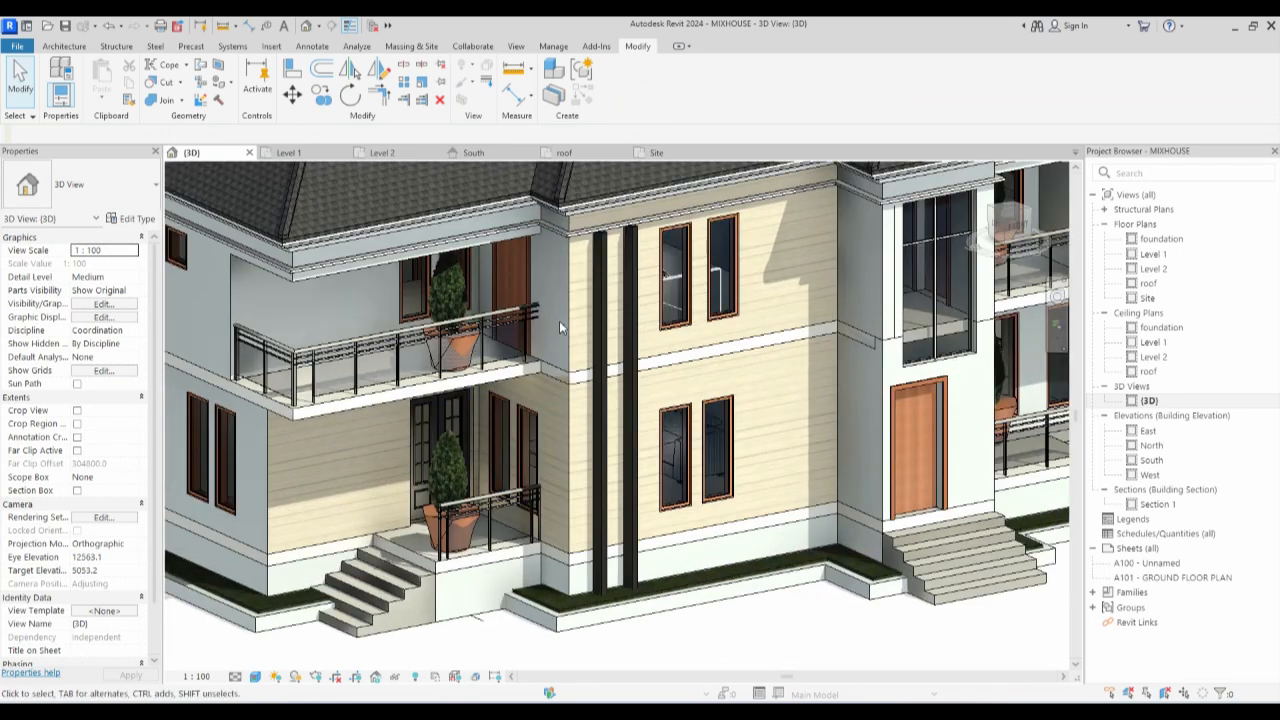
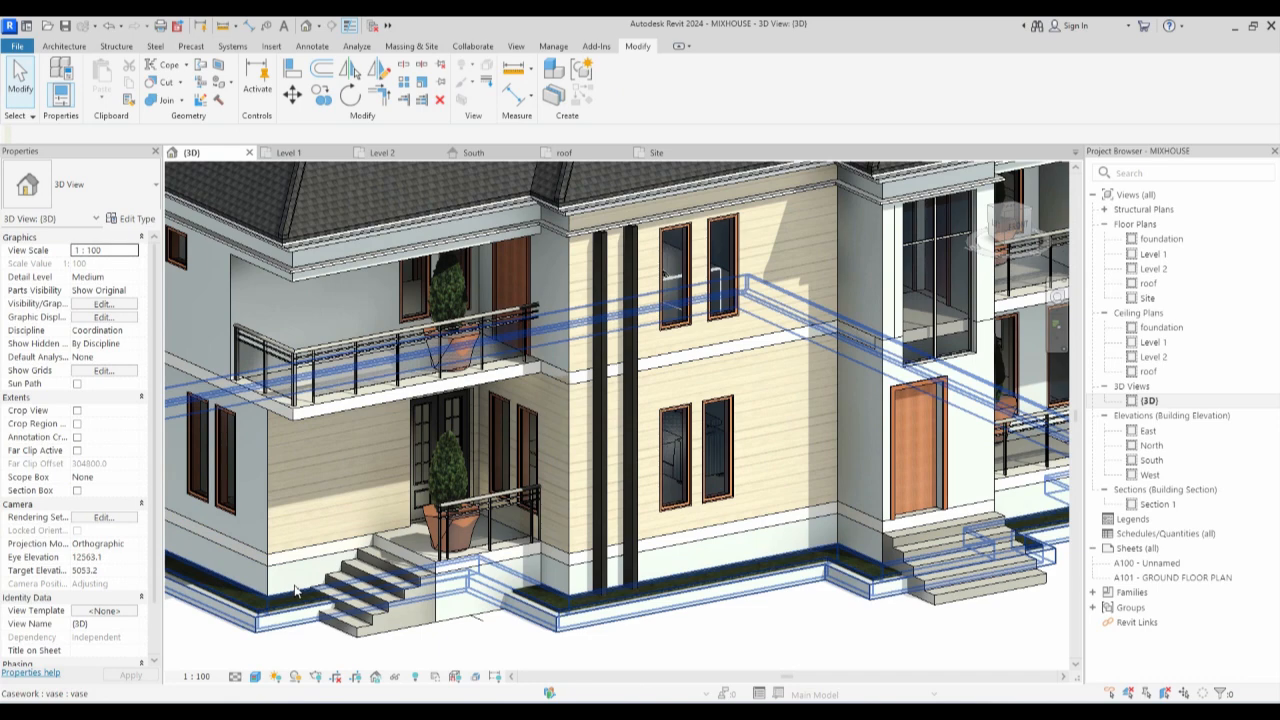
Change the two foundation walls below the front bay to the wall type Generic - 200mm 4 exterior.
left_click(826, 530)
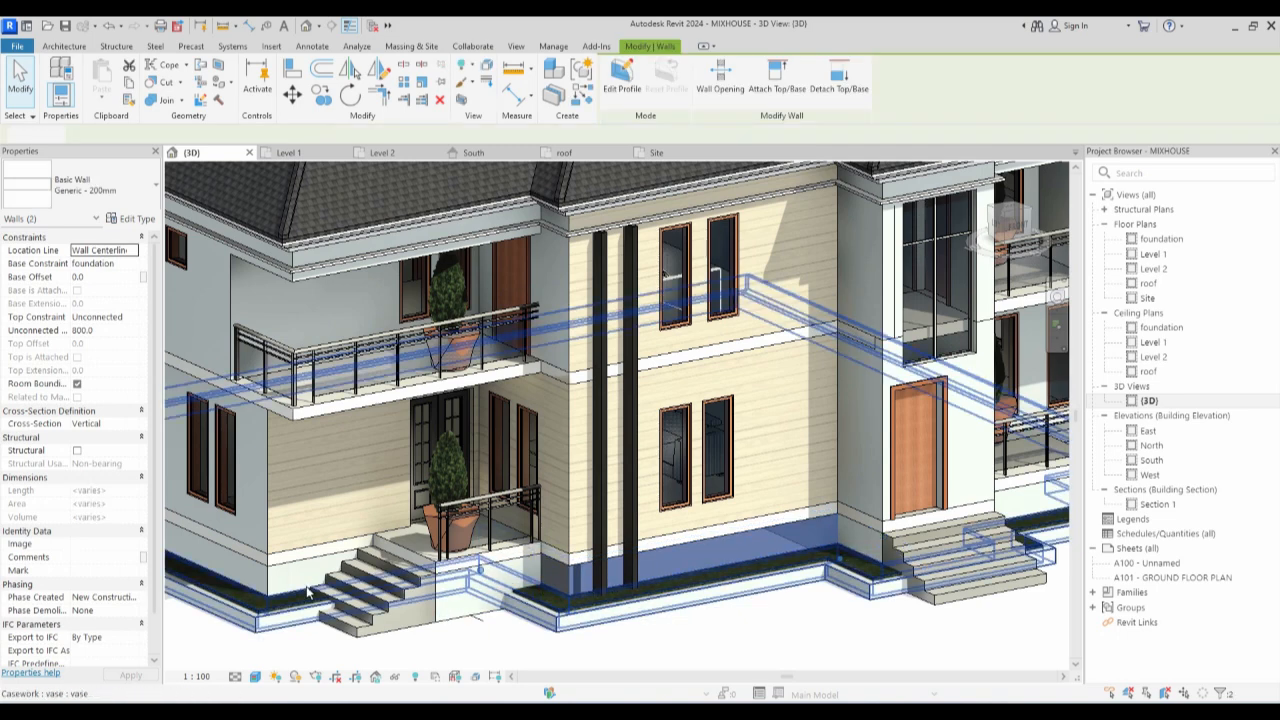
left_click(377, 578, "ctrl")
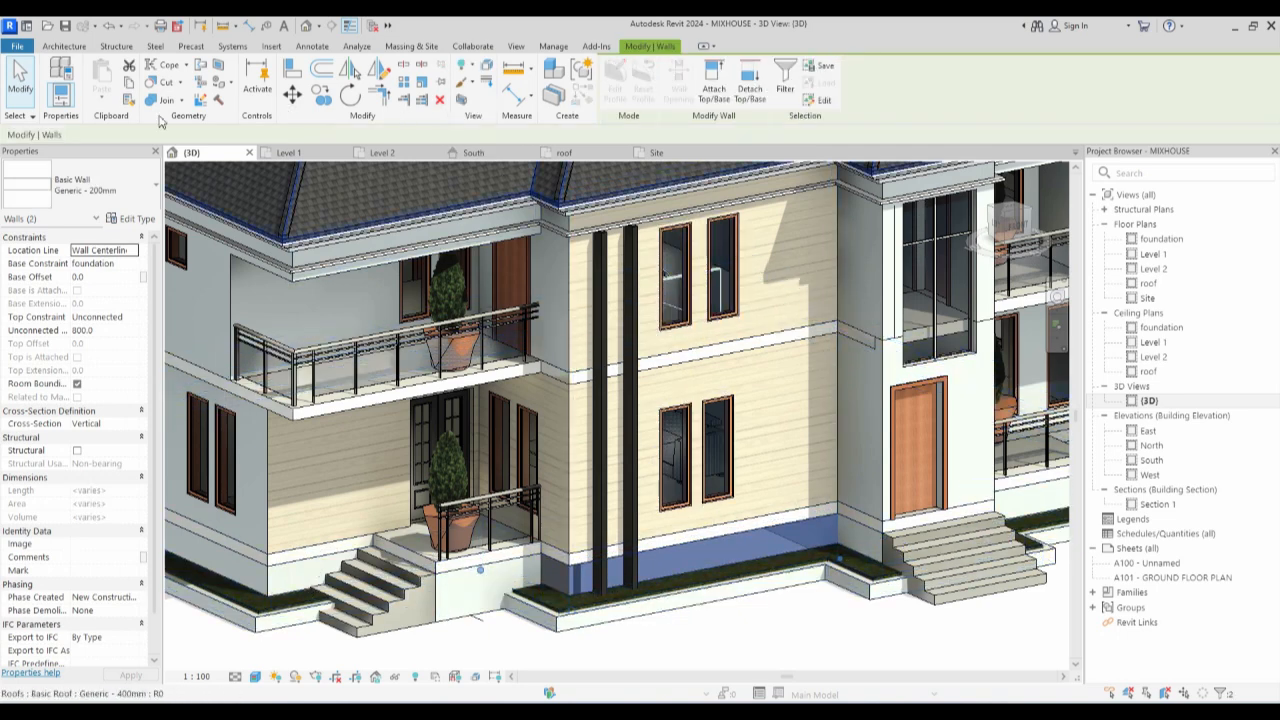
left_click(132, 200)
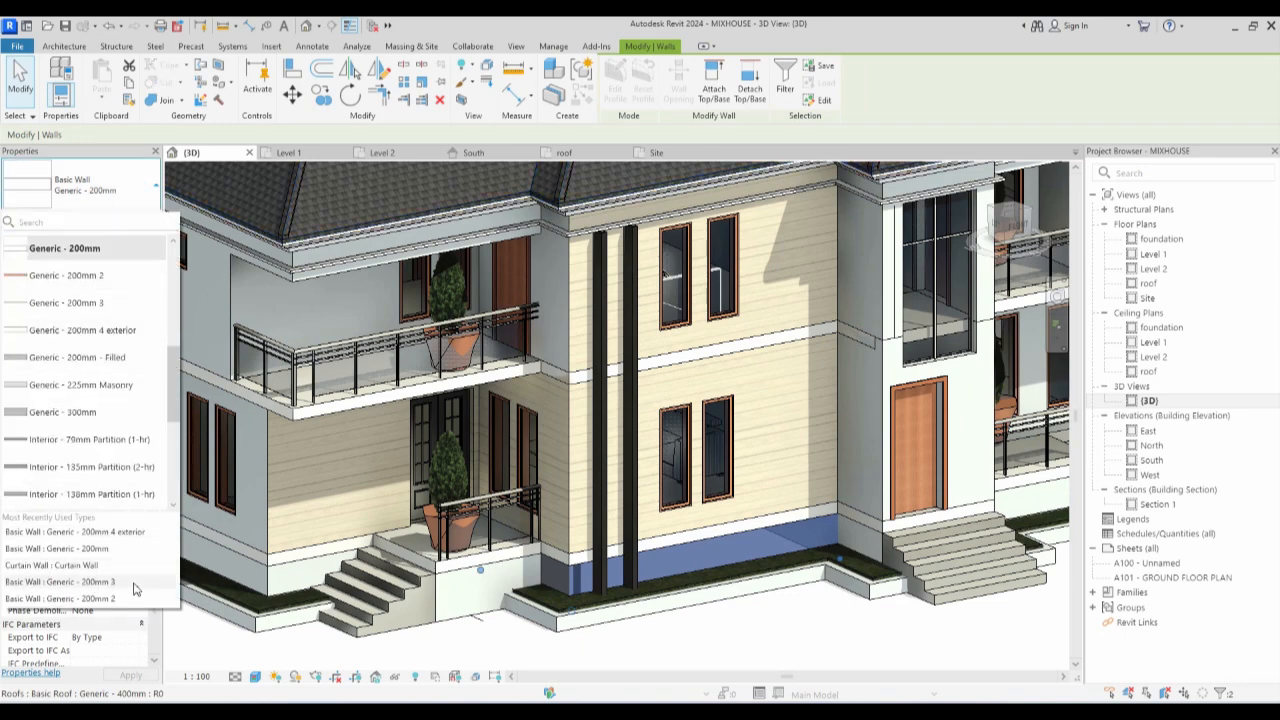
left_click(108, 540)
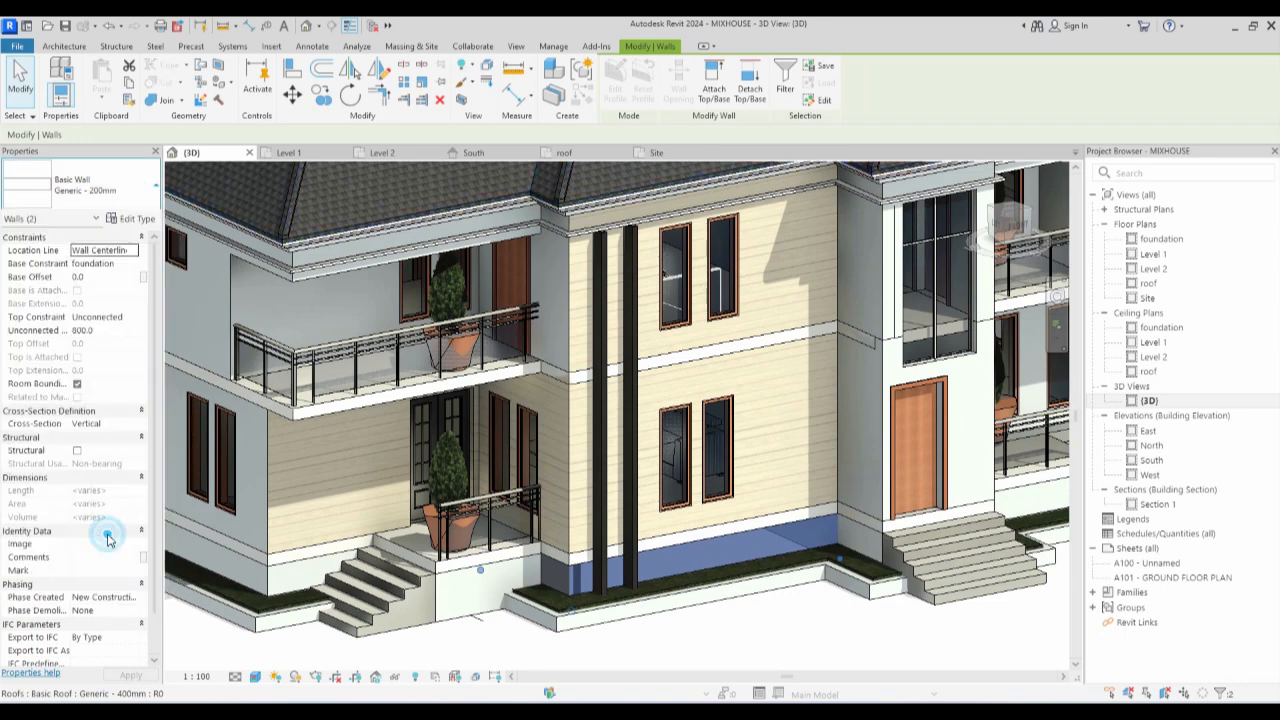
left_click(686, 636)
scroll(722, 604, "down", 2)
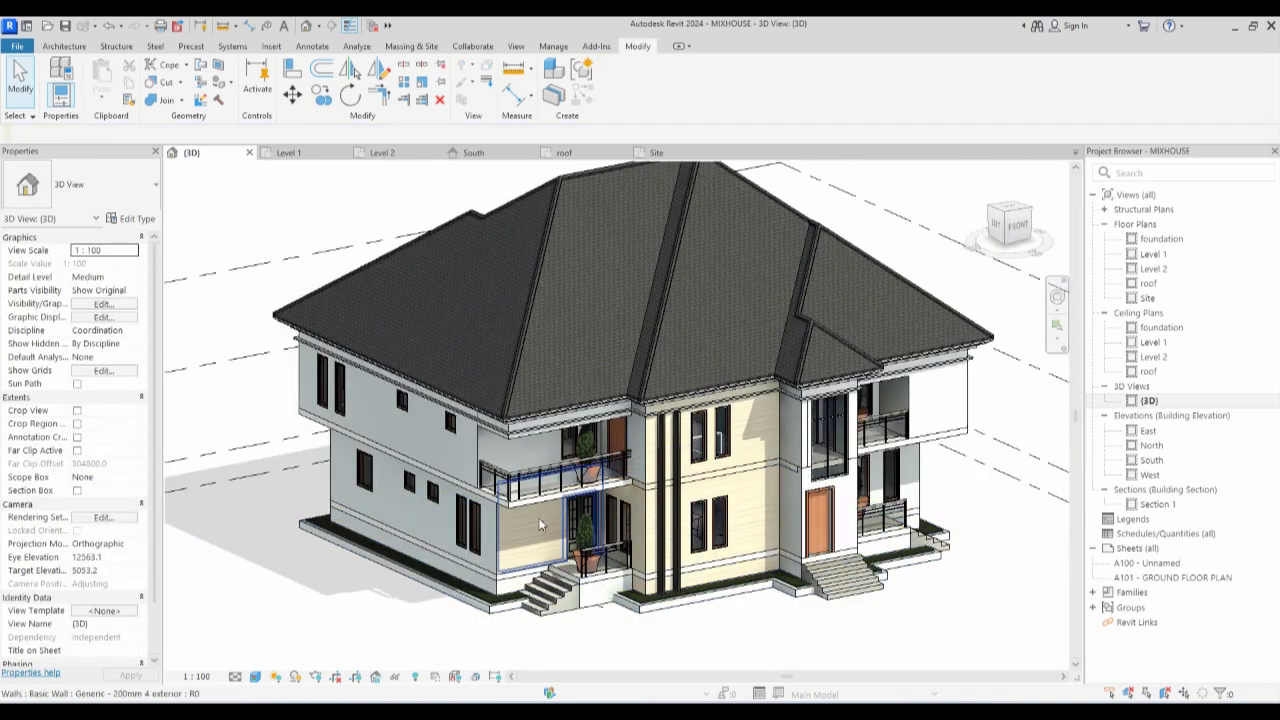
Select the trim casework running under the roof eaves and open it for in-place editing in the South elevation.
scroll(479, 423, "up", 3)
scroll(479, 423, "down", 3)
scroll(483, 545, "up", 2)
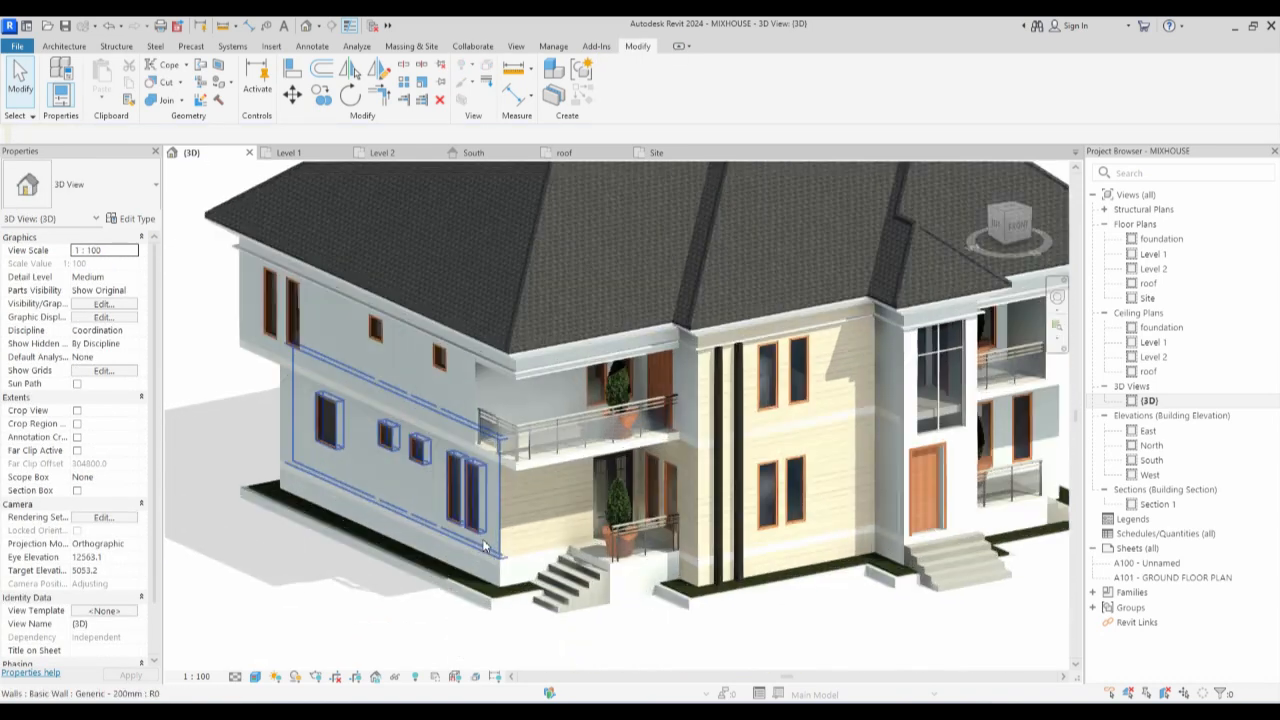
scroll(534, 359, "up", 5)
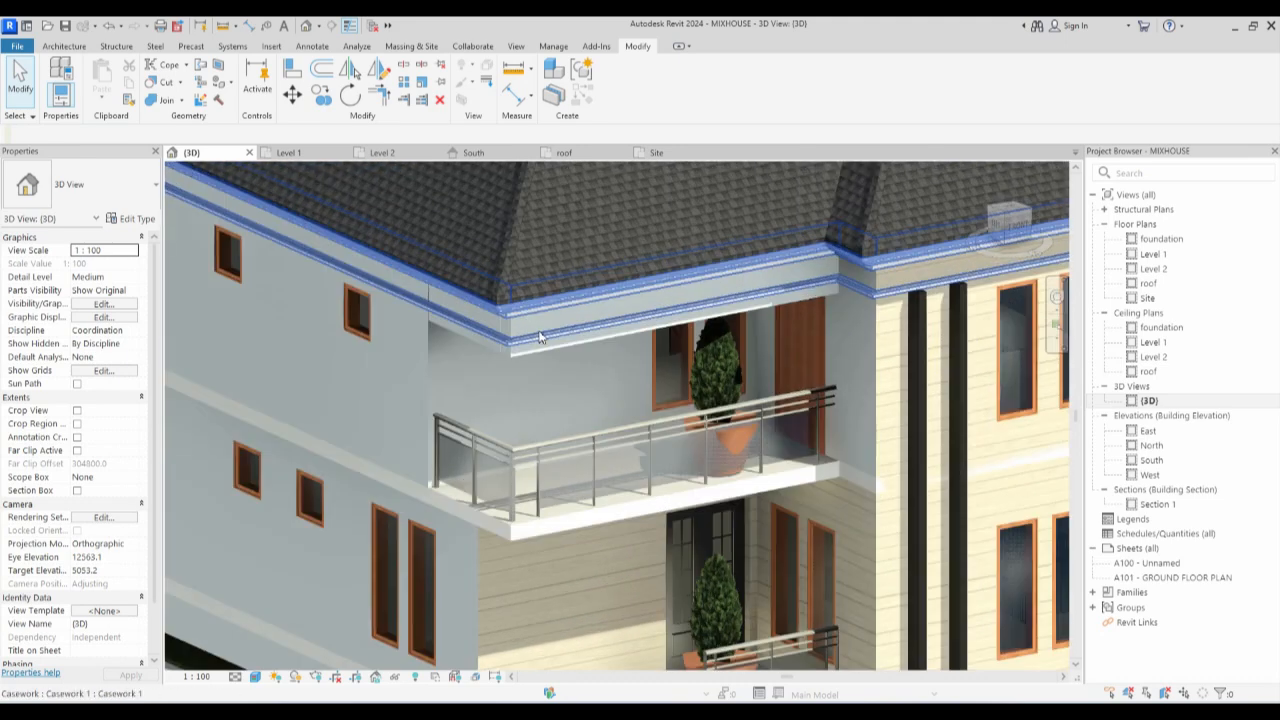
scroll(534, 343, "up", 2)
left_click(778, 297)
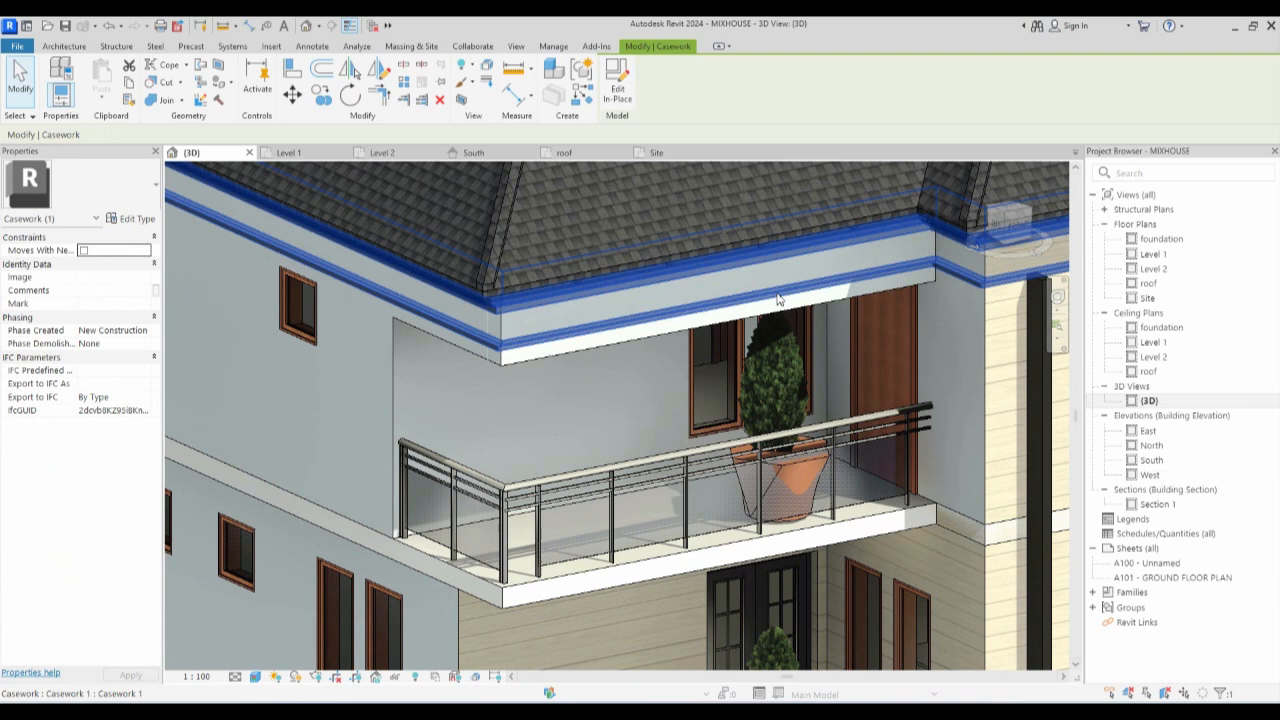
double_click(1152, 460)
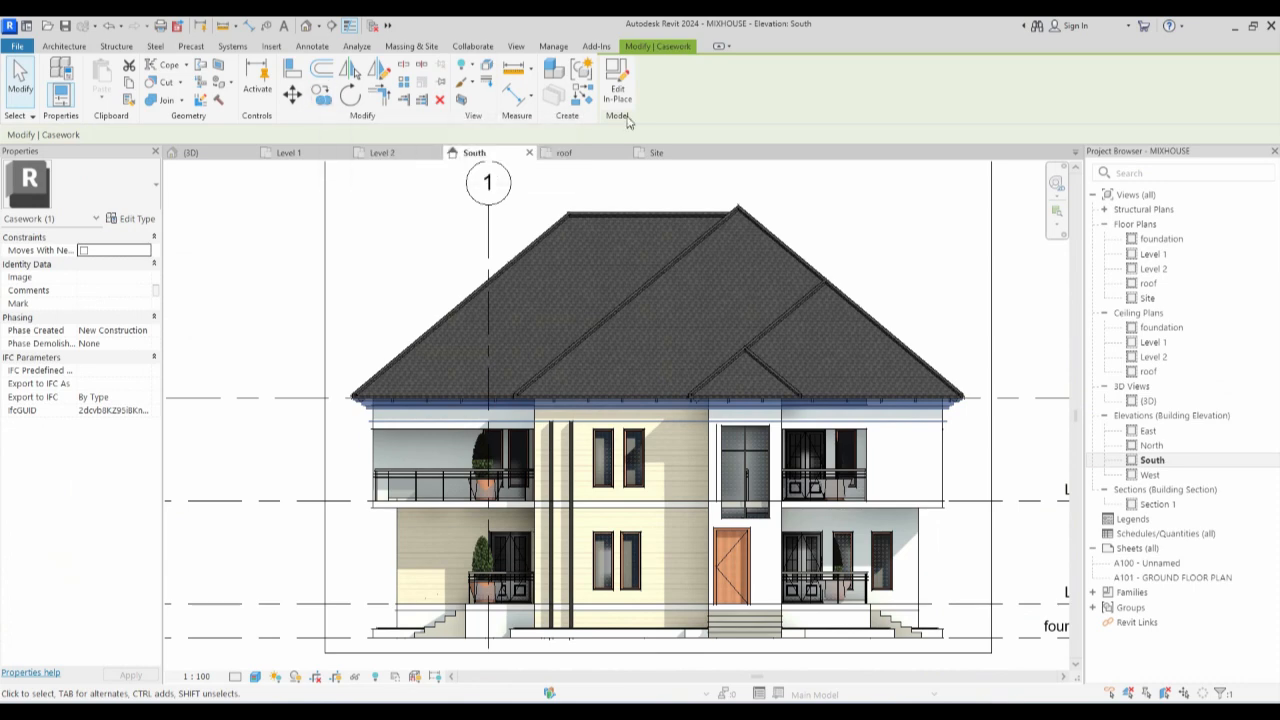
left_click(617, 80)
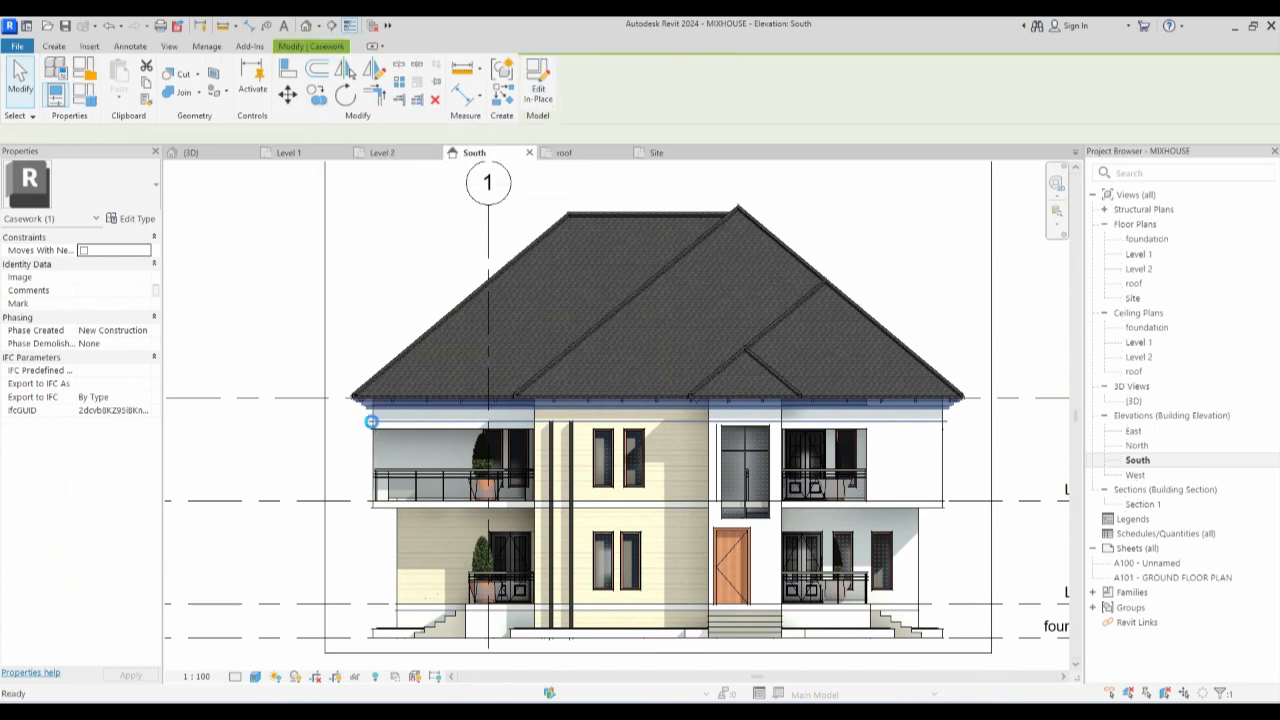
Copy the thin lower trim sweep 200 mm straight down to the bottom edge of the wall above the balcony.
scroll(371, 422, "up", 3)
left_click(368, 421)
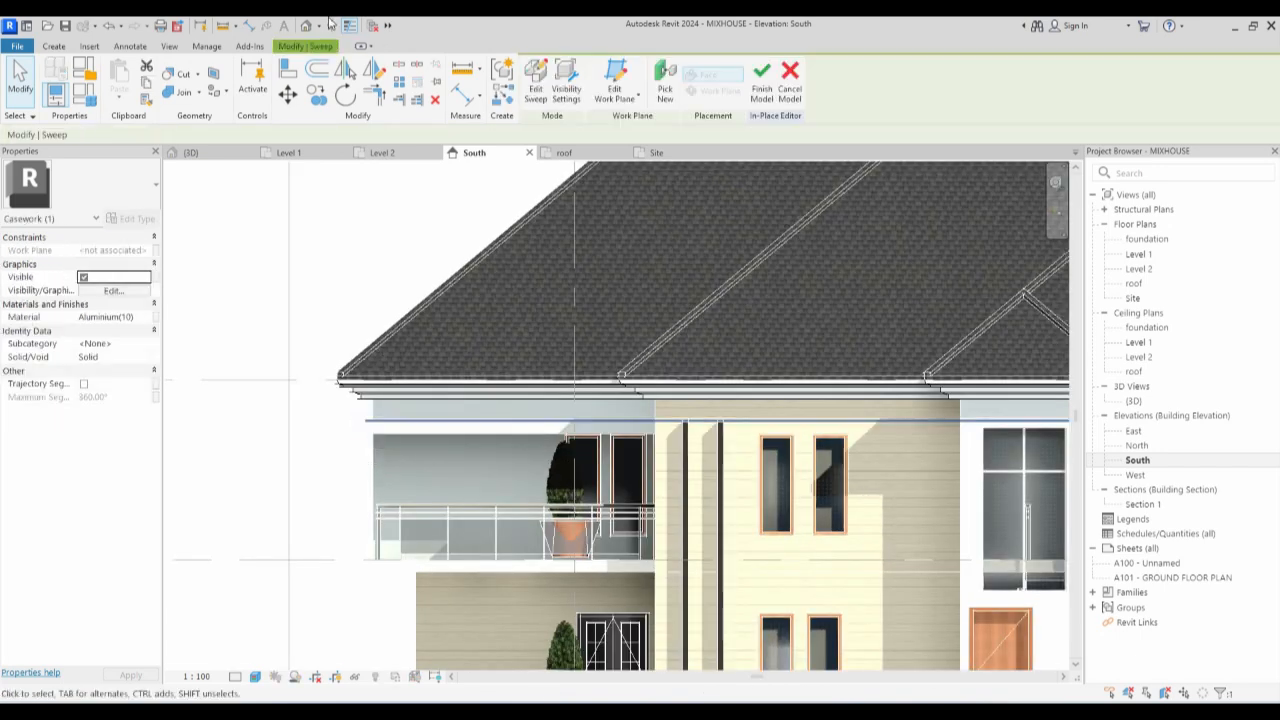
left_click(316, 96)
scroll(366, 425, "up", 5)
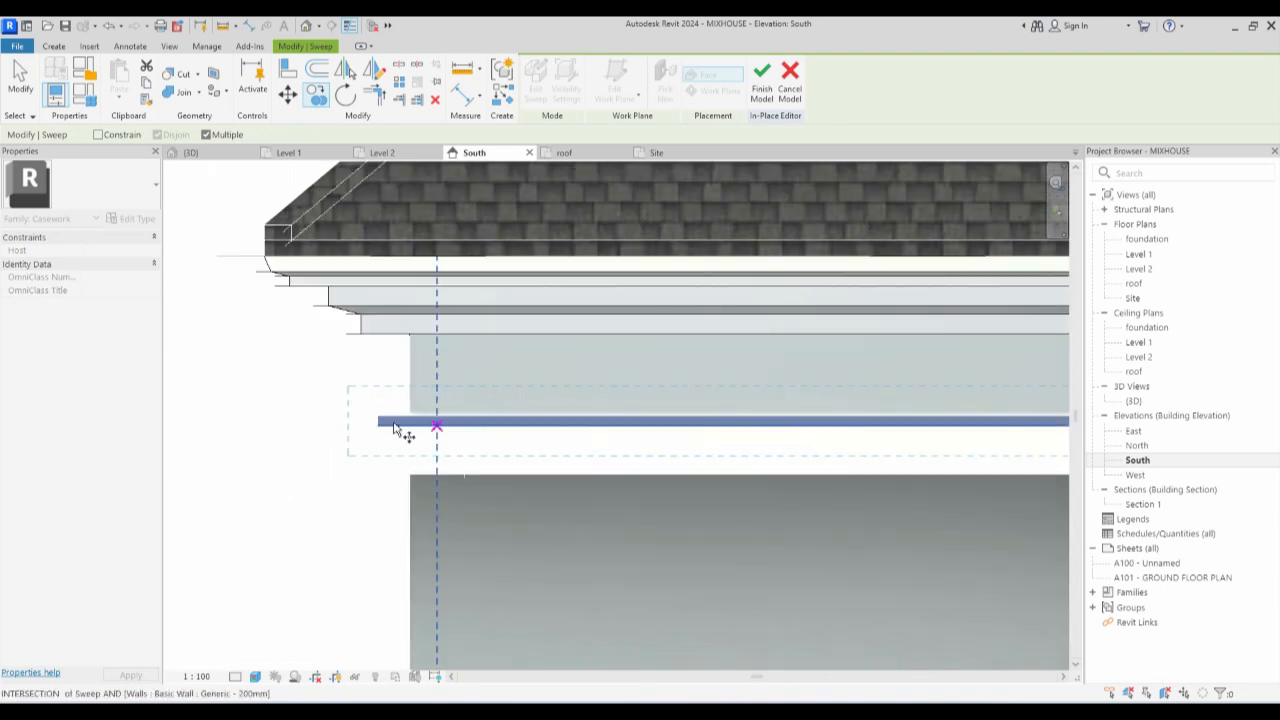
left_click(410, 425)
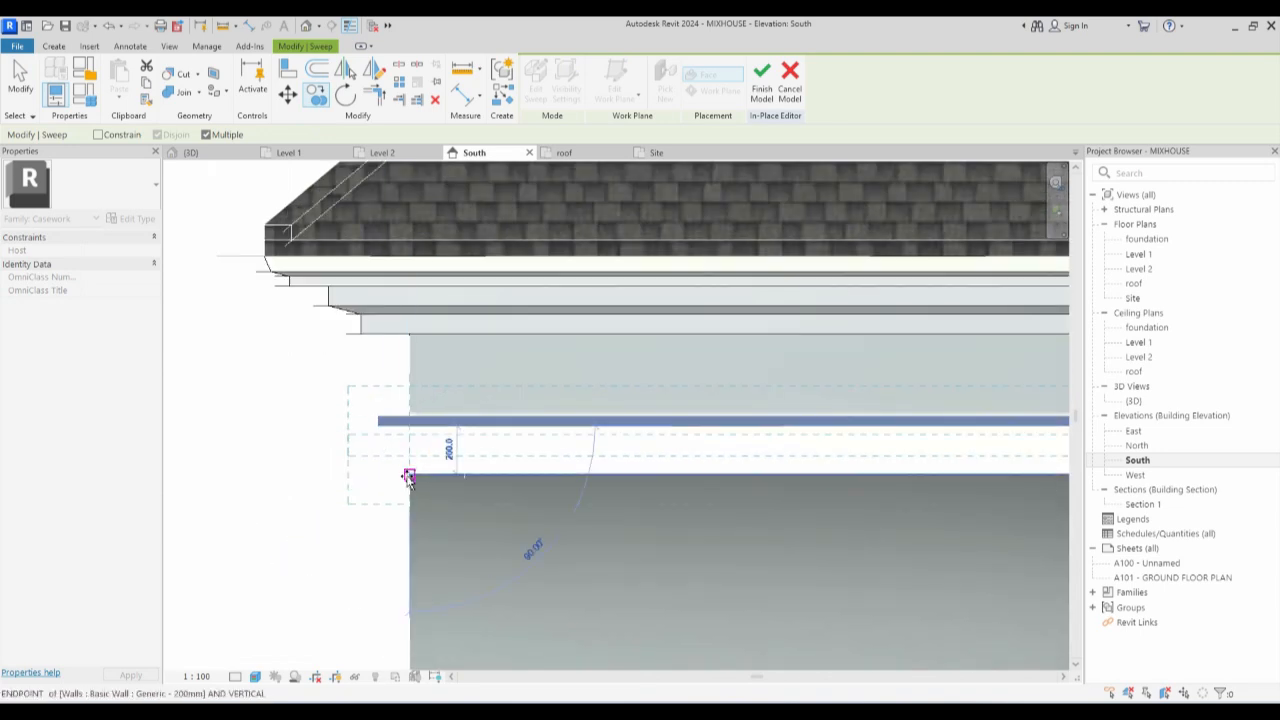
left_click(409, 475)
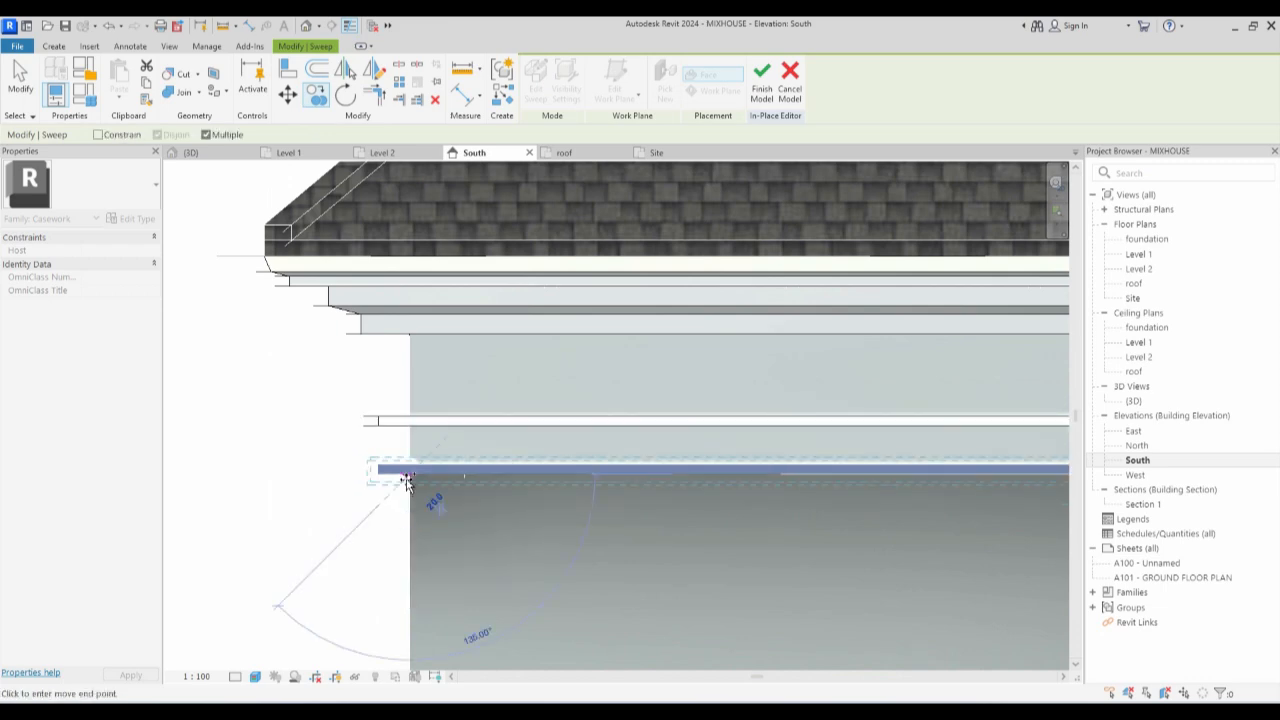
key("Escape")
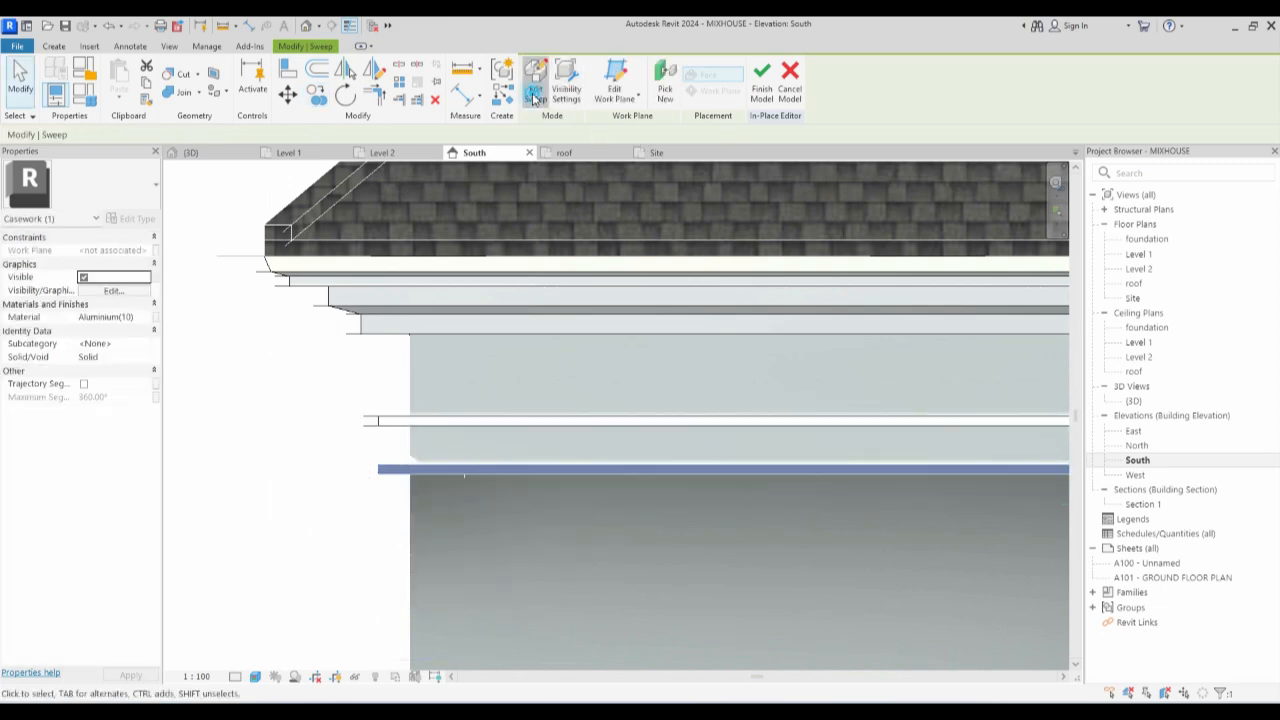
Edit the copied sweep's path in the Level 2 floor plan, extending the segment in front of the balcony to 5300 mm, ending at the bay wall.
left_click(535, 93)
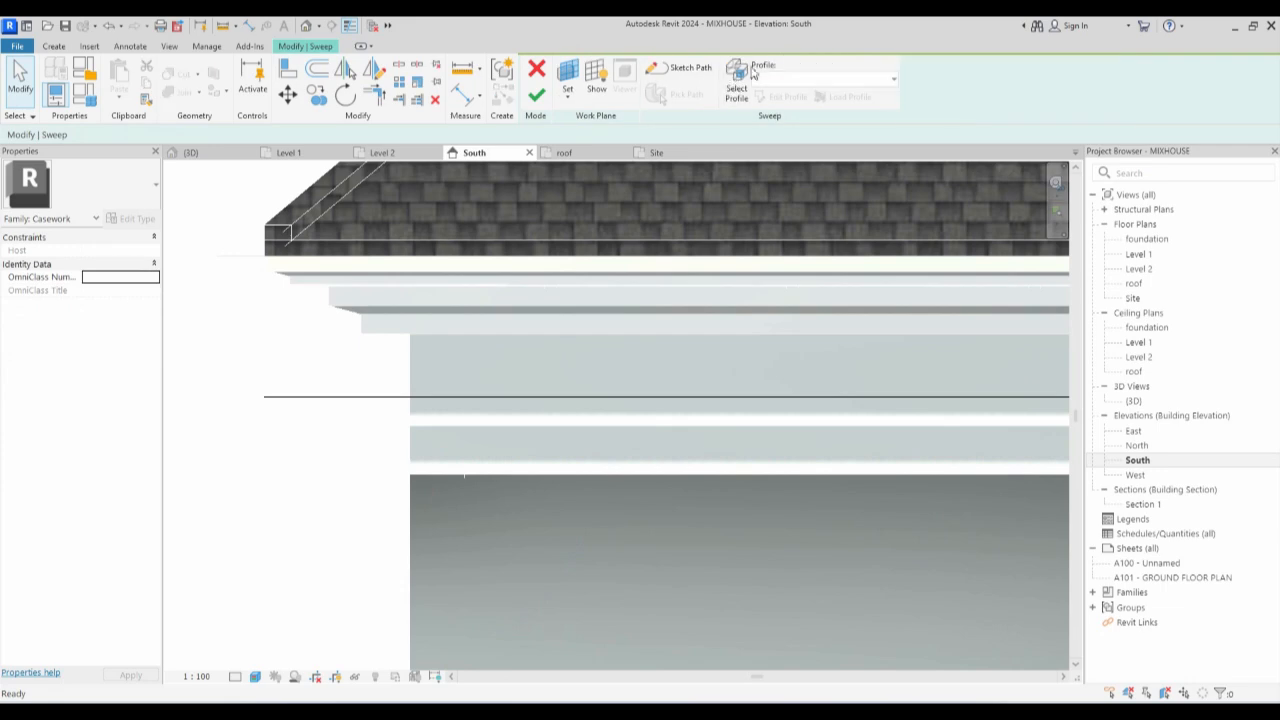
left_click(680, 67)
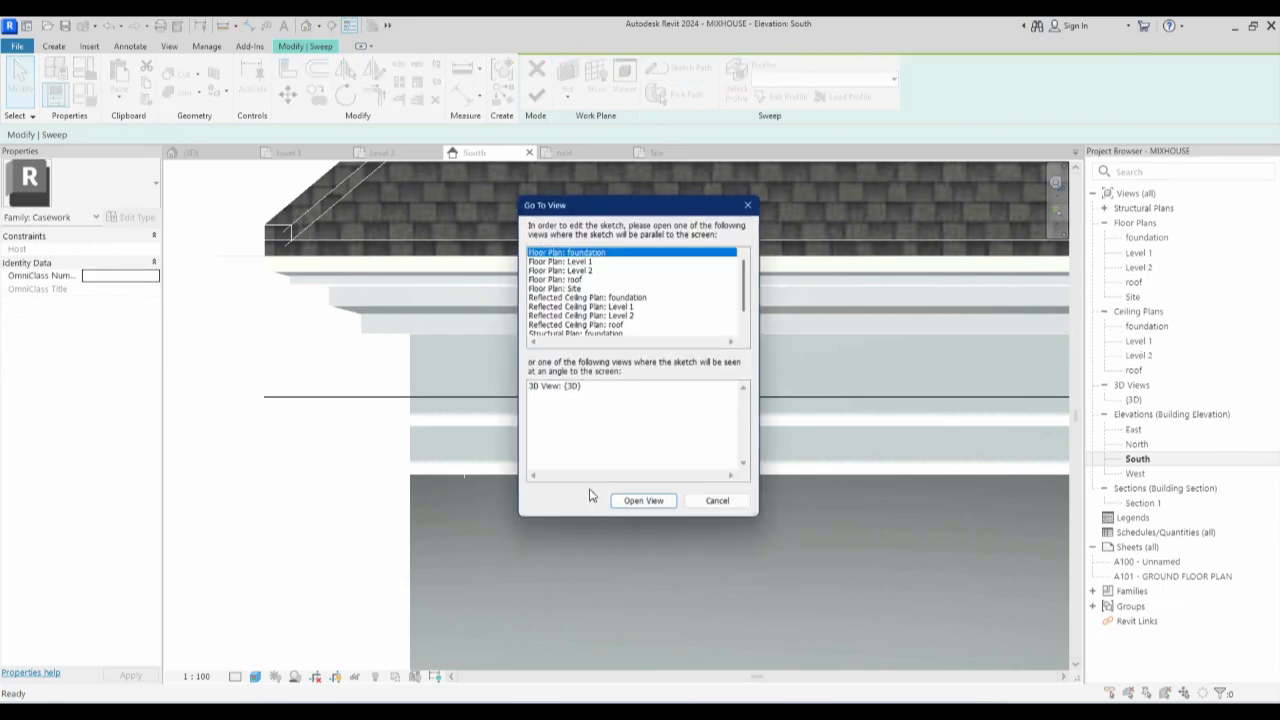
left_click(586, 269)
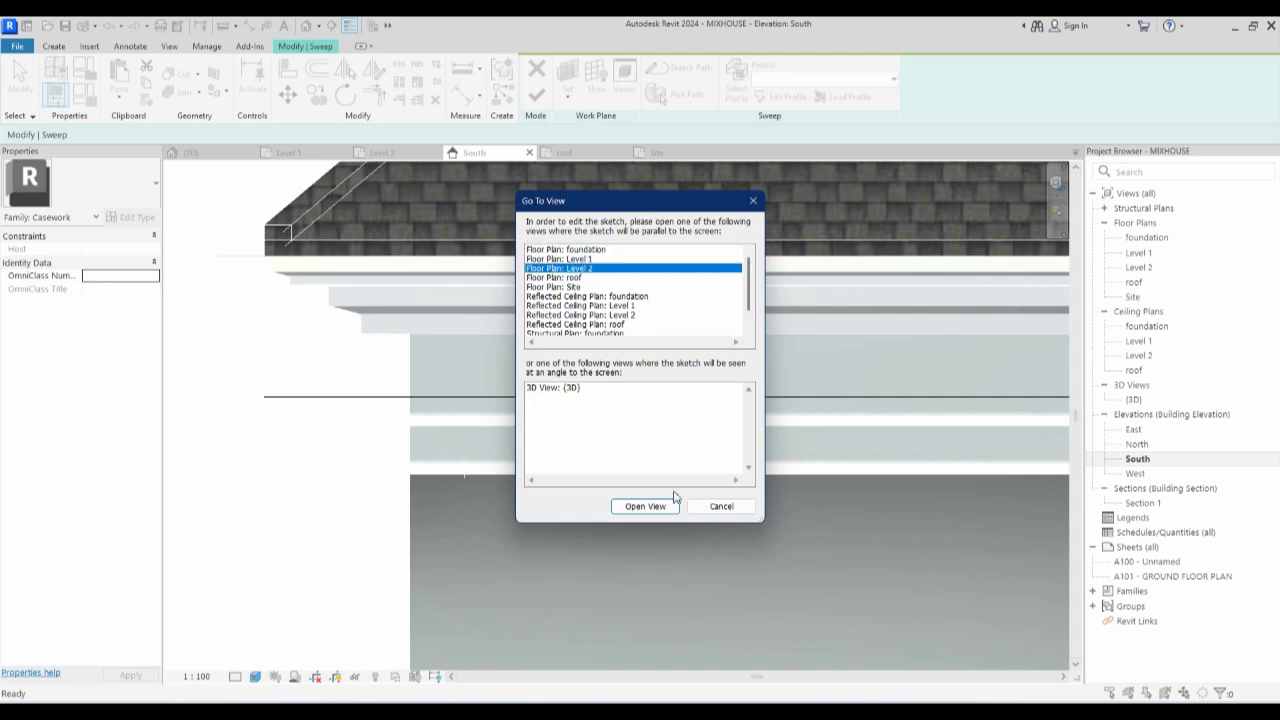
left_click(646, 507)
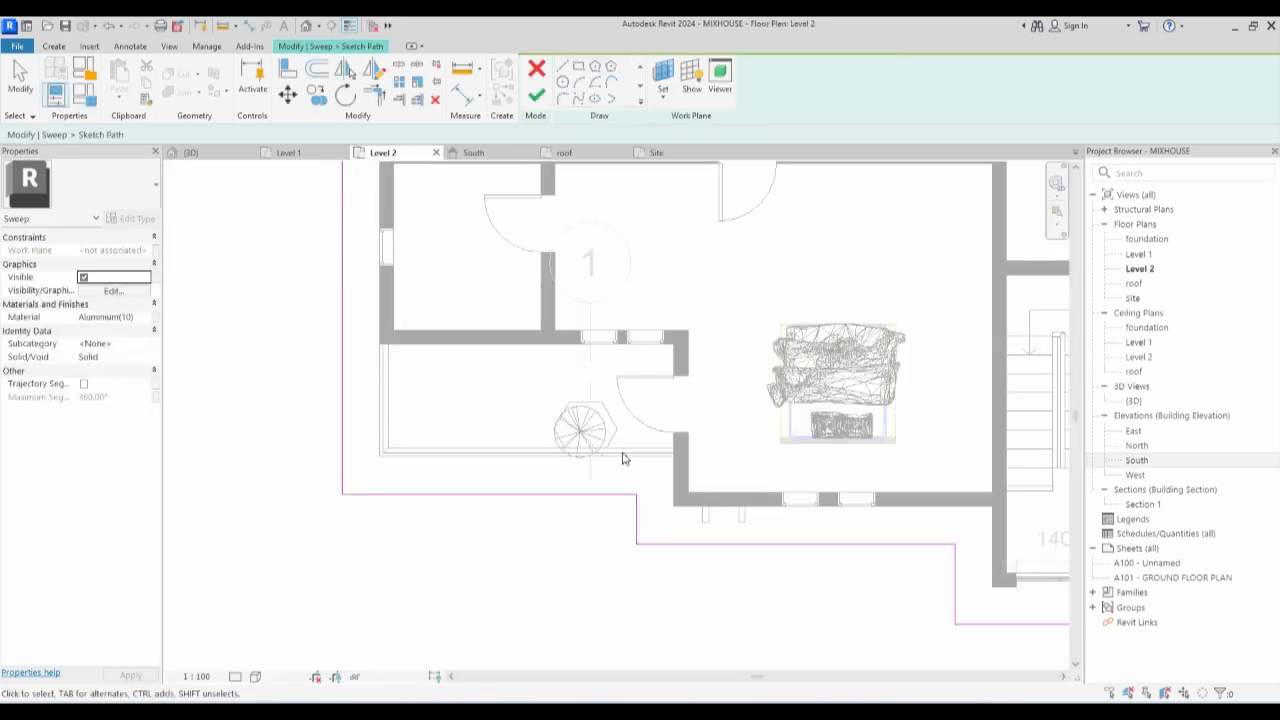
left_click(565, 492)
left_click_drag(632, 493, 652, 492)
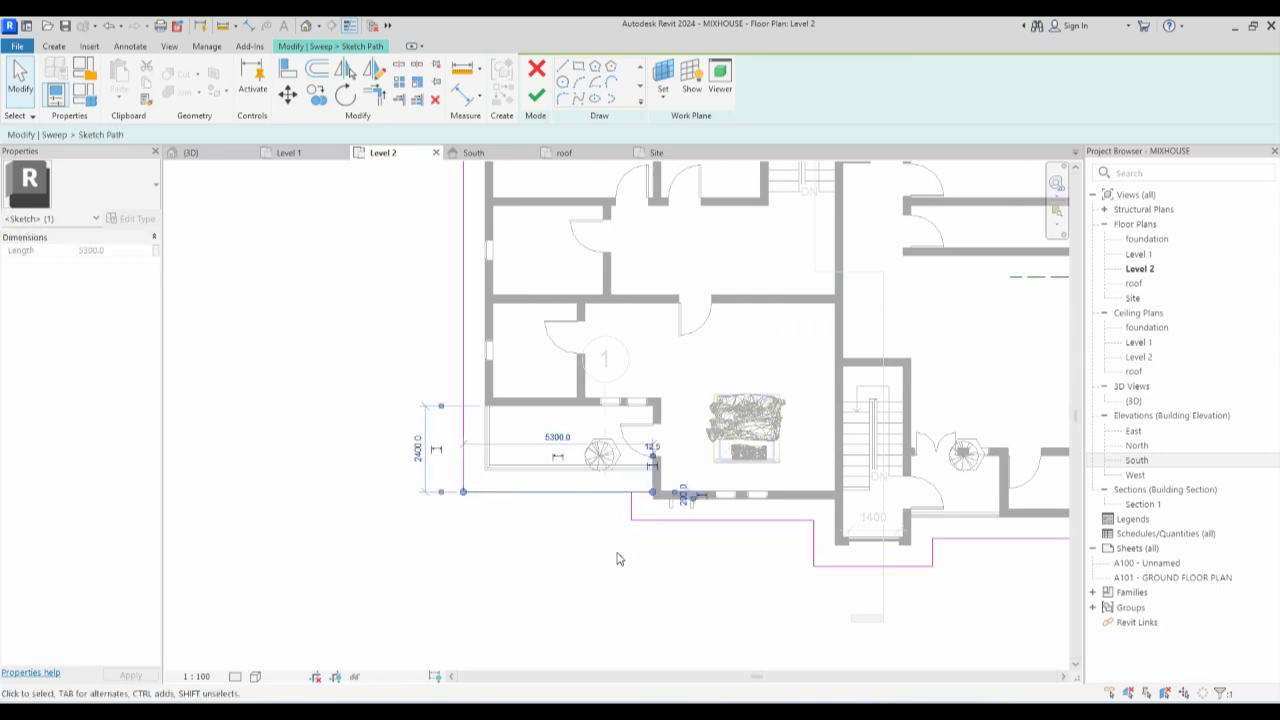
Delete the path segments around the front bay and the entrance, plus the front segment beside the entrance.
scroll(614, 551, "down", 3)
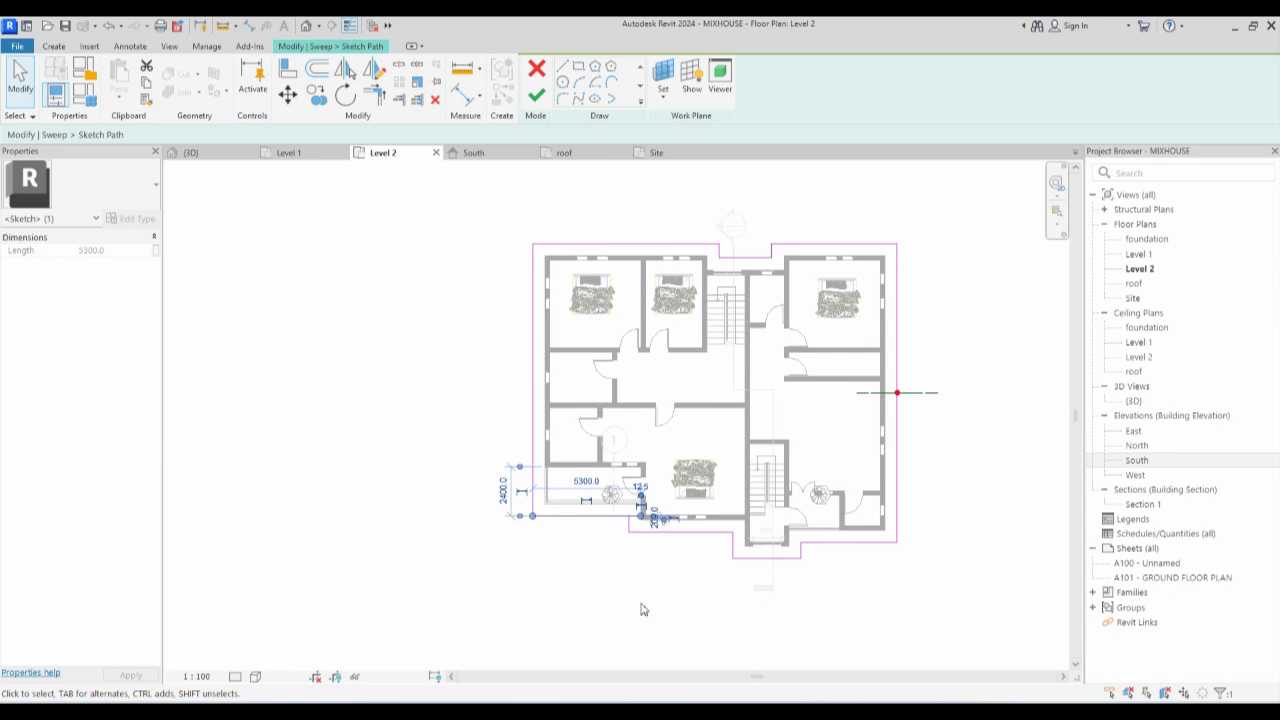
scroll(600, 552, "up", 2)
left_click(871, 632)
key("Tab")
left_click(662, 520)
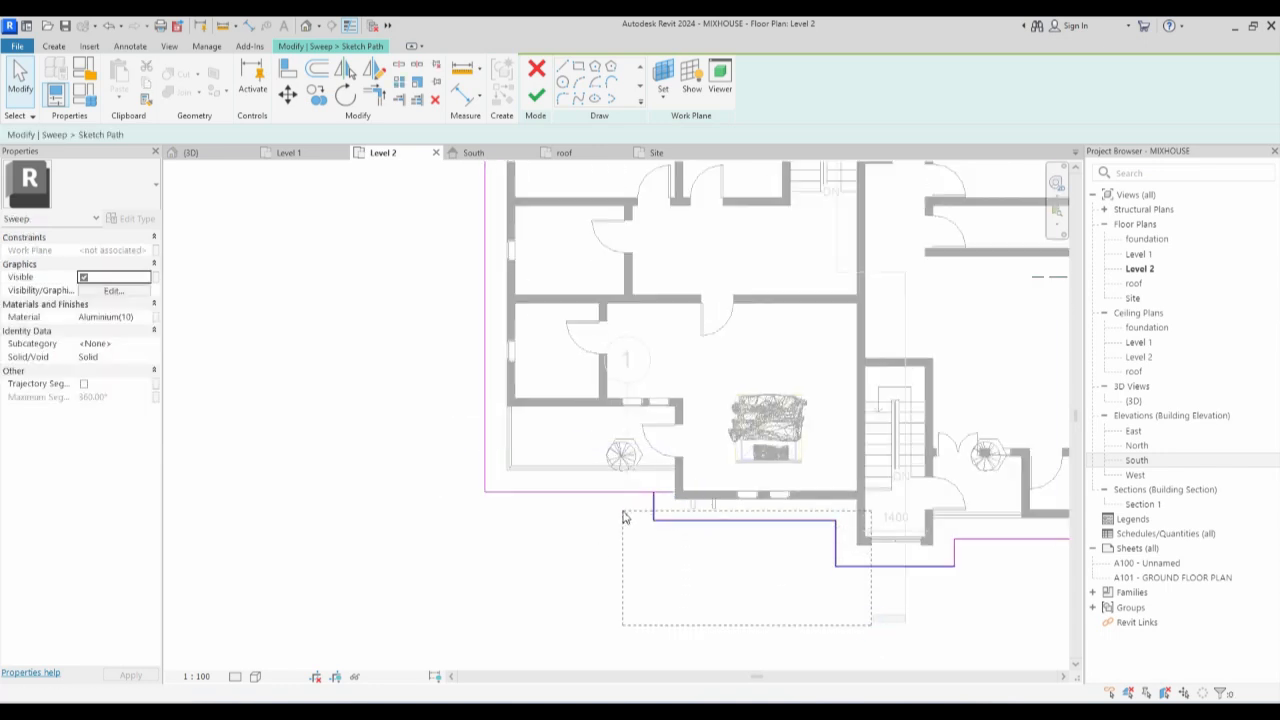
scroll(632, 511, "down", 2)
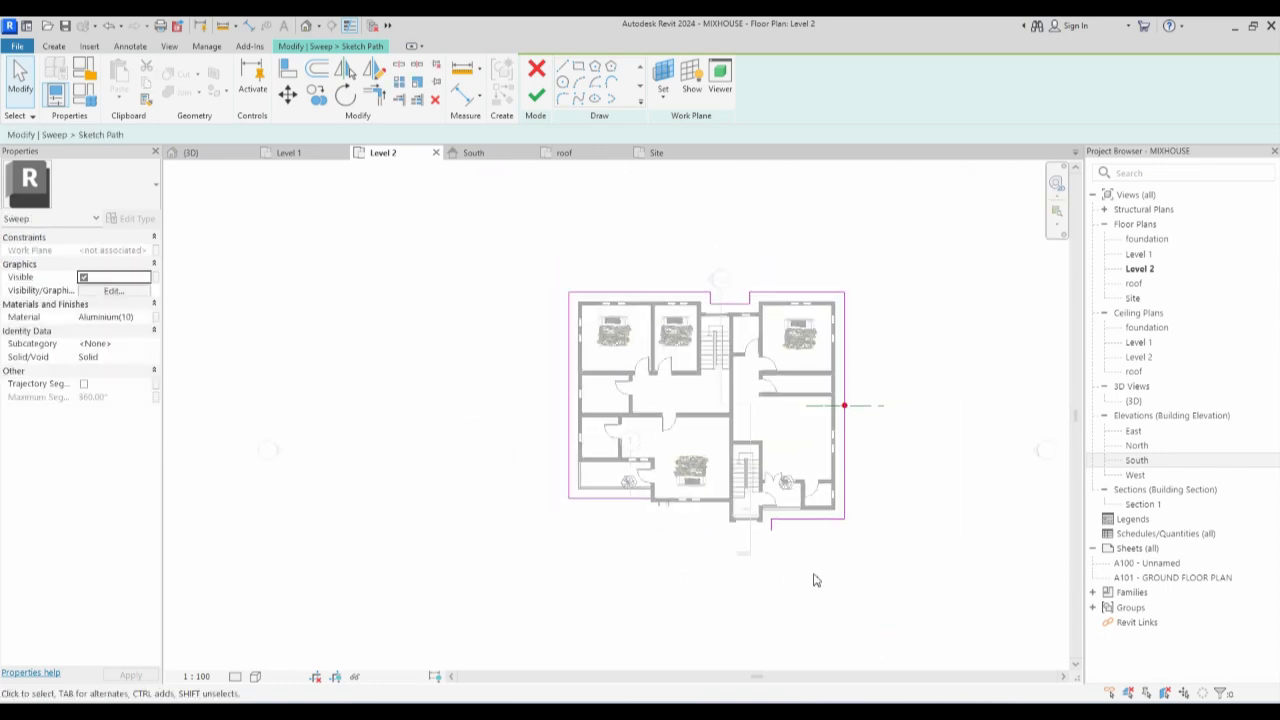
left_click_drag(814, 571, 770, 517)
key("Delete")
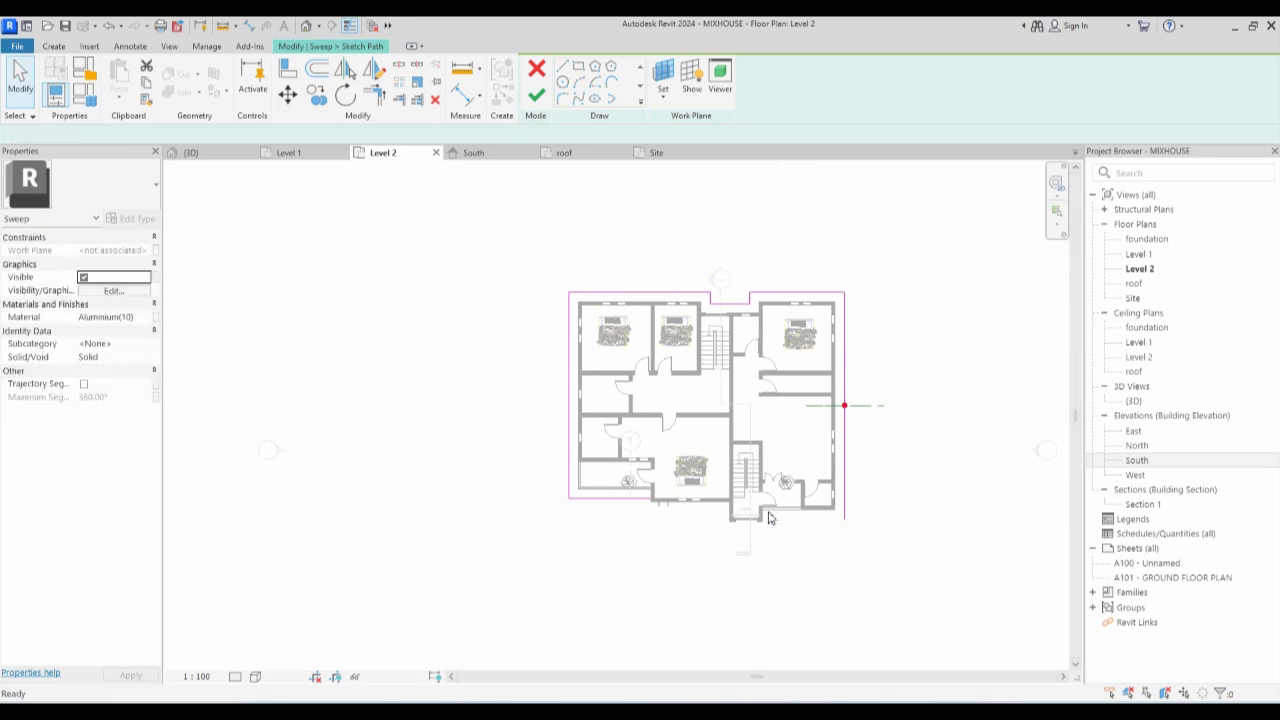
Delete the path segments along the east side and the rear of the house, including those around the rear recess.
left_click(850, 513)
key("Delete")
left_click(838, 293)
key("Delete")
scroll(750, 296, "up", 3)
left_click(737, 298)
key("Delete")
left_click(722, 307)
key("Delete")
left_click(657, 294)
key("Delete")
left_click(646, 287)
key("Delete")
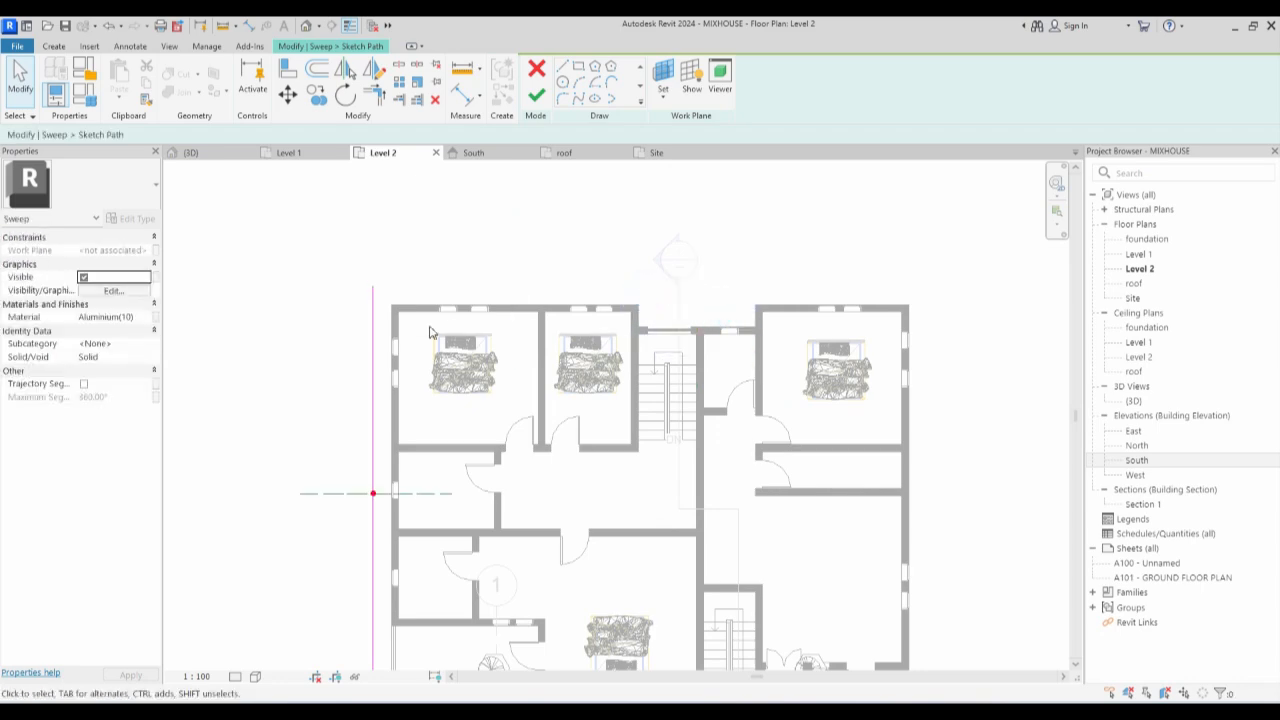
Shorten the path's west segment to 2400 mm so it only spans the balcony side, and finish the path and the sweep.
scroll(390, 360, "down", 3)
scroll(366, 517, "up", 2)
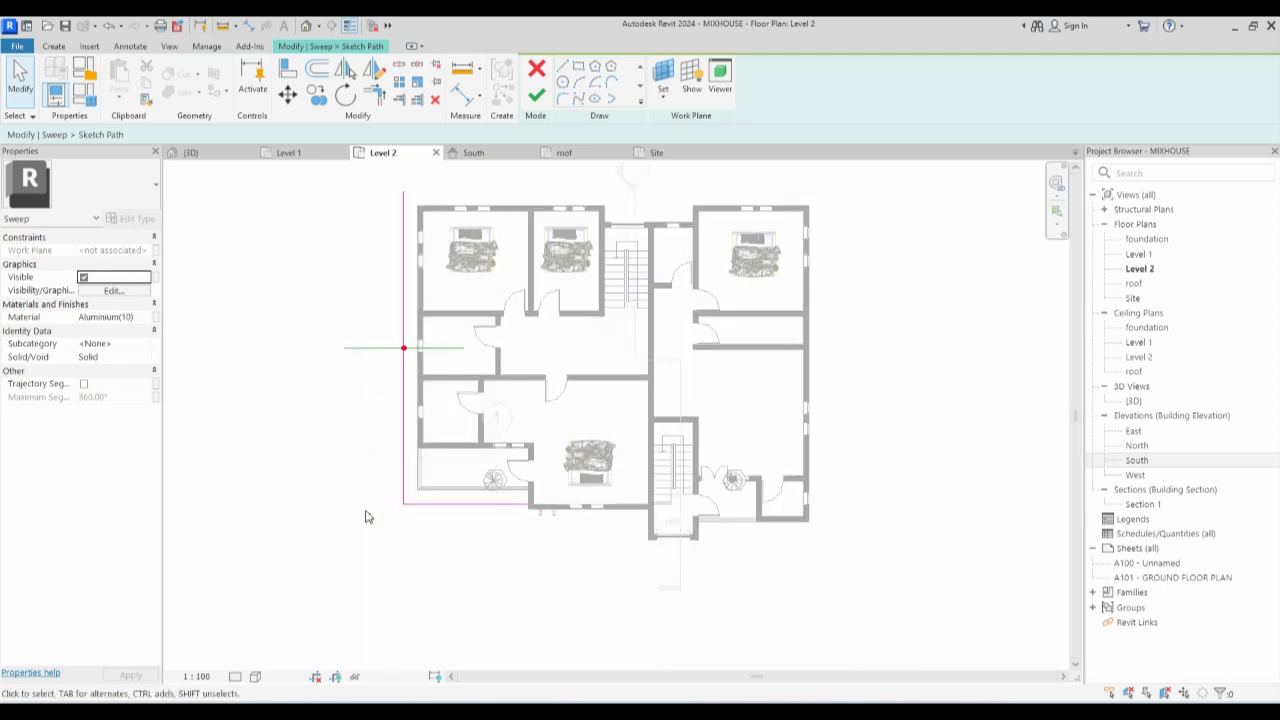
left_click(403, 205)
left_click_drag(403, 193, 405, 449)
scroll(417, 524, "up", 2)
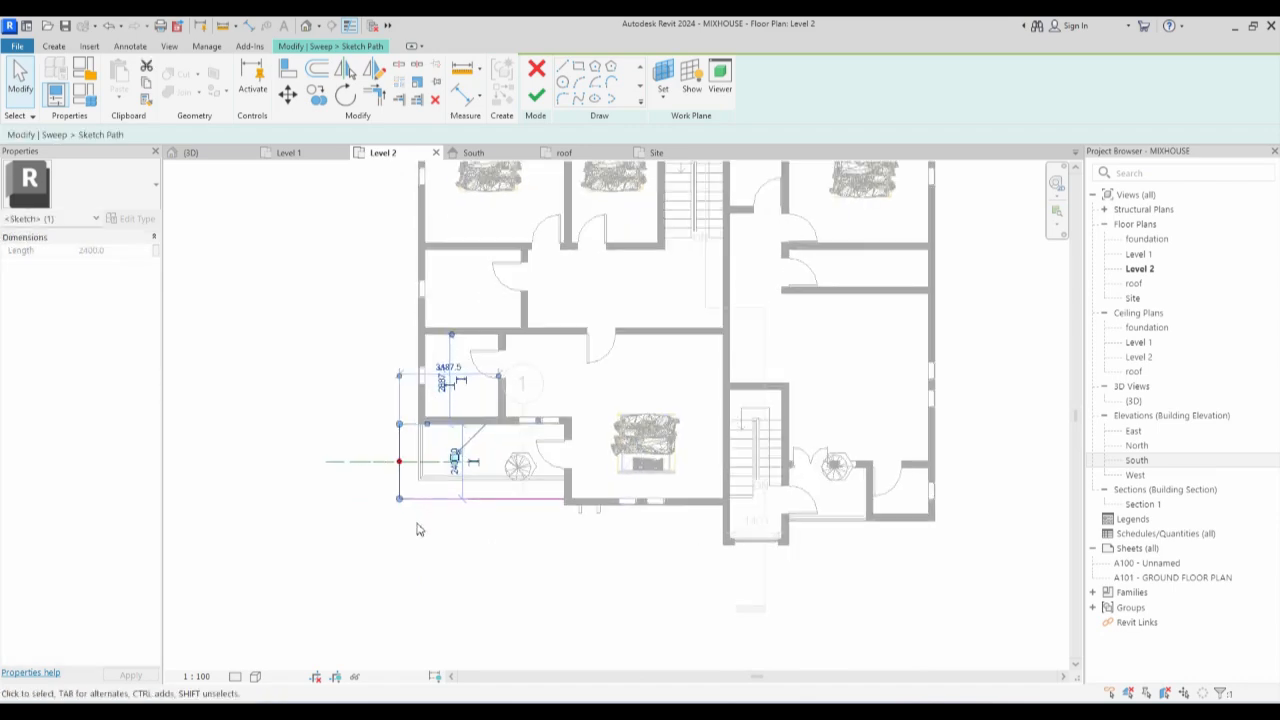
left_click(417, 525)
left_click(540, 96)
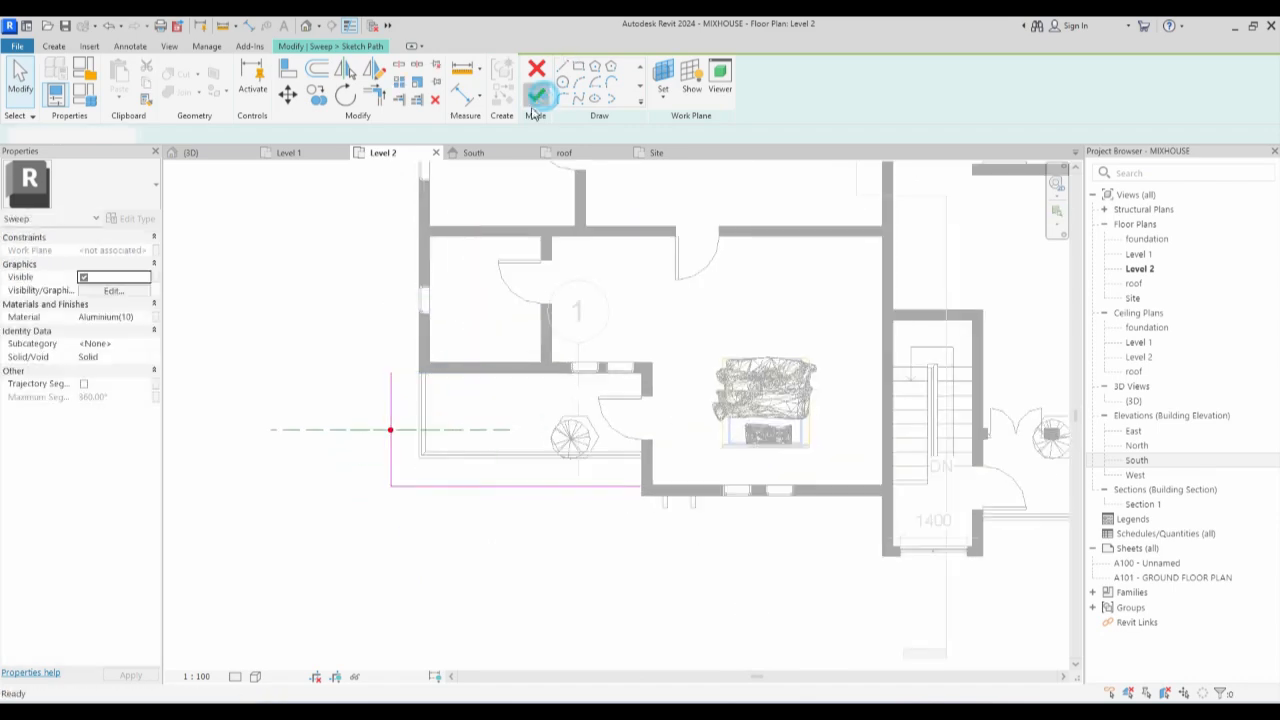
left_click(538, 96)
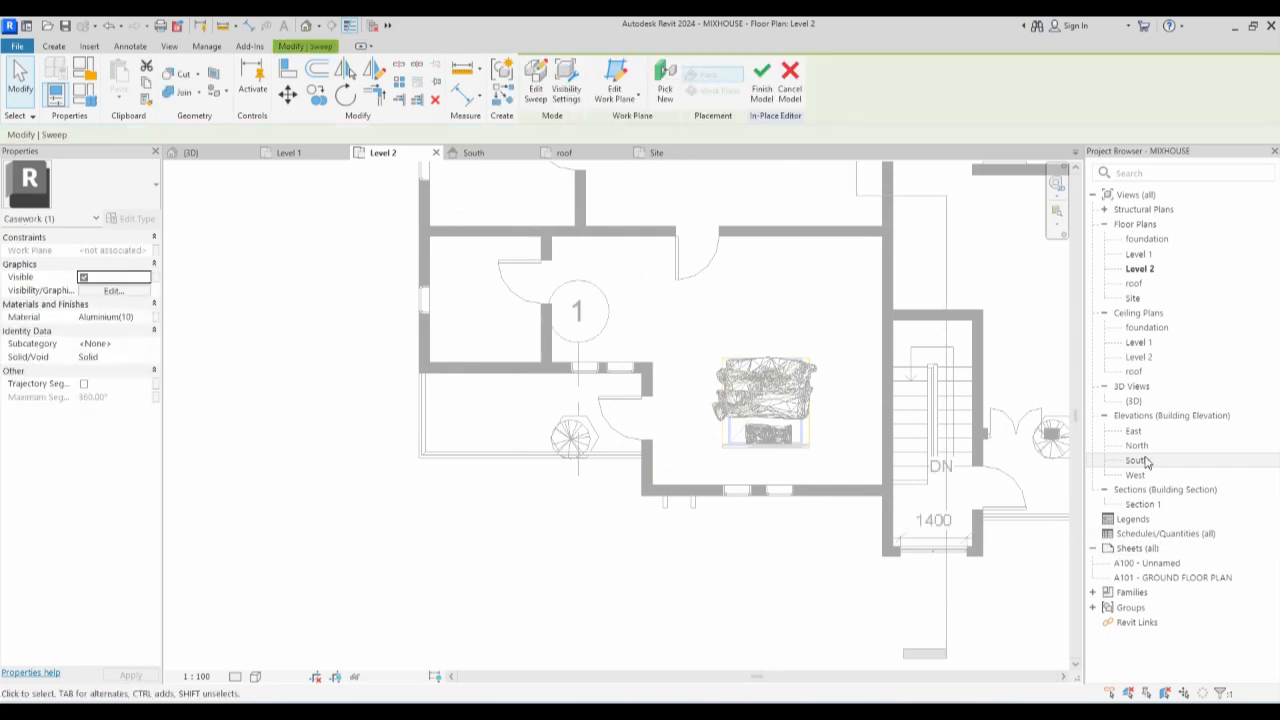
Copy the shortened balcony sweep horizontally in the South elevation, from its outer end to the wall corner at the entrance-side balcony.
double_click(1143, 461)
left_click(389, 458)
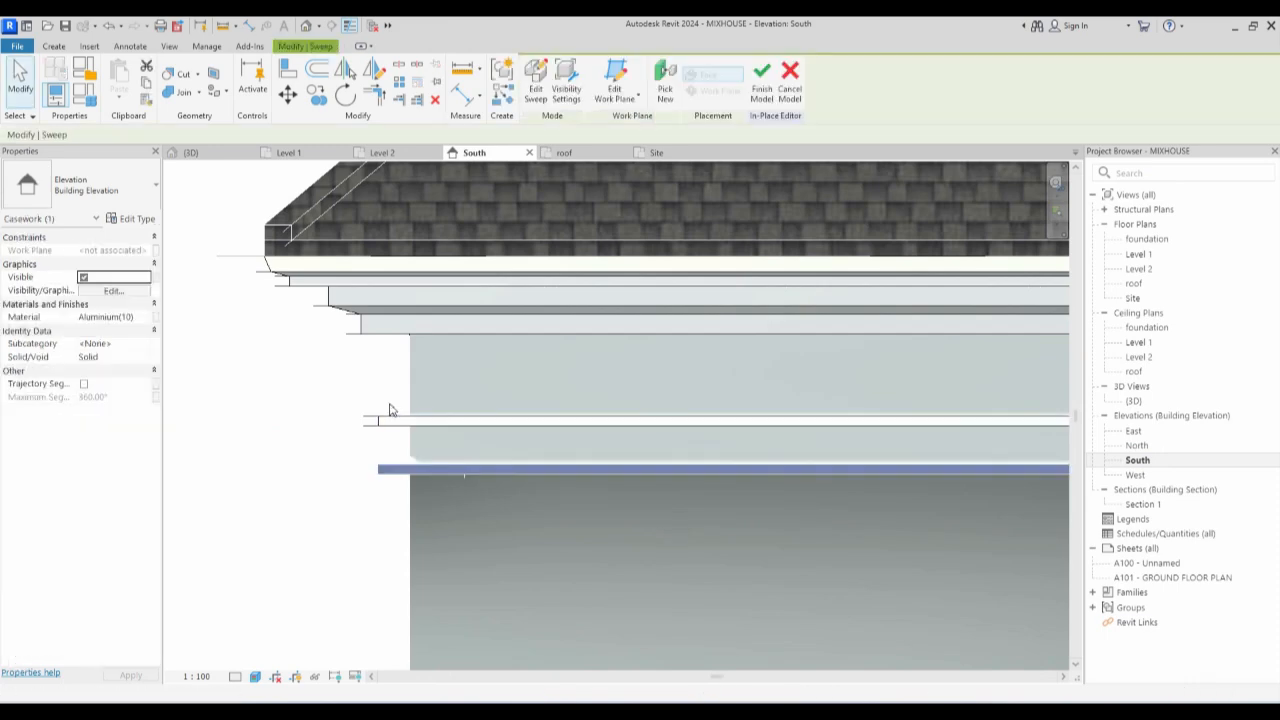
scroll(375, 440, "down", 5)
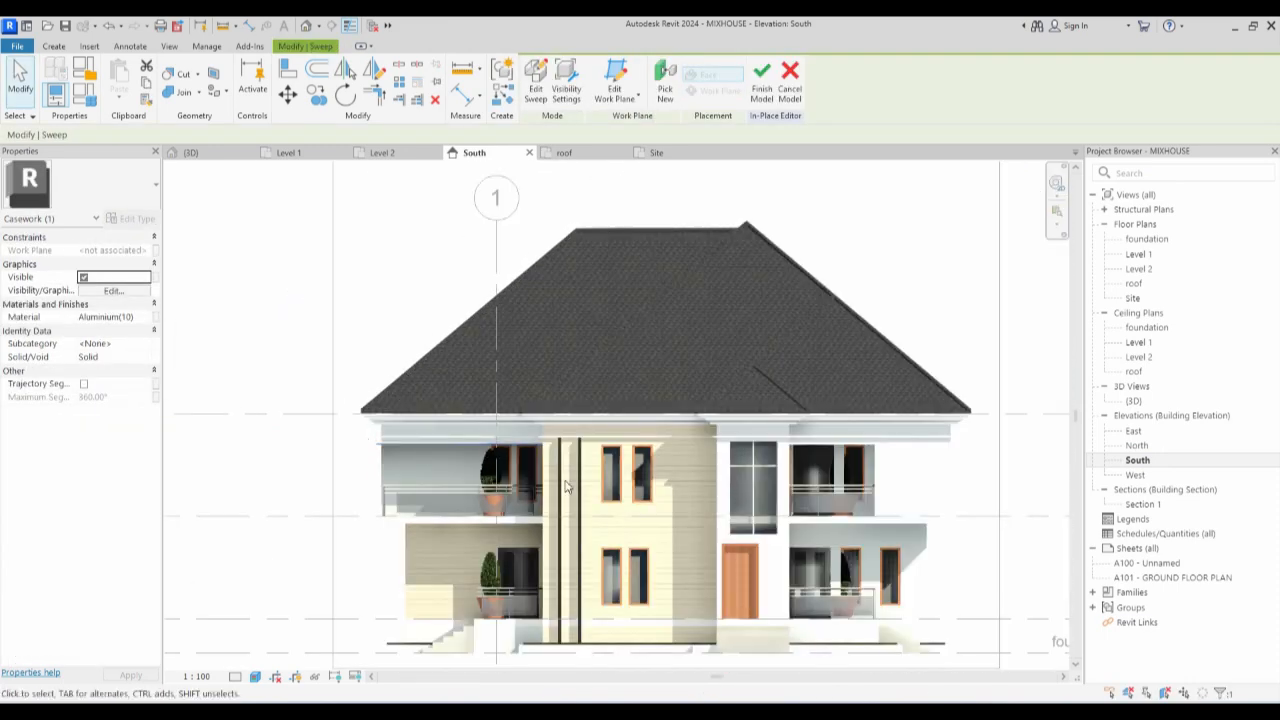
scroll(746, 481, "up", 2)
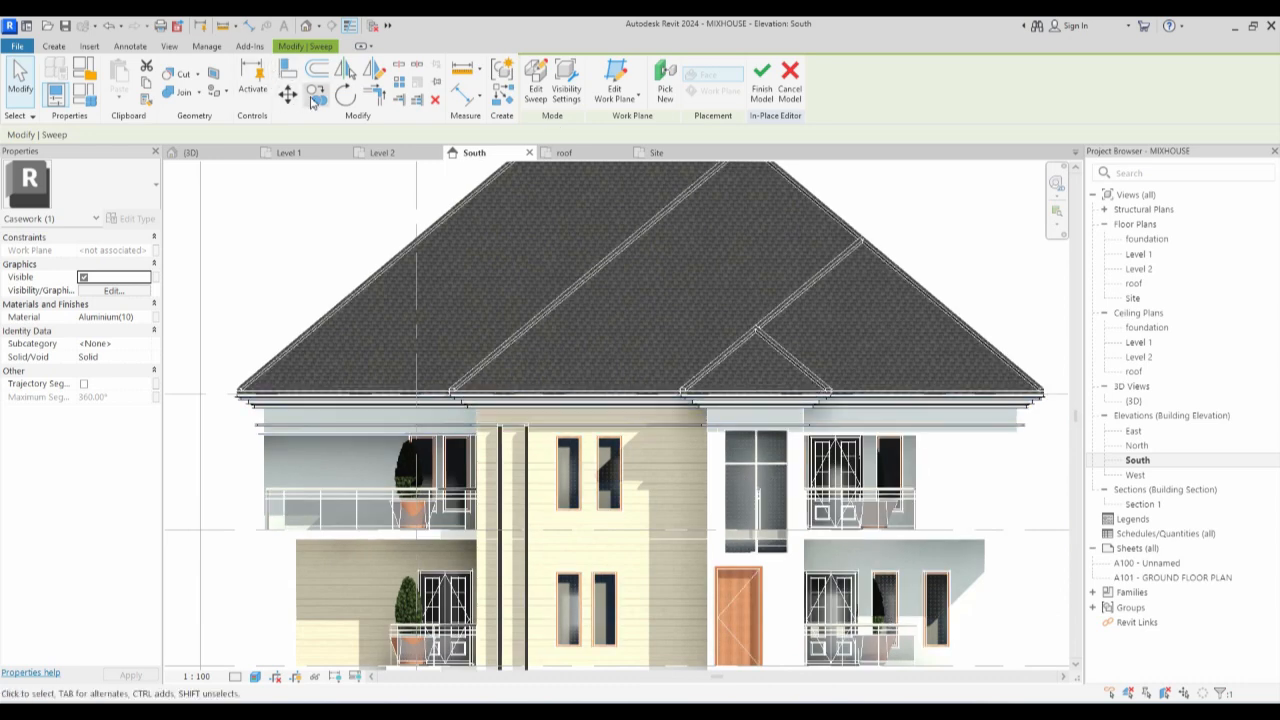
scroll(250, 446, "up", 2)
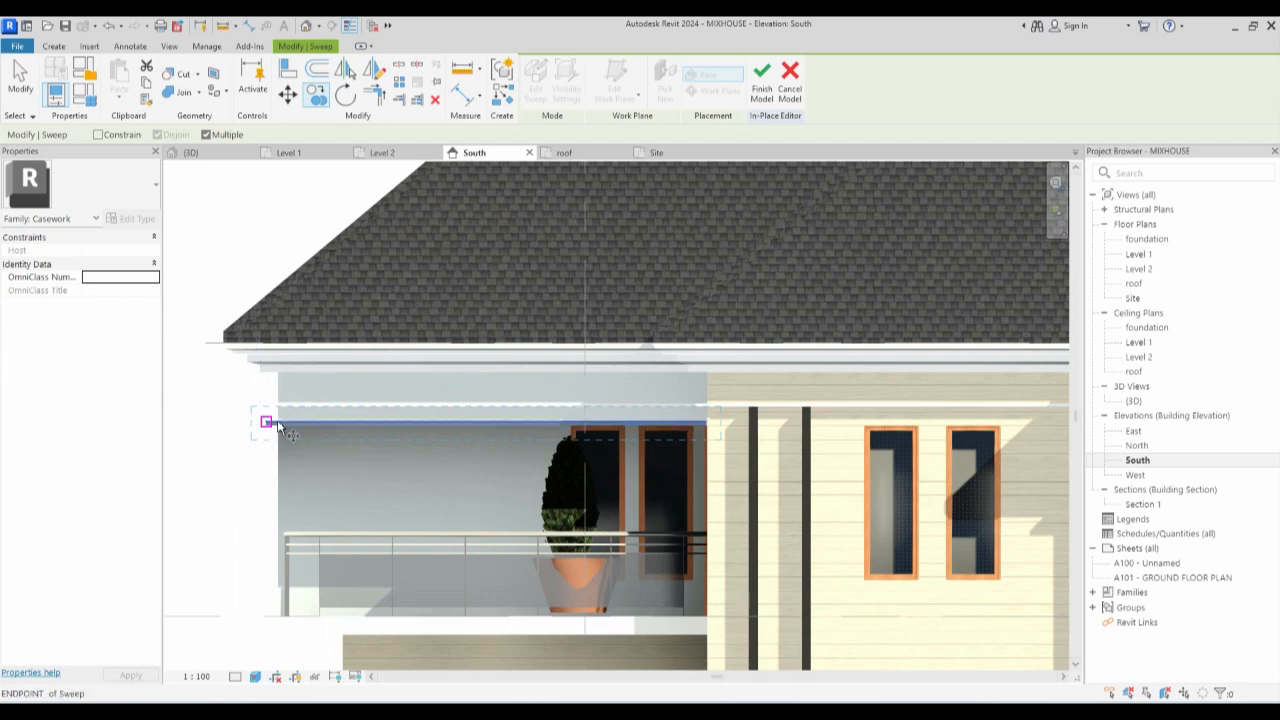
left_click(278, 428)
scroll(371, 437, "down", 2)
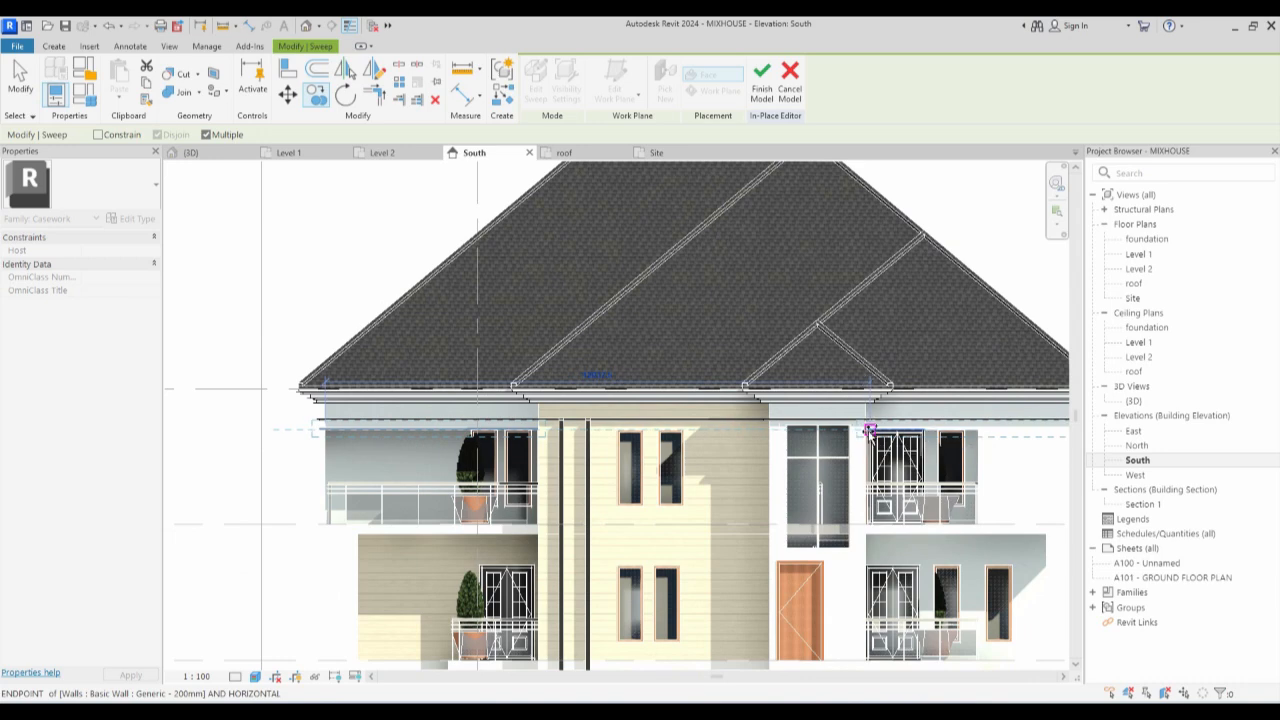
scroll(598, 457, "down", 1)
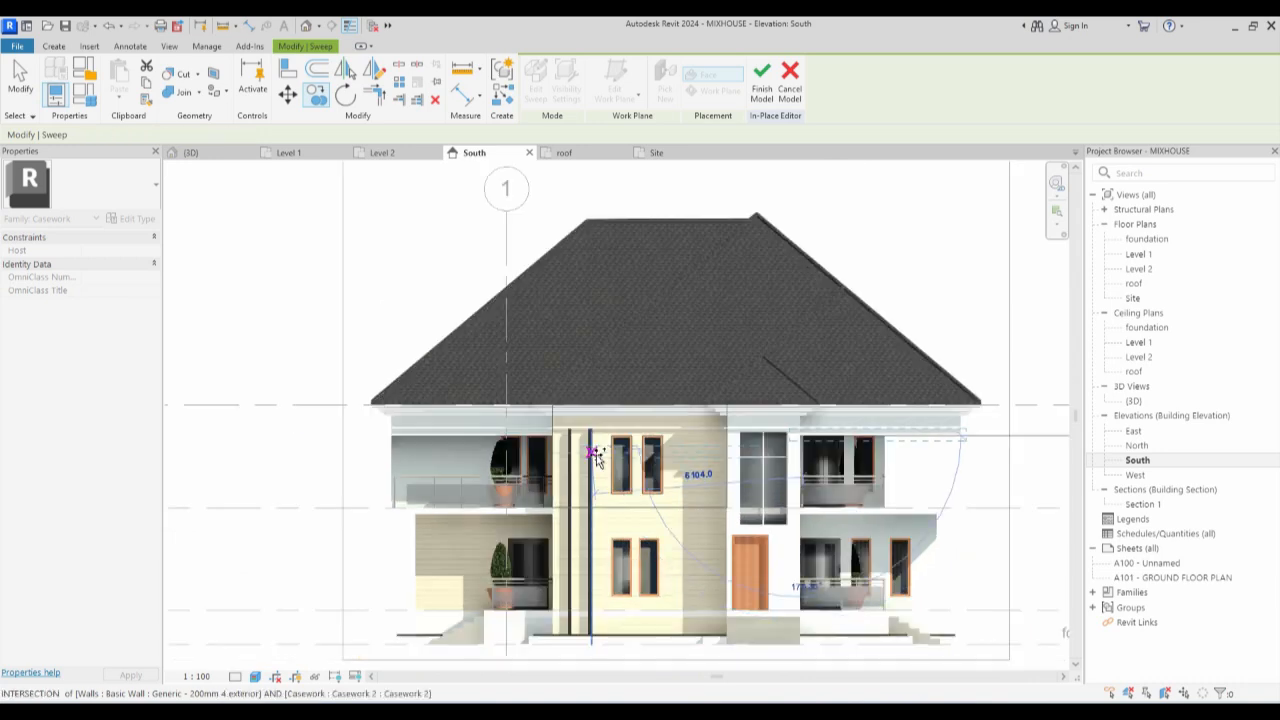
Place the sweep copy over the entrance-side balcony and open the East elevation.
left_click(932, 506)
scroll(953, 476, "up", 2)
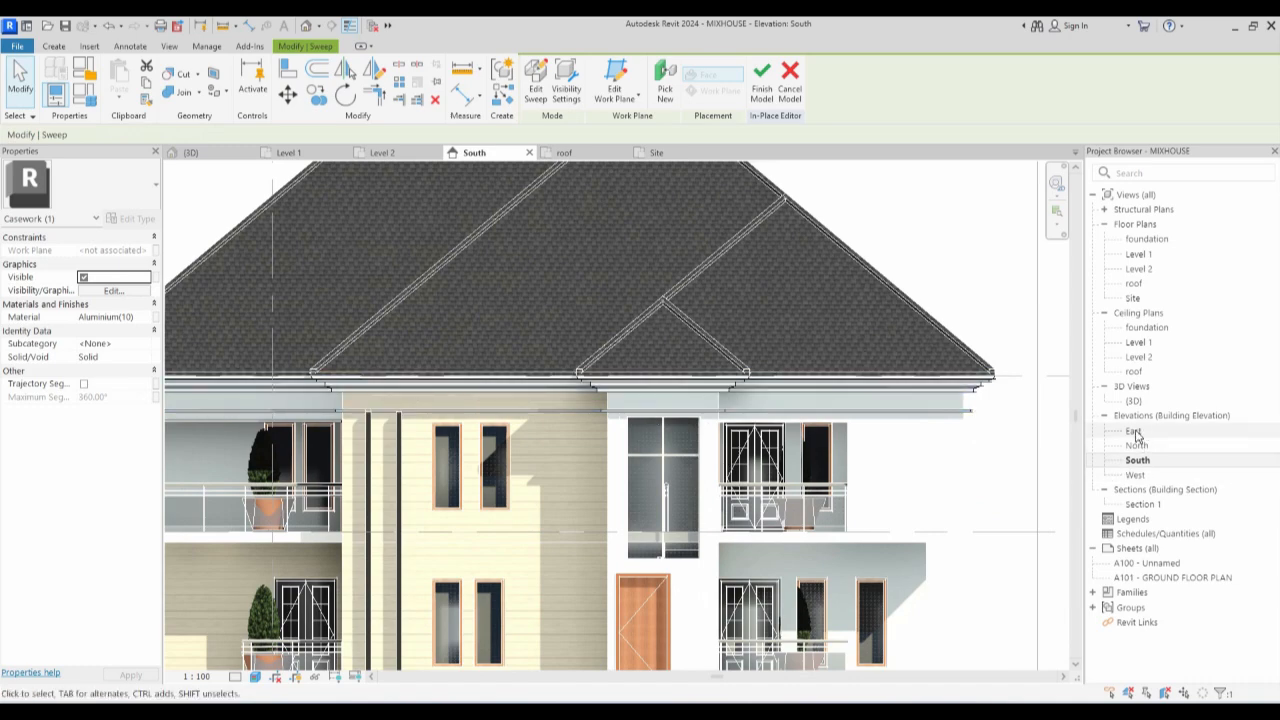
left_click(1133, 431)
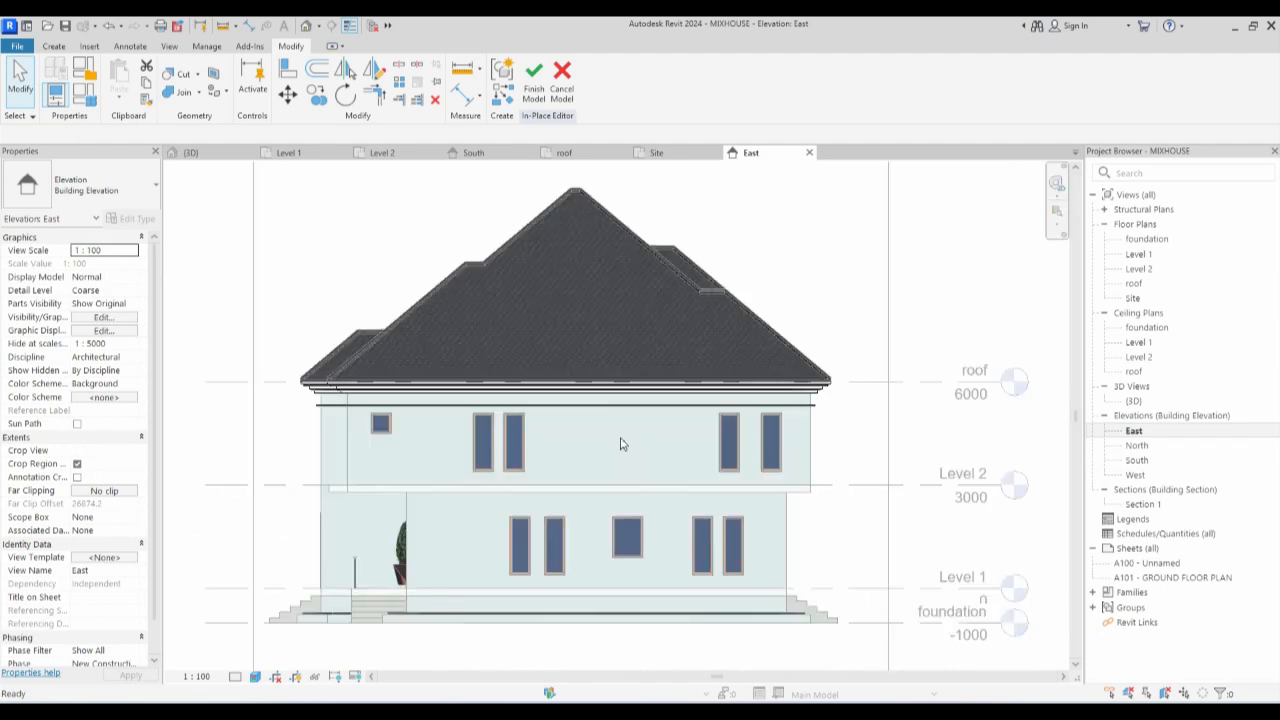
Try to box-select the copied balcony sweep near the front corner of the upper floor in the East elevation.
left_click(620, 442)
left_click_drag(283, 420, 457, 471)
scroll(314, 420, "up", 3)
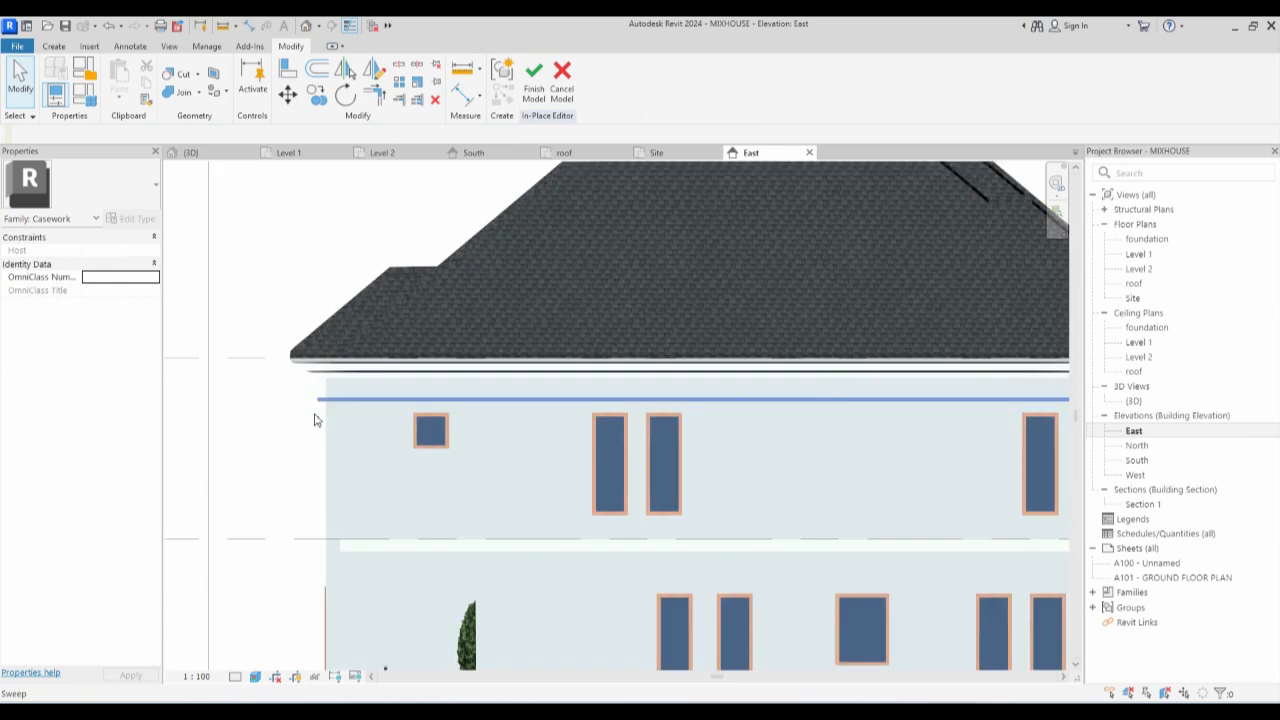
scroll(314, 420, "up", 1)
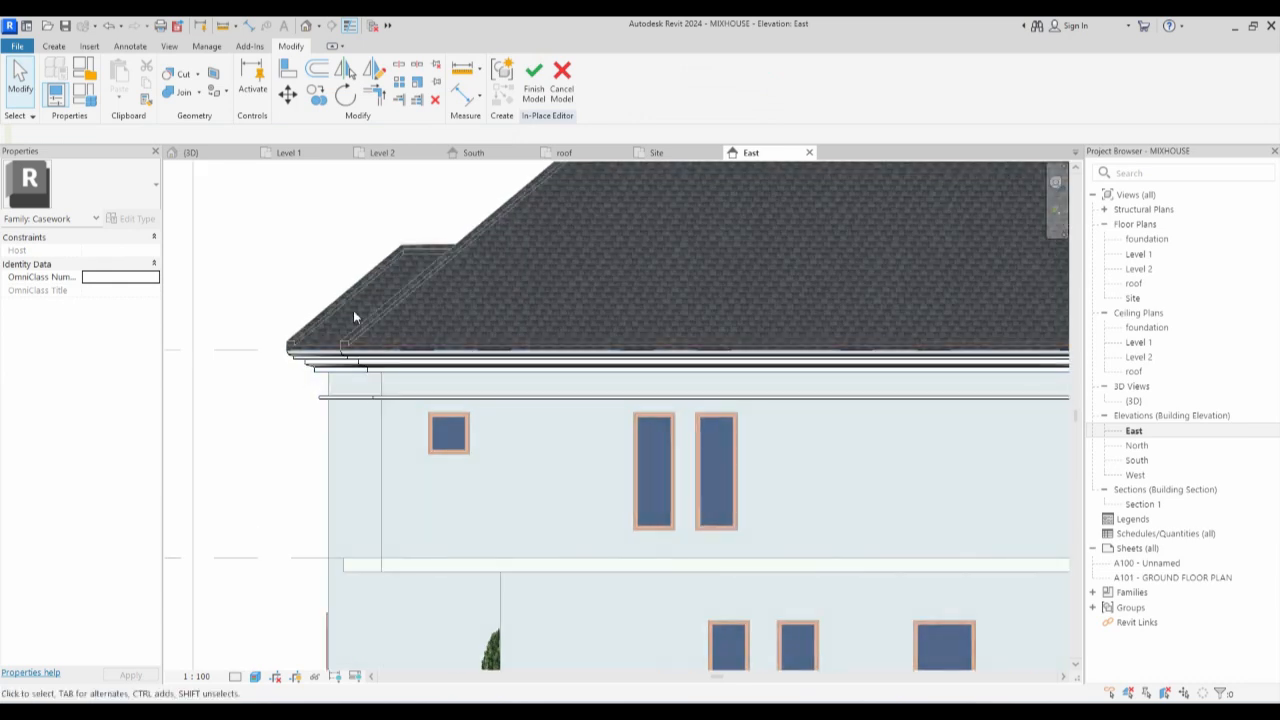
left_click_drag(345, 266, 529, 520)
scroll(443, 494, "down", 4)
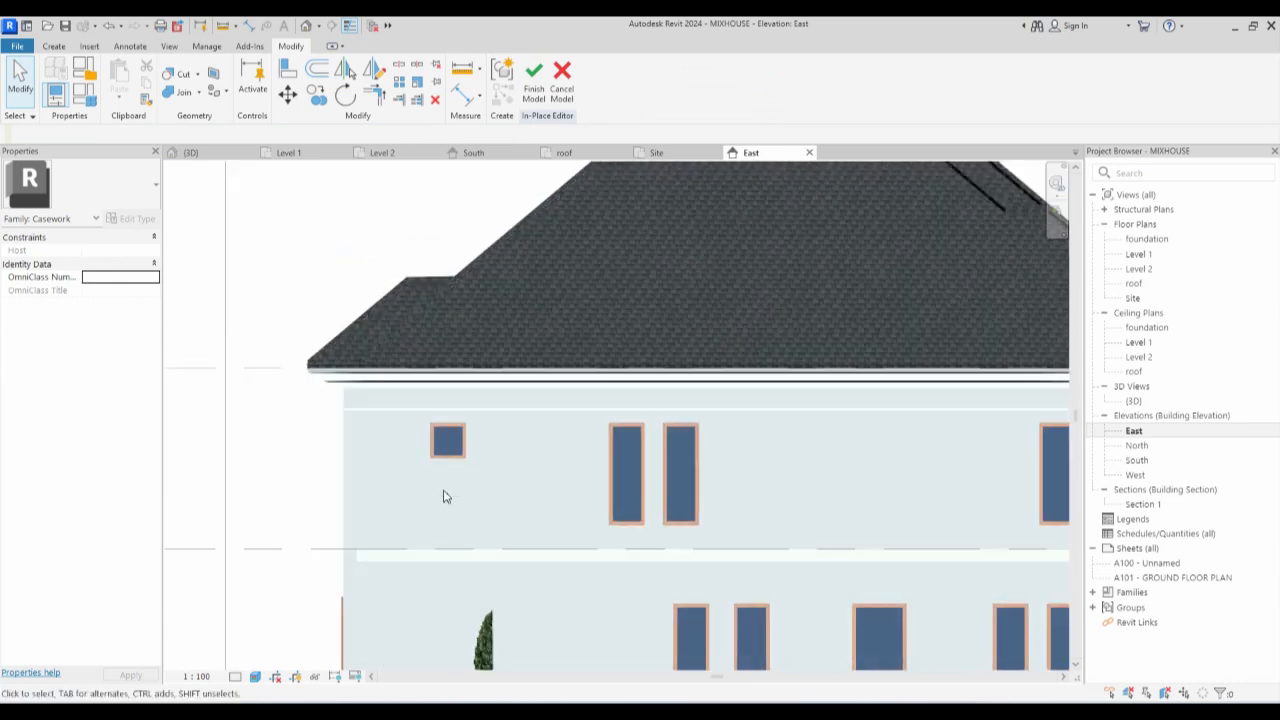
left_click_drag(328, 331, 494, 462)
left_click_drag(426, 320, 591, 516)
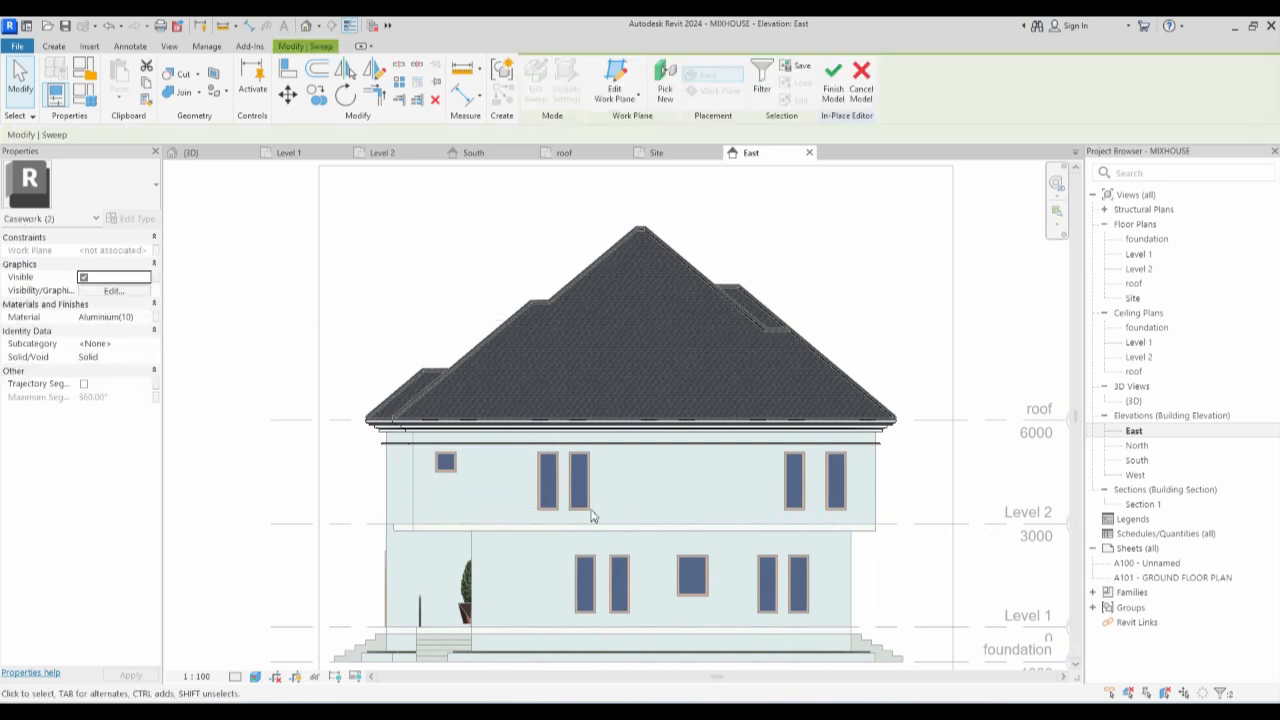
Move the copied balcony sweep horizontally in the East elevation so its front face lines up with the recessed end of the trim above.
scroll(591, 516, "up", 3)
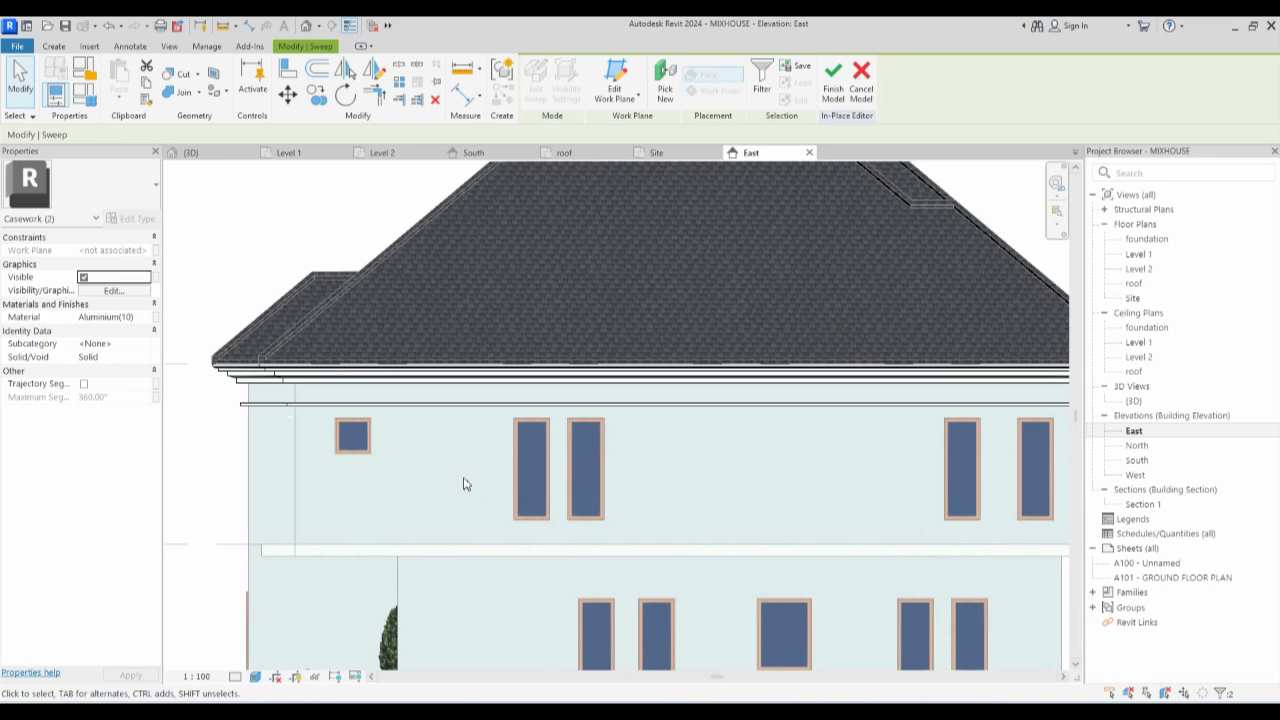
scroll(301, 441, "up", 3)
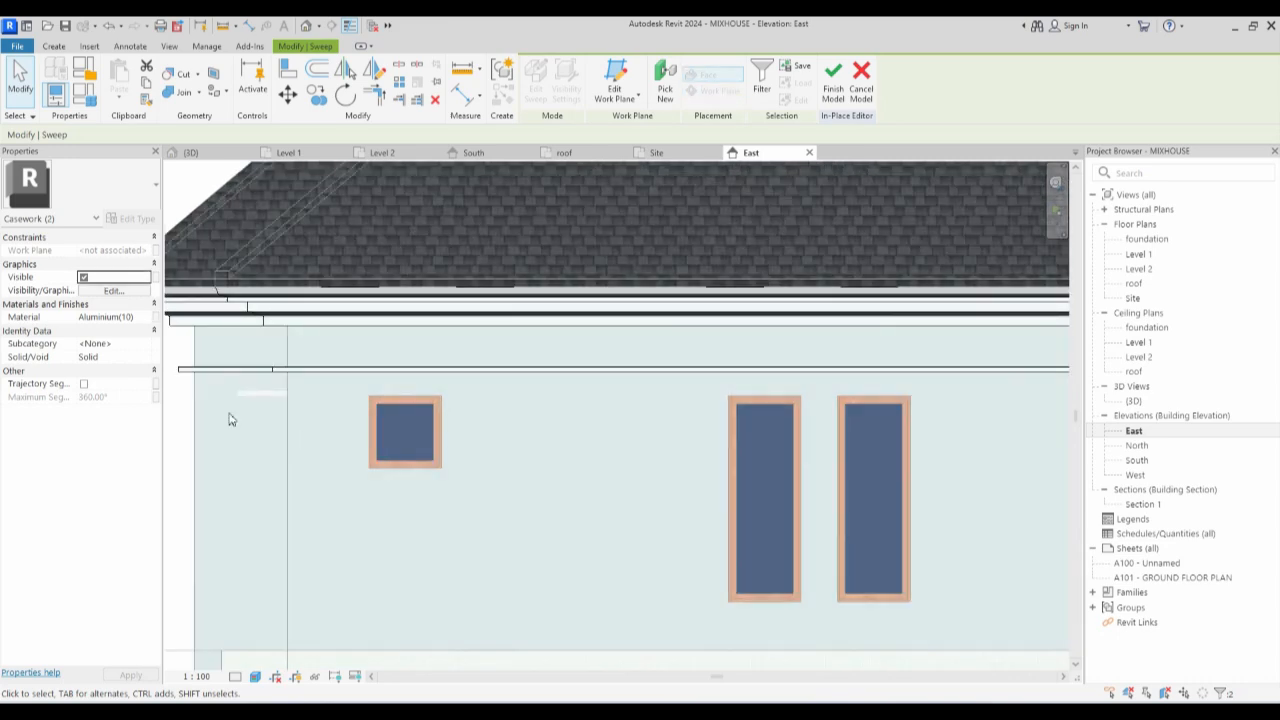
scroll(229, 419, "up", 2)
left_click(271, 432)
left_click(275, 378)
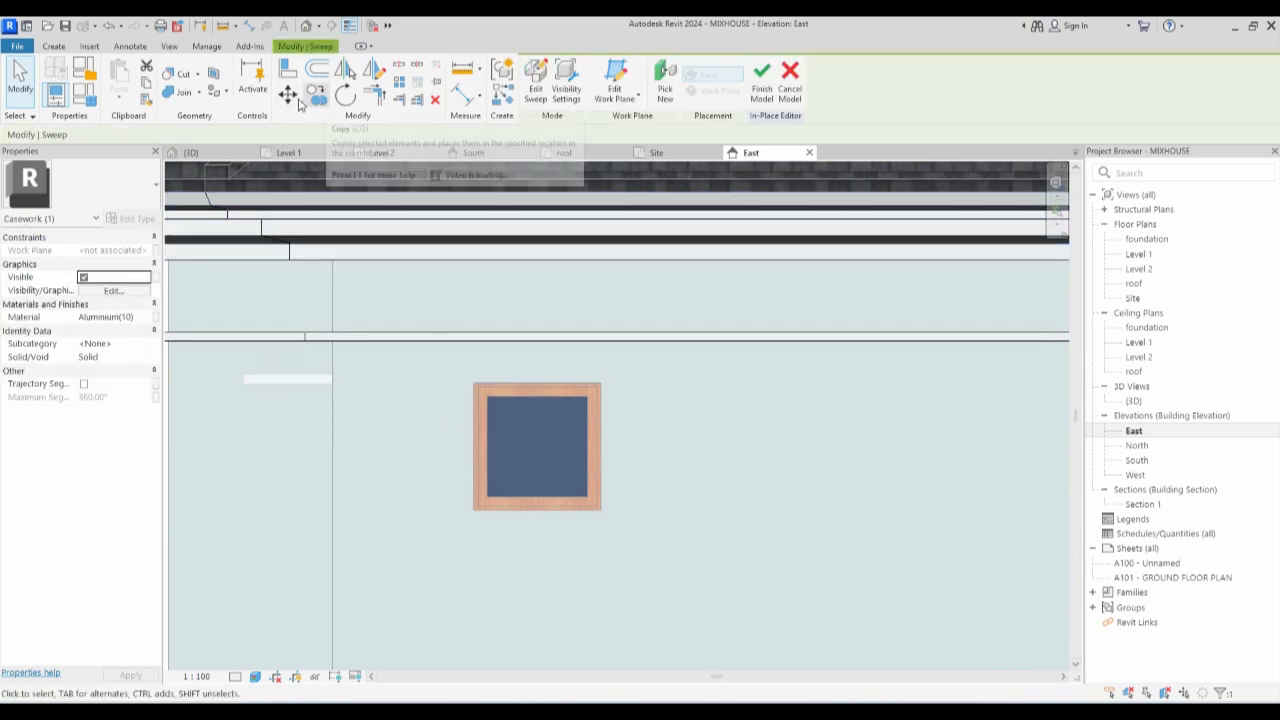
left_click(287, 94)
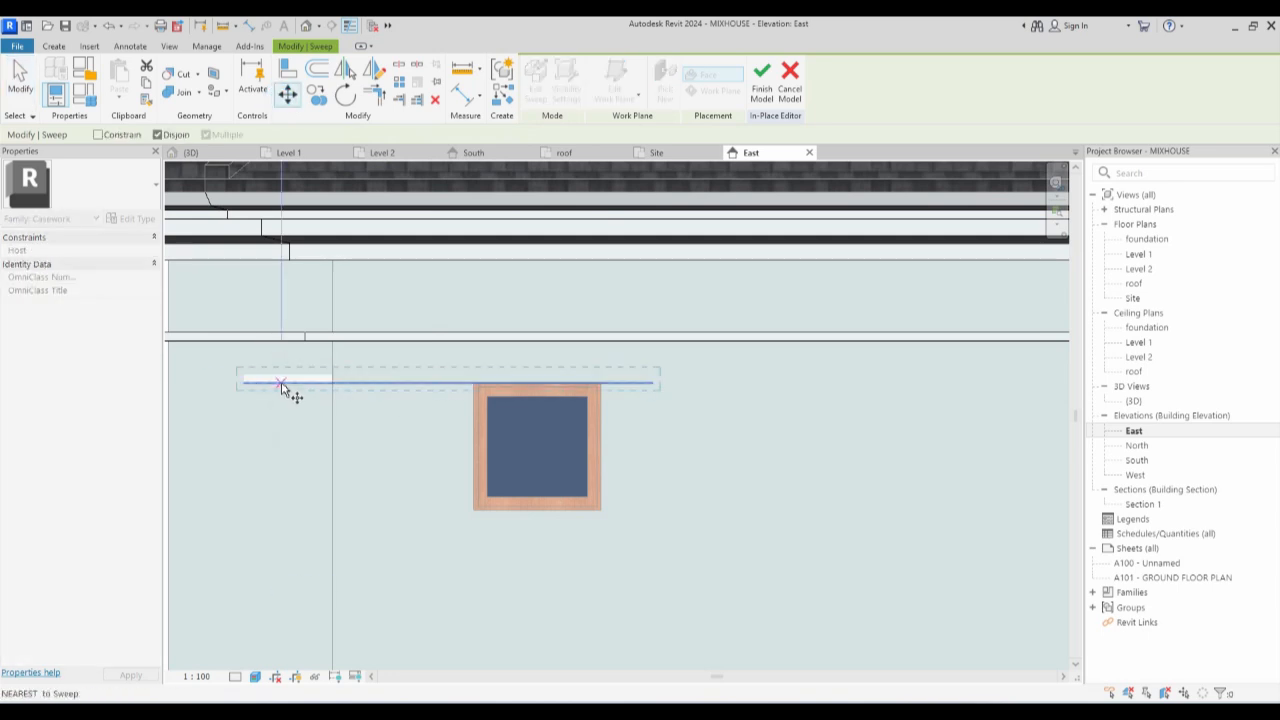
left_click(274, 383)
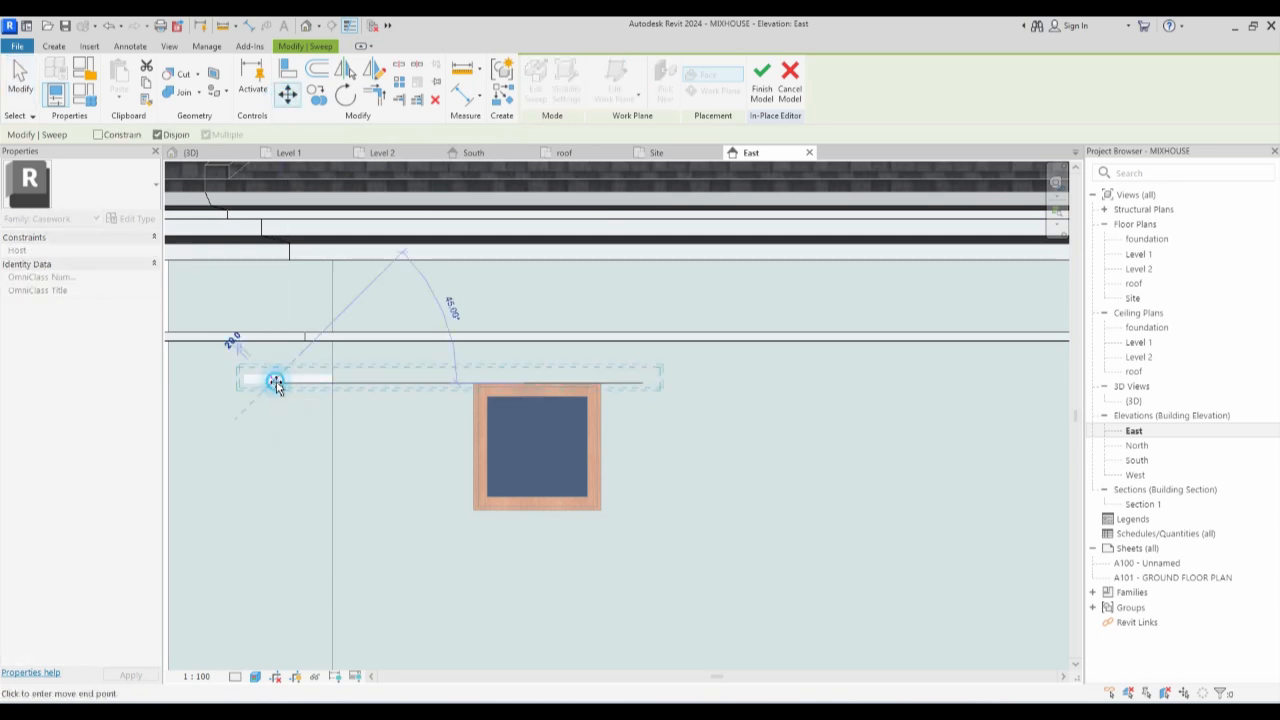
left_click(333, 383)
left_click(374, 514)
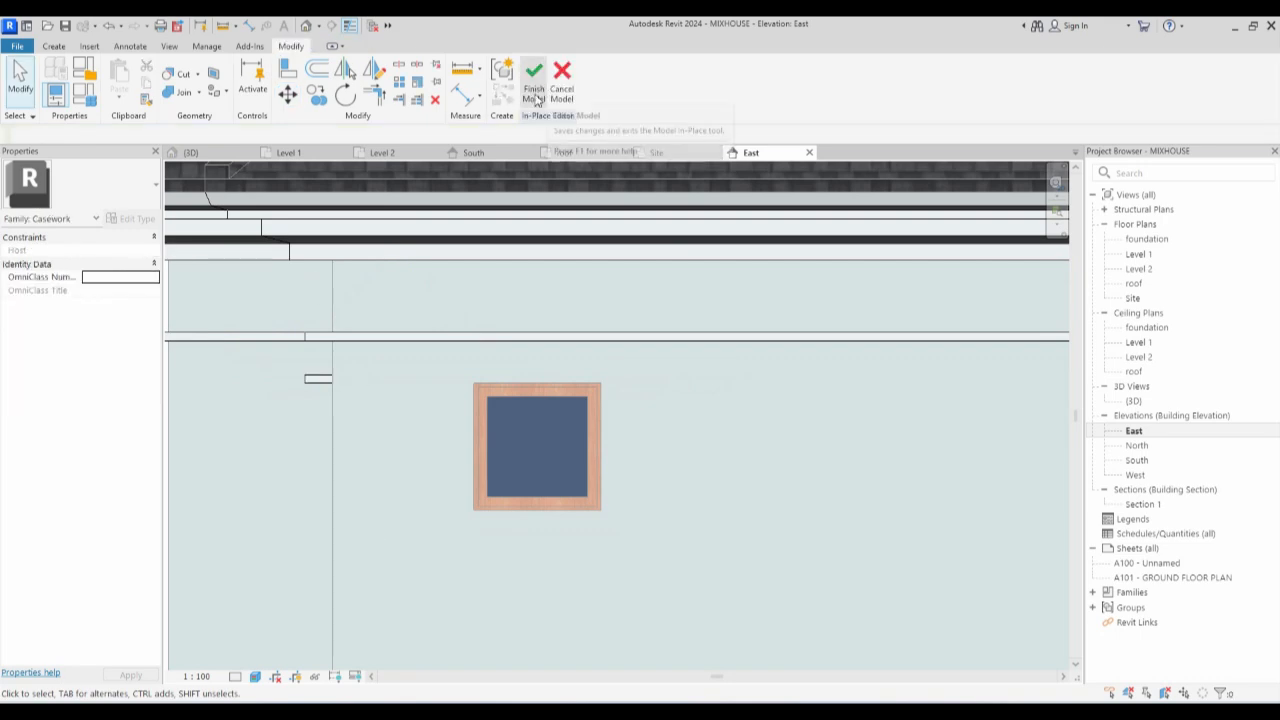
Finish the in-place model and check the balcony sweeps in the Level 2 floor plan.
left_click(547, 92)
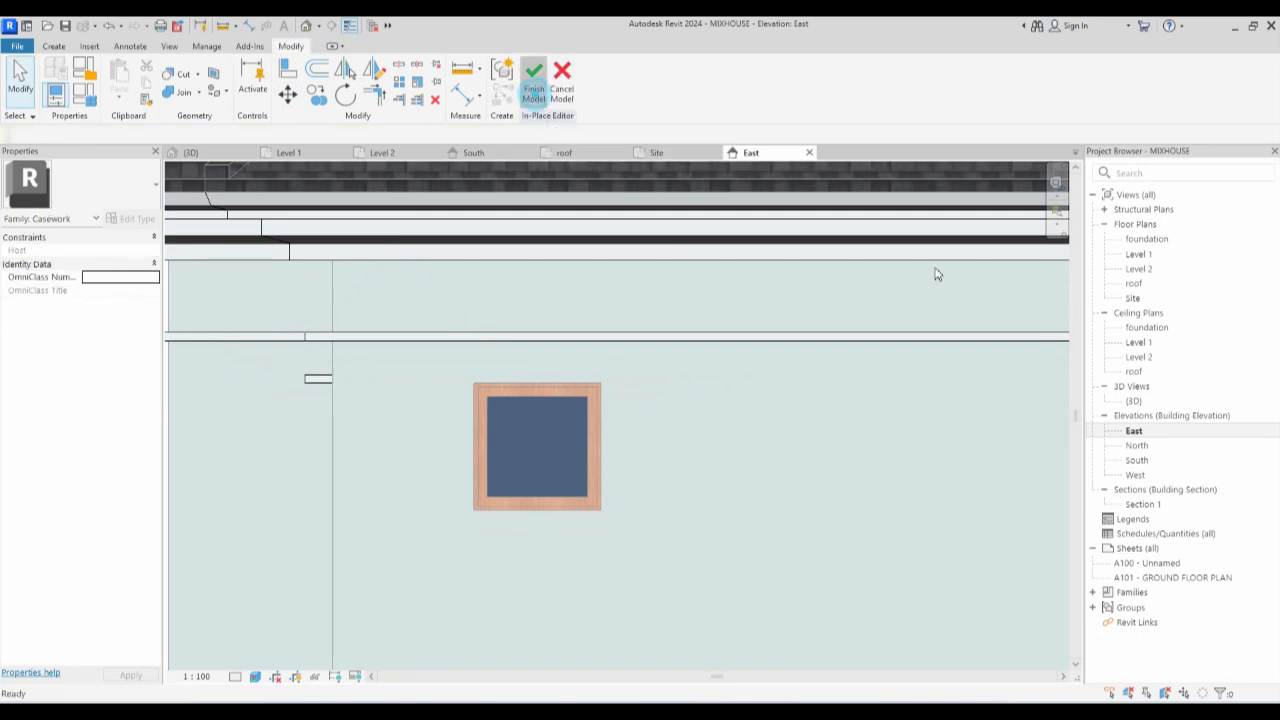
double_click(1152, 270)
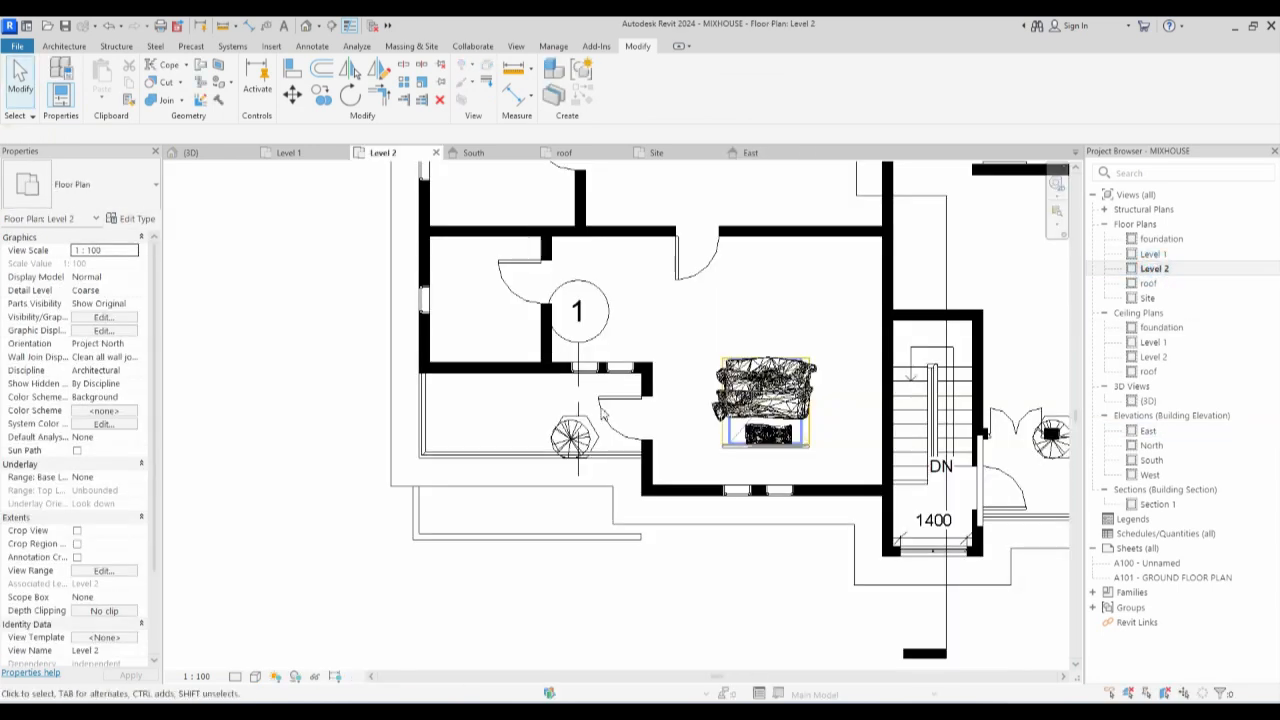
scroll(938, 581, "down", 3)
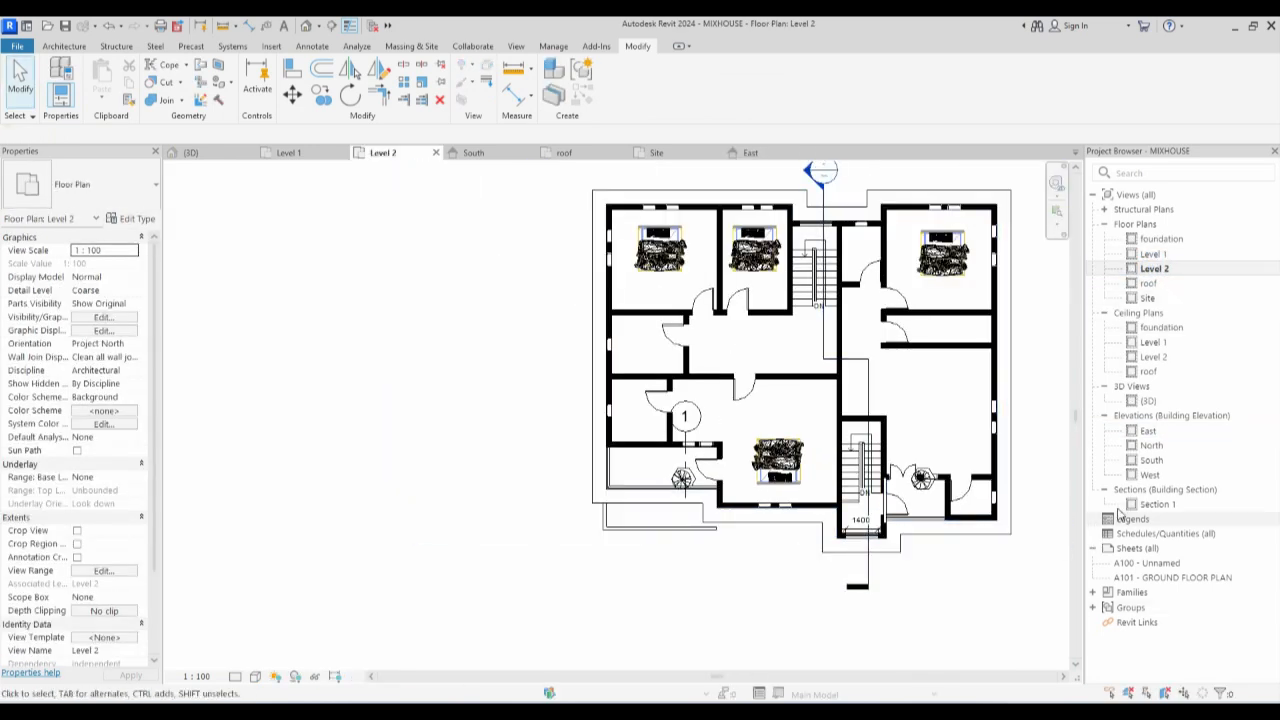
From the South elevation, reopen the trim casework for in-place editing and start editing the sweep over the entrance-side balcony.
left_click(1156, 460)
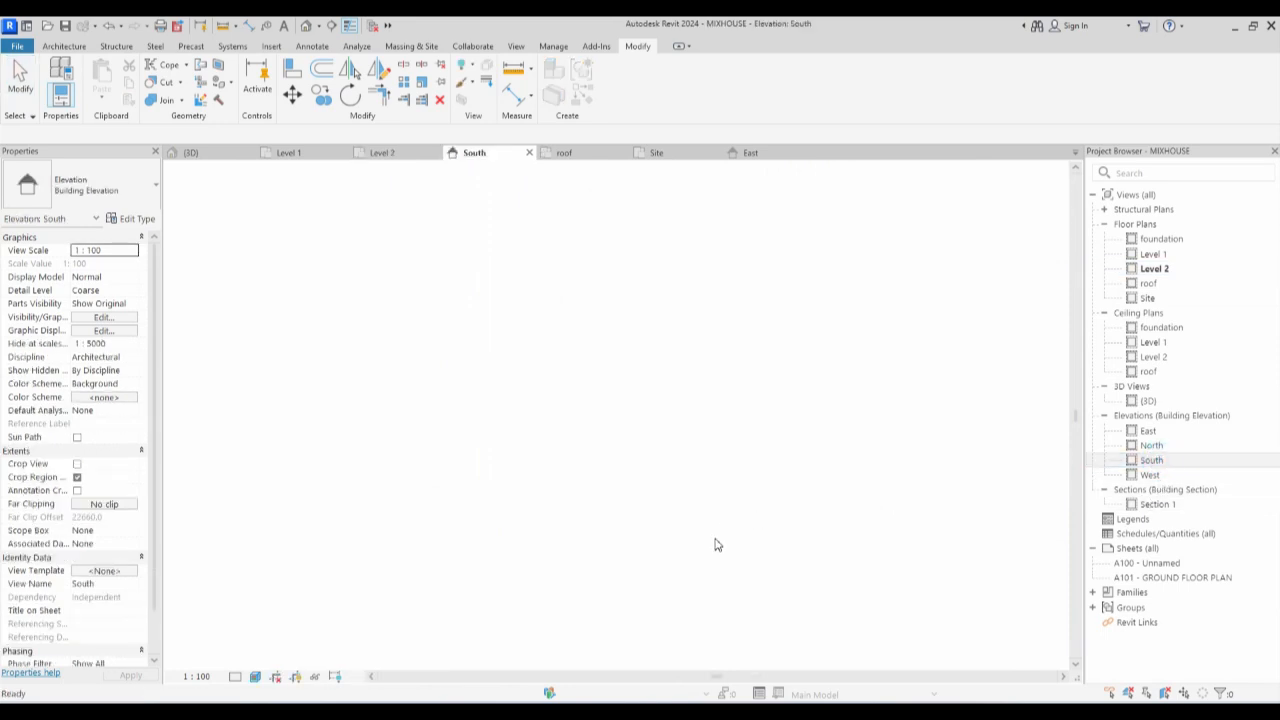
scroll(865, 432, "up", 2)
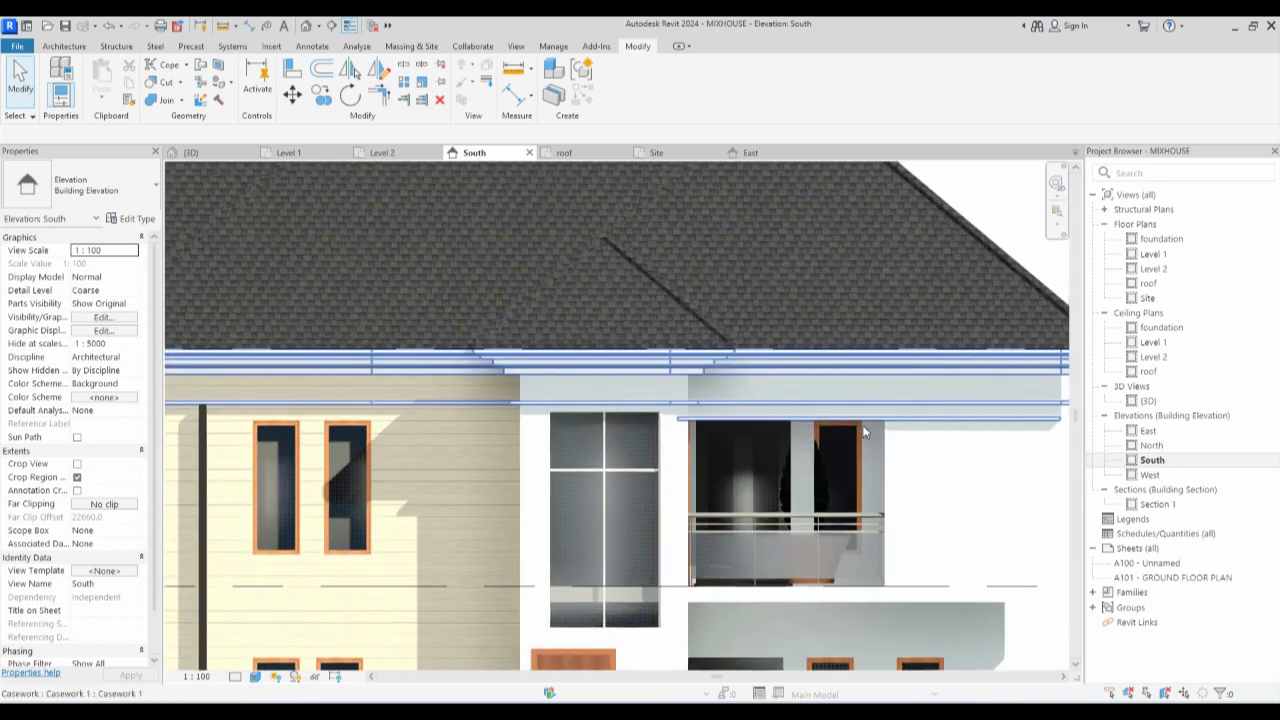
left_click(938, 423)
scroll(552, 540, "down", 3)
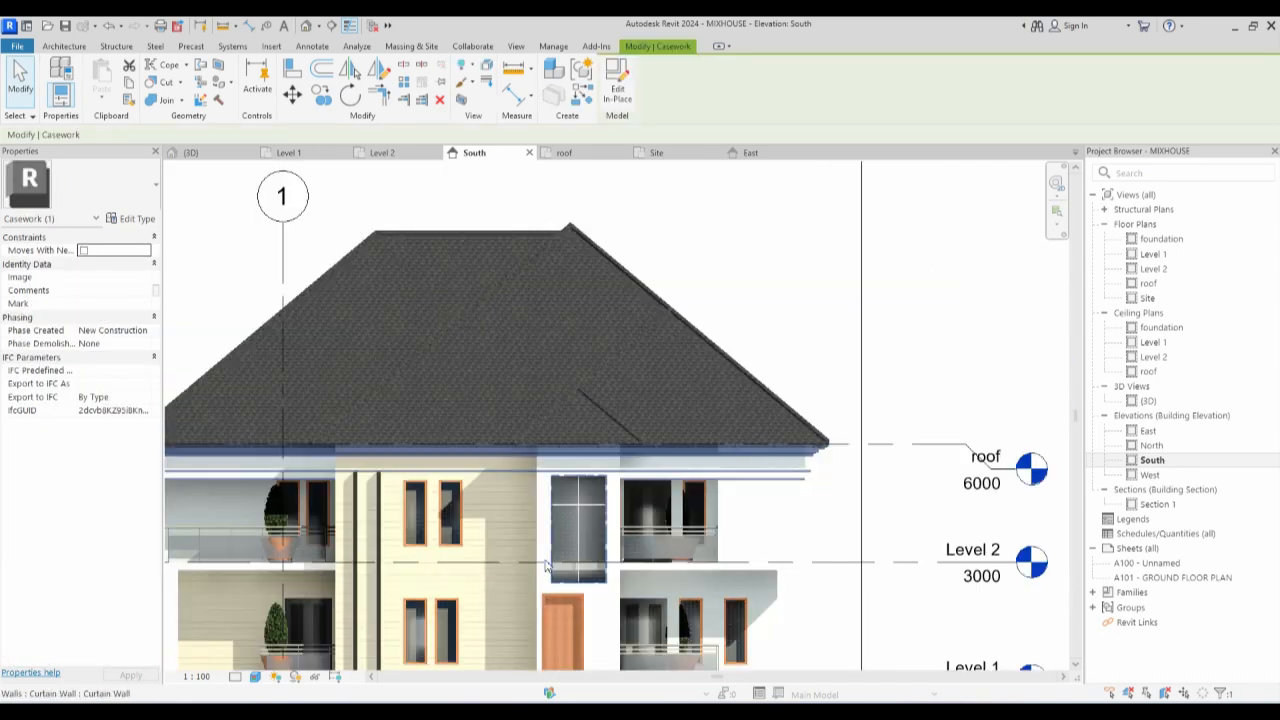
left_click(618, 94)
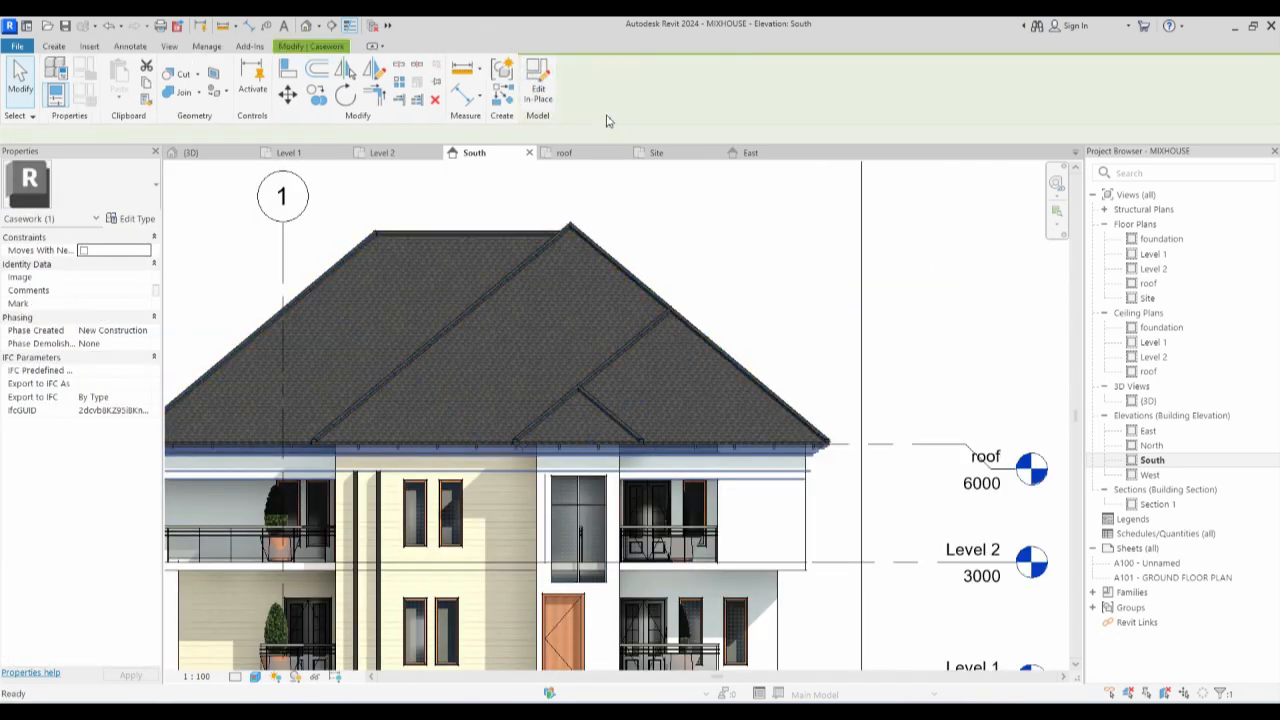
left_click(537, 95)
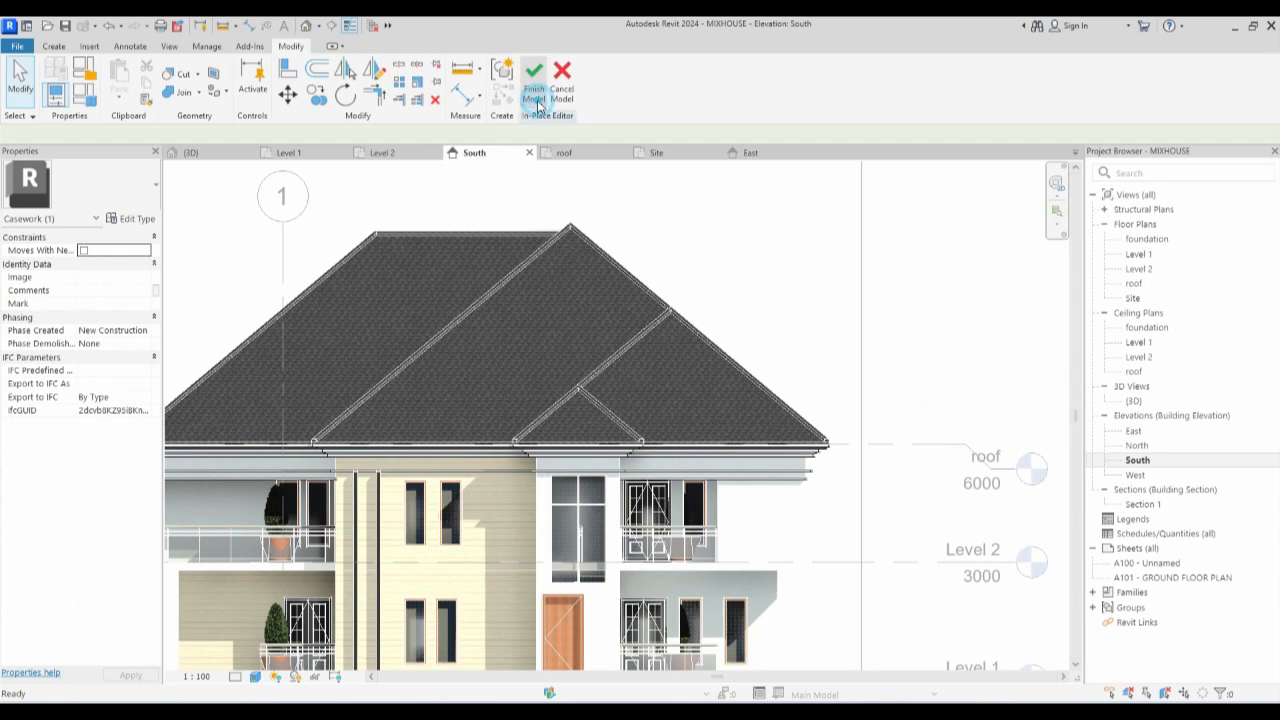
left_click(780, 485)
left_click(550, 85)
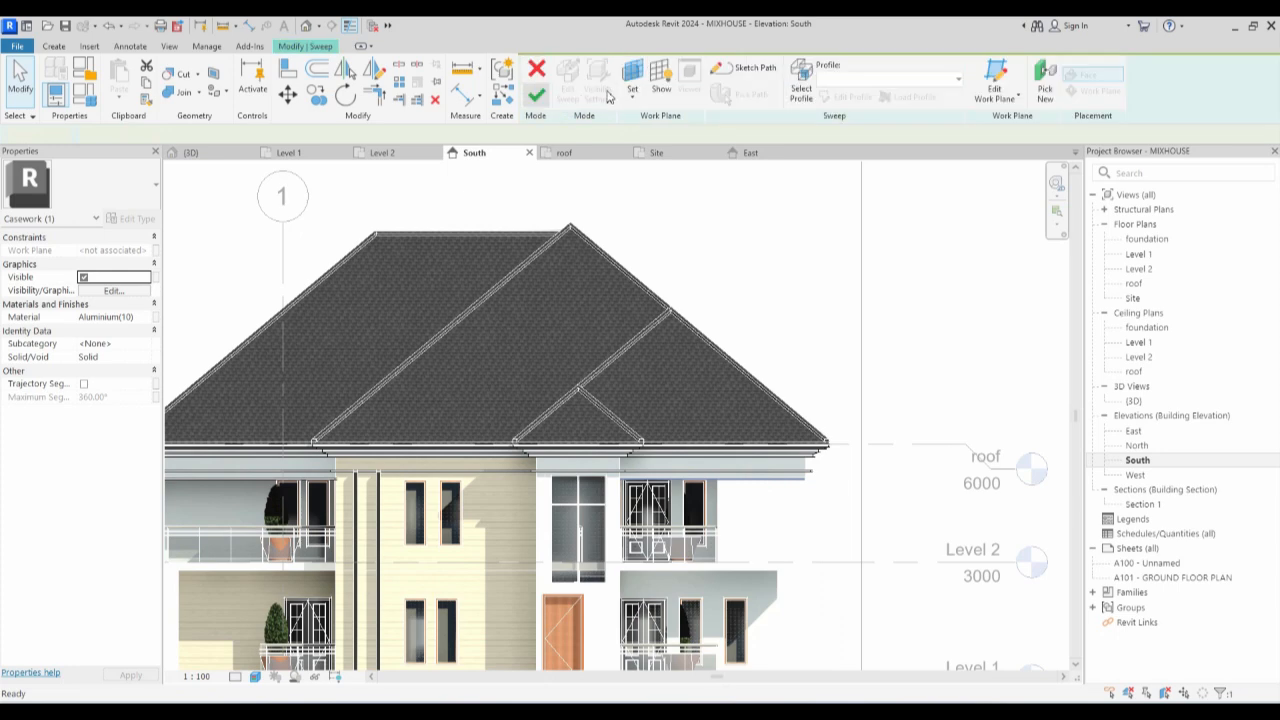
Open the sweep's path sketch in the Level 2 floor plan and delete its 2400 mm segment crossing the front staircase.
left_click(754, 68)
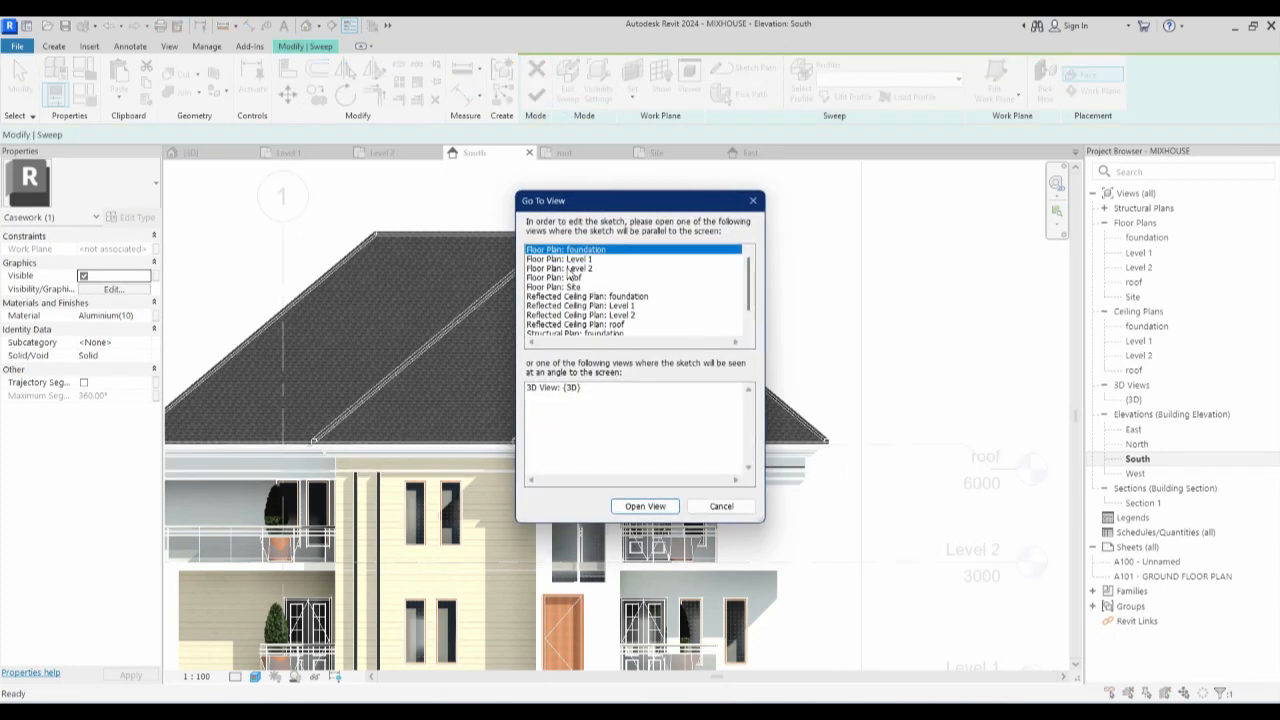
left_click(577, 268)
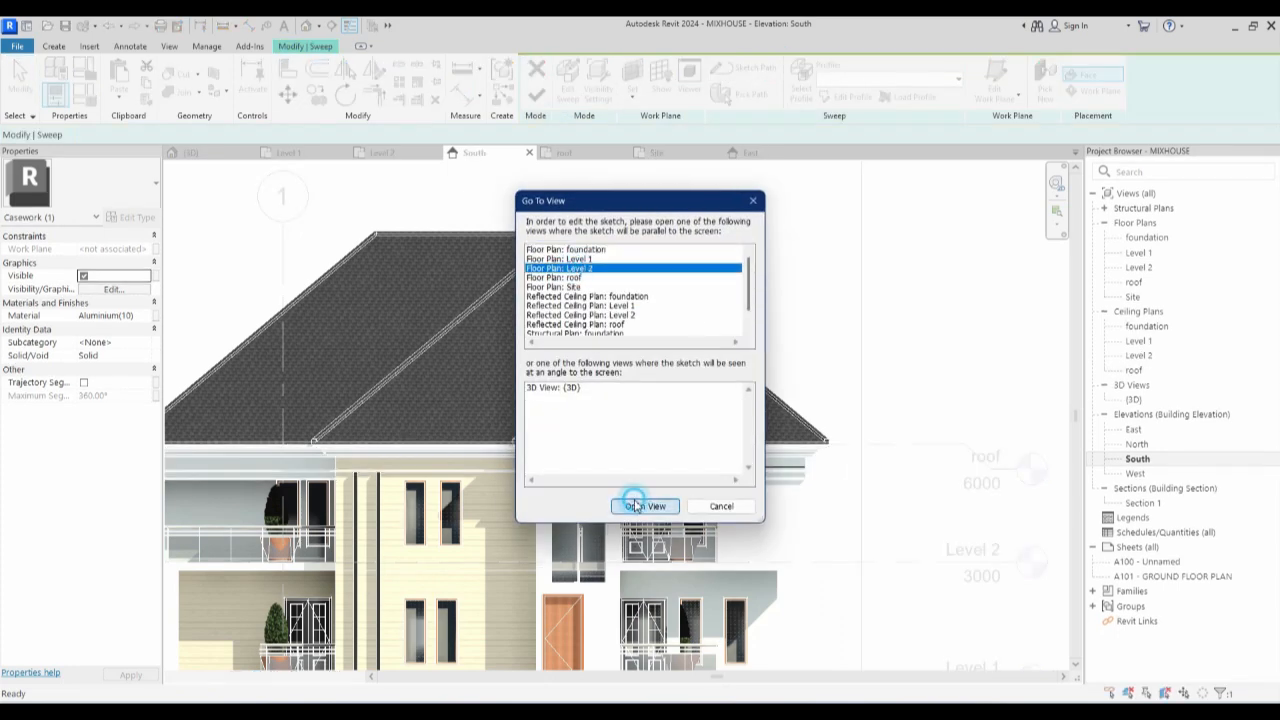
left_click(642, 506)
scroll(950, 535, "up", 4)
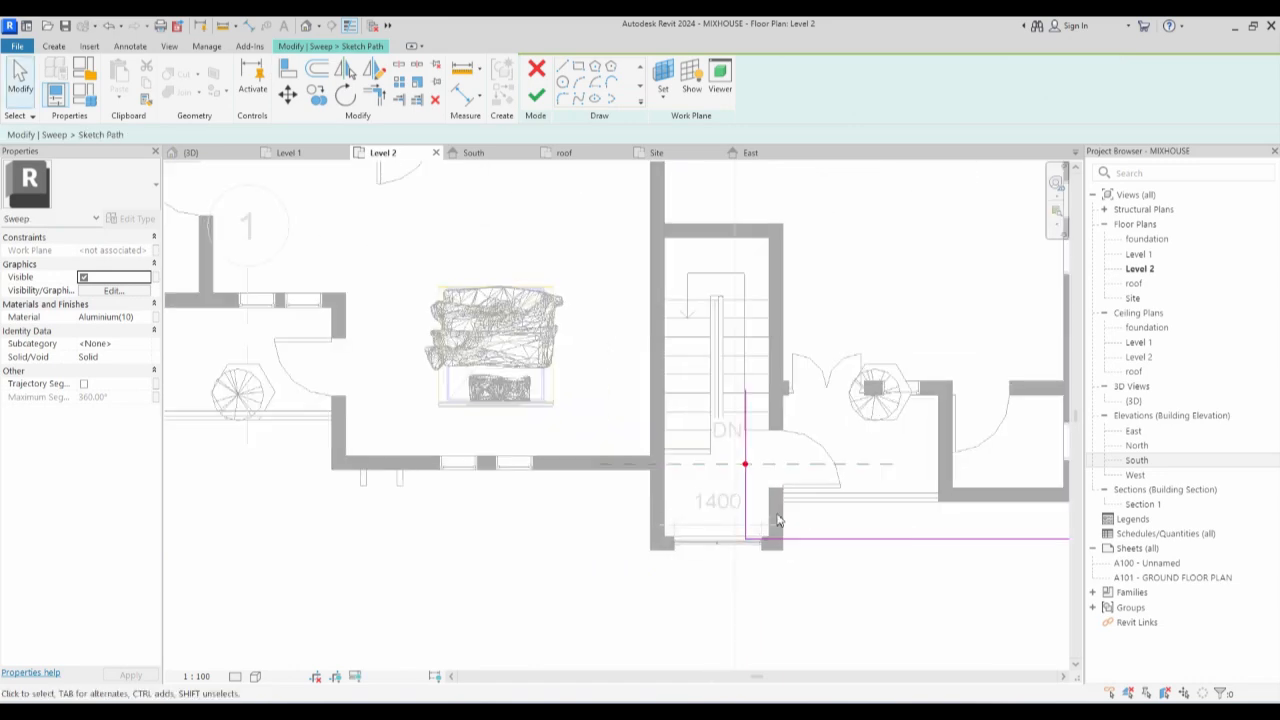
scroll(743, 539, "down", 3)
left_click(745, 527)
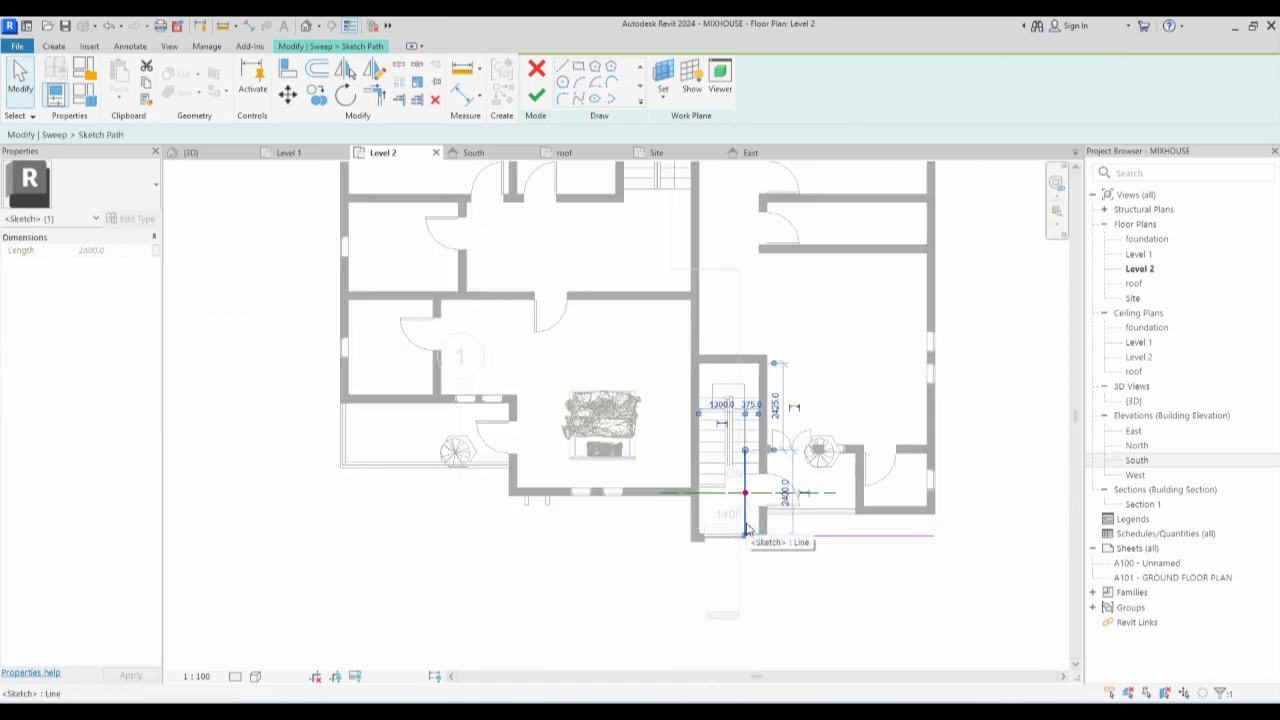
key("ctrl+z")
key("Escape")
key("Escape")
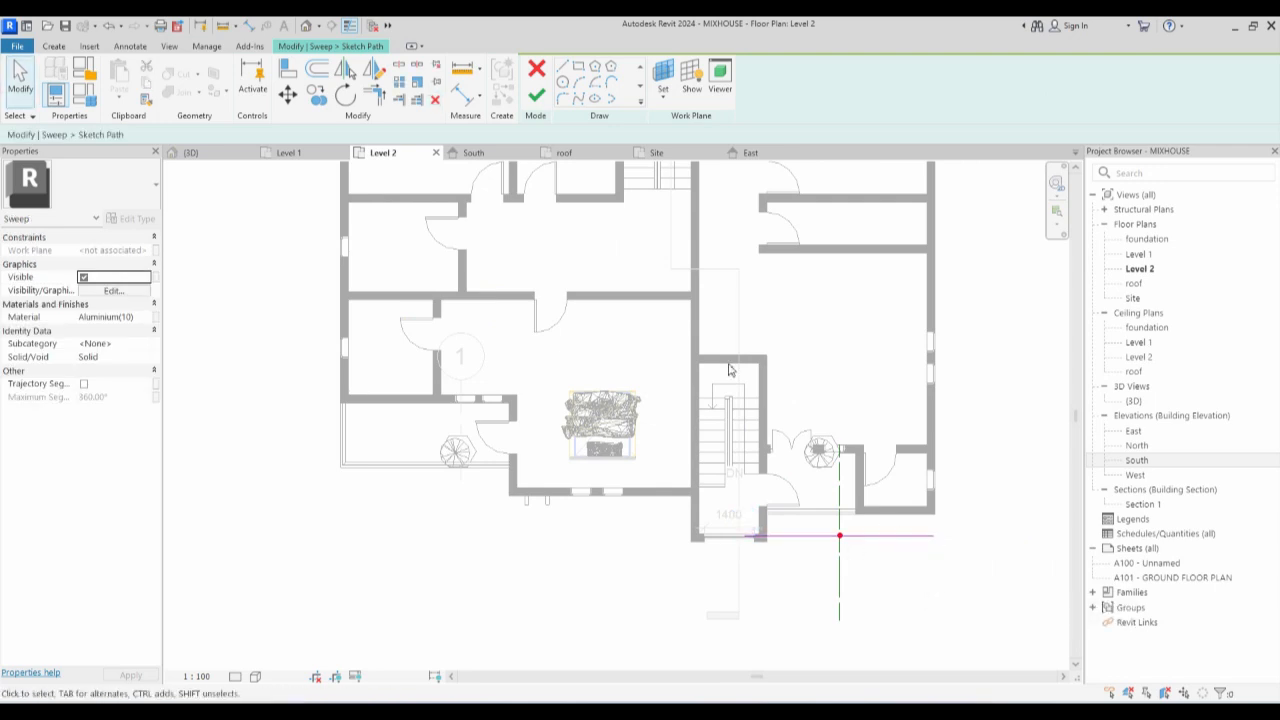
Trim both ends of the sweep path to the adjoining walls beside the stair projection, and finish the sweep.
left_click(418, 100)
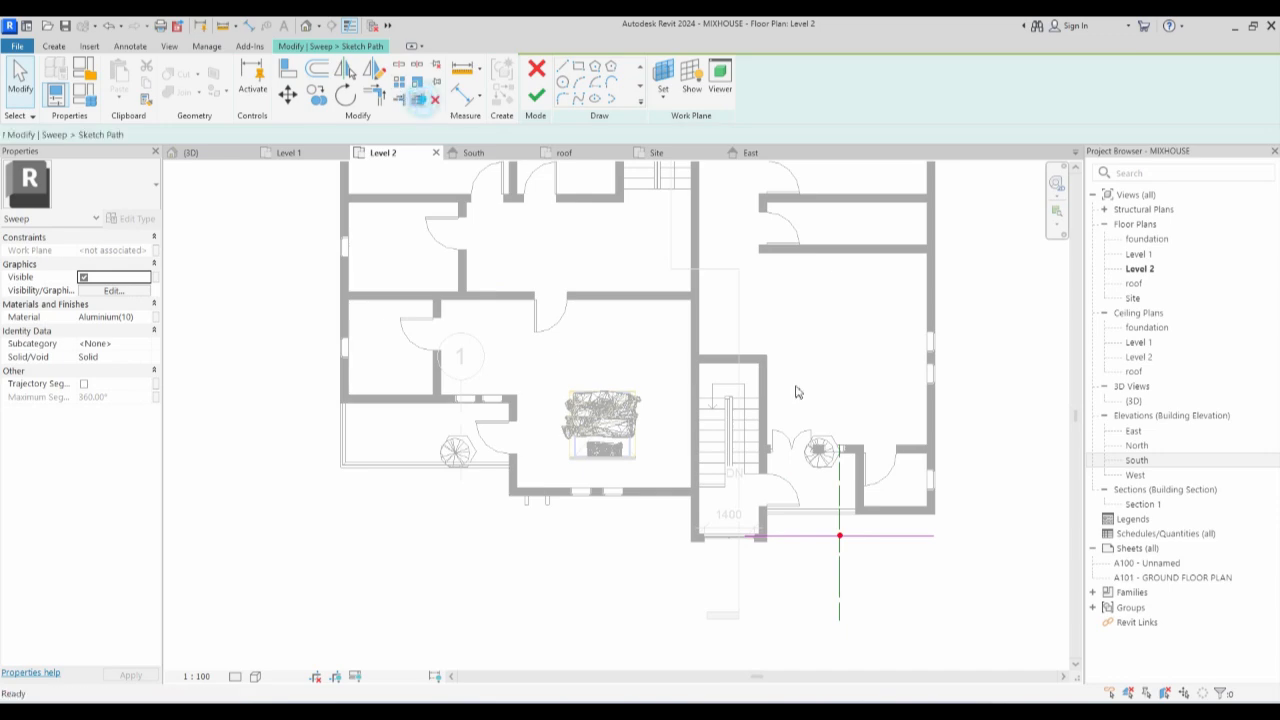
left_click(855, 490)
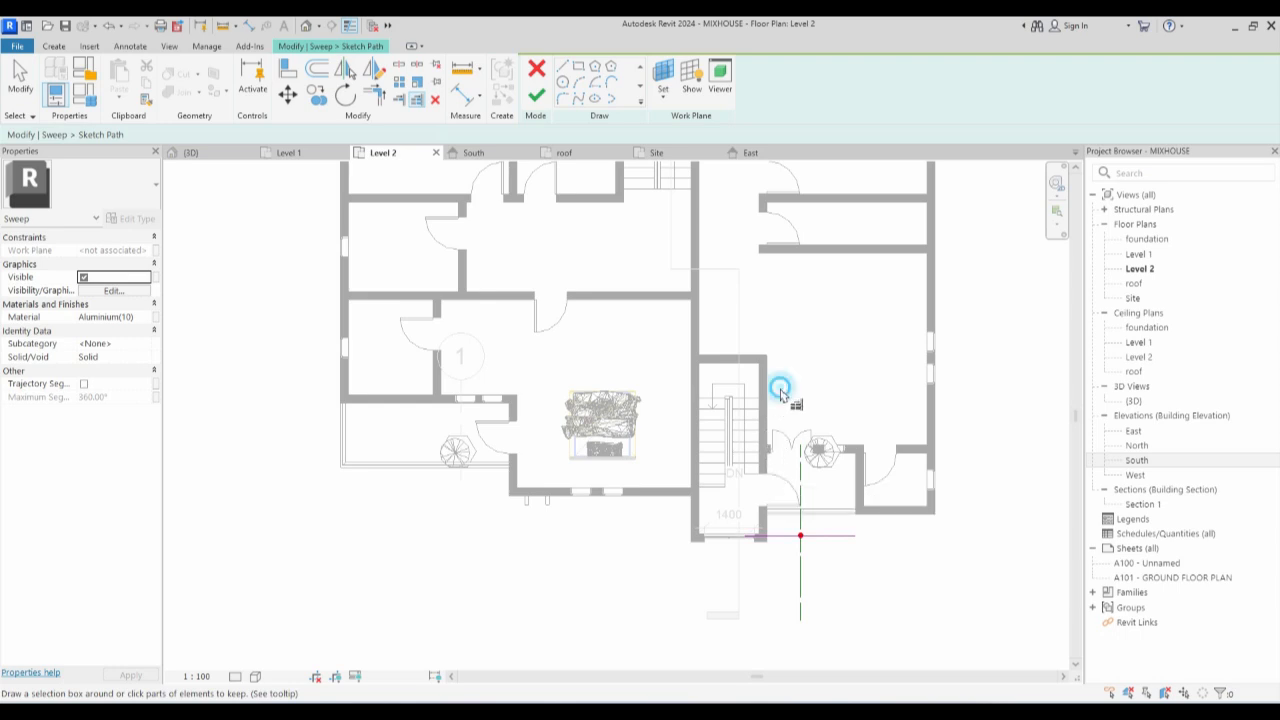
left_click(784, 535)
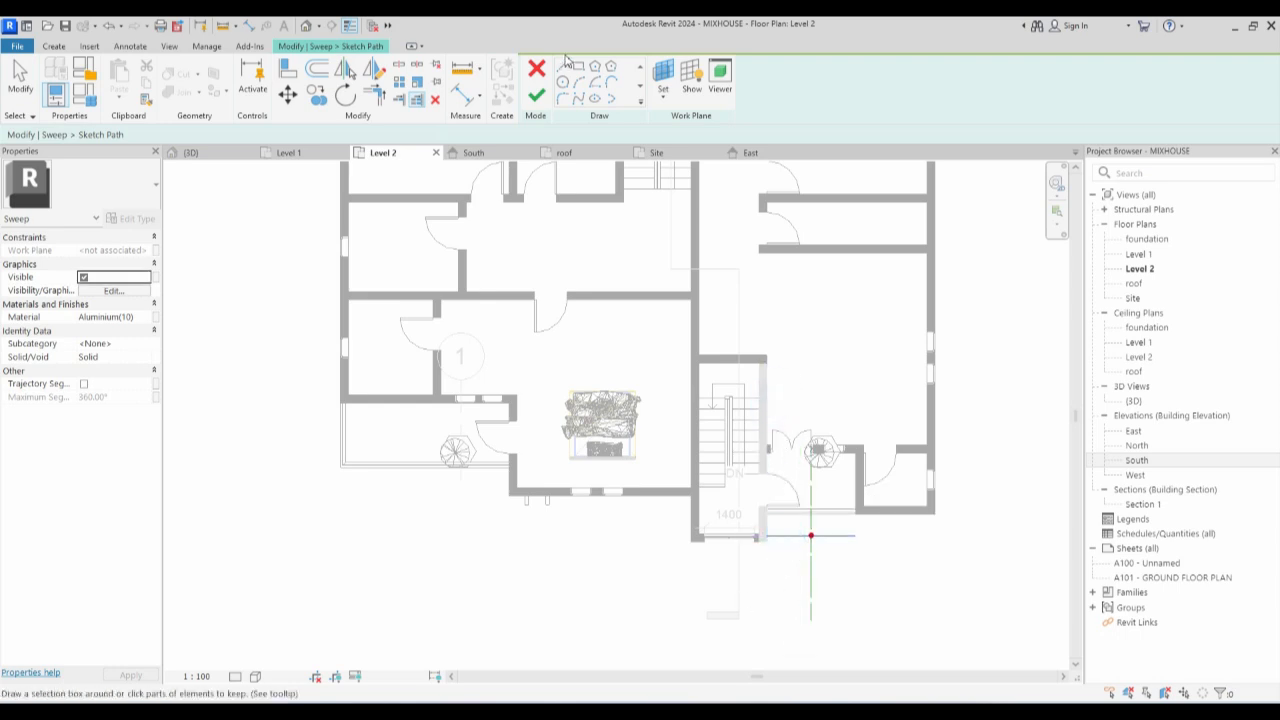
left_click(536, 94)
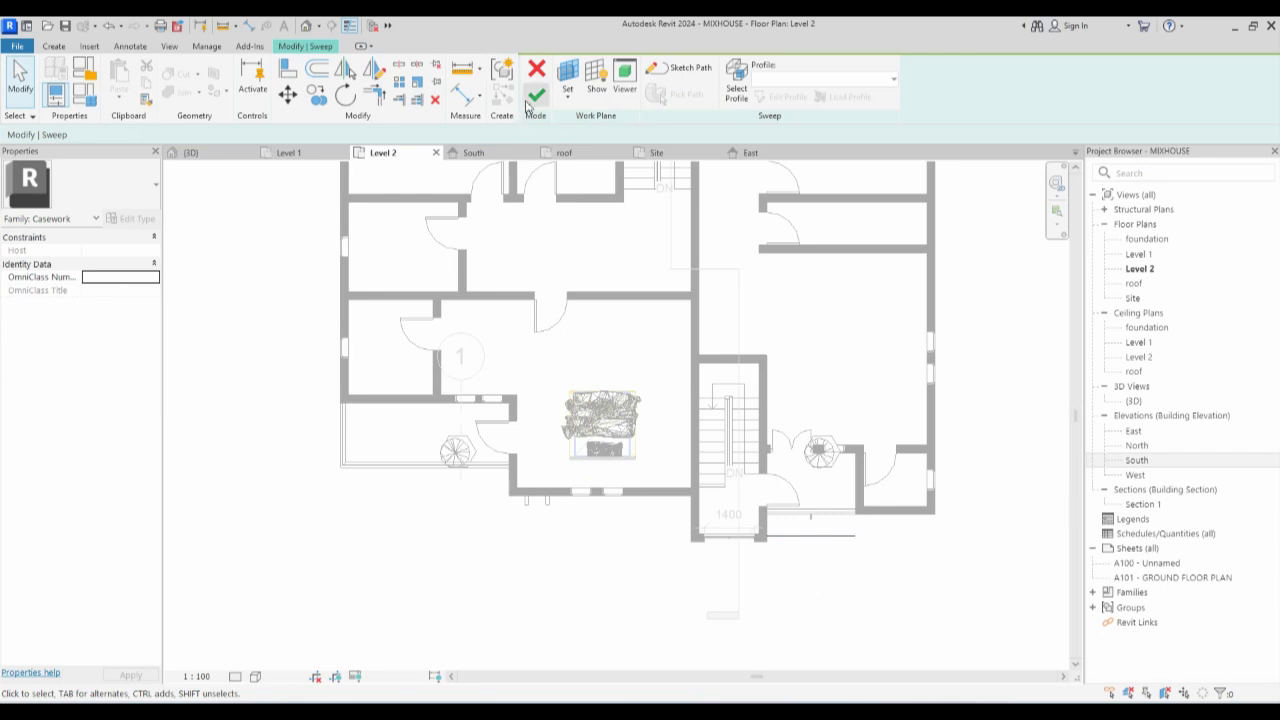
left_click(533, 97)
left_click(874, 571)
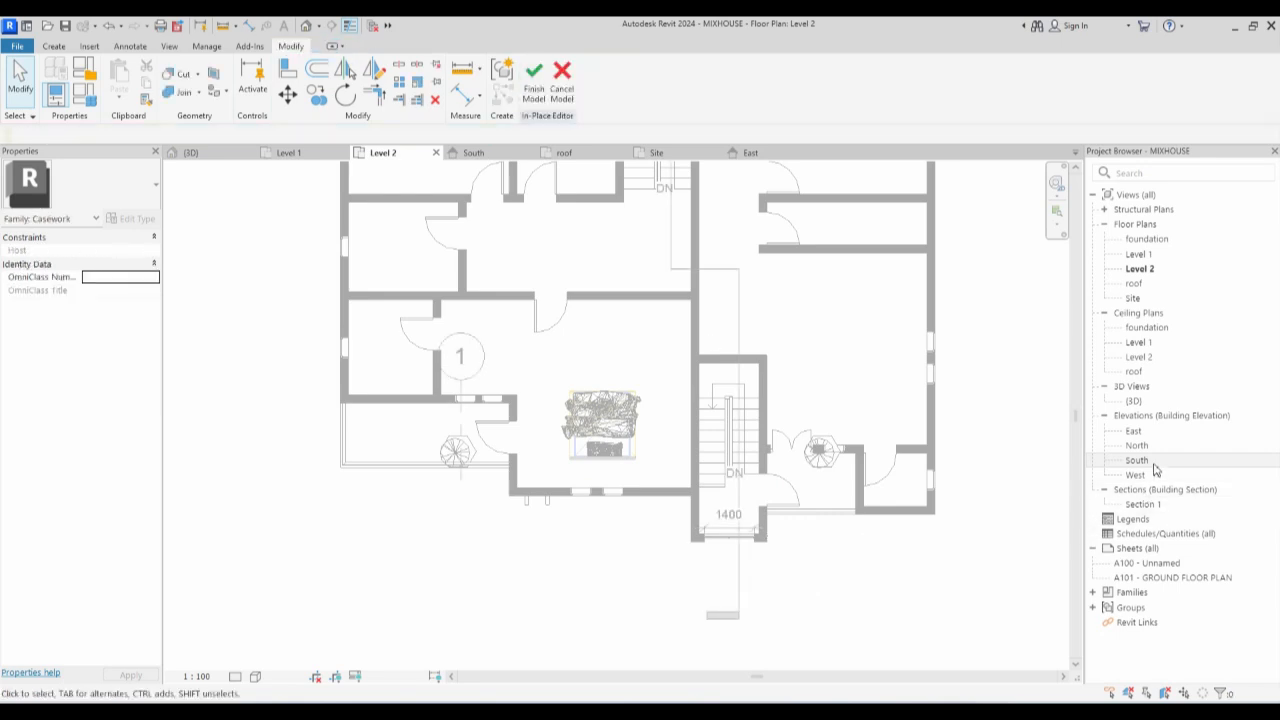
Inspect the sweep on the house in the default 3D view and finish the in-place model.
double_click(1133, 400)
scroll(664, 489, "down", 5)
scroll(864, 638, "up", 2)
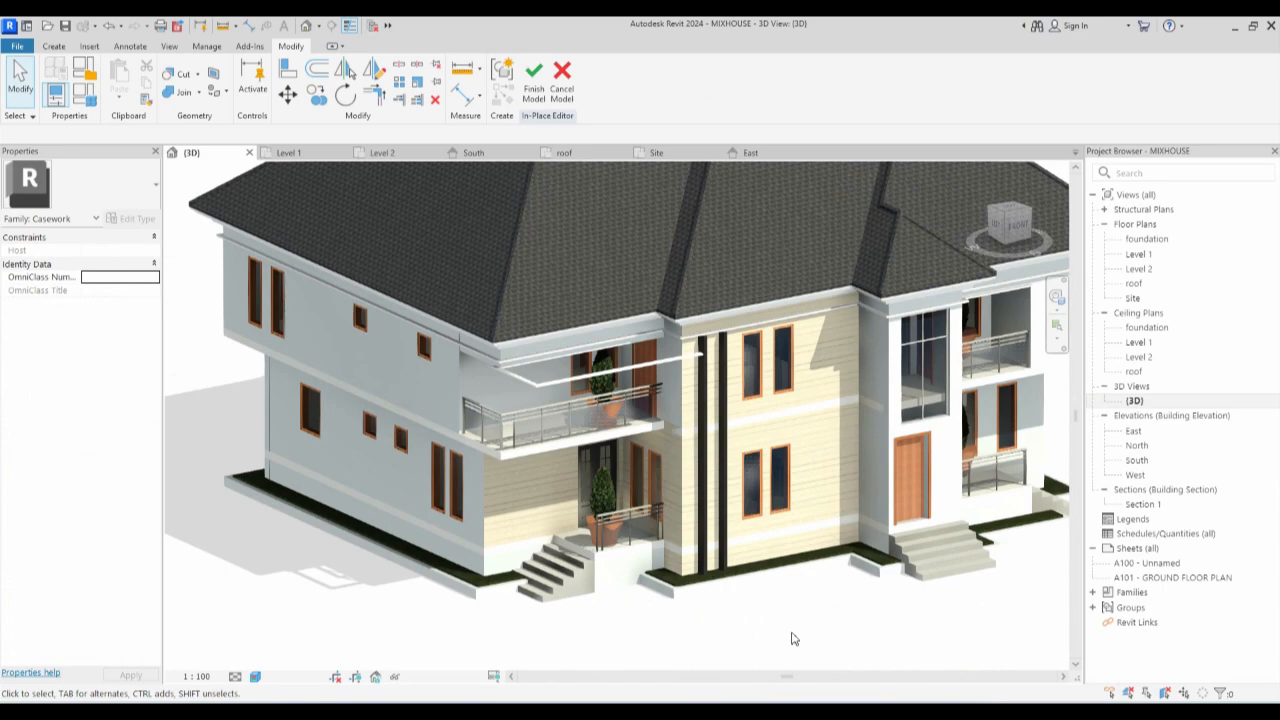
scroll(774, 462, "up", 3)
scroll(776, 458, "down", 4)
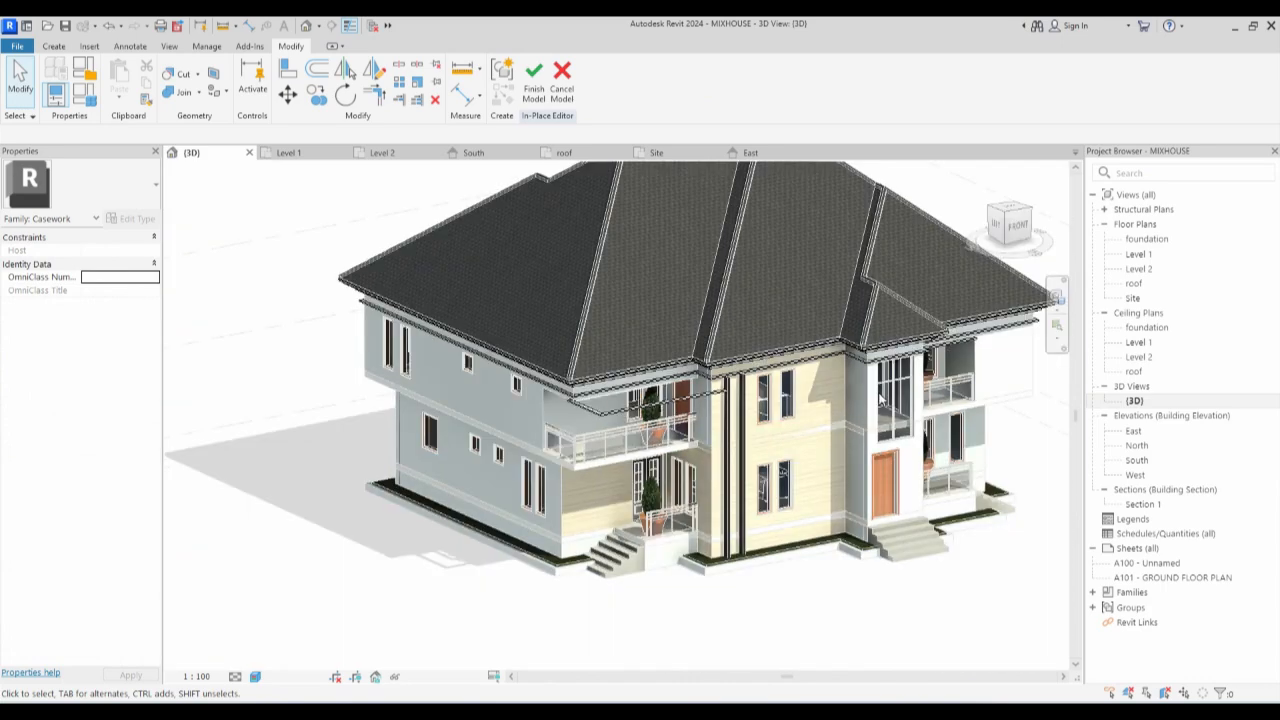
scroll(880, 398, "up", 2)
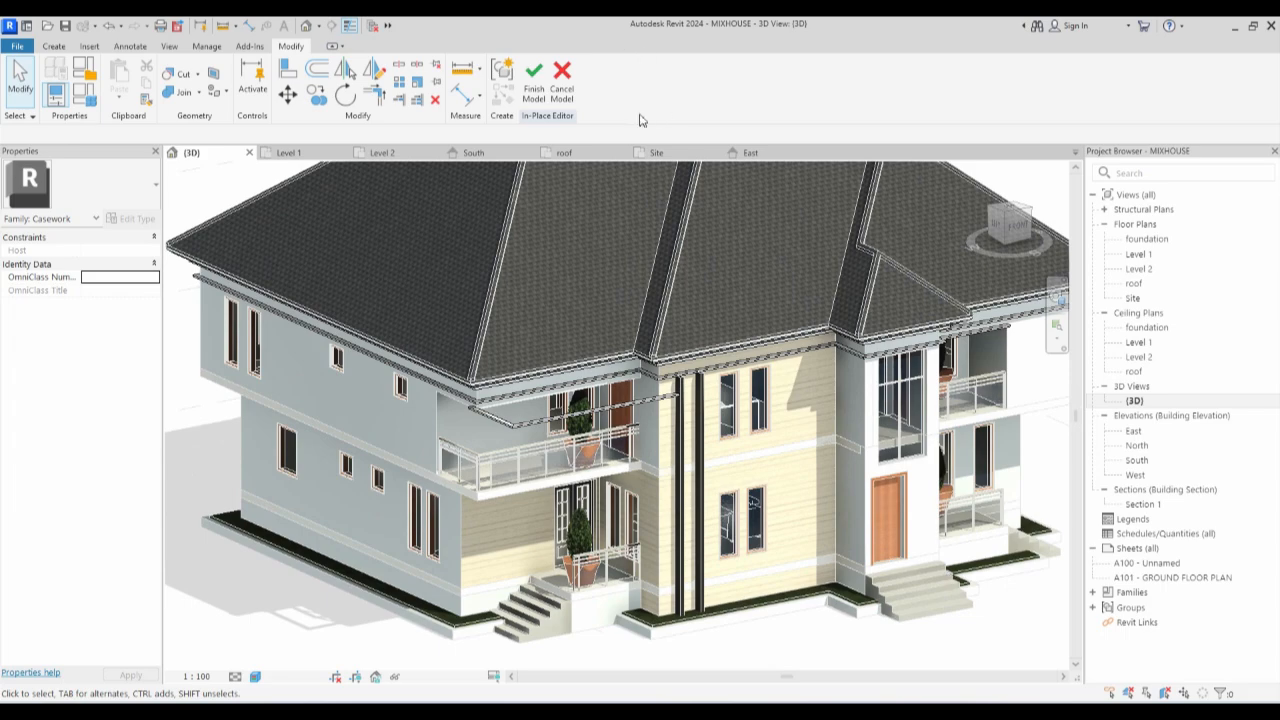
left_click(533, 84)
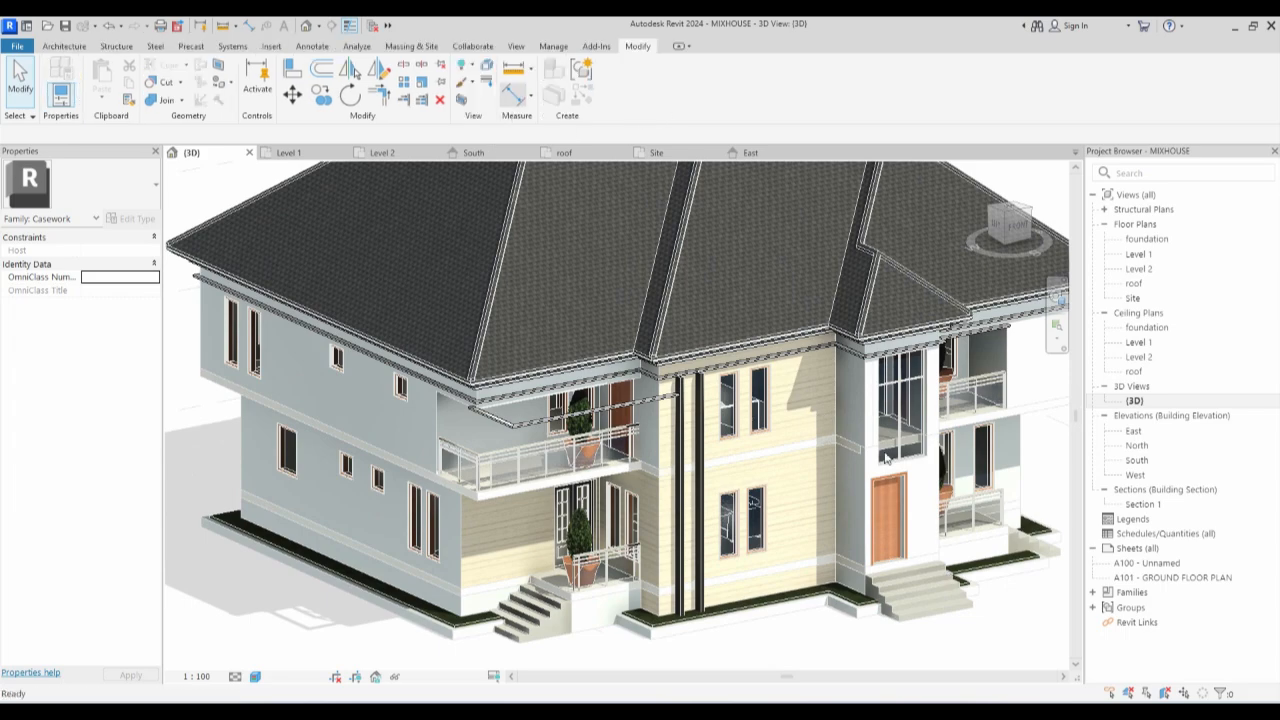
key("Escape")
Select the ground-floor entrance door above the front steps and examine the door types available for it.
scroll(769, 570, "up", 2)
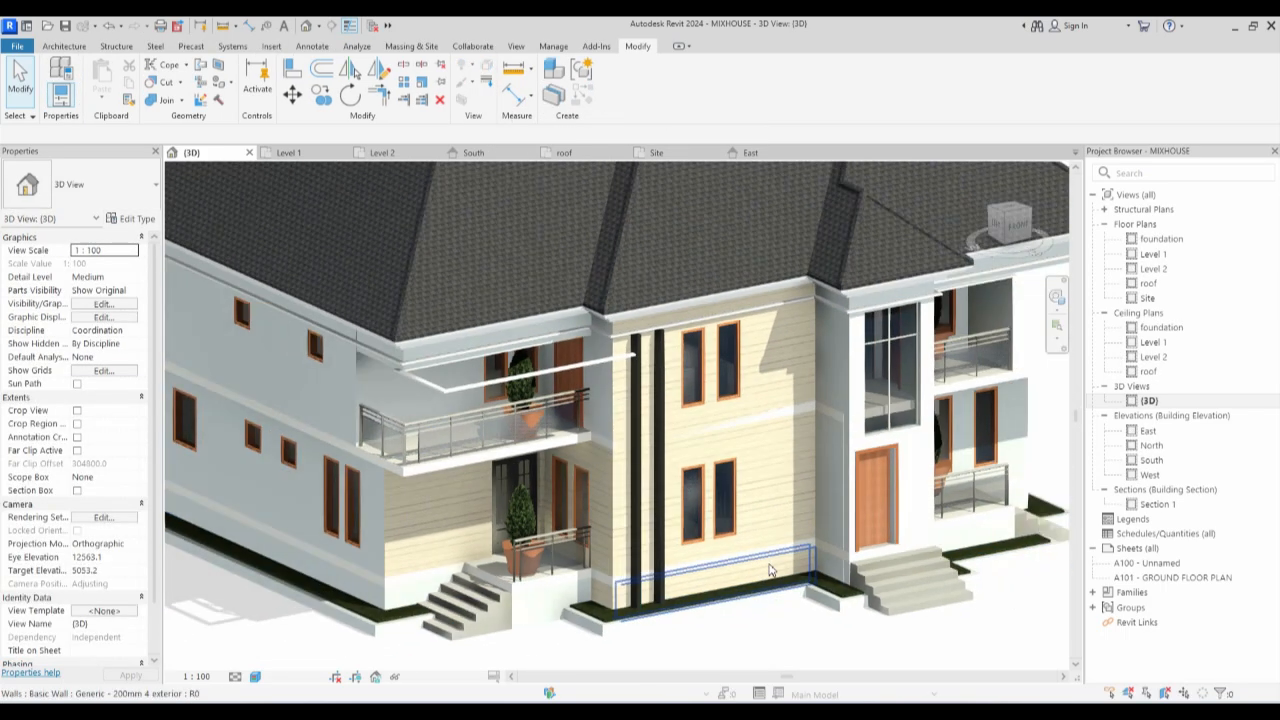
scroll(769, 570, "down", 3)
scroll(850, 483, "up", 4)
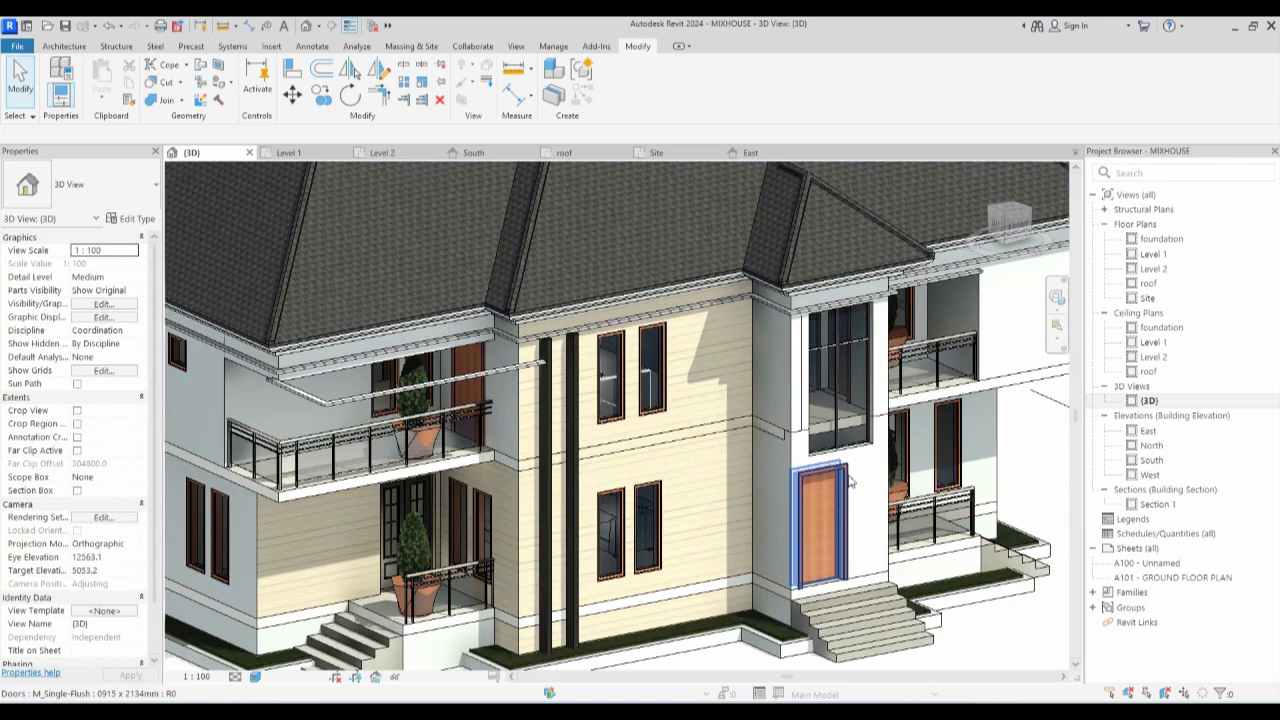
left_click(850, 483)
left_click(143, 207)
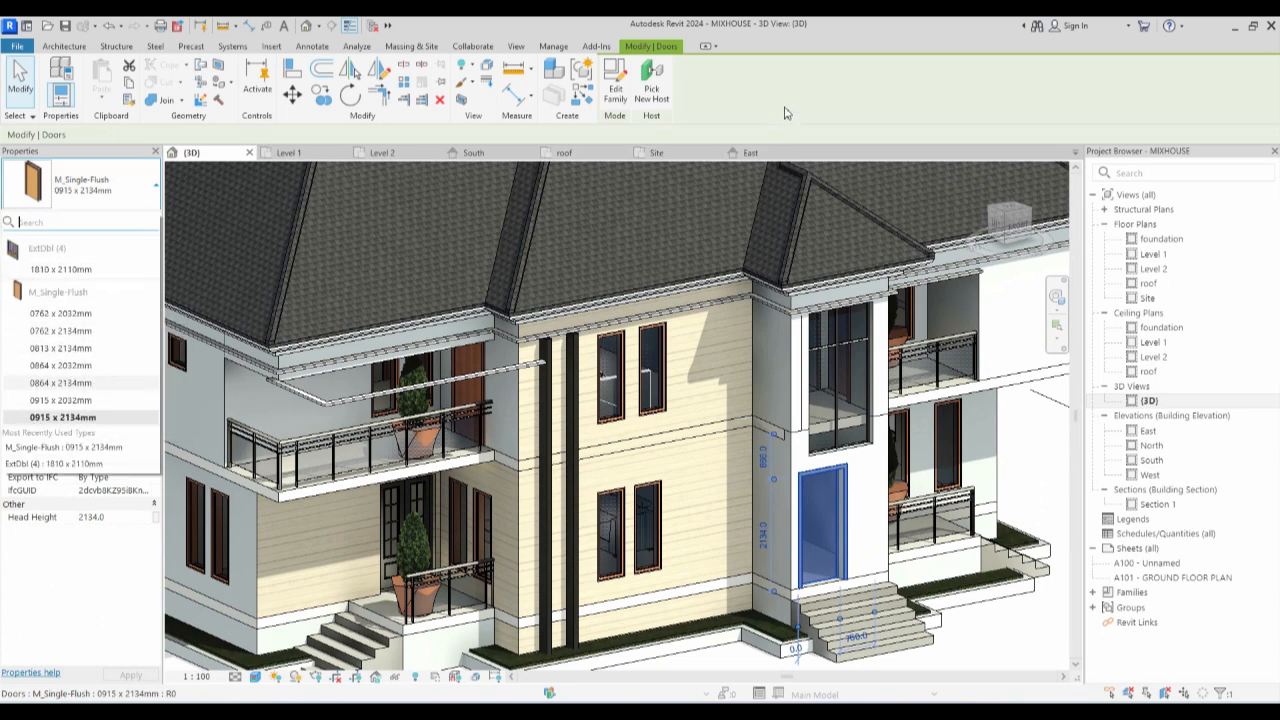
Start placing a door and browse for a family to load in the Metric Library folder on the Desktop.
left_click(76, 47)
left_click(76, 47)
left_click(92, 82)
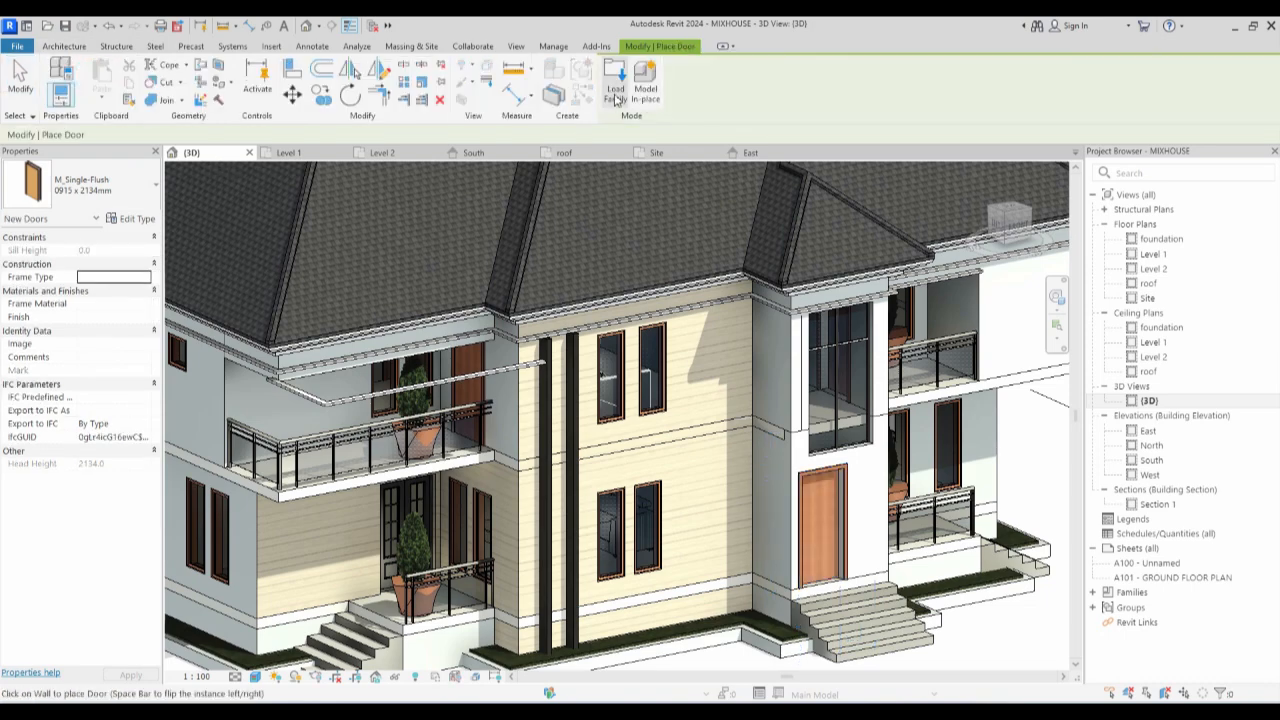
left_click(616, 97)
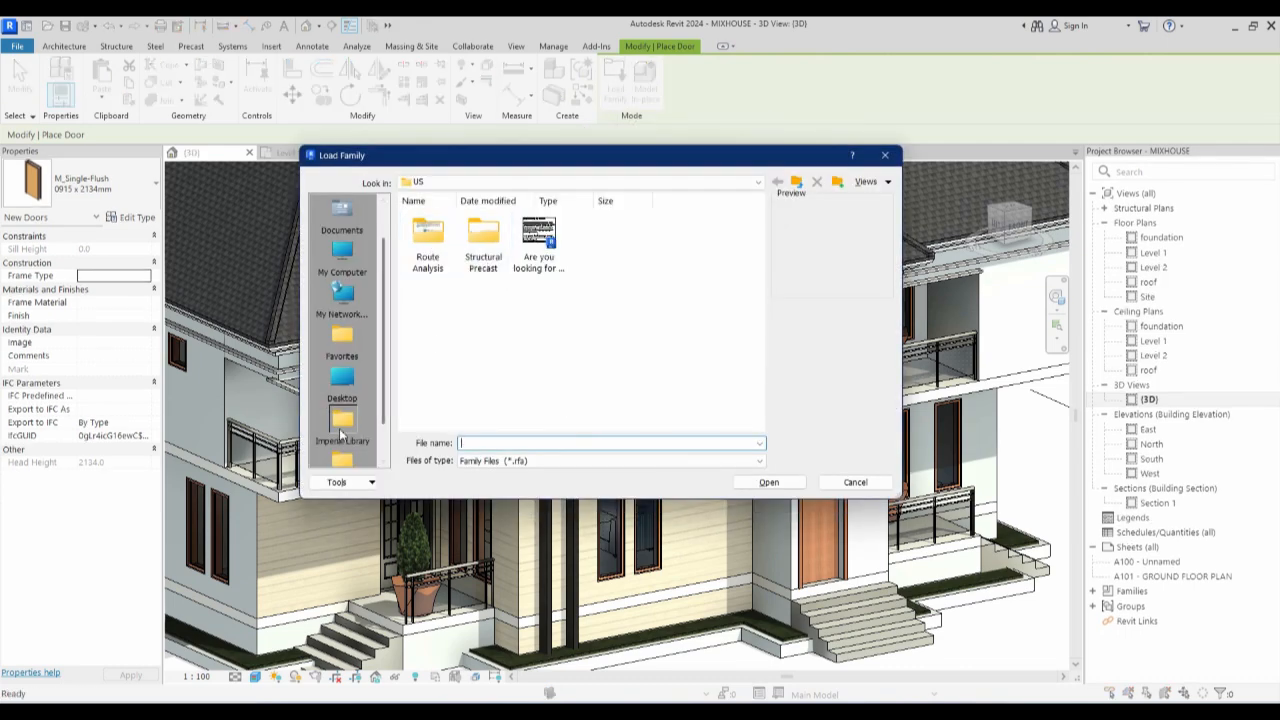
left_click(341, 377)
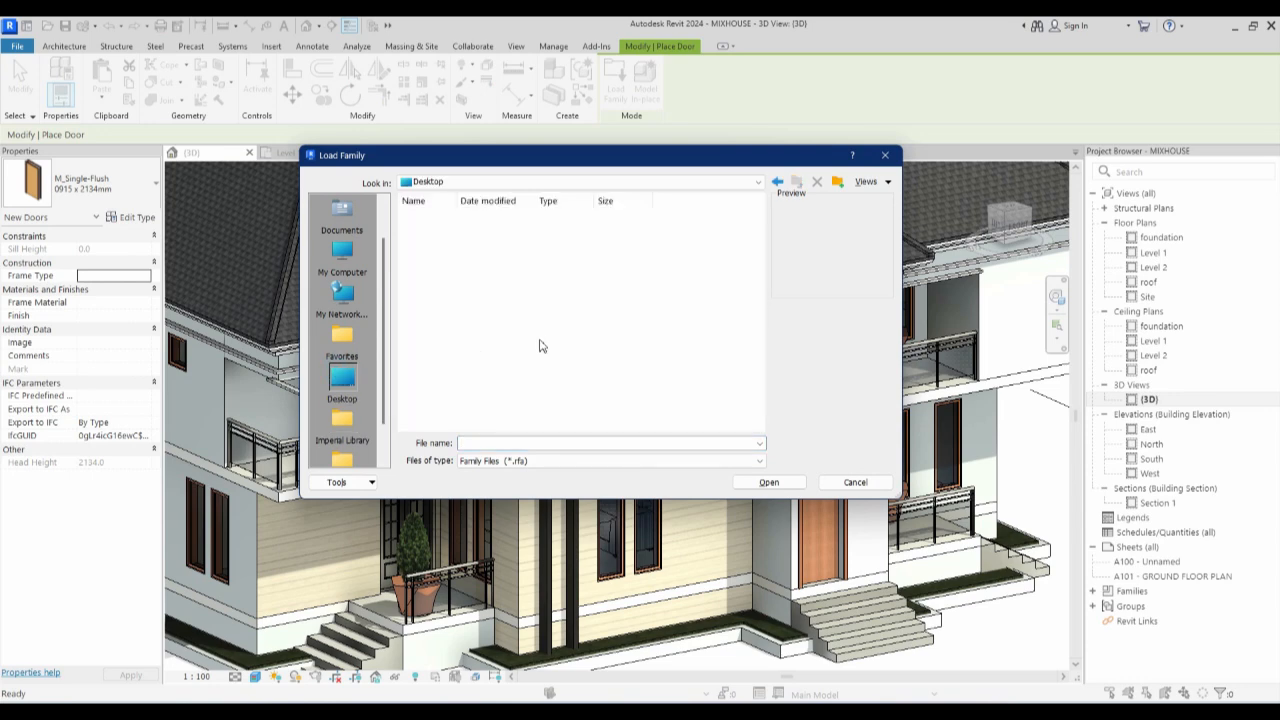
left_click(546, 333)
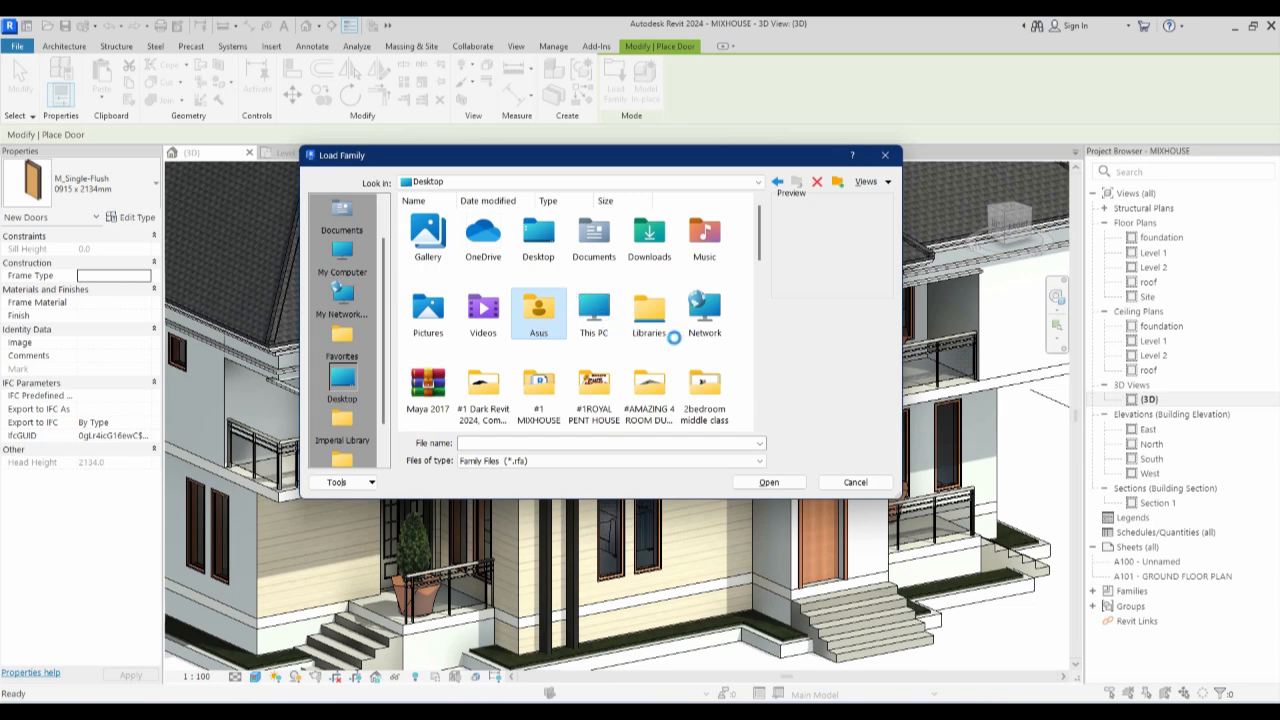
key("m")
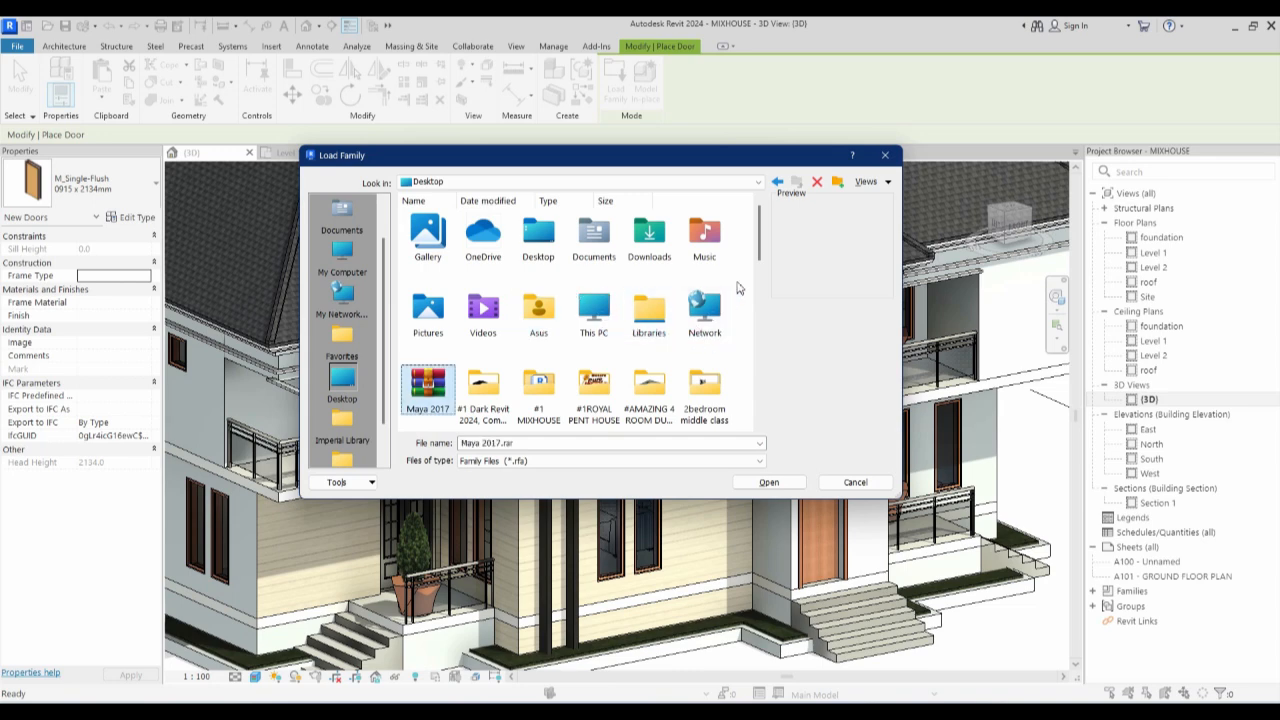
scroll(758, 252, "down", 10)
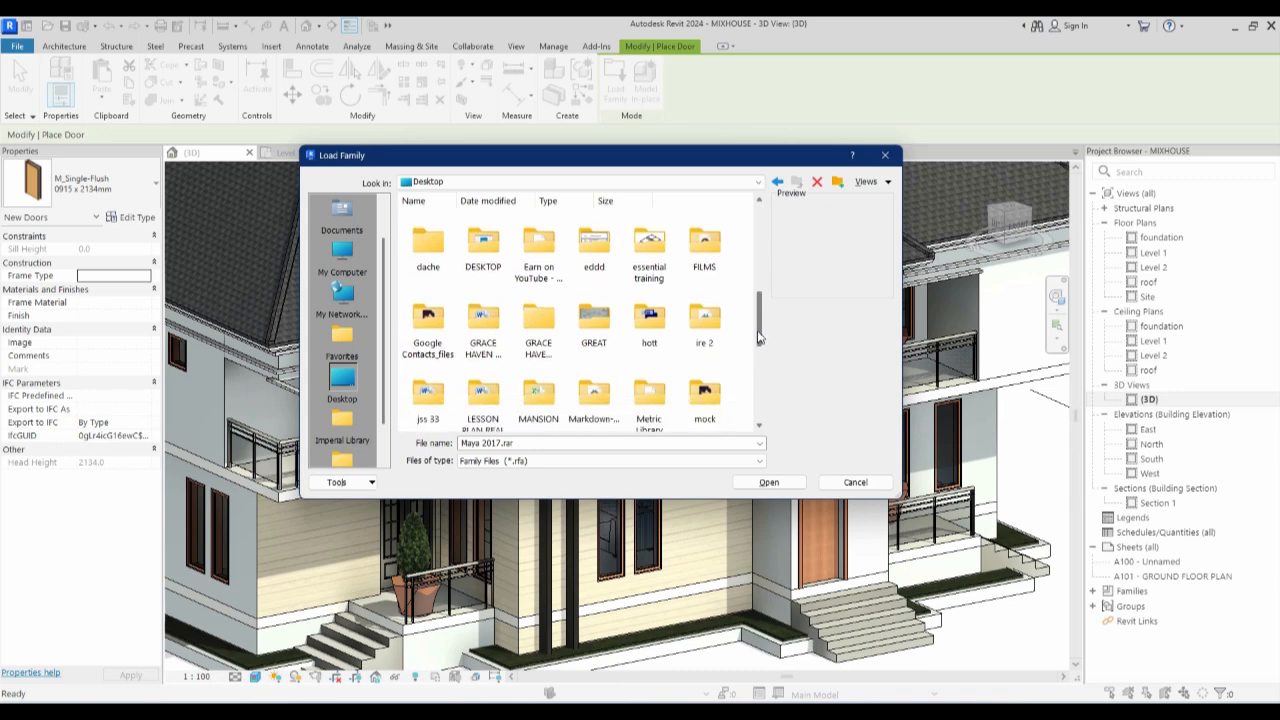
double_click(649, 312)
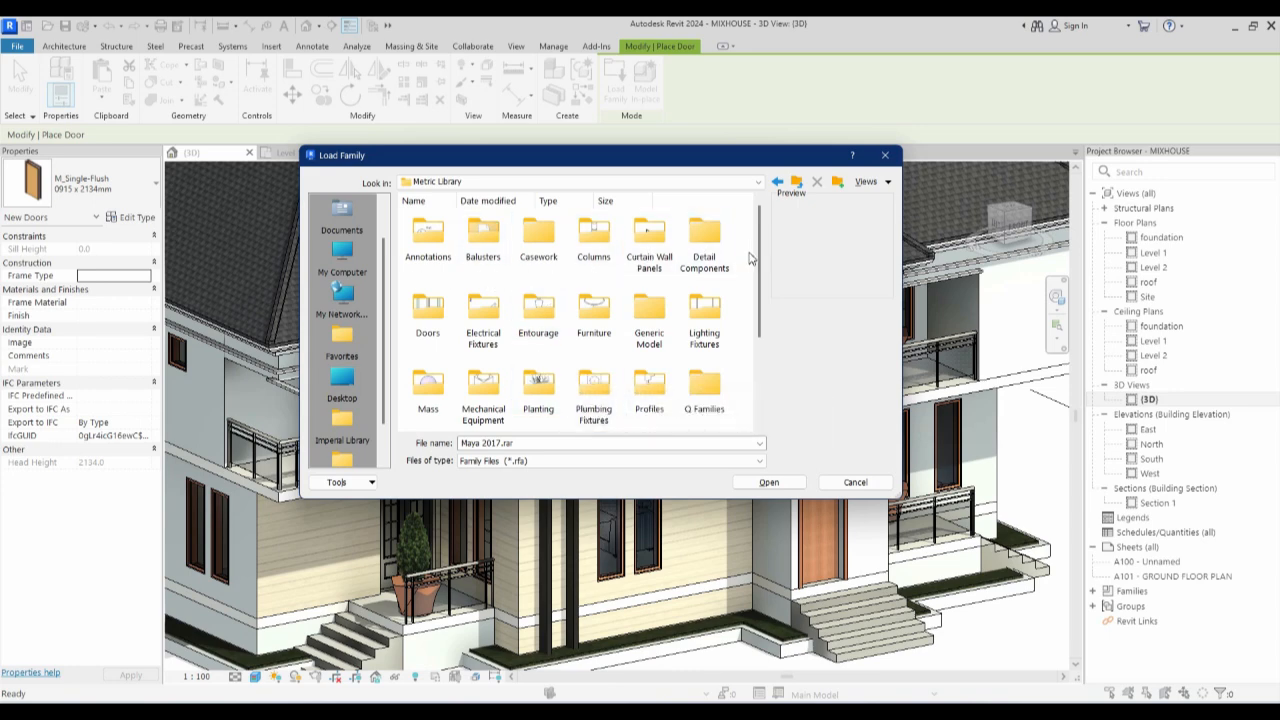
Load the ExtSgl (3) door family from the External Doors folder within Doors.
scroll(766, 313, "down", 2)
mouse_move(766, 313)
left_mouse_down()
mouse_move(766, 343)
mouse_move(780, 235)
left_mouse_up()
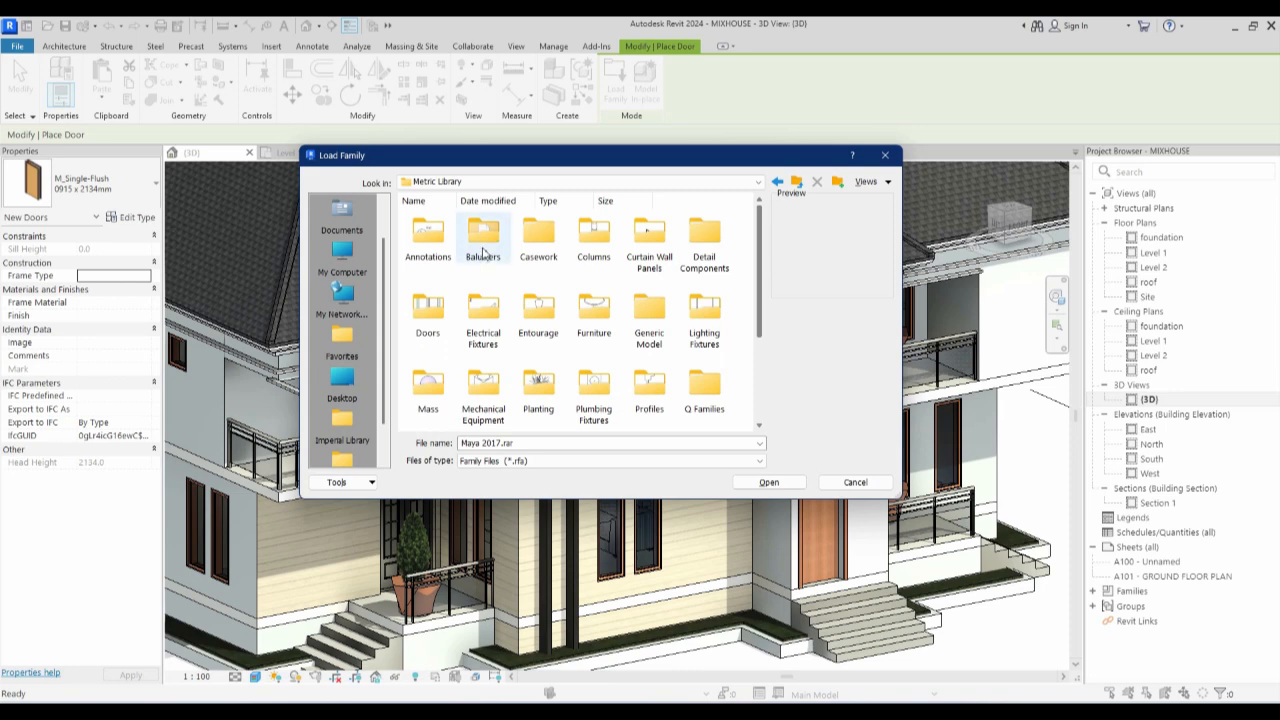
double_click(428, 315)
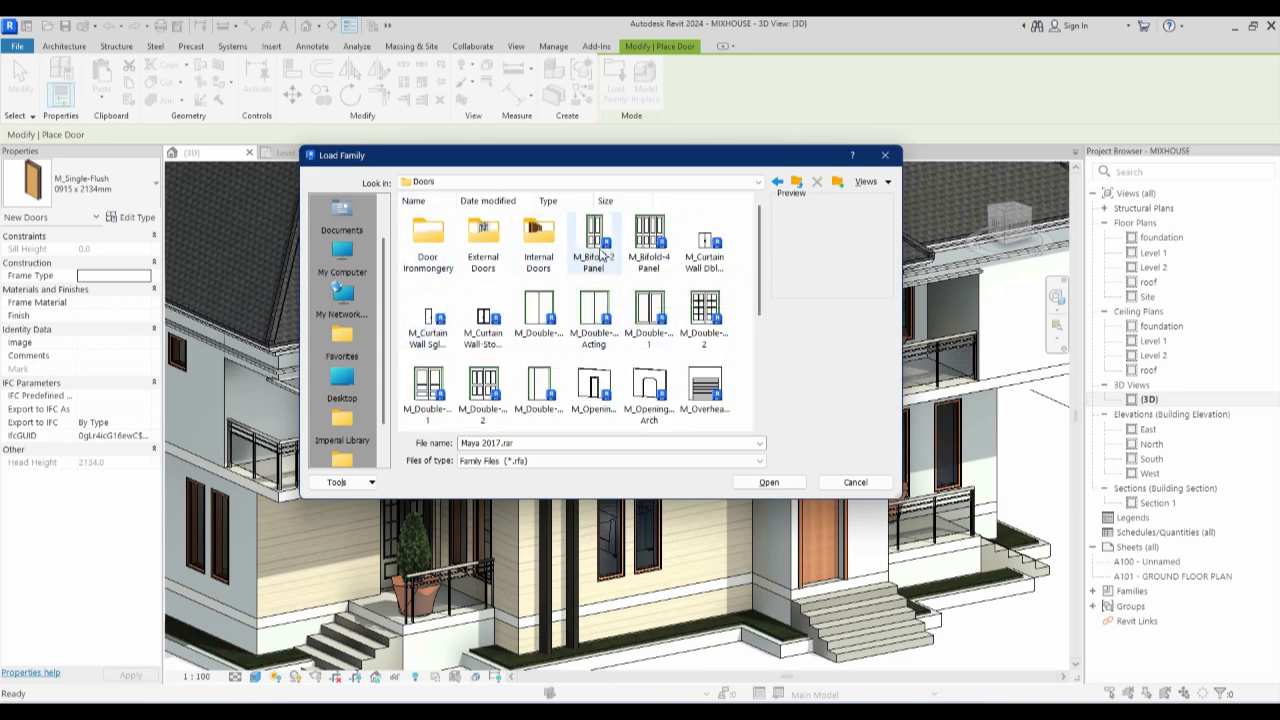
double_click(484, 240)
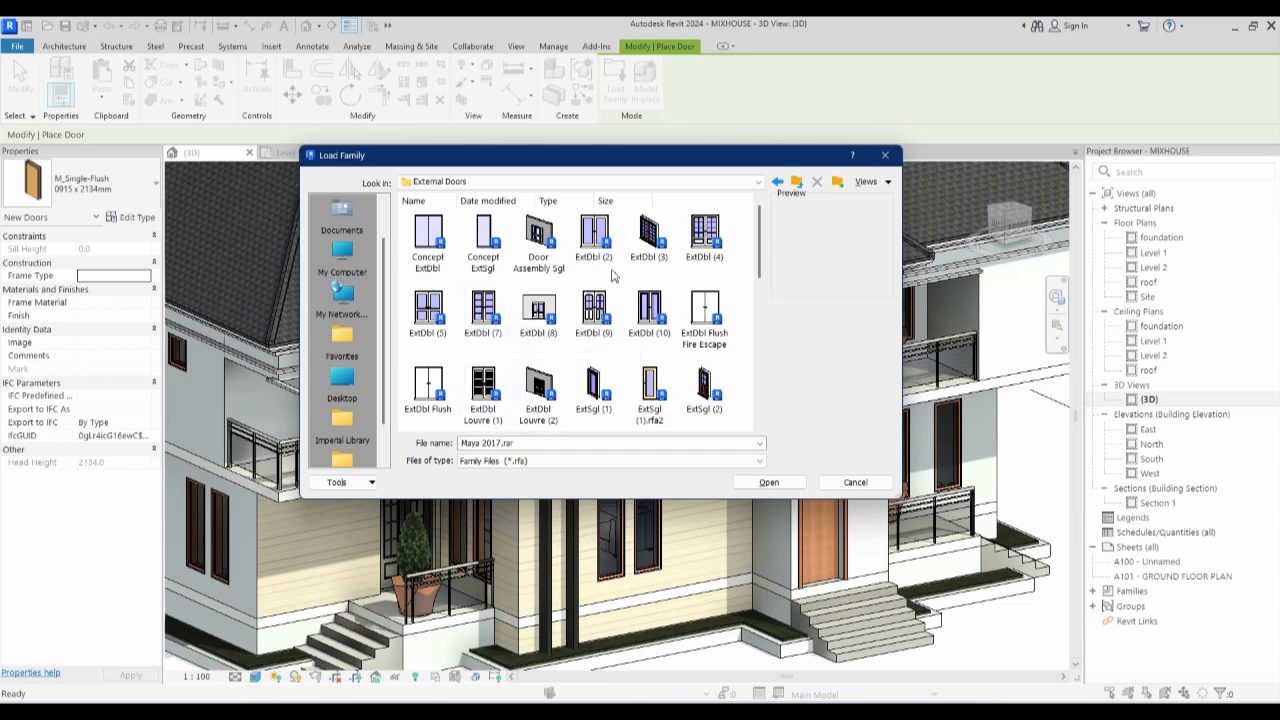
scroll(700, 290, "down", 2)
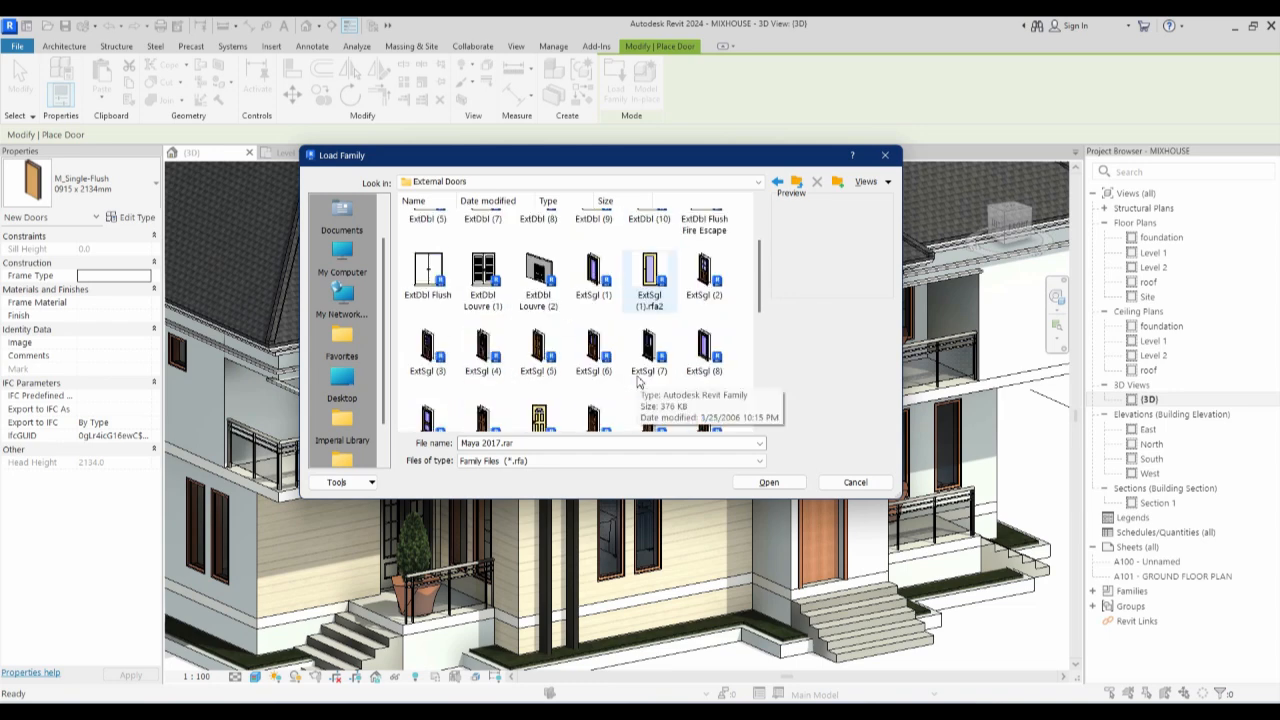
scroll(566, 378, "down", 3)
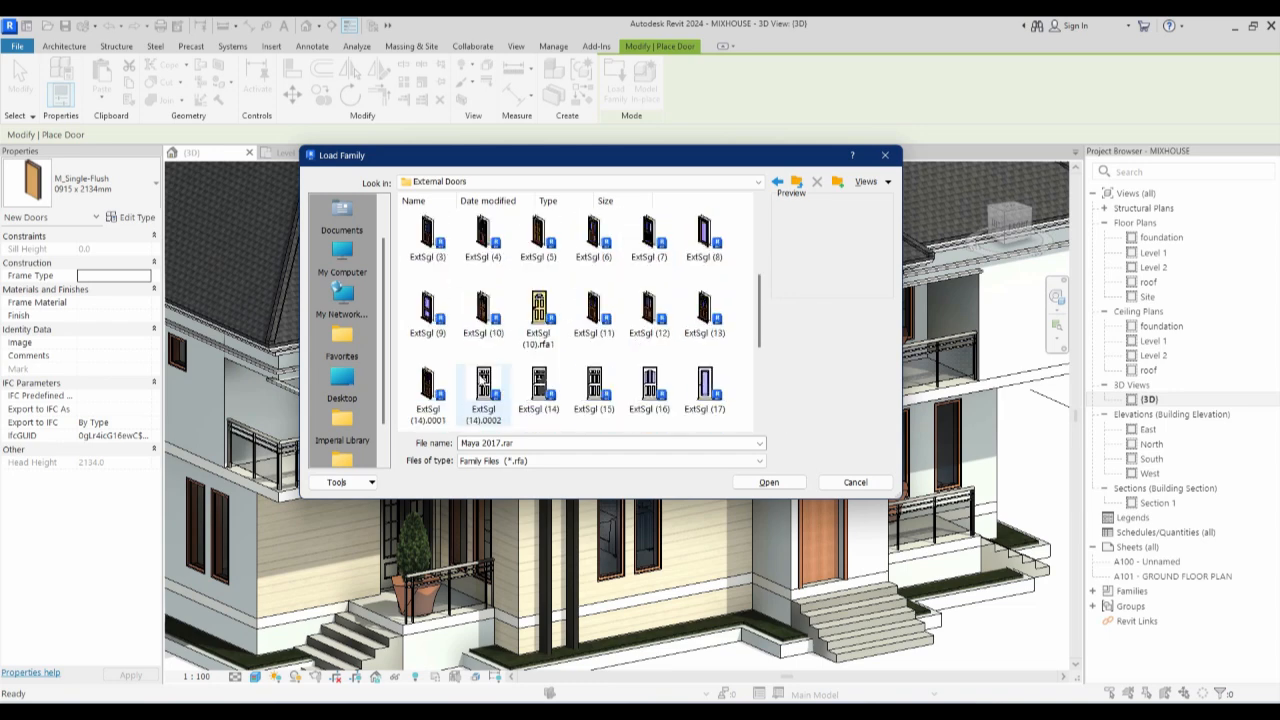
left_click(427, 232)
double_click(427, 232)
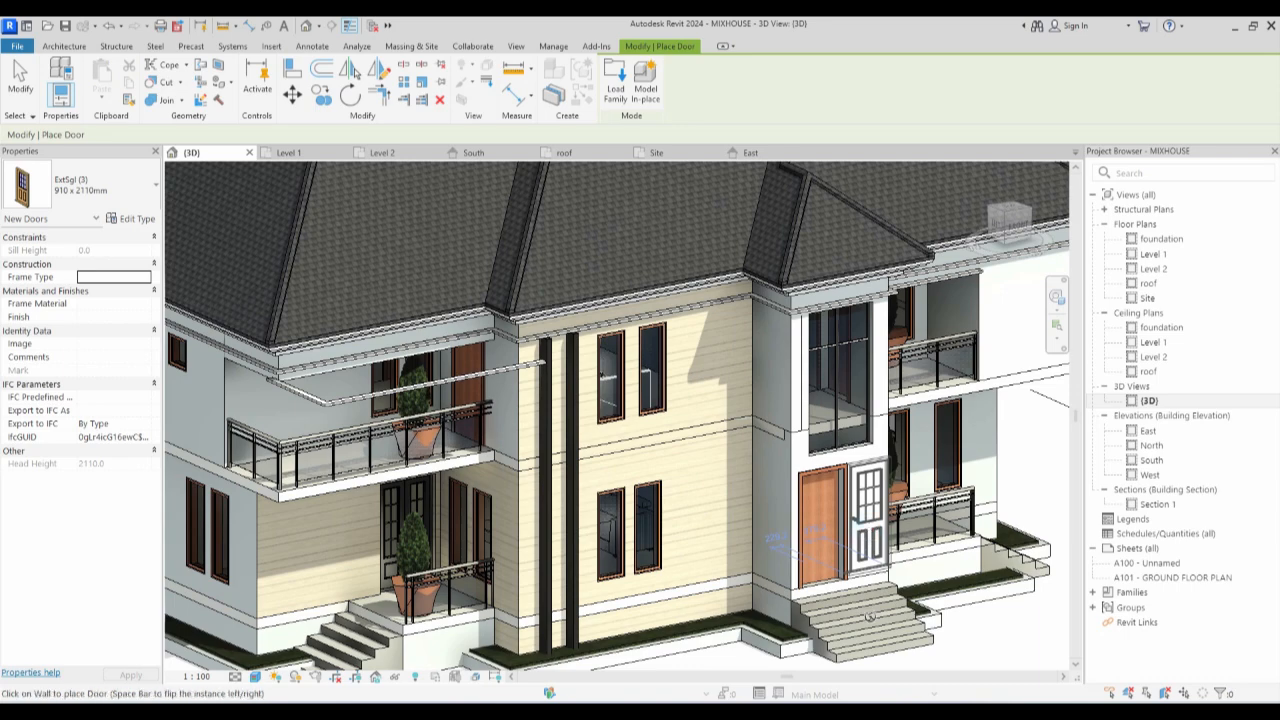
Place an ExtSgl (3) 910 x 2110mm door in the front wall beside the existing entrance door.
left_click(868, 528)
key("Escape")
key("Escape")
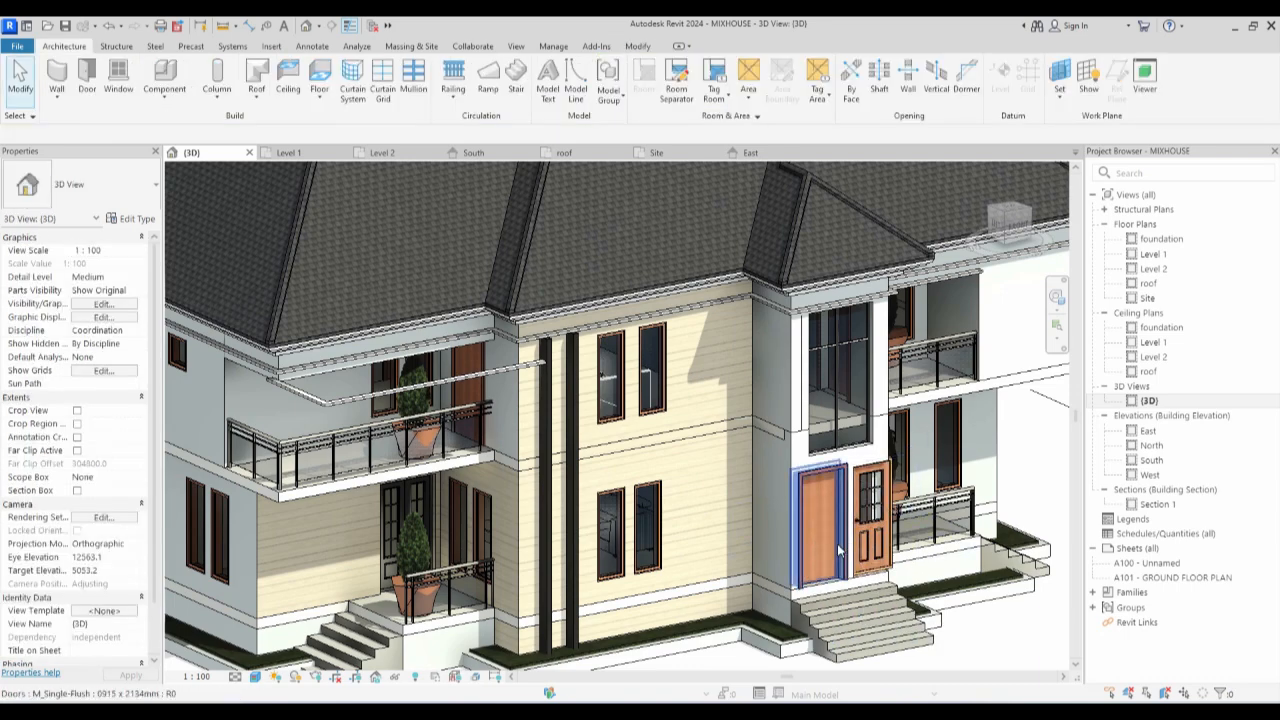
Change the flush entrance door above the front steps to the ExtSgl (3) 910 x 2110mm type.
left_click(840, 537)
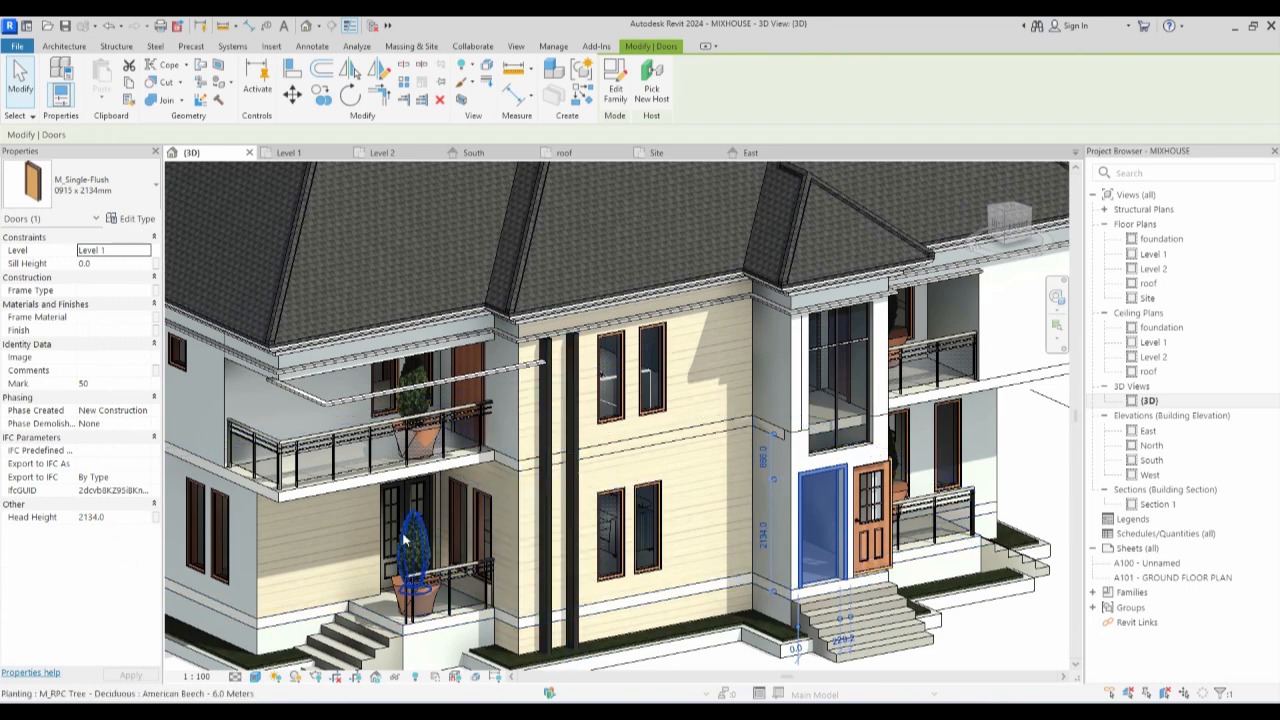
middle_click_drag(518, 458, 848, 500, "shift")
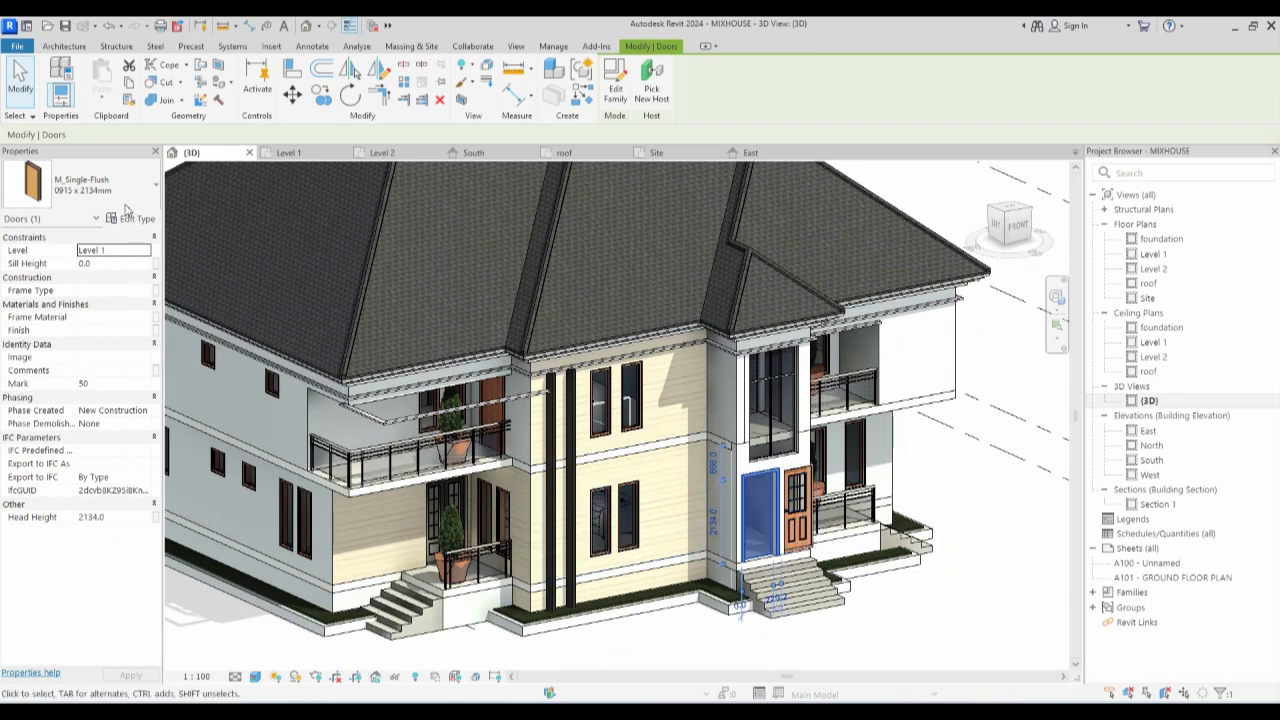
left_click(125, 190)
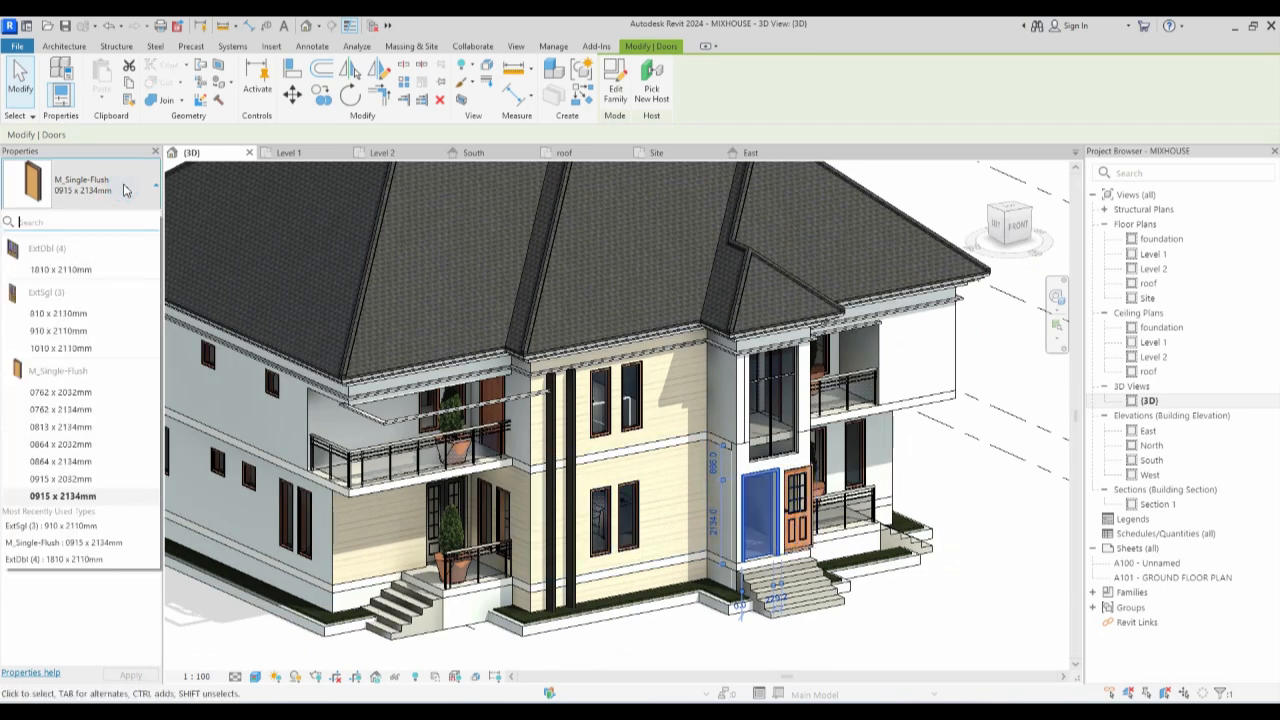
left_click(17, 530)
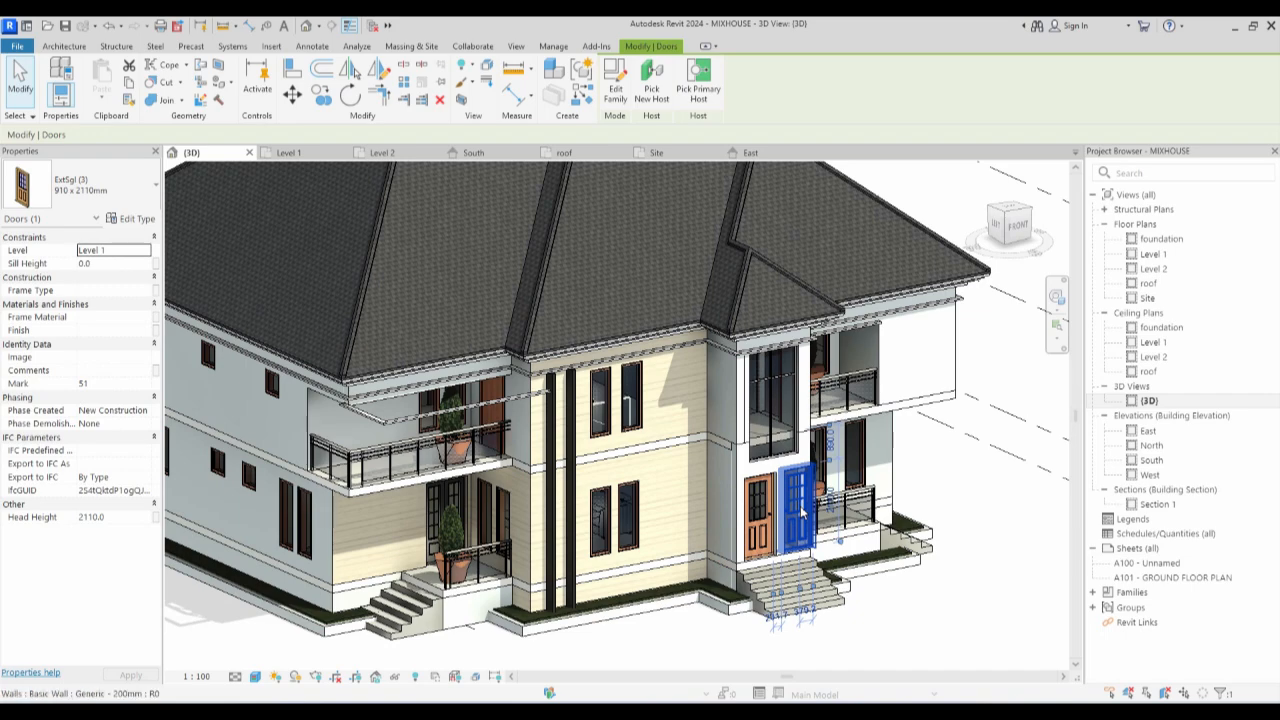
Delete the extra door beside the entrance door and clear the selection.
left_click(745, 632)
scroll(748, 632, "down", 3)
scroll(749, 565, "up", 3)
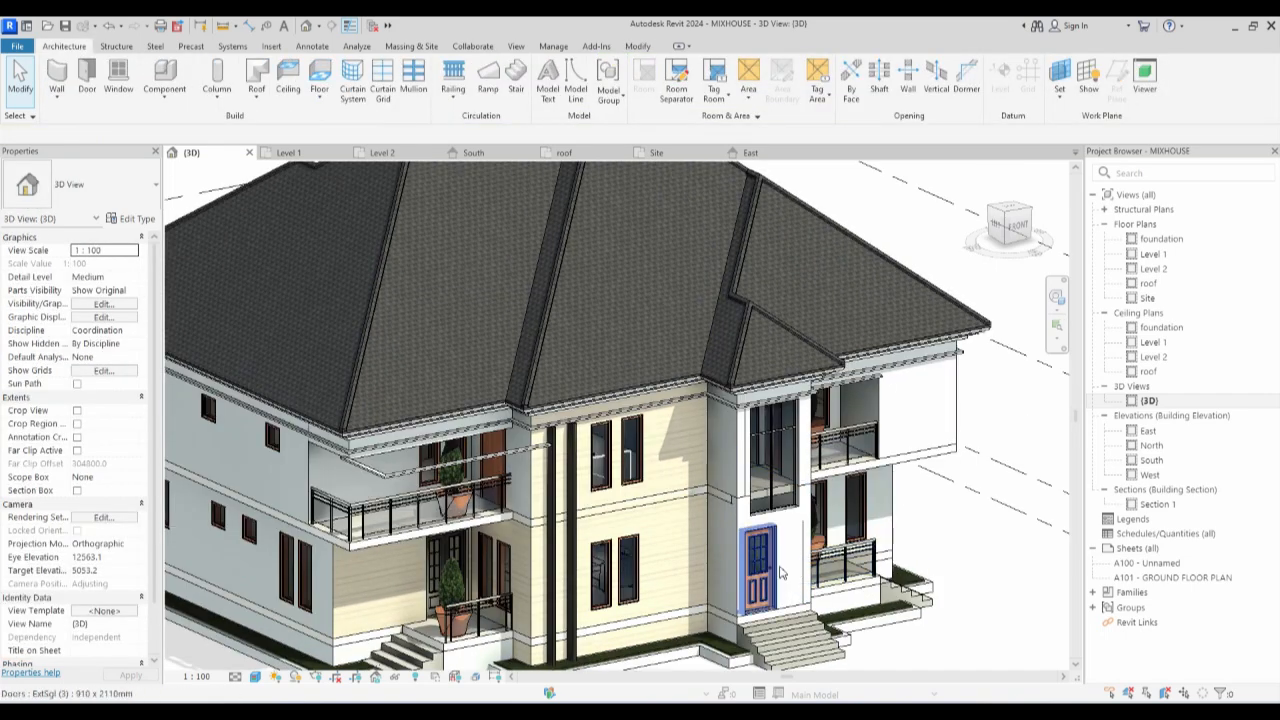
scroll(782, 572, "up", 2)
In the Level 1 floor plan, flip the facing of the stair hall's entrance door so it swings inward.
double_click(1153, 254)
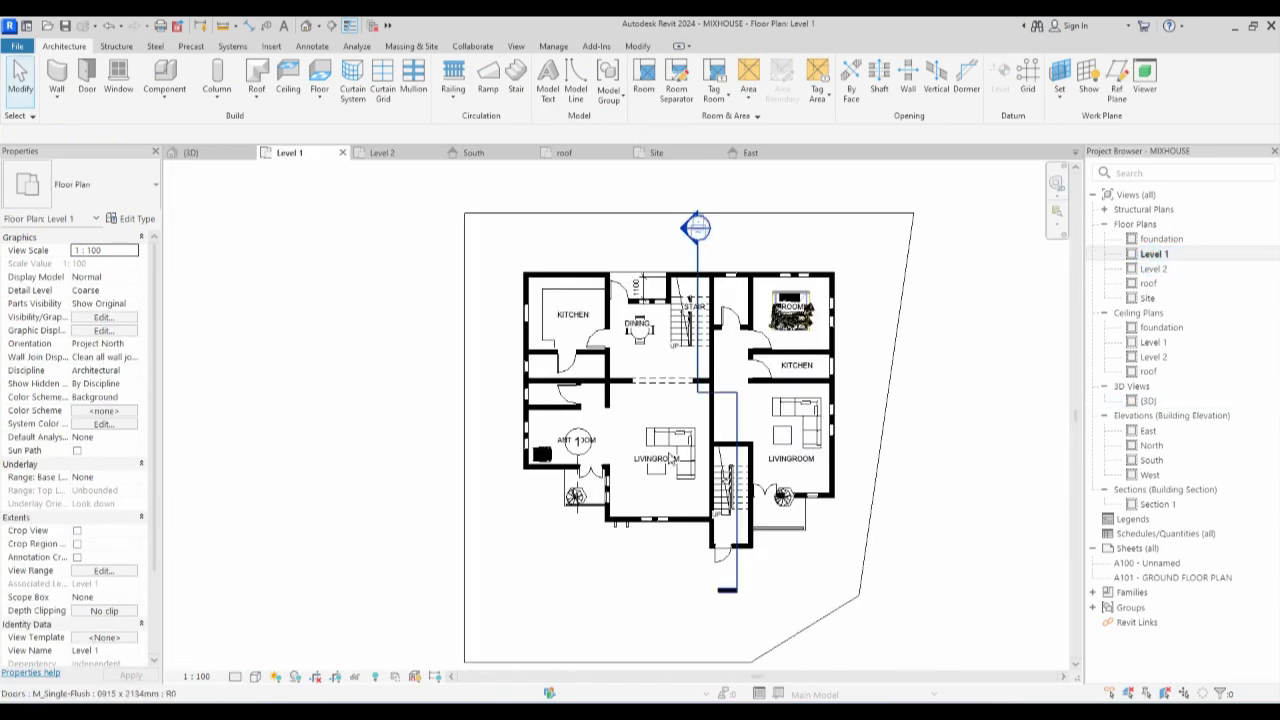
scroll(745, 566, "up", 4)
left_click(723, 558)
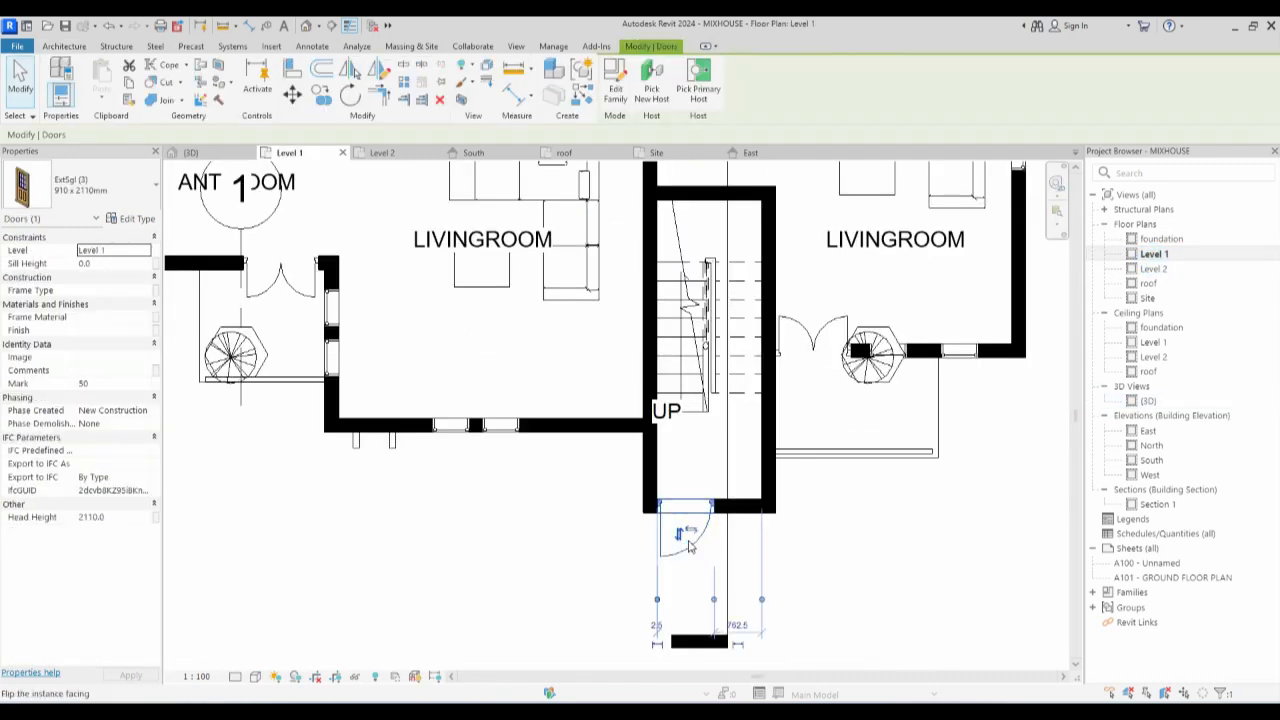
left_click(684, 537)
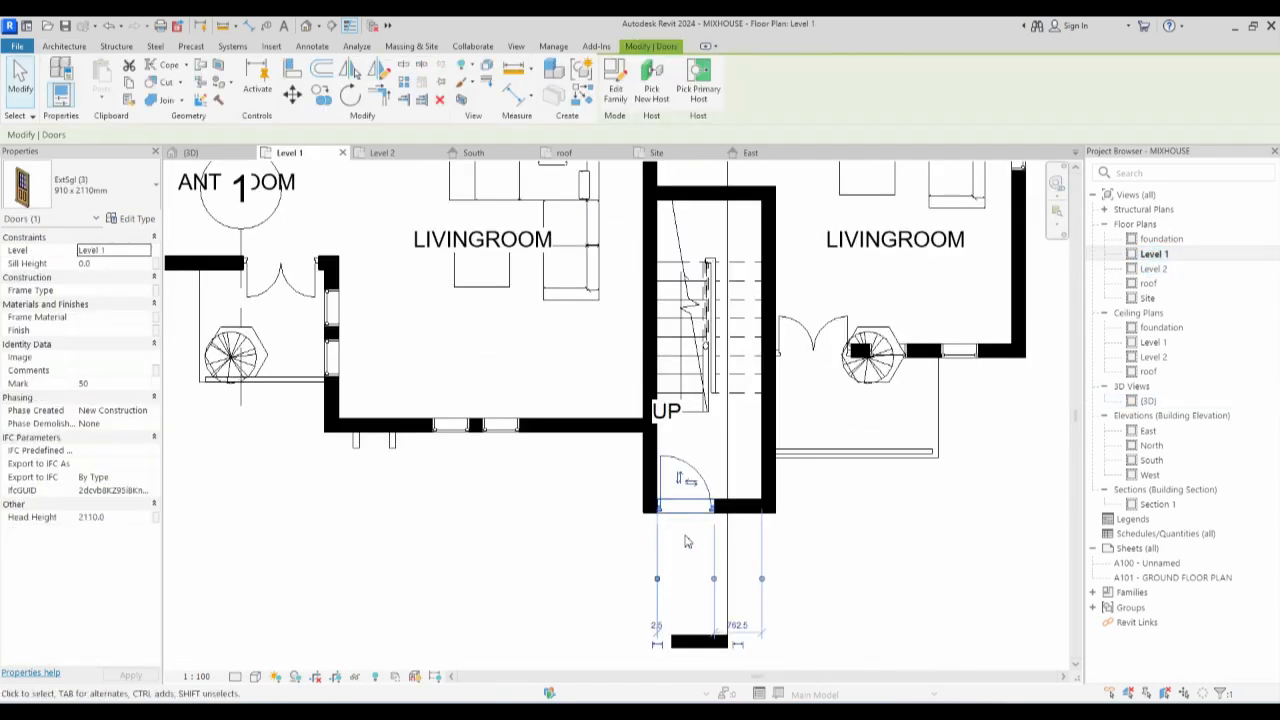
scroll(425, 546, "down", 3)
left_click(437, 549)
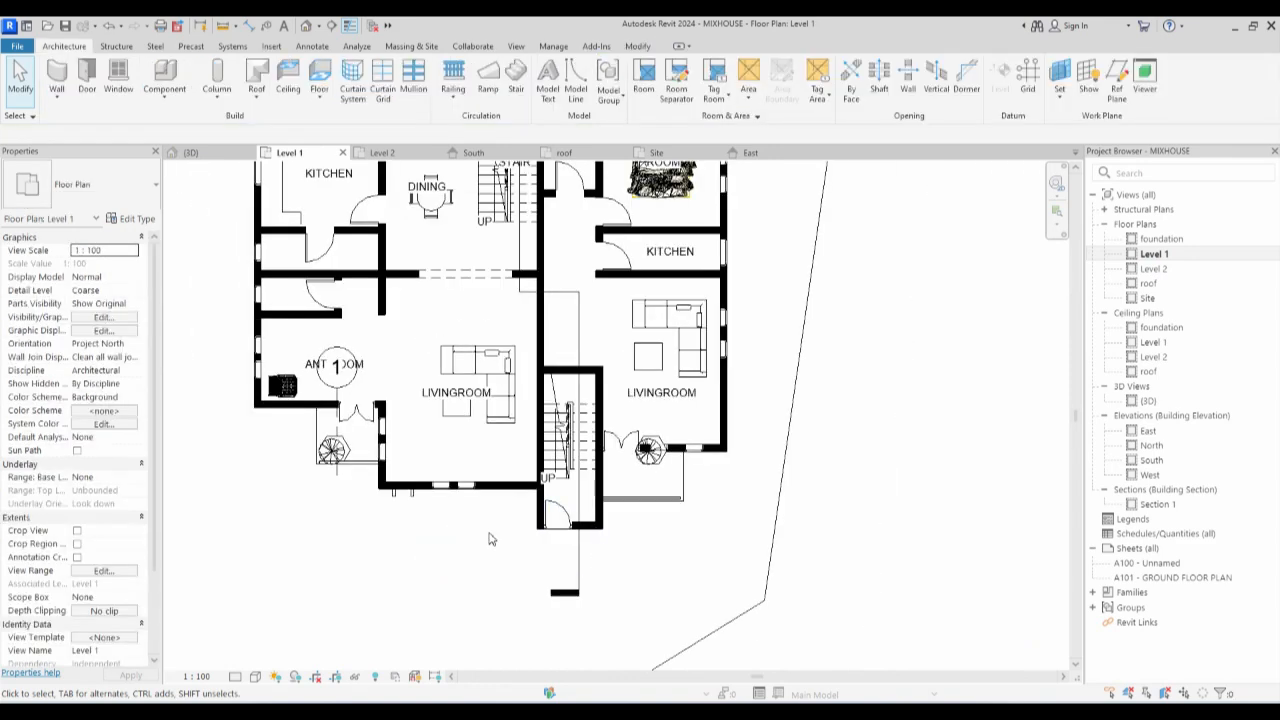
Turn on Use Render Appearance for the Door - Panel material in the stair hall entrance door's type properties.
left_click(558, 517)
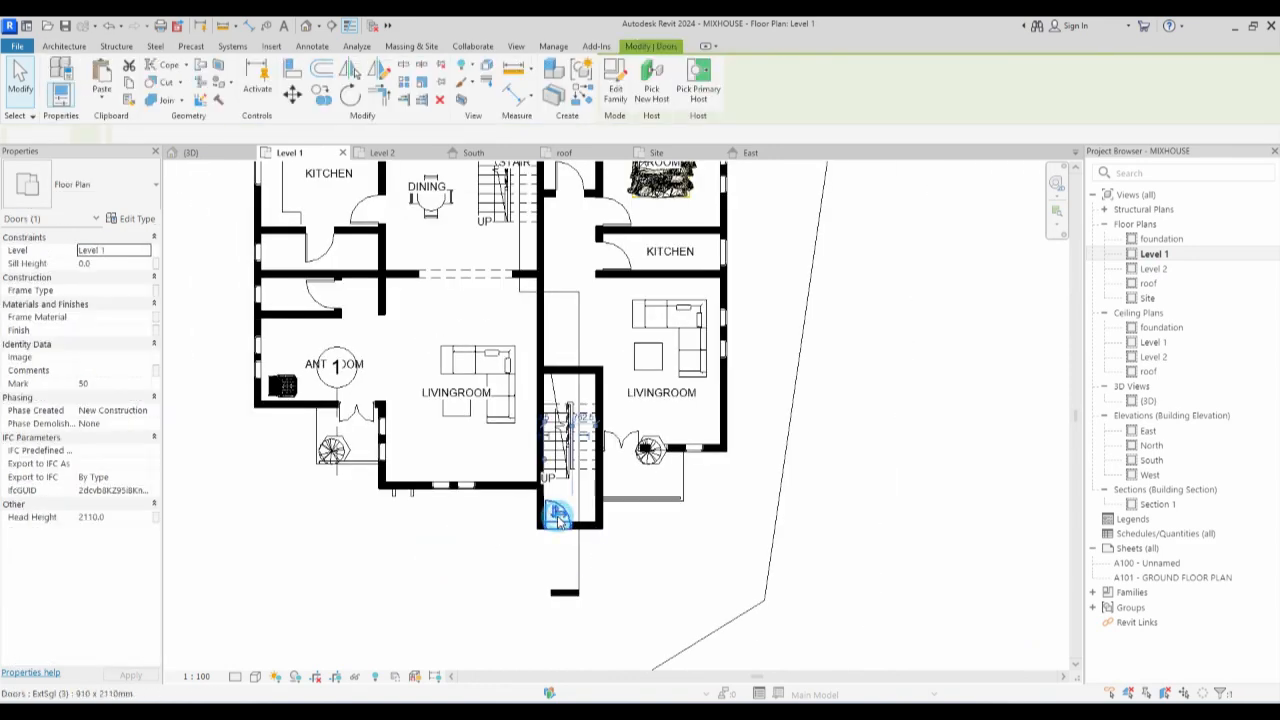
left_click(155, 222)
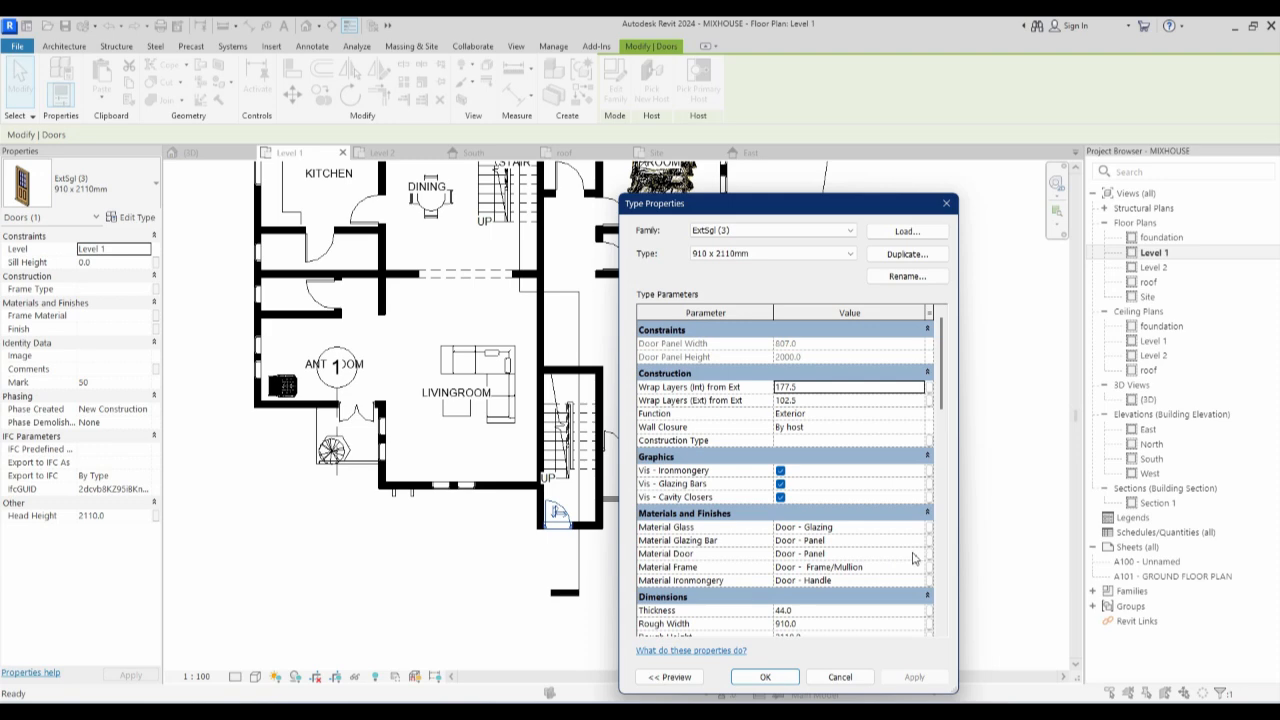
left_click(924, 556)
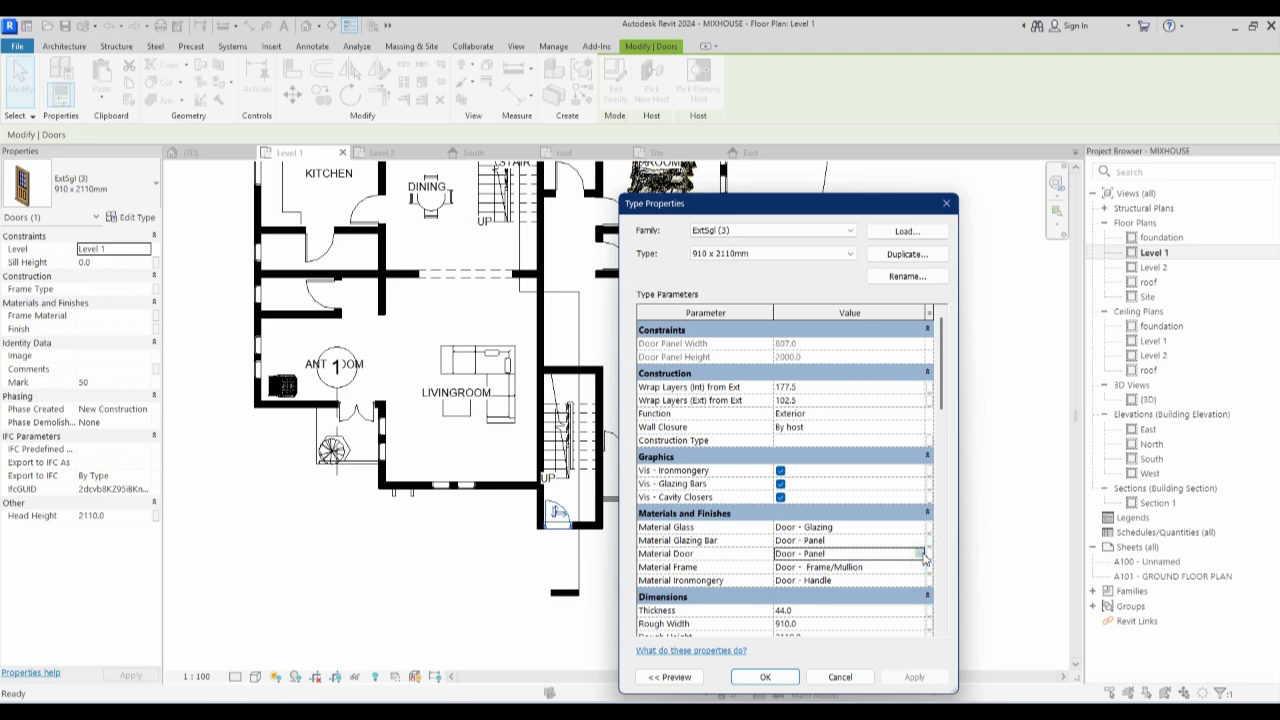
left_click(924, 556)
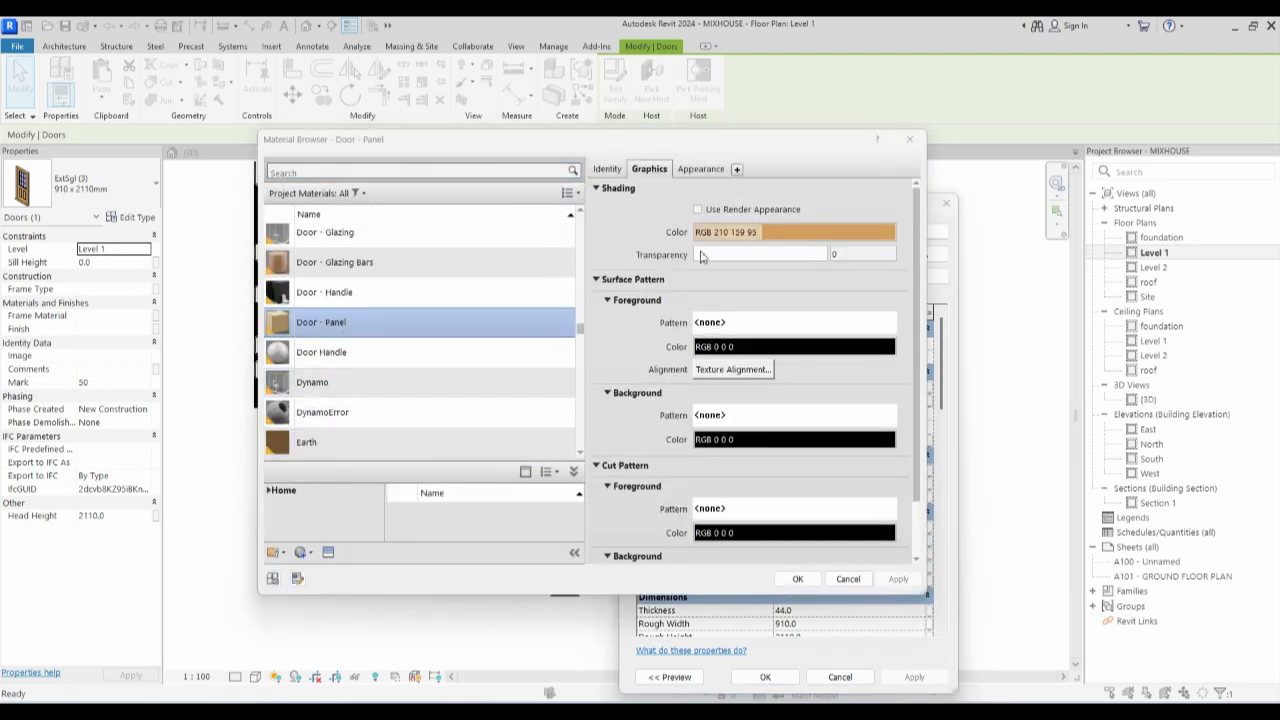
left_click(698, 209)
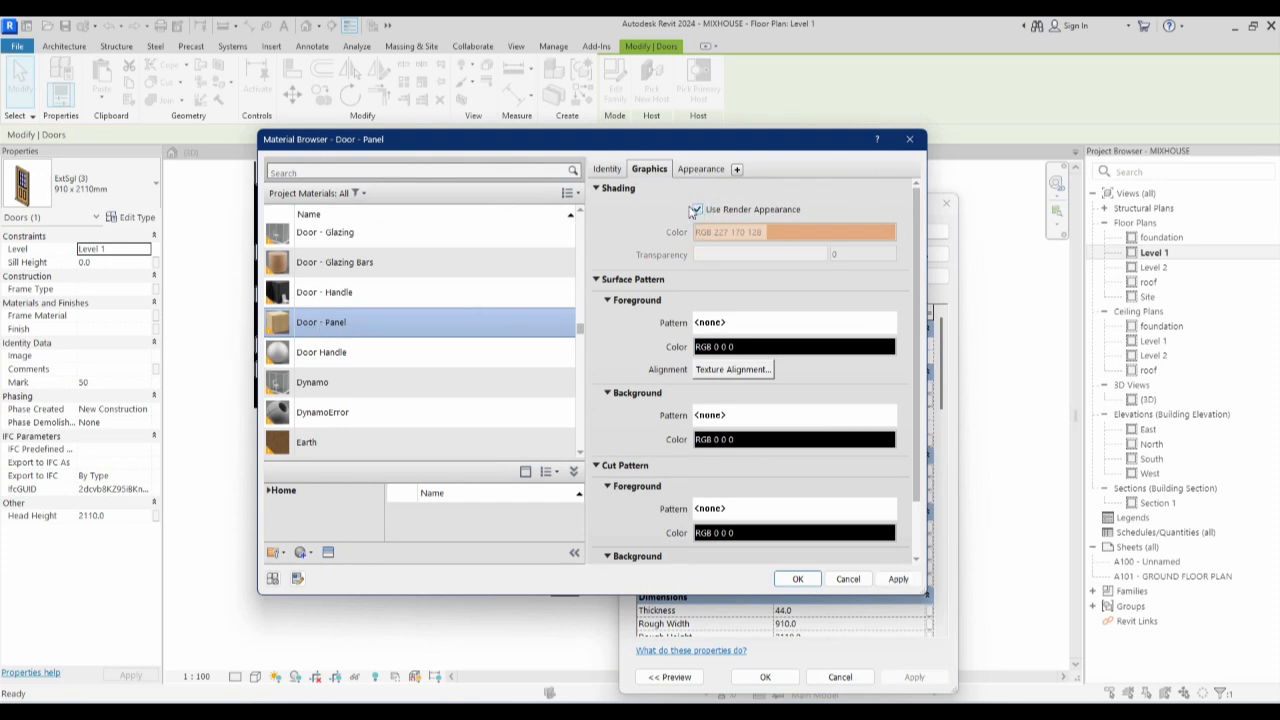
Replace the Door - Panel material's appearance with Flaked Satin - Blue from the Appearance Library's Metallic Paint category.
left_click(700, 168)
left_click(893, 190)
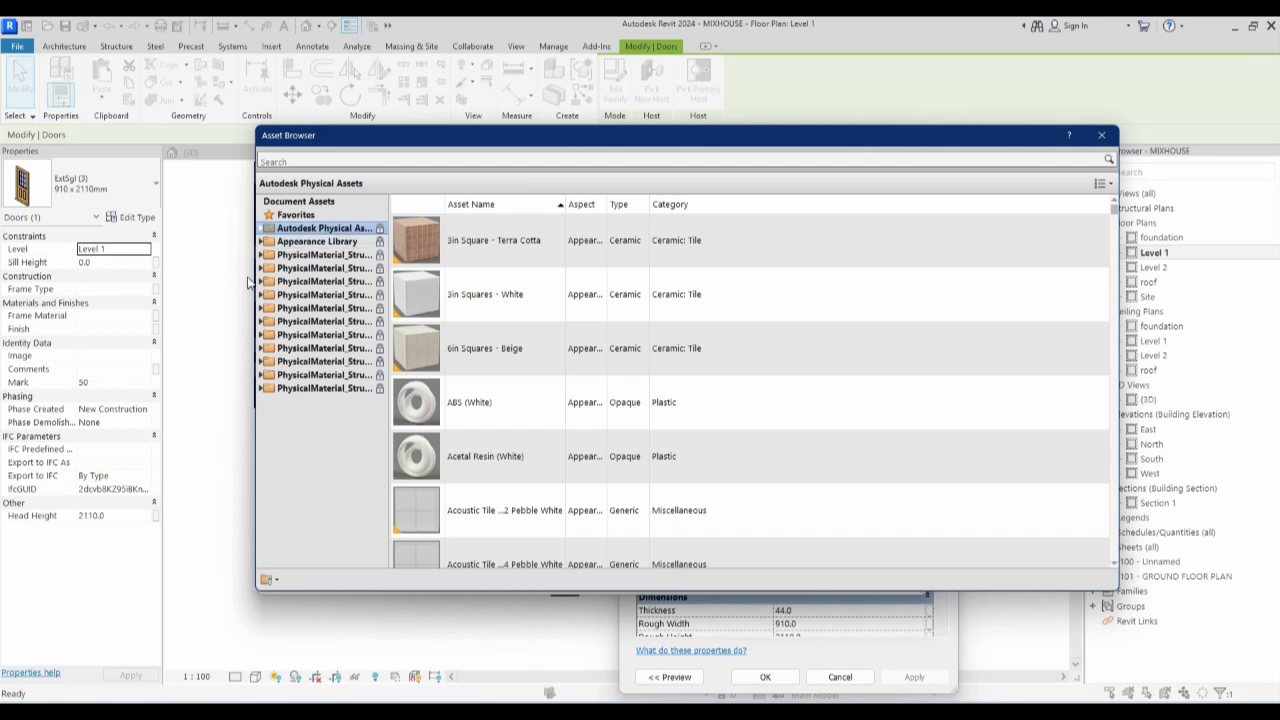
left_click(263, 245)
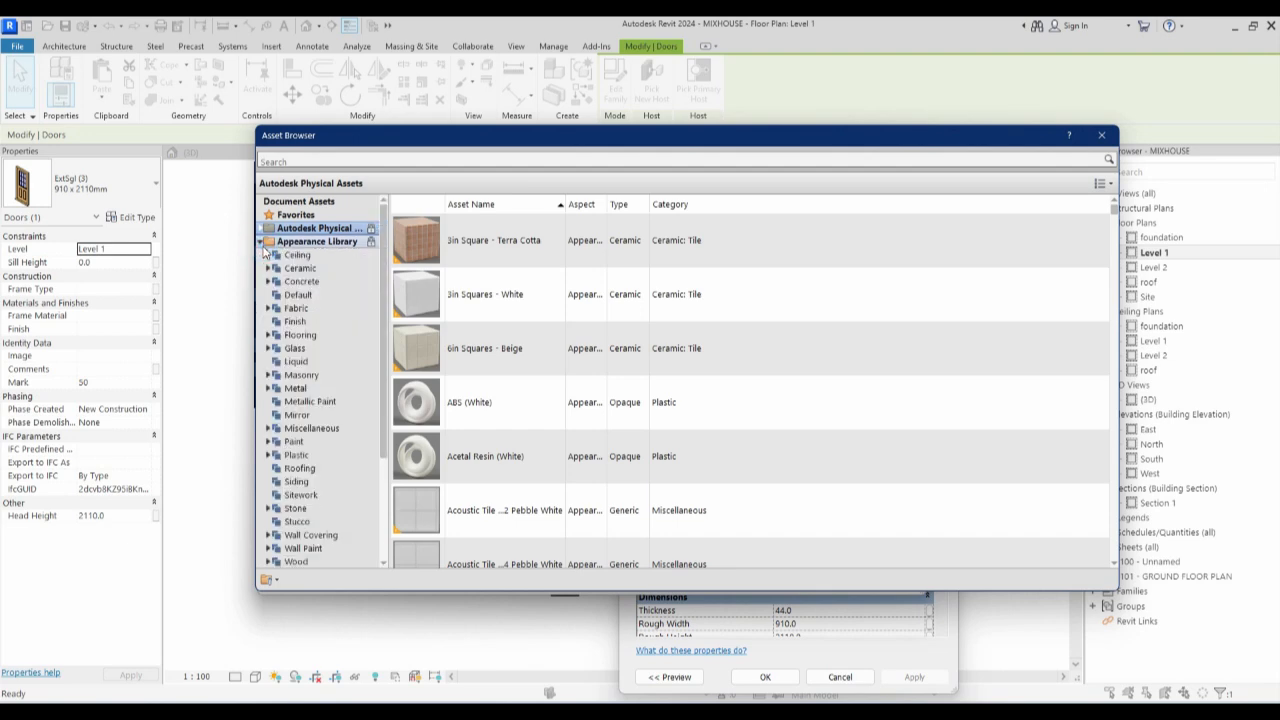
left_click(318, 401)
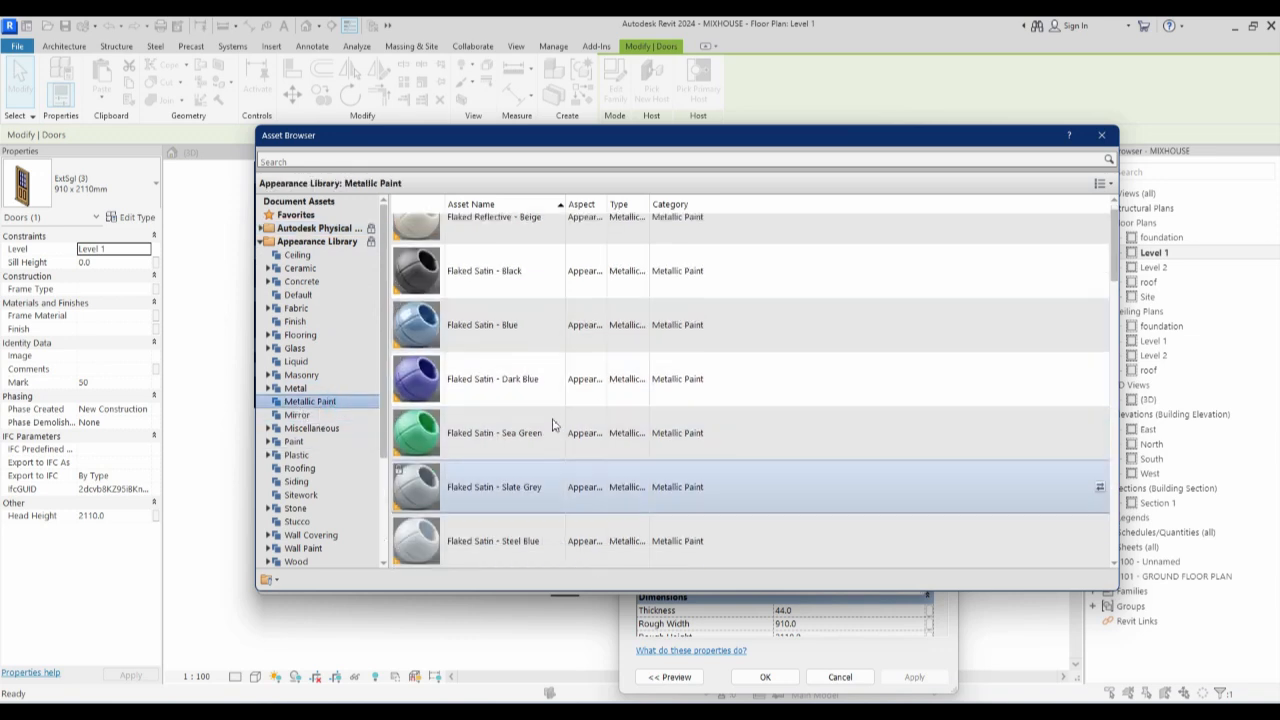
scroll(495, 360, "down", 1)
left_click(477, 327)
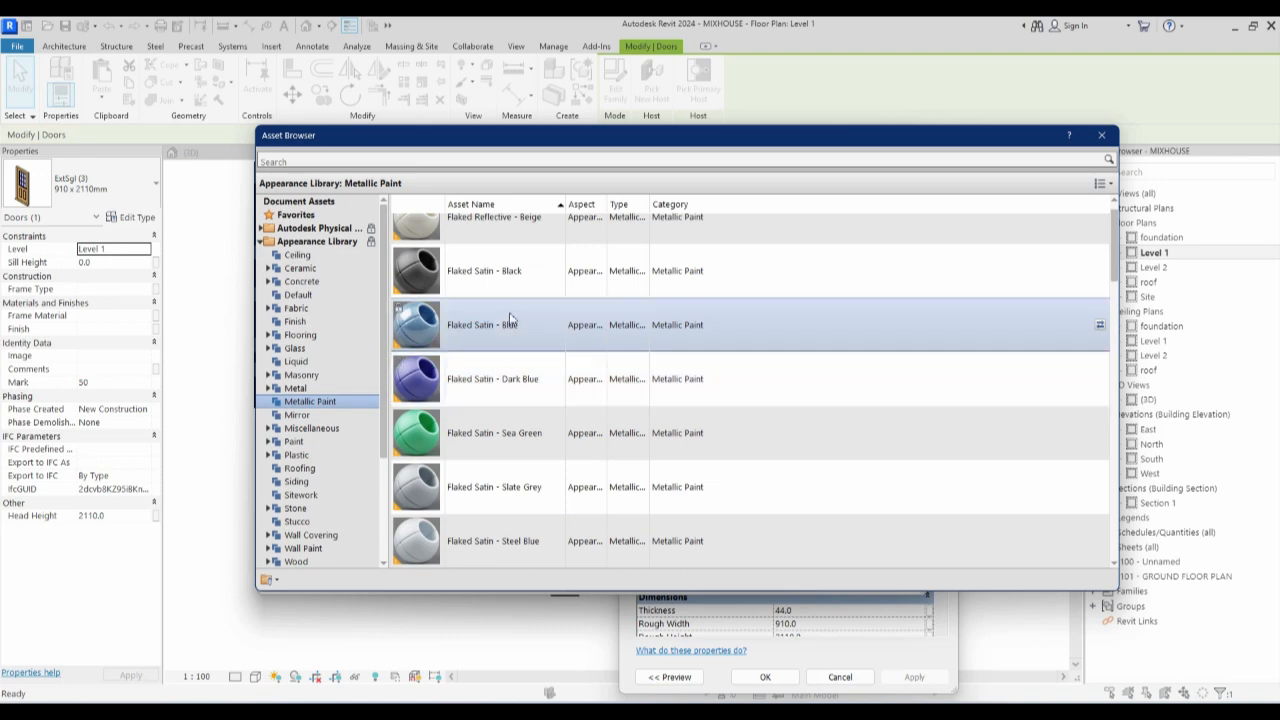
double_click(493, 333)
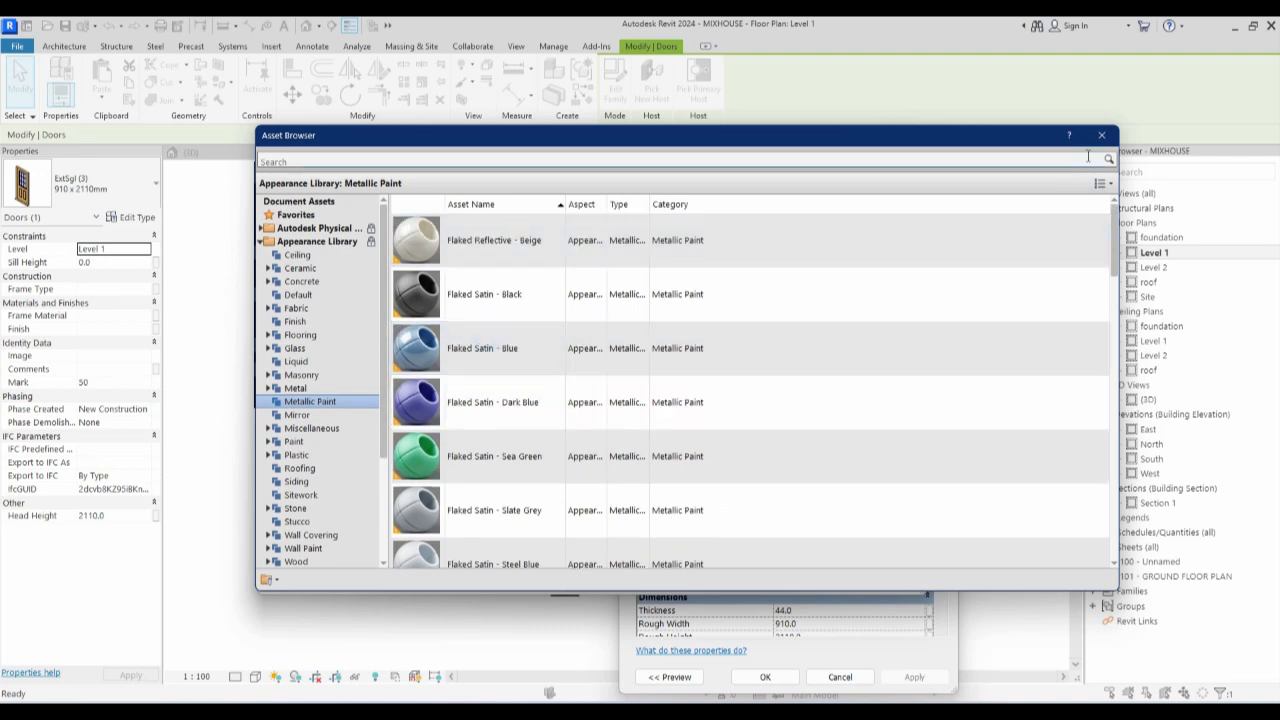
left_click(1105, 137)
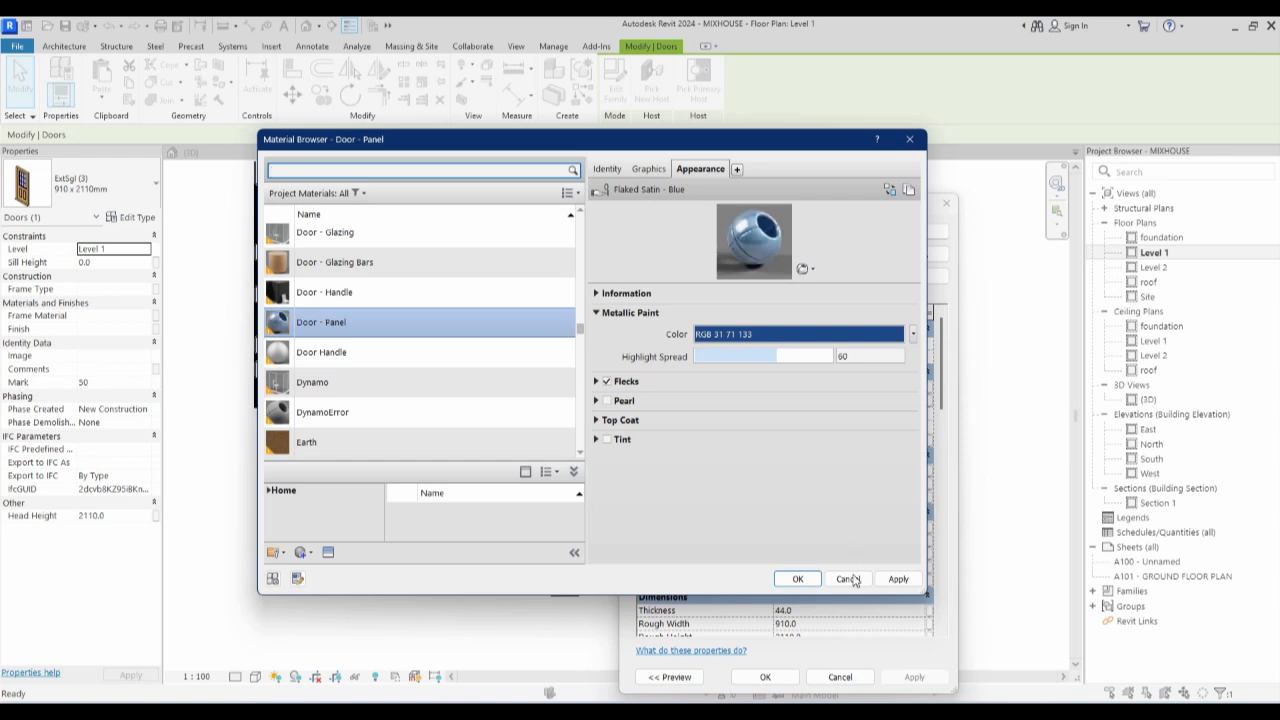
left_click(799, 584)
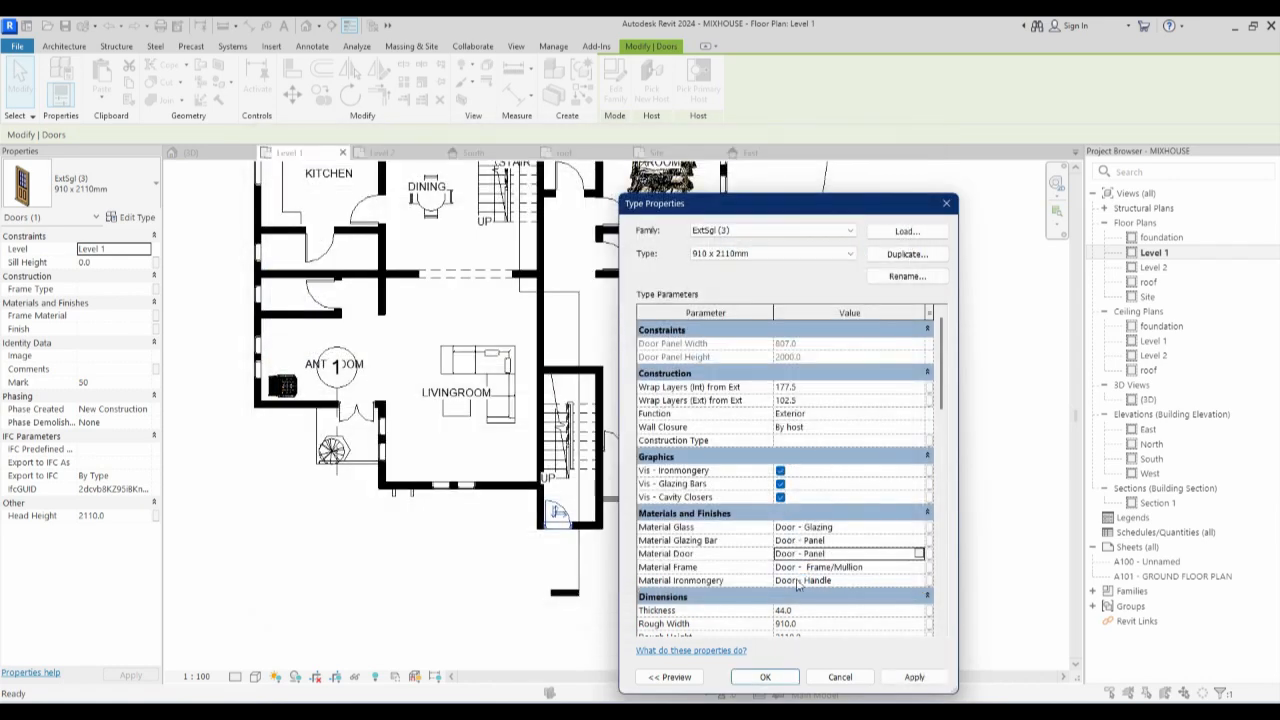
Set the entrance door type's frame material to Door - Panel and check the door in the 3D view.
left_click(918, 567)
left_click(918, 567)
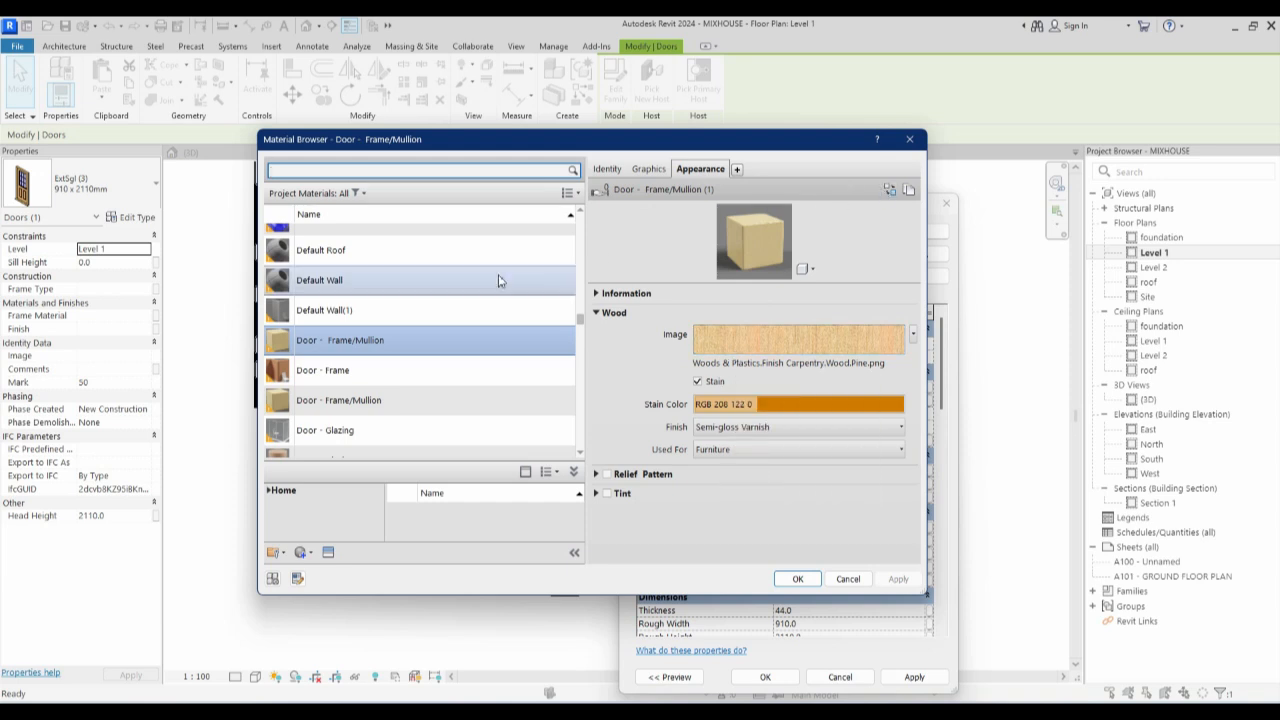
scroll(358, 311, "up", 1)
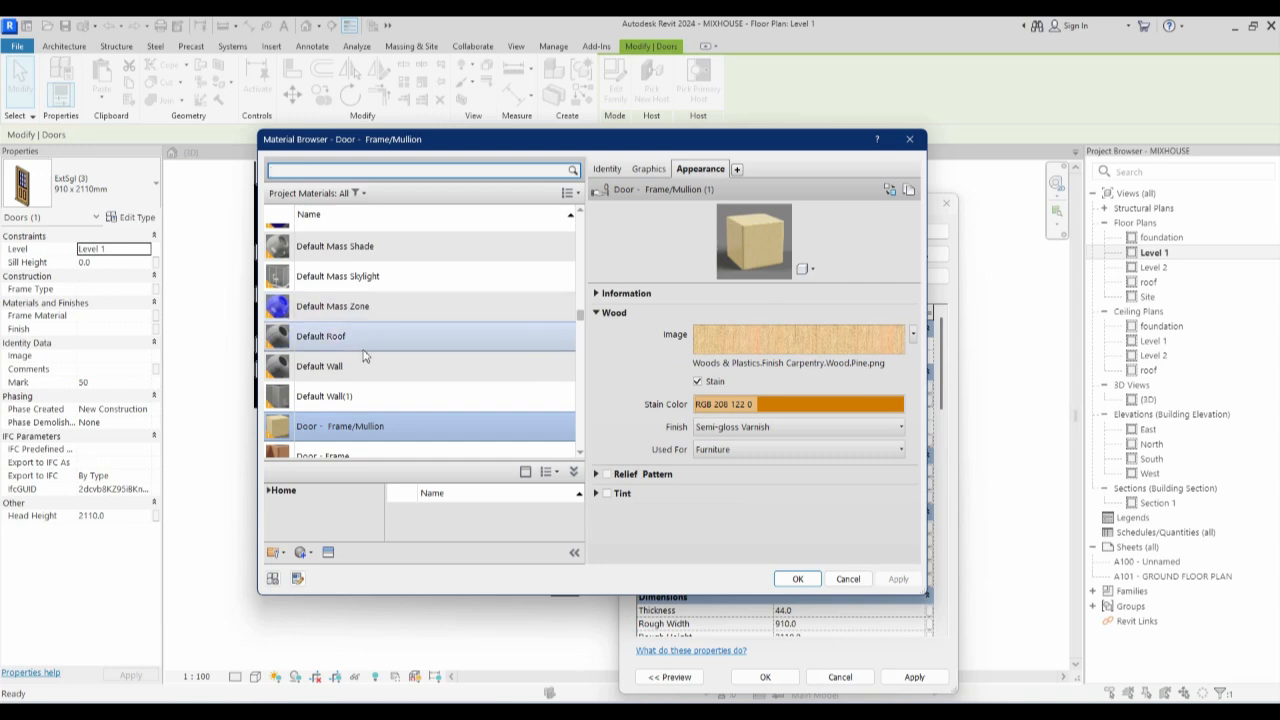
scroll(367, 360, "down", 2)
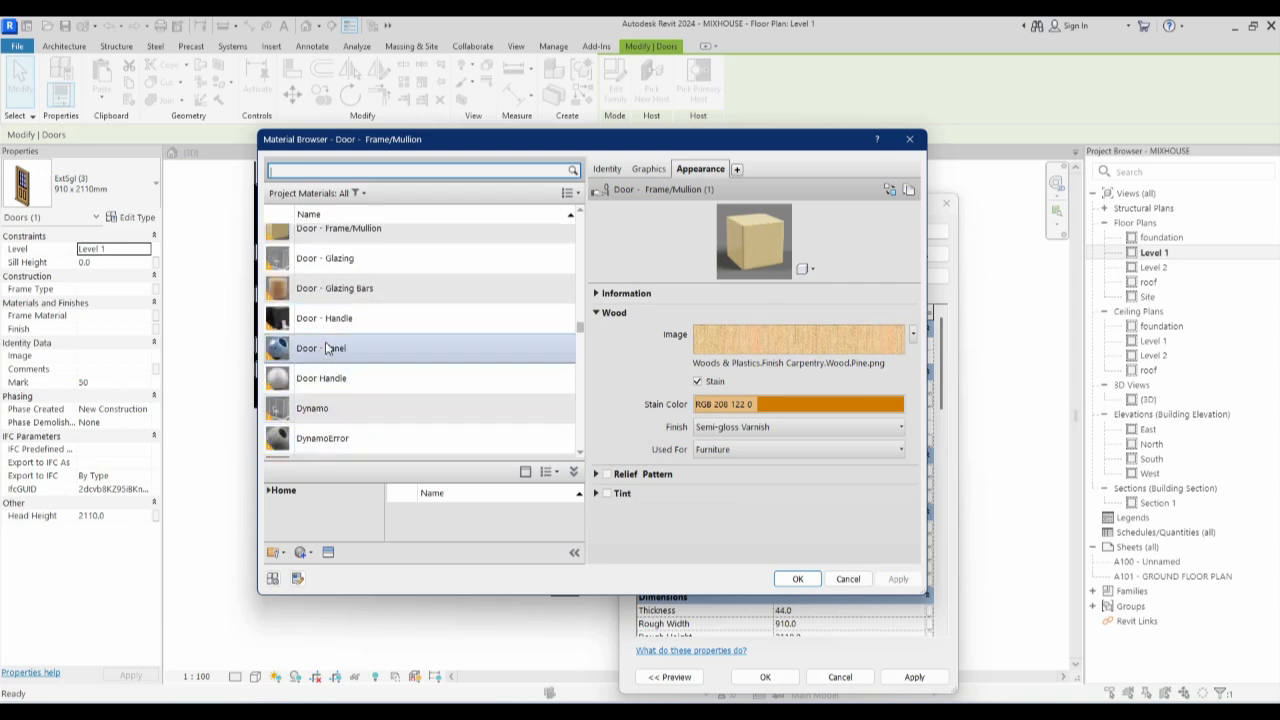
left_click(352, 356)
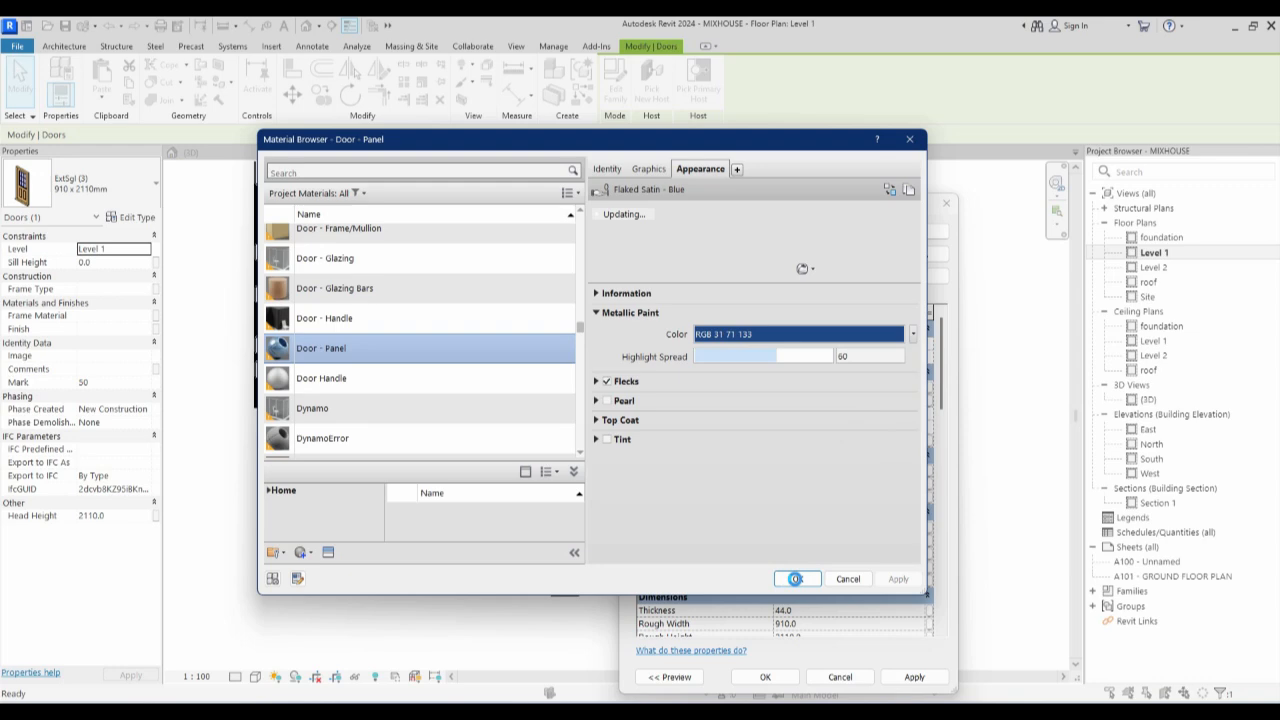
left_click(797, 579)
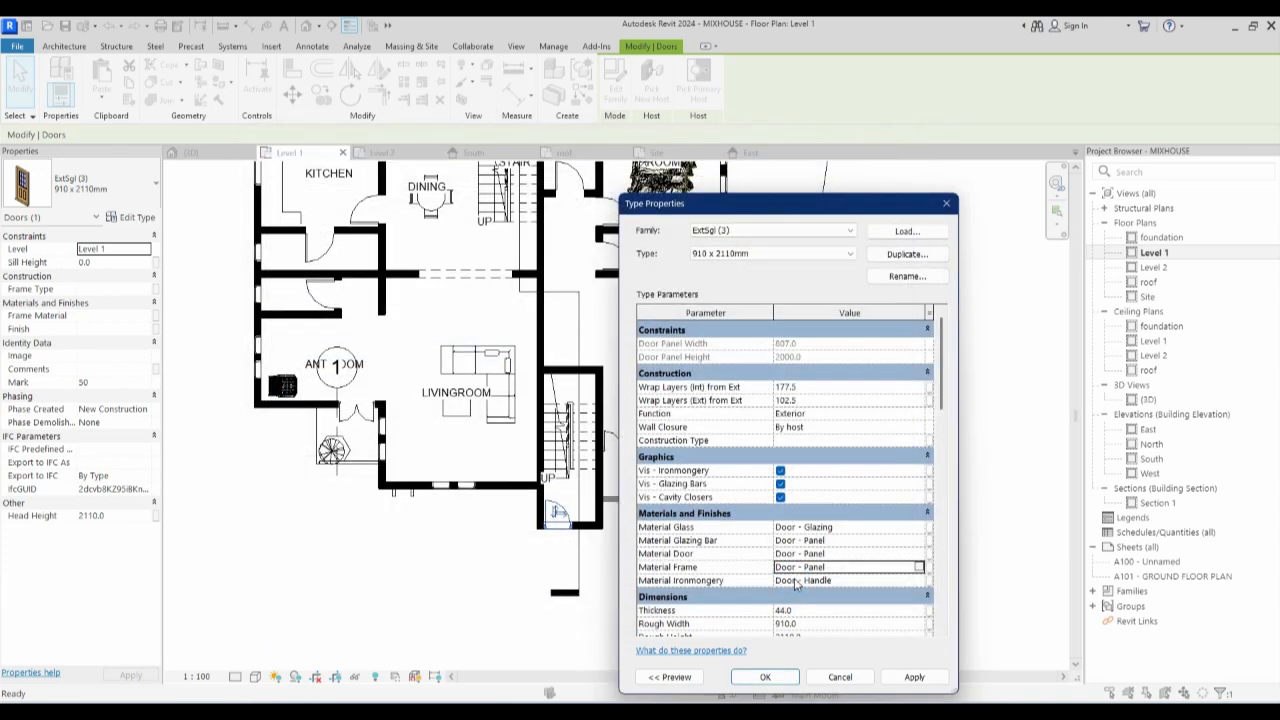
left_click(776, 684)
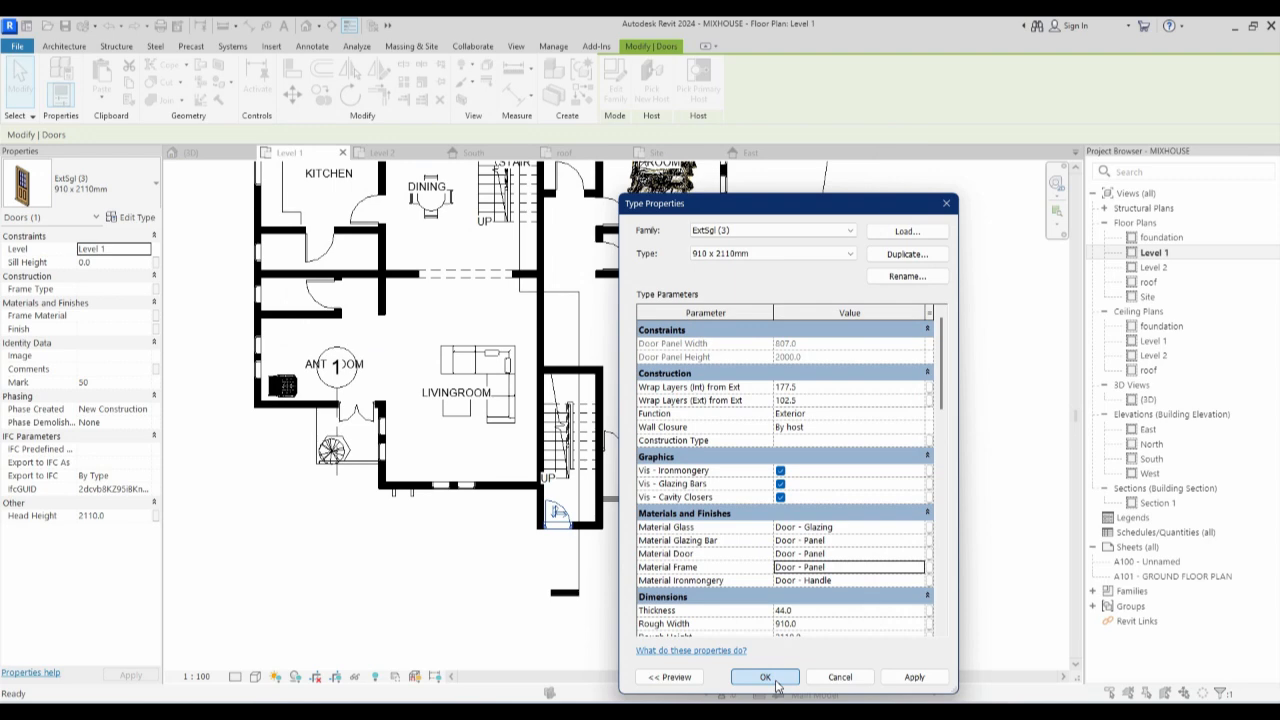
left_click(826, 600)
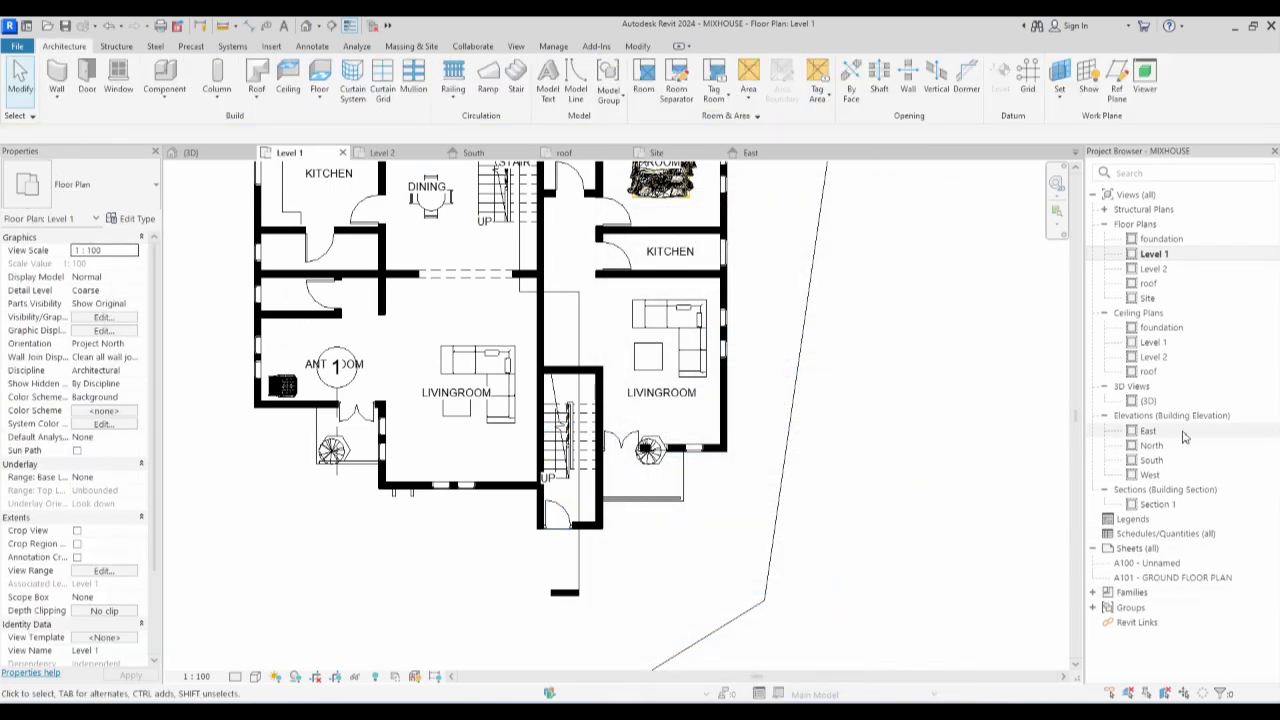
double_click(1148, 400)
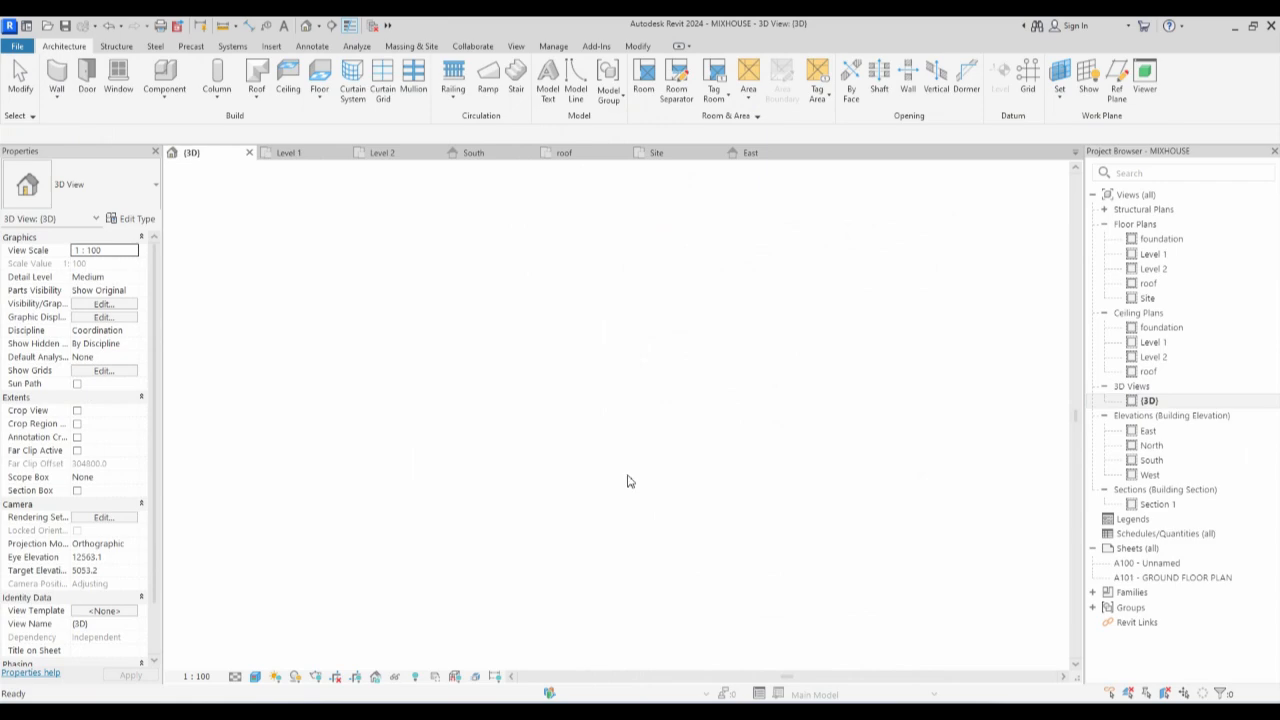
scroll(643, 469, "down", 5)
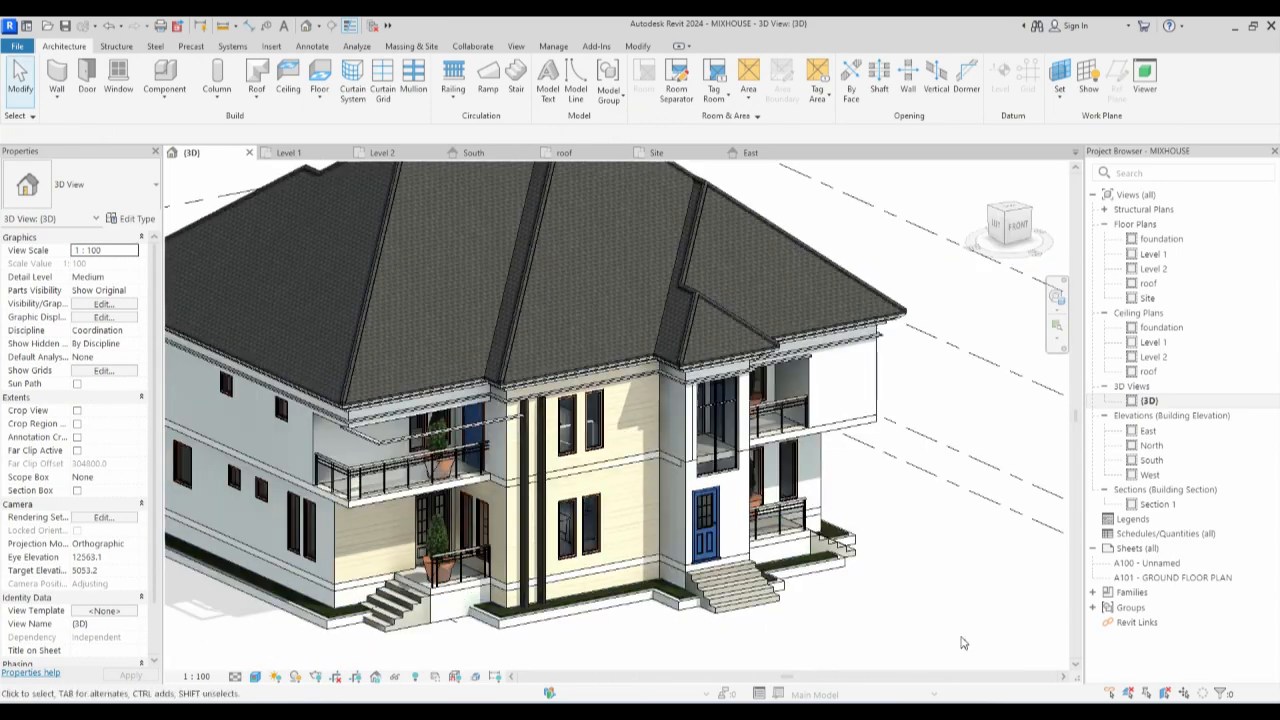
scroll(760, 475, "up", 4)
middle_click_drag(717, 578, 694, 400, "shift")
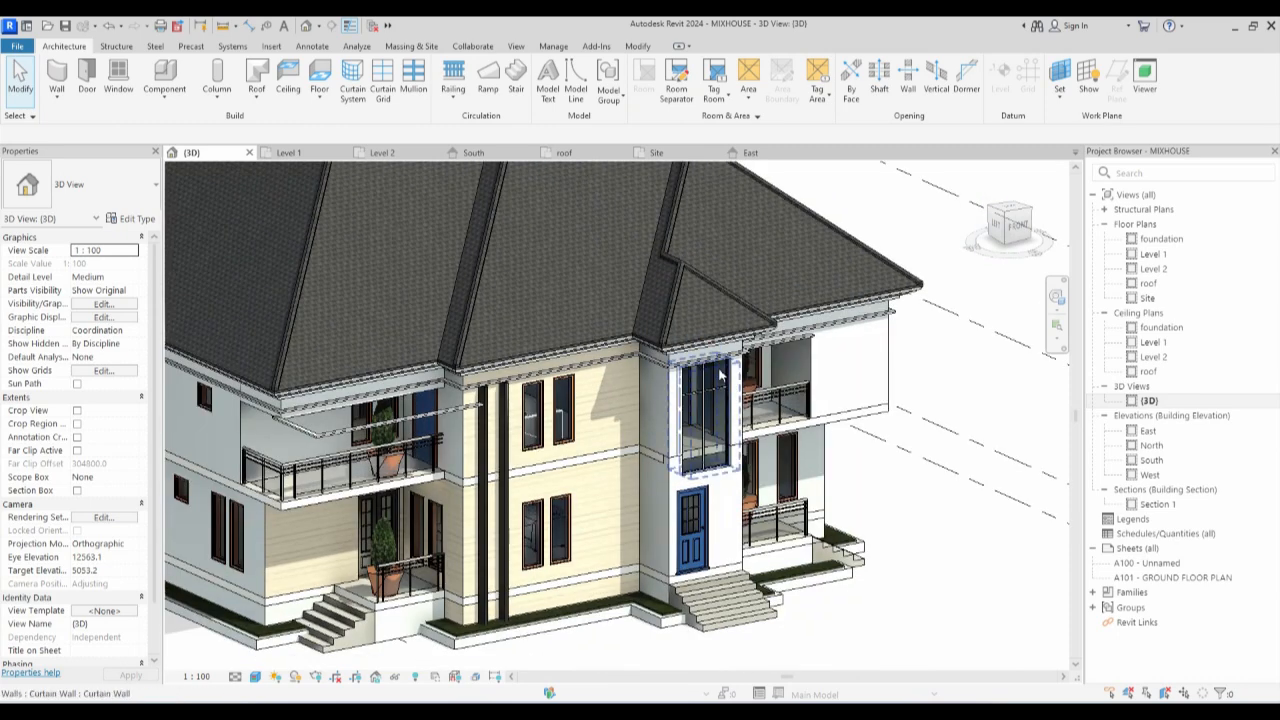
In the Level 1 floor plan, start a wall similar to the stair hall's side wall and duplicate its type as Generic - 200mm 10mm.
double_click(1152, 256)
scroll(605, 522, "up", 3)
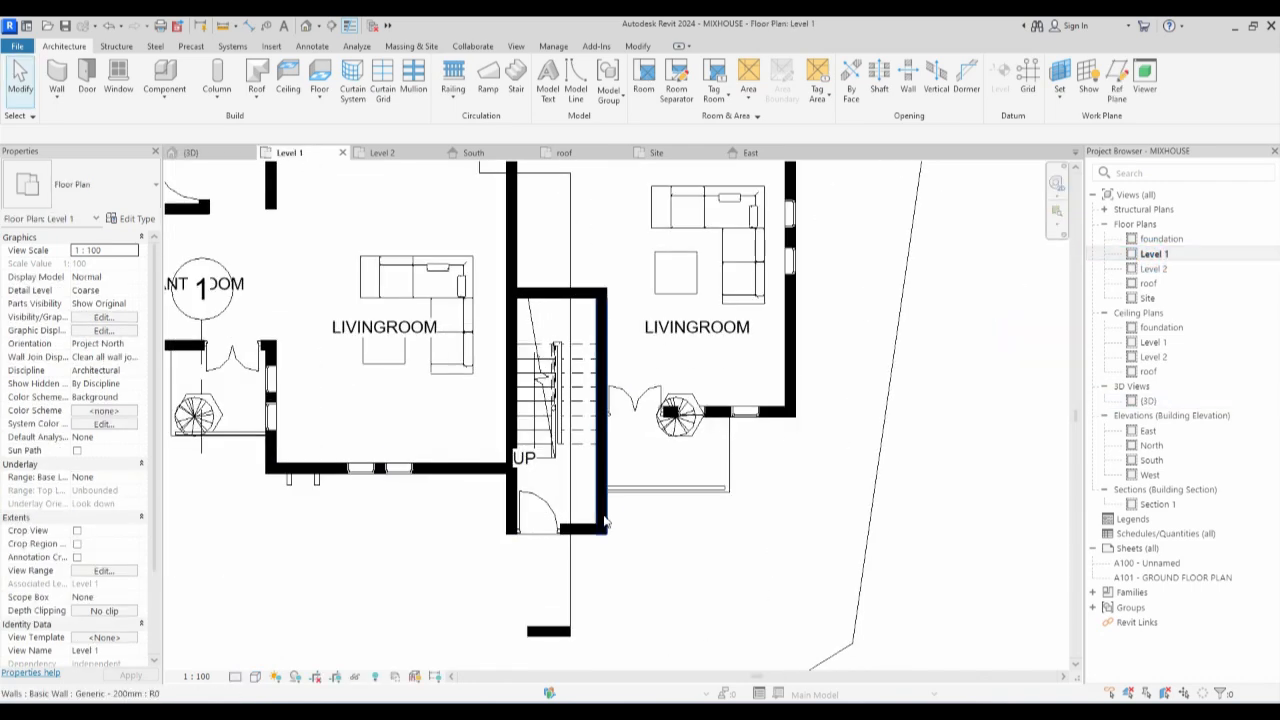
left_click(605, 522)
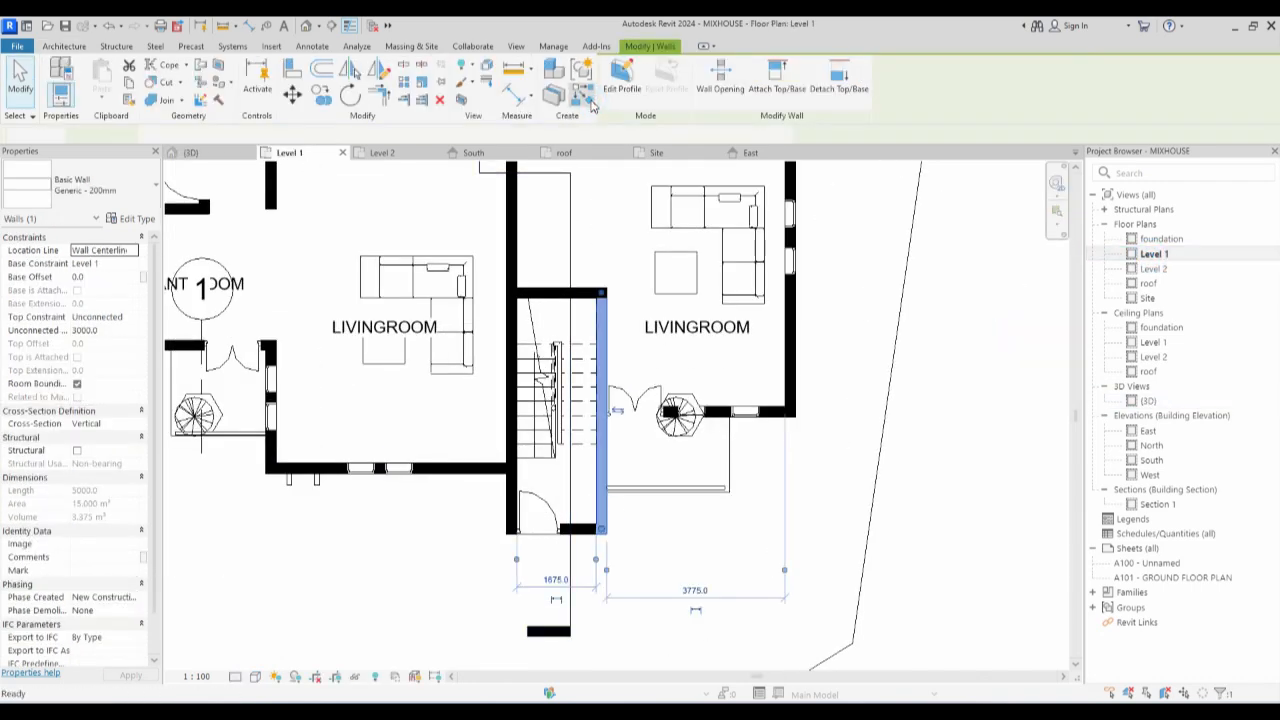
left_click(584, 97)
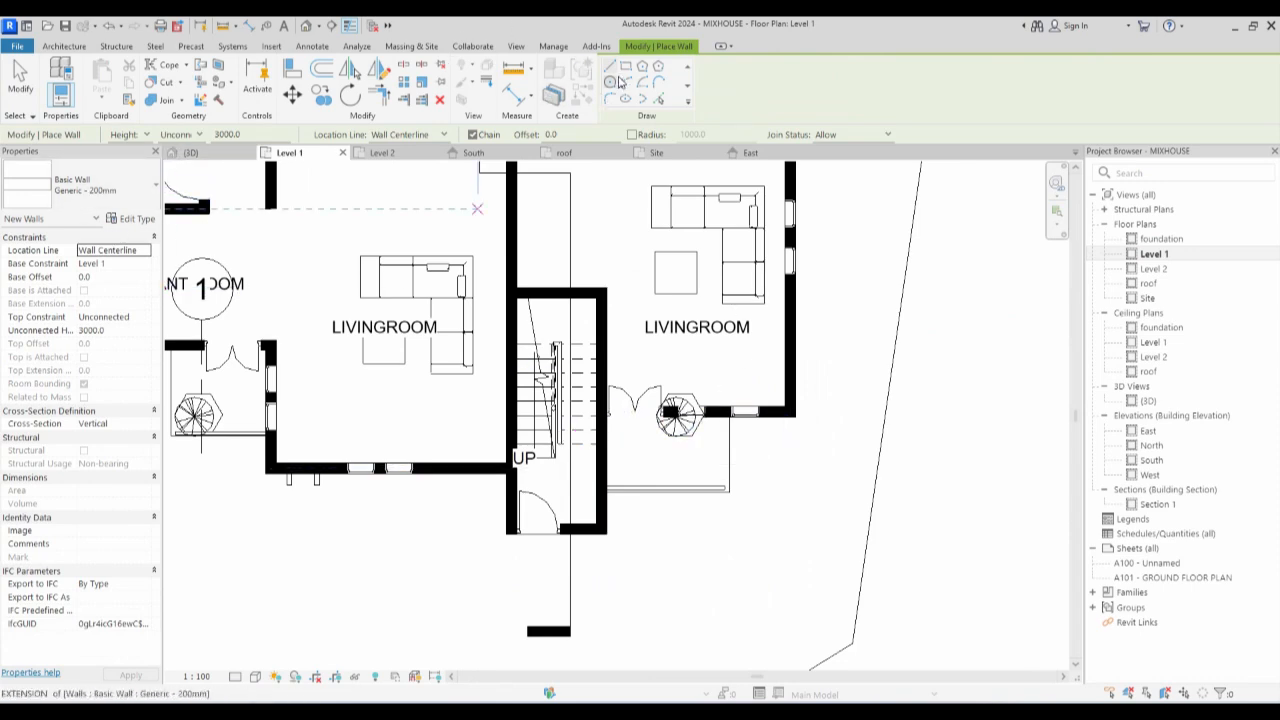
left_click(130, 218)
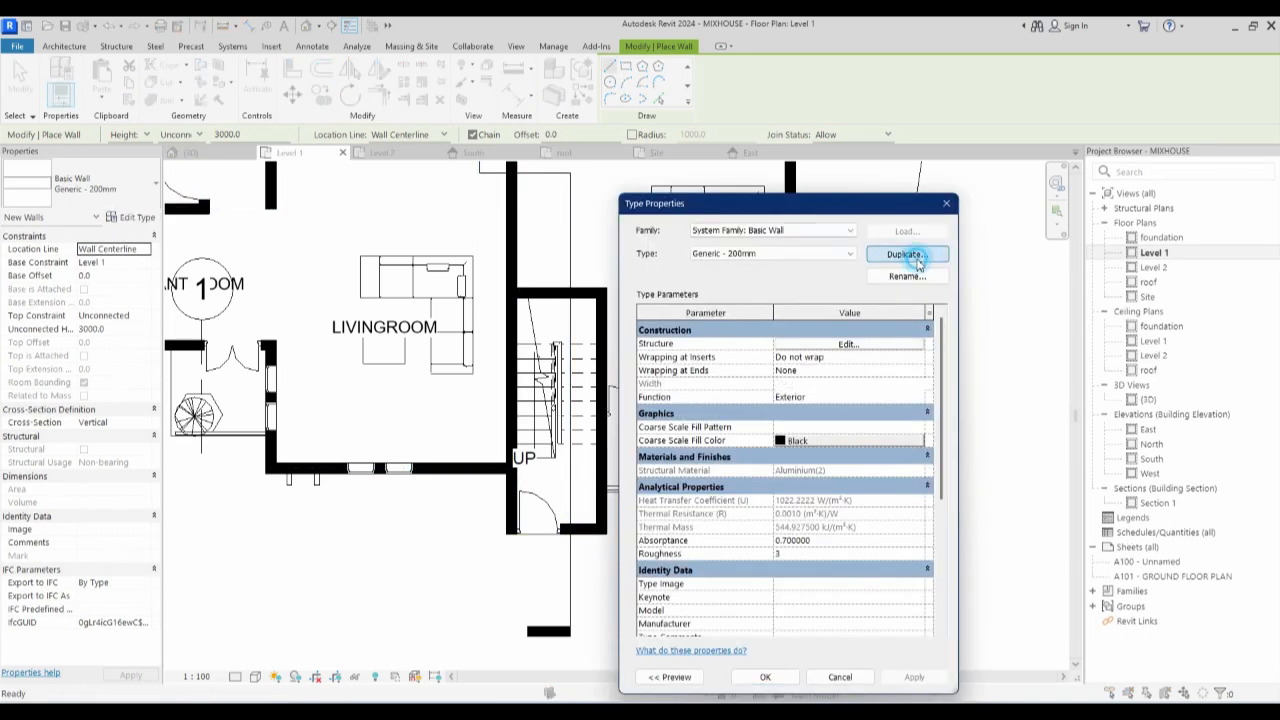
left_click(906, 254)
left_click(806, 438)
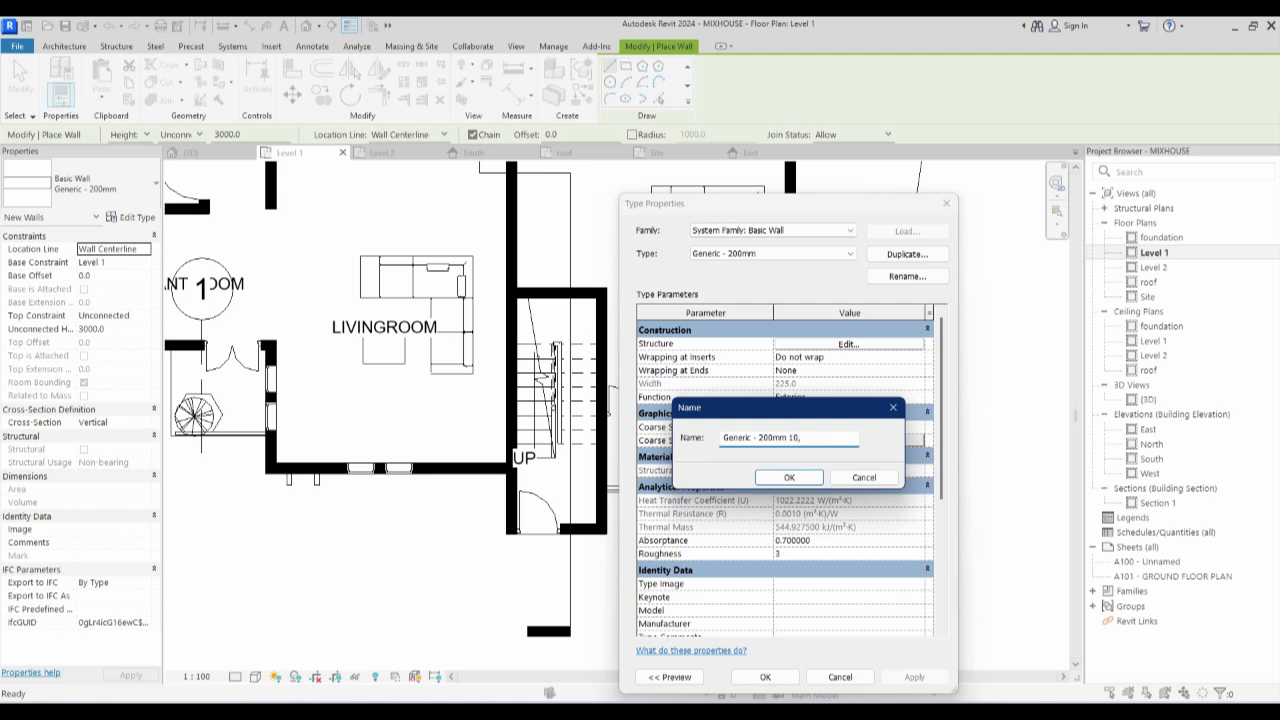
left_click(790, 477)
Set the structure layer's thickness to 10 mm in the Generic - 200mm 10mm wall type.
left_click(848, 344)
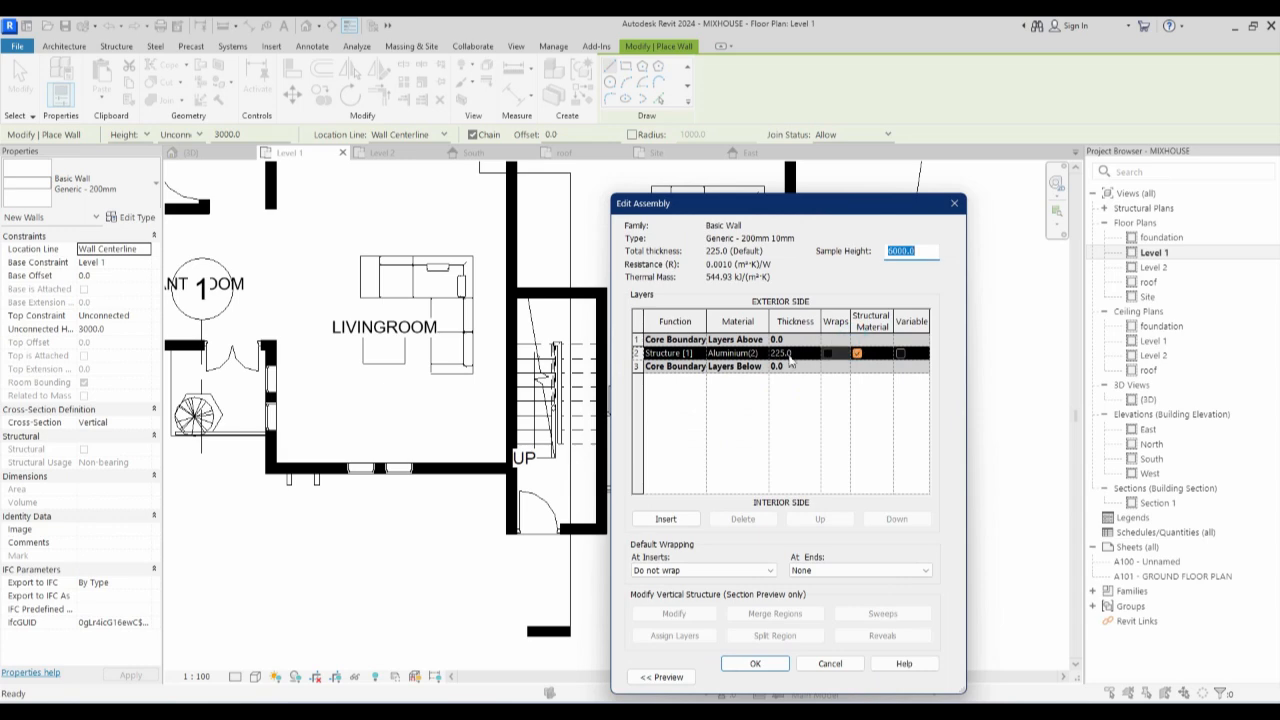
left_click(789, 358)
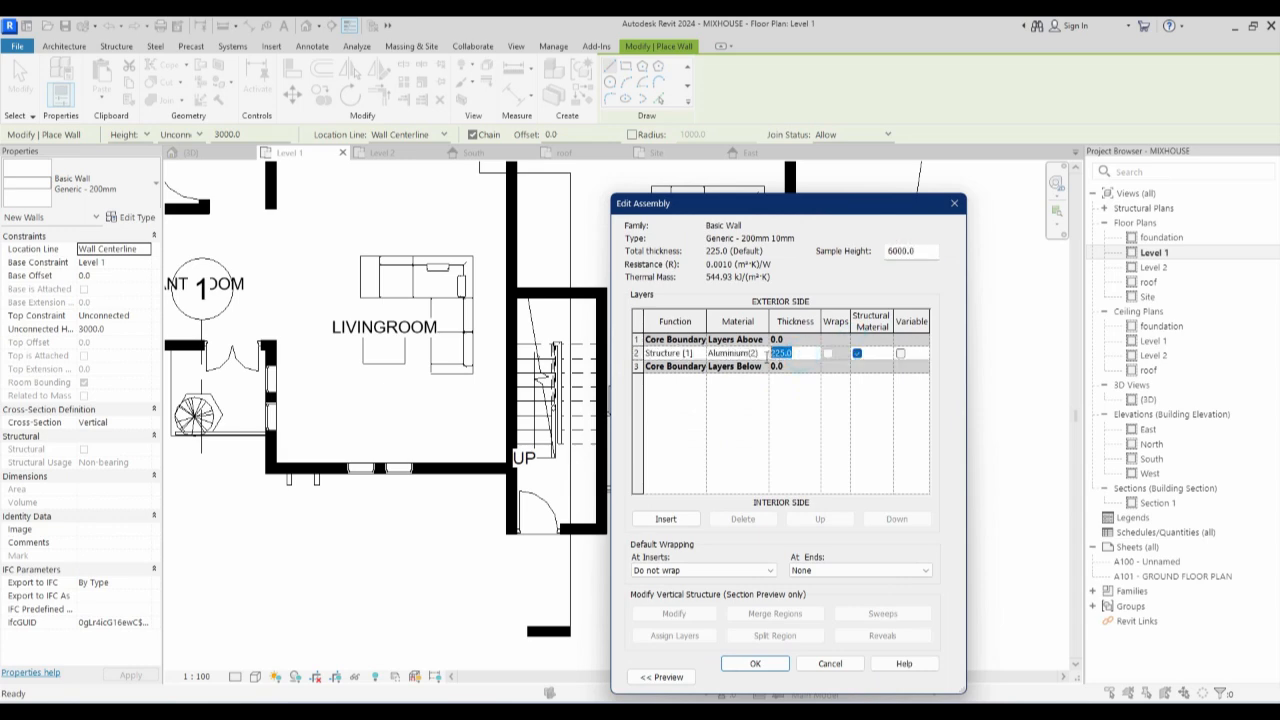
type("10")
Duplicate the Aluminium(12) material with its assets for the new wall type's structure layer.
left_click(766, 356)
left_click(766, 356)
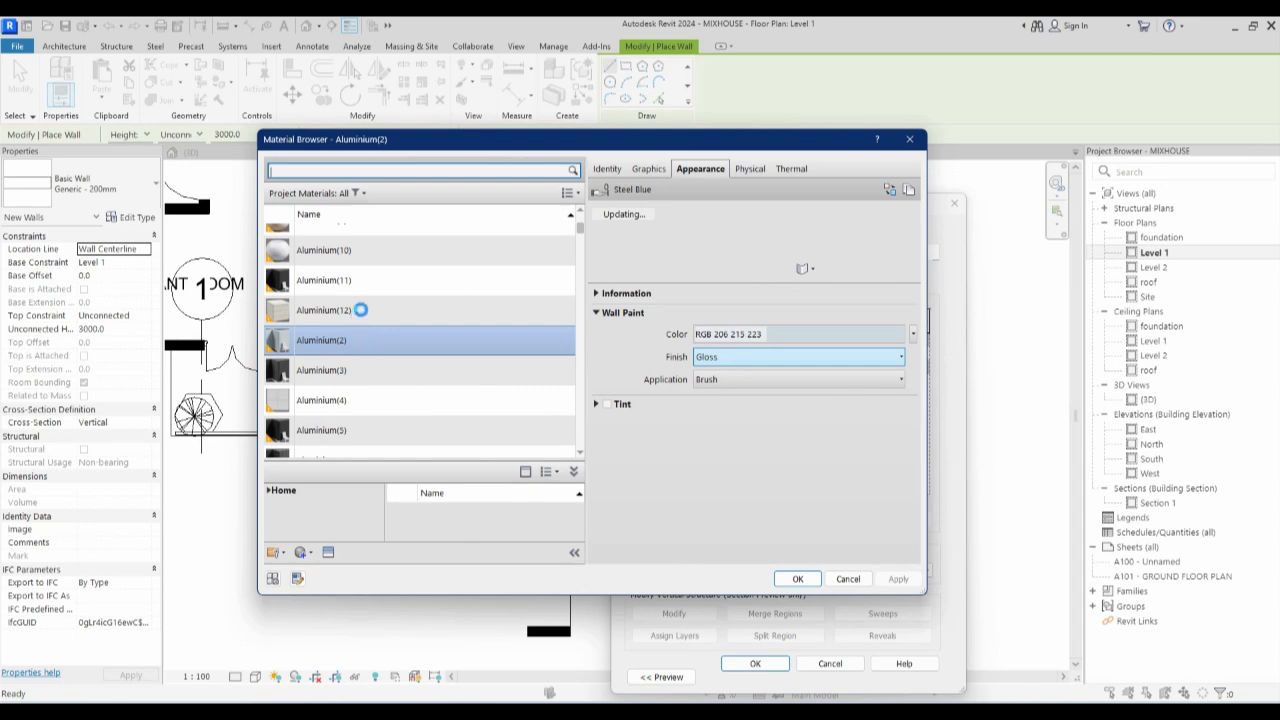
left_click(362, 312)
right_click(365, 315)
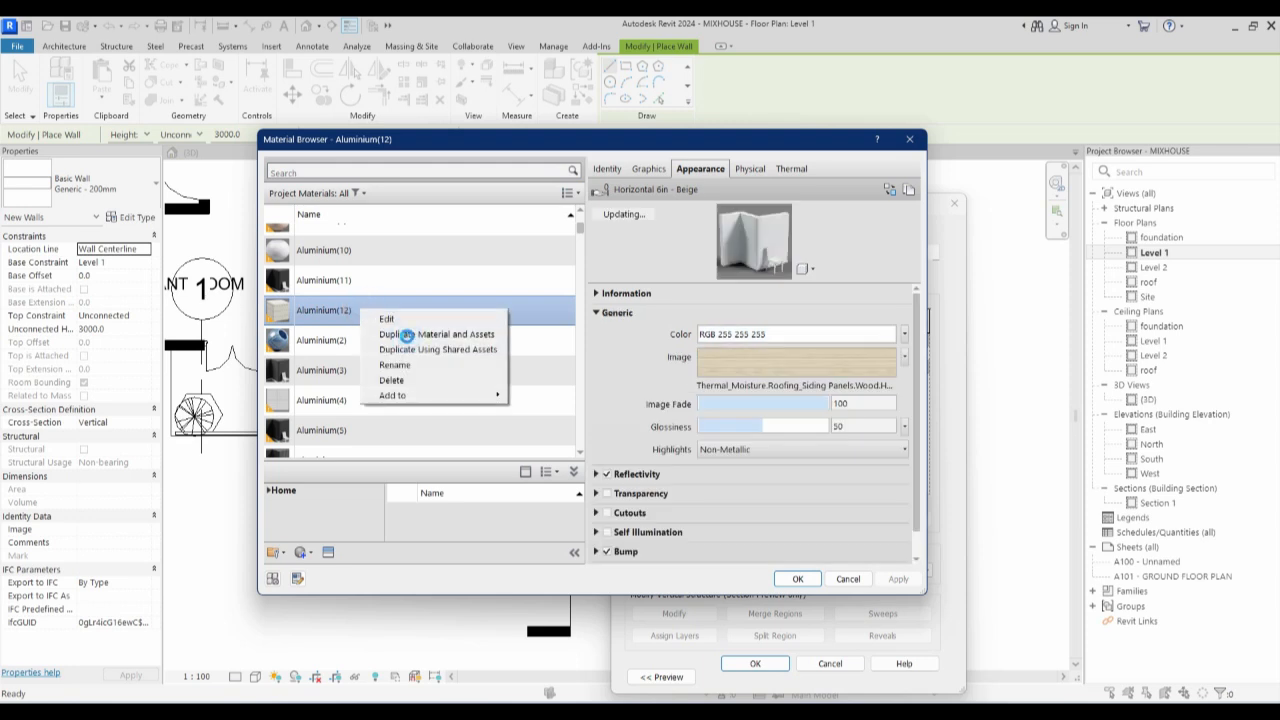
left_click(407, 336)
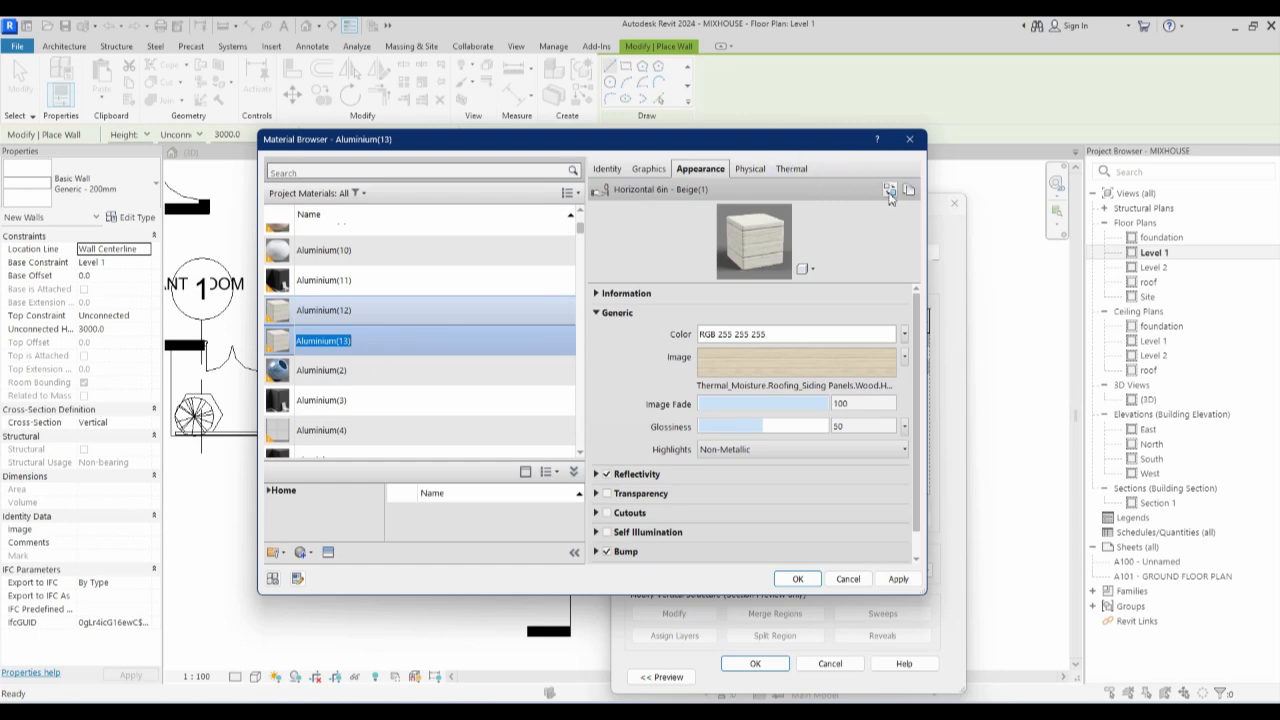
Replace the Aluminium(13) material's appearance with Clapboards - Wood - 8" from the Siding library and accept the new wall type.
left_click(889, 191)
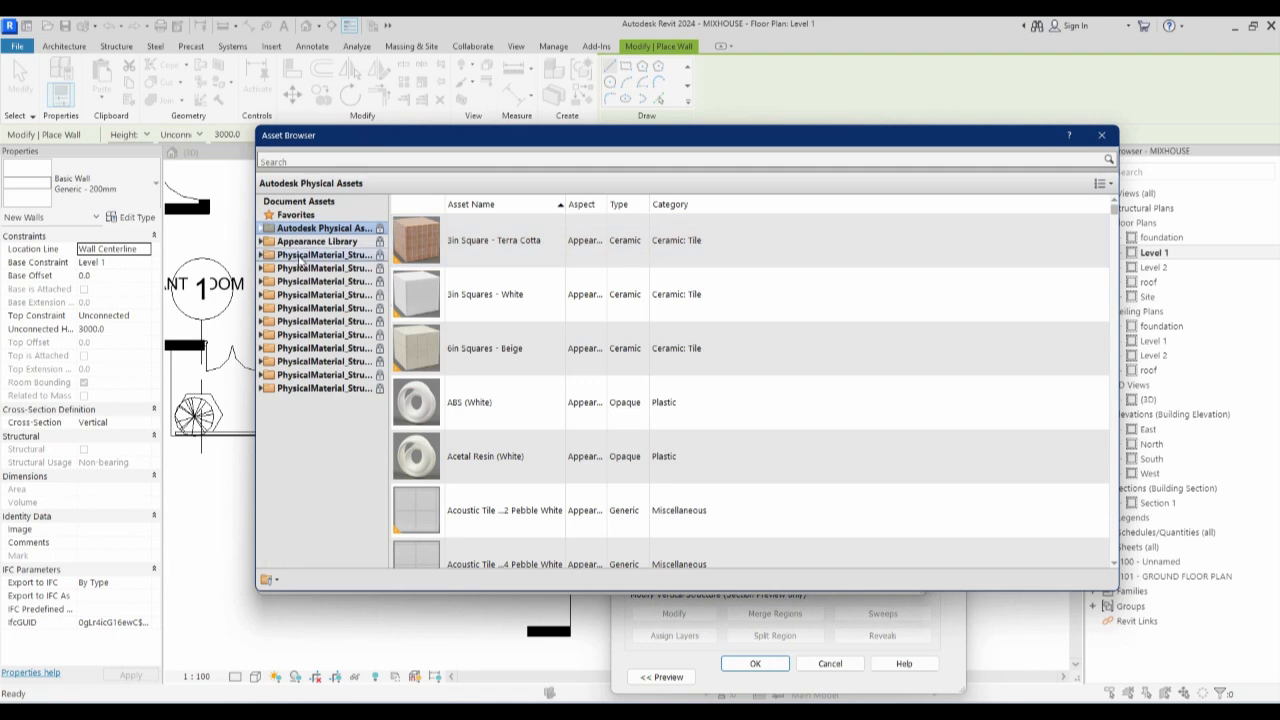
left_click(261, 242)
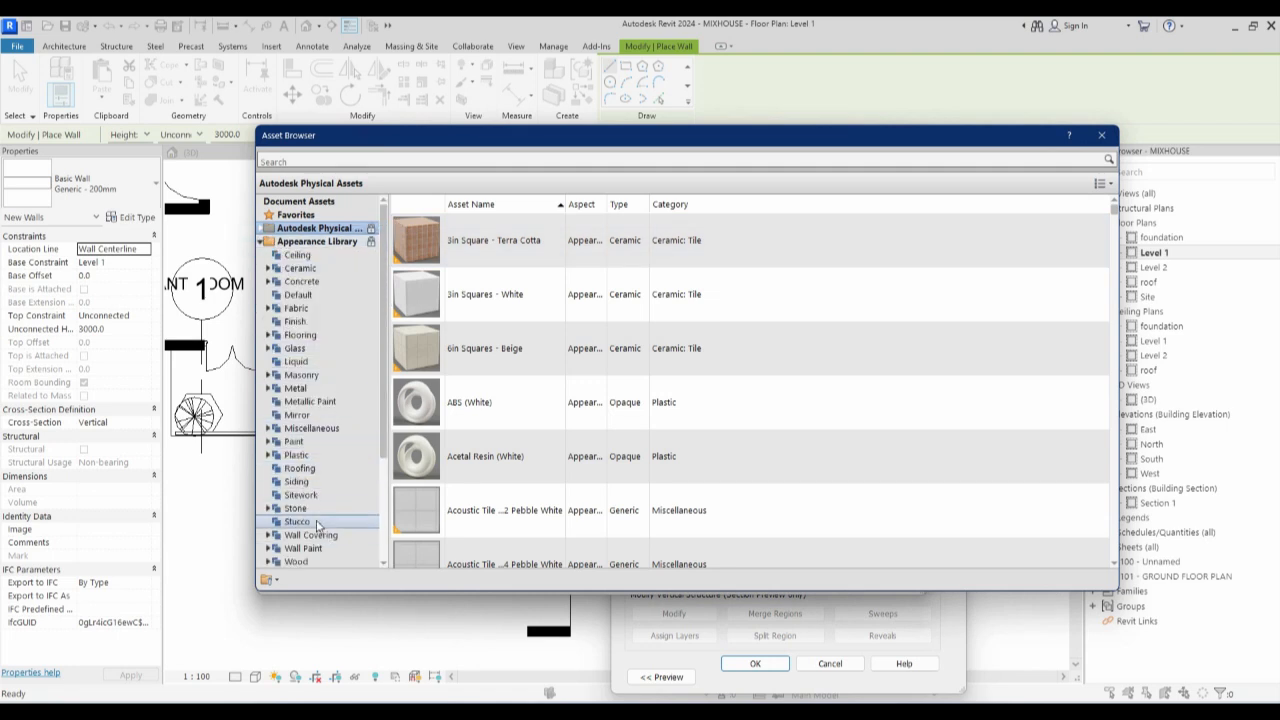
left_click(300, 482)
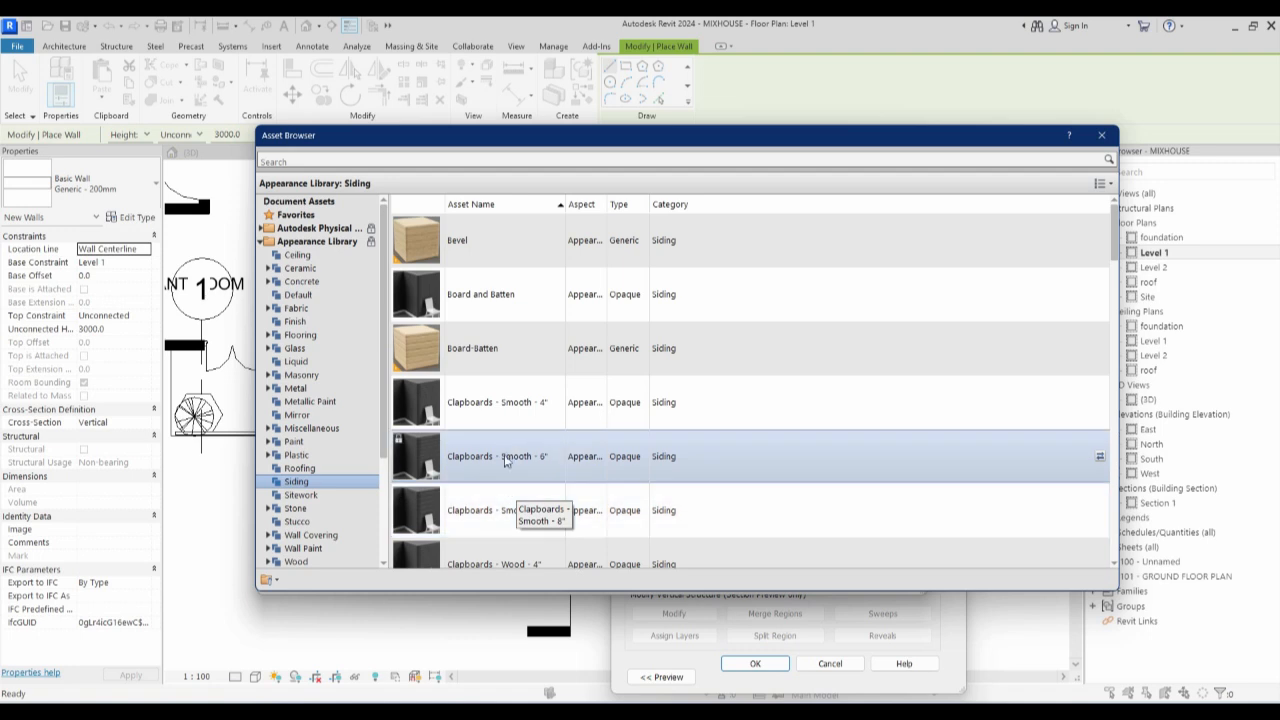
scroll(466, 458, "down", 5)
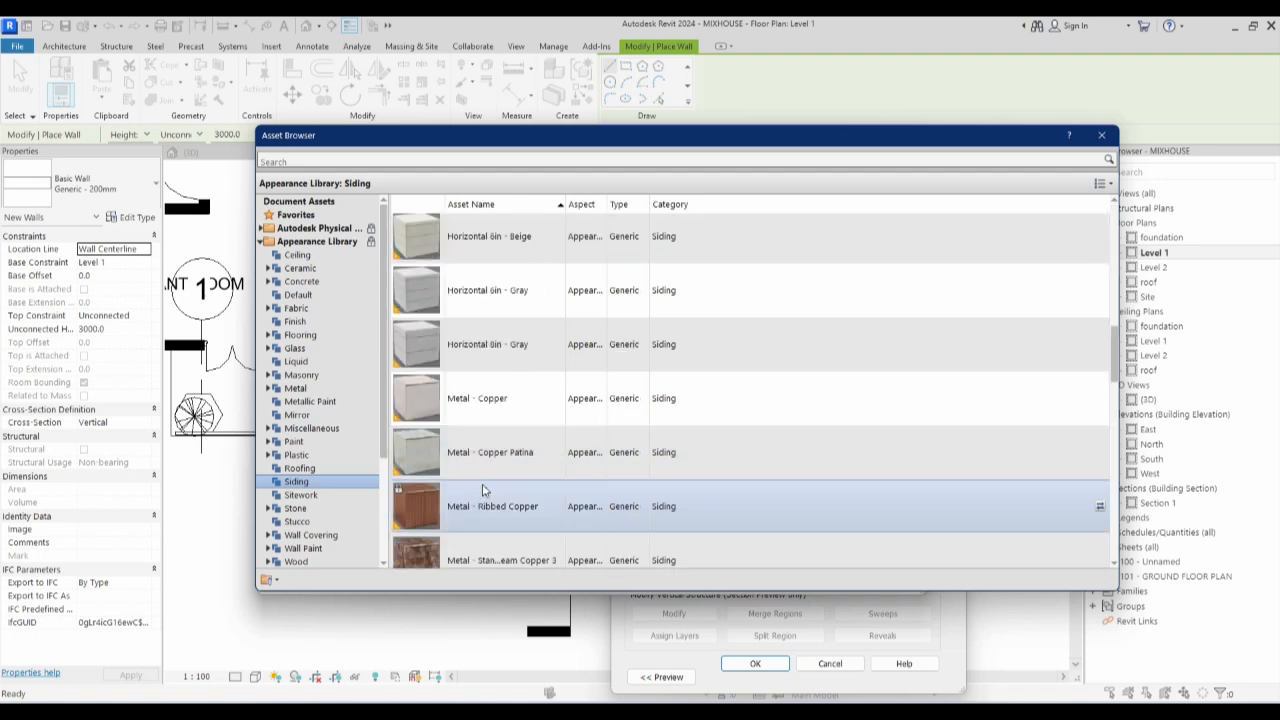
scroll(486, 480, "up", 4)
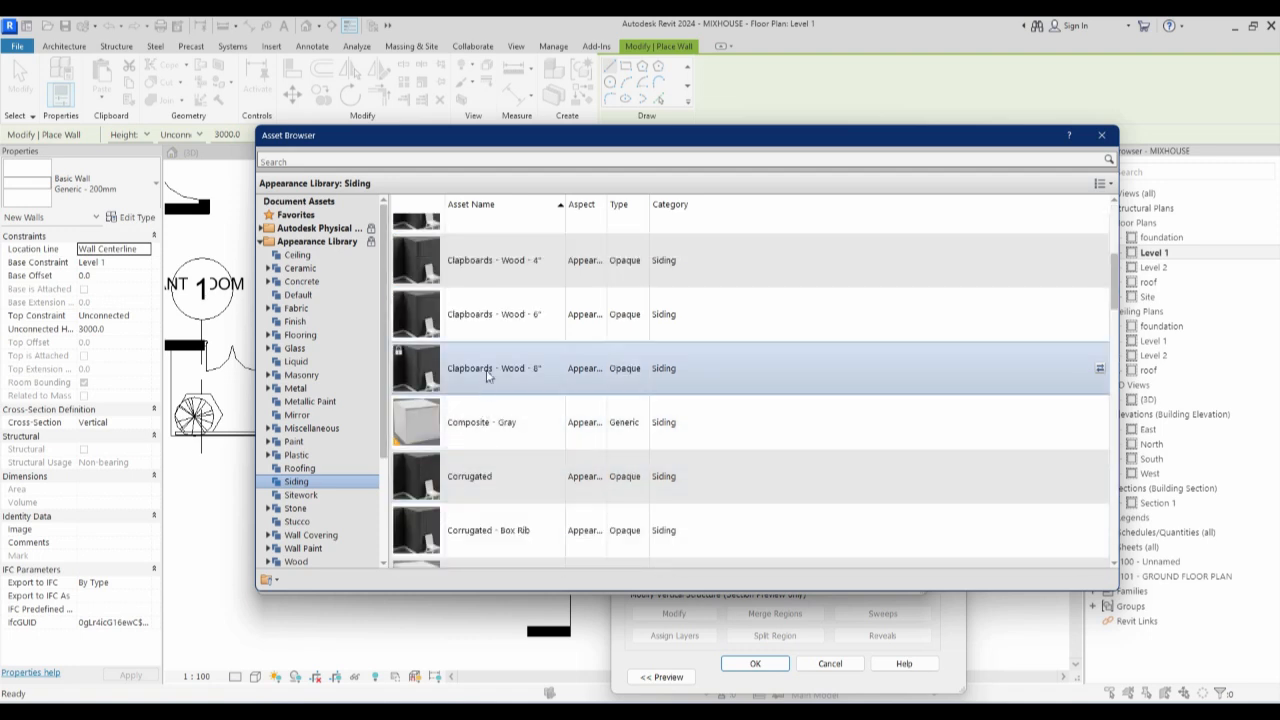
scroll(488, 372, "up", 1)
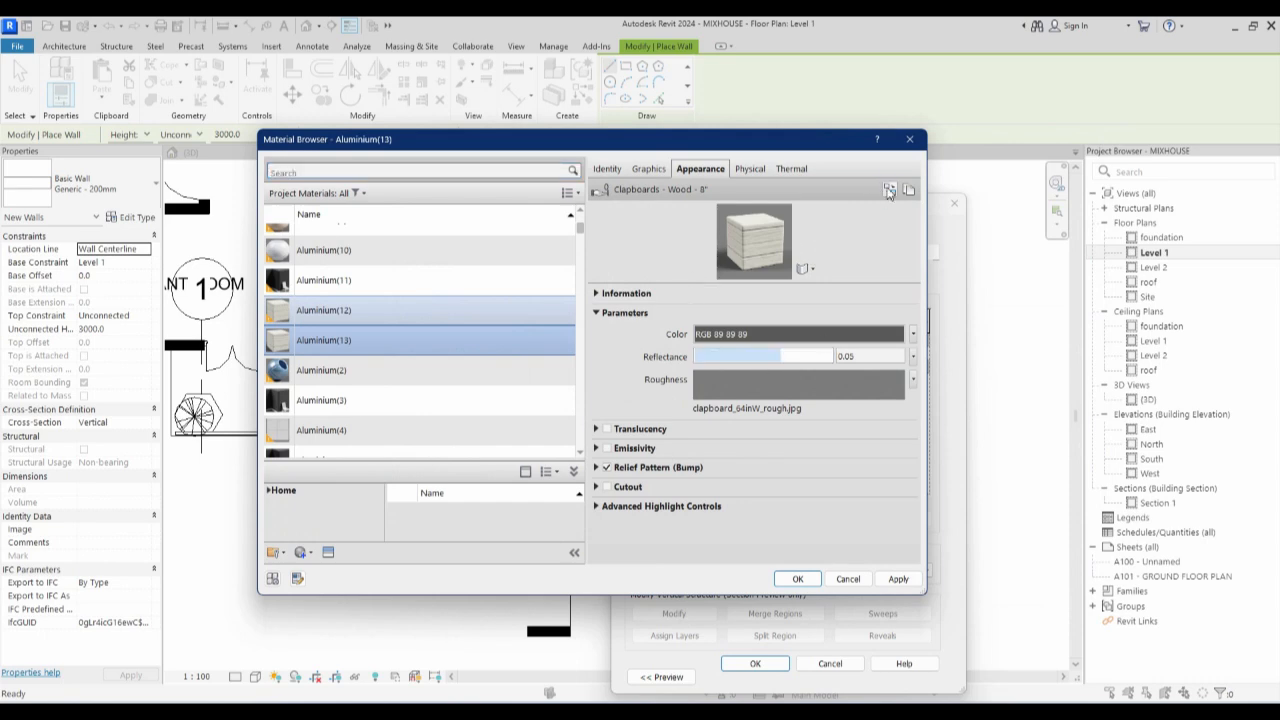
left_click(888, 191)
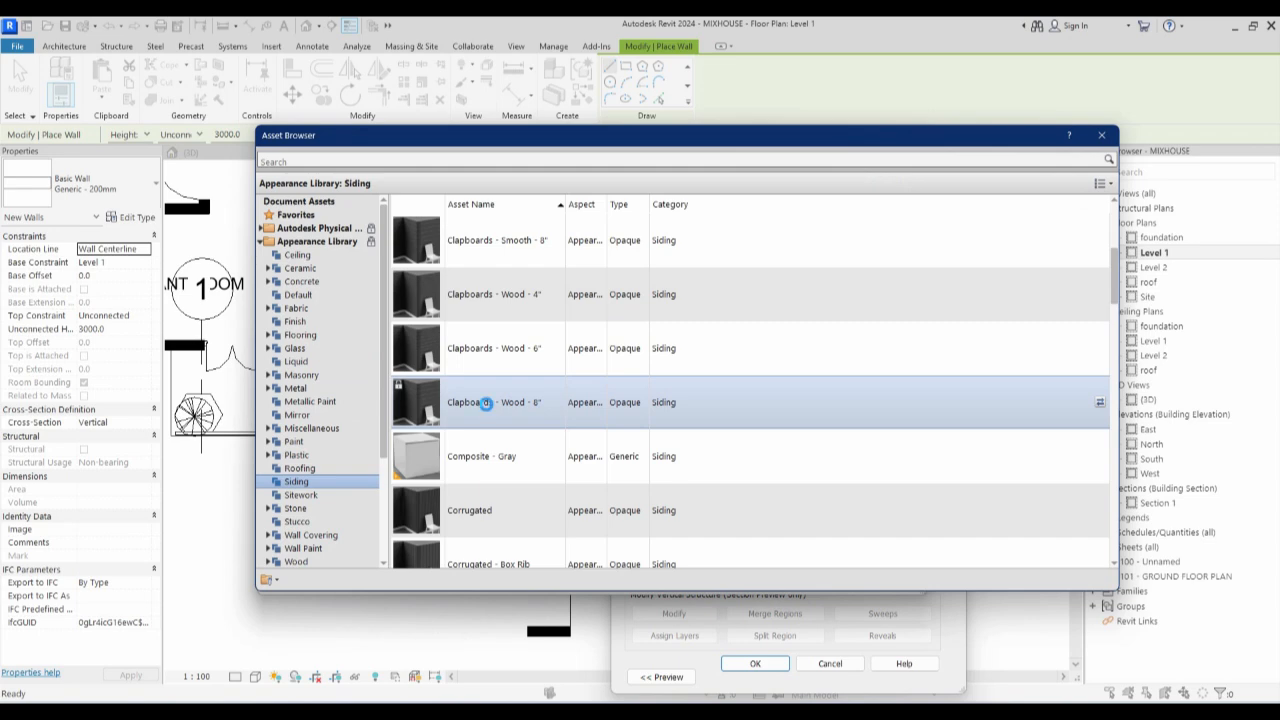
double_click(487, 404)
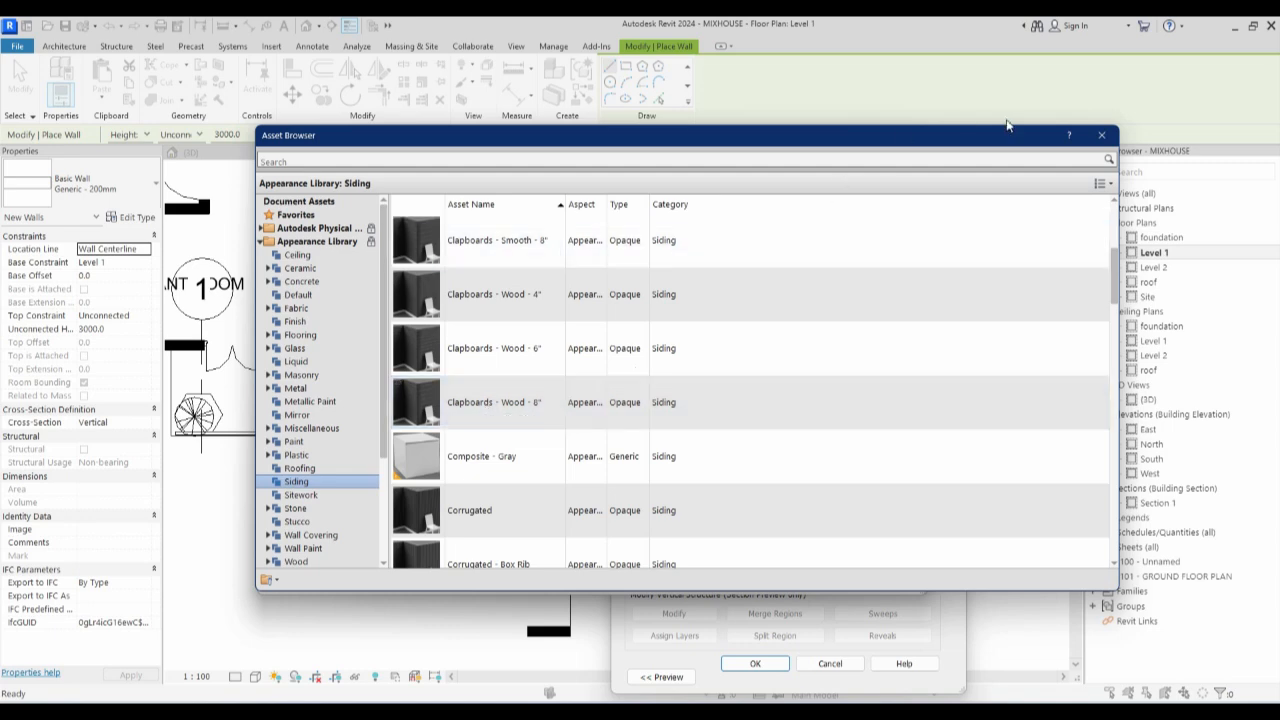
left_click(1101, 135)
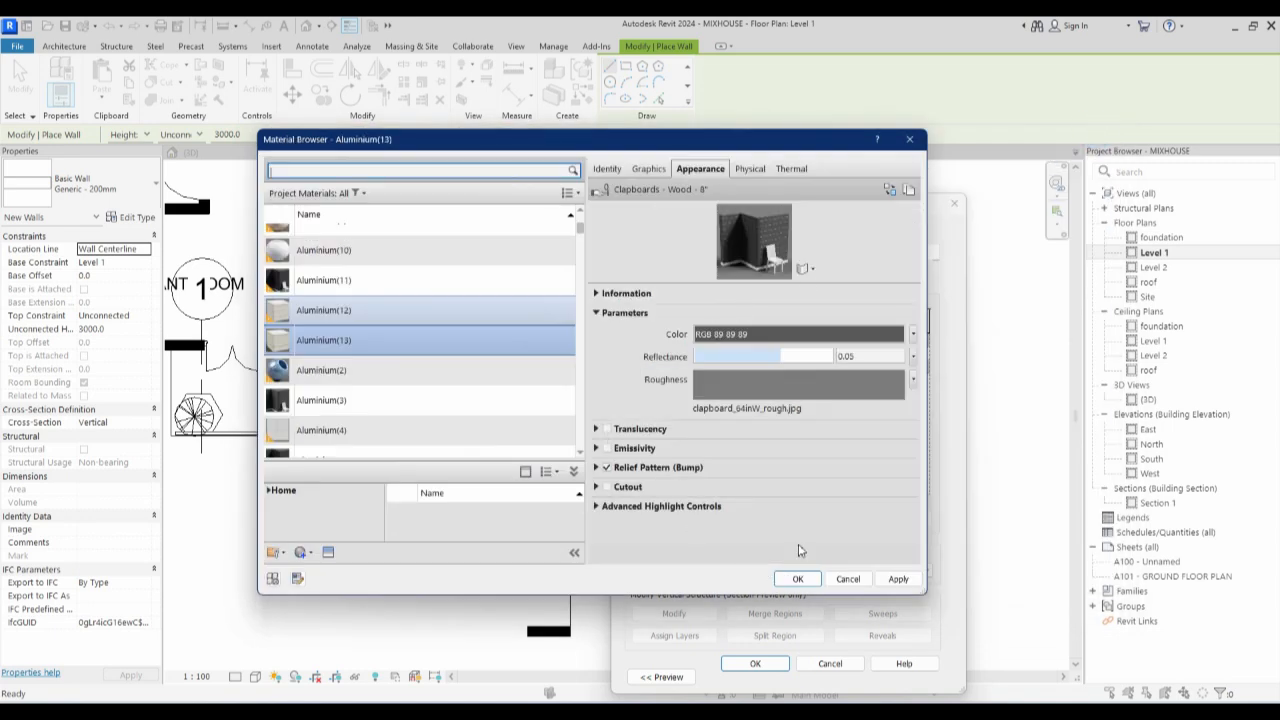
left_click(795, 579)
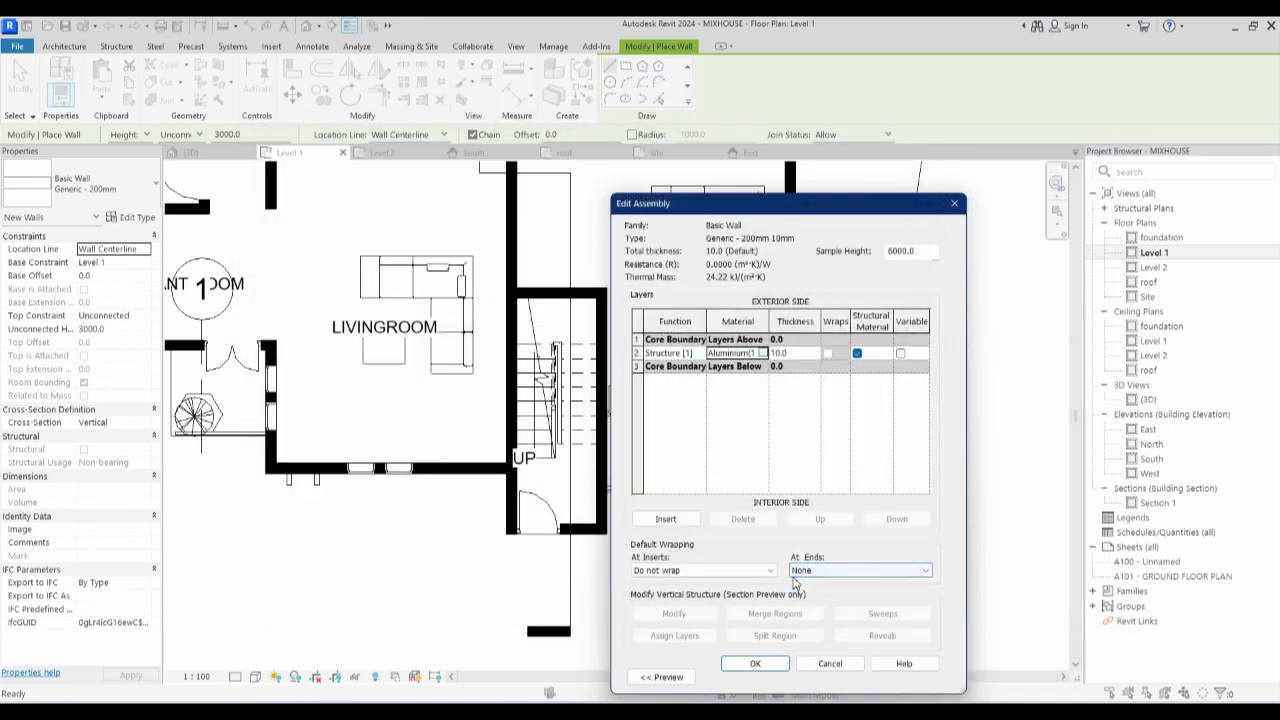
left_click(756, 664)
left_click(765, 679)
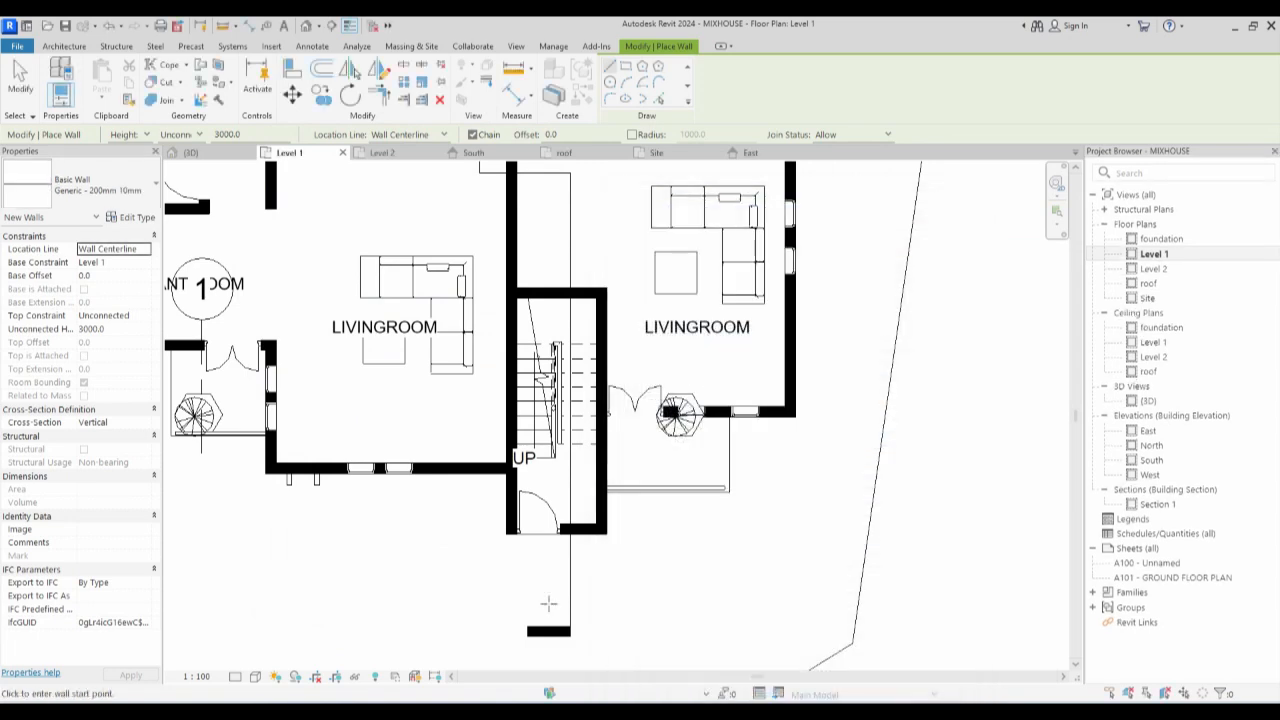
Draw a three-sided chain of Generic - 200mm 10mm walls around the stair hall's entrance end, with the front segment about 2700 mm long.
scroll(494, 460, "up", 3)
left_click(494, 462)
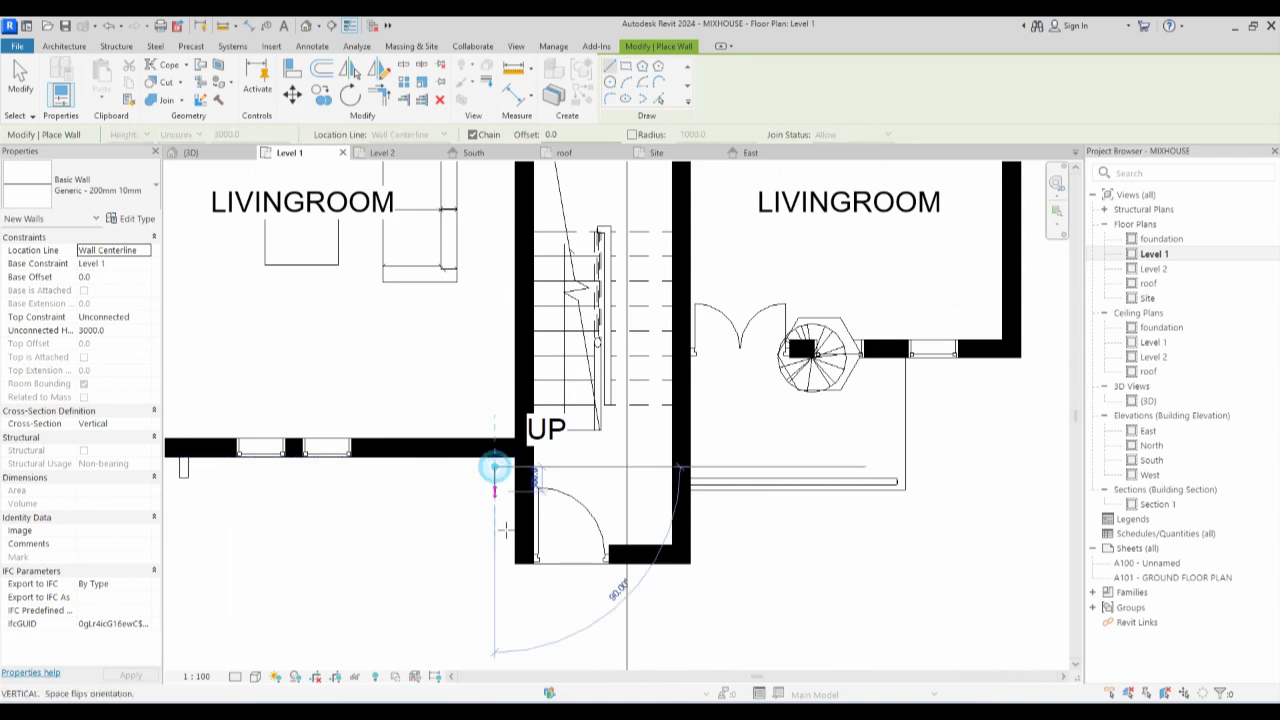
left_click(494, 606)
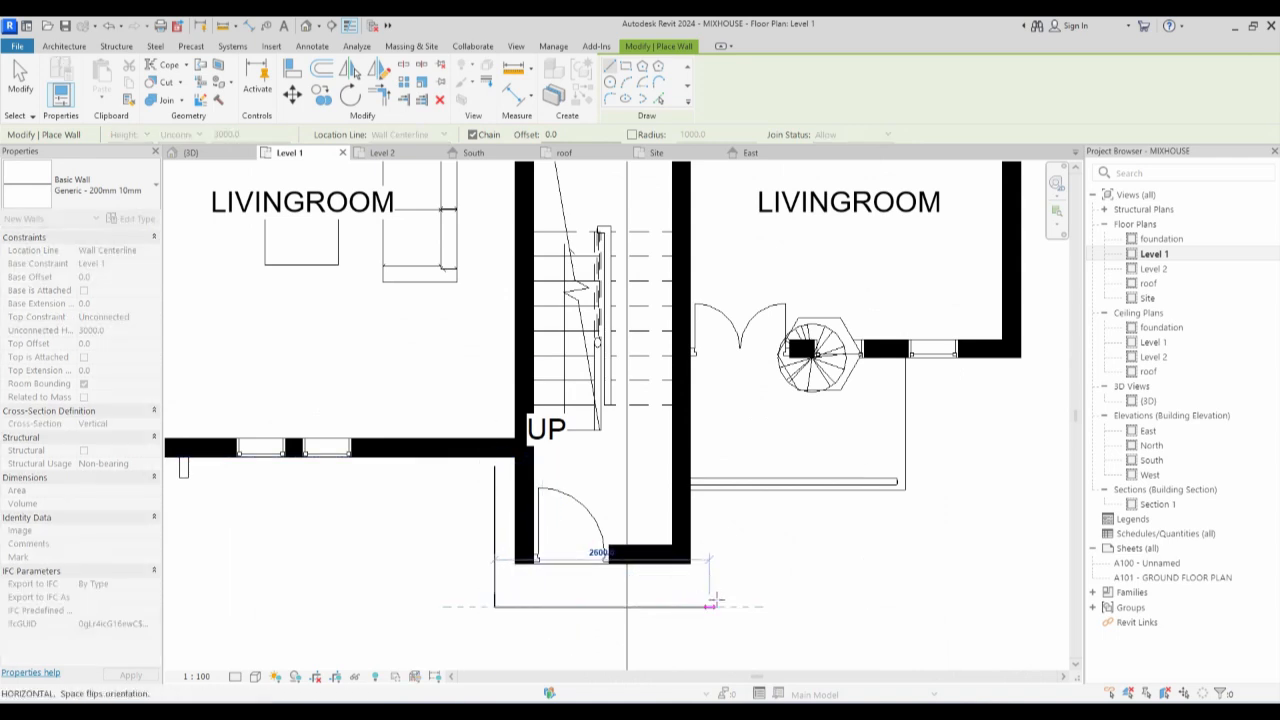
left_click(716, 606)
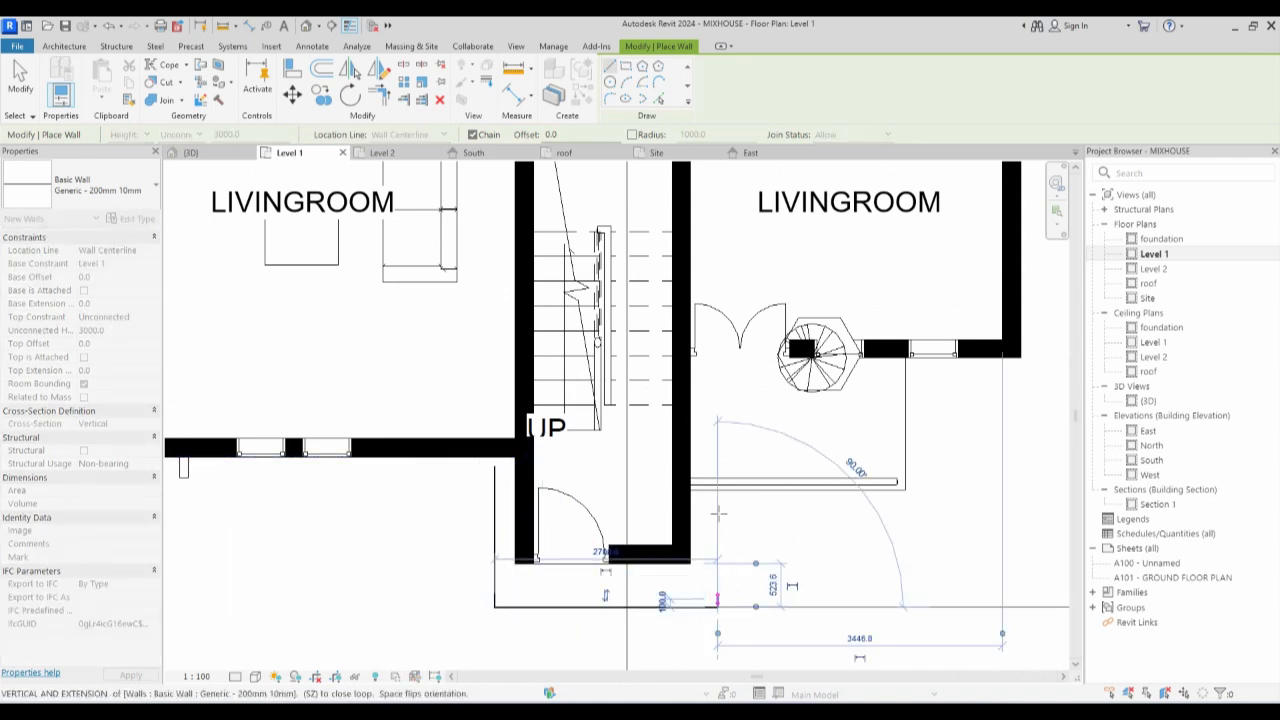
left_click(709, 362)
key("Escape")
key("Escape")
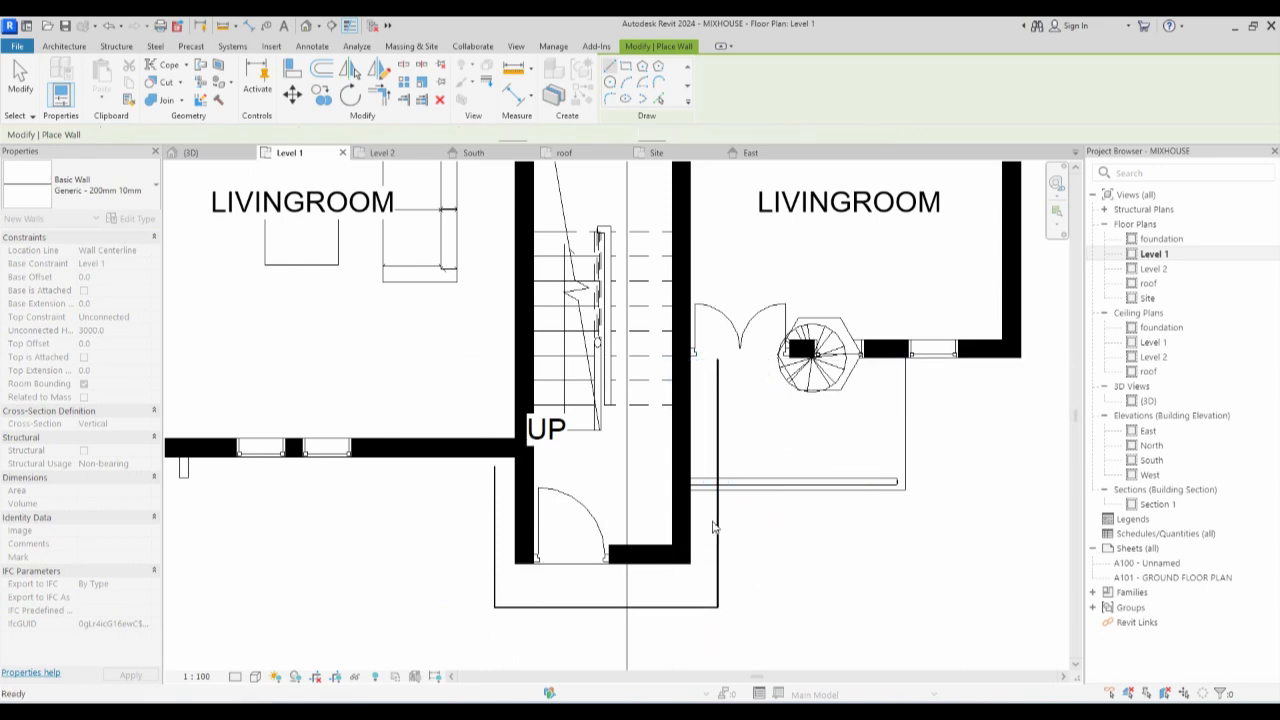
Align the thin wall's west segment with the outer west face of the stair hall wall.
scroll(709, 540, "up", 3)
scroll(707, 500, "down", 3)
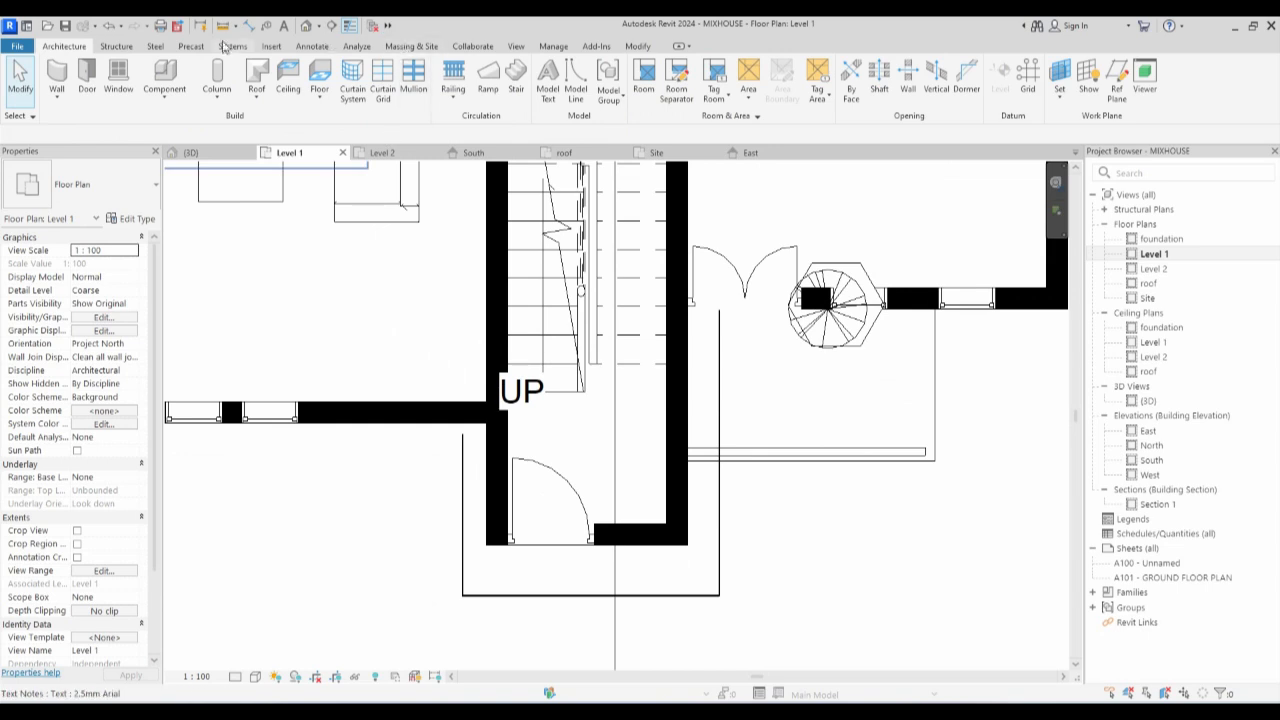
left_click(635, 46)
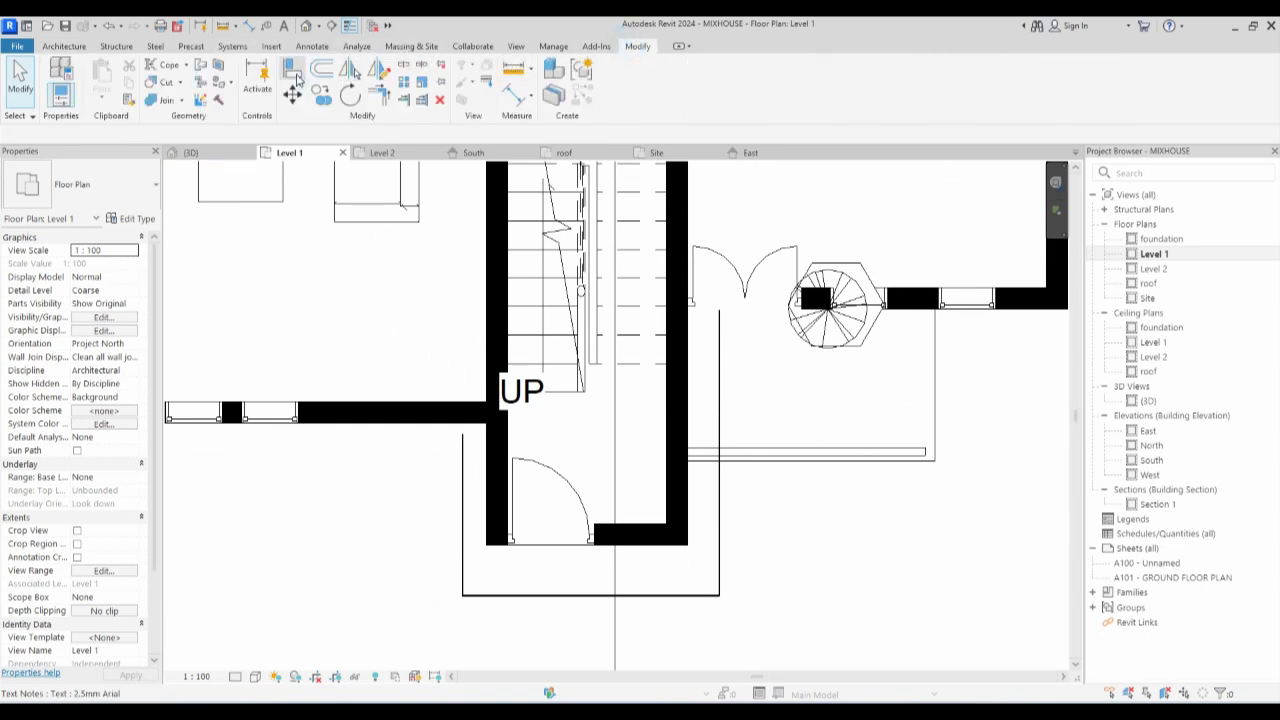
left_click(292, 68)
scroll(495, 475, "up", 4)
left_click(493, 475)
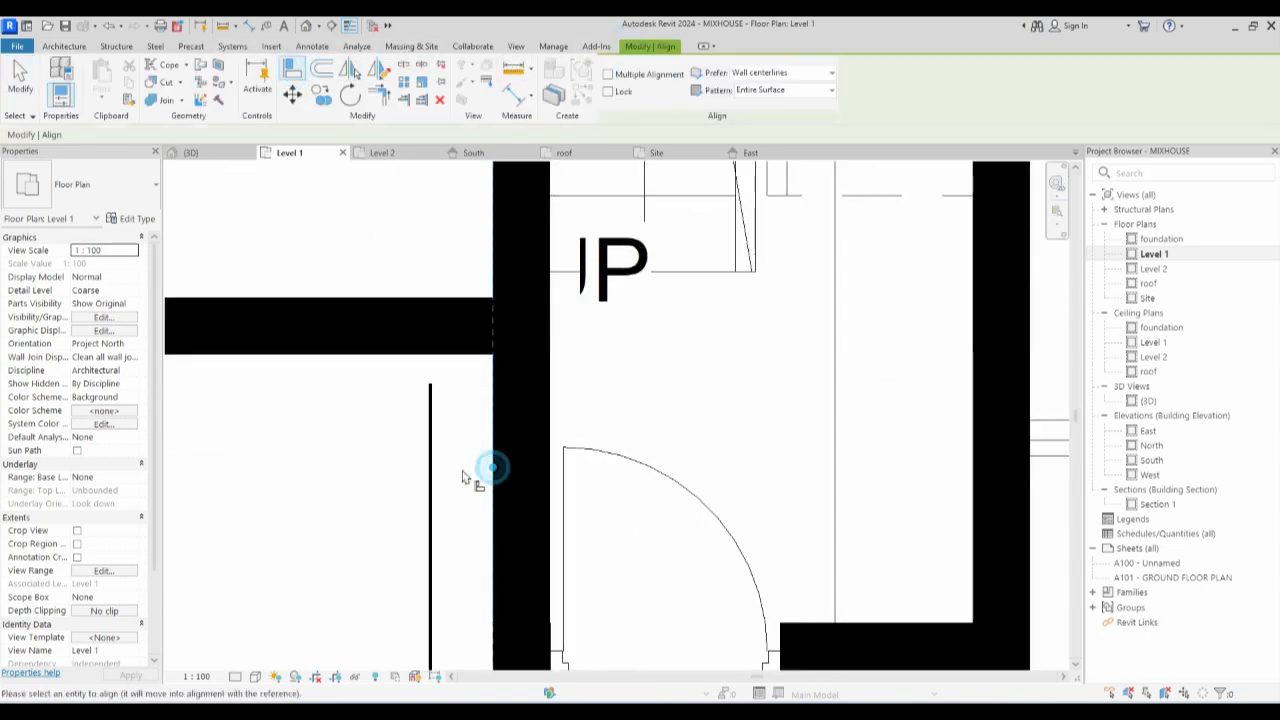
scroll(437, 486, "up", 4)
left_click(405, 497)
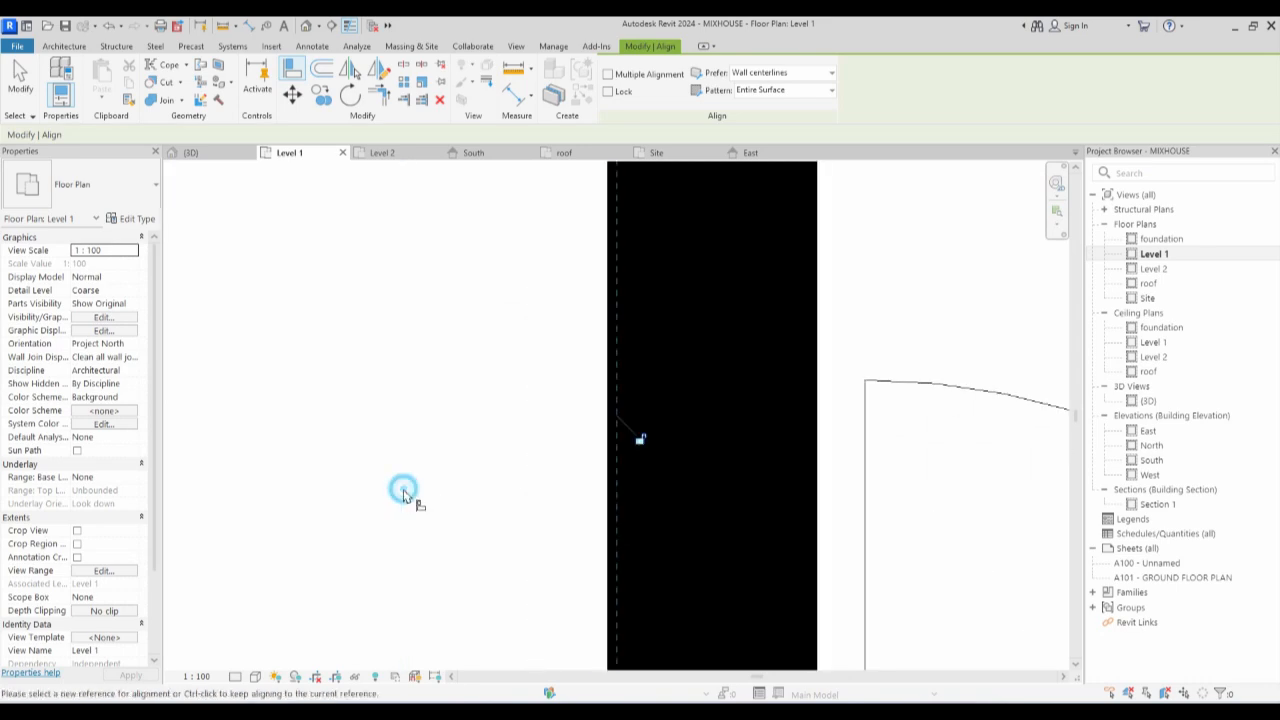
Align the thin wall's front segment with the outer face of the stair hall's entrance wall.
scroll(451, 449, "down", 5)
scroll(480, 563, "up", 3)
left_click(480, 552)
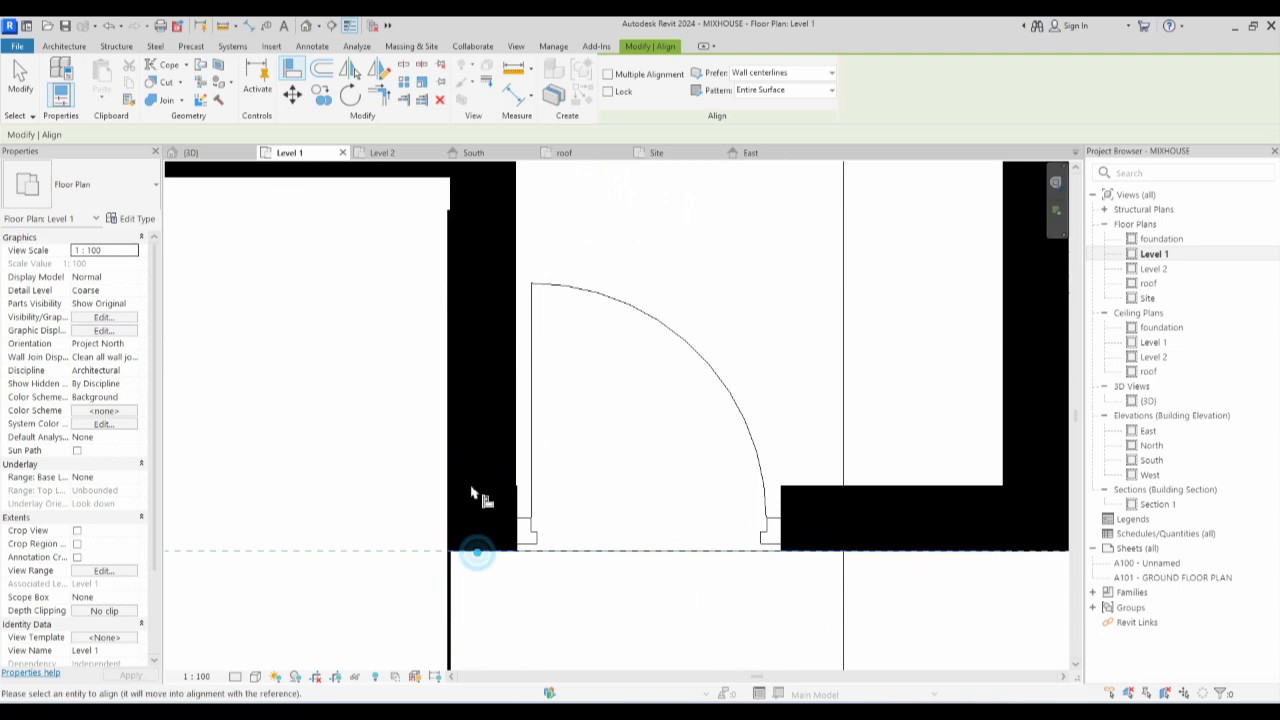
scroll(488, 568, "down", 3)
scroll(500, 590, "up", 5)
left_click(510, 598)
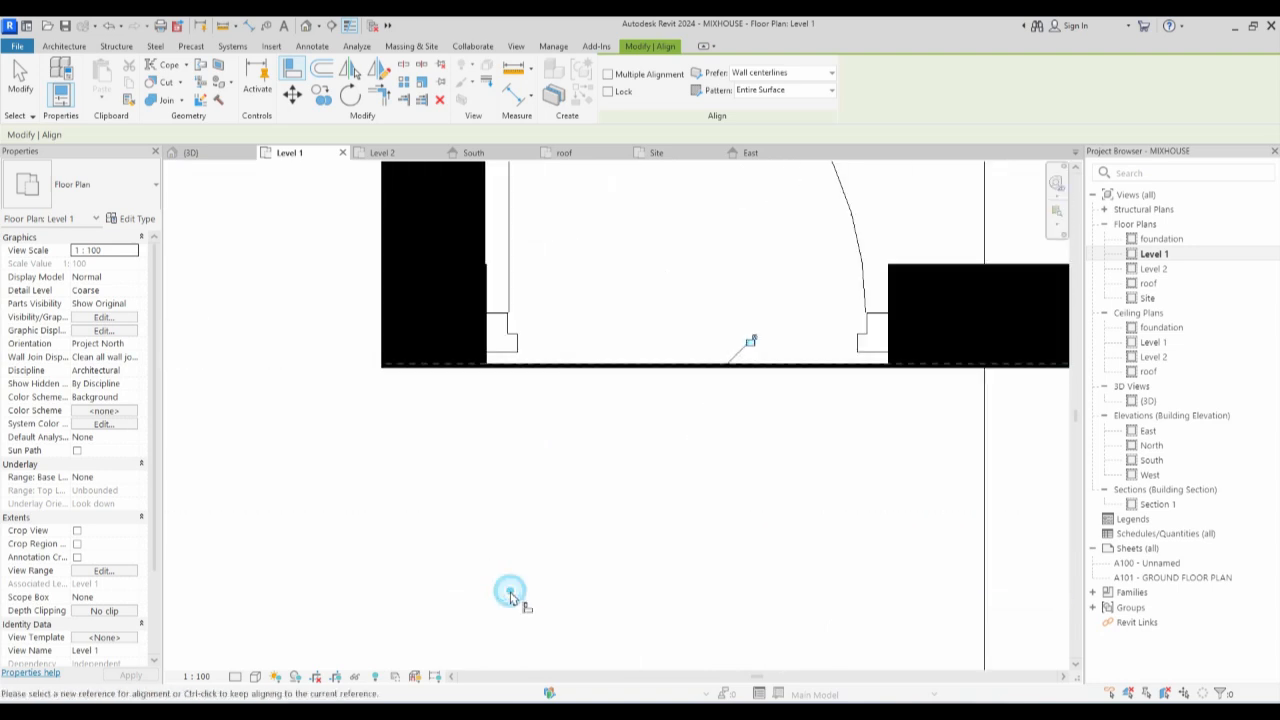
Try to align the thin wall's east segment with the stair hall's outer east face.
scroll(846, 491, "down", 2)
scroll(980, 374, "down", 2)
left_click(884, 468)
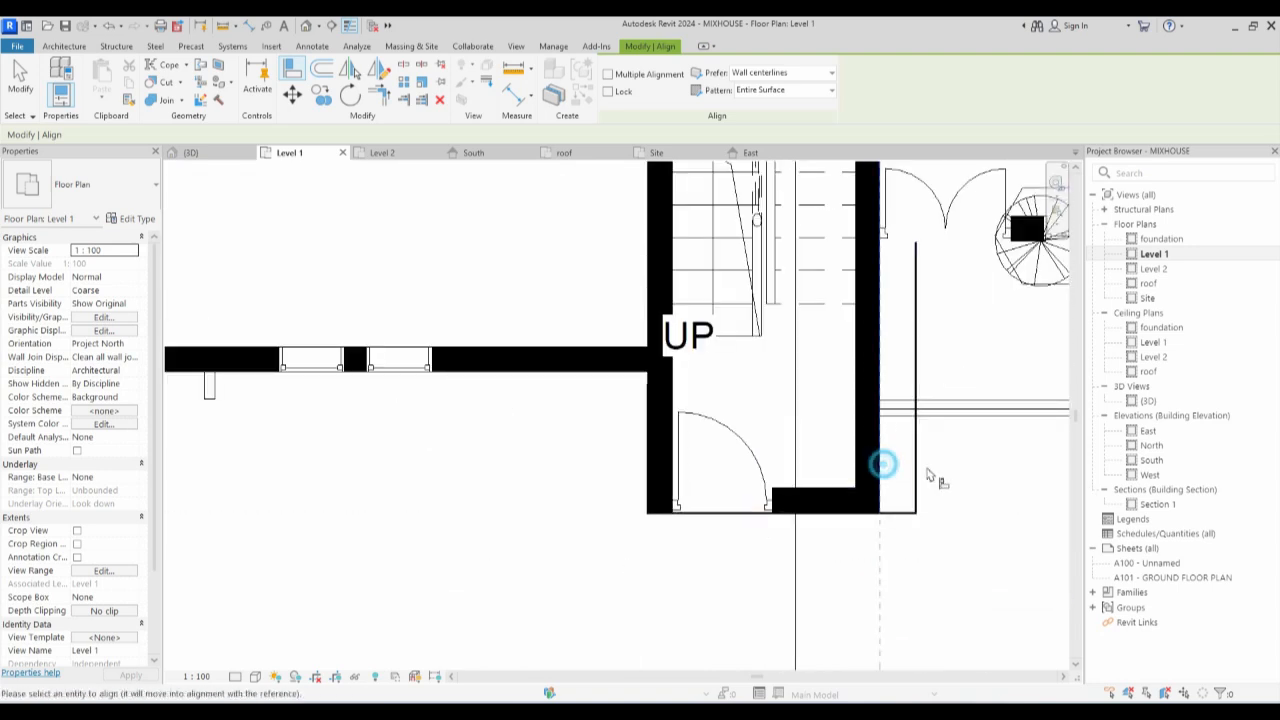
scroll(925, 476, "up", 5)
left_click(897, 470)
scroll(898, 475, "down", 2)
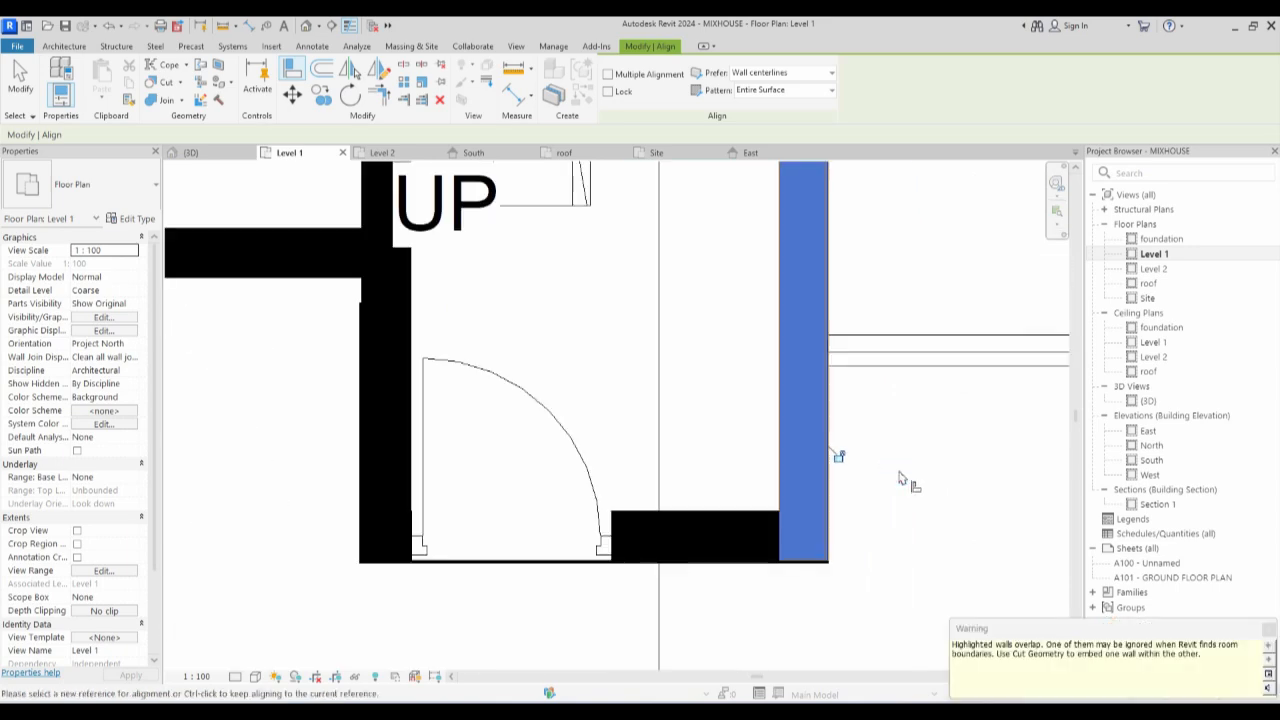
scroll(880, 491, "up", 3)
scroll(791, 497, "up", 2)
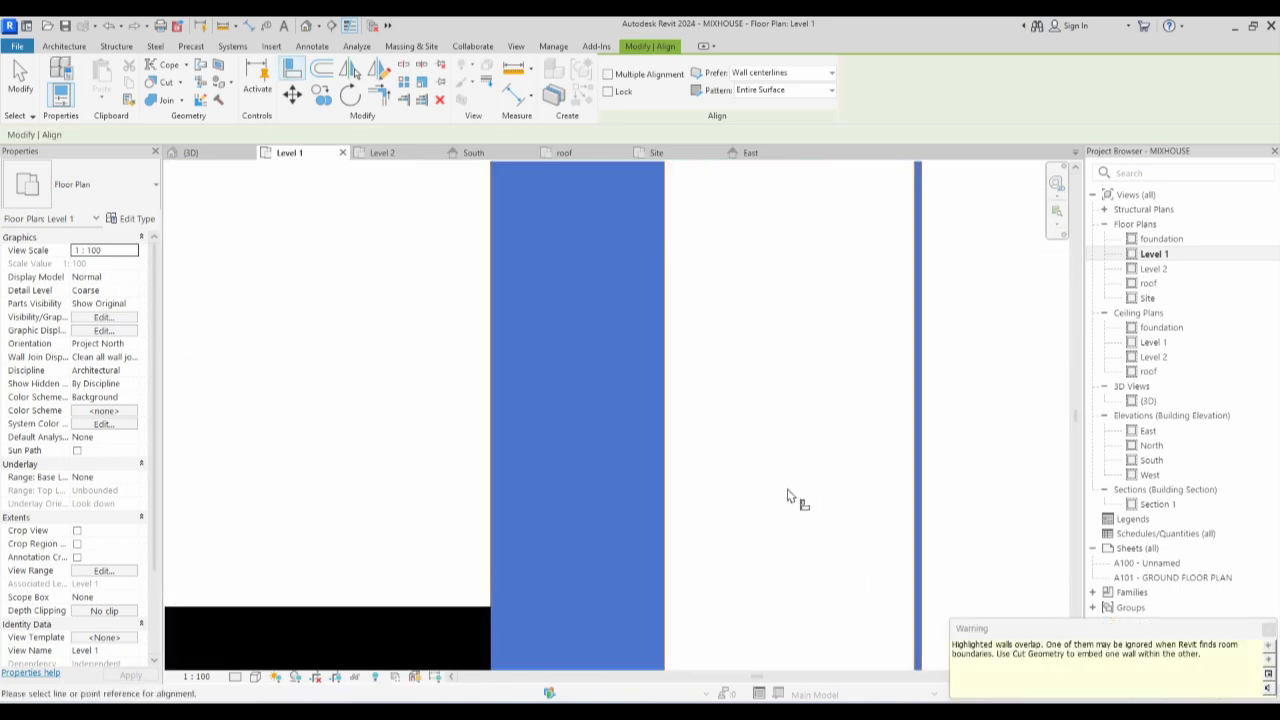
key("Escape")
Align the inner face of the thin east wall with the outer east face of the stair hall wall.
left_click(664, 496)
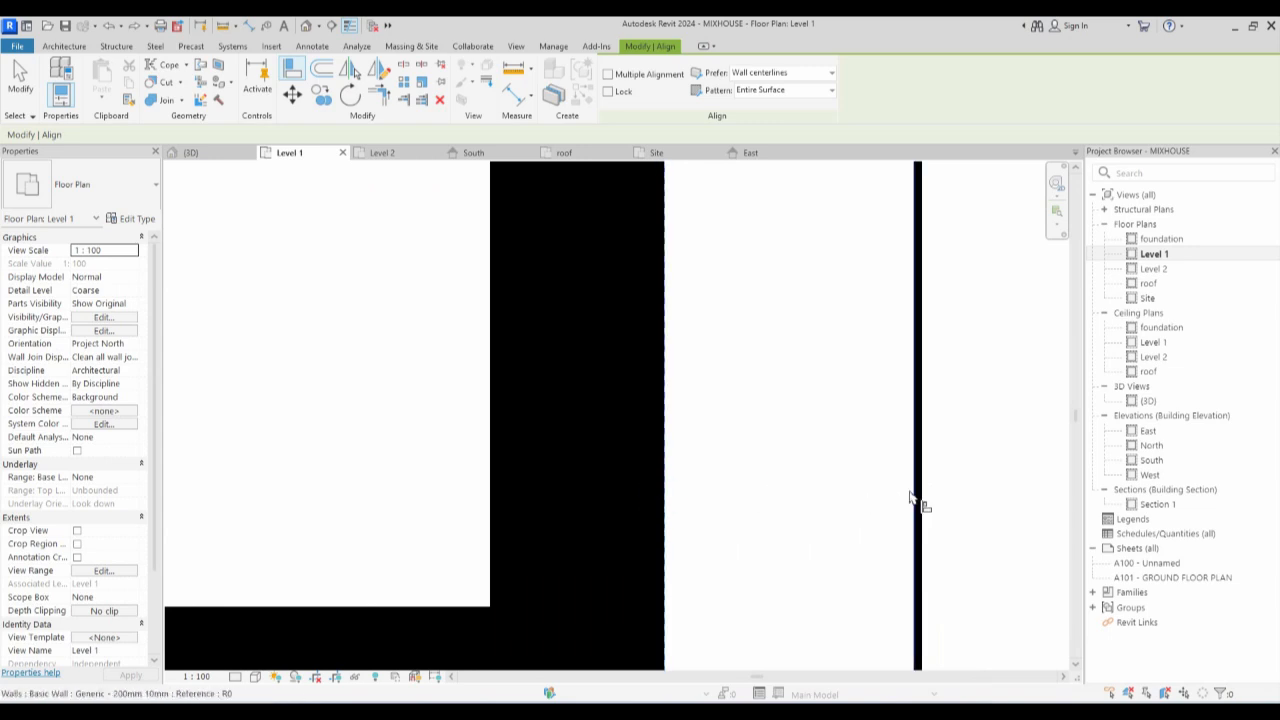
left_click(912, 493)
scroll(900, 485, "down", 3)
scroll(927, 463, "up", 2)
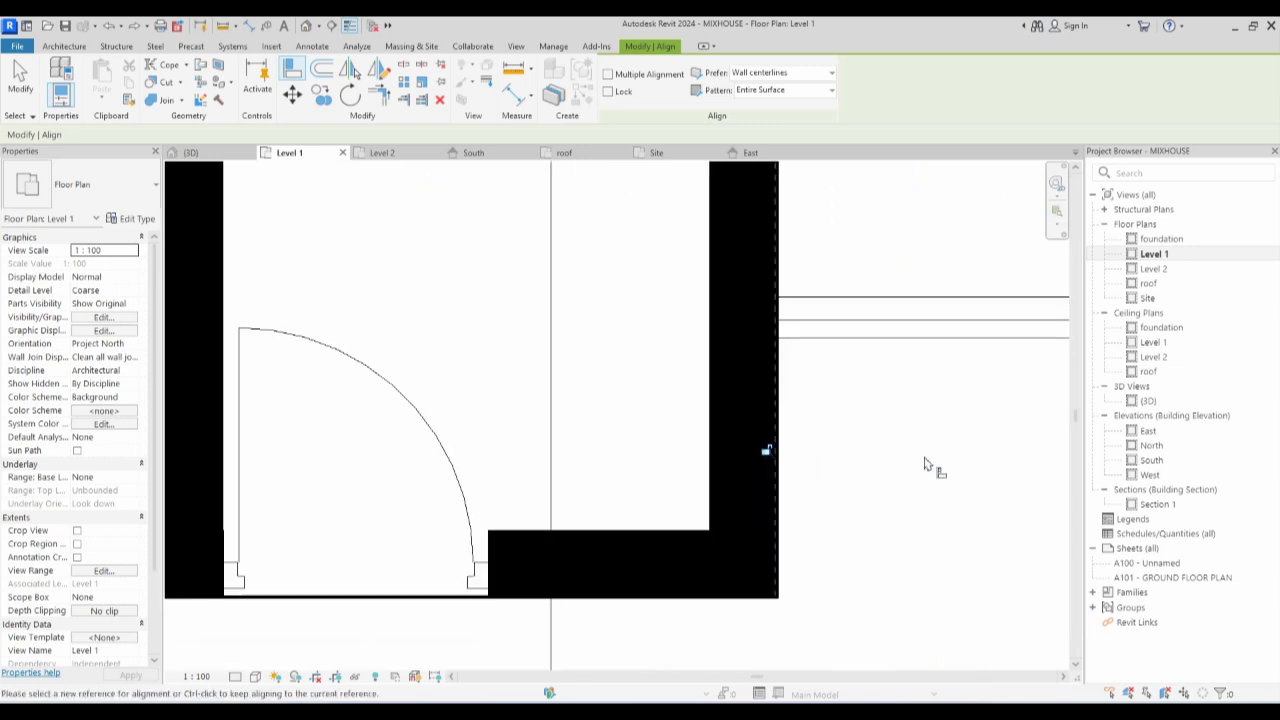
scroll(470, 540, "down", 2)
key("Escape")
key("Escape")
Extend the free end of the thin west wall up to the adjoining living room wall.
scroll(330, 390, "up", 2)
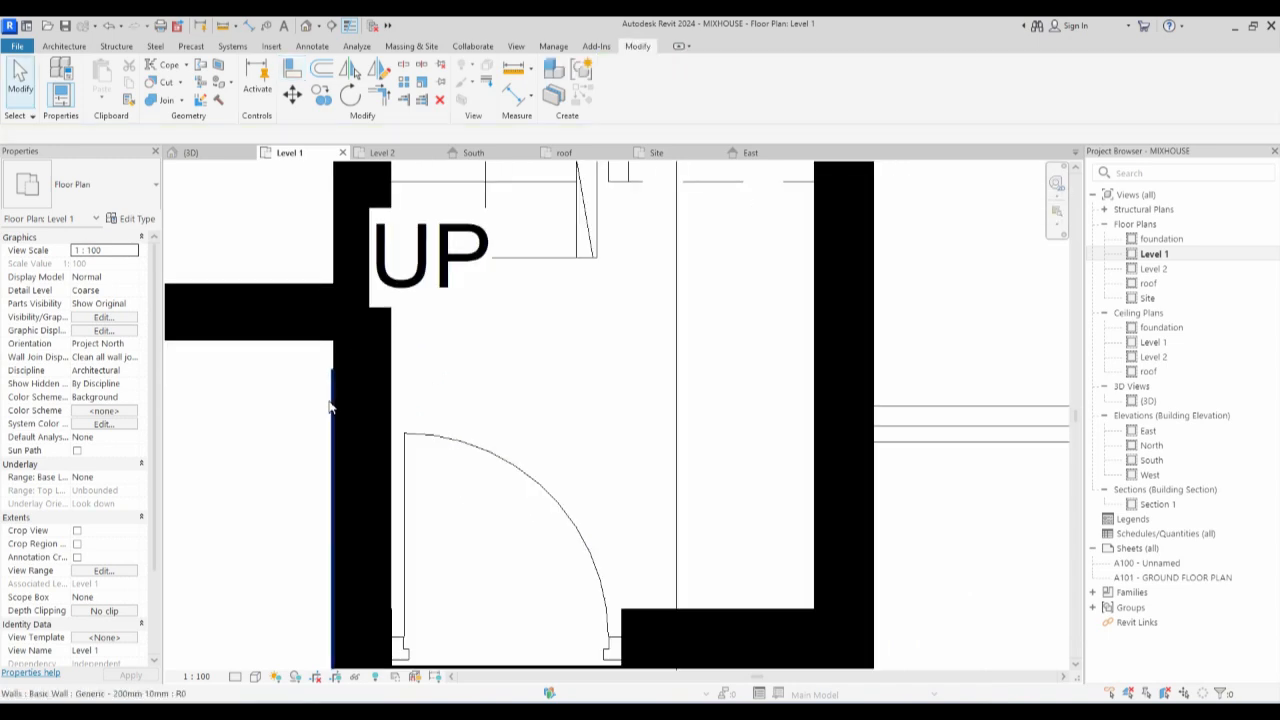
left_click(330, 380)
scroll(331, 374, "up", 2)
left_click_drag(339, 365, 338, 297)
scroll(340, 305, "up", 2)
scroll(340, 390, "down", 6)
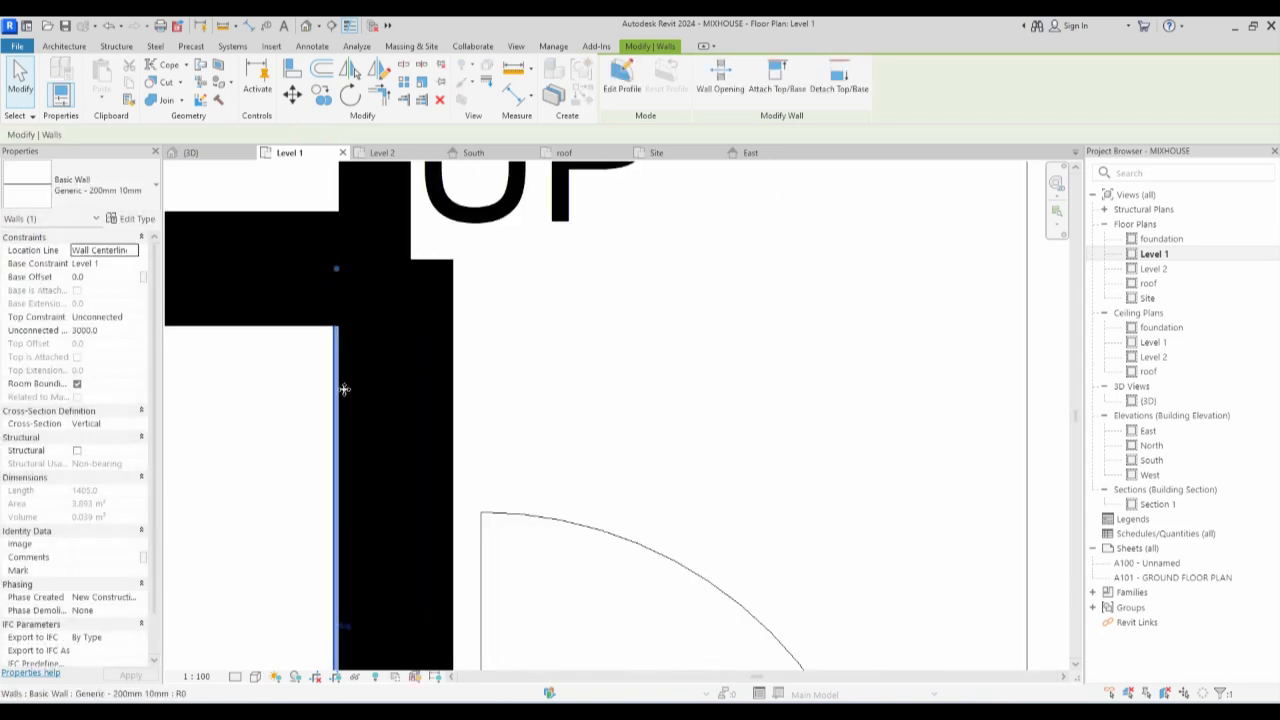
Adjust the free end of the thin east wall to meet the adjoining living room wall.
scroll(549, 289, "up", 2)
left_click(552, 296)
scroll(554, 287, "up", 2)
left_click_drag(549, 279, 551, 276)
left_click(605, 318)
scroll(605, 318, "down", 2)
scroll(603, 318, "down", 3)
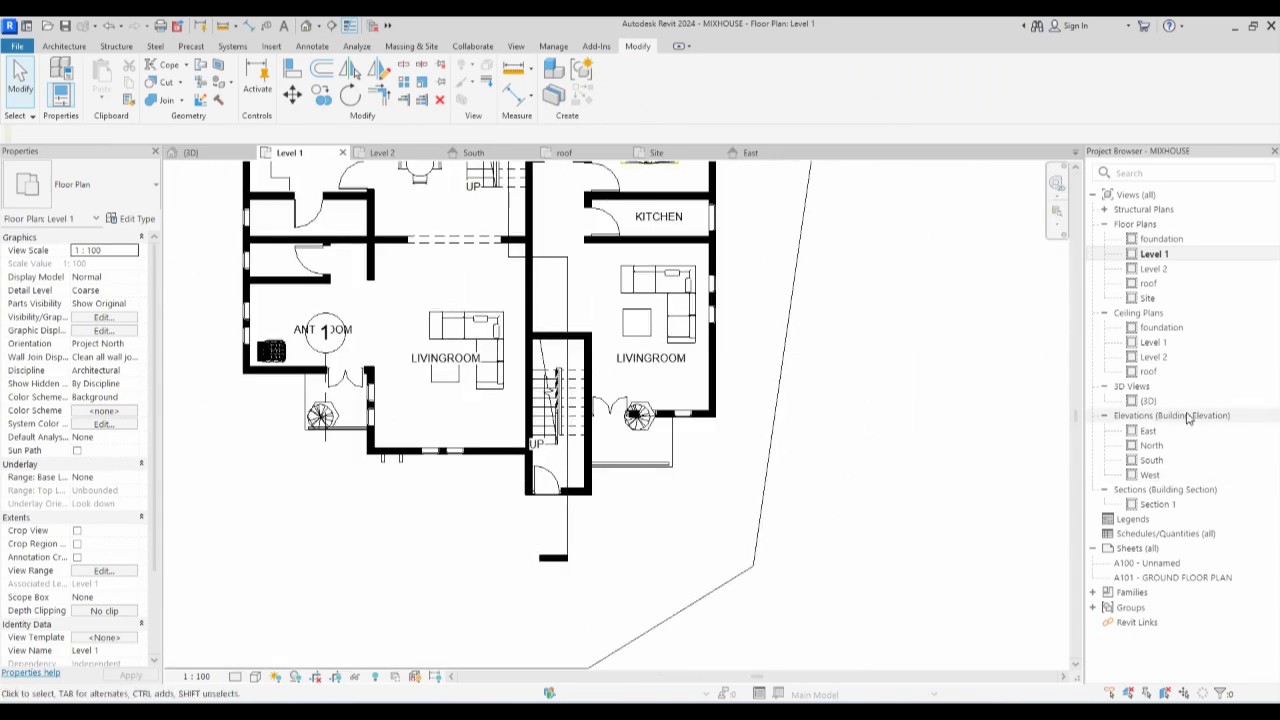
In the 3D view, select the three thin 10 mm walls around the stair hall and set their base constraint to foundation.
double_click(1150, 400)
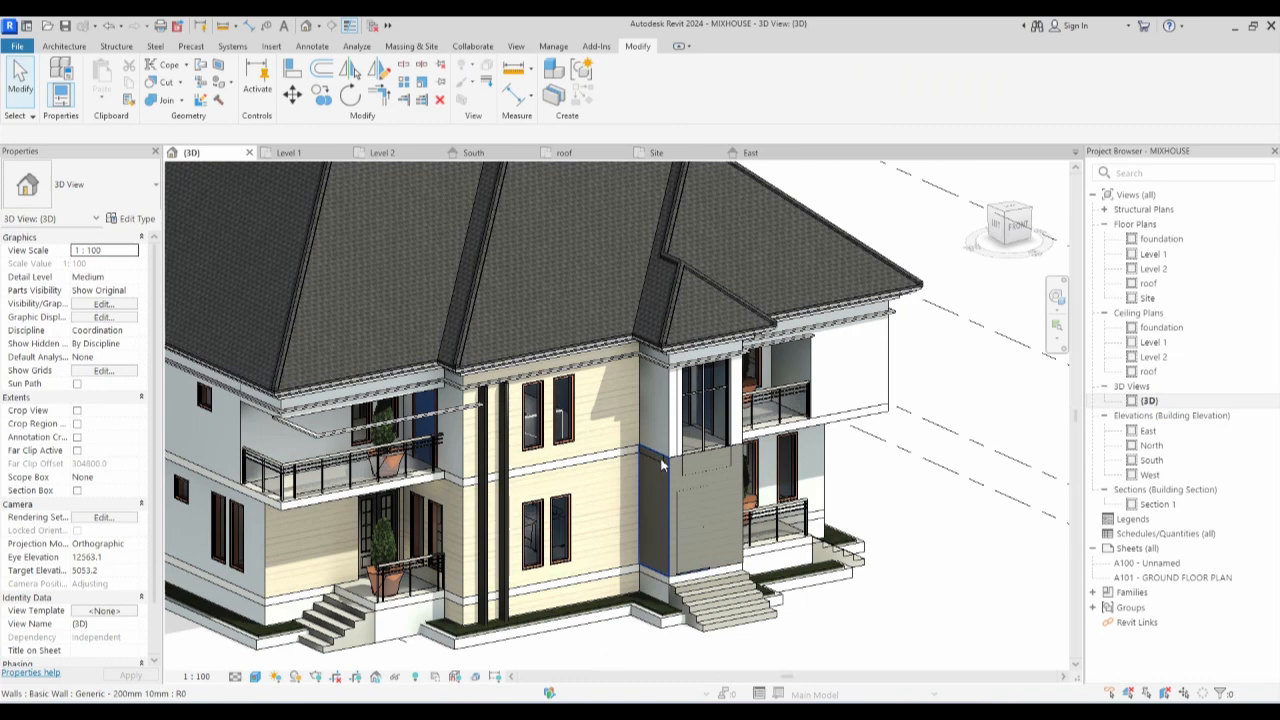
scroll(664, 462, "up", 3)
left_click(665, 460)
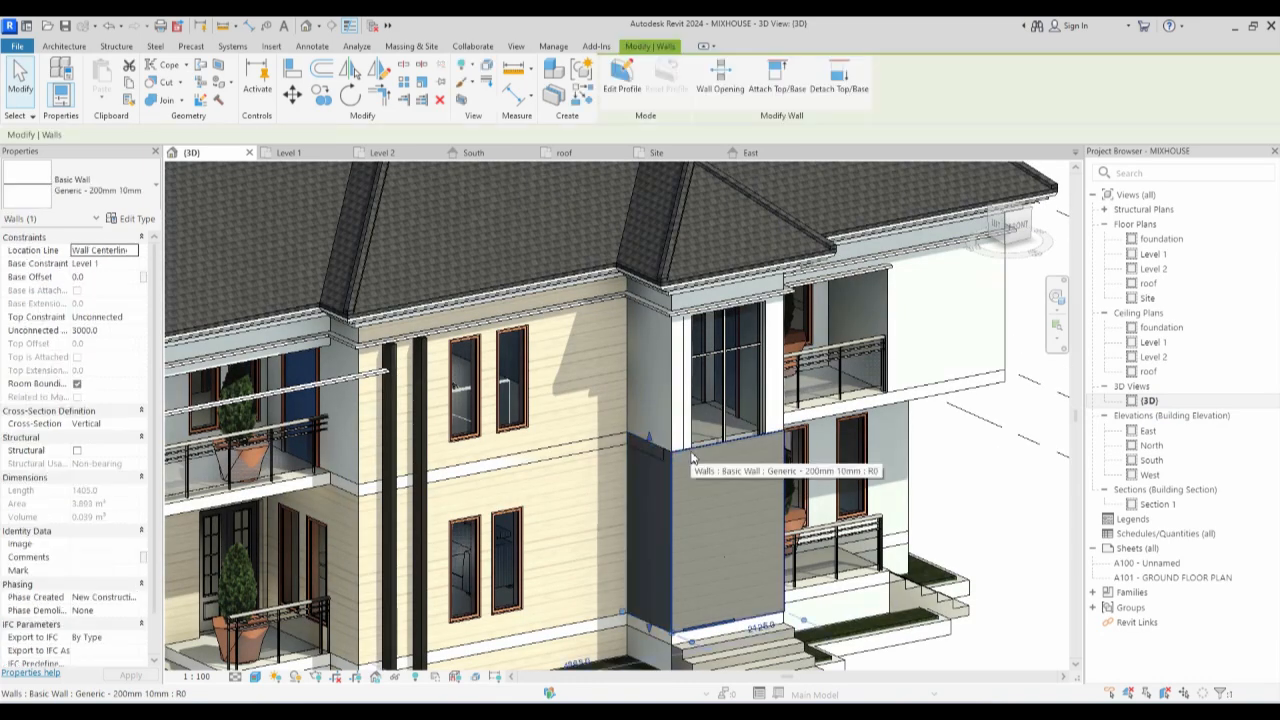
left_click(684, 447, "ctrl")
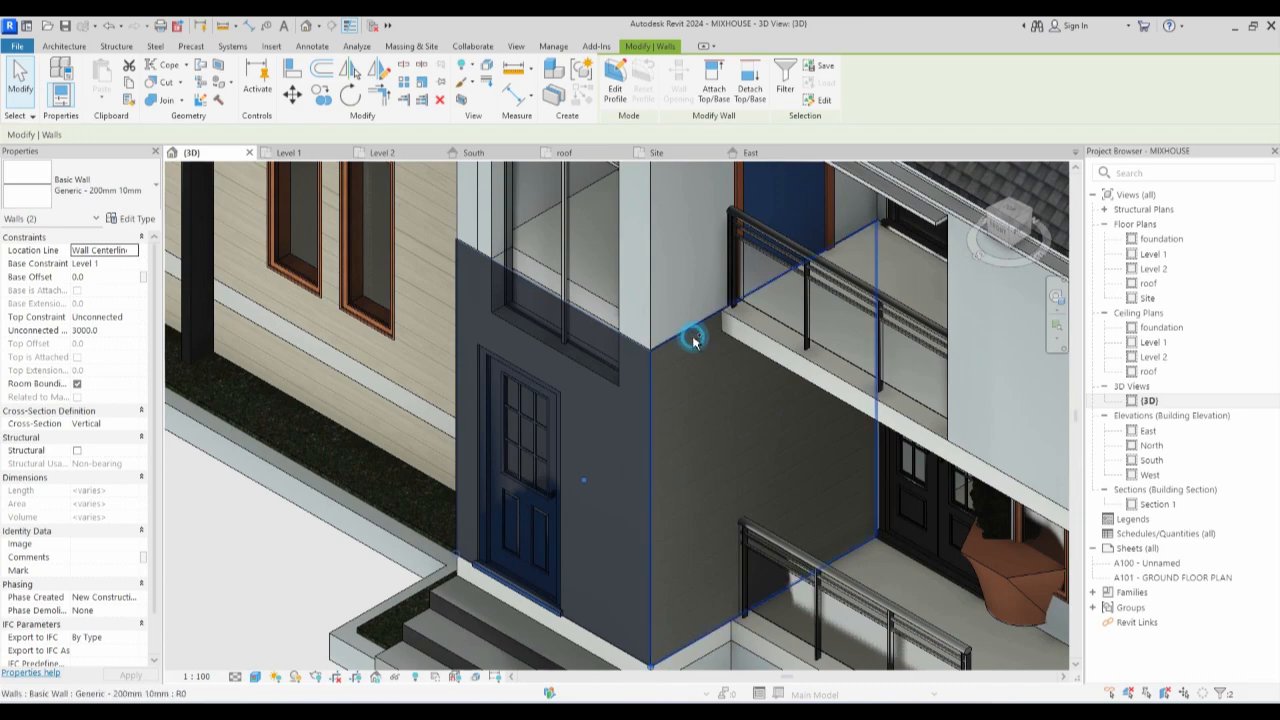
left_click(693, 337, "ctrl")
scroll(672, 349, "down", 3)
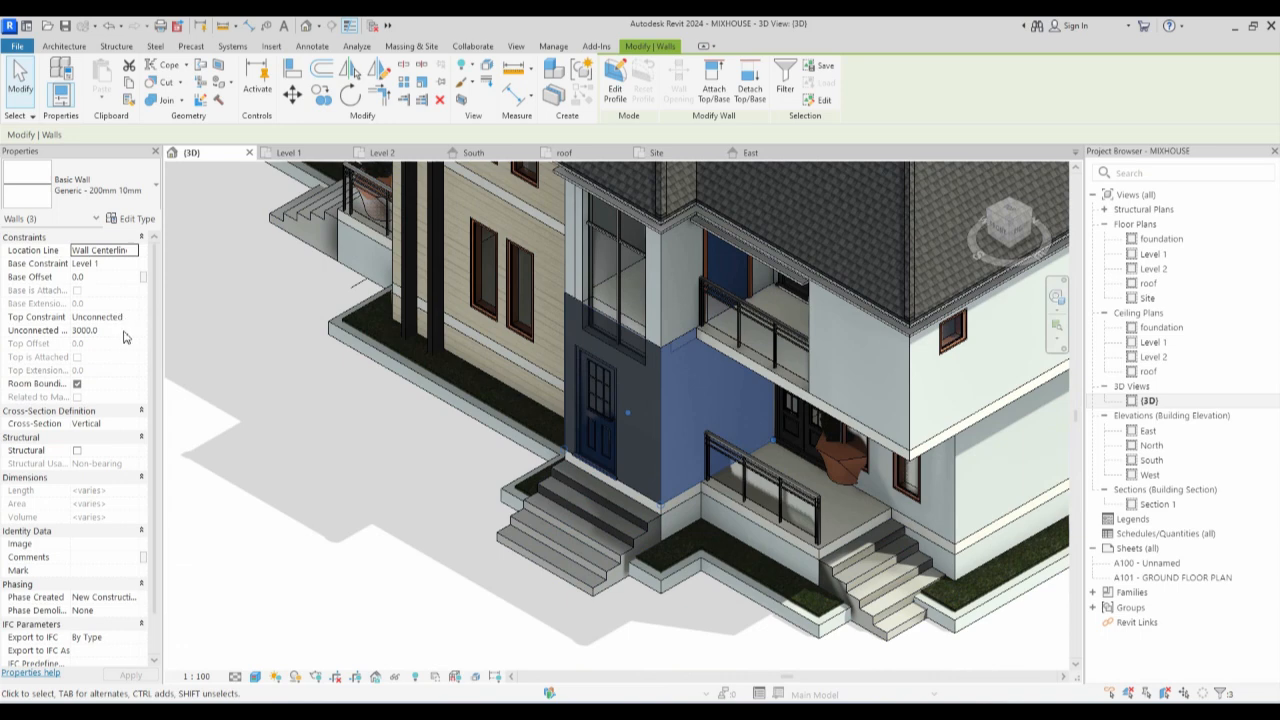
left_click(110, 263)
left_click(131, 263)
left_click(110, 277)
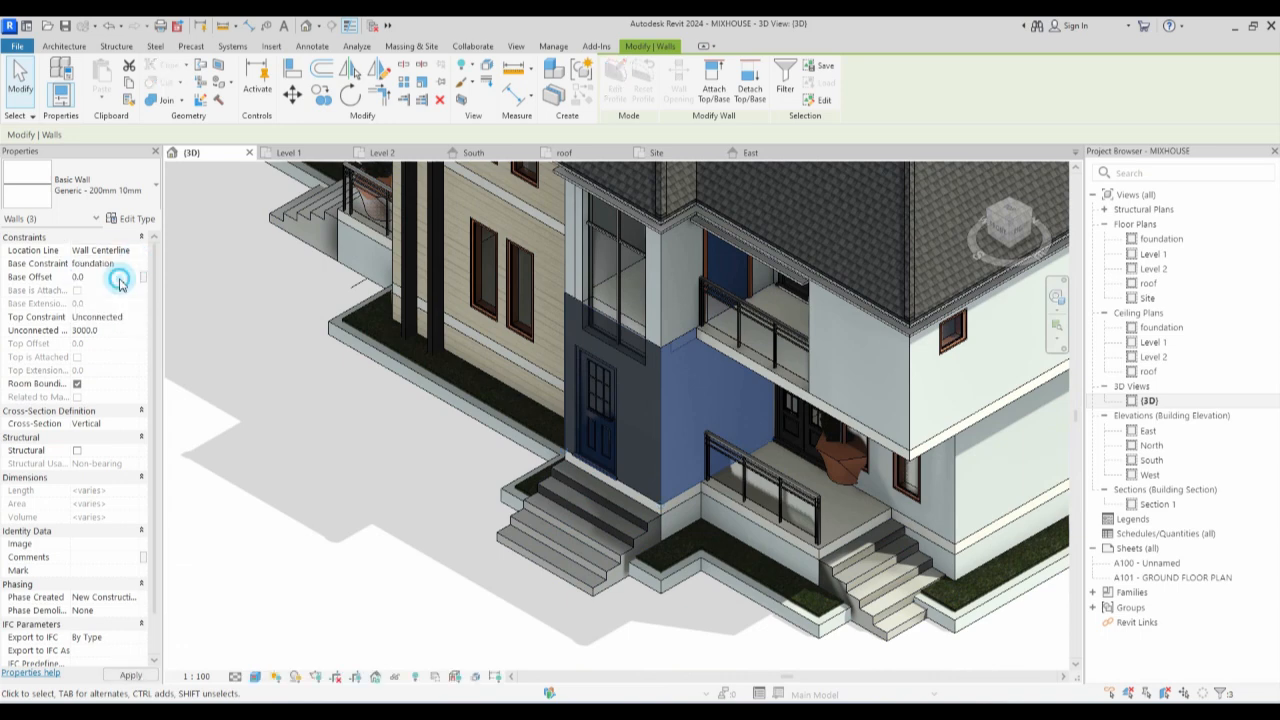
Raise the unconnected height of the three thin walls to 5700, then to 6000 and finally to 6250.
left_click(116, 331)
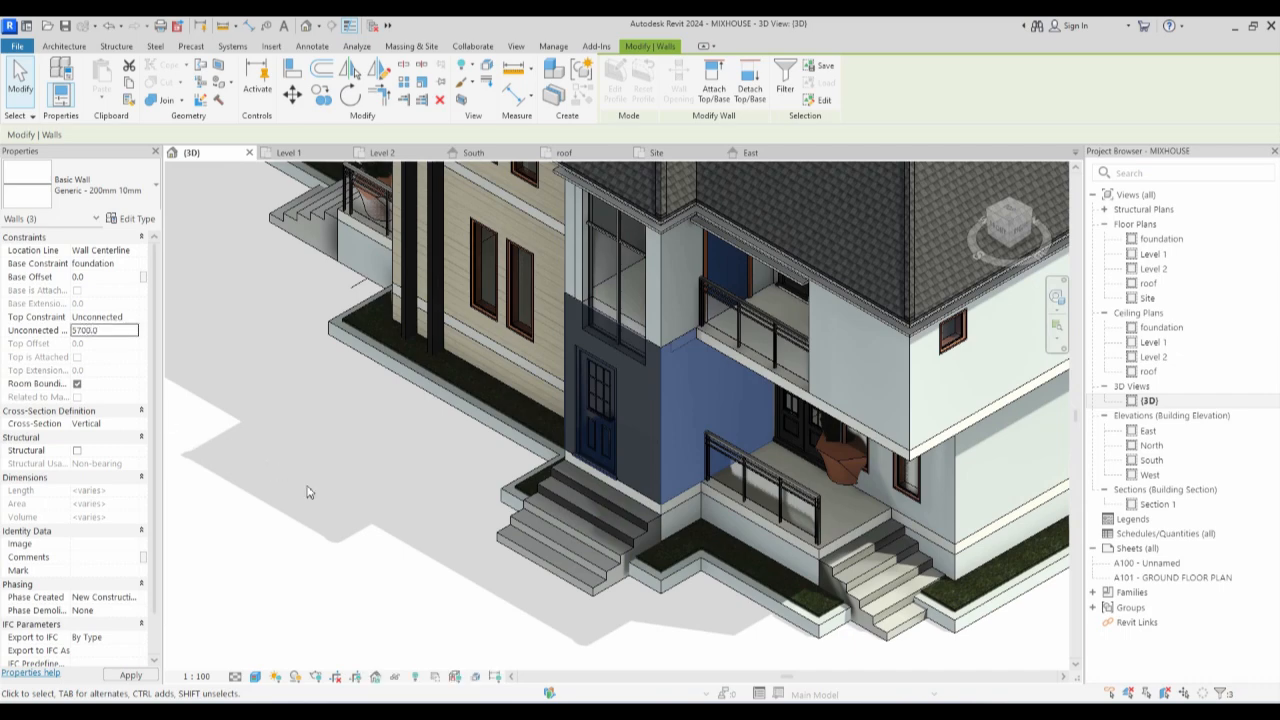
middle_click_drag(545, 432, 182, 348, "shift")
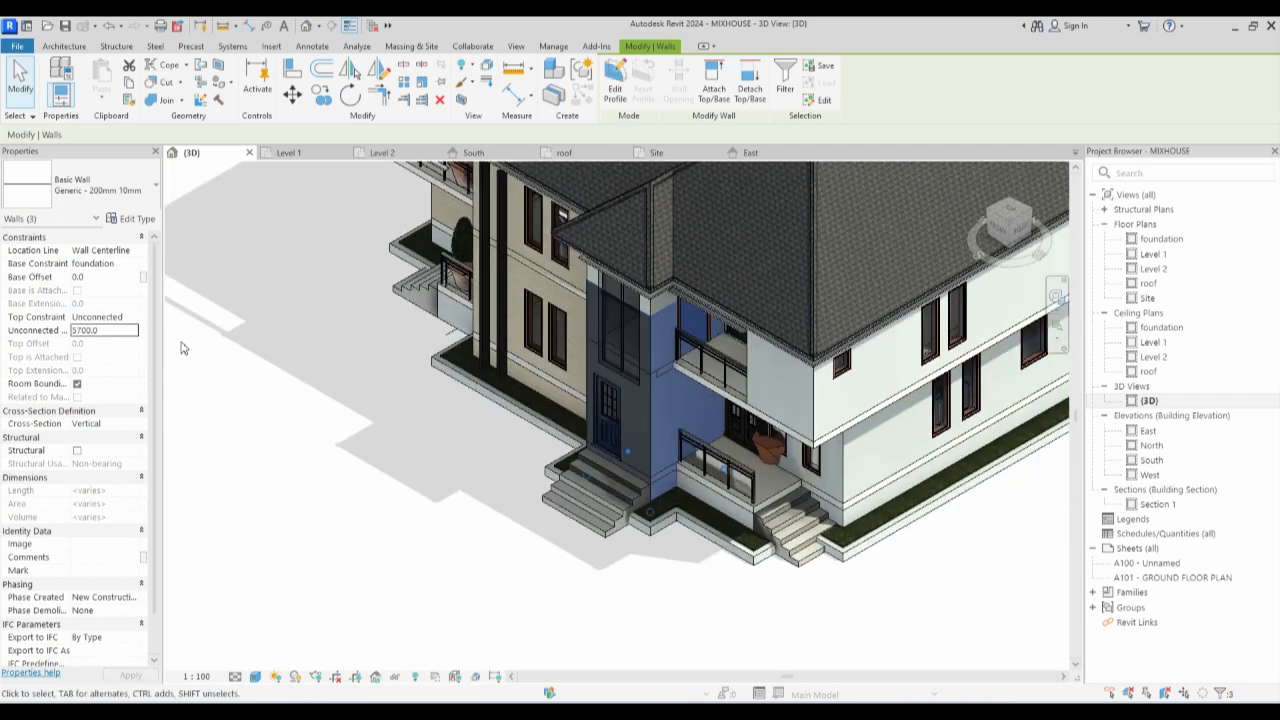
left_click(118, 332)
key("Return")
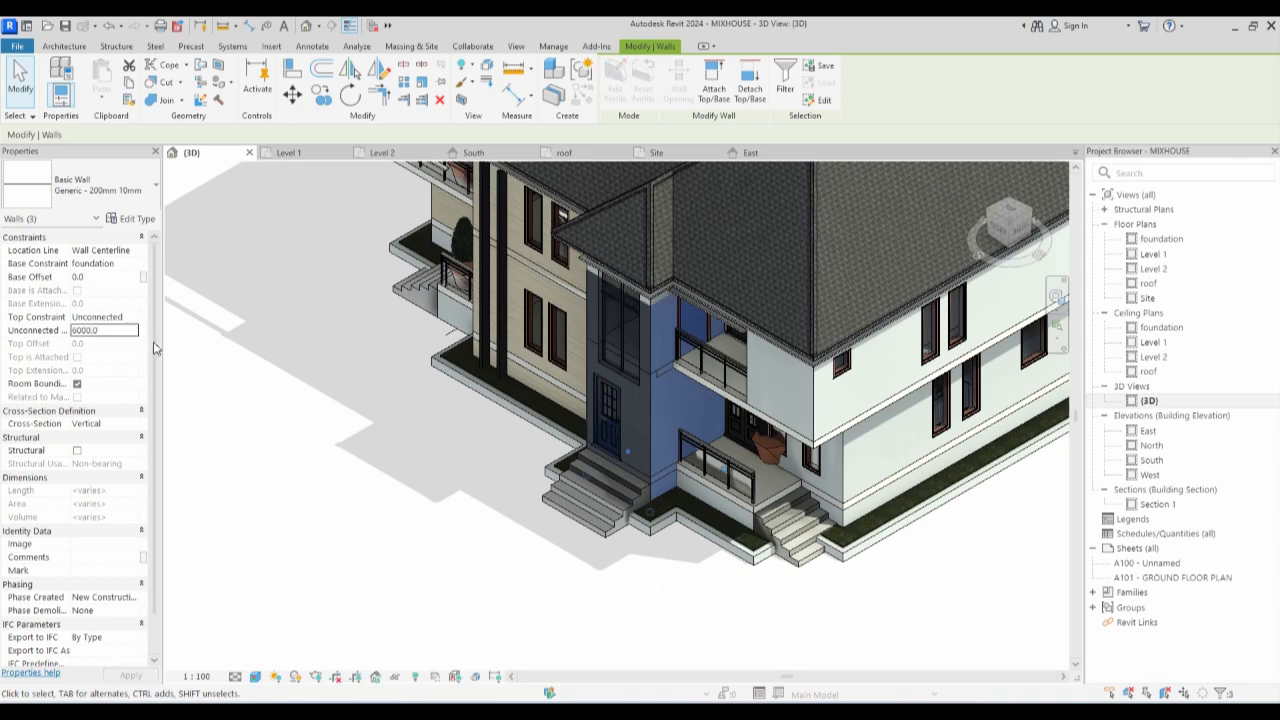
left_click(120, 330)
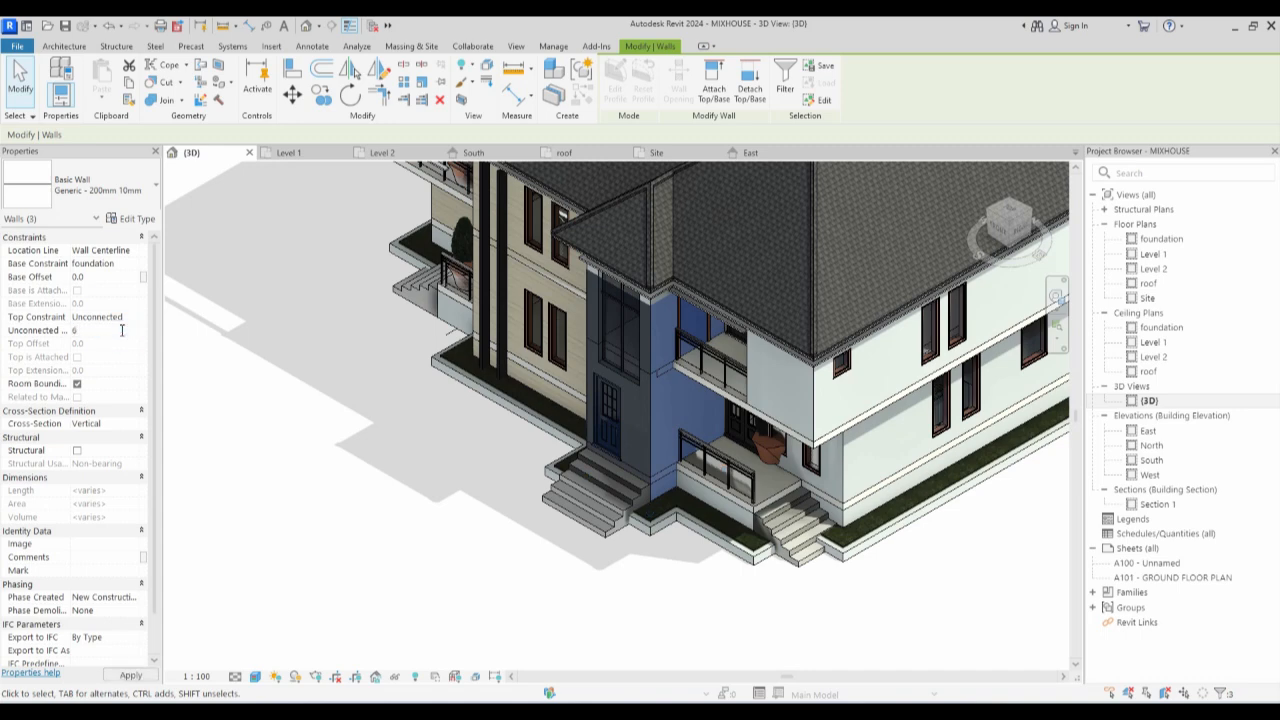
left_click(316, 543)
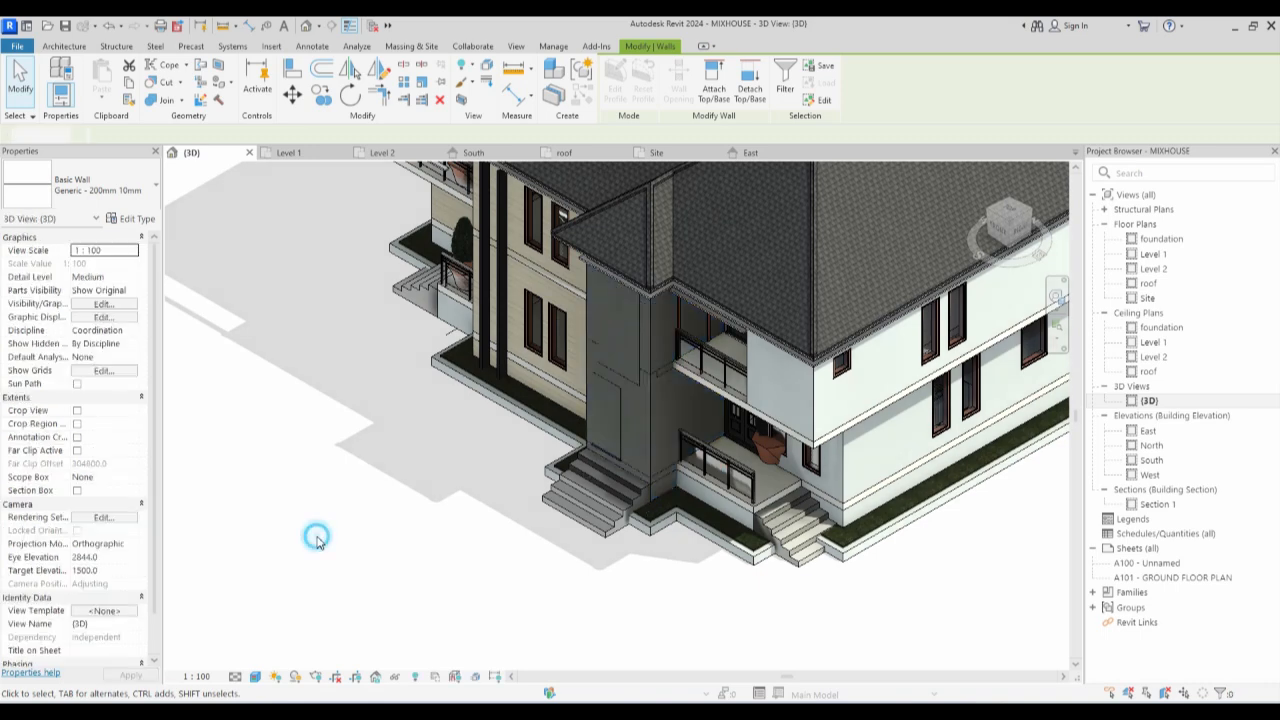
Open the profile of the thin front wall for editing in the South elevation.
left_click(635, 433)
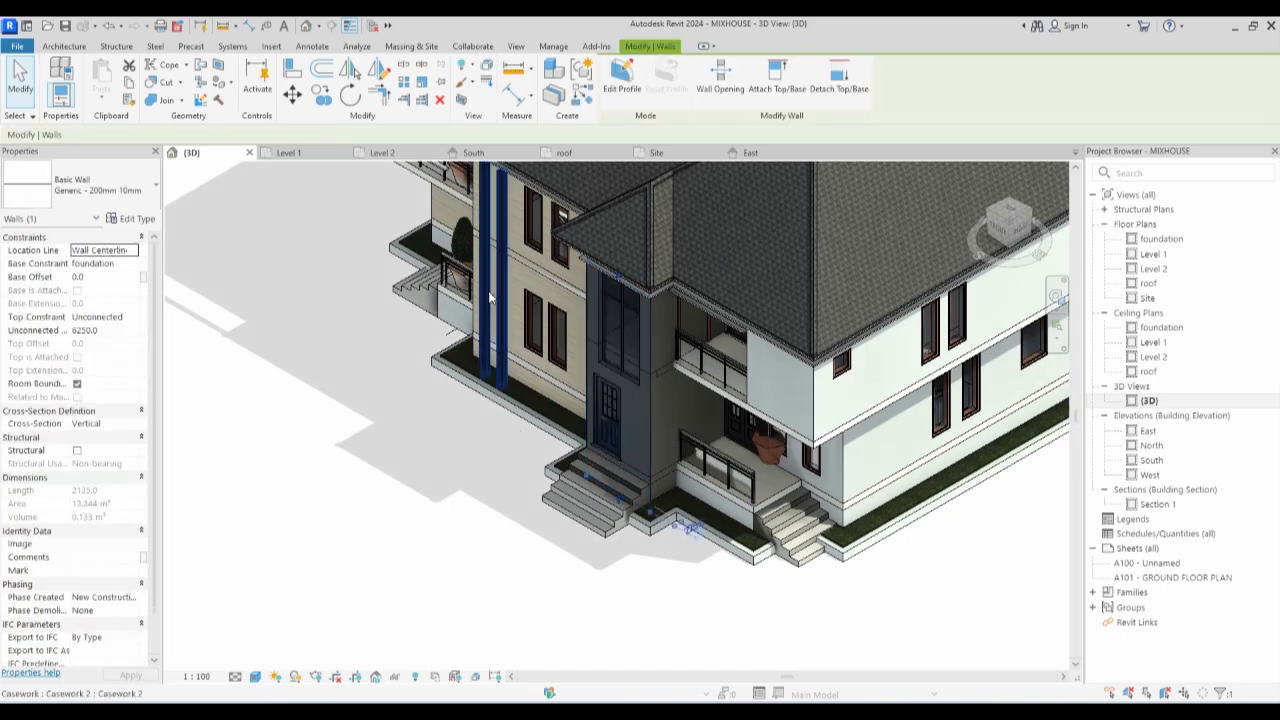
double_click(1152, 460)
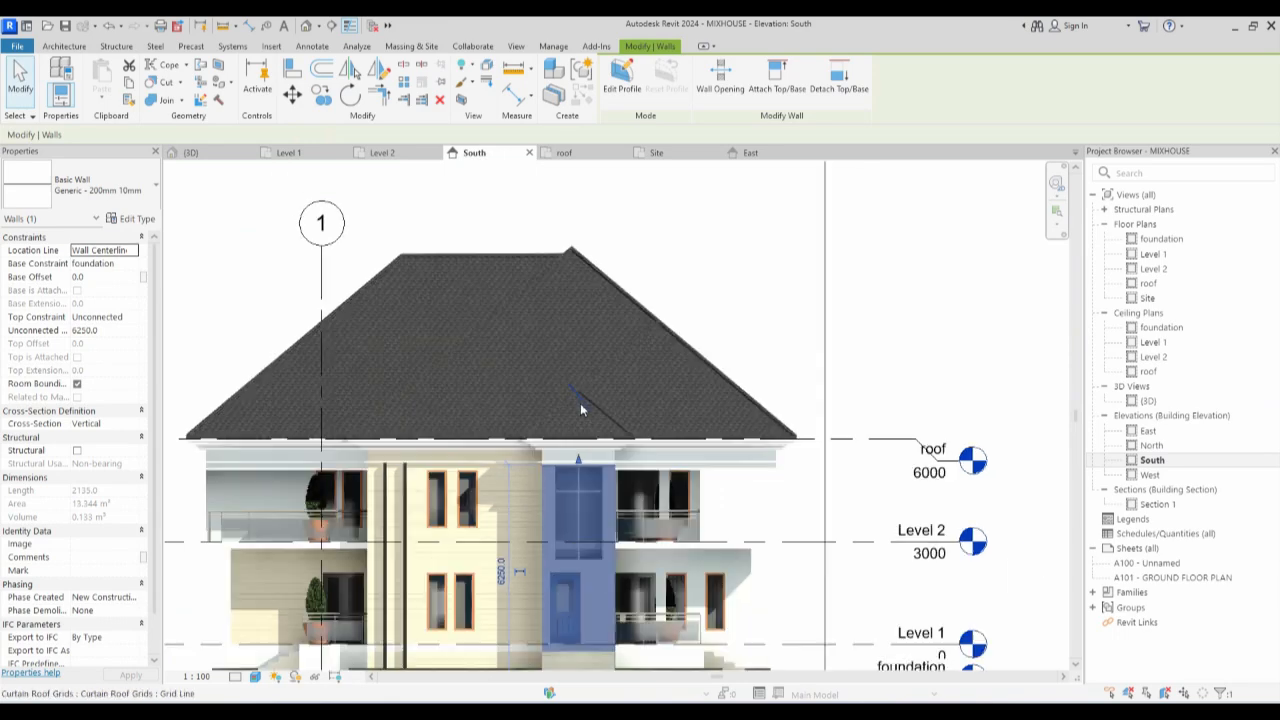
scroll(580, 403, "down", 2)
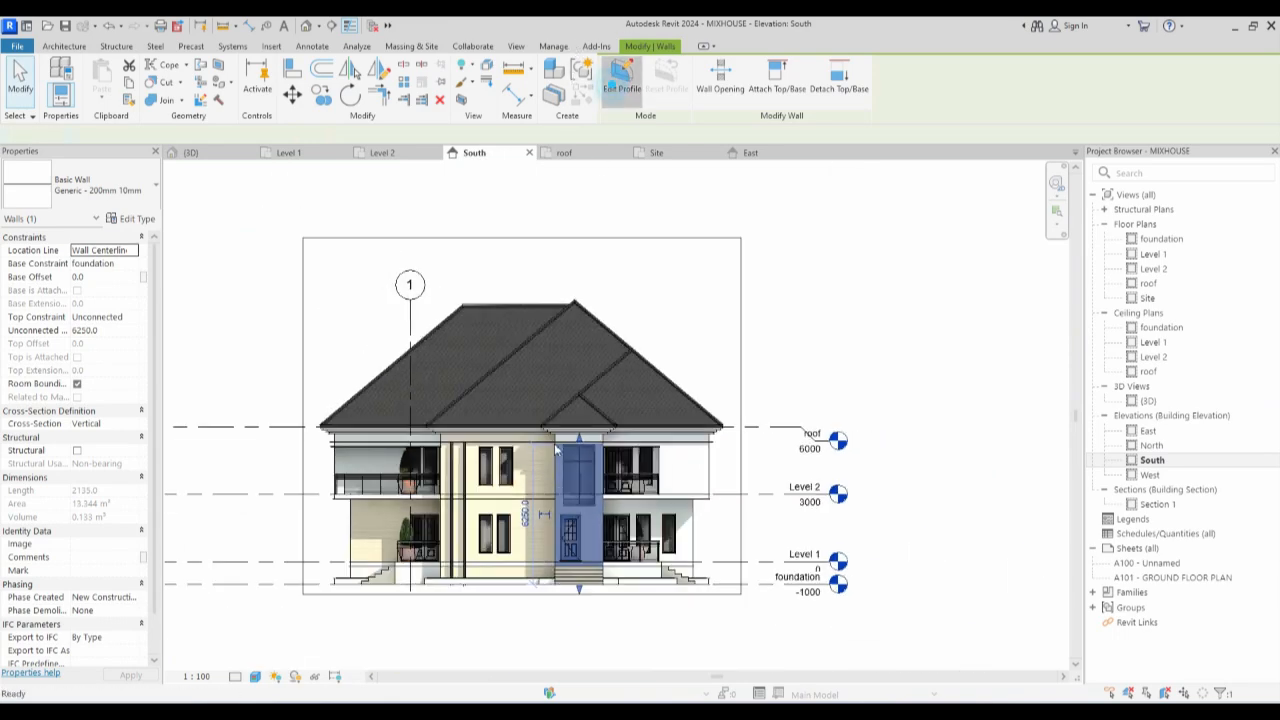
scroll(551, 476, "up", 5)
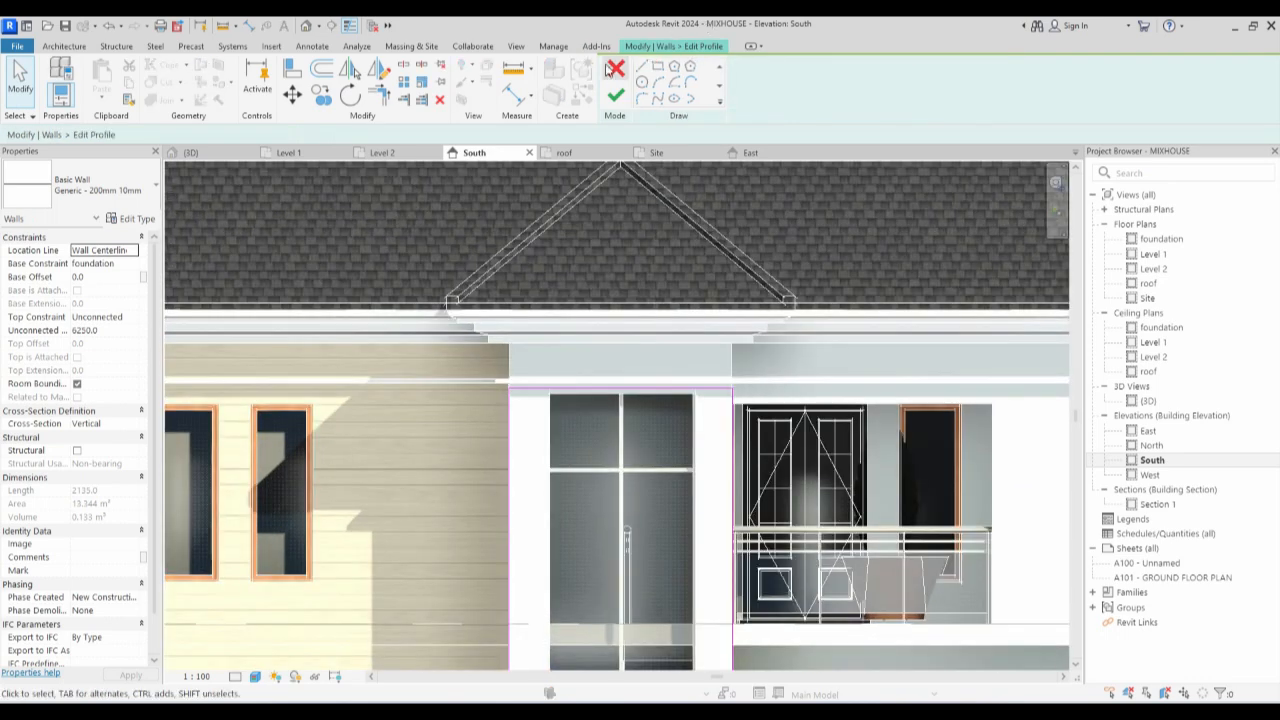
Sketch a rectangular opening around the stair hall's tall glazed window in the wall profile, using a 15 mm offset.
left_click(658, 67)
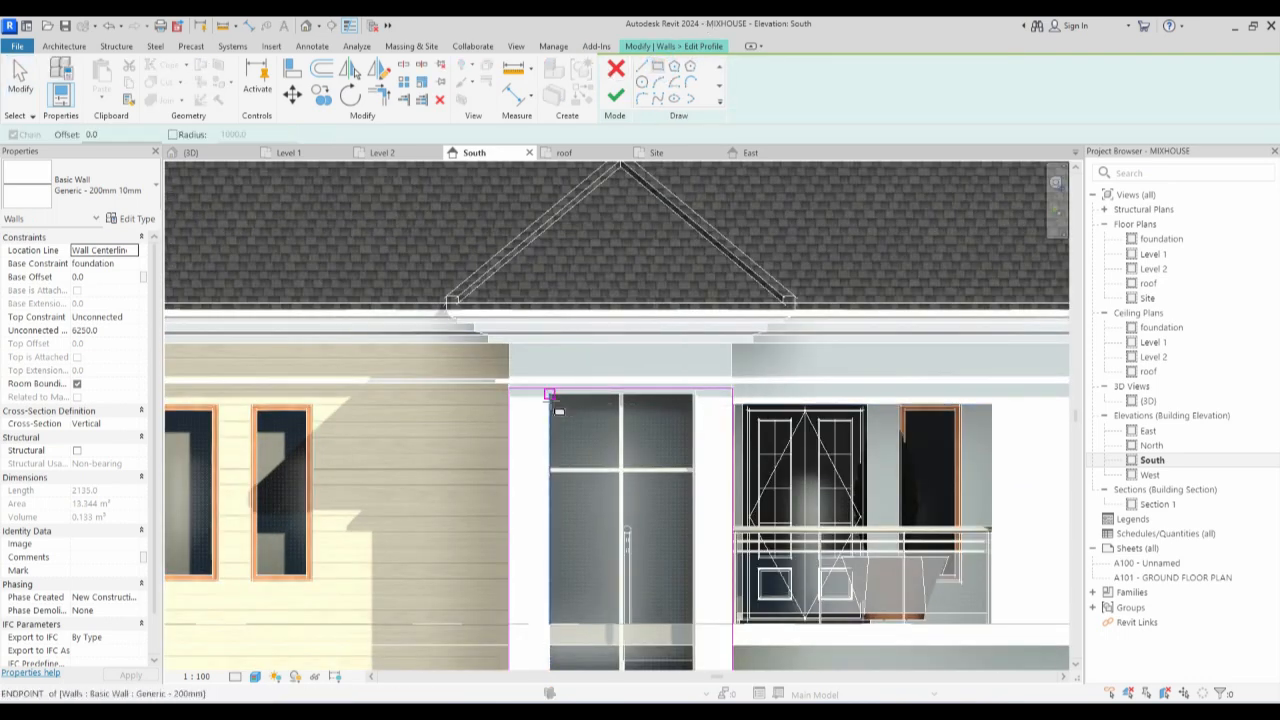
scroll(549, 394, "up", 4)
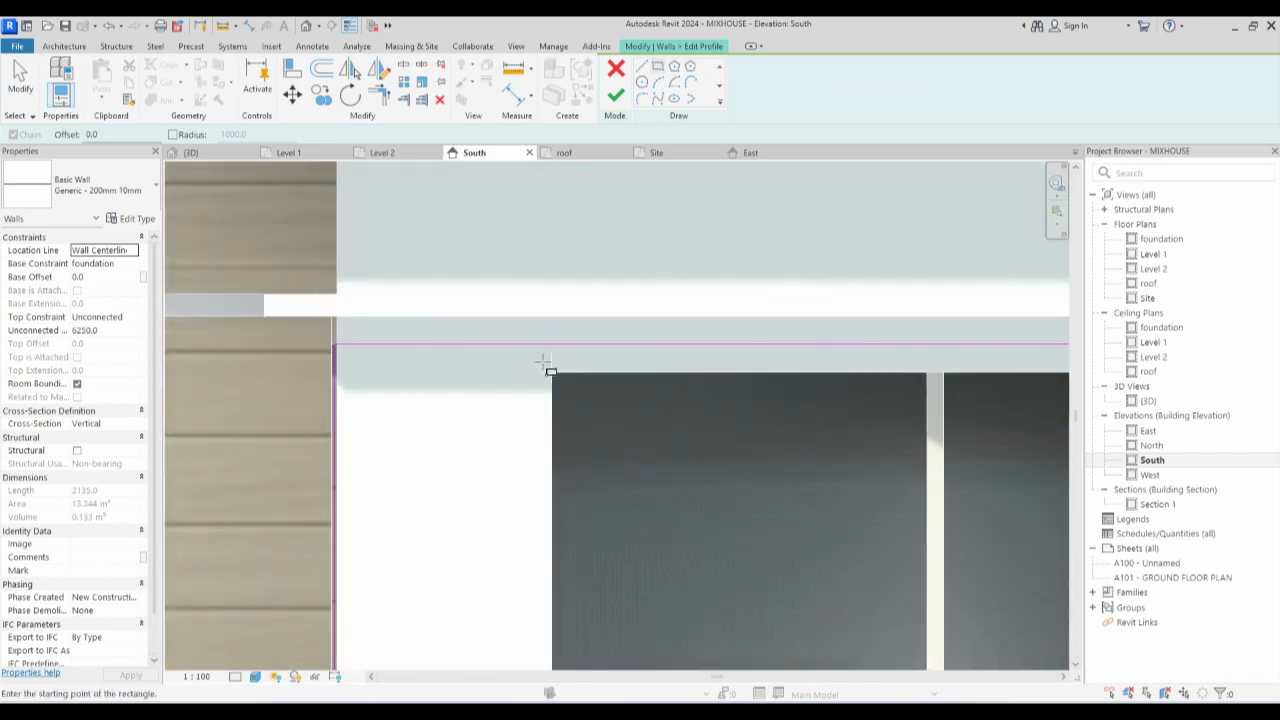
scroll(545, 372, "up", 2)
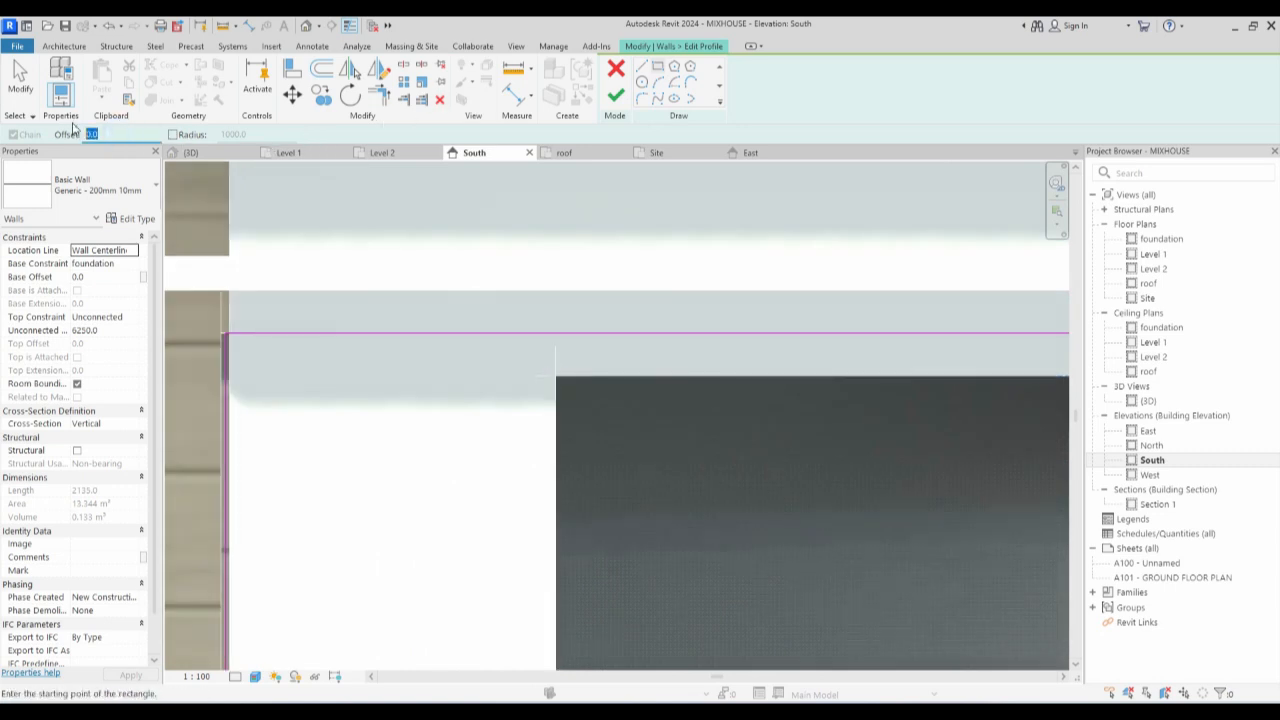
type("30")
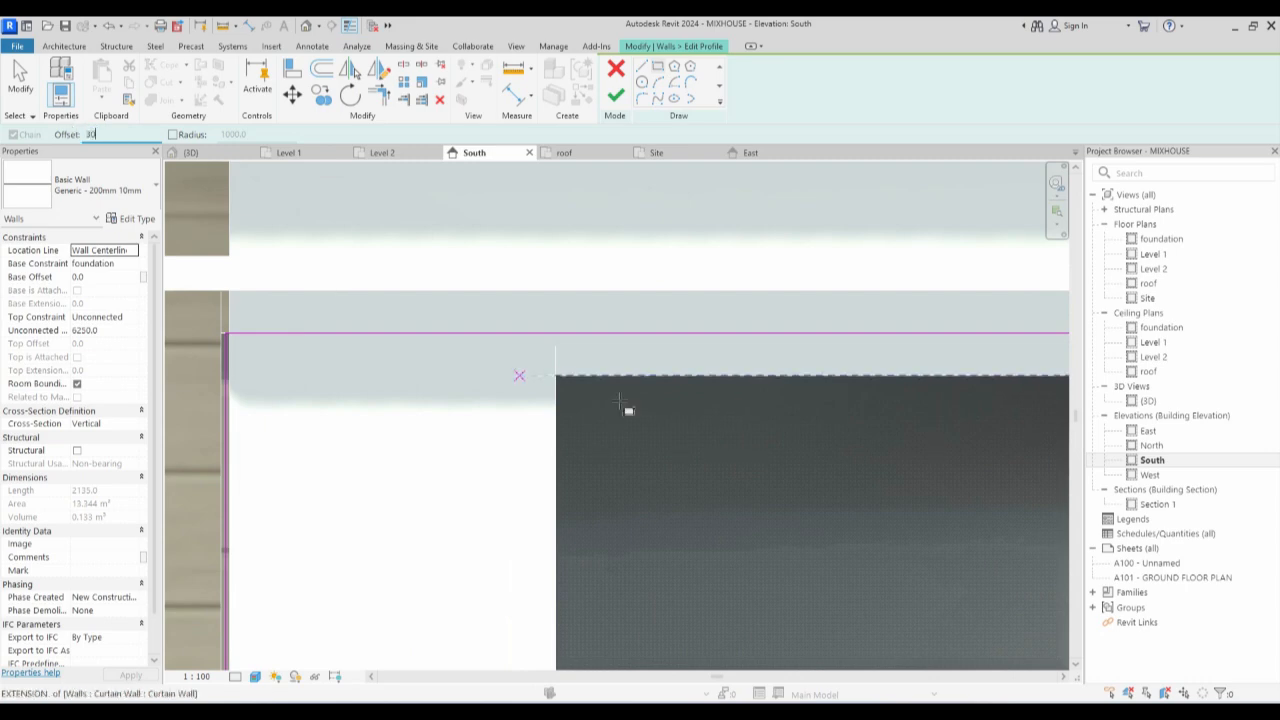
left_click(562, 373)
scroll(606, 422, "down", 2)
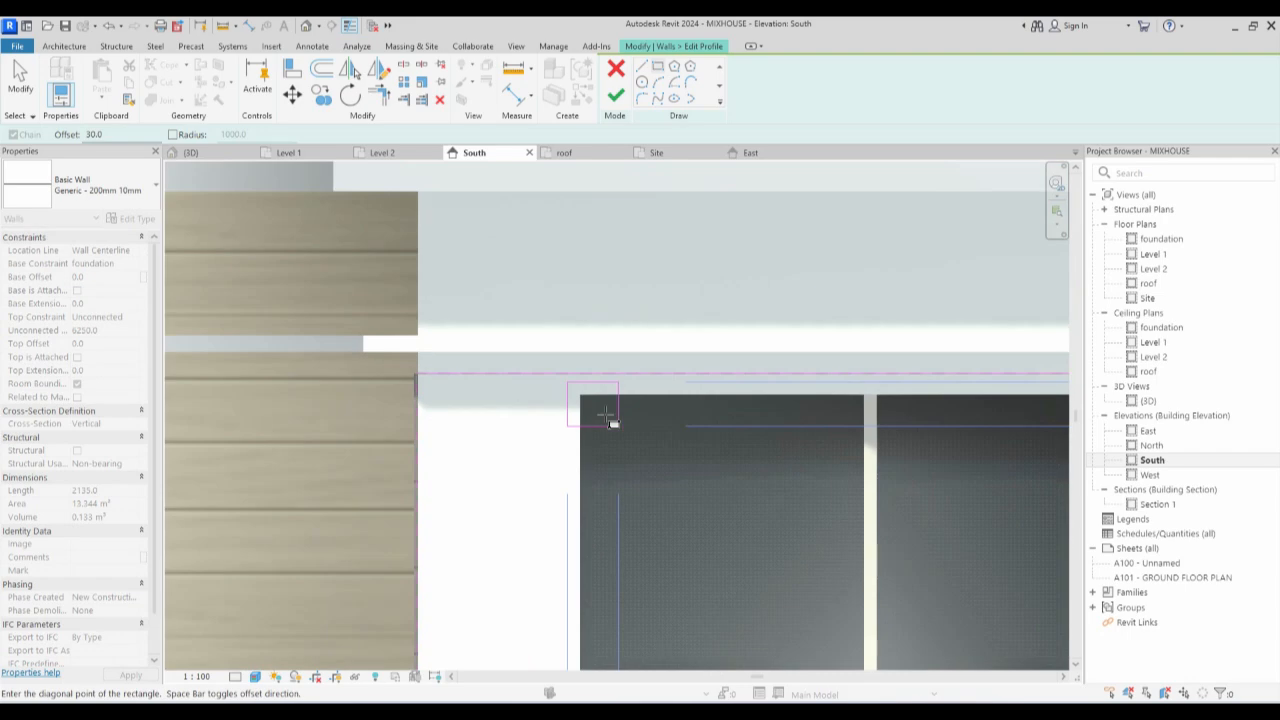
scroll(610, 420, "down", 2)
scroll(606, 420, "down", 5)
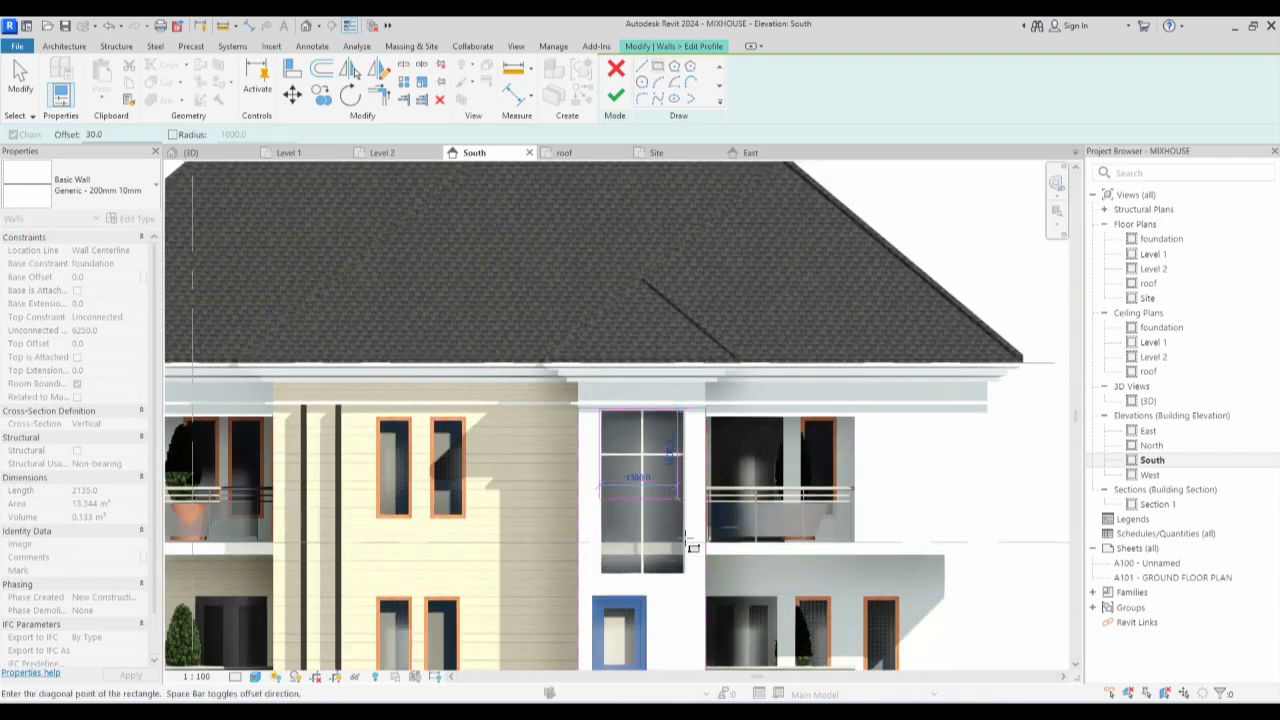
scroll(690, 550, "up", 4)
scroll(690, 550, "up", 3)
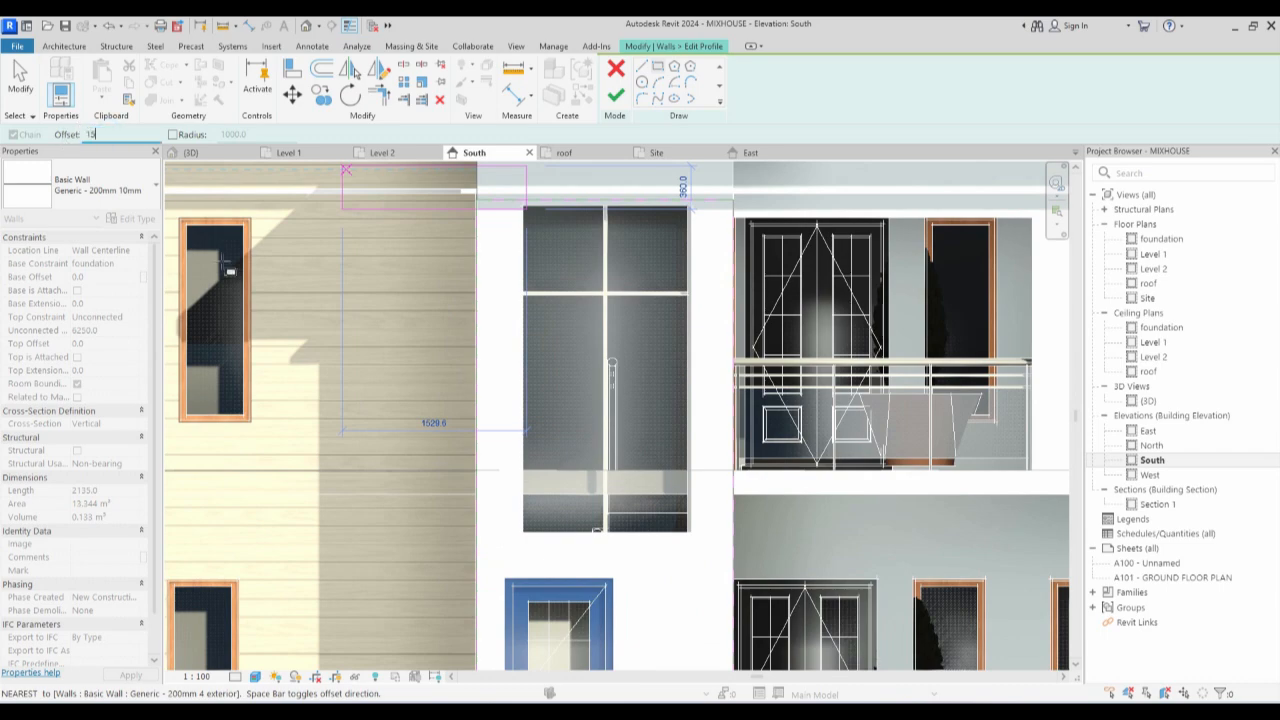
left_click(522, 205)
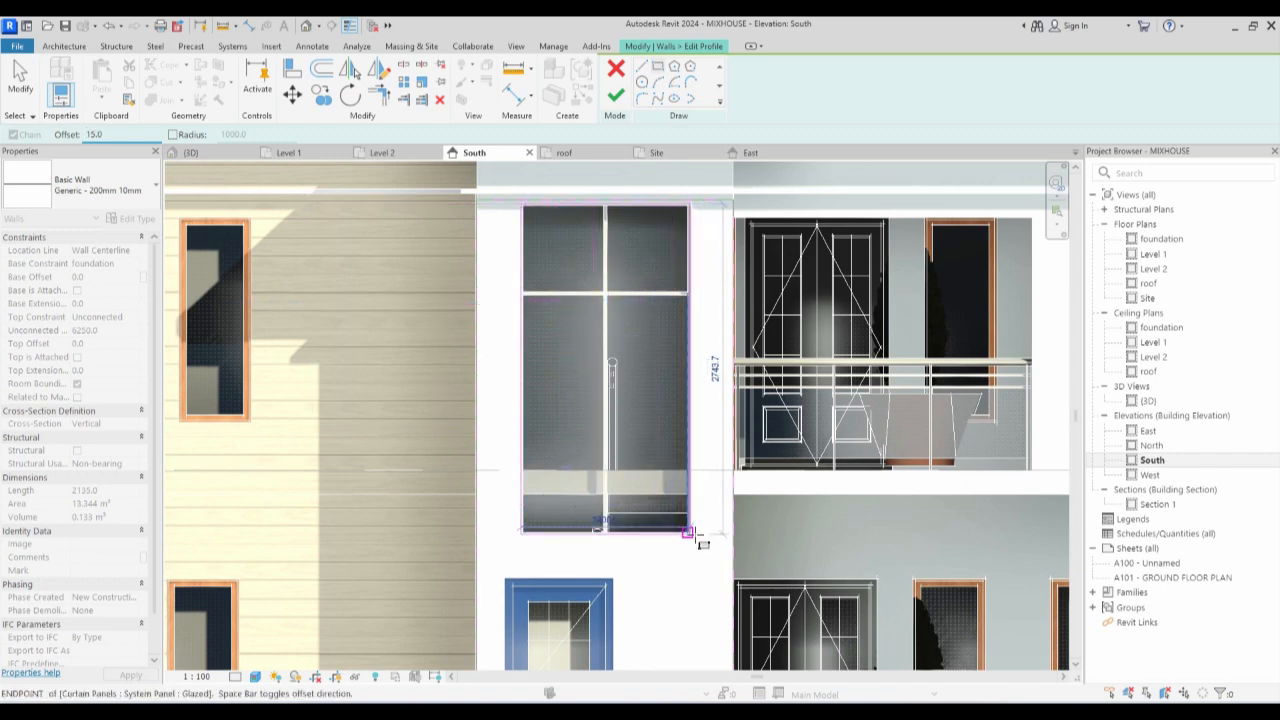
scroll(700, 543, "up", 2)
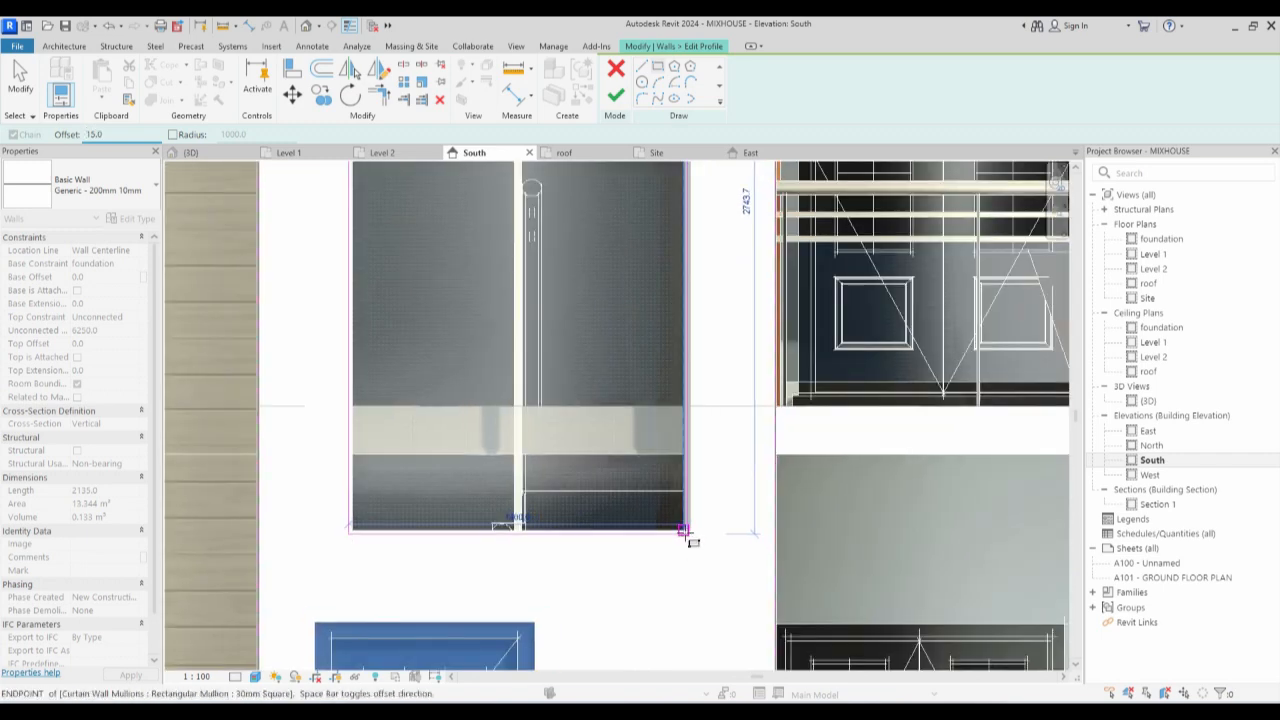
left_click(684, 530)
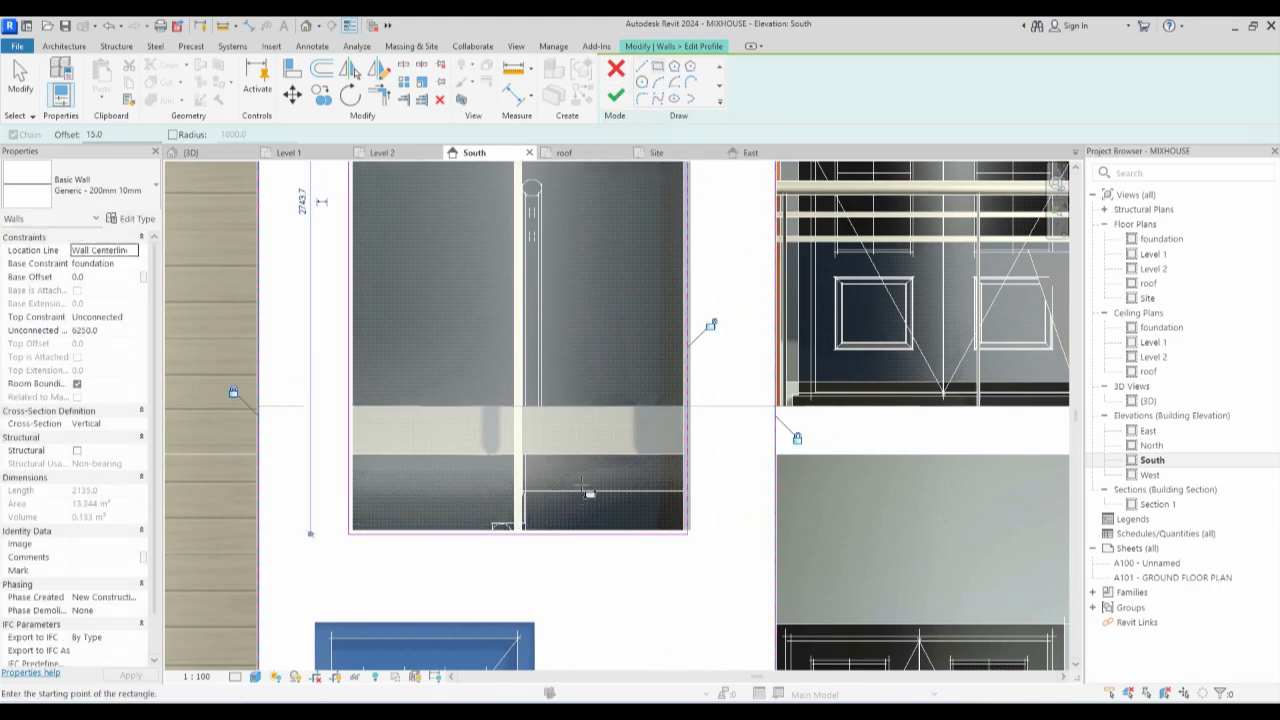
Sketch a second rectangular opening around the blue entrance door with the 15 mm offset and finish the wall profile.
scroll(538, 465, "down", 5)
scroll(525, 474, "up", 4)
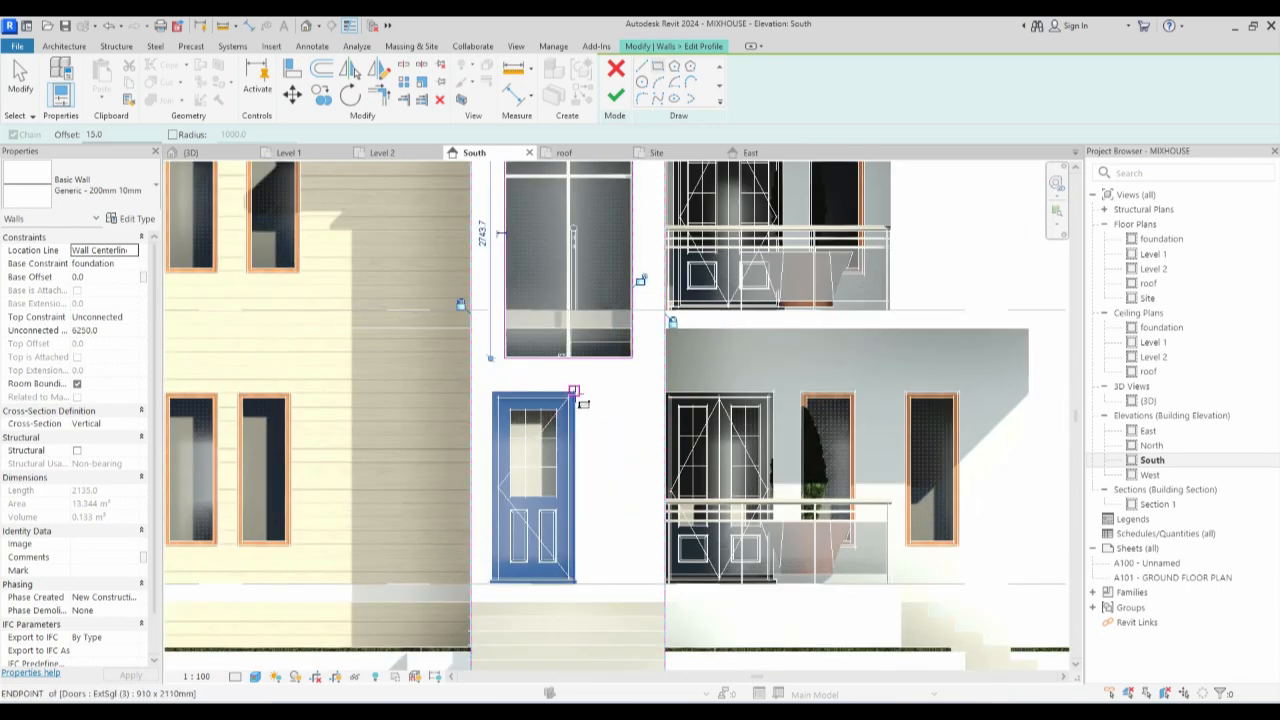
left_click(573, 390)
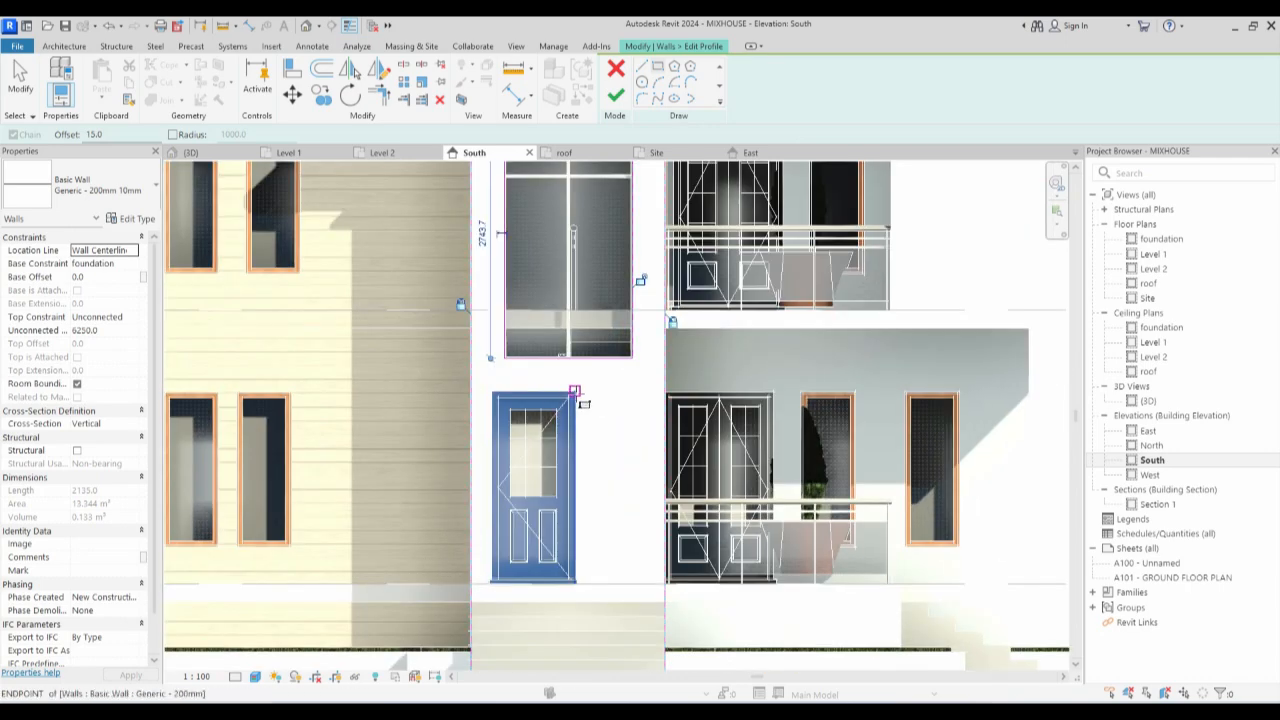
left_click(492, 584)
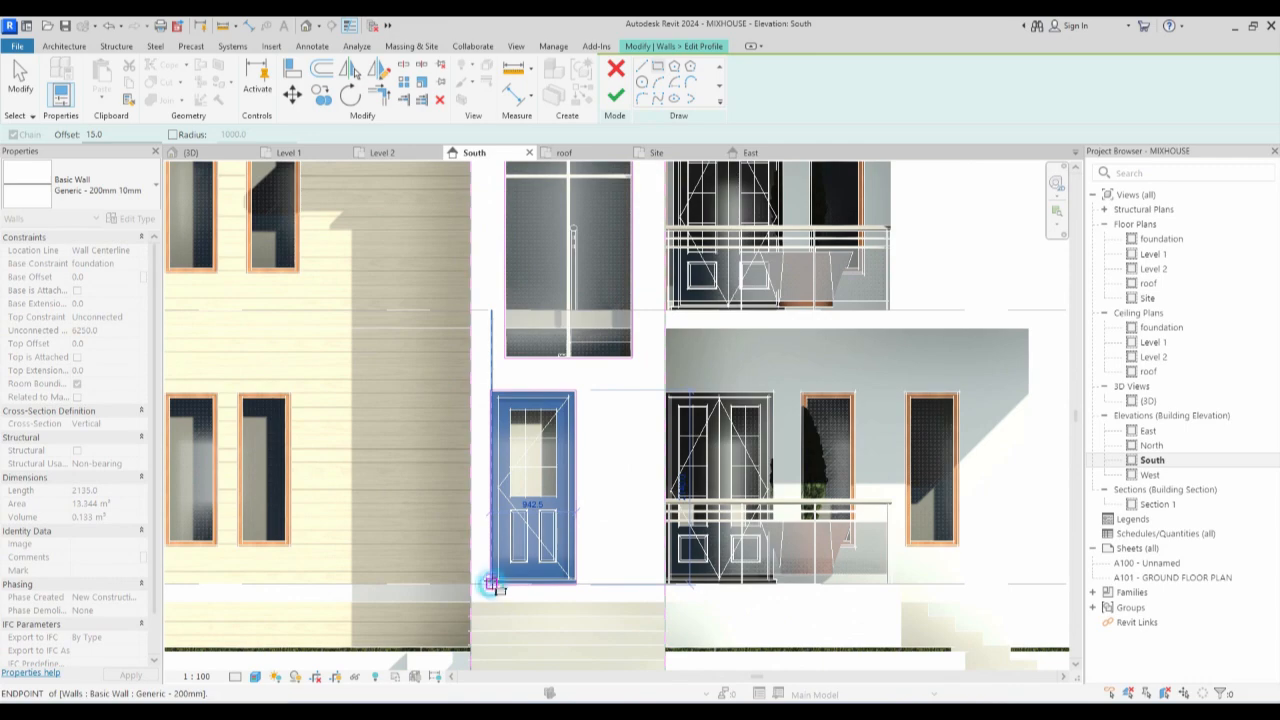
left_click(615, 96)
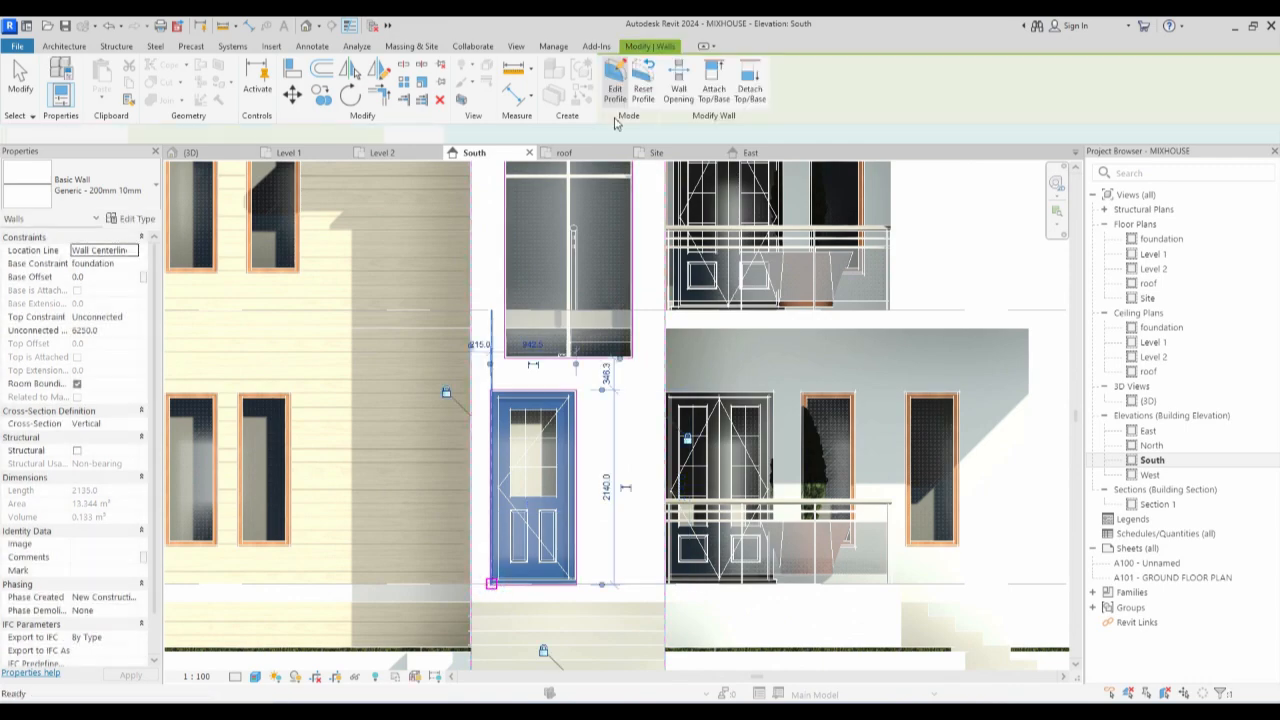
scroll(627, 409, "down", 3)
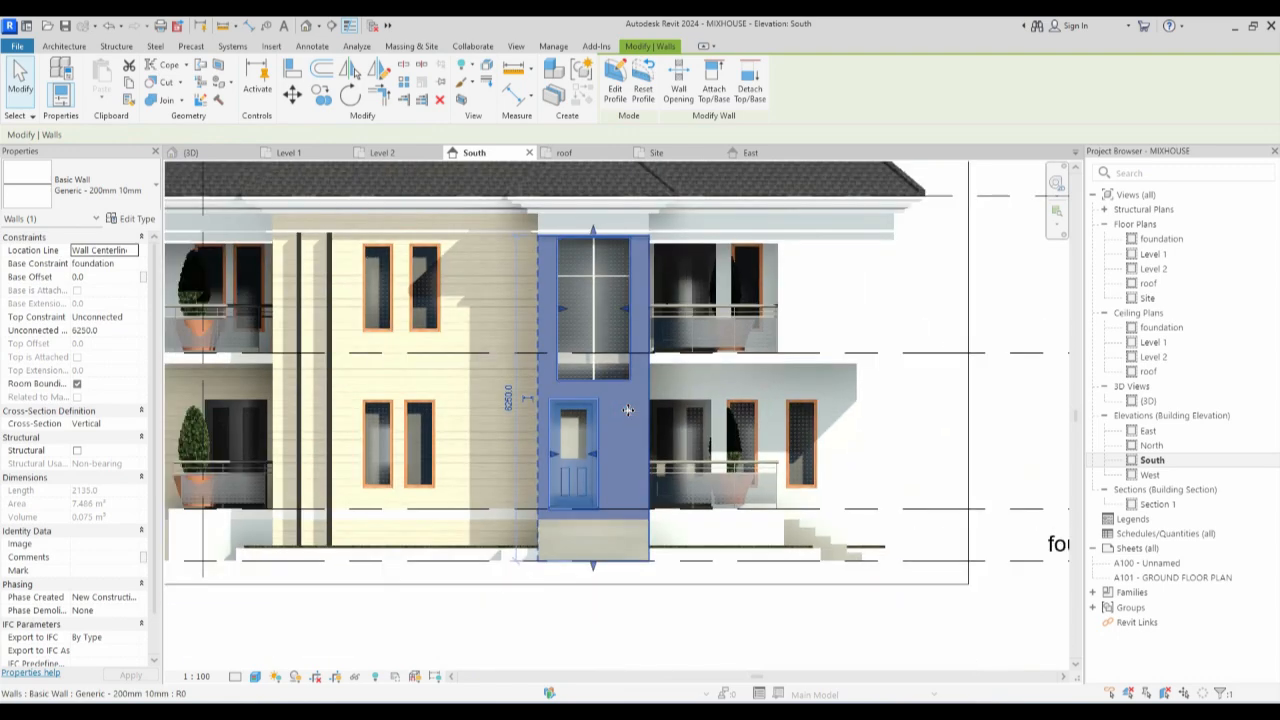
left_click(865, 313)
Assign the Generic - 200mm wall type to the low foundation wall behind the west entrance steps.
scroll(865, 313, "down", 4)
scroll(812, 402, "up", 3)
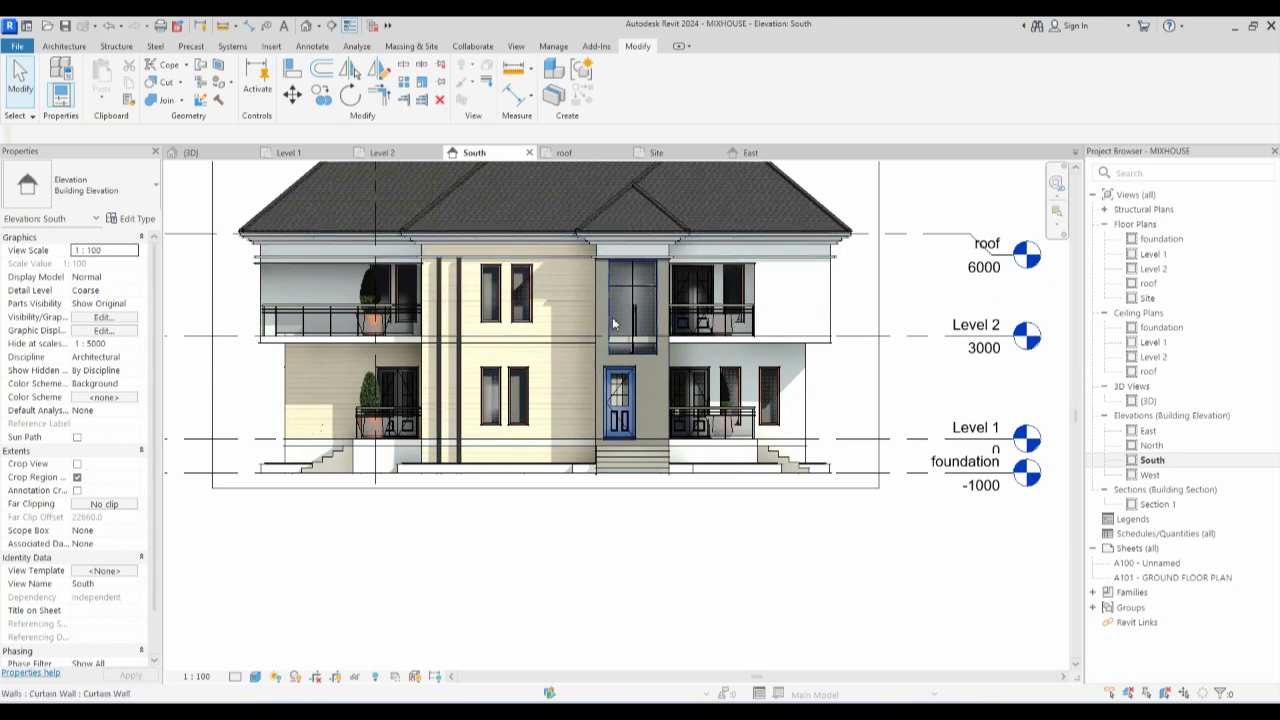
left_click(299, 458)
left_click(115, 193)
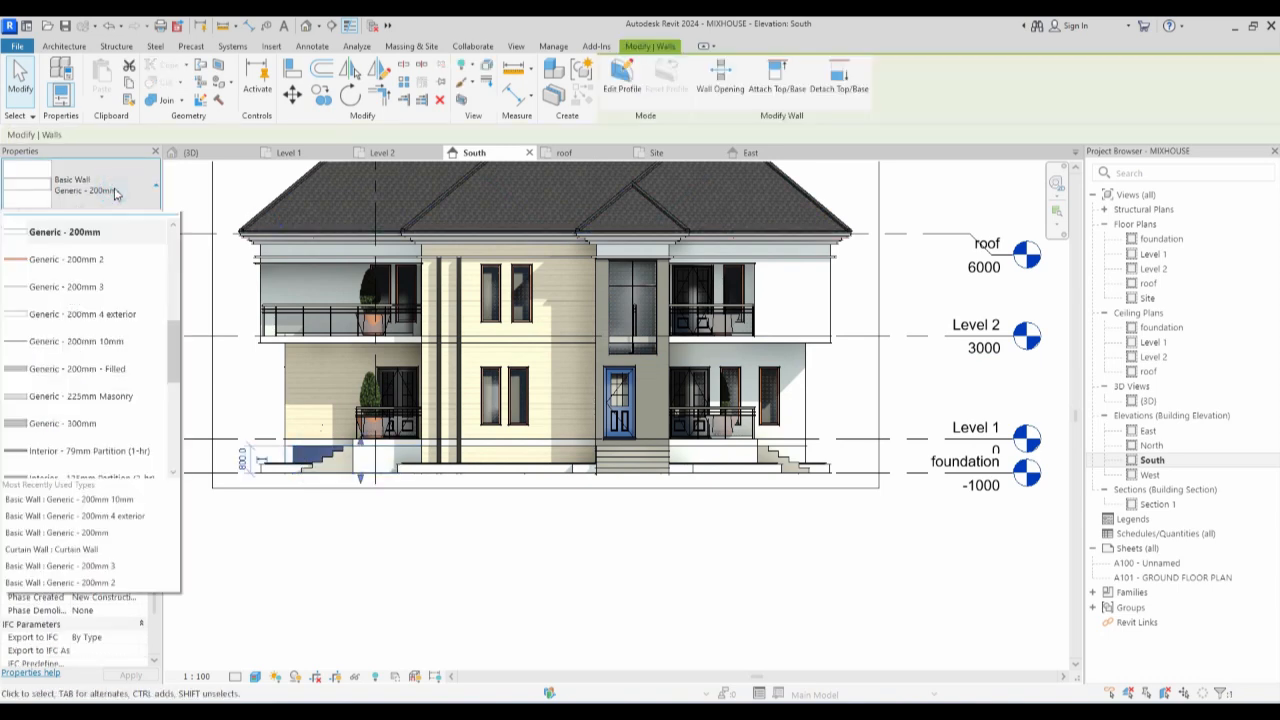
left_click(131, 532)
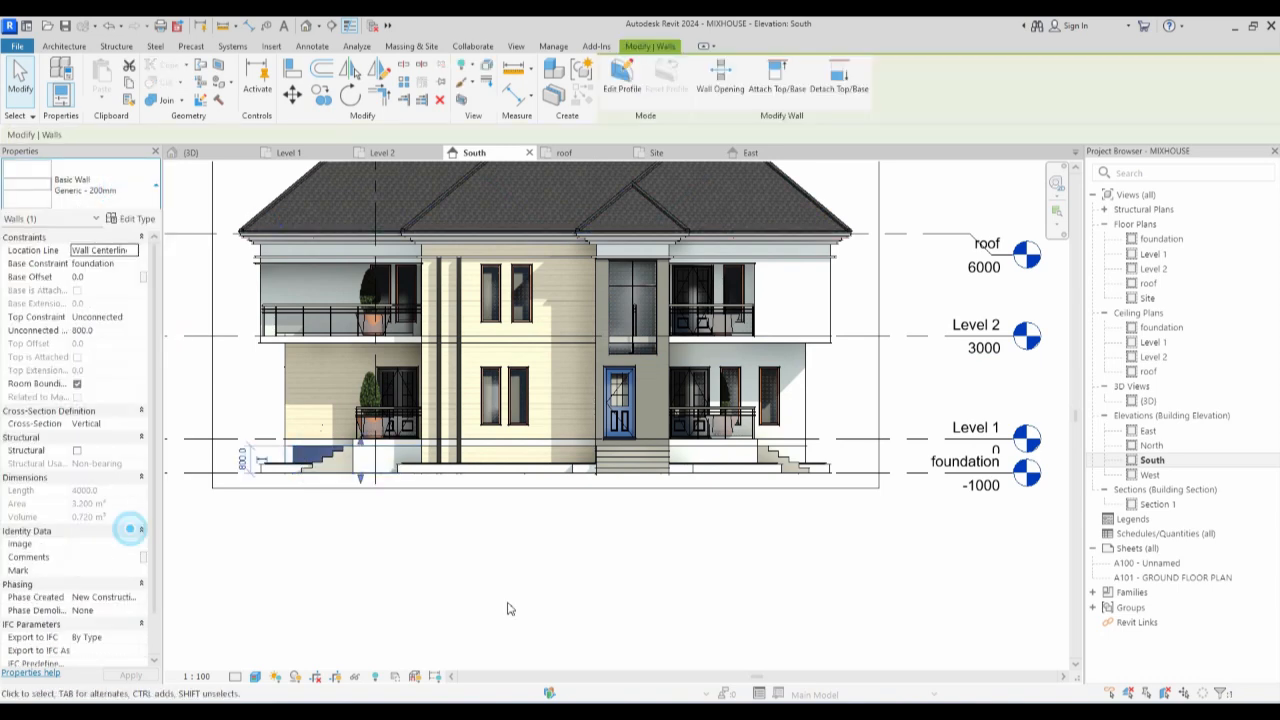
left_click(486, 585)
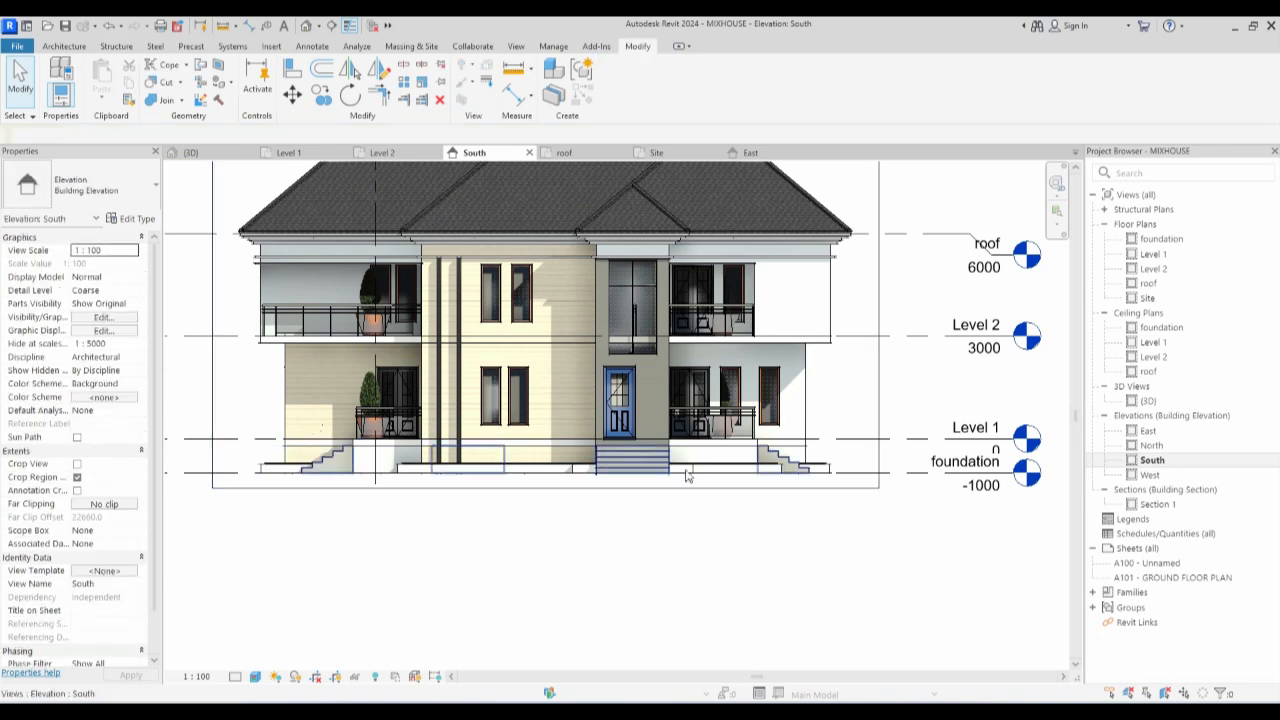
scroll(598, 497, "down", 3)
scroll(470, 400, "up", 4)
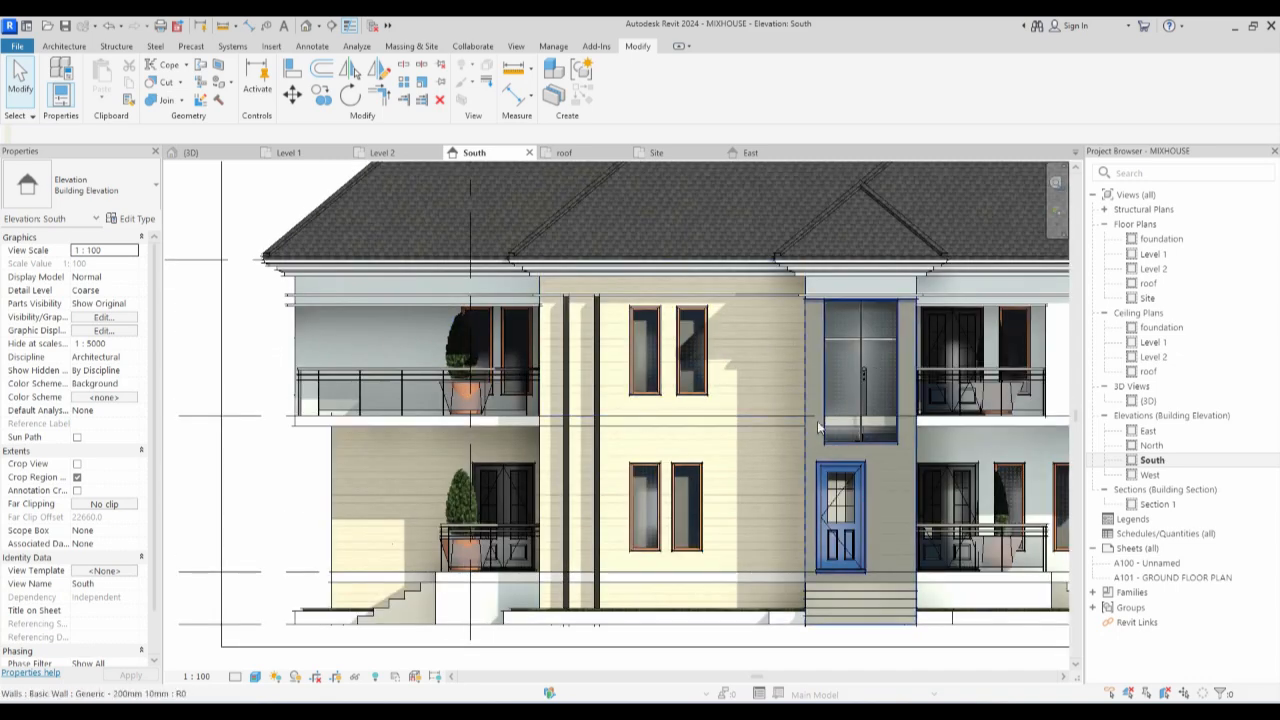
scroll(810, 480, "up", 3)
scroll(808, 483, "up", 1)
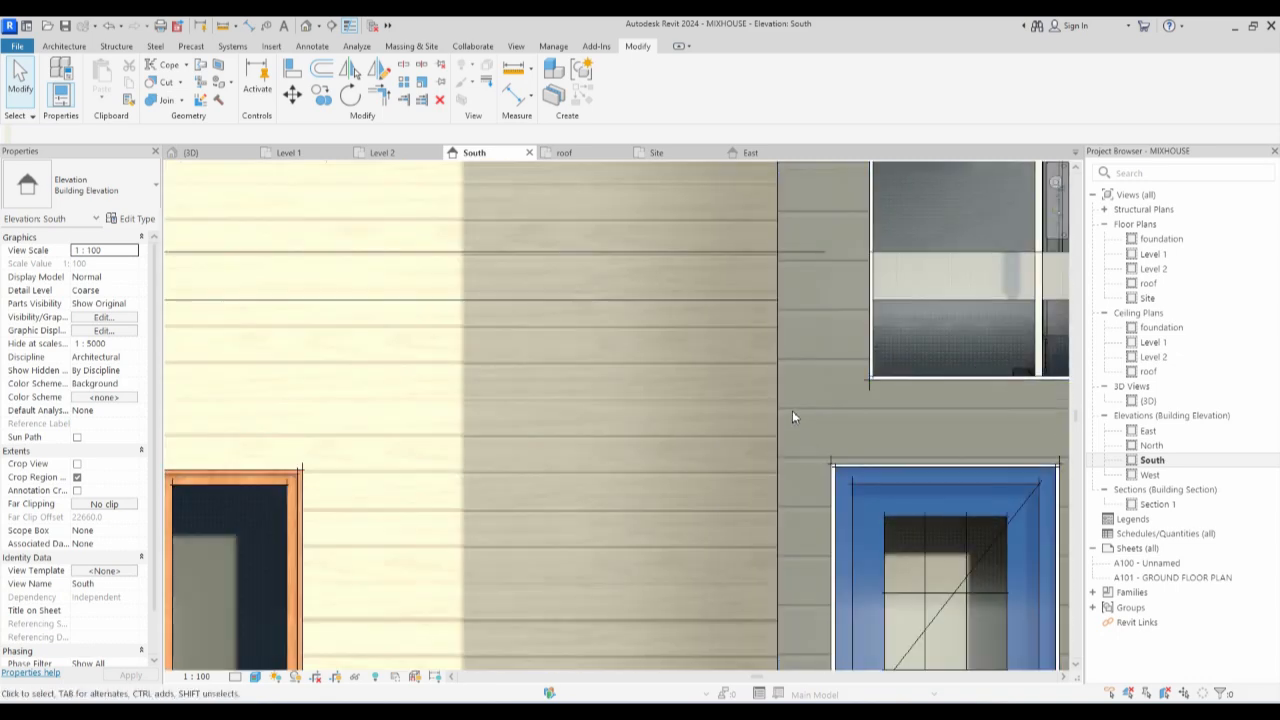
Examine the finished front facade in the South elevation and the 3D view, including the entrance, steps and surrounding planting beds.
scroll(800, 423, "down", 4)
scroll(868, 444, "down", 2)
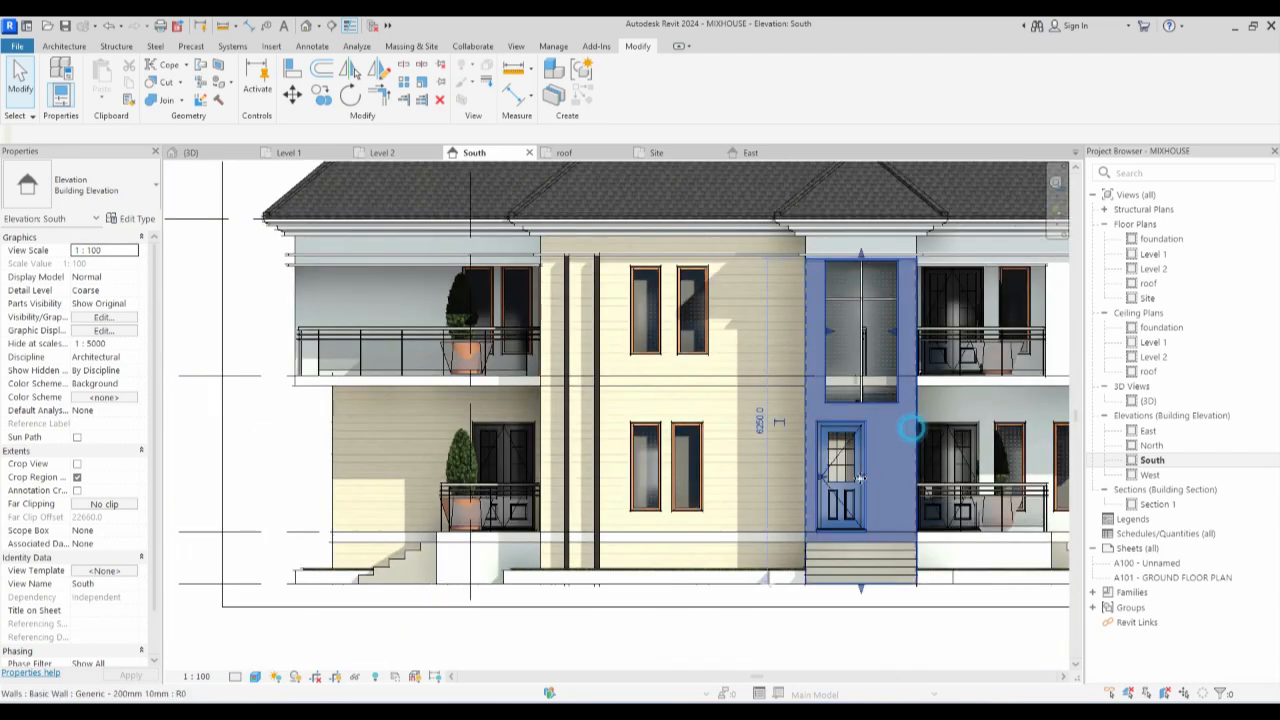
left_click(860, 440)
scroll(820, 470, "down", 3)
left_click(775, 578)
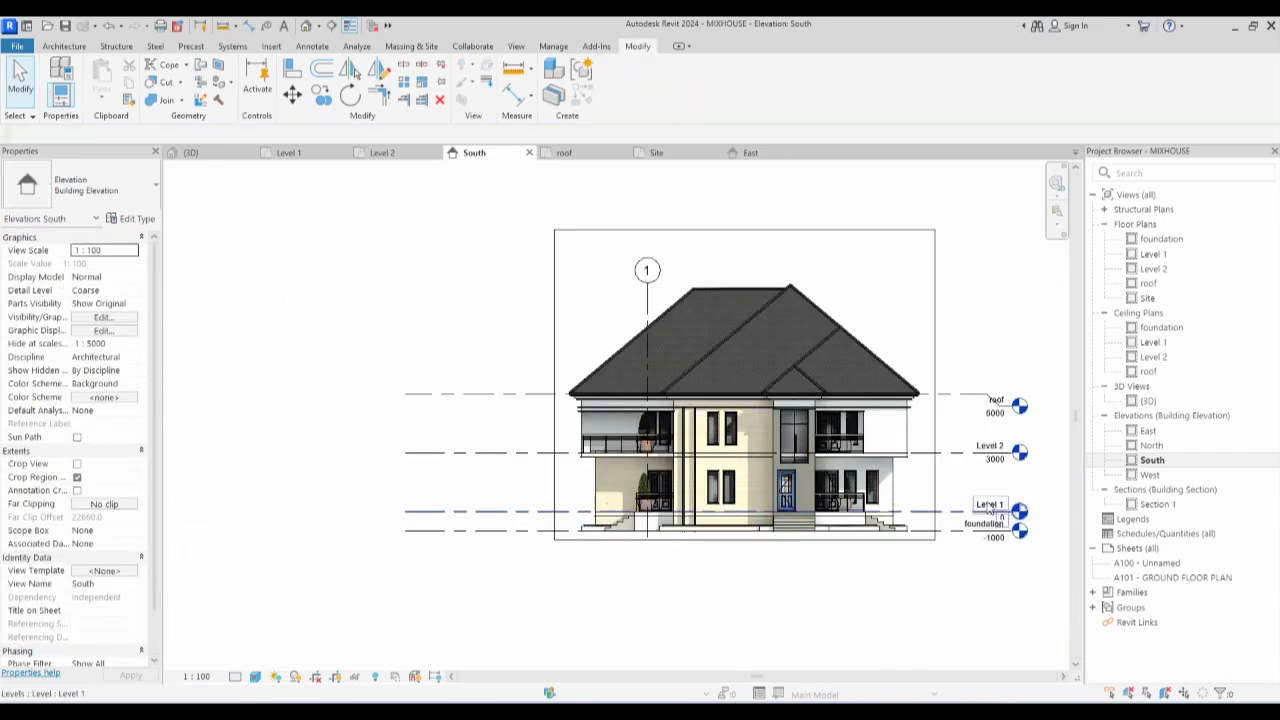
double_click(1143, 400)
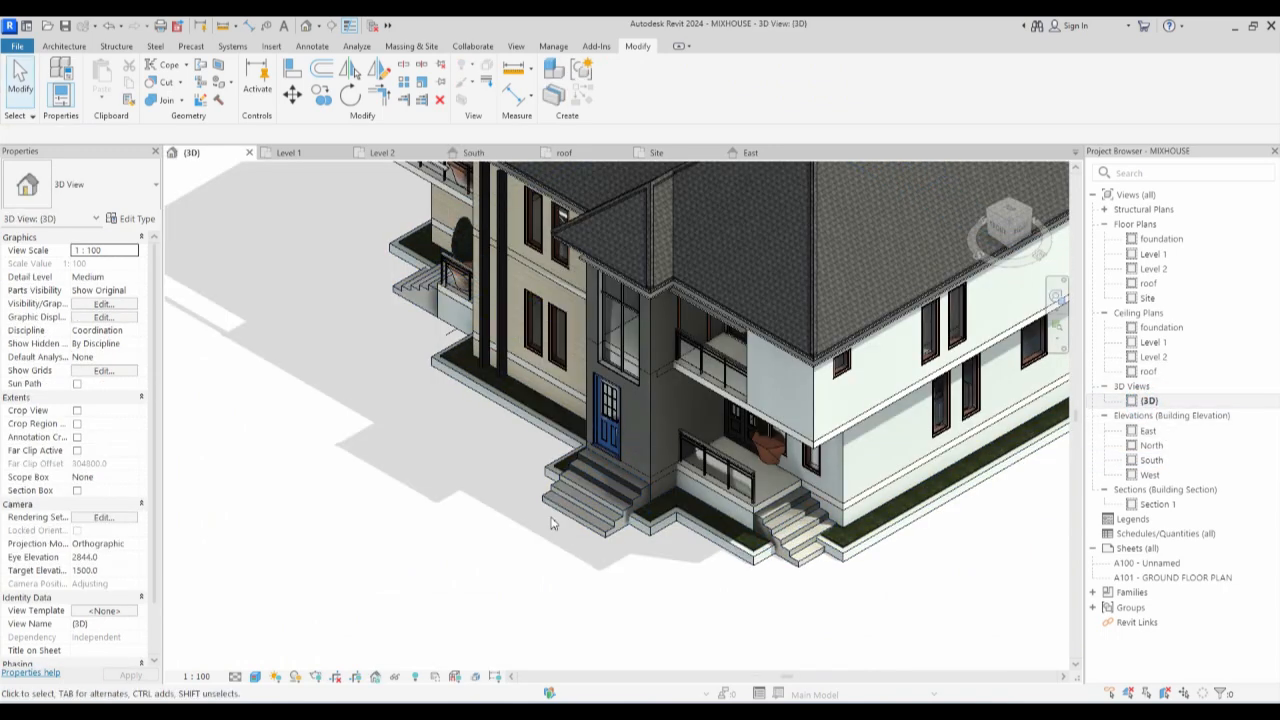
scroll(555, 517, "down", 3)
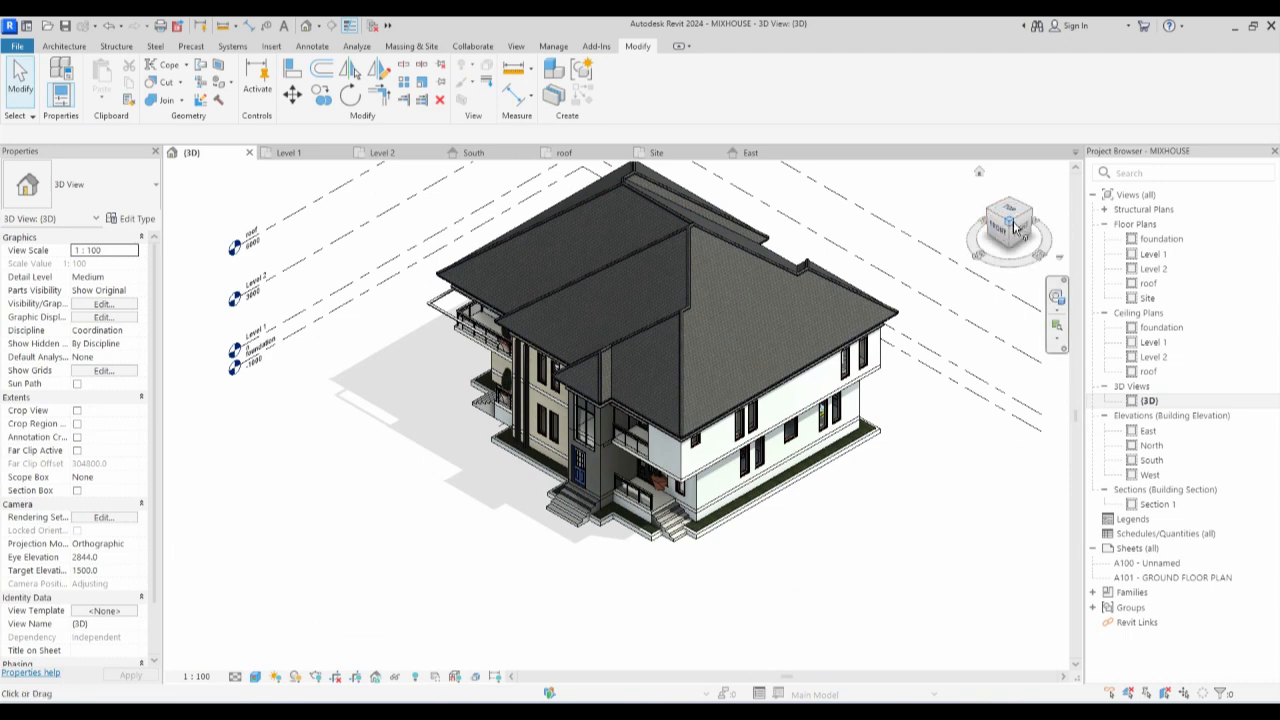
left_click_drag(1013, 222, 1011, 206)
scroll(652, 604, "up", 3)
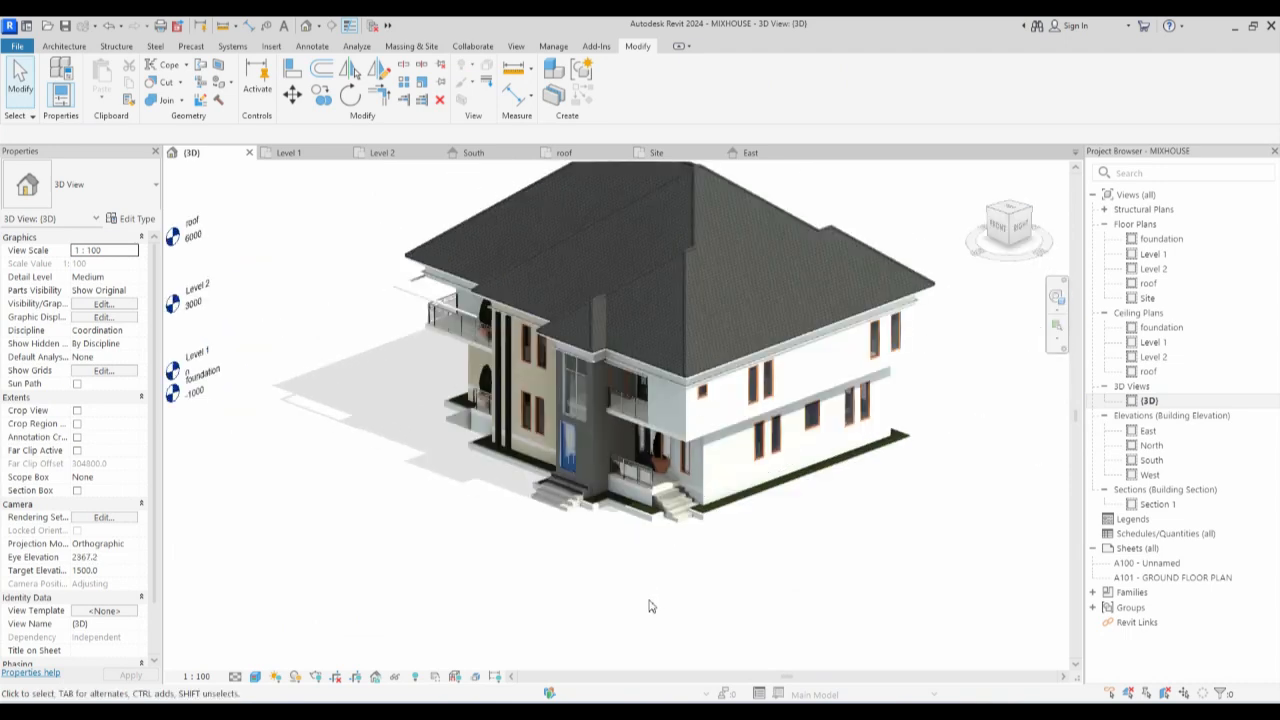
In the foundation floor plan, begin a component placement and duplicate the M_RPC Tree - Deciduous type American Beech - 6.0 Meters.
left_click(1160, 241)
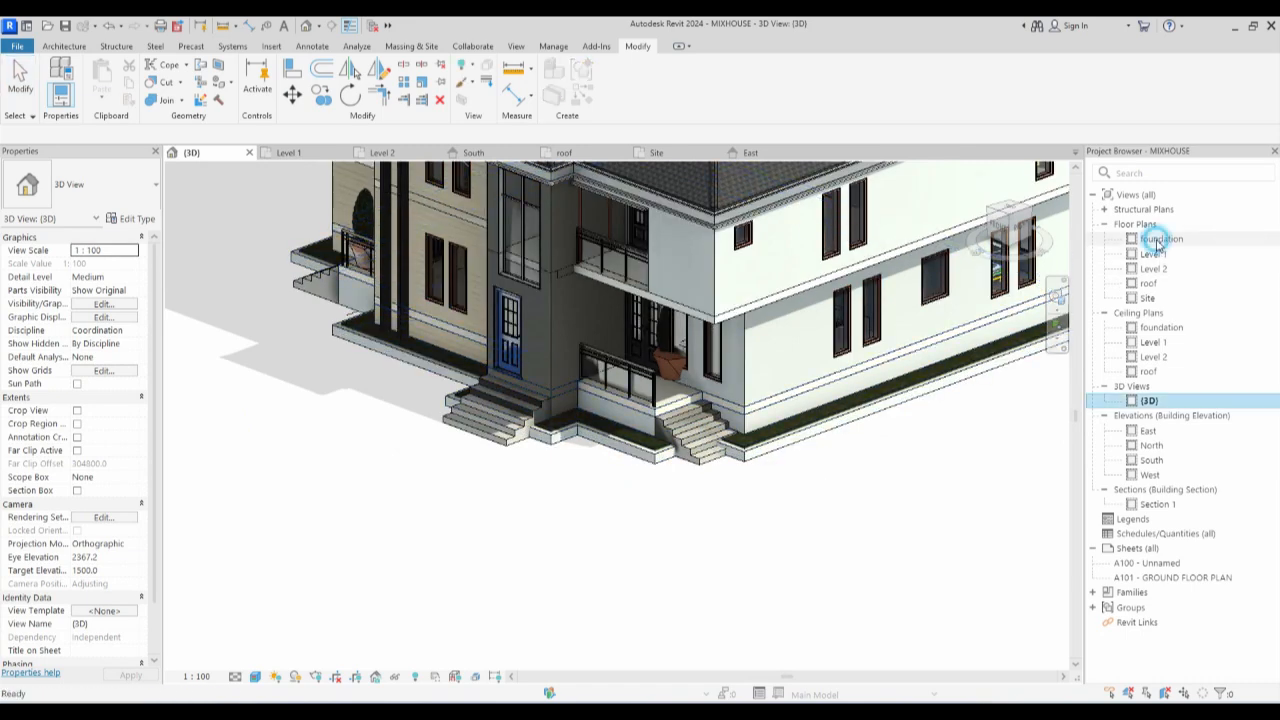
double_click(1158, 241)
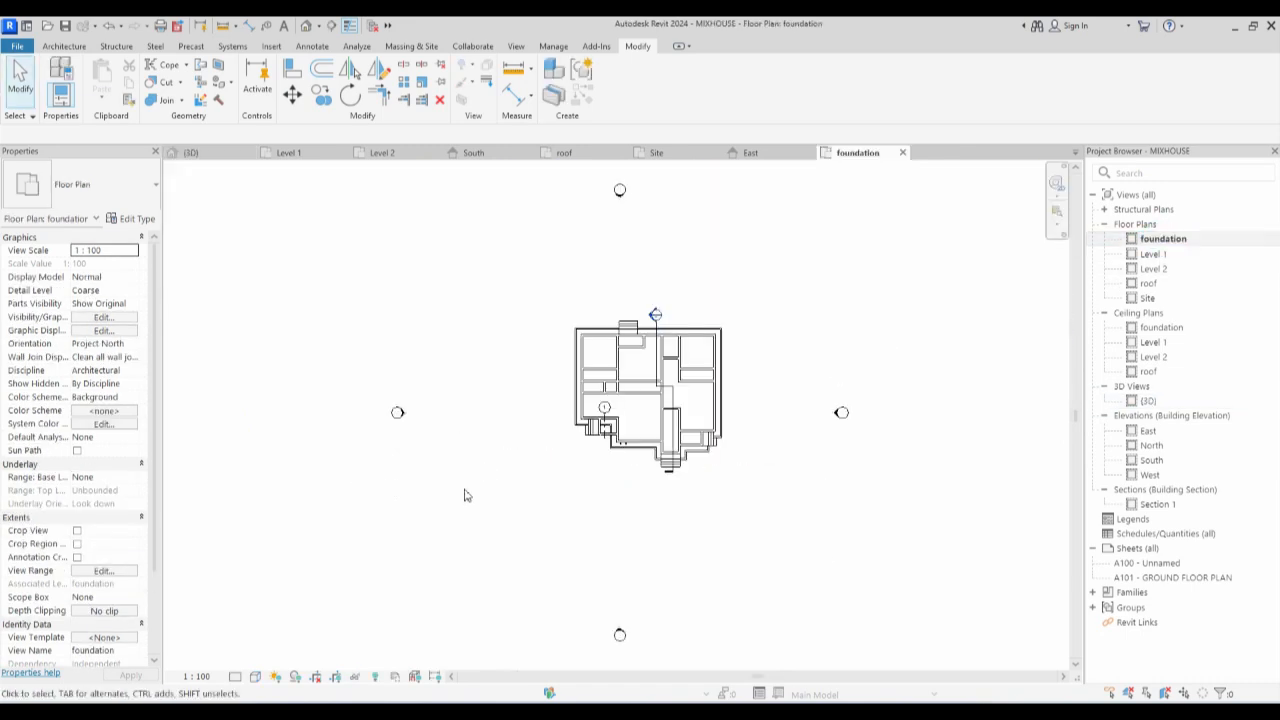
left_click(56, 46)
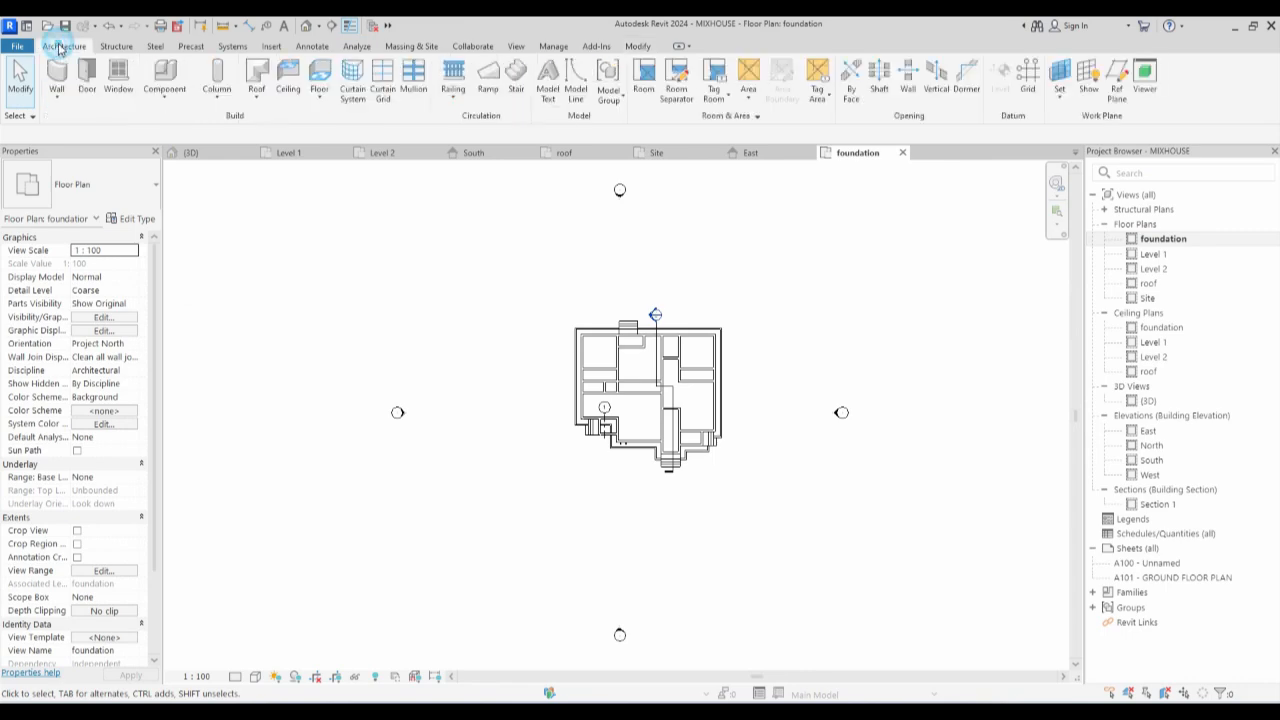
left_click(166, 80)
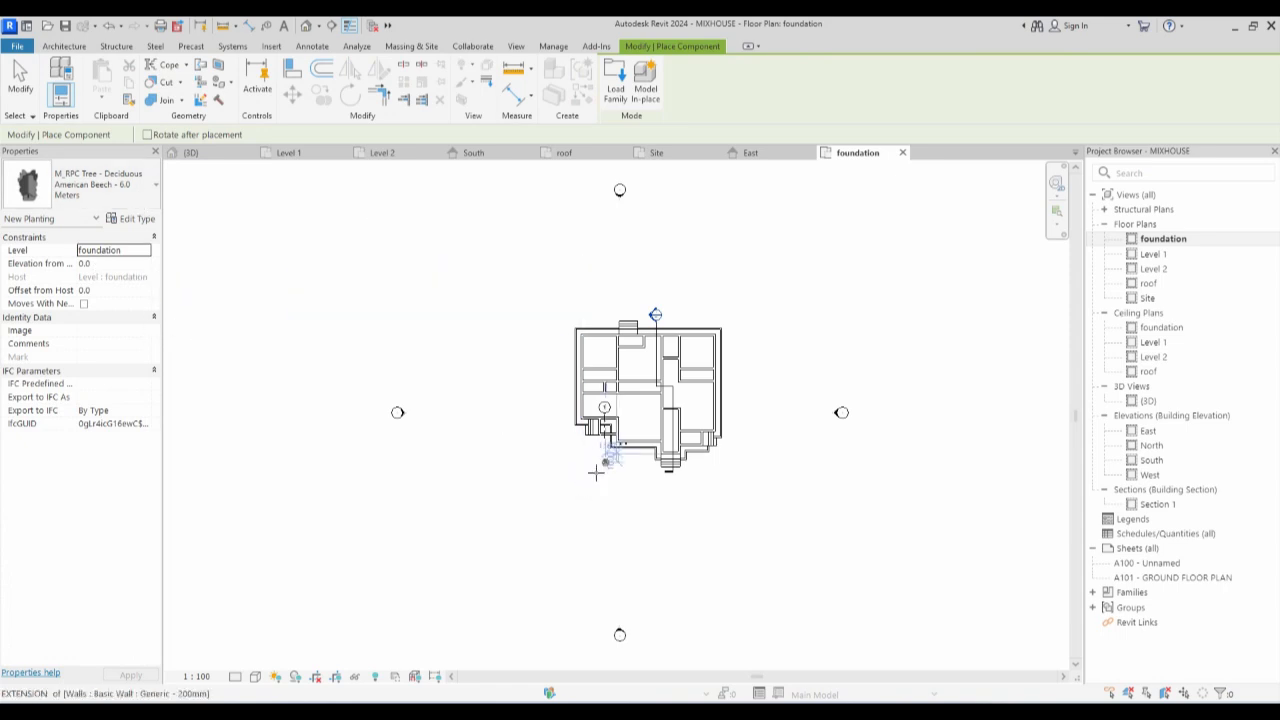
scroll(597, 470, "up", 2)
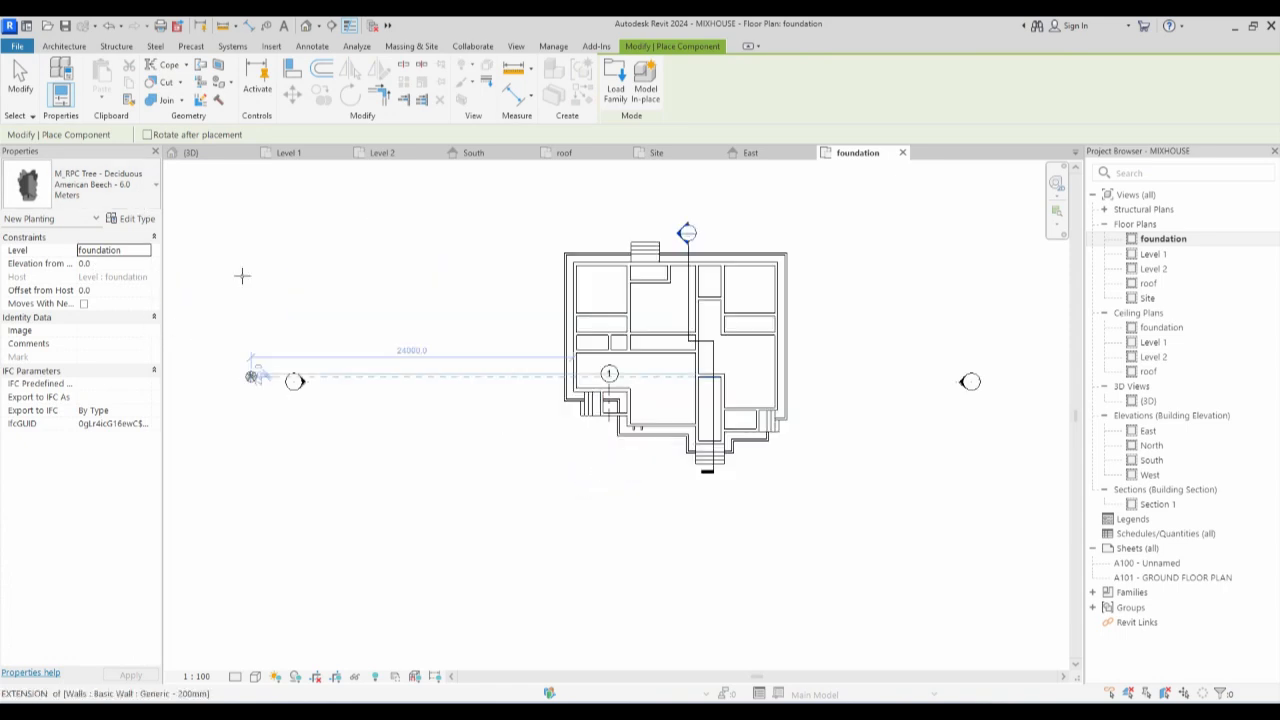
left_click(145, 220)
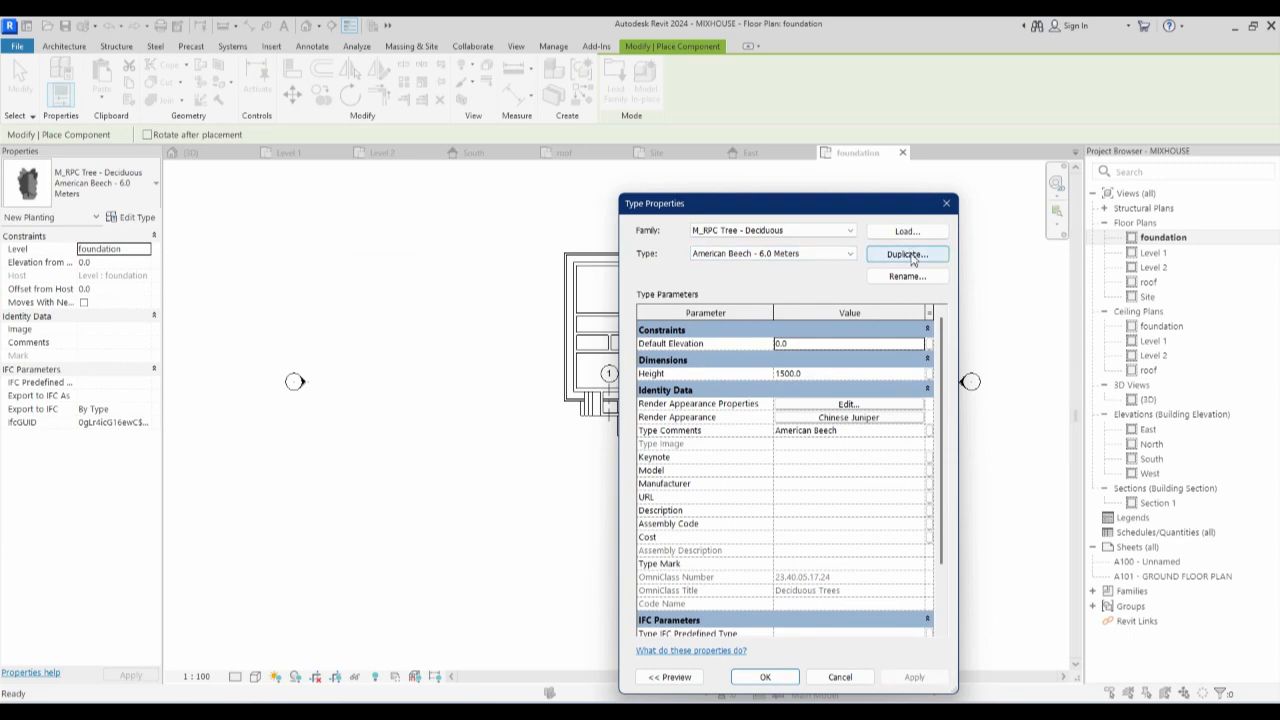
left_click(906, 254)
left_click(806, 478)
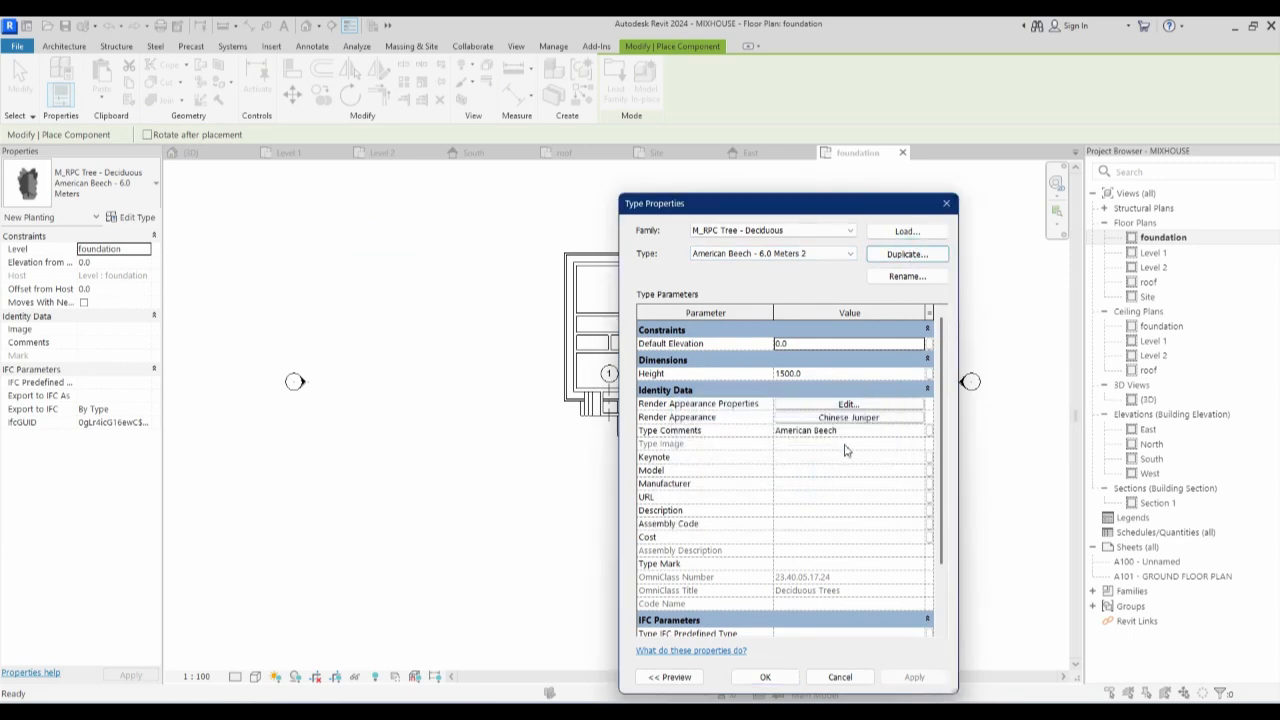
Set the duplicated type's render appearance to Oleander from the Shrubs & Grasses class.
left_click(847, 419)
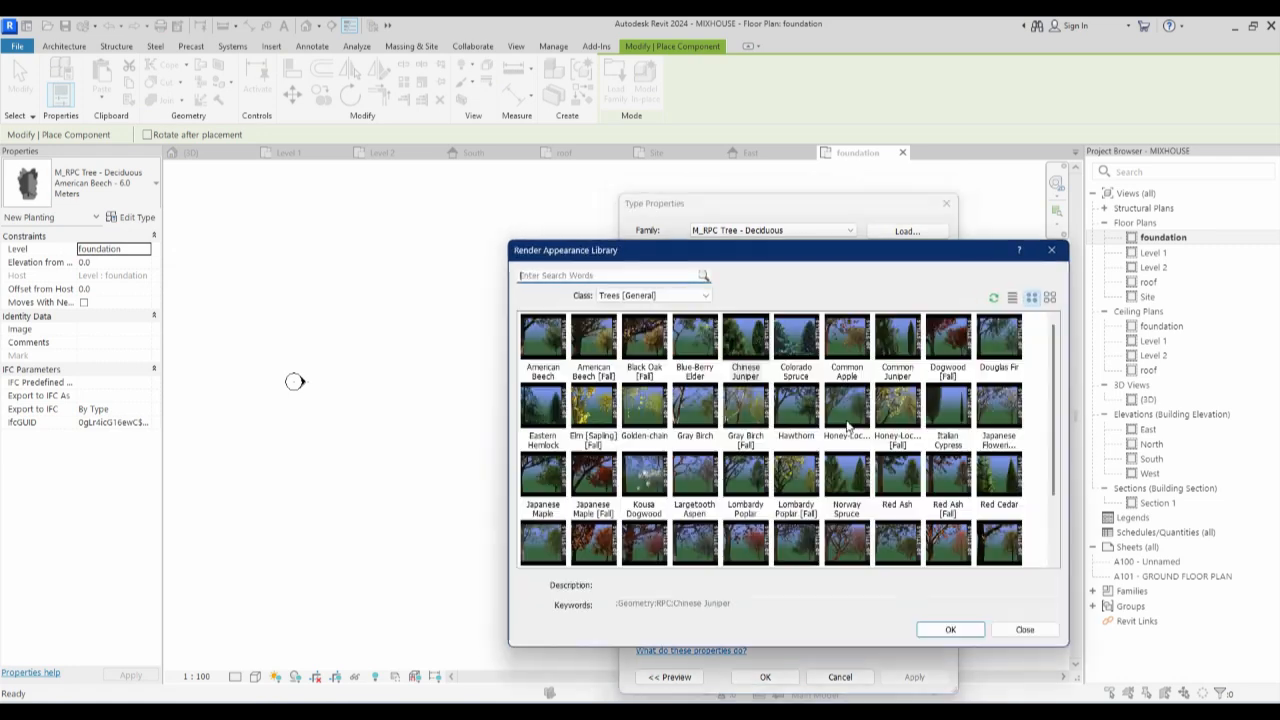
left_click(708, 296)
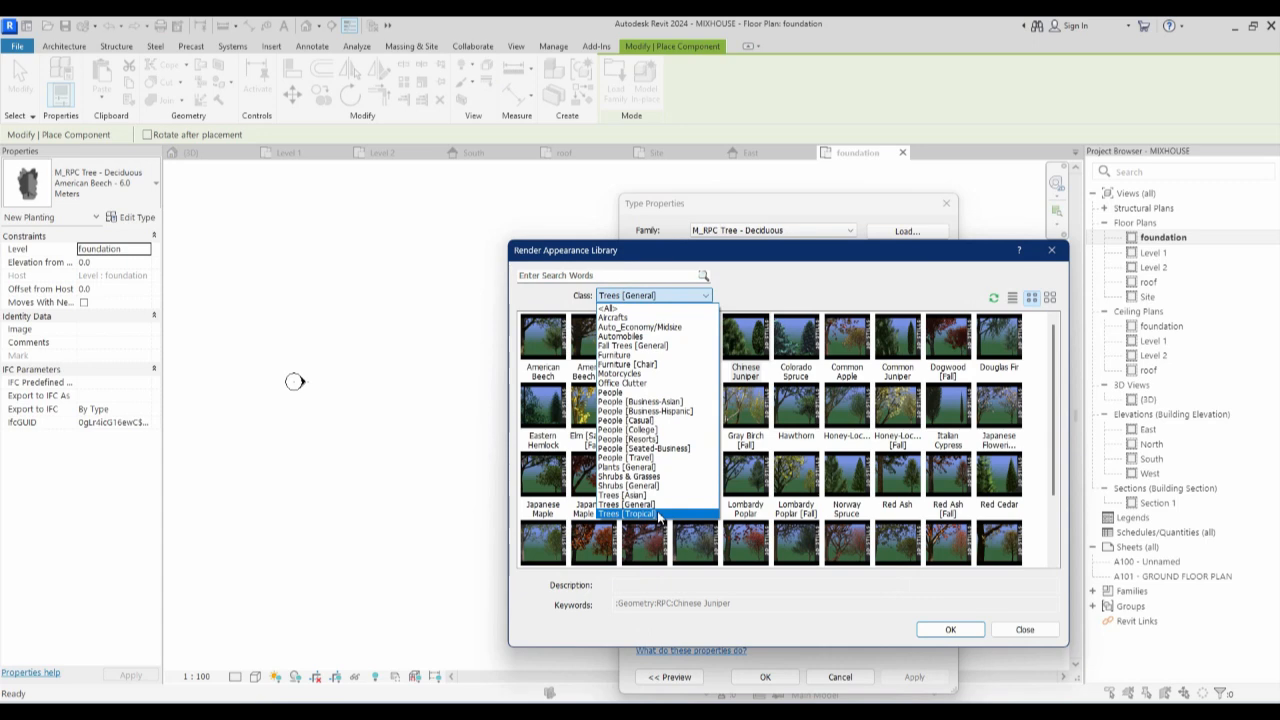
left_click(658, 514)
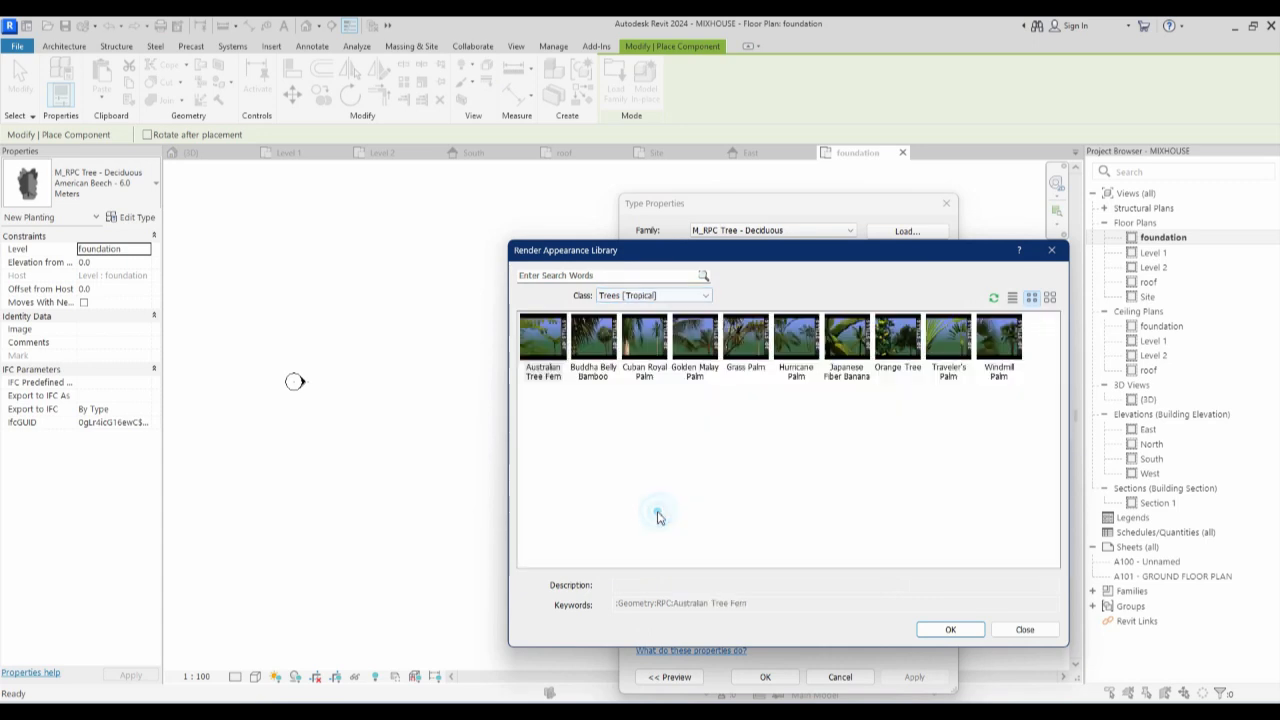
left_click(706, 296)
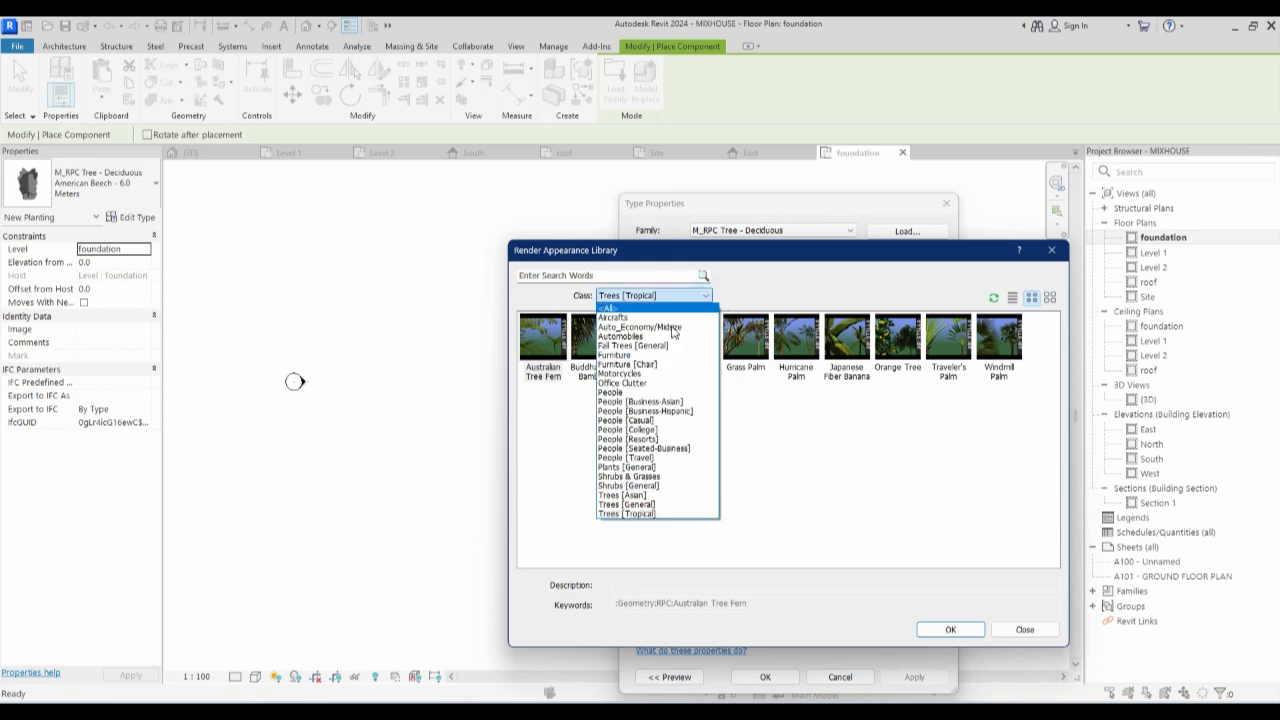
left_click(655, 486)
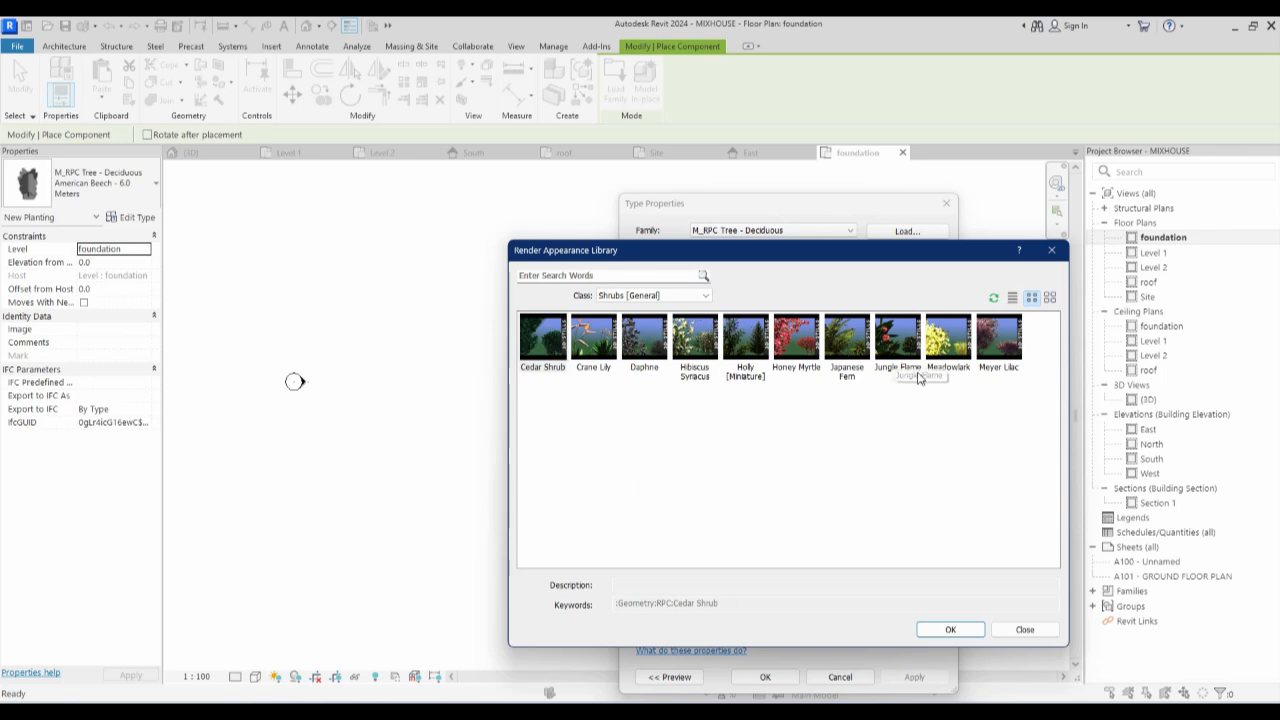
left_click(706, 296)
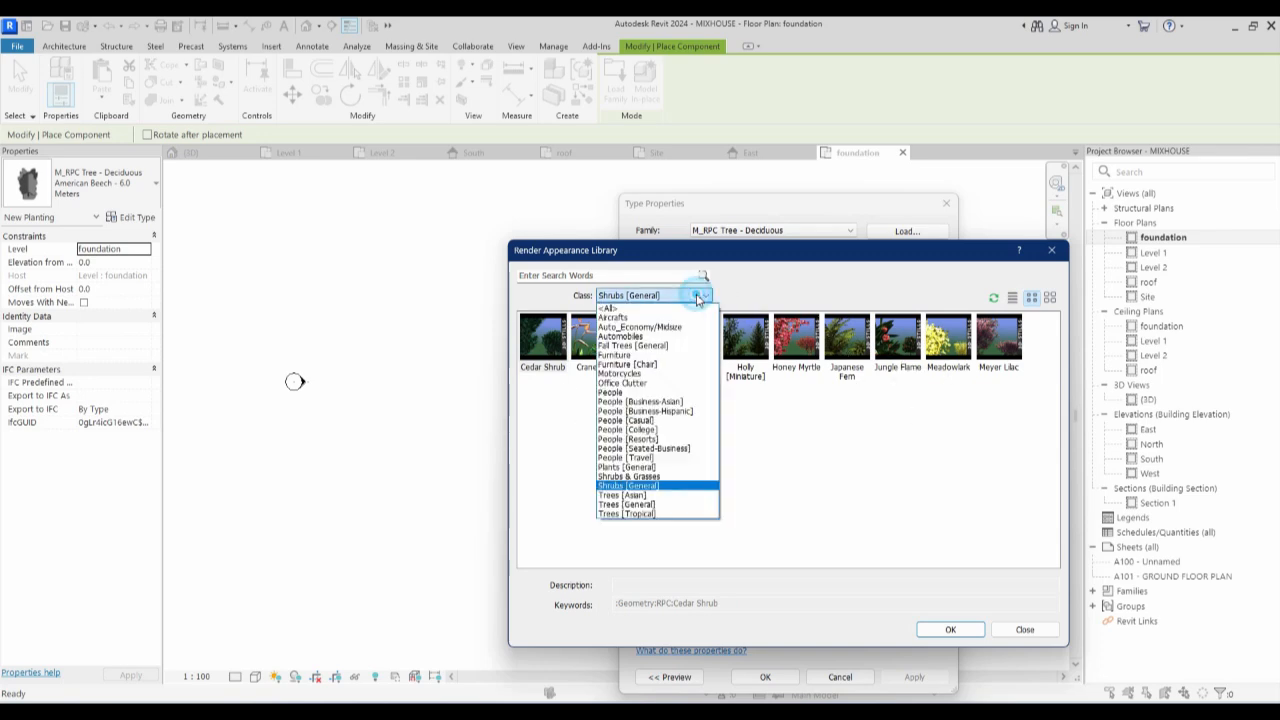
left_click(654, 477)
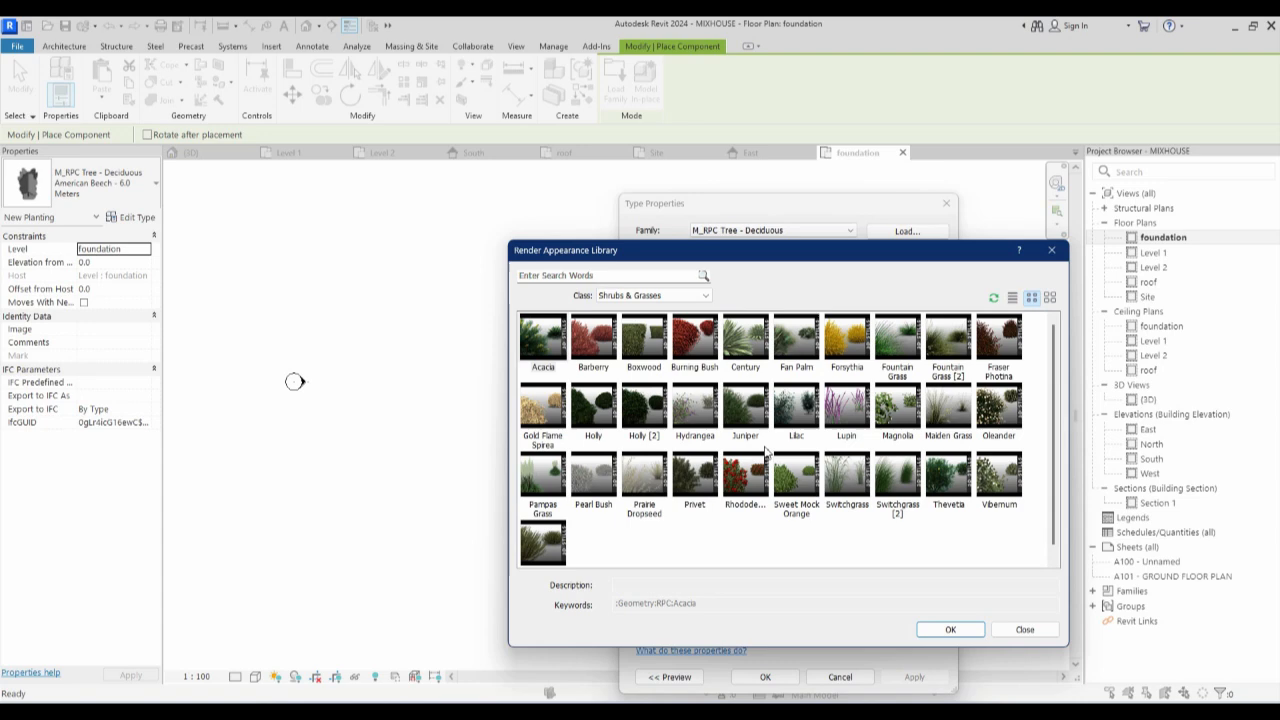
double_click(995, 408)
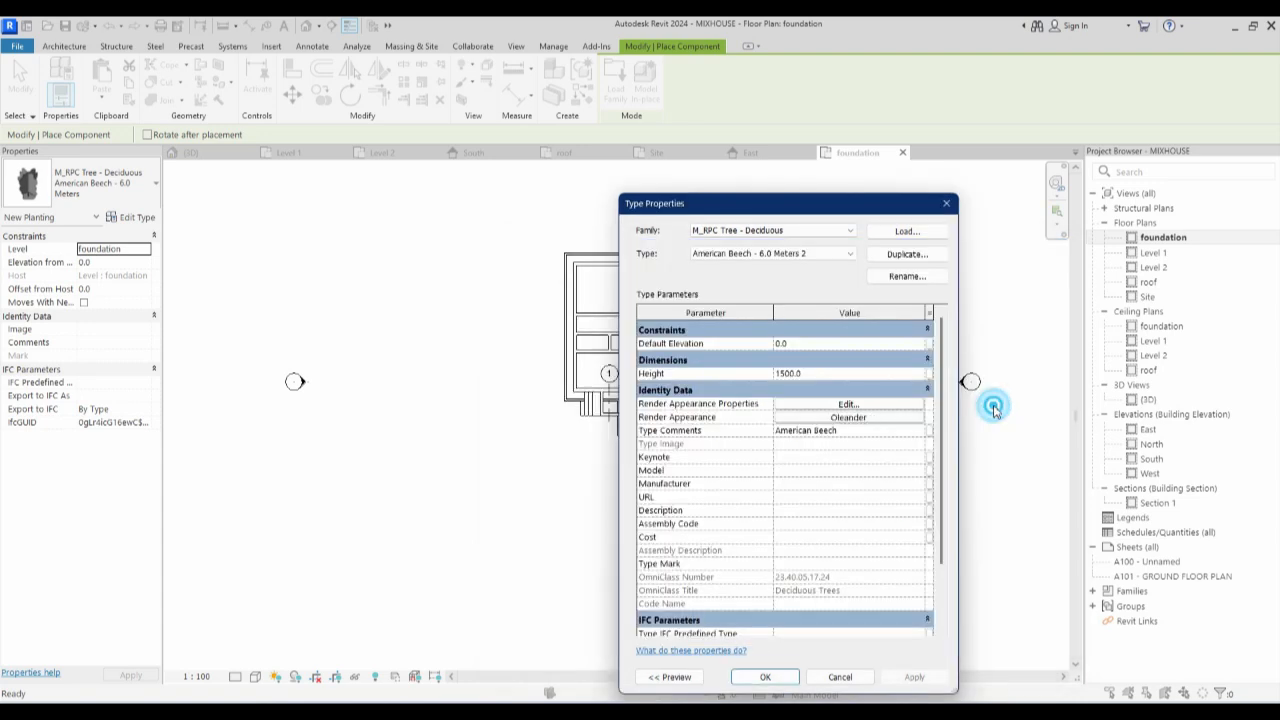
left_click(766, 678)
Place two oleander shrubs side by side in the bed east of the front entrance steps, about 300 mm from the wall.
scroll(740, 440, "up", 5)
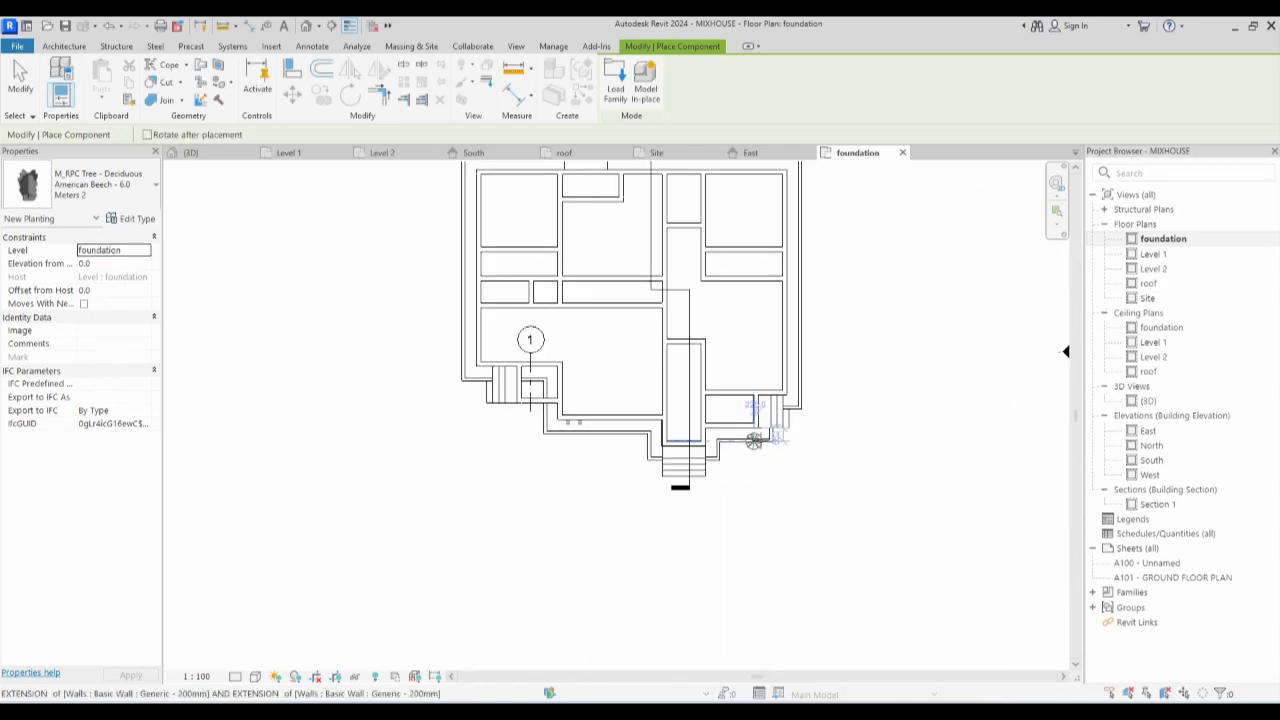
scroll(705, 450, "up", 4)
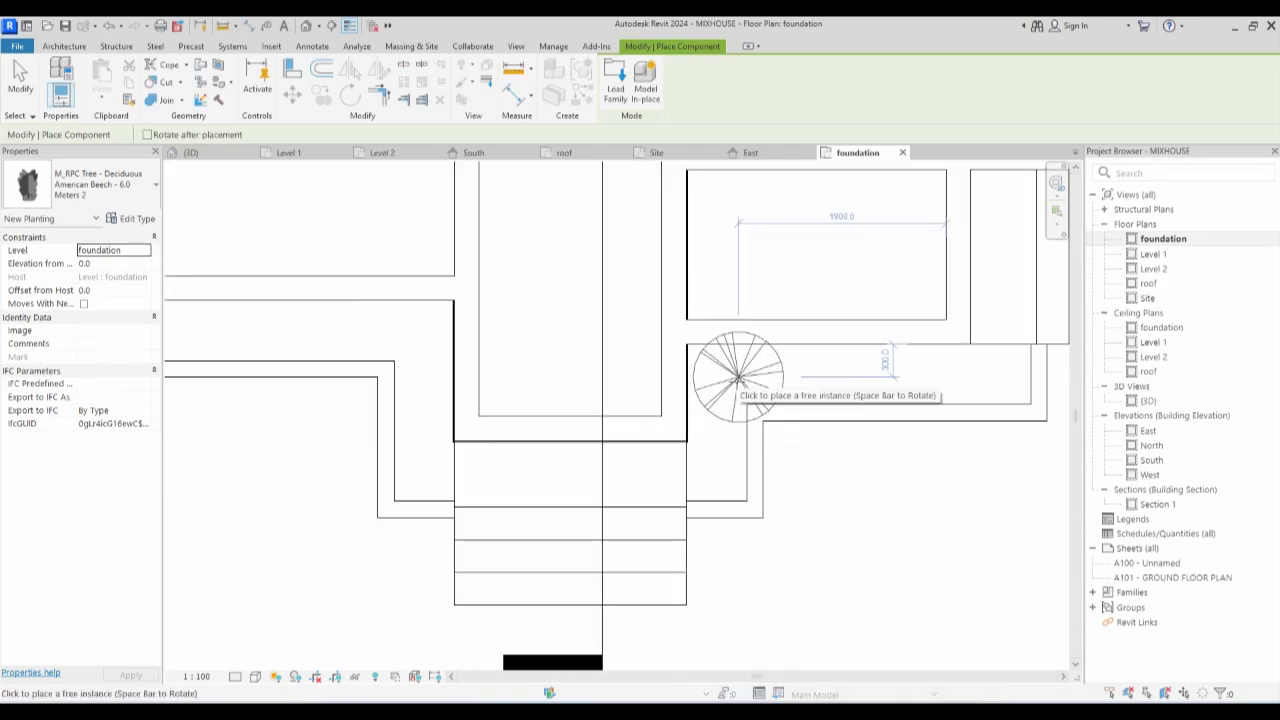
left_click(738, 378)
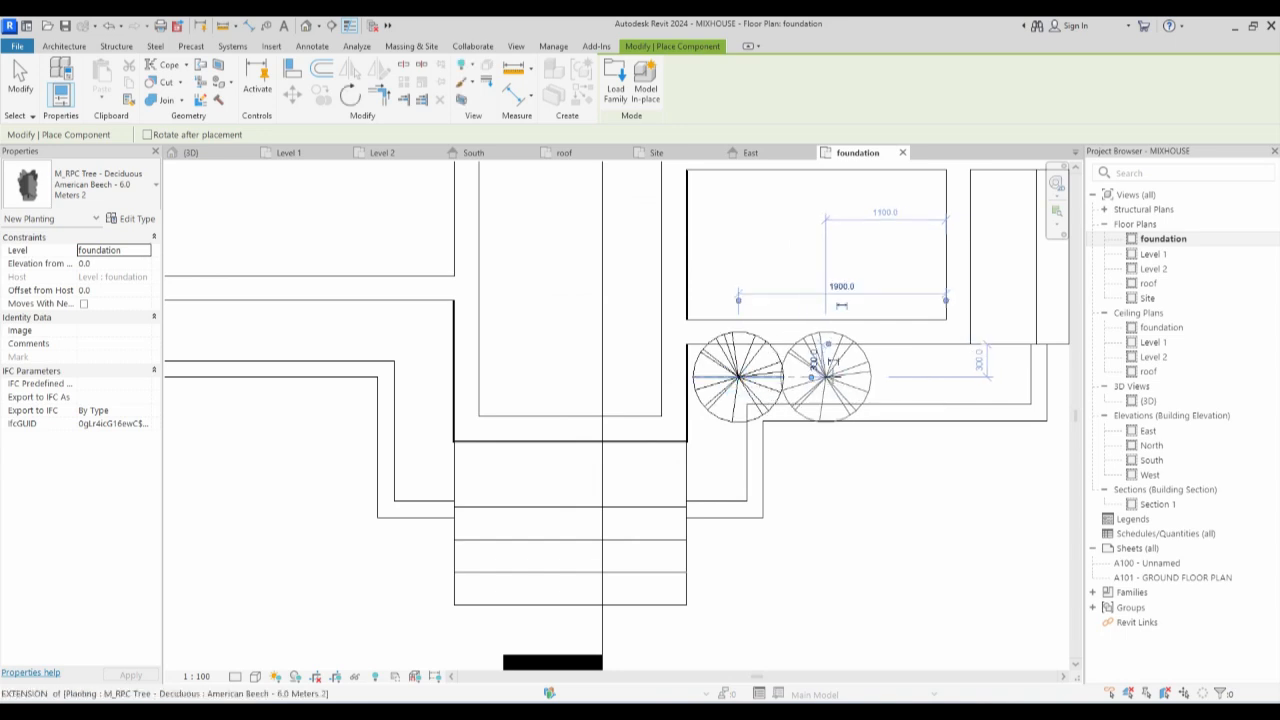
left_click(838, 375)
Place three oleander shrubs along the east side bed, two close together near the side steps and one farther north.
scroll(700, 500, "down", 5)
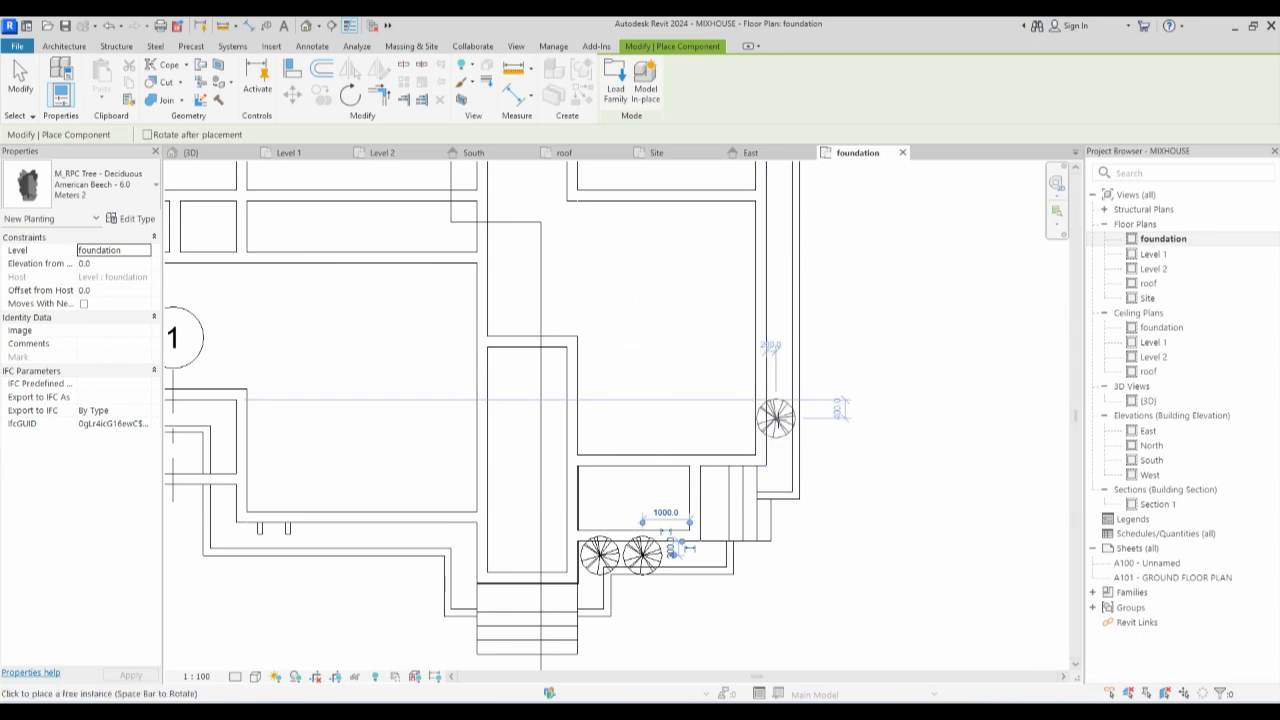
left_click(776, 418)
left_click(776, 362)
scroll(740, 543, "down", 3)
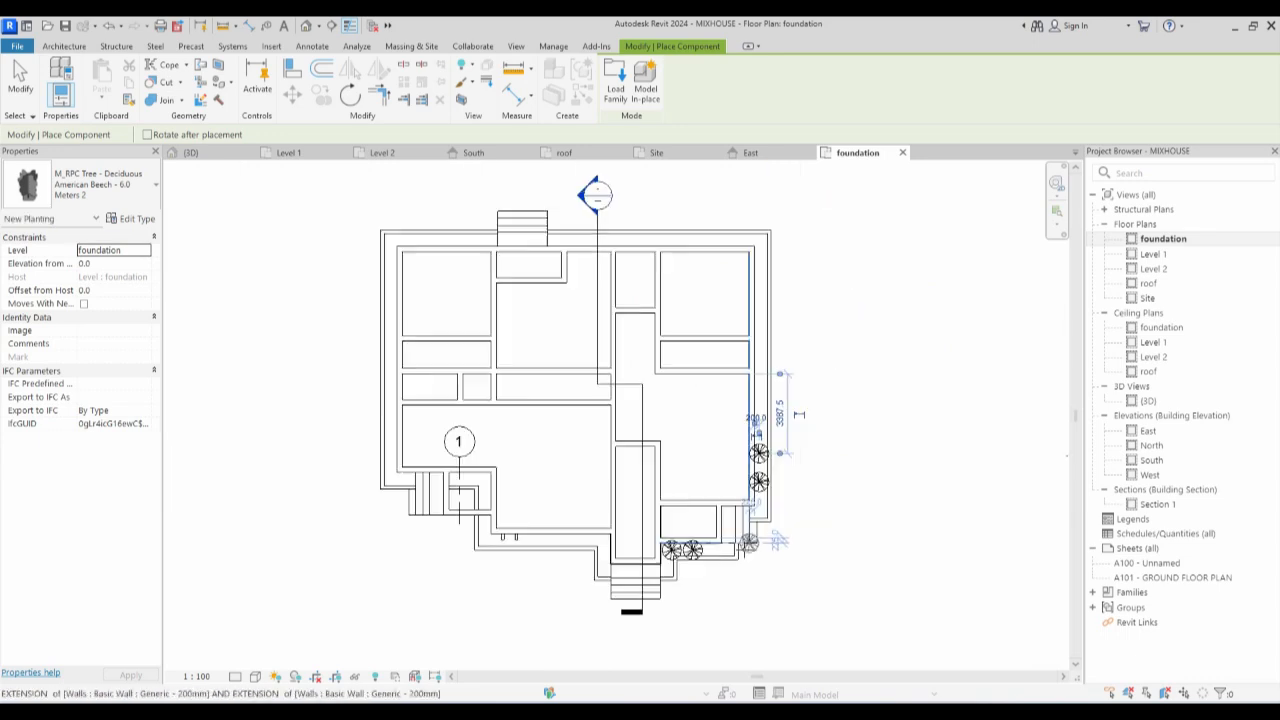
scroll(766, 341, "up", 3)
left_click(758, 340)
Place three oleander shrubs along the west side bed, two near the northern room and one farther south, about 200 mm off the wall.
scroll(790, 320, "down", 3)
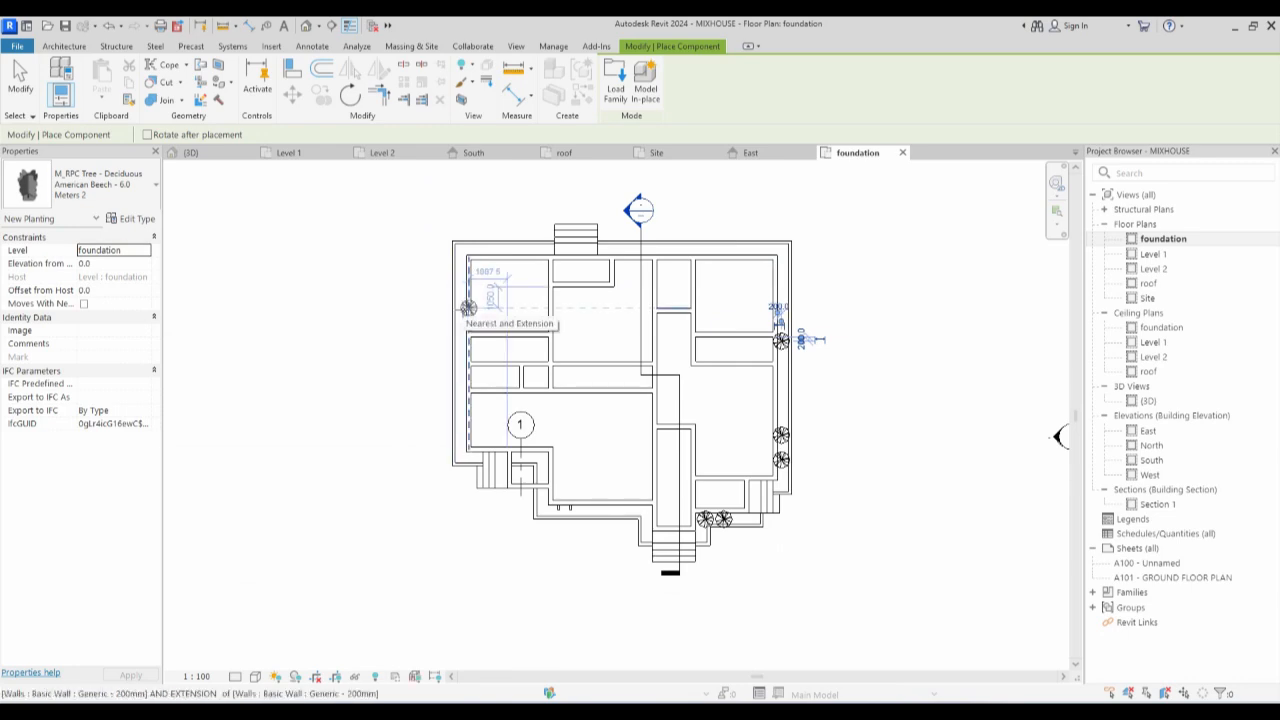
scroll(457, 312, "up", 3)
scroll(455, 305, "up", 2)
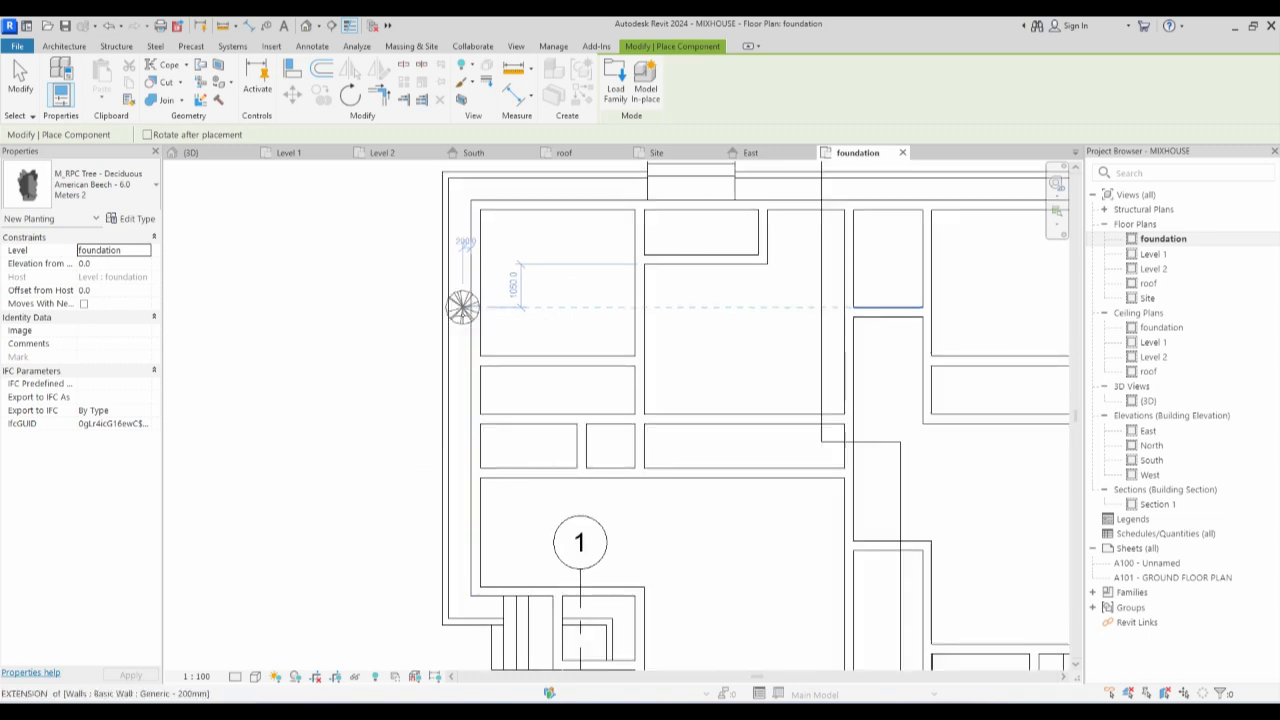
scroll(463, 310, "up", 2)
left_click(463, 316)
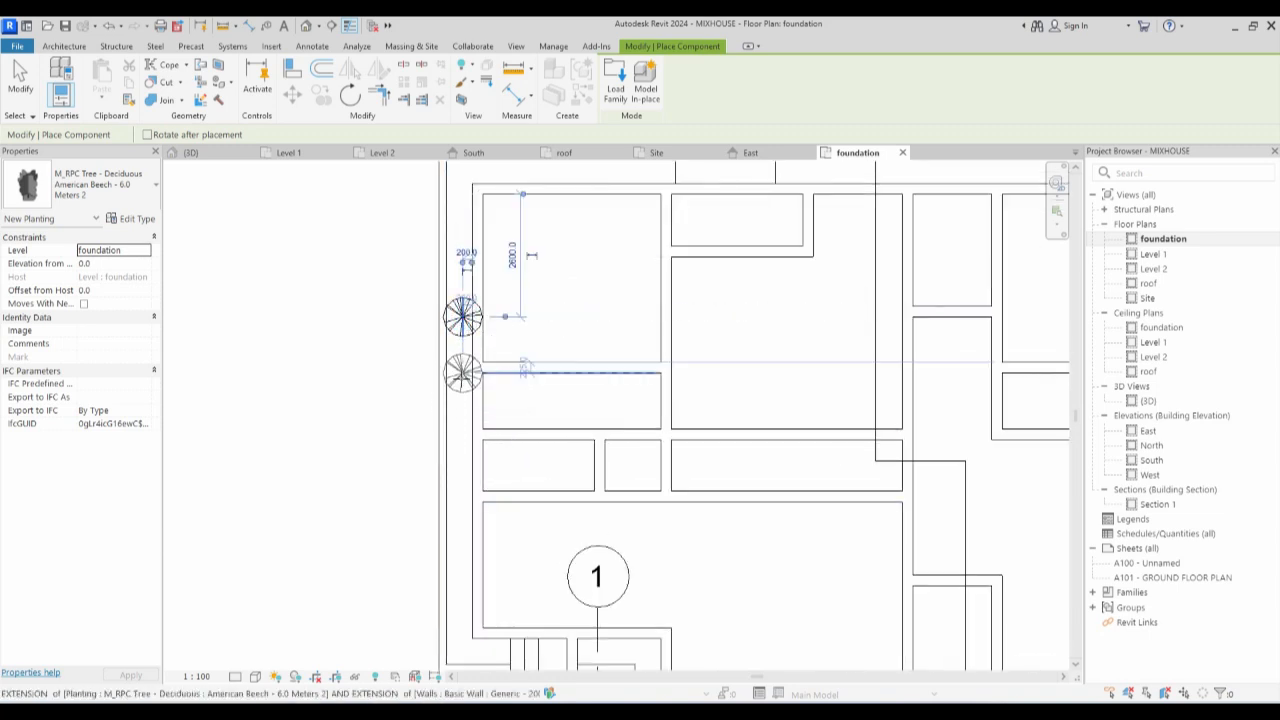
left_click(463, 372)
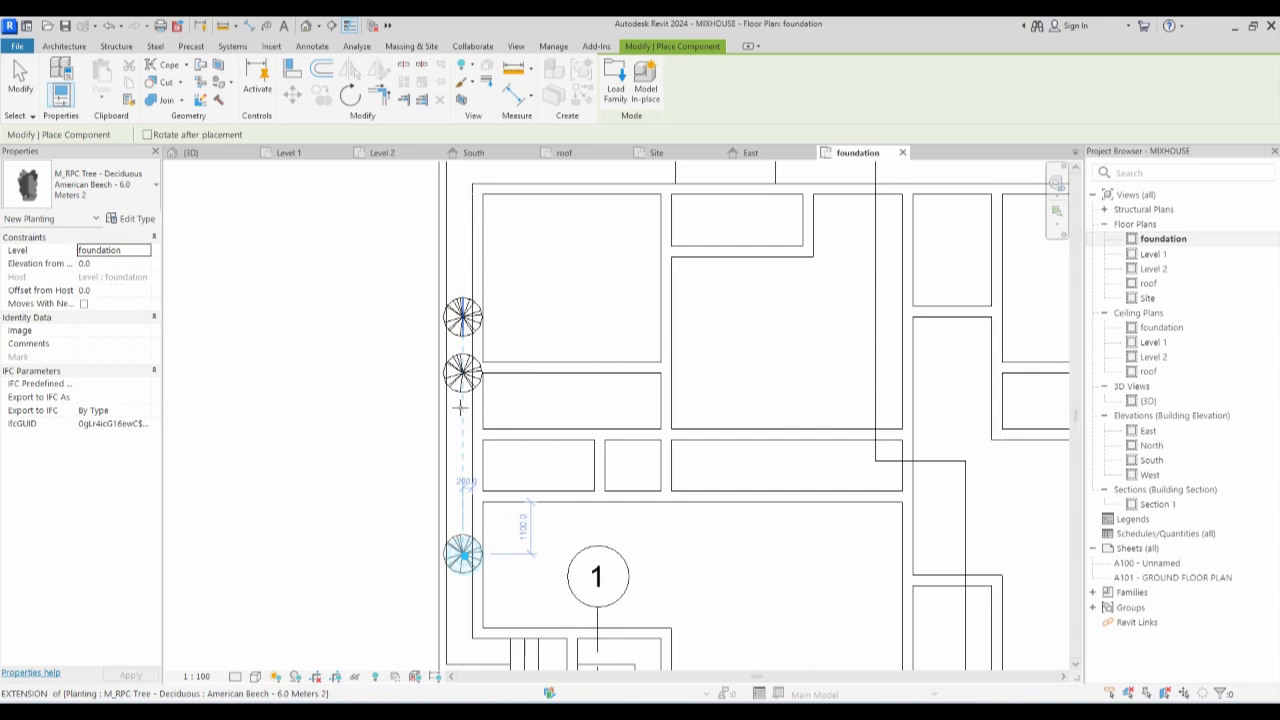
left_click(463, 553)
Place a fourth oleander just north of the west steps and shift it into line with the others in the west bed.
scroll(463, 553, "down", 3)
scroll(470, 490, "up", 3)
left_click(470, 484)
key("Escape")
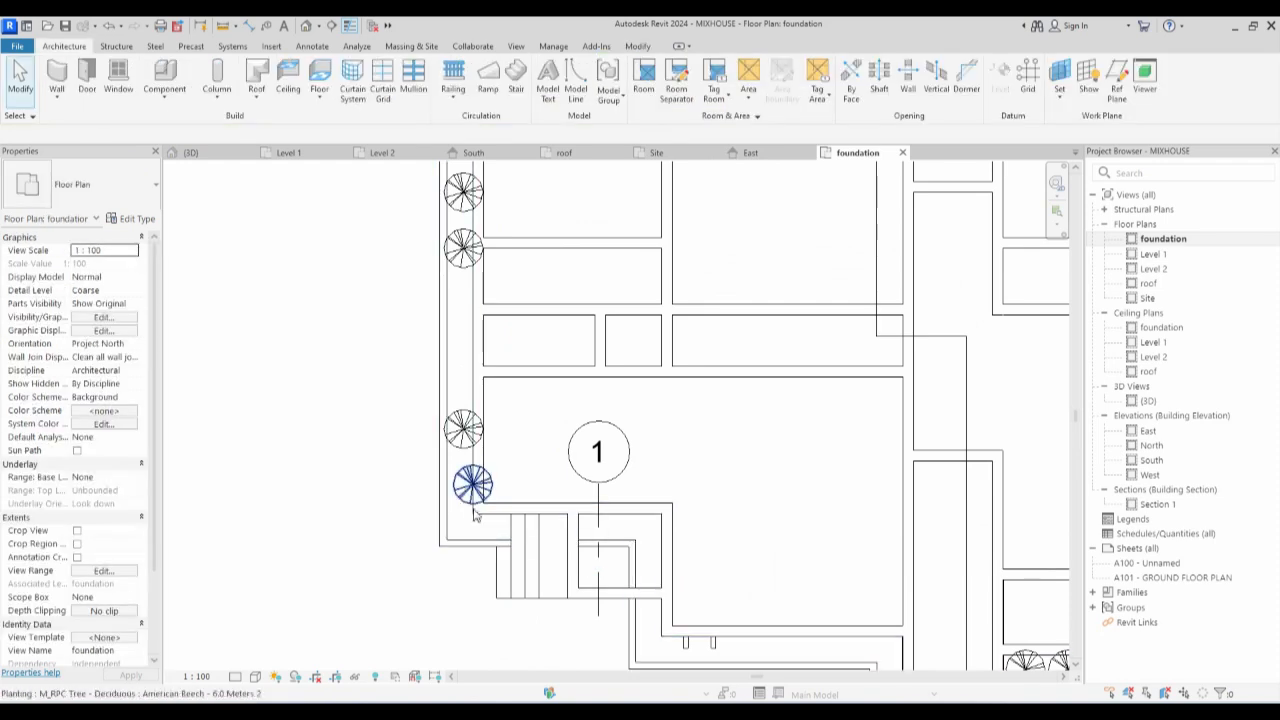
left_click(462, 500)
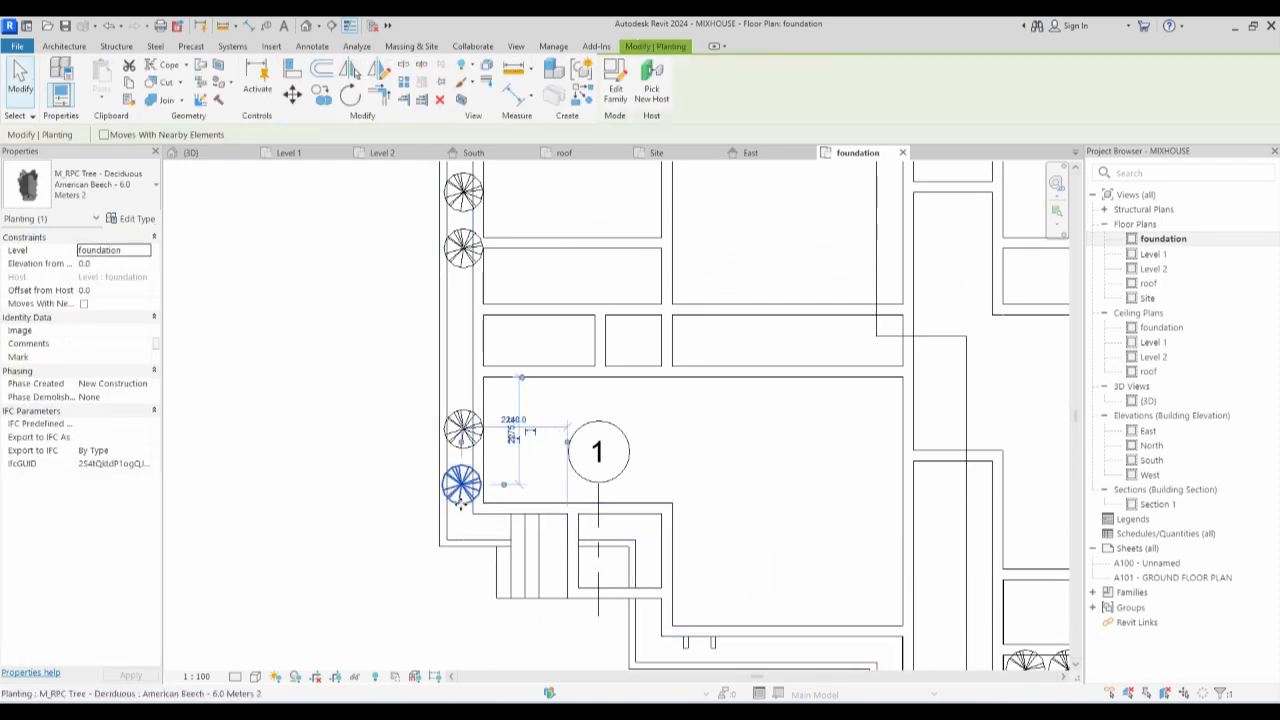
Create similar oleanders and place two in the front bed between the slim columns and the stair hall.
scroll(462, 497, "down", 3)
left_click(581, 96)
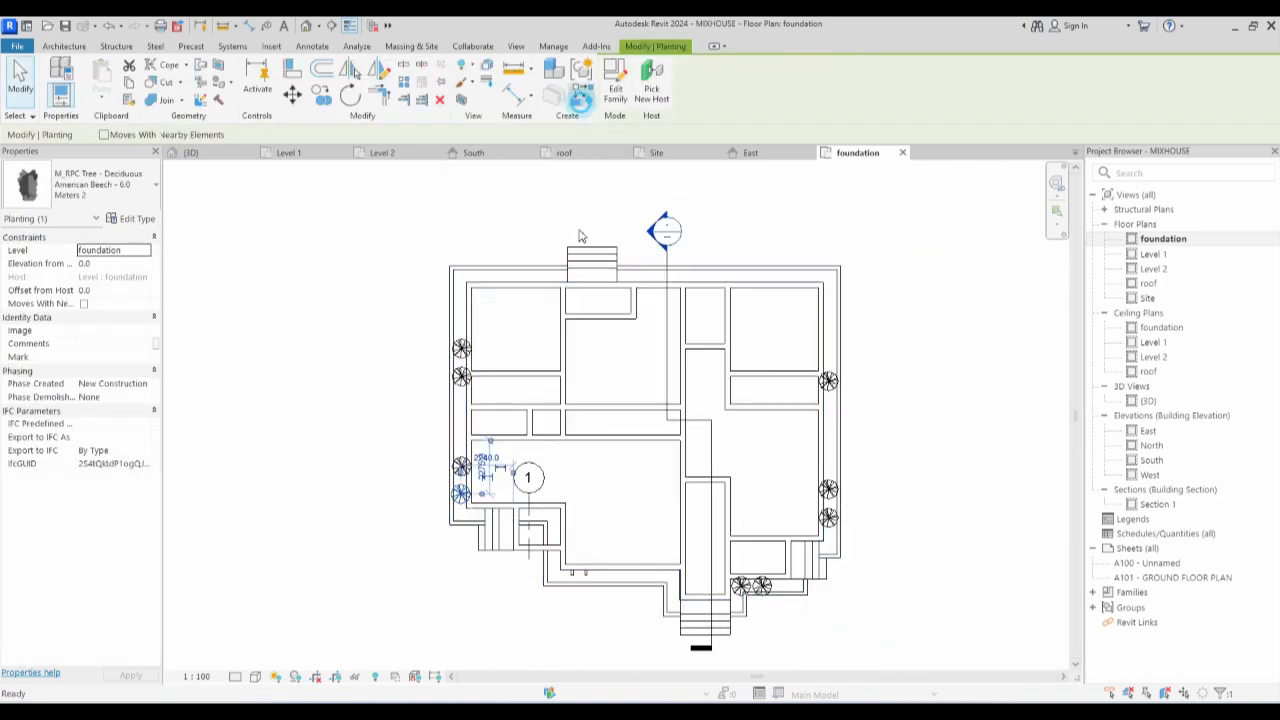
scroll(600, 580, "up", 5)
left_click(607, 569)
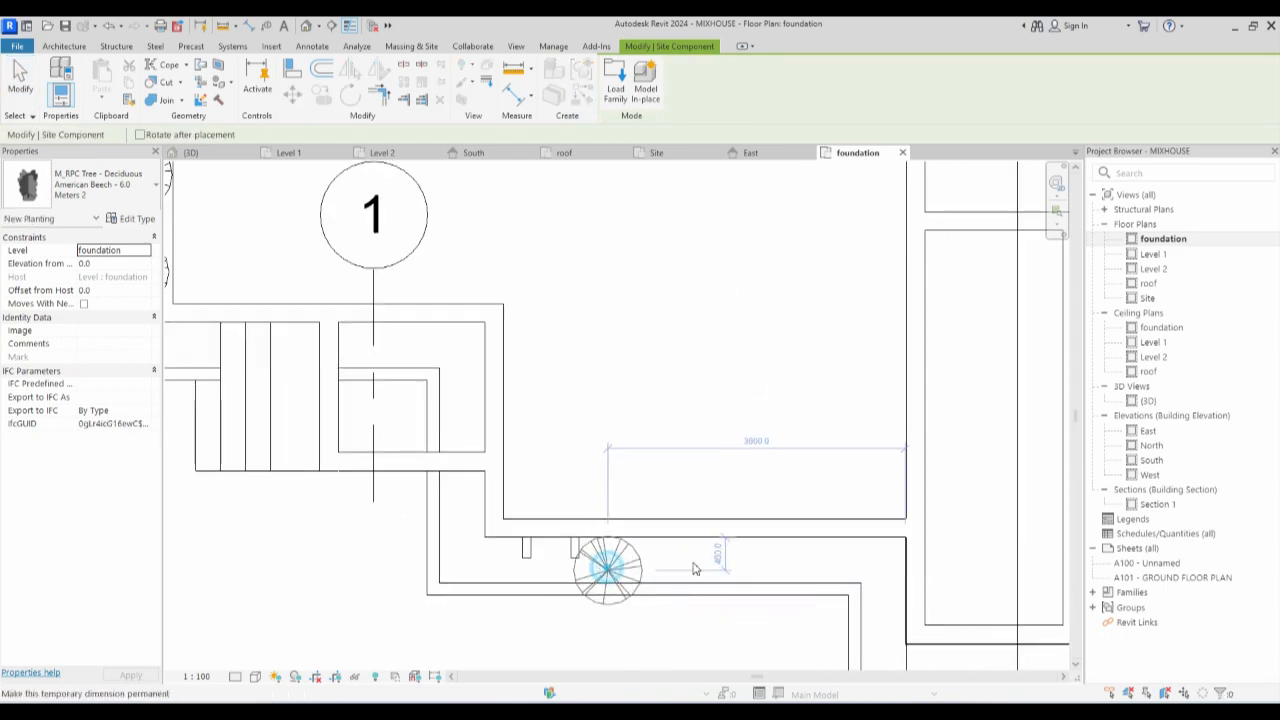
left_click(838, 561)
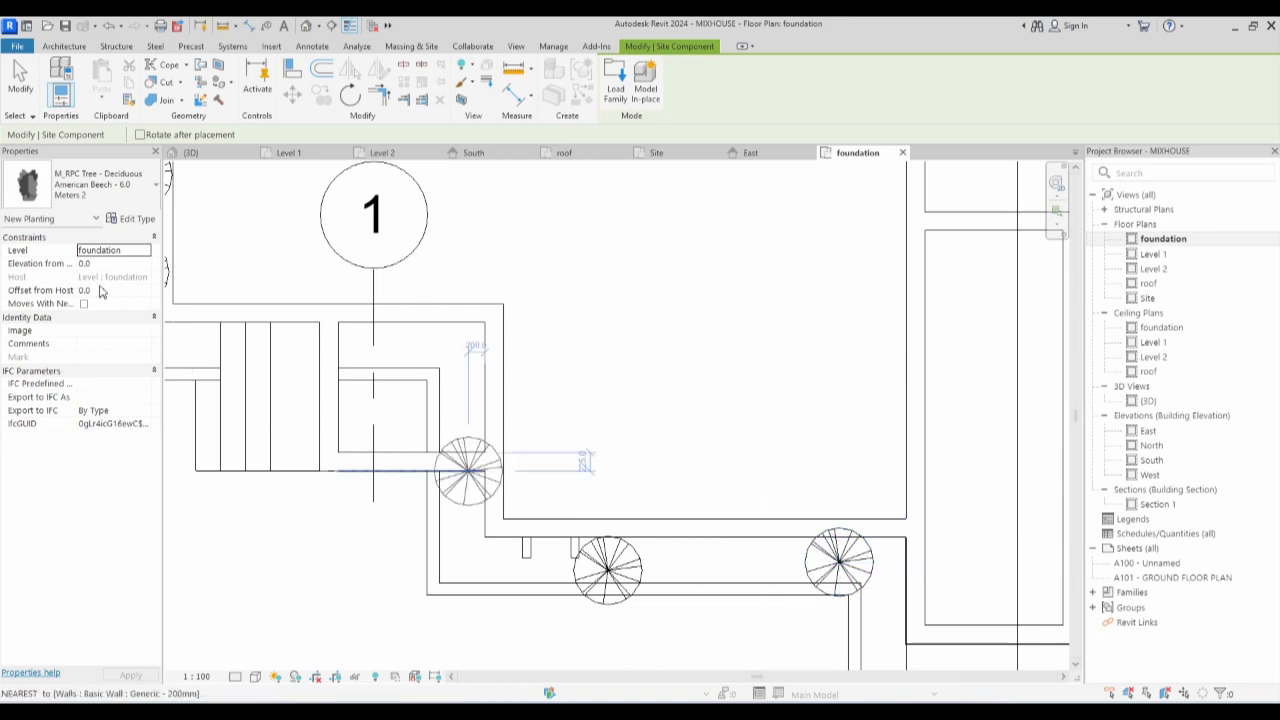
key("Escape")
key("Escape")
Prepare to place the Lighting_Outside_Platek_Eterea-Wall fixture, type 9414419_9W_LED_3000K_Medium, with Level 2 as its level.
left_click(150, 72)
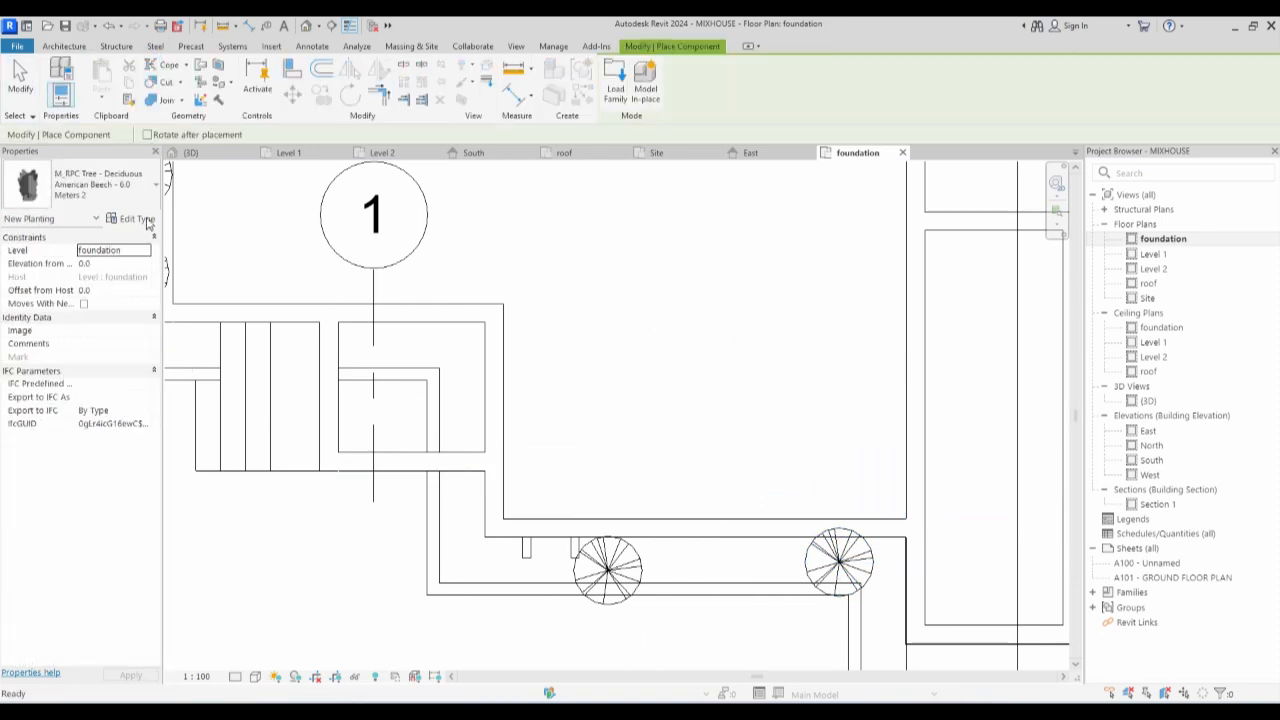
left_click(145, 190)
scroll(118, 360, "up", 2)
scroll(118, 360, "up", 8)
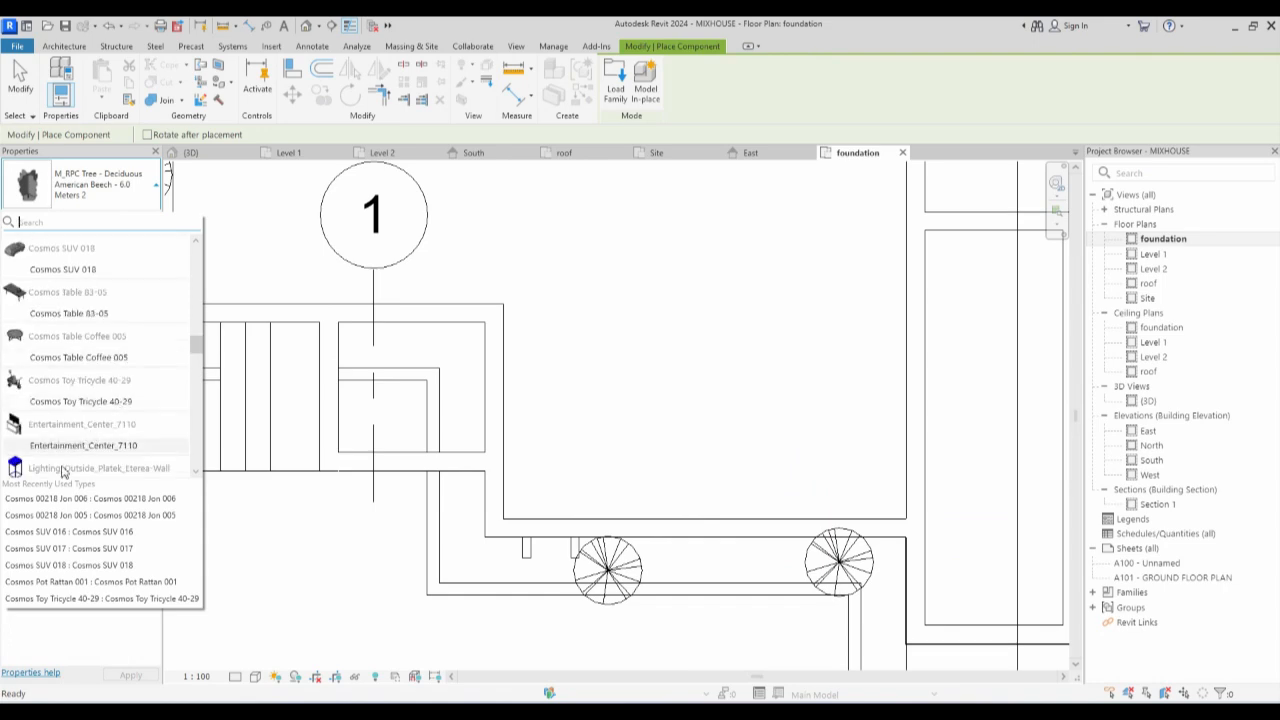
scroll(92, 435, "down", 3)
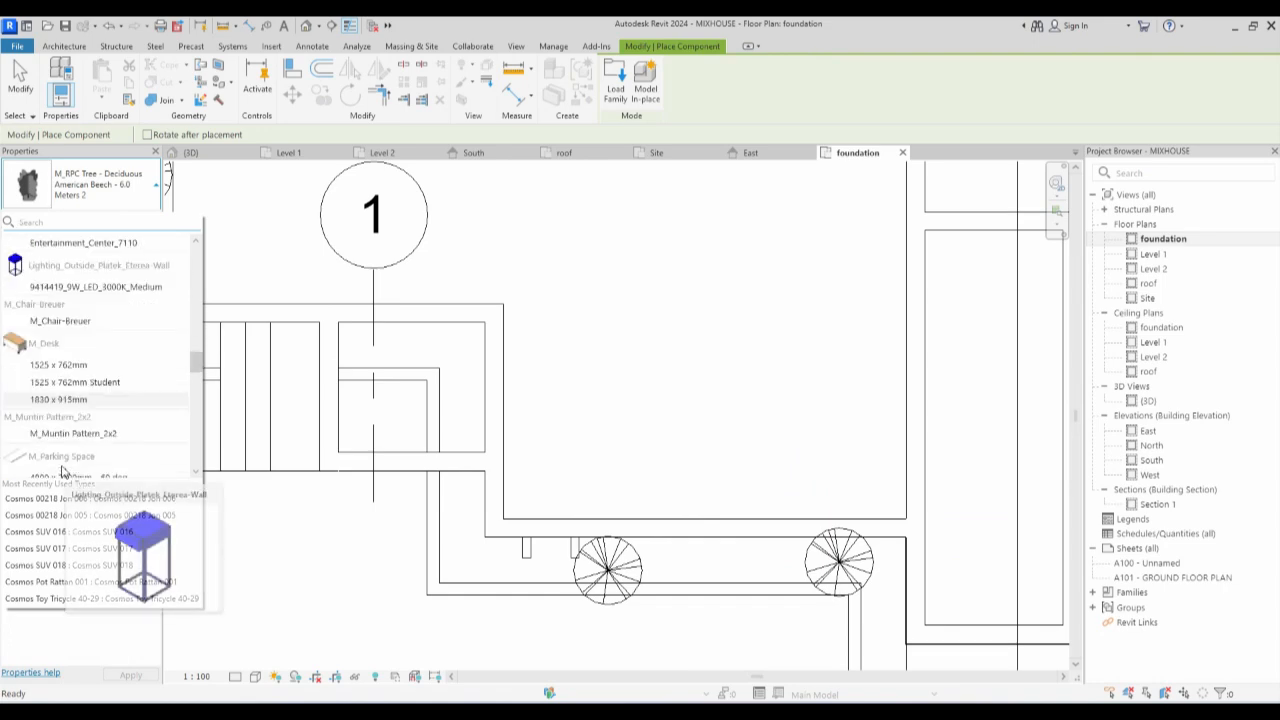
left_click(70, 289)
scroll(477, 558, "down", 2)
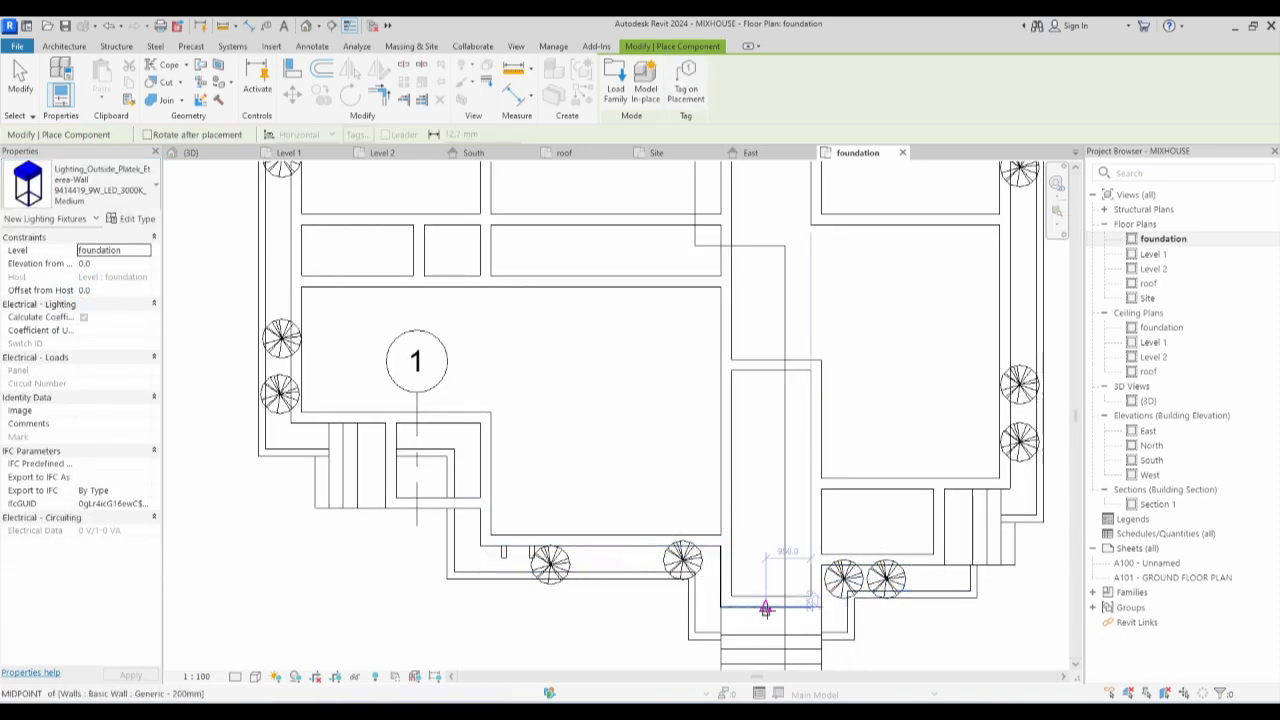
scroll(766, 608, "up", 2)
scroll(771, 611, "up", 2)
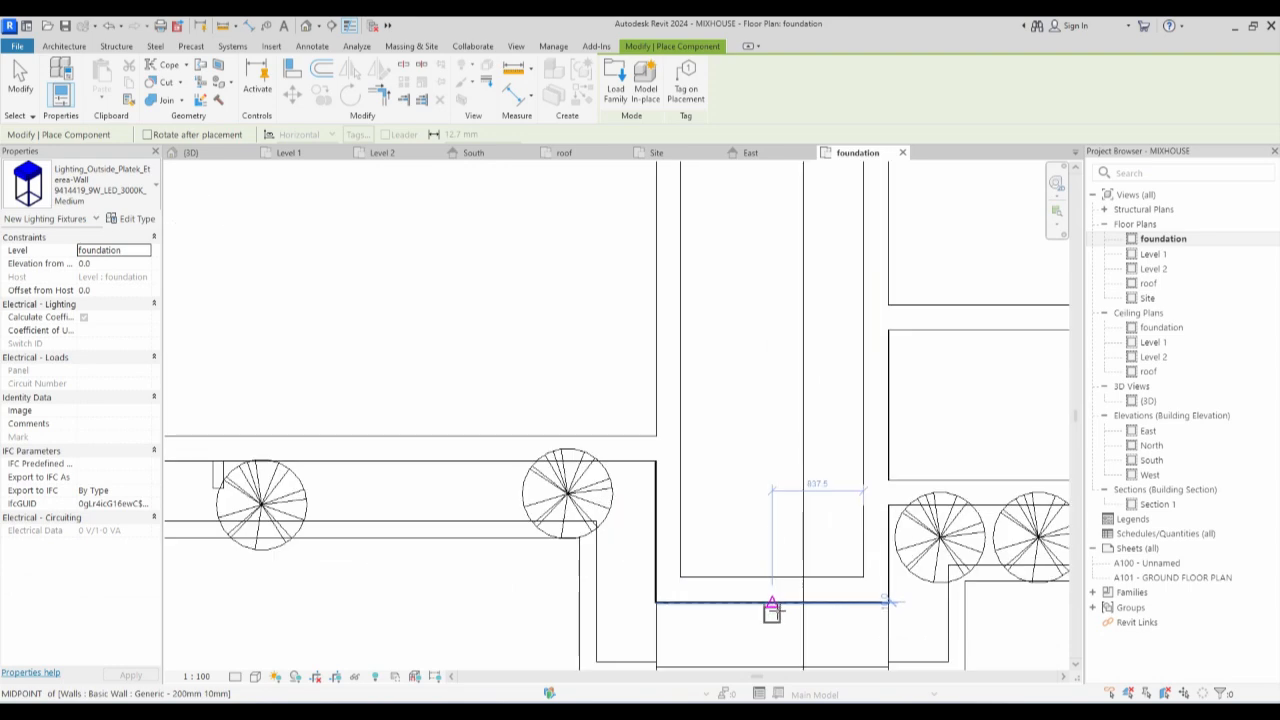
left_click(142, 250)
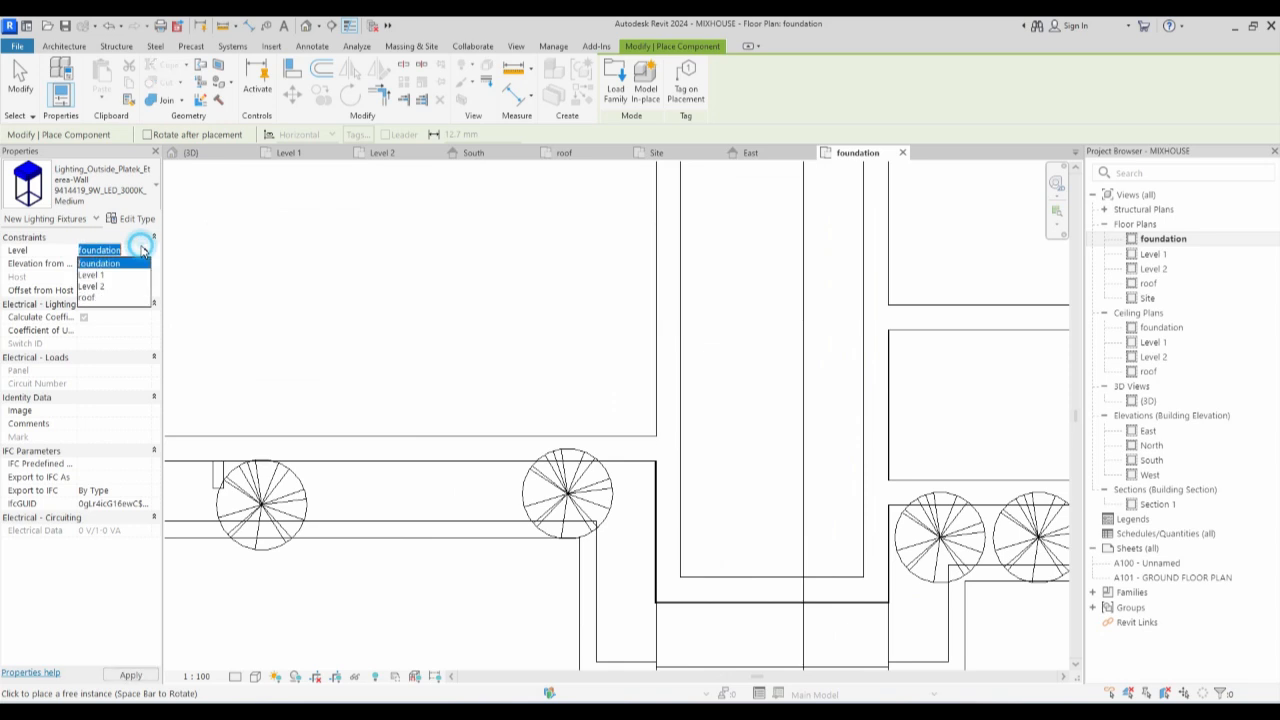
left_click(91, 287)
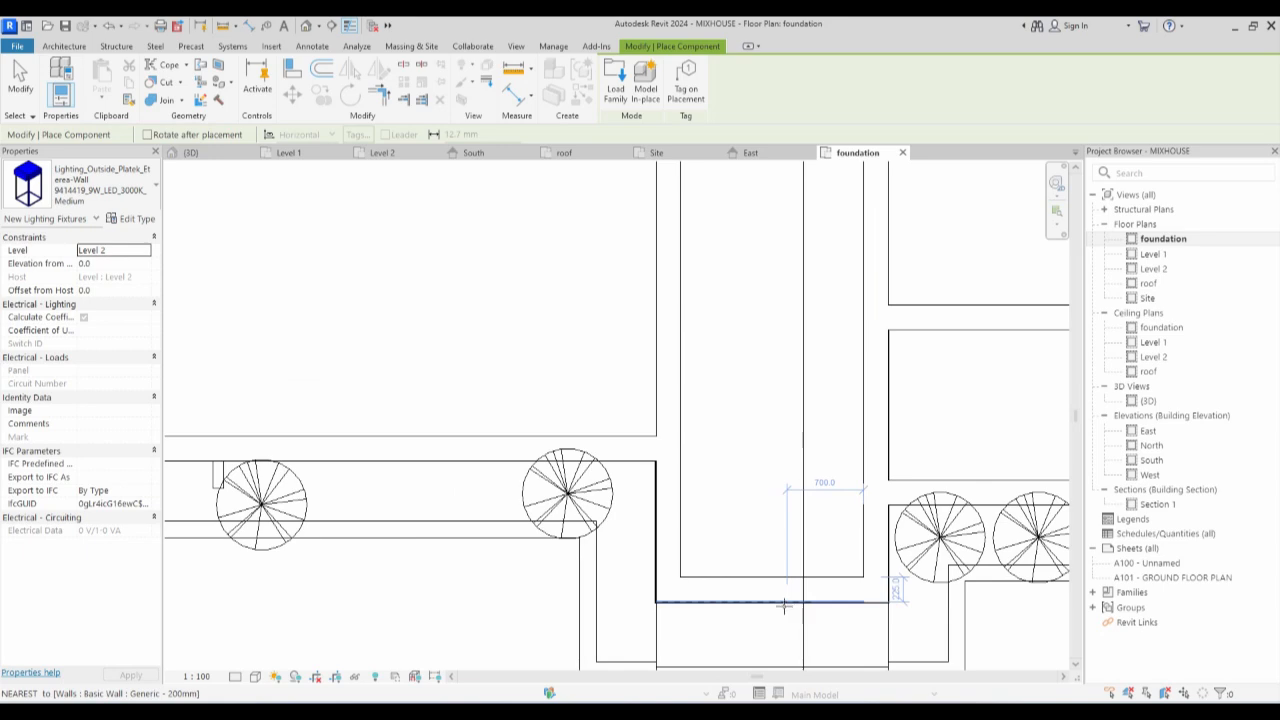
Place one wall light on the front face of the stair hall and another on the front wall between the two shrubs.
left_click(783, 605)
scroll(829, 594, "down", 2)
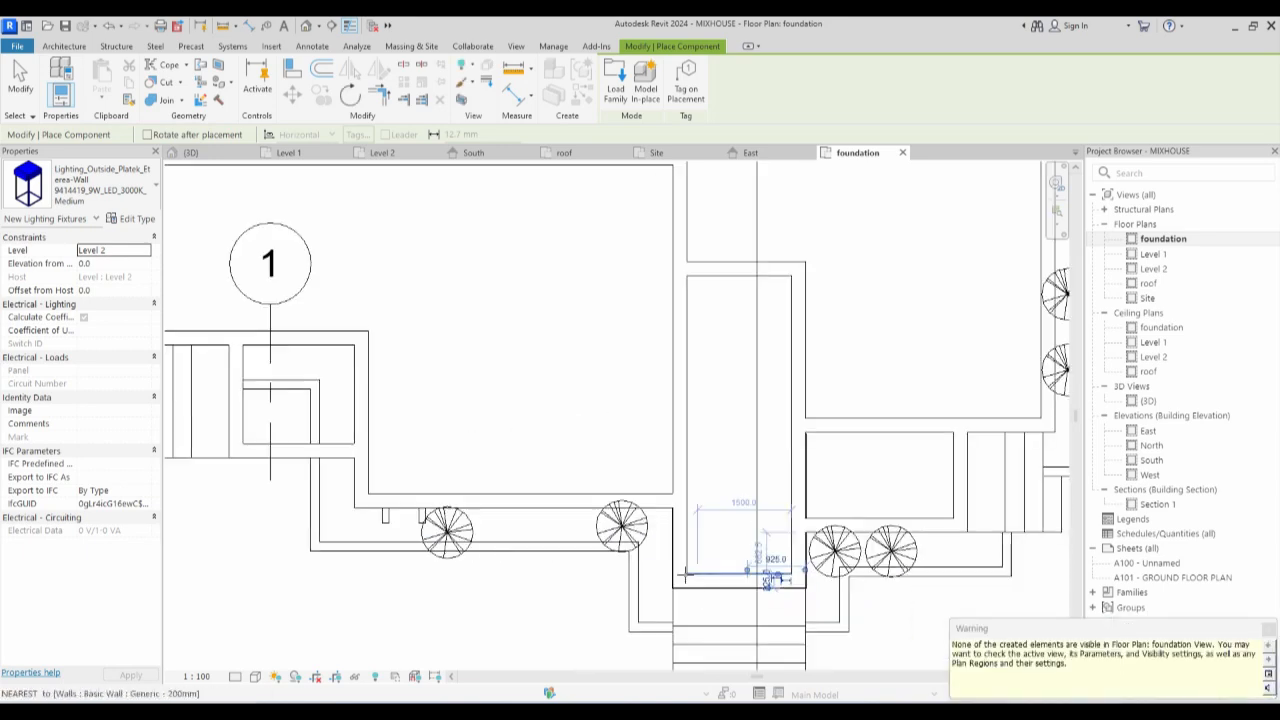
left_click(519, 508)
scroll(519, 508, "down", 2)
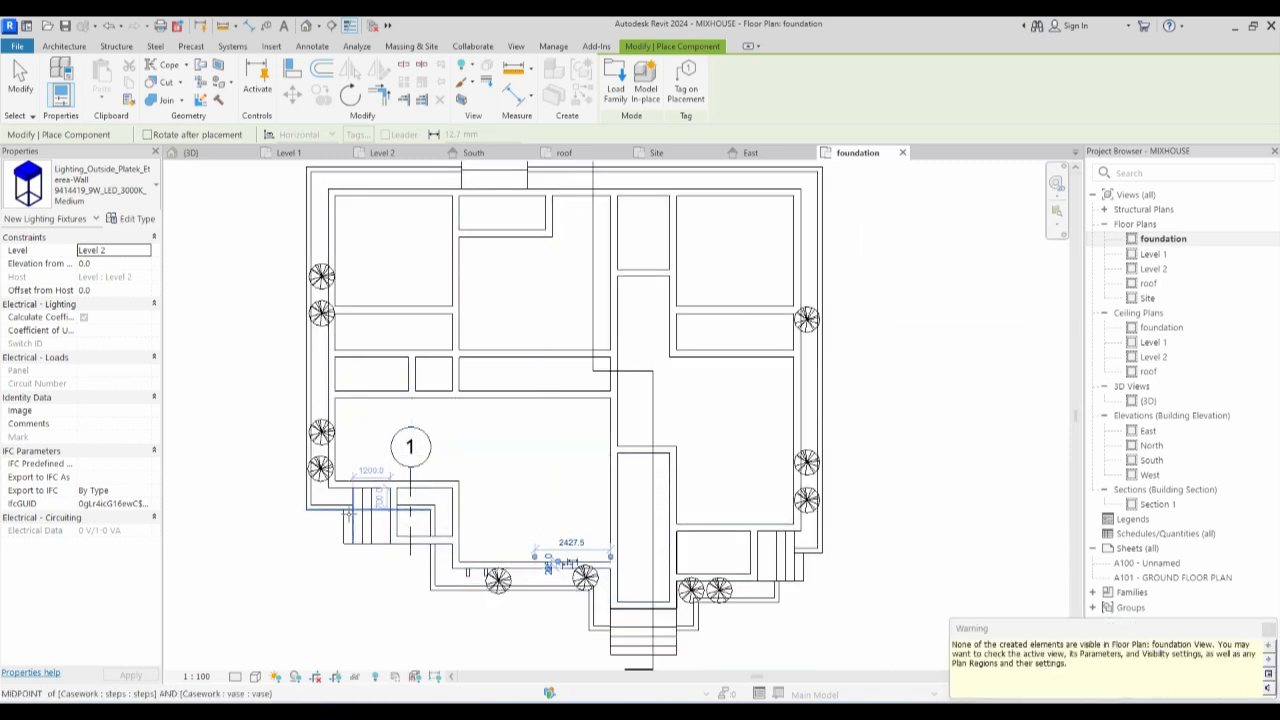
Place another wall light on the outer face of the east wall, 900 mm south of the inner room's wall, and finish placing.
scroll(349, 514, "up", 4)
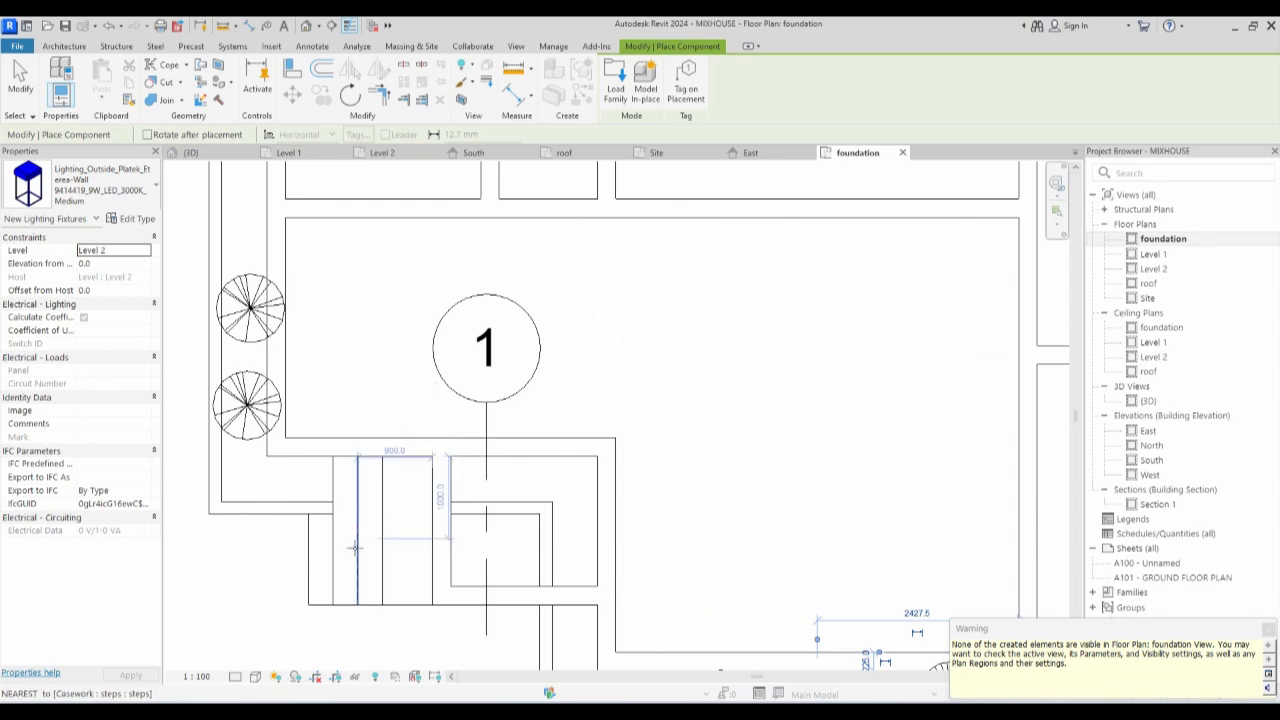
scroll(355, 547, "down", 4)
scroll(675, 457, "up", 4)
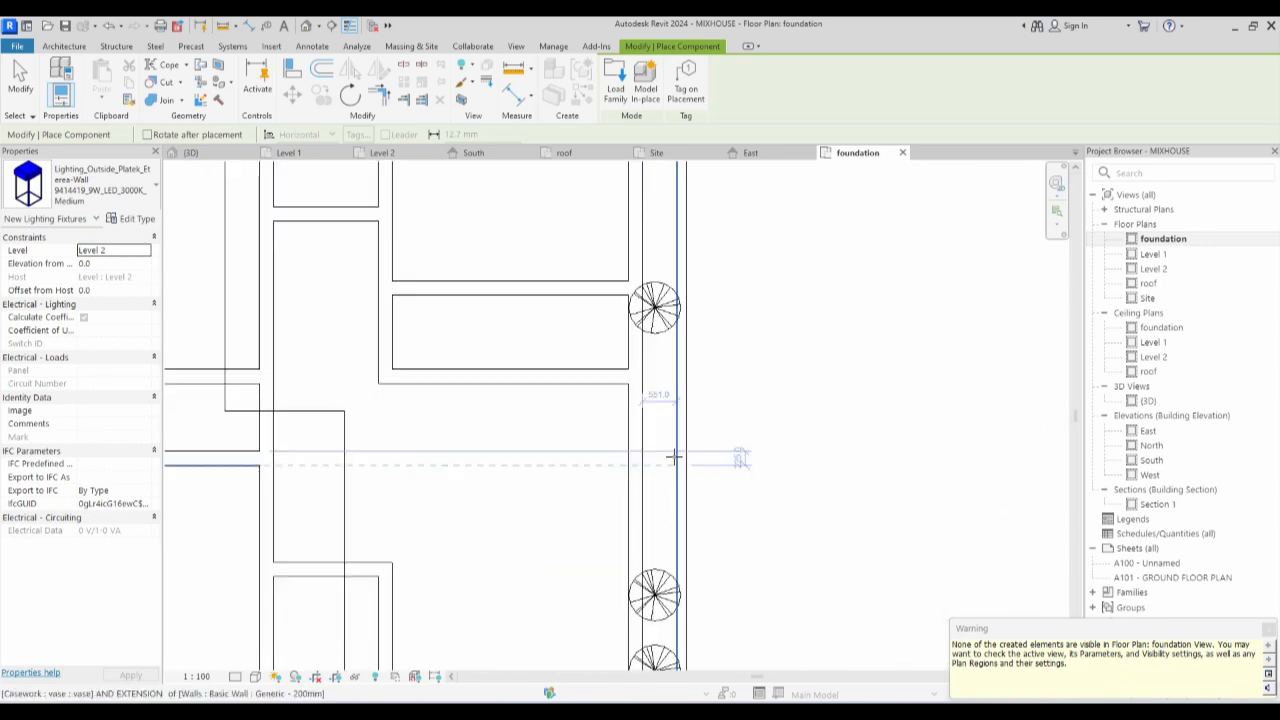
scroll(675, 457, "up", 2)
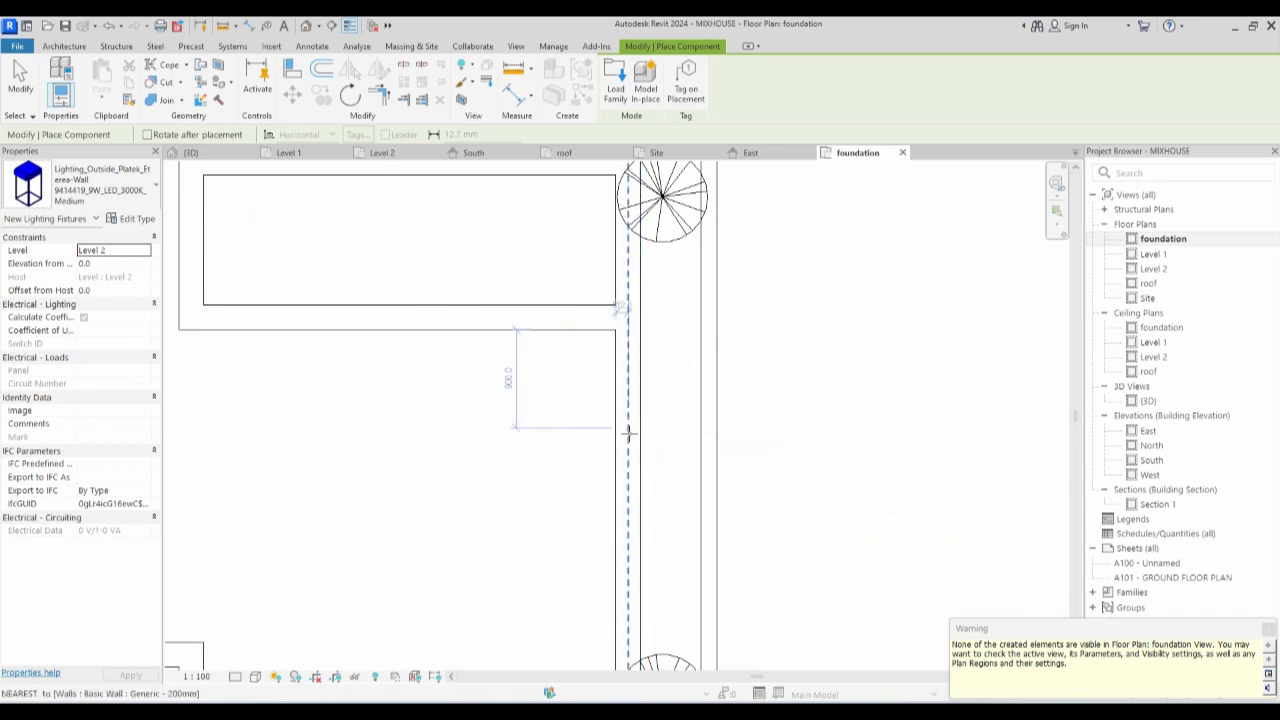
left_click(640, 432)
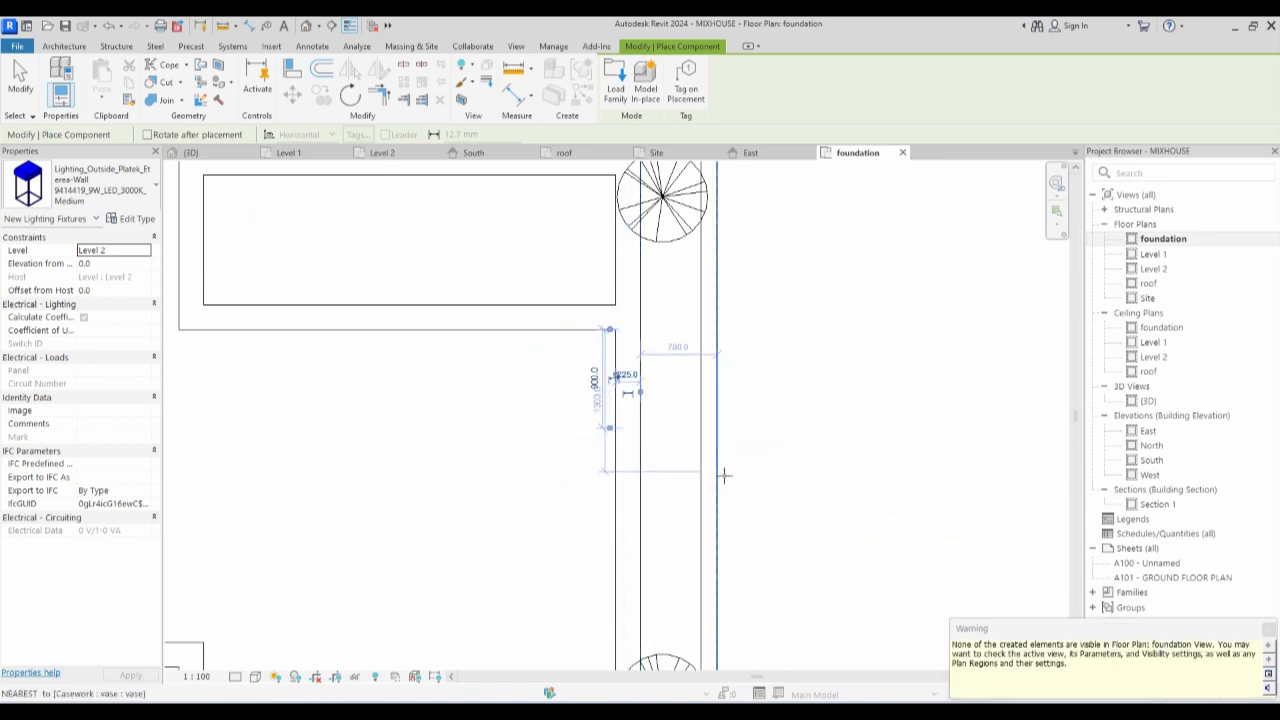
scroll(537, 500, "down", 6)
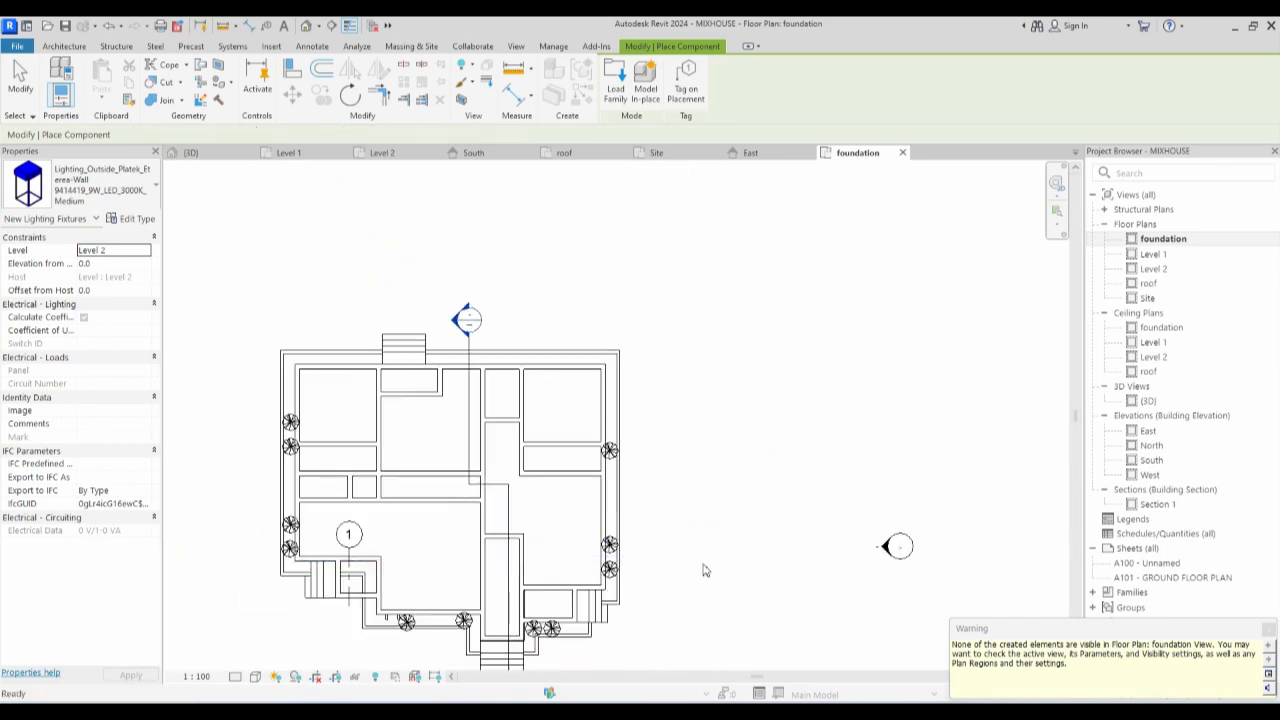
key("Escape")
key("Escape")
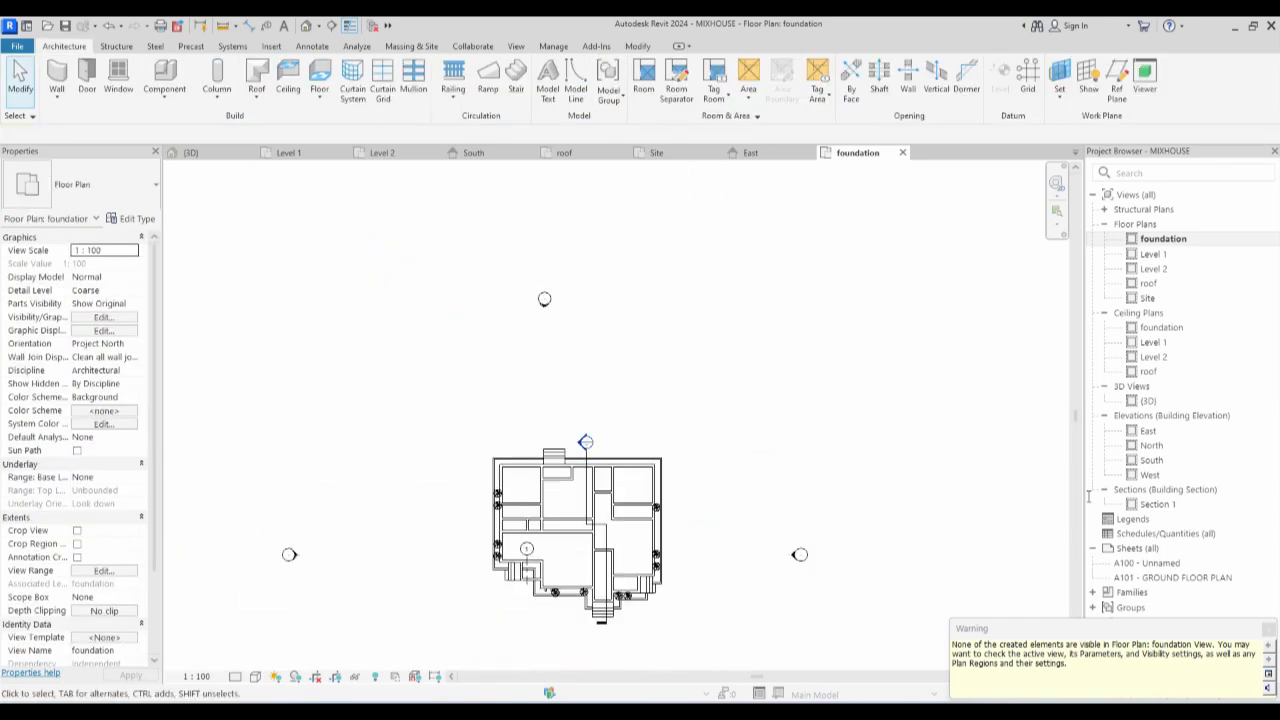
In the 3D view, set the Offset from Host of the light above the blue entrance door to 3000 mm.
double_click(1150, 401)
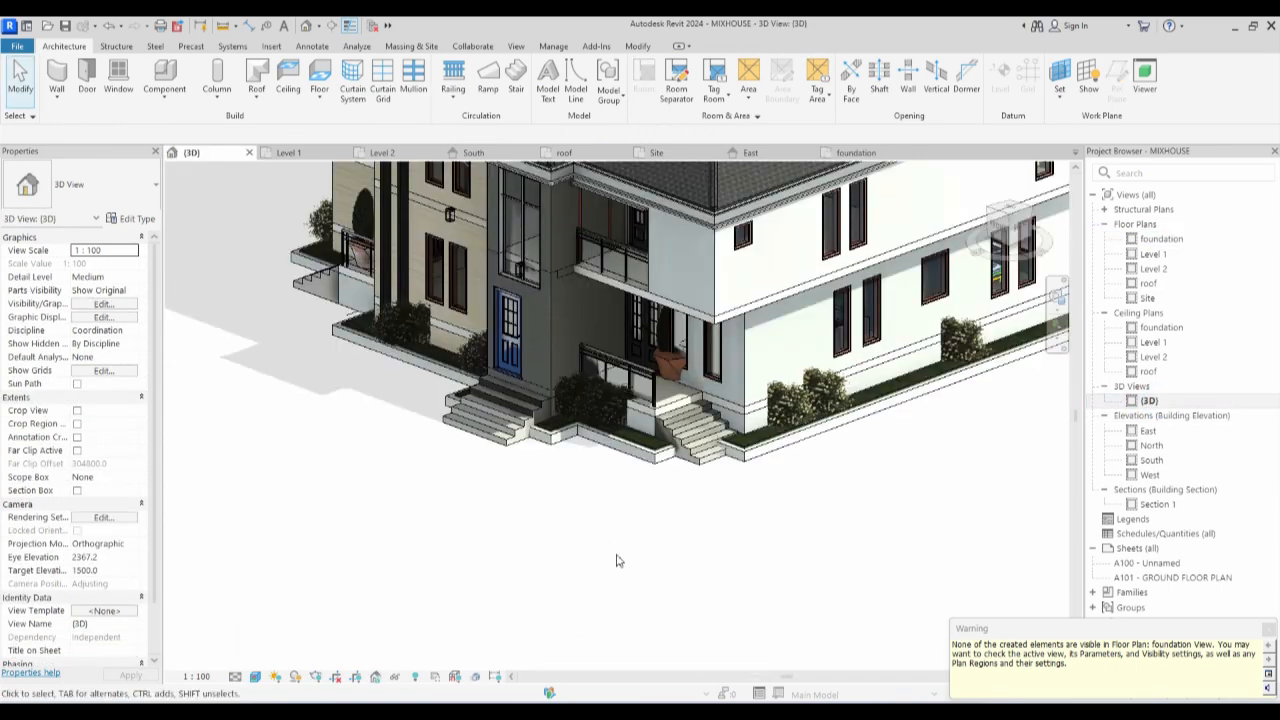
scroll(577, 578, "down", 4)
scroll(605, 456, "up", 8)
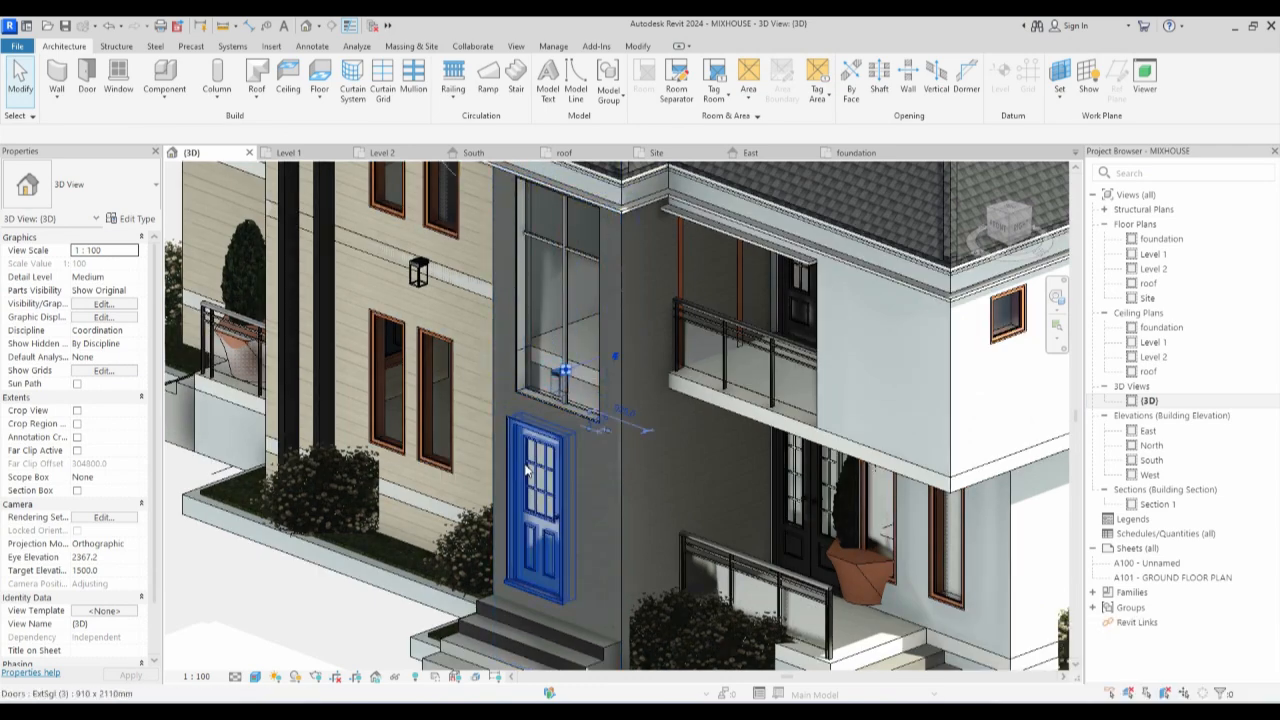
left_click(563, 375)
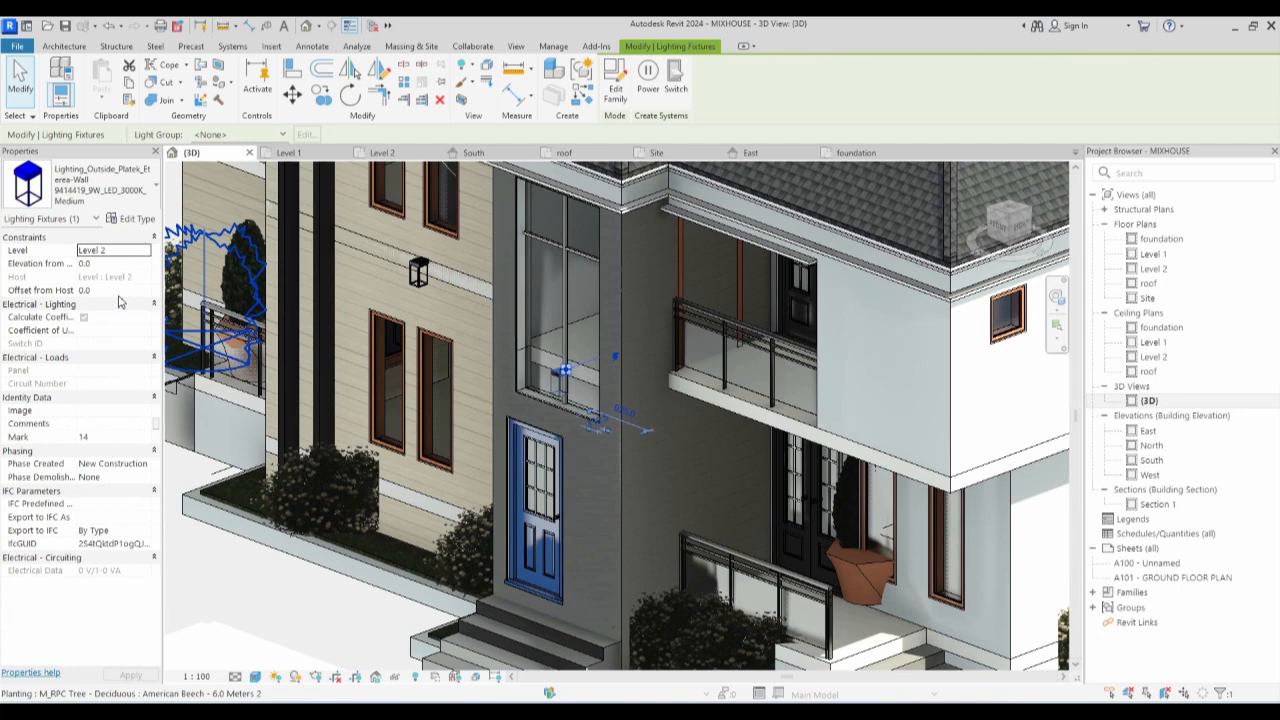
left_click(118, 292)
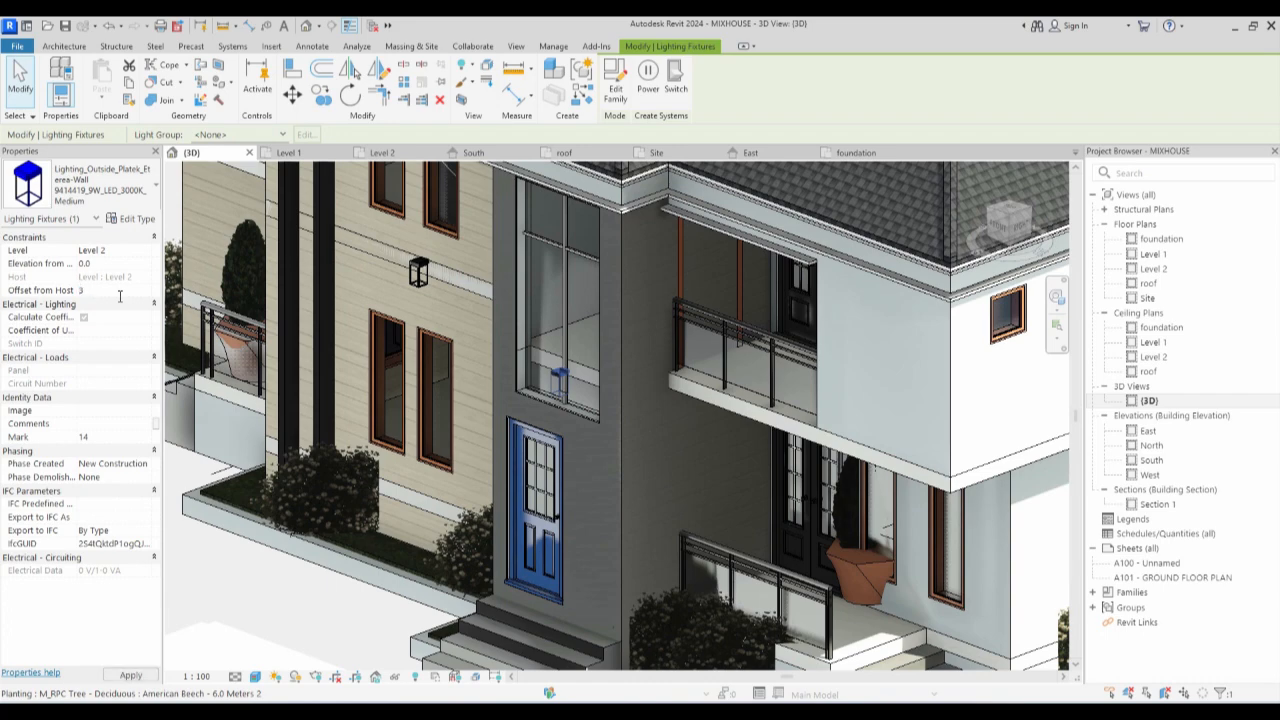
key("Return")
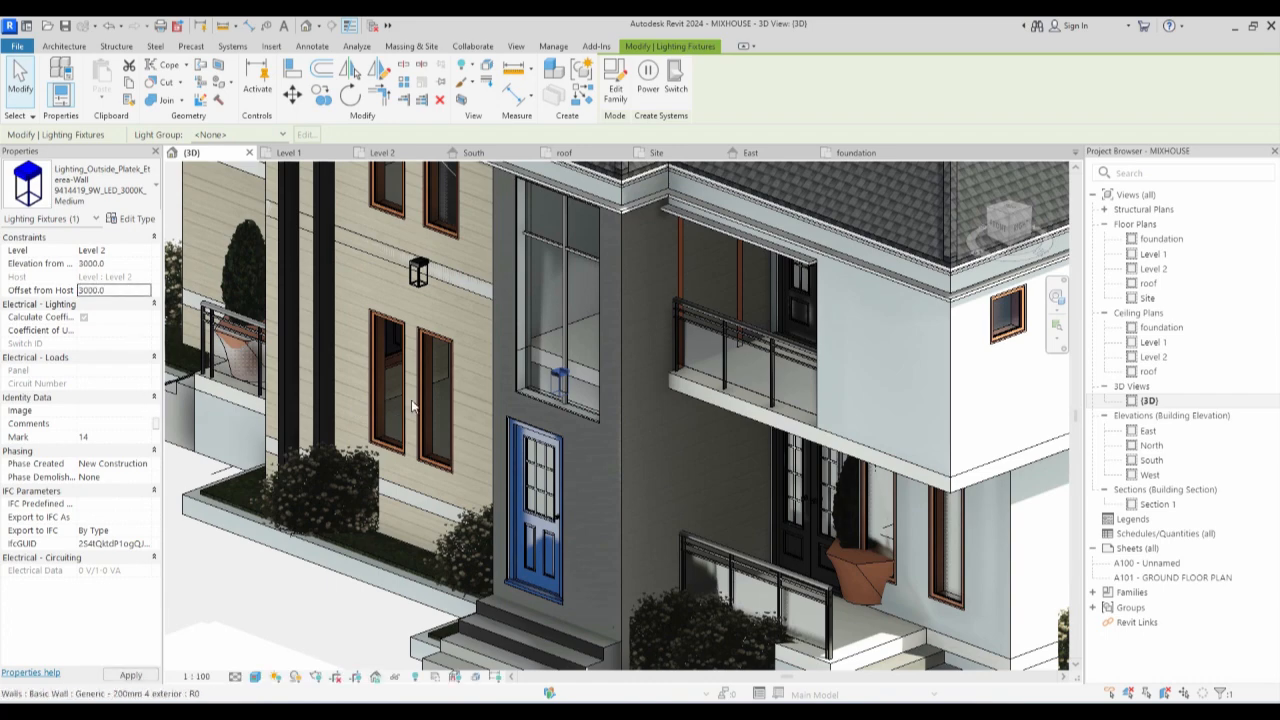
Set the Offset from Host of the light above the entrance door to 2600 mm.
scroll(584, 284, "down", 3)
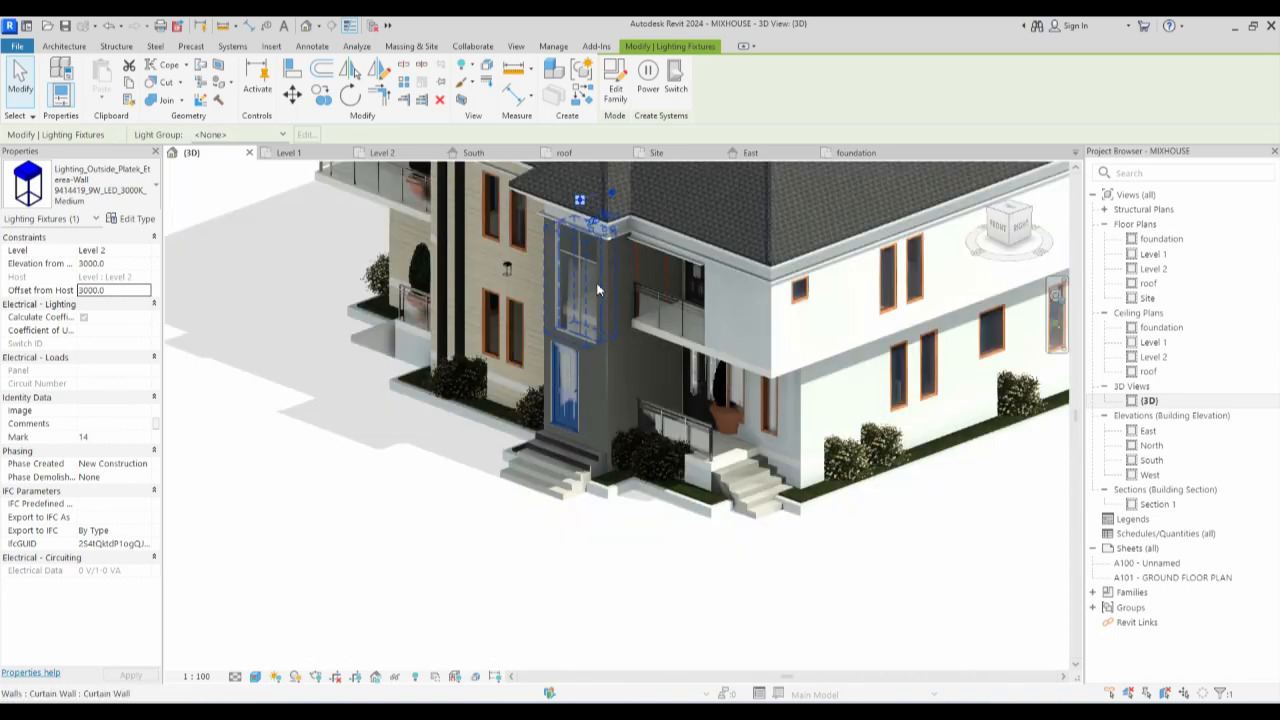
scroll(579, 202, "up", 4)
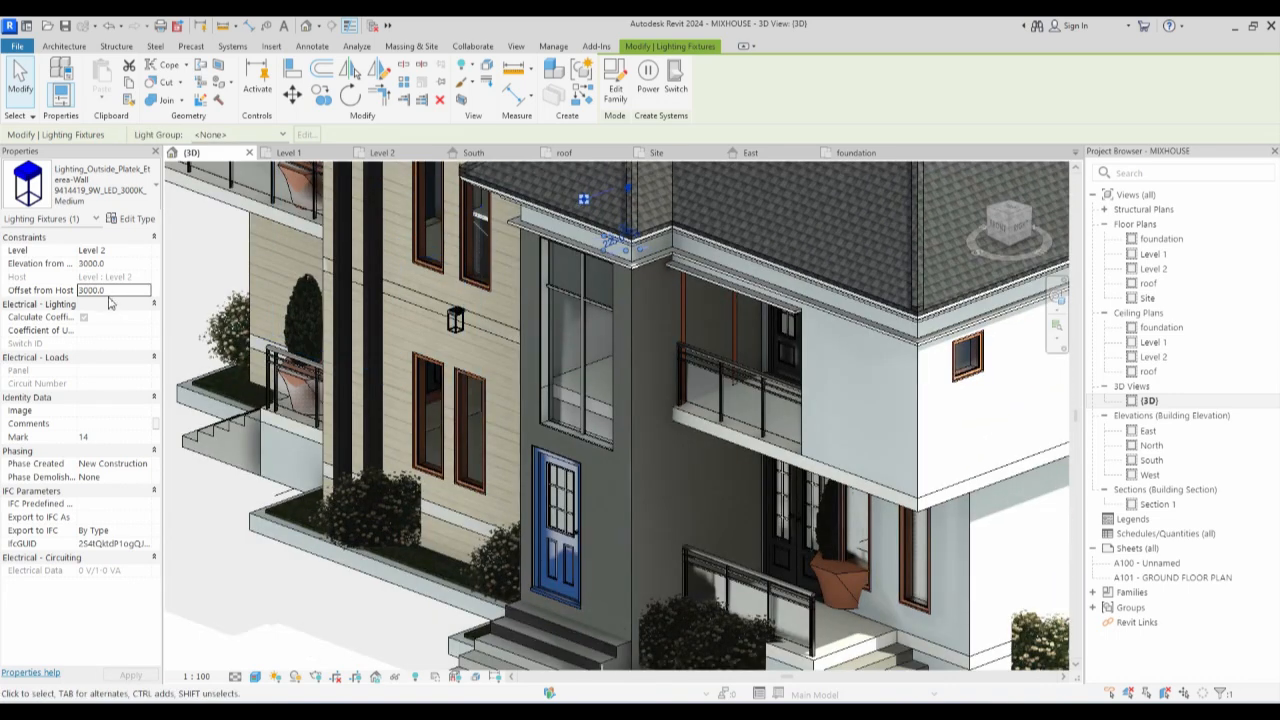
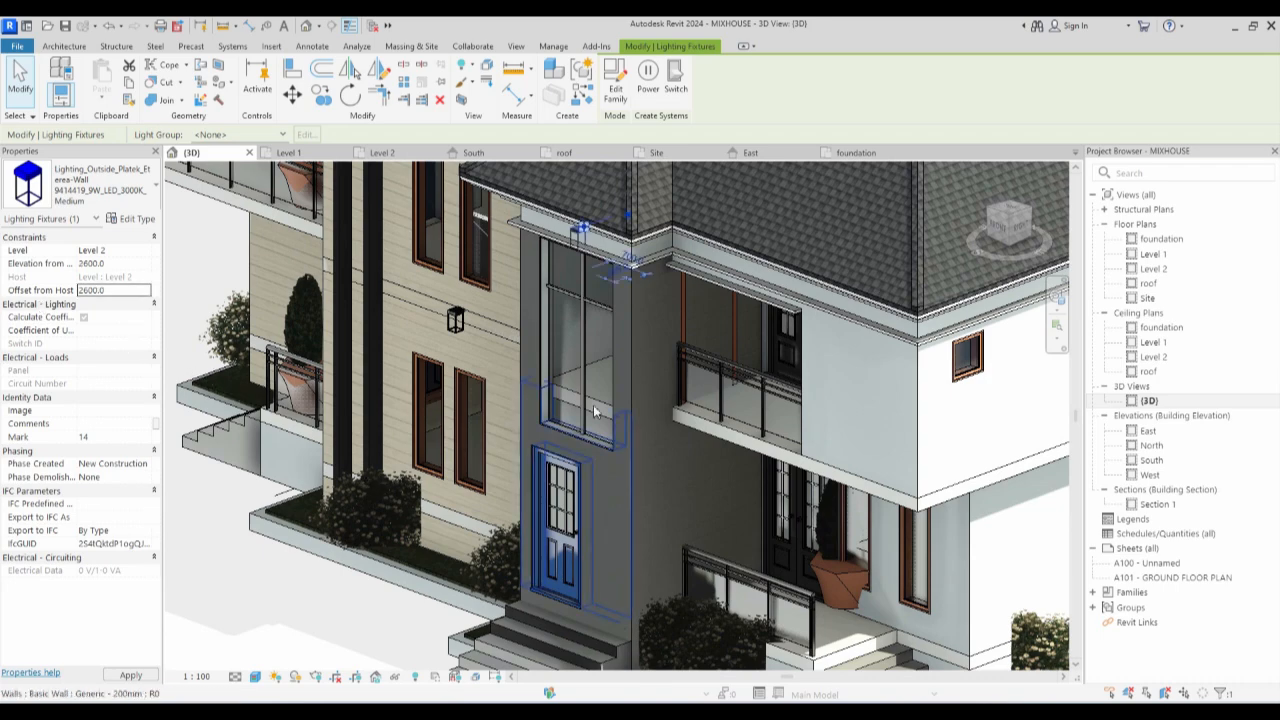
scroll(620, 430, "down", 3)
scroll(518, 435, "up", 2)
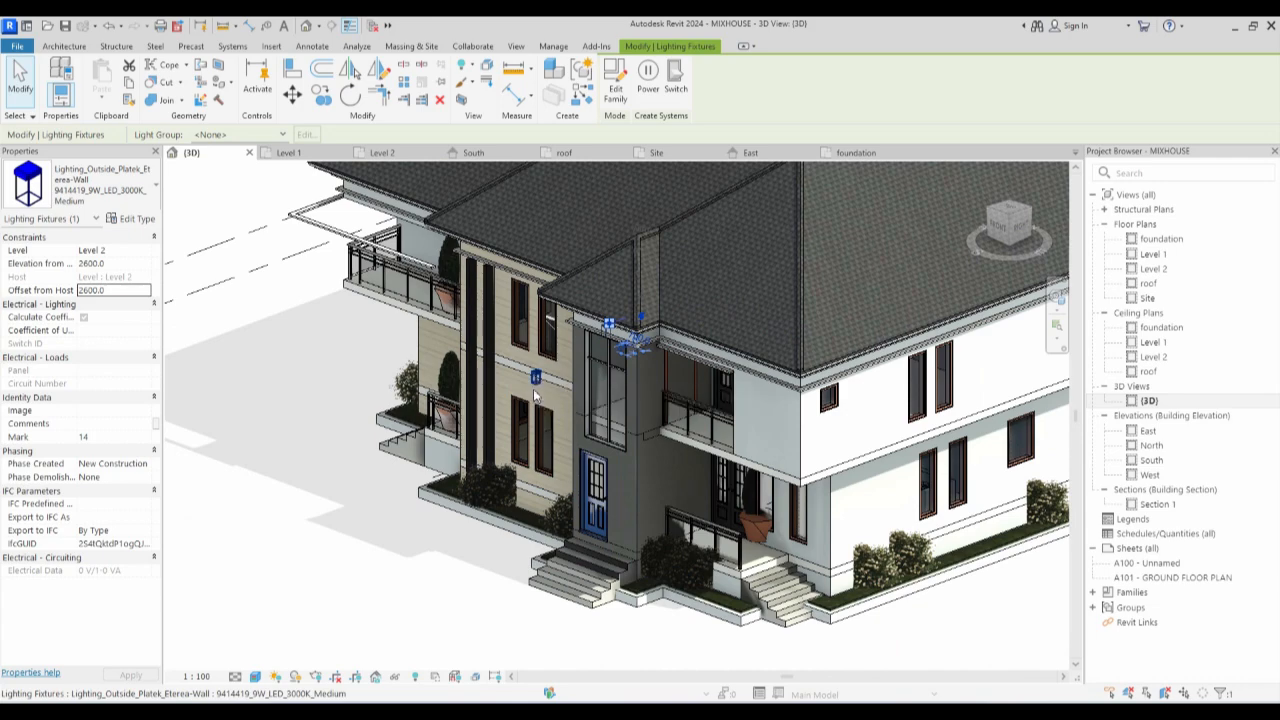
scroll(612, 486, "down", 1)
scroll(612, 486, "down", 5)
scroll(700, 505, "up", 4)
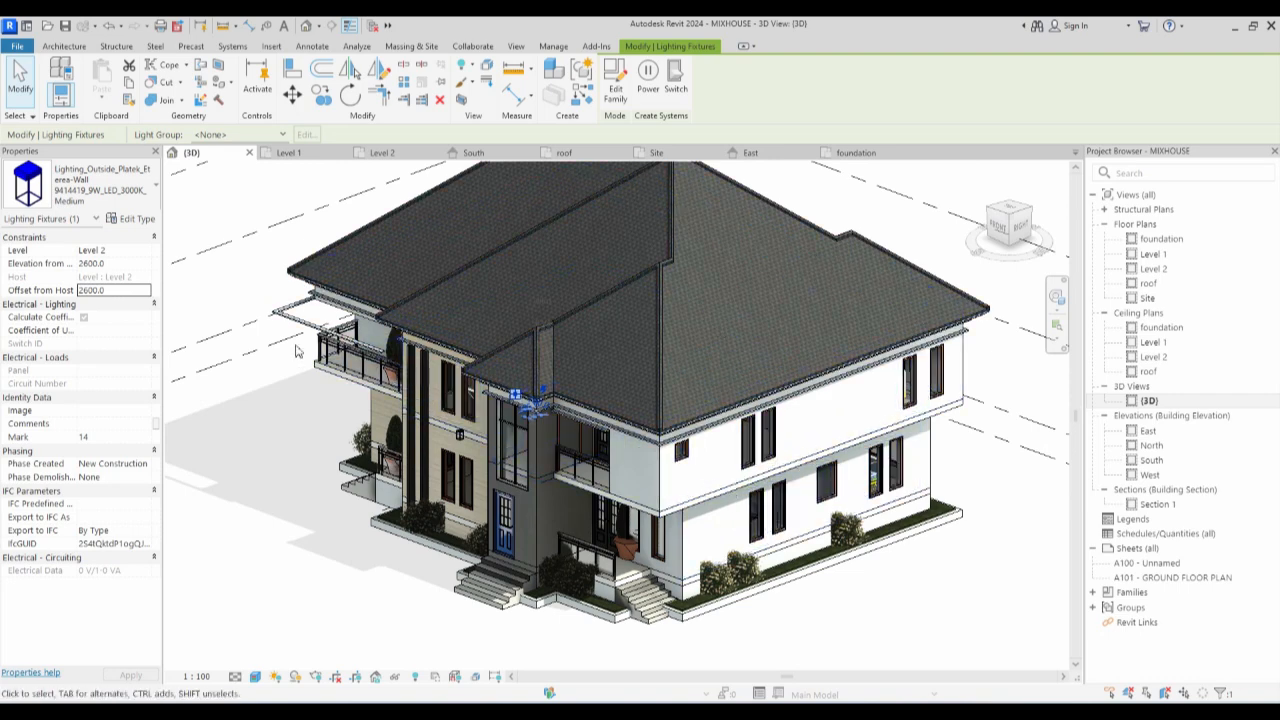
Edit the eaves casework in place, delete the stray outline projecting beyond the upper corner balcony, and finish the model.
left_click(241, 409)
left_click(297, 318)
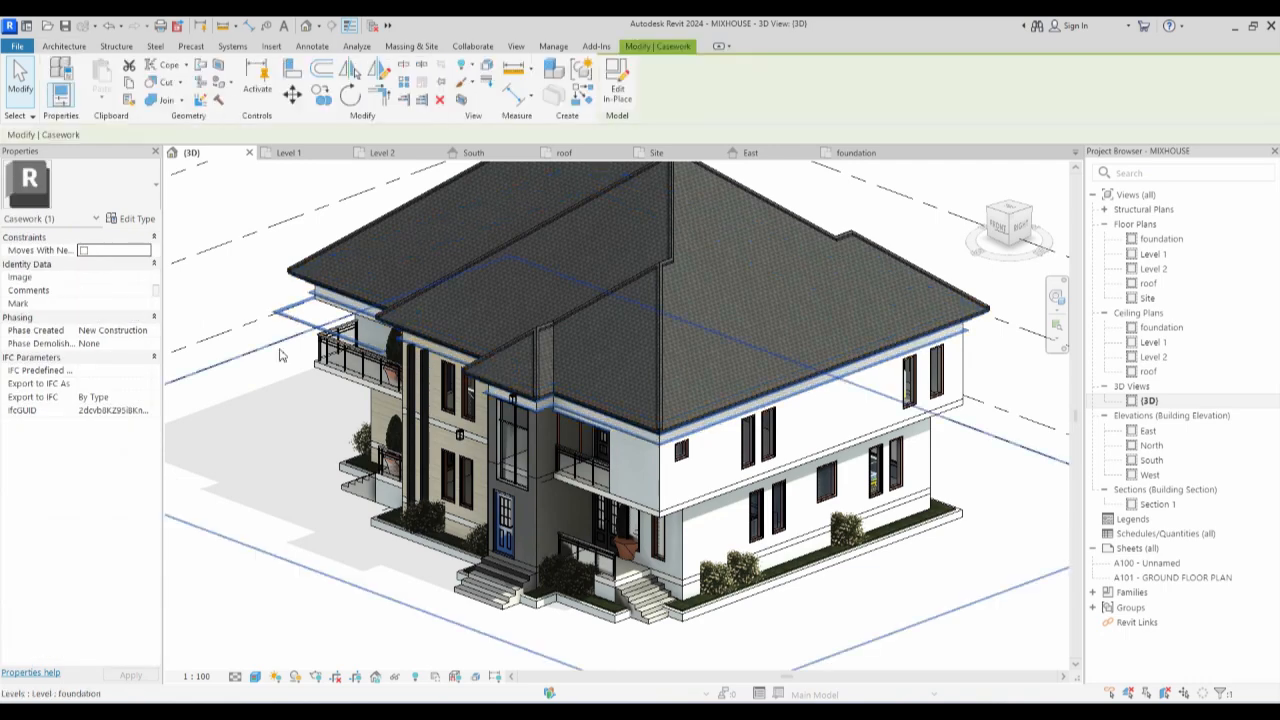
scroll(280, 355, "up", 2)
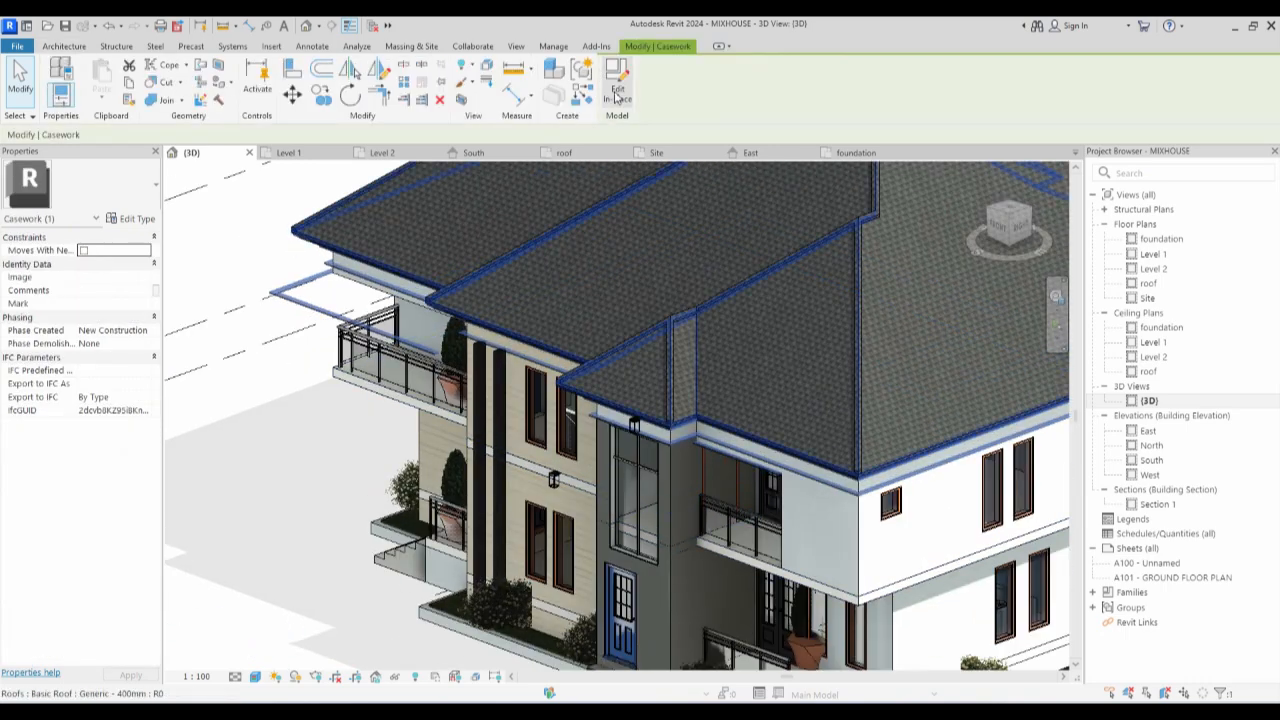
left_click(617, 95)
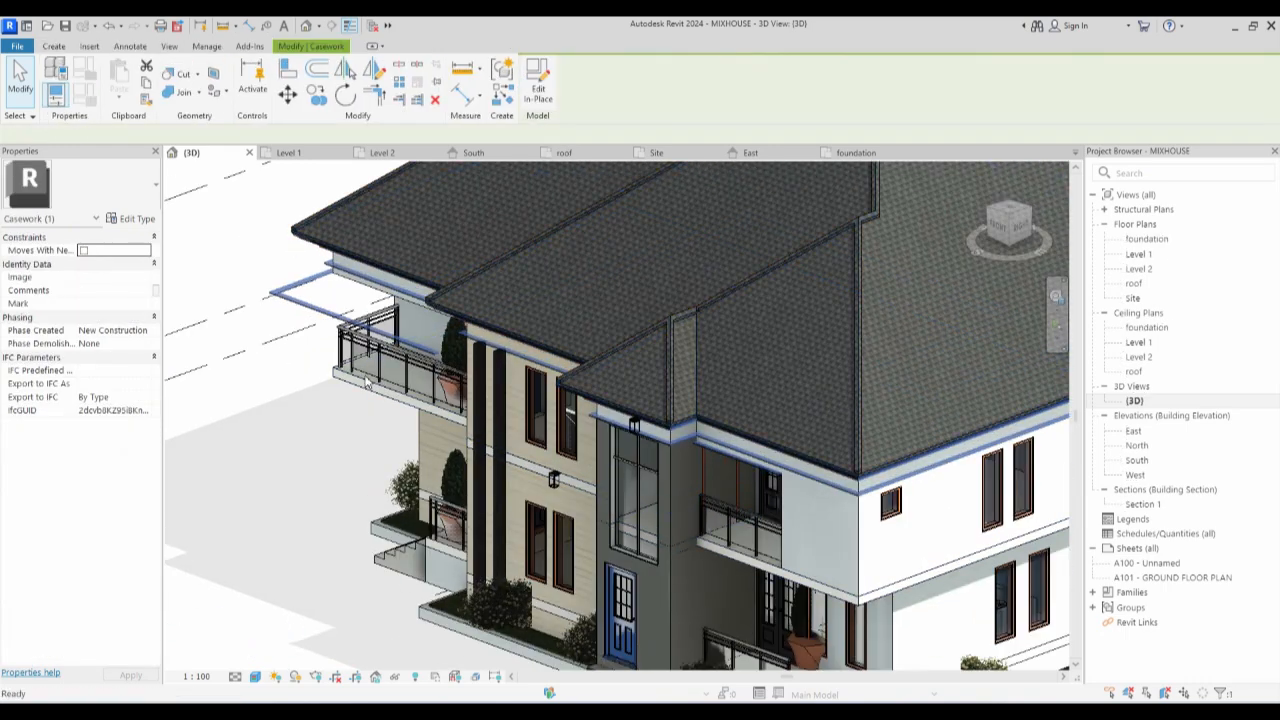
left_click(306, 310)
key("Escape")
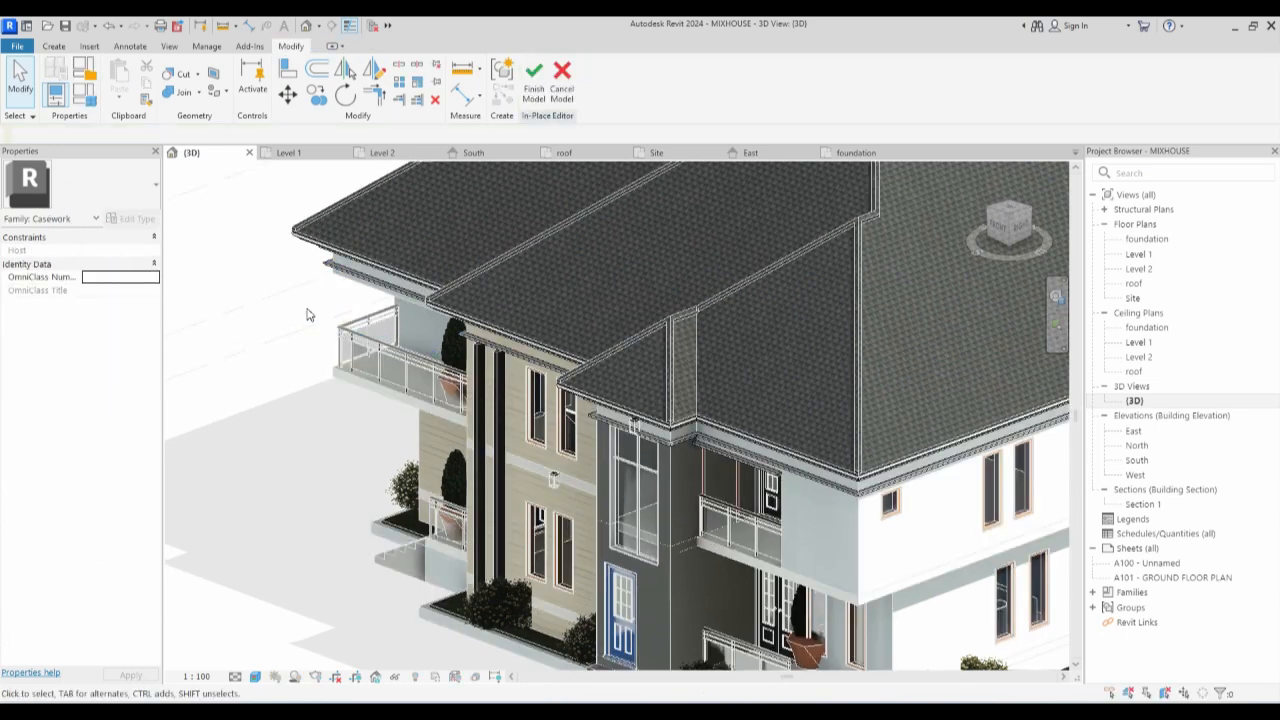
scroll(310, 320, "down", 4)
left_click(548, 92)
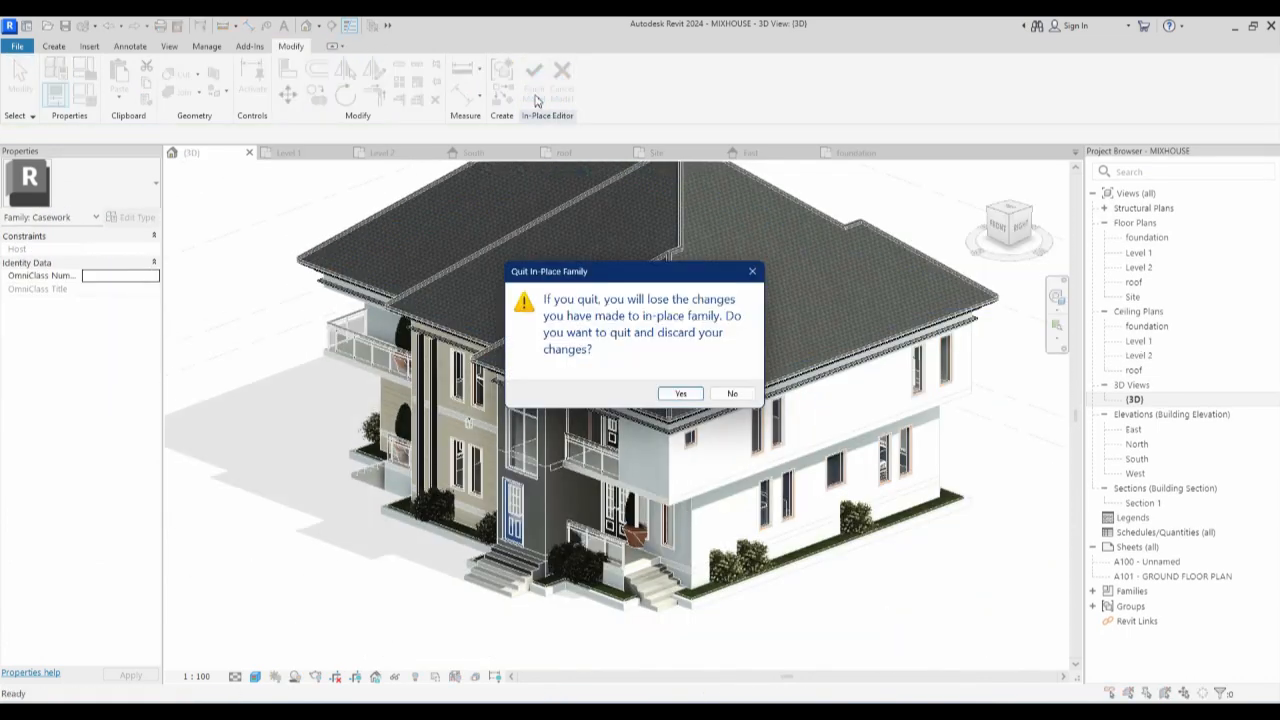
left_click(754, 271)
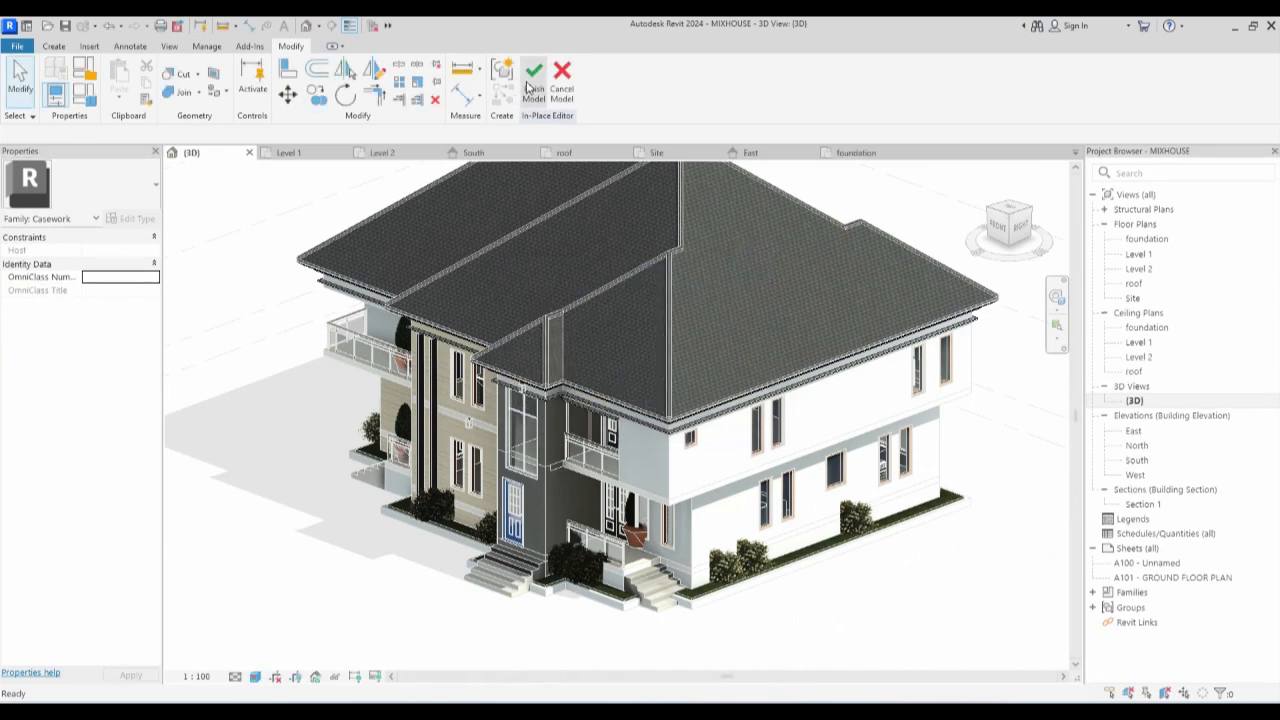
left_click(527, 82)
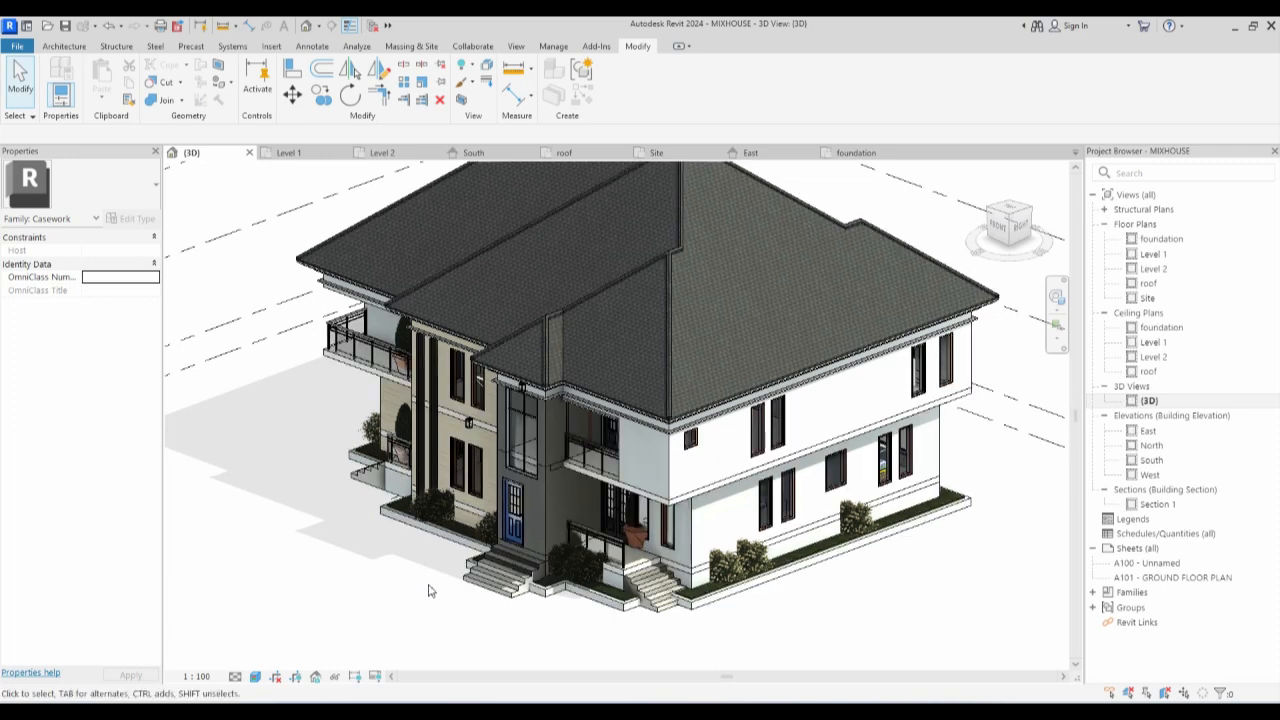
scroll(391, 570, "down", 3)
scroll(449, 548, "up", 3)
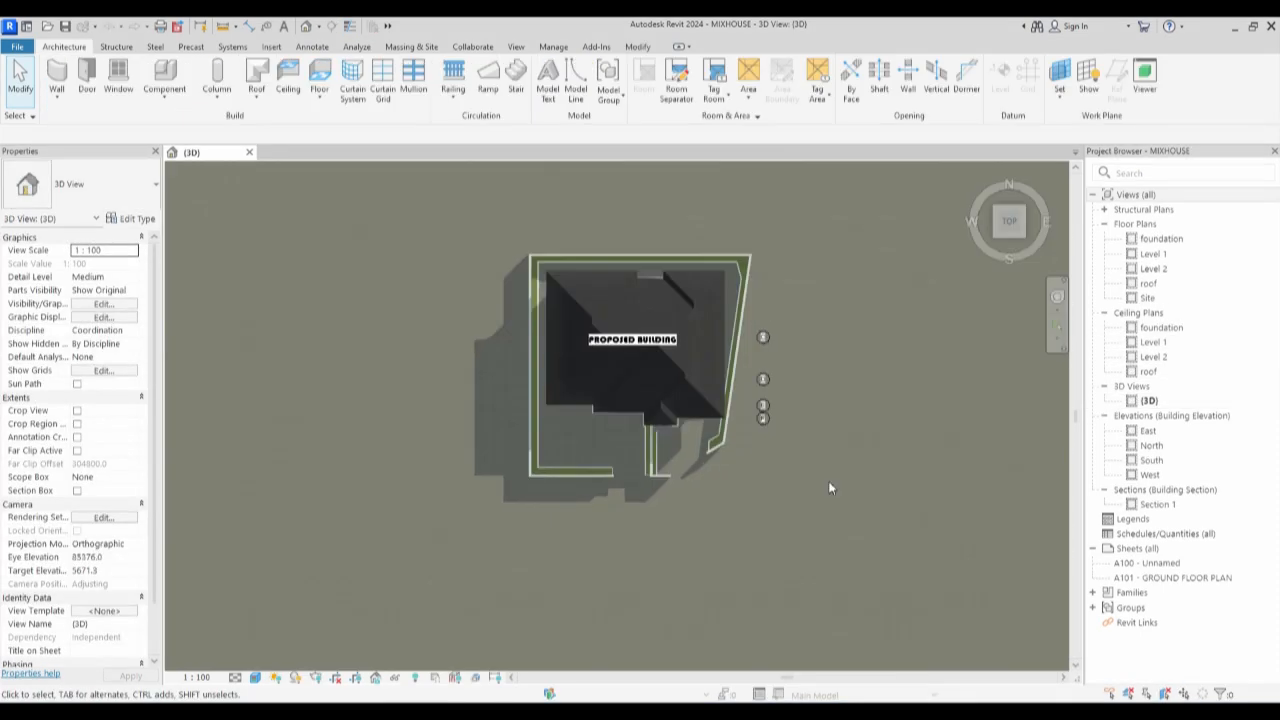
scroll(818, 484, "up", 2)
scroll(818, 484, "down", 2)
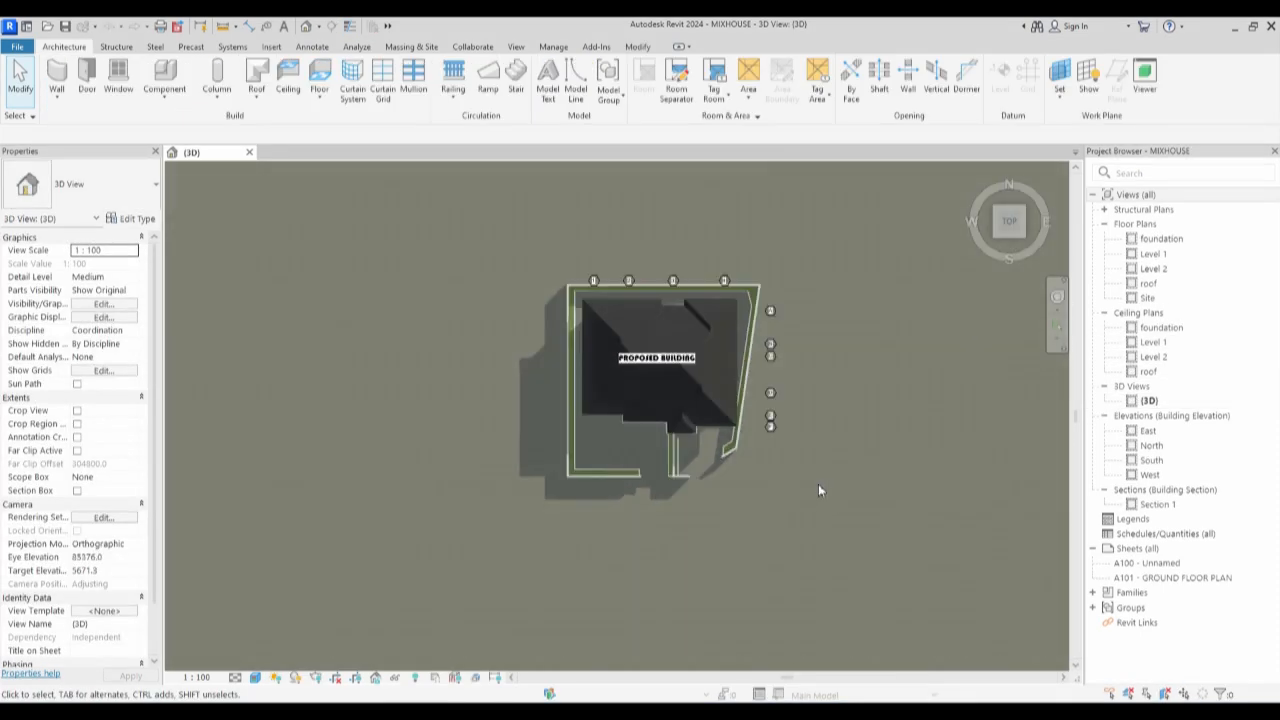
scroll(775, 487, "up", 2)
scroll(745, 500, "down", 3)
scroll(720, 511, "up", 1)
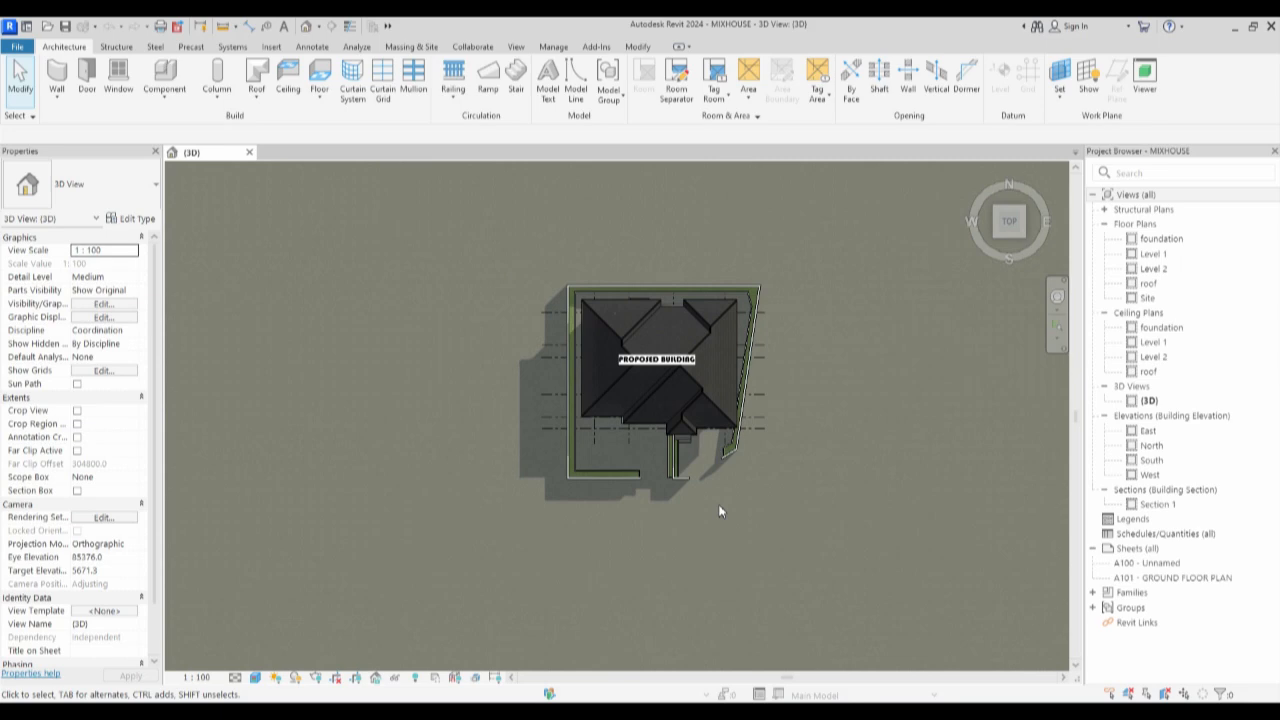
Delete the PROPOSED BUILDING text note from the roof in the top-down 3D view.
scroll(711, 455, "up", 3)
scroll(710, 458, "down", 2)
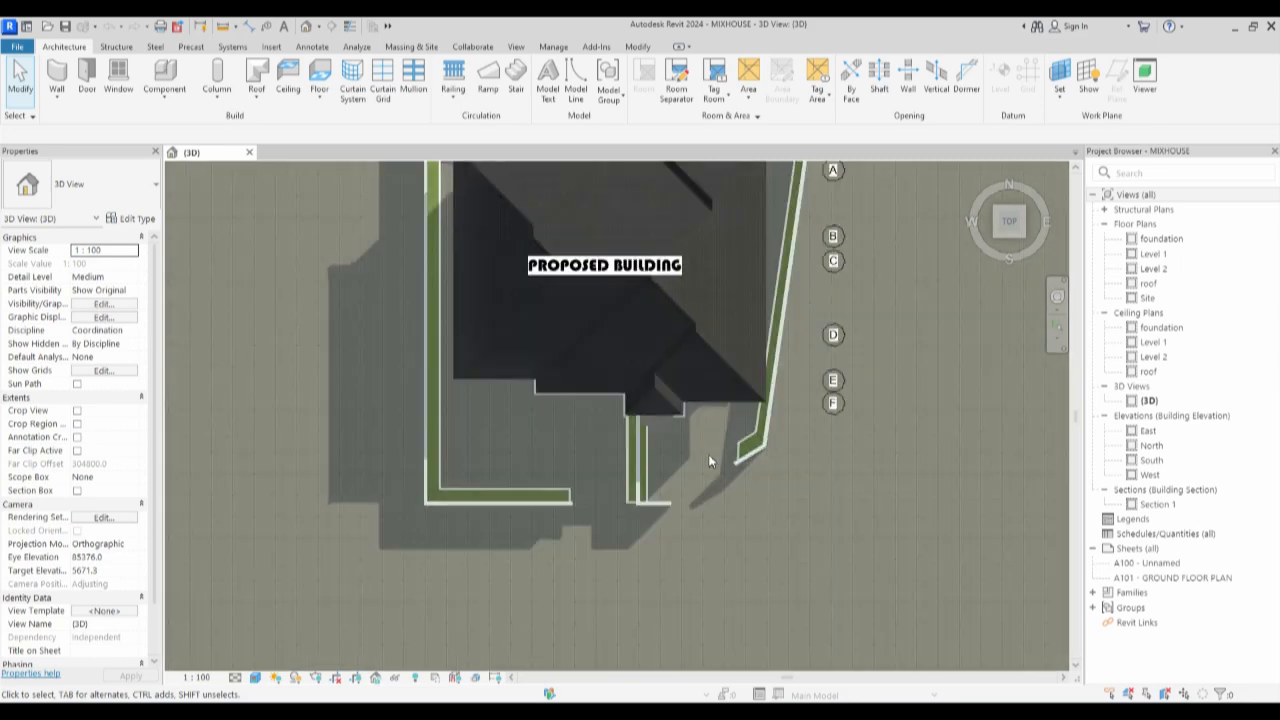
scroll(684, 332, "up", 2)
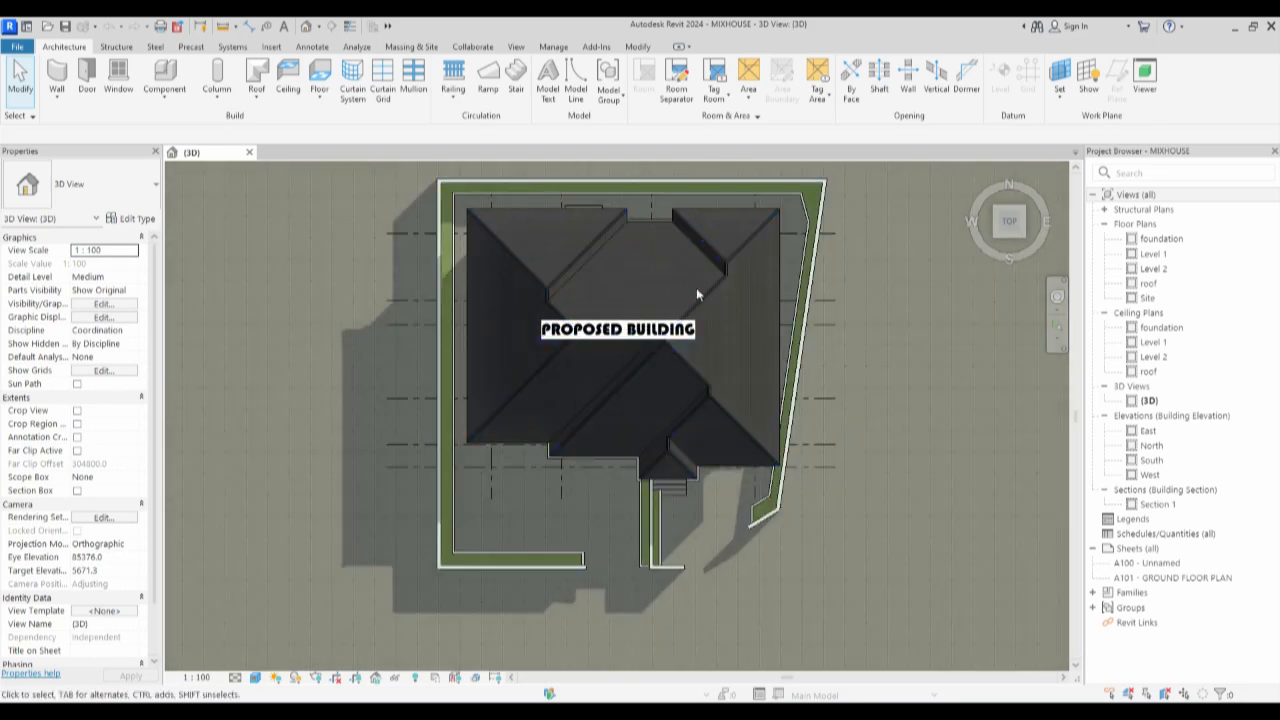
scroll(557, 444, "down", 2)
scroll(655, 322, "up", 1)
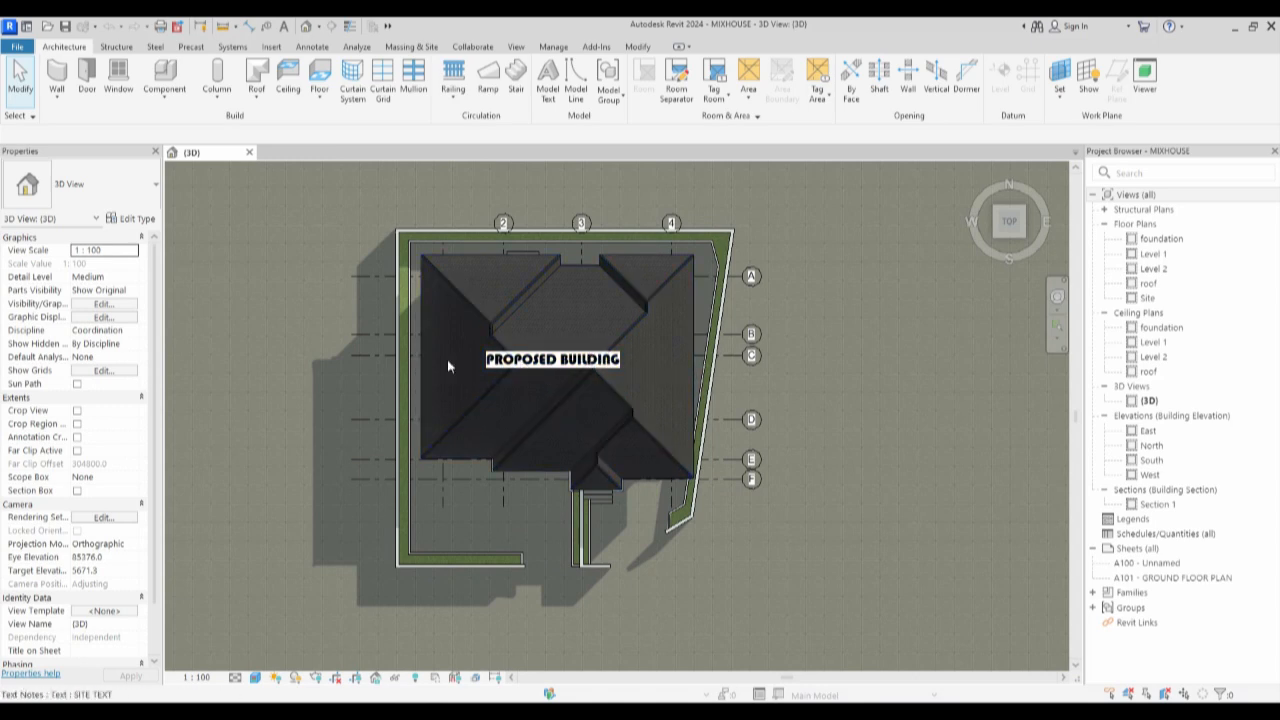
left_click(549, 358)
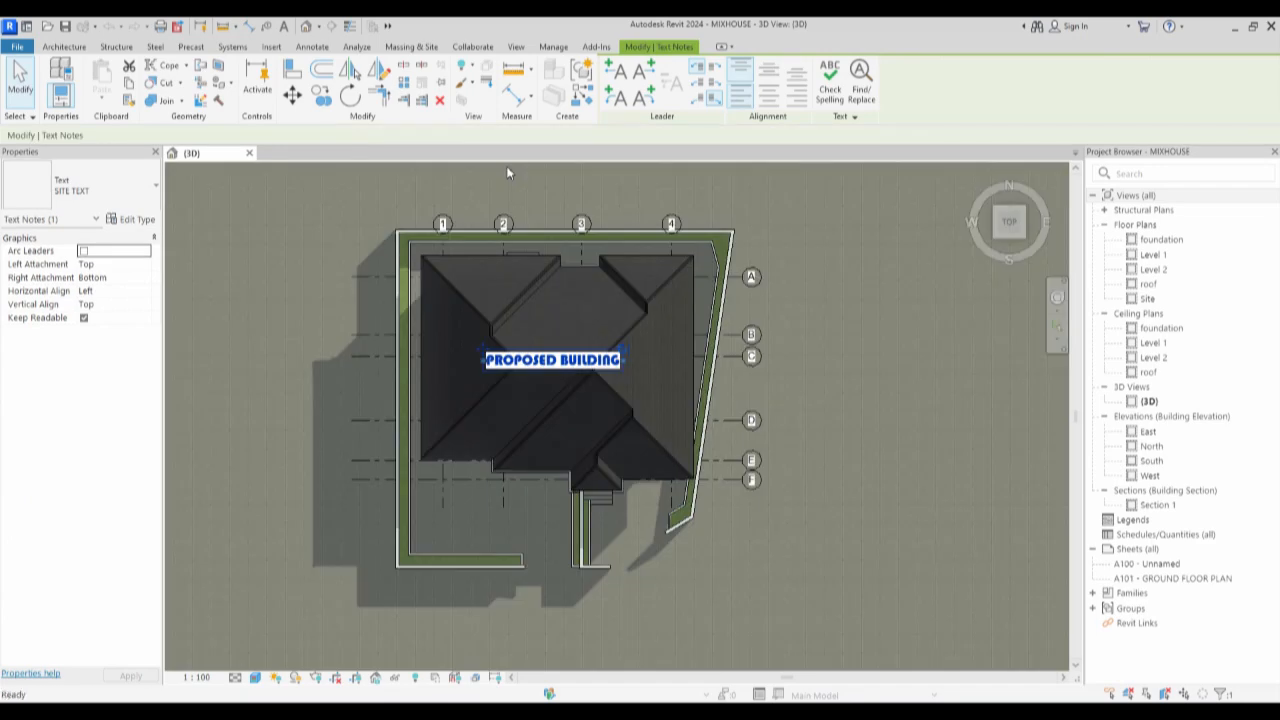
key("Delete")
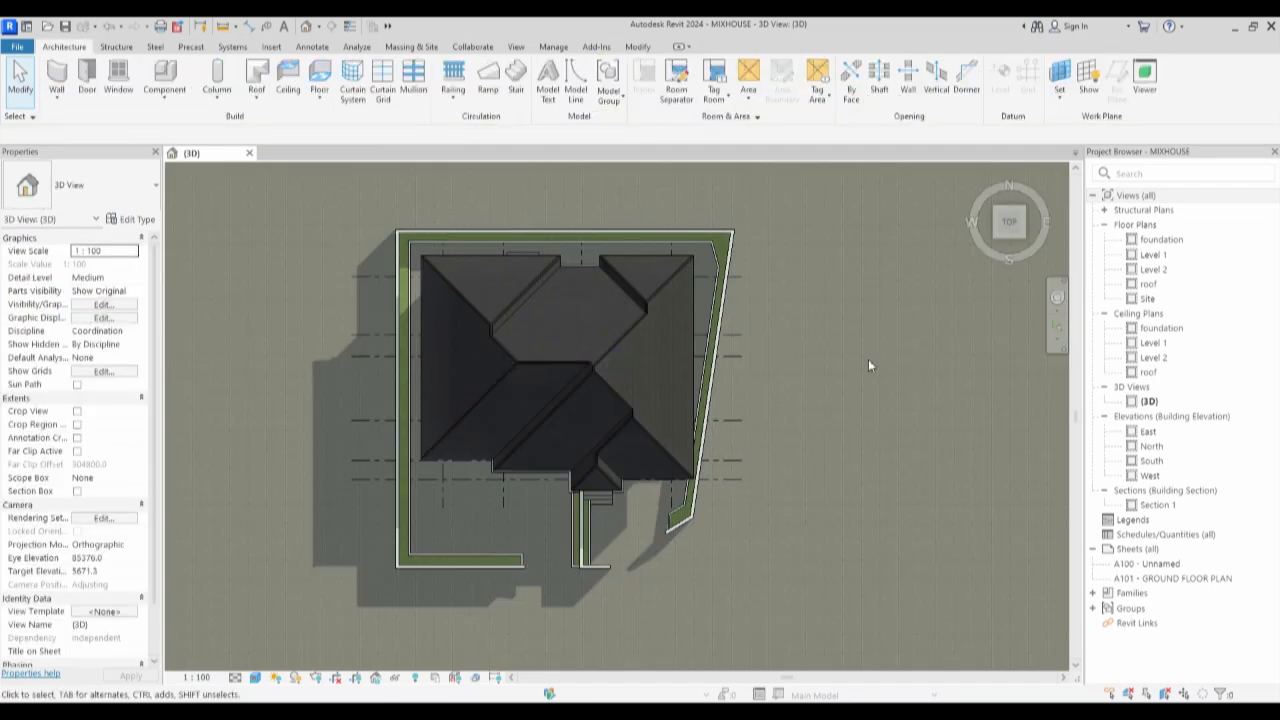
Examine the room layout and labels in the Level 1 floor plan and the unlabelled rooms in the Level 2 floor plan.
left_click(1153, 256)
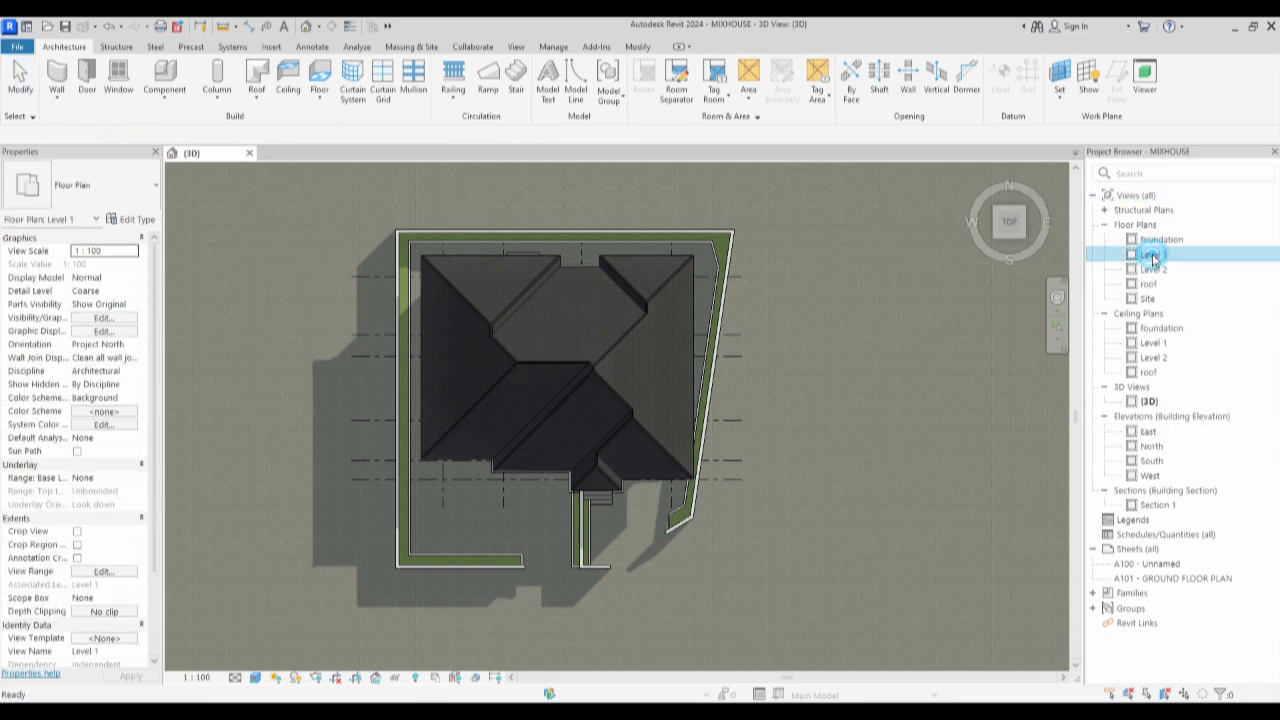
double_click(1153, 256)
scroll(645, 390, "up", 5)
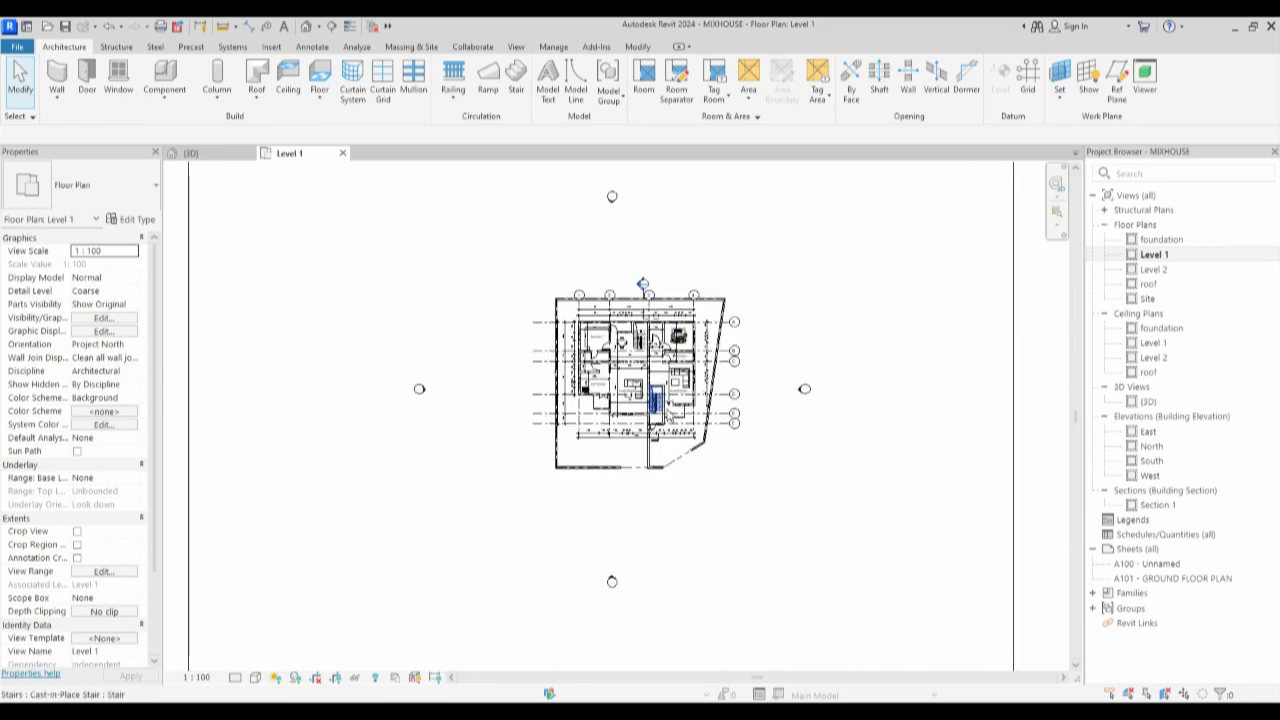
scroll(707, 395, "up", 2)
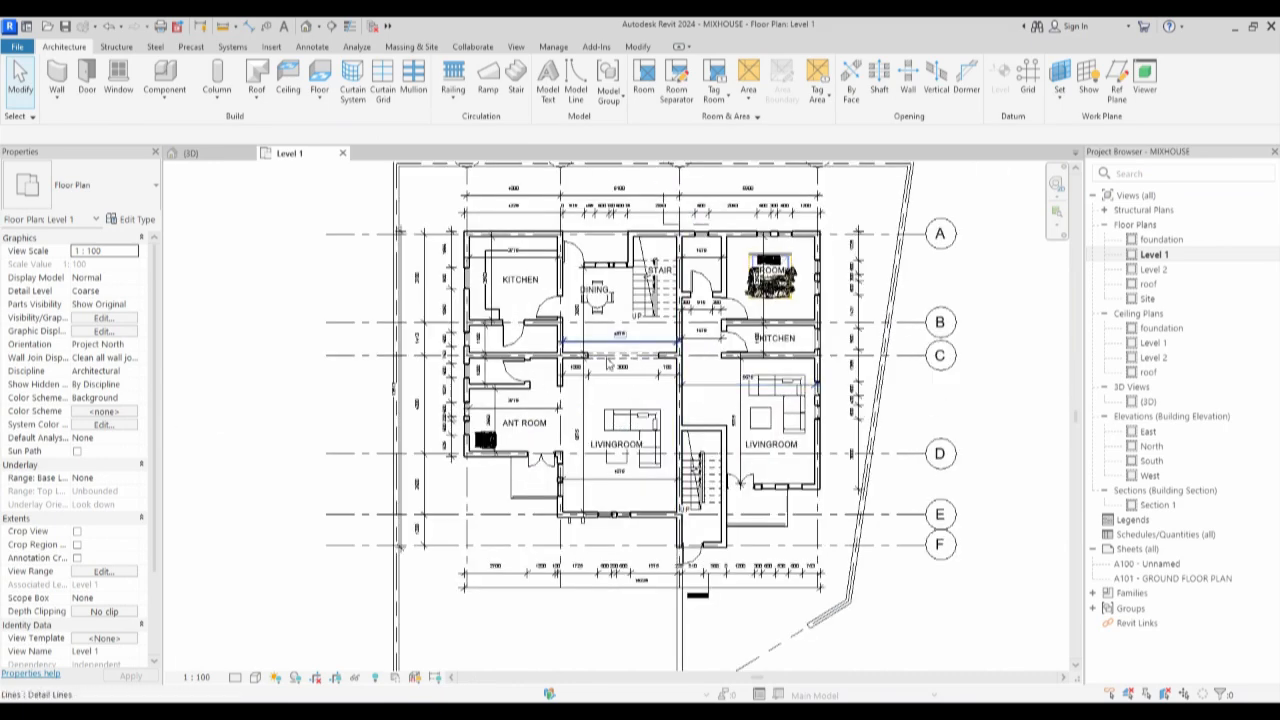
scroll(610, 361, "down", 3)
scroll(666, 316, "up", 3)
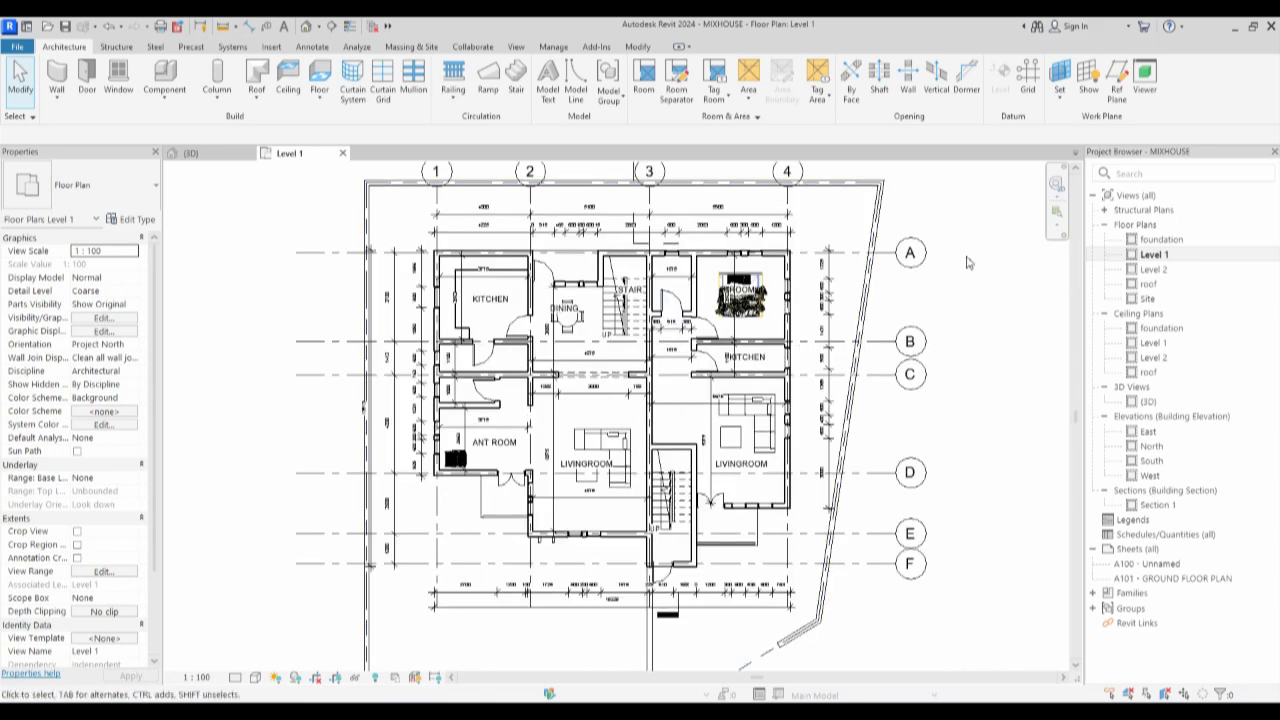
double_click(1153, 269)
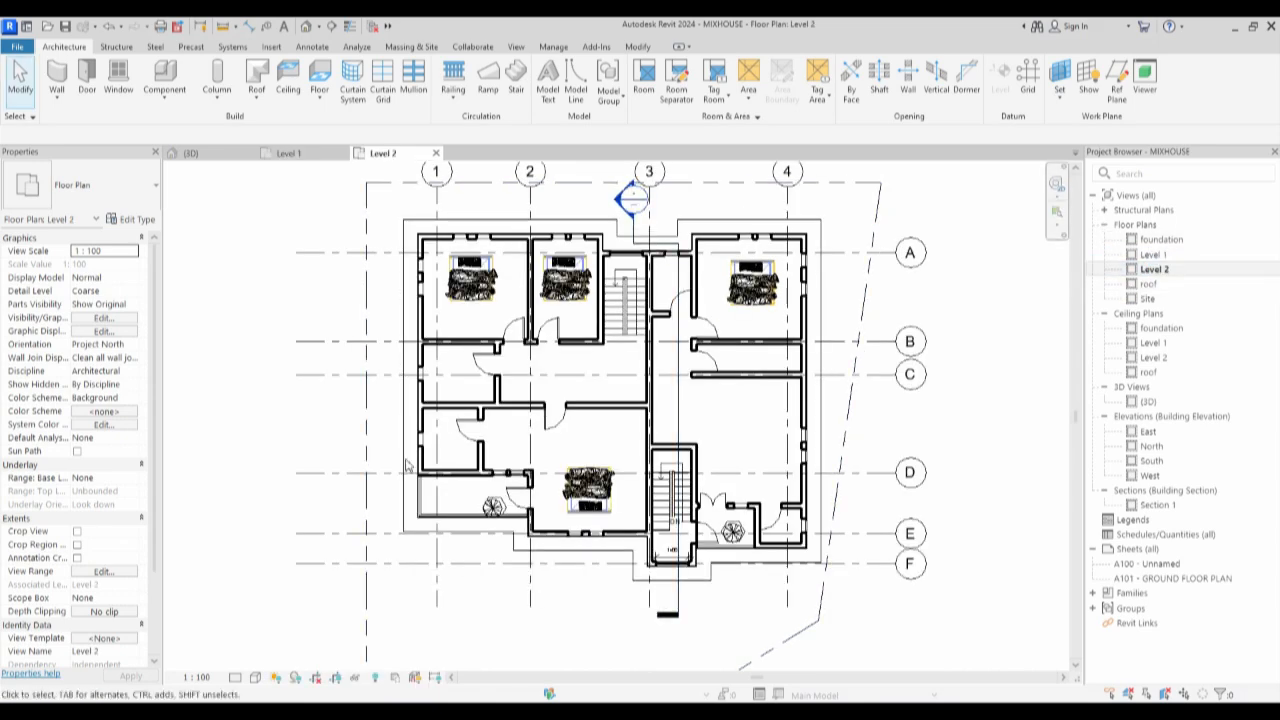
scroll(407, 465, "down", 2)
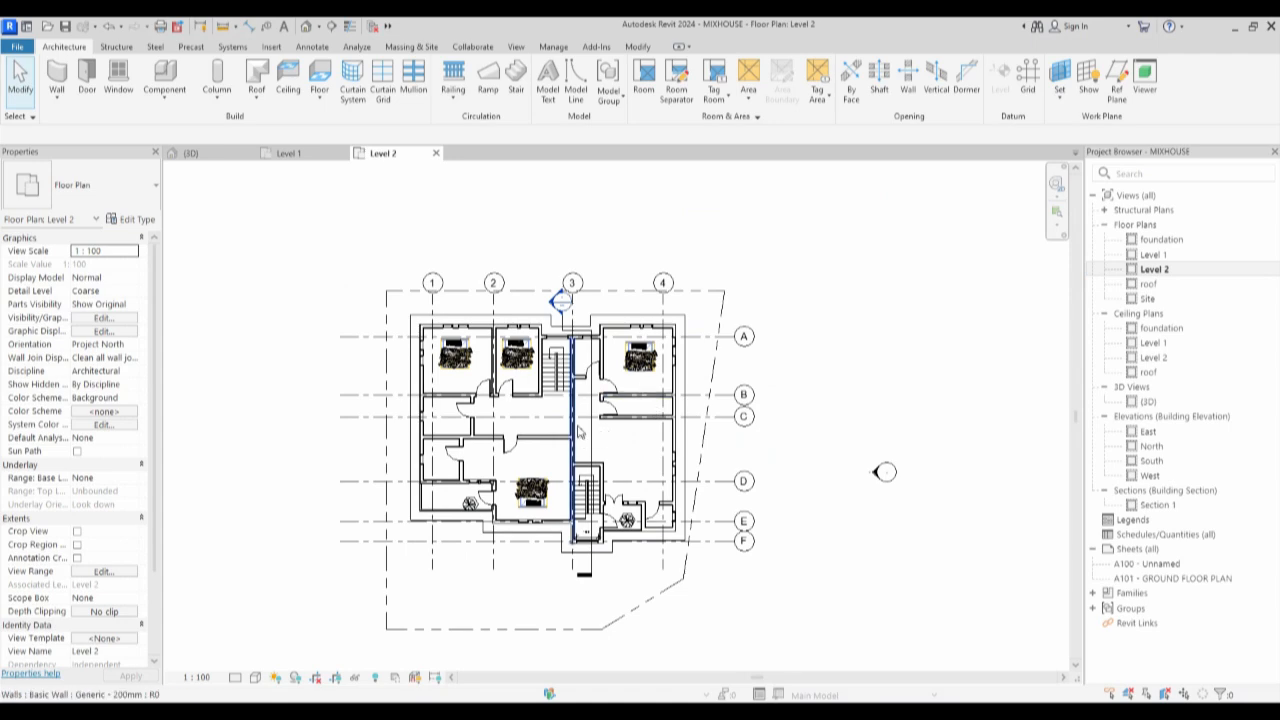
scroll(553, 474, "up", 2)
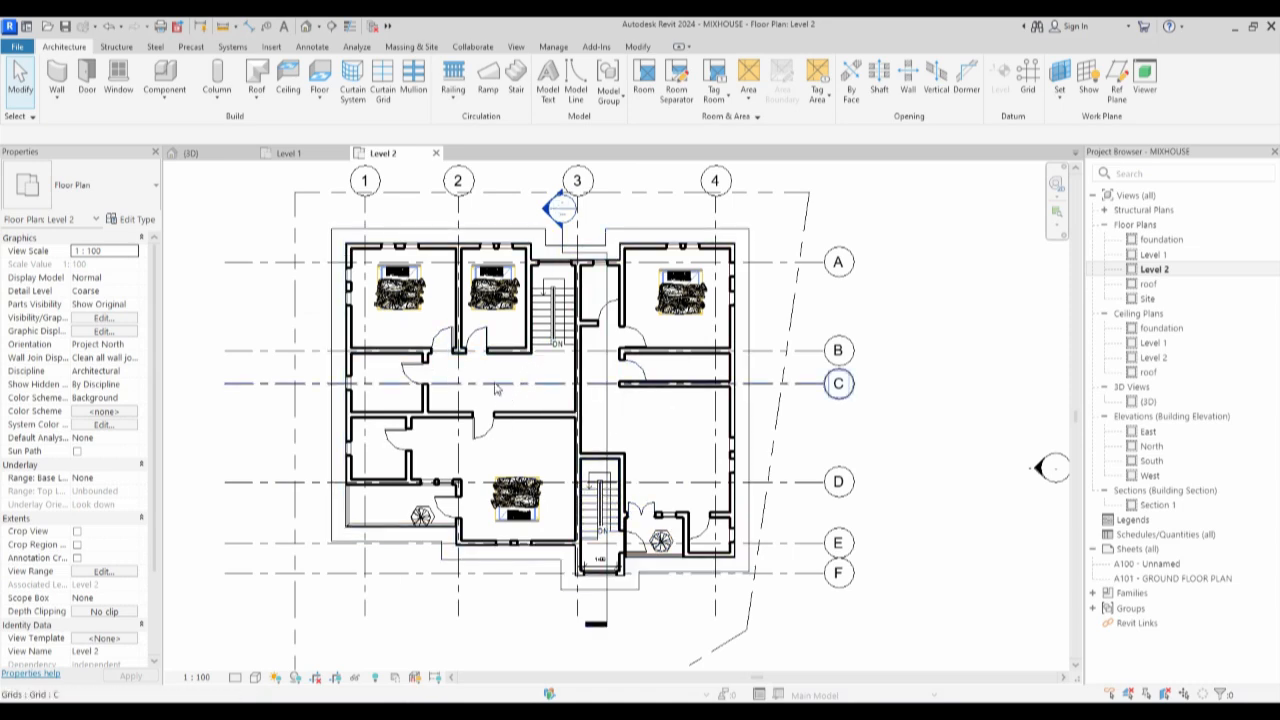
scroll(510, 505, "up", 1)
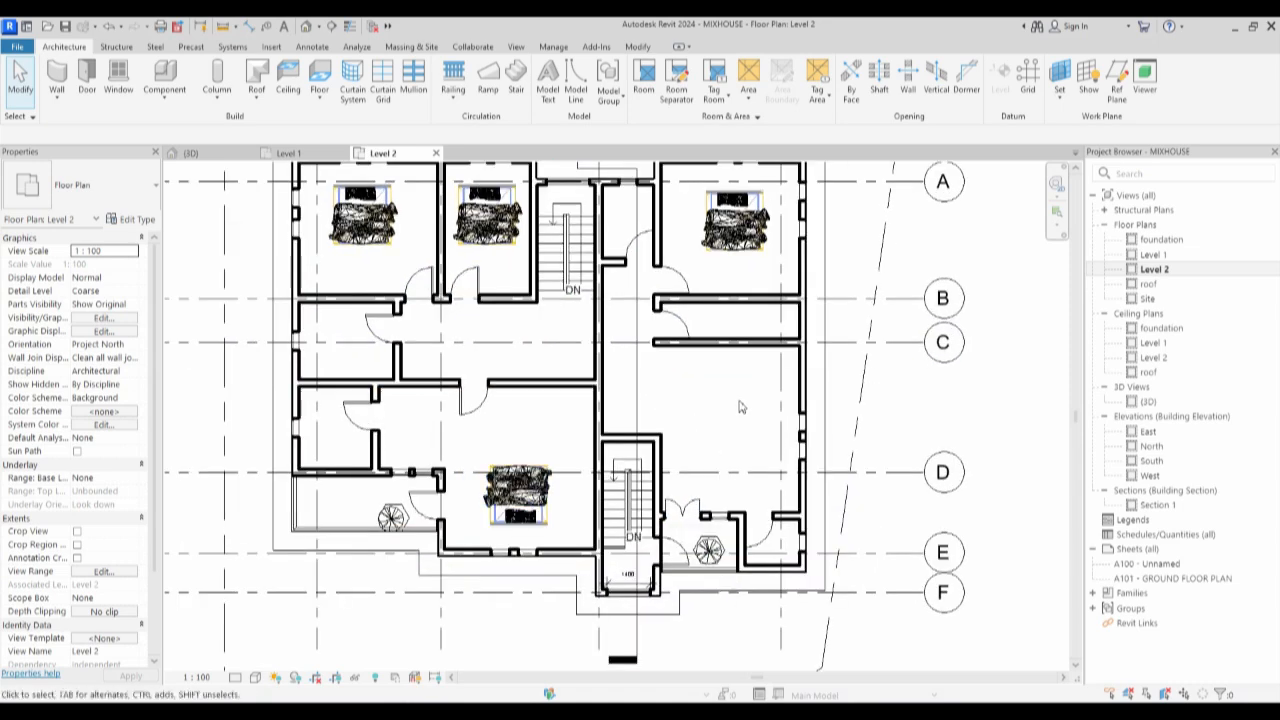
scroll(740, 407, "down", 2)
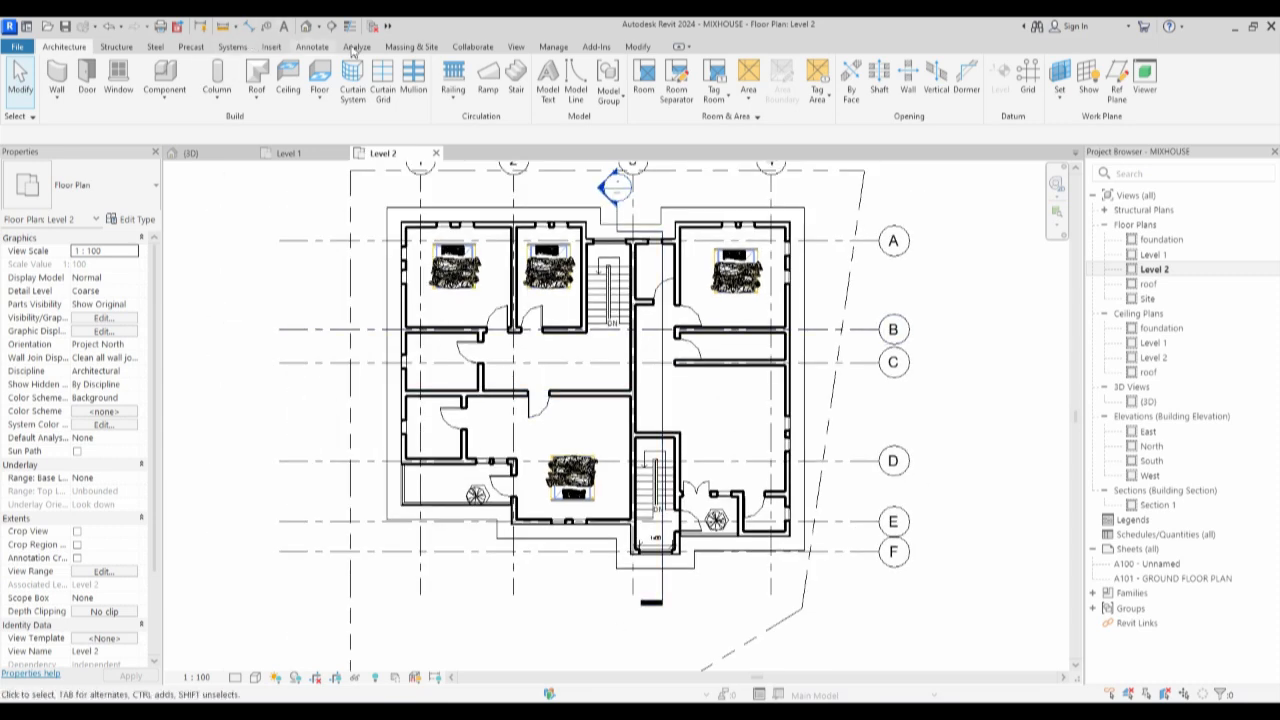
Add a 2.5mm Arial text note reading "master bedroom" above the bed in the large southern bedroom on Level 2.
left_click(312, 47)
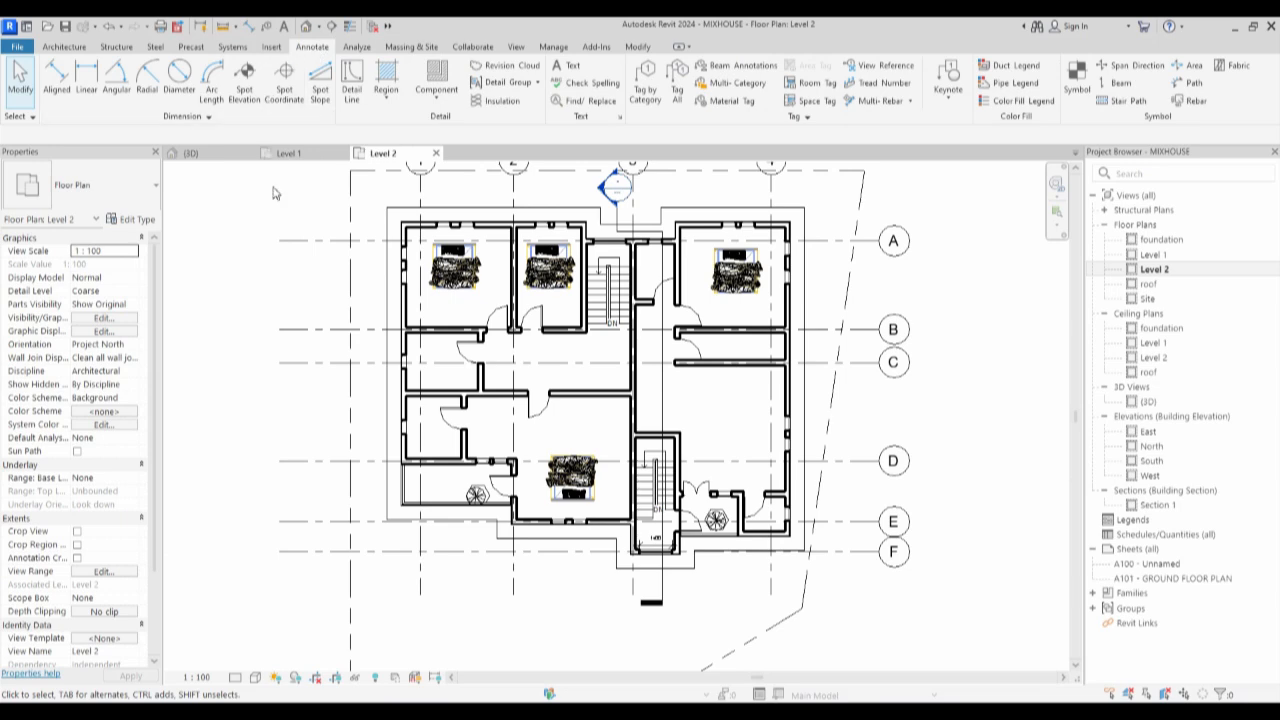
left_click(566, 67)
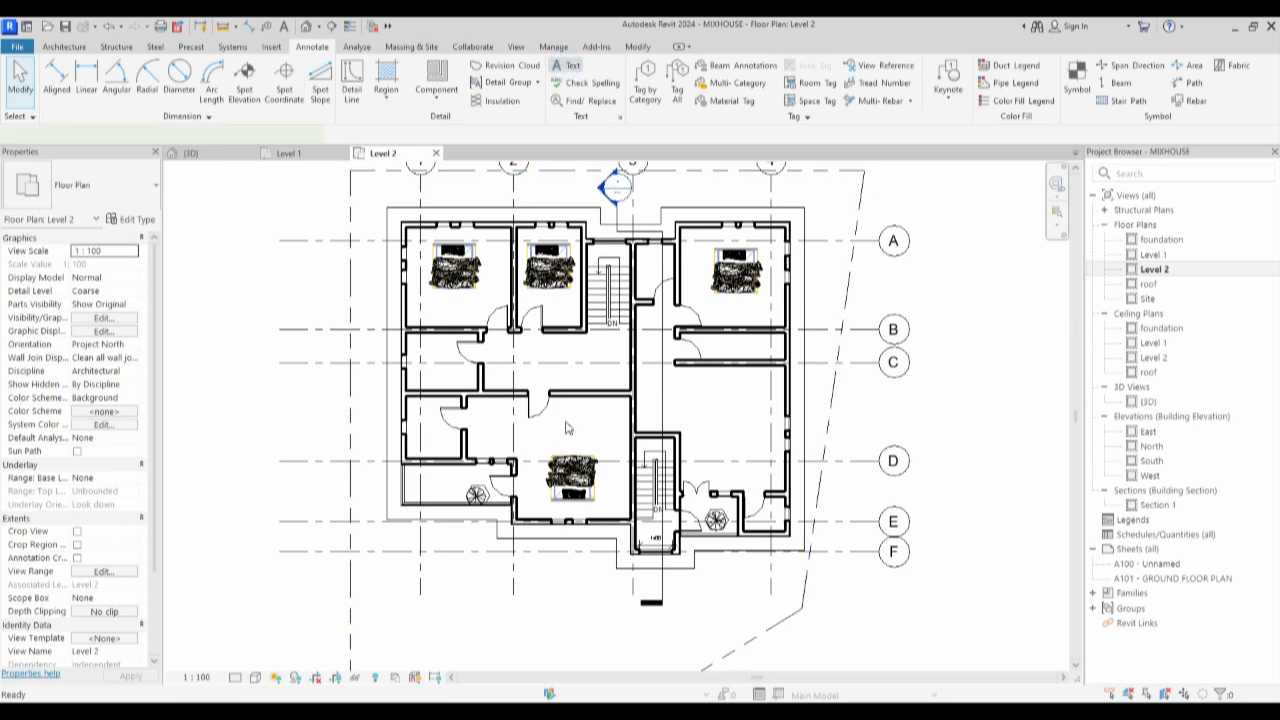
scroll(541, 436, "up", 2)
left_click(541, 438)
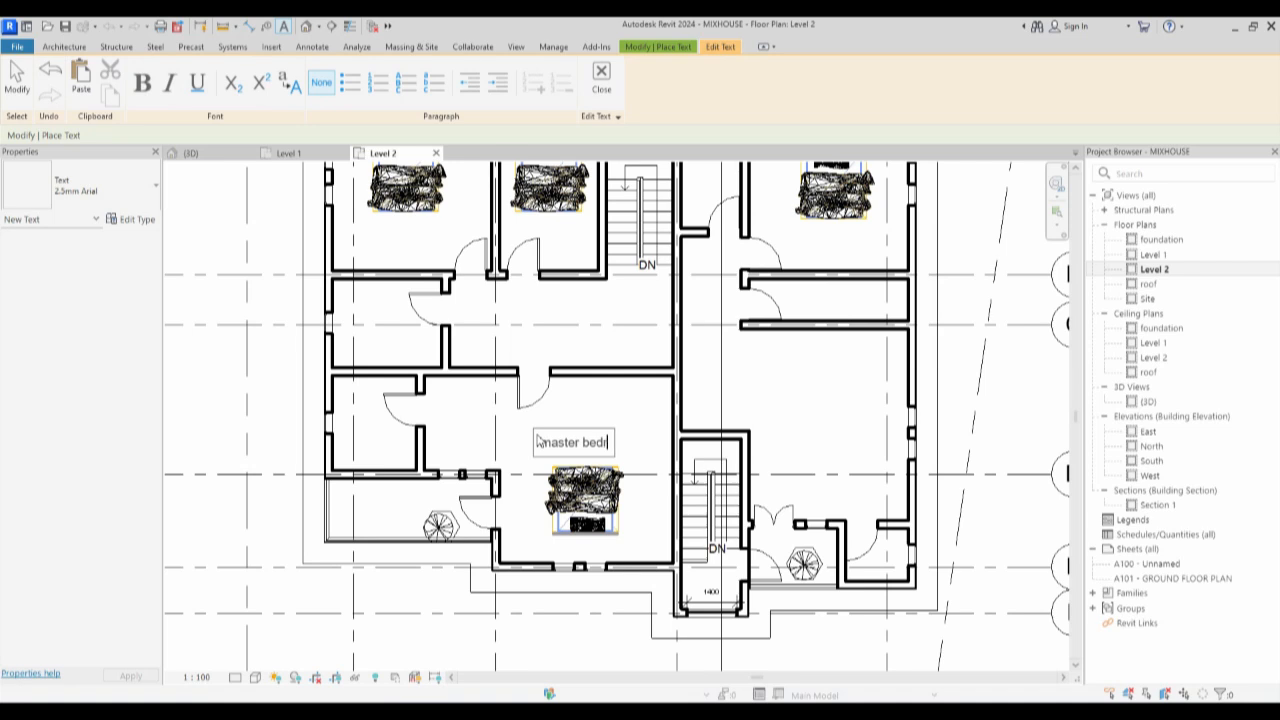
left_click(583, 423)
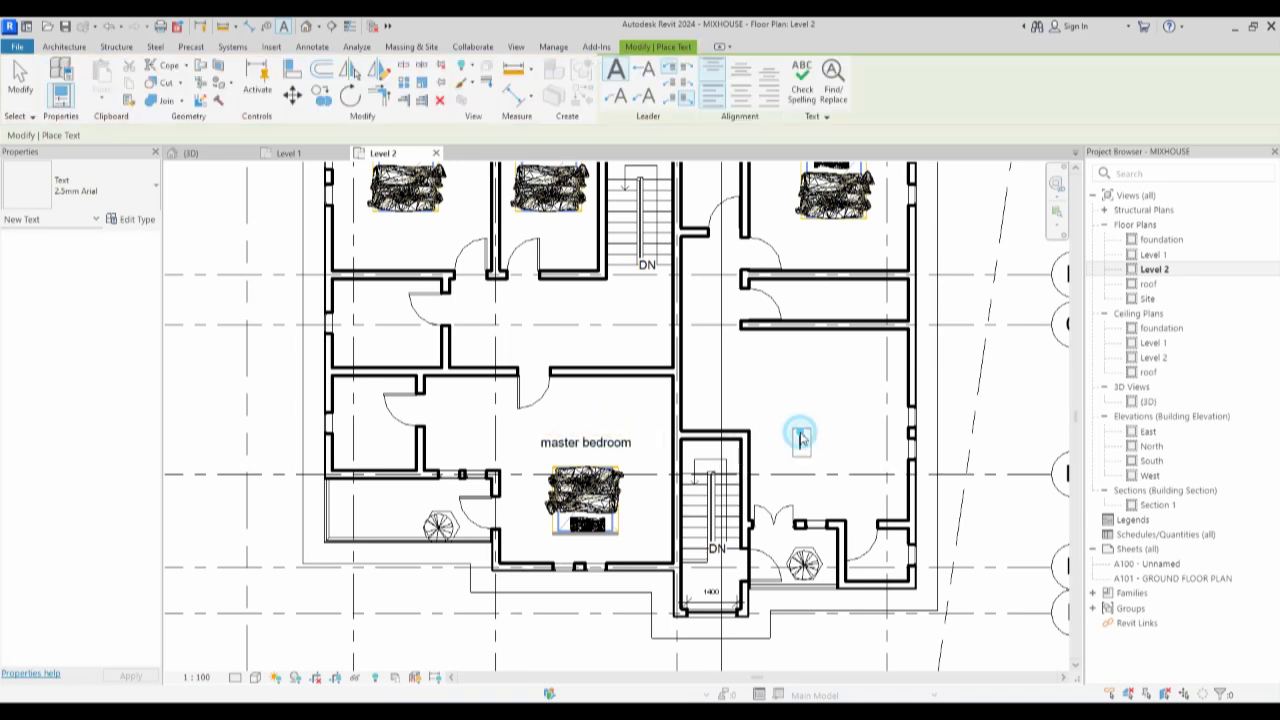
Label the large eastern room "livingroom" and the north-east room "bedroom" with text notes, and finish placing text.
left_click(800, 440)
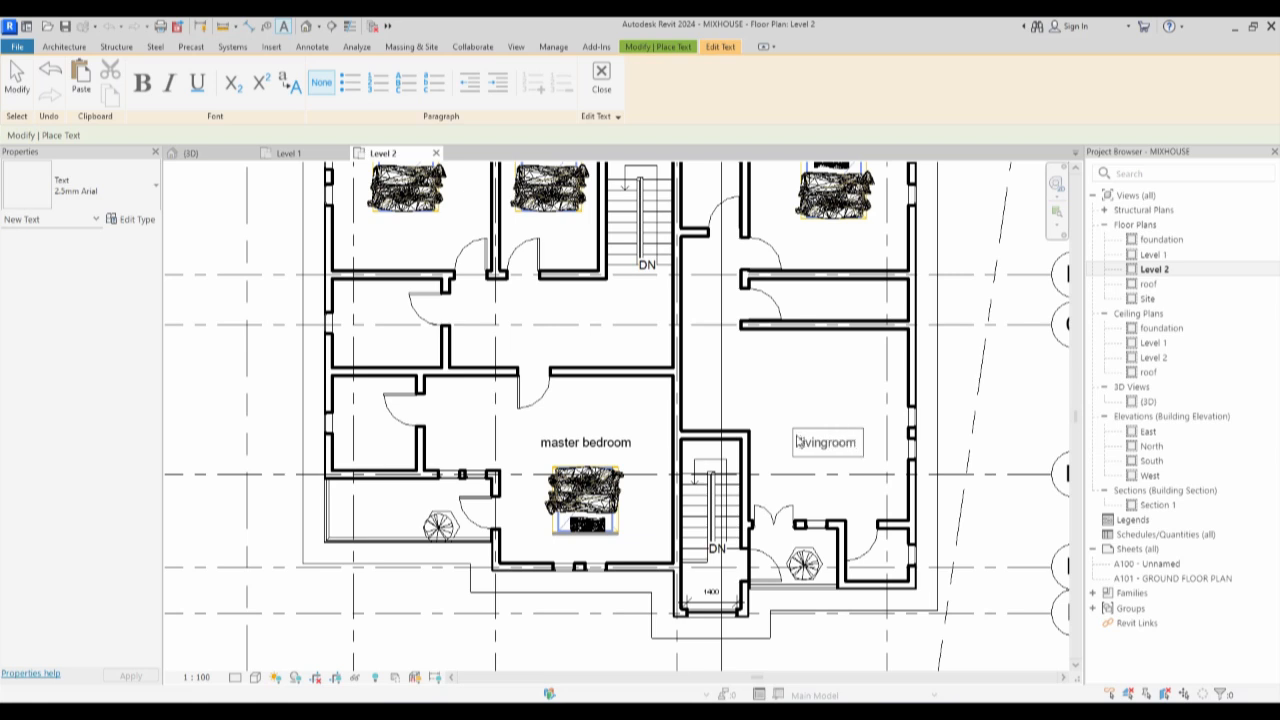
scroll(785, 408, "down", 2)
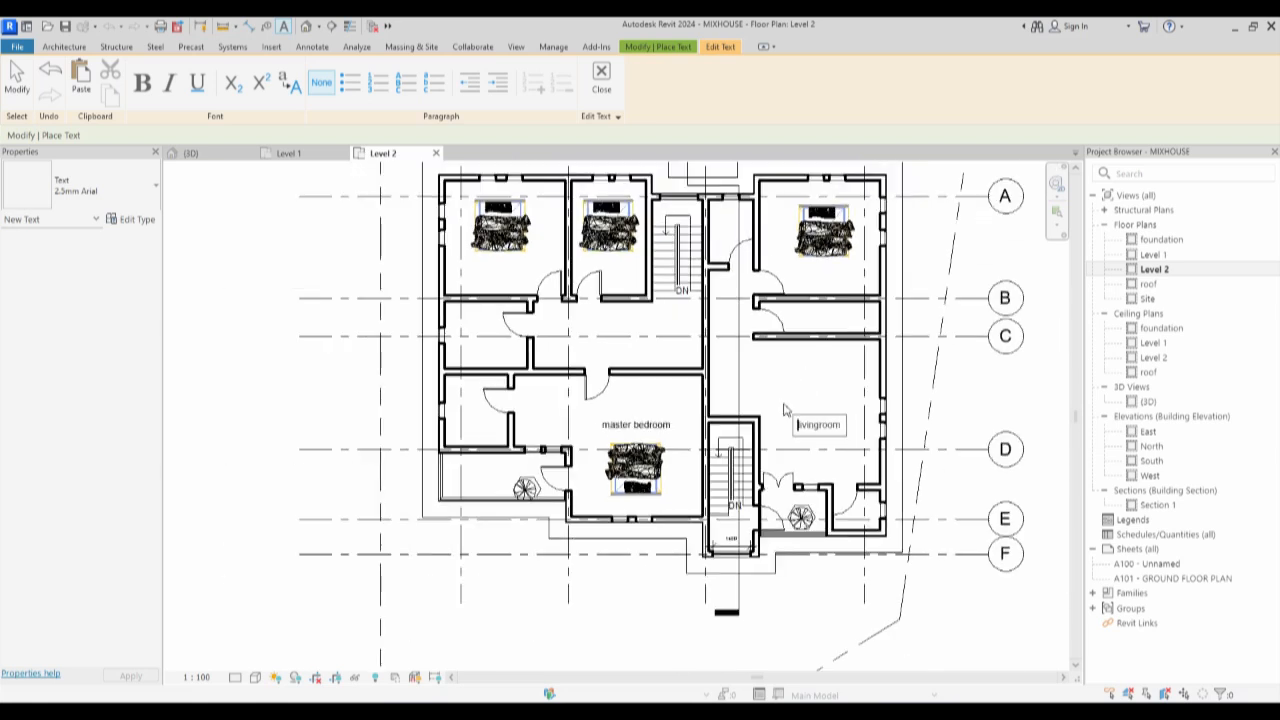
left_click(802, 277)
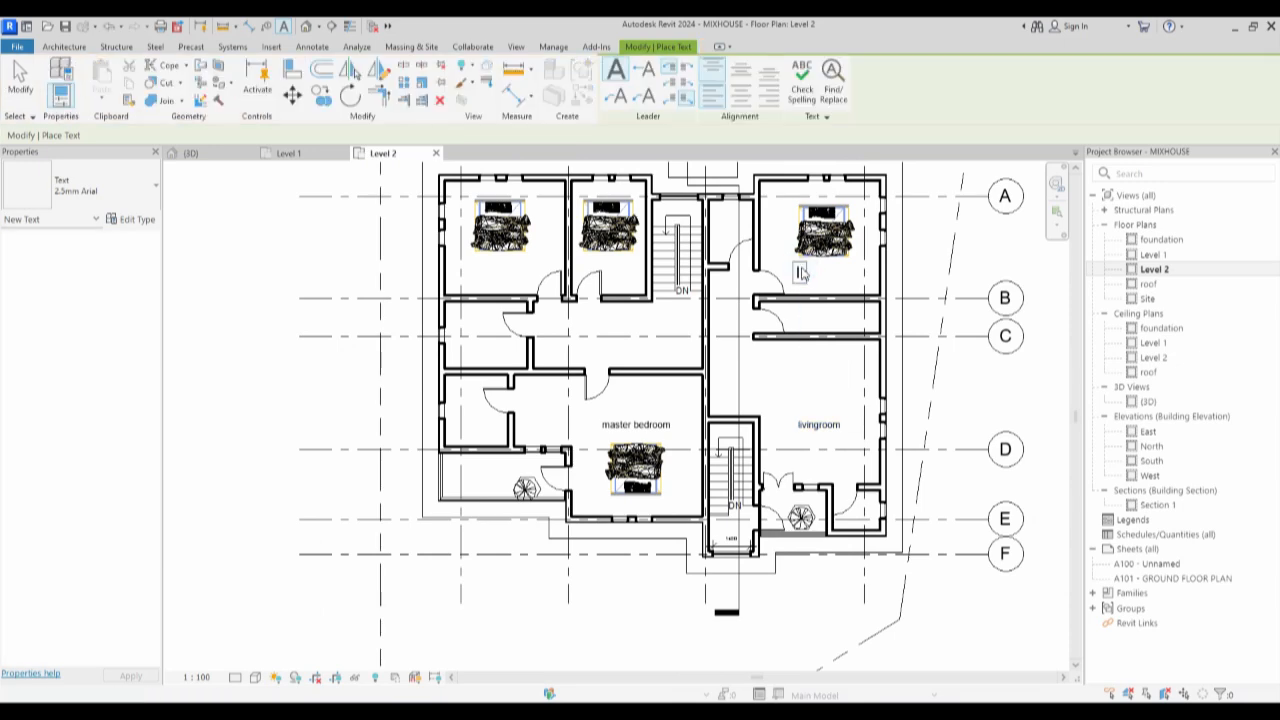
left_click(801, 274)
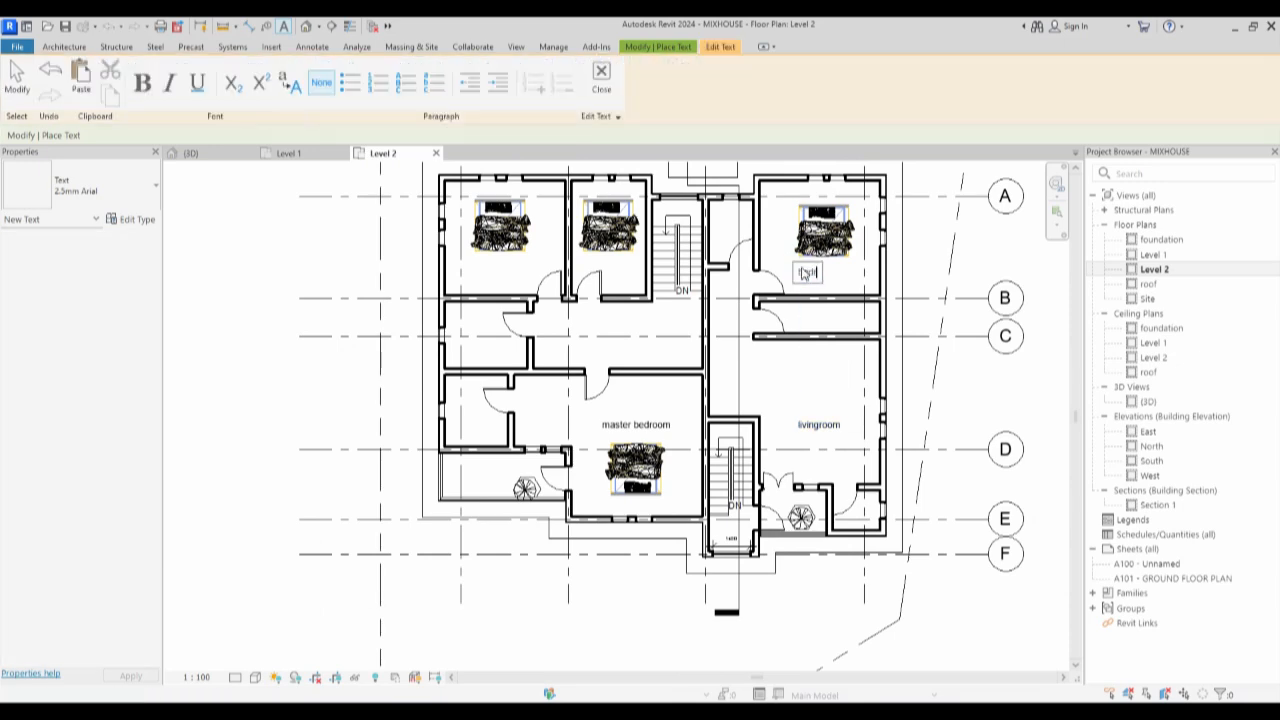
left_click(835, 396)
scroll(829, 288, "up", 2)
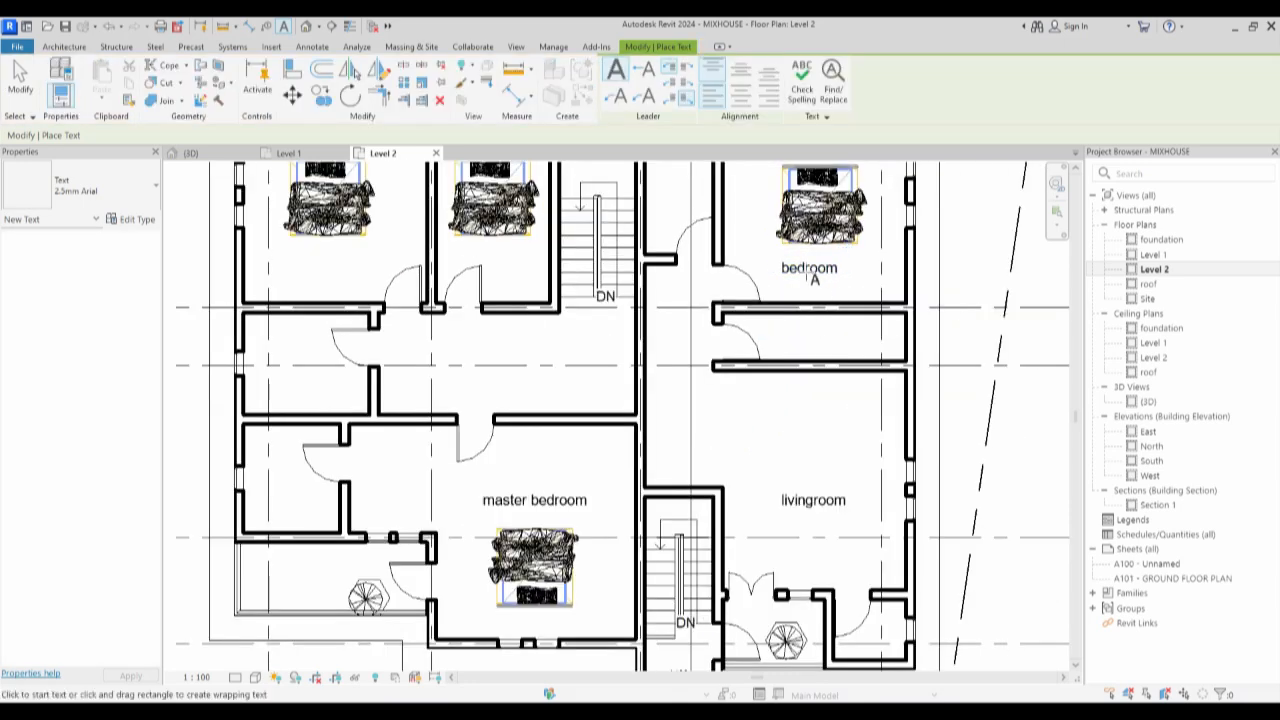
key("Escape")
Copy the "bedroom" text note into the two north-west bedrooms, below their beds.
left_click(808, 269)
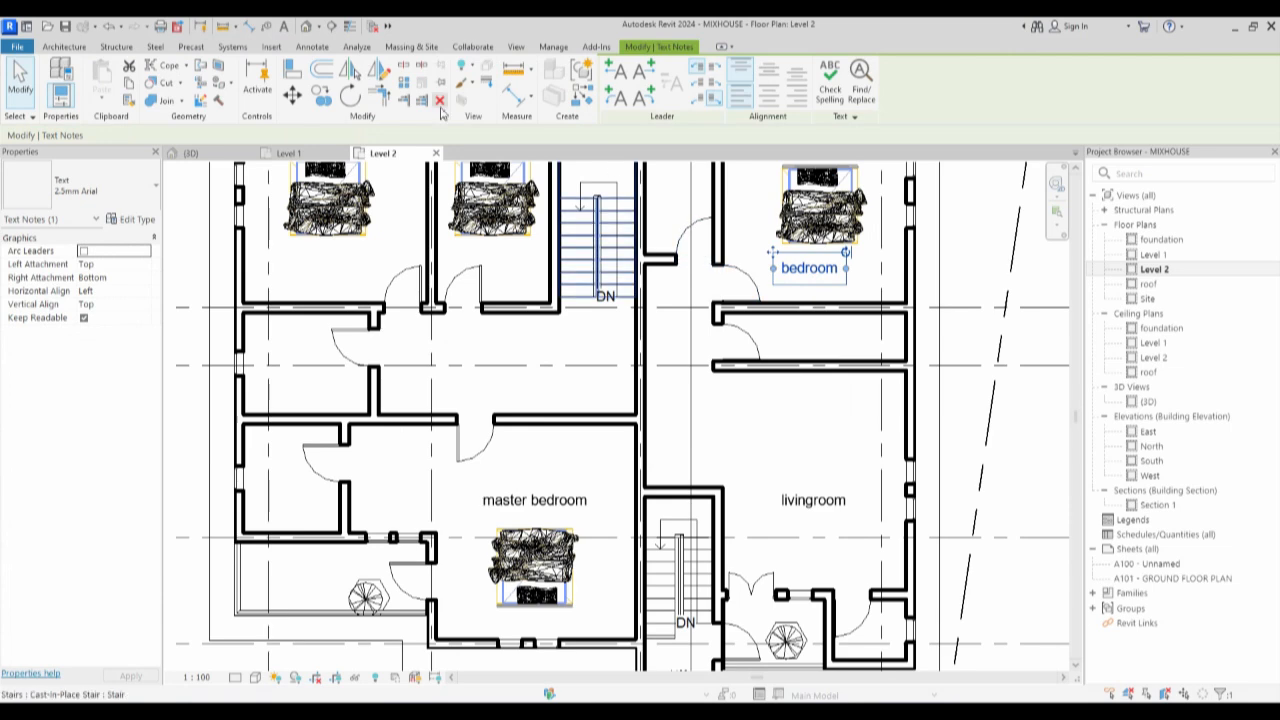
left_click(320, 95)
left_click(843, 272)
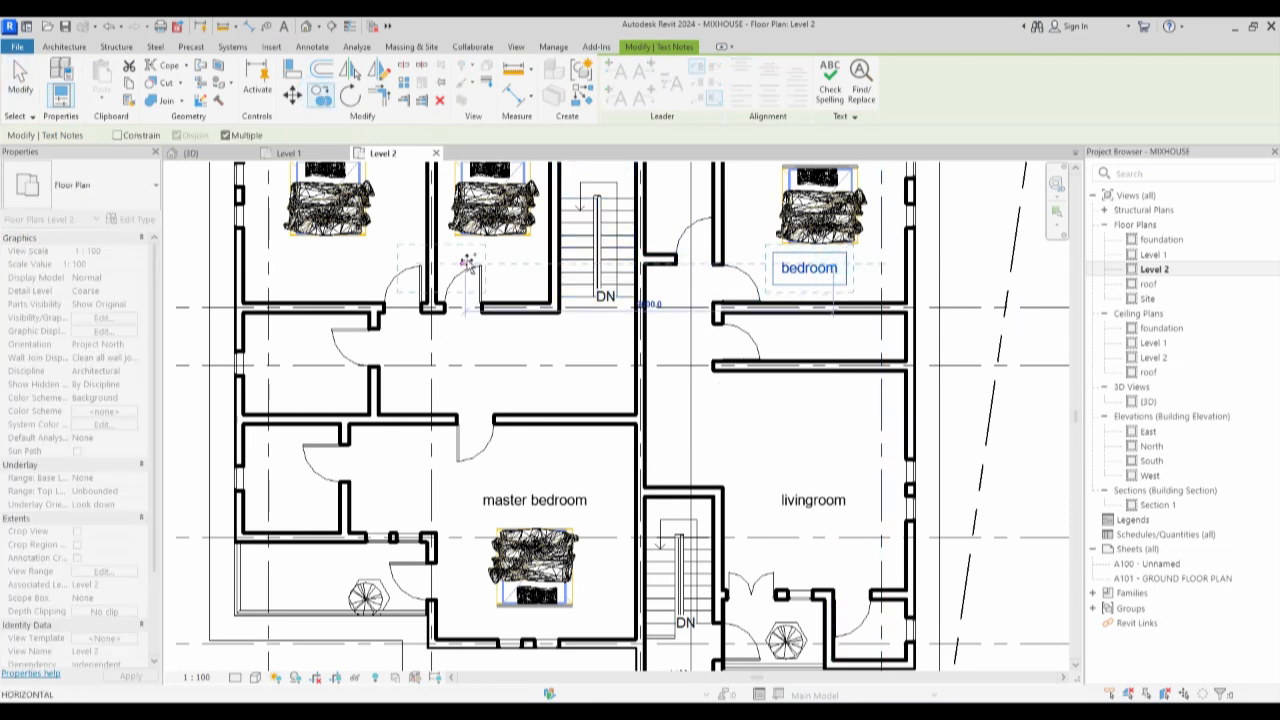
left_click(520, 260)
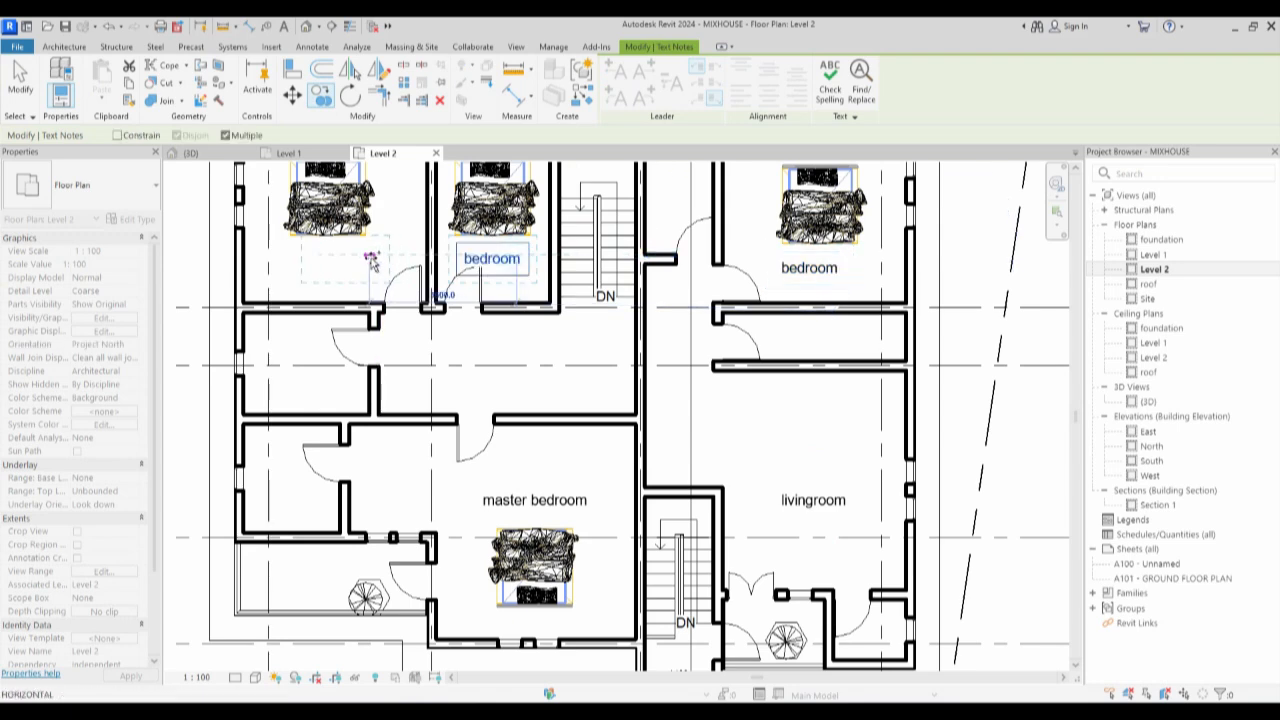
left_click(376, 305)
scroll(376, 305, "down", 3)
key("Escape")
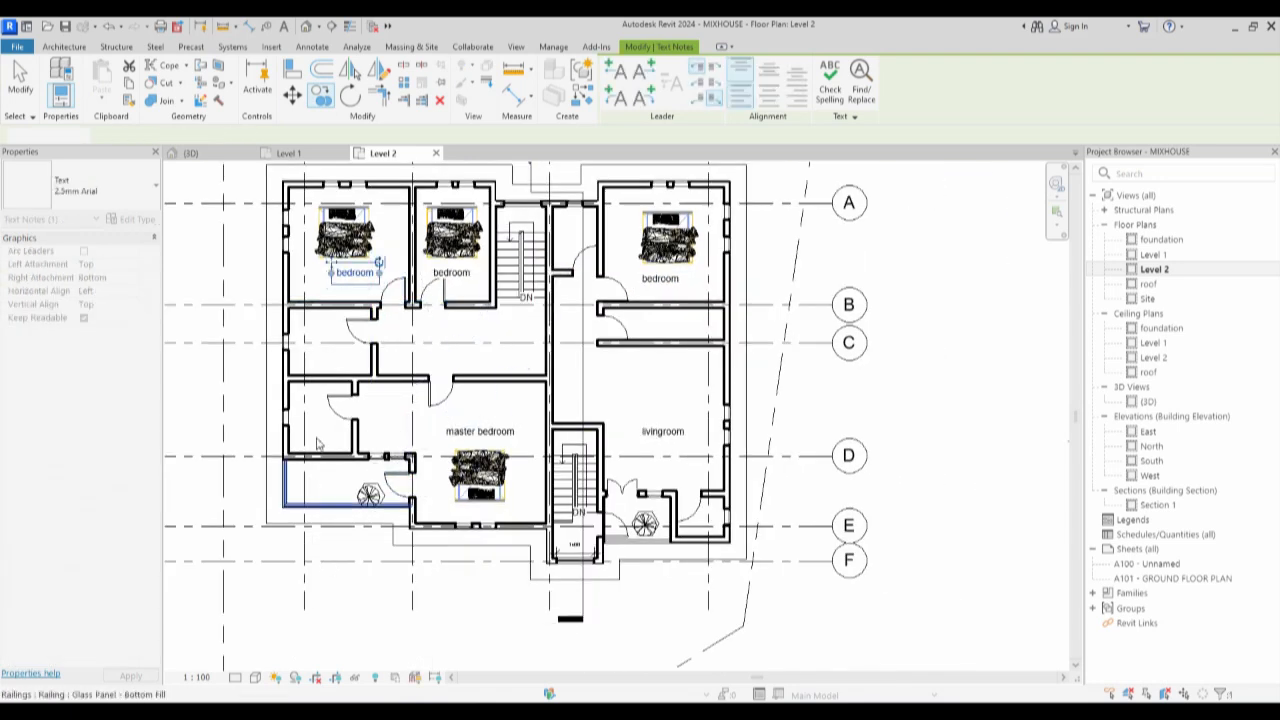
On Level 2, place a Basin - Small component in the narrow room between the north-east bedroom and the livingroom.
left_click(1155, 255)
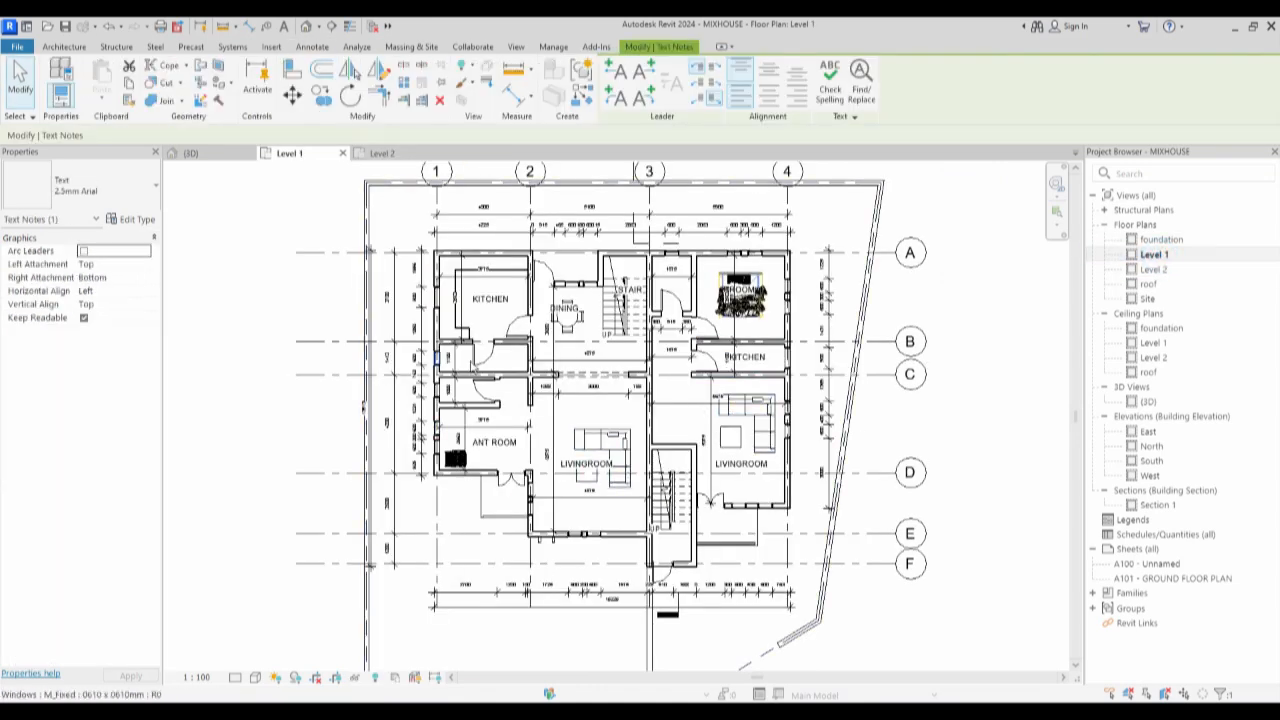
left_click(1153, 269)
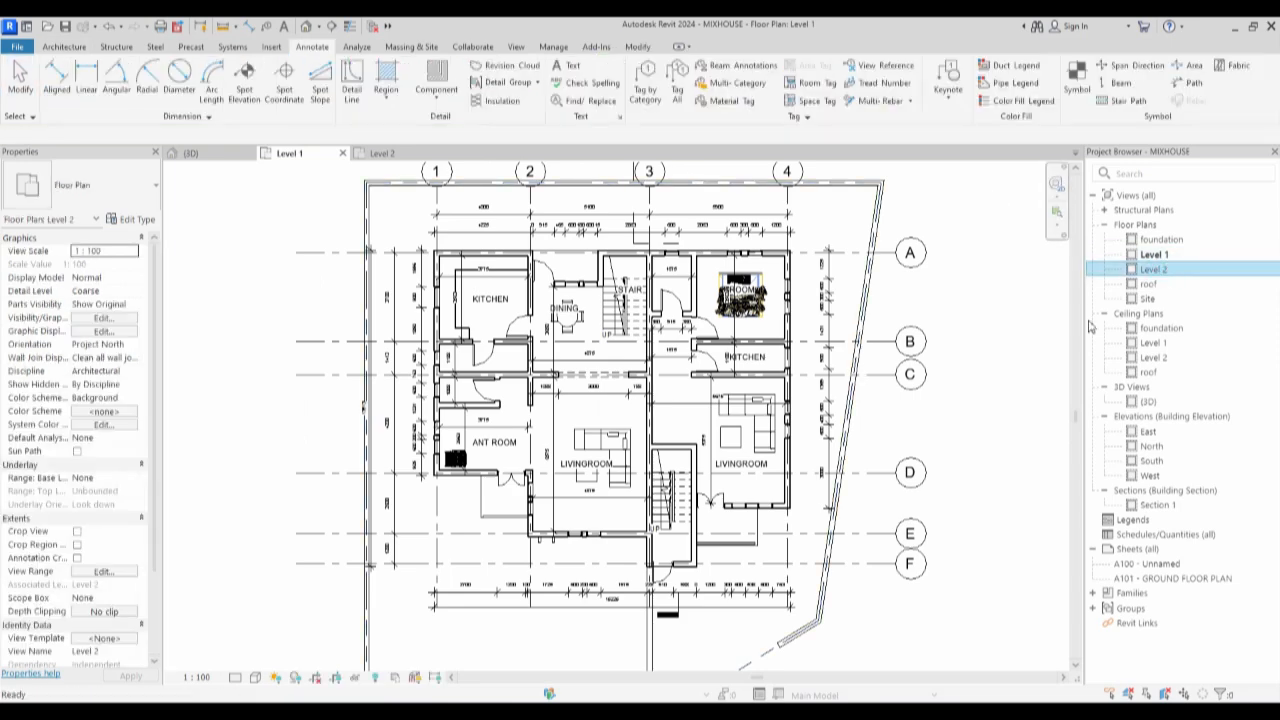
double_click(1153, 269)
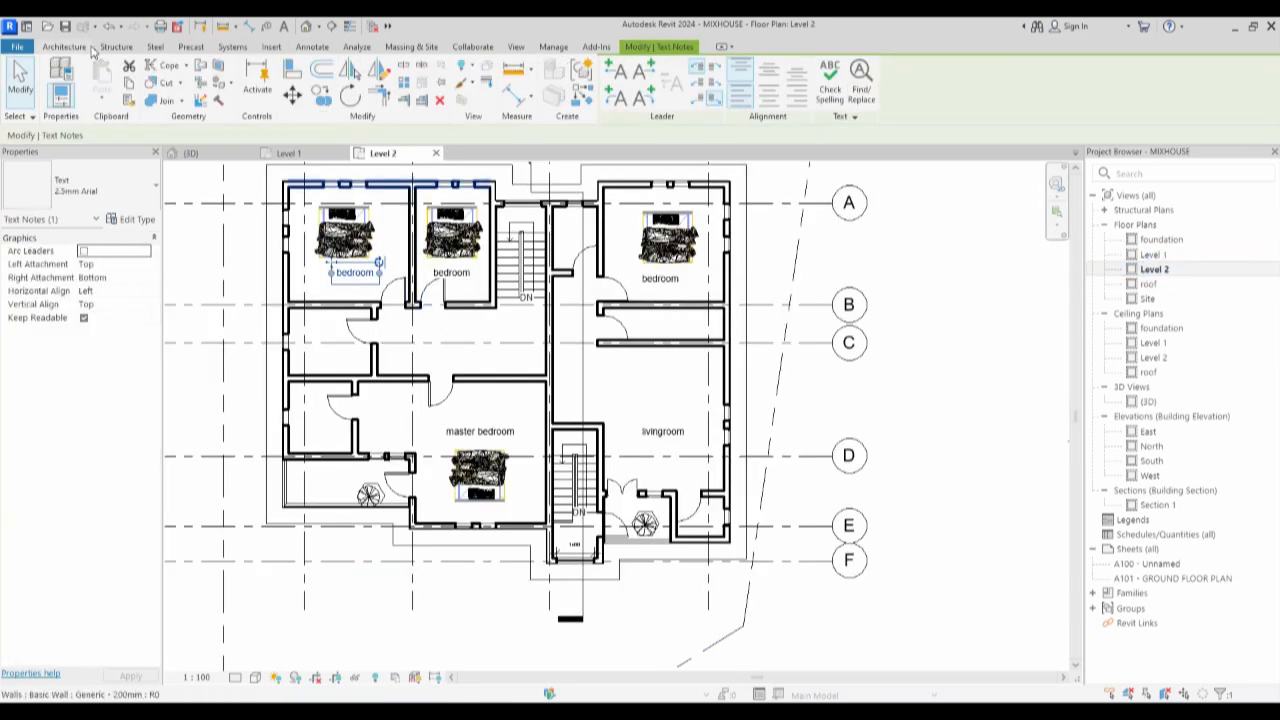
left_click(64, 47)
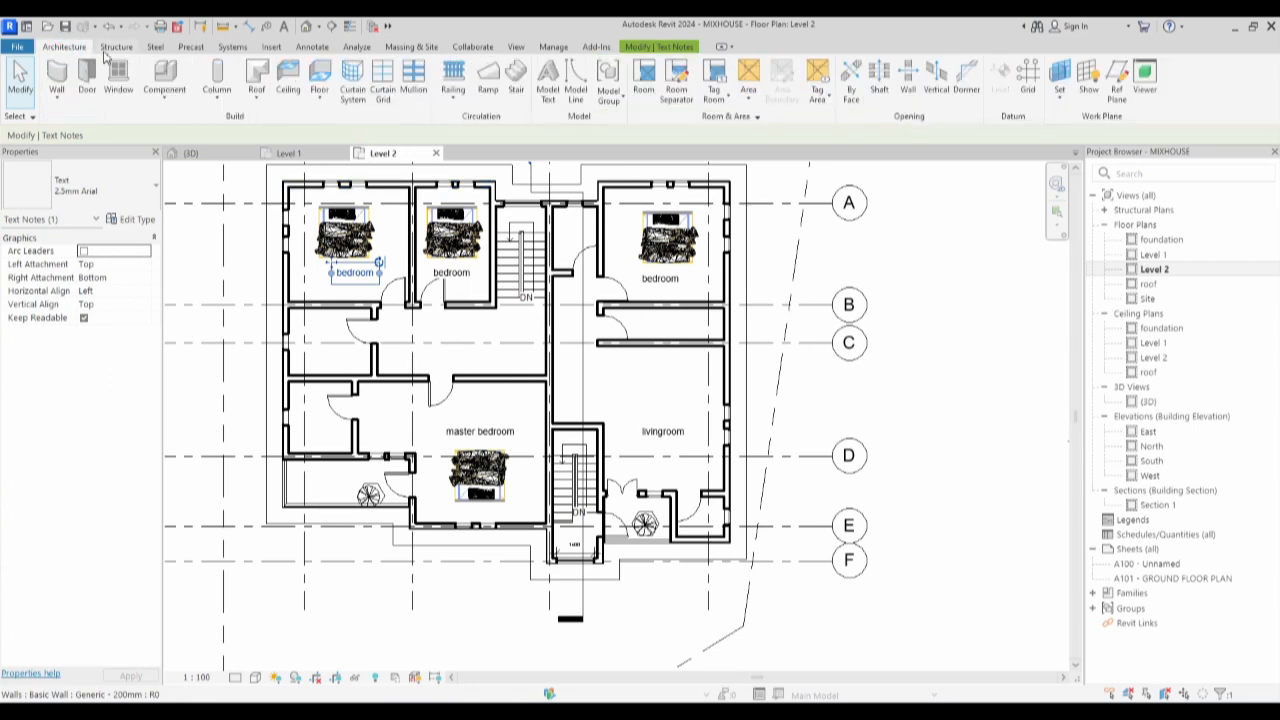
left_click(164, 75)
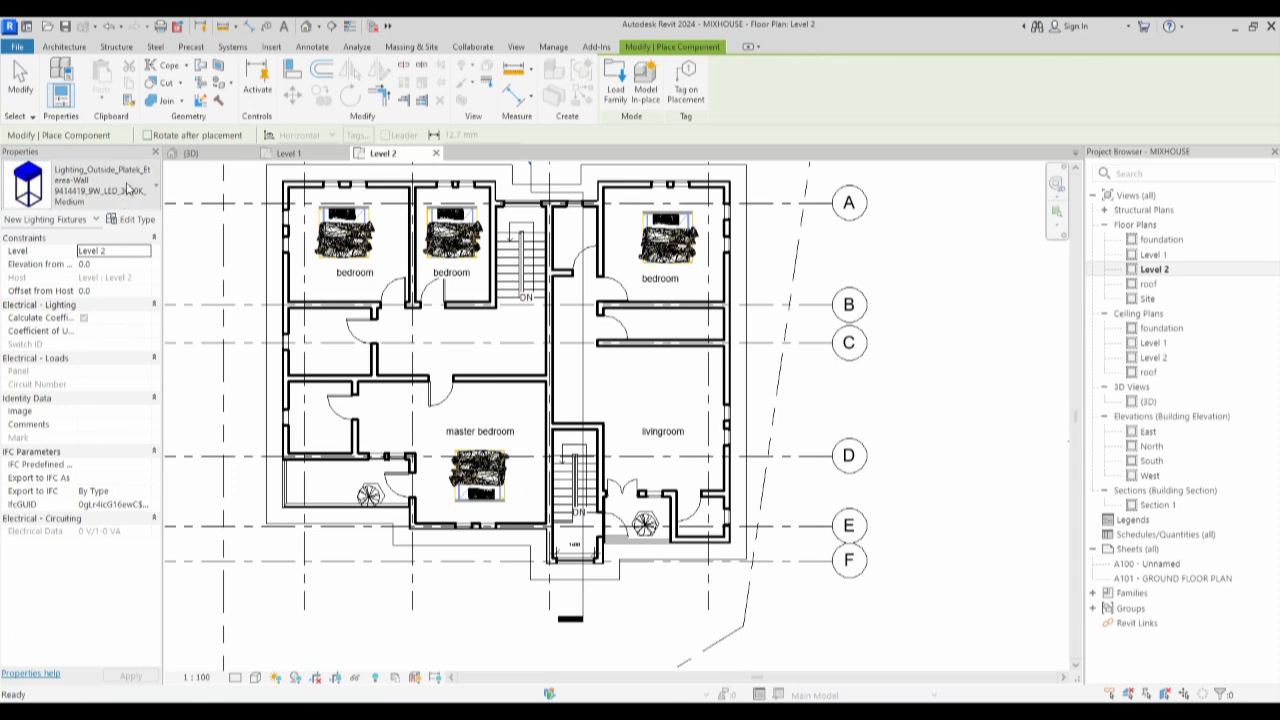
left_click(128, 188)
scroll(140, 405, "up", 5)
scroll(140, 405, "up", 10)
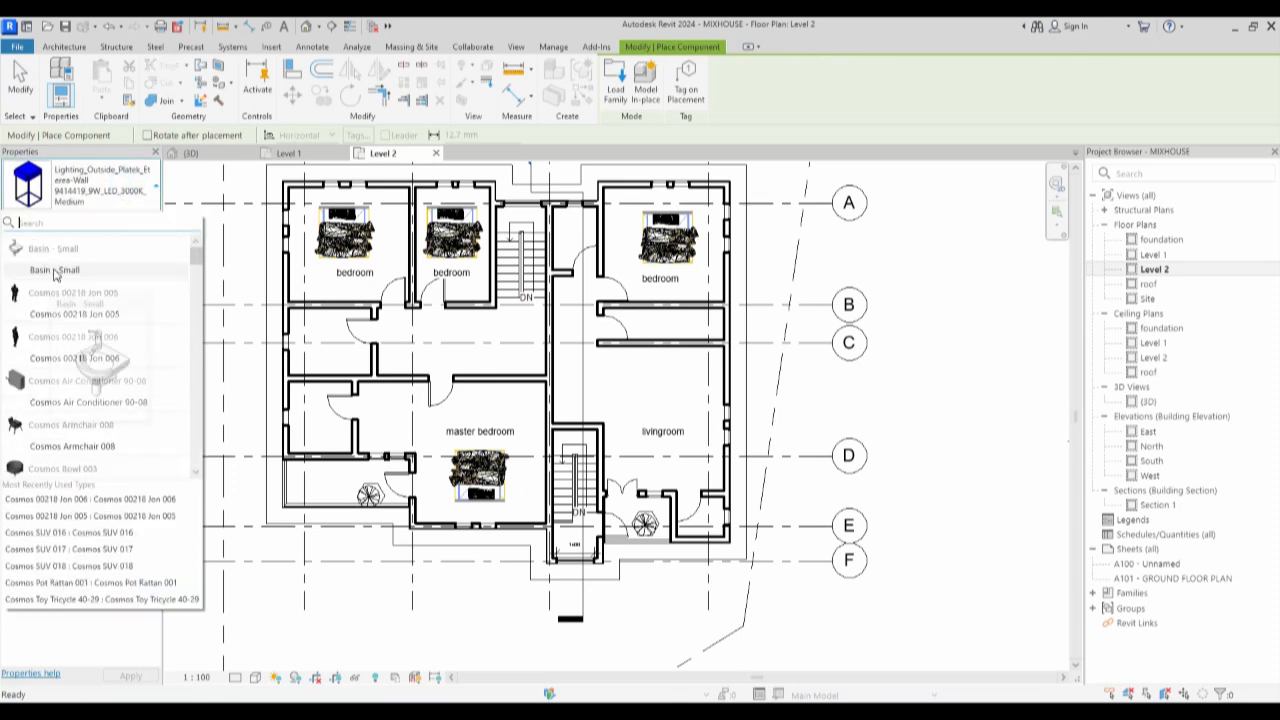
left_click(55, 270)
scroll(665, 335, "up", 5)
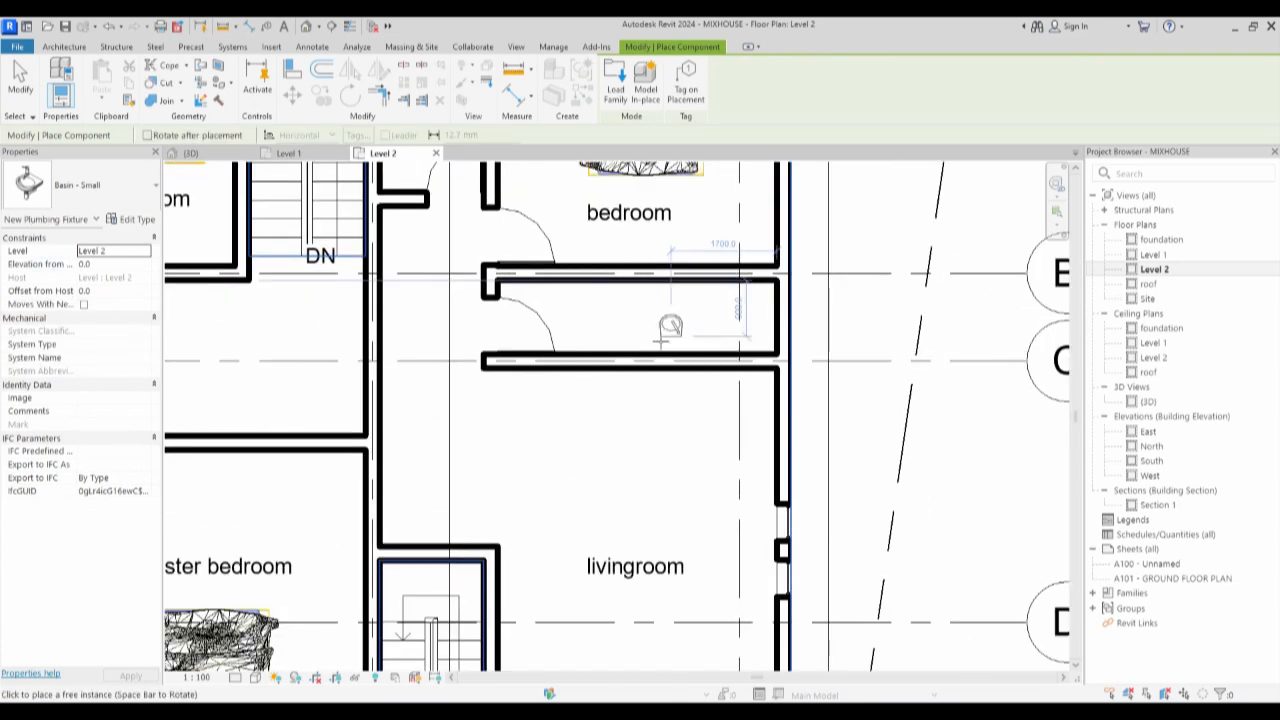
left_click(652, 345)
scroll(652, 345, "down", 4)
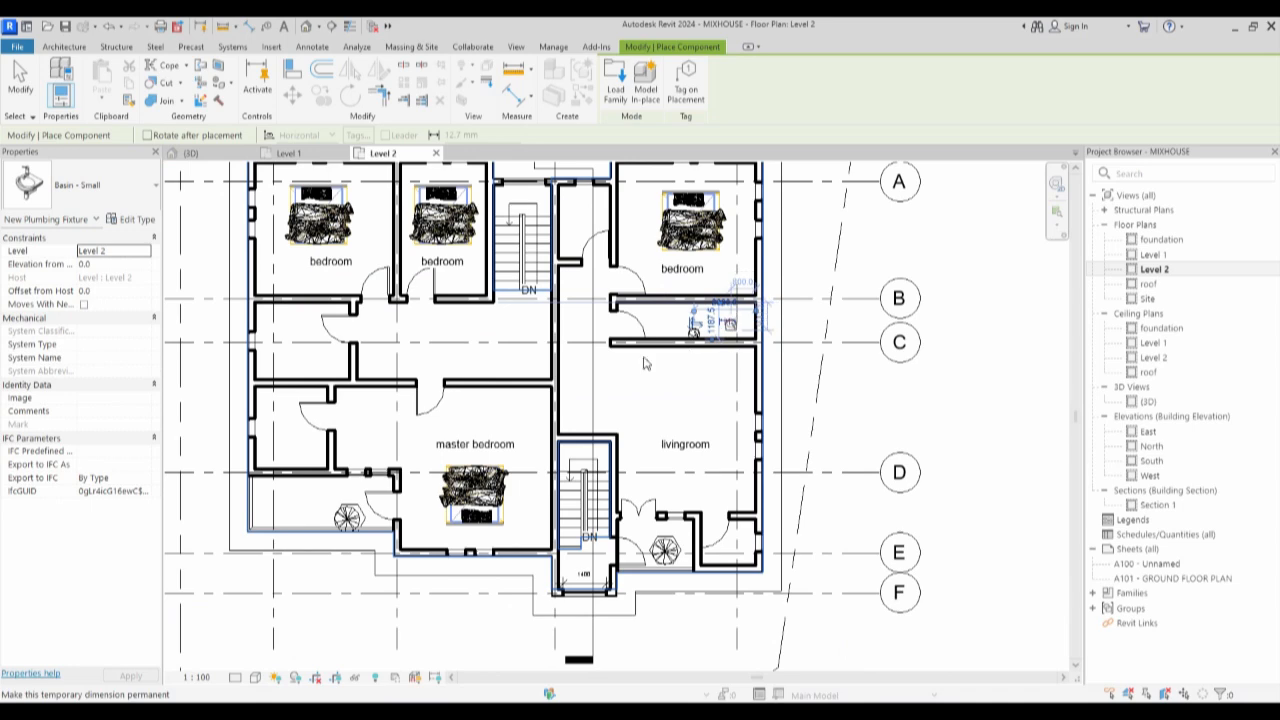
Place a Basin - Small in each of the two small western rooms on Level 2, and finish placing basins.
scroll(330, 350, "up", 3)
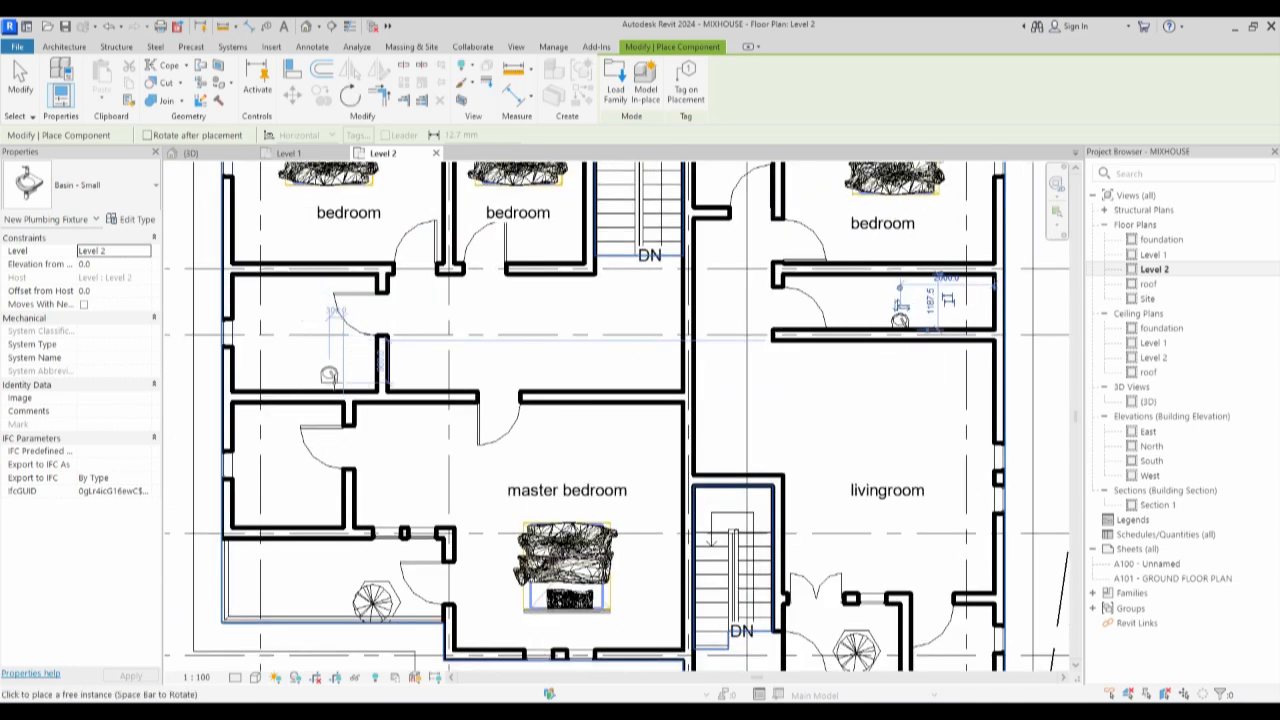
left_click(310, 383)
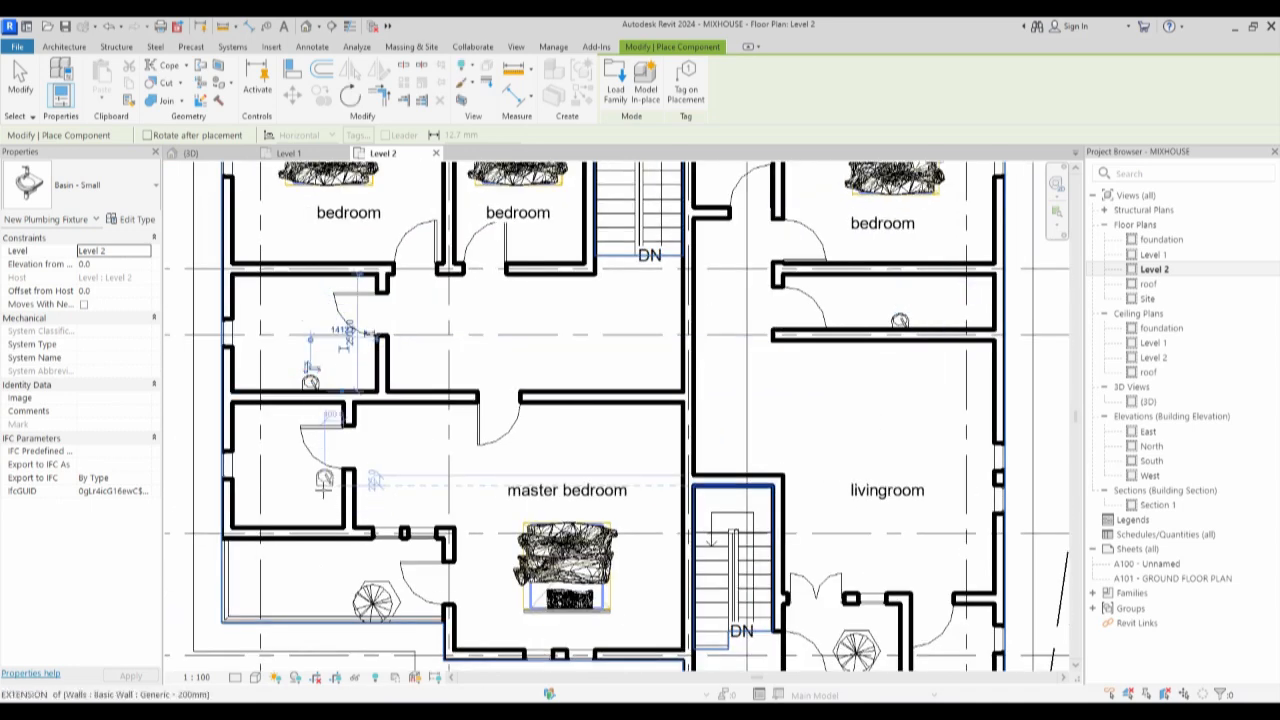
left_click(332, 493)
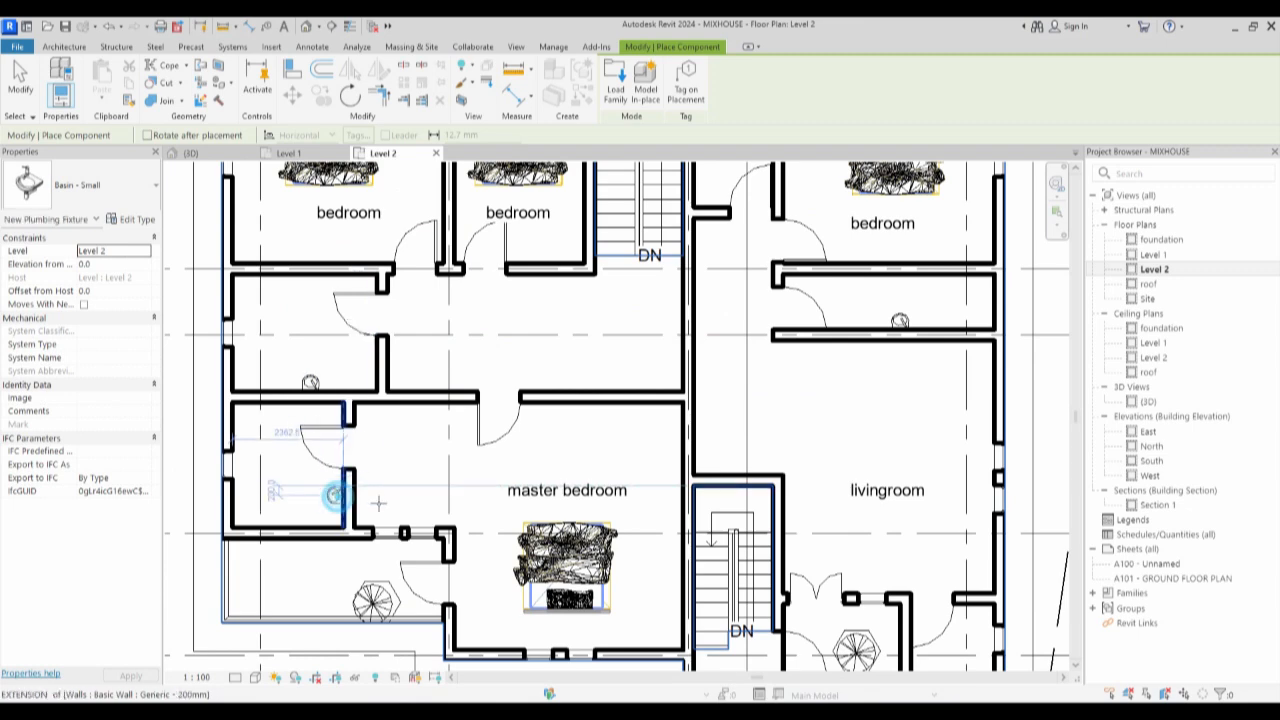
scroll(438, 469, "down", 3)
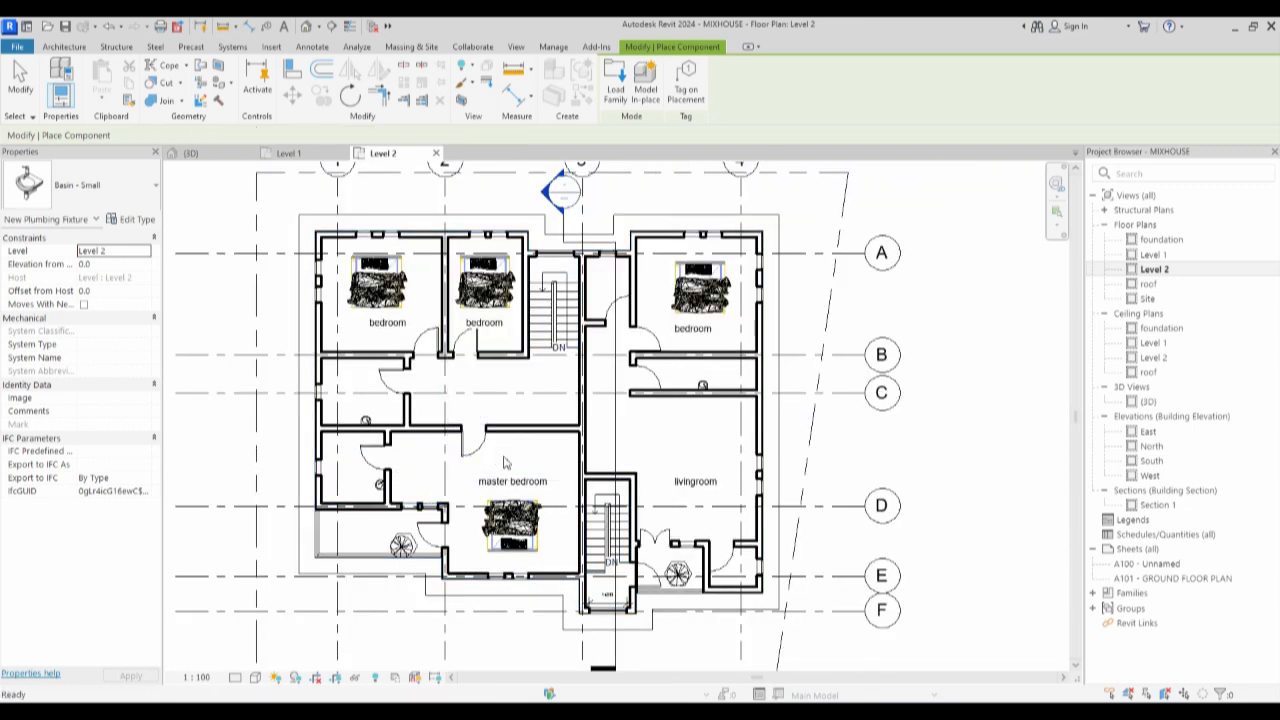
key("Escape")
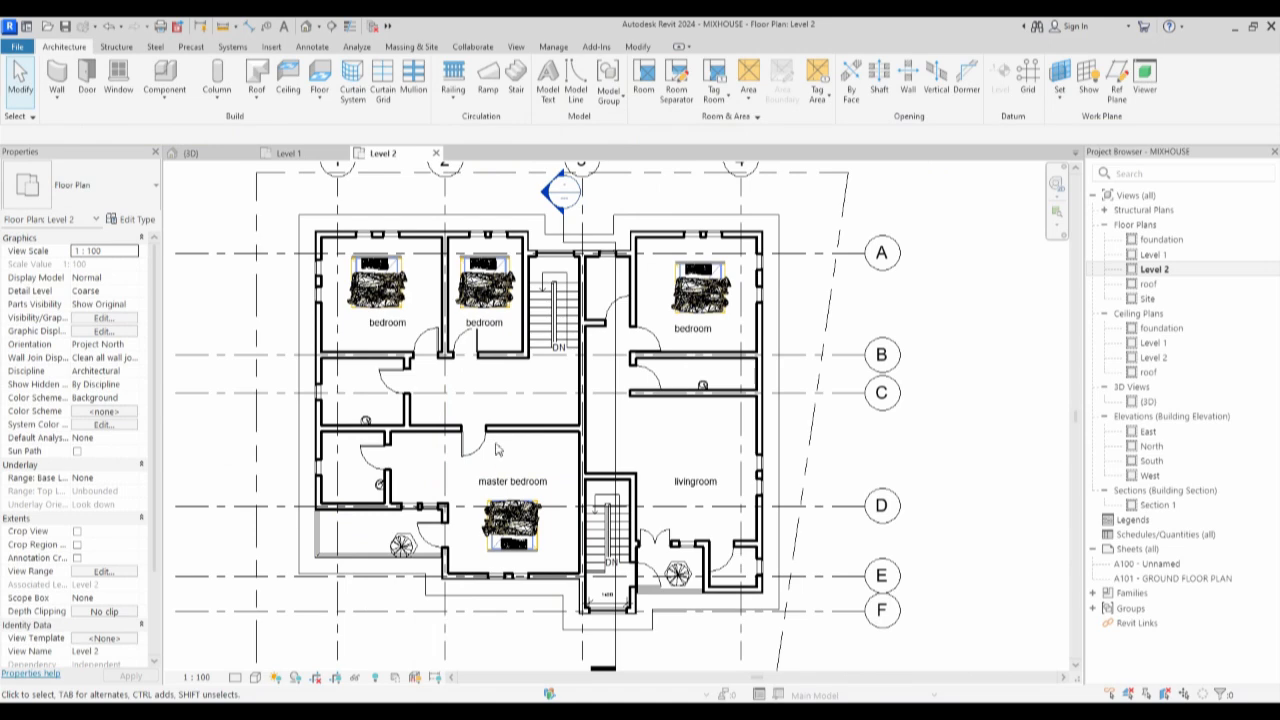
Place a WC w Cistern (5) 540 x 360mm against the outer wall of each of the three Level 2 bathrooms.
left_click(155, 76)
left_click(105, 188)
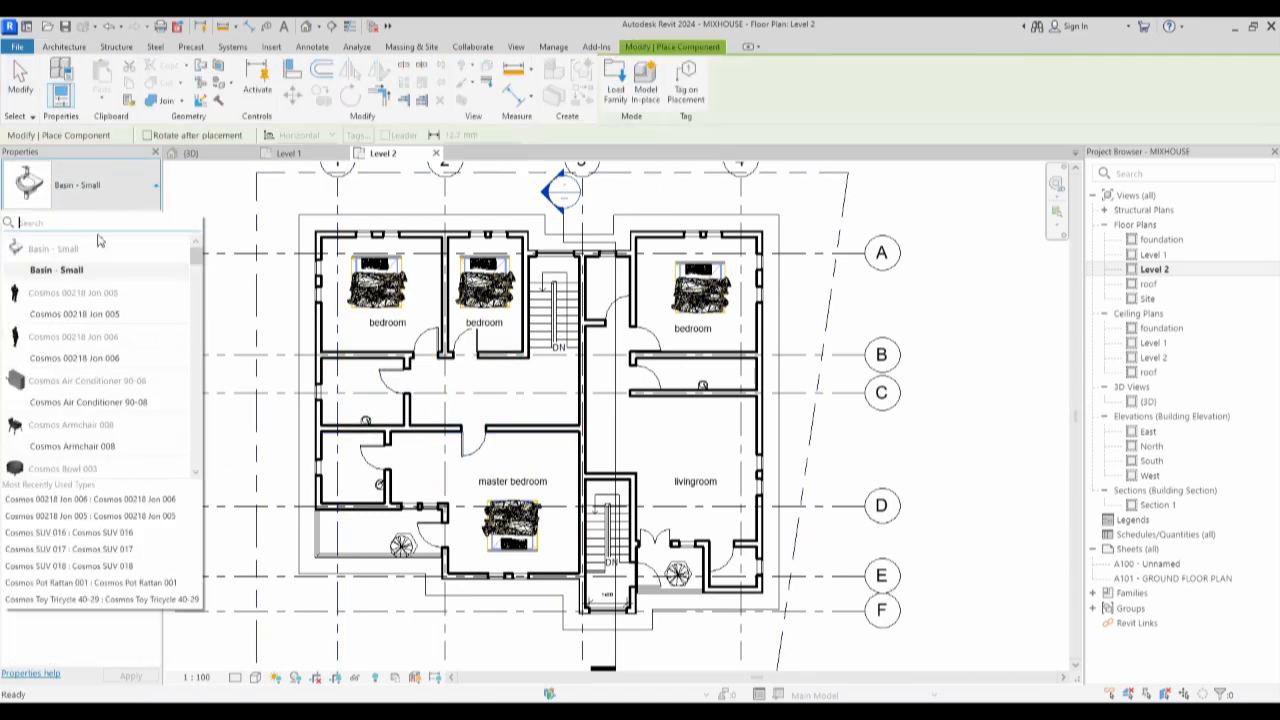
scroll(100, 420, "down", 8)
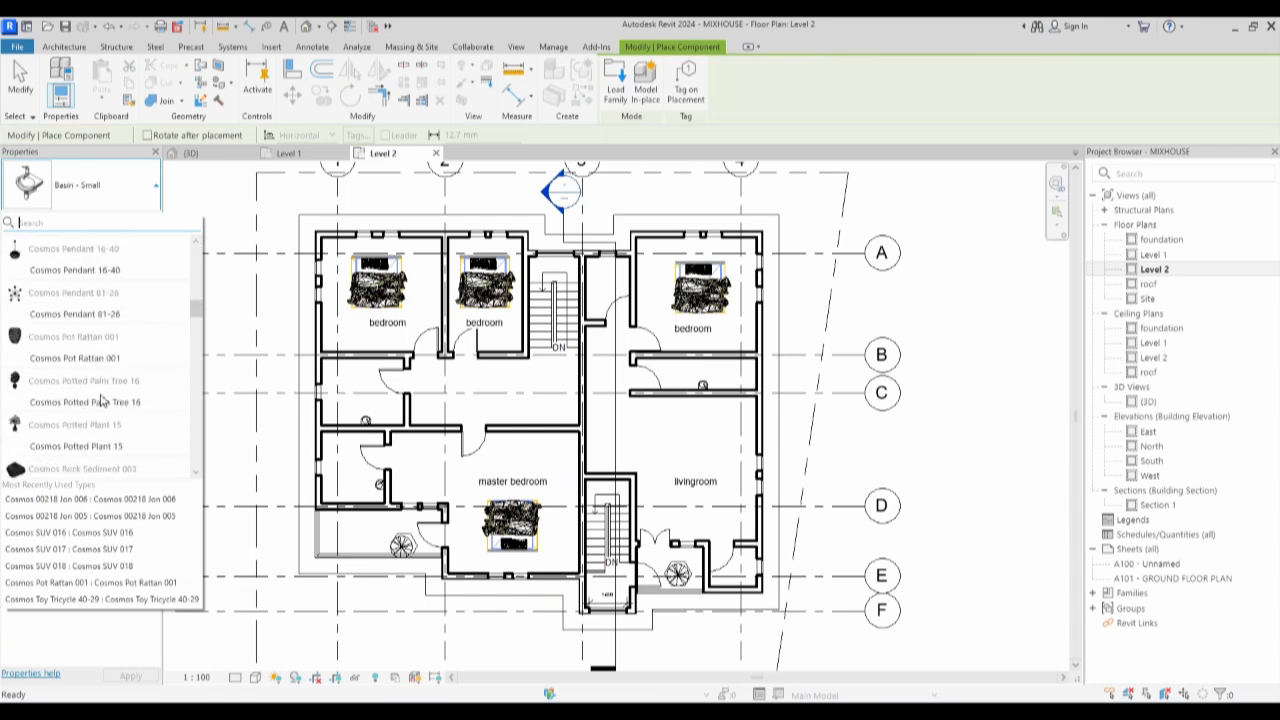
scroll(100, 400, "down", 15)
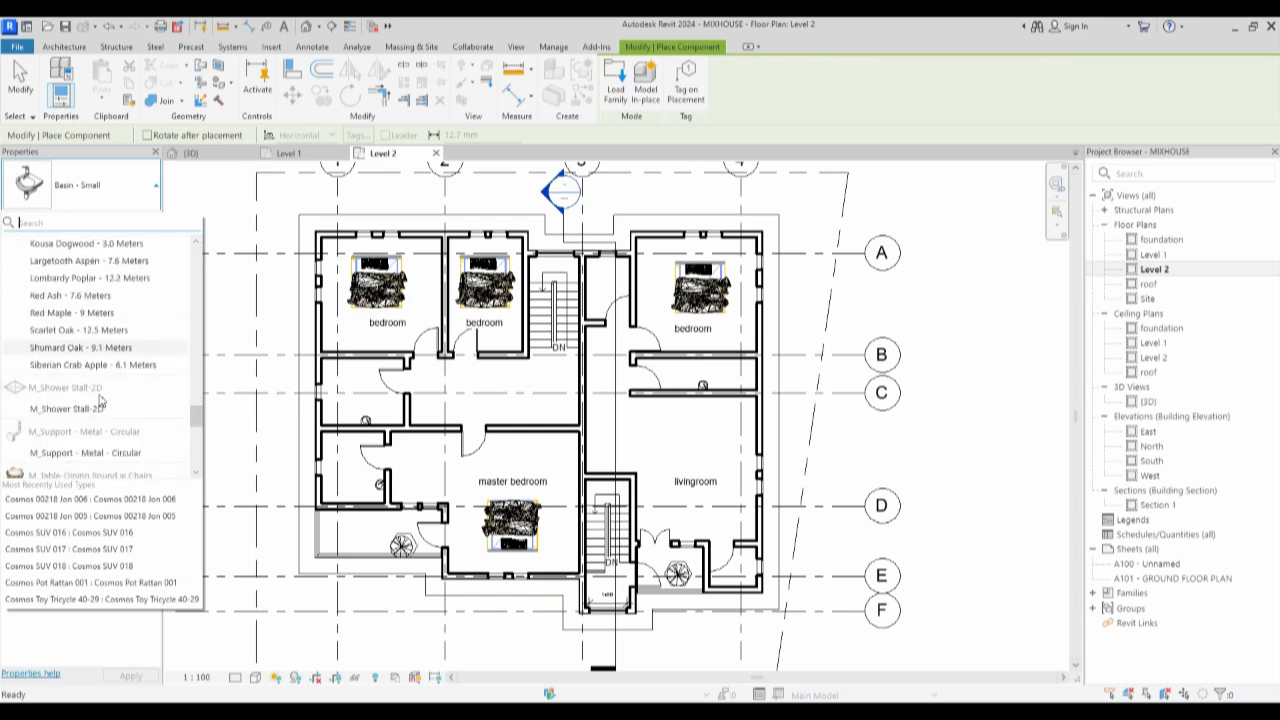
scroll(100, 400, "up", 2)
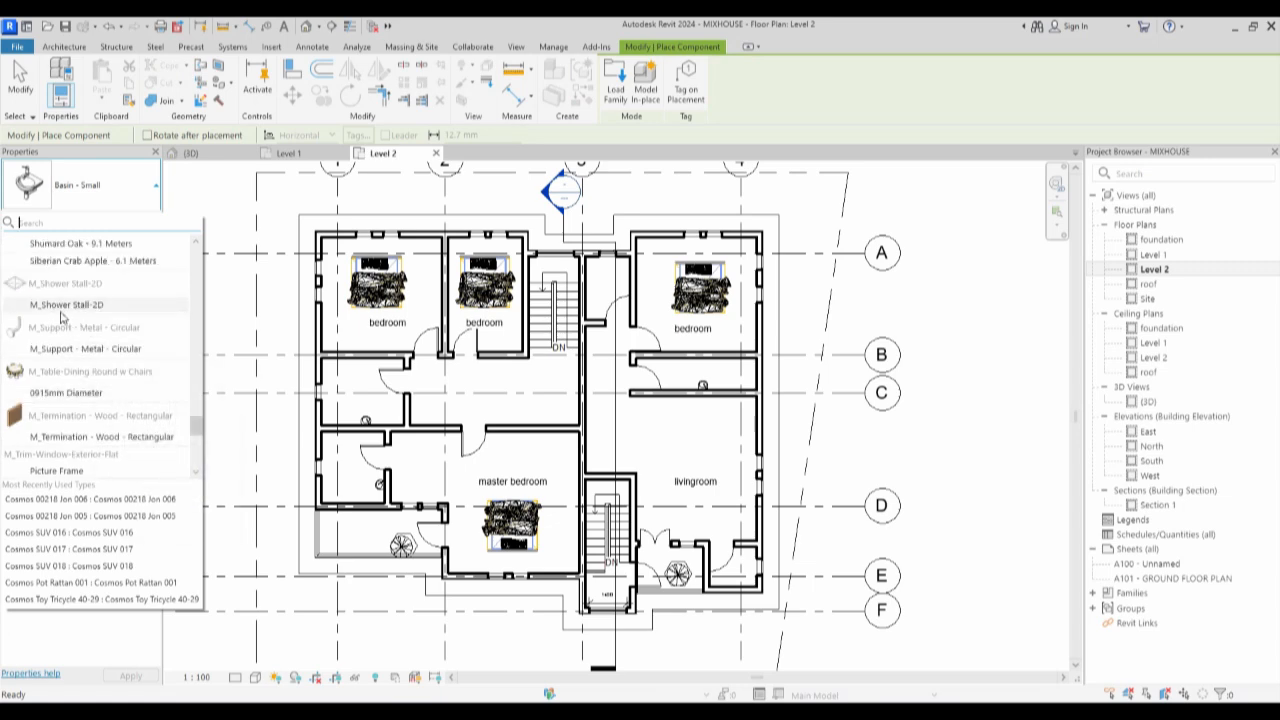
scroll(70, 390, "down", 5)
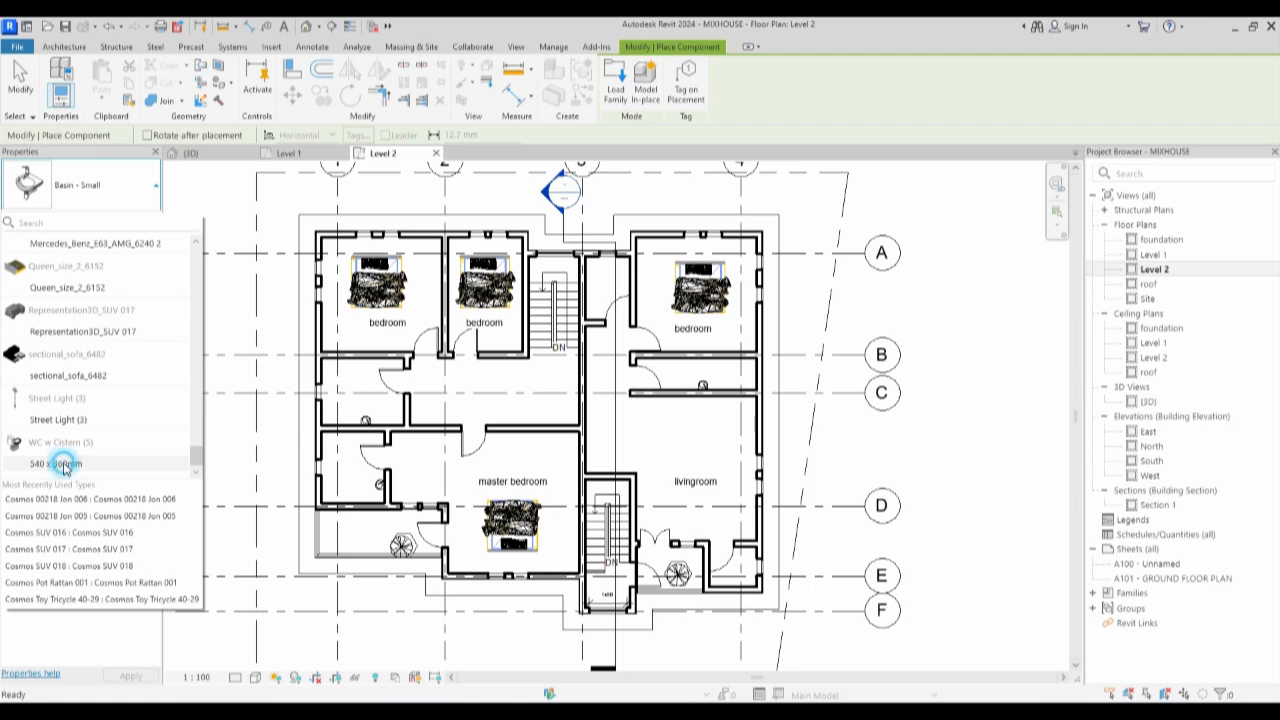
left_click(62, 464)
scroll(325, 390, "up", 1)
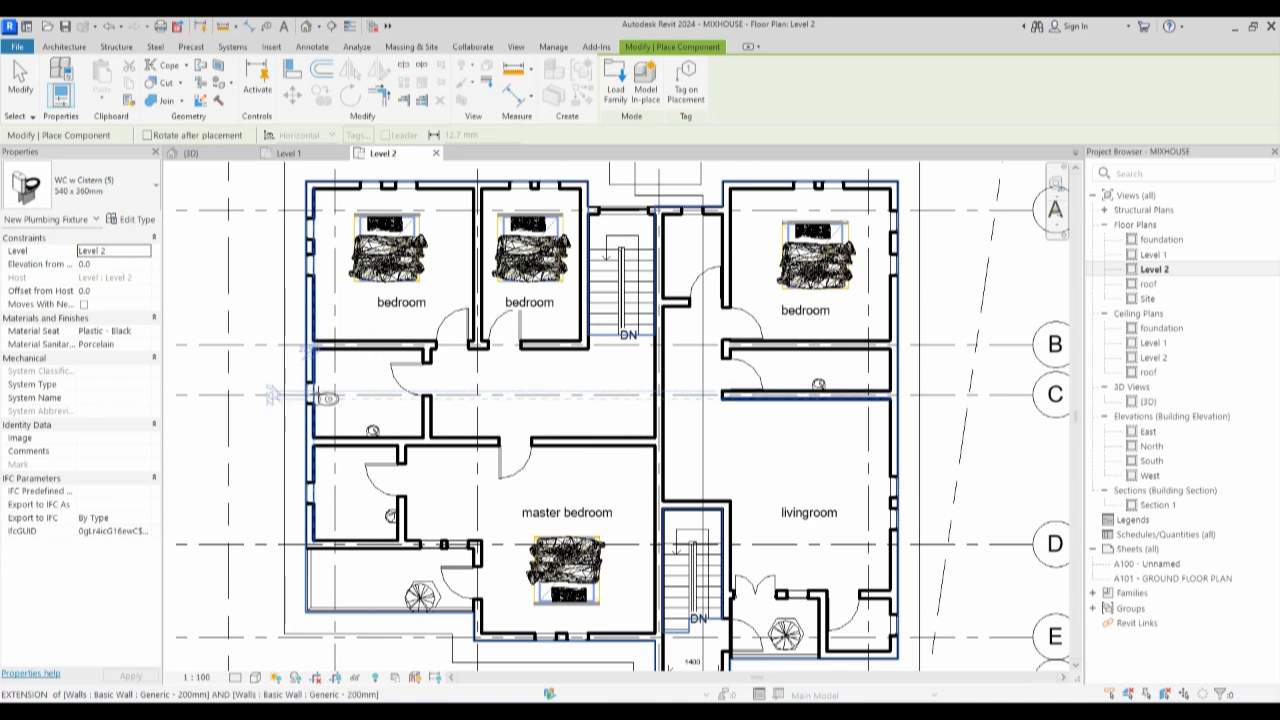
left_click(327, 390)
left_click(327, 492)
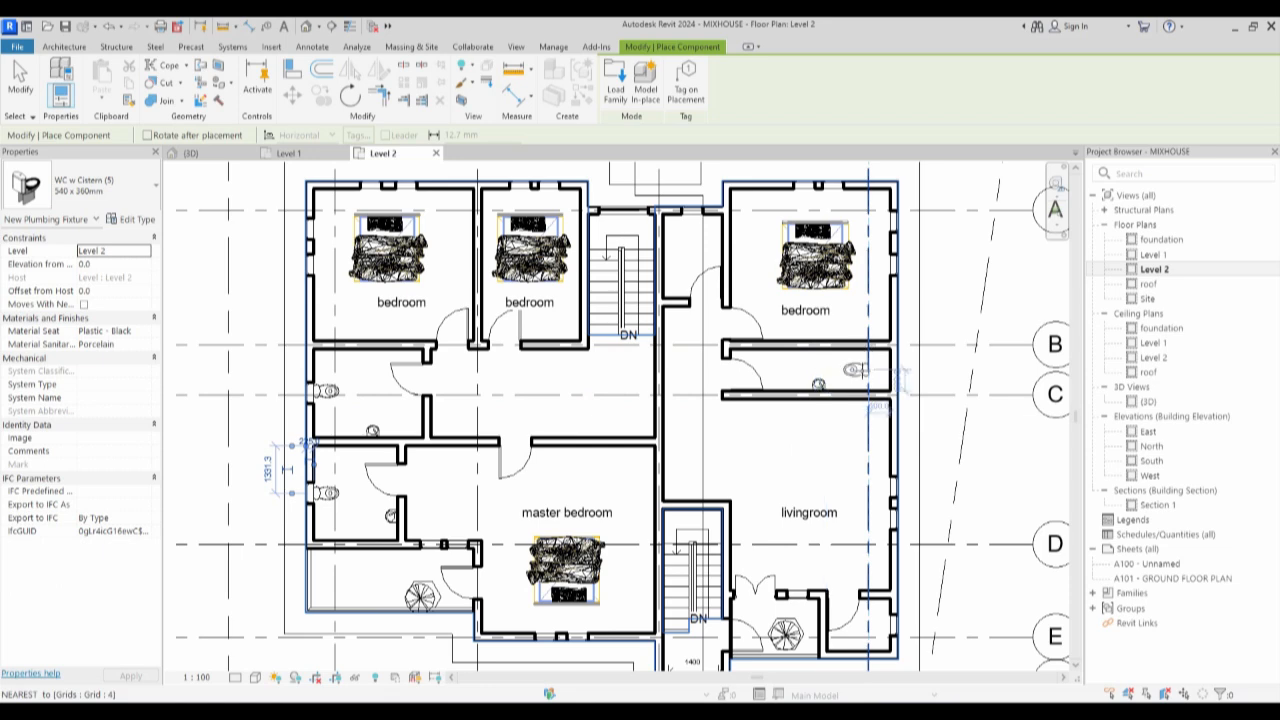
left_click(880, 372)
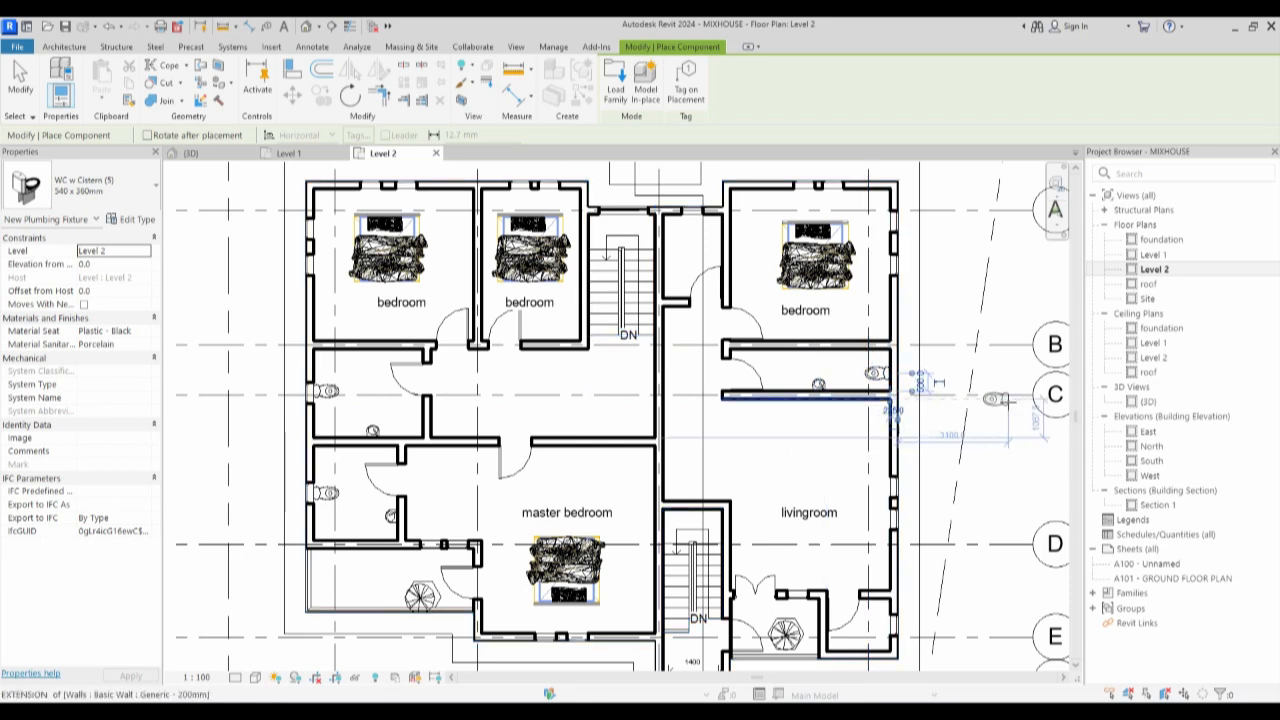
key("Escape")
key("Escape")
scroll(828, 422, "down", 2)
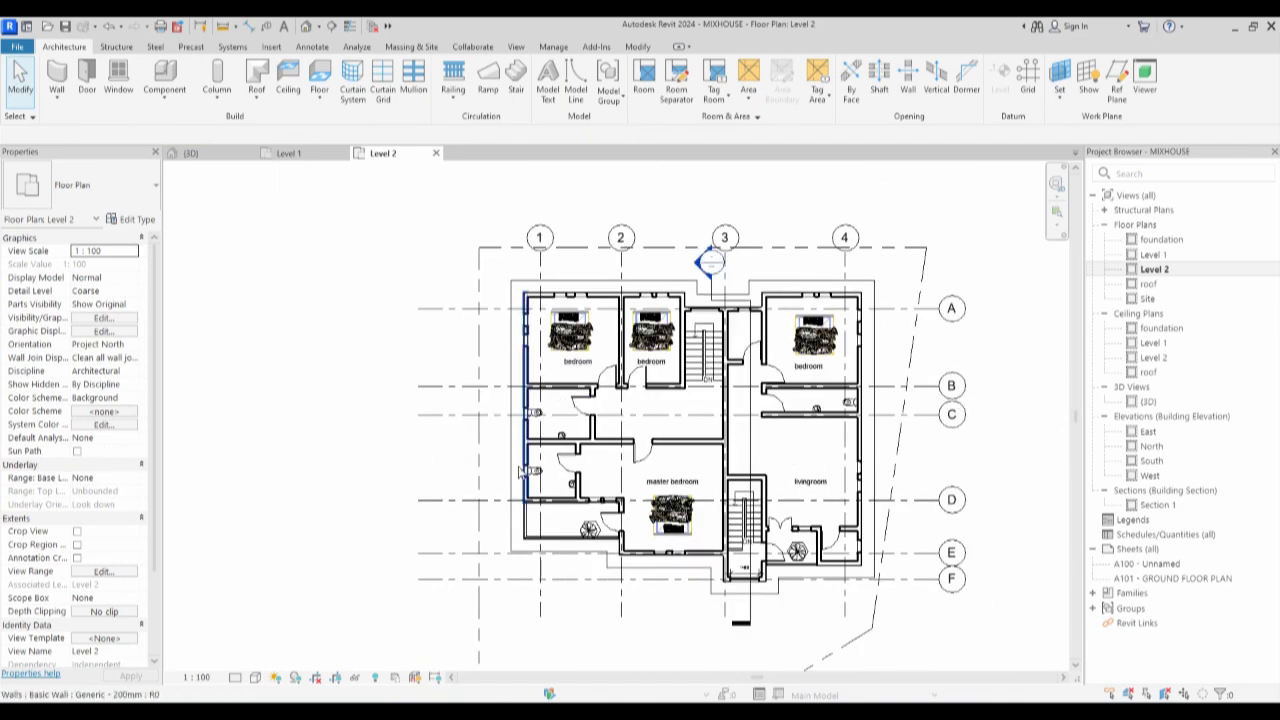
scroll(580, 445, "up", 2)
scroll(715, 515, "down", 2)
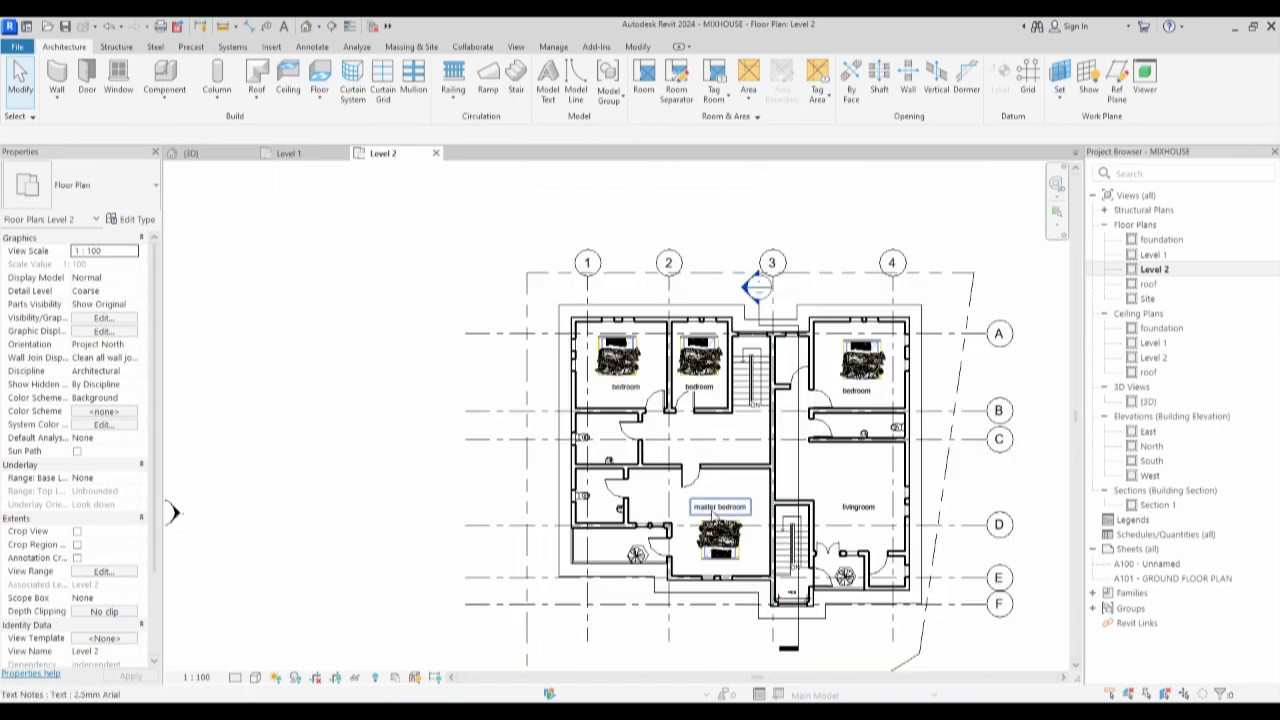
scroll(803, 614, "up", 2)
scroll(727, 560, "up", 3)
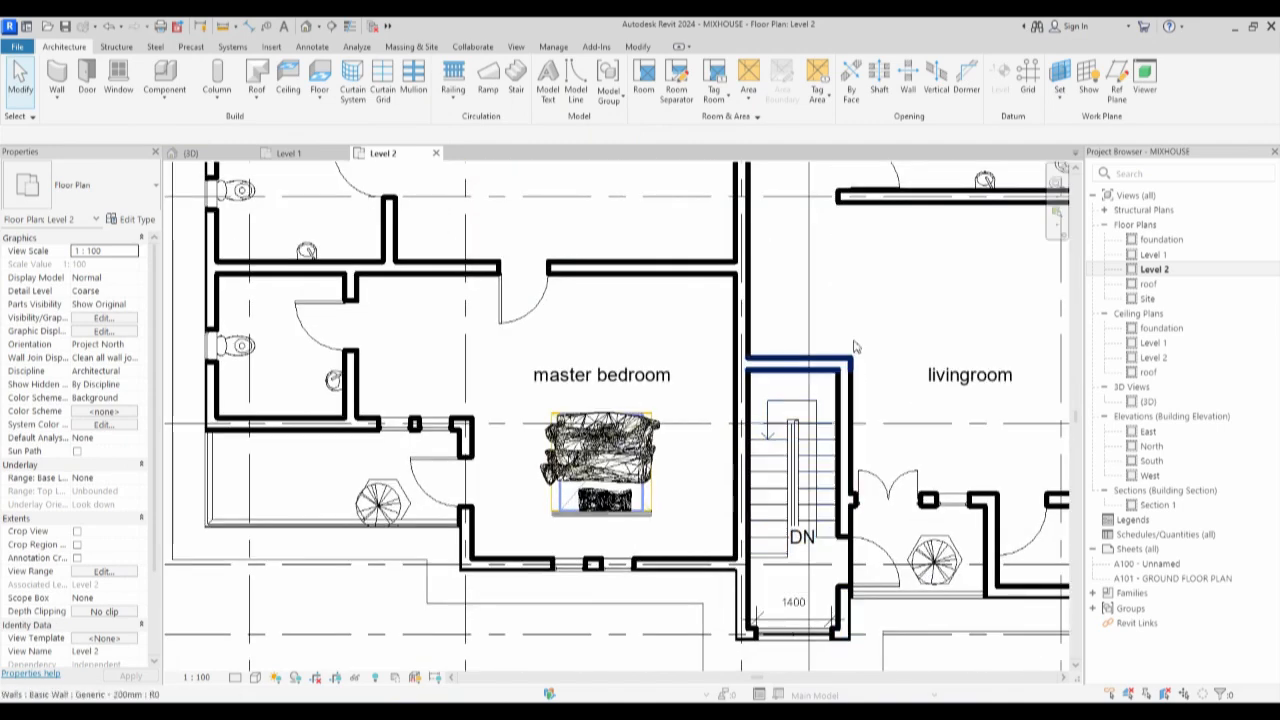
scroll(727, 550, "down", 3)
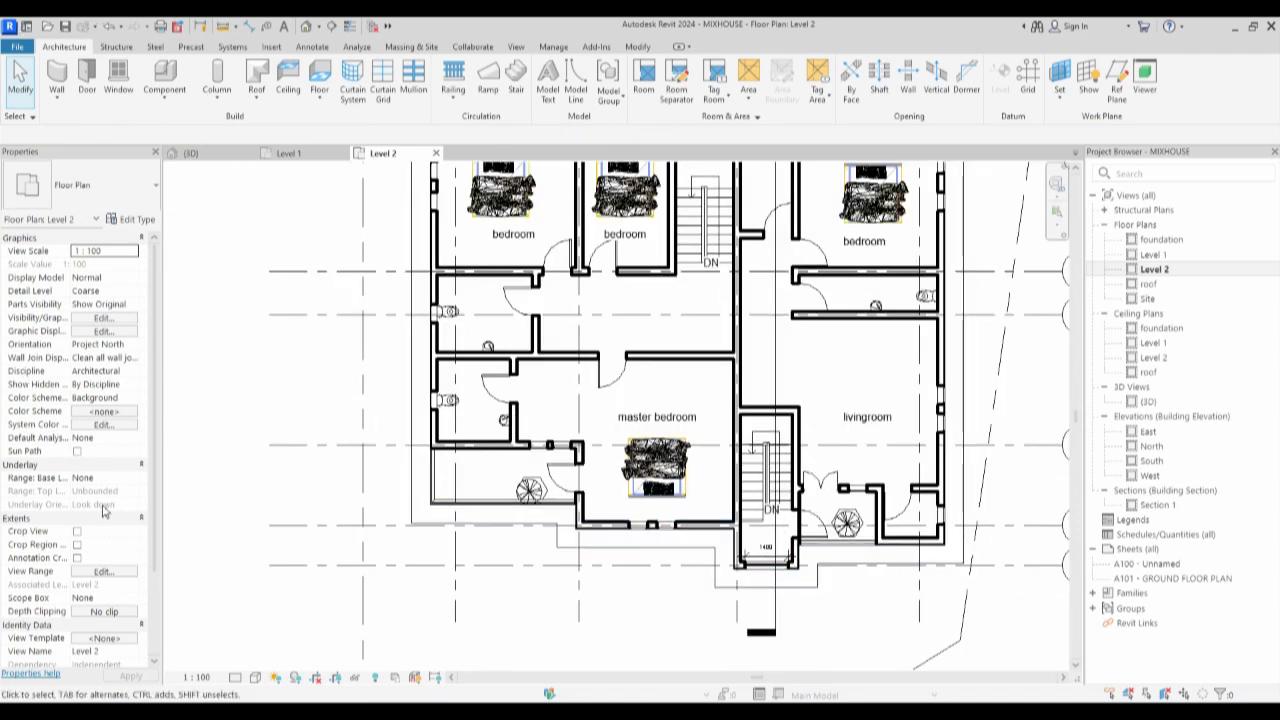
scroll(456, 519, "down", 2)
Open the foundation floor plan and bring the whole site layout into view.
double_click(1165, 241)
scroll(467, 606, "down", 2)
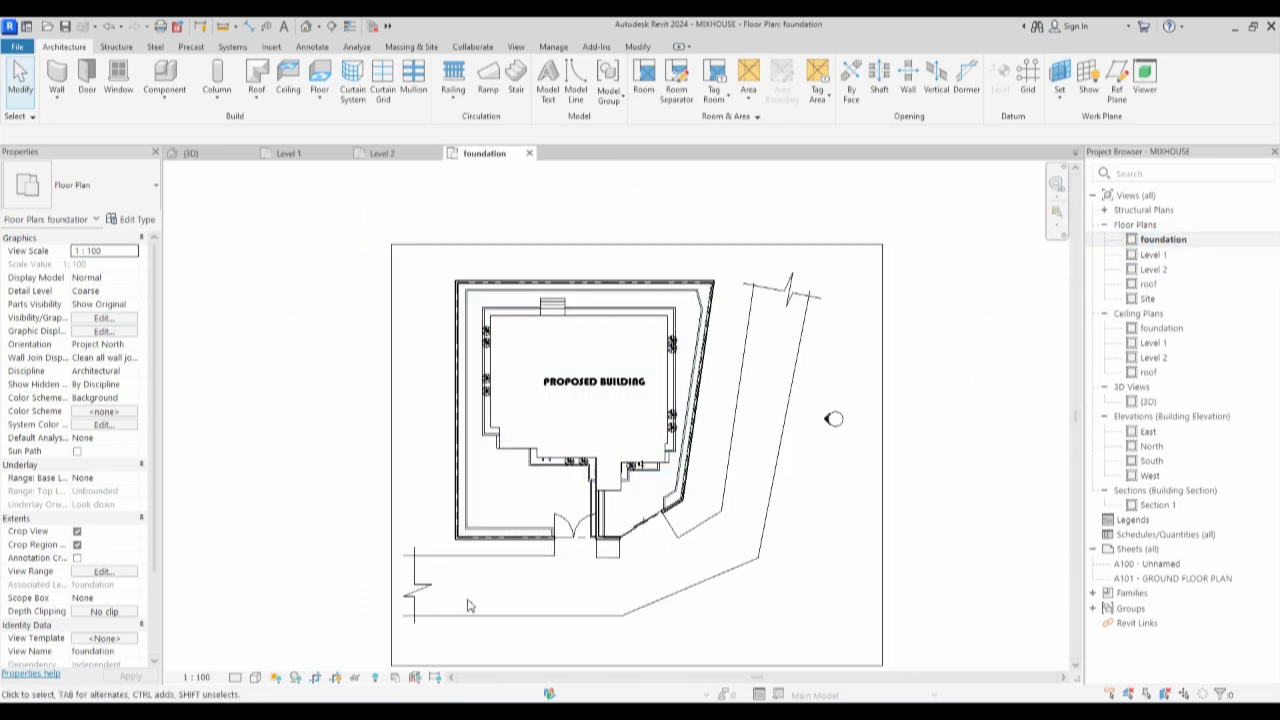
scroll(489, 583, "up", 2)
scroll(786, 478, "down", 2)
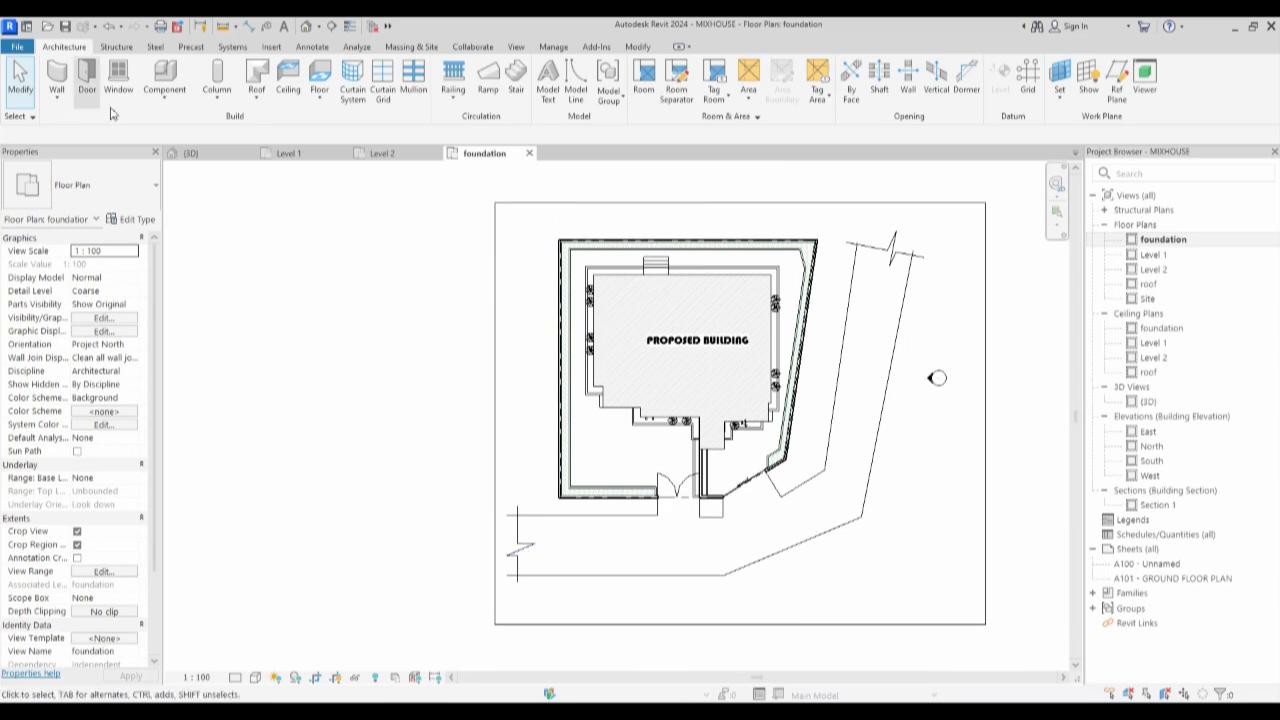
Create an in-place model in the Site category and name it "Site 2 model ro".
left_click(163, 73)
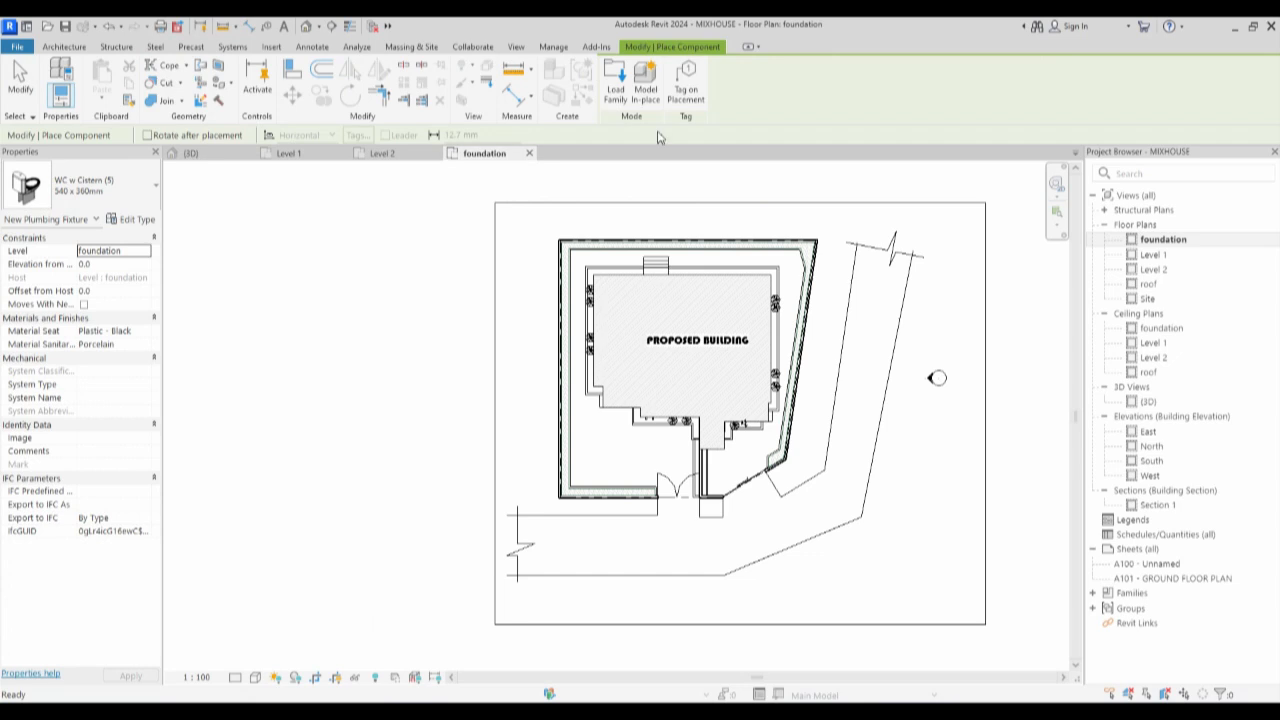
left_click(652, 95)
scroll(575, 381, "down", 5)
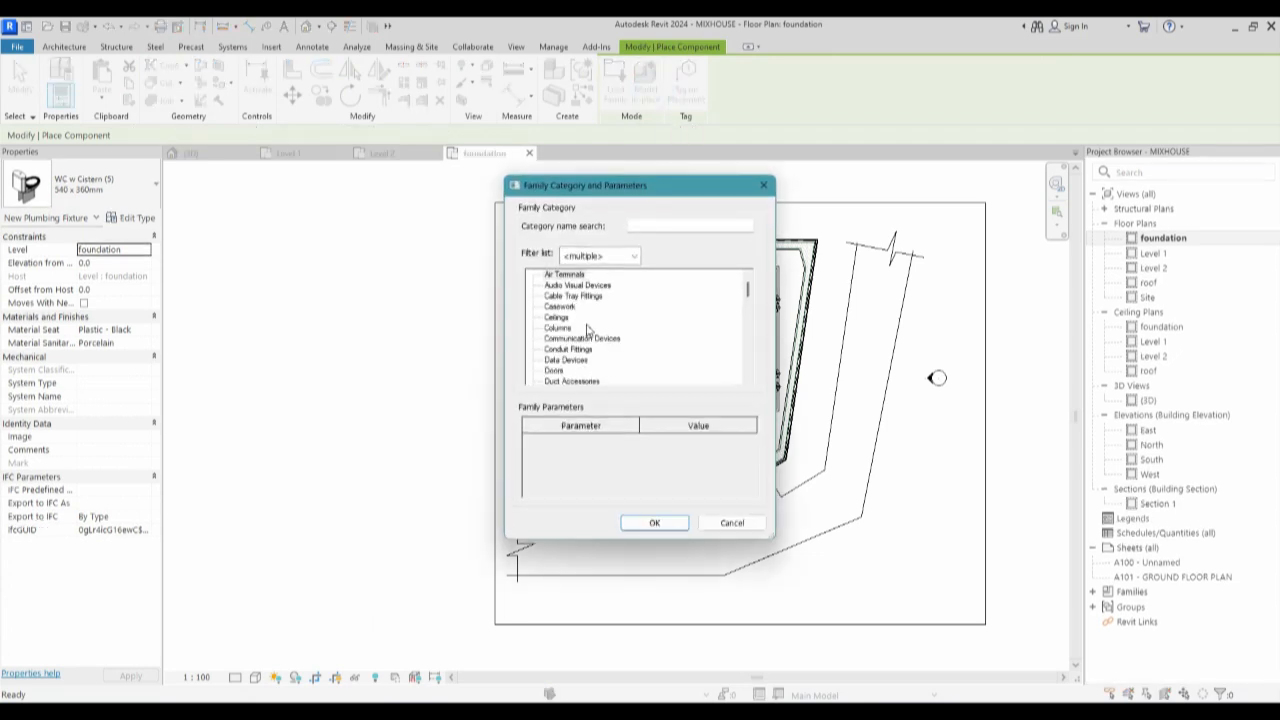
scroll(575, 381, "down", 4)
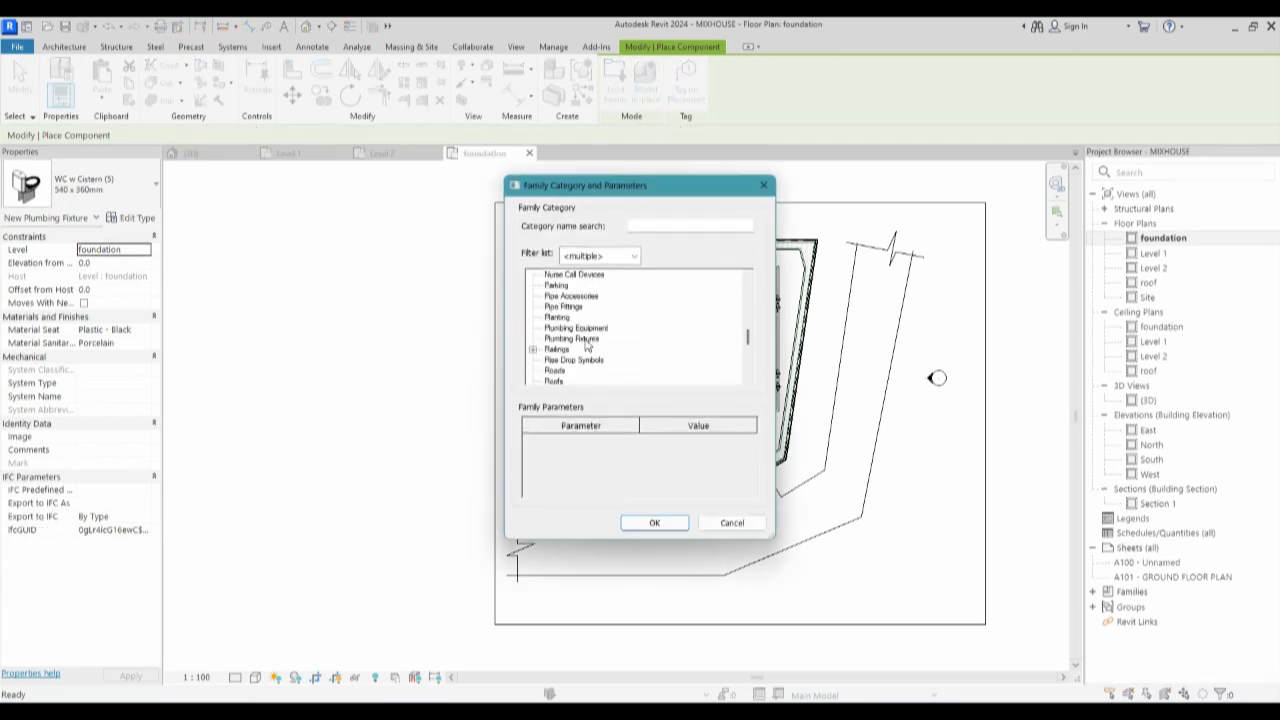
scroll(566, 327, "down", 2)
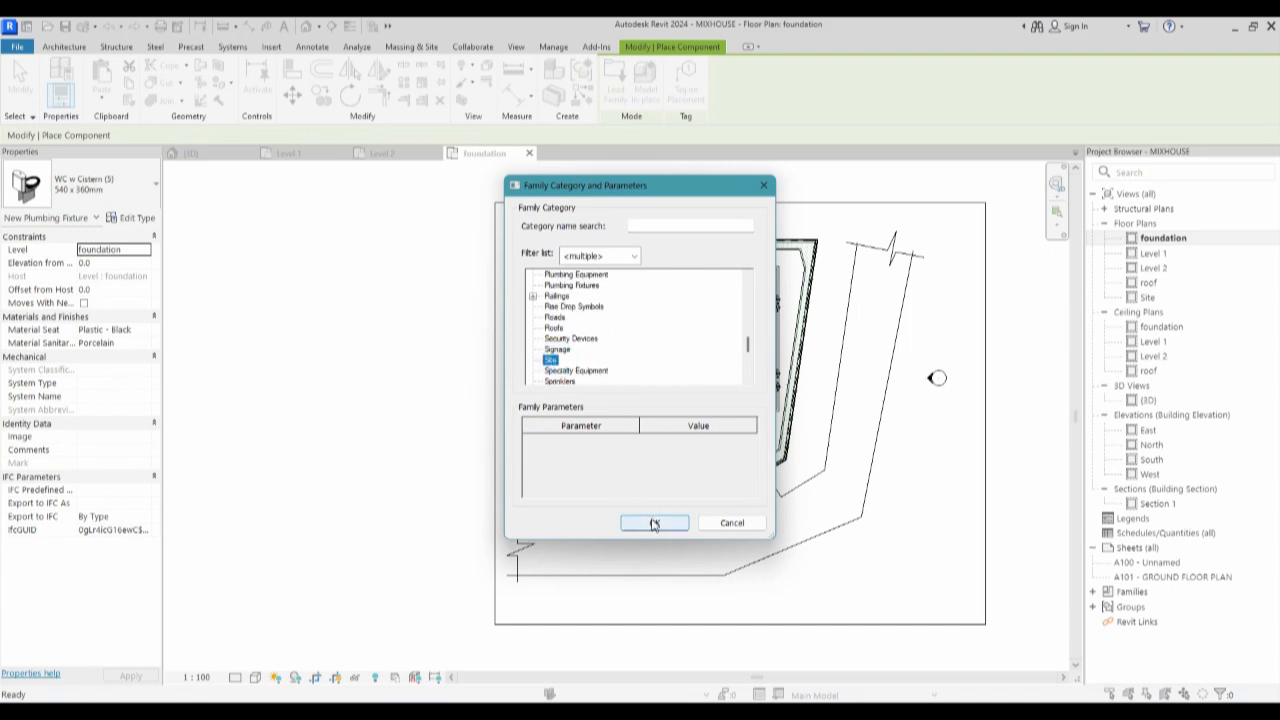
left_click(654, 524)
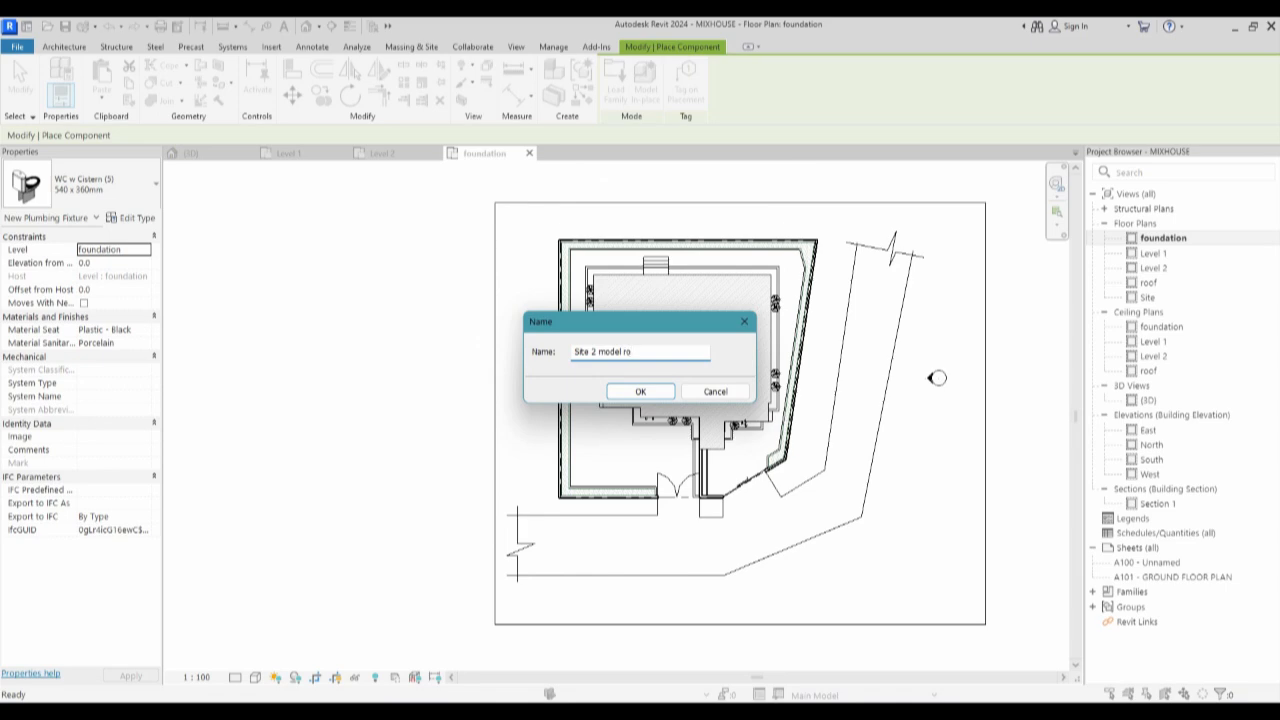
left_click(640, 391)
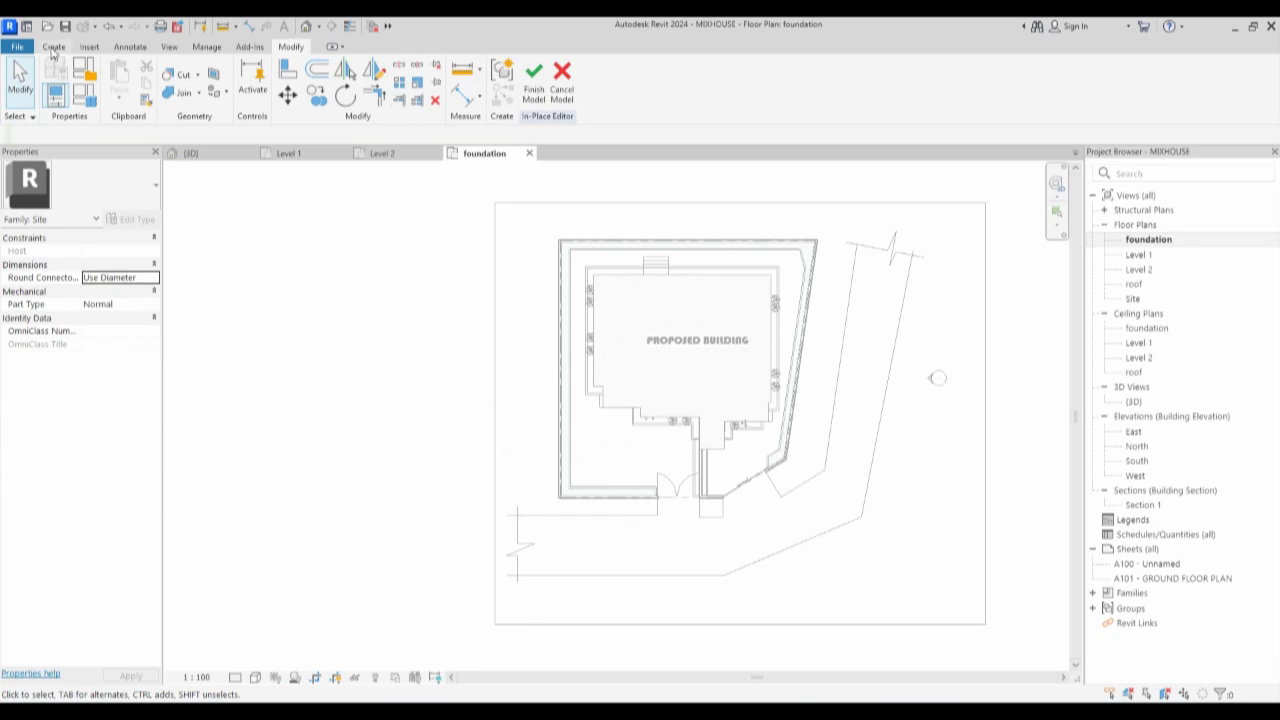
Start an extrusion and use Pick Lines to trace the southern boundary wall, gate opening, small square and angled eastern entrance edge.
left_click(54, 47)
left_click(120, 80)
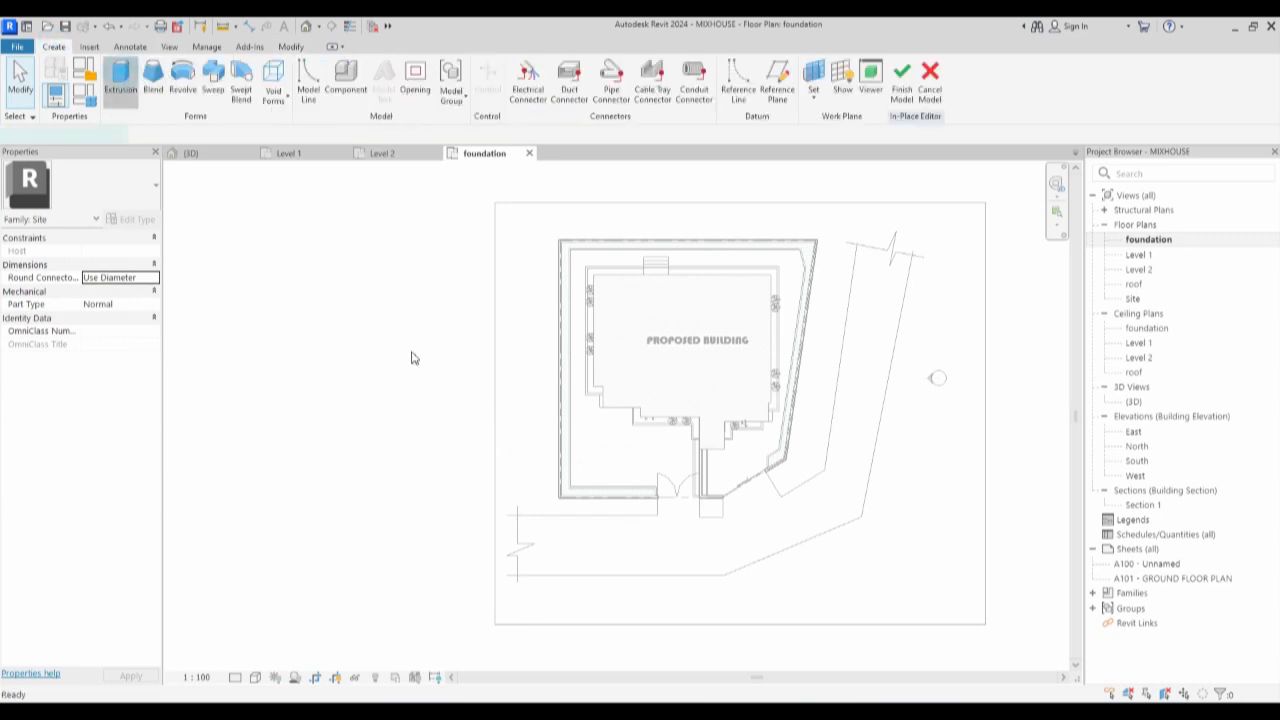
scroll(672, 514, "up", 2)
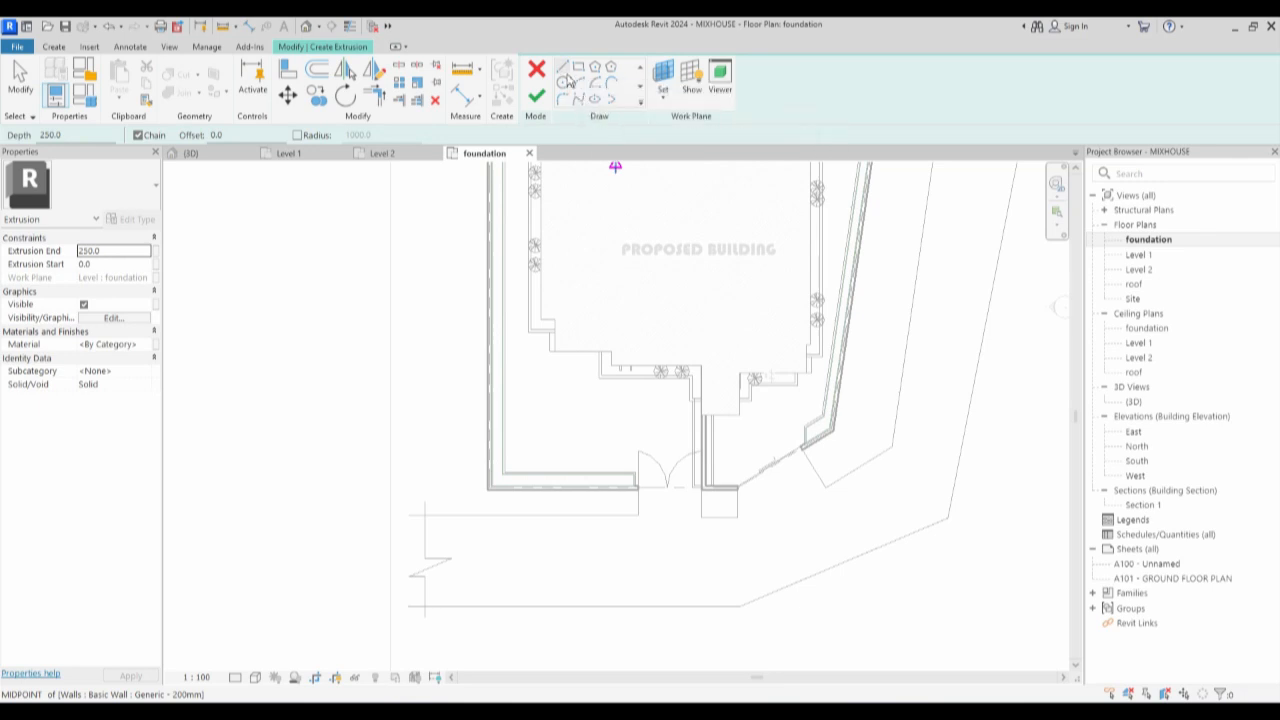
left_click(638, 110)
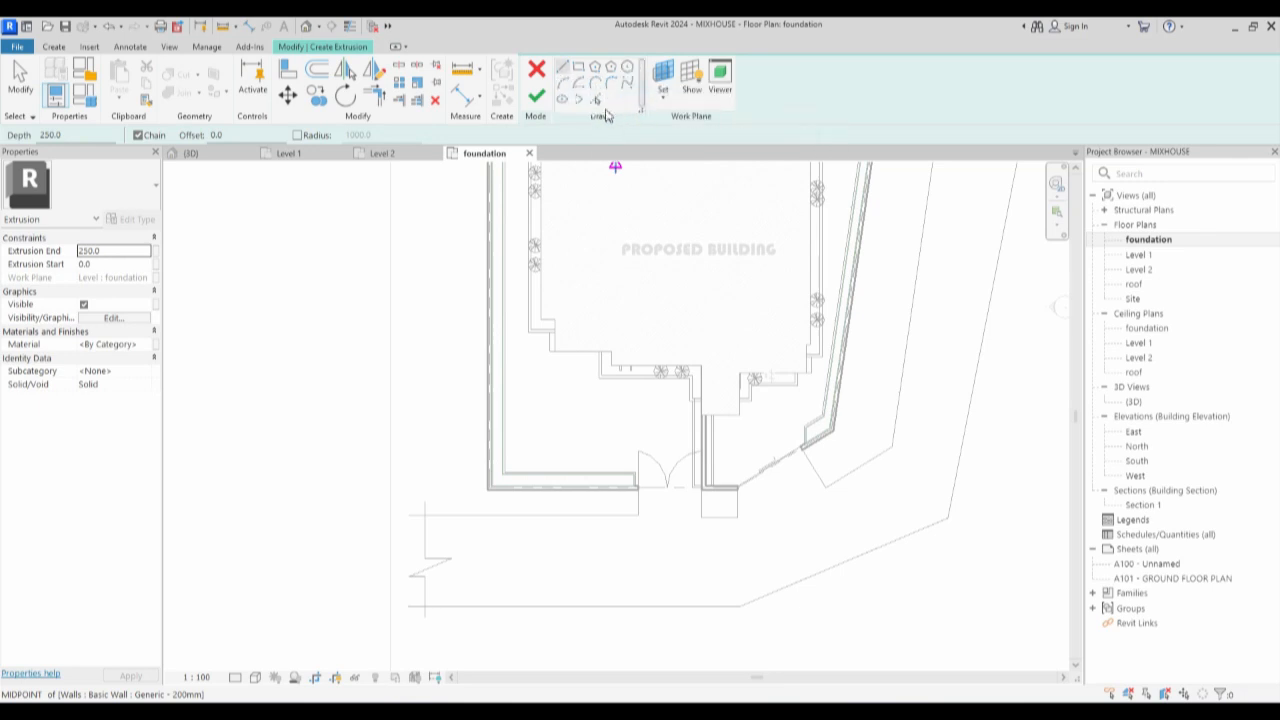
left_click(598, 103)
scroll(640, 514, "up", 1)
left_click(640, 508)
left_click(654, 489)
left_click(769, 511)
left_click(800, 478)
left_click(866, 457)
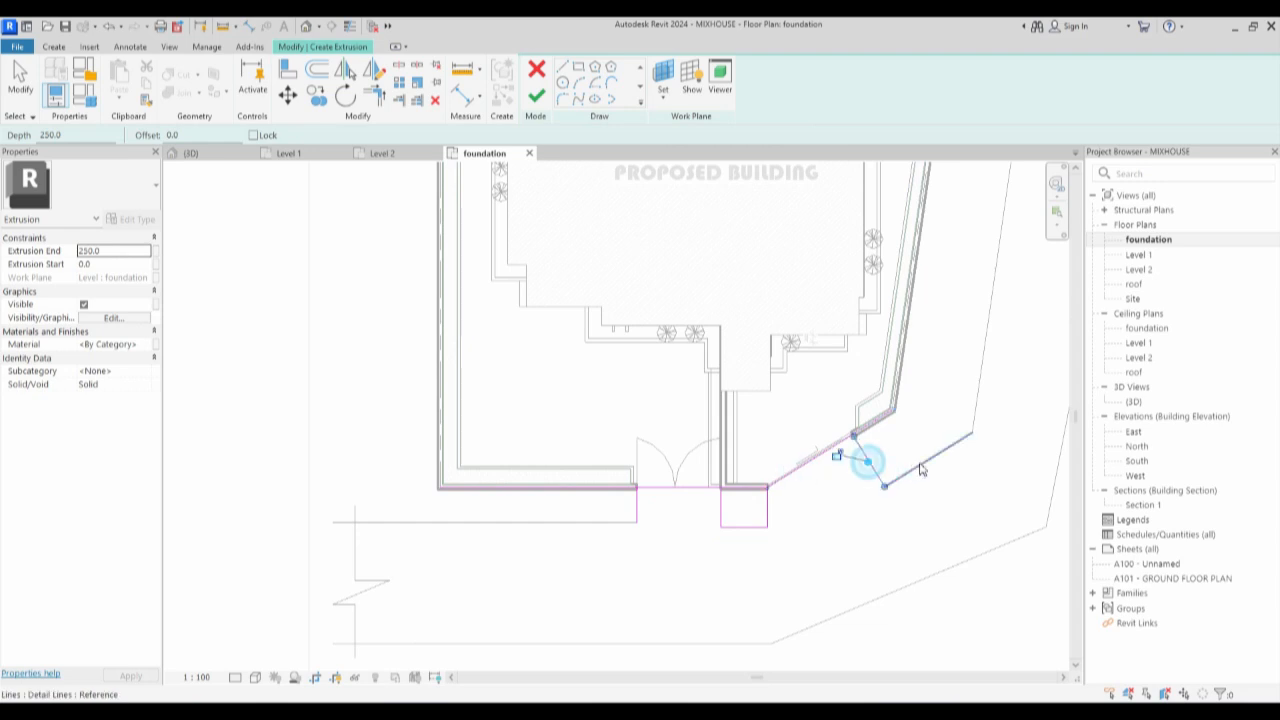
Pick the outer edge of the angled entrance, both long edges of the eastern road and the break line at its north end.
left_click(920, 466)
left_click(973, 401)
scroll(940, 410, "down", 3)
scroll(980, 250, "up", 1)
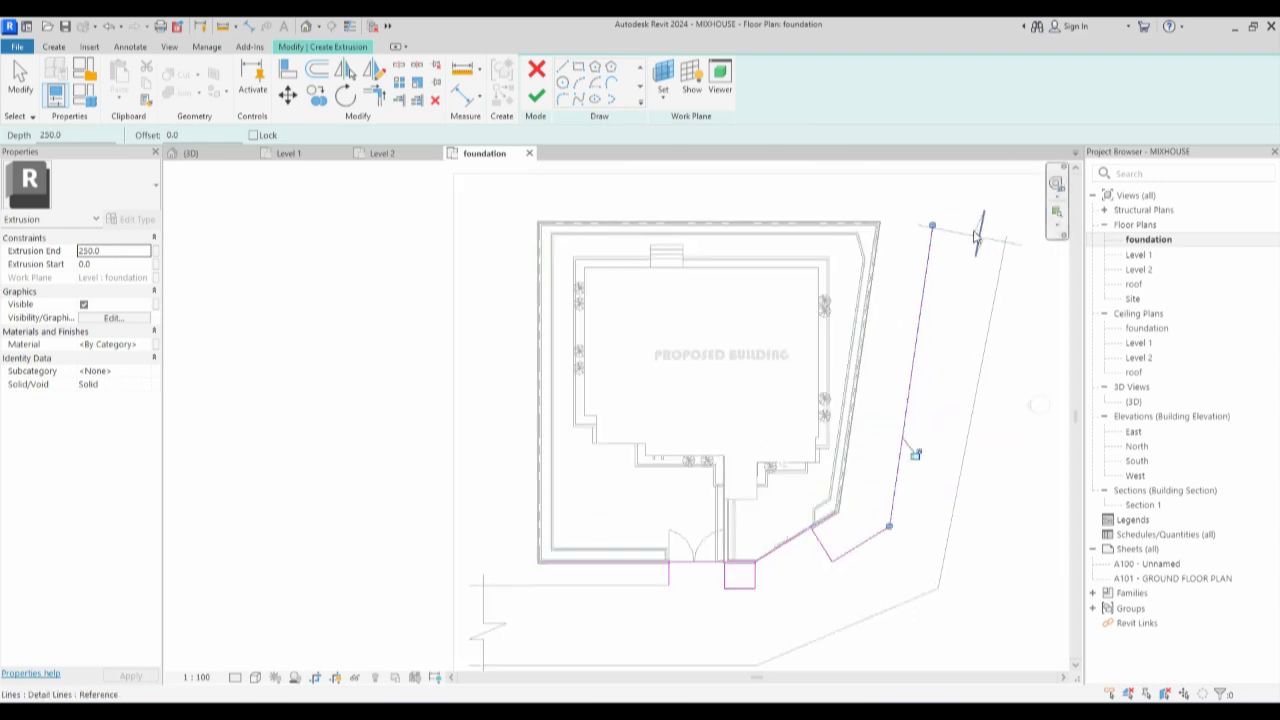
scroll(958, 236, "up", 2)
left_click_drag(990, 230, 977, 279)
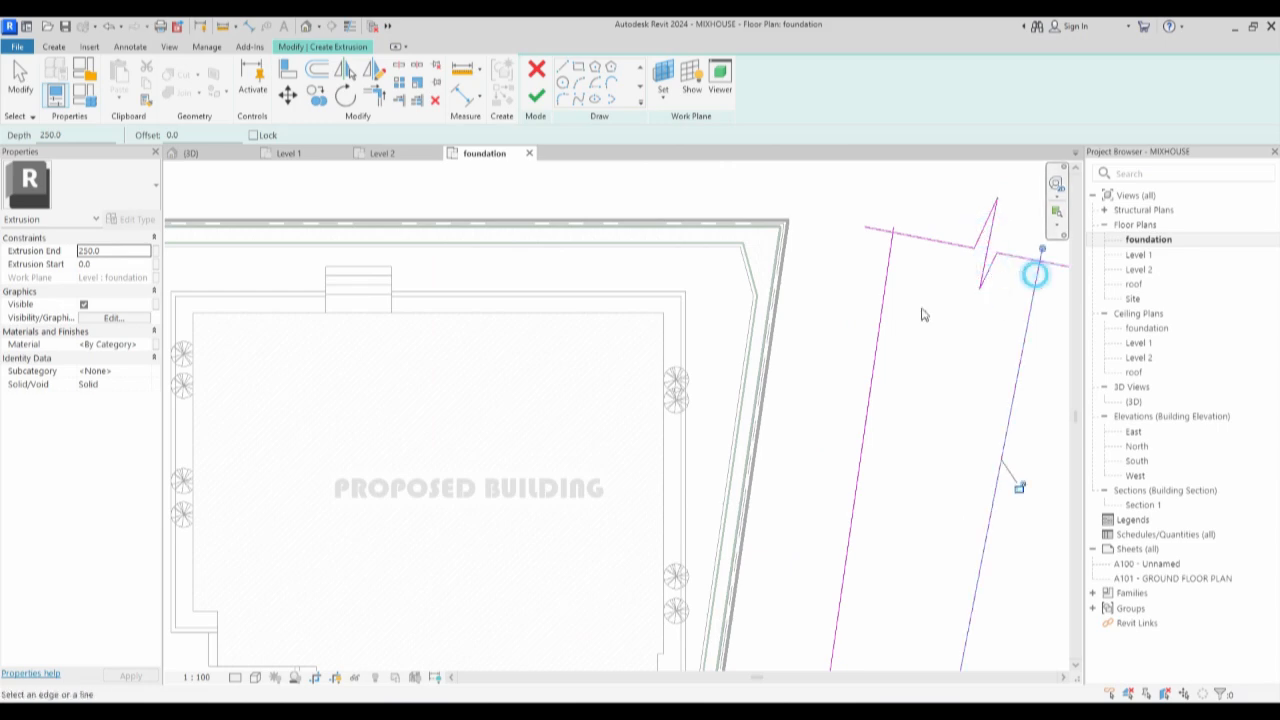
scroll(940, 330, "down", 5)
scroll(890, 337, "up", 2)
Pick the road's diagonal corner edge, both edges of the southern road and the break line at its west end.
left_click(872, 485)
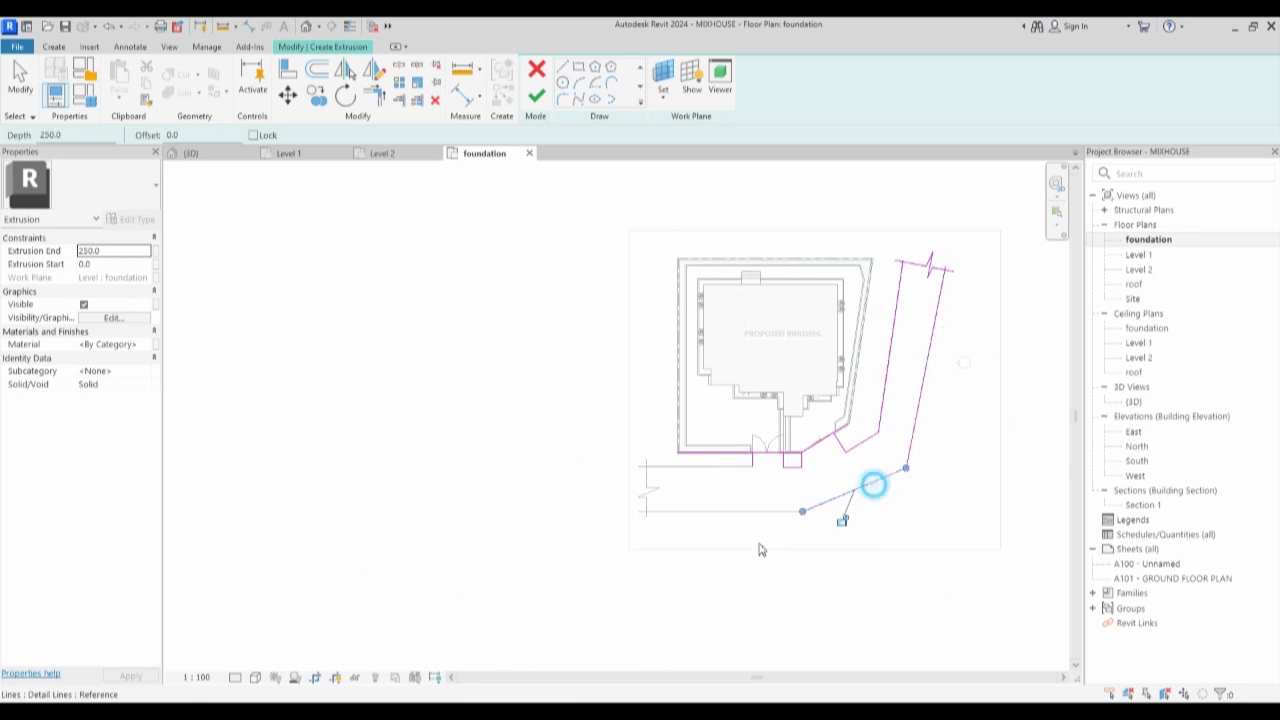
left_click(717, 512)
scroll(716, 514, "up", 1)
scroll(717, 515, "up", 3)
left_click(686, 408)
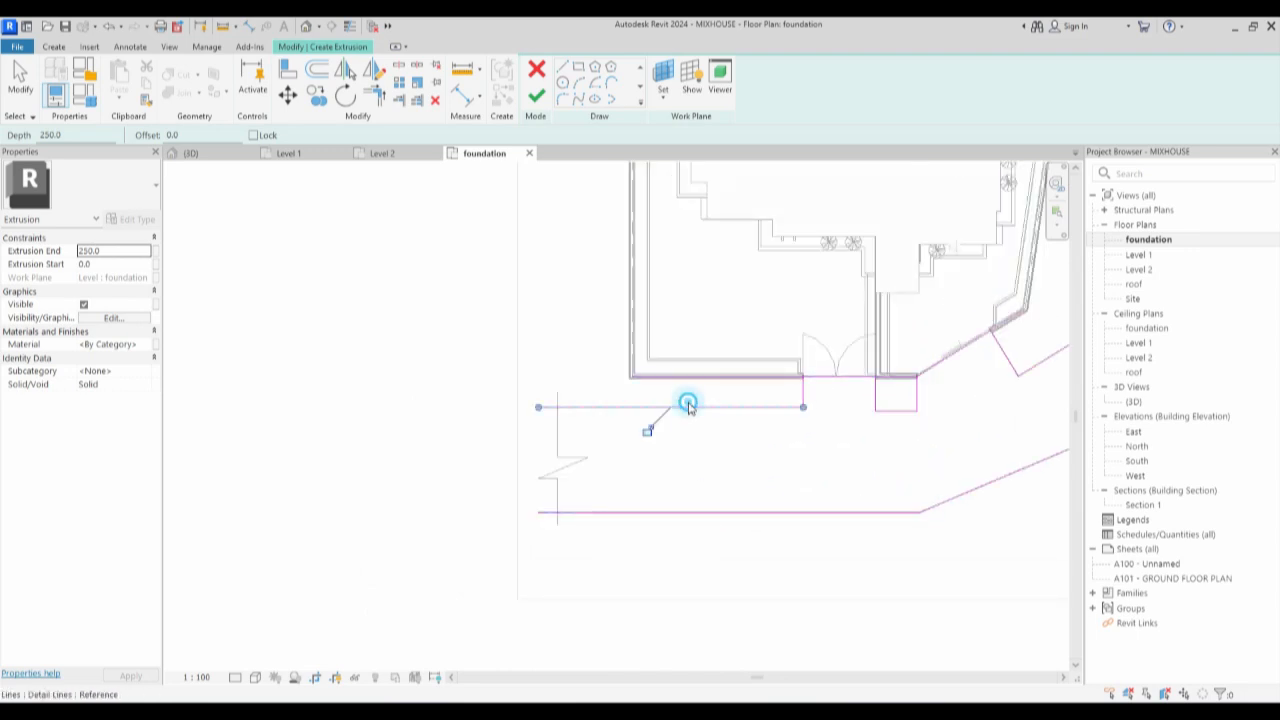
scroll(571, 443, "up", 2)
left_click(551, 426)
left_click(570, 463)
left_click(551, 523)
Trim the west break line to corners with the upper and lower edges of the southern road.
left_click(380, 105)
left_click(549, 424)
left_click(586, 391)
left_click(551, 540)
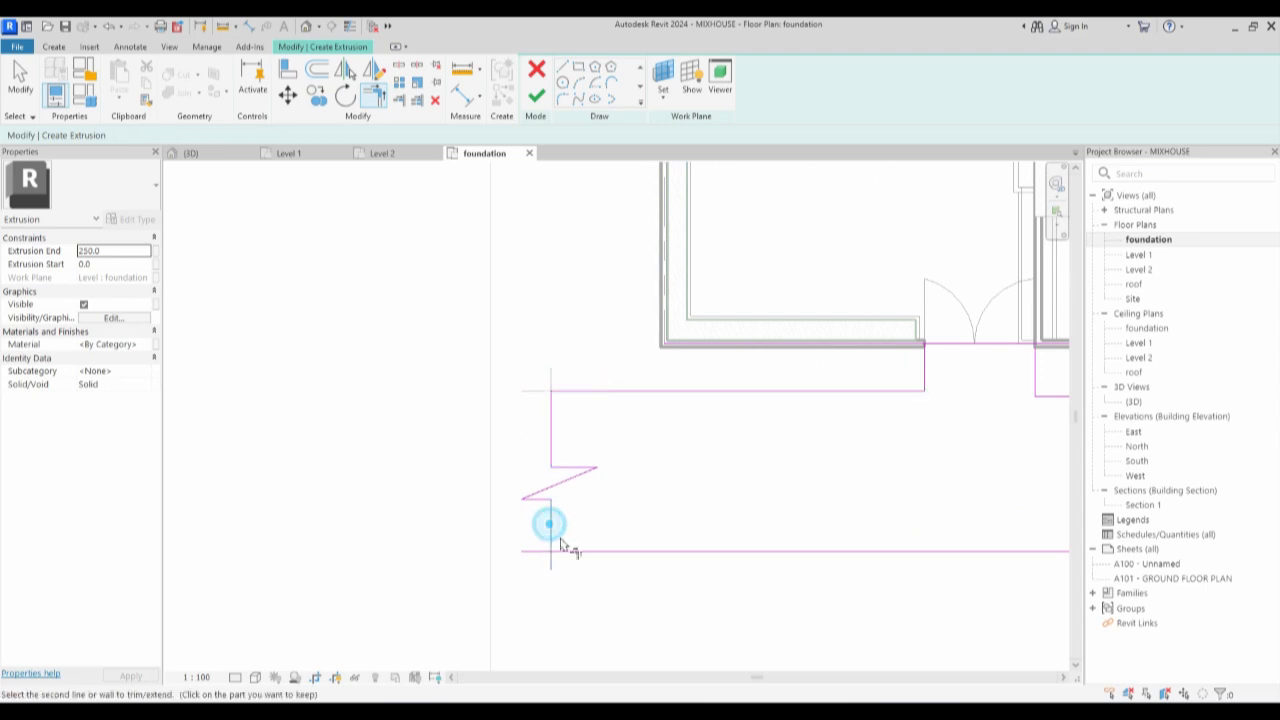
left_click(569, 549)
Trim the boundary line across the gate opening to corners with the side lines at both ends of the gate.
scroll(714, 391, "down", 2)
scroll(728, 377, "up", 2)
left_click(718, 370)
left_click(674, 391)
left_click(734, 371)
left_click(784, 387)
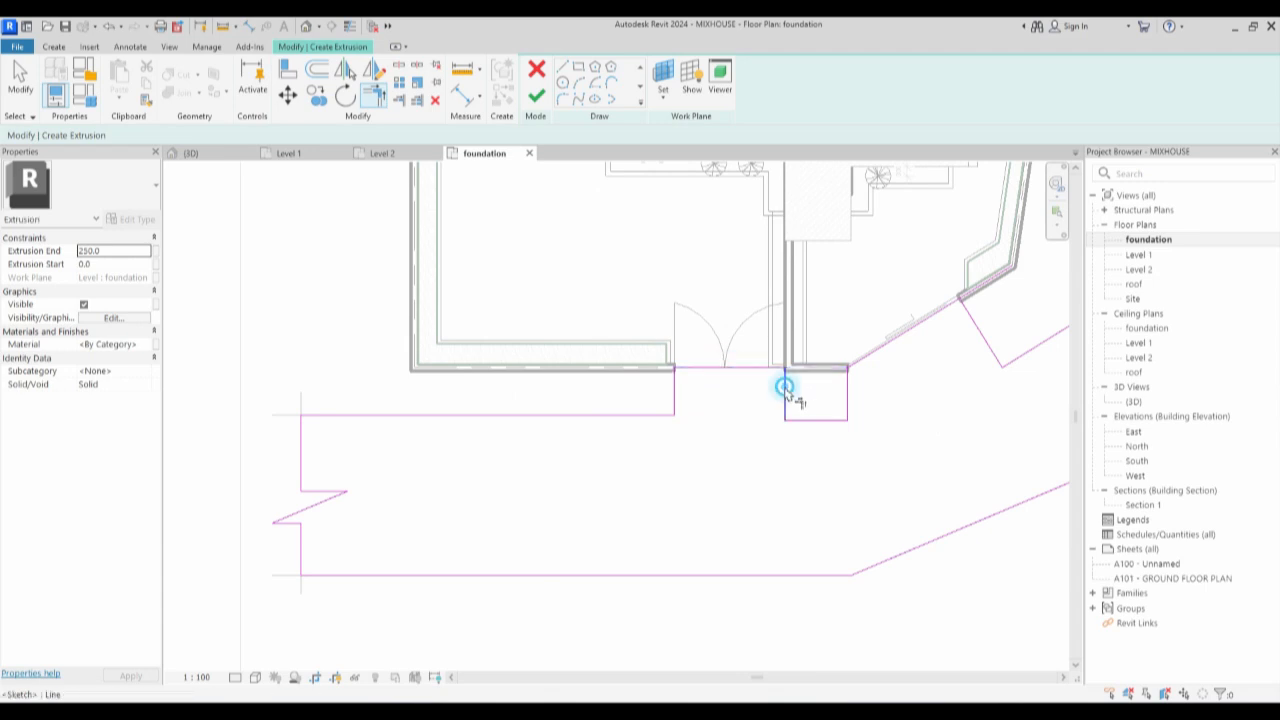
Trim the angled entrance line to corners with the gate pillar's side line and the slanted road edge.
left_click(846, 372)
left_click(906, 403)
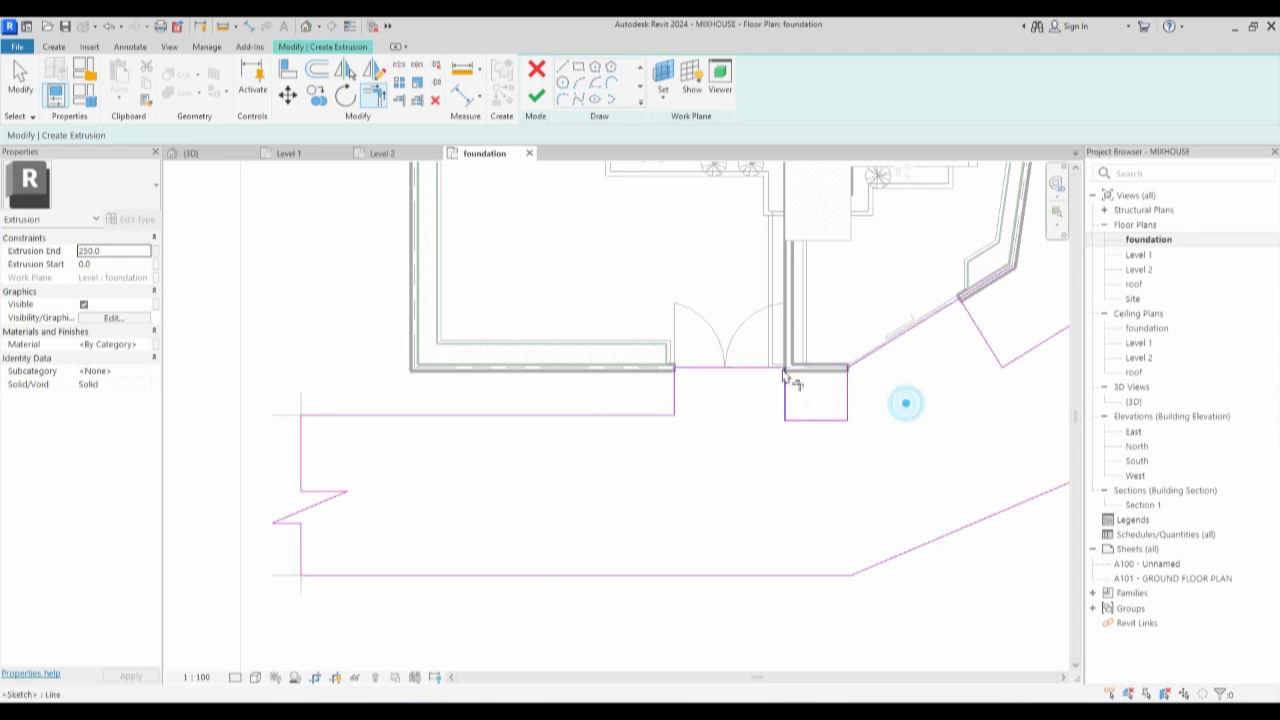
left_click(975, 329)
left_click(929, 318)
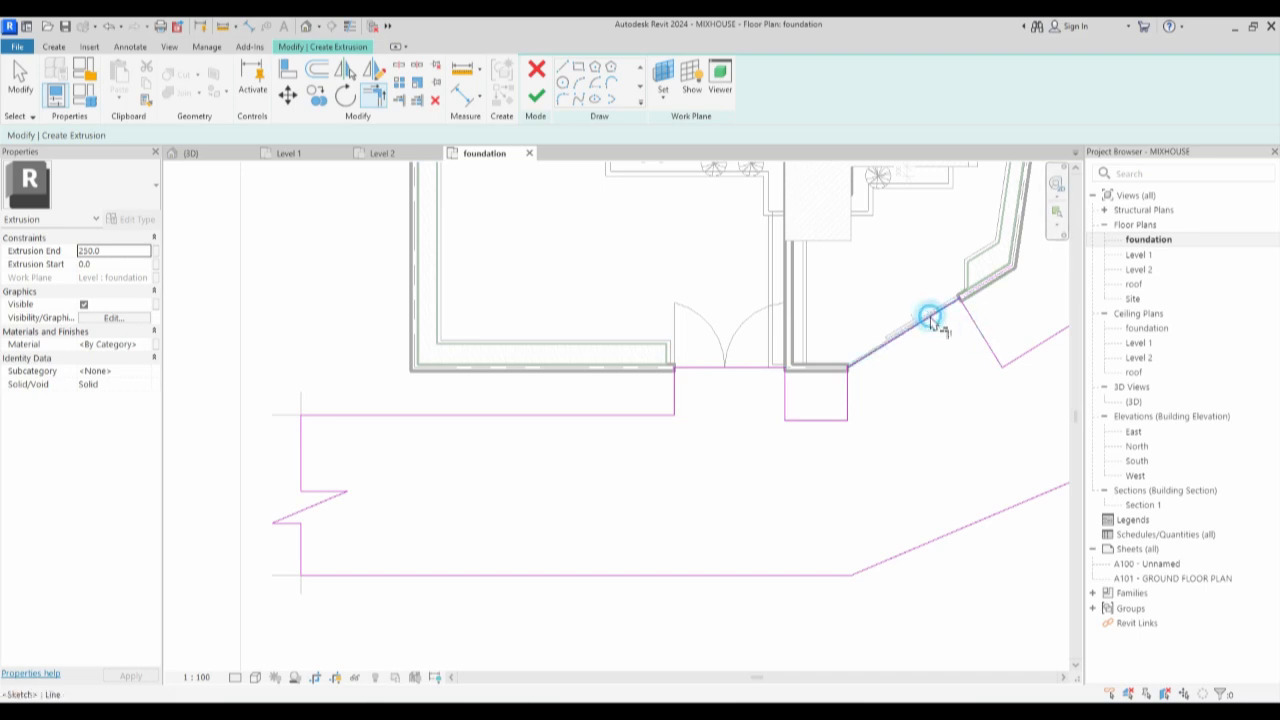
Trim the north break line to corners with both long edges of the eastern road.
scroll(934, 391, "down", 4)
scroll(895, 318, "up", 5)
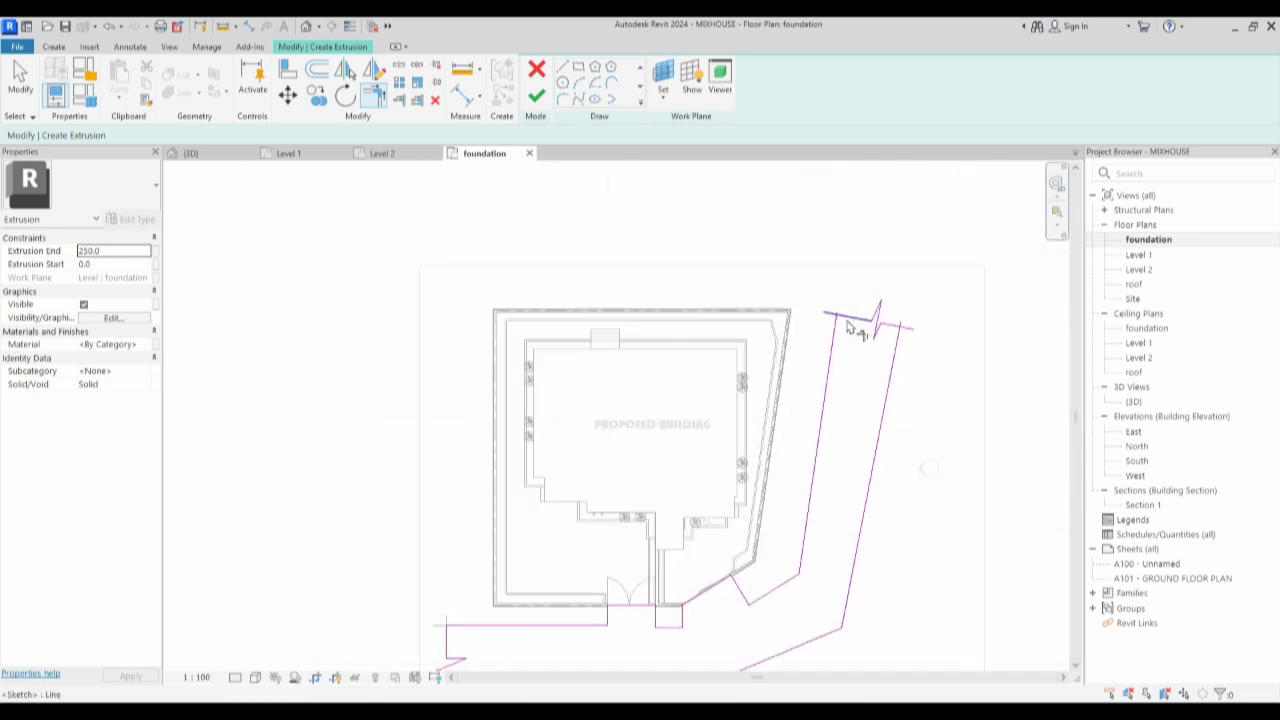
key("t")
key("r")
scroll(720, 225, "down", 1)
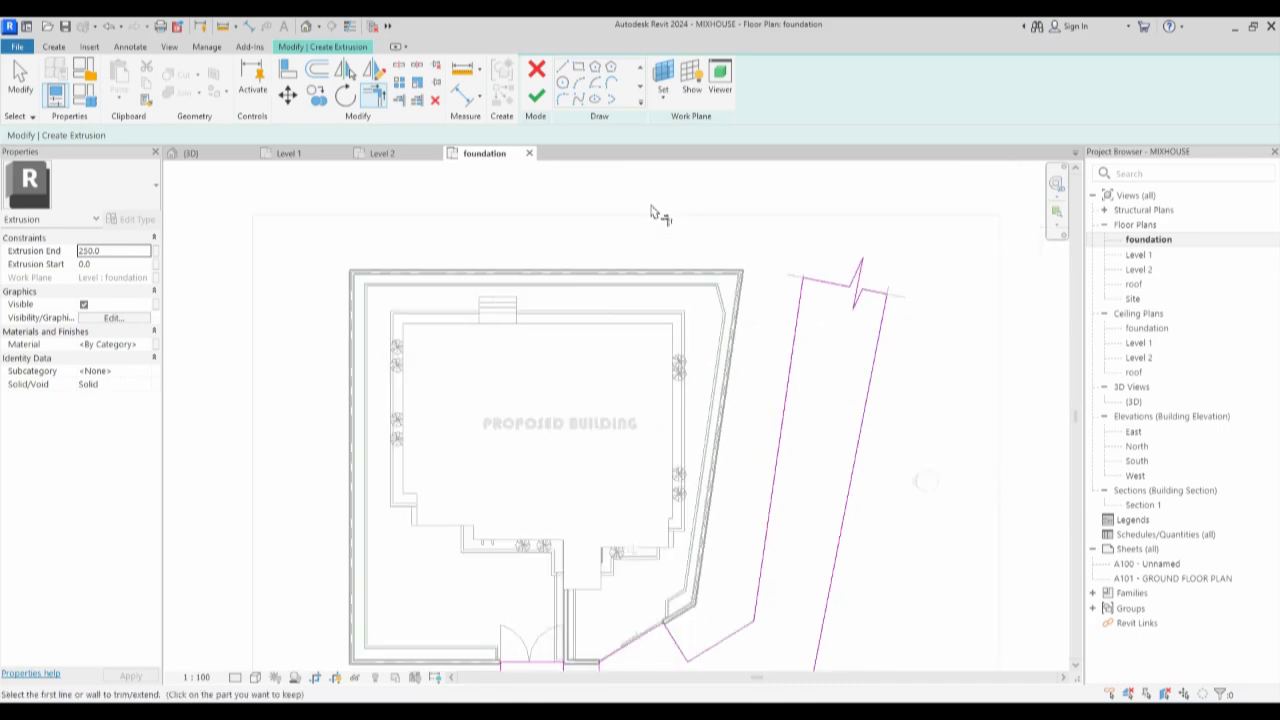
Try to finish the extrusion sketch and show the conflicting lines near the angled entrance.
left_click(537, 95)
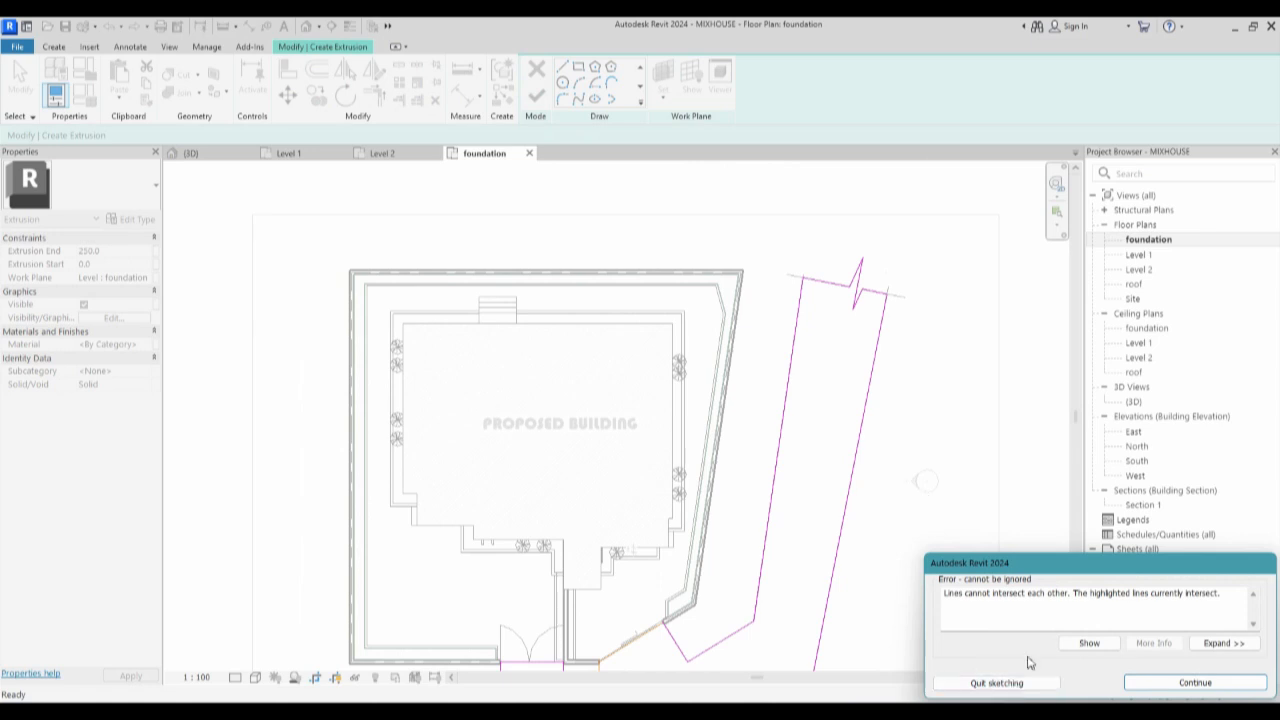
left_click(1088, 643)
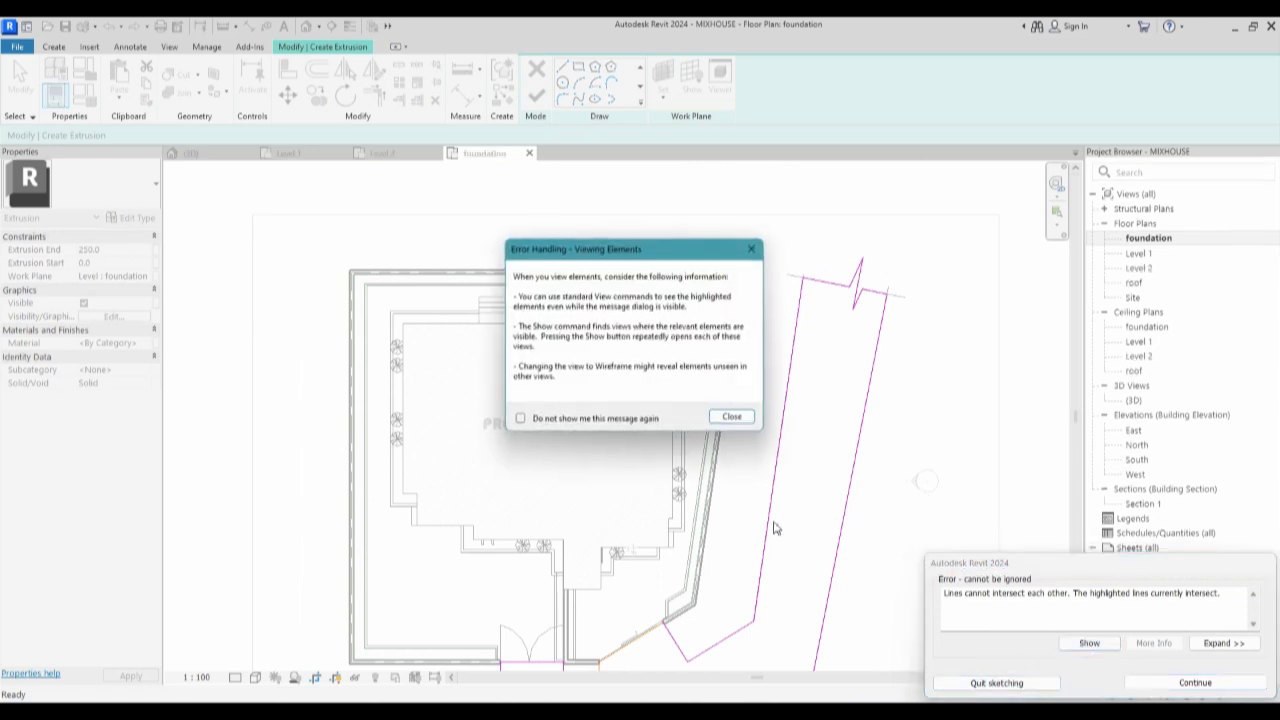
left_click(735, 417)
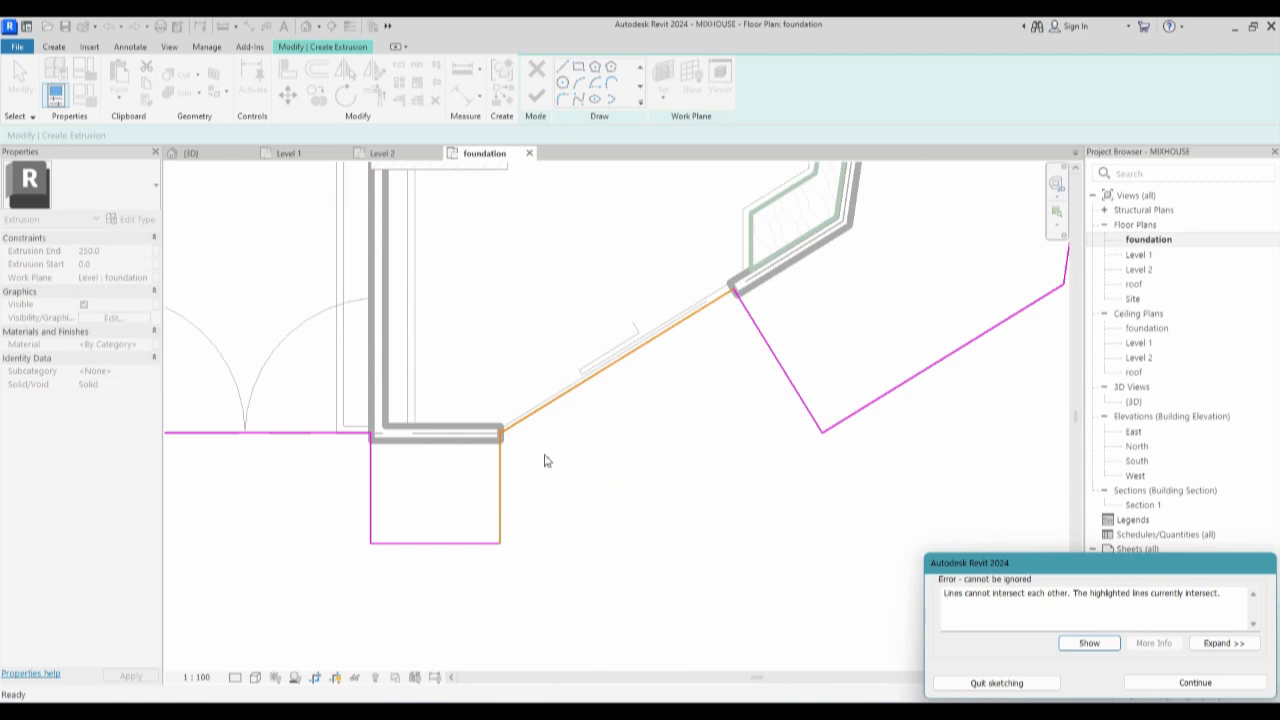
left_click(1130, 684)
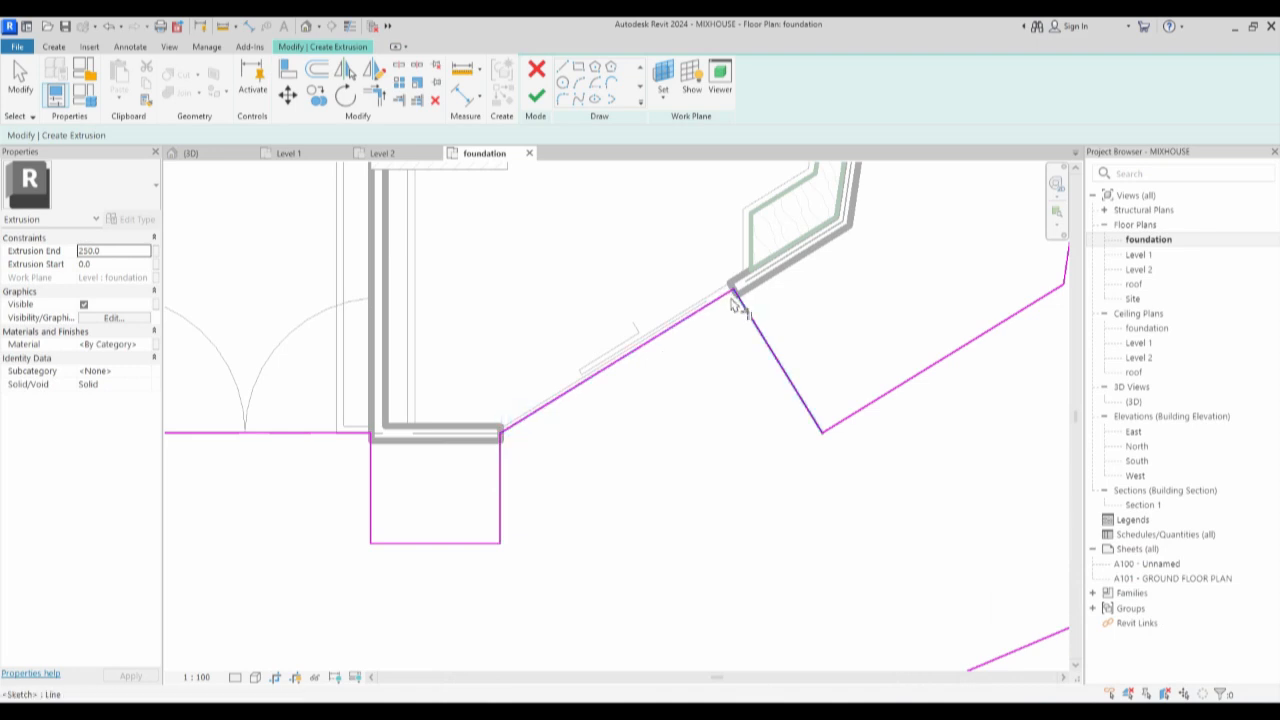
Finish the road extrusion sketch and set its extrusion end to 50.
left_click(536, 96)
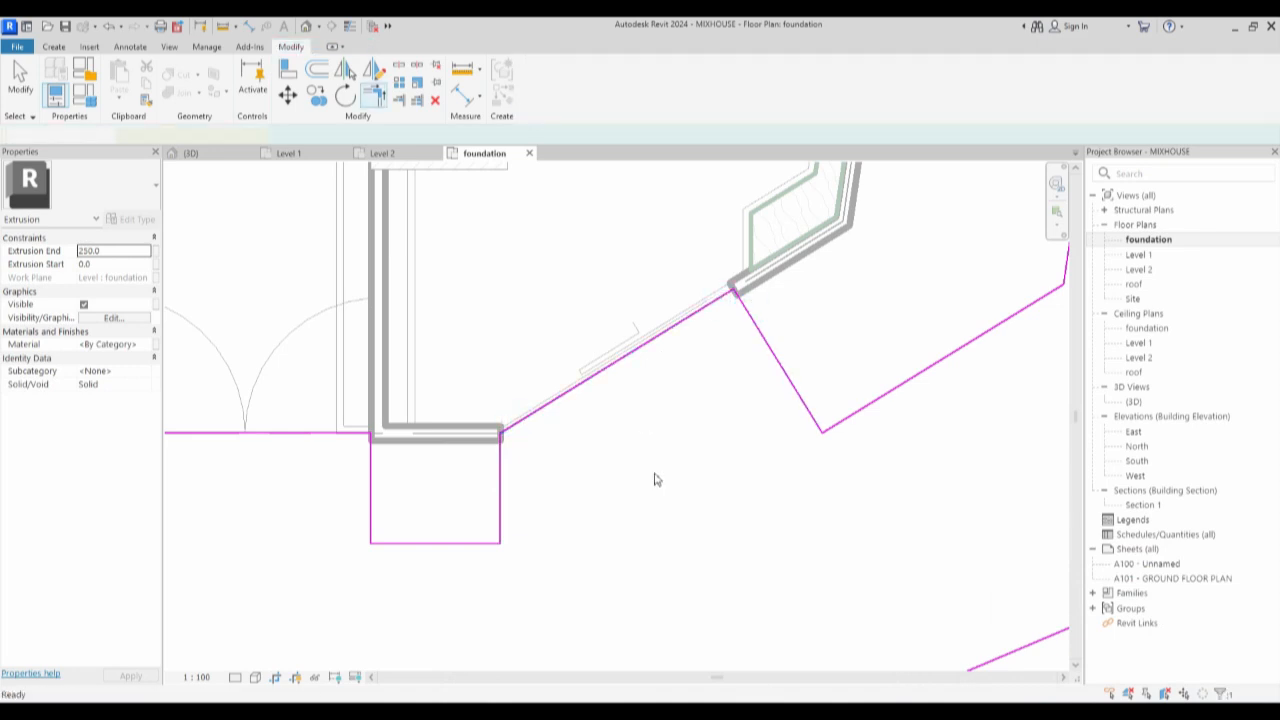
scroll(531, 385, "down", 7)
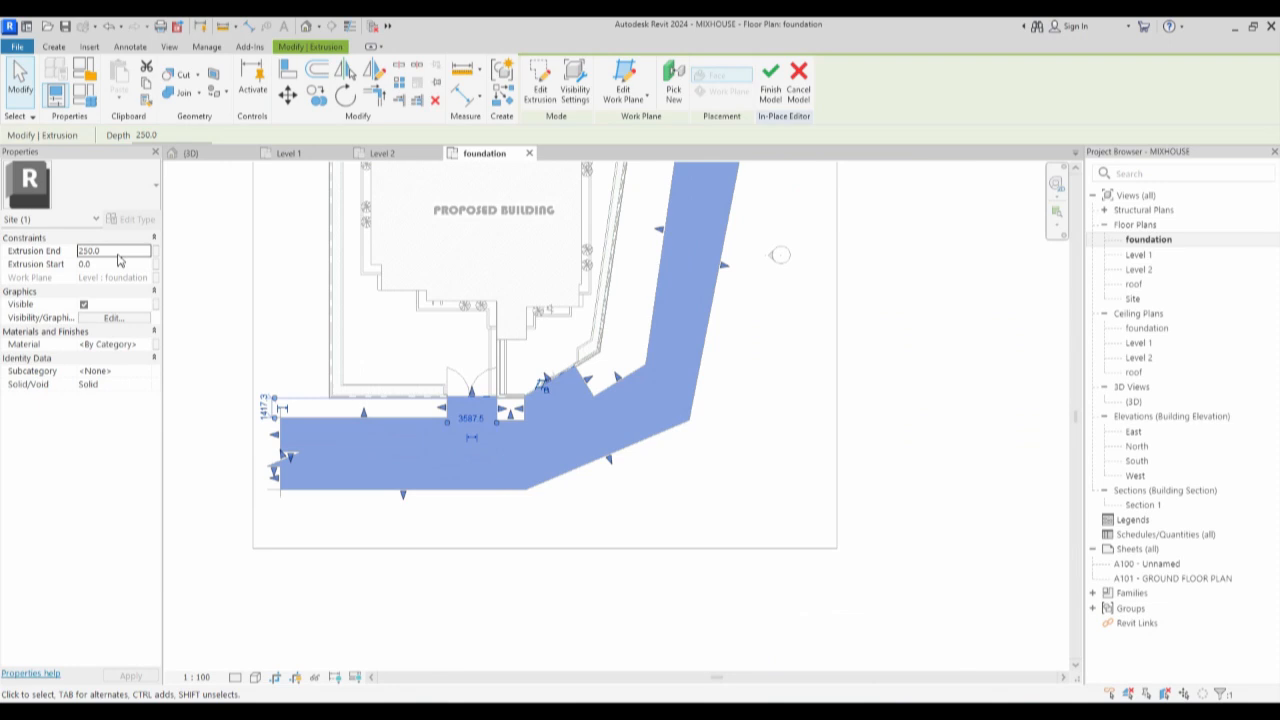
left_click(118, 251)
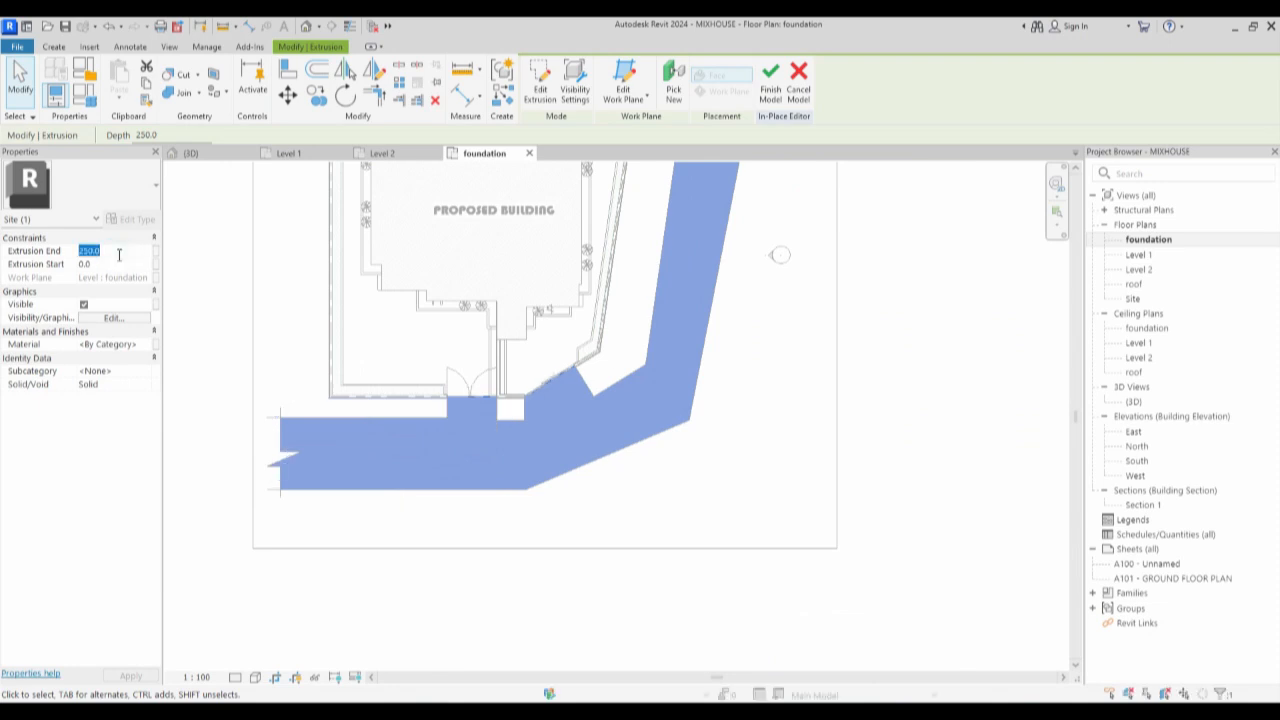
type("50")
key("Return")
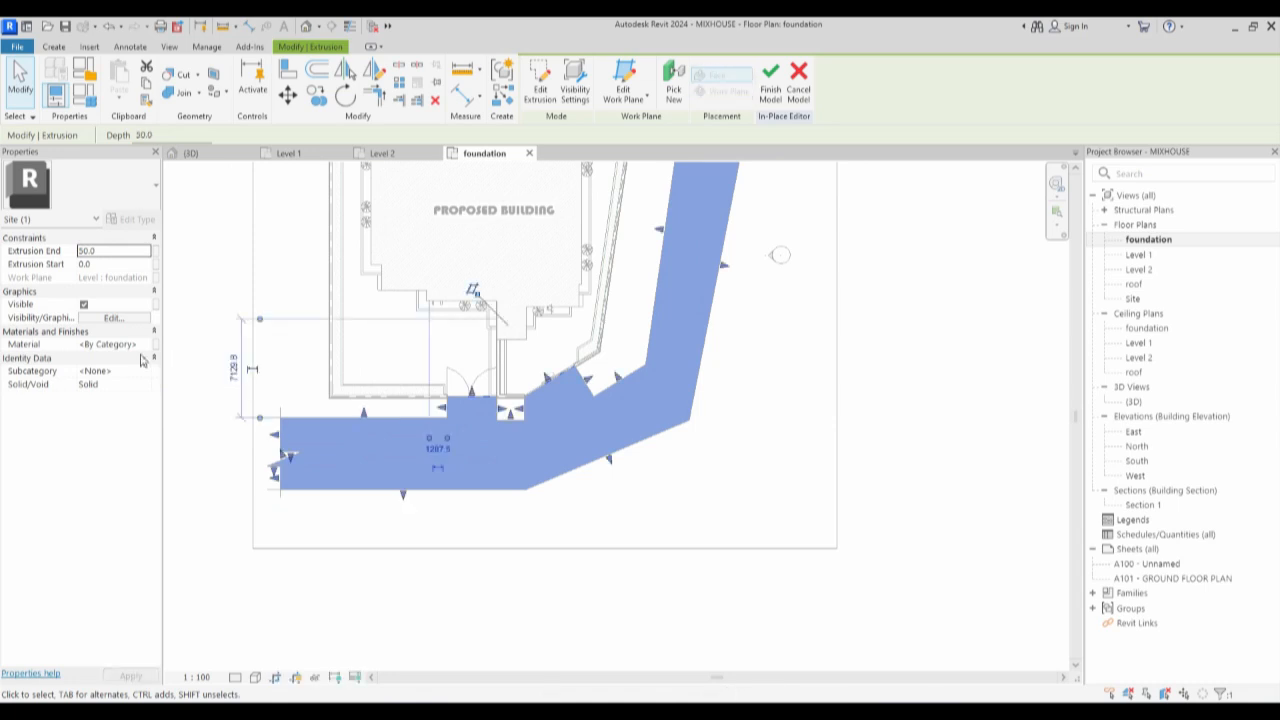
Edit the road extrusion's material, duplicate Aluminium(1) and display the copy's graphics settings.
left_click(150, 347)
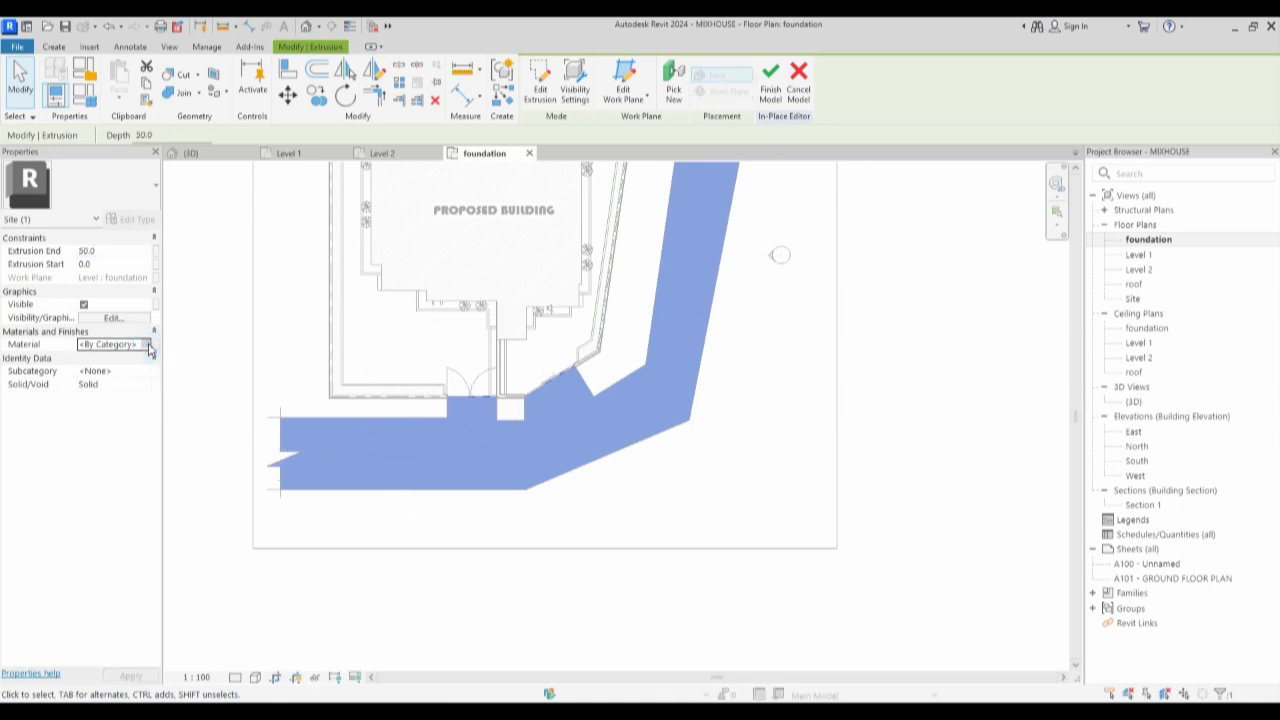
left_click(147, 344)
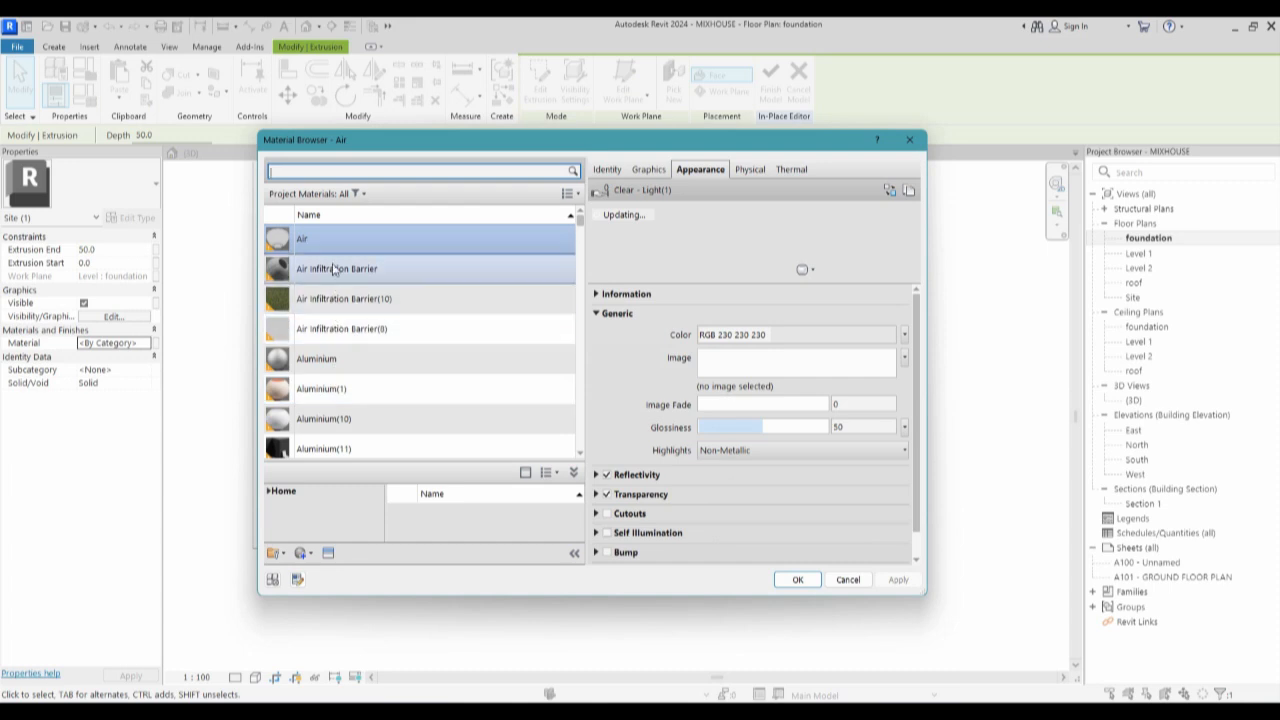
left_click(341, 400)
right_click(340, 392)
left_click(404, 414)
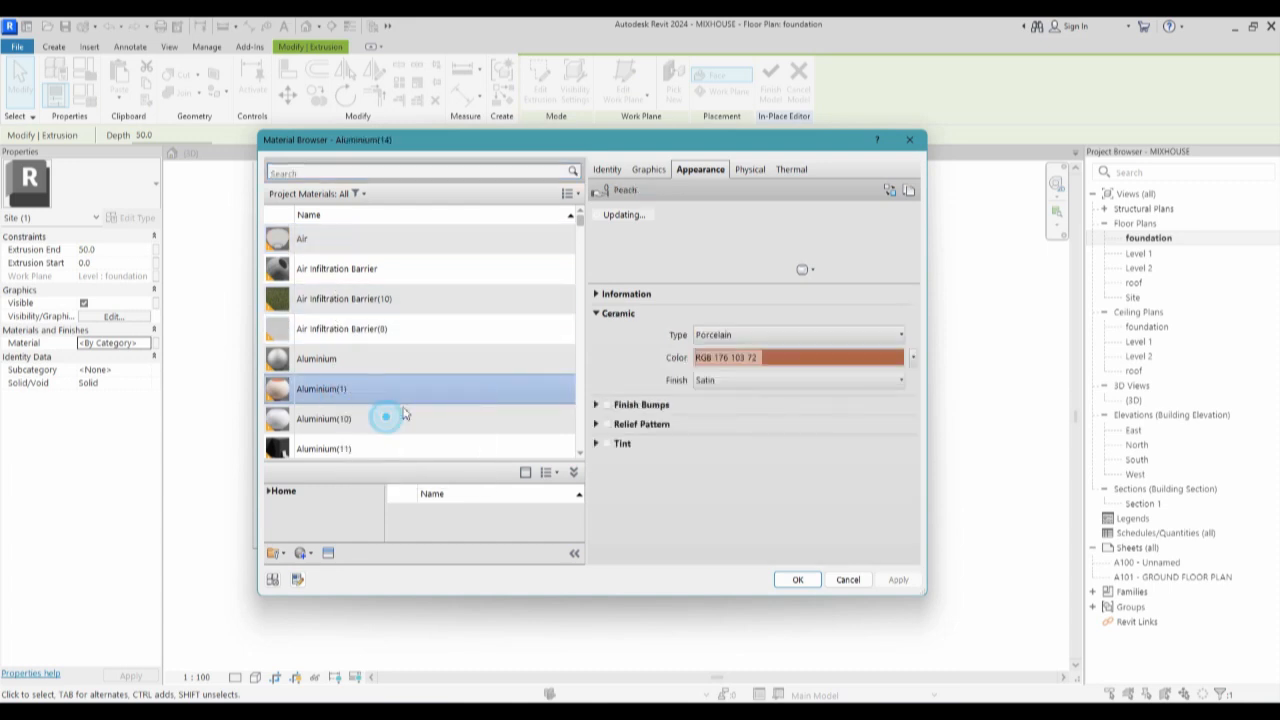
left_click(650, 170)
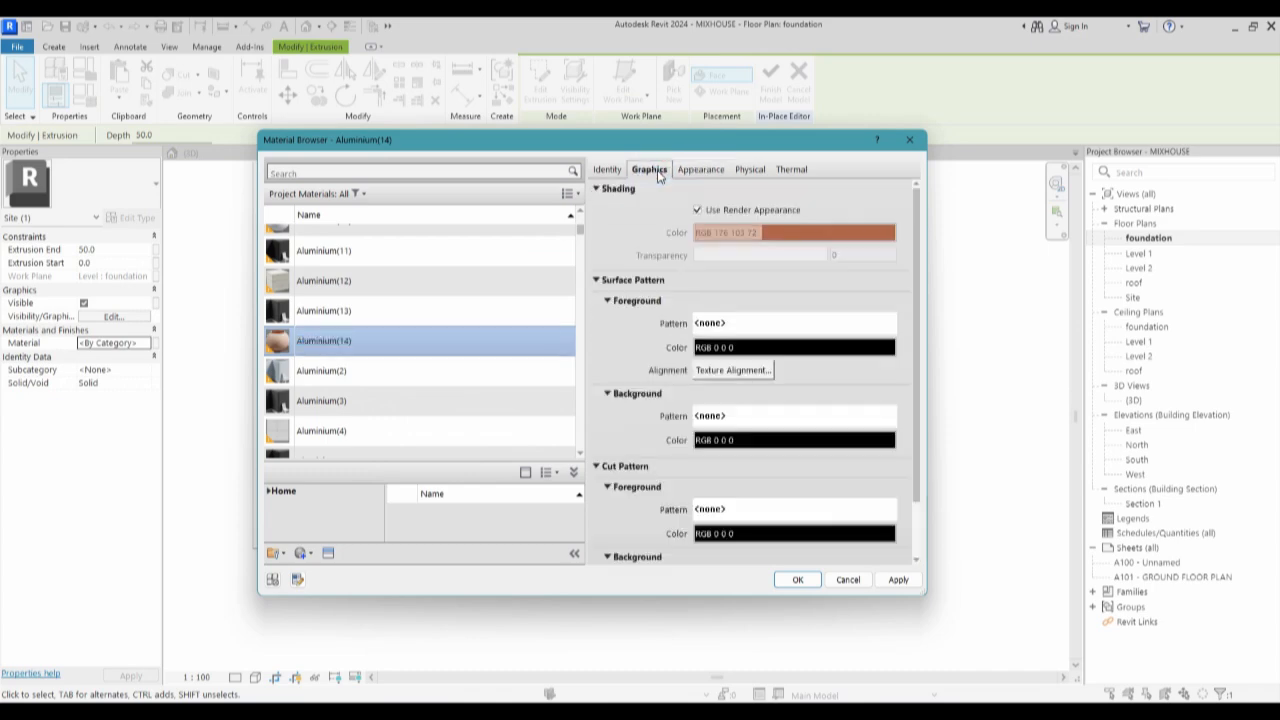
Replace the new material's appearance with Asphalt - Dark Grey from the Sitework library and apply the material to the road.
left_click(699, 170)
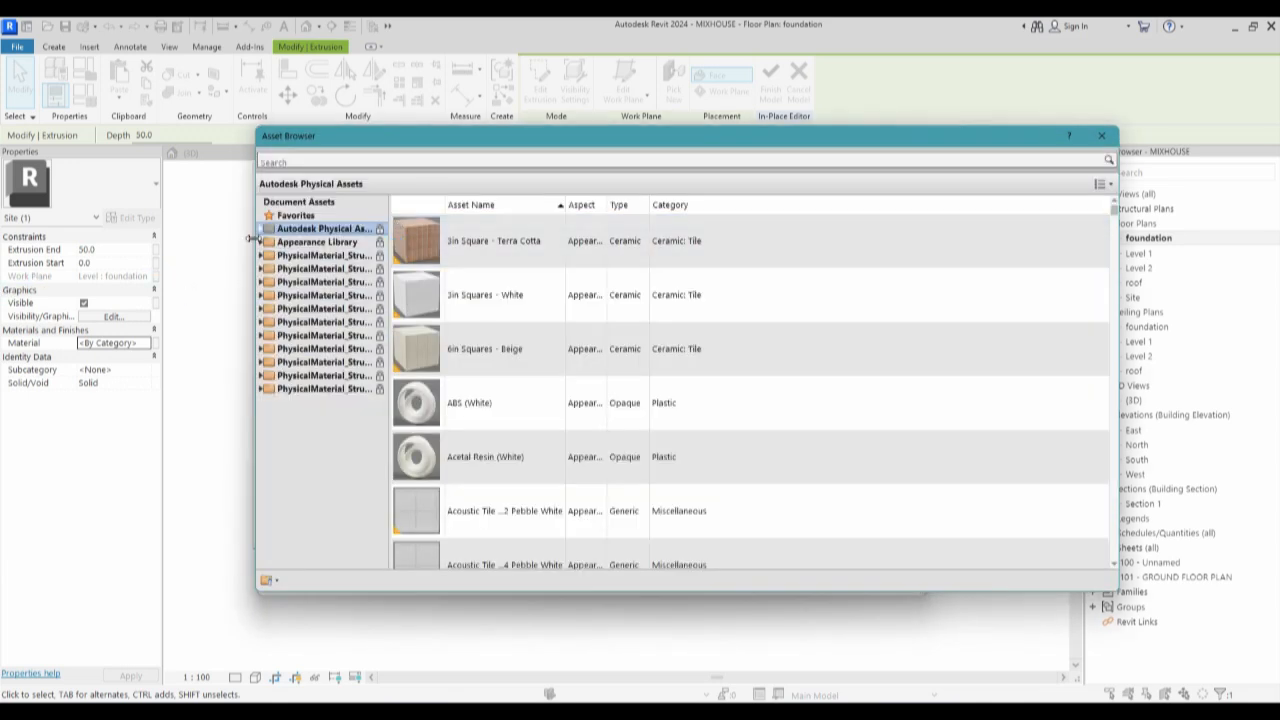
left_click(262, 242)
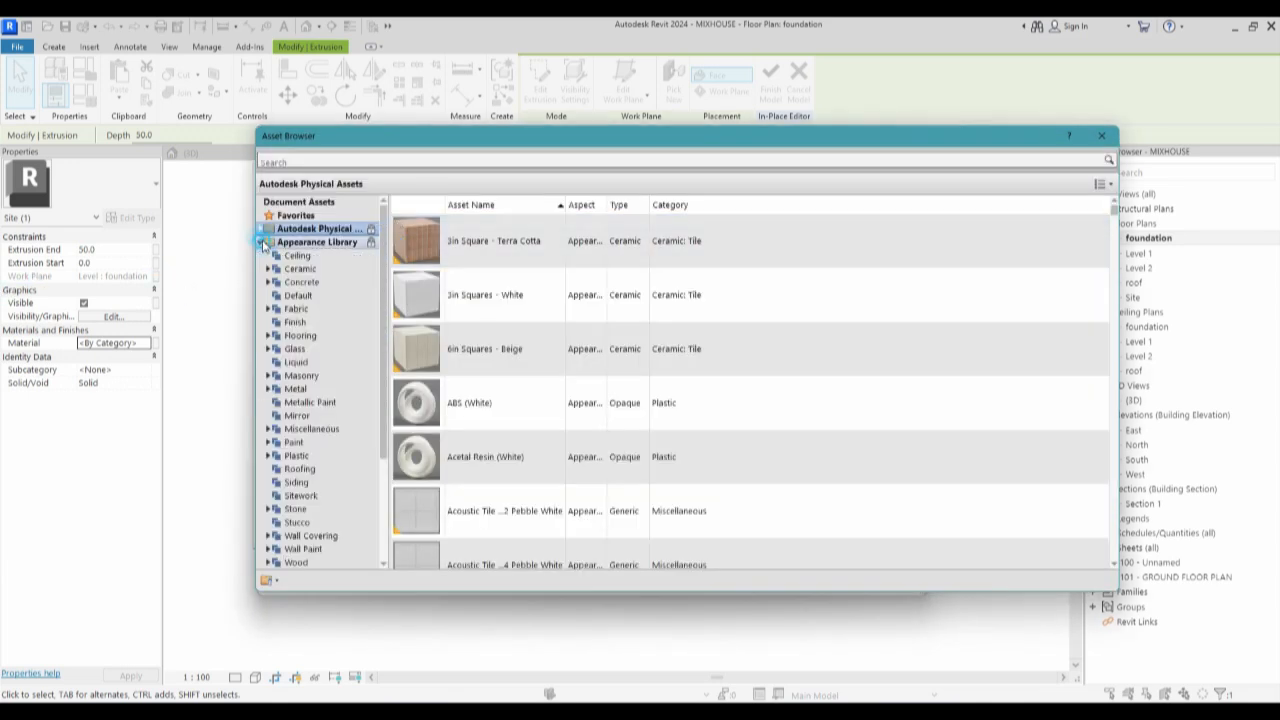
scroll(310, 375, "down", 3)
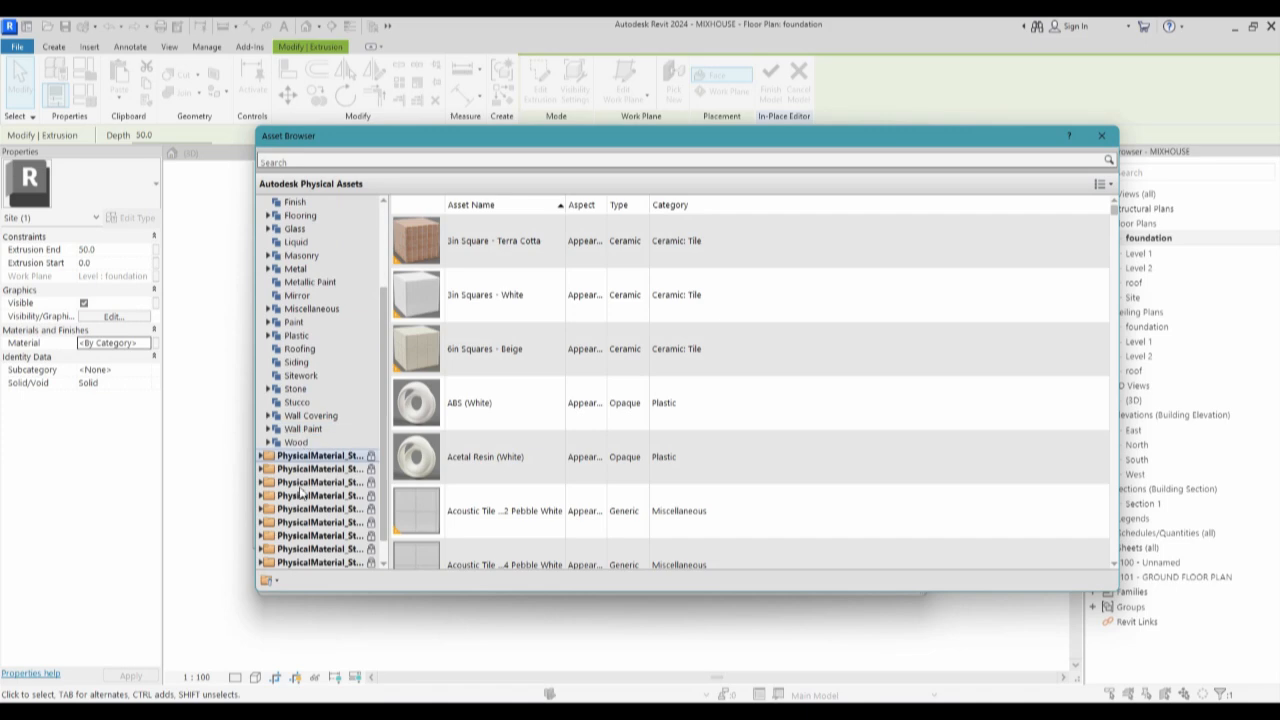
left_click(300, 376)
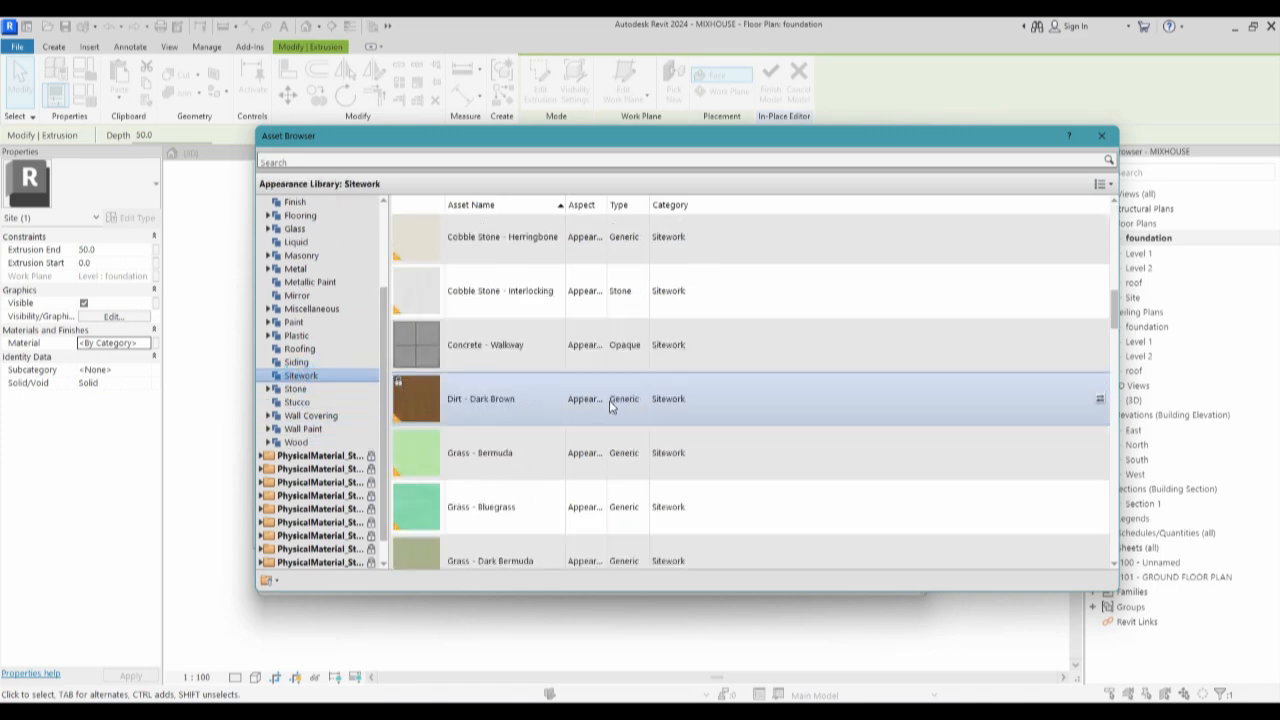
left_click(474, 354)
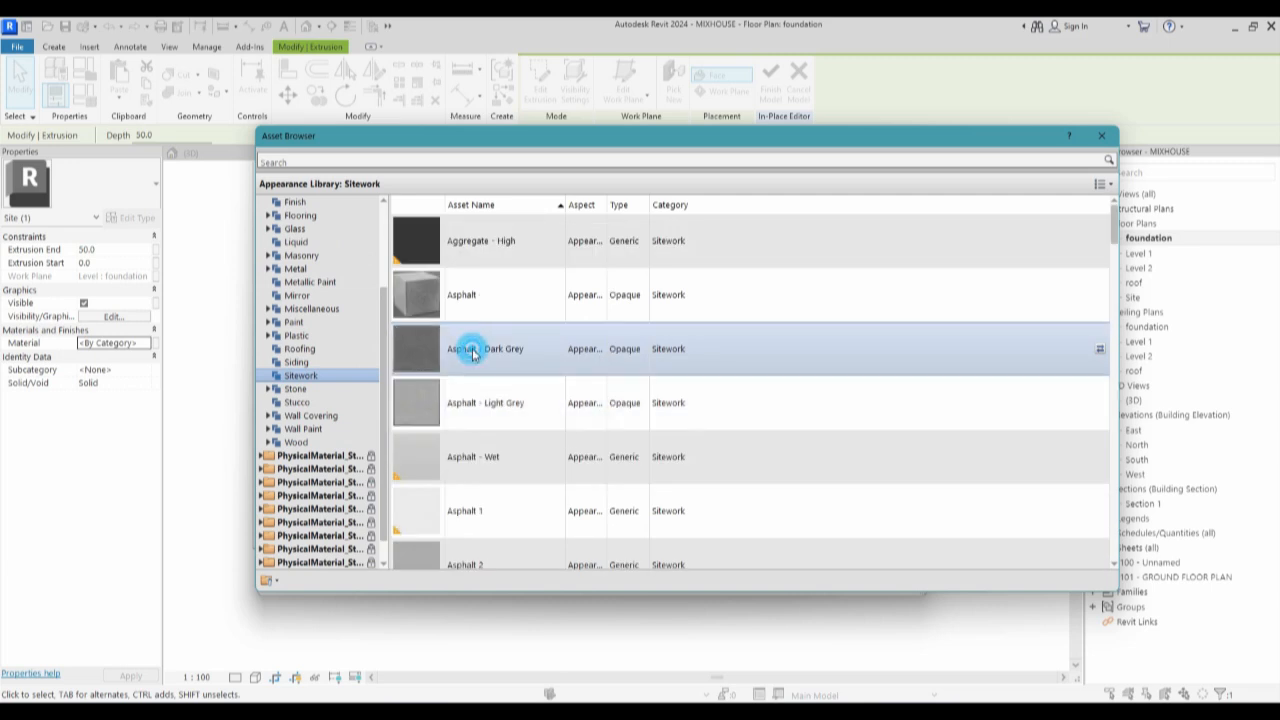
left_click(1101, 136)
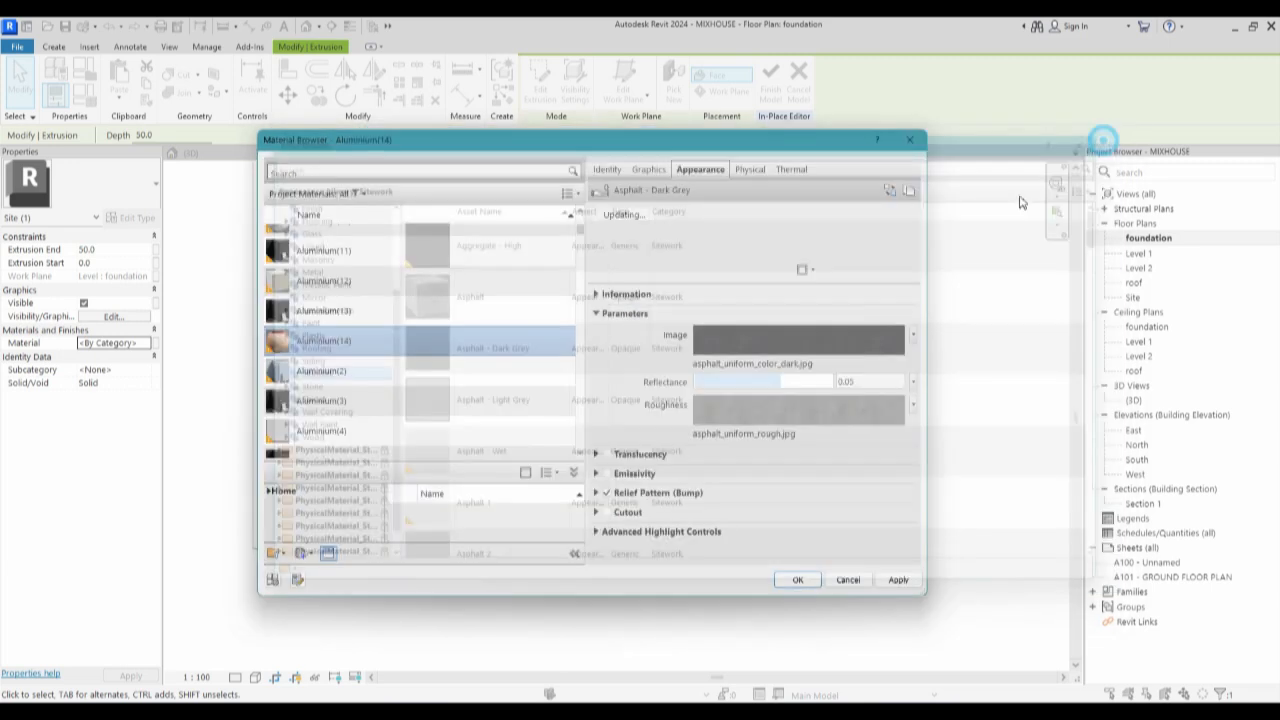
left_click(797, 580)
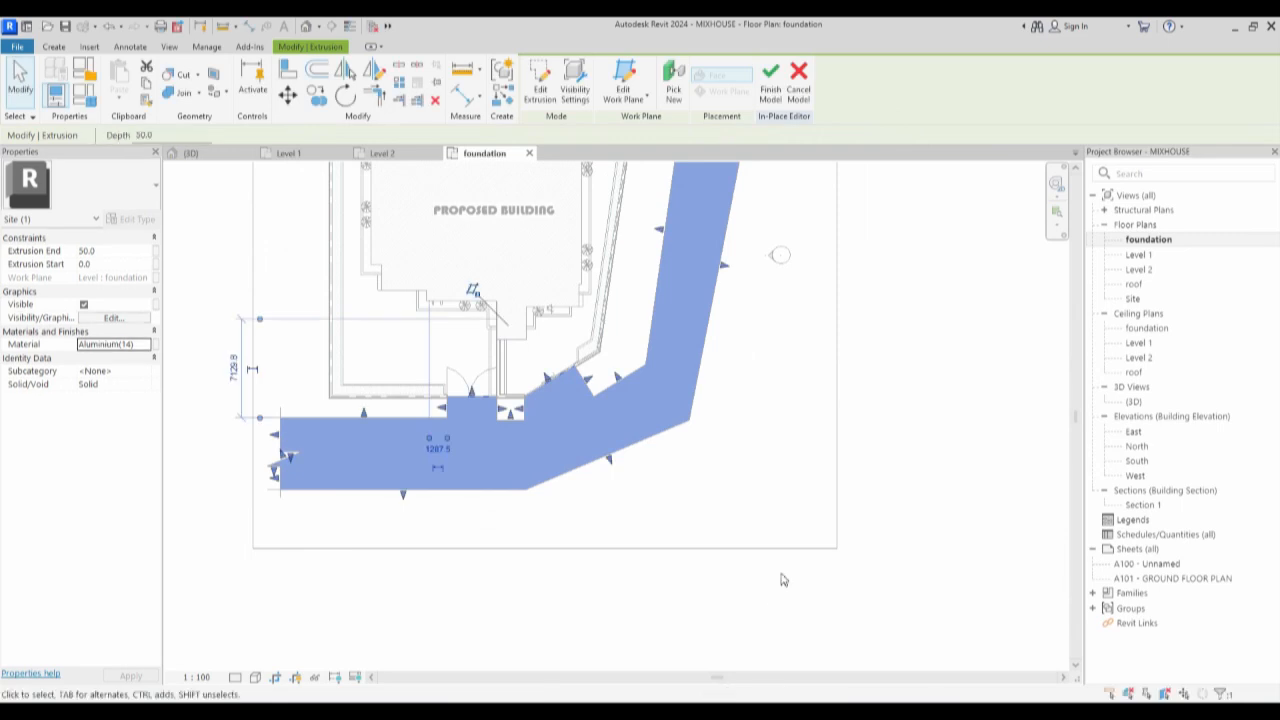
Finish the in-place road model and open the {3D} view.
left_click(772, 92)
double_click(1148, 401)
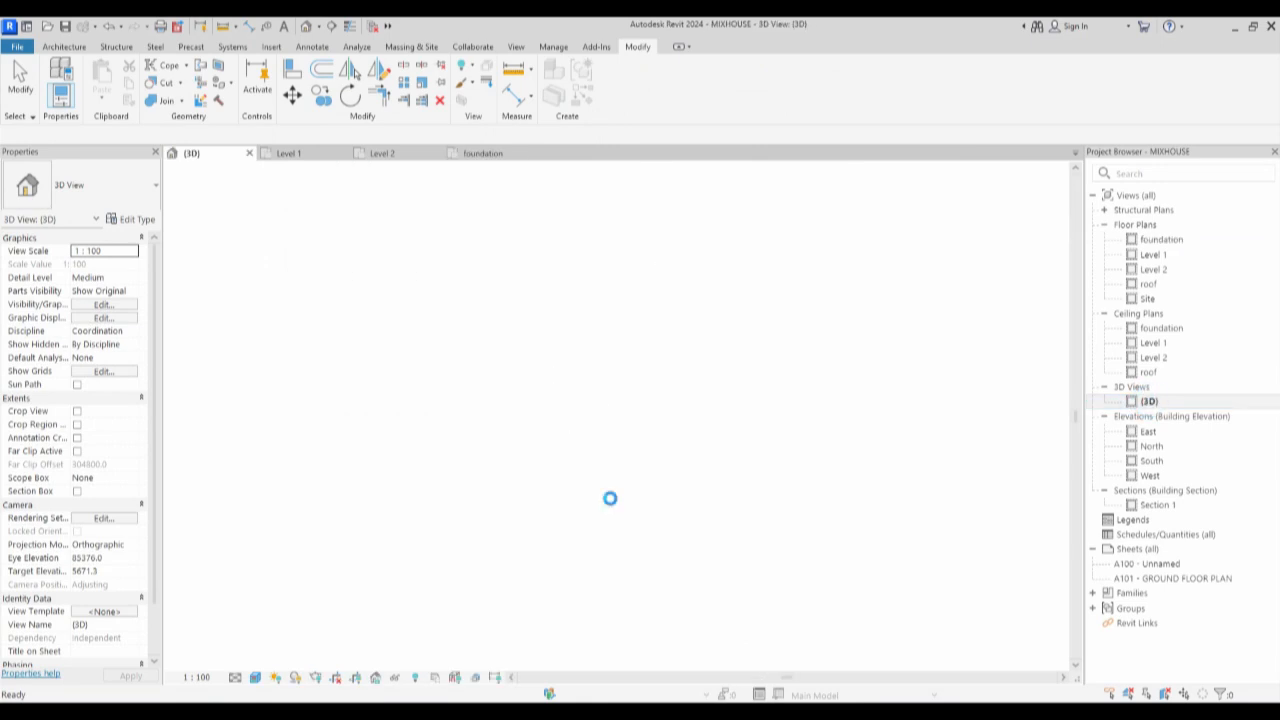
scroll(780, 510, "down", 3)
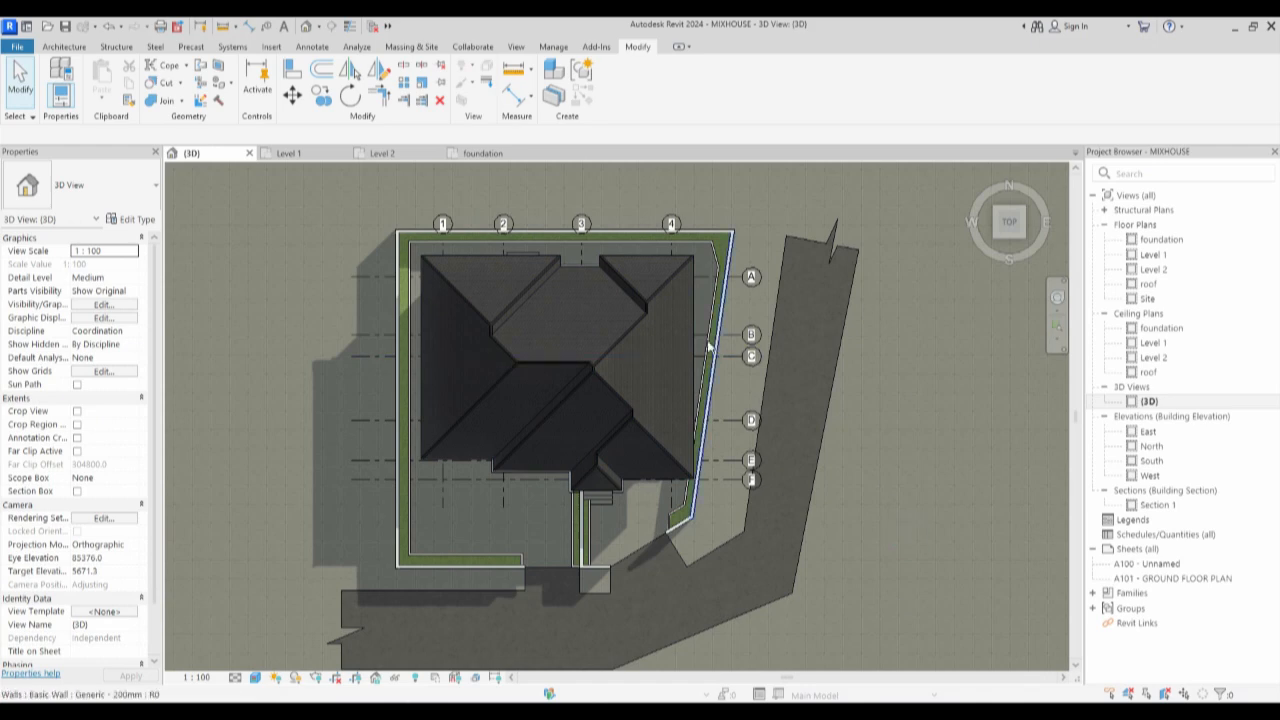
scroll(600, 556, "up", 5)
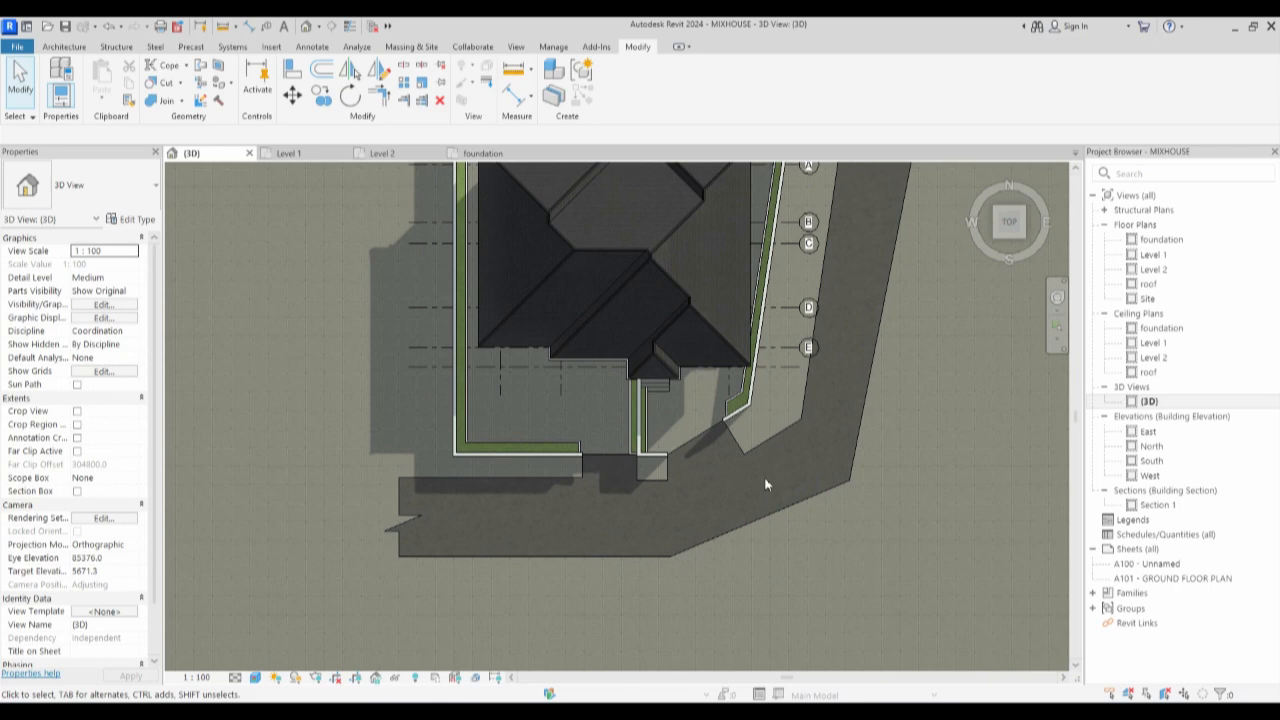
scroll(766, 485, "down", 2)
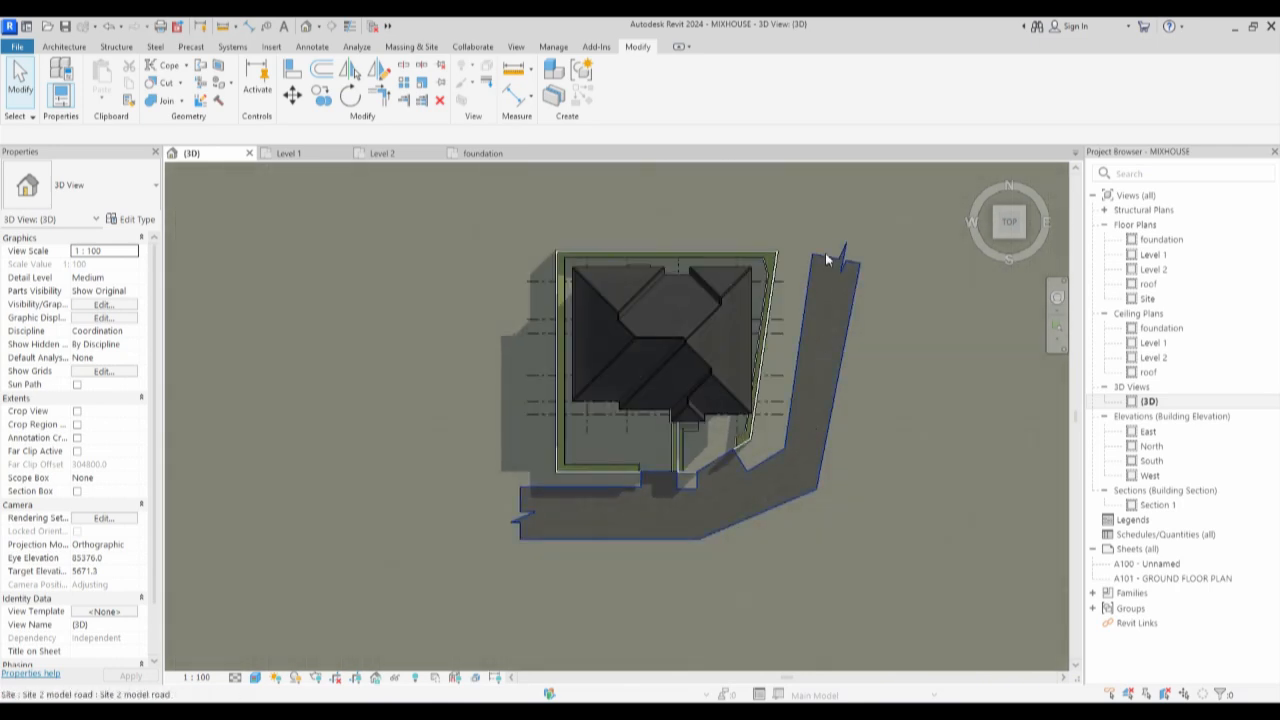
Inspect the asphalt road around the gates and boundary walls in an isometric view from the southeast.
mouse_move(1058, 238)
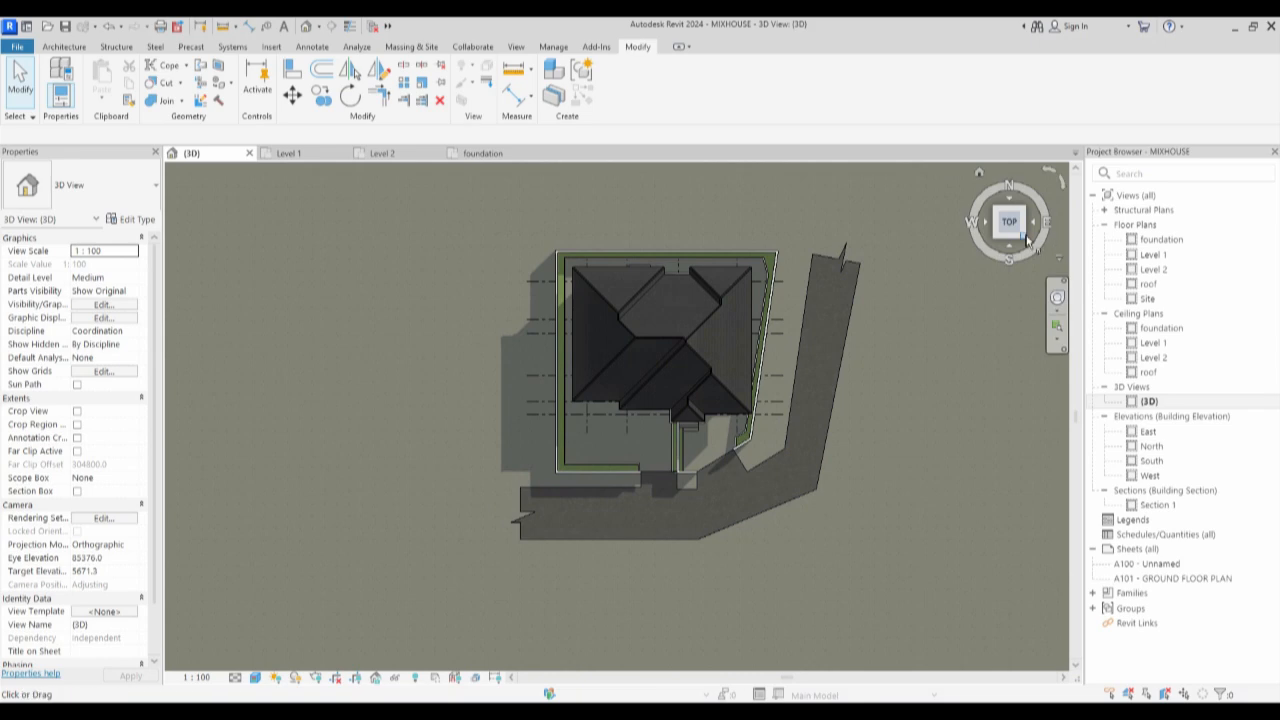
left_click(1023, 237)
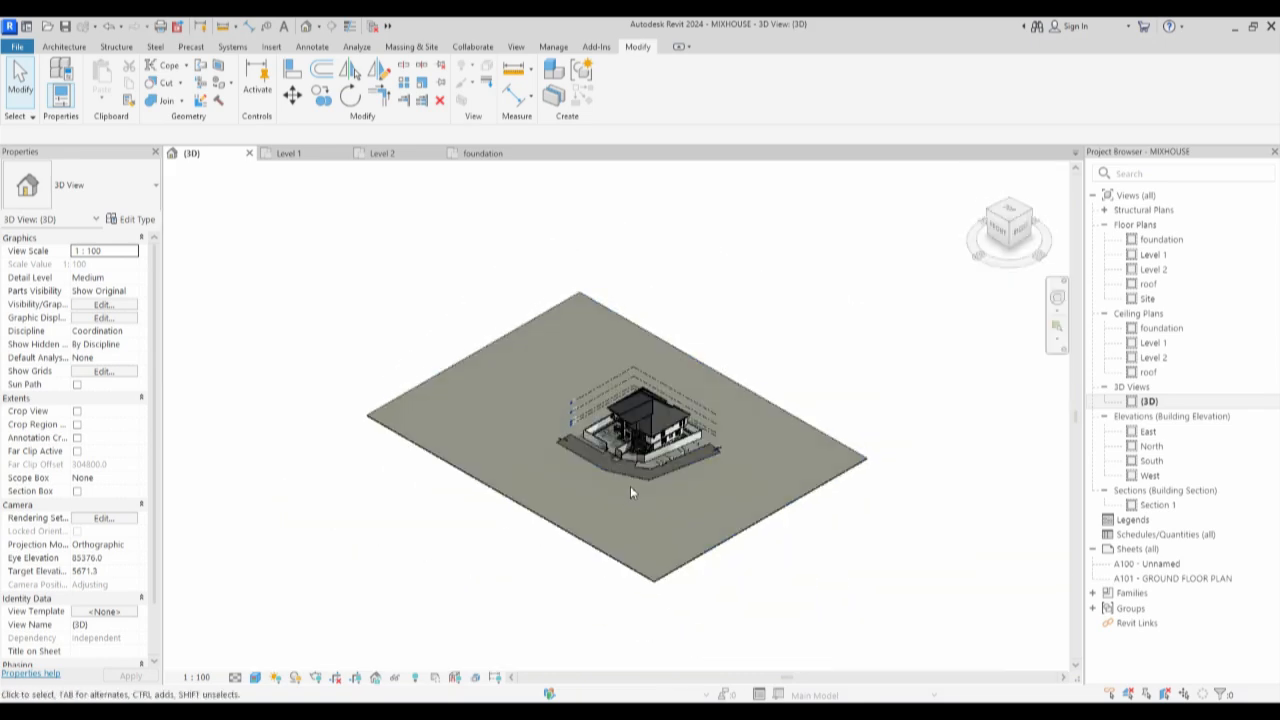
scroll(630, 486, "up", 6)
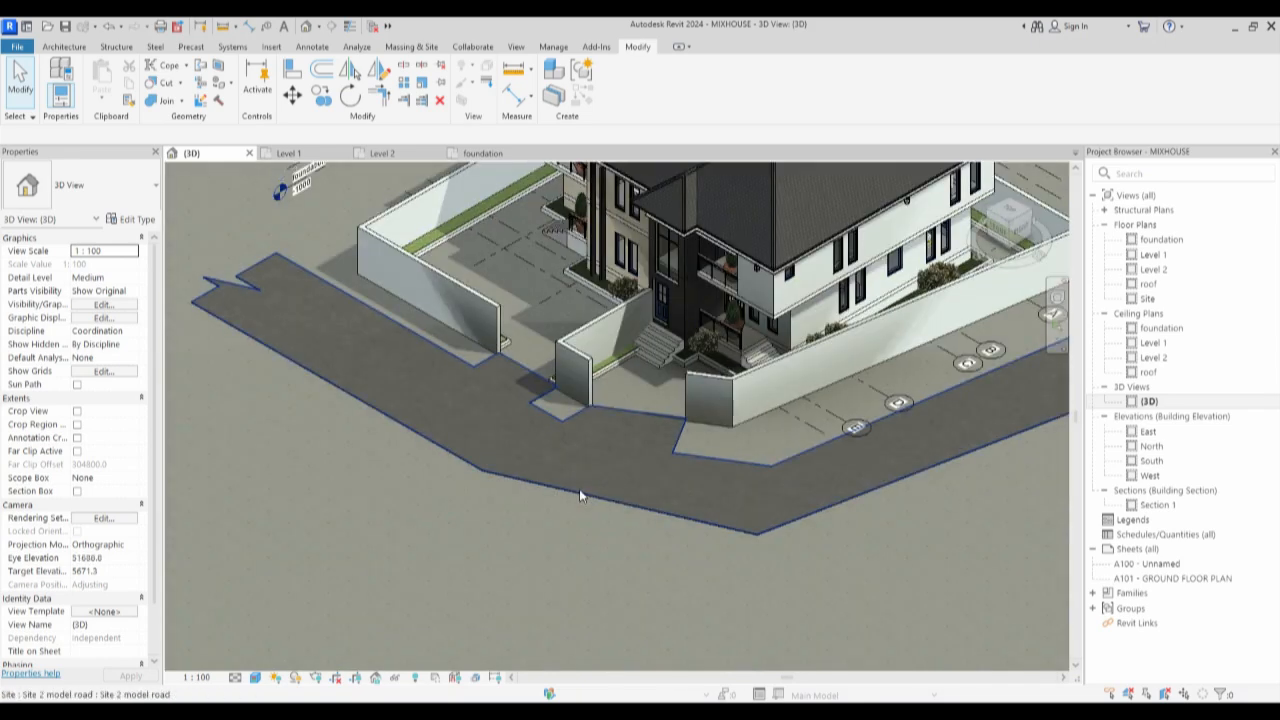
scroll(600, 460, "up", 3)
scroll(590, 380, "down", 2)
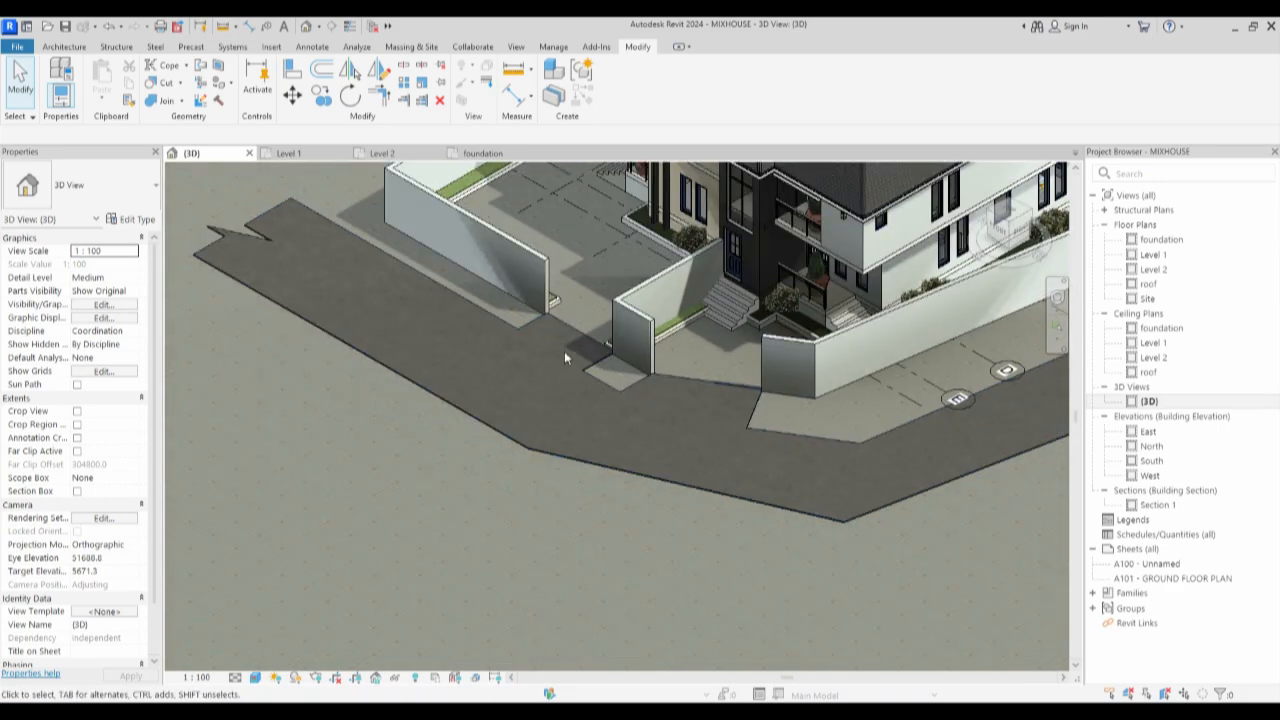
scroll(578, 332, "up", 3)
scroll(556, 355, "down", 3)
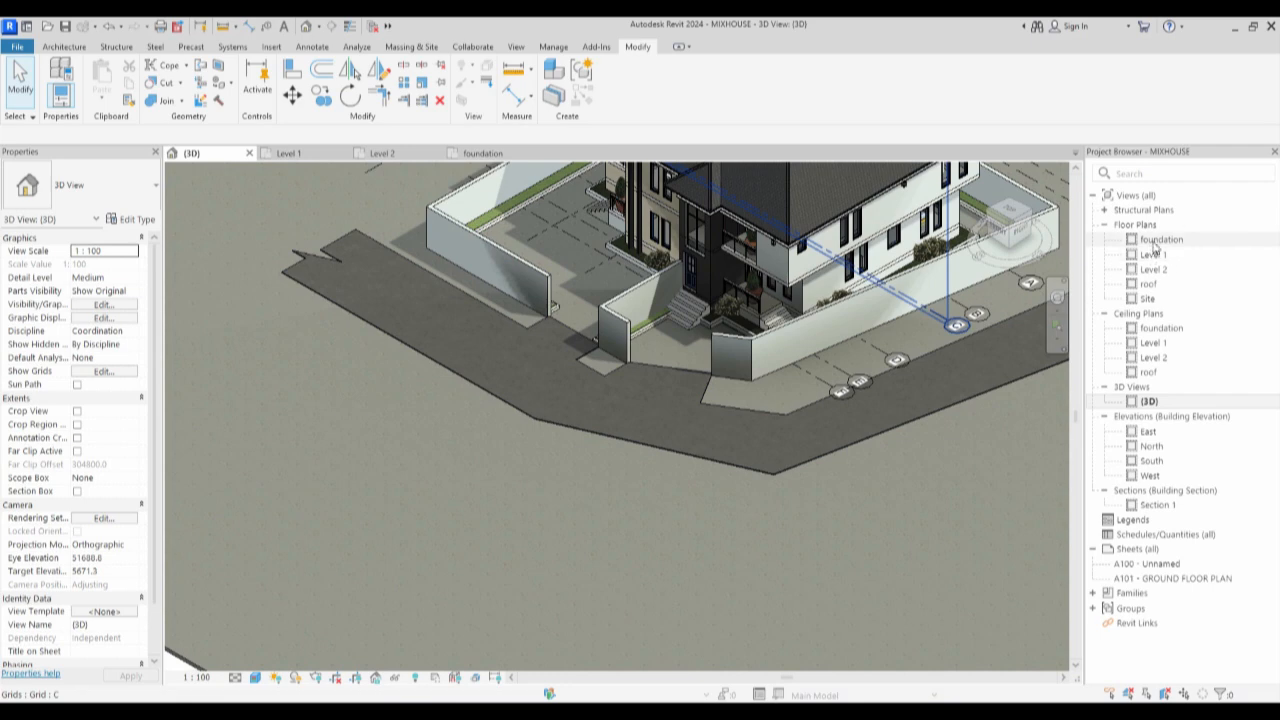
Set the unconnected height of the two adjoining boundary walls beside the driveway gate to 1800 mm.
left_click(462, 216)
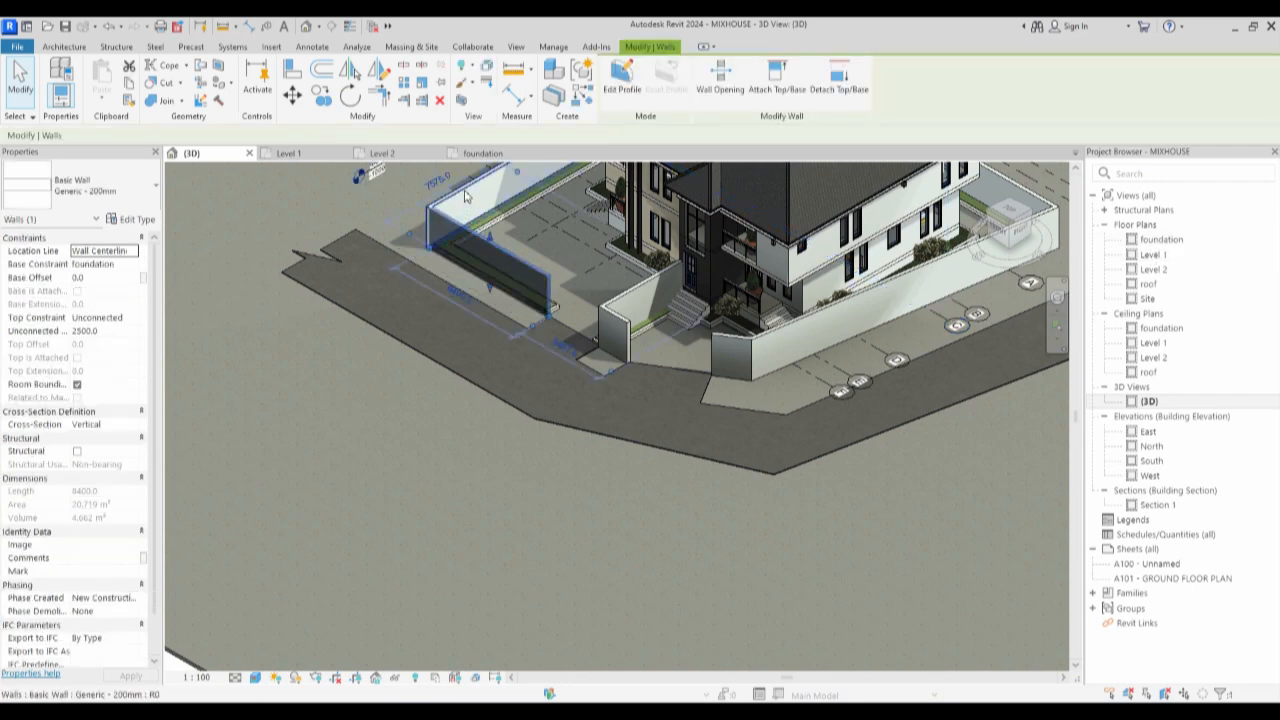
left_click(461, 187, "ctrl")
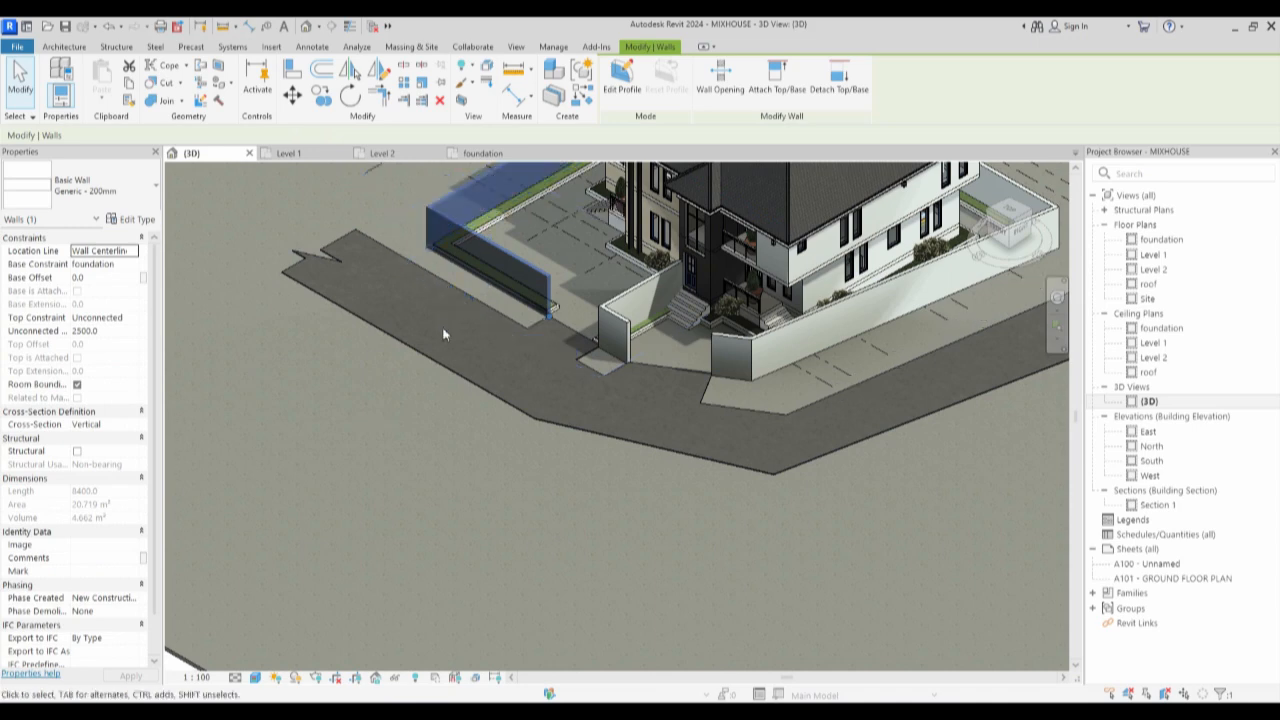
scroll(441, 432, "down", 1)
scroll(441, 436, "down", 2)
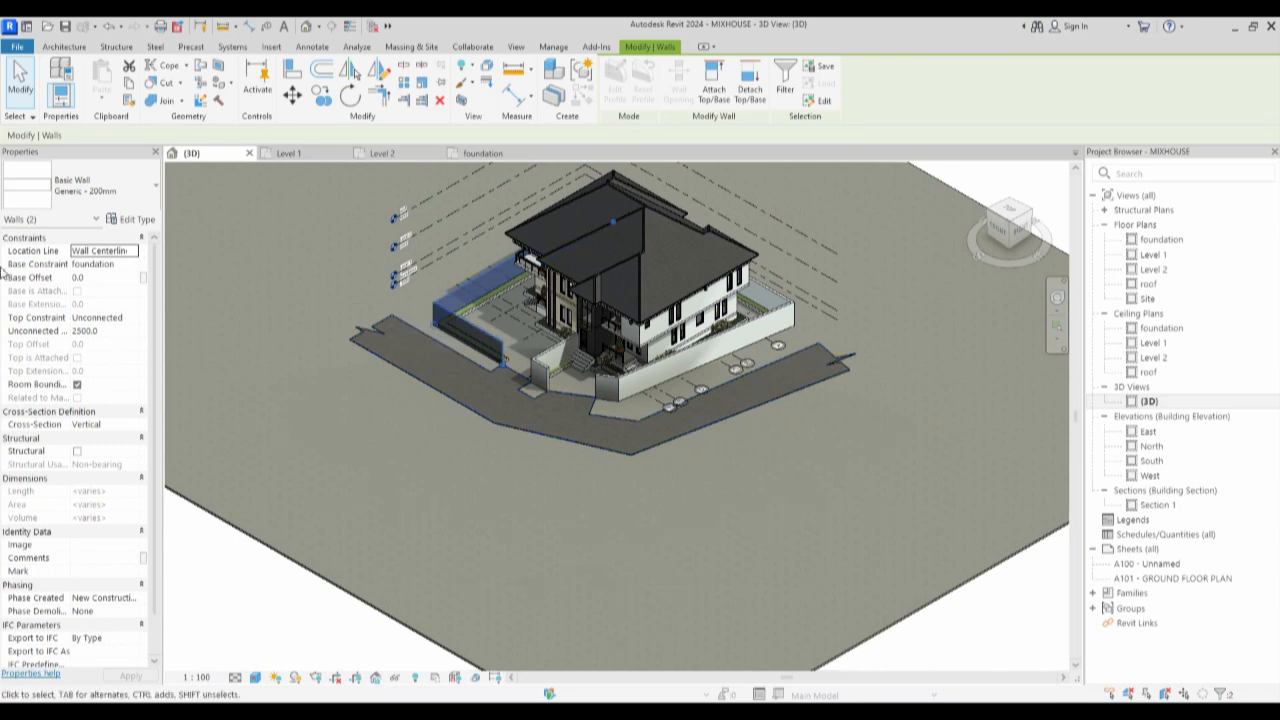
left_click(116, 335)
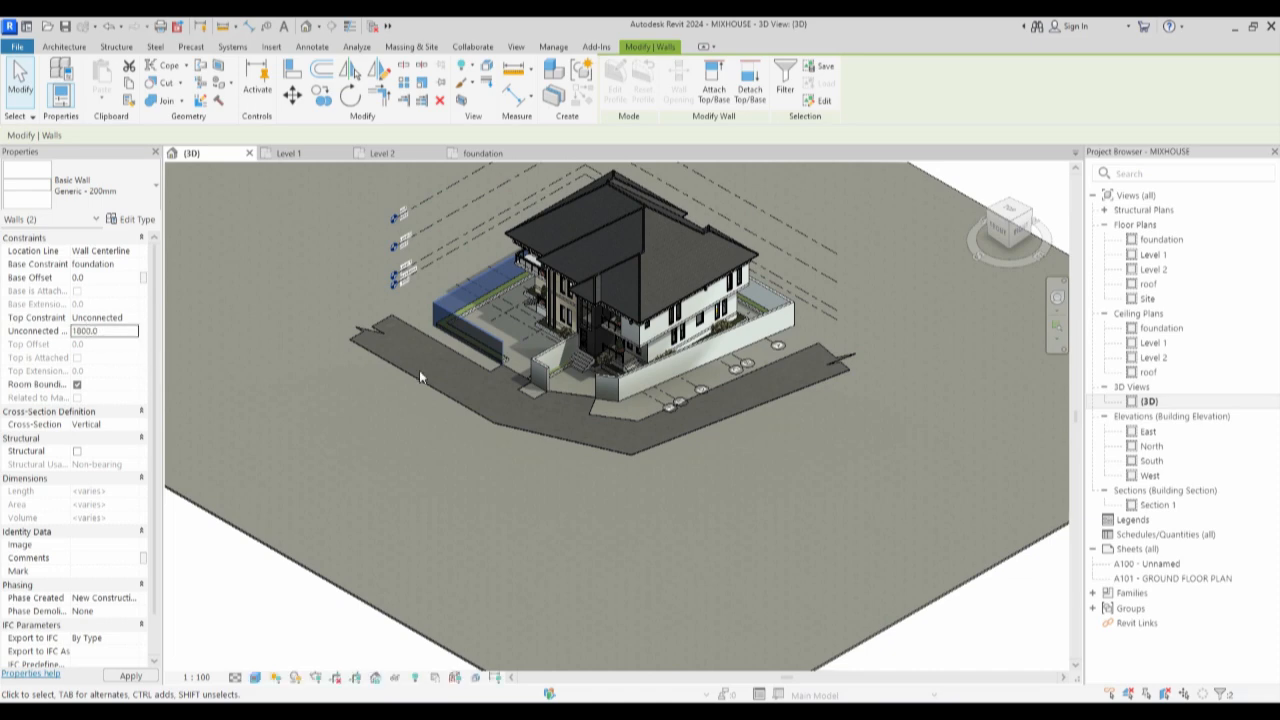
key("Return")
left_click(405, 400)
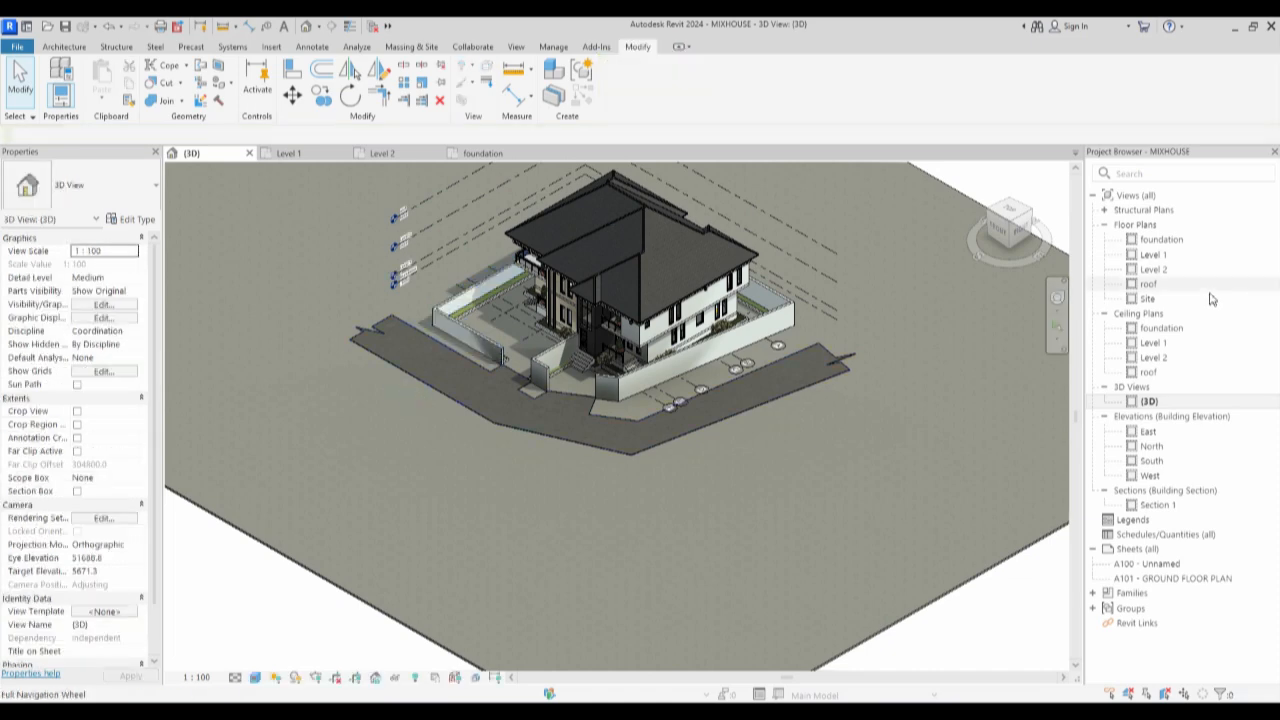
In the foundation floor plan, start an in-place model of category Casework named "fencing".
double_click(1161, 240)
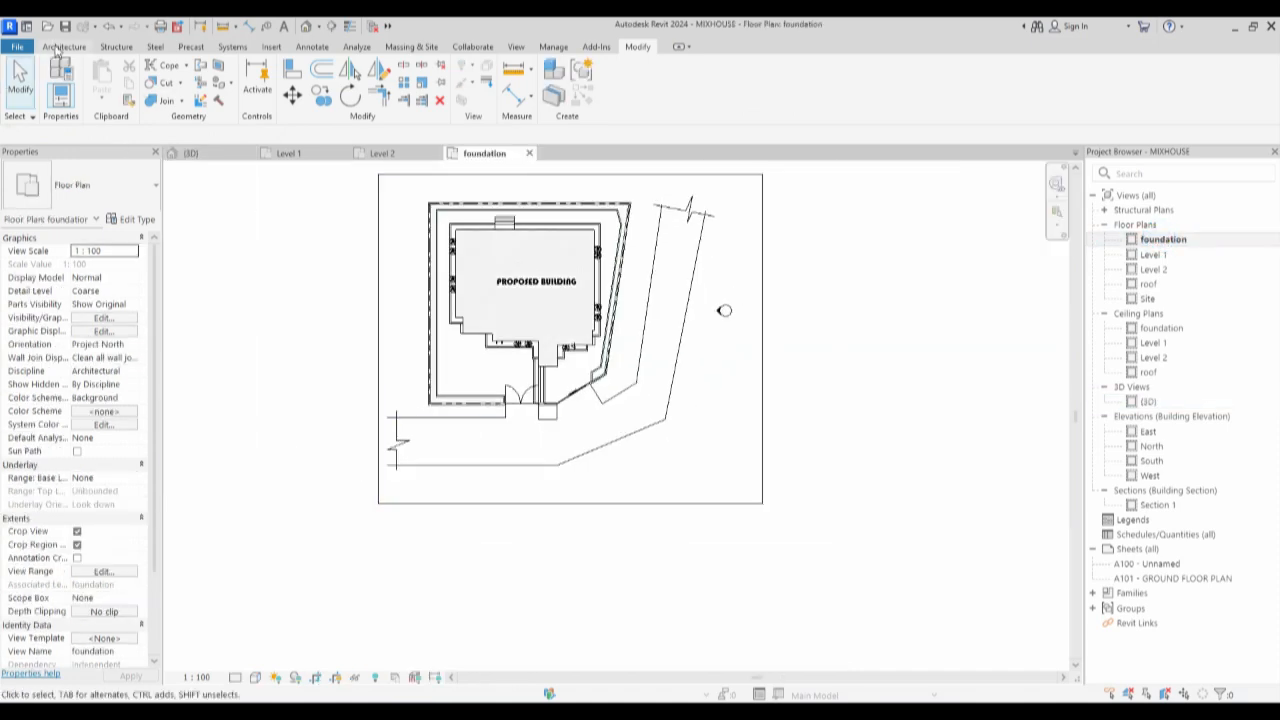
left_click(60, 47)
left_click(166, 80)
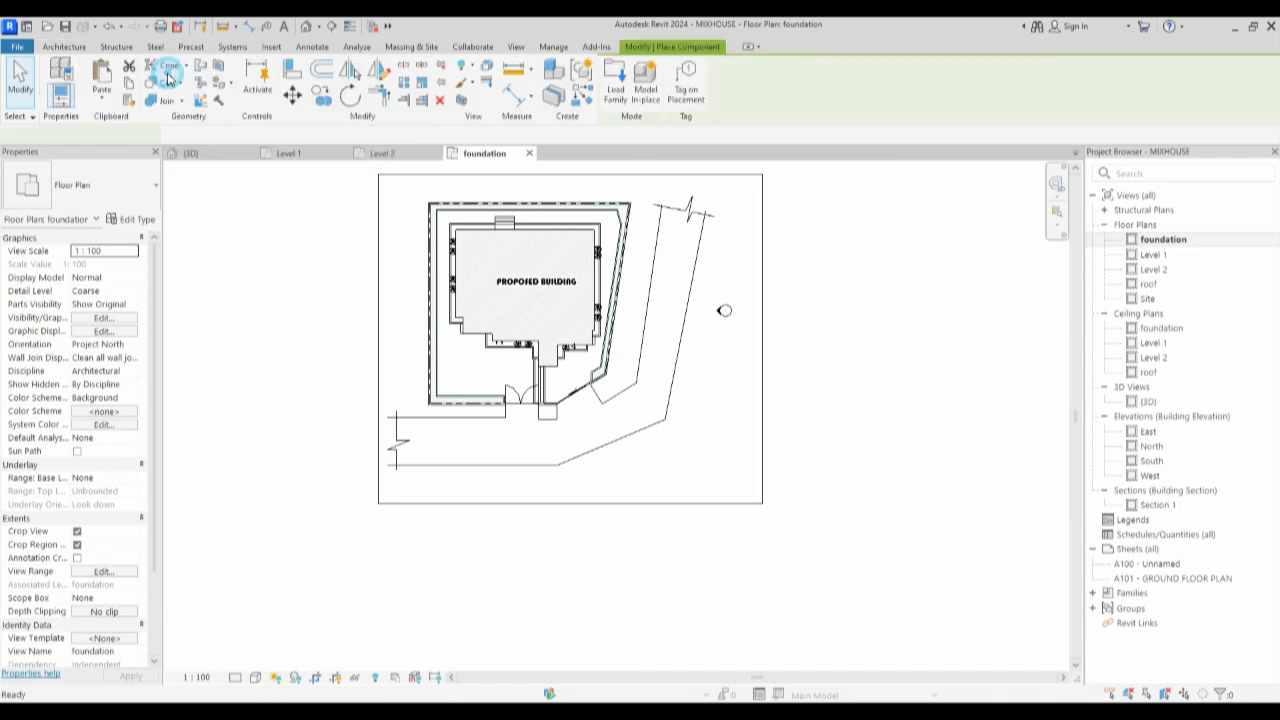
left_click(645, 78)
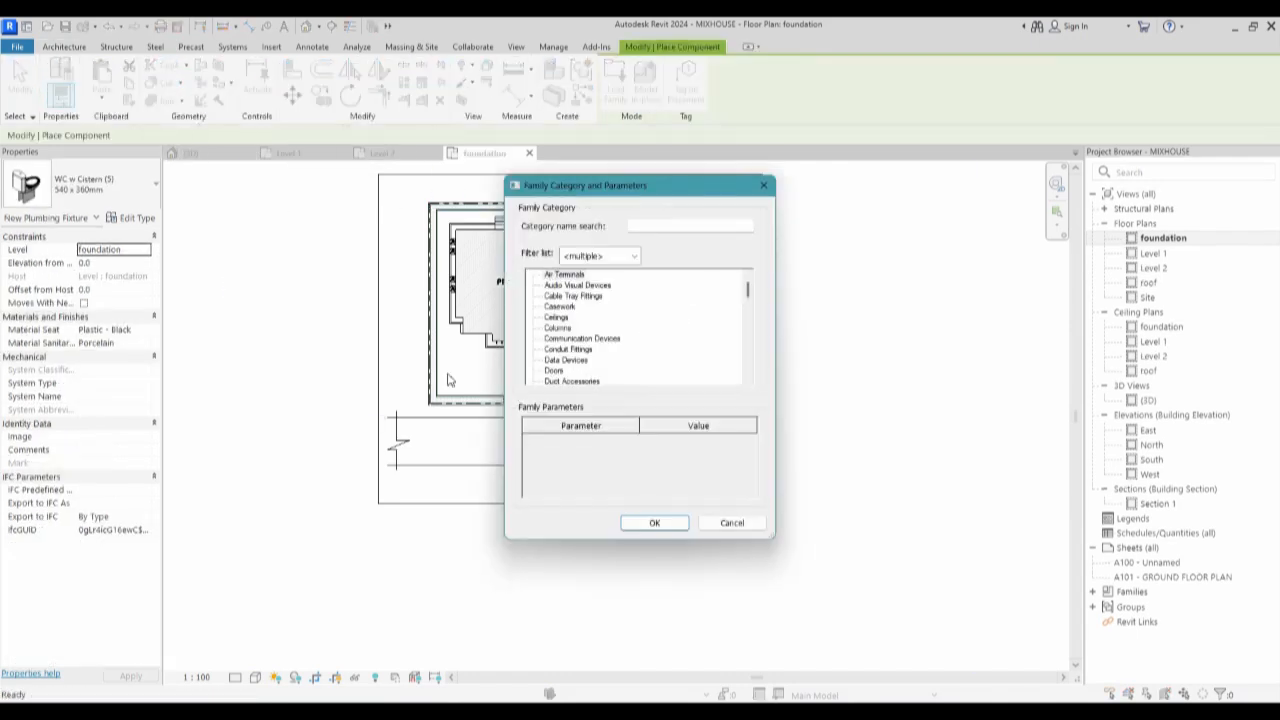
scroll(601, 313, "down", 4)
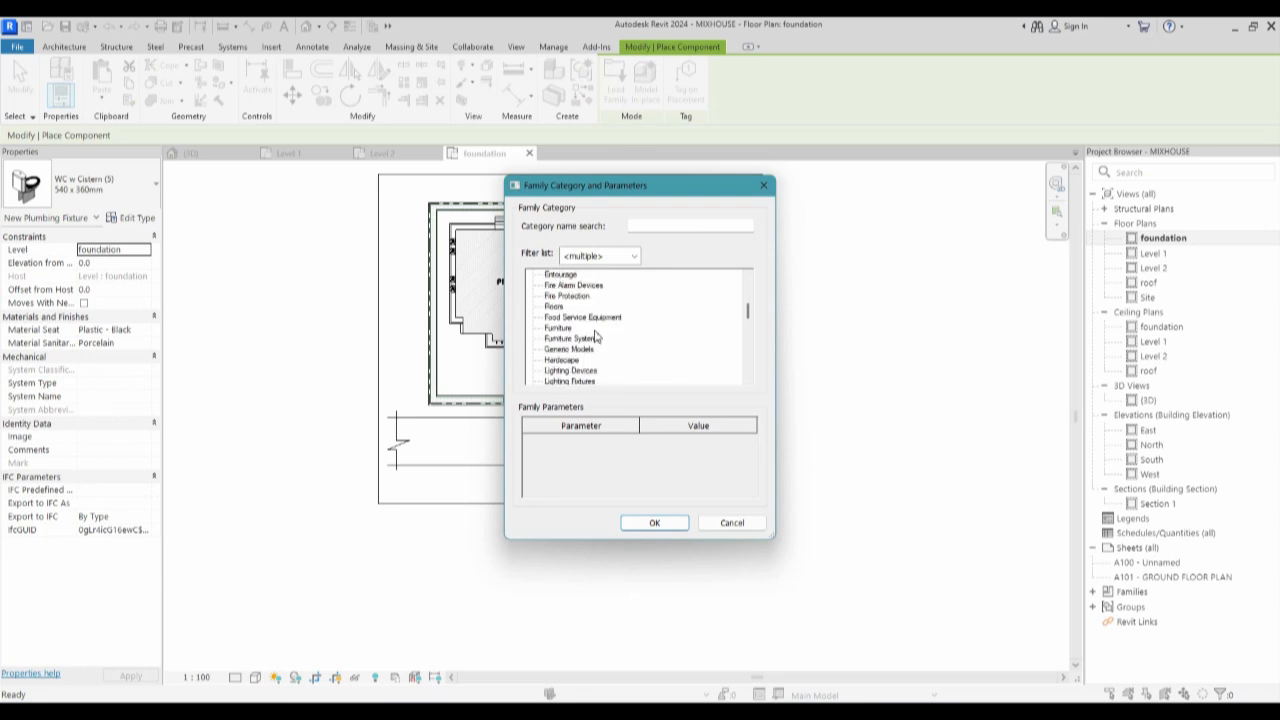
scroll(591, 330, "up", 4)
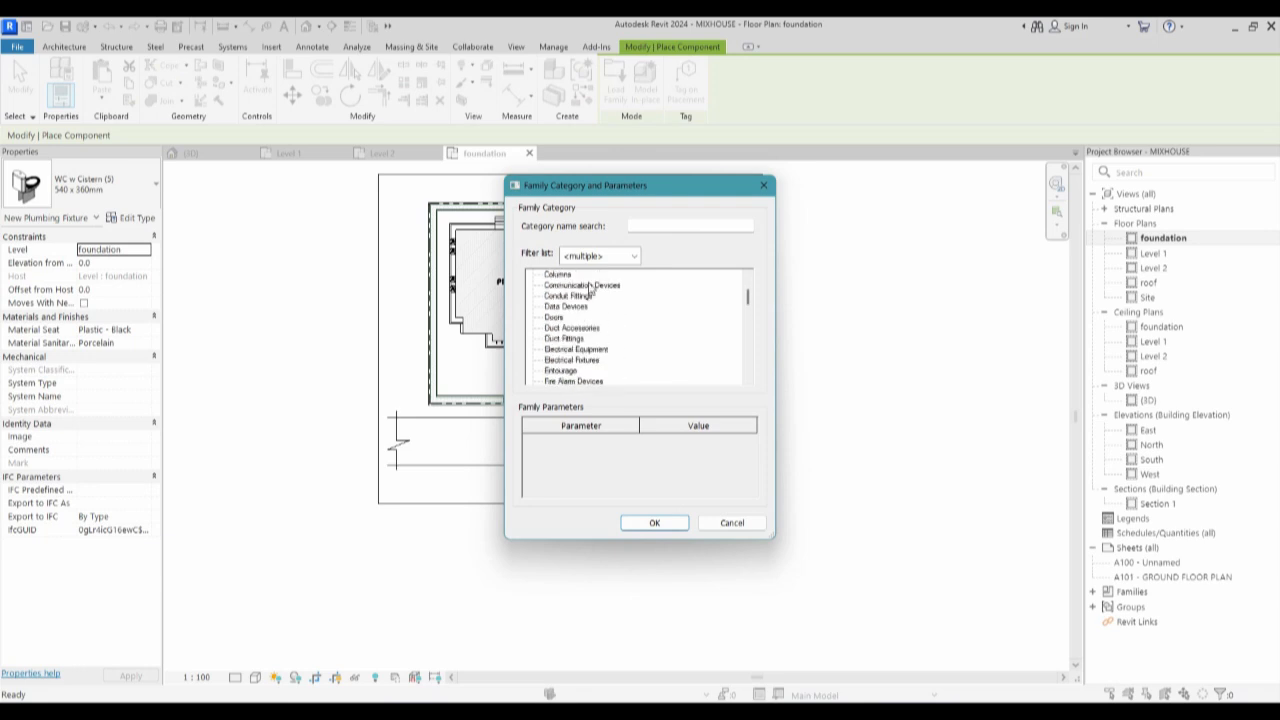
left_click(571, 276)
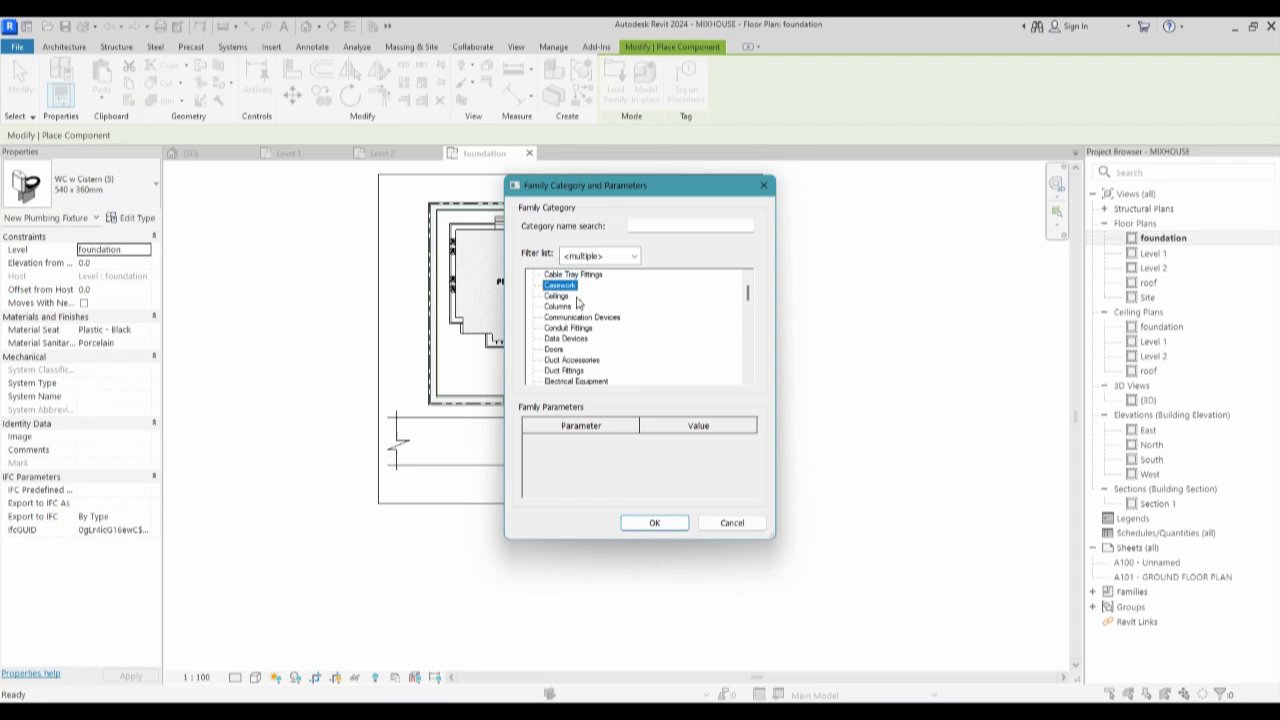
left_click(655, 523)
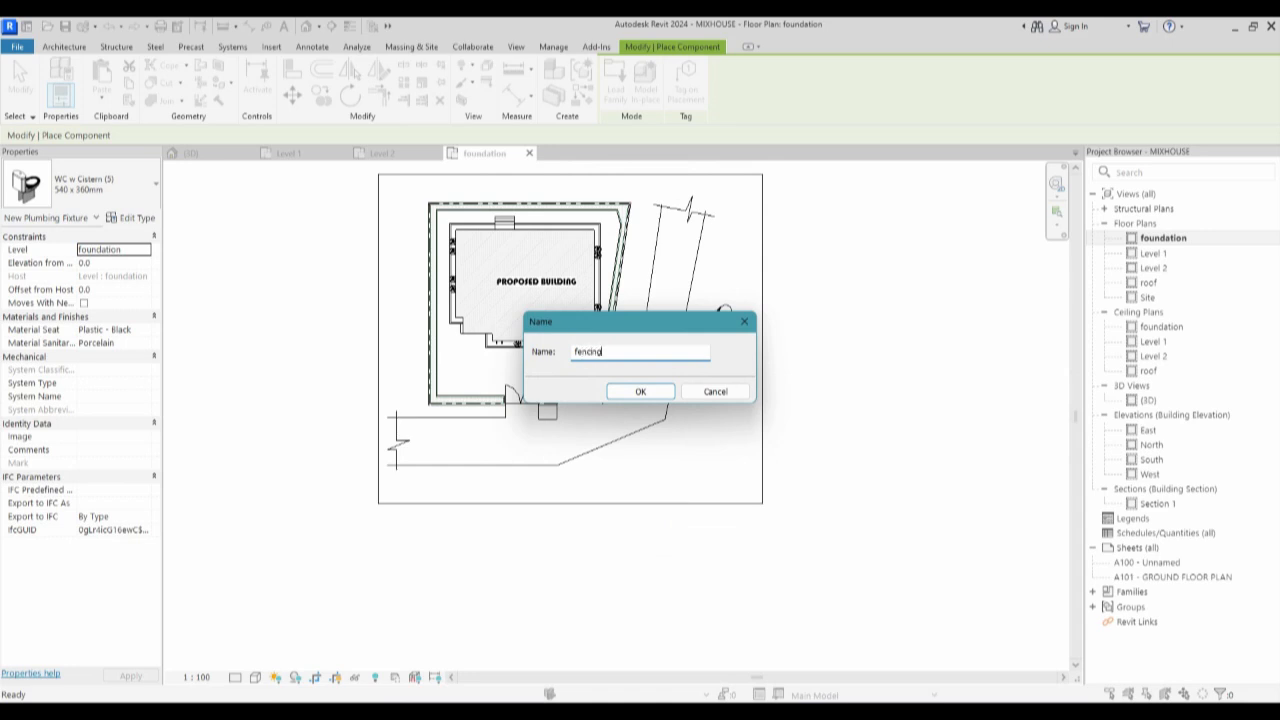
left_click(660, 393)
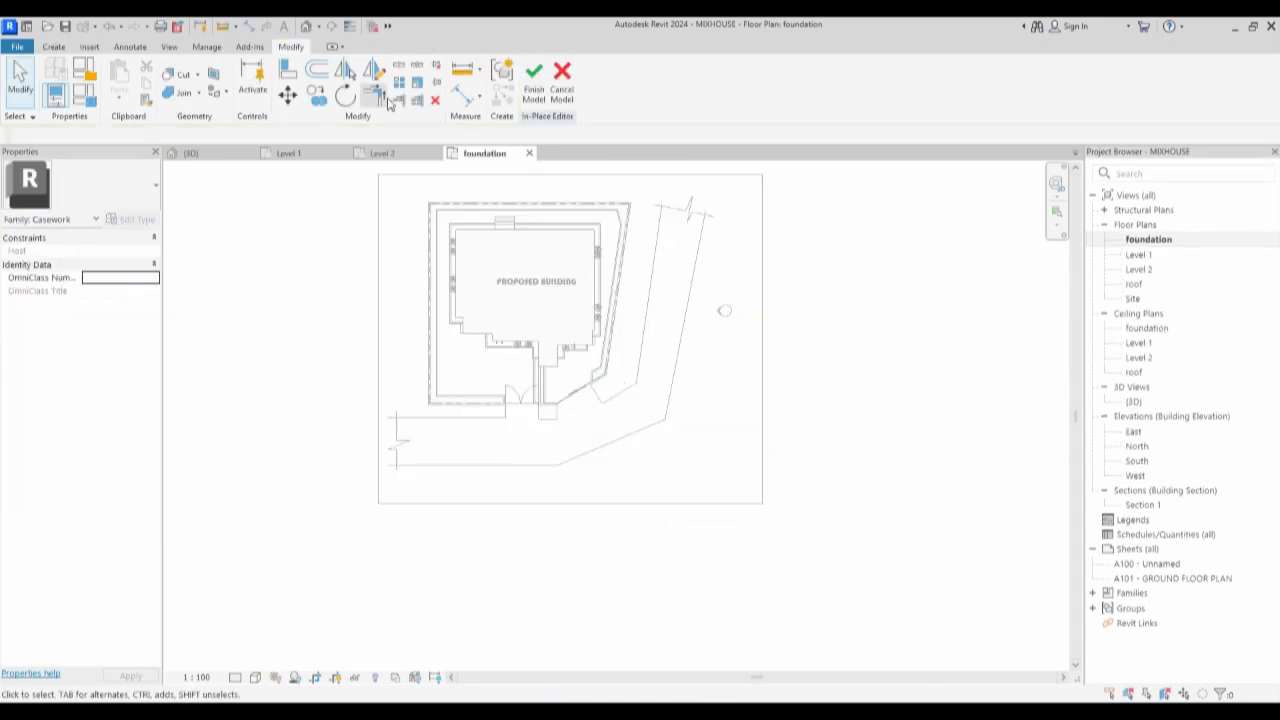
Start an extrusion and sketch a 600 by 600 mm square around the outer corner of the boundary walls.
left_click(54, 47)
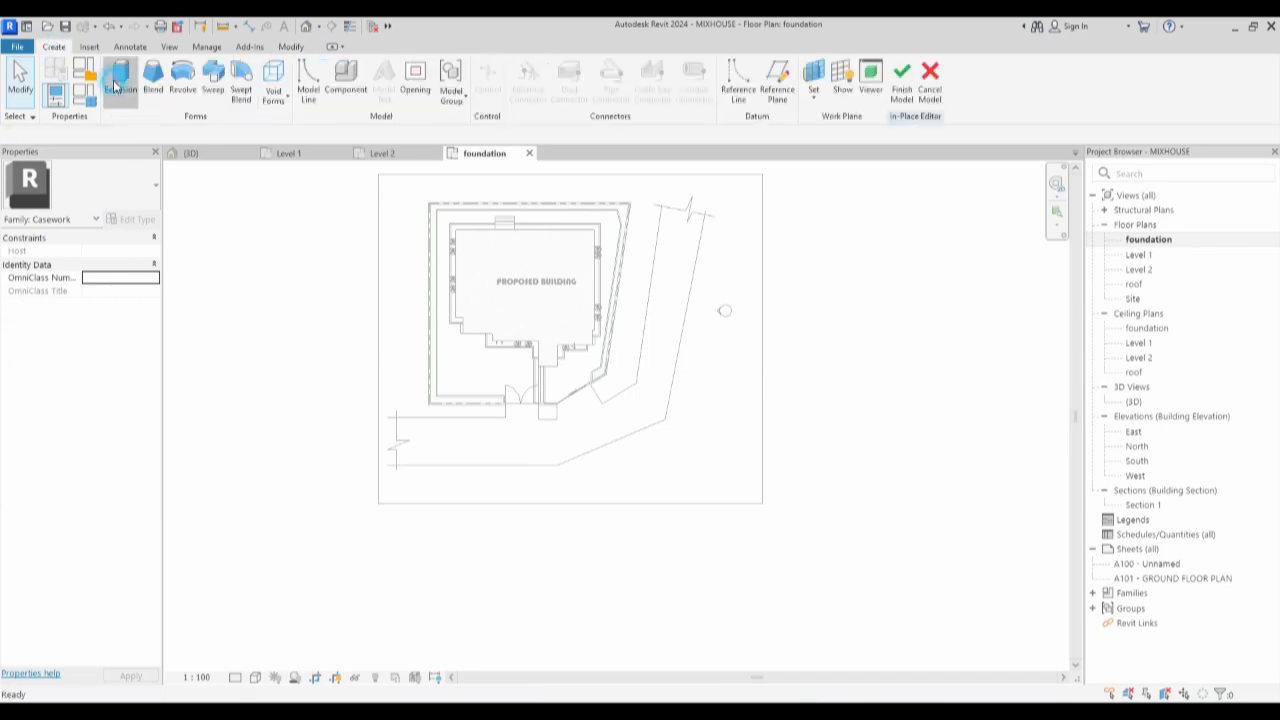
left_click(112, 80)
scroll(448, 410, "up", 2)
scroll(448, 410, "up", 3)
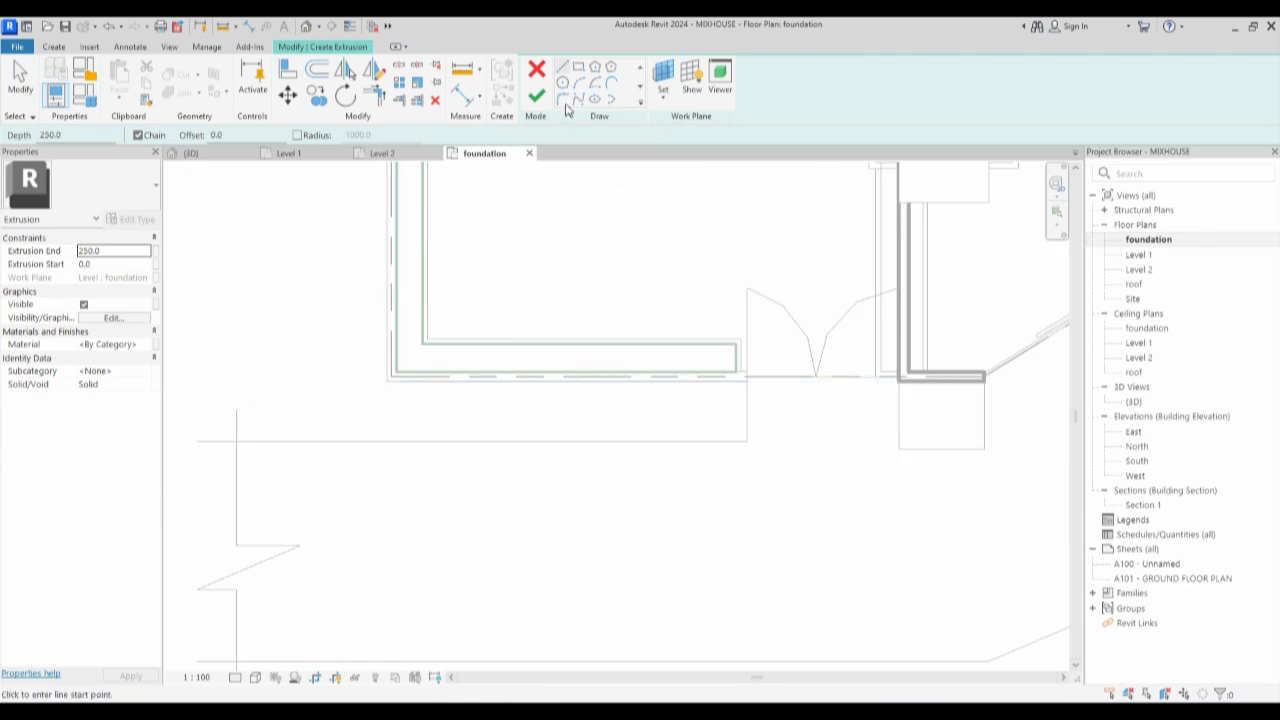
left_click(580, 67)
scroll(371, 366, "up", 2)
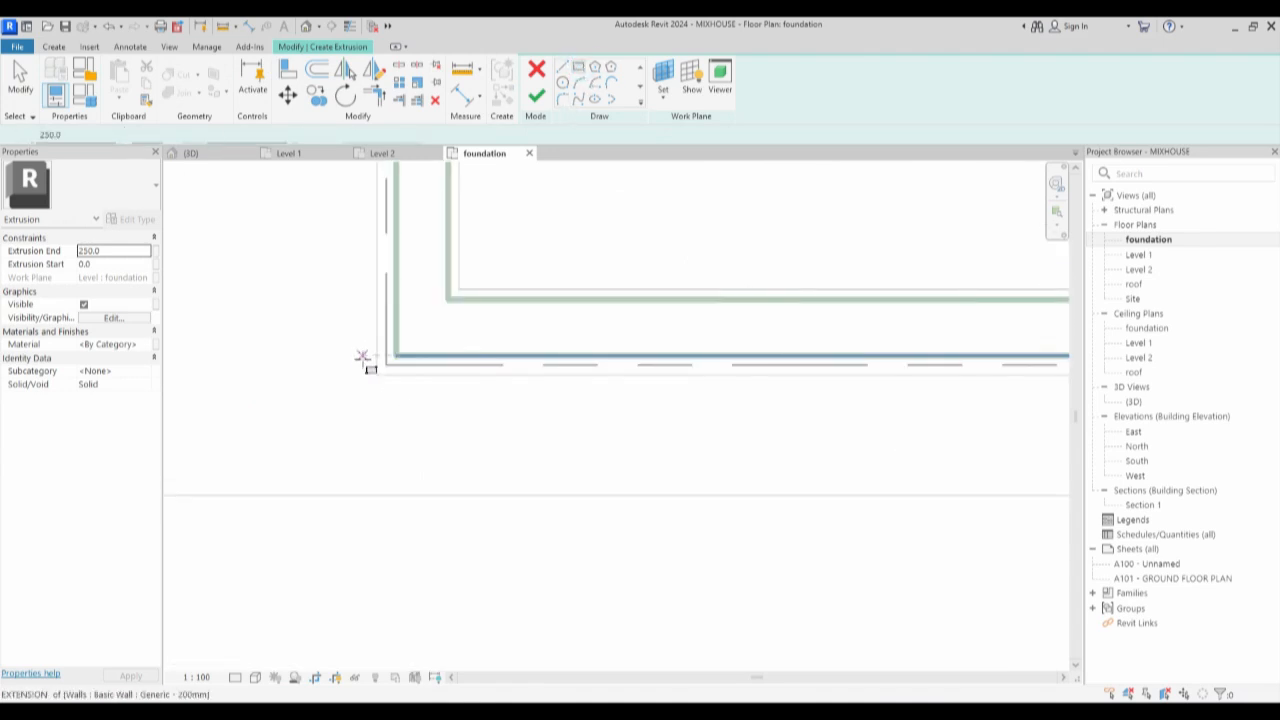
left_click(361, 341)
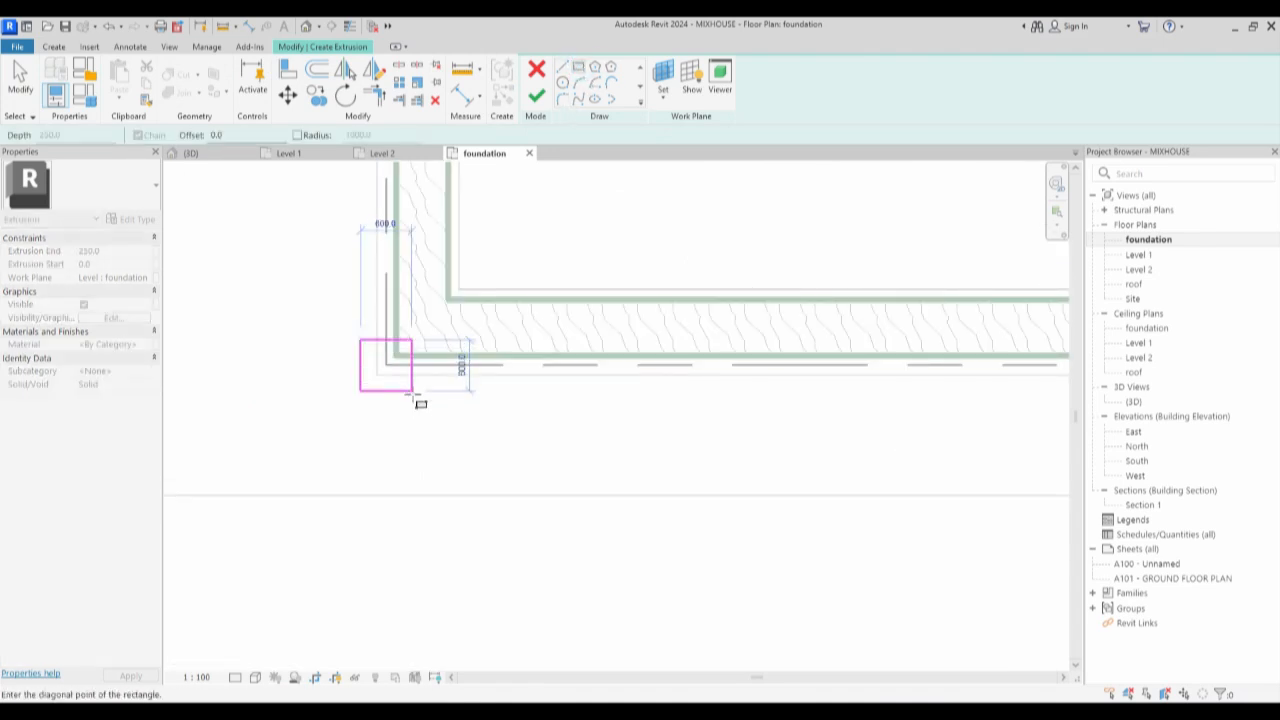
left_click(411, 391)
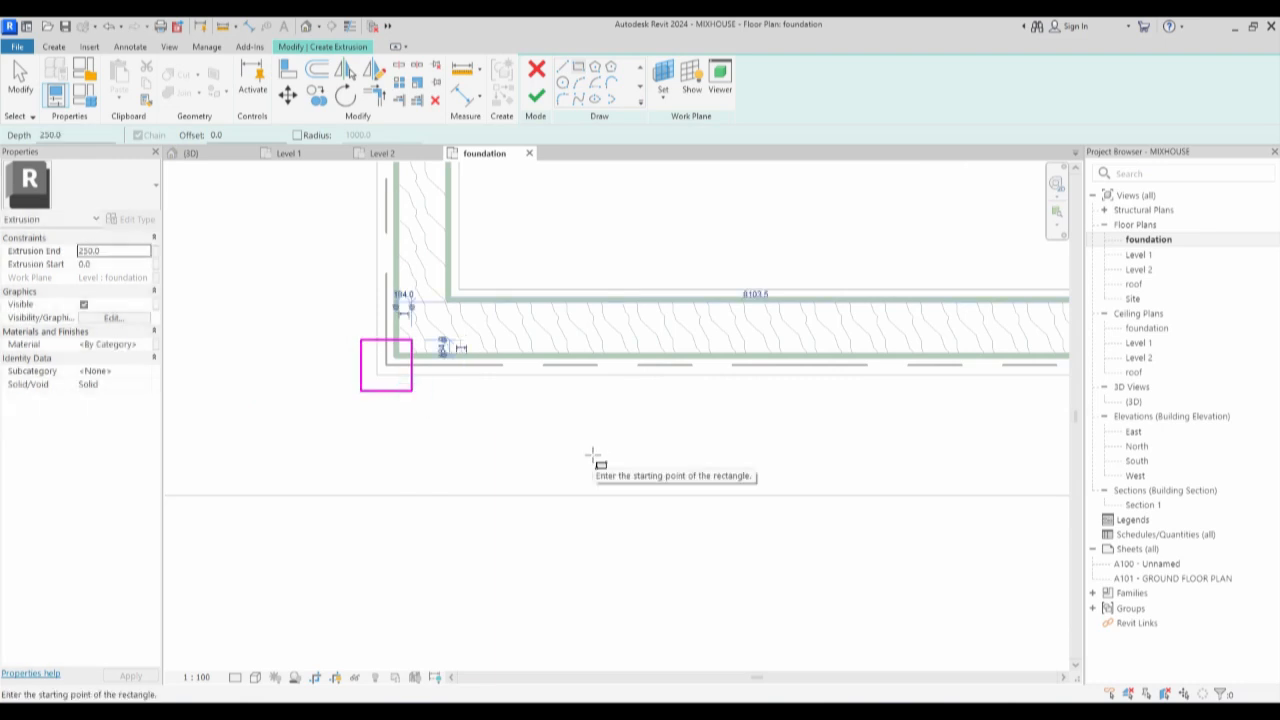
Sketch a narrow rectangle about 258 mm wide and 600 mm deep across the front boundary wall, level with the corner square.
scroll(515, 410, "down", 1)
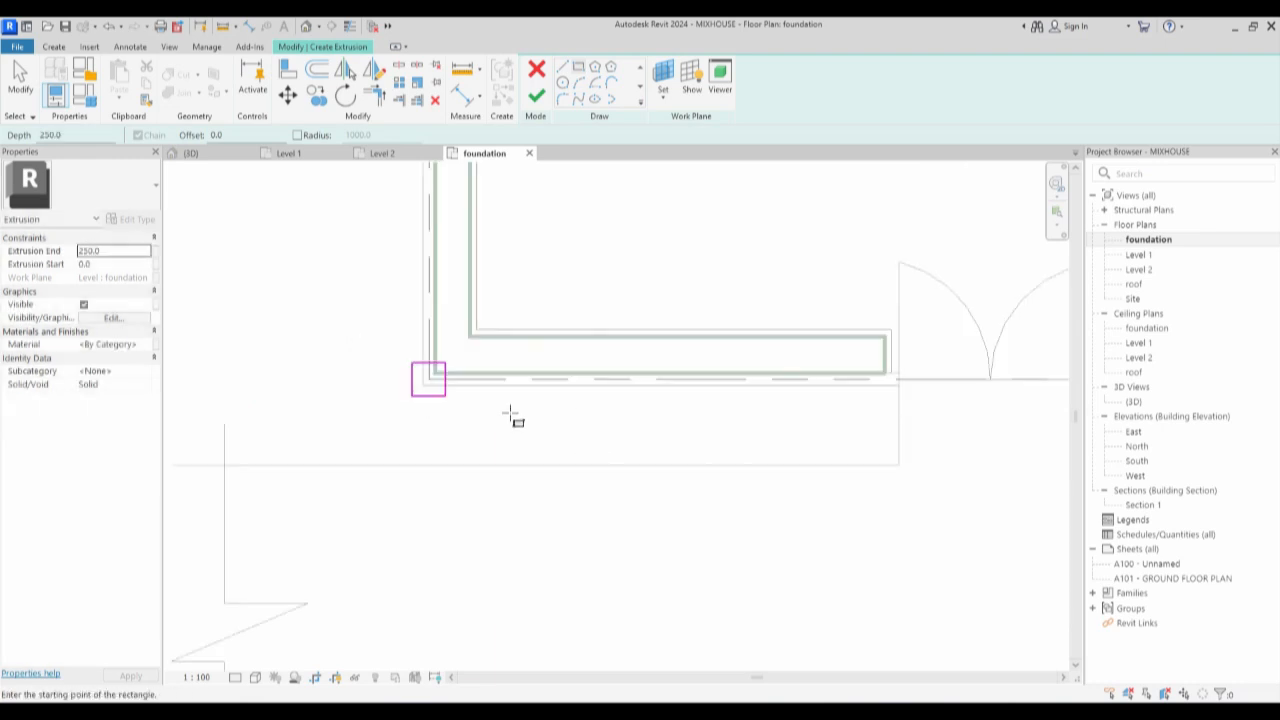
scroll(588, 388, "down", 1)
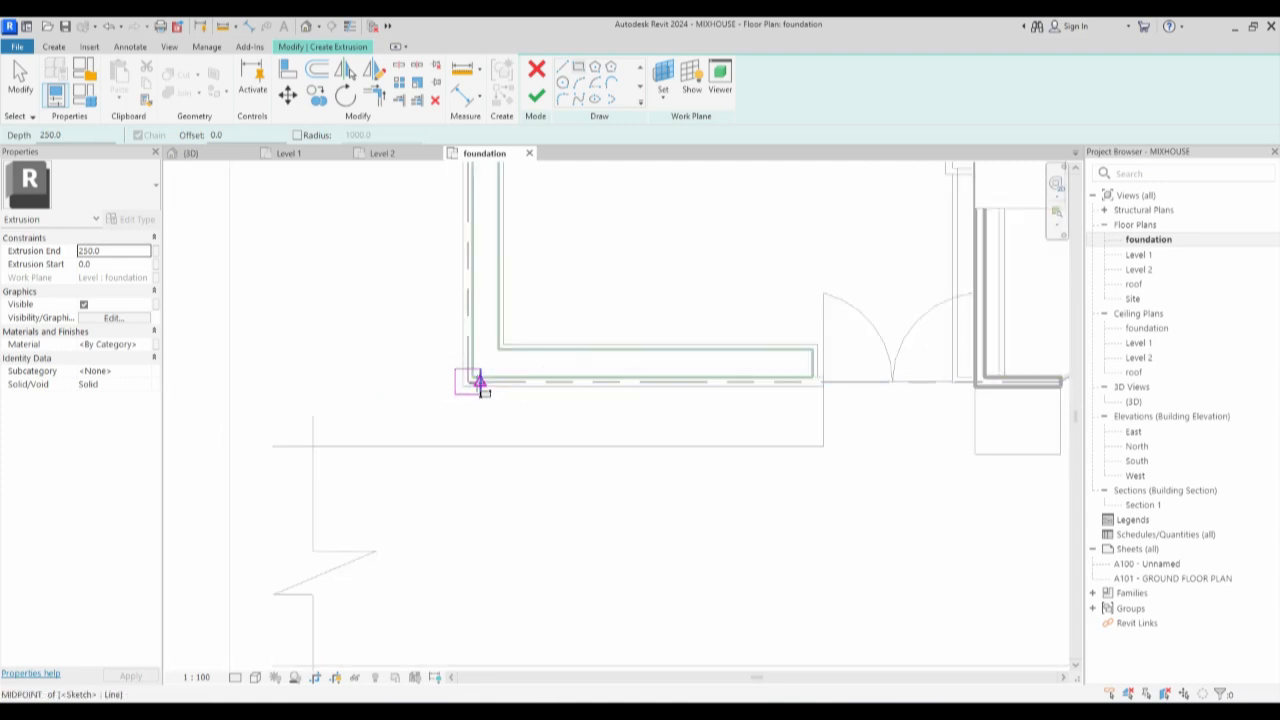
scroll(484, 392, "up", 1)
scroll(484, 392, "up", 1)
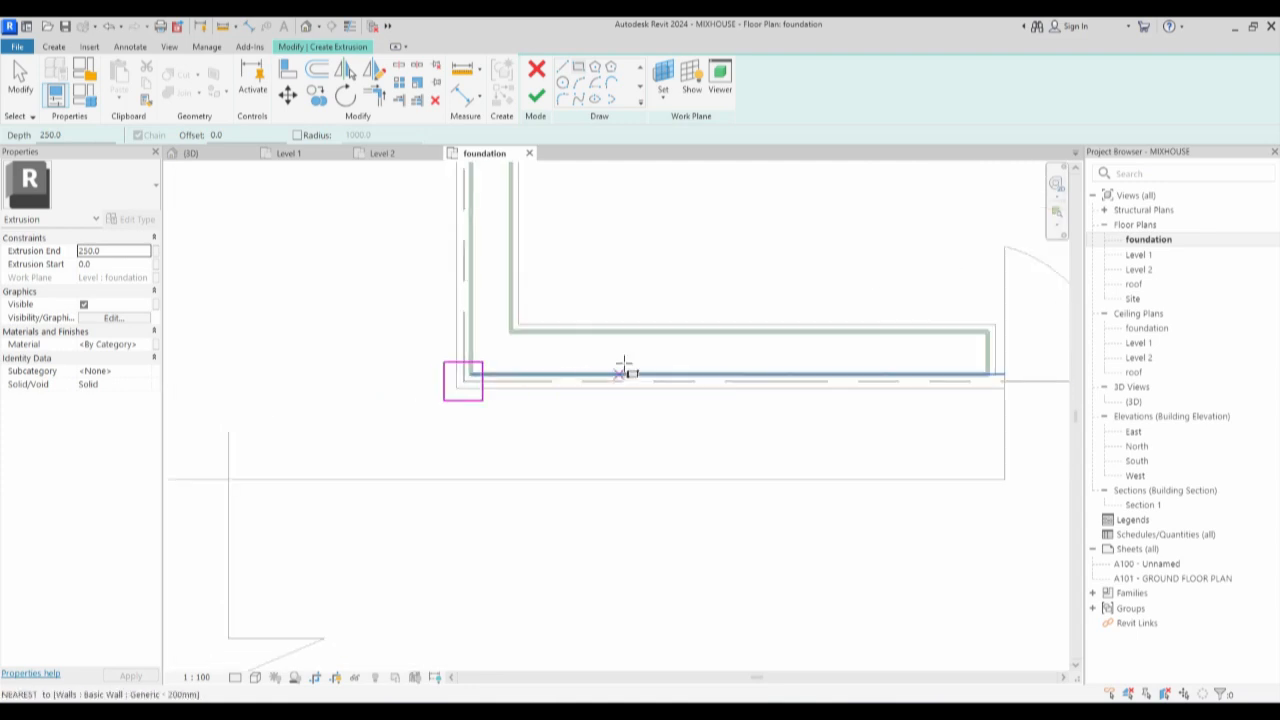
left_click(686, 362)
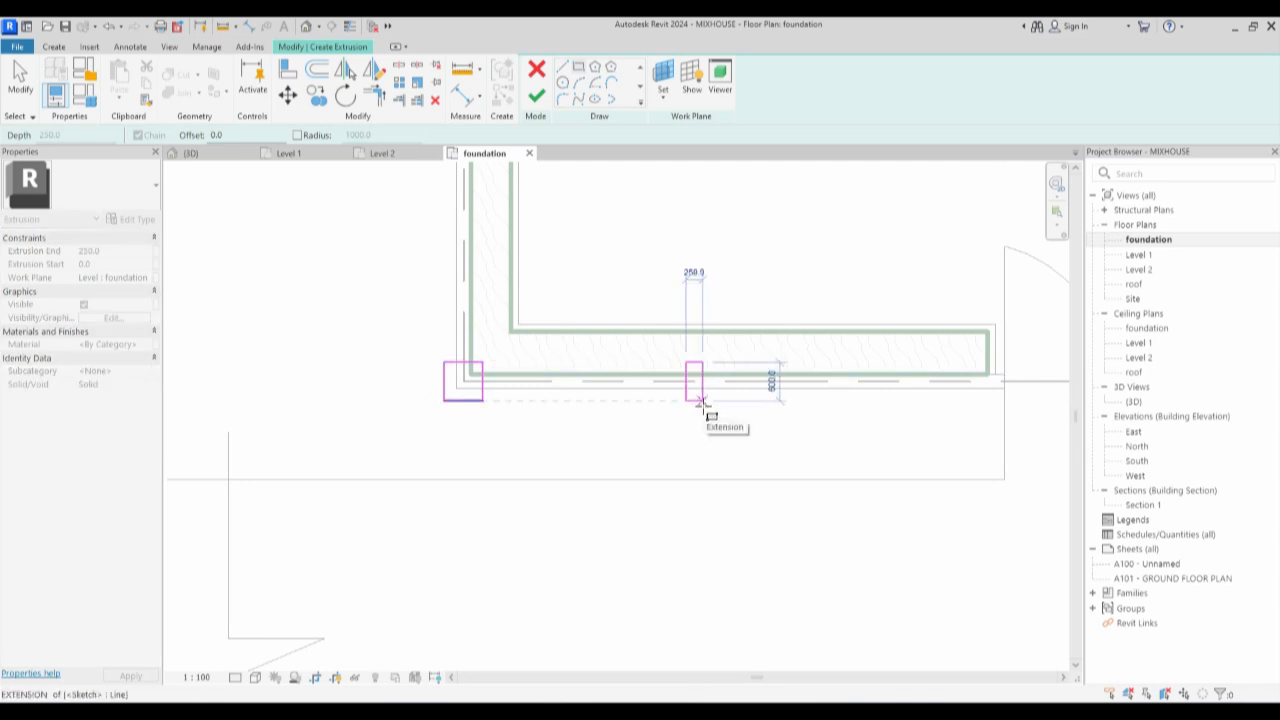
left_click(703, 401)
scroll(712, 403, "up", 1)
key("Escape")
Set the narrow rectangle's width to 250 mm.
scroll(705, 400, "up", 1)
left_click(701, 390)
left_click(684, 276)
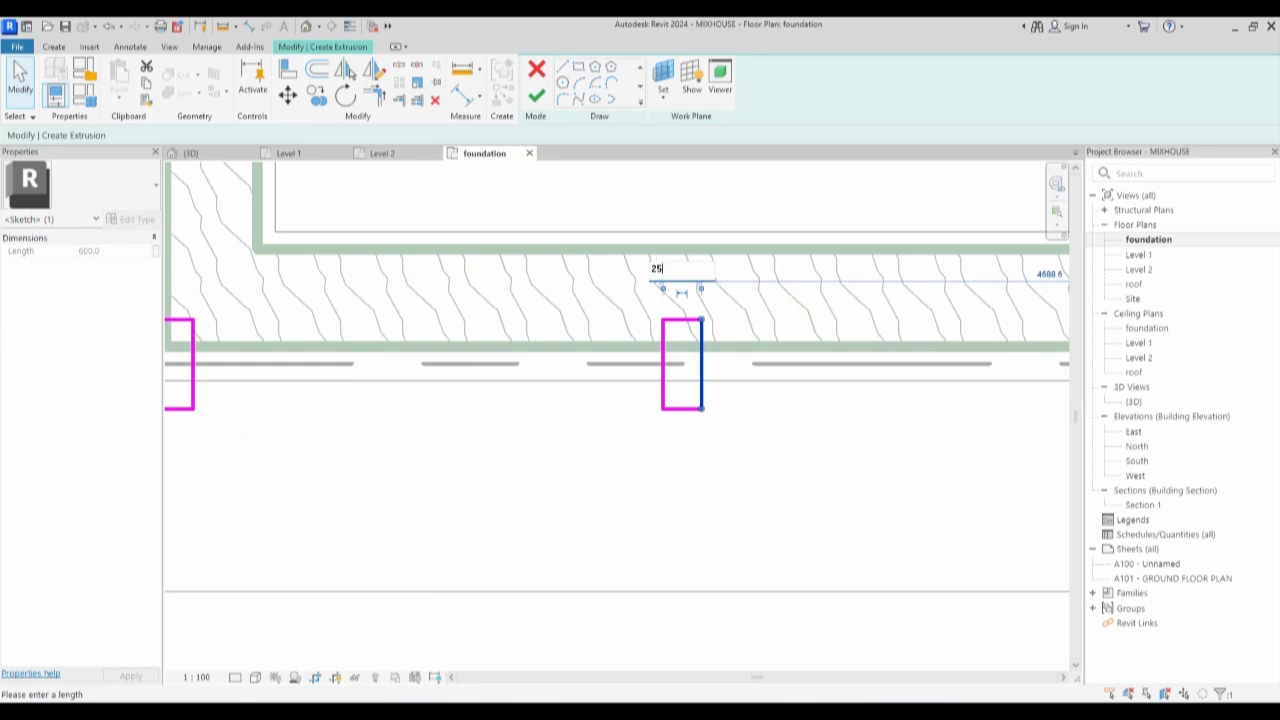
key("Return")
Place an aligned dimension between the facing edges of the corner square and the narrow rectangle.
scroll(723, 486, "down", 3)
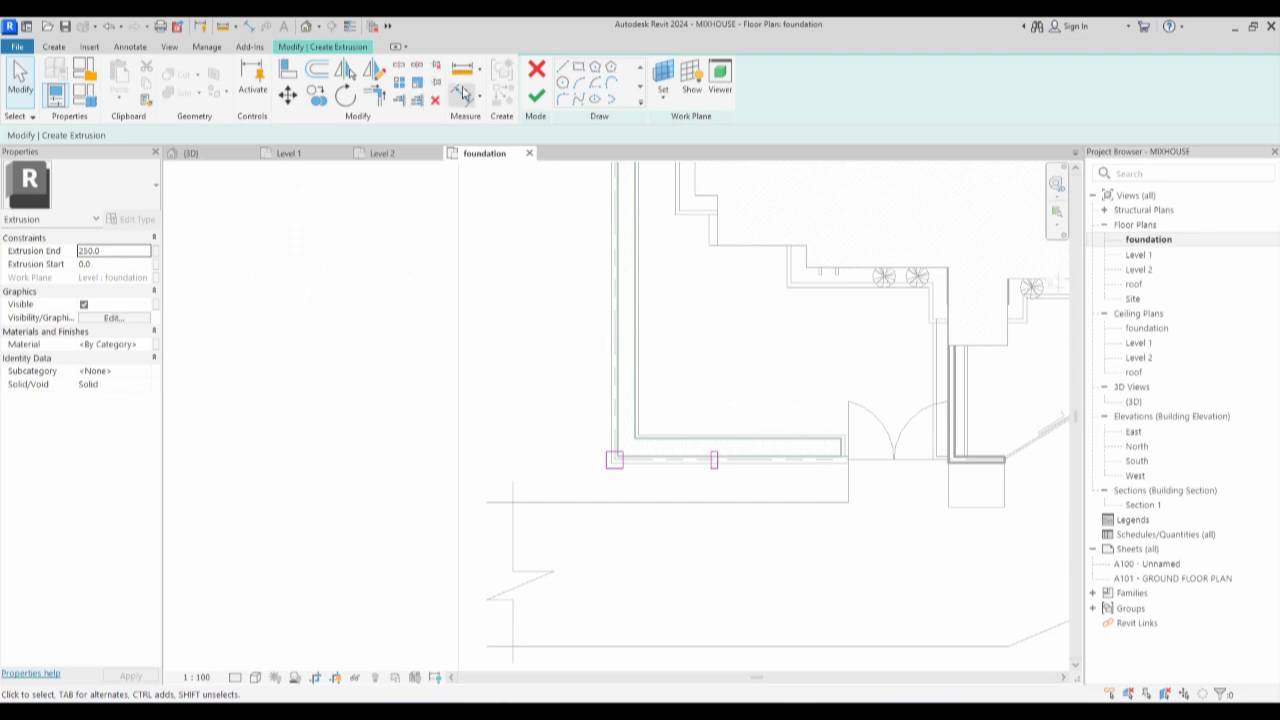
key("d")
key("i")
scroll(600, 485, "up", 5)
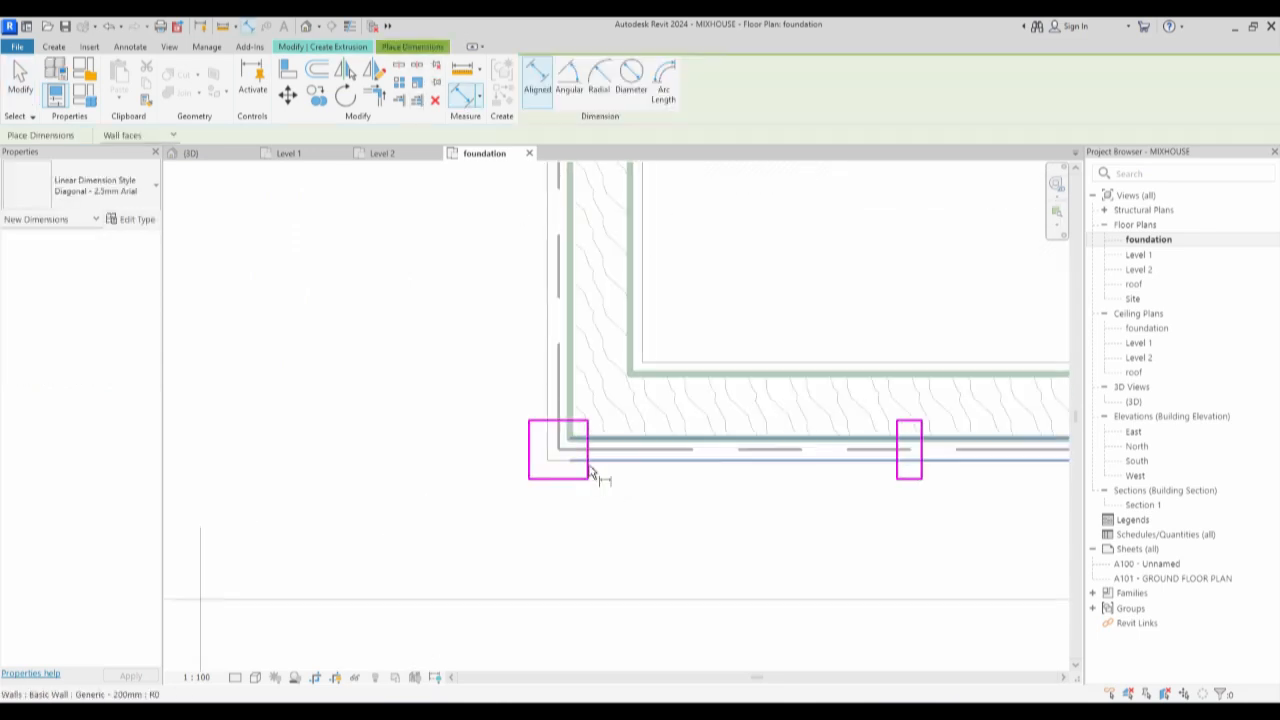
scroll(590, 483, "up", 2)
left_click(588, 477)
scroll(523, 483, "down", 6)
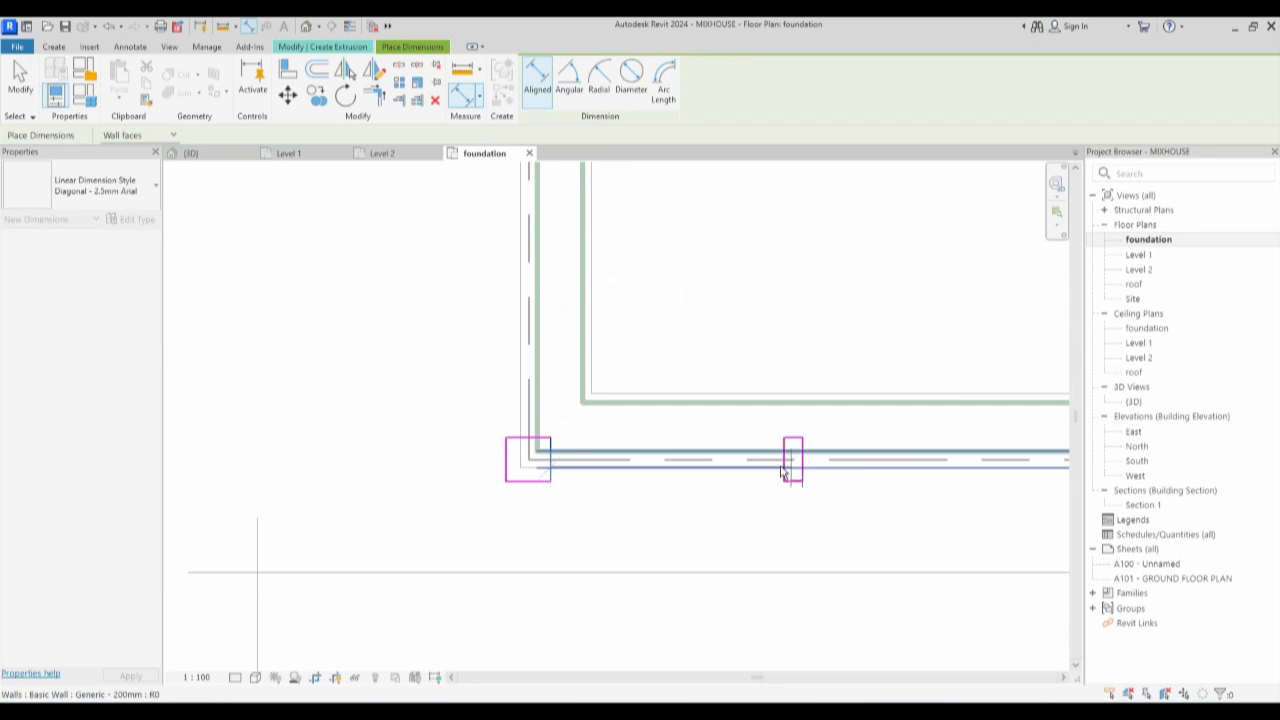
scroll(779, 473, "up", 1)
scroll(783, 480, "up", 2)
left_click(784, 472)
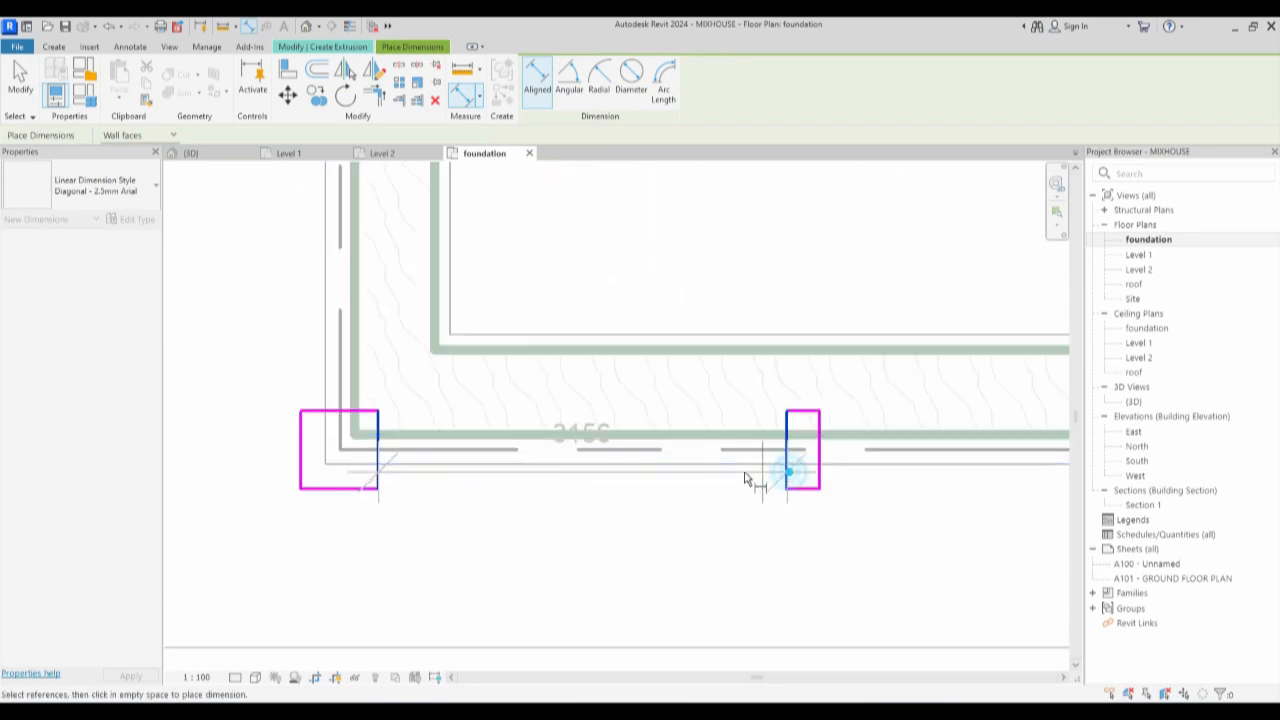
scroll(720, 500, "down", 3)
left_click(678, 530)
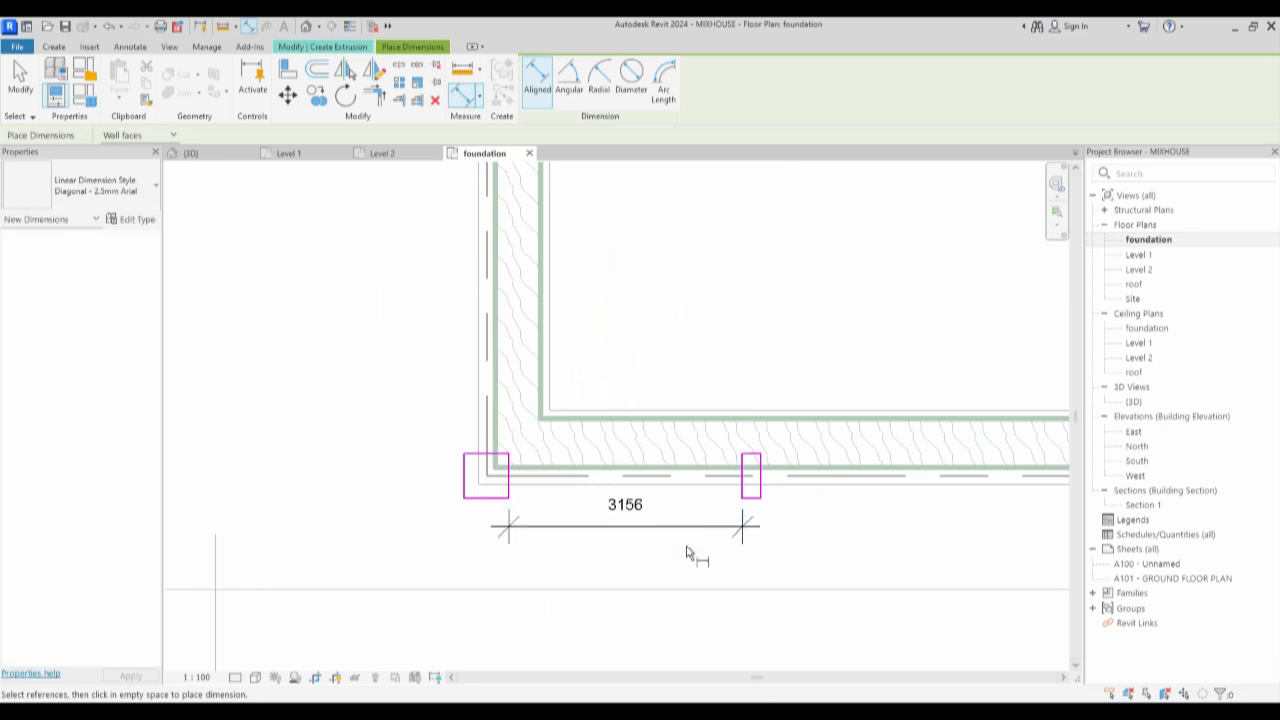
key("Escape")
key("Escape")
Move the narrow rectangle 156 mm horizontally toward the corner square.
mouse_move(730, 375)
left_mouse_down()
mouse_move(787, 453)
mouse_move(771, 543)
left_mouse_up()
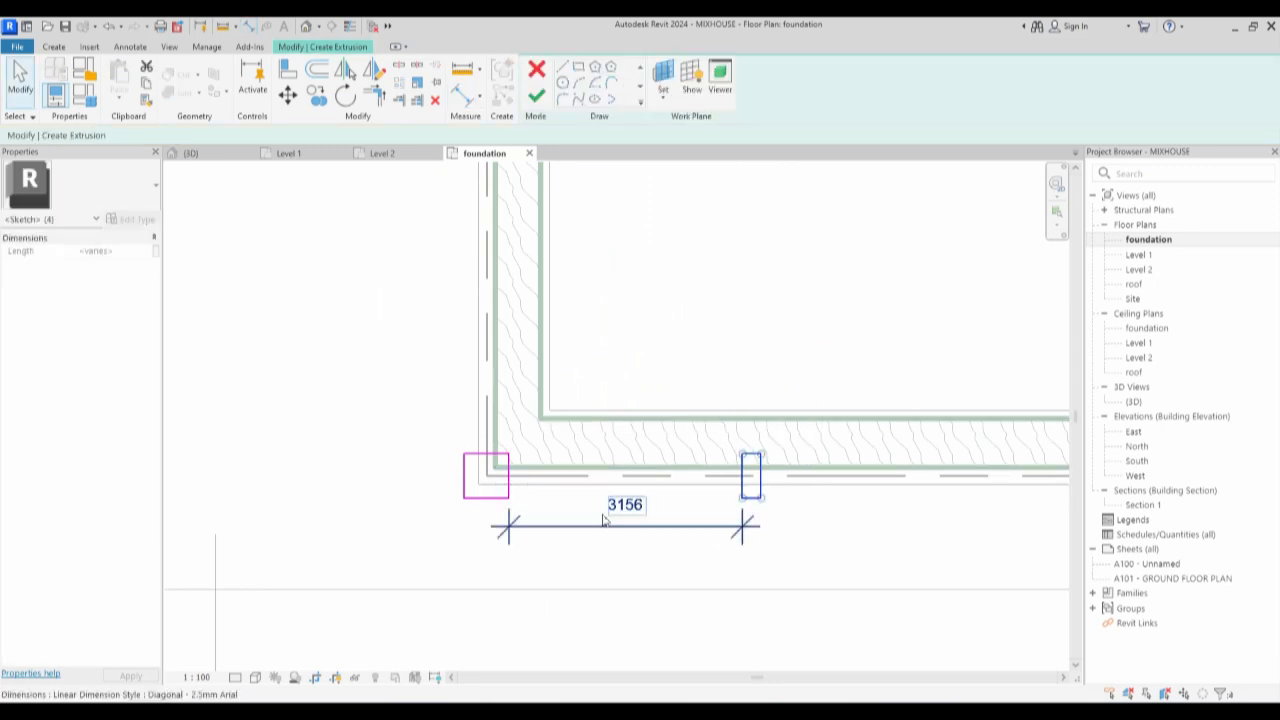
left_click(288, 95)
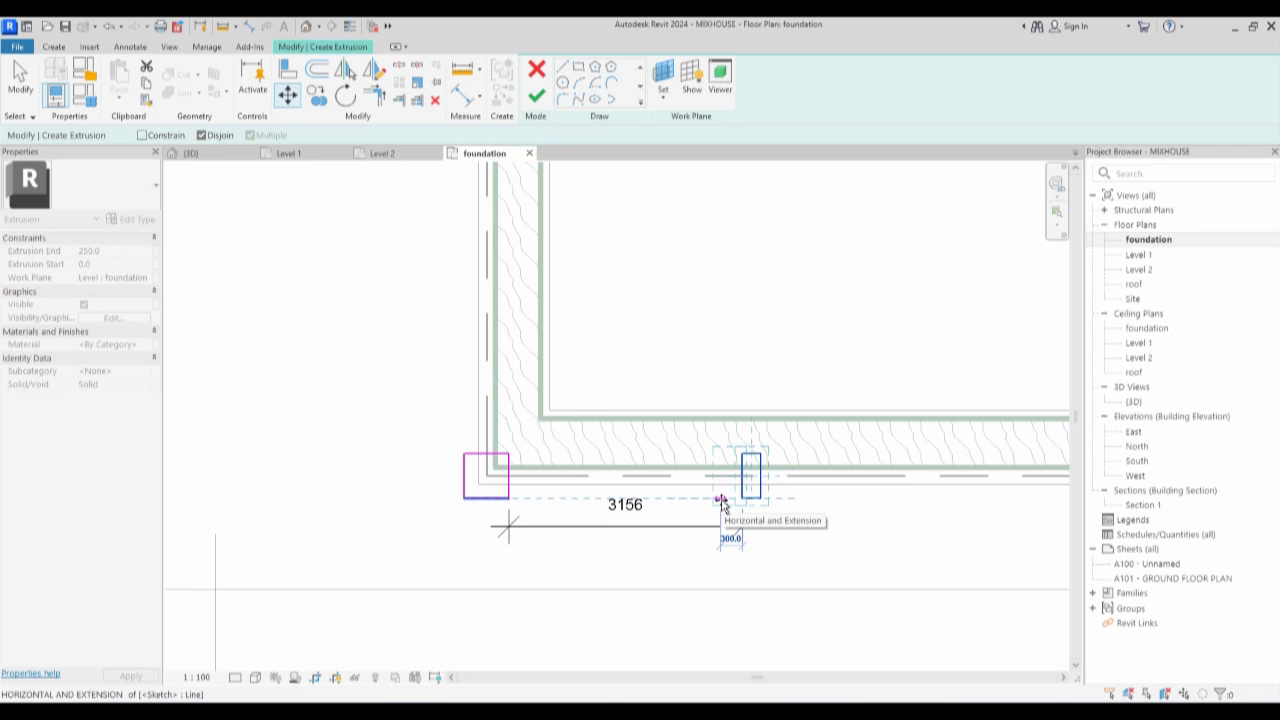
left_click(721, 500)
type("150")
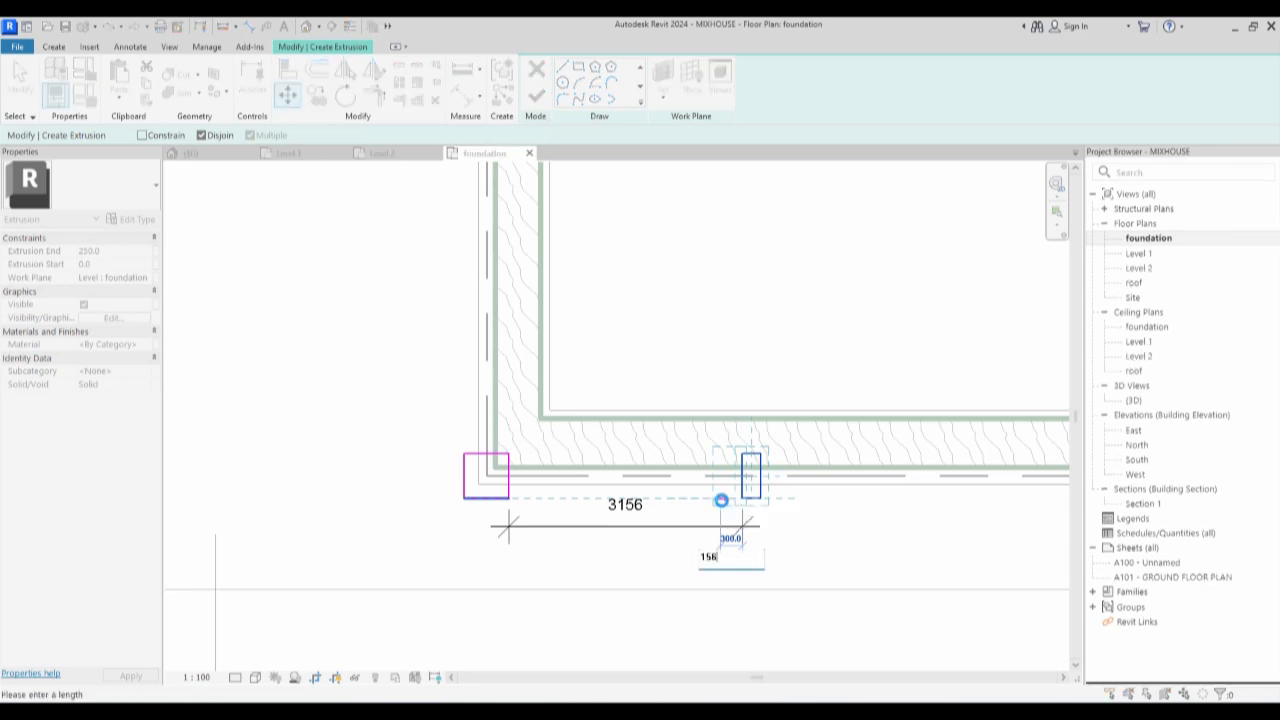
key("Return")
left_click(715, 422)
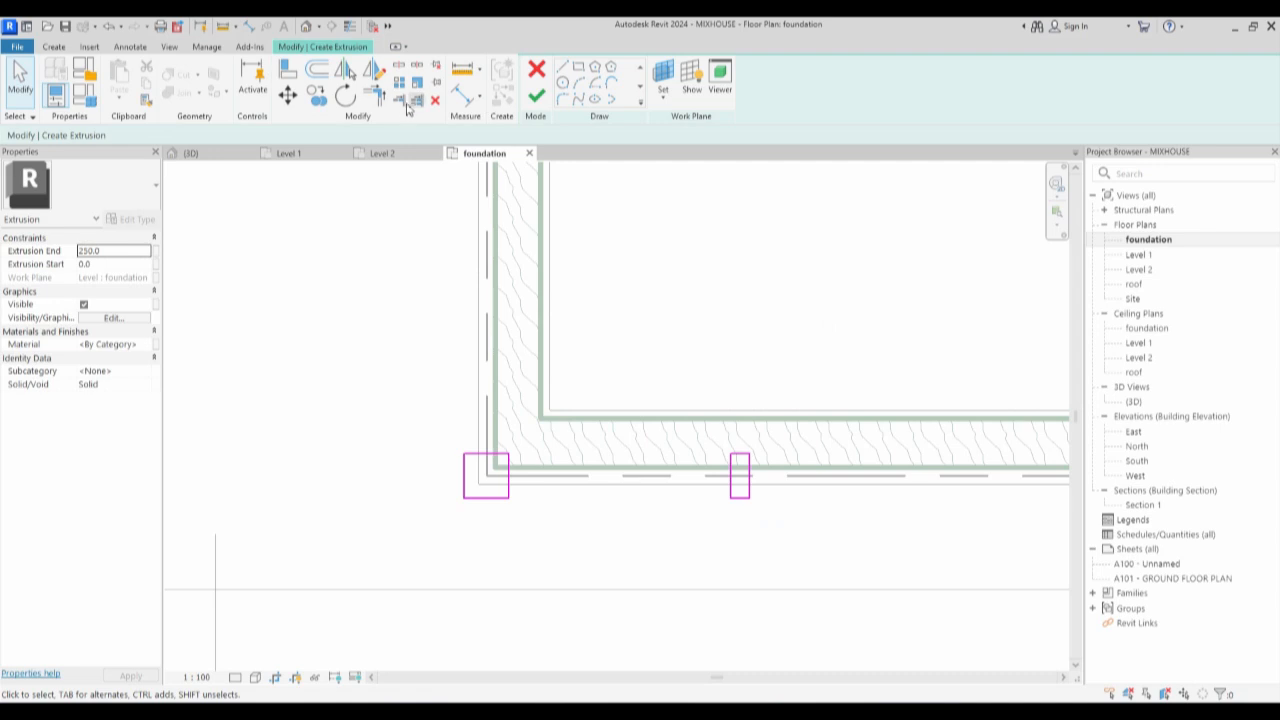
Check the gap between the corner square and the moved rectangle with a temporary aligned dimension.
left_click(461, 93)
left_click(509, 497)
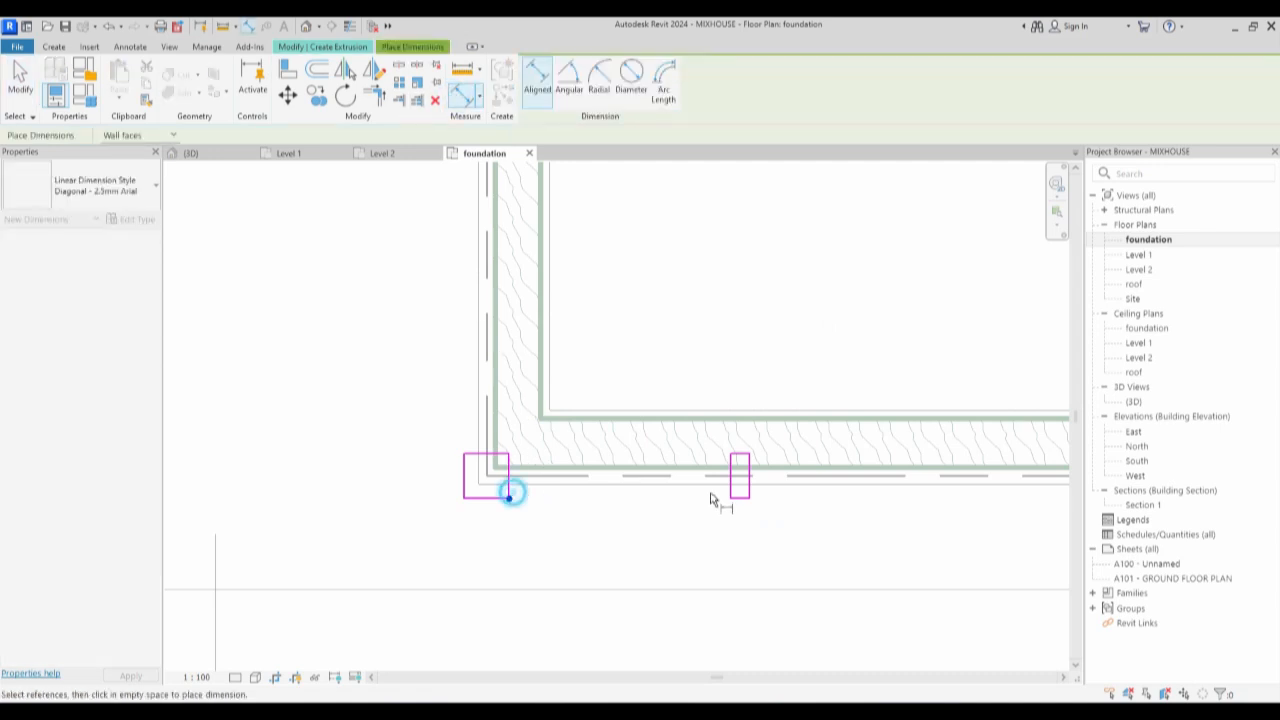
left_click(732, 498)
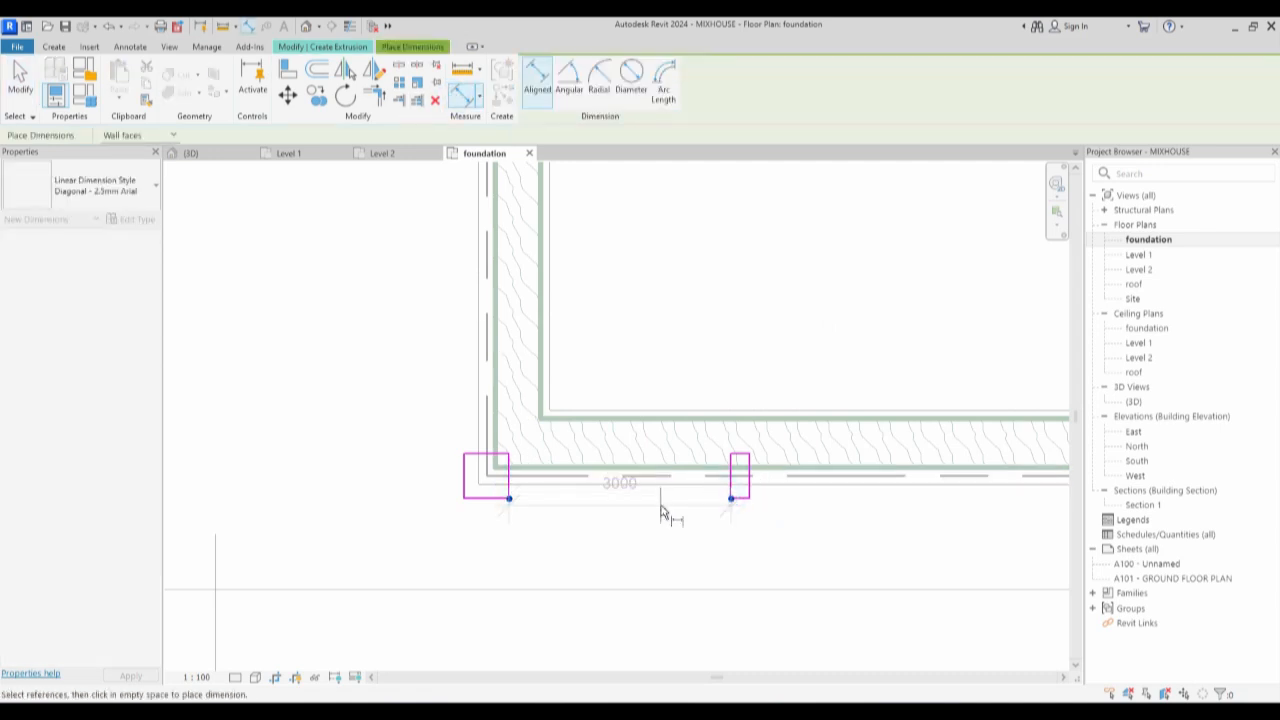
key("Escape")
key("Escape")
Copy the narrow pier rectangle along the front wall so its corner meets the wall end beside the double gate.
scroll(600, 520, "down", 2)
left_click_drag(651, 429, 673, 521)
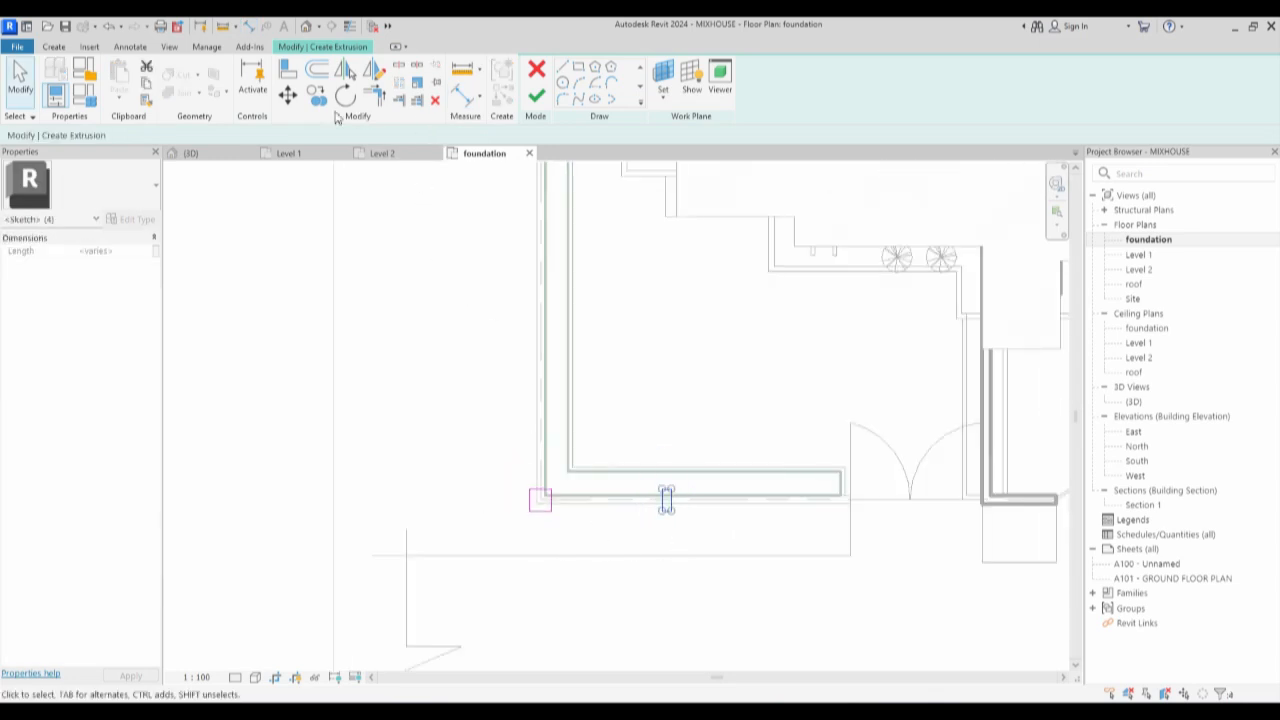
left_click(318, 100)
scroll(677, 500, "up", 2)
left_click(674, 492)
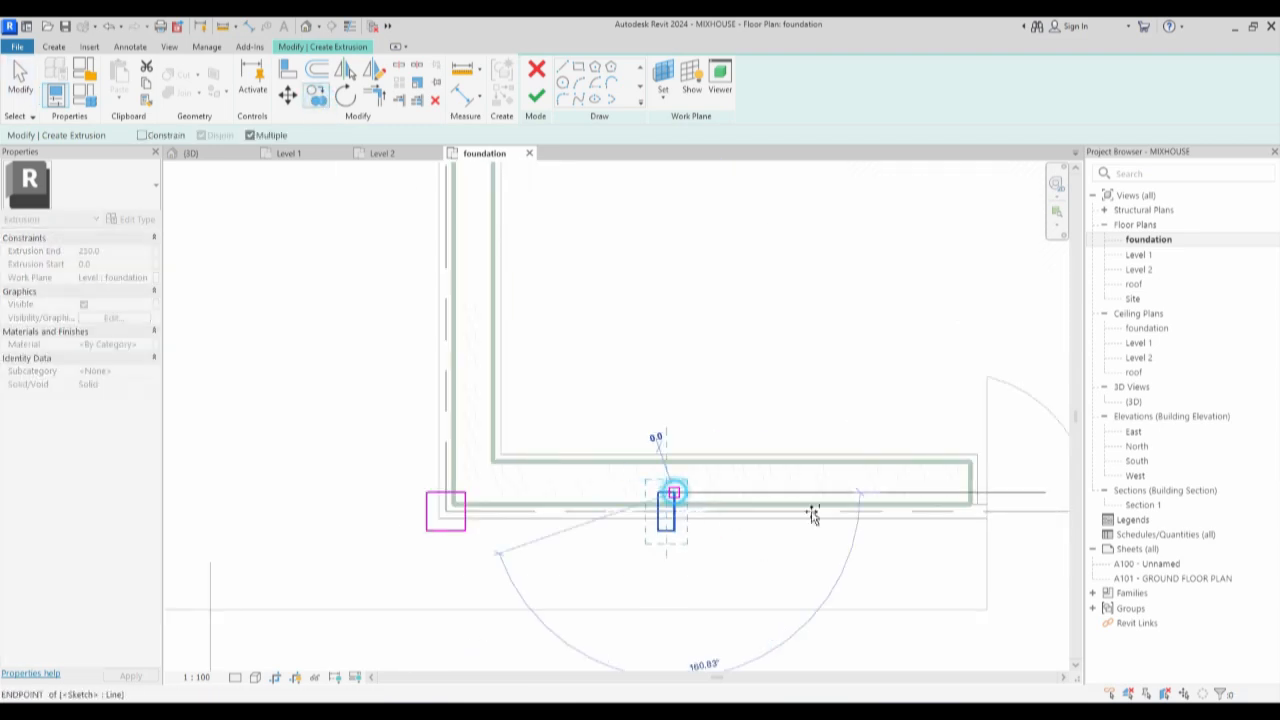
left_click(988, 494)
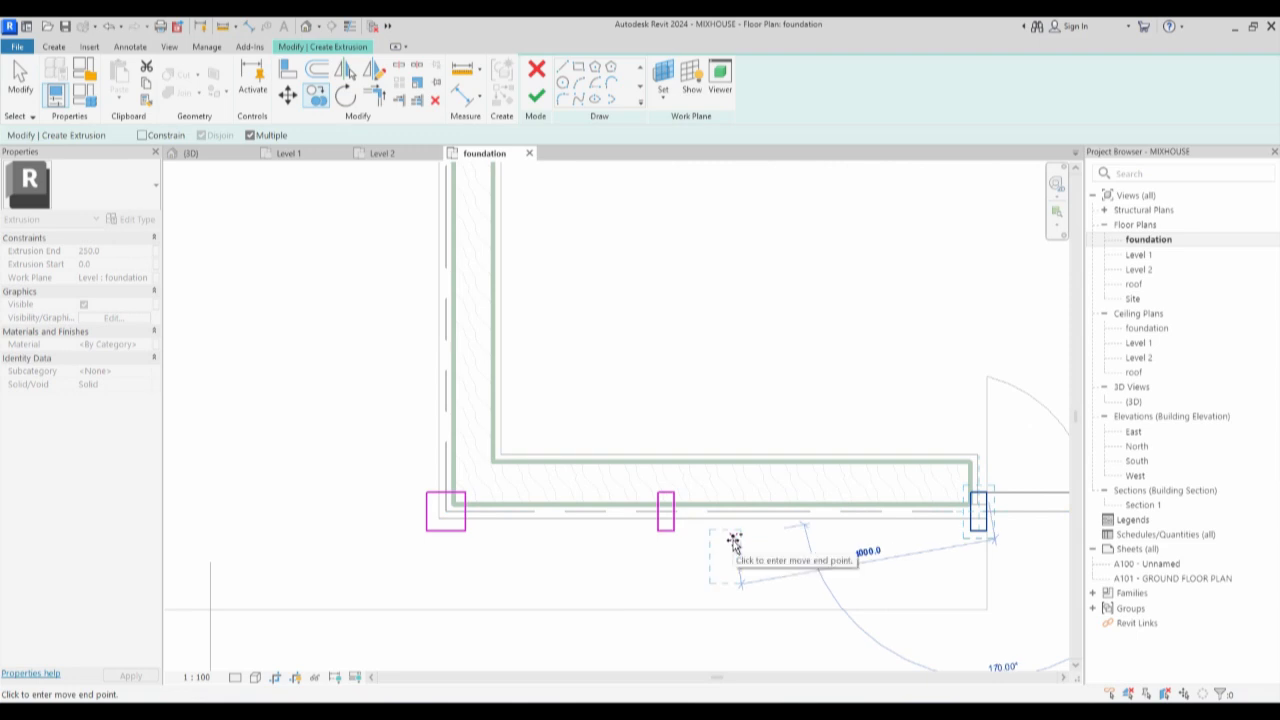
key("Escape")
scroll(720, 563, "down", 3)
scroll(714, 557, "up", 1)
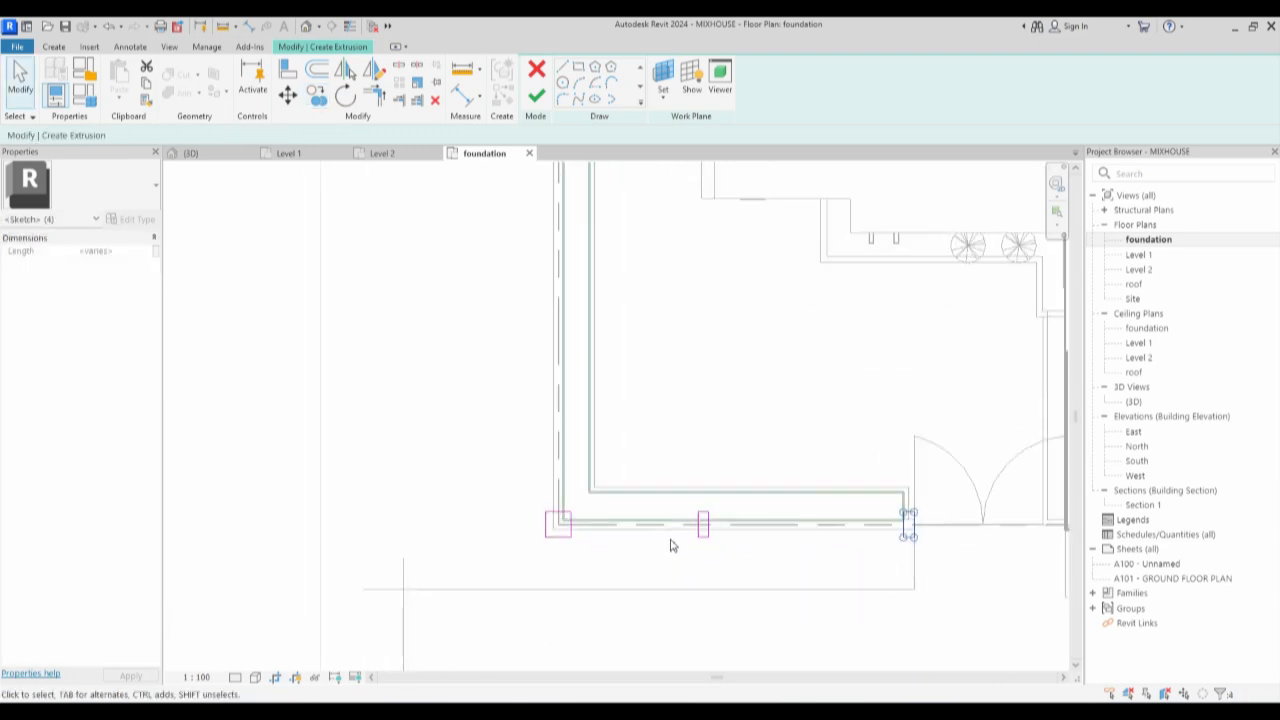
Mirror a copy of the middle pier rectangle about a vertical axis through the midpoint of the front wall.
scroll(670, 545, "down", 1)
scroll(675, 548, "up", 2)
mouse_move(684, 464)
left_mouse_down()
mouse_move(751, 591)
mouse_move(730, 623)
left_mouse_up()
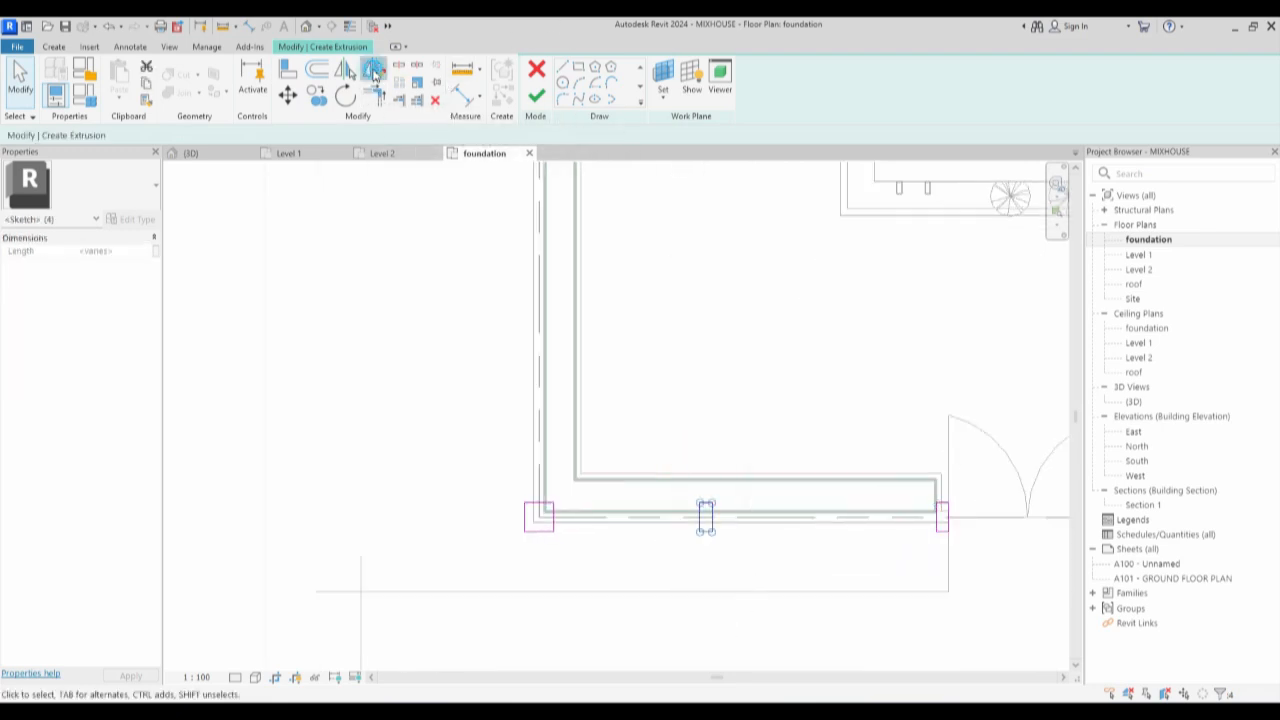
left_click(372, 70)
left_click(746, 515)
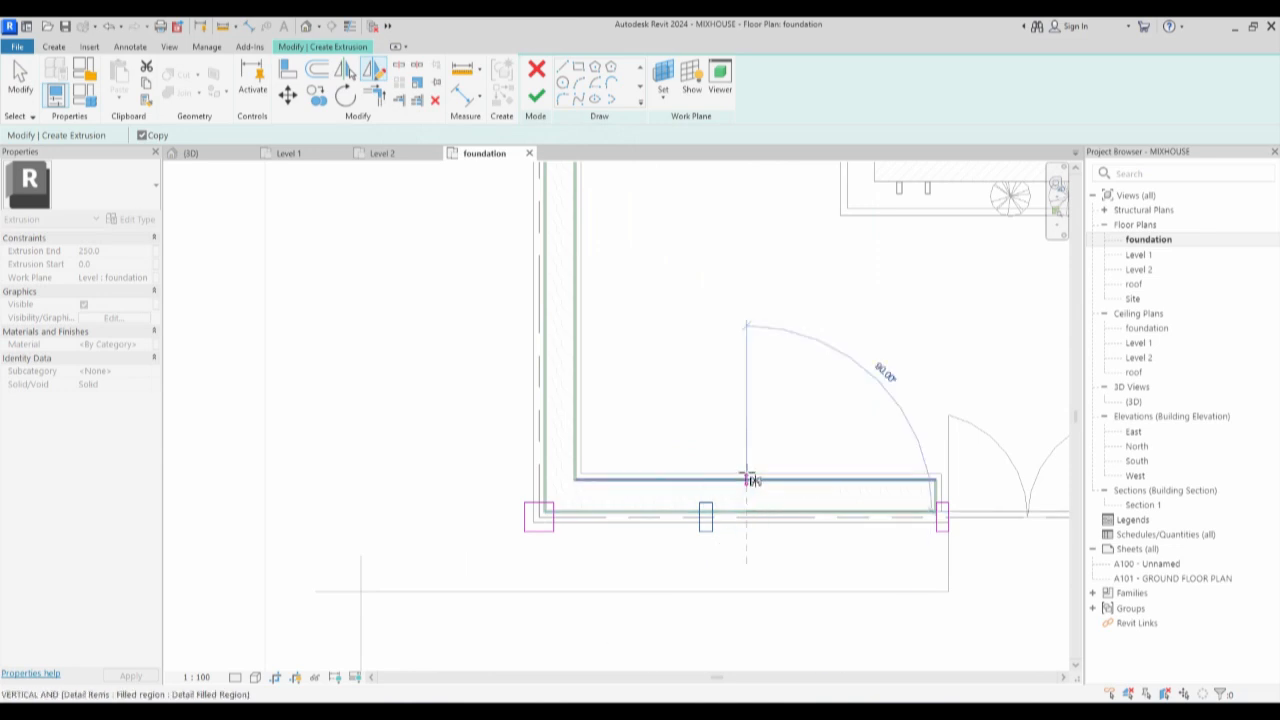
left_click(749, 450)
left_click(808, 594)
scroll(810, 566, "down", 2)
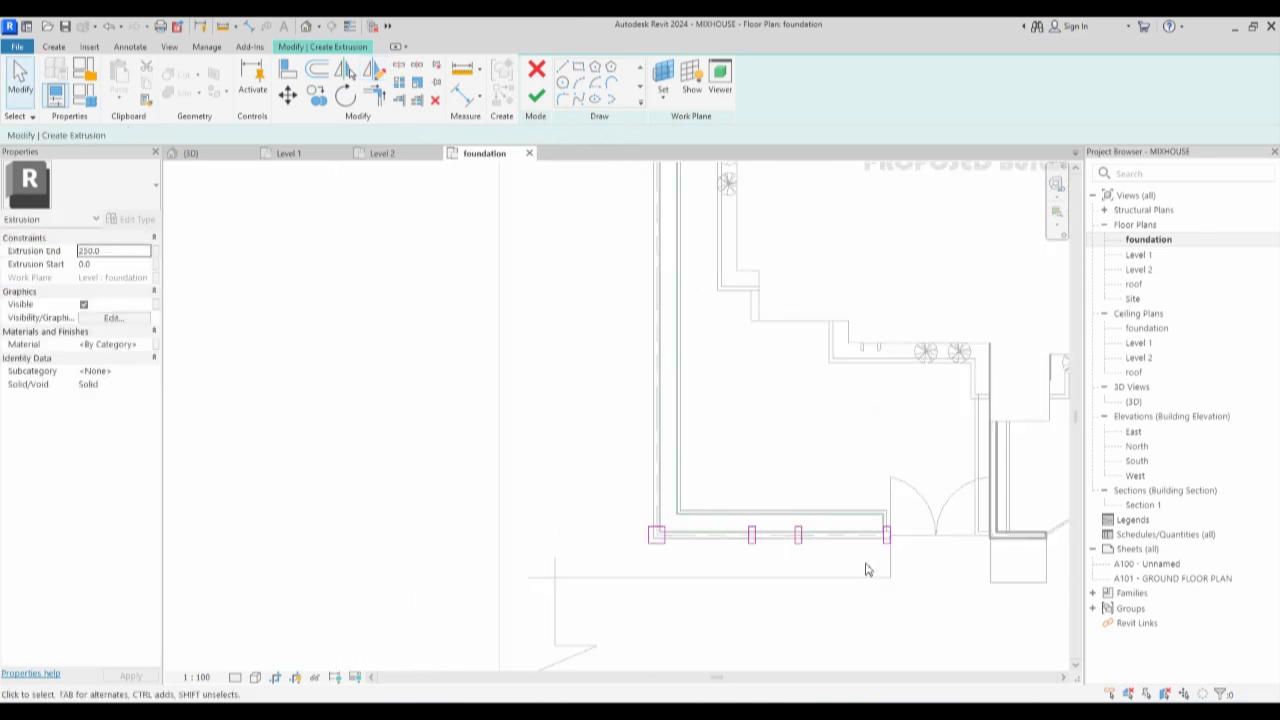
scroll(888, 570, "up", 2)
scroll(706, 550, "down", 2)
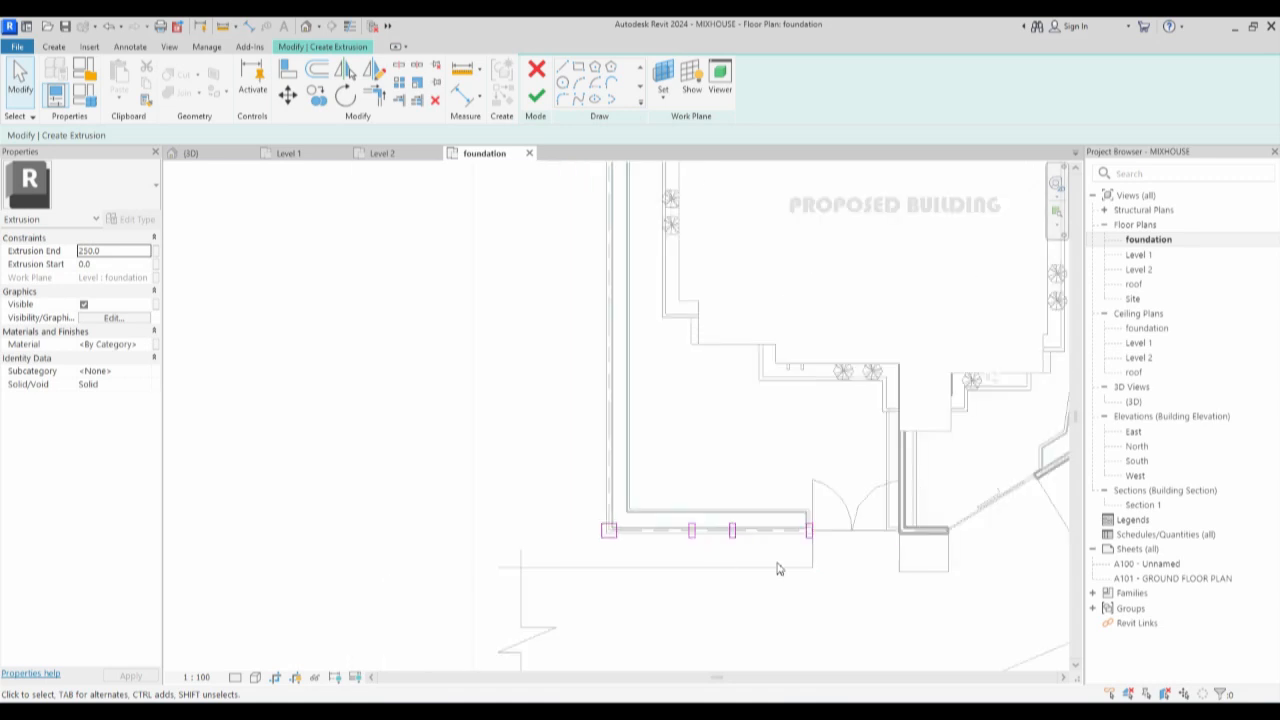
scroll(812, 560, "up", 2)
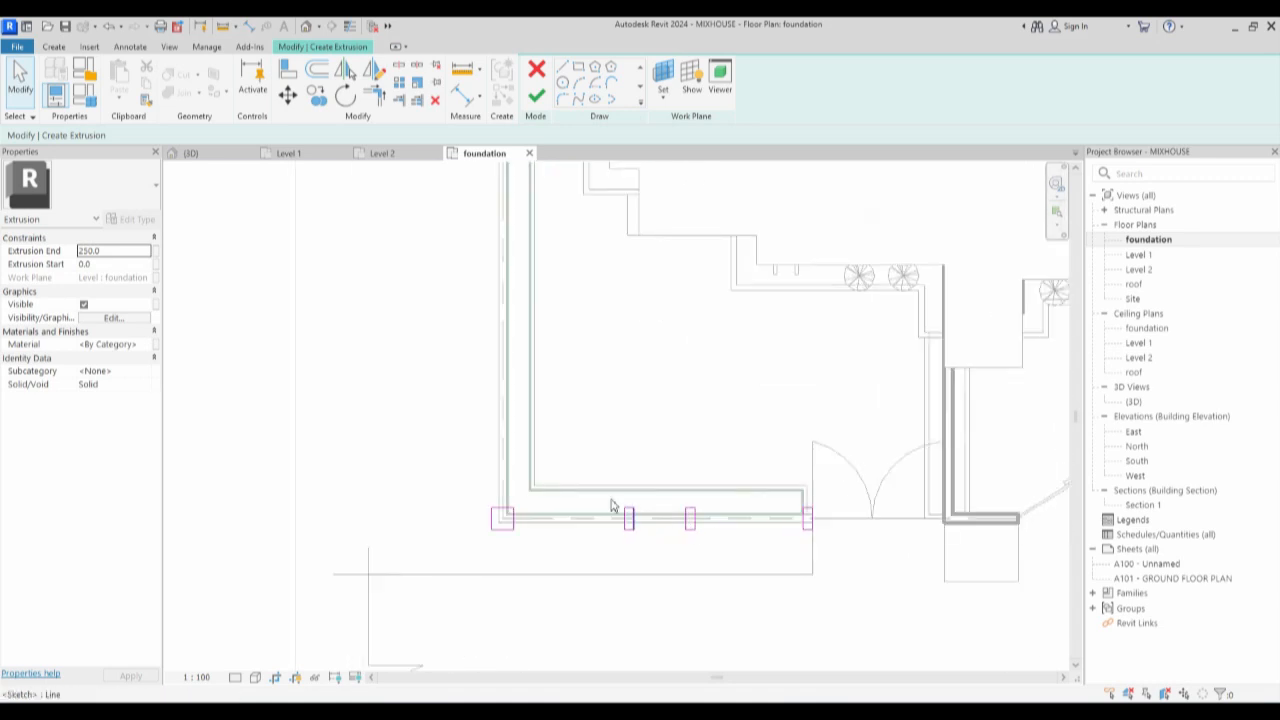
scroll(580, 520, "down", 3)
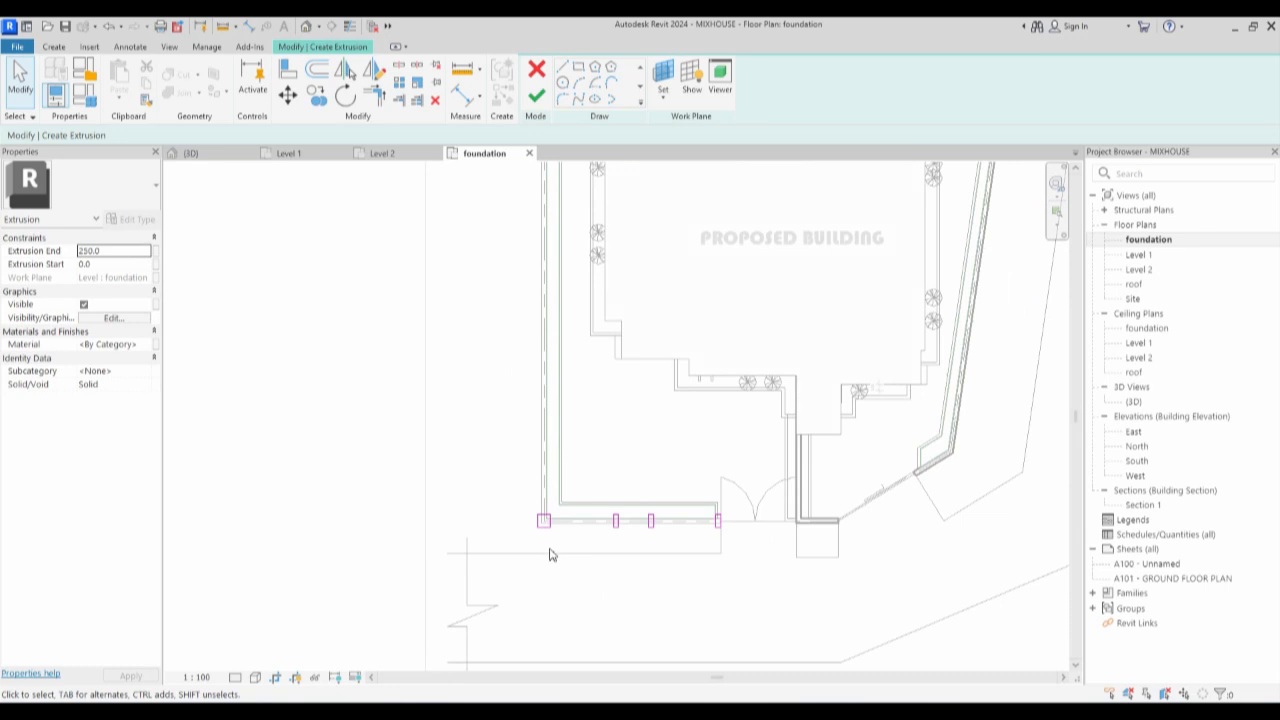
mouse_move(588, 496)
left_mouse_down()
mouse_move(640, 543)
mouse_move(731, 557)
left_mouse_up()
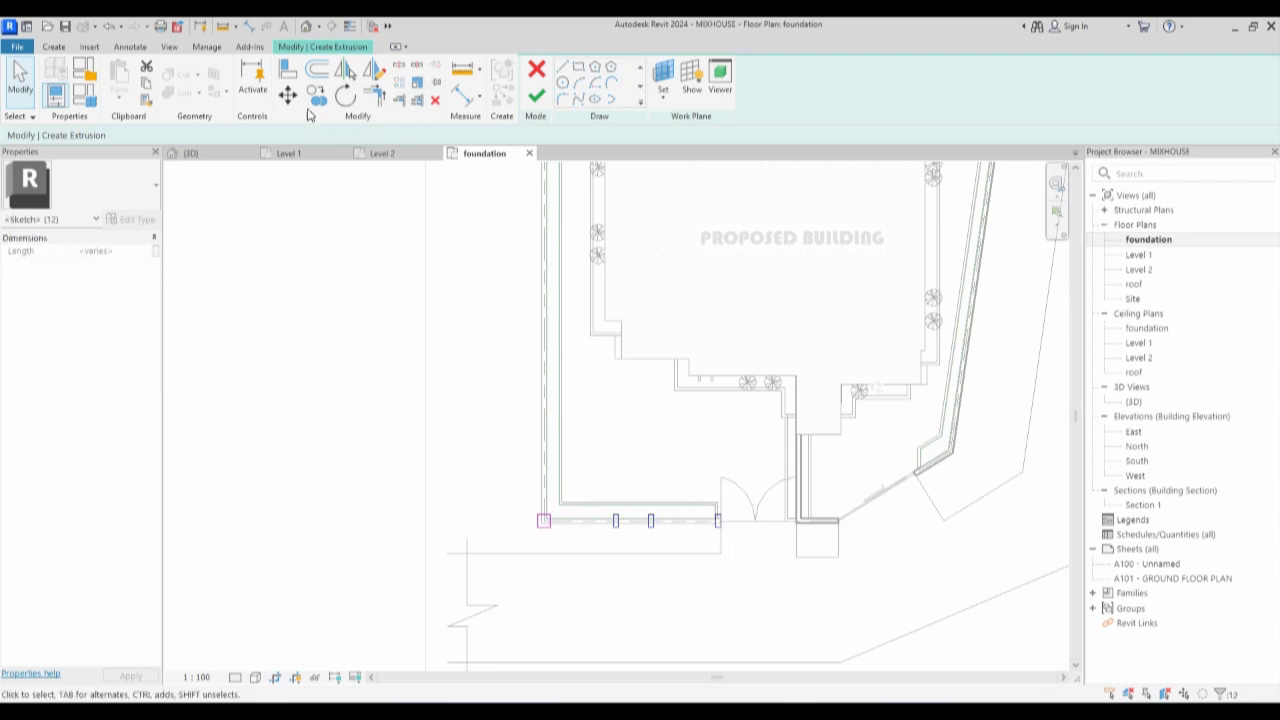
left_click(316, 95)
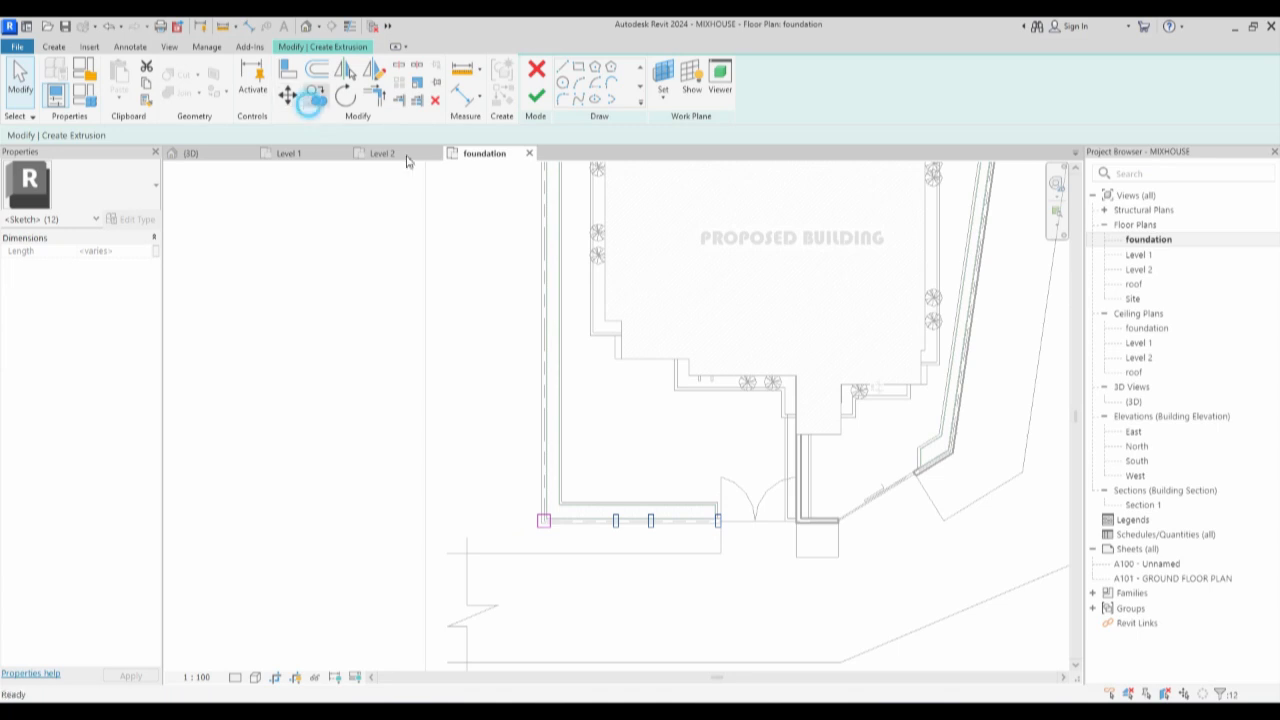
left_click(614, 522)
scroll(614, 524, "up", 2)
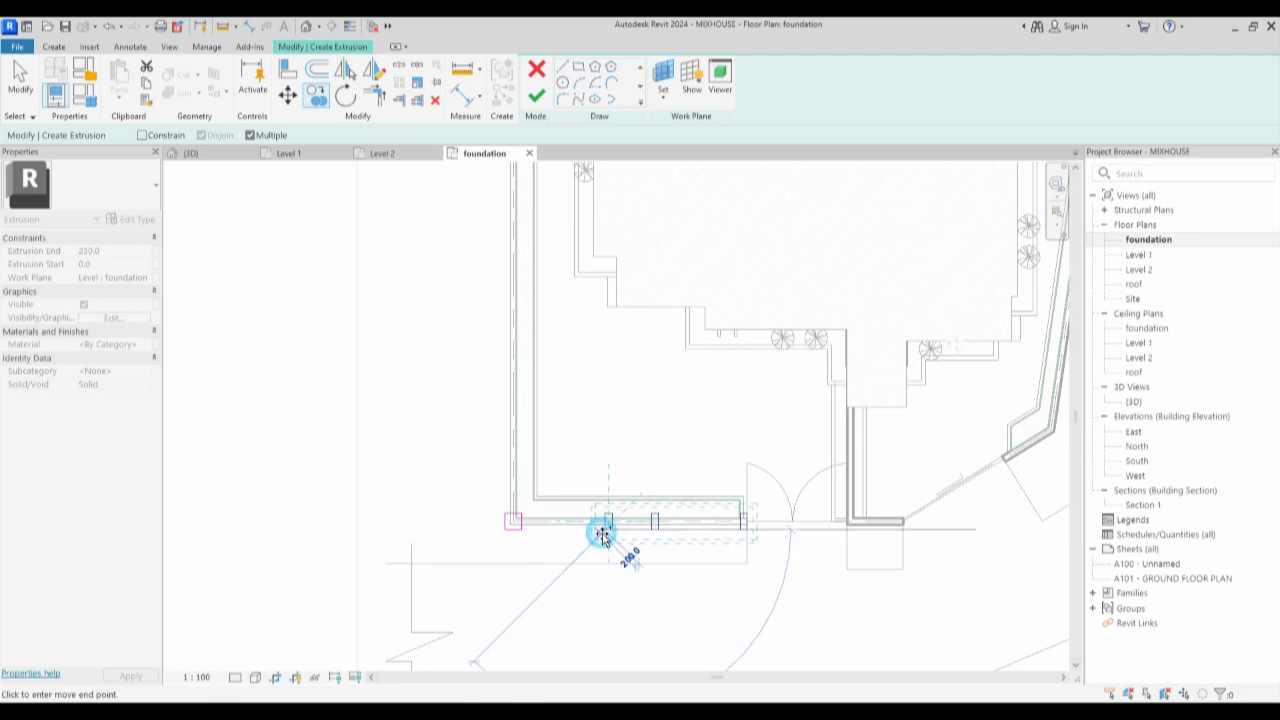
left_click(455, 438)
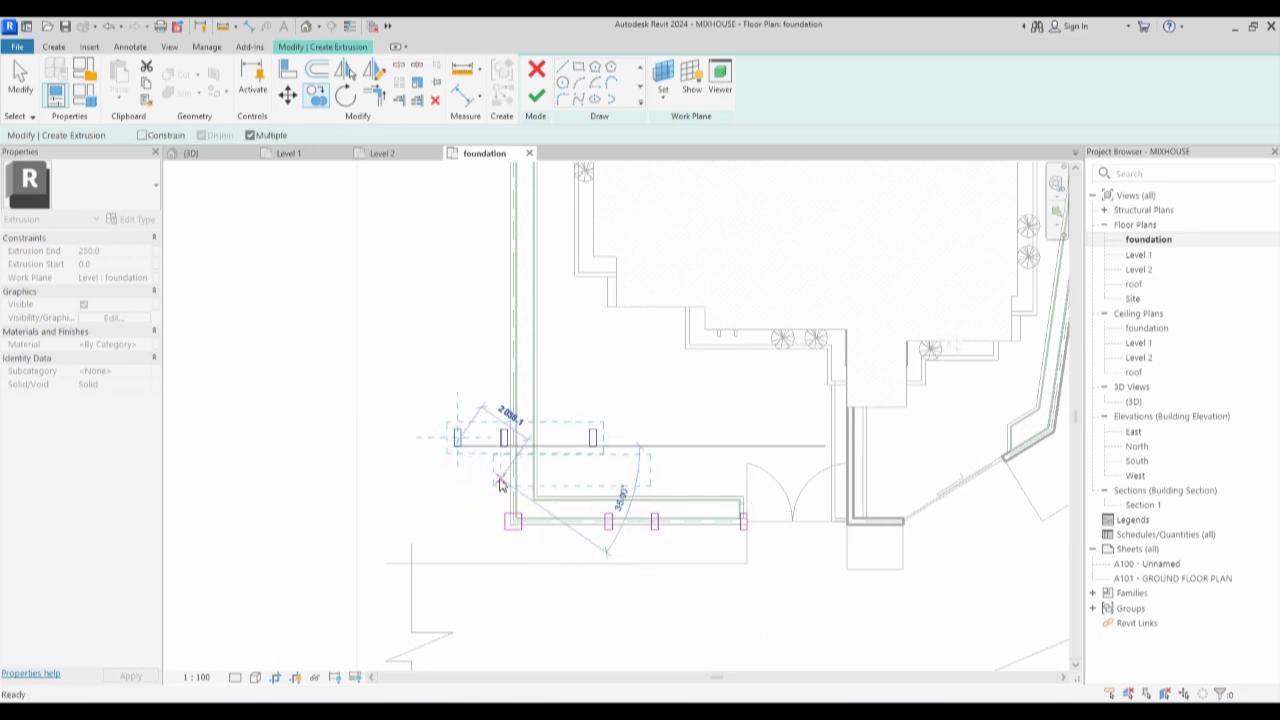
key("Escape")
left_click(345, 95)
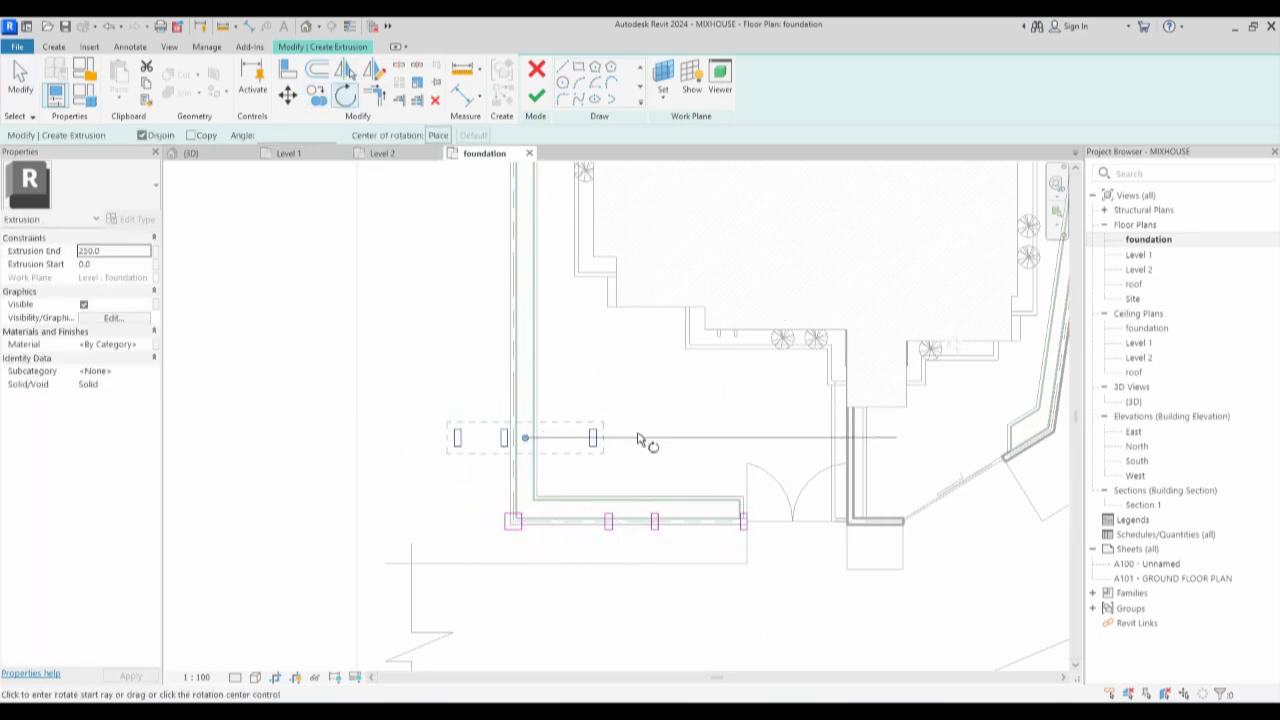
key("Escape")
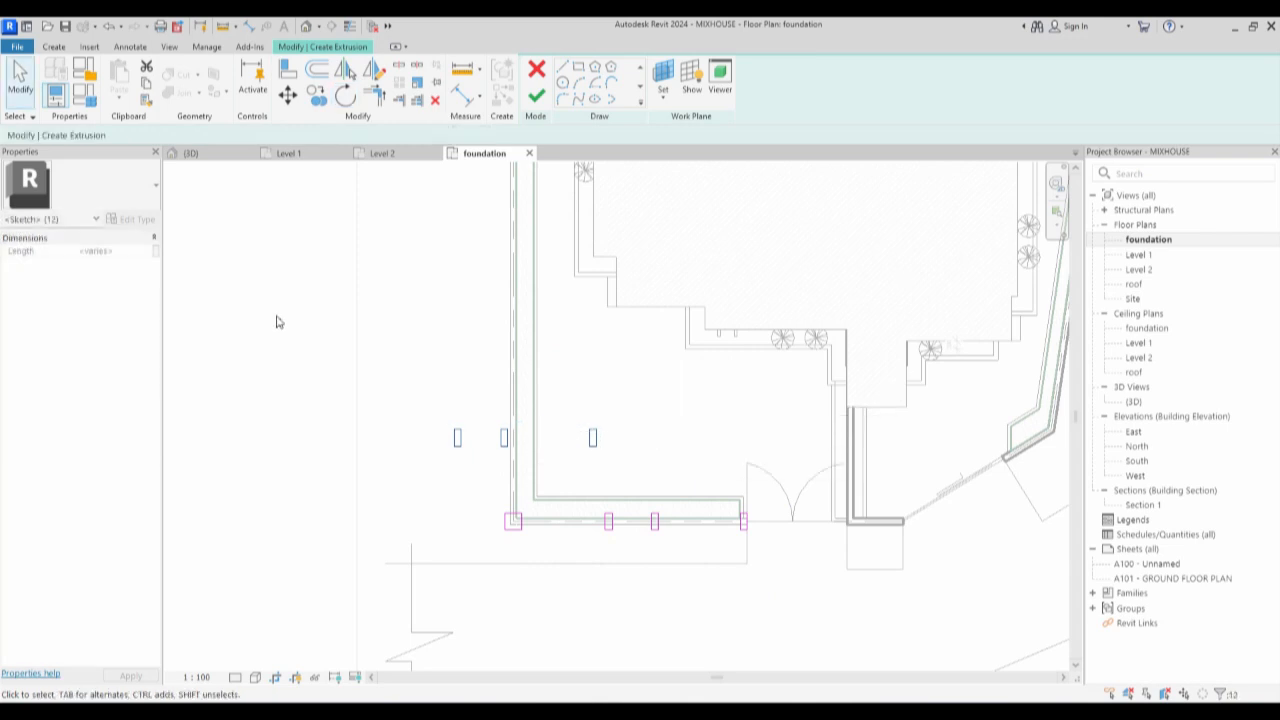
key("Delete")
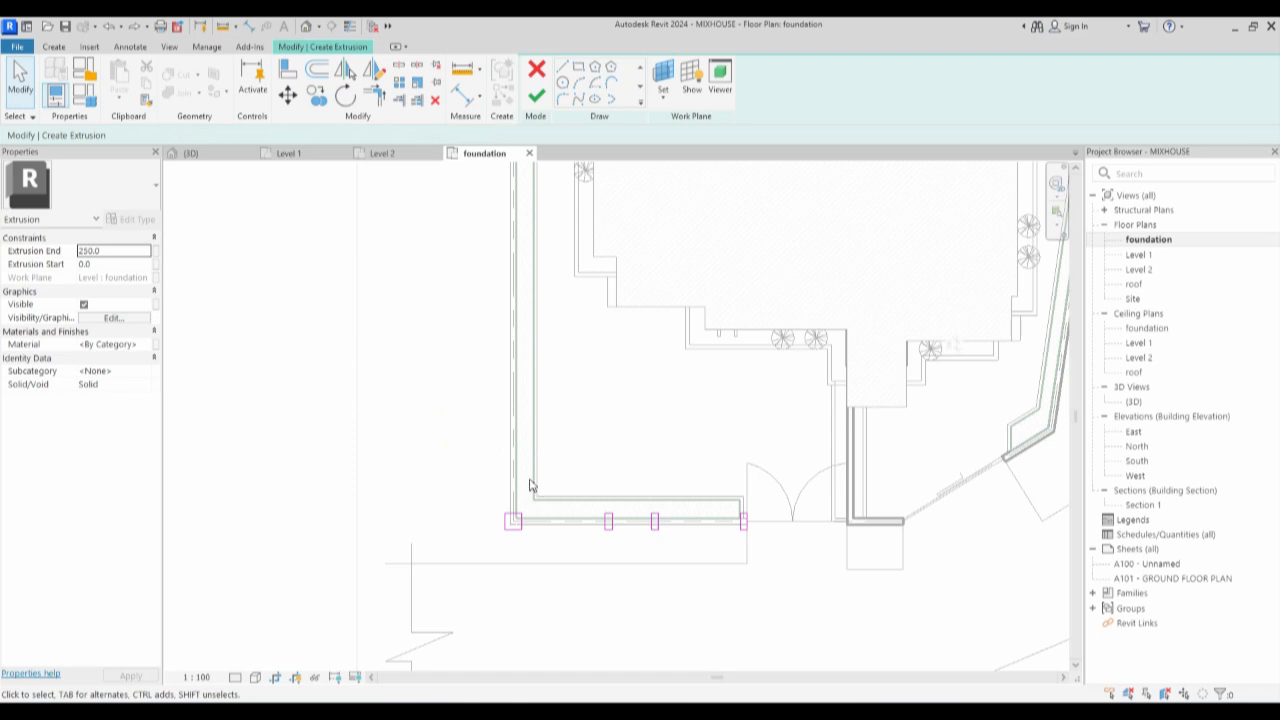
Rotate a copy of the three narrow front-wall rectangles 90° about the corner square's center, onto the long side wall.
left_click_drag(595, 447, 834, 571)
left_click(345, 95)
left_click(192, 135)
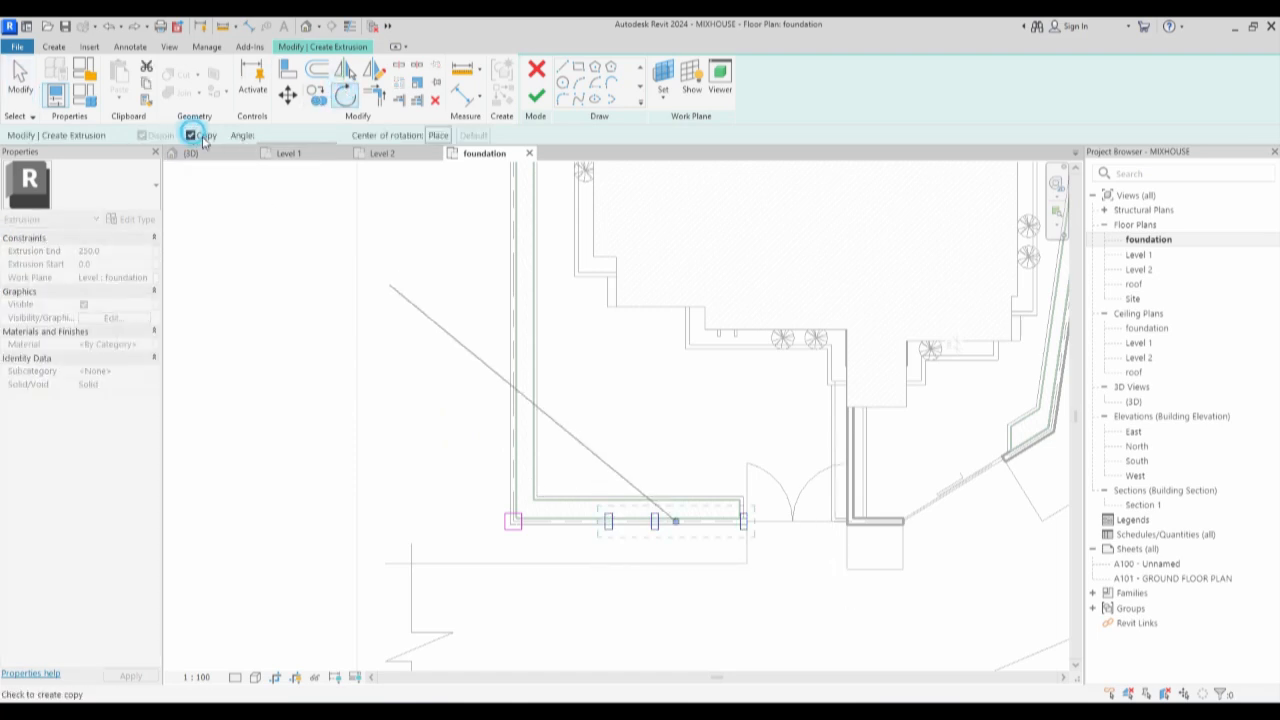
left_click_drag(677, 525, 512, 522)
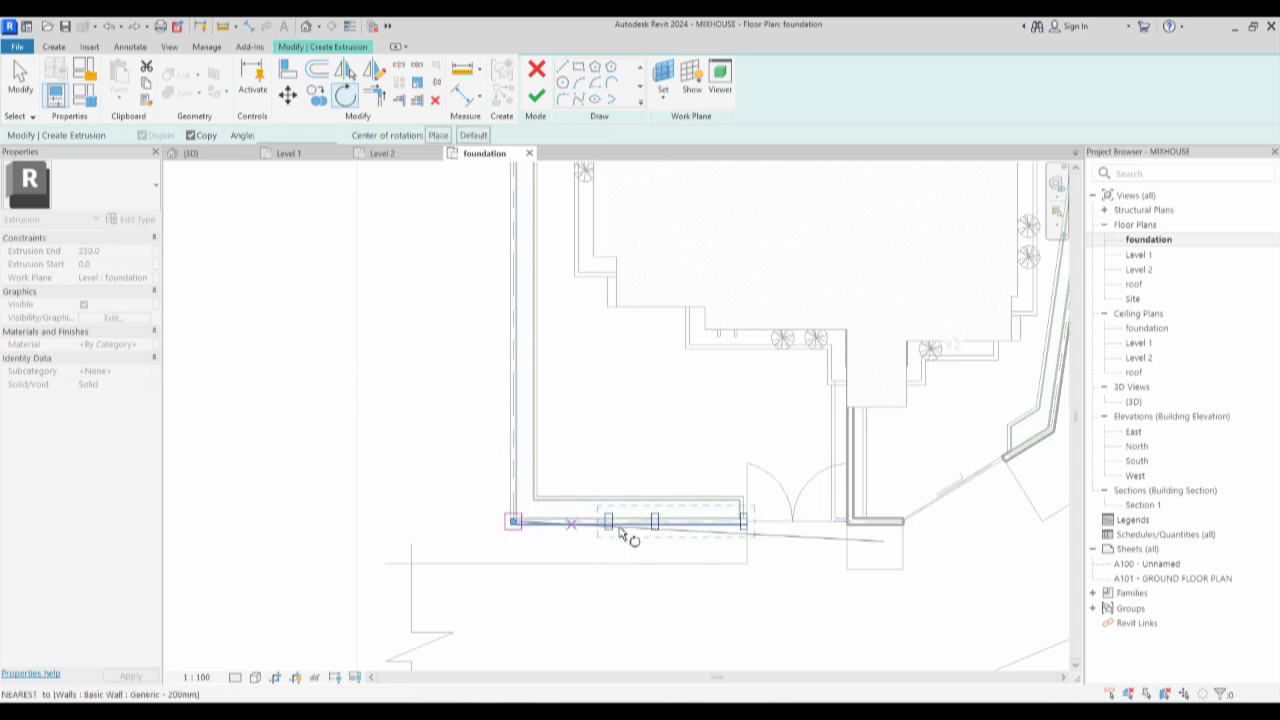
left_click(779, 524)
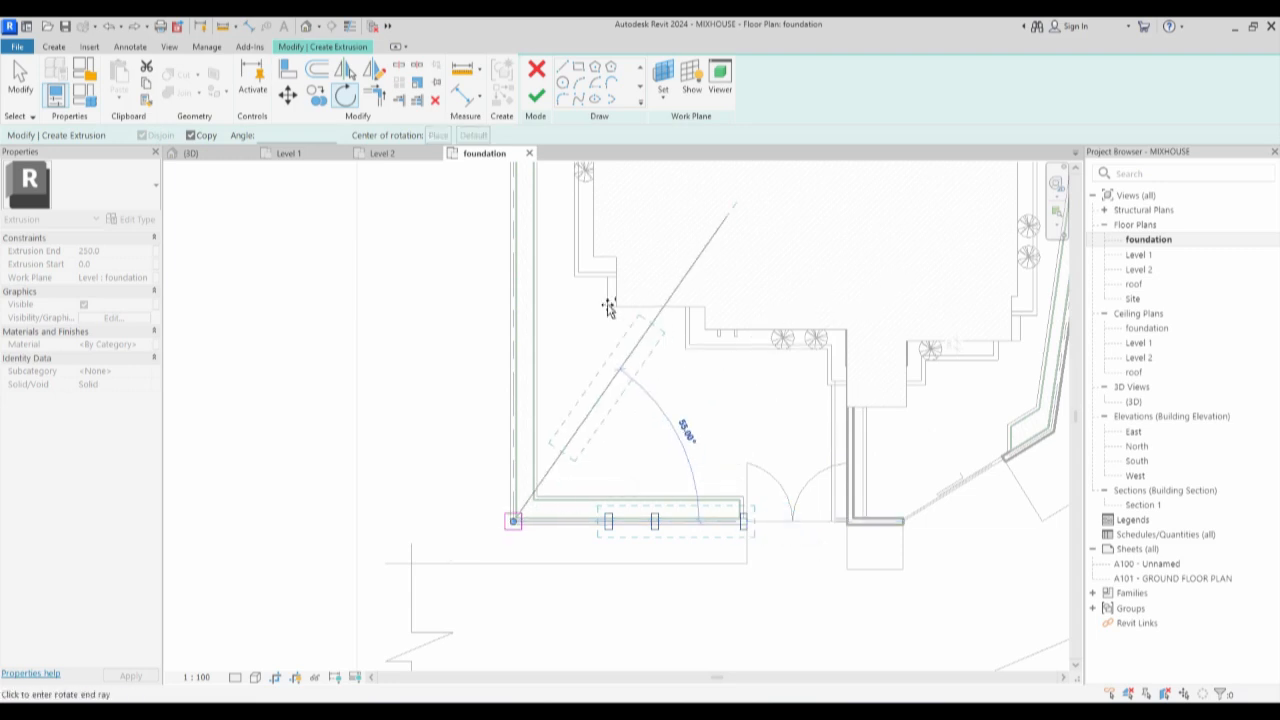
scroll(516, 235, "up", 2)
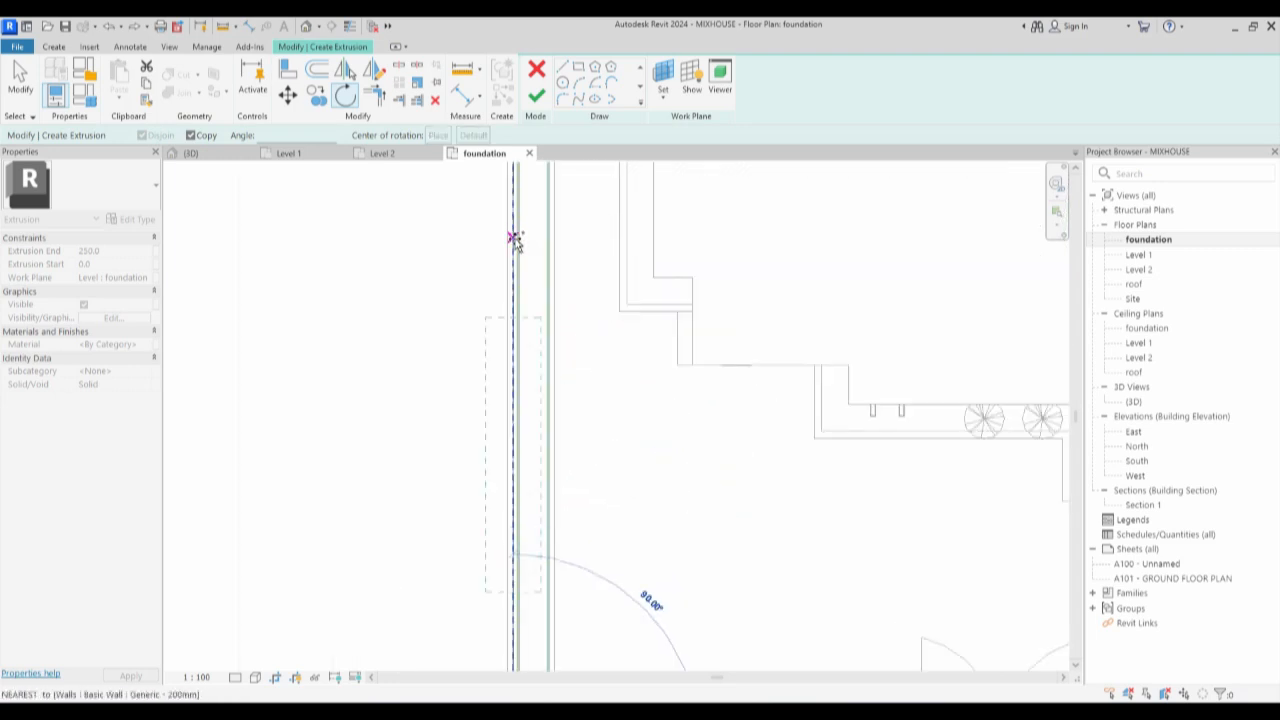
left_click(513, 241)
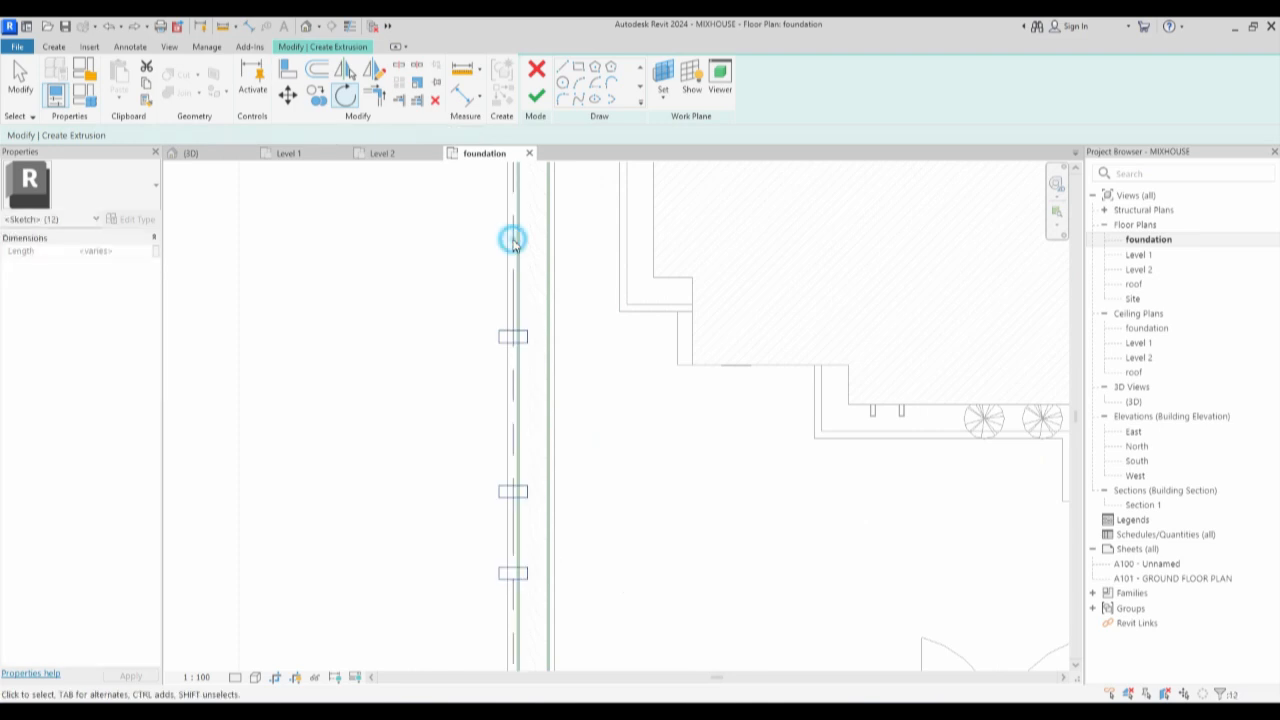
scroll(605, 400, "down", 2)
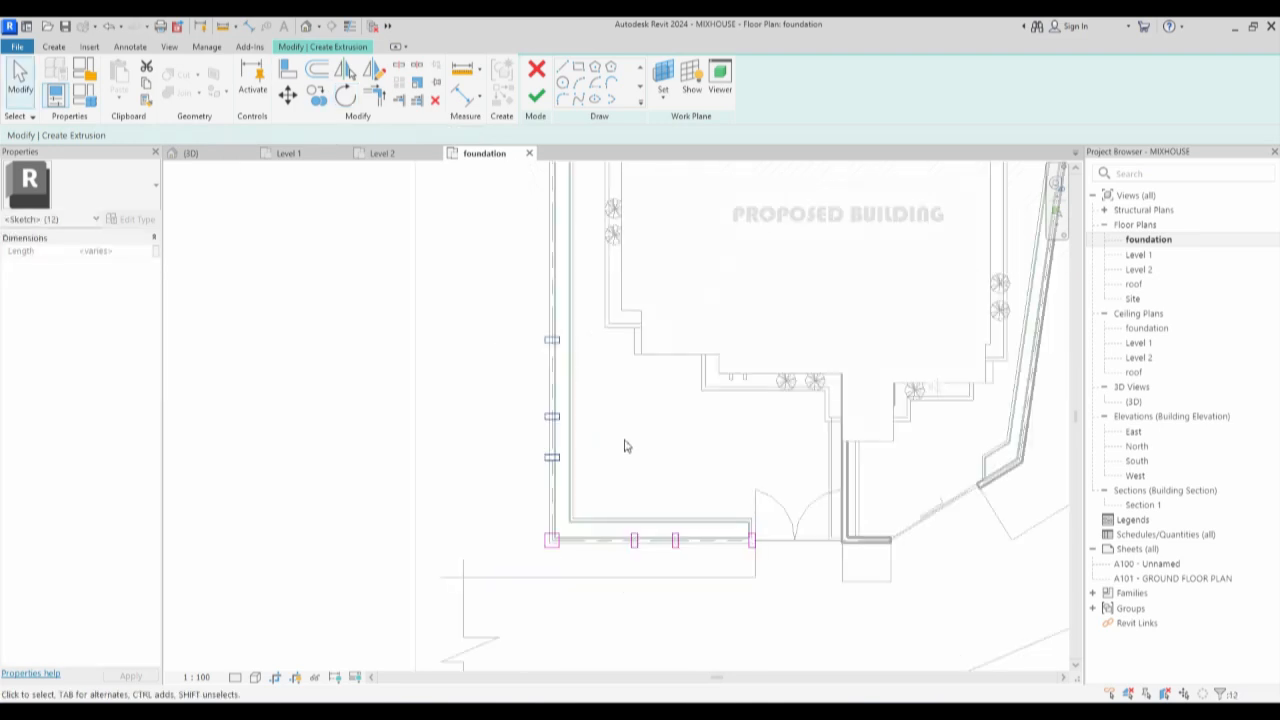
scroll(503, 420, "down", 2)
left_click(608, 434)
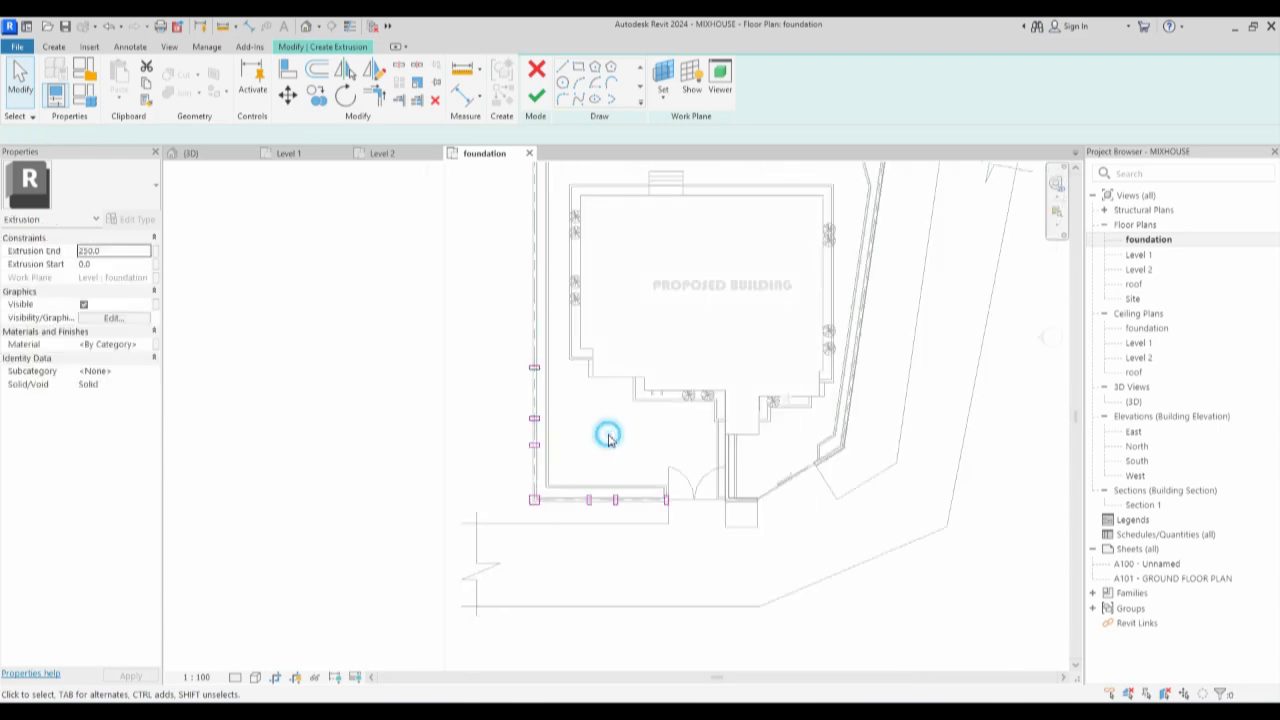
Mirror copies of the two lower side-wall rectangles about a horizontal axis through the midpoint of the uppermost rectangle.
left_click_drag(491, 377, 574, 484)
left_click(373, 69)
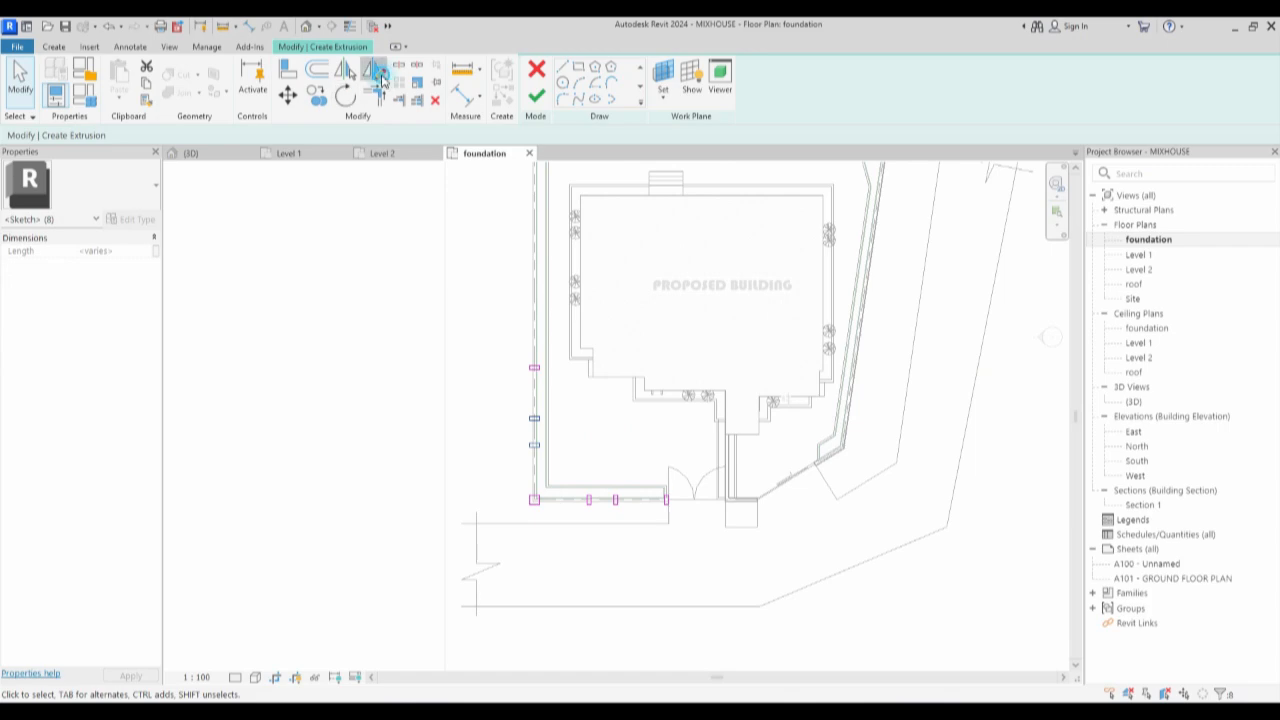
scroll(540, 375, "up", 5)
left_click(518, 336)
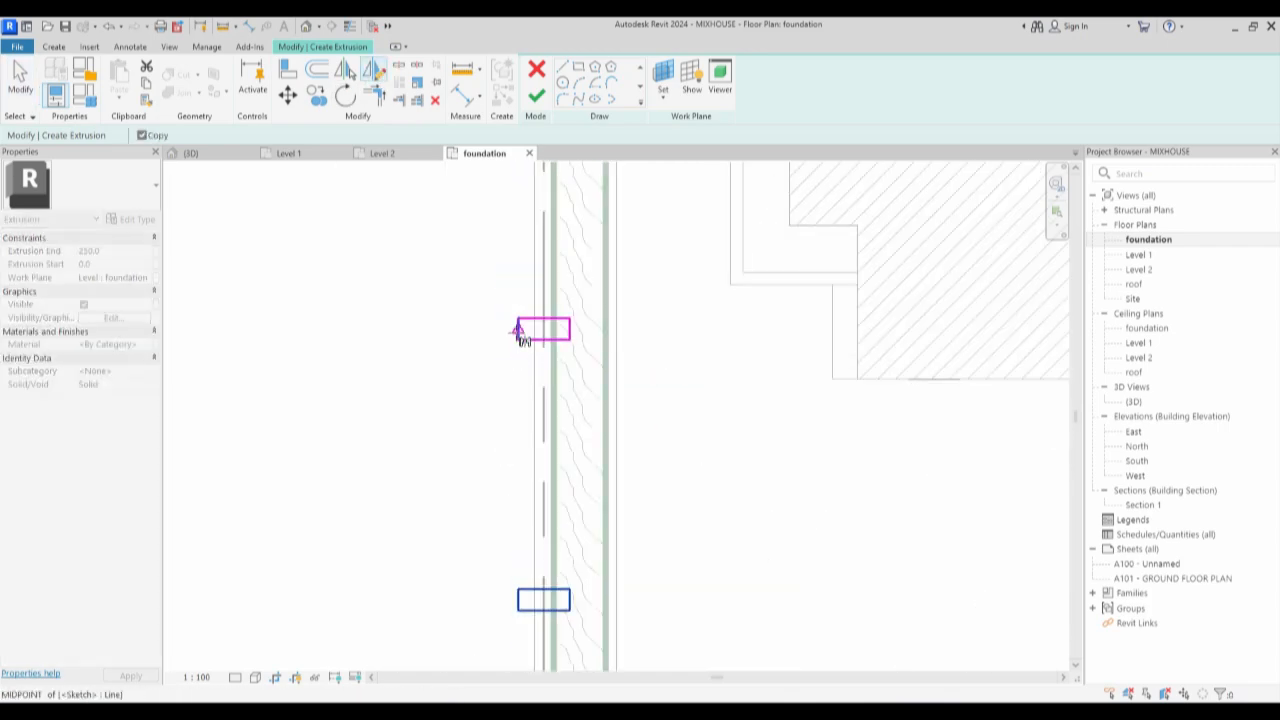
left_click(486, 331)
scroll(483, 345, "down", 3)
scroll(483, 345, "down", 3)
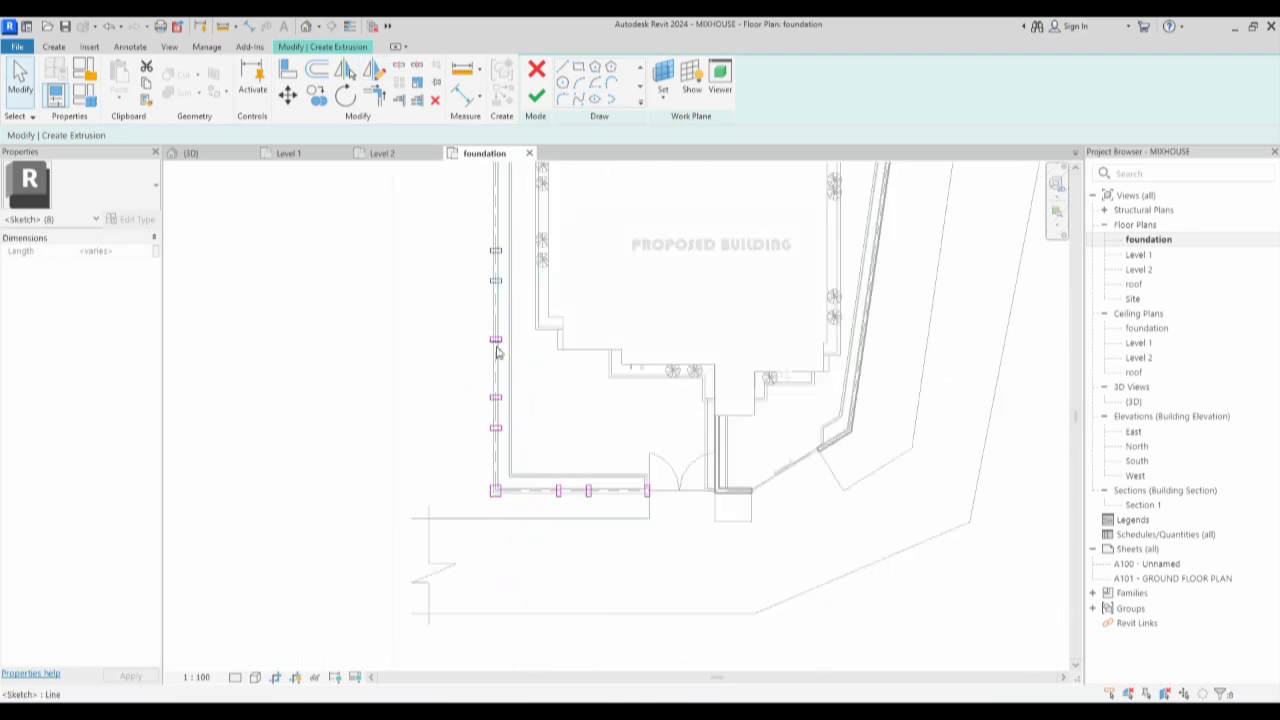
scroll(477, 351, "up", 2)
left_click(471, 345)
scroll(465, 384, "down", 2)
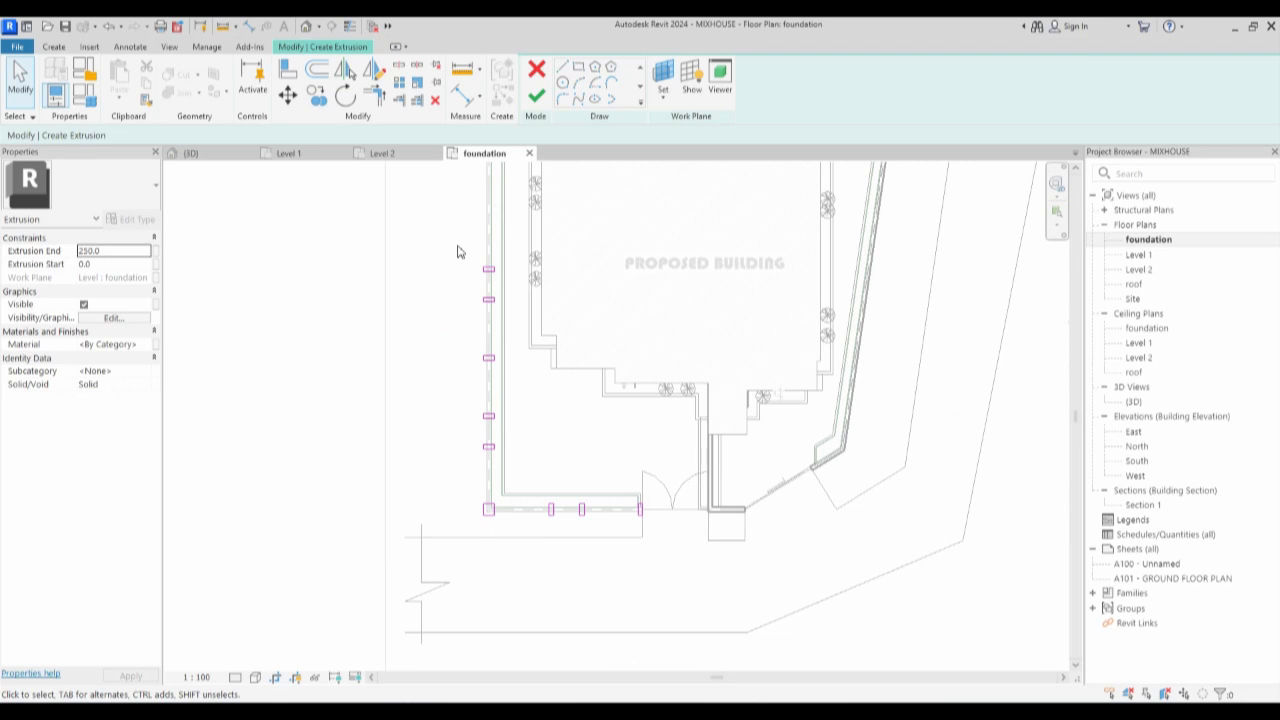
Copy the three uppermost side-wall rectangles farther up along the wall toward its rear corner.
left_click_drag(456, 245, 540, 390)
left_click(316, 95)
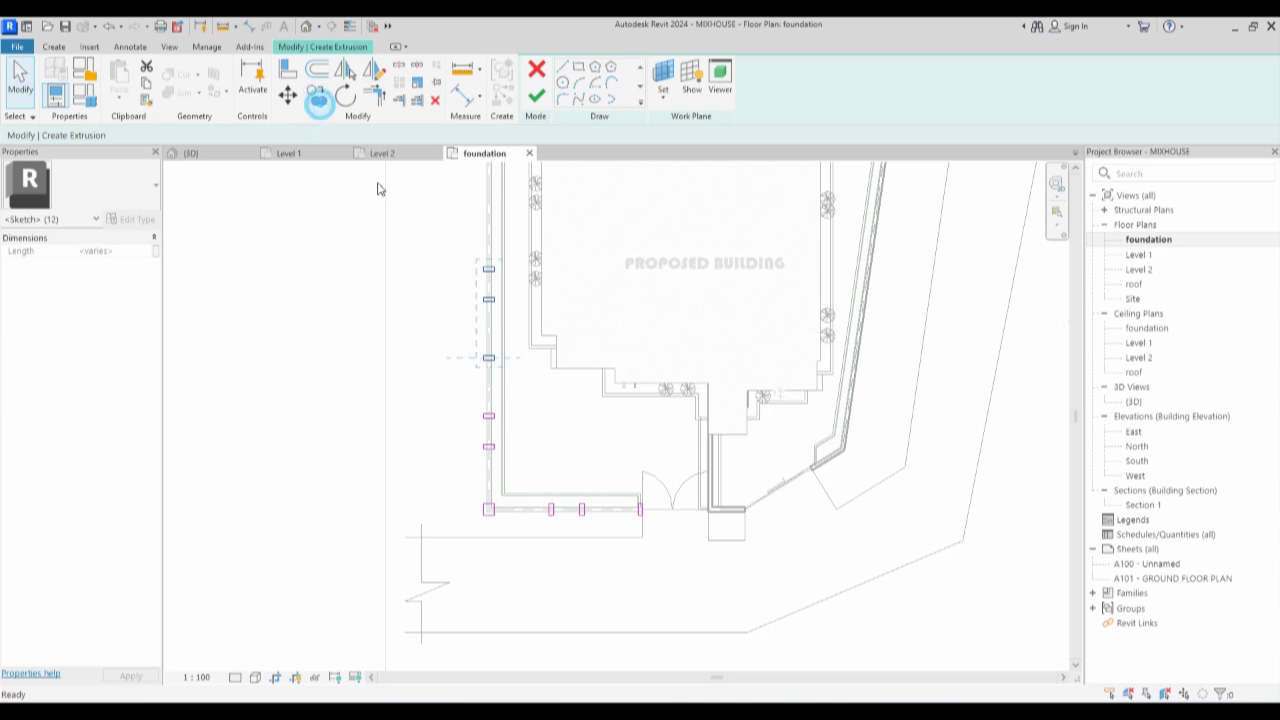
left_click(484, 416)
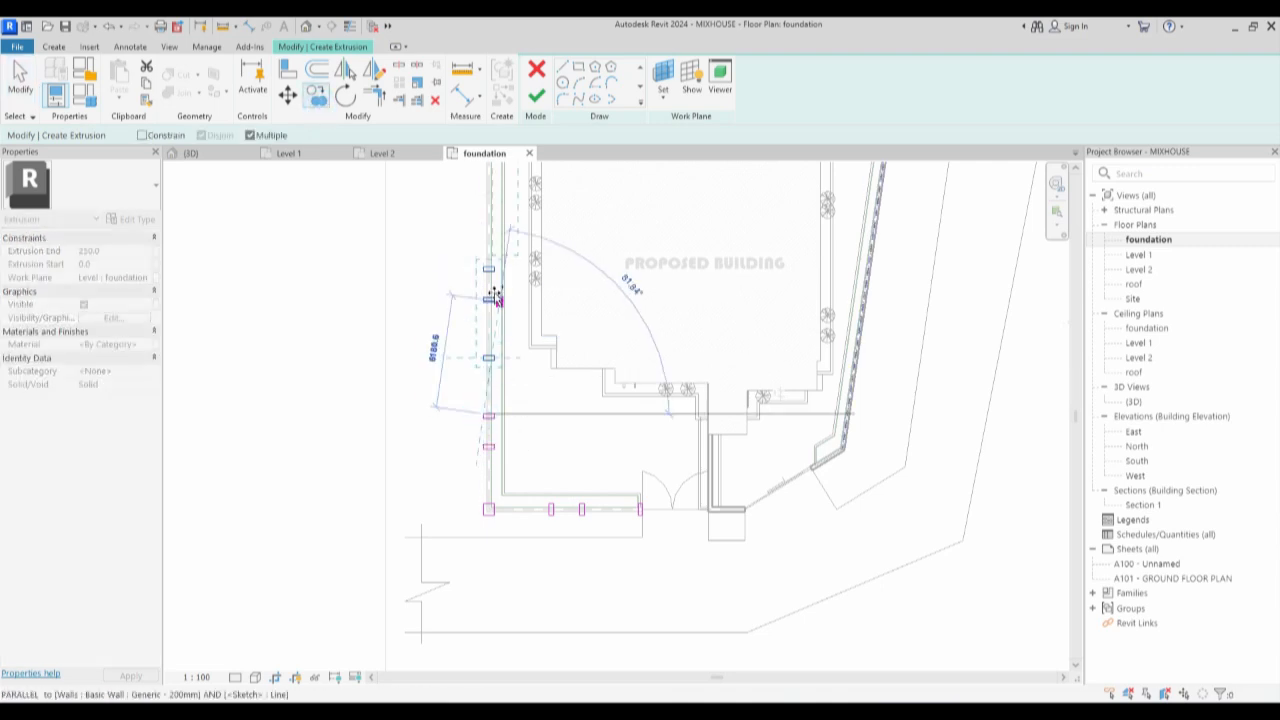
scroll(443, 423, "down", 2)
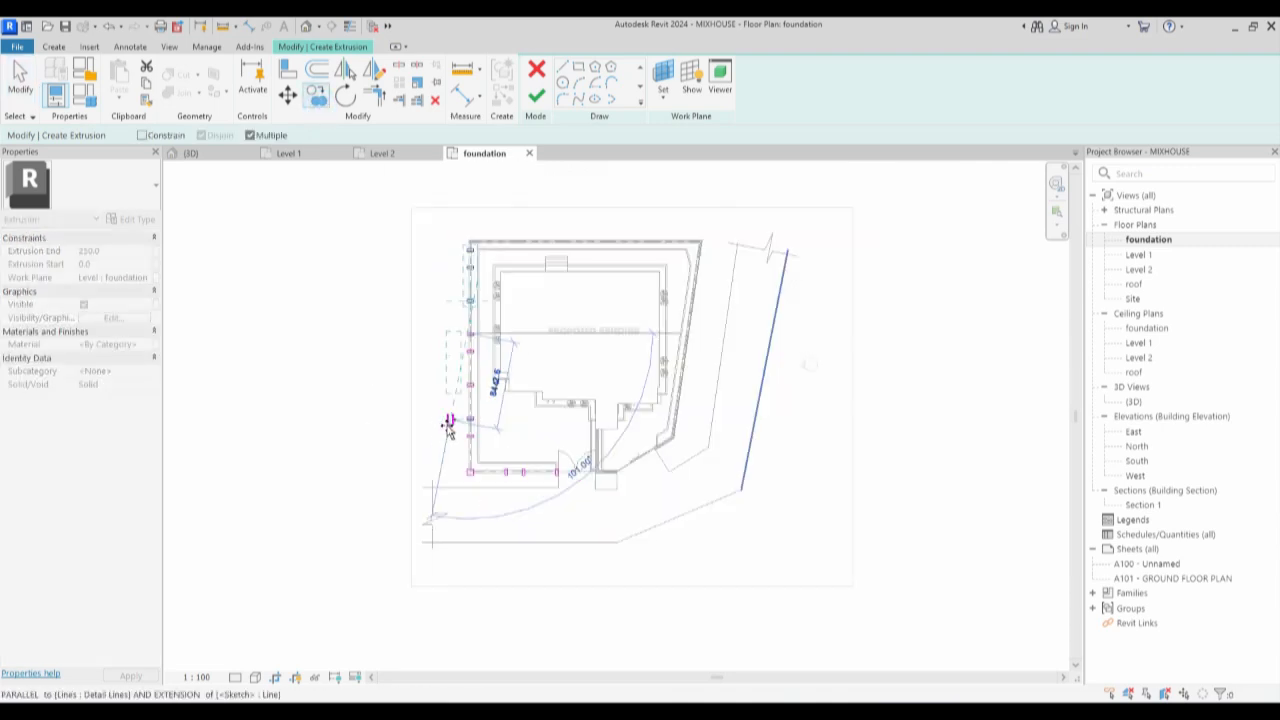
scroll(413, 295, "up", 1)
scroll(413, 295, "up", 1)
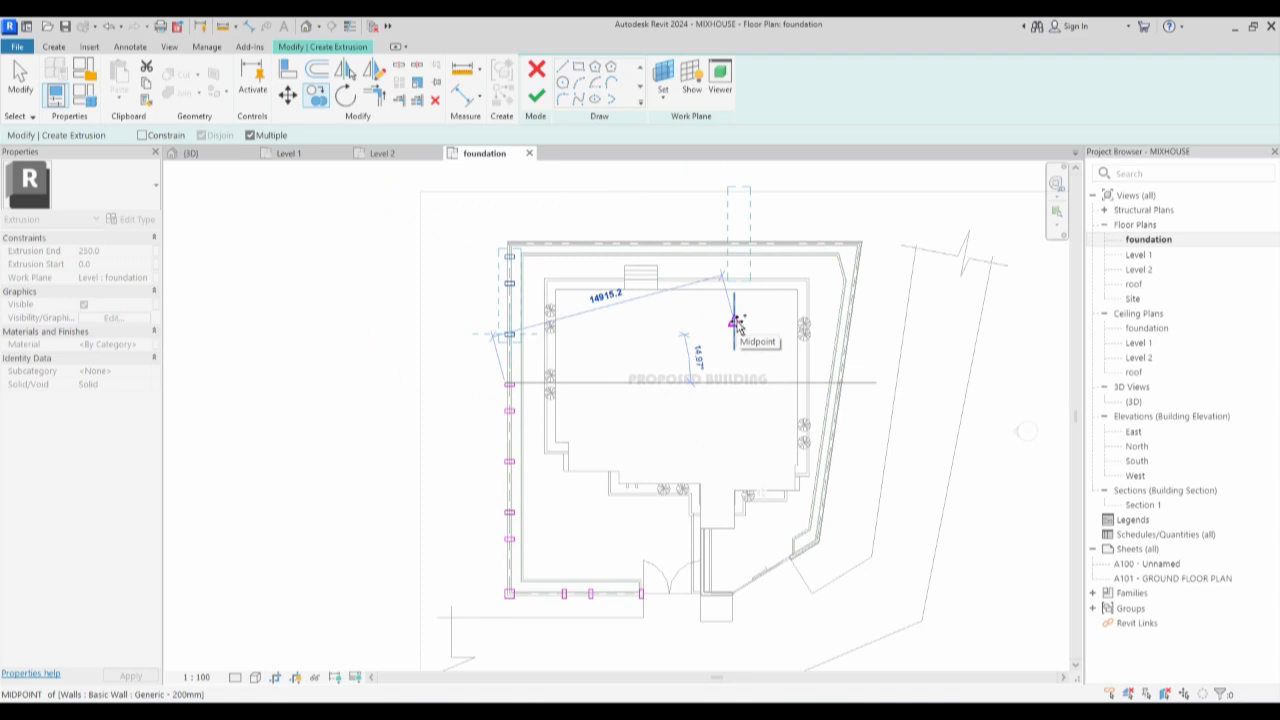
left_click(736, 323)
scroll(509, 257, "down", 2)
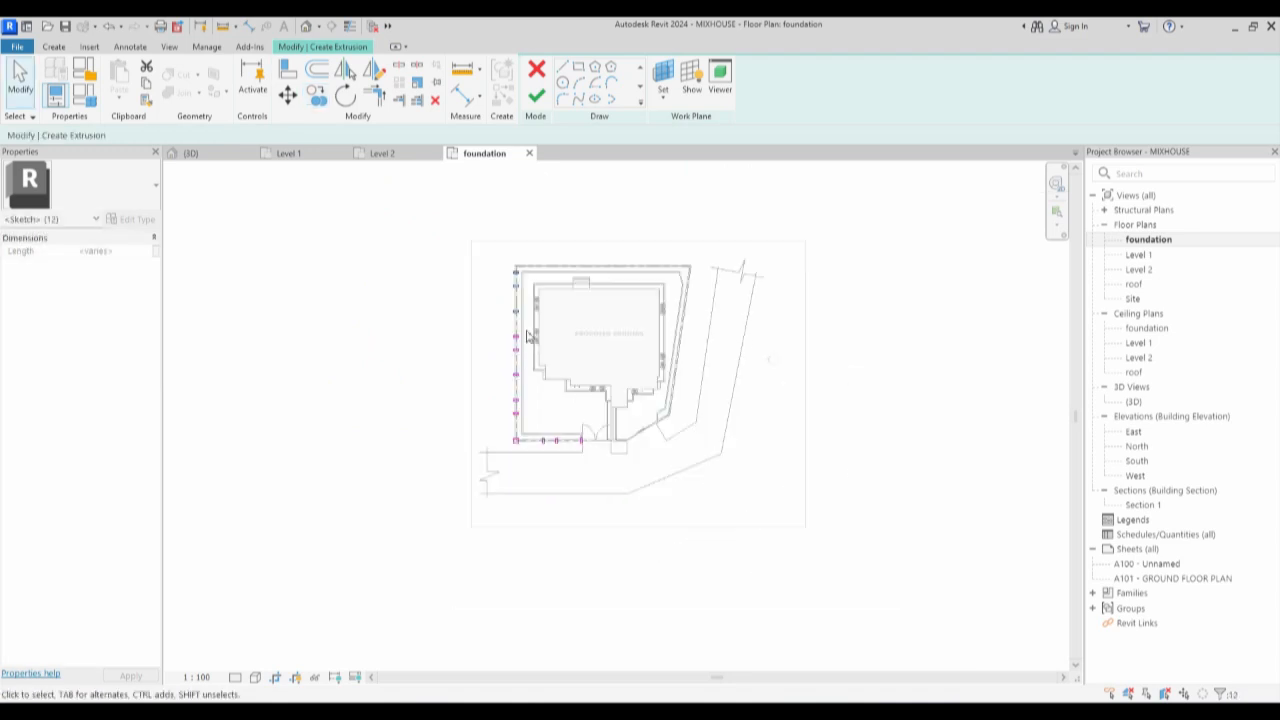
Finish the pier sketch and set the extrusion end of the fencing piers to 2700 mm.
left_click(536, 96)
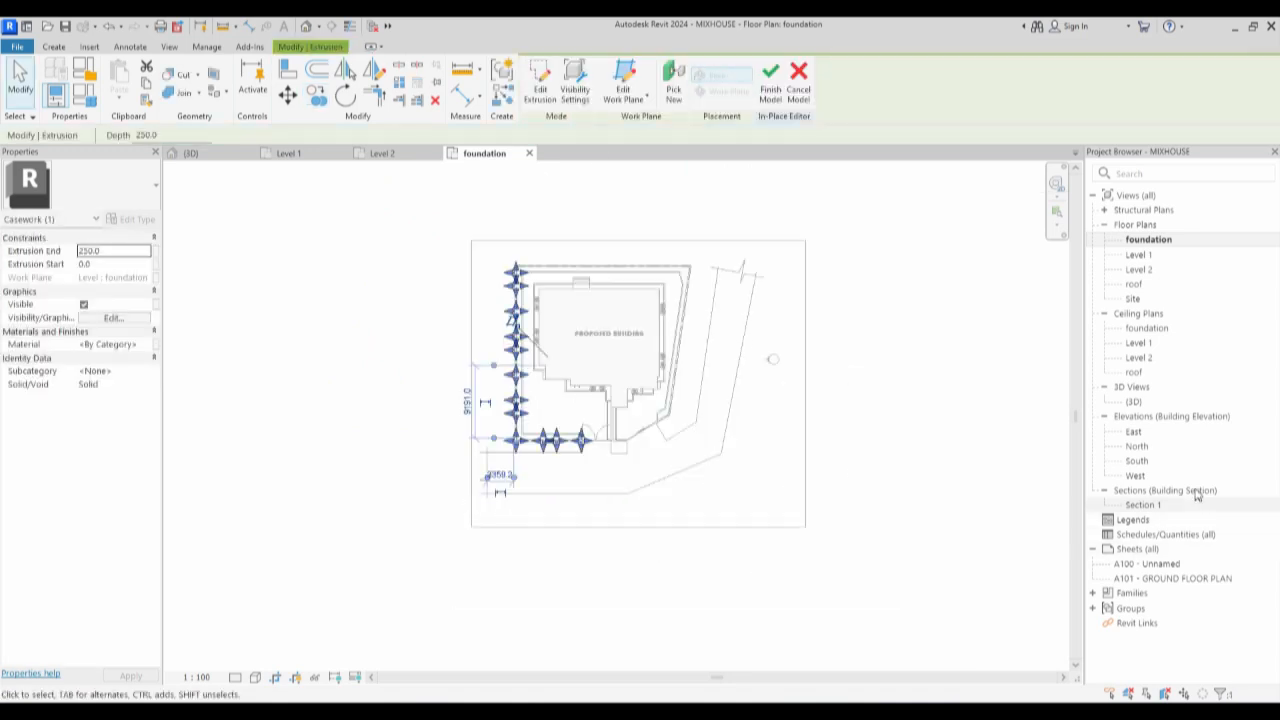
left_click(133, 250)
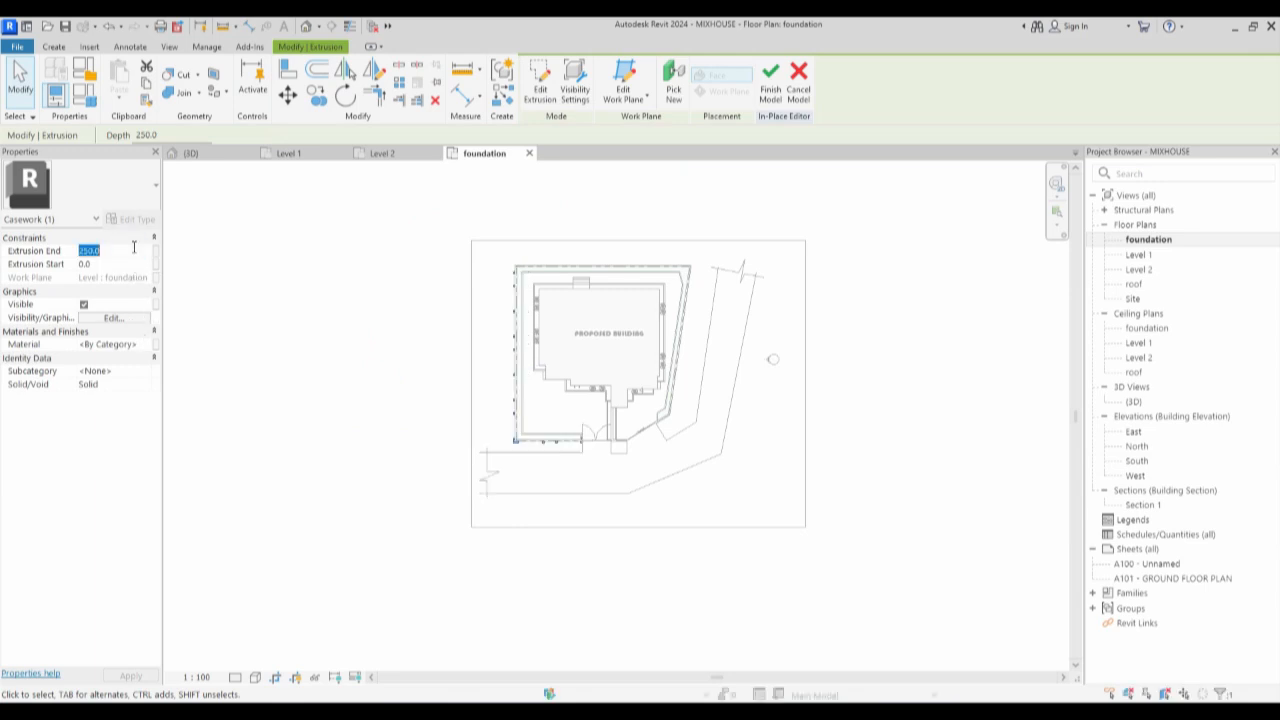
left_click(91, 251)
left_click(231, 315)
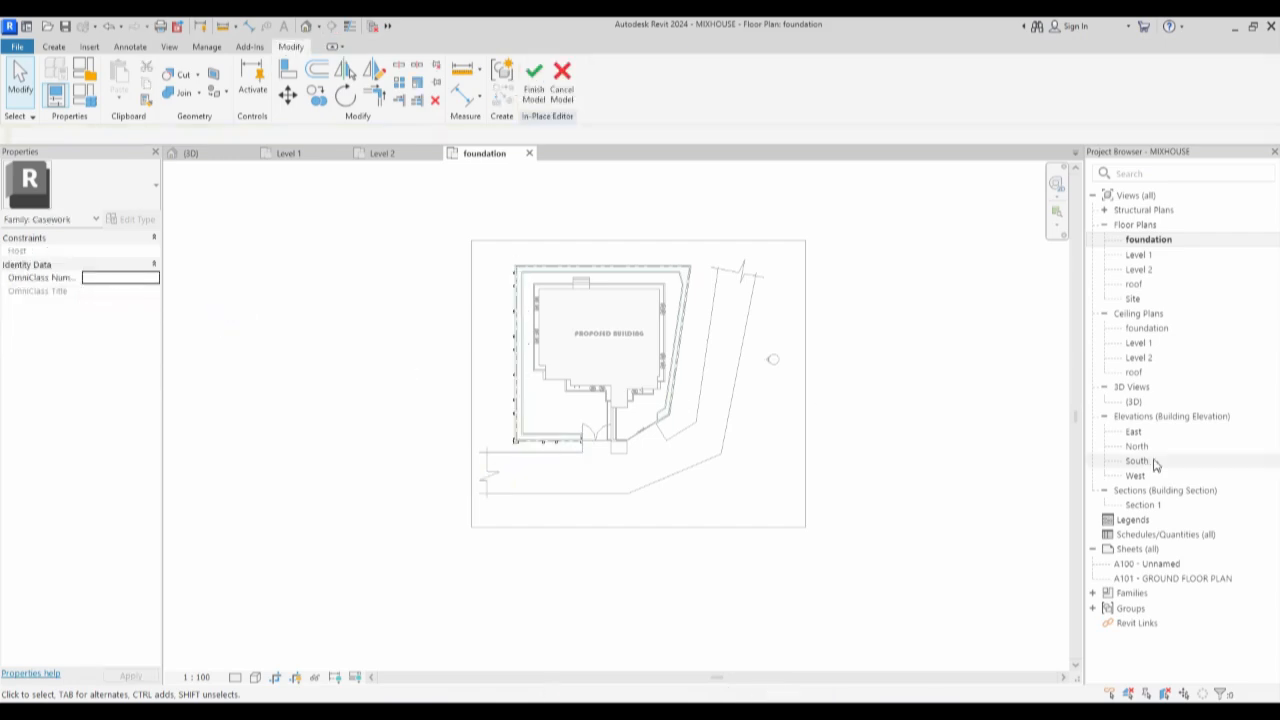
In the 3D view, assign the Aluminium(2) material to the extruded fencing piers.
double_click(1136, 402)
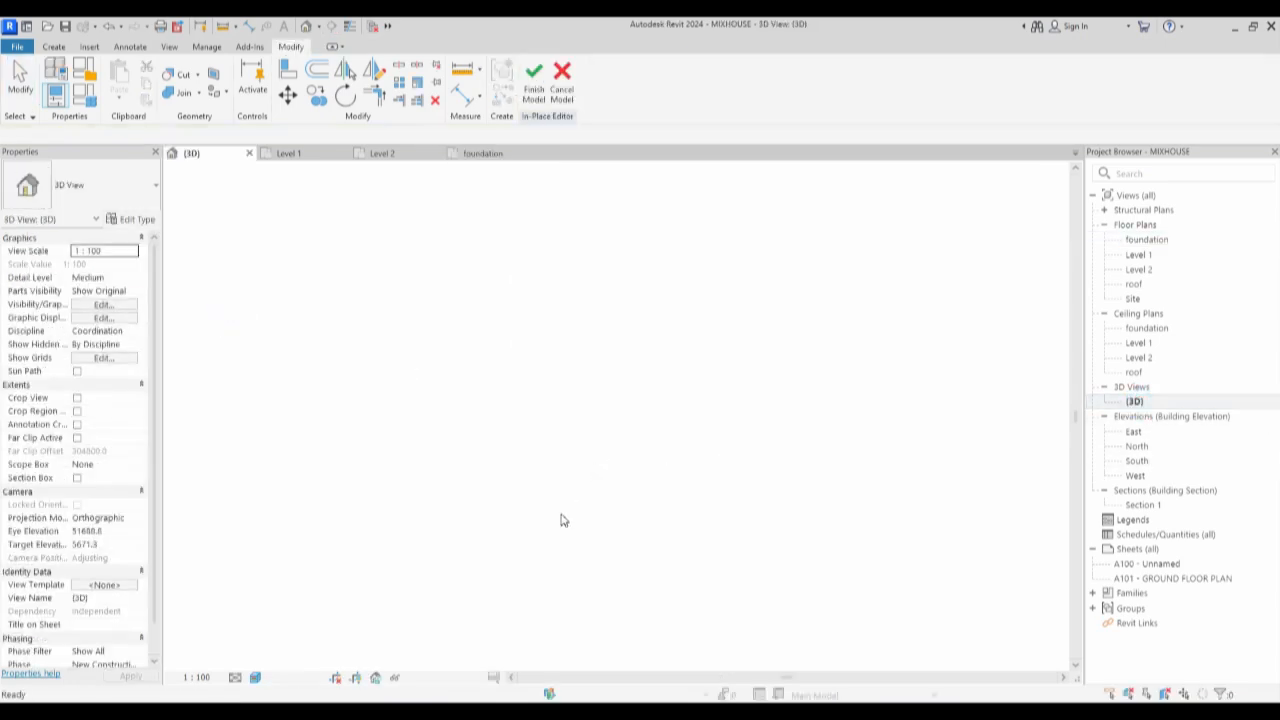
scroll(430, 364, "up", 3)
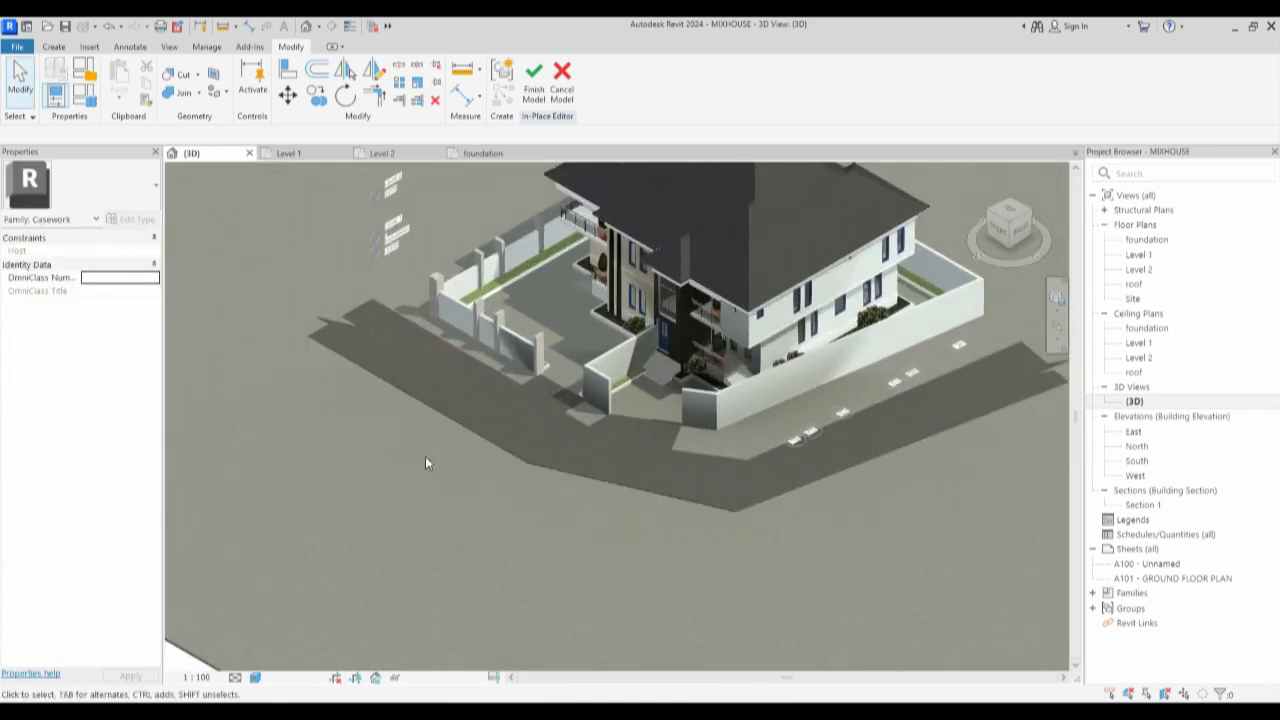
scroll(487, 243, "up", 4)
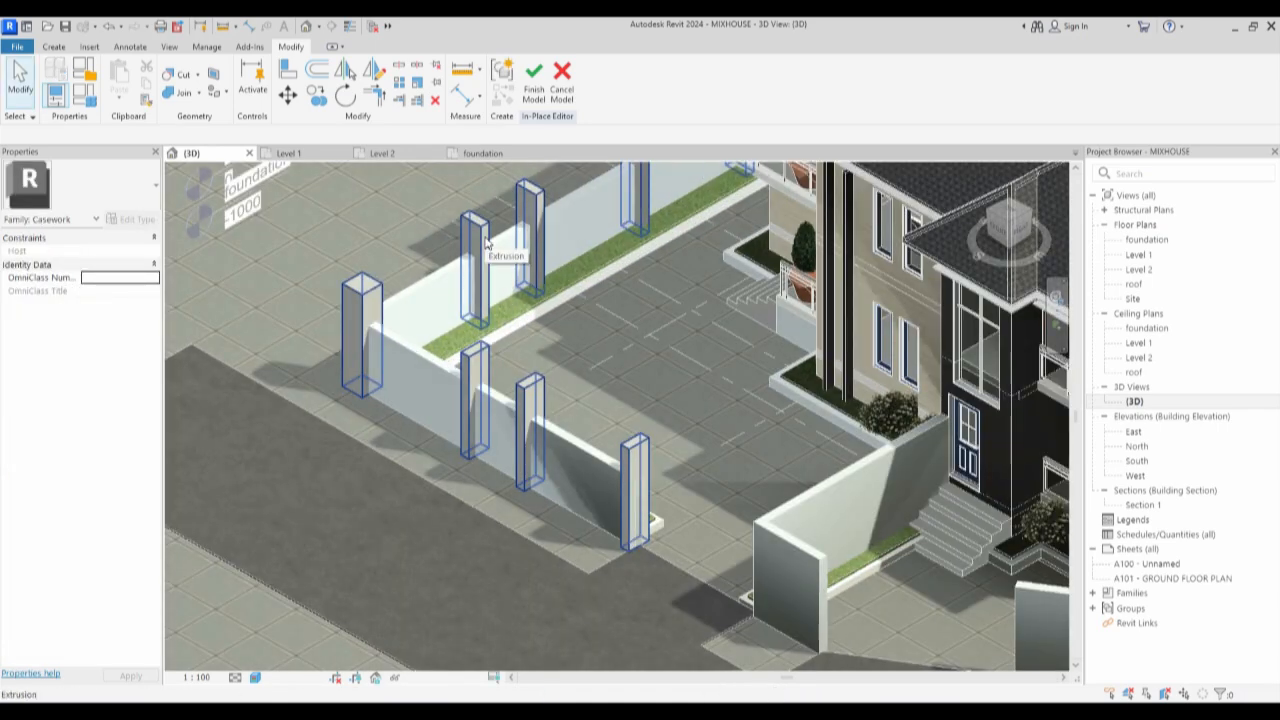
left_click(487, 243)
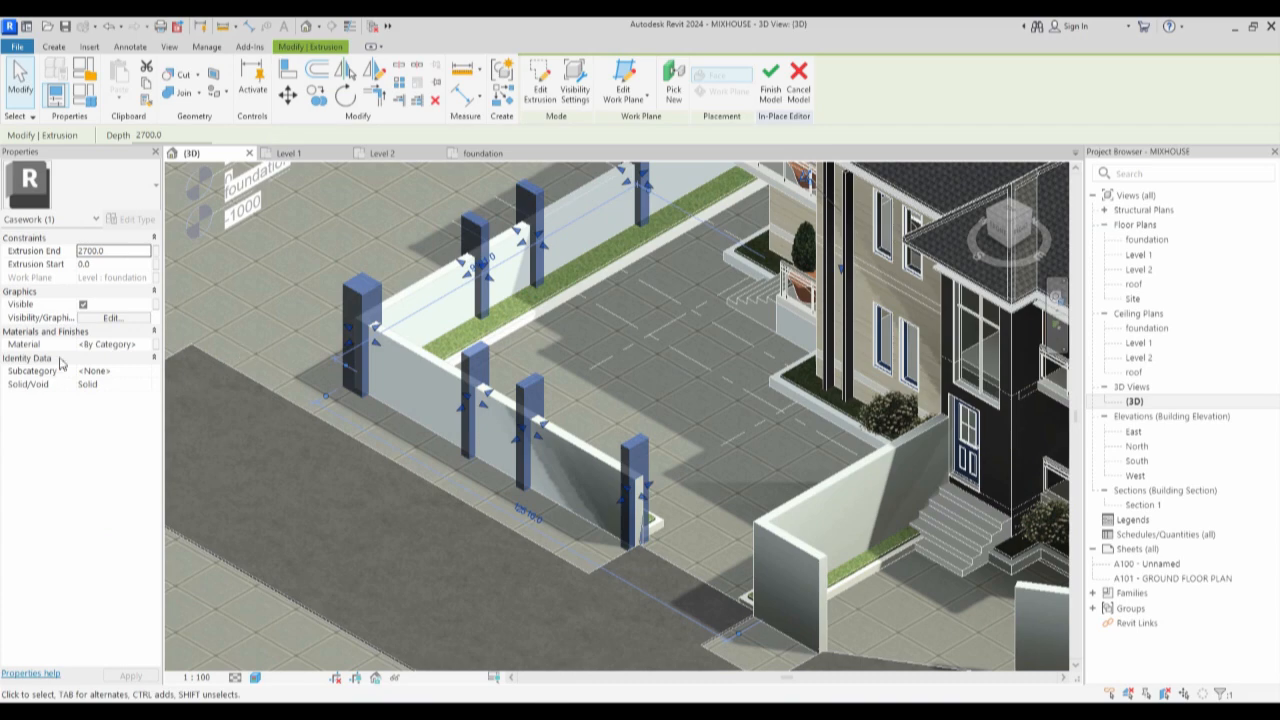
left_click(146, 346)
left_click(148, 344)
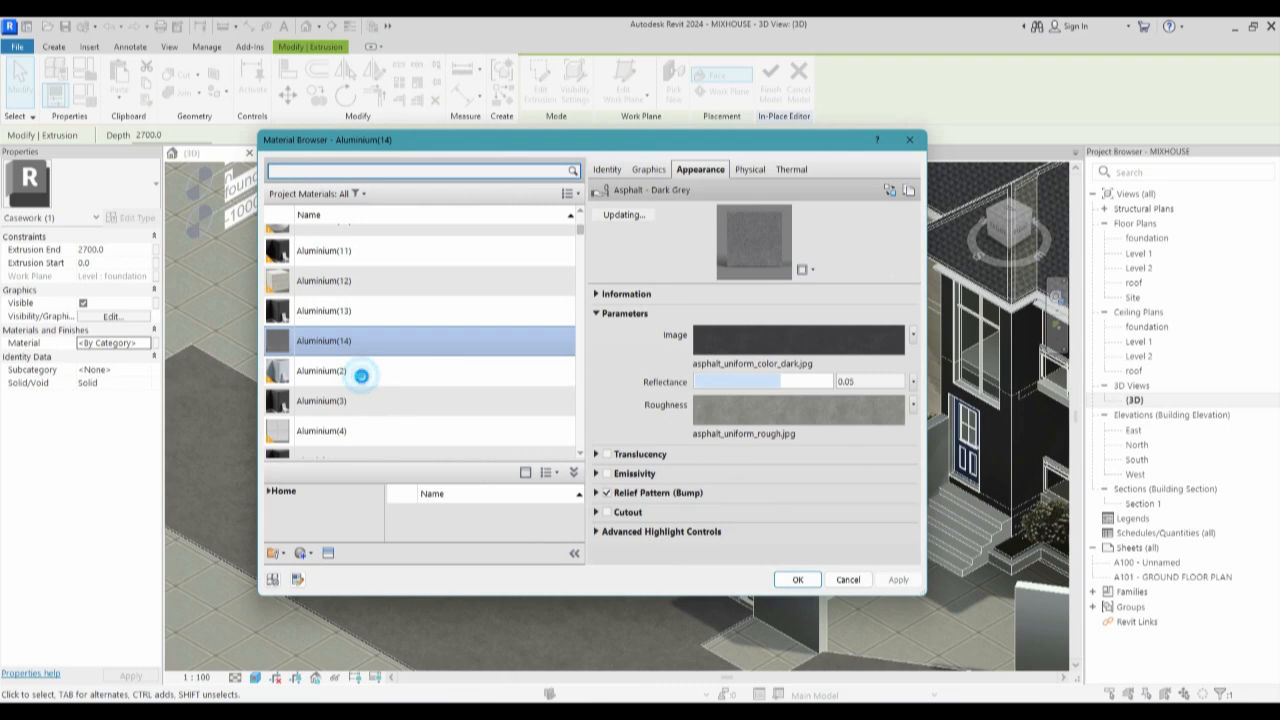
left_click(330, 372)
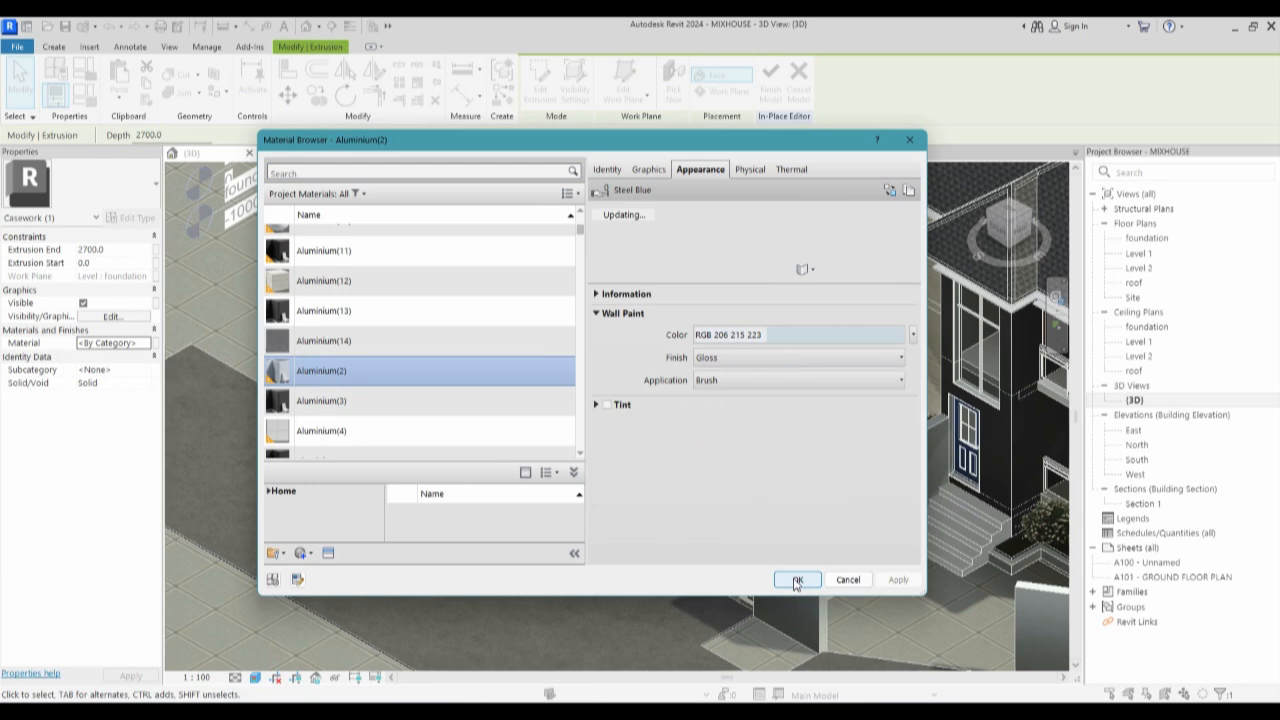
left_click(795, 579)
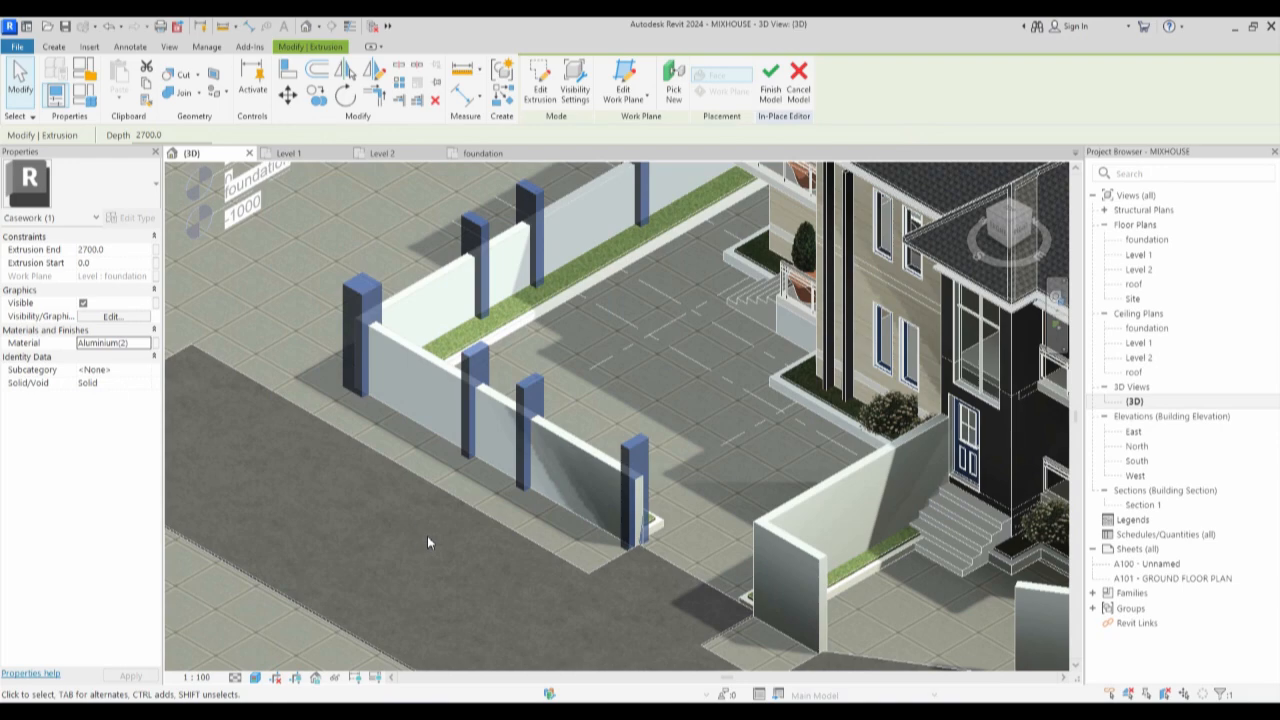
left_click(614, 391)
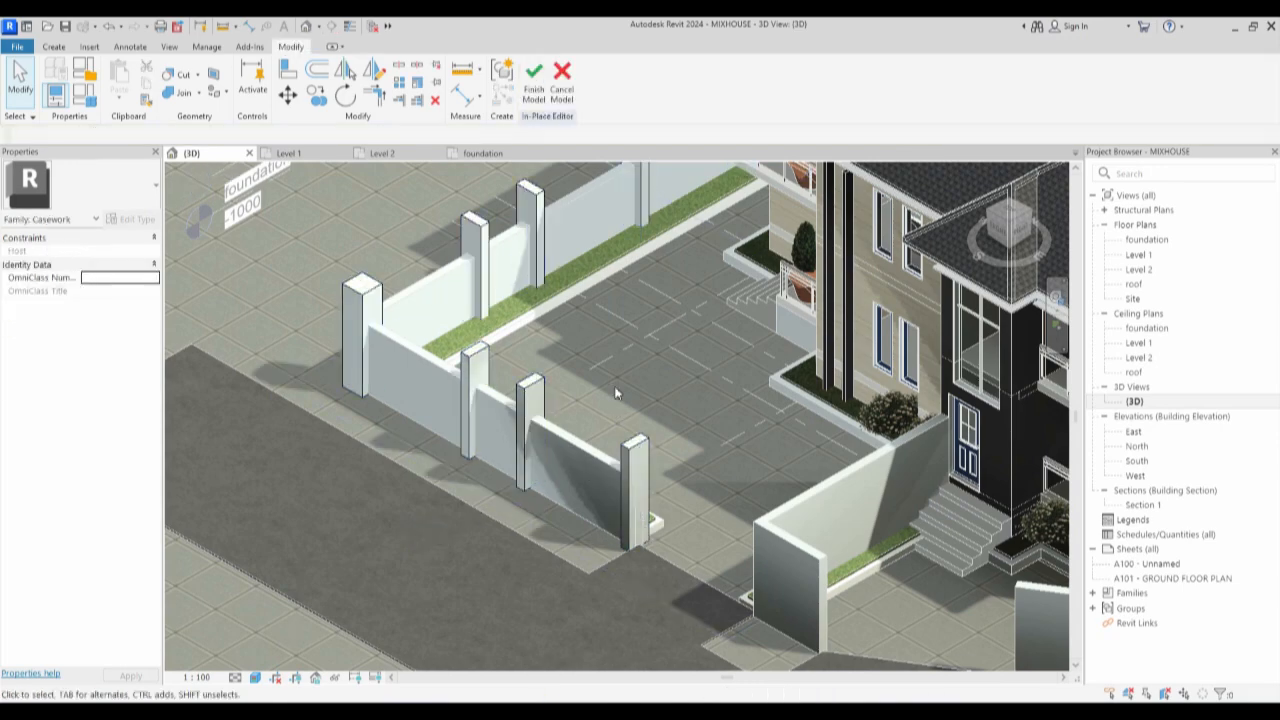
Inspect the fencing piers in 3D and reopen the foundation floor plan.
scroll(544, 452, "down", 2)
scroll(544, 452, "up", 5)
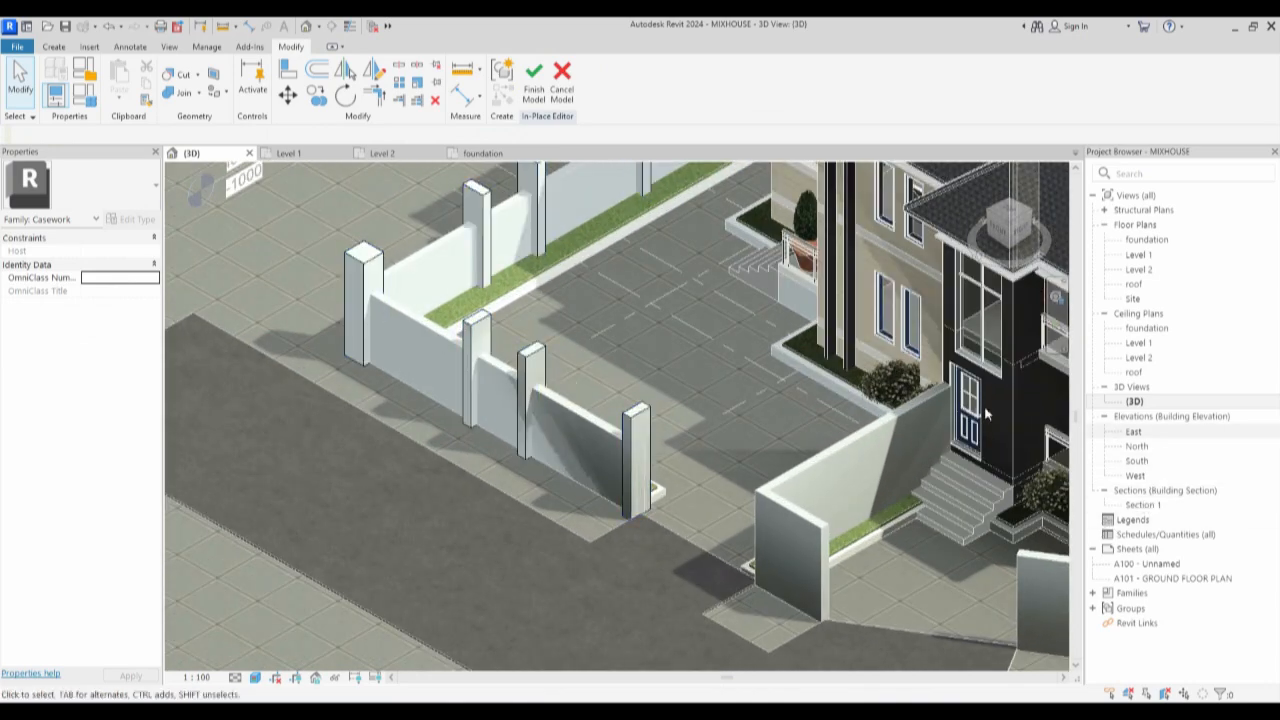
double_click(1147, 239)
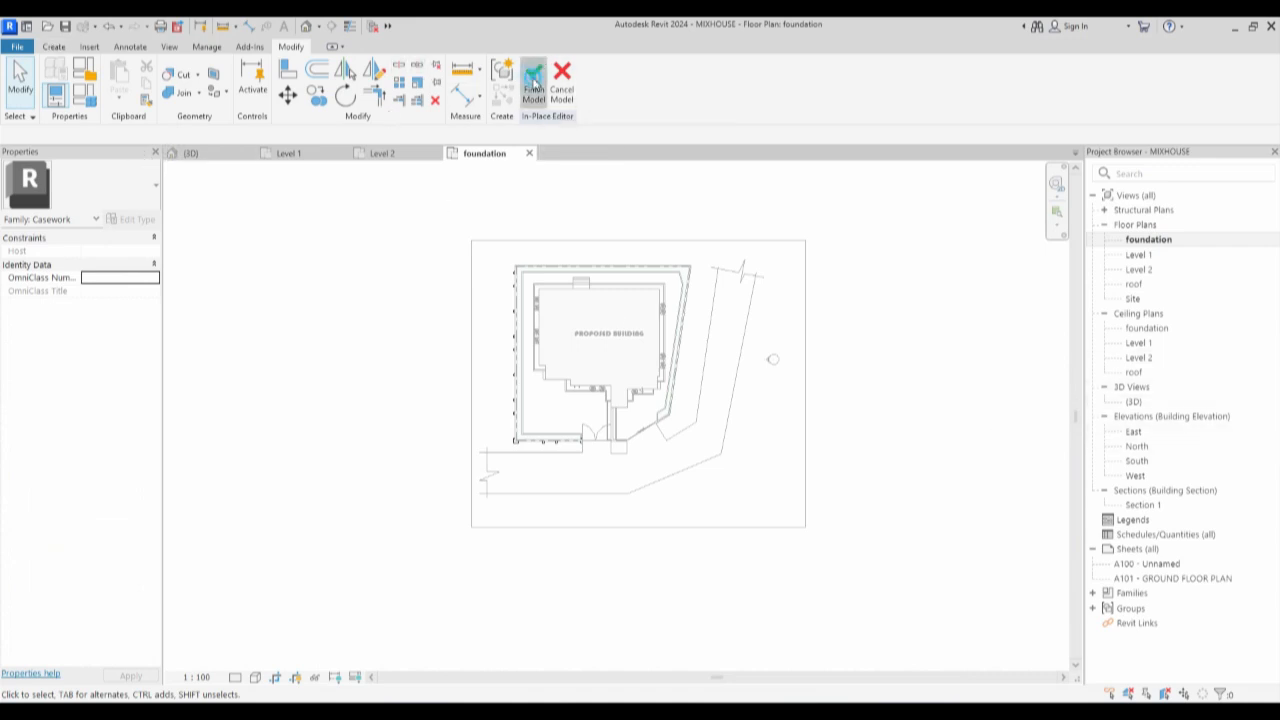
Finish the in-place model and draw a horizontal grid line along the front fence in the foundation plan.
left_click(533, 78)
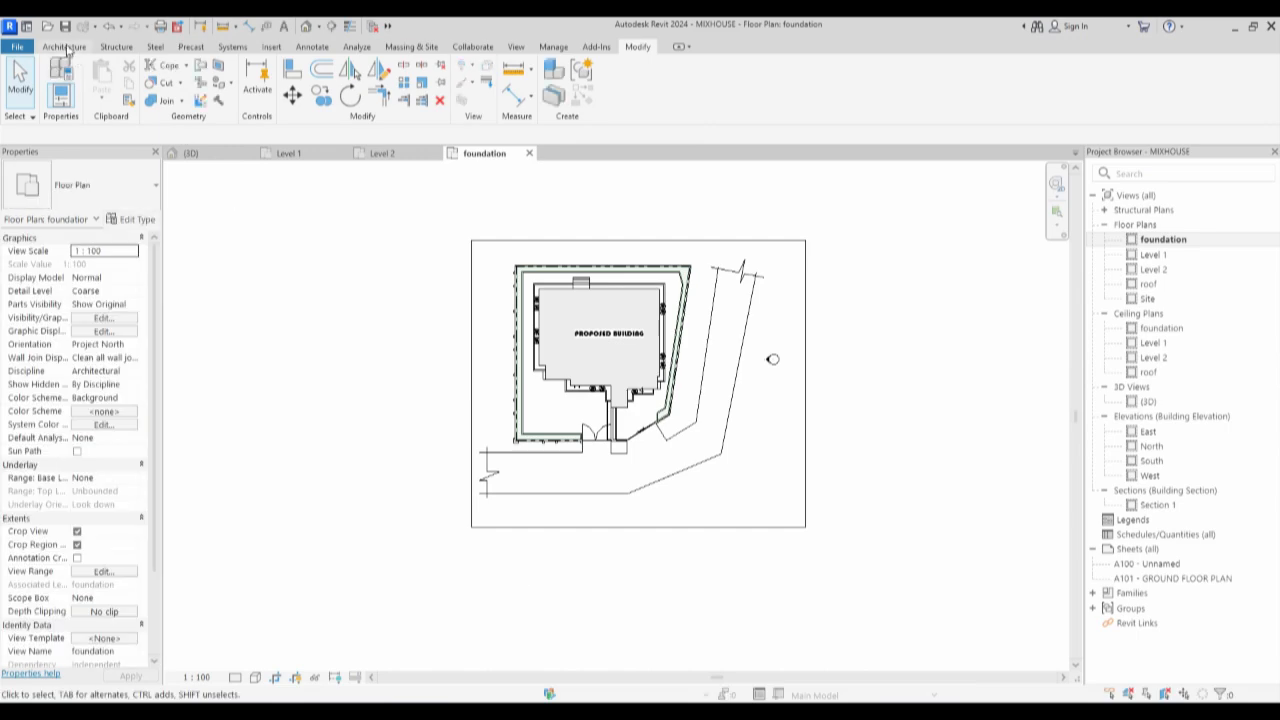
left_click(64, 46)
left_click(1030, 78)
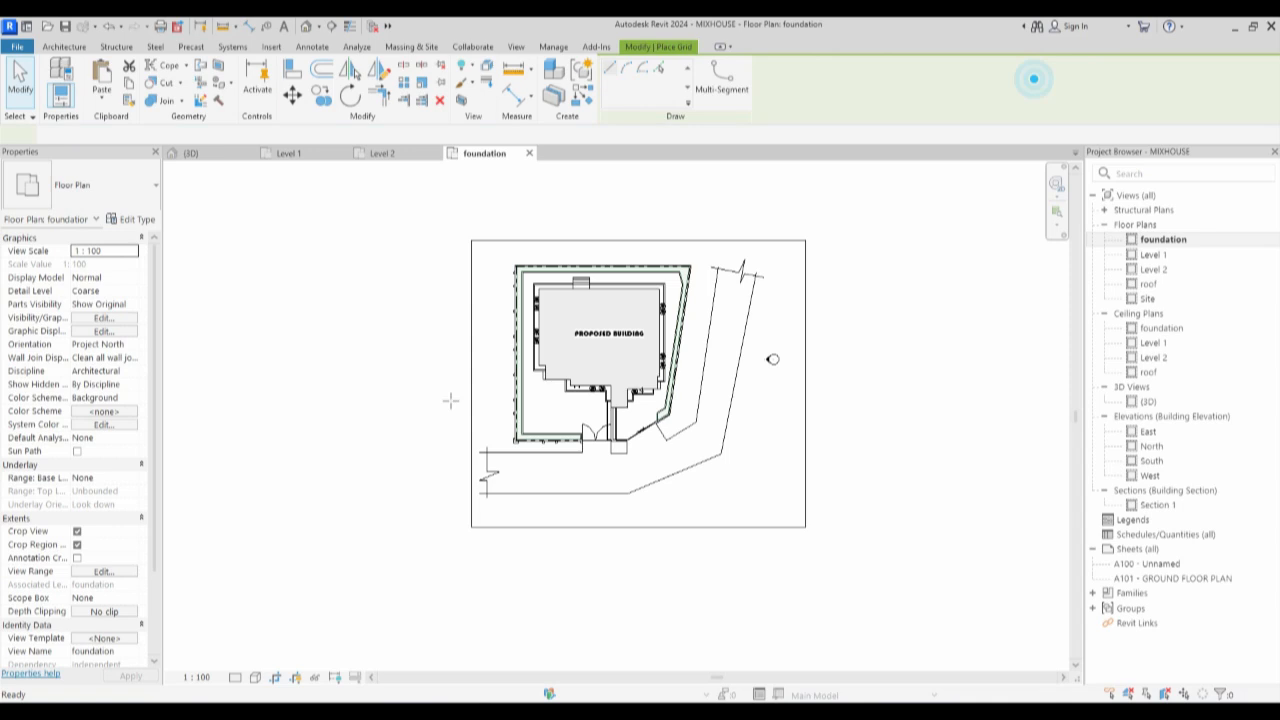
scroll(480, 430, "up", 6)
left_click(418, 443)
scroll(723, 443, "down", 3)
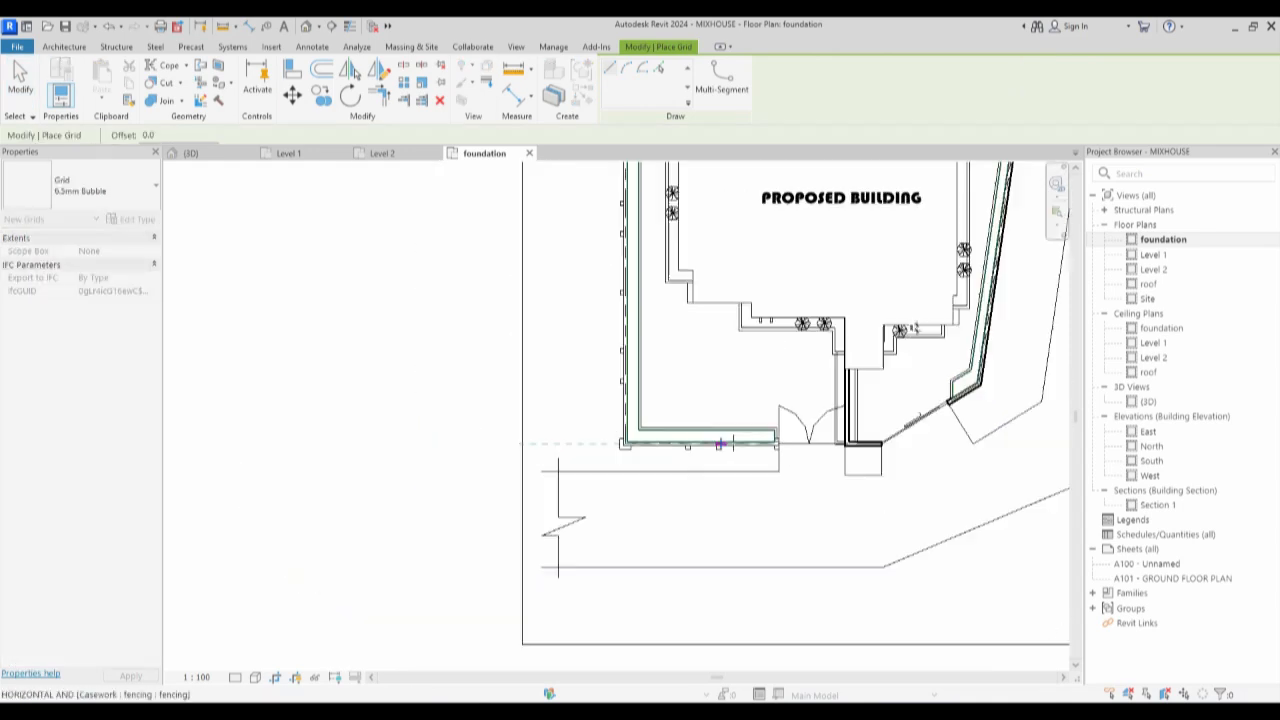
left_click(998, 442)
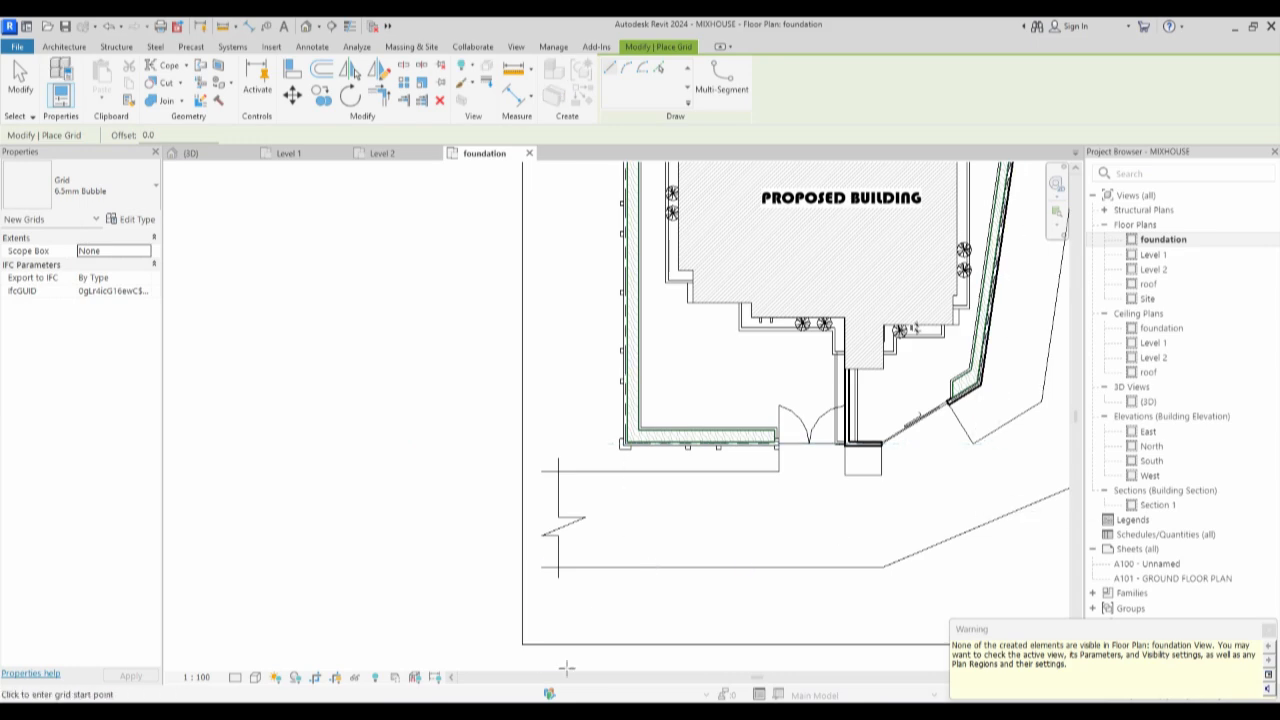
Reveal the hidden elements in the foundation plan and check the new grid line along the front fence.
left_click(375, 677)
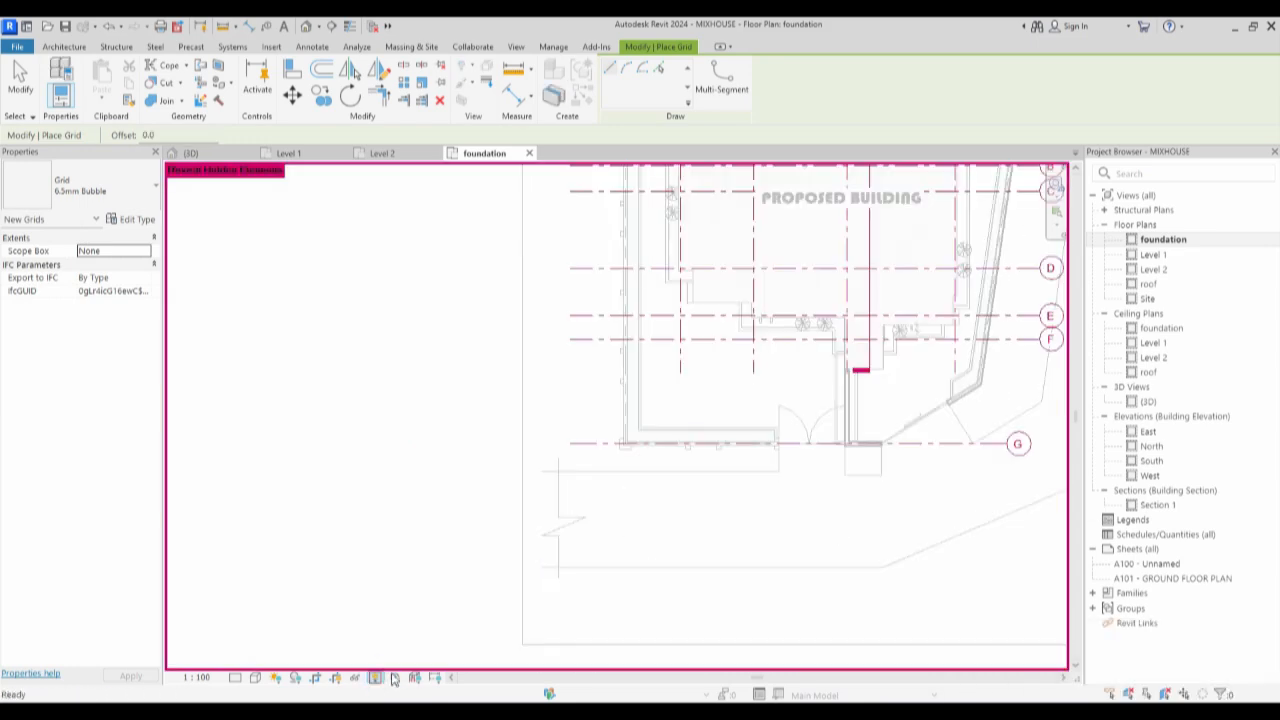
key("Escape")
key("Escape")
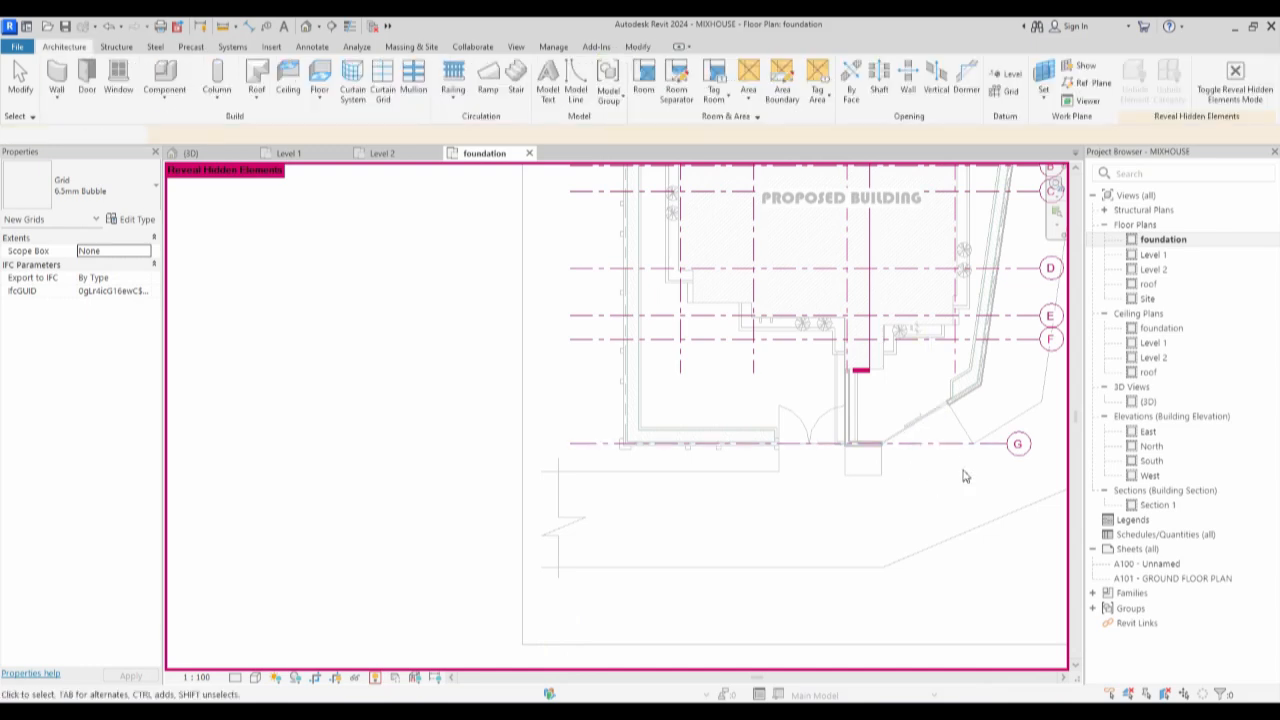
left_click(1005, 443)
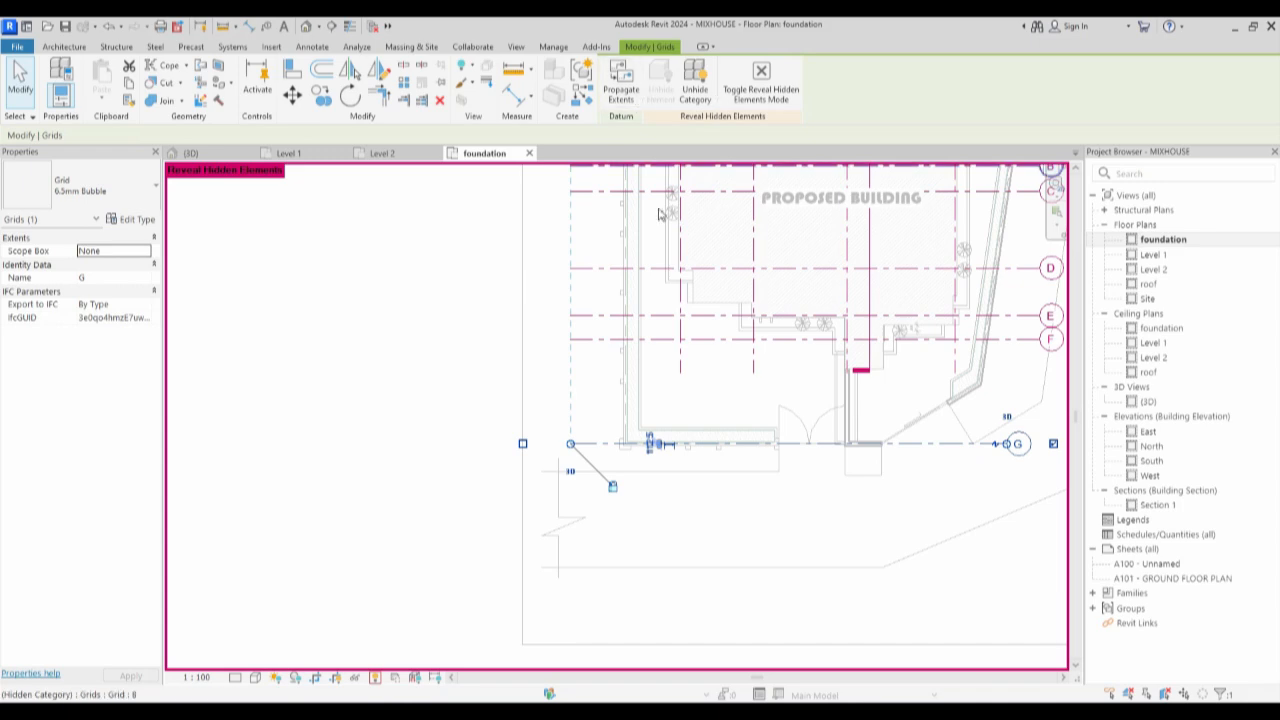
left_click(337, 494)
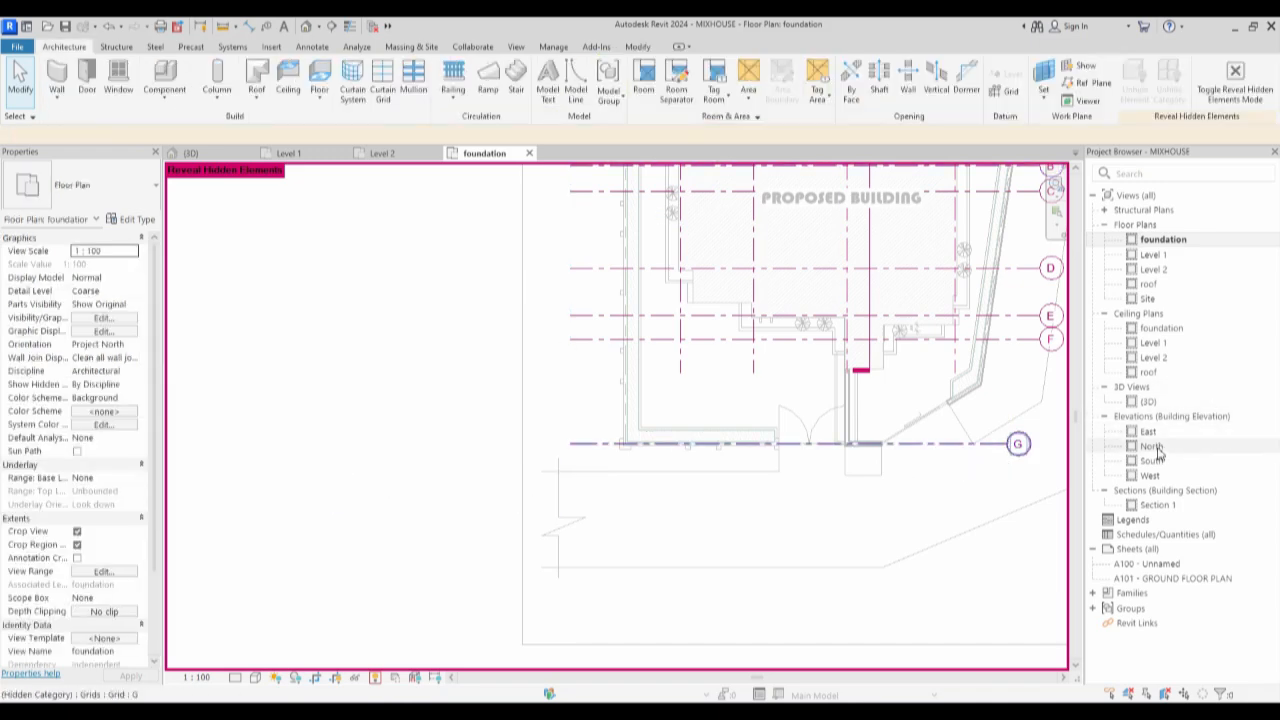
Open the South elevation and create a new in-place model in the Casework category, named "t".
double_click(1148, 461)
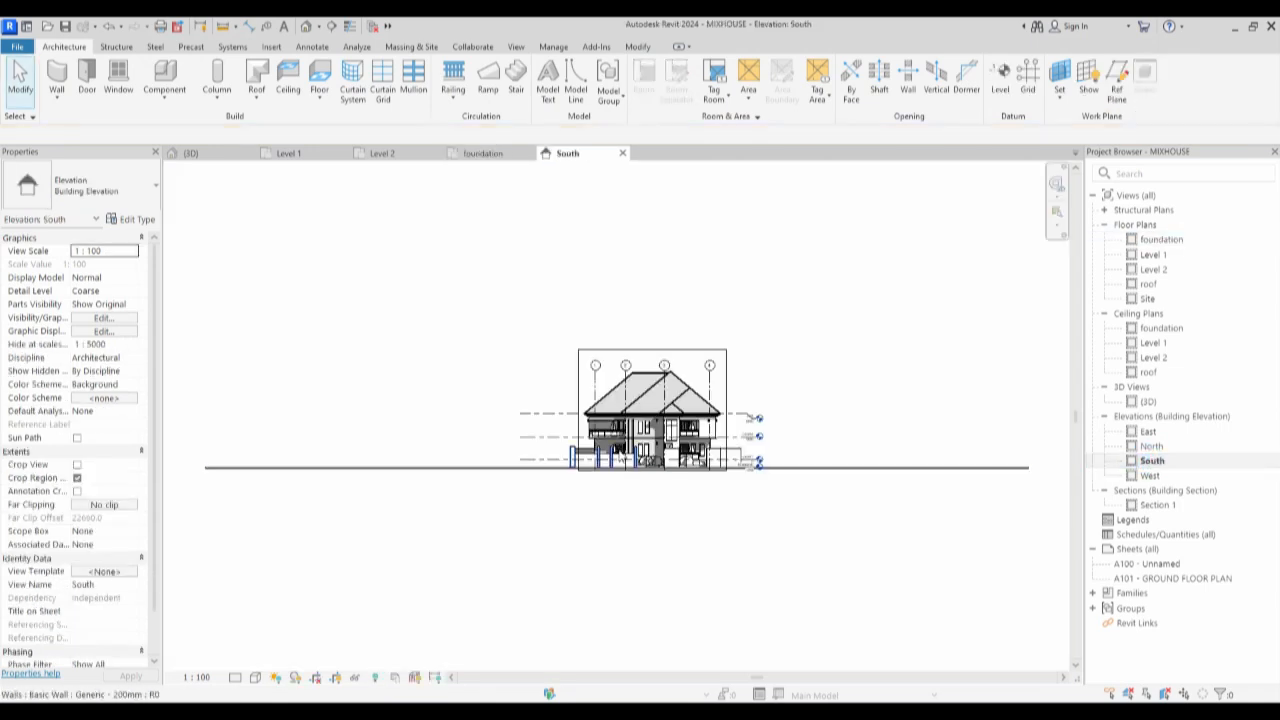
scroll(619, 452, "up", 5)
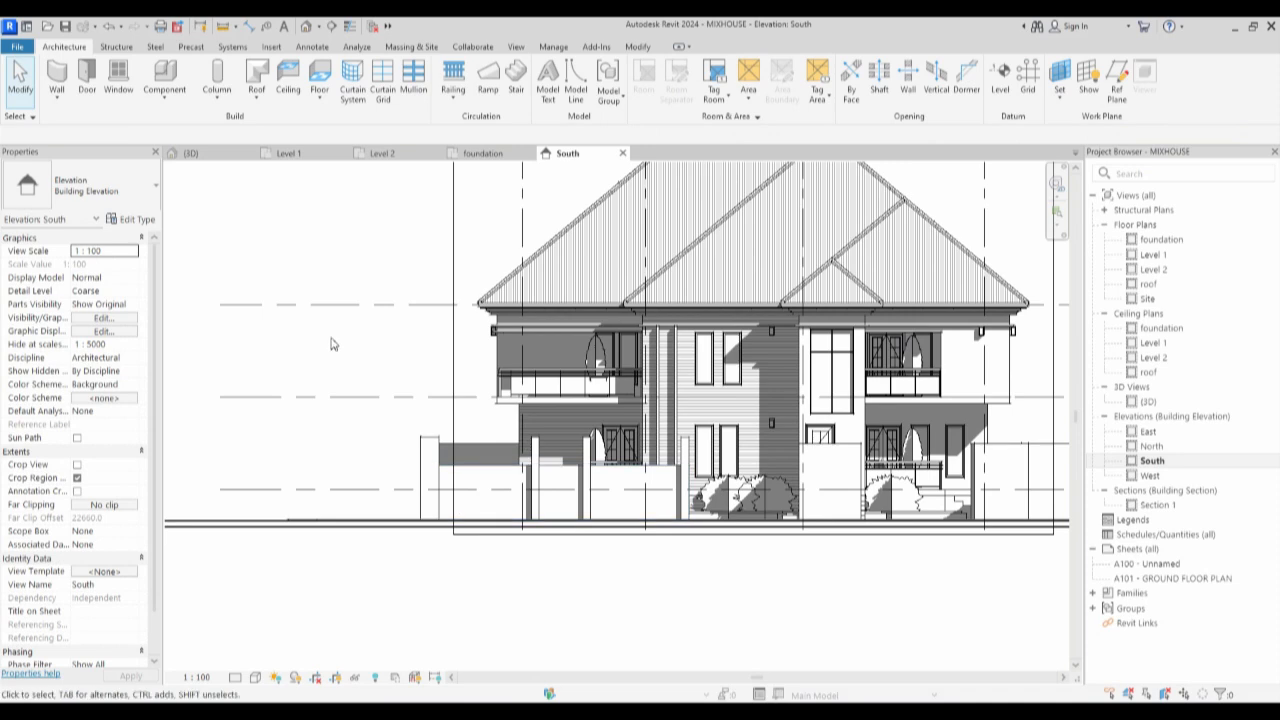
left_click(162, 98)
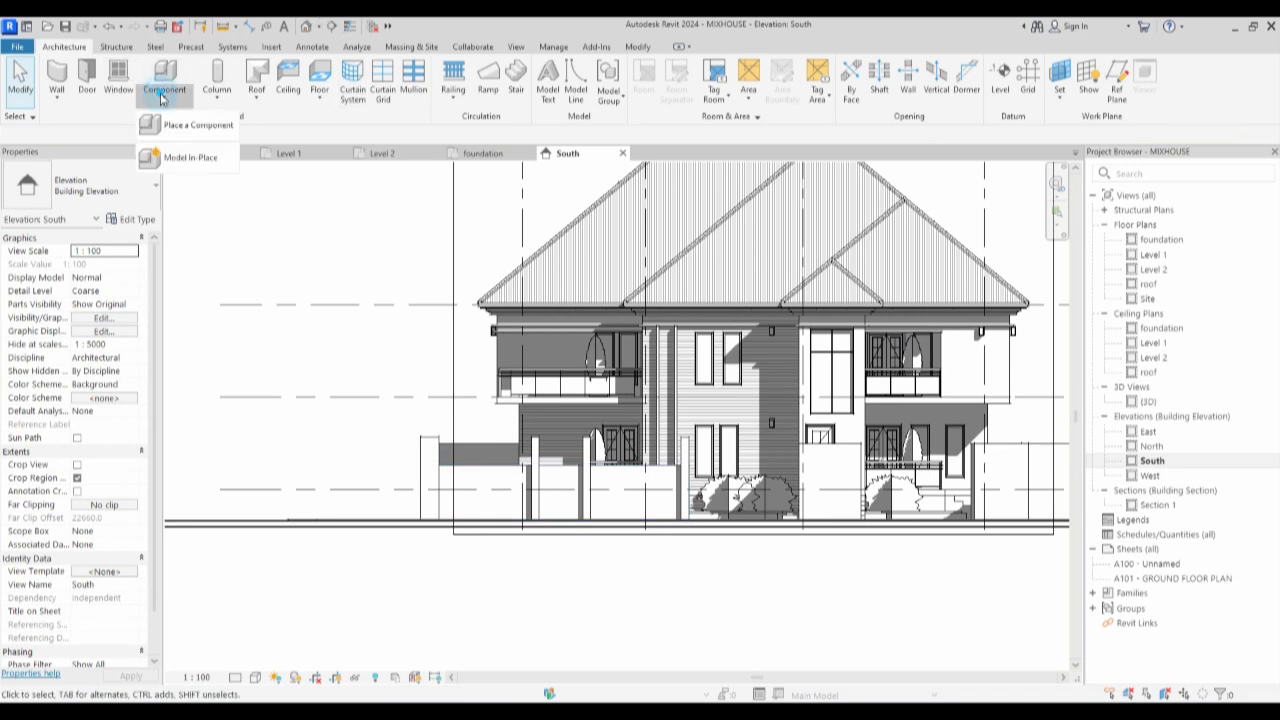
left_click(190, 155)
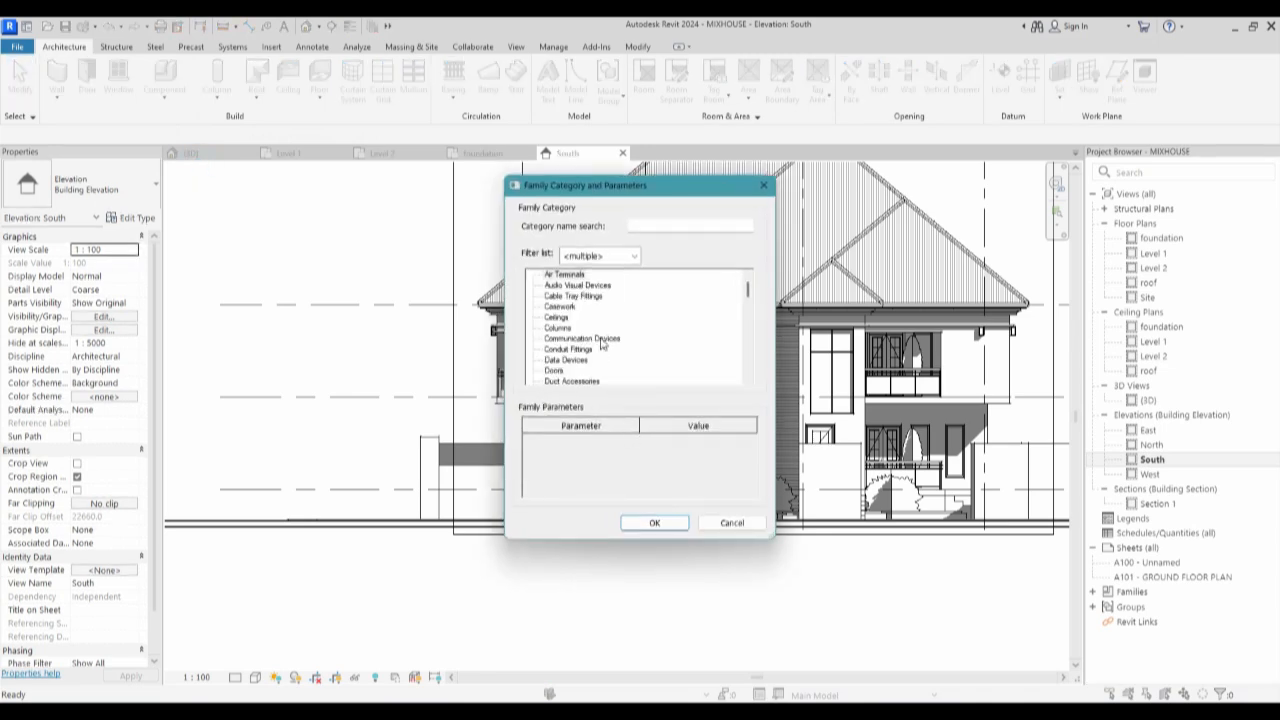
left_click(560, 306)
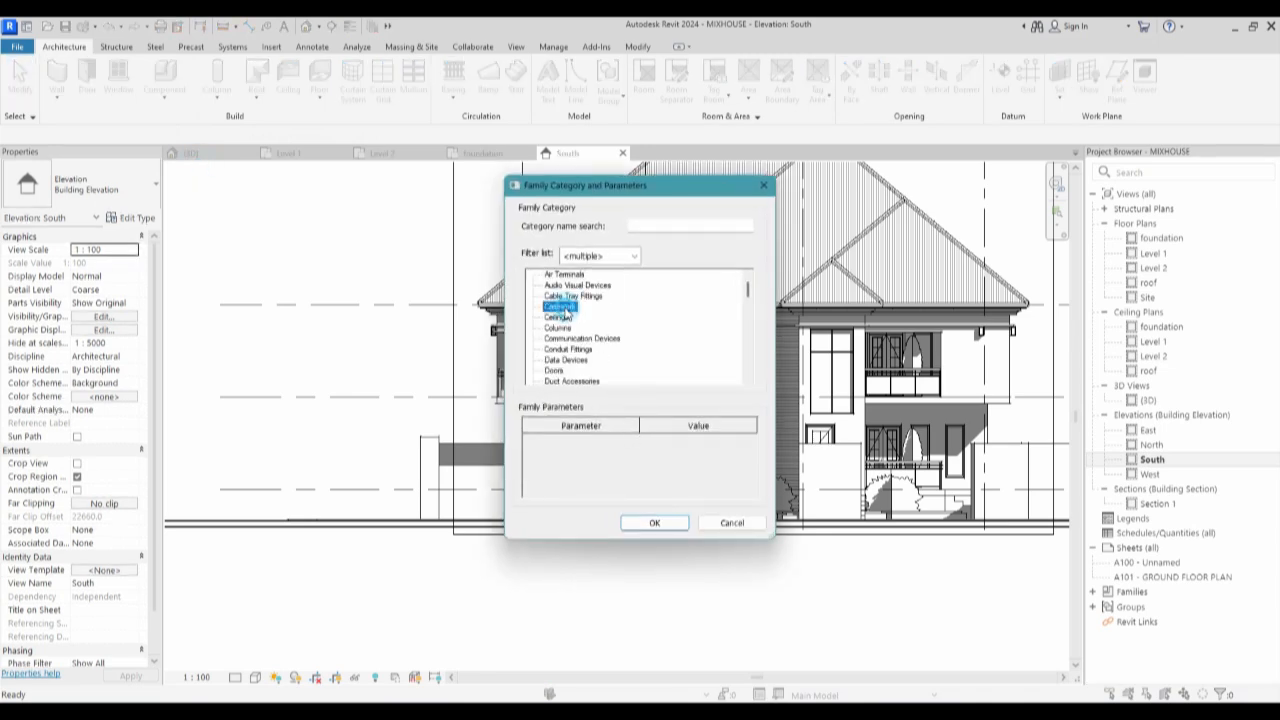
left_click(655, 523)
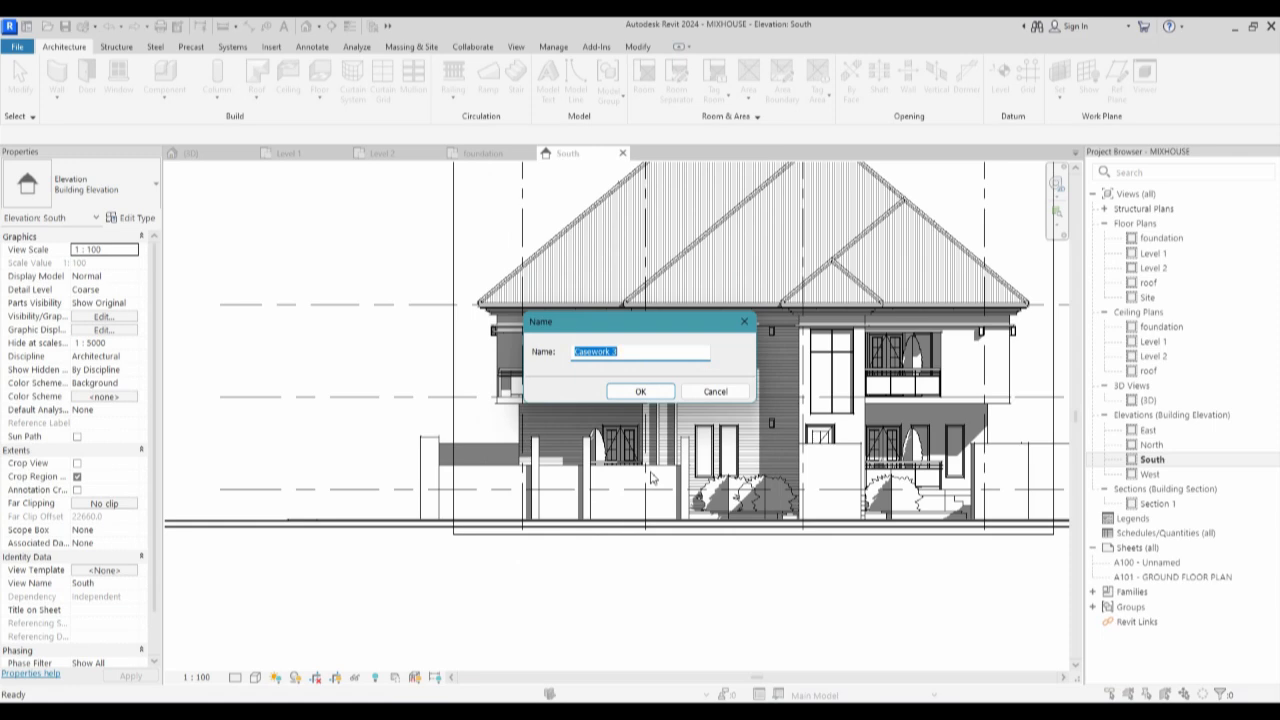
type("t")
left_click(639, 392)
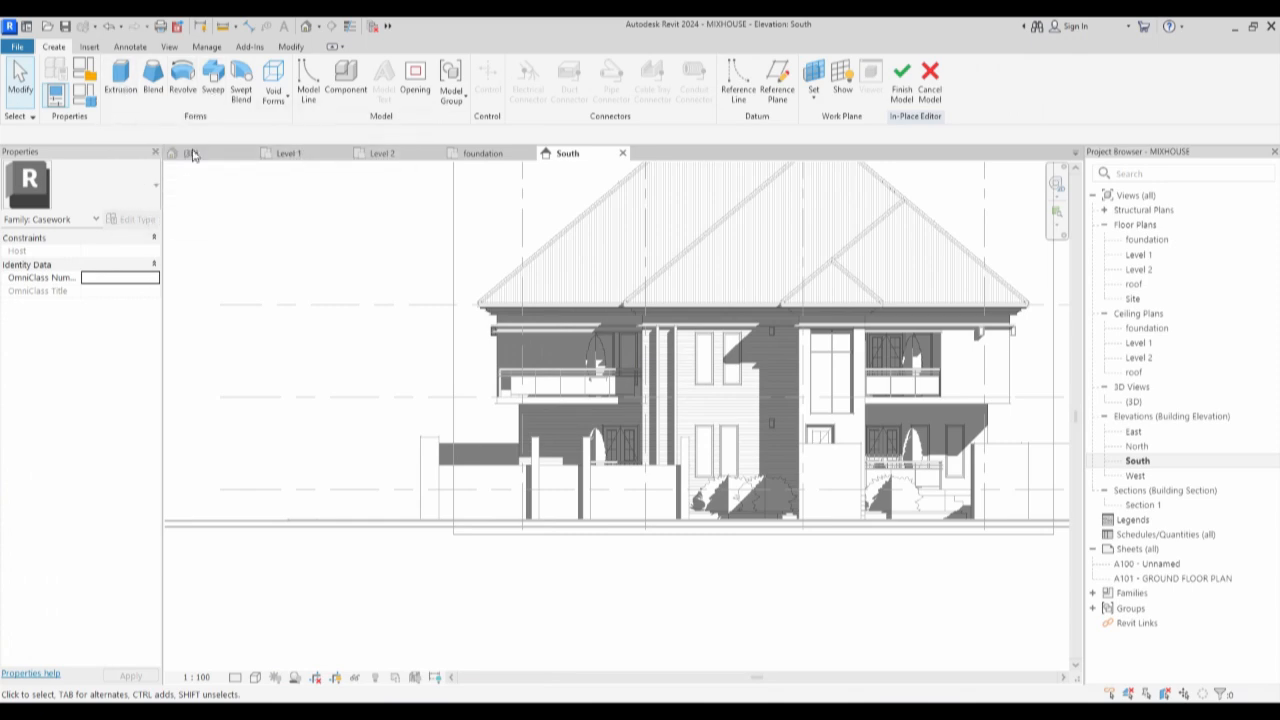
Start a Sweep with a sketched path and set its work plane to Grid : G.
left_click(213, 80)
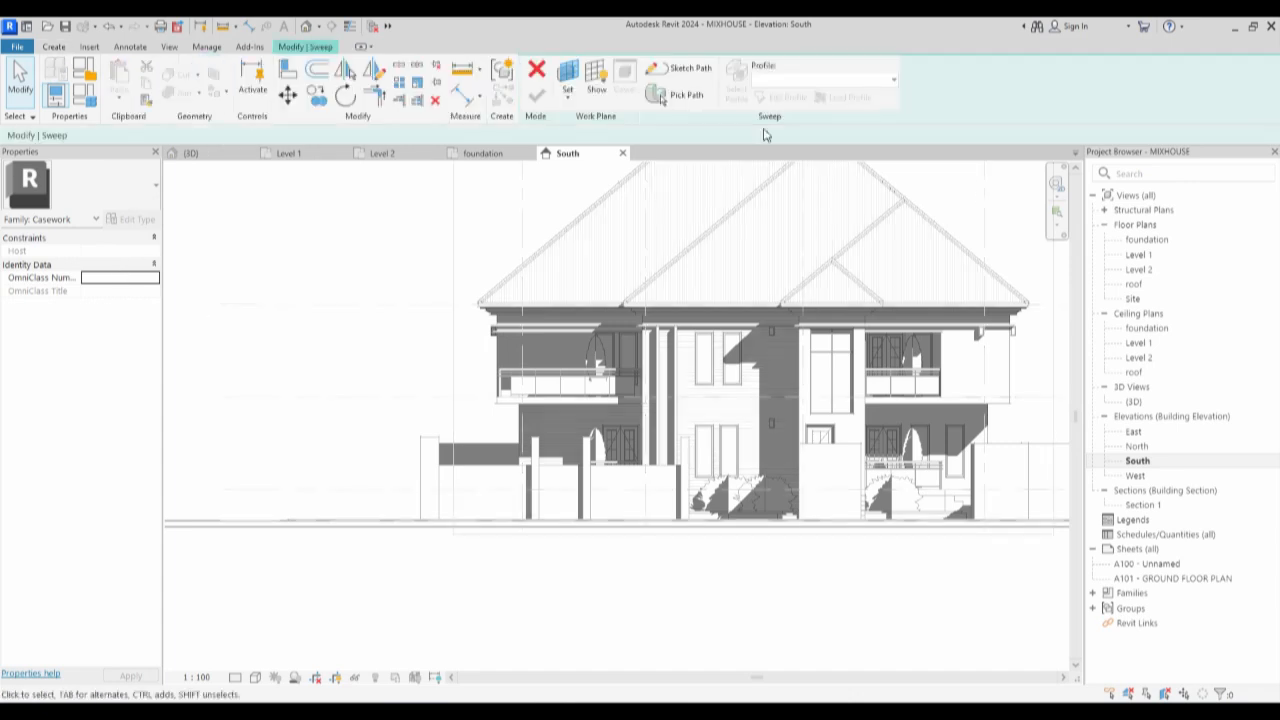
left_click(688, 72)
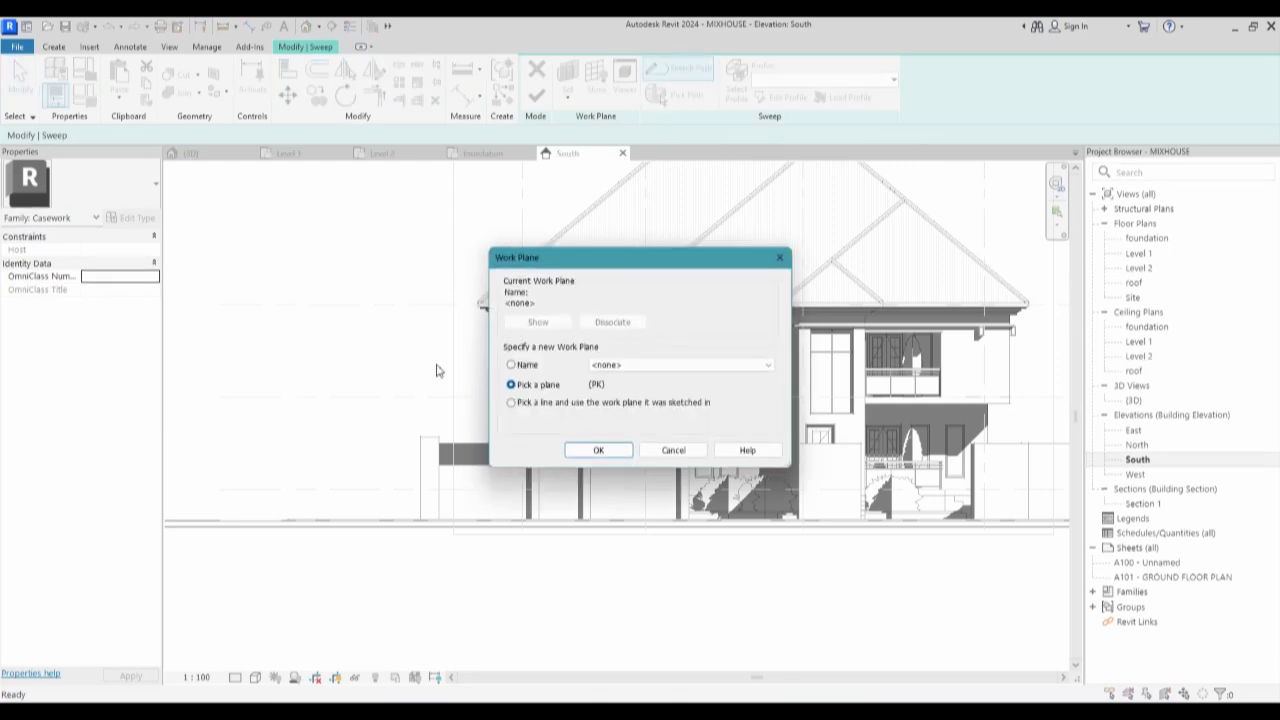
left_click(762, 364)
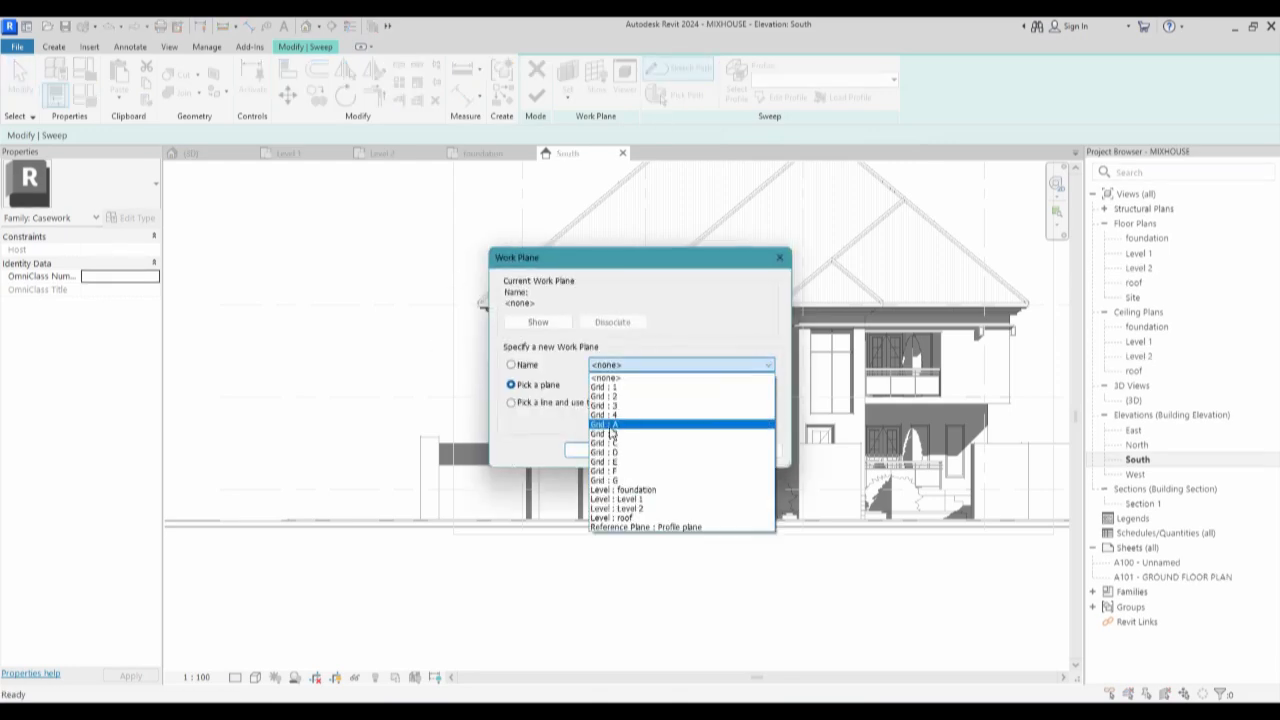
left_click(612, 481)
left_click(596, 450)
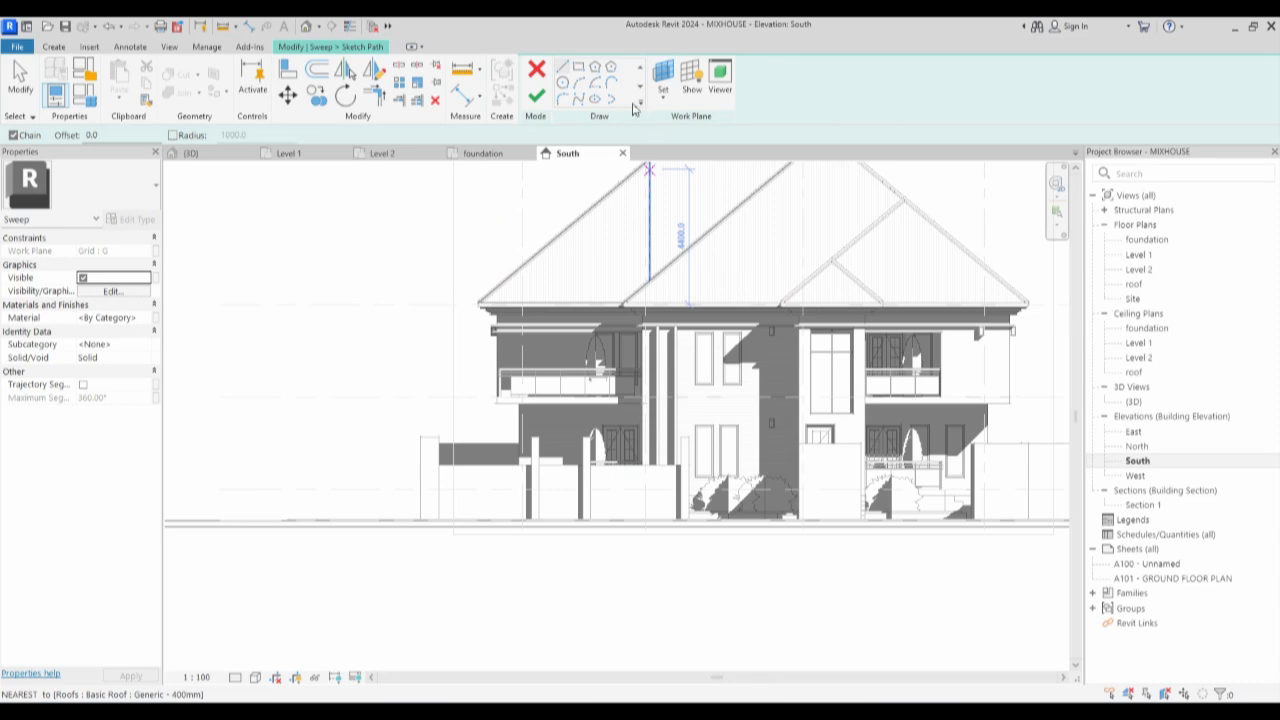
left_click(637, 101)
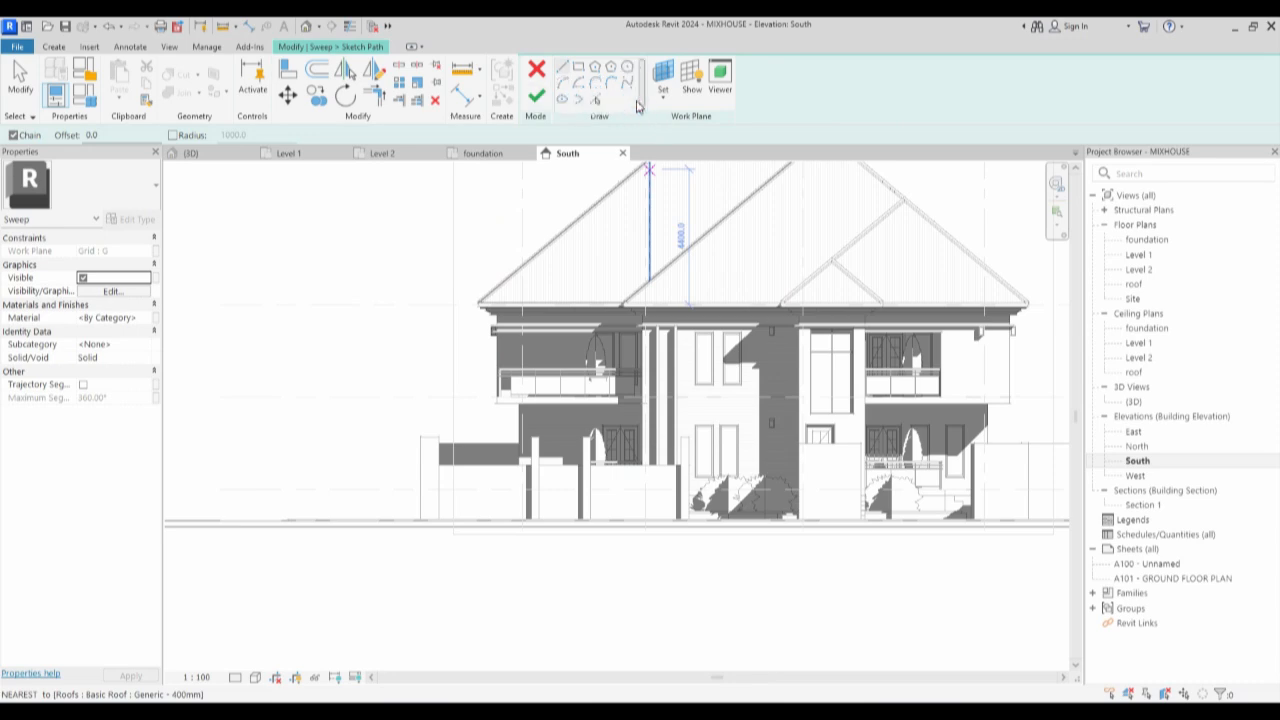
left_click(562, 85)
scroll(425, 485, "up", 3)
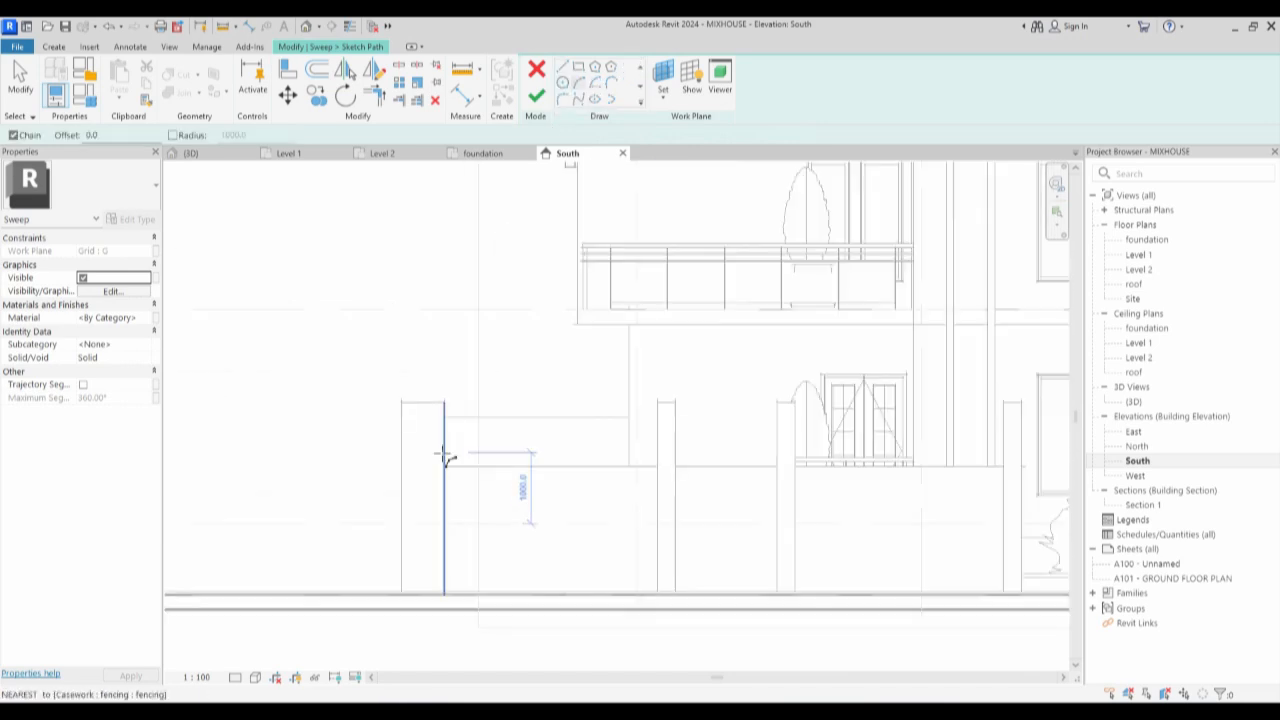
left_click(446, 440)
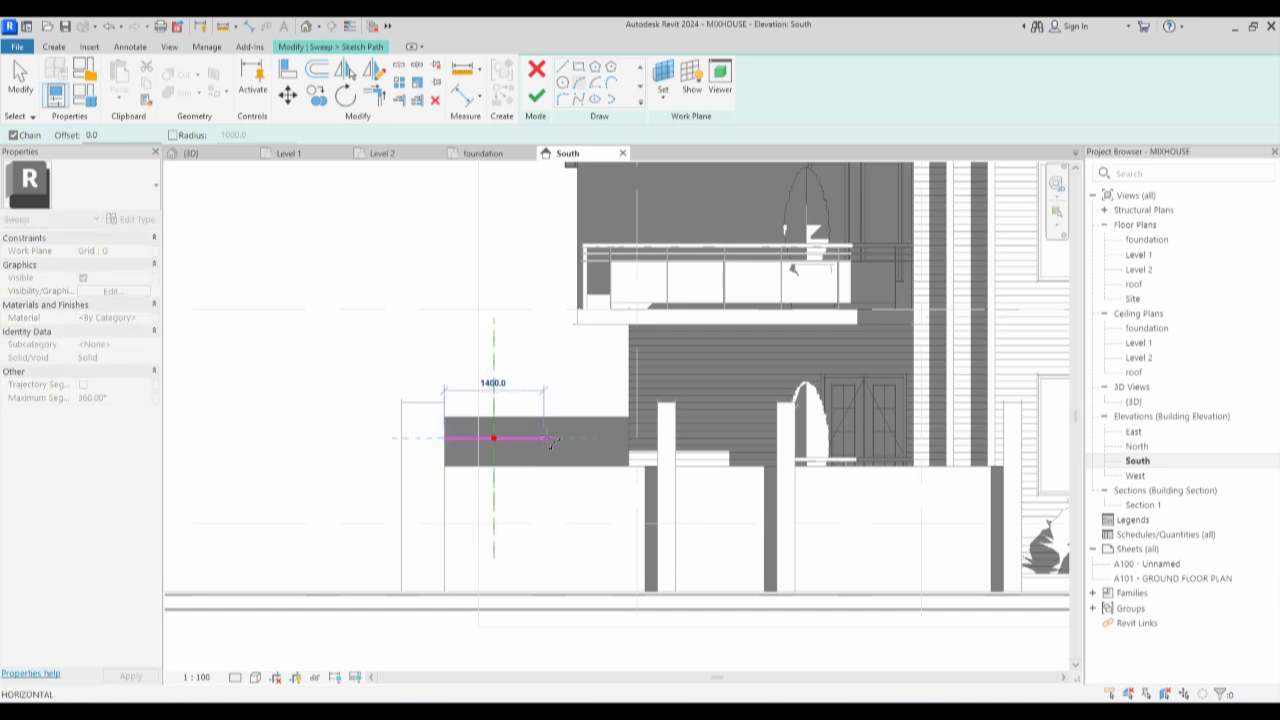
left_click(551, 438)
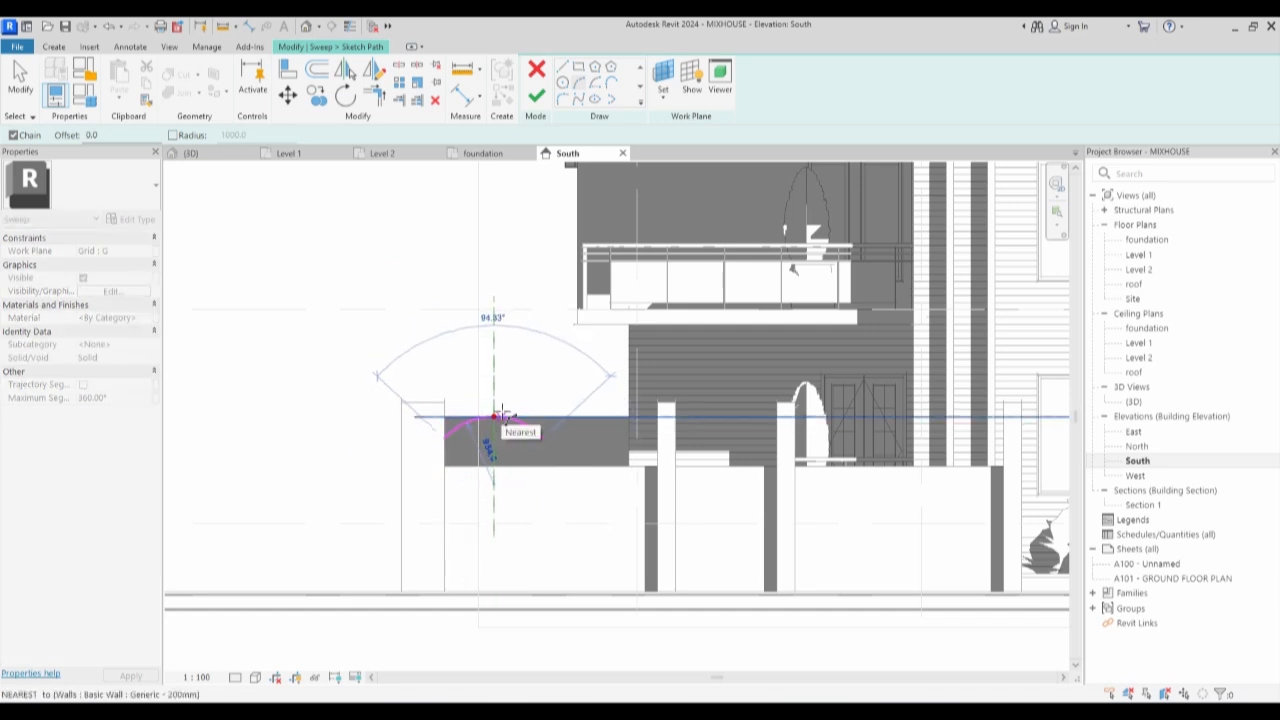
key("Escape")
key("Escape")
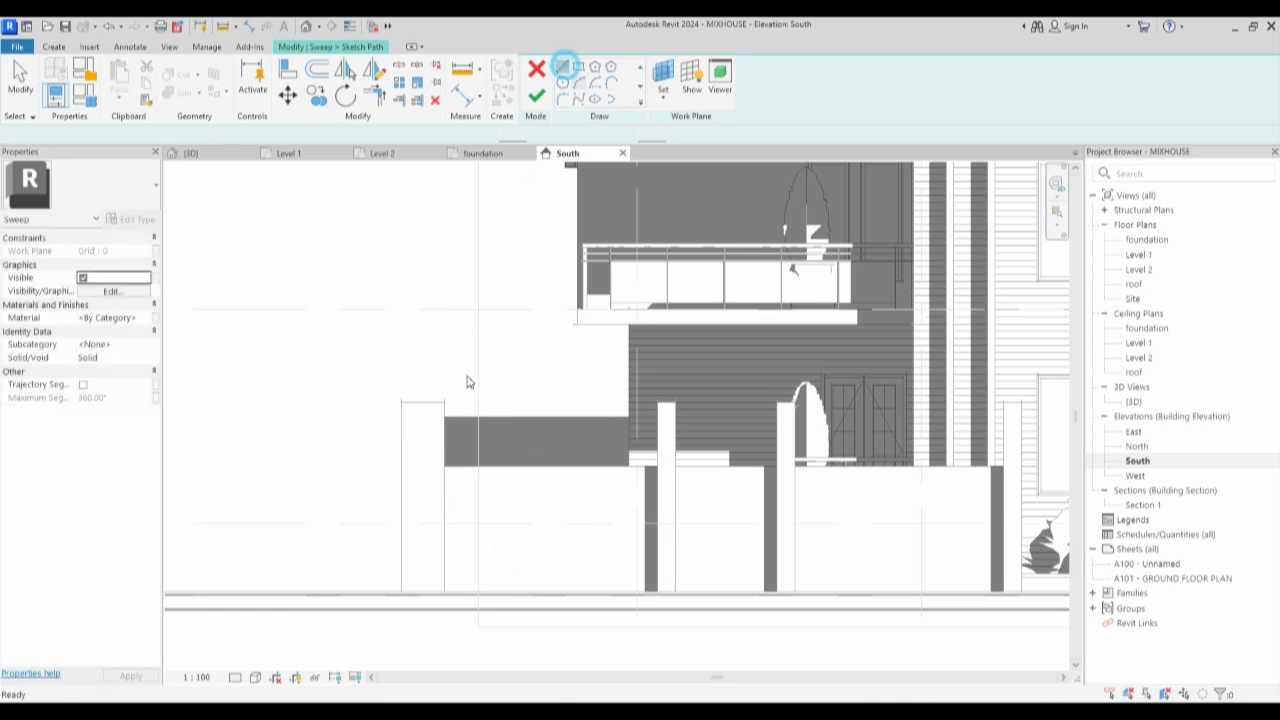
Sketch the path between the first two fence pillars: about 500 mm vertical lines on both pillar edges joined by a horizontal line, trimmed at the corner.
left_click(446, 460)
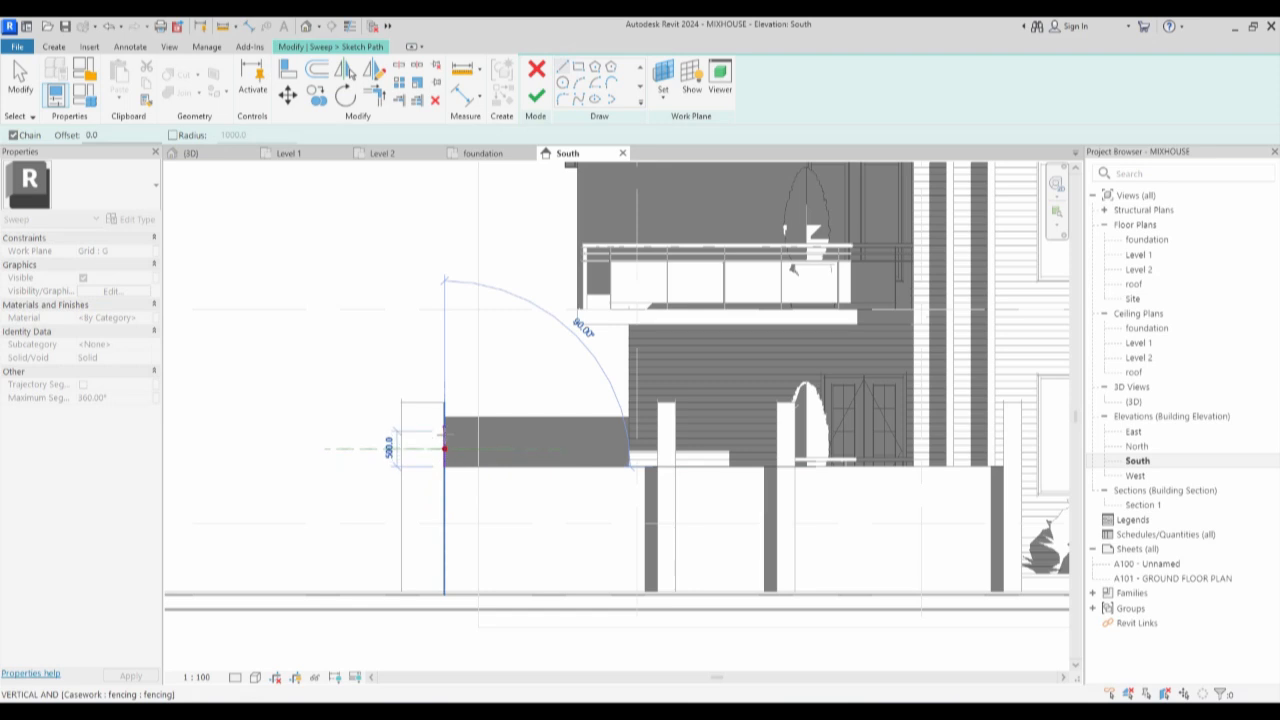
left_click(444, 433)
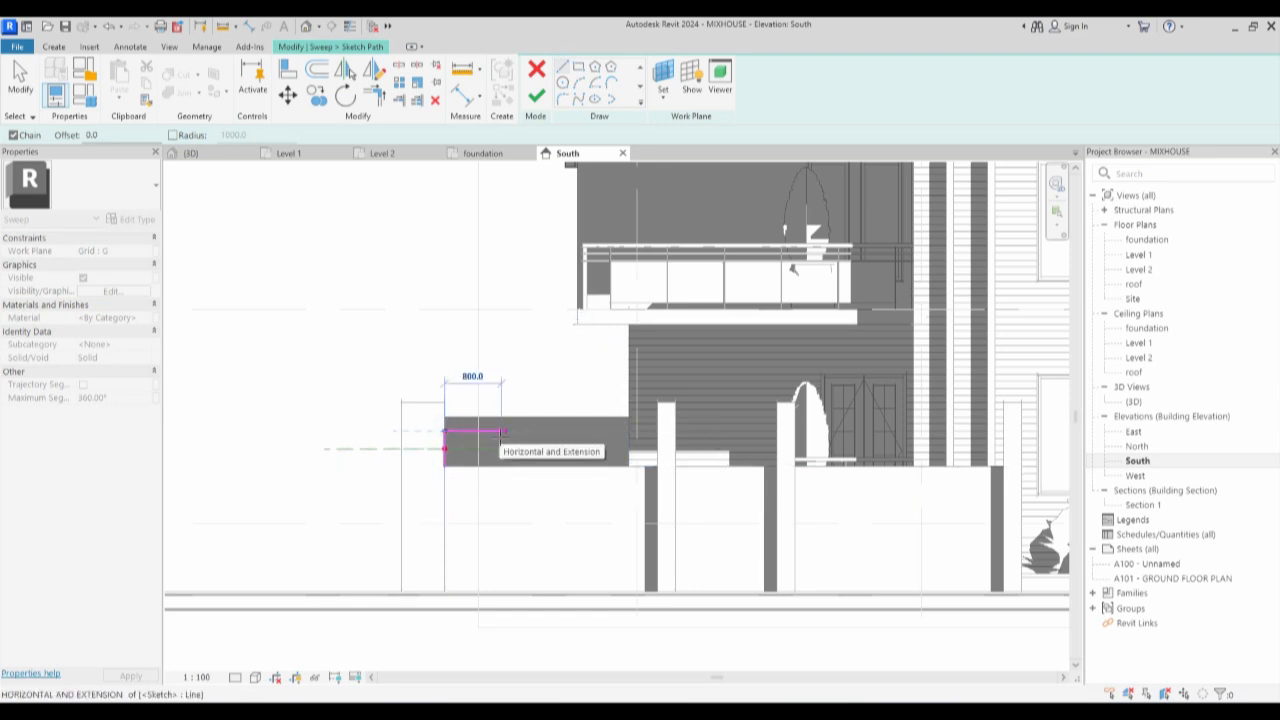
left_click(628, 432)
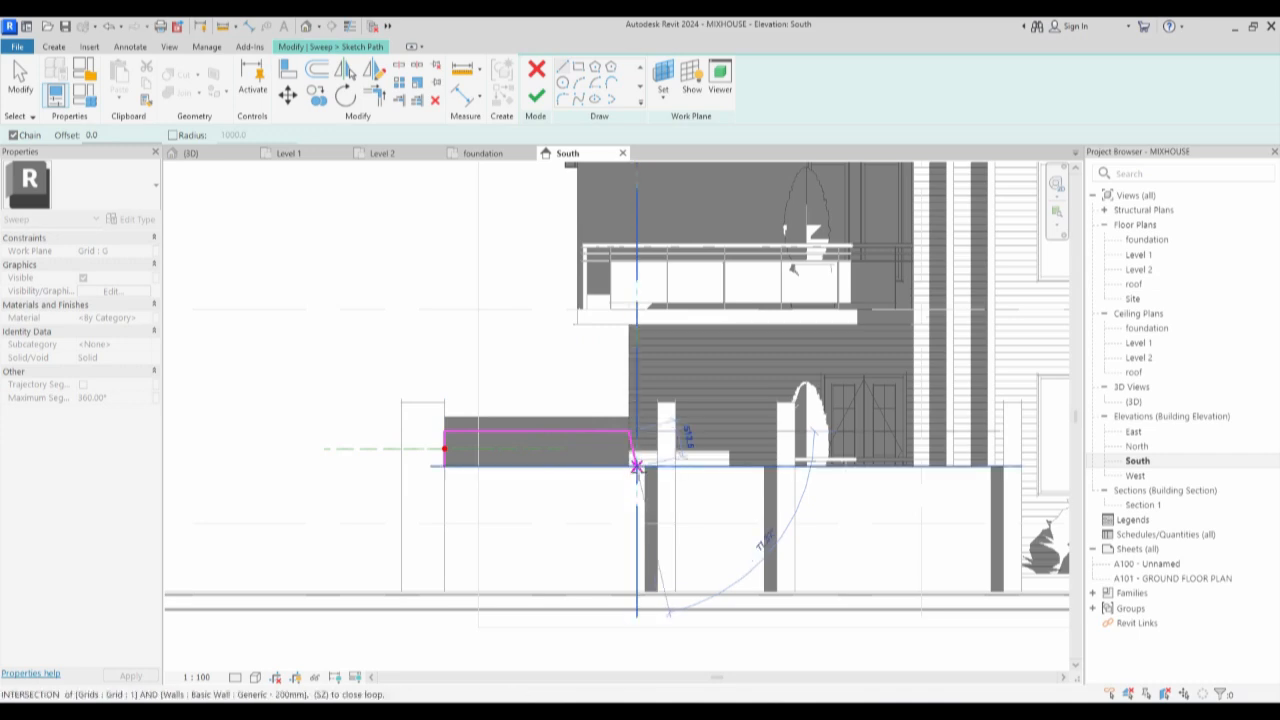
left_click(657, 466)
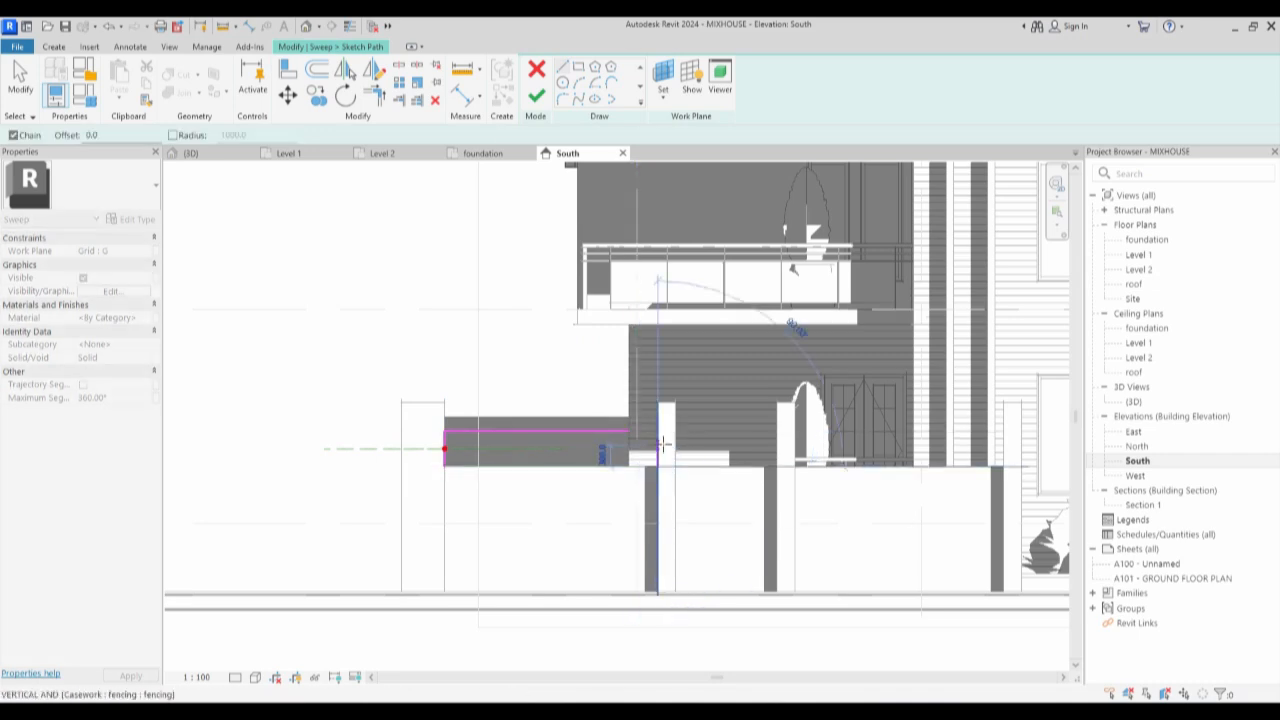
key("Escape")
left_click(375, 95)
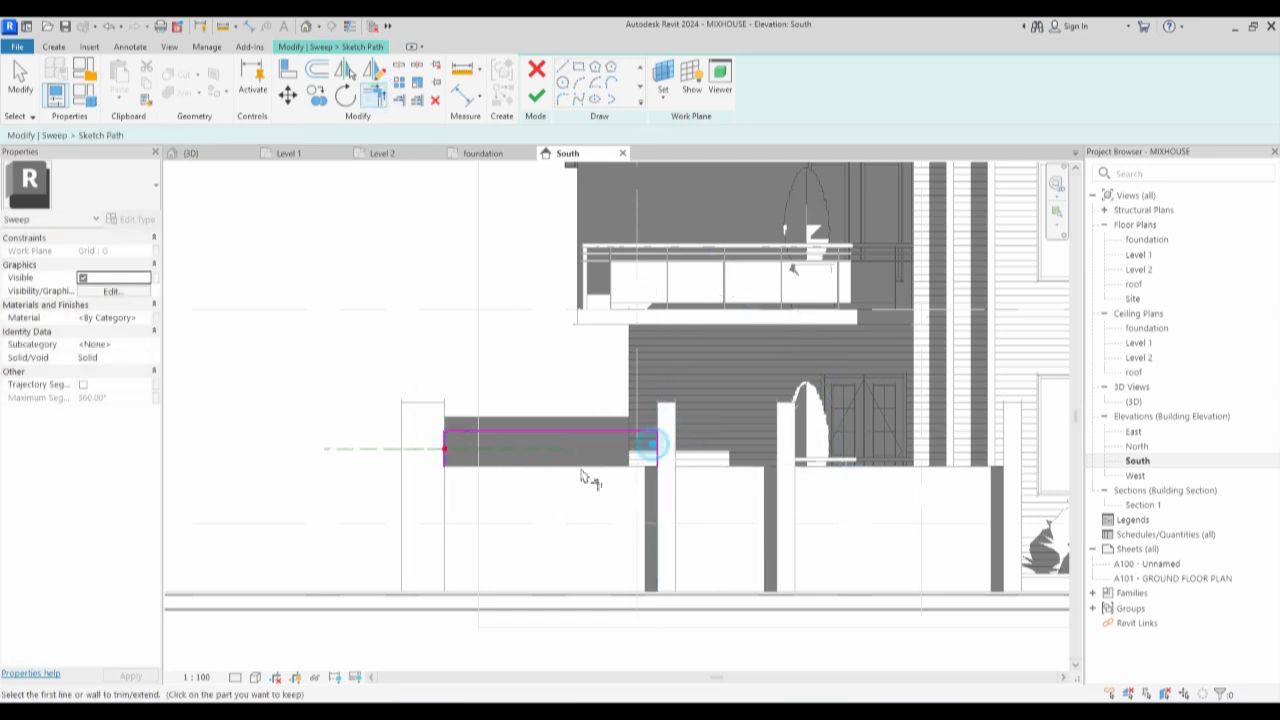
Sketch an upward arc with a radius of about 800 mm over the middle of the path's horizontal line.
left_click(579, 92)
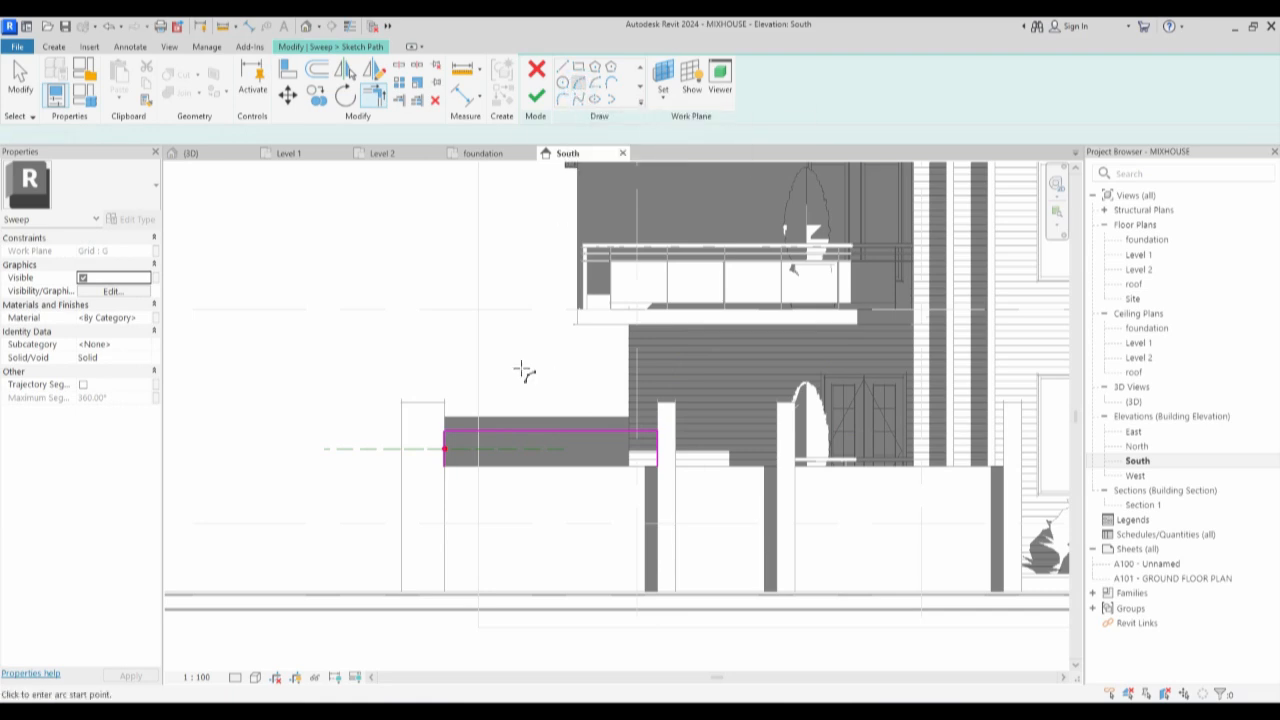
left_click(492, 432)
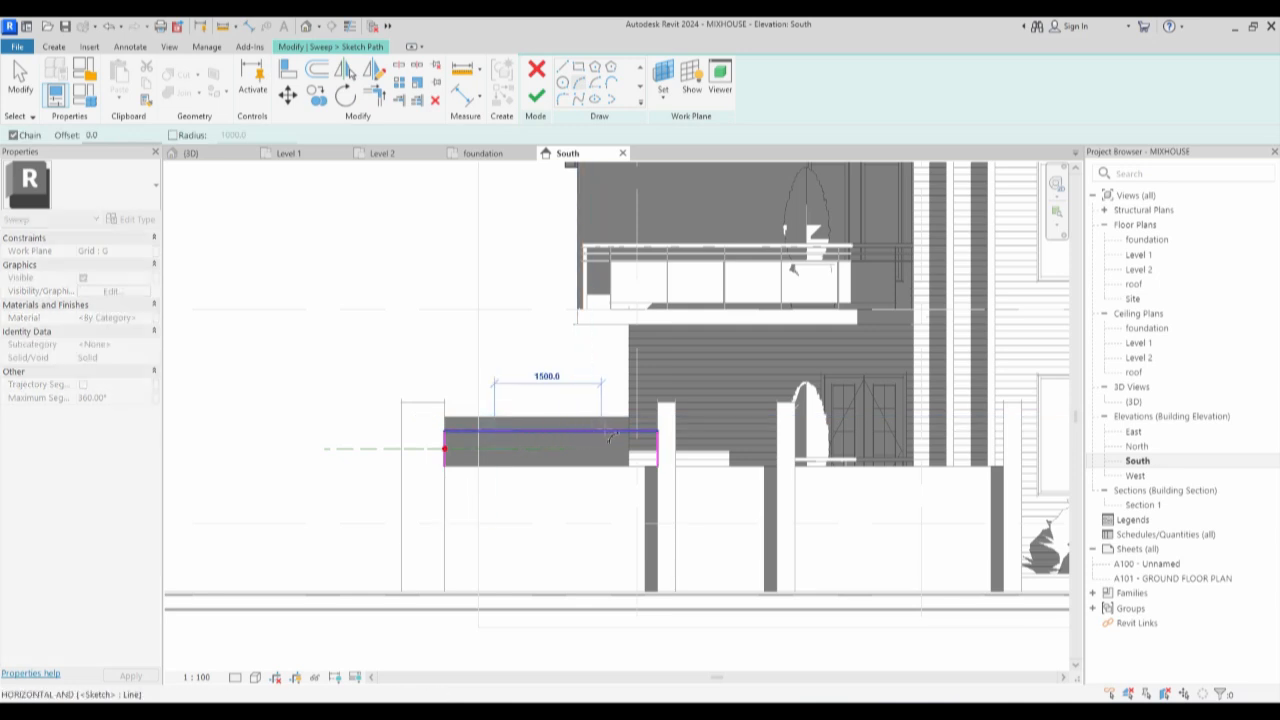
left_click(604, 432)
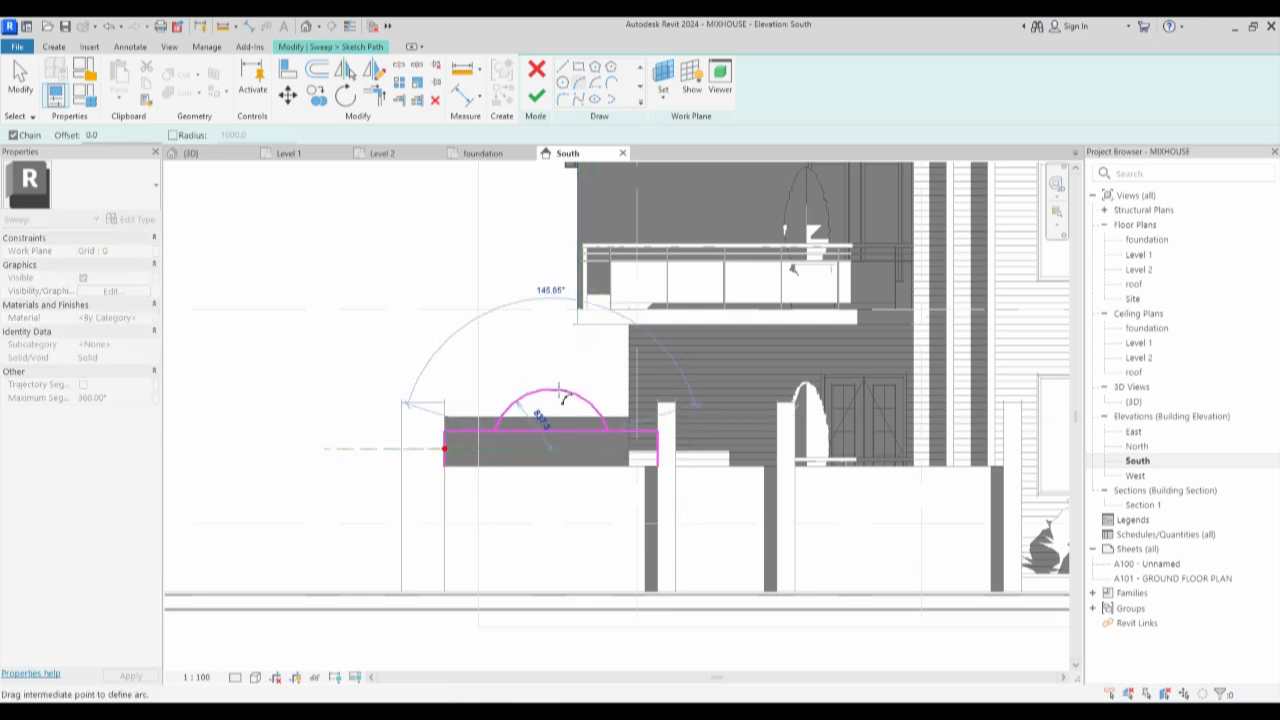
left_click(556, 377)
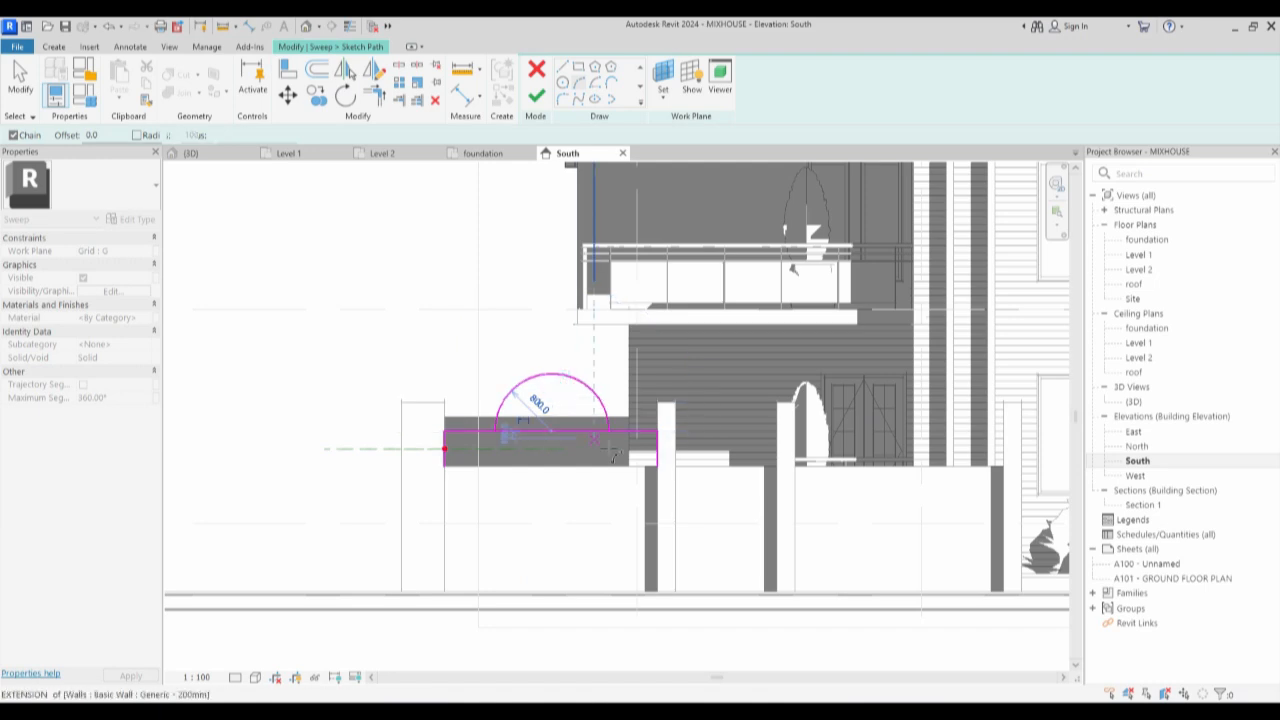
Split the horizontal line beneath the arc and trim both halves to the arc's ends, forming one continuous path.
left_click(390, 68)
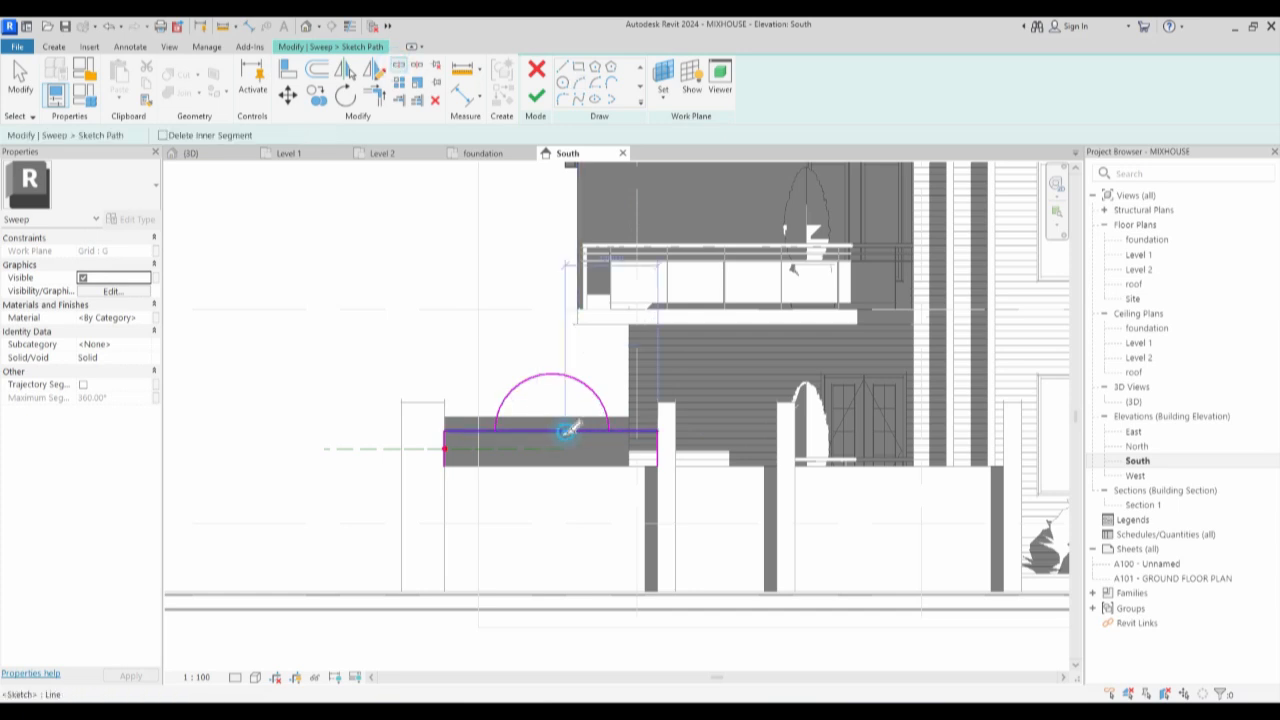
left_click(376, 92)
left_click(466, 432)
left_click(500, 407)
left_click(603, 411)
left_click(632, 432)
scroll(530, 490, "down", 2)
scroll(672, 531, "up", 2)
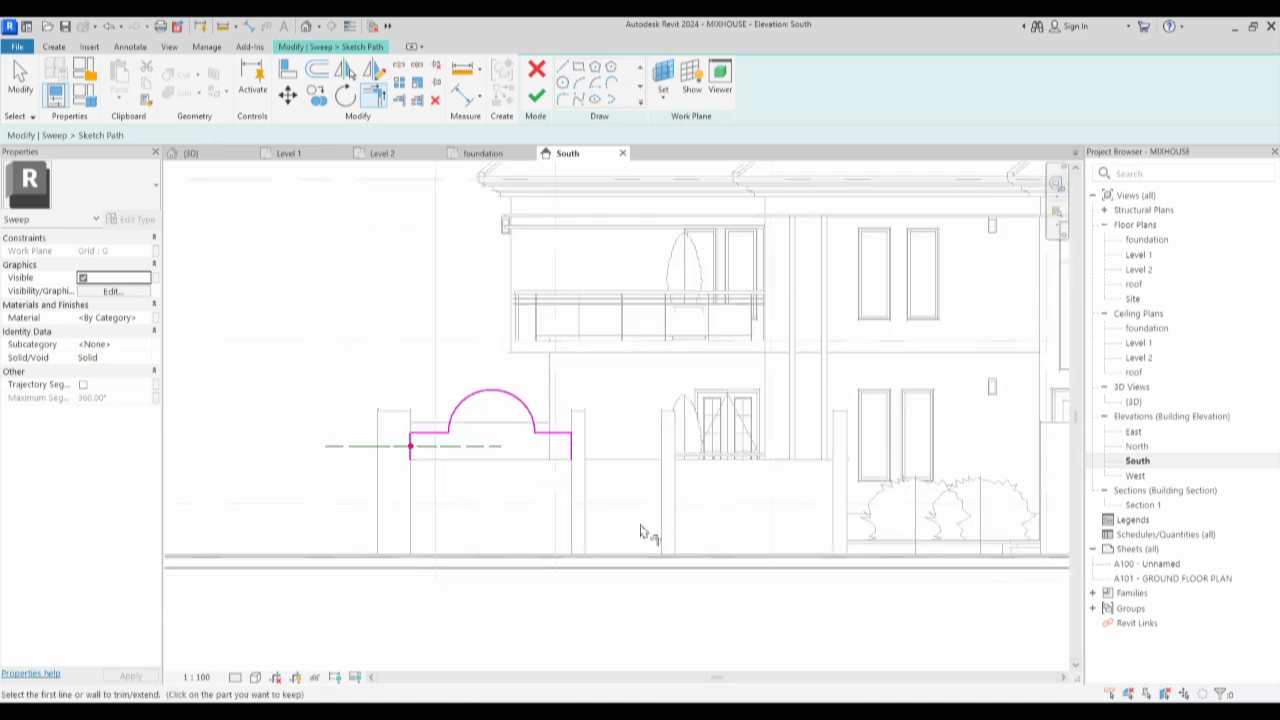
Finish the path and sketch the sweep's profile in the foundation floor plan: a circle of about 80 mm radius centred on the profile plane's origin.
left_click(535, 100)
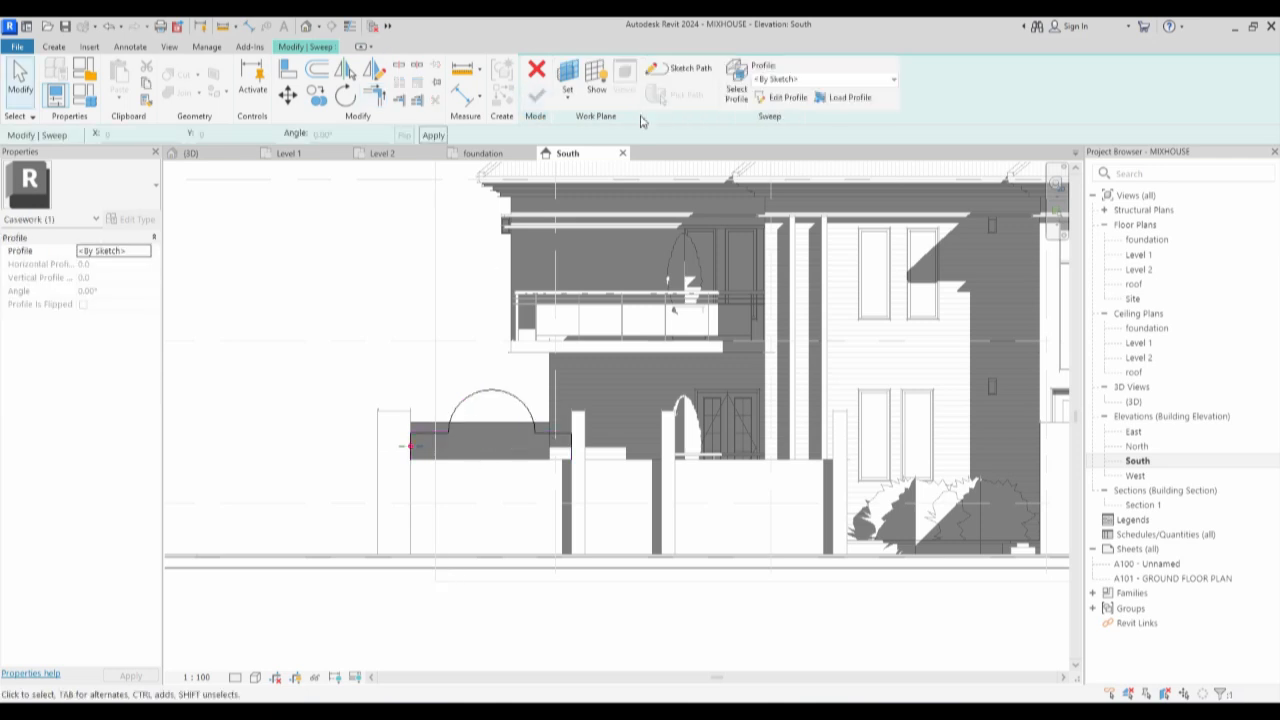
left_click(778, 97)
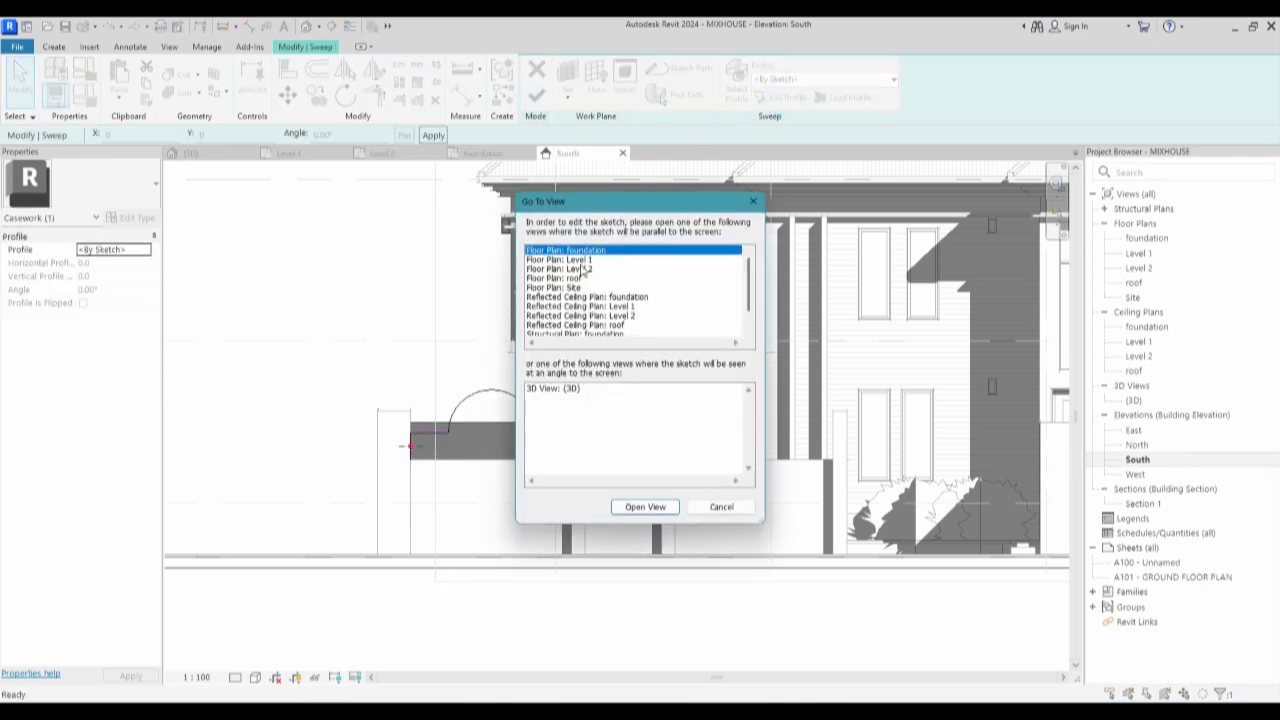
left_click(646, 507)
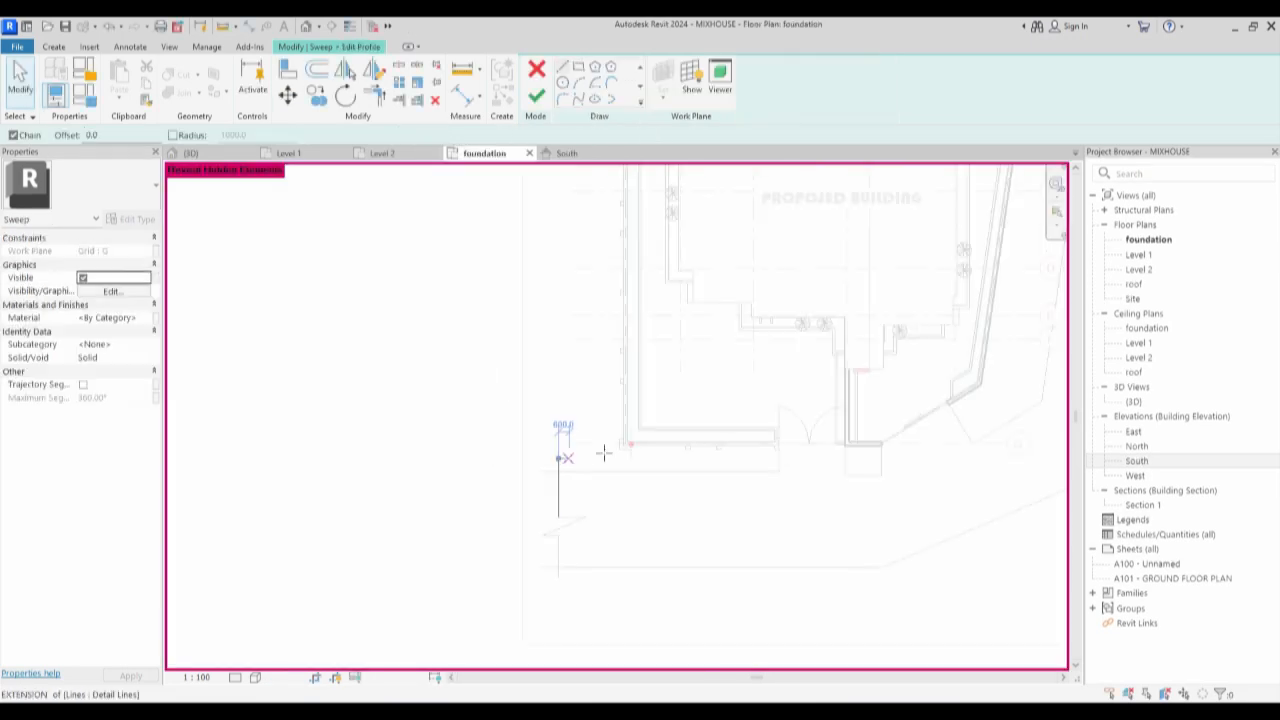
scroll(632, 445, "up", 3)
left_click(563, 84)
scroll(643, 437, "up", 4)
left_click(635, 442)
left_click(646, 432)
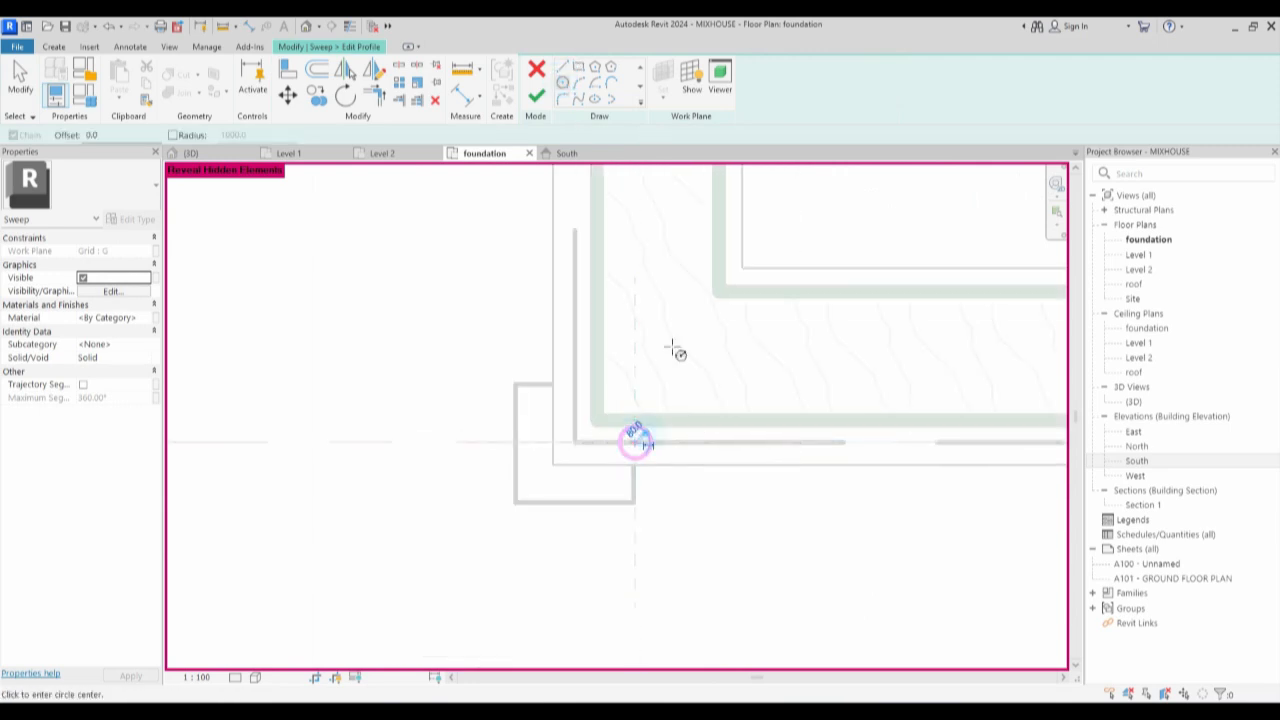
Set the profile circle's radius to 40 mm.
right_click(672, 346)
left_click(731, 357)
right_click(653, 327)
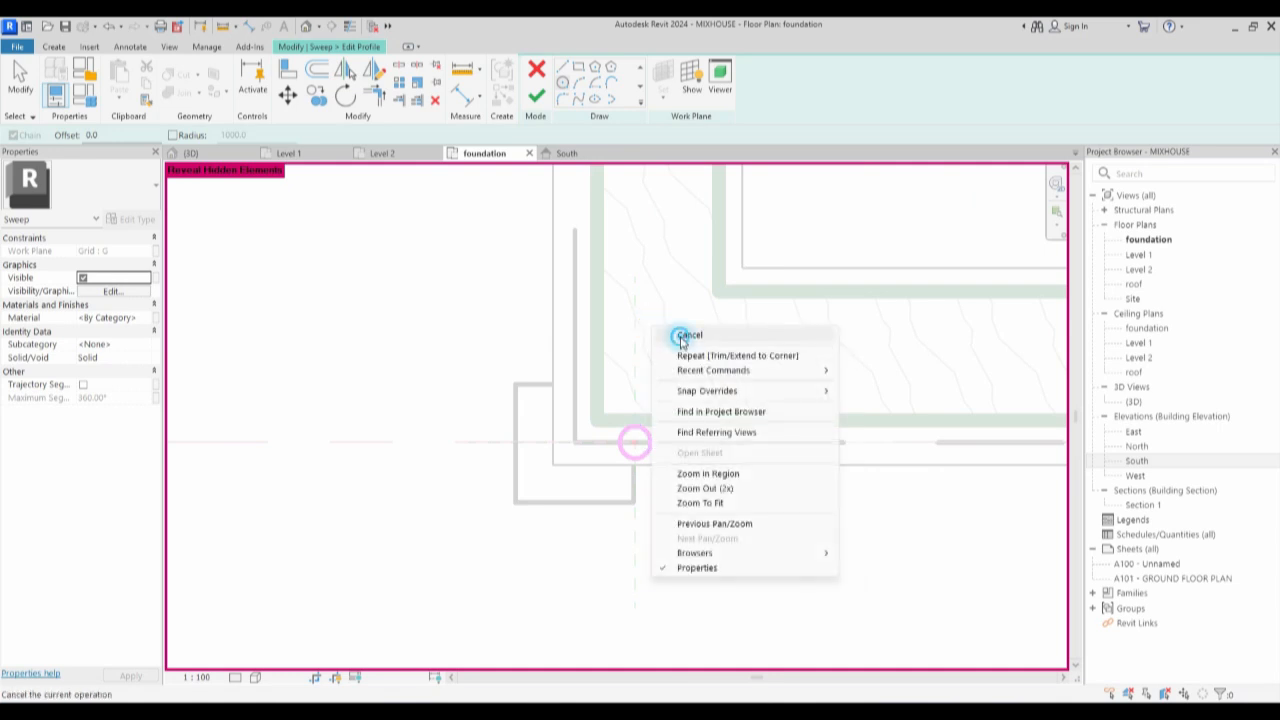
left_click(681, 336)
left_click(648, 440)
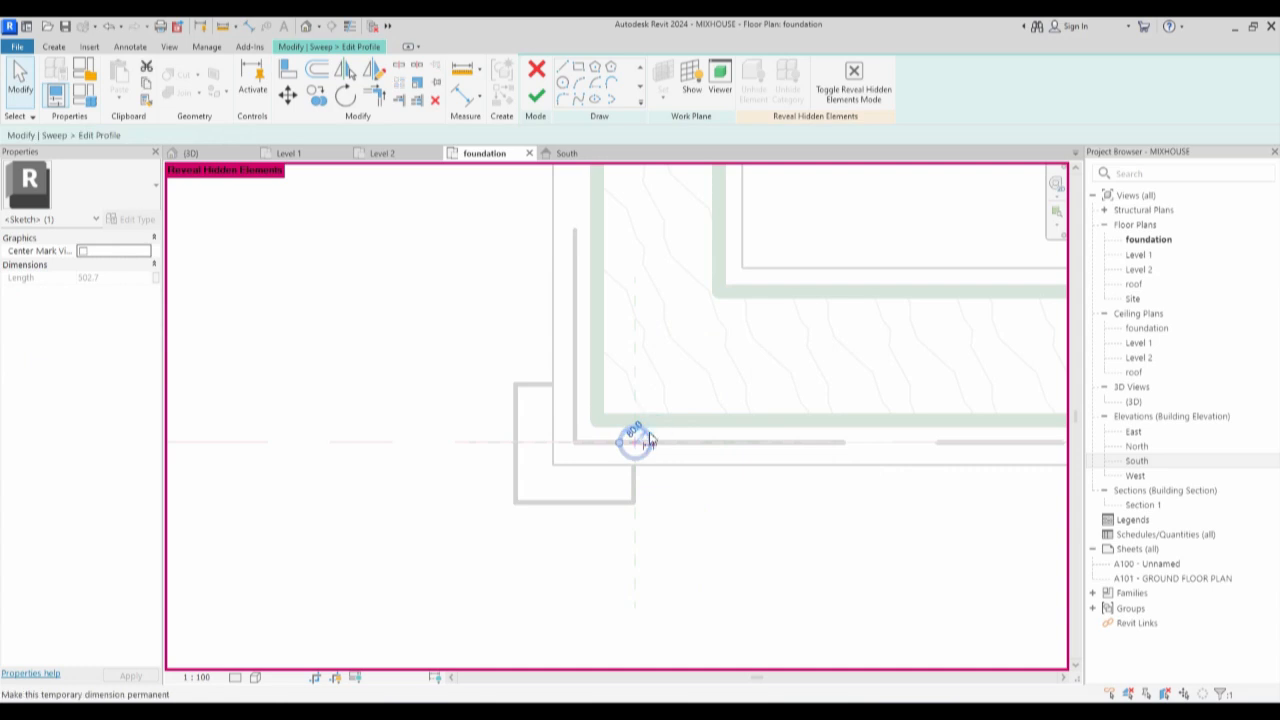
scroll(648, 440, "up", 2)
left_click(635, 430)
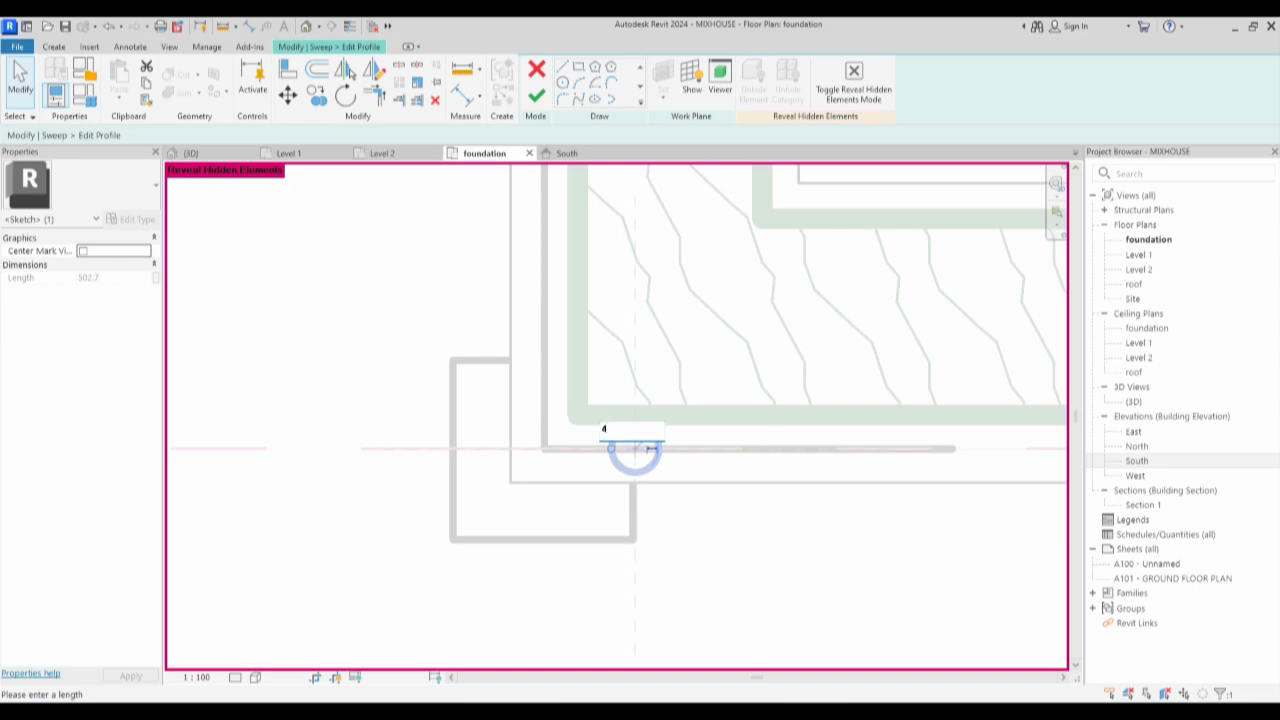
key("Return")
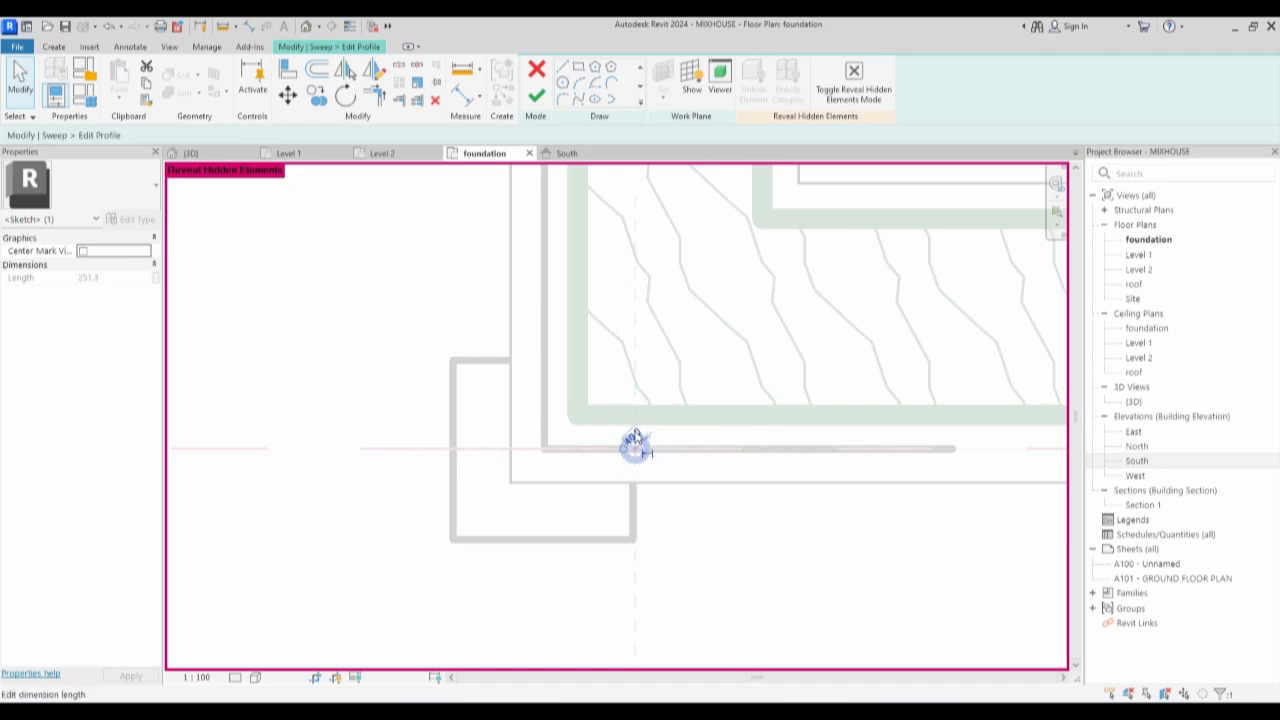
left_click(680, 395)
Finish the circular profile and the sweep, and return to the South elevation.
left_click(536, 100)
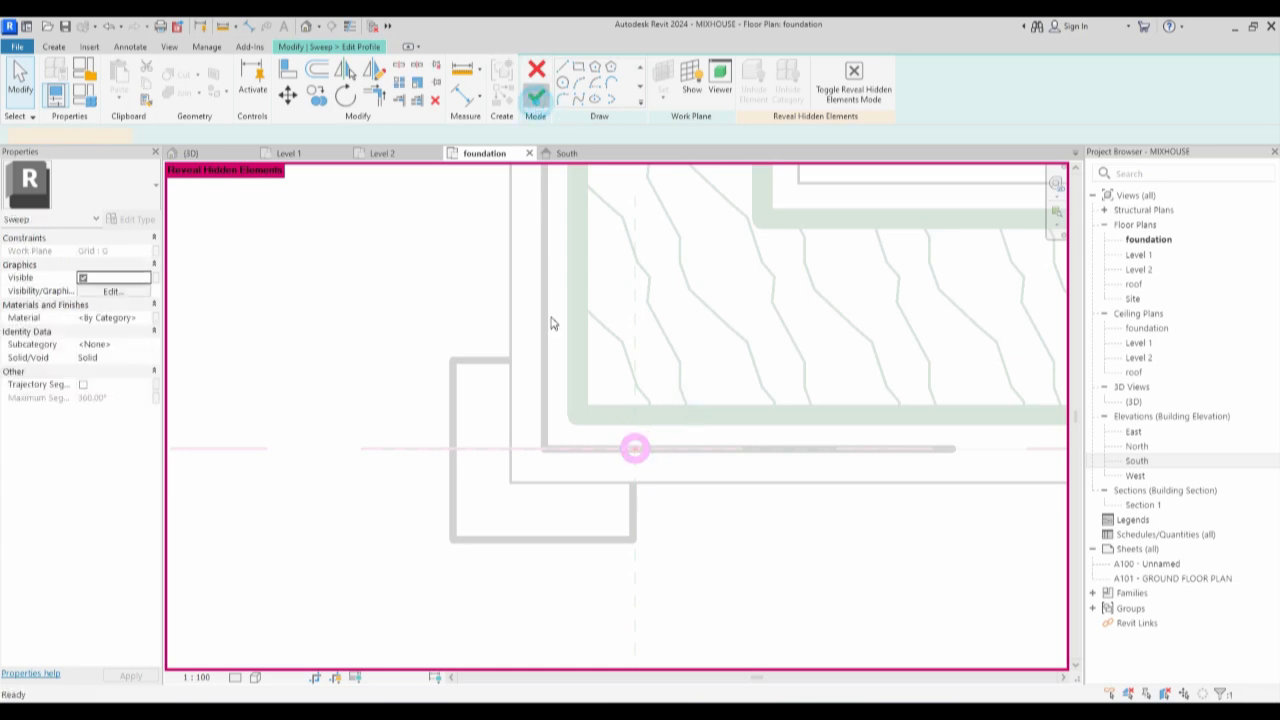
left_click(536, 100)
double_click(1137, 460)
left_click(523, 426)
left_click(330, 345)
Copy the arched sweep to the left so the copy overlaps the original.
left_click(518, 415)
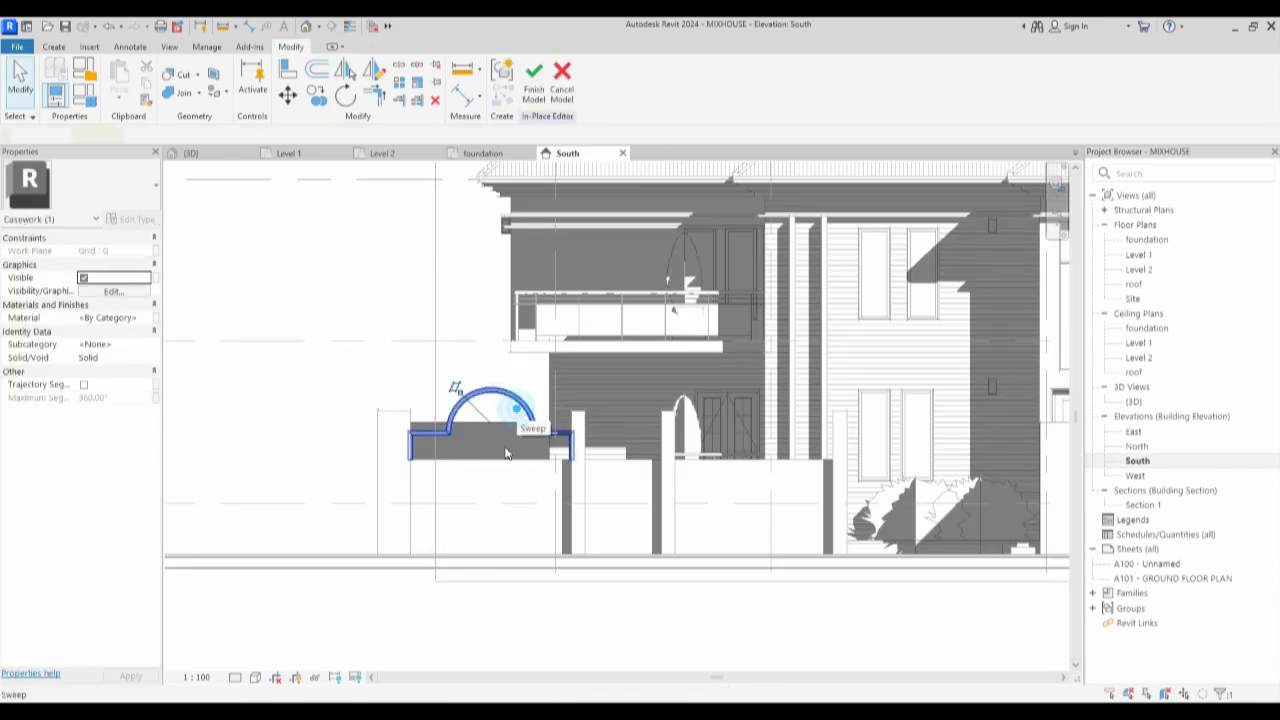
scroll(500, 430, "up", 2)
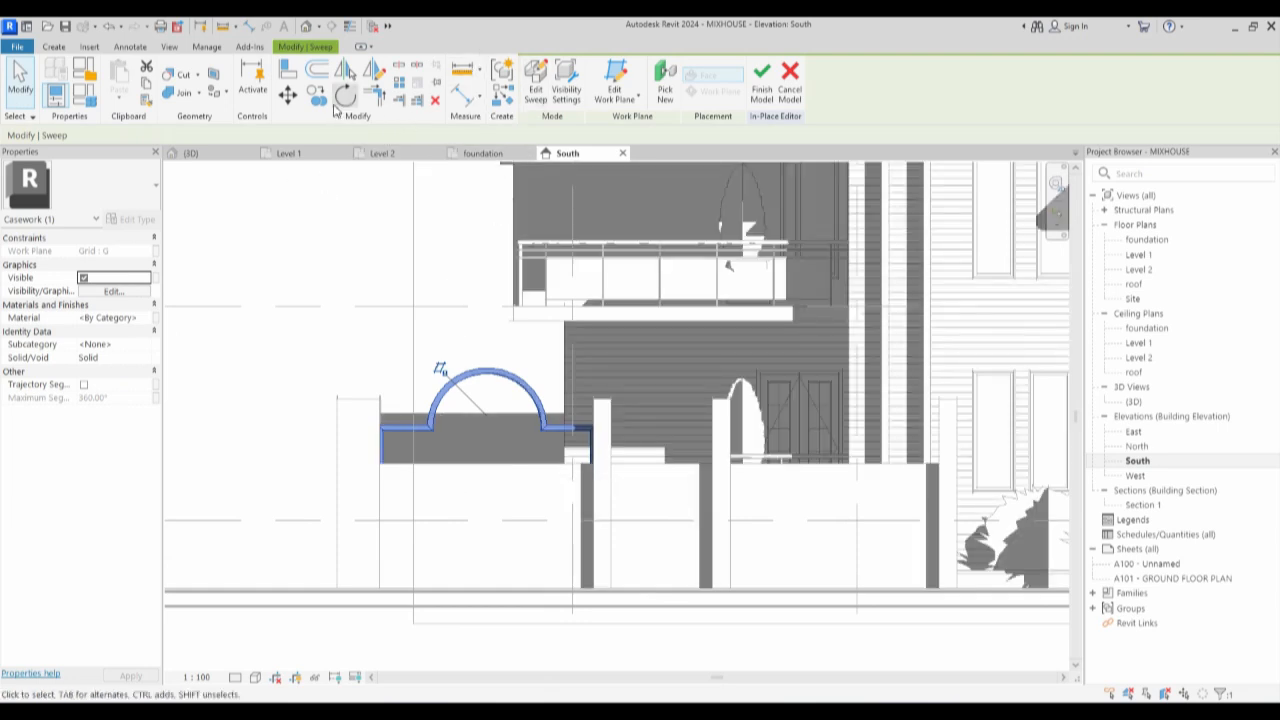
left_click(316, 95)
left_click(595, 430)
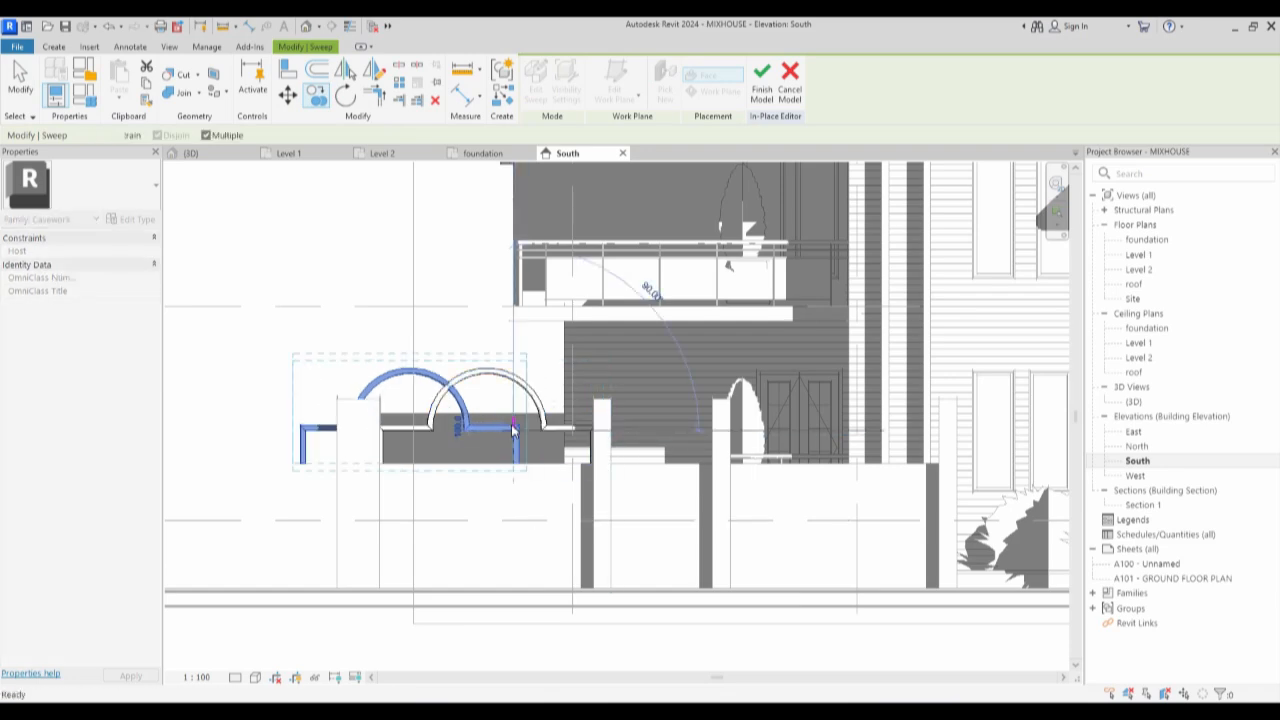
left_click(512, 428)
Edit the copied sweep's path and delete all of its lines.
left_click(535, 92)
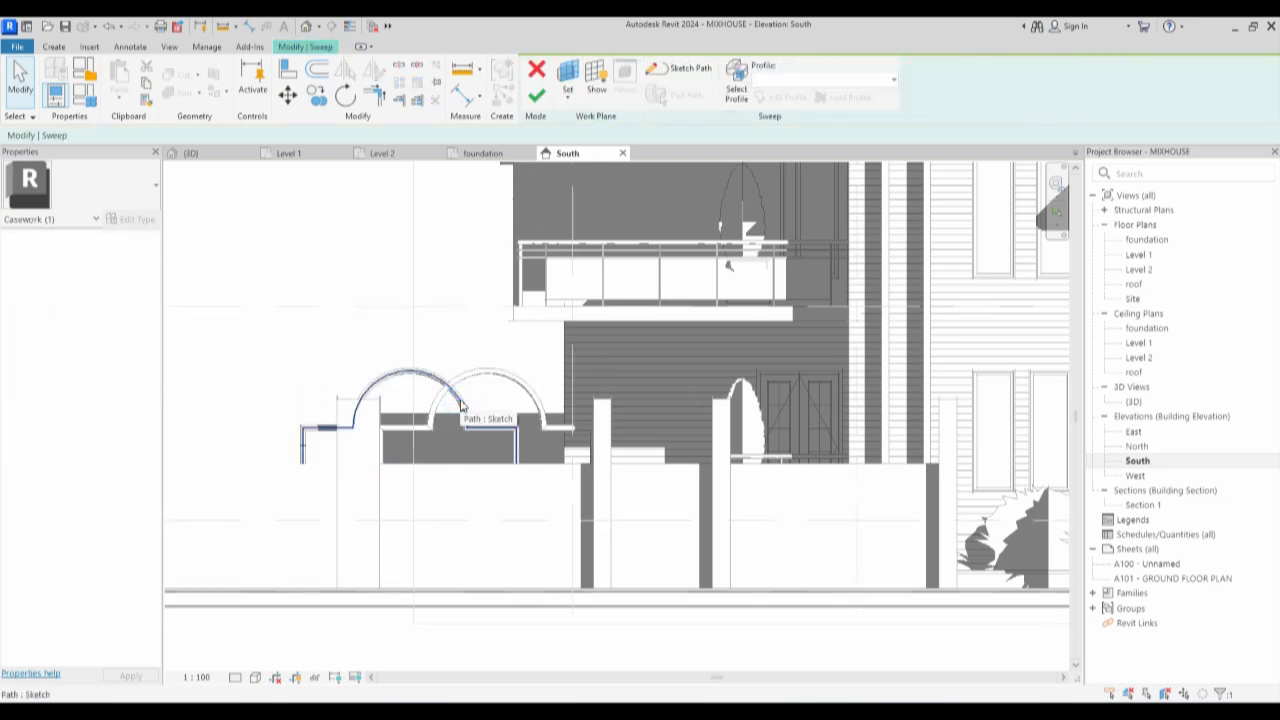
left_click(688, 70)
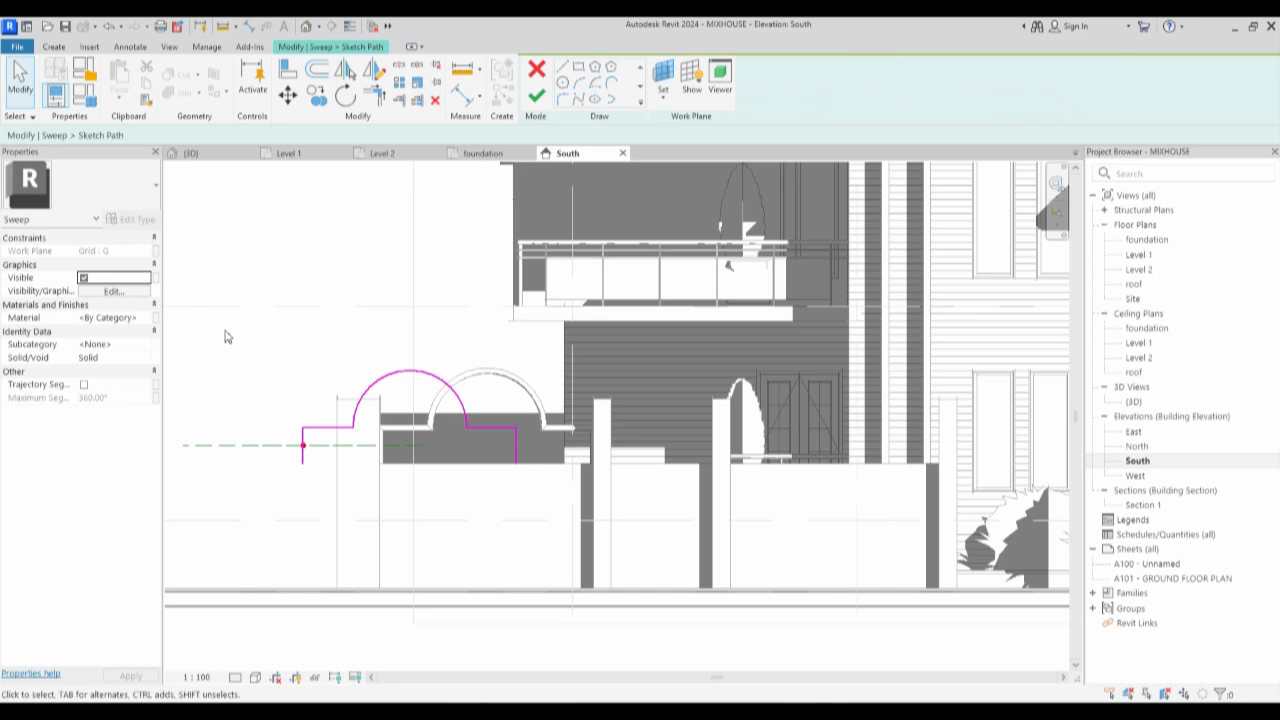
mouse_move(224, 322)
left_mouse_down()
mouse_move(485, 537)
mouse_move(546, 558)
left_mouse_up()
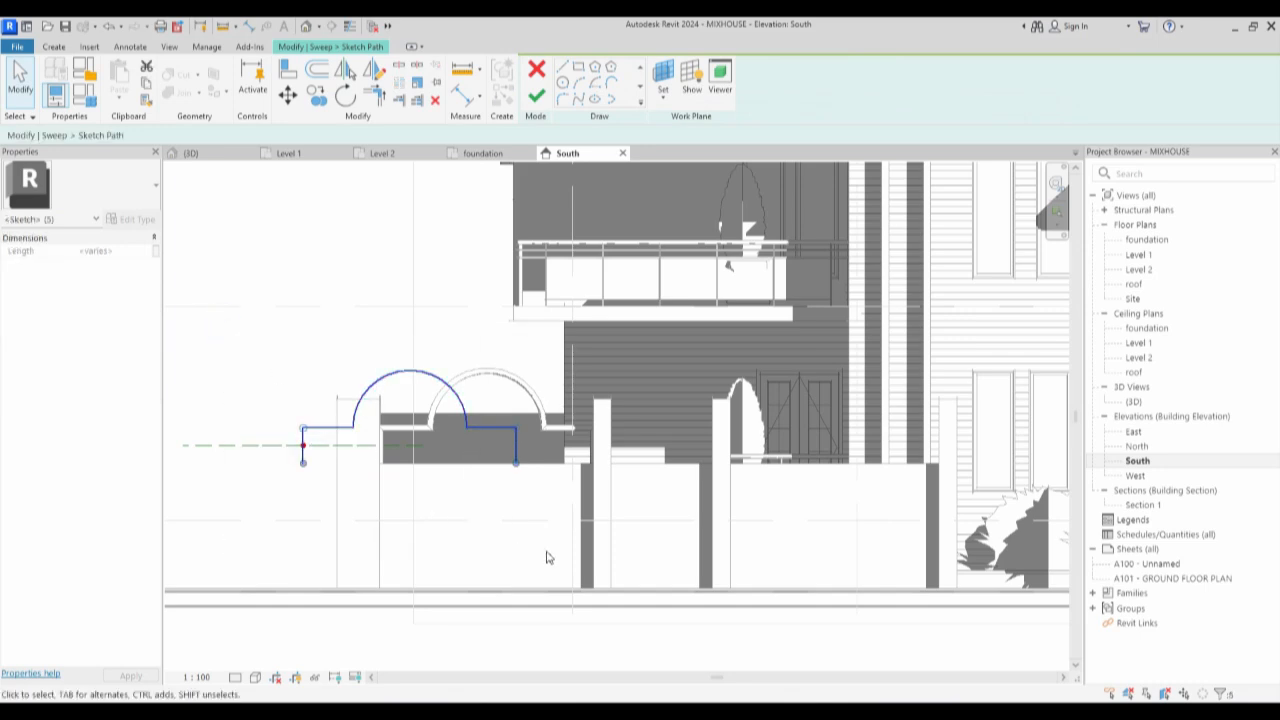
key("Delete")
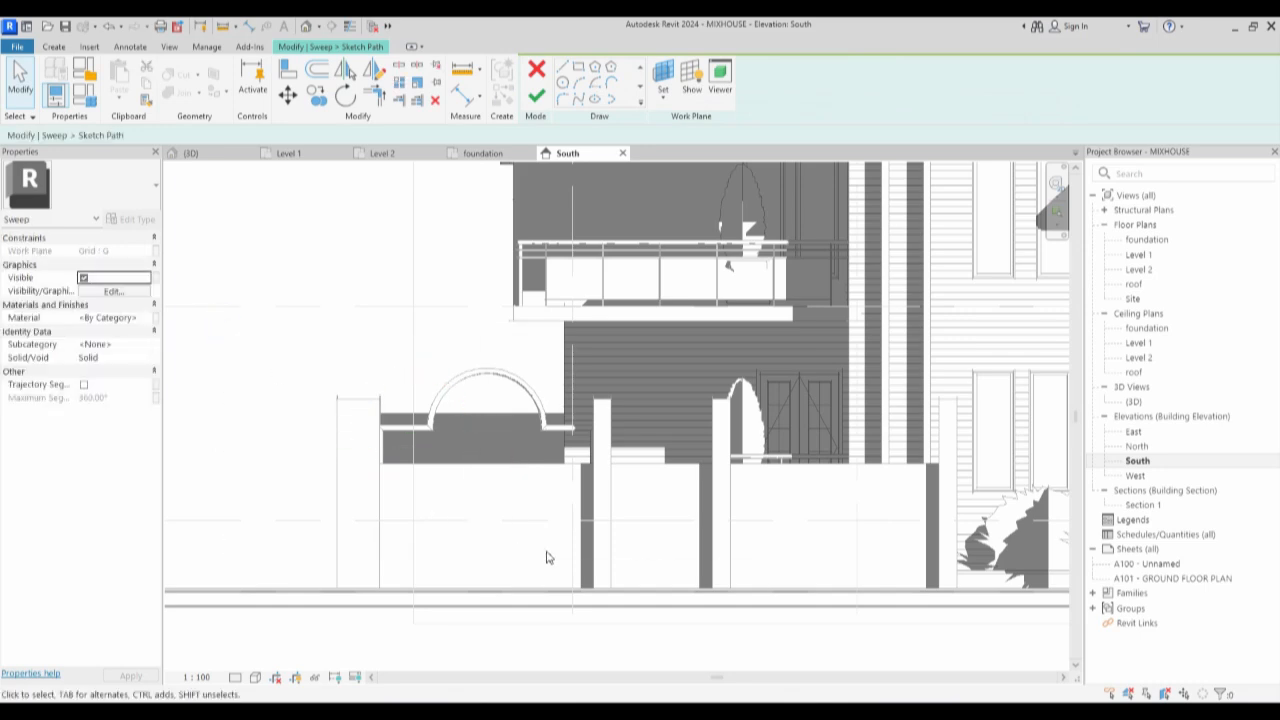
Sketch a vertical path about 1460 mm long from the fence wall's top through the arch's centre to just above it, and finish the sweep.
left_click(566, 73)
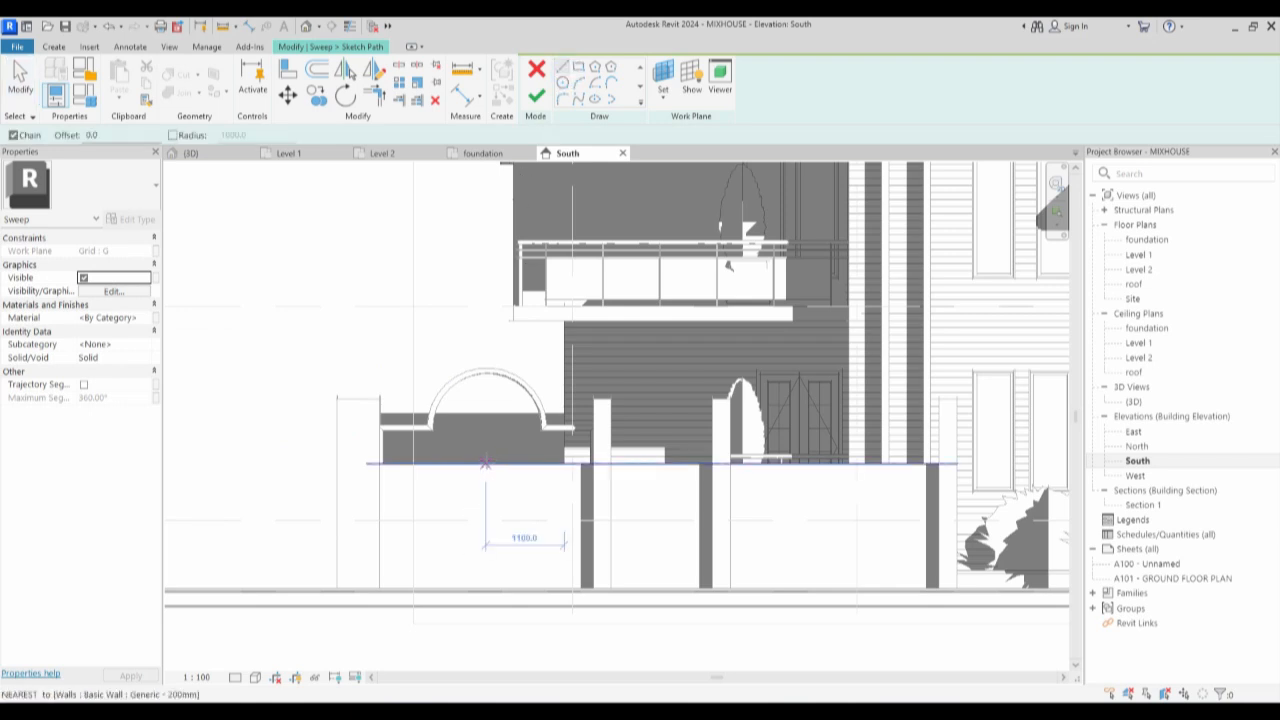
left_click(486, 464)
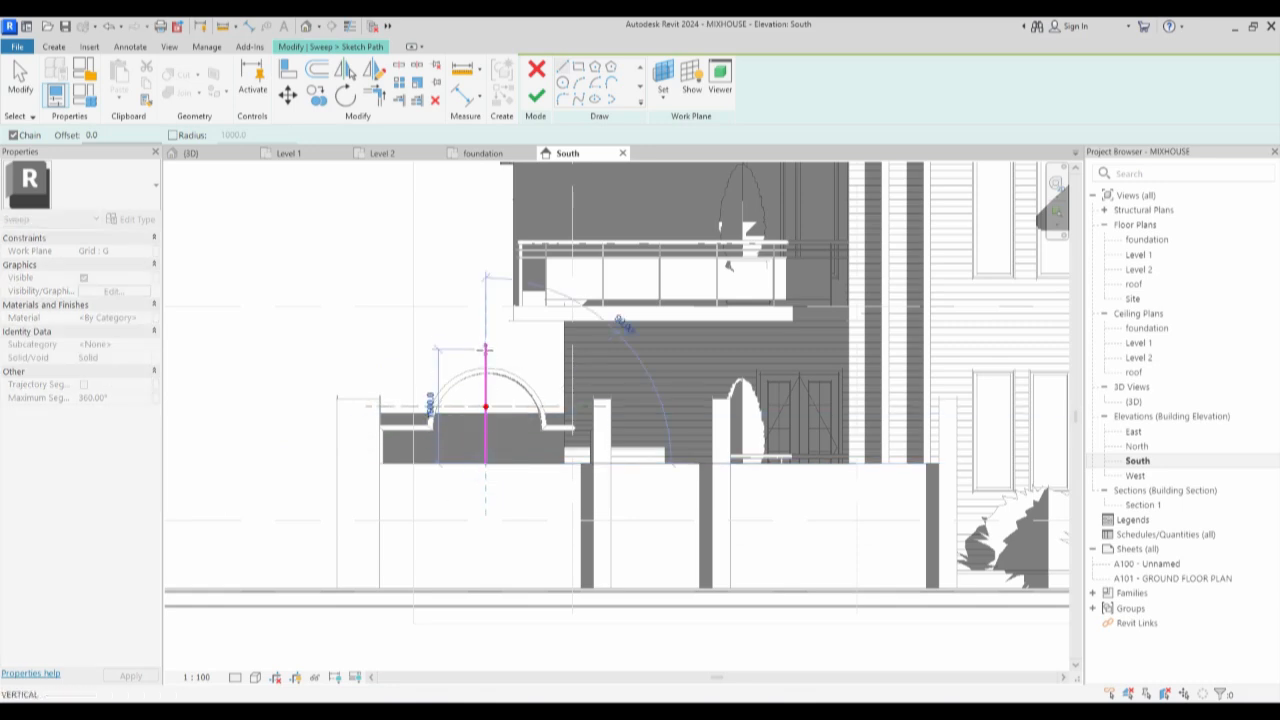
scroll(486, 343, "up", 4)
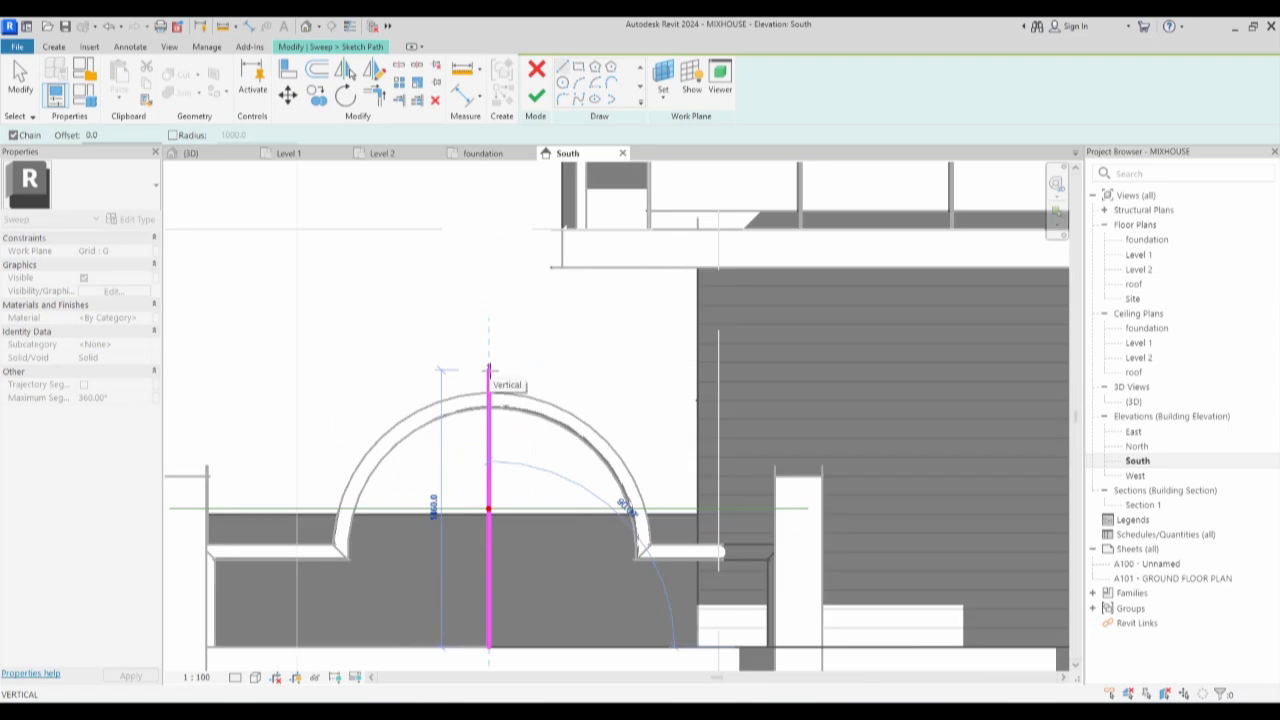
left_click(489, 369)
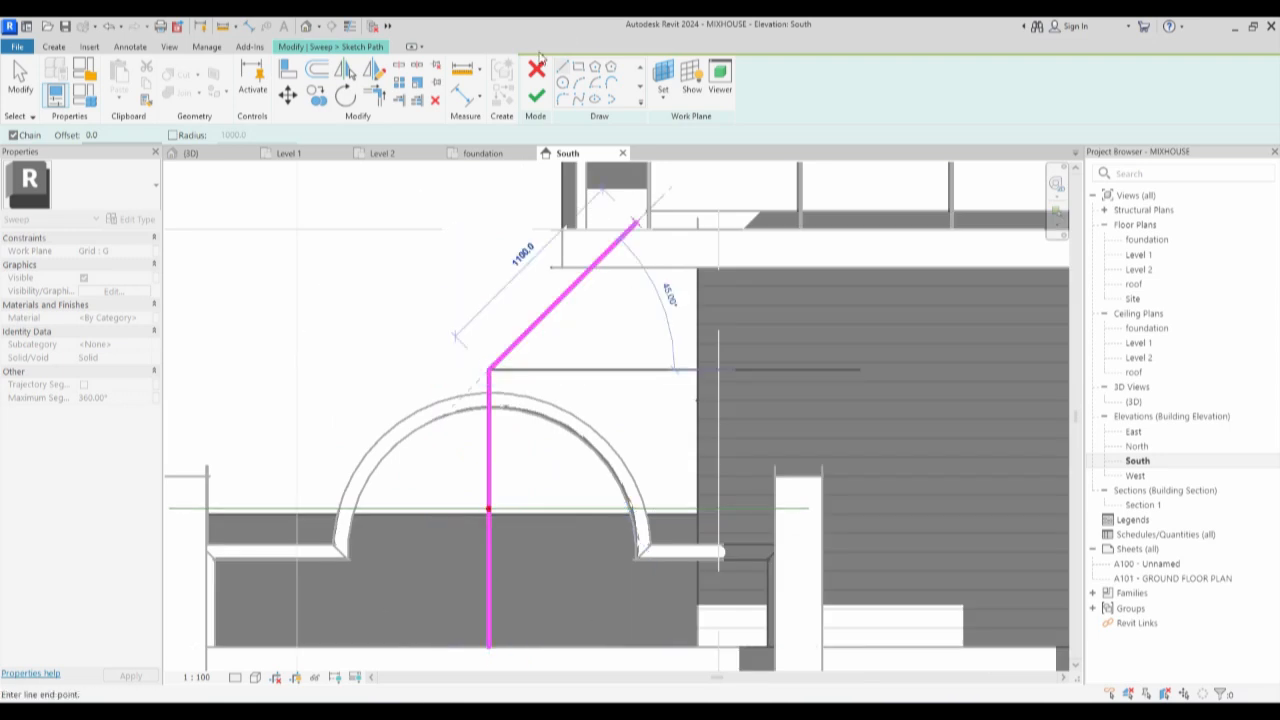
left_click(537, 96)
left_click(528, 95)
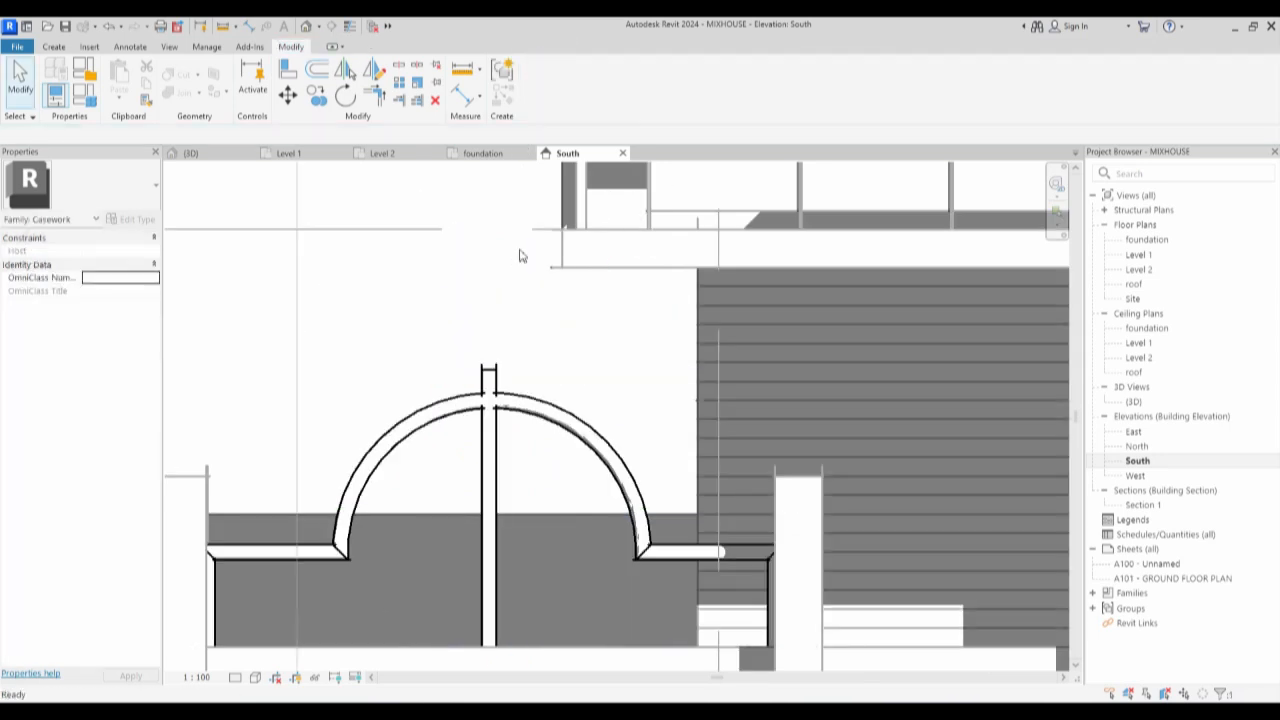
Rotate a copy of the vertical bar by 90° about its centre to form a horizontal bar across the arch.
scroll(514, 341, "down", 2)
left_click(551, 340)
scroll(483, 450, "down", 2)
scroll(450, 440, "up", 1)
scroll(436, 474, "up", 2)
left_click(549, 400)
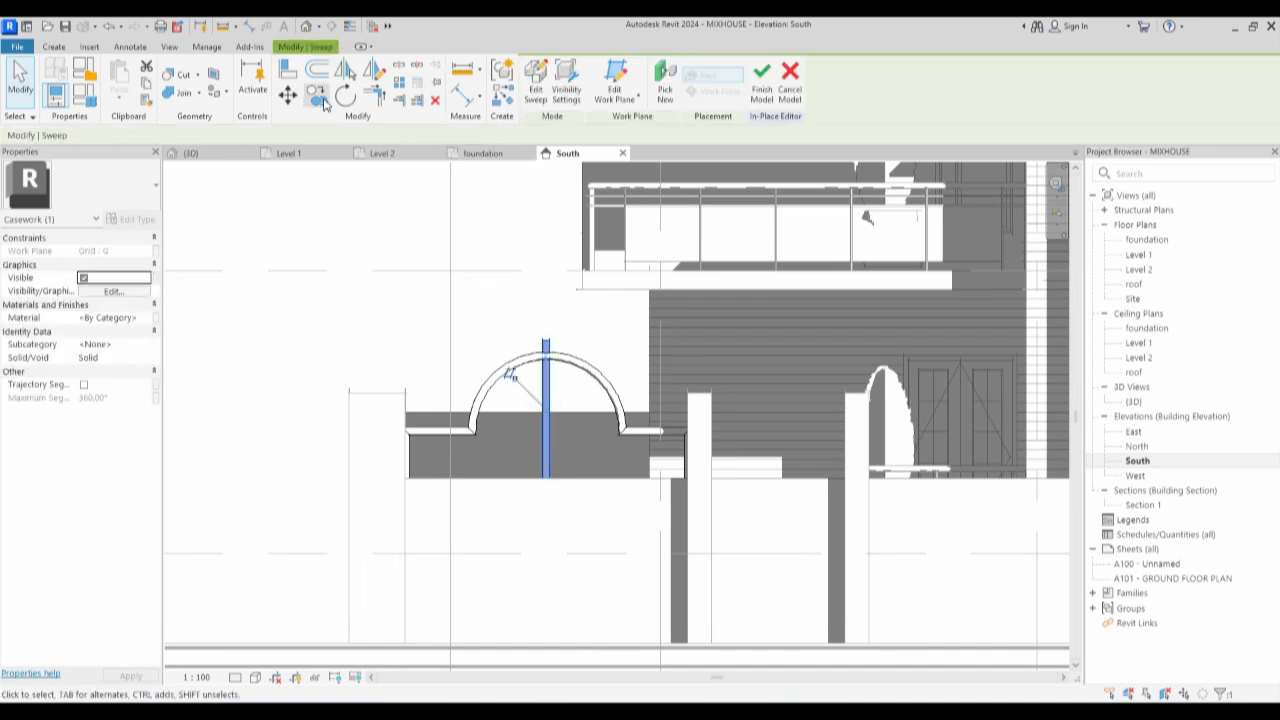
left_click(344, 98)
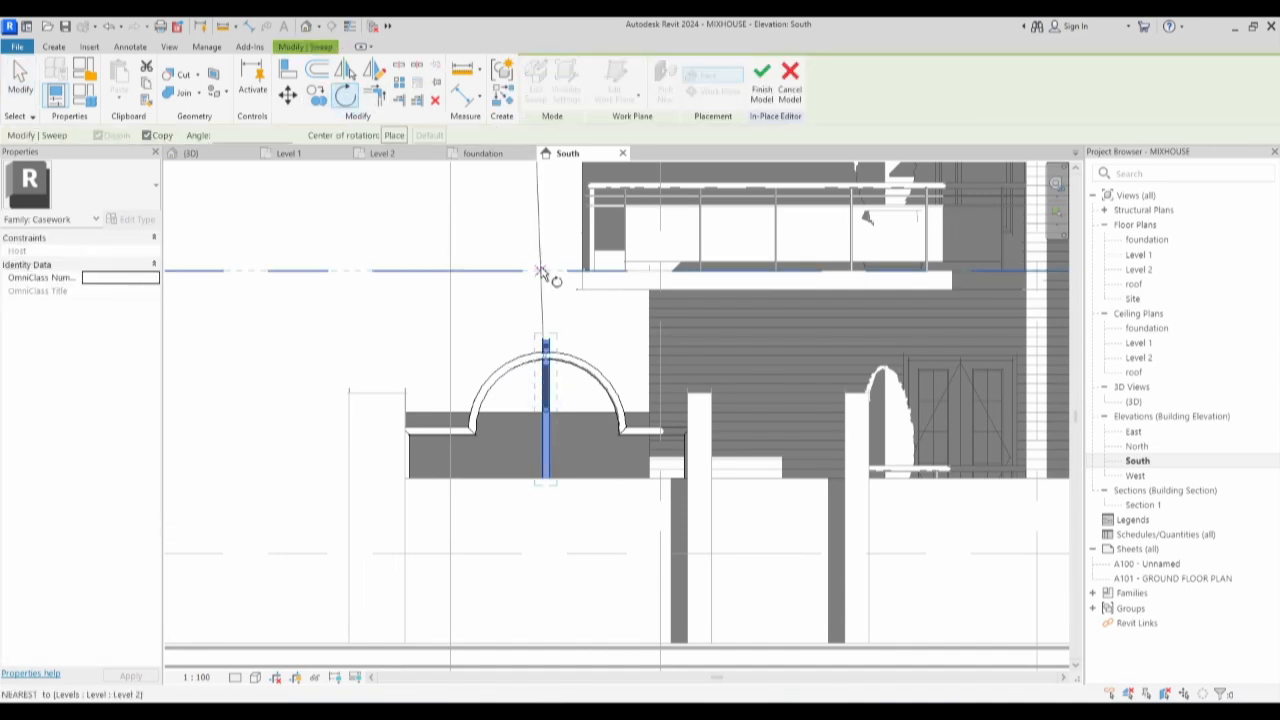
left_click(545, 222)
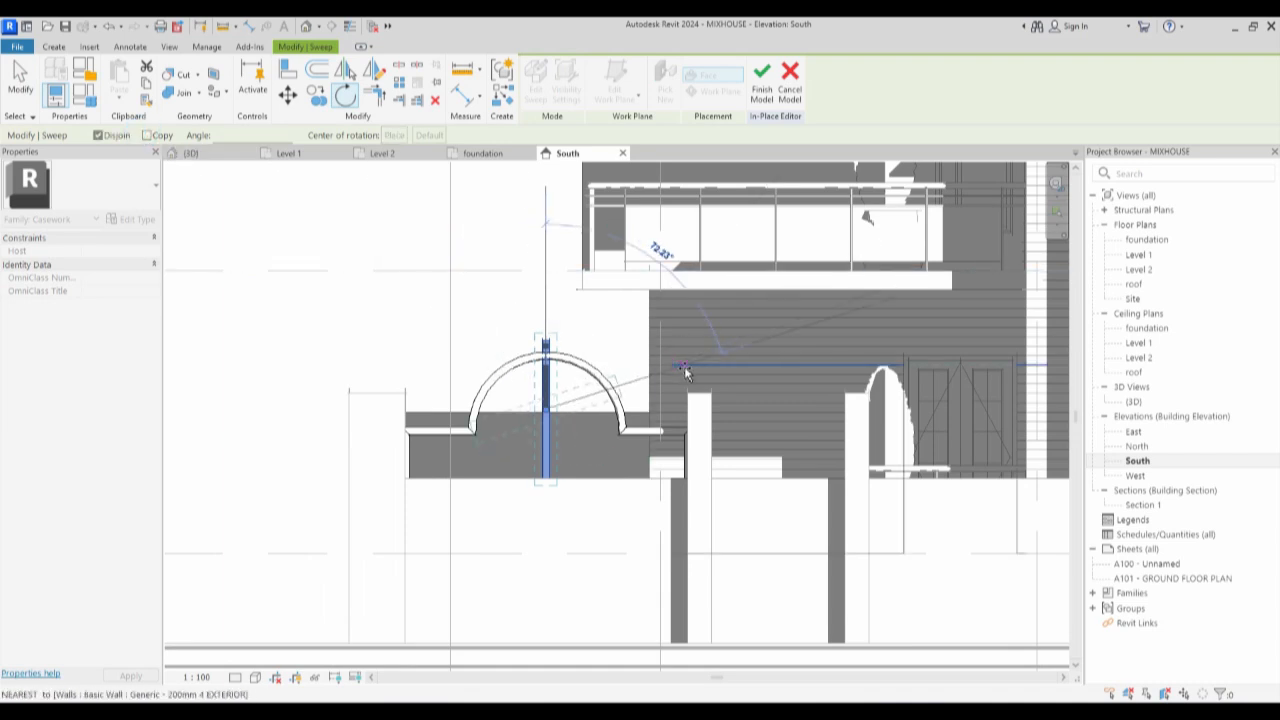
left_click(145, 135)
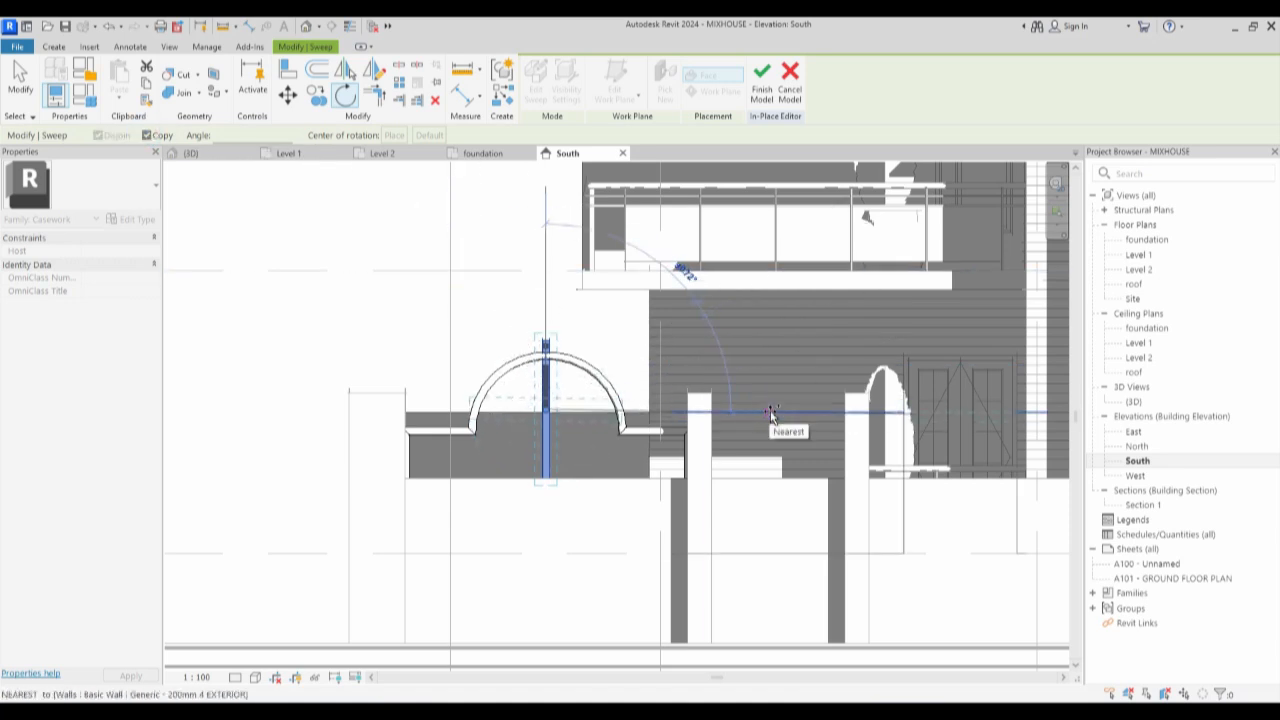
type("9")
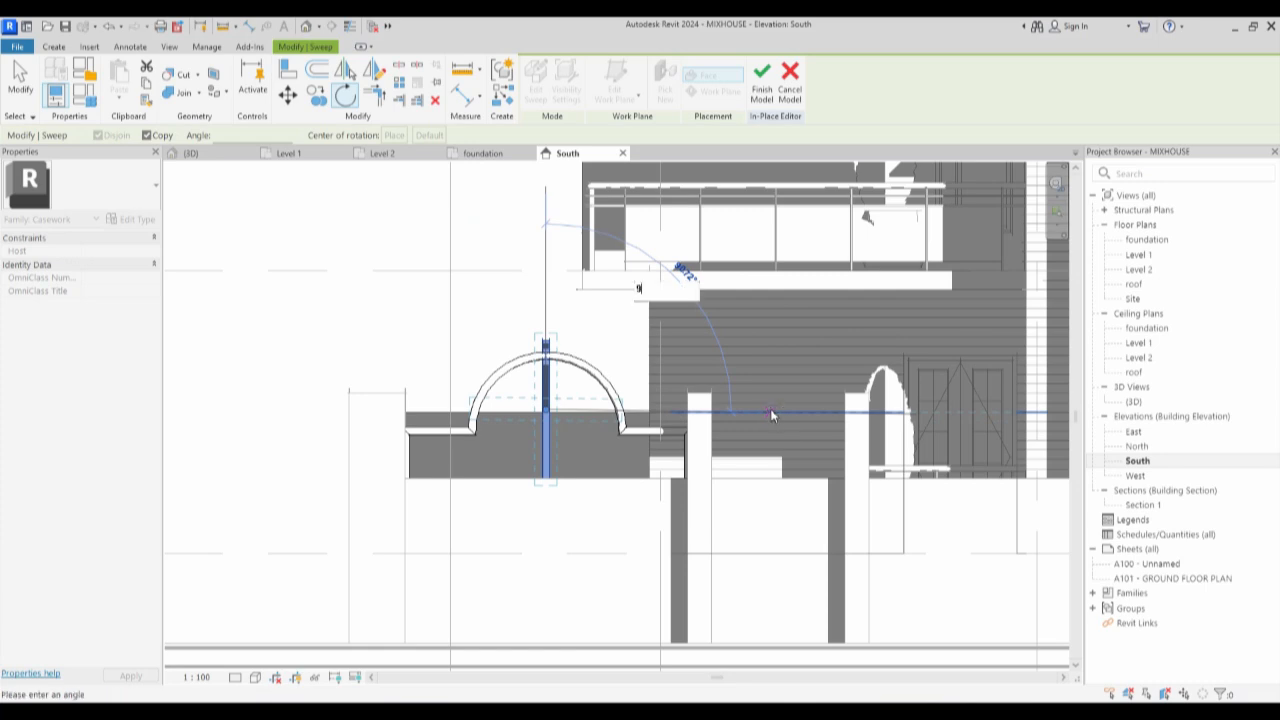
type("0")
key("Return")
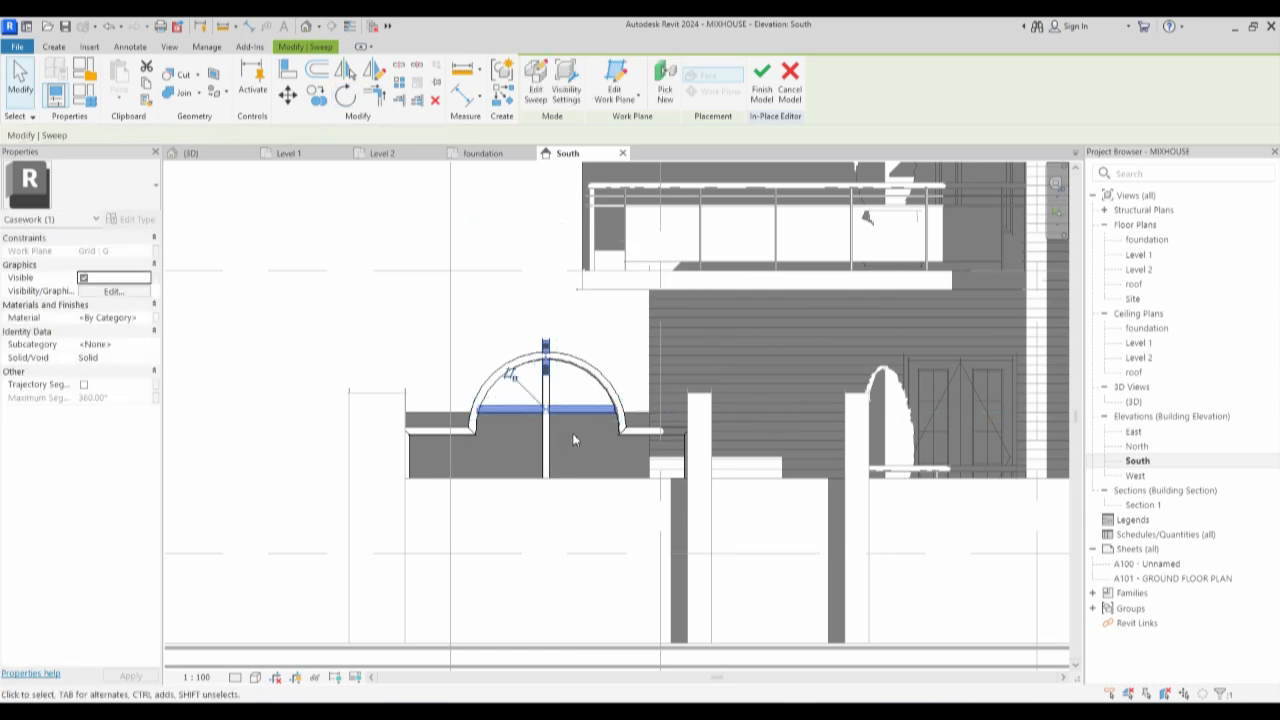
Copy the horizontal bar downward to a position below the arch's straight side rails.
left_click(560, 307)
left_click(572, 412)
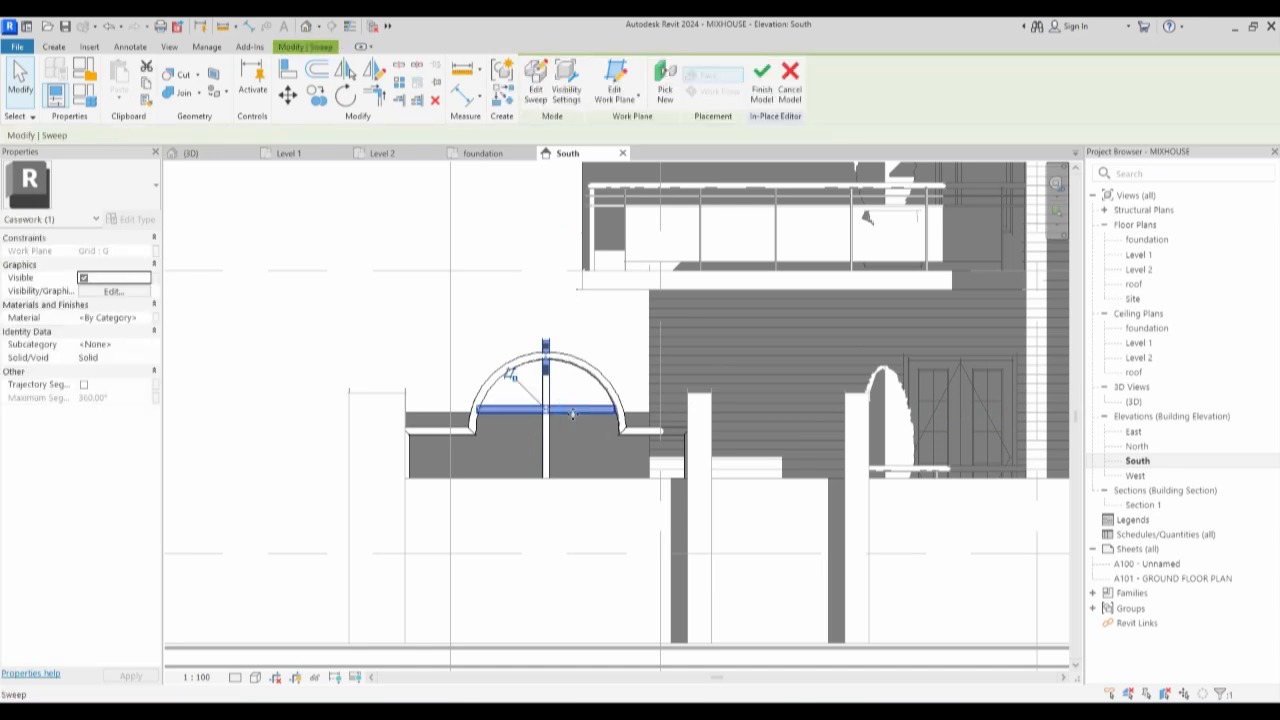
scroll(572, 413, "up", 2)
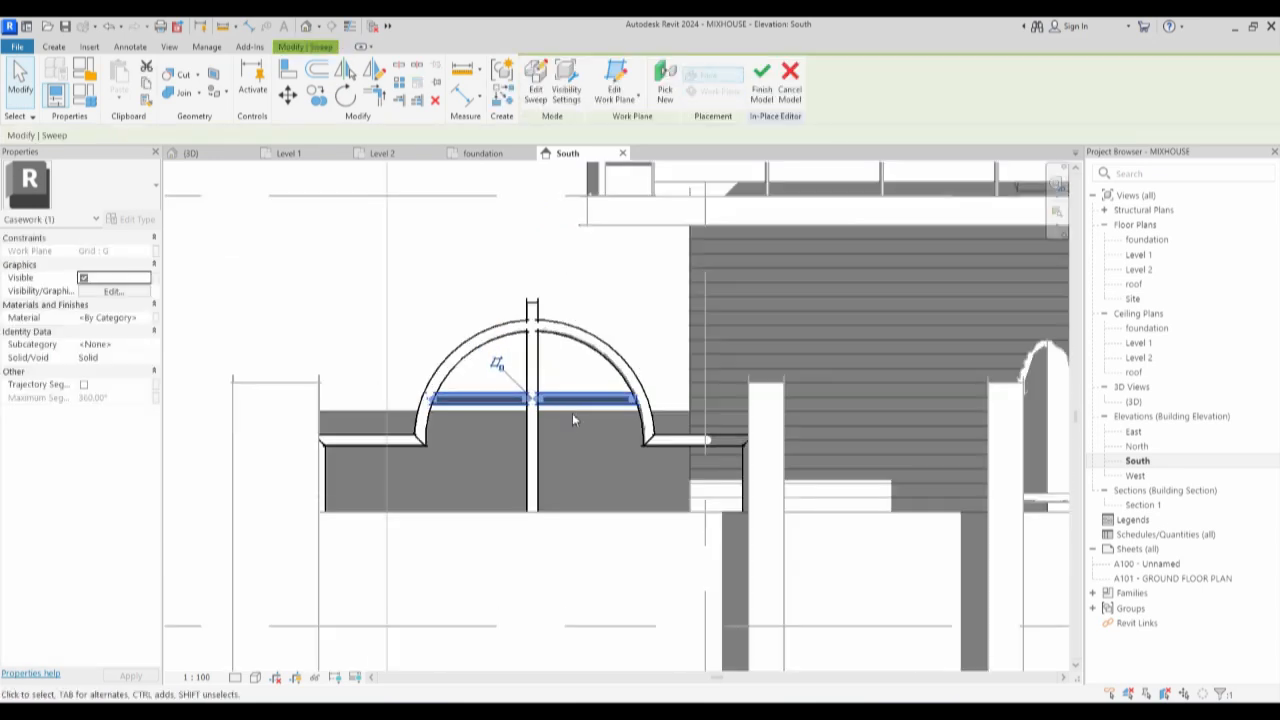
left_click(316, 94)
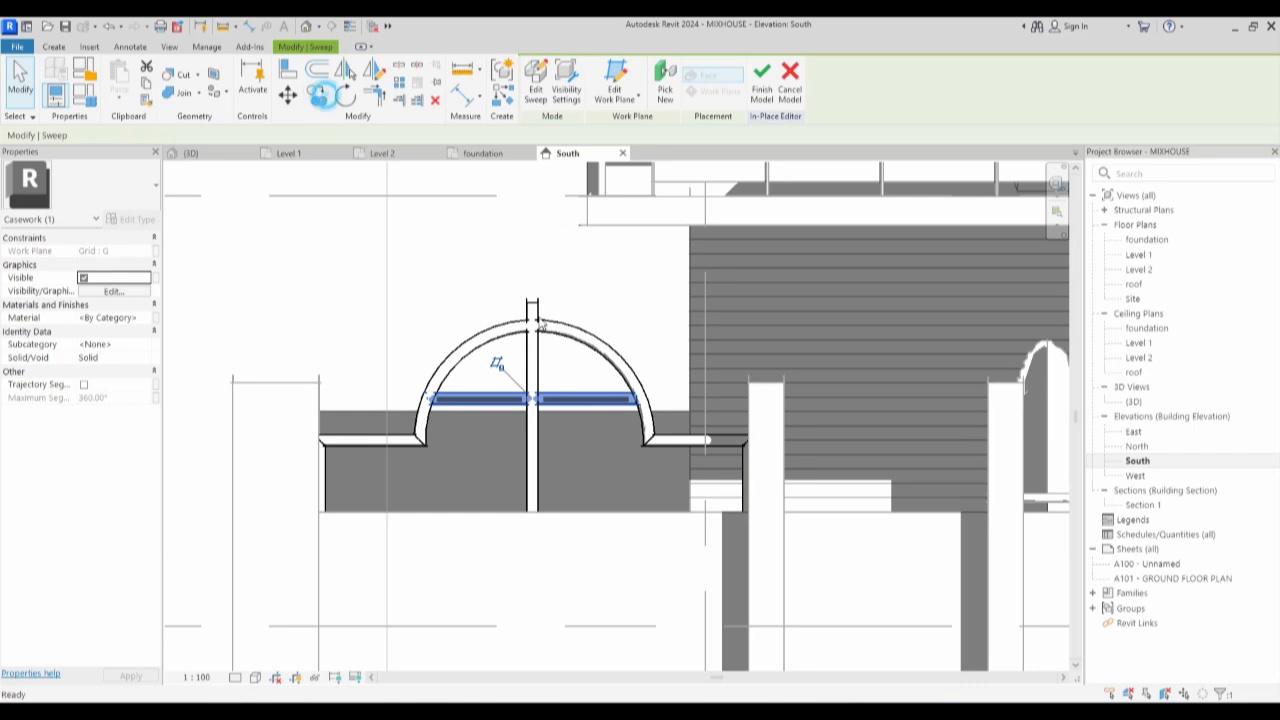
left_click(640, 397)
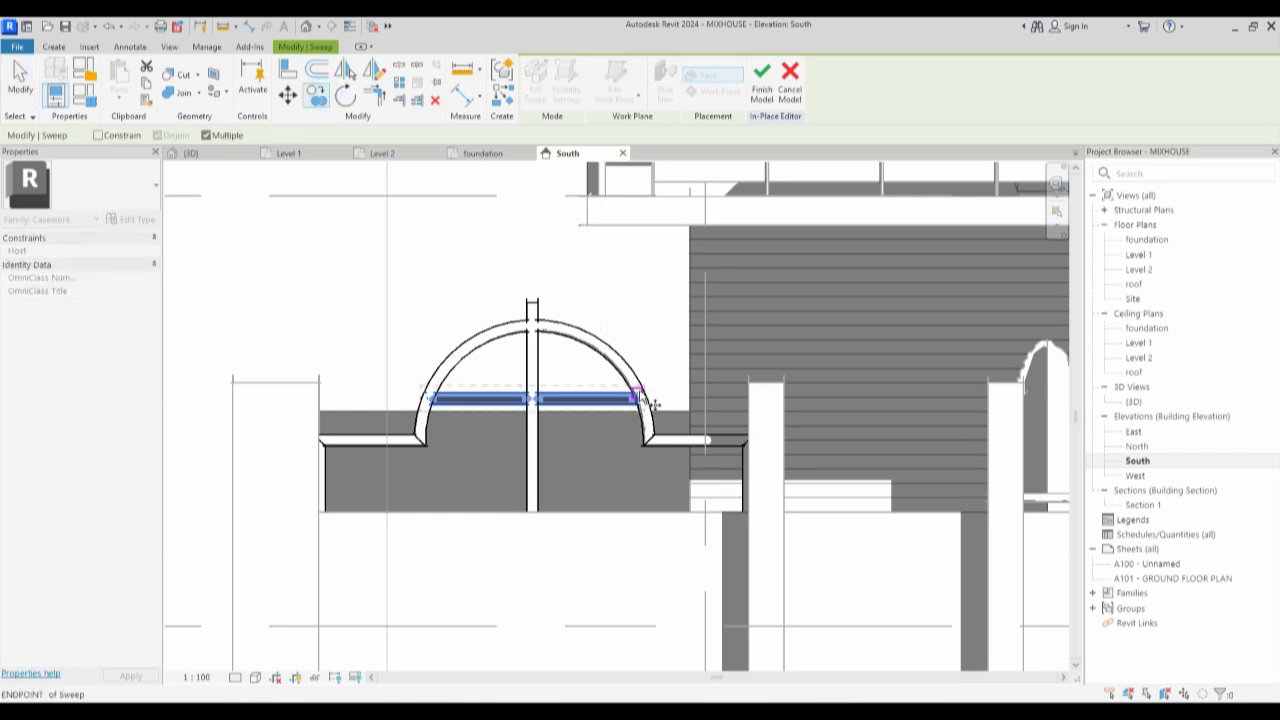
left_click(641, 465)
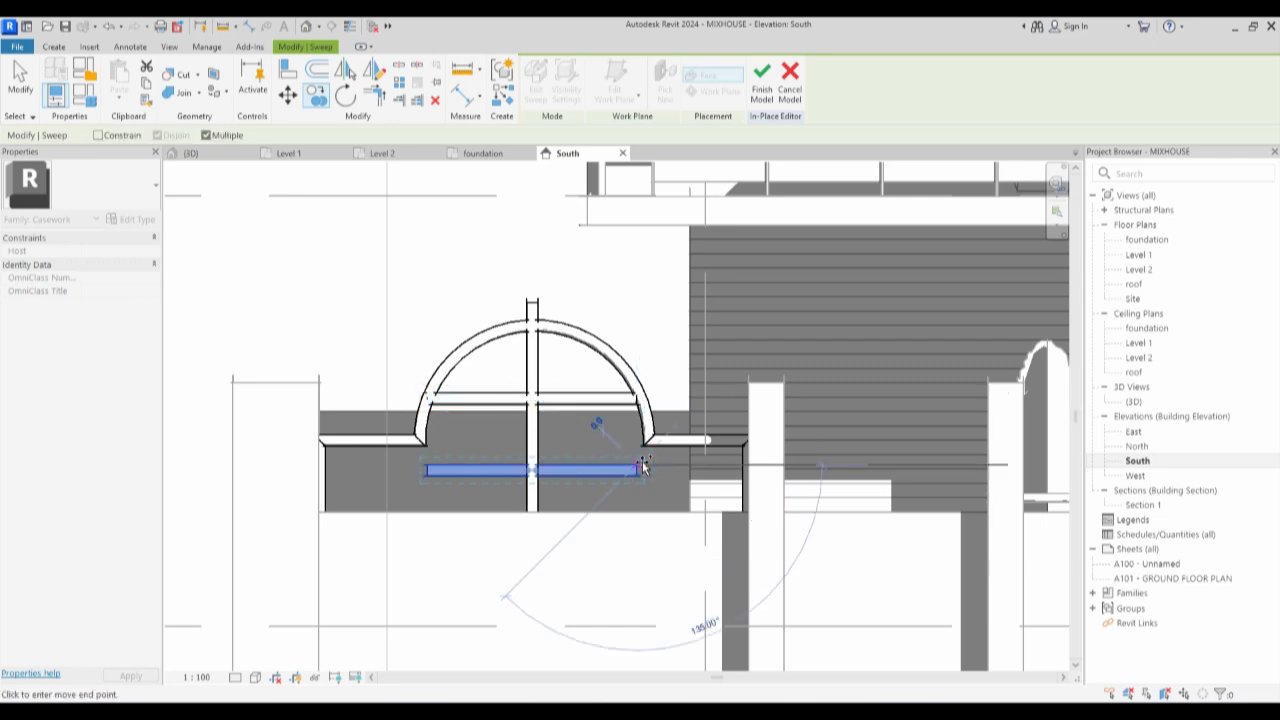
key("Escape")
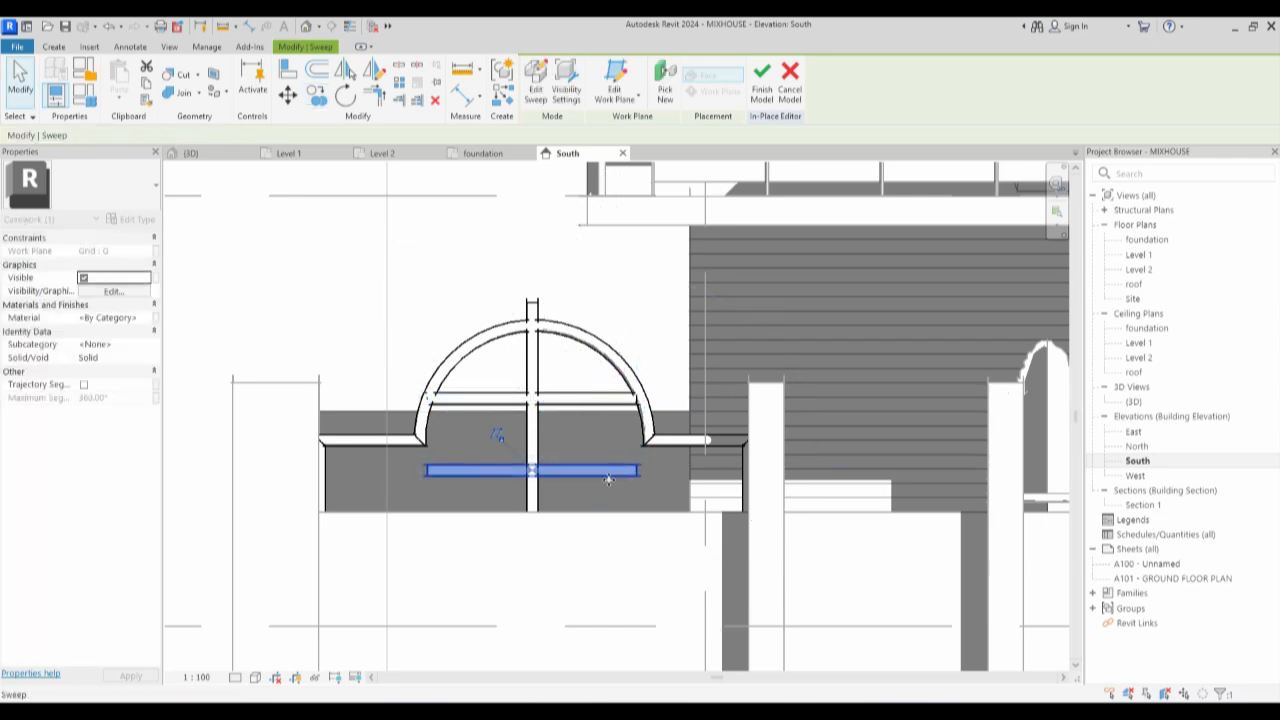
Extend the lower horizontal bar's sweep path at both ends to meet the fence pillars, and finish the sweep.
left_click(536, 80)
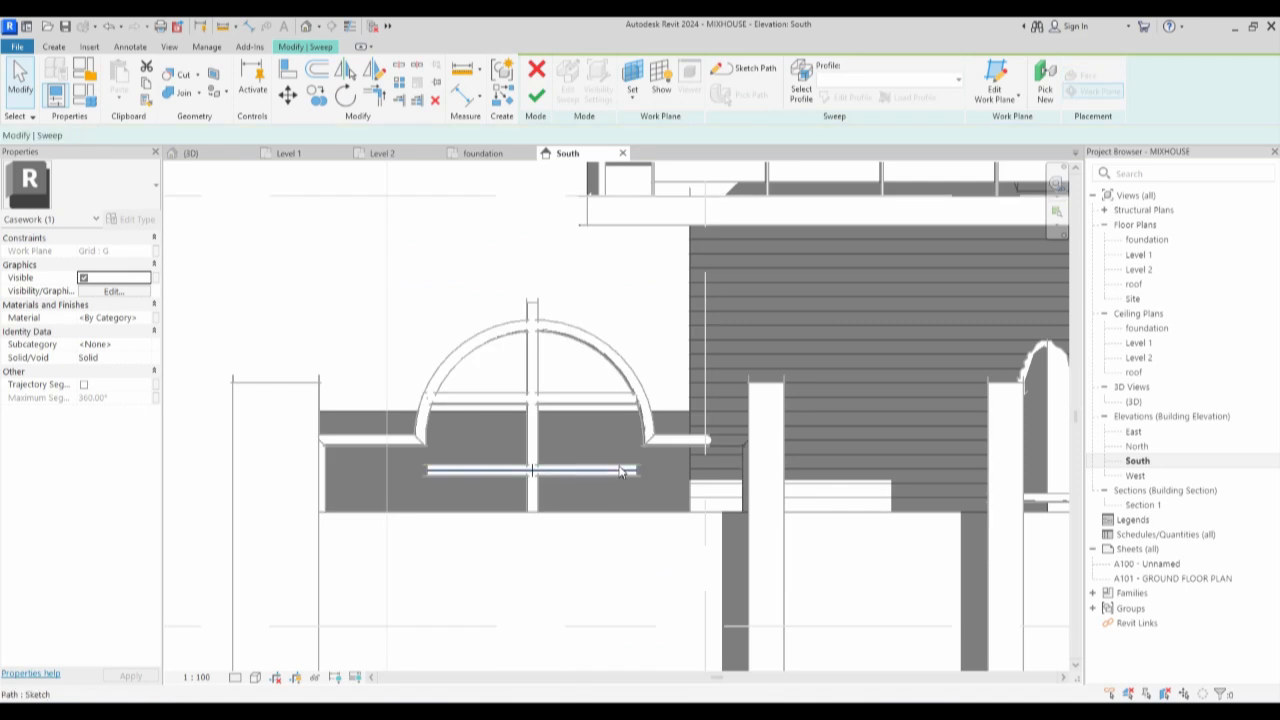
left_click(680, 68)
left_click(636, 471)
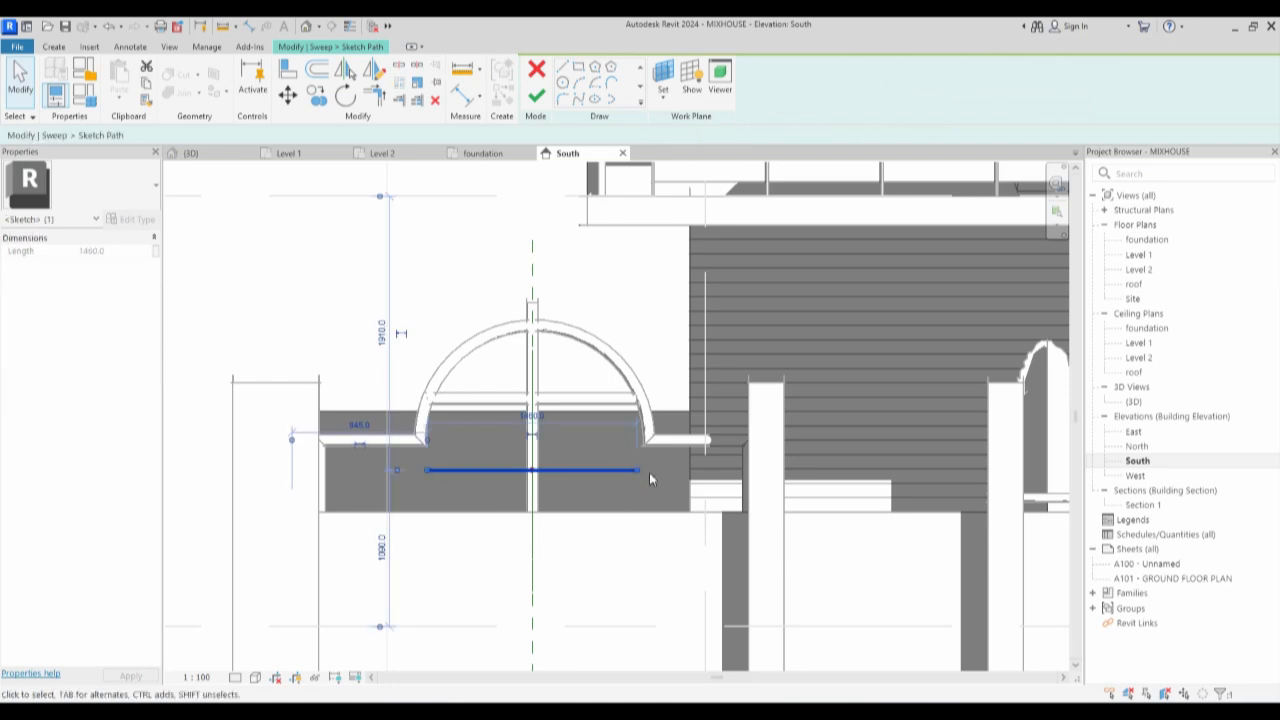
left_click_drag(640, 471, 748, 470)
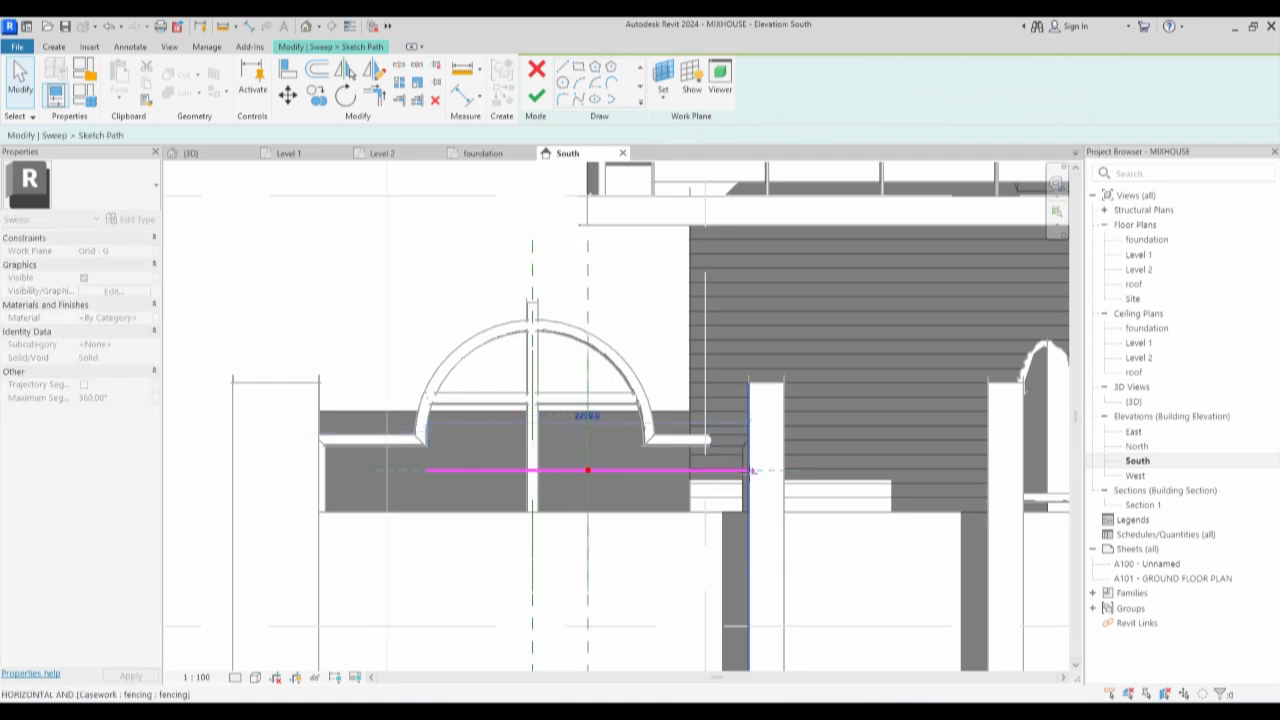
left_click(475, 471)
left_click_drag(428, 470, 320, 470)
left_click(330, 471)
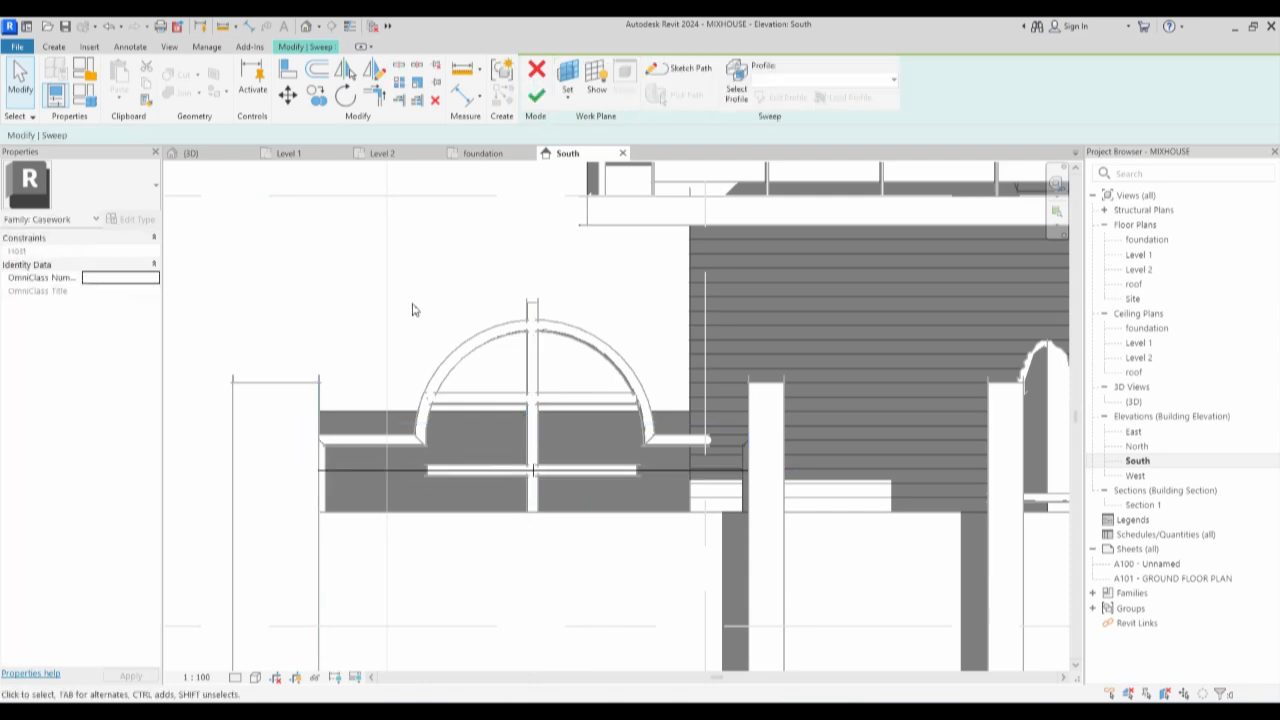
left_click(536, 96)
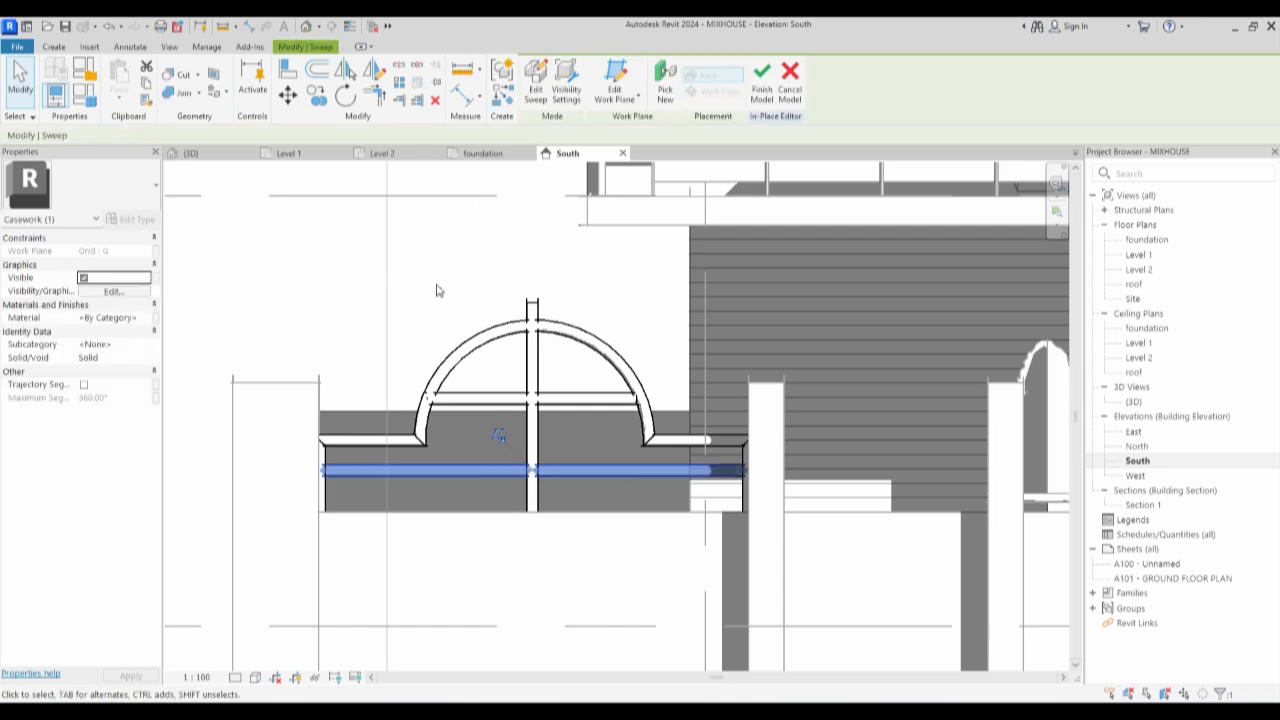
Copy the whole grille from the second pillar's top midpoint to the fourth pillar's, filling the other wide fence bay.
scroll(434, 289, "down", 3)
left_click(531, 291)
scroll(466, 434, "down", 6)
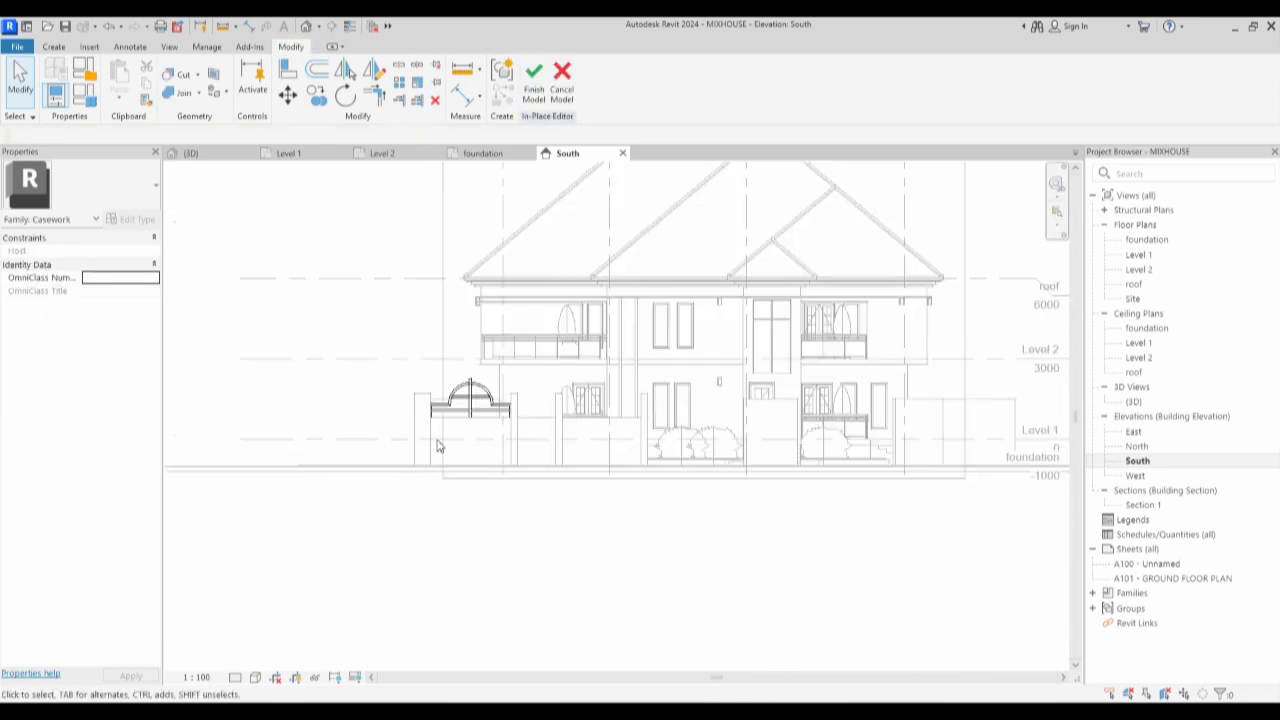
left_click(410, 344)
left_click(510, 432)
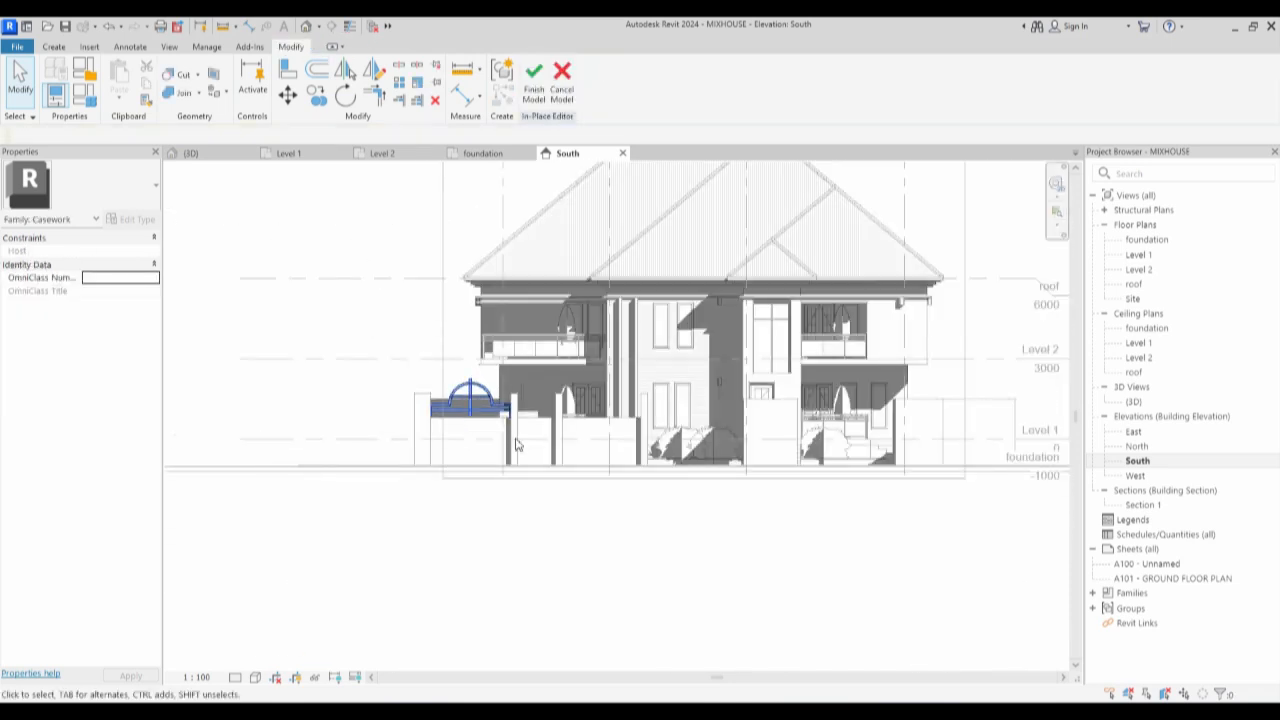
left_click(314, 98)
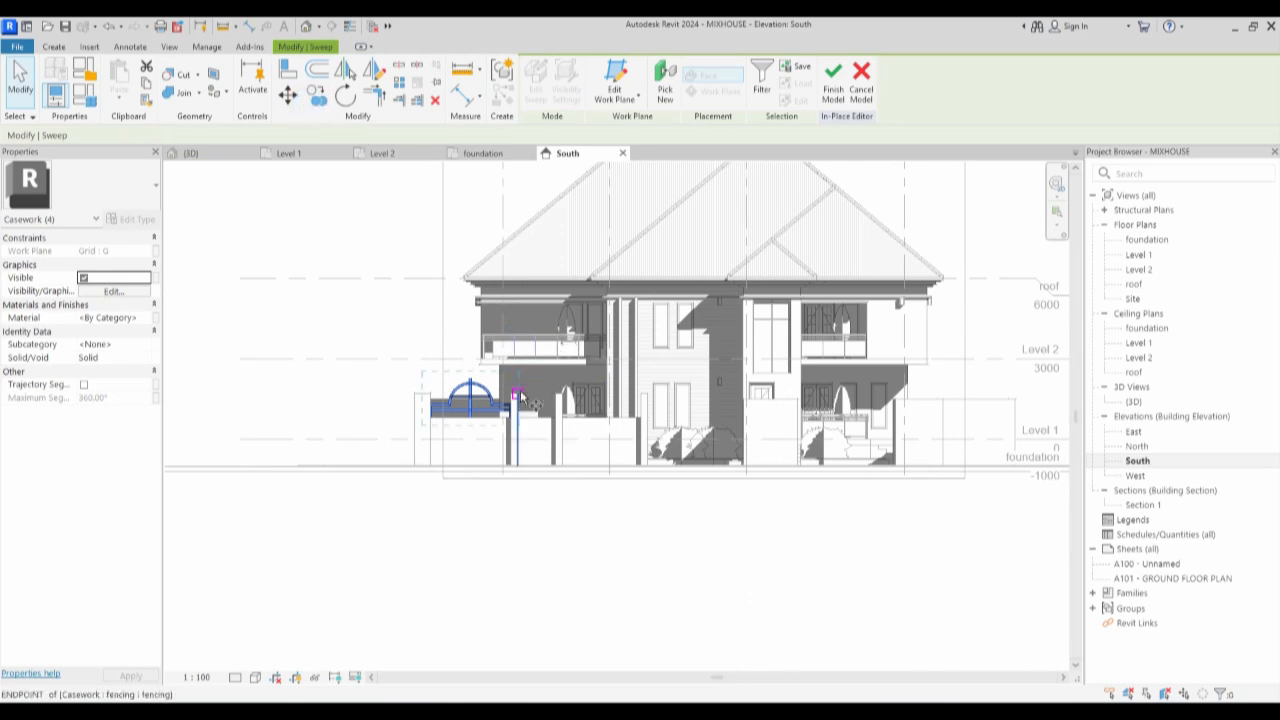
scroll(515, 400, "up", 5)
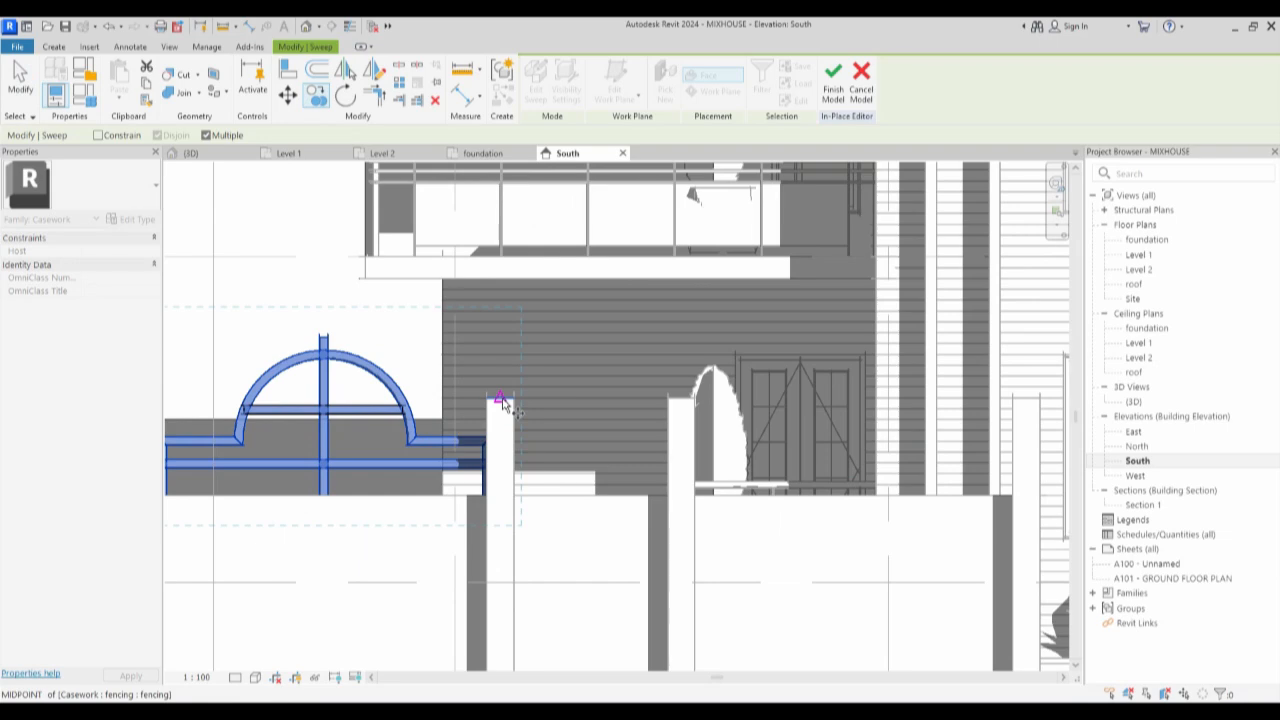
left_click(500, 400)
scroll(503, 400, "down", 5)
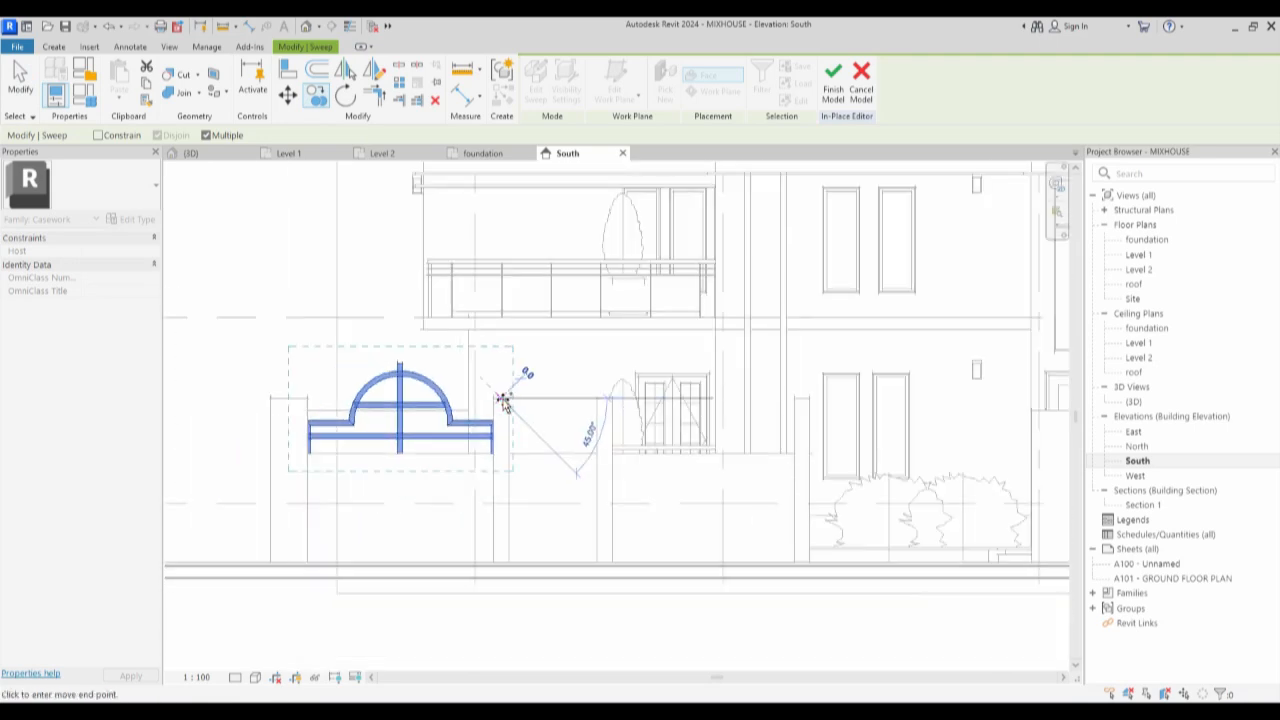
scroll(803, 398, "up", 4)
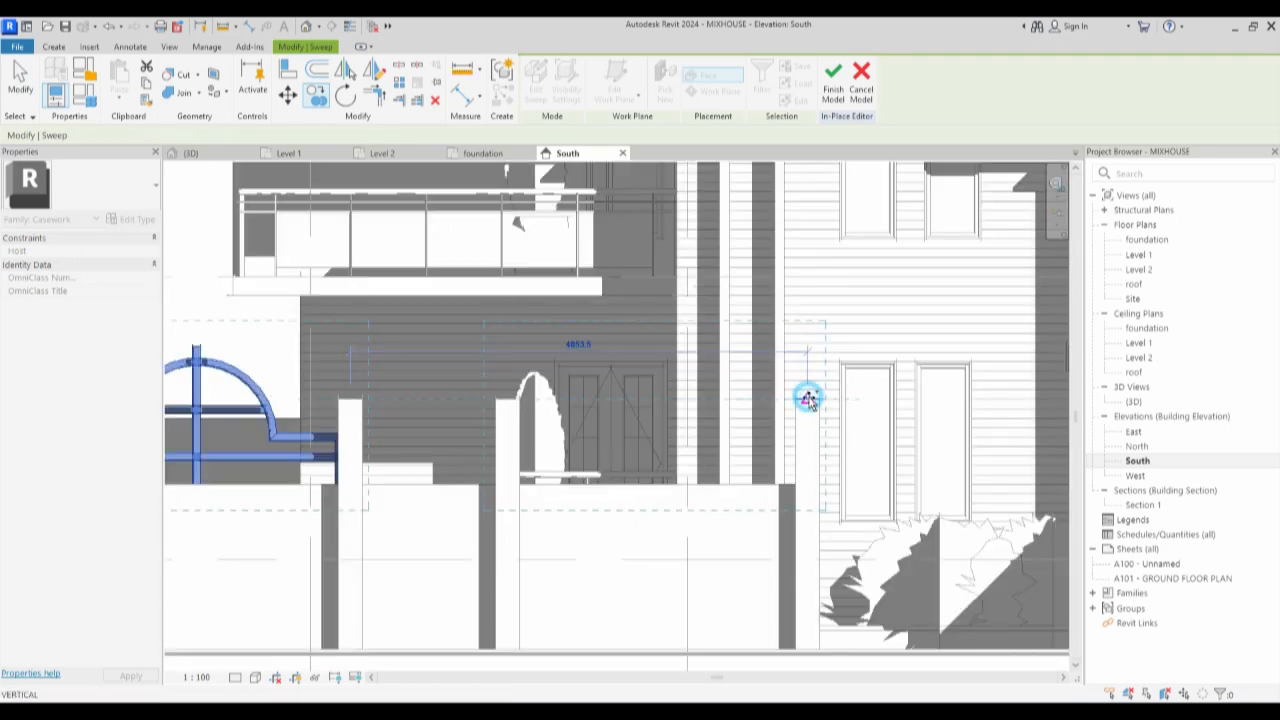
left_click(808, 400)
key("Escape")
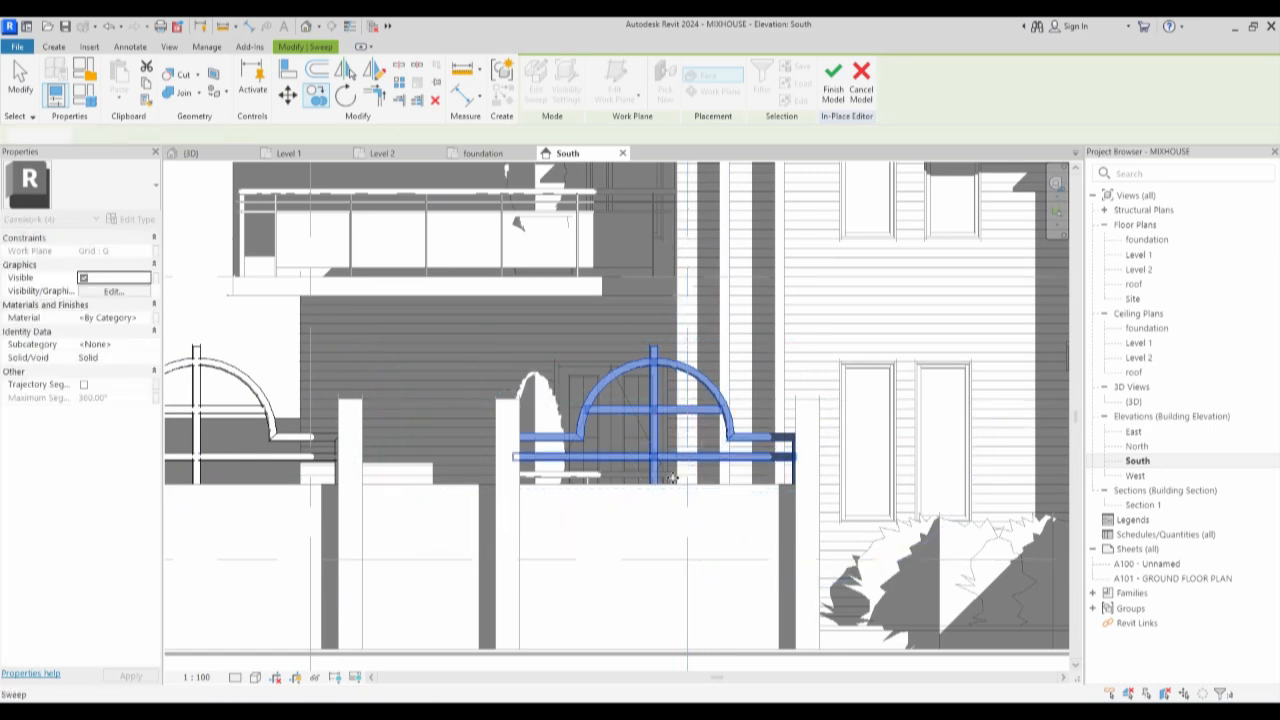
scroll(534, 471, "down", 3)
scroll(571, 449, "up", 3)
left_click(568, 442)
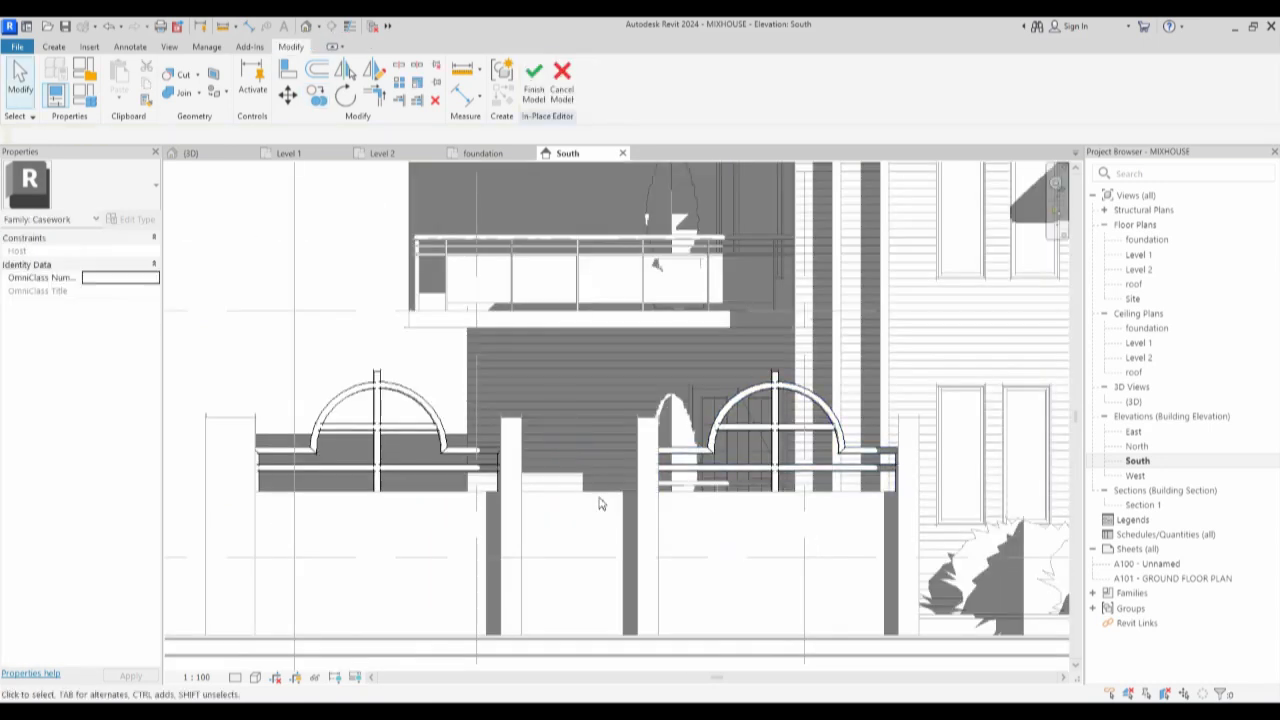
Open the 3D view and inspect how both grilles sit between the fence pillars.
scroll(557, 410, "down", 2)
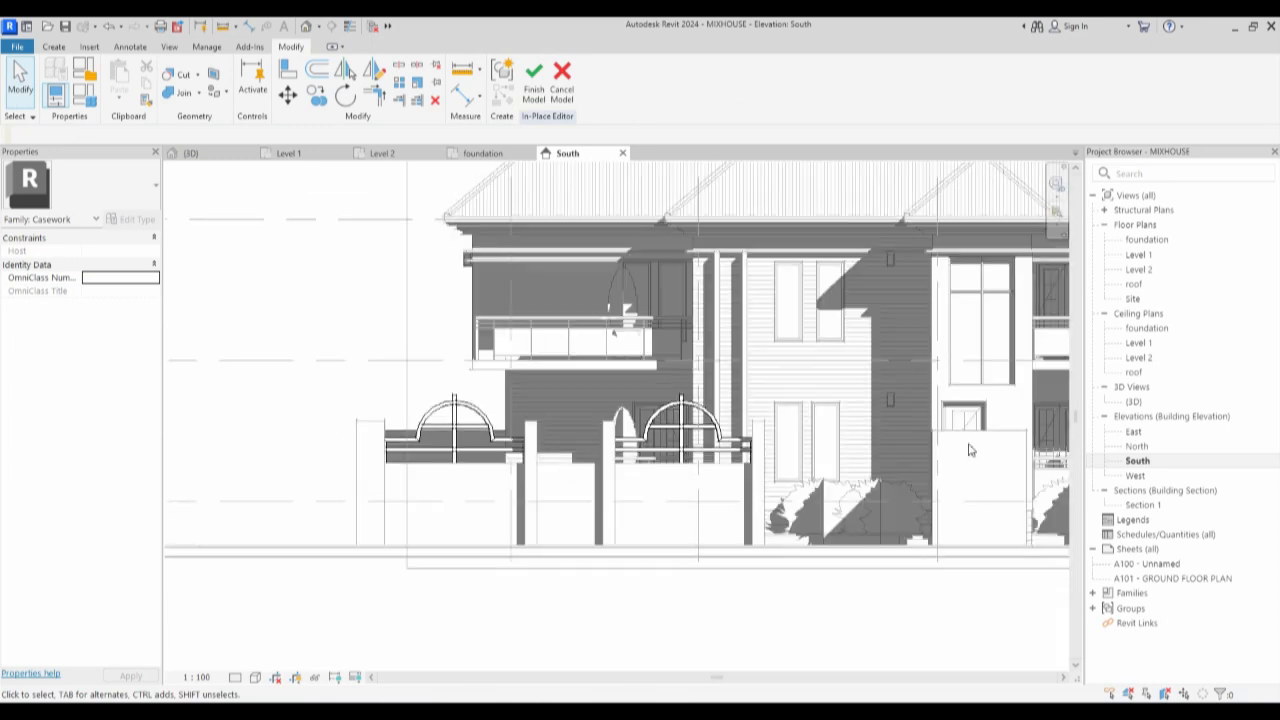
double_click(1134, 401)
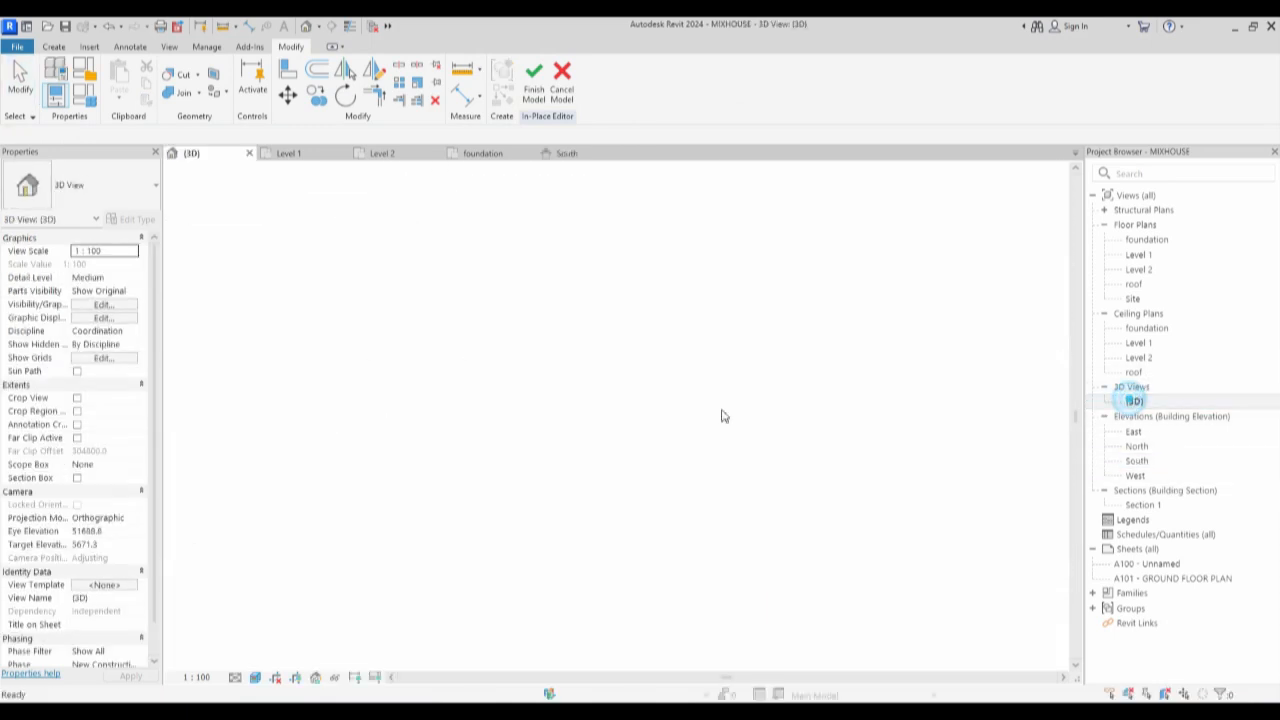
scroll(397, 377, "up", 3)
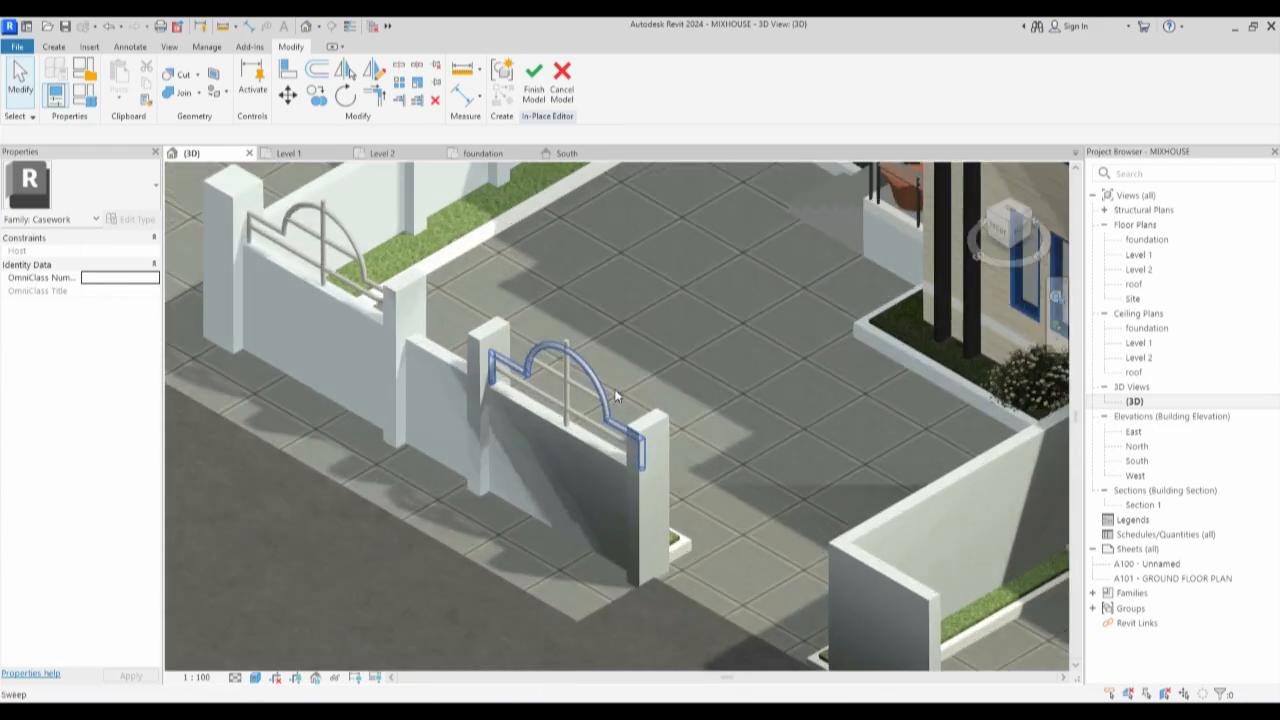
scroll(400, 372, "up", 2)
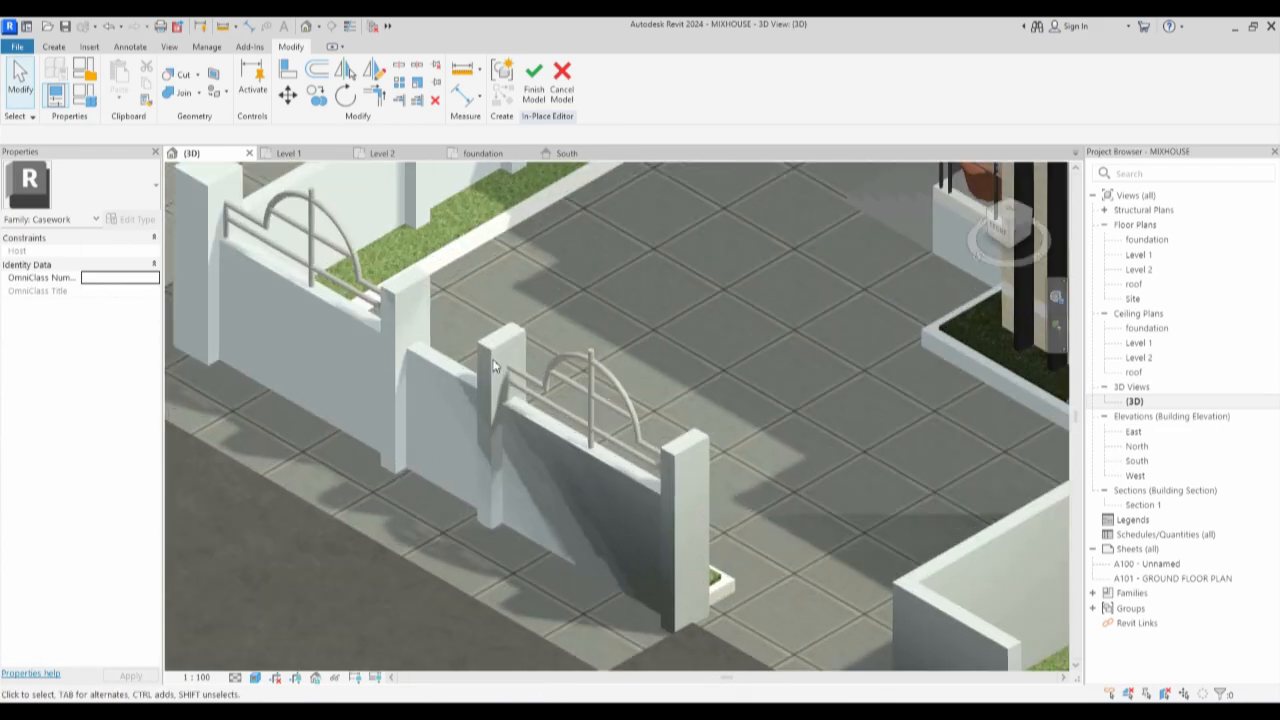
scroll(420, 345, "up", 2)
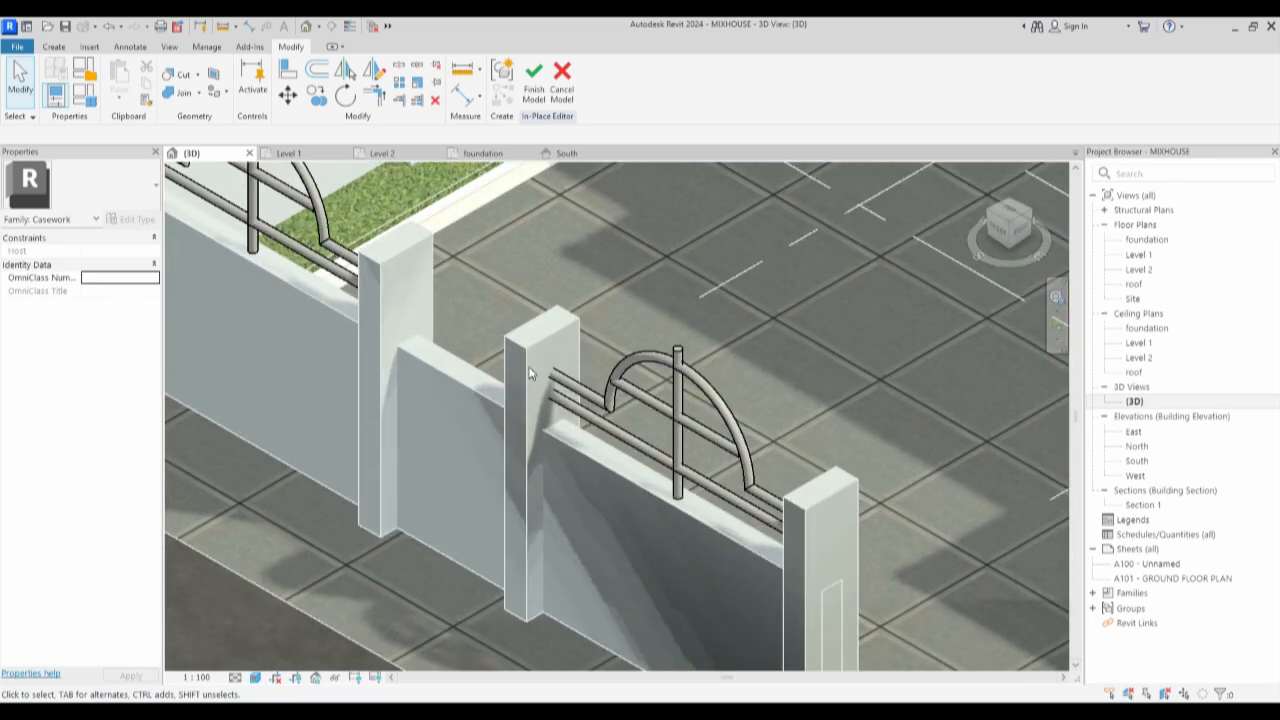
scroll(463, 308, "down", 3)
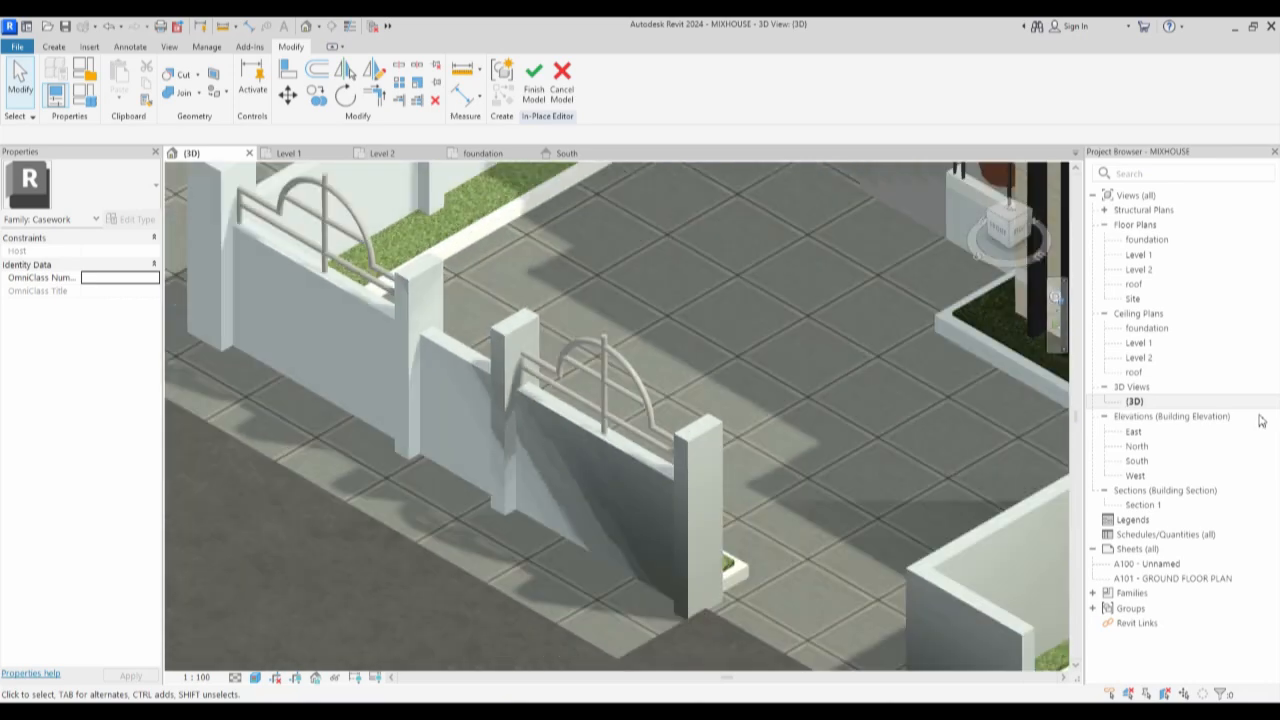
In the South elevation, copy the second grille's arched rail about 2400 mm over to the narrow bay between the two middle pillars.
double_click(1137, 461)
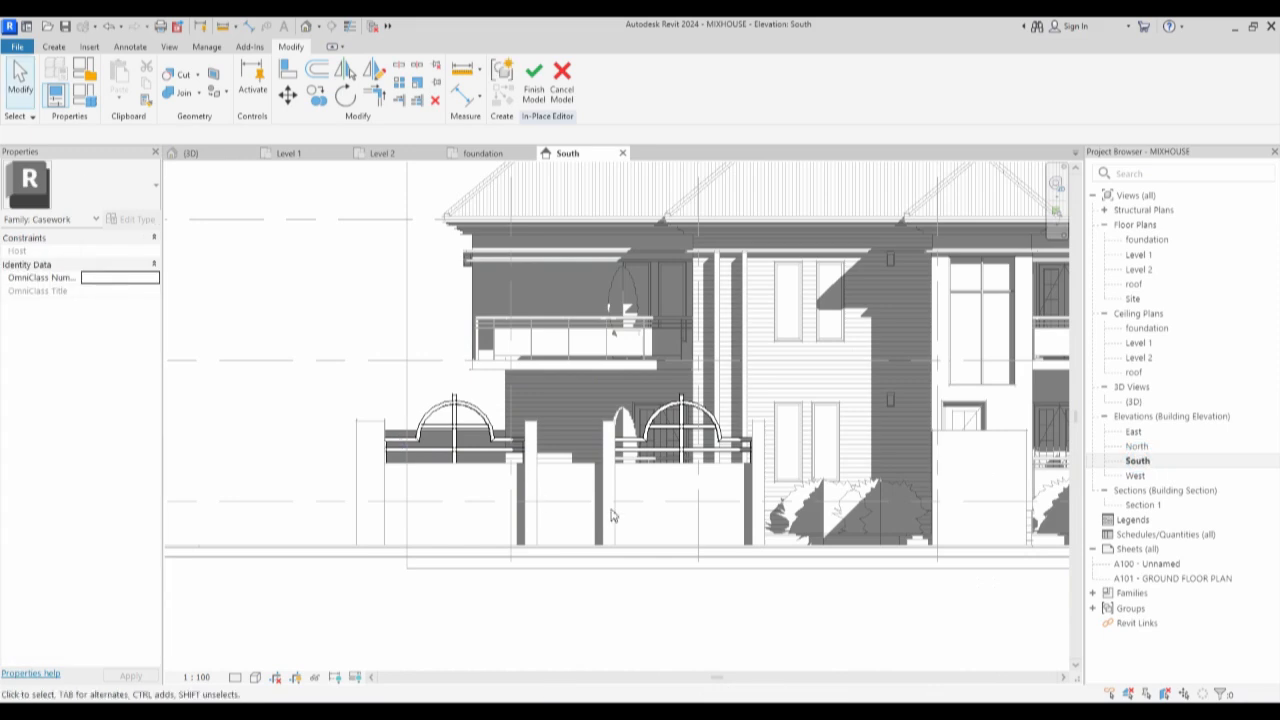
left_click(658, 408)
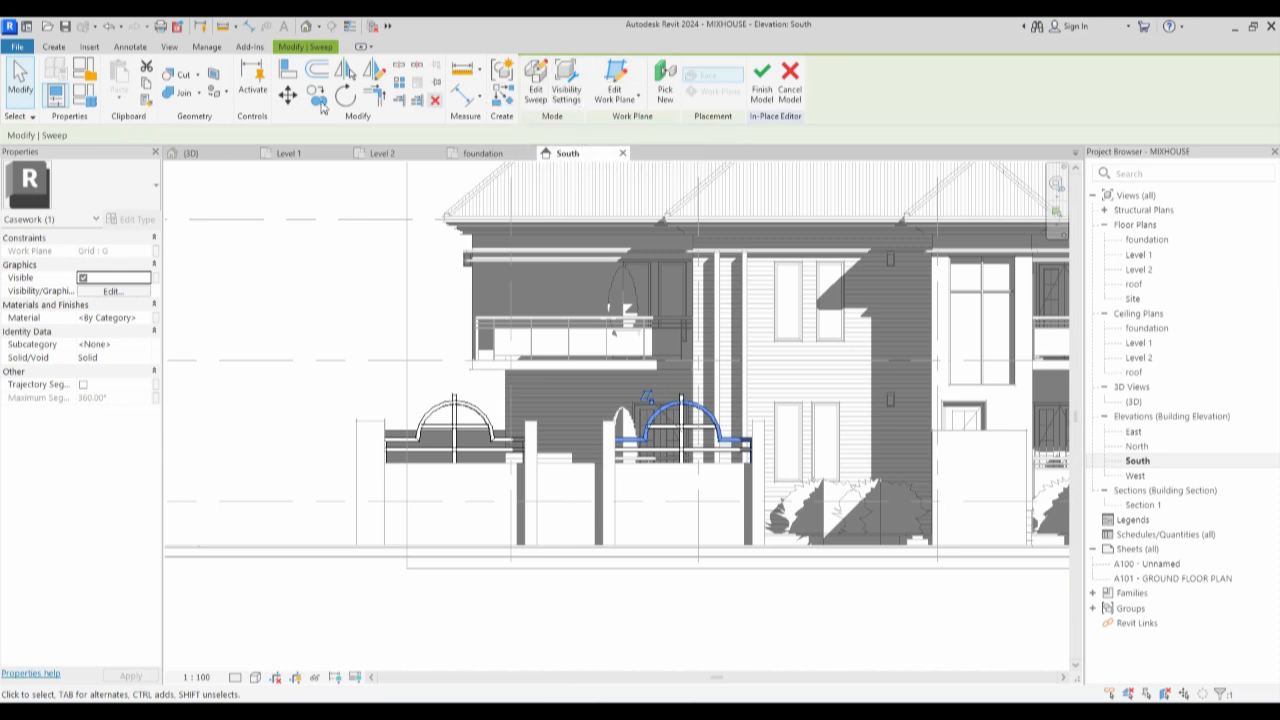
left_click(316, 94)
left_click(686, 432)
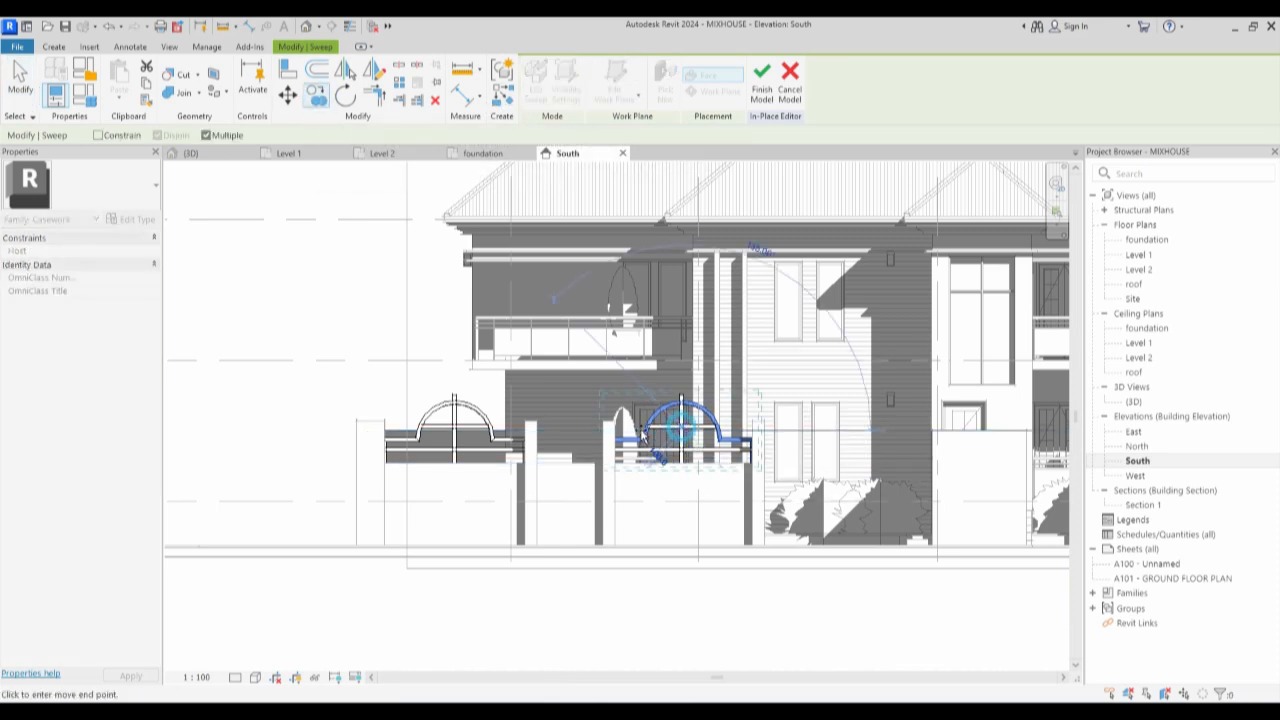
left_click(575, 428)
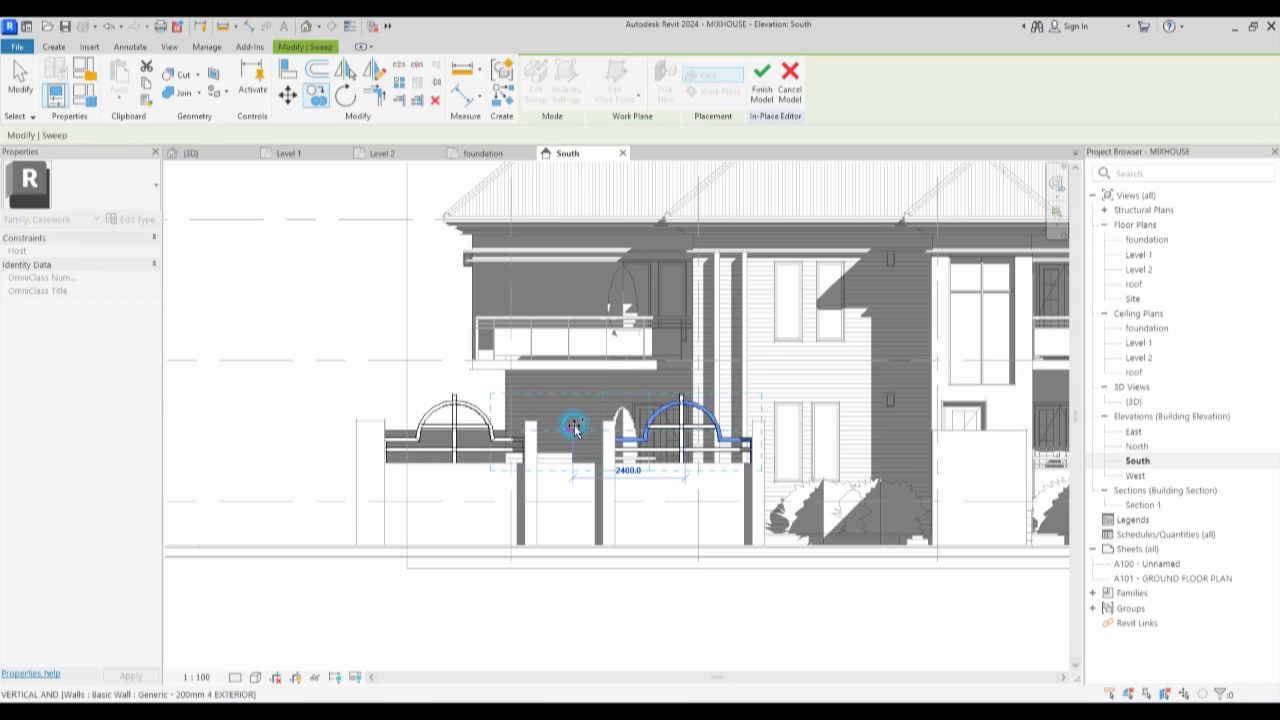
key("Escape")
scroll(570, 433, "up", 3)
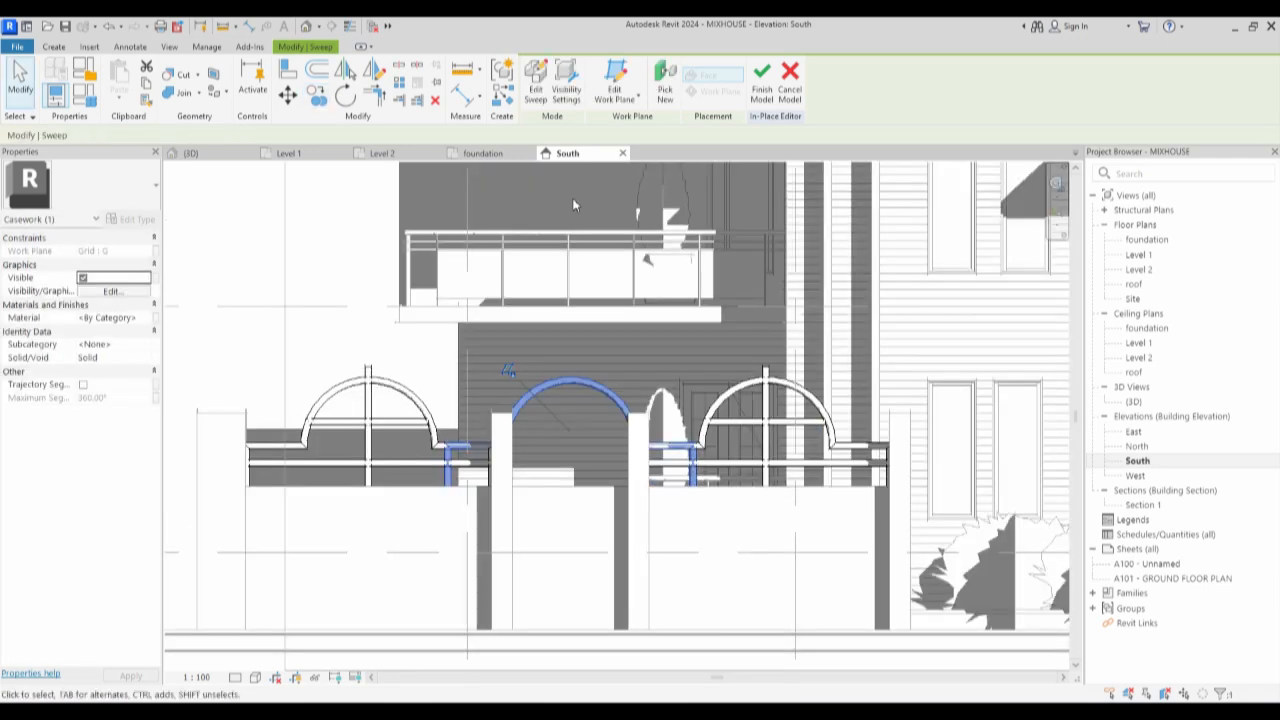
Delete the straight lines on both sides of the copied rail's path, keeping only the arc, and finish the sweep.
left_click(536, 82)
left_click(690, 72)
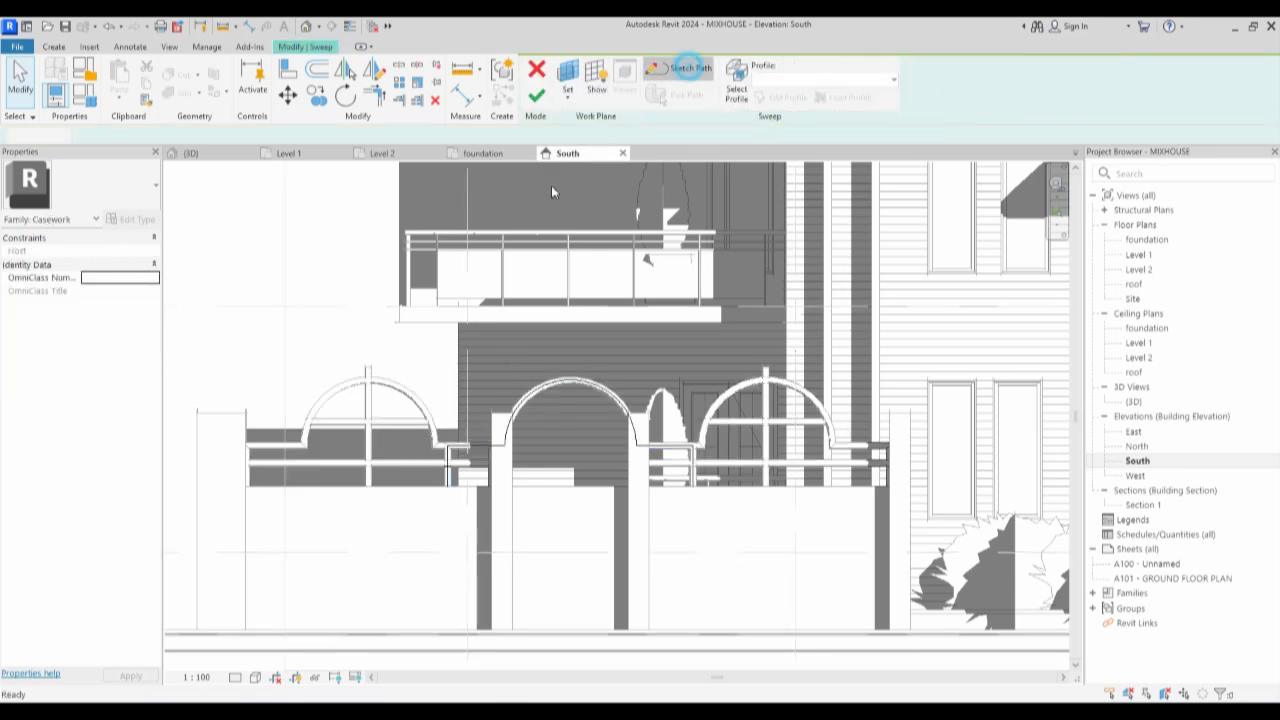
left_click(448, 462)
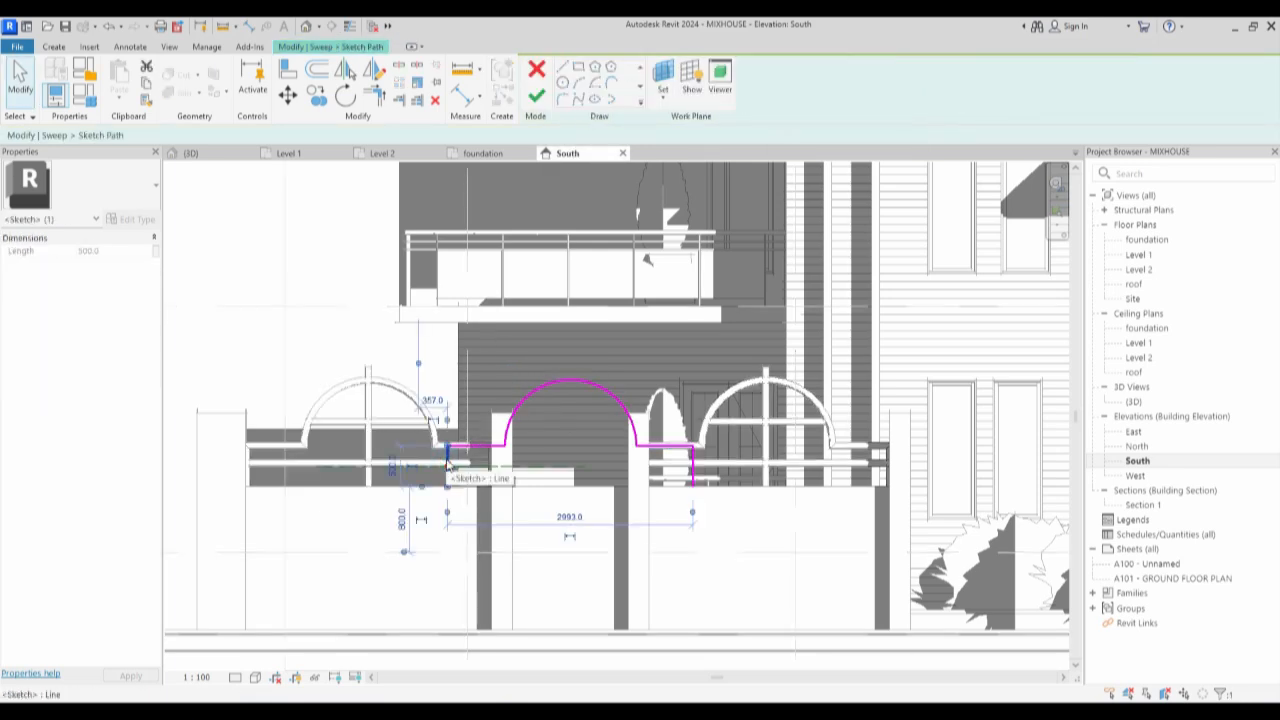
key("Delete")
left_click(480, 452)
key("Delete")
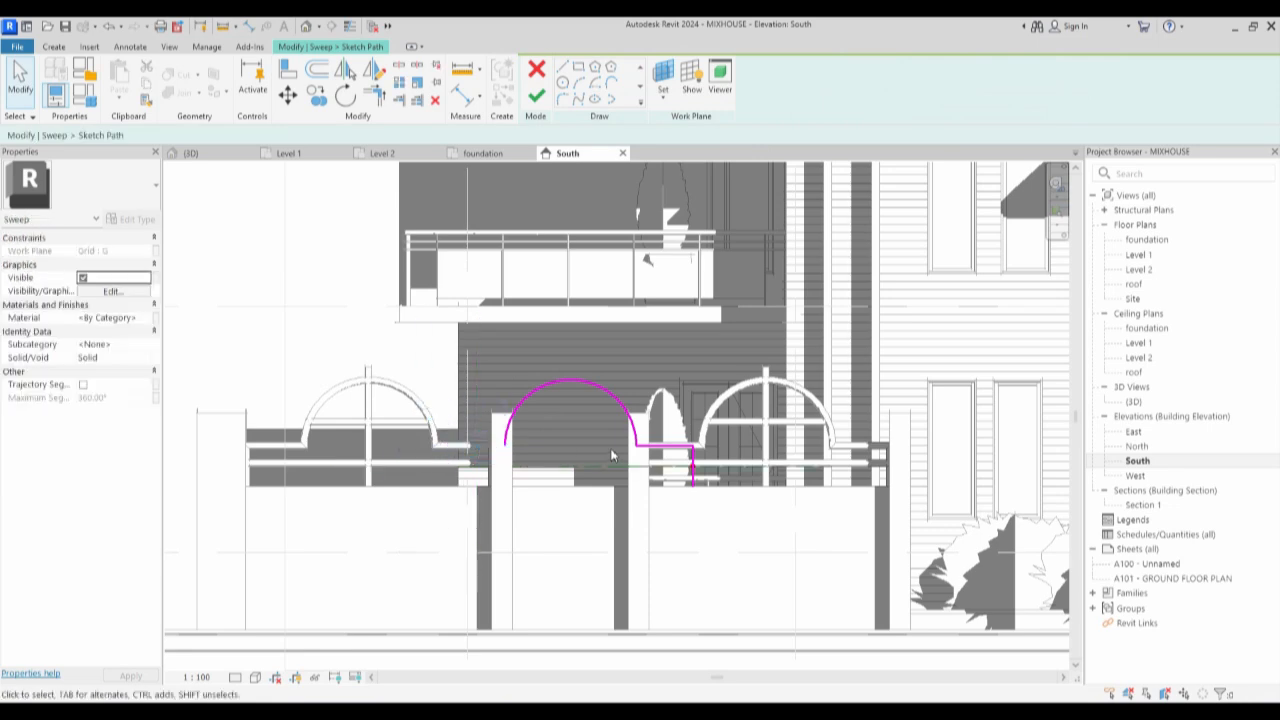
left_click(663, 445)
key("Delete")
left_click(692, 468)
key("Delete")
left_click(545, 96)
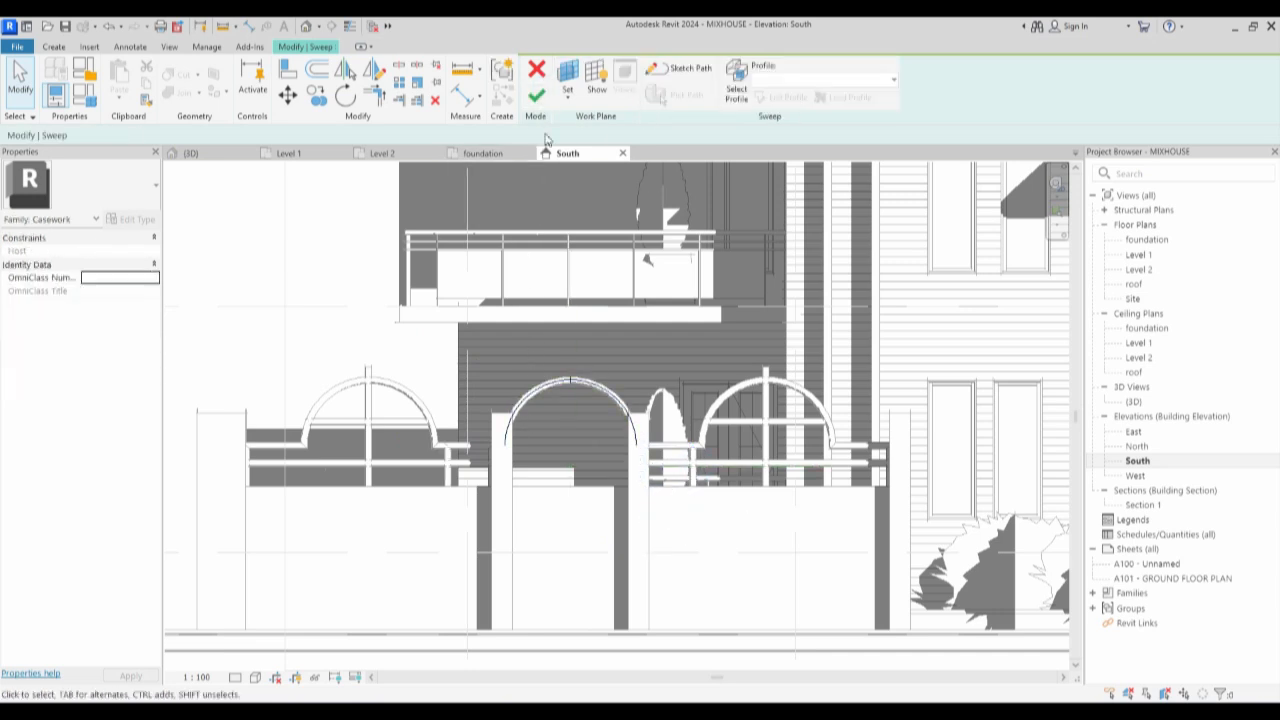
left_click(540, 96)
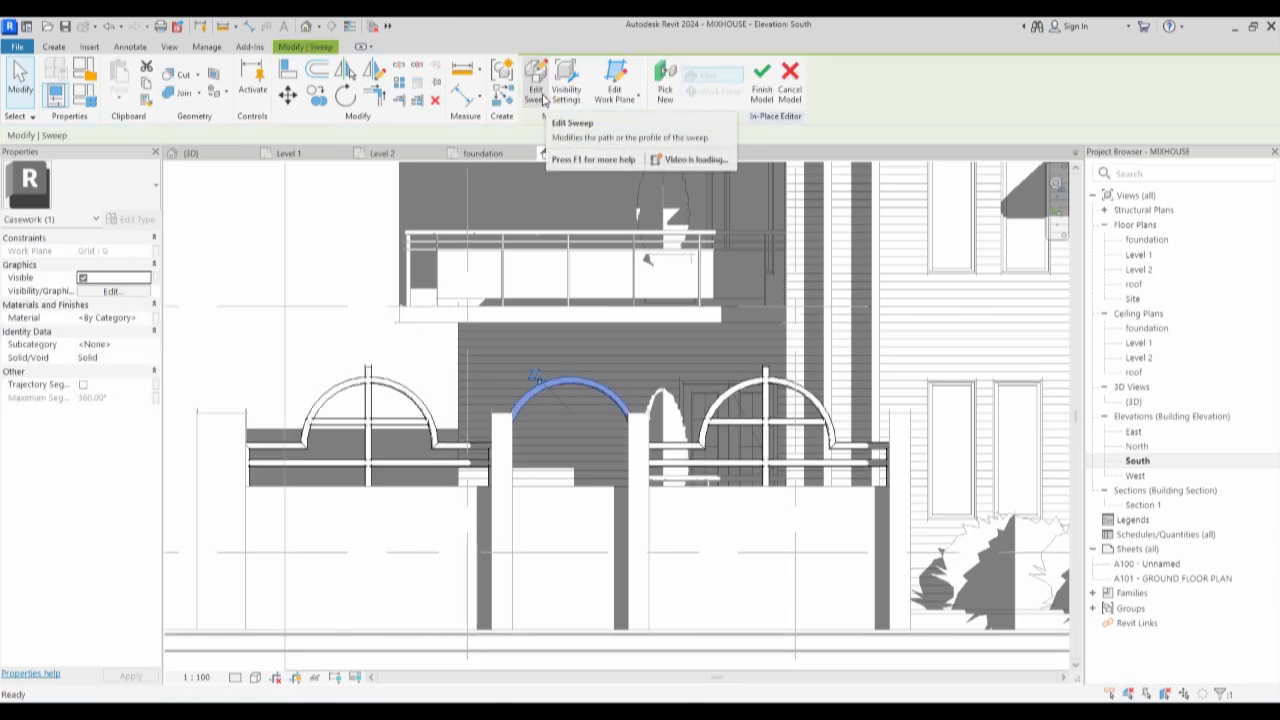
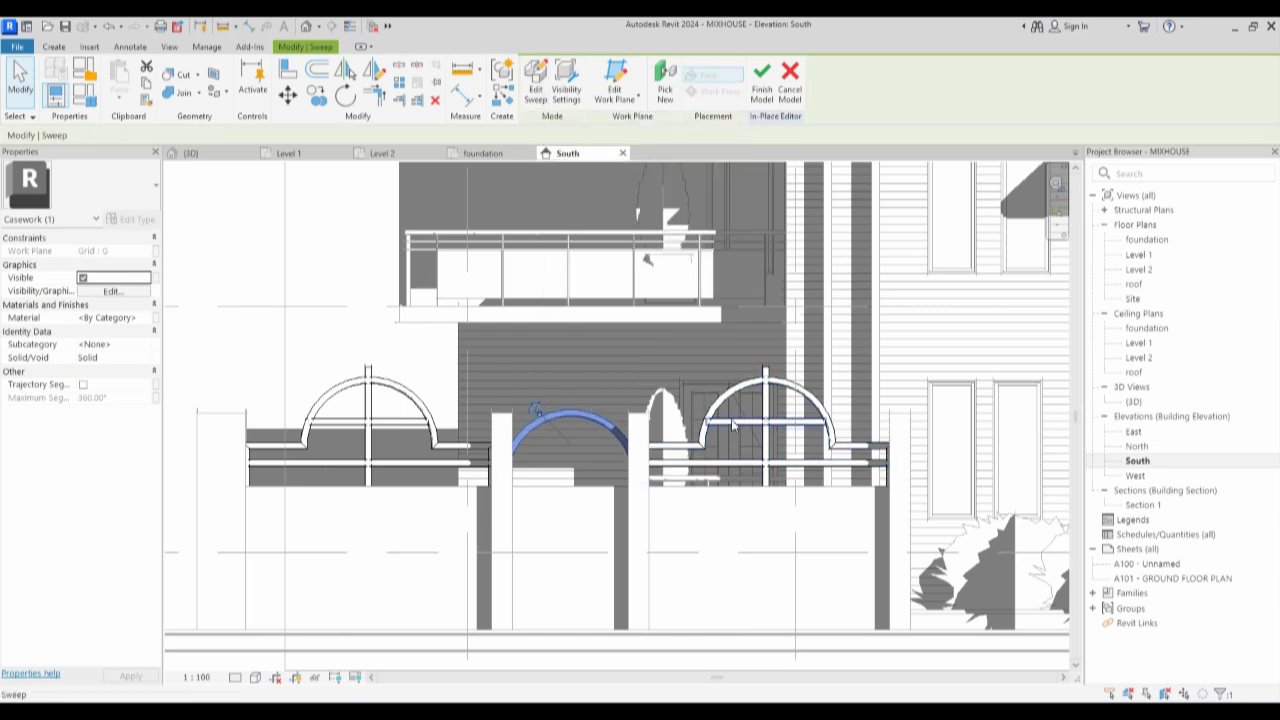
Copy the second grille's upper horizontal bar to the narrow bay's arch and nudge the copy slightly down.
left_click(735, 425)
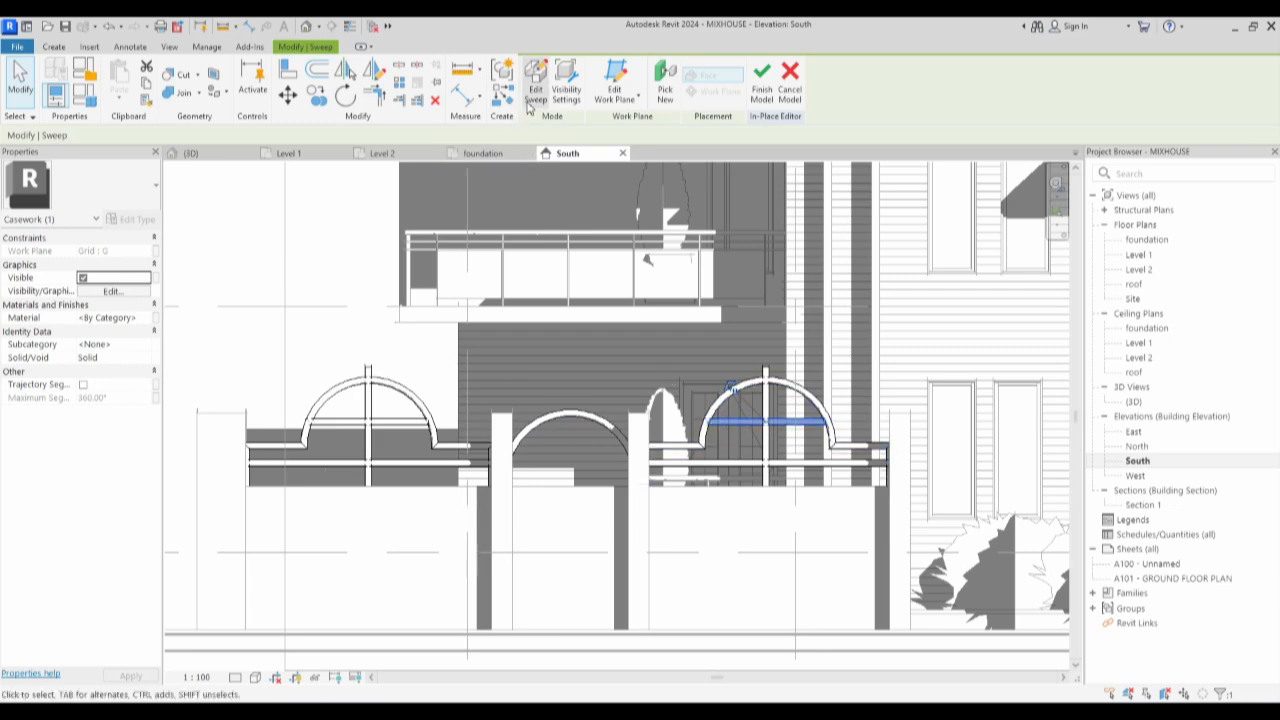
left_click(316, 95)
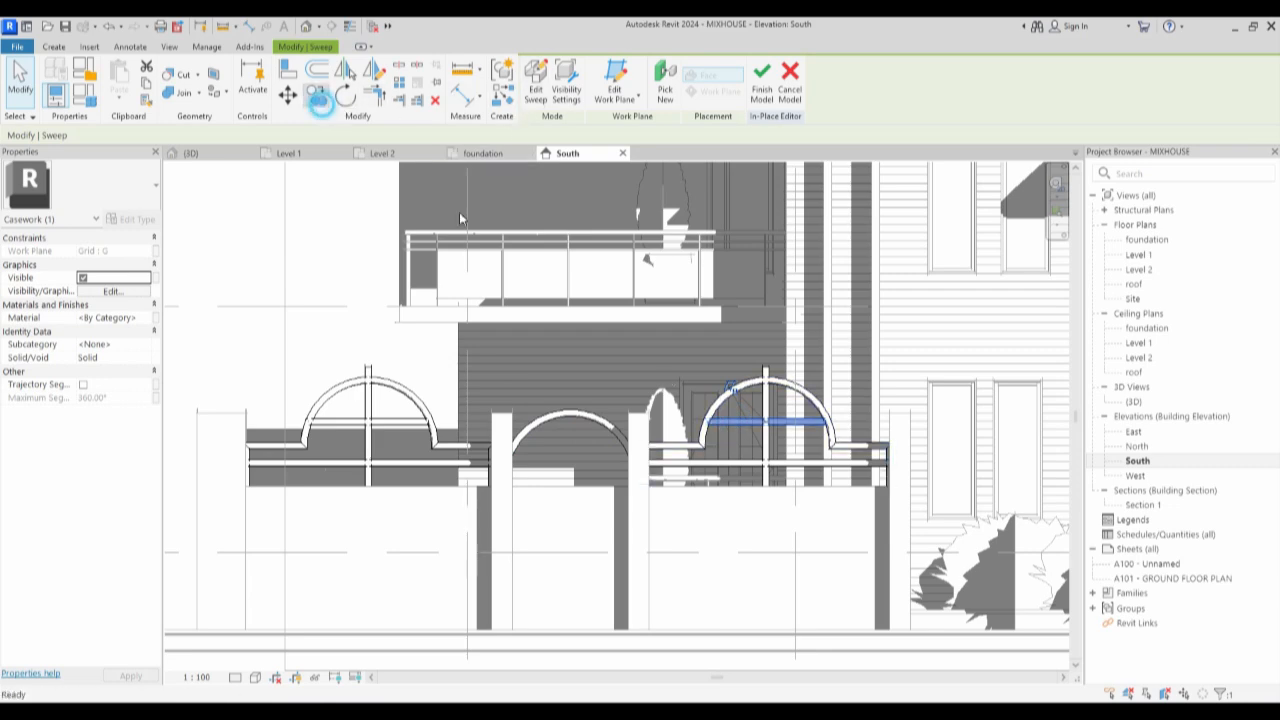
left_click(767, 426)
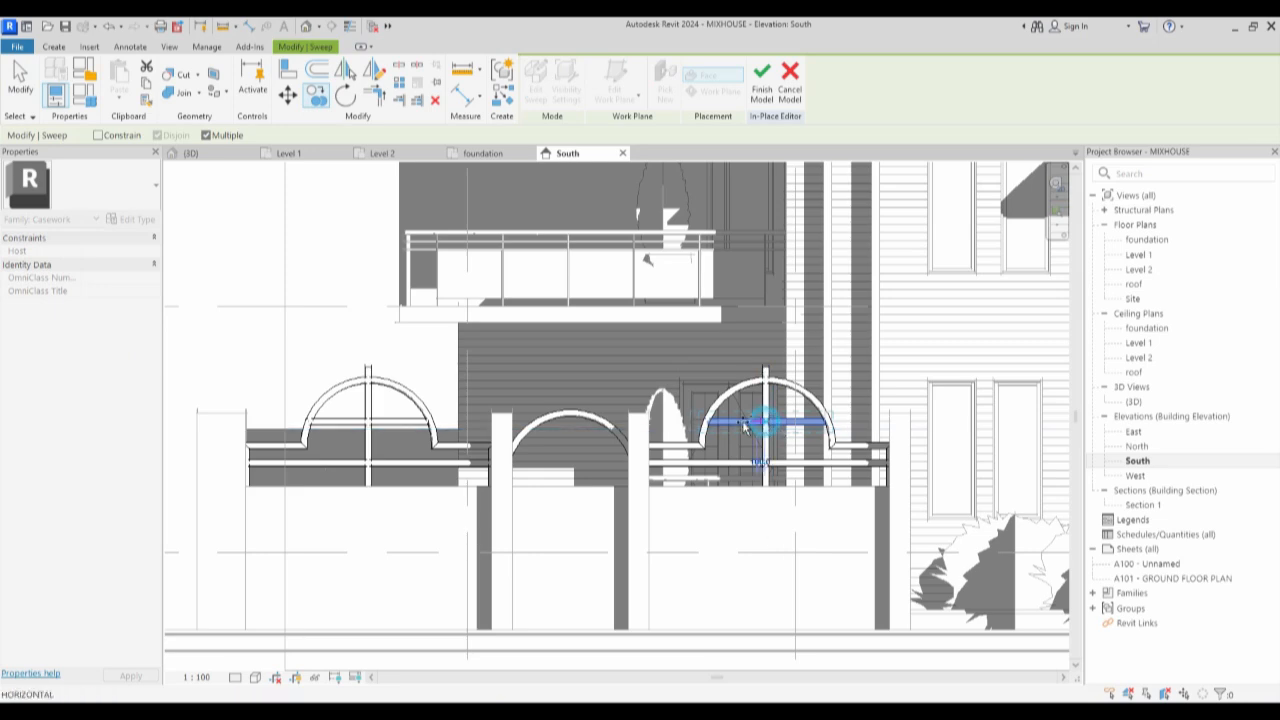
left_click(572, 425)
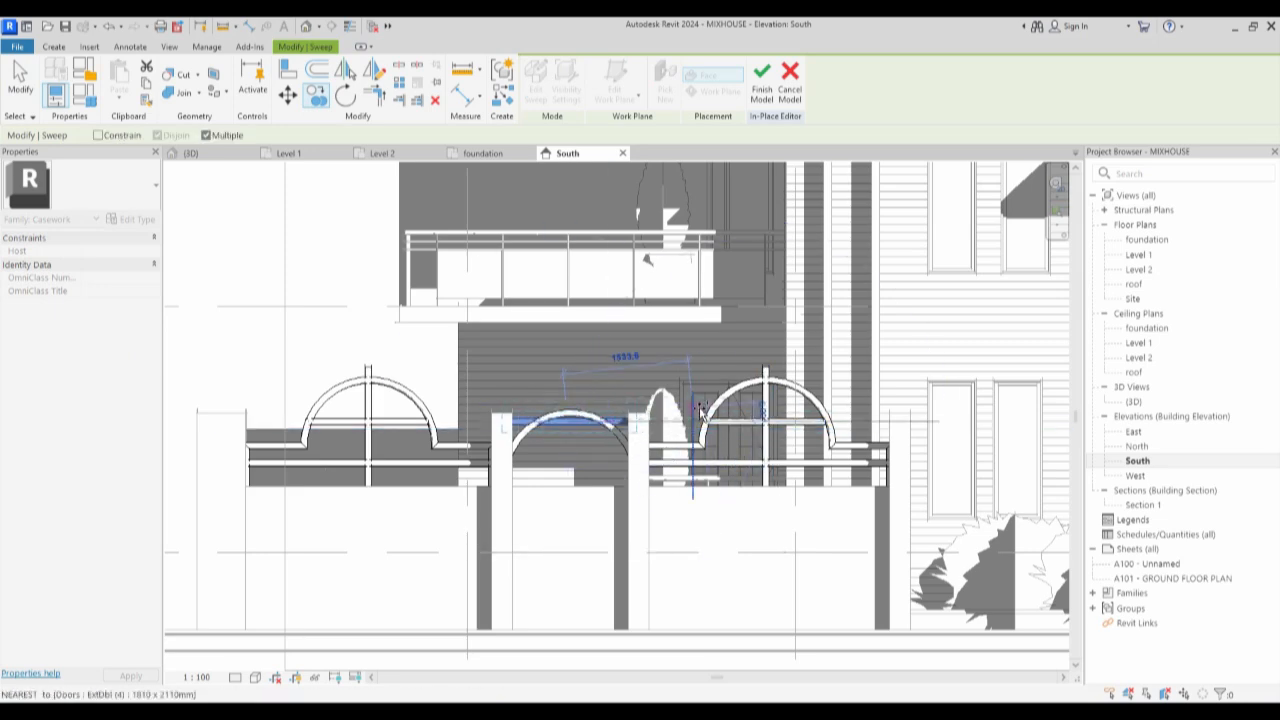
key("Down")
key("Down")
key("Down")
key("Down")
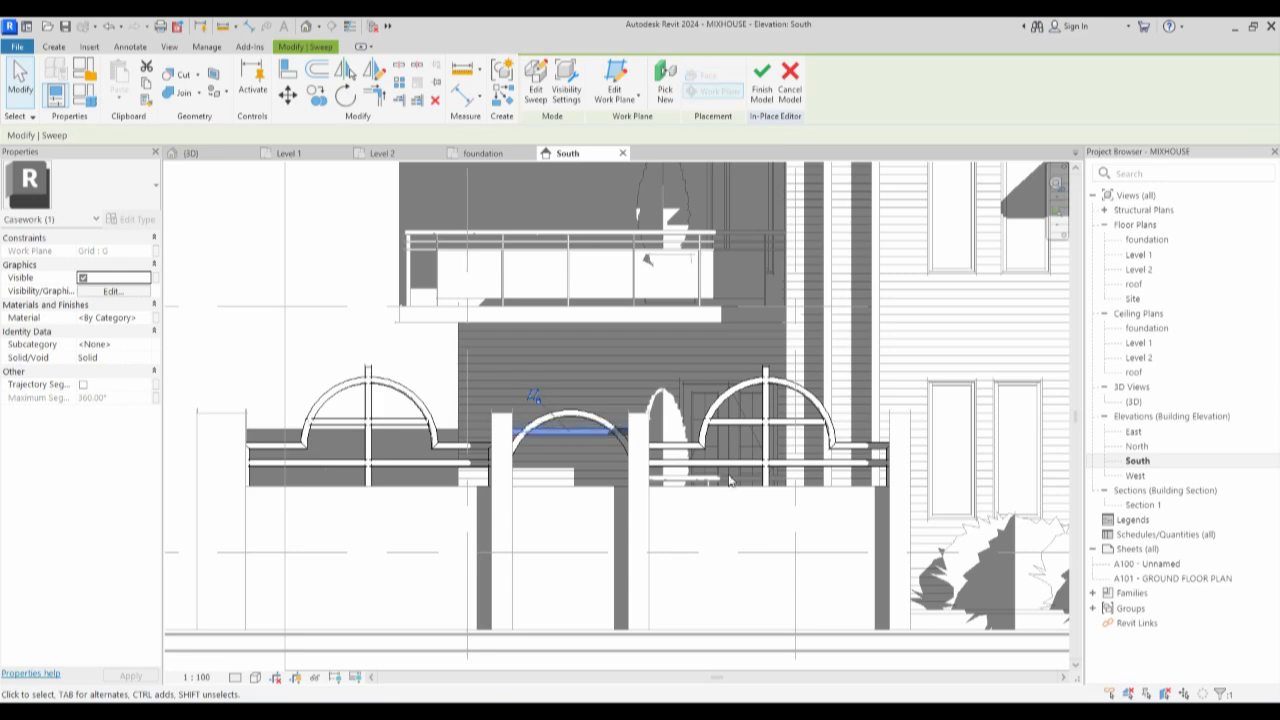
Nudge the narrow bay's horizontal bar further down and copy it just below as a second bar.
key("Down")
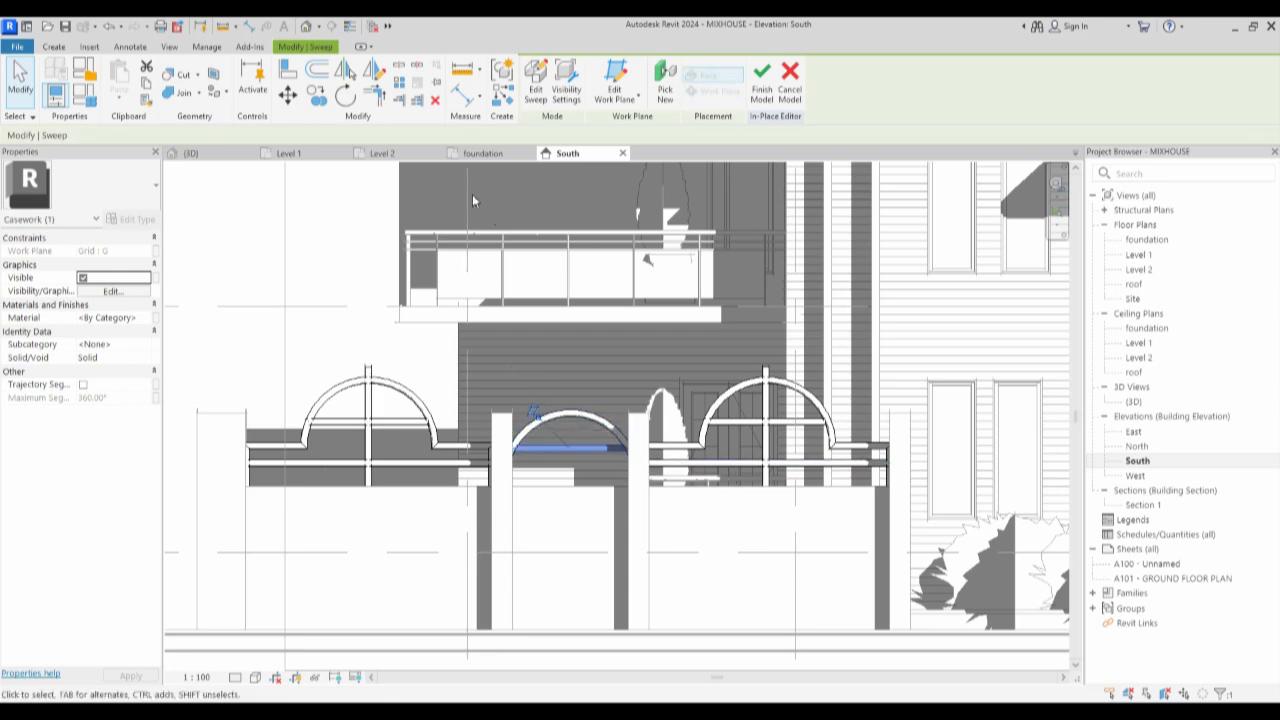
left_click(318, 98)
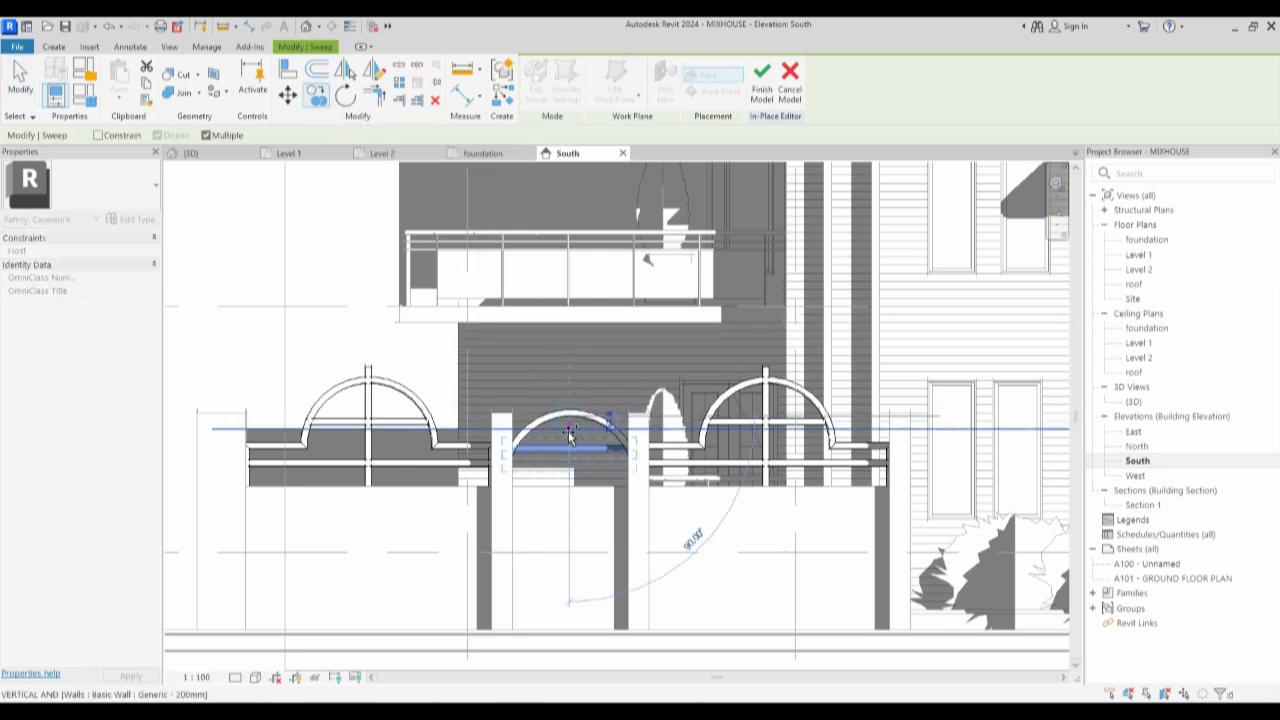
key("Escape")
key("Escape")
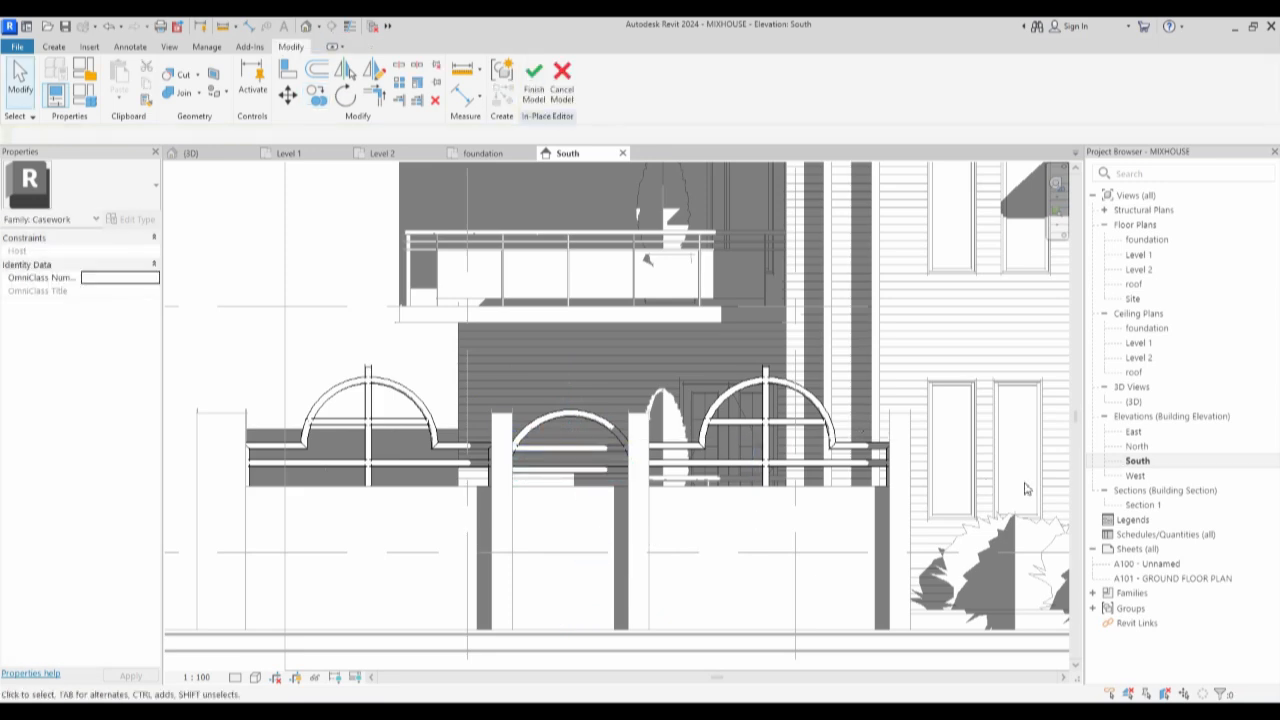
Open the 3D view and inspect the grilles in all three front bays from the fence's outer corner.
double_click(1133, 401)
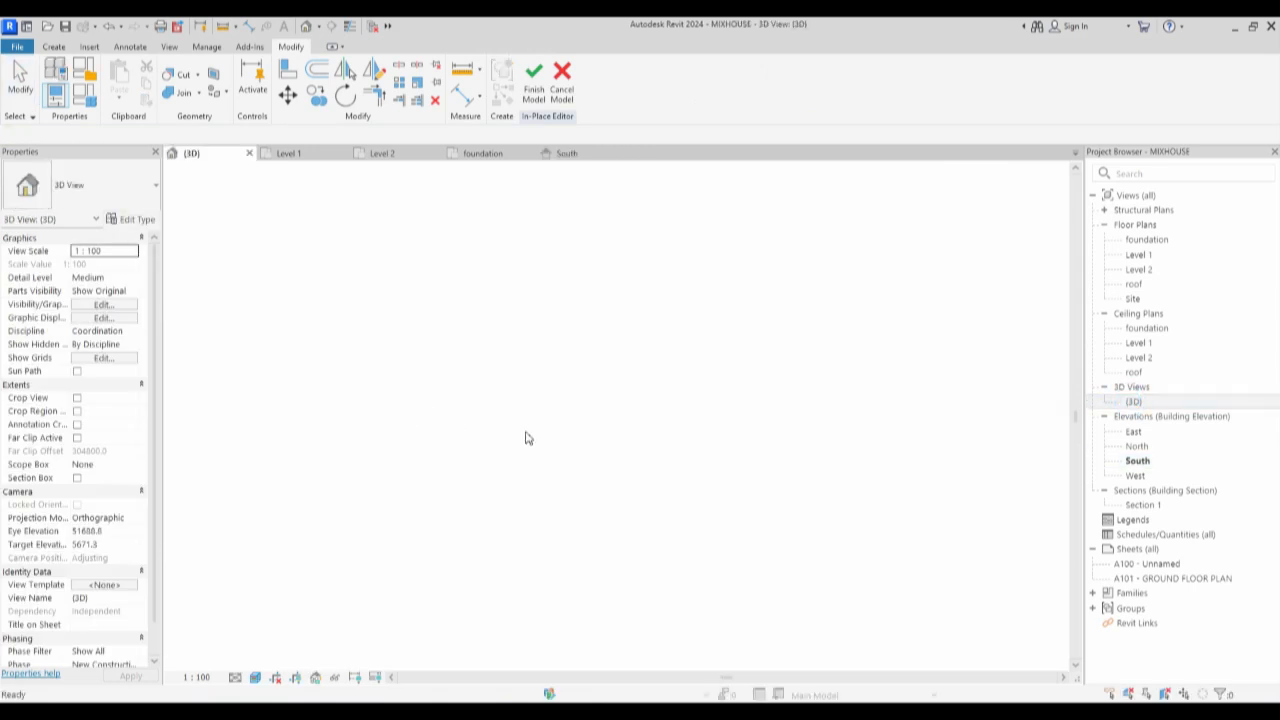
scroll(584, 430, "down", 4)
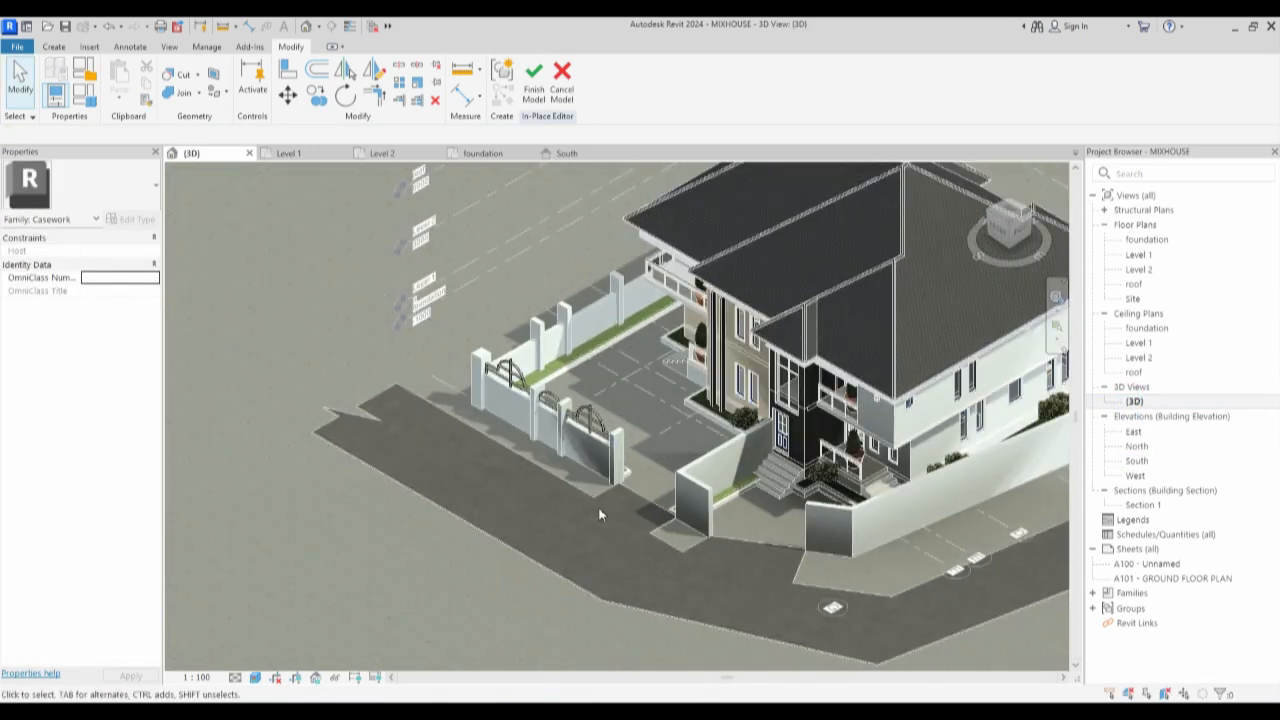
scroll(599, 514, "up", 3)
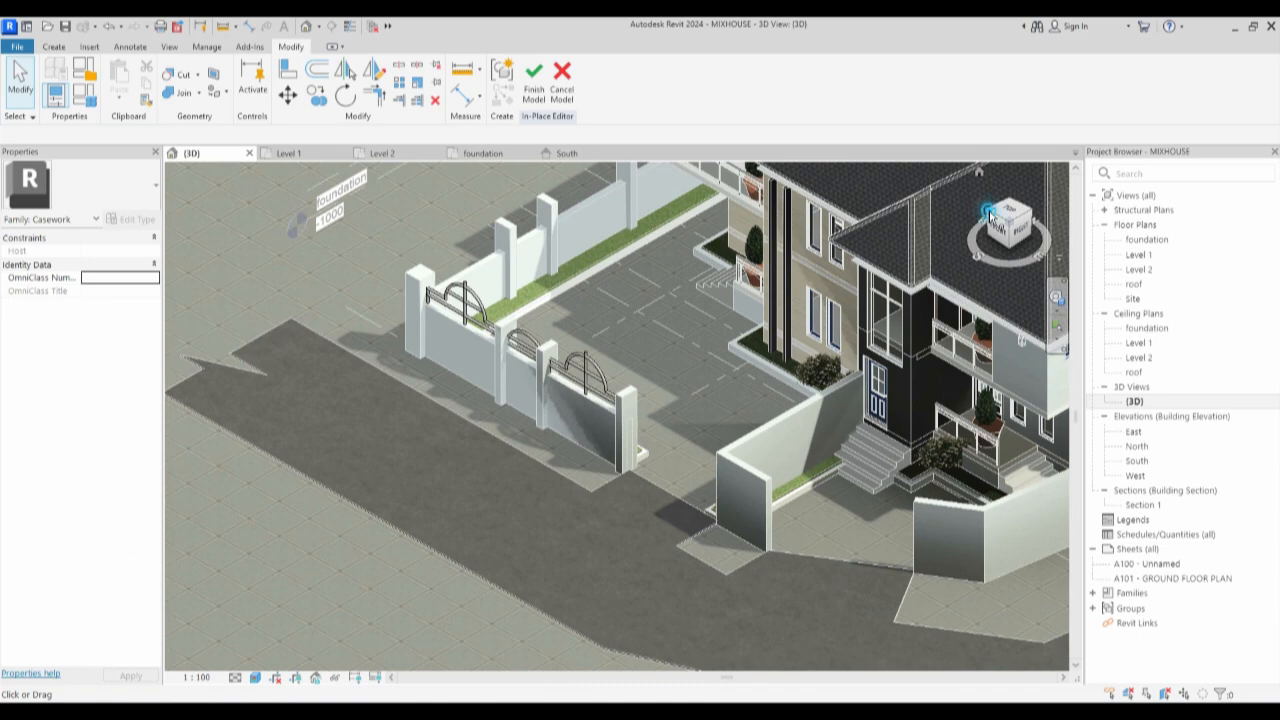
left_click(989, 215)
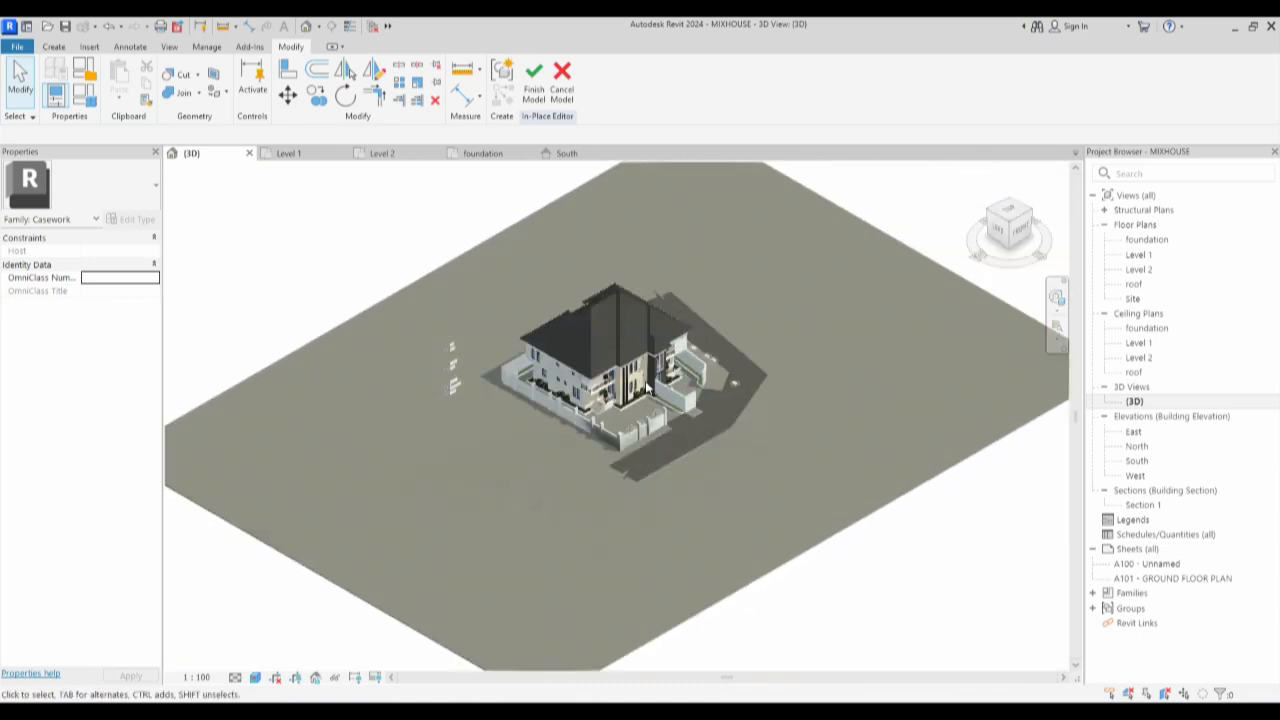
scroll(647, 388, "up", 8)
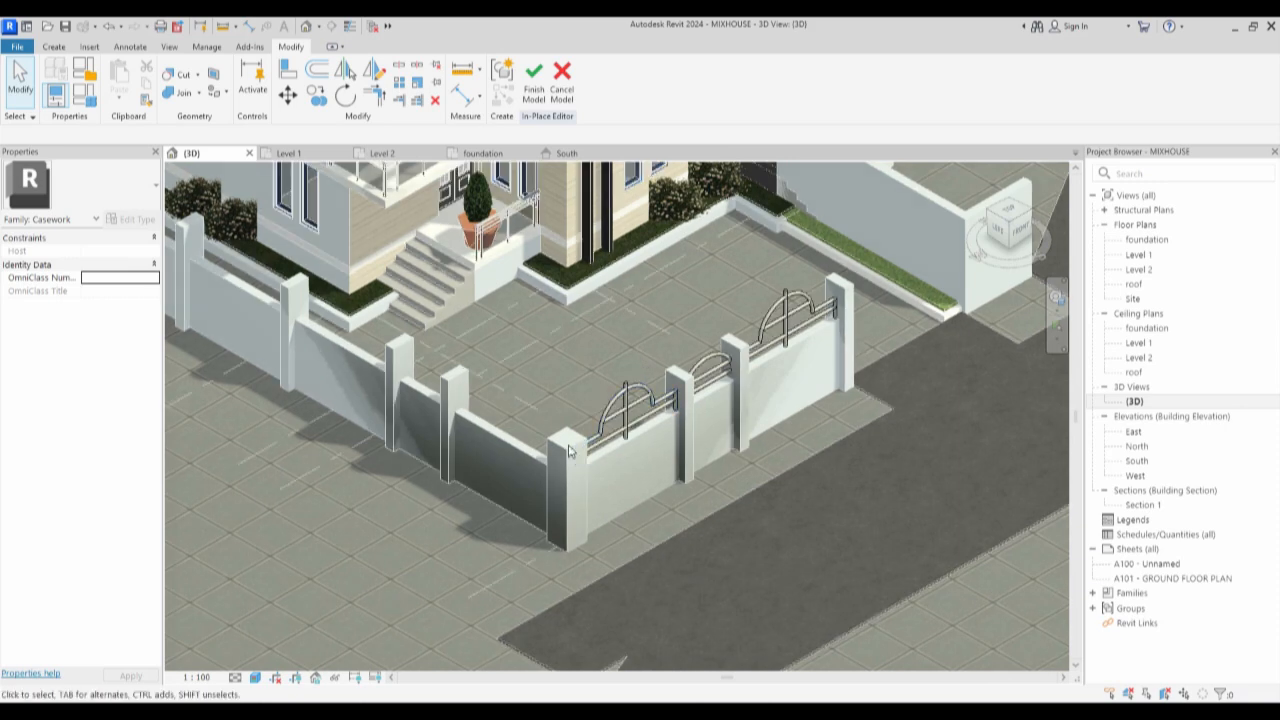
scroll(594, 345, "down", 2)
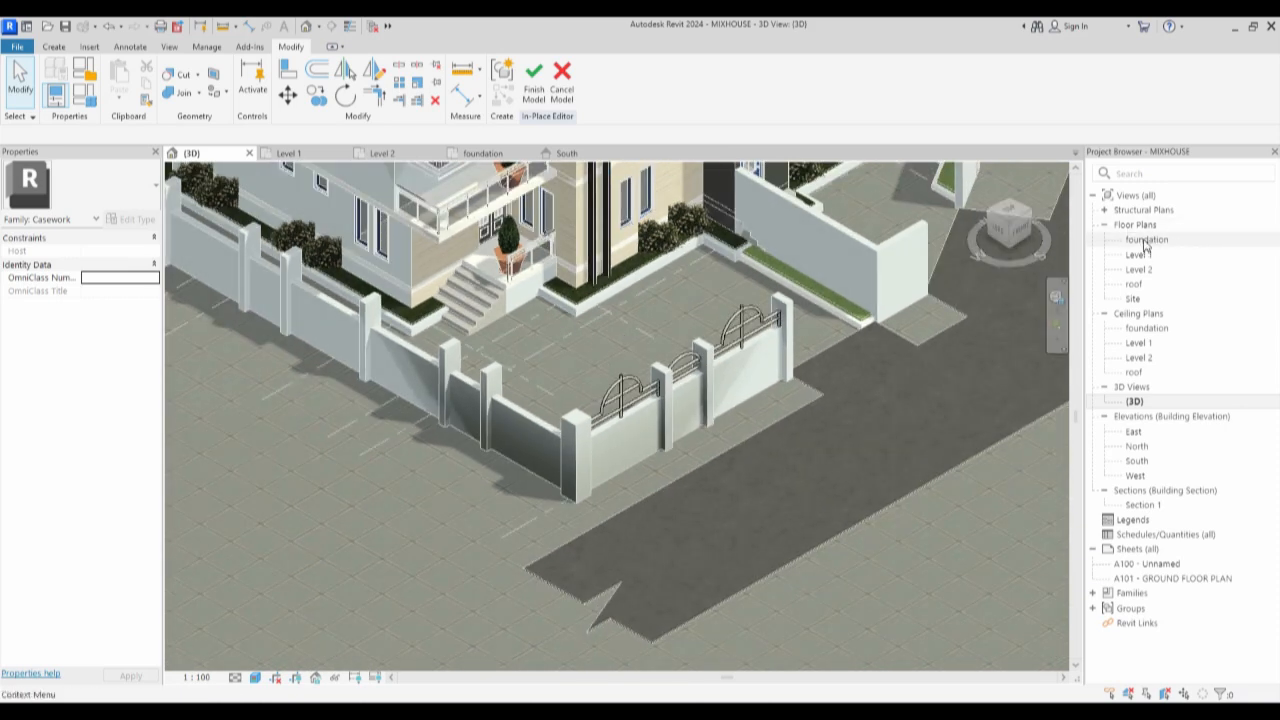
Rotate a copy of all front grille sweeps about the fence's outer corner in the foundation plan, from the front fence line onto the side fence line.
left_click_drag(526, 262, 806, 460)
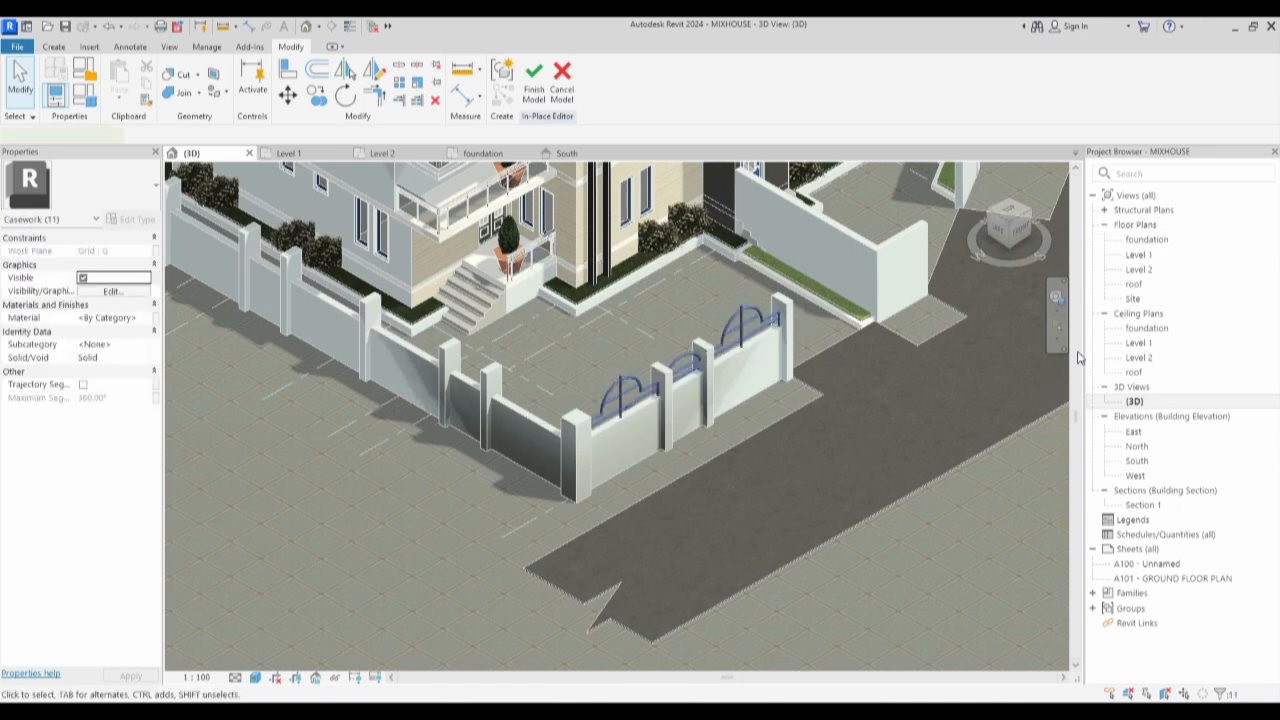
left_click(1146, 241)
double_click(1146, 241)
left_click(430, 441)
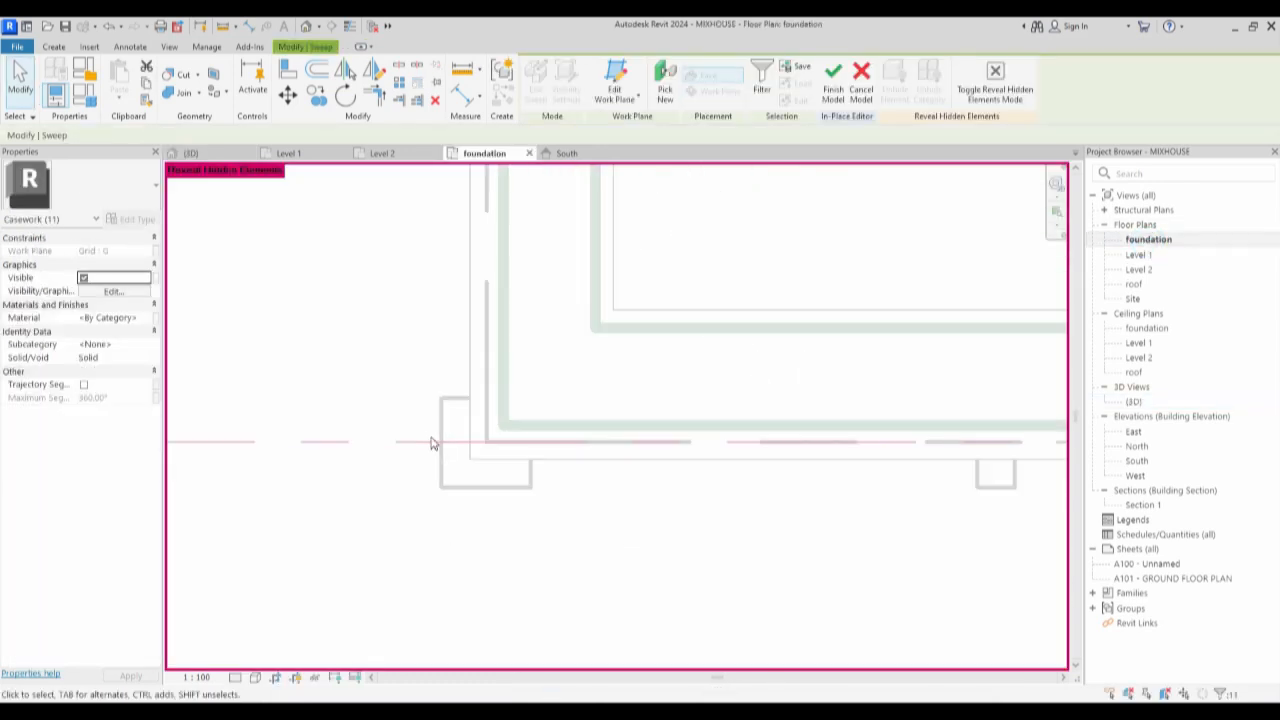
left_click(345, 96)
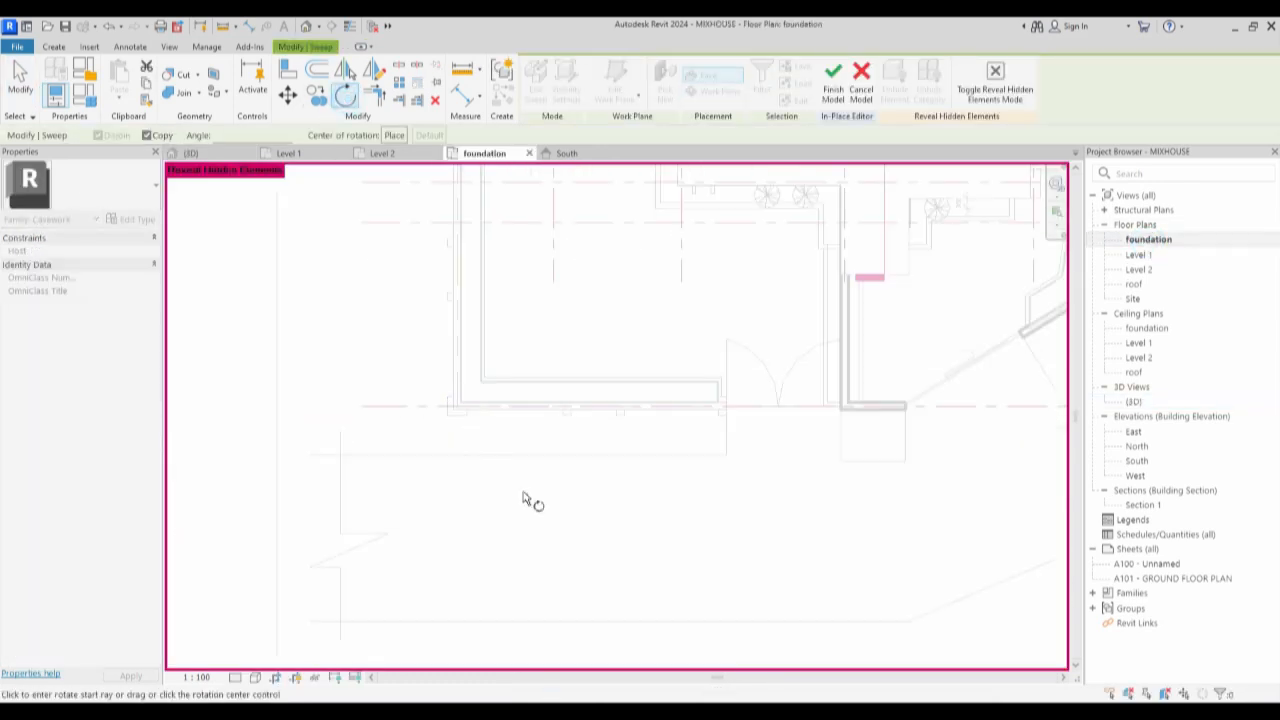
scroll(632, 443, "down", 3)
scroll(686, 402, "down", 1)
scroll(671, 334, "up", 3)
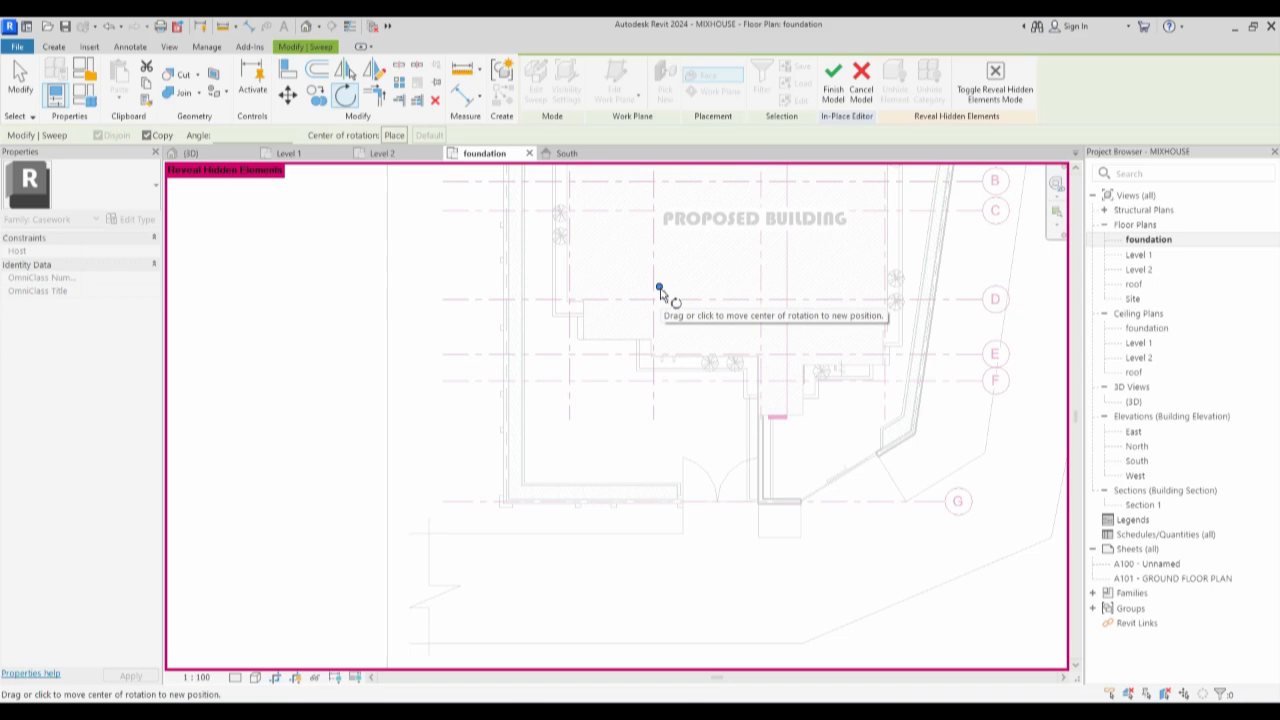
left_click_drag(660, 291, 504, 505)
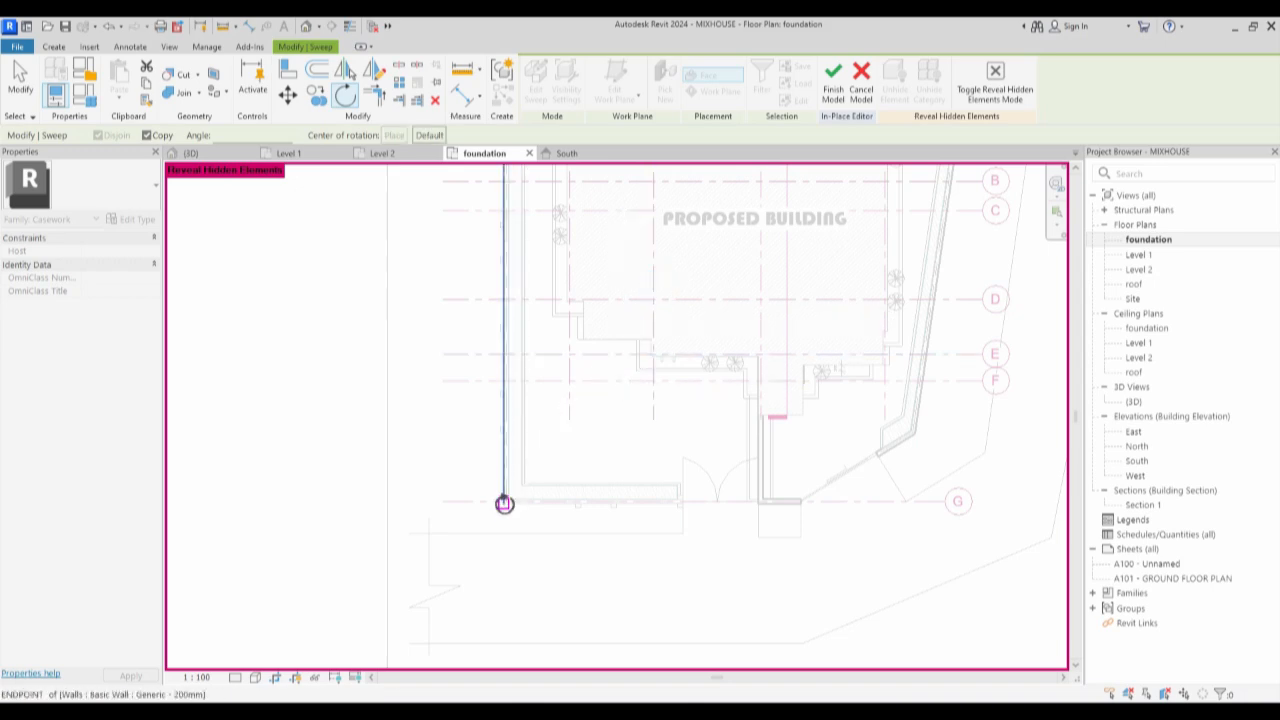
scroll(504, 503, "up", 4)
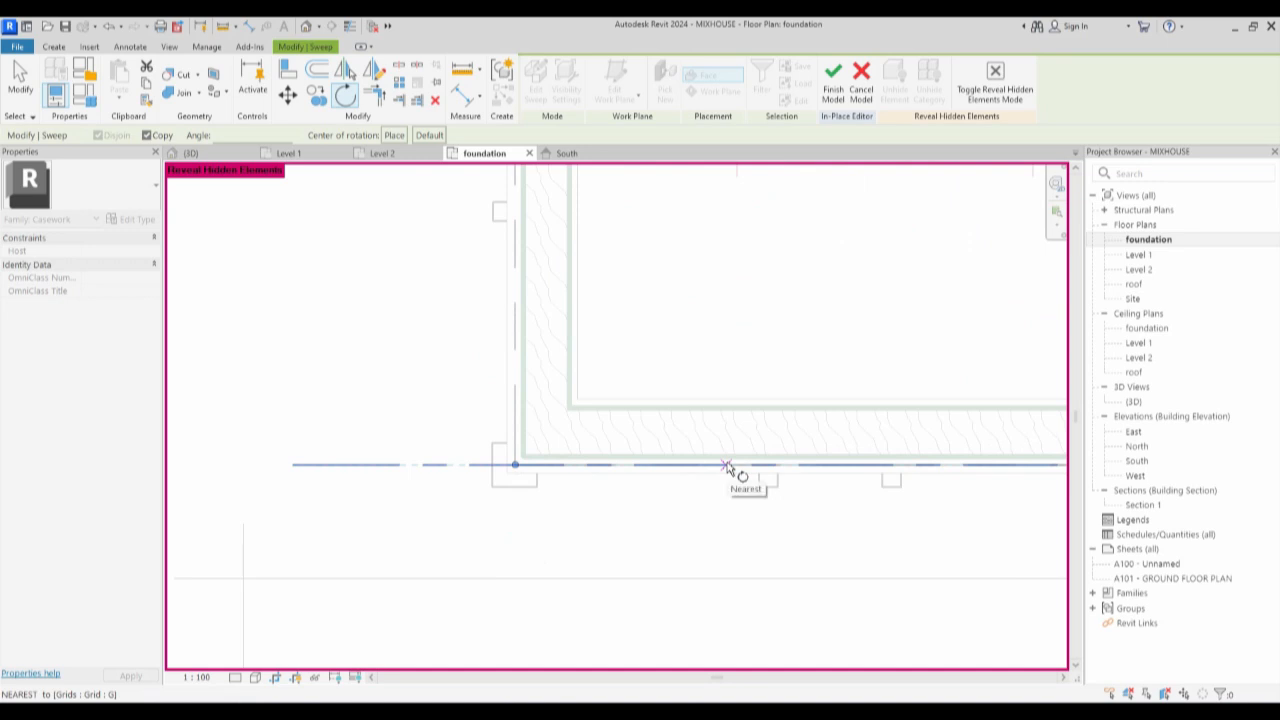
left_click(727, 467)
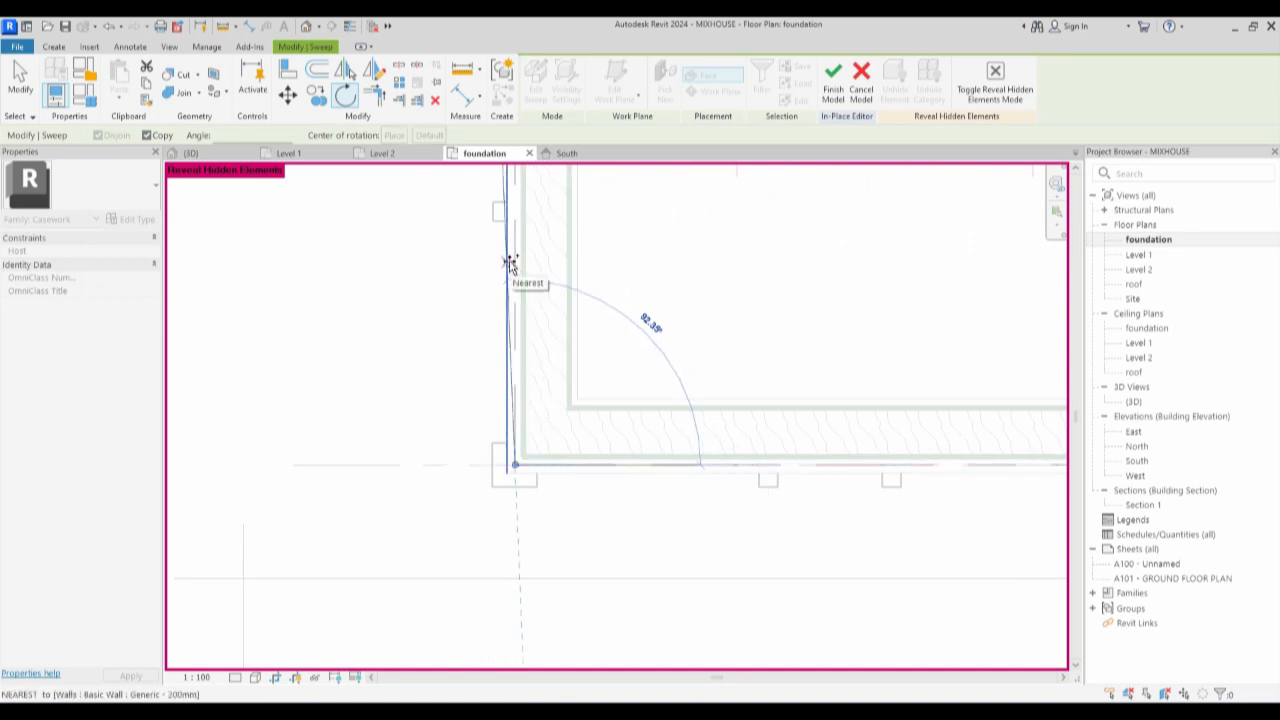
left_click(514, 259)
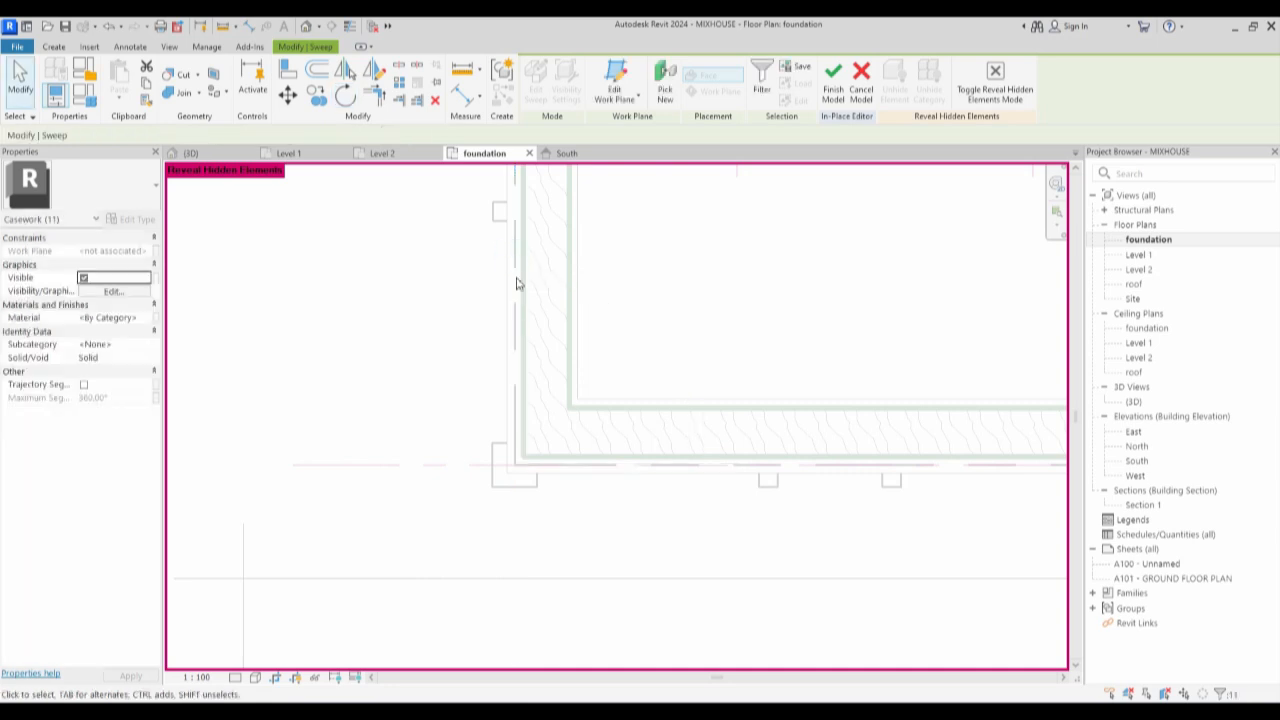
Mirror a copy of the side fence's three grilles in the foundation plan about a drawn horizontal axis through the third pillar from the corner.
double_click(1133, 401)
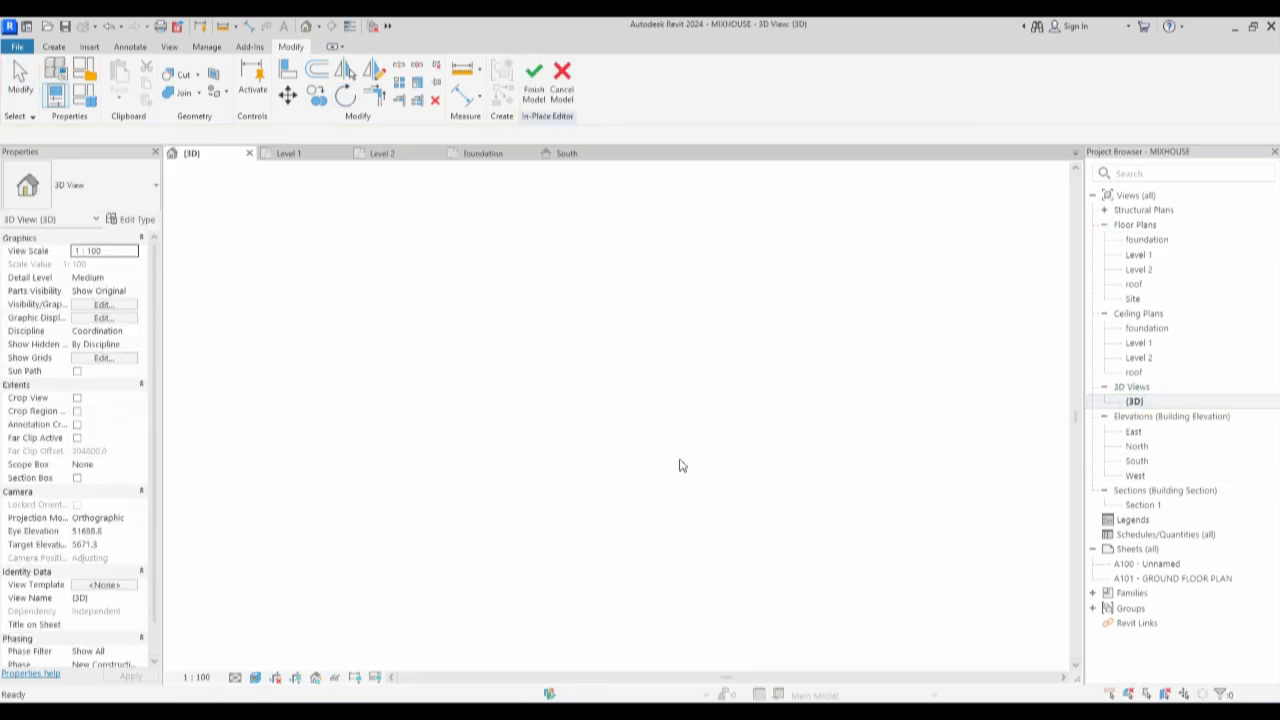
scroll(448, 380, "up", 2)
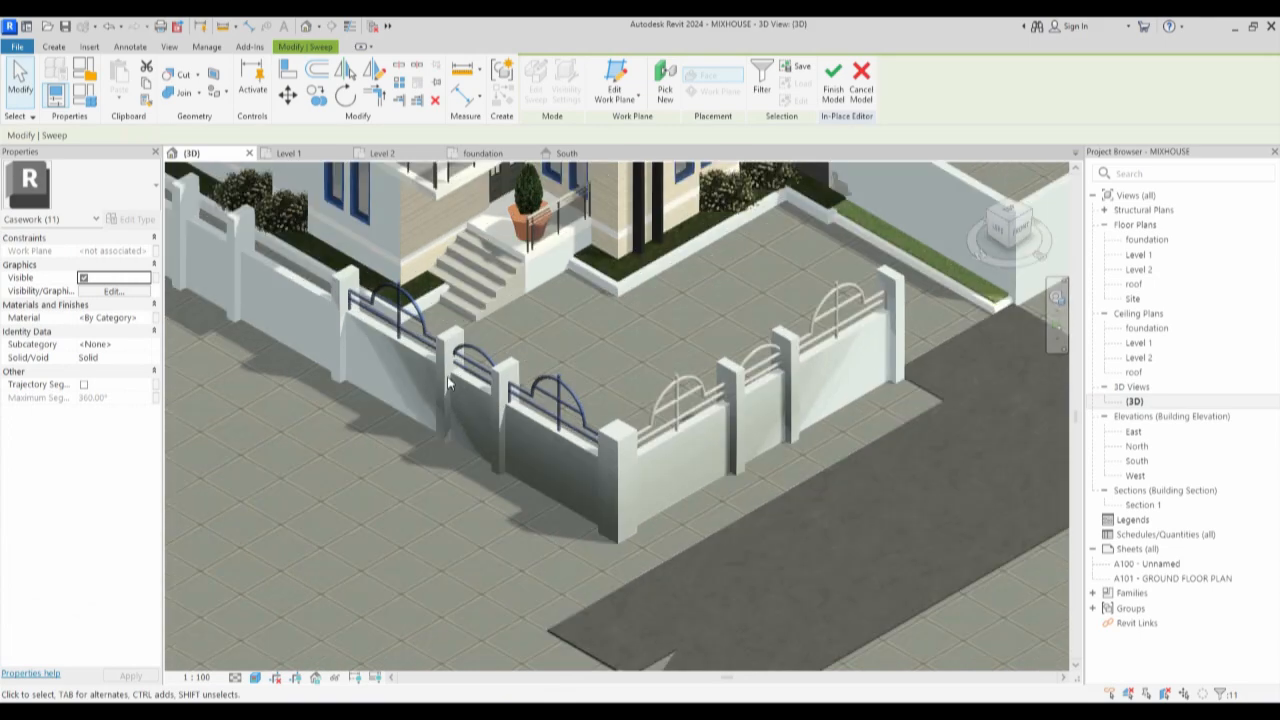
scroll(505, 510, "down", 3)
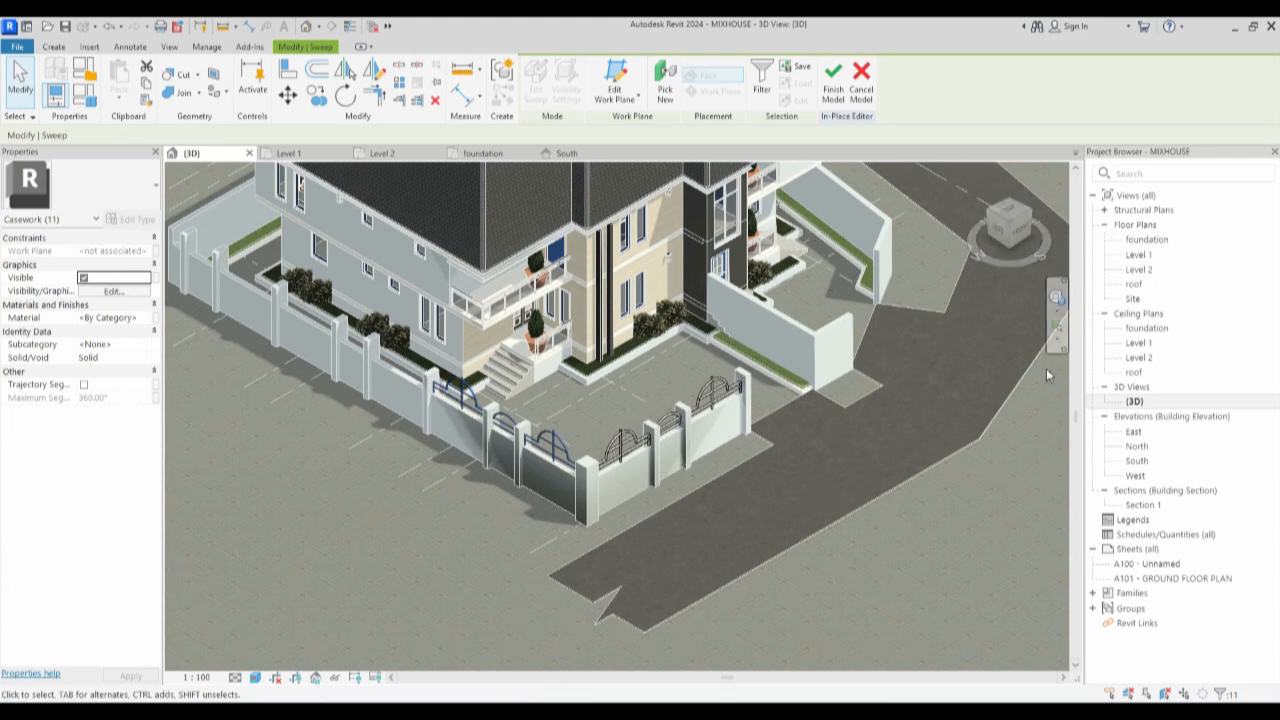
double_click(1146, 240)
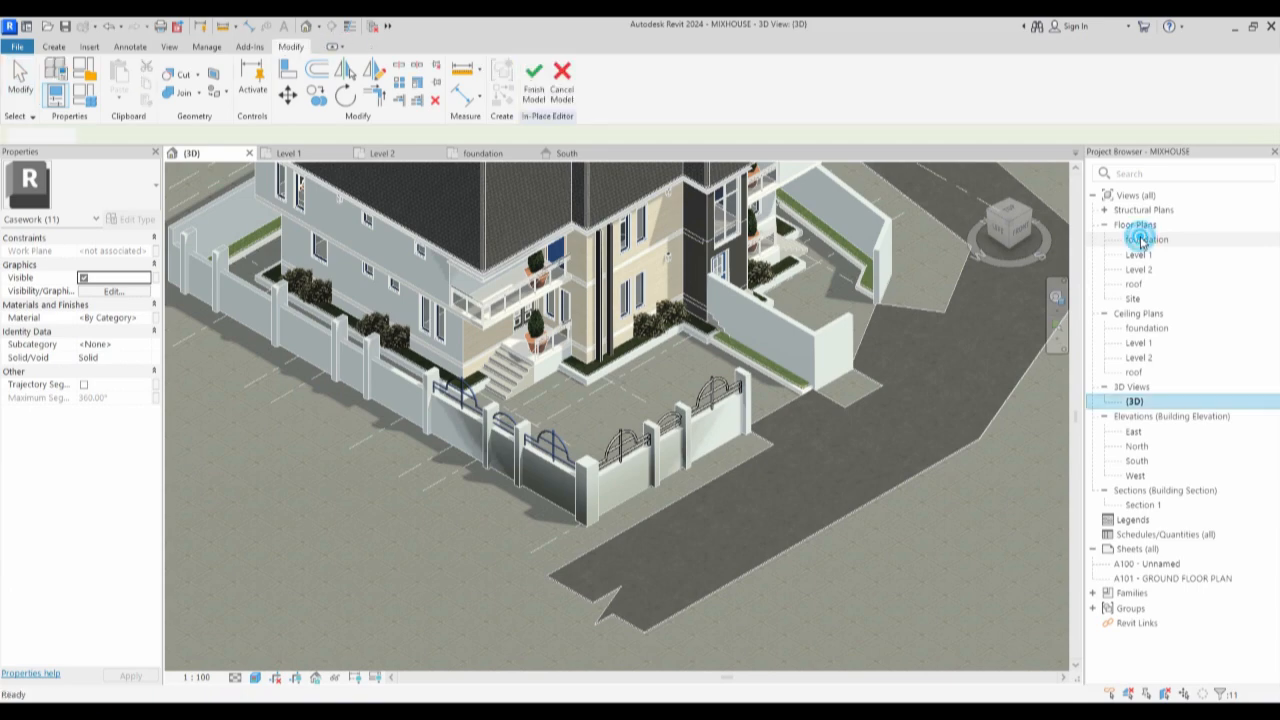
scroll(510, 465, "down", 3)
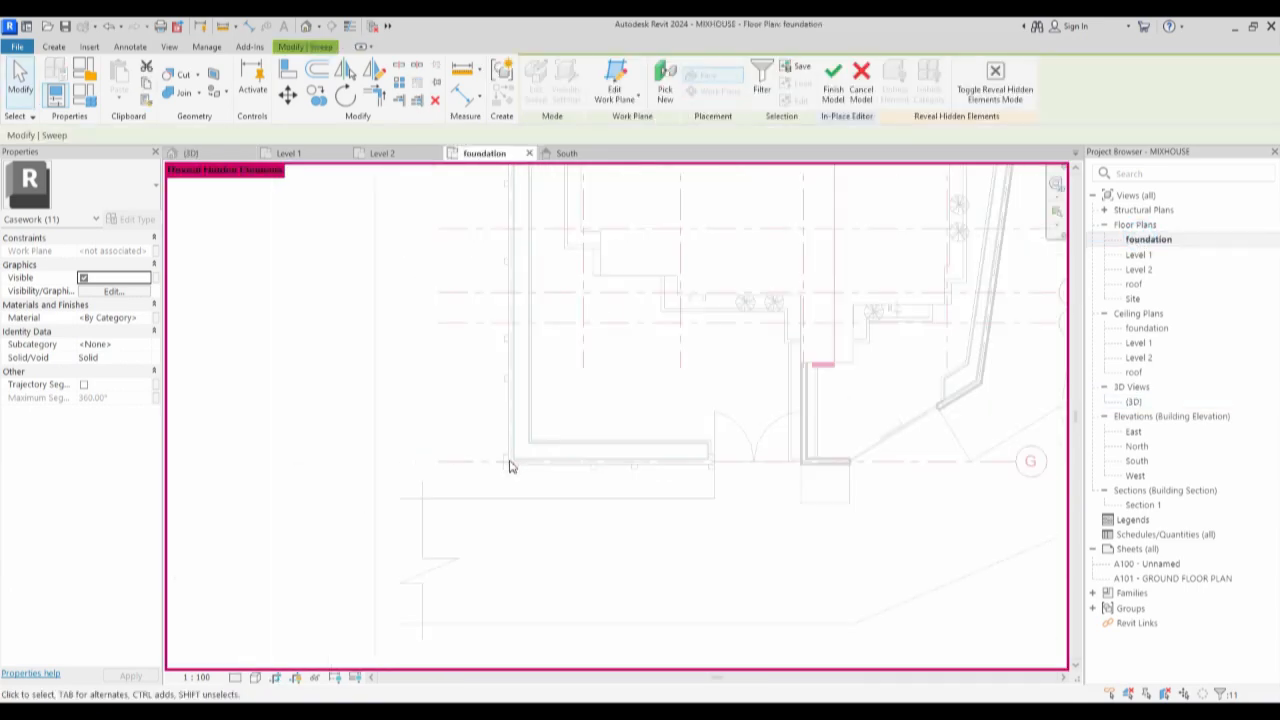
left_click(372, 68)
scroll(500, 265, "up", 2)
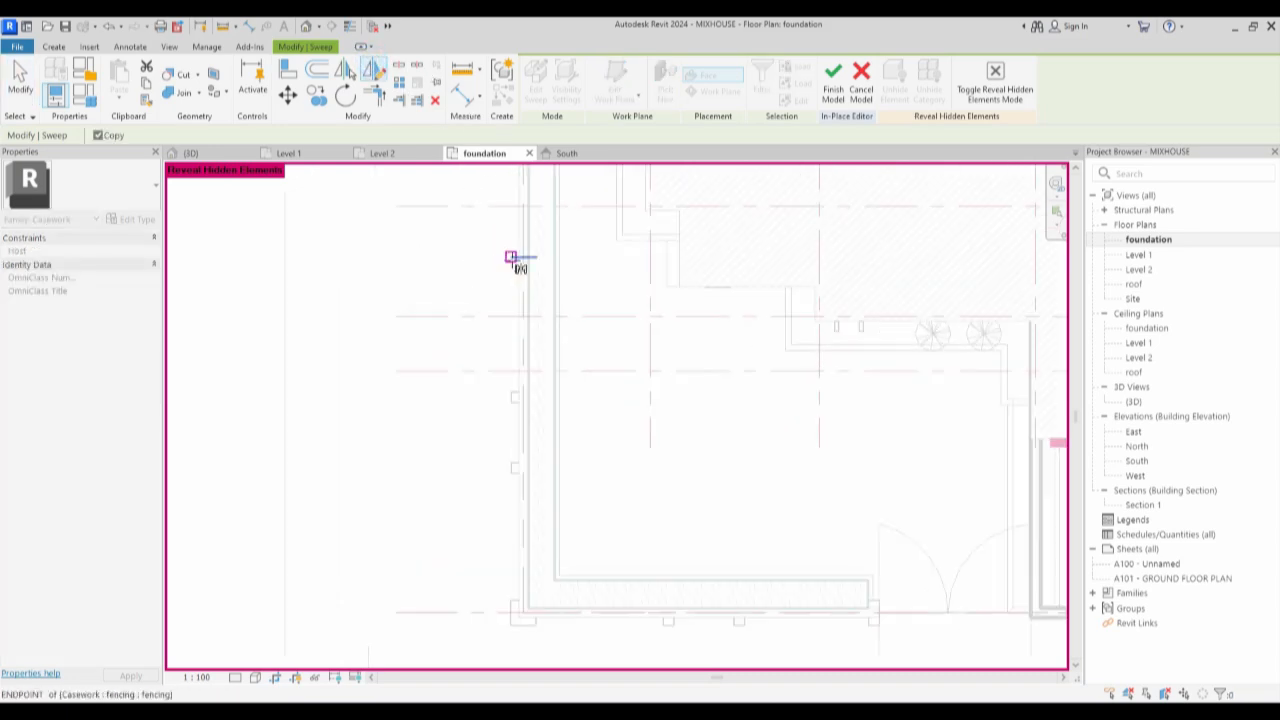
scroll(514, 262, "up", 2)
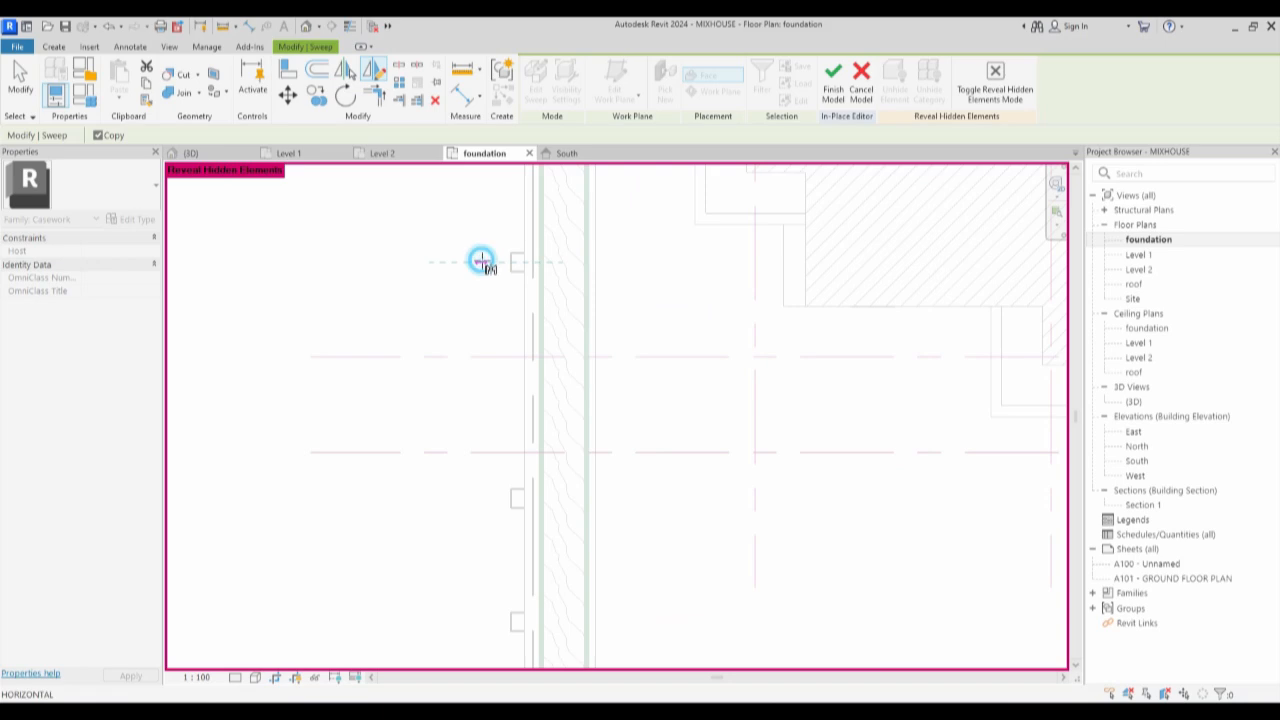
key("Escape")
Open the 3D view and examine the grilles along the side and front fences, including the corner and the gate opening.
double_click(1133, 401)
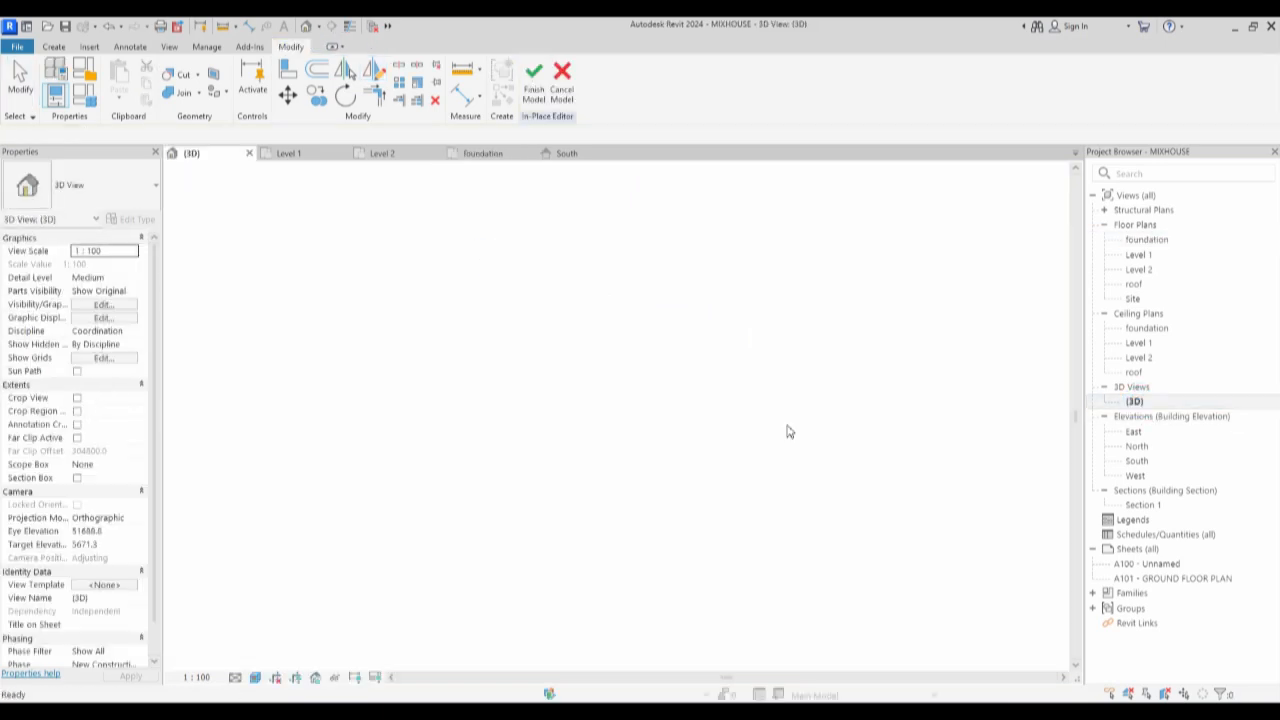
scroll(706, 506, "down", 2)
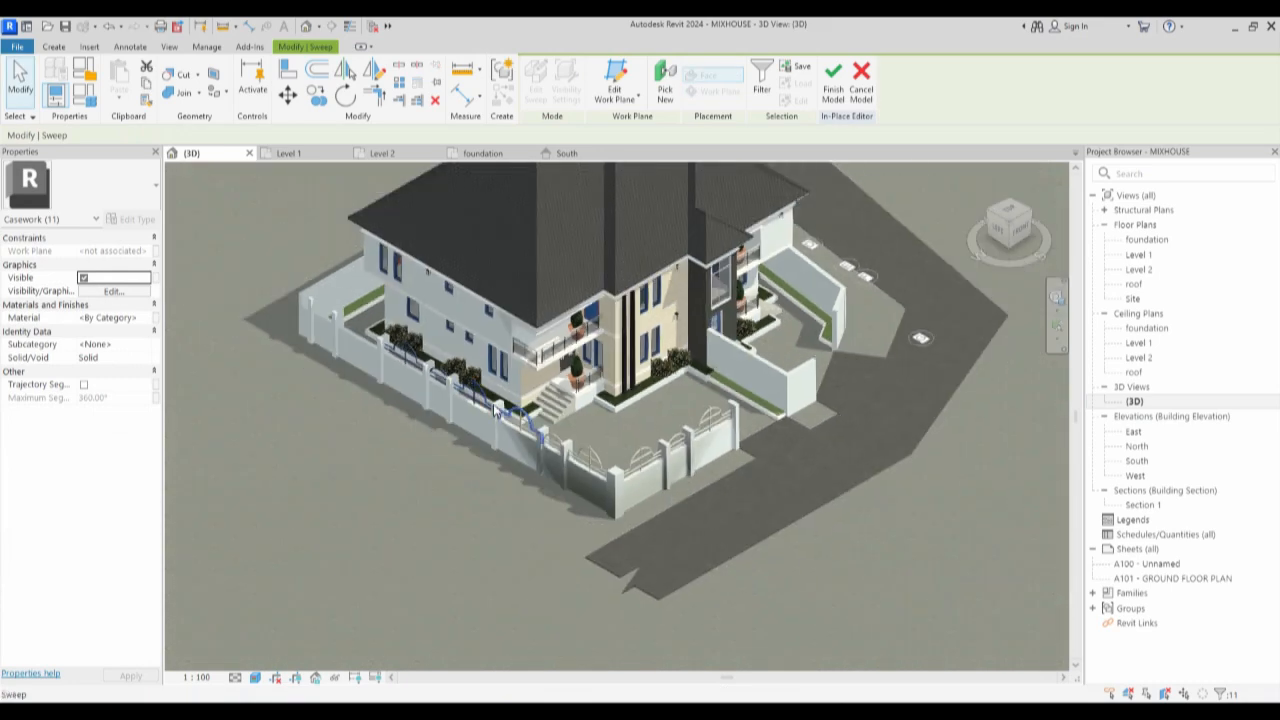
scroll(434, 385, "up", 2)
scroll(393, 347, "up", 2)
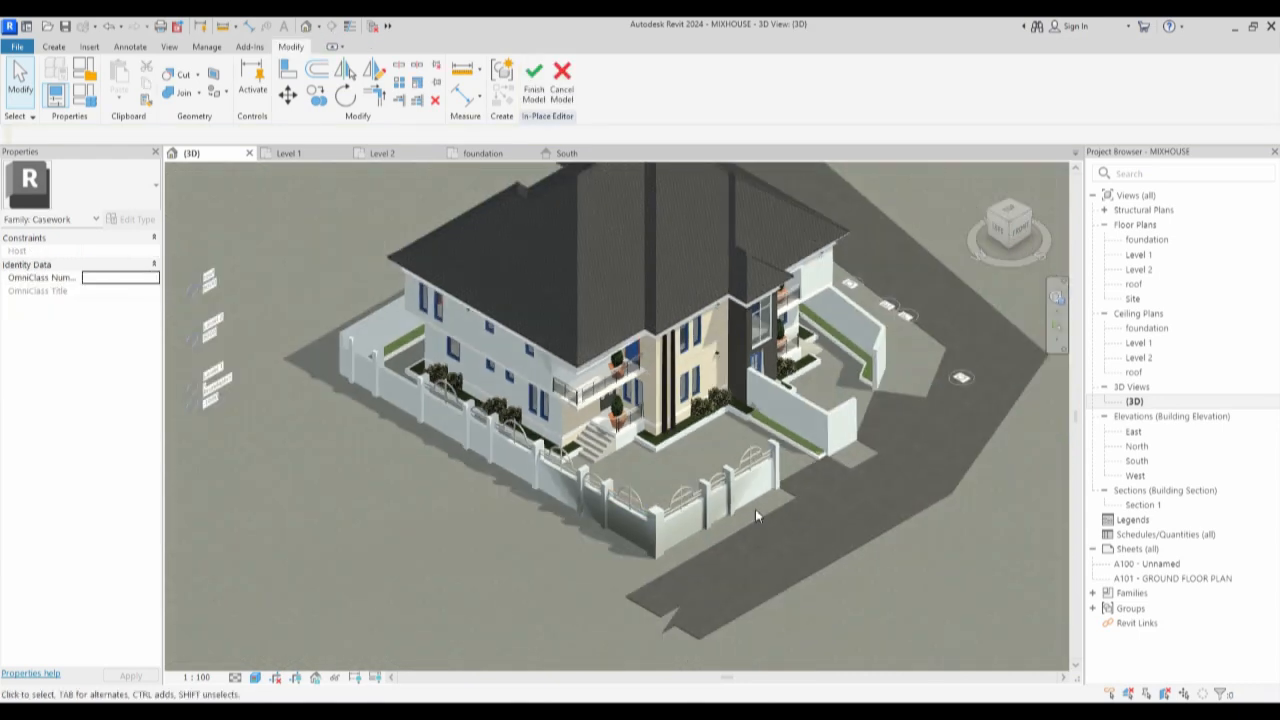
scroll(755, 509, "up", 3)
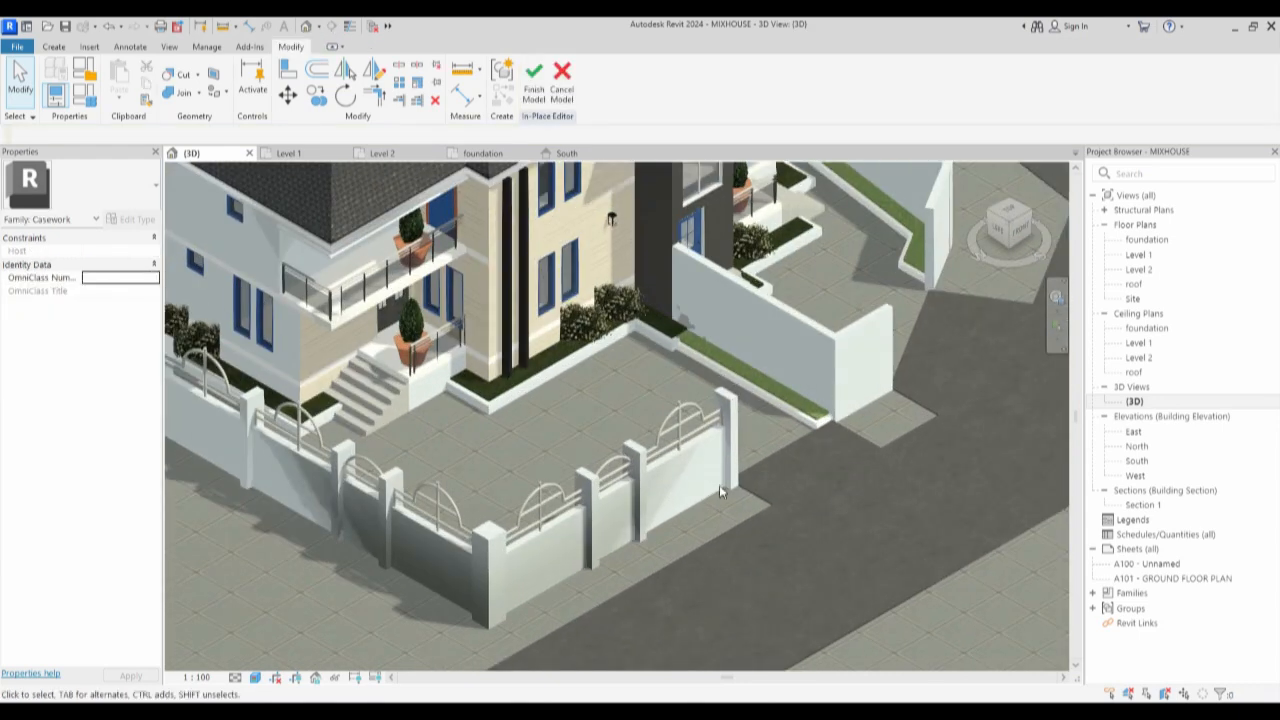
scroll(735, 498, "down", 2)
scroll(715, 487, "up", 2)
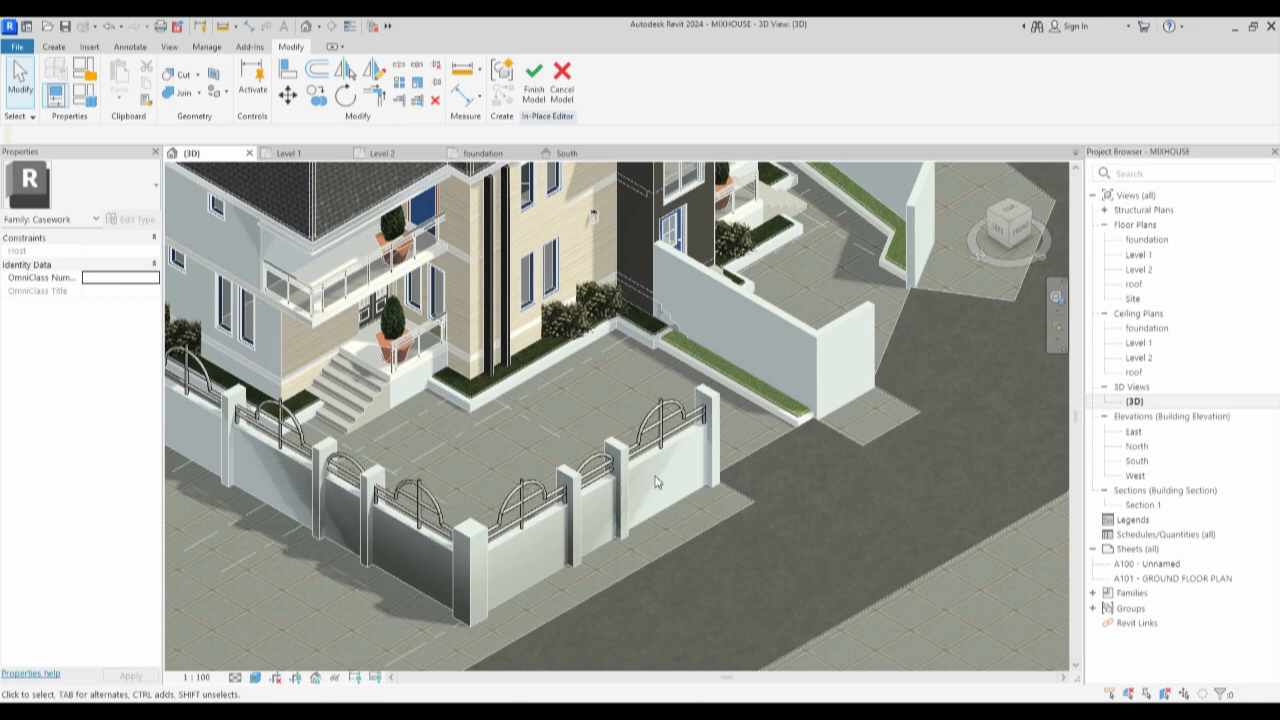
scroll(663, 477, "up", 2)
scroll(664, 478, "down", 3)
scroll(665, 478, "up", 2)
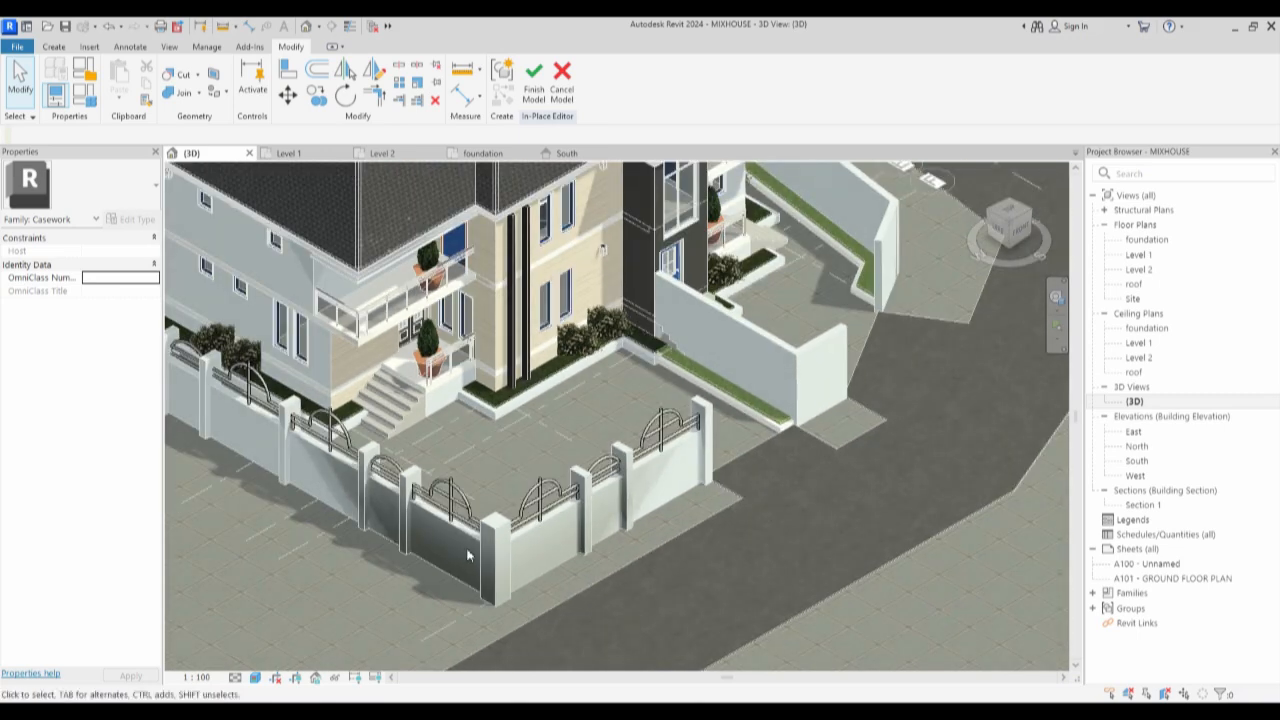
scroll(700, 498, "down", 3)
scroll(678, 453, "up", 1)
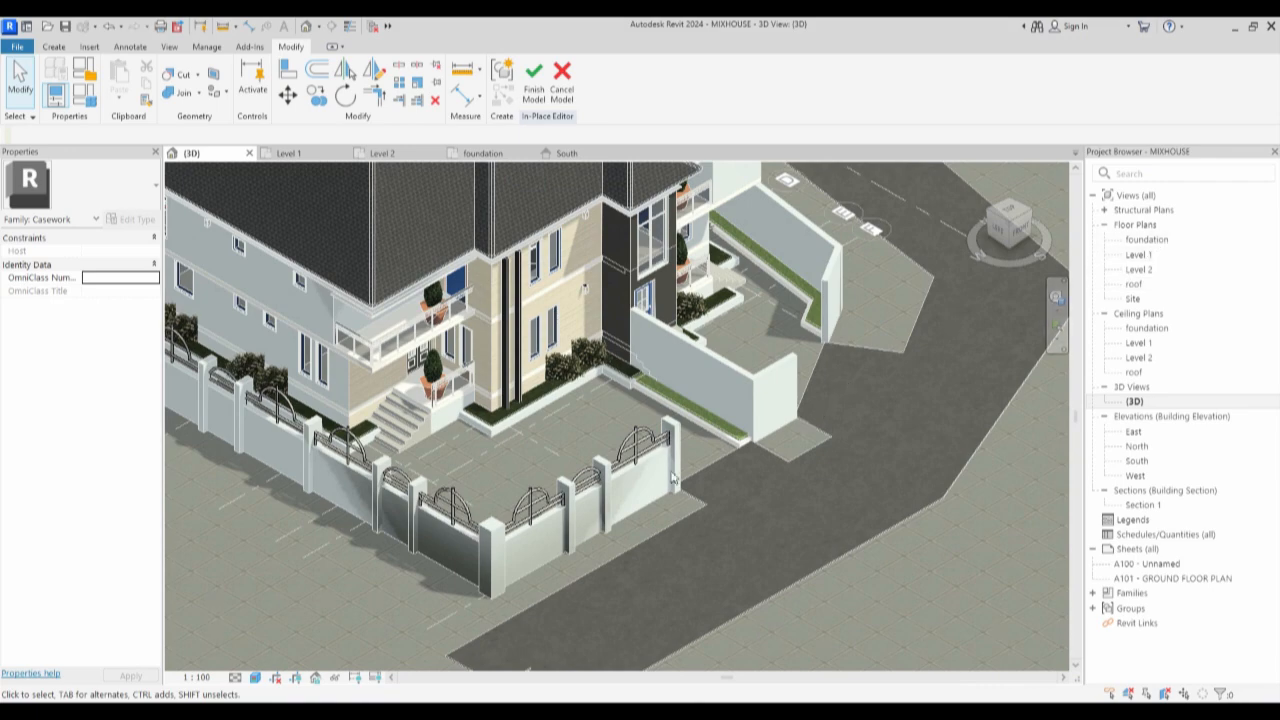
In the Level 1 plan, start a sweep and sketch its path along the front fence centreline from the gate-side pillar to the outer corner.
left_click(1139, 254)
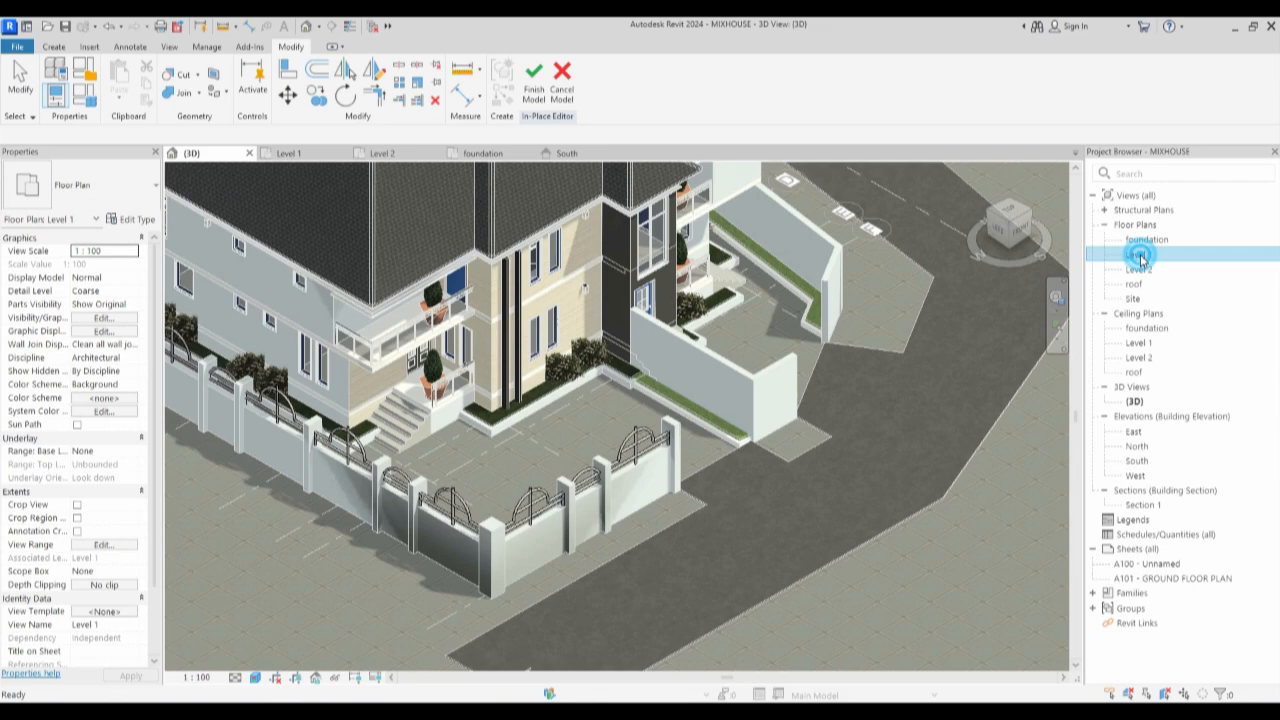
scroll(885, 255, "down", 3)
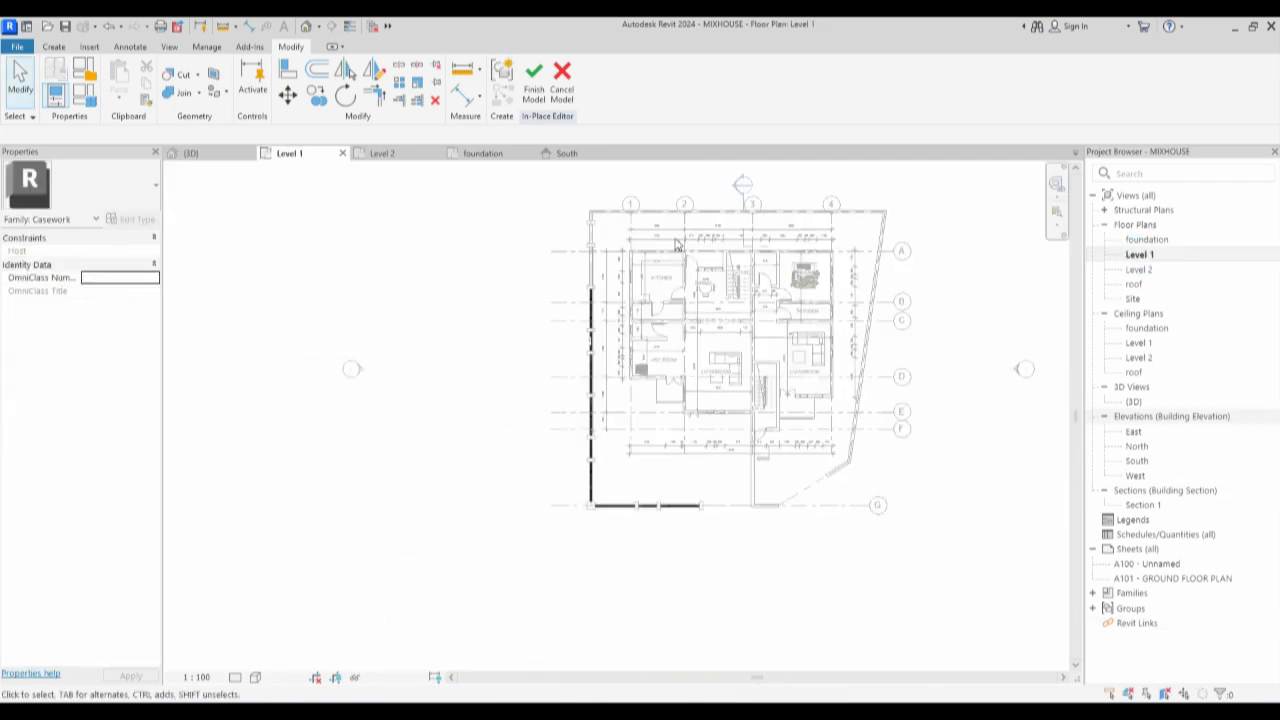
left_click(53, 47)
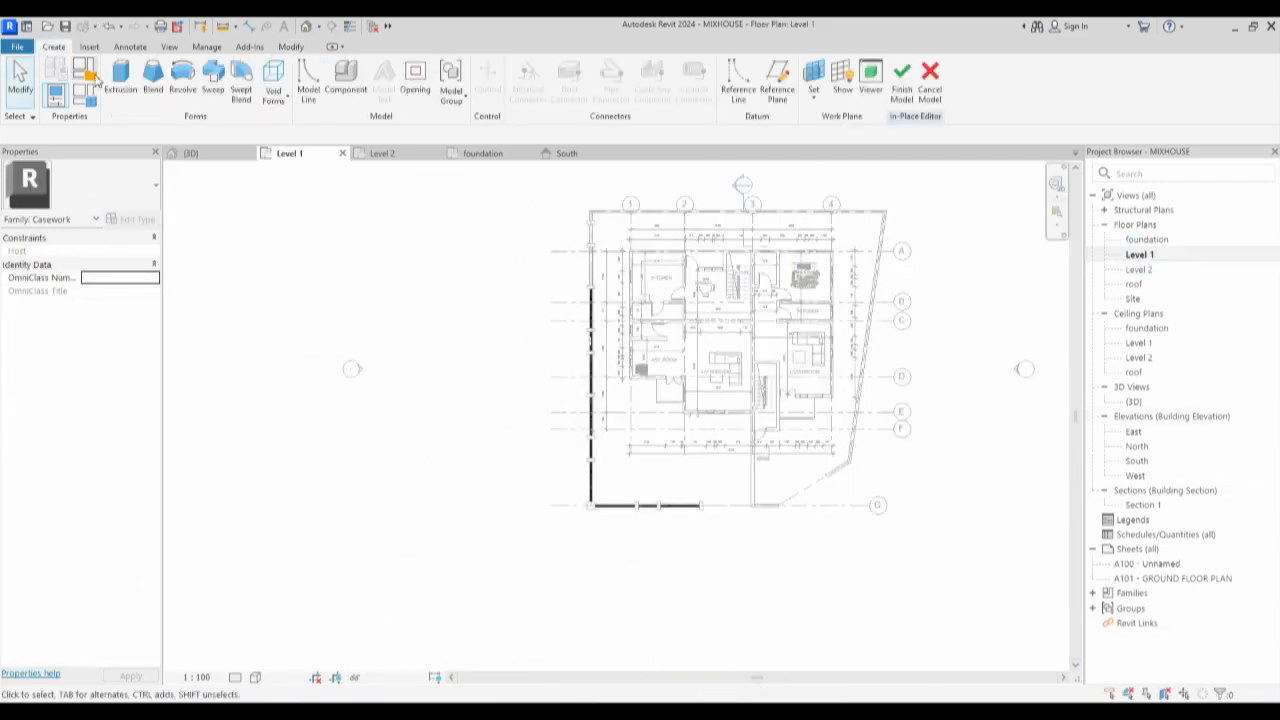
left_click(214, 92)
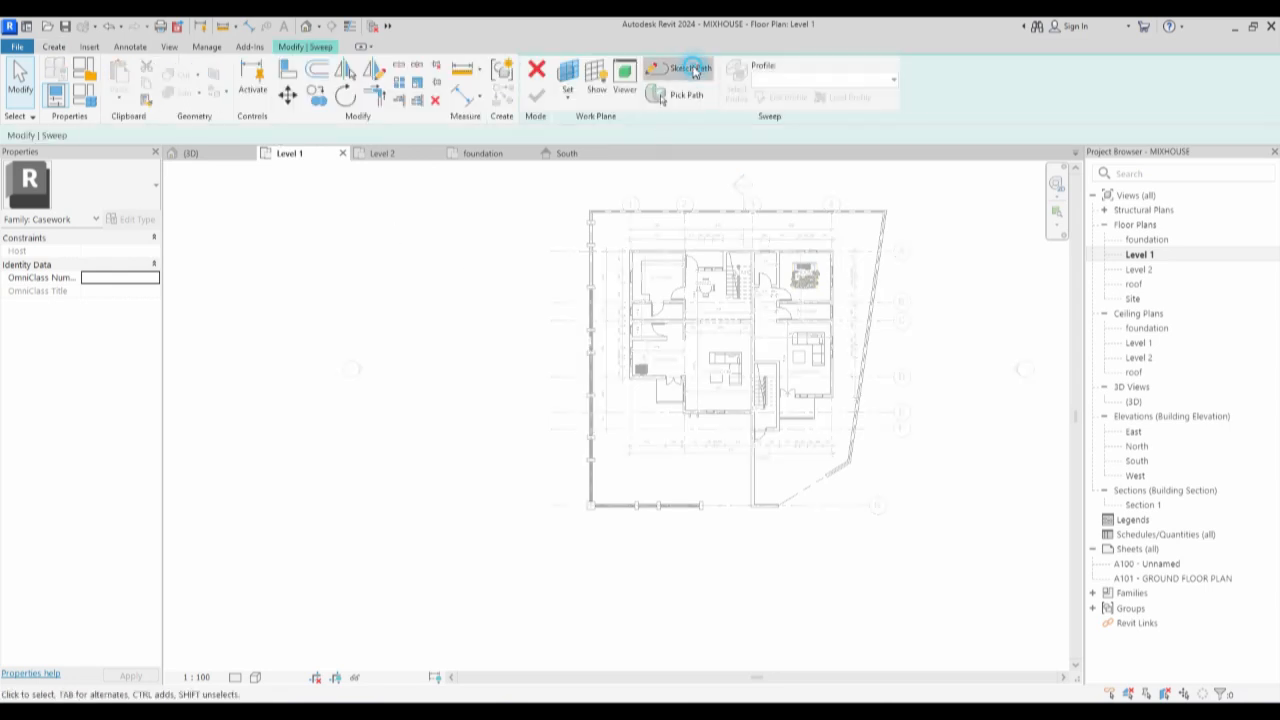
left_click(693, 70)
scroll(702, 508, "up", 5)
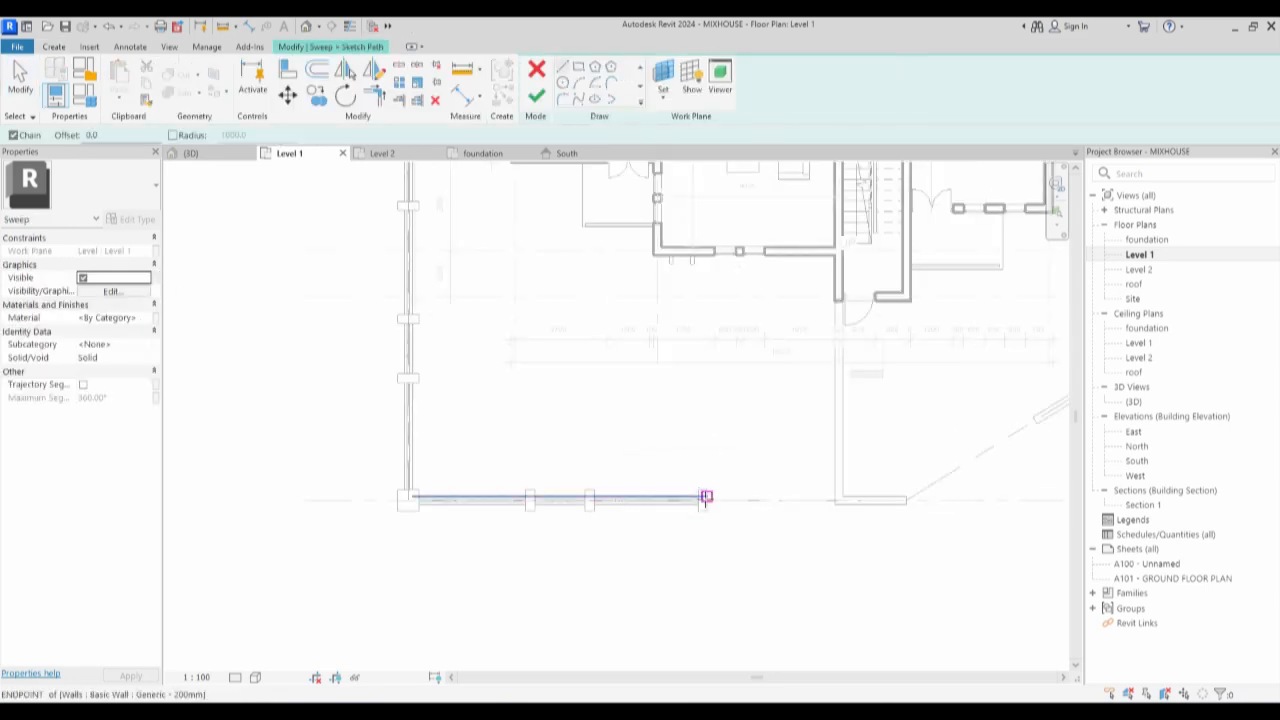
scroll(704, 500, "up", 3)
left_click(693, 501)
scroll(694, 501, "down", 4)
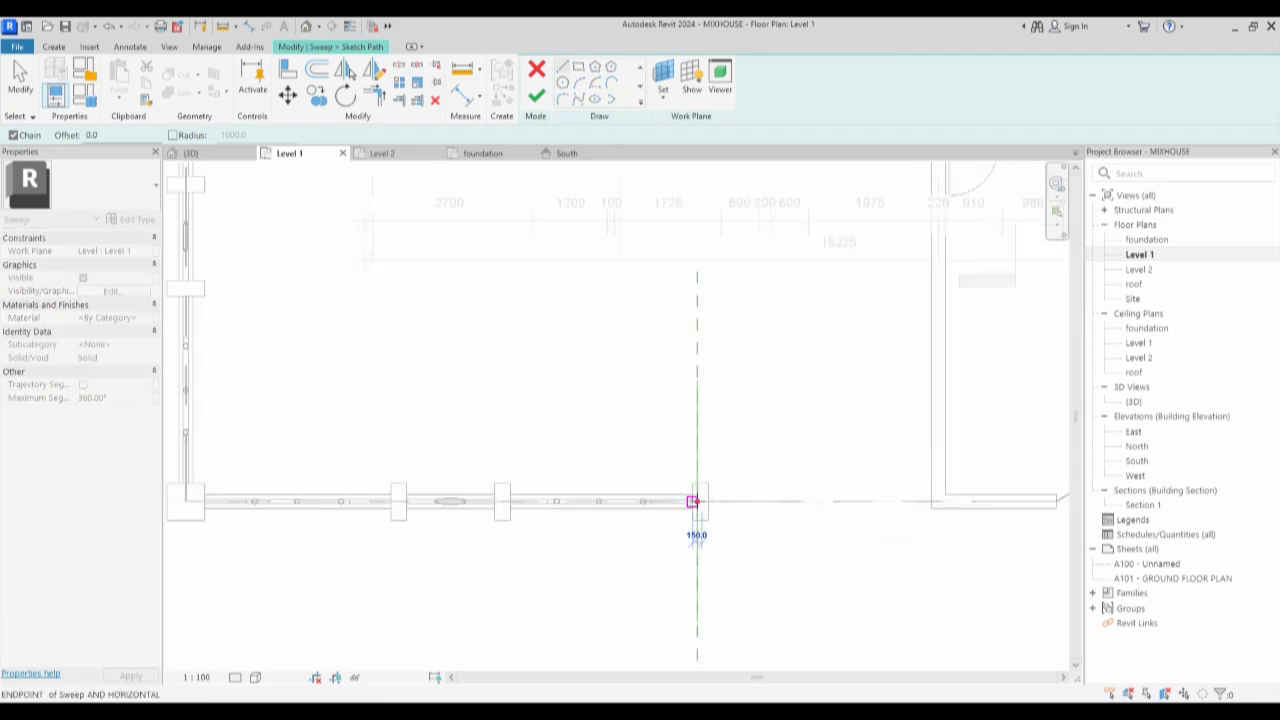
scroll(437, 501, "up", 2)
left_click(443, 500)
Continue the sweep path along the side fence to the rear corner of the property and finish the path.
scroll(449, 572, "down", 4)
scroll(449, 573, "down", 2)
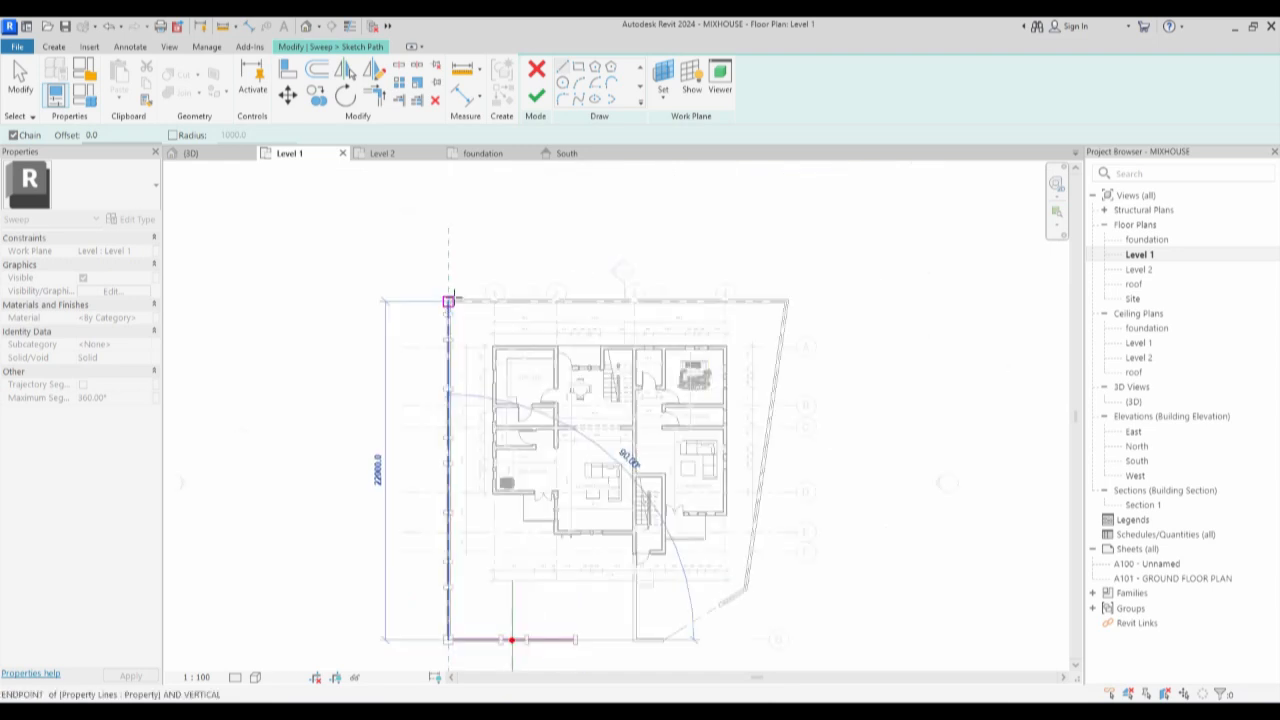
scroll(447, 306, "up", 2)
left_click(447, 303)
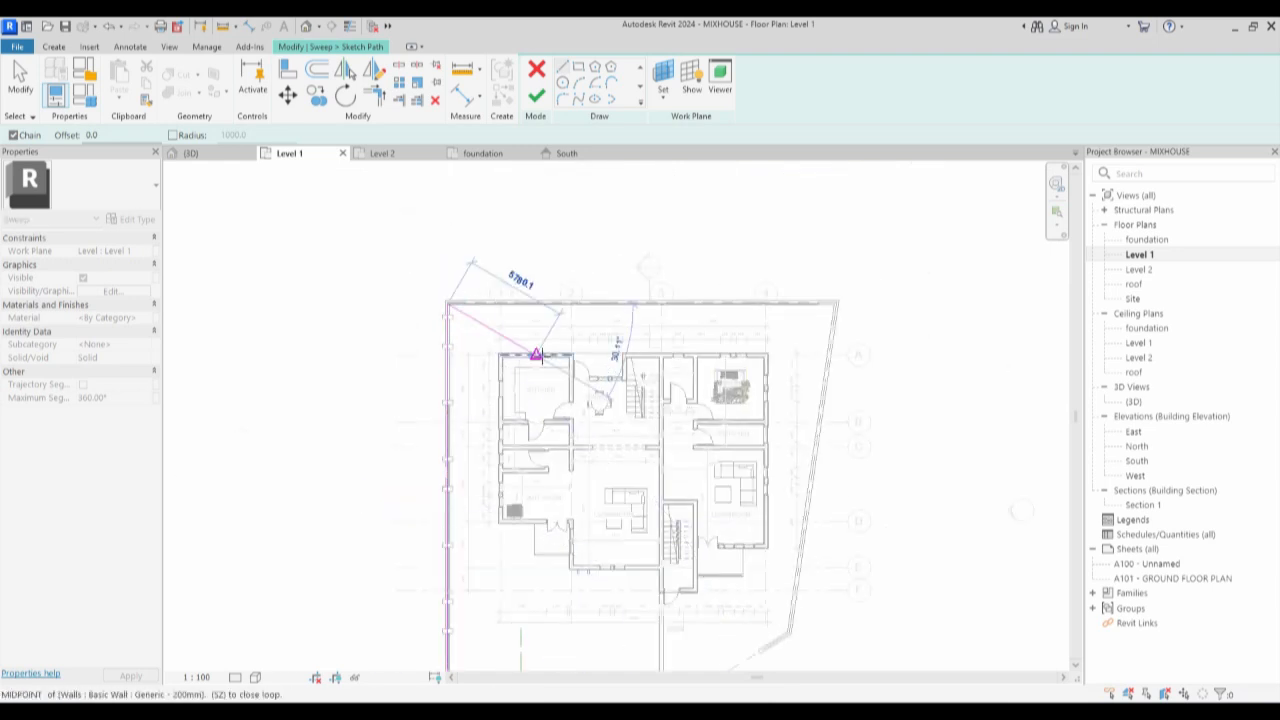
key("Escape")
left_click(536, 95)
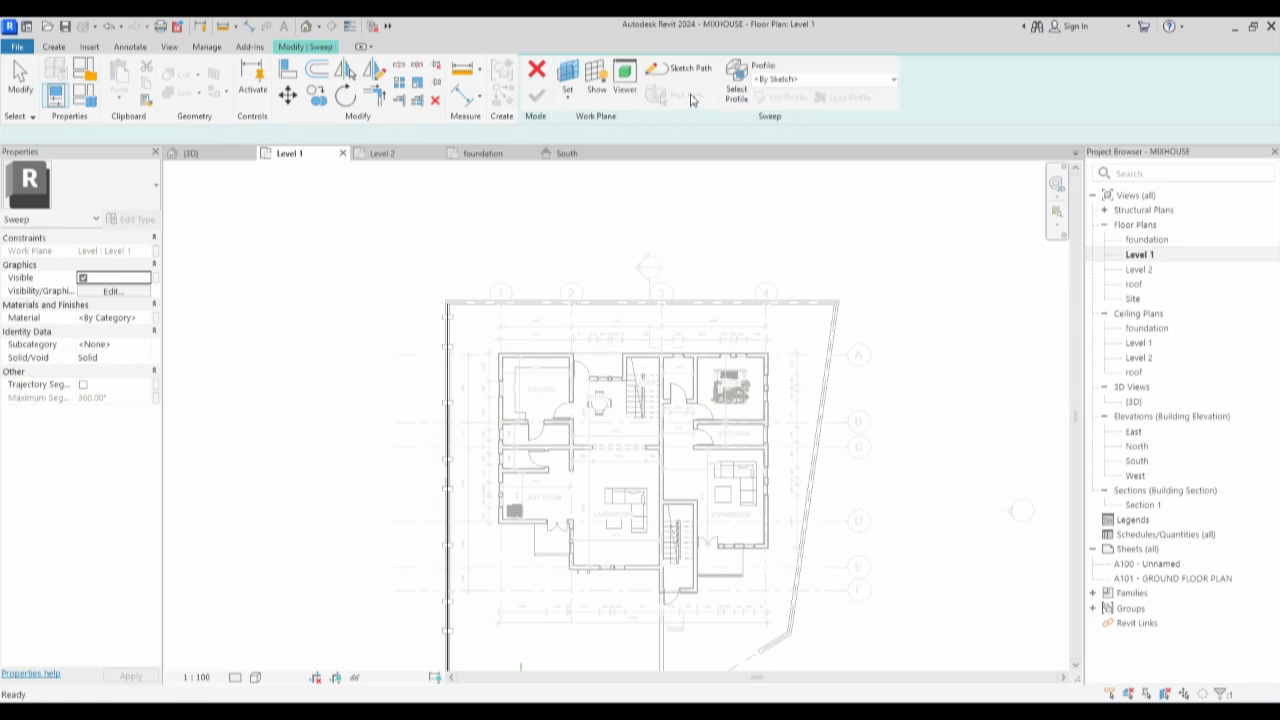
Edit the sweep profile in the East elevation, drawing a horizontal base line from the fence wall's outer face to slightly past its inner face.
left_click(776, 100)
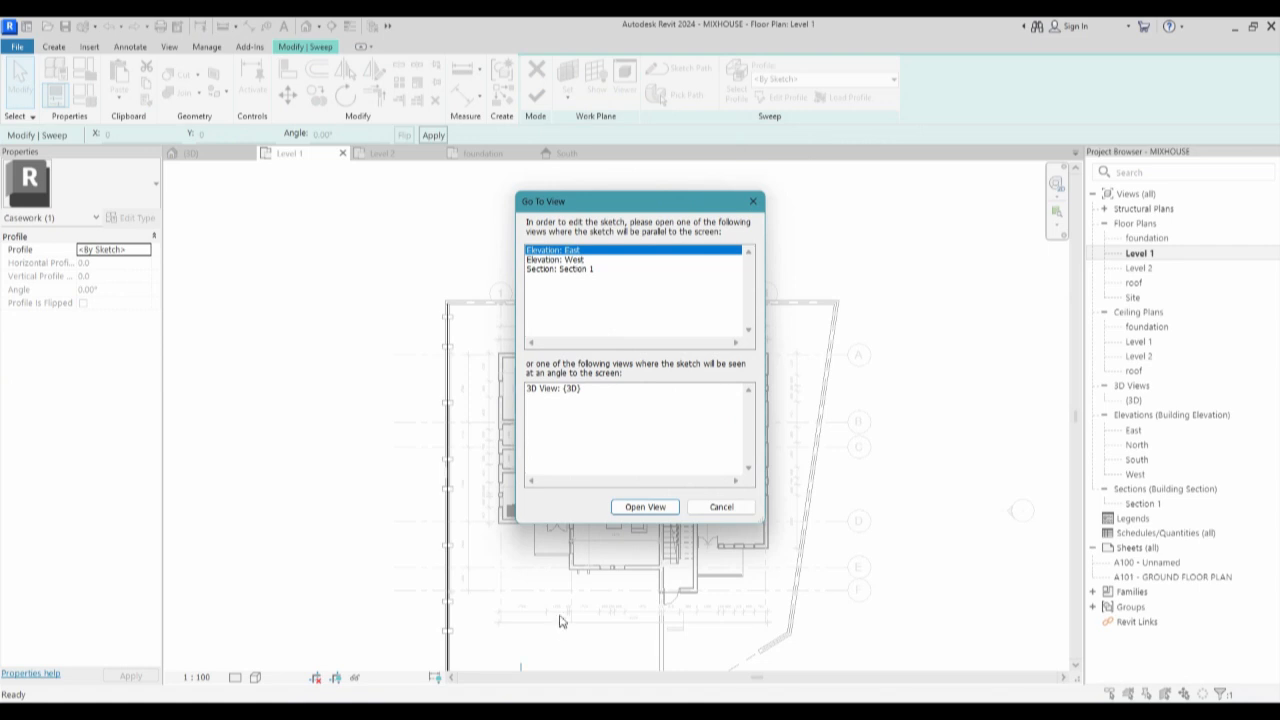
left_click(646, 507)
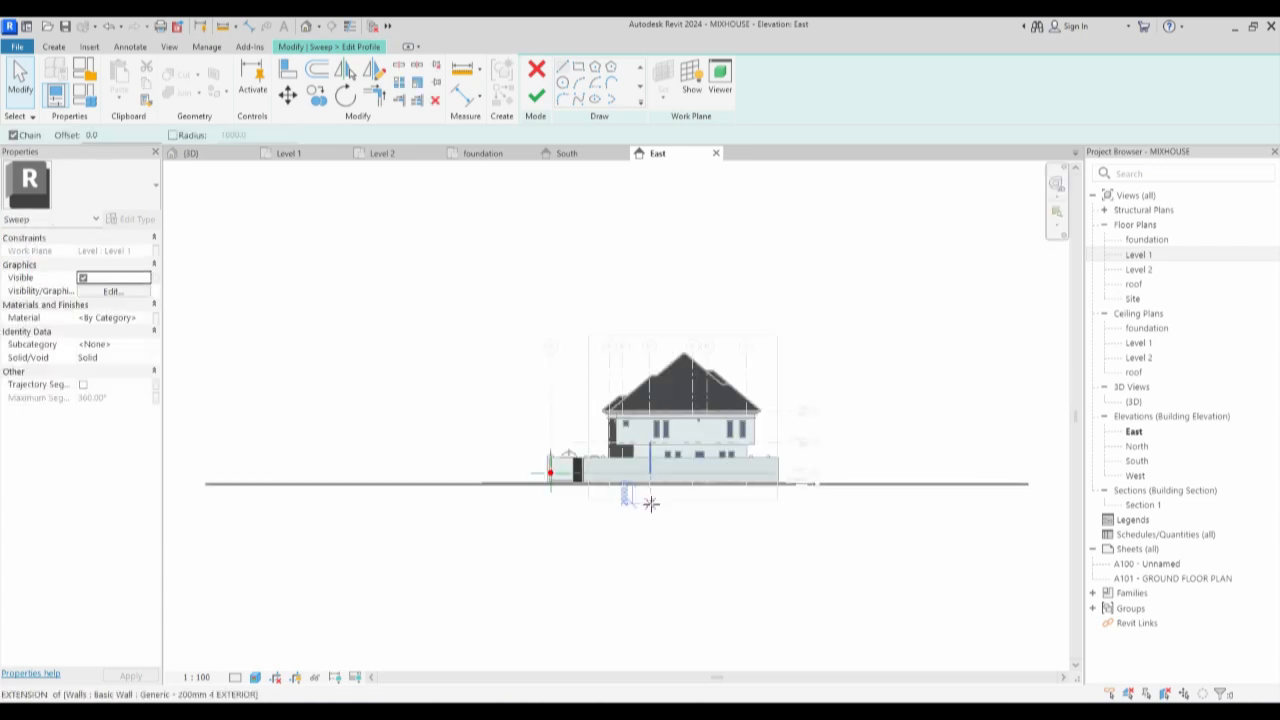
scroll(560, 468, "up", 2)
scroll(560, 470, "up", 5)
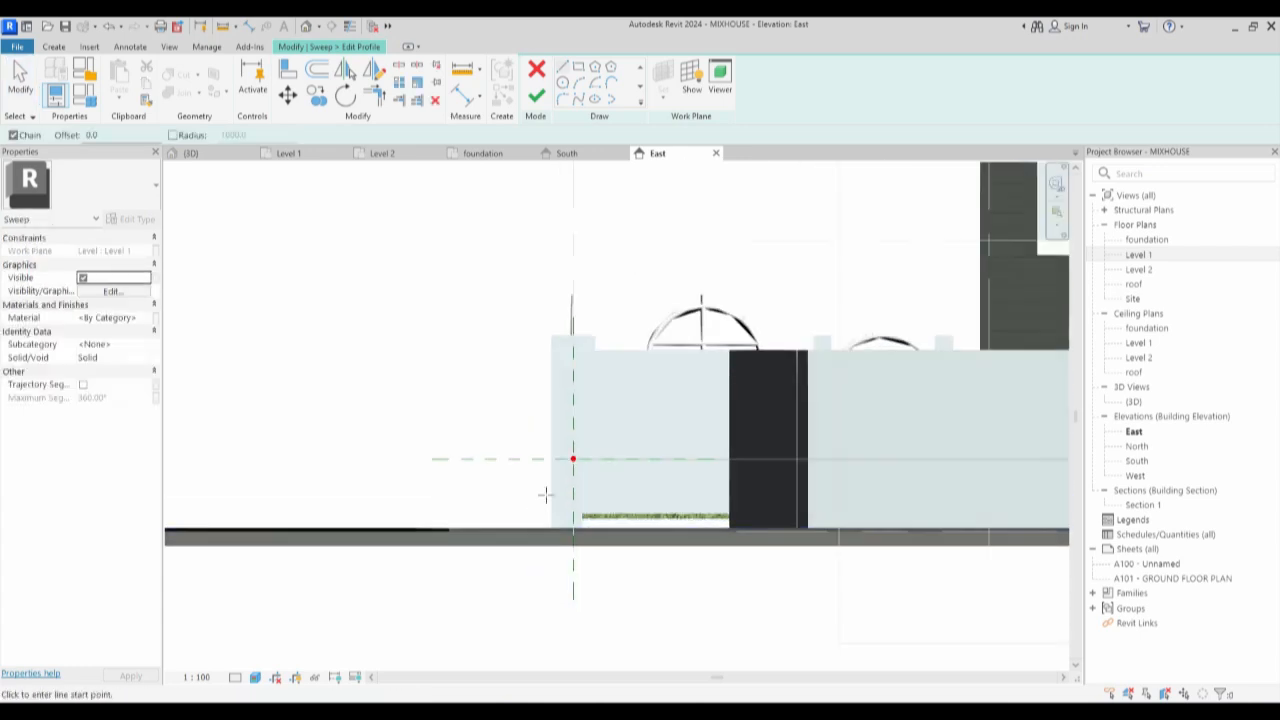
scroll(555, 407, "up", 2)
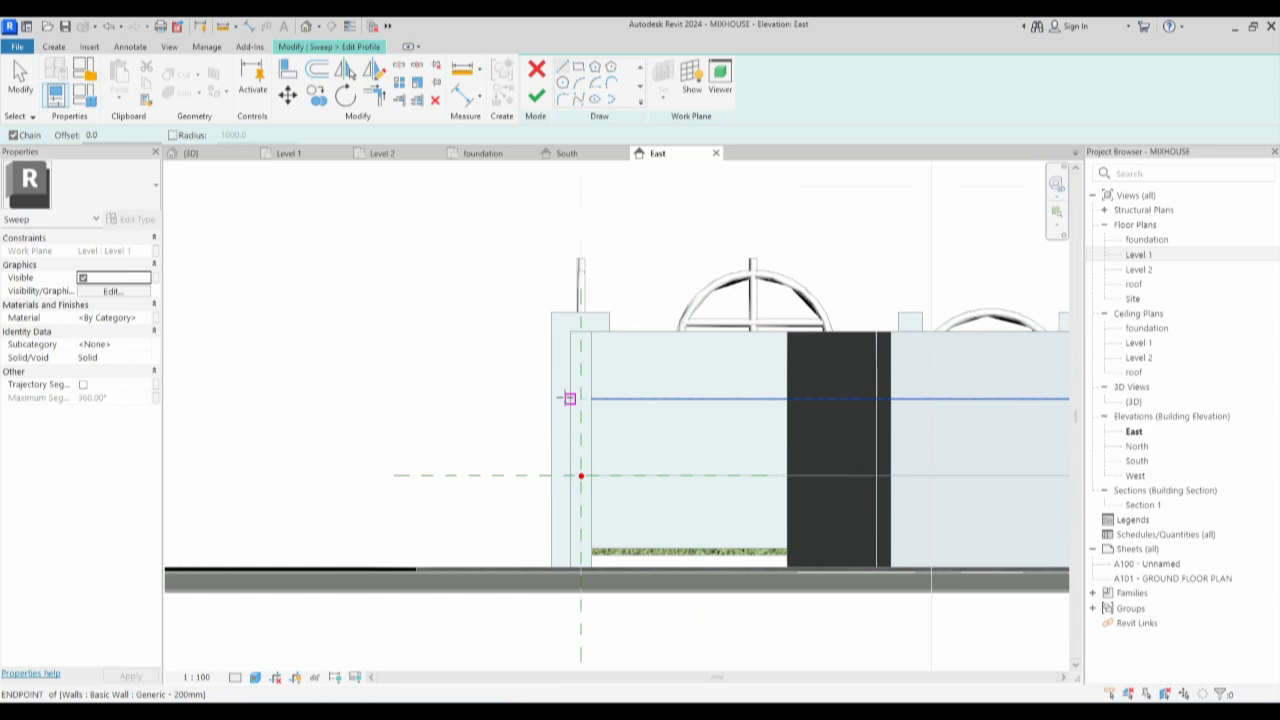
scroll(570, 398, "up", 3)
left_click(572, 399)
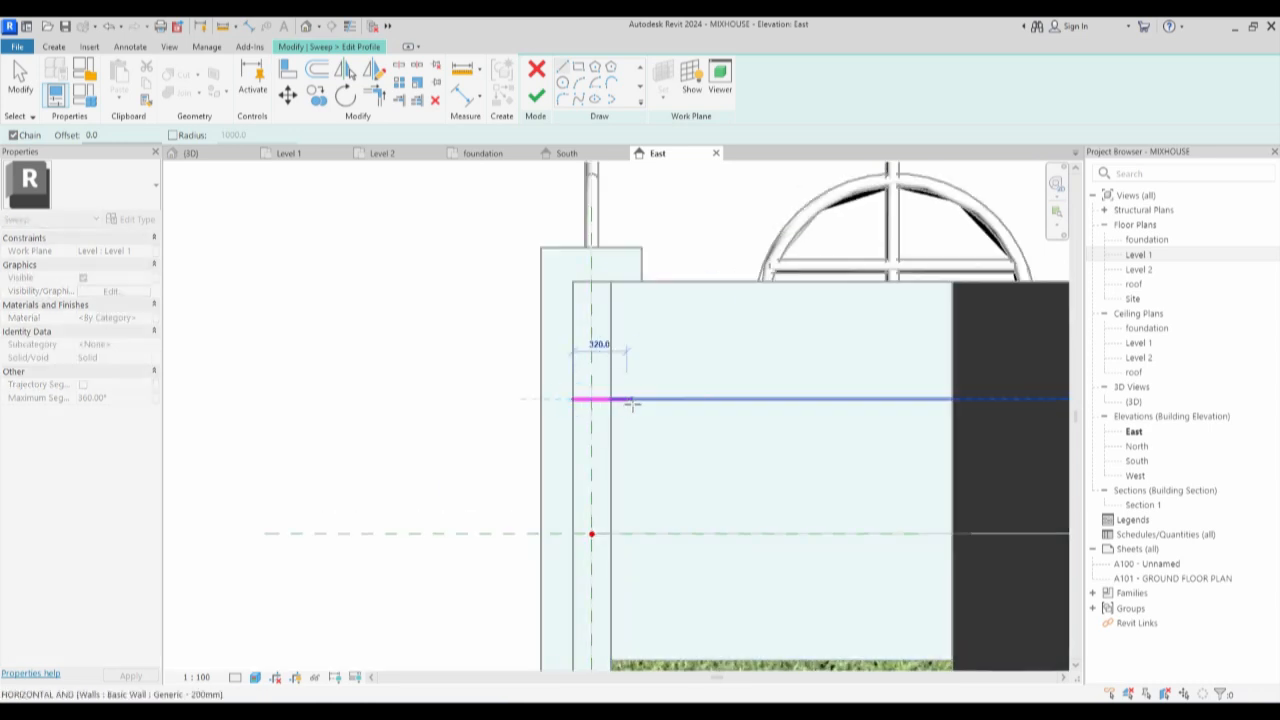
scroll(621, 399, "up", 2)
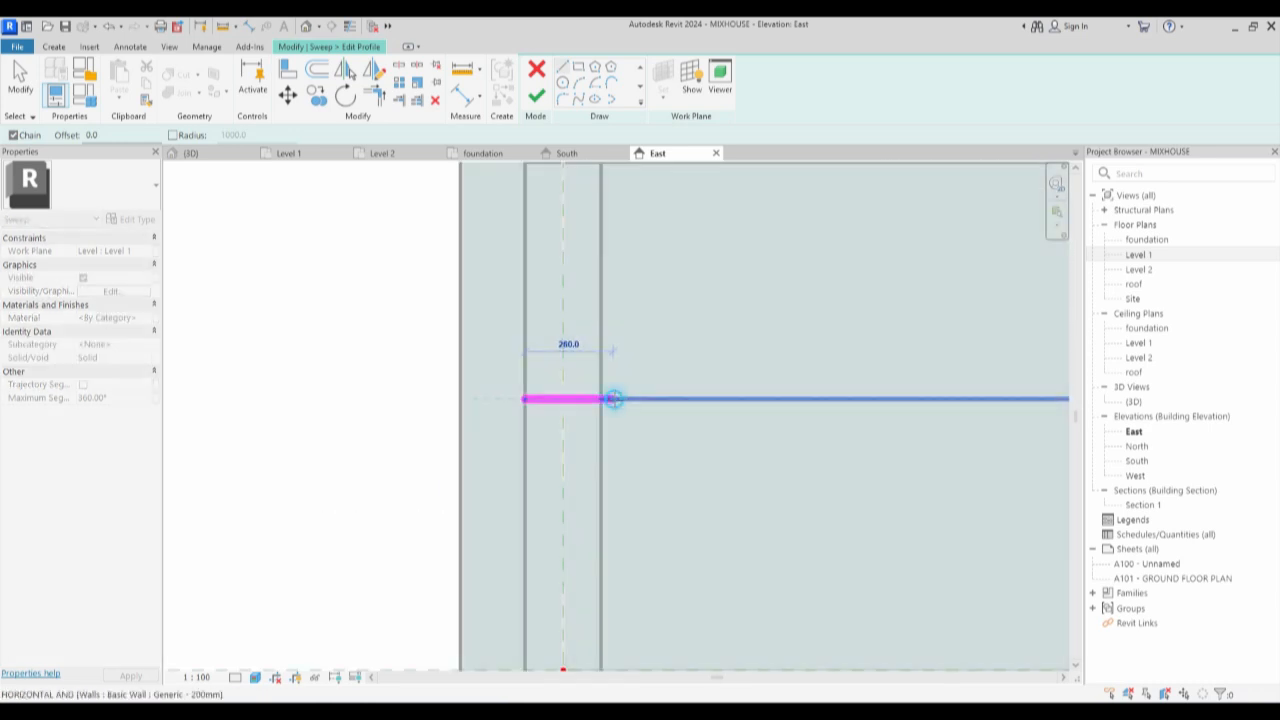
left_click(614, 382)
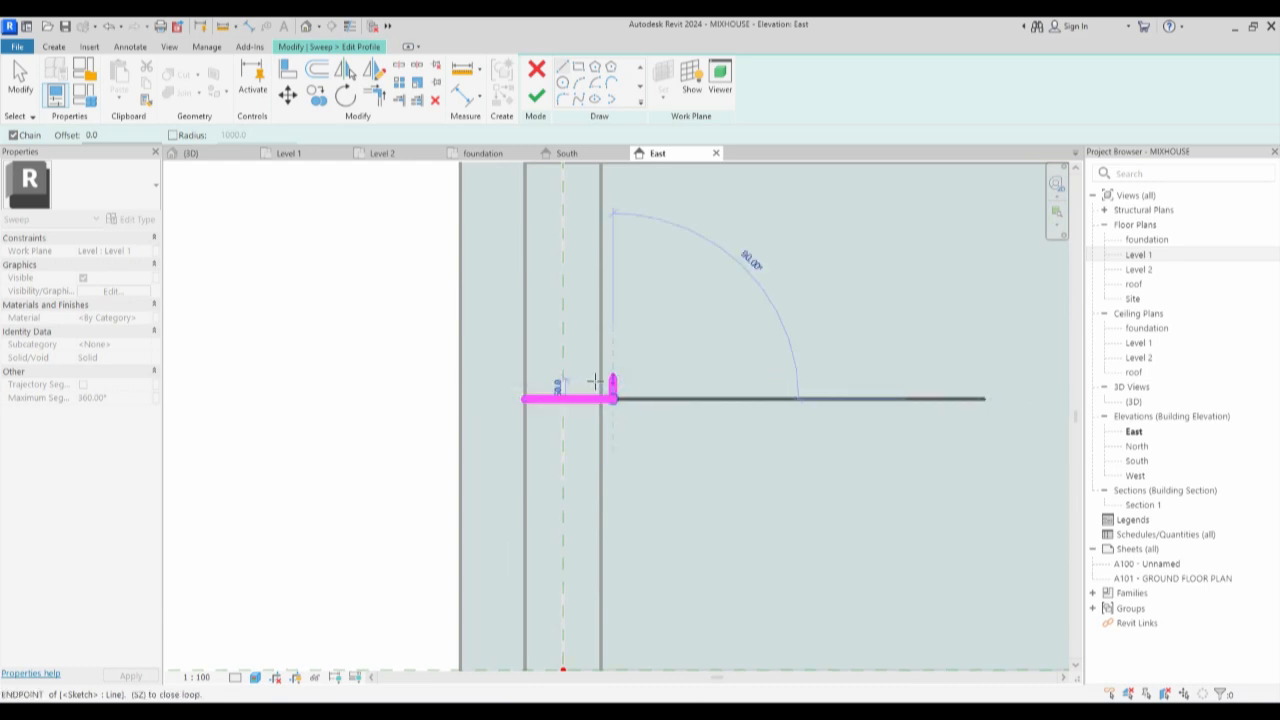
Draw a short vertical edge up from the base line's inner end and return it horizontally to the wall's inner face.
left_click(612, 379)
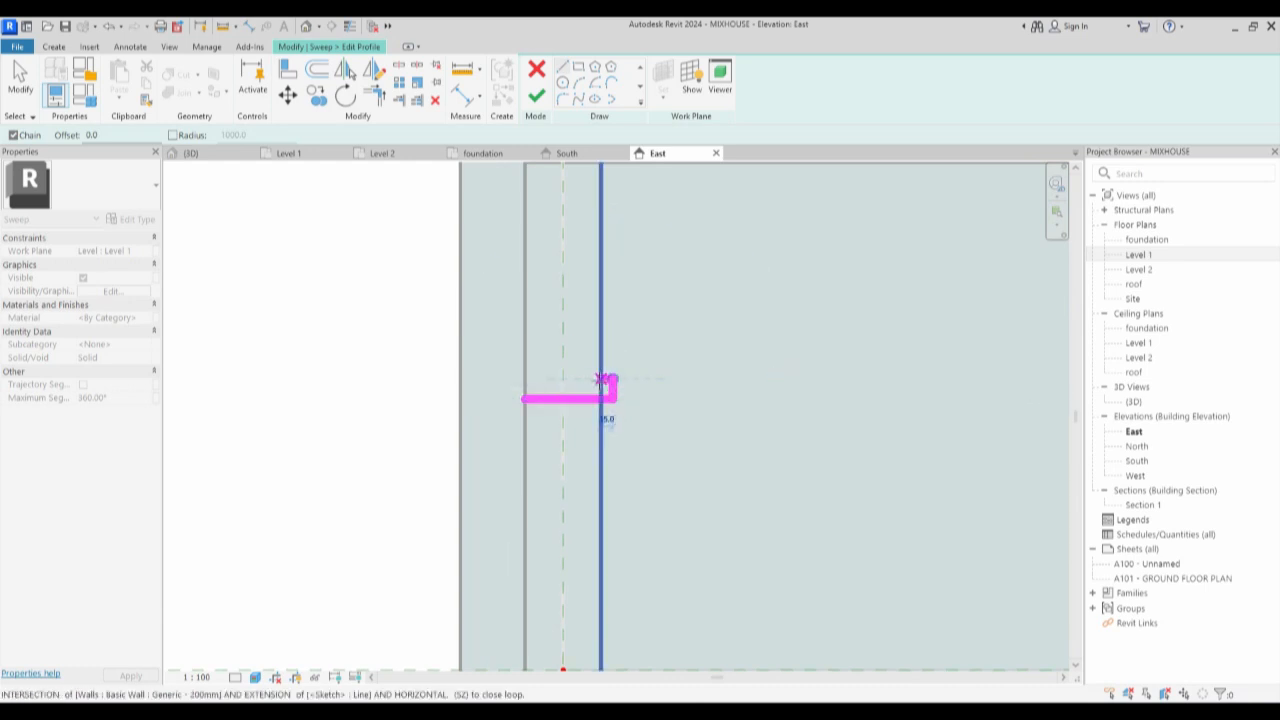
left_click(601, 379)
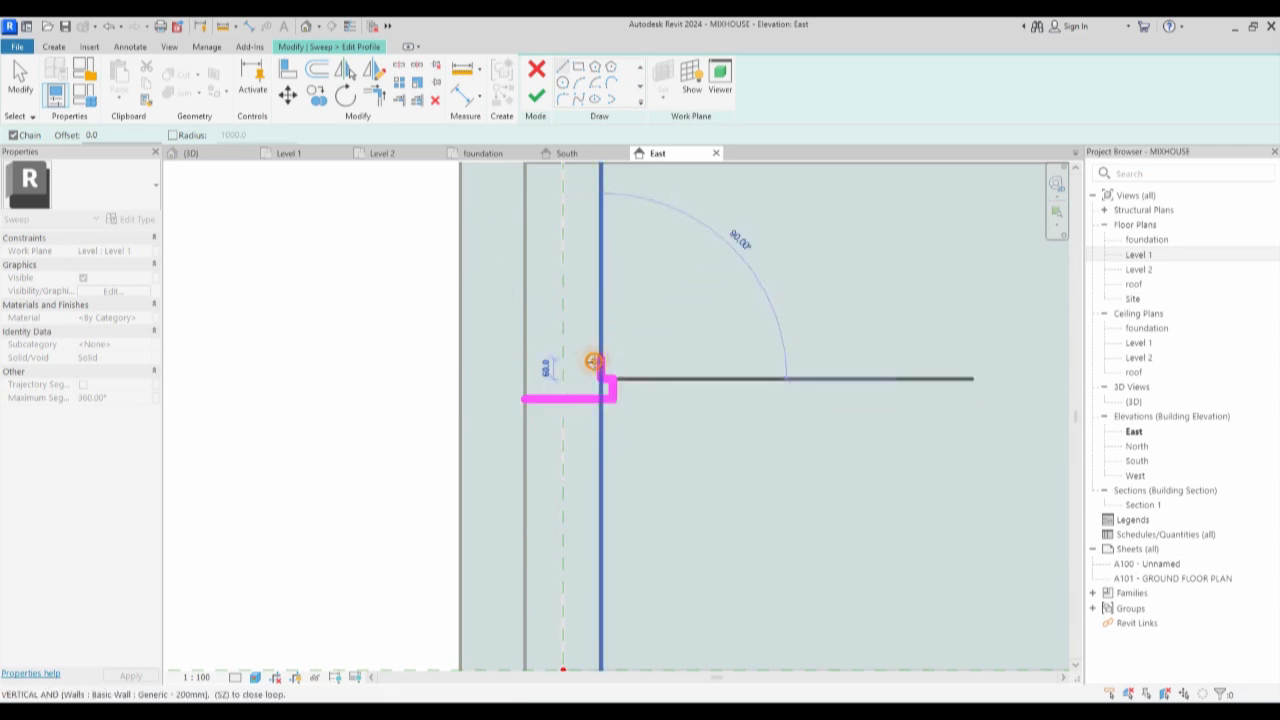
right_click(594, 362)
left_click(634, 369)
right_click(642, 371)
left_click(670, 379)
Mirror a copy of the profile's two small lip lines about the vertical reference plane to the outer side of the wall.
left_click_drag(574, 349, 656, 458)
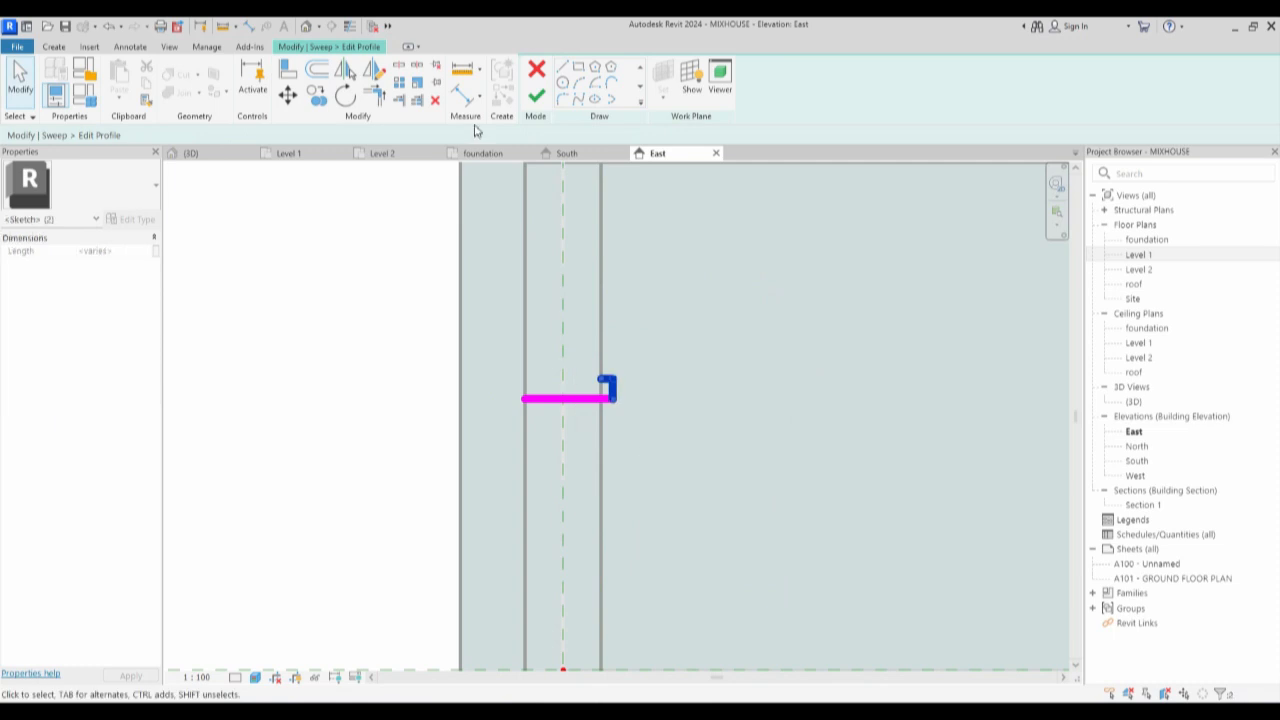
left_click(374, 74)
left_click(563, 398)
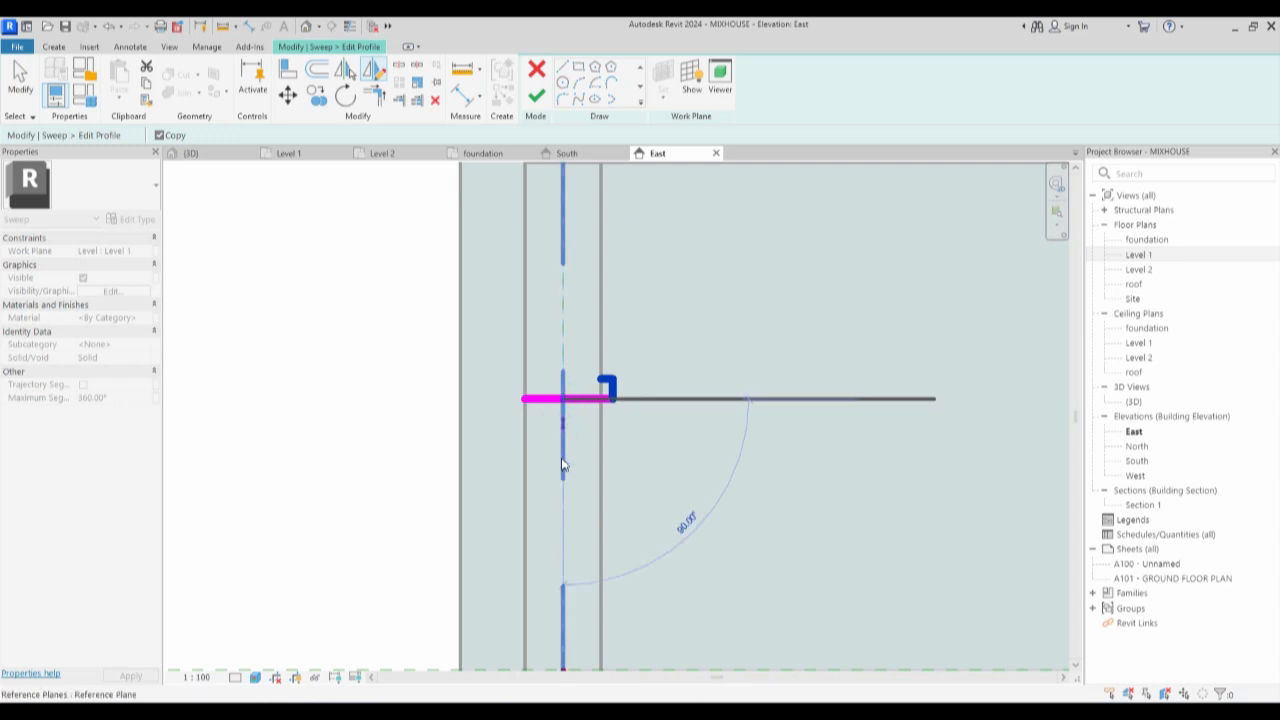
left_click(563, 465)
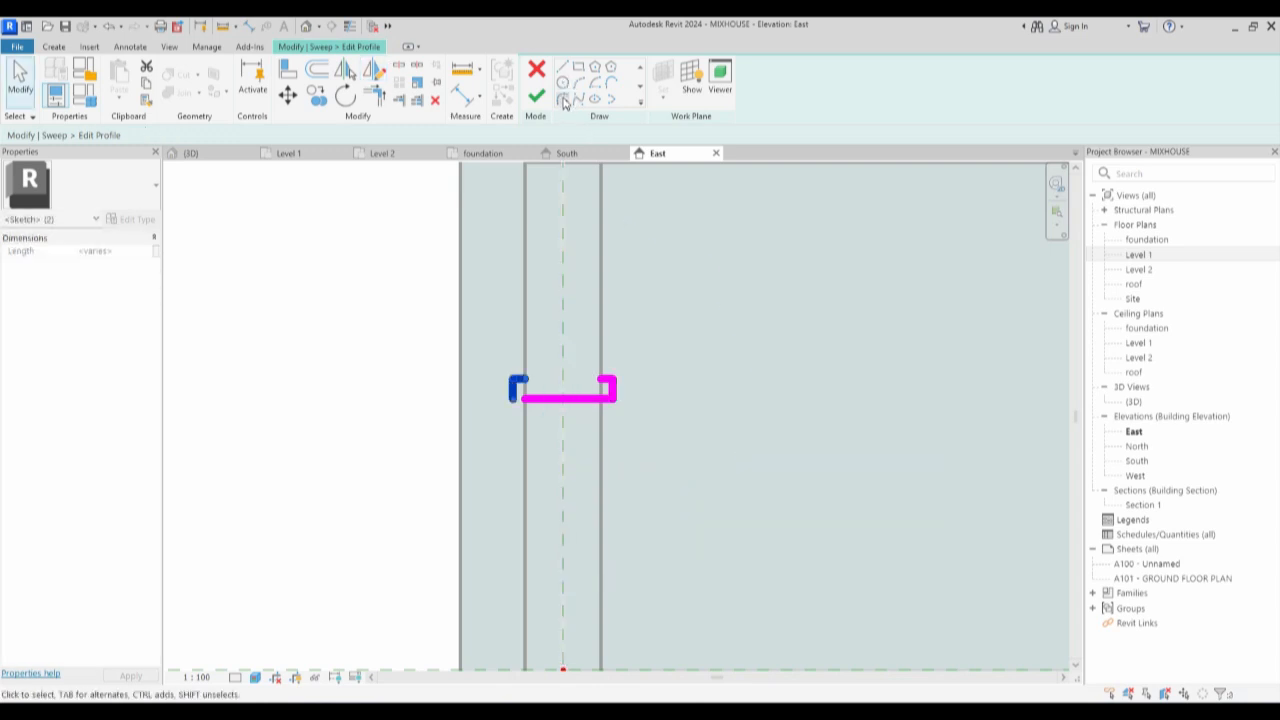
Draw a domed arc with a radius of about 115 mm between the two lips to form the profile's rounded top.
left_click(563, 67)
left_click(512, 380)
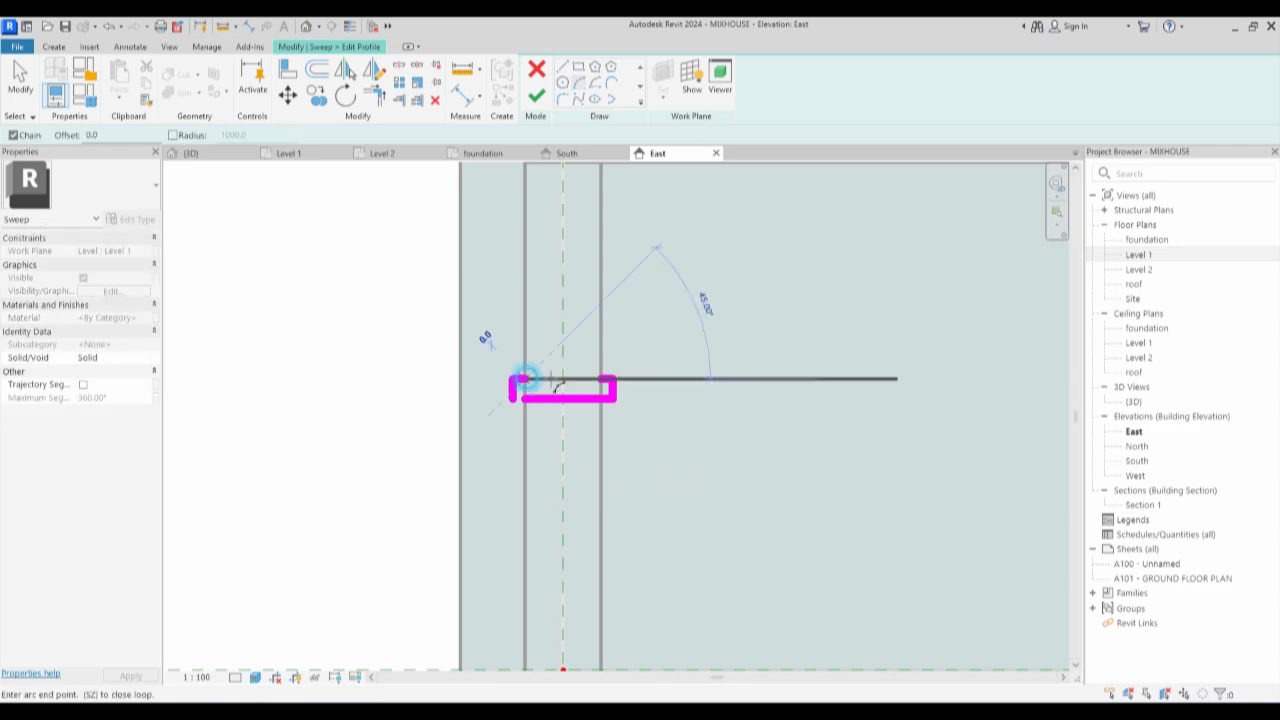
left_click(606, 380)
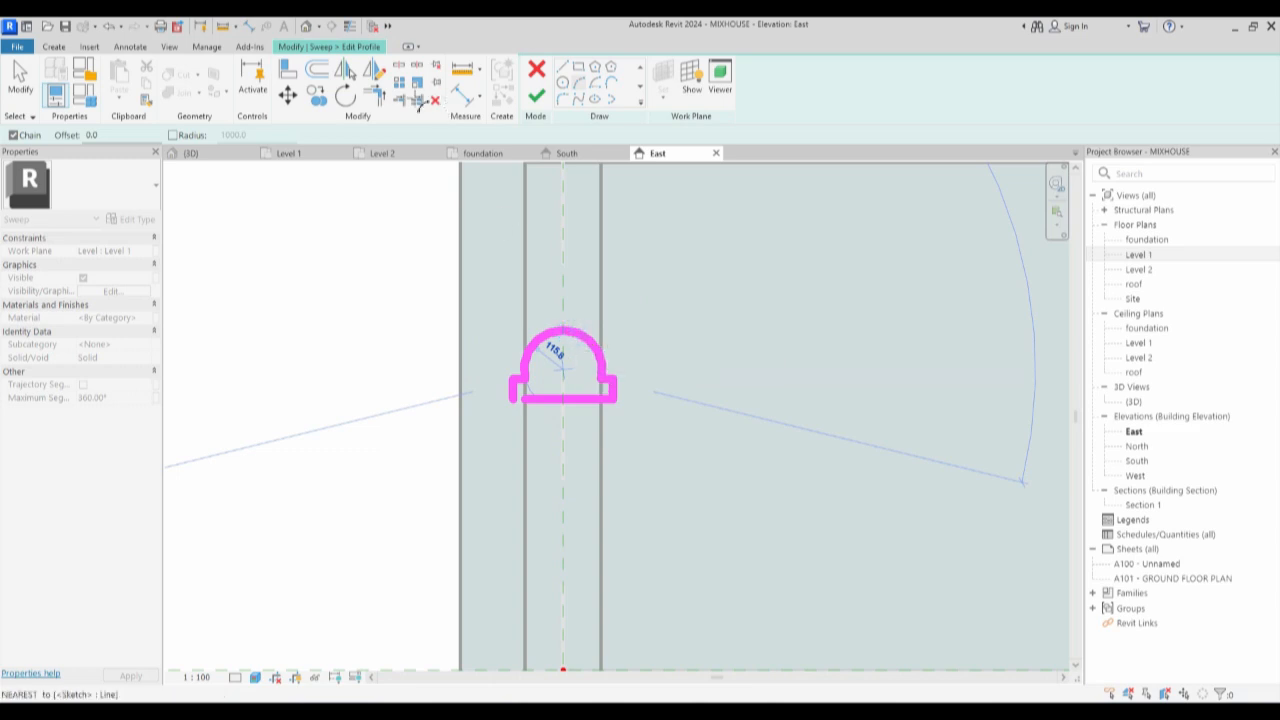
Join the base line to the outer lip's vertical edge as a corner, closing the profile, and finish the sweep.
left_click(374, 93)
left_click(549, 400)
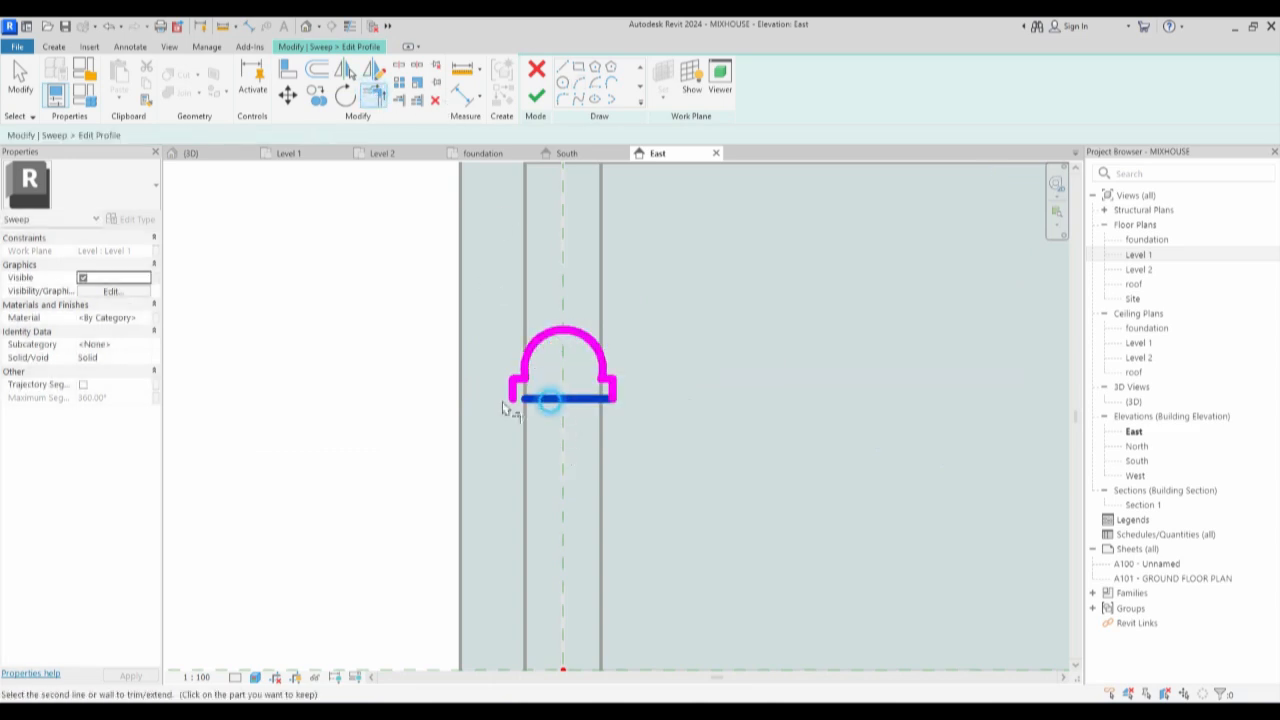
left_click(512, 390)
left_click(536, 95)
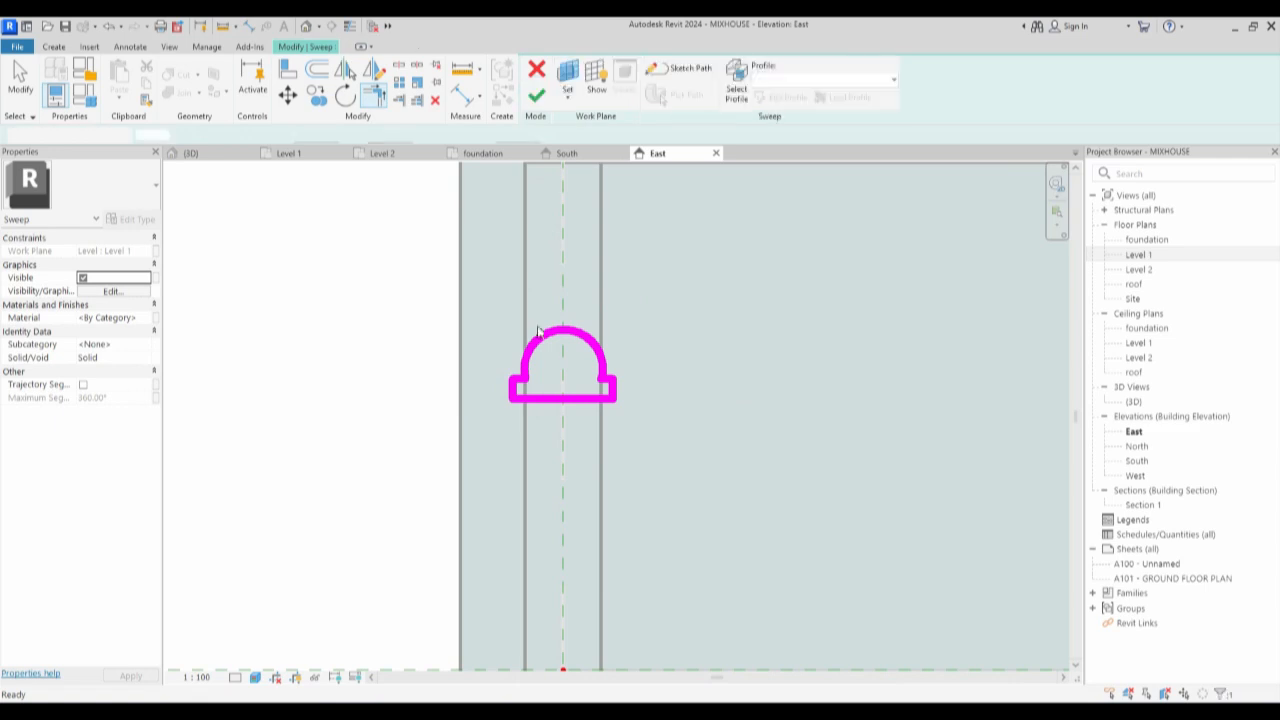
left_click(536, 95)
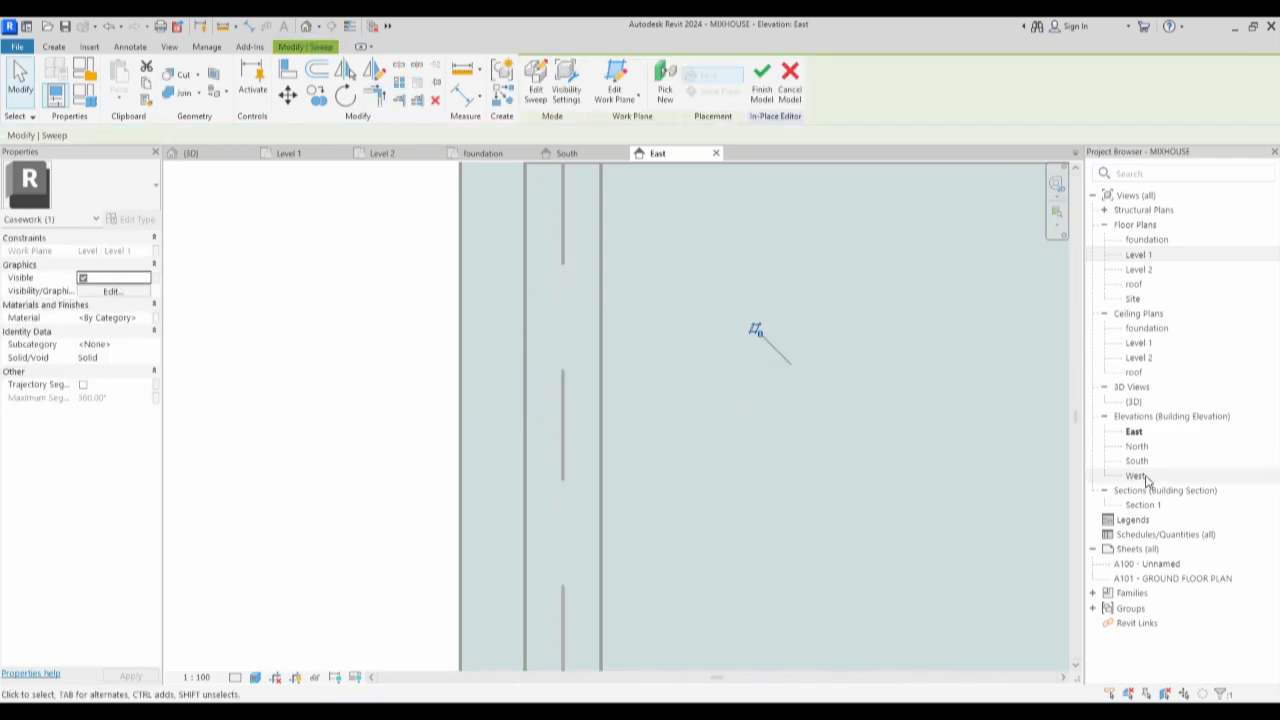
Open the 3D view and examine the sweep along the front and side fences from the outer corner, the front and the opposite side.
double_click(1134, 401)
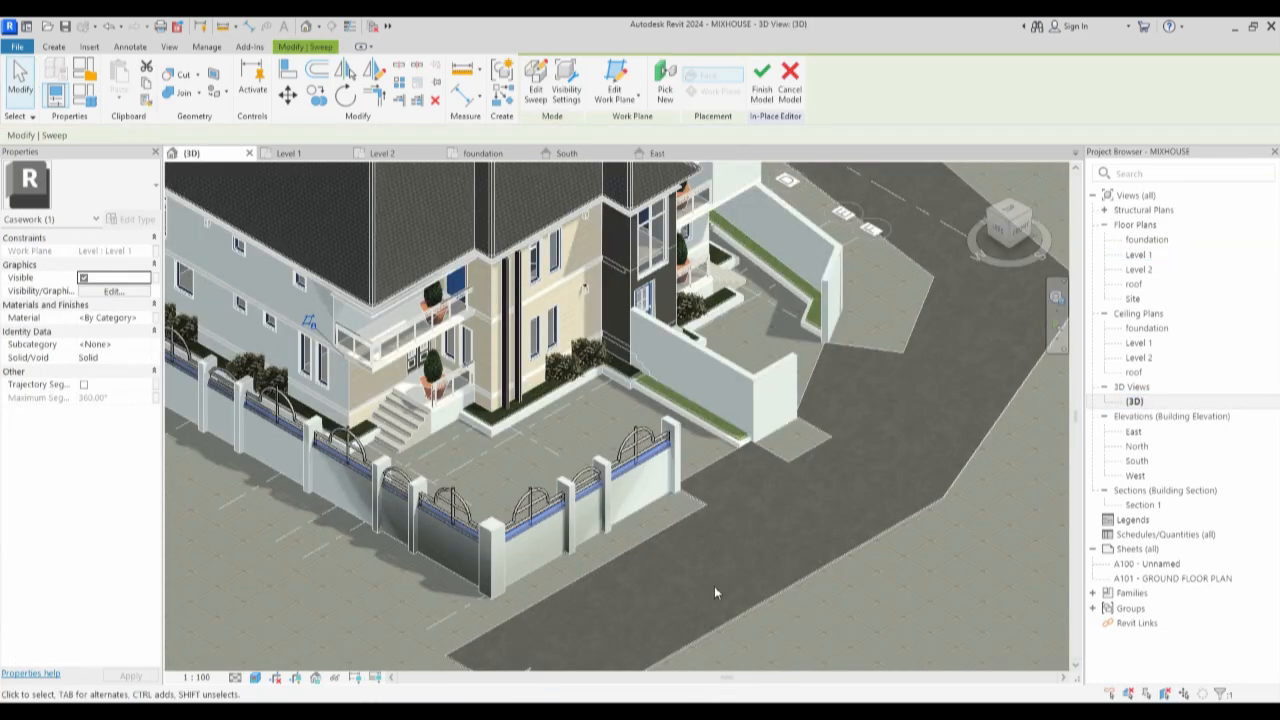
left_click(714, 590)
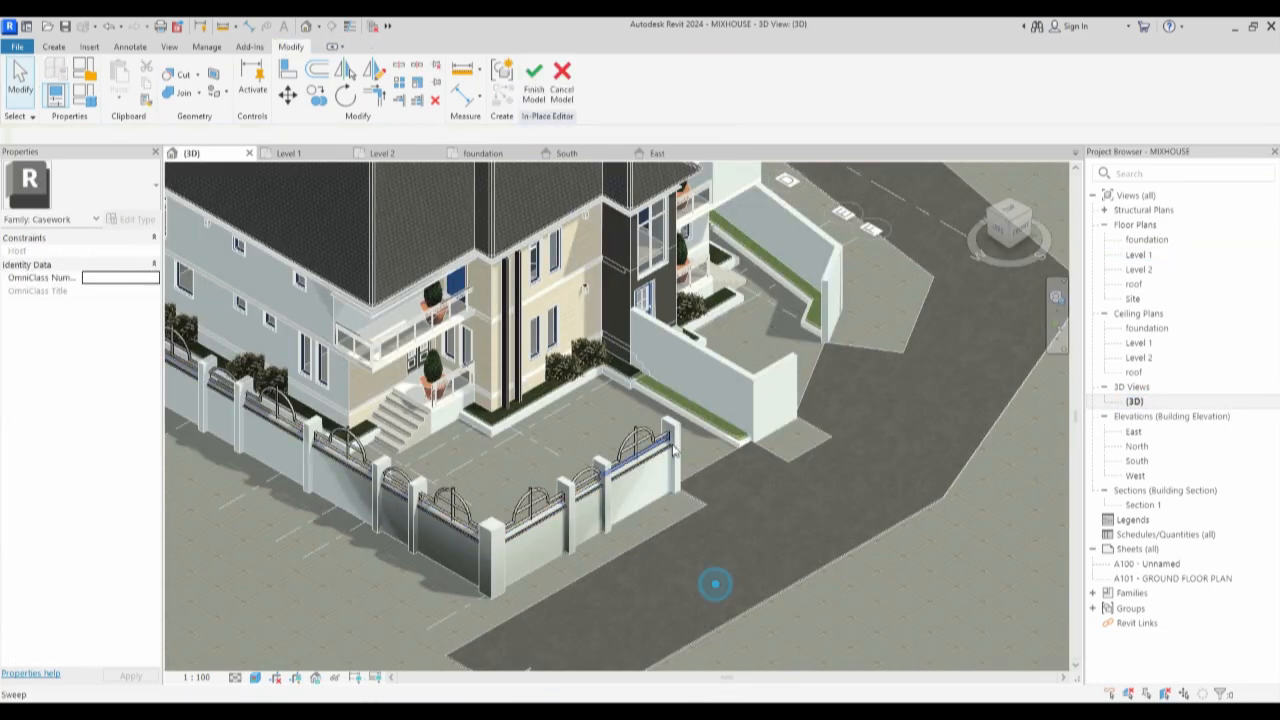
scroll(714, 585, "up", 6)
scroll(678, 502, "down", 8)
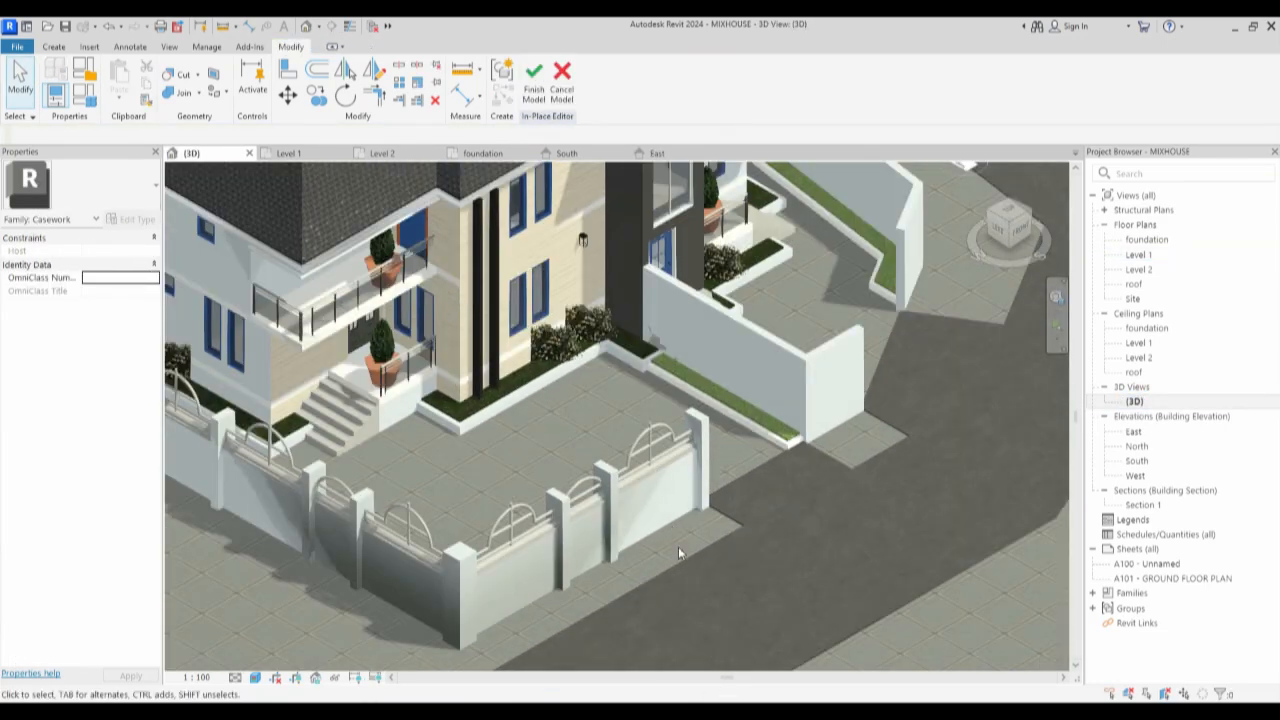
scroll(683, 540, "up", 3)
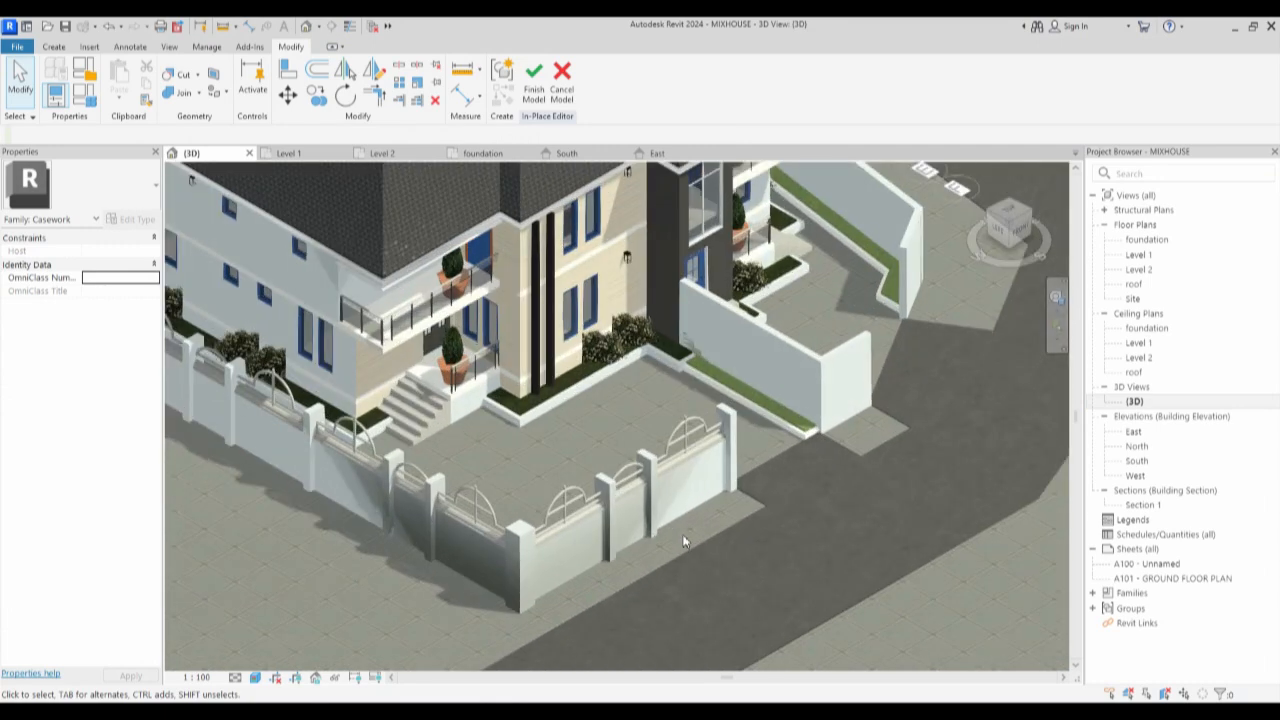
scroll(694, 530, "down", 4)
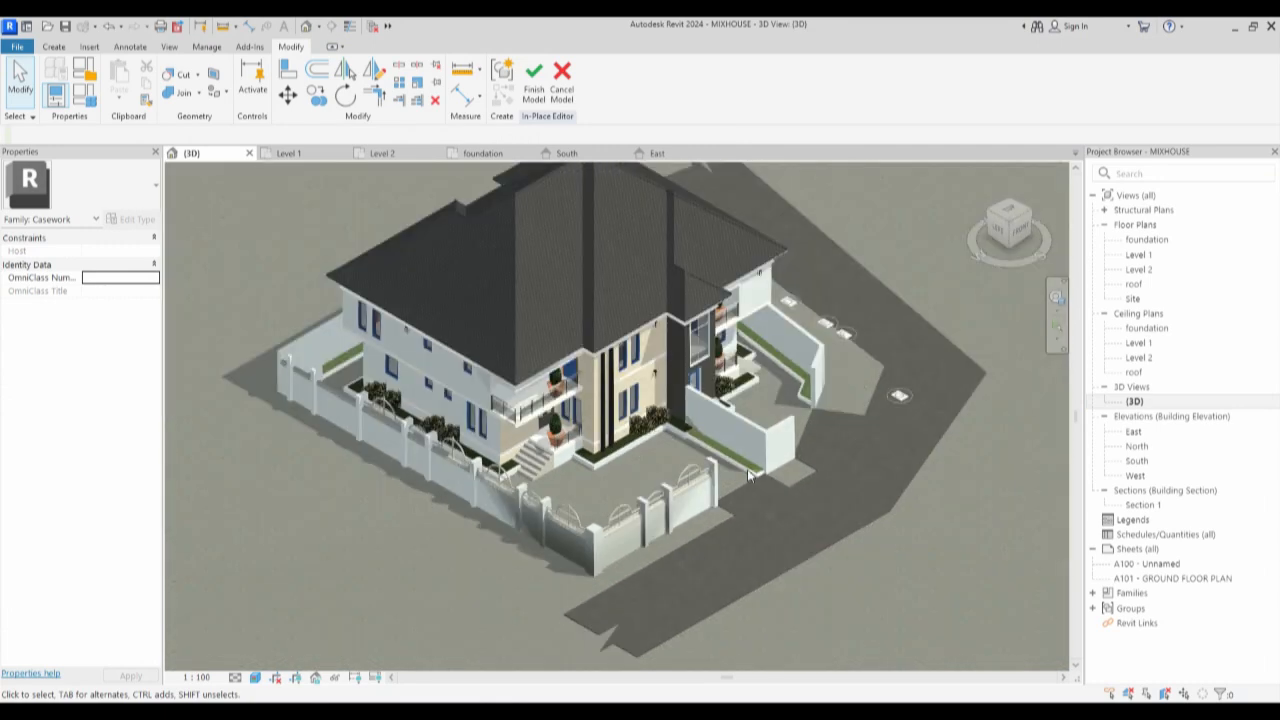
left_click(1028, 220)
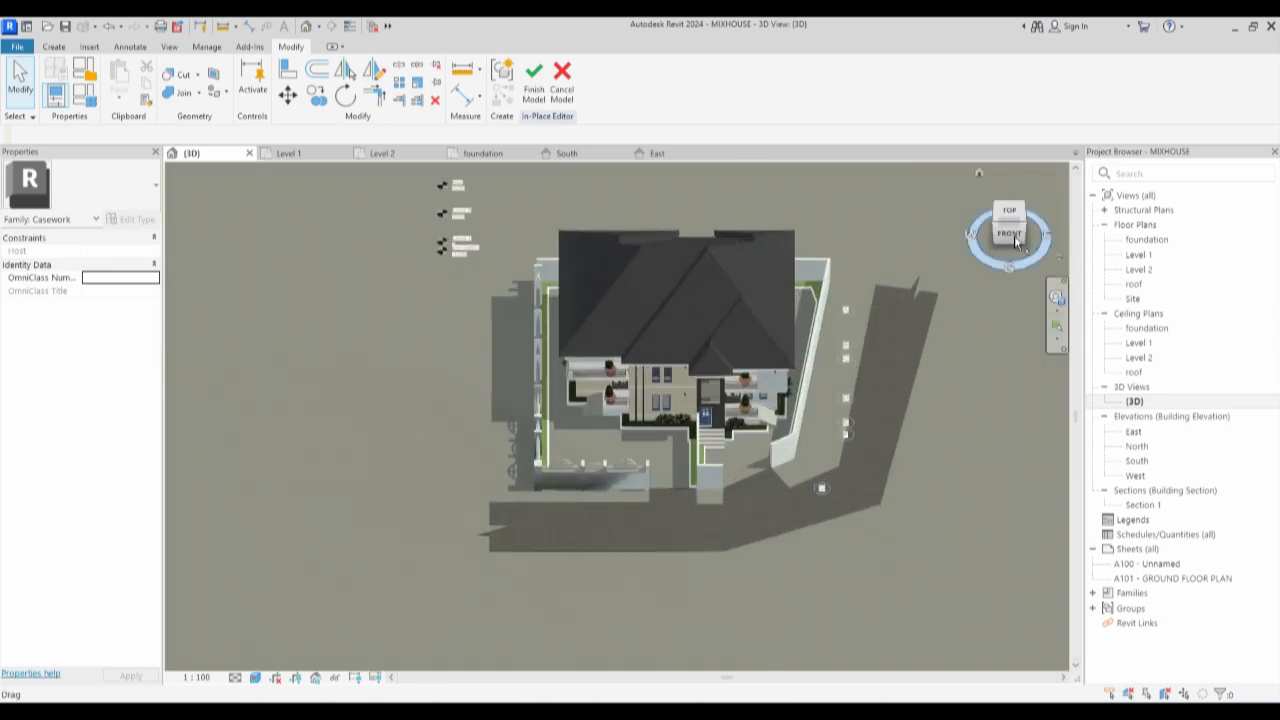
left_click(1024, 227)
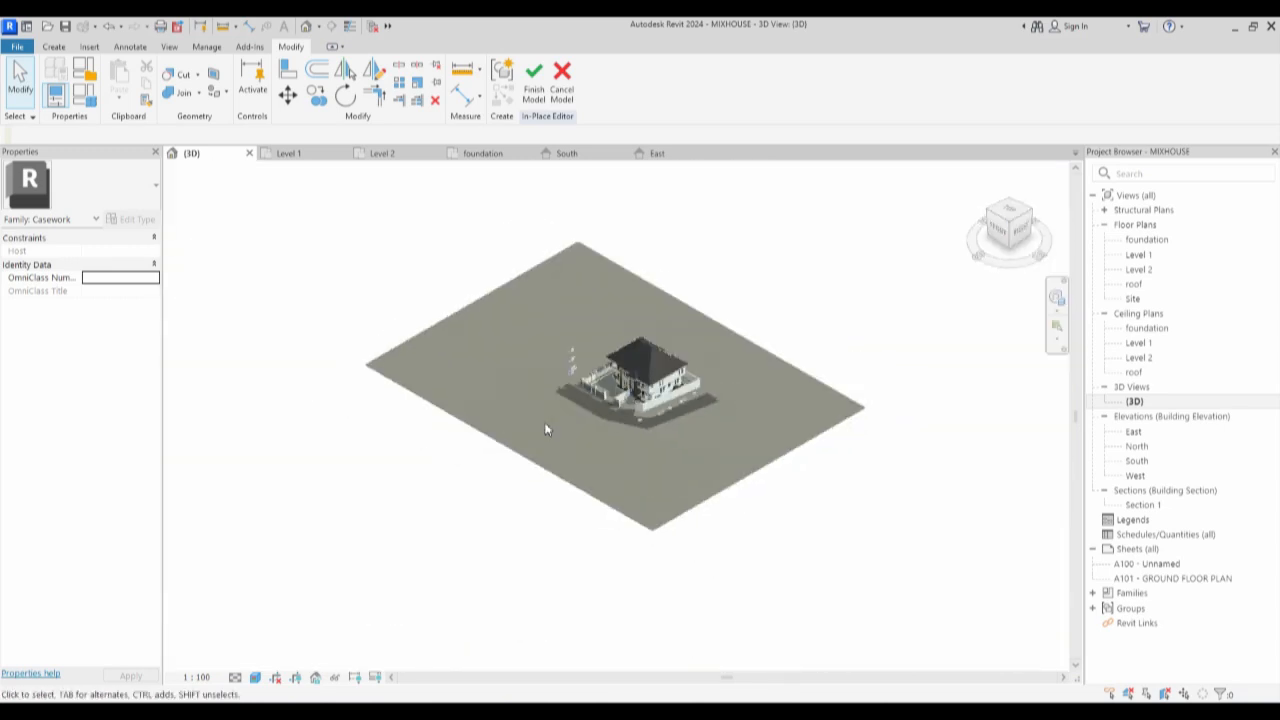
scroll(615, 430, "up", 5)
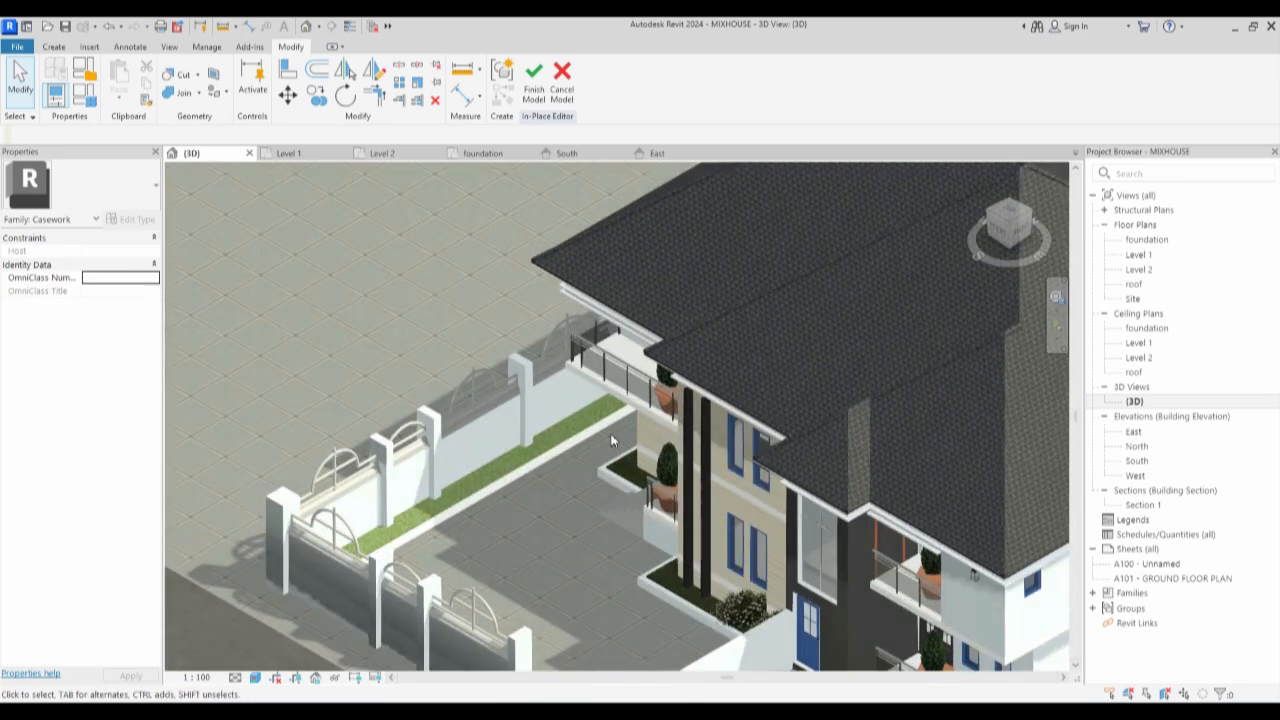
scroll(404, 381, "down", 2)
scroll(585, 611, "up", 3)
scroll(570, 540, "down", 3)
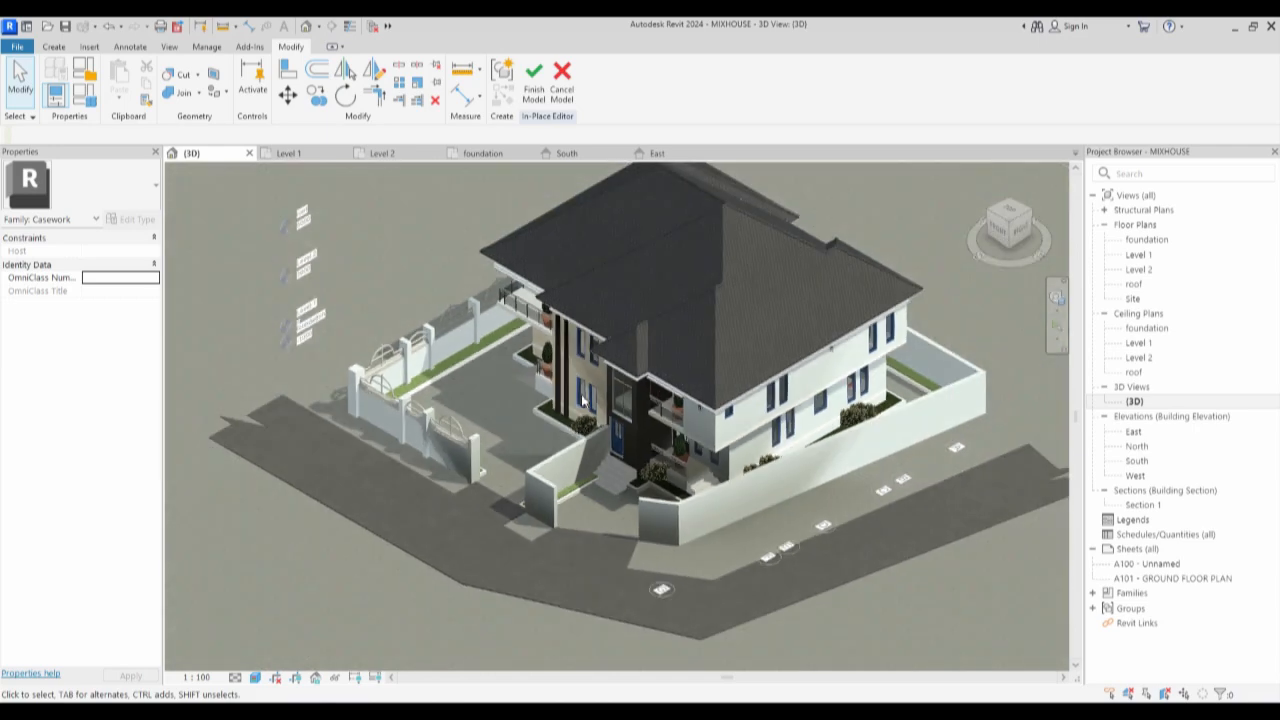
Finish the in-place casework model of the round-topped moulding along the front and side fences.
scroll(497, 355, "up", 3)
scroll(515, 257, "up", 3)
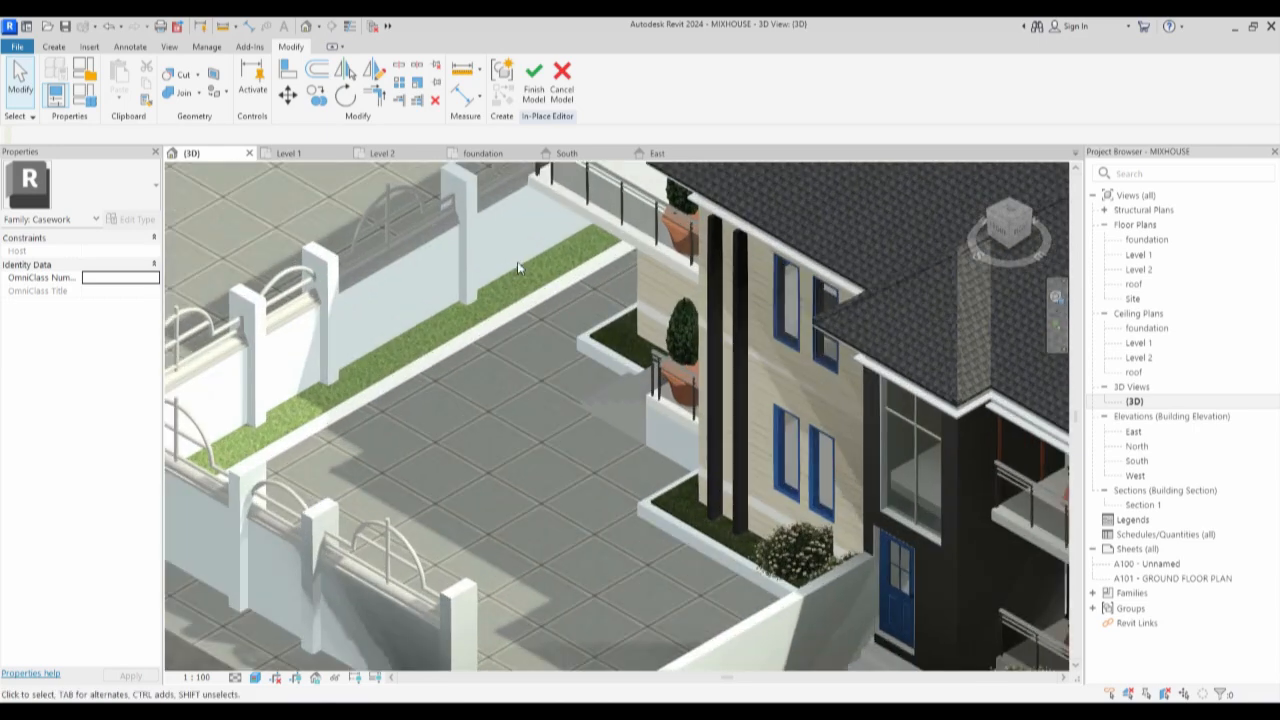
scroll(558, 309, "down", 4)
left_click(529, 84)
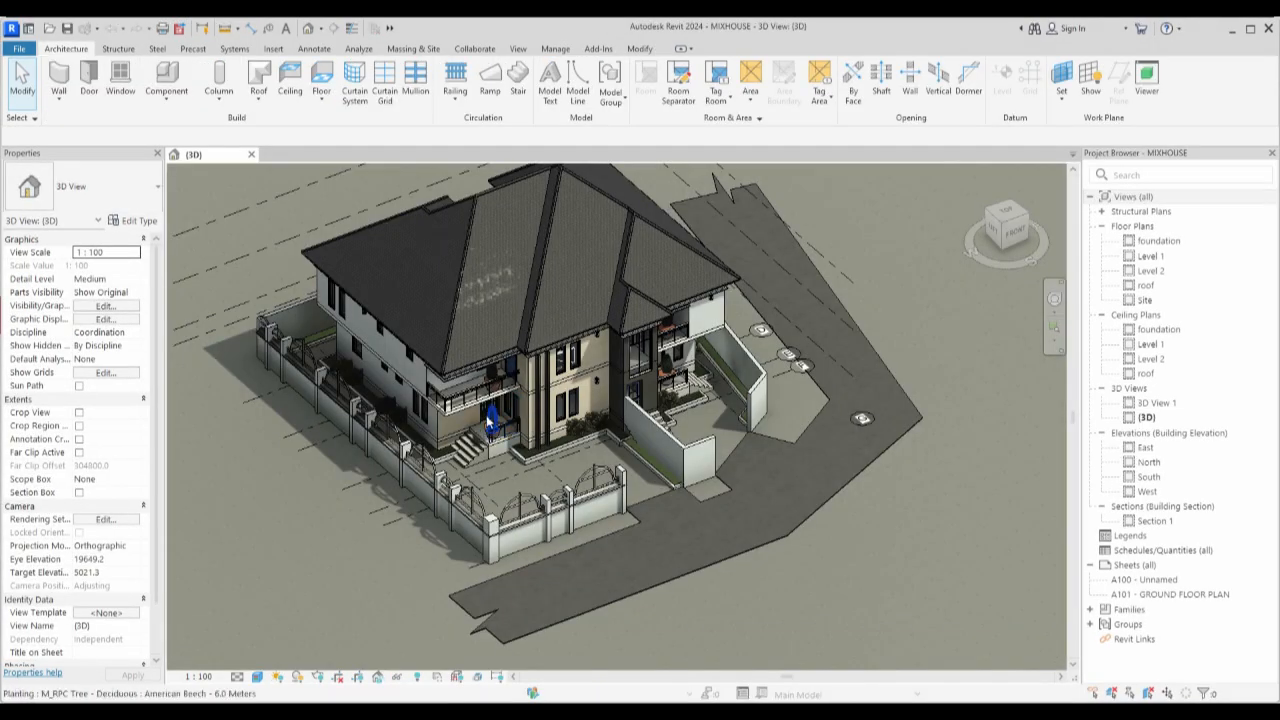
Examine the completed front and side fences with their grilles, pillars and moulding, and the two gate openings towards the road in 3D.
scroll(490, 425, "up", 2)
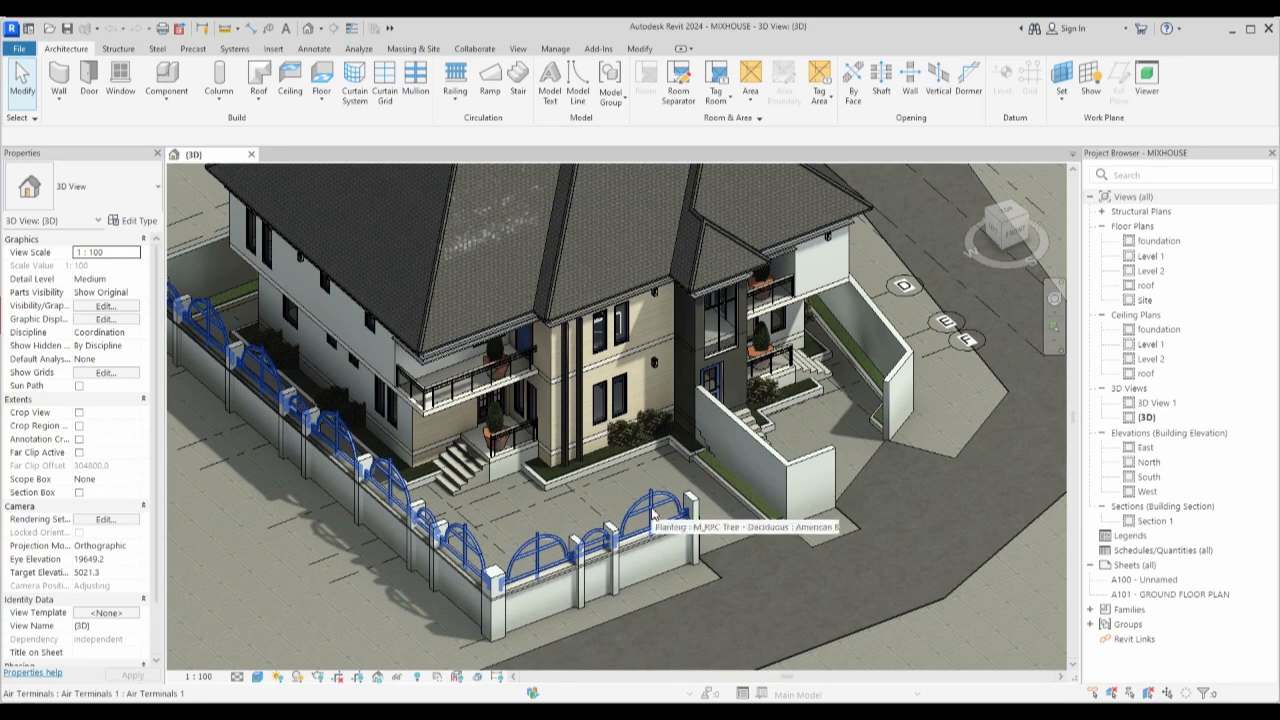
scroll(652, 515, "down", 4)
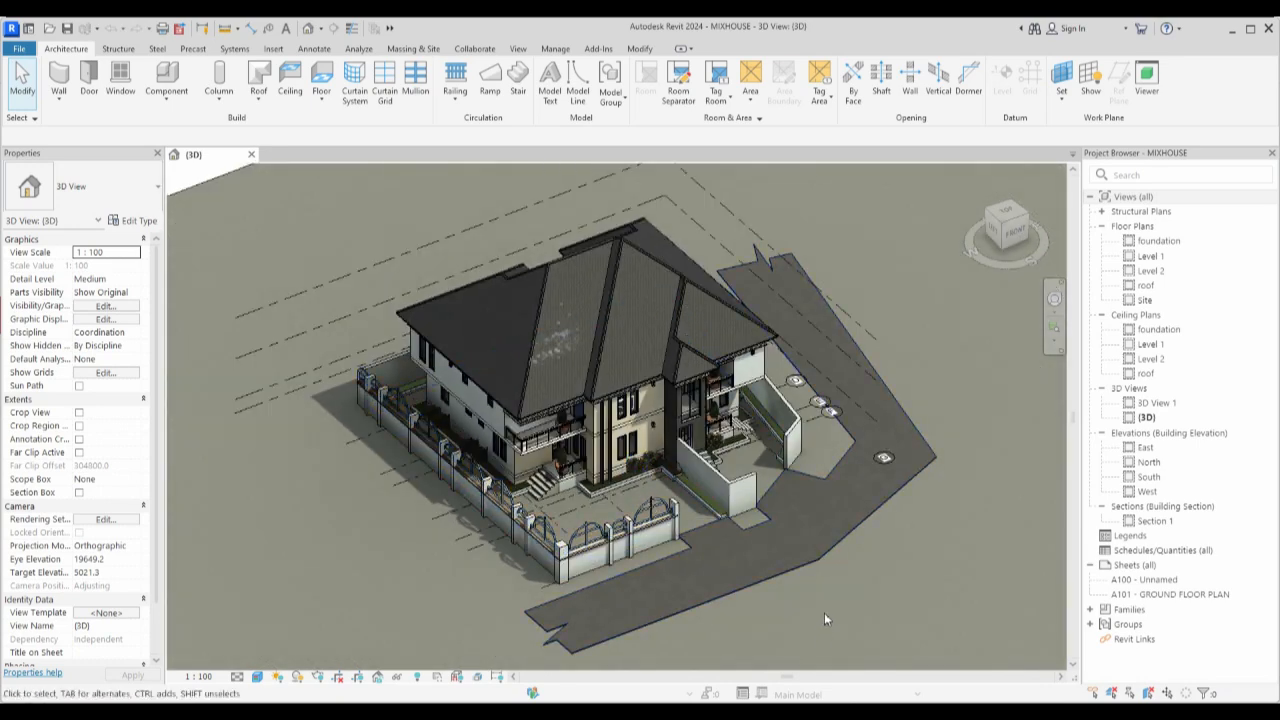
scroll(742, 545, "up", 2)
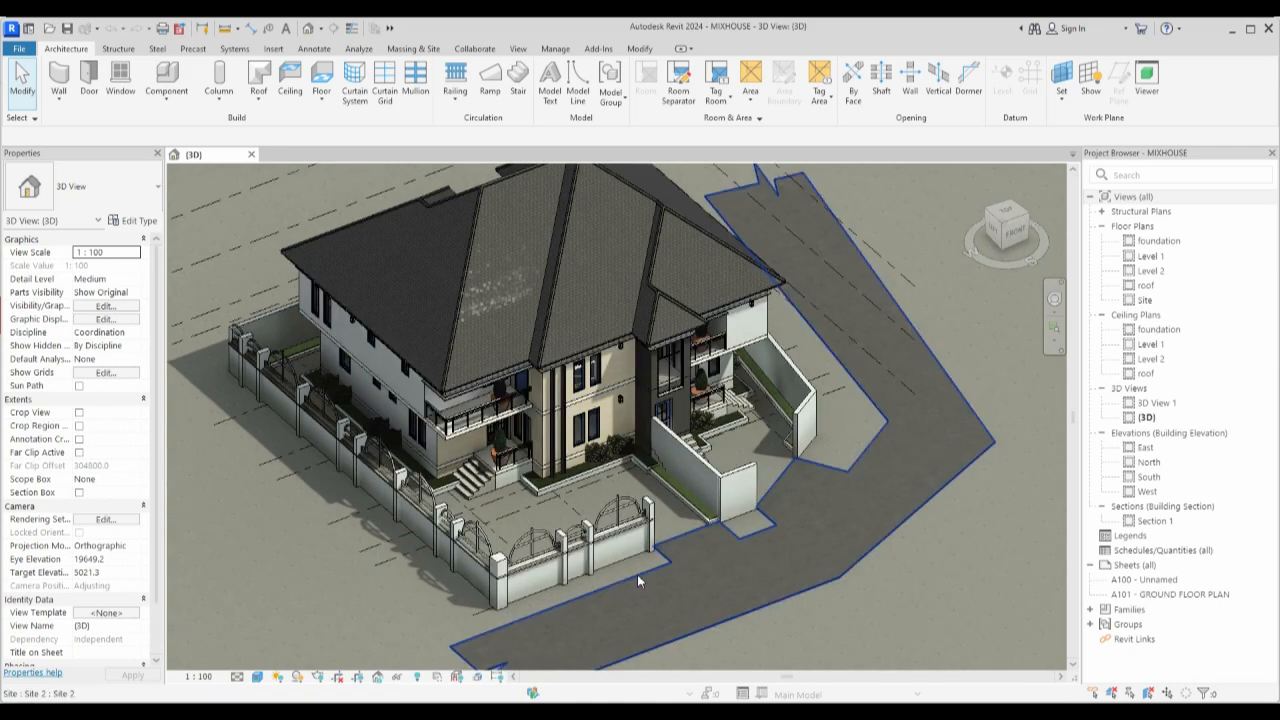
scroll(580, 560, "up", 1)
scroll(549, 551, "down", 2)
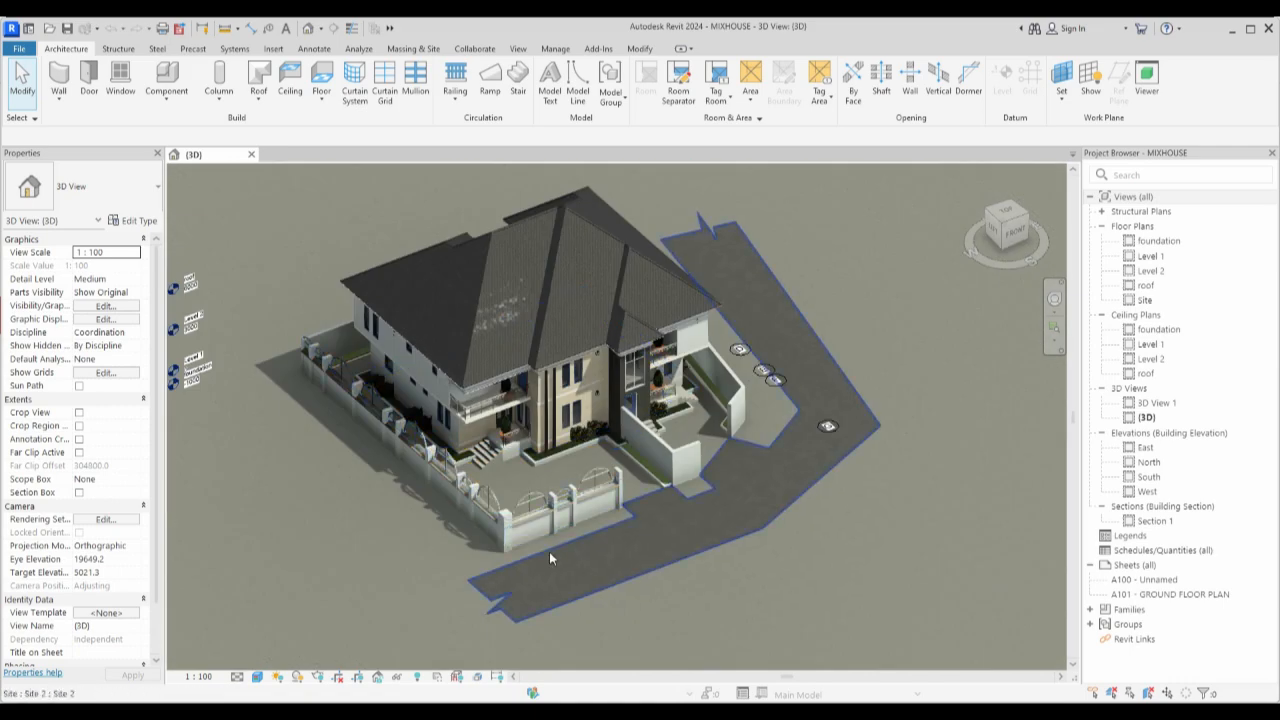
scroll(549, 551, "up", 3)
scroll(659, 473, "up", 3)
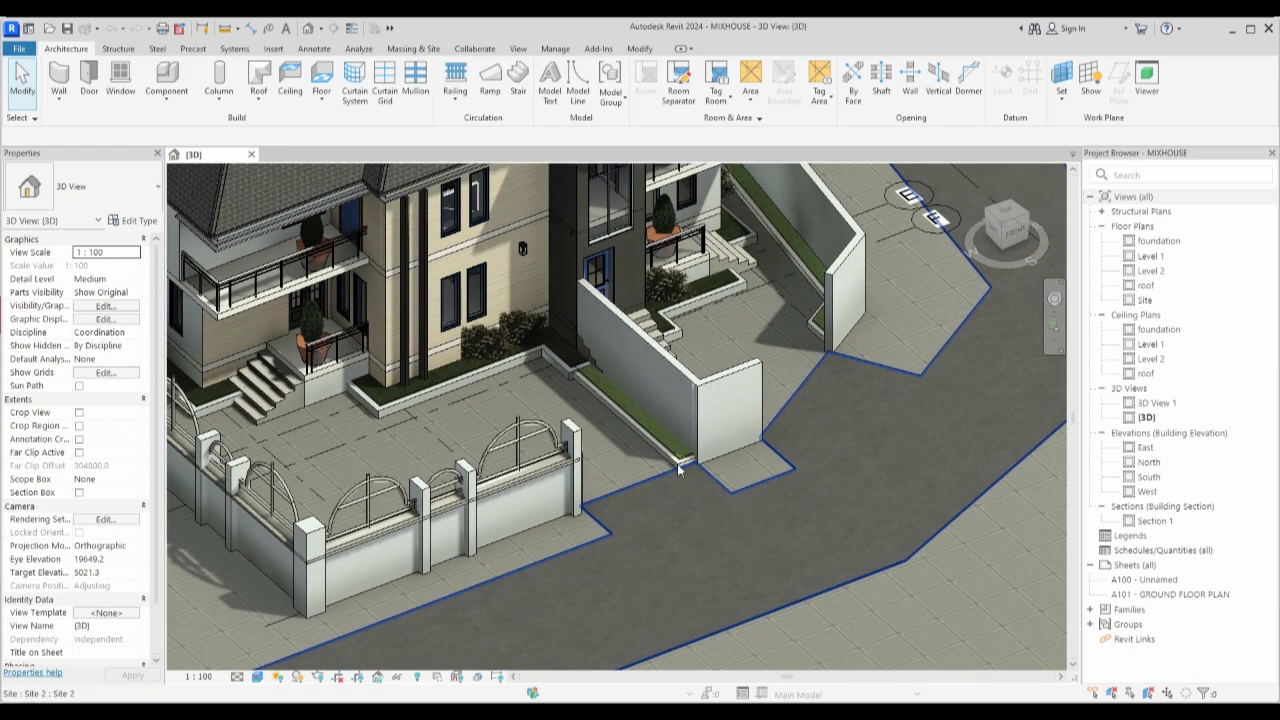
scroll(740, 471, "down", 2)
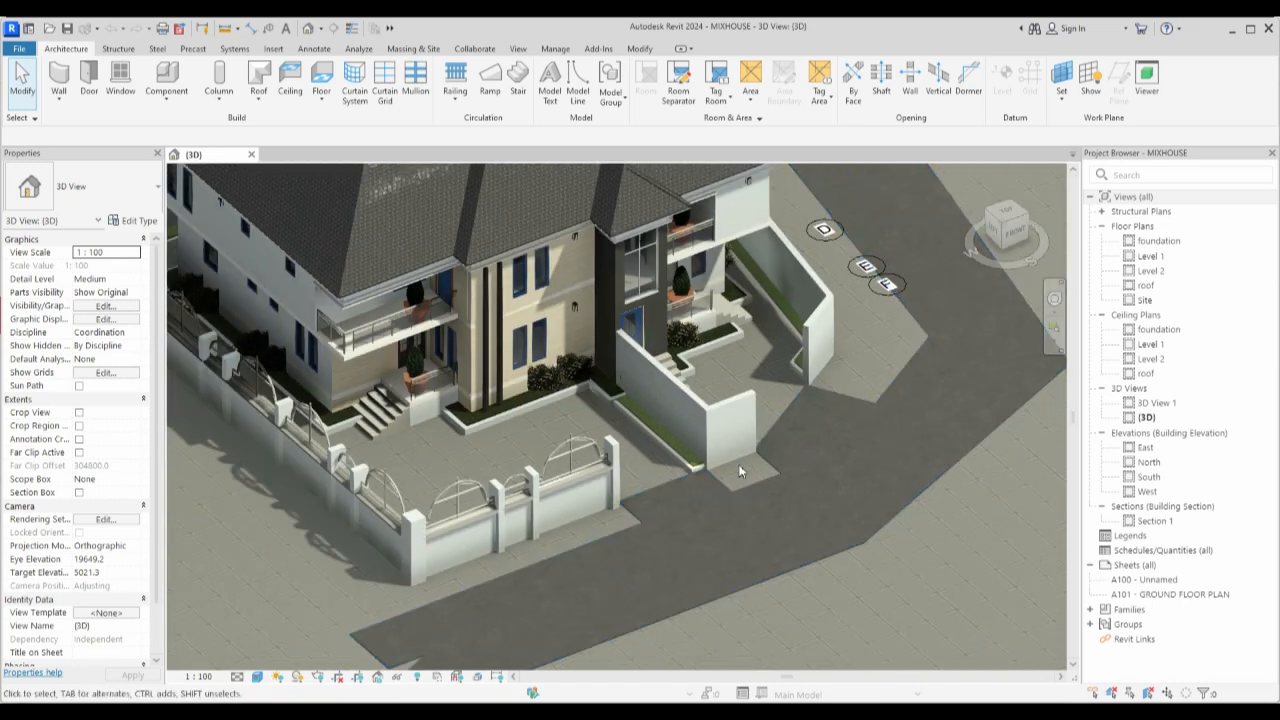
middle_click_drag(859, 506, 821, 498)
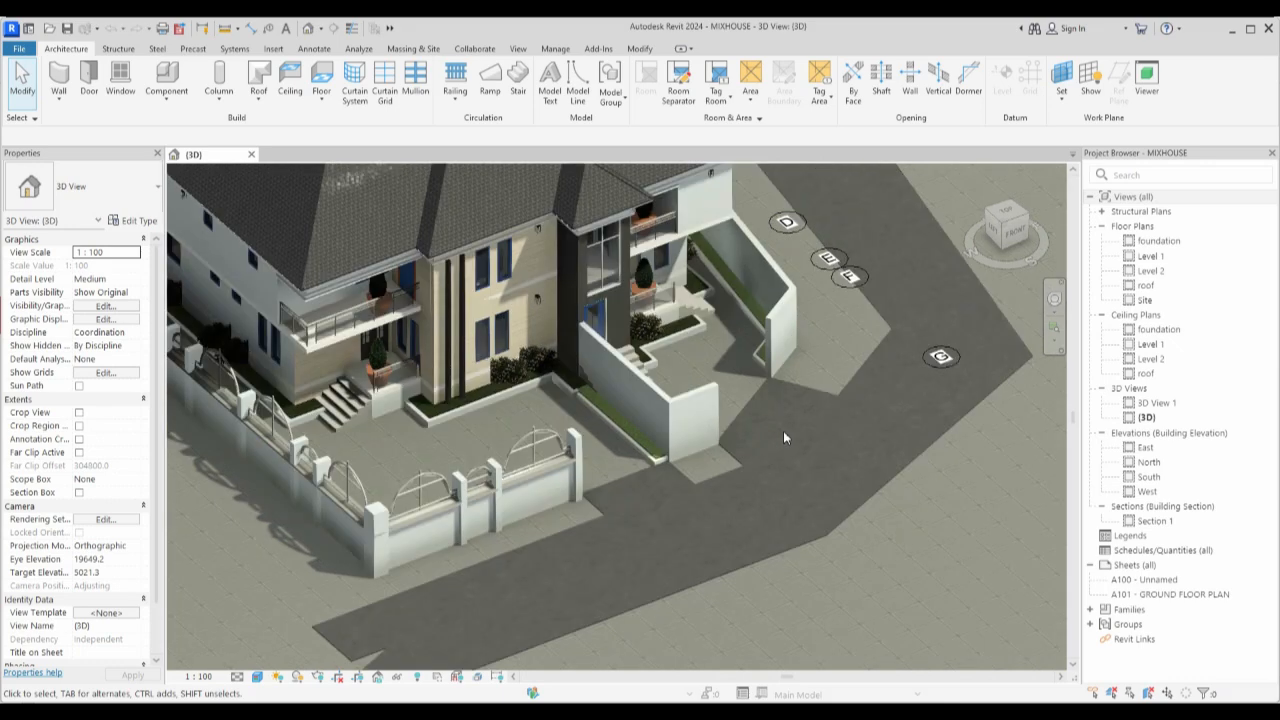
scroll(783, 437, "down", 1)
scroll(560, 470, "down", 1)
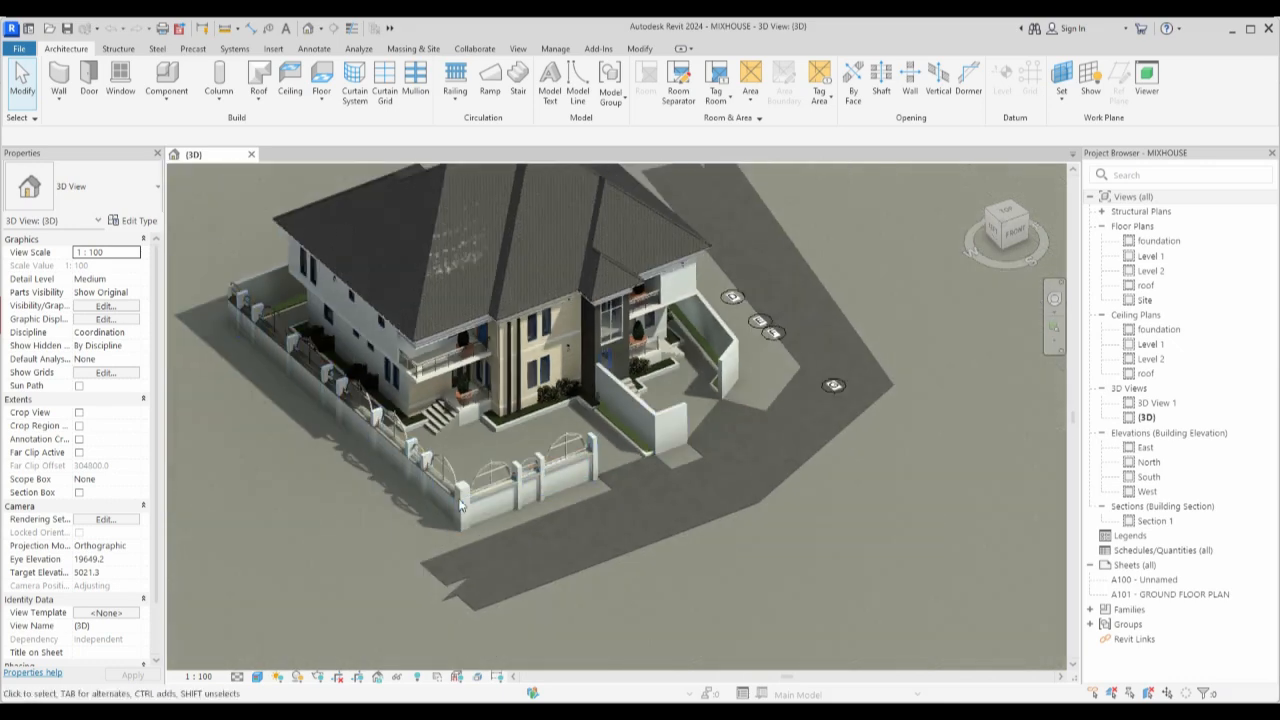
scroll(228, 287, "up", 5)
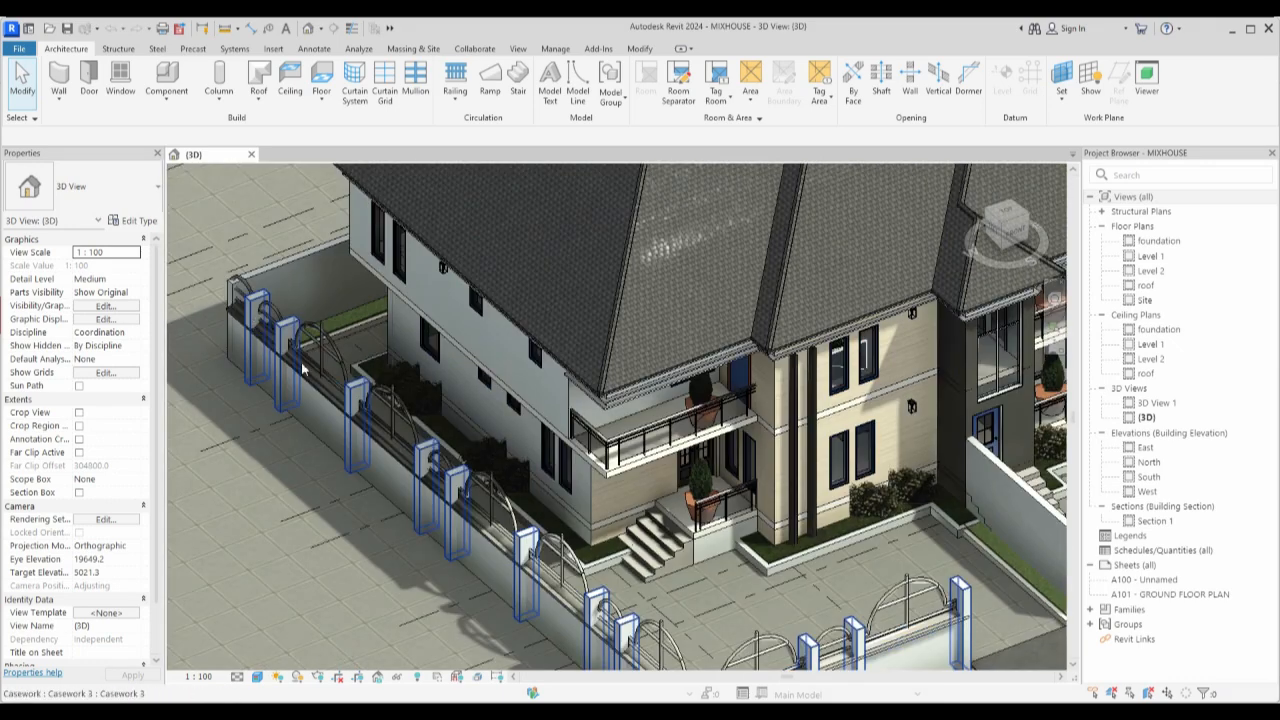
scroll(303, 370, "down", 2)
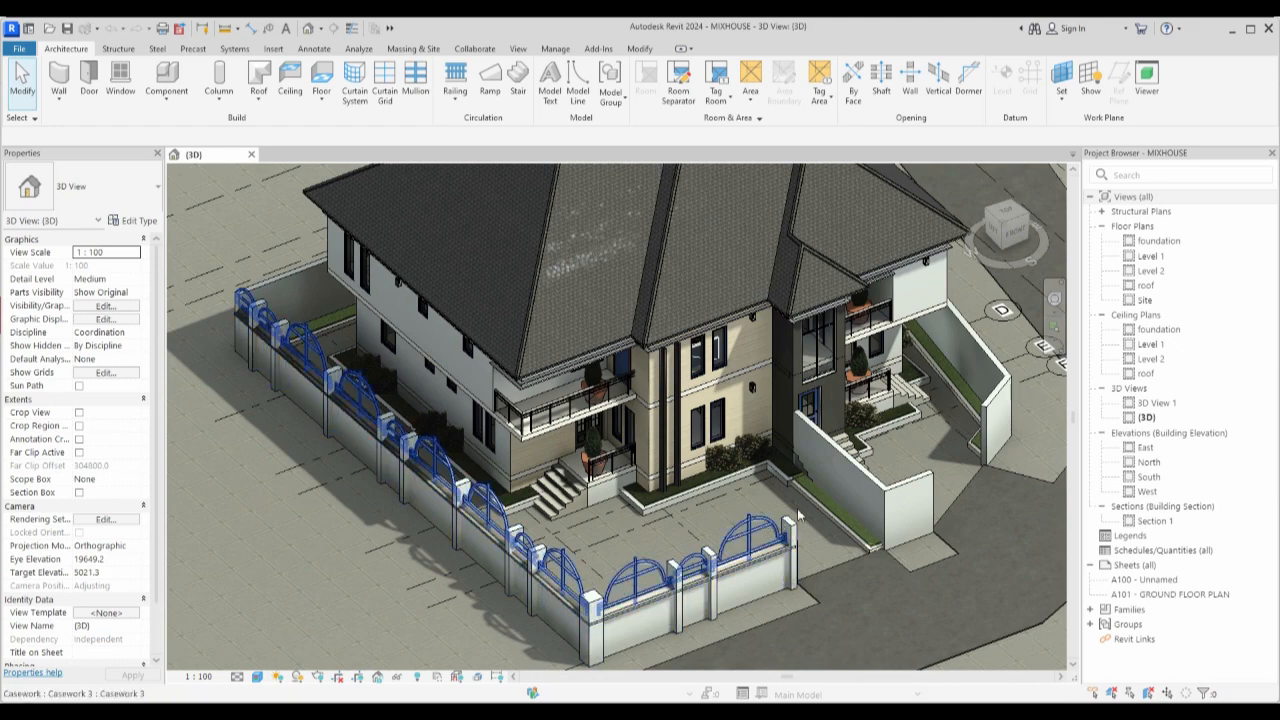
scroll(797, 508, "down", 3)
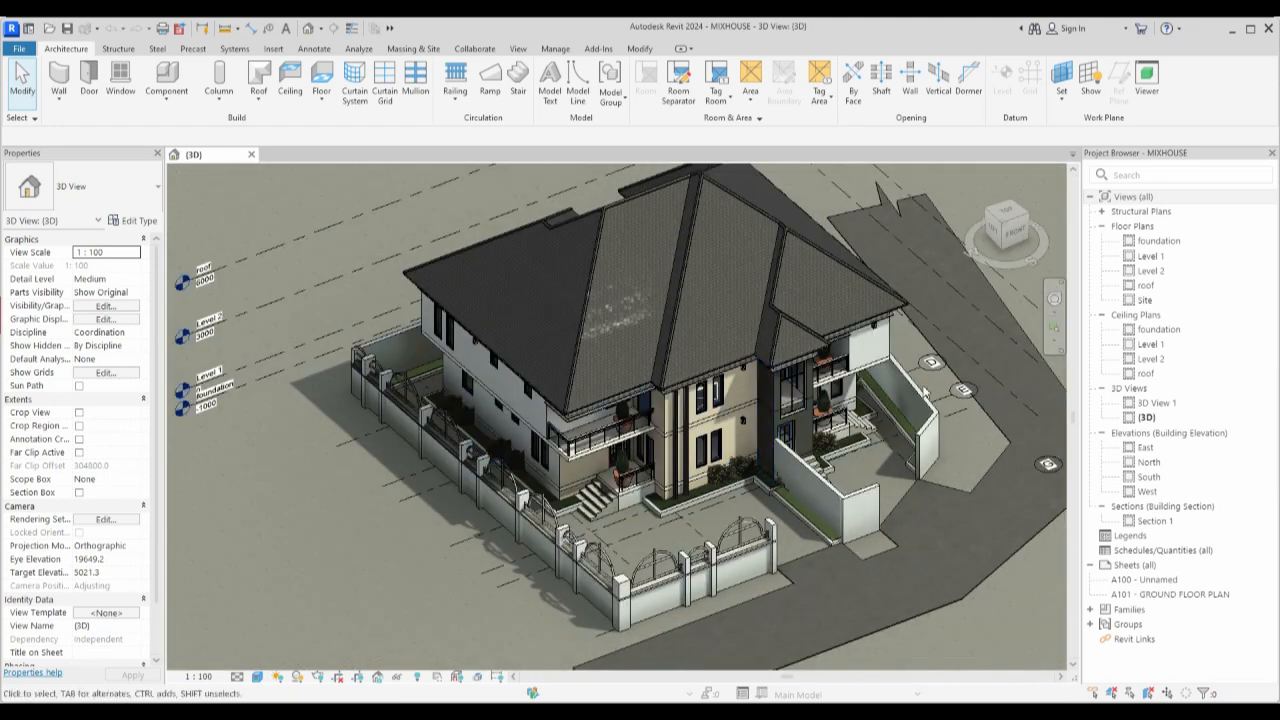
scroll(870, 505, "up", 4)
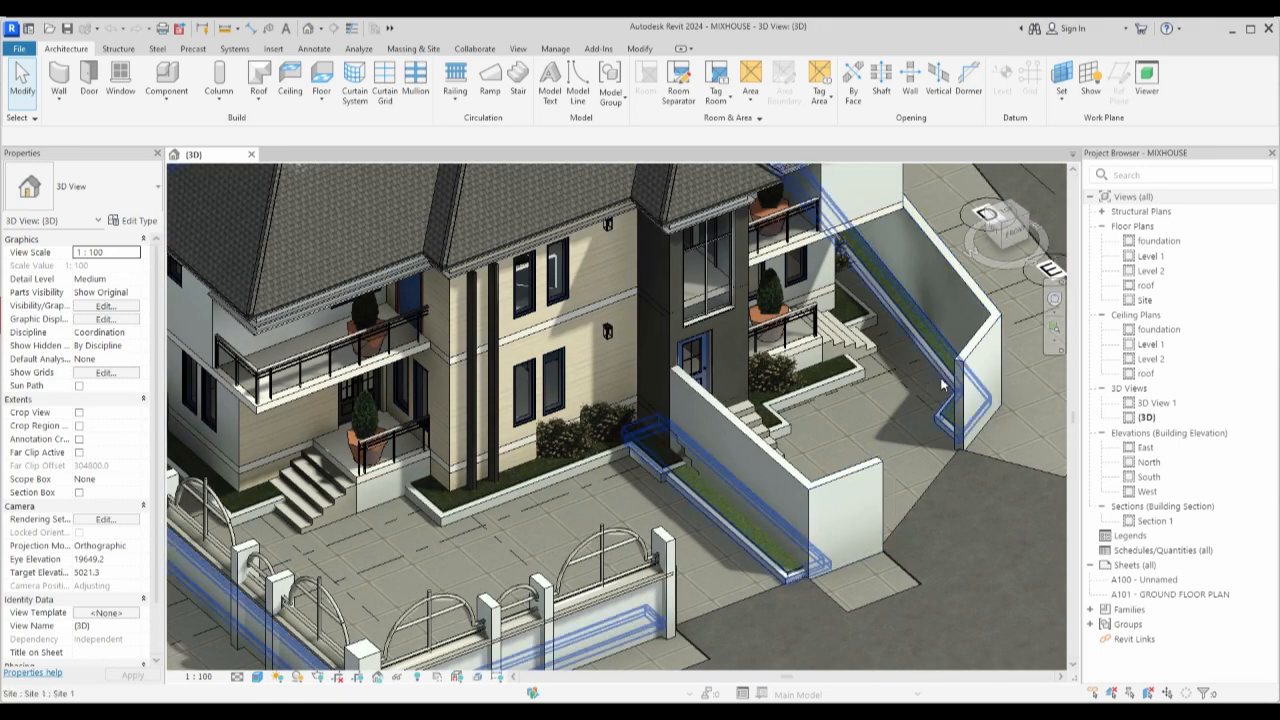
scroll(941, 383, "down", 5)
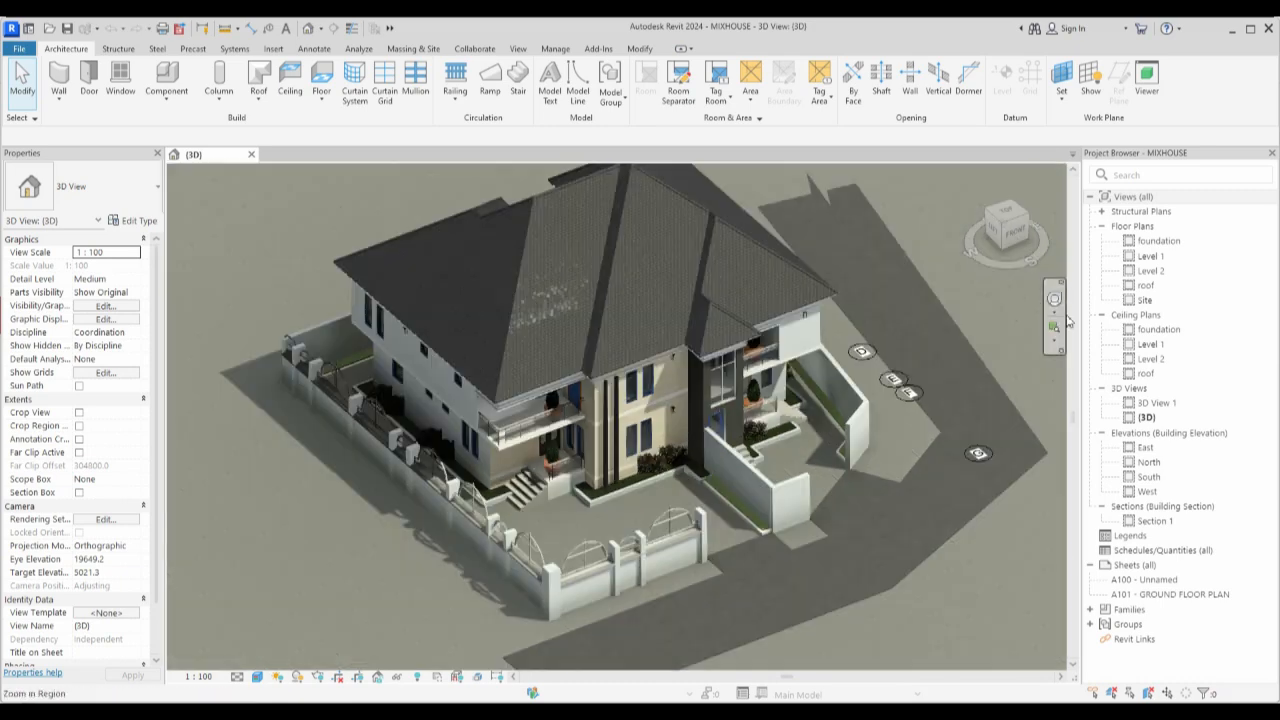
Examine the plain boundary wall and the smaller entrance opening from the opposite front corner of the site.
left_click_drag(1005, 228, 649, 224)
scroll(636, 395, "up", 5)
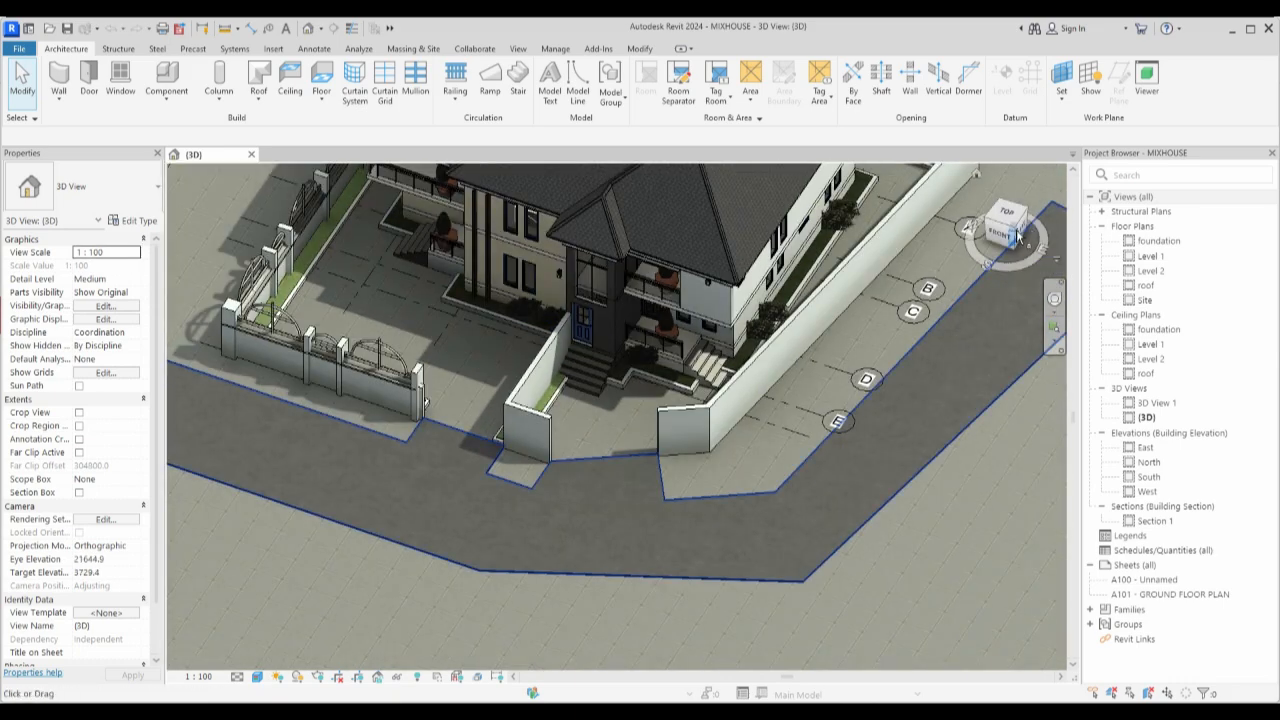
left_click_drag(1015, 235, 997, 223)
scroll(677, 472, "down", 4)
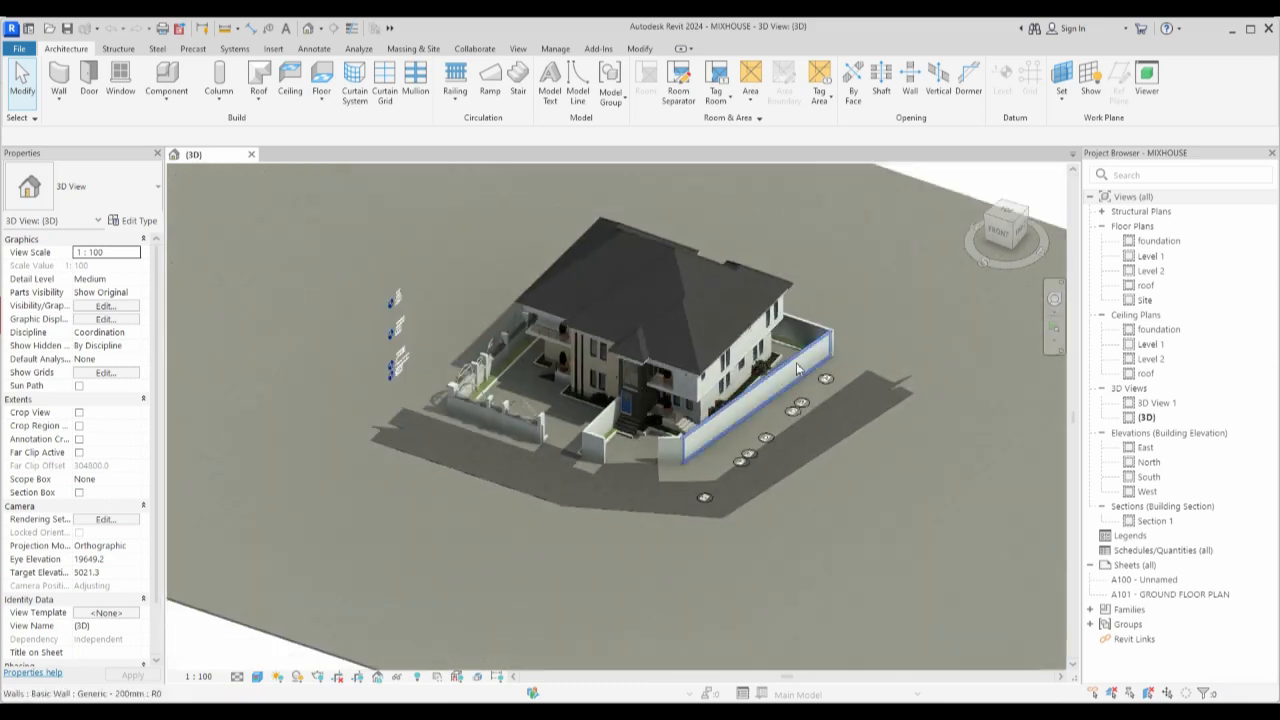
scroll(660, 516, "up", 3)
scroll(660, 516, "up", 3)
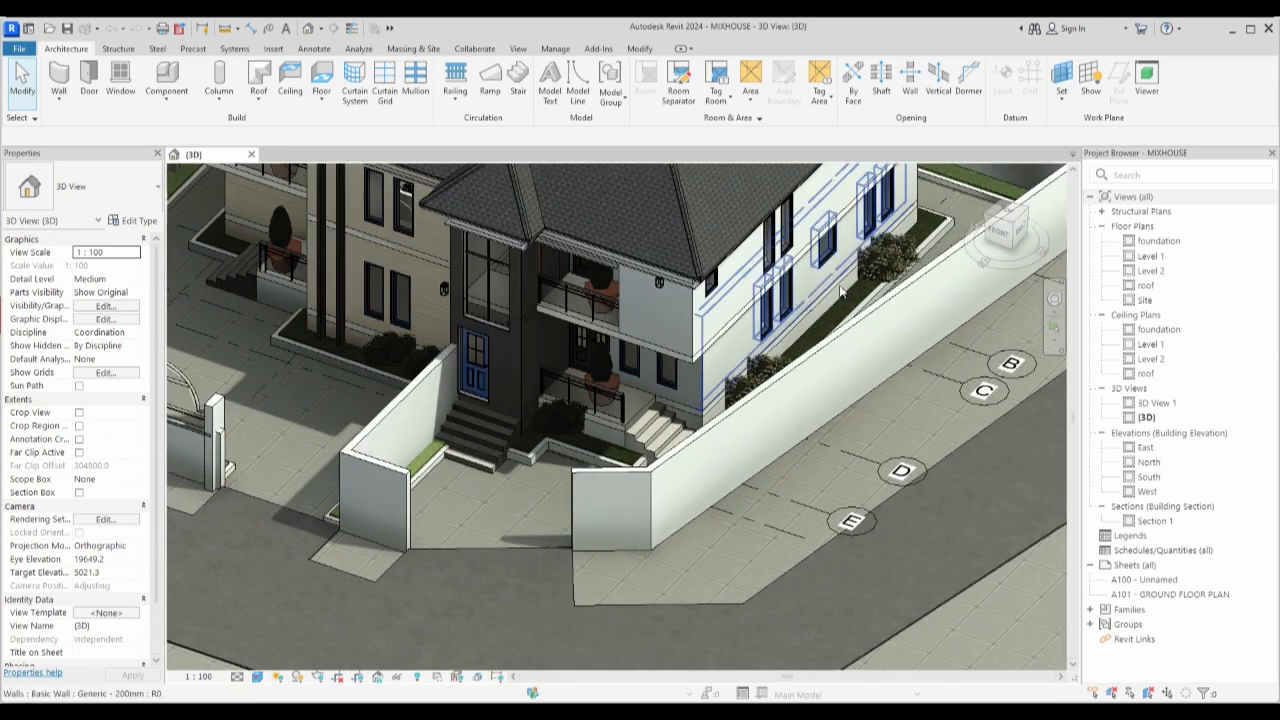
scroll(612, 510, "down", 1)
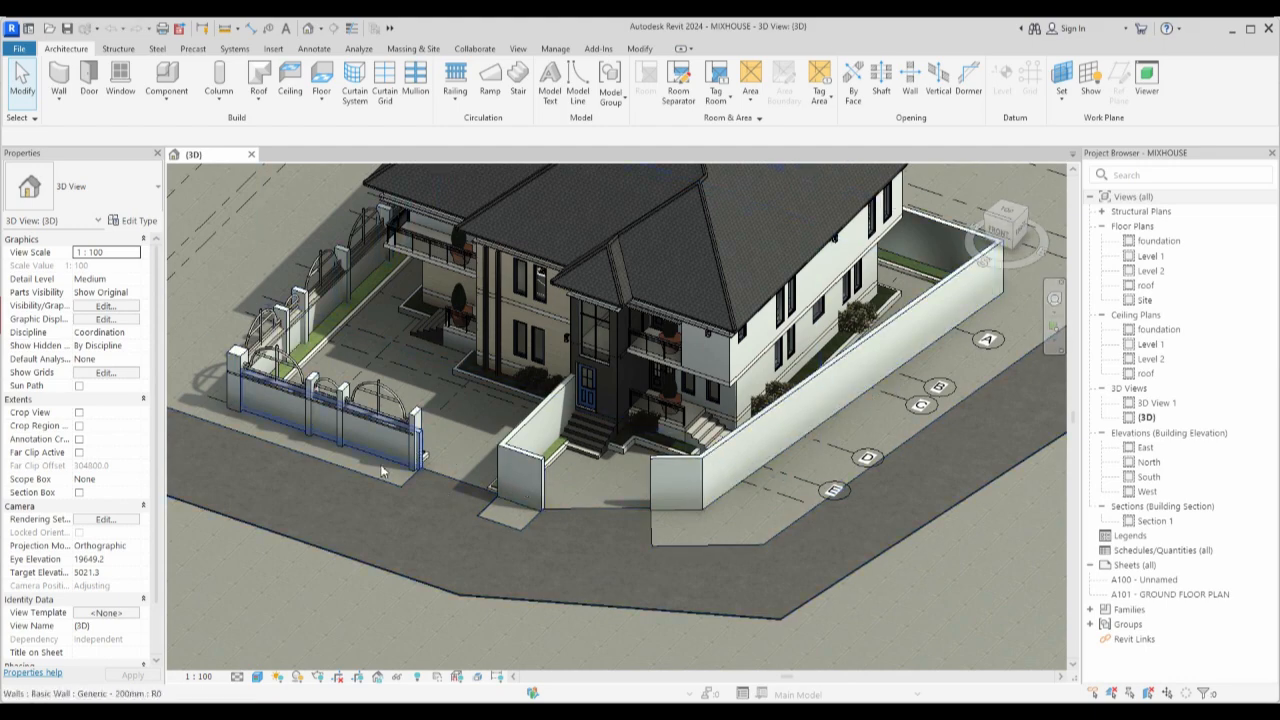
Examine the front fence's grilles and moulding and the wide gate opening beside its end pillar in 3D.
scroll(345, 440, "up", 3)
scroll(493, 467, "down", 3)
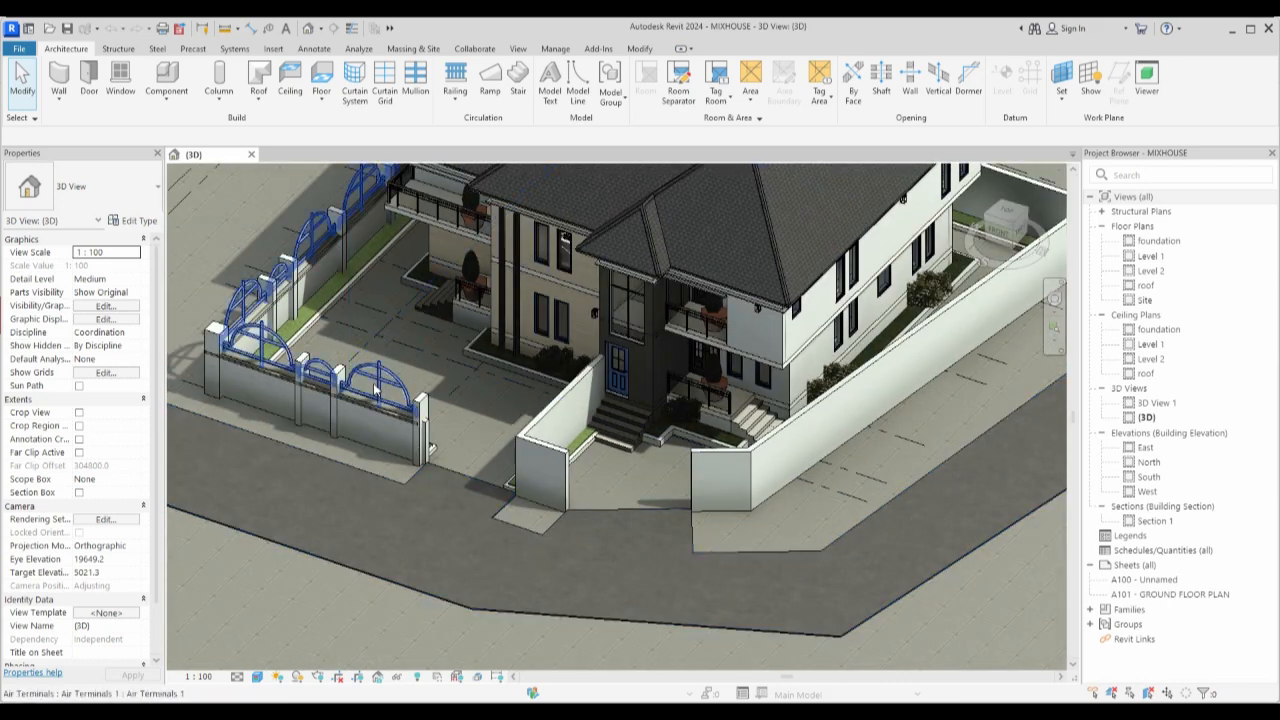
scroll(436, 469, "up", 3)
scroll(387, 537, "down", 2)
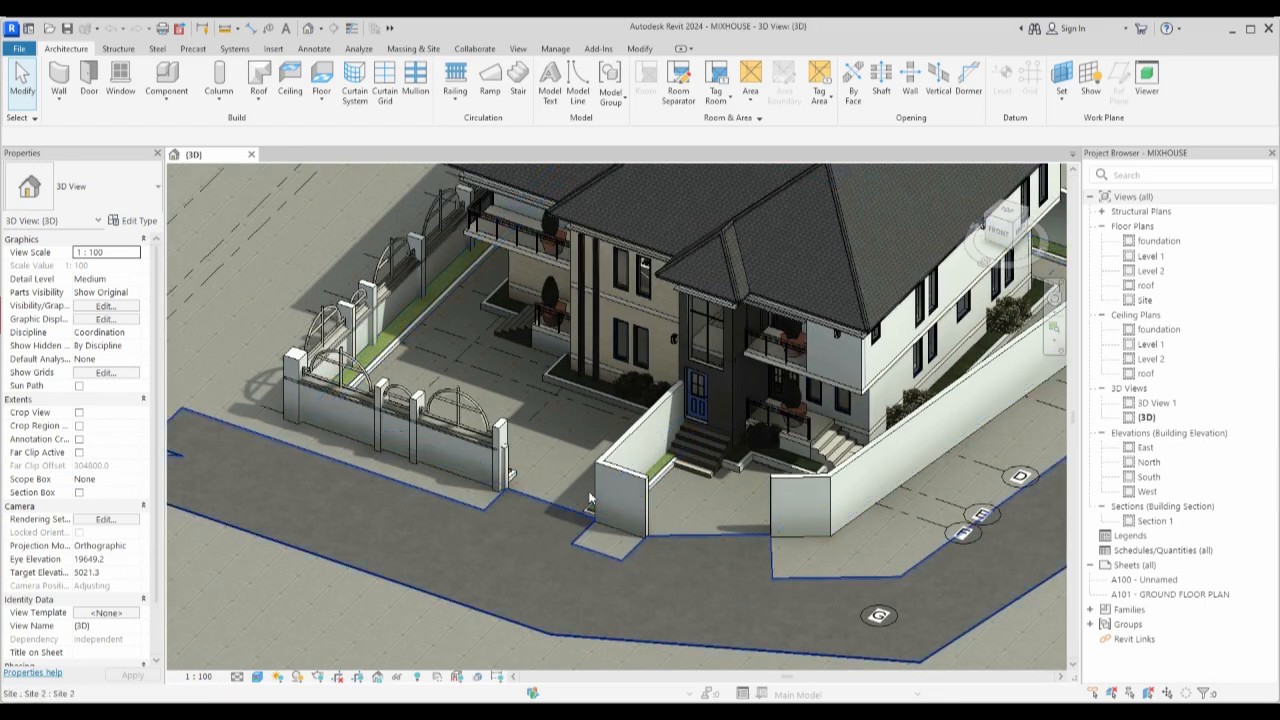
scroll(615, 478, "up", 2)
scroll(615, 478, "down", 3)
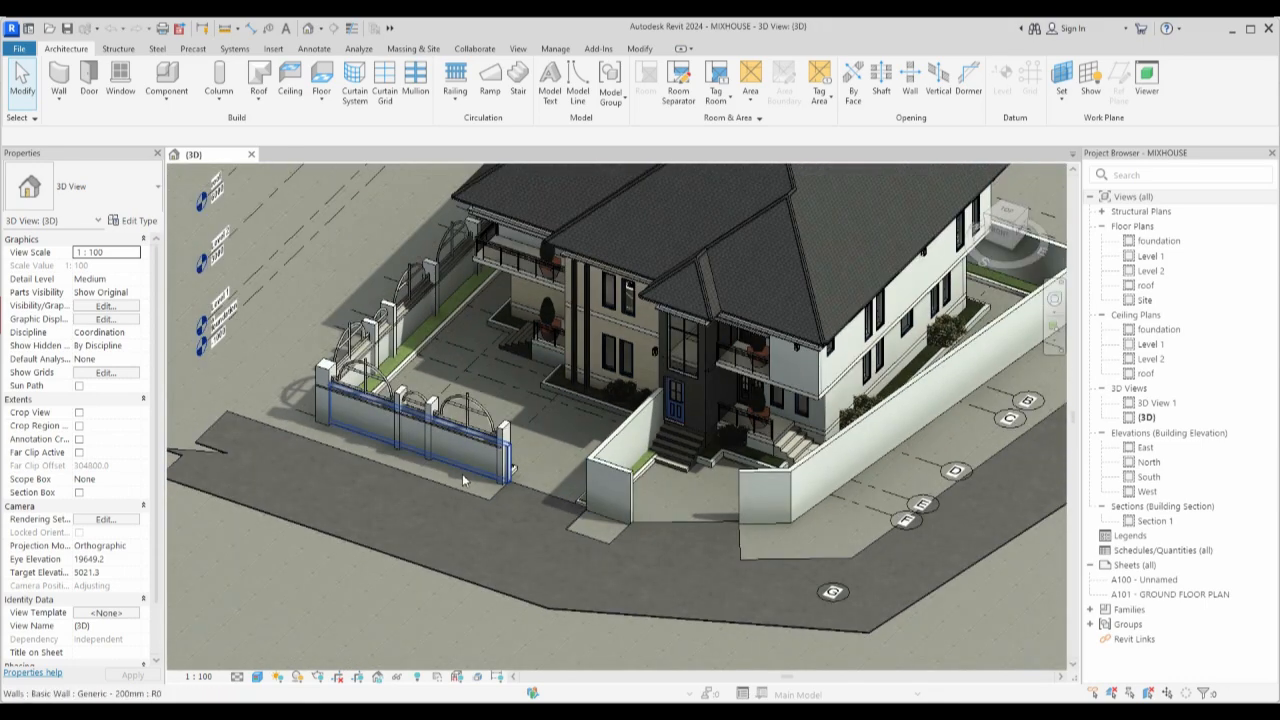
scroll(490, 479, "up", 3)
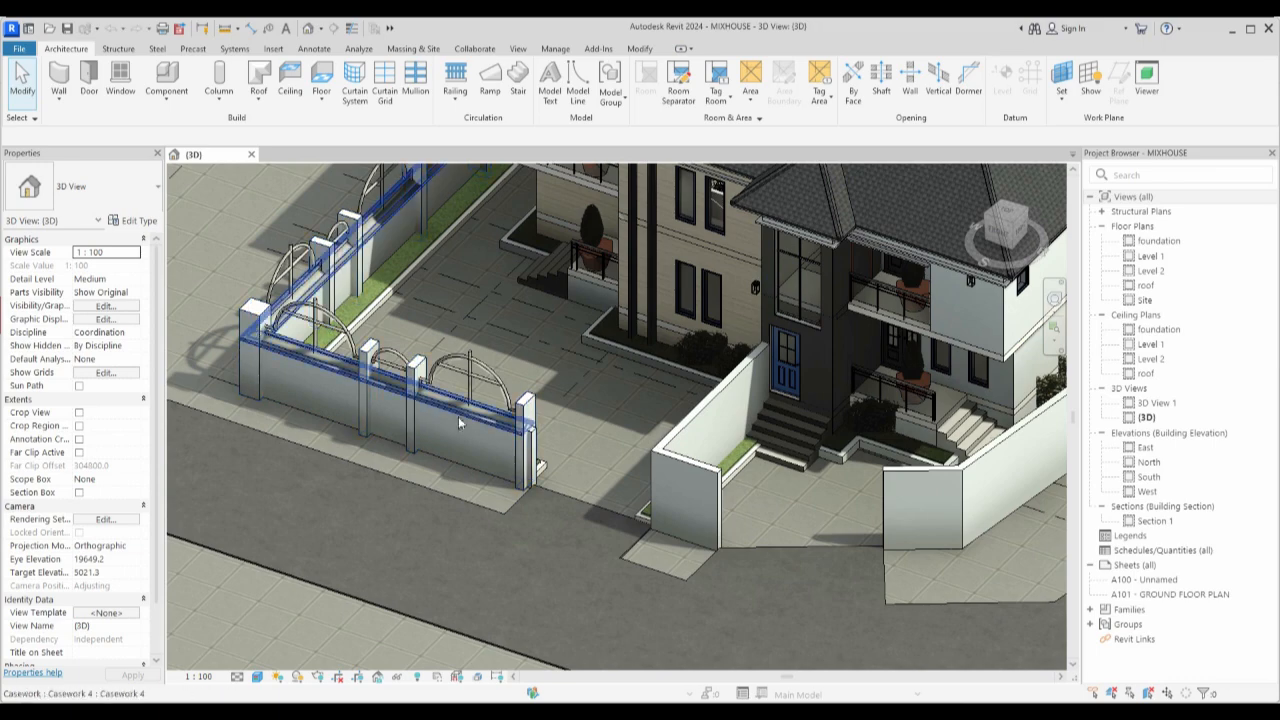
scroll(469, 425, "down", 3)
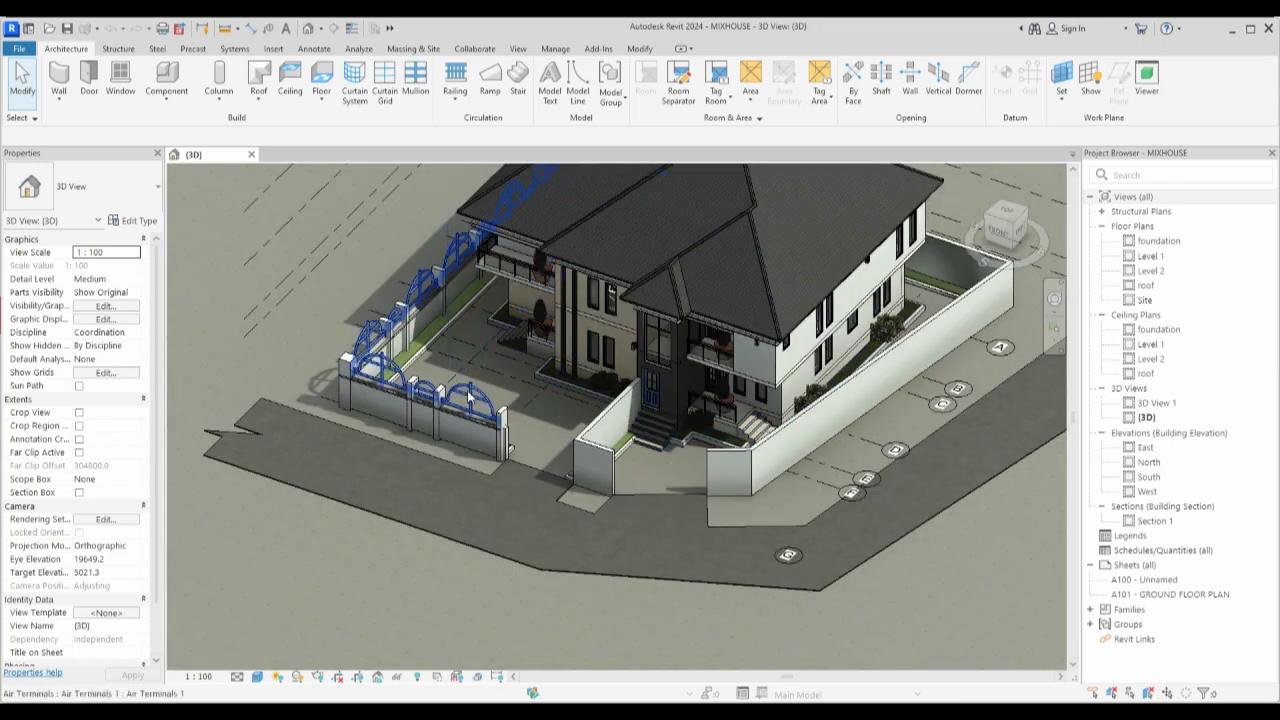
scroll(437, 335, "up", 3)
scroll(410, 340, "down", 3)
scroll(385, 360, "up", 3)
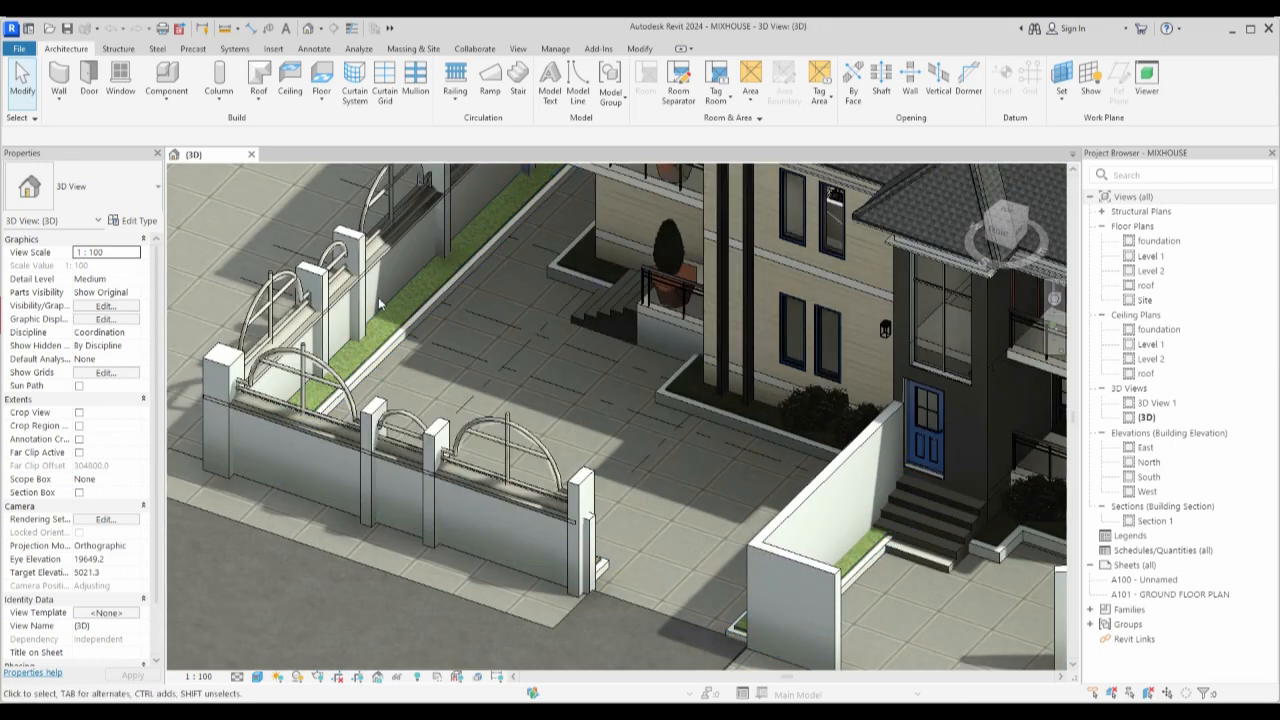
scroll(476, 450, "down", 2)
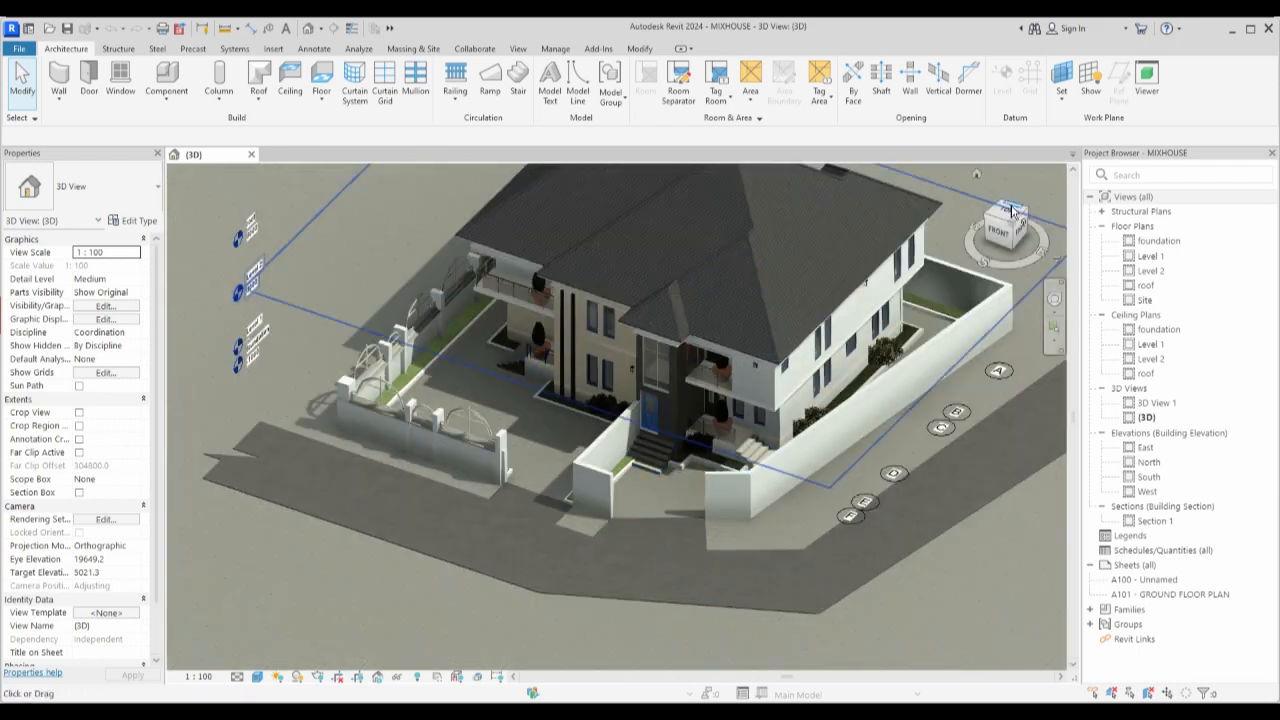
scroll(517, 510, "down", 3)
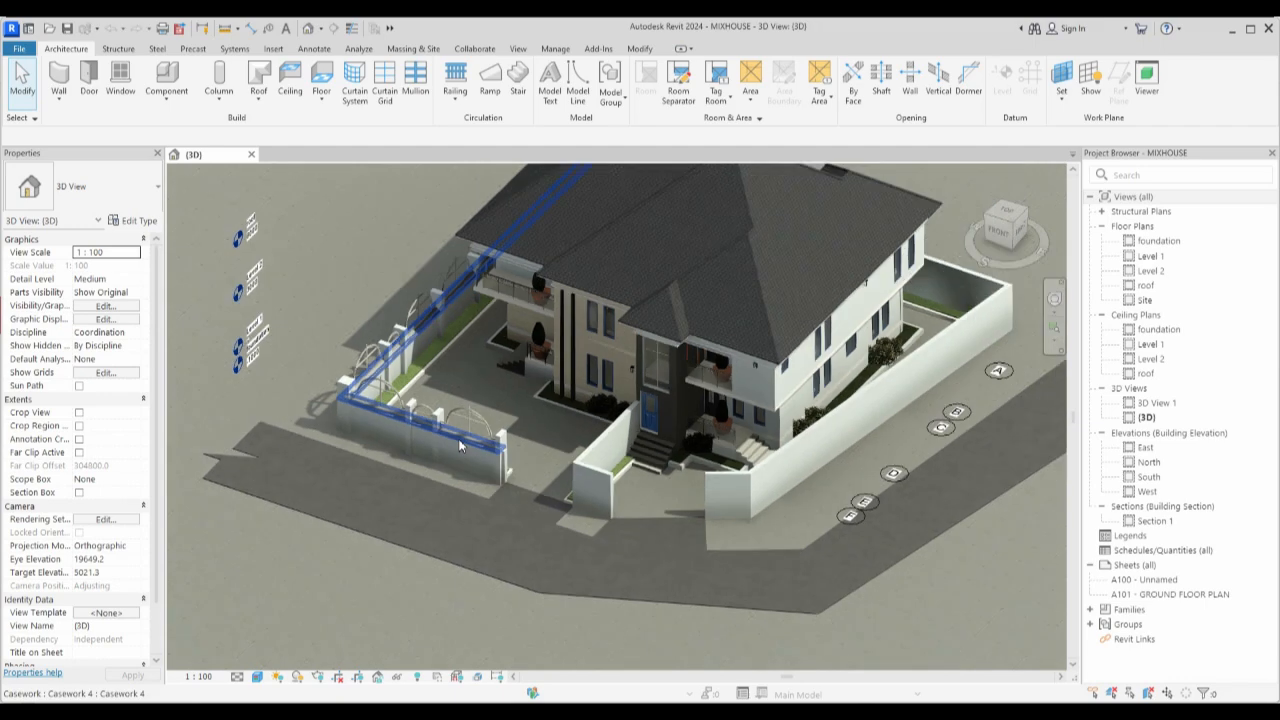
scroll(510, 500, "up", 4)
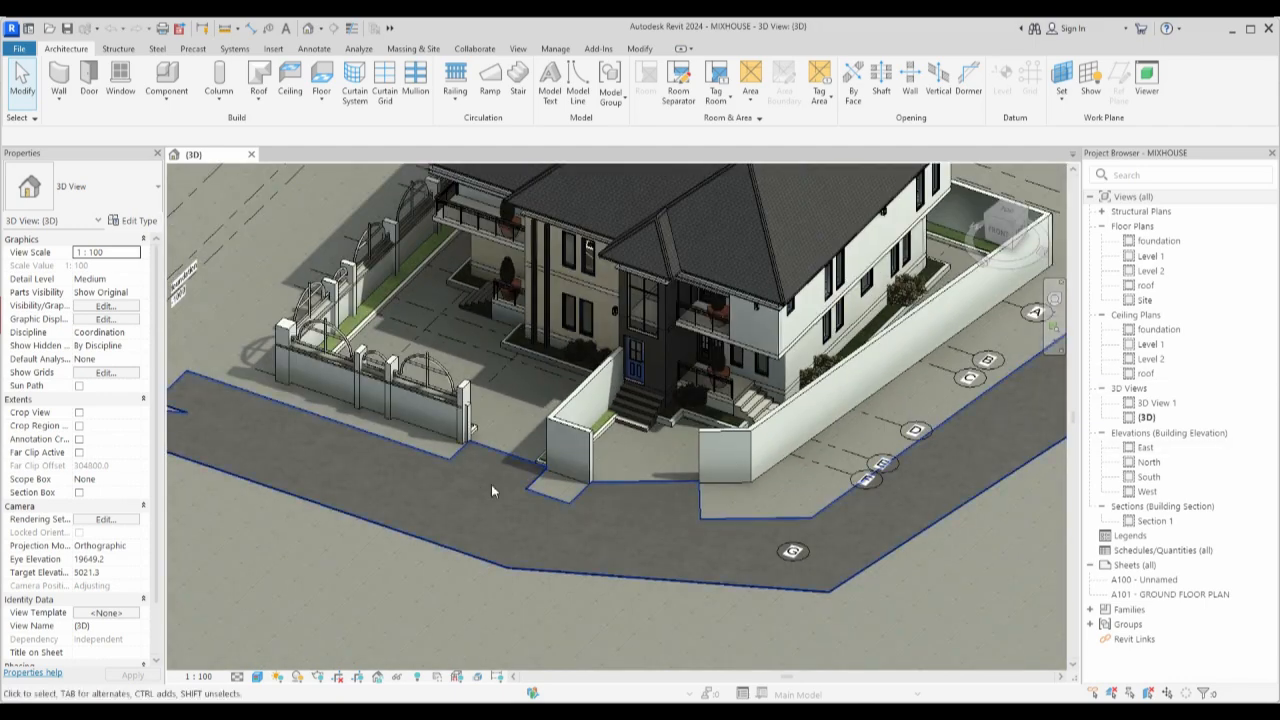
scroll(476, 480, "down", 4)
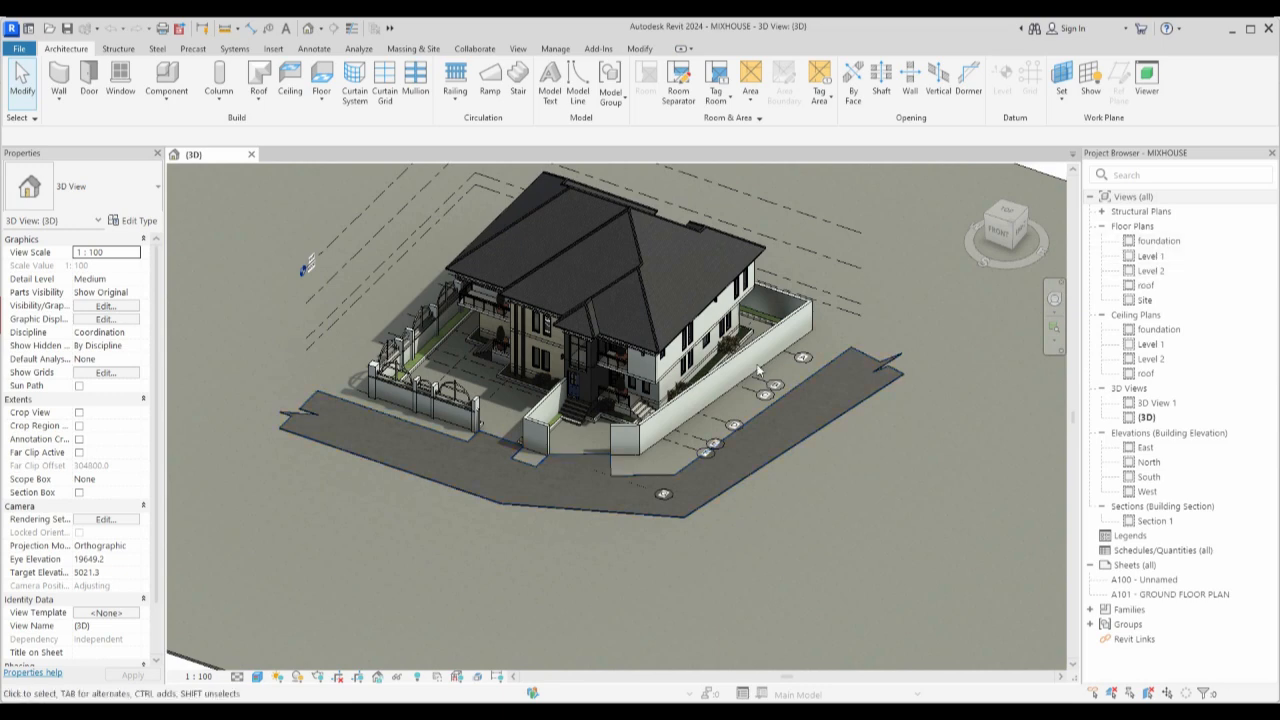
Open the foundation floor plan and examine the double-swing gate opening between the front fence and the inner dividing wall.
double_click(1151, 257)
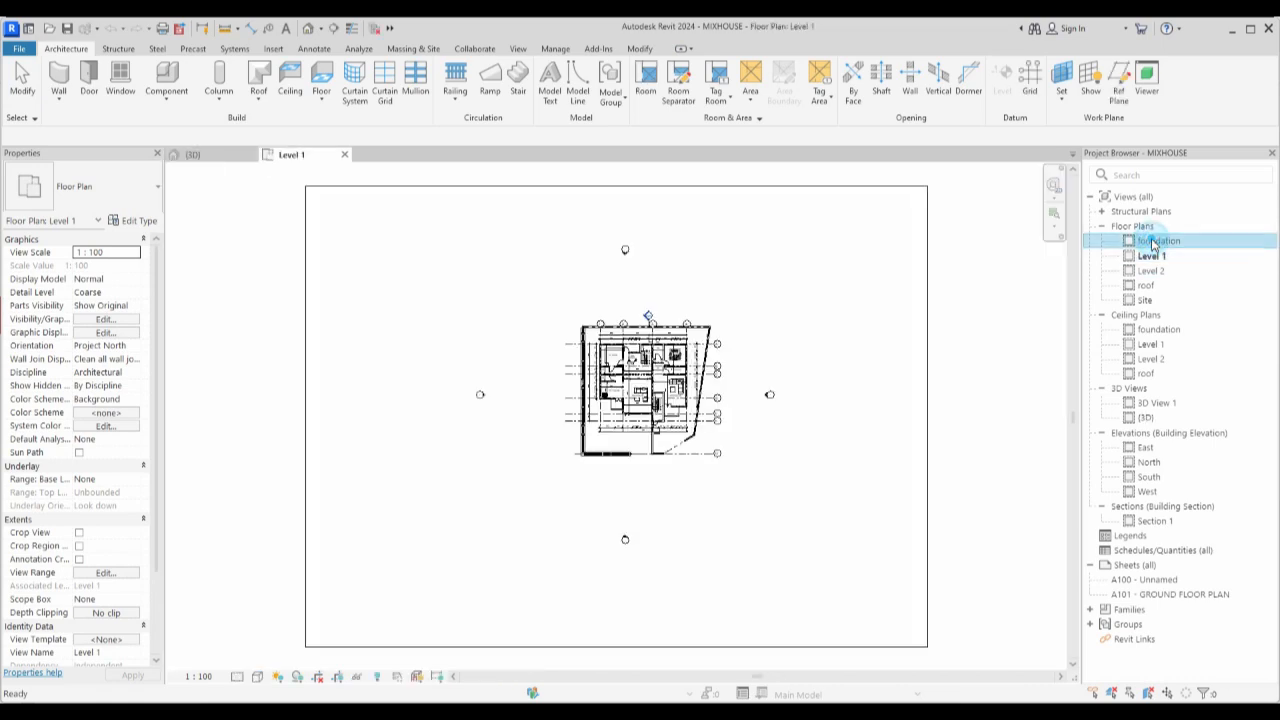
double_click(1153, 241)
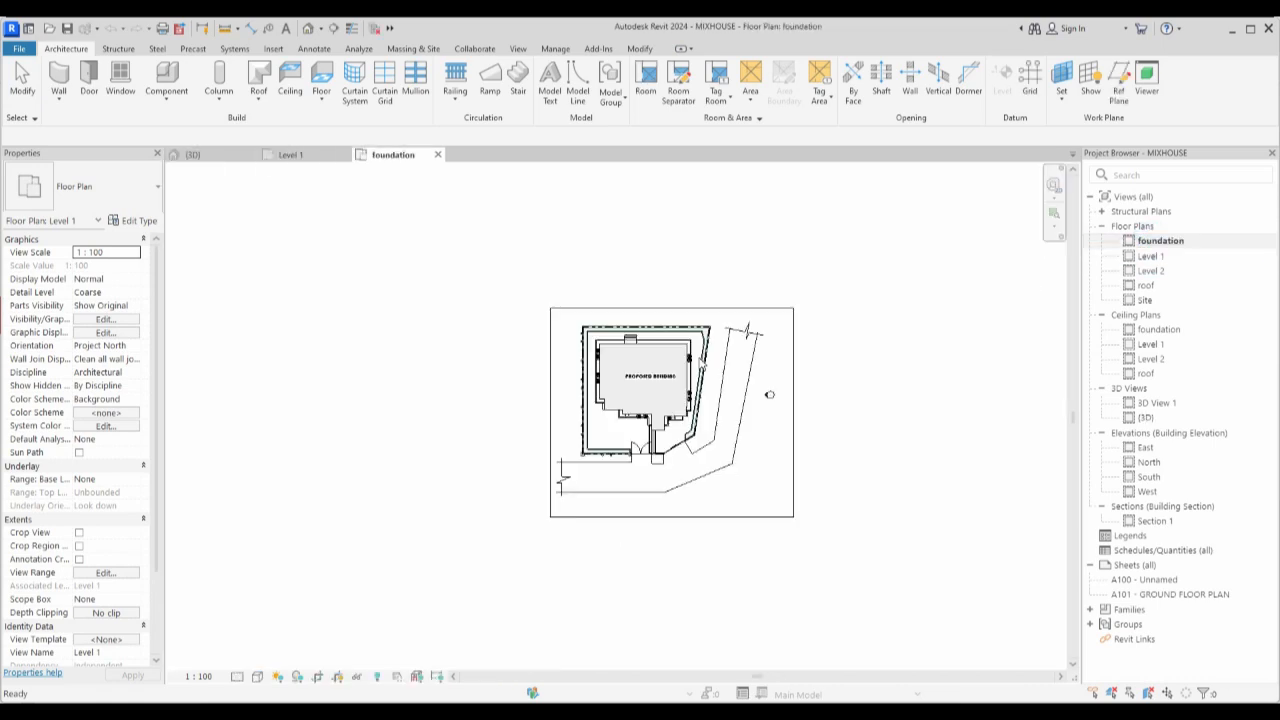
scroll(583, 420, "up", 5)
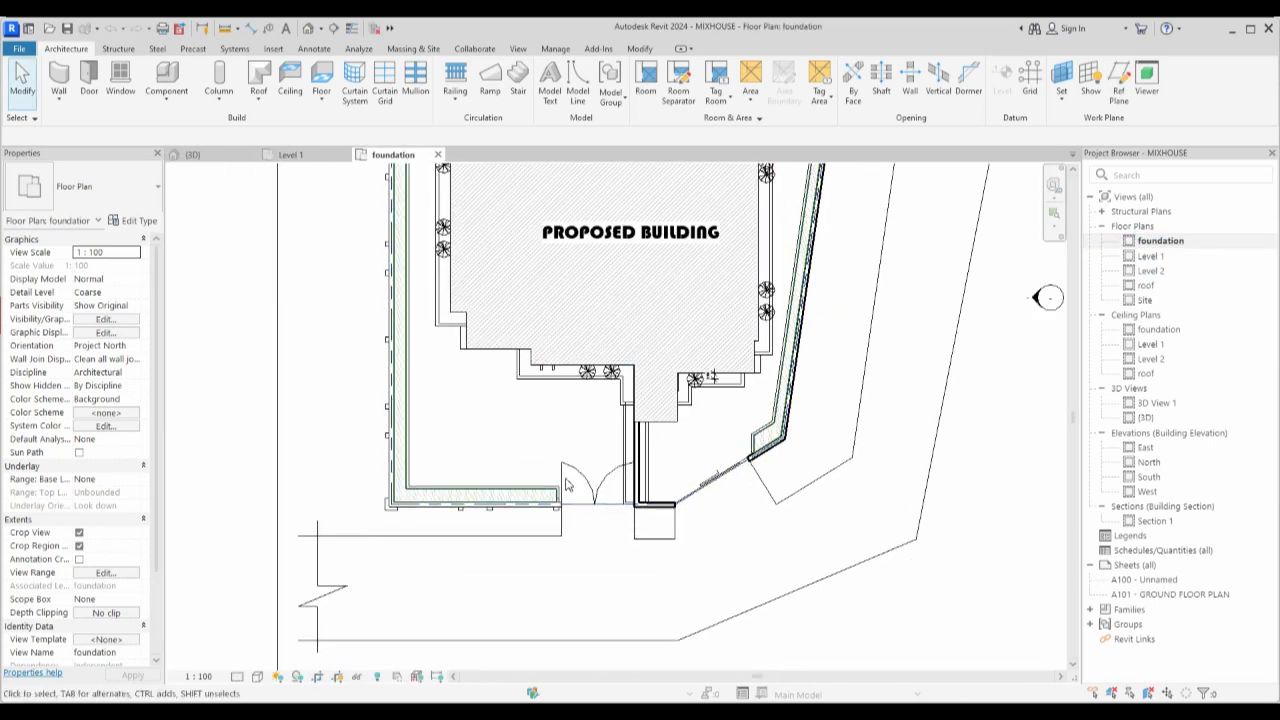
scroll(659, 518, "up", 3)
scroll(562, 446, "down", 2)
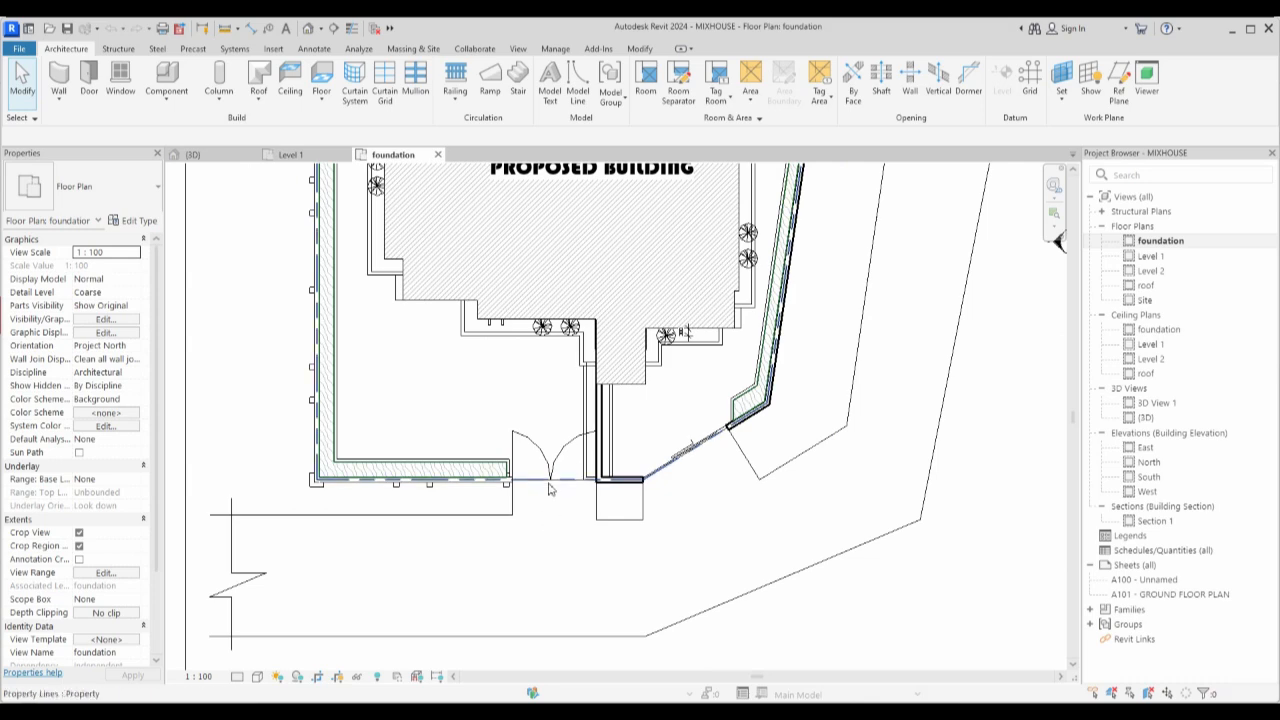
scroll(574, 467, "up", 4)
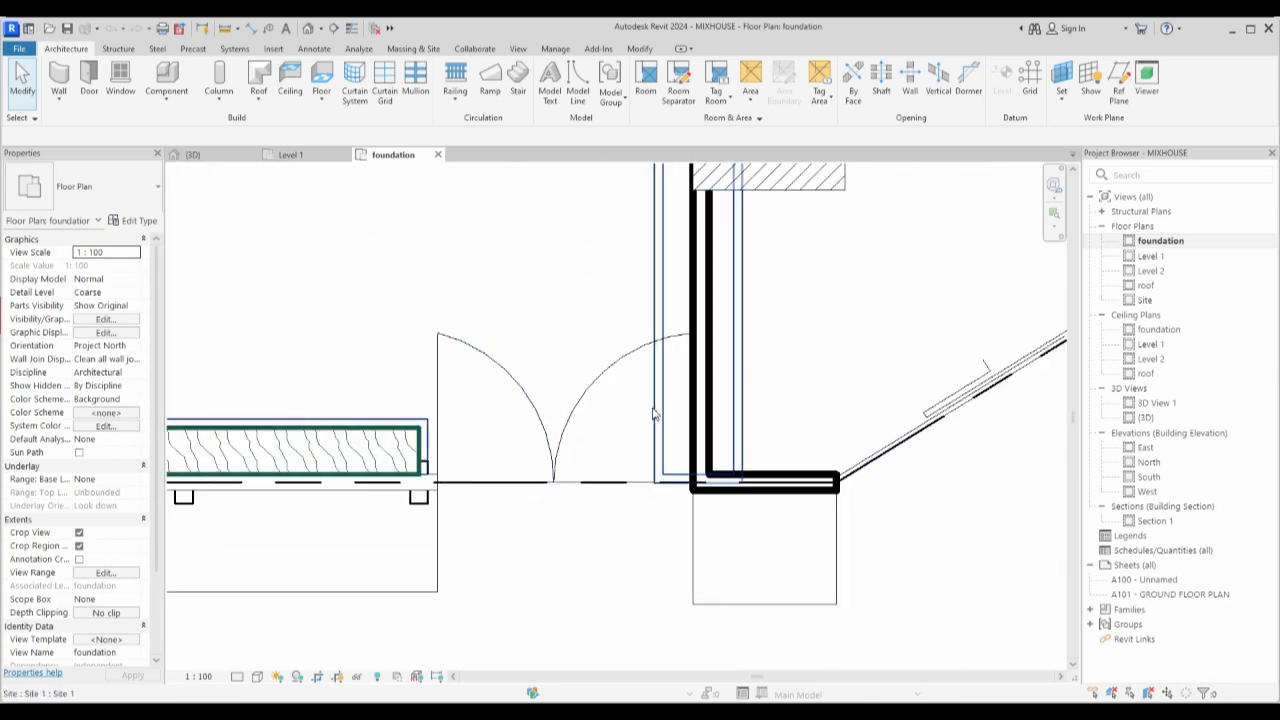
scroll(519, 440, "down", 3)
scroll(540, 446, "up", 2)
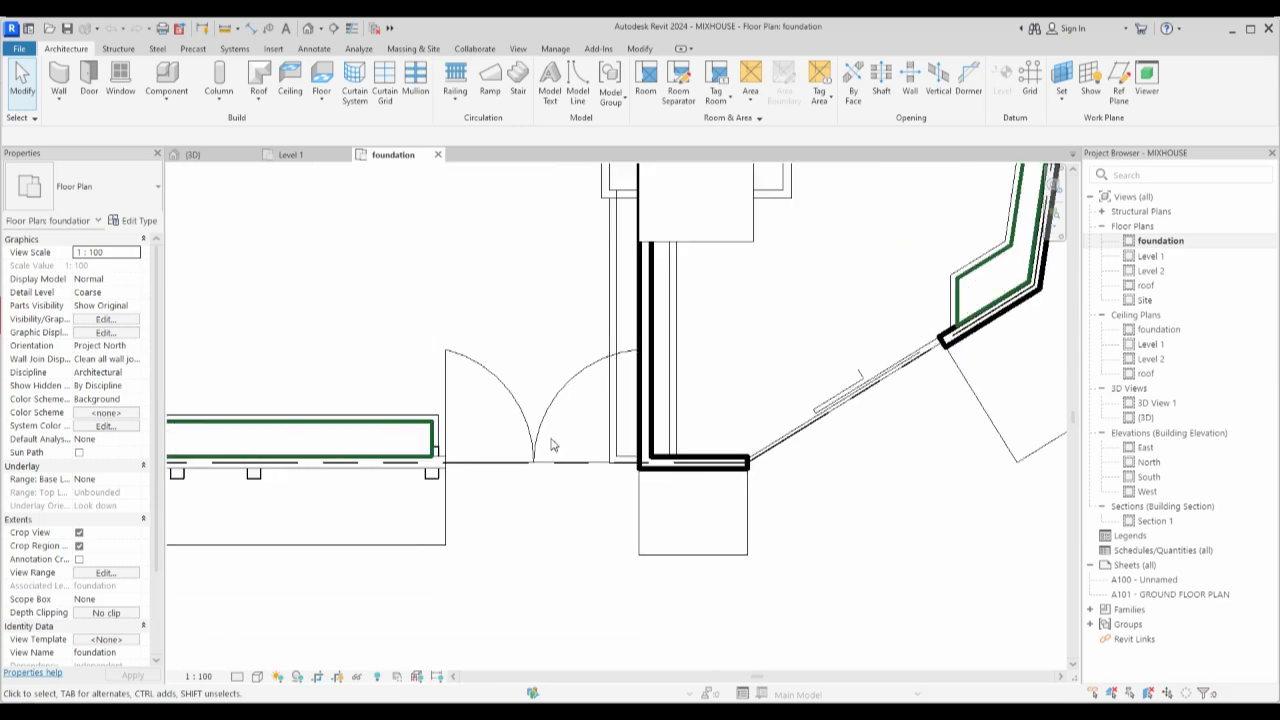
Examine the double-swing and angled sliding gate openings in relation to the fence, building and site in the foundation plan.
scroll(548, 477, "down", 2)
scroll(517, 463, "up", 3)
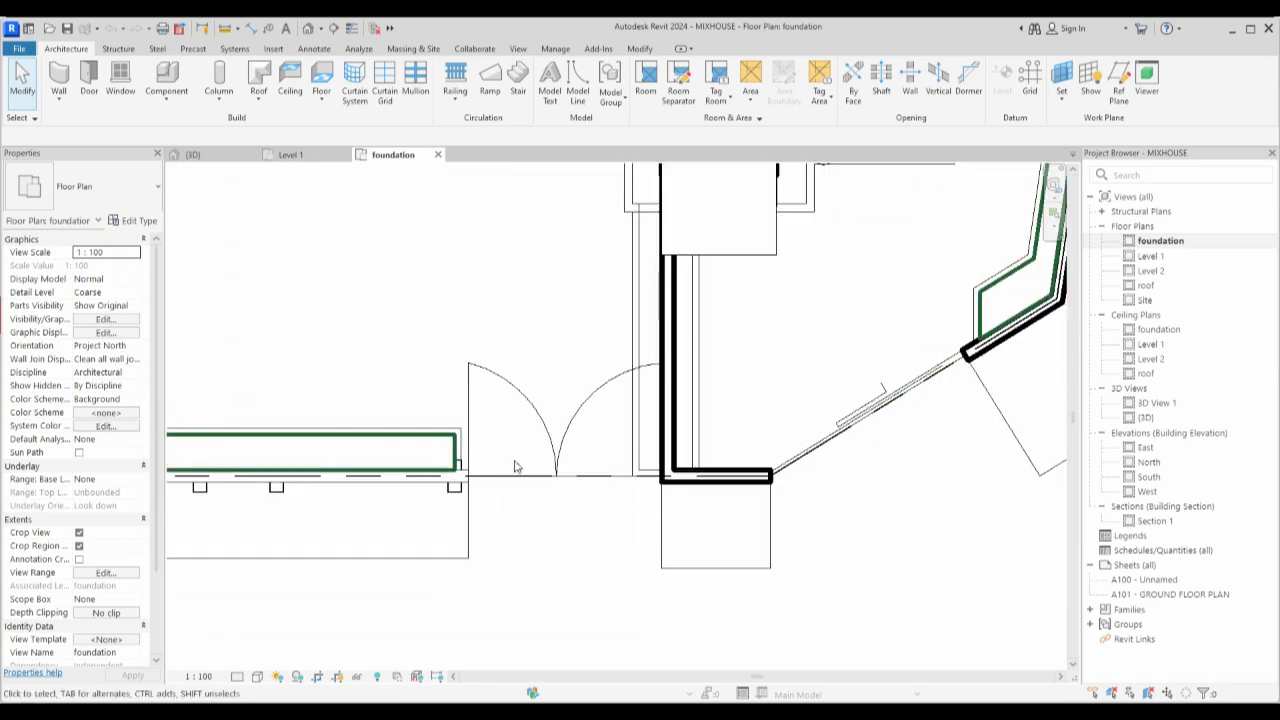
scroll(551, 446, "down", 2)
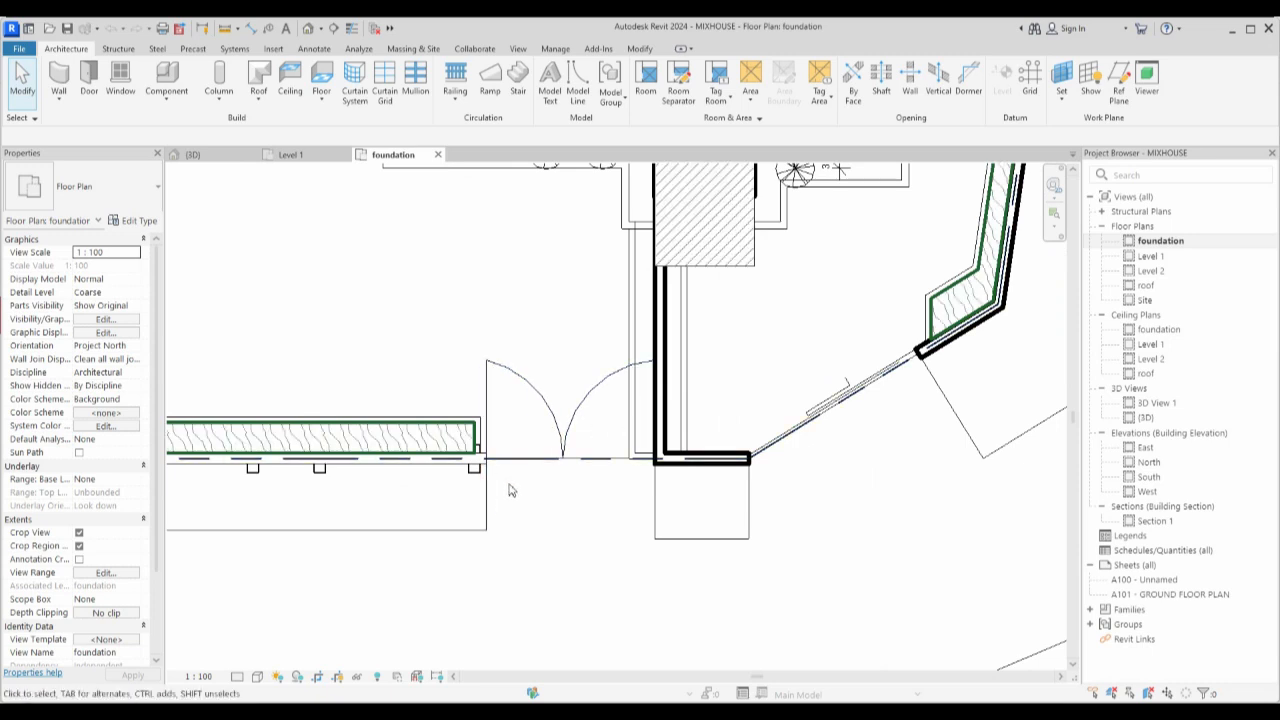
scroll(563, 460, "up", 2)
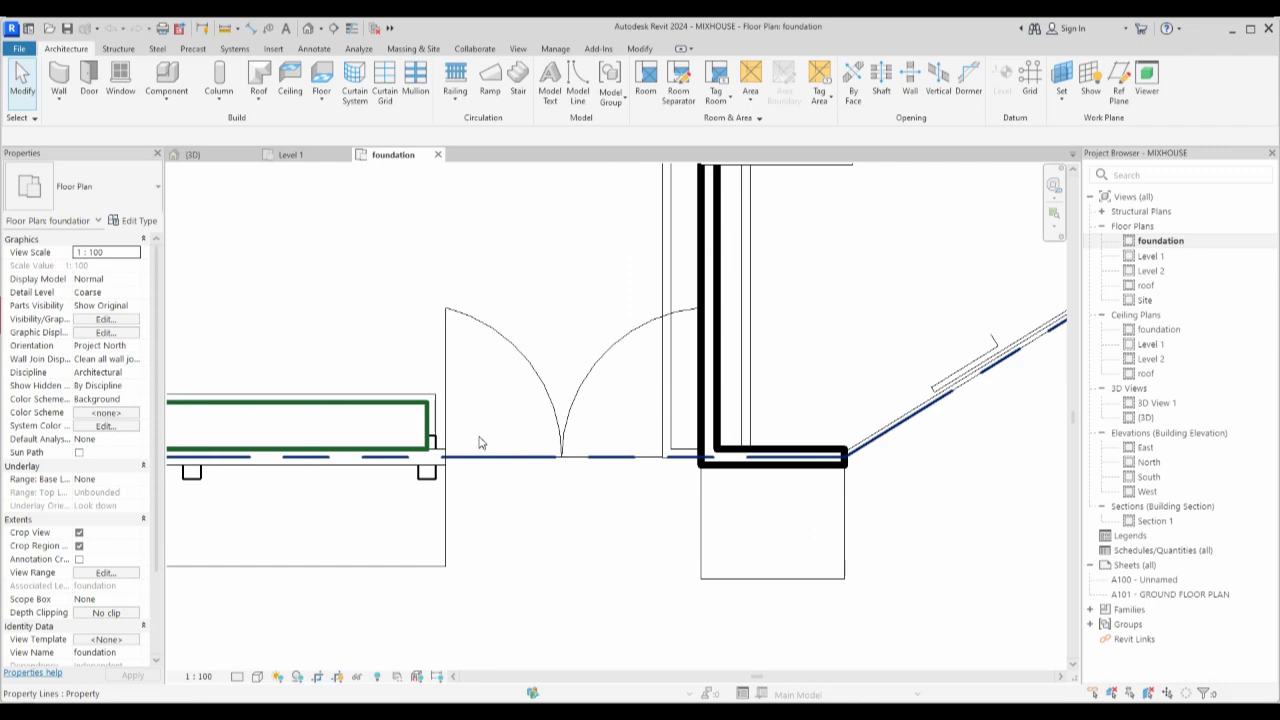
scroll(625, 488, "down", 2)
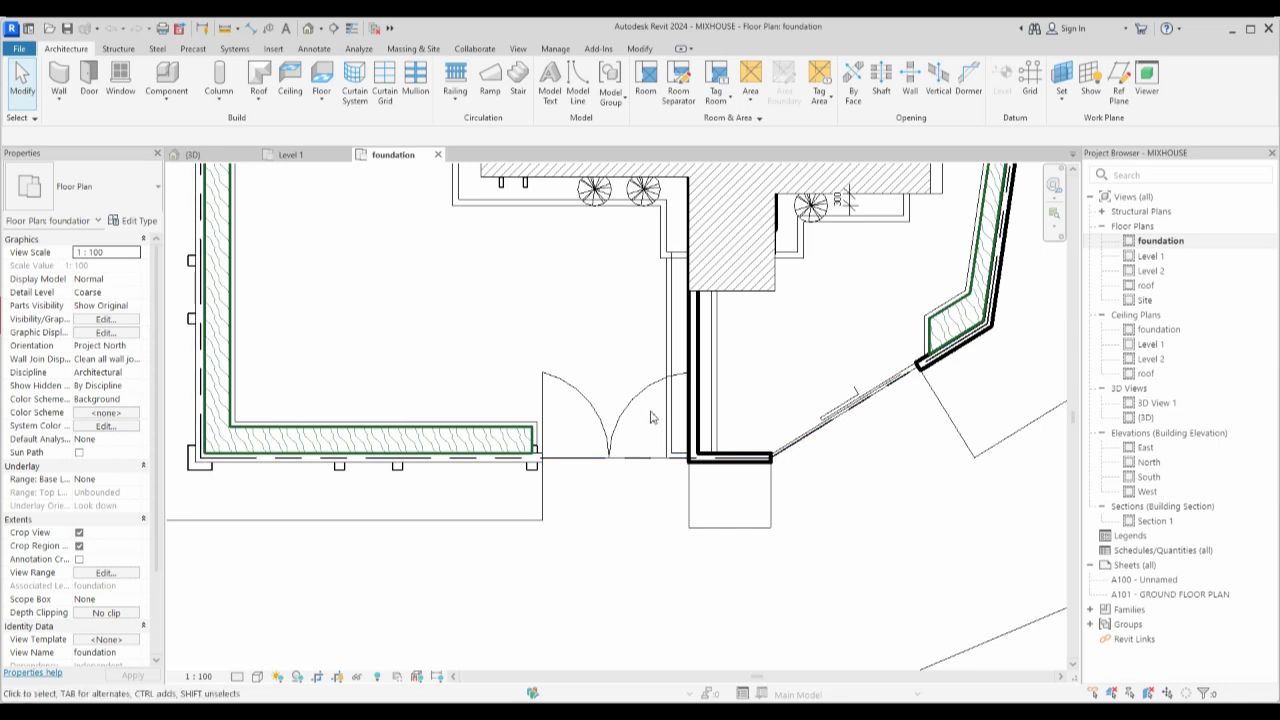
scroll(570, 468, "down", 1)
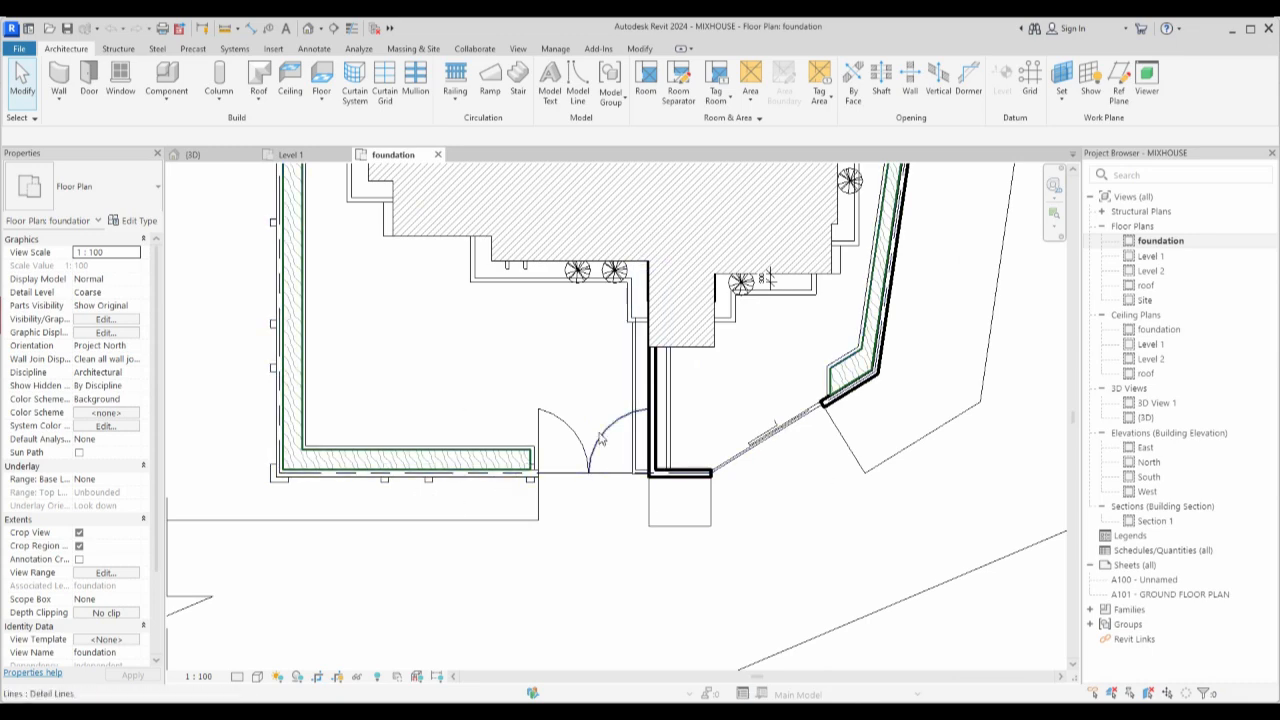
scroll(678, 510, "down", 2)
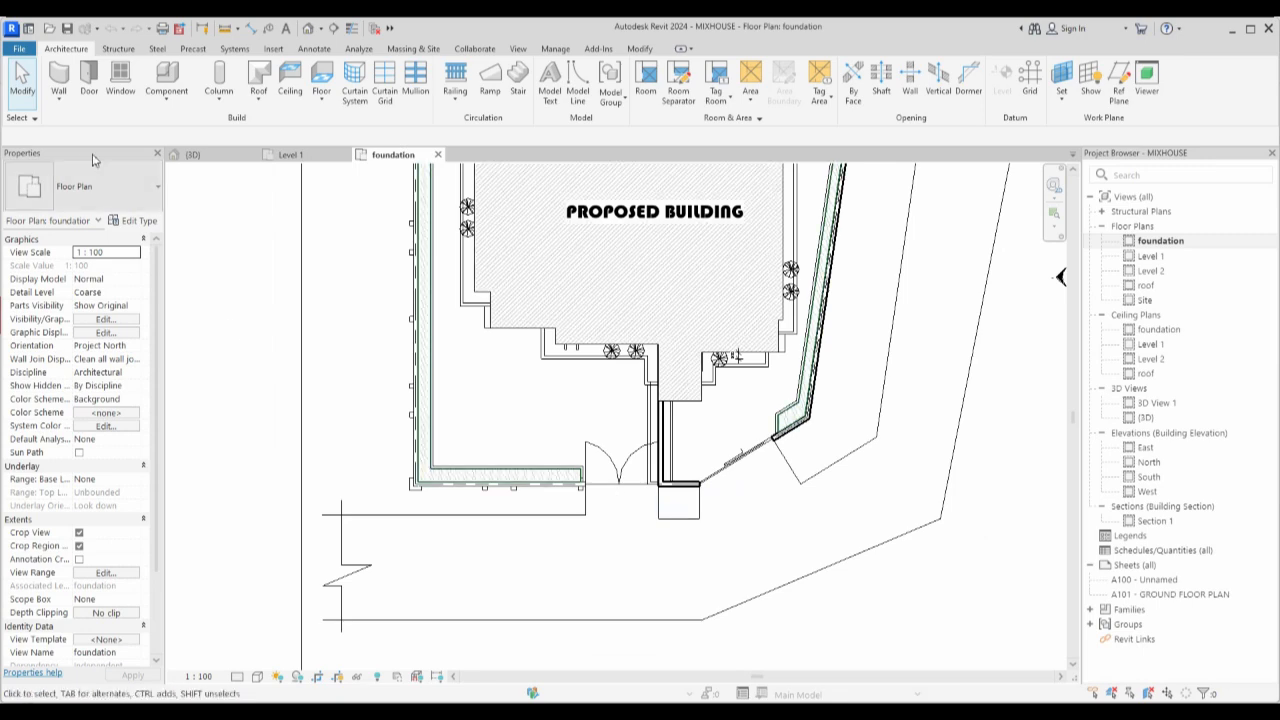
Start an in-place model in the Generic Models category and name it GATE DES.
left_click(165, 99)
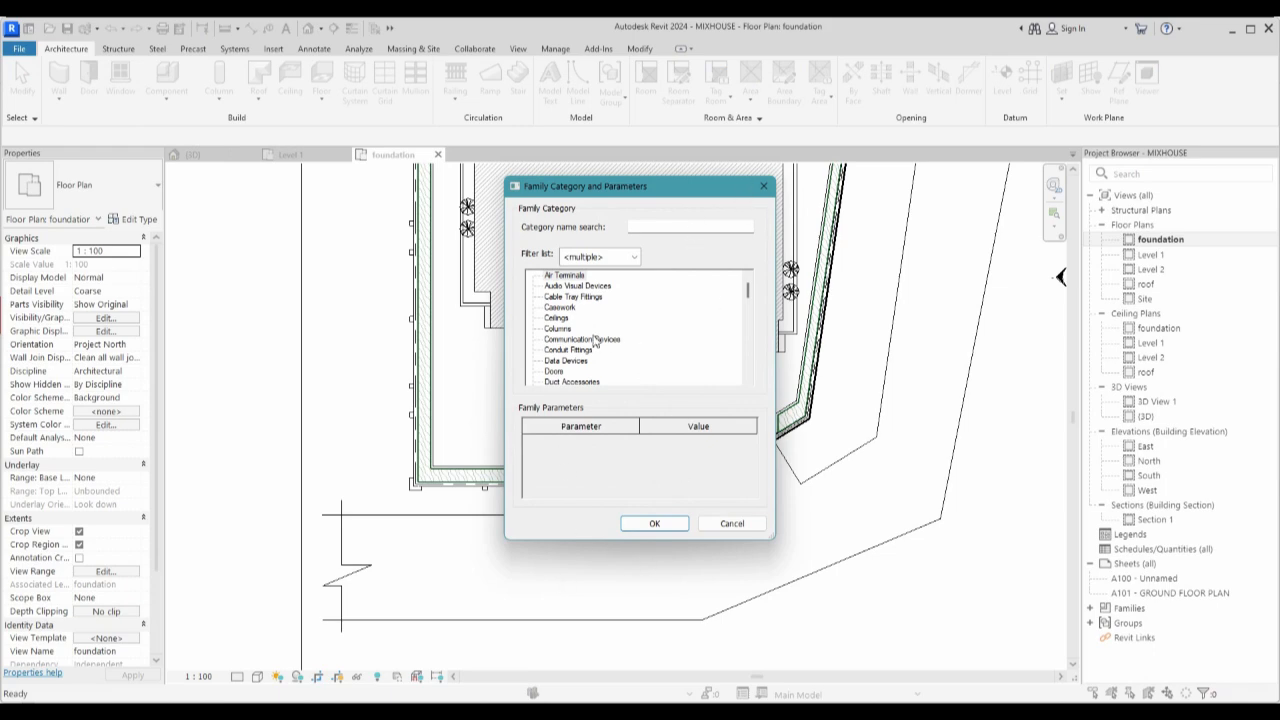
left_click_drag(750, 292, 750, 373)
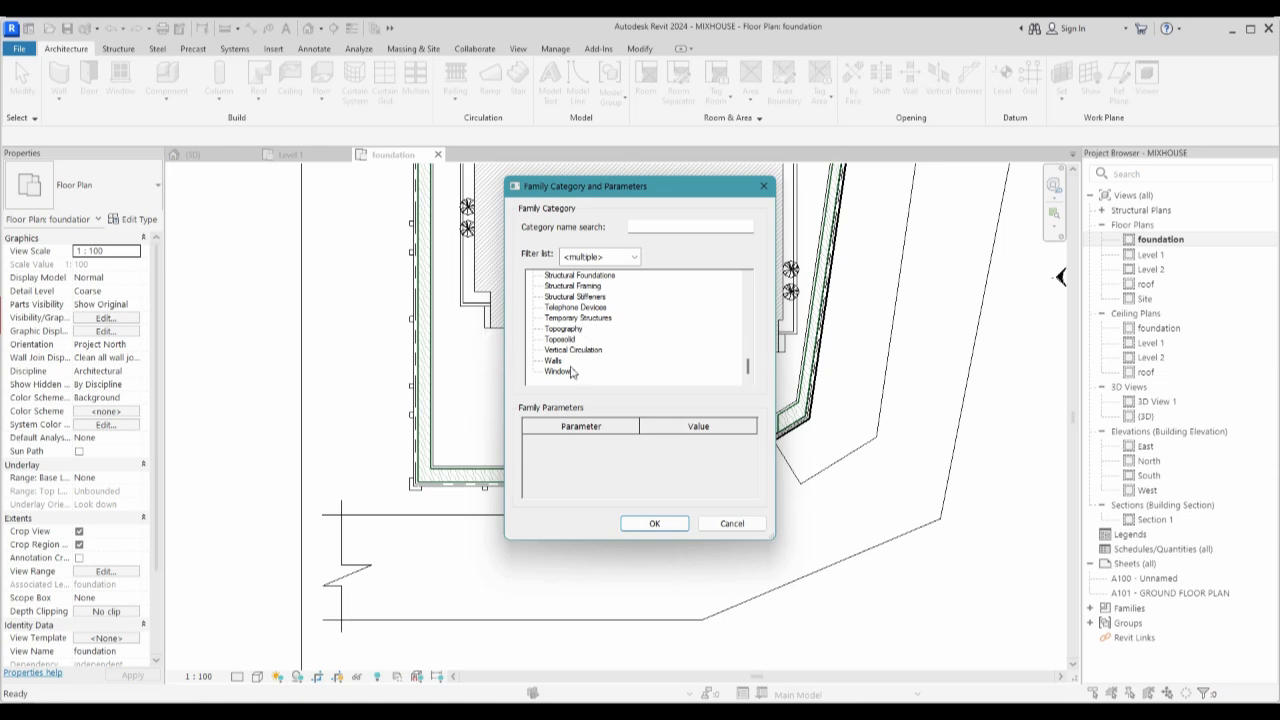
scroll(582, 372, "up", 3)
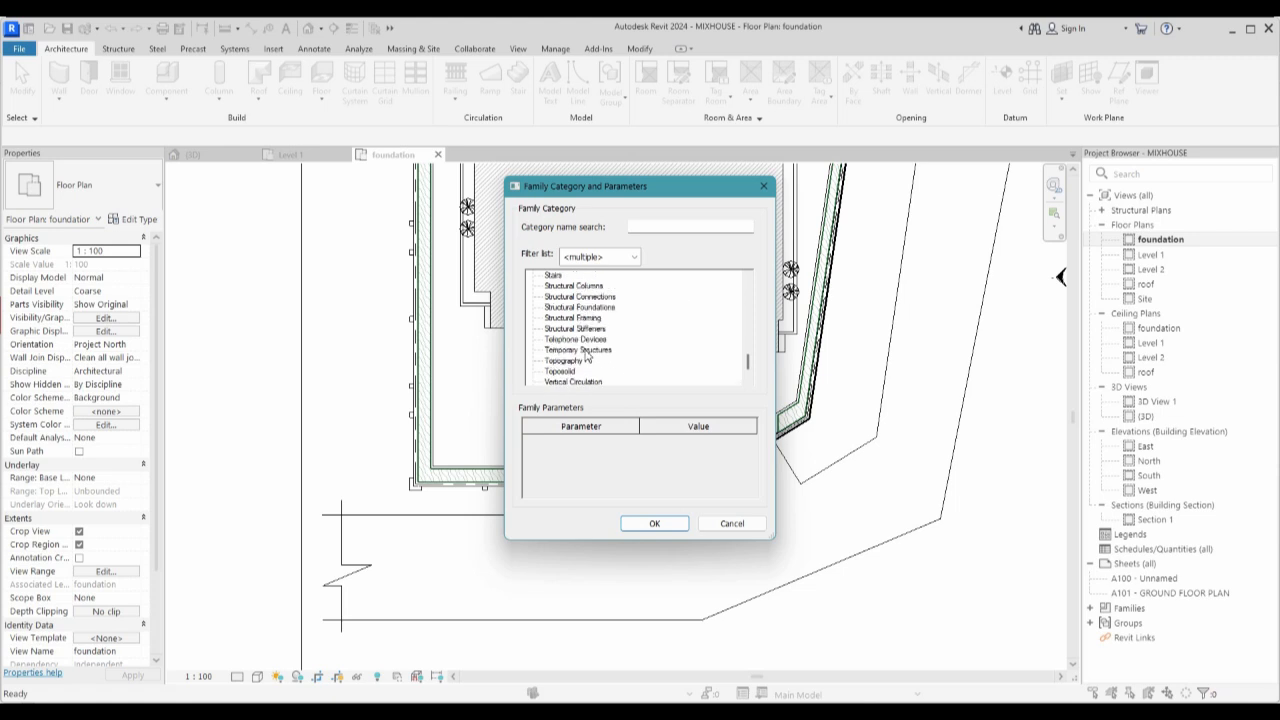
scroll(573, 349, "down", 1)
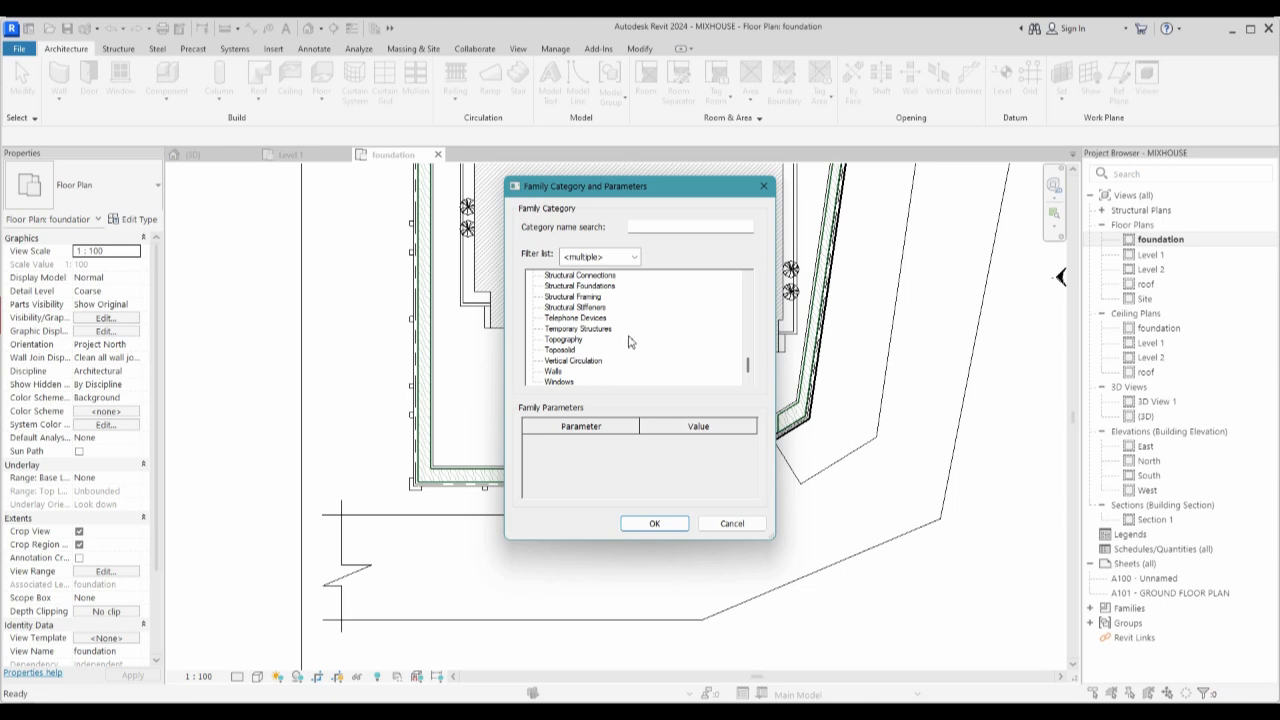
scroll(629, 342, "down", 1)
scroll(625, 352, "up", 2)
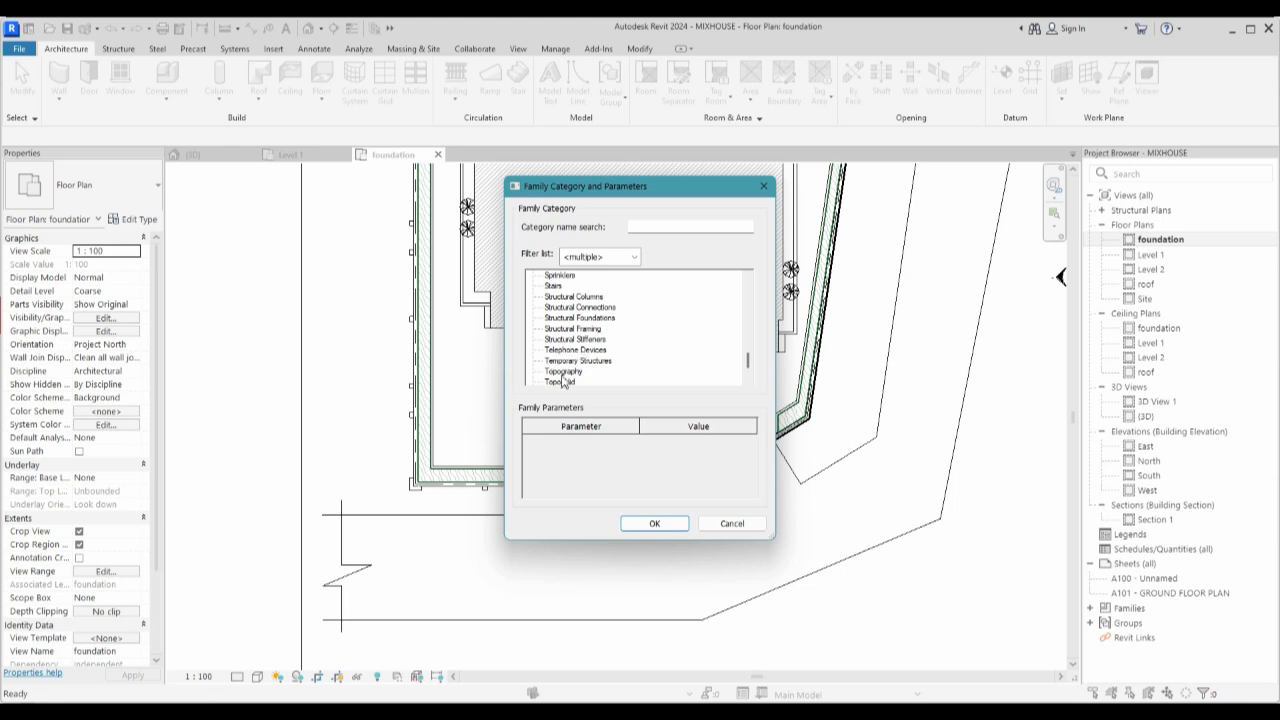
scroll(563, 337, "up", 1)
scroll(570, 333, "down", 1)
scroll(563, 365, "up", 3)
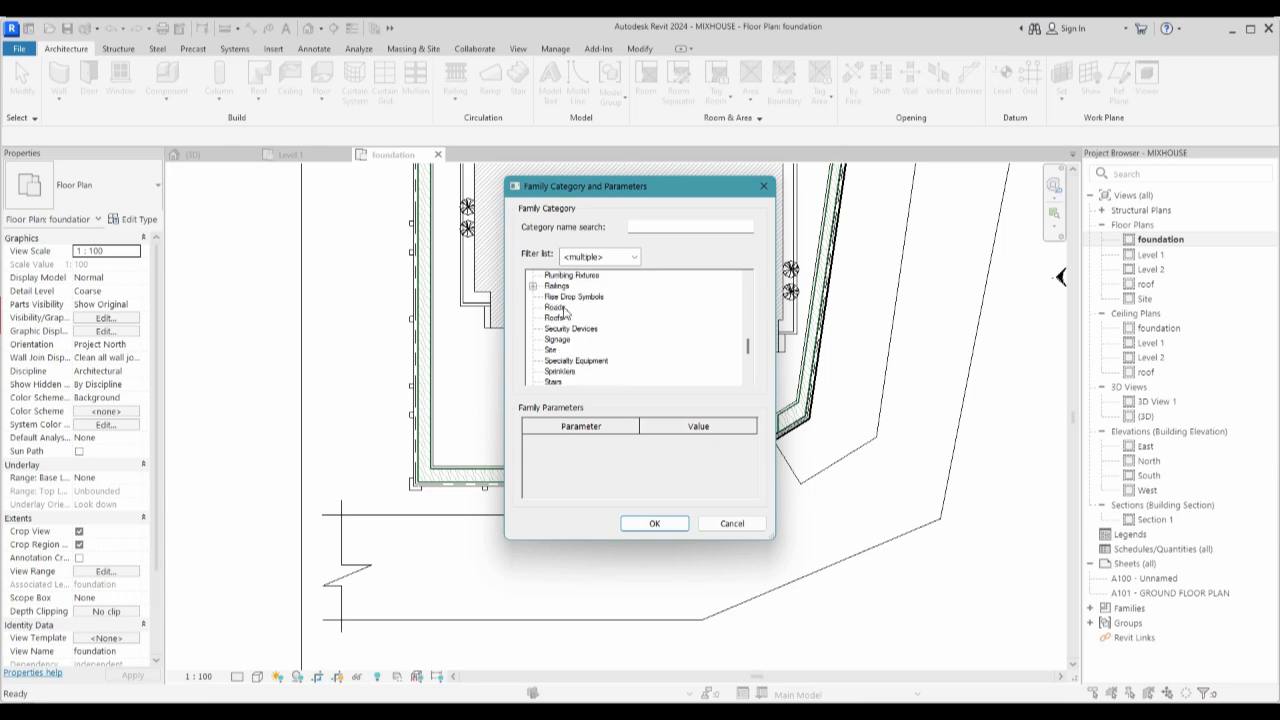
scroll(565, 293, "up", 1)
scroll(568, 326, "up", 6)
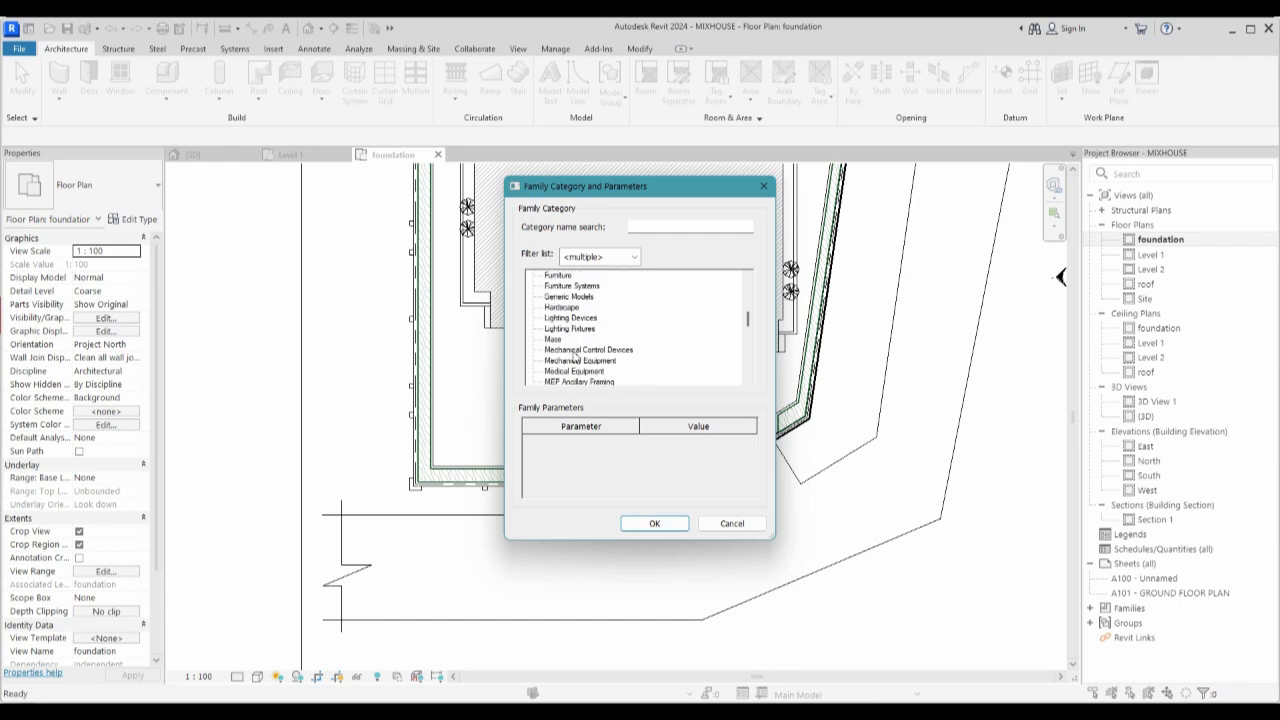
left_click(655, 523)
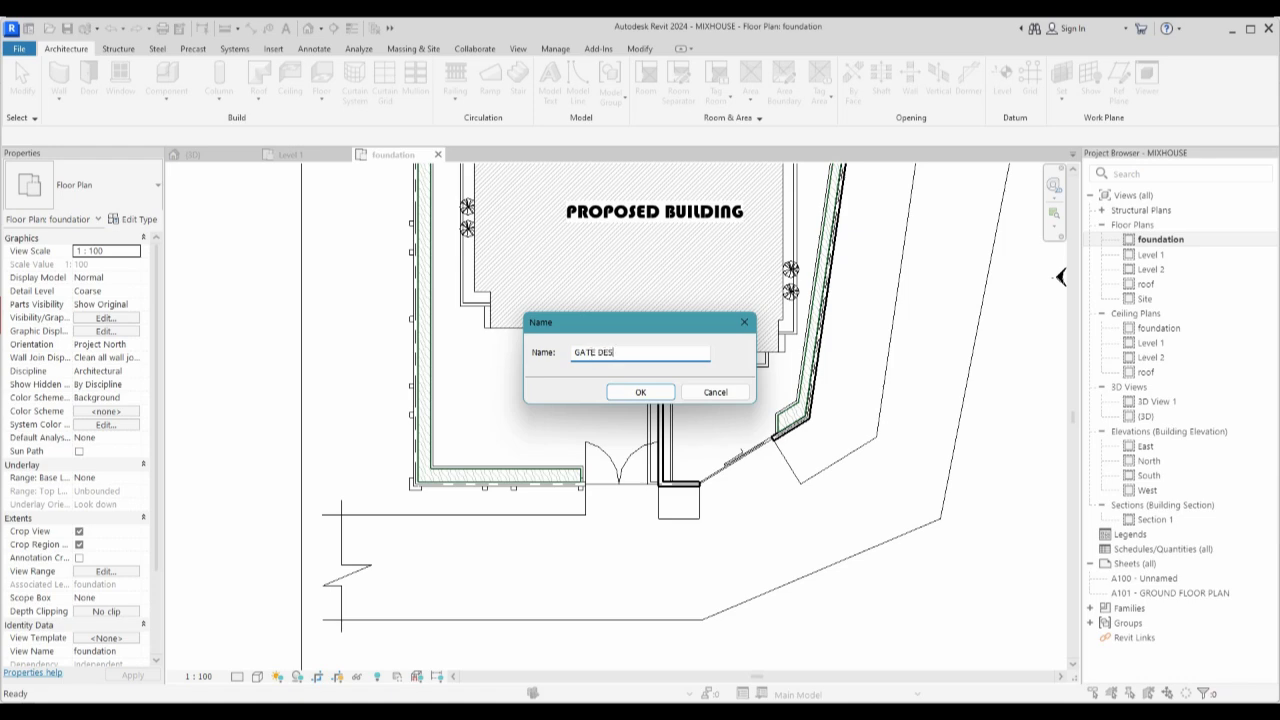
left_click(644, 393)
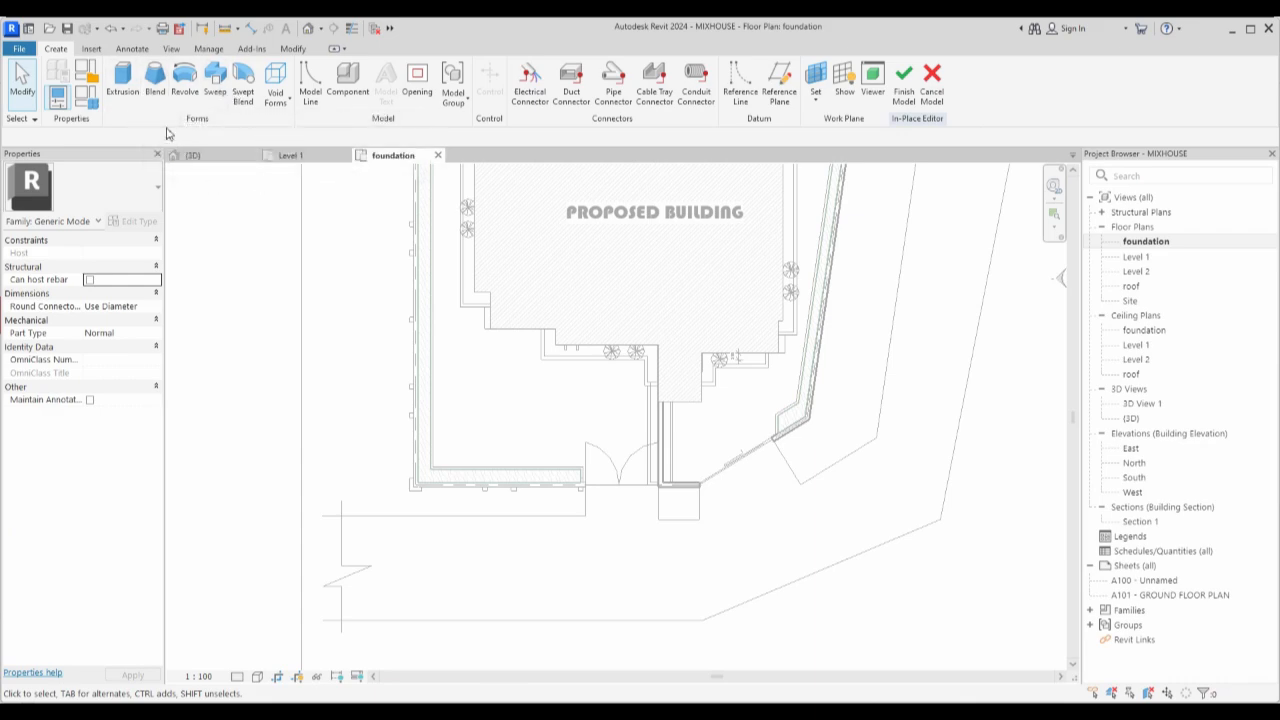
Create an extrusion from a thin rectangle about 1580 mm long, running from the front fence's end to the middle of the double-swing opening.
left_click(122, 82)
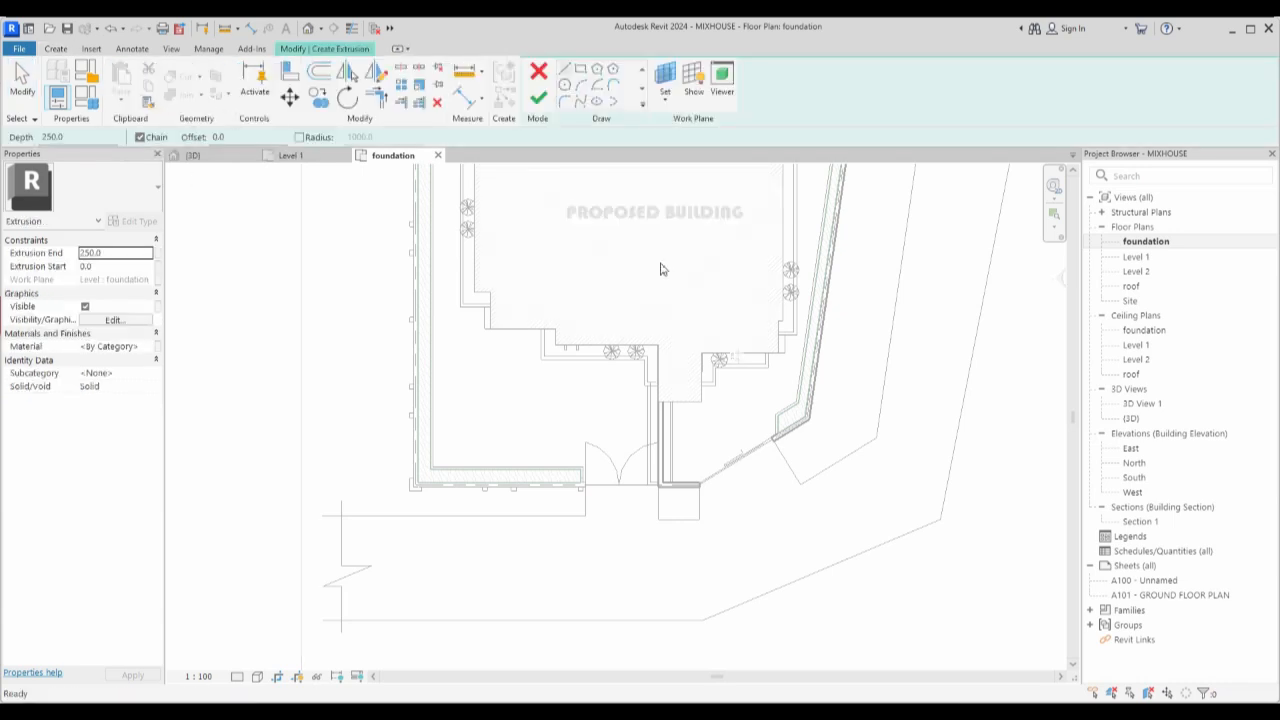
scroll(610, 490, "up", 4)
scroll(540, 457, "up", 4)
scroll(435, 418, "down", 2)
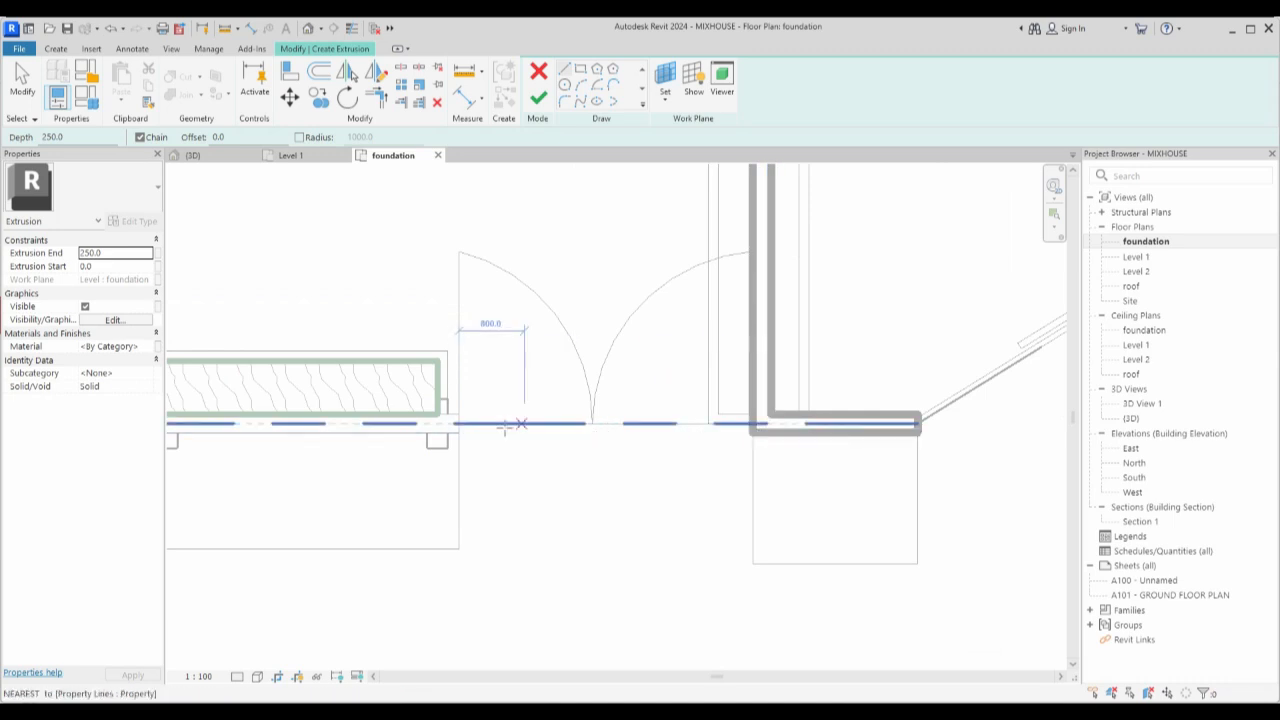
left_click(578, 72)
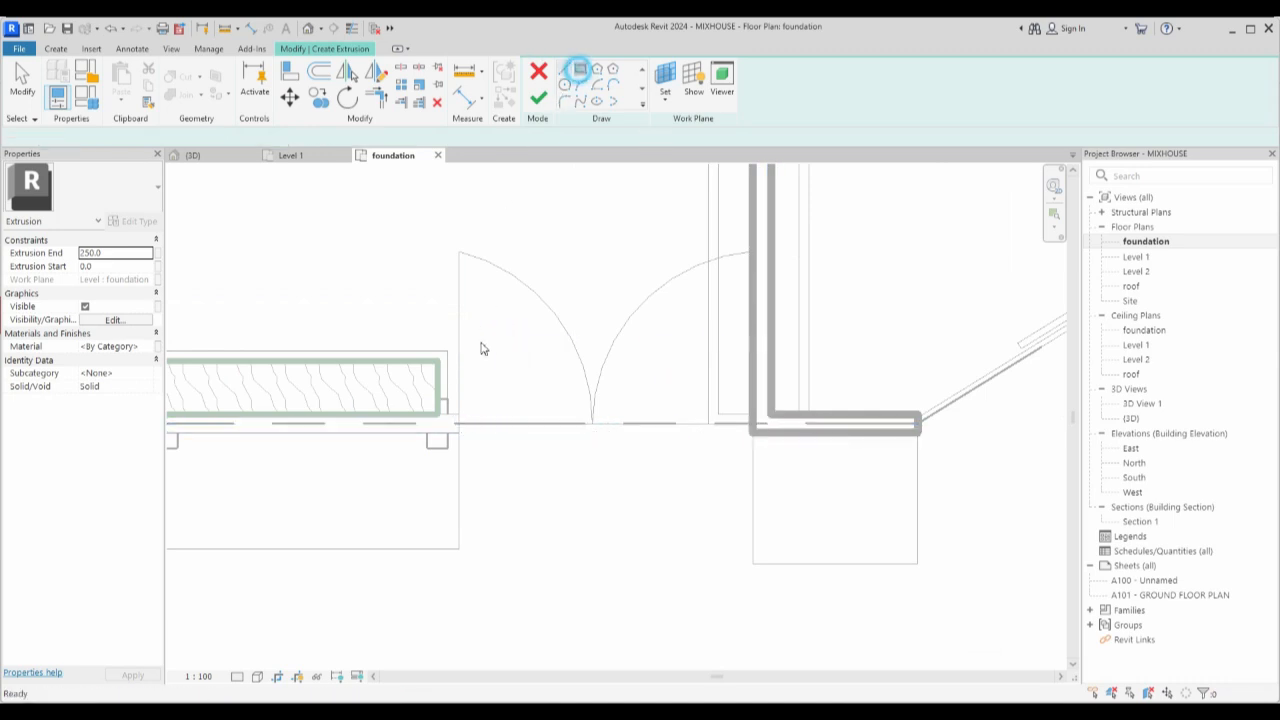
scroll(756, 432, "up", 1)
scroll(756, 432, "up", 3)
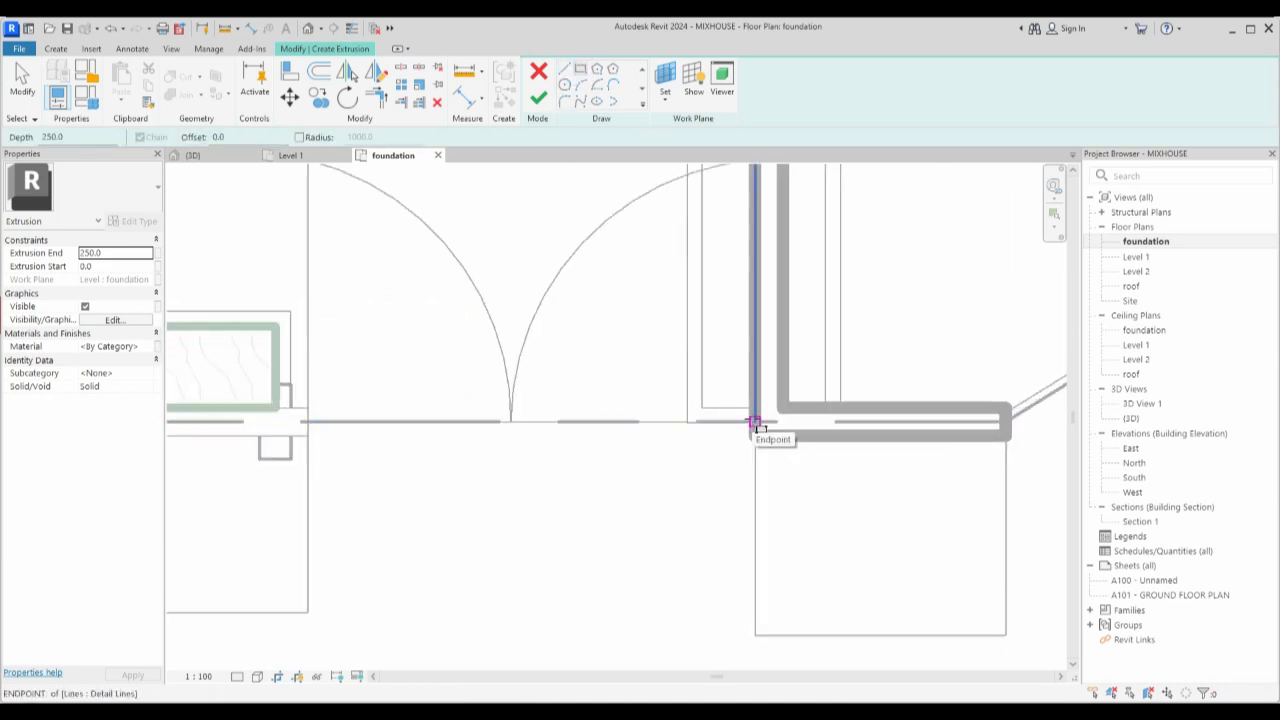
scroll(471, 414, "down", 5)
scroll(361, 383, "up", 5)
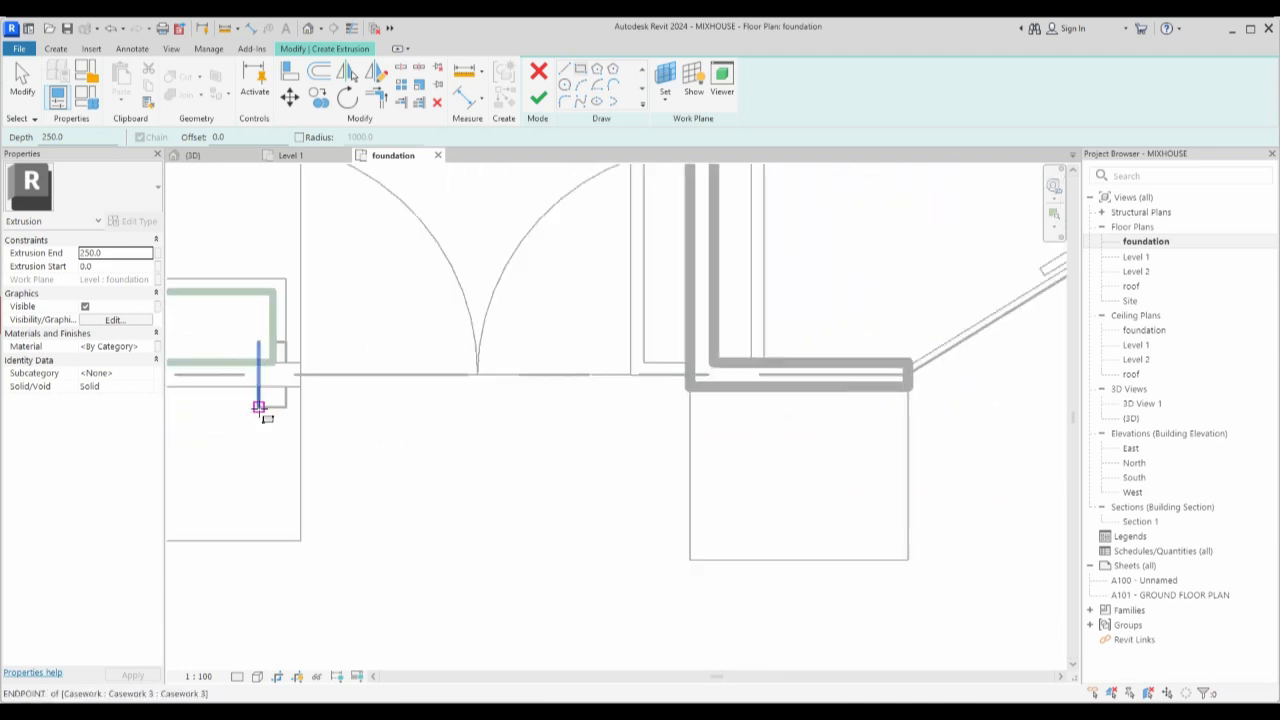
left_click(315, 345)
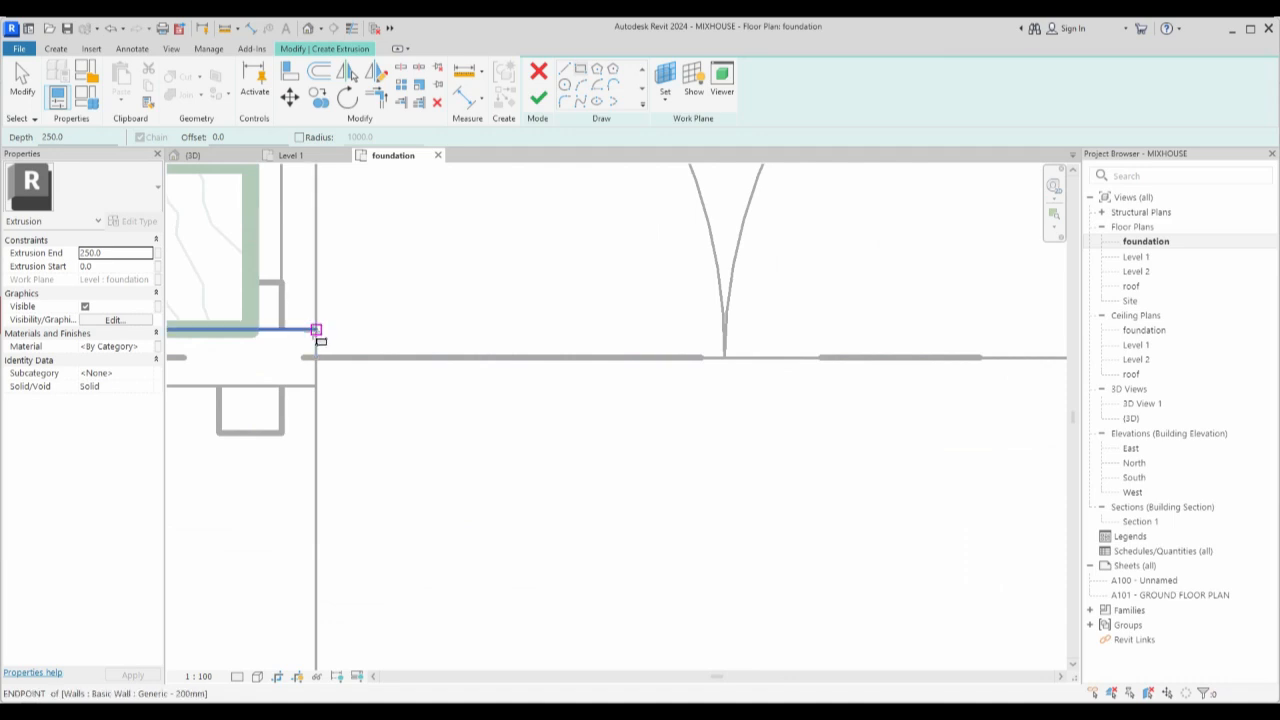
scroll(315, 345, "up", 3)
scroll(537, 414, "down", 3)
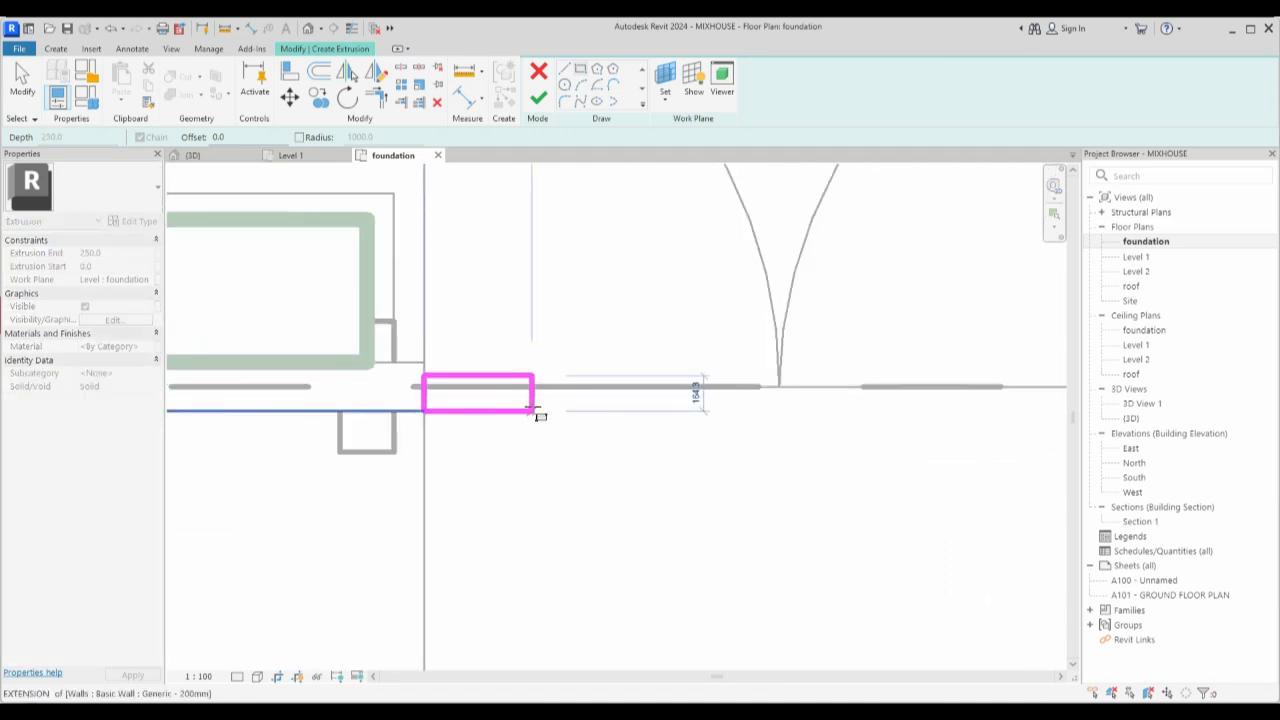
scroll(686, 412, "up", 4)
scroll(690, 409, "down", 1)
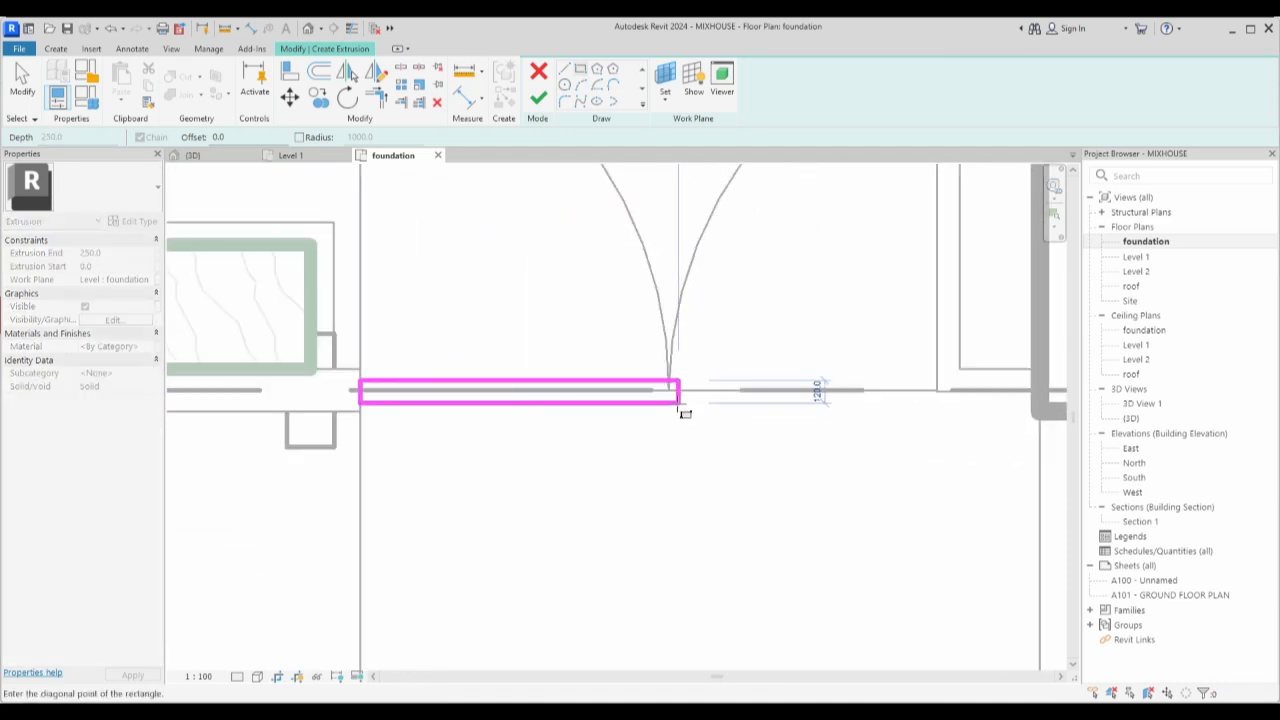
scroll(667, 399, "up", 2)
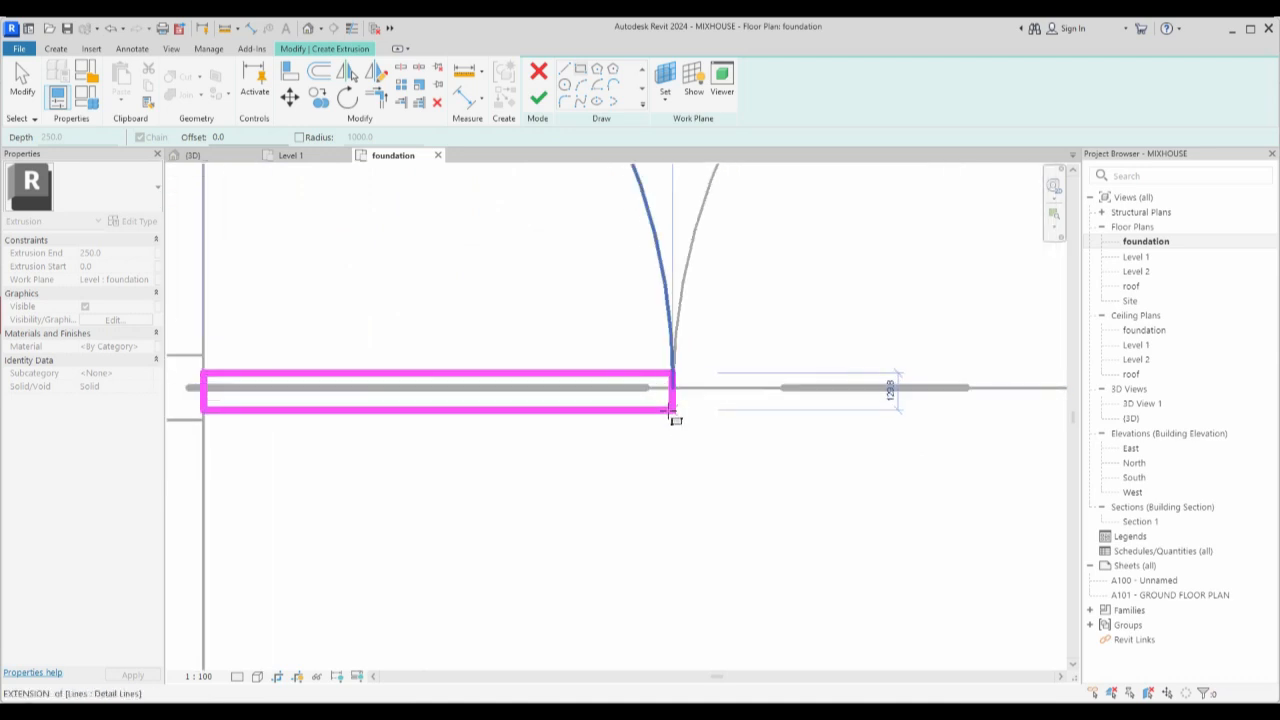
left_click(662, 400)
scroll(563, 421, "down", 2)
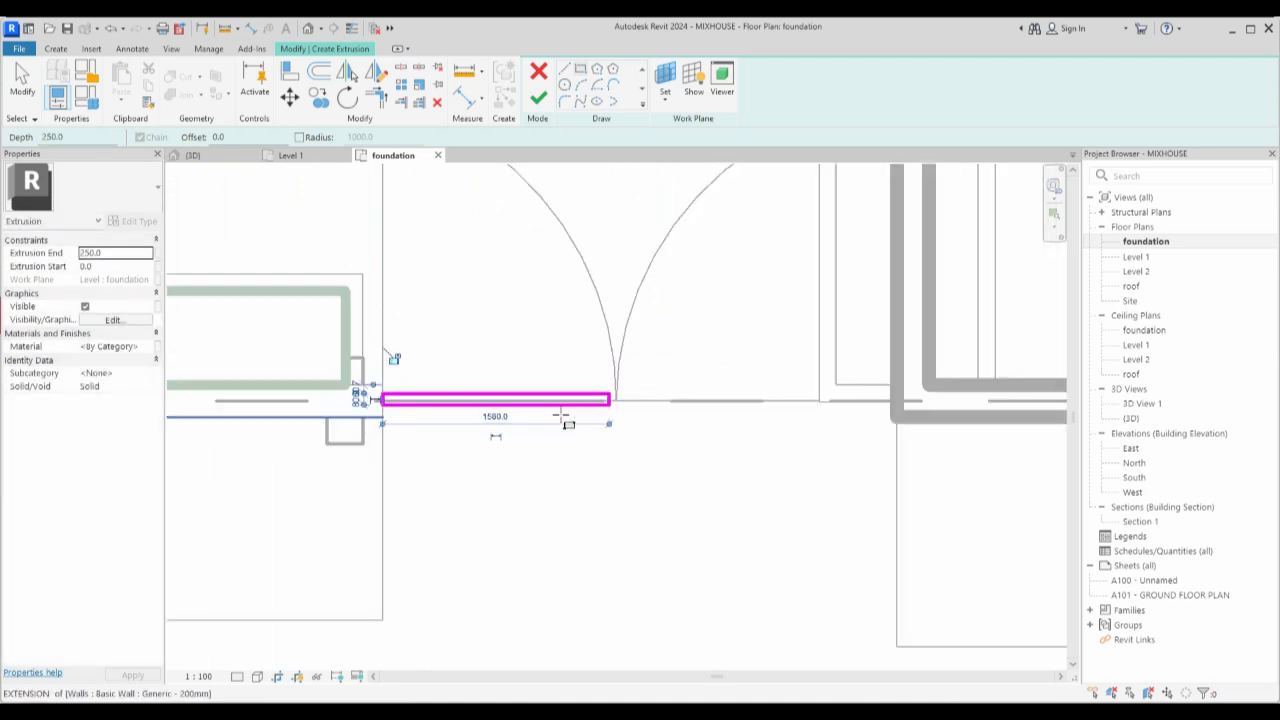
left_click(537, 106)
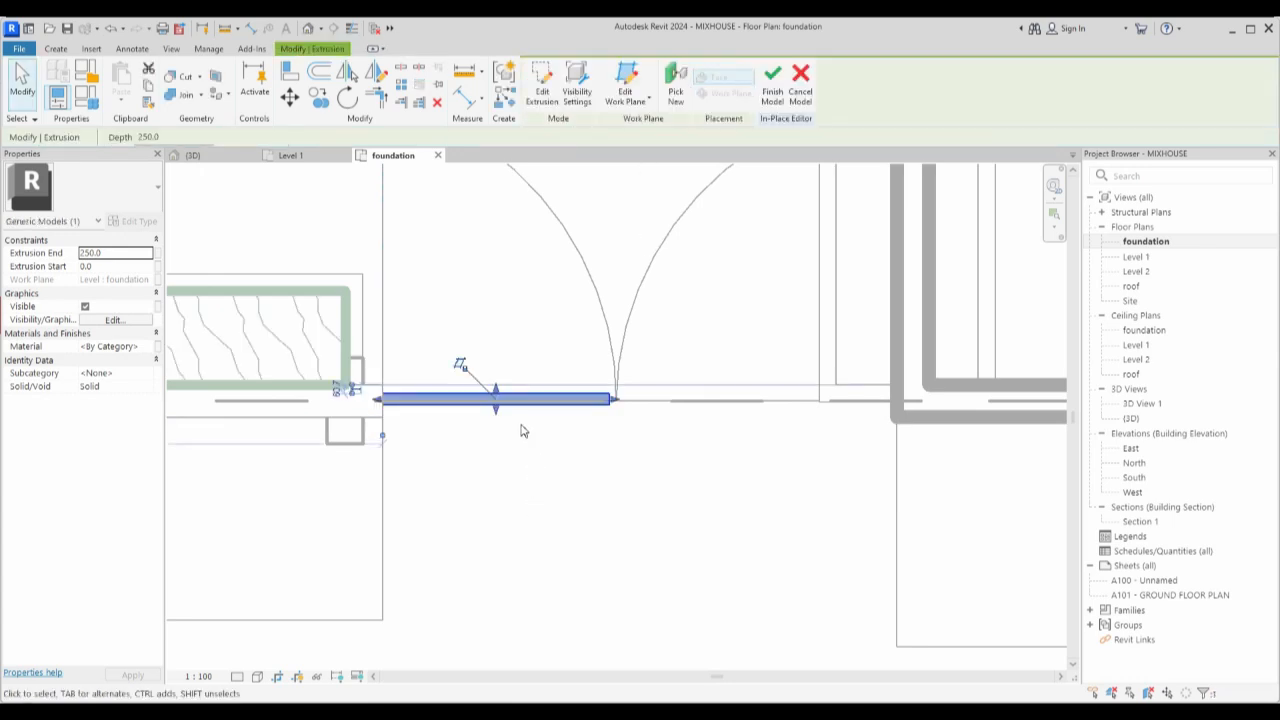
In the South elevation, stretch the gate leaf extrusion upward to a height of about 2050 mm.
scroll(523, 429, "down", 2)
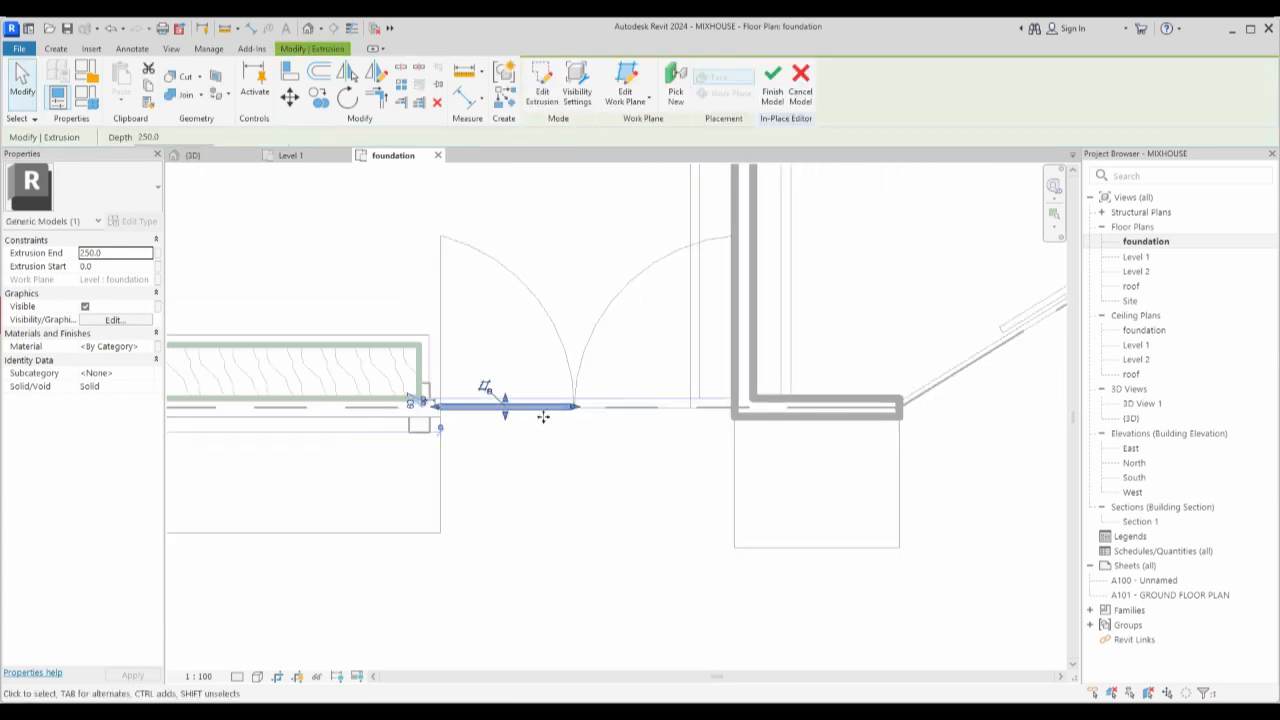
double_click(1134, 478)
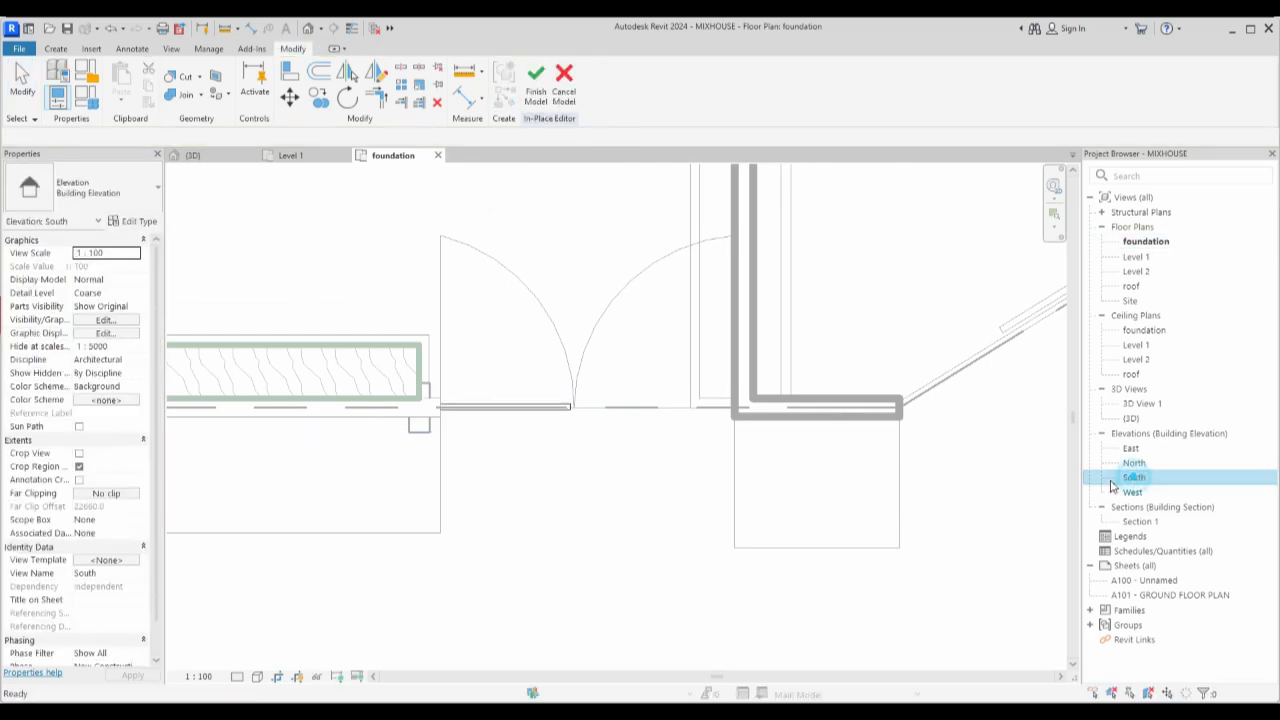
left_click(631, 484)
scroll(649, 457, "up", 10)
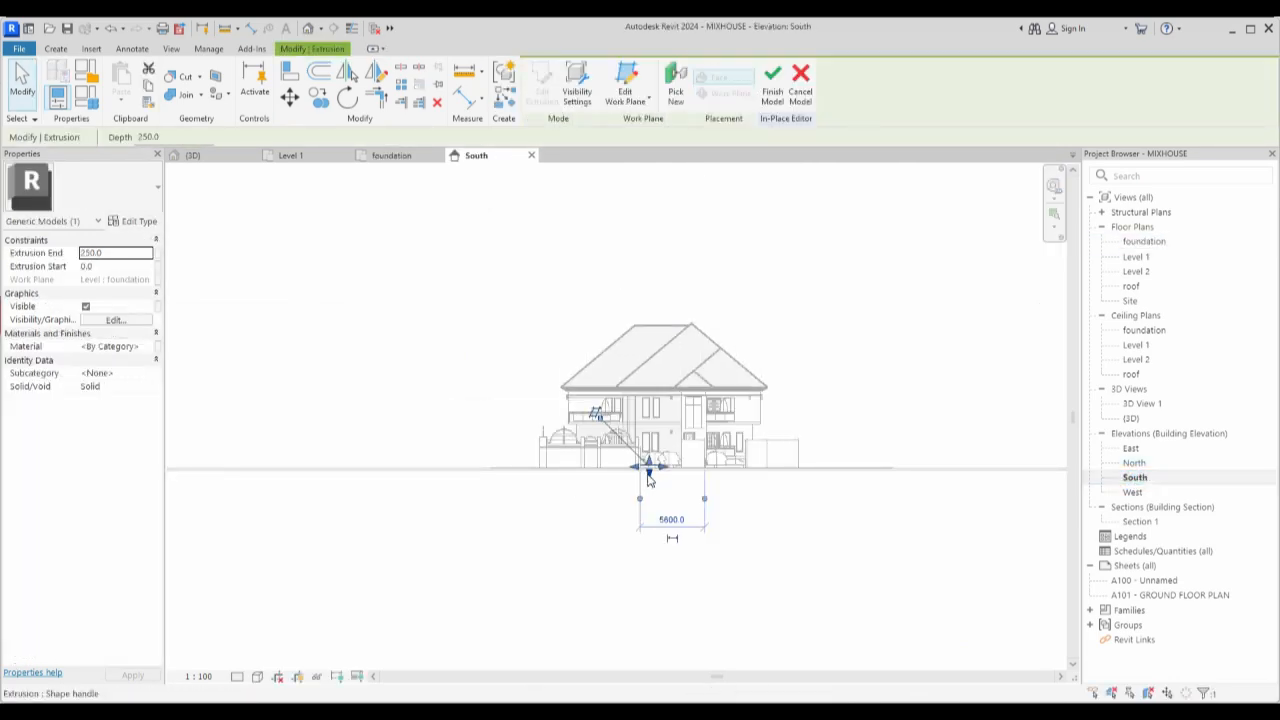
left_click_drag(591, 408, 583, 181)
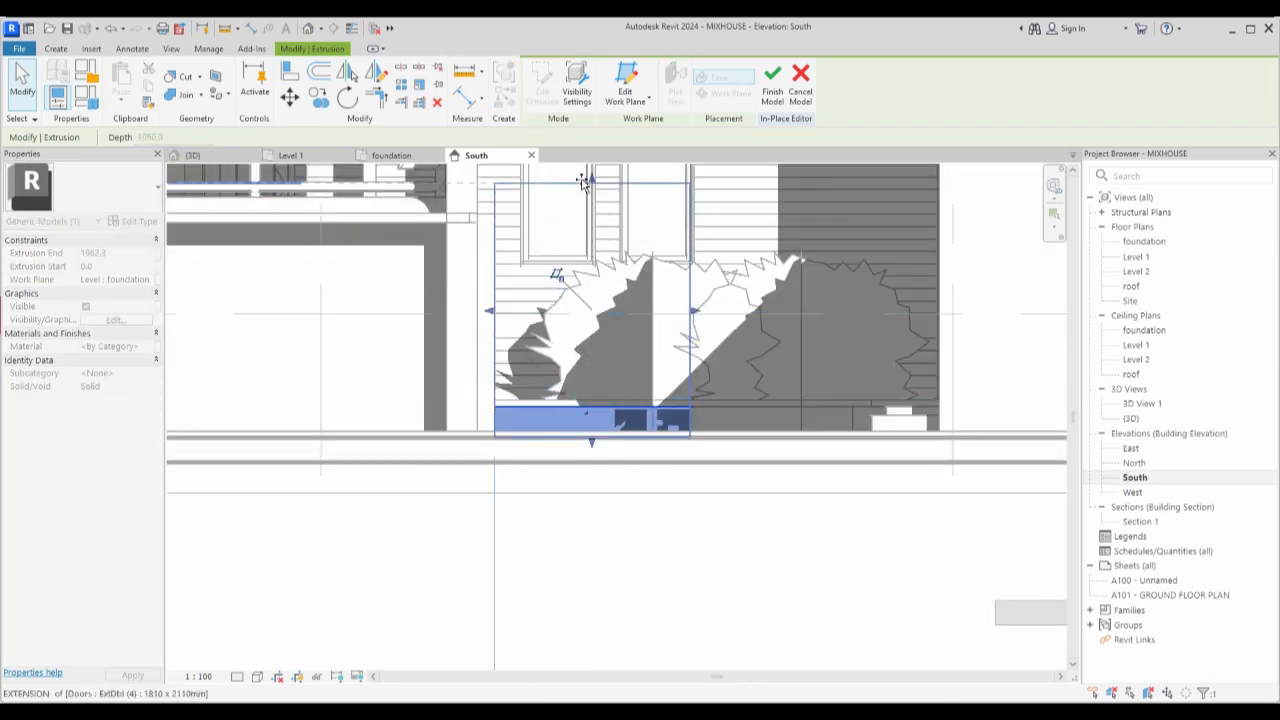
left_click(606, 532)
scroll(646, 437, "down", 3)
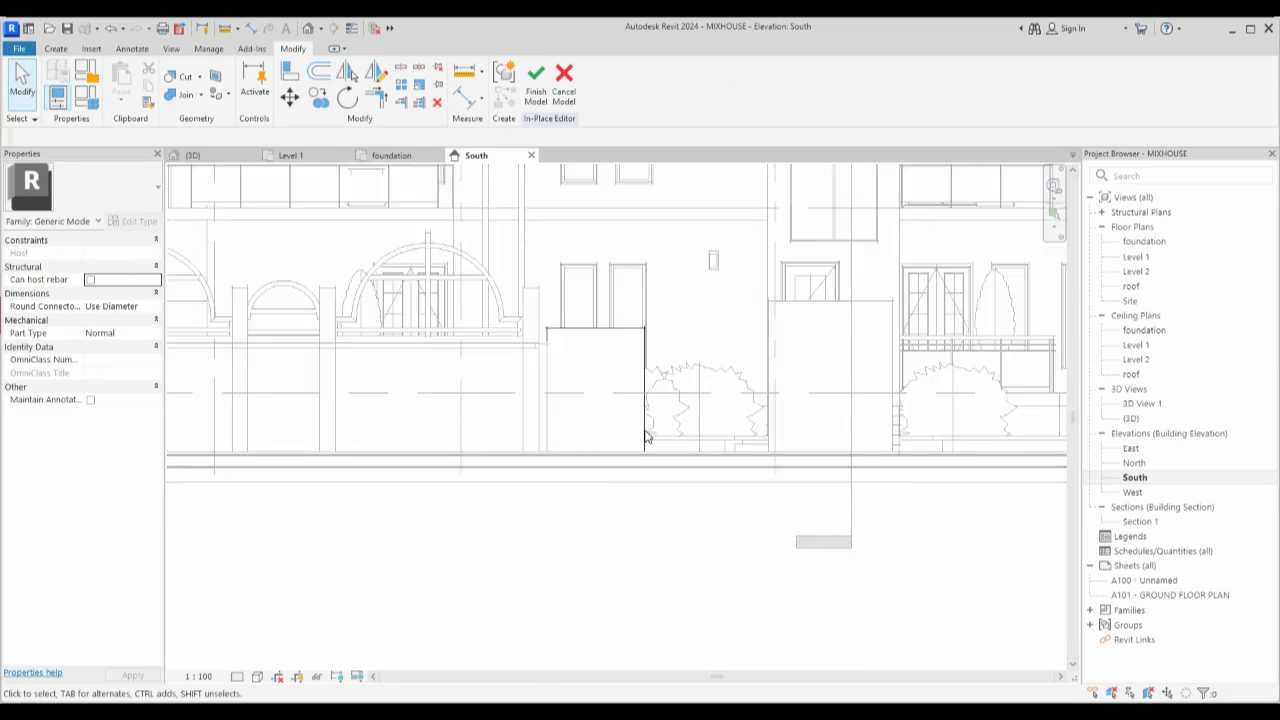
scroll(646, 385, "up", 2)
left_click(645, 385)
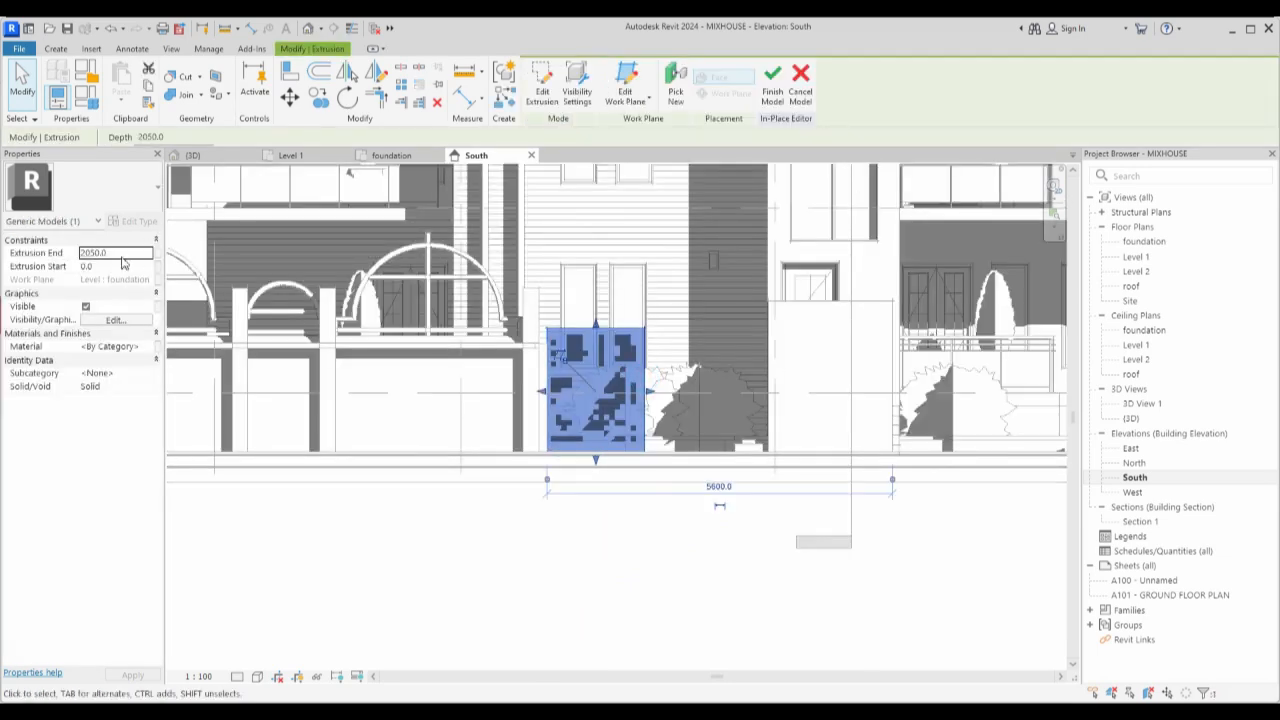
In the foundation plan, move the gate leaf extrusion's front edge back onto the line across the double-swing opening.
double_click(1145, 241)
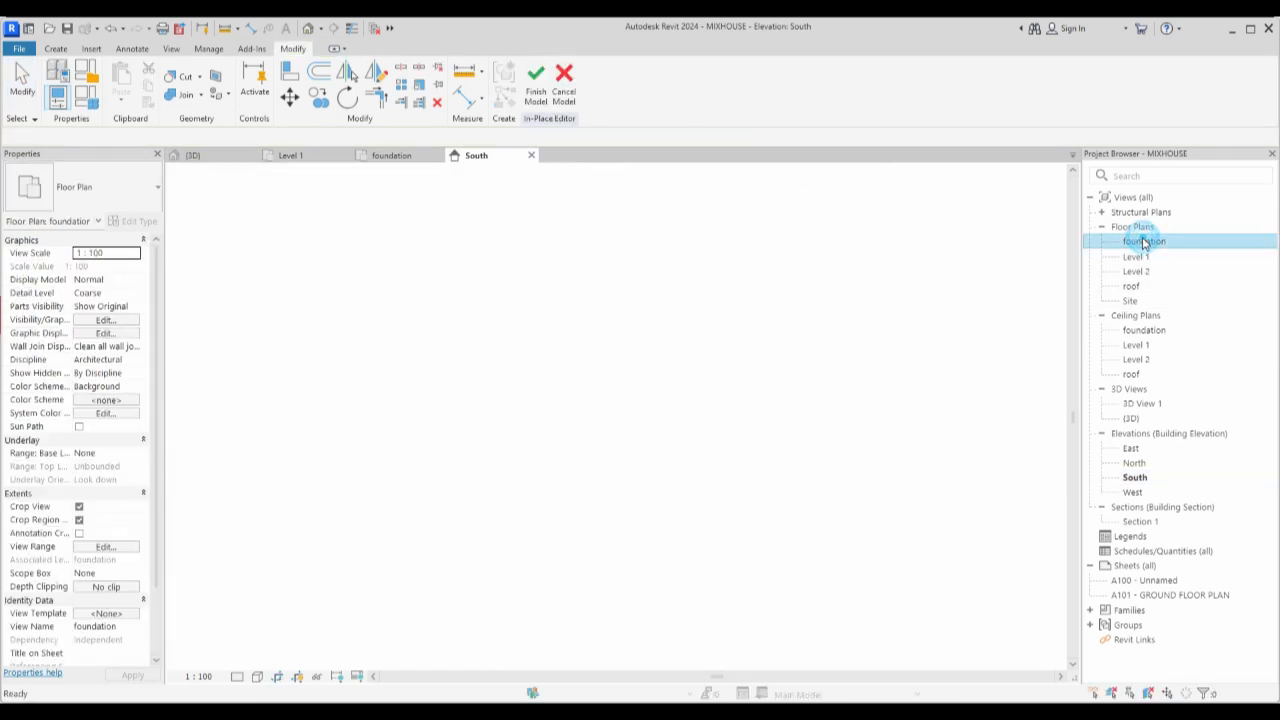
left_click(506, 410)
scroll(497, 460, "up", 2)
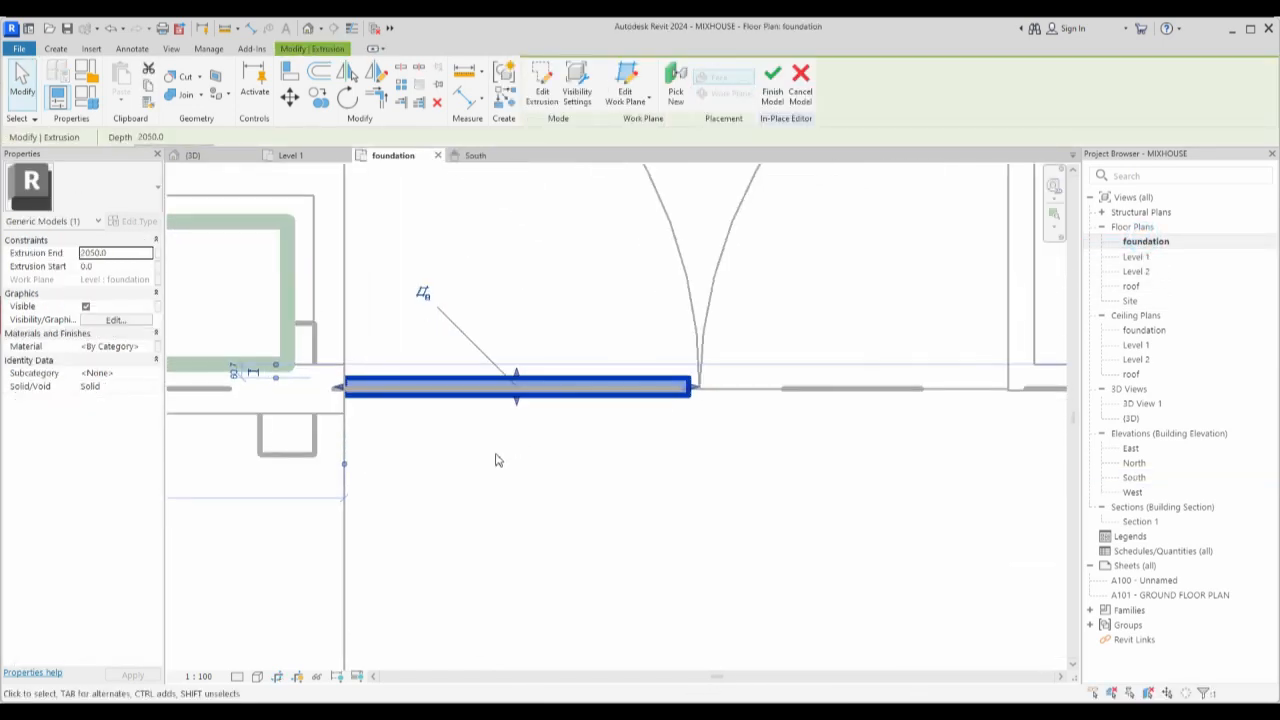
scroll(505, 457, "up", 2)
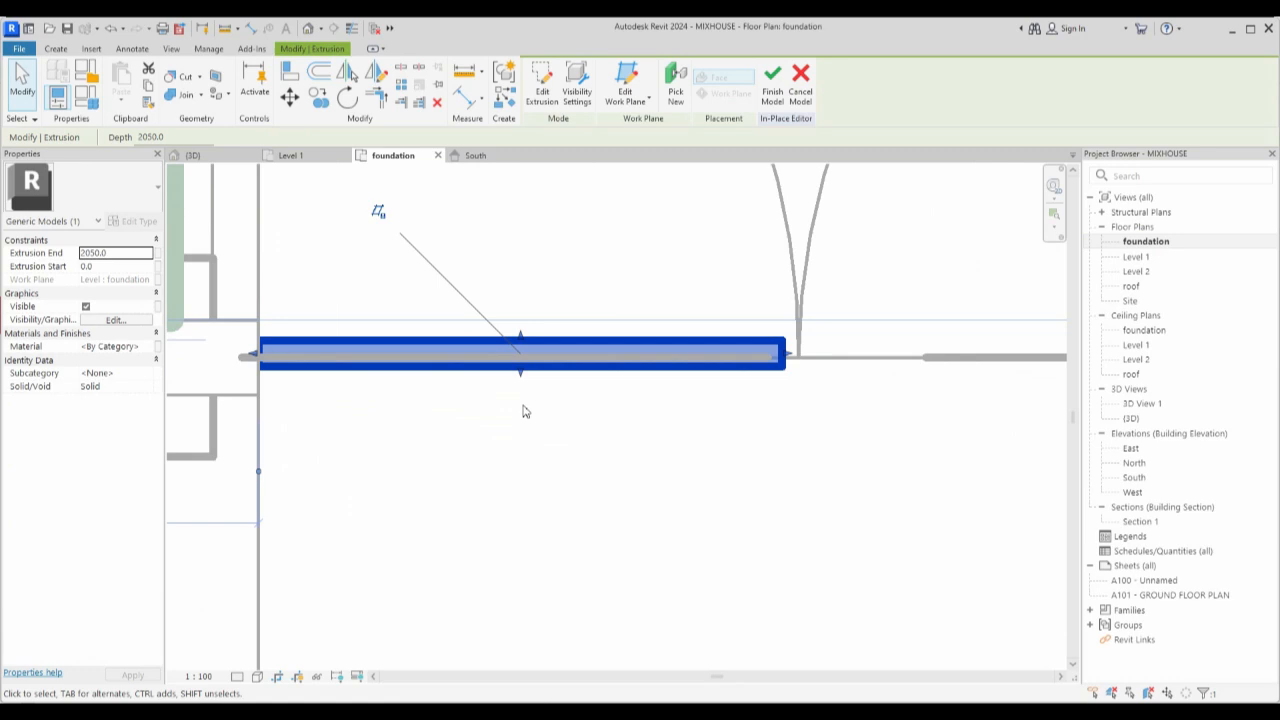
left_click(531, 412)
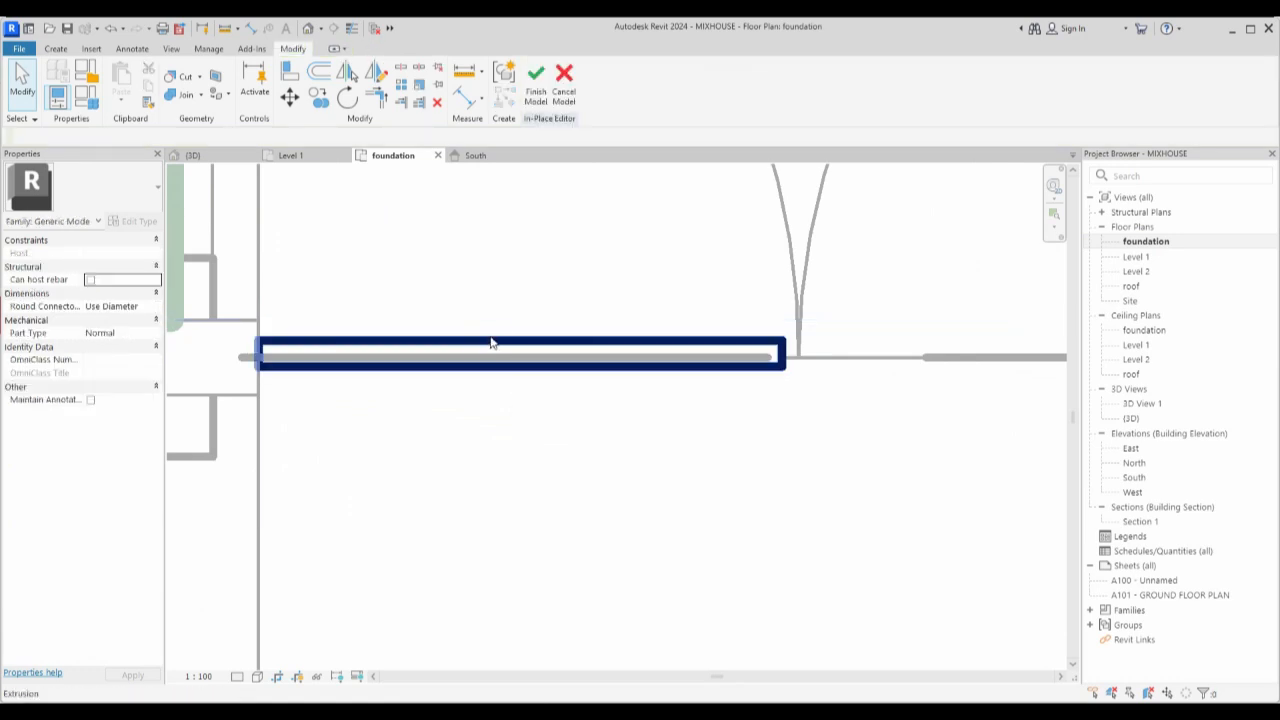
left_click(491, 343)
scroll(534, 400, "up", 3)
left_click_drag(512, 354, 508, 330)
scroll(516, 411, "up", 2)
left_click(521, 410)
scroll(540, 420, "down", 2)
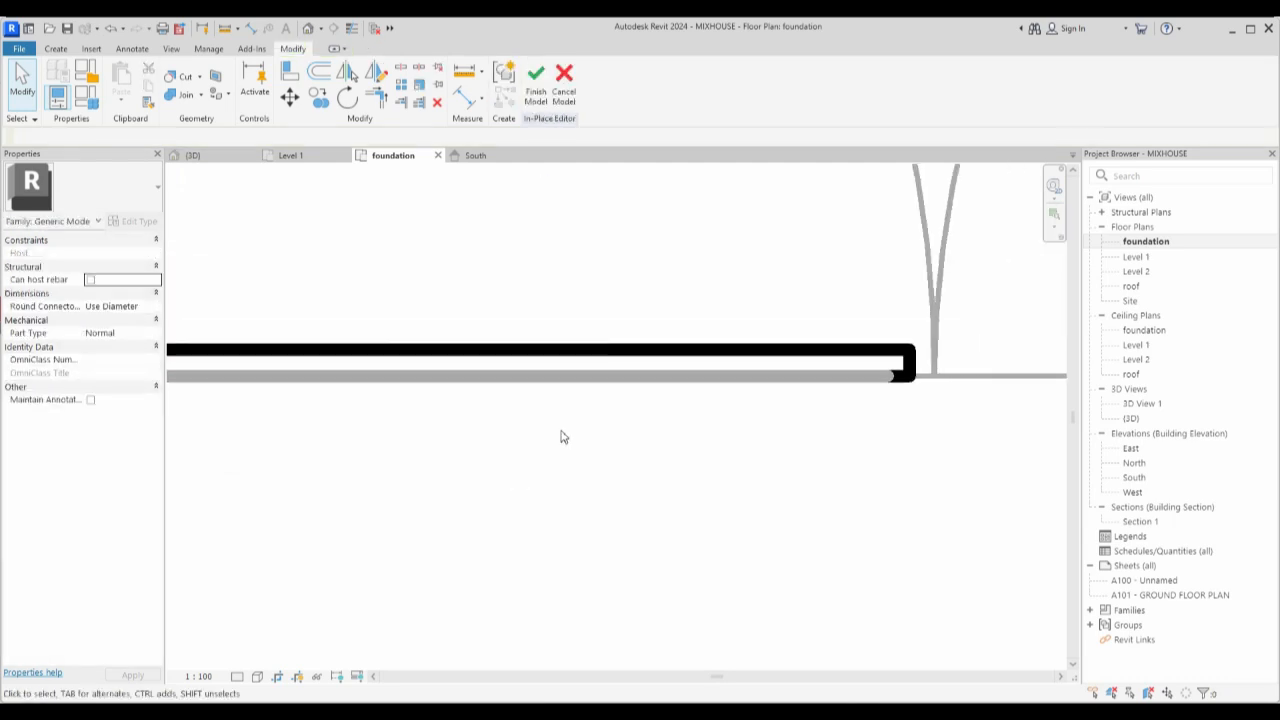
Edit the gate leaf extrusion's sketch with thin lines displayed and set the rectangle's thickness to 15 mm.
left_click(572, 358)
left_click(540, 82)
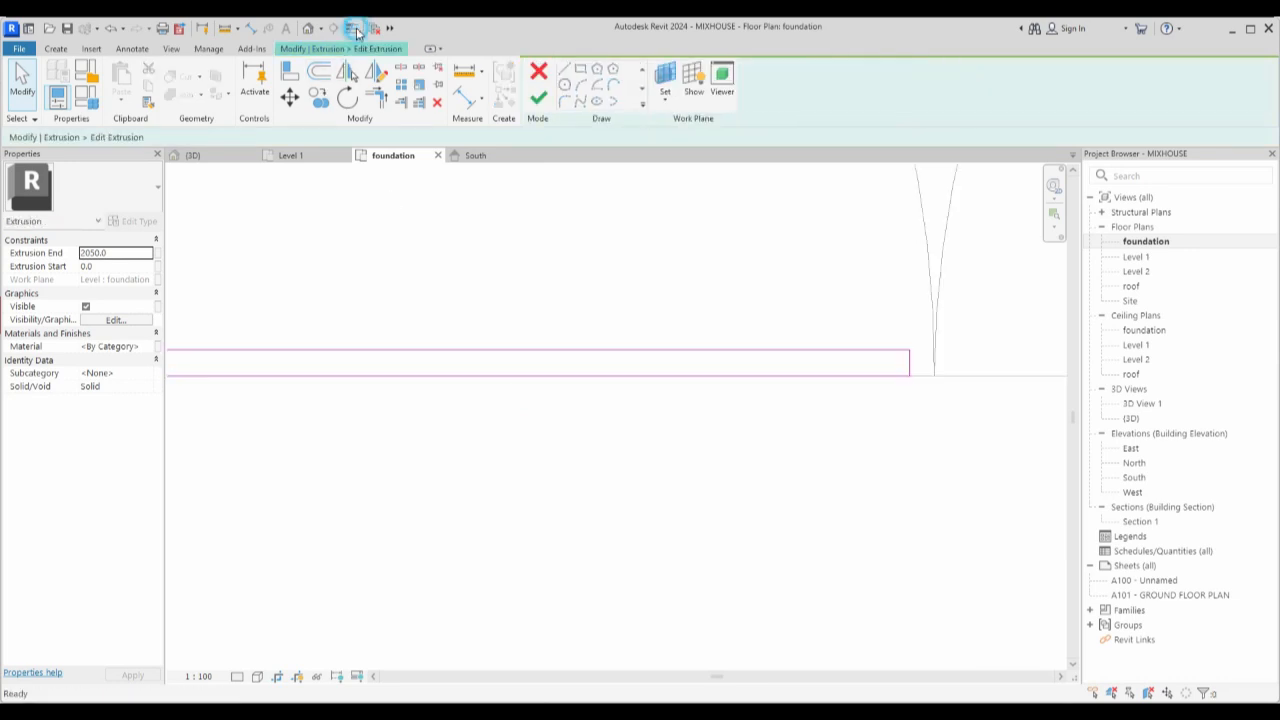
left_click(503, 349)
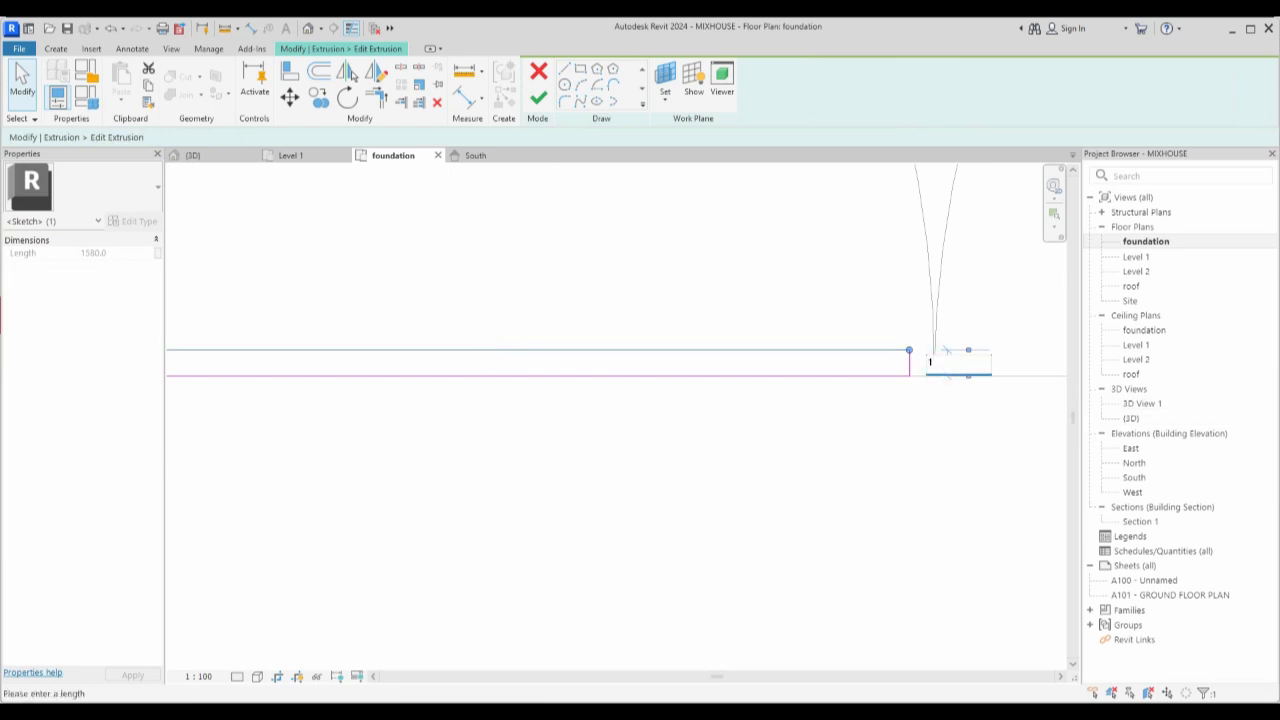
type("15")
key("Return")
left_click(928, 430)
left_click(878, 469)
scroll(878, 374, "down", 2)
scroll(682, 456, "down", 2)
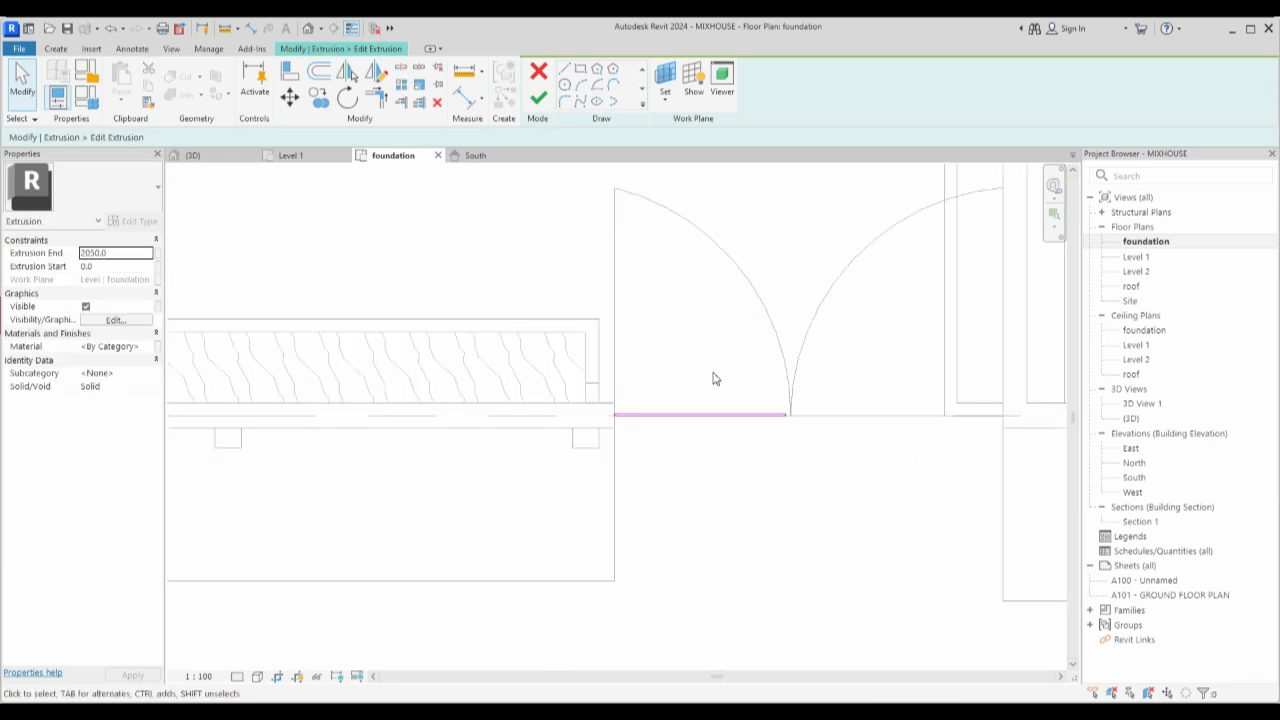
scroll(777, 423, "up", 2)
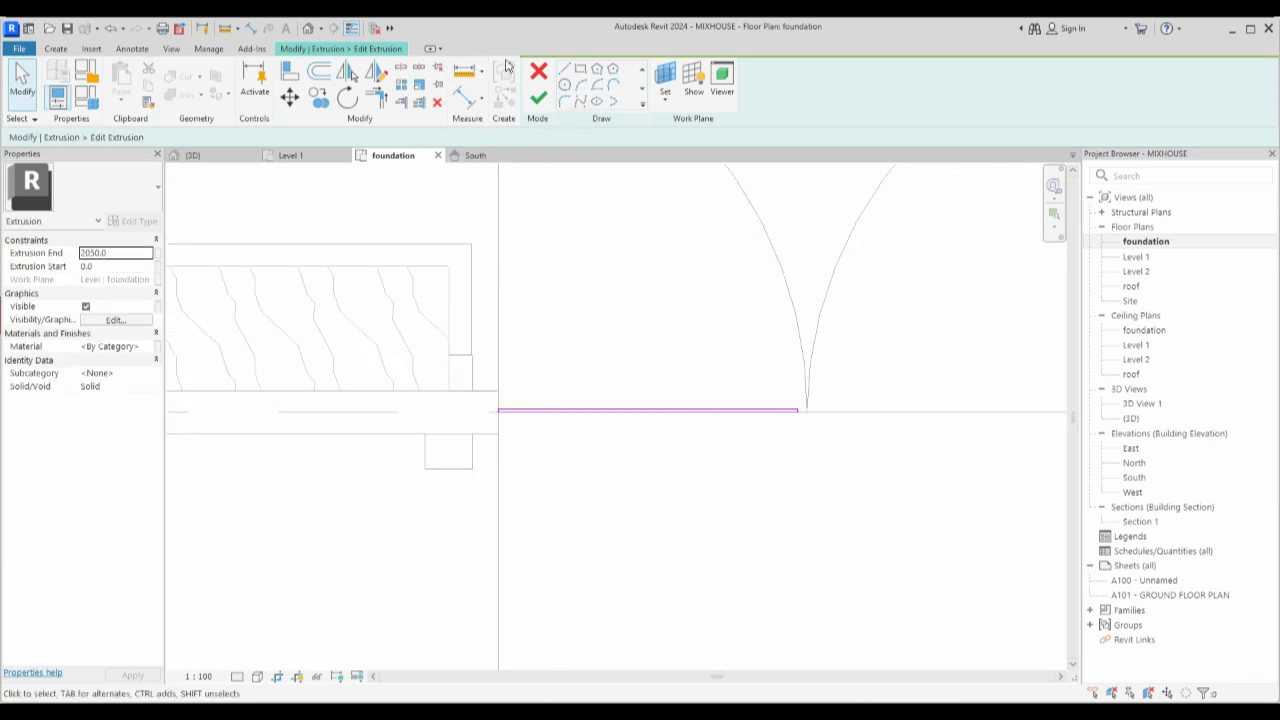
Measure the gate leaf sketch's length from the fence end to its free end with an aligned dimension.
left_click(455, 104)
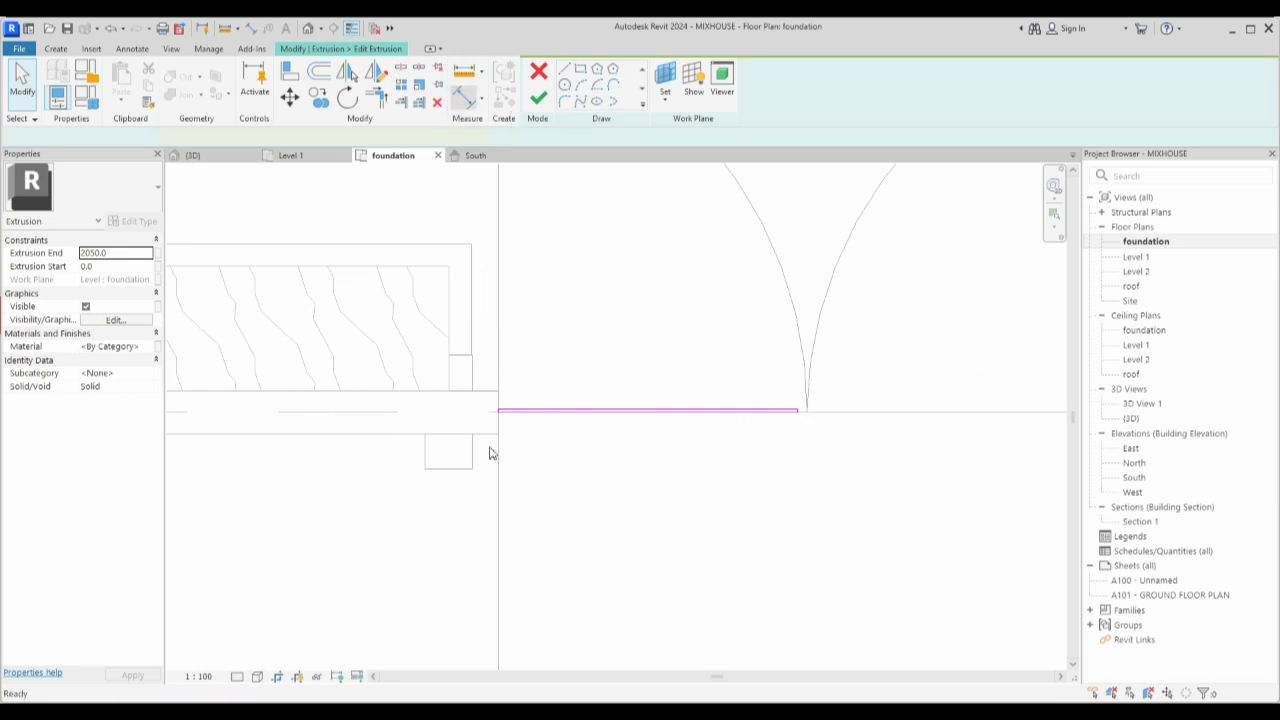
scroll(503, 396, "up", 3)
scroll(391, 434, "down", 3)
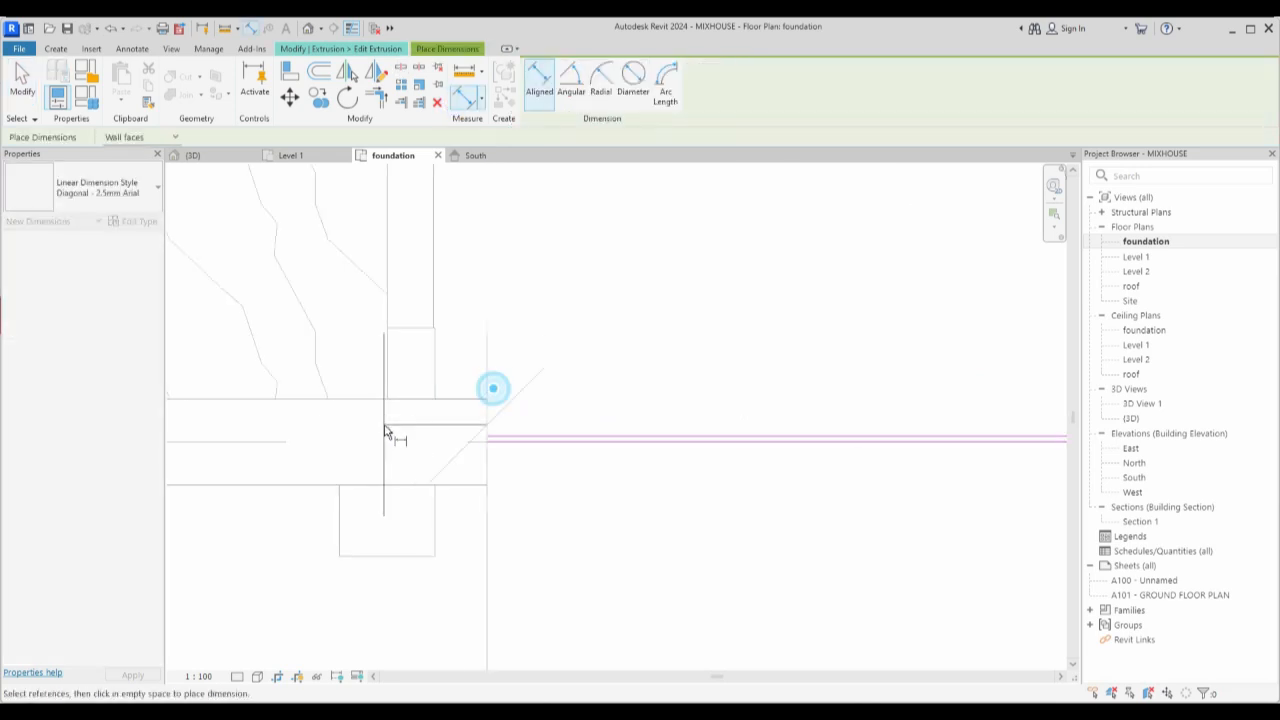
scroll(766, 434, "up", 4)
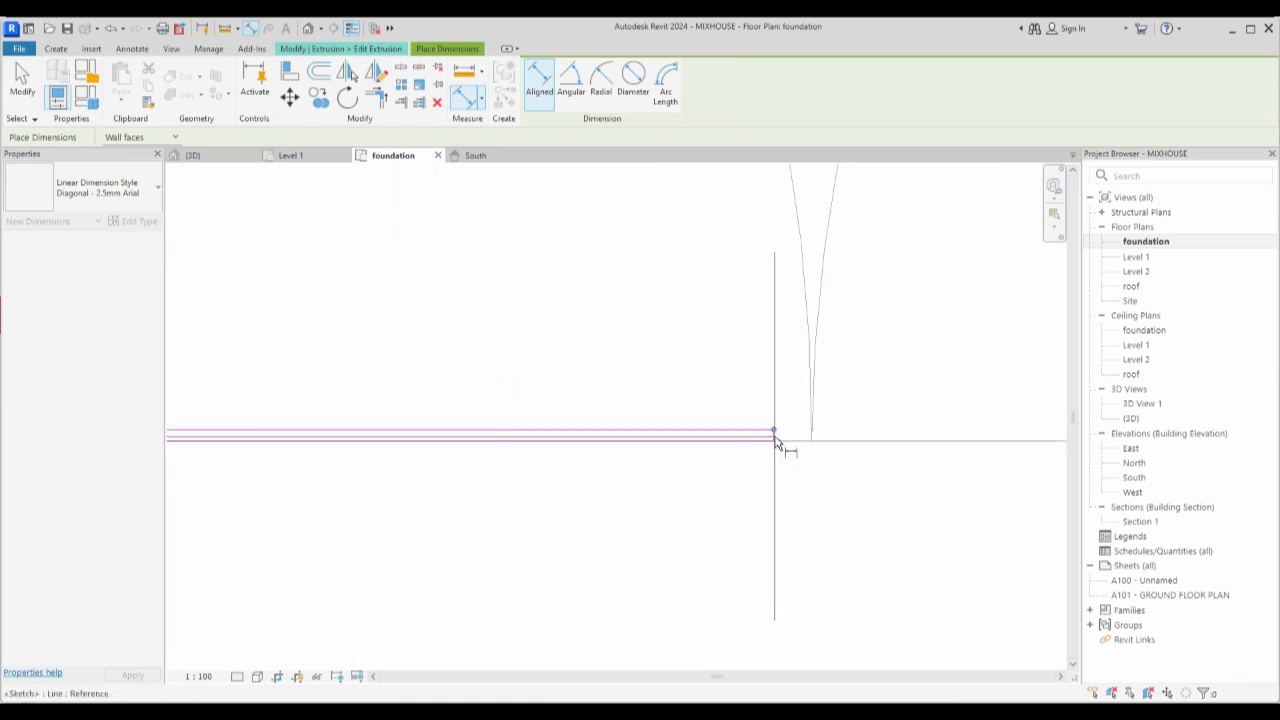
left_click(774, 441)
scroll(685, 299, "down", 5)
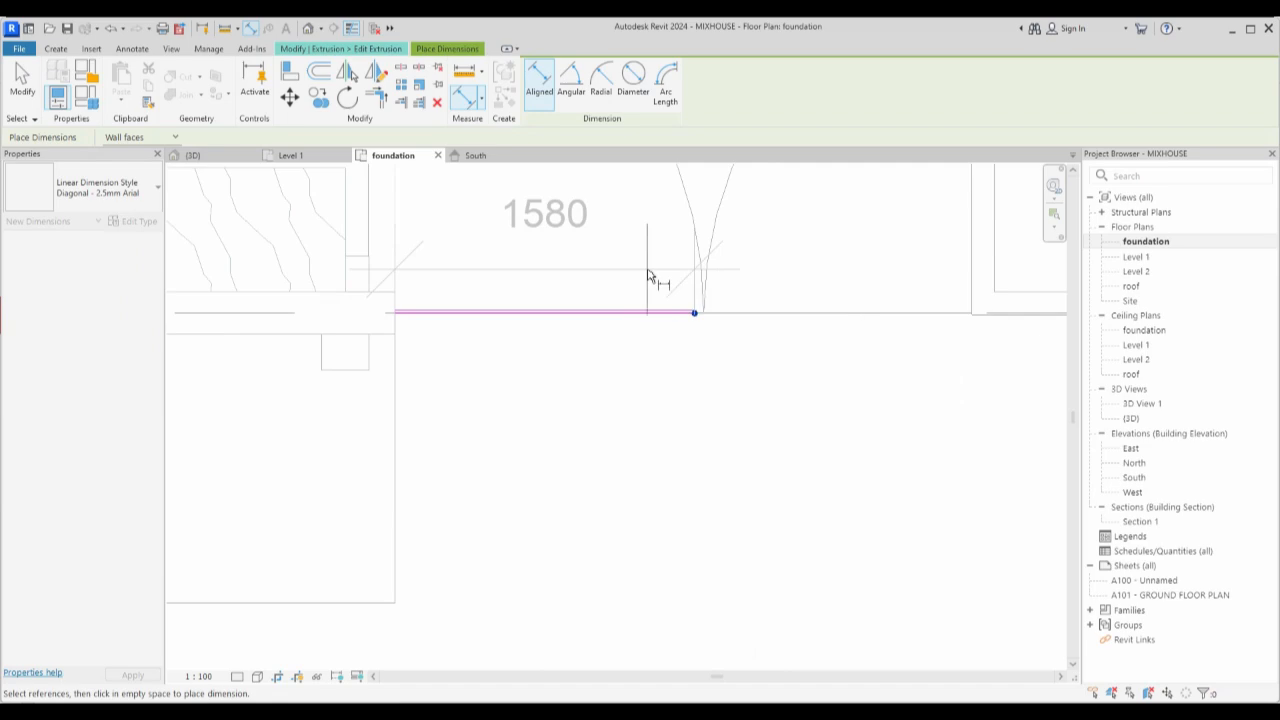
key("Escape")
scroll(614, 392, "down", 4)
right_click(631, 347)
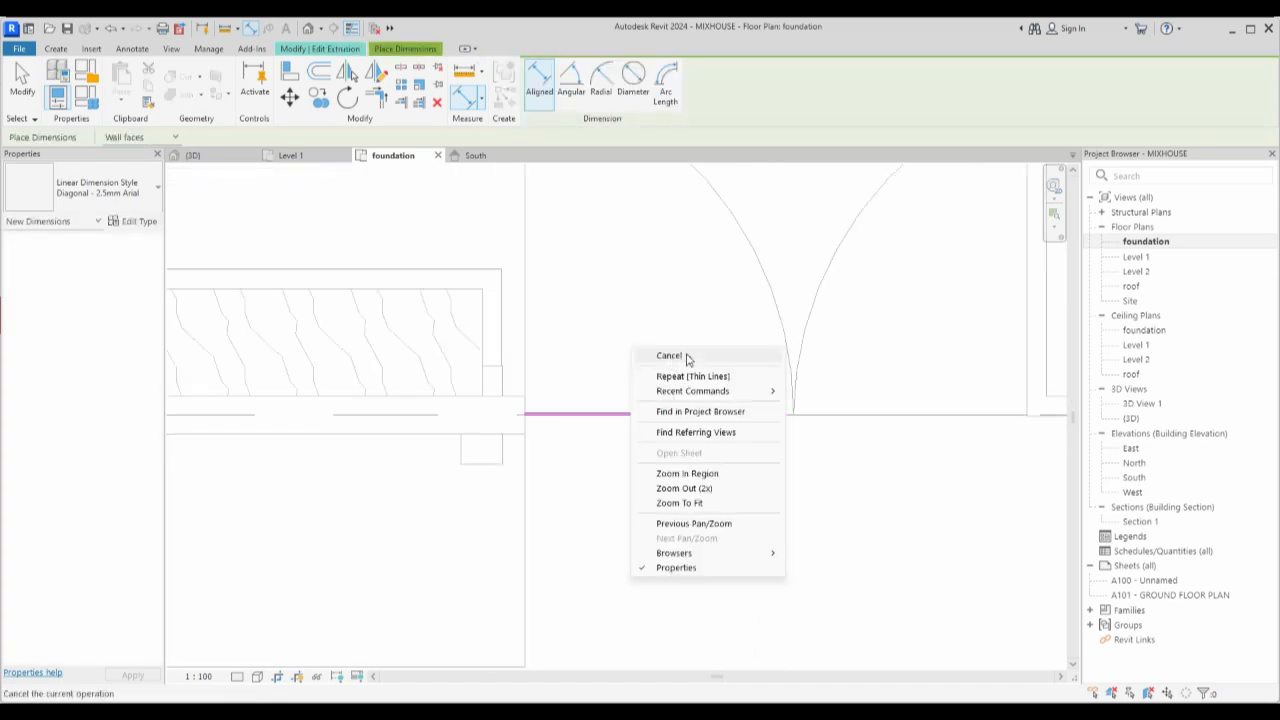
left_click(688, 357)
scroll(620, 383, "down", 2)
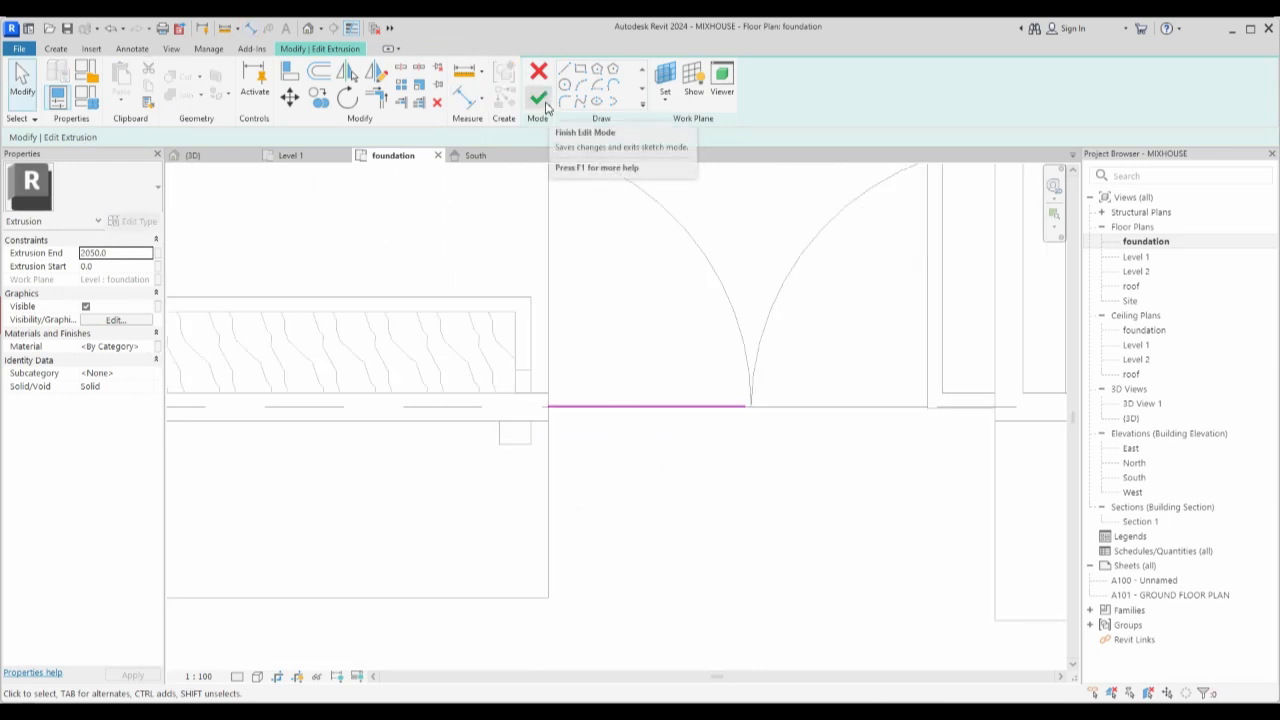
Finish editing the gate leaf extrusion's sketch and open the South elevation.
left_click(540, 99)
scroll(705, 440, "up", 3)
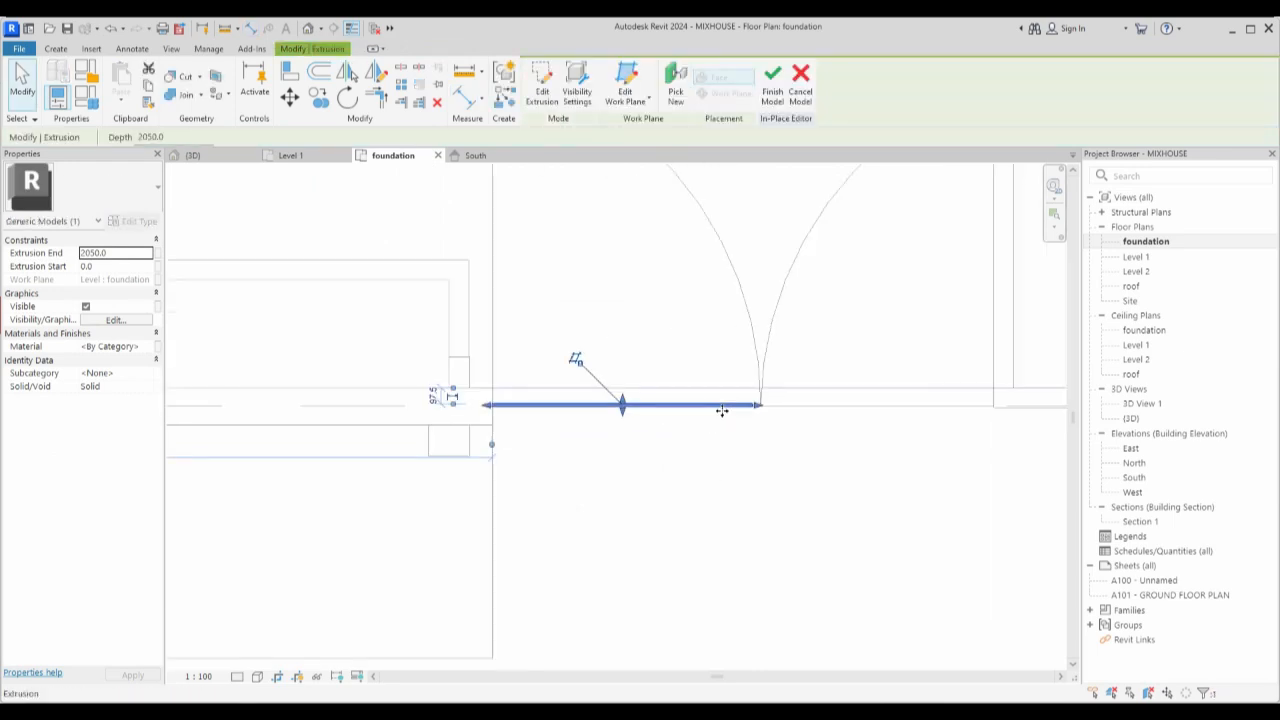
scroll(674, 449, "down", 3)
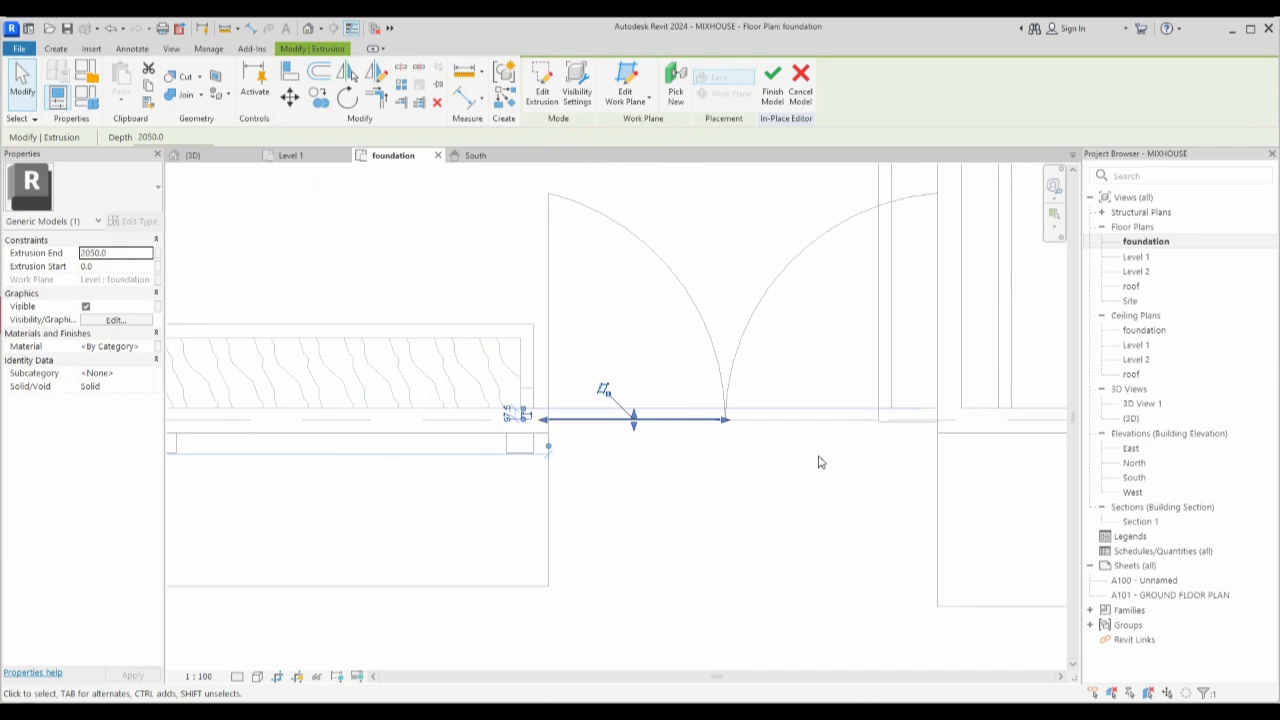
scroll(617, 445, "down", 2)
scroll(665, 488, "down", 2)
scroll(715, 475, "up", 3)
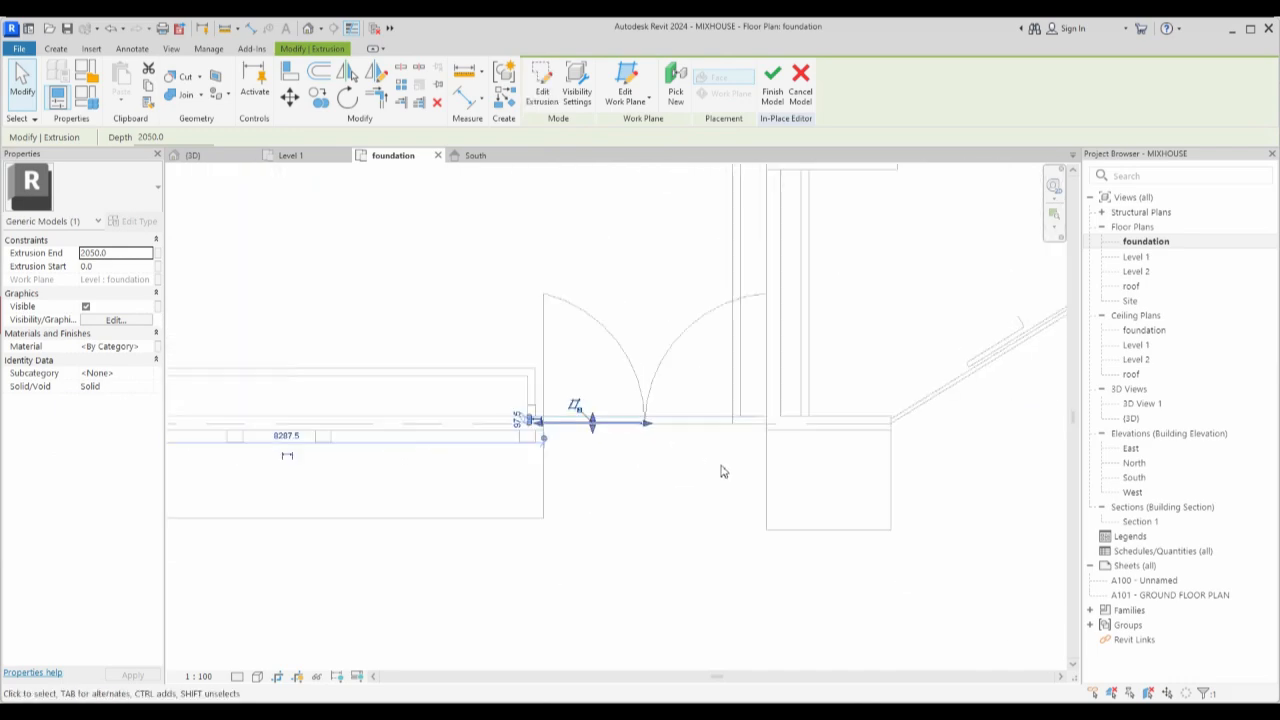
scroll(585, 440, "up", 1)
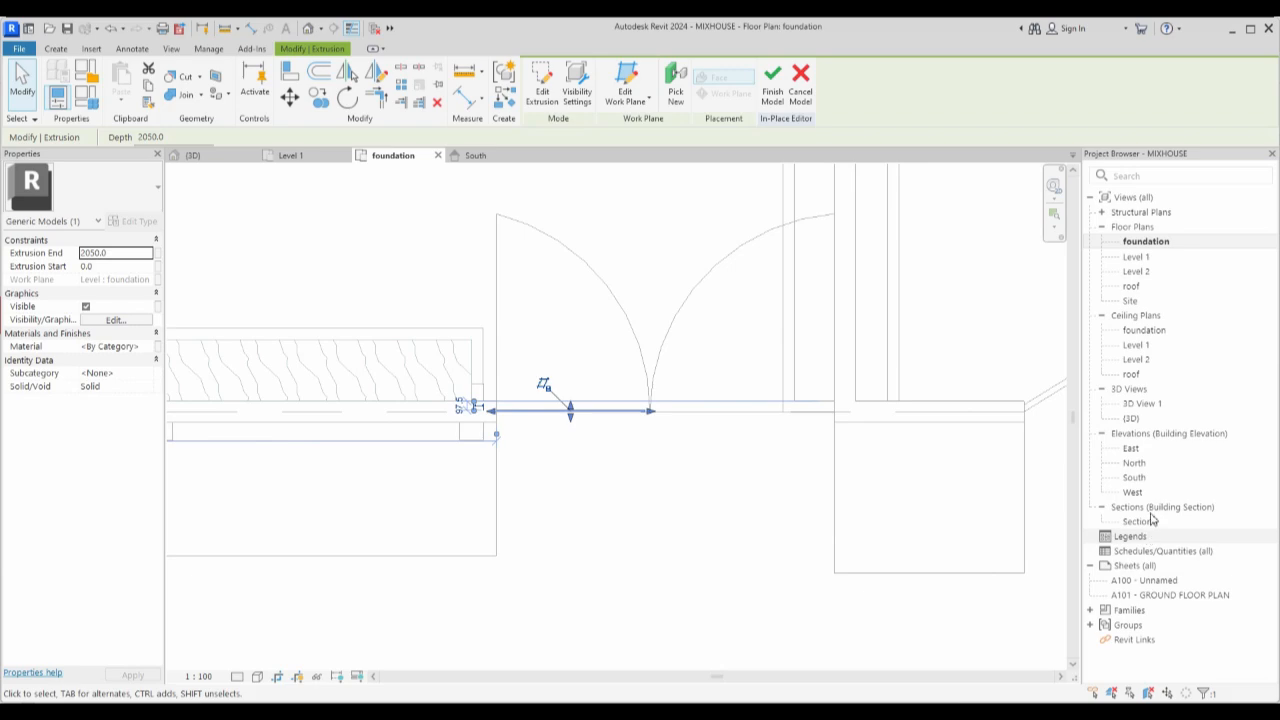
double_click(1134, 477)
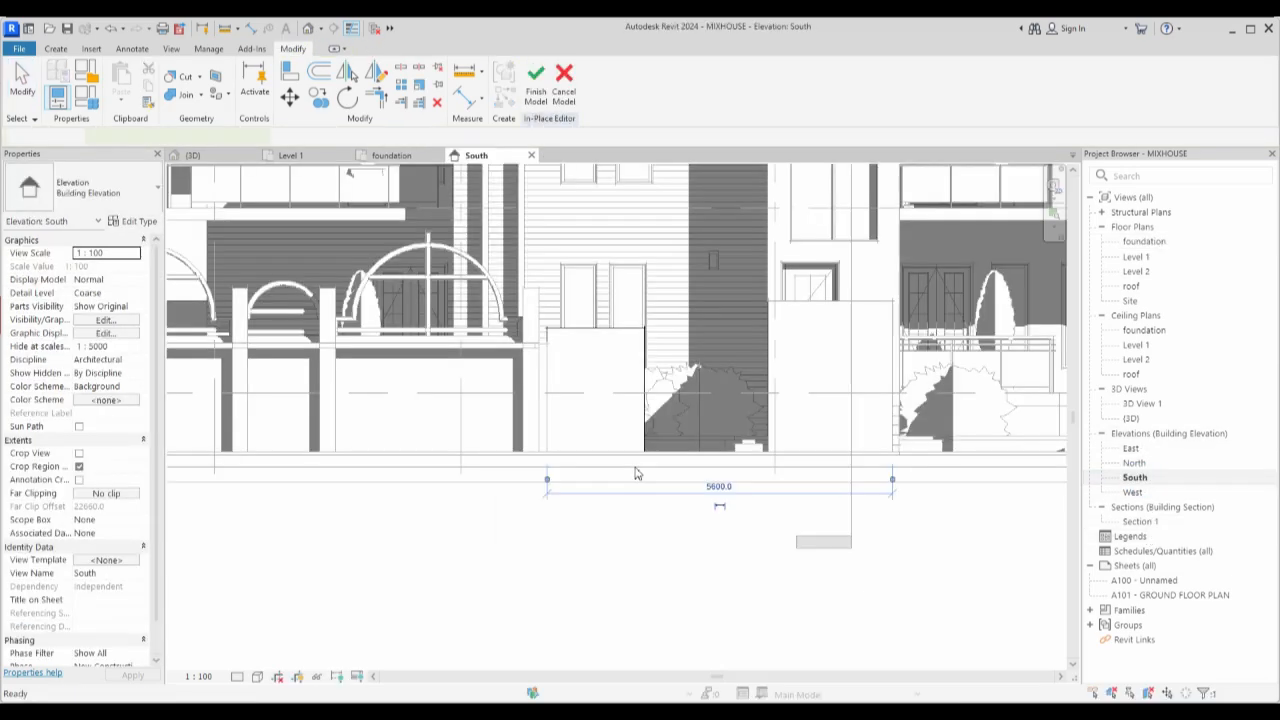
scroll(626, 431, "down", 1)
scroll(608, 368, "up", 2)
left_click(681, 332)
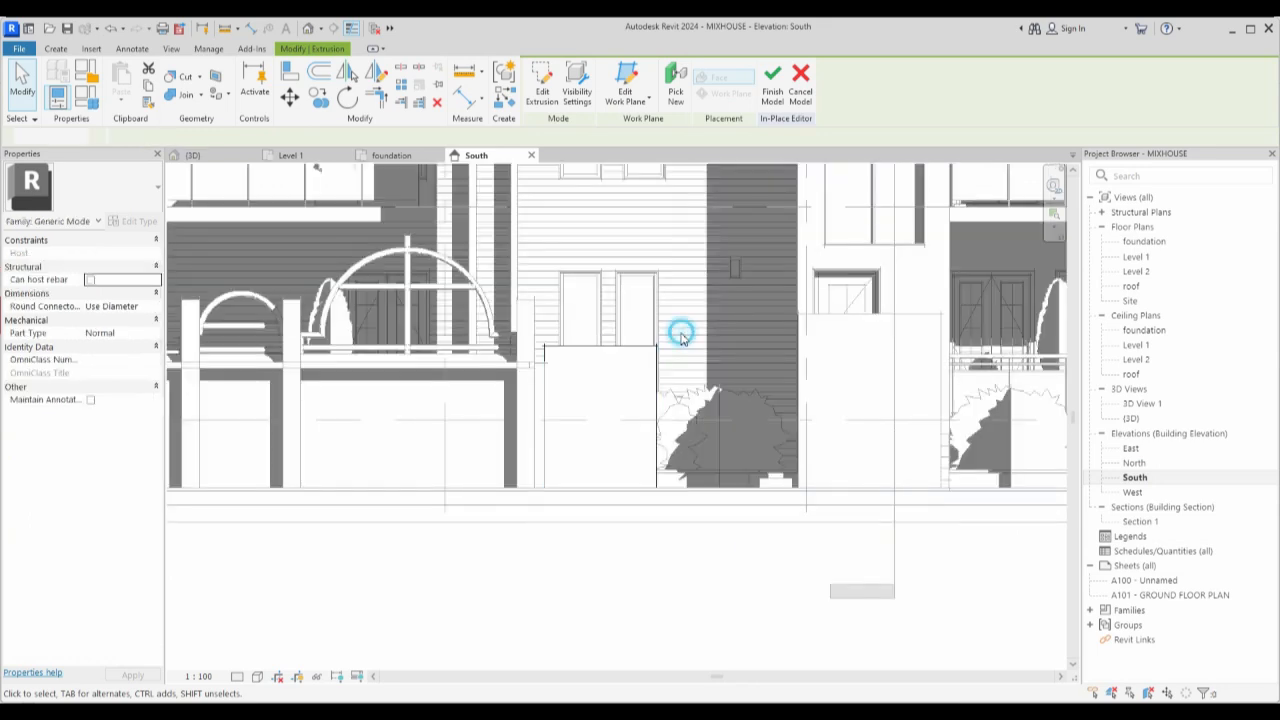
scroll(664, 347, "up", 2)
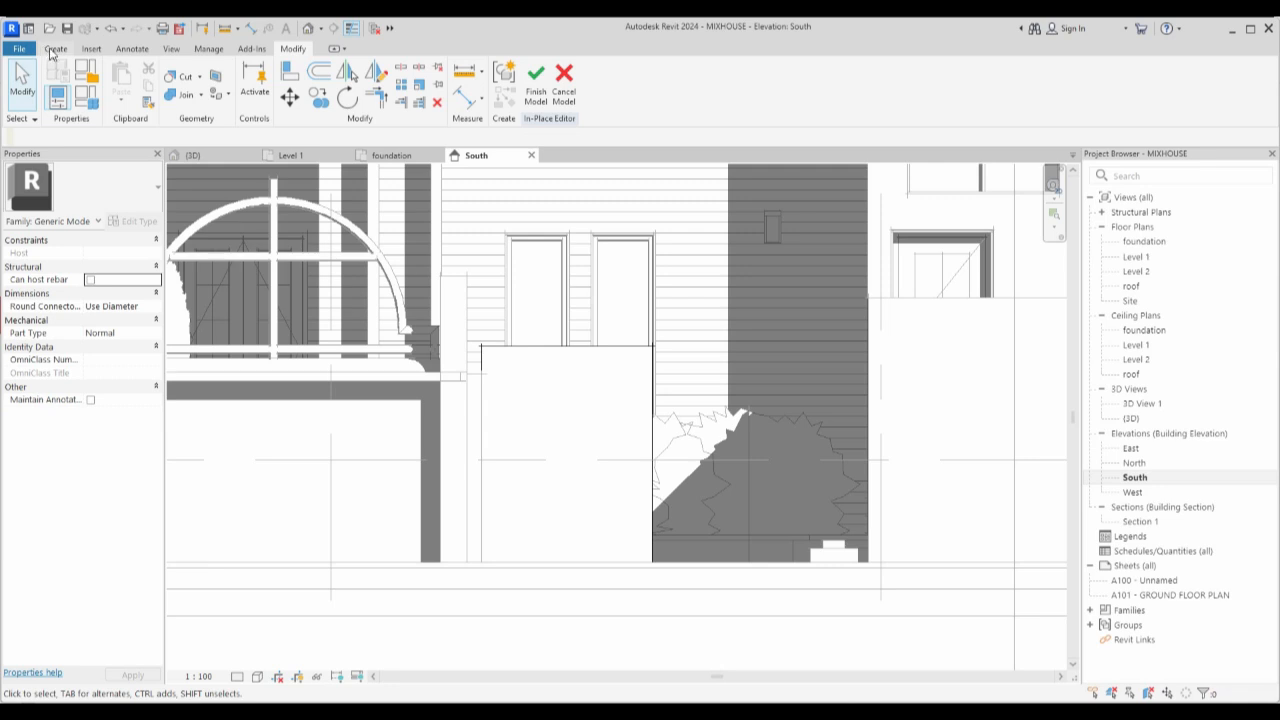
Start a sweep with a sketched path, using the gate leaf's front face as its work plane.
left_click(54, 49)
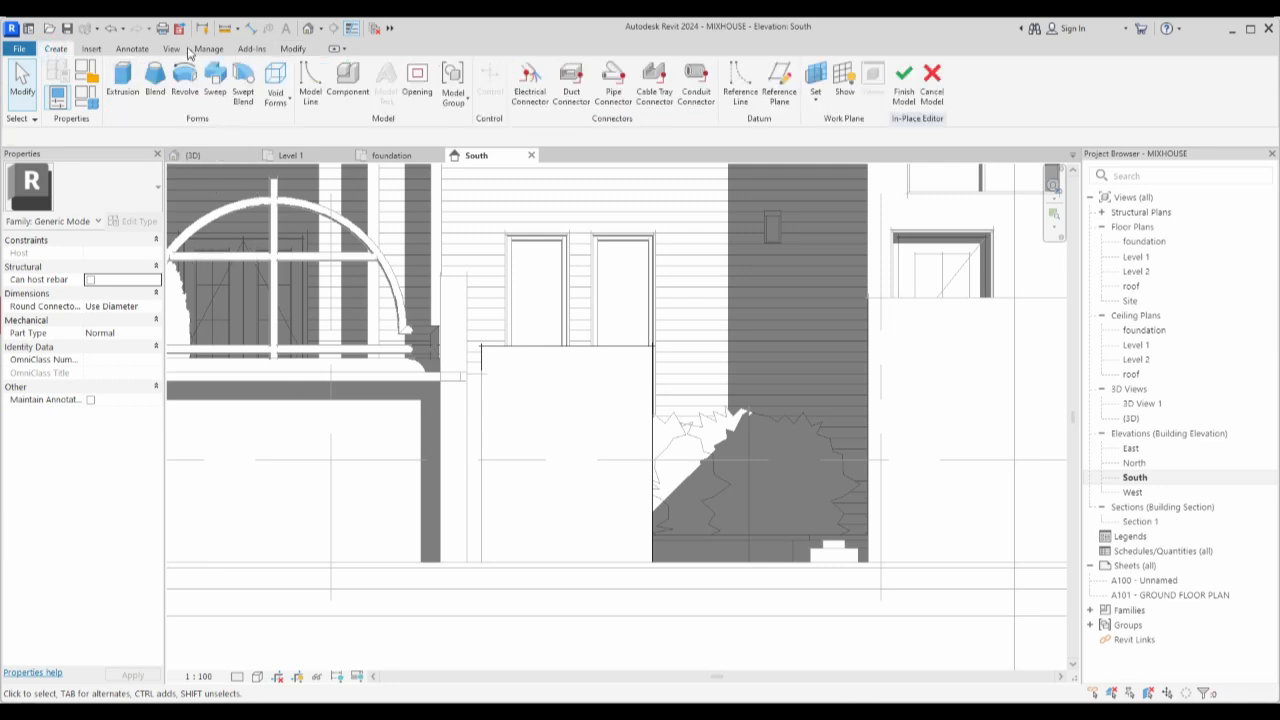
left_click(215, 80)
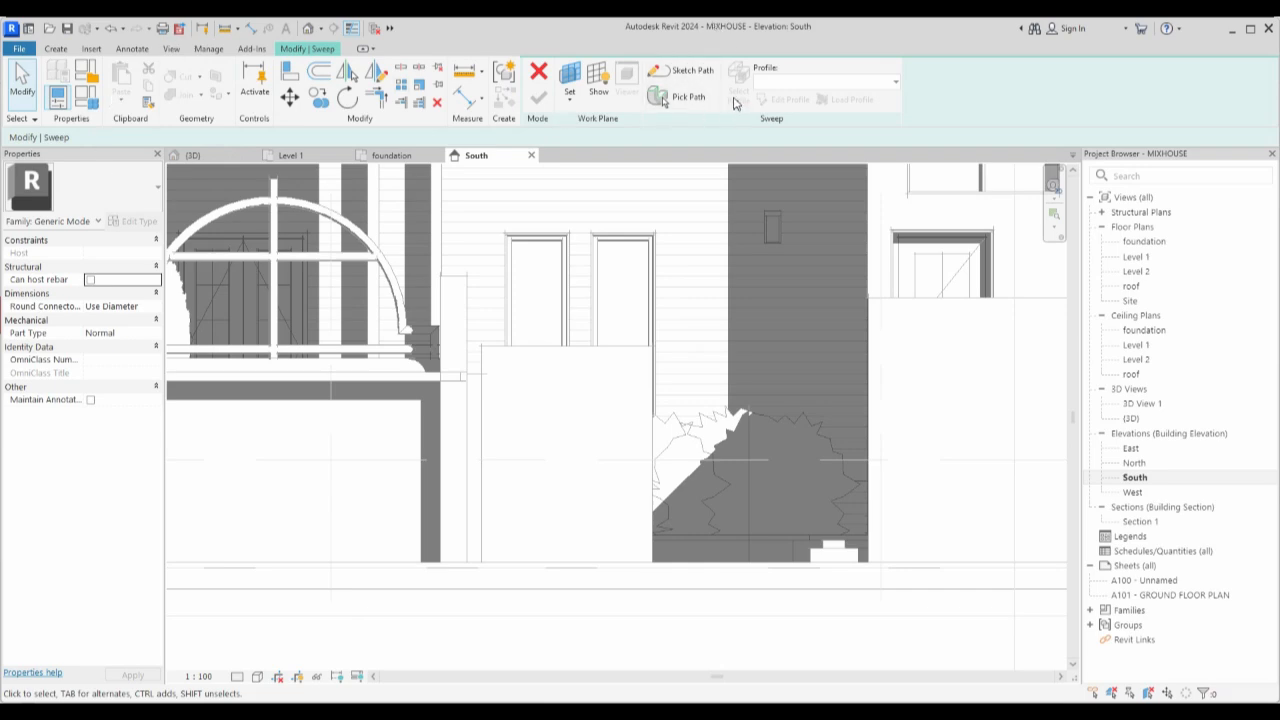
left_click(703, 77)
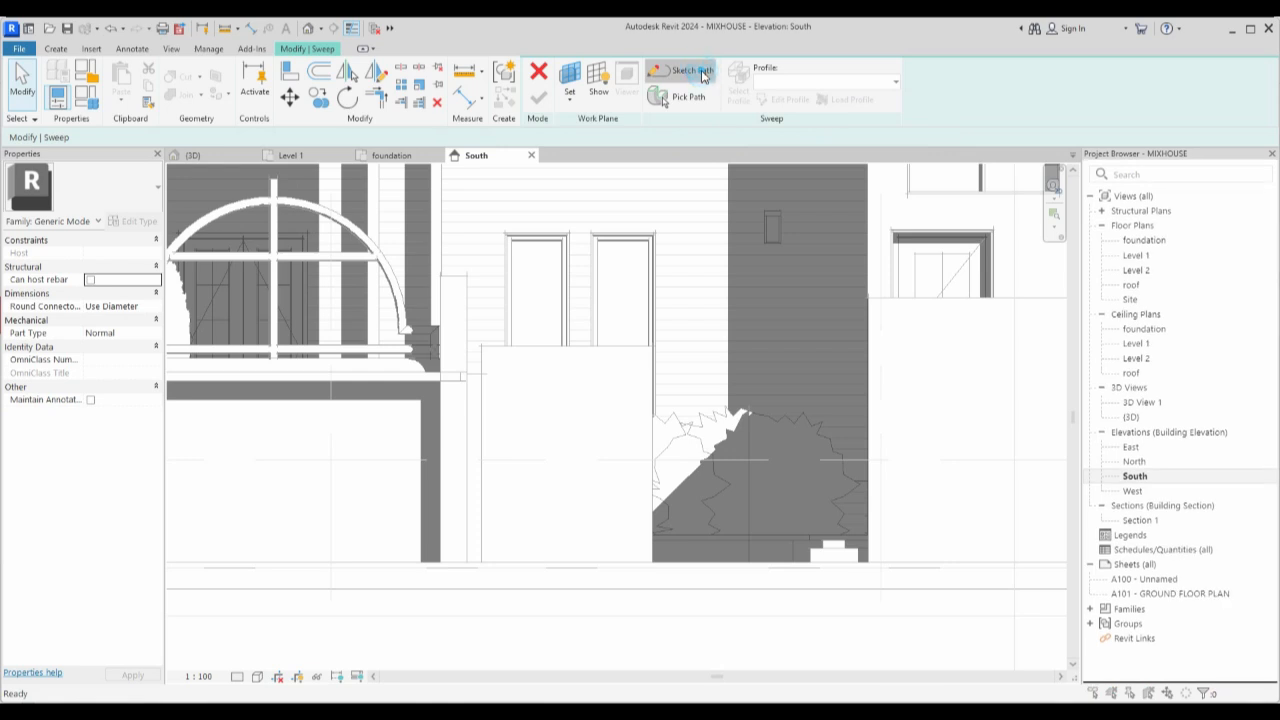
left_click(598, 451)
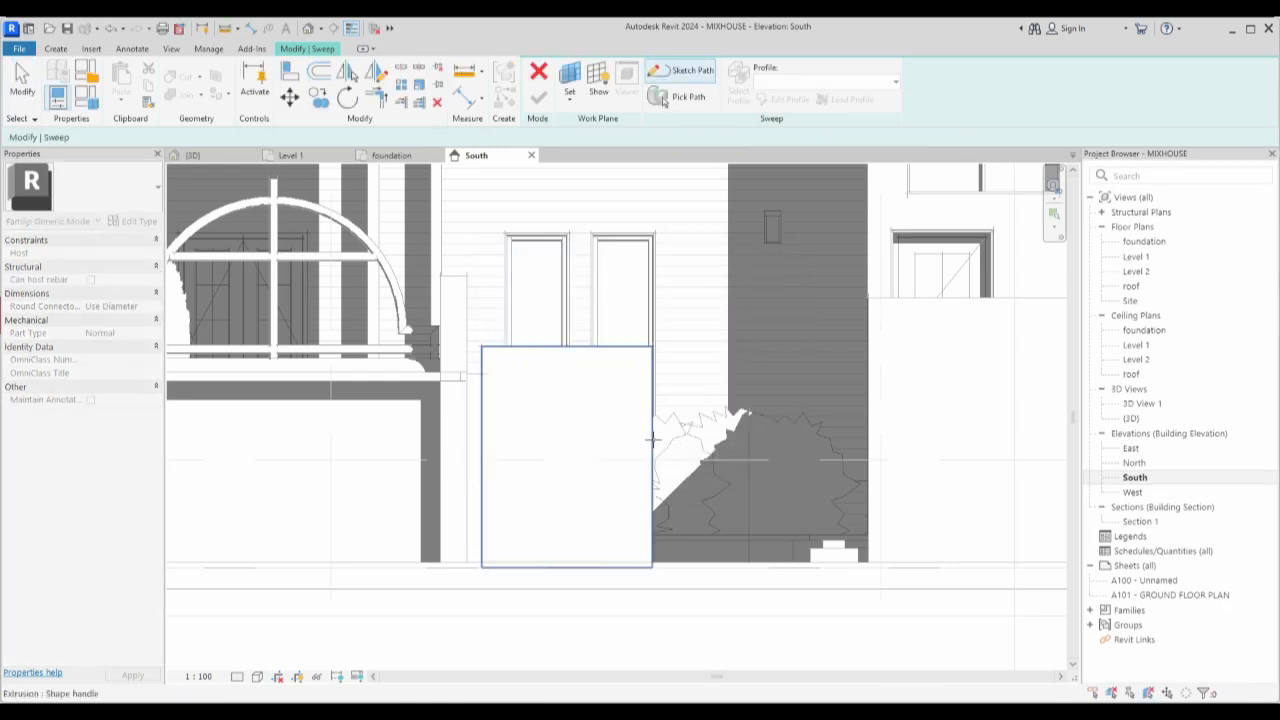
left_click(649, 471)
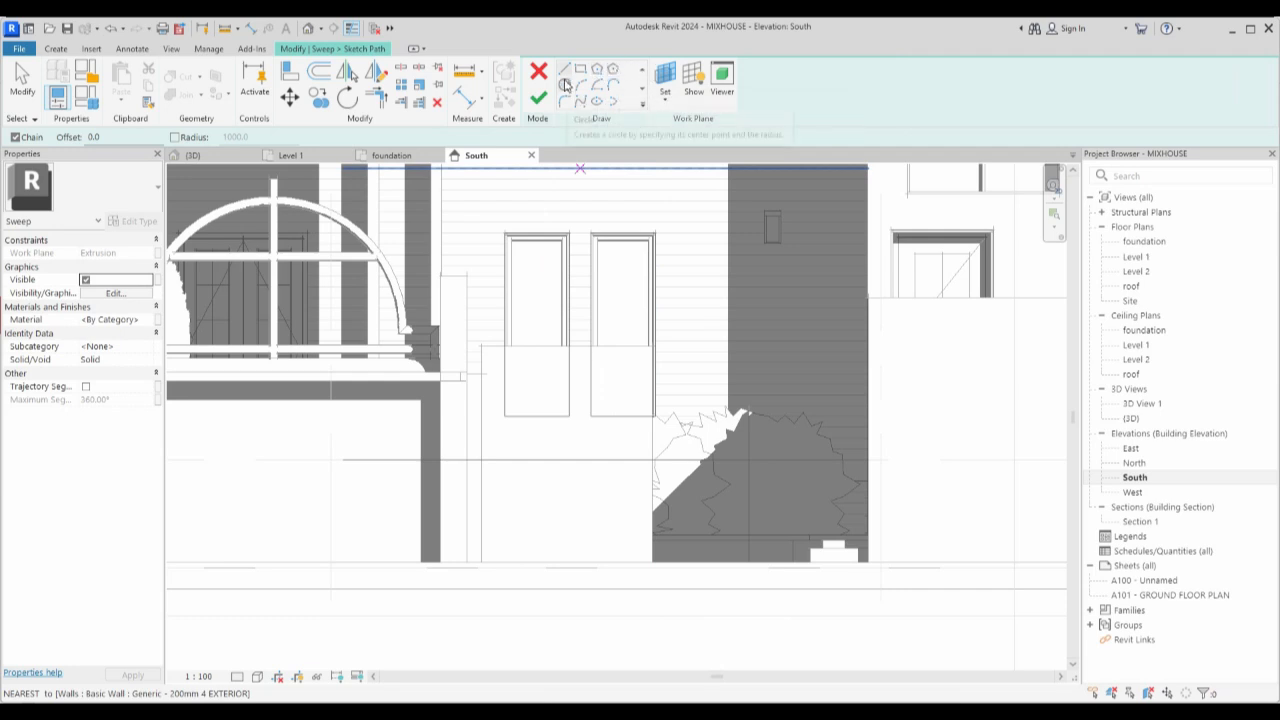
Draw a circular sweep path with a radius of about 712 mm at the middle of the gate leaf and finish the path.
left_click(567, 86)
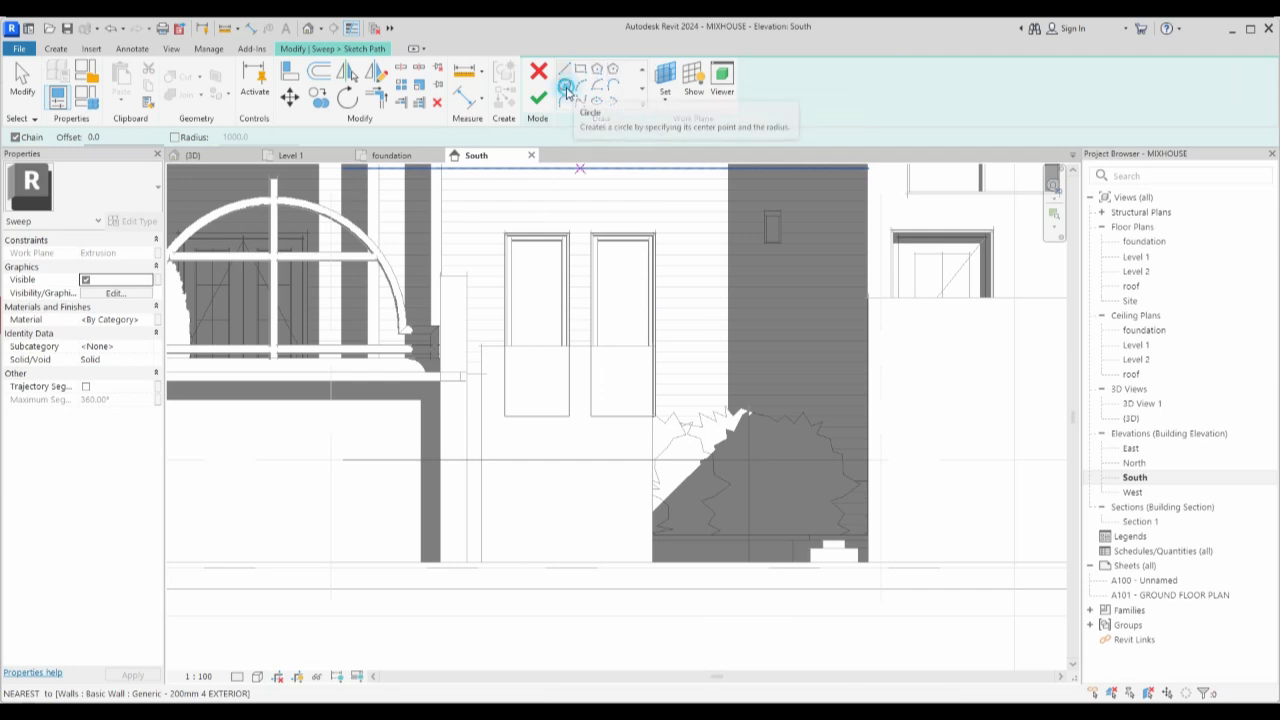
left_click(565, 450)
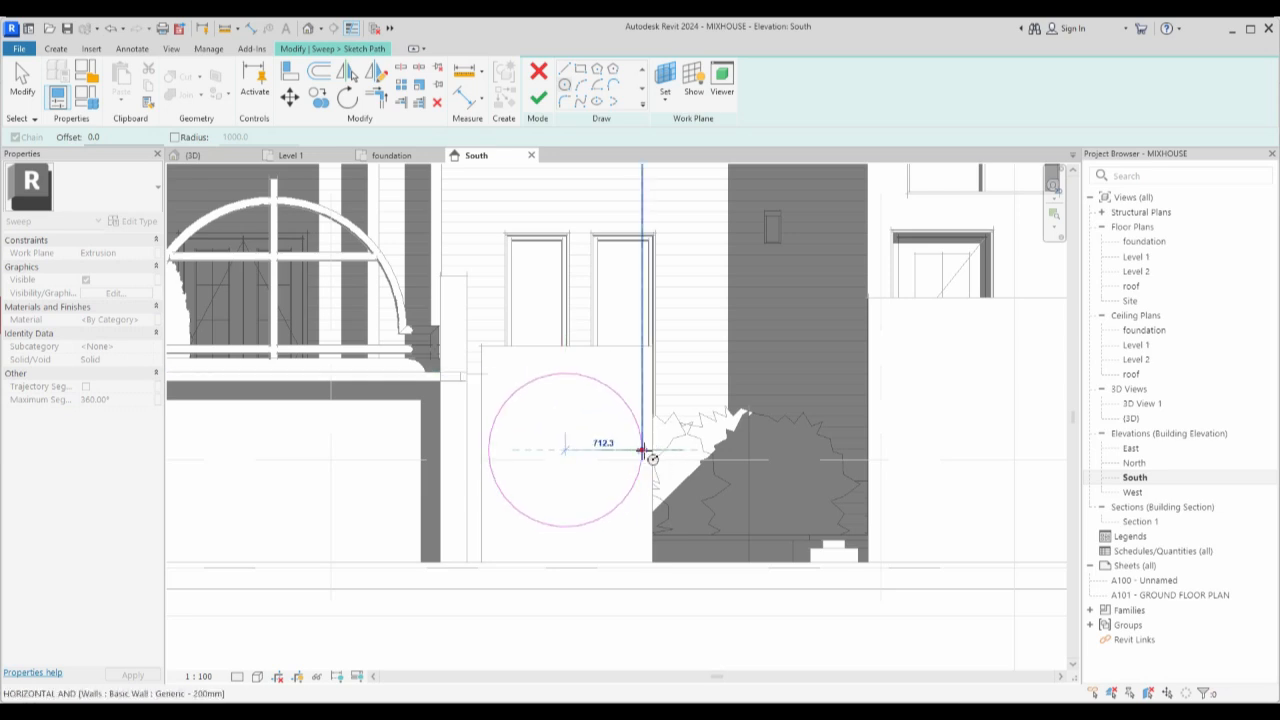
left_click(645, 455)
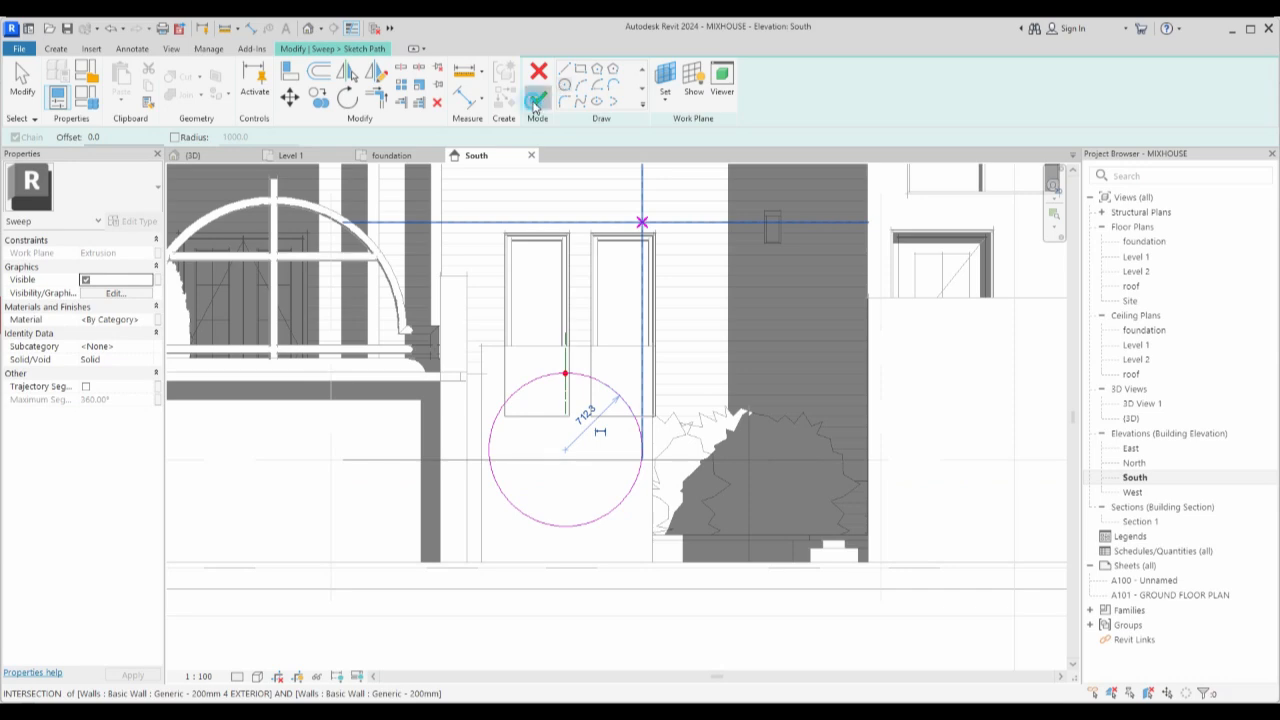
left_click(535, 105)
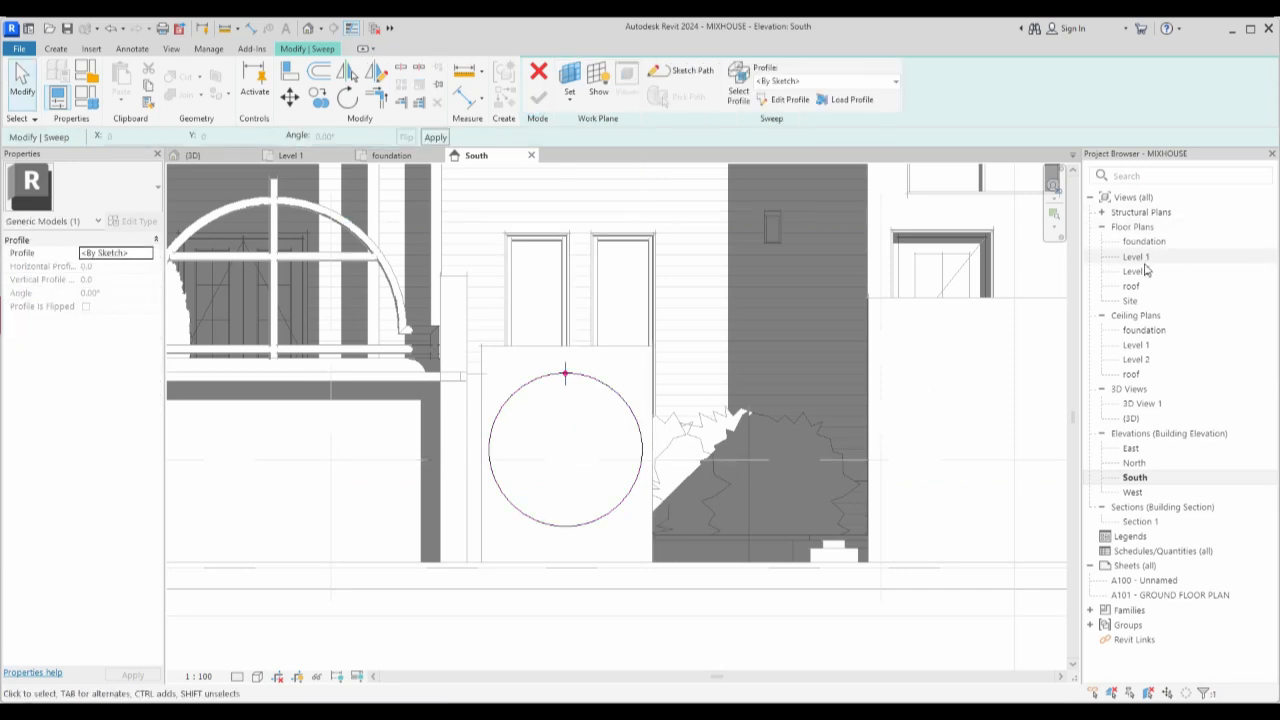
Edit the sweep's profile in the East elevation, drawing a circle of 40 mm radius centred on the path's reference point, and finish the profile.
left_click(789, 100)
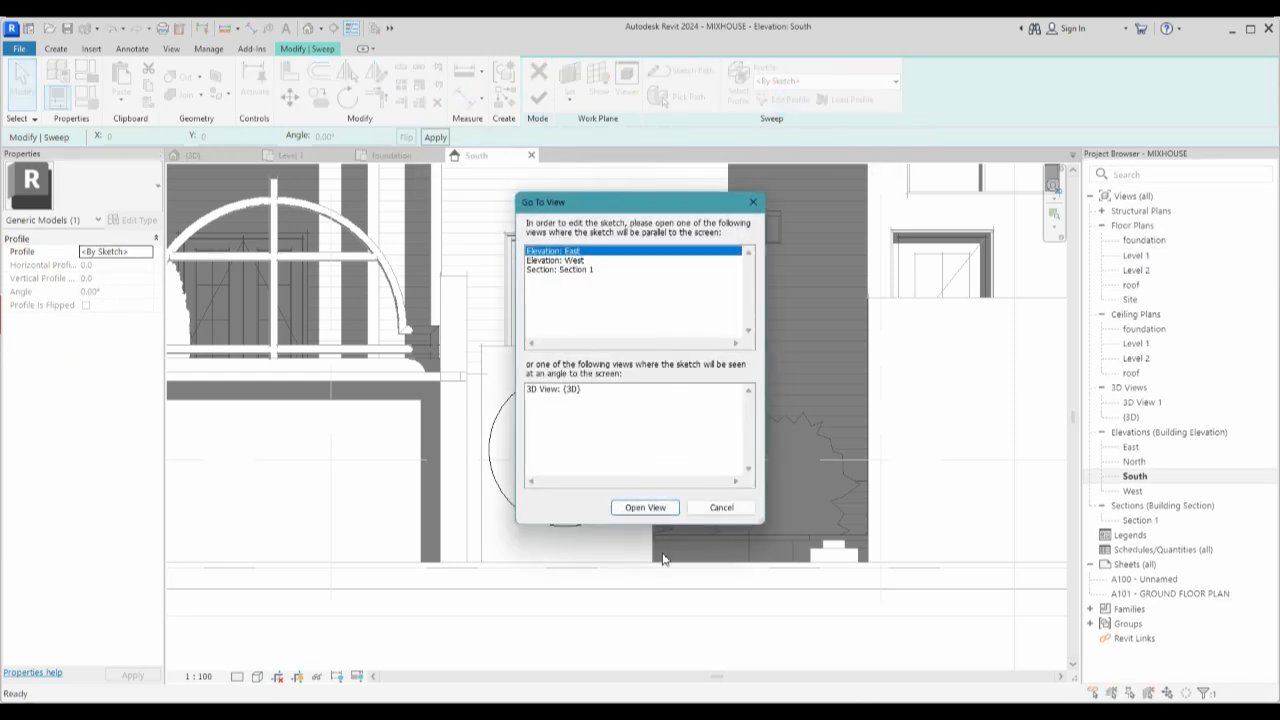
left_click(645, 508)
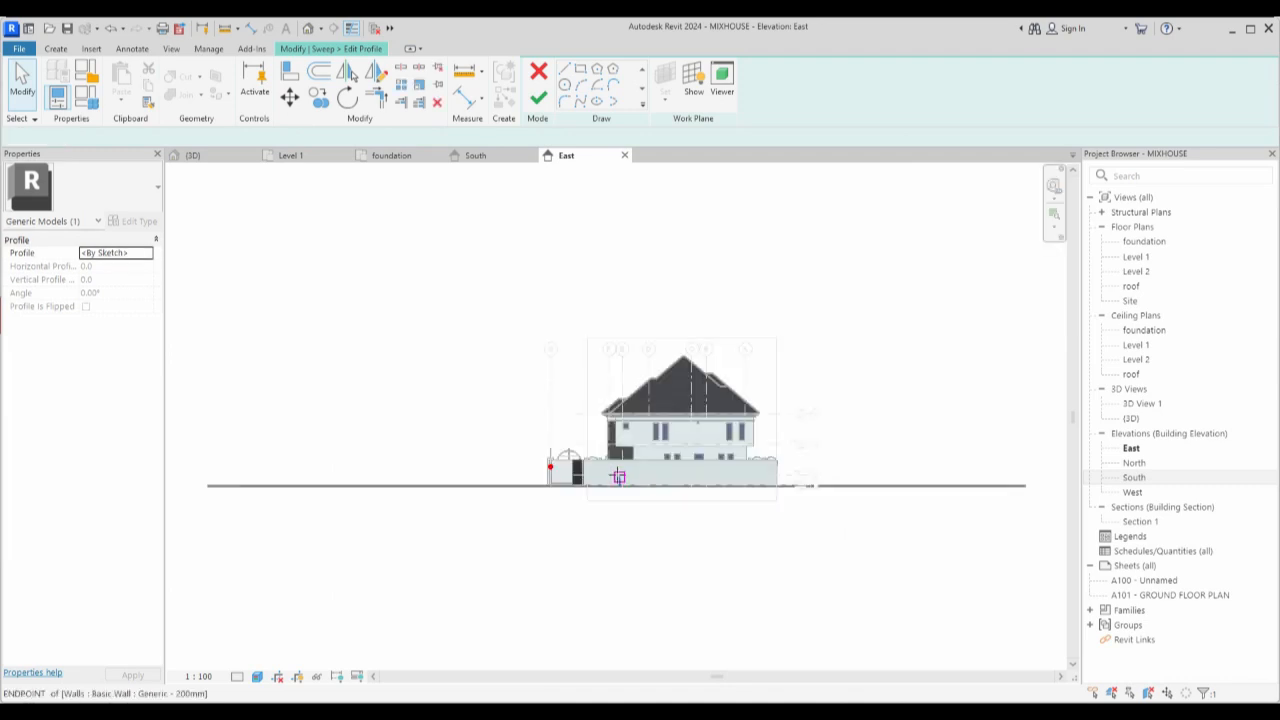
scroll(554, 470, "up", 8)
scroll(550, 433, "up", 3)
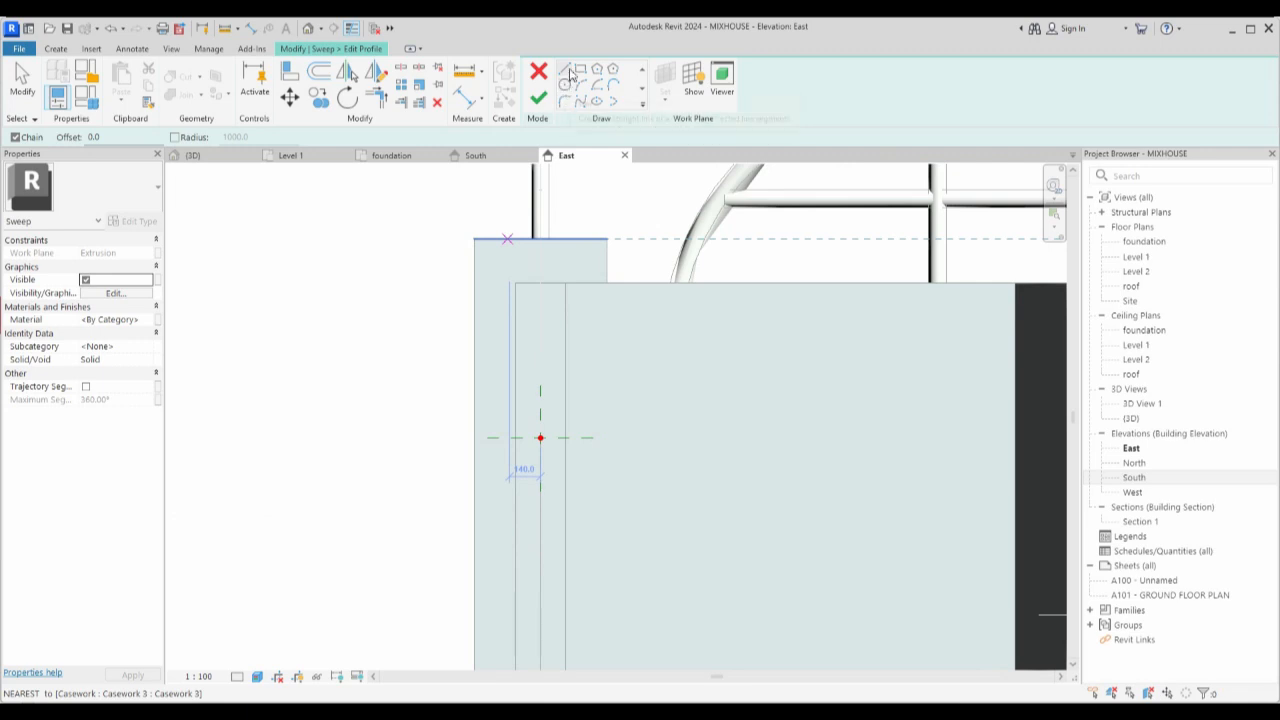
scroll(543, 440, "up", 1)
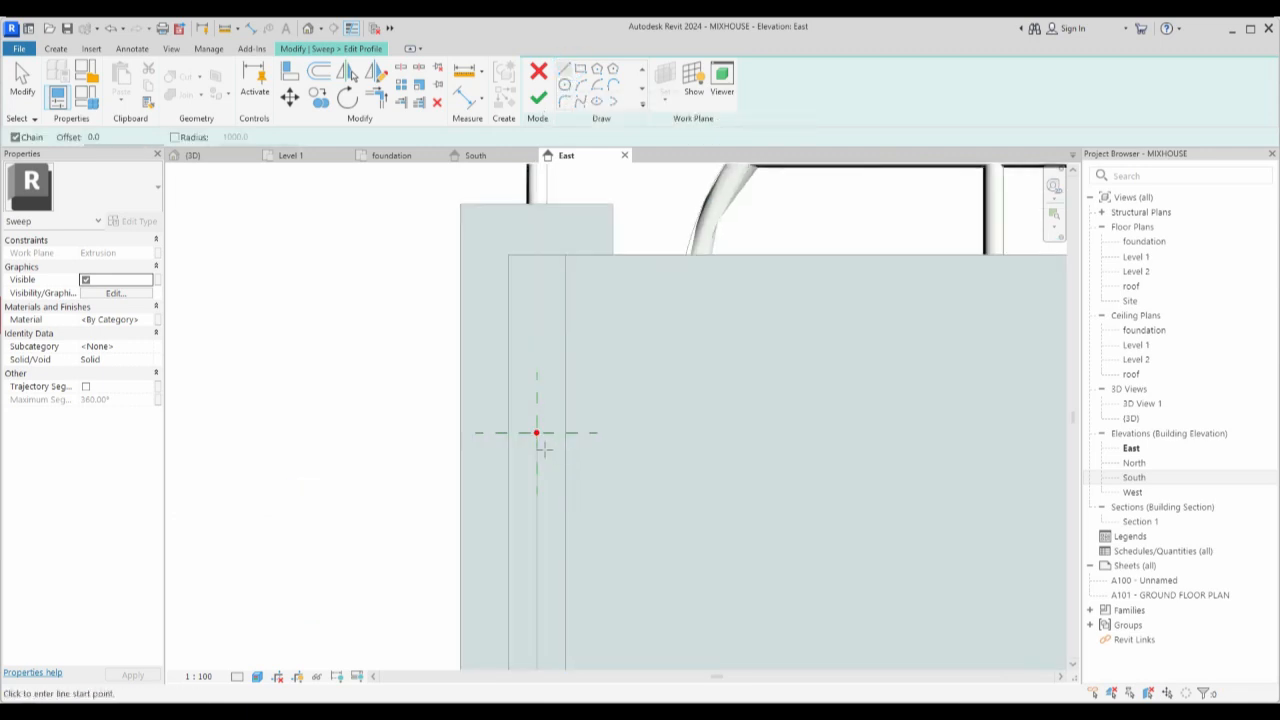
scroll(537, 434, "up", 3)
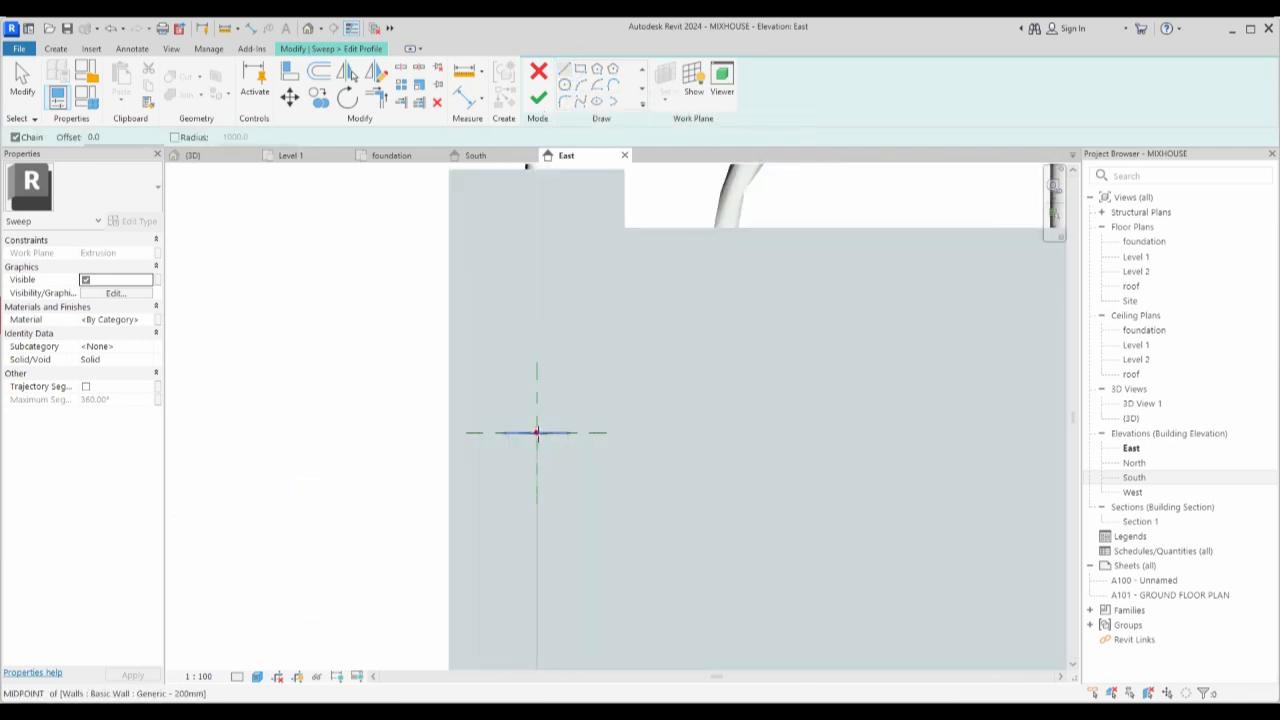
left_click(565, 86)
left_click(536, 432)
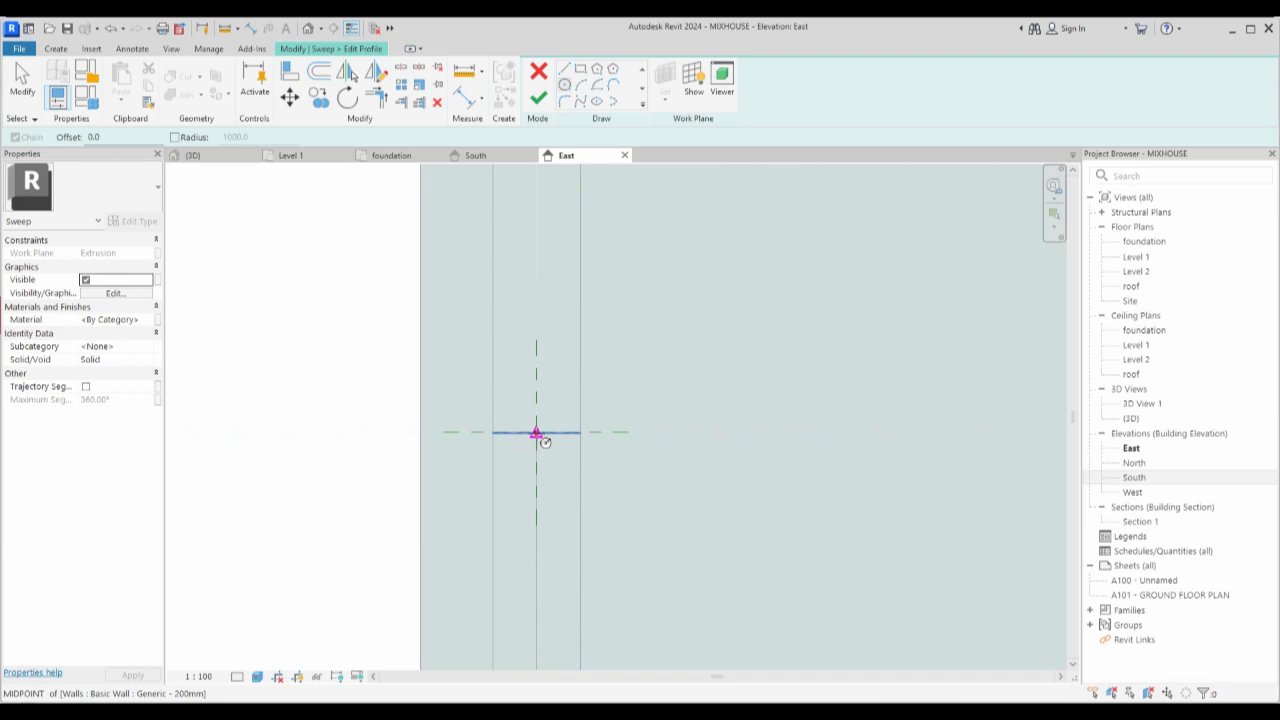
scroll(530, 385, "up", 1)
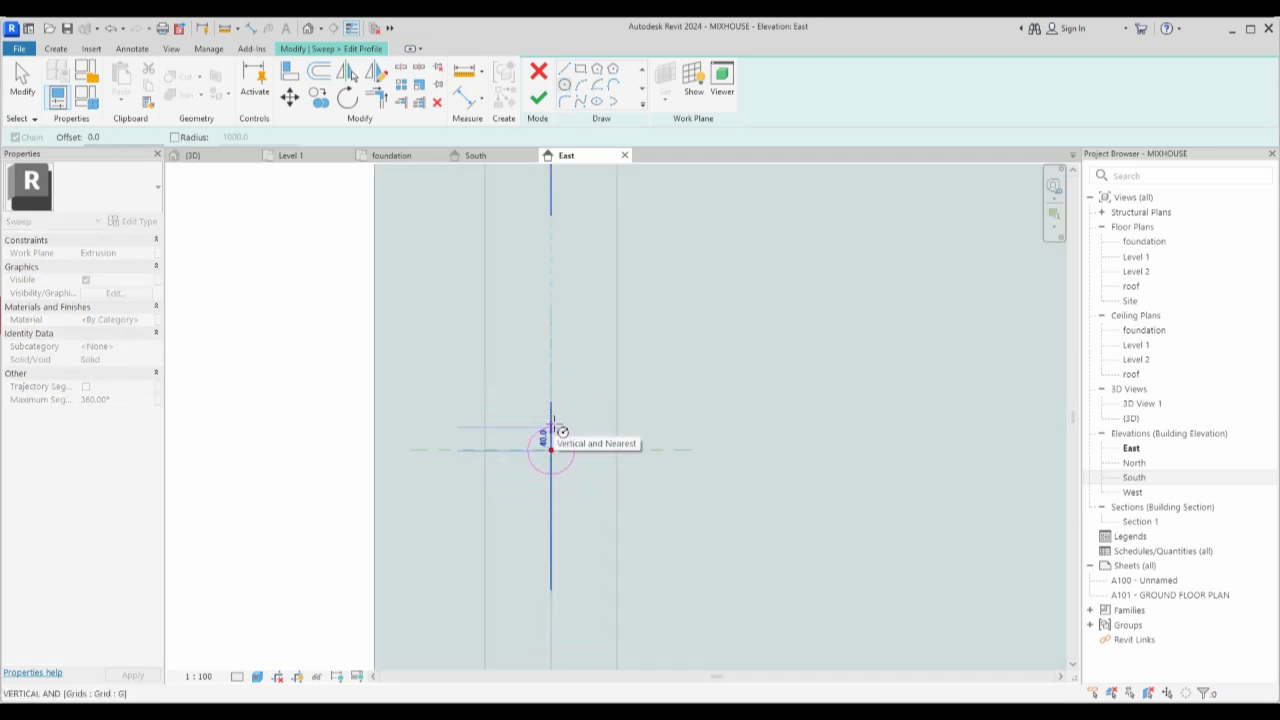
left_click(553, 425)
key("Escape")
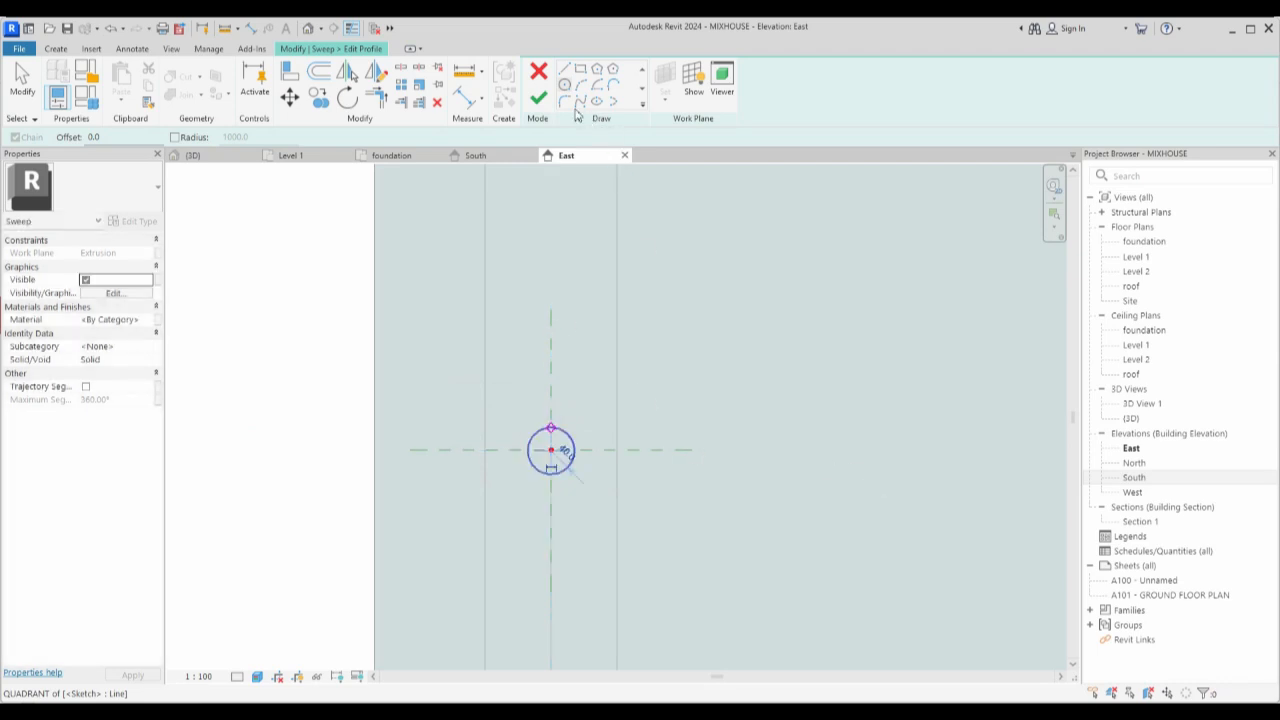
left_click(537, 99)
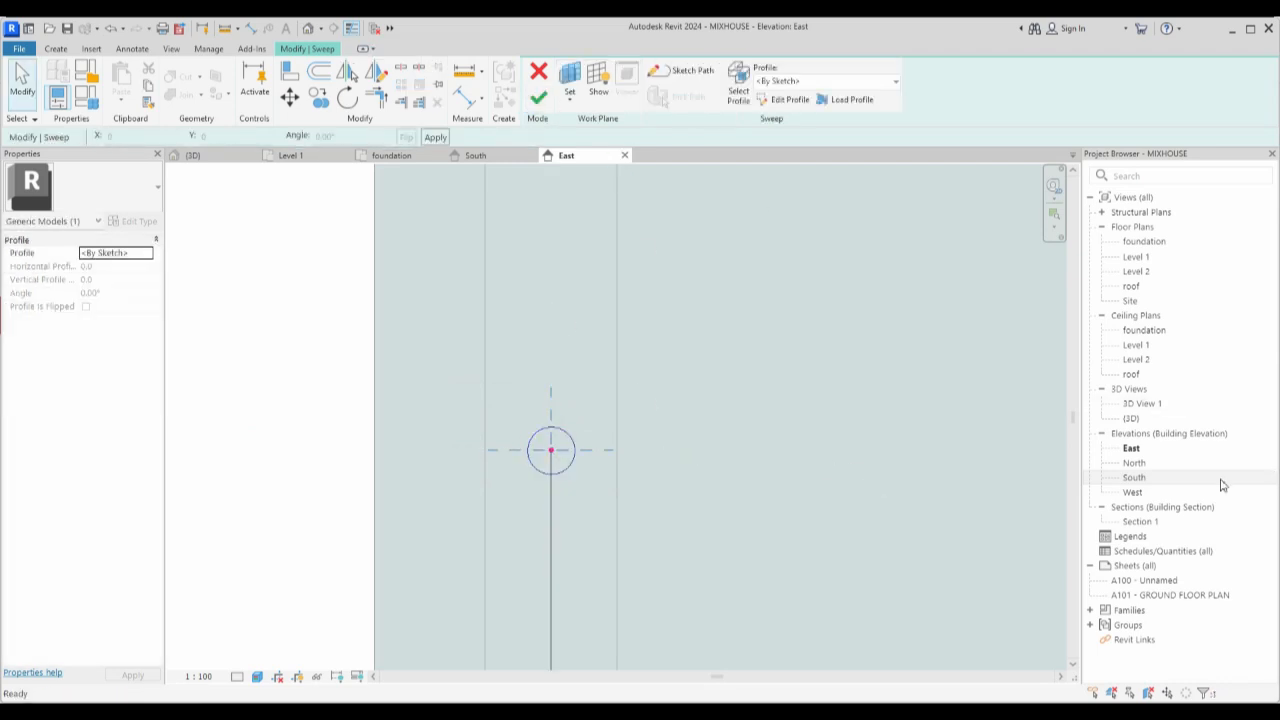
Return to the South elevation and finish the circular sweep on the gate leaf.
double_click(1148, 478)
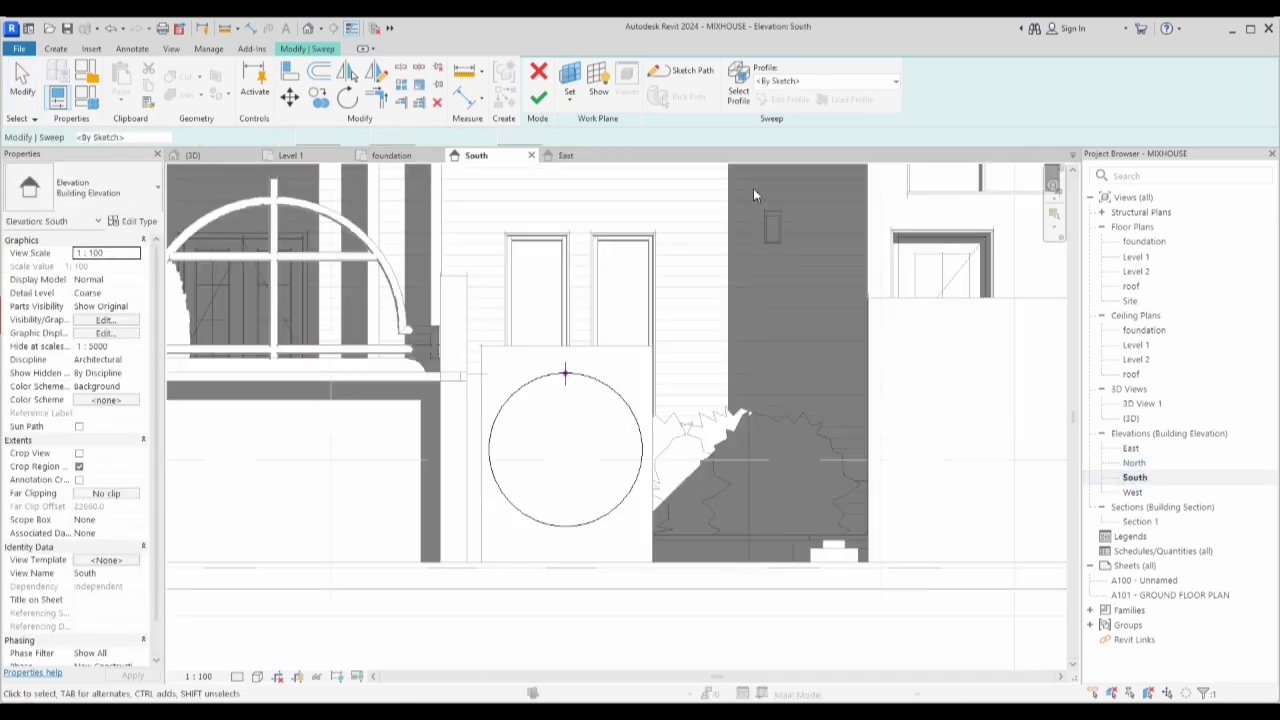
left_click(538, 95)
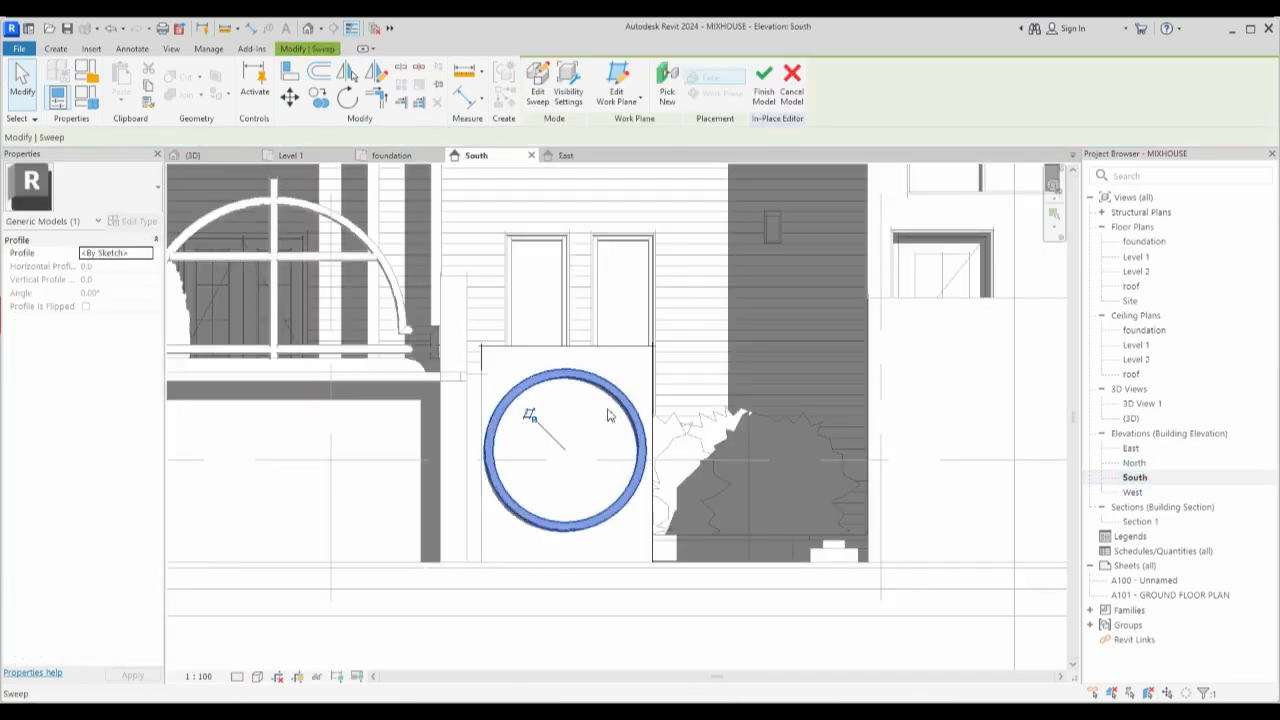
scroll(601, 432, "up", 3)
scroll(627, 540, "down", 2)
left_click(796, 536)
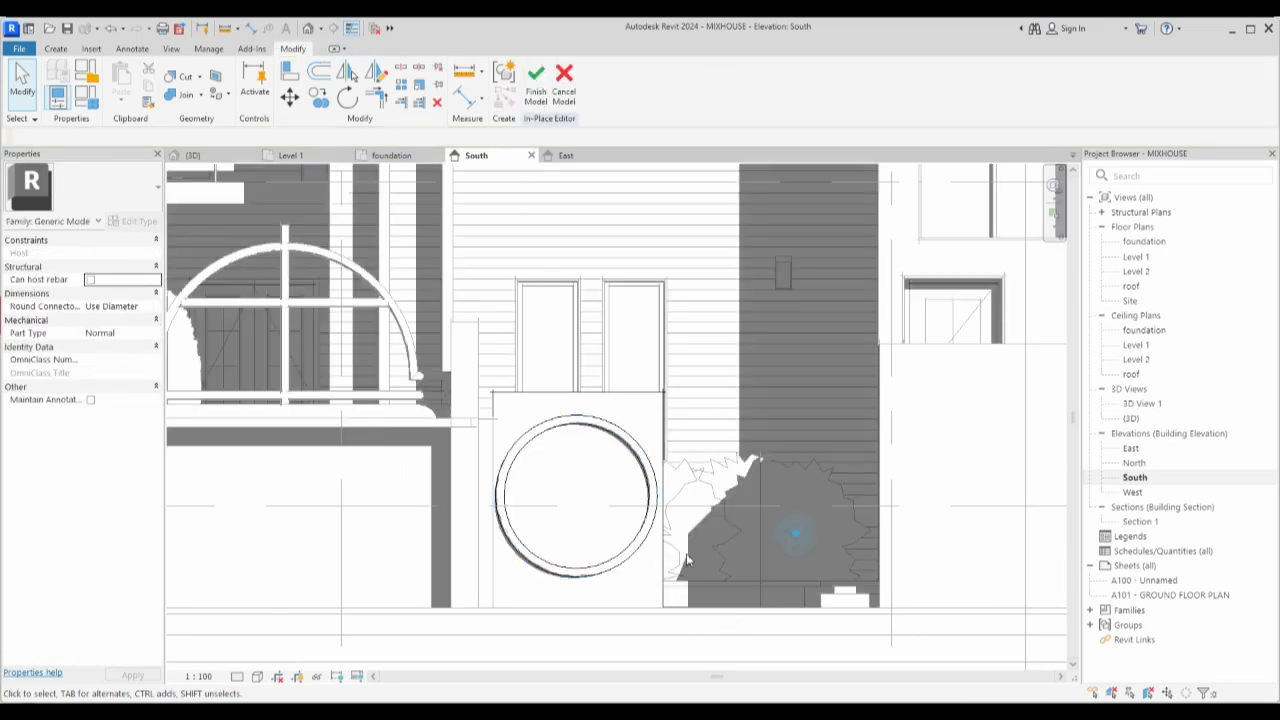
scroll(686, 558, "down", 2)
scroll(673, 549, "up", 1)
scroll(668, 550, "up", 1)
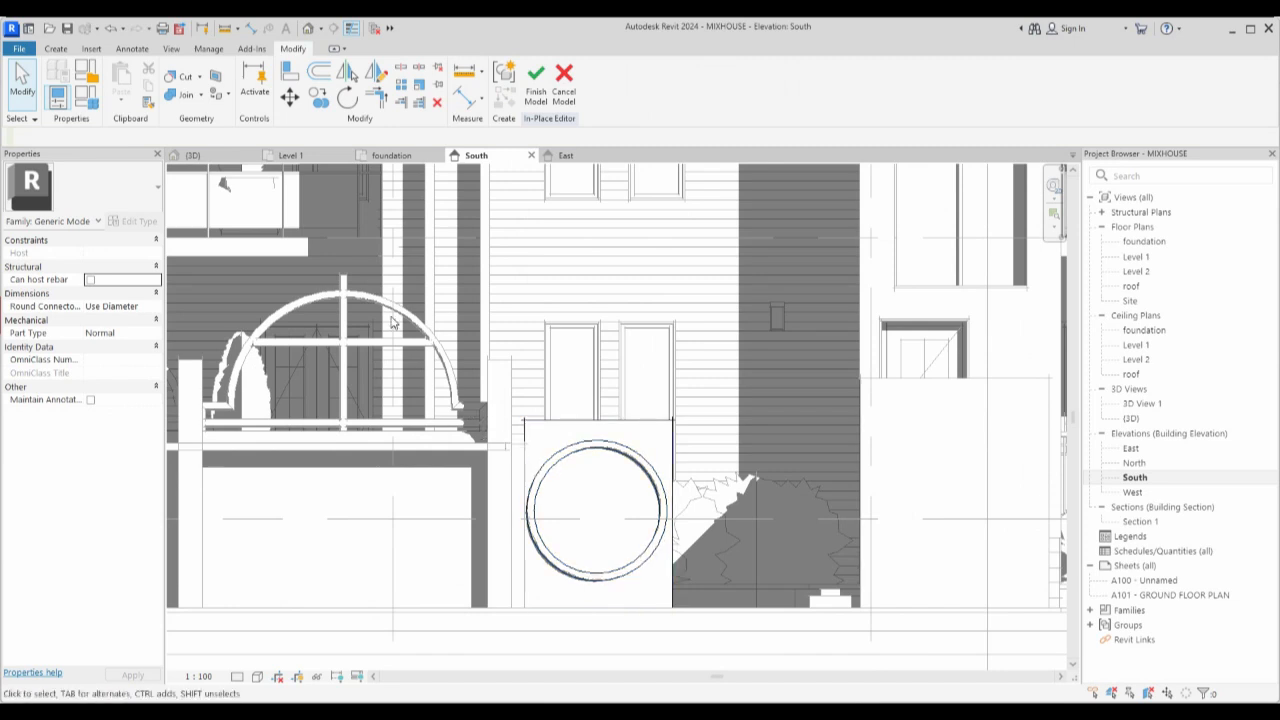
Copy the circular sweep straight down so the copy overlaps the lower part of the original ring.
left_click(587, 448)
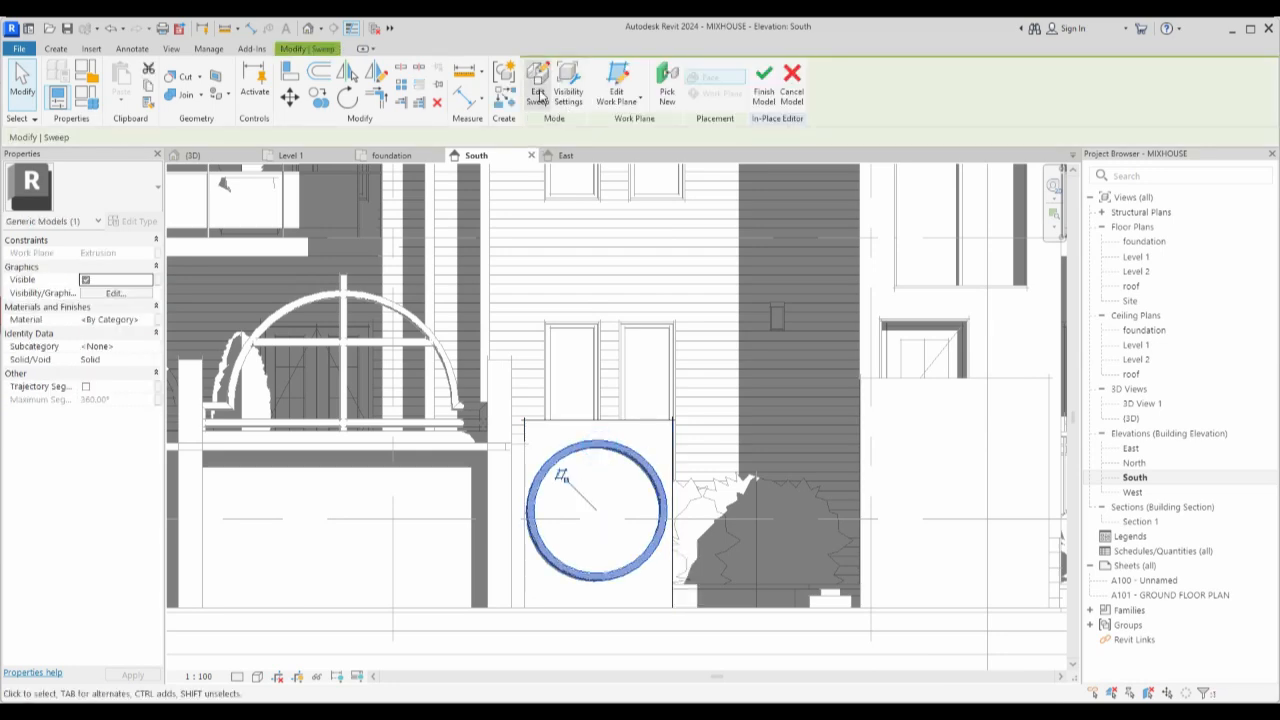
left_click(318, 97)
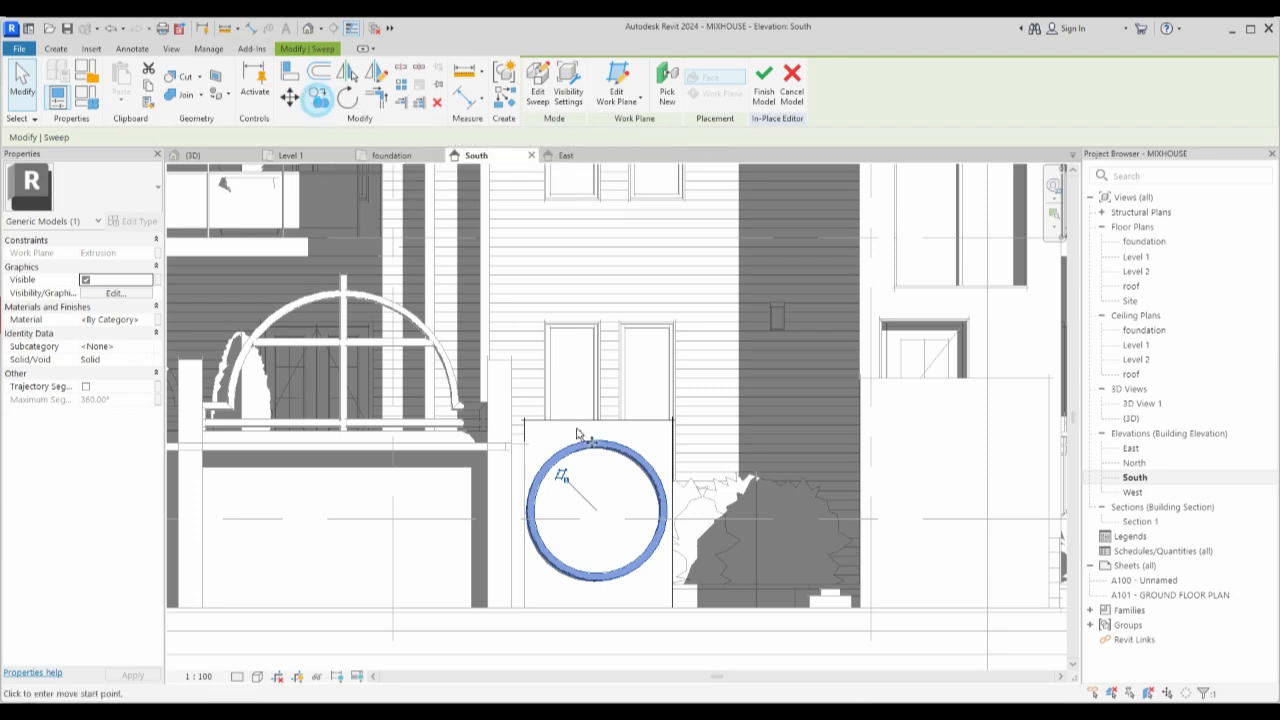
left_click(597, 443)
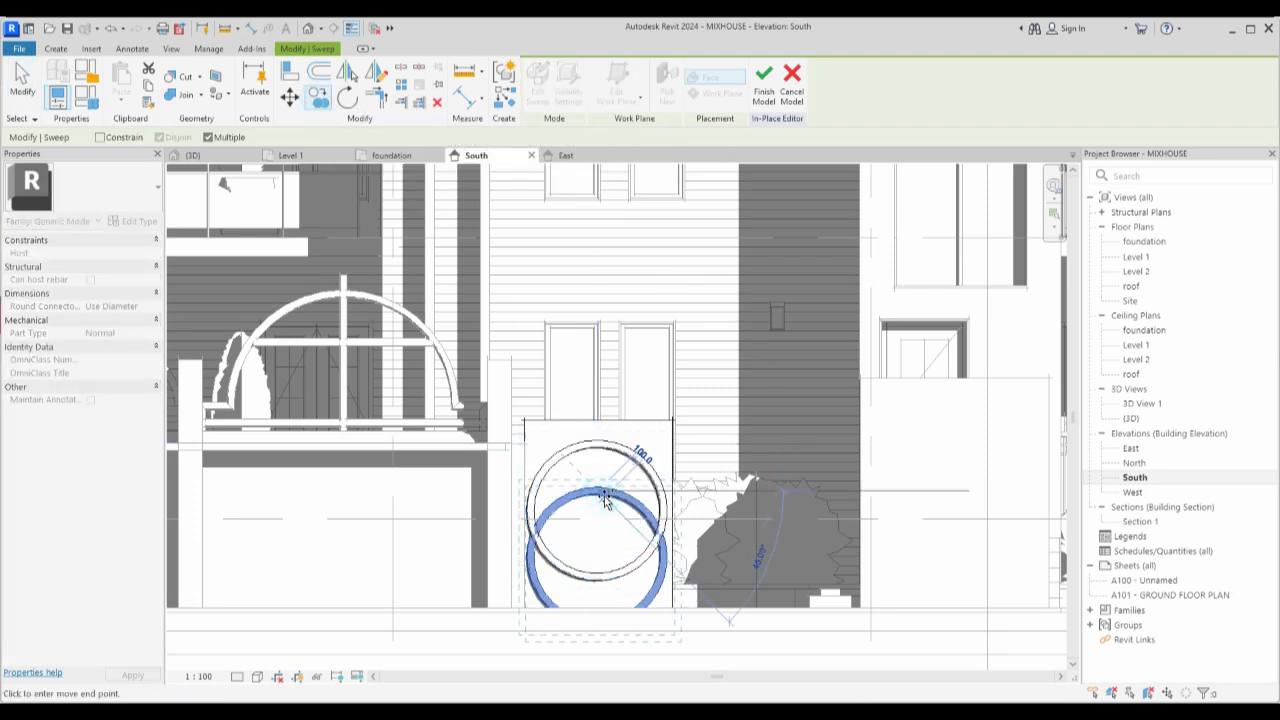
left_click(607, 499)
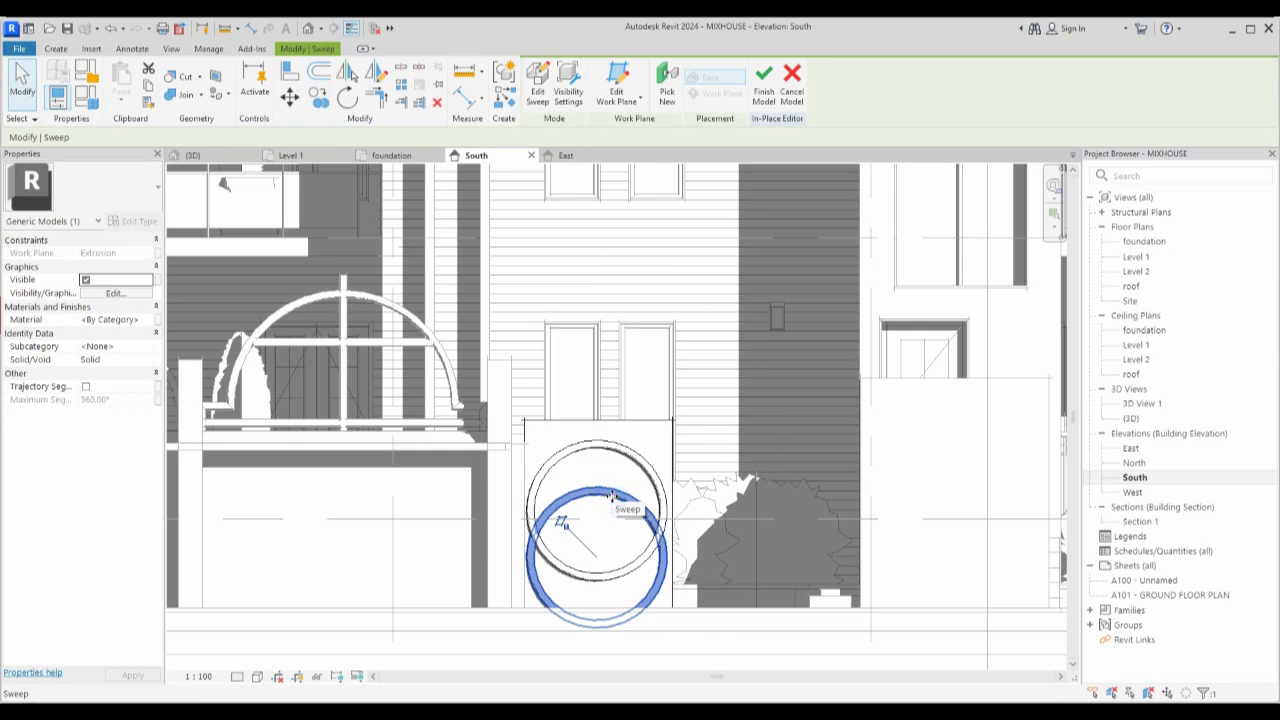
Open the copied sweep's path sketch and delete its circular path.
double_click(613, 499)
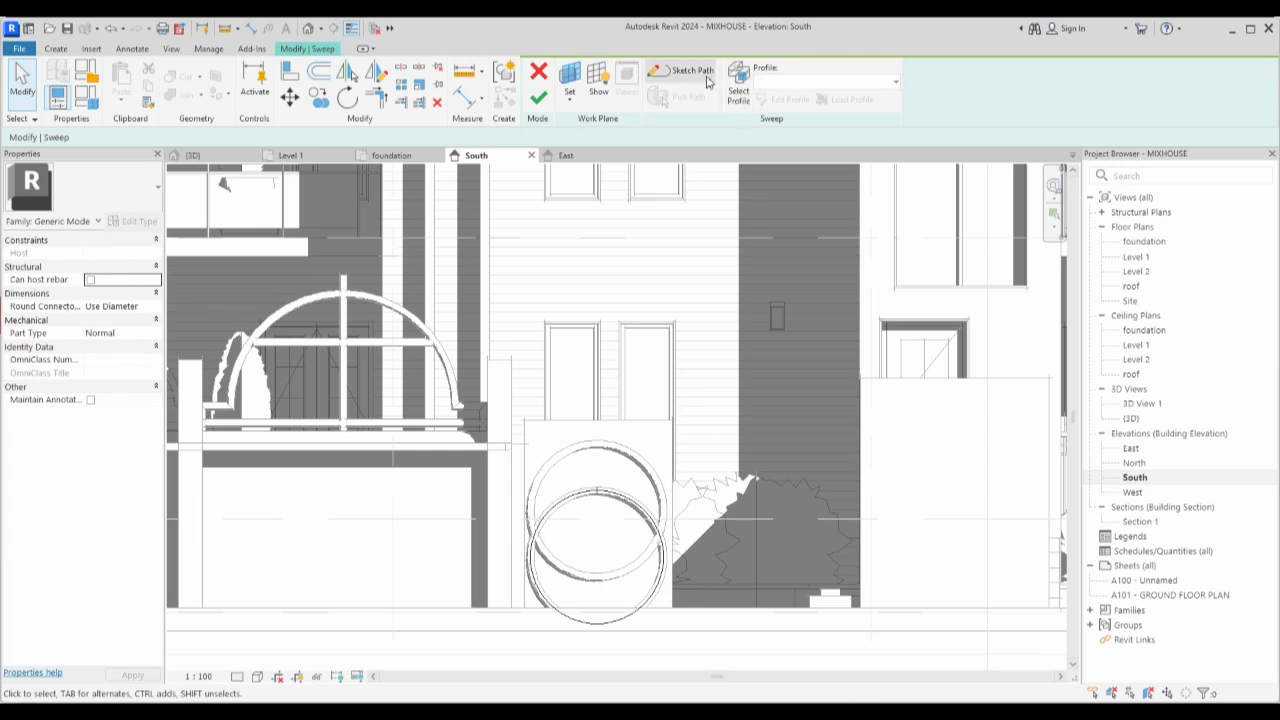
left_click(705, 78)
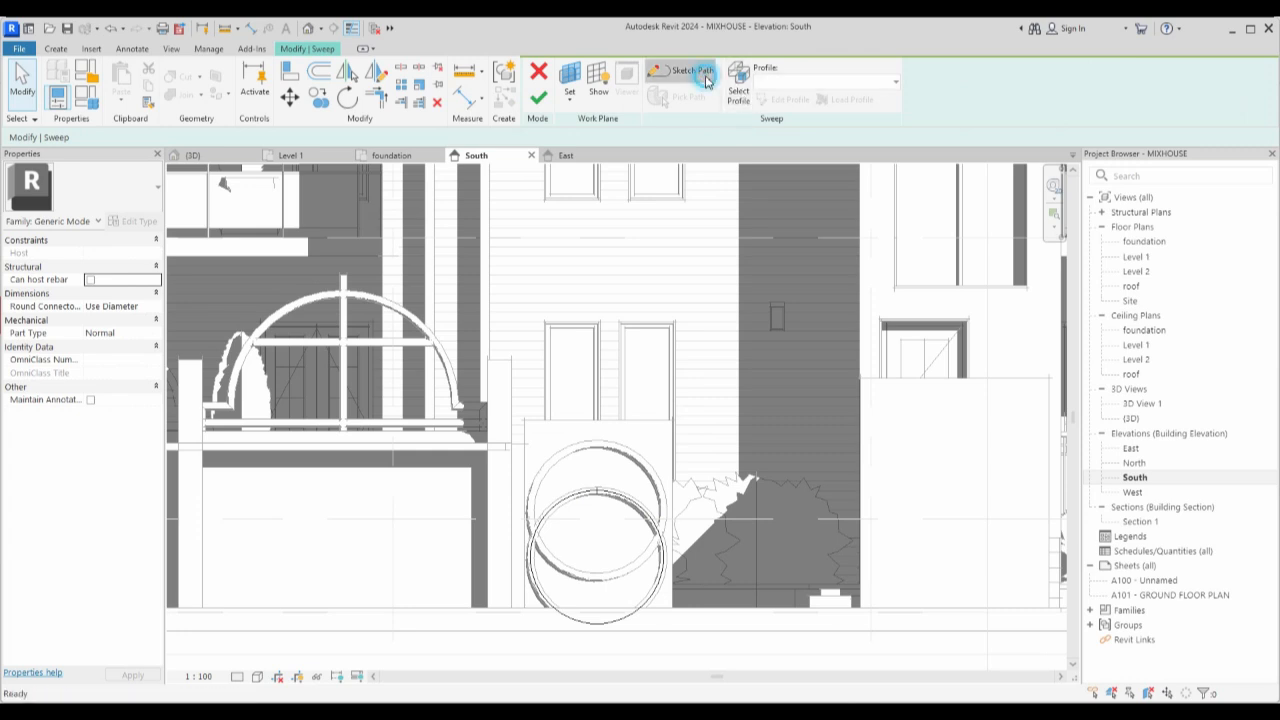
left_click(655, 520)
key("Delete")
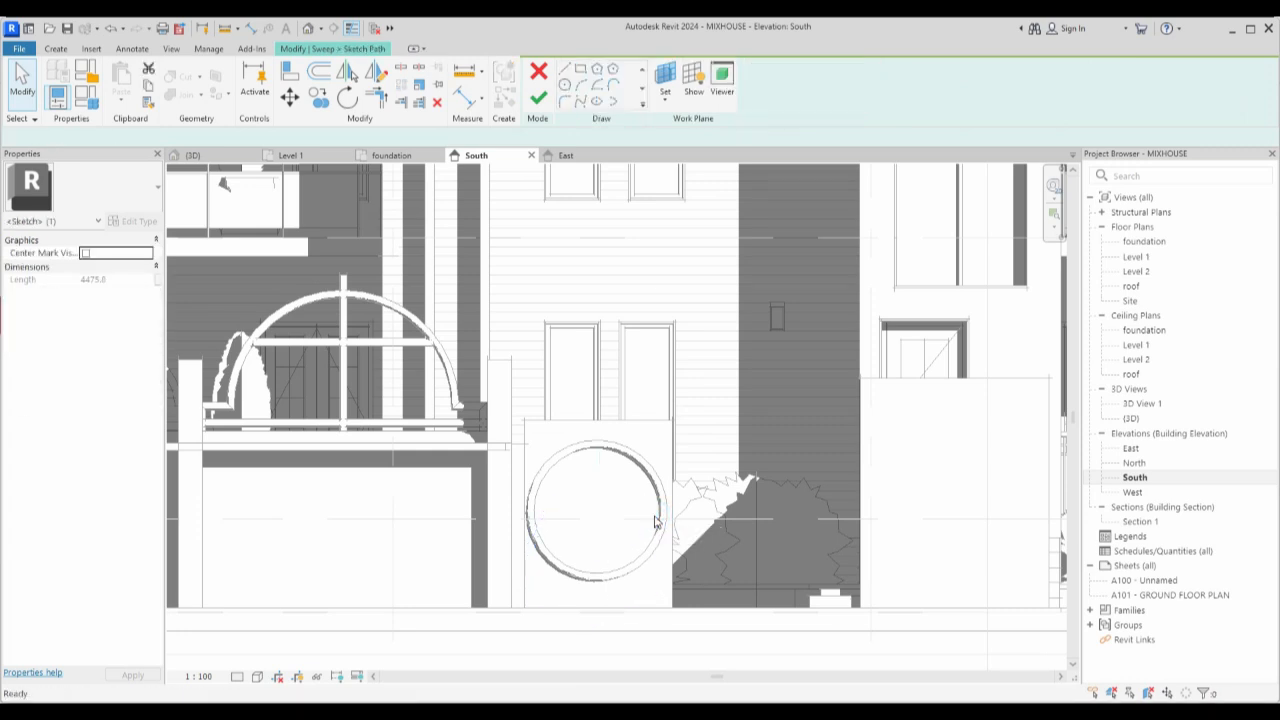
Draw a vertical line through the ring's centre, from just inside the leaf's upper edge to near its lower edge, and finish the path and sweep.
left_click(566, 78)
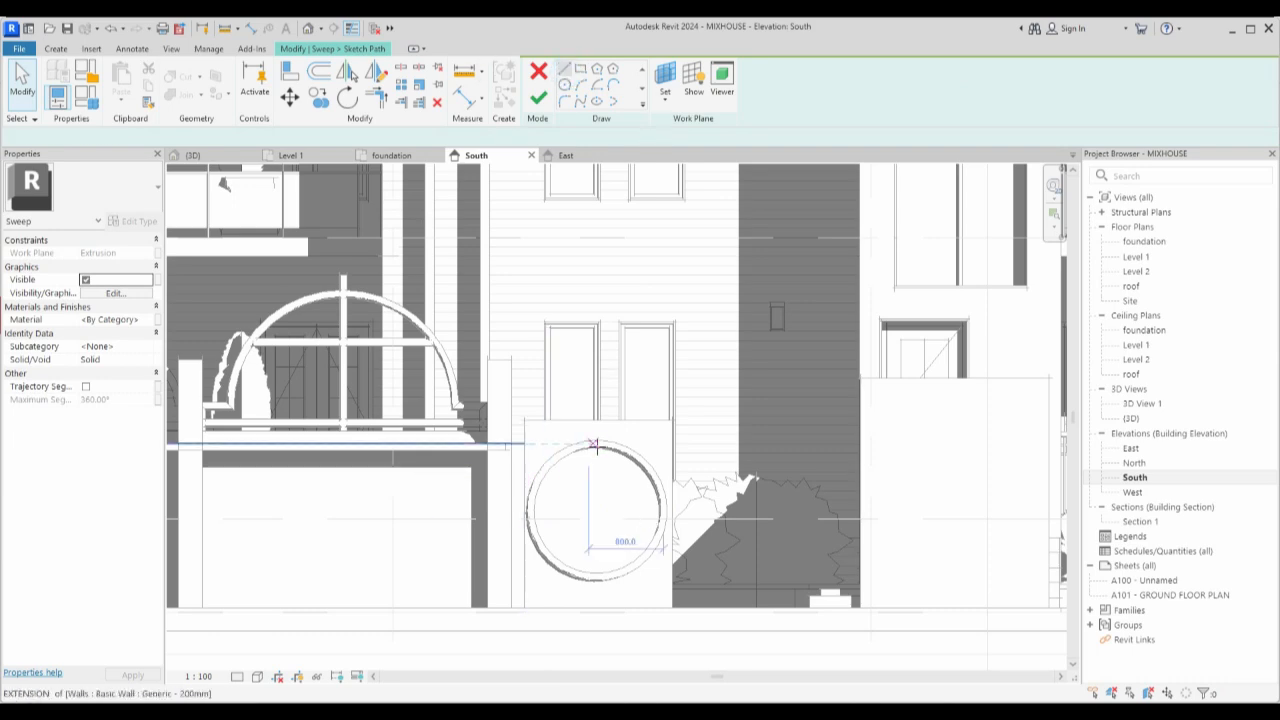
scroll(595, 435, "up", 3)
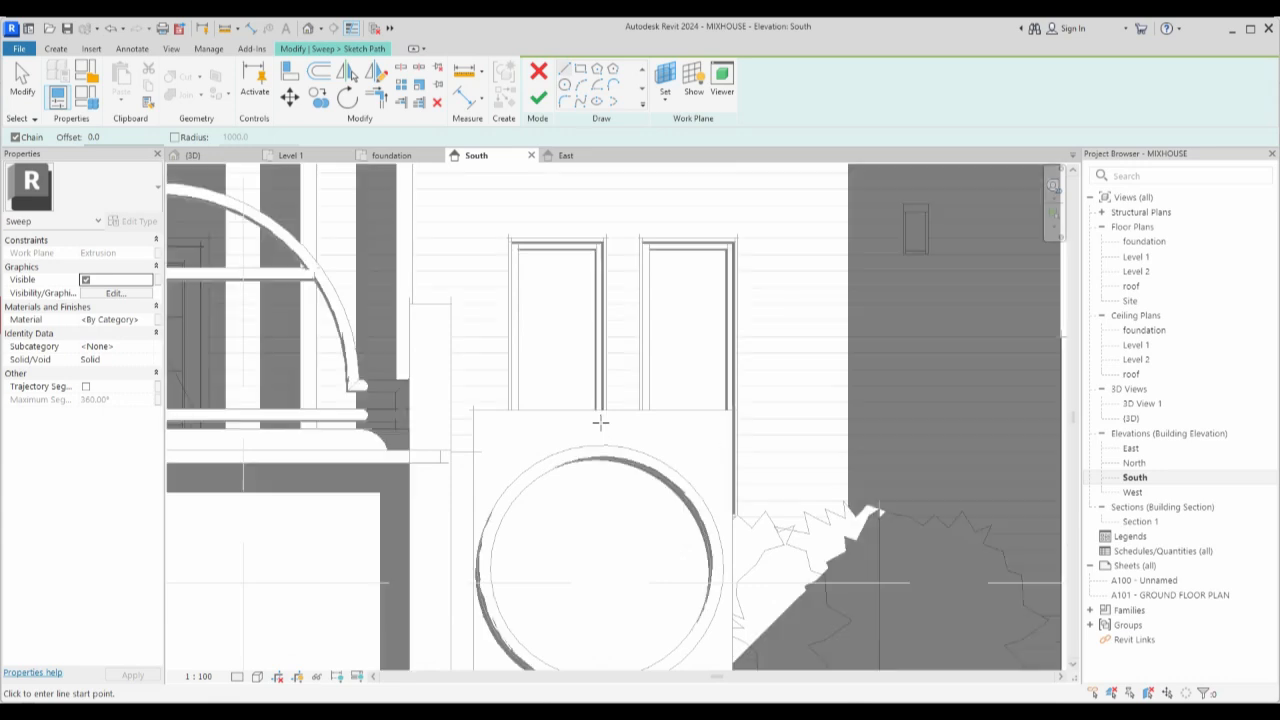
left_click(592, 424)
scroll(560, 515, "down", 3)
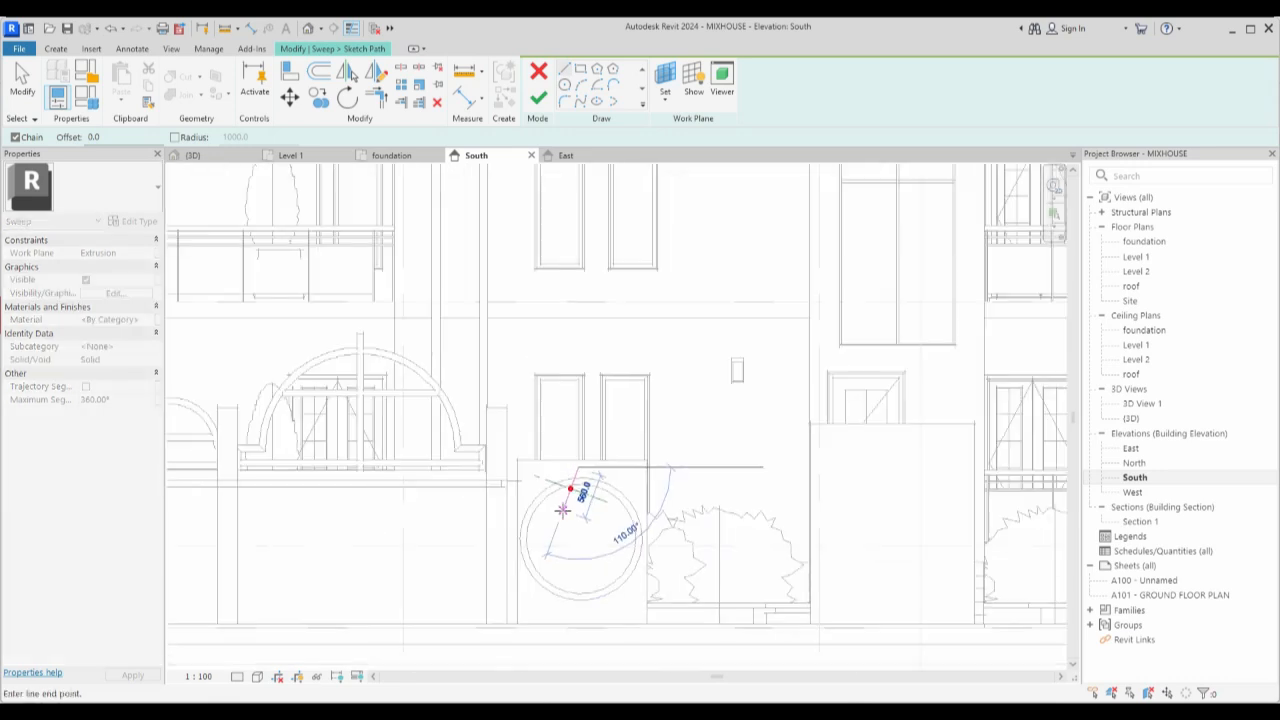
scroll(578, 622, "up", 2)
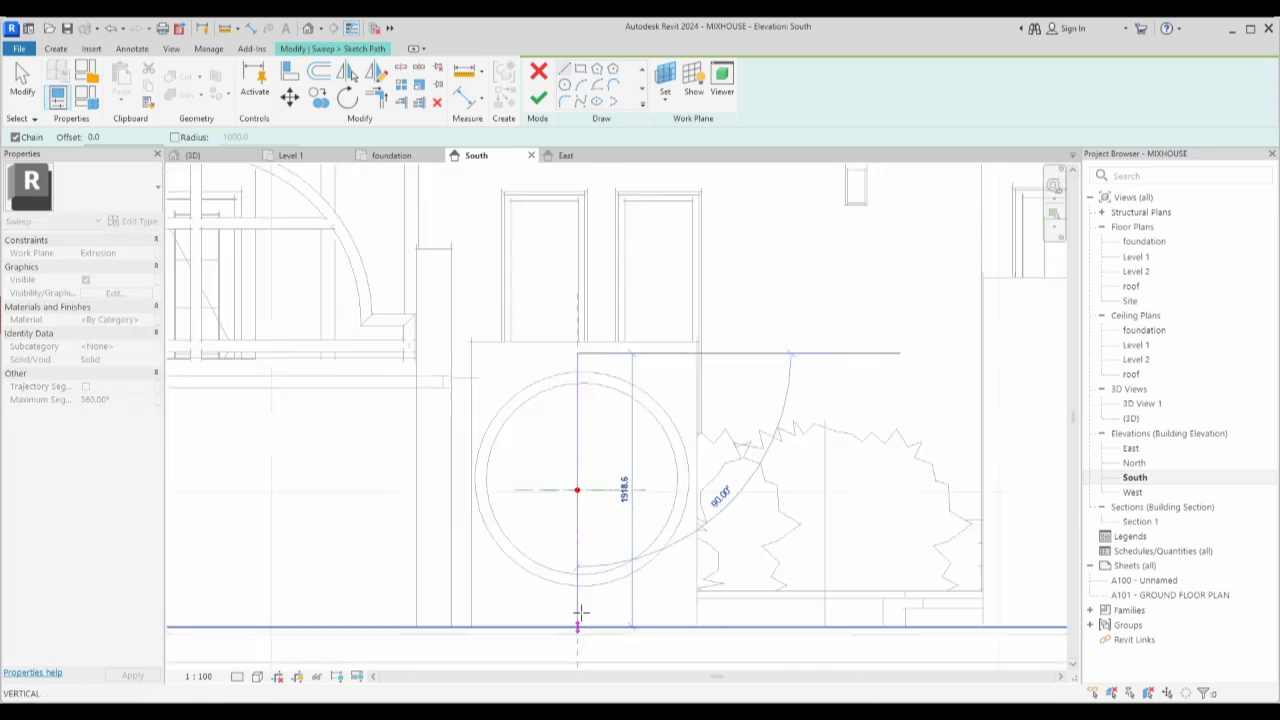
left_click(576, 605)
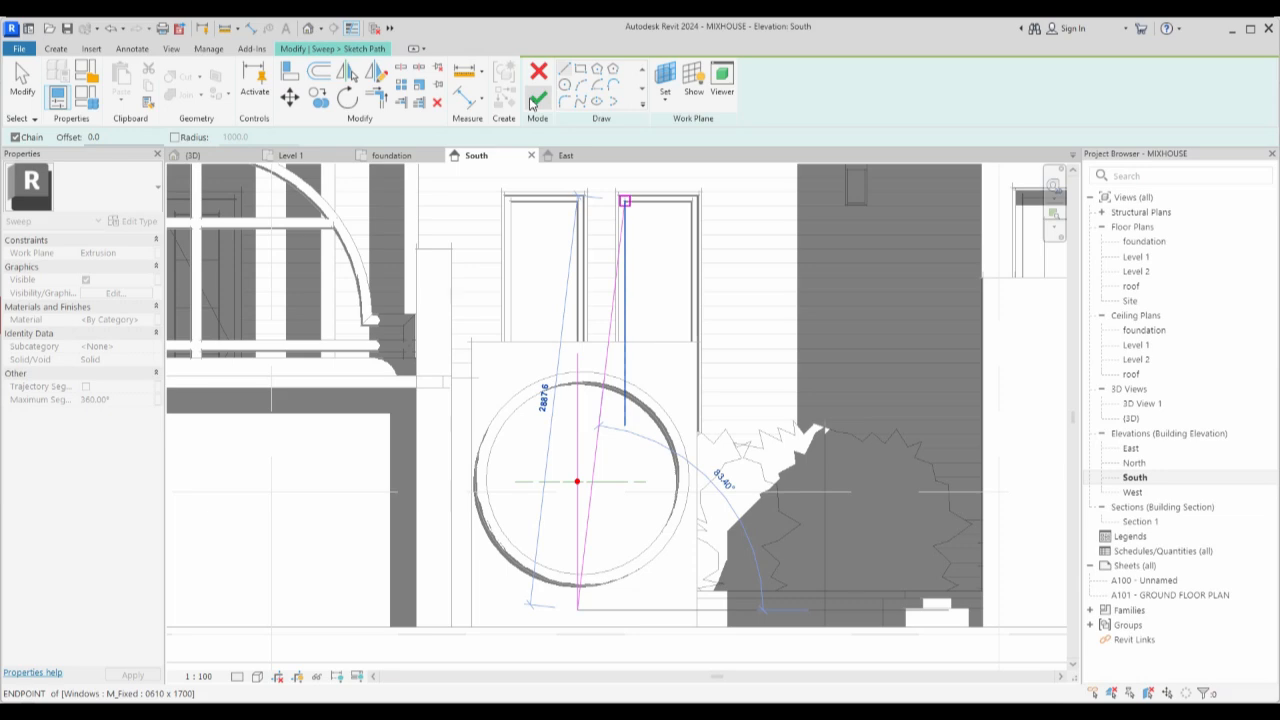
left_click(536, 100)
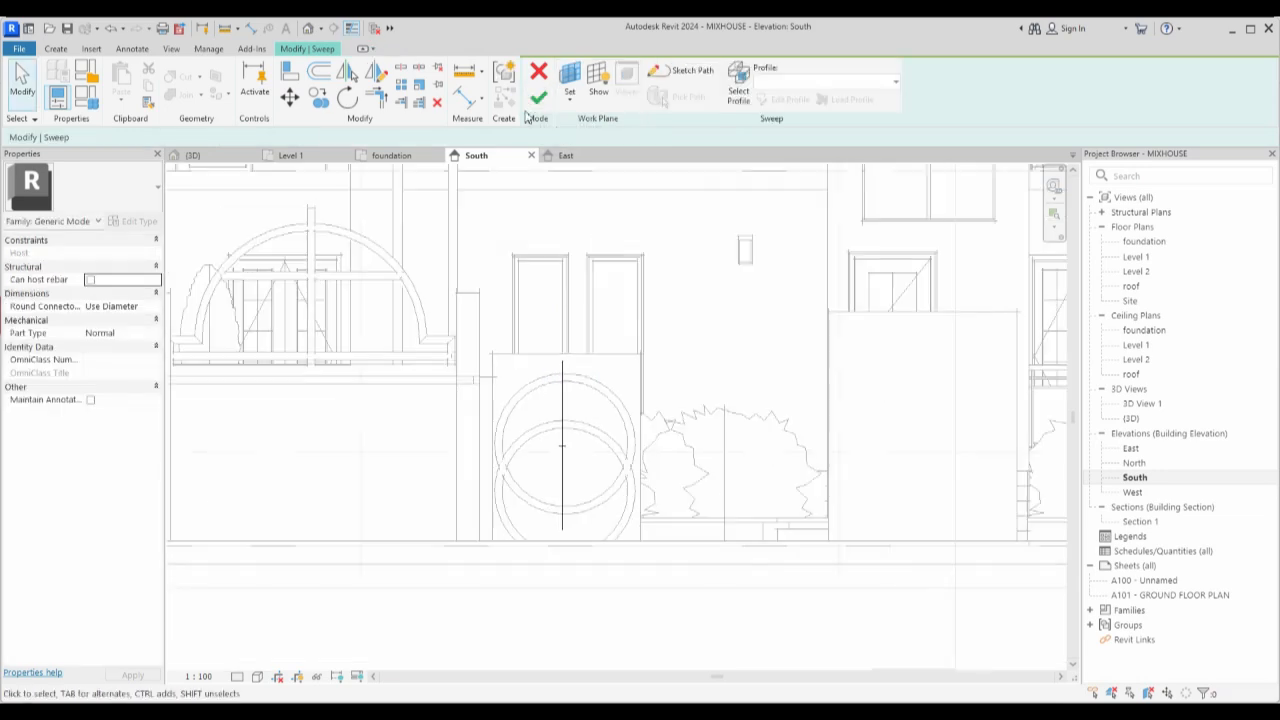
left_click(538, 97)
scroll(578, 440, "up", 1)
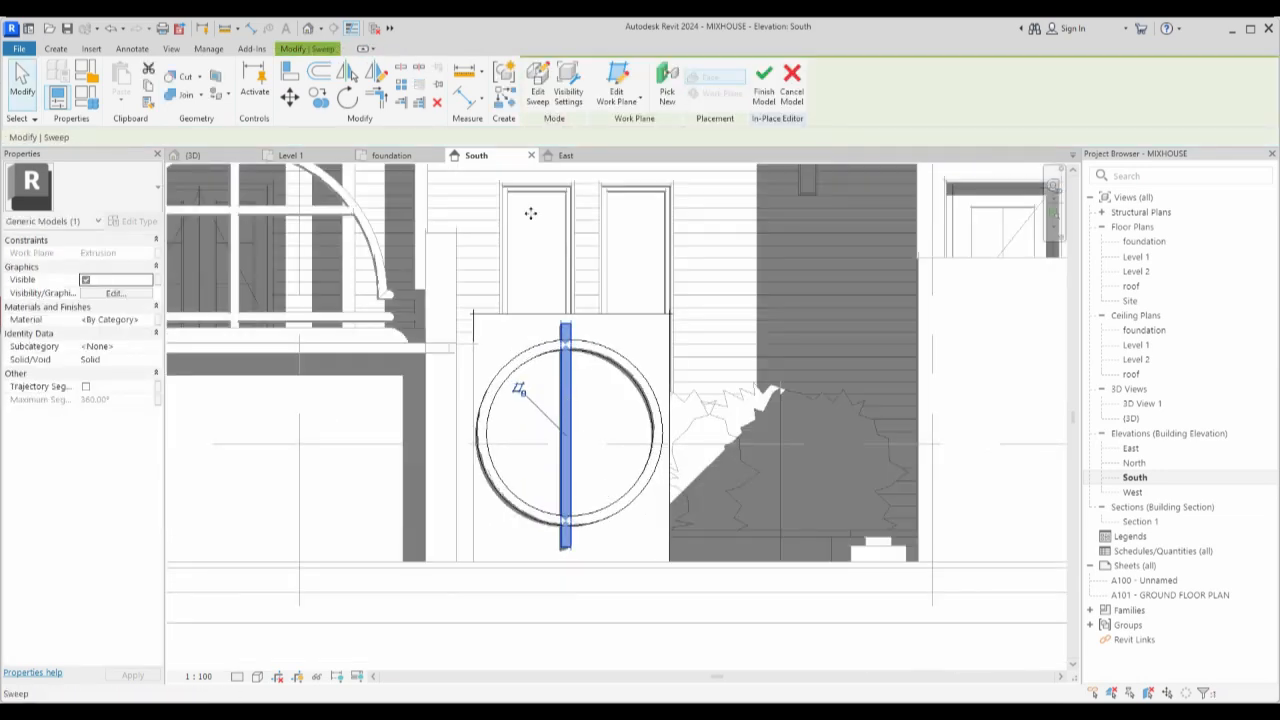
Rotate a copy of the vertical bar by 90 degrees about its centre to form a horizontal bar.
left_click(346, 96)
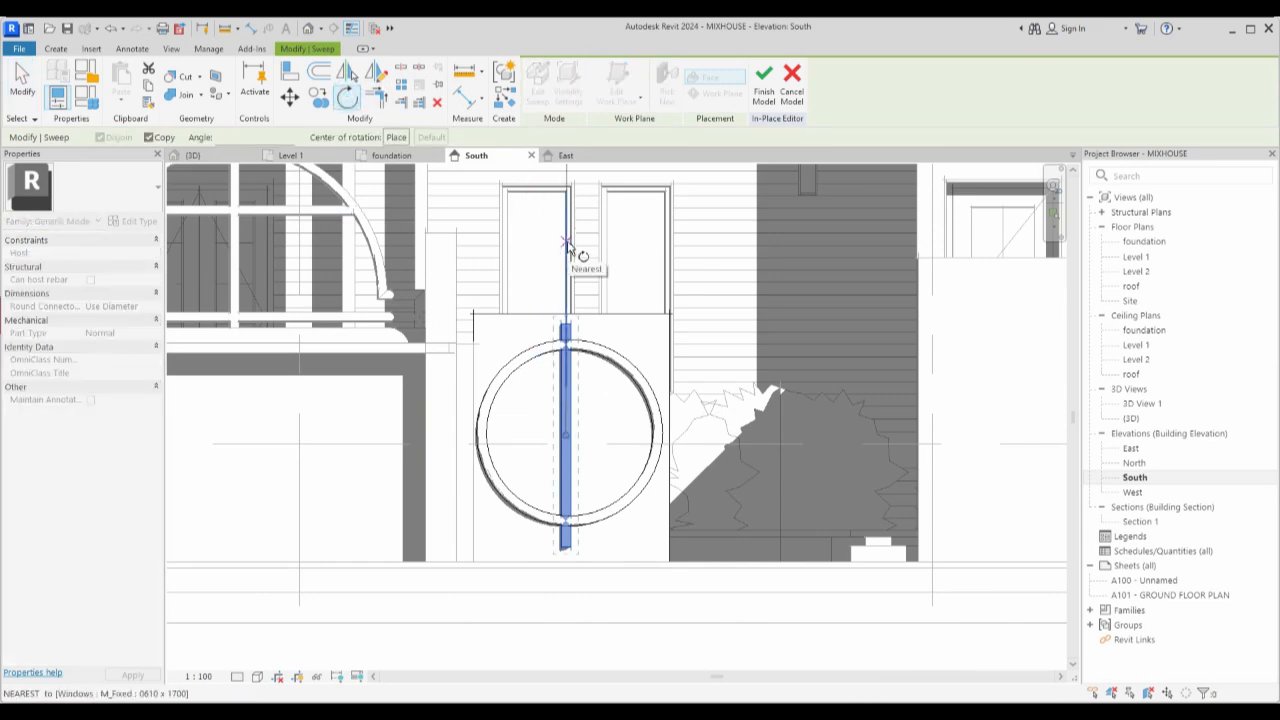
left_click(567, 245)
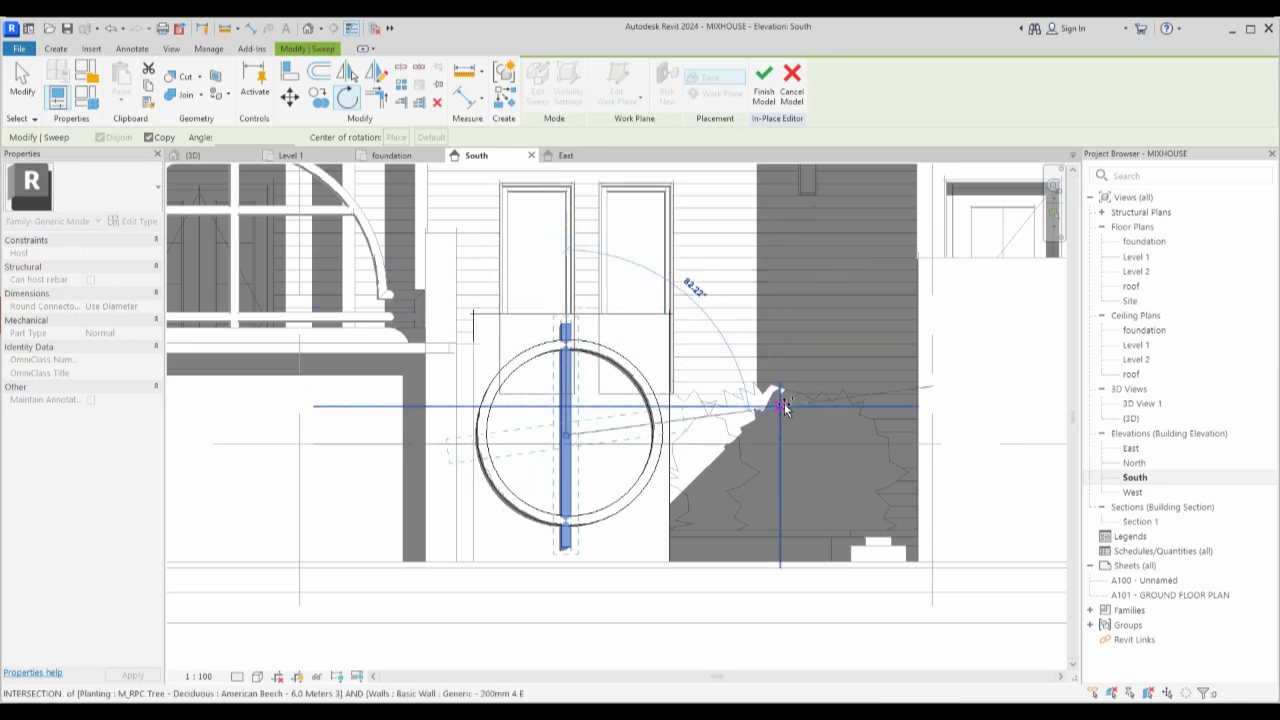
type("90")
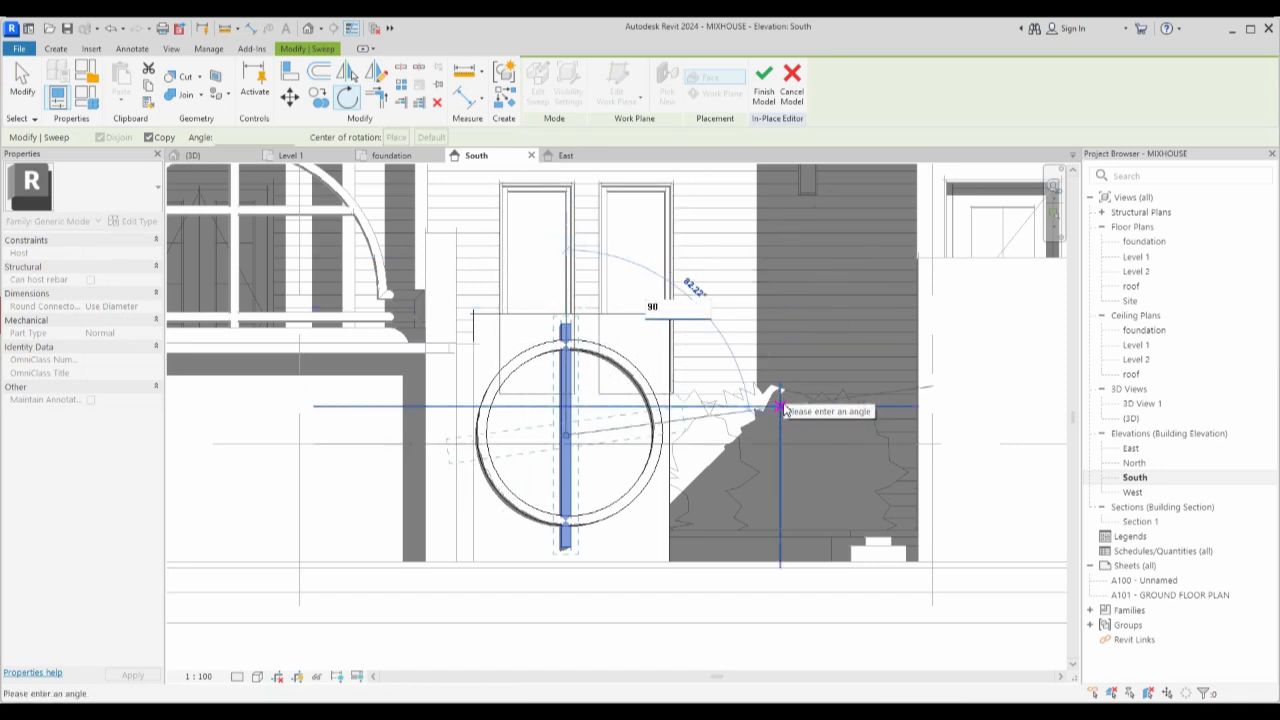
key("Return")
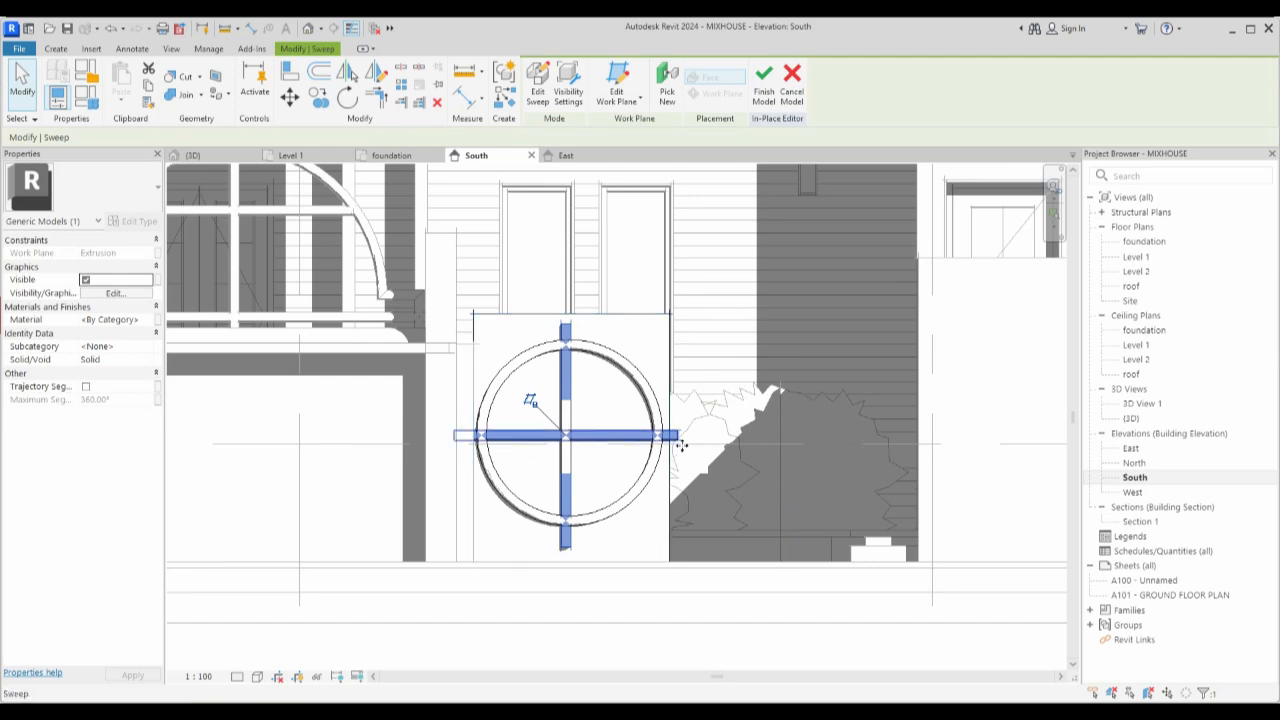
Edit the horizontal bar's path, shortening both ends to fit within the gate leaf's width, and finish the path and sweep.
scroll(683, 452, "up", 2)
left_click(537, 88)
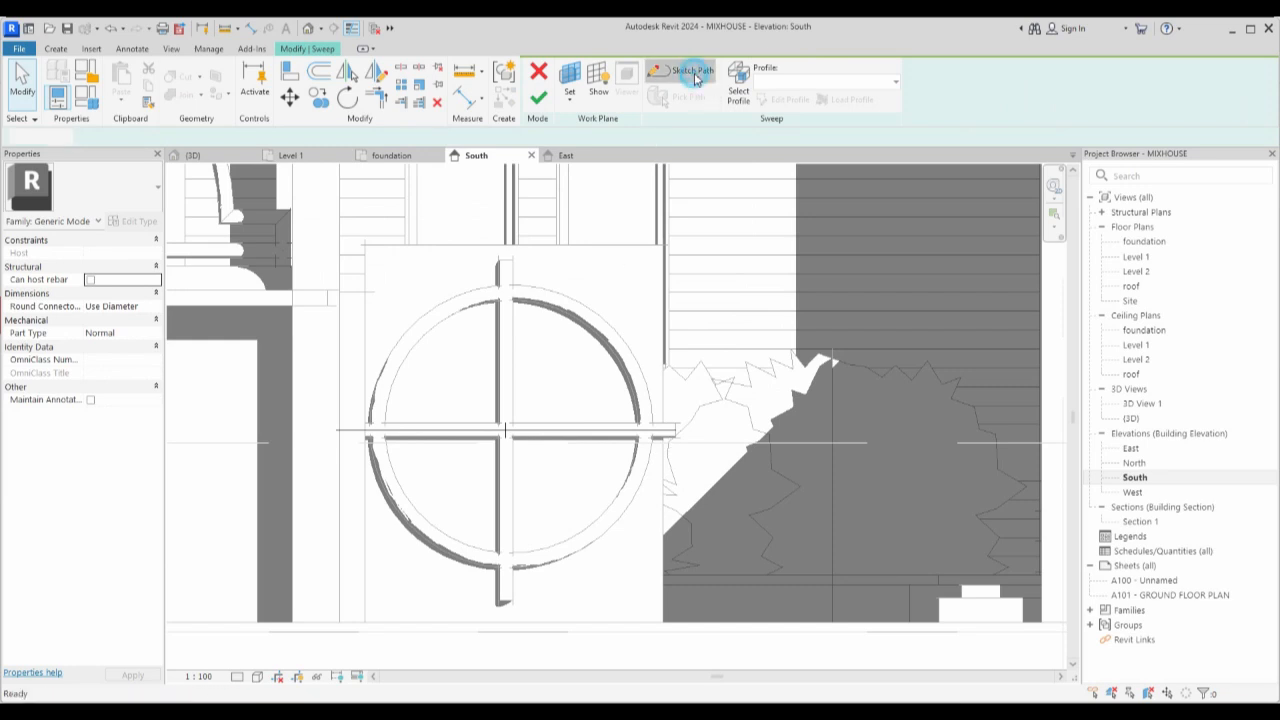
left_click(742, 72)
left_click(666, 430)
left_click_drag(675, 432, 652, 430)
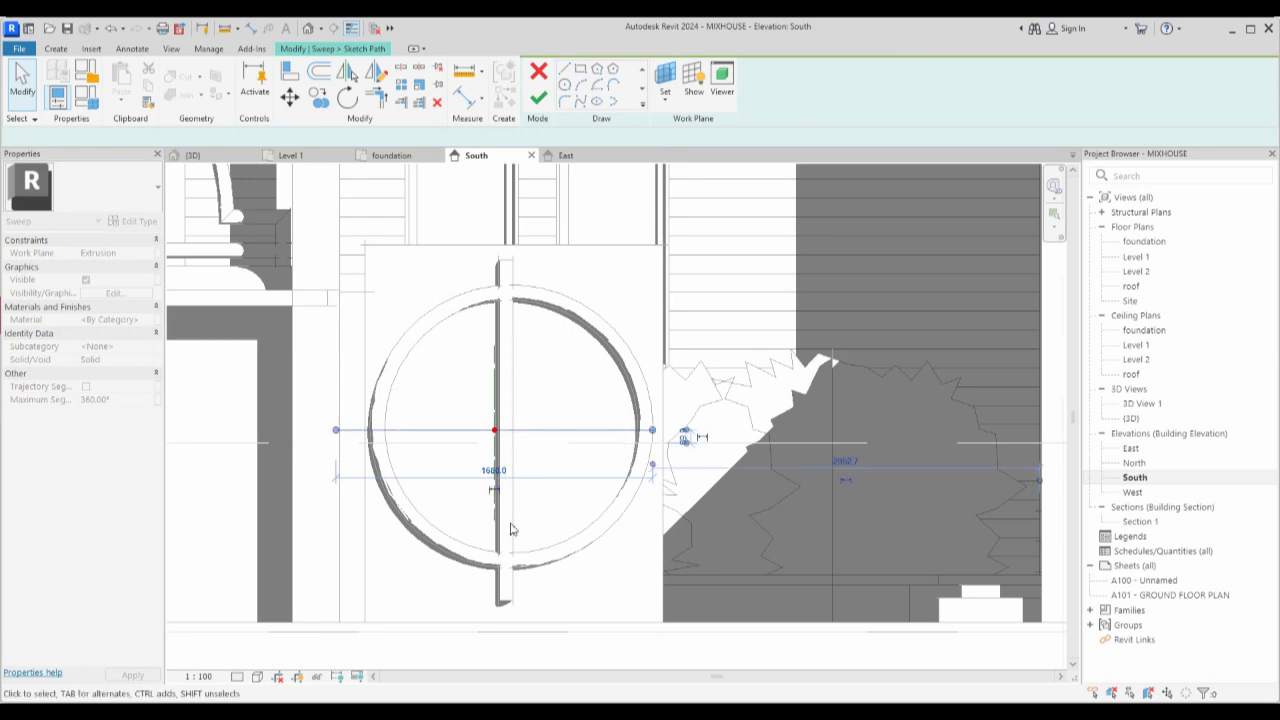
left_click_drag(336, 430, 377, 430)
left_click(540, 96)
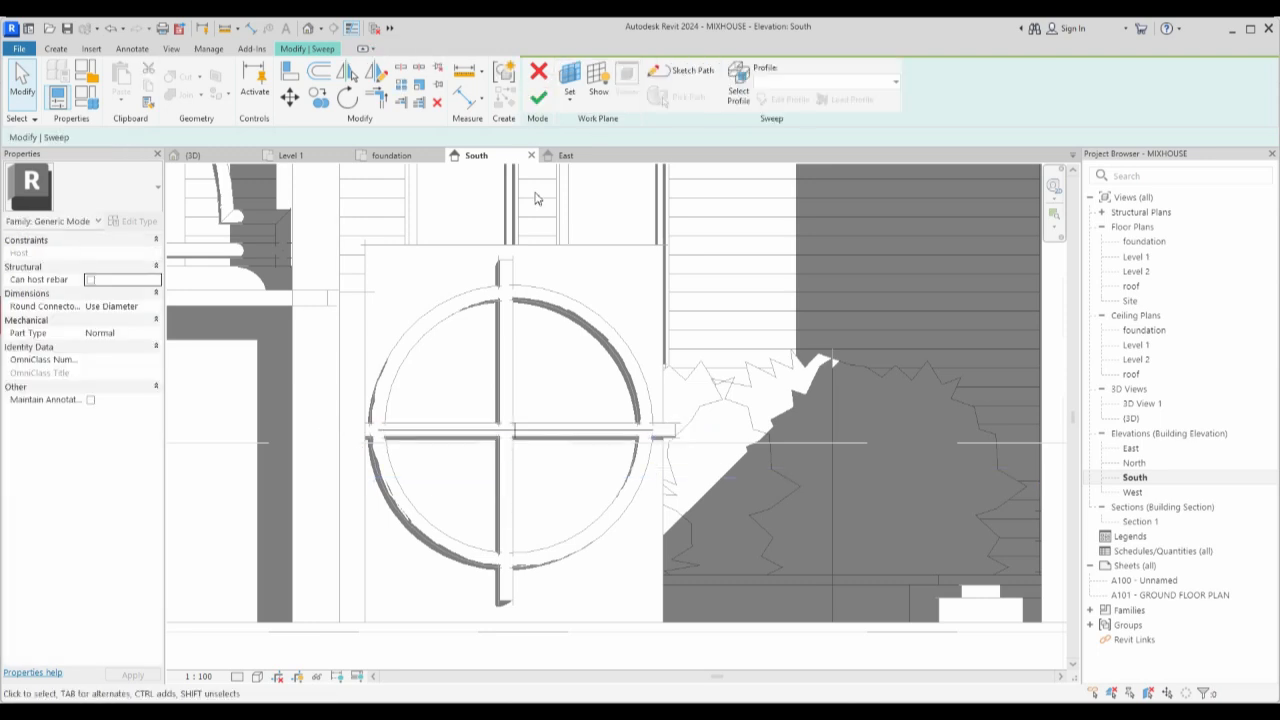
left_click(540, 96)
scroll(510, 460, "down", 5)
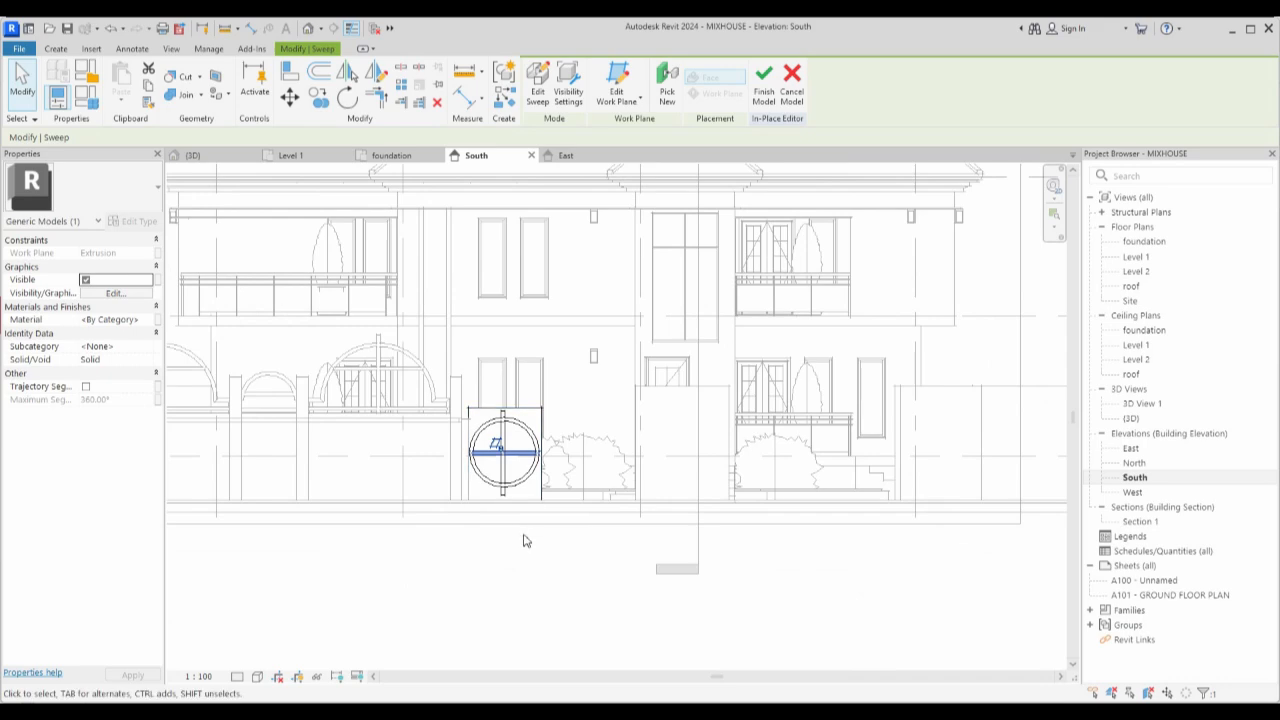
Inspect the ring and its crossing bars on the gate leaf in the south elevation.
left_click(511, 551)
scroll(530, 450, "up", 2)
scroll(530, 450, "up", 2)
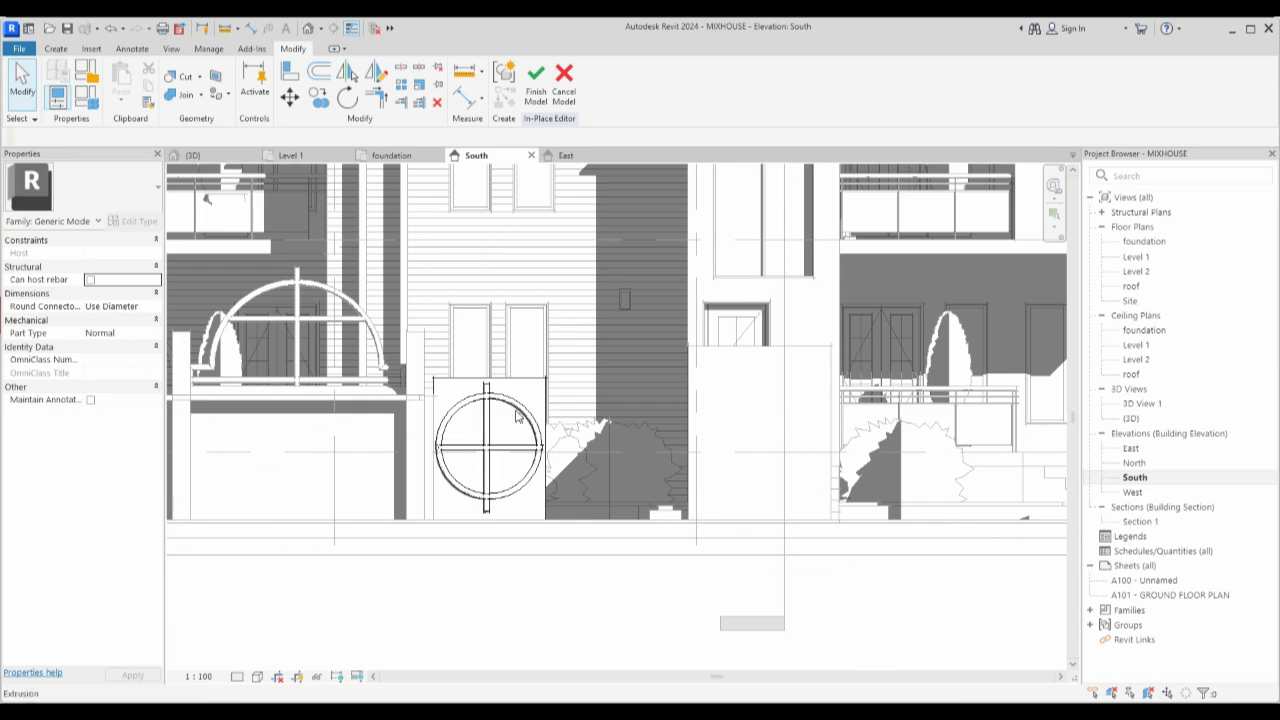
scroll(495, 408, "up", 2)
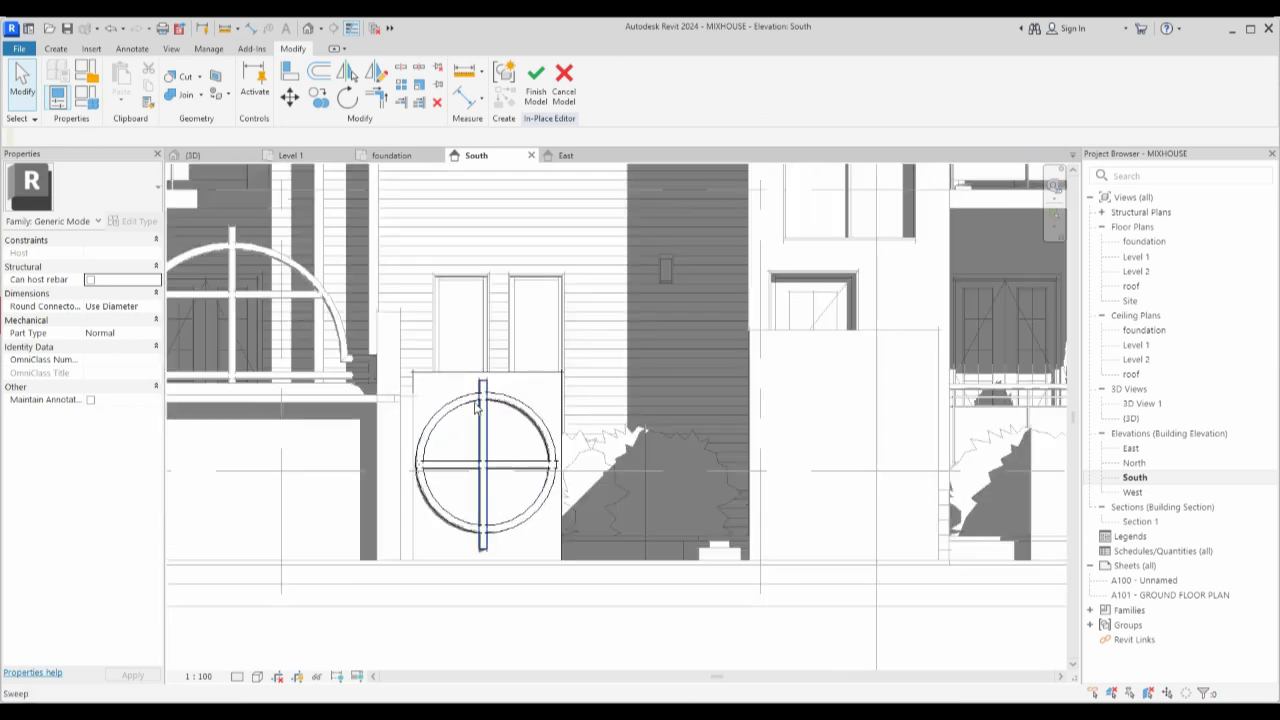
scroll(490, 460, "up", 1)
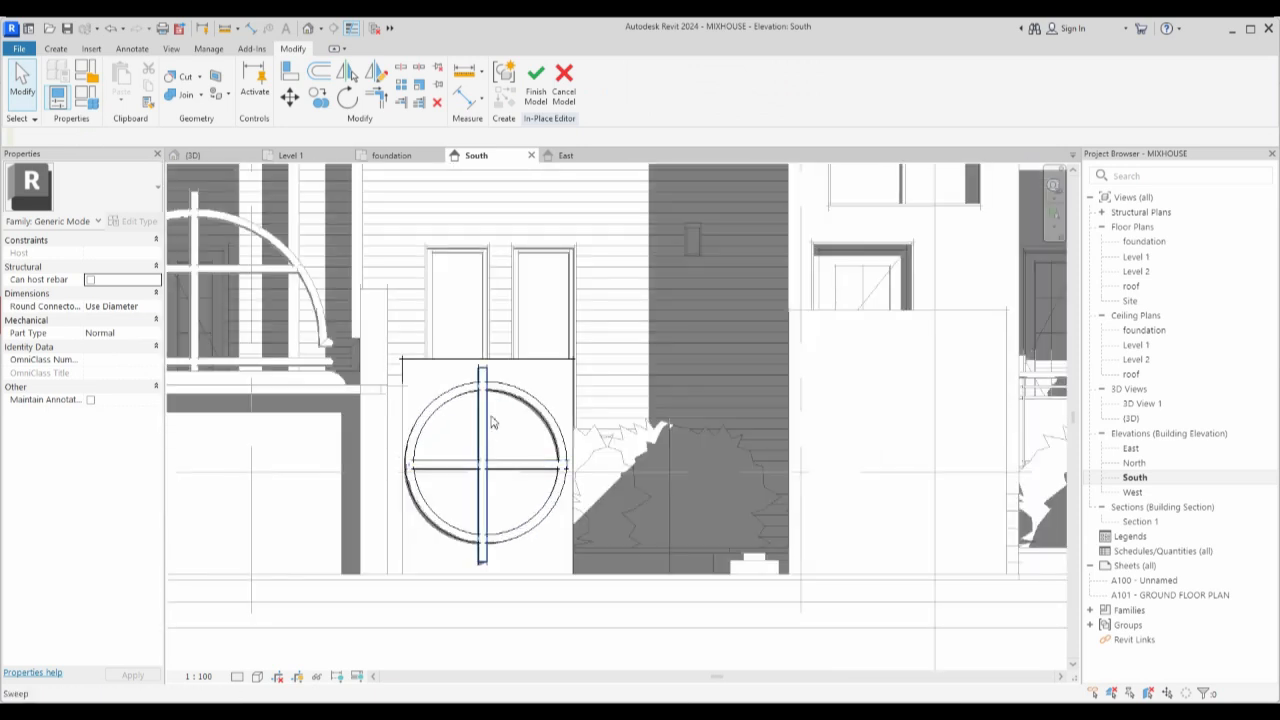
left_click(491, 423)
scroll(487, 418, "up", 3)
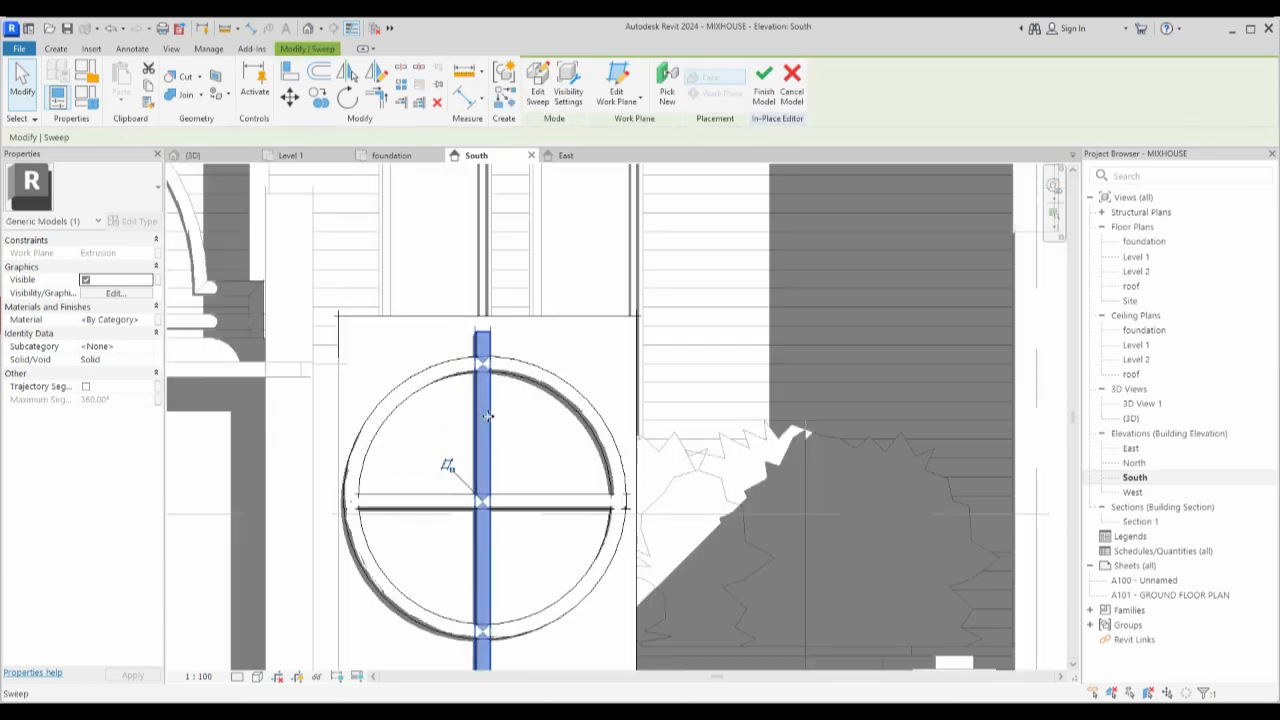
left_click(529, 437)
scroll(535, 510, "down", 2)
scroll(535, 512, "down", 2)
scroll(529, 560, "up", 3)
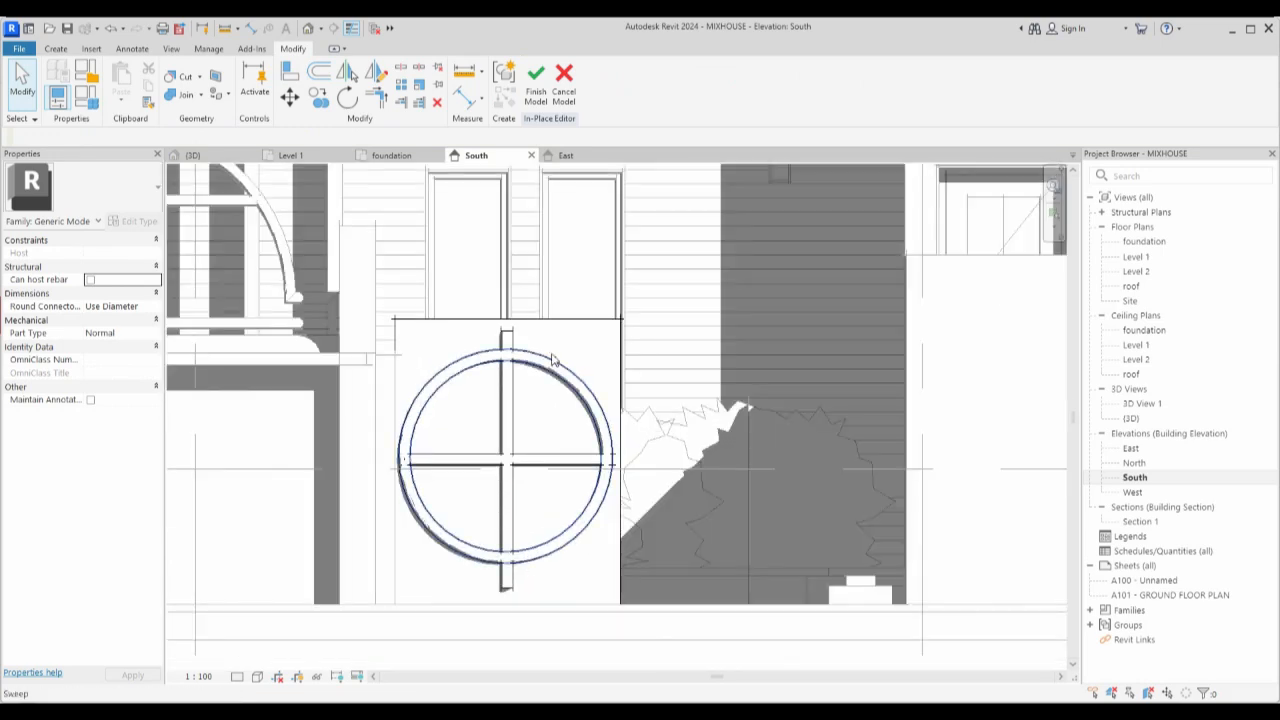
scroll(510, 385, "down", 2)
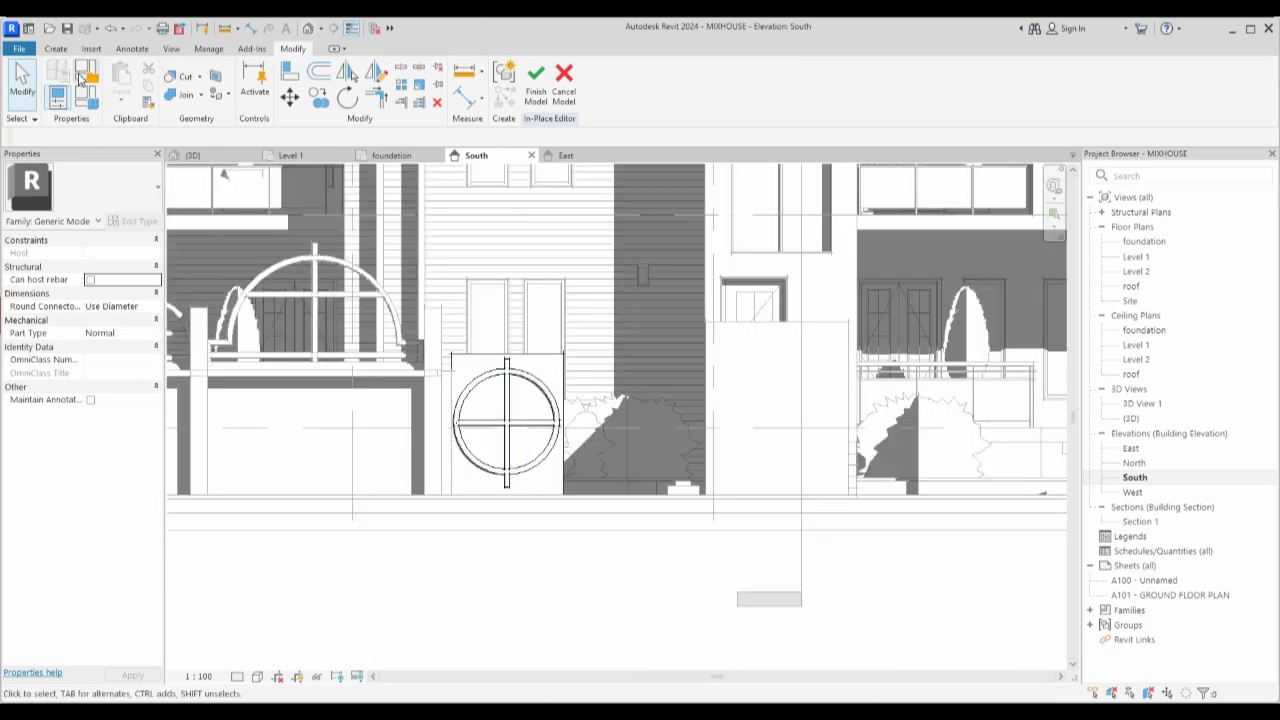
Start a void extrusion and pick the gate leaf's face as its work plane.
left_click(56, 50)
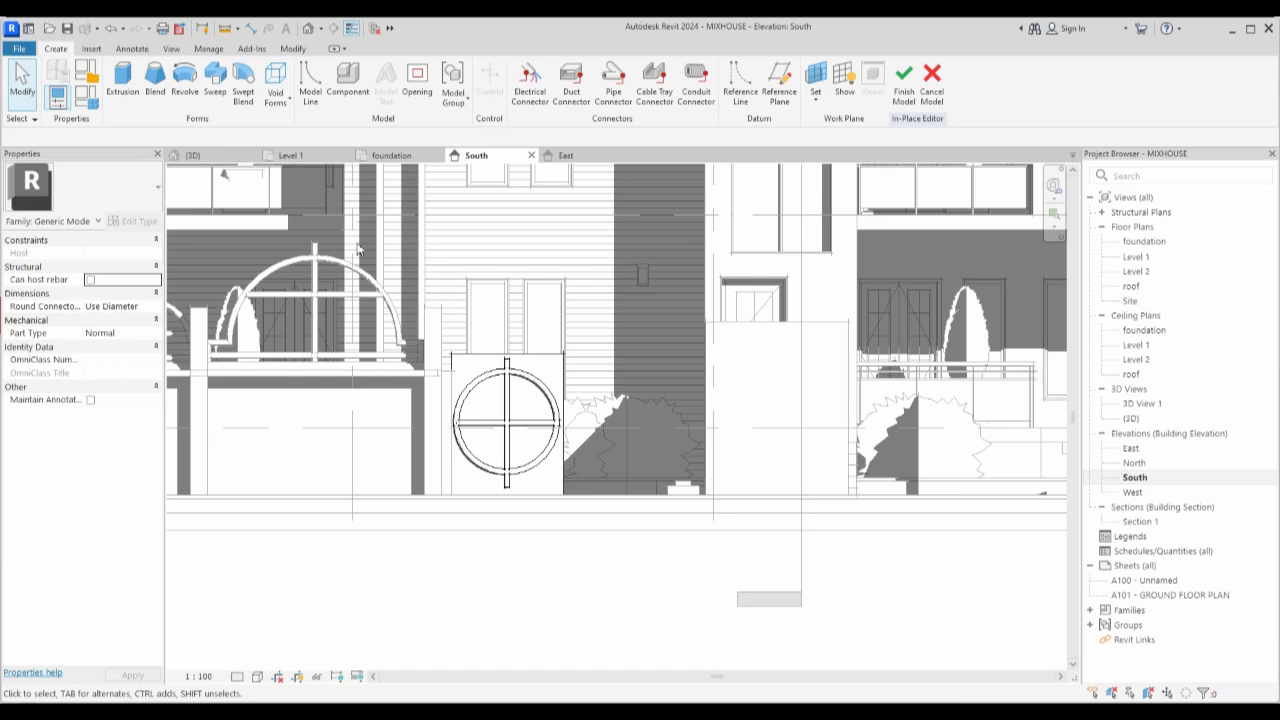
left_click(276, 78)
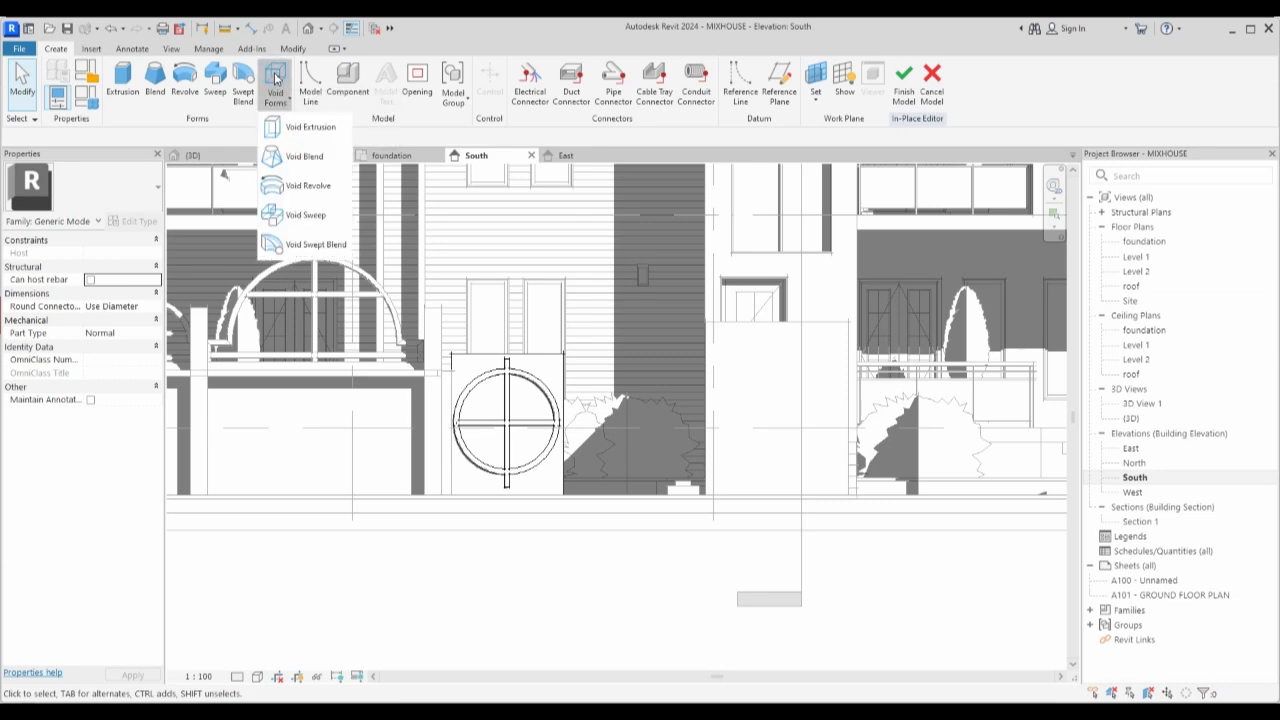
left_click(307, 128)
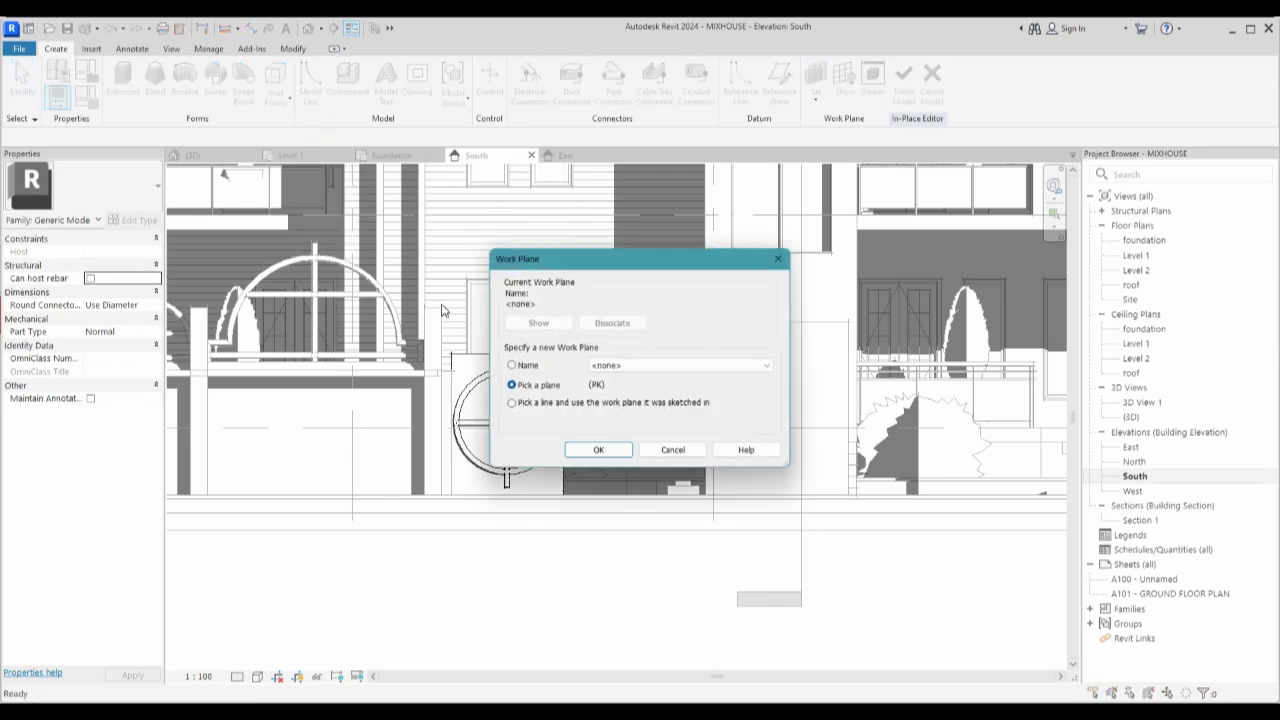
left_click(598, 451)
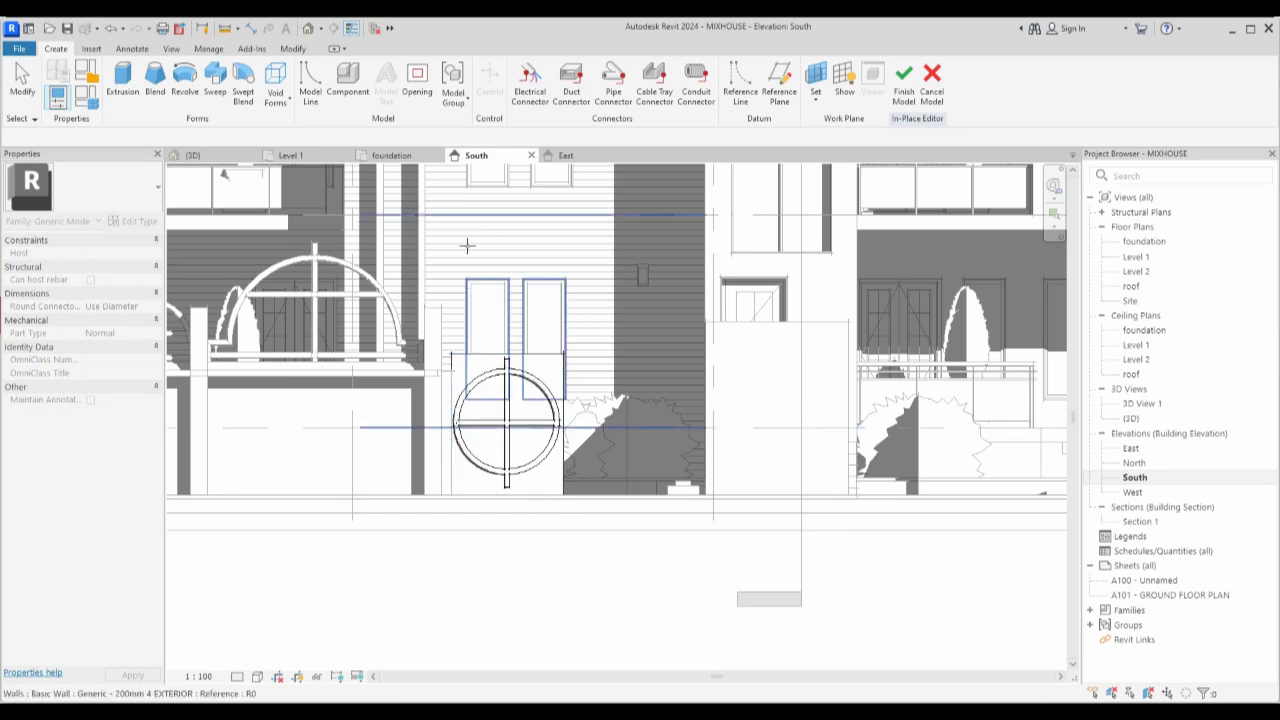
scroll(445, 365, "up", 3)
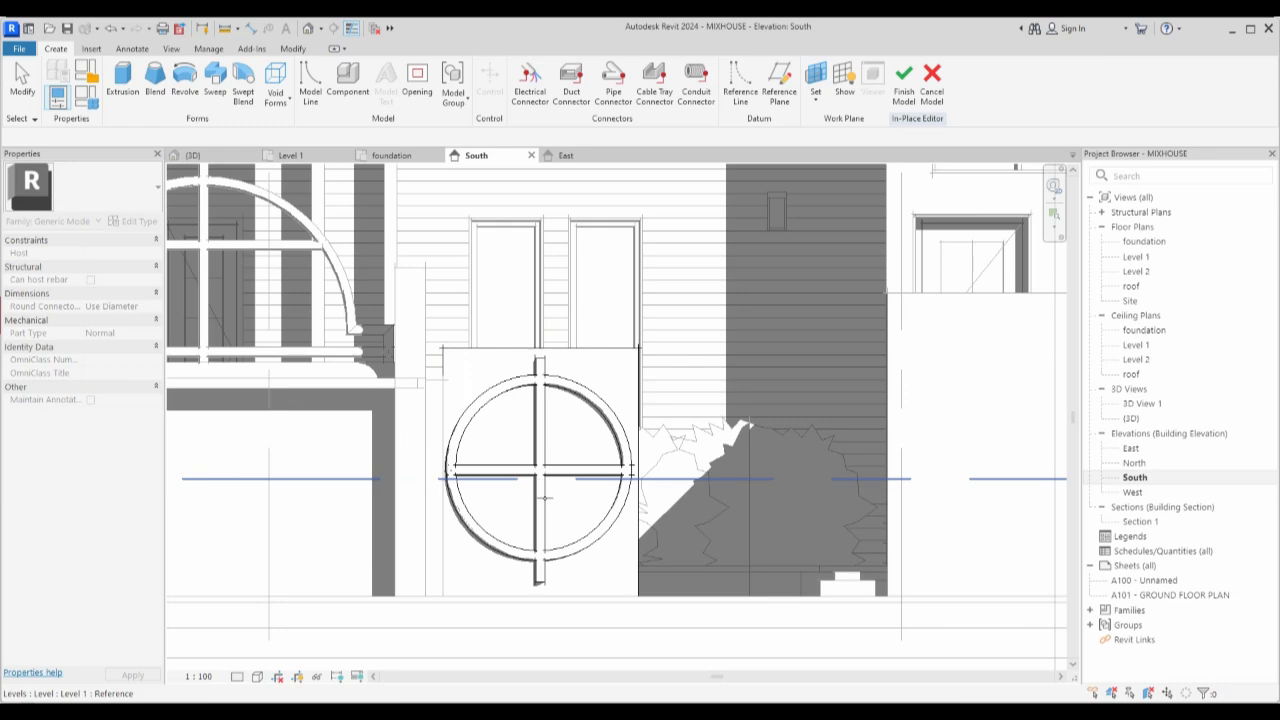
left_click(632, 568)
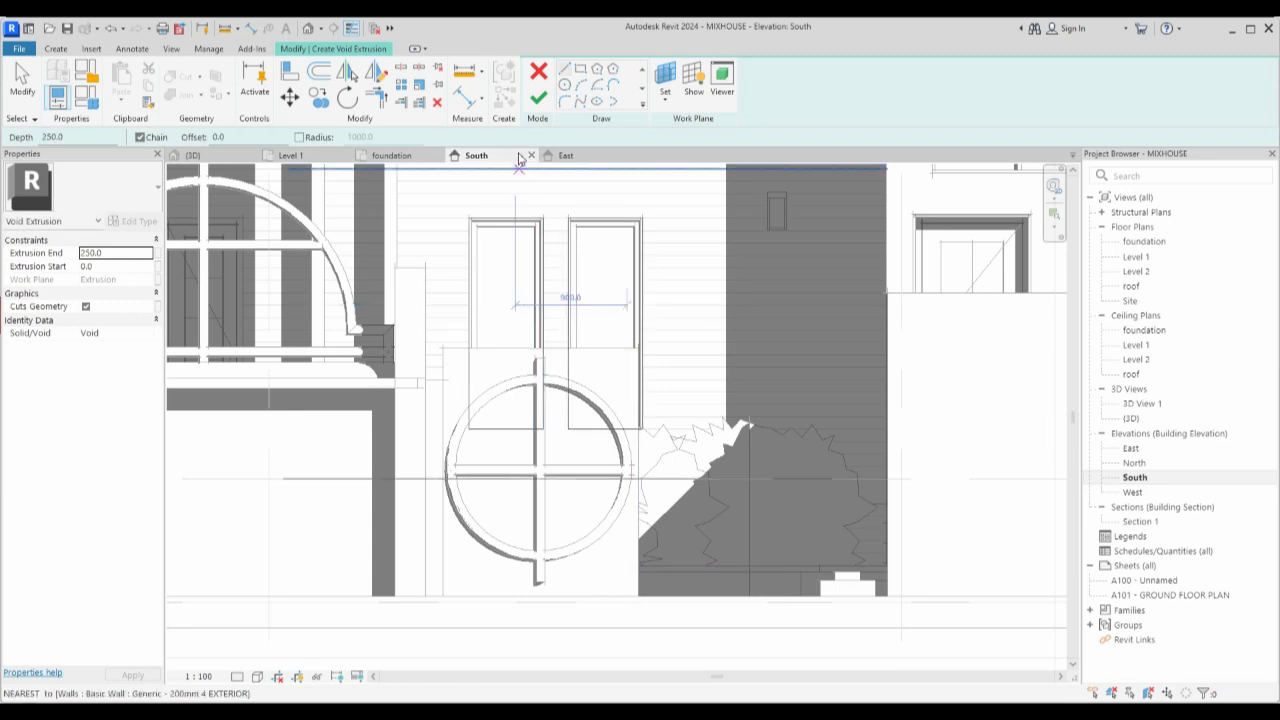
Sketch a square opening of about 260 mm per side inside the ring's upper-left quadrant.
left_click(579, 70)
scroll(502, 455, "up", 2)
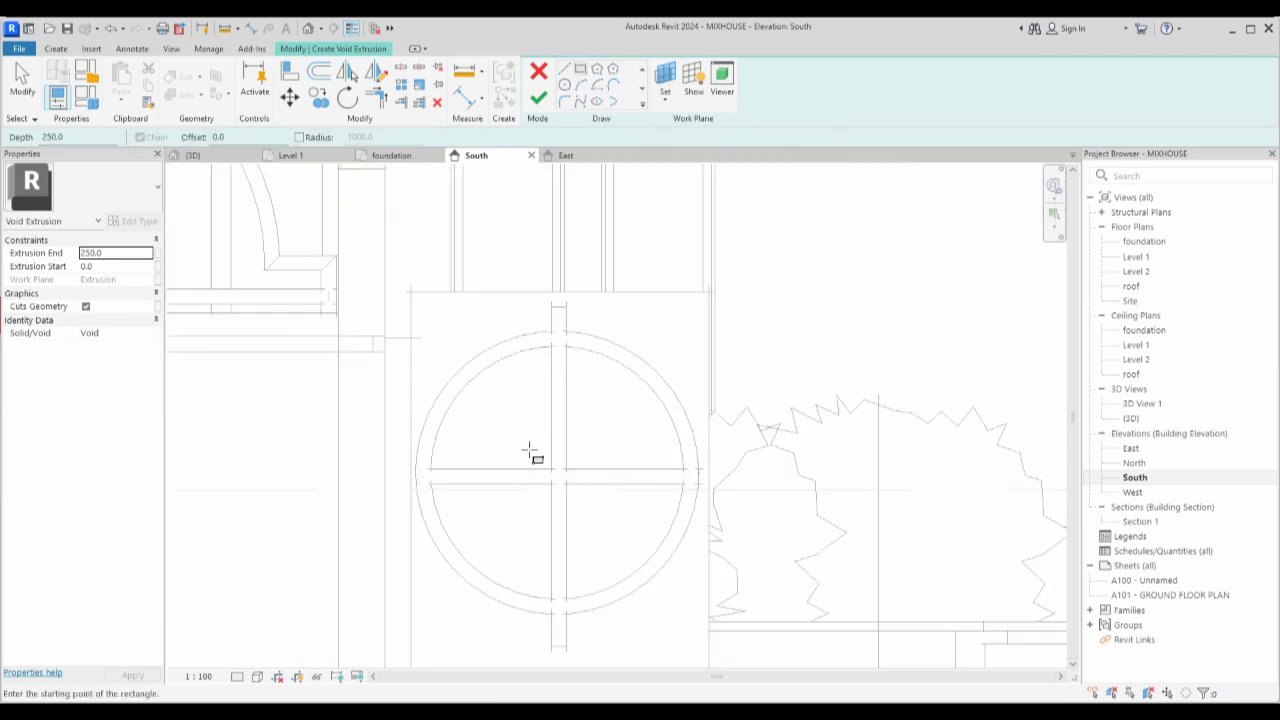
left_click(532, 450)
left_click(484, 403)
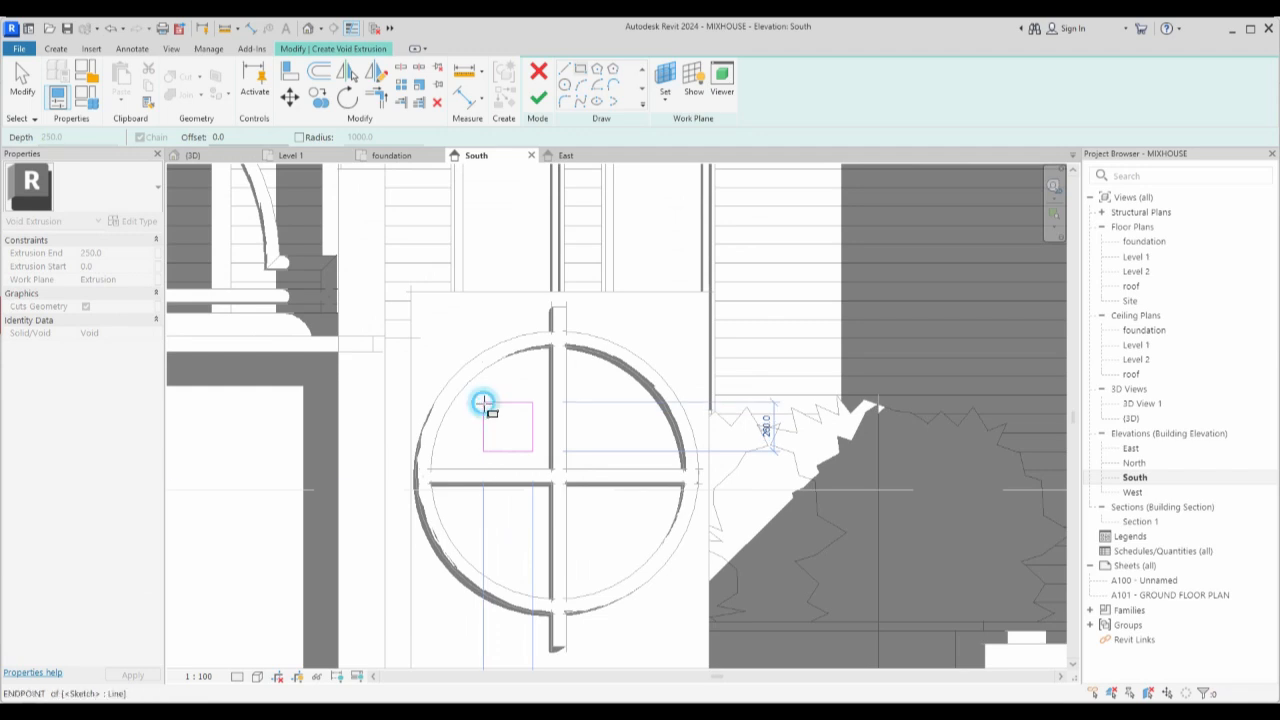
right_click(601, 431)
left_click(623, 434)
right_click(614, 429)
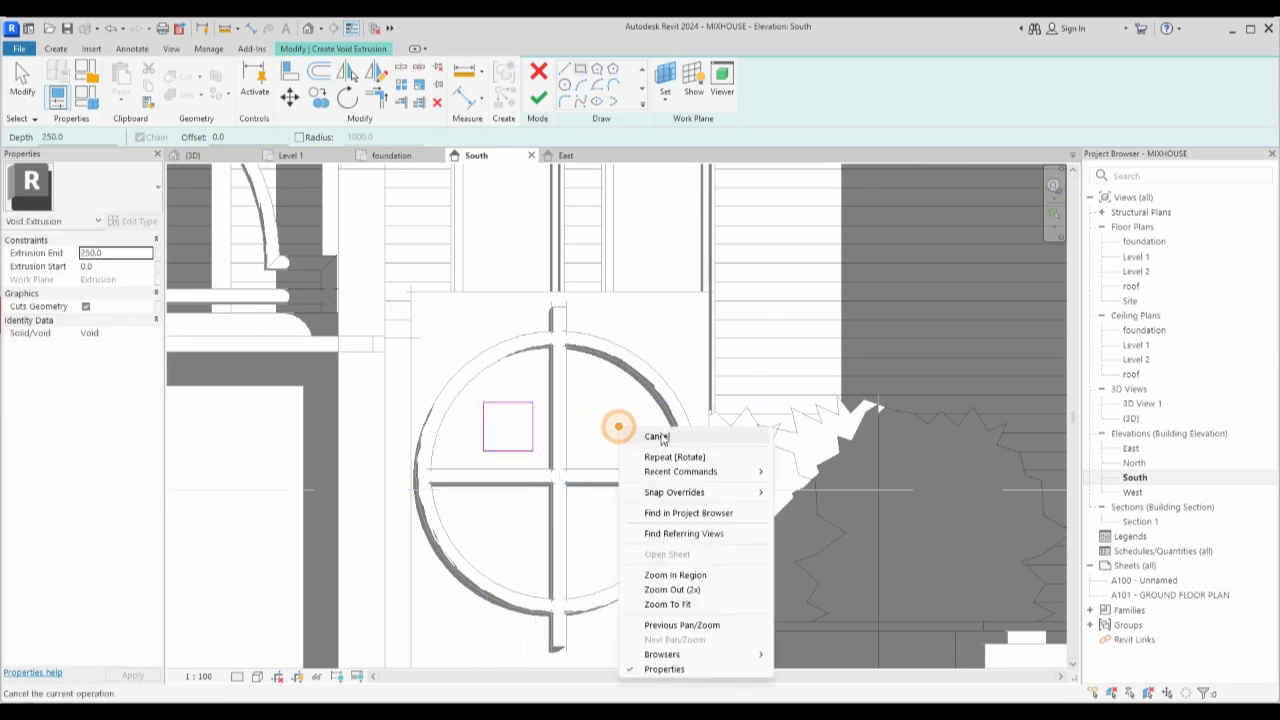
left_click(655, 435)
Mirror a copy of the square across the vertical bar's centreline into the ring's upper-right quadrant.
left_click_drag(443, 378, 584, 510)
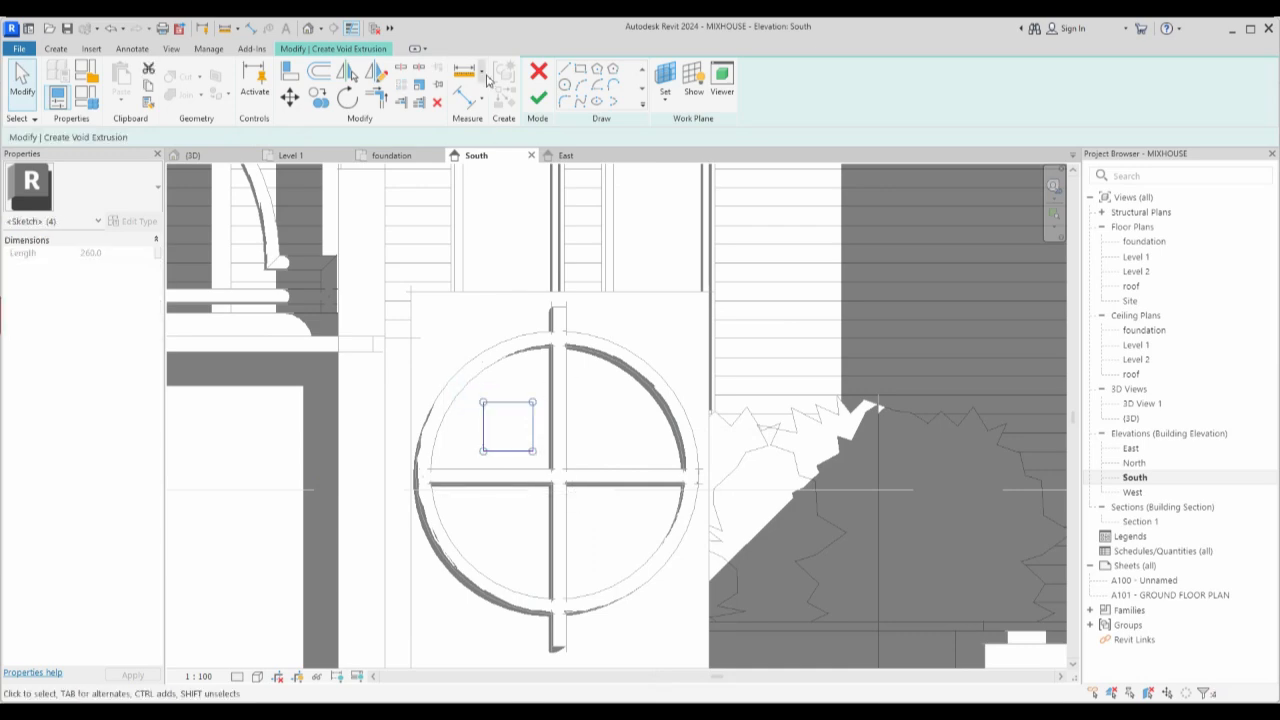
left_click(373, 76)
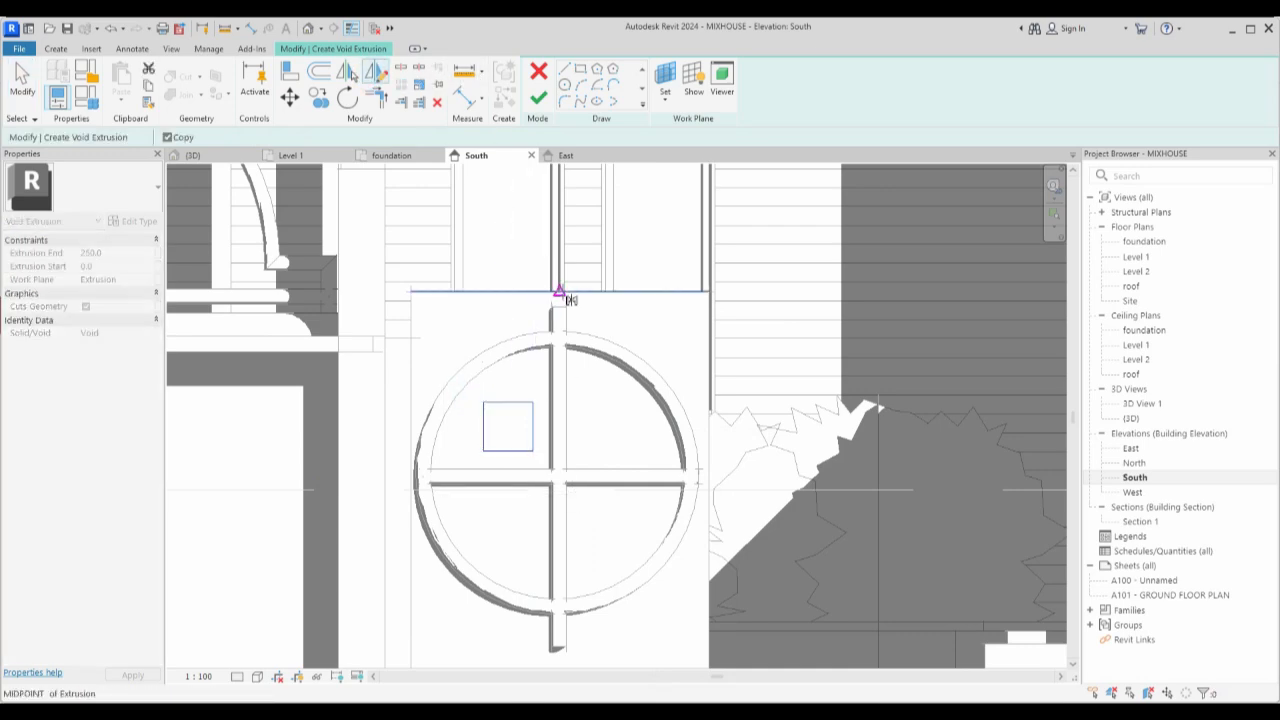
left_click(560, 268)
scroll(505, 340, "down", 3)
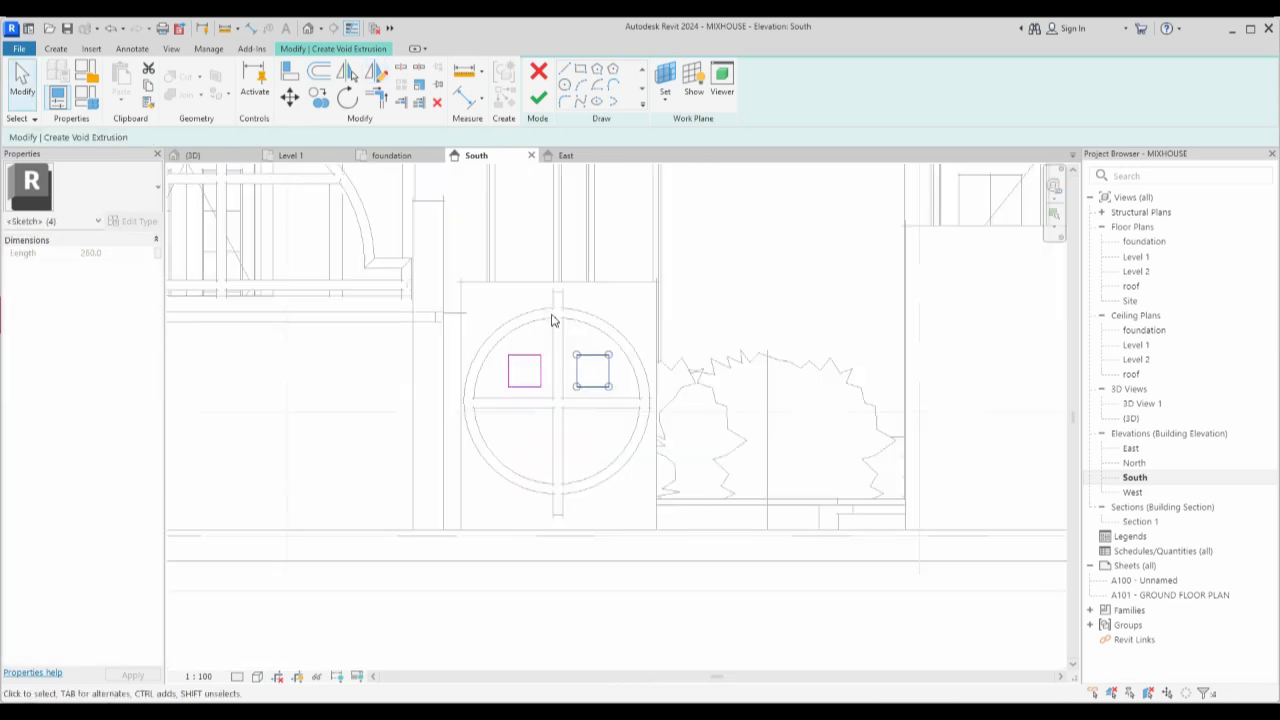
Mirror copies of both squares across the horizontal bar's centreline into the lower quadrants and finish the void extrusion.
left_click(491, 332)
left_click_drag(491, 332, 656, 406)
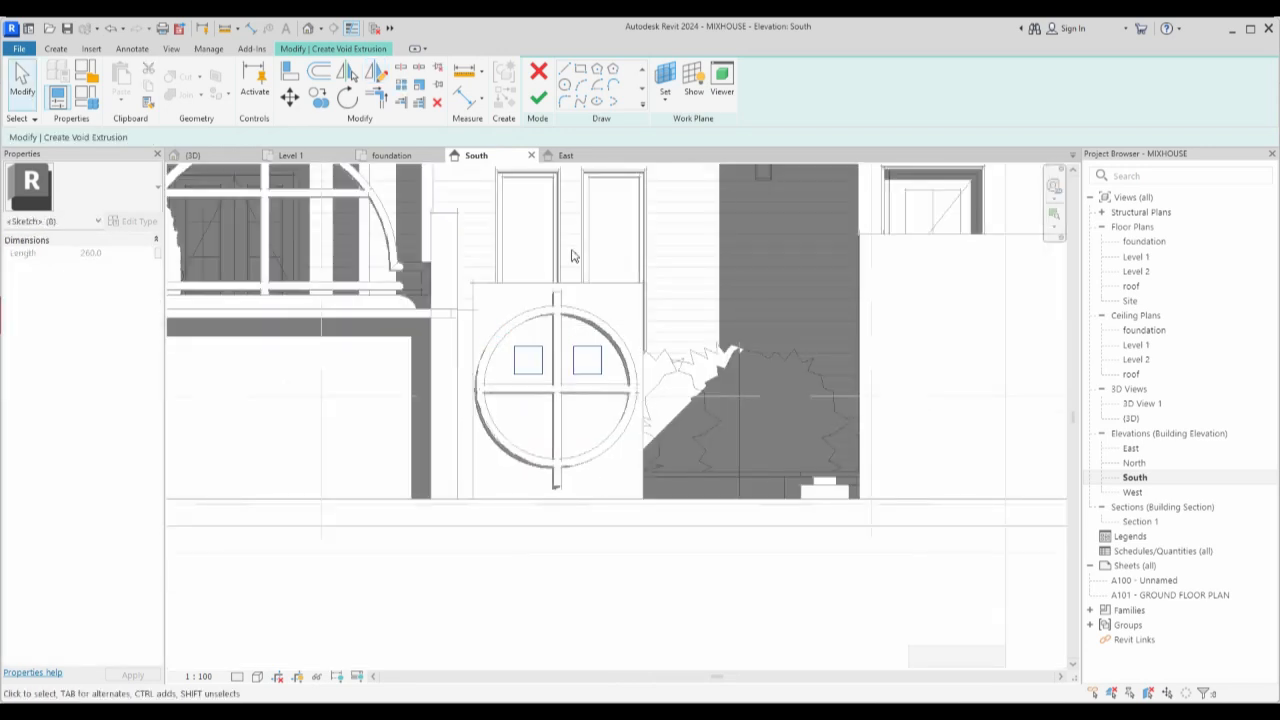
left_click(373, 76)
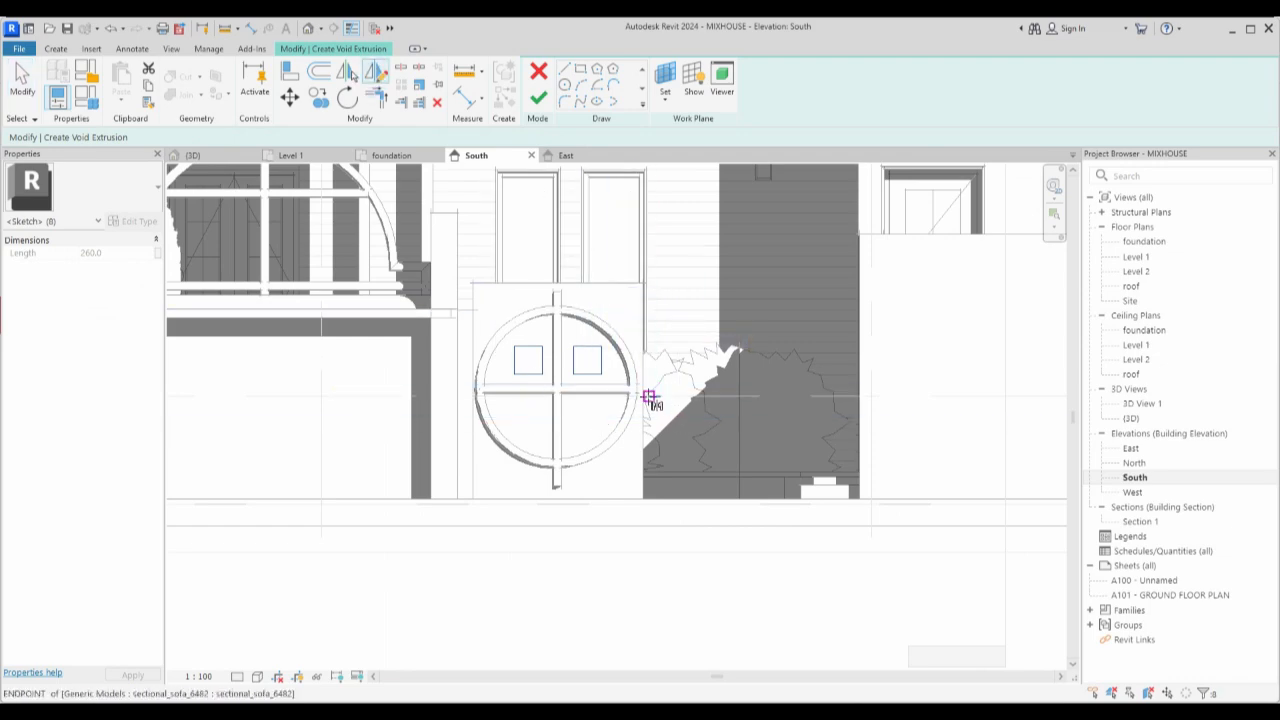
scroll(645, 393, "up", 3)
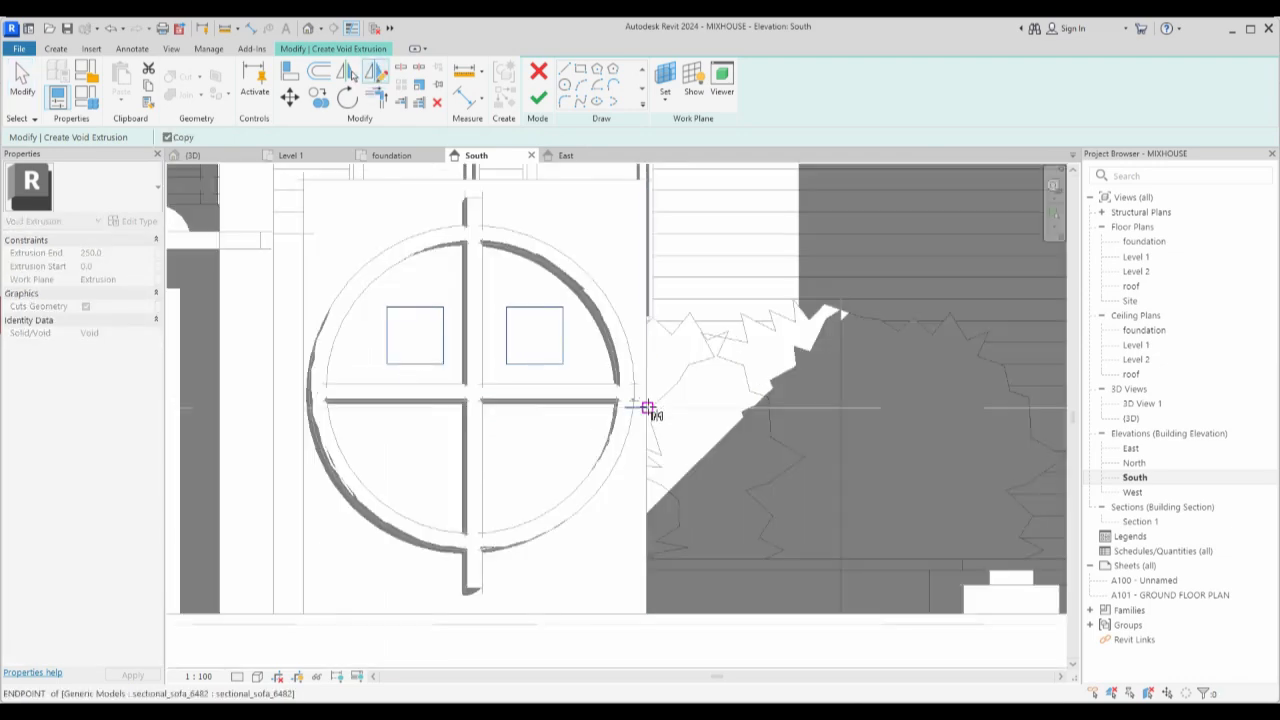
scroll(648, 400, "up", 3)
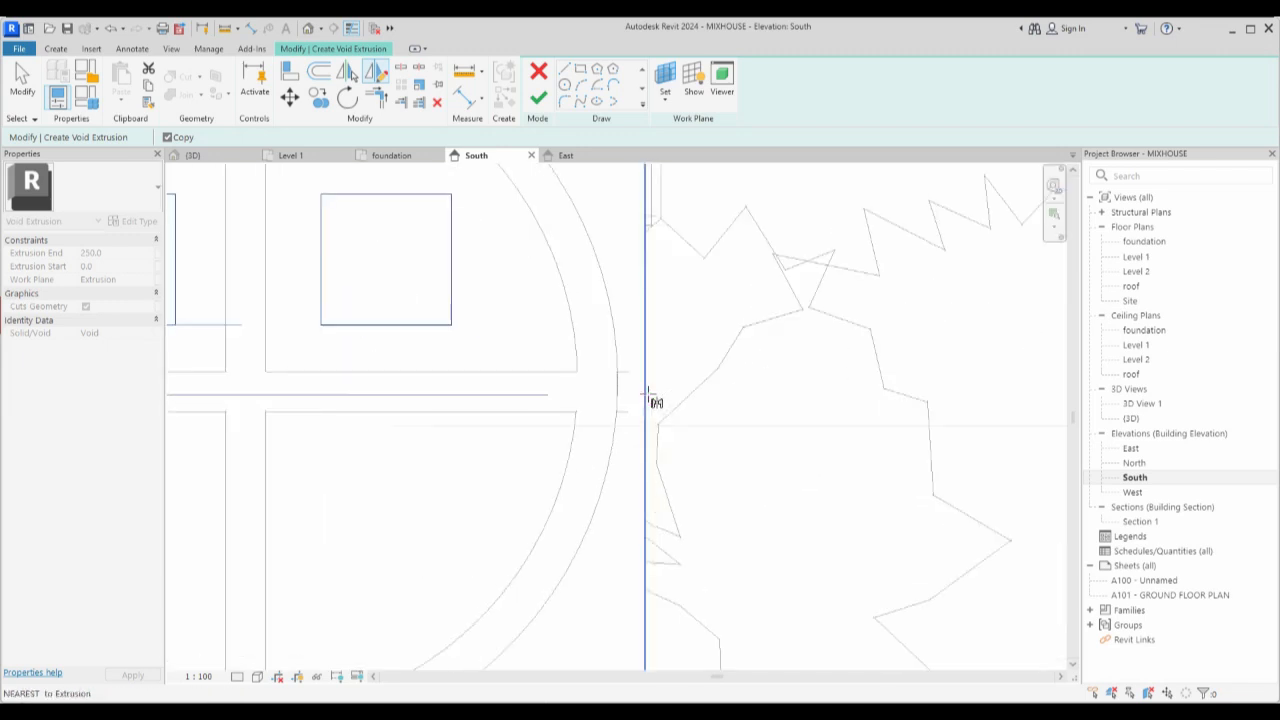
left_click(618, 397)
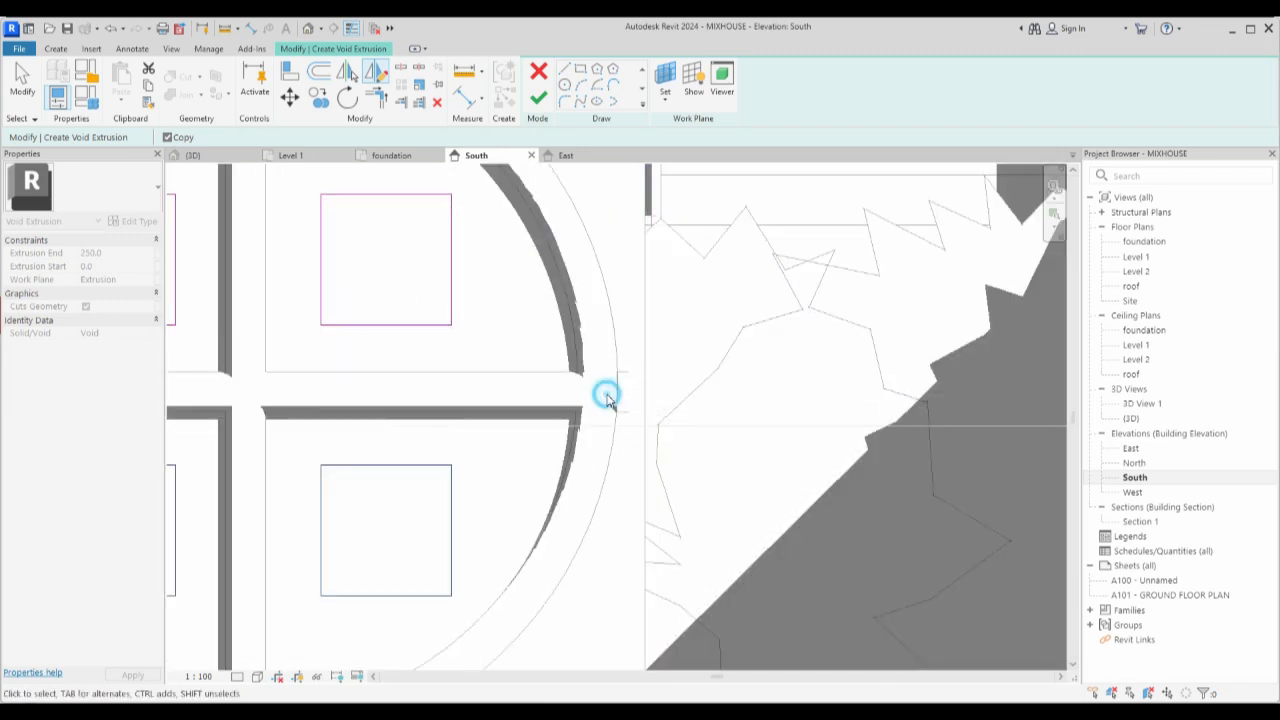
scroll(606, 398, "down", 4)
left_click(546, 102)
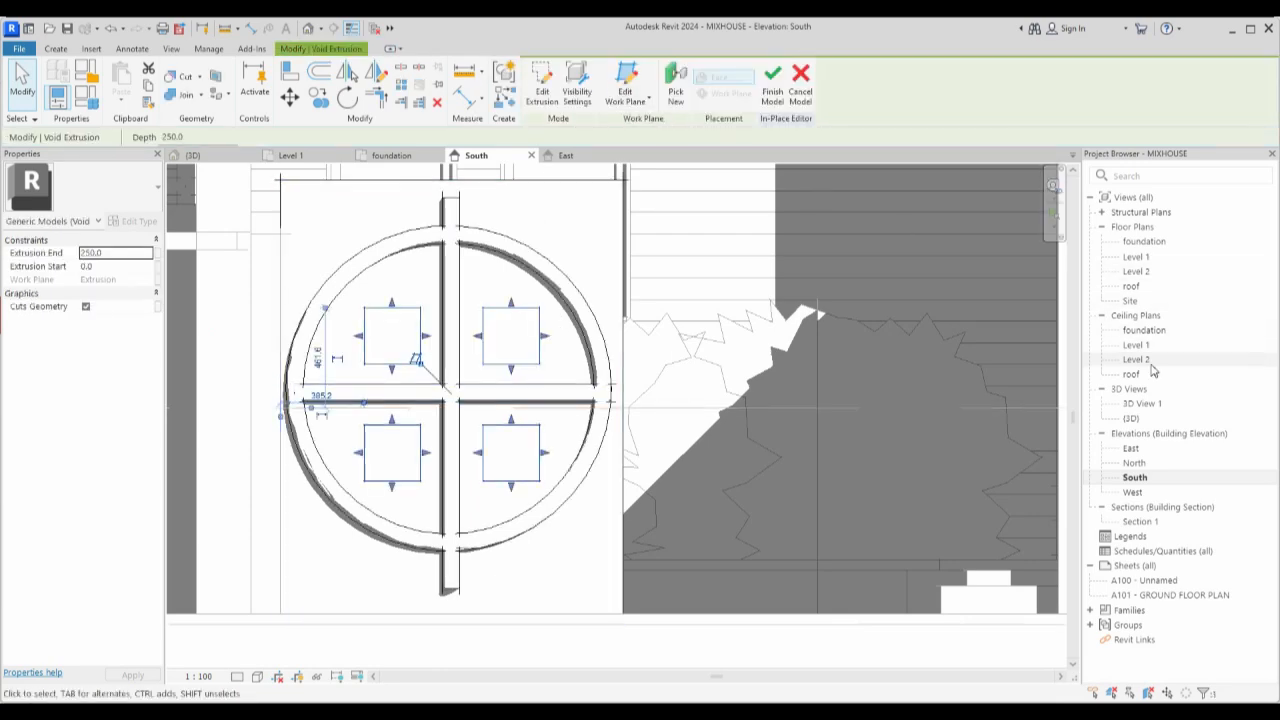
Open the default 3D view and examine the four square cutouts in the gate leaf up close.
double_click(1131, 418)
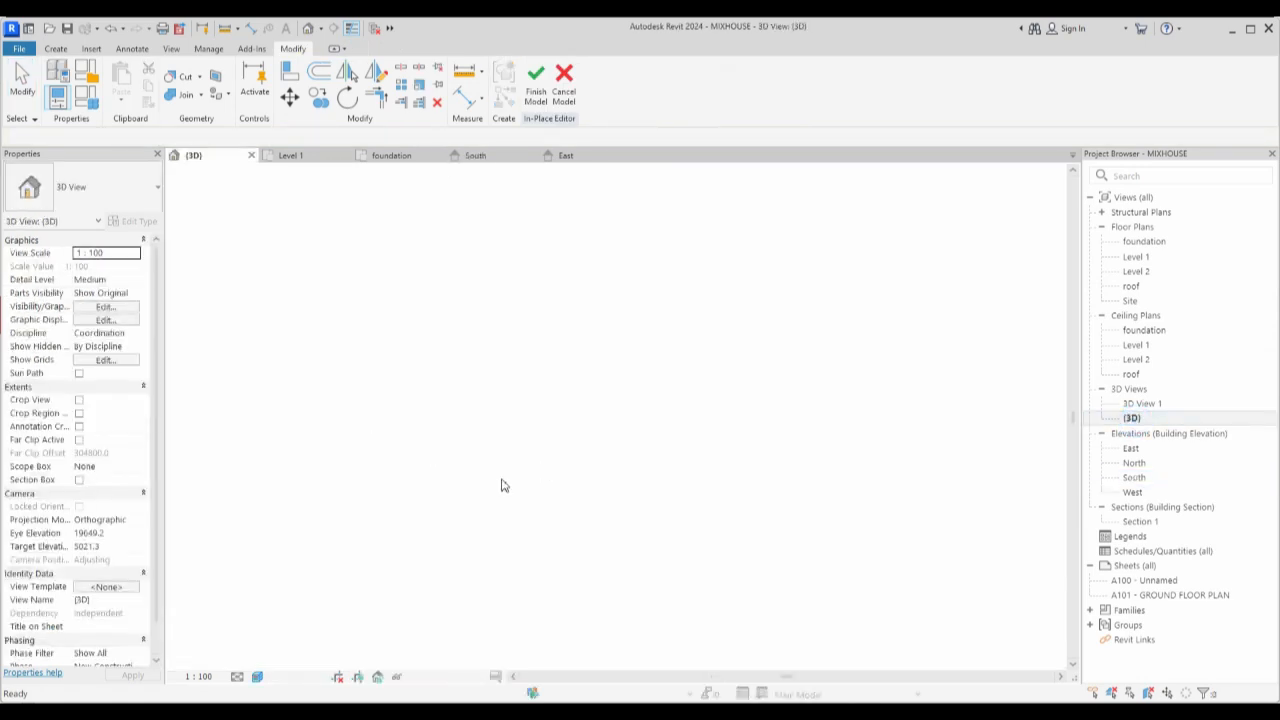
scroll(562, 418, "up", 5)
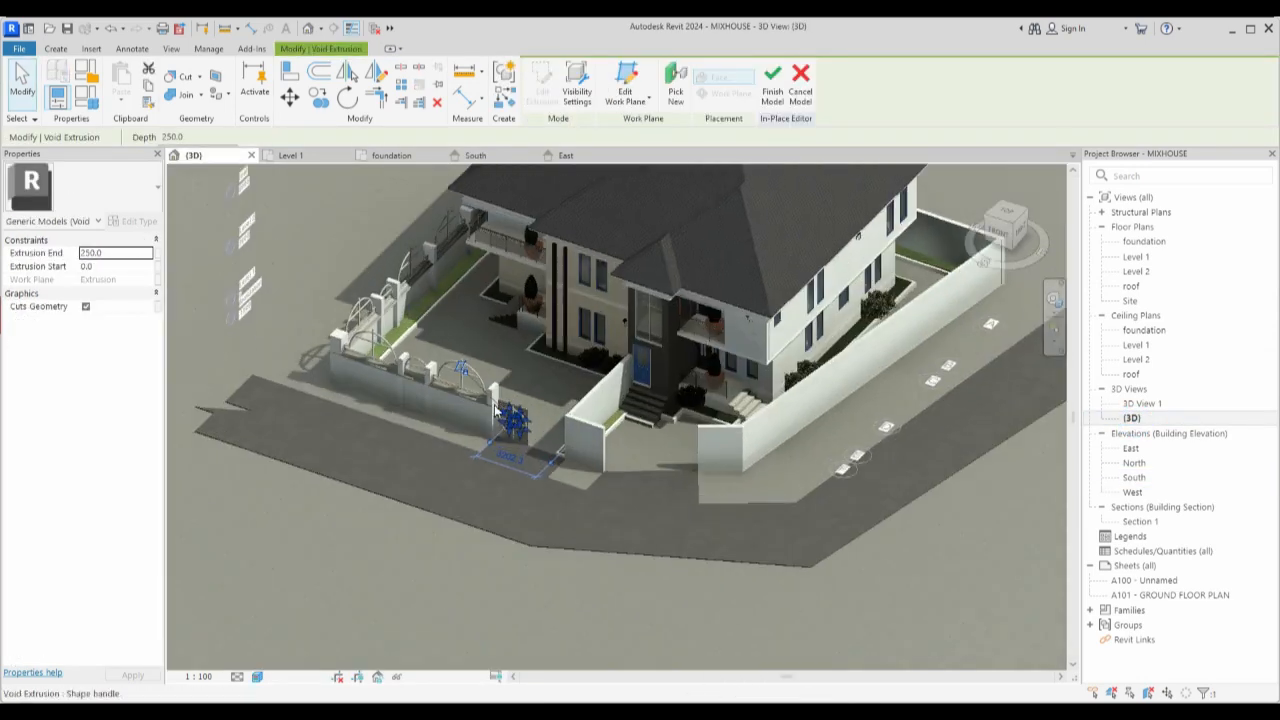
scroll(560, 416, "up", 4)
left_click(644, 399)
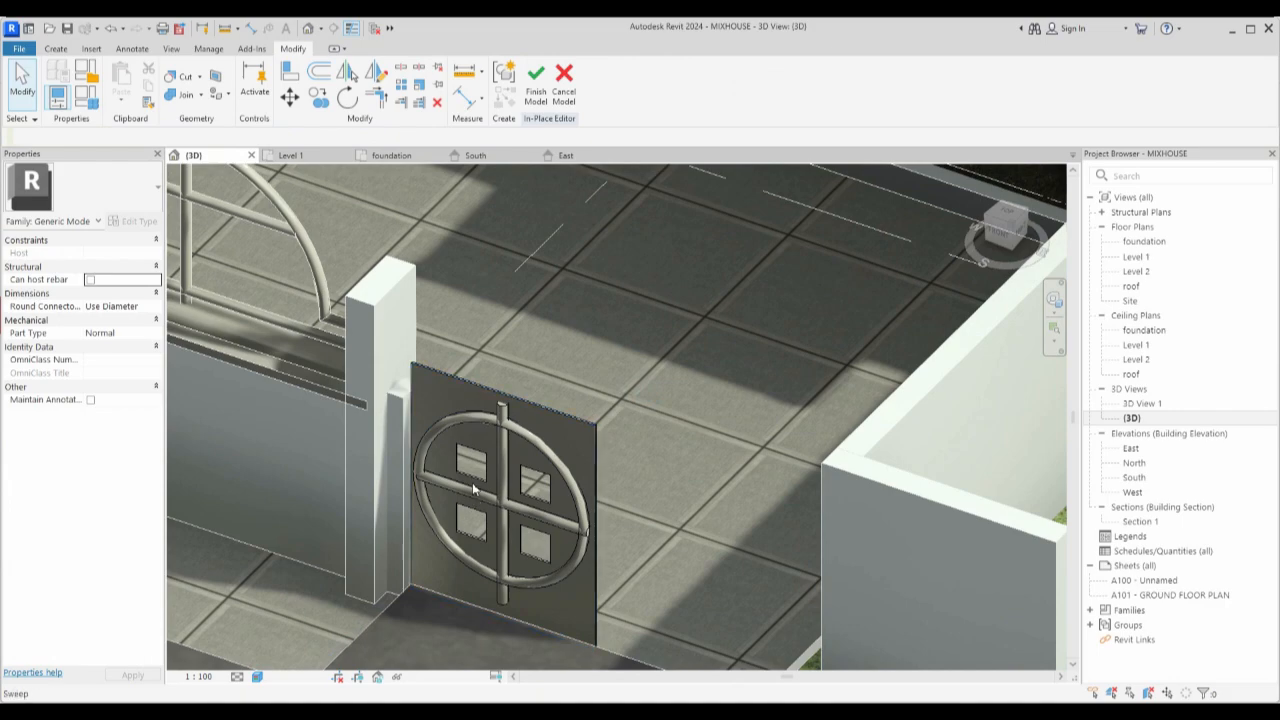
scroll(469, 480, "up", 2)
scroll(469, 474, "up", 2)
scroll(421, 420, "up", 2)
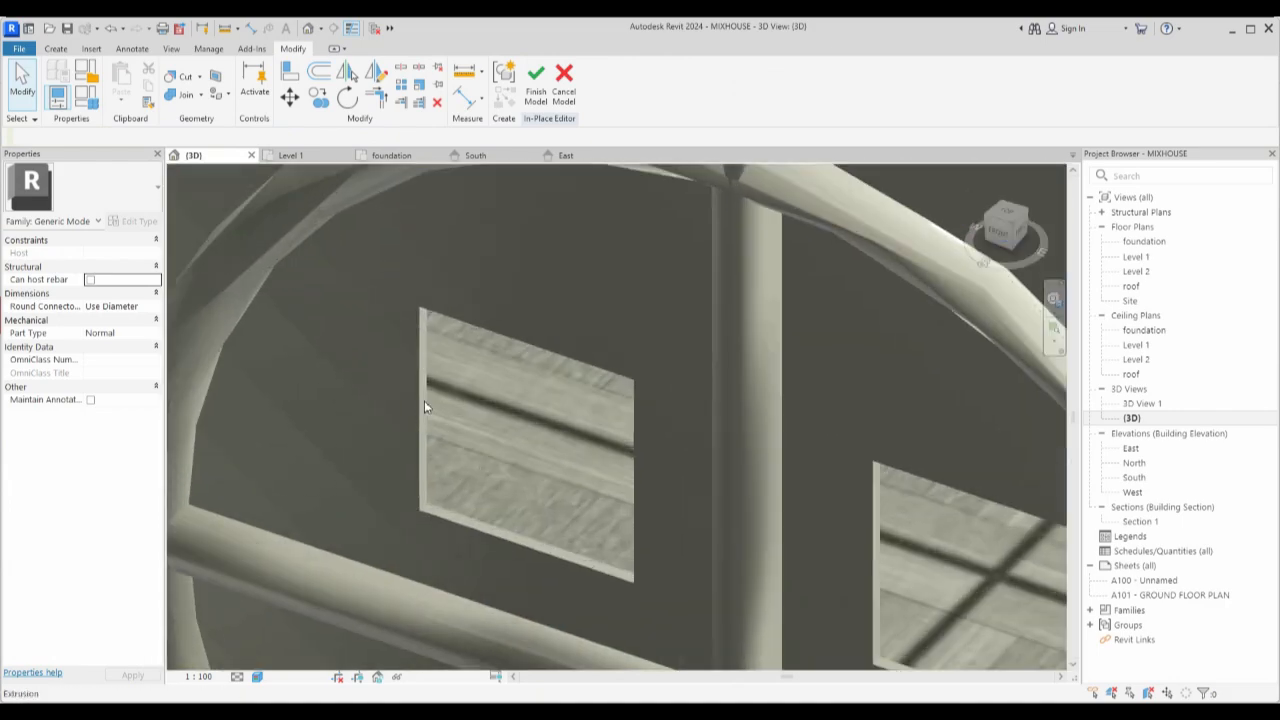
scroll(424, 402, "down", 3)
scroll(478, 428, "down", 3)
scroll(591, 543, "up", 4)
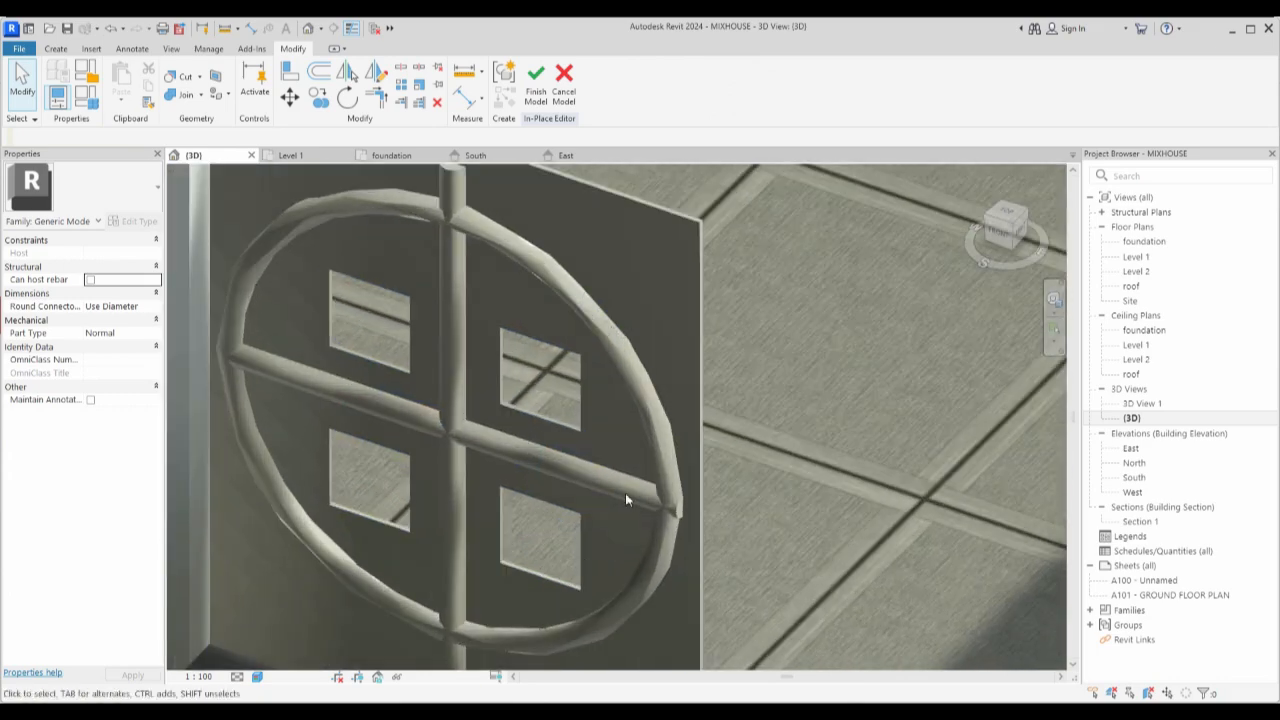
scroll(667, 430, "down", 4)
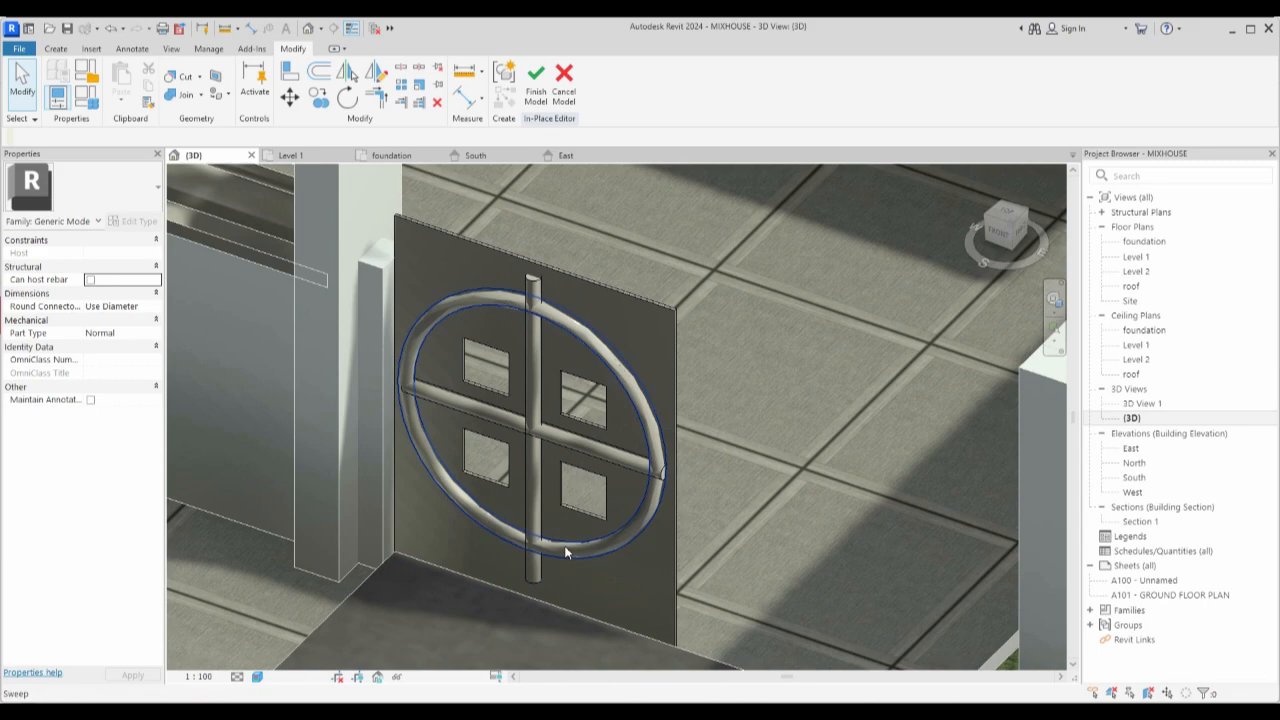
Select the circular sweep and view the gate leaf from its front and back in 3D.
left_click(561, 333)
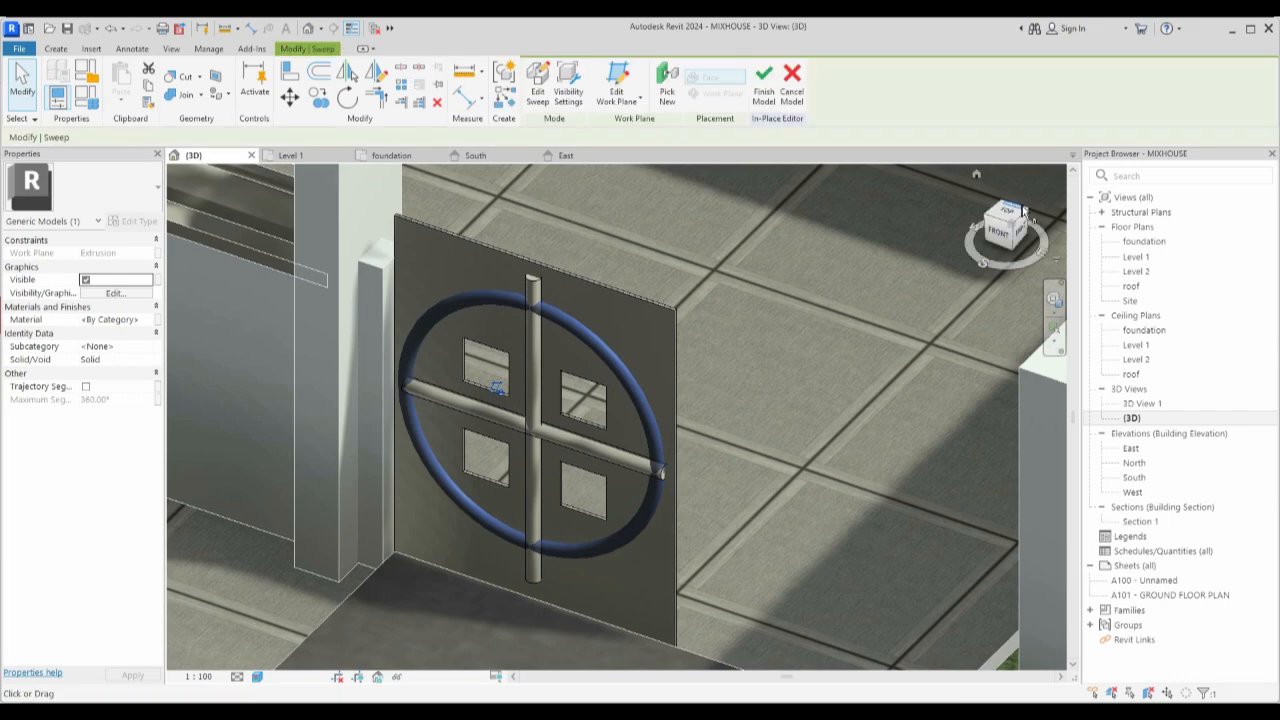
left_click(1022, 214)
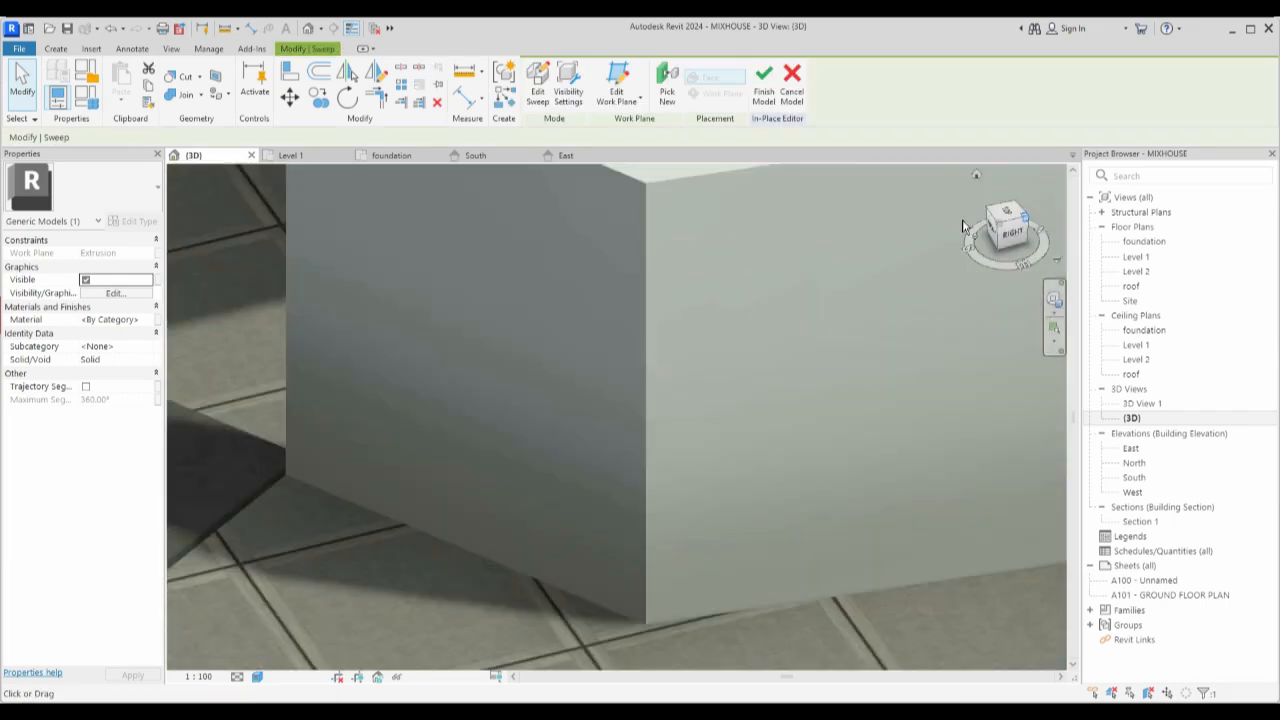
scroll(545, 374, "up", 3)
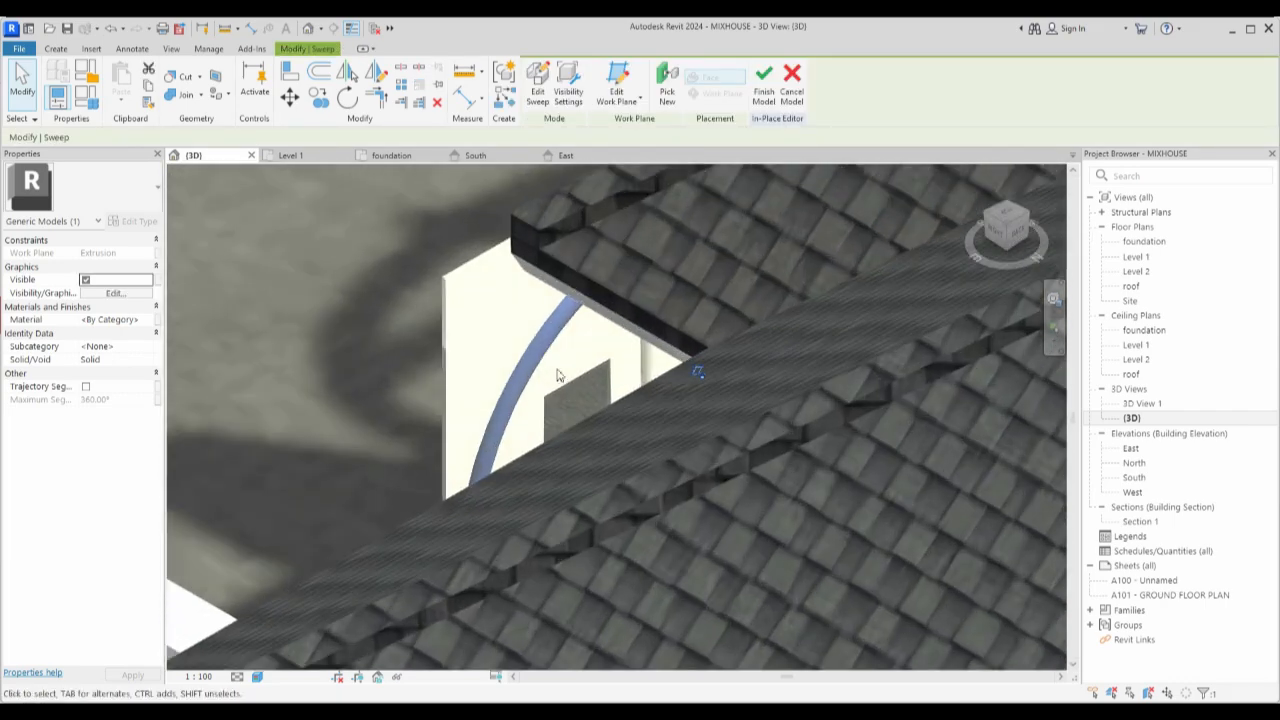
left_click(990, 220)
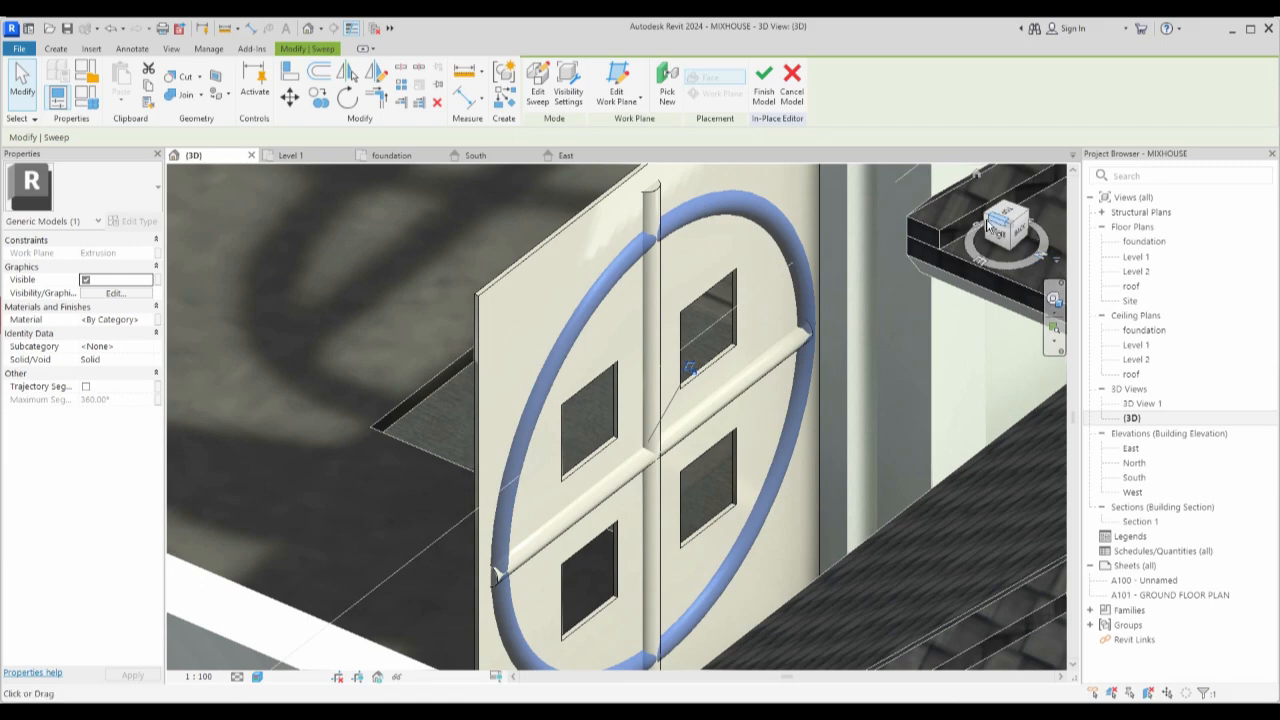
left_click(988, 222)
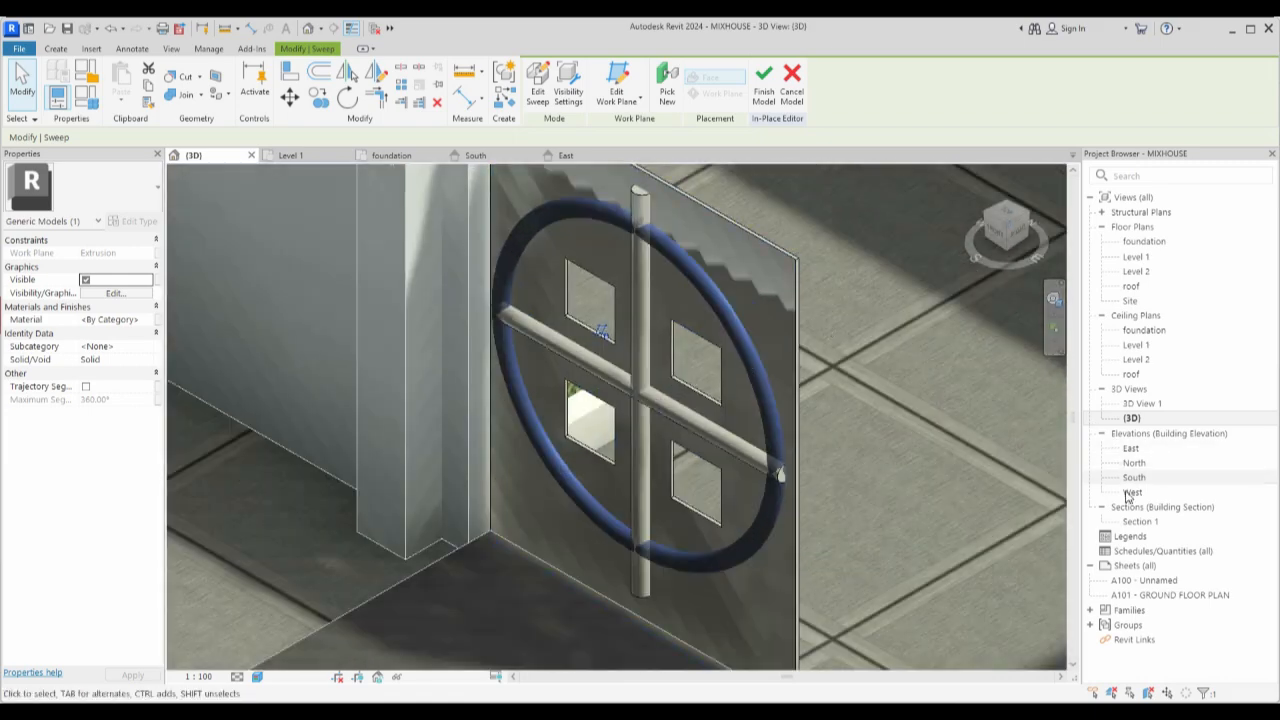
Start a new solid sweep in the South elevation and pick the gate leaf's face as the work plane for its path.
double_click(1134, 478)
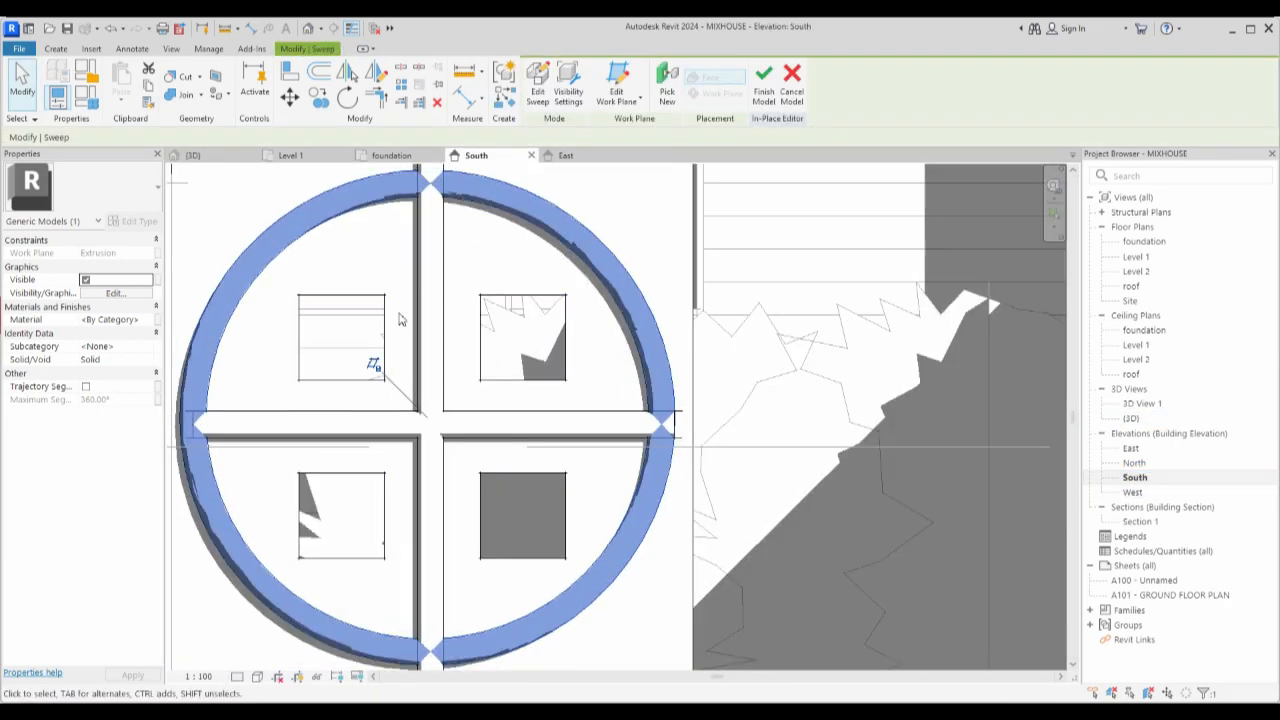
left_click(374, 253)
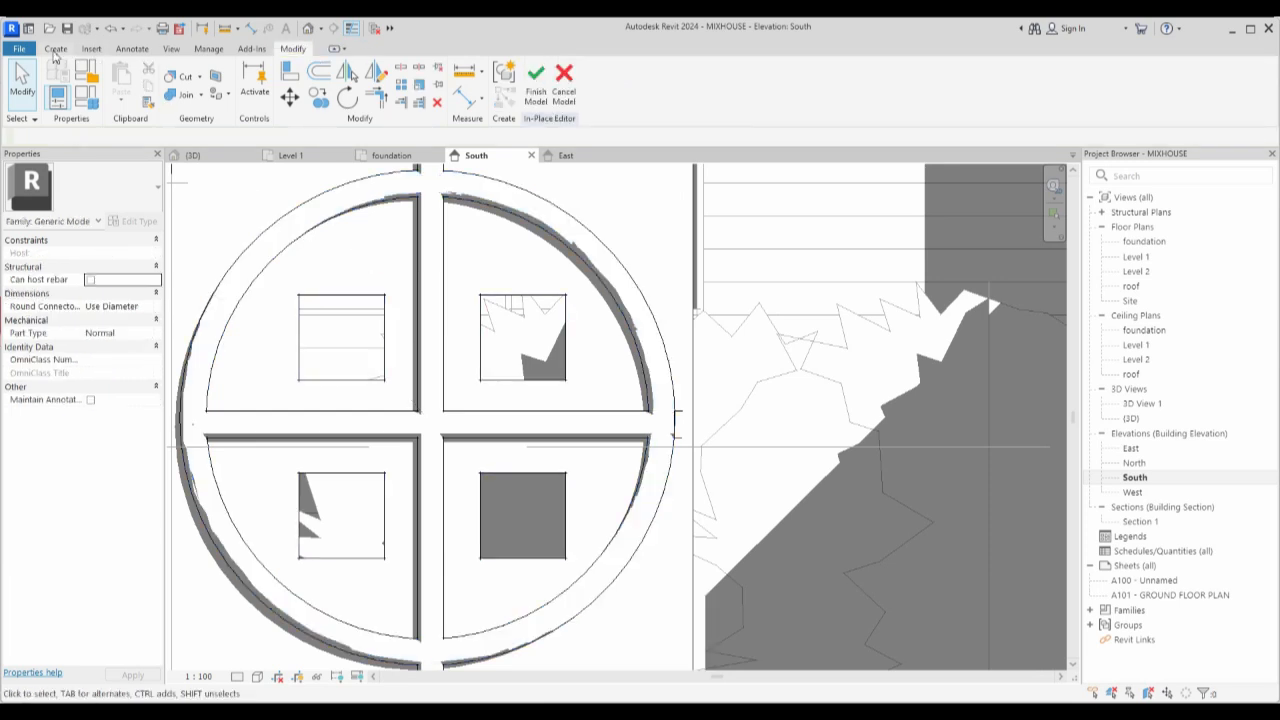
left_click(55, 50)
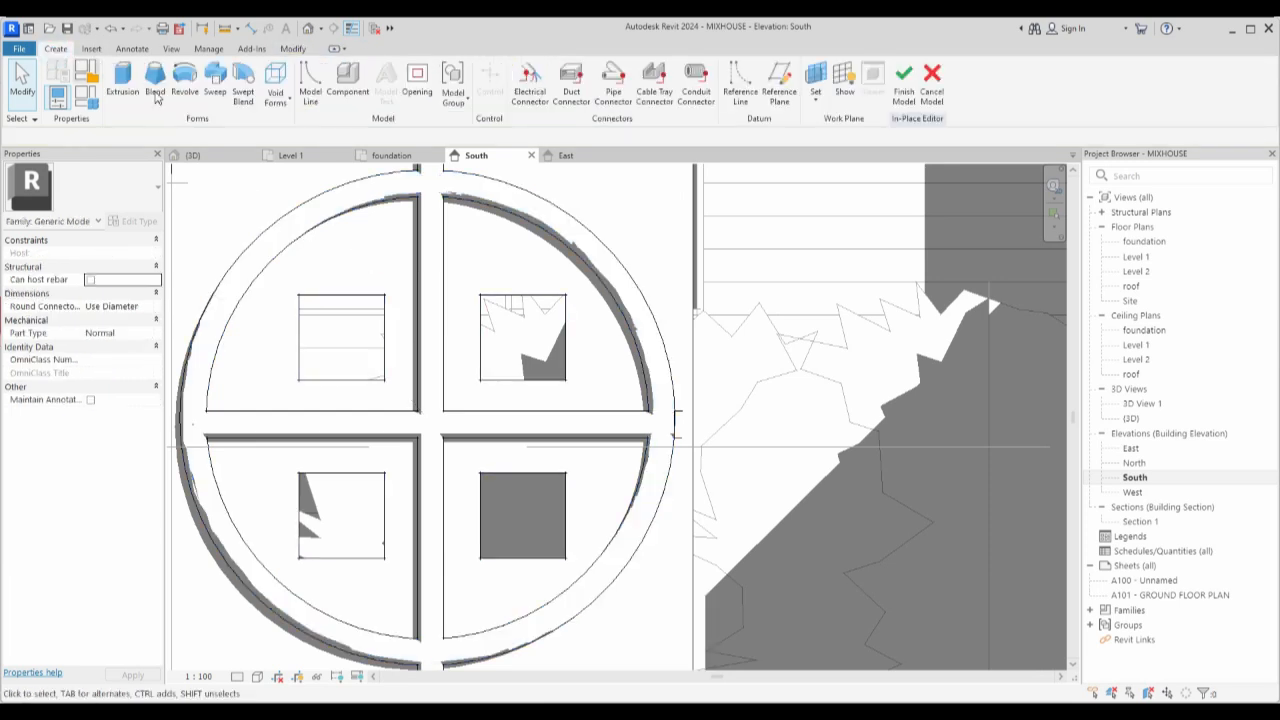
left_click(214, 88)
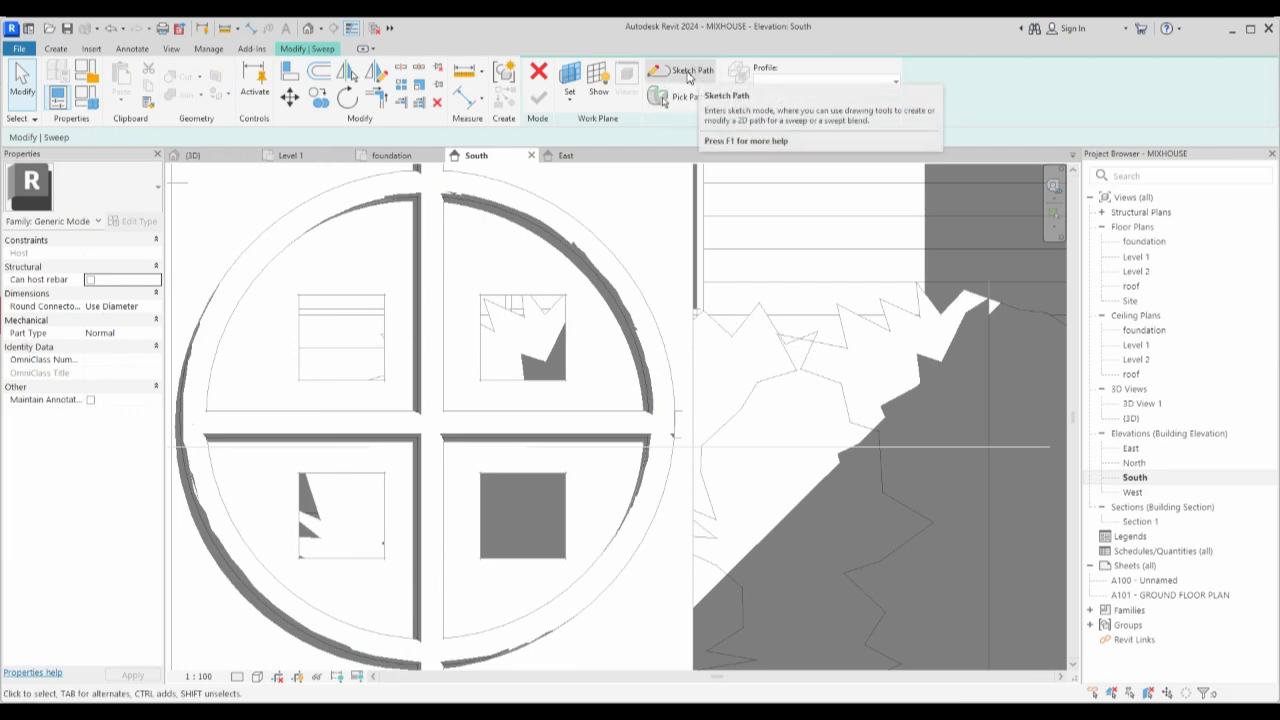
scroll(643, 326, "down", 2)
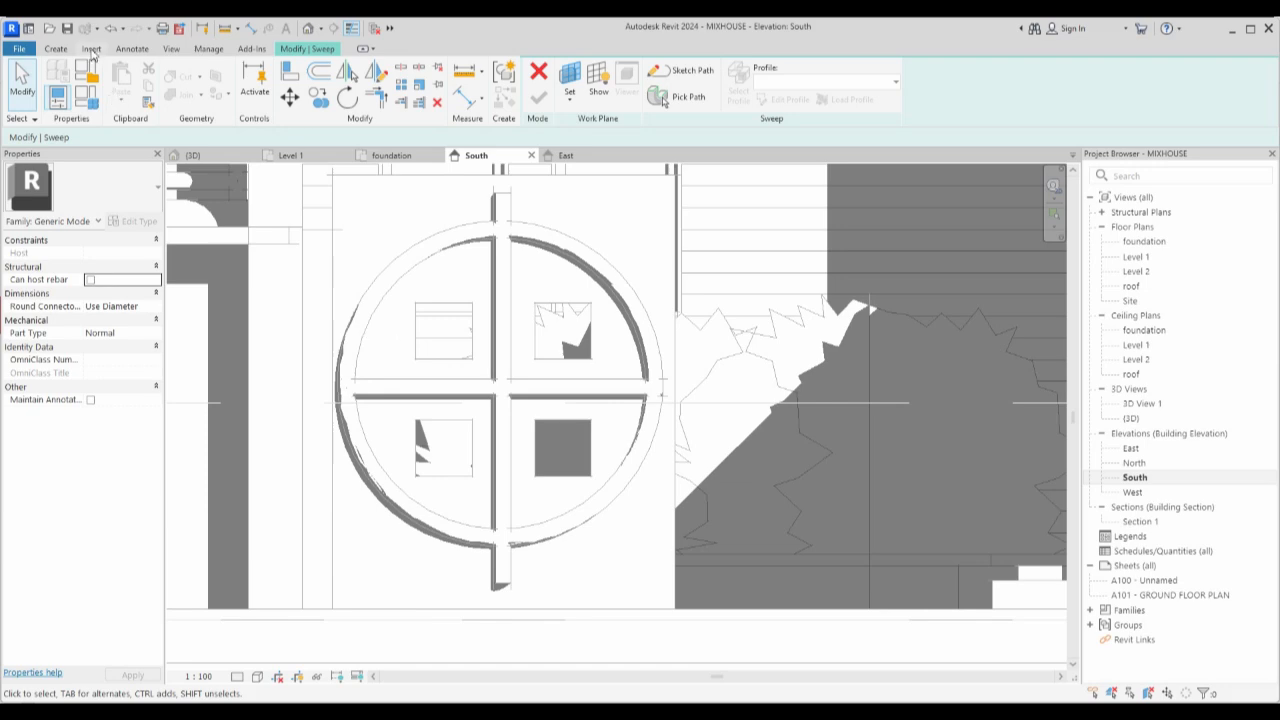
left_click(52, 49)
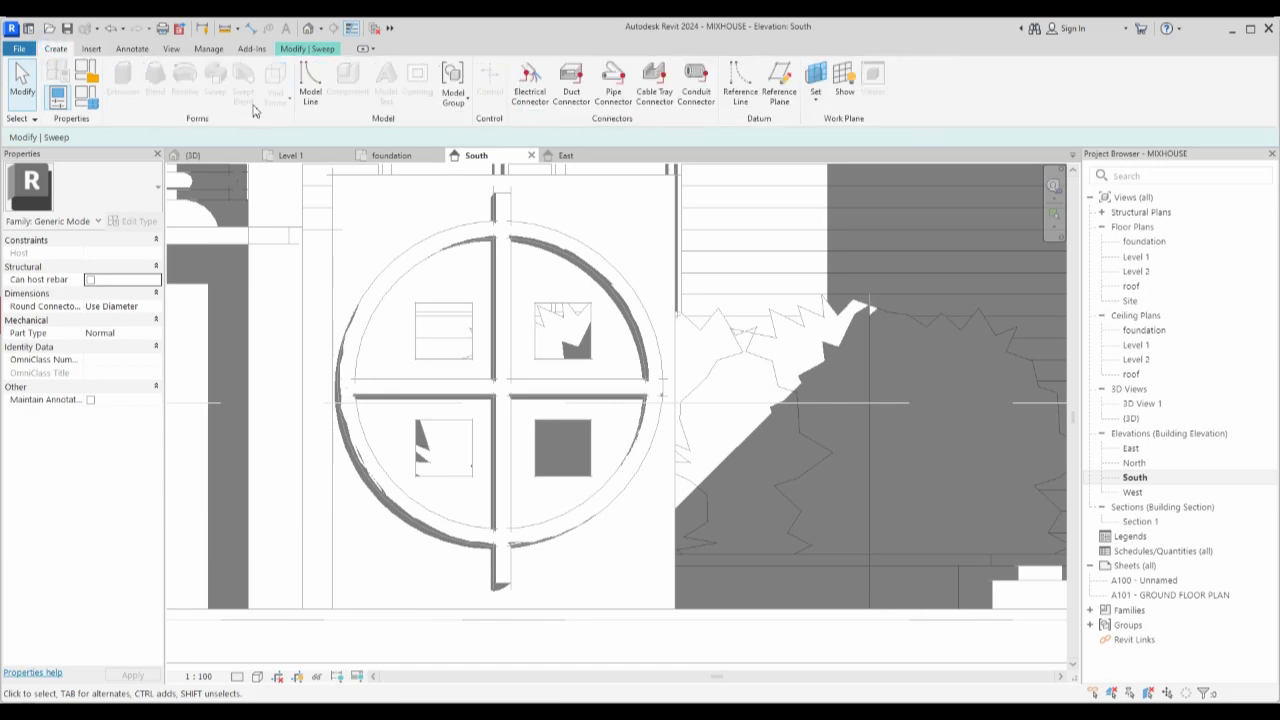
left_click(322, 50)
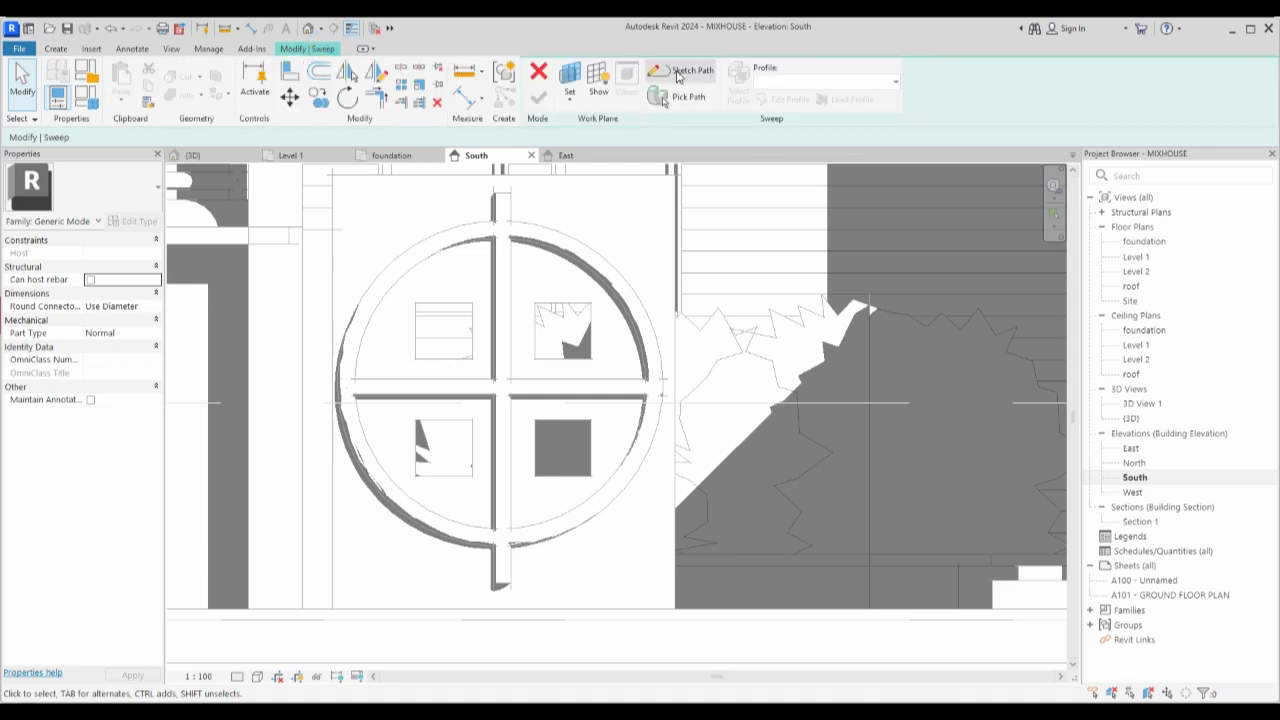
left_click(686, 69)
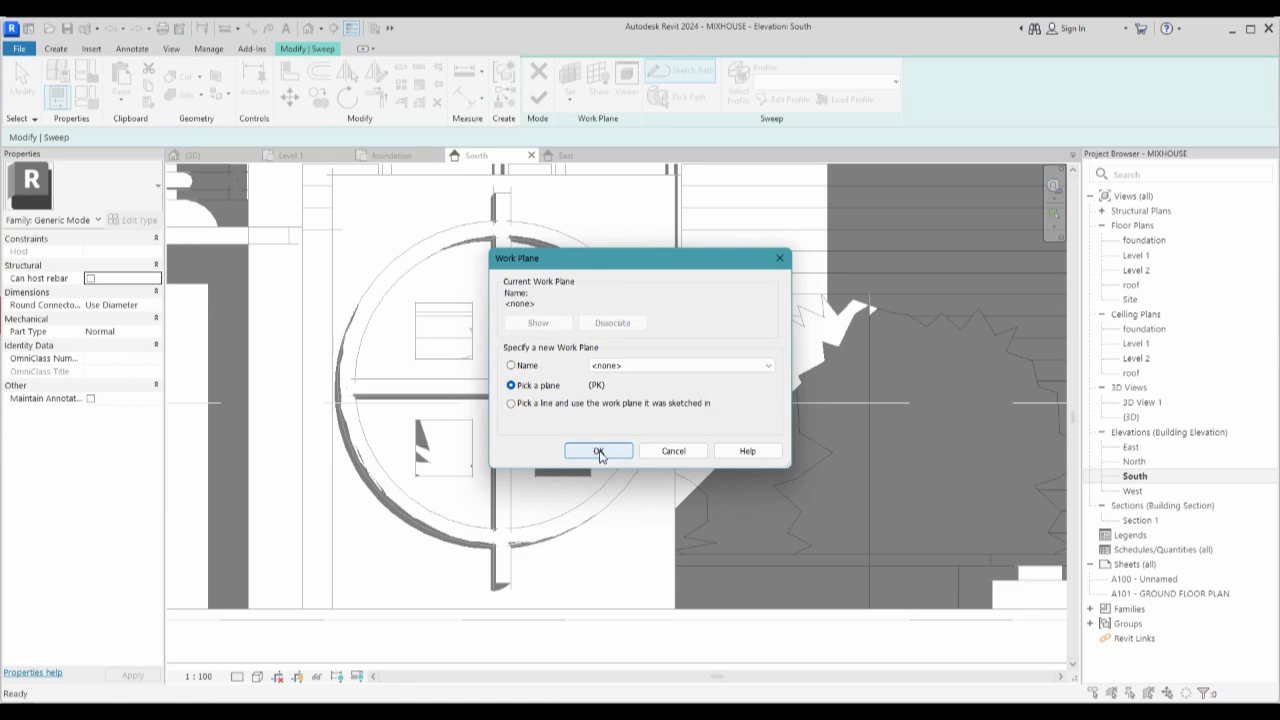
left_click(599, 451)
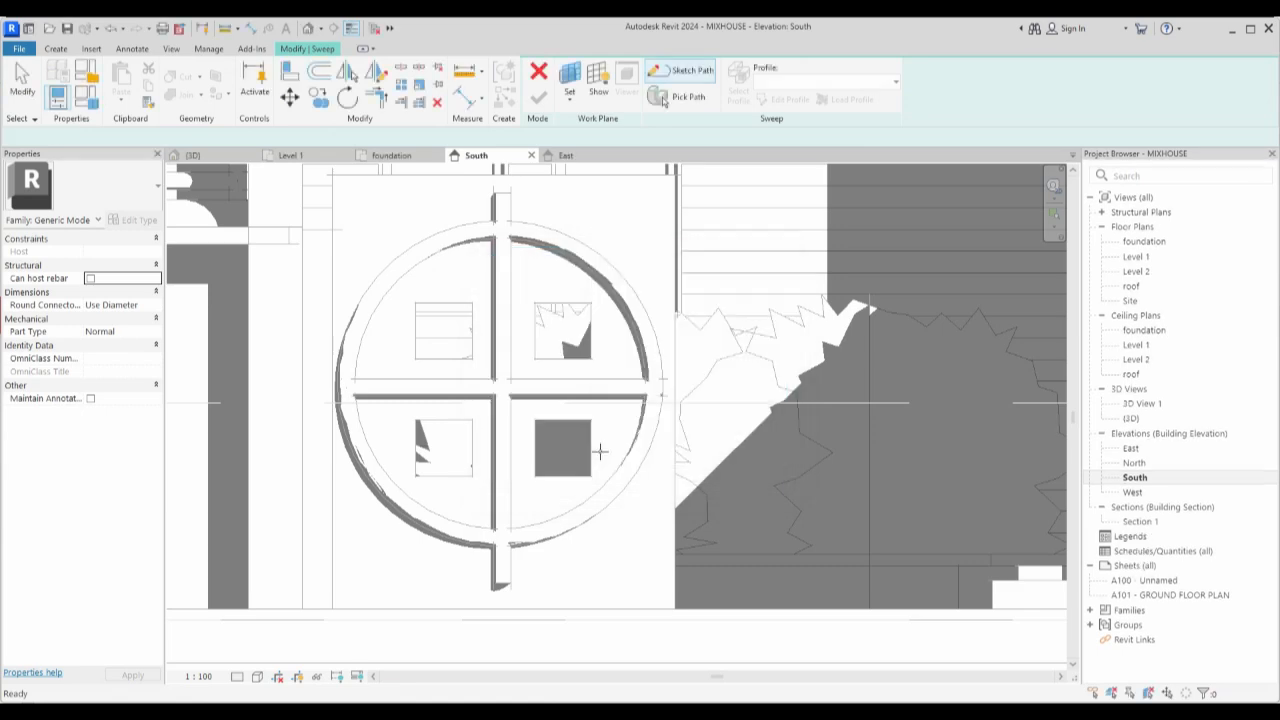
left_click(410, 307)
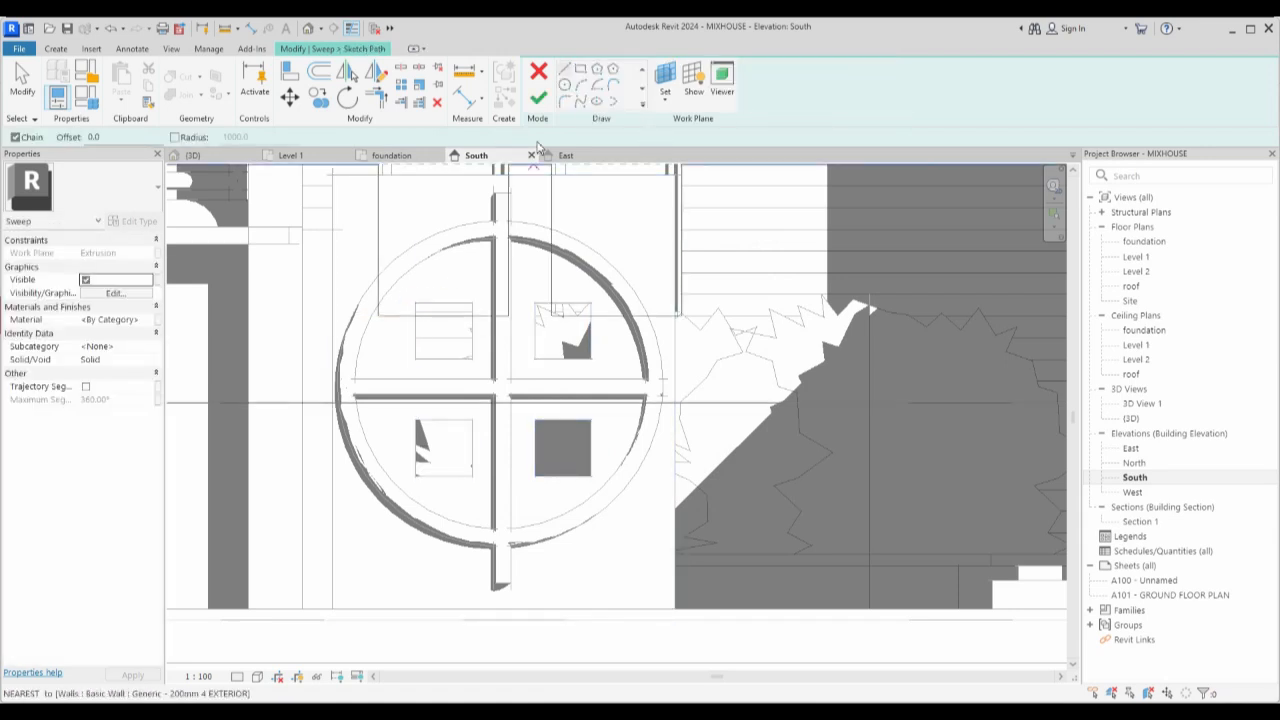
Sketch a 260 by 260 mm rectangular sweep path along the edges of the upper-left square cutout and finish the path.
left_click(579, 70)
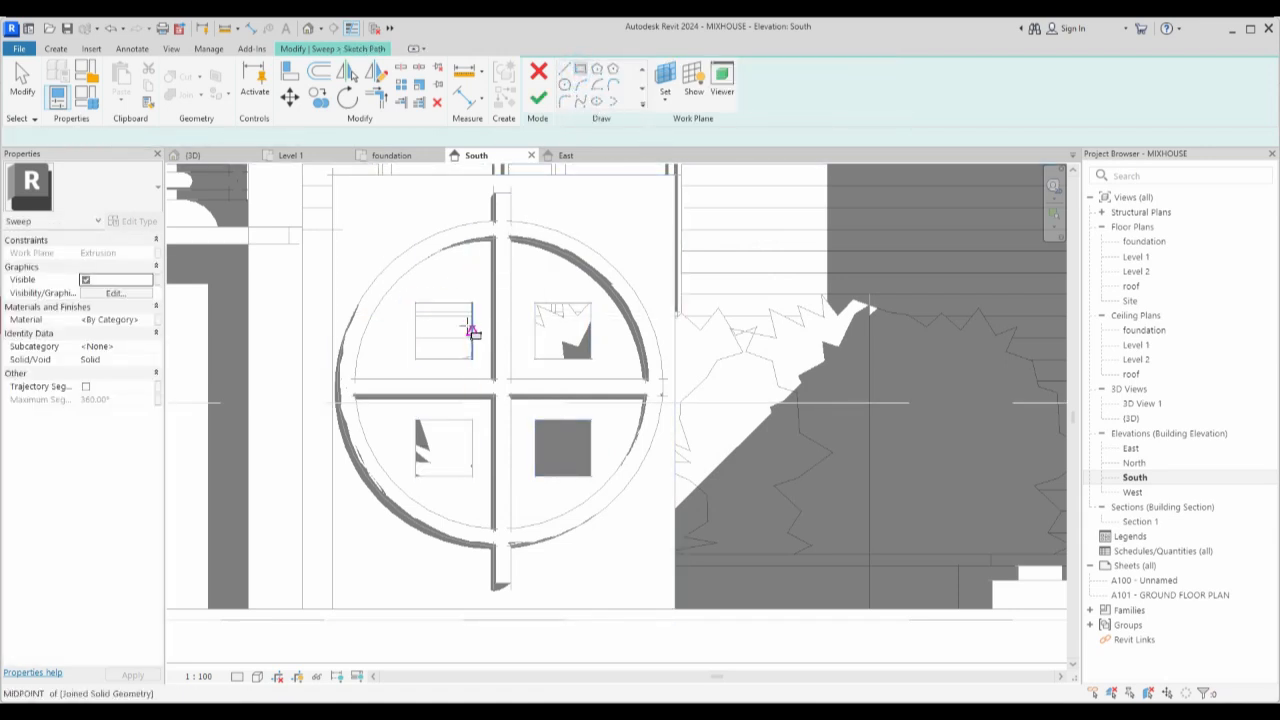
left_click(416, 302)
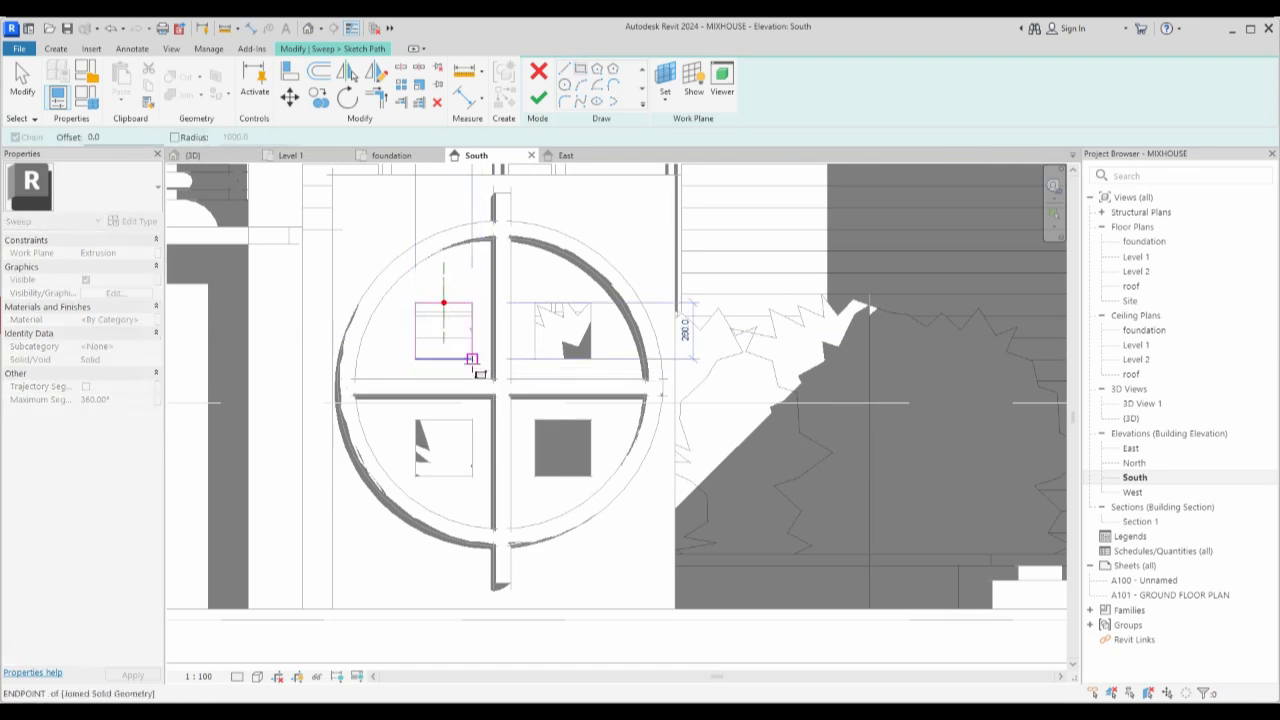
left_click(472, 358)
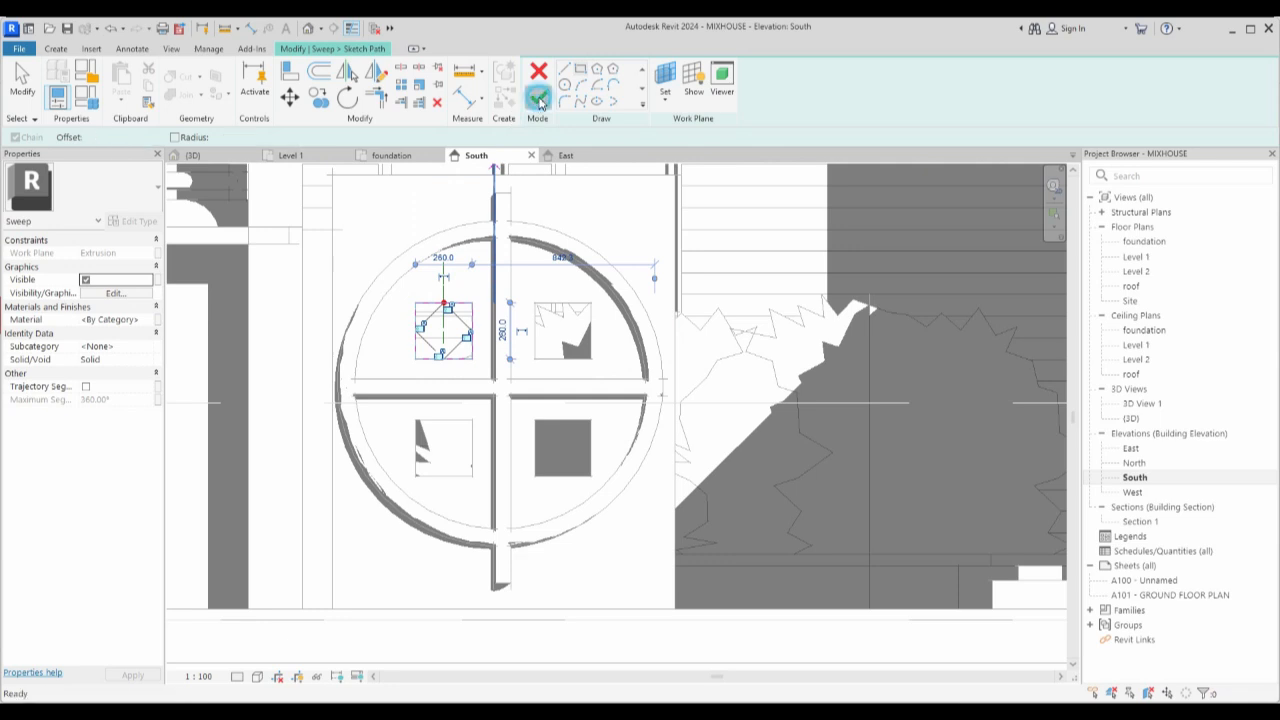
left_click(538, 98)
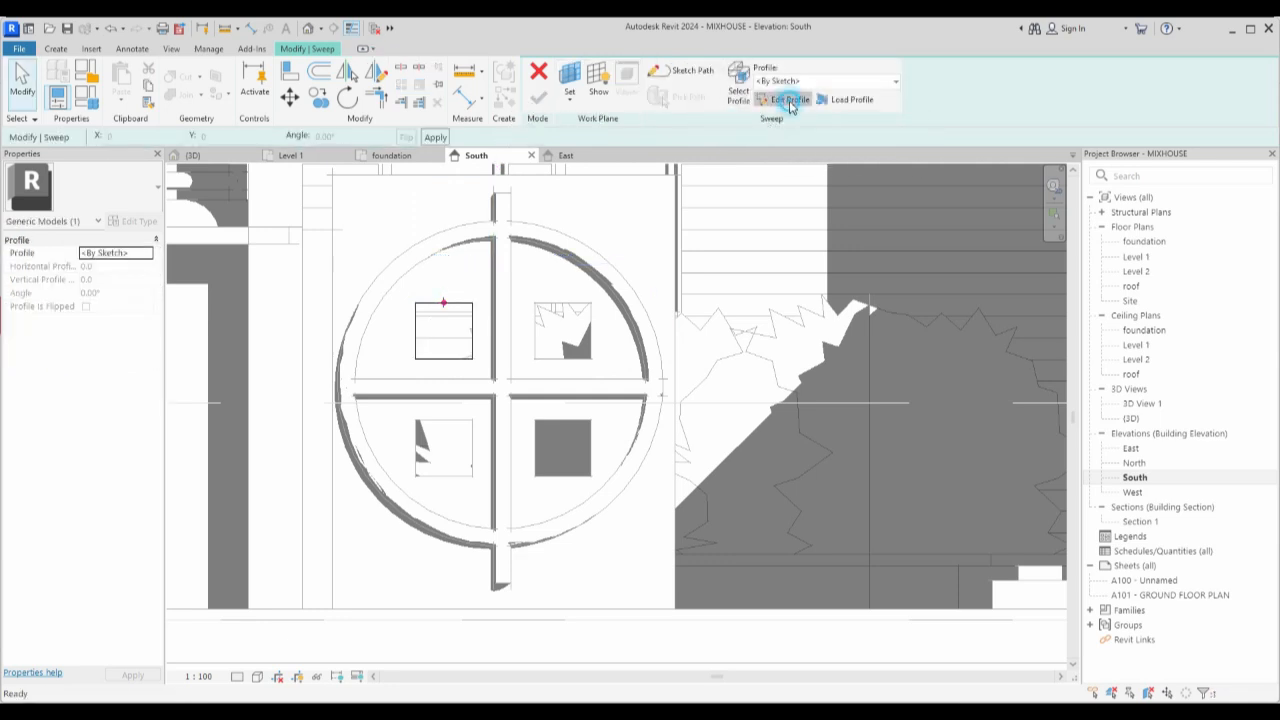
Edit the sweep profile in the East elevation, drawing a circle of about 7.7 mm radius centred on the path's reference point.
left_click(785, 99)
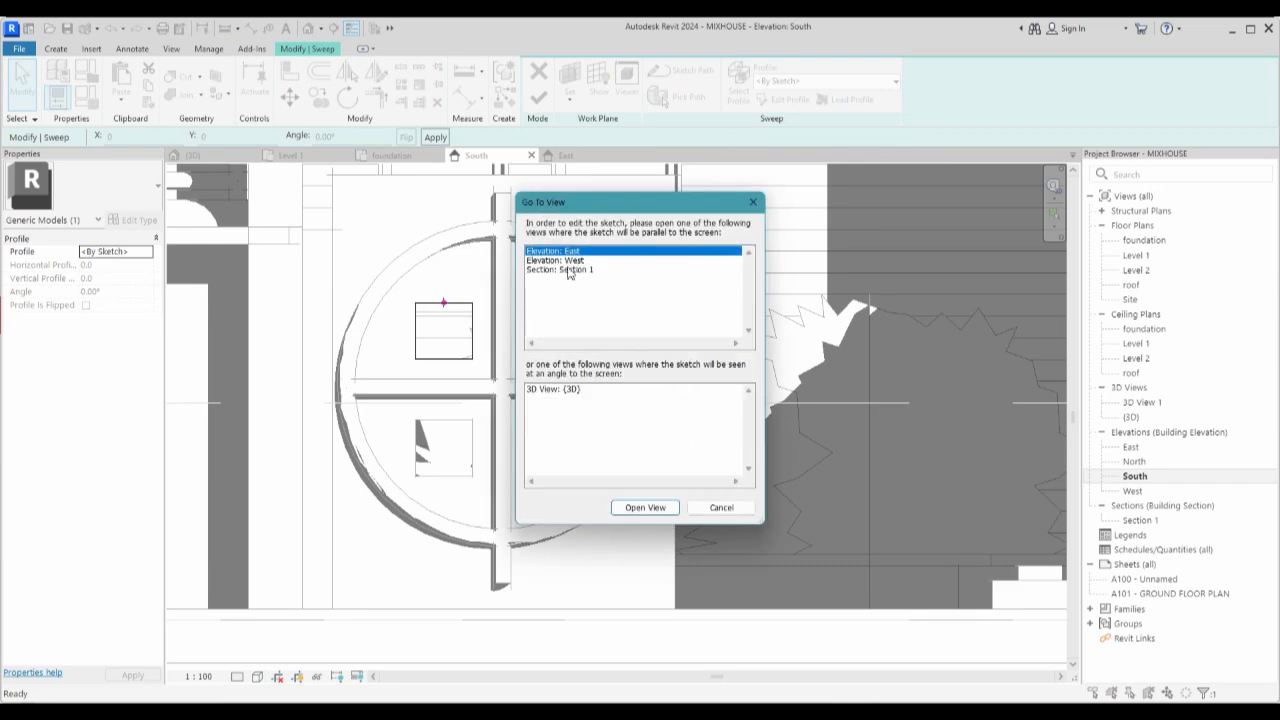
left_click(646, 508)
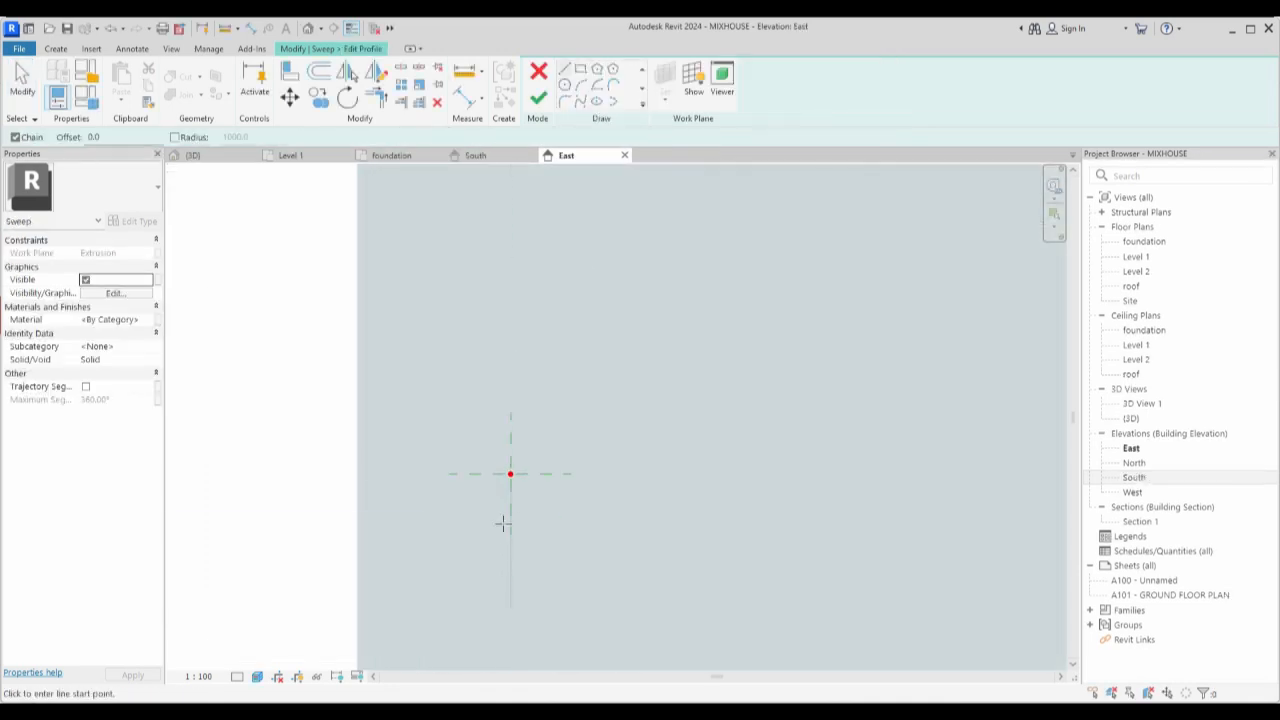
left_click(581, 72)
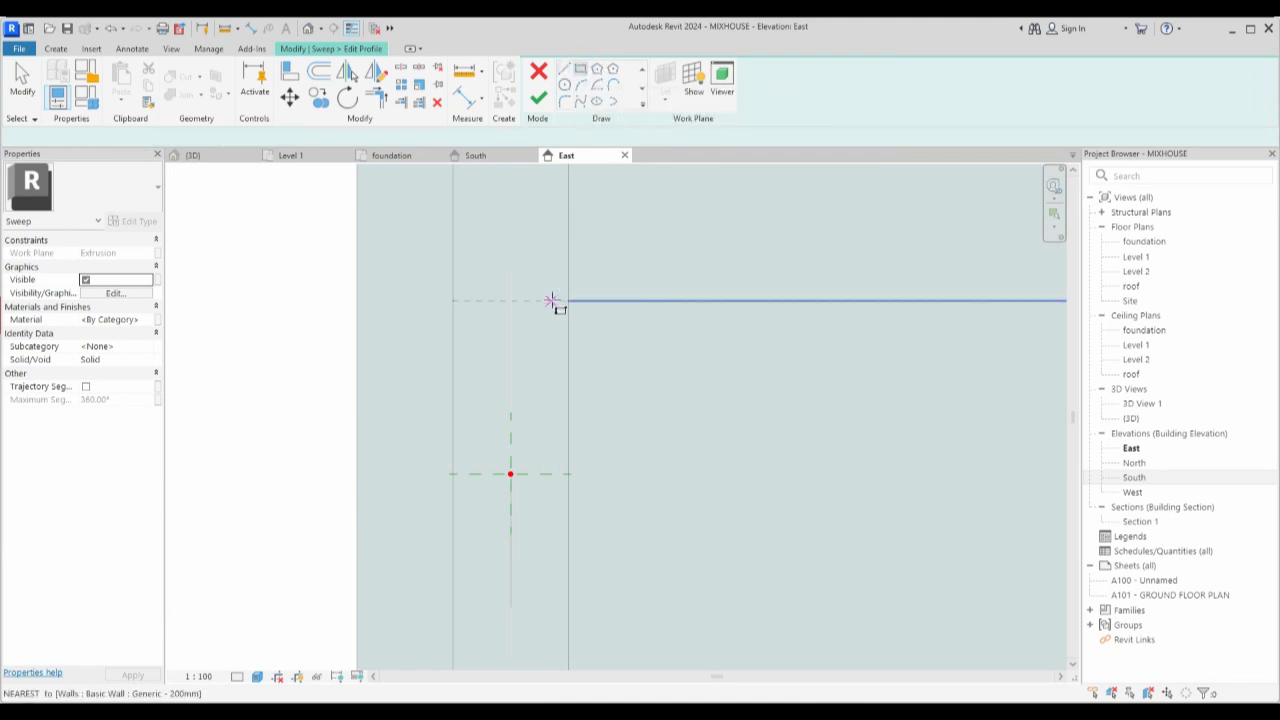
left_click(564, 85)
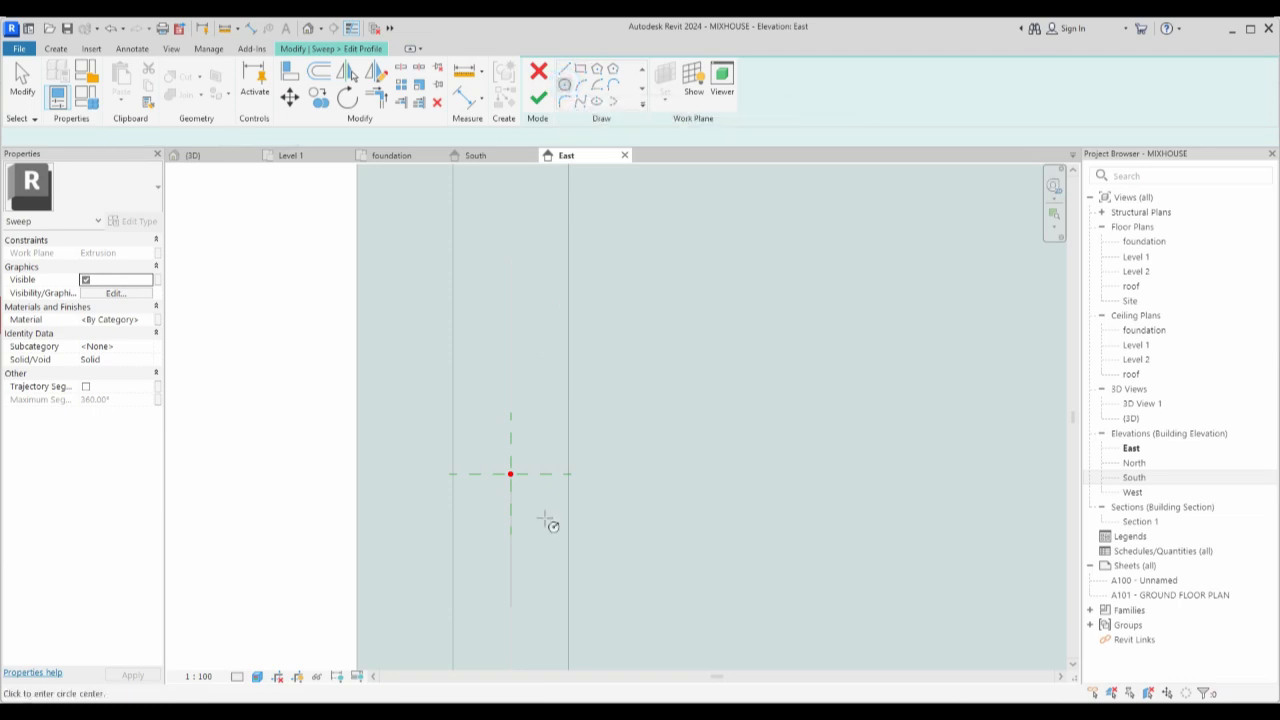
scroll(511, 474, "up", 4)
left_click(500, 472)
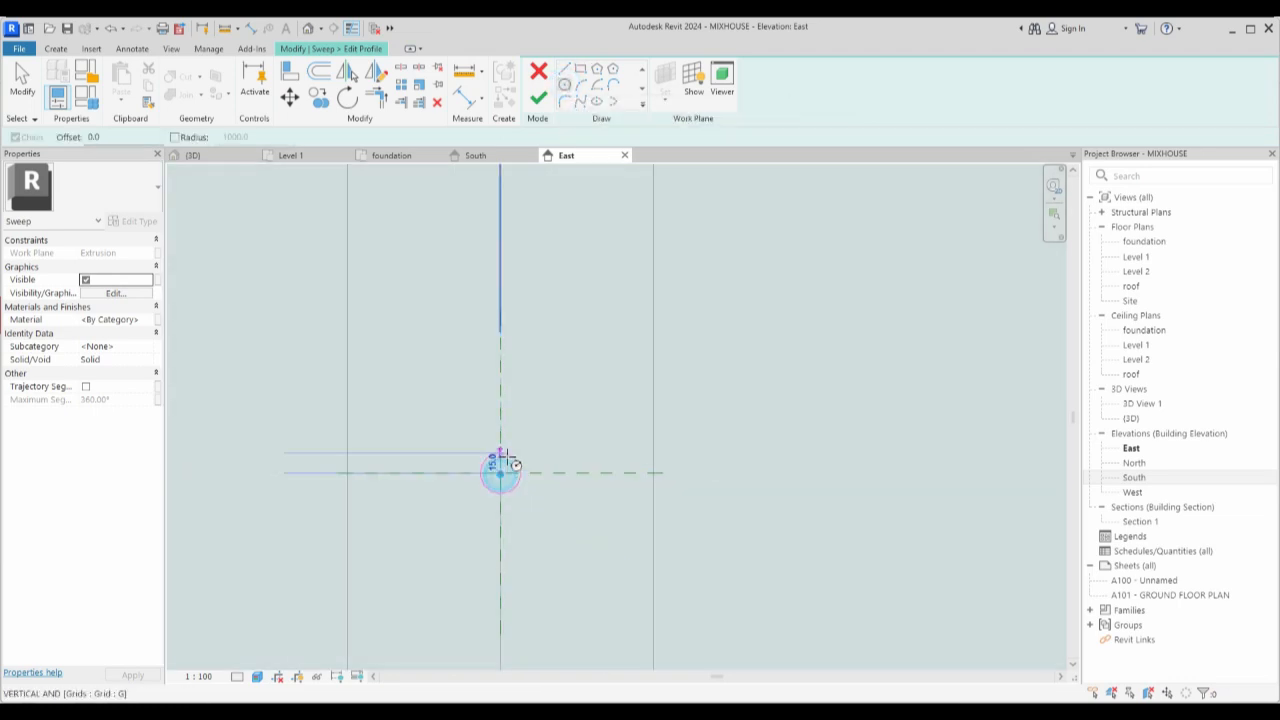
scroll(505, 474, "up", 3)
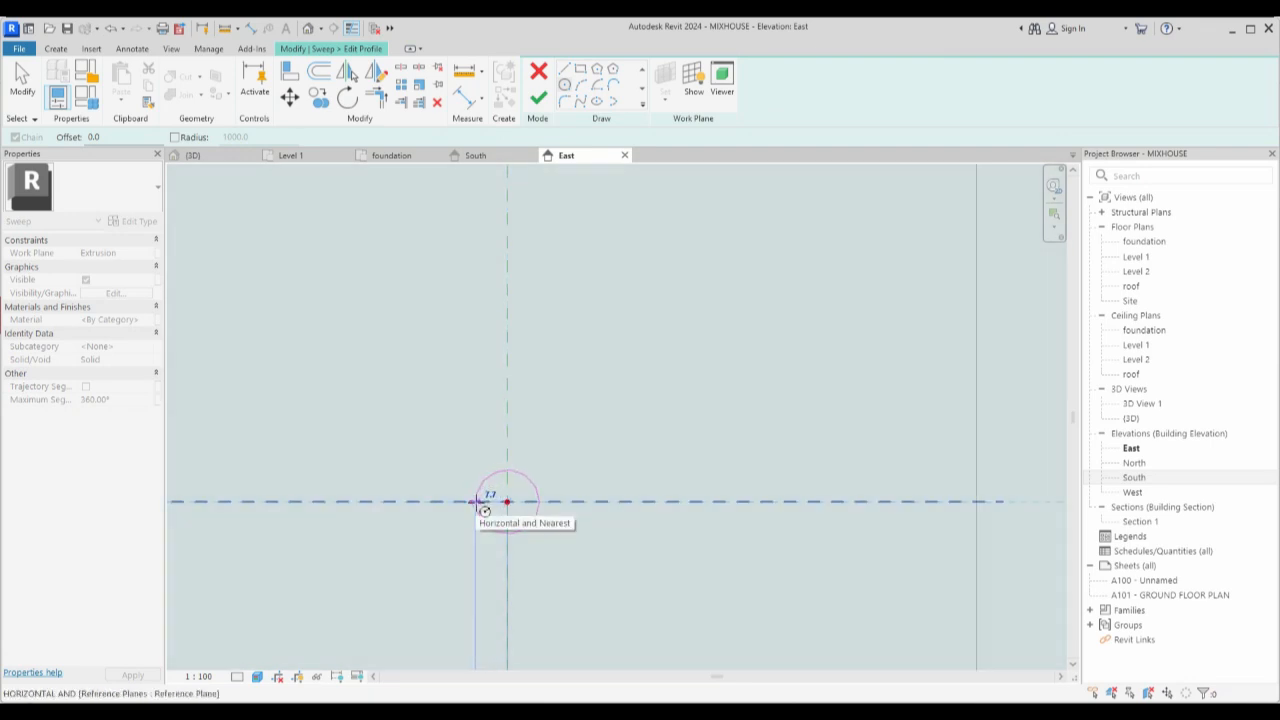
left_click(618, 440)
key("Escape")
key("Escape")
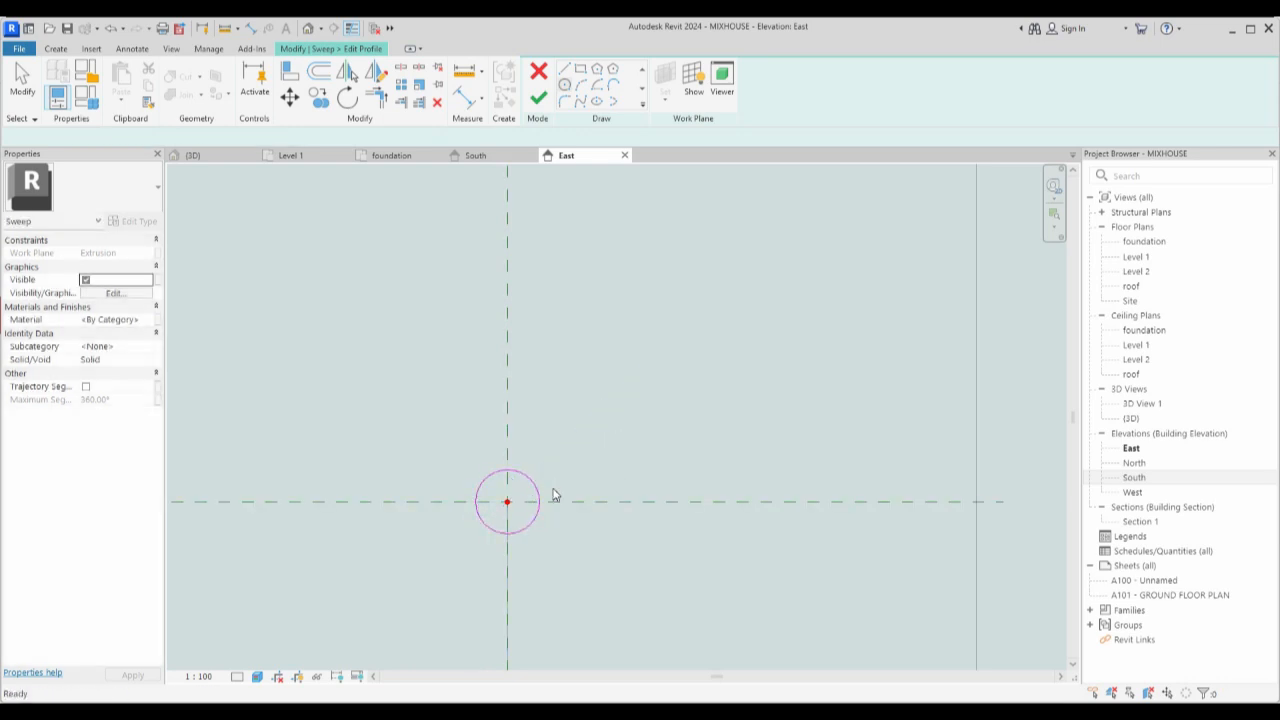
Nudge the profile circle slightly left of the path's reference point, and finish the profile and the sweep.
left_click(540, 498)
scroll(543, 498, "up", 1)
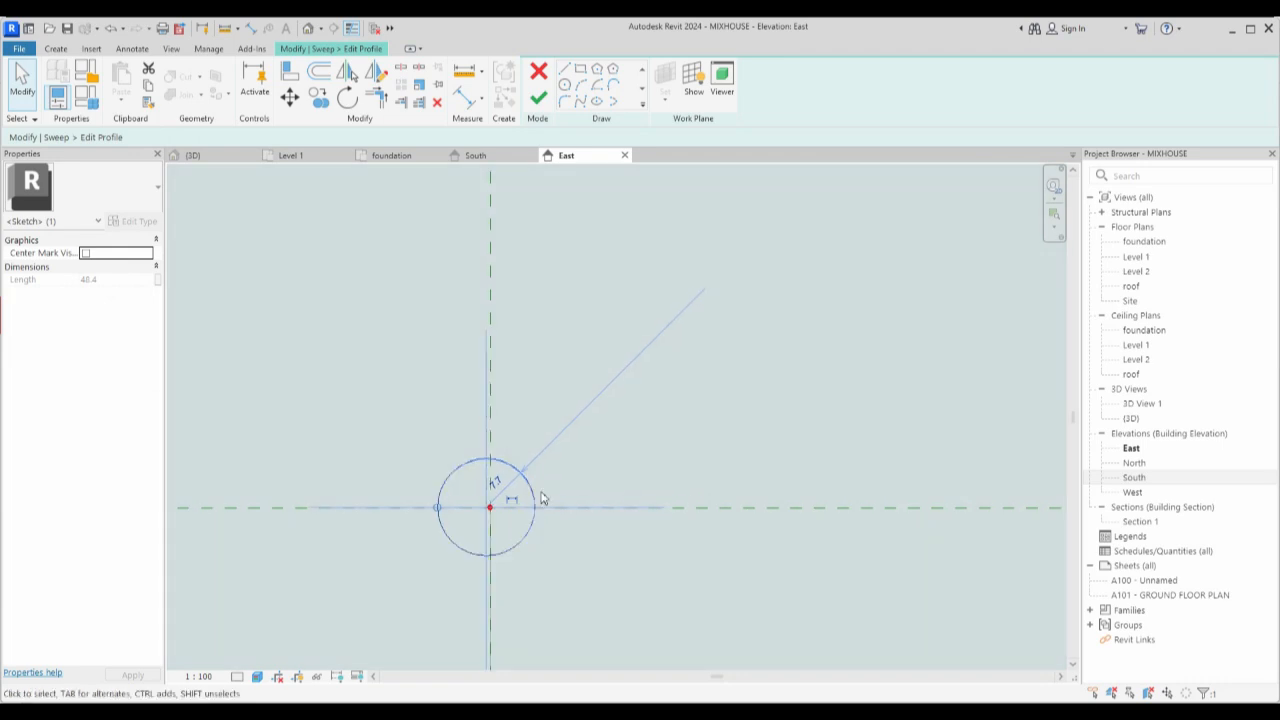
key("Left")
key("Left")
key("Left")
key("Left")
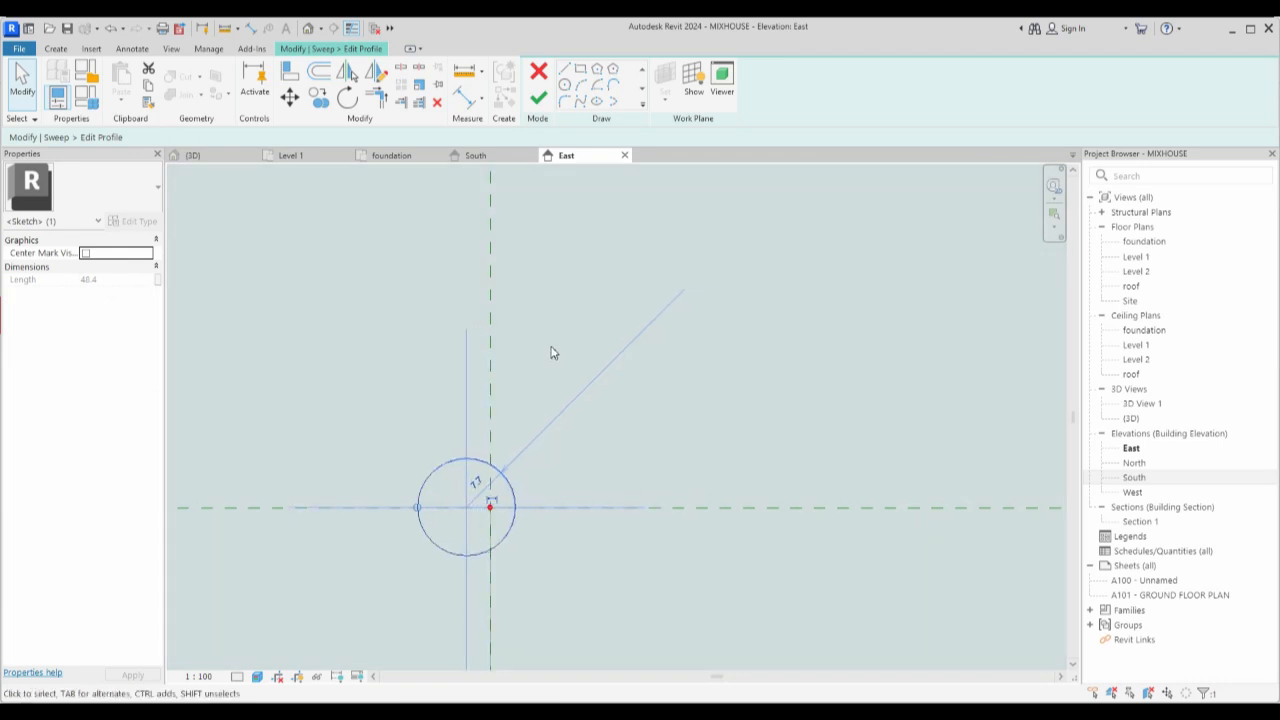
left_click(537, 98)
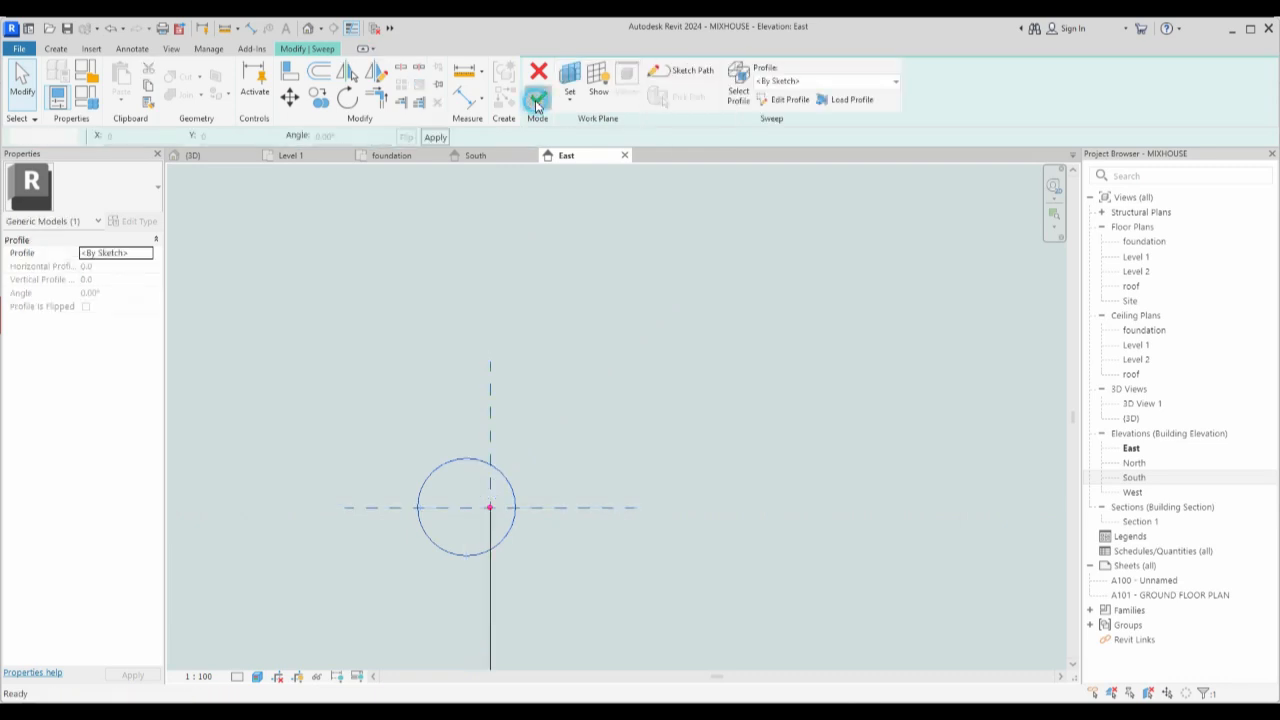
left_click(537, 98)
In the South elevation, copy the square frame sweep onto the upper-right, lower-right and lower-left cutouts.
double_click(1132, 478)
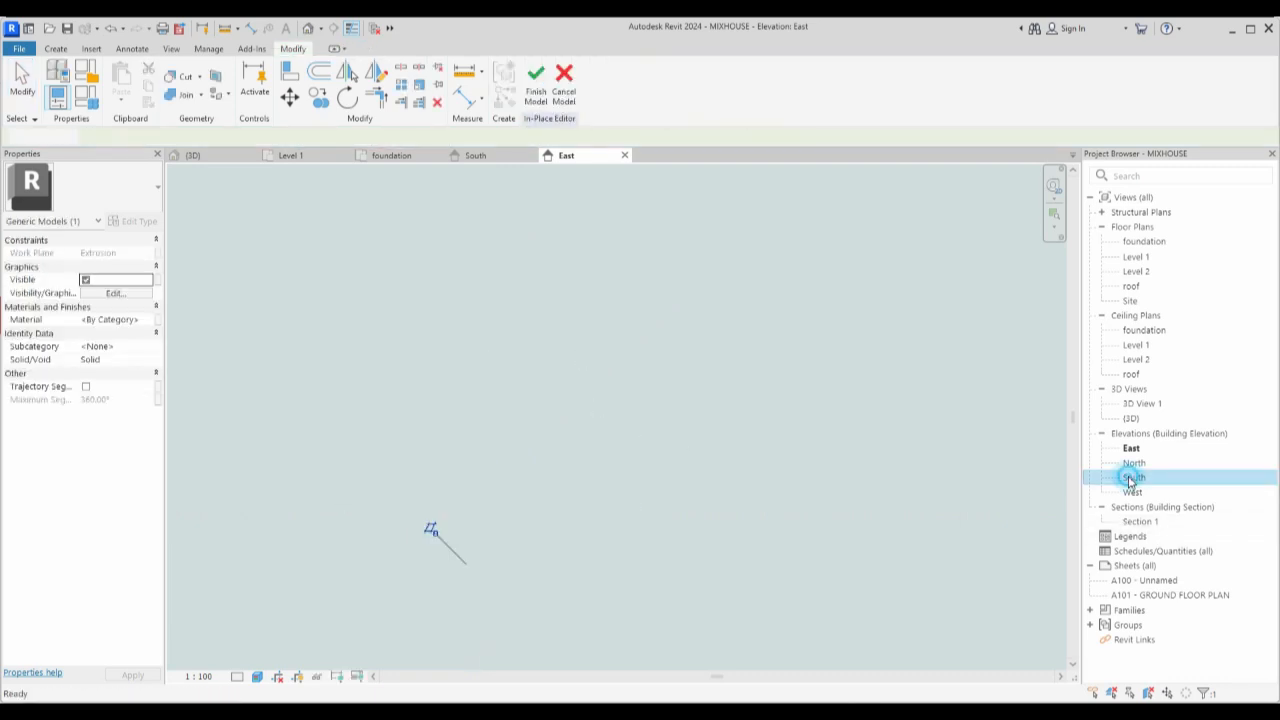
scroll(377, 489, "up", 2)
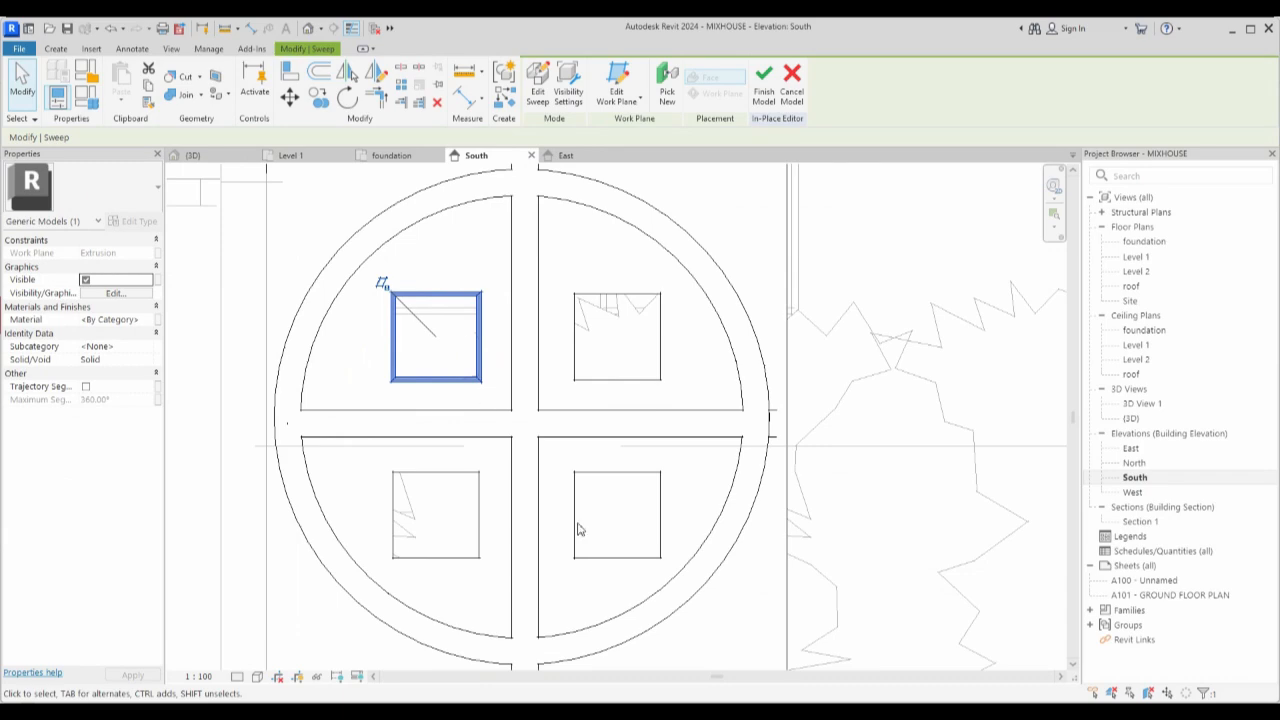
left_click(319, 104)
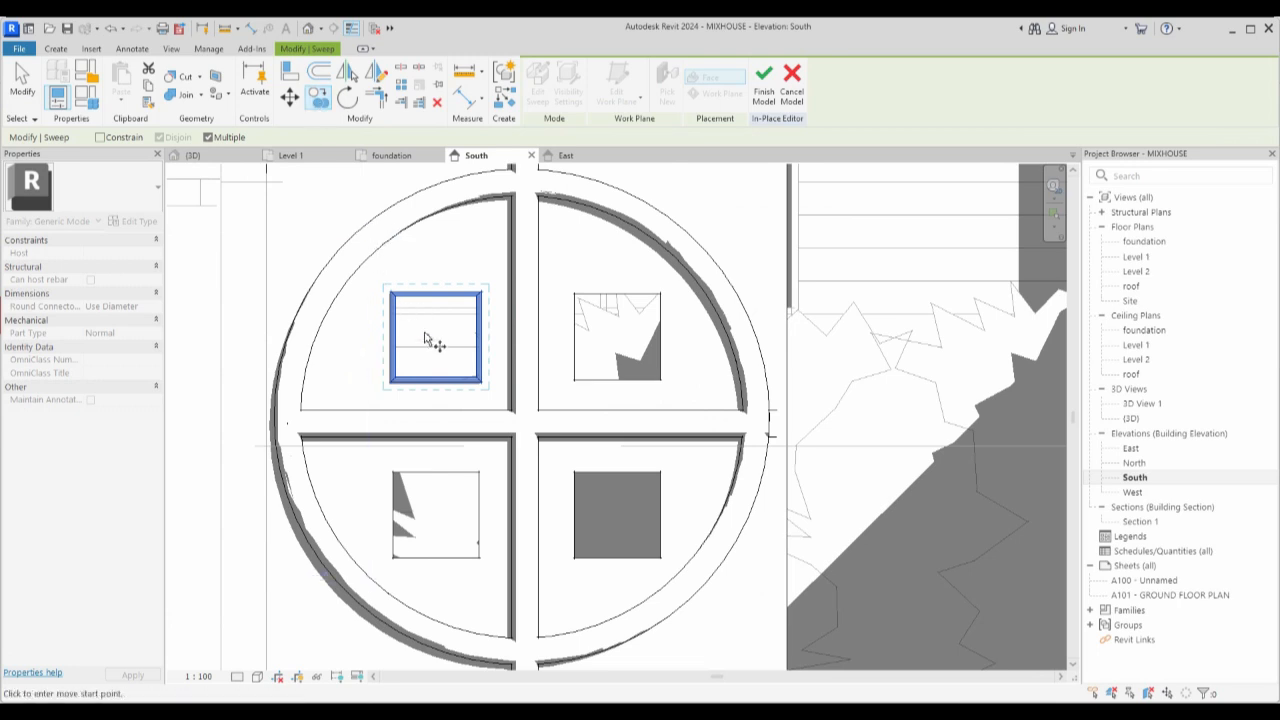
left_click(435, 293)
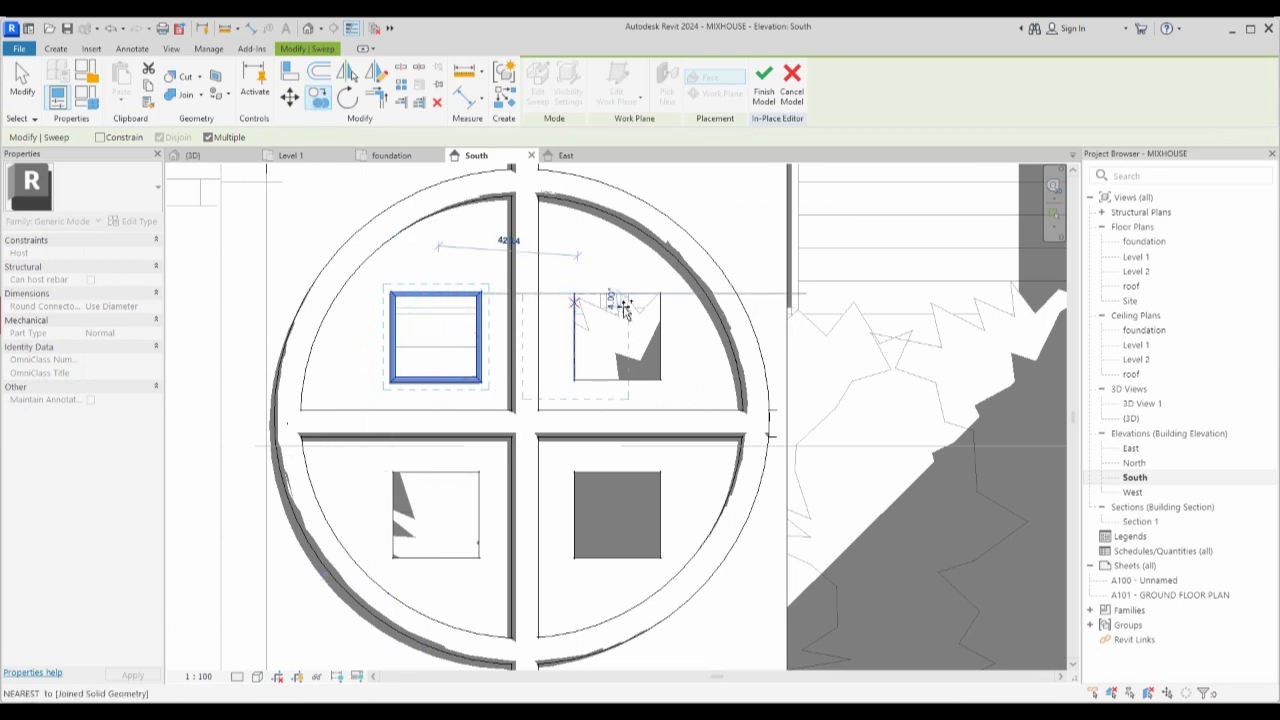
scroll(619, 296, "up", 3)
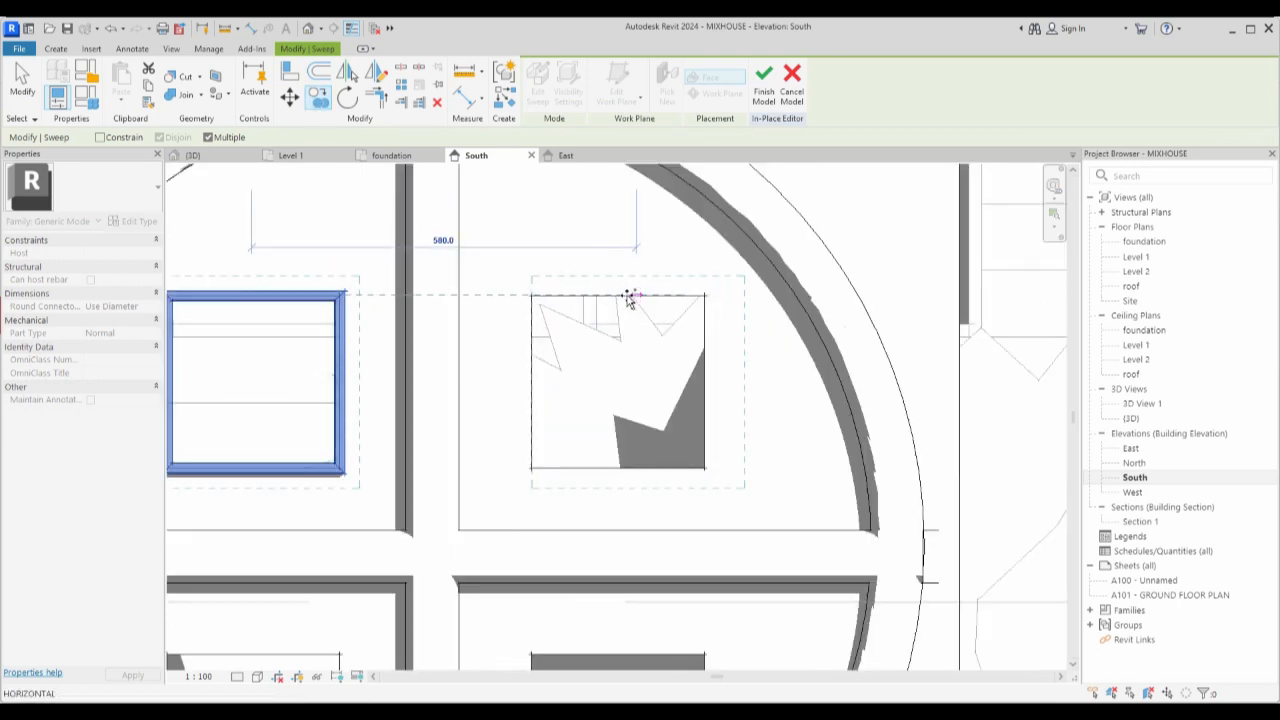
left_click(619, 296)
scroll(560, 283, "down", 3)
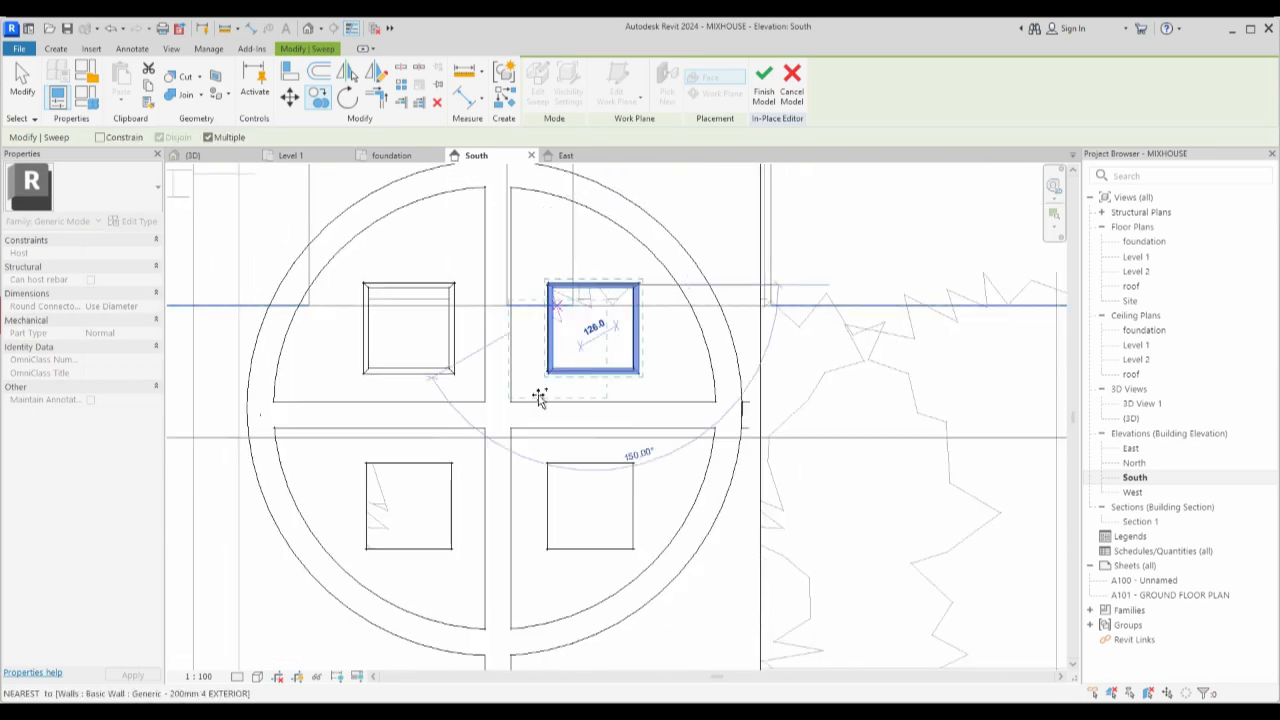
left_click(594, 468)
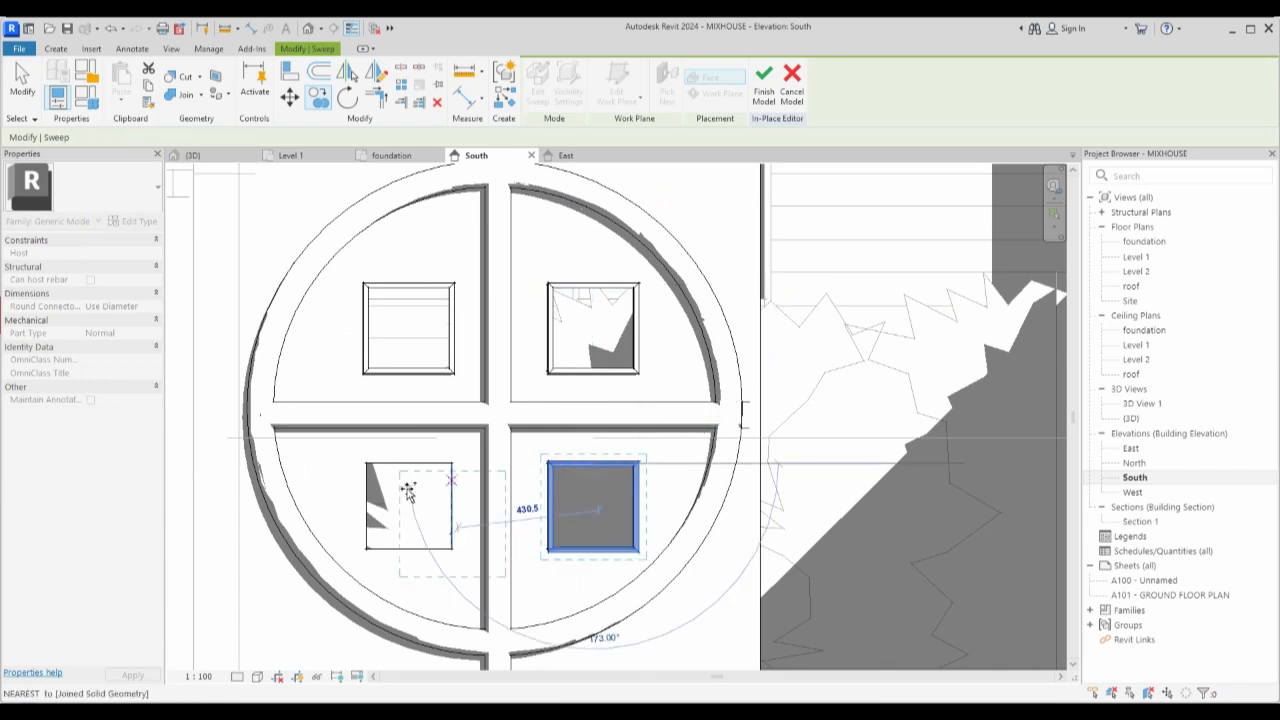
left_click(405, 466)
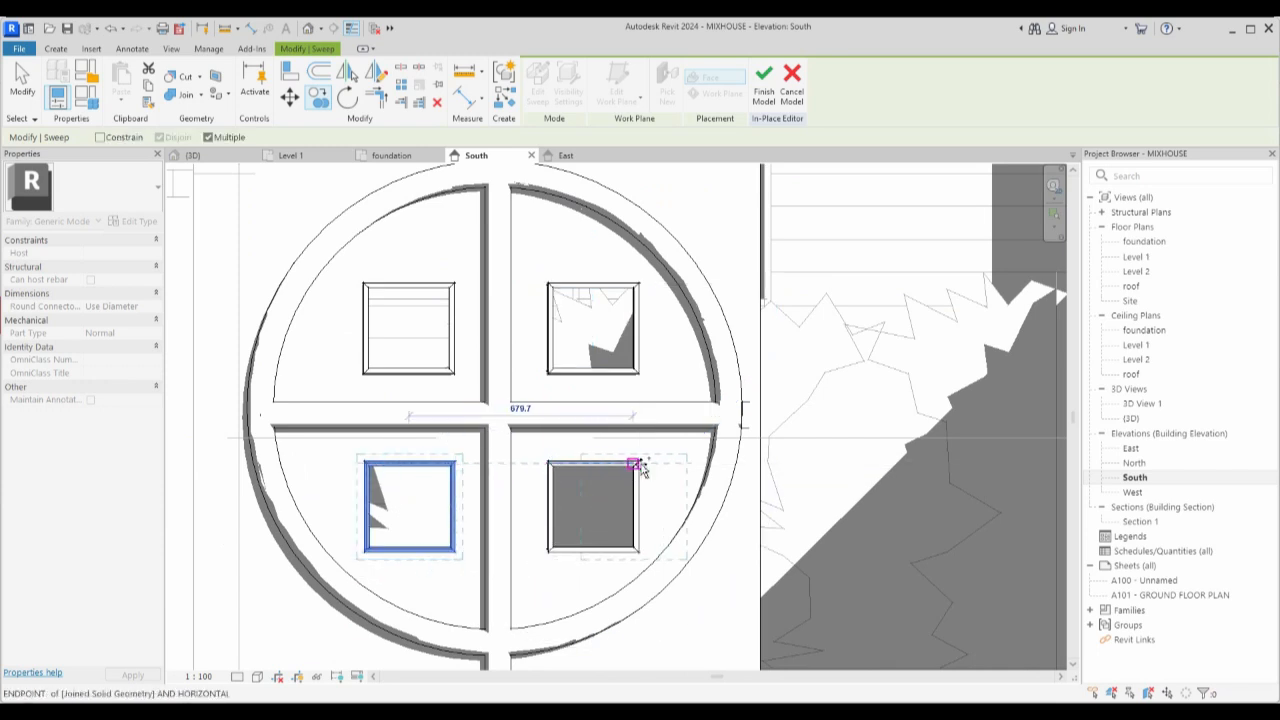
key("Escape")
Select the two frames in the ring's right half and nudge them slightly left to line up with their cutouts.
left_click(638, 470)
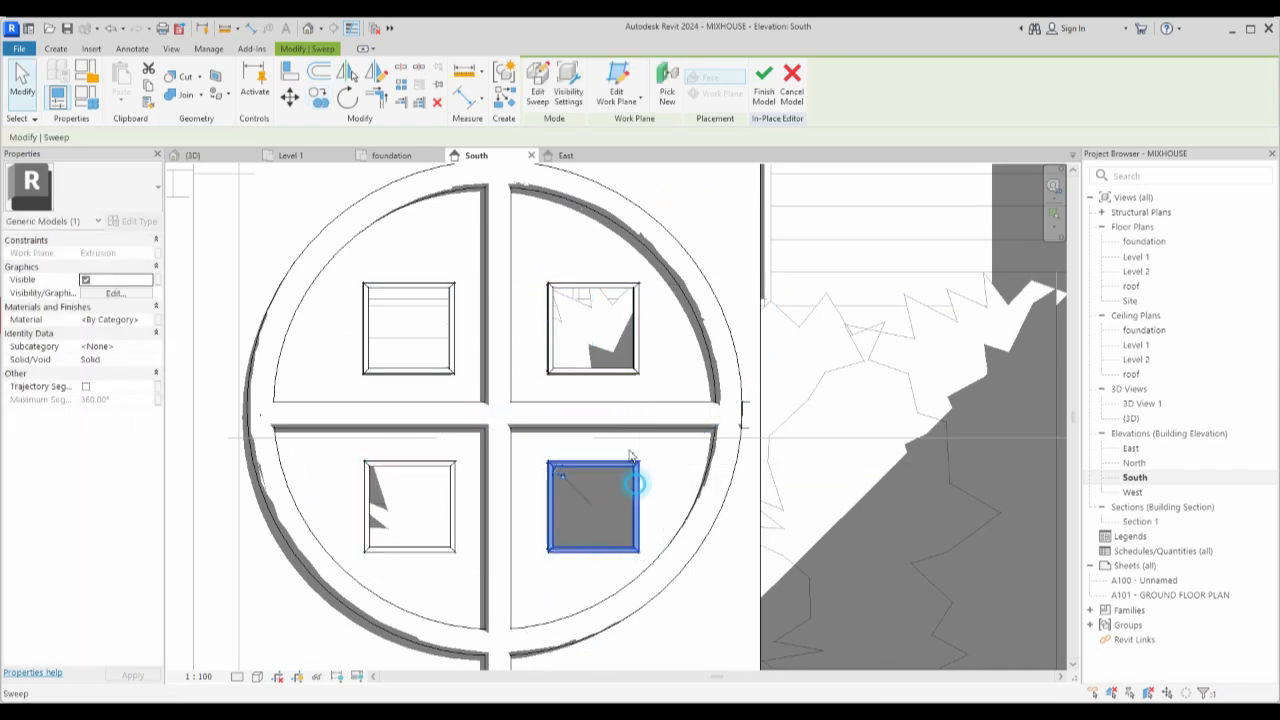
left_click(640, 370, "ctrl")
scroll(638, 368, "up", 5)
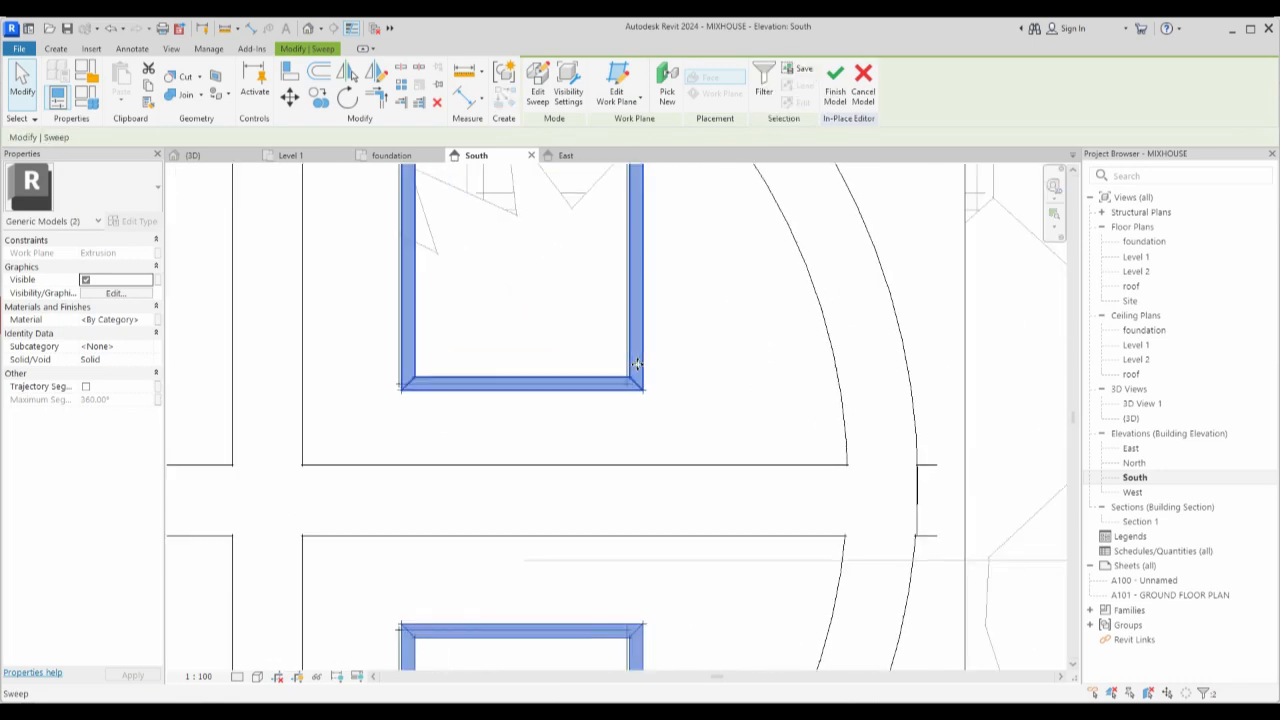
key("Left")
key("Left")
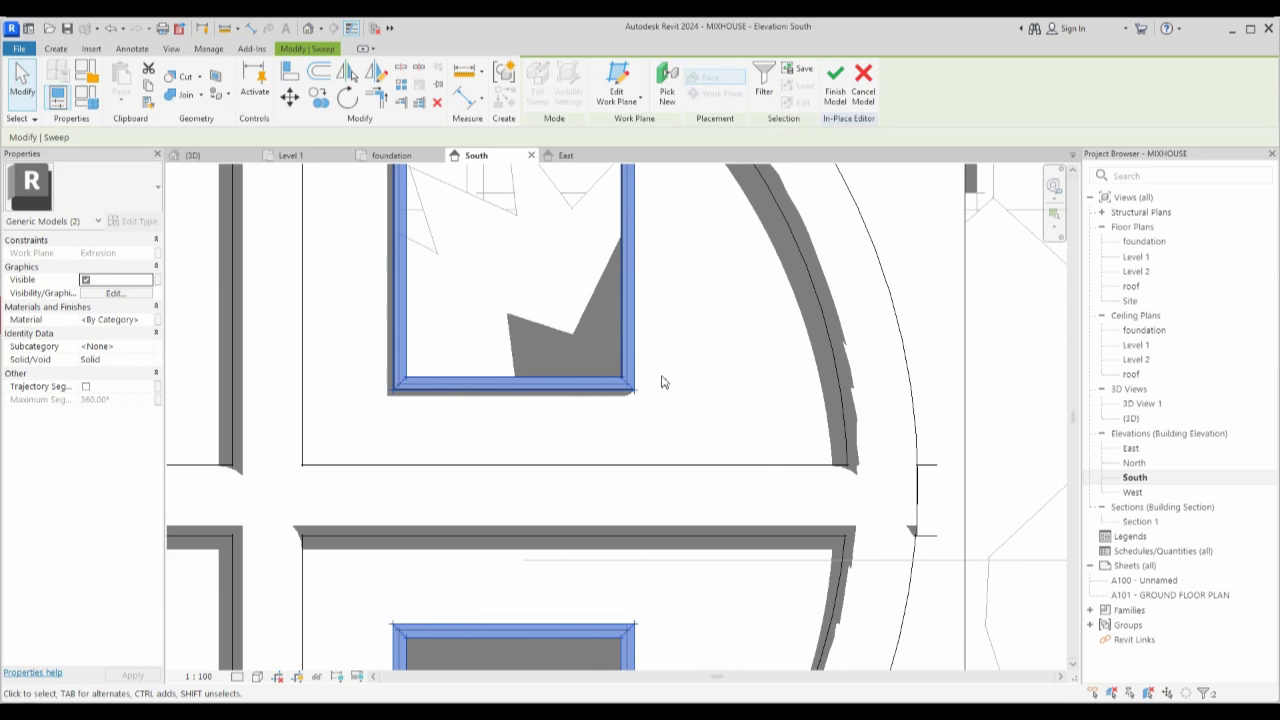
Copy the upper-left square frame sweep sideways by about half its width, so the copy's left side runs through the cutout's middle.
left_click(661, 377)
scroll(600, 450, "down", 6)
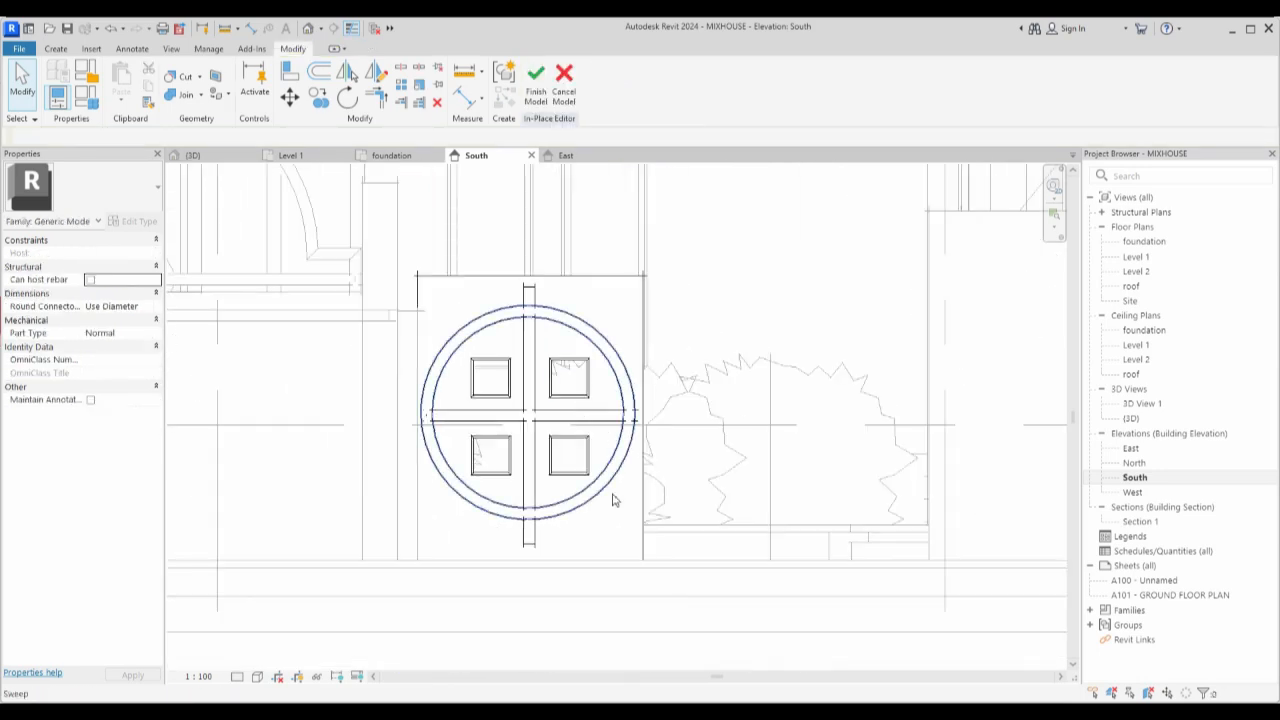
left_click(593, 520)
scroll(646, 457, "down", 4)
scroll(626, 500, "up", 3)
scroll(594, 372, "up", 3)
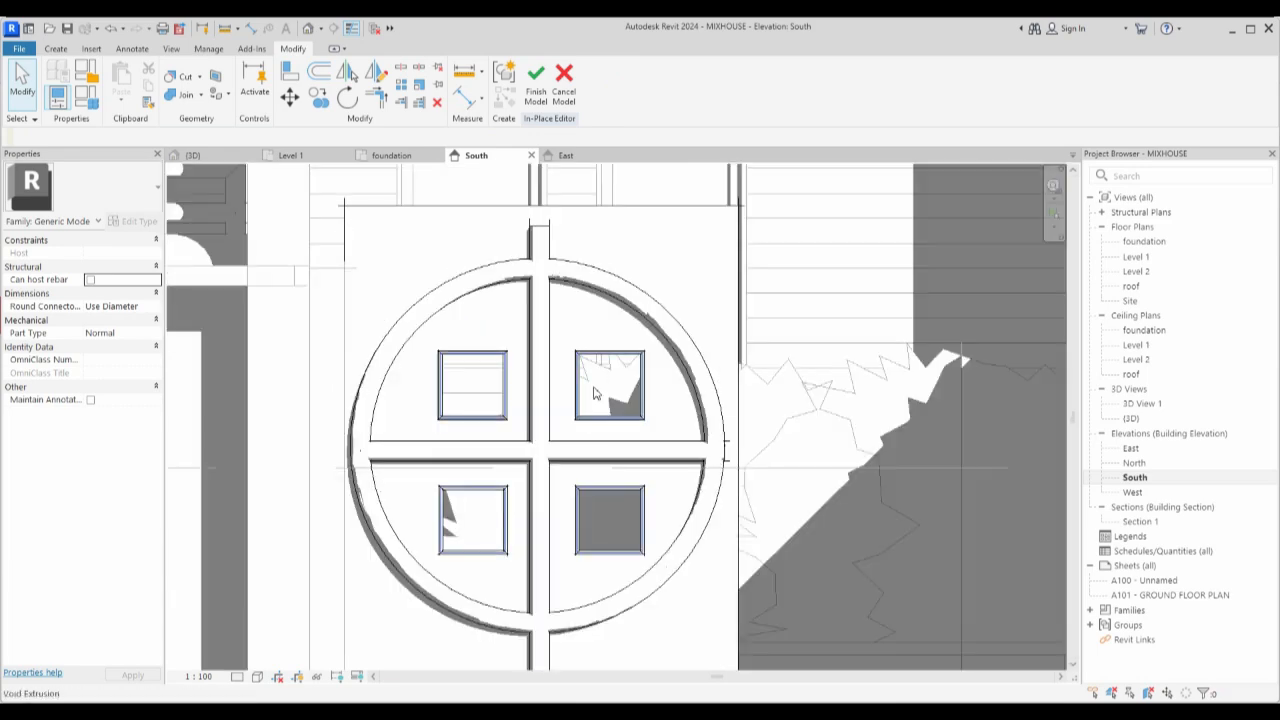
left_click(470, 352)
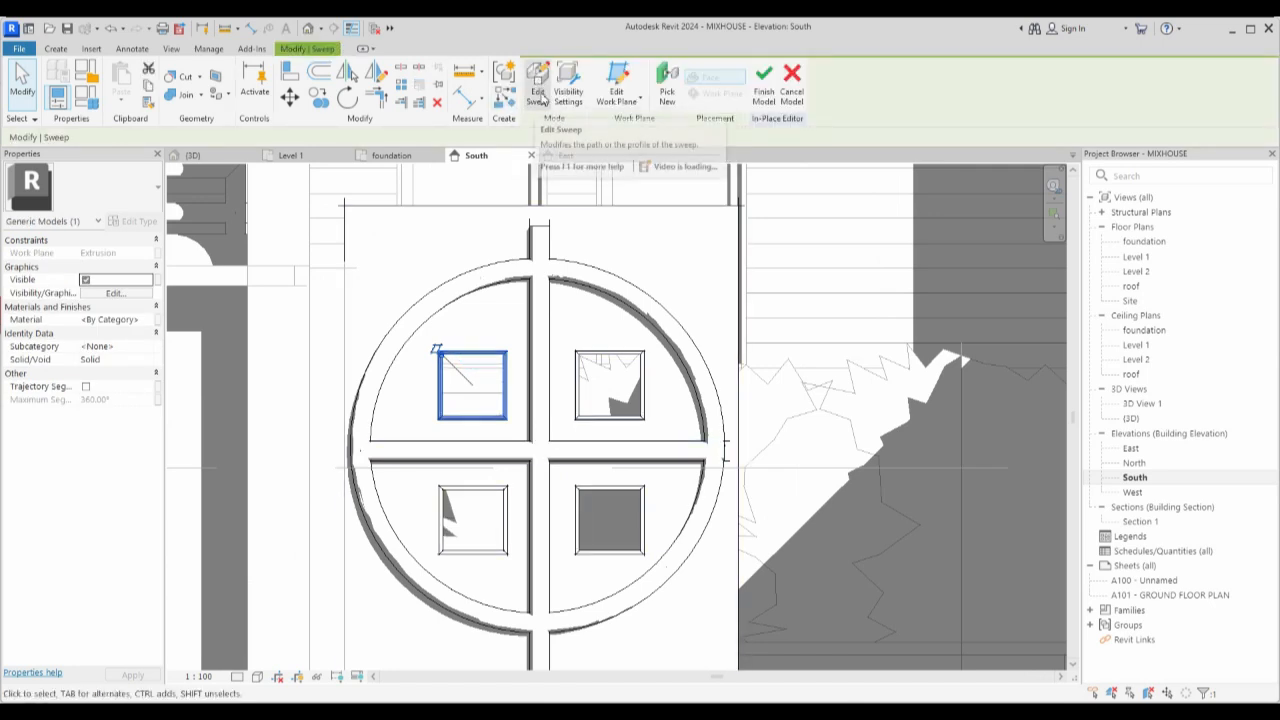
left_click(326, 104)
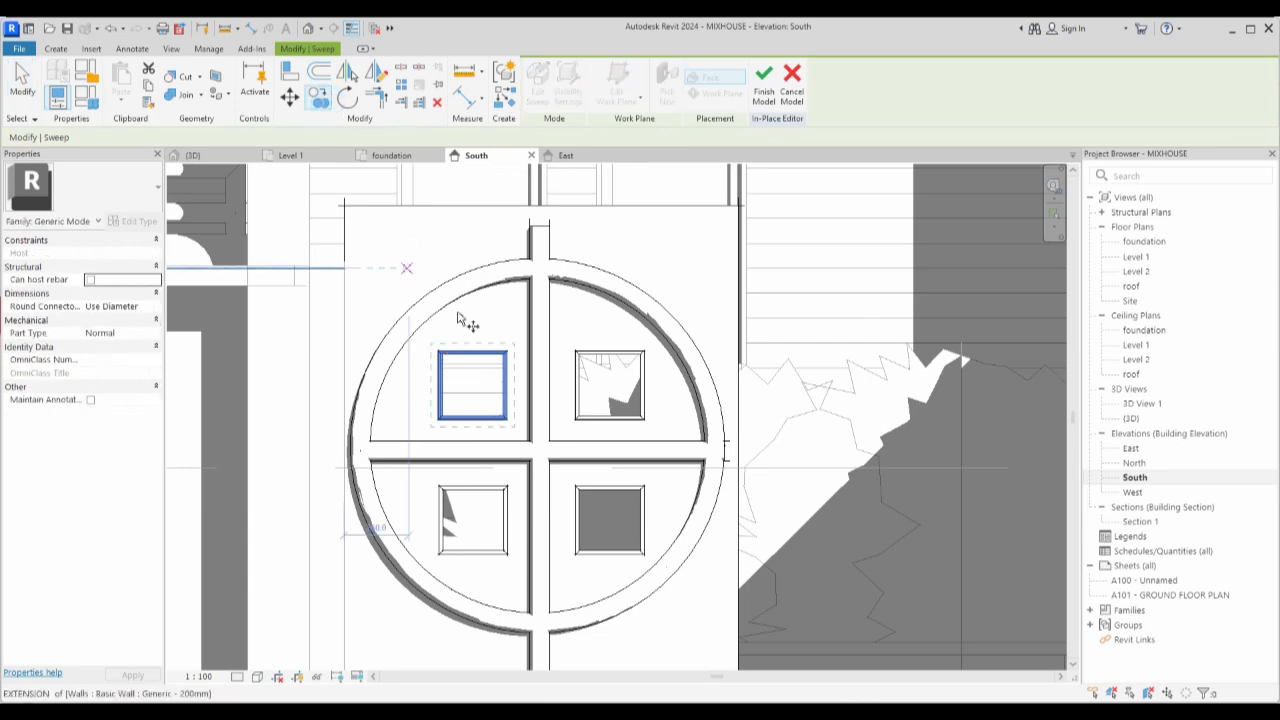
left_click(452, 352)
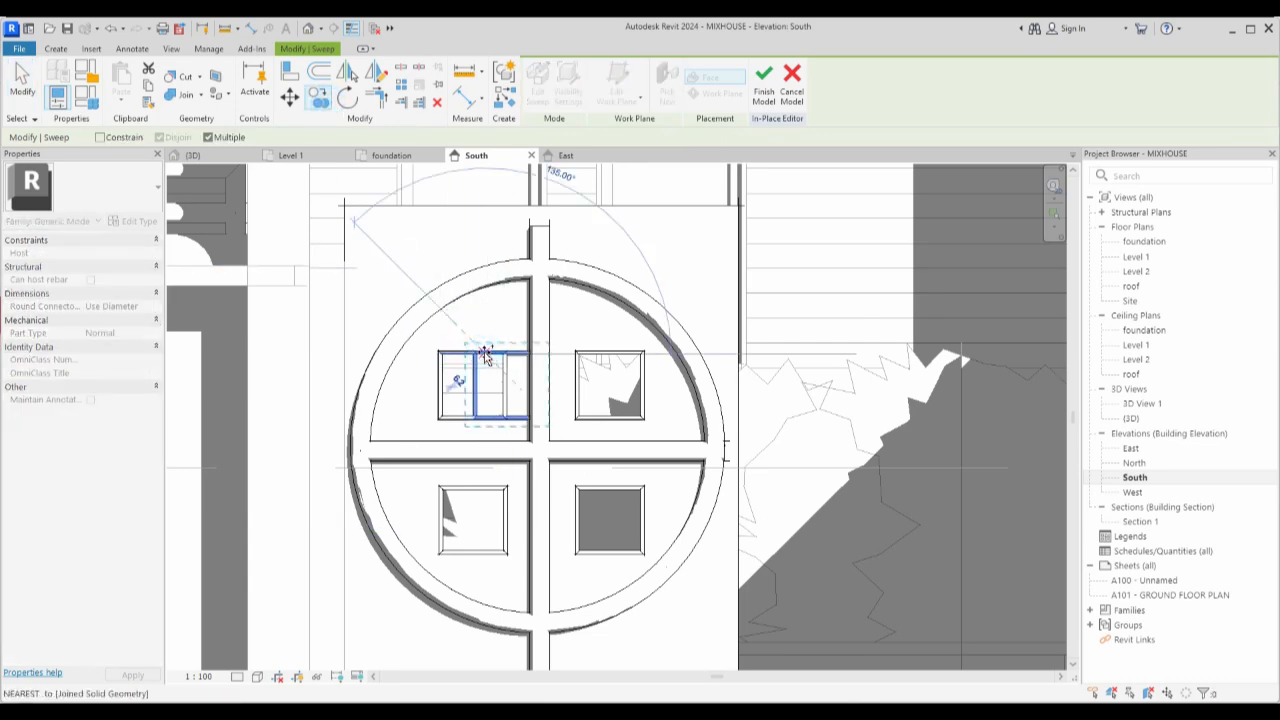
left_click(484, 356)
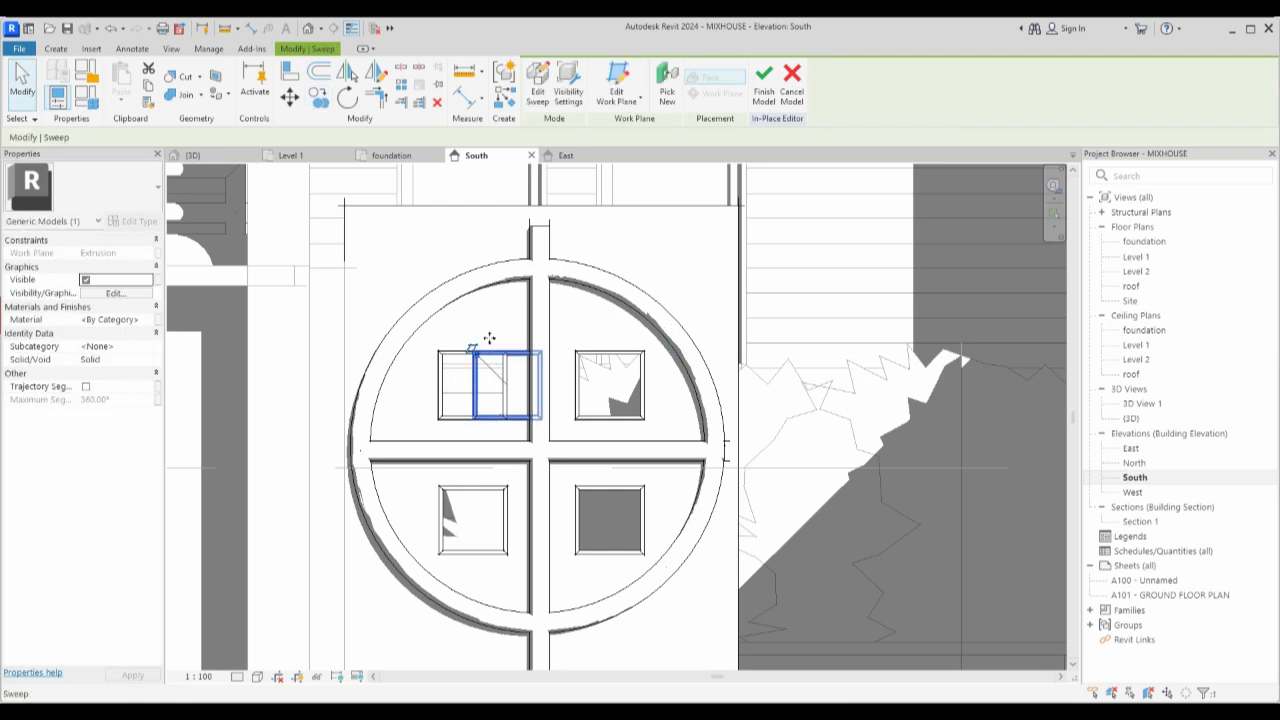
Edit the copied sweep's path, deleting its other segments to leave only the vertical line through the middle of the upper-left cutout.
left_click(537, 82)
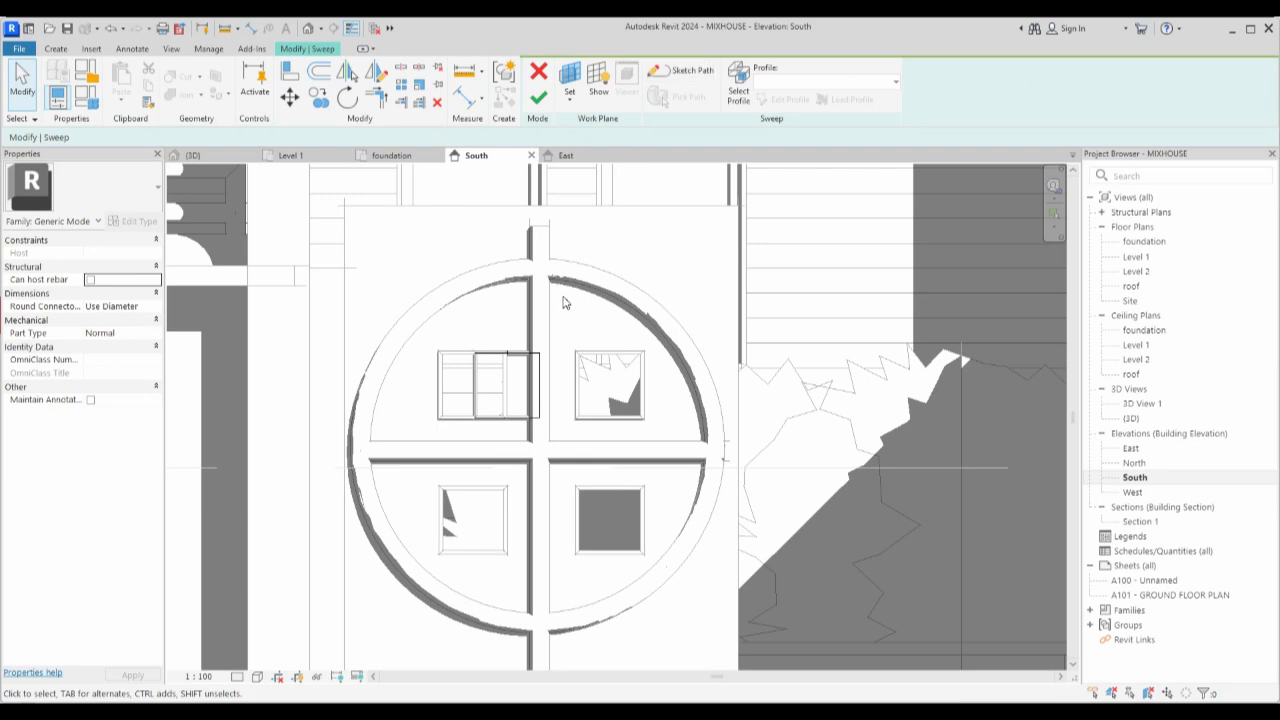
left_click(686, 74)
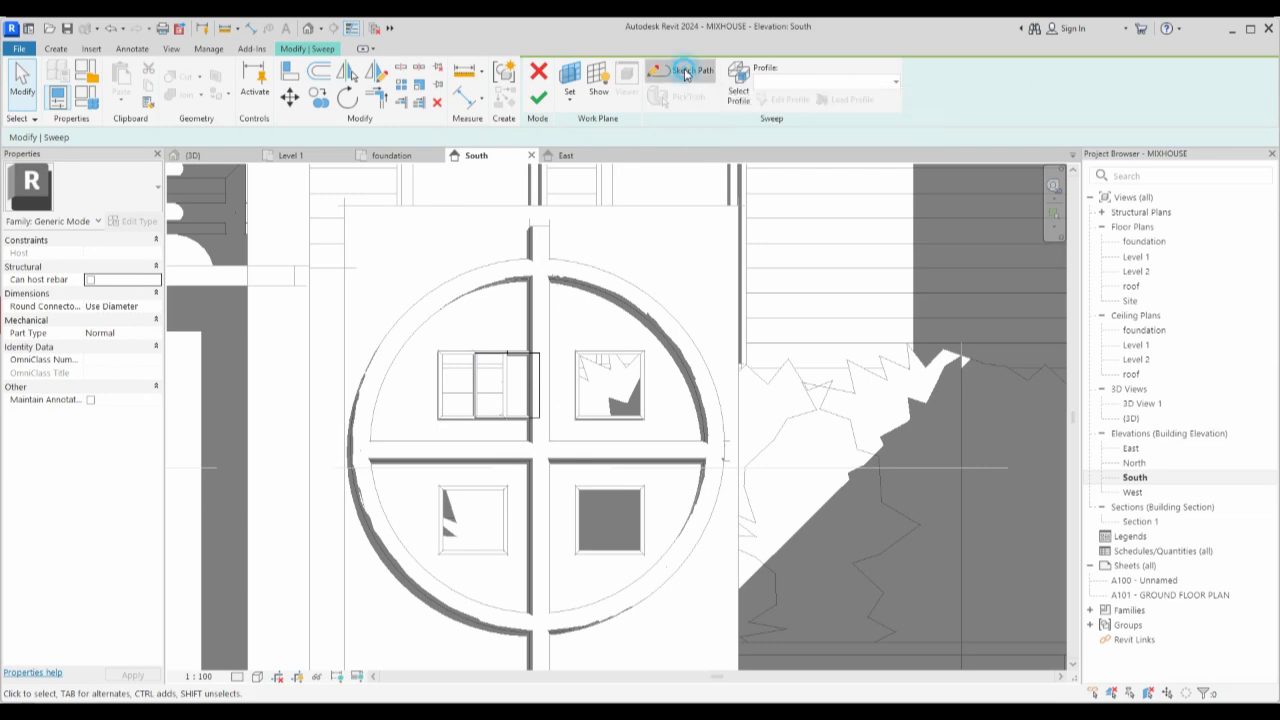
left_click(540, 400)
key("Delete")
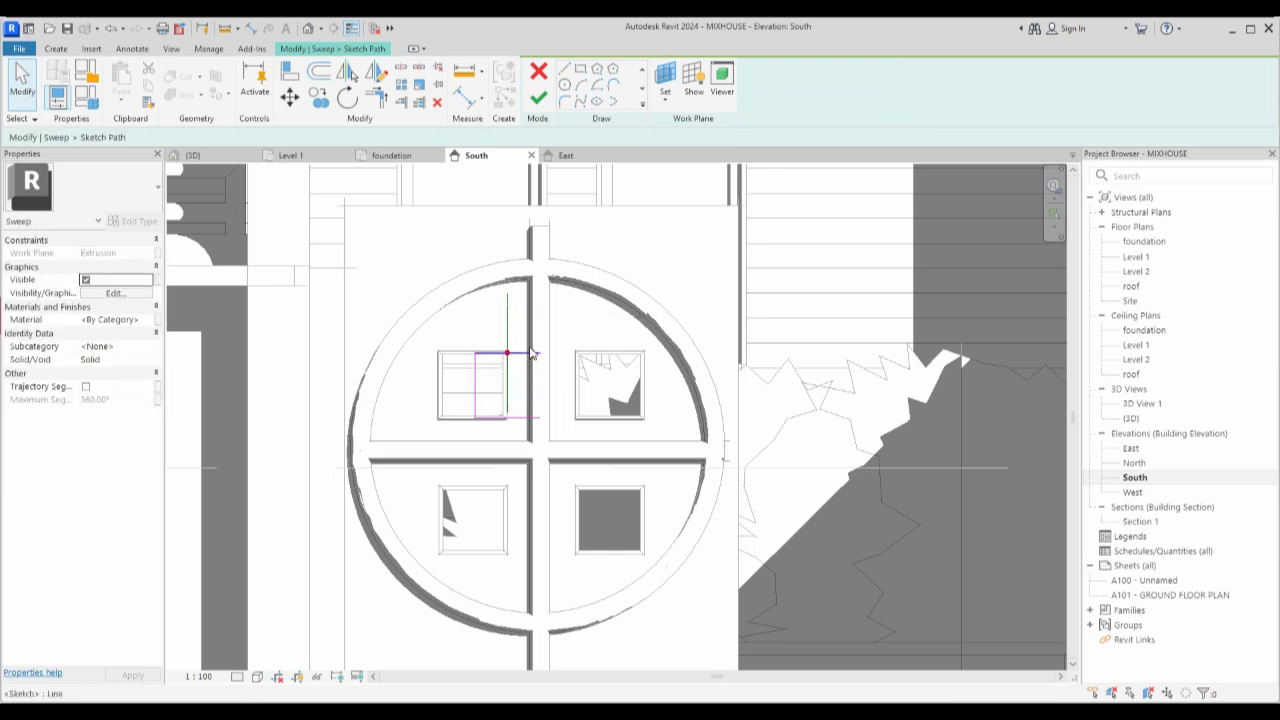
scroll(481, 386, "up", 1)
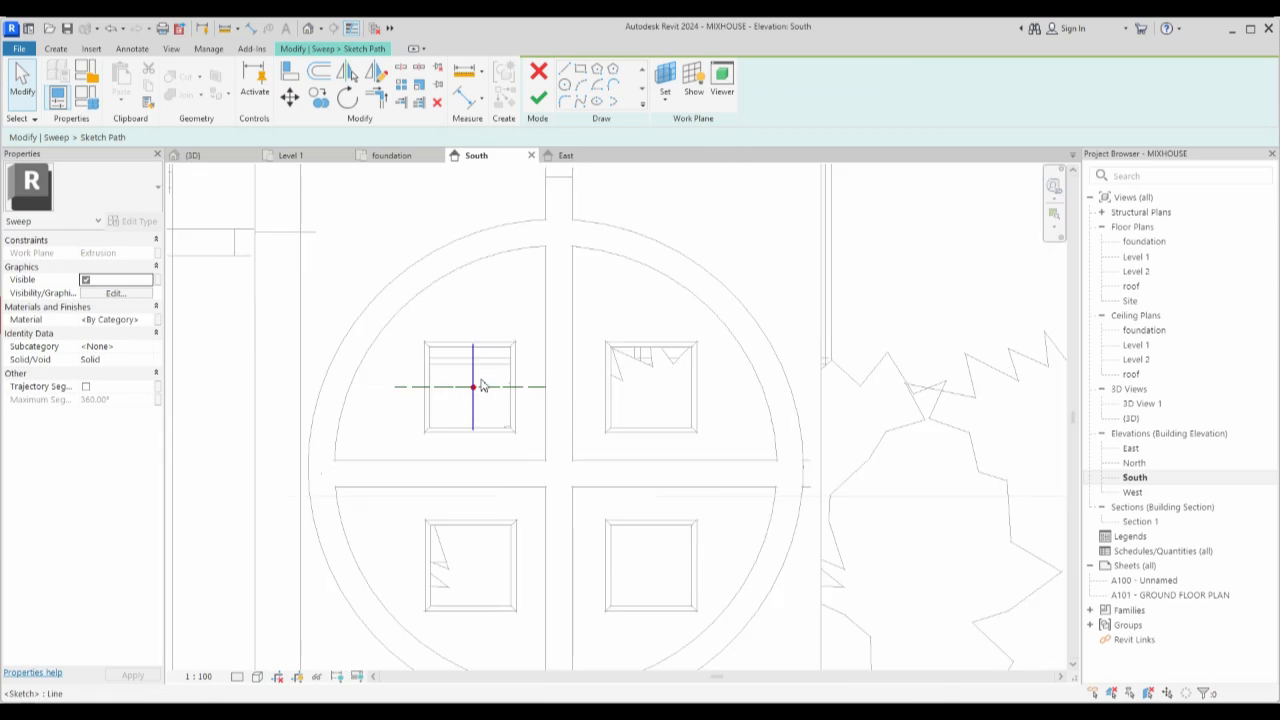
Finish the vertical glazing bar sweep in the gate's upper-left opening and add a copy rotated 90° across it.
left_click(537, 100)
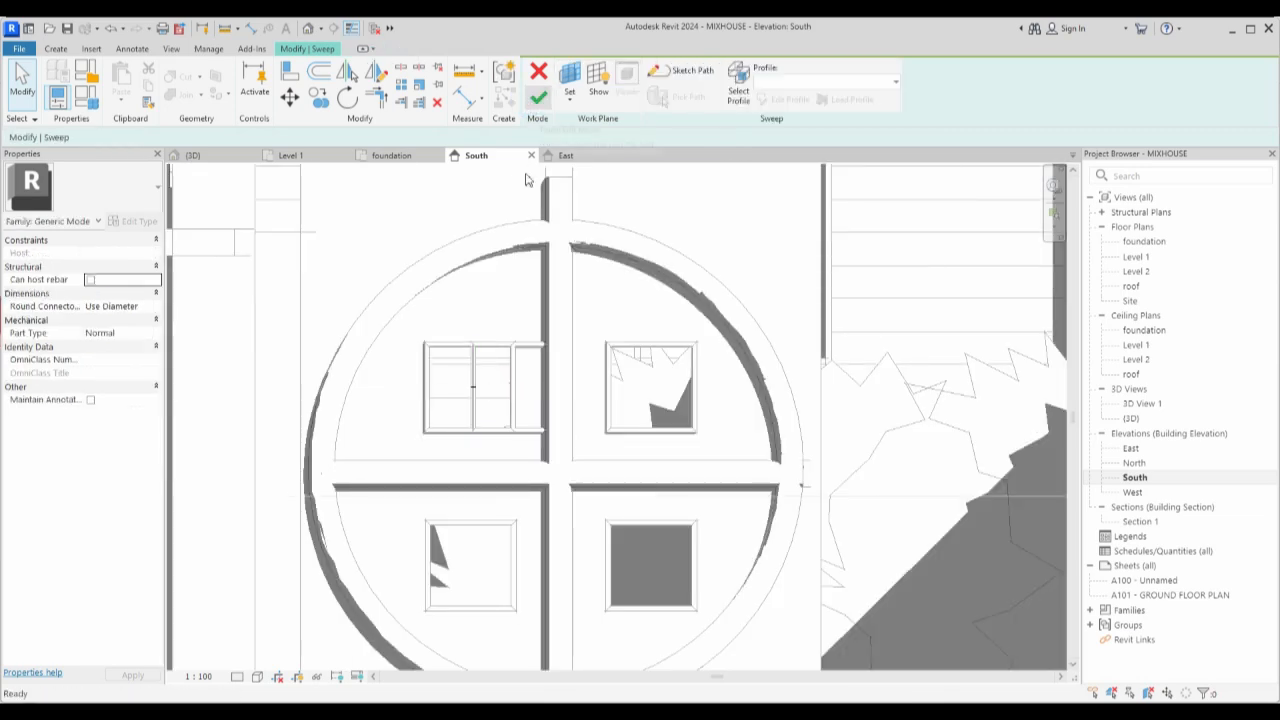
left_click(537, 100)
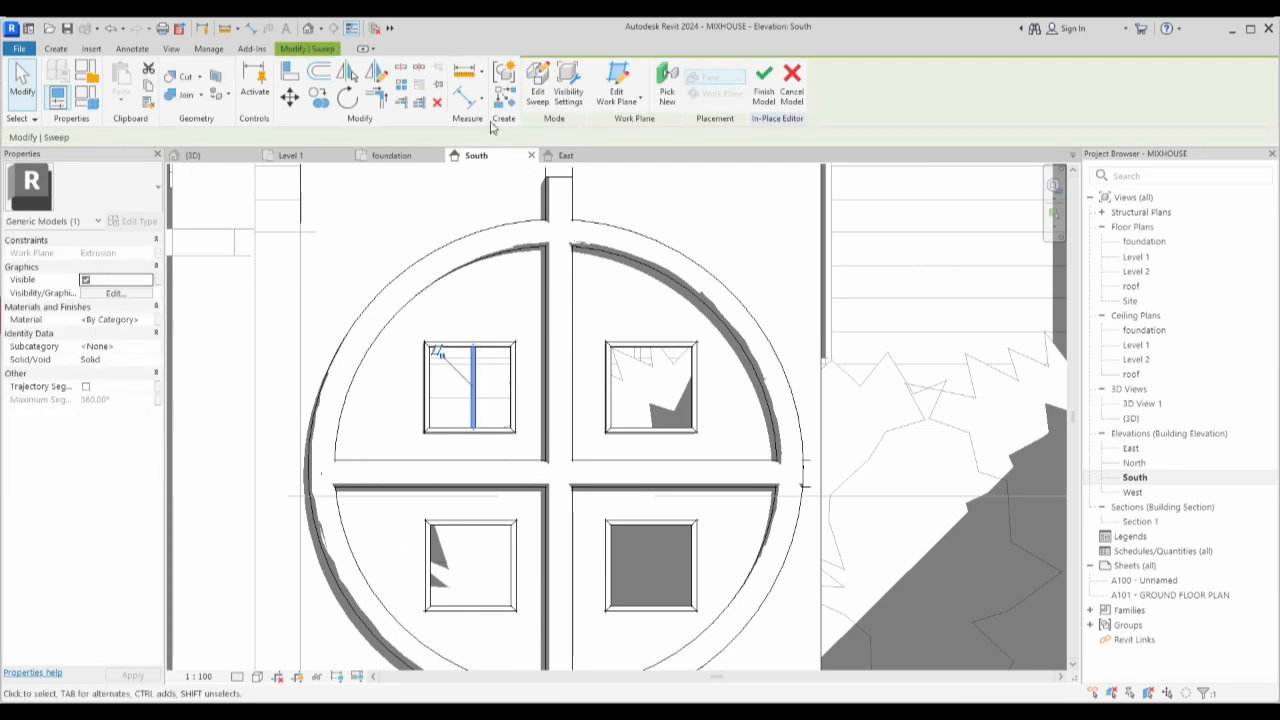
scroll(479, 333, "up", 3)
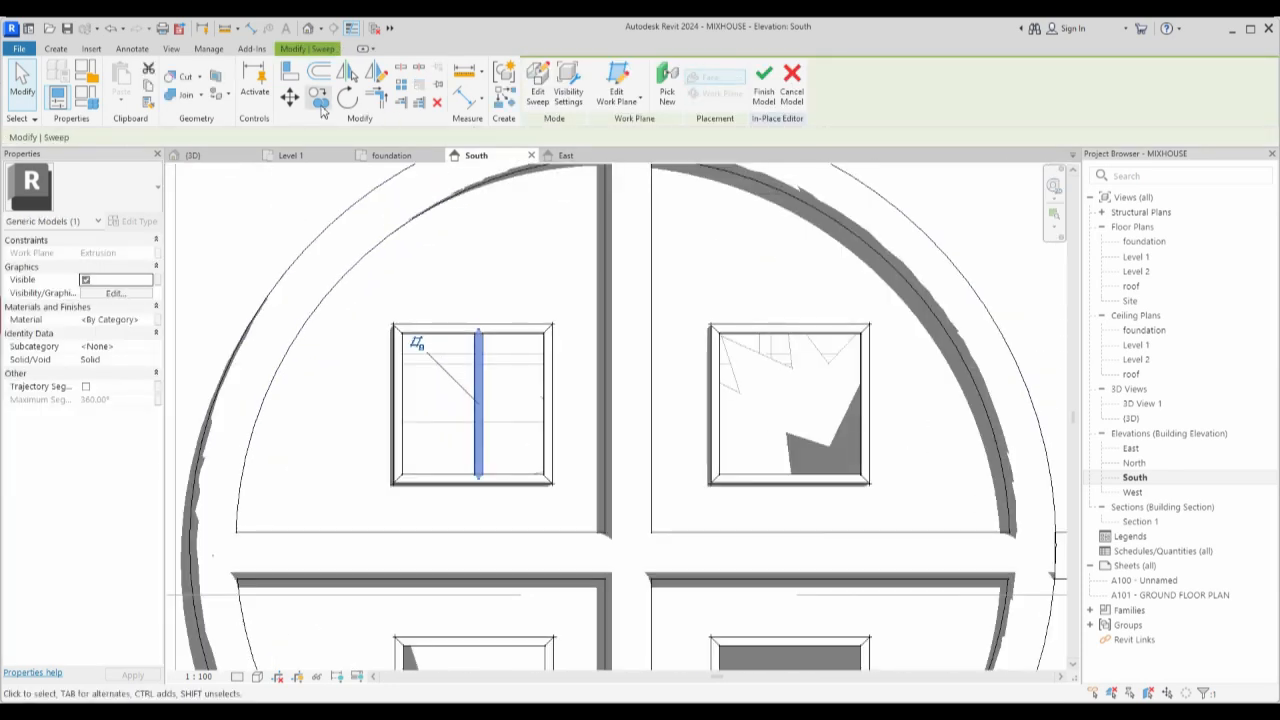
left_click(346, 100)
left_click(479, 276)
type("90")
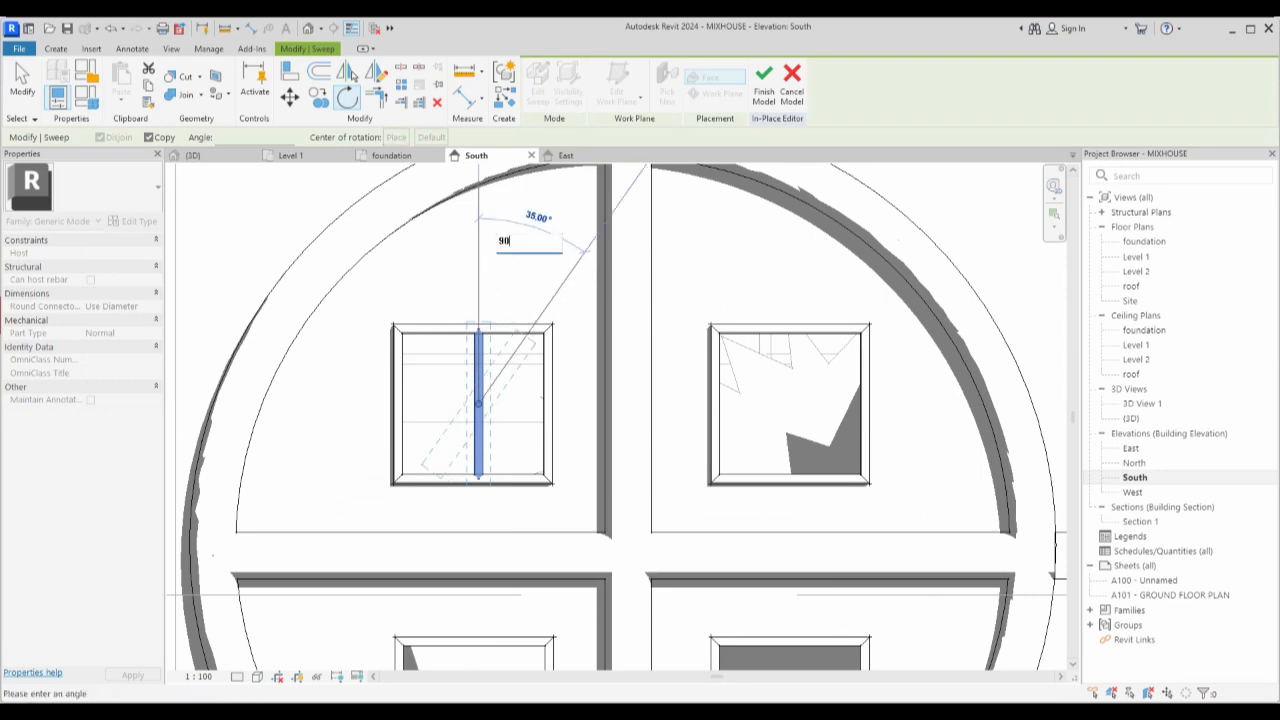
key("Return")
scroll(512, 427, "up", 2)
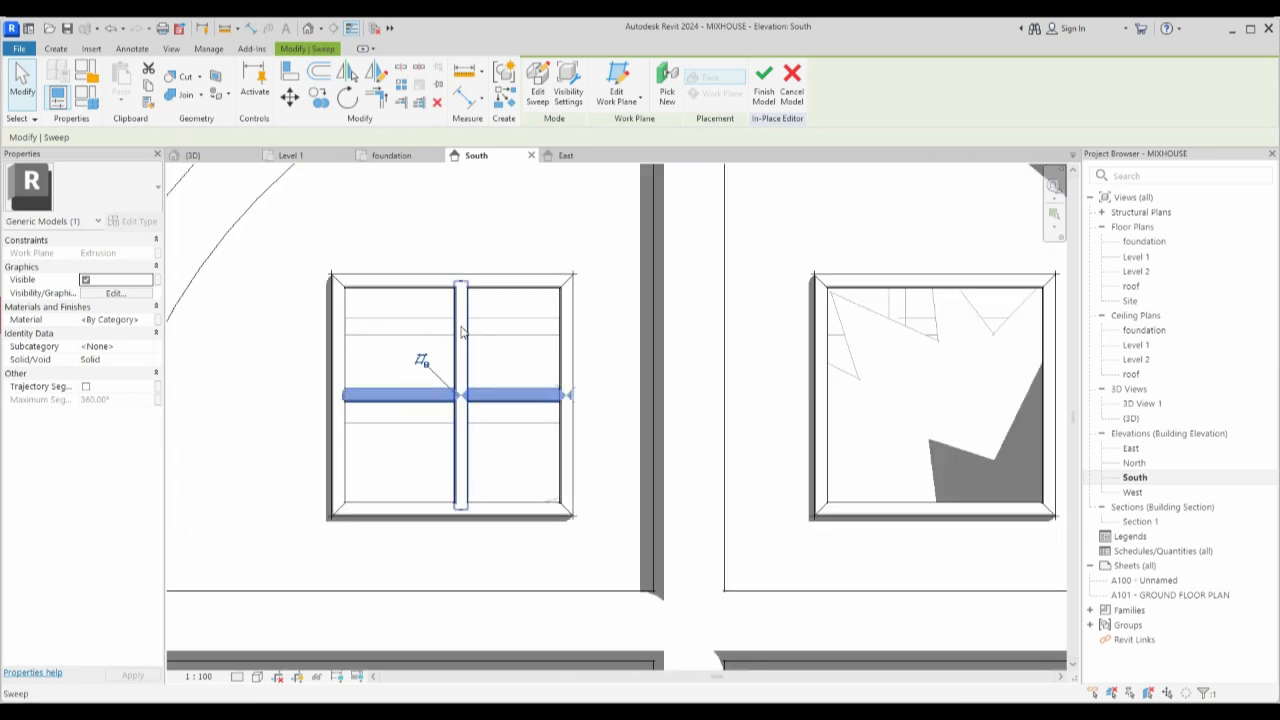
Copy the two crossing glazing bars from the upper-left opening to the matching corner of the upper-right opening, using multiple copies.
left_click(460, 329)
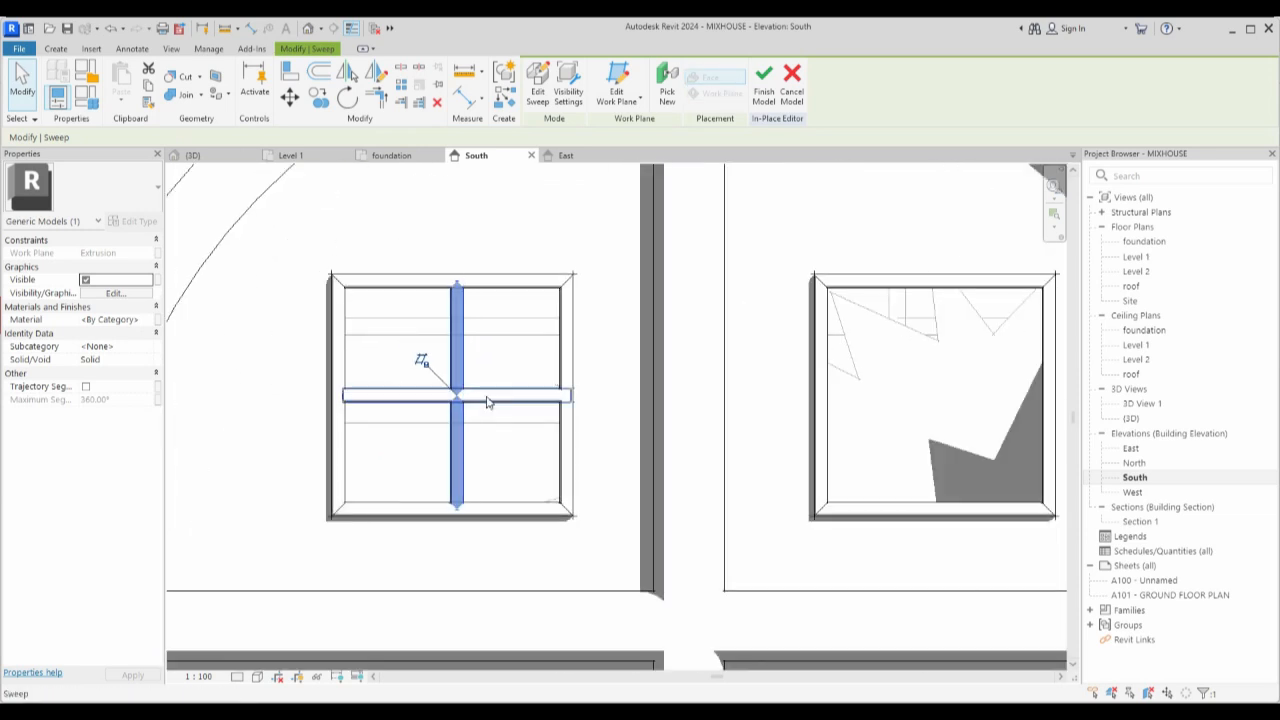
left_click(485, 398, "ctrl")
scroll(466, 410, "down", 4)
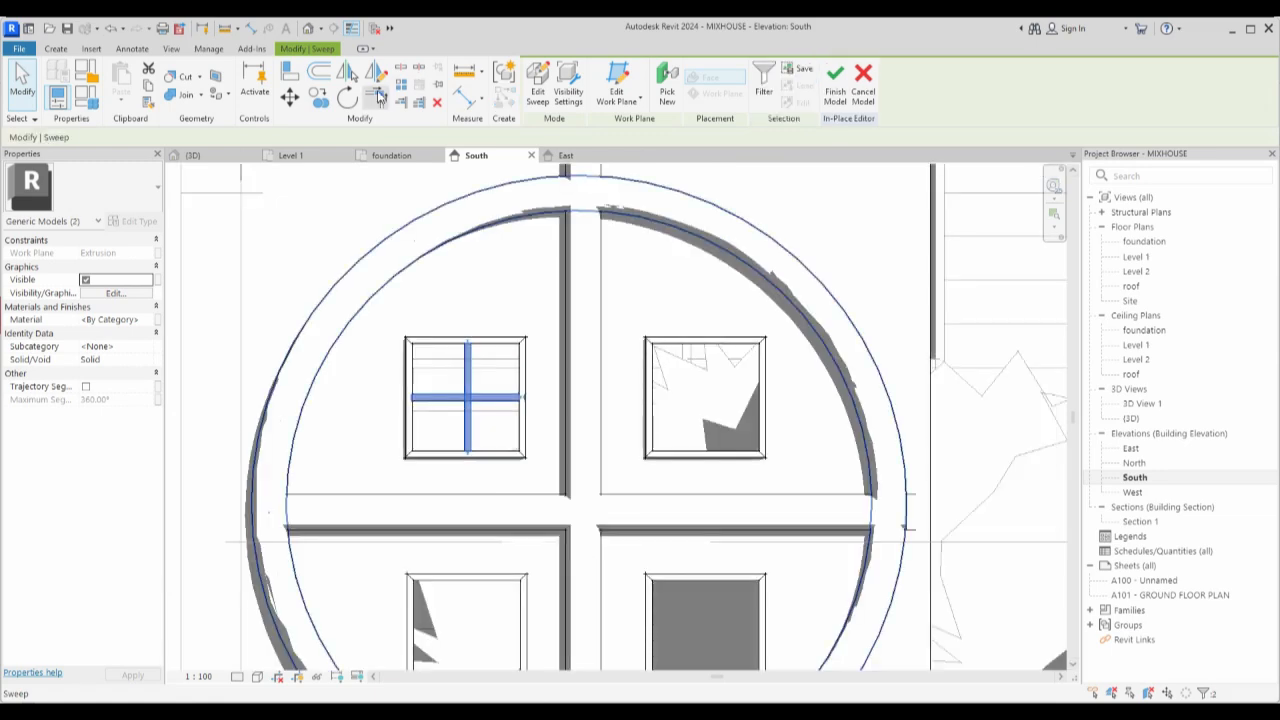
left_click(318, 100)
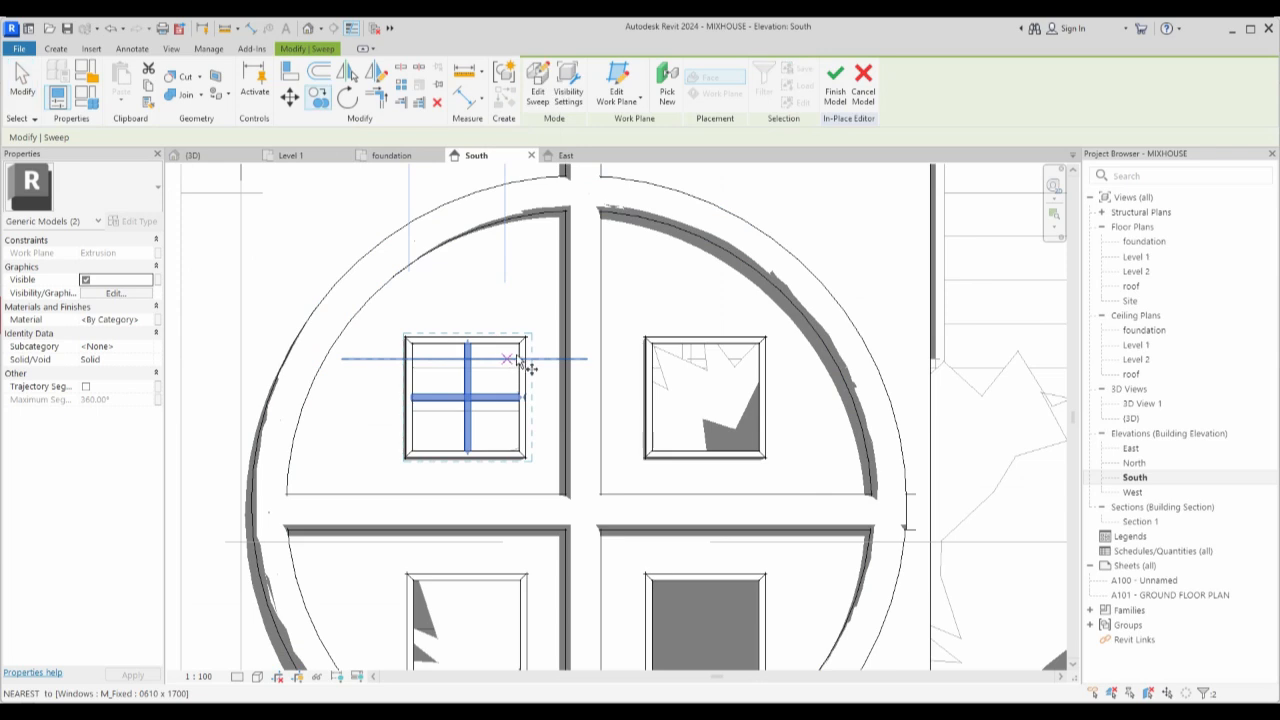
scroll(528, 340, "up", 2)
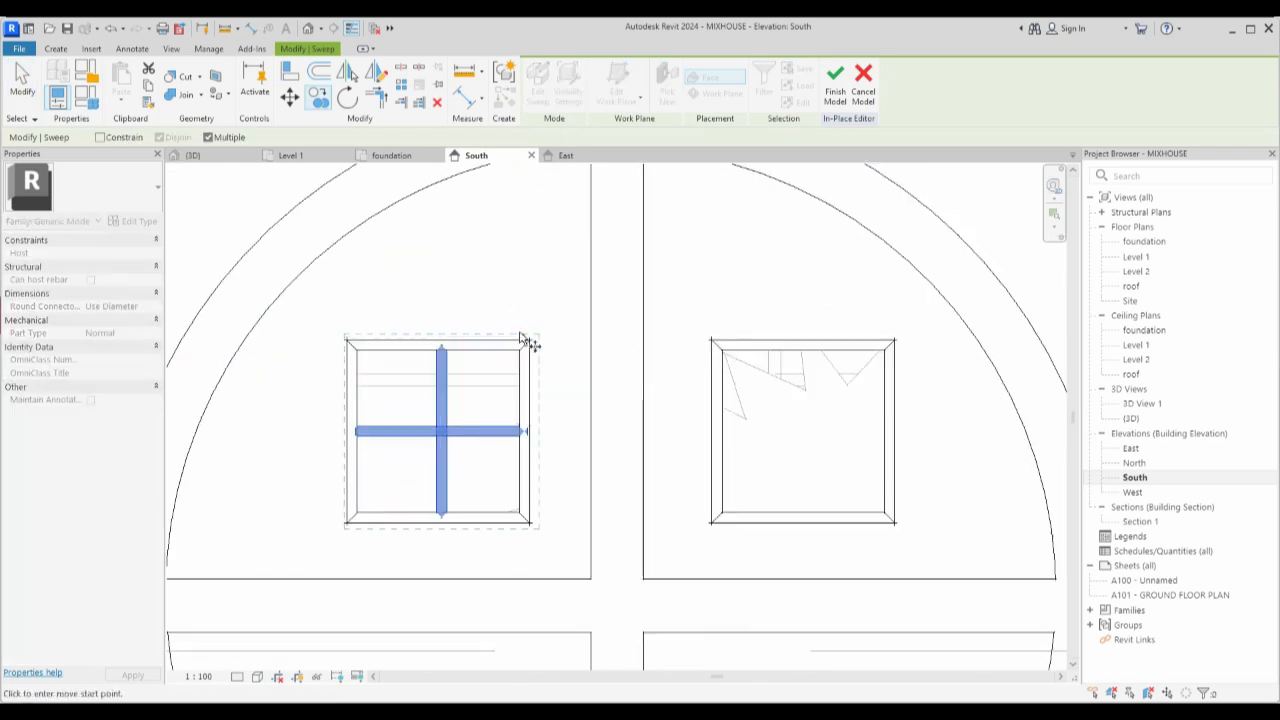
left_click(525, 346)
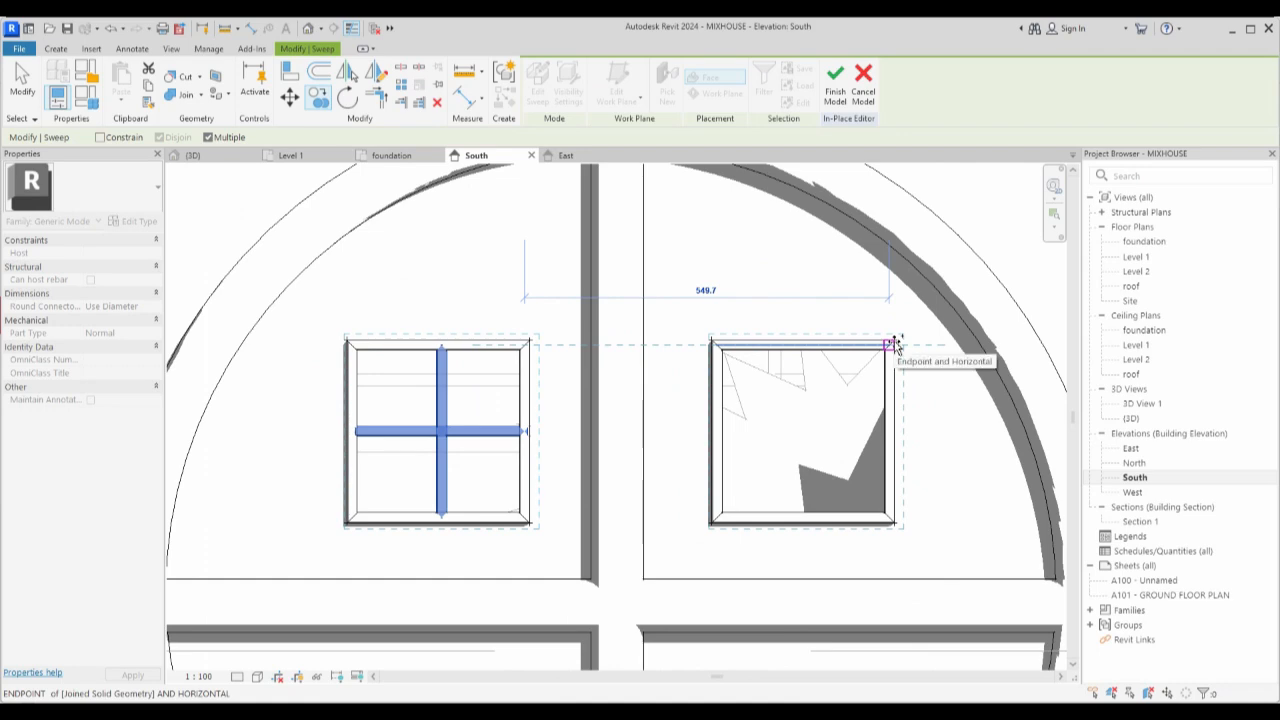
left_click(895, 344)
Place two further copies of the crossing bars in the lower-right and lower-left openings and end the copying.
scroll(780, 400, "down", 3)
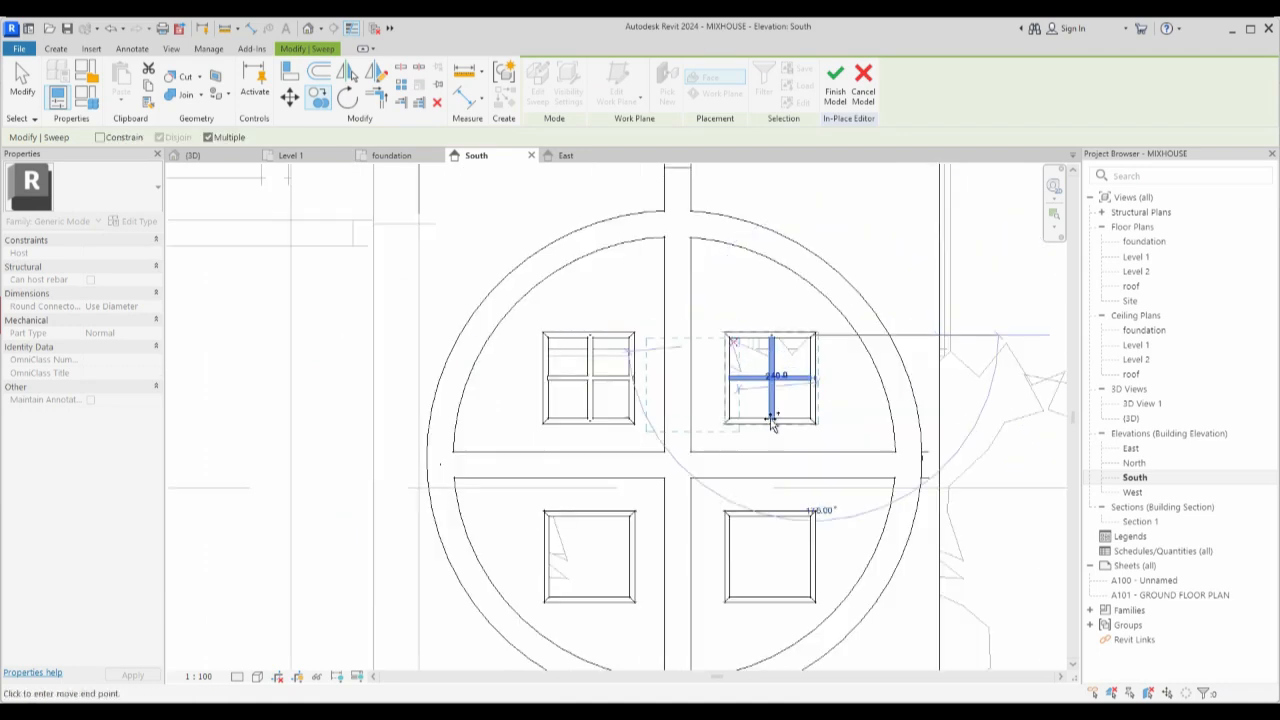
scroll(814, 514, "up", 3)
left_click(814, 513)
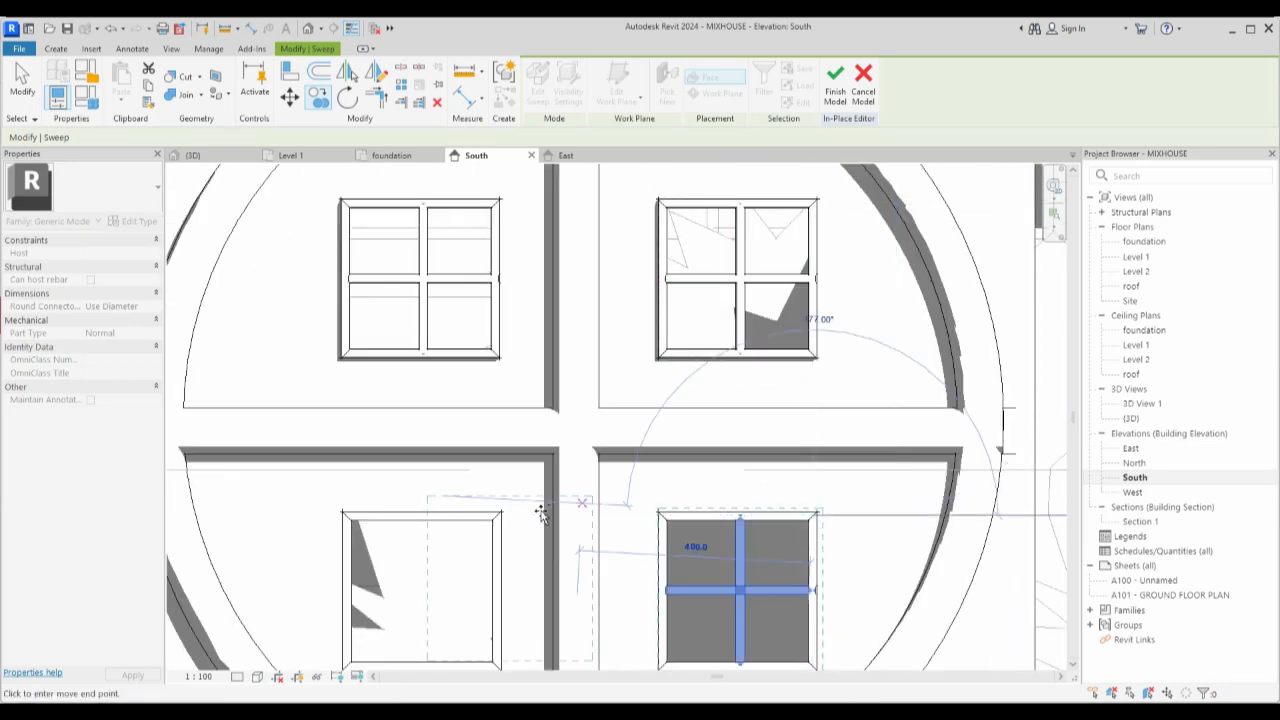
left_click(497, 516)
scroll(552, 434, "down", 5)
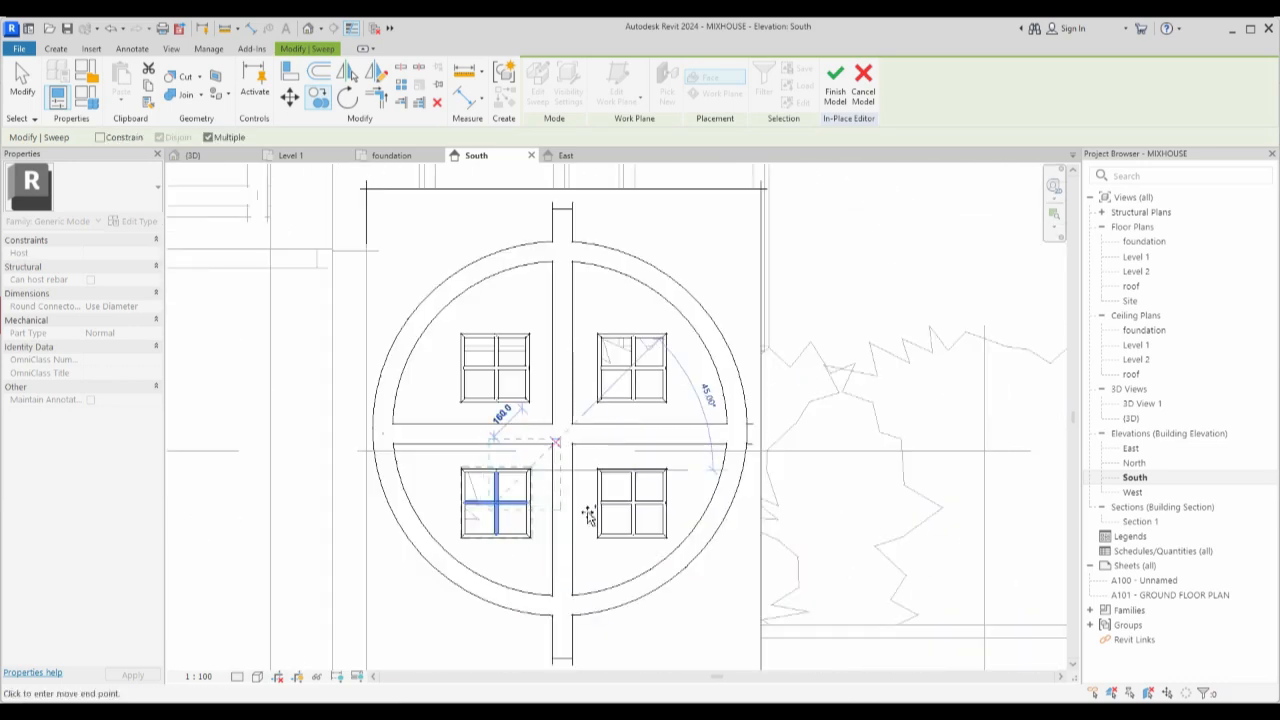
key("Escape")
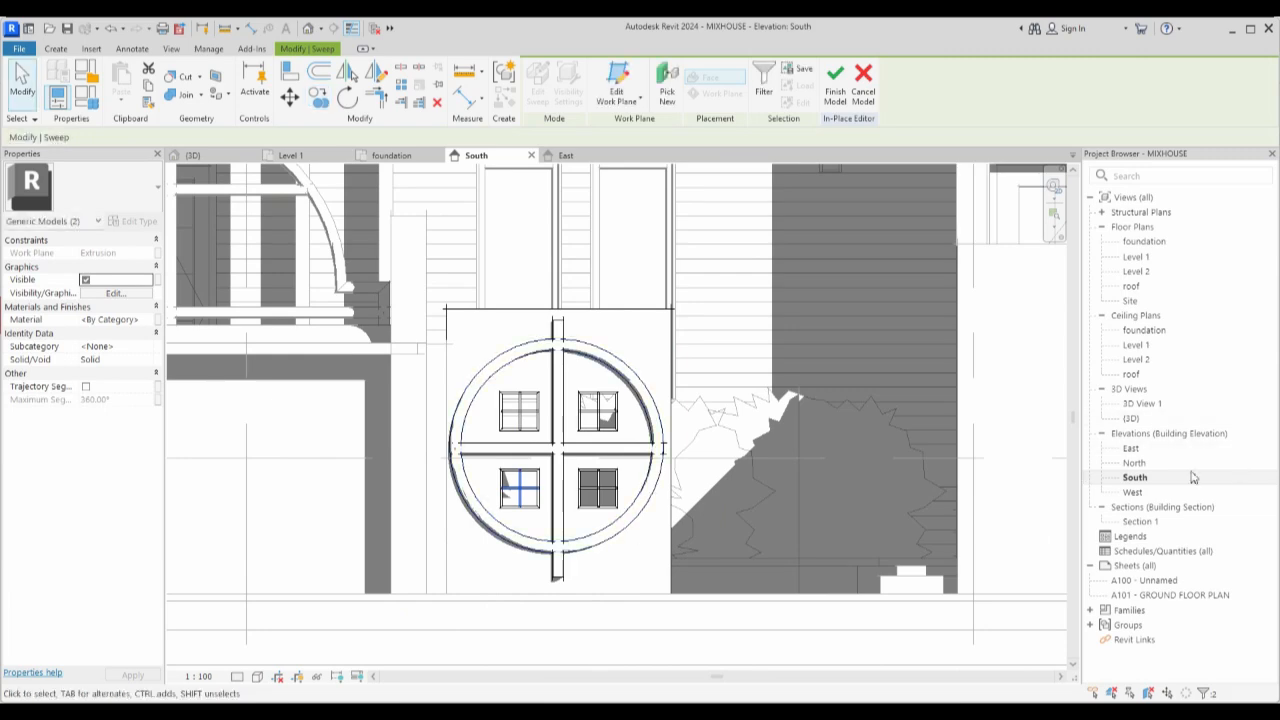
Examine the gate leaf with its four barred openings in the 3D view.
double_click(1131, 418)
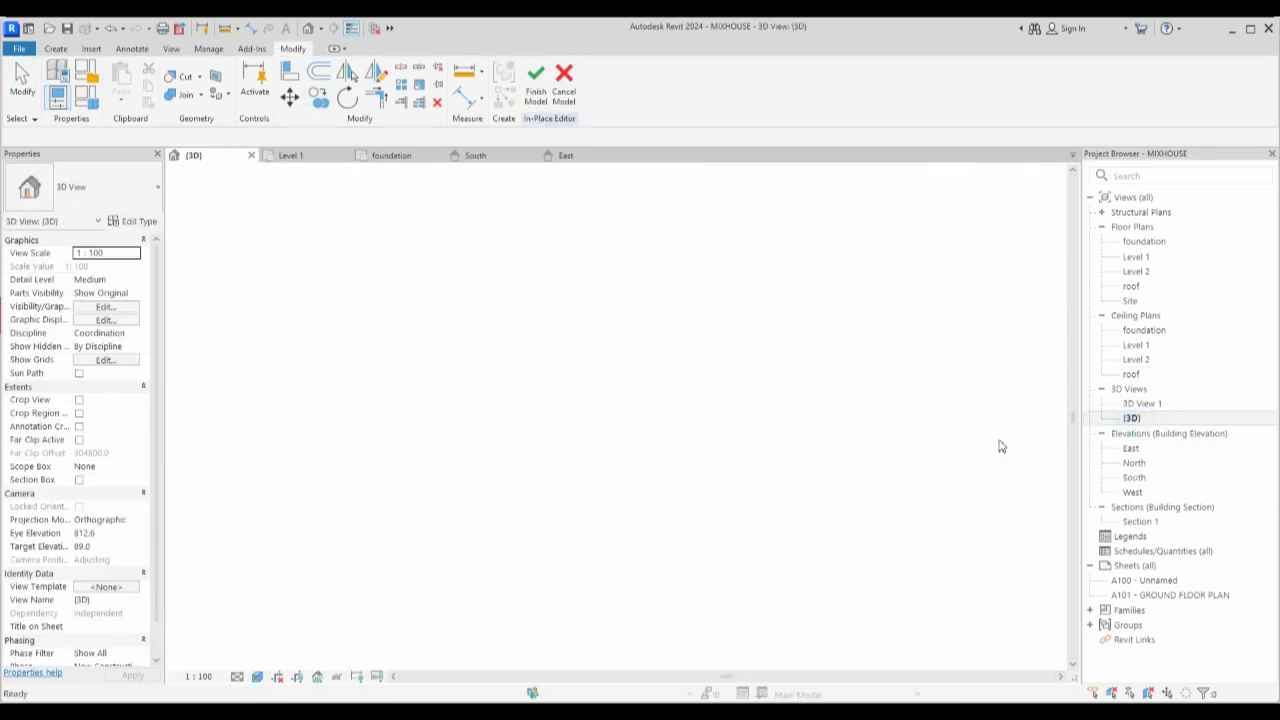
scroll(485, 453, "down", 3)
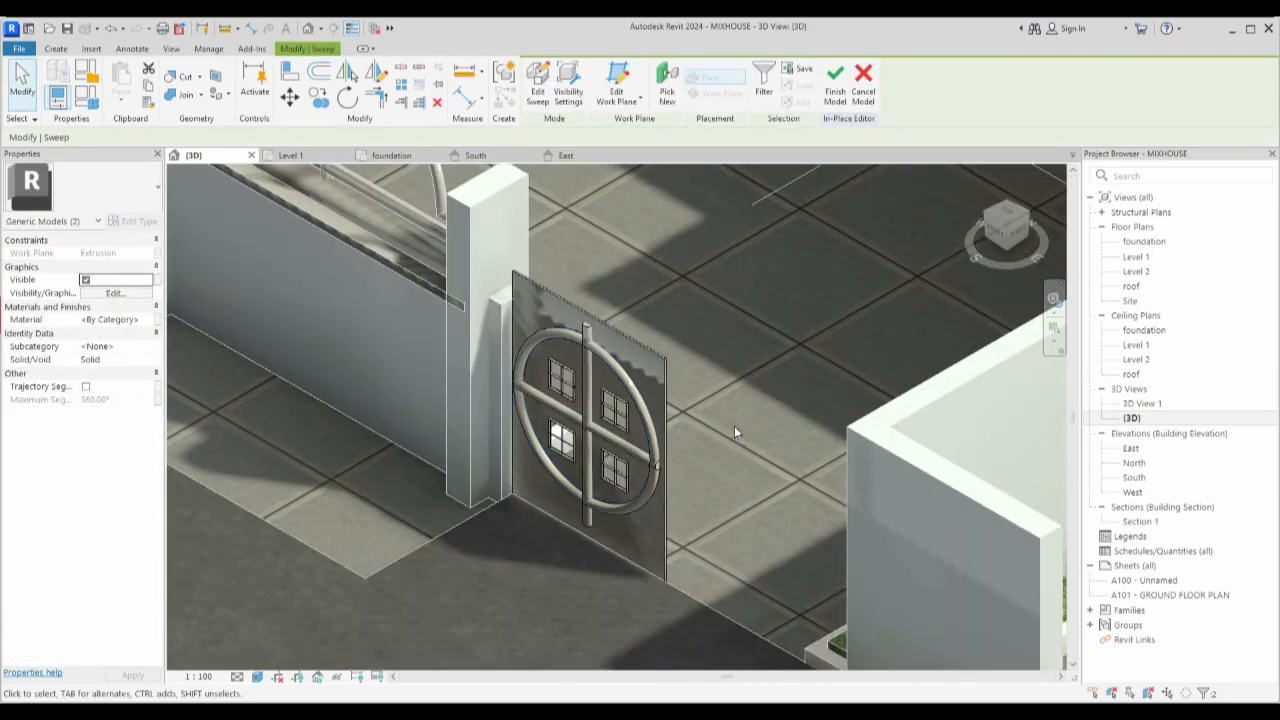
scroll(583, 318, "up", 3)
scroll(636, 355, "down", 4)
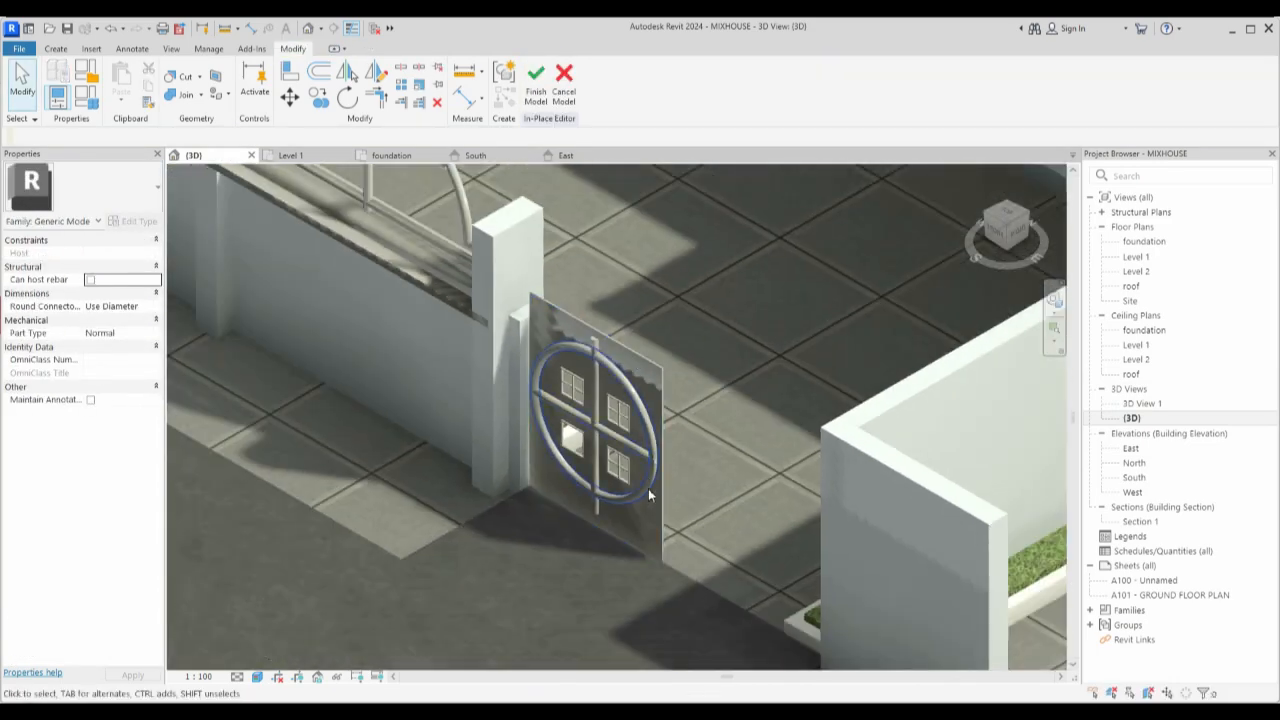
scroll(669, 515, "up", 2)
scroll(669, 513, "down", 3)
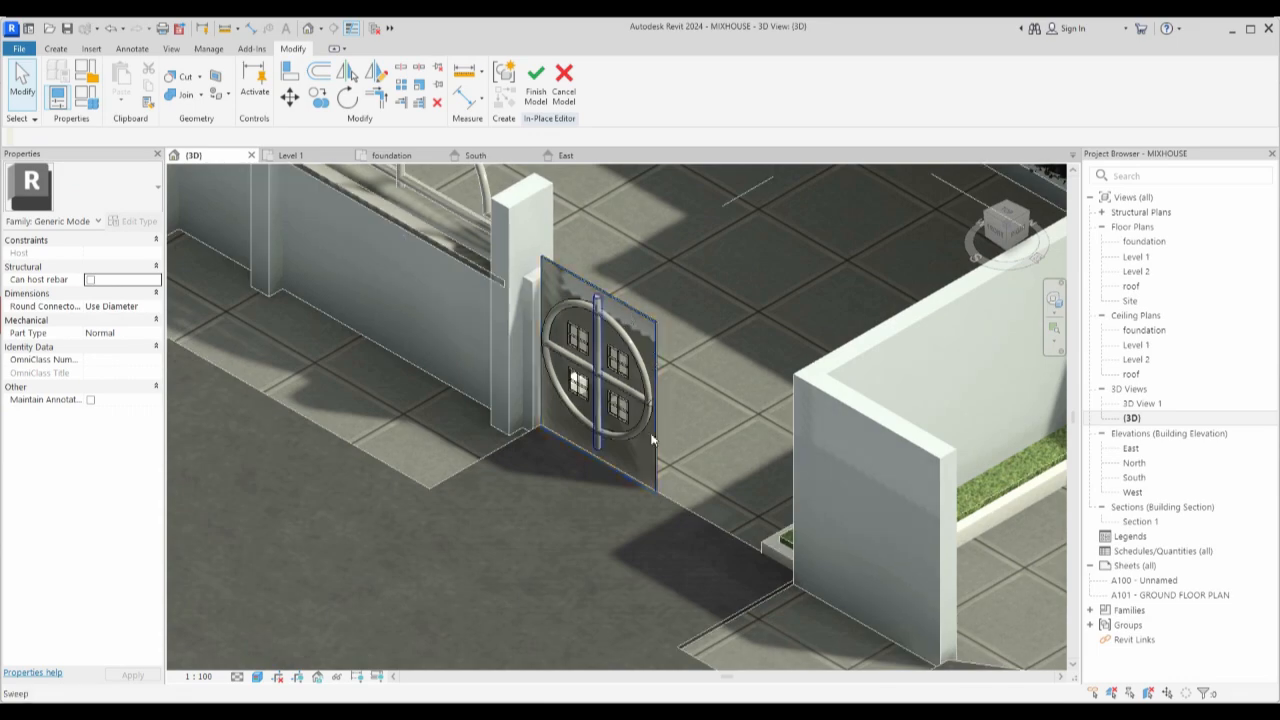
scroll(628, 413, "up", 3)
scroll(600, 365, "down", 1)
scroll(600, 365, "down", 2)
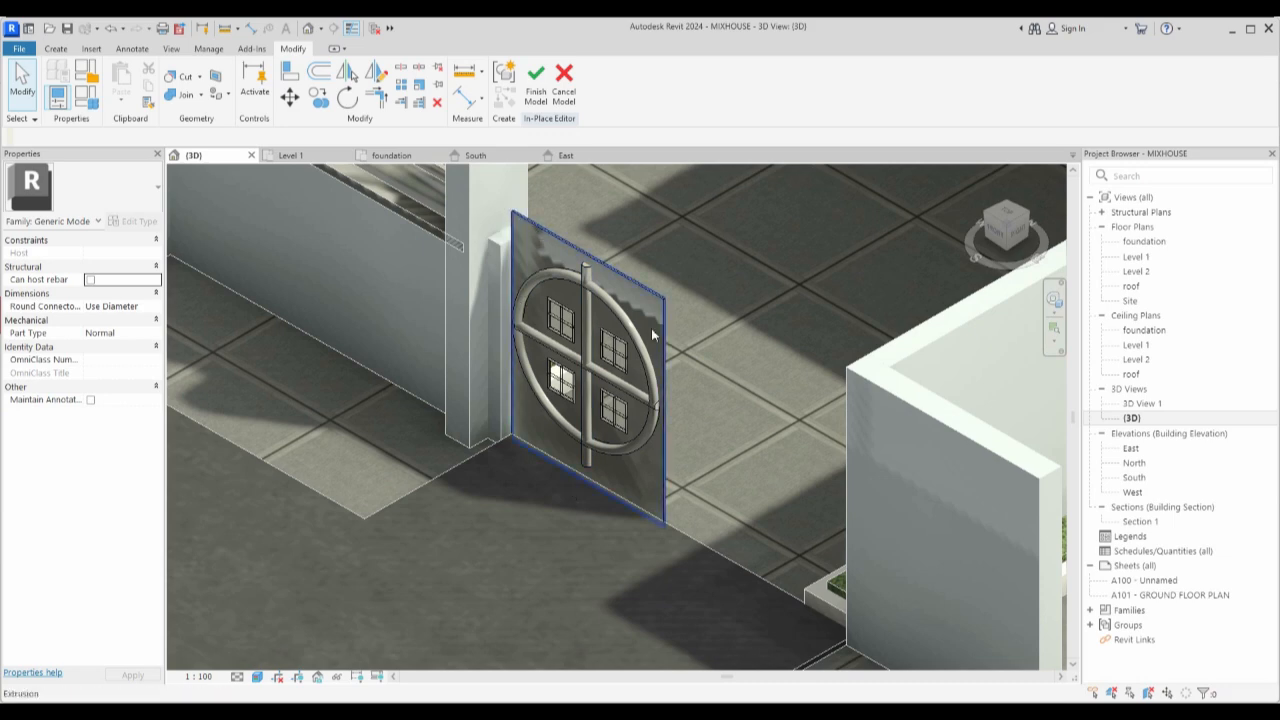
In the South elevation, mirror a copy of the whole gate leaf about a drawn vertical axis just beyond its right edge.
double_click(1134, 477)
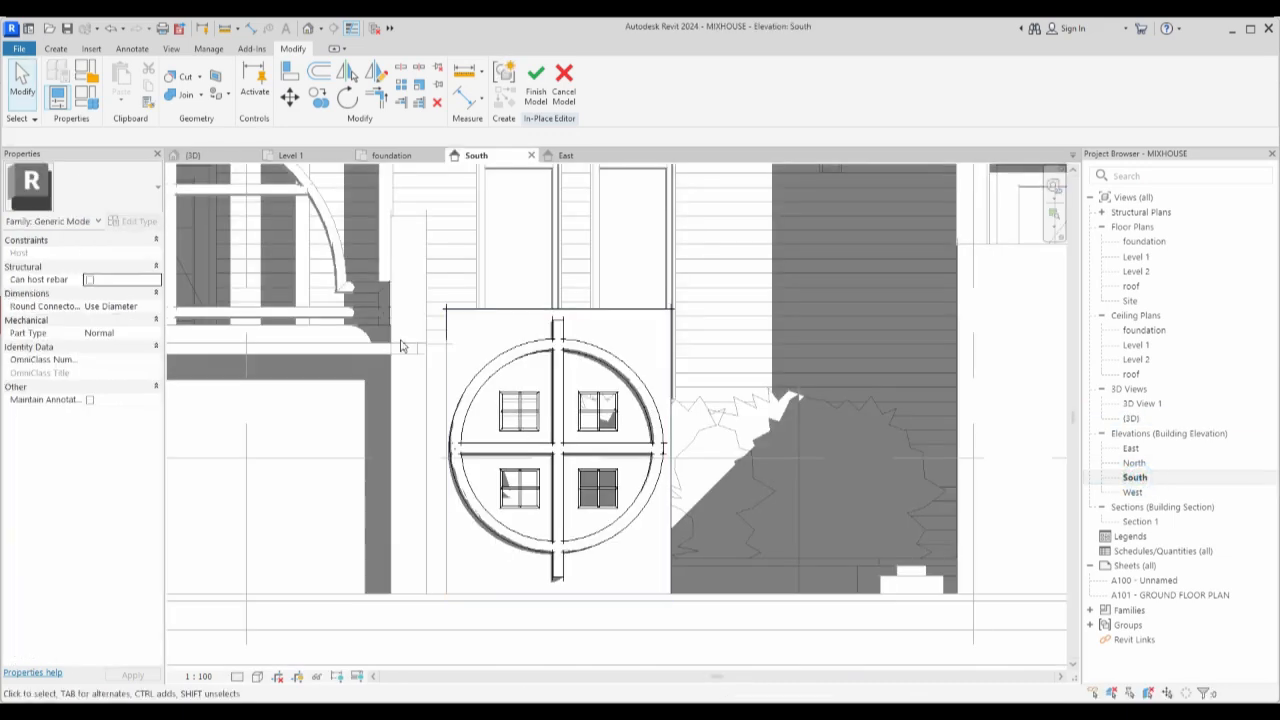
scroll(400, 346, "down", 3)
left_click_drag(428, 272, 574, 563)
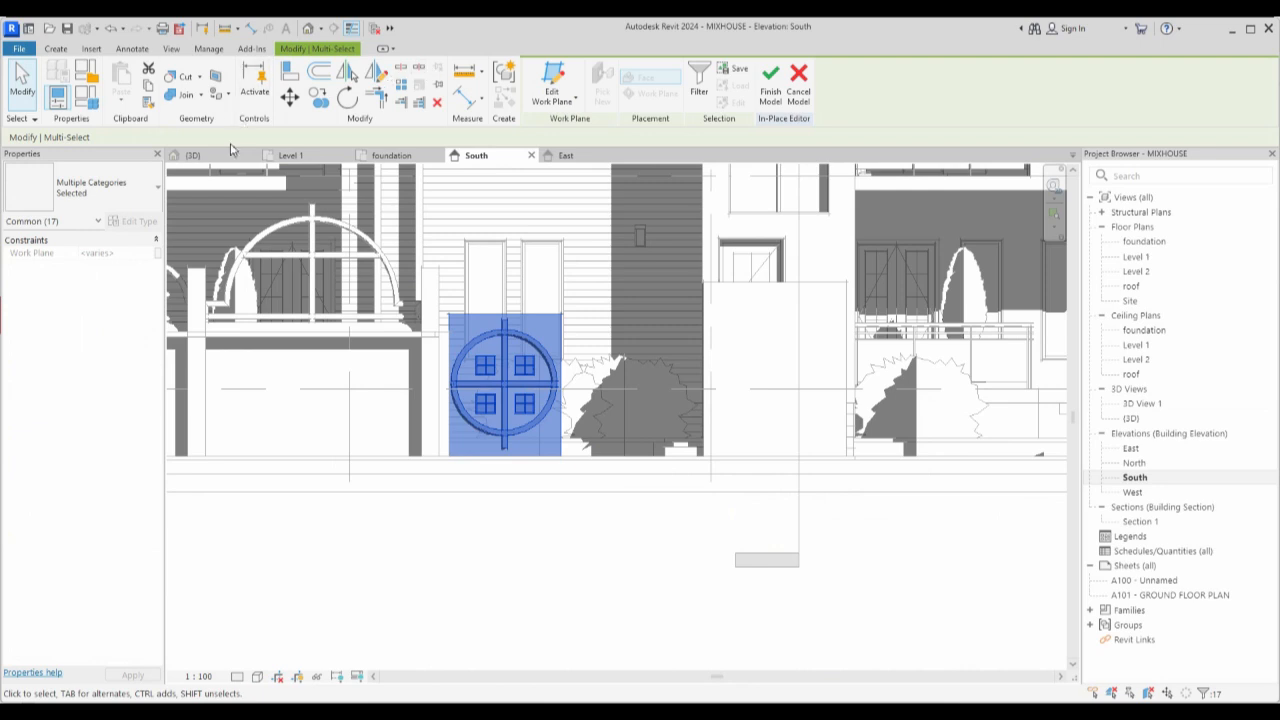
left_click(377, 72)
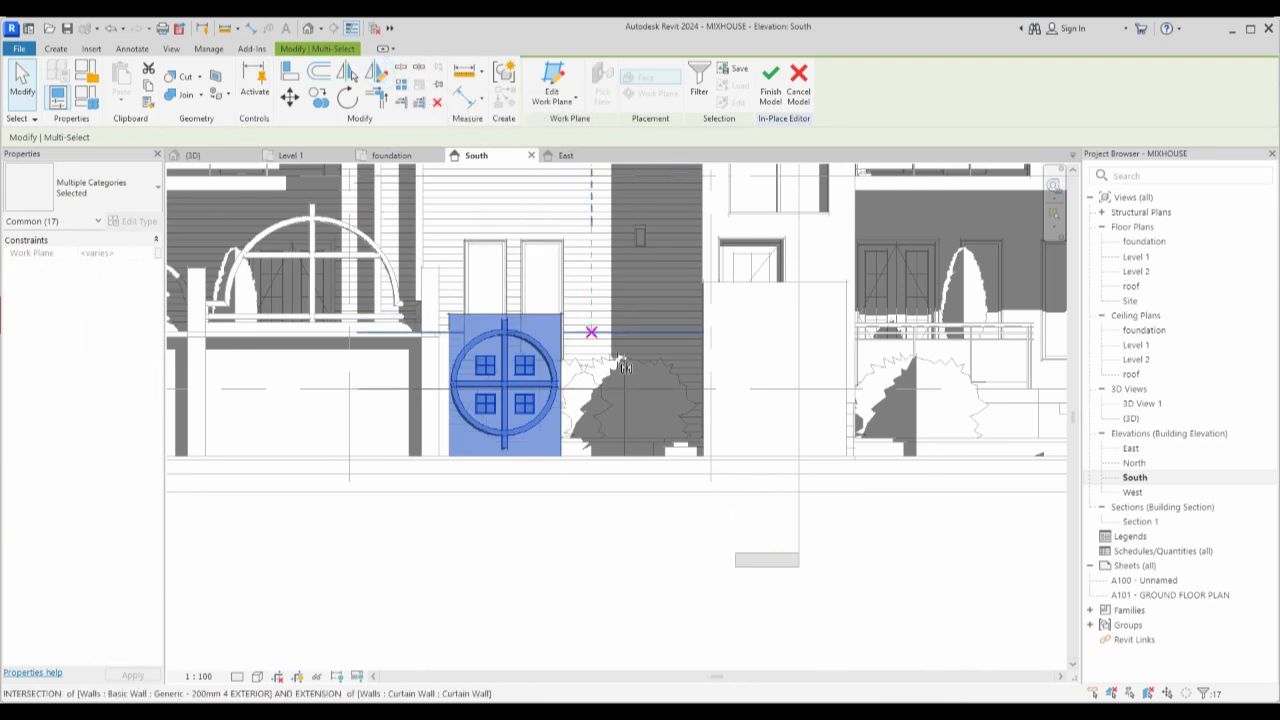
scroll(566, 336, "up", 2)
scroll(566, 336, "up", 2)
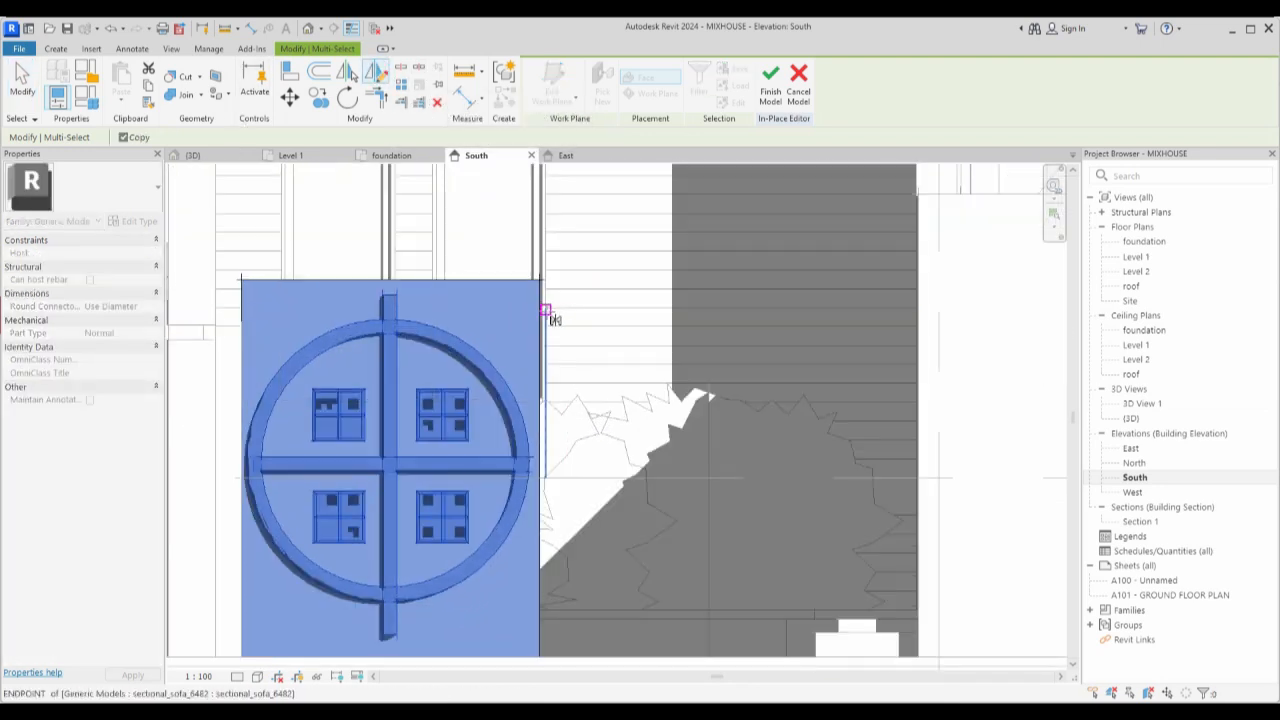
left_click(555, 248)
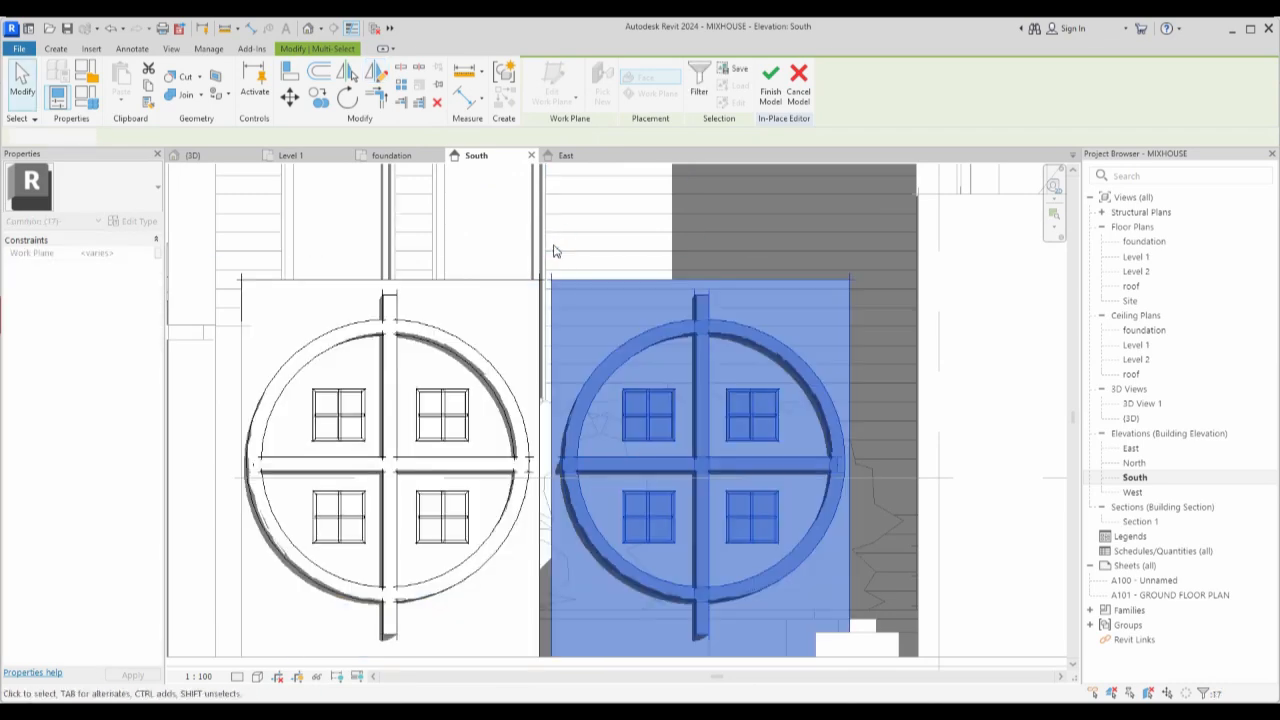
Nudge the mirrored gate leaf to the right in small increments, away from the original leaf.
scroll(600, 450, "down", 1)
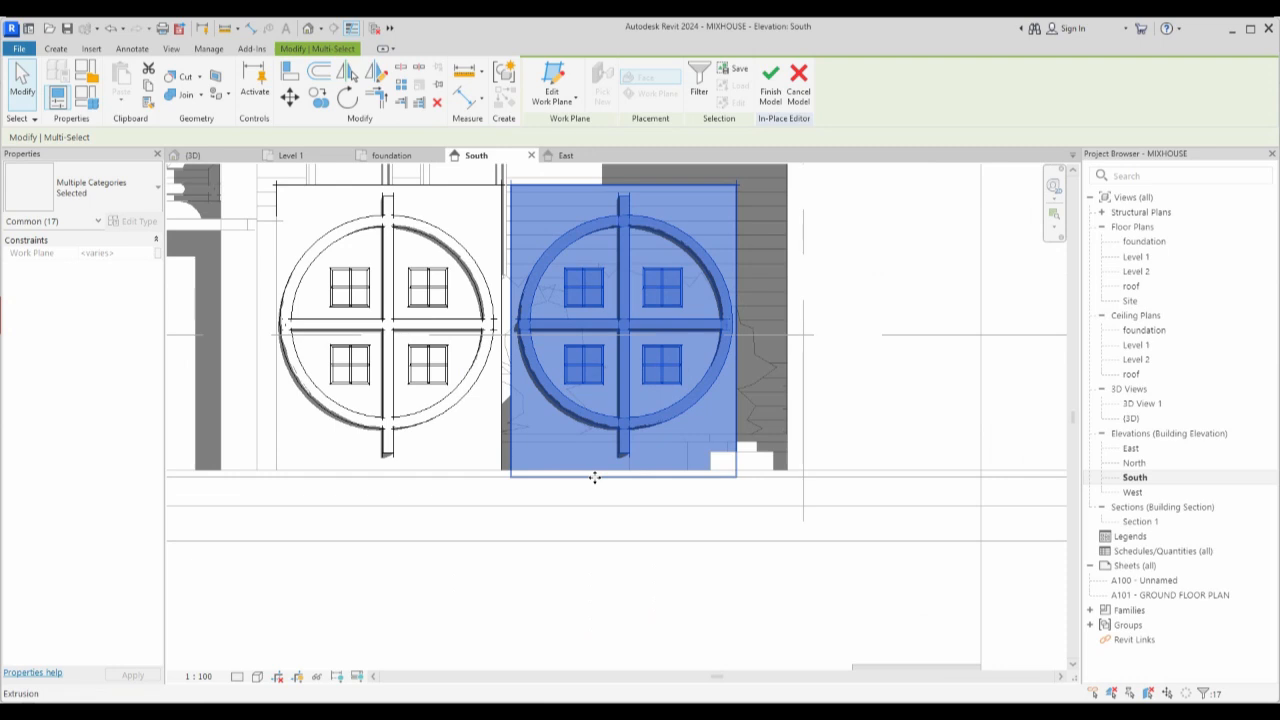
key("Right")
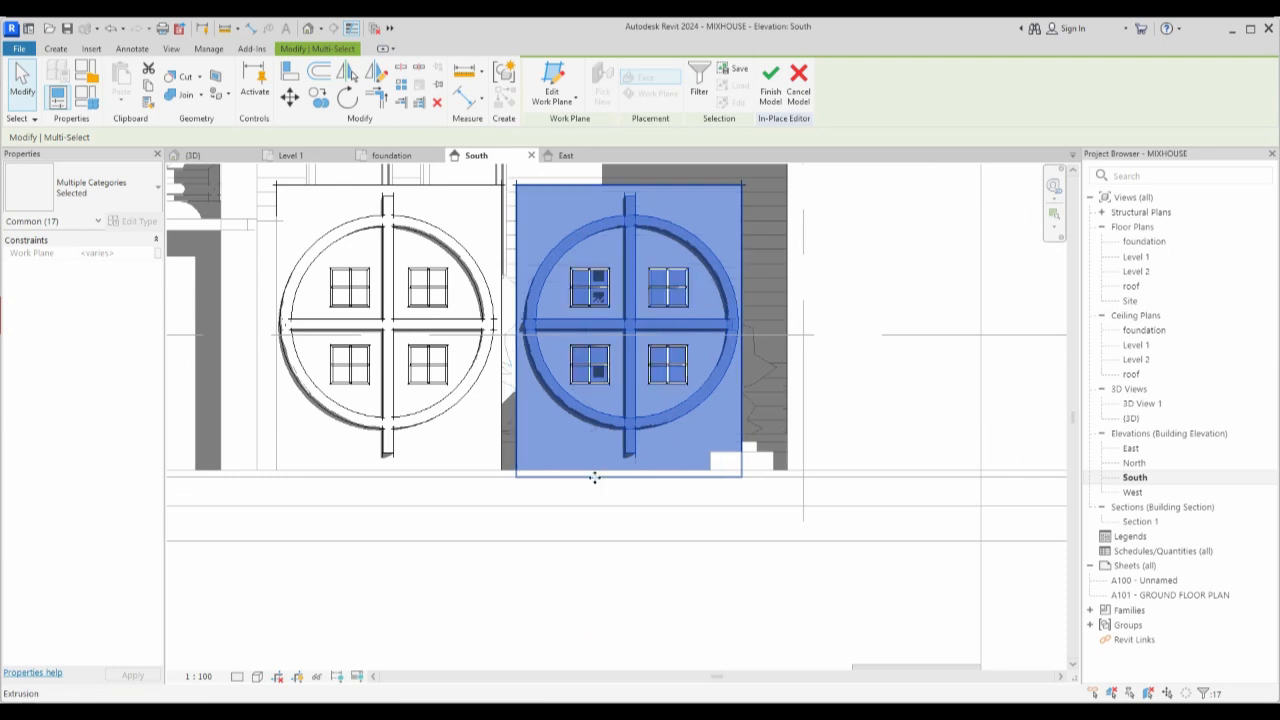
key("Right")
key("Right")
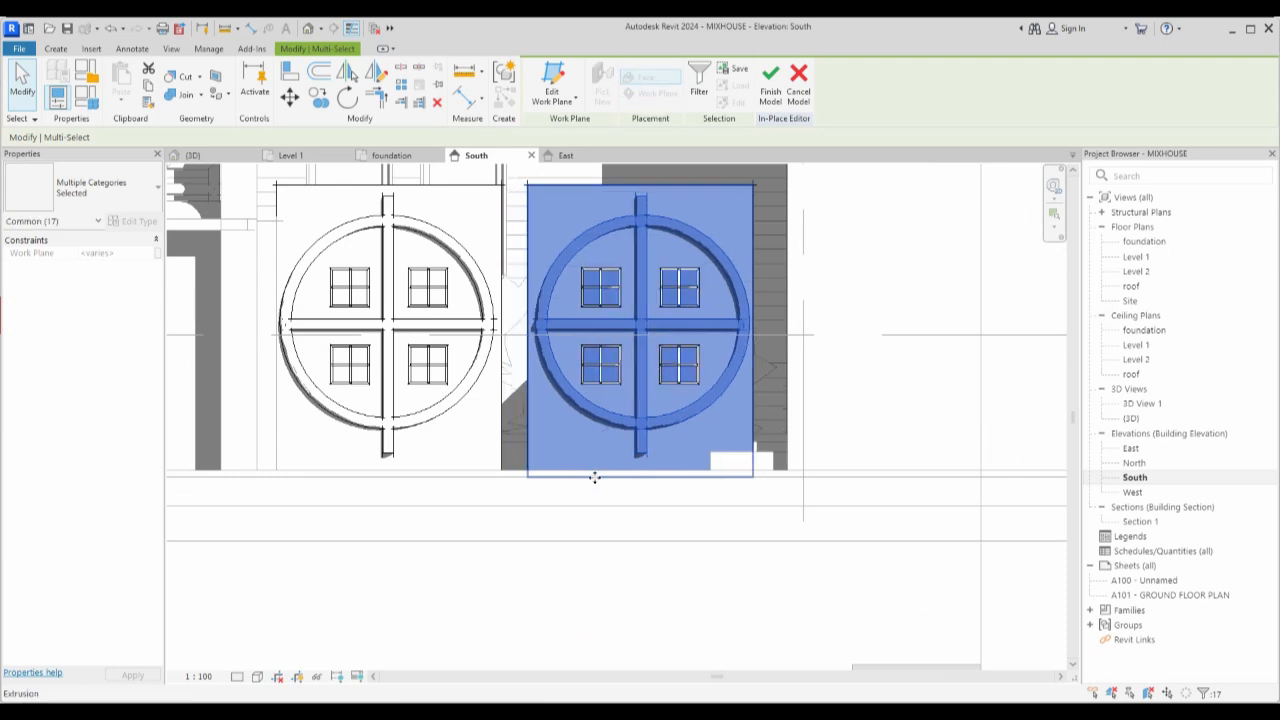
key("Right")
key("Right")
left_click(626, 537)
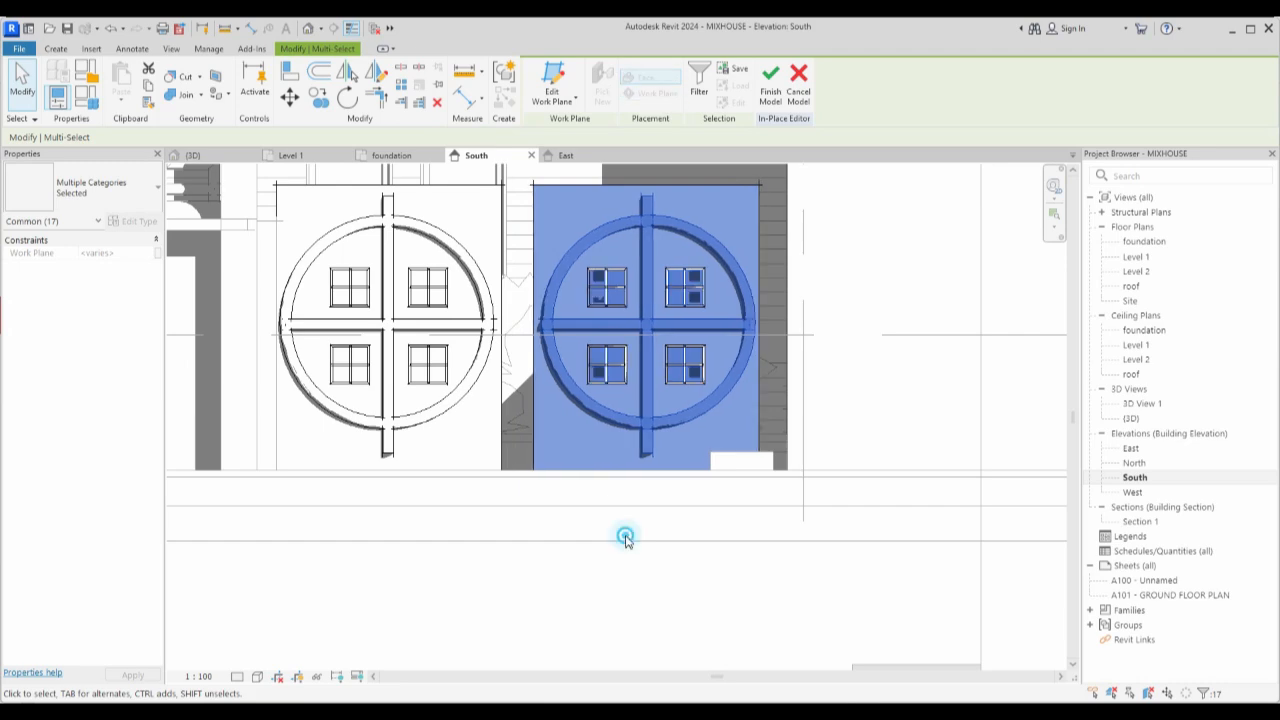
Stretch both side edges of the mirrored leaf's panel so it reaches the first leaf and the boundary wall.
left_click(762, 413)
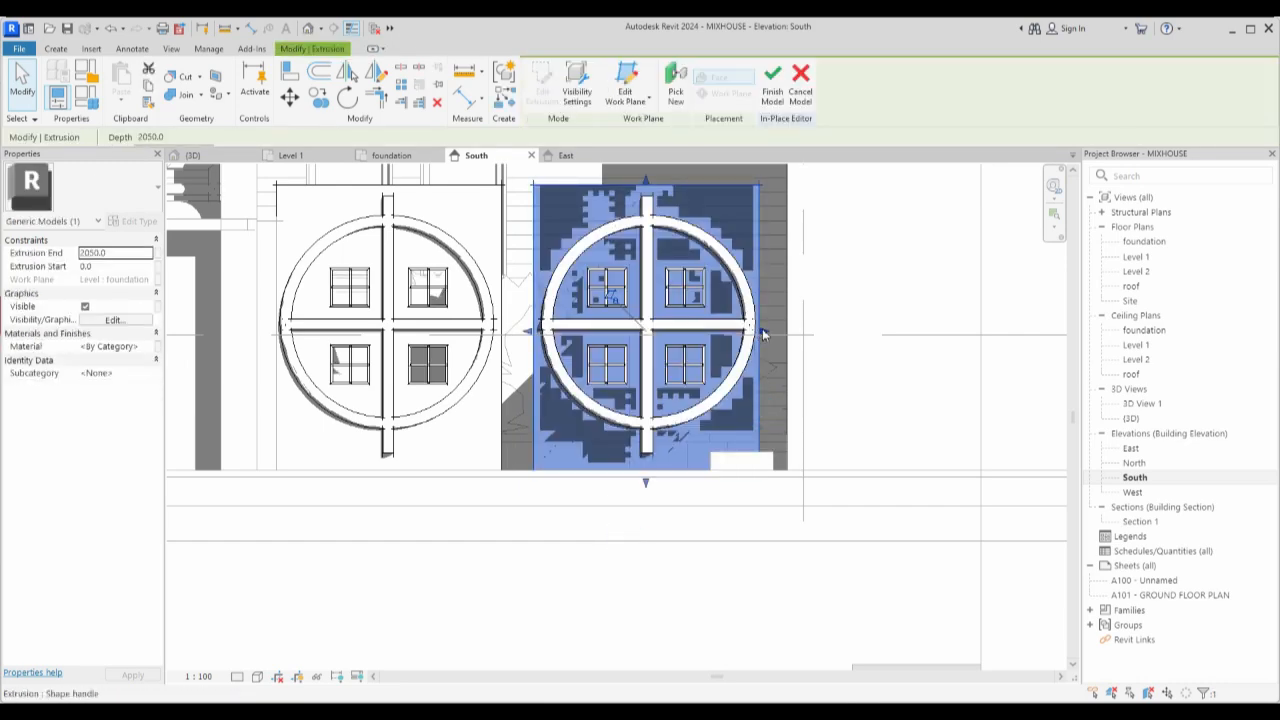
left_click_drag(773, 332, 810, 343)
left_click_drag(523, 332, 502, 332)
left_click(537, 570)
scroll(550, 575, "down", 3)
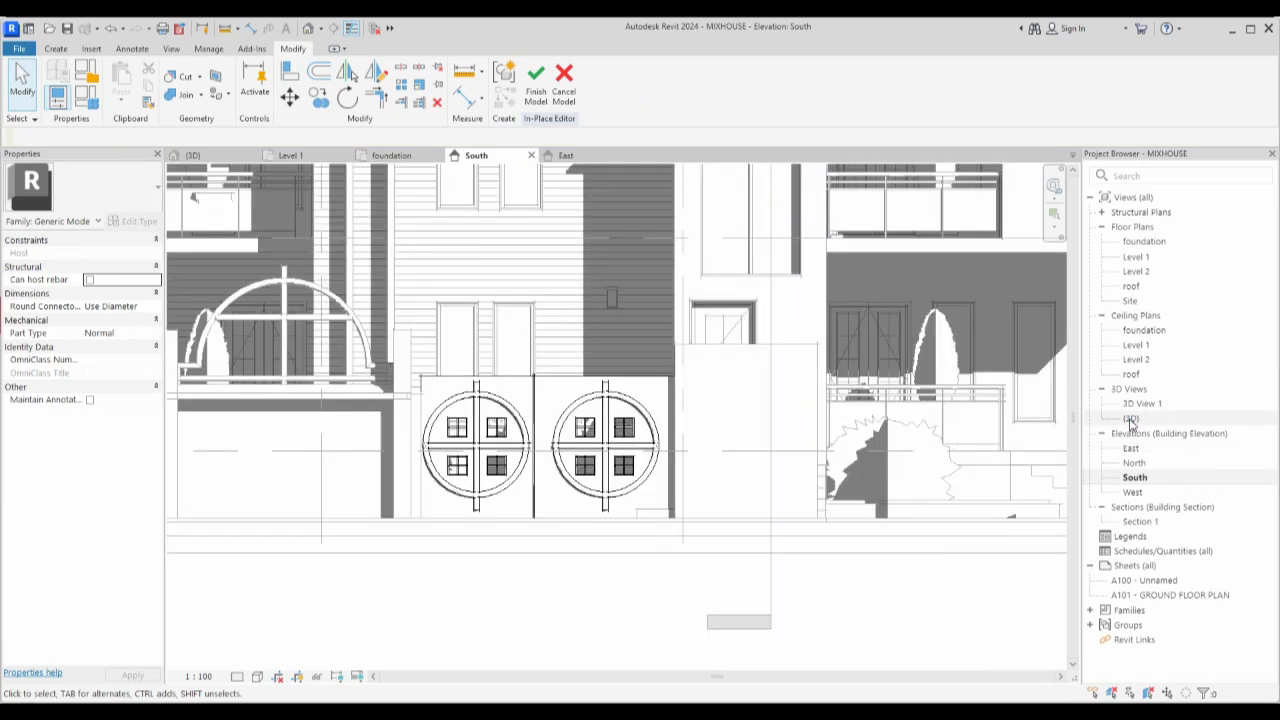
Inspect the completed double-leaf gate between the boundary walls in the 3D view.
double_click(1130, 420)
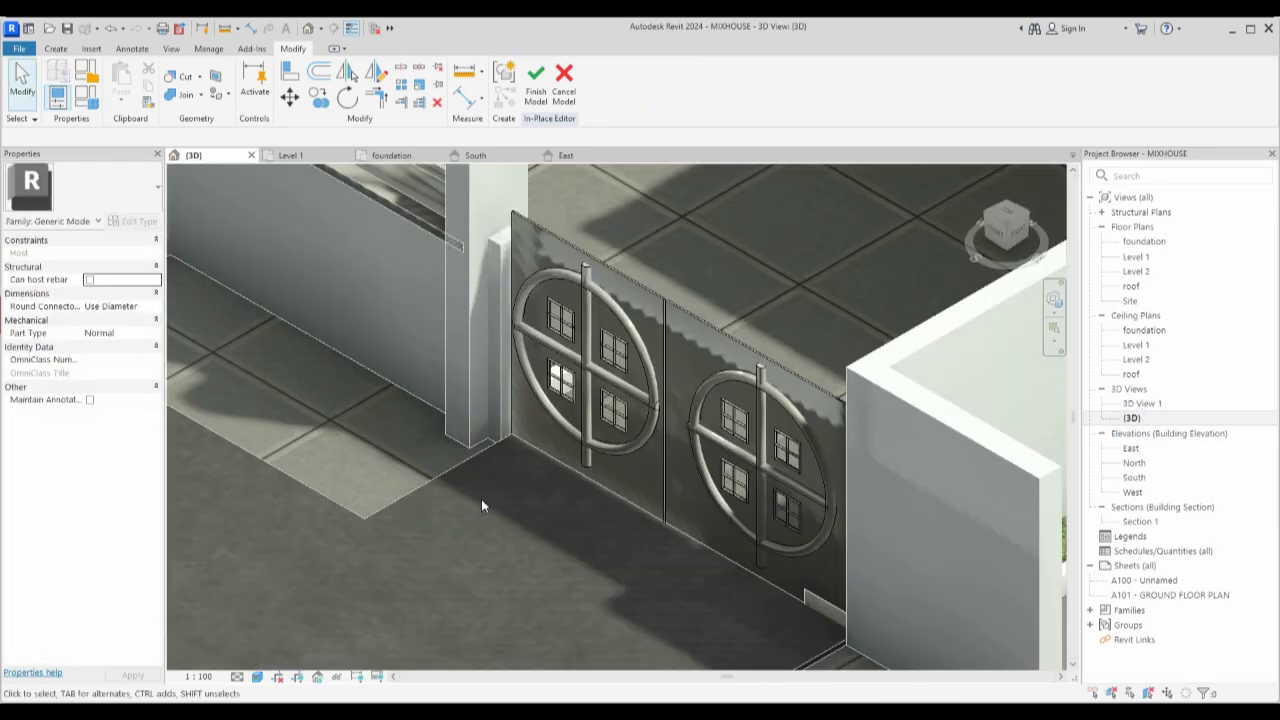
scroll(543, 543, "down", 3)
scroll(543, 543, "up", 2)
scroll(537, 517, "down", 2)
scroll(537, 518, "up", 2)
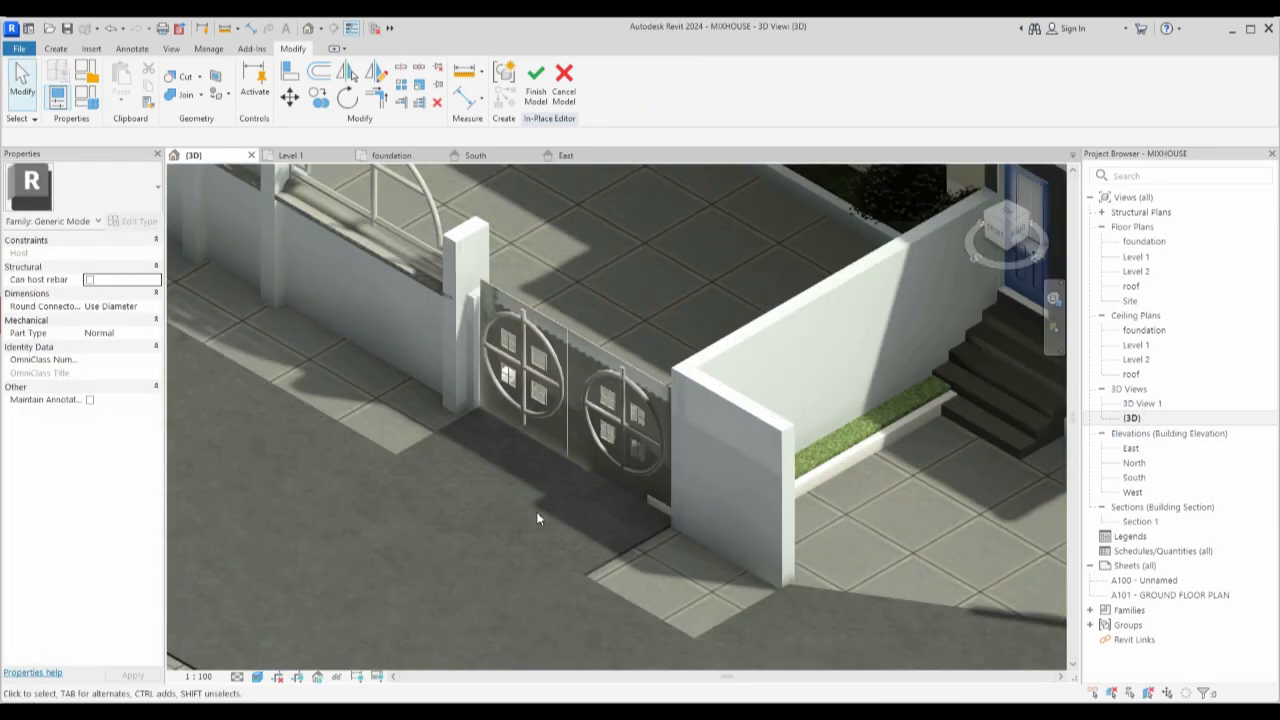
scroll(582, 350, "up", 2)
scroll(585, 377, "down", 3)
scroll(585, 373, "up", 1)
scroll(666, 399, "up", 2)
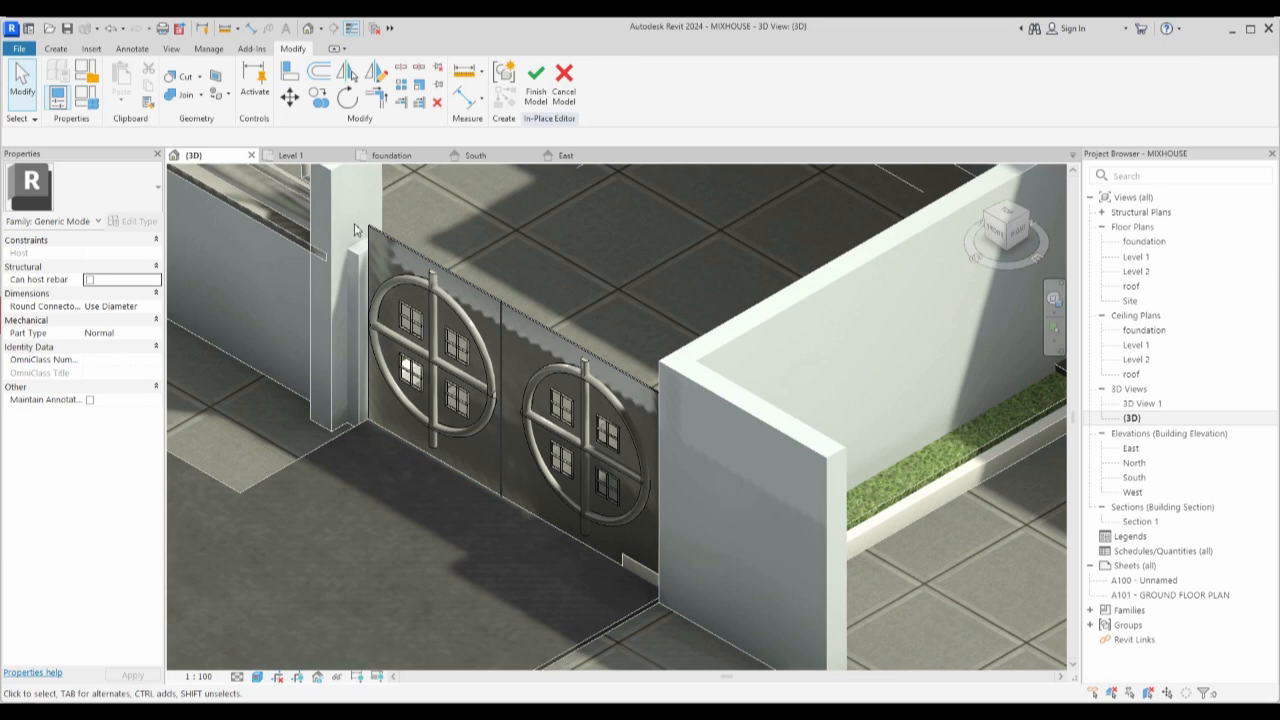
scroll(481, 415, "down", 4)
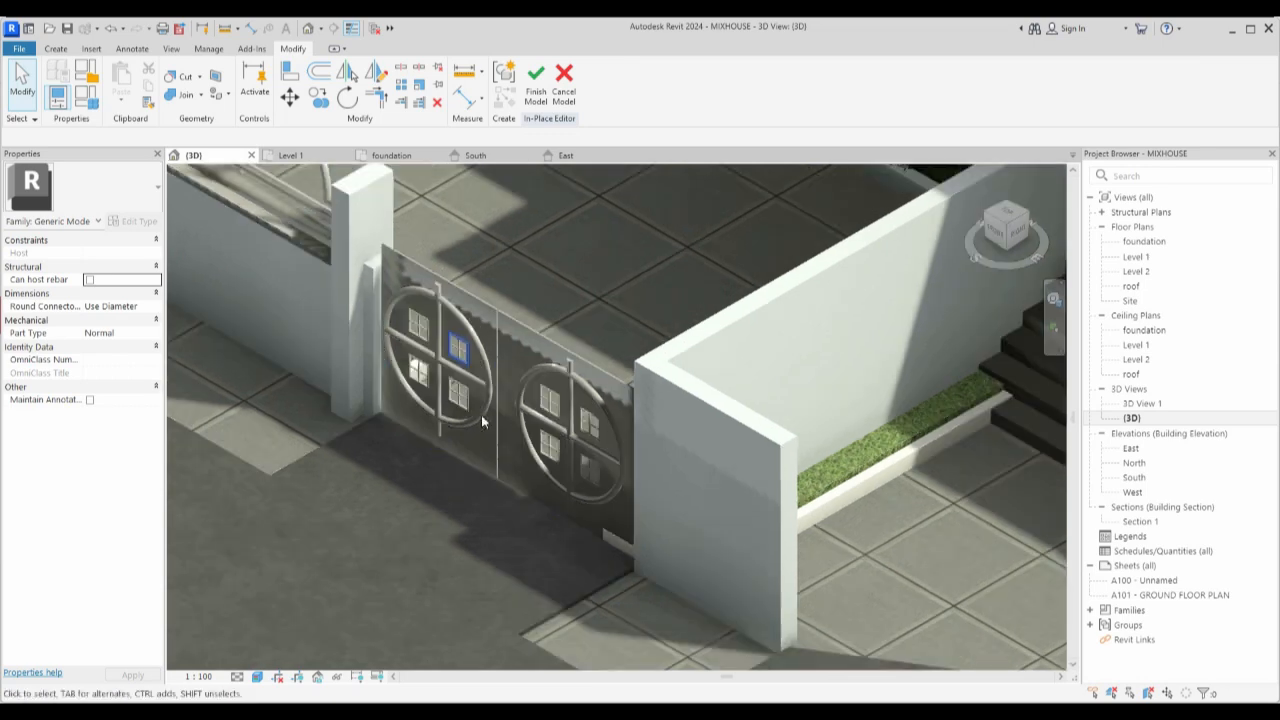
scroll(455, 230, "up", 4)
scroll(465, 216, "down", 3)
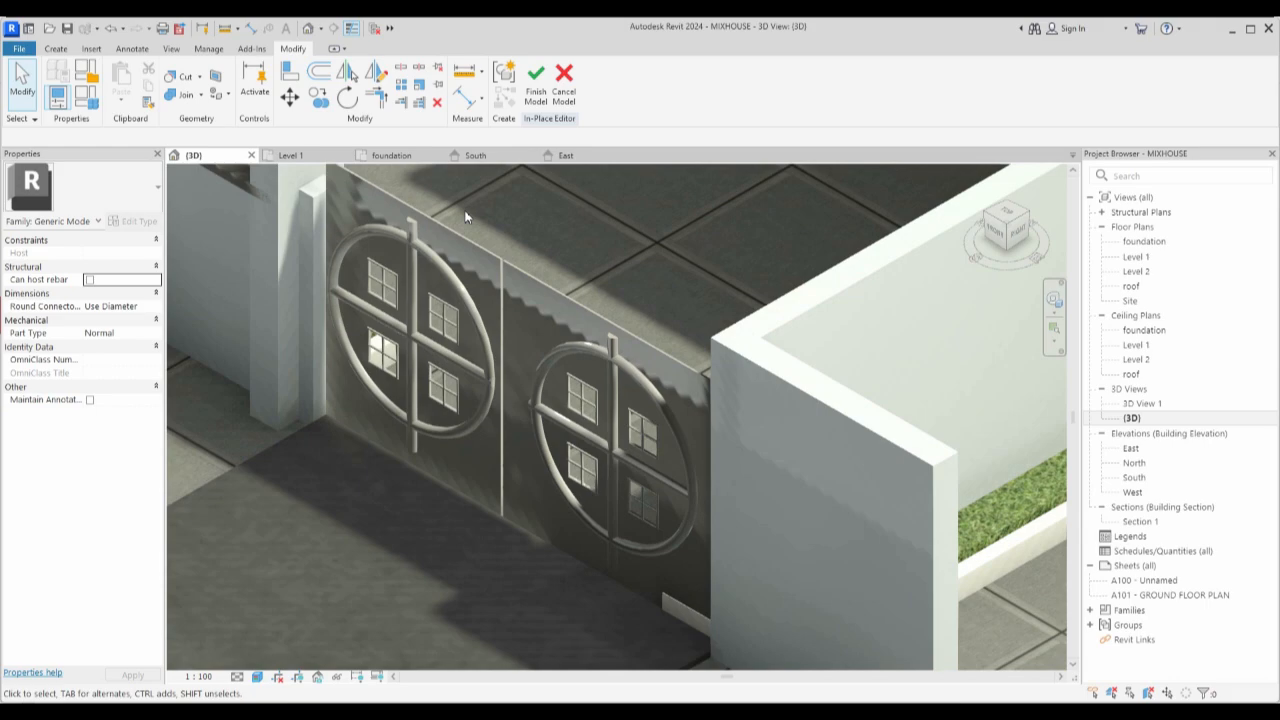
scroll(502, 289, "up", 5)
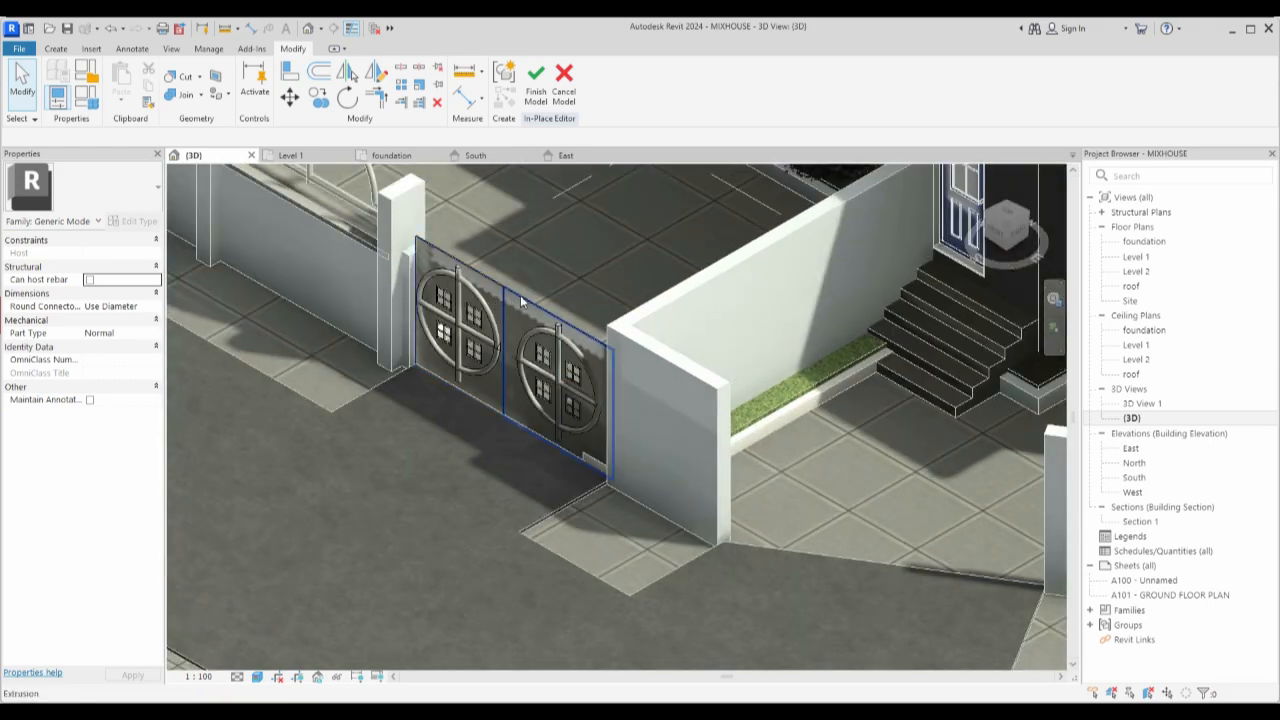
scroll(478, 320, "down", 3)
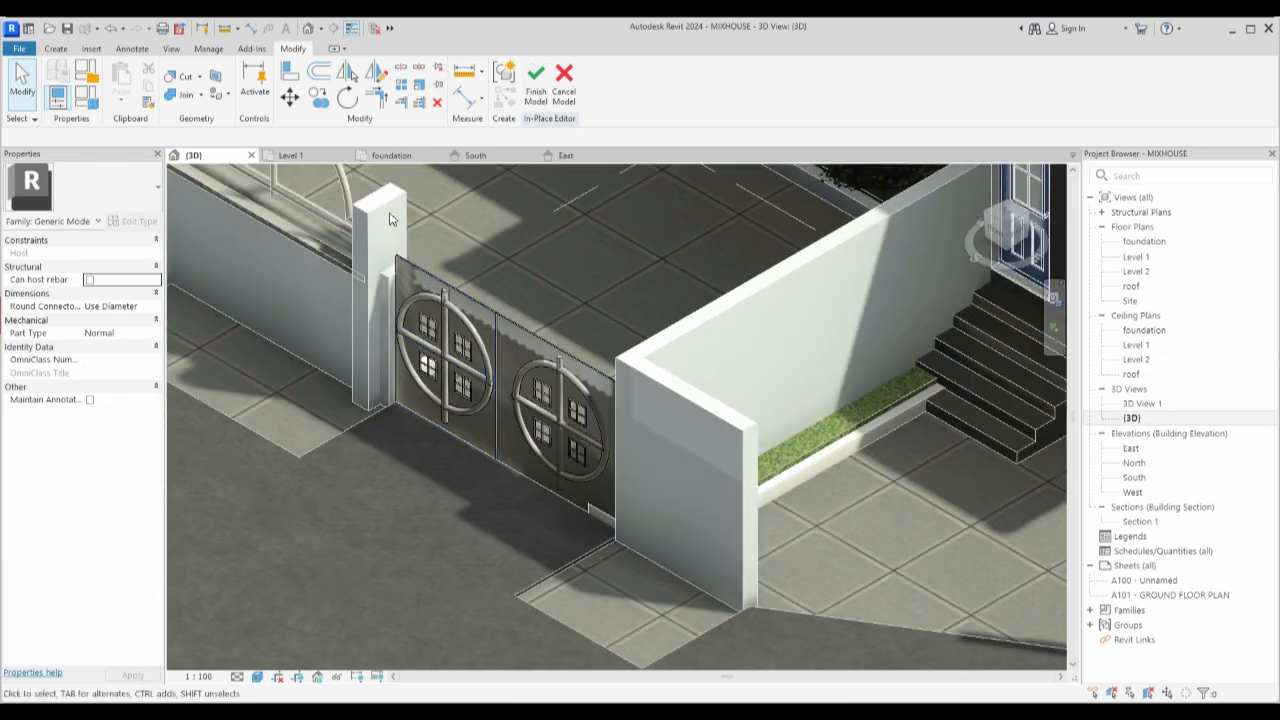
left_click_drag(379, 200, 661, 595)
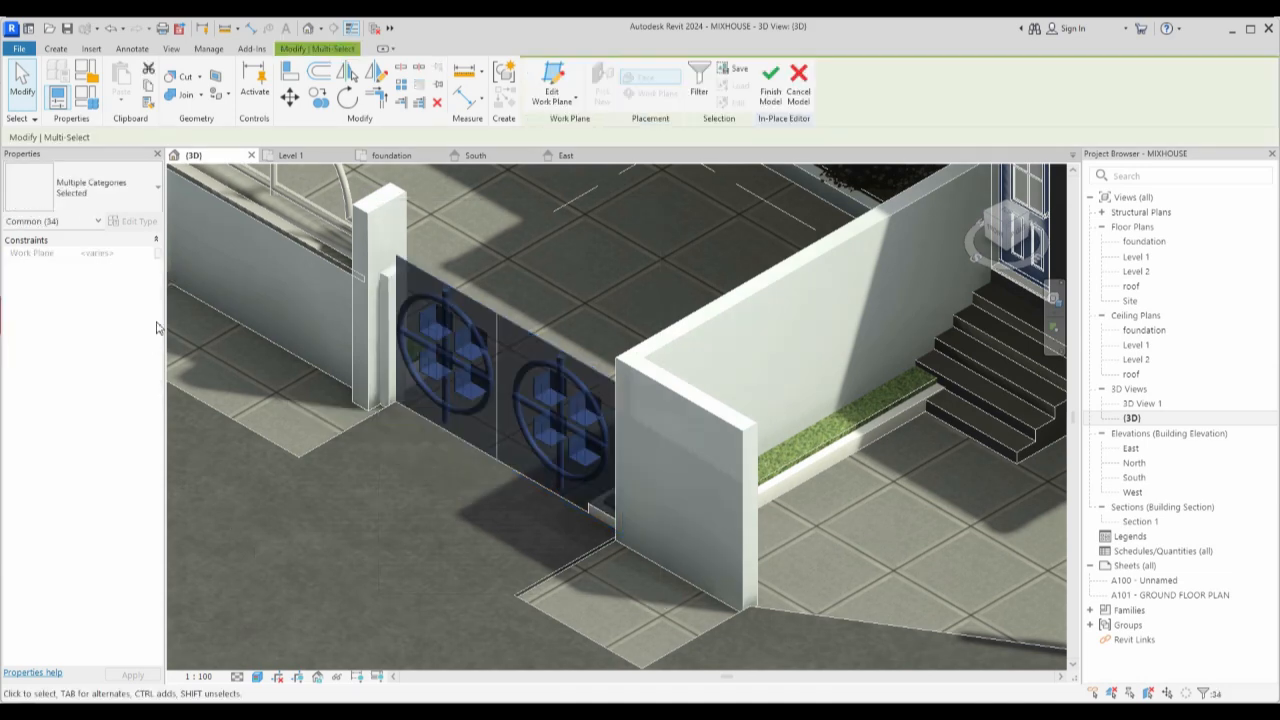
left_click(456, 400)
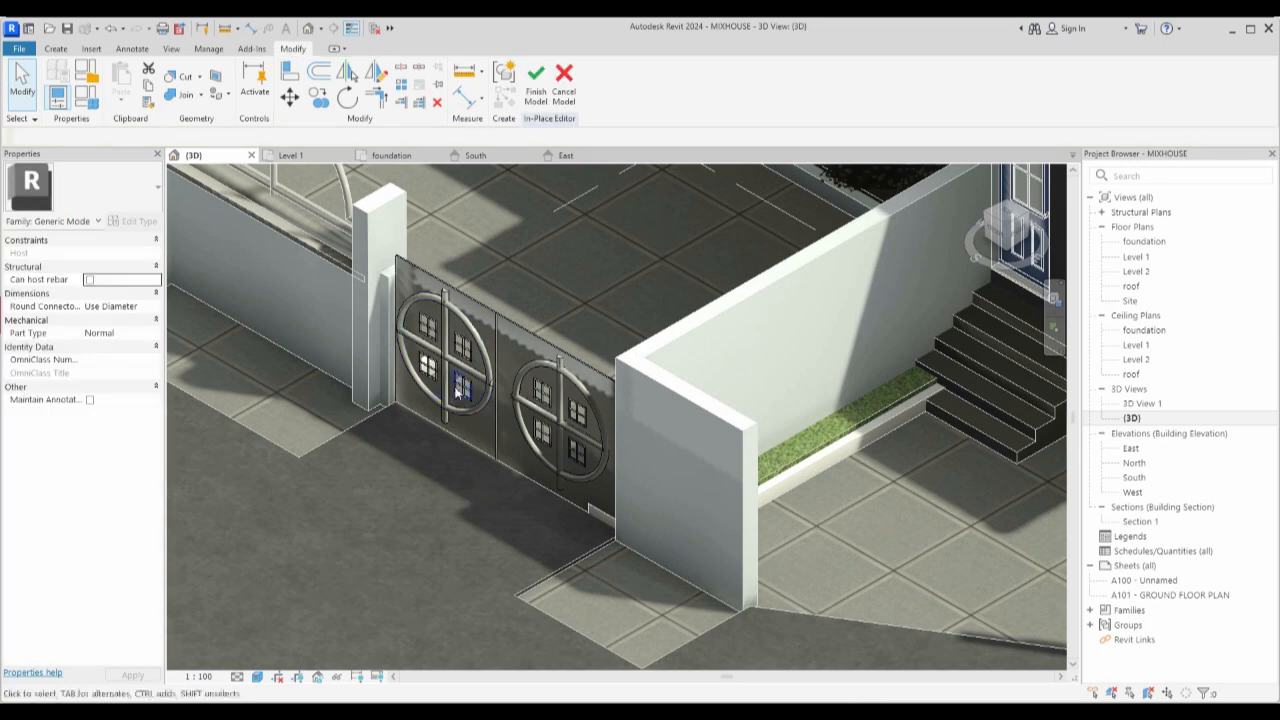
Select the left gate leaf's panel extrusion and duplicate the Aluminium(10) project material for it.
scroll(456, 400, "up", 4)
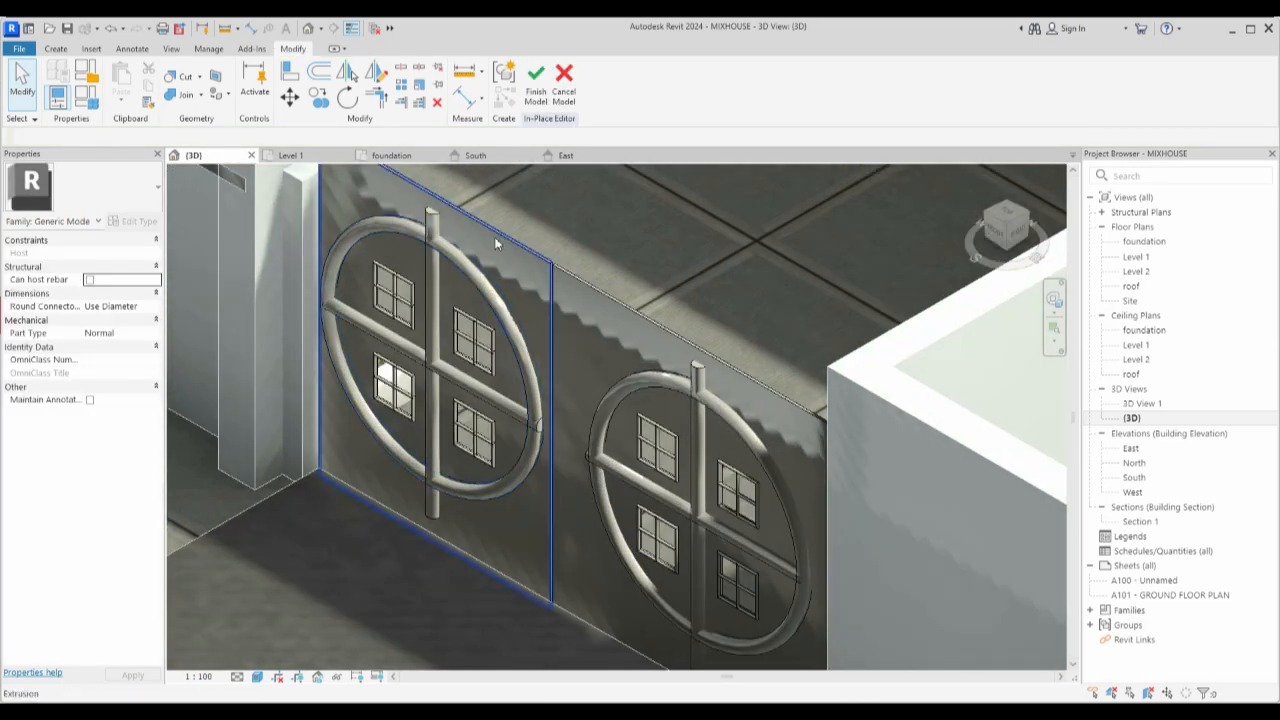
left_click(502, 240)
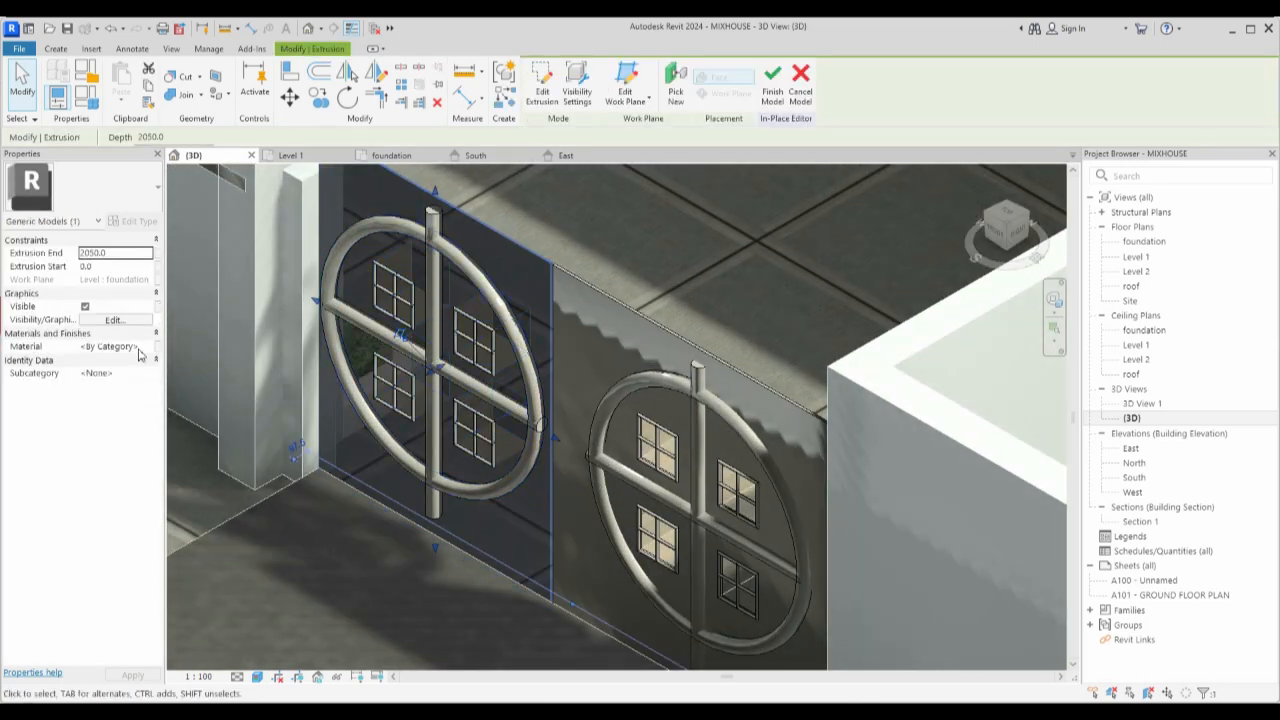
left_click(149, 350)
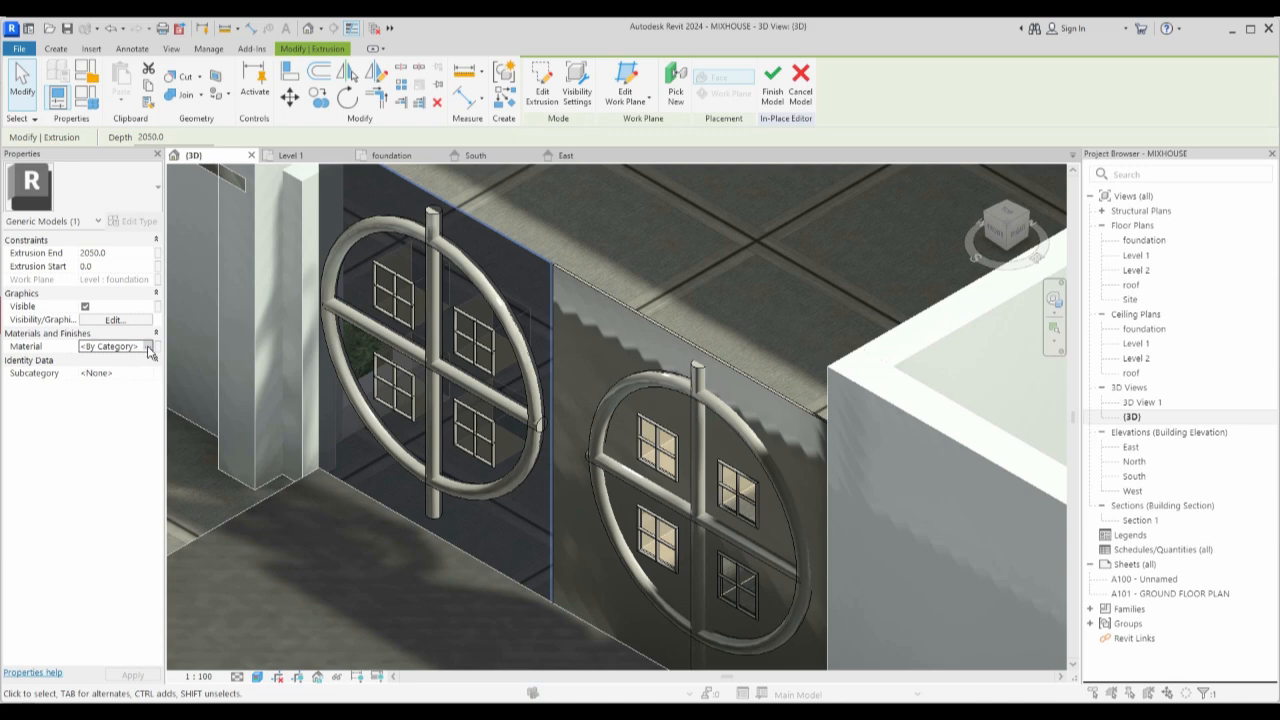
left_click(148, 346)
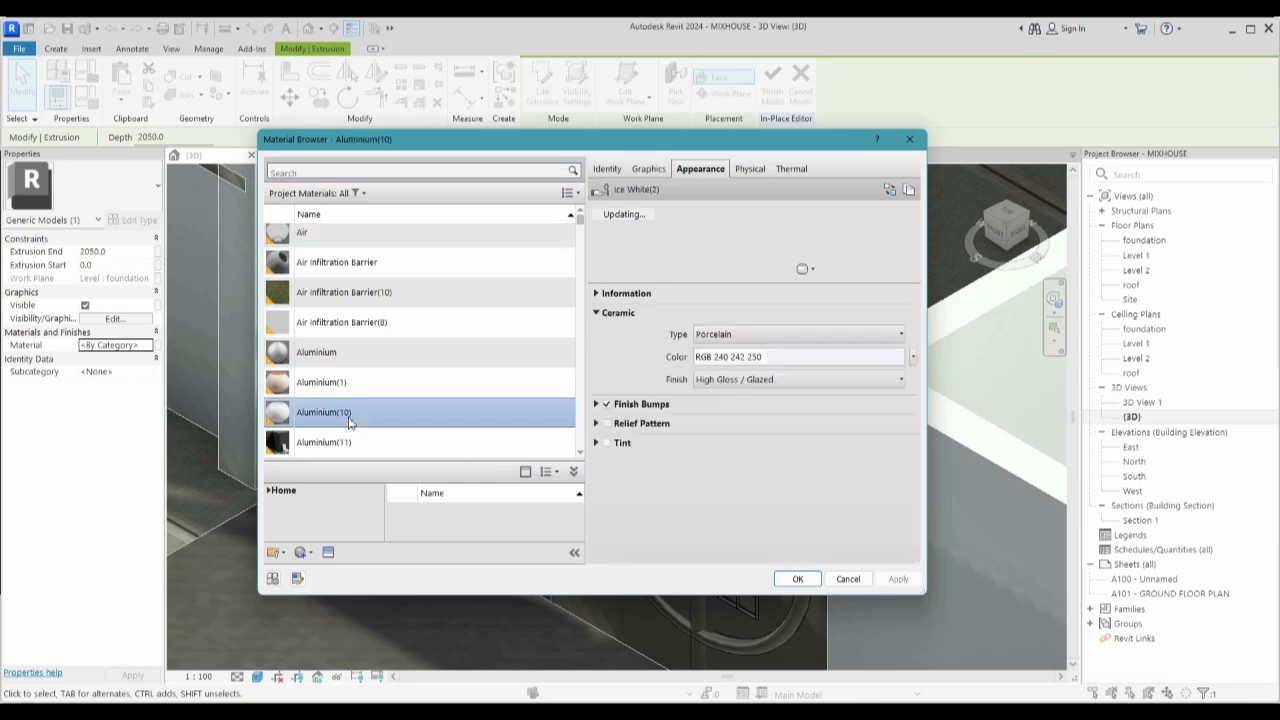
right_click(349, 421)
left_click(418, 441)
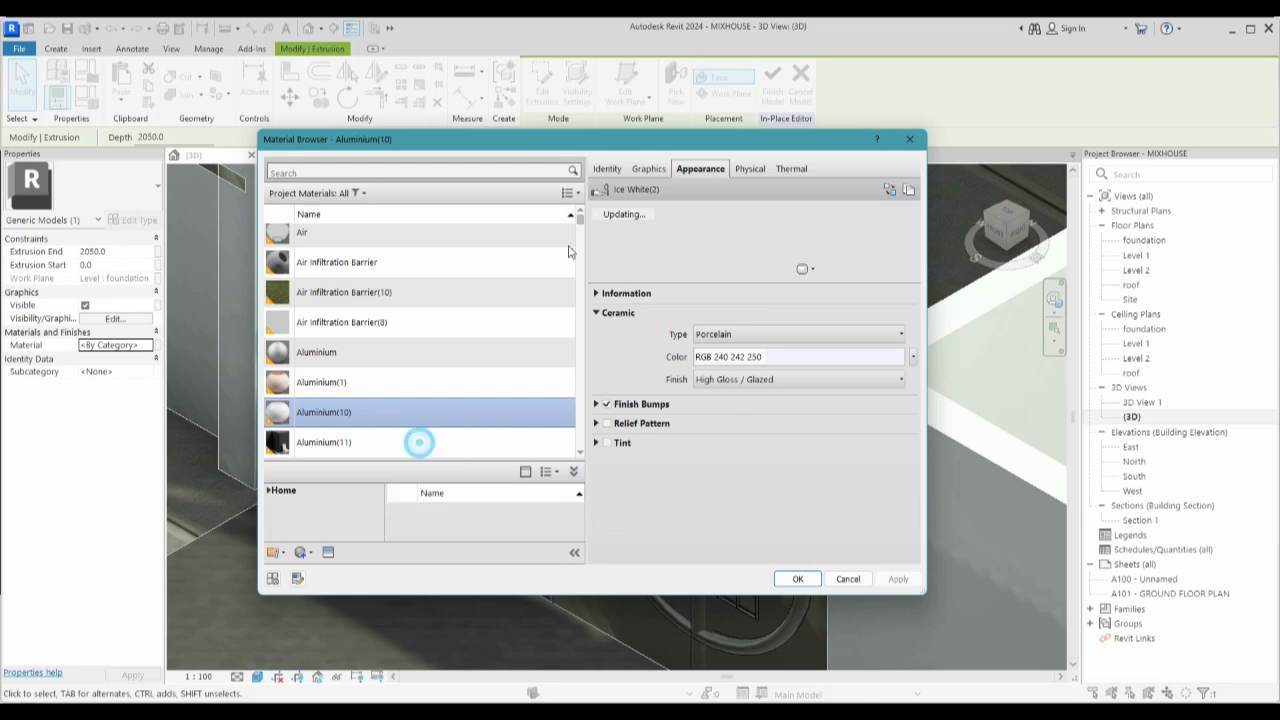
Start replacing the duplicated material's appearance asset and list the Metallic Paint assets in the Appearance Library.
left_click(648, 168)
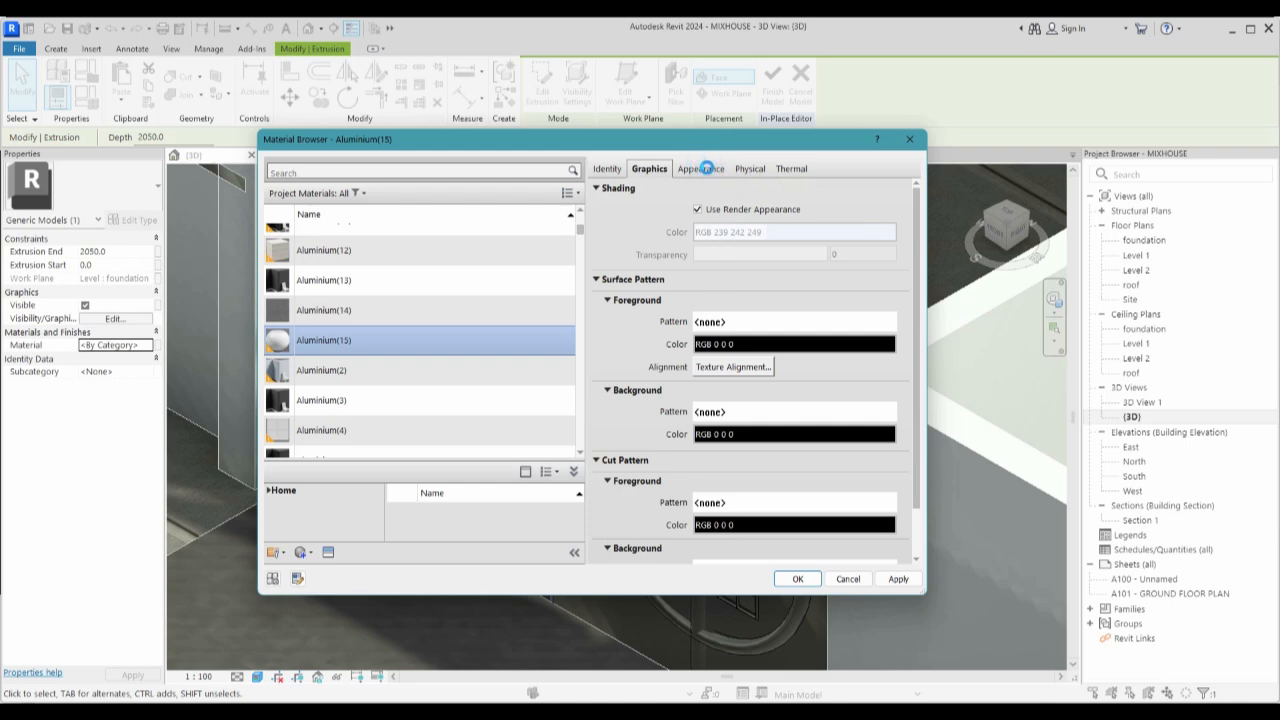
left_click(704, 168)
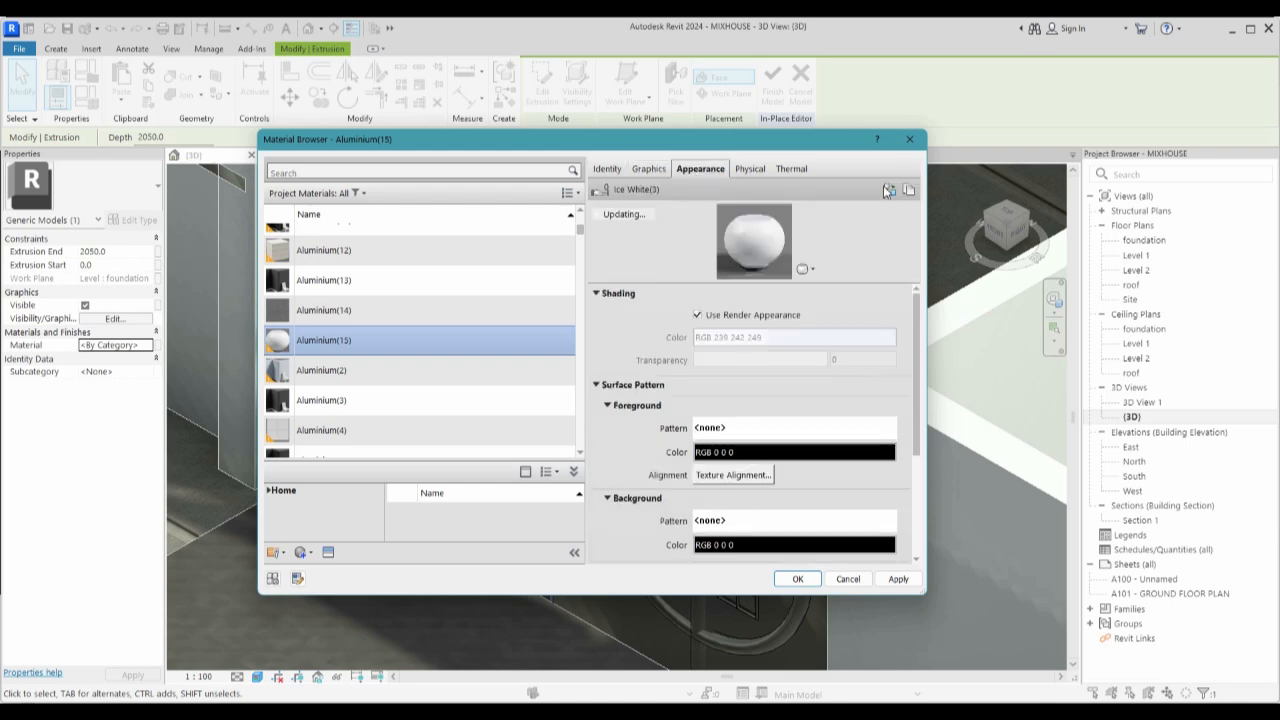
left_click(891, 189)
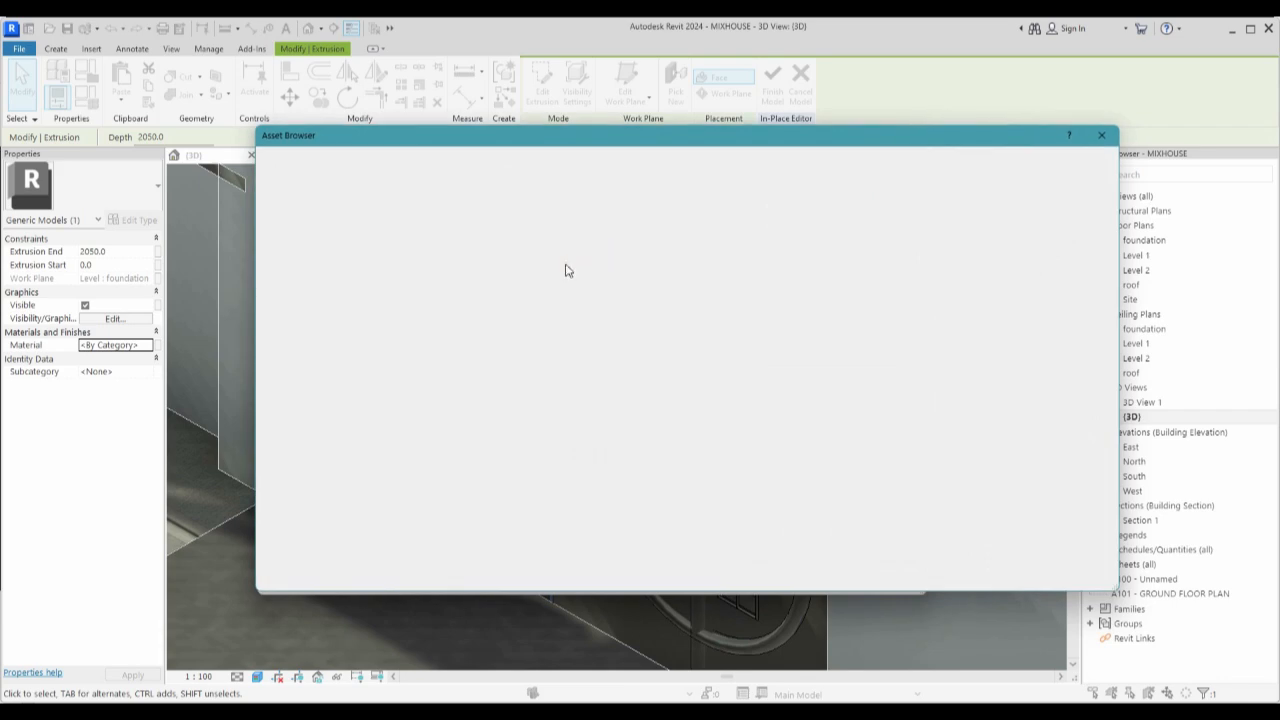
left_click(261, 242)
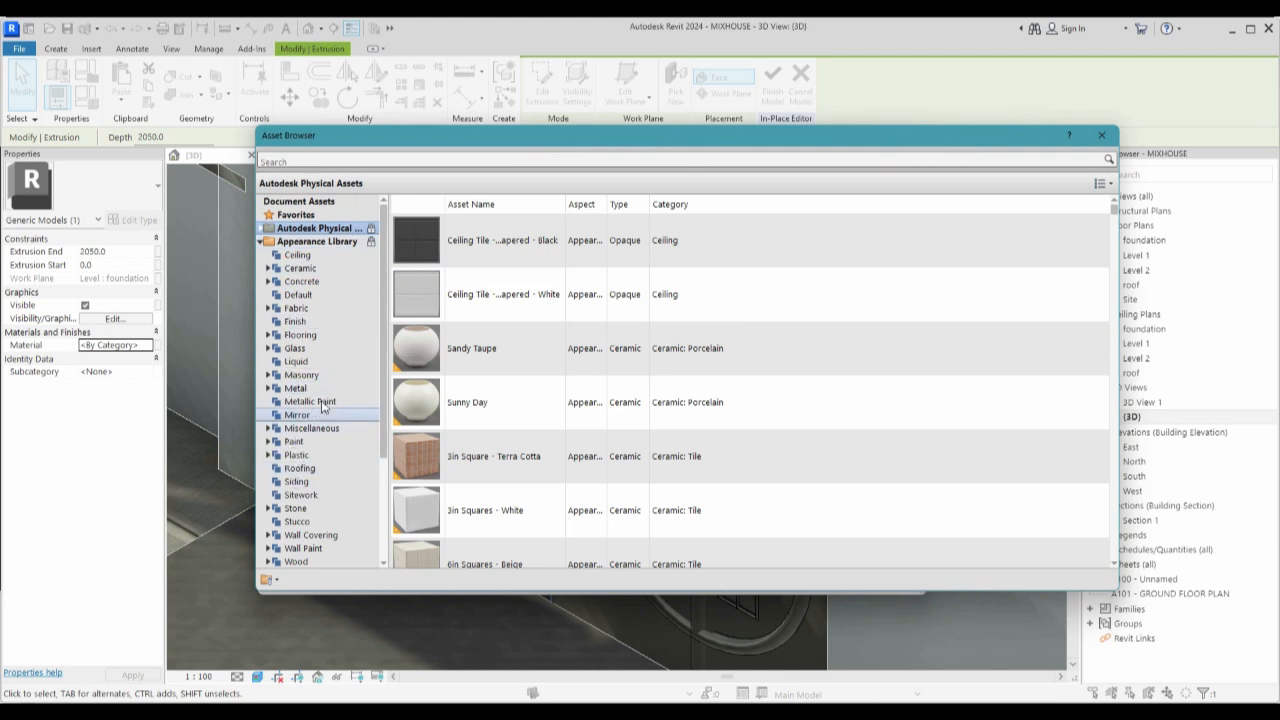
left_click(330, 401)
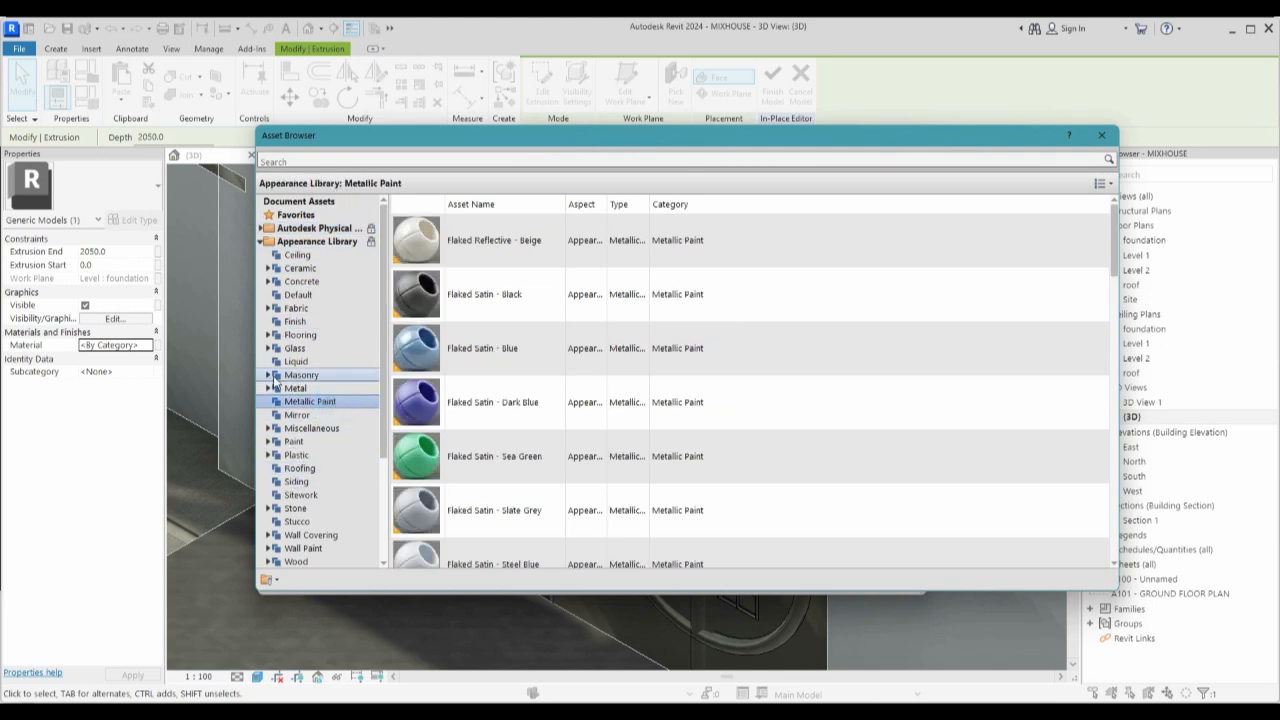
Look through the Metal appearance assets for a suitable dark finish for the gate panel.
left_click(294, 389)
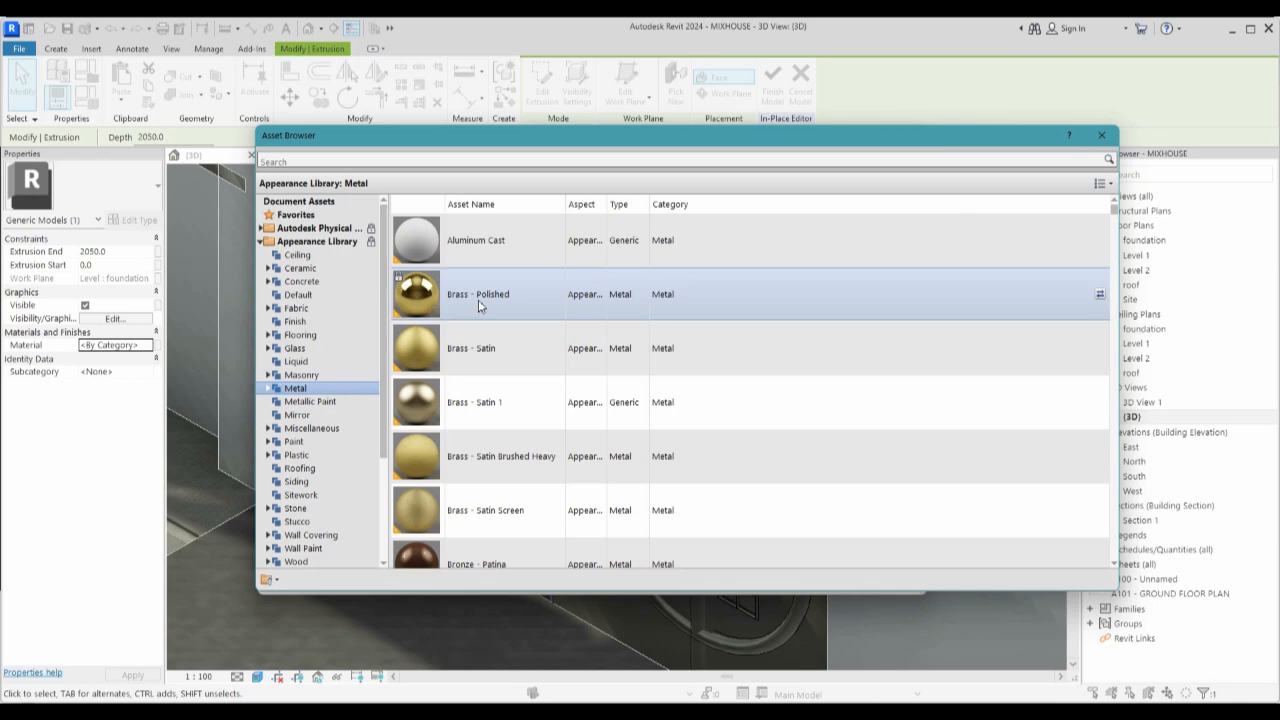
scroll(470, 300, "down", 3)
scroll(500, 458, "down", 3)
scroll(502, 466, "down", 3)
scroll(502, 466, "down", 5)
scroll(502, 466, "up", 5)
scroll(502, 466, "down", 10)
scroll(502, 466, "up", 20)
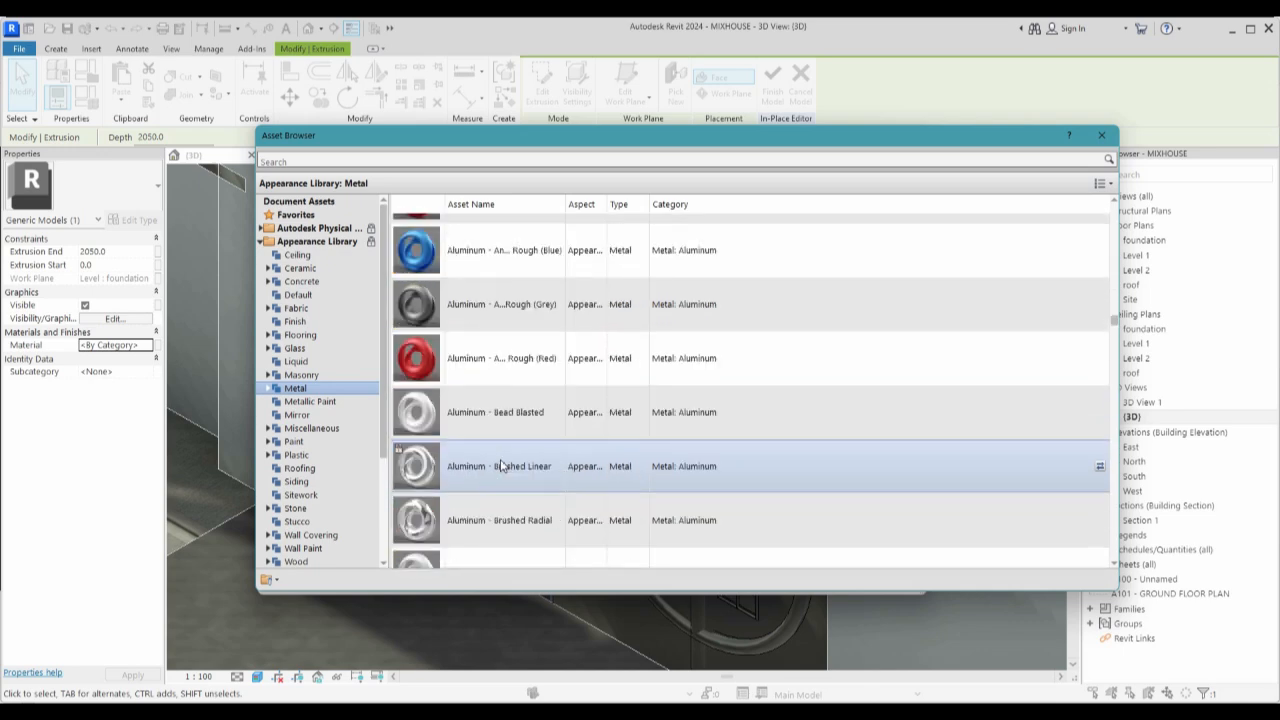
scroll(502, 466, "down", 3)
scroll(502, 466, "down", 10)
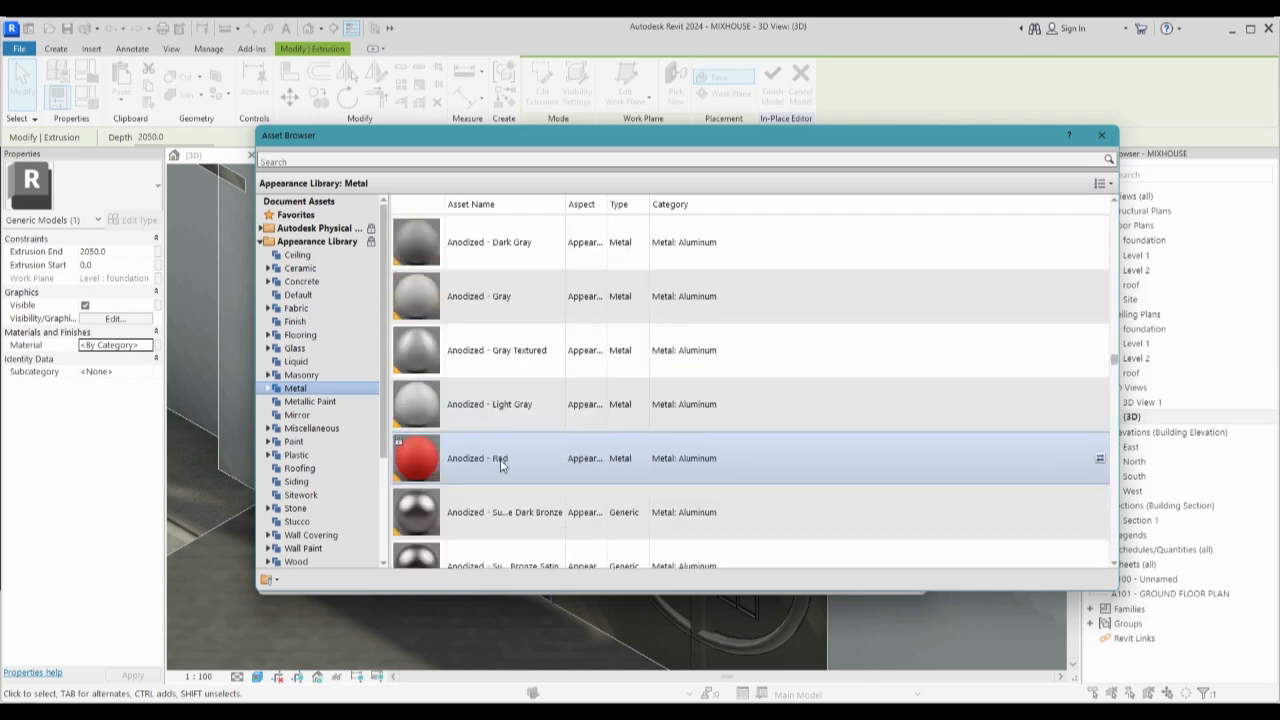
scroll(502, 466, "down", 15)
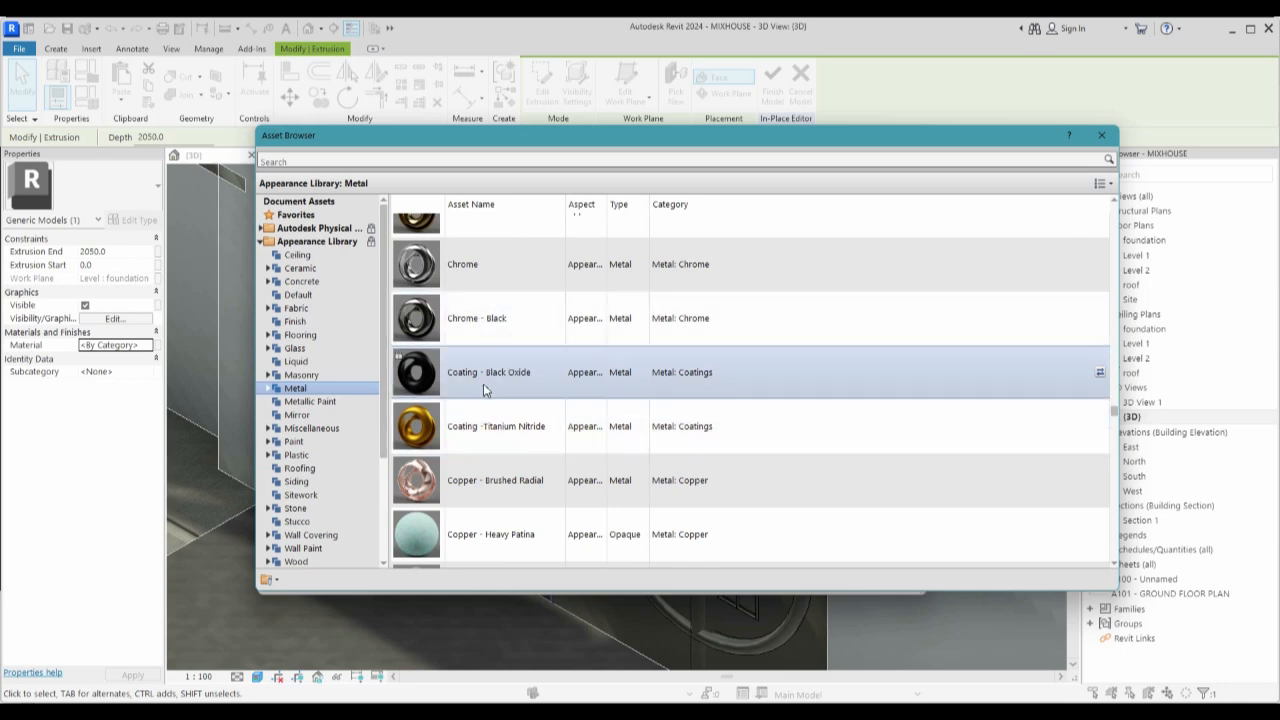
scroll(484, 392, "down", 10)
scroll(484, 393, "down", 8)
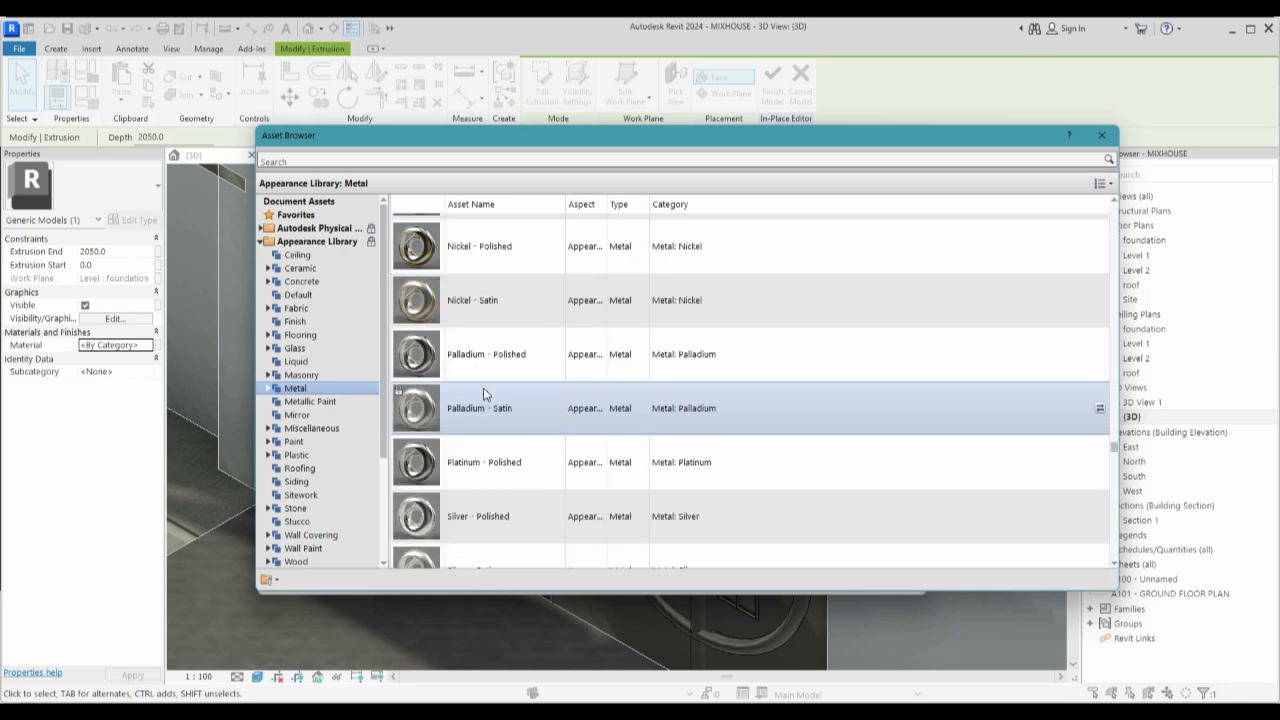
scroll(484, 393, "down", 15)
scroll(484, 393, "down", 10)
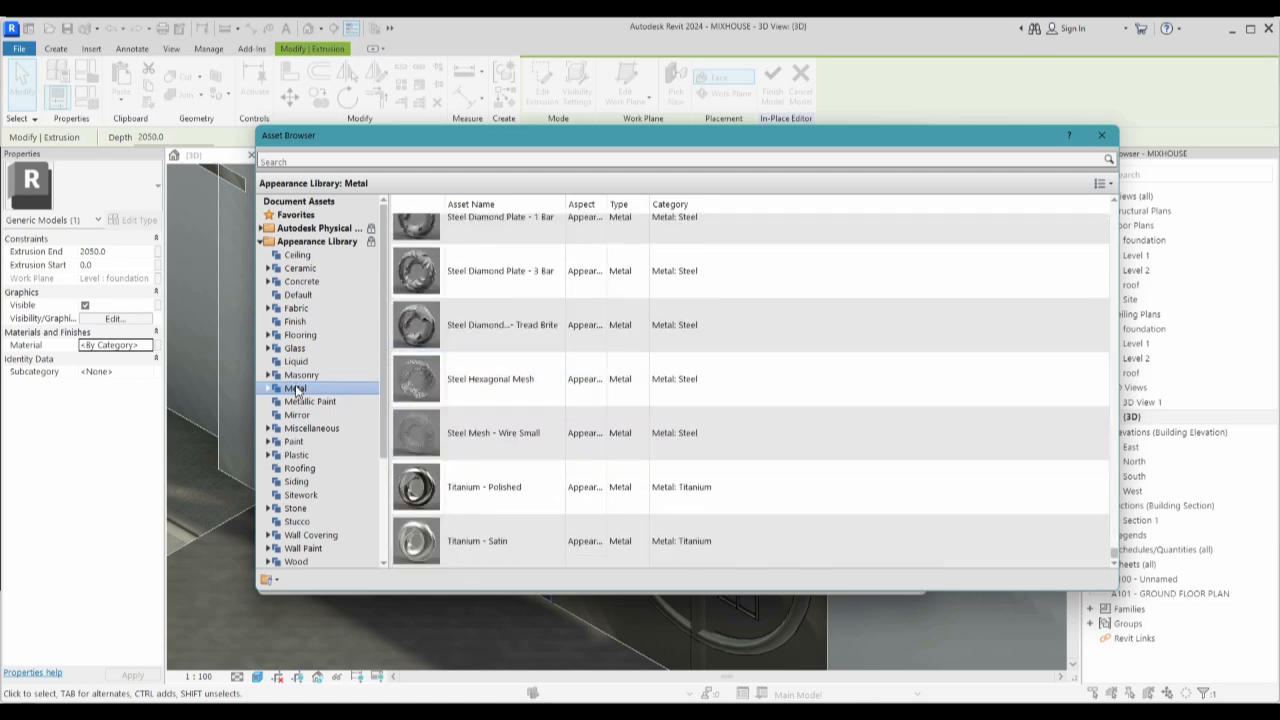
Replace the duplicated material's appearance with the Flaked Satin - Black asset from Metallic Paint.
left_click(305, 401)
scroll(462, 406, "down", 5)
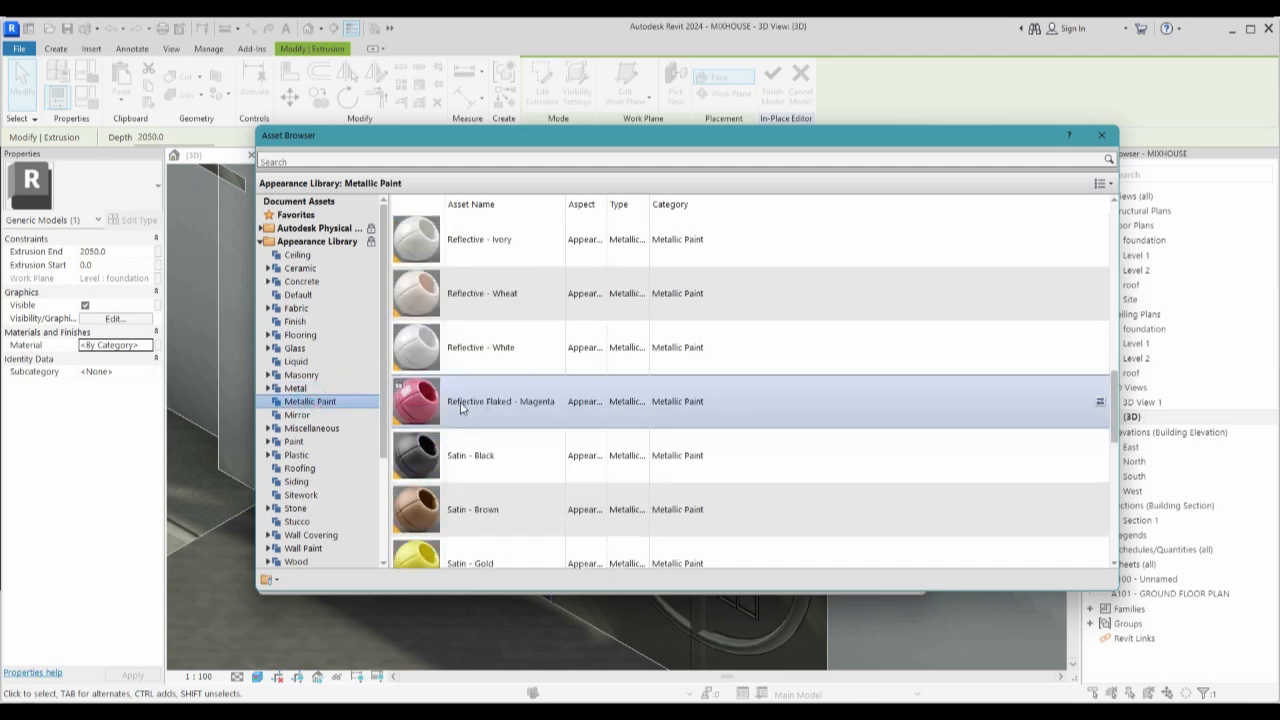
scroll(462, 406, "down", 5)
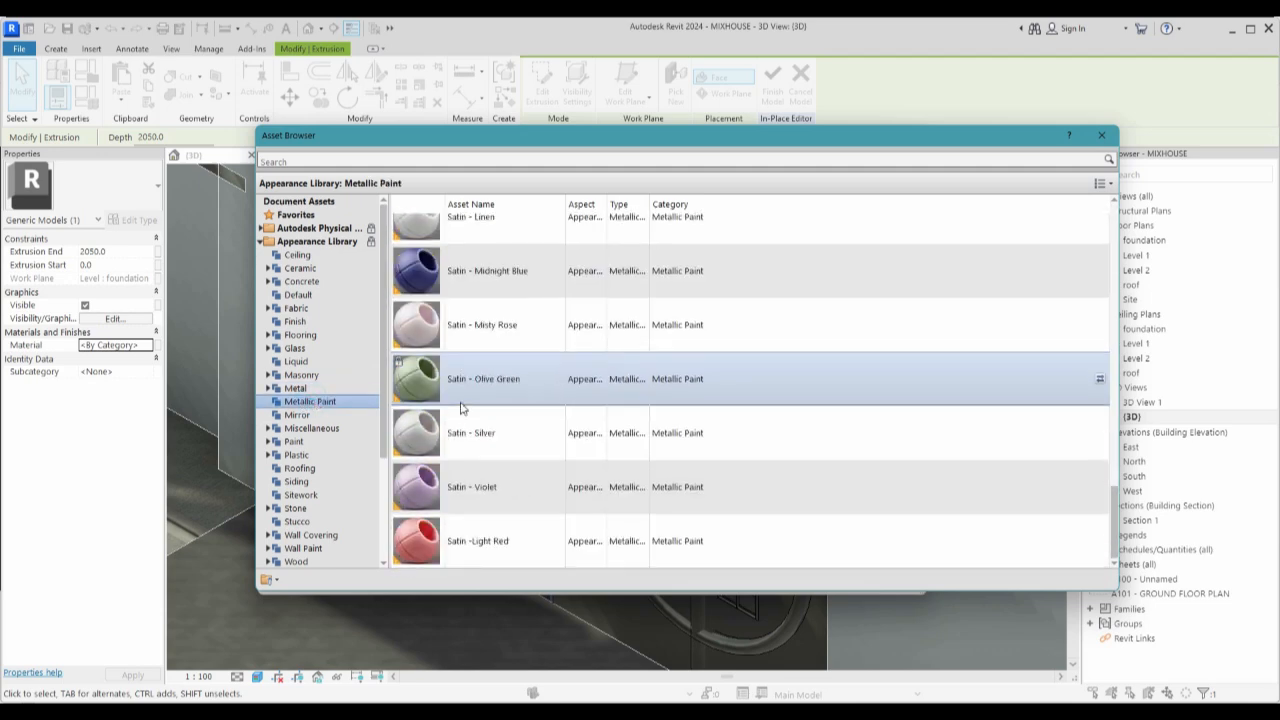
scroll(474, 401, "up", 12)
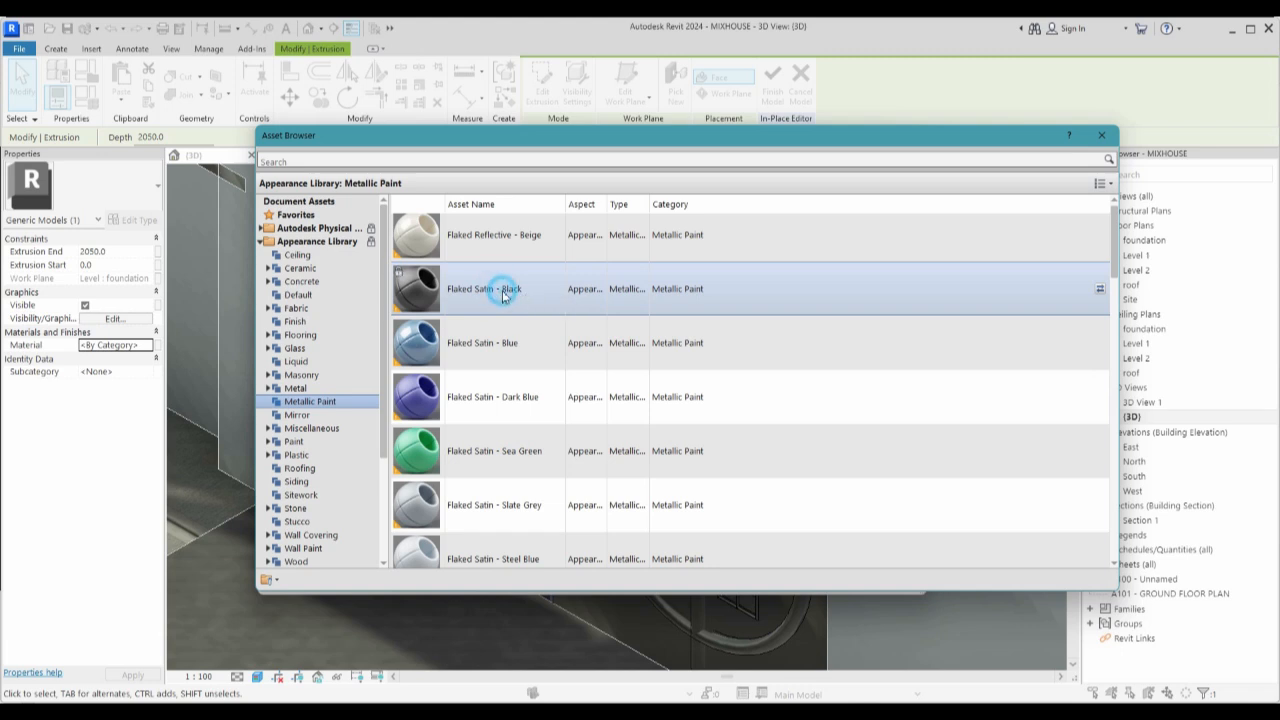
double_click(503, 293)
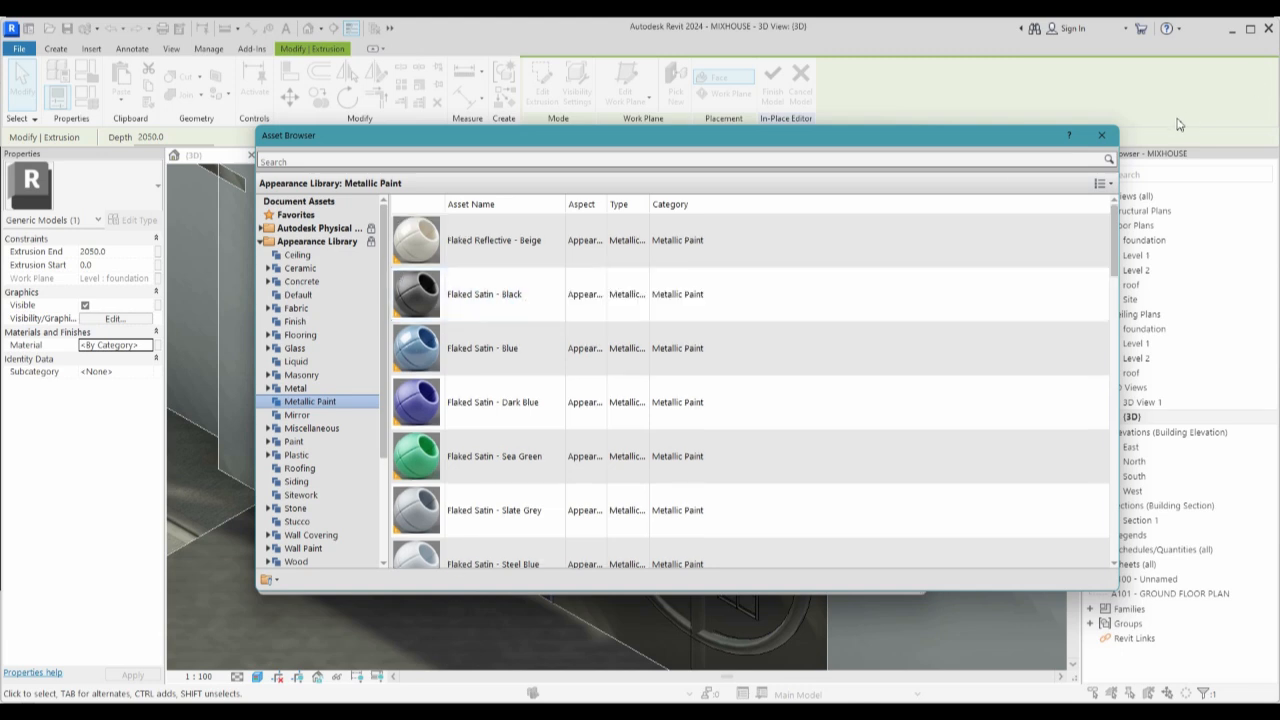
left_click(1101, 140)
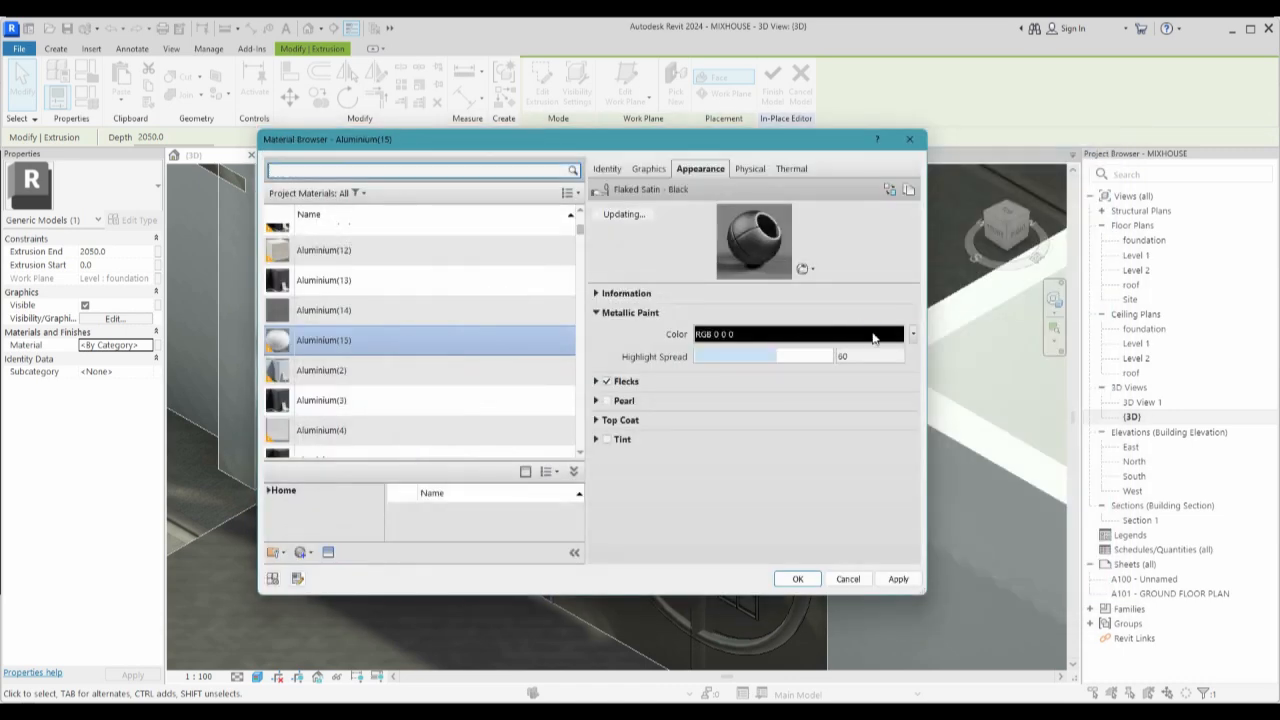
Choose Matte as the black paint's top coat type and assign the material to the left gate panel.
left_click(878, 340)
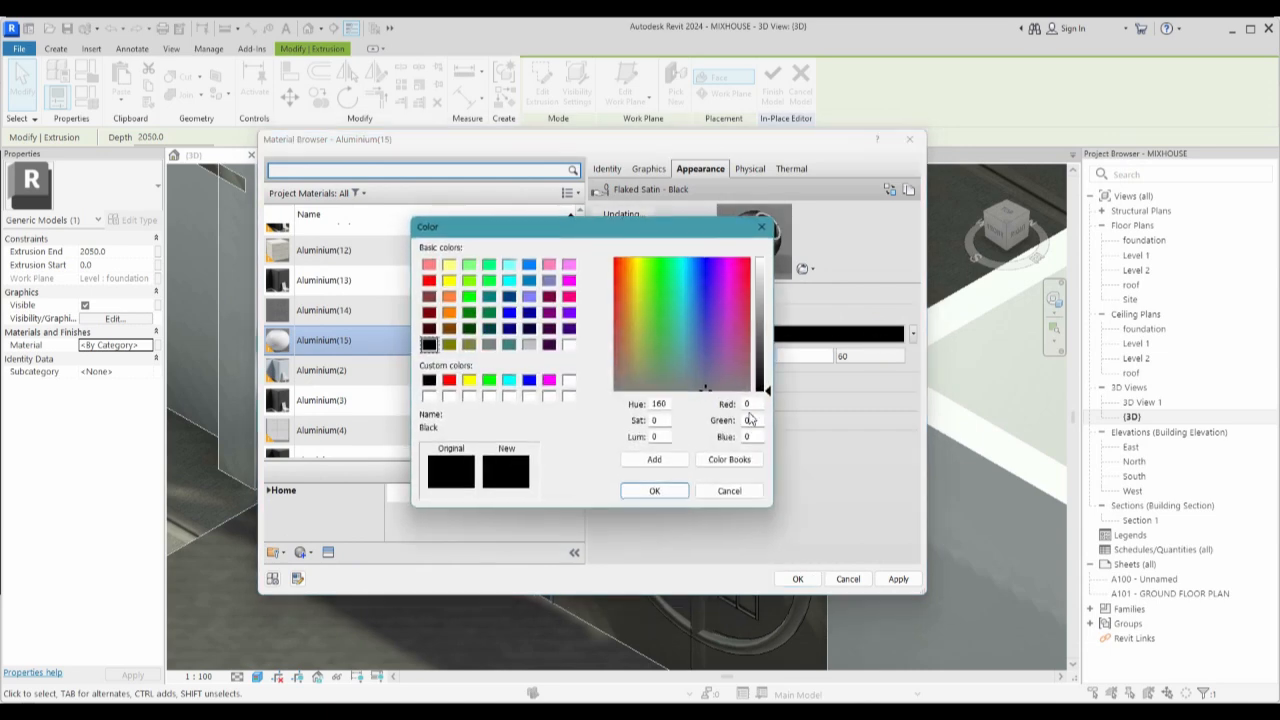
left_click(766, 227)
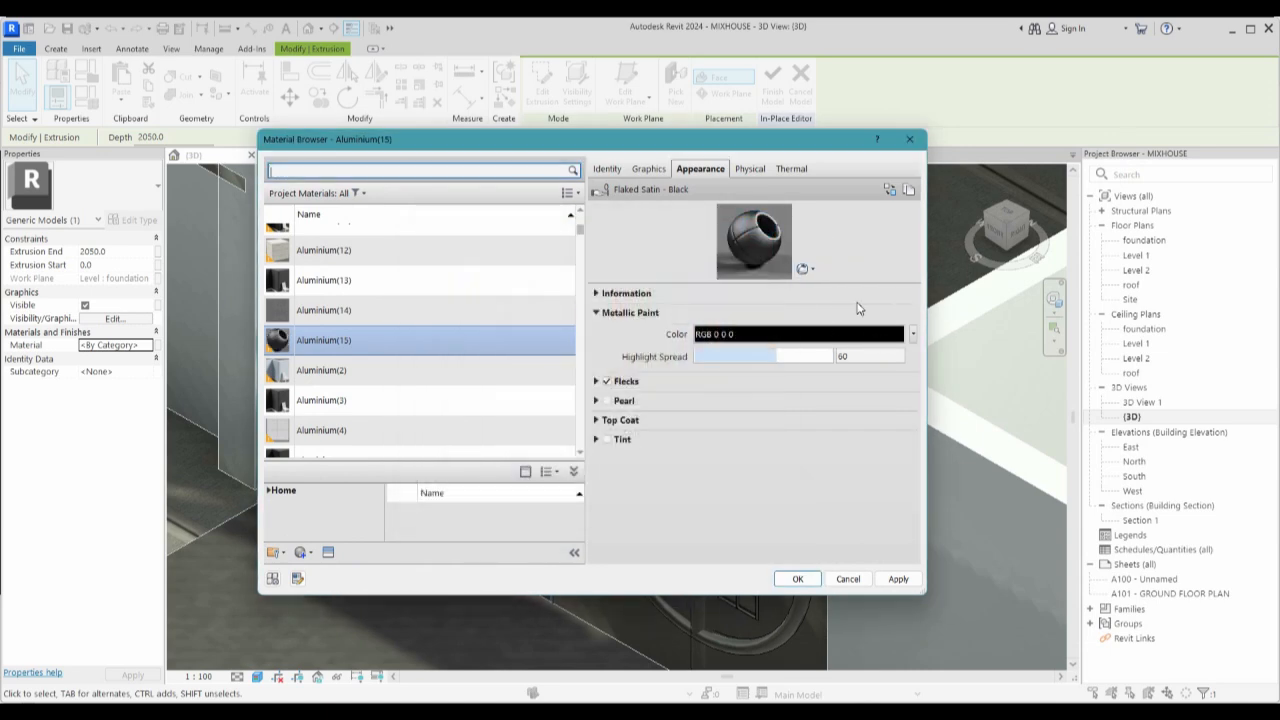
left_click(596, 420)
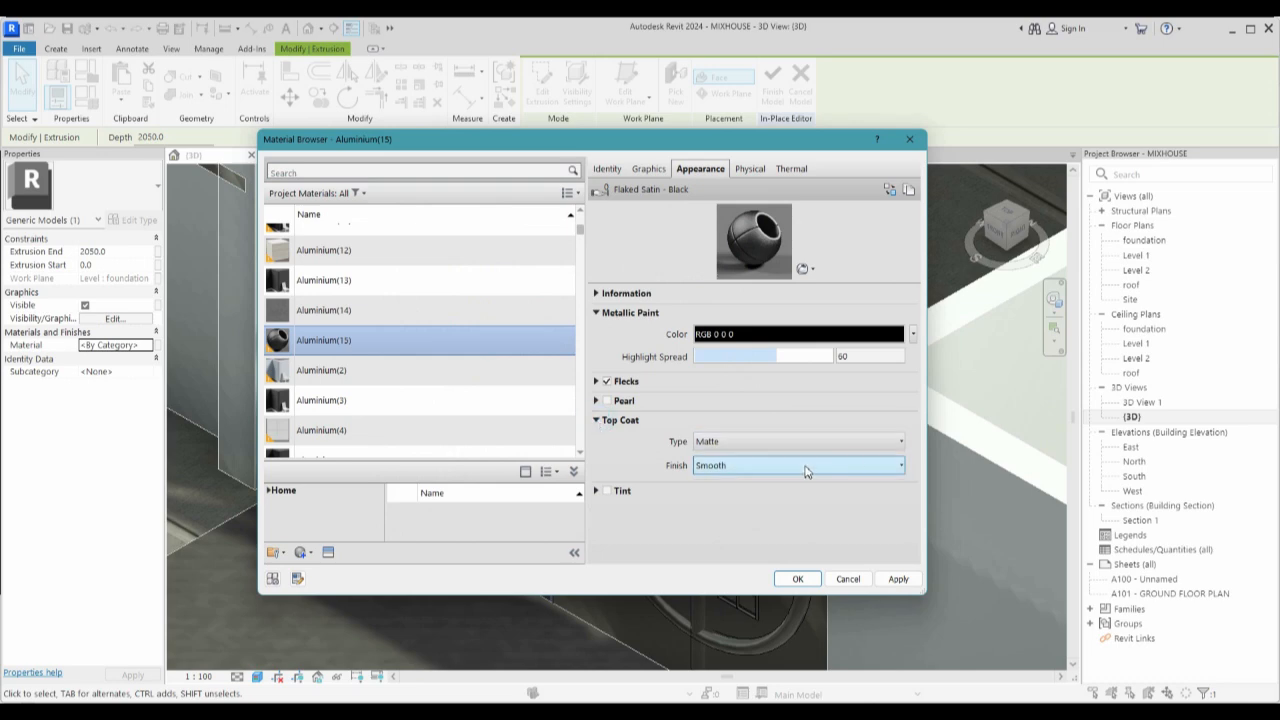
left_click(872, 447)
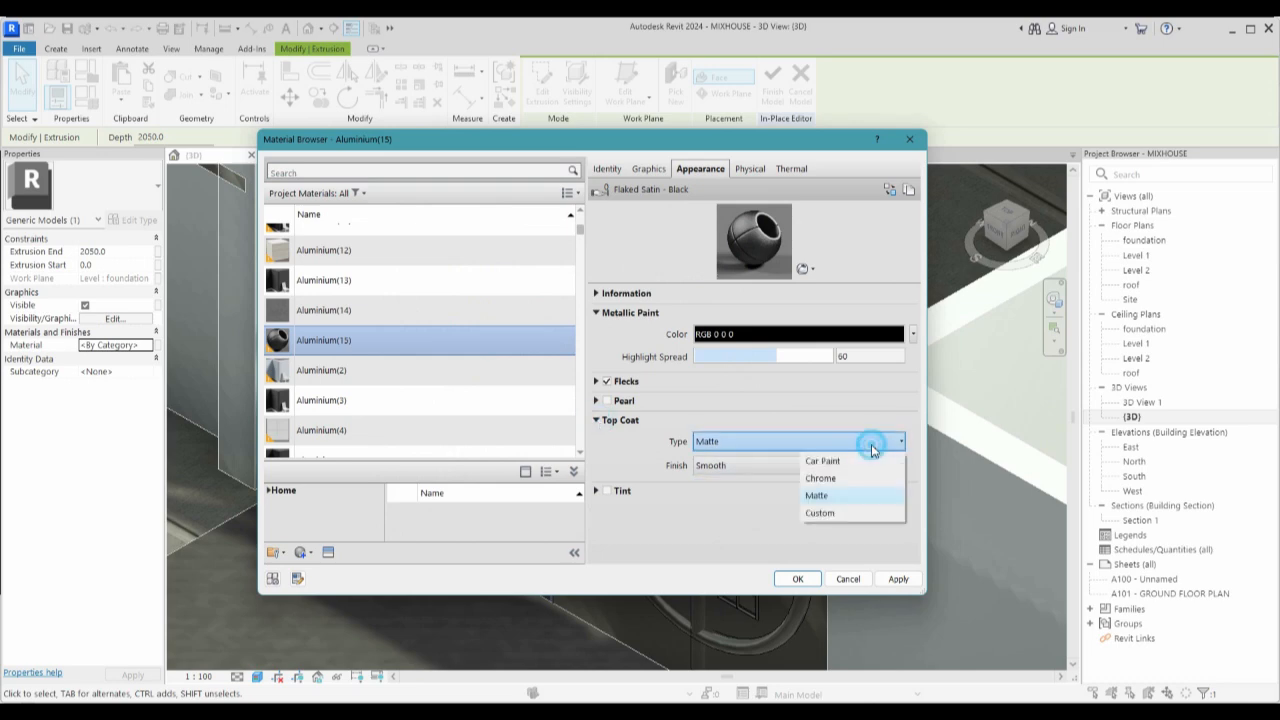
left_click(826, 496)
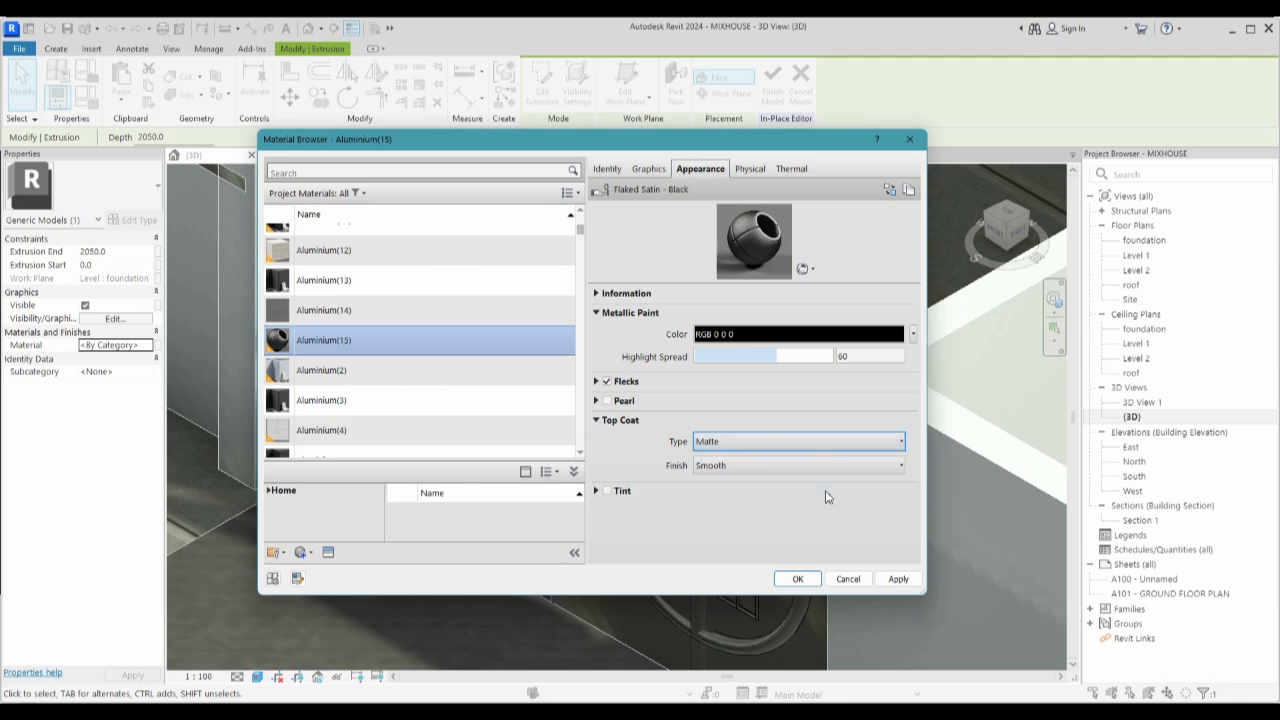
left_click(898, 579)
left_click(801, 578)
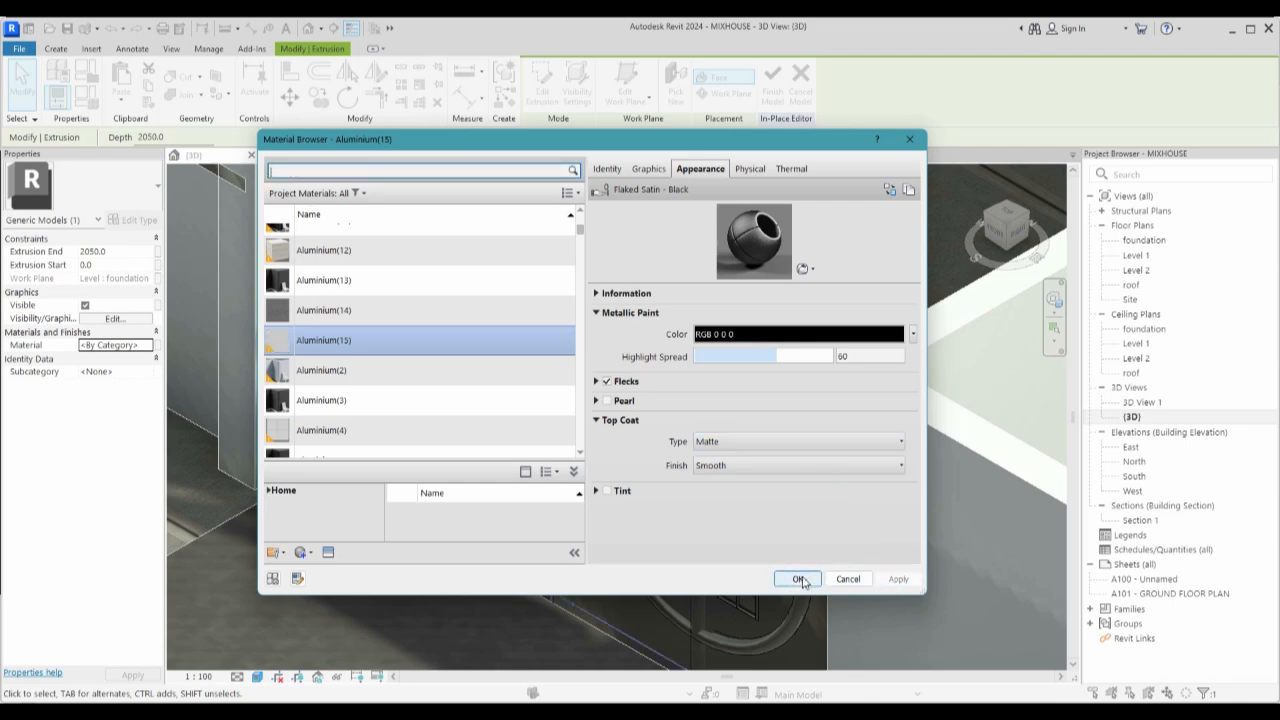
left_click(591, 207)
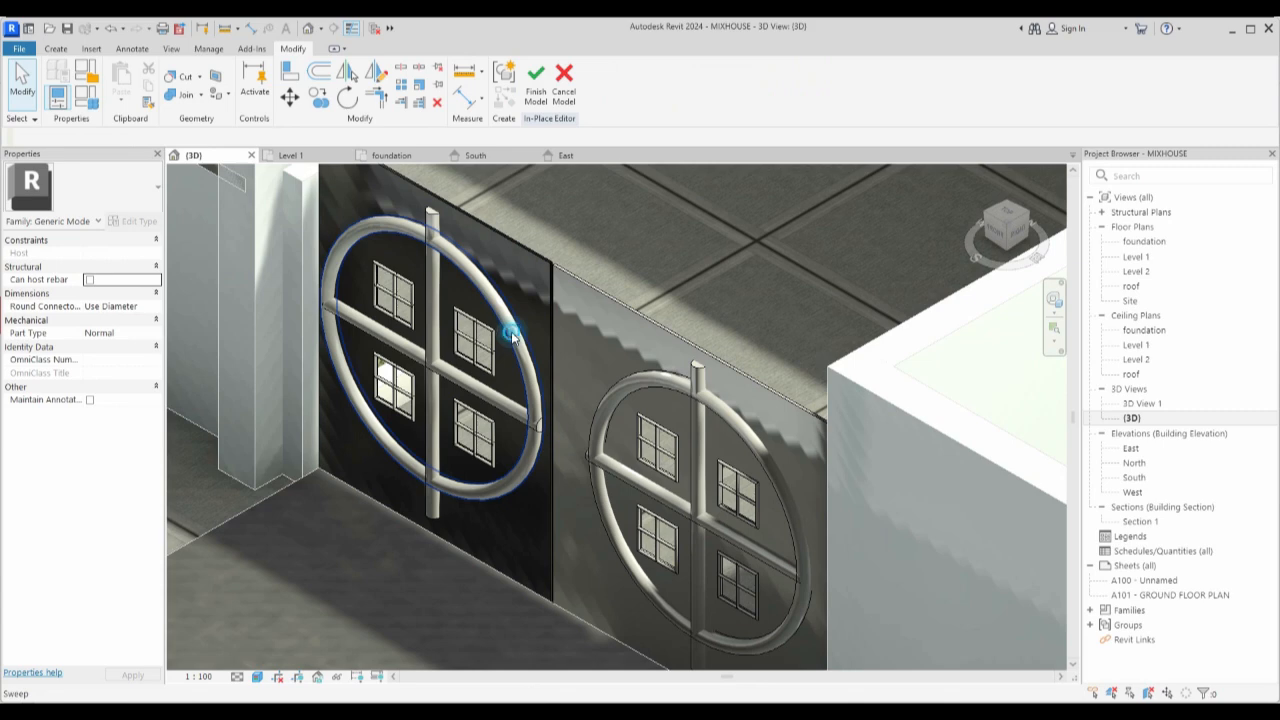
Select the ring and crossing bars on both gate leaves together with the right gate panel.
left_click(510, 330)
left_click(431, 220, "ctrl")
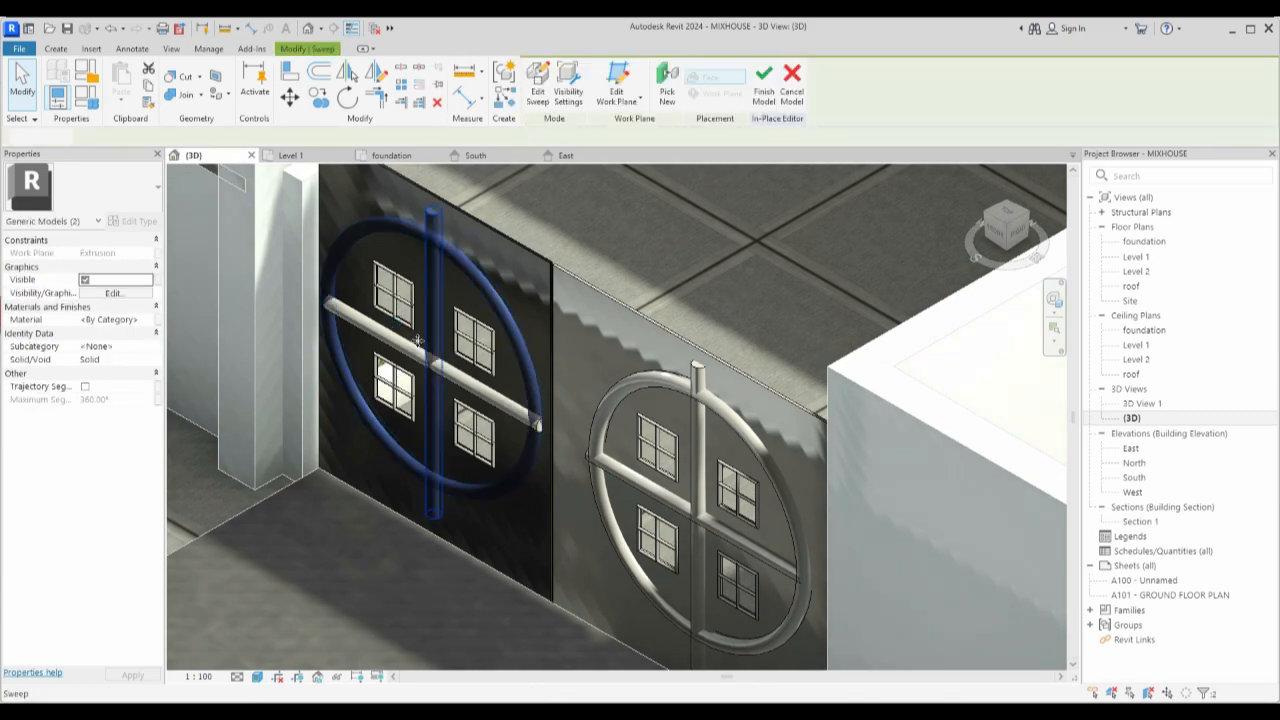
left_click(397, 350, "ctrl")
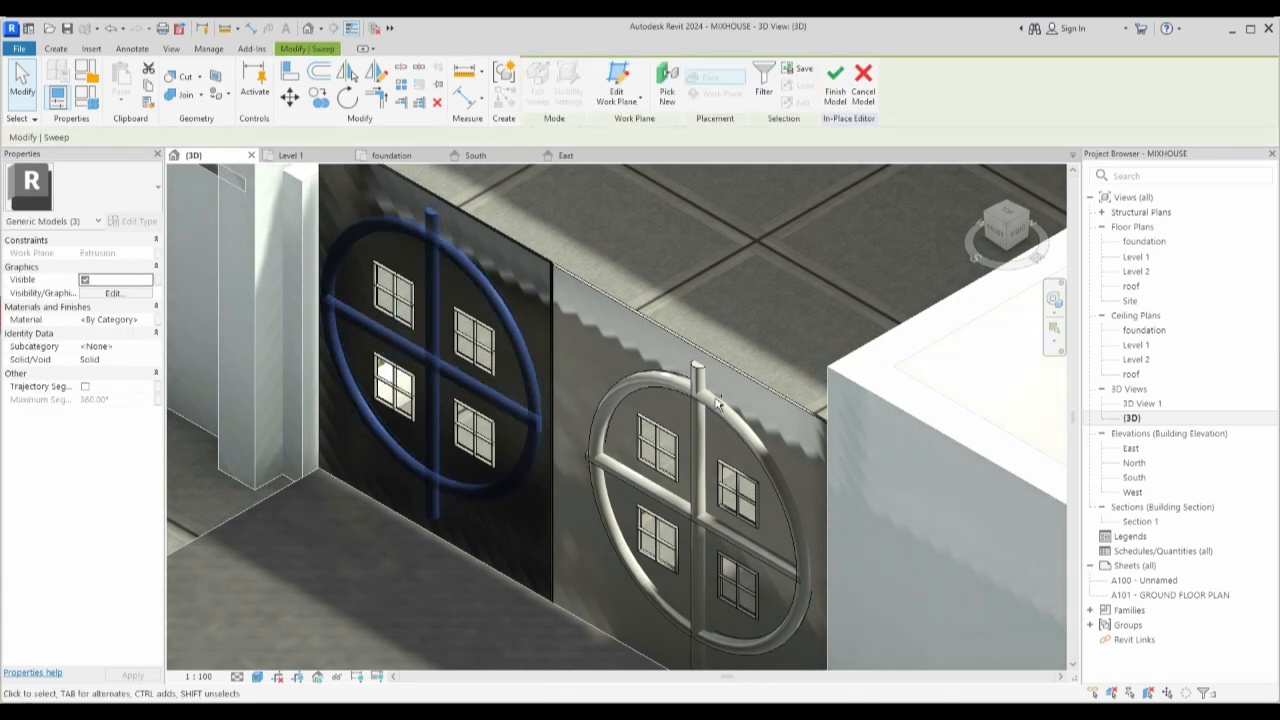
left_click(700, 378, "ctrl")
left_click(721, 373, "ctrl")
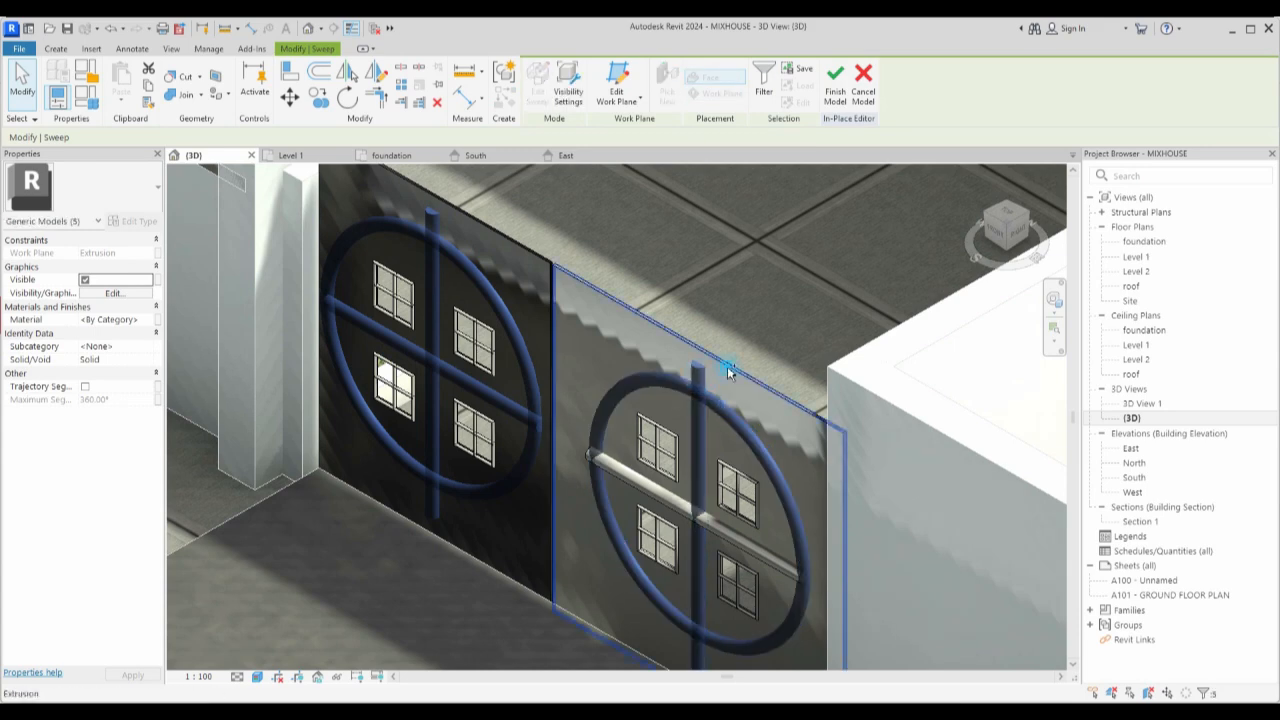
left_click(621, 484, "ctrl")
left_click(641, 478, "ctrl")
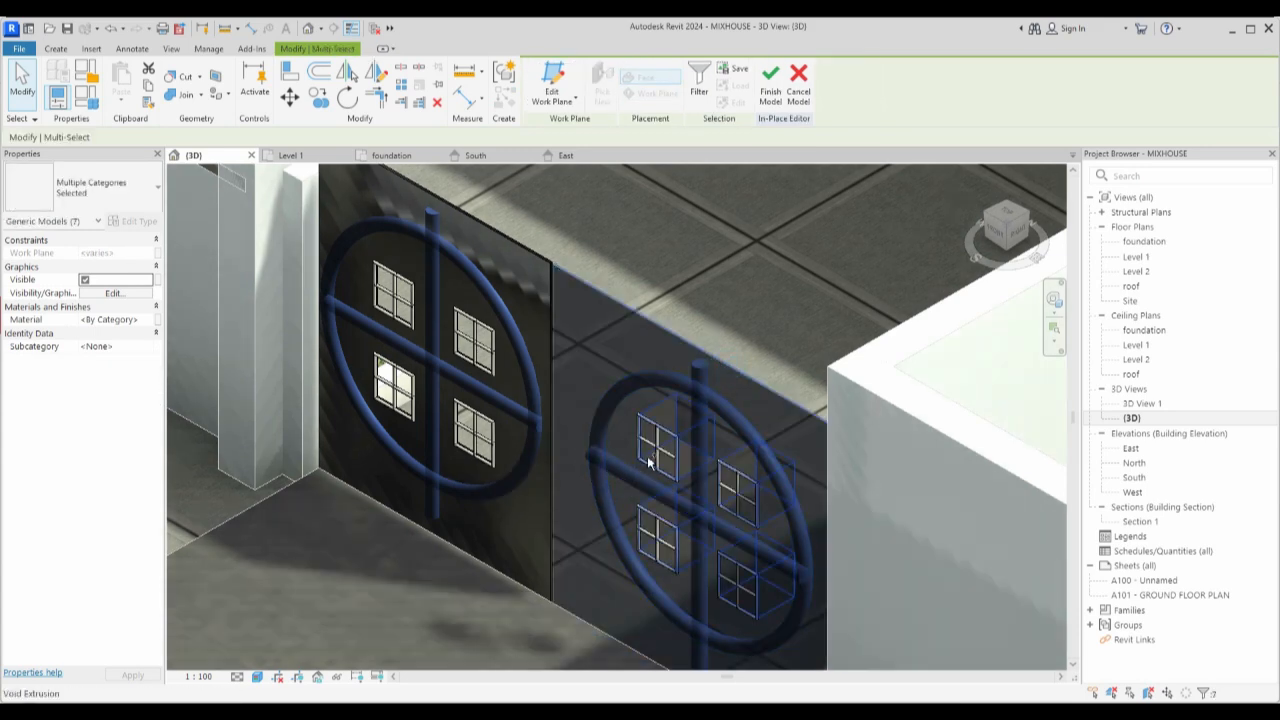
Add the frames and crossbars of the right leaf's two upper window openings to the selection.
scroll(657, 447, "up", 5)
left_click(665, 421, "ctrl")
left_click(659, 430, "ctrl")
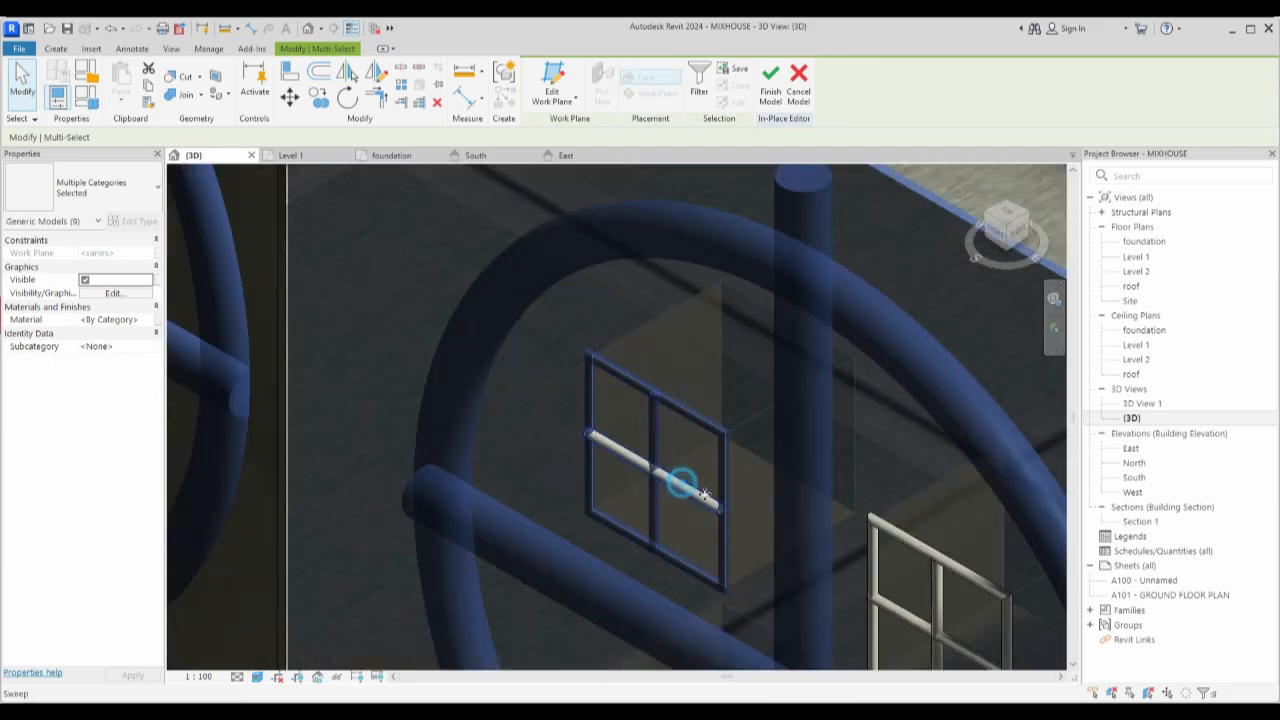
left_click(688, 490, "ctrl")
left_click(871, 522, "ctrl")
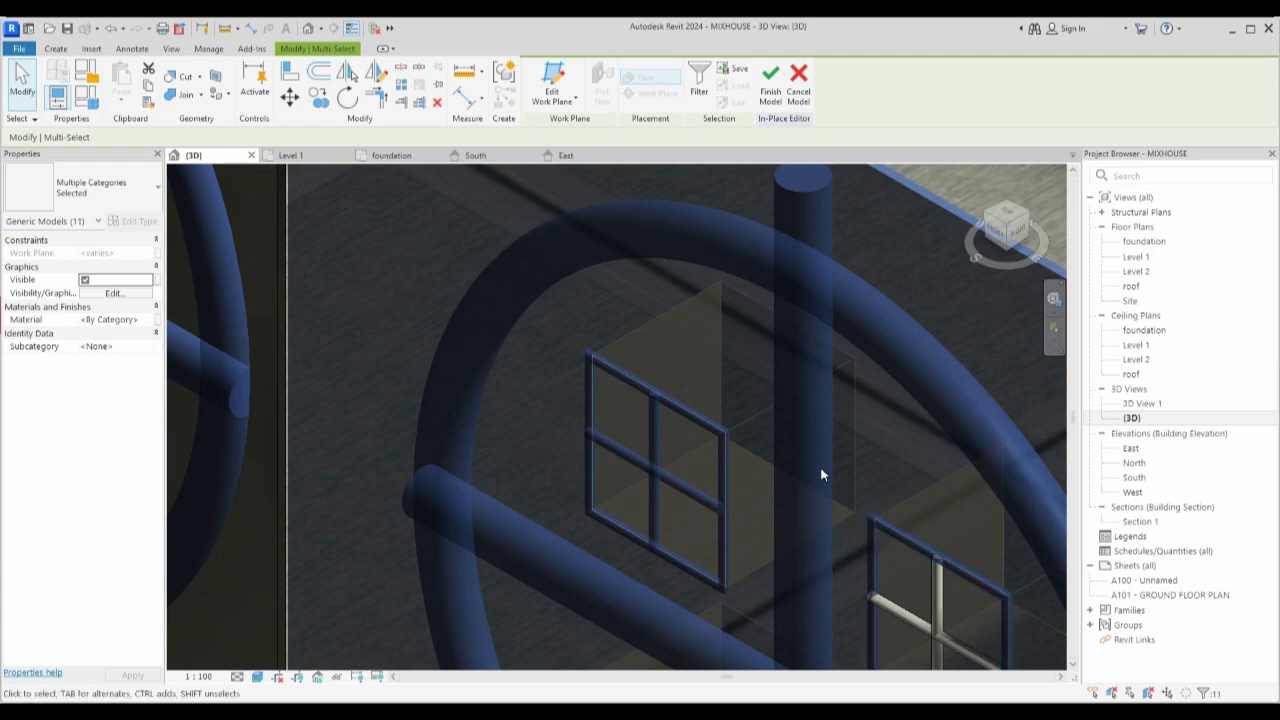
scroll(820, 466, "down", 3)
scroll(917, 590, "up", 5)
scroll(871, 565, "up", 2)
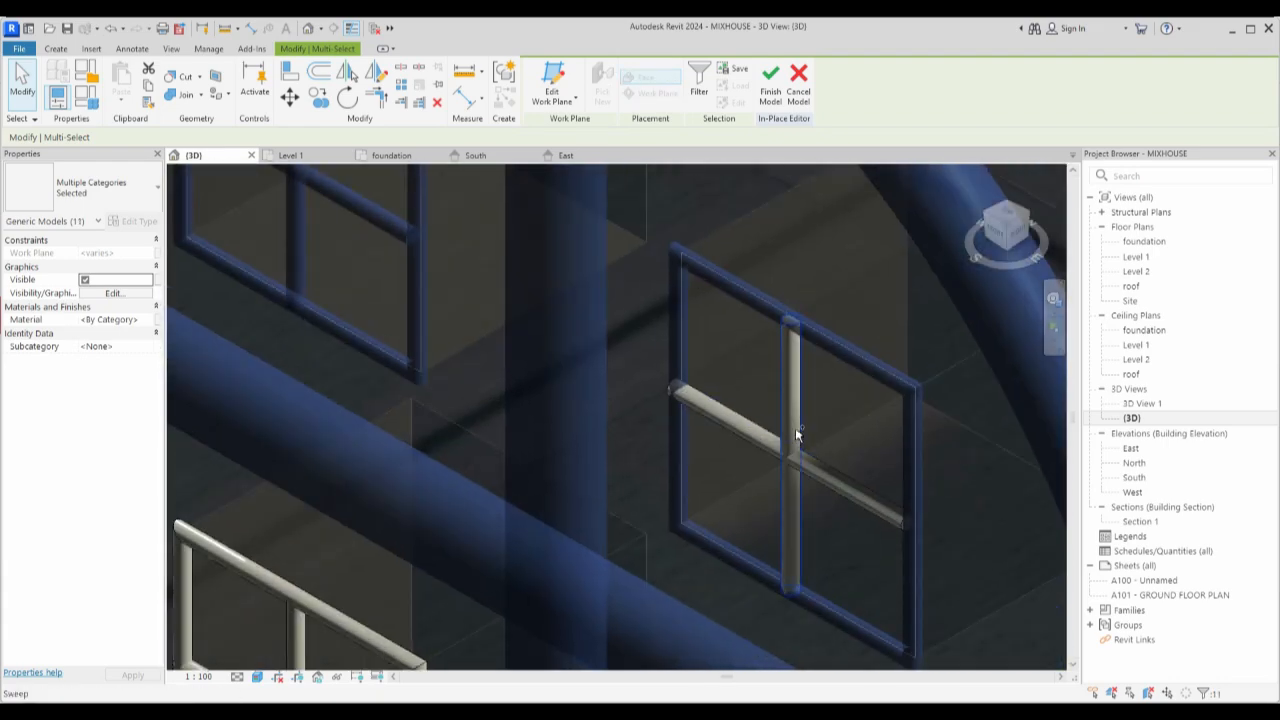
left_click(797, 434, "ctrl")
left_click(829, 481, "ctrl")
scroll(710, 360, "down", 3)
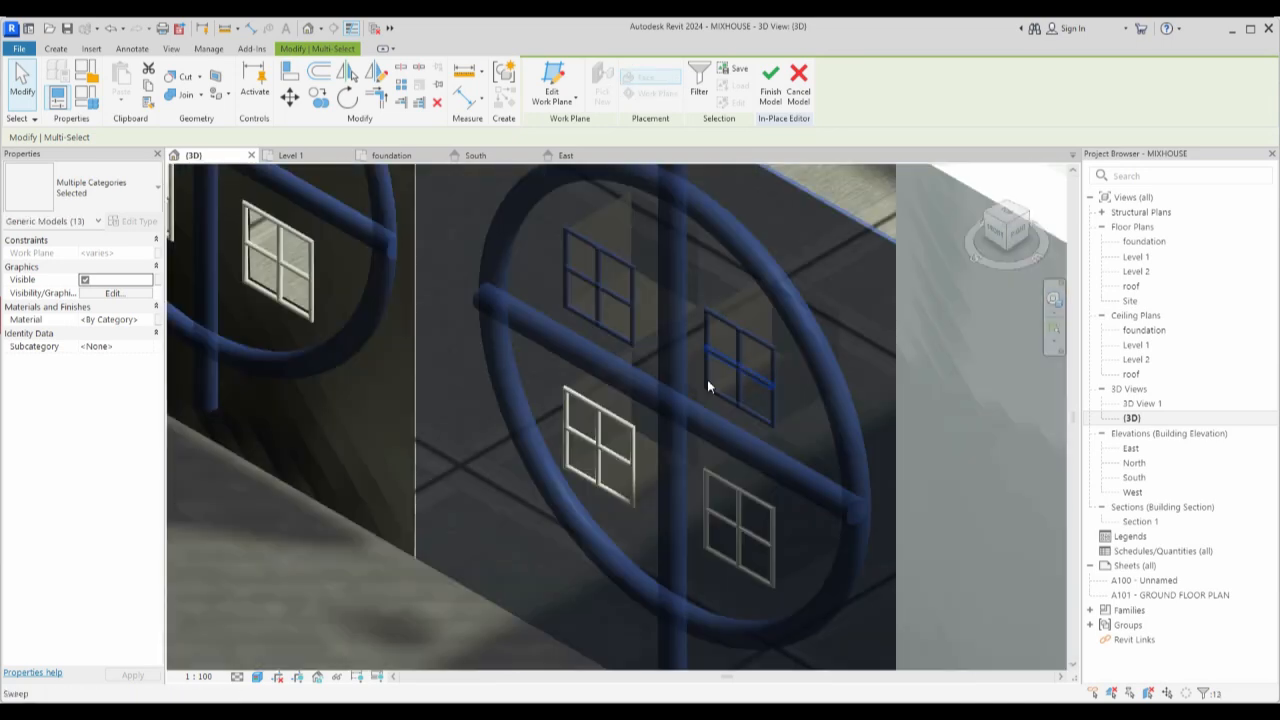
Add the frames and crossbars of the right leaf's two lower window openings to the selection.
scroll(757, 532, "up", 3)
left_click(759, 484, "ctrl")
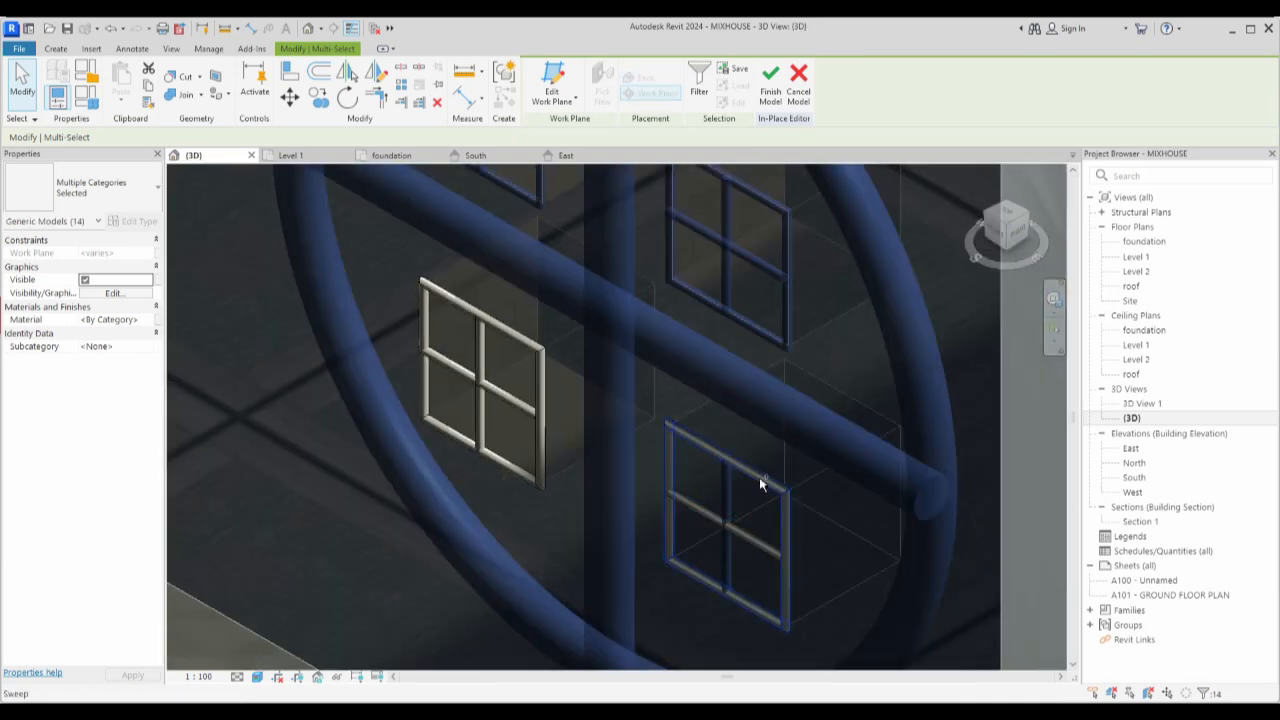
left_click(700, 514, "ctrl")
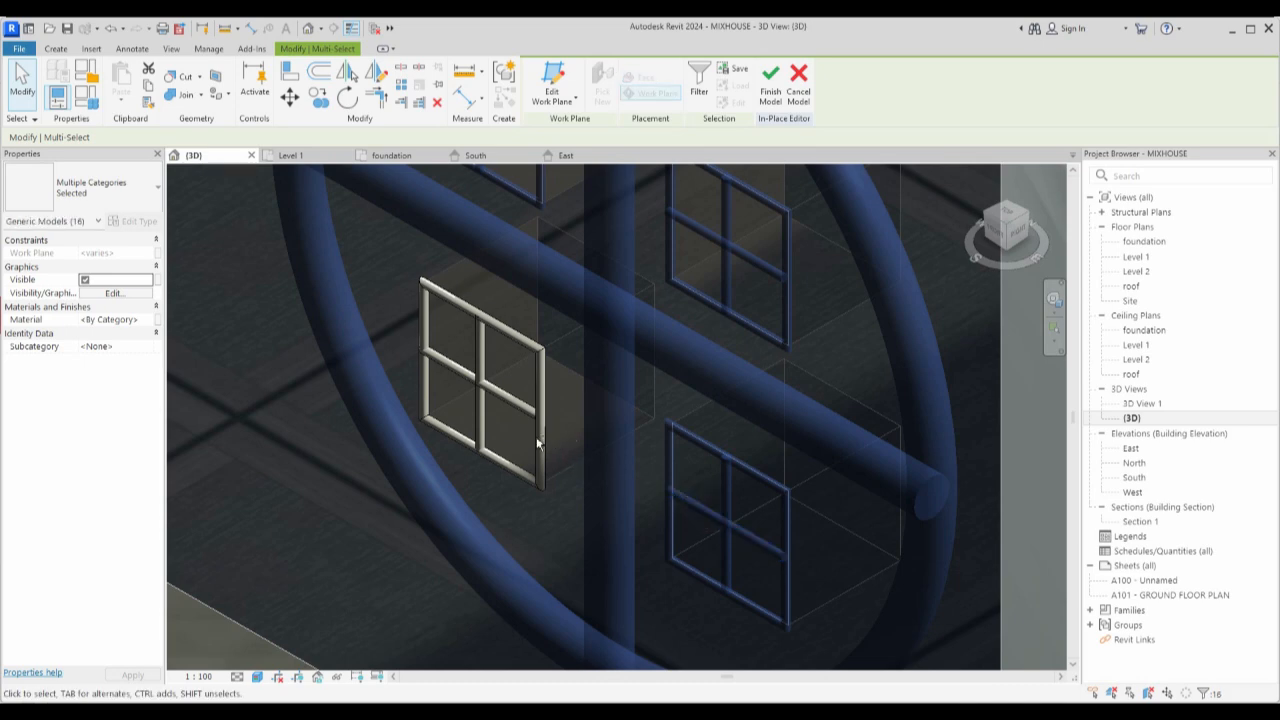
left_click(535, 441, "ctrl")
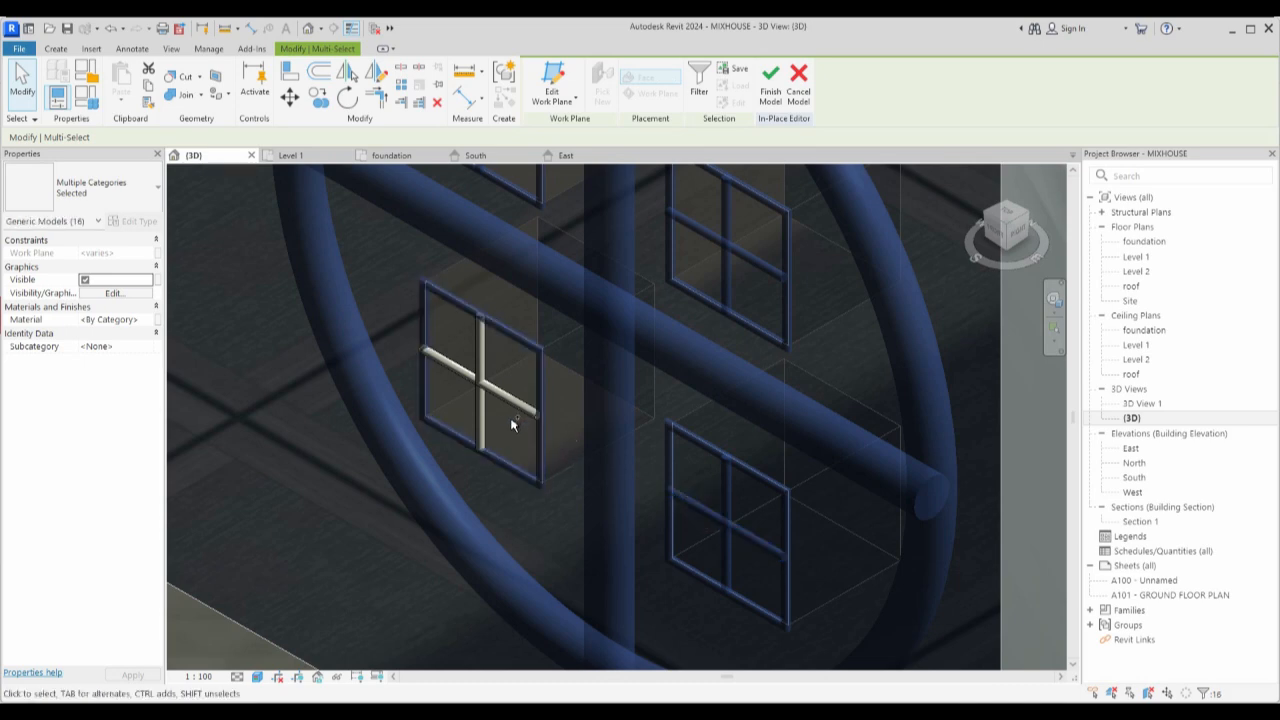
left_click(480, 372, "ctrl")
scroll(717, 389, "down", 5)
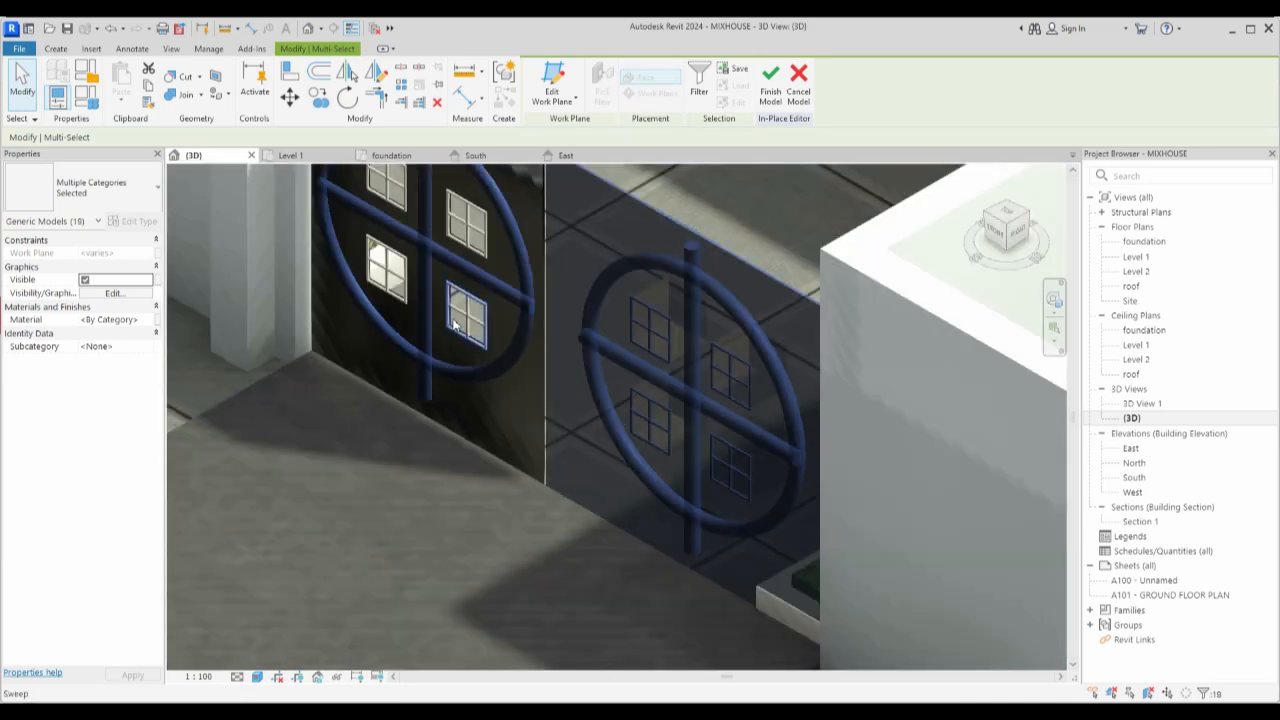
Add the frames and crossbars of the left leaf's two lower window openings to the selection.
scroll(455, 325, "up", 3)
left_click(510, 298, "ctrl")
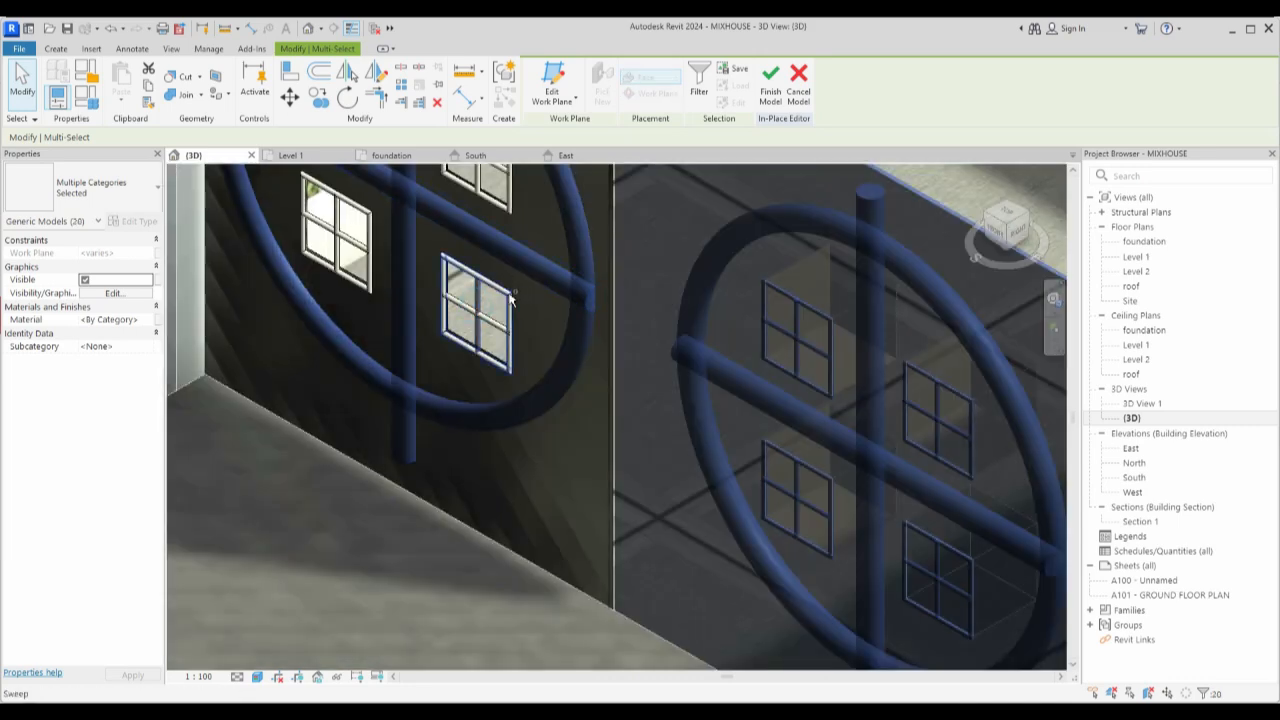
left_click(493, 328, "ctrl")
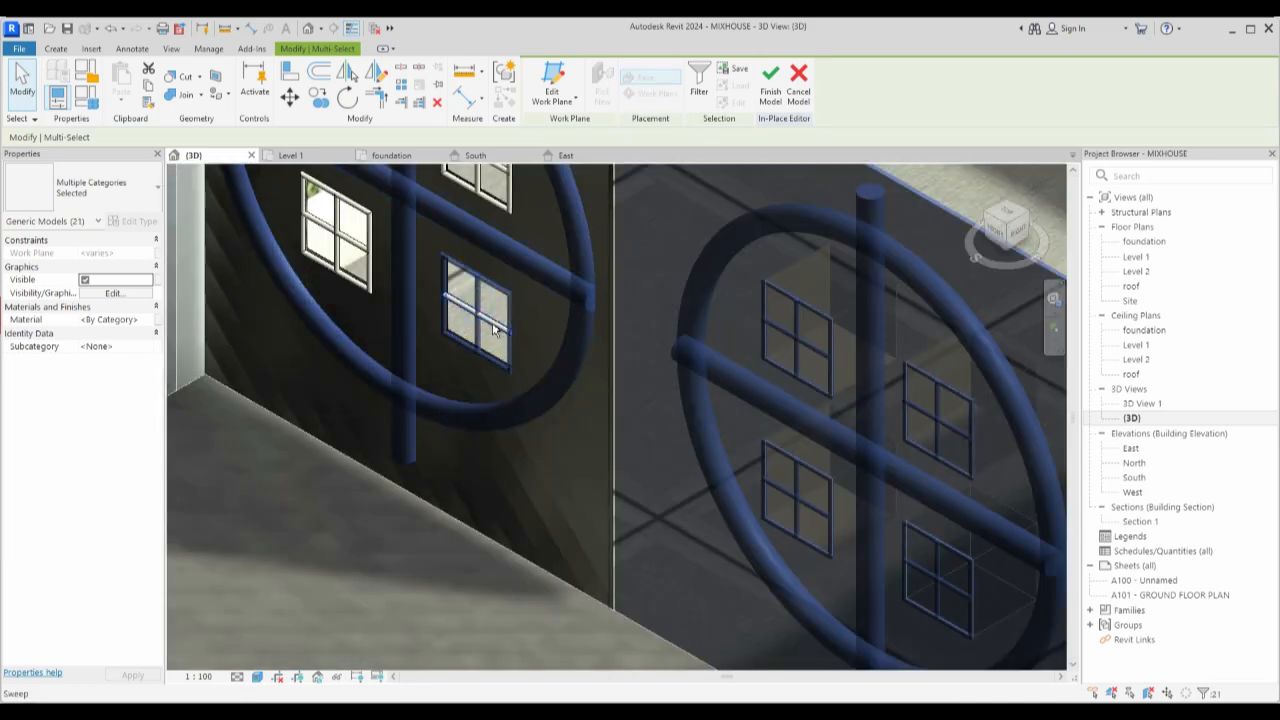
left_click(369, 282, "ctrl")
left_click(347, 236, "ctrl")
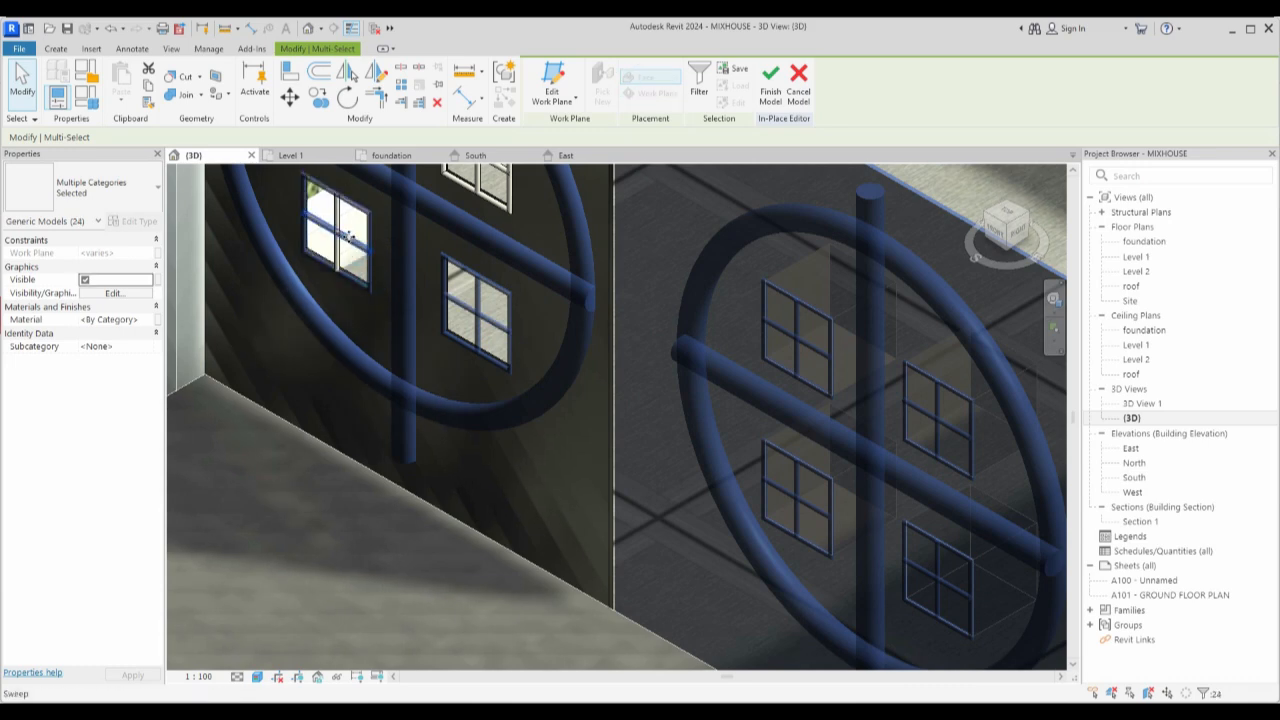
left_click(341, 218, "ctrl")
Add the frames and crossbars of the left leaf's two upper window openings to the selection.
scroll(440, 434, "down", 2)
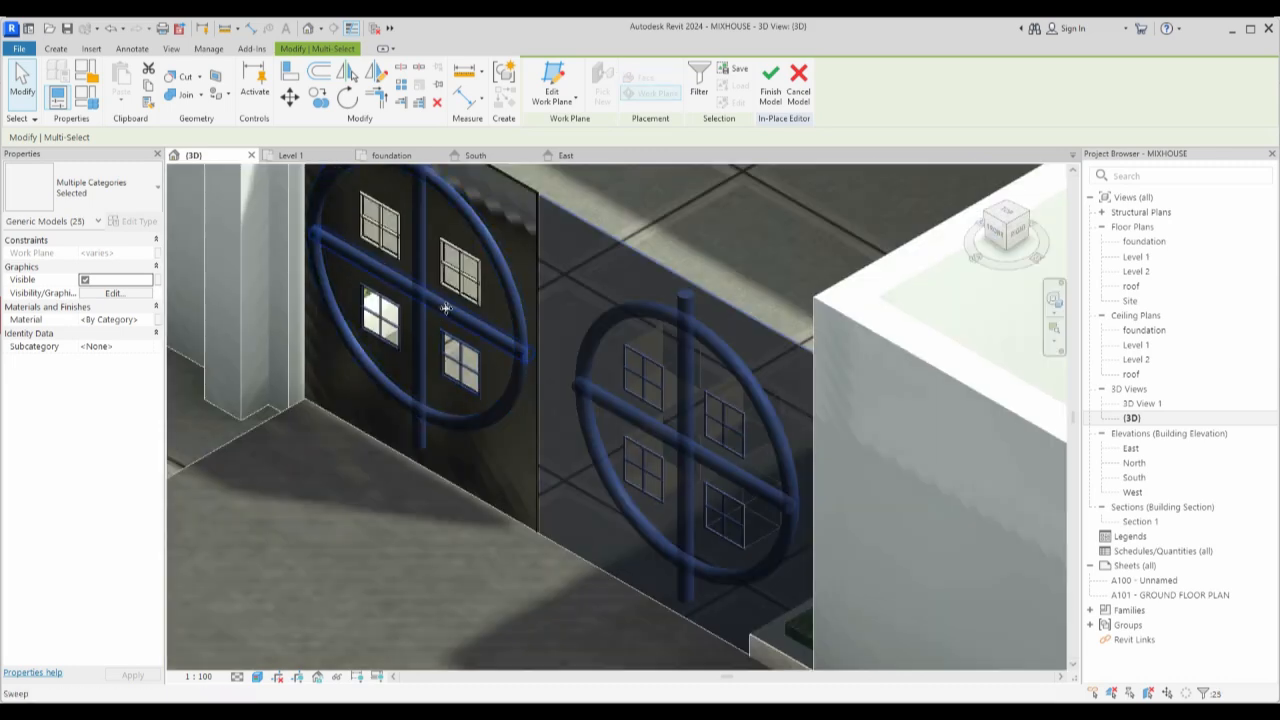
scroll(448, 318, "up", 2)
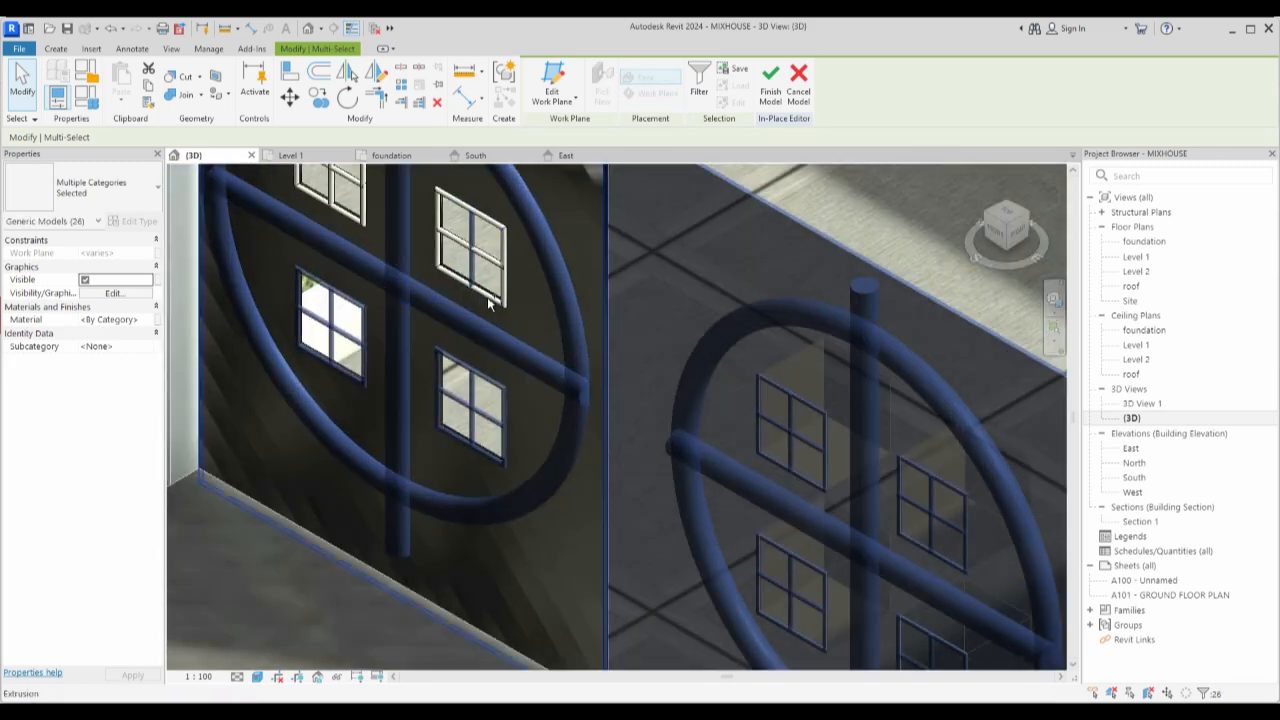
left_click(500, 285, "ctrl")
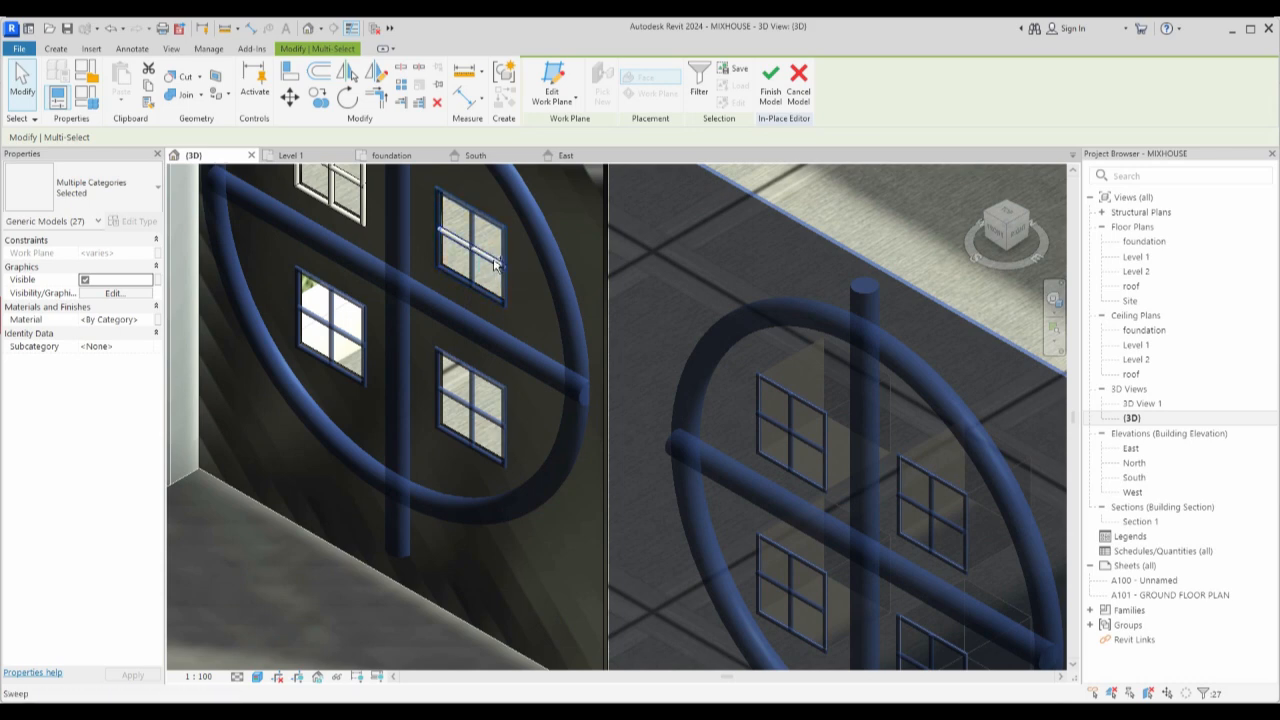
left_click(372, 220, "ctrl")
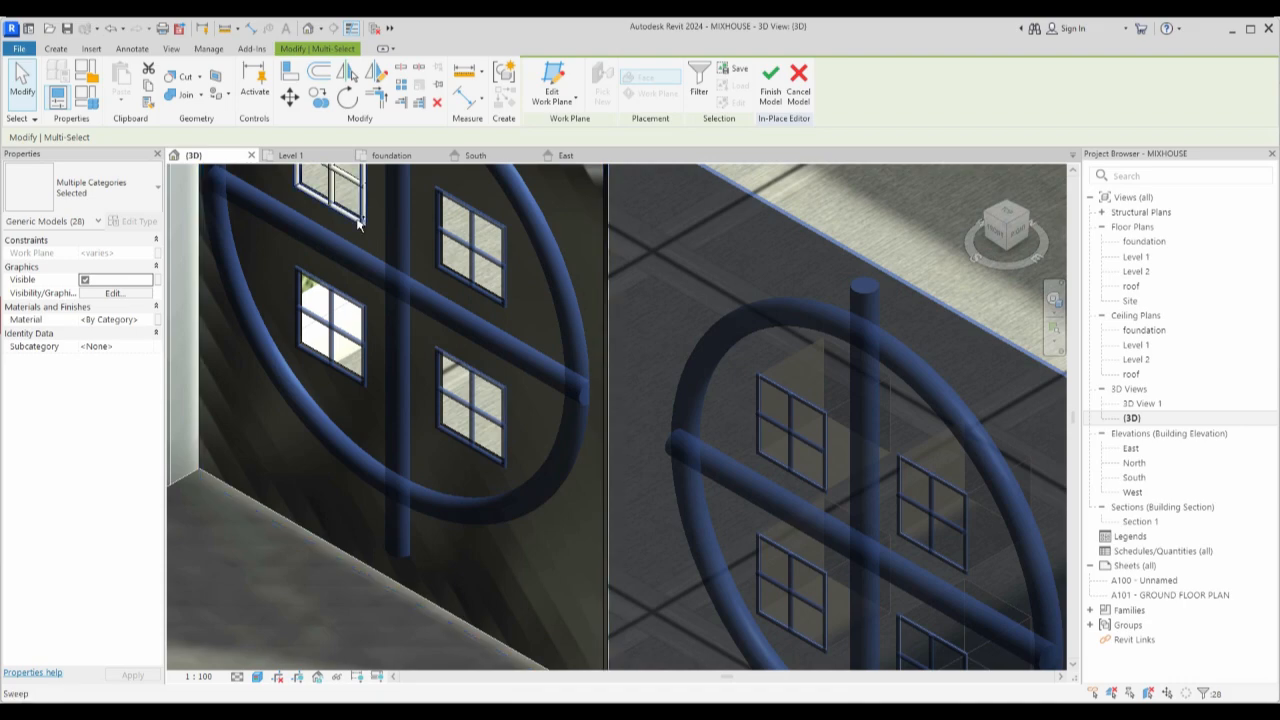
scroll(483, 530, "down", 5)
scroll(417, 285, "up", 5)
scroll(417, 290, "up", 3)
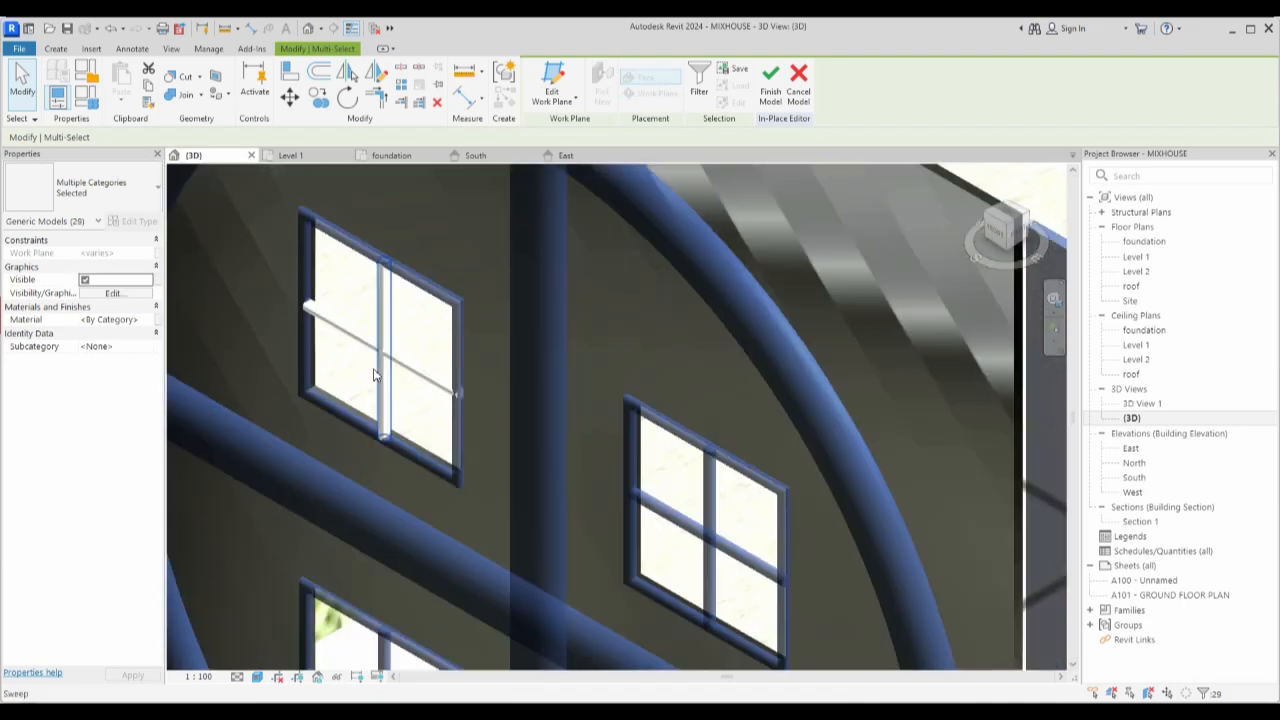
left_click(399, 371, "ctrl")
left_click(399, 371, "ctrl")
scroll(405, 371, "down", 6)
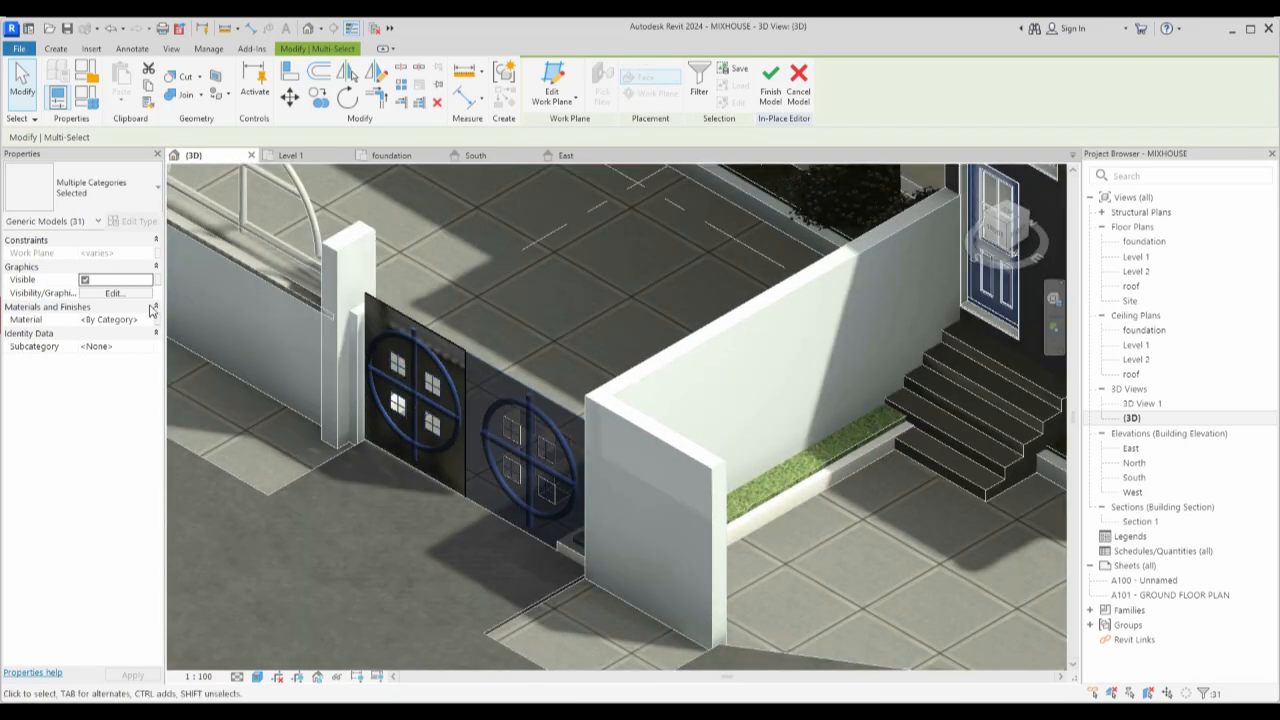
Assign the Aluminium(15) material to the selected right panel, rings, bars and window grilles, and clear the selection.
left_click(147, 320)
left_click(147, 319)
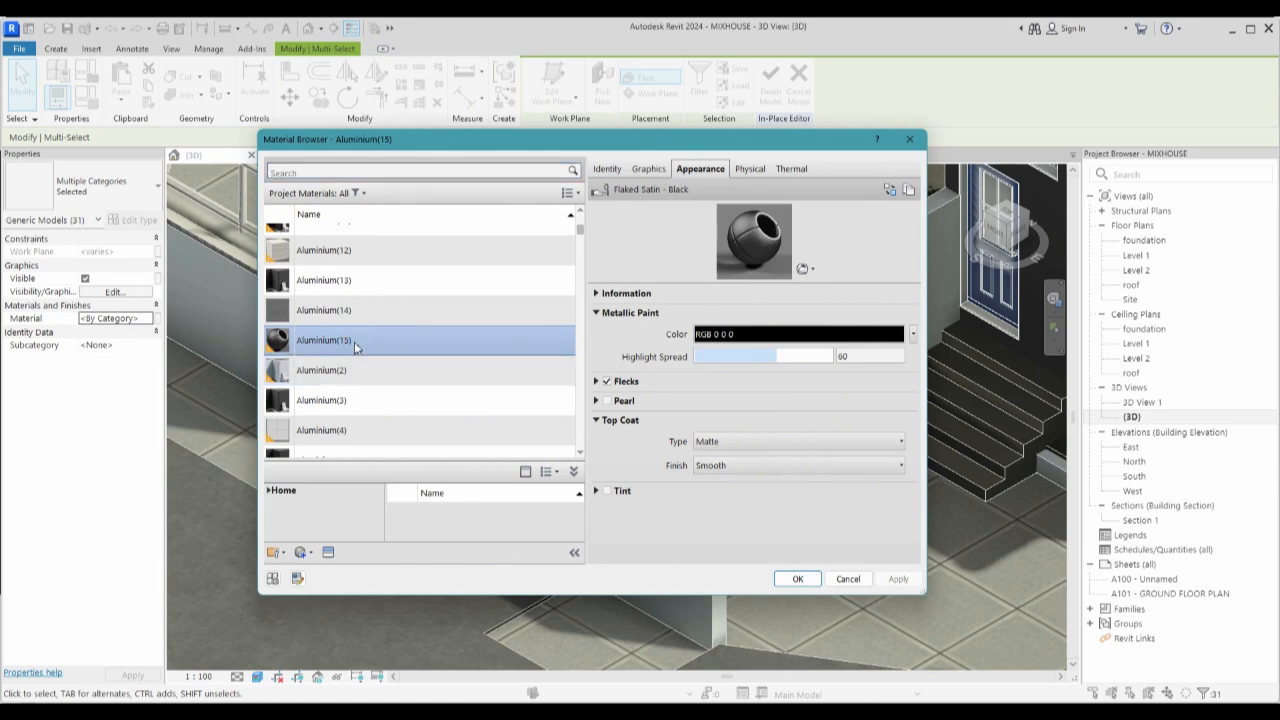
left_click(812, 584)
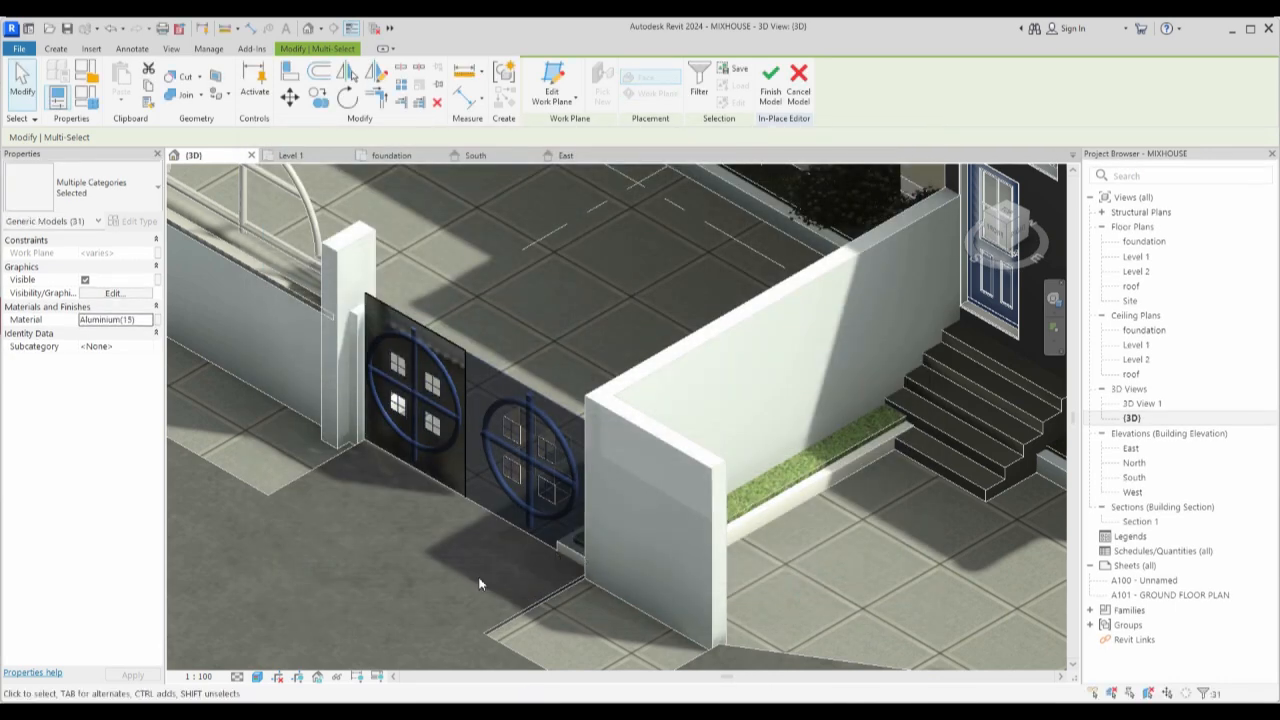
key("Escape")
scroll(532, 376, "up", 5)
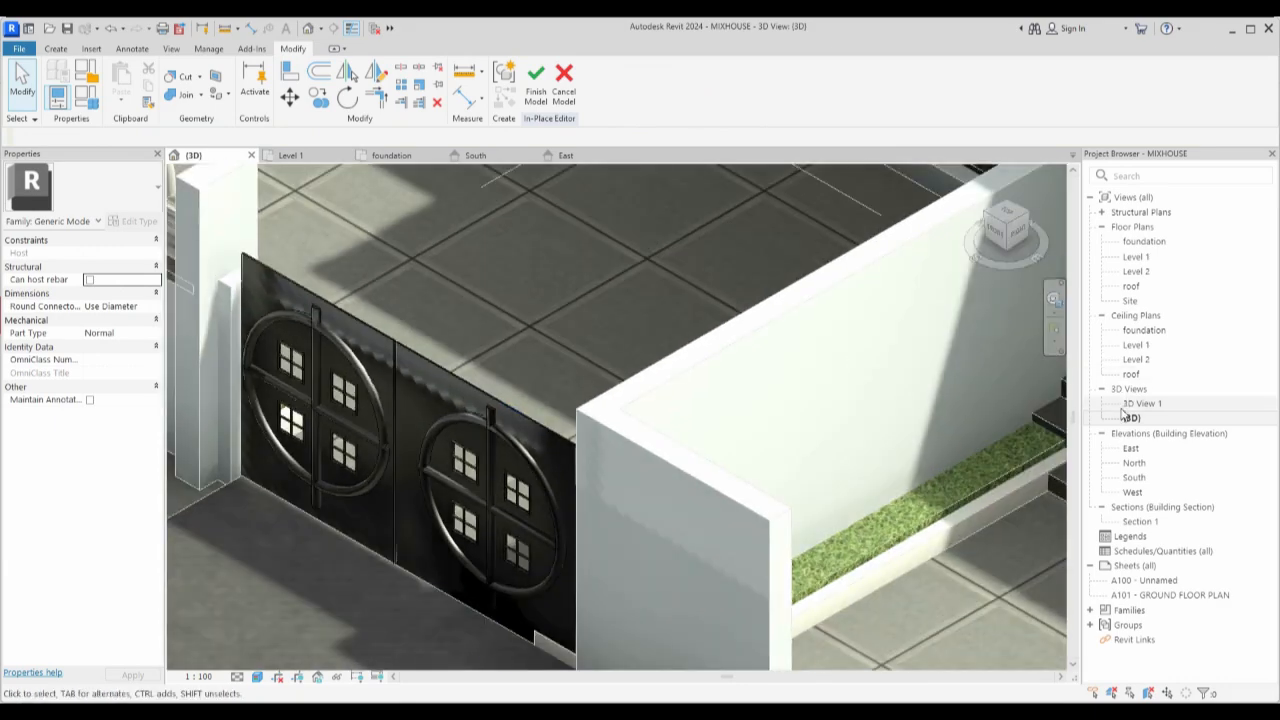
scroll(409, 350, "up", 2)
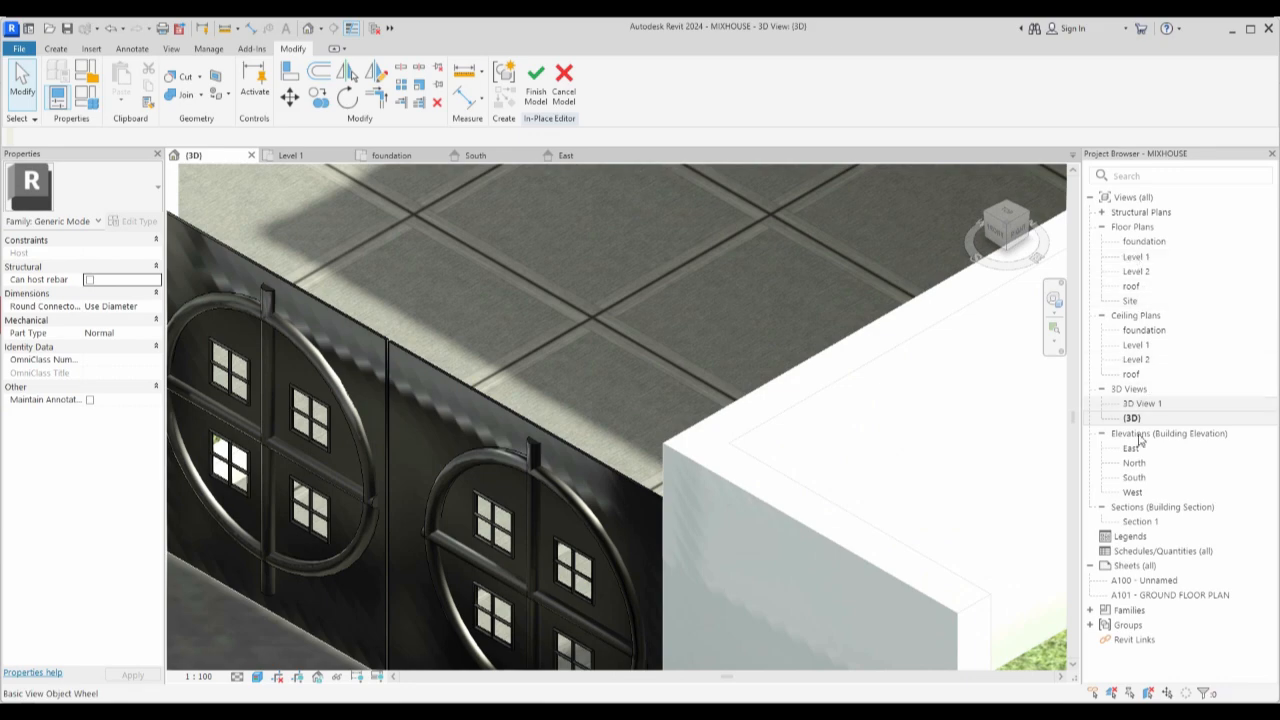
Start a sweep in the South elevation and set the left gate leaf's face as the work plane for its sketched path.
left_click(1136, 477)
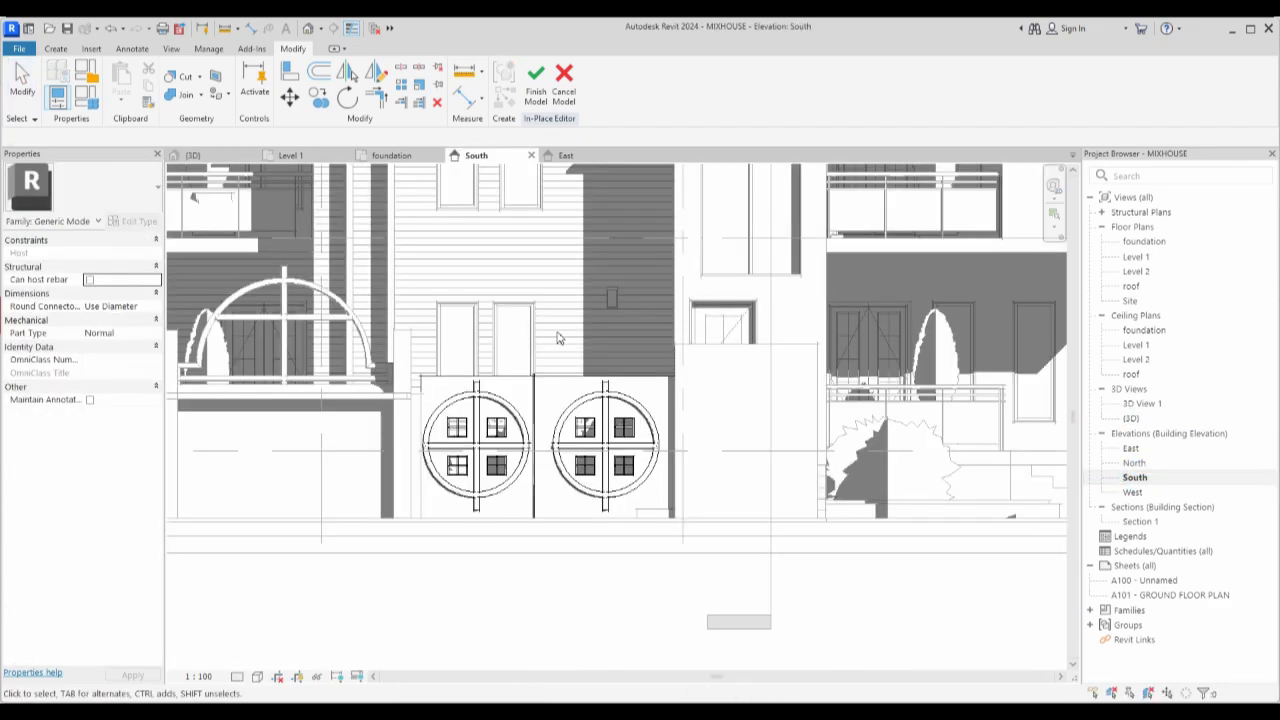
scroll(503, 380, "up", 3)
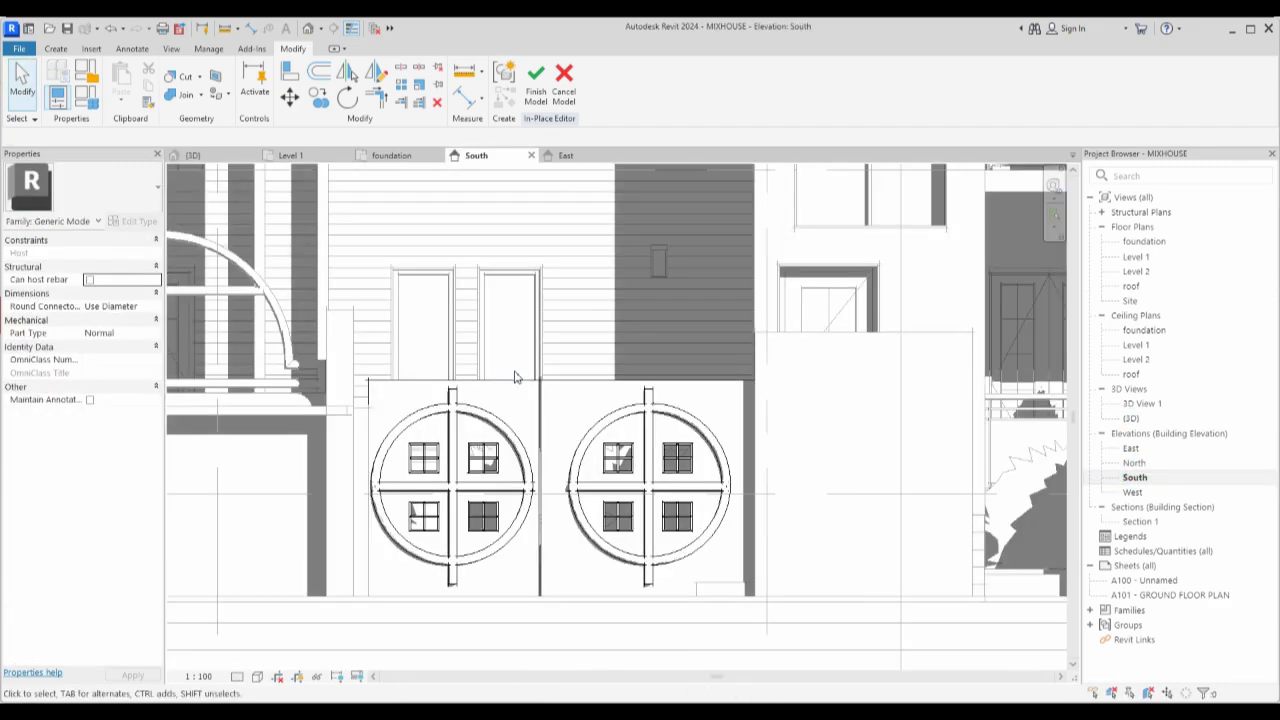
scroll(536, 383, "up", 3)
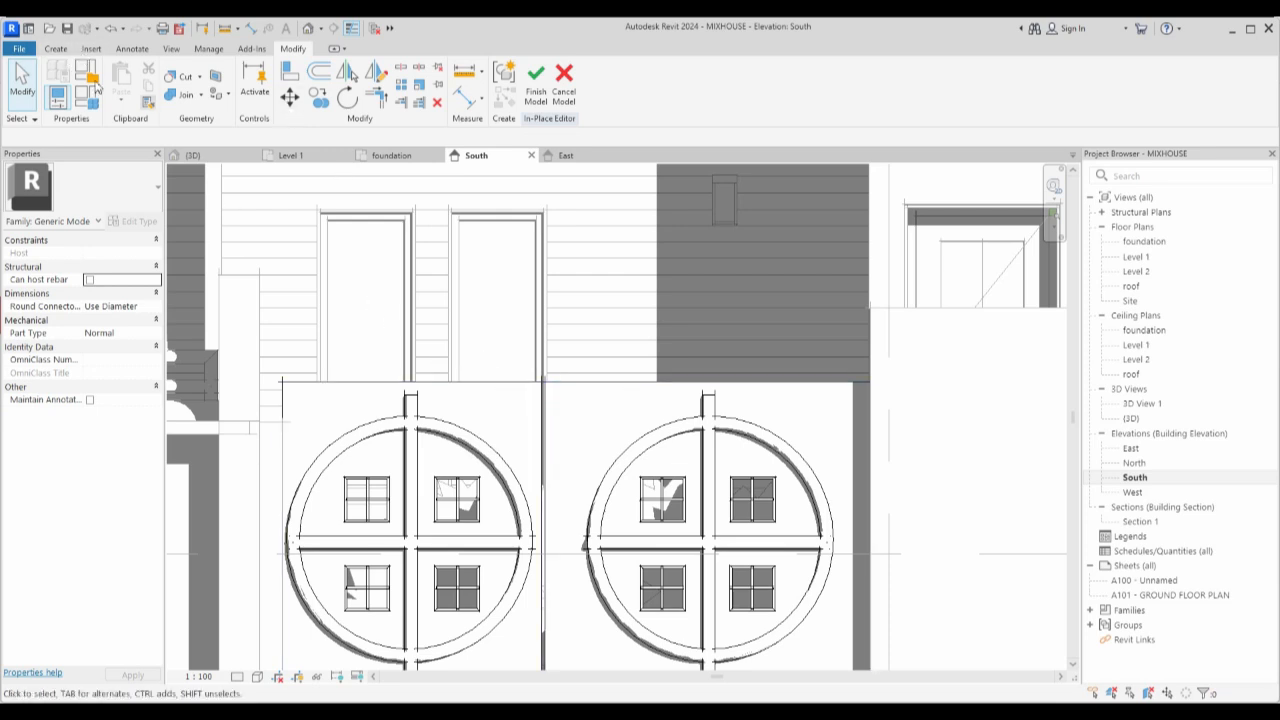
left_click(58, 49)
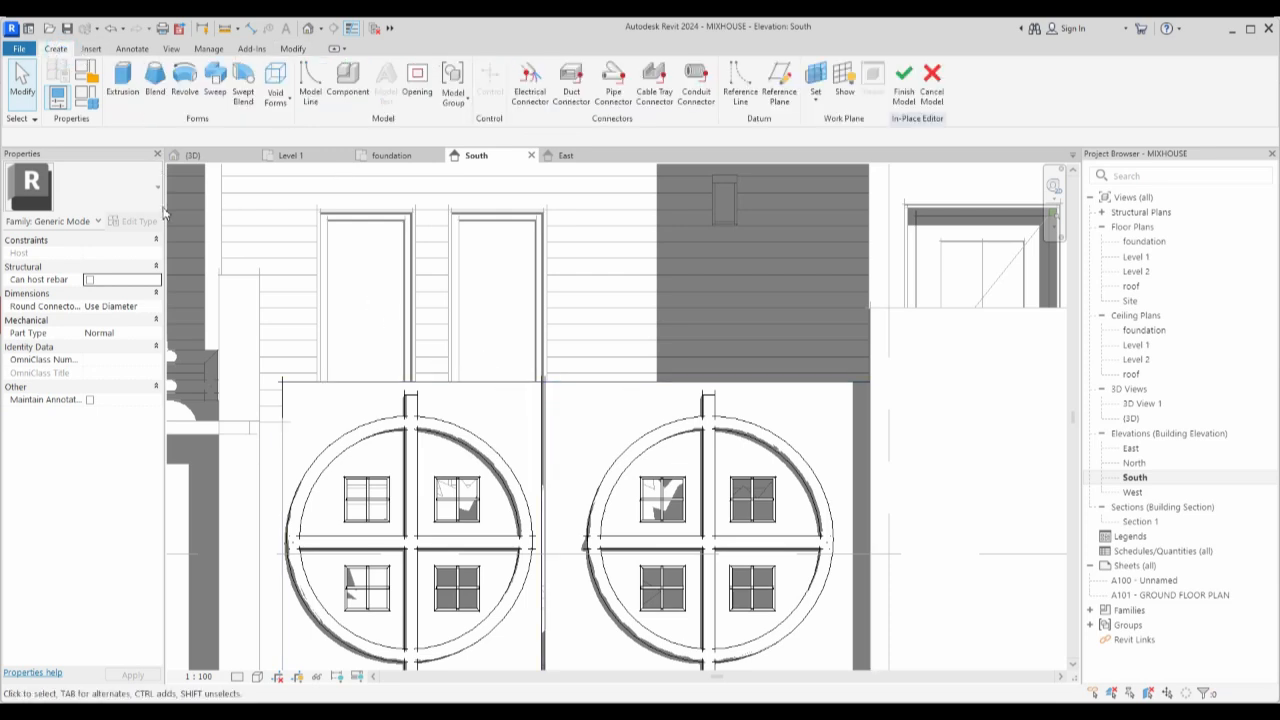
left_click(214, 96)
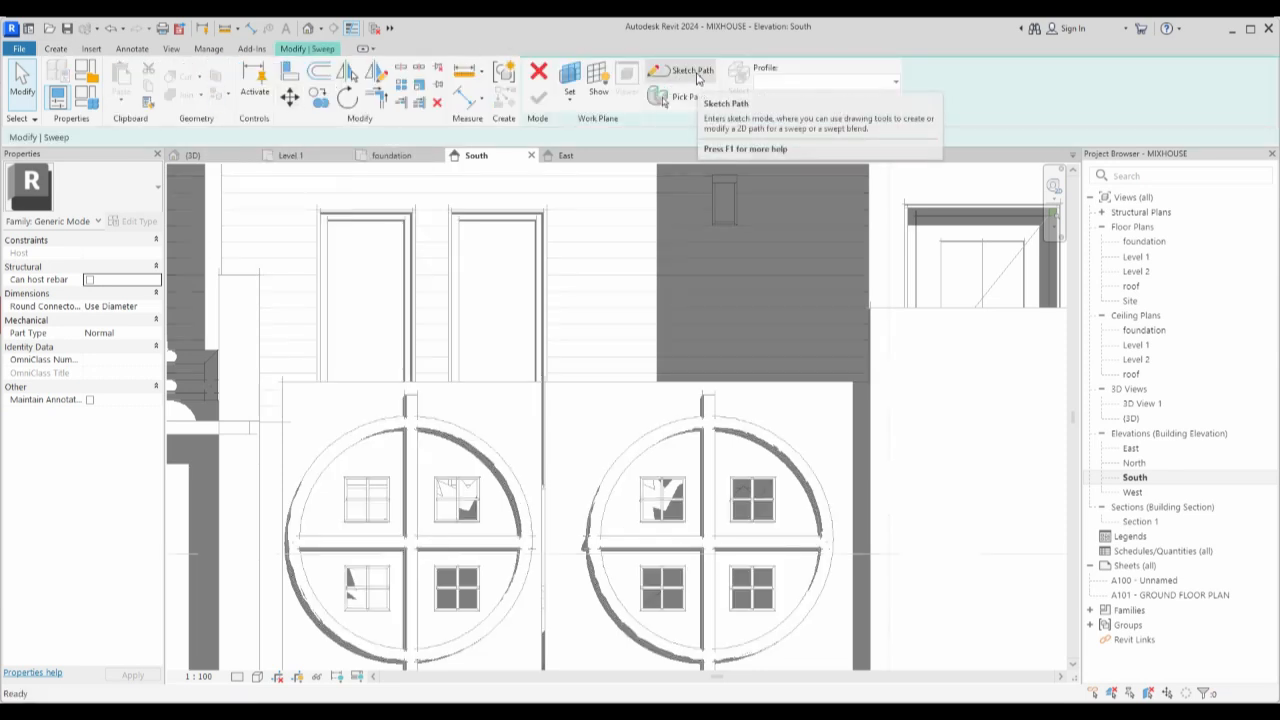
left_click(694, 74)
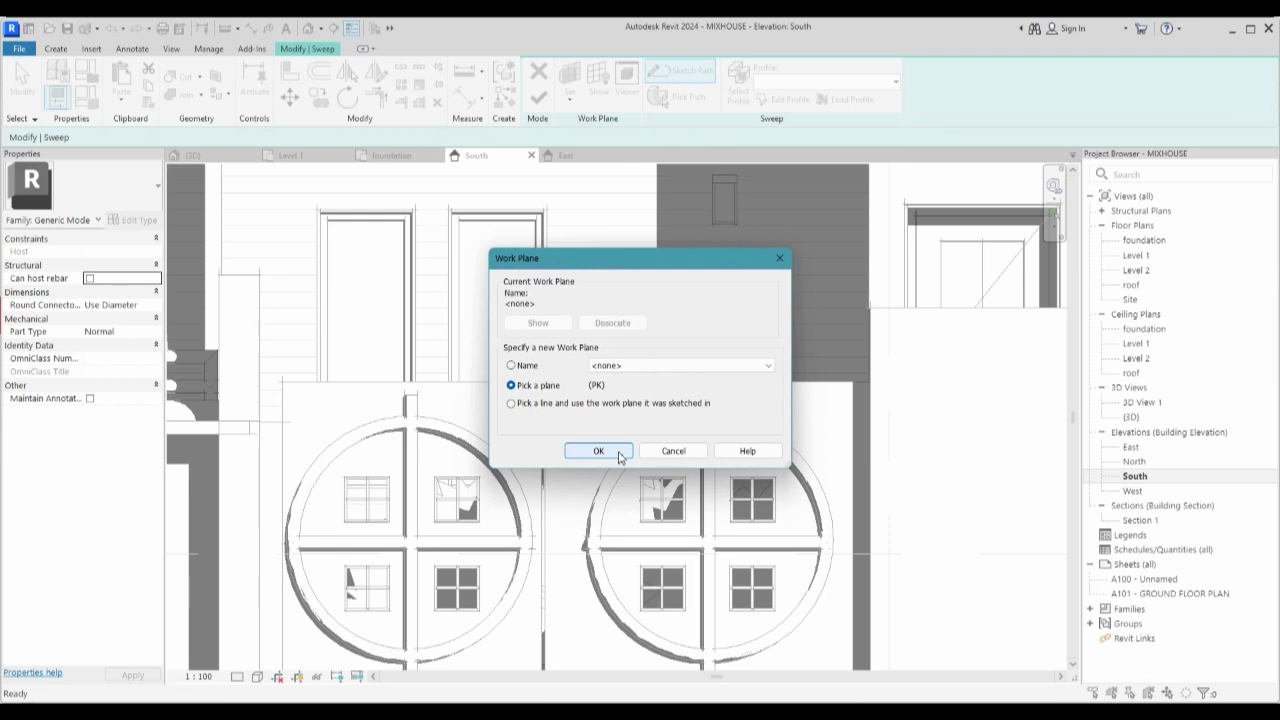
left_click(598, 451)
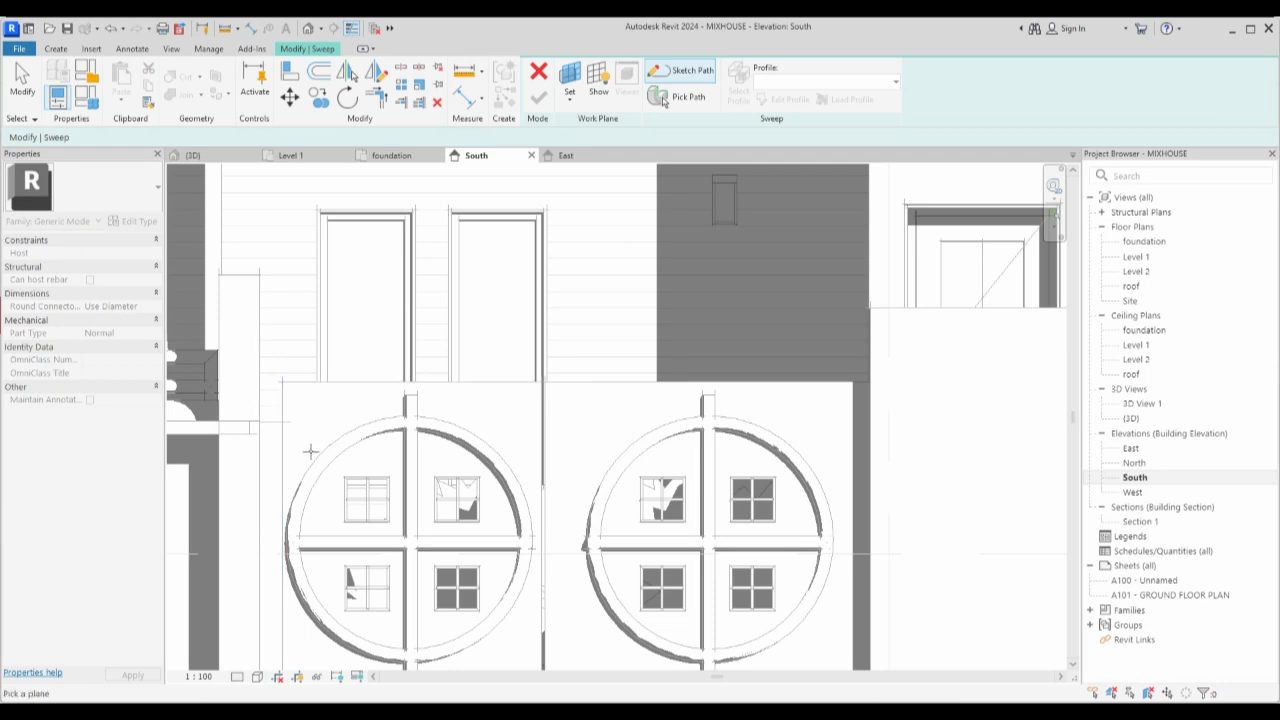
scroll(434, 437, "down", 2)
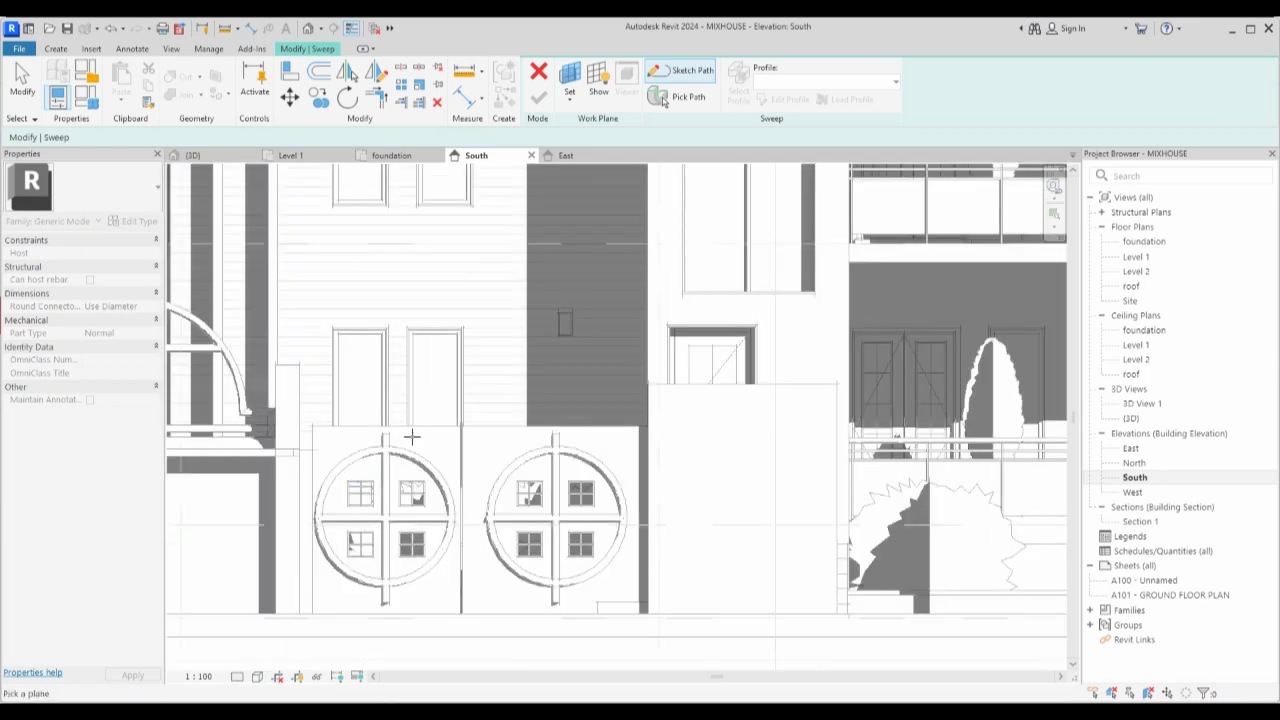
left_click(452, 602)
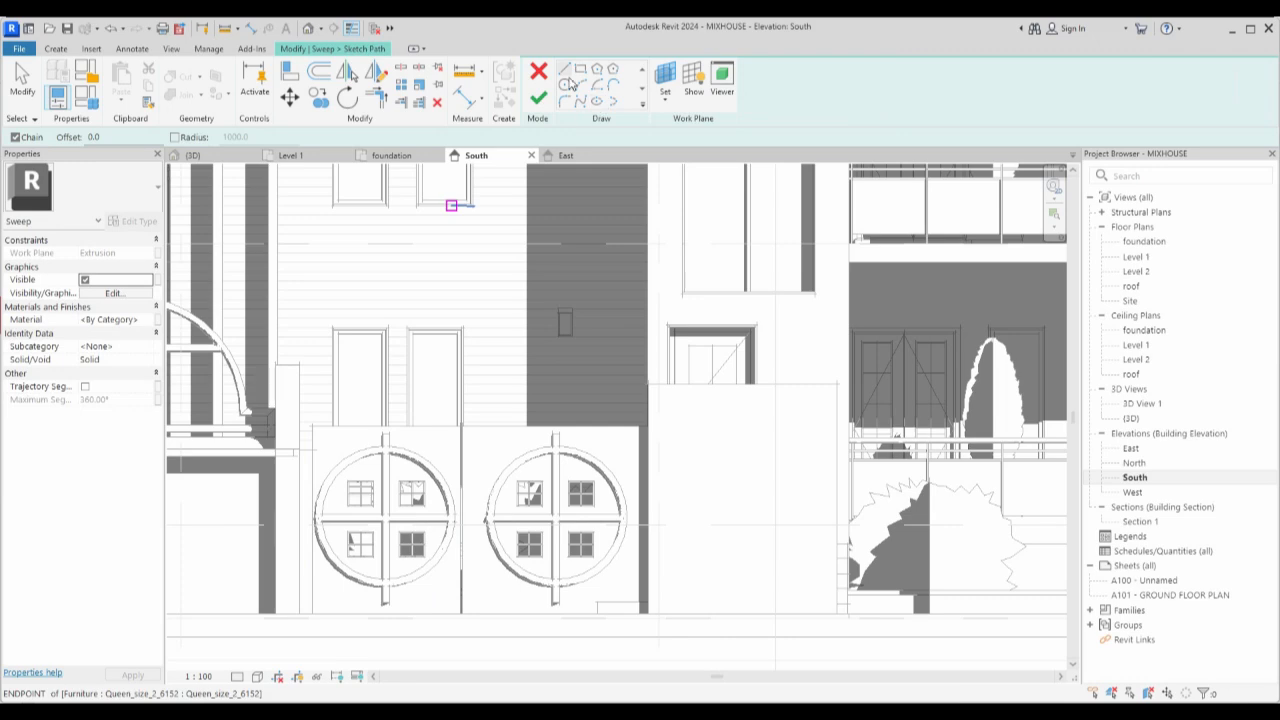
Sketch a vertical sweep path about 380 mm long, upward from the gate's top edge near the leaf junction, and finish the path.
scroll(482, 420, "up", 5)
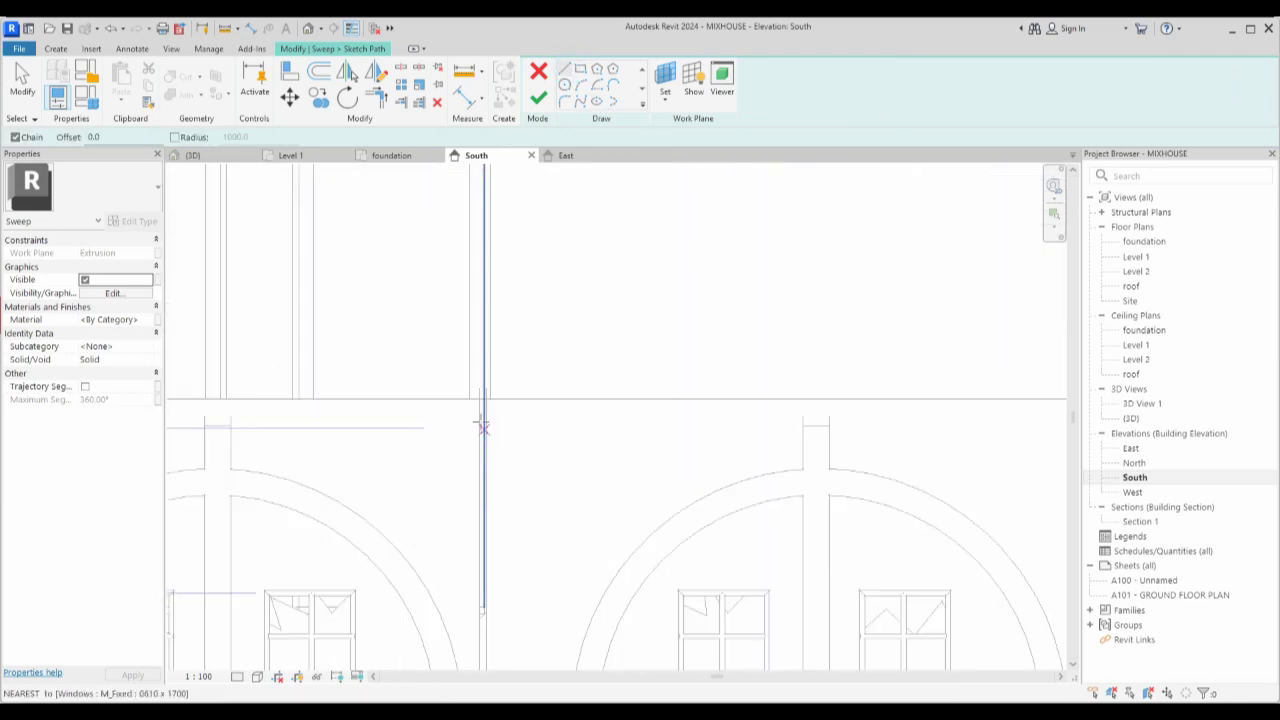
left_click(470, 395)
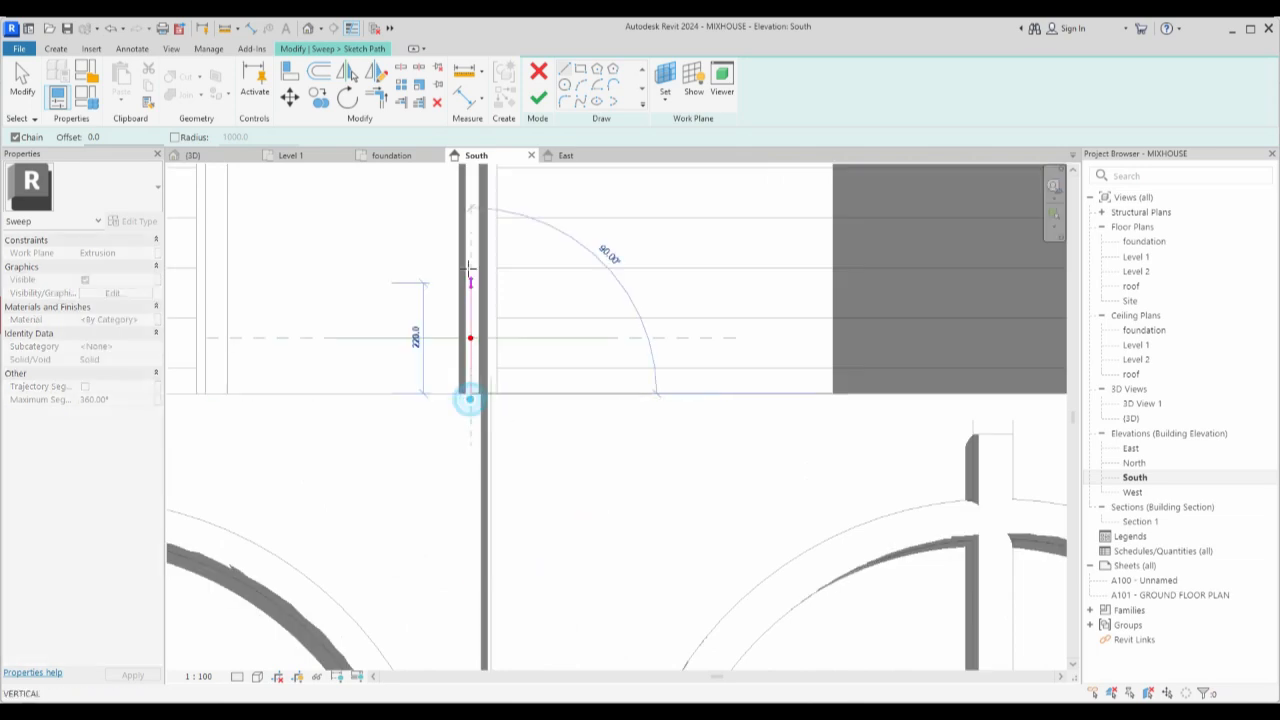
scroll(468, 390, "down", 4)
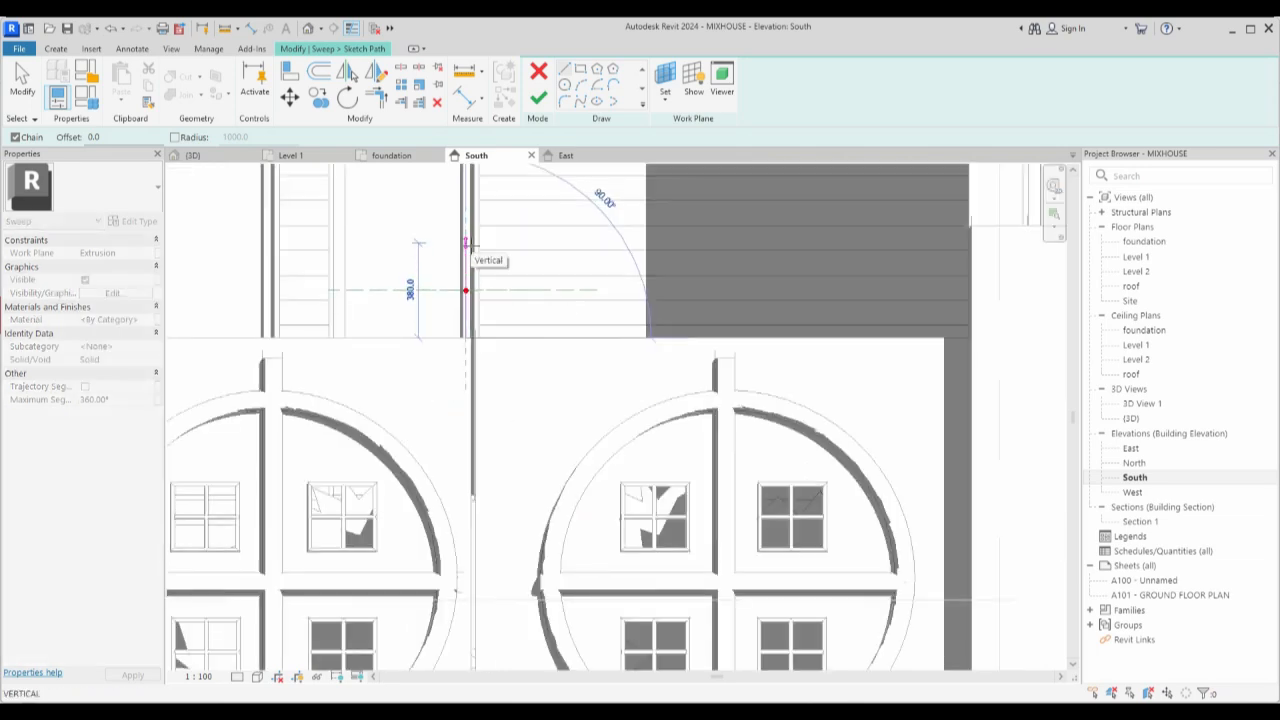
left_click(466, 244)
scroll(571, 277, "down", 2)
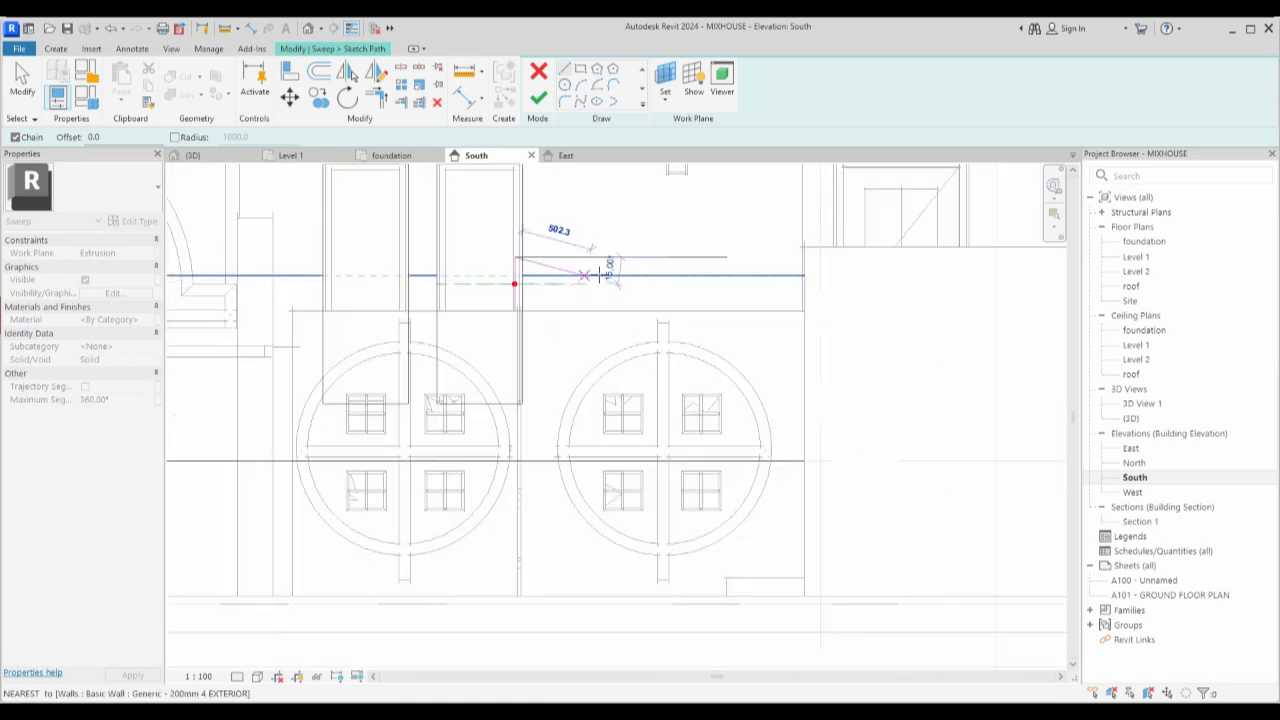
right_click(600, 258)
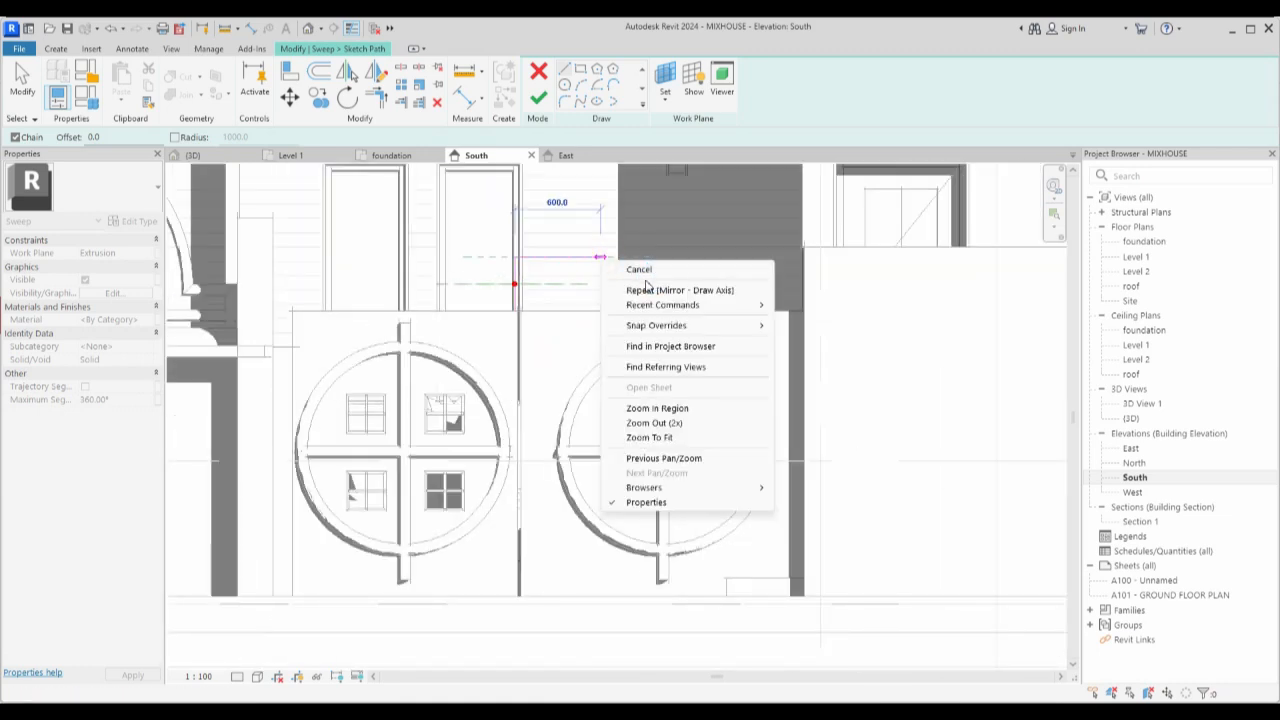
left_click(638, 269)
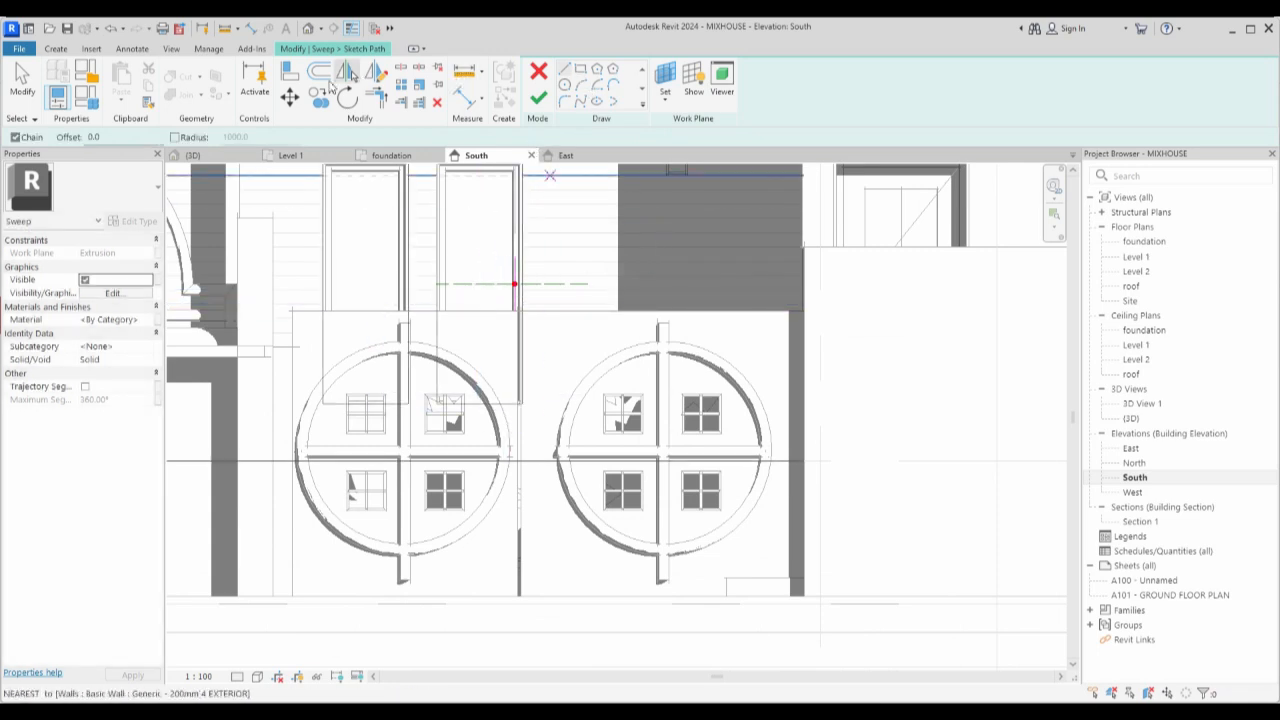
left_click(540, 99)
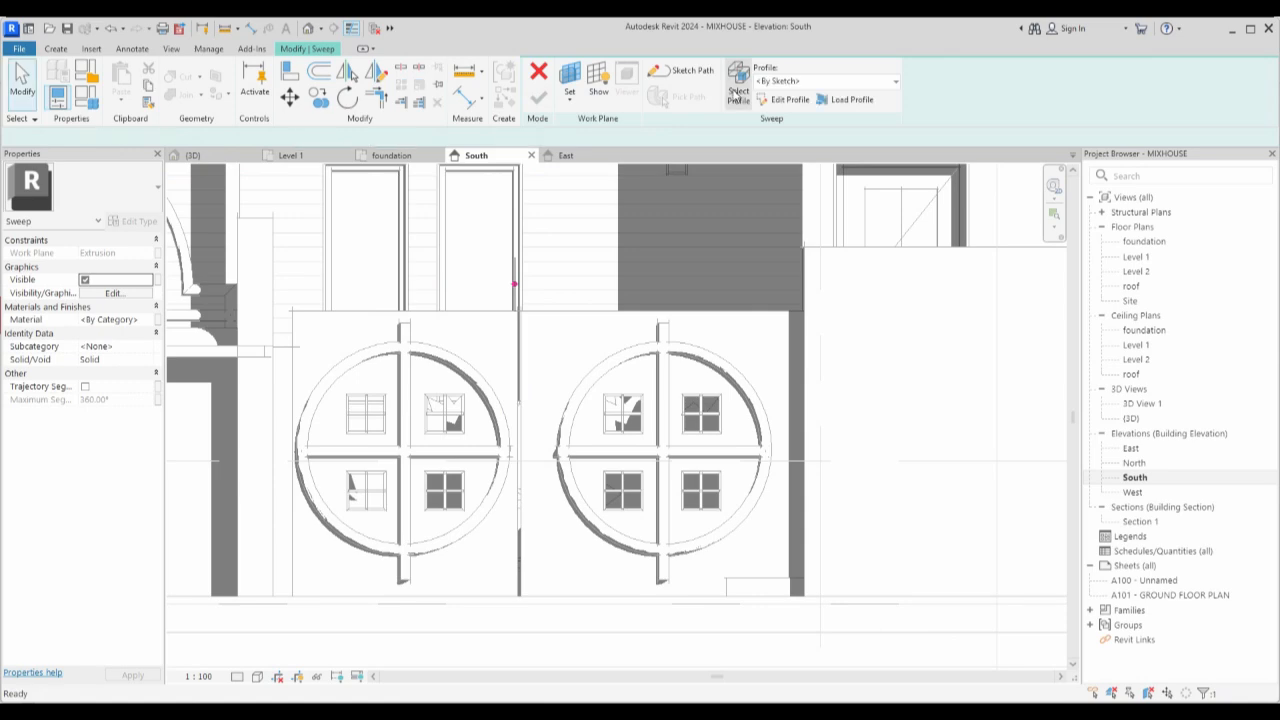
Open the sweep's profile sketch for editing in the Level 1 floor plan.
left_click(790, 100)
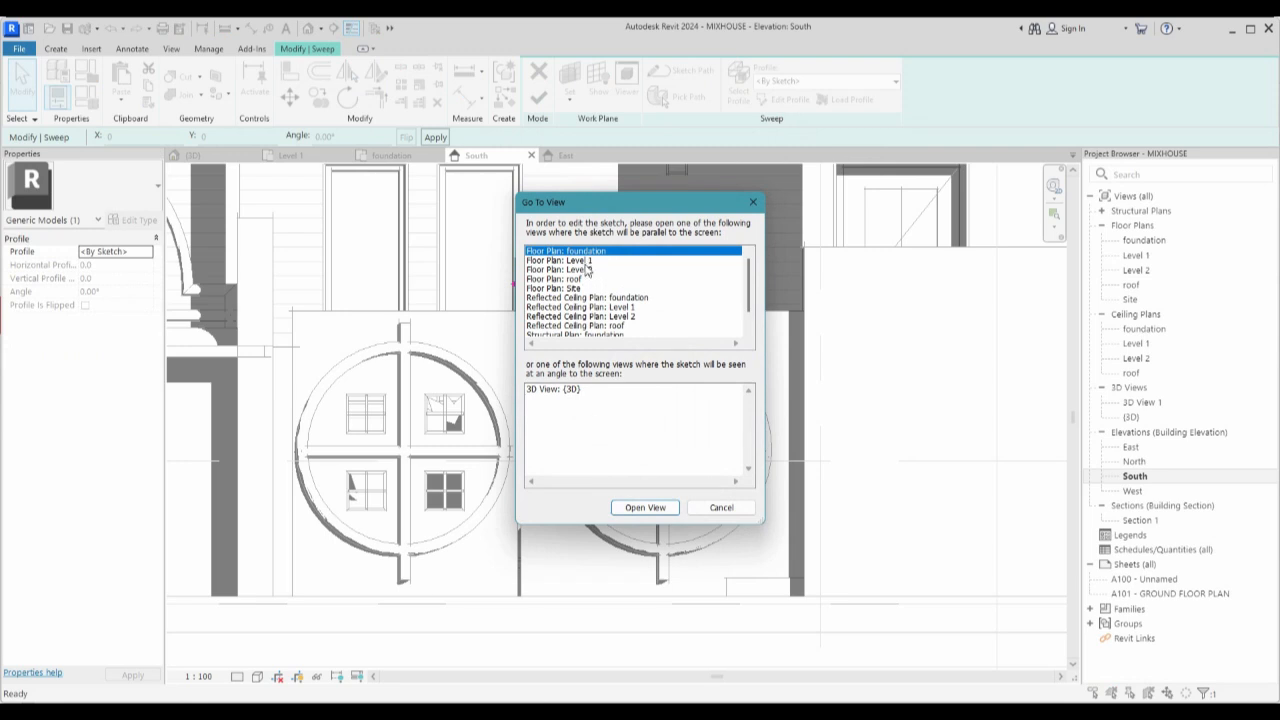
left_click(589, 260)
left_click(643, 507)
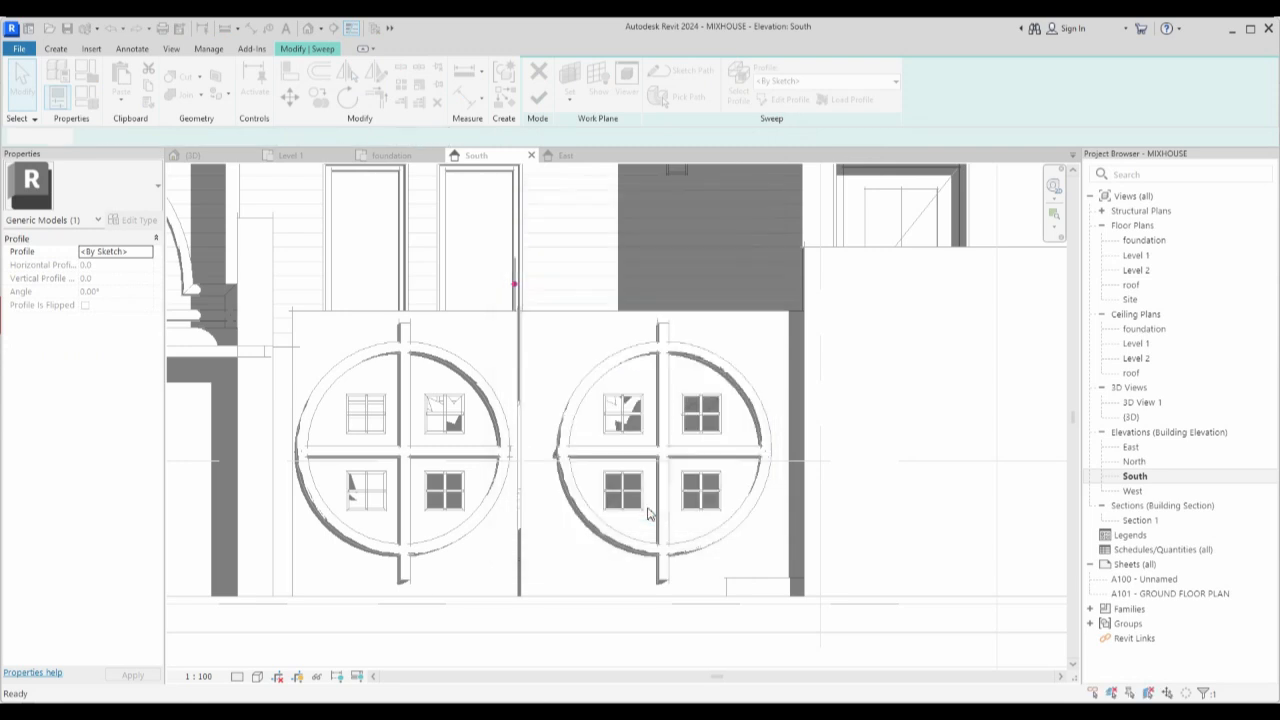
scroll(624, 473, "up", 8)
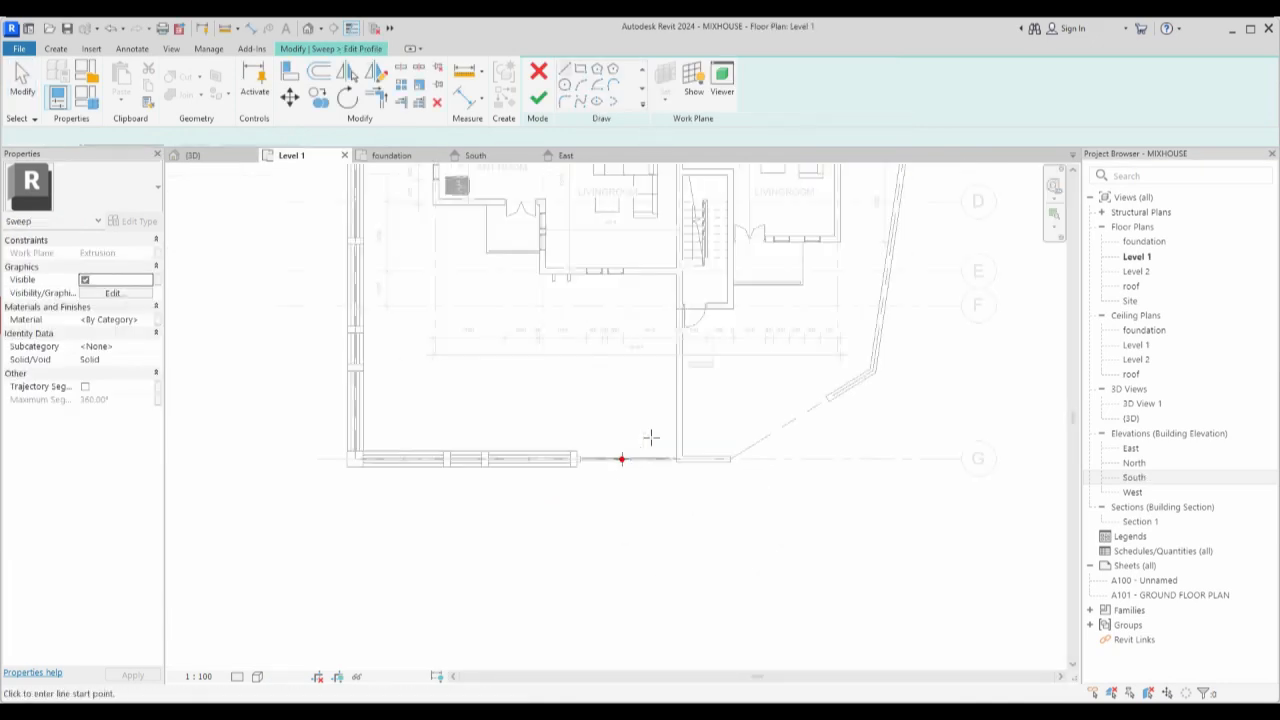
Draw a circular profile of 10 mm radius centred on the path's reference point, and finish the profile and the sweep.
left_click(565, 86)
scroll(600, 480, "up", 5)
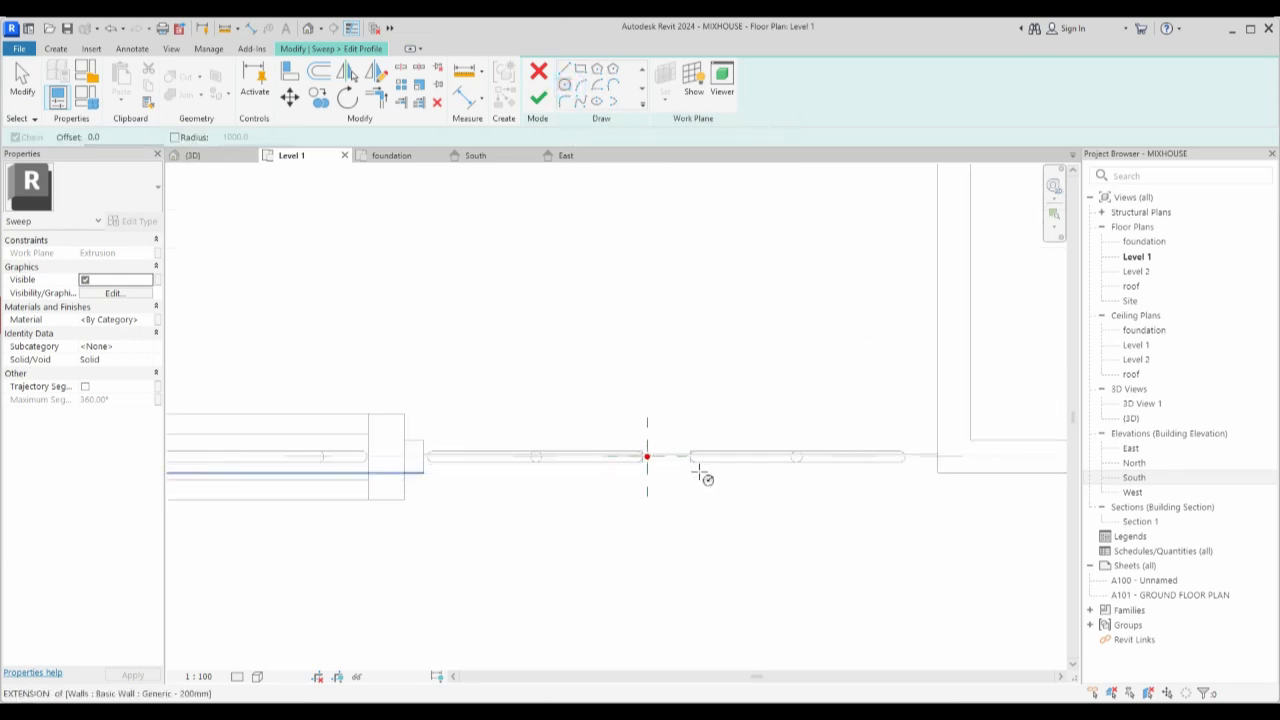
scroll(577, 429, "up", 5)
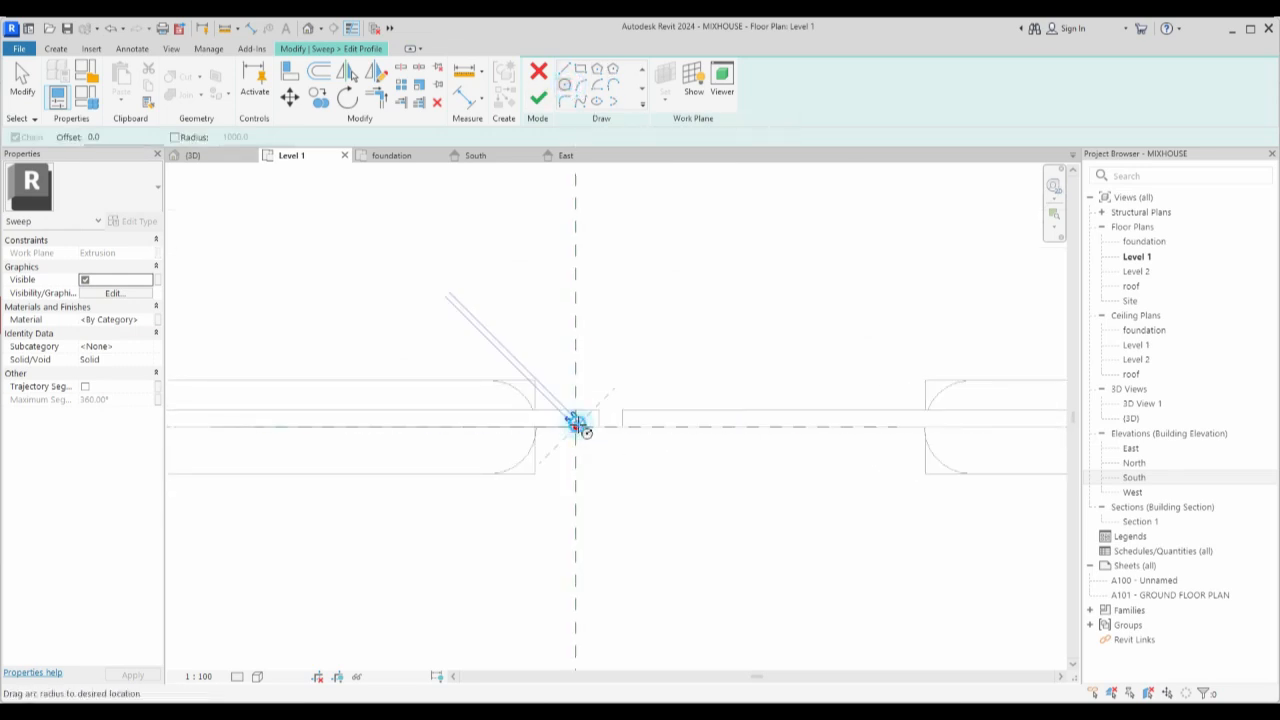
left_click(575, 428)
scroll(587, 421, "up", 5)
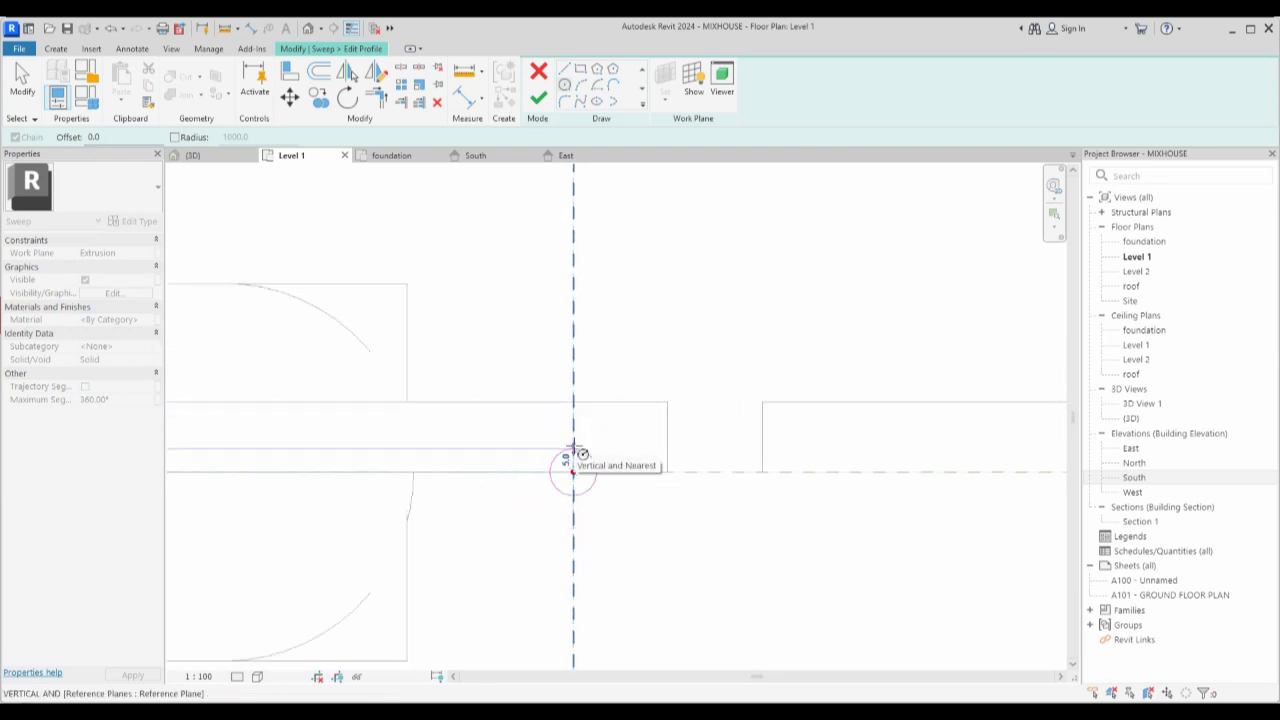
scroll(573, 457, "up", 1)
scroll(573, 457, "down", 1)
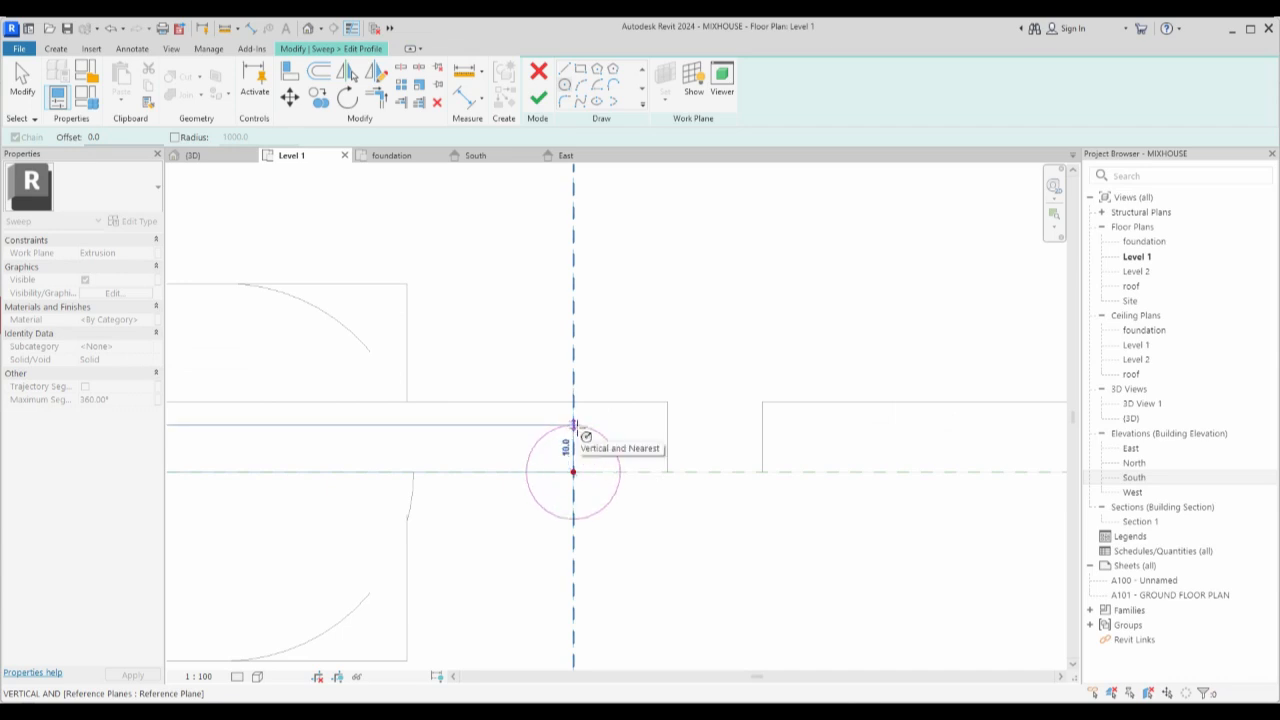
left_click(573, 425)
right_click(656, 312)
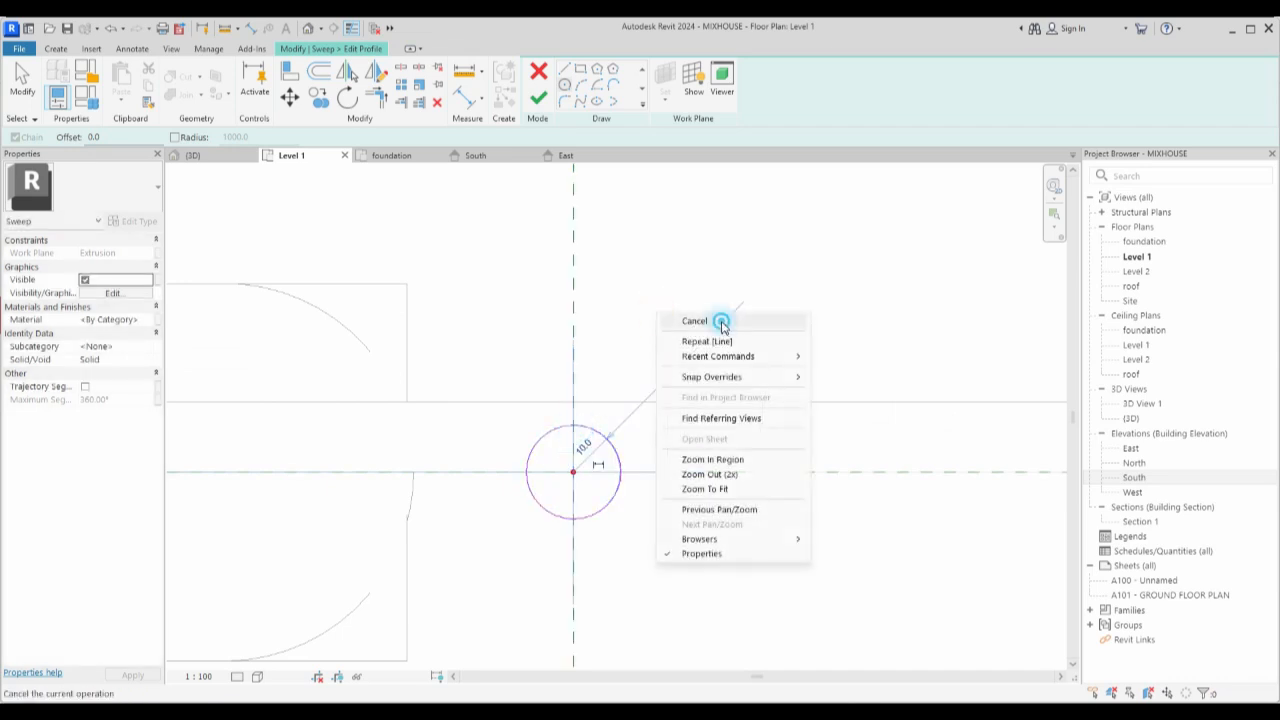
left_click(721, 321)
left_click(538, 97)
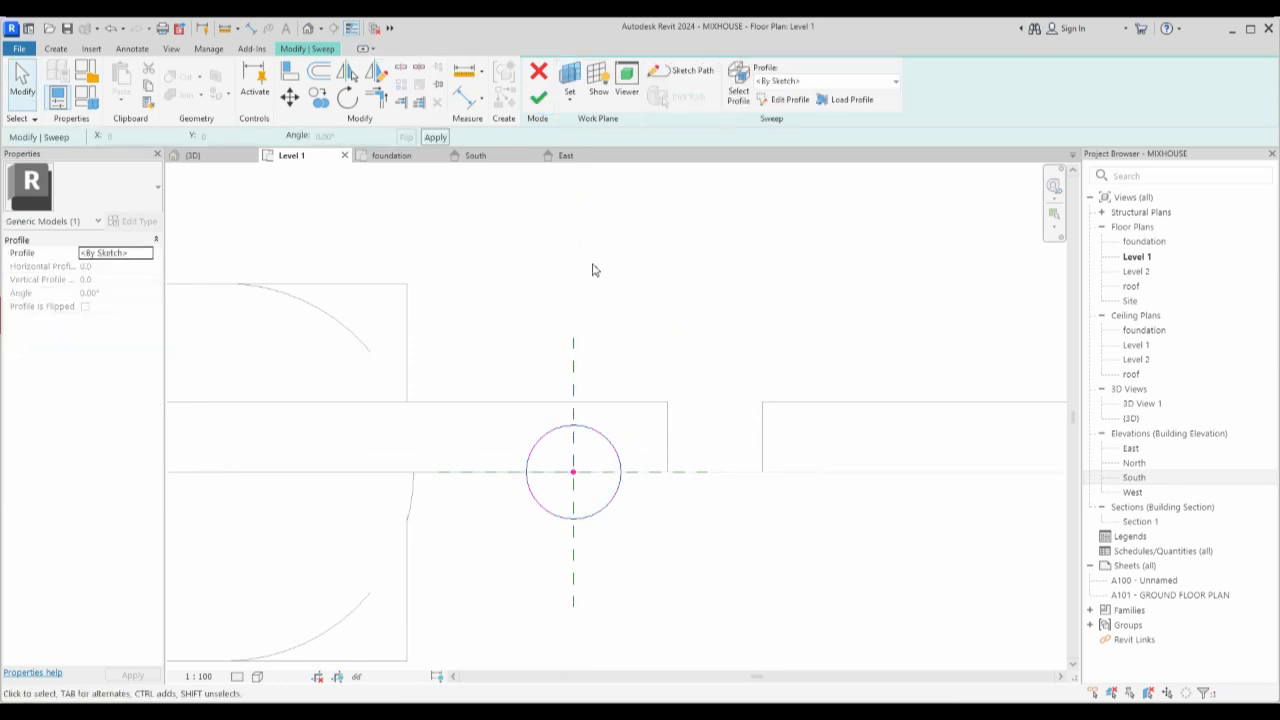
left_click(542, 97)
Nudge the new round sweep so it sits centred within the thickness of the left gate leaf.
scroll(634, 329, "down", 3)
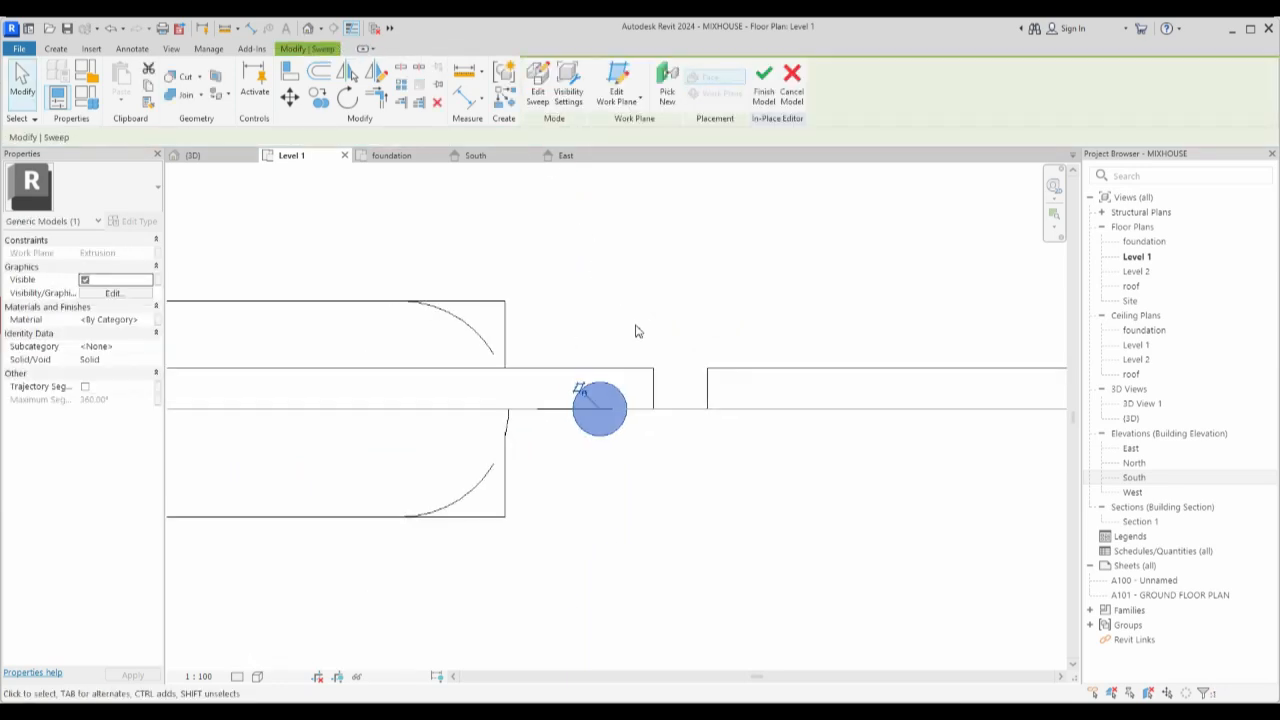
scroll(636, 318, "up", 5)
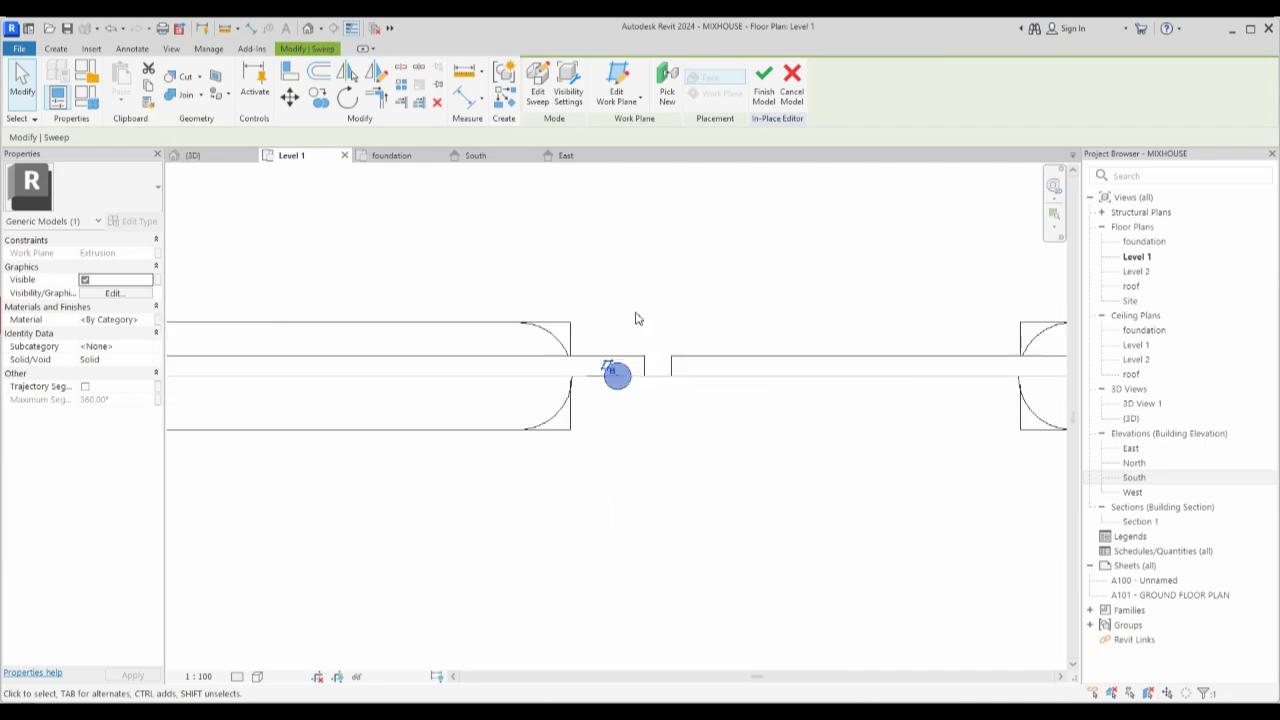
scroll(636, 318, "up", 2)
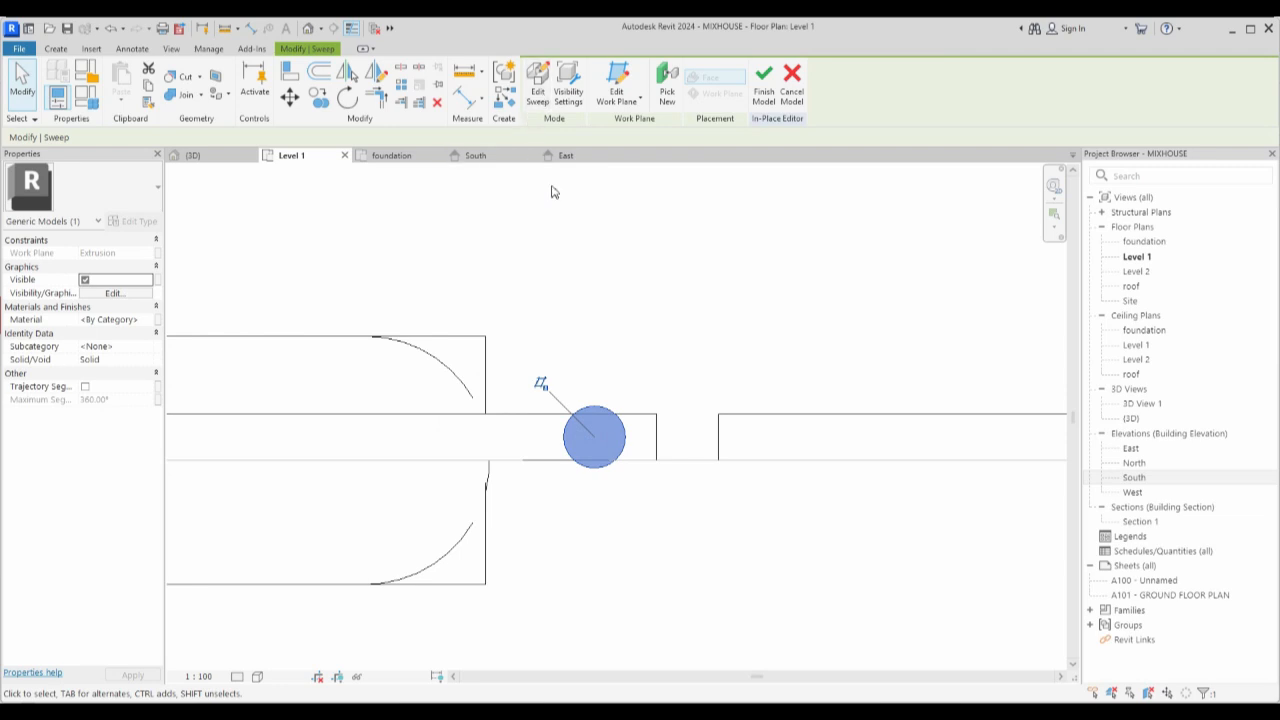
scroll(596, 405, "up", 2)
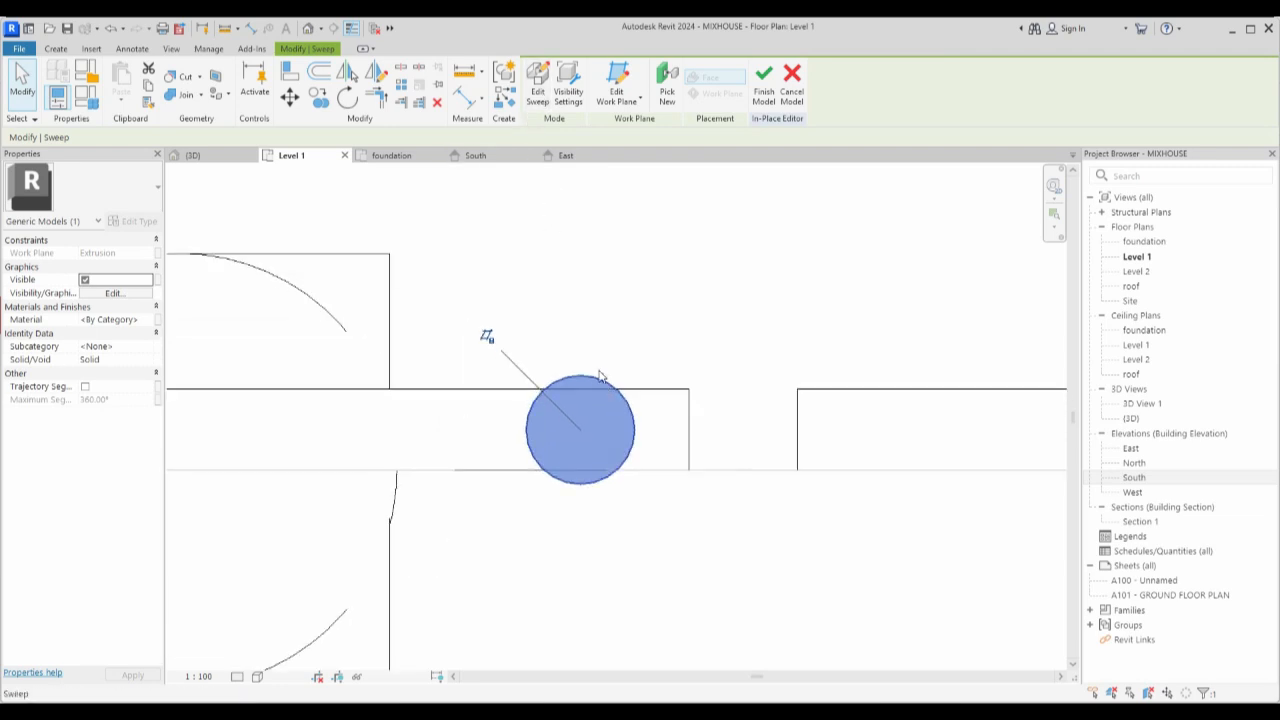
scroll(568, 316, "down", 2)
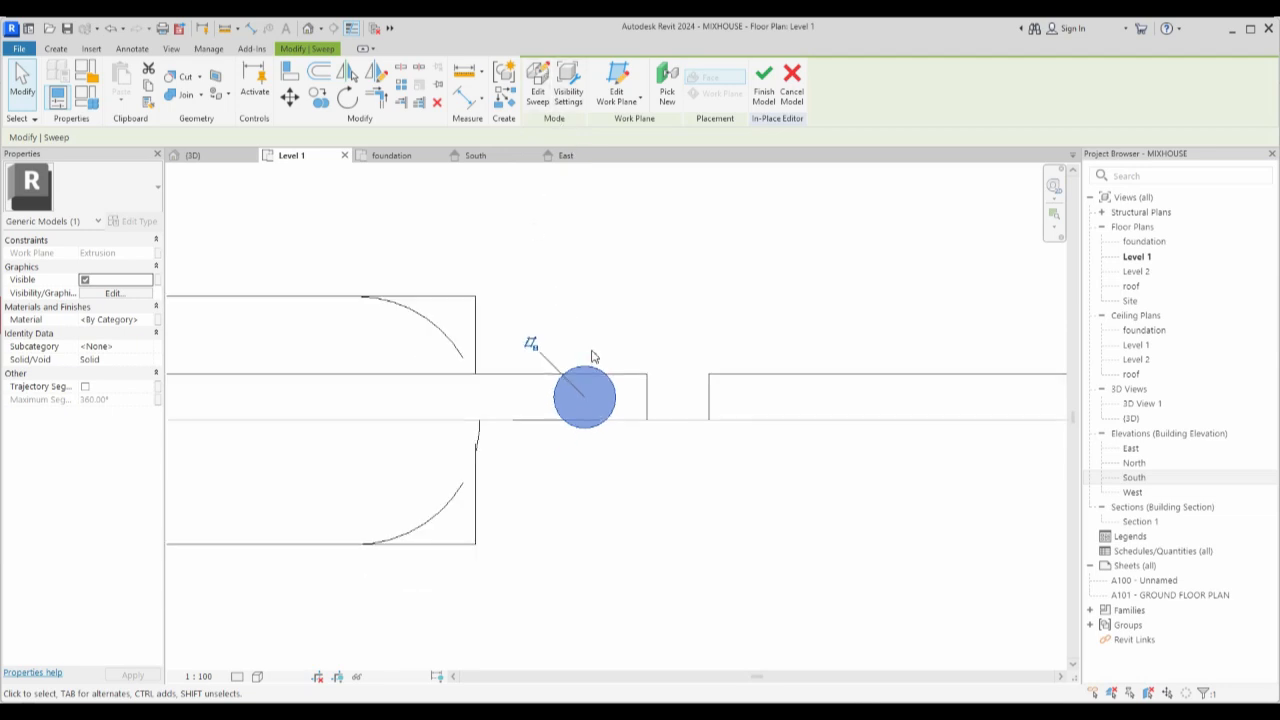
scroll(604, 413, "up", 2)
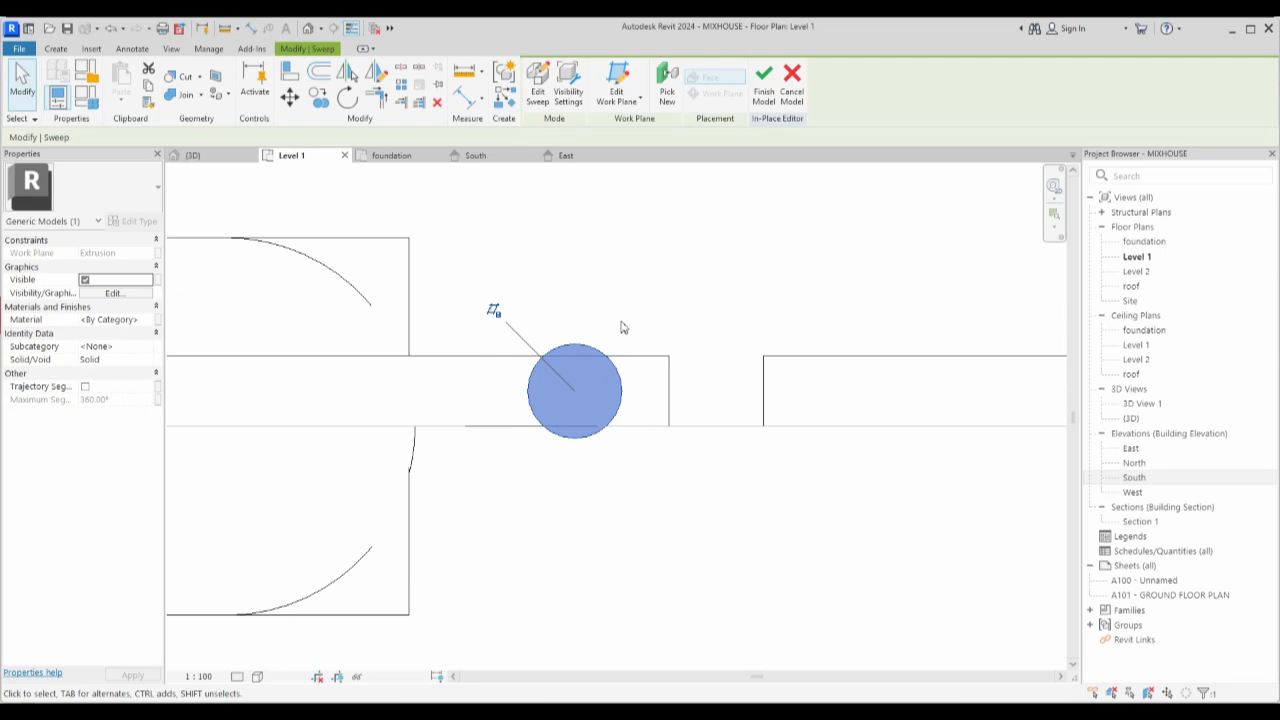
Edit the round sweep's profile and set the circle's radius to 6 mm.
left_click(537, 84)
left_click(619, 372)
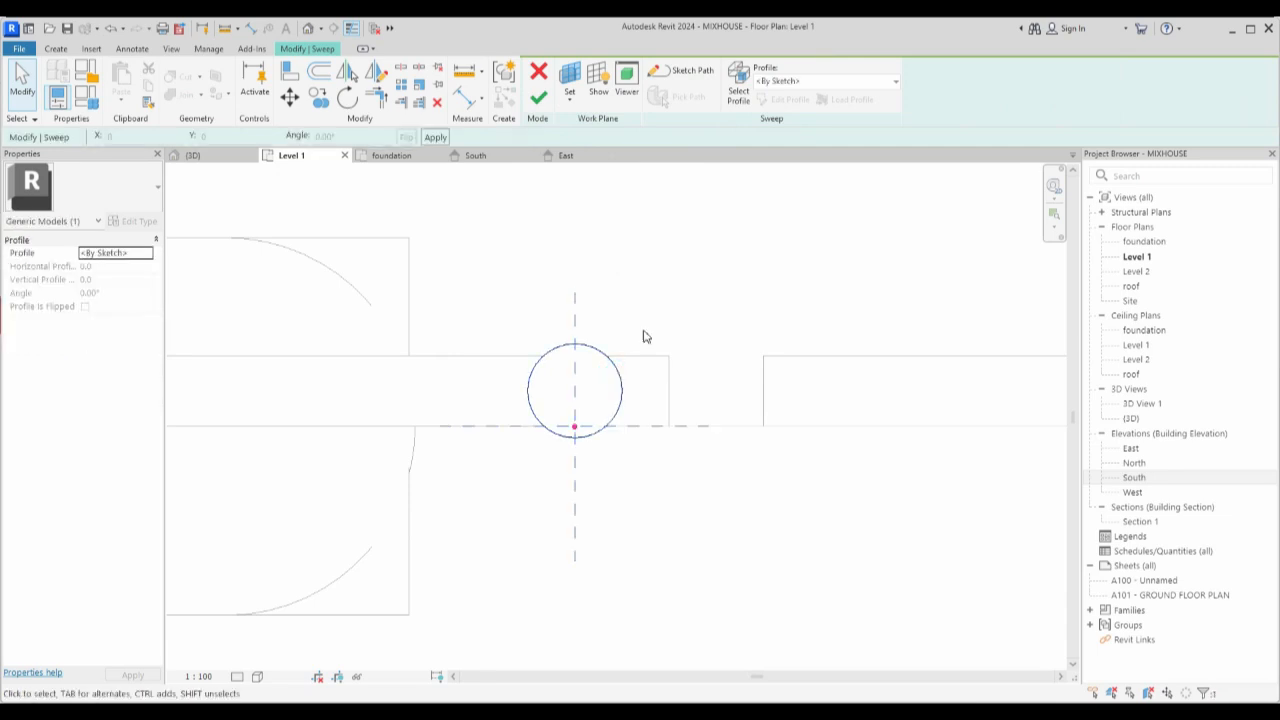
left_click(806, 100)
left_click(614, 366)
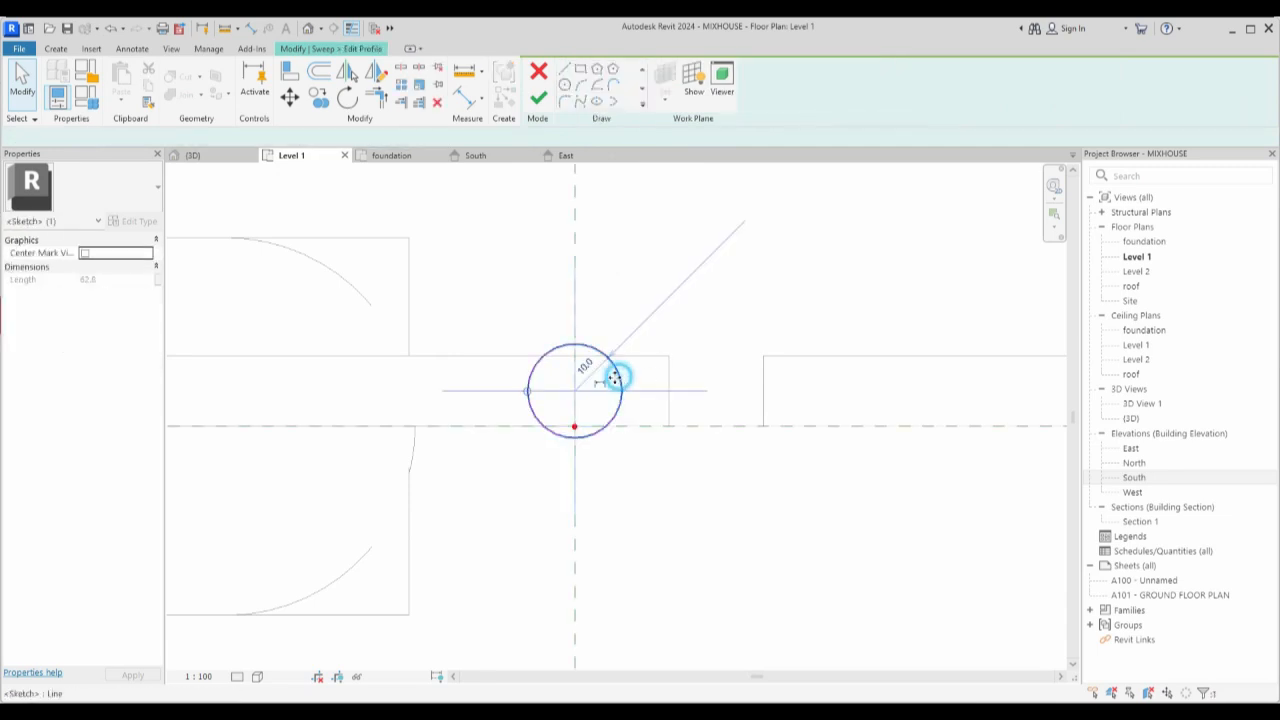
left_click(587, 363)
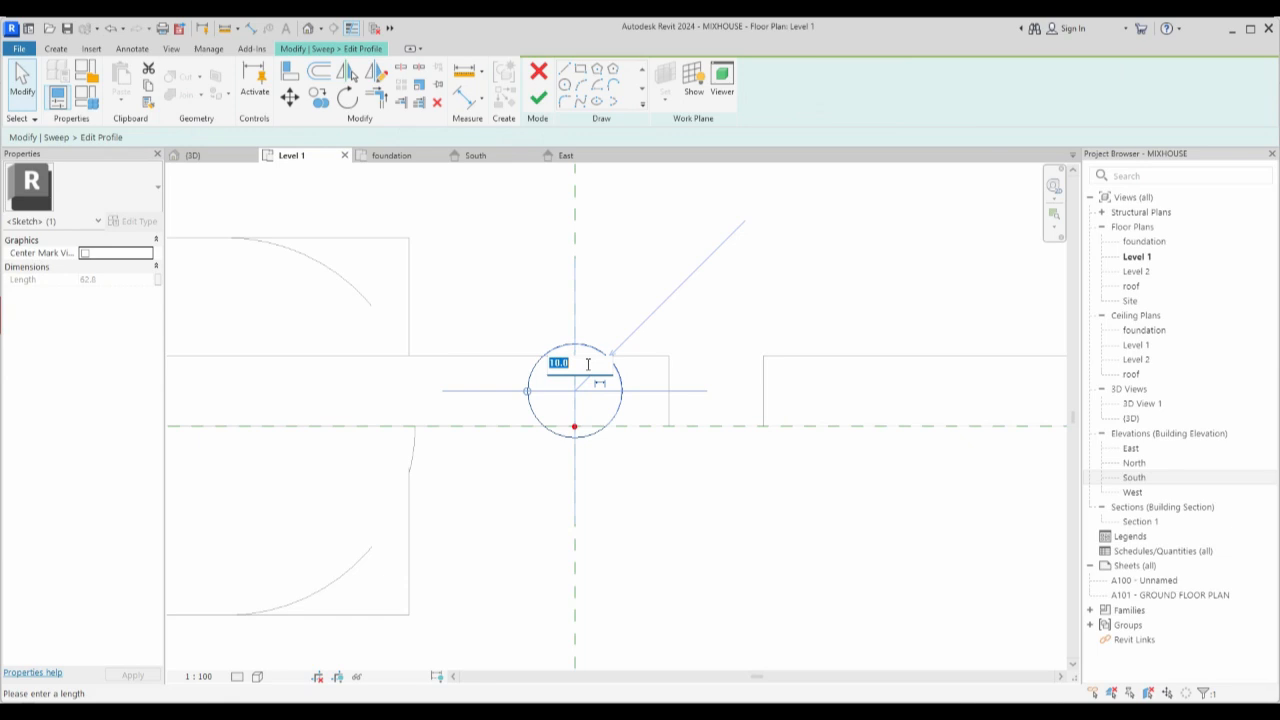
type("6")
left_click(688, 317)
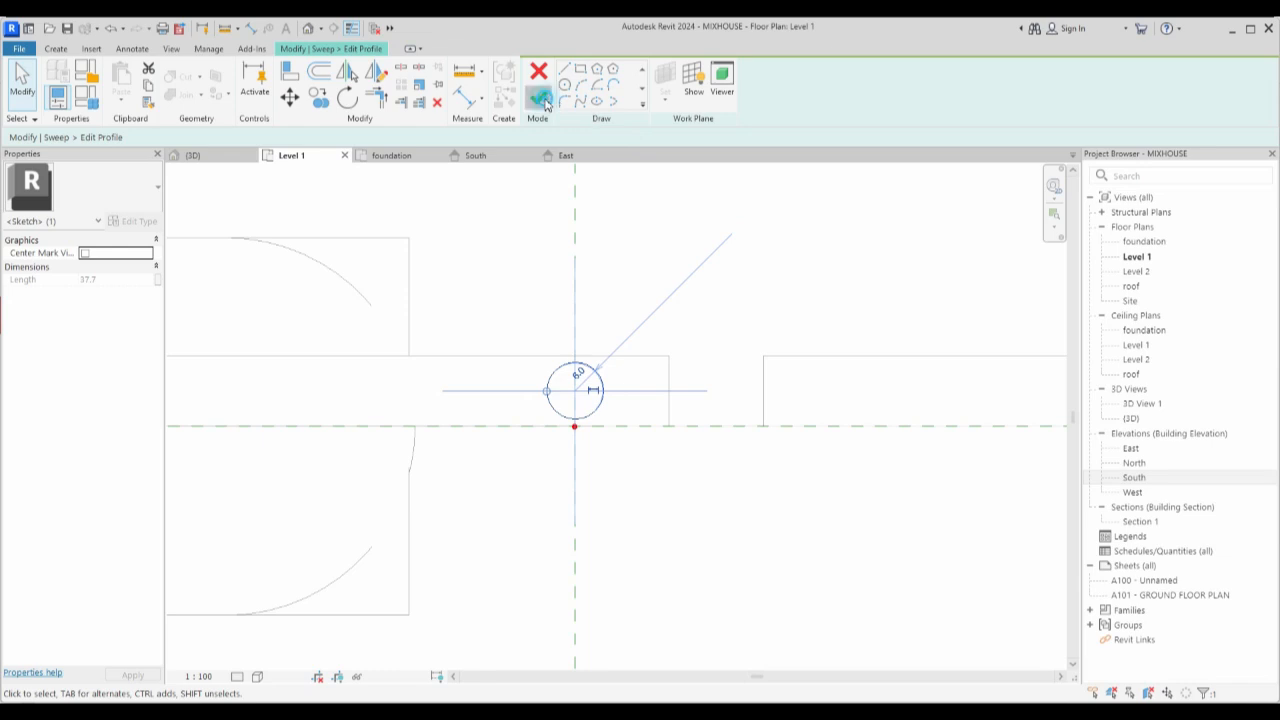
Finish the profile and sweep edits, and open the South elevation.
left_click(540, 99)
left_click(539, 98)
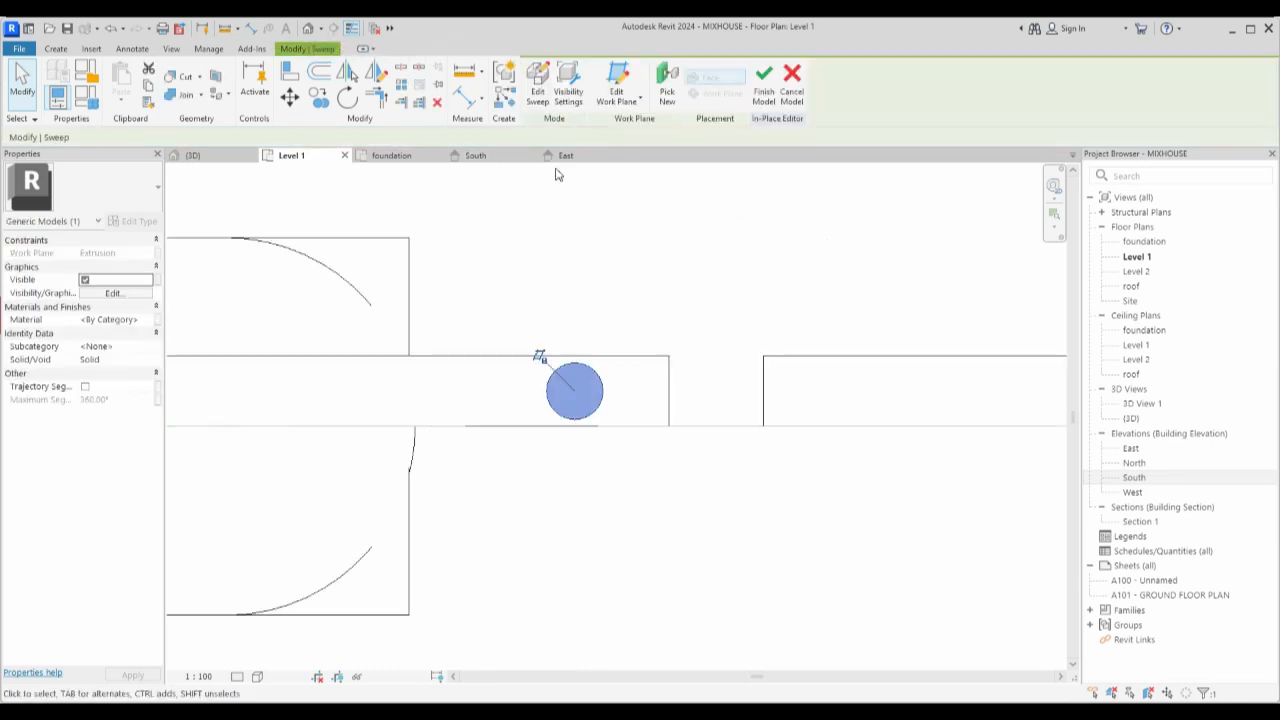
double_click(1134, 477)
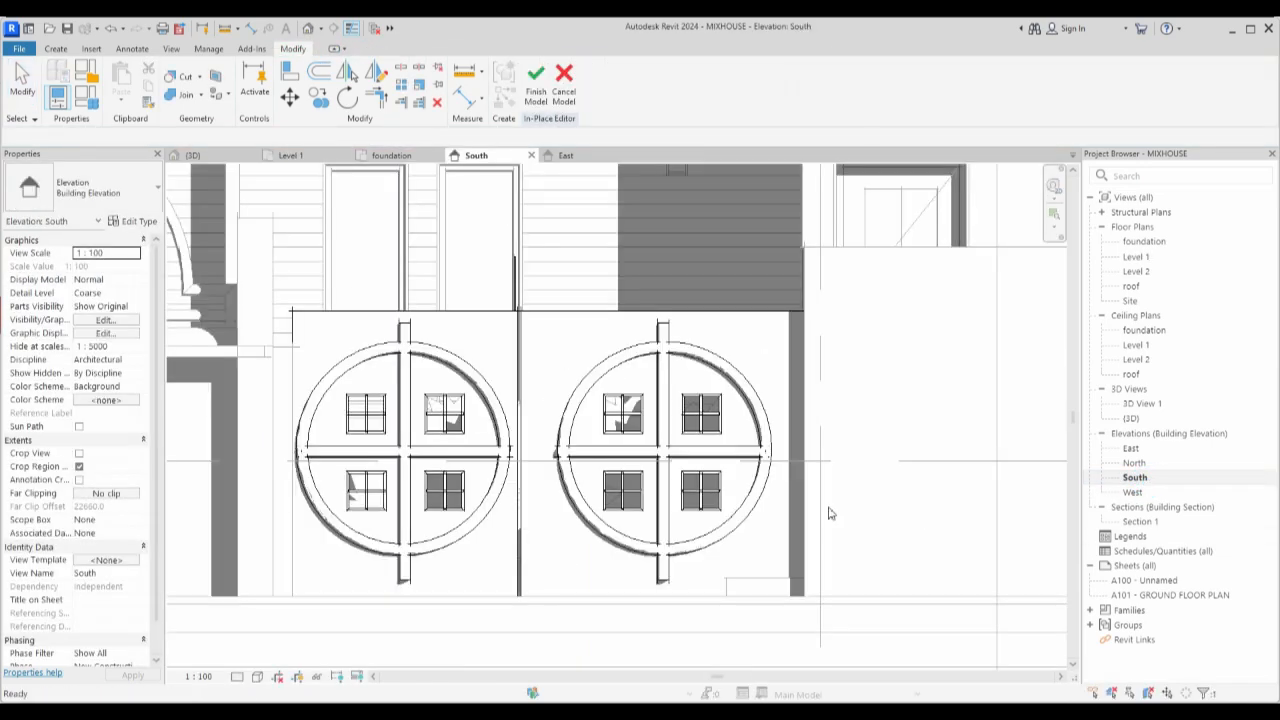
Finish the in-place gate model with the new round rod above the left leaf.
left_click(485, 255)
scroll(490, 270, "up", 5)
scroll(490, 274, "down", 3)
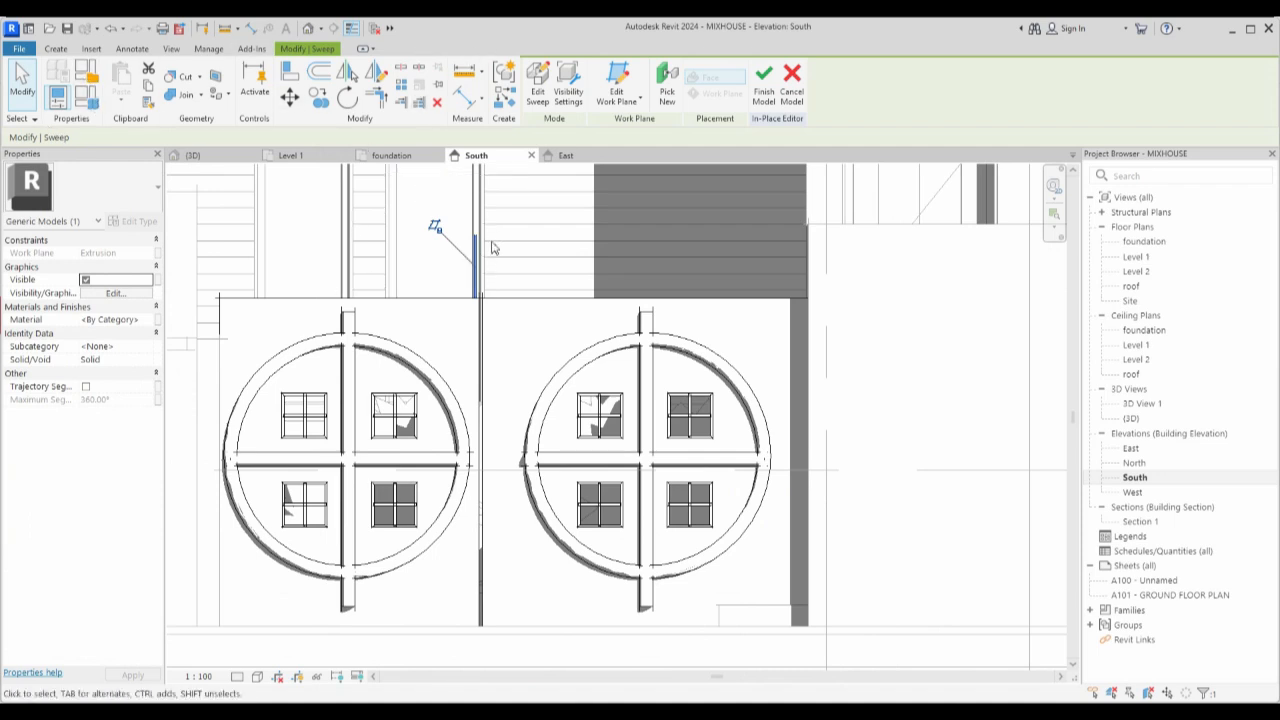
left_click(525, 260)
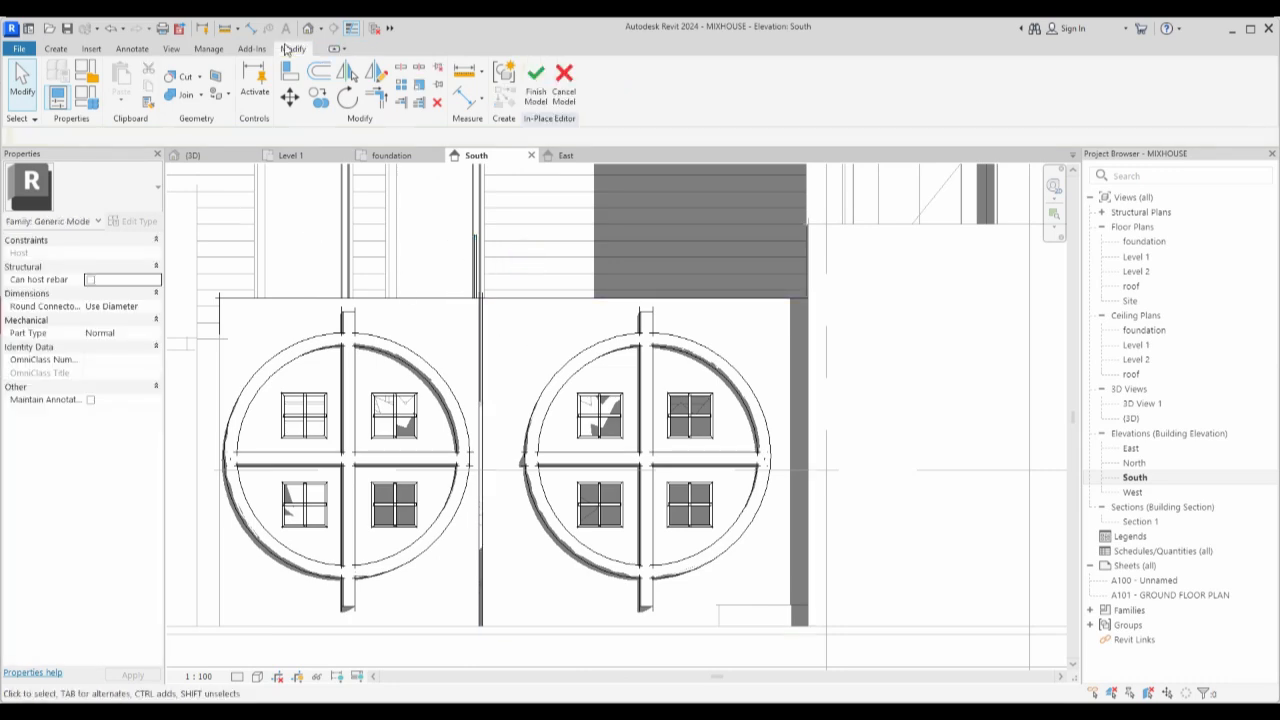
left_click(538, 90)
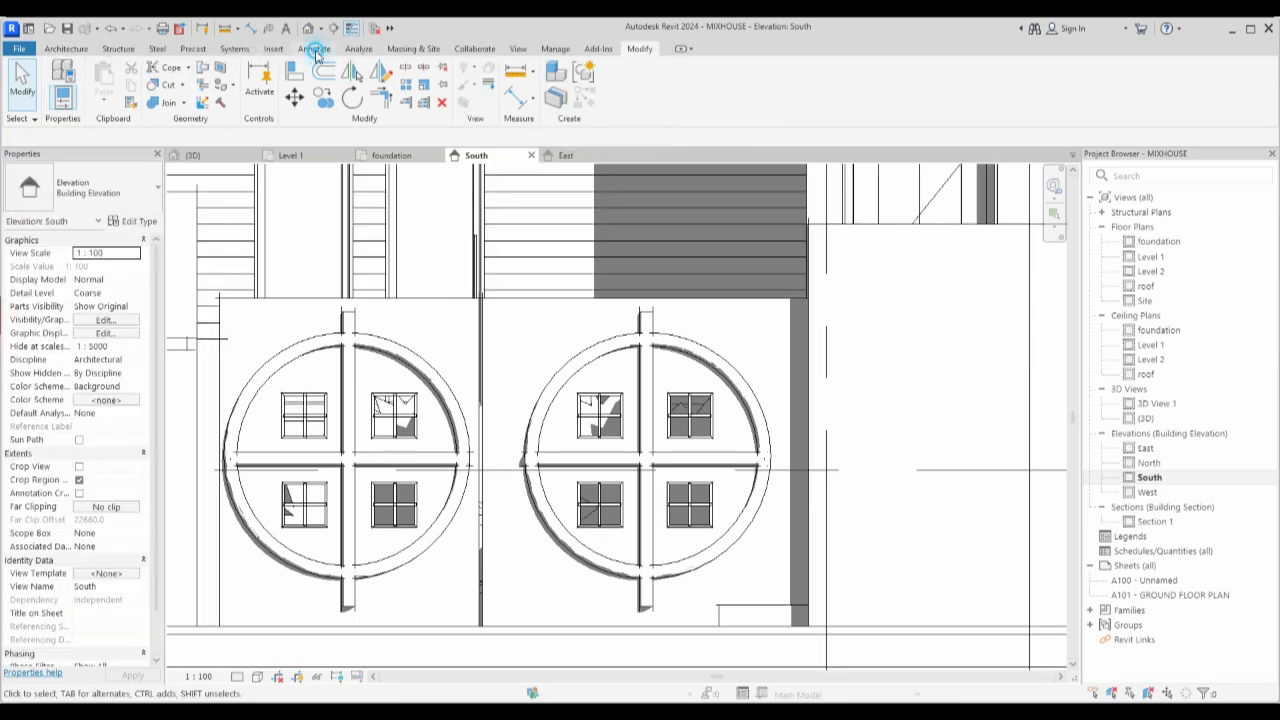
Draw a detail line from the rod's top end, sloping down at 10° to above the left leaf's outer edge.
left_click(316, 52)
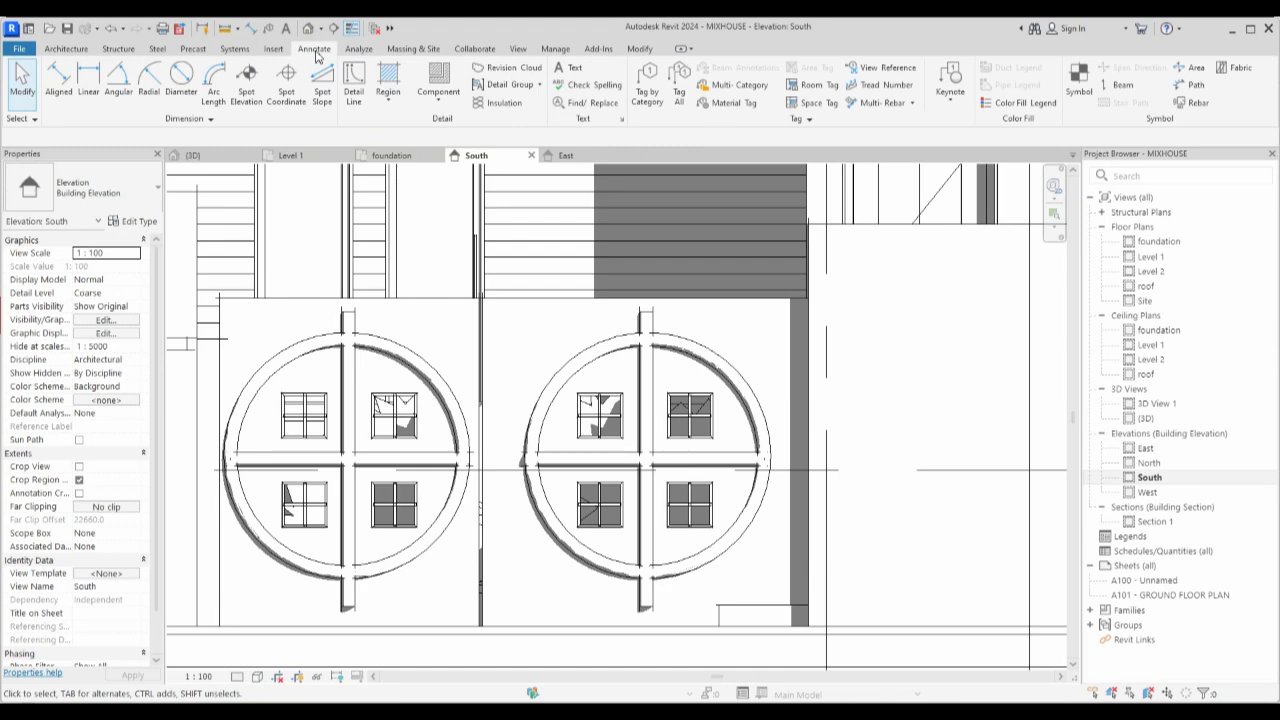
left_click(352, 96)
scroll(474, 236, "up", 5)
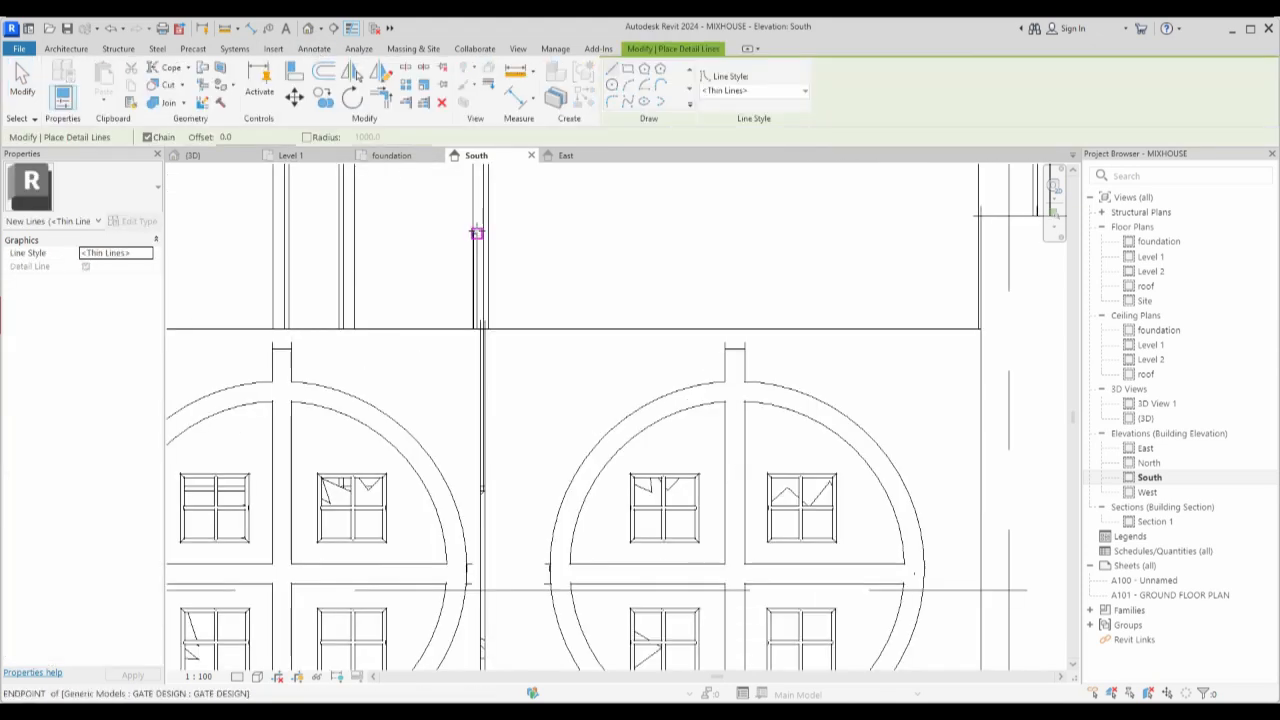
left_click(471, 237)
scroll(490, 215, "down", 5)
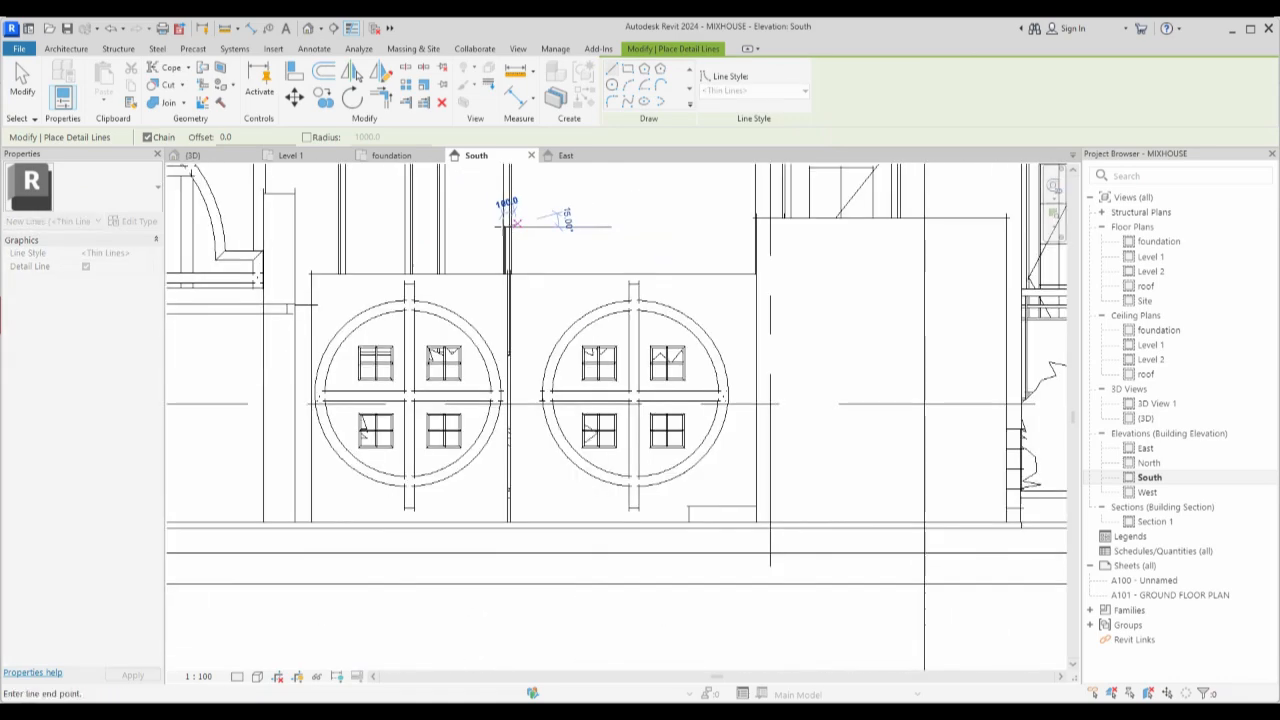
scroll(350, 266, "up", 5)
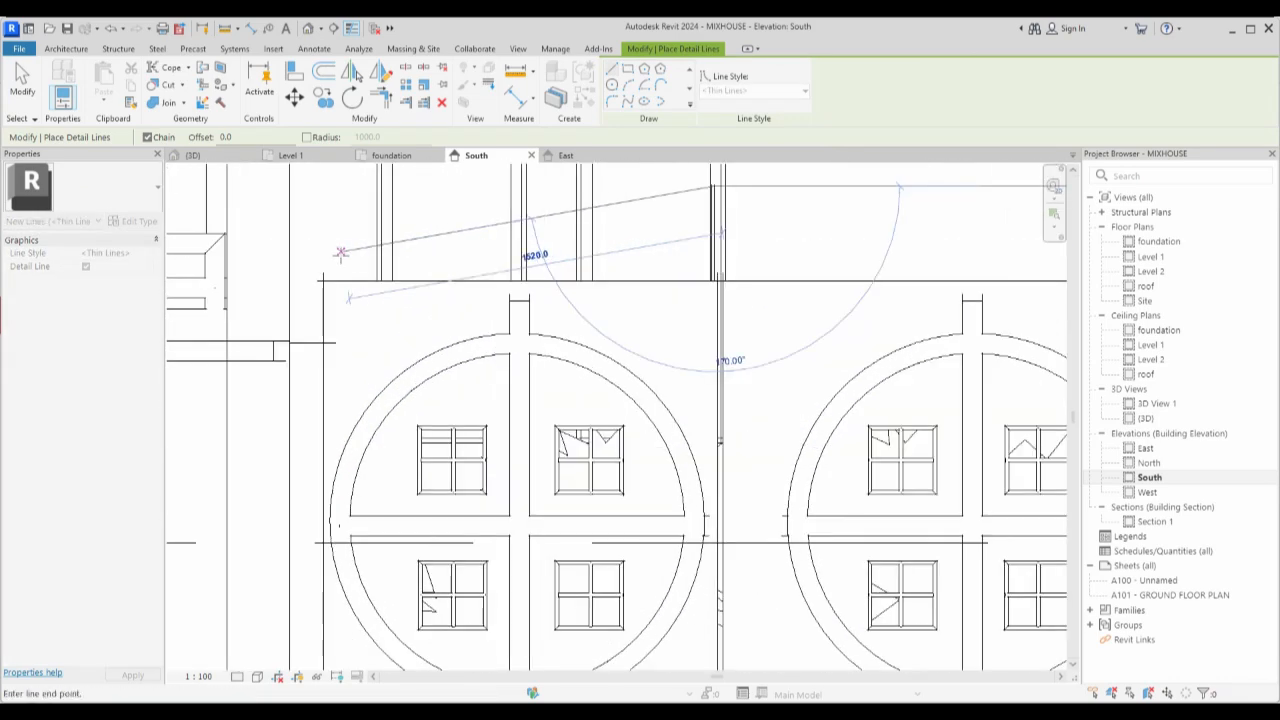
left_click(322, 254)
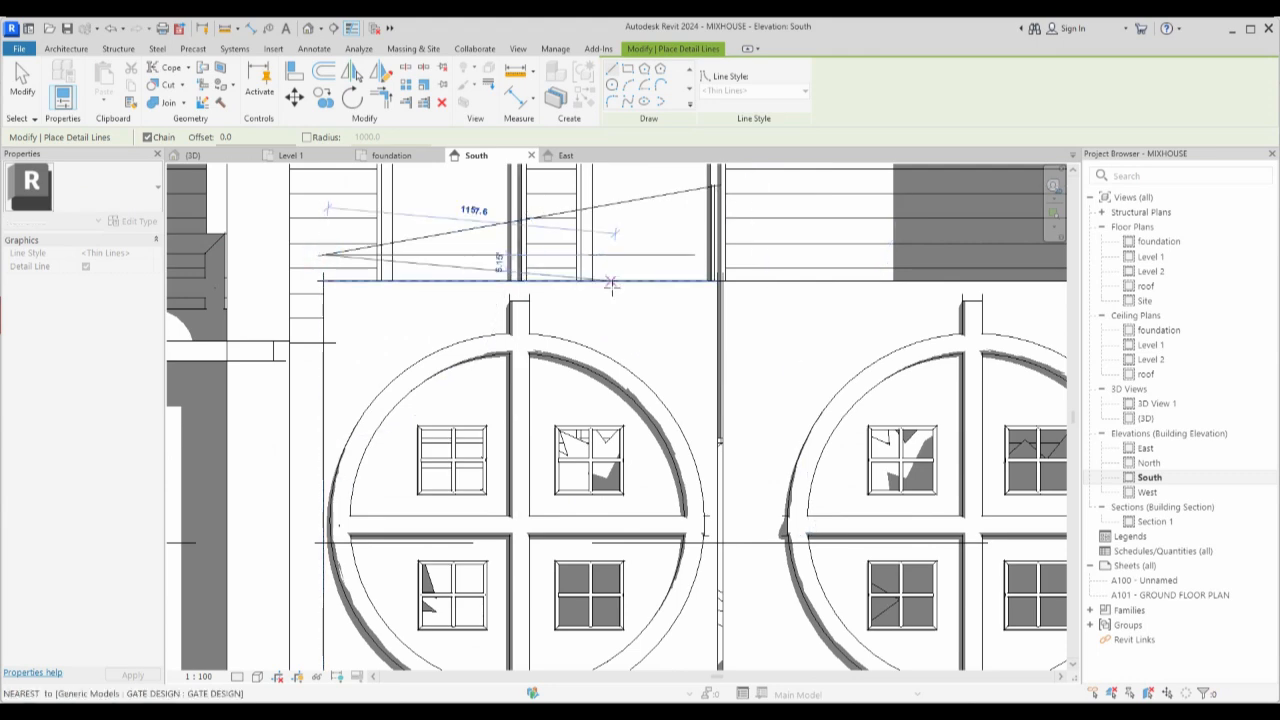
key("Escape")
key("Escape")
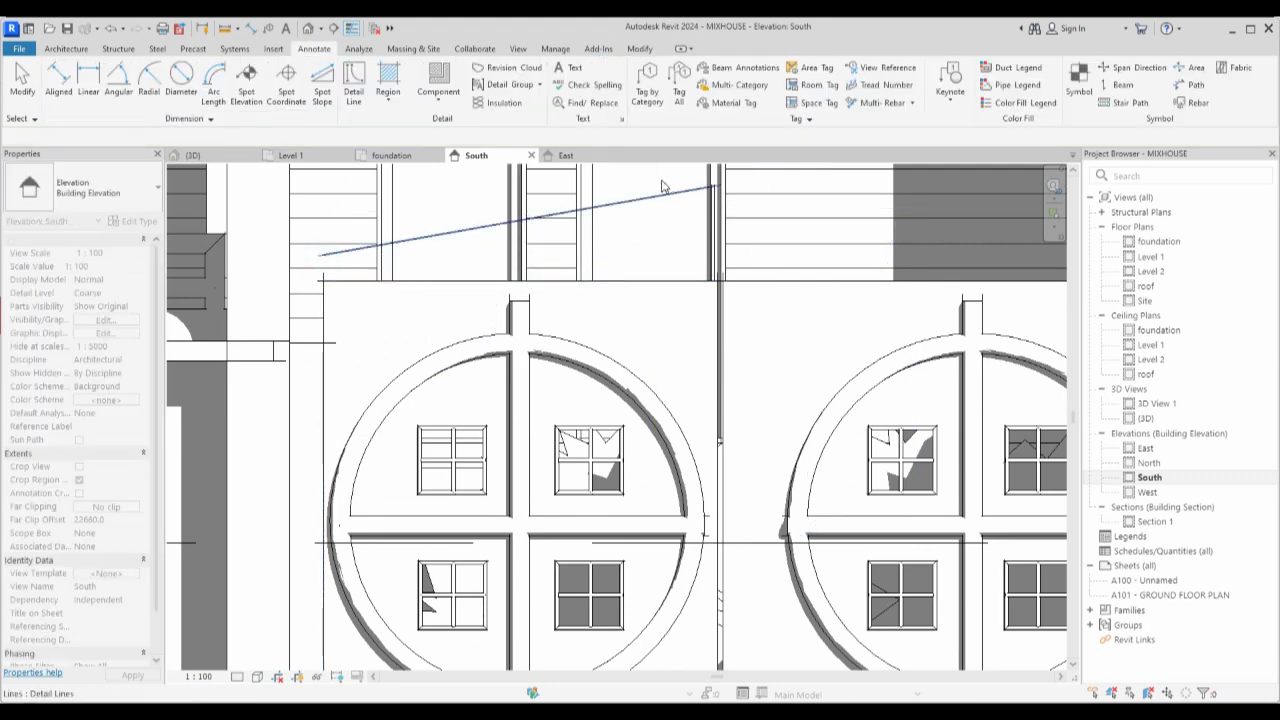
Reopen the in-place gate model and start a multiple copy of the round rod, placing the first copy 200 mm down the sloped line.
left_click(713, 234)
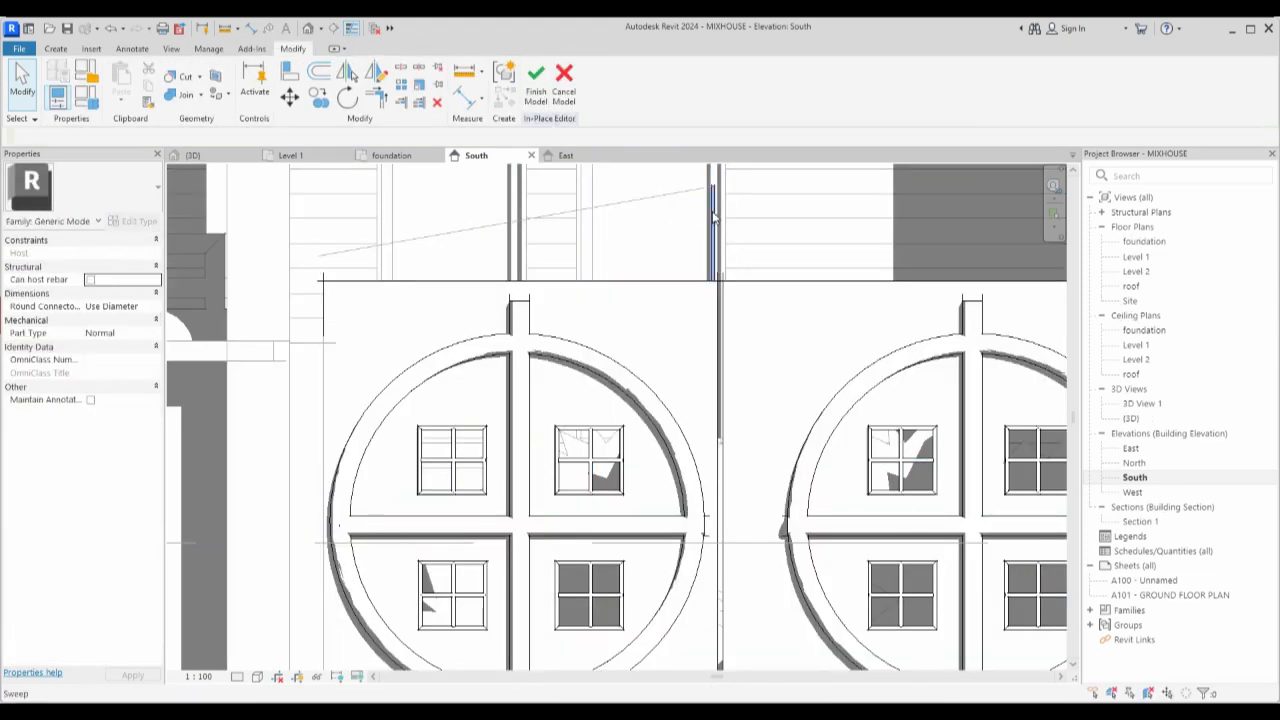
left_click(712, 216)
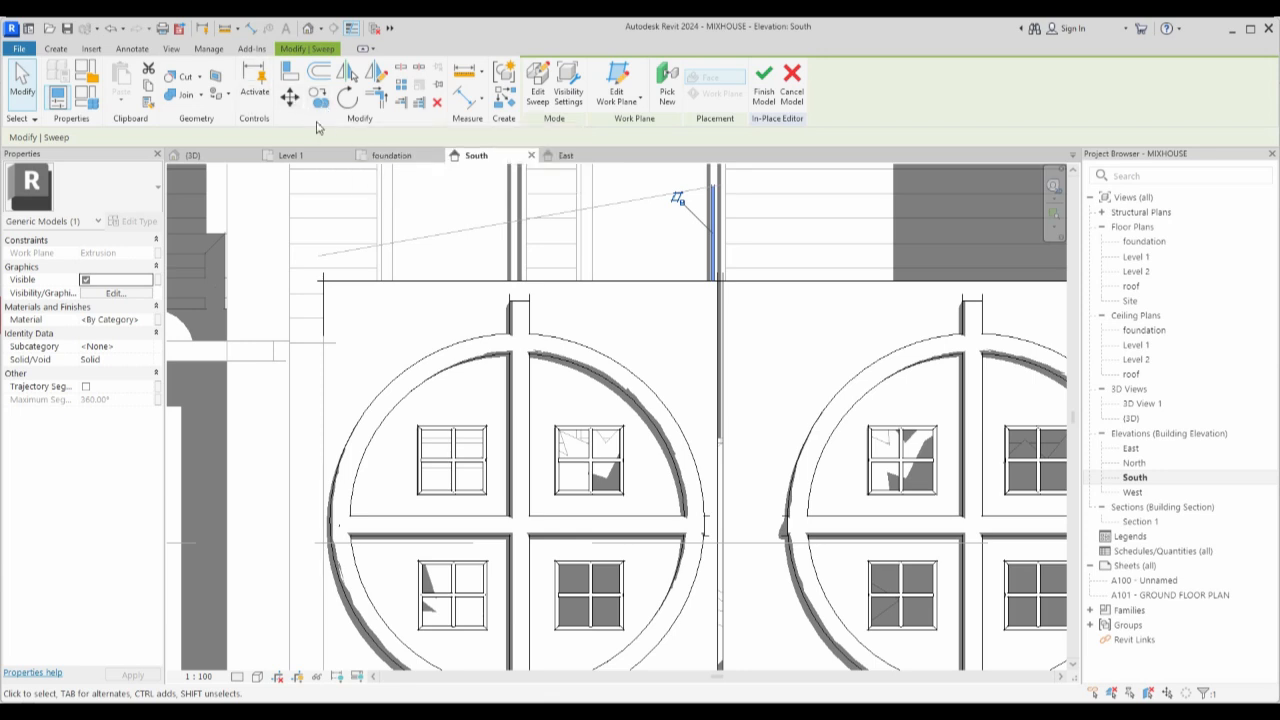
left_click(321, 104)
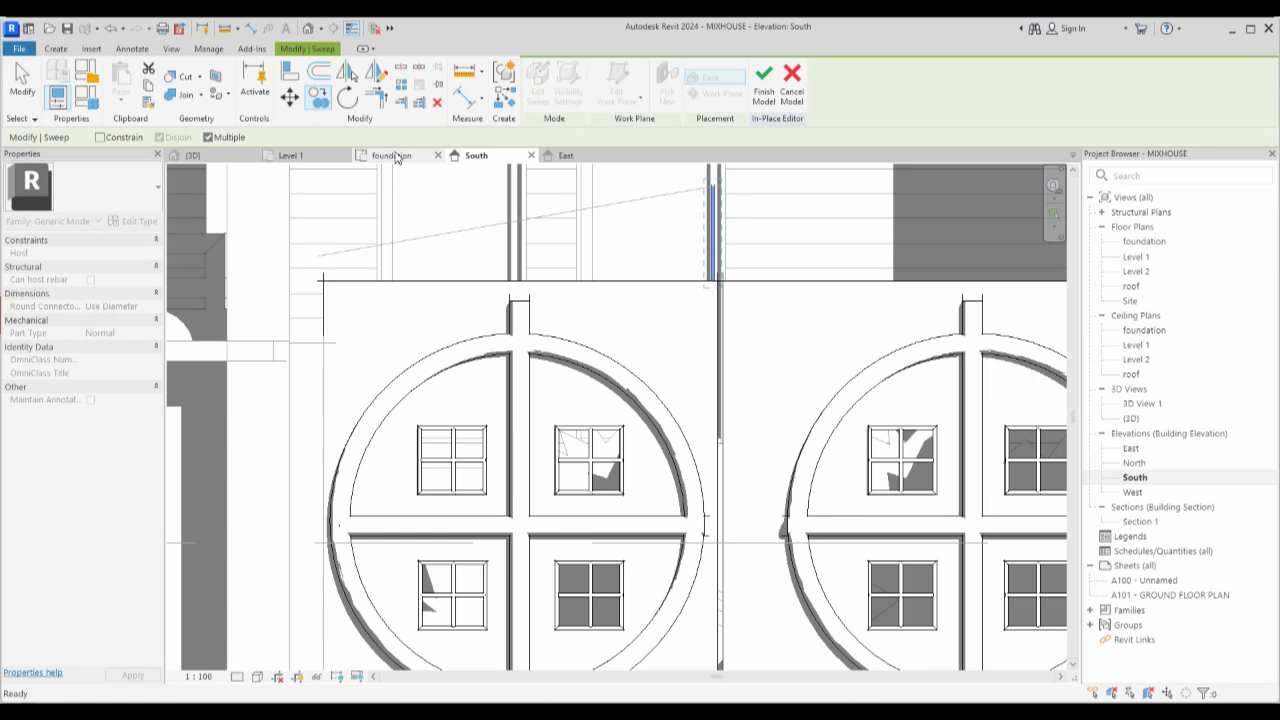
scroll(690, 197, "up", 3)
scroll(678, 193, "up", 4)
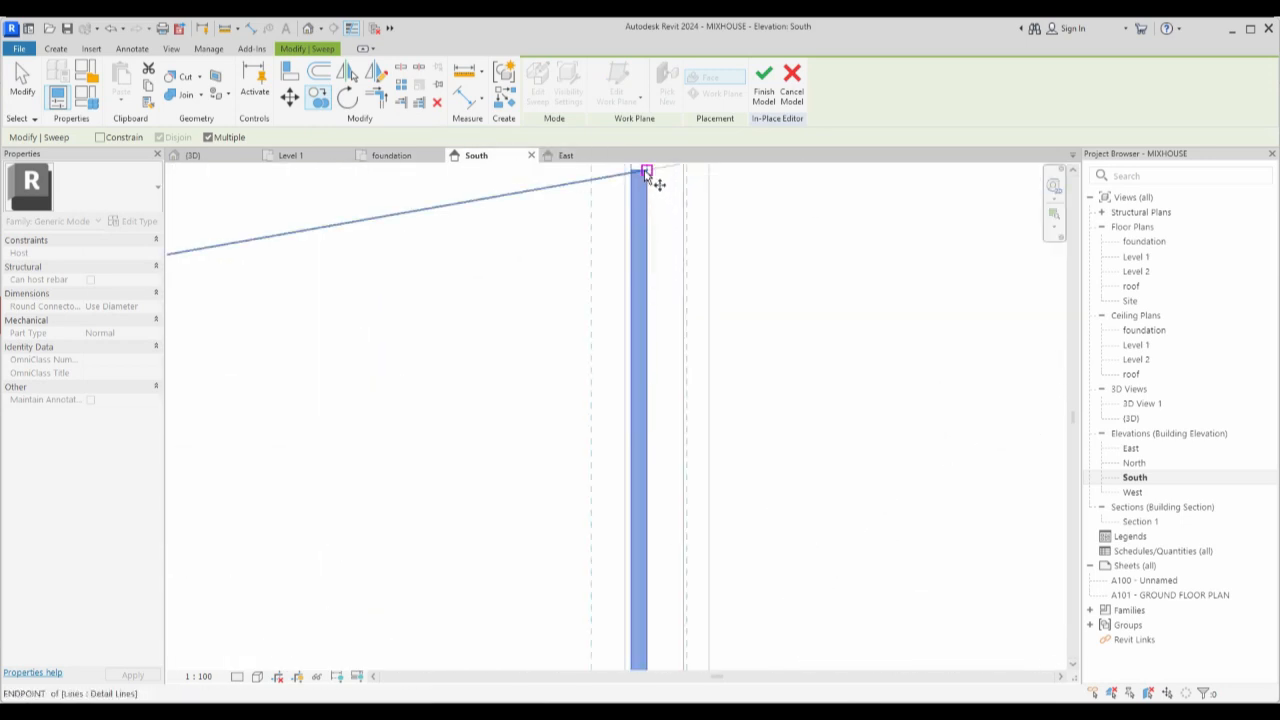
left_click(648, 172)
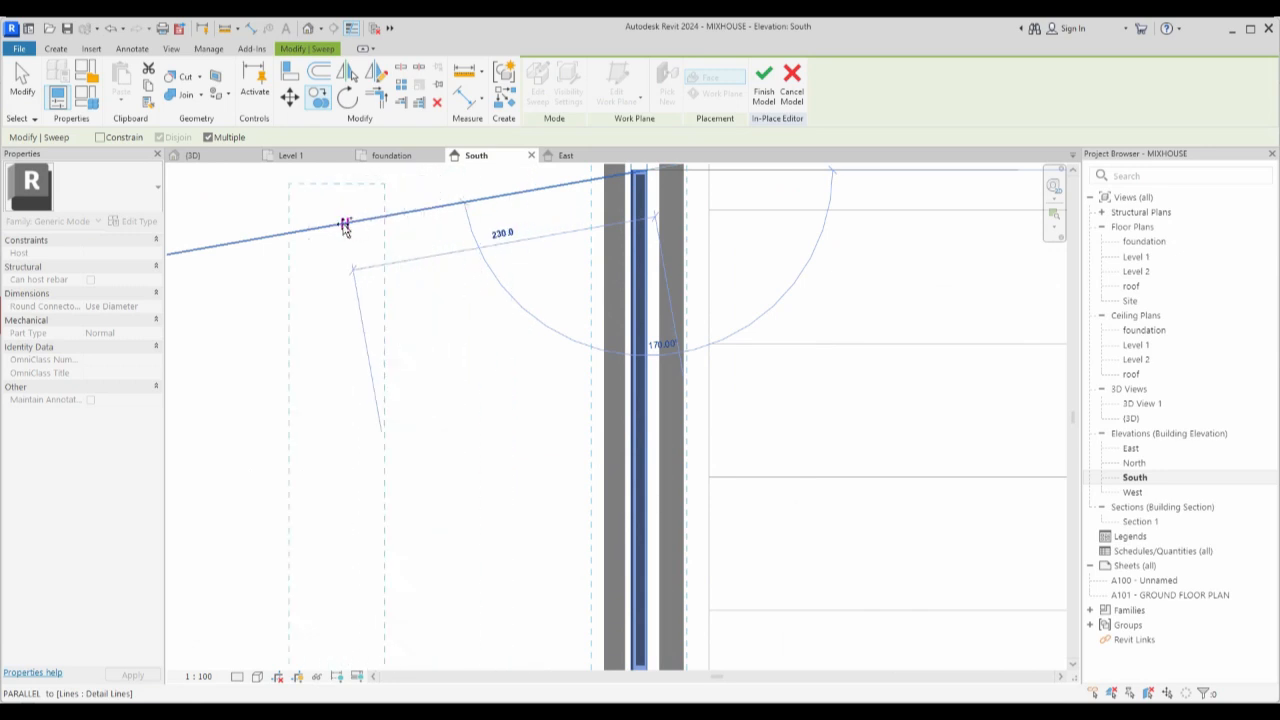
type("200")
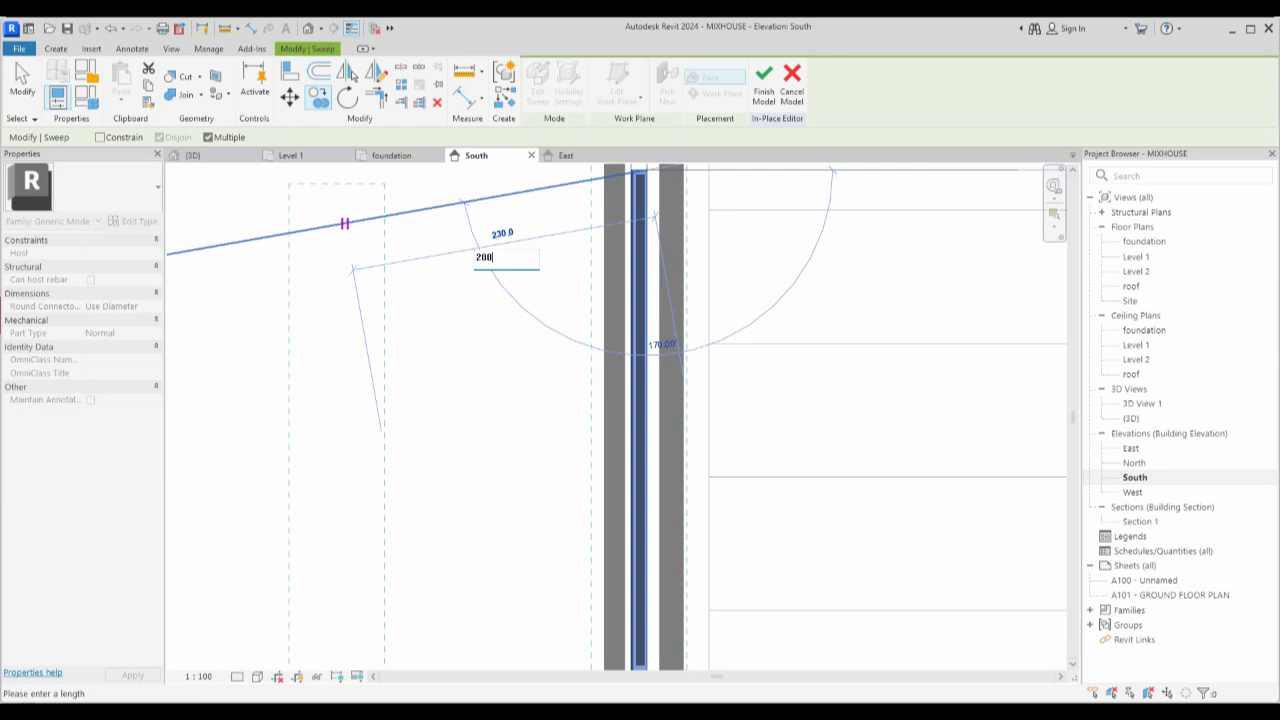
key("Return")
Place six more rod copies along the sloped detail line, each 200 mm from the previous one.
scroll(414, 222, "down", 2)
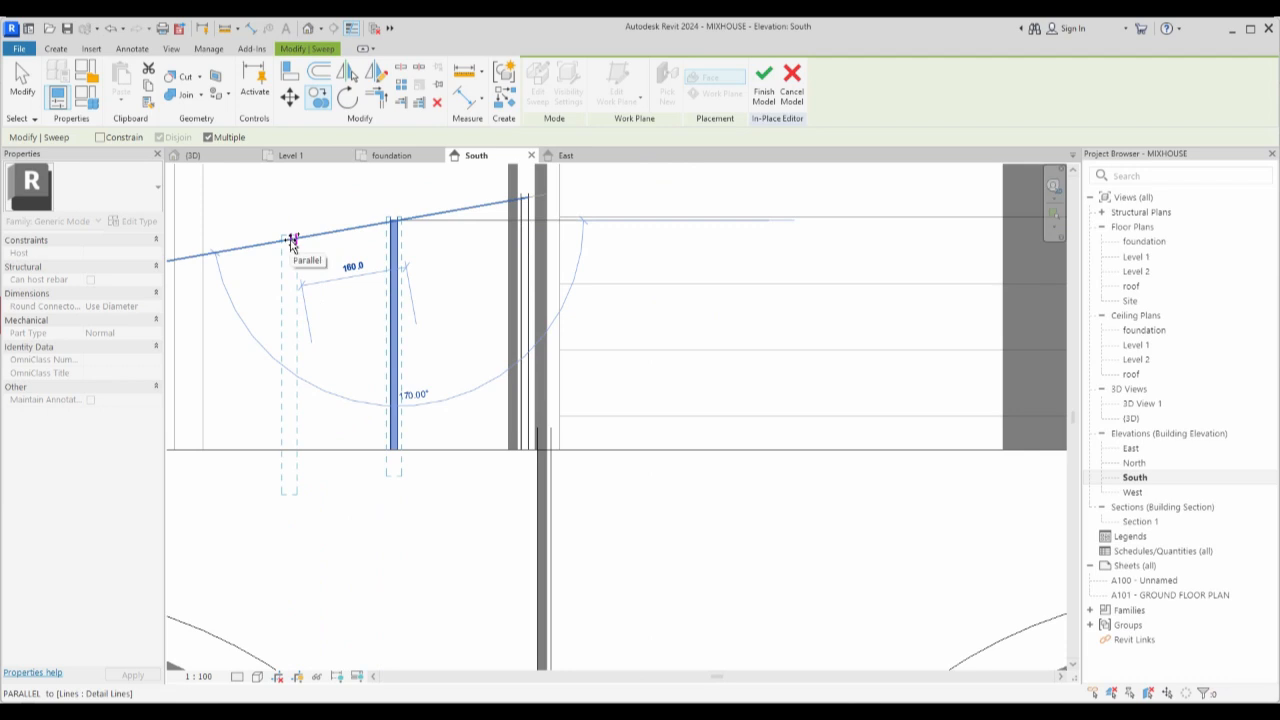
type("2")
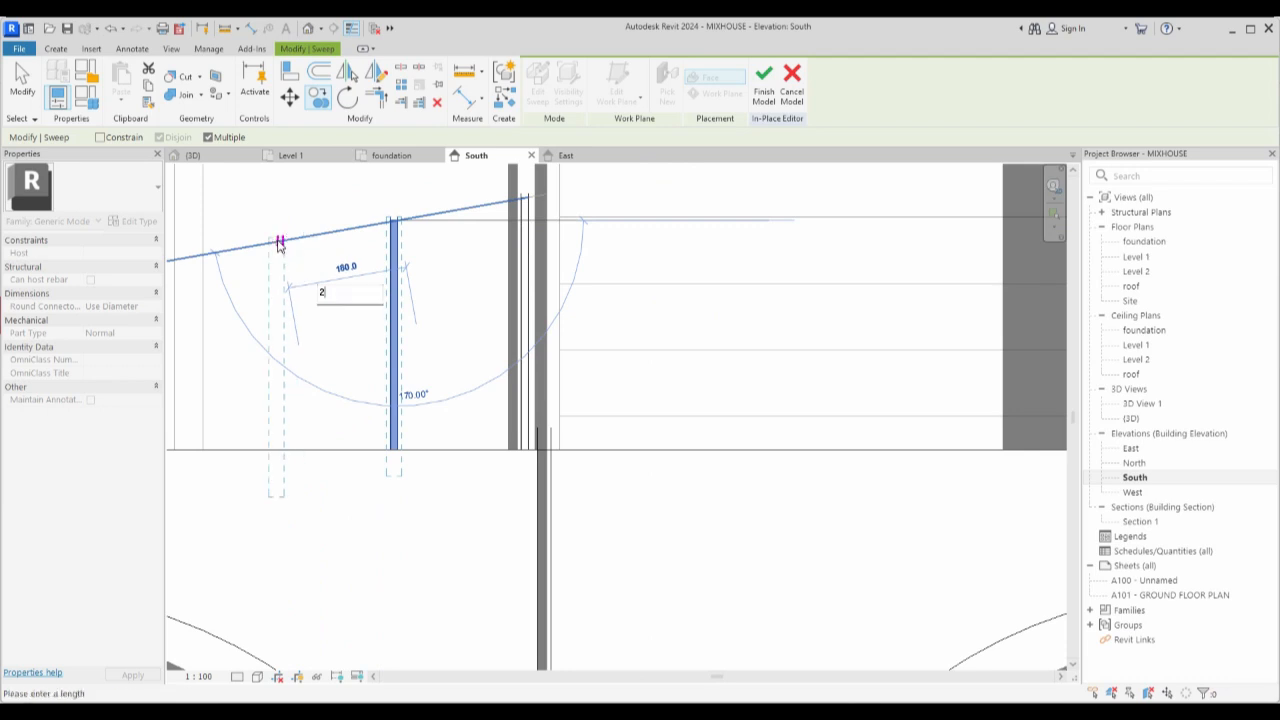
type("00")
key("Return")
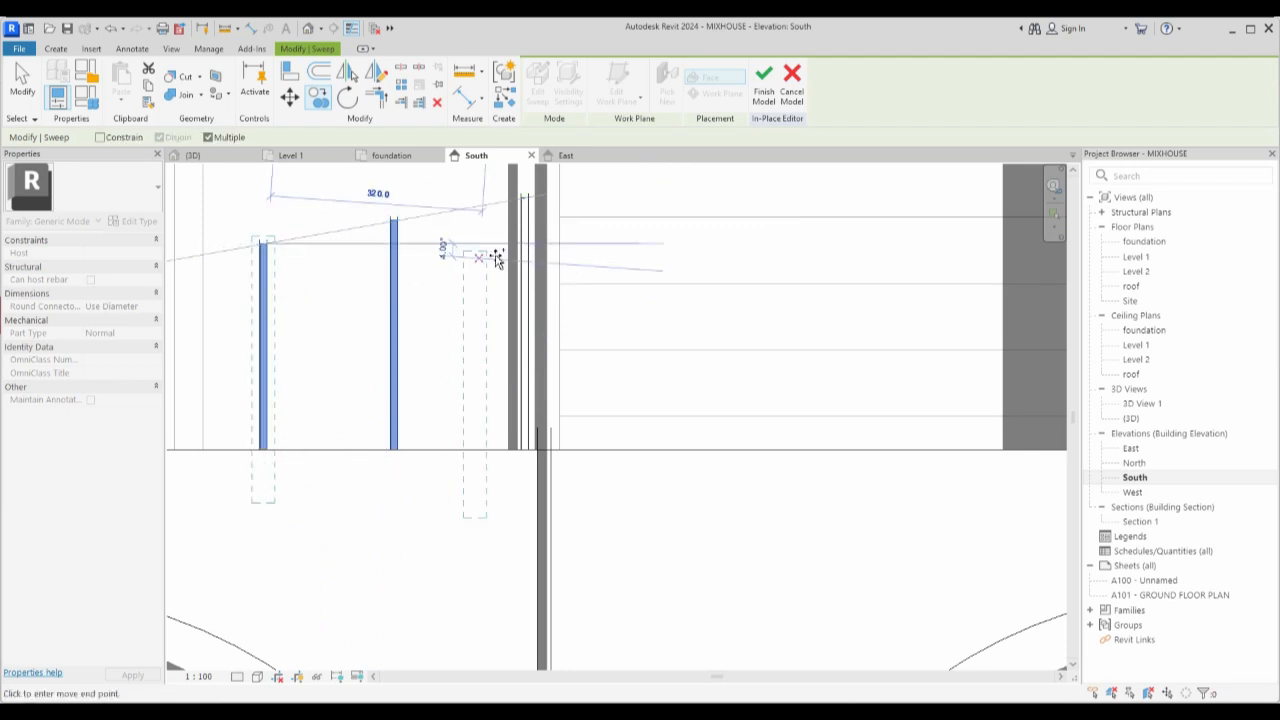
scroll(491, 257, "down", 3)
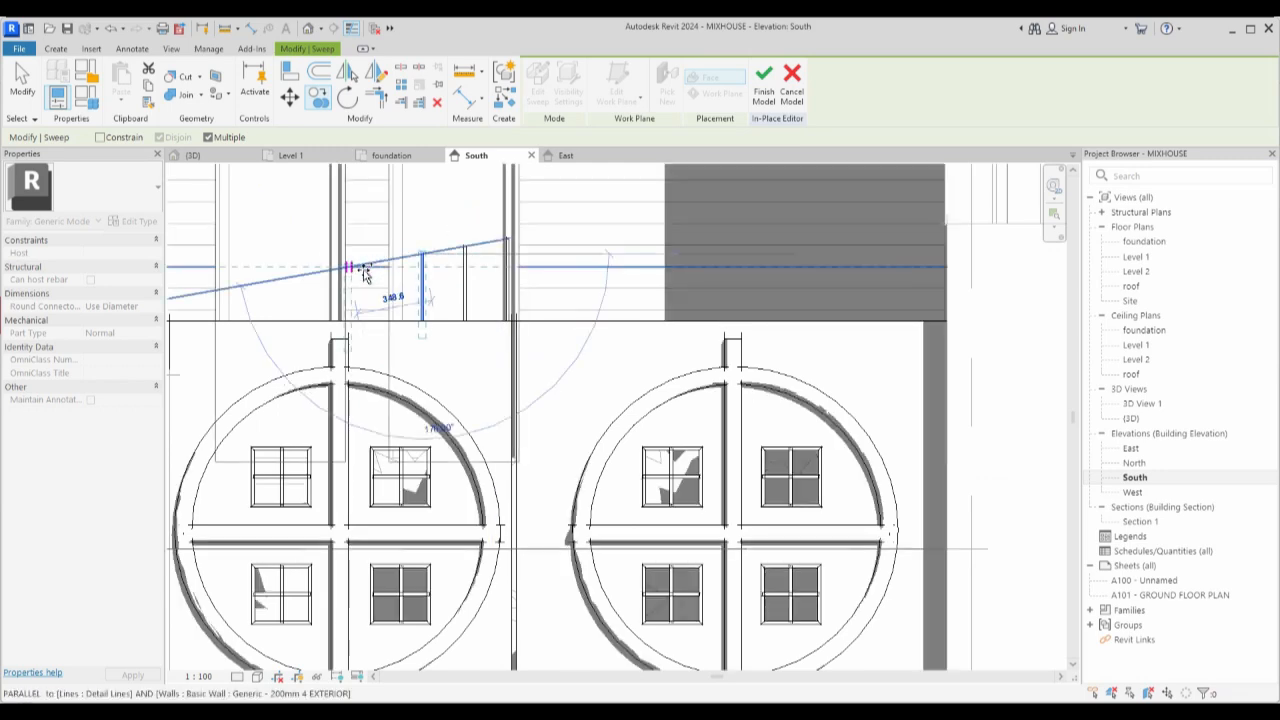
type("200")
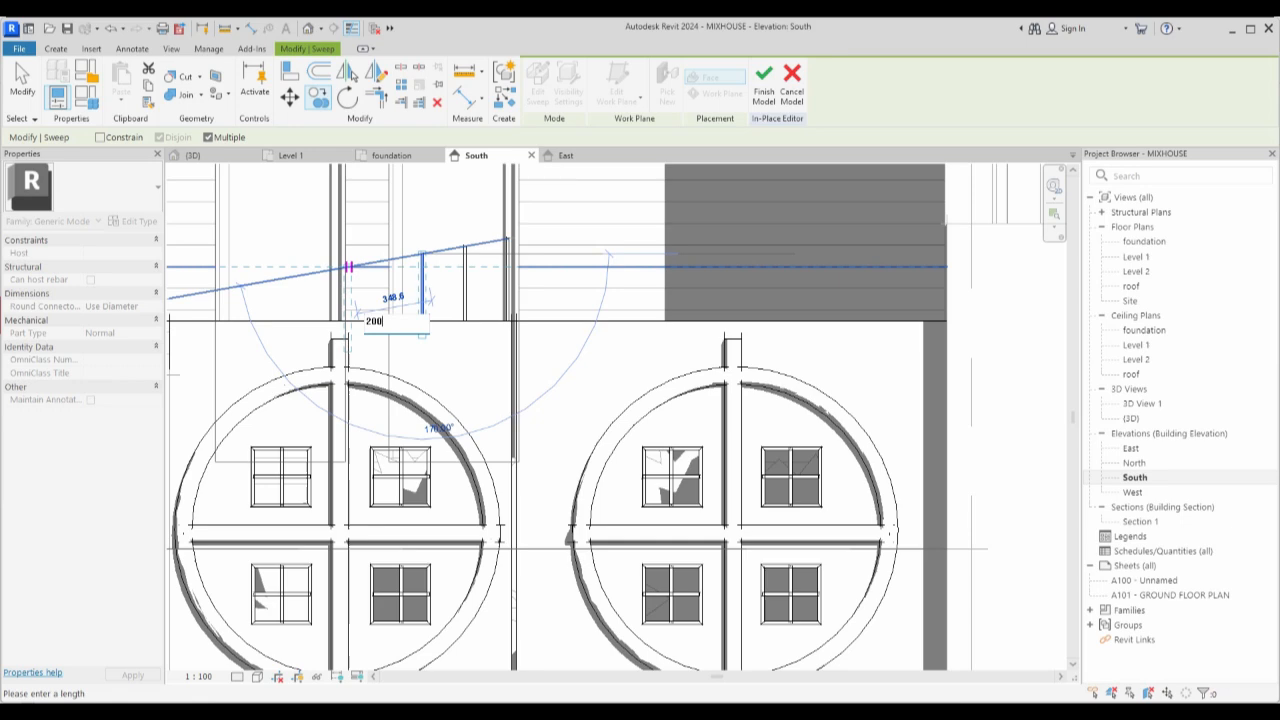
key("Return")
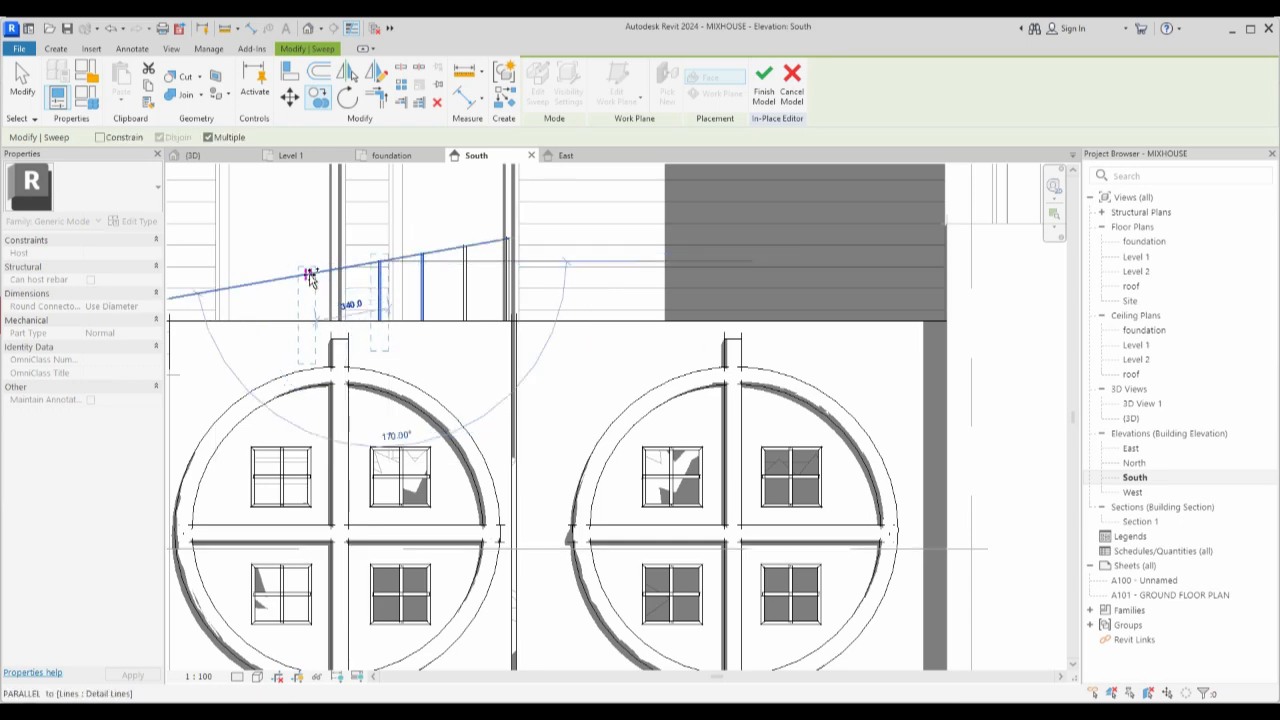
type("20")
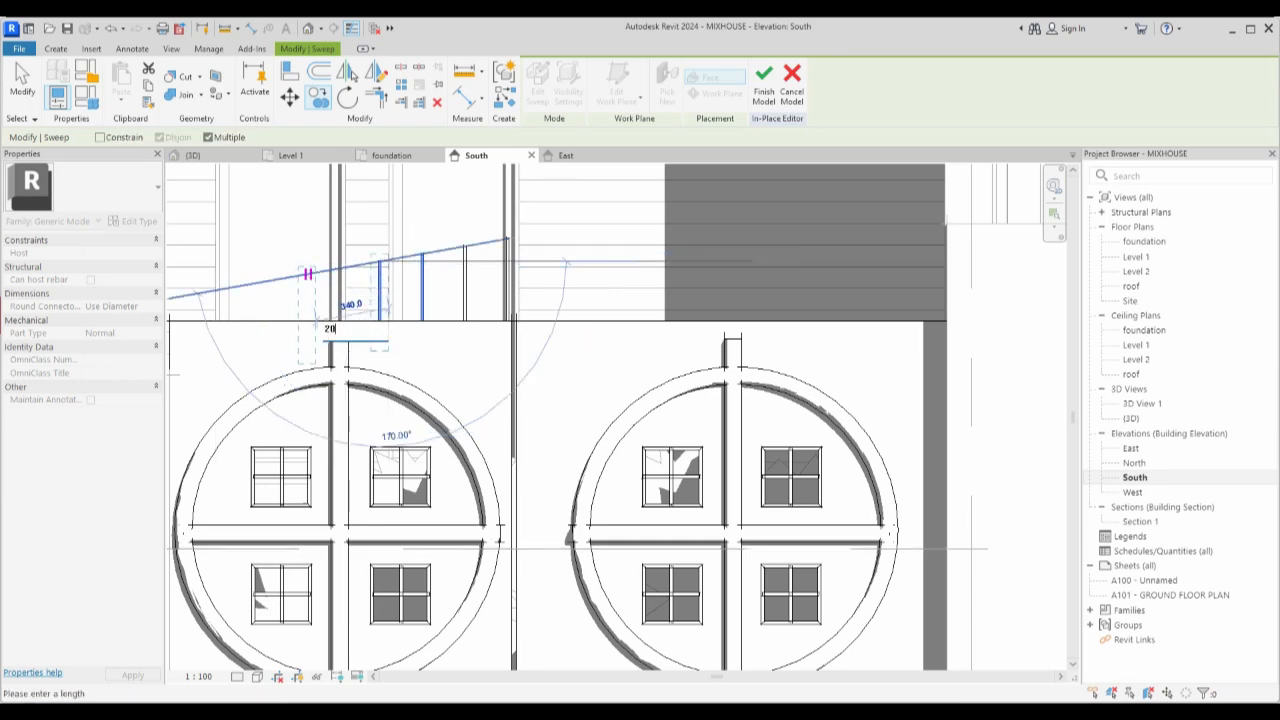
type("0")
key("Return")
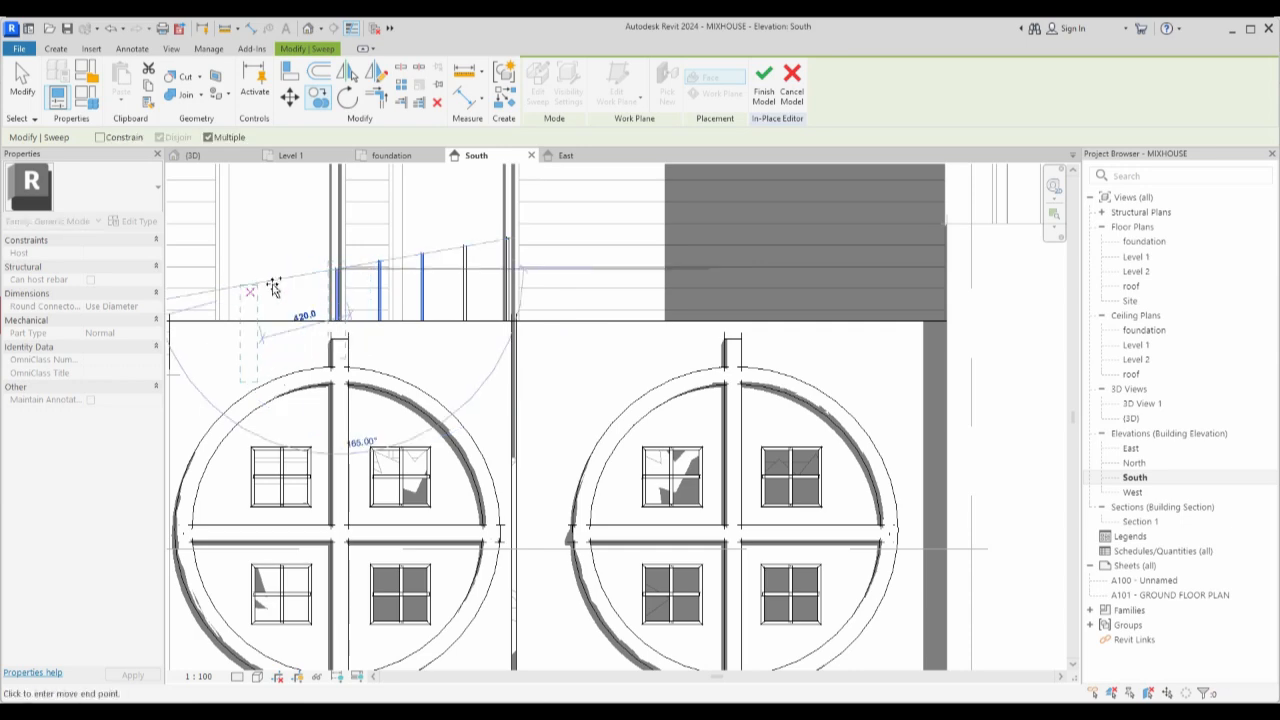
type("2")
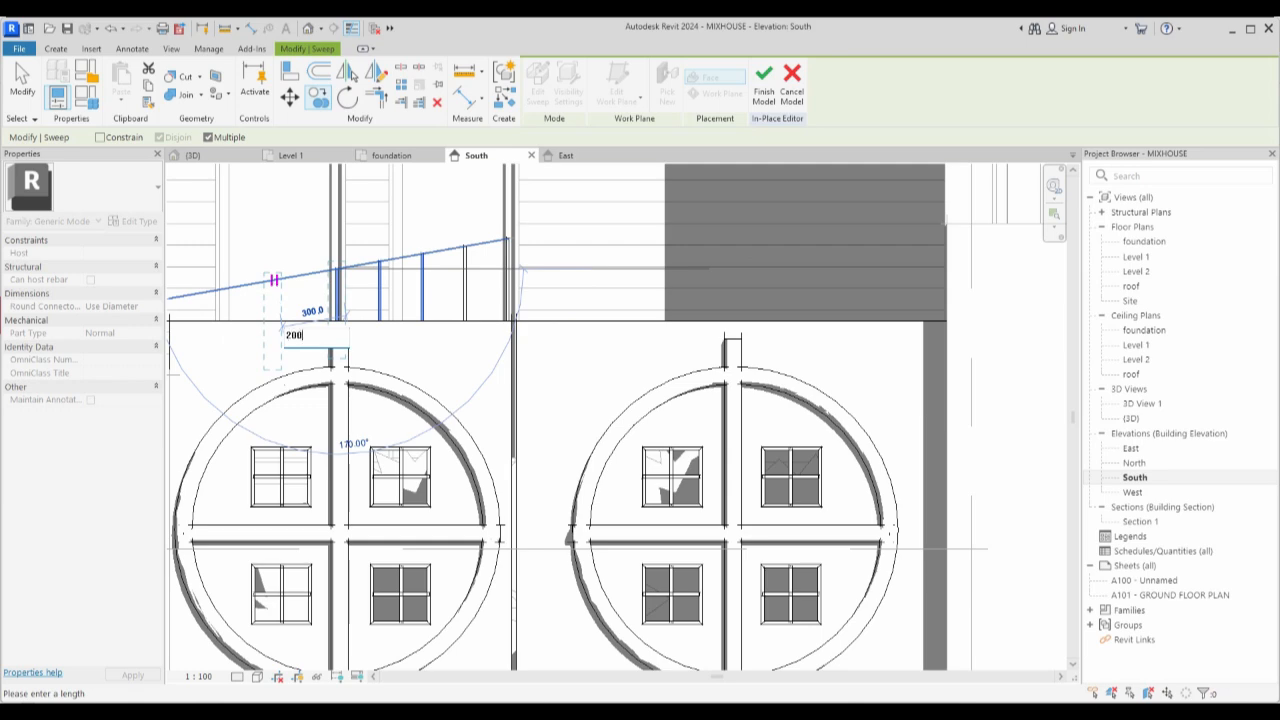
type("00")
key("Return")
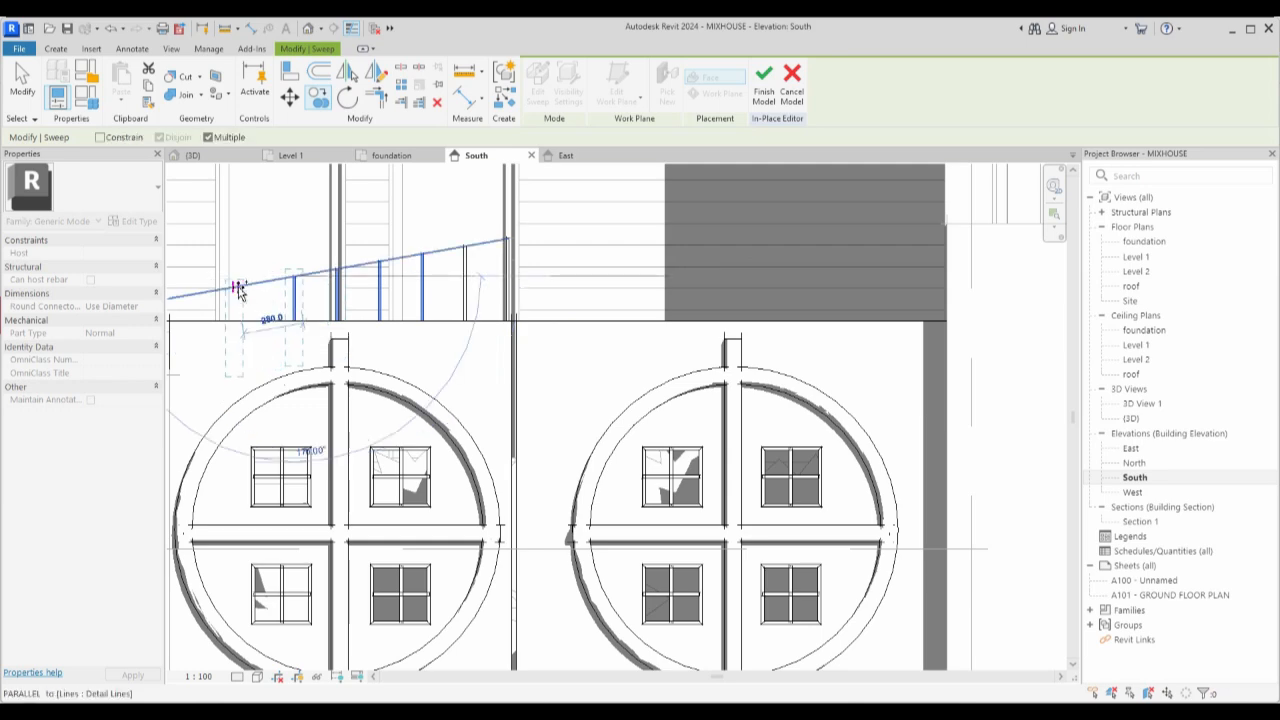
type("200")
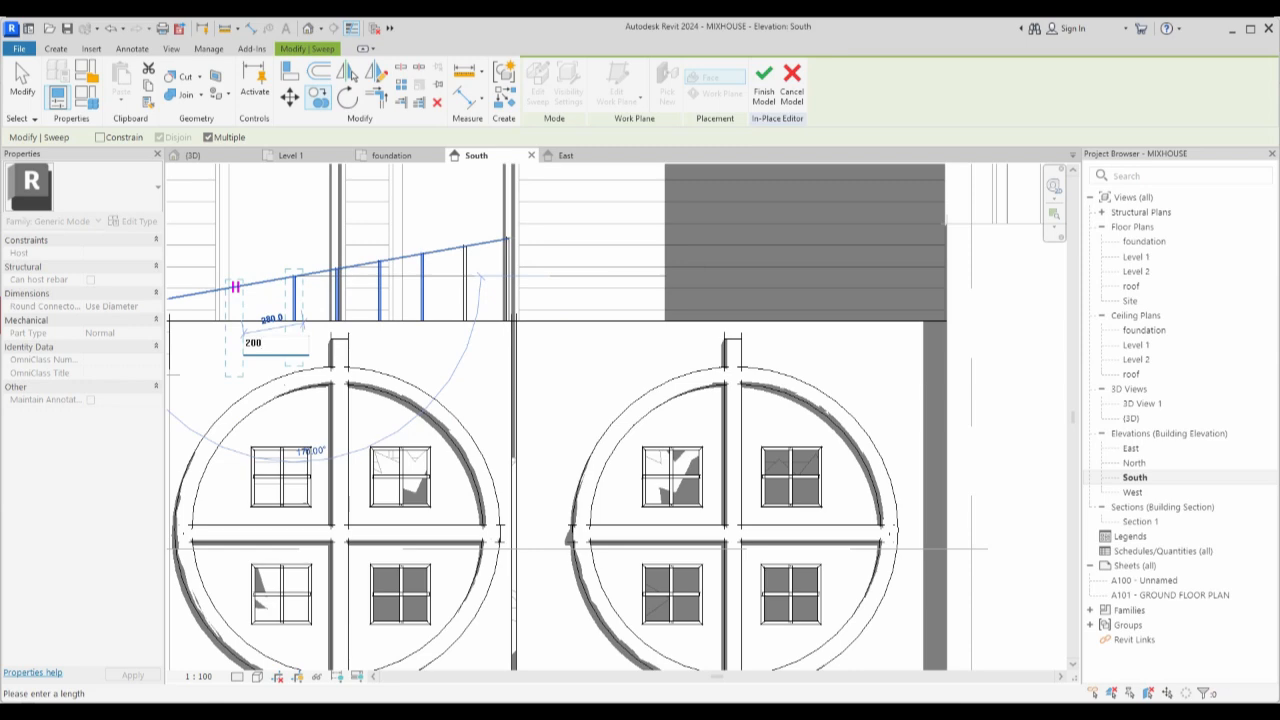
key("Return")
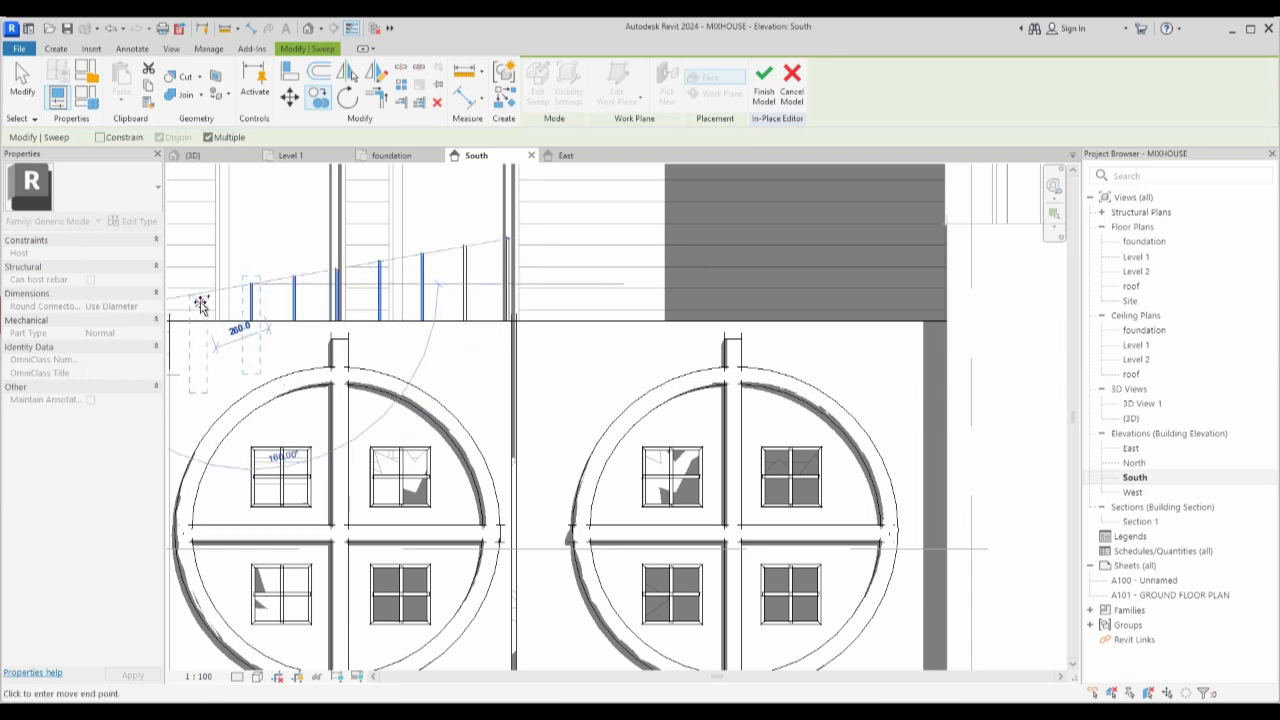
type("200")
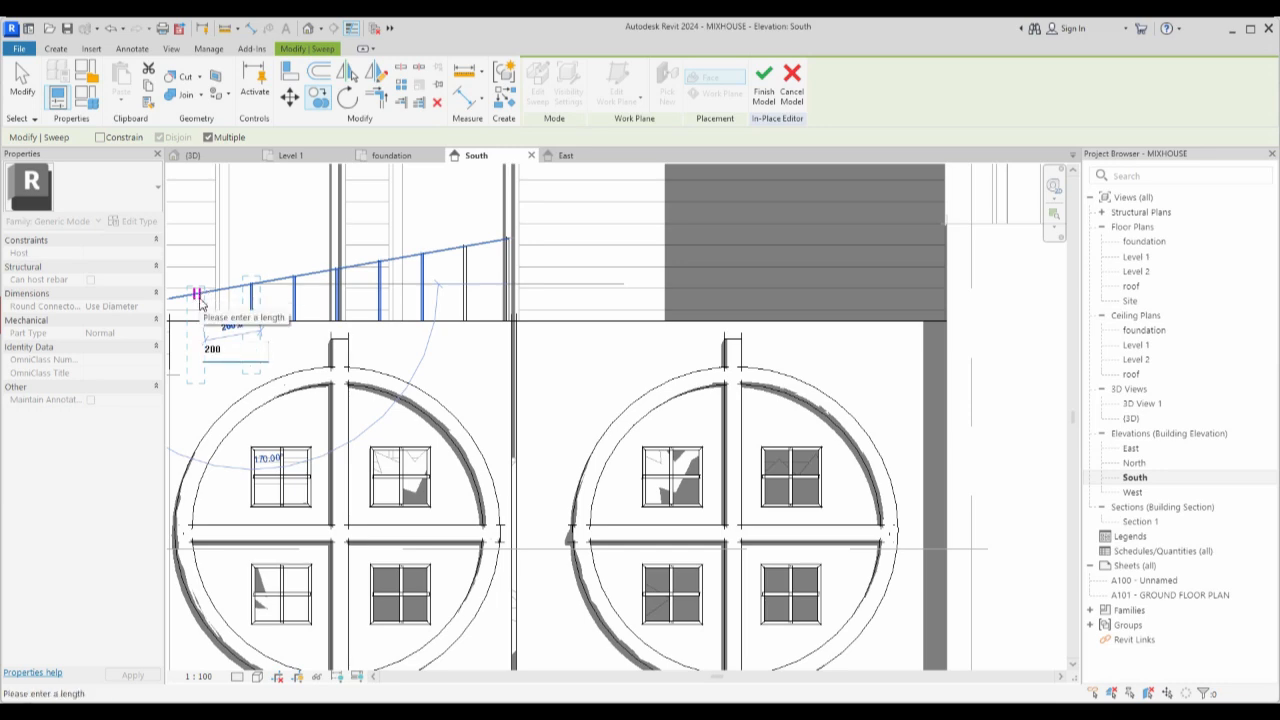
key("Return")
Place one more rod copy 200 mm from the last one, at the left leaf's outer edge.
scroll(380, 329, "down", 3)
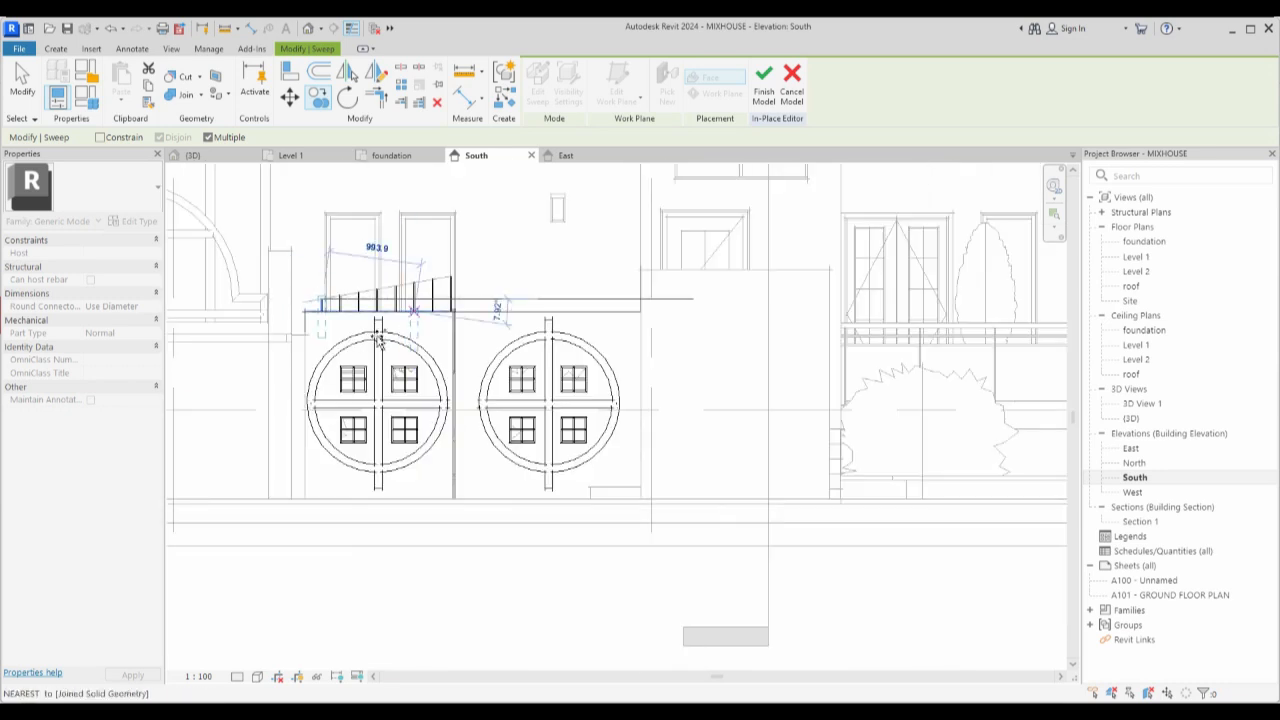
scroll(305, 335, "up", 3)
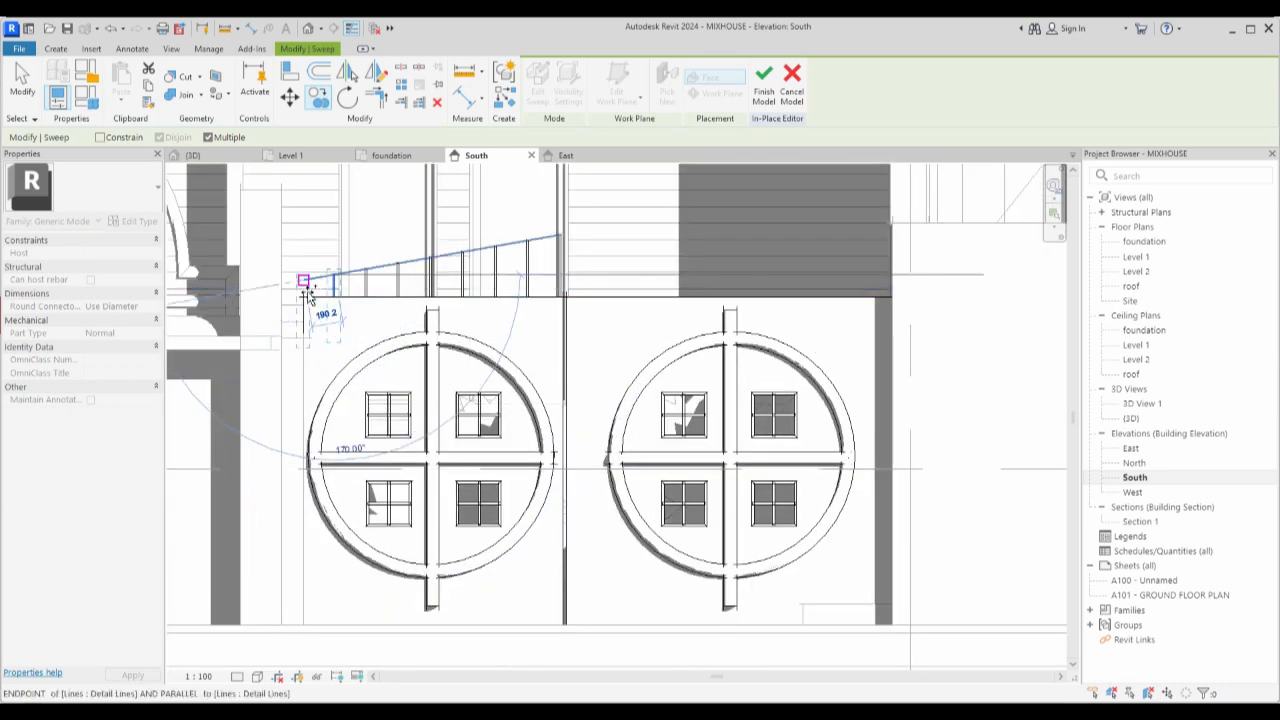
type("200")
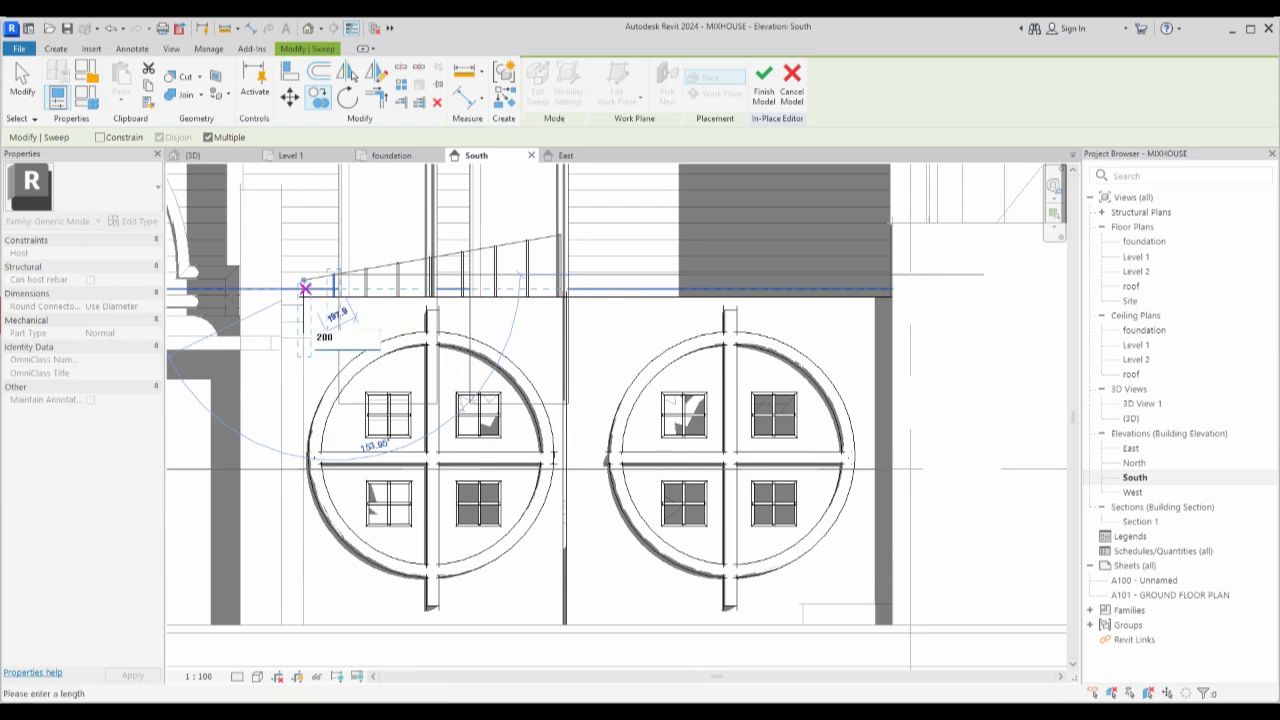
key("Return")
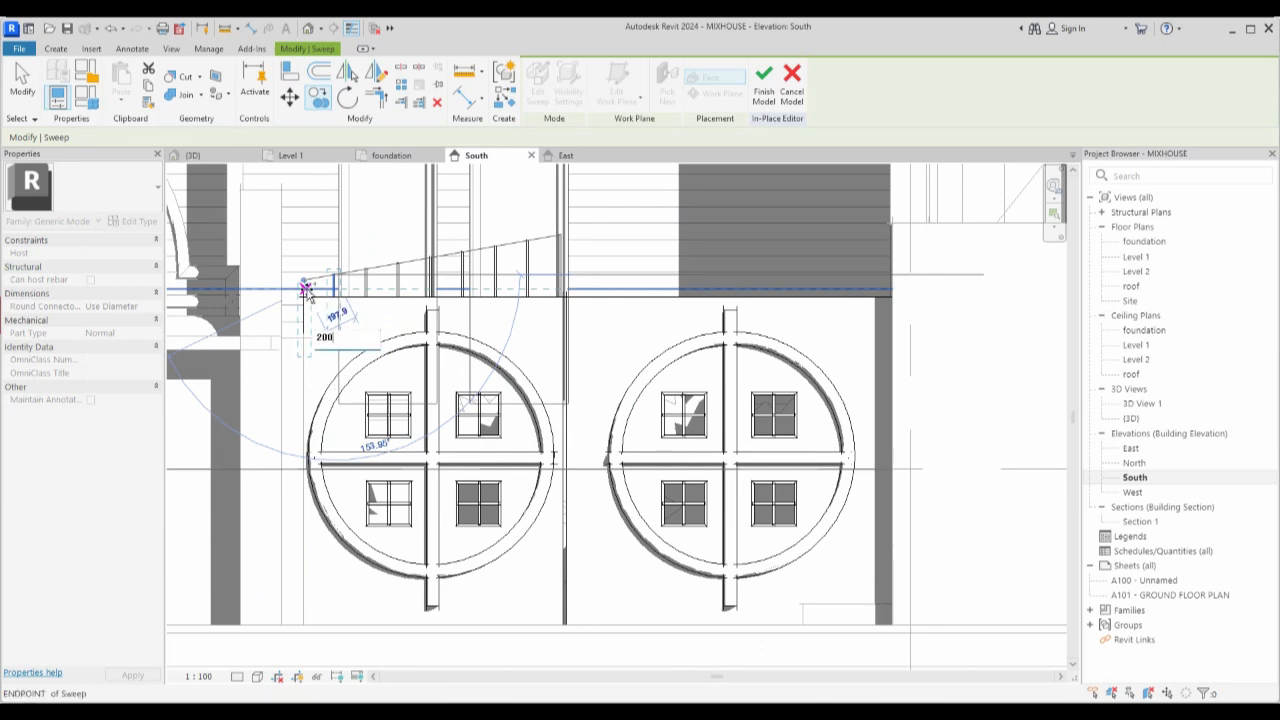
scroll(338, 345, "up", 3)
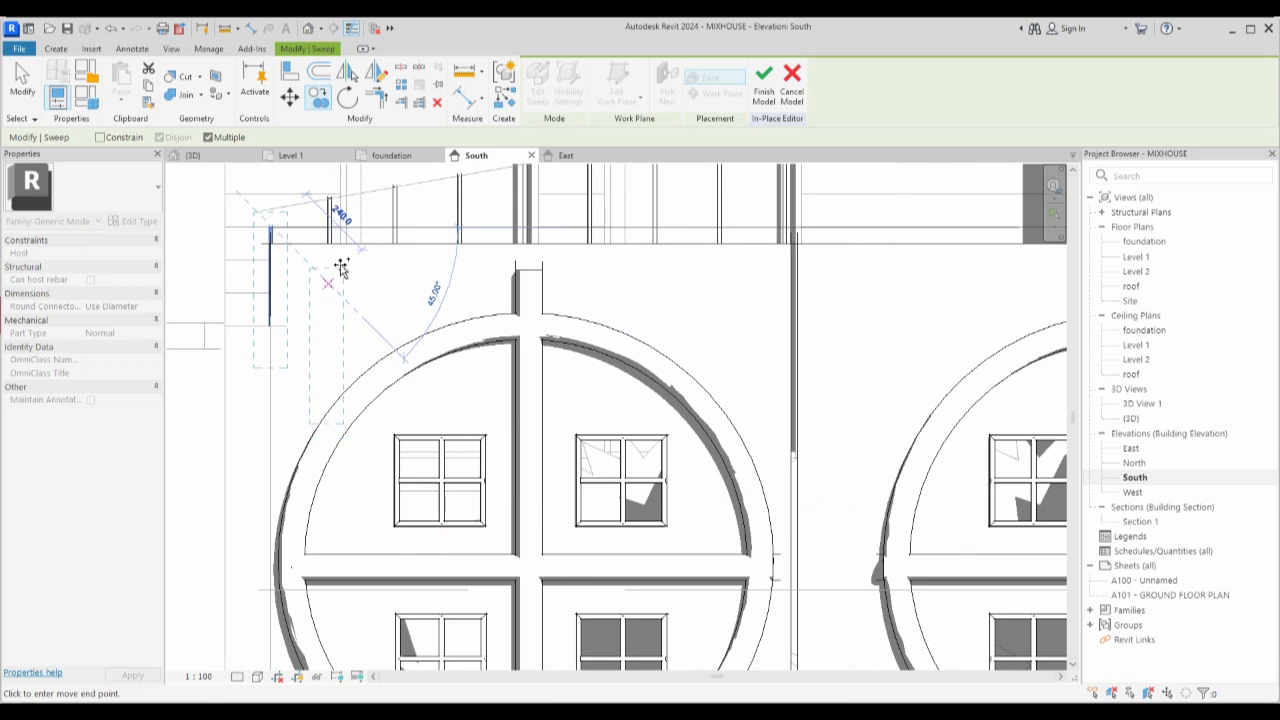
End the multiple rod copy and check the sloping row of rods above the left leaf.
left_click(321, 273)
left_click(272, 245)
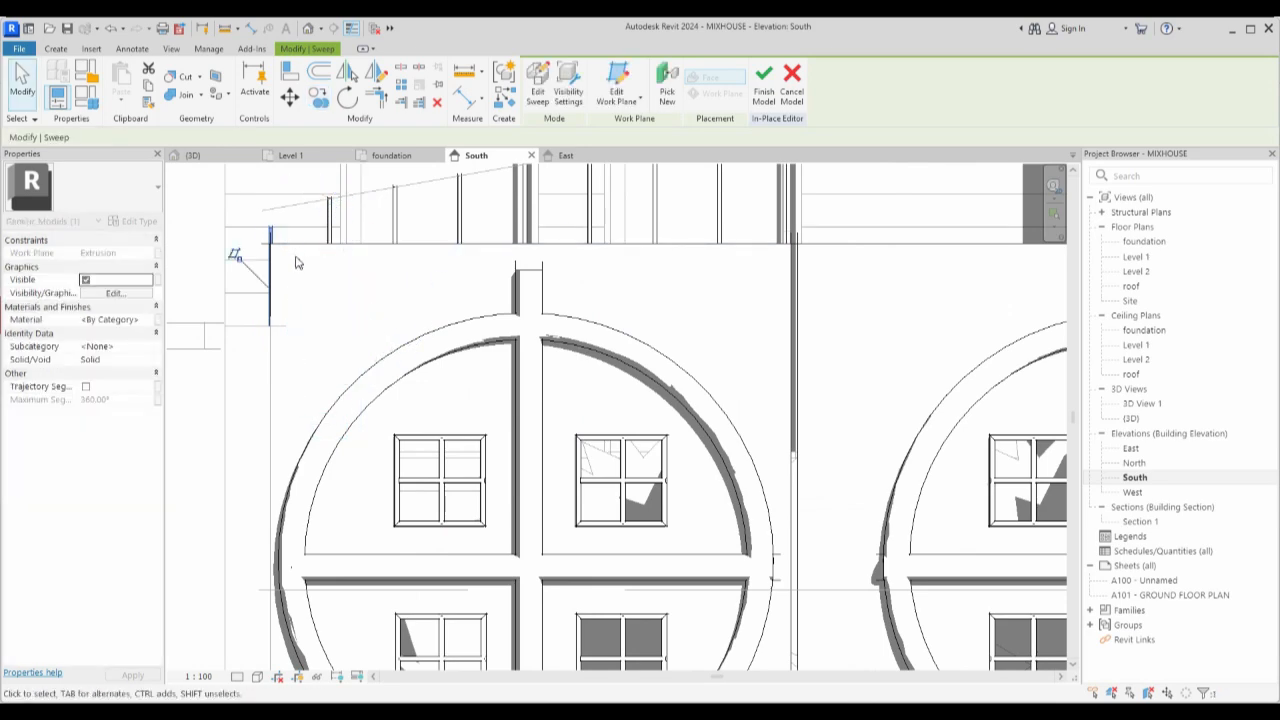
scroll(255, 262, "down", 2)
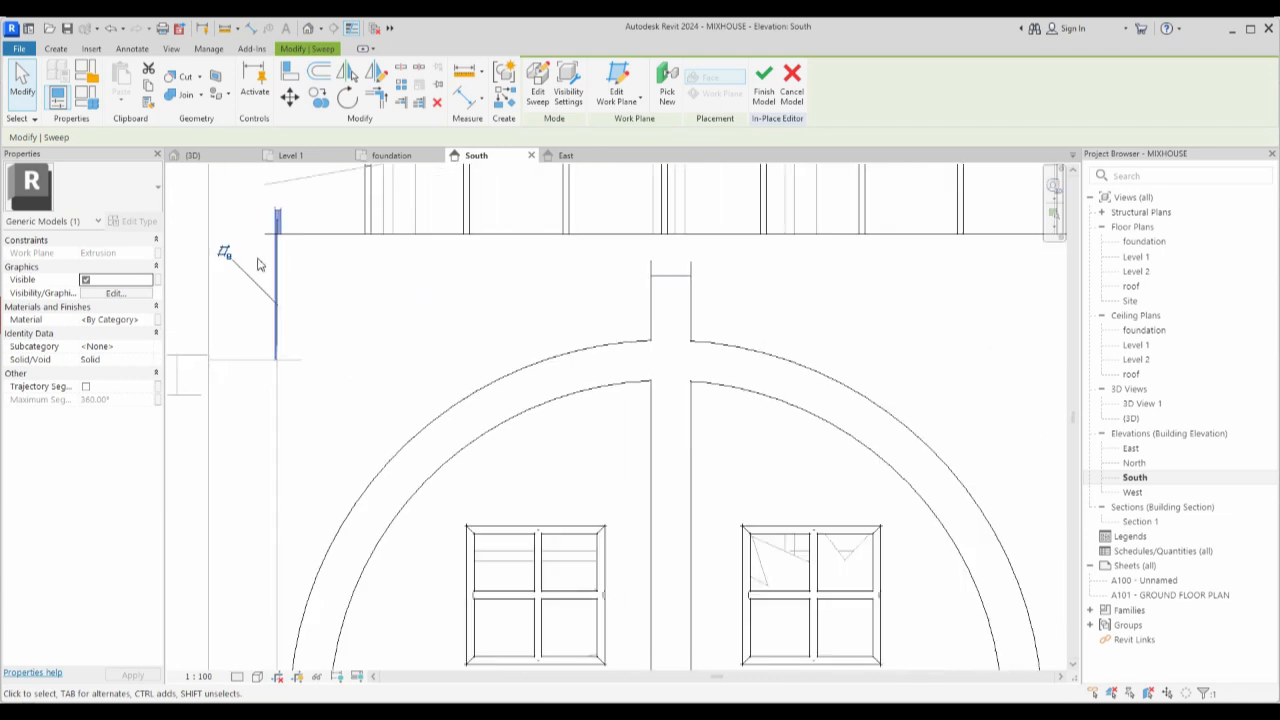
scroll(258, 287, "up", 2)
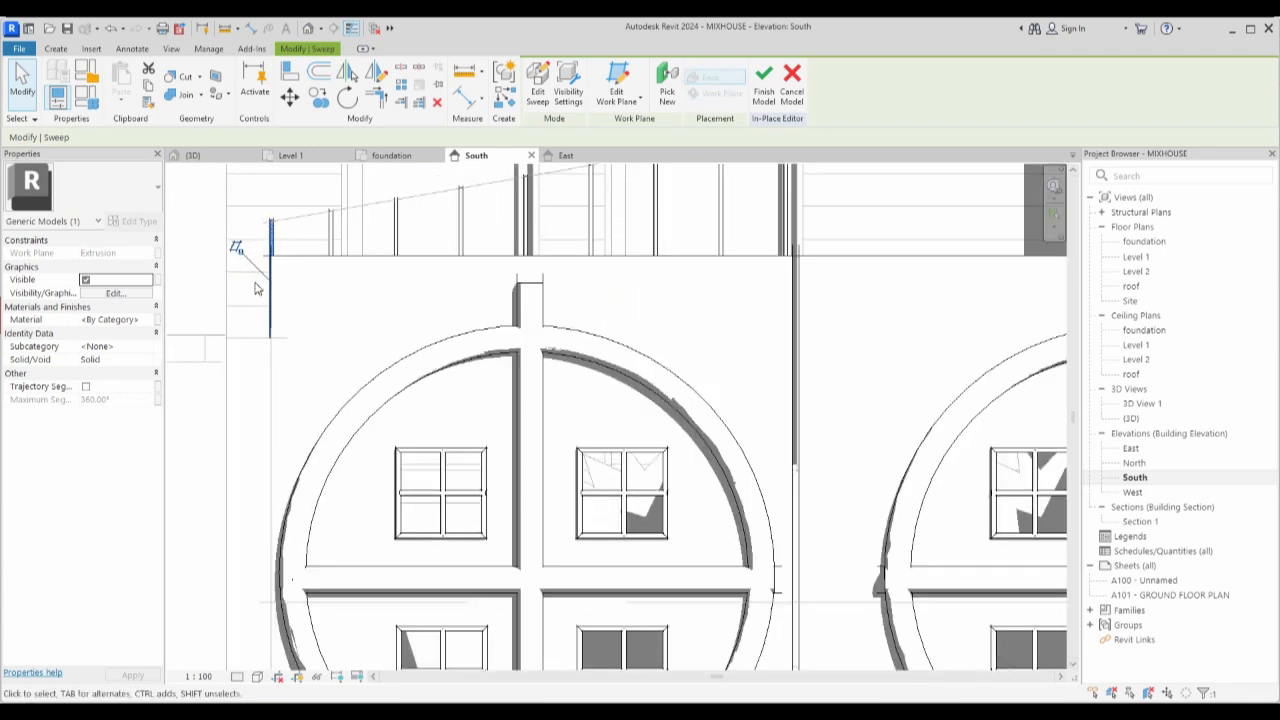
left_click(319, 285)
scroll(369, 347, "down", 3)
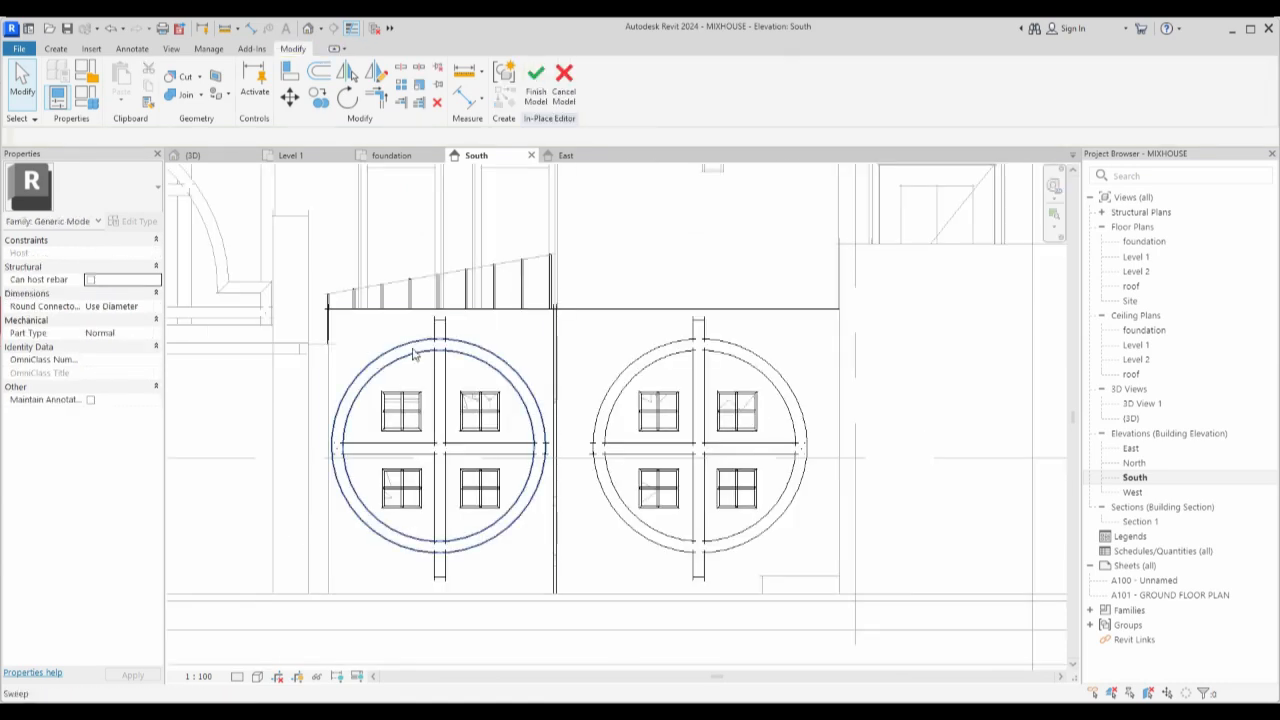
scroll(563, 286, "up", 1)
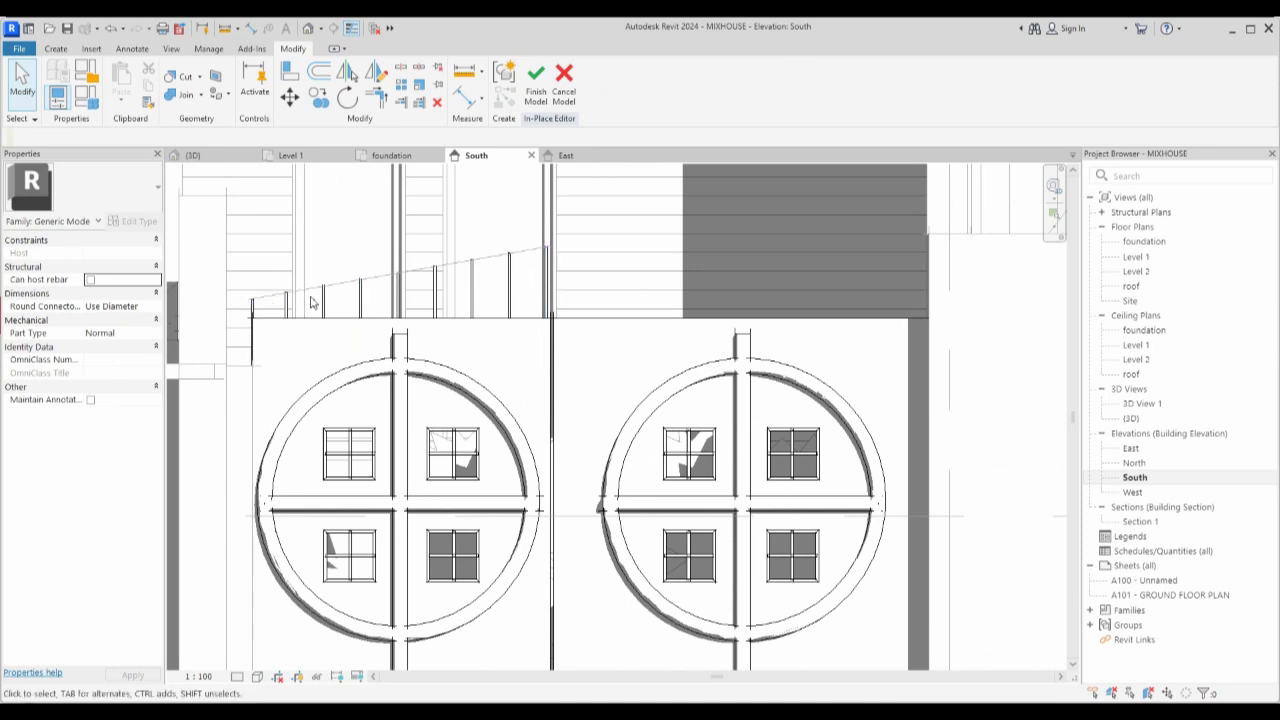
scroll(310, 302, "up", 2)
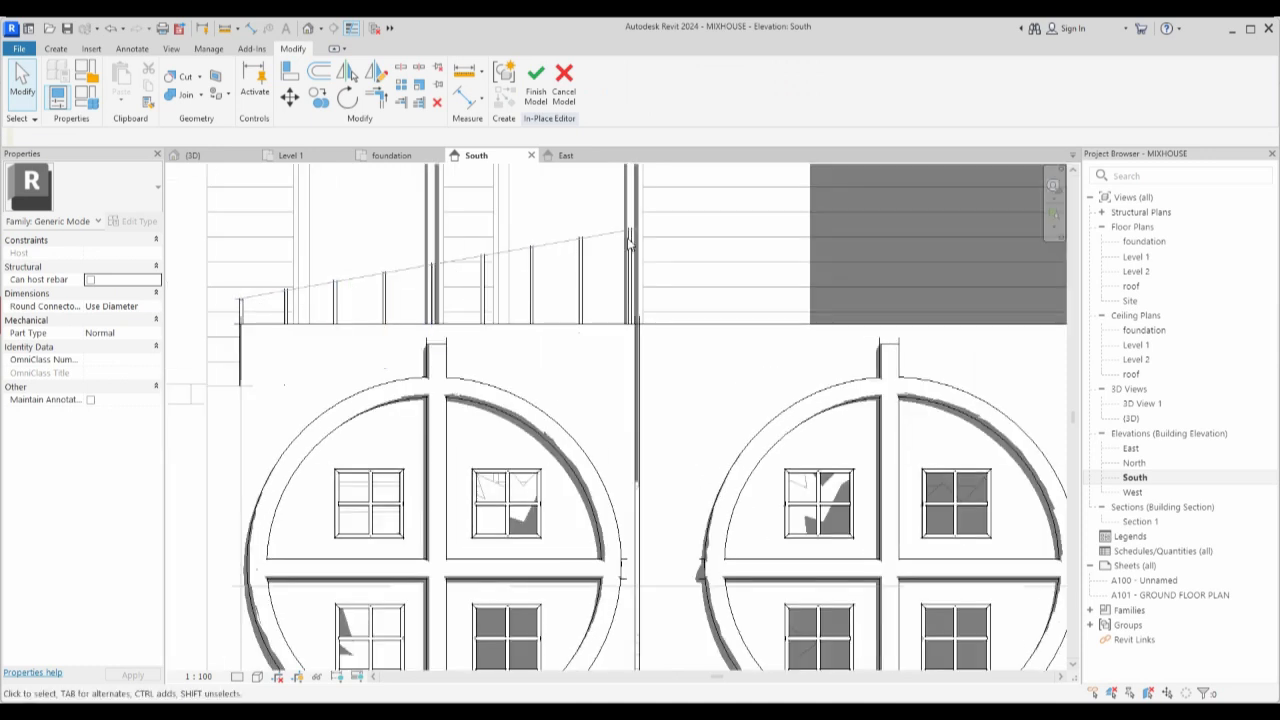
Copy the tallest rod, at the meeting edge of the leaves, to a spot just beside it.
left_click(629, 247)
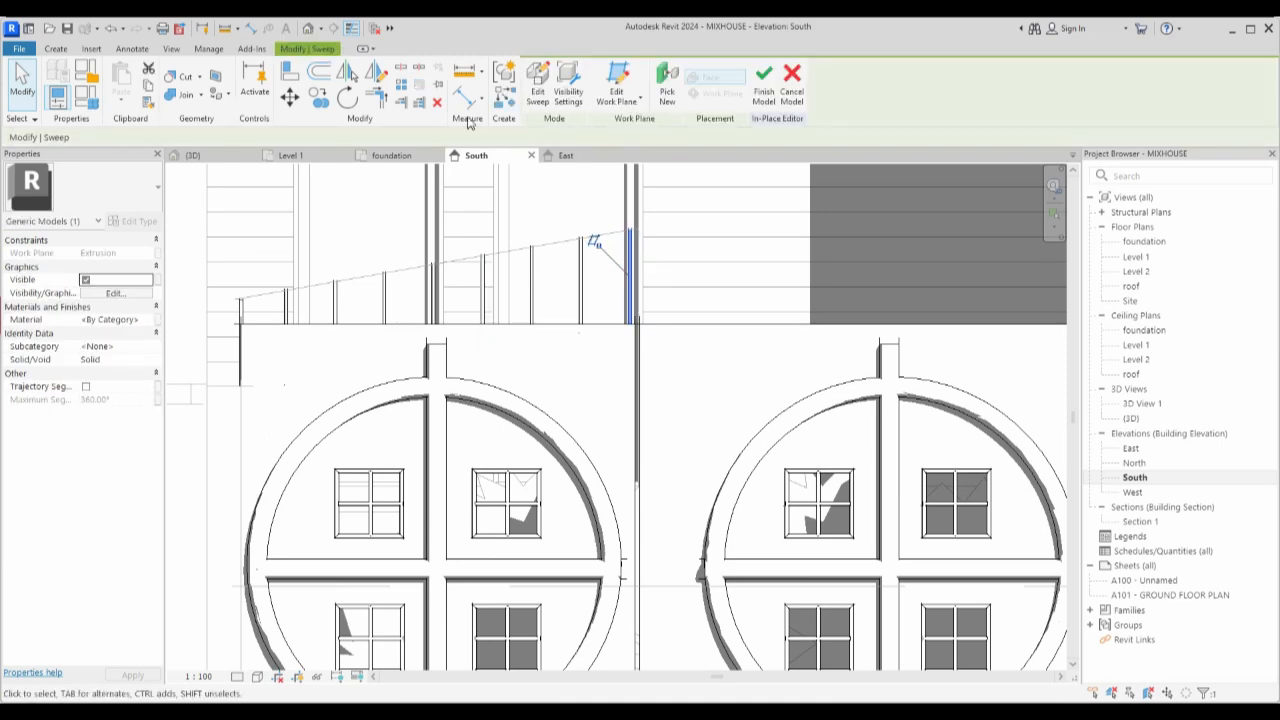
left_click(320, 97)
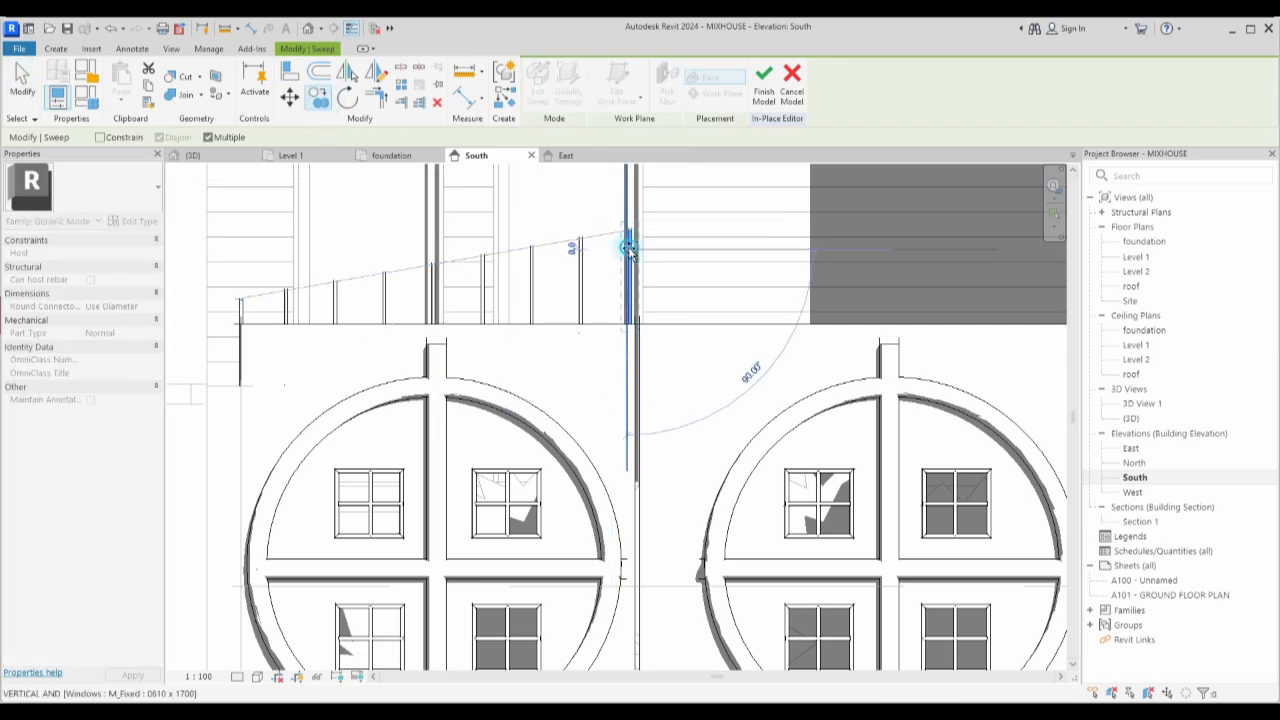
left_click(641, 247)
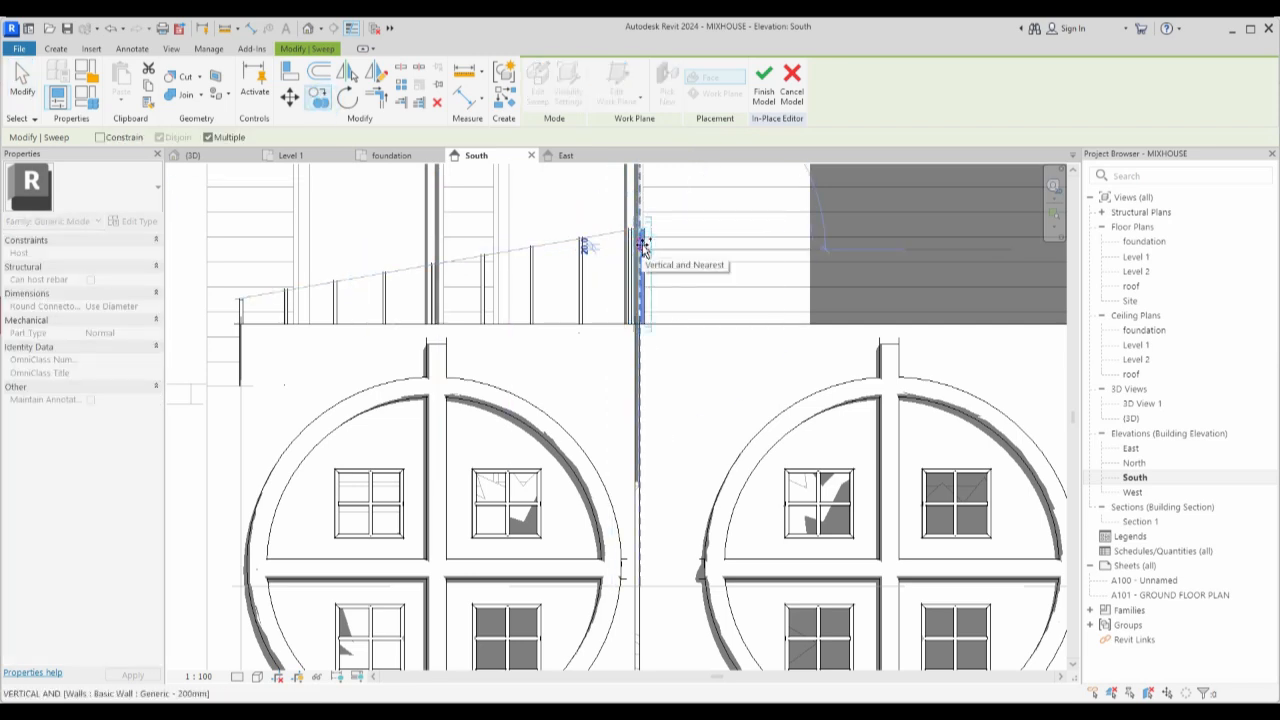
left_click(641, 247)
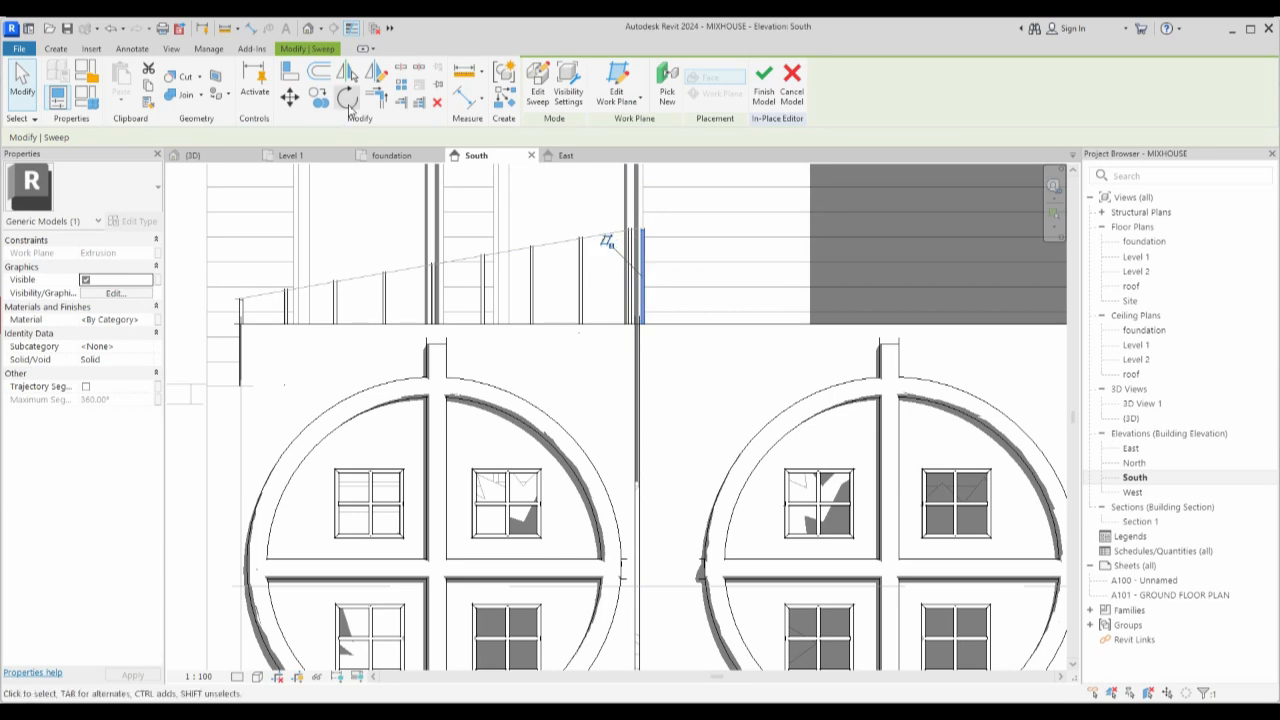
Rotate the new rod 90° without making a copy and place it horizontally at the top of the outermost rod.
left_click(348, 100)
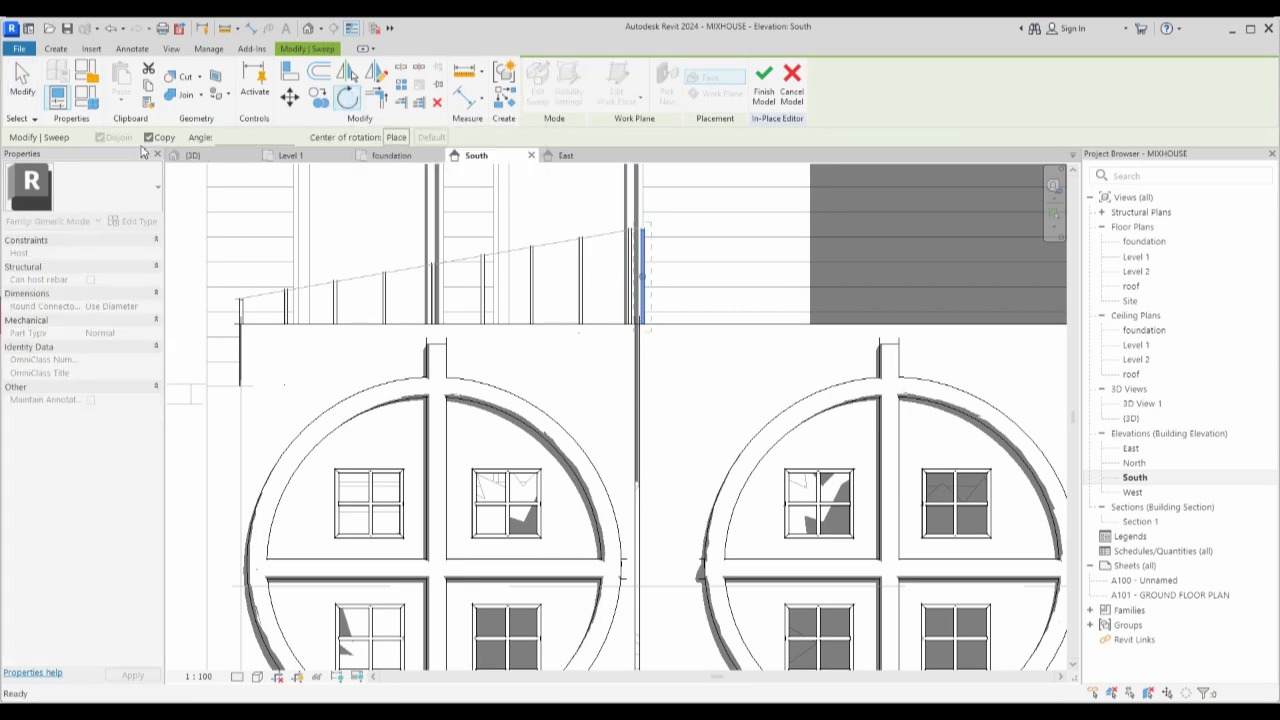
left_click(148, 137)
left_click(770, 271)
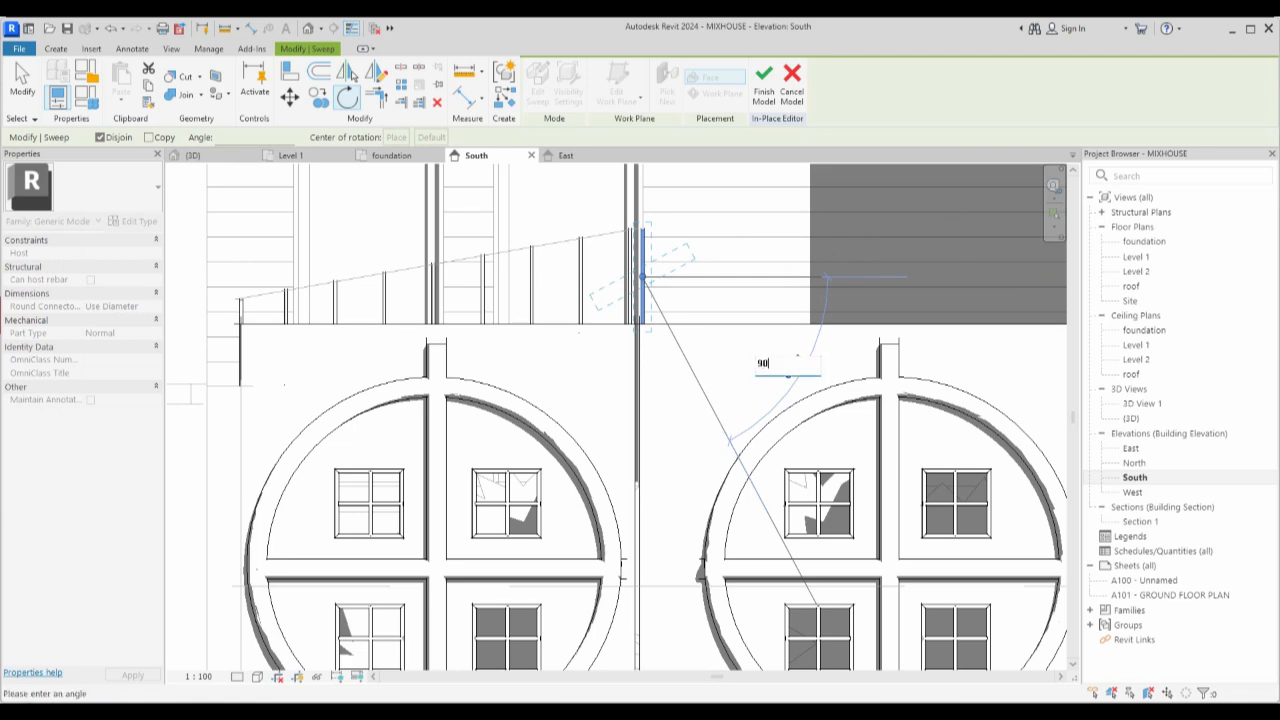
key("Return")
key("Escape")
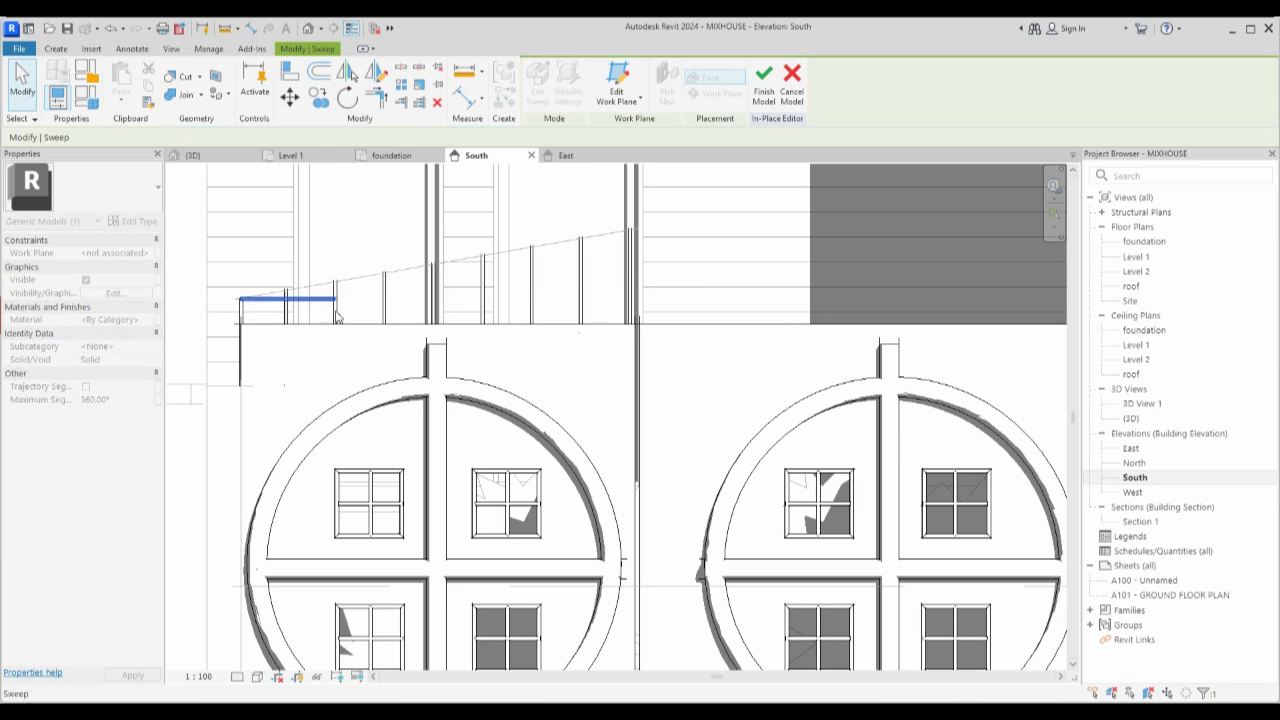
Edit the horizontal rod's sweep path so that it runs along the sloped detail line up to the tallest rod's top.
left_click(337, 316)
left_click(538, 85)
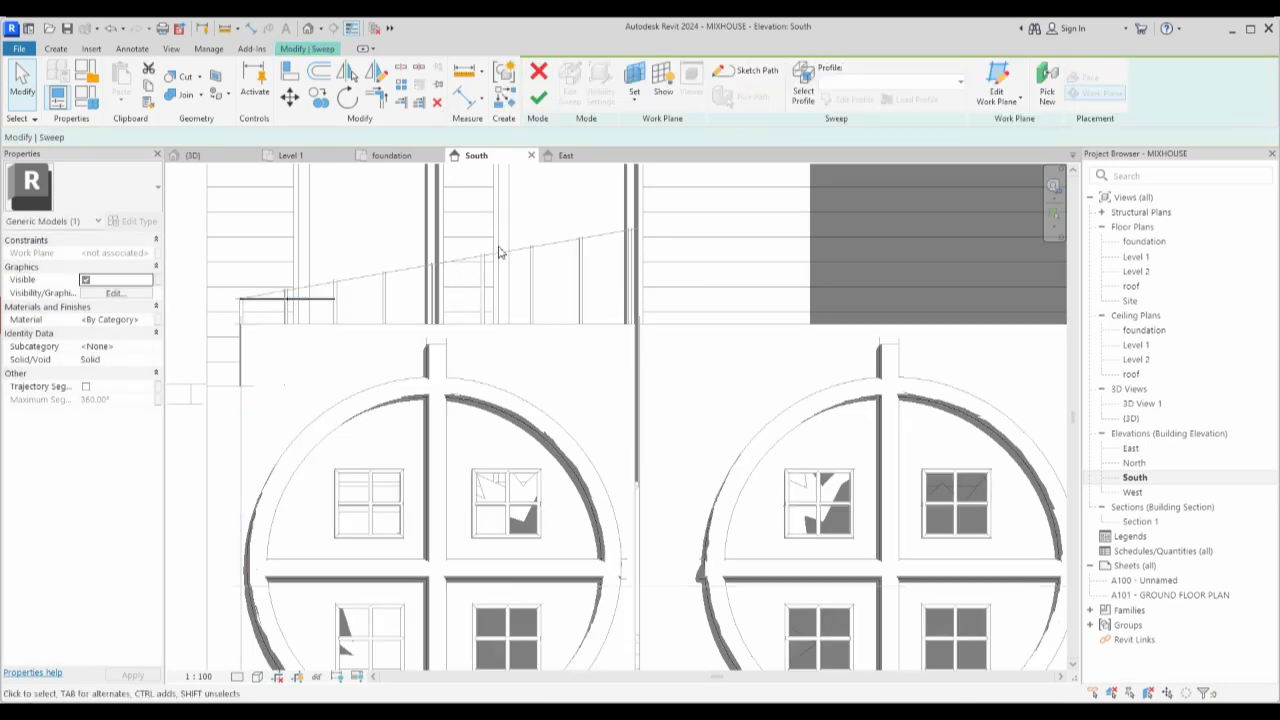
left_click(675, 80)
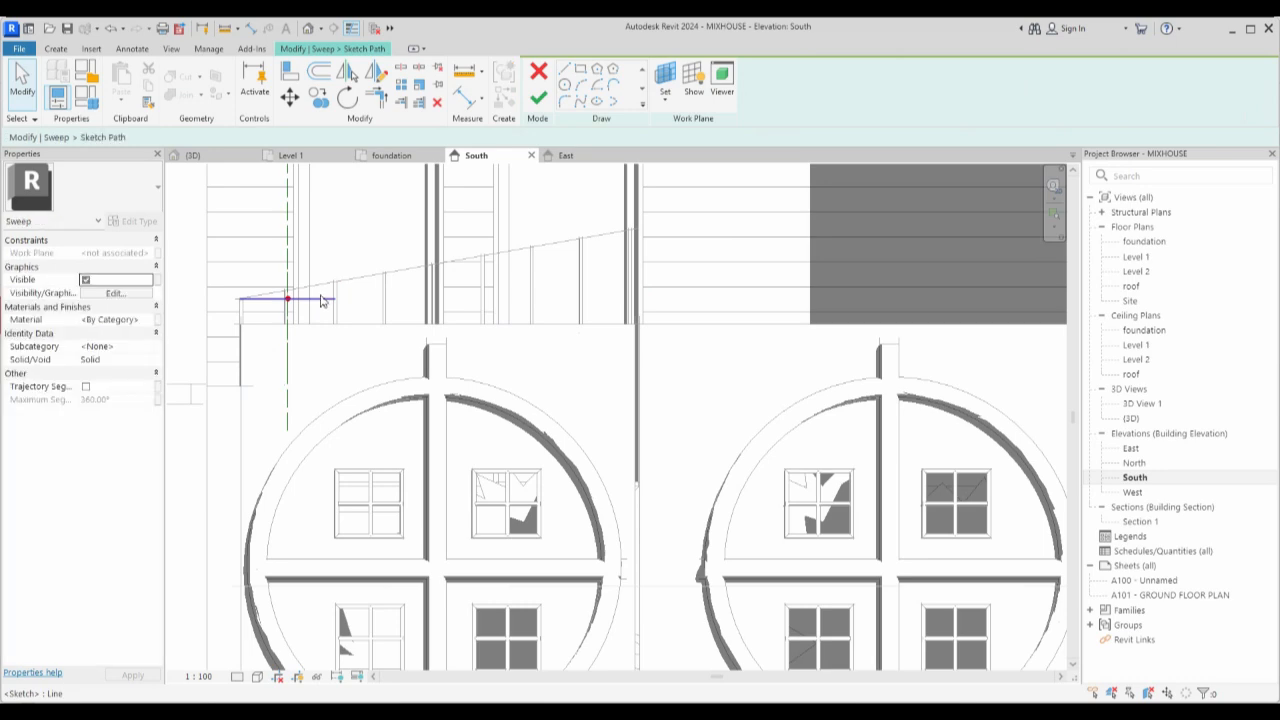
left_click(322, 298)
mouse_move(338, 306)
left_mouse_down()
mouse_move(600, 224)
mouse_move(636, 230)
left_mouse_up()
Extend the path's lower end slightly past the outermost rod, about 1655 mm in total, and finish the sweep.
scroll(235, 300, "up", 5)
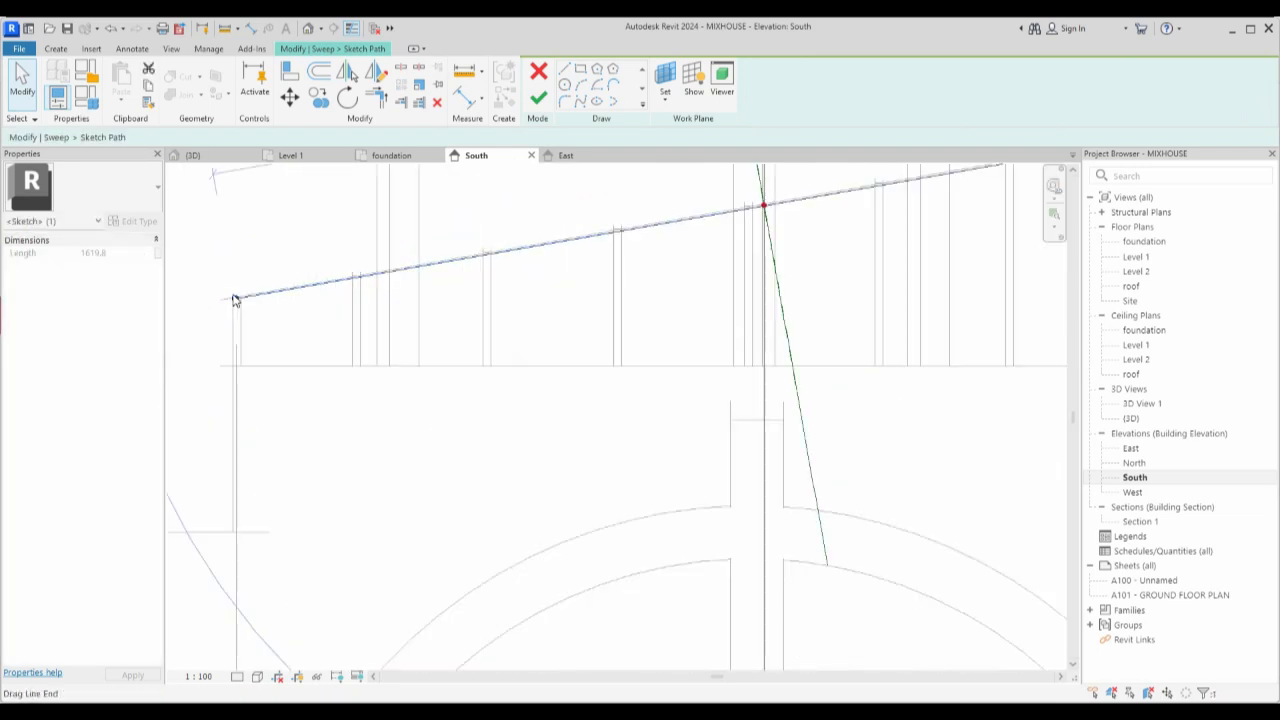
left_click_drag(235, 302, 209, 305)
scroll(343, 335, "down", 3)
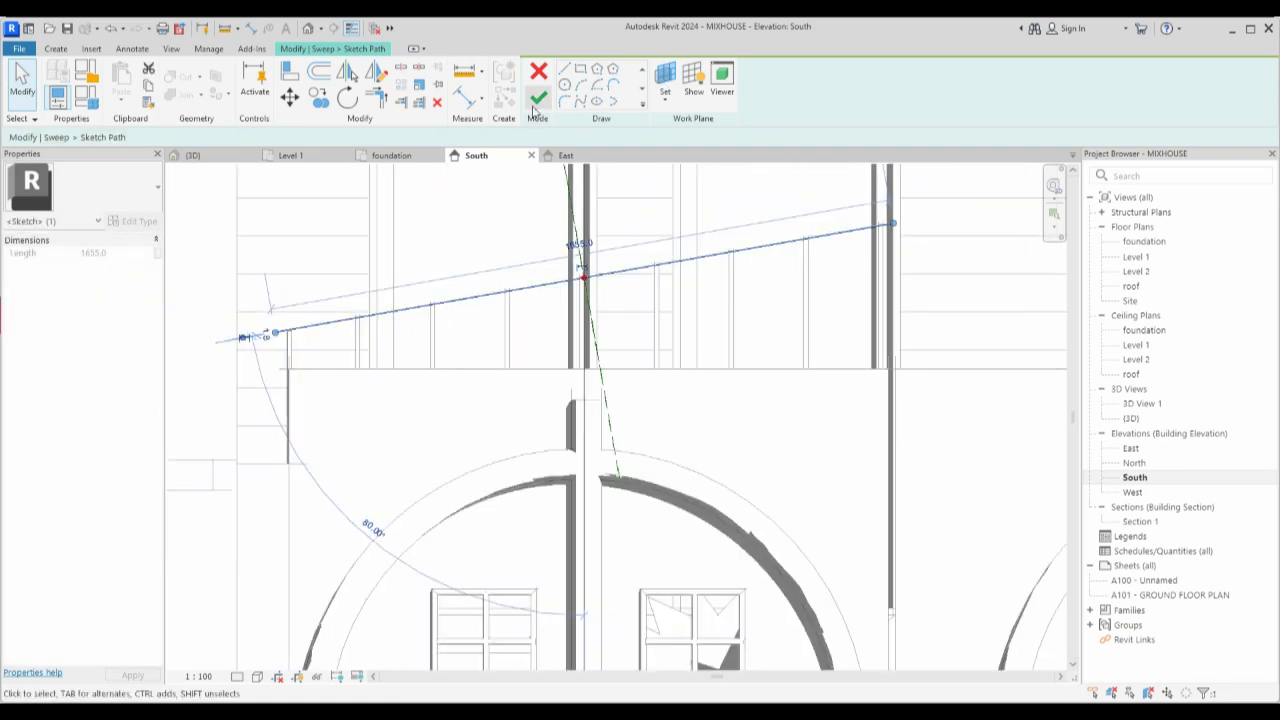
left_click(537, 104)
left_click(532, 100)
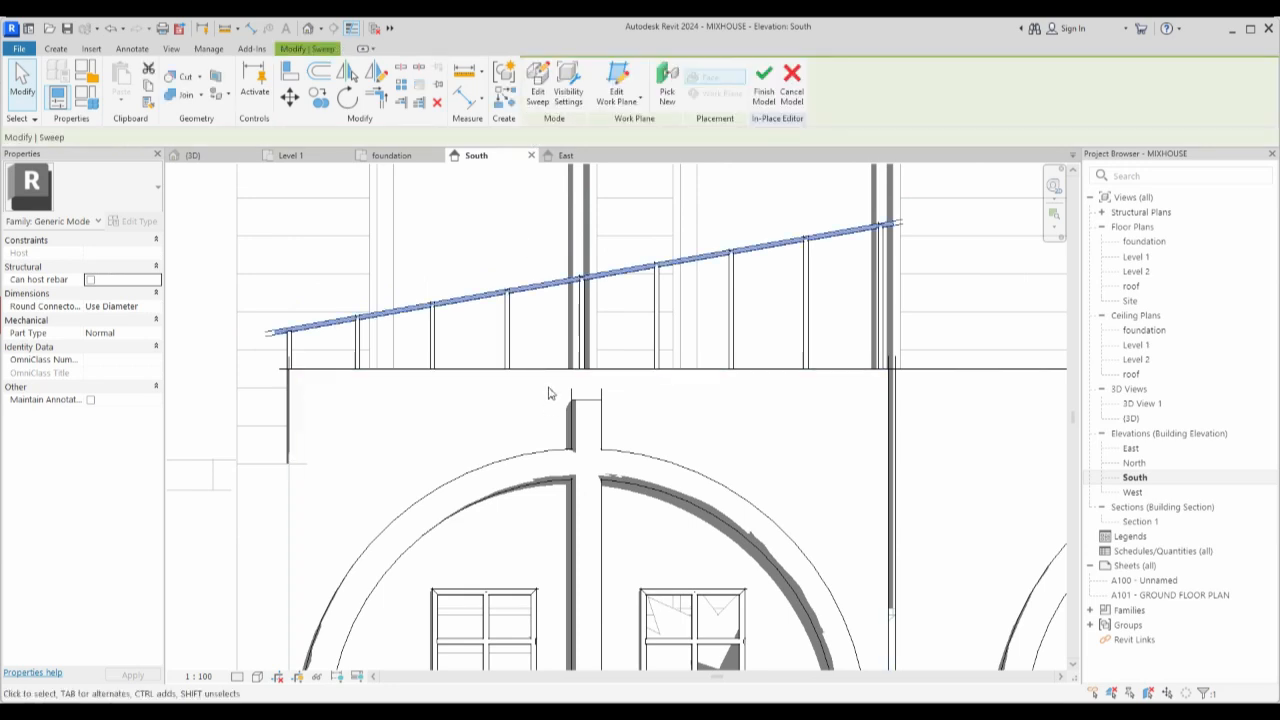
Shift the sloping rail slightly below the rod tops, checking its position on the gate in the {3D} view.
scroll(633, 298, "up", 2)
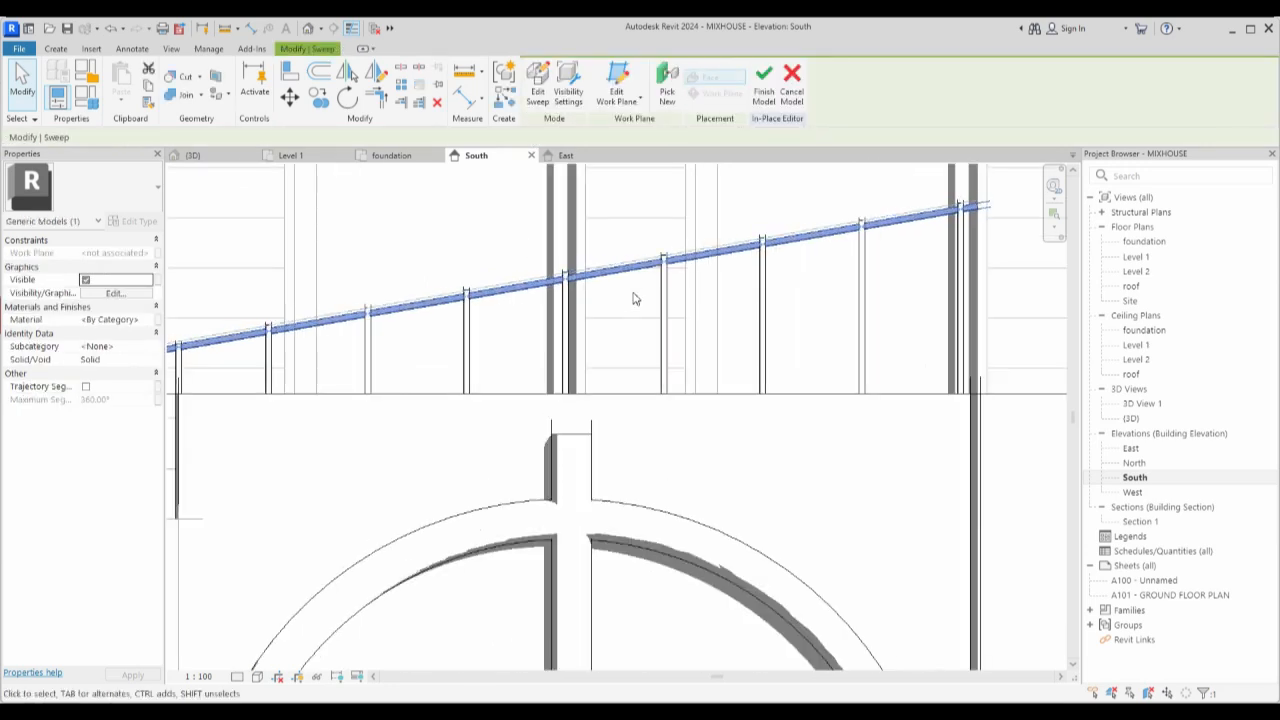
double_click(1131, 419)
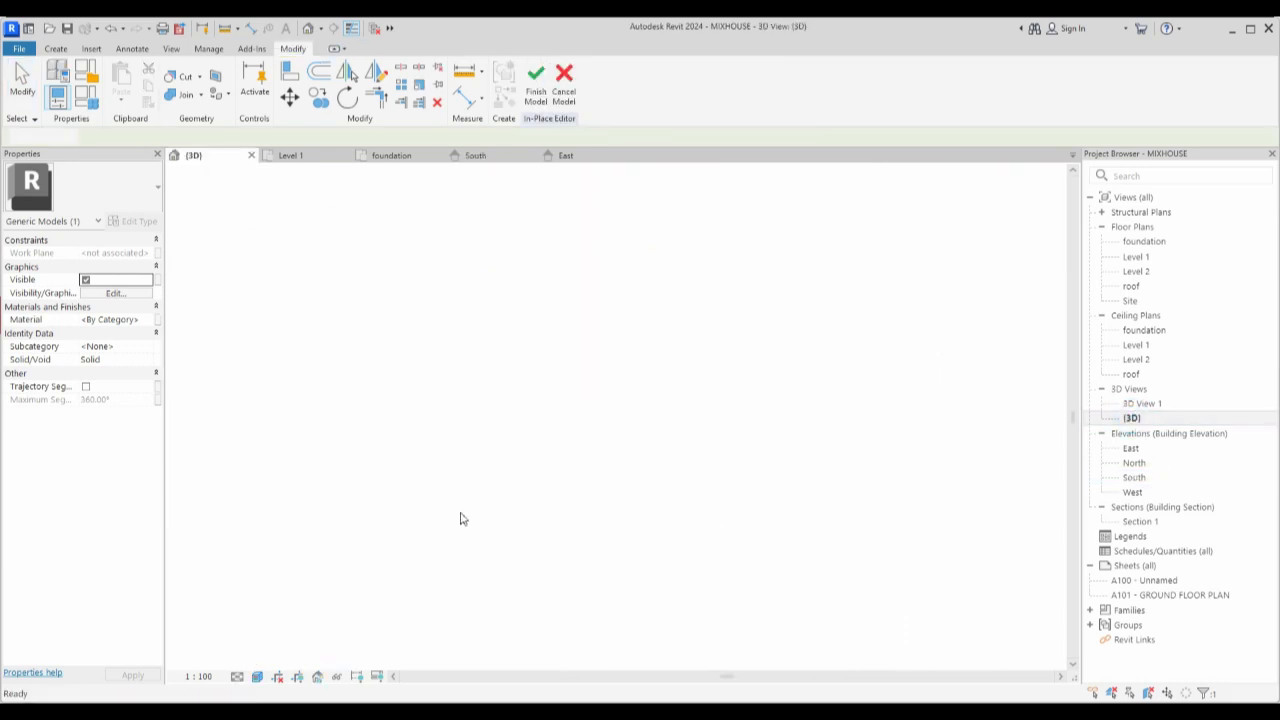
scroll(538, 296, "down", 2)
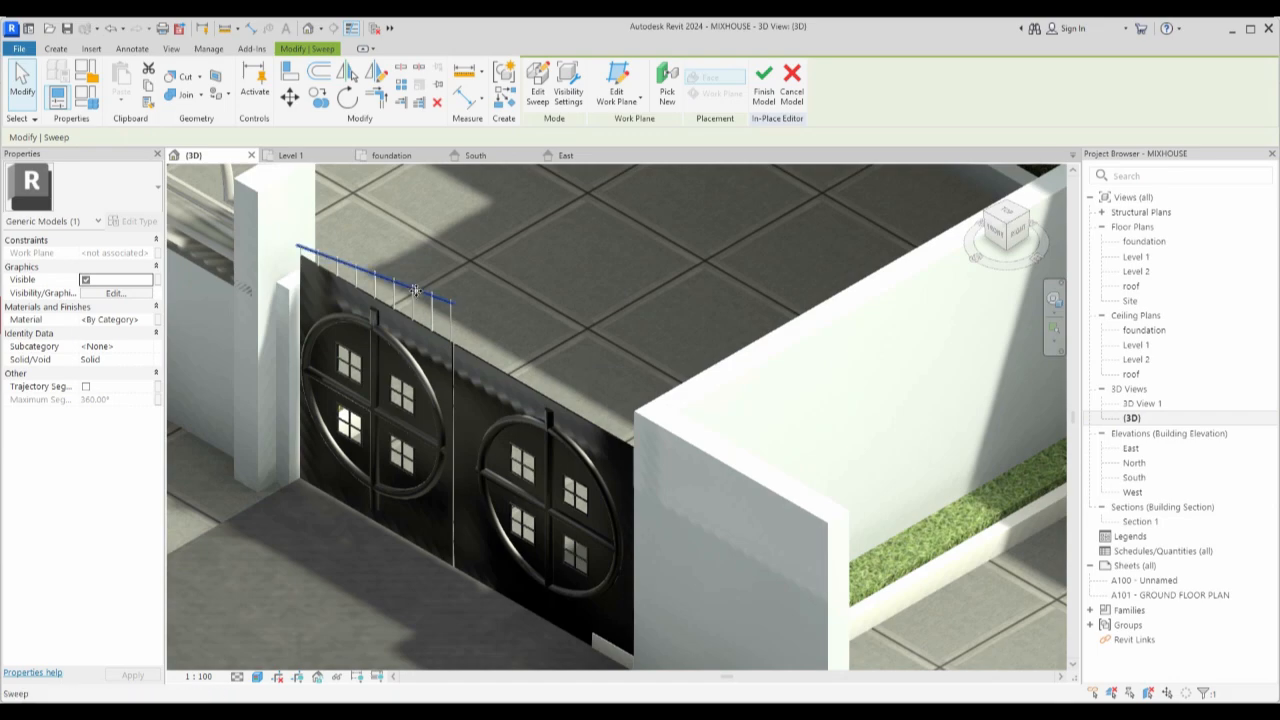
scroll(410, 292, "up", 2)
scroll(336, 292, "up", 2)
scroll(450, 320, "down", 2)
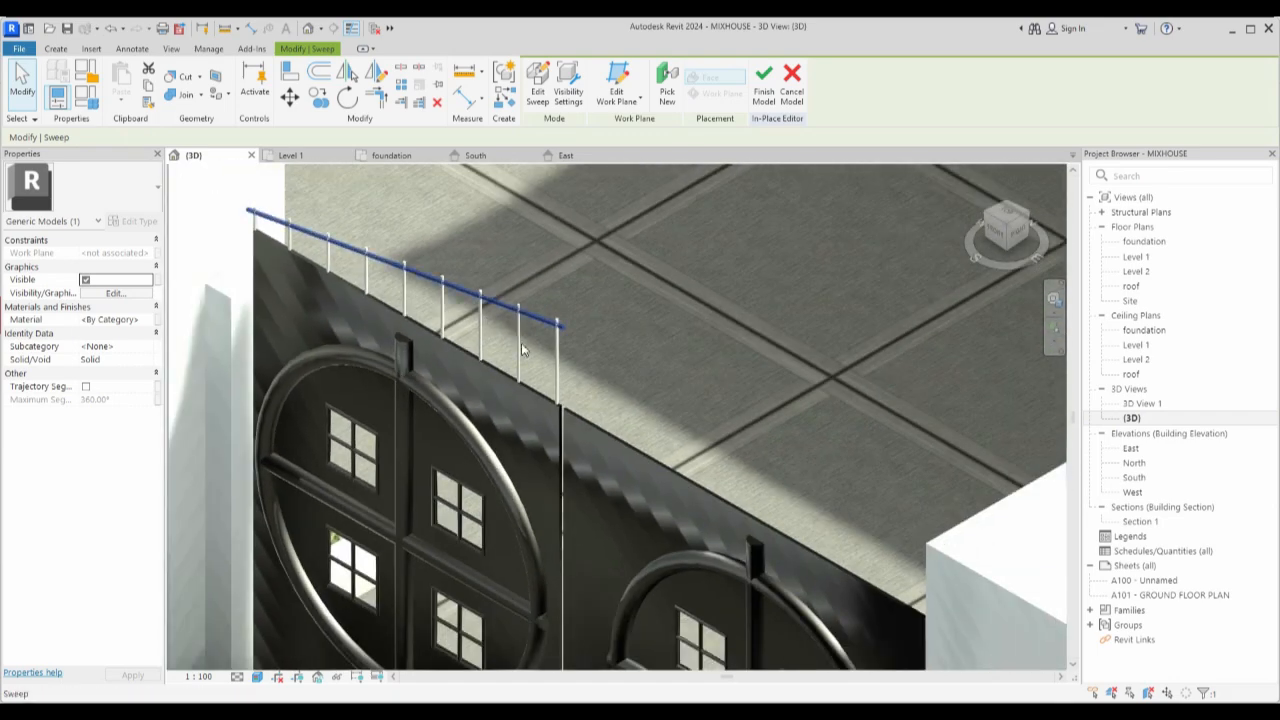
scroll(533, 343, "up", 2)
scroll(533, 343, "down", 2)
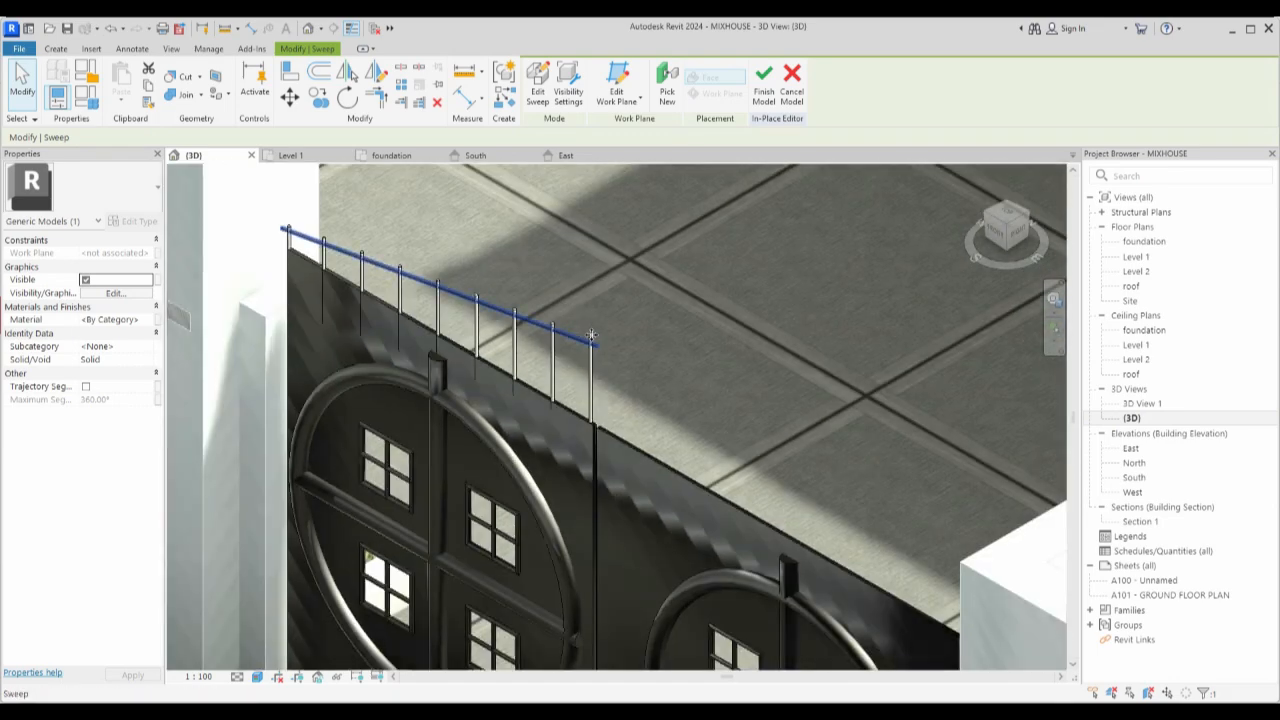
scroll(591, 335, "up", 2)
scroll(674, 389, "down", 2)
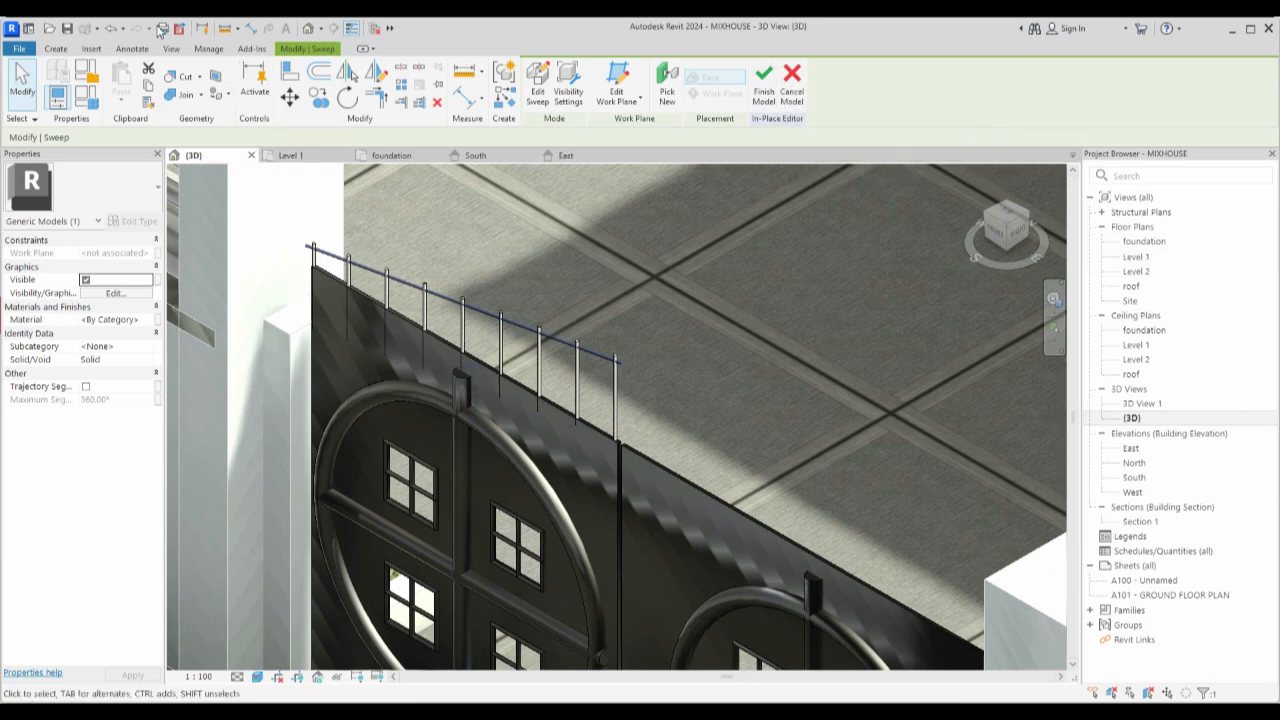
Start a Revolve in the South elevation, using a picked plane as its work plane.
double_click(1134, 477)
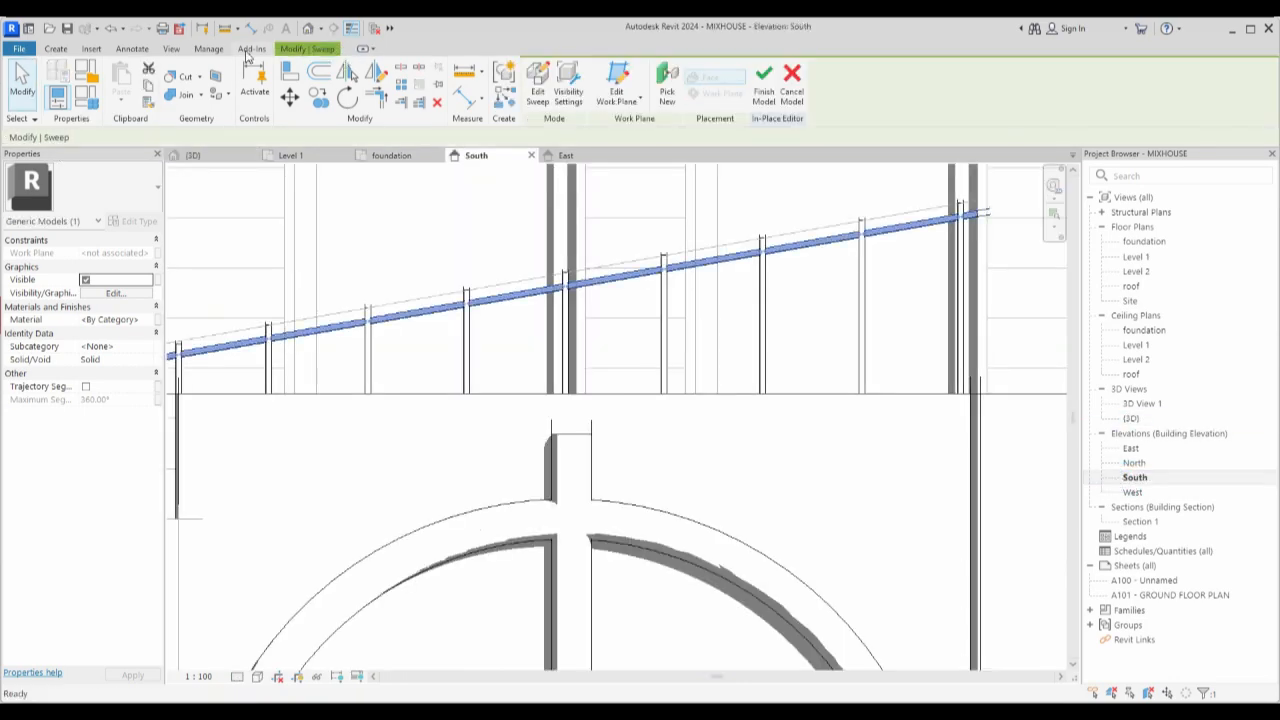
left_click(56, 49)
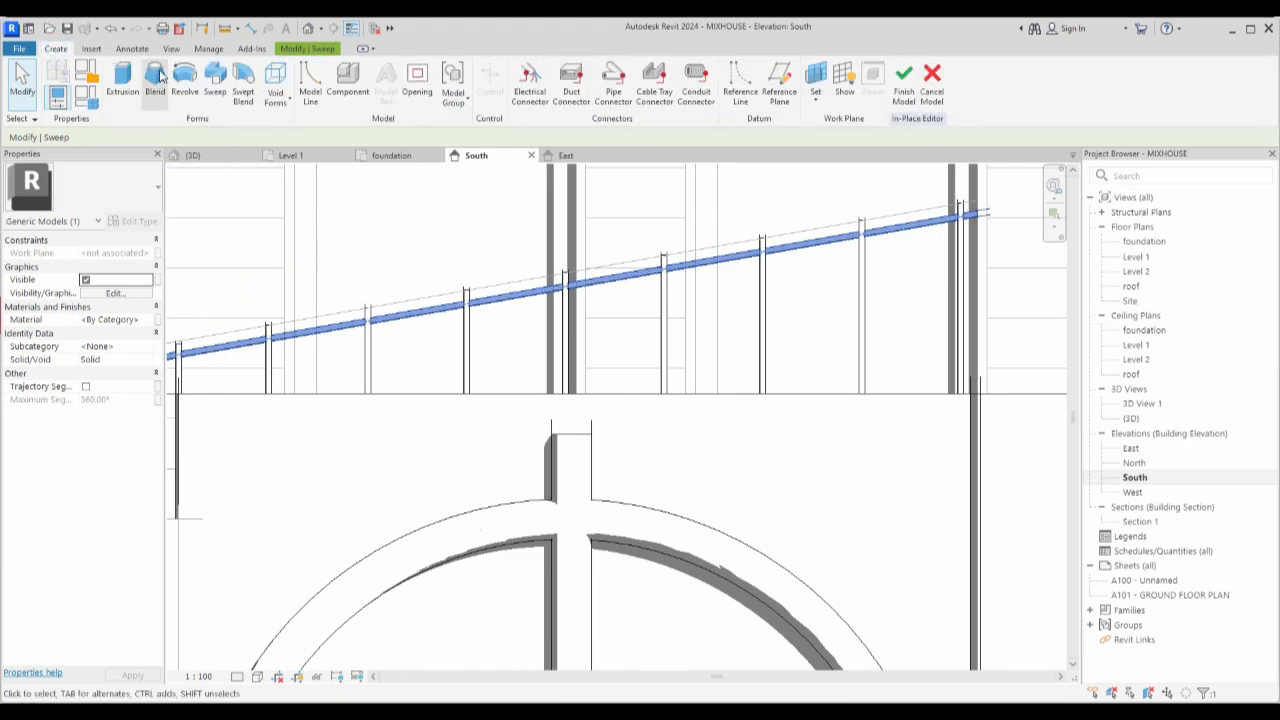
left_click(185, 90)
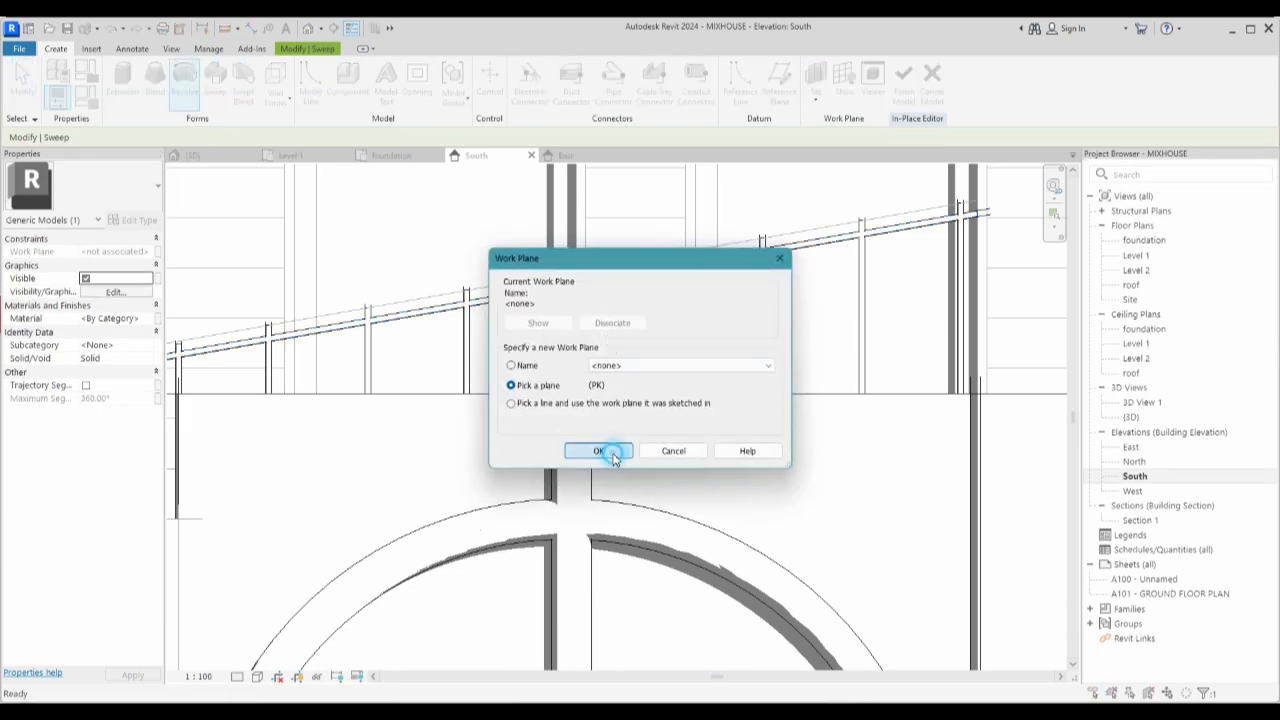
left_click(598, 451)
scroll(700, 400, "down", 5)
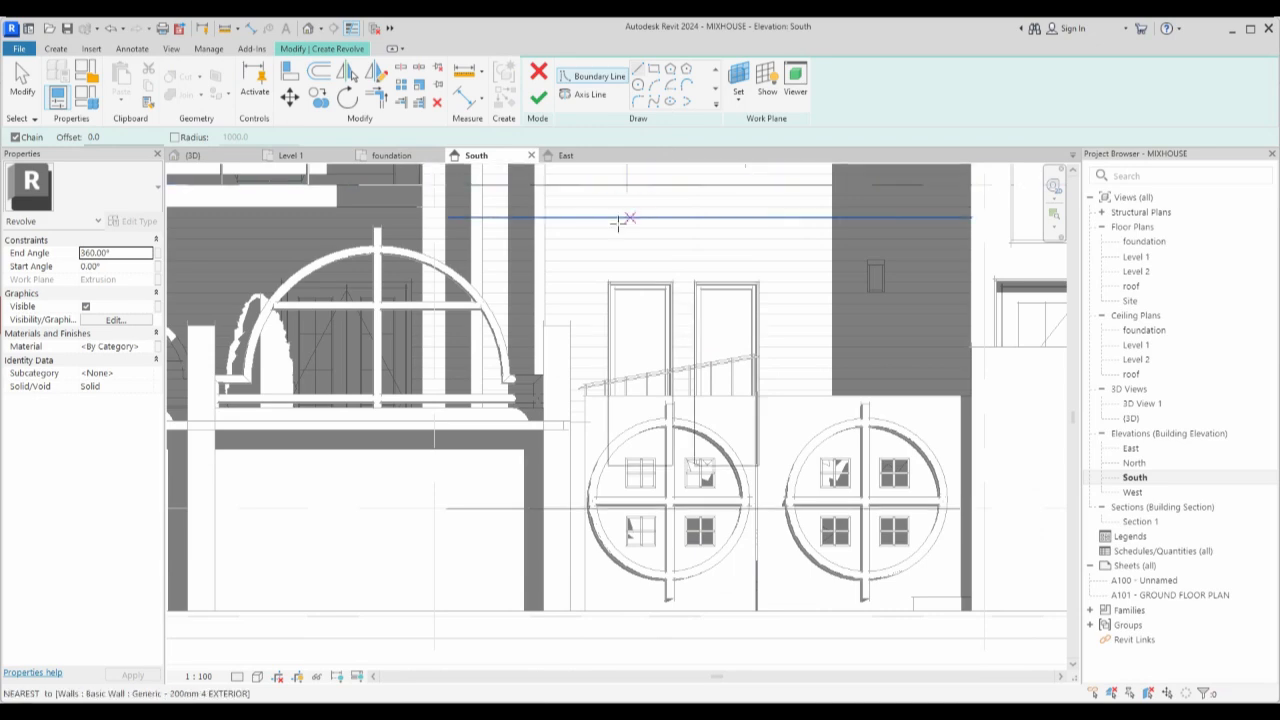
Draw a vertical 55 mm axis line for the revolve, upward from the centre of the tallest rod's top.
left_click(590, 94)
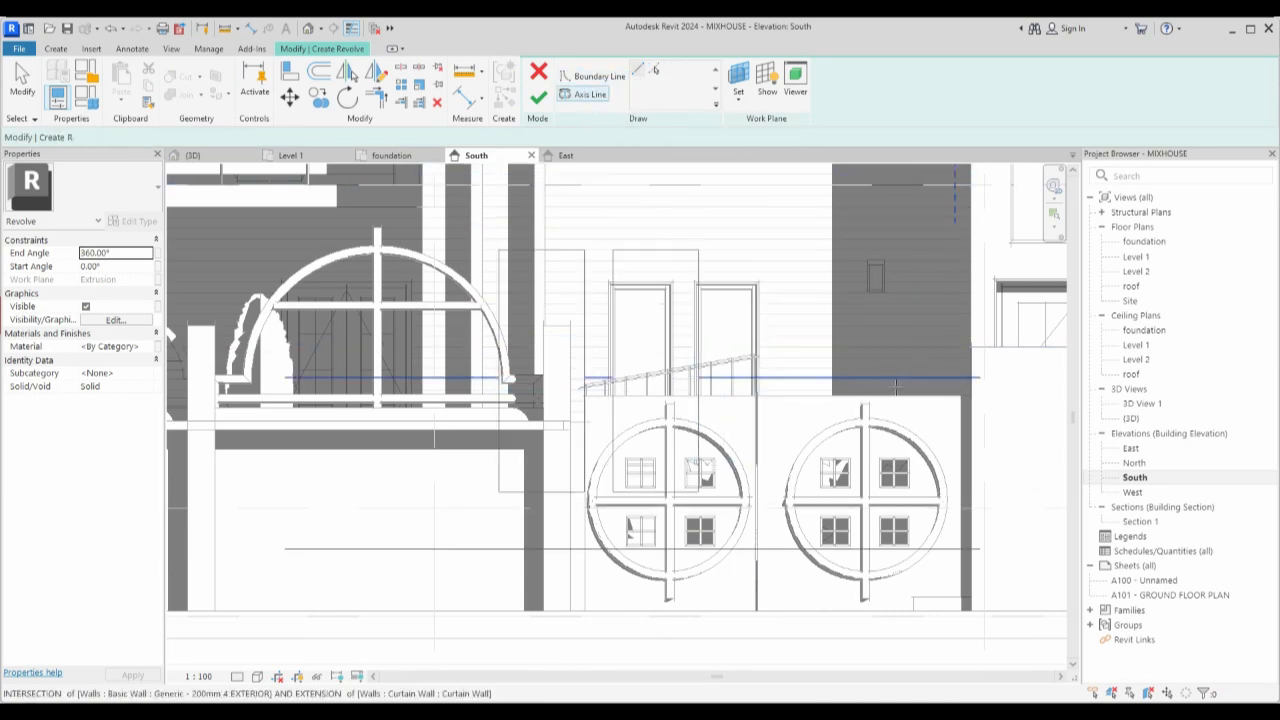
scroll(757, 362, "up", 5)
scroll(517, 306, "up", 6)
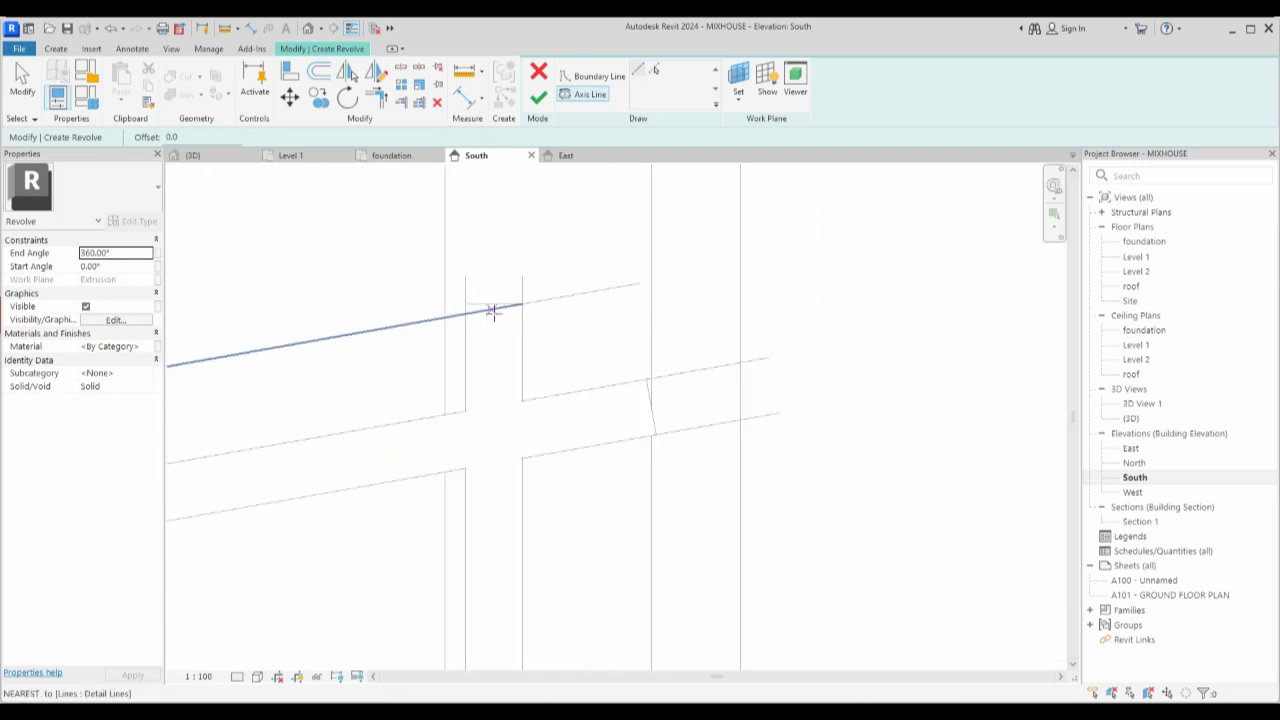
scroll(494, 310, "up", 3)
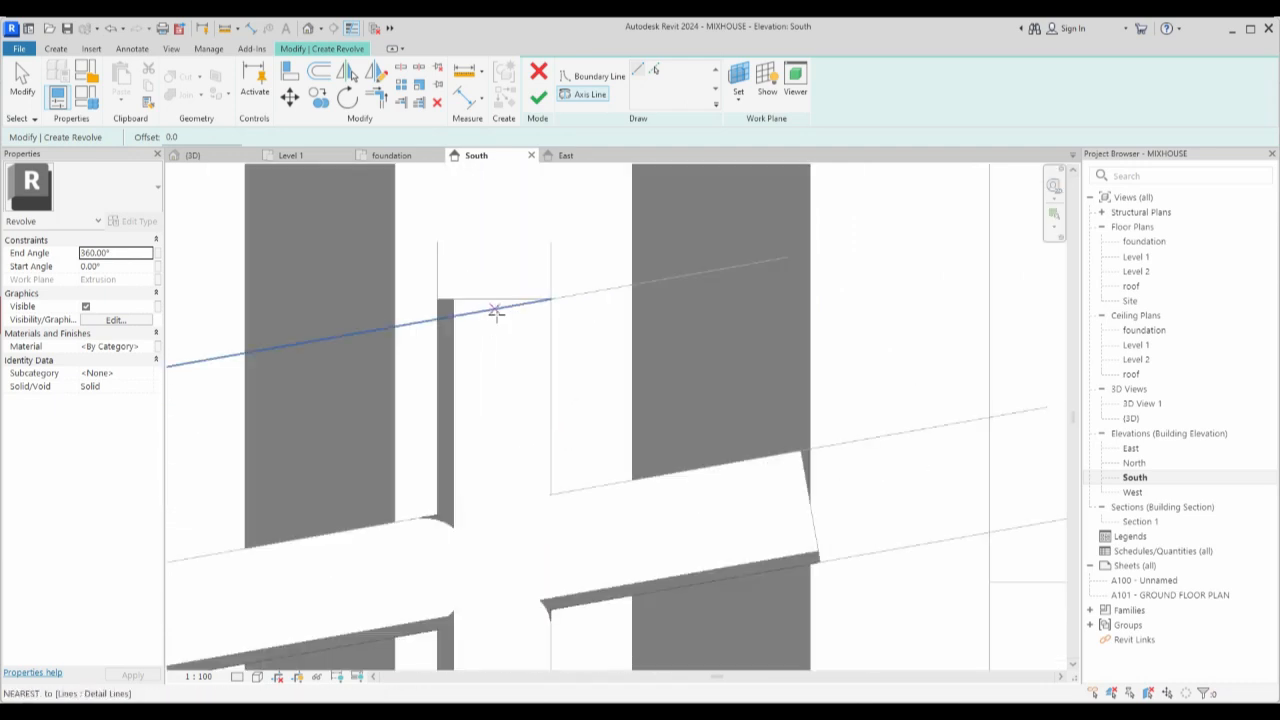
left_click(499, 302)
scroll(485, 270, "up", 3)
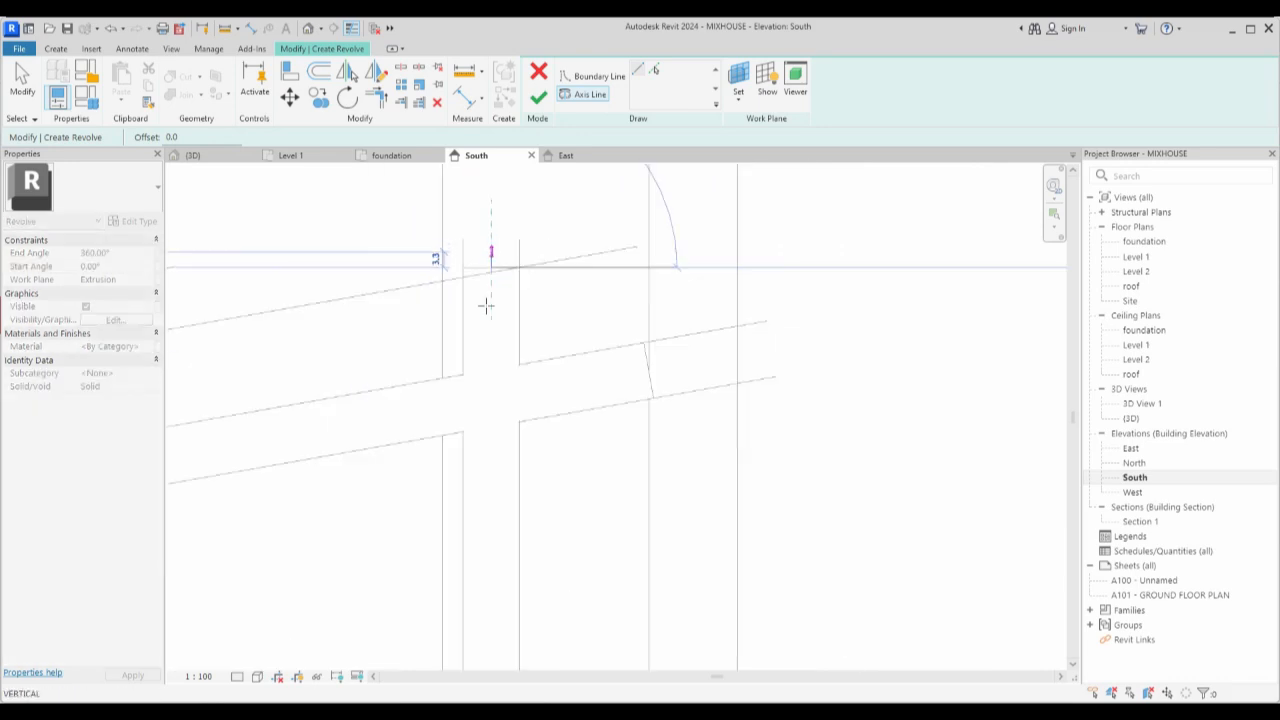
scroll(485, 270, "up", 2)
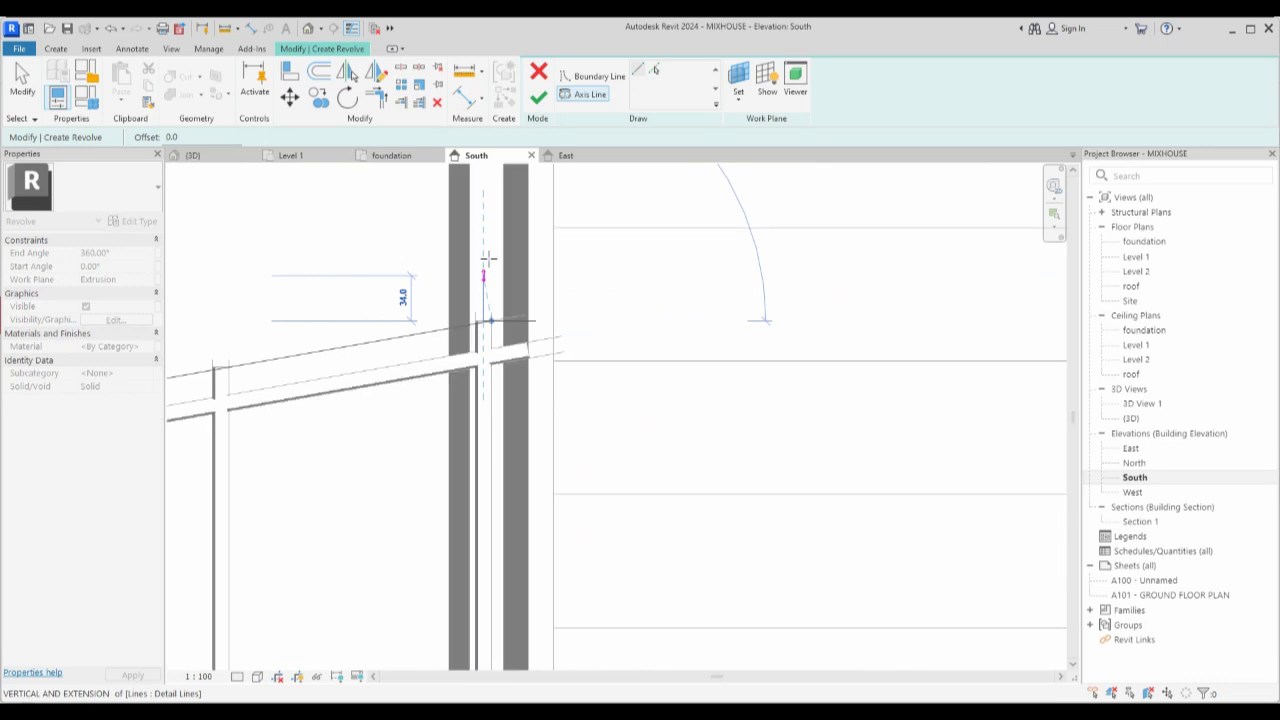
left_click(485, 250)
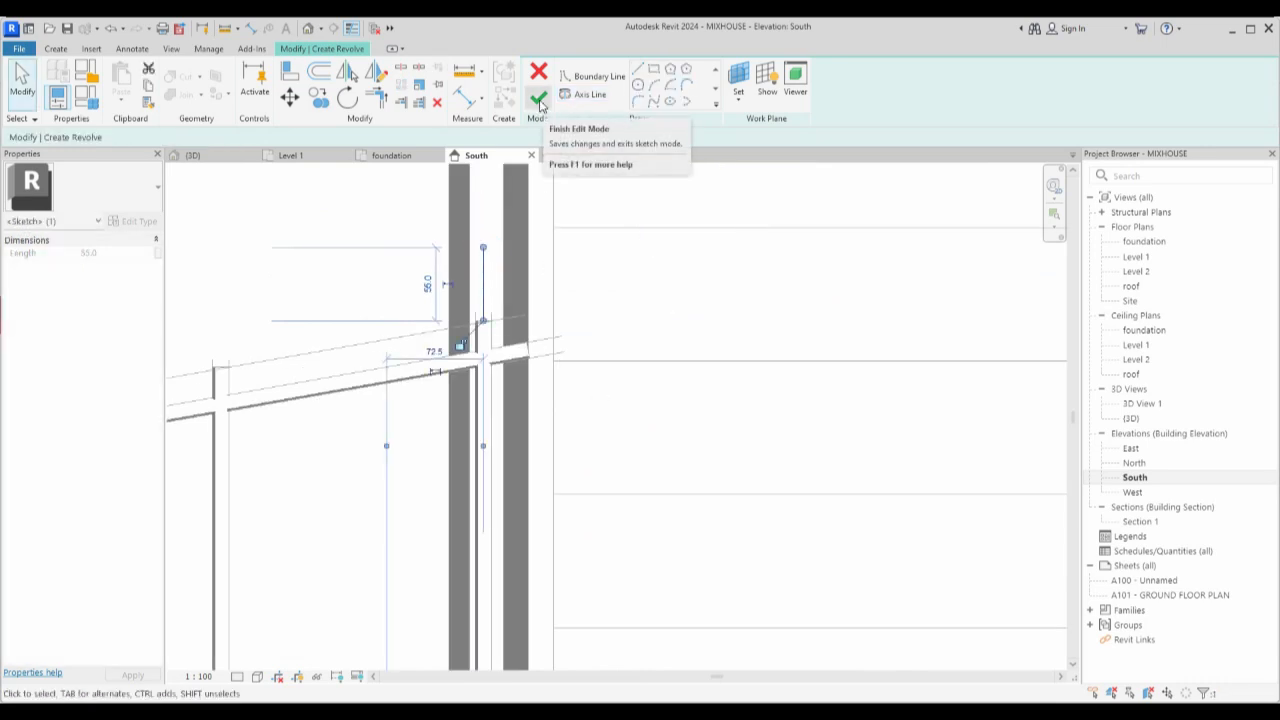
Sketch a closed half-arrowhead boundary along the axis, with an angled underside and a sloping side to the axis top, and finish the revolve.
left_click(595, 78)
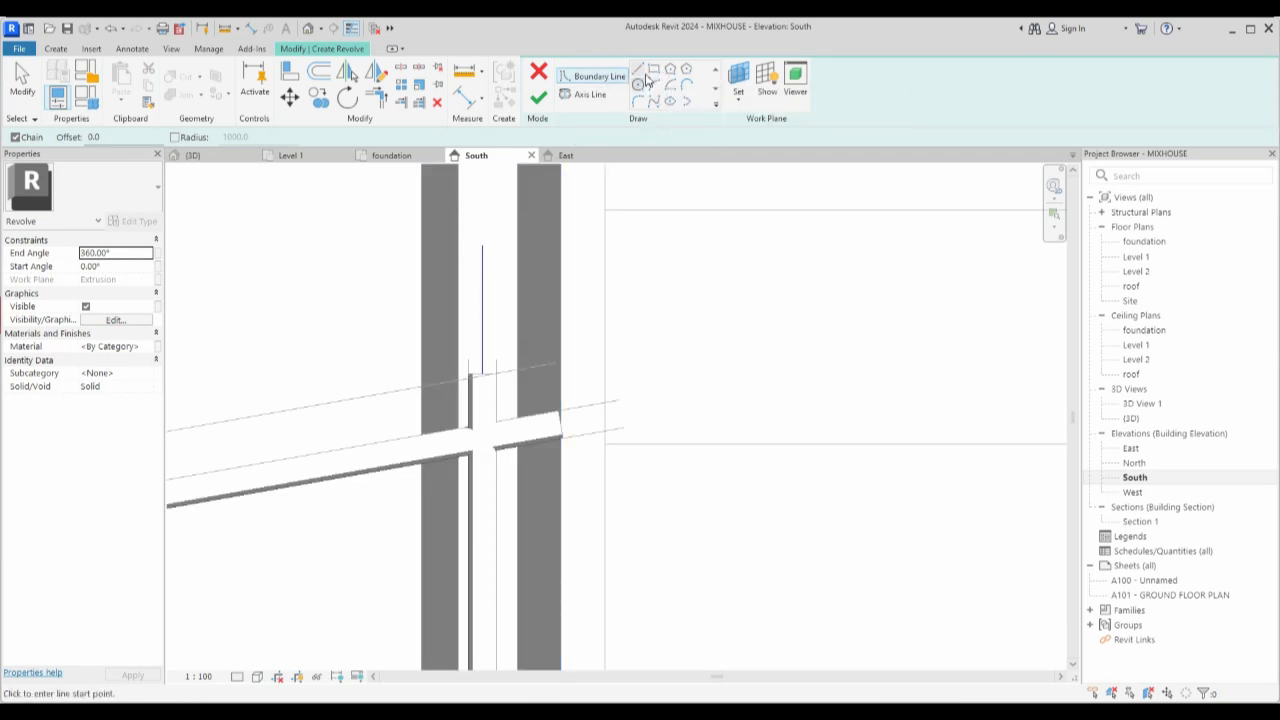
left_click(641, 70)
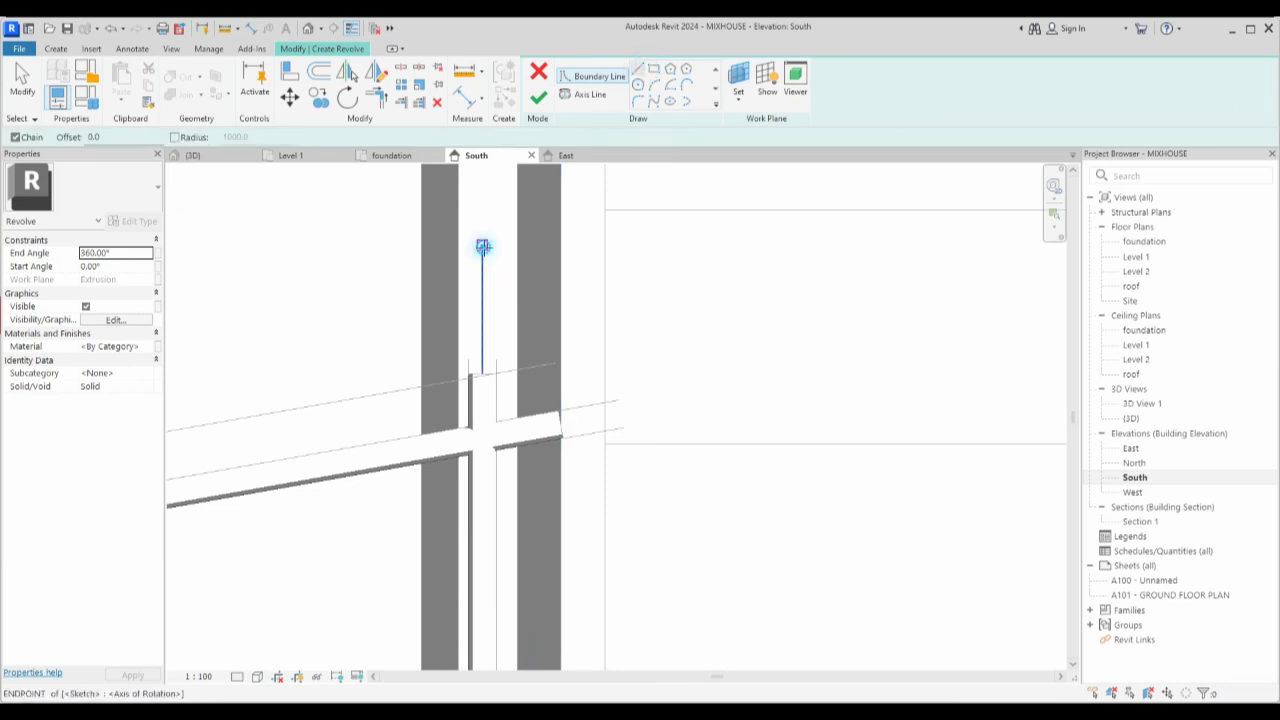
left_click(483, 246)
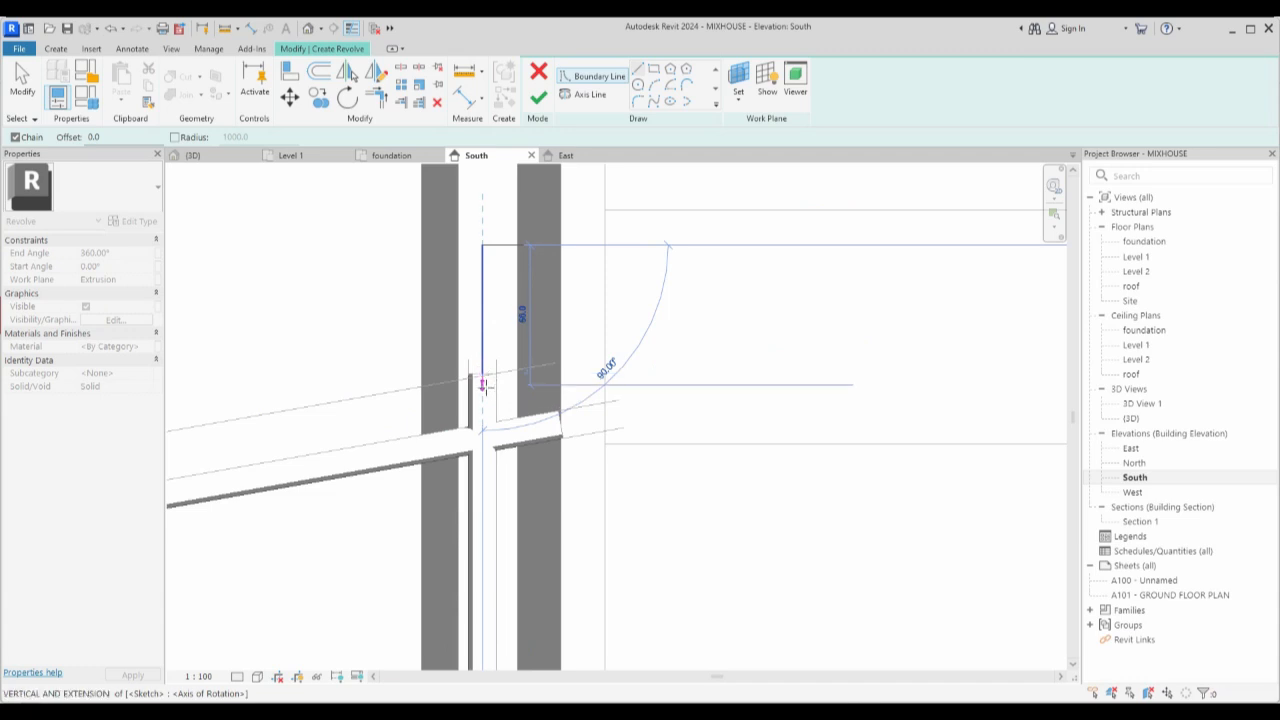
left_click(483, 374)
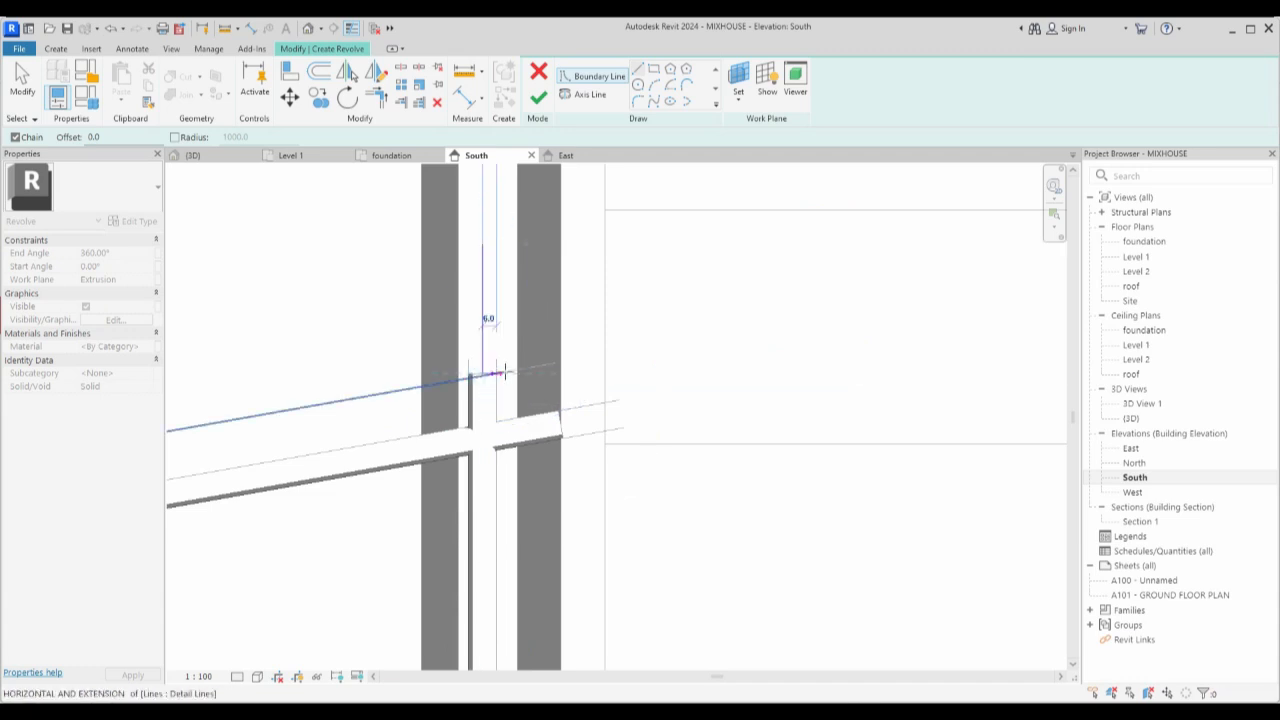
scroll(506, 361, "up", 2)
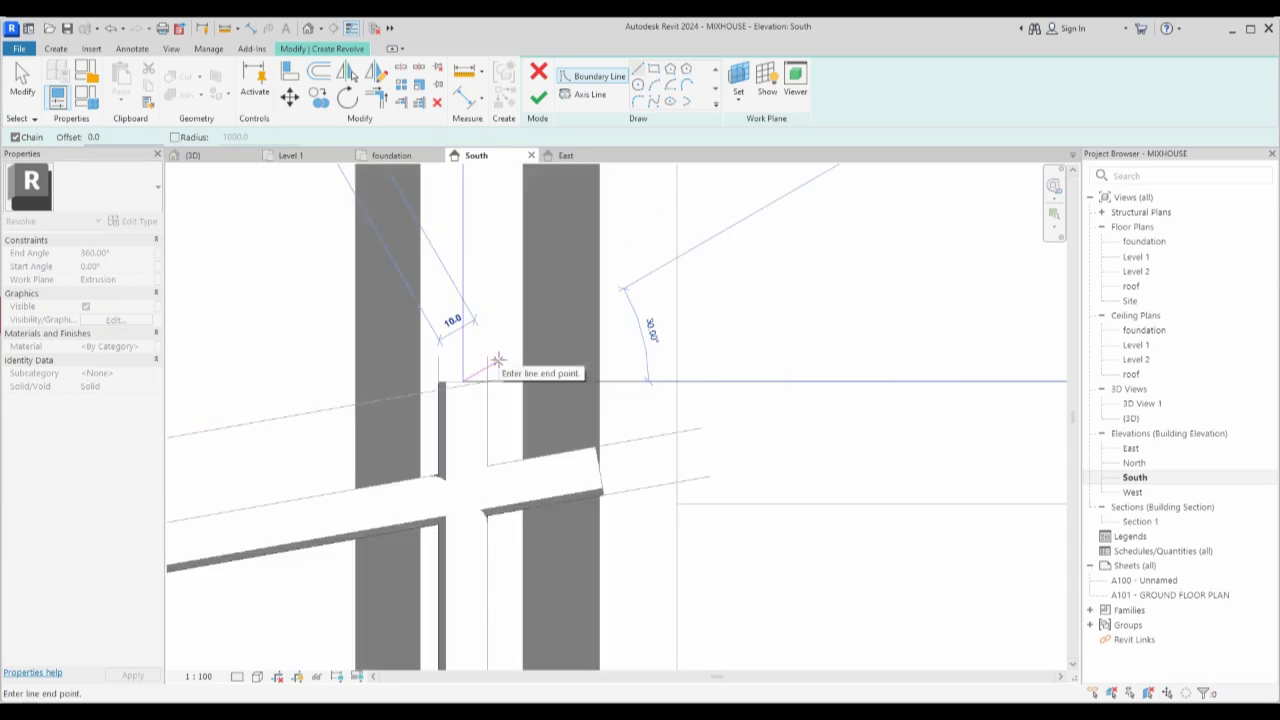
left_click(558, 350)
scroll(555, 315, "down", 2)
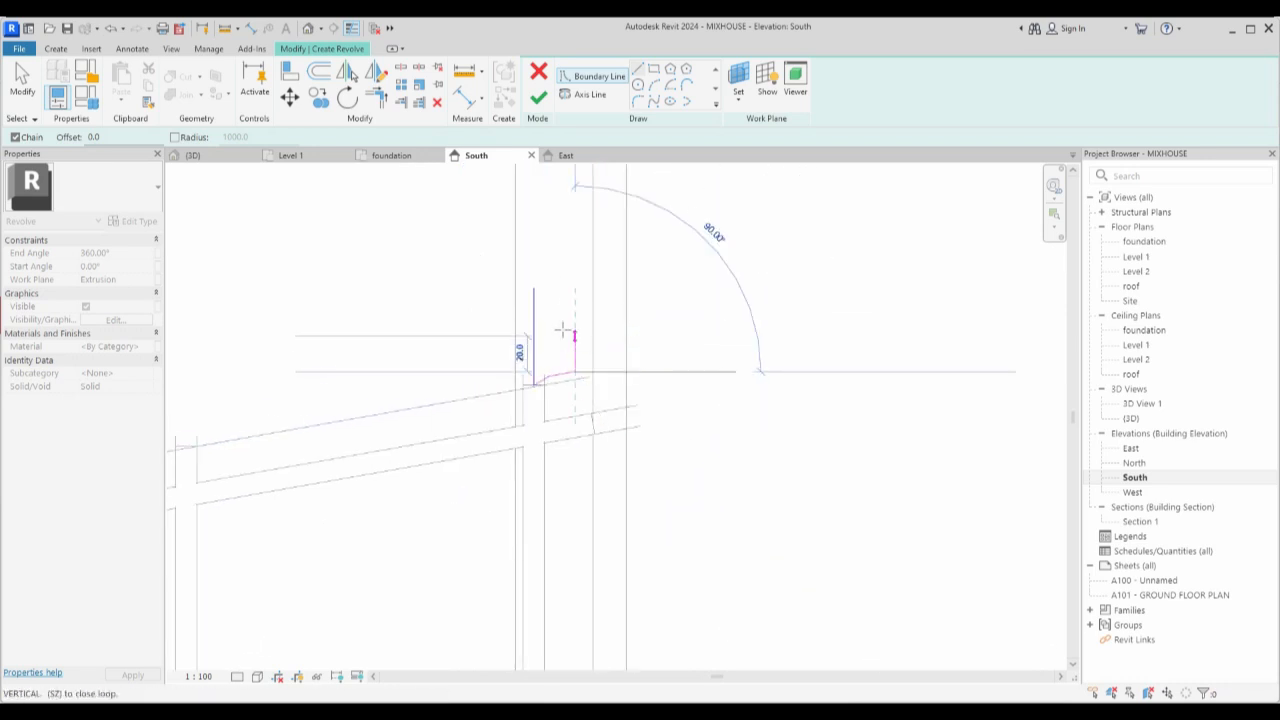
left_click(537, 289)
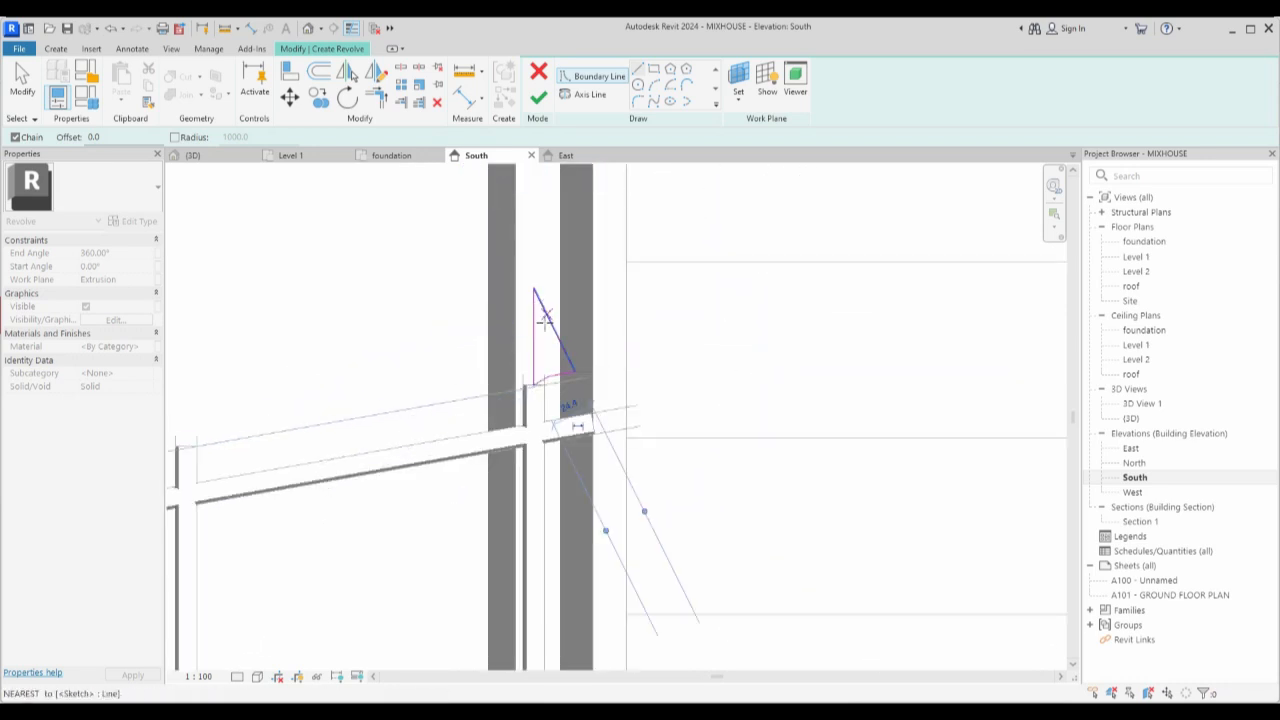
left_click(539, 101)
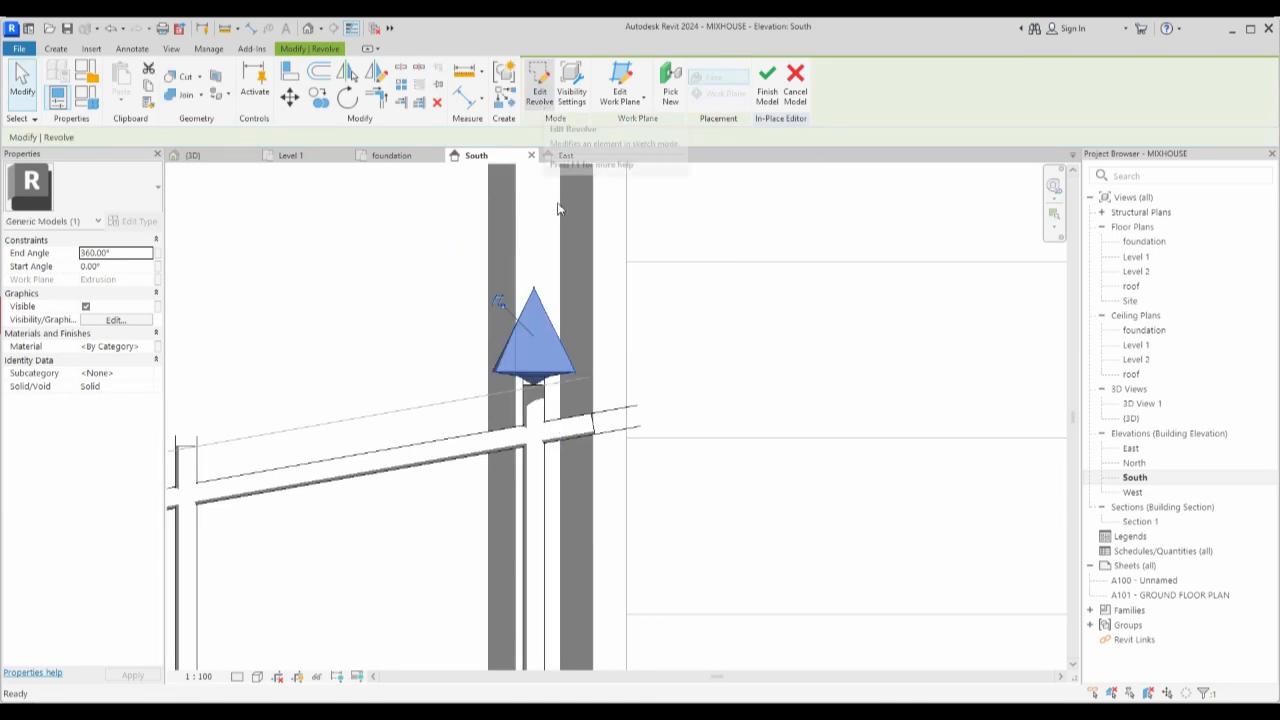
Start a multiple copy of the arrowhead finial, with the top corner of the tallest rod as base point.
scroll(577, 375, "down", 2)
scroll(681, 390, "down", 2)
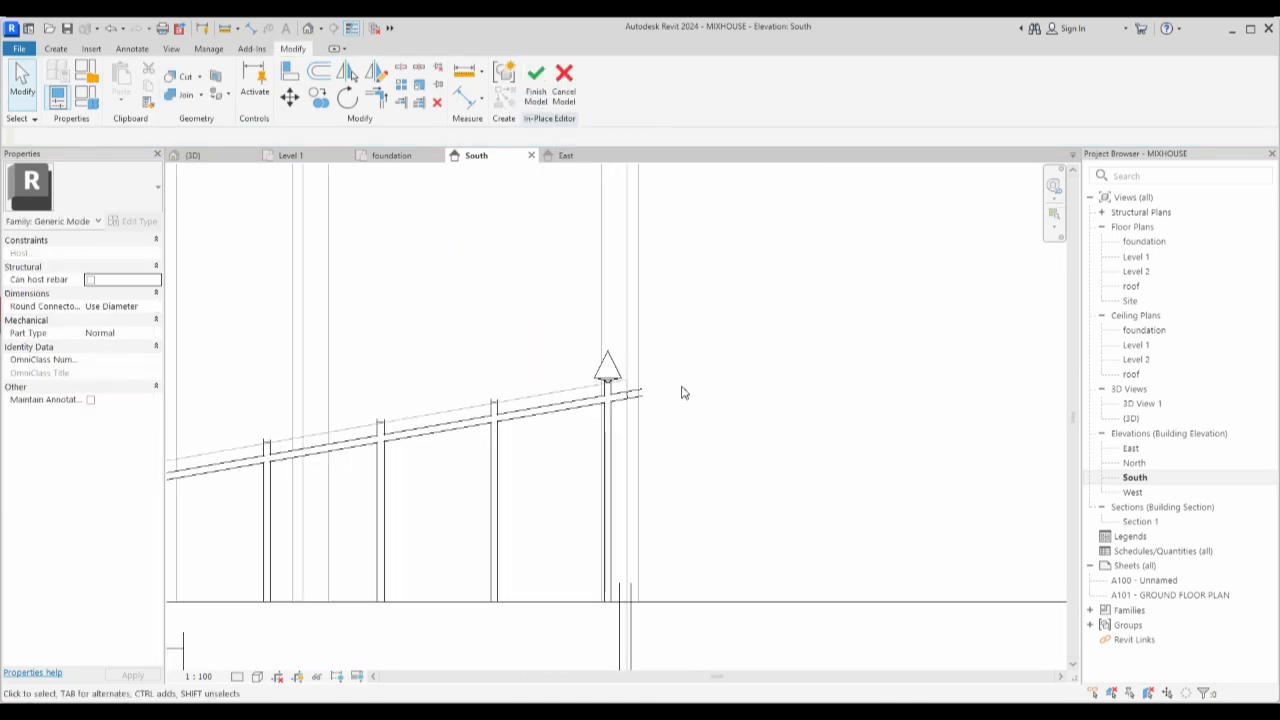
scroll(621, 391, "up", 2)
left_click(627, 374)
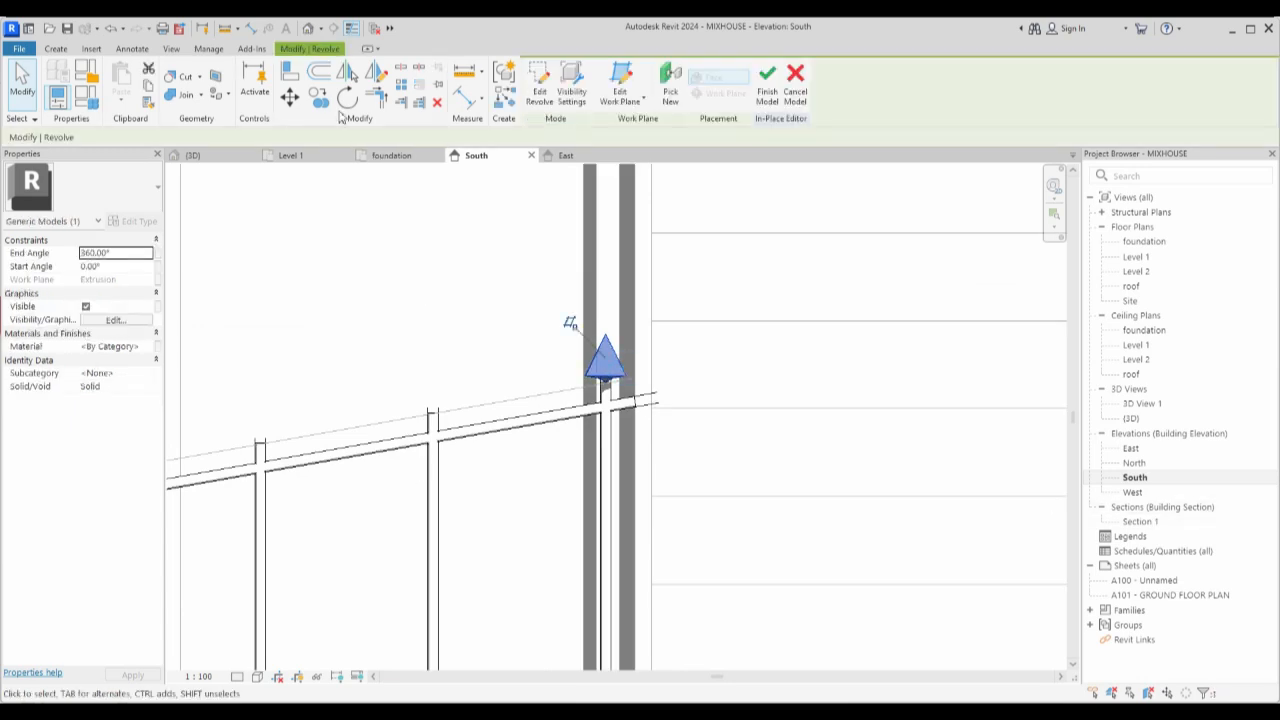
left_click(321, 104)
scroll(630, 390, "up", 4)
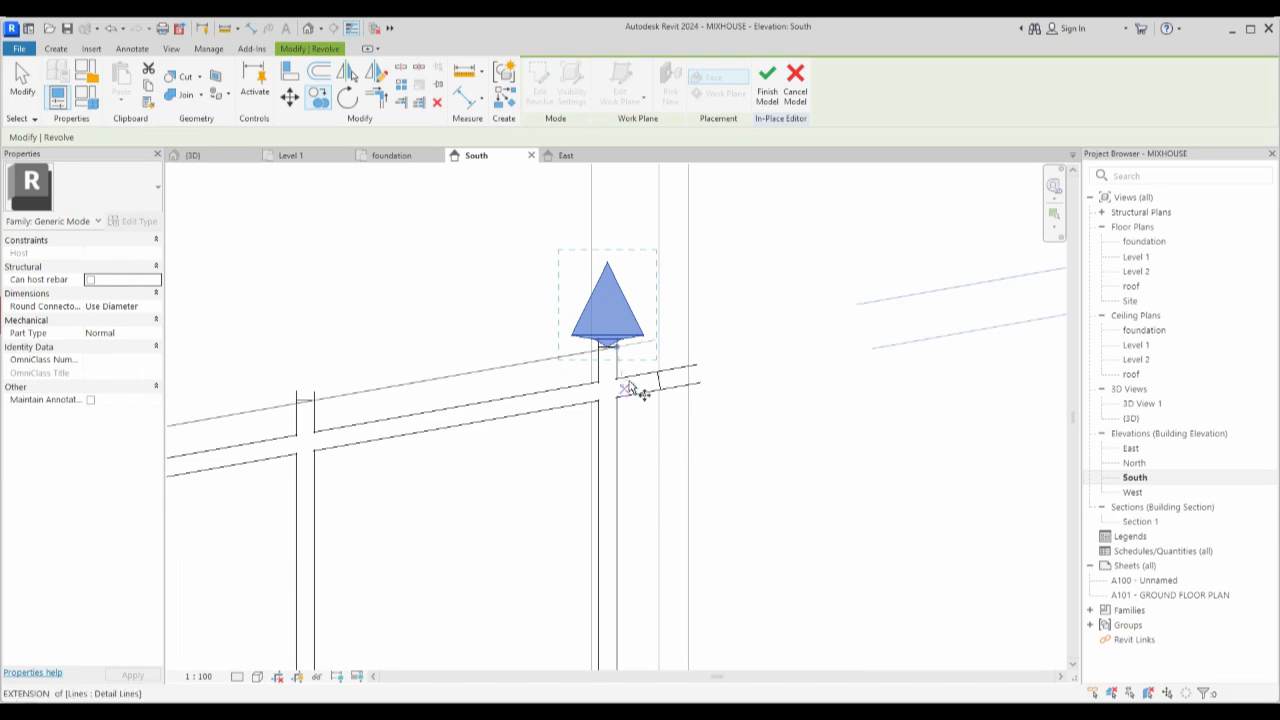
scroll(615, 325, "up", 2)
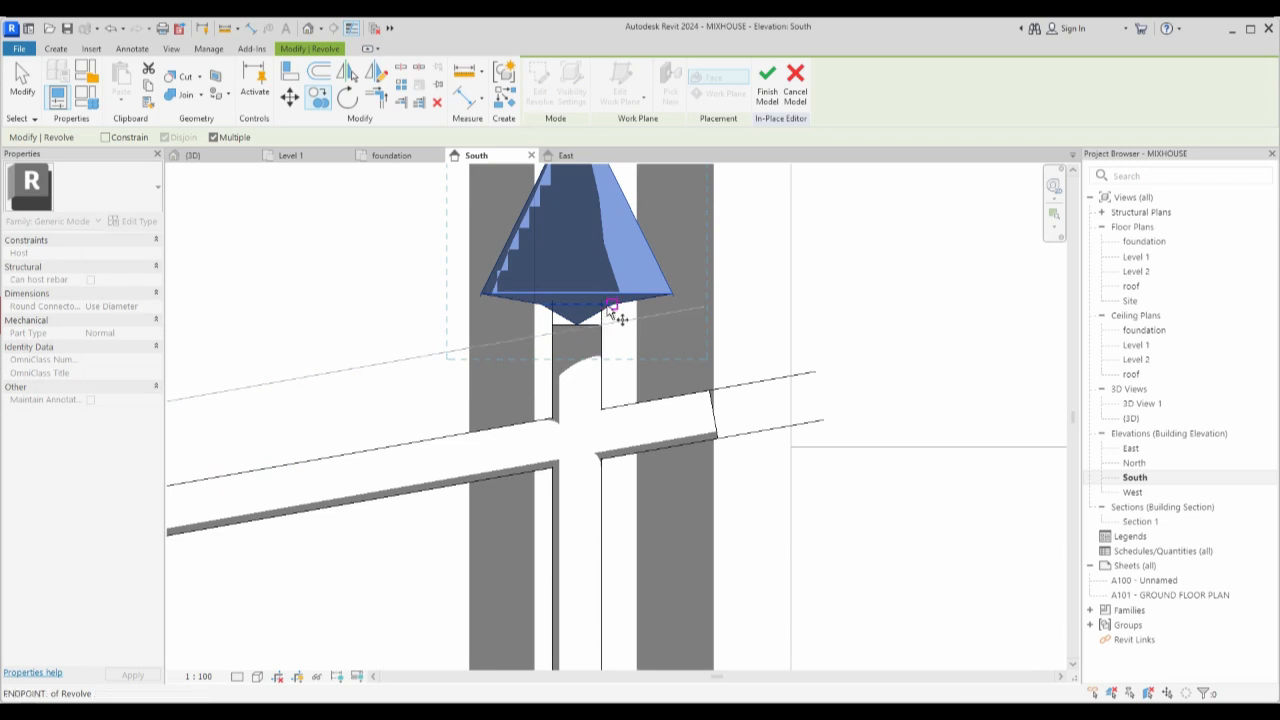
scroll(602, 312, "up", 4)
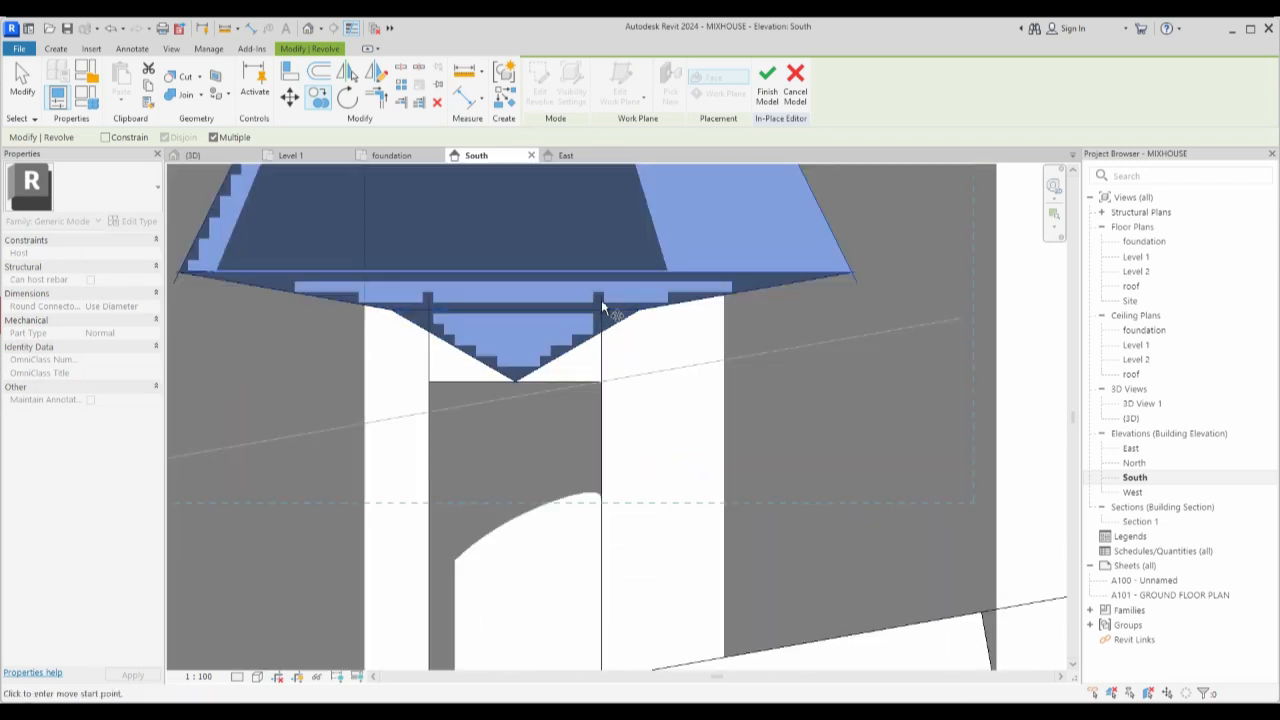
scroll(604, 384, "down", 2)
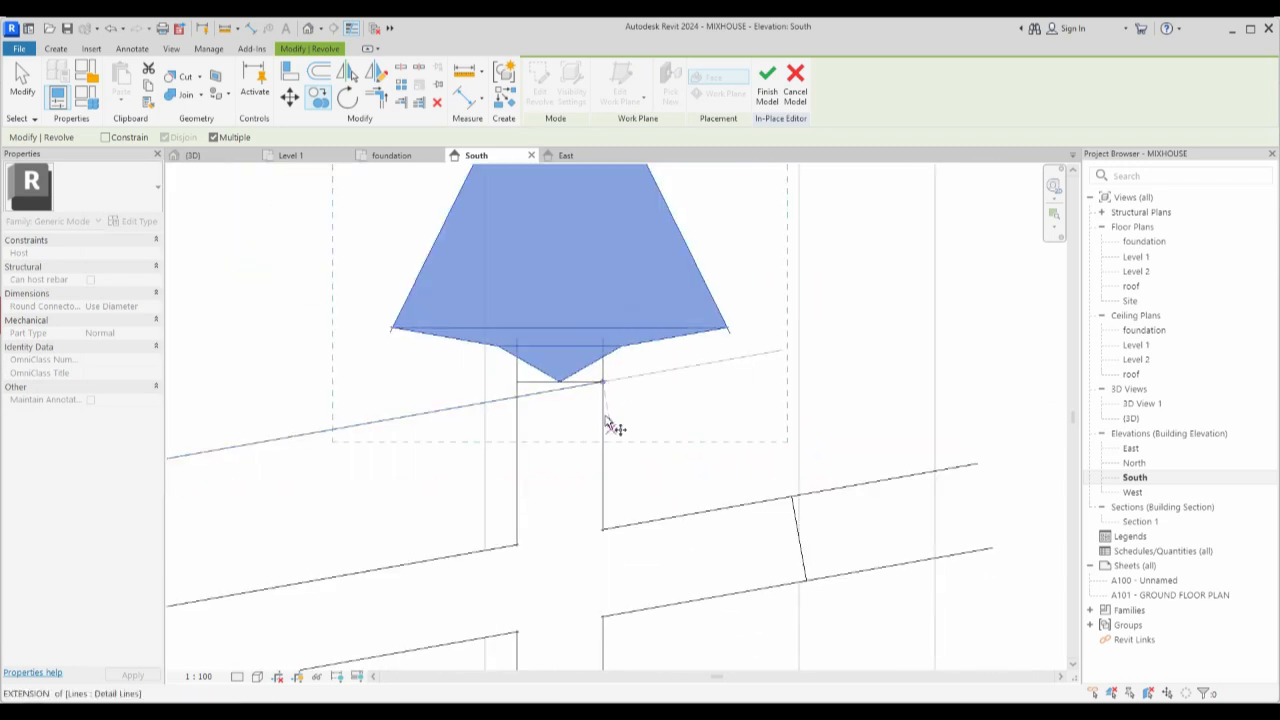
left_click(602, 381)
Place copies of the finial on the next four rods down the slope, at the matching top corners.
scroll(737, 389, "down", 3)
scroll(675, 270, "down", 2)
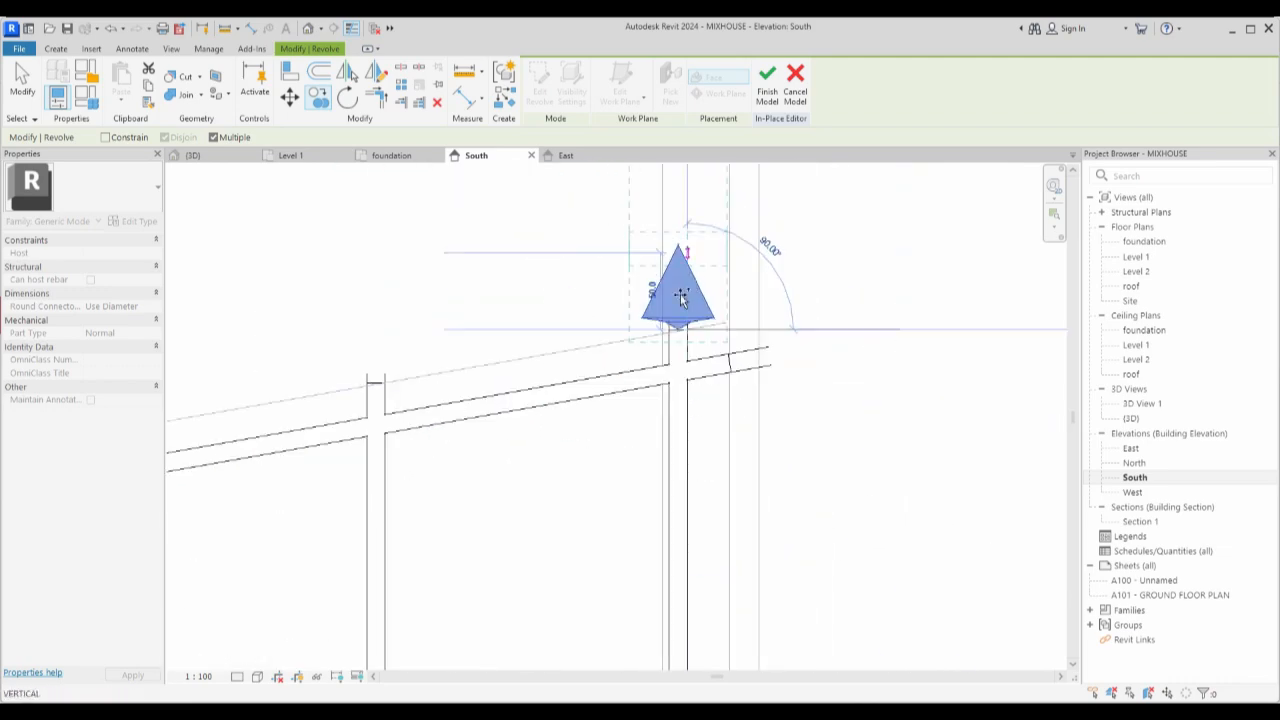
scroll(437, 350, "up", 4)
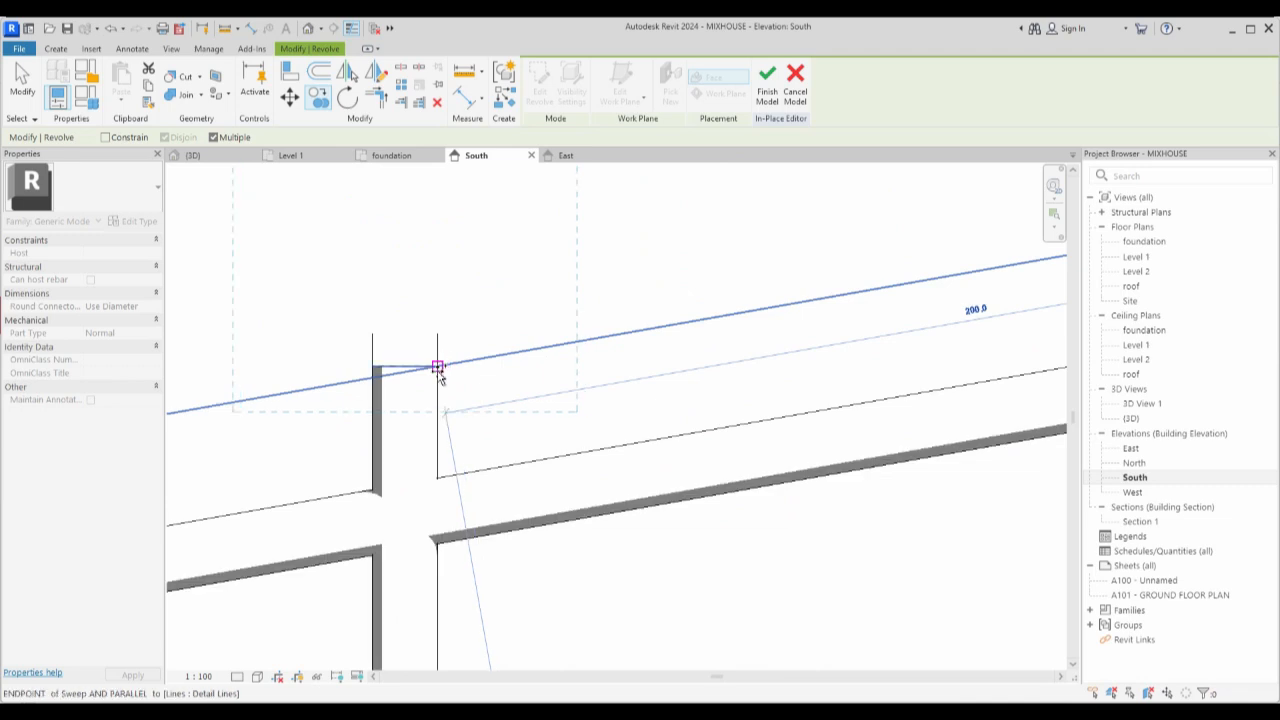
scroll(471, 371, "down", 5)
scroll(400, 369, "up", 6)
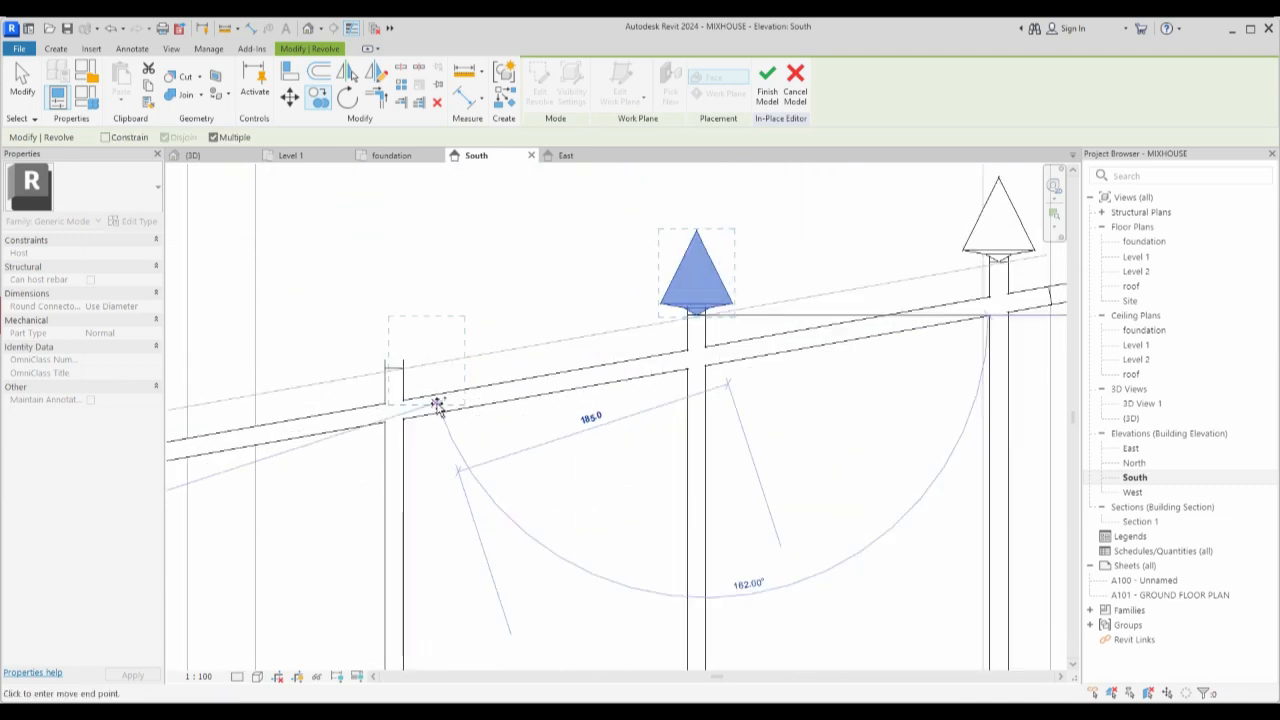
scroll(640, 394, "down", 4)
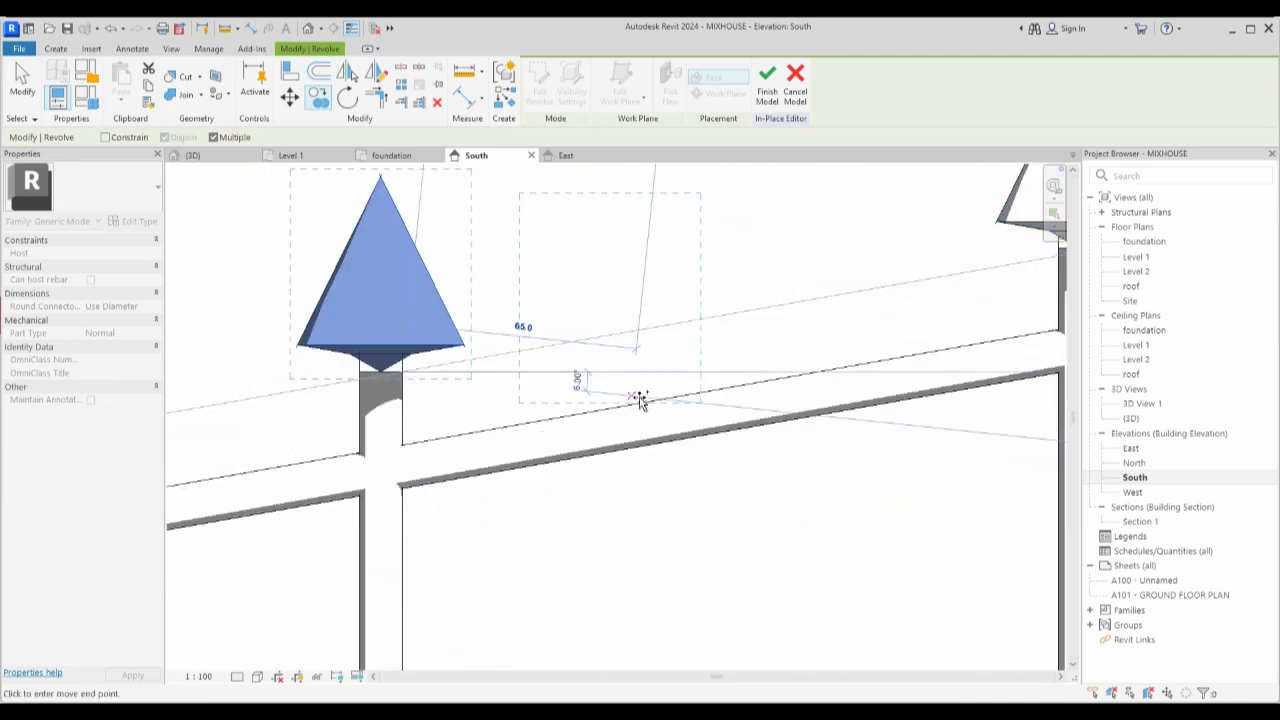
left_click(234, 439)
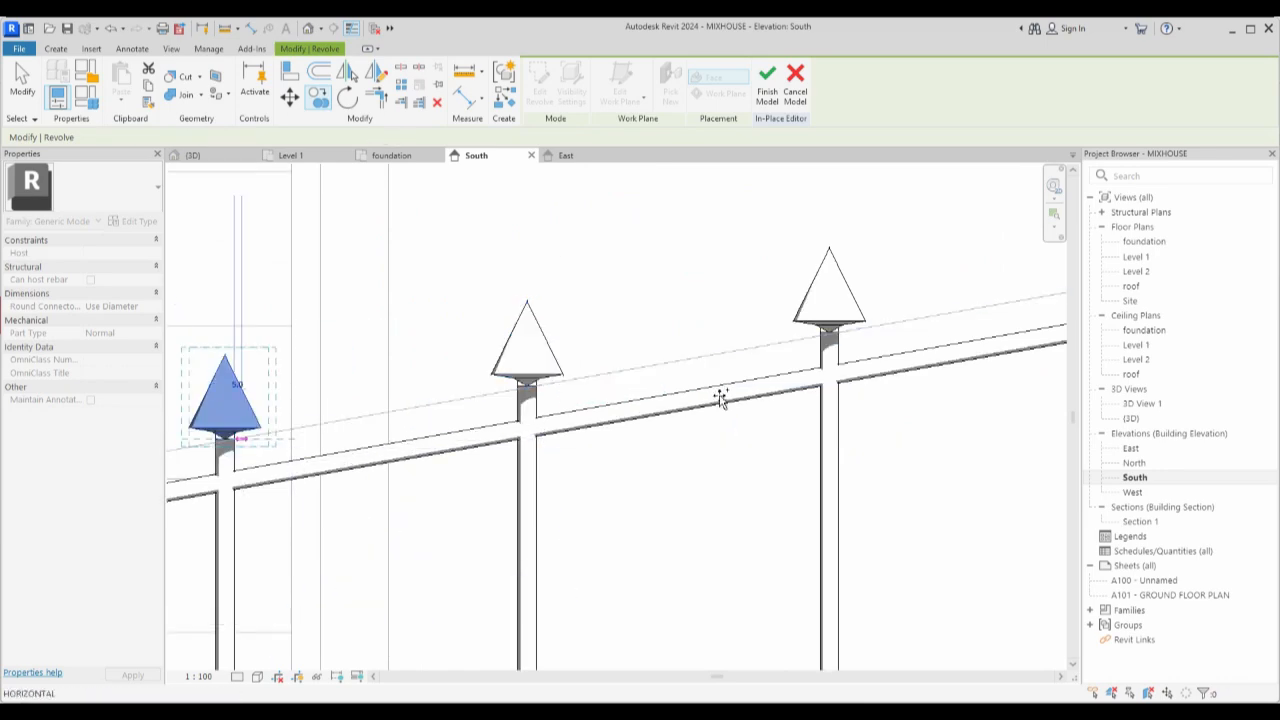
scroll(722, 398, "down", 3)
left_click(377, 441)
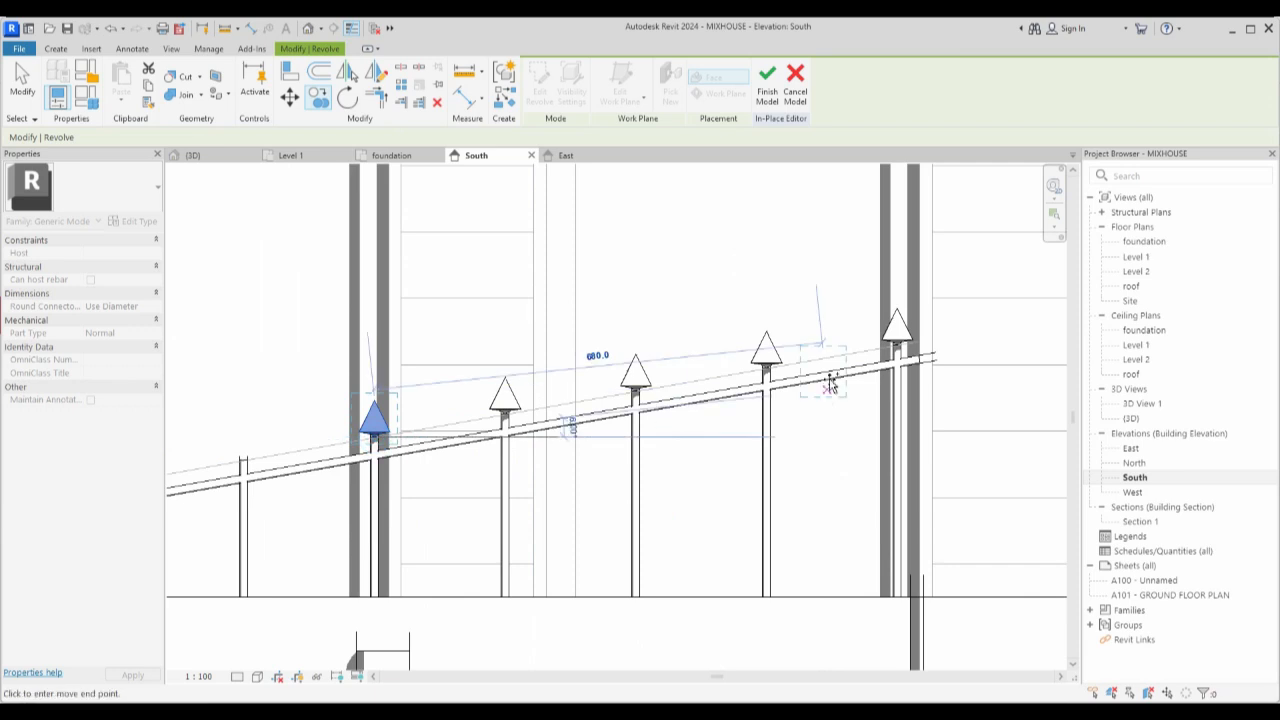
Place finial copies on the remaining four rods down to the shortest one, and end the copying.
scroll(829, 380, "down", 3)
scroll(555, 415, "up", 5)
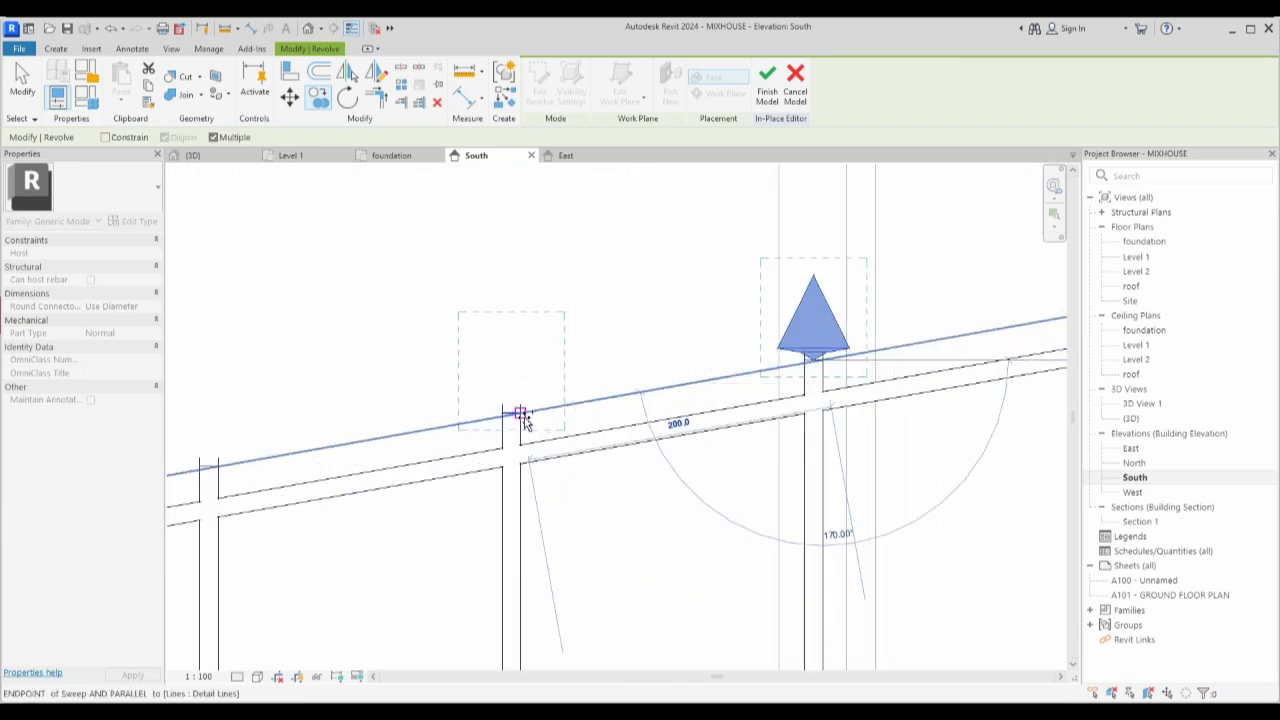
left_click(509, 415)
scroll(470, 420, "down", 3)
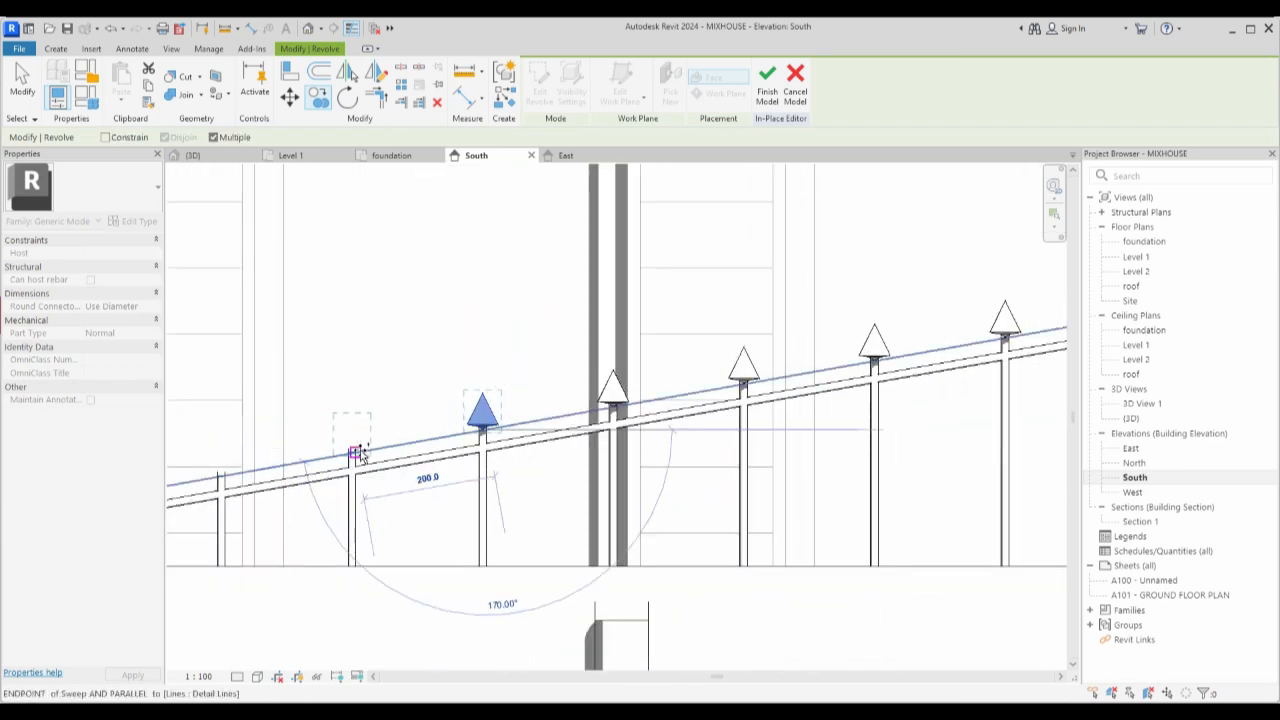
scroll(360, 455, "down", 3)
scroll(380, 420, "up", 3)
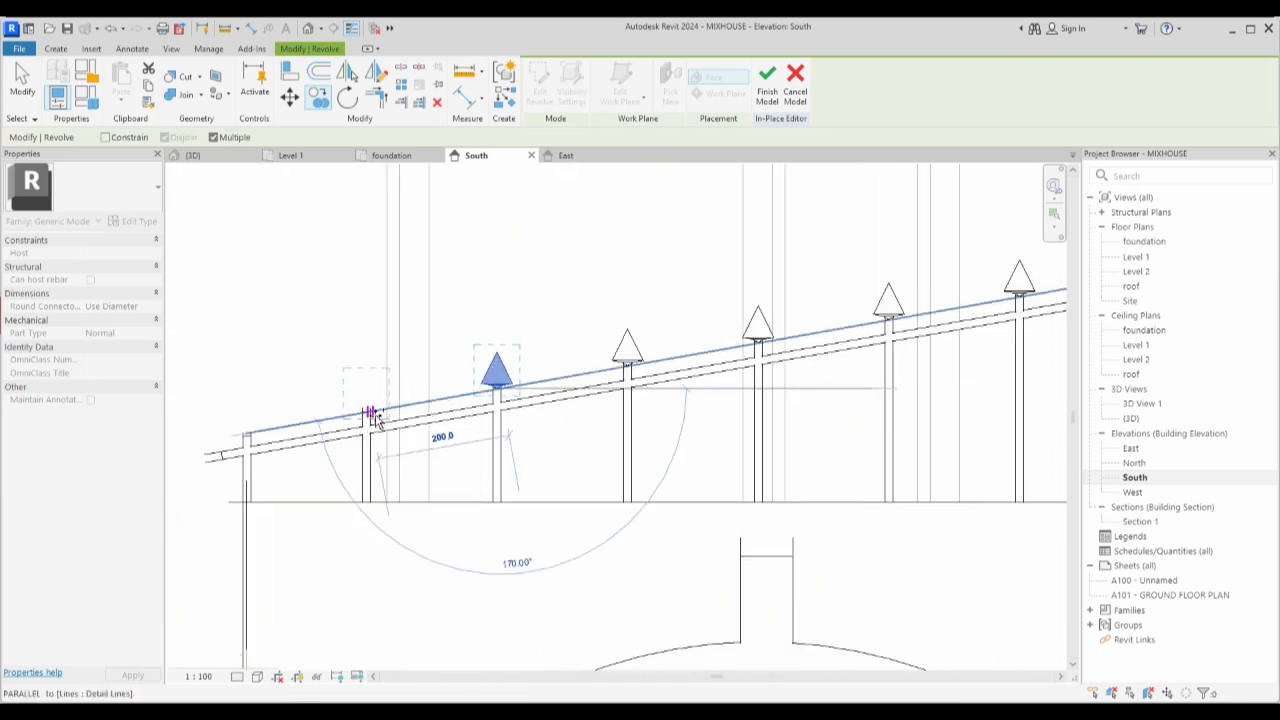
left_click(370, 413)
scroll(247, 440, "up", 3)
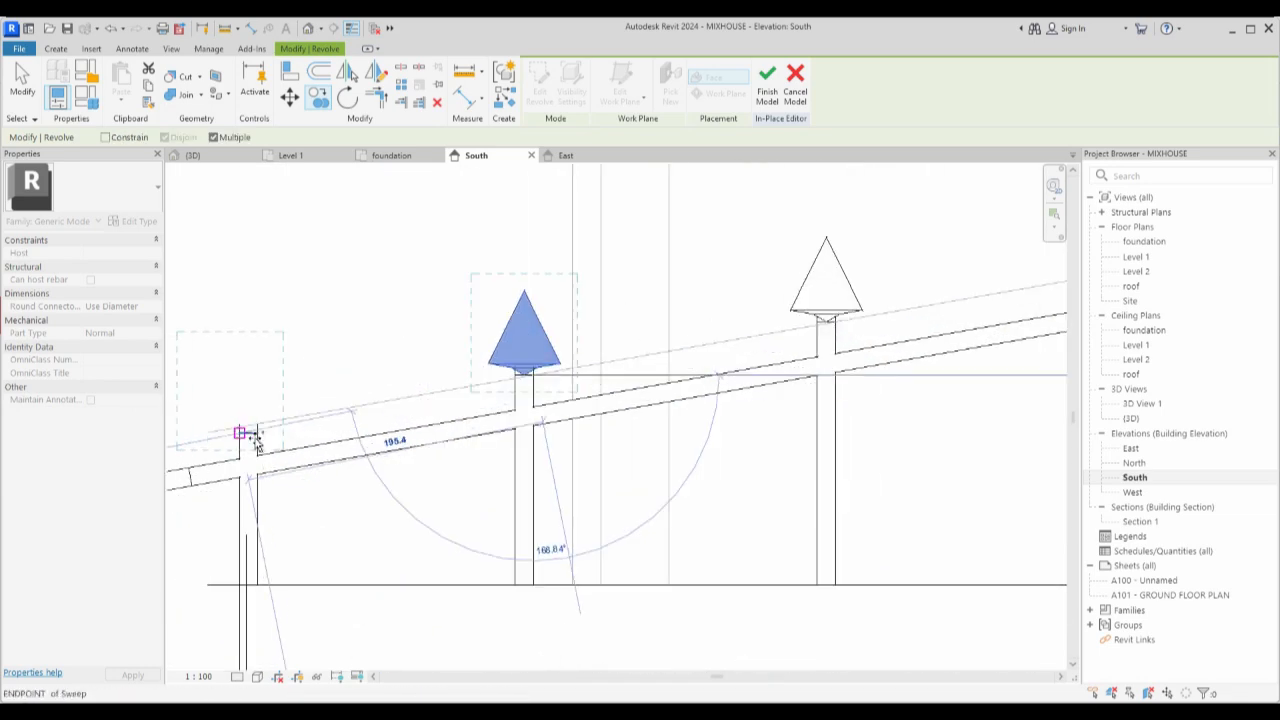
left_click(249, 436)
scroll(571, 401, "down", 5)
scroll(623, 463, "down", 3)
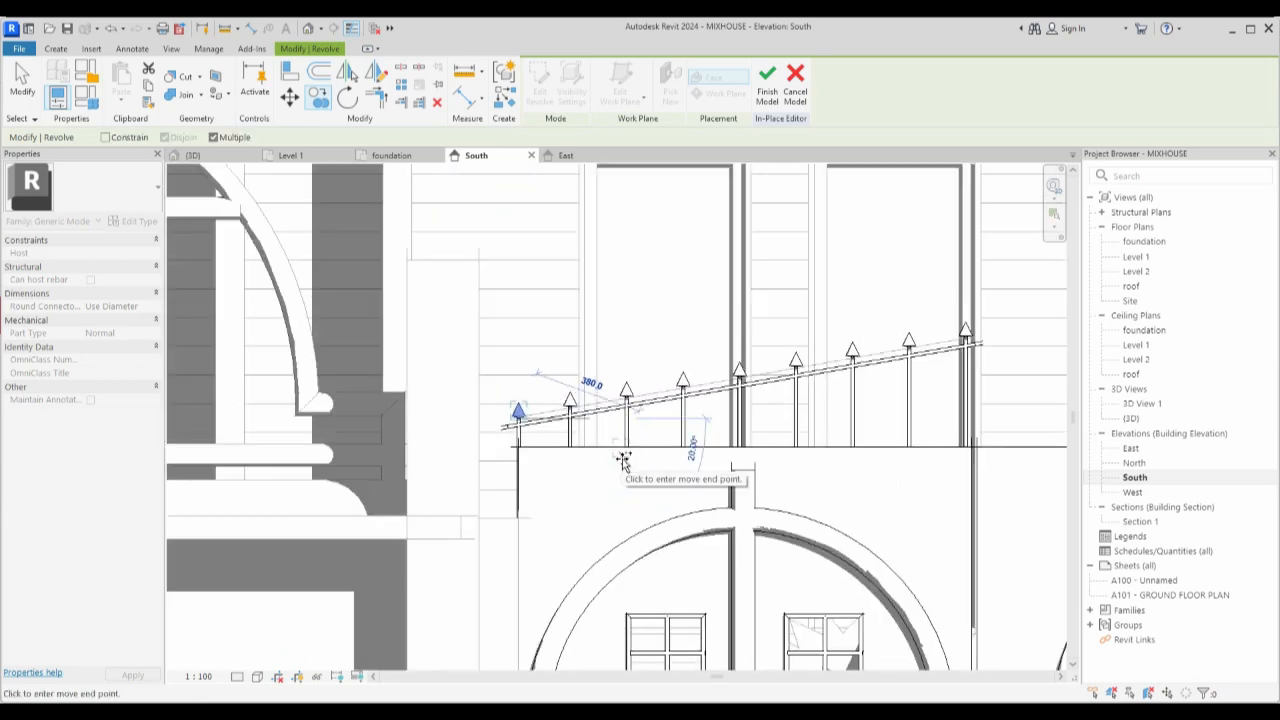
key("Escape")
Try to rotate the sloping rail itself downward about its lower end in the South elevation, and undo the rotation.
scroll(729, 494, "down", 5)
scroll(729, 494, "up", 5)
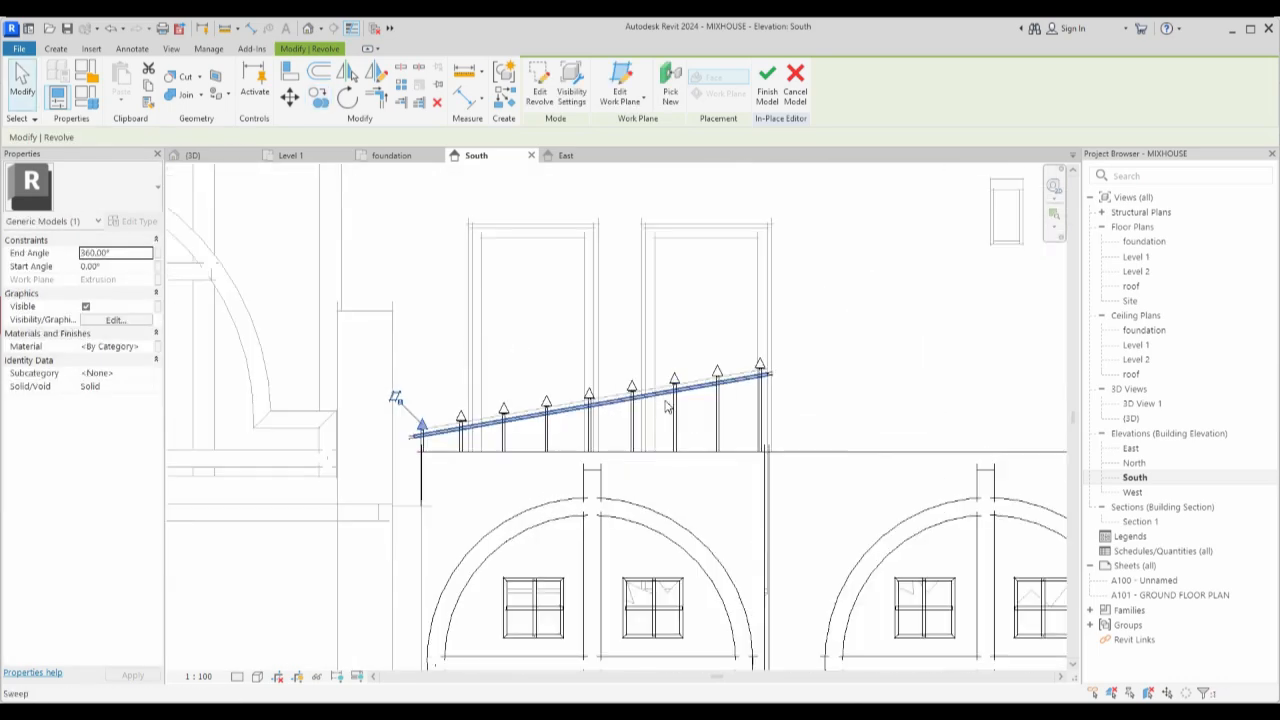
left_click(652, 390)
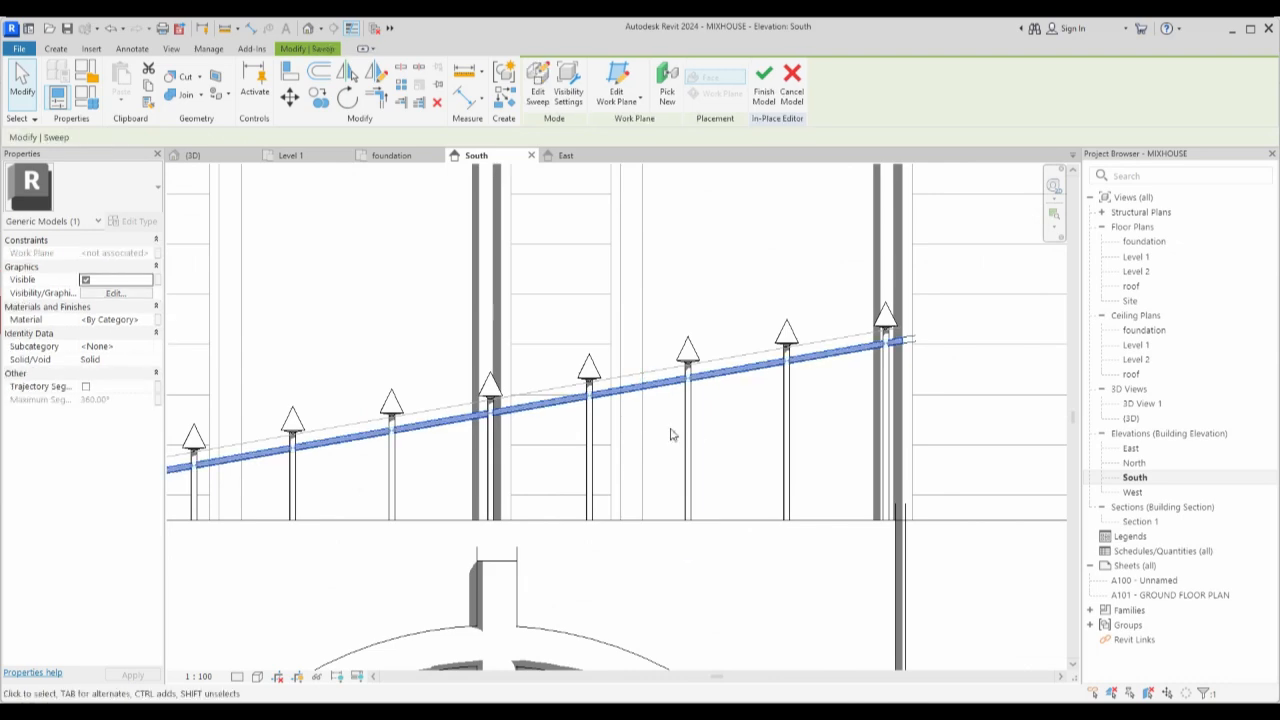
scroll(676, 436, "up", 3)
scroll(716, 483, "down", 4)
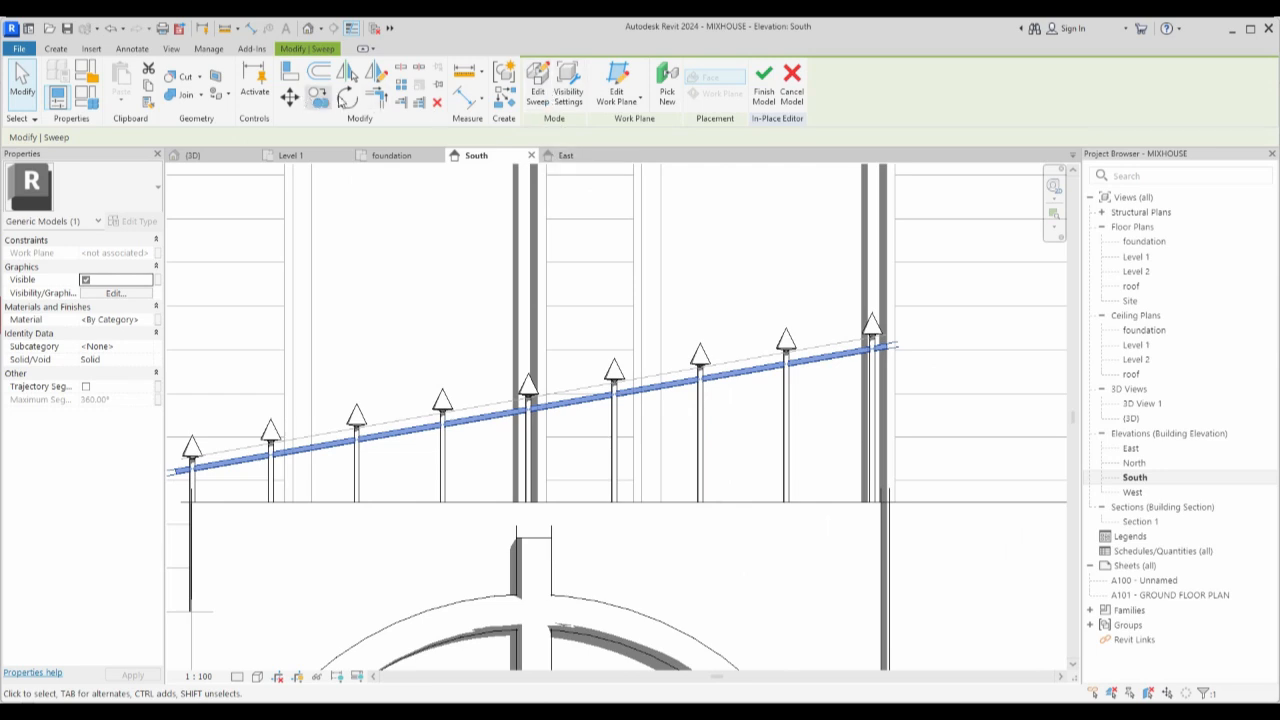
left_click(345, 97)
scroll(600, 440, "down", 2)
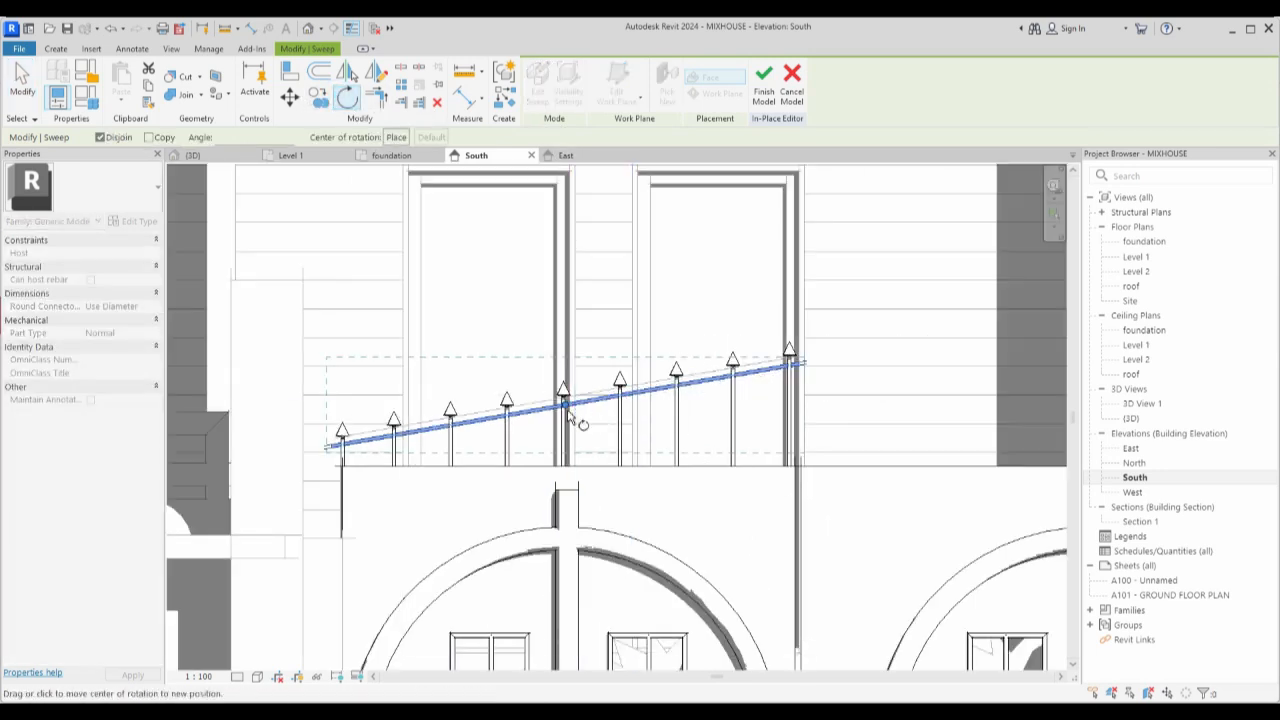
left_click(332, 450)
scroll(800, 368, "up", 2)
left_click(789, 368)
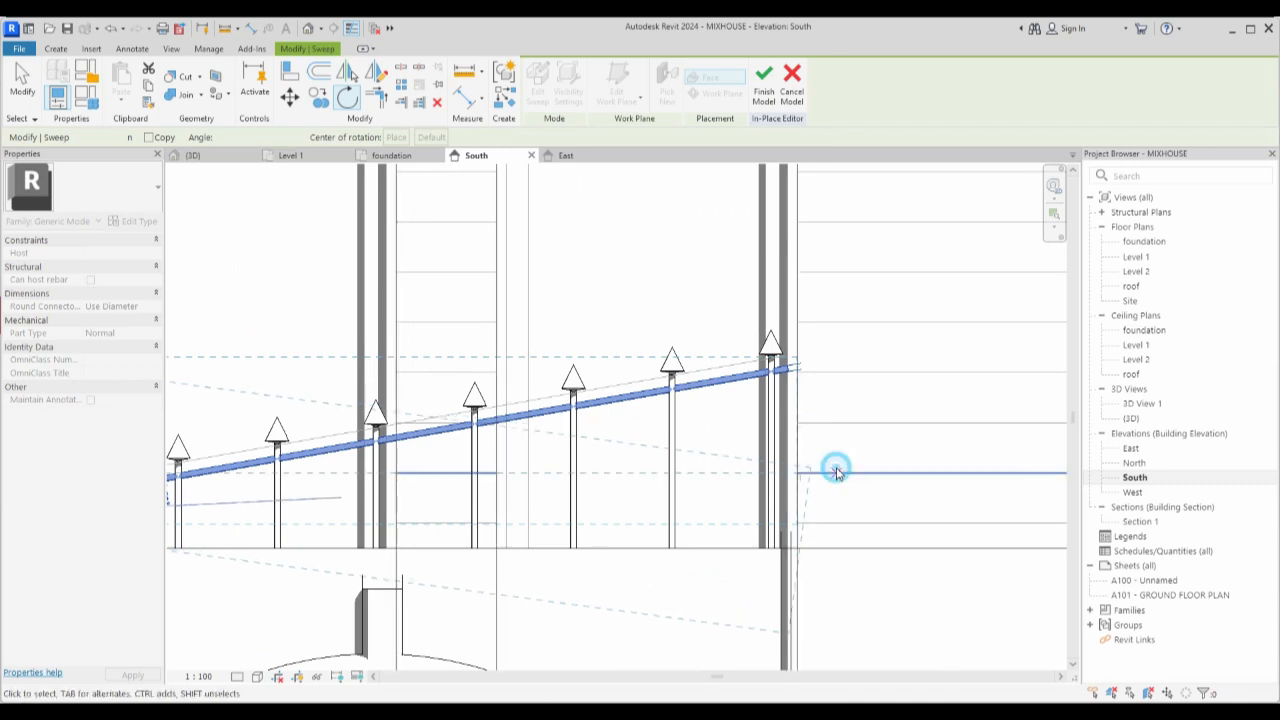
left_click(836, 471)
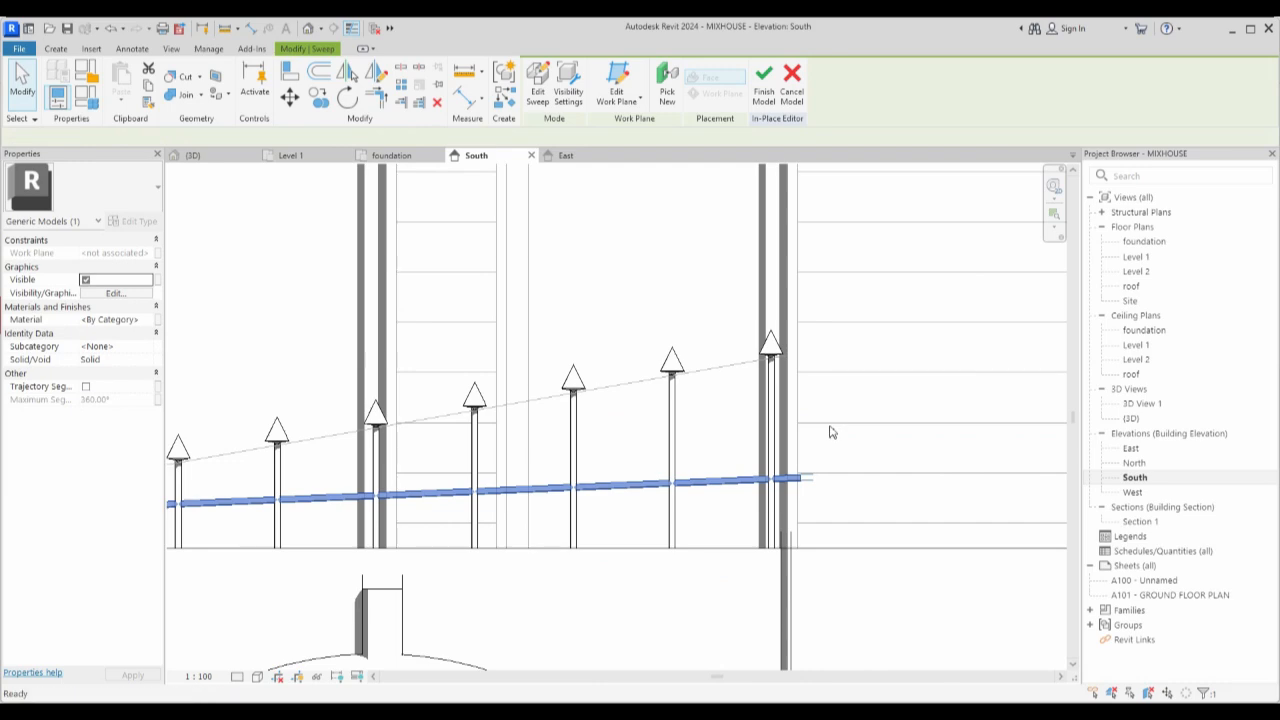
key("ctrl+z")
Rotate a copy of the sloping rail about a point just beyond its lower end to a nearly horizontal position across the rods' lower part.
left_click(717, 382)
left_click(348, 100)
left_click(146, 139)
scroll(640, 430, "down", 3)
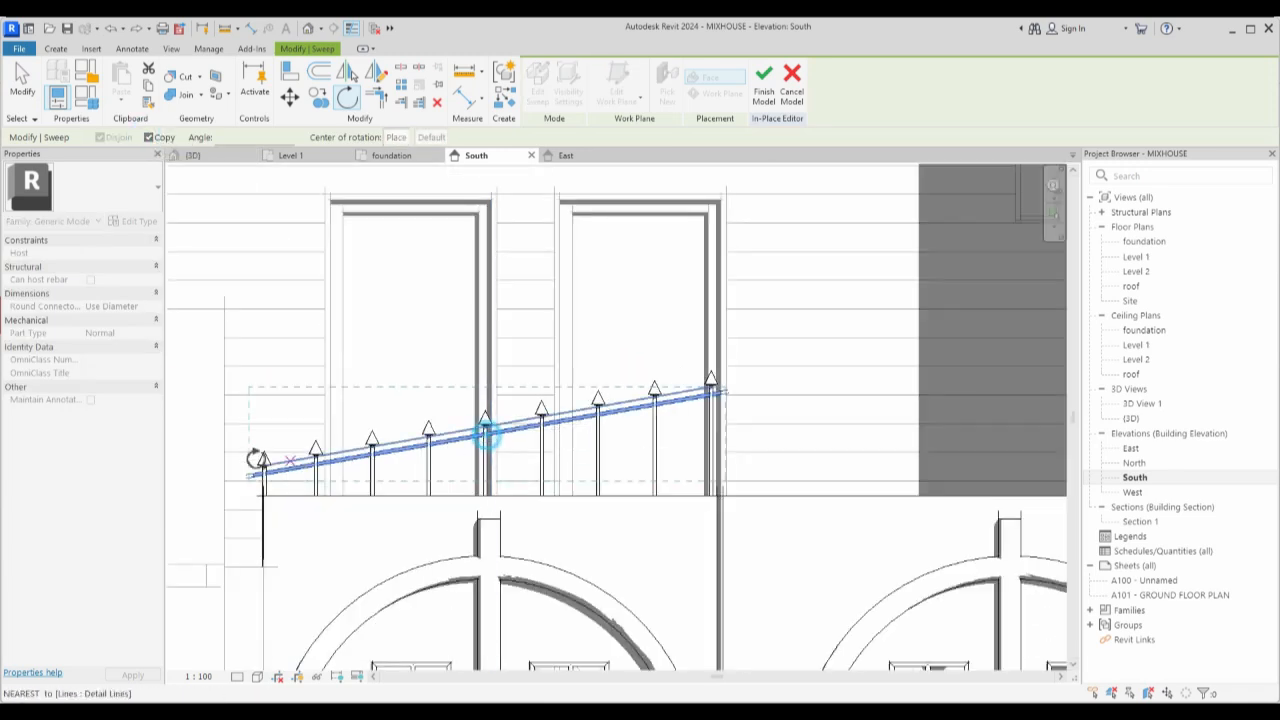
key("space")
left_click(241, 483)
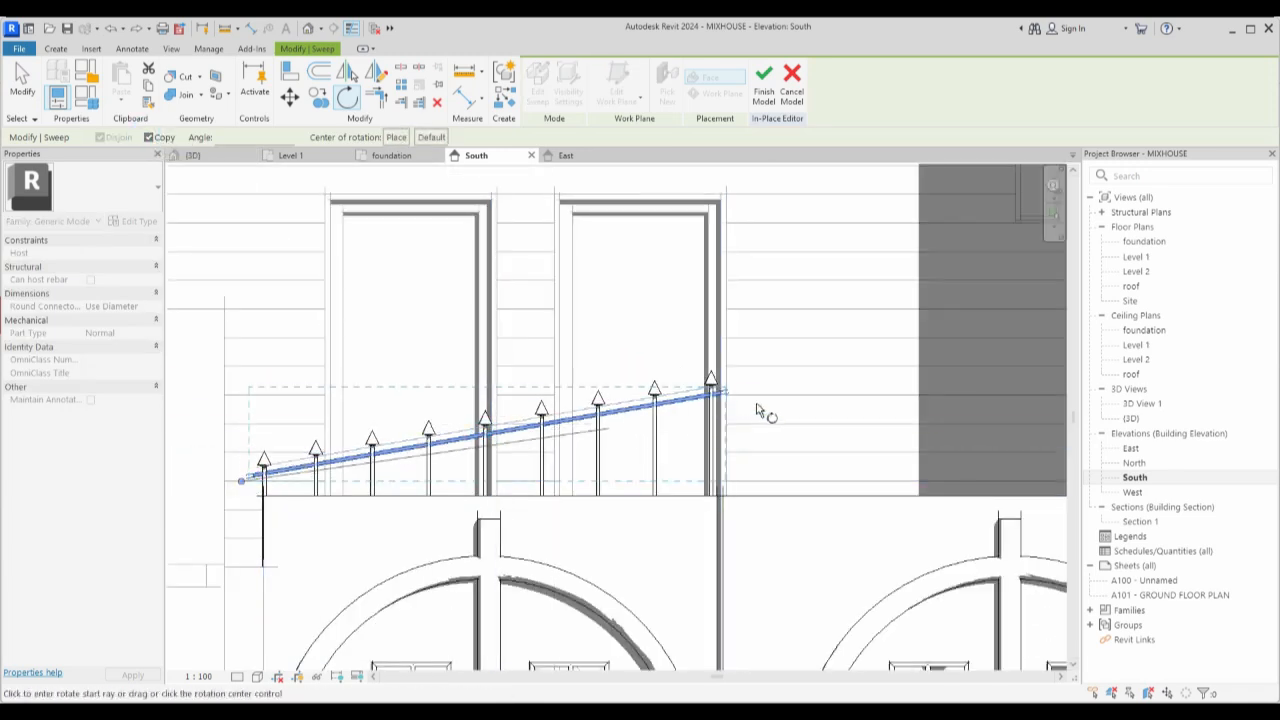
left_click(746, 398)
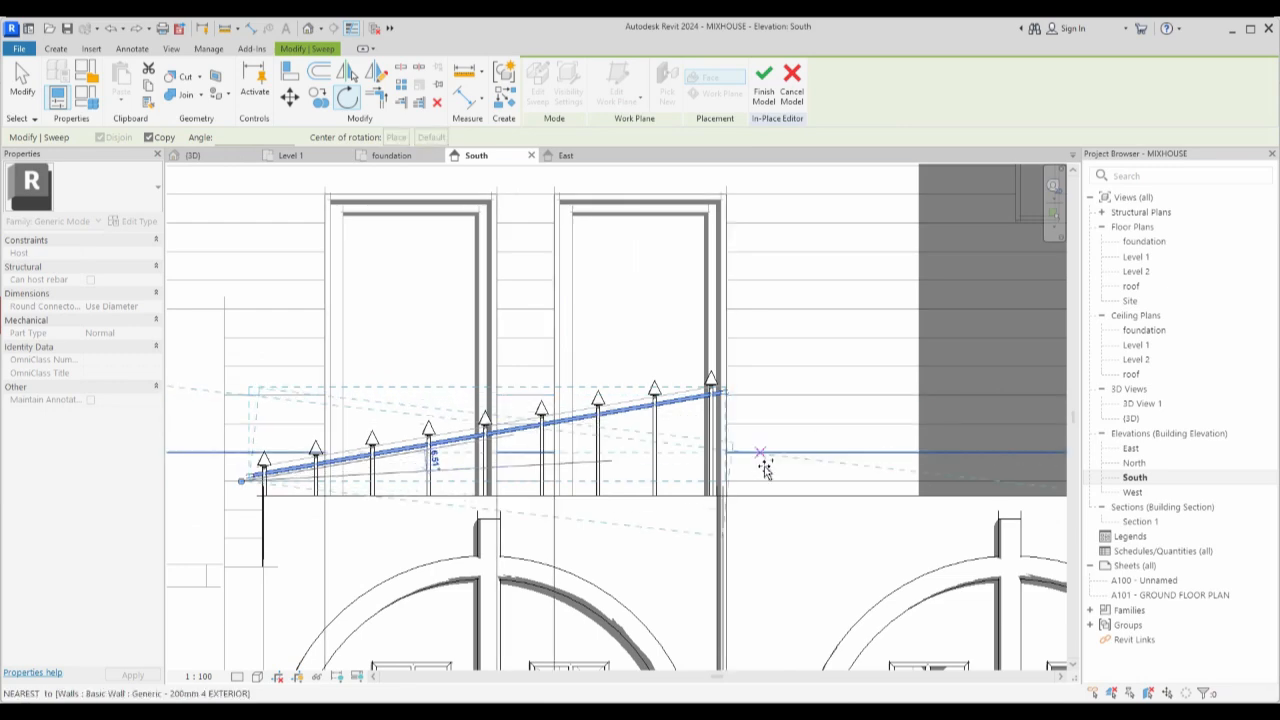
left_click(766, 474)
scroll(768, 481, "up", 3)
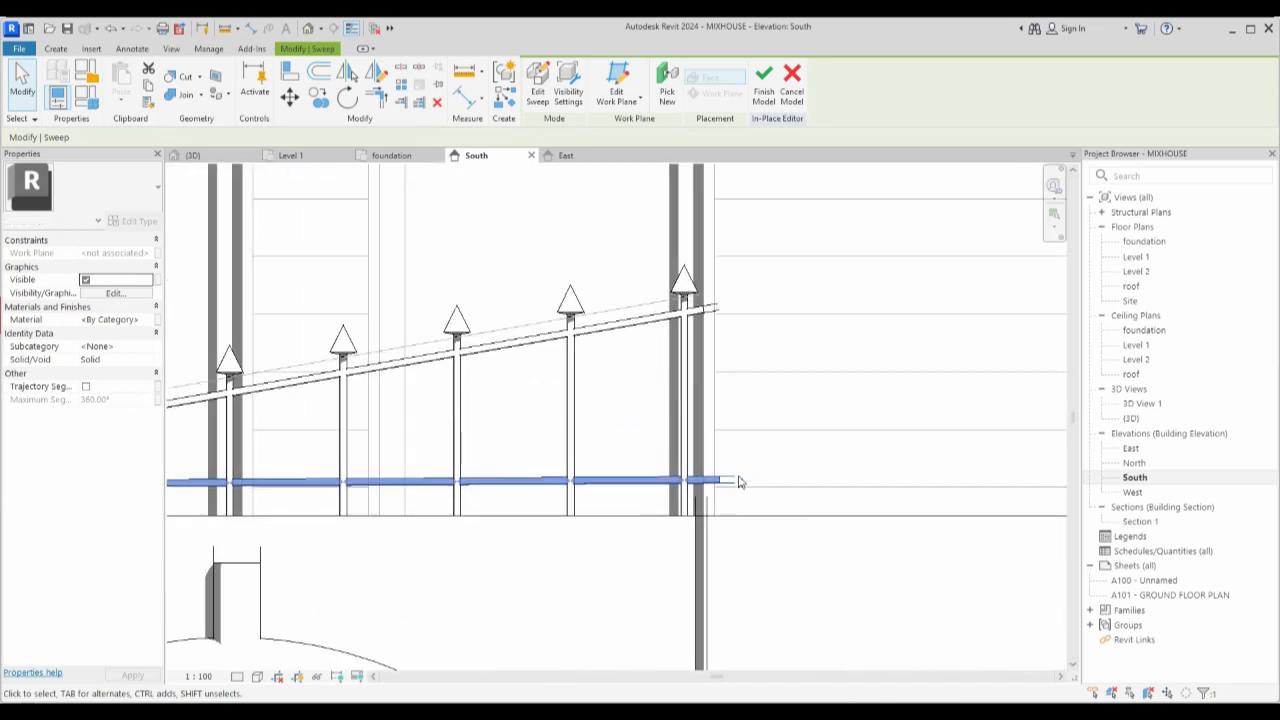
Reopen the lower rail's sweep path and draw a horizontal line about 1605 mm long across the rods, starting at the existing line's end below the shortest rod.
scroll(777, 486, "down", 3)
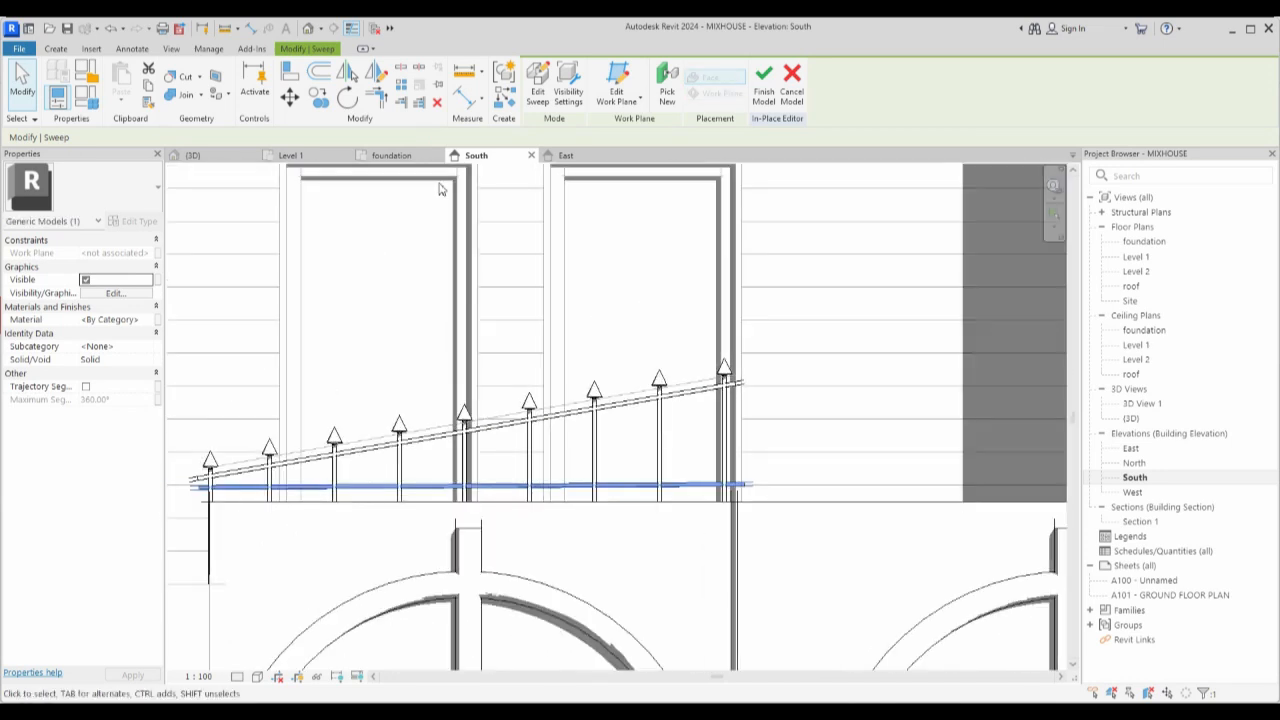
left_click(537, 92)
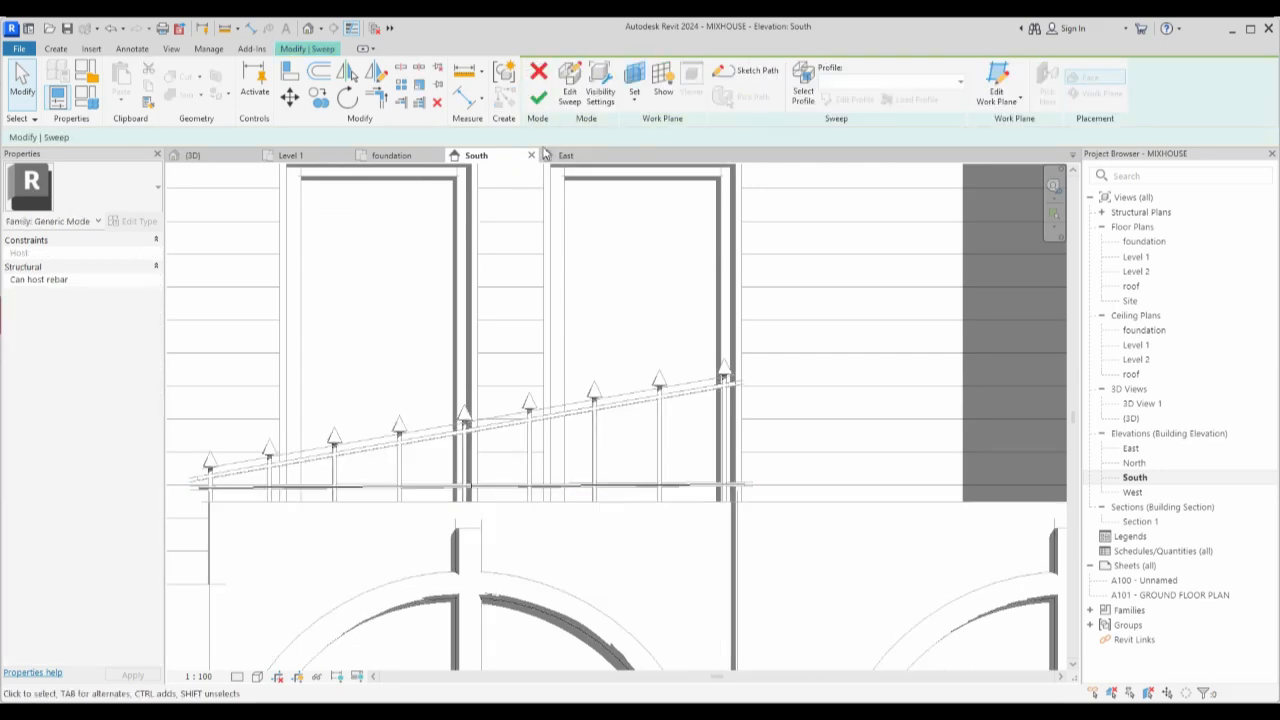
left_click(705, 72)
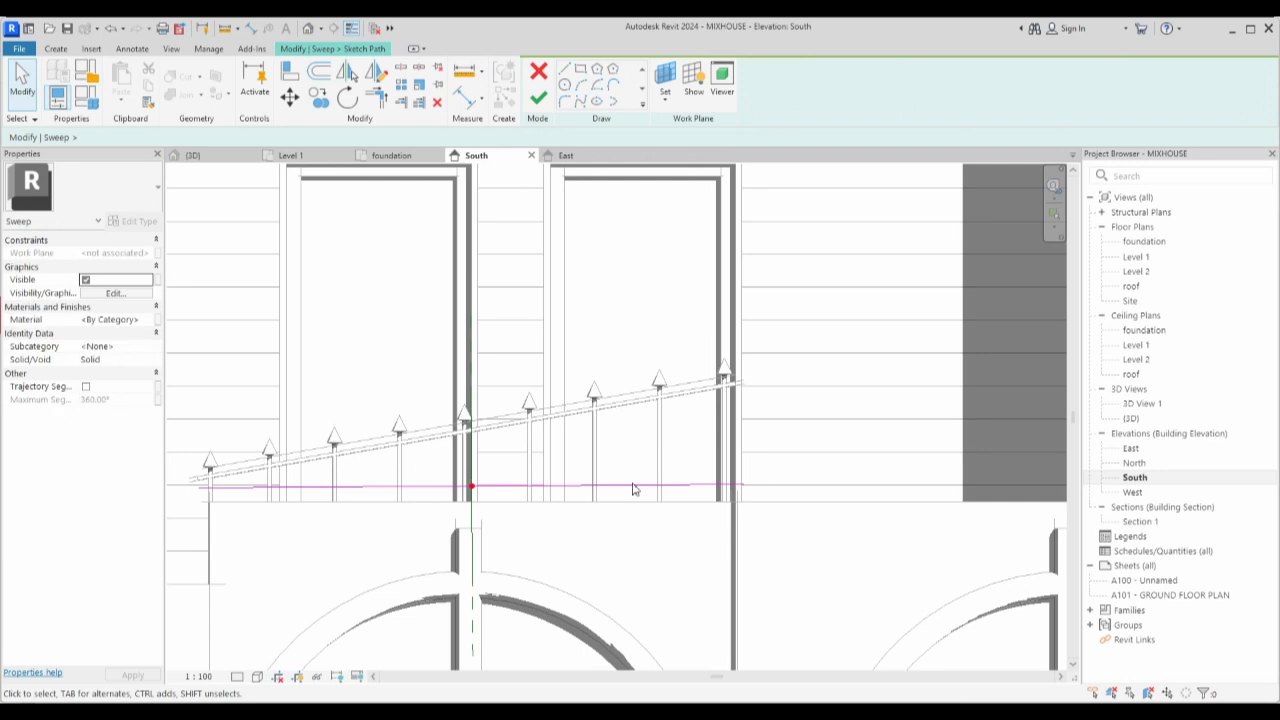
scroll(637, 486, "down", 2)
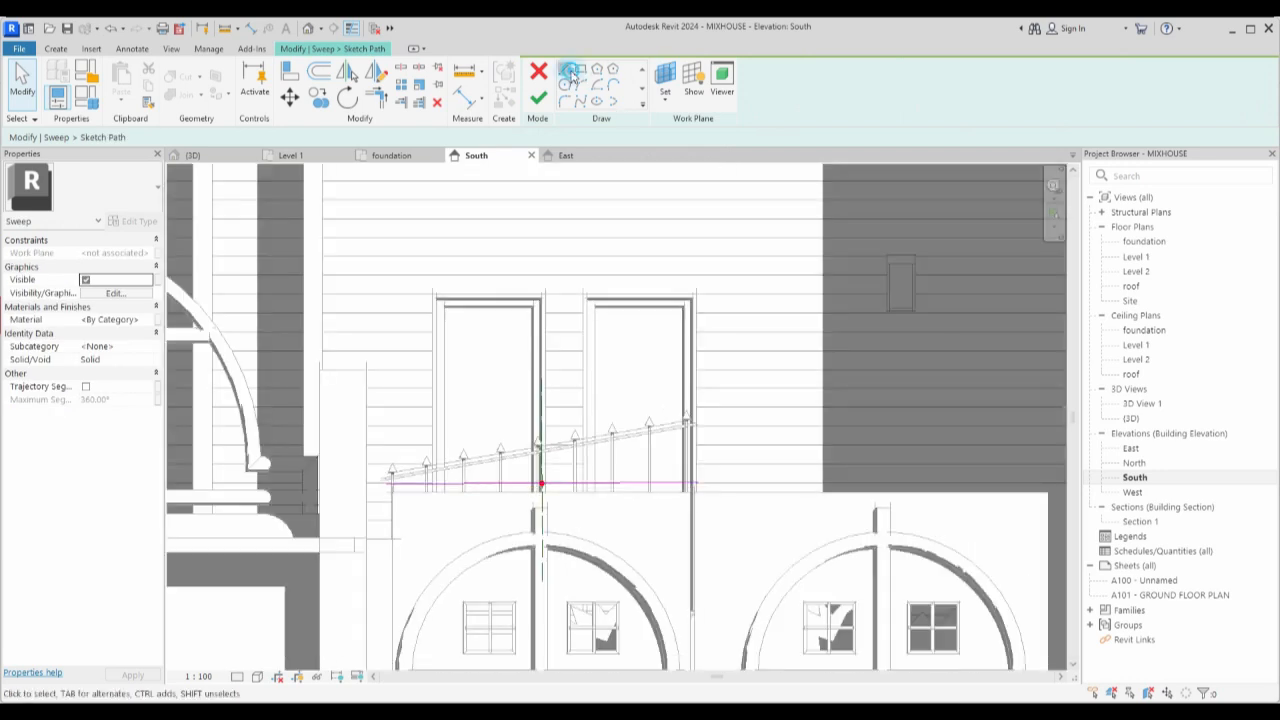
left_click(570, 72)
scroll(400, 465, "up", 5)
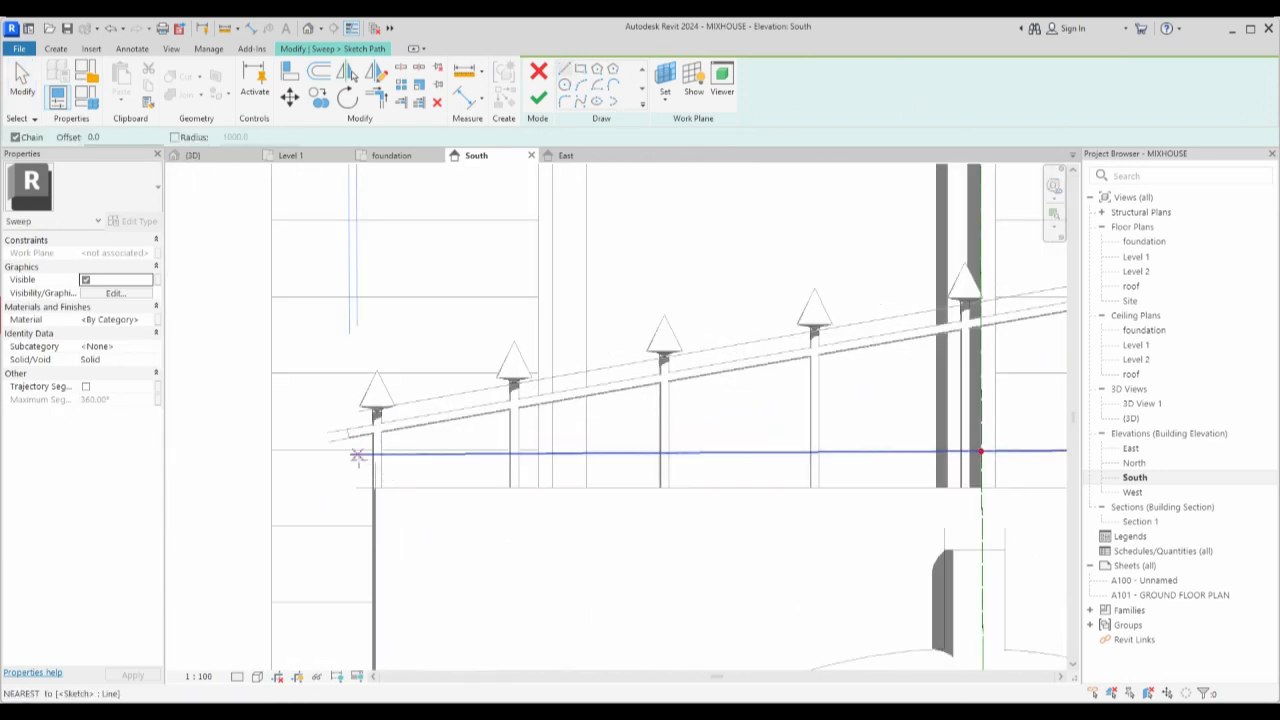
left_click(350, 455)
scroll(350, 455, "down", 2)
scroll(835, 457, "up", 4)
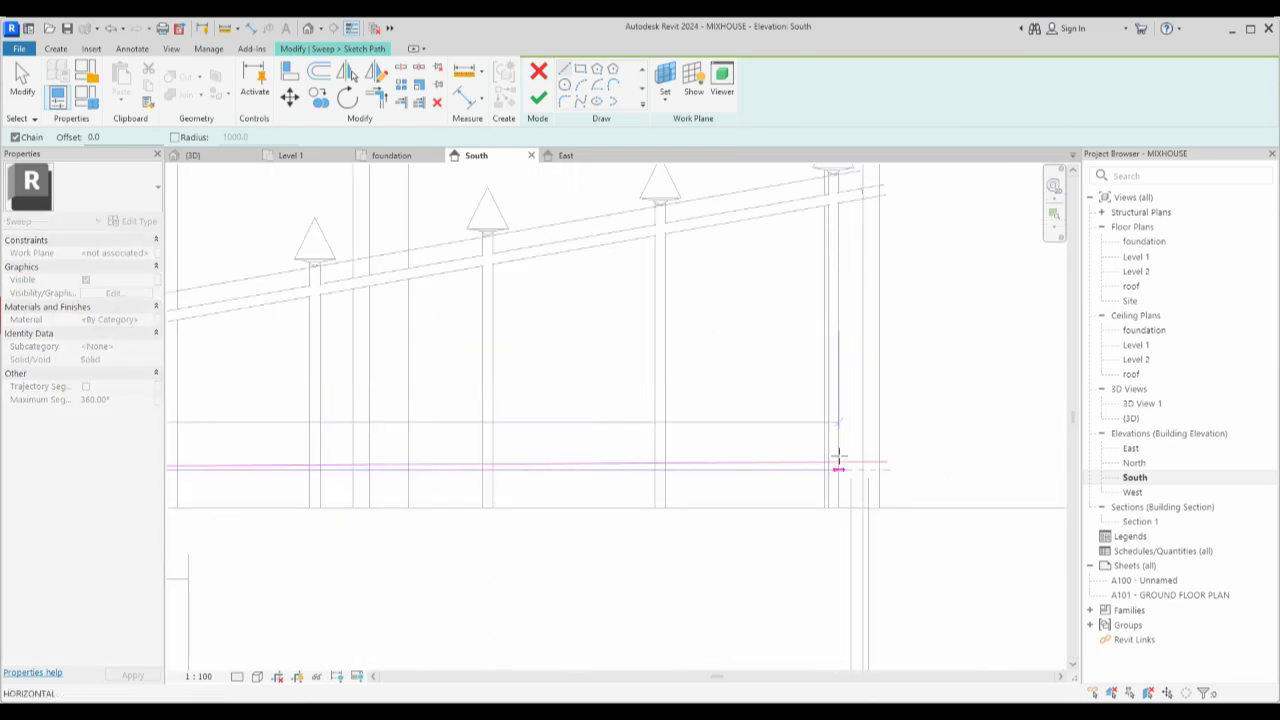
left_click(886, 462)
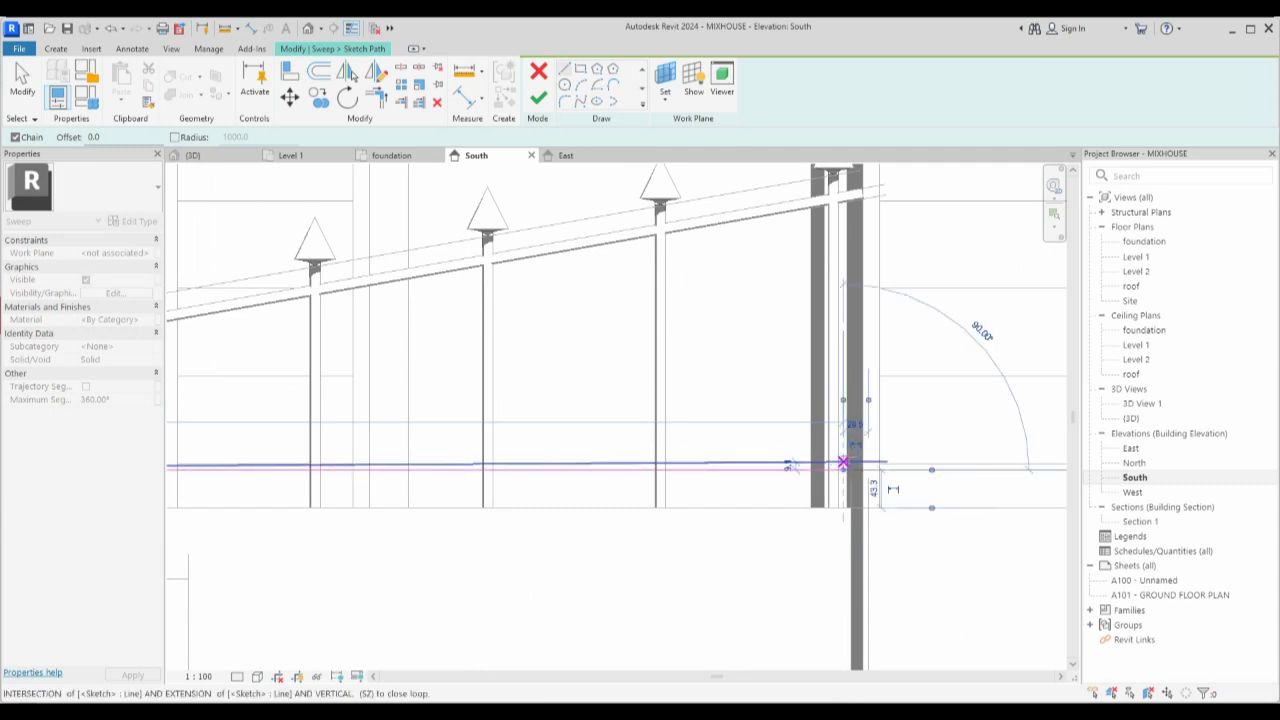
key("Escape")
key("Escape")
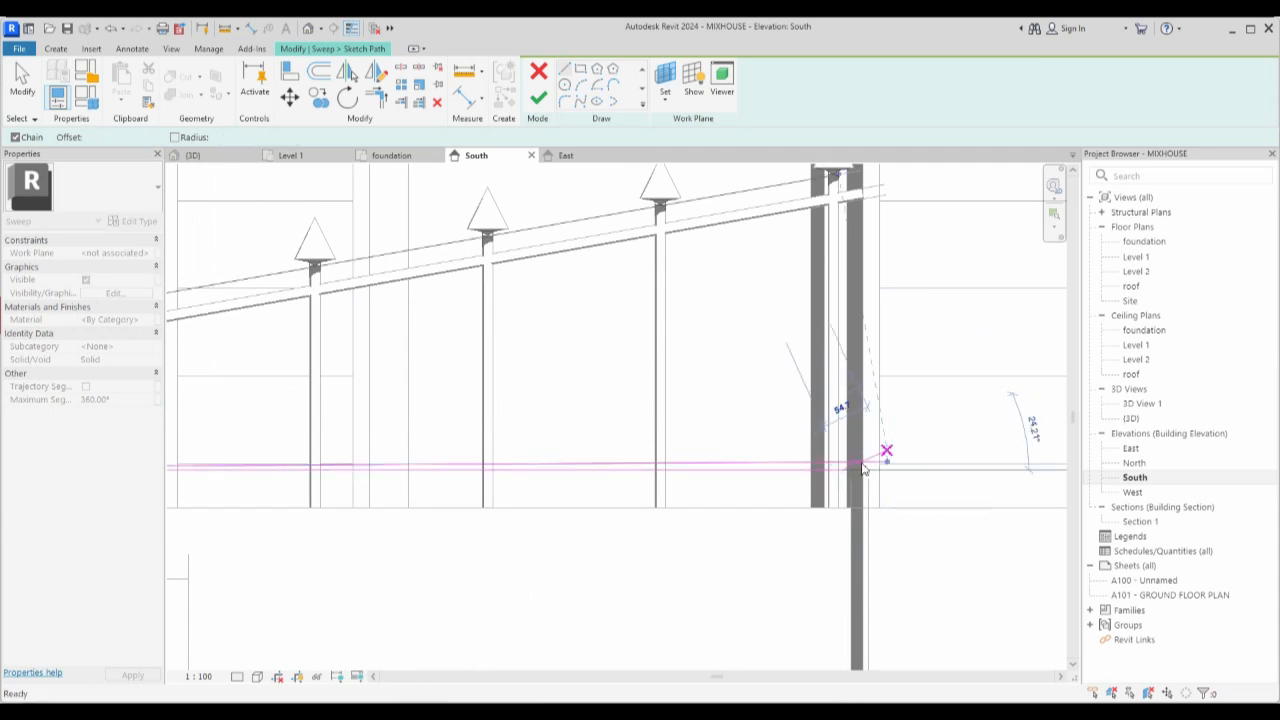
Delete the original slightly tilted line from the lower rail's path sketch.
scroll(860, 442, "up", 3)
left_click(861, 441)
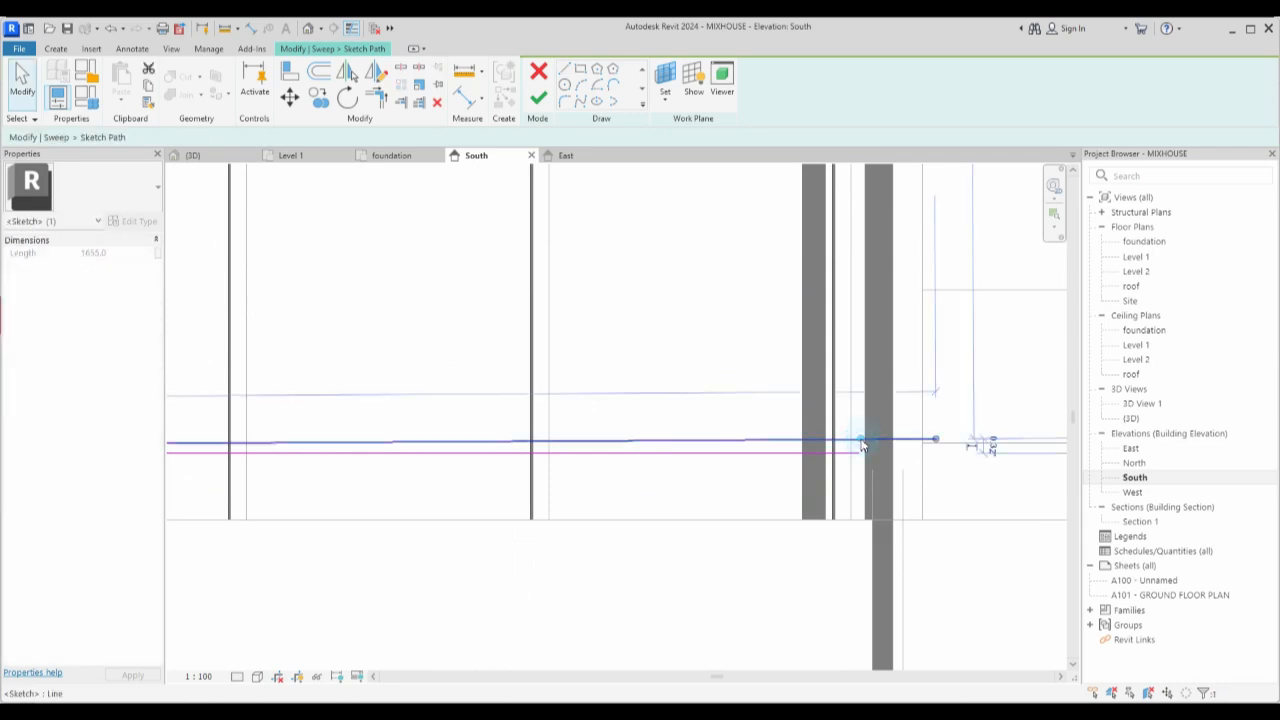
key("Delete")
scroll(862, 445, "down", 5)
scroll(800, 470, "up", 2)
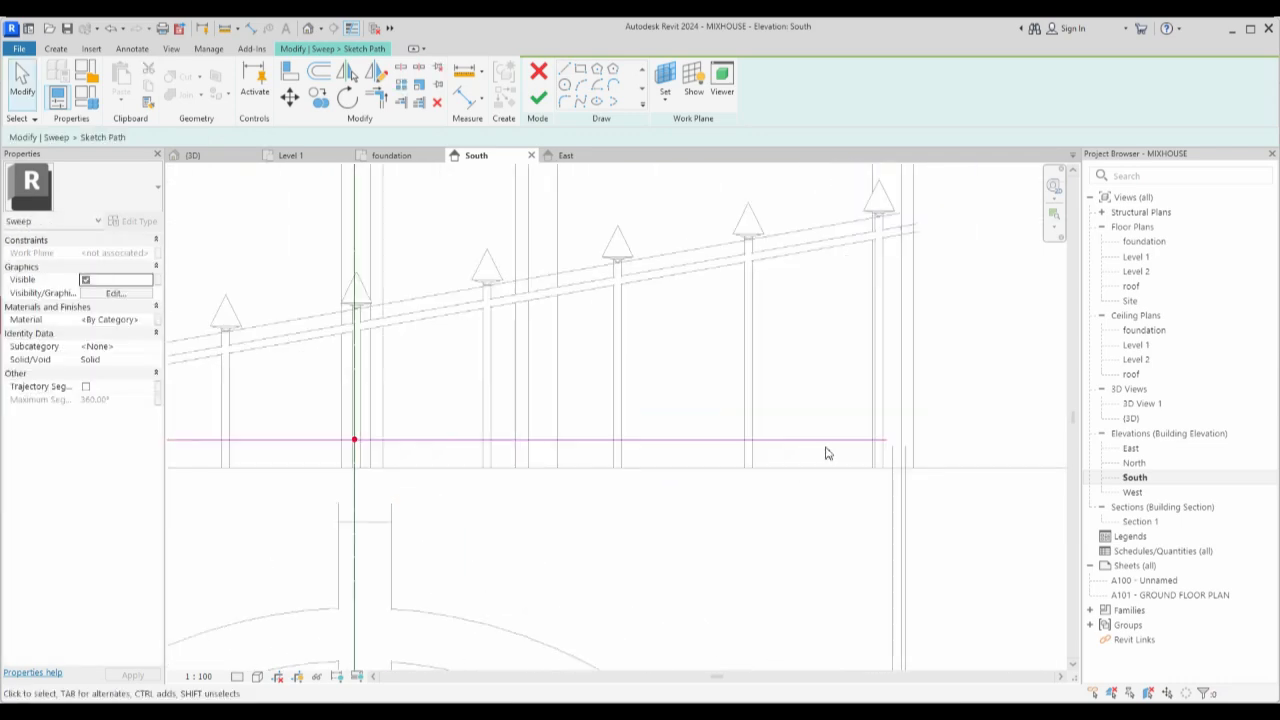
Stretch the horizontal path line's end at the tallest rod to a length of 1610 mm, and finish both the path and the rail sweep.
left_click(856, 439)
scroll(870, 442, "up", 2)
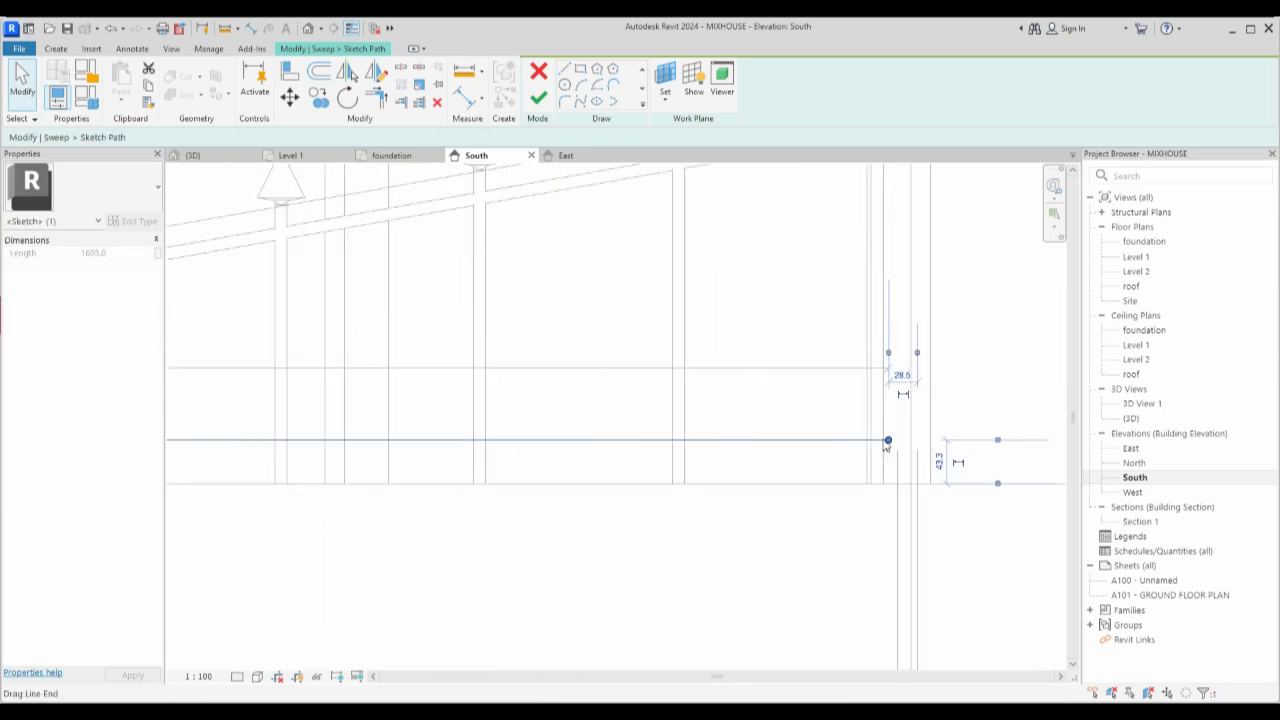
left_click(888, 442)
left_click(893, 439)
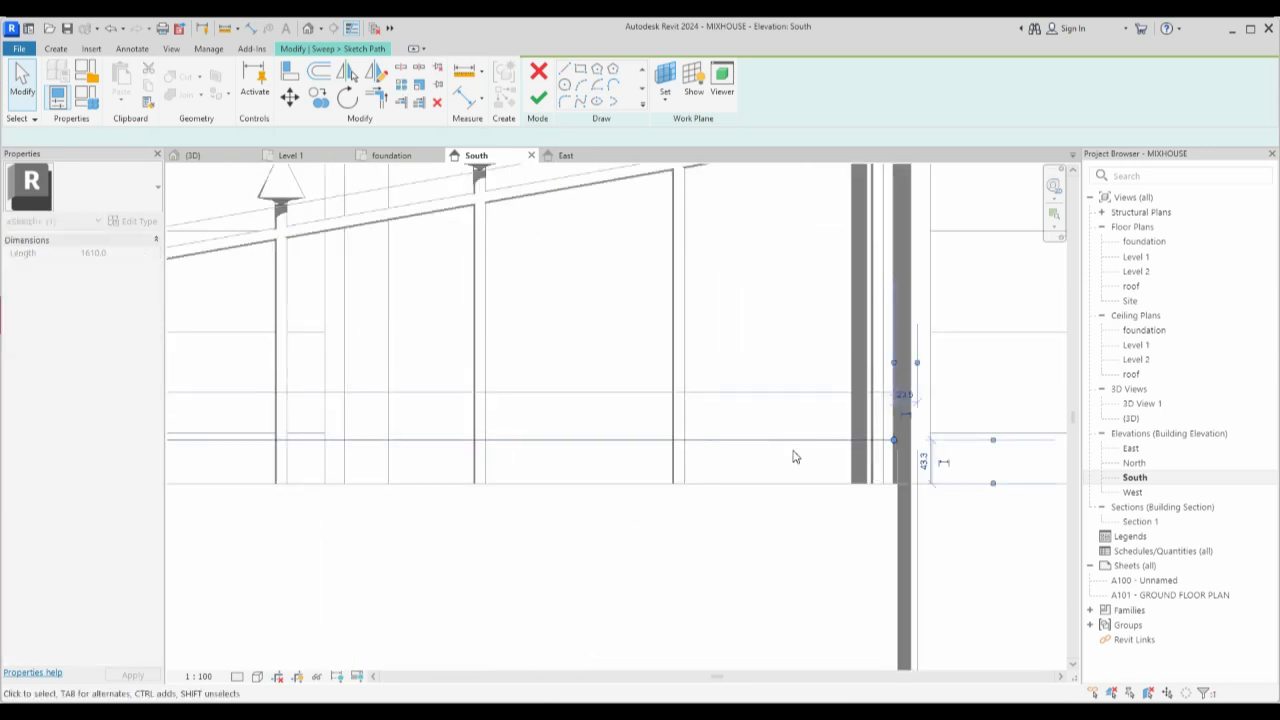
left_click(537, 103)
scroll(697, 406, "down", 3)
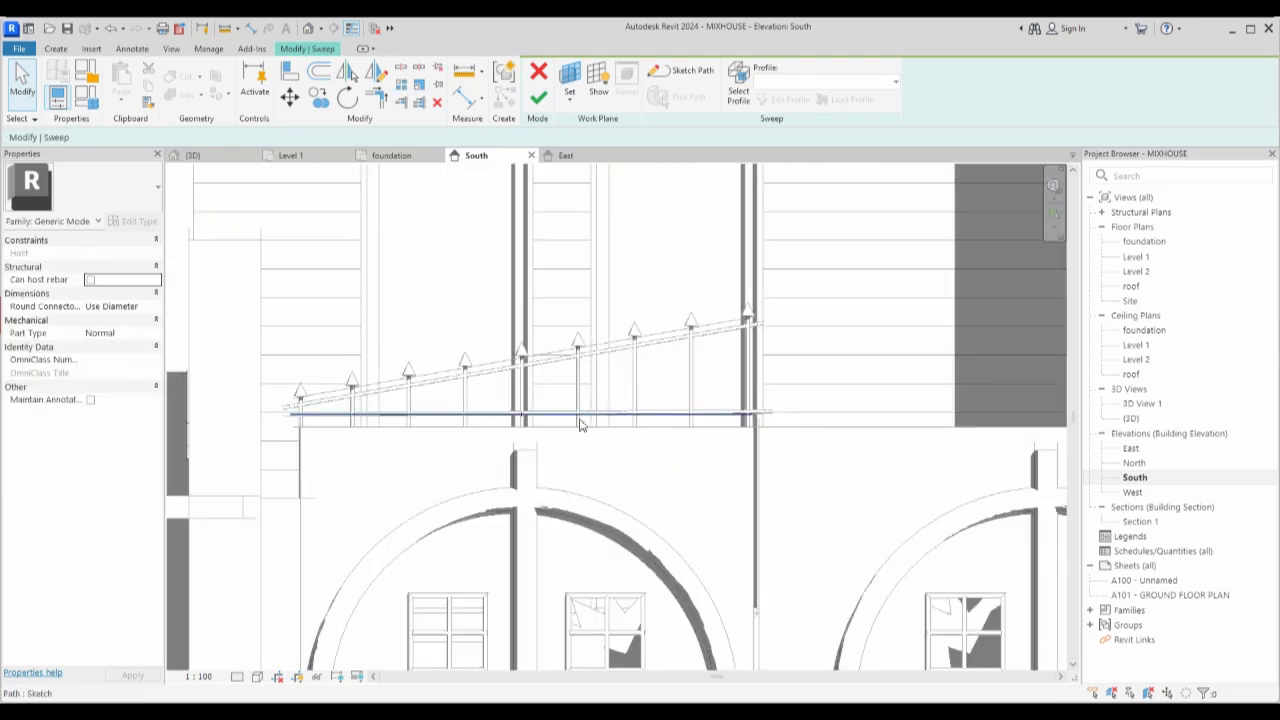
scroll(570, 422, "up", 2)
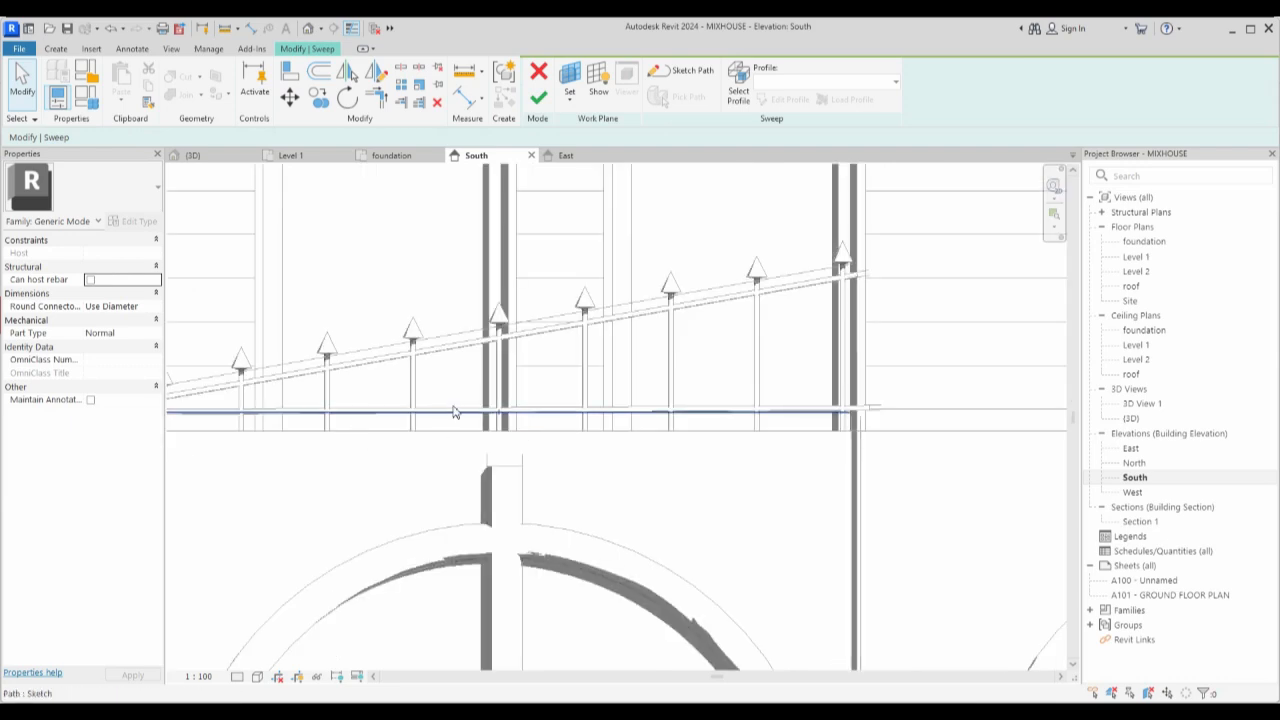
scroll(751, 394, "down", 4)
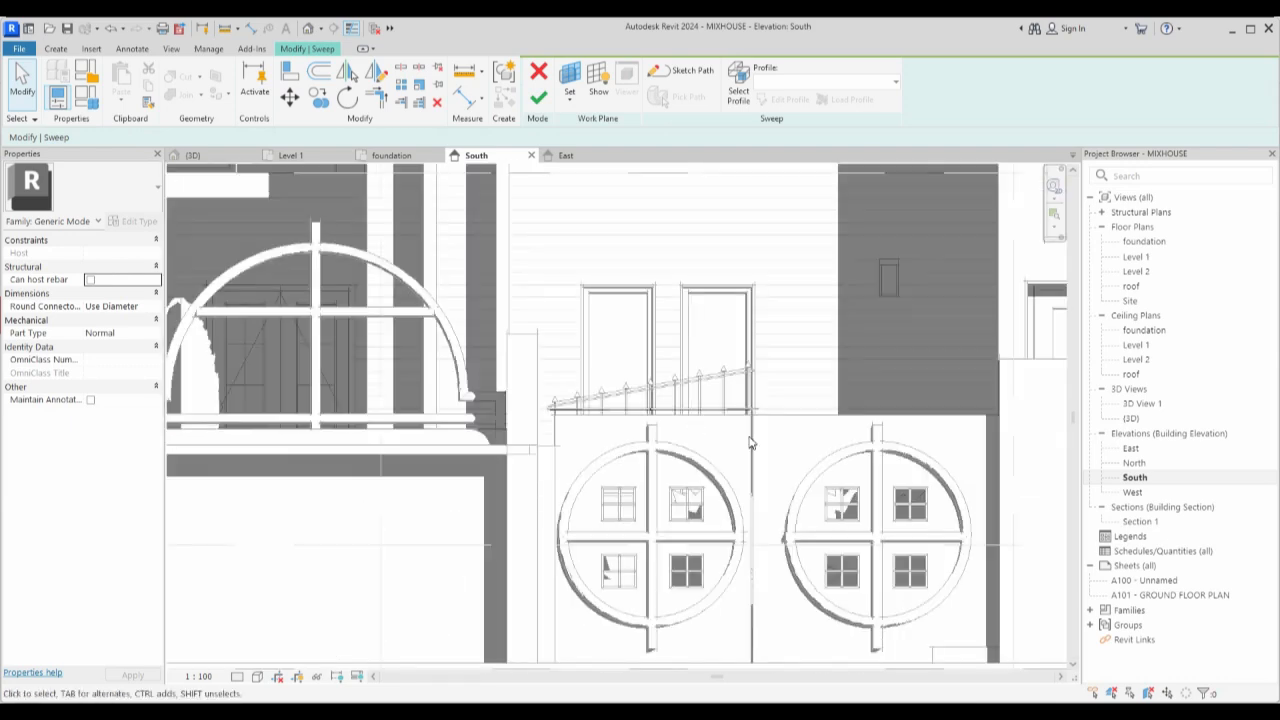
left_click(738, 394)
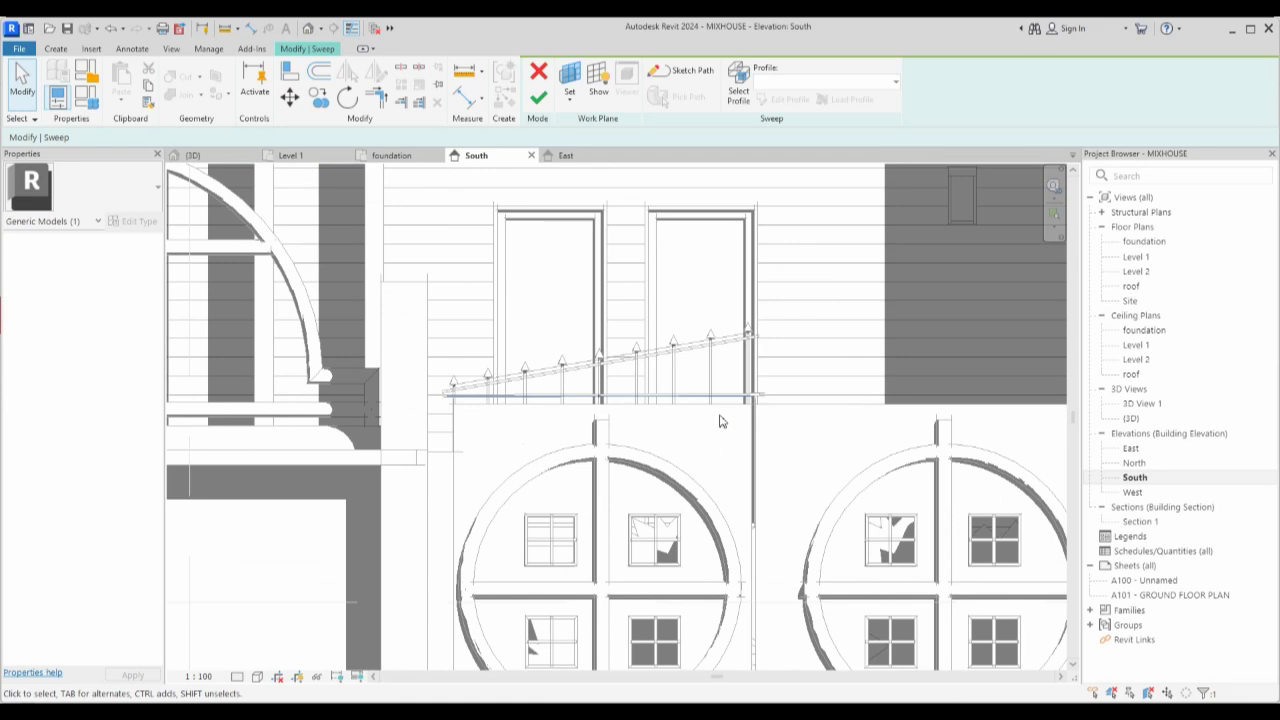
left_click(538, 104)
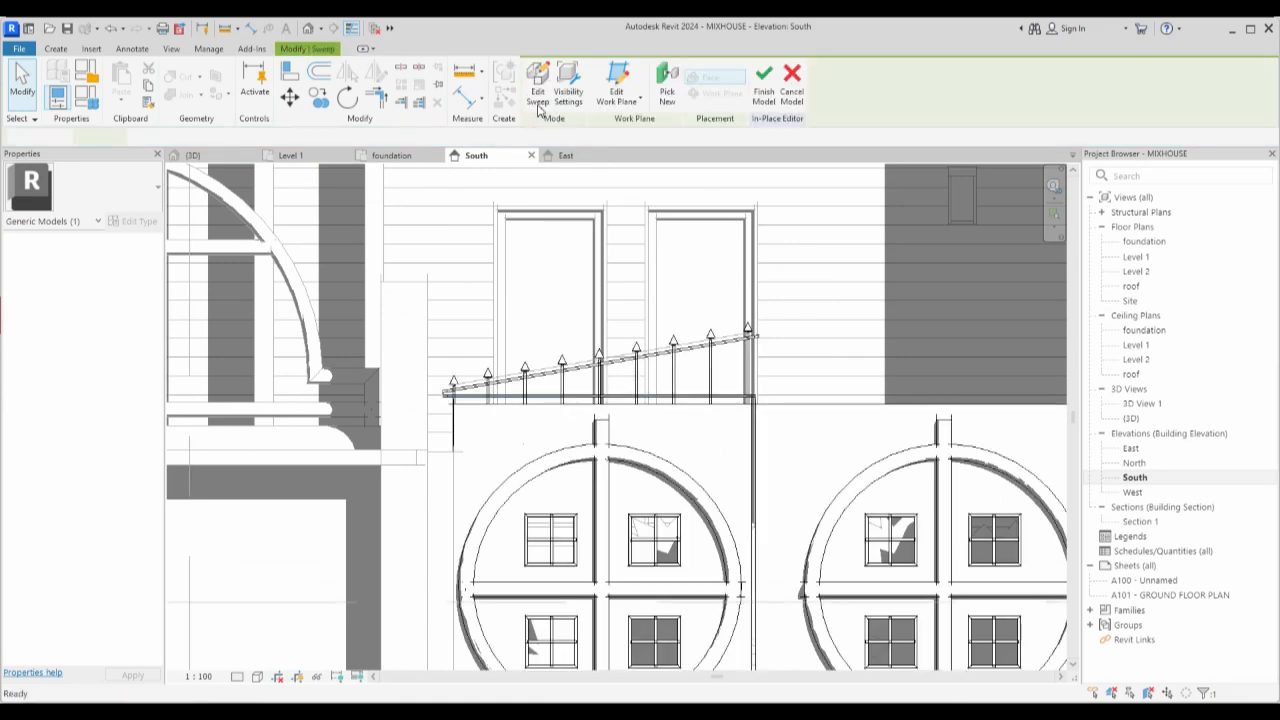
scroll(655, 430, "down", 3)
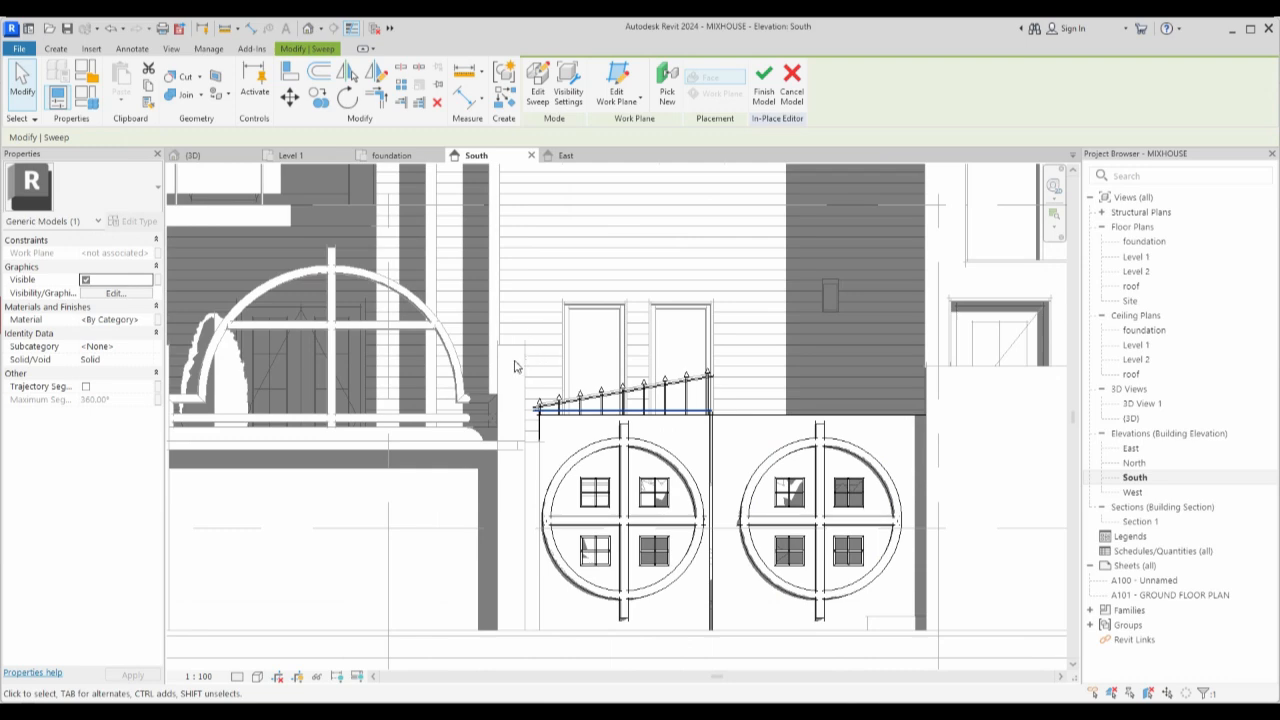
Assign the Aluminium(15) material to all the rods, rails and finials on top of the first gate leaf together.
left_click(535, 395)
left_click(539, 418, "ctrl")
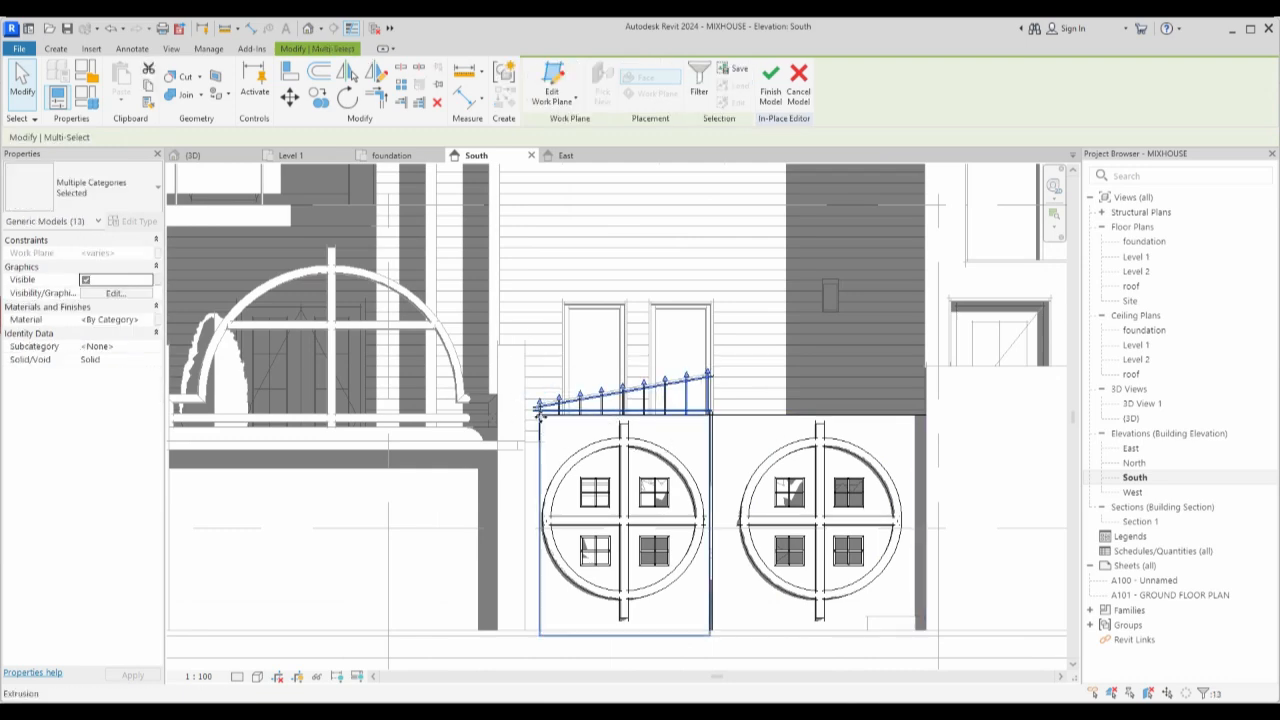
left_click_drag(508, 363, 836, 460)
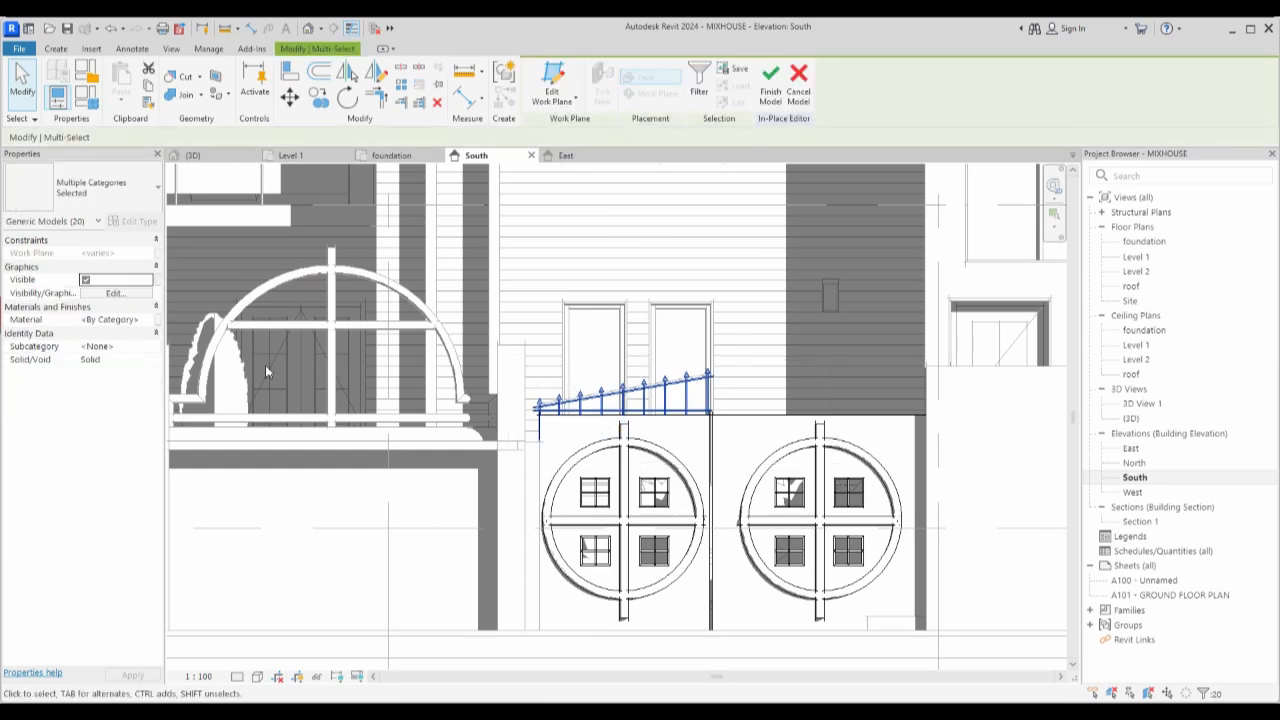
left_click(154, 325)
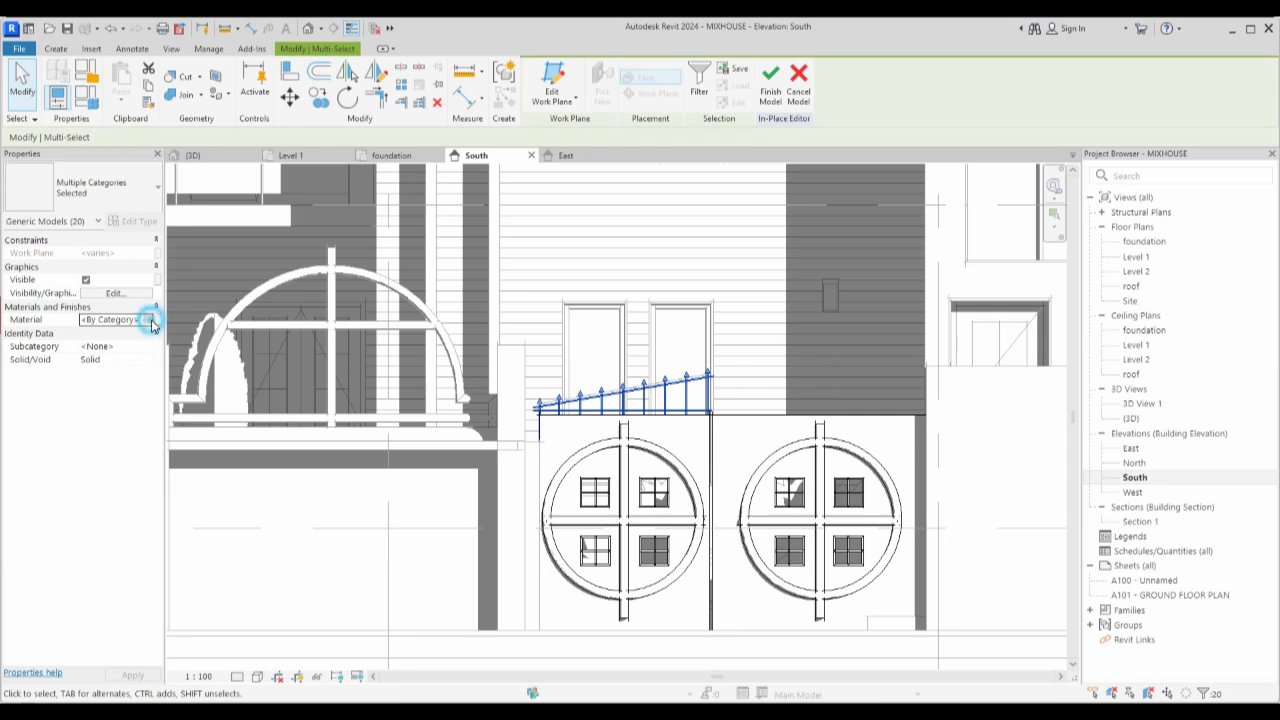
left_click(151, 320)
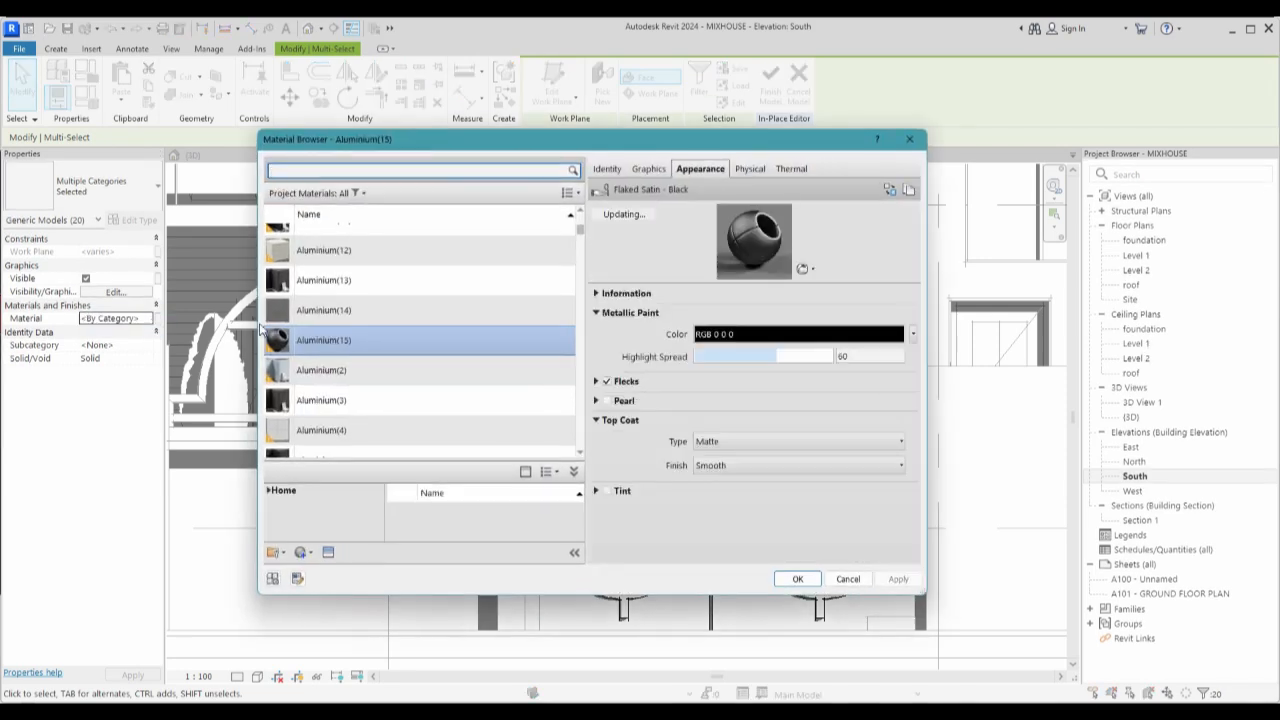
double_click(302, 348)
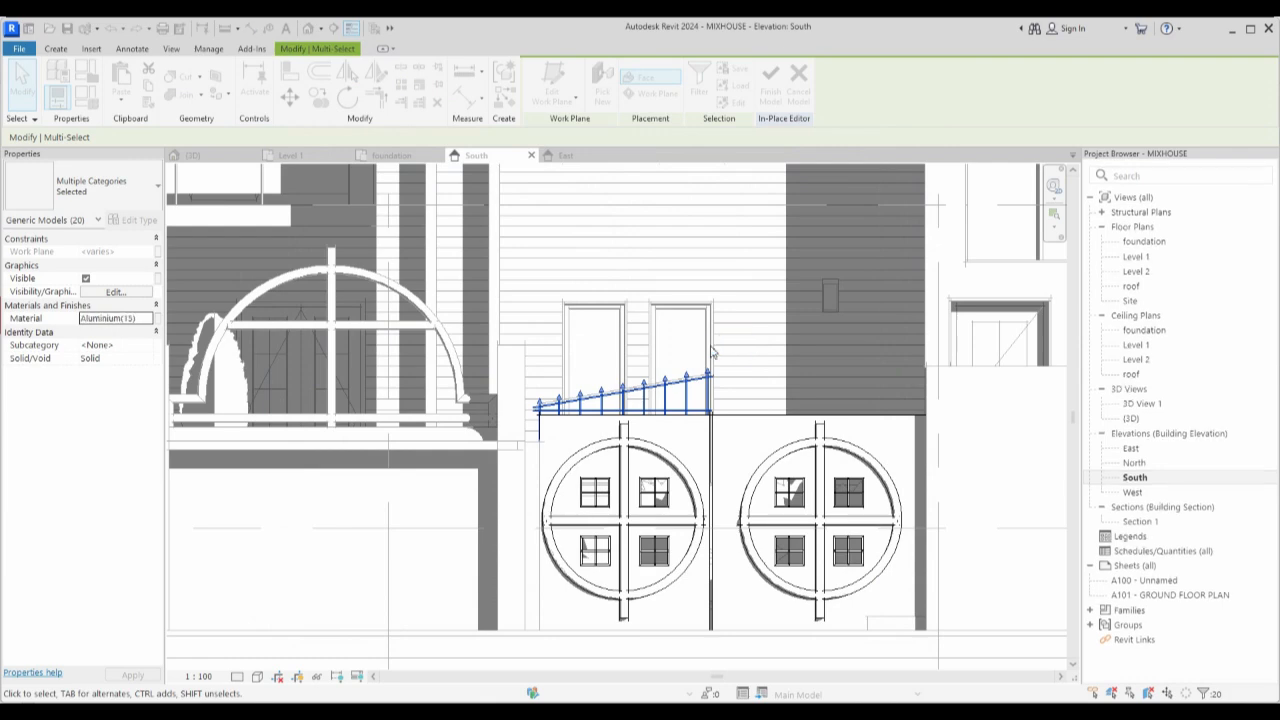
Mirror a copy of the first leaf's rods, rails and finials over the second leaf, about a vertical axis beside the tallest rod.
left_click(460, 356)
left_click_drag(508, 329, 763, 505)
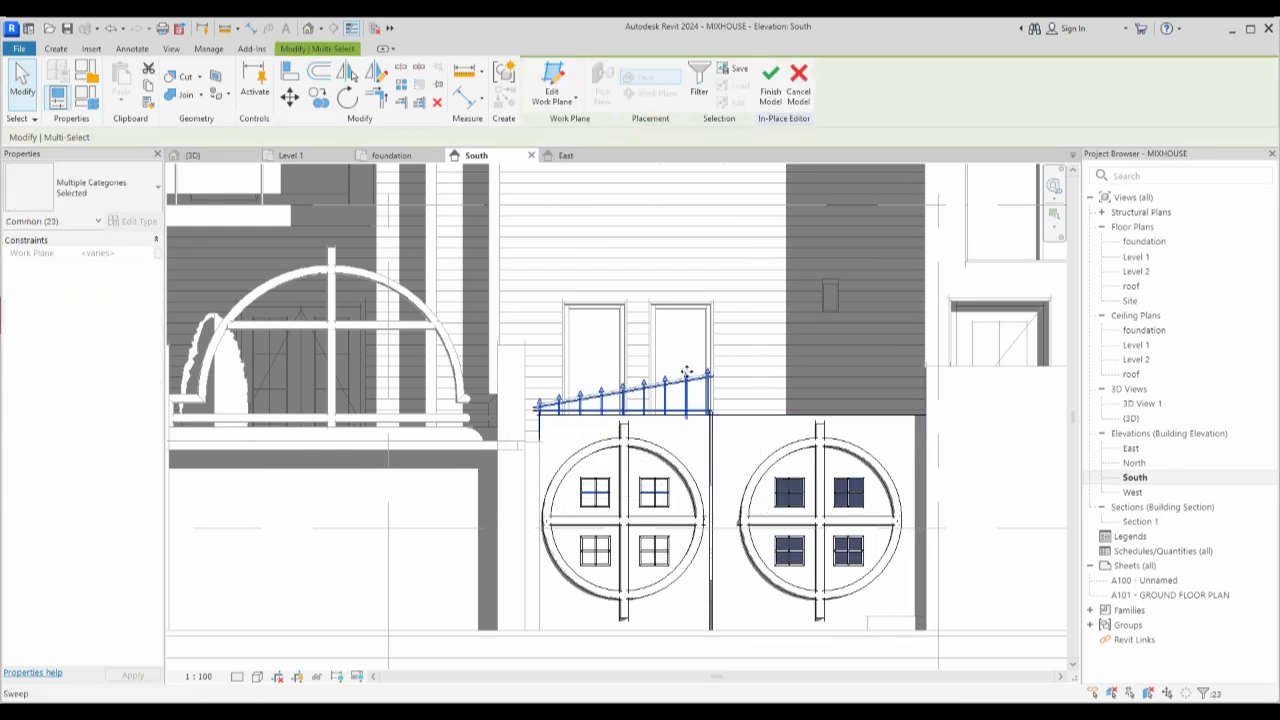
left_click(737, 340)
left_click_drag(507, 312, 743, 453)
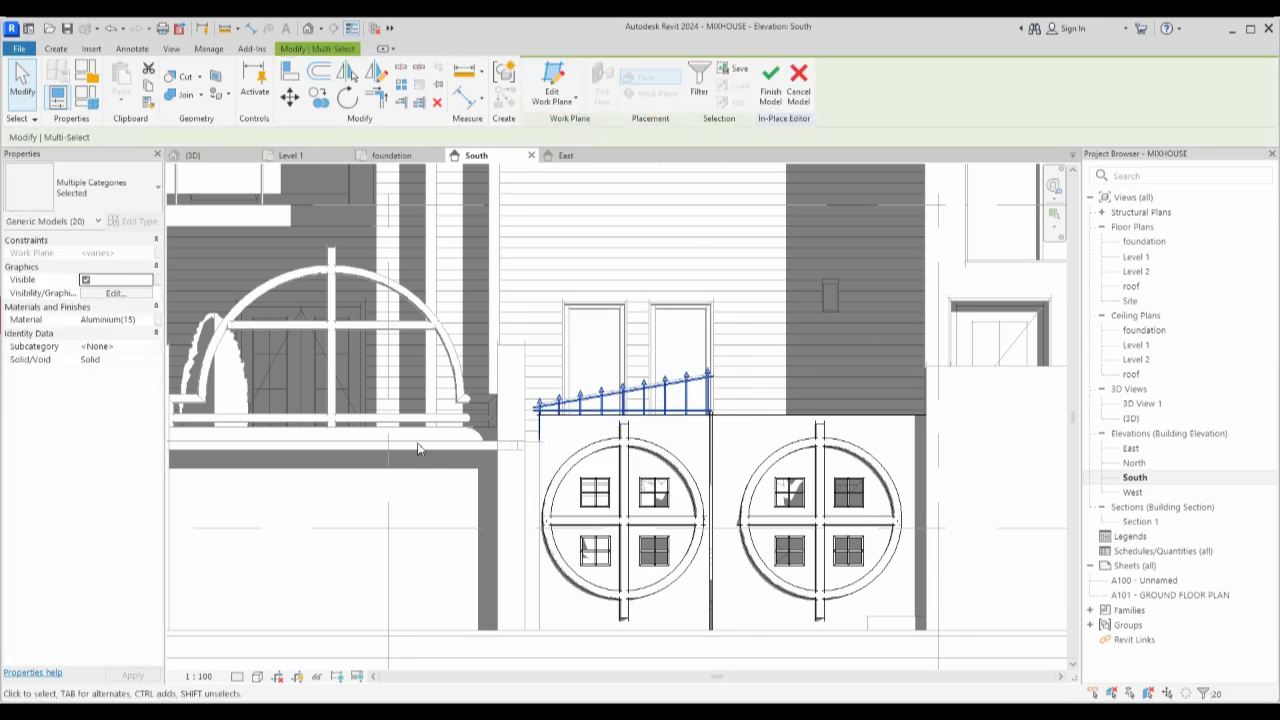
left_click(375, 72)
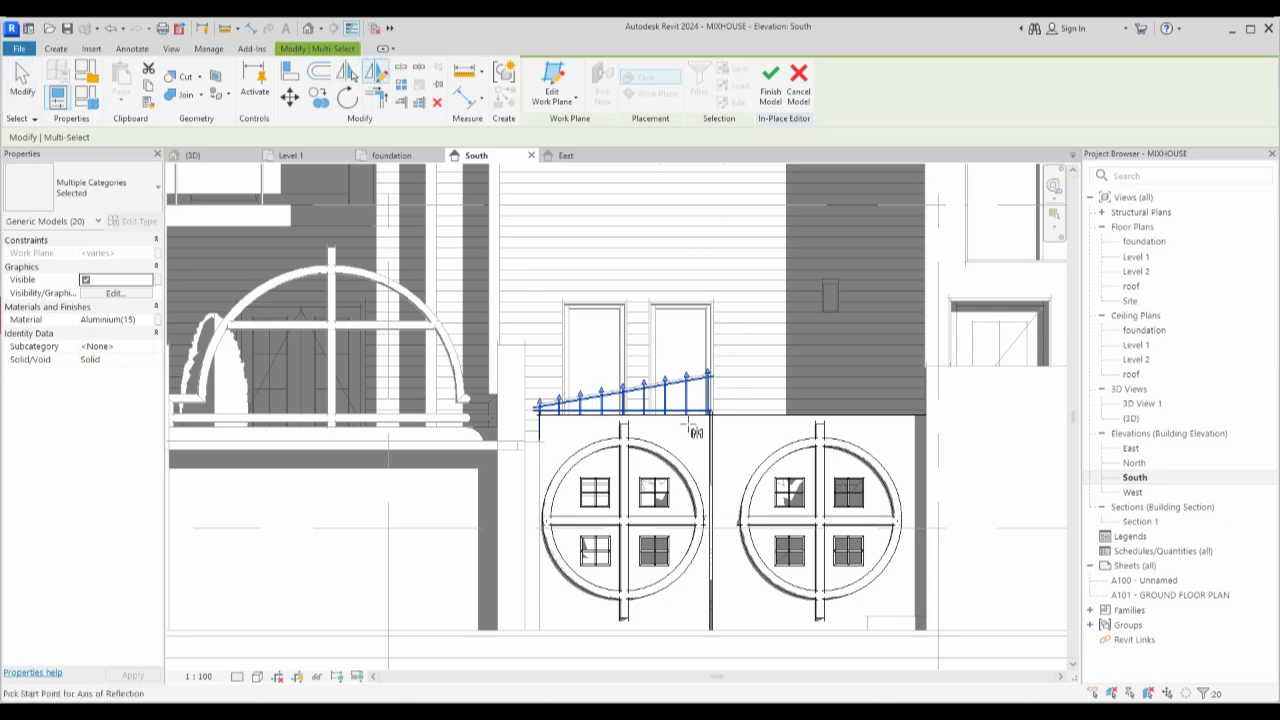
scroll(727, 410, "up", 5)
scroll(727, 410, "up", 4)
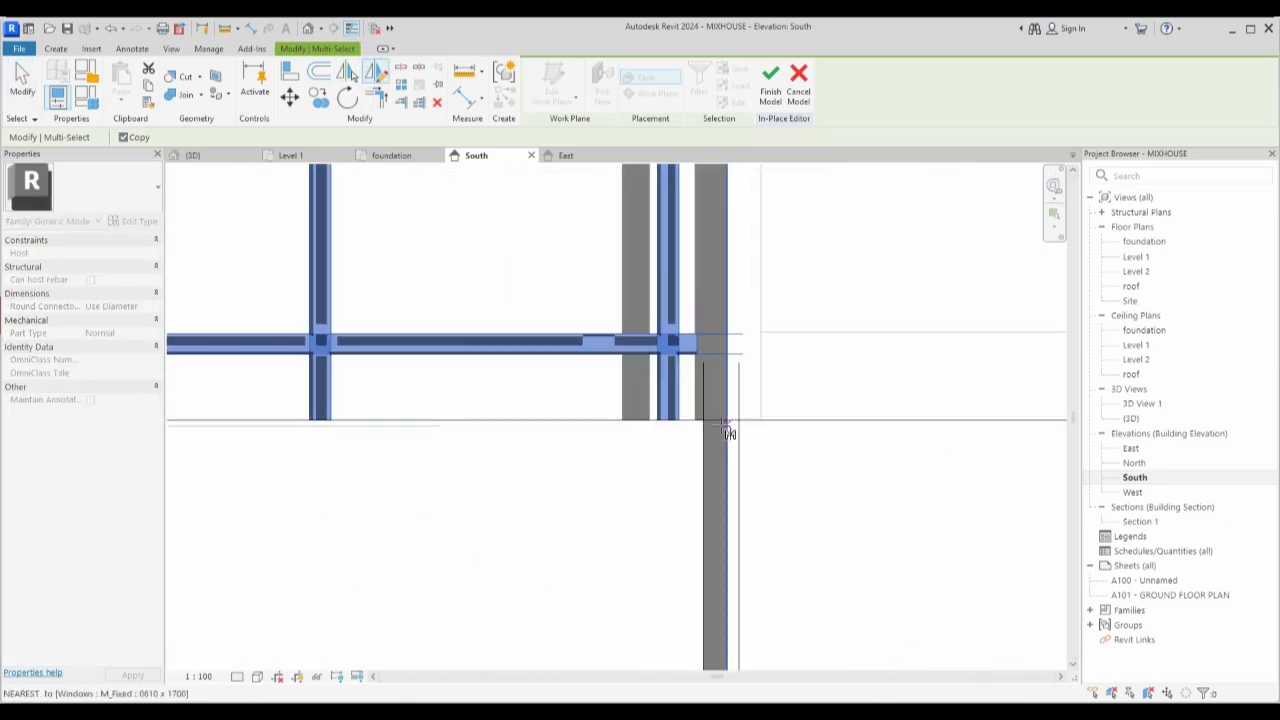
left_click(727, 424)
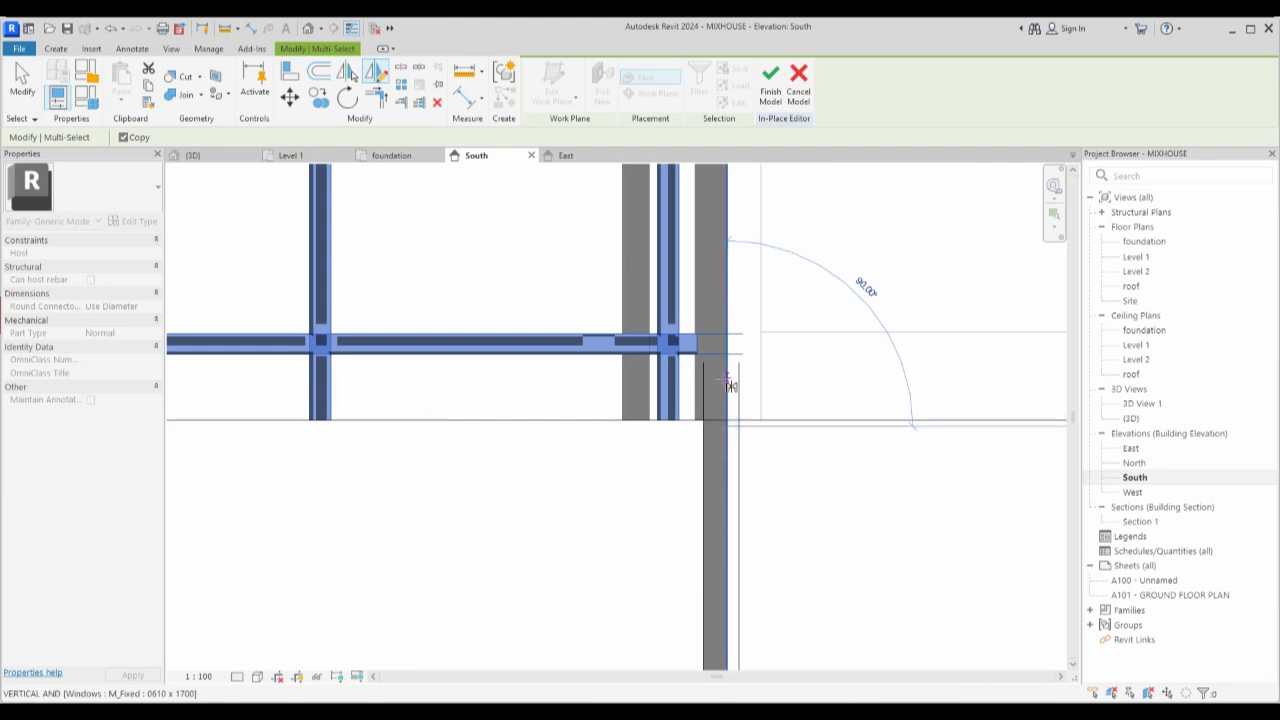
left_click(727, 316)
scroll(646, 451, "down", 6)
scroll(931, 500, "up", 2)
scroll(806, 457, "down", 3)
scroll(712, 435, "up", 2)
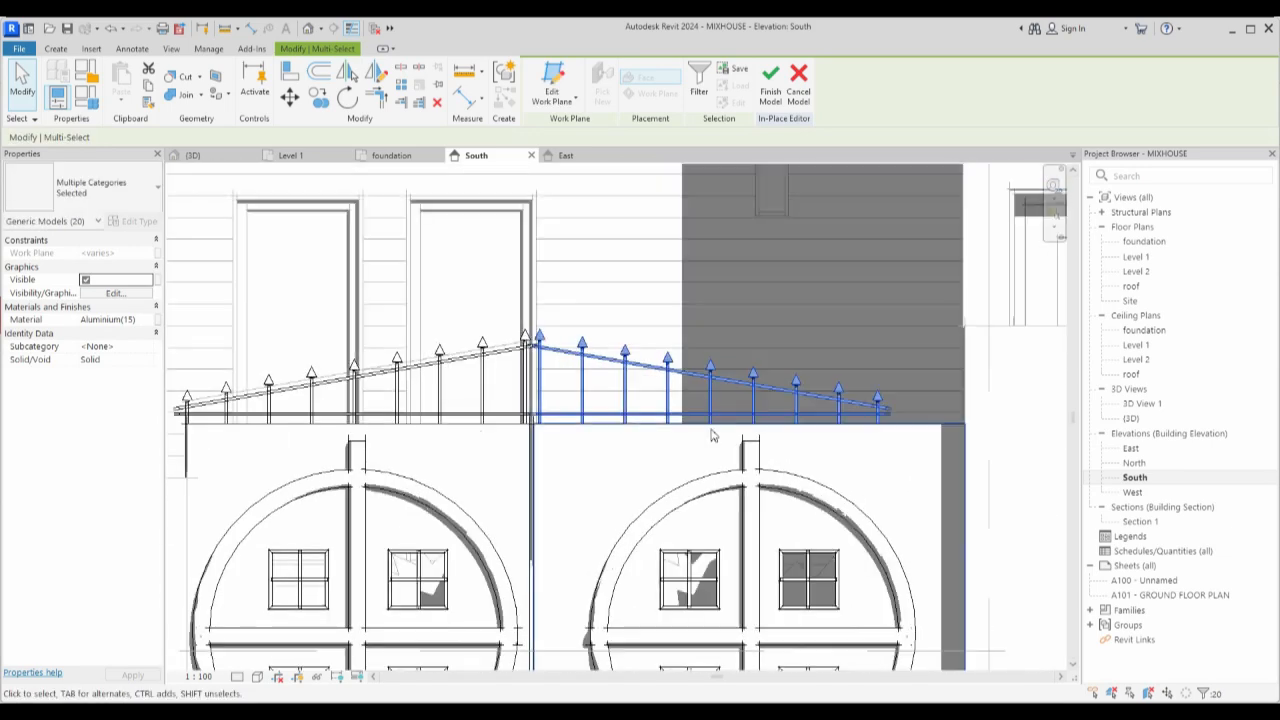
scroll(712, 435, "up", 1)
scroll(634, 400, "down", 2)
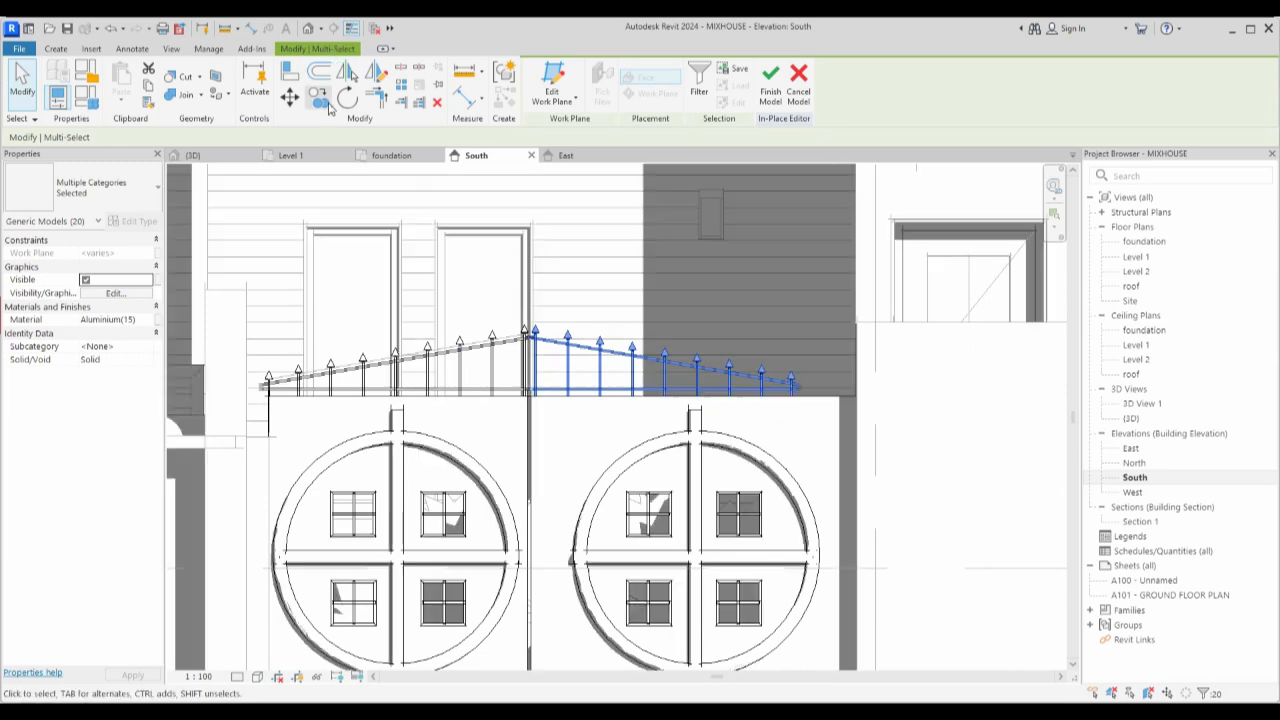
Move the mirrored rods, rails and finials along the second leaf so the shortest rod reaches its outer edge, and clear the selection.
left_click(288, 97)
scroll(700, 390, "up", 2)
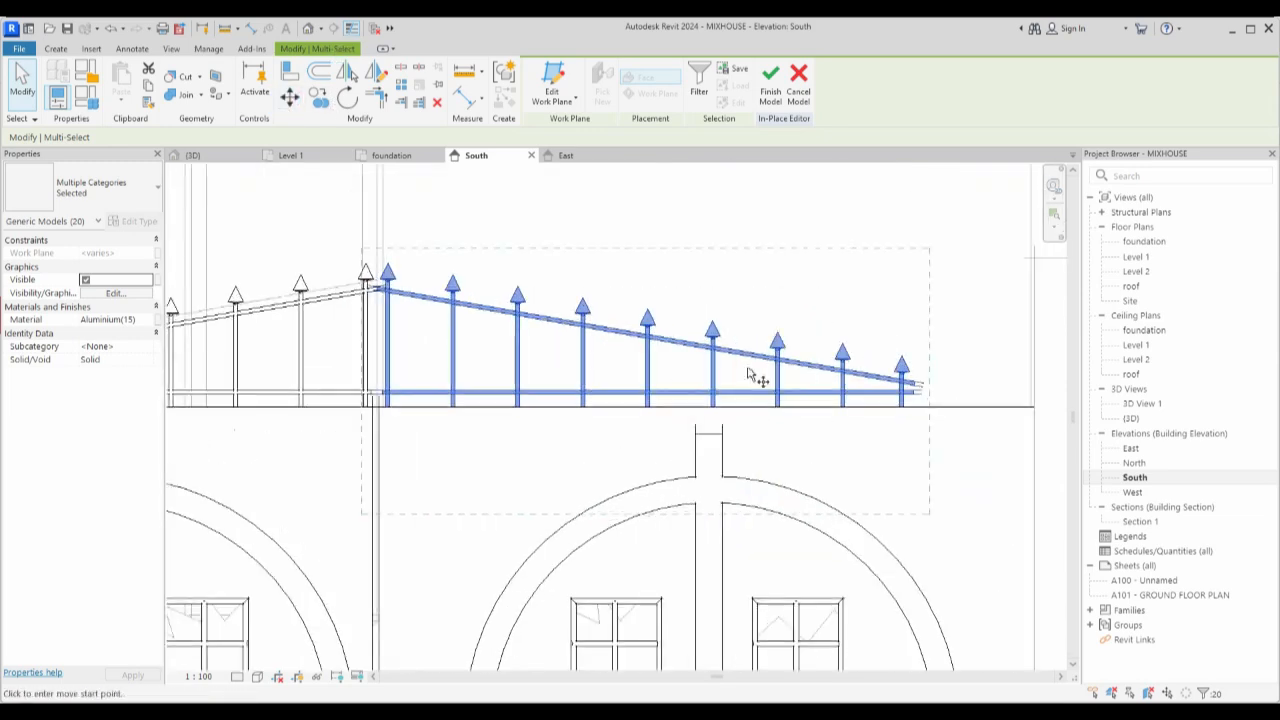
left_click(905, 418)
scroll(880, 395, "down", 3)
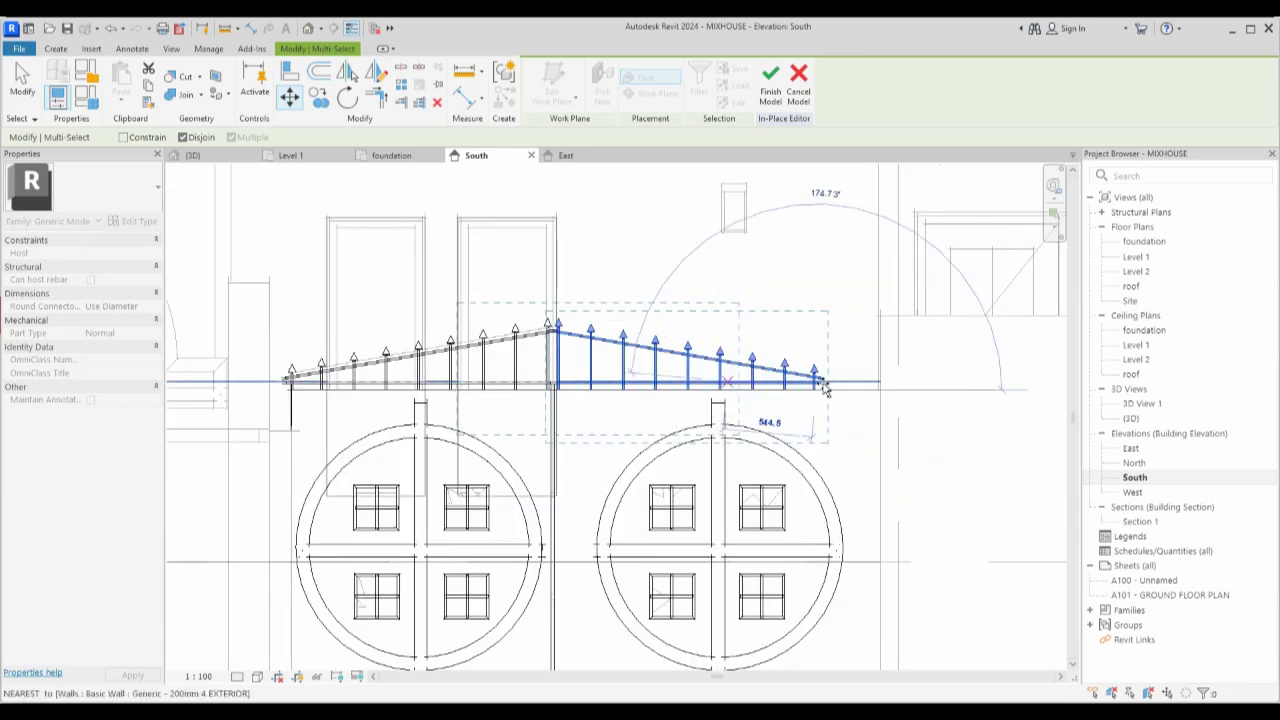
left_click(880, 390)
scroll(630, 370, "up", 4)
scroll(627, 370, "down", 5)
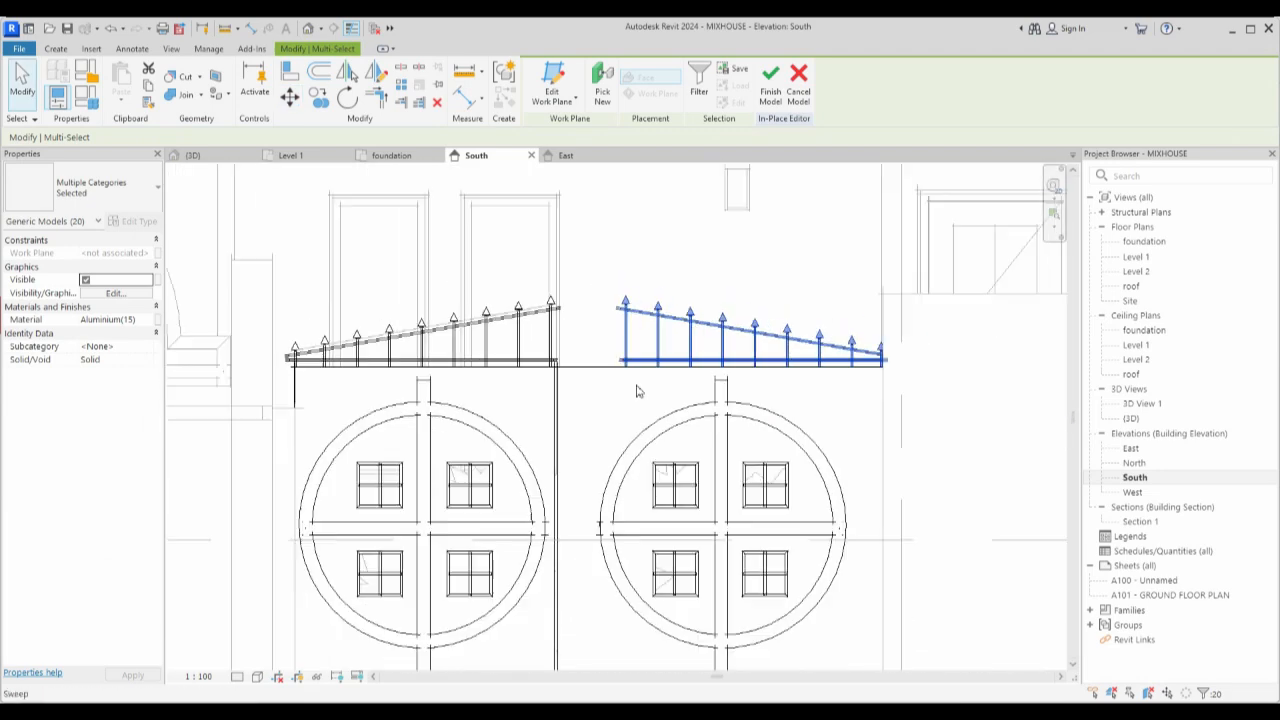
scroll(612, 355, "up", 2)
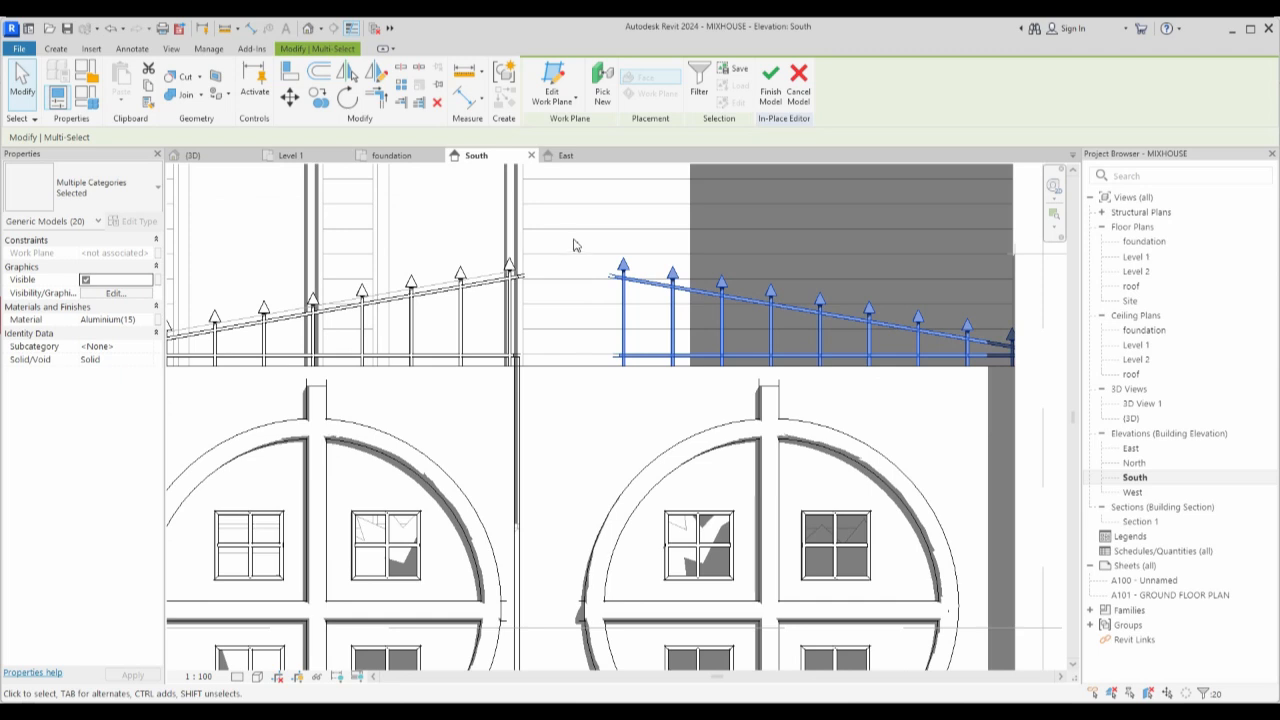
left_click(573, 243)
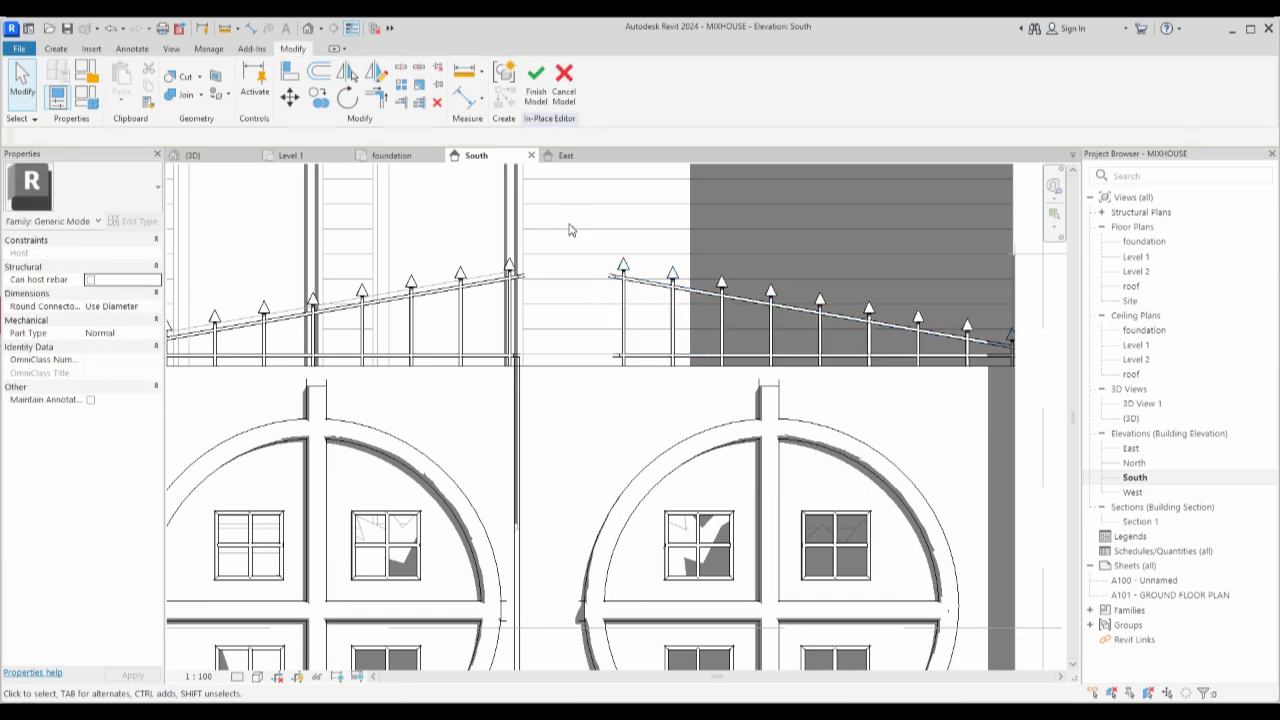
left_click_drag(564, 235, 851, 432)
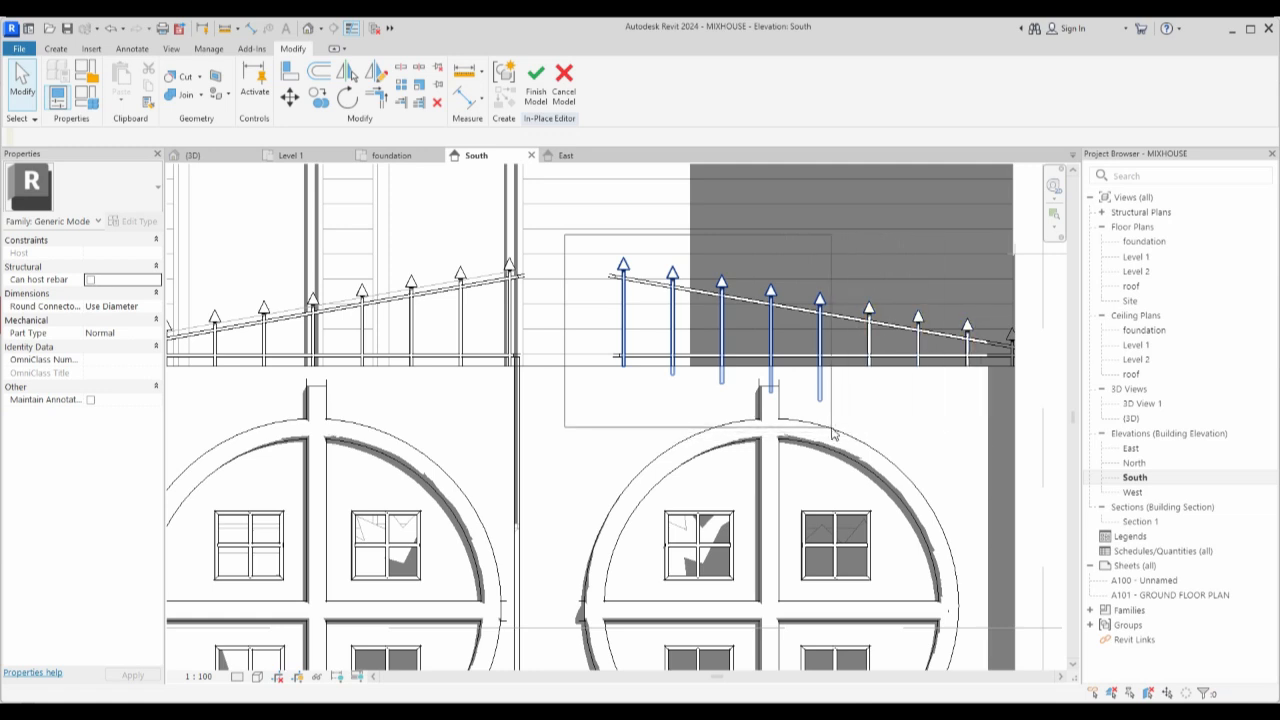
left_click_drag(831, 430, 831, 428)
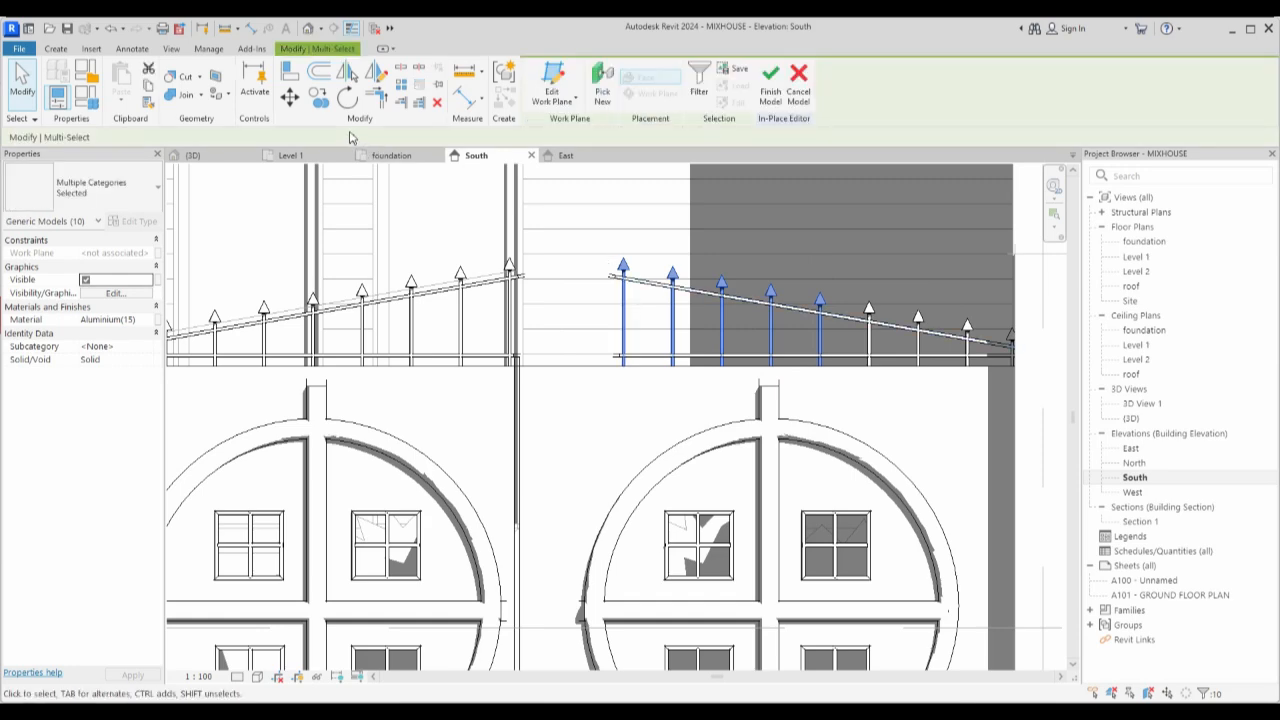
left_click(579, 292)
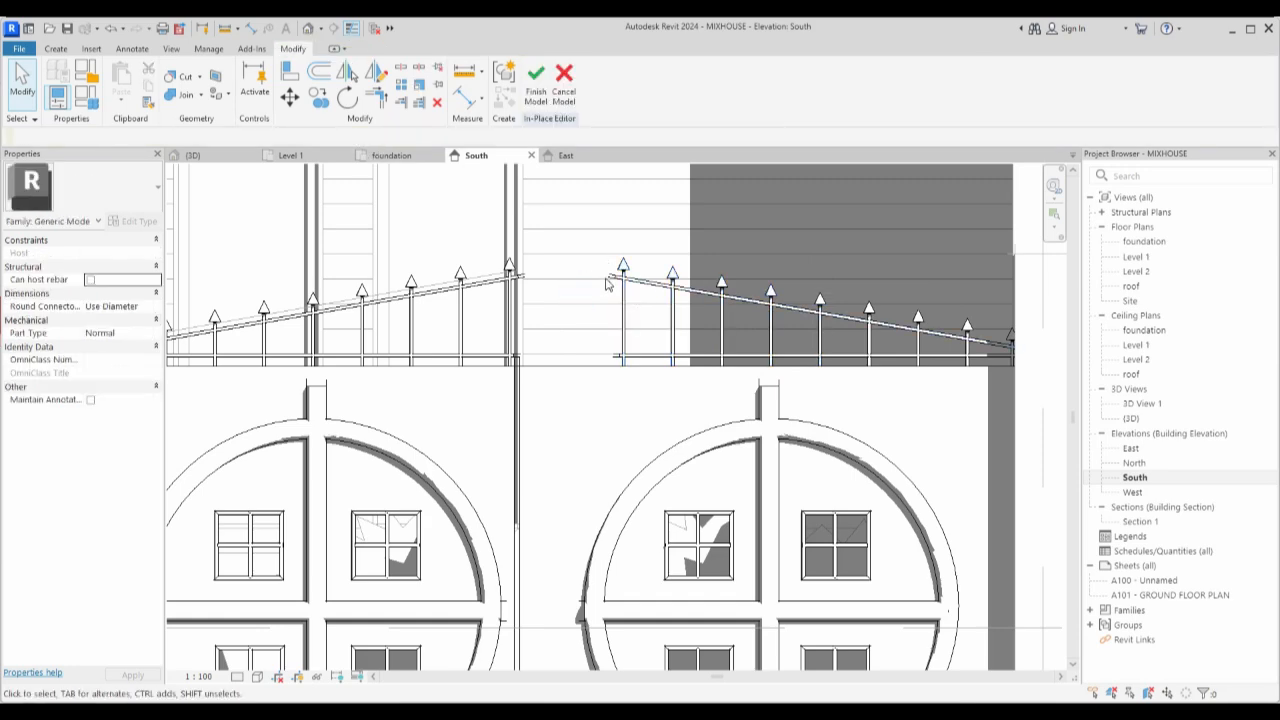
Extend the second leaf's sloping rail sweep with a horizontal path segment from its high end to the first leaf, and finish the sweep.
left_click(605, 285)
left_click(535, 95)
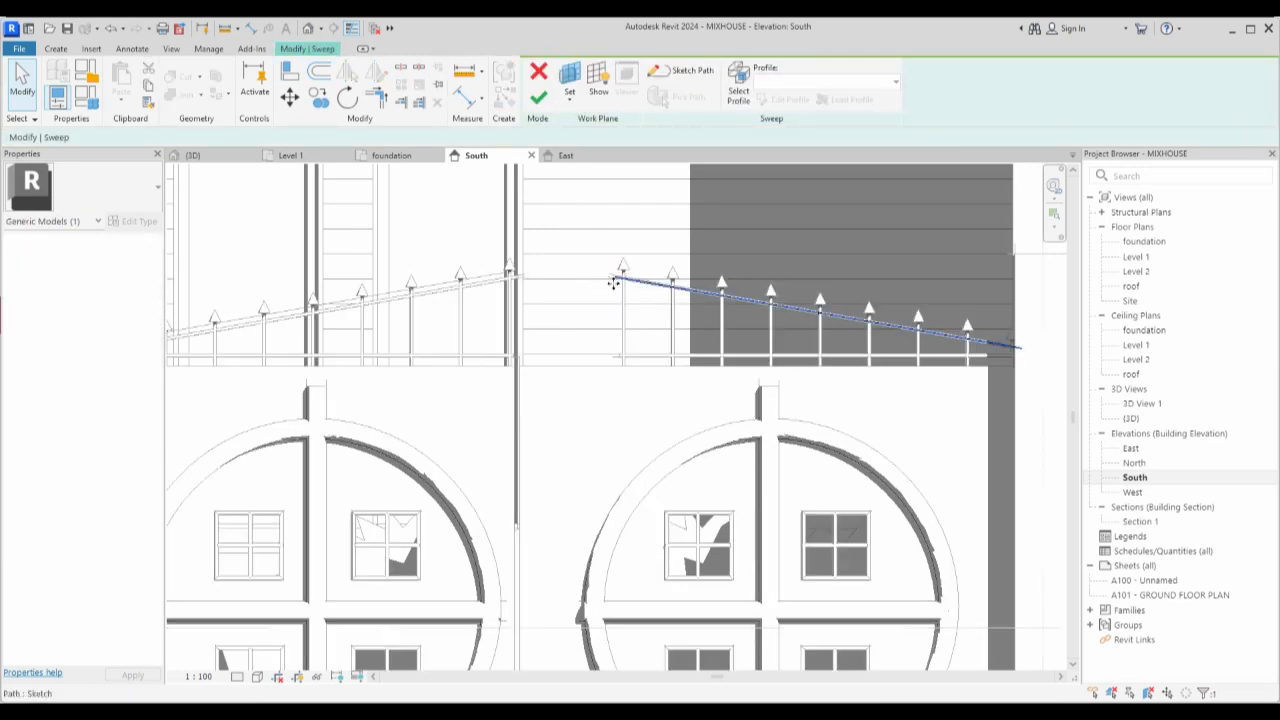
left_click(683, 75)
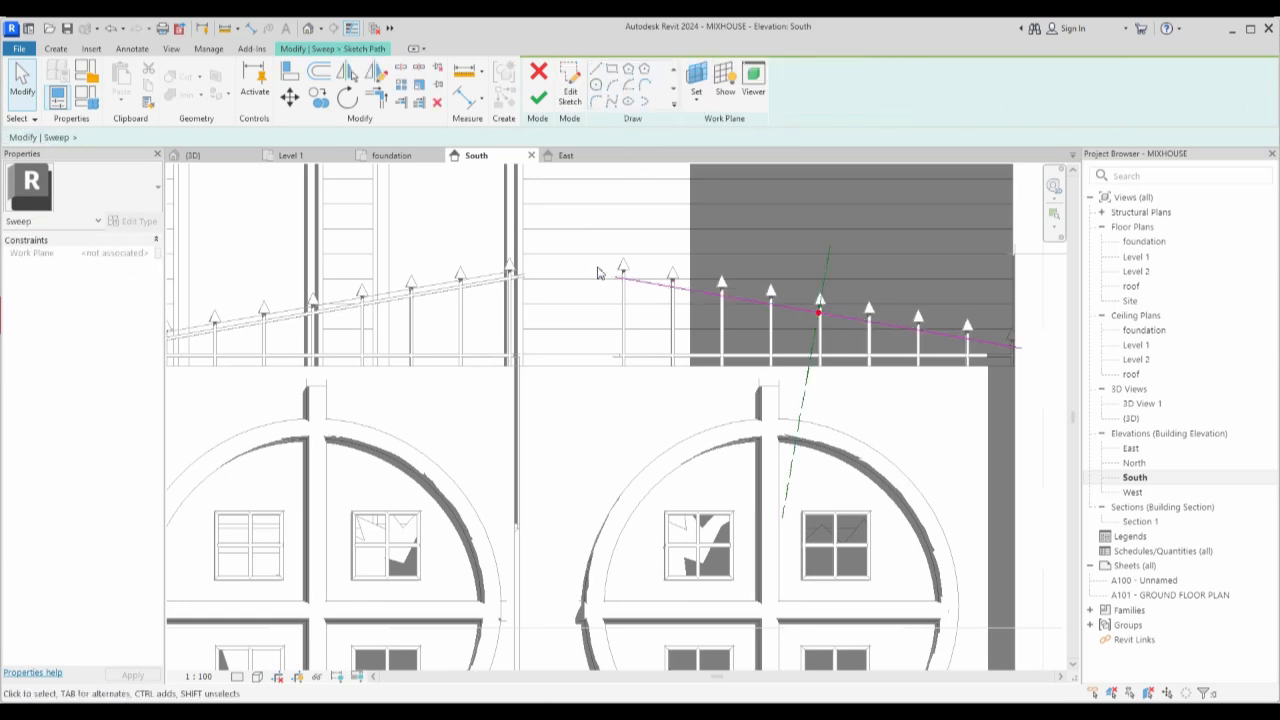
left_click(568, 73)
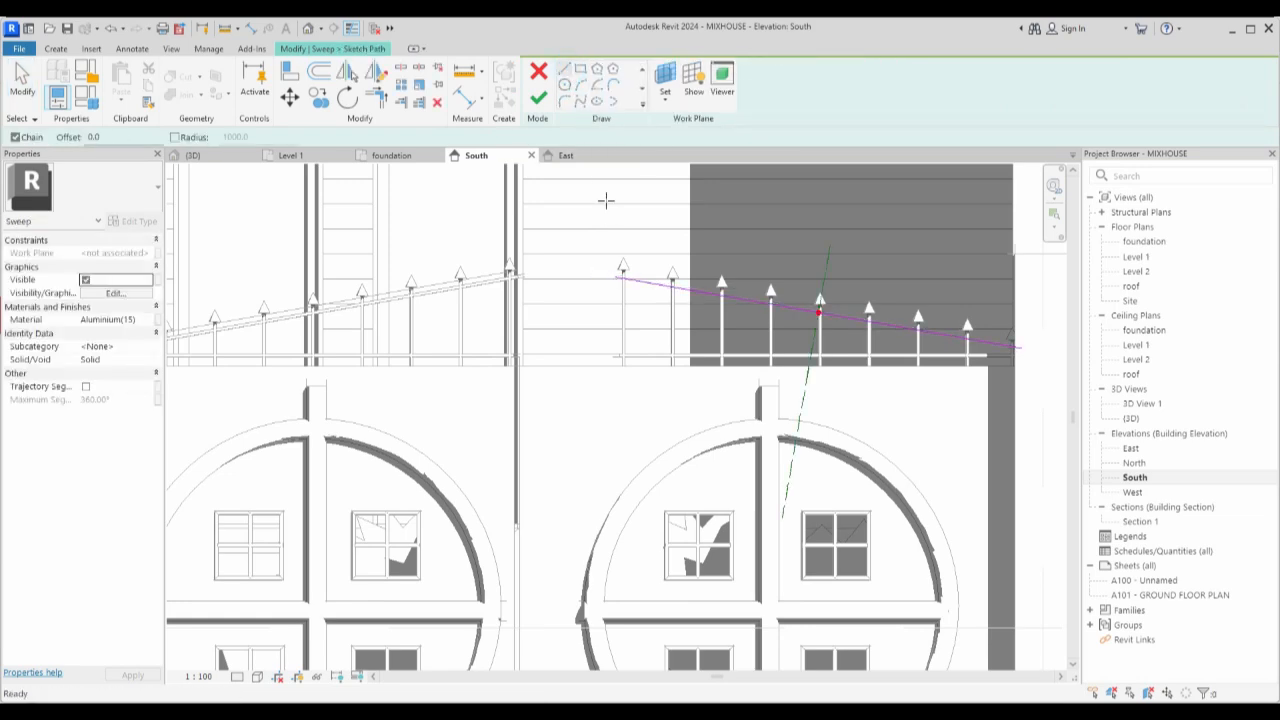
left_click(615, 277)
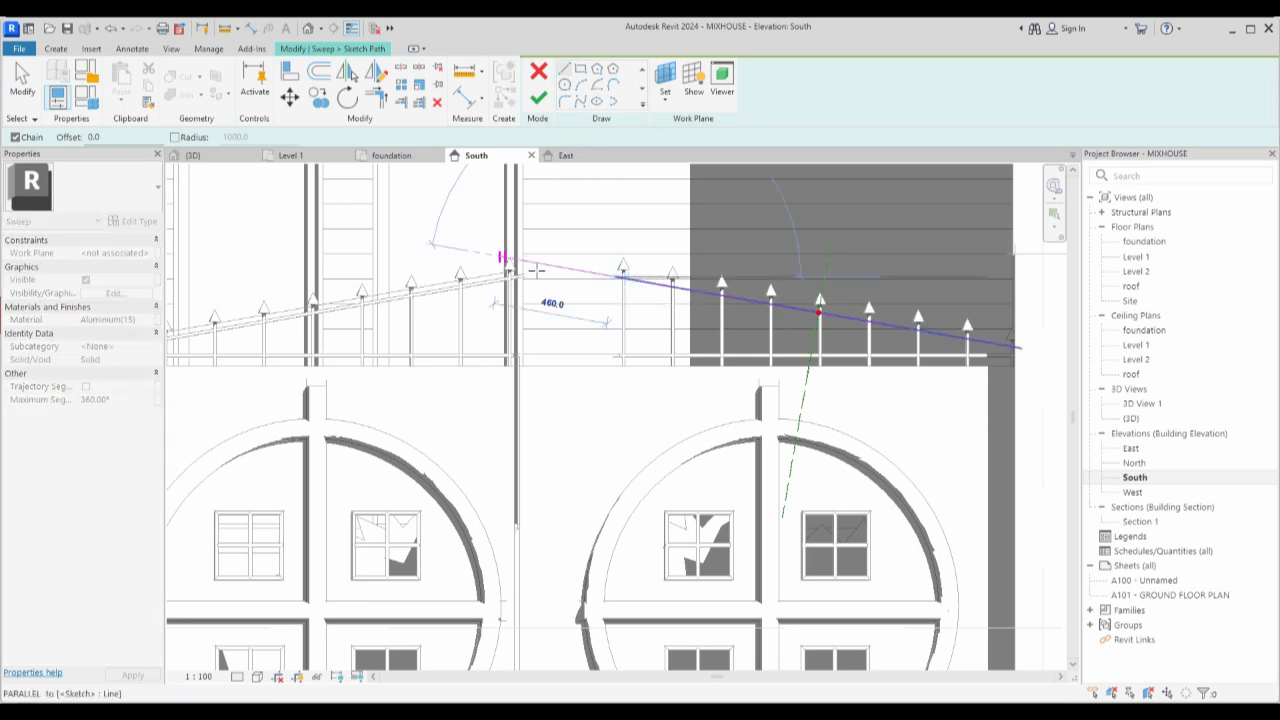
left_click(531, 277)
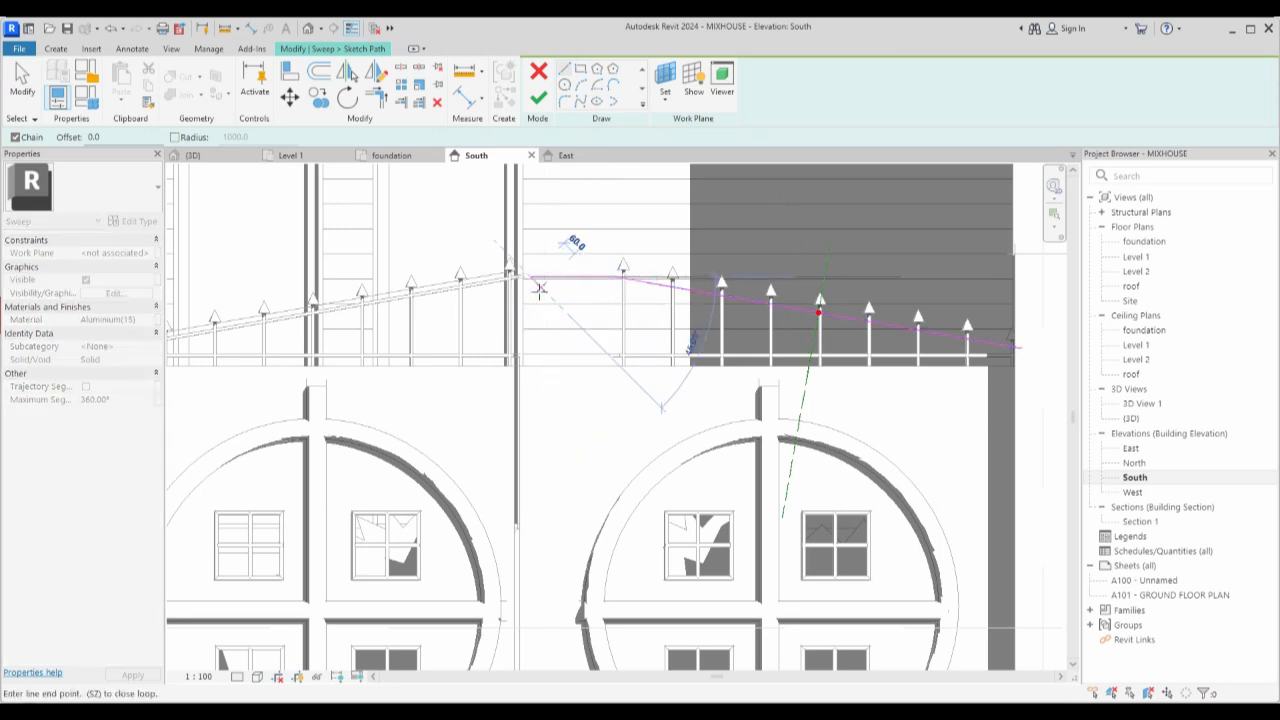
key("Escape")
key("Escape")
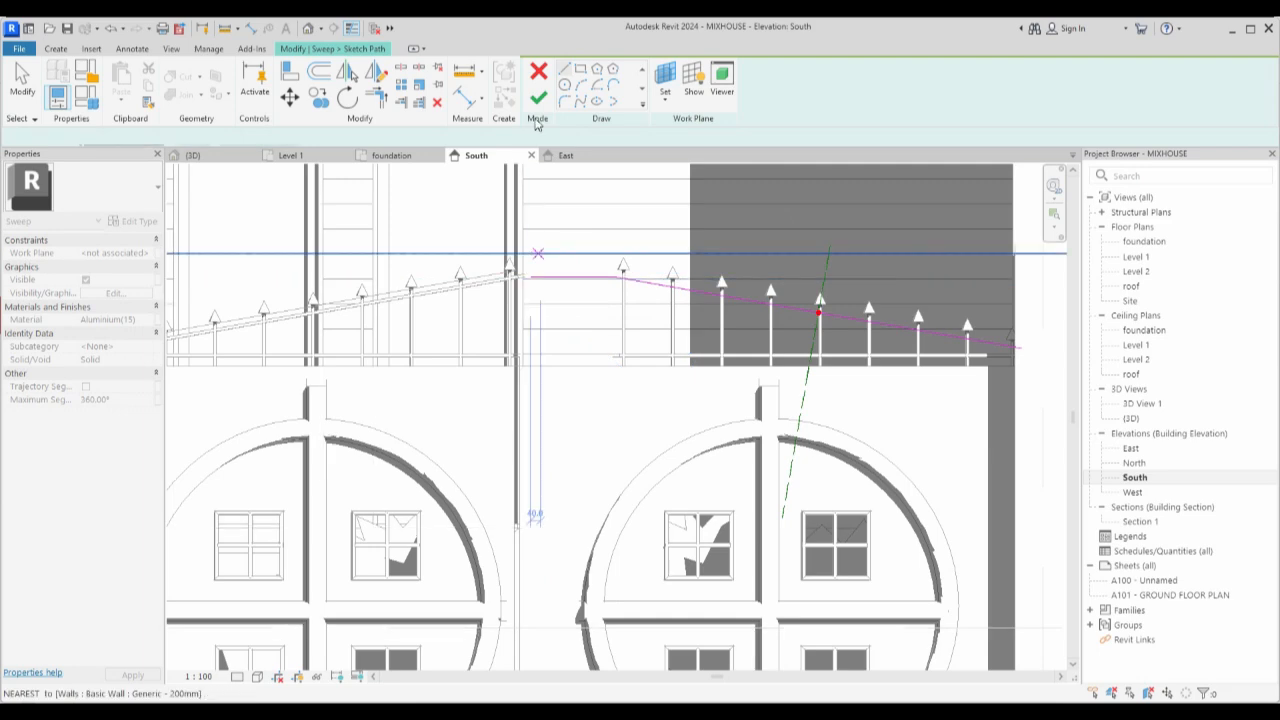
left_click(537, 101)
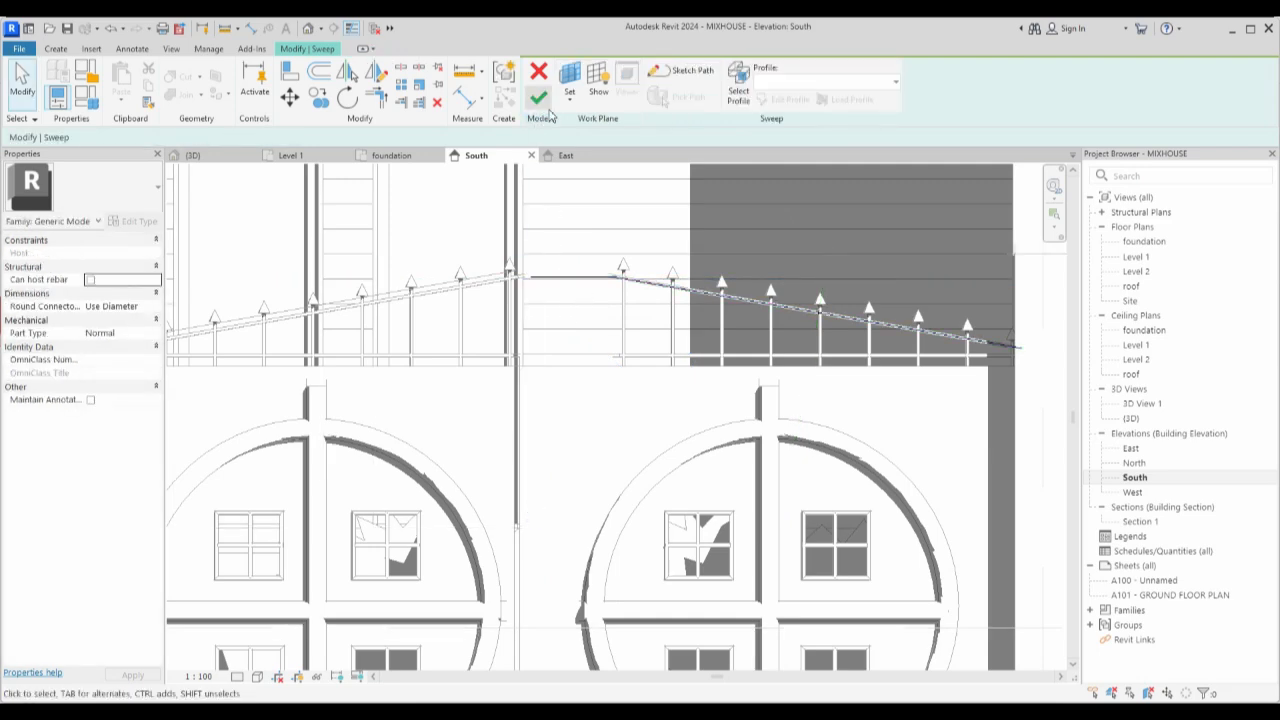
left_click(537, 100)
Copy the second leaf's tallest rod with its finial twice along the new horizontal rail towards the first leaf, the first copy 200 mm away.
left_click_drag(566, 215, 653, 414)
left_click(318, 97)
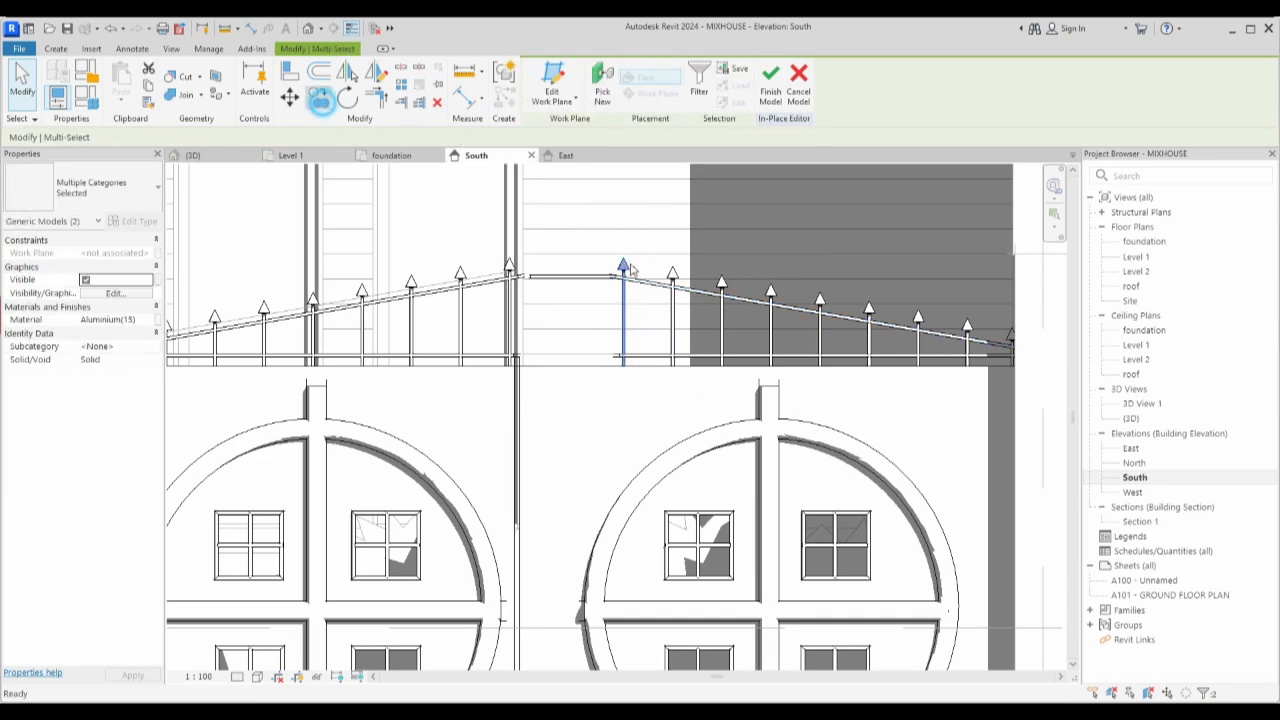
scroll(635, 300, "up", 3)
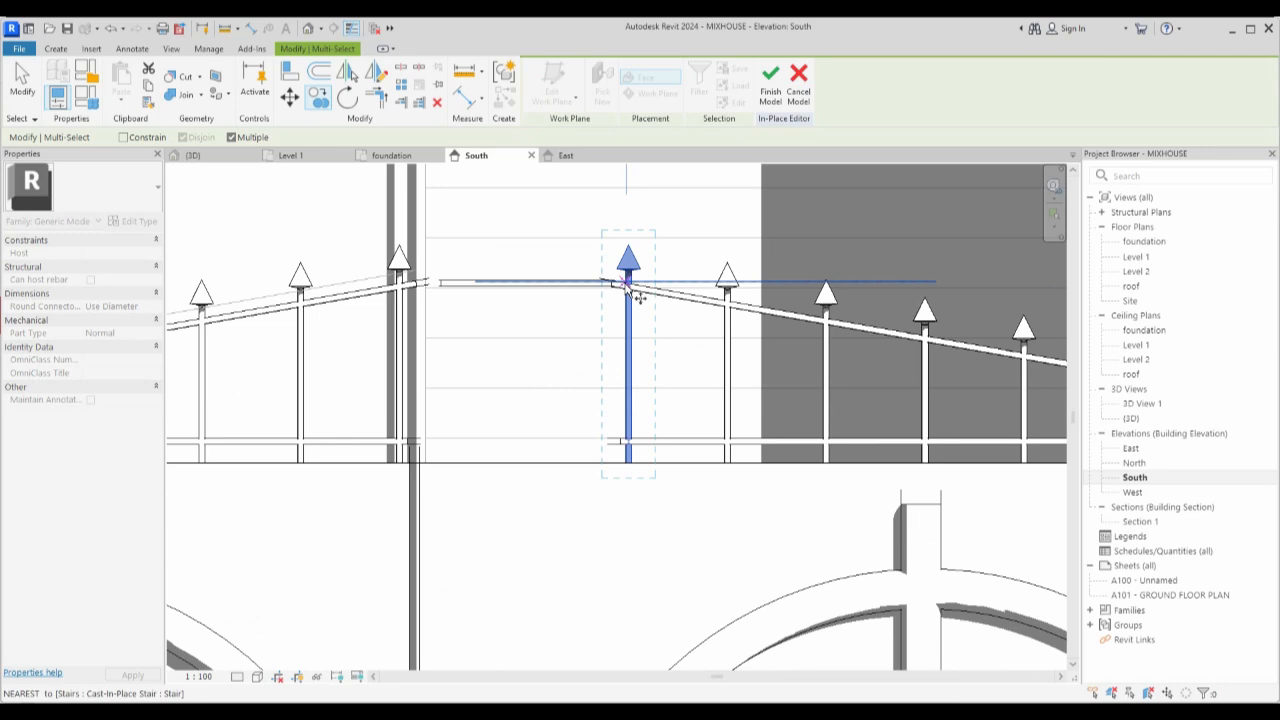
left_click(626, 283)
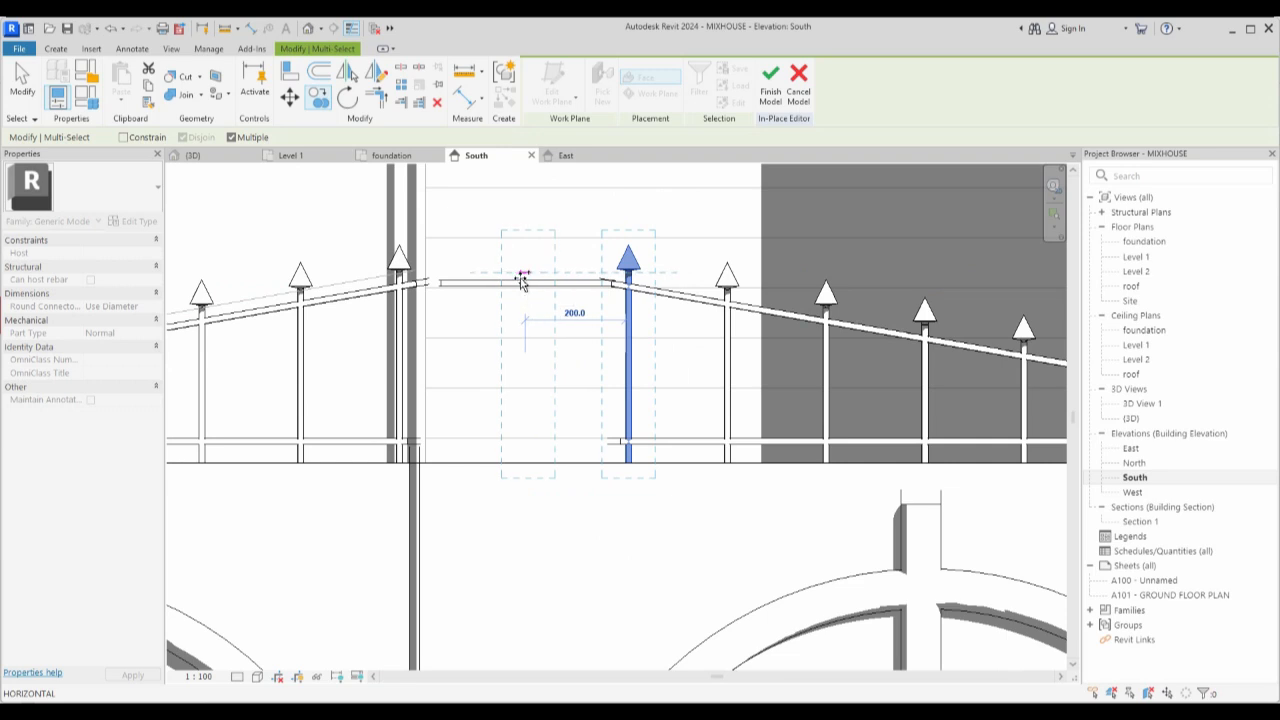
left_click(528, 283)
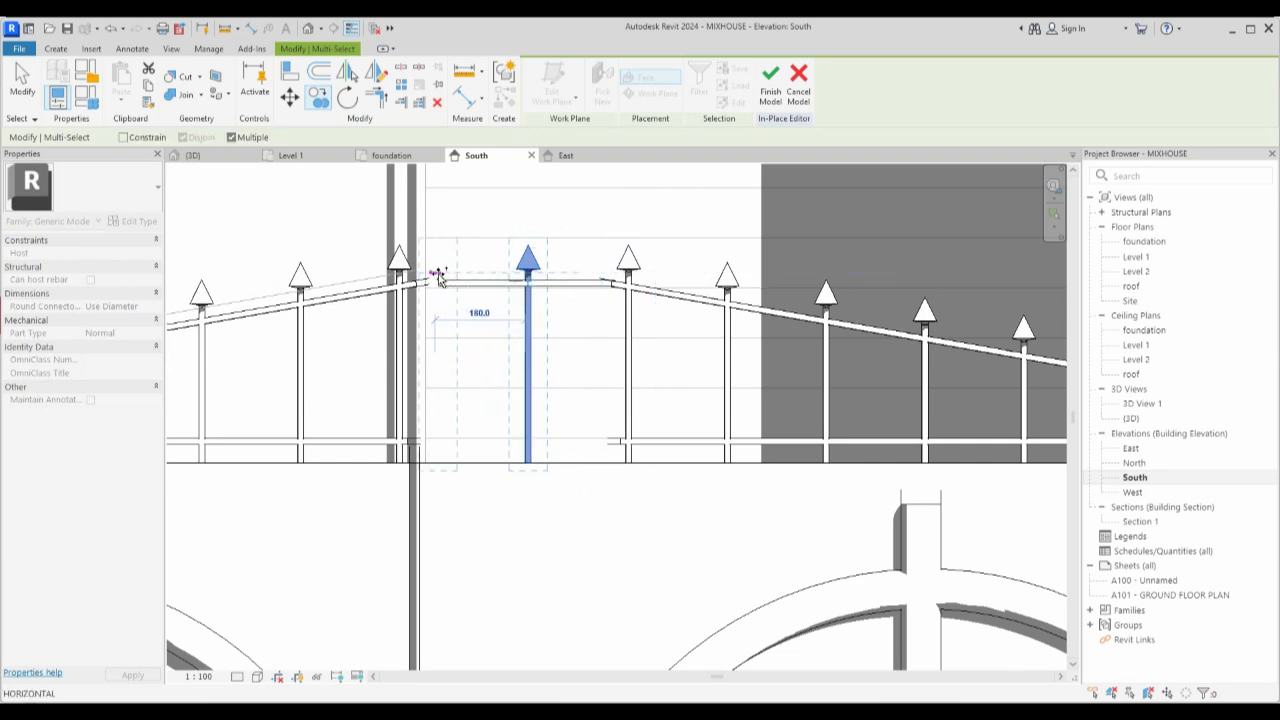
left_click(442, 279)
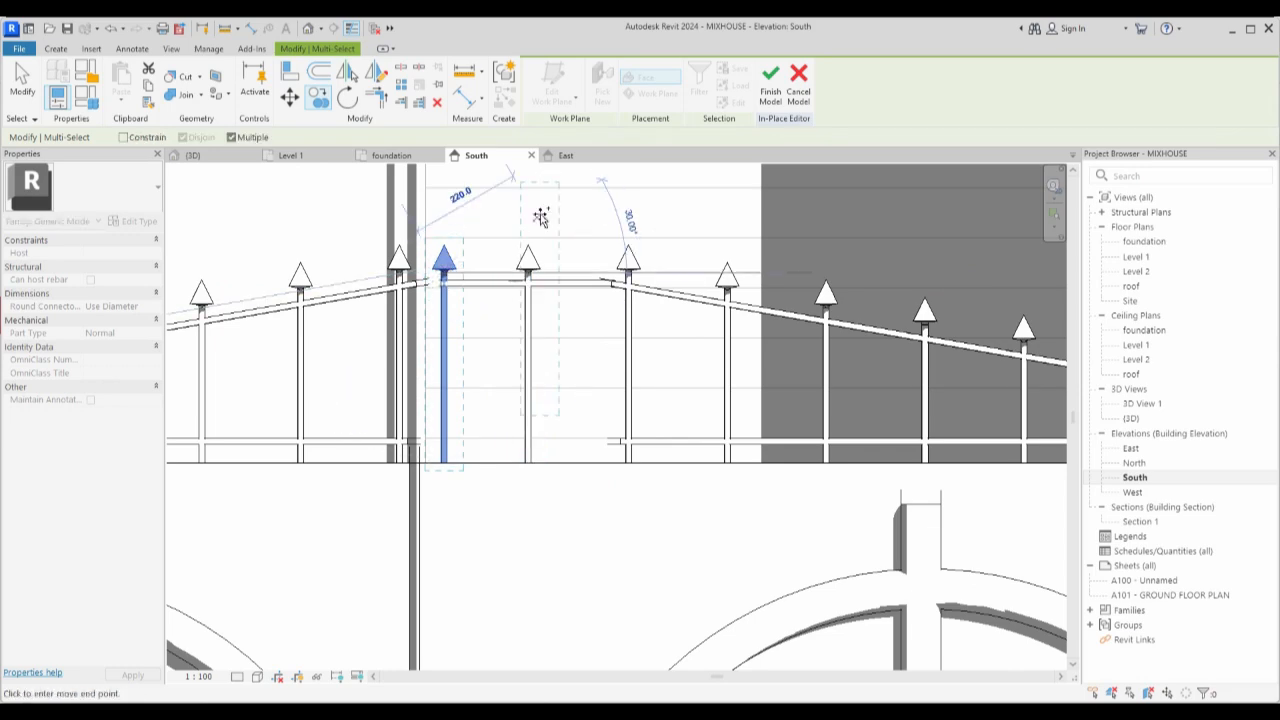
key("Escape")
Stretch the path of the second leaf's lower horizontal rail to the gate's centre, 1980 mm long, and finish the sweep.
scroll(553, 353, "down", 3)
left_click(617, 405)
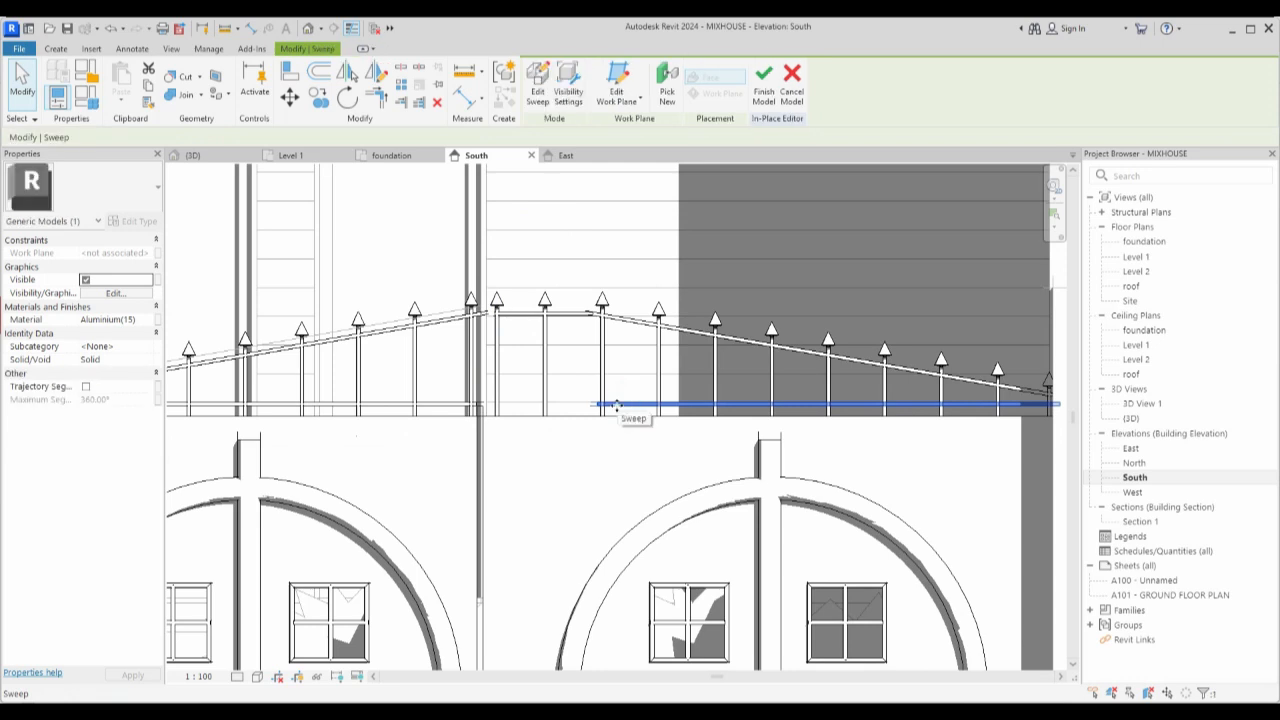
left_click(528, 95)
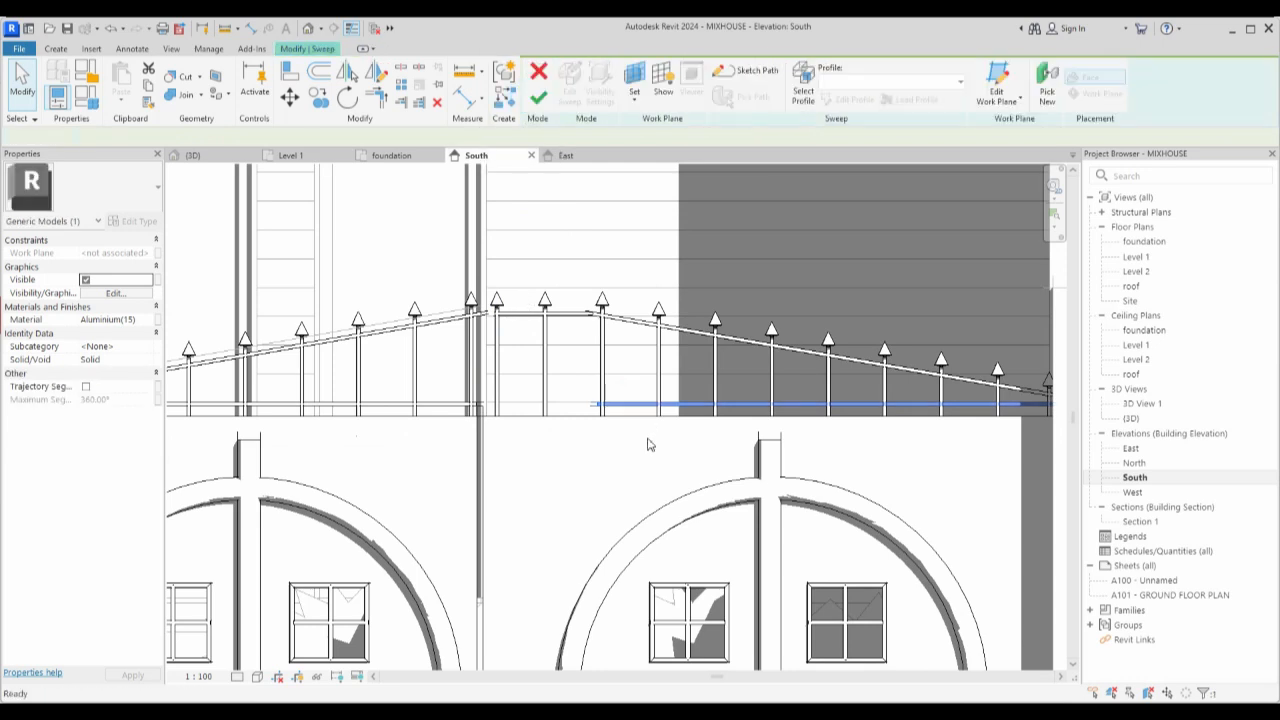
left_click(664, 80)
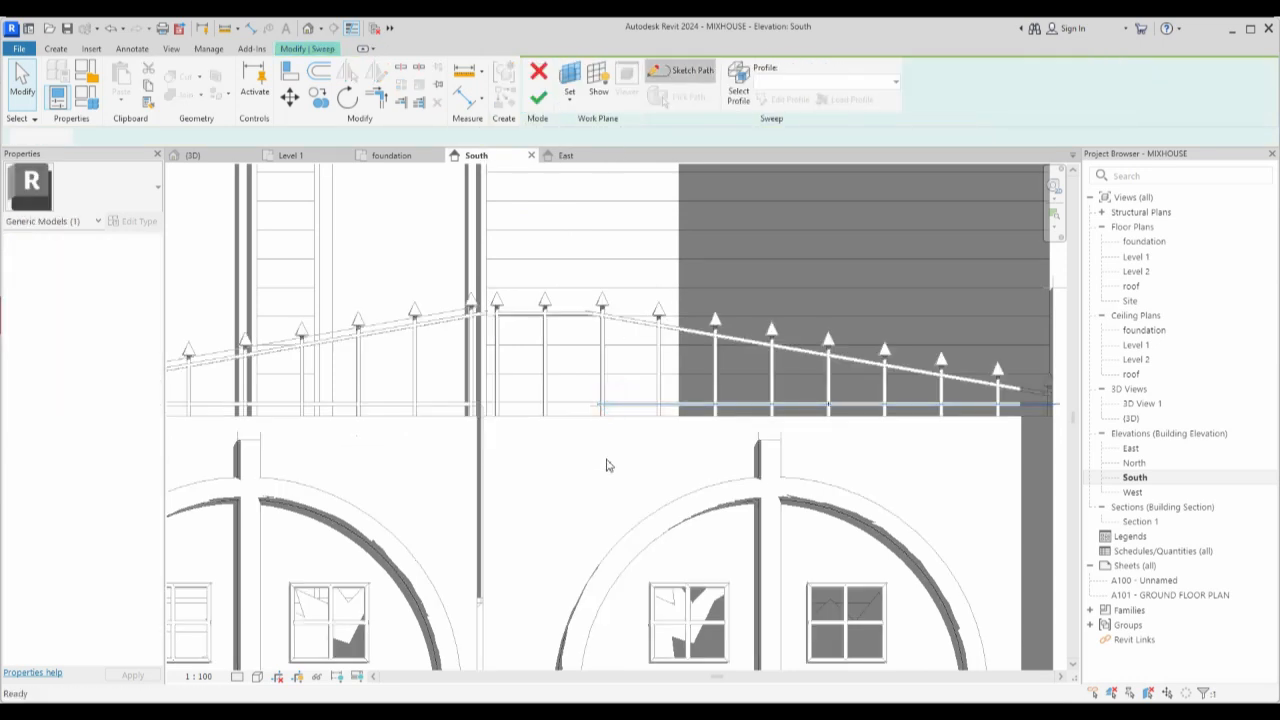
left_click(608, 406)
left_click_drag(596, 408, 594, 404)
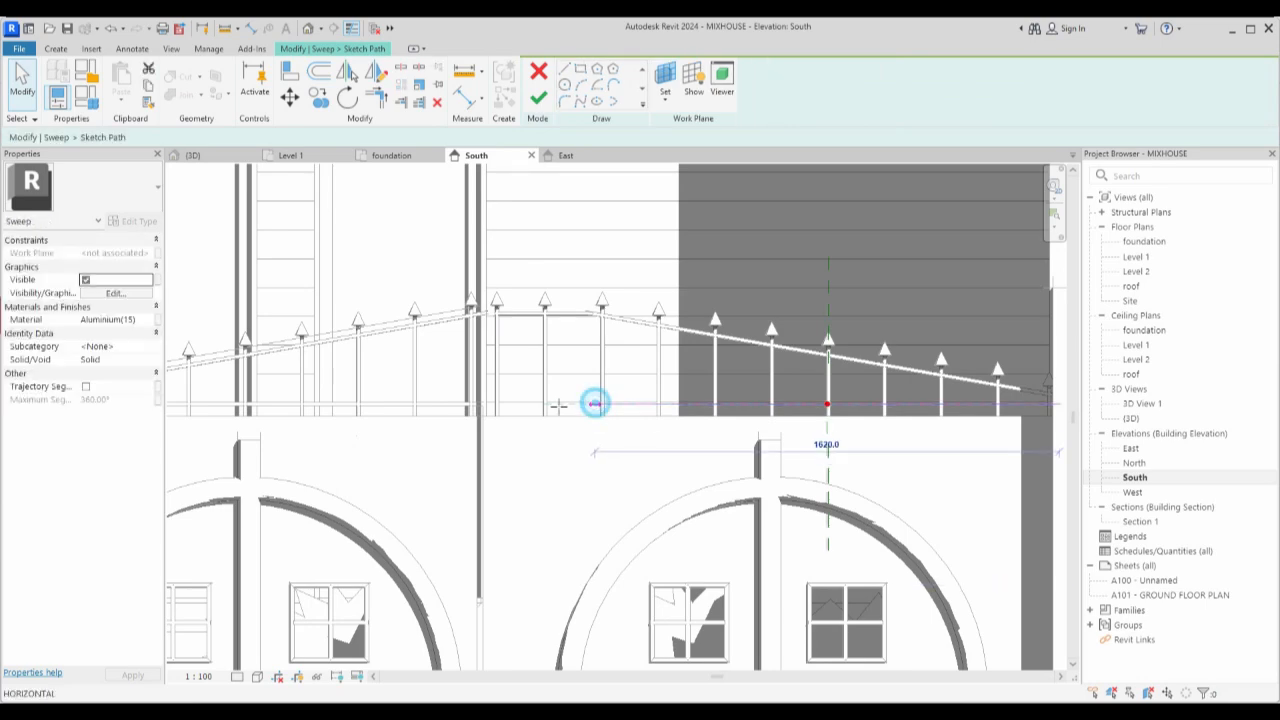
left_click_drag(505, 404, 491, 404)
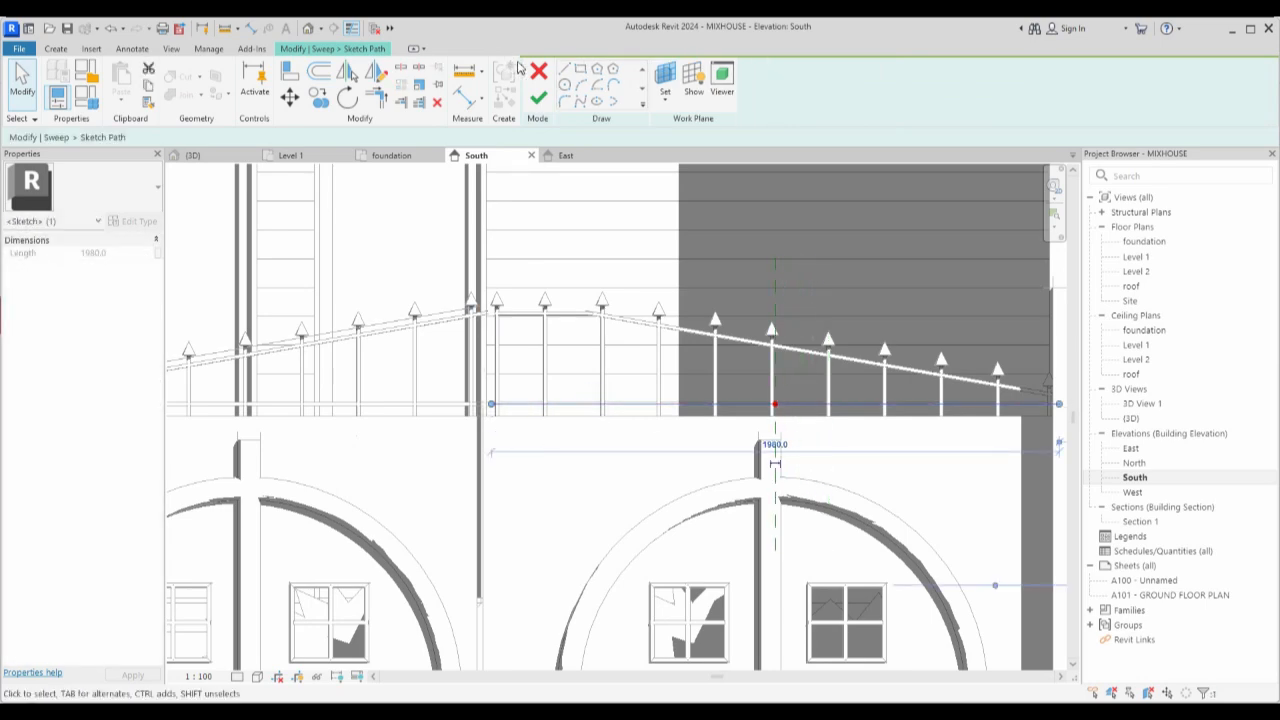
left_click(536, 95)
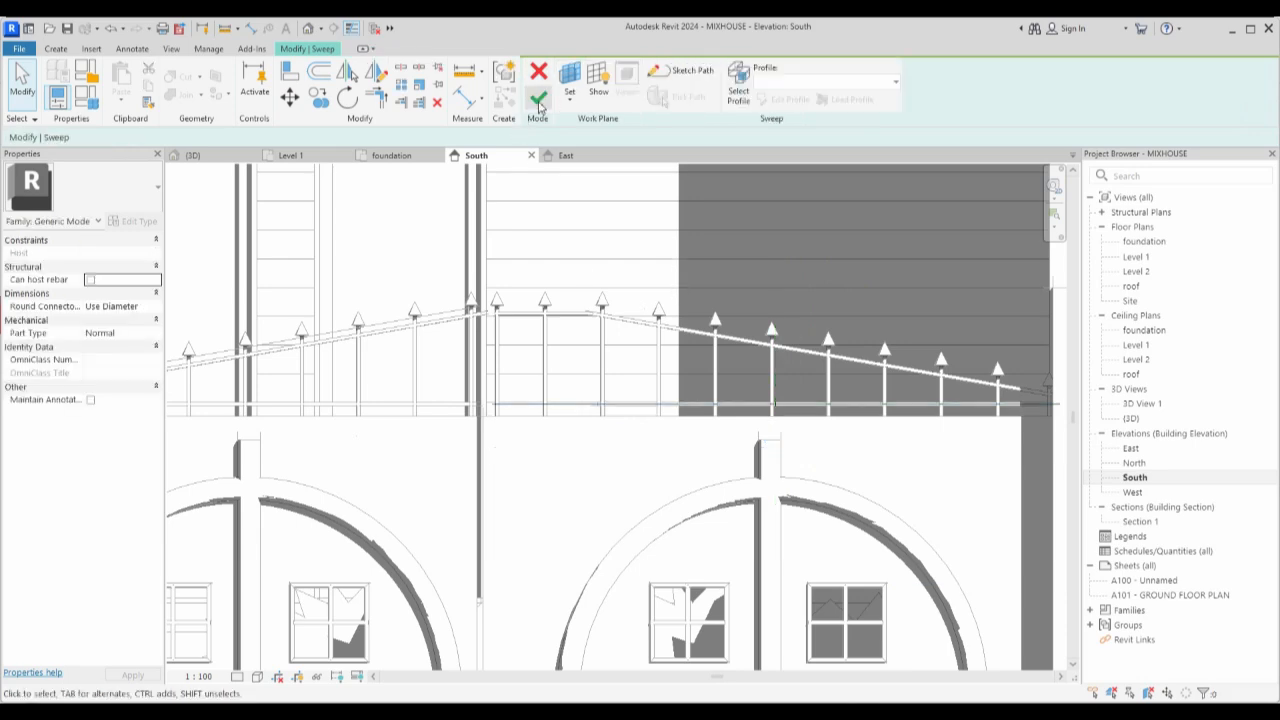
left_click(537, 100)
Open the {3D} view, check the gate between its boundary pillars, and finish the in-place model.
scroll(611, 423, "down", 5)
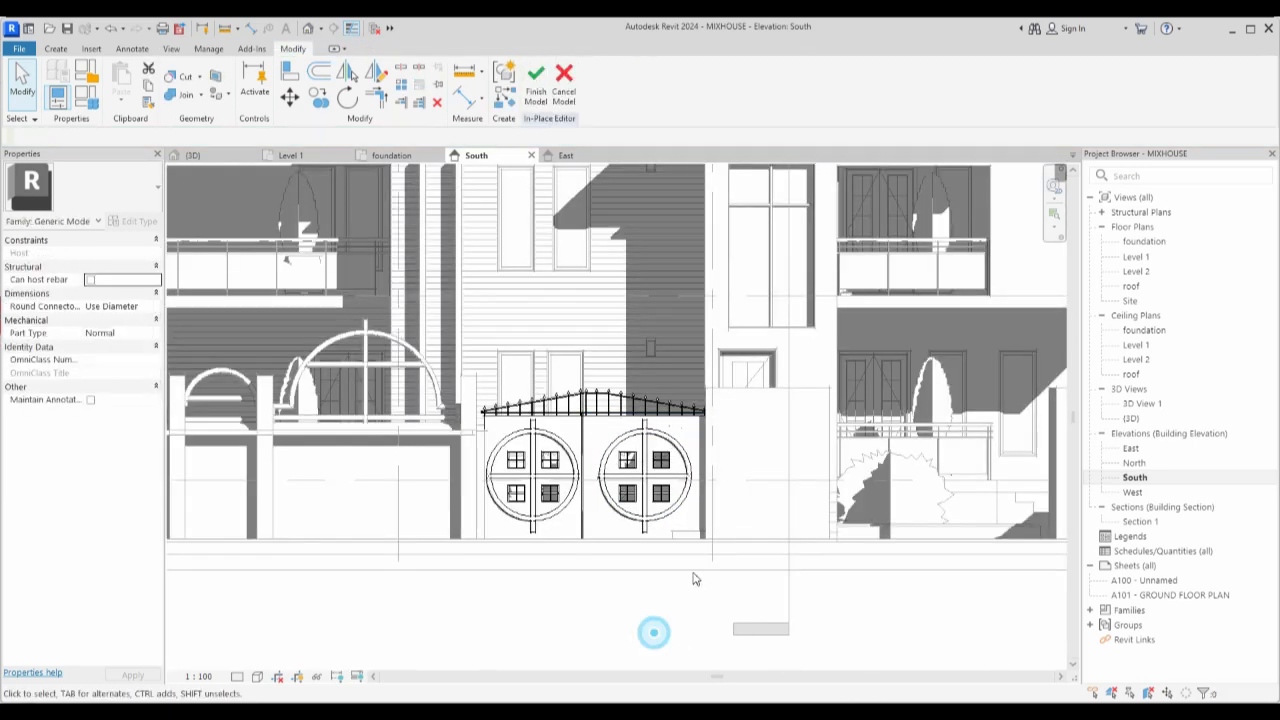
double_click(1131, 418)
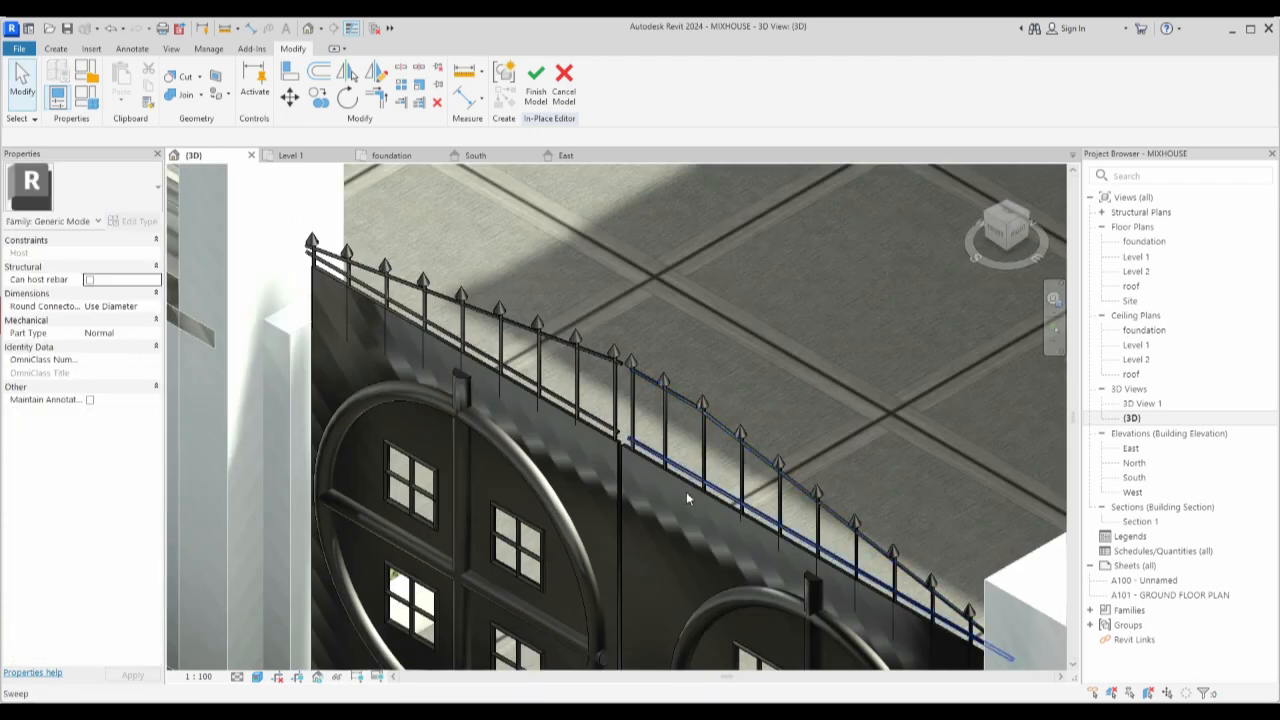
scroll(563, 225, "down", 4)
middle_click_drag(550, 398, 882, 415, "shift")
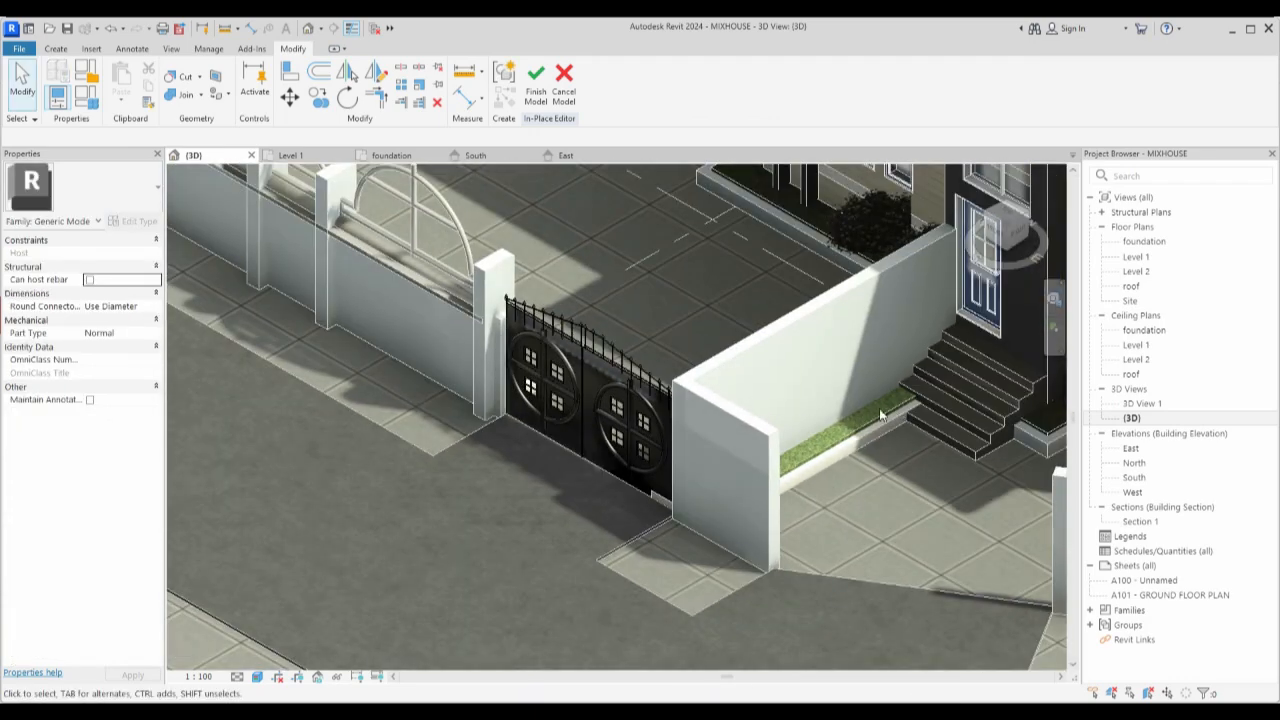
left_click(537, 88)
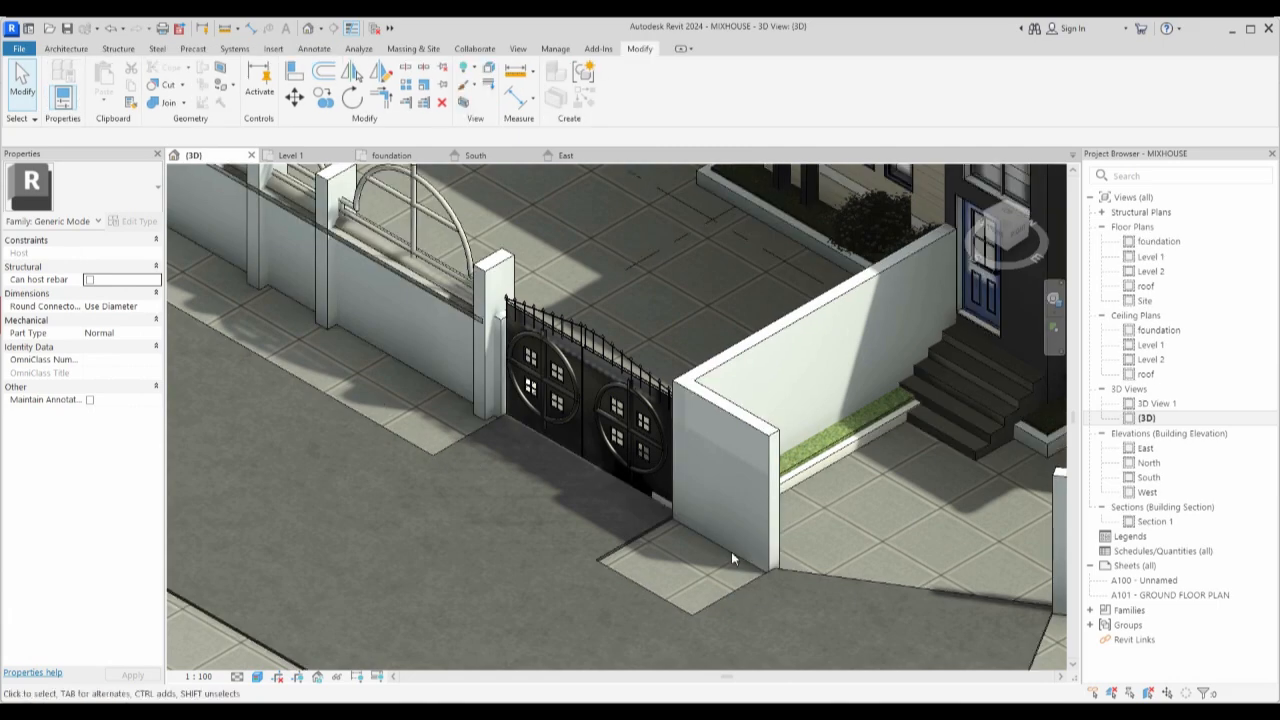
Examine the finished gate in 3D up close, from the front, and together with the house and boundary wall.
scroll(584, 466, "up", 6)
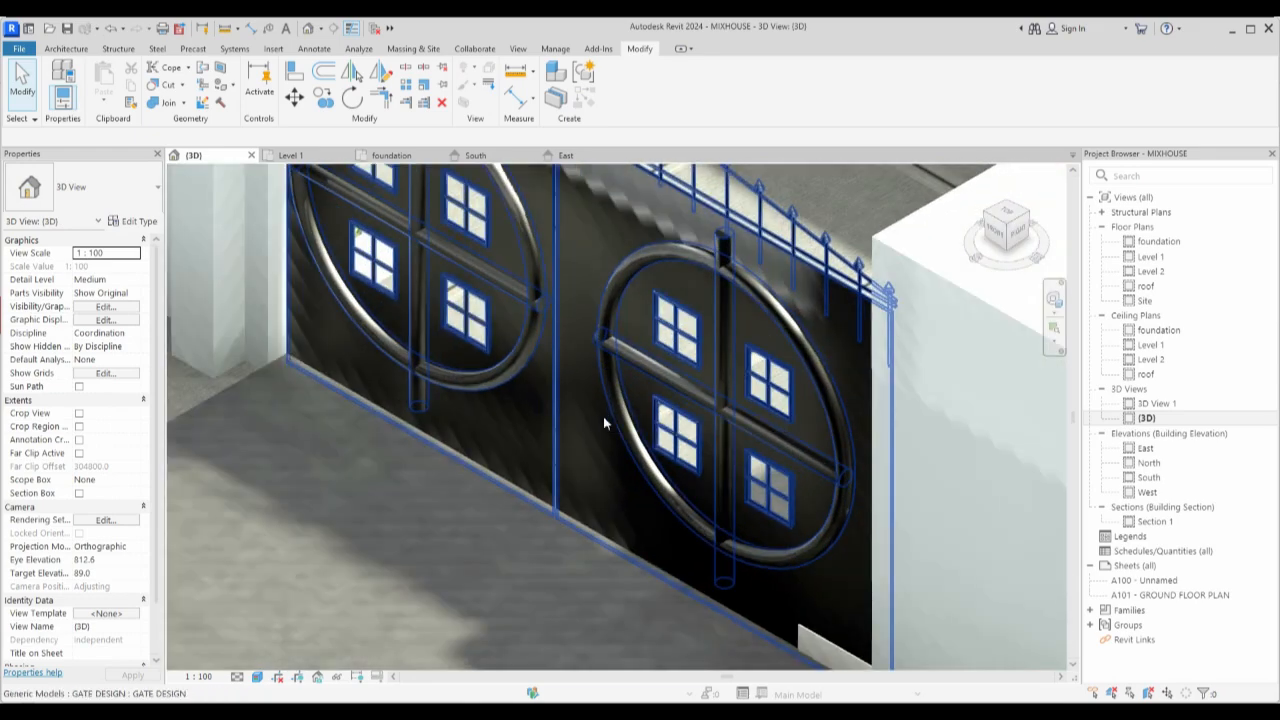
scroll(544, 512, "down", 5)
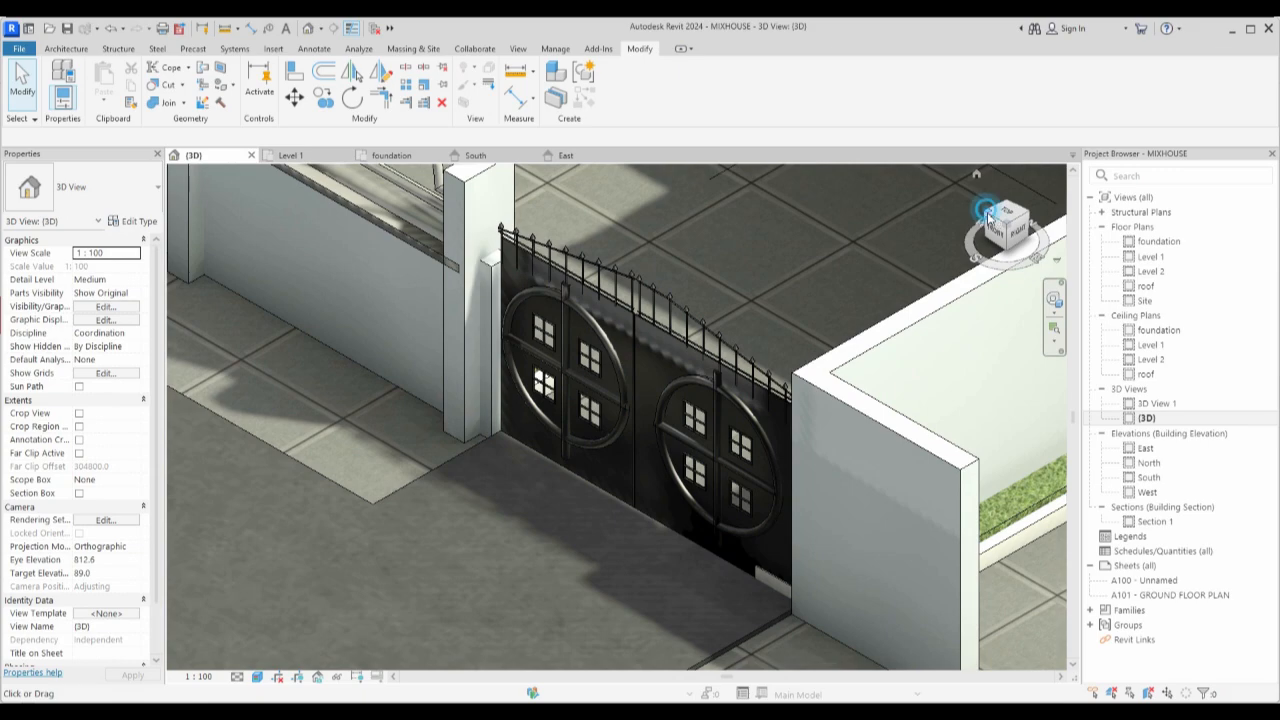
left_click_drag(987, 215, 290, 188)
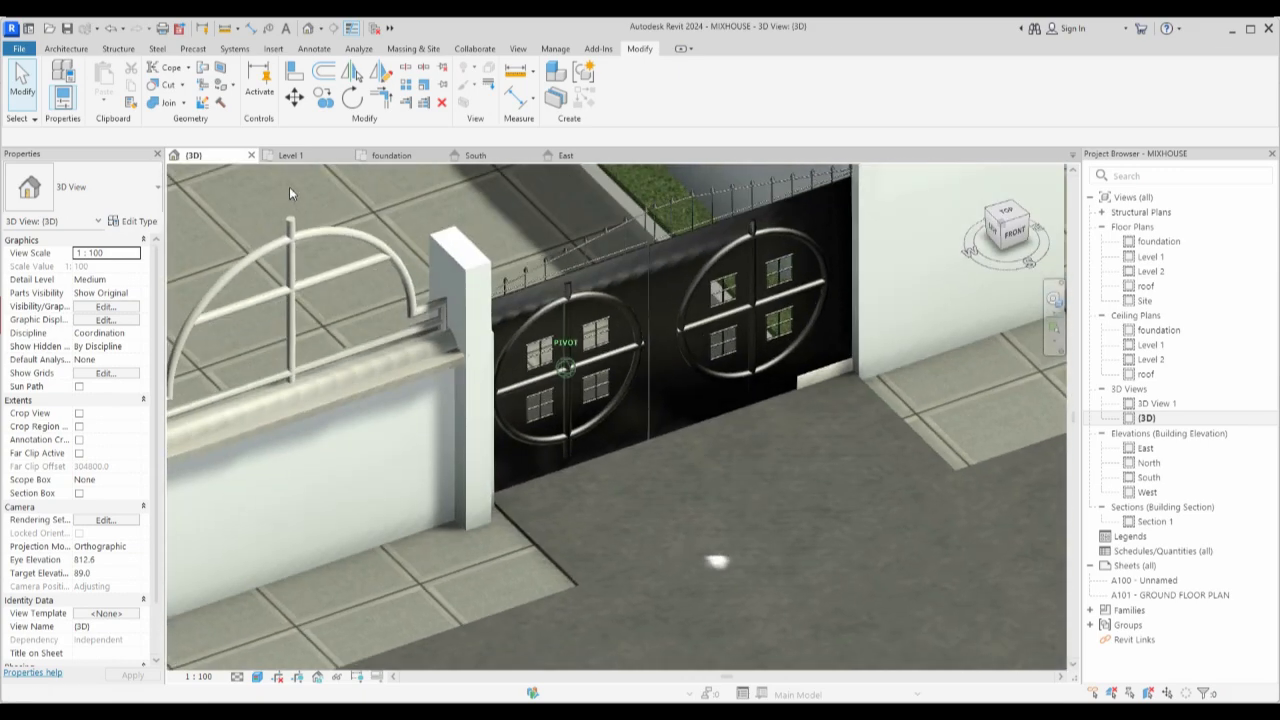
scroll(609, 479, "down", 2)
scroll(700, 420, "up", 3)
scroll(713, 415, "down", 2)
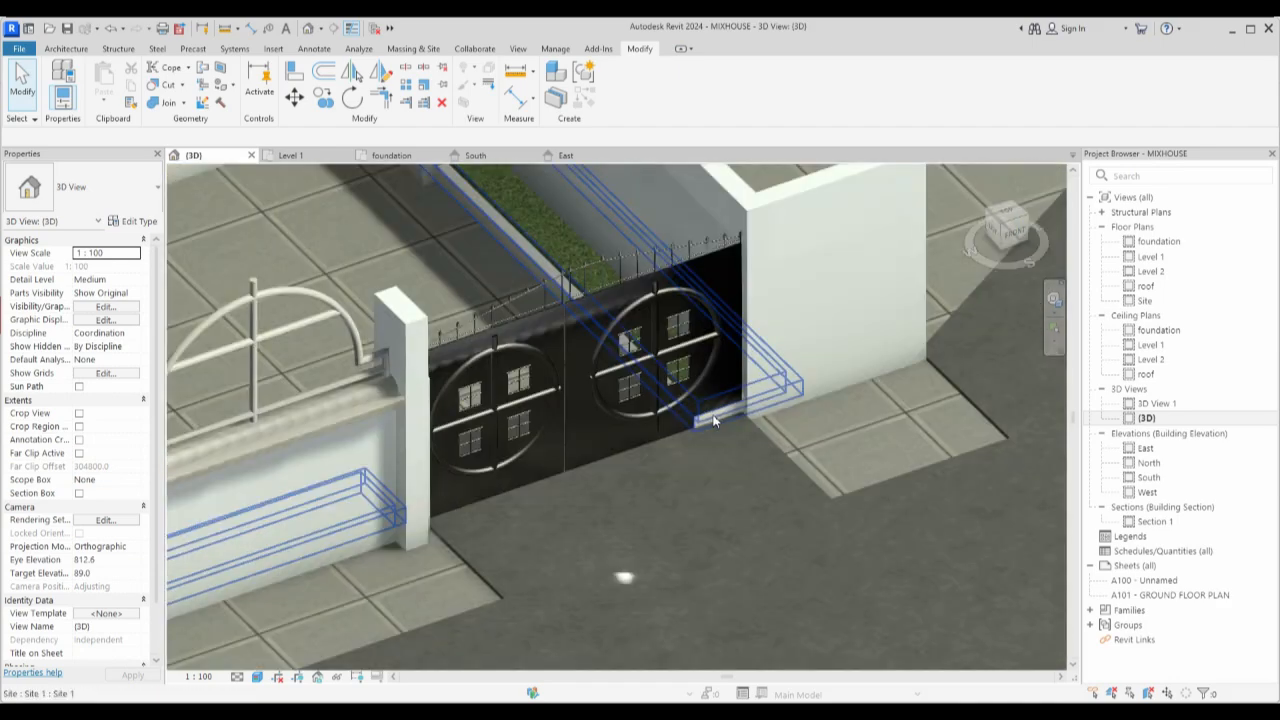
scroll(713, 420, "down", 5)
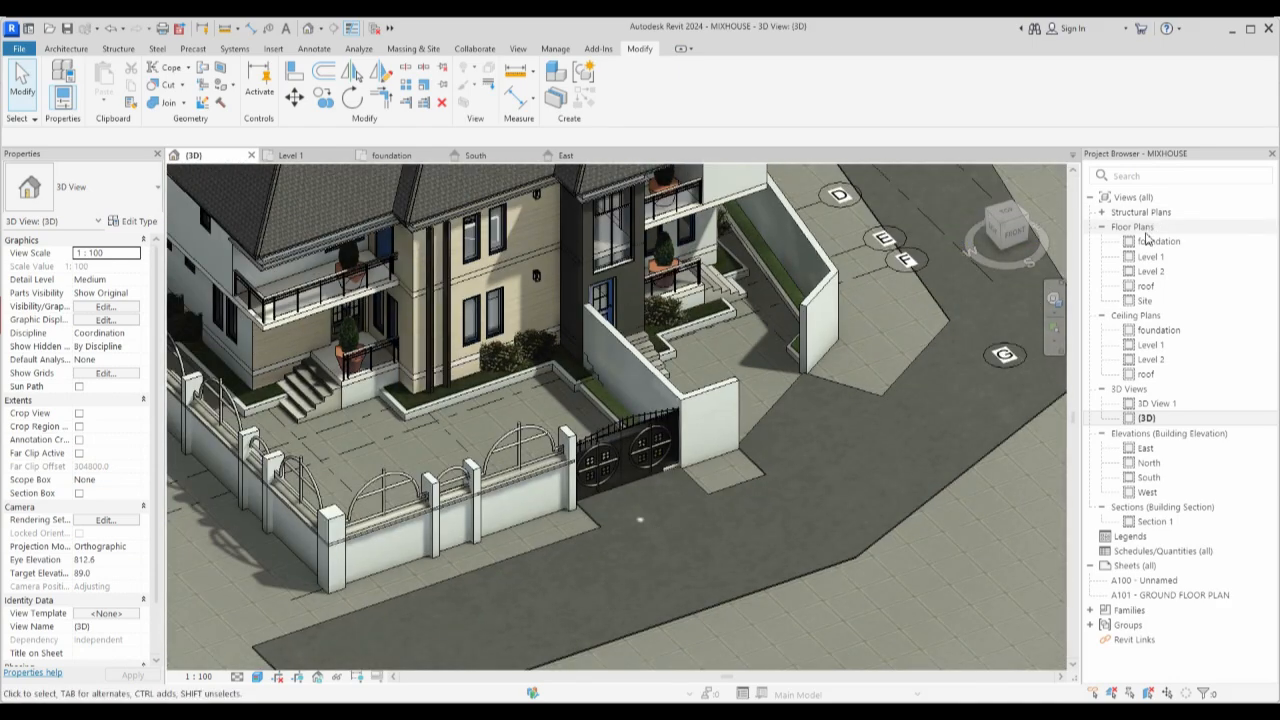
Open the foundation floor plan and inspect the boundary sketch of the Vertical 2 filled region beside the gate.
double_click(1152, 241)
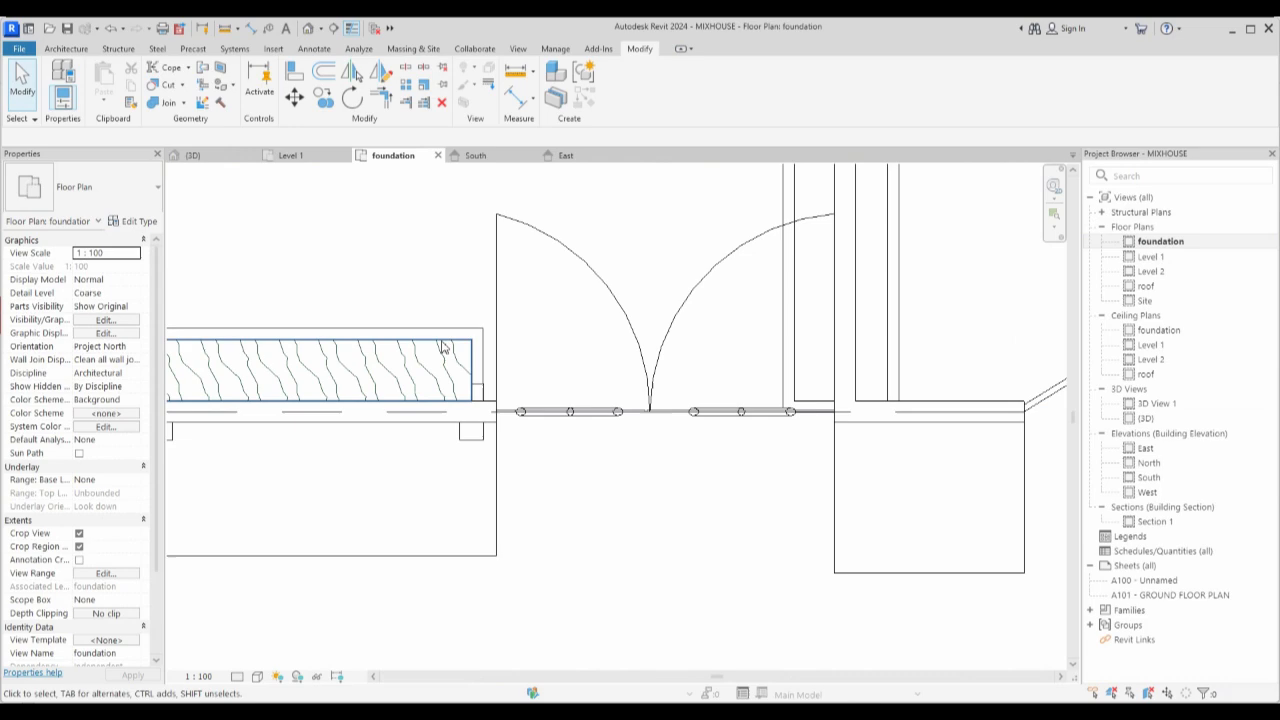
left_click(445, 347)
scroll(610, 348, "down", 3)
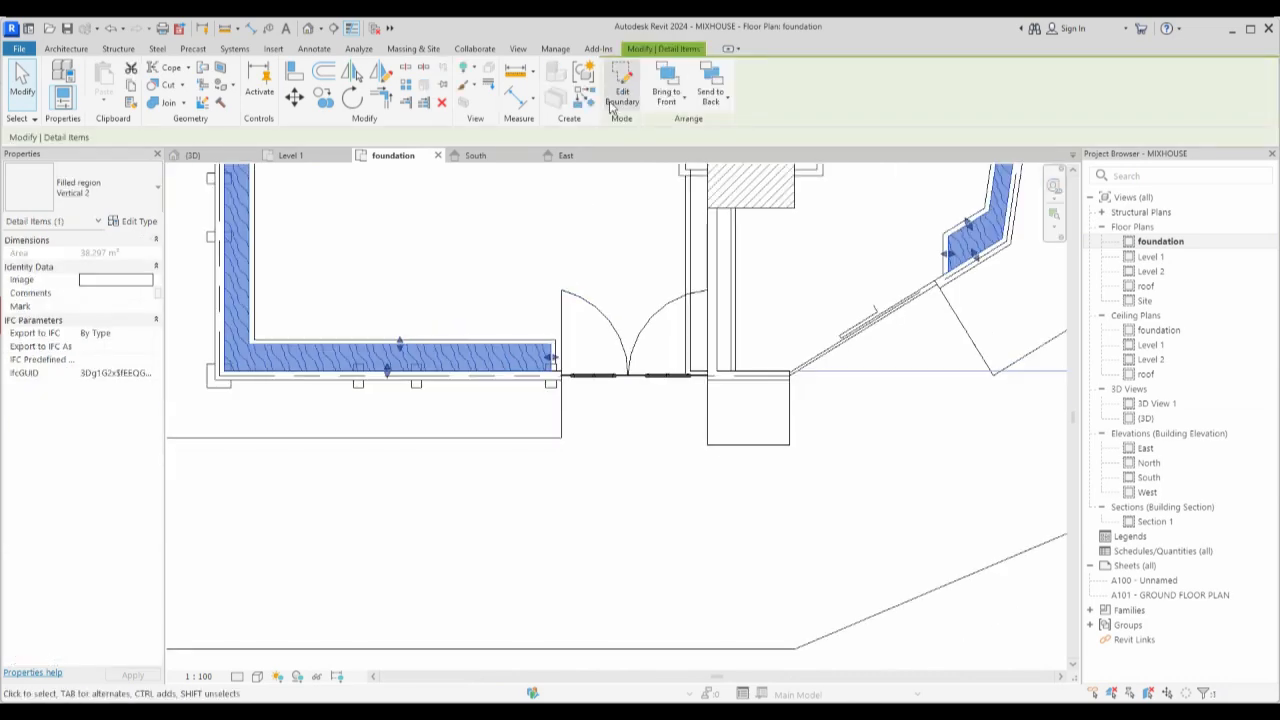
left_click(619, 95)
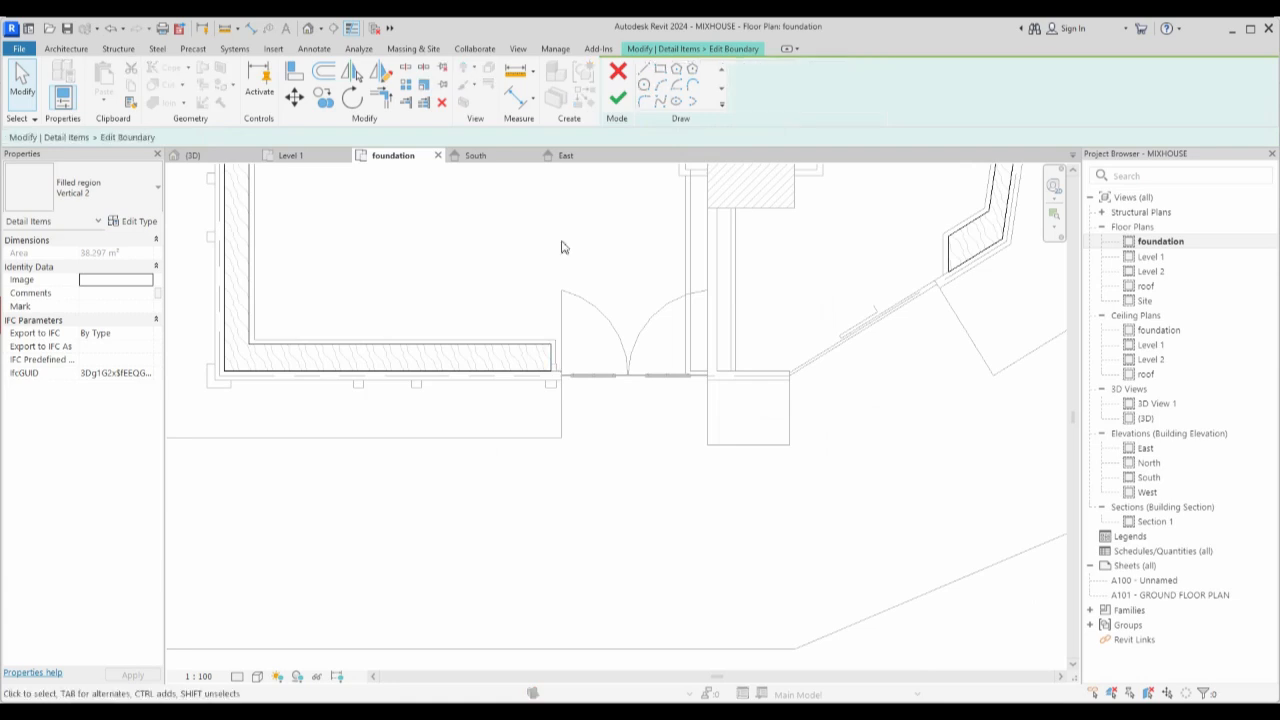
left_click(503, 351)
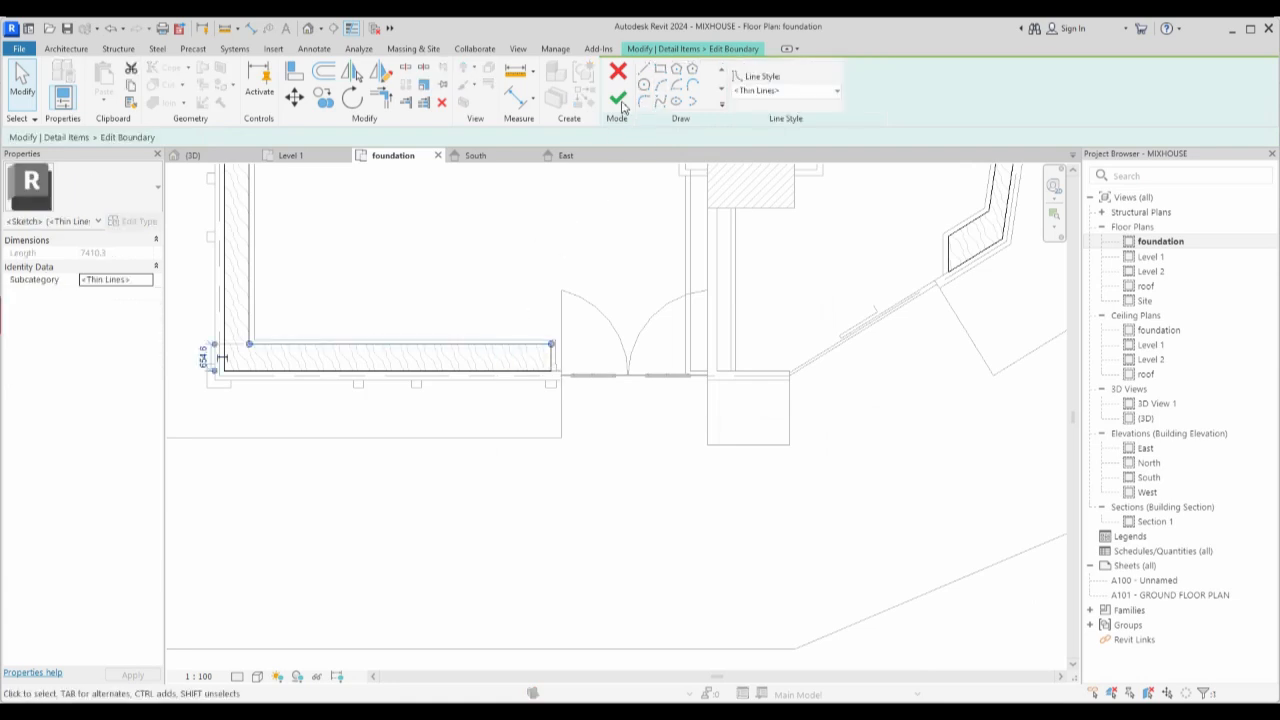
left_click(619, 100)
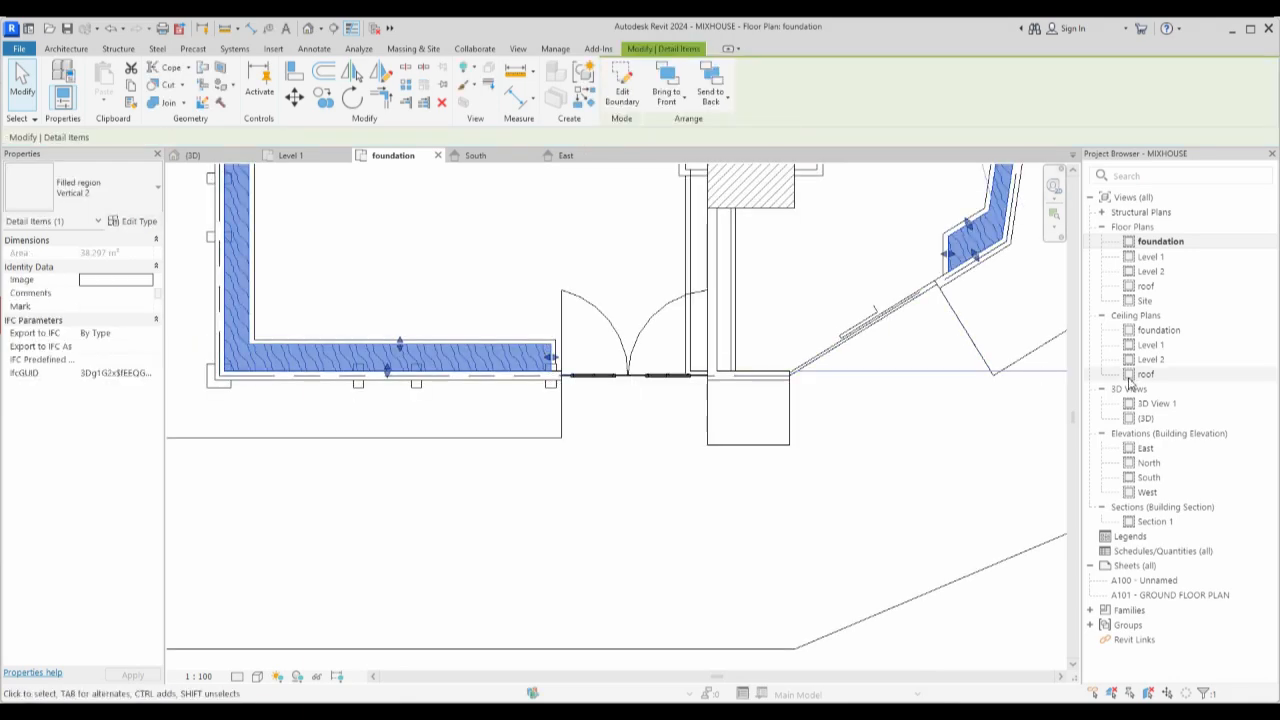
Find the in-place planter model in the {3D} view and open its 180 mm kerb extrusion sketch in the foundation plan.
double_click(1140, 418)
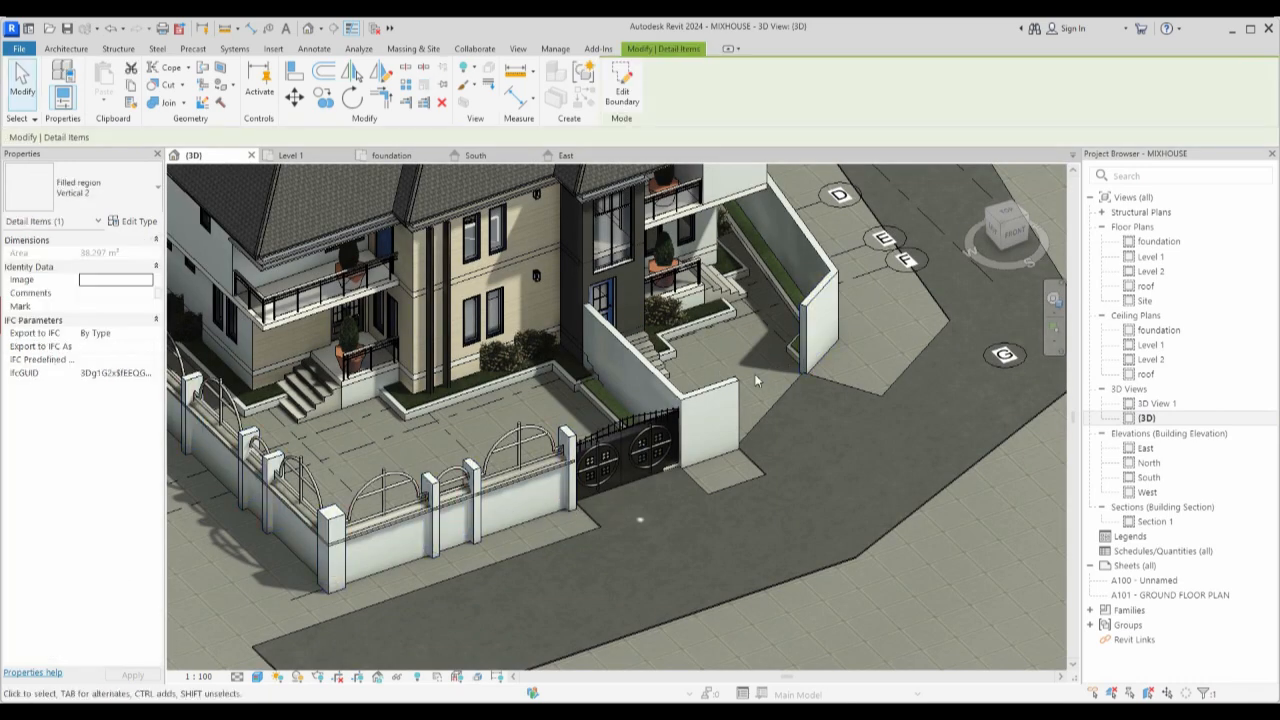
left_click(793, 343)
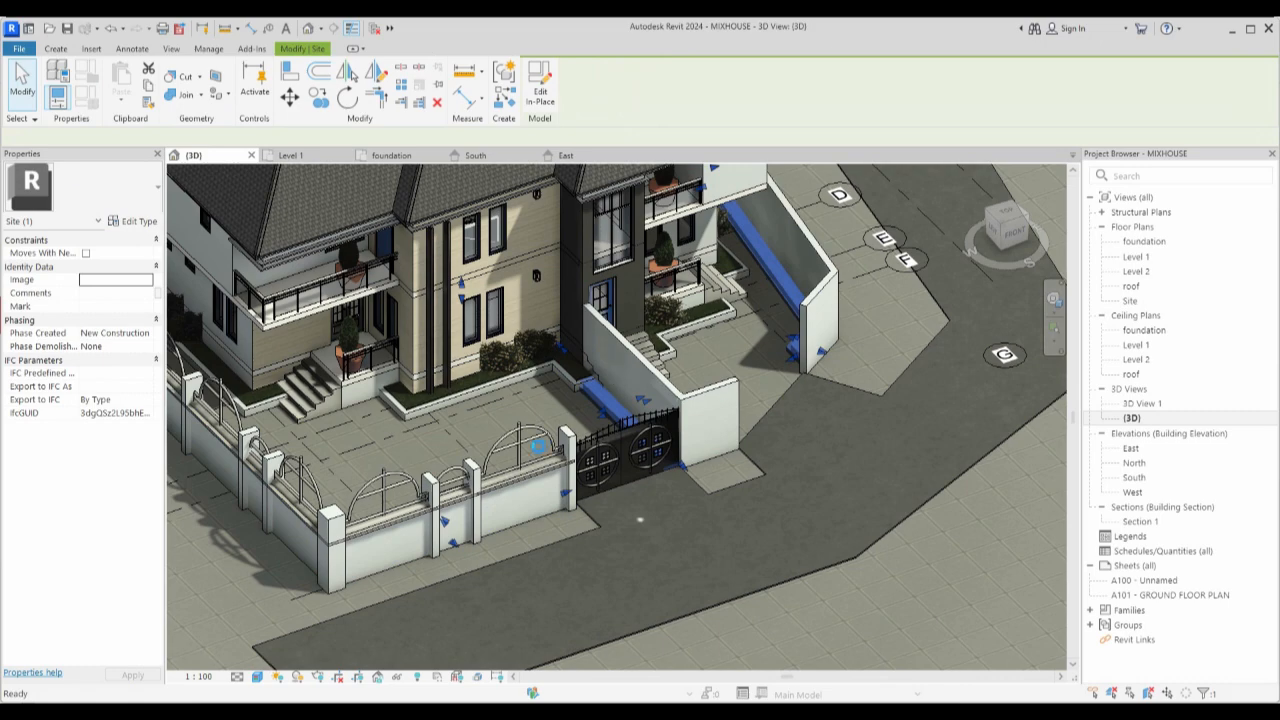
double_click(790, 352)
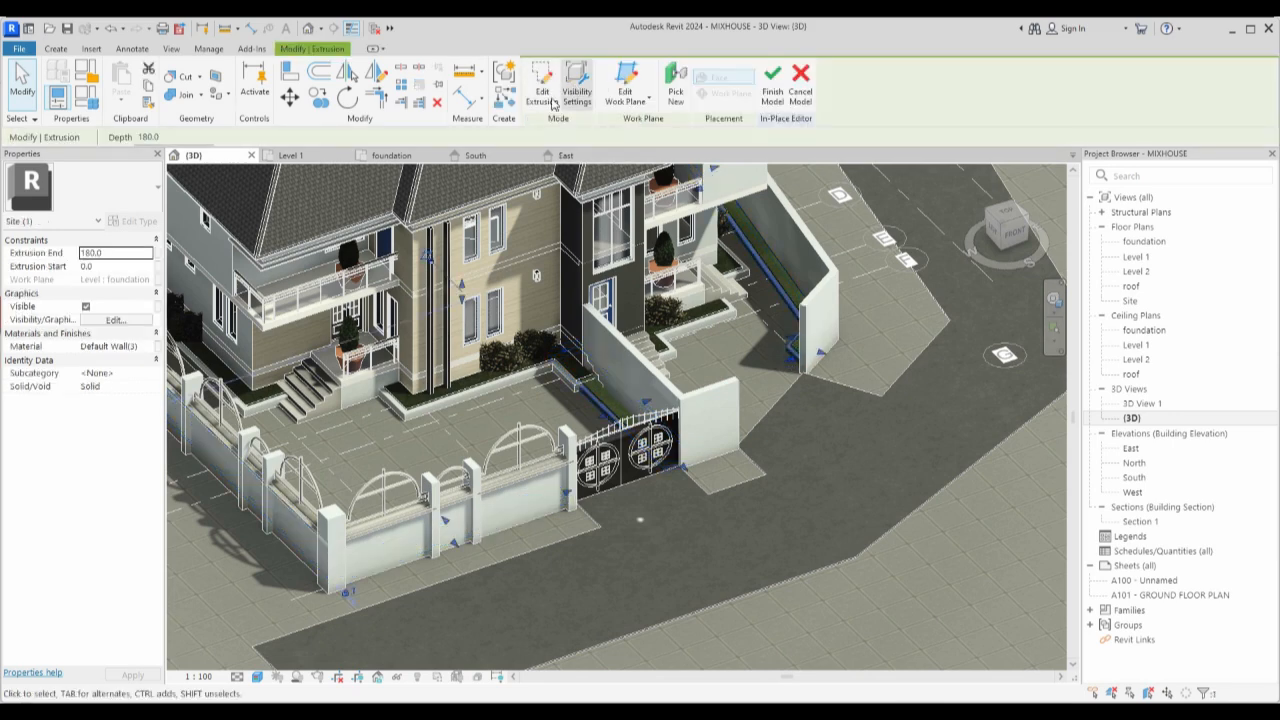
double_click(1144, 241)
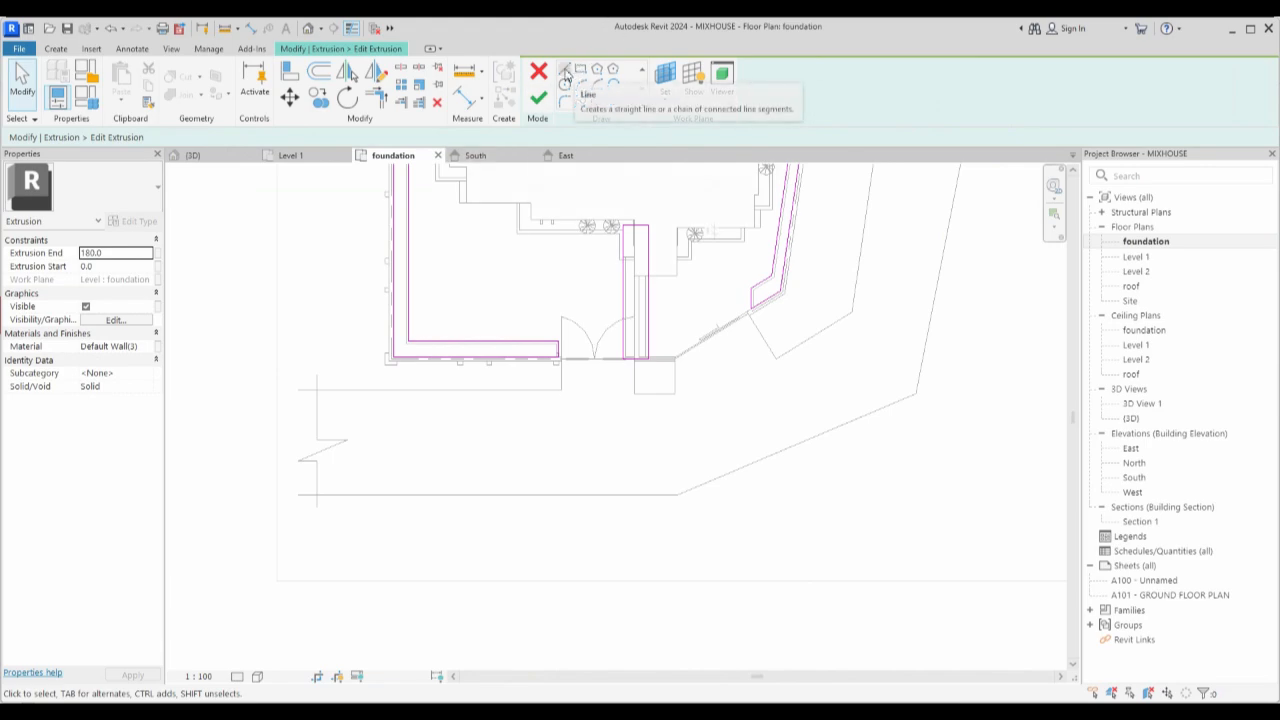
Sketch a rectangle over the long strip outside the front boundary wall, from the gate's edge to the strip's far end.
left_click(579, 68)
scroll(562, 390, "up", 4)
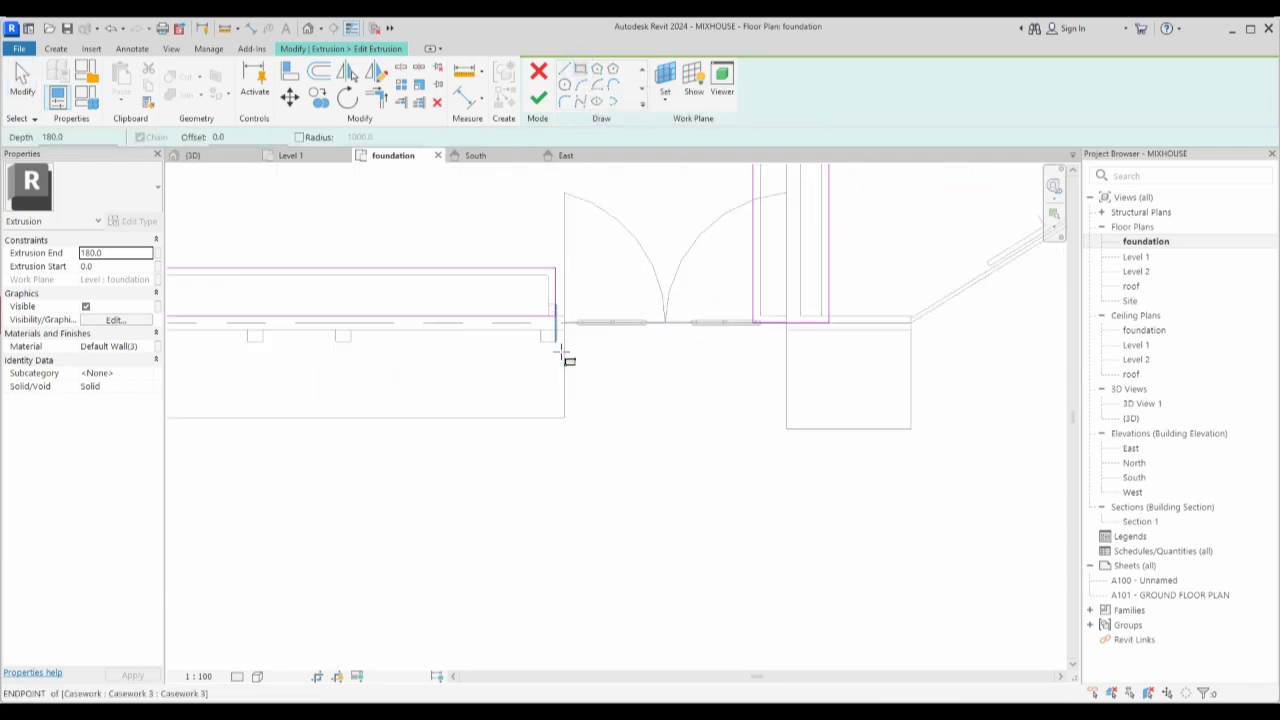
left_click(566, 440)
scroll(657, 423, "down", 3)
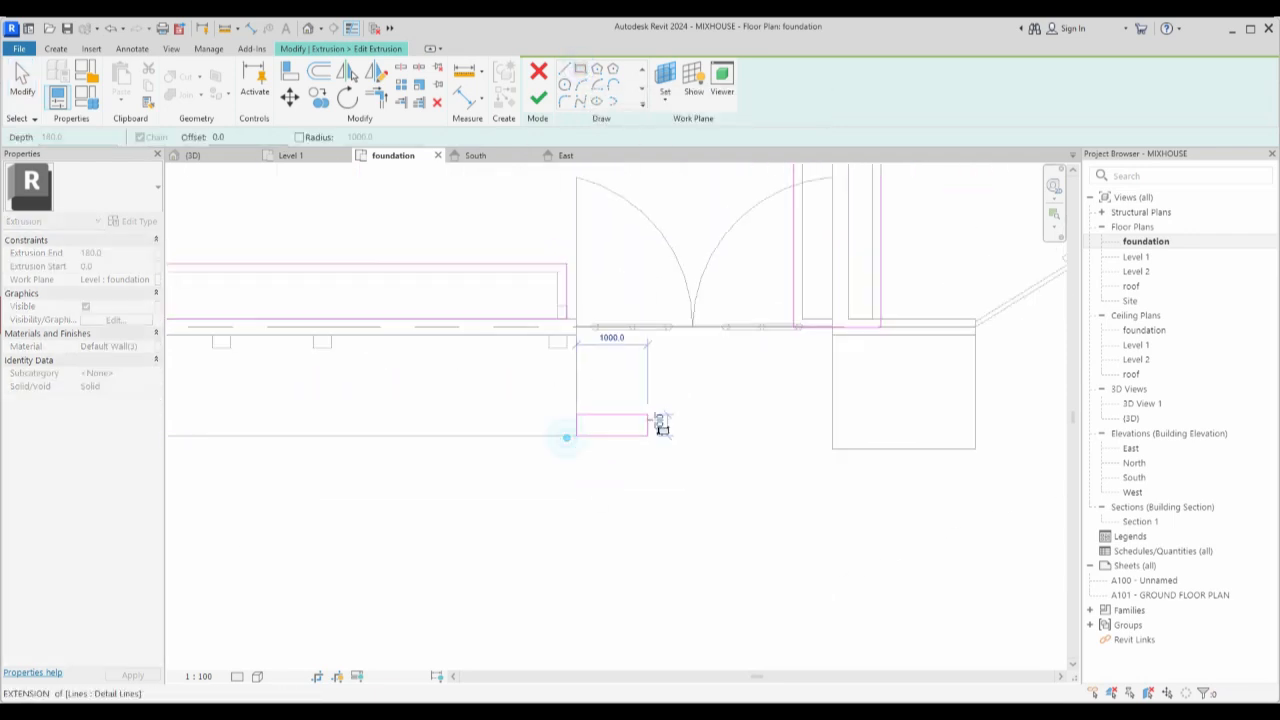
left_click(189, 374)
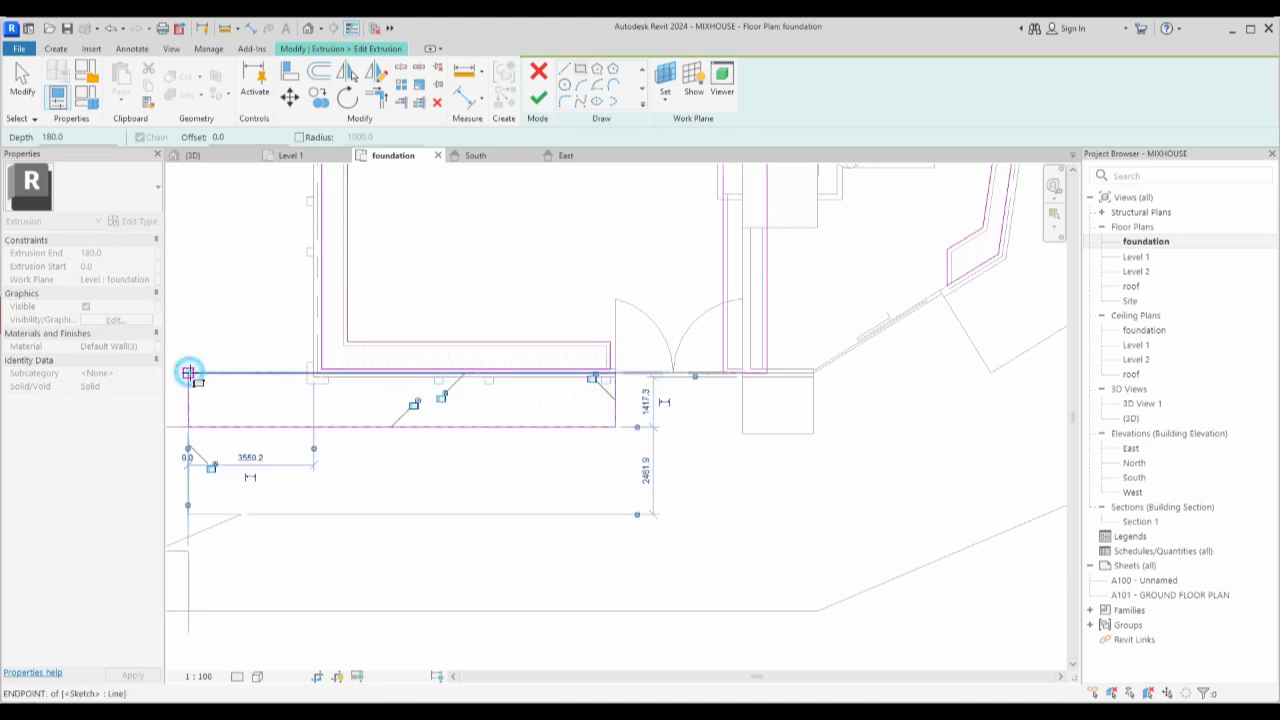
Sketch a second rectangle over the small pad in front of the wall on the gate's other side.
scroll(555, 430, "up", 2)
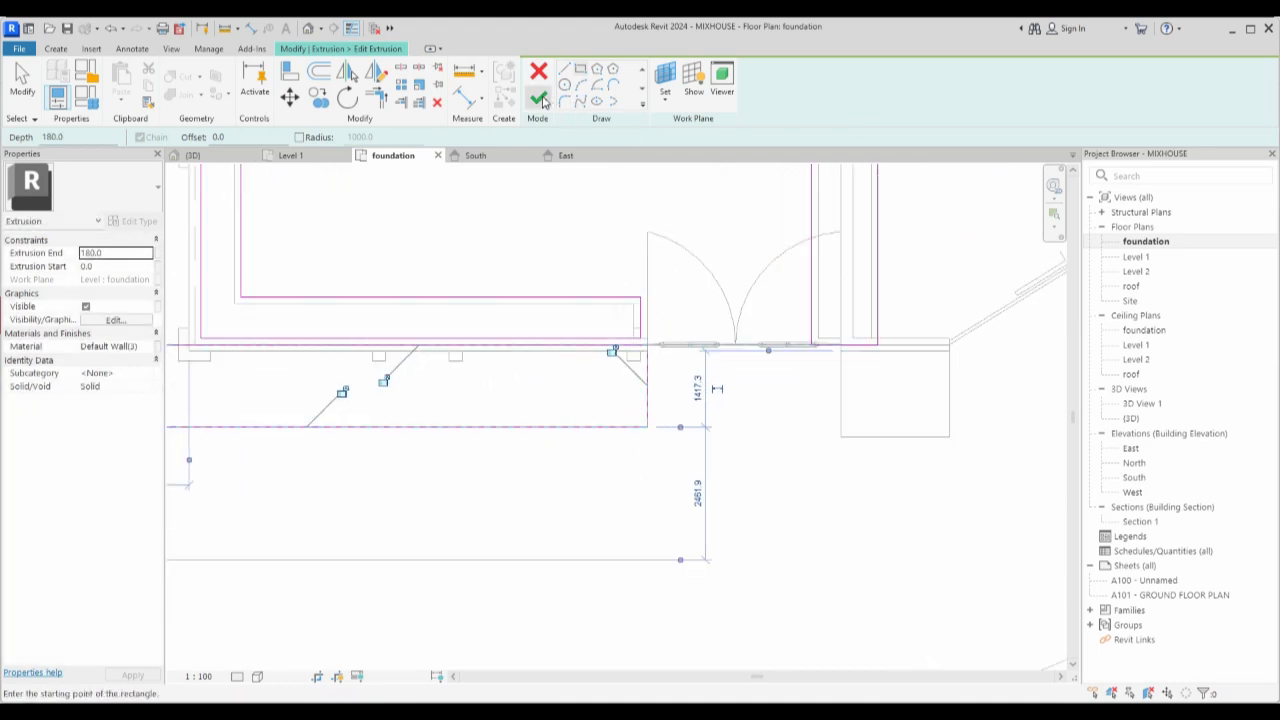
left_click(842, 439)
left_click(949, 351)
scroll(687, 456, "down", 5)
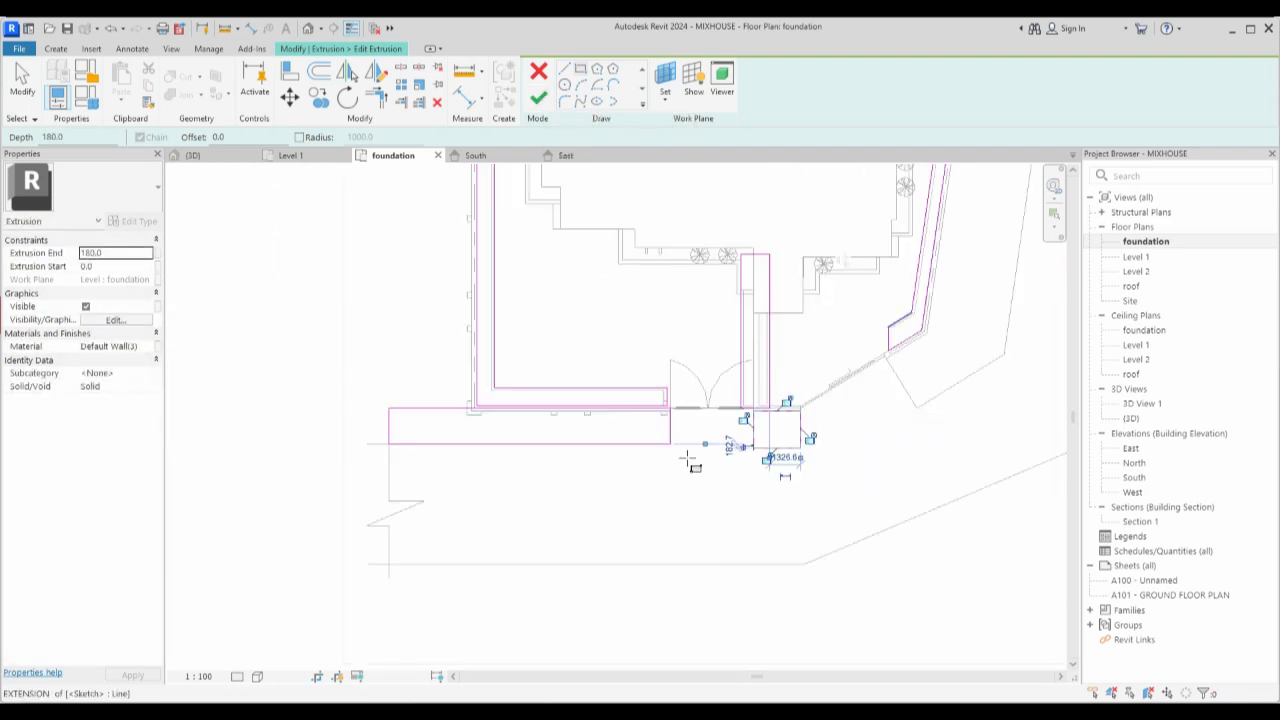
Trace the strip outside the angled side wall by picking its plan lines, and close its far end with a straight line.
scroll(845, 376, "up", 2)
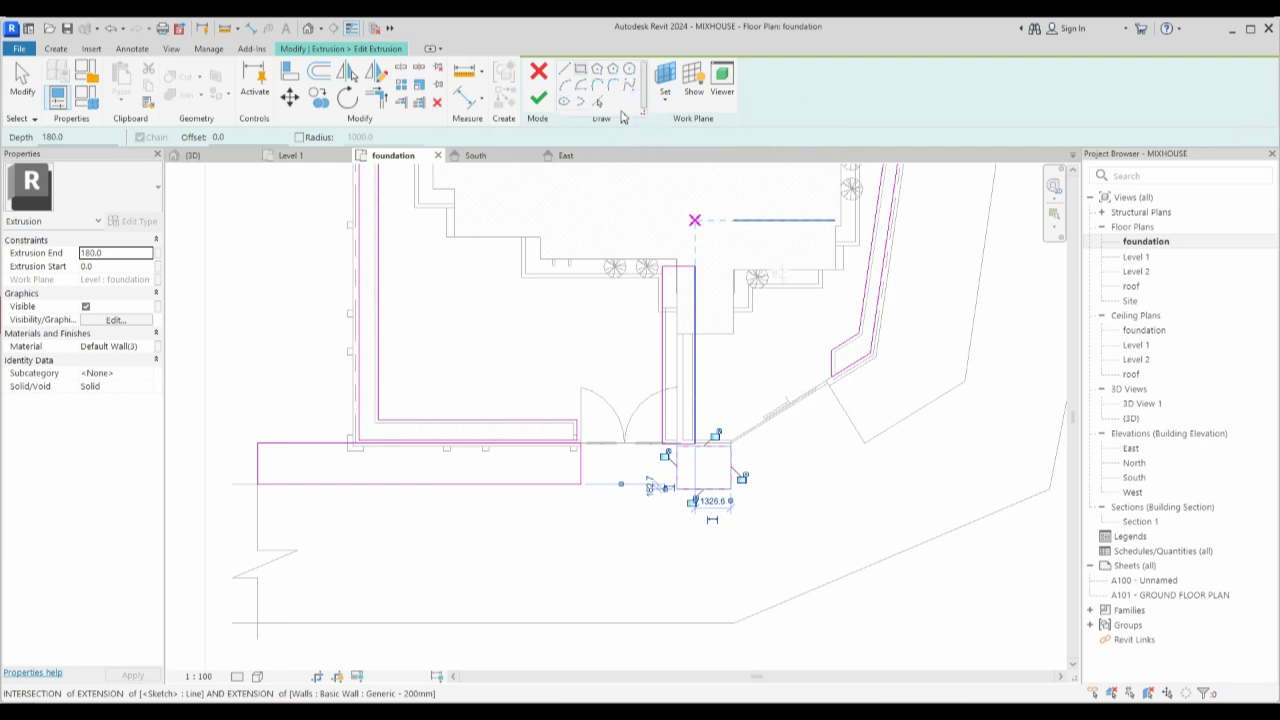
left_click(597, 104)
left_click(849, 384)
left_click(905, 418)
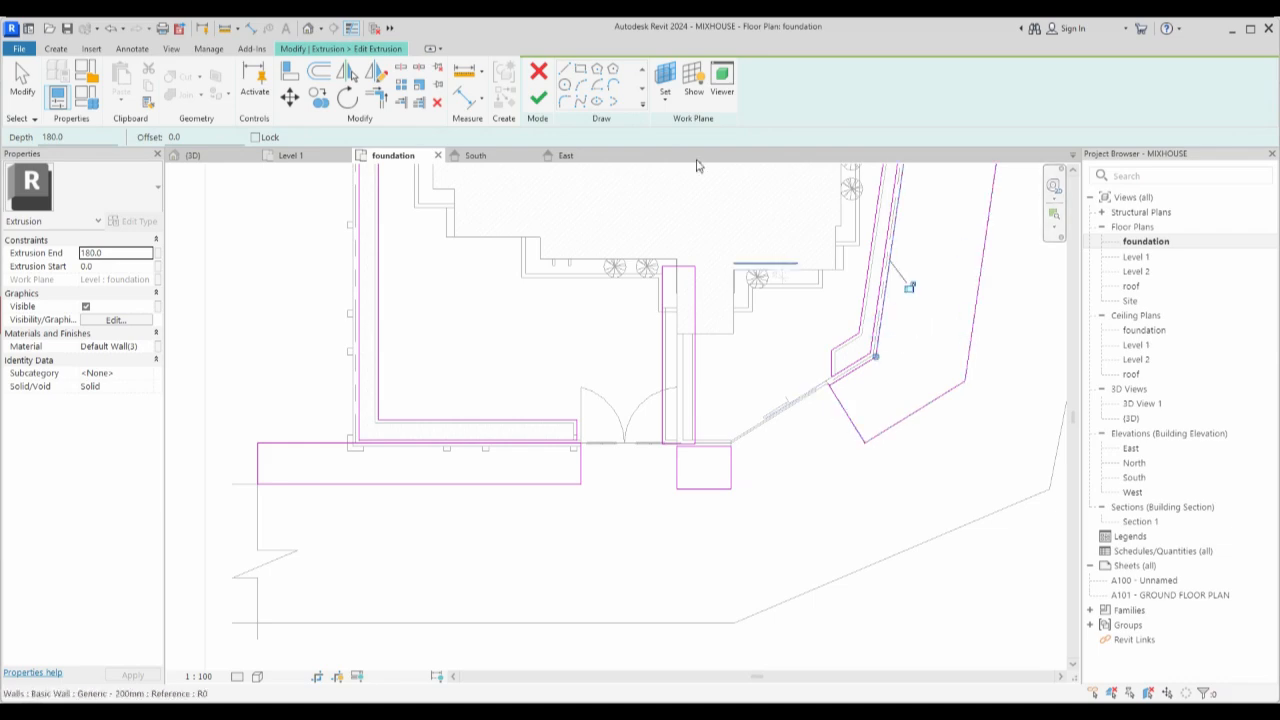
scroll(697, 165, "down", 2)
left_click(565, 68)
left_click(852, 178)
left_click(901, 182)
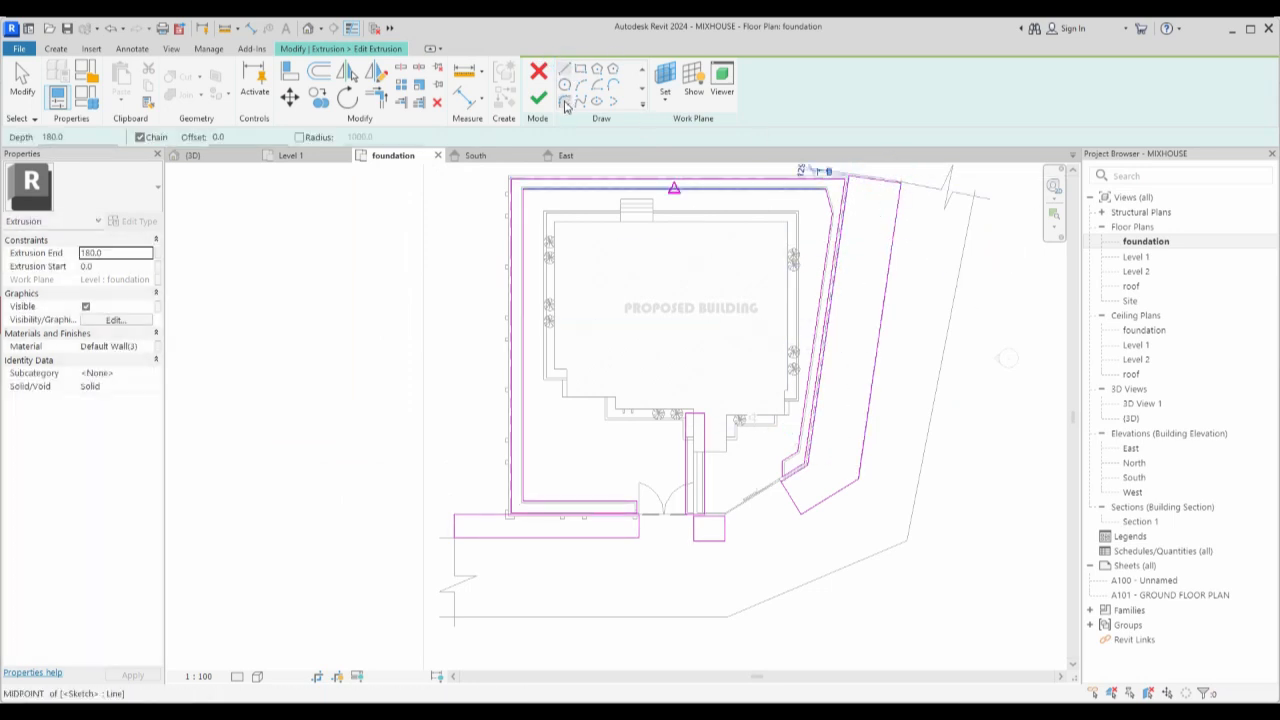
Trim the intersecting corner of the side strip's outline beside the boundary wall's end and finish the kerb extrusion sketch.
left_click(541, 98)
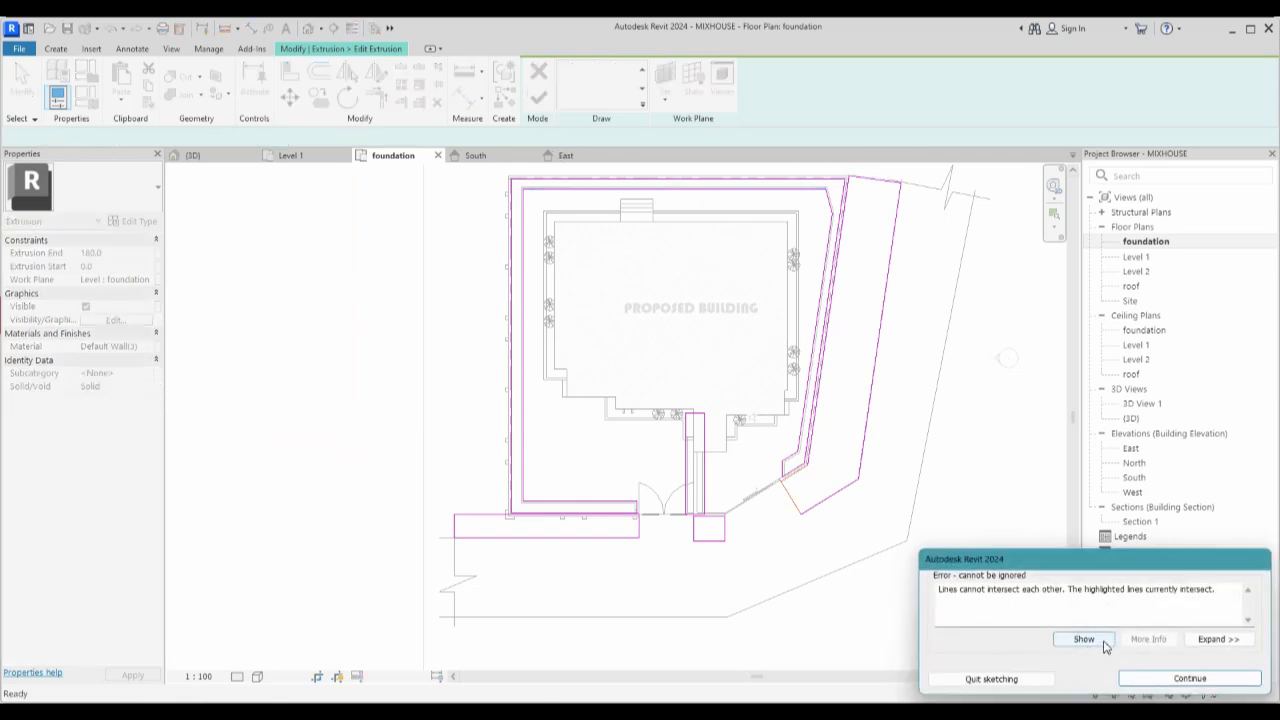
left_click(1189, 679)
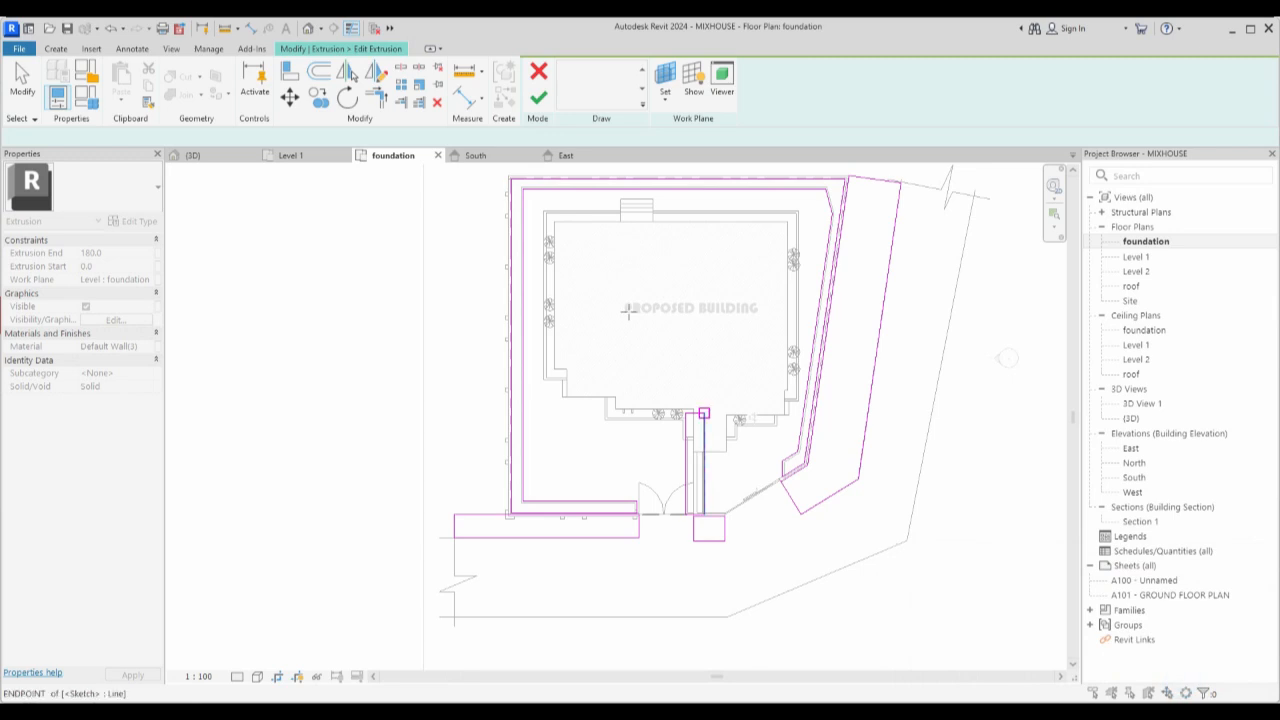
left_click(380, 103)
scroll(837, 500, "up", 3)
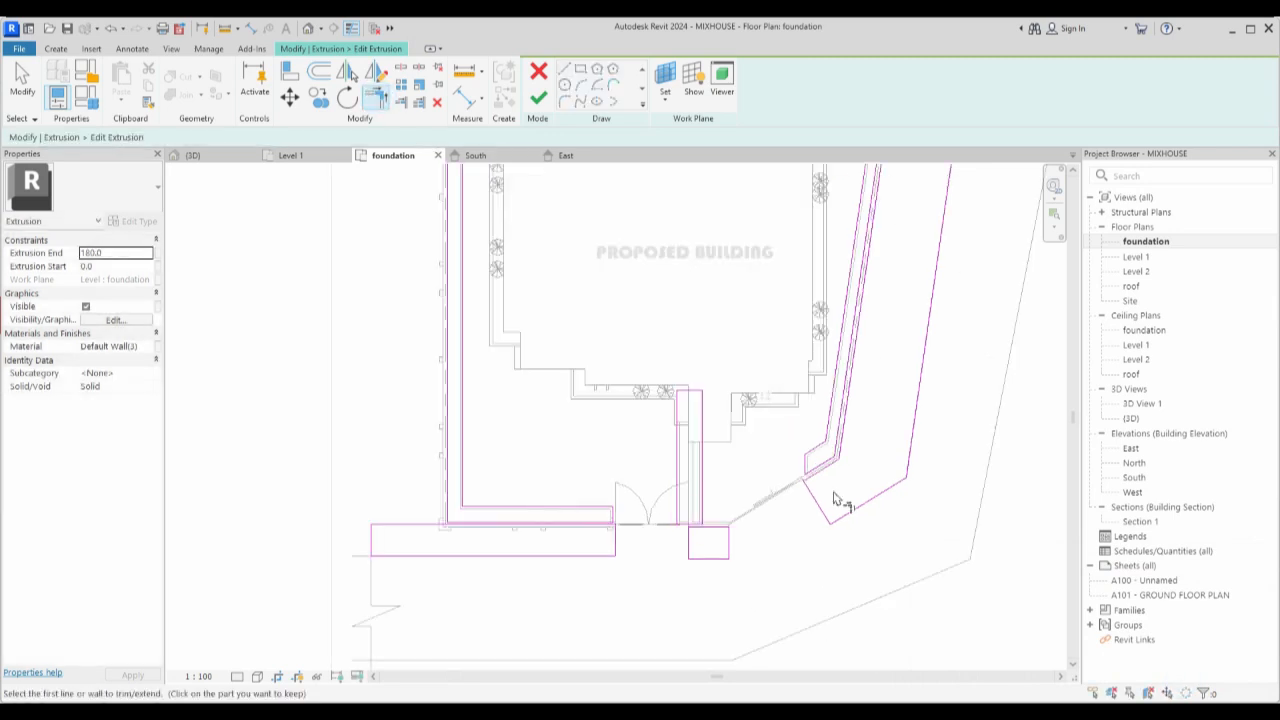
left_click(798, 502)
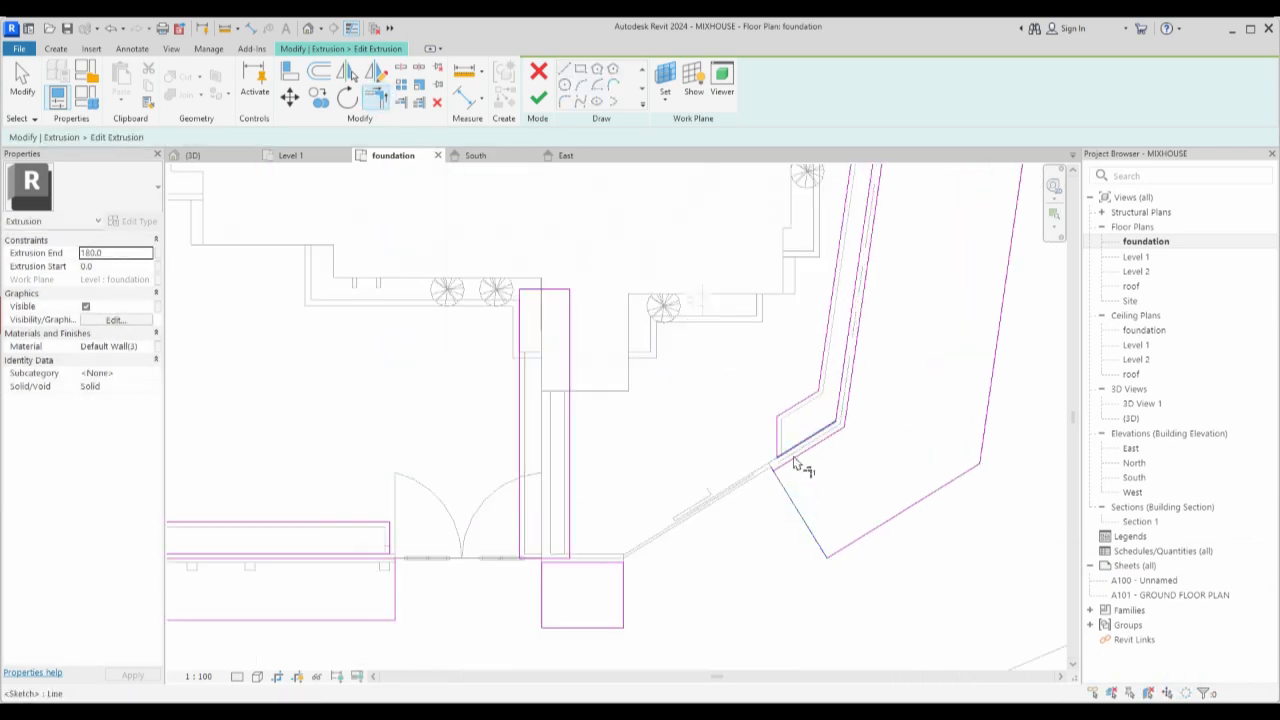
scroll(795, 462, "down", 3)
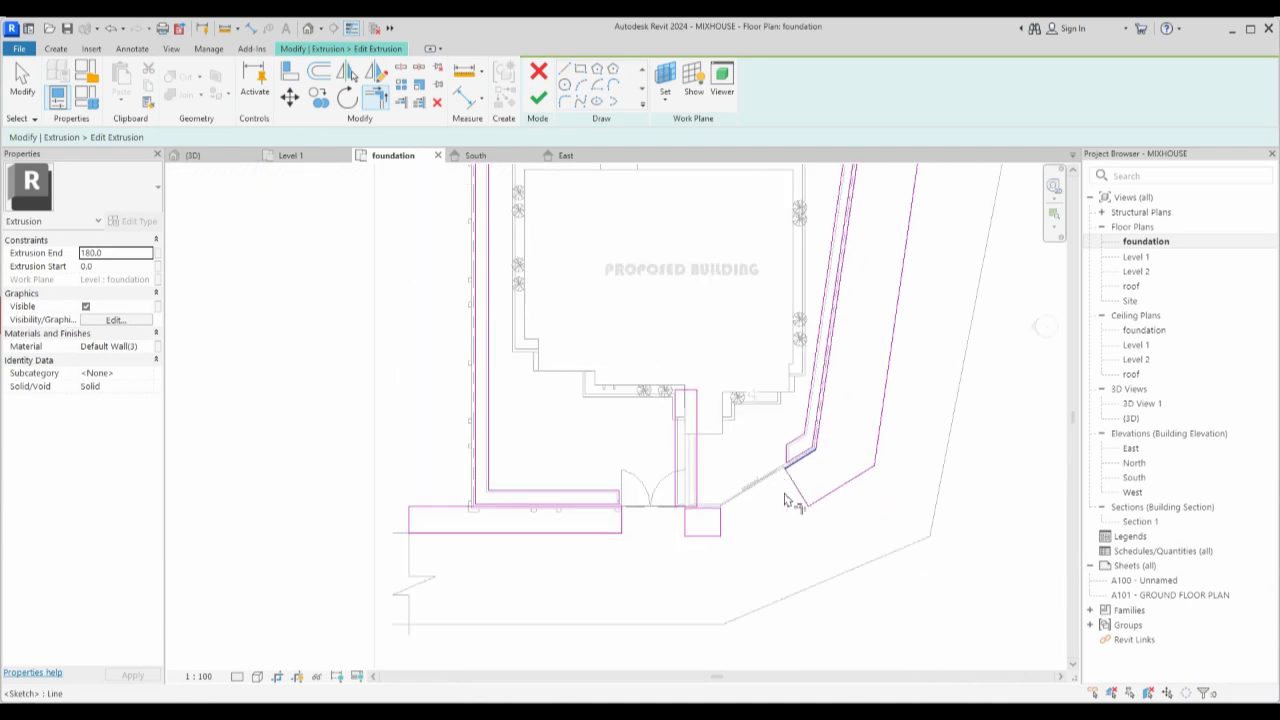
left_click(537, 100)
scroll(640, 480, "down", 3)
scroll(613, 497, "up", 5)
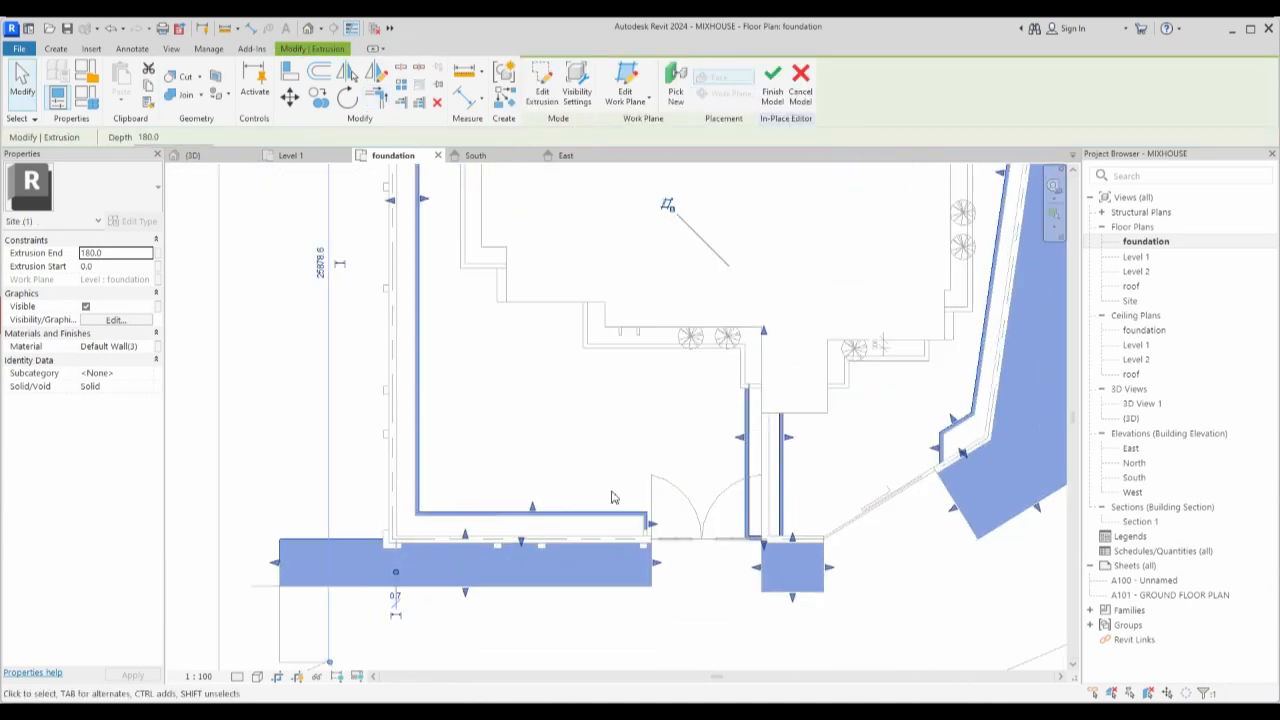
Edit the 250 mm grass extrusion's sketch and add a rectangle inset 120 mm inside the front kerb strip.
scroll(600, 473, "up", 1)
left_click(634, 471)
left_click(634, 527)
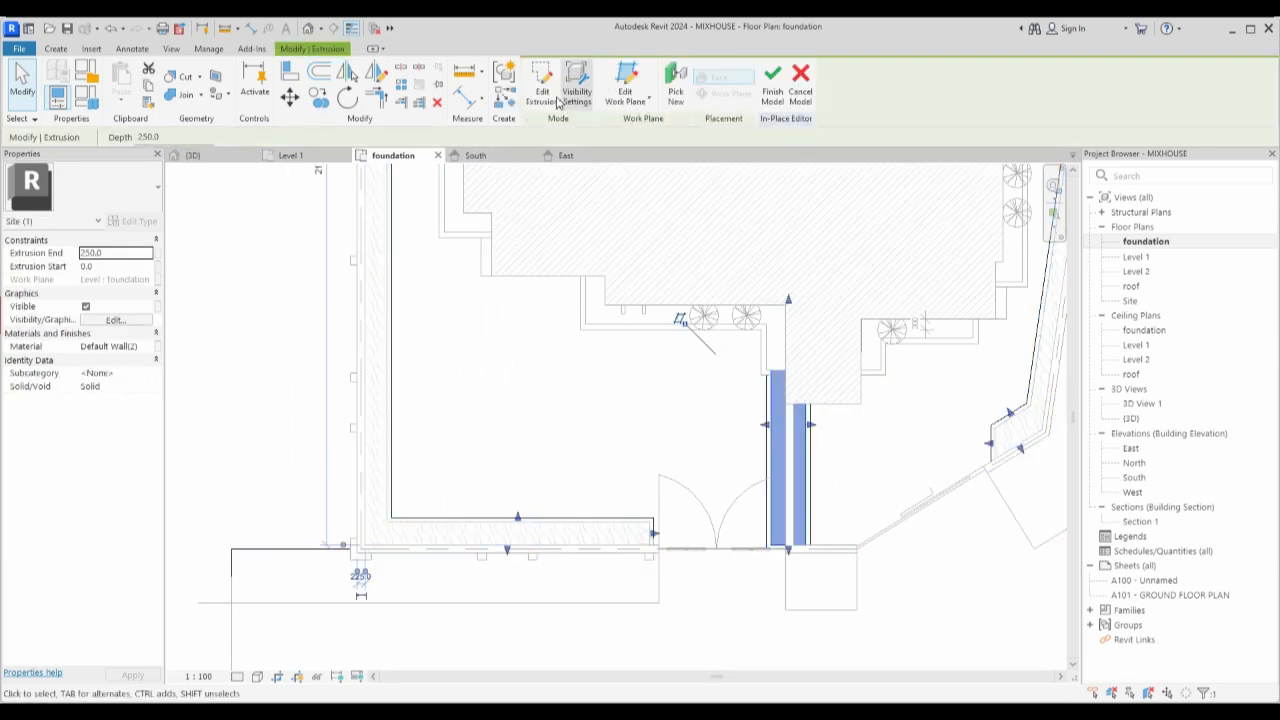
left_click(545, 92)
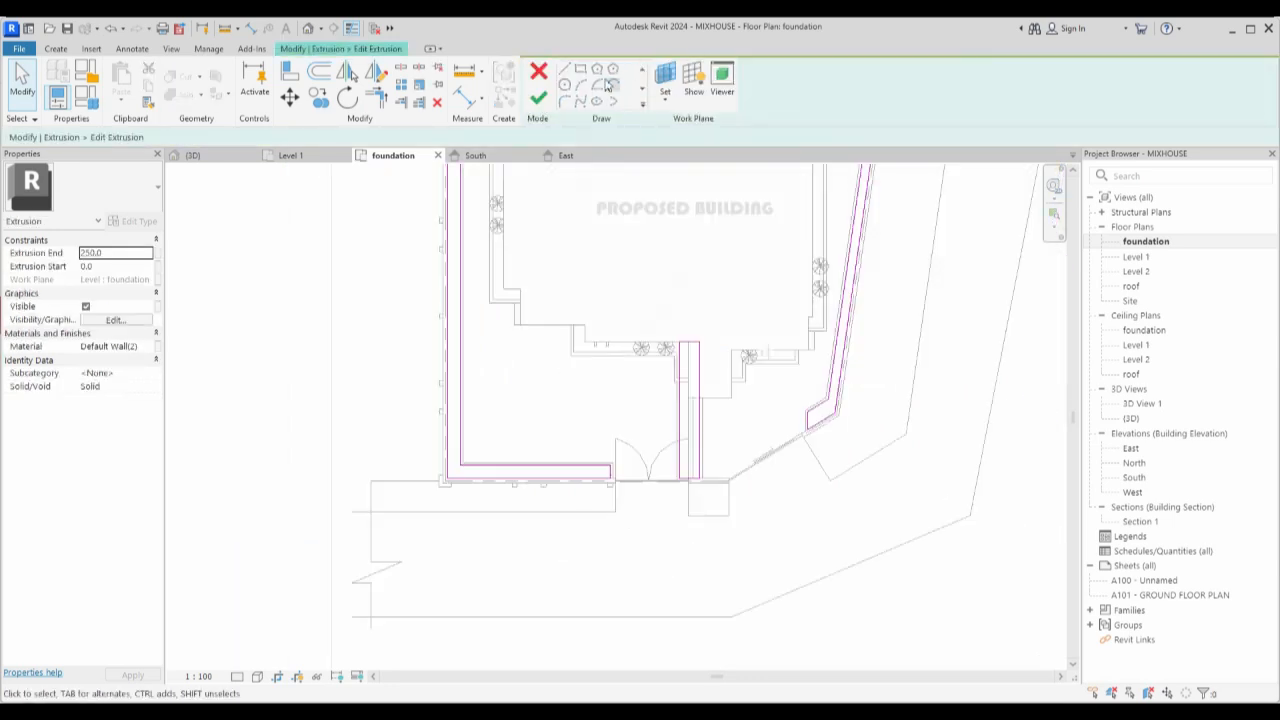
scroll(600, 515, "up", 3)
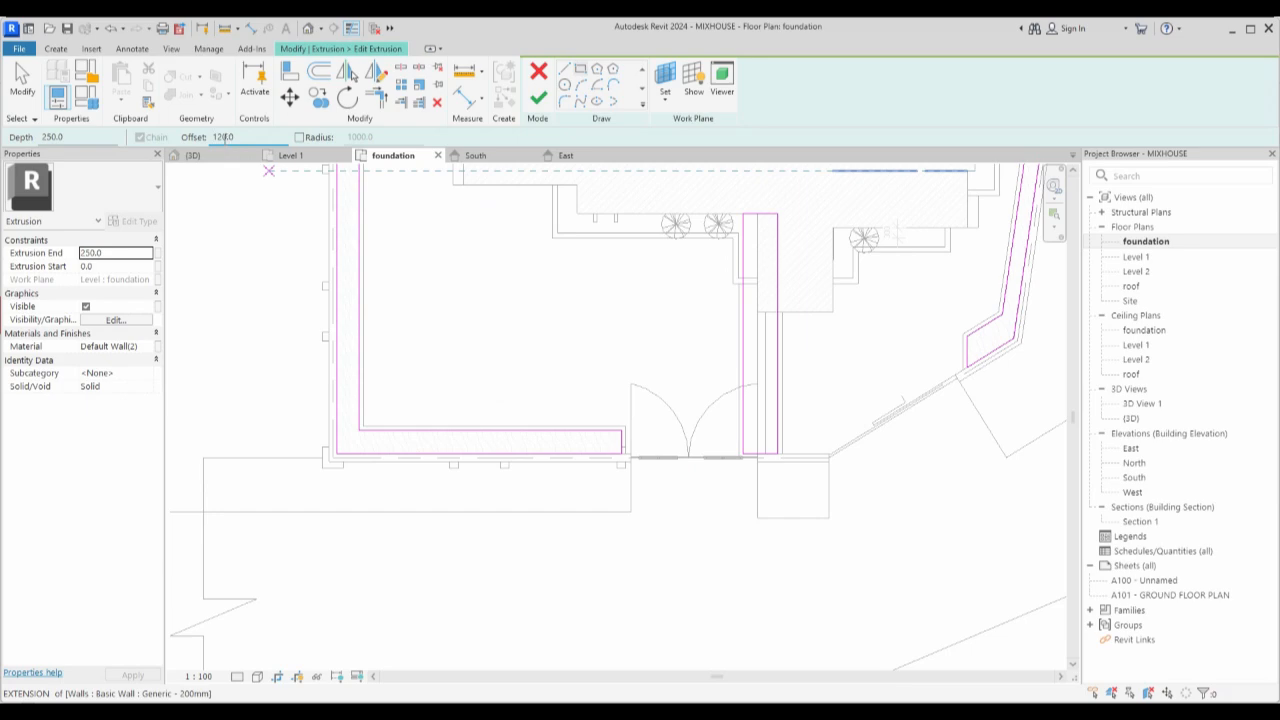
left_click(629, 508)
left_click(206, 460)
Add a rectangle inset 120 mm inside the small kerb pad beside the gate and finish the grass extrusion sketch.
left_click(758, 519)
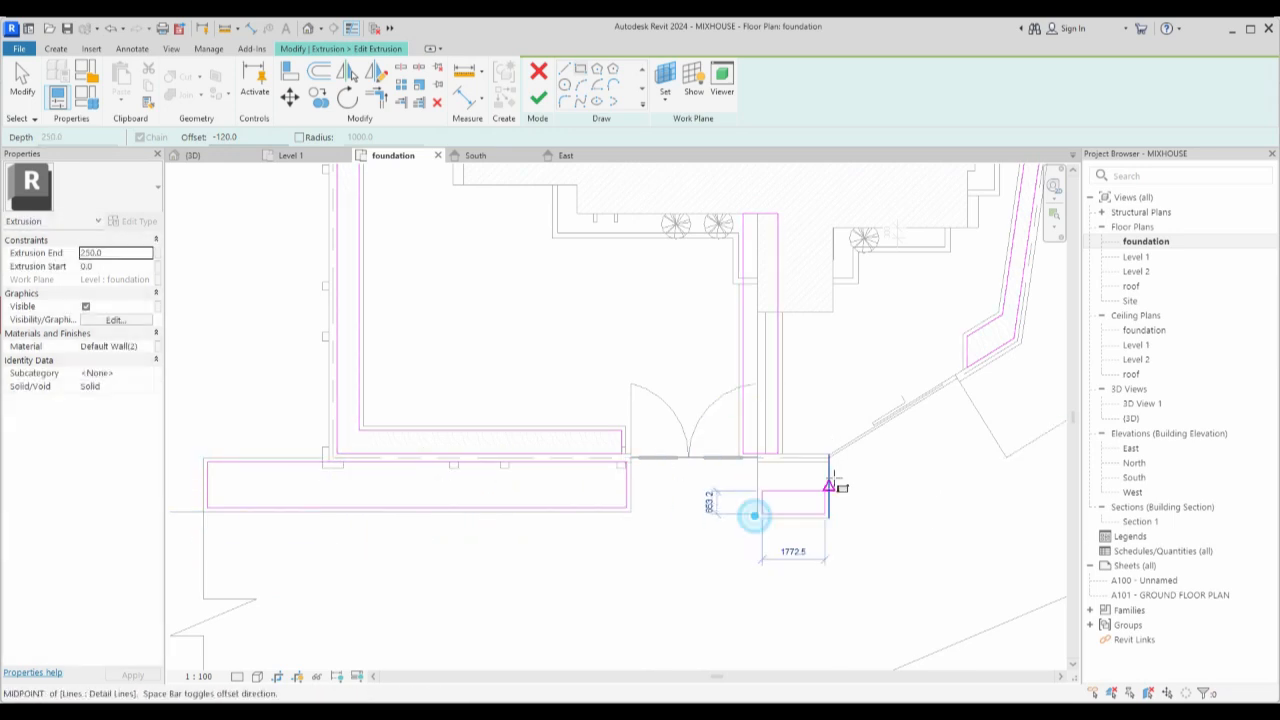
left_click(827, 461)
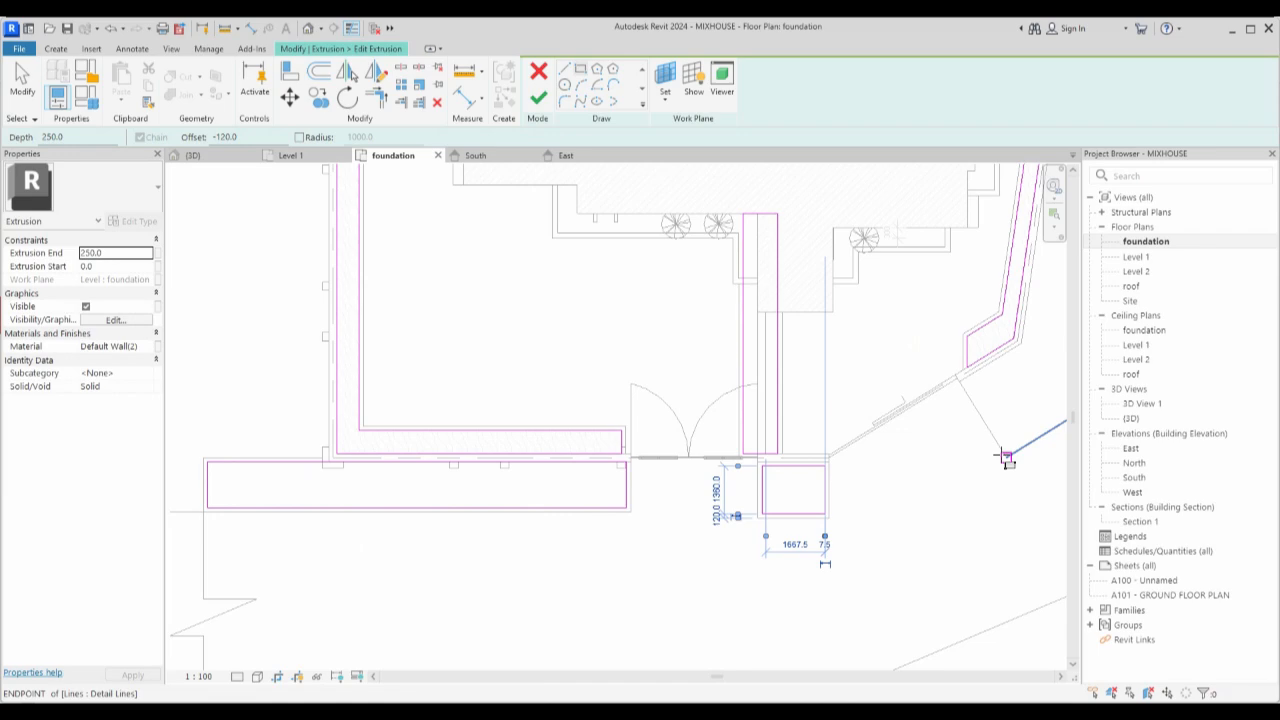
left_click(538, 100)
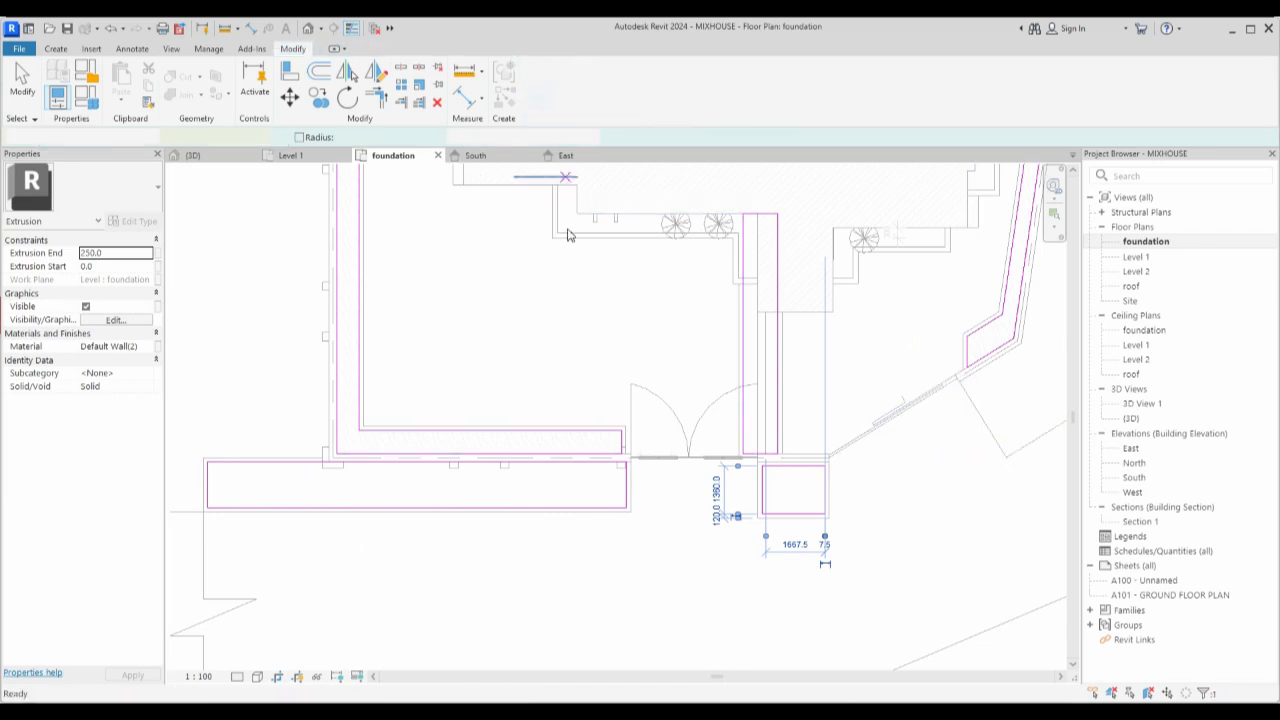
Check the new kerbs and grass strips outside the boundary wall in the {3D} view and finish the in-place model.
double_click(1131, 418)
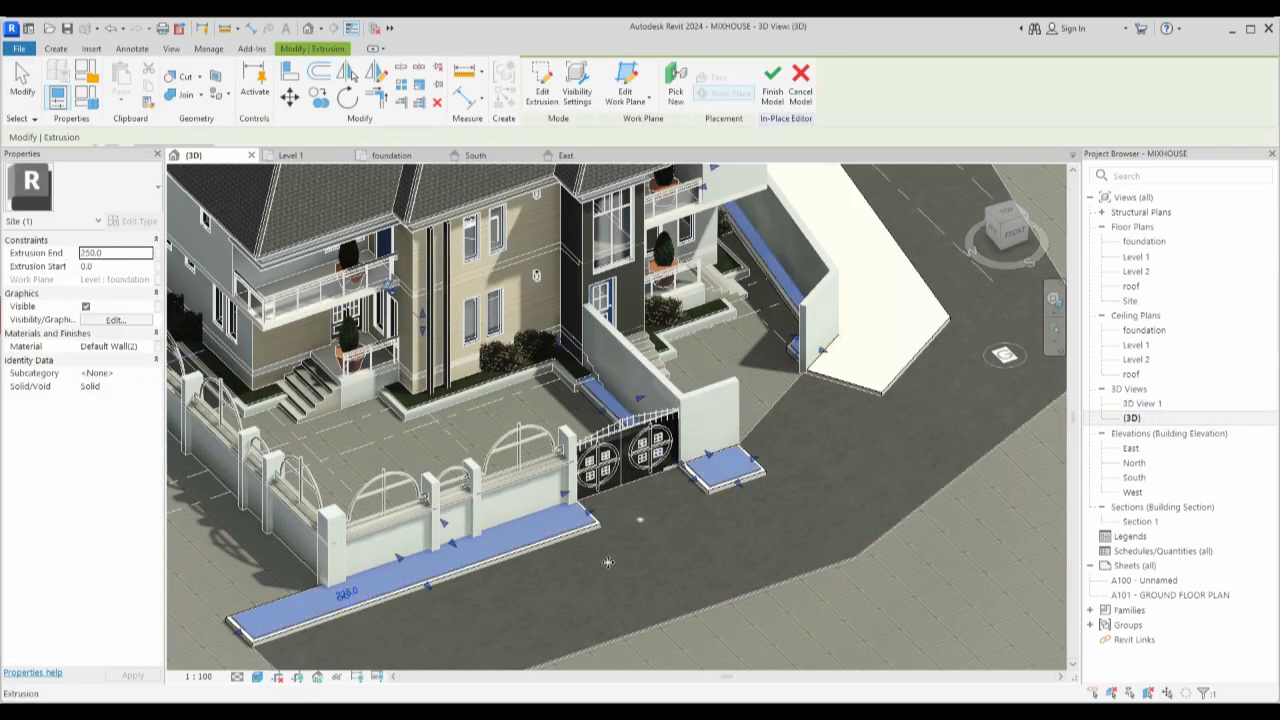
scroll(643, 557, "up", 2)
left_click(656, 551)
scroll(693, 490, "down", 3)
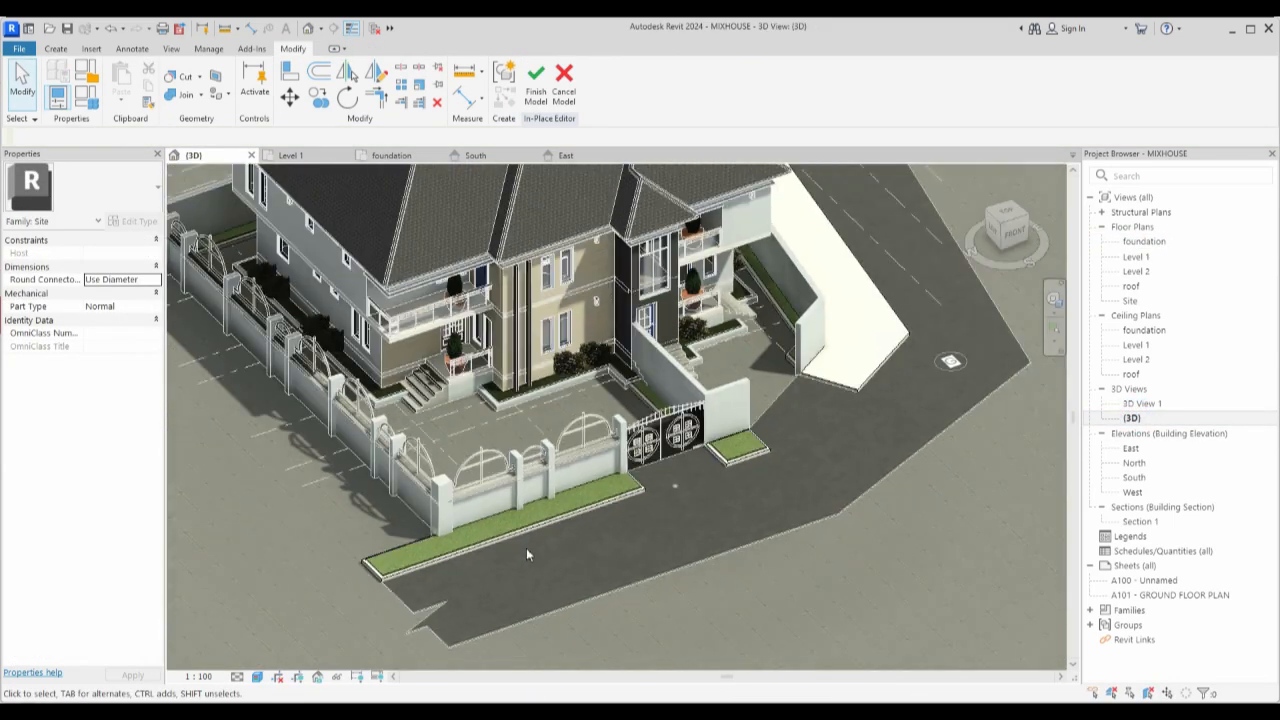
scroll(524, 550, "up", 1)
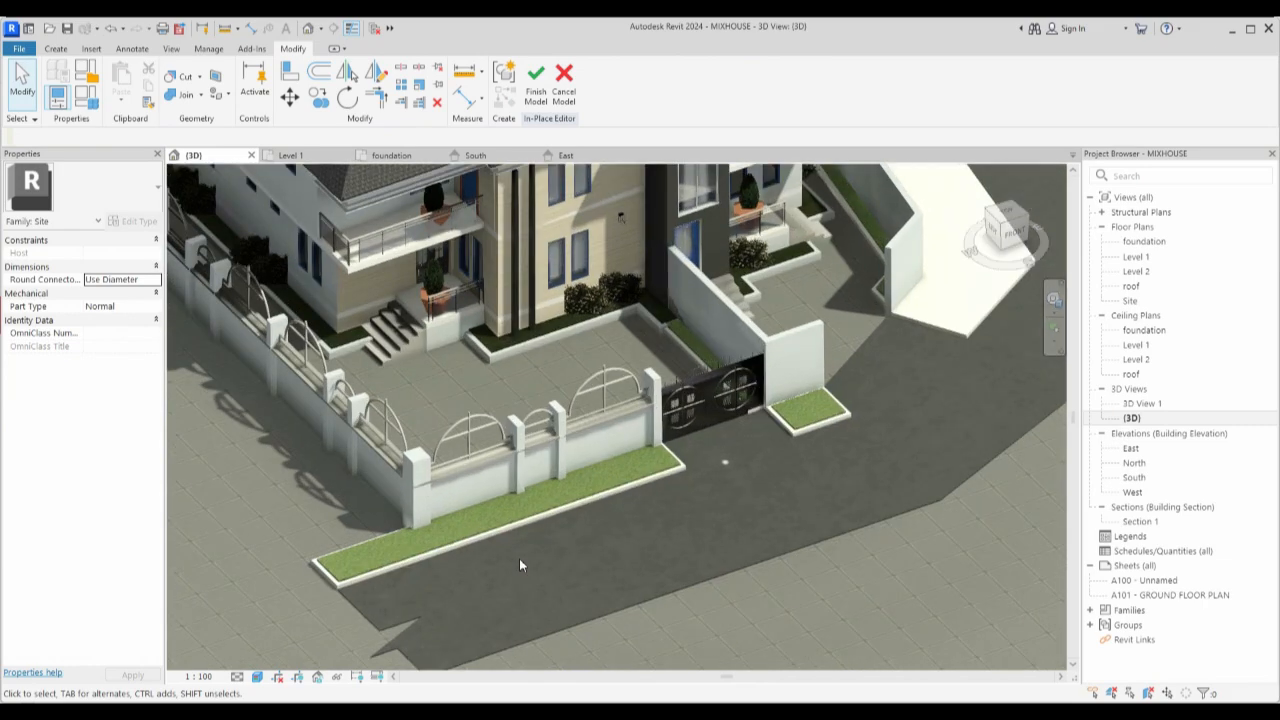
left_click(536, 80)
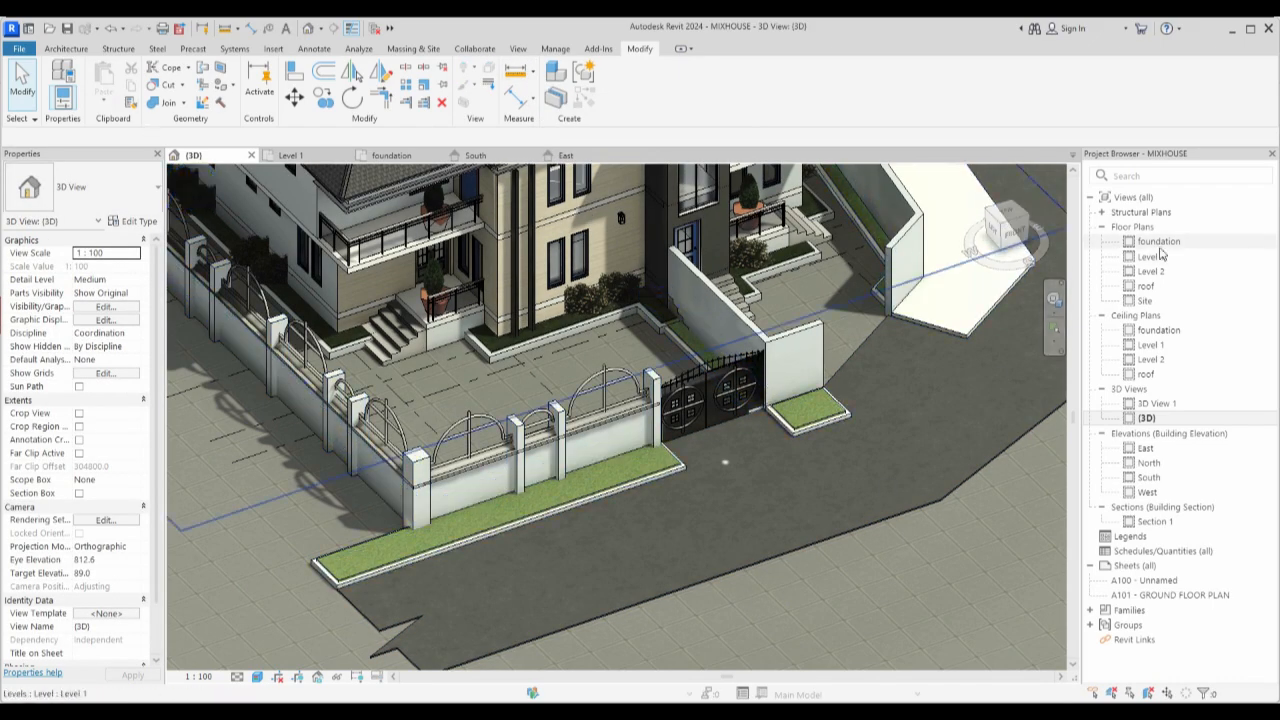
Place the Lighting_Outside_Platek_Eterea-Wall 9414419_9W_LED_3000K_Medium fixture on the front boundary wall's outer face in the foundation plan.
double_click(1158, 241)
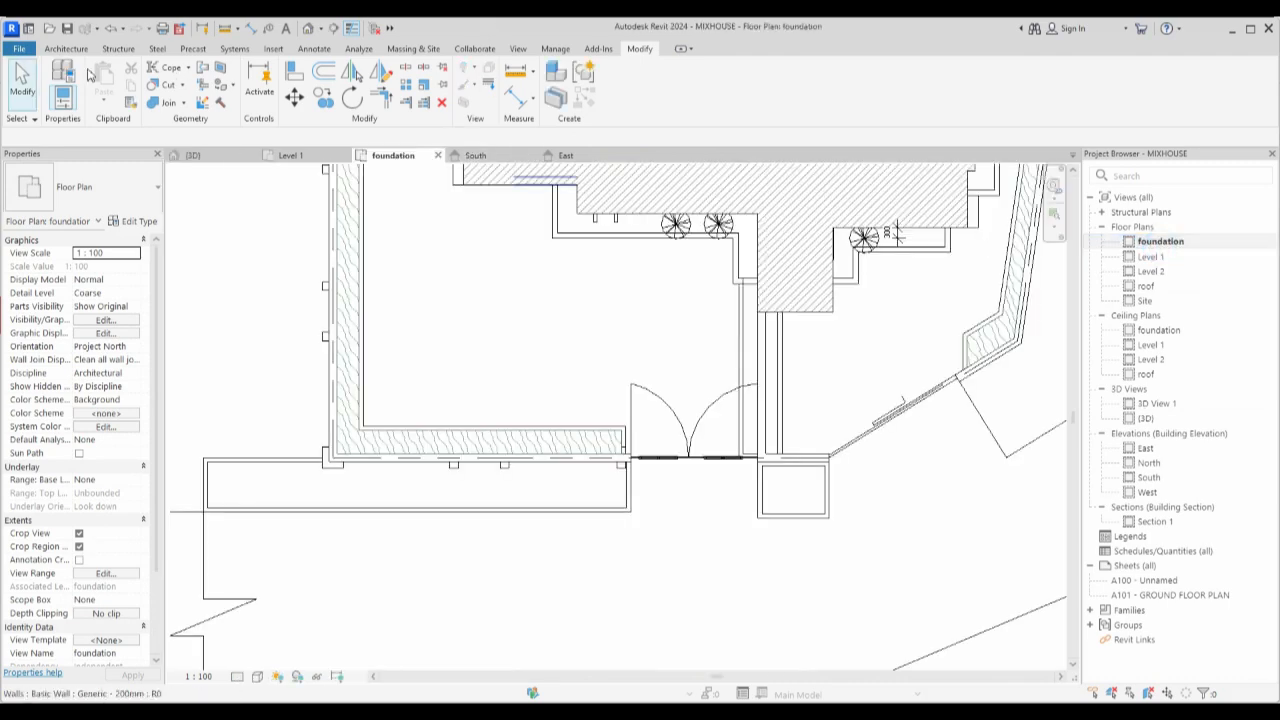
left_click(67, 49)
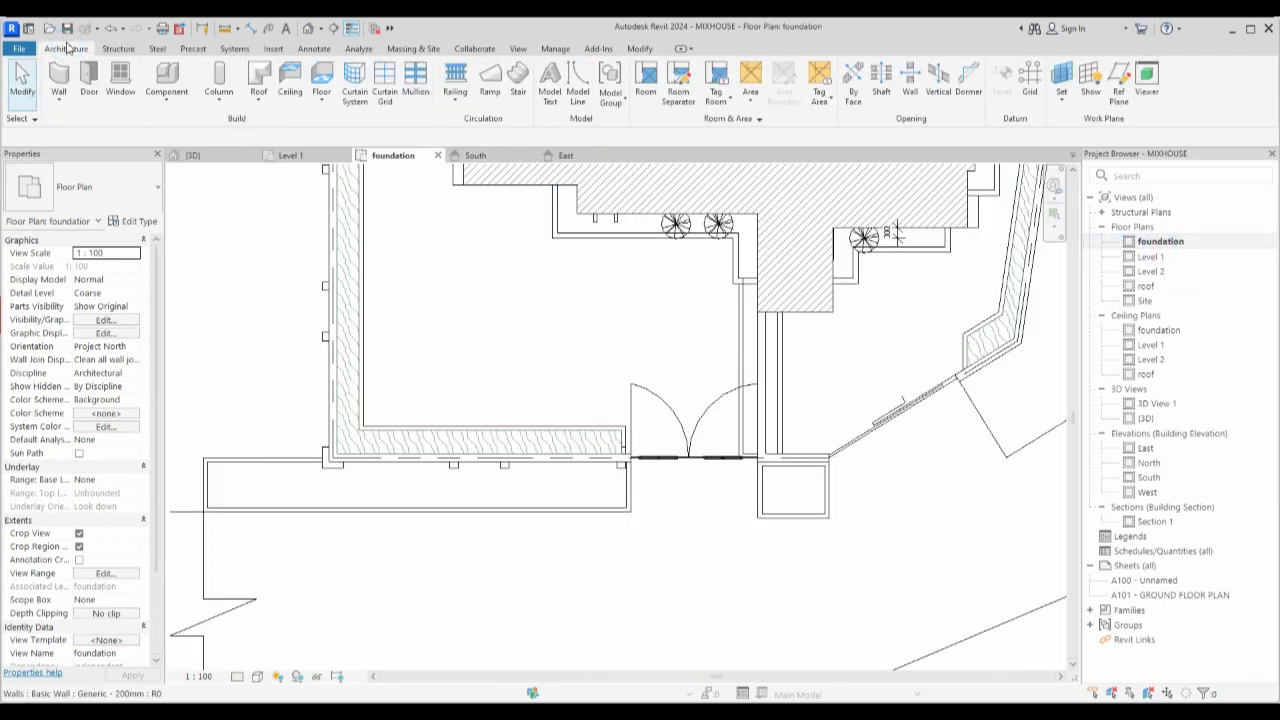
left_click(166, 80)
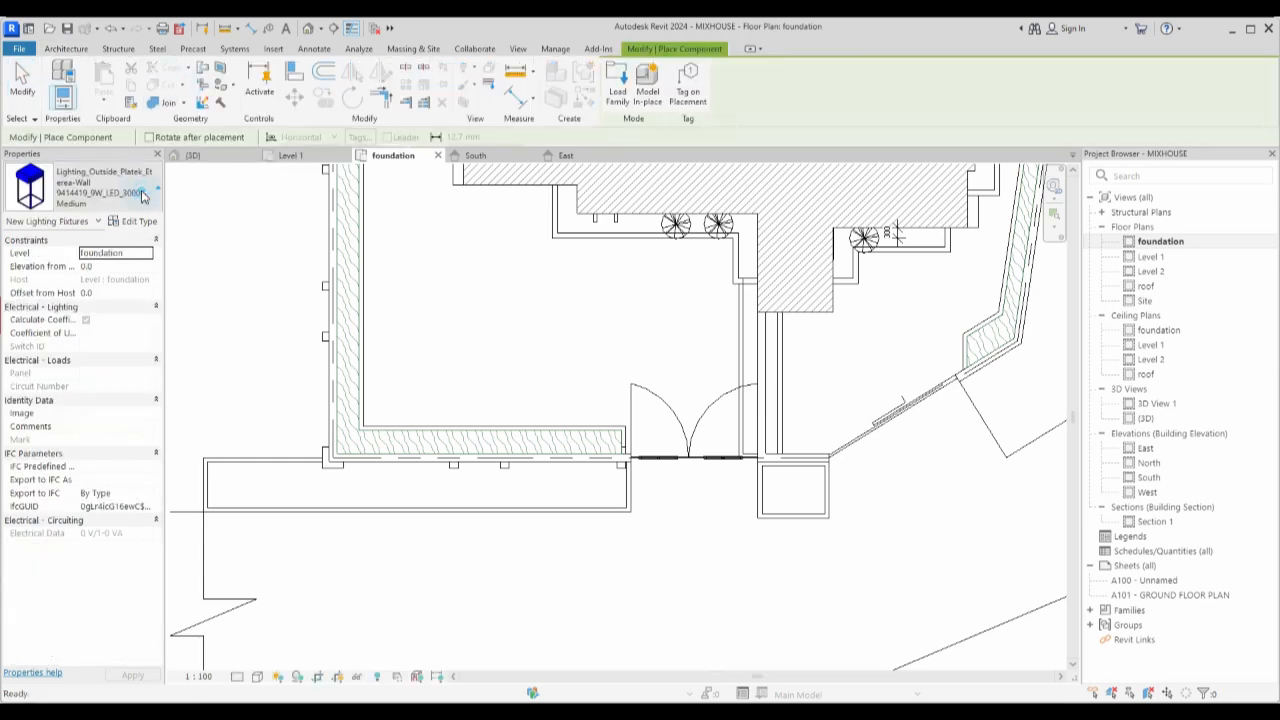
left_click(143, 193)
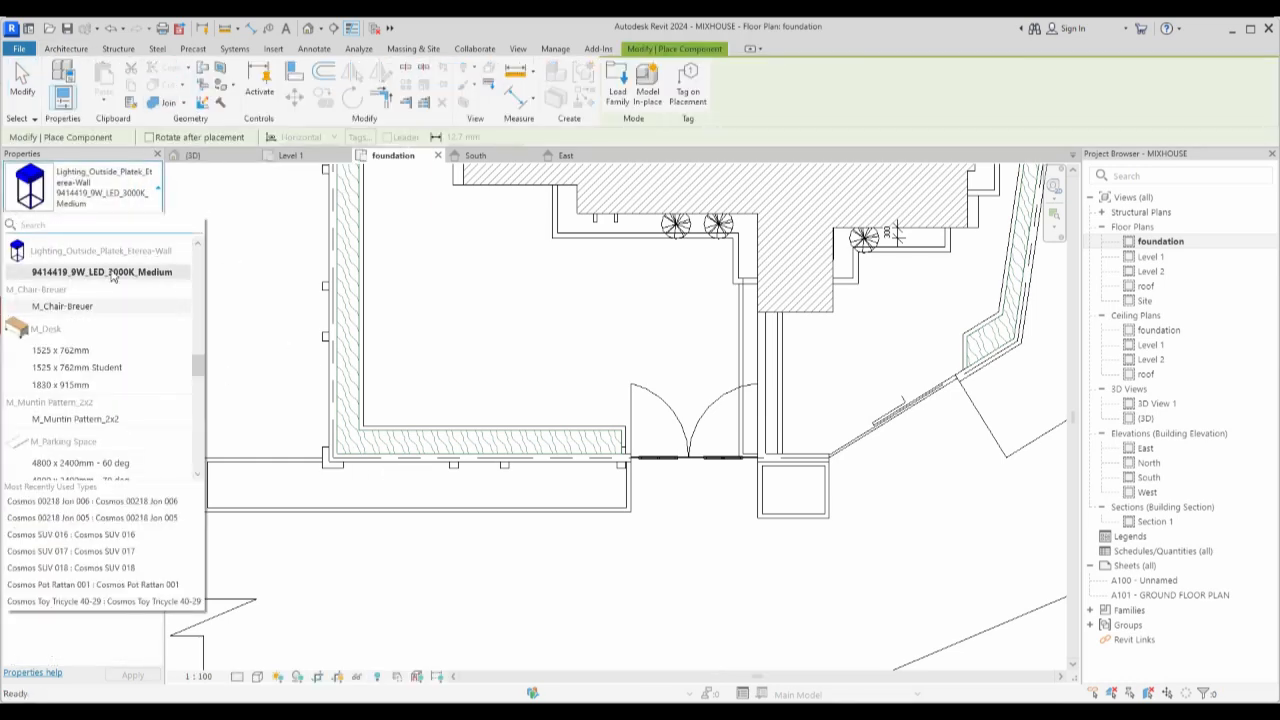
left_click(258, 264)
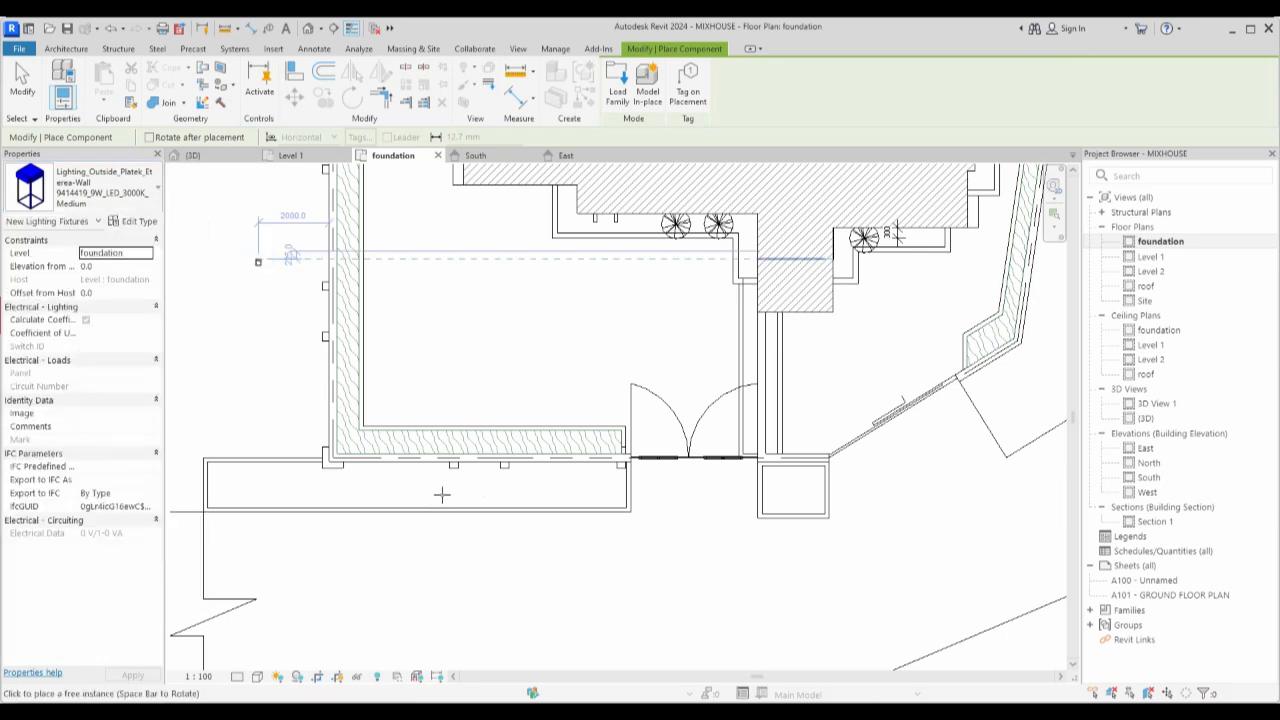
scroll(402, 468, "up", 5)
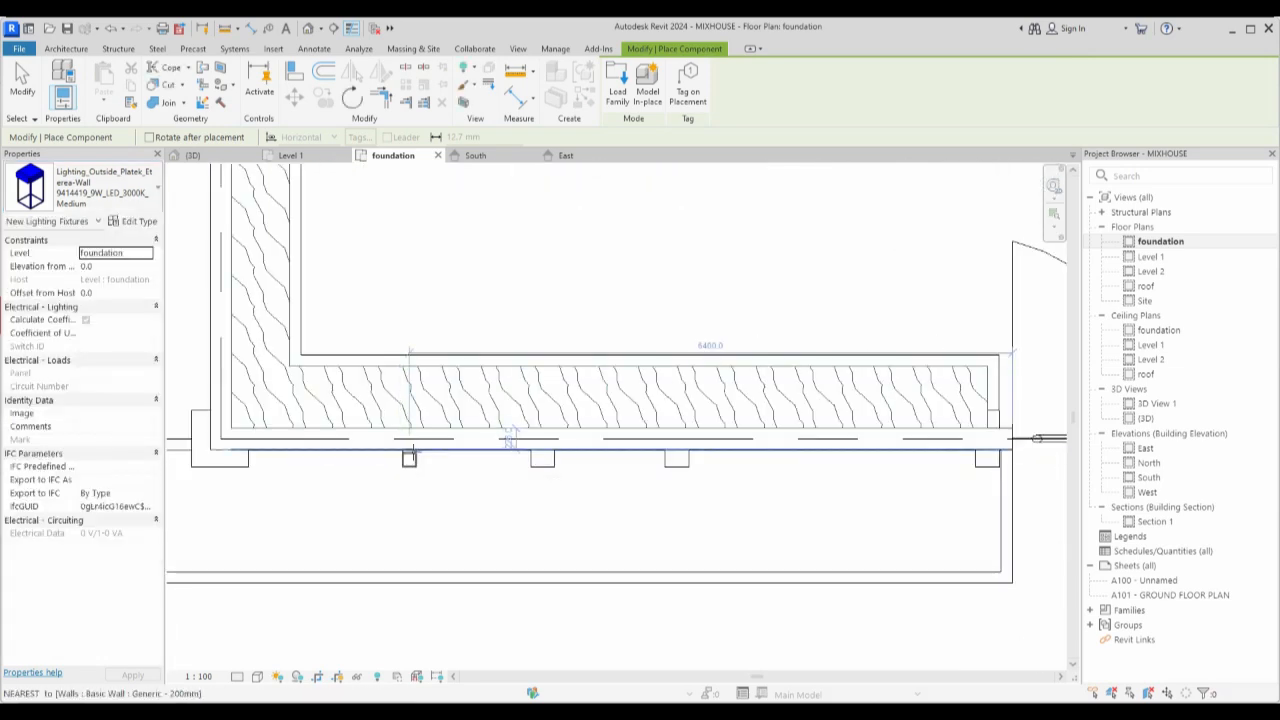
left_click(409, 453)
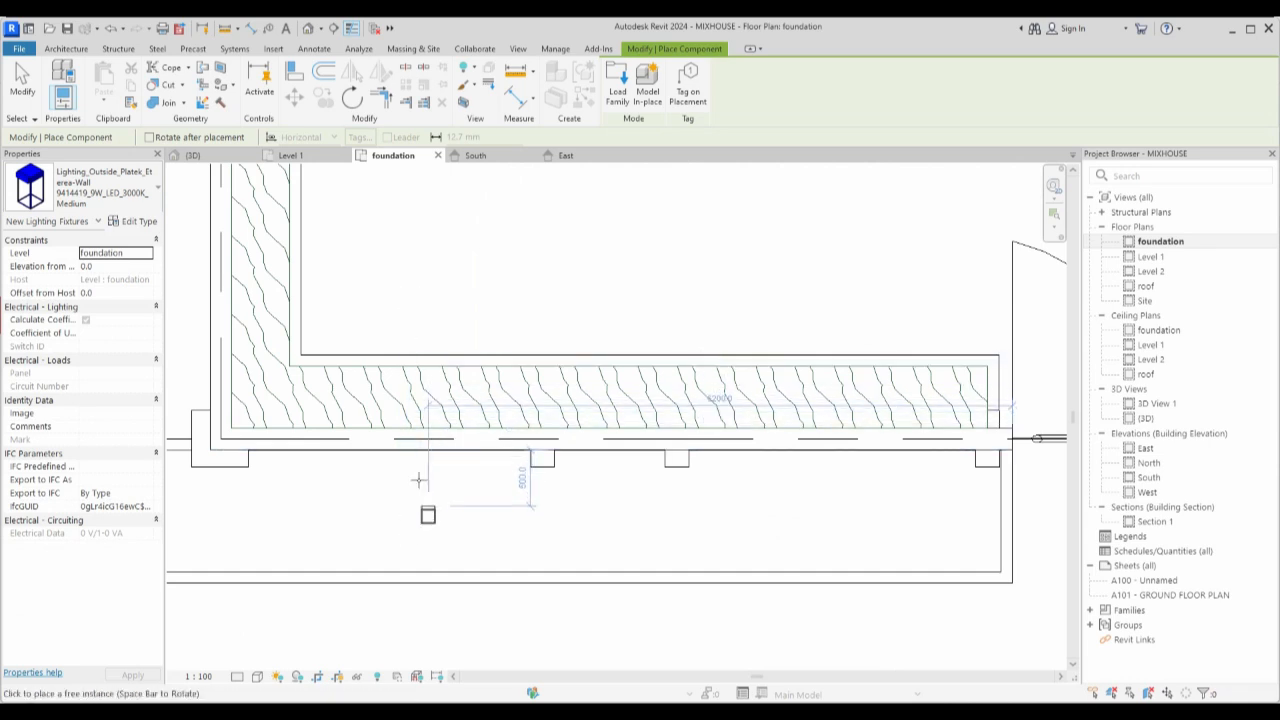
key("Escape")
key("Escape")
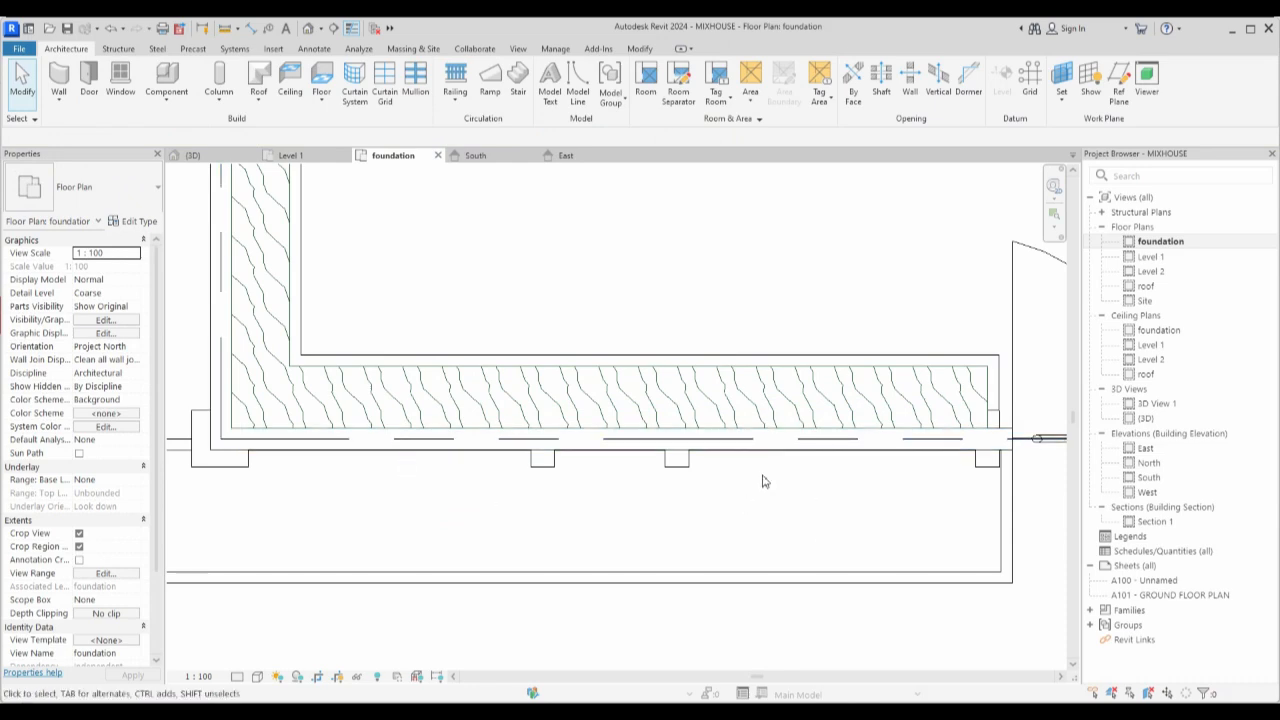
Raise the new front wall light to a 1280 mm offset above the foundation level in the South elevation.
double_click(1148, 477)
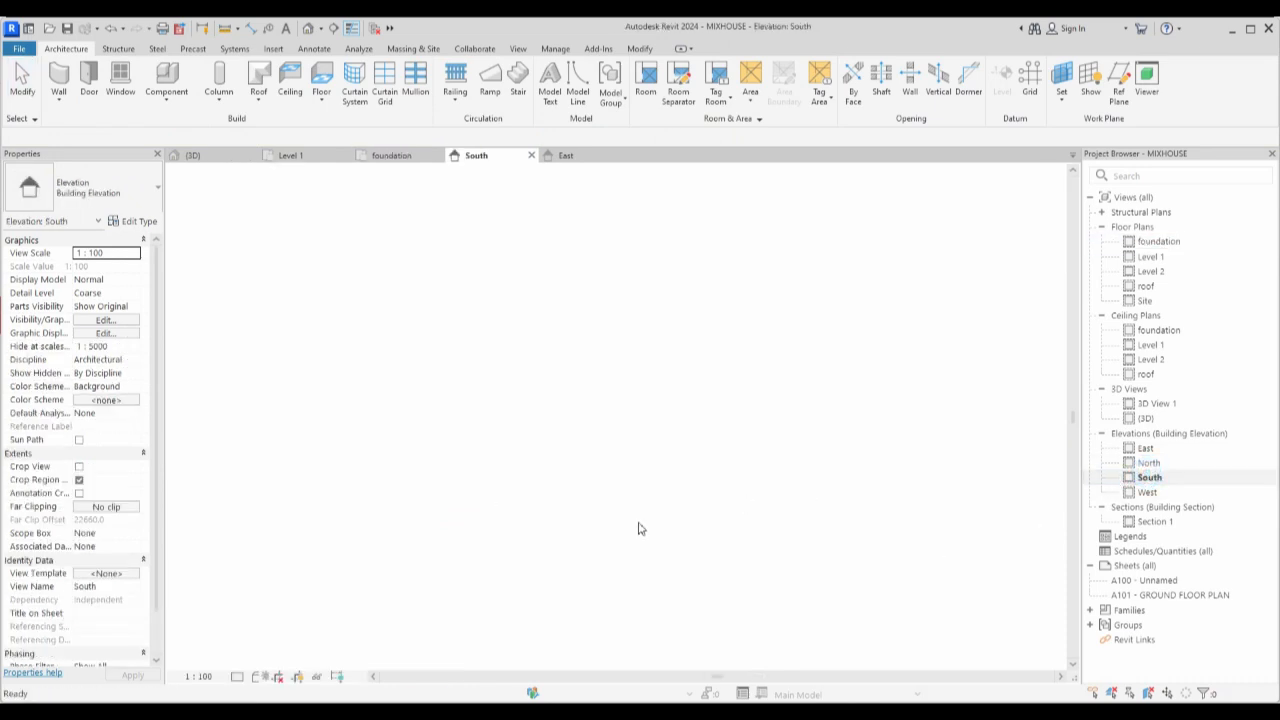
scroll(601, 533, "down", 3)
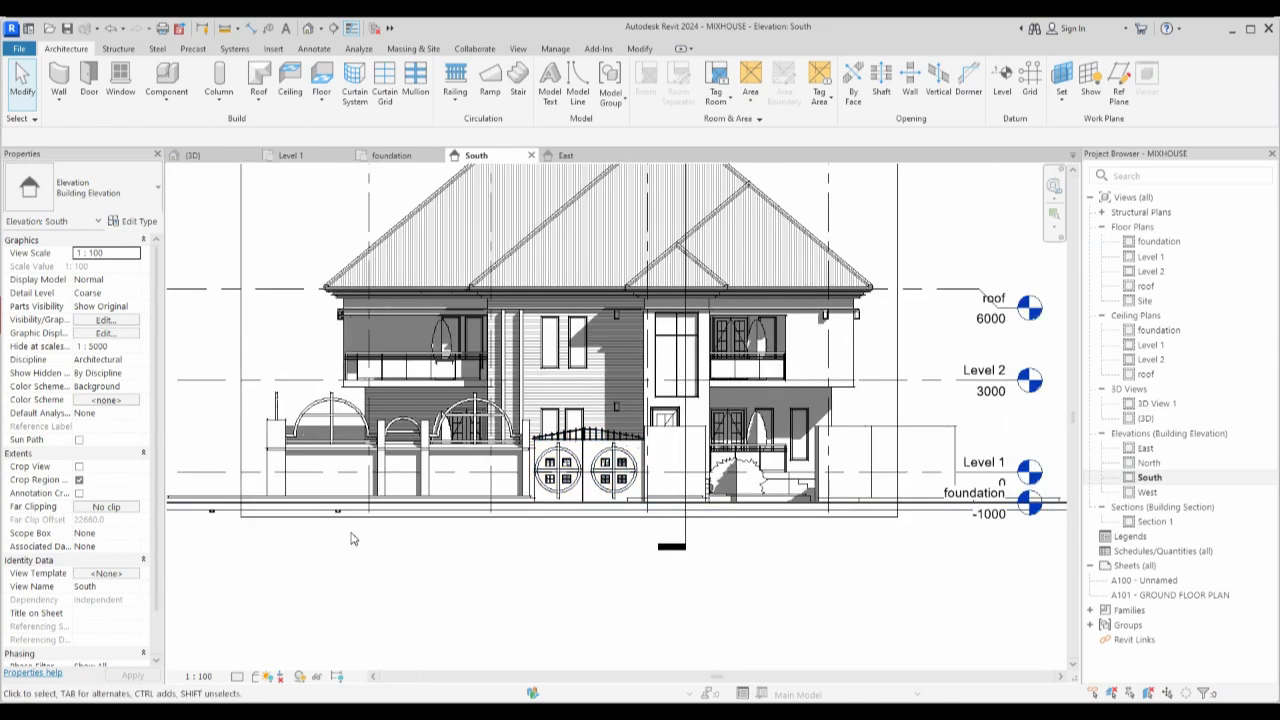
scroll(345, 525, "up", 3)
scroll(332, 508, "up", 3)
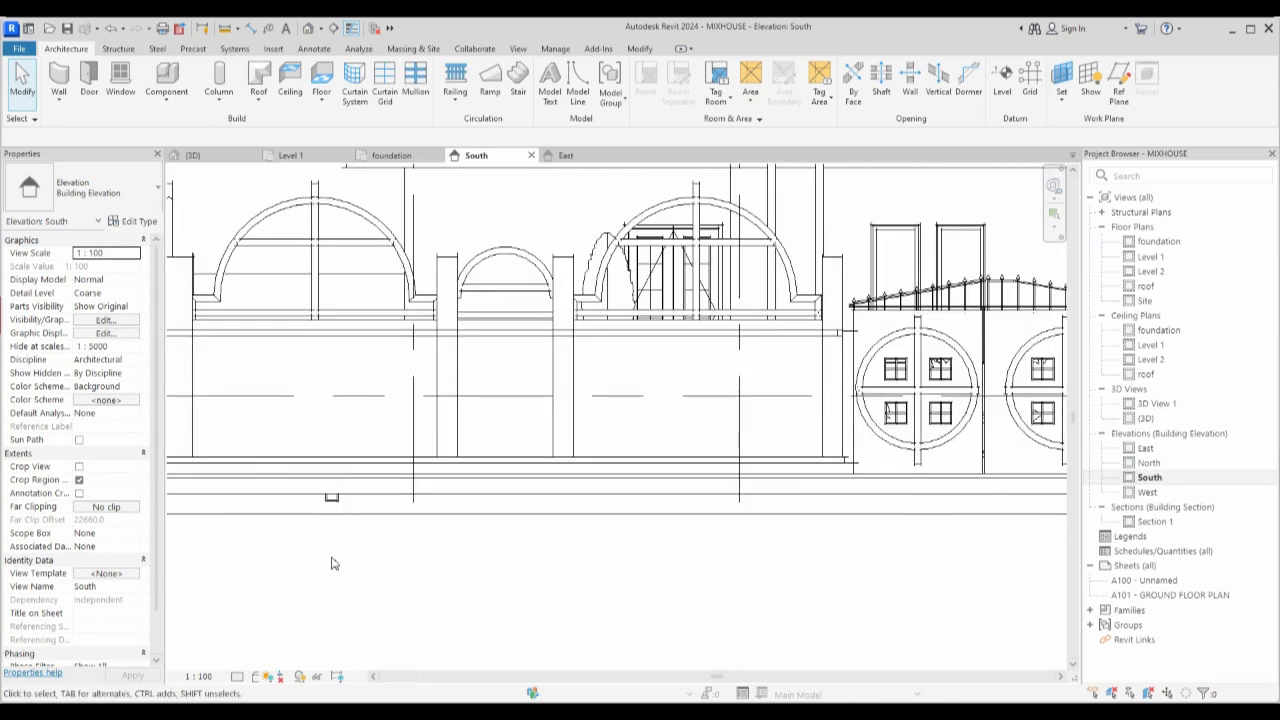
left_click(331, 491)
scroll(425, 543, "down", 2)
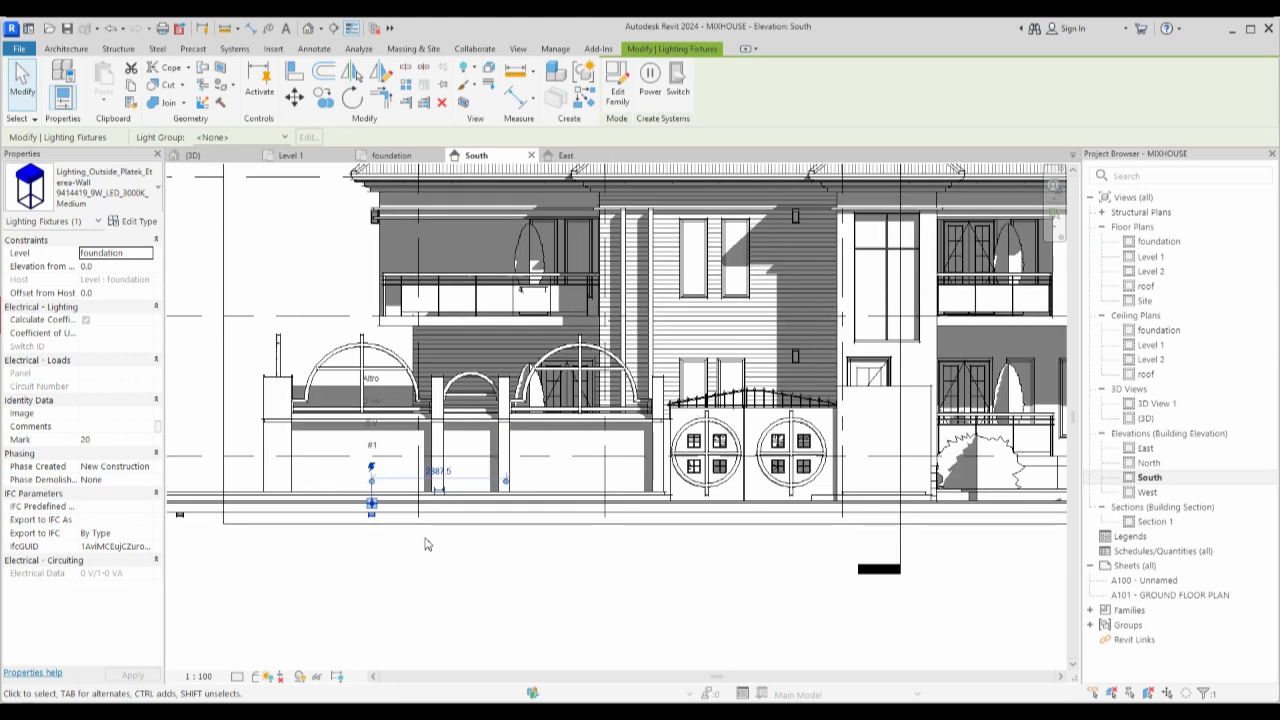
key("Up")
key("Up")
key("Up")
key("Up")
key("Up")
key("Up")
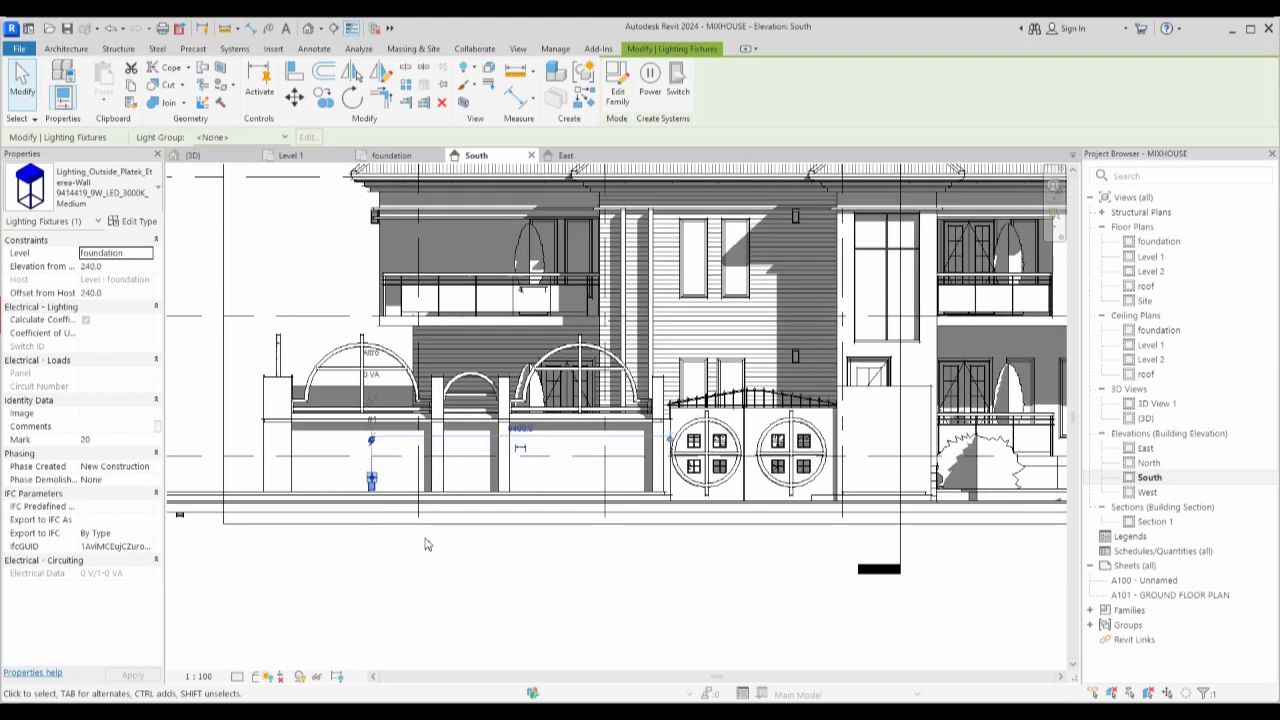
key("Up")
key("Up")
key("Up")
key("Up")
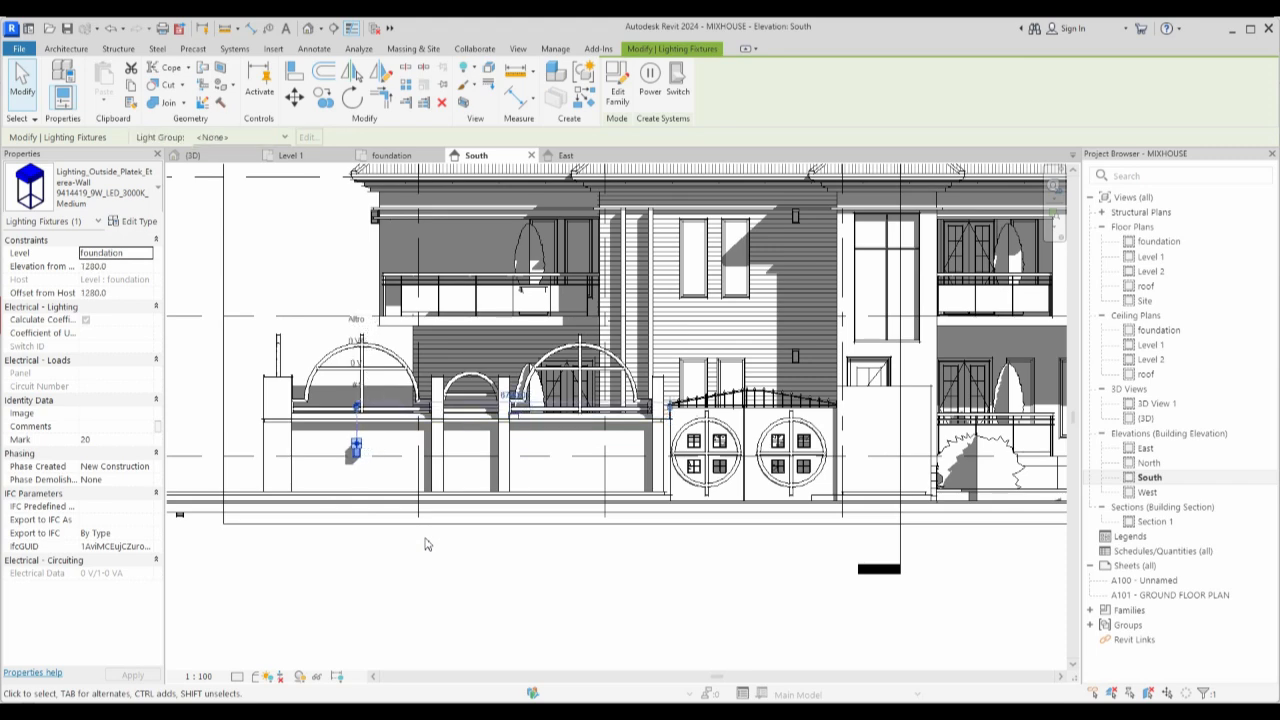
scroll(390, 455, "up", 2)
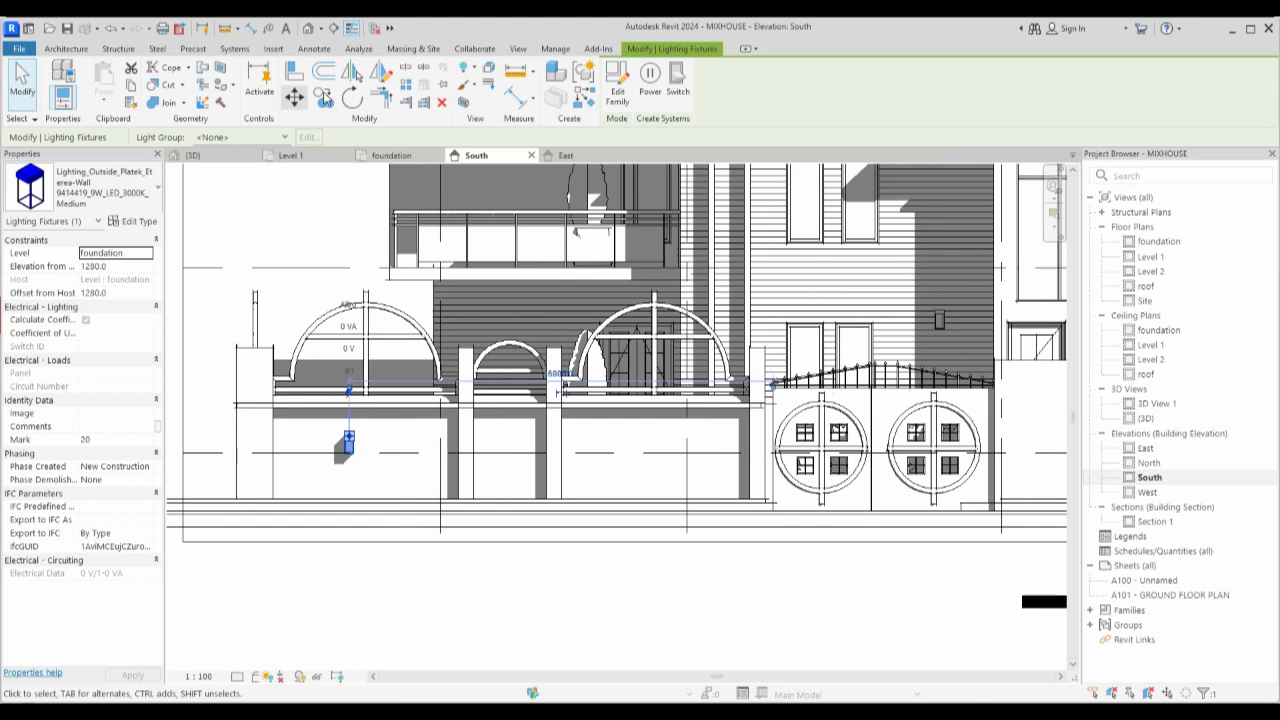
Copy the wall light horizontally beside the original and nudge the copy sideways to leave a gap between the pair.
left_click(323, 97)
scroll(363, 448, "up", 5)
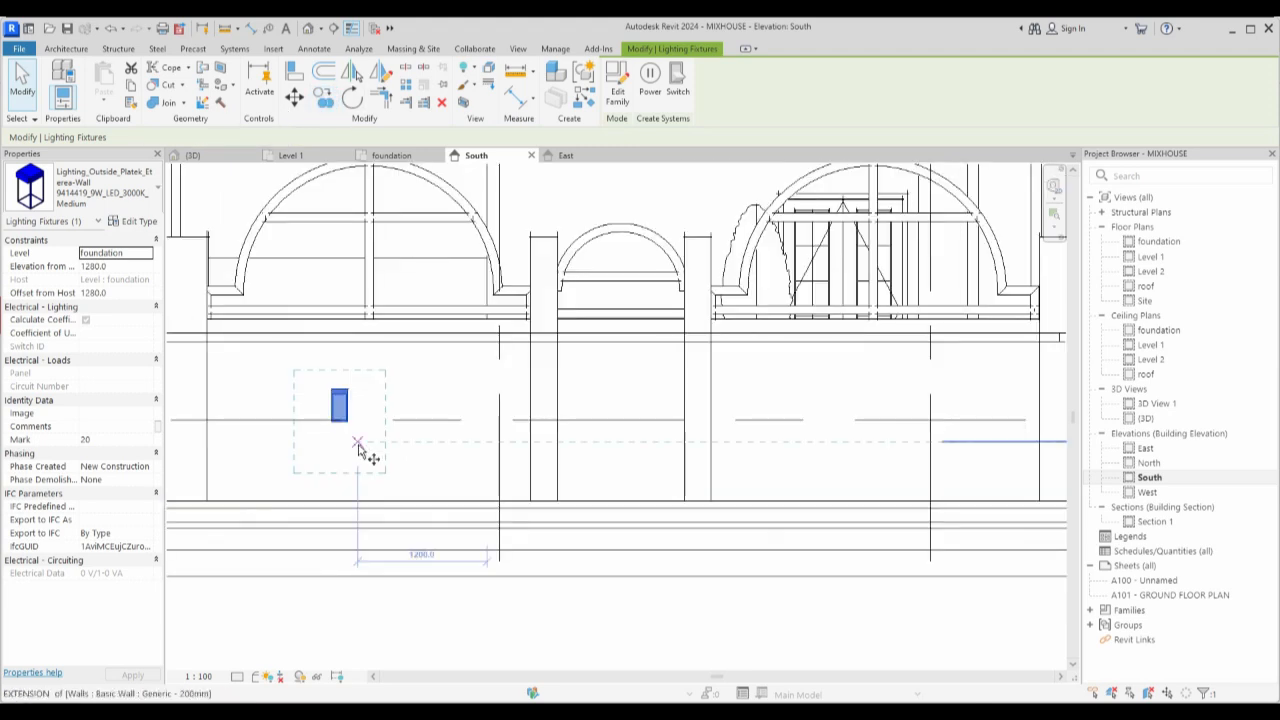
left_click(346, 418)
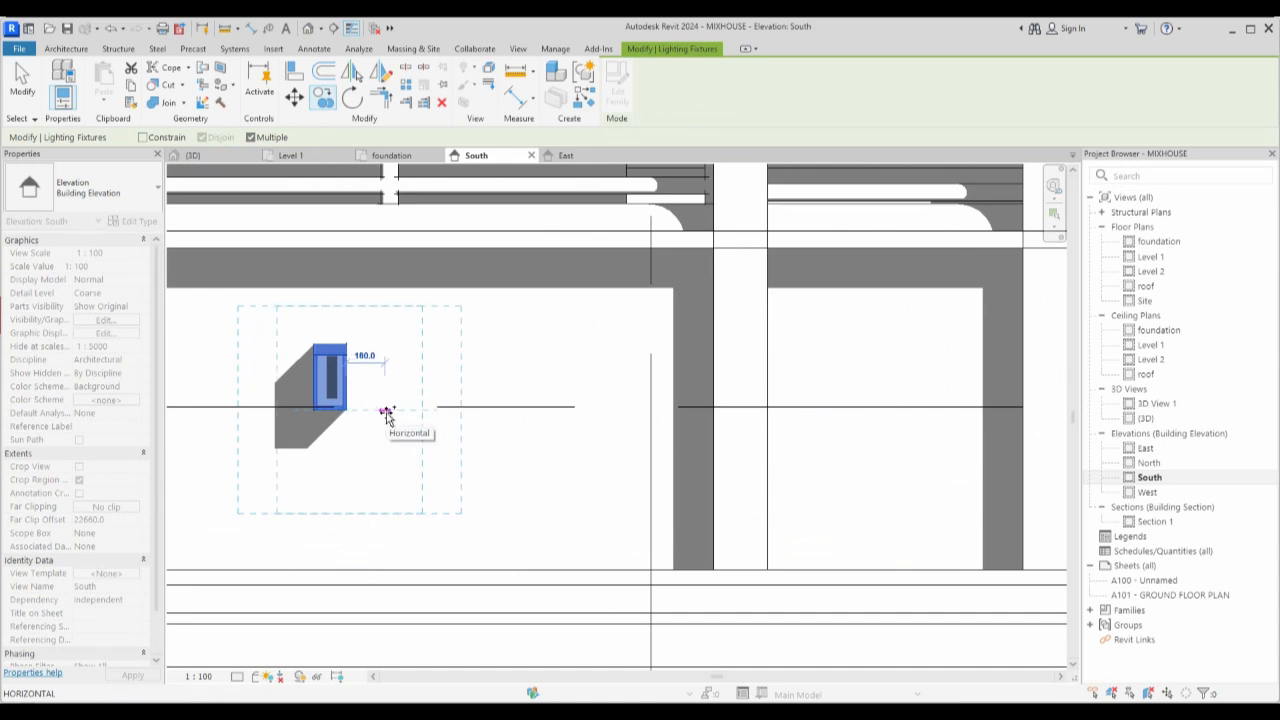
key("Escape")
key("Right")
key("Right")
key("Right")
key("Right")
key("Right")
Copy one wall light horizontally into the narrow middle bay between the boundary wall's pillars.
scroll(392, 484, "down", 3)
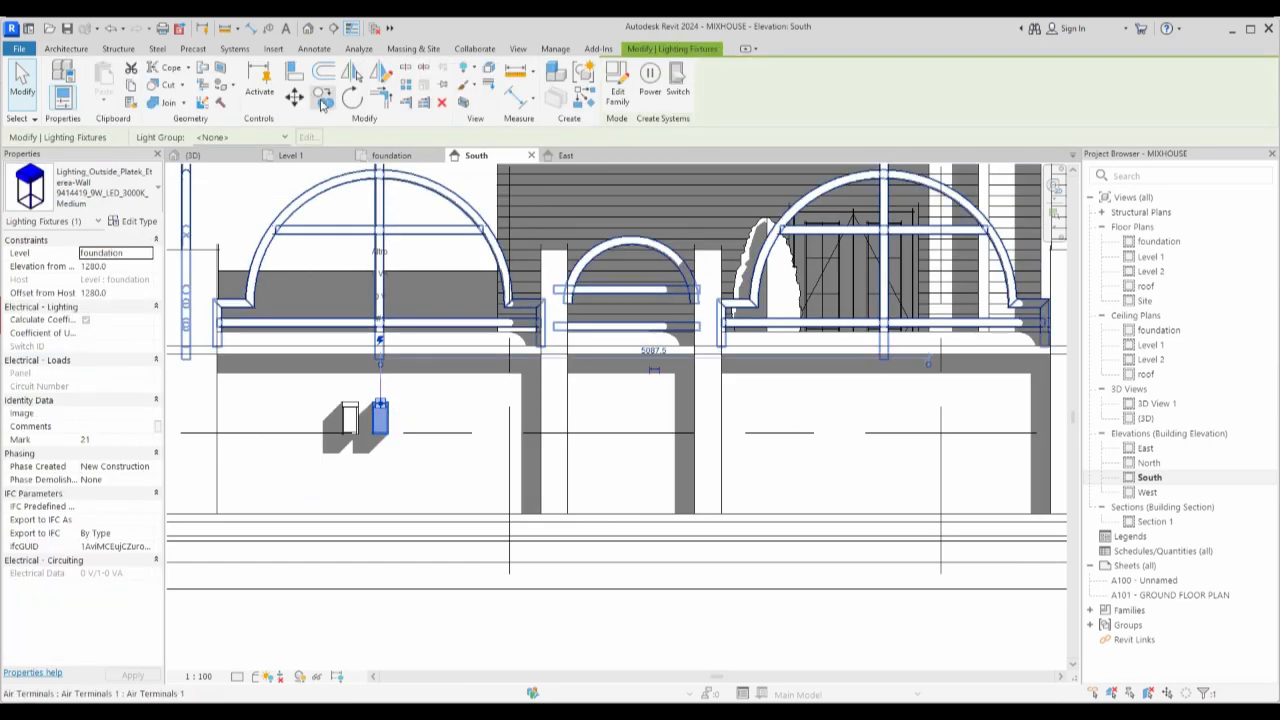
left_click(323, 100)
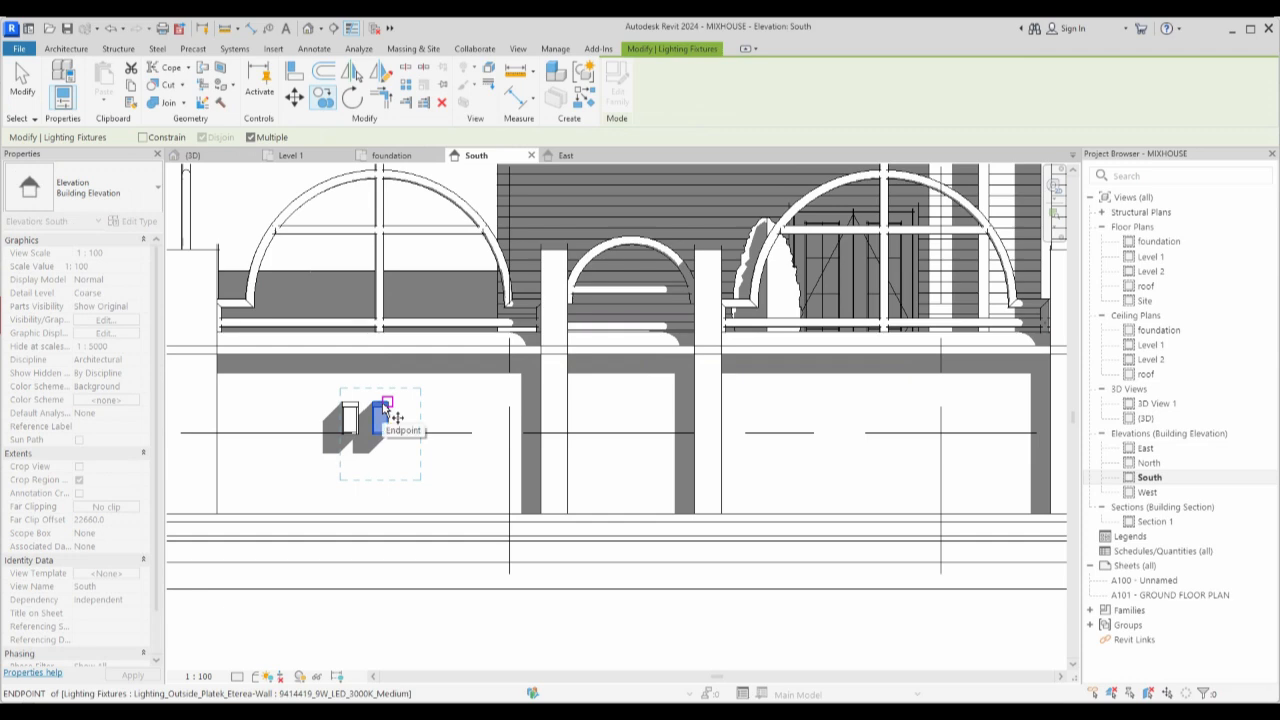
left_click(386, 403)
scroll(386, 410, "up", 4)
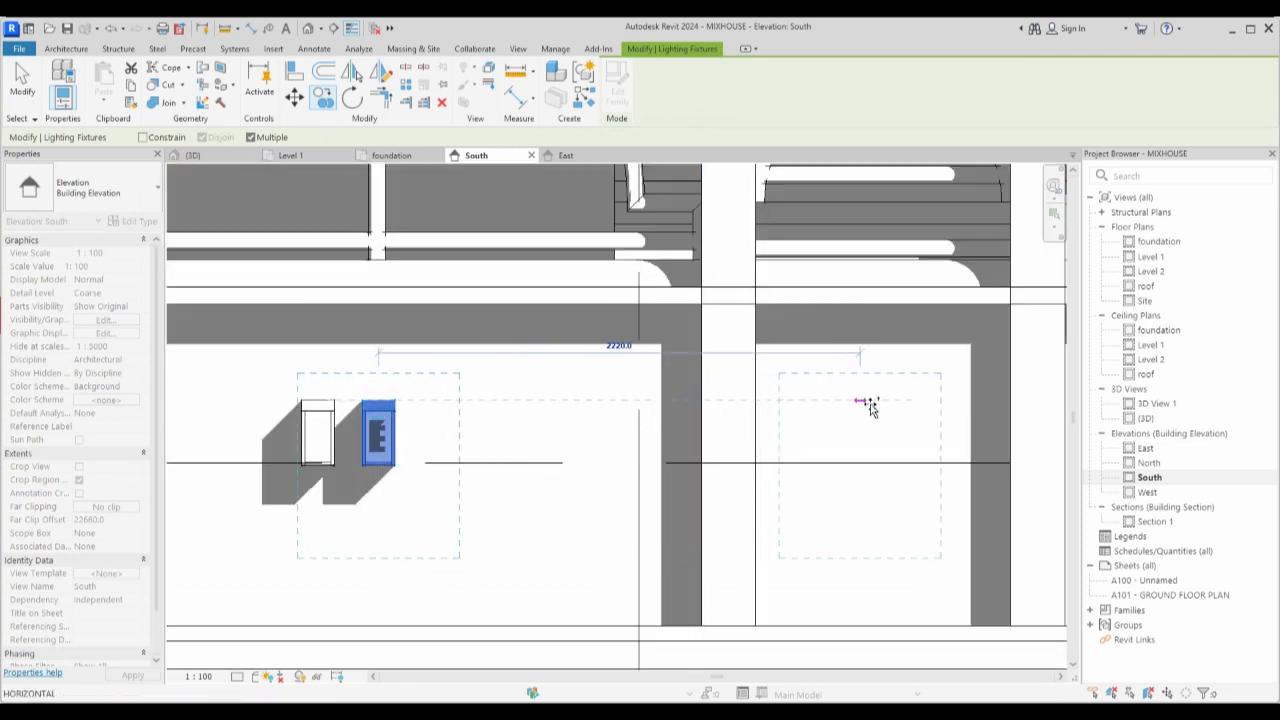
left_click(878, 405)
scroll(617, 428, "down", 4)
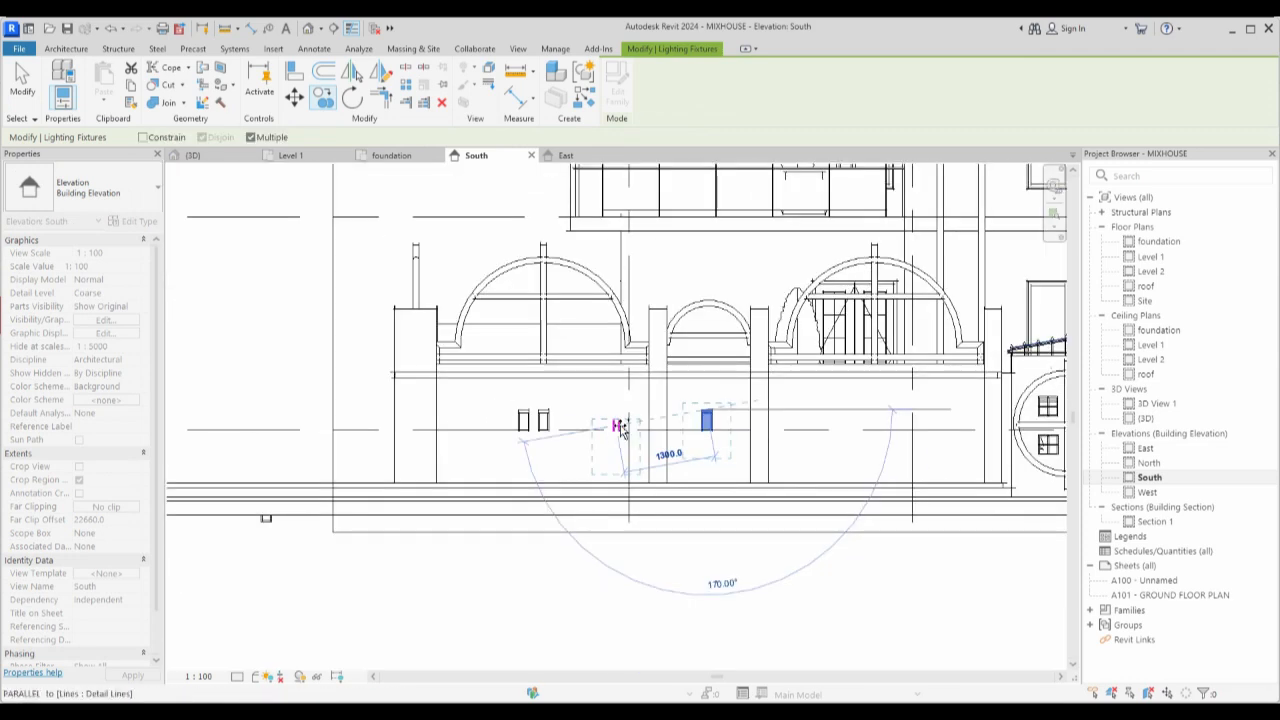
Copy the pair of wall lights horizontally into the wide boundary wall bay next to the gate.
left_click_drag(487, 396, 588, 439)
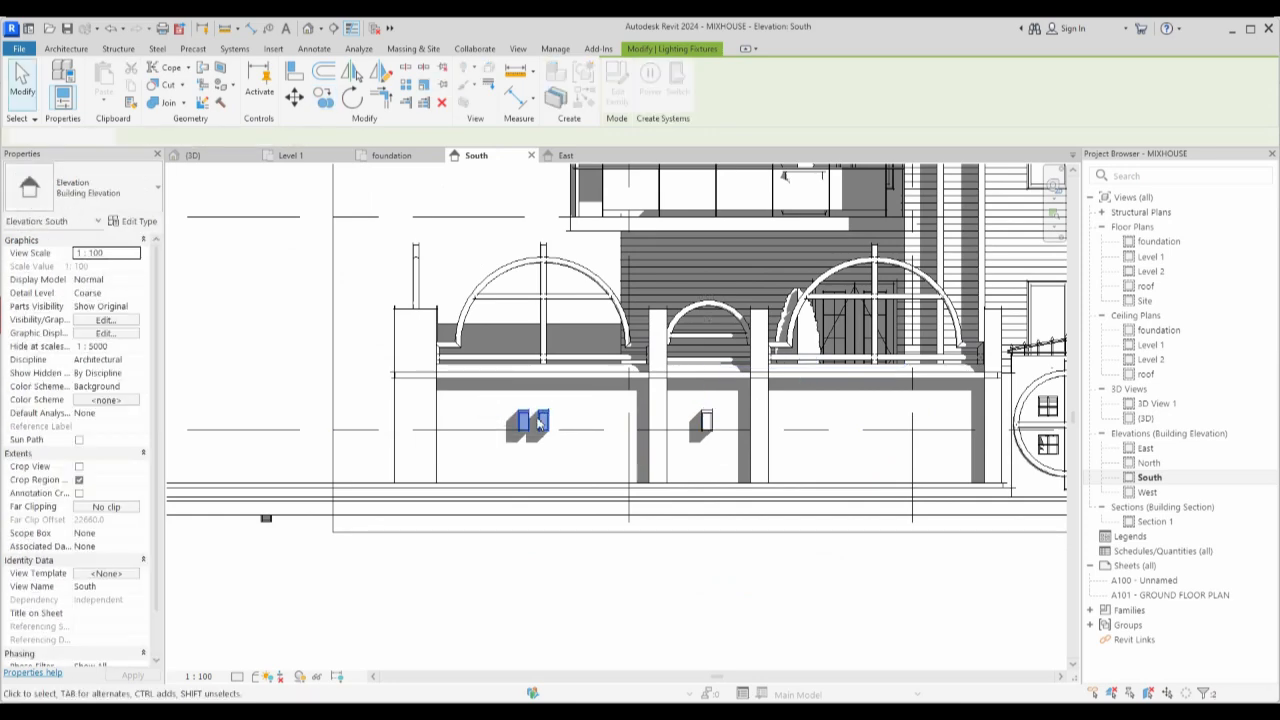
left_click(325, 99)
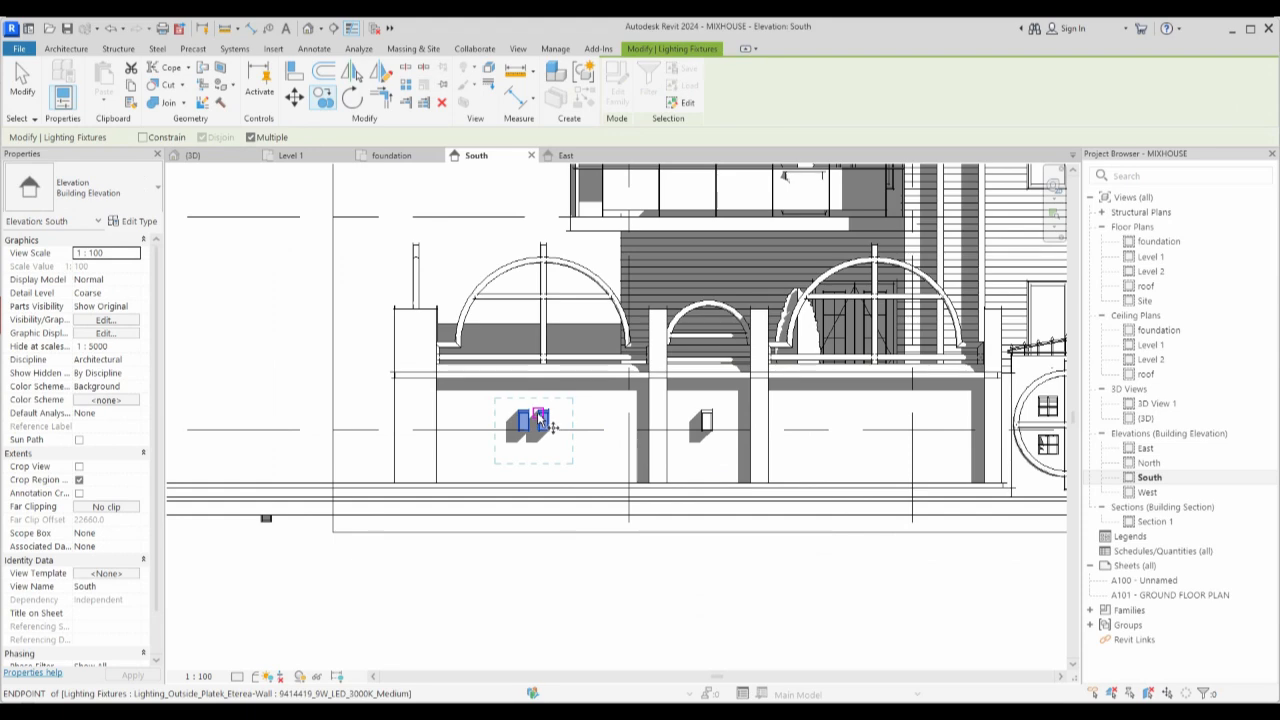
scroll(531, 413, "up", 3)
left_click(523, 420)
scroll(520, 430, "down", 3)
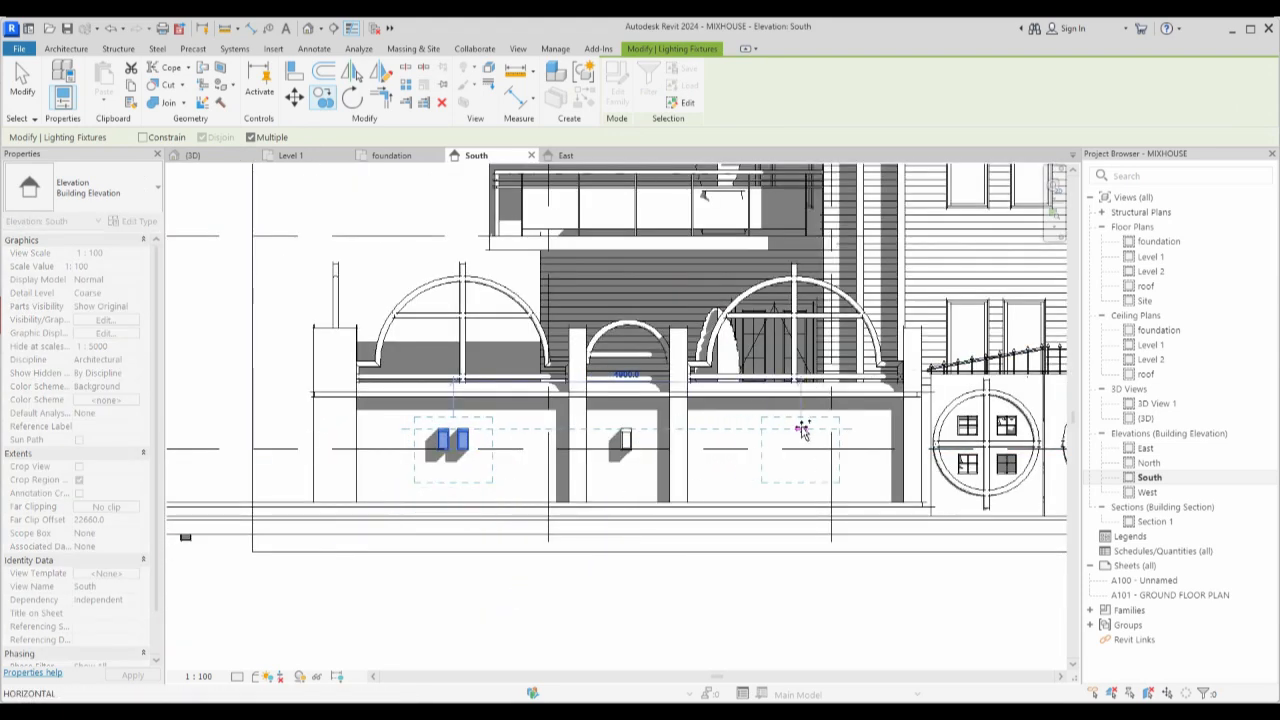
left_click(803, 431)
Place another copy of the wall light pair on the plain wall panel at the gate's far side and finish copying.
scroll(610, 470, "down", 2)
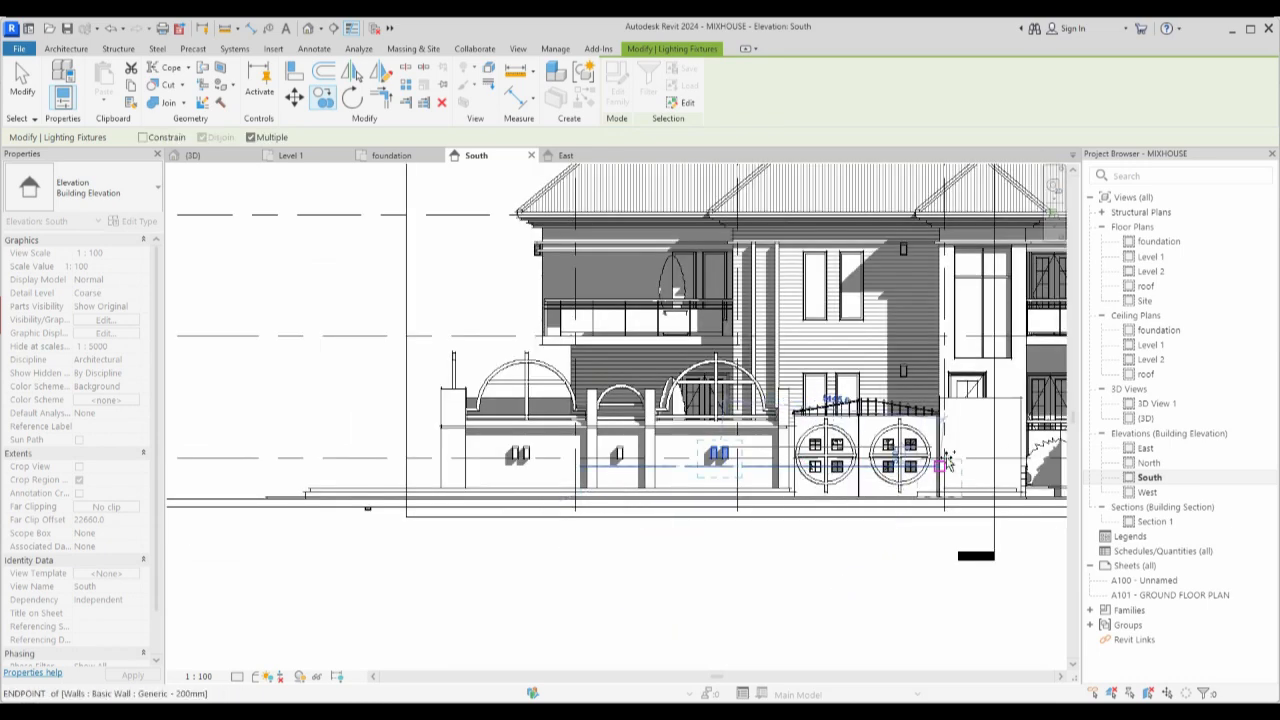
scroll(970, 452, "up", 2)
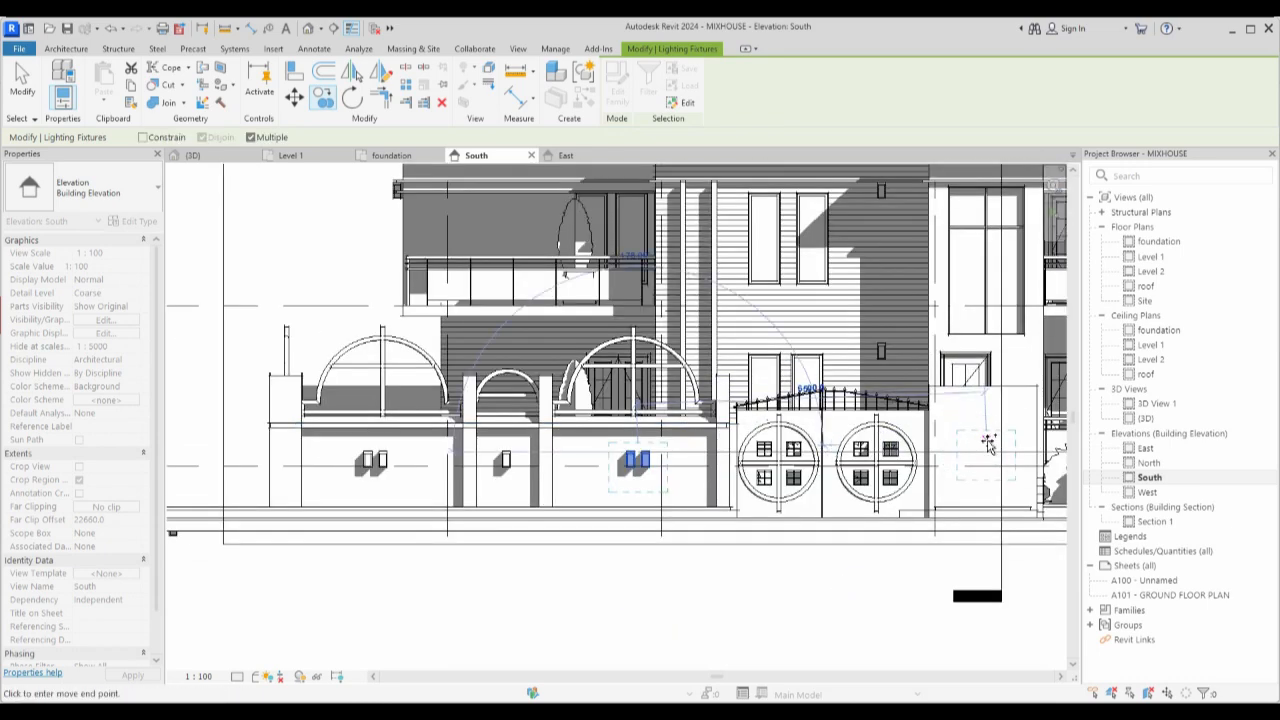
left_click(986, 446)
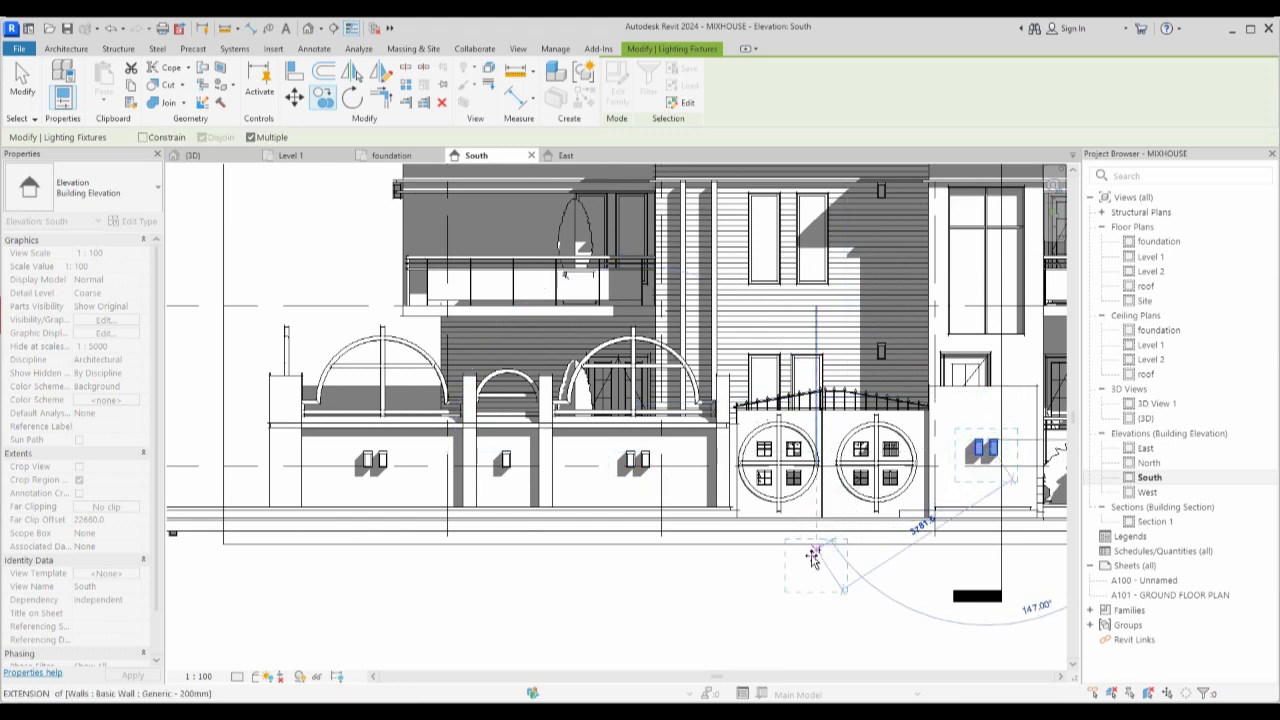
key("Escape")
scroll(795, 590, "down", 3)
key("Escape")
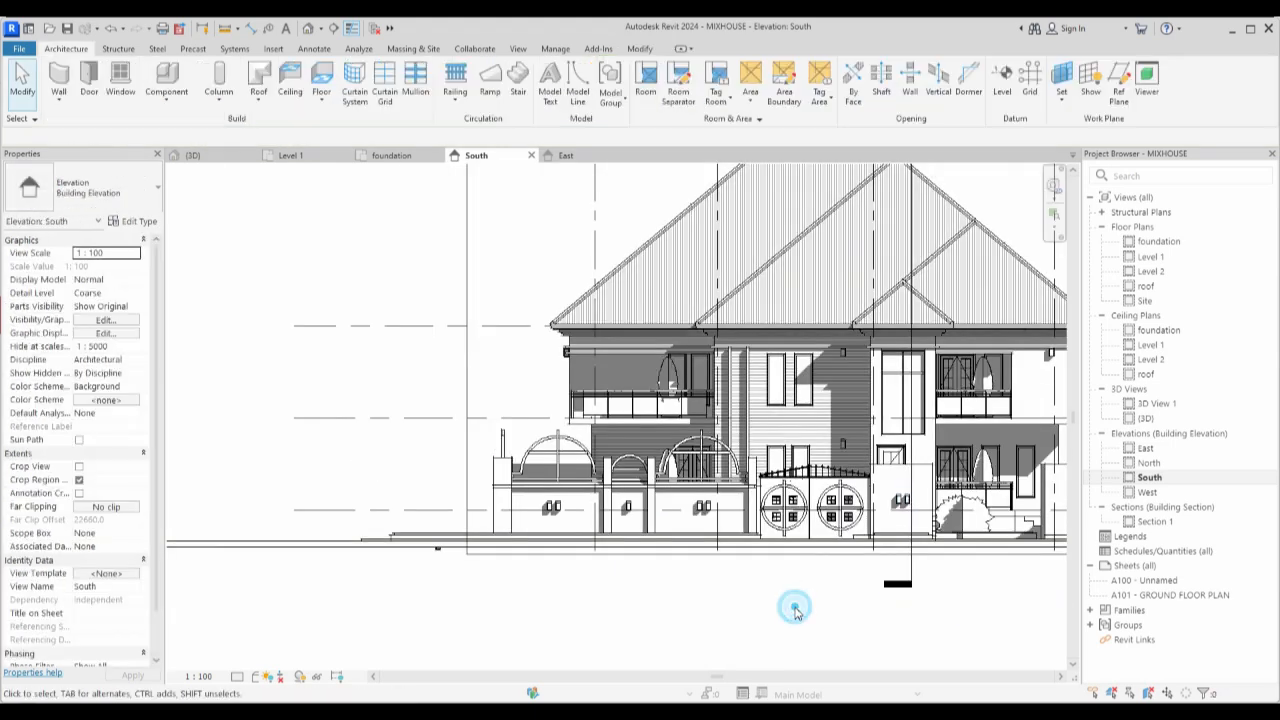
Check the wall lights along the front boundary wall and beside the gate in the {3D} view.
double_click(1147, 419)
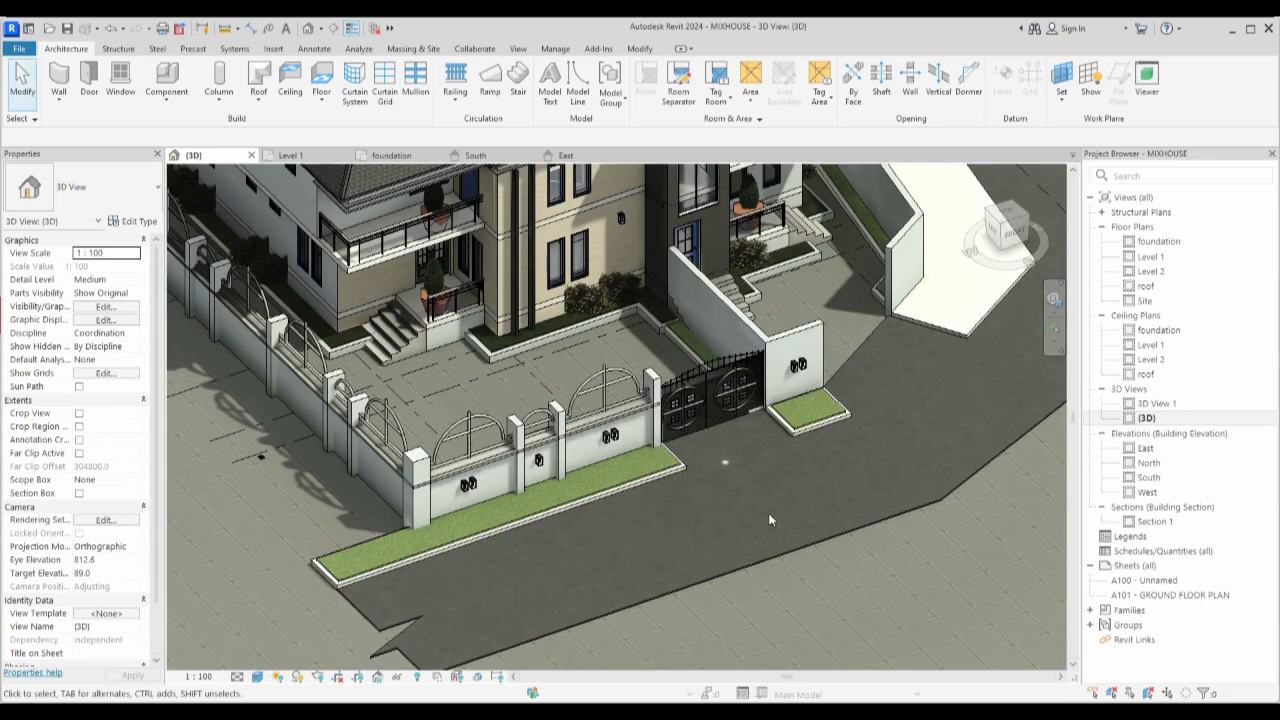
scroll(603, 429, "up", 5)
scroll(631, 378, "down", 6)
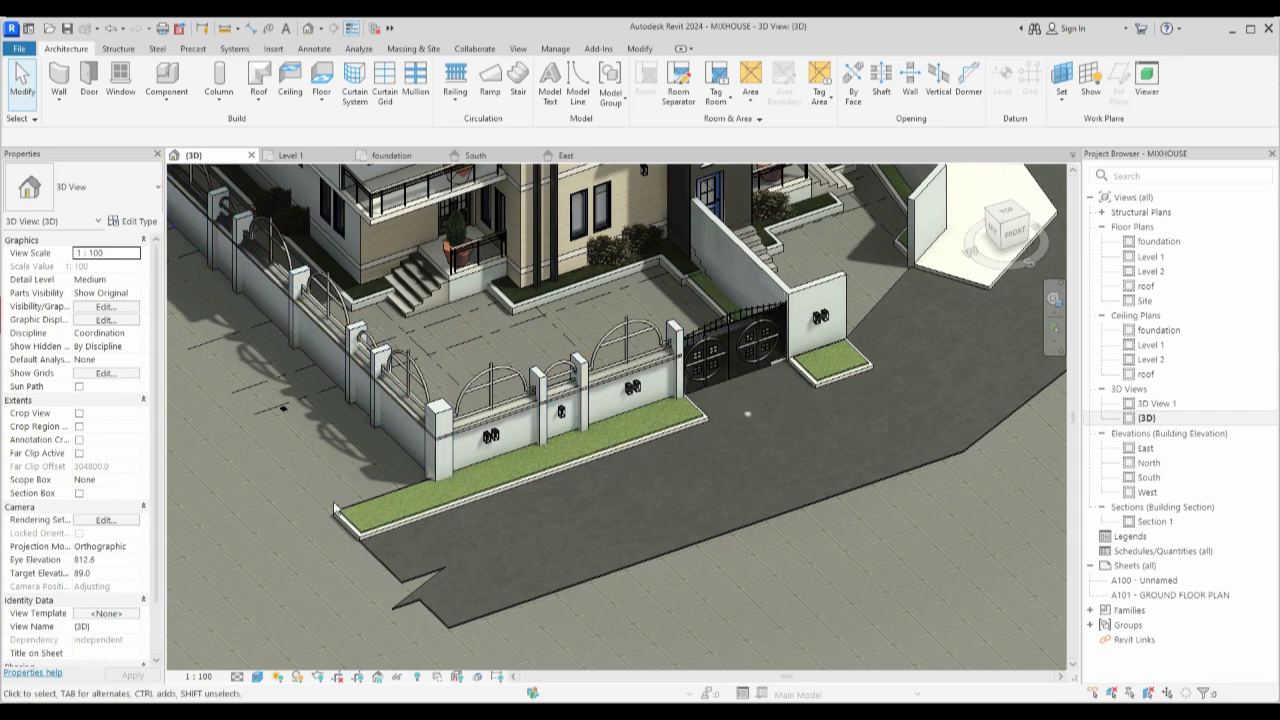
scroll(349, 457, "up", 2)
scroll(565, 456, "down", 1)
scroll(780, 577, "down", 4)
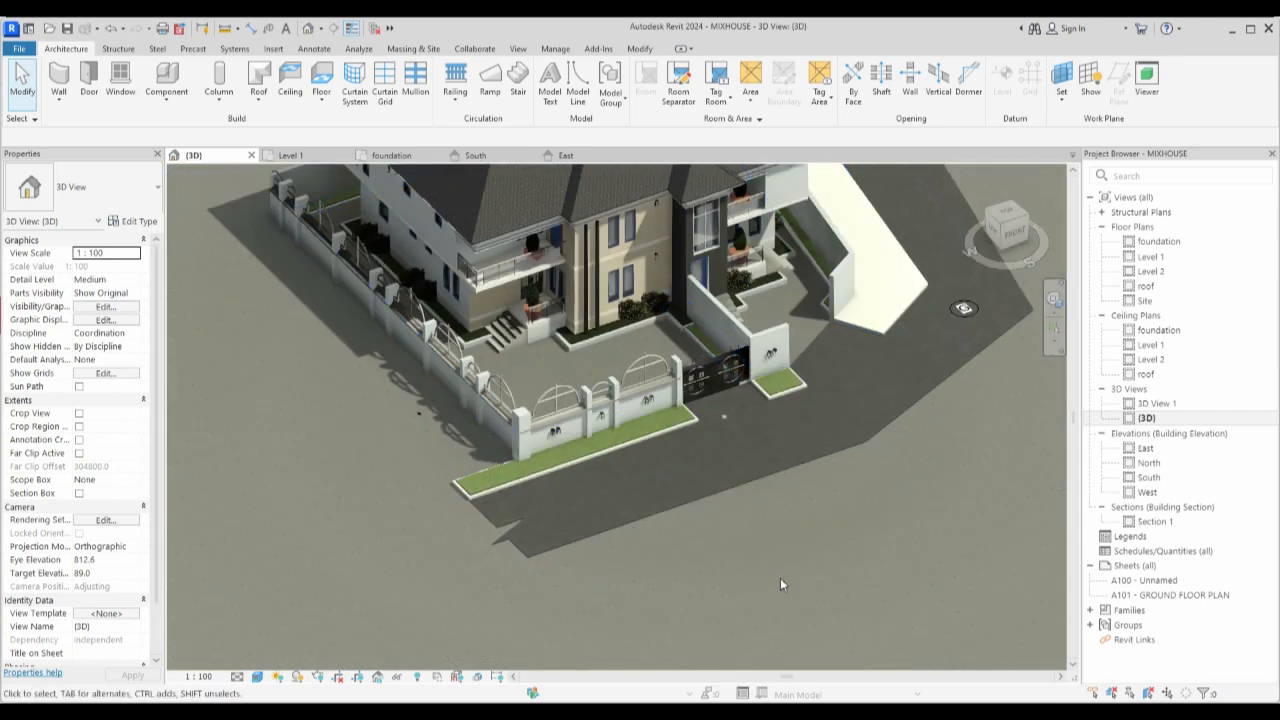
scroll(777, 577, "up", 3)
scroll(820, 596, "down", 4)
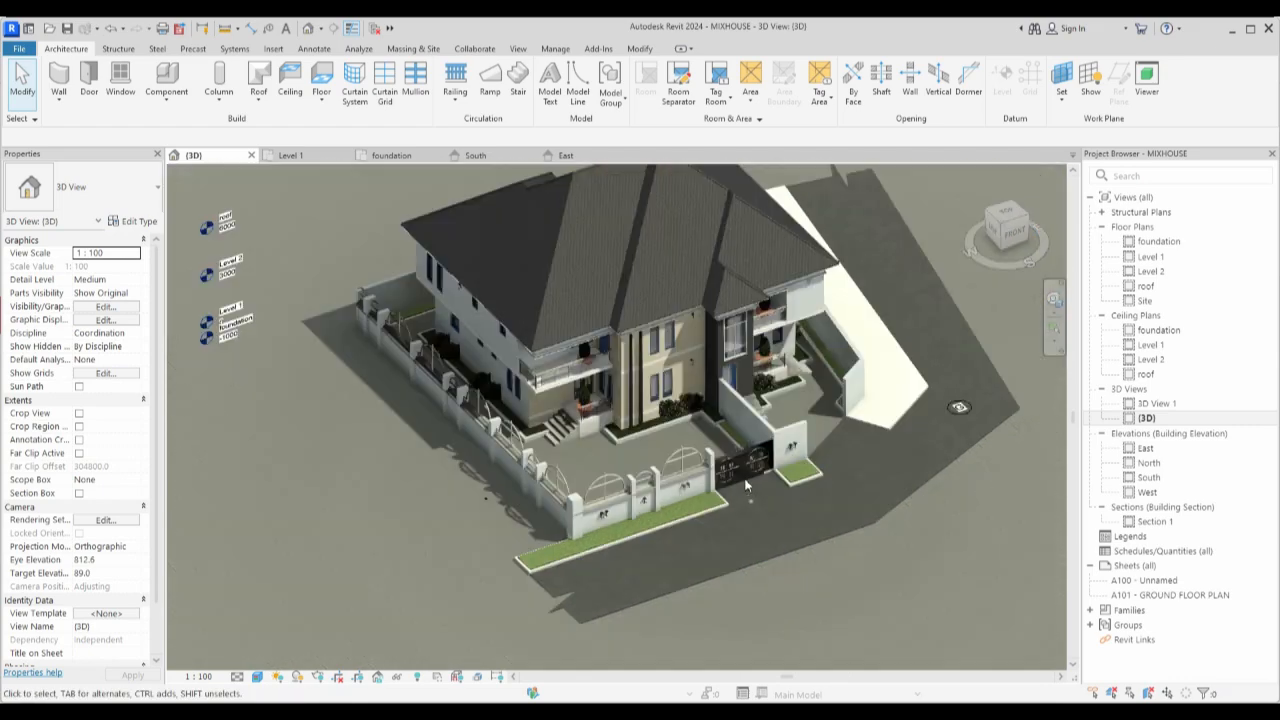
scroll(700, 560, "up", 3)
scroll(642, 541, "up", 2)
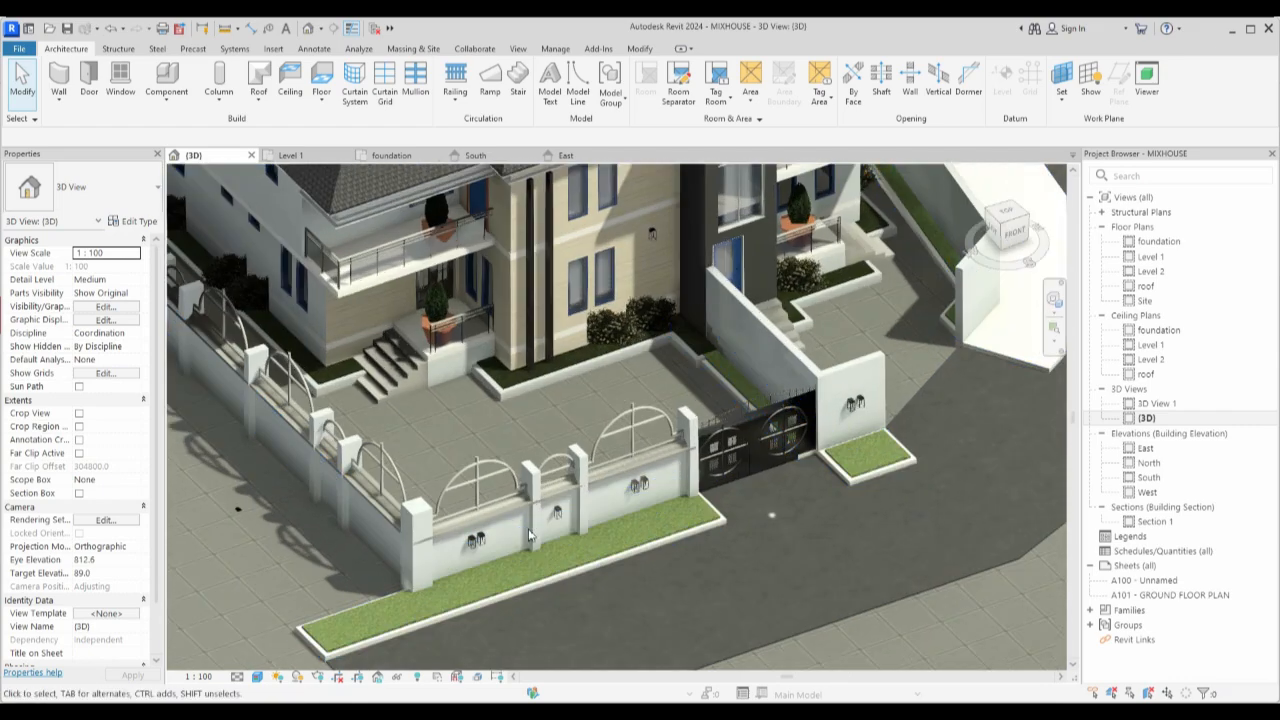
Place a Street Light (3) component on the small grass bed at the gate's far side.
left_click(167, 76)
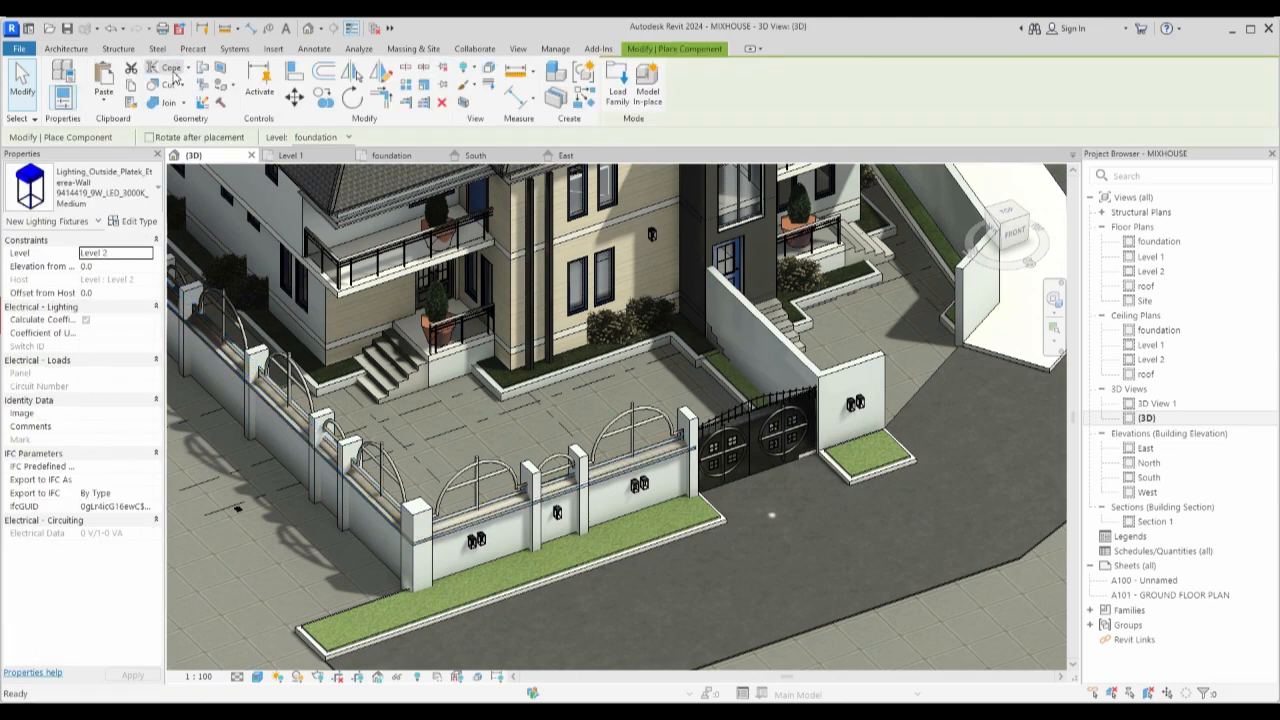
left_click(122, 196)
scroll(140, 418, "down", 5)
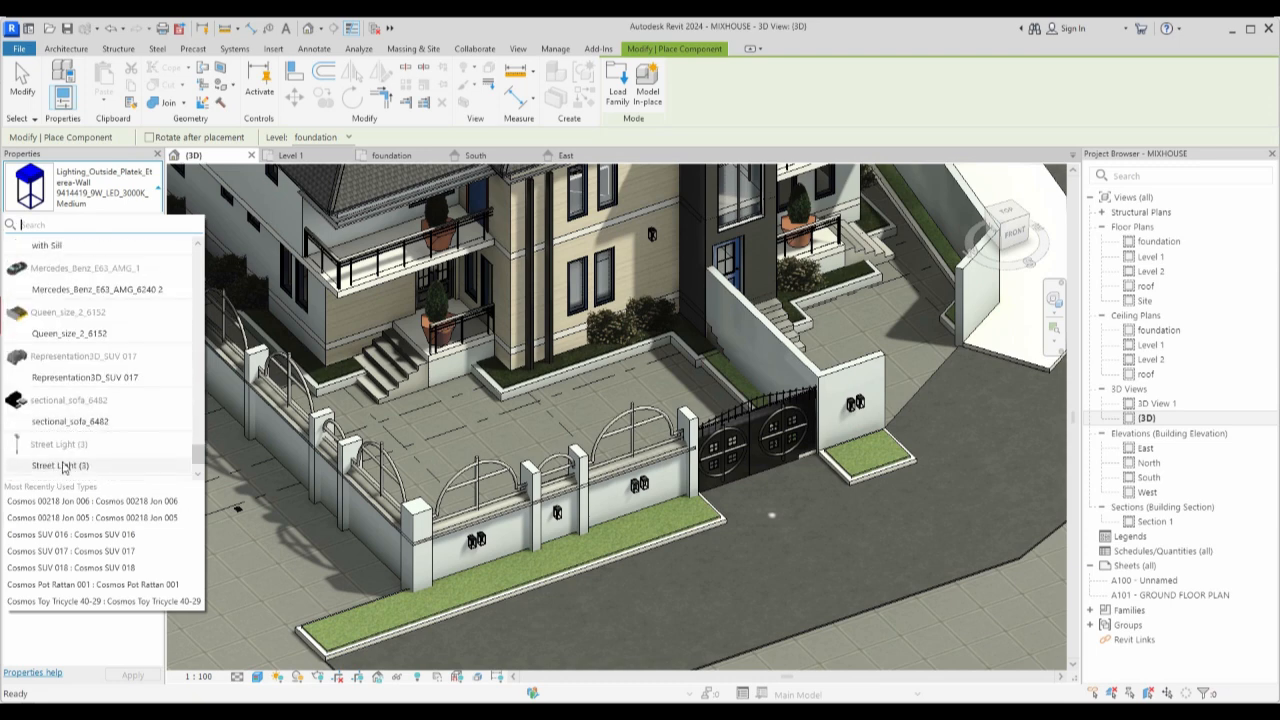
scroll(64, 440, "up", 10)
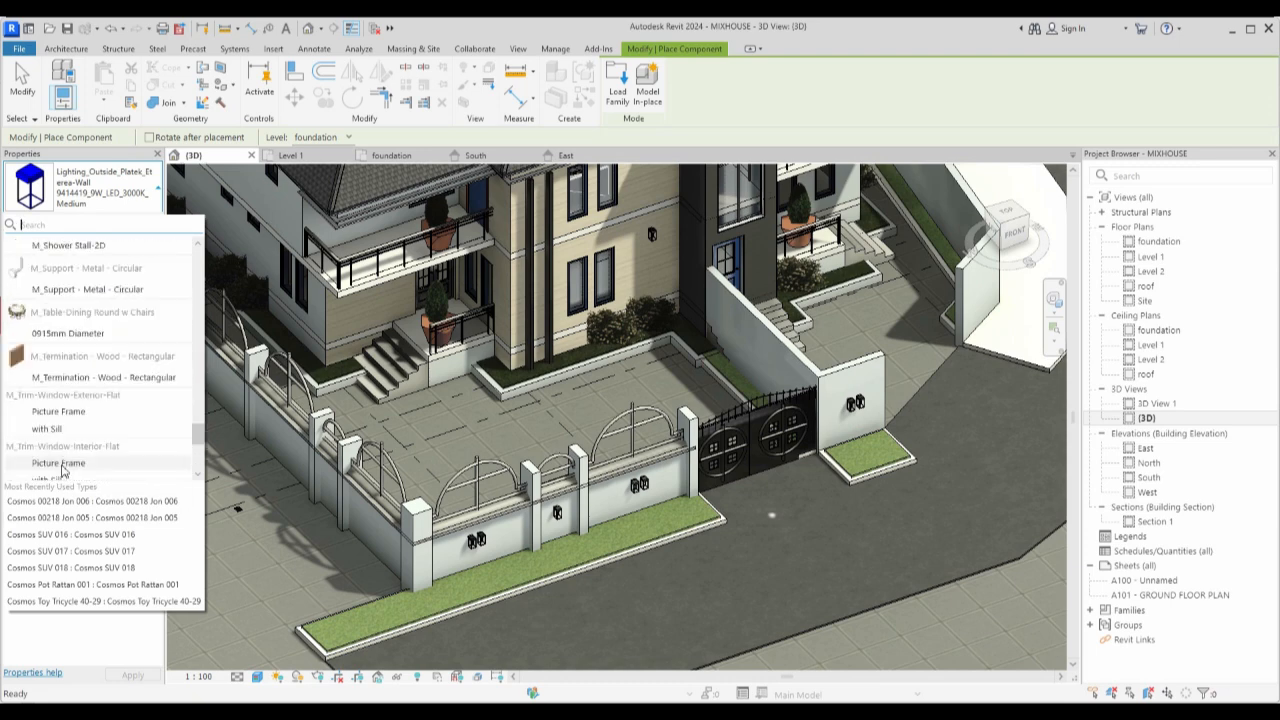
scroll(66, 402, "up", 10)
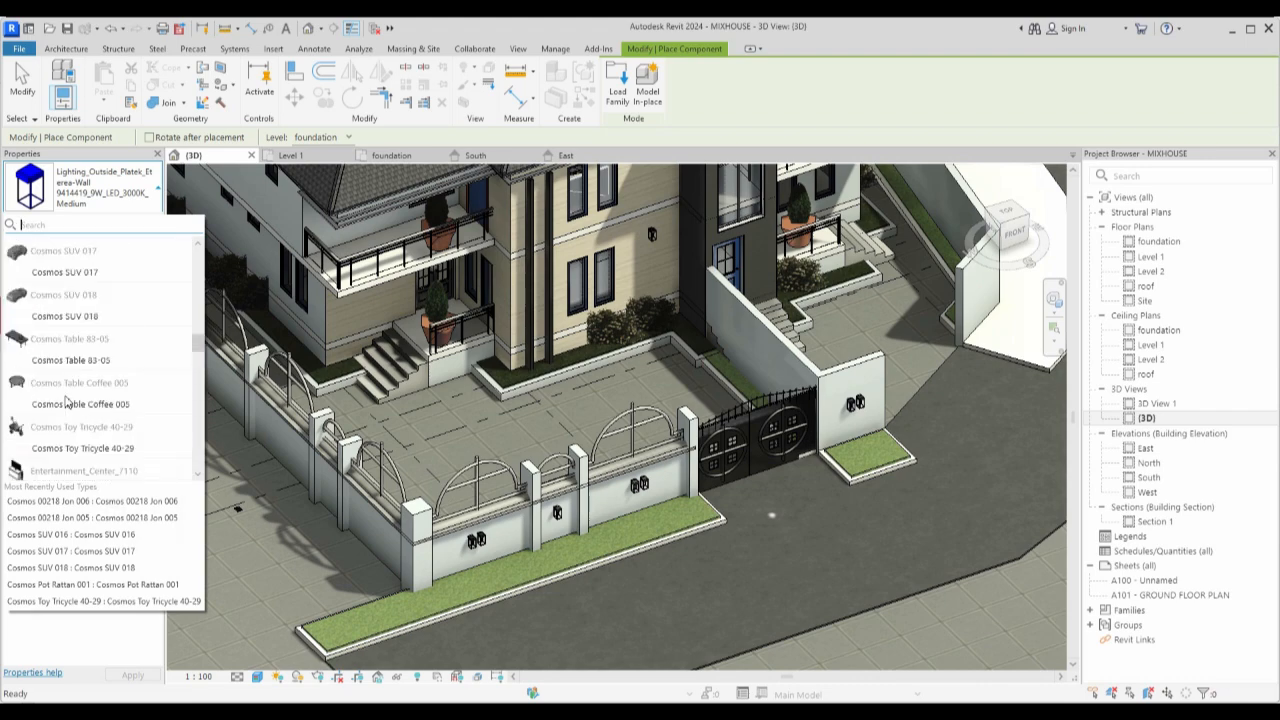
scroll(66, 402, "up", 10)
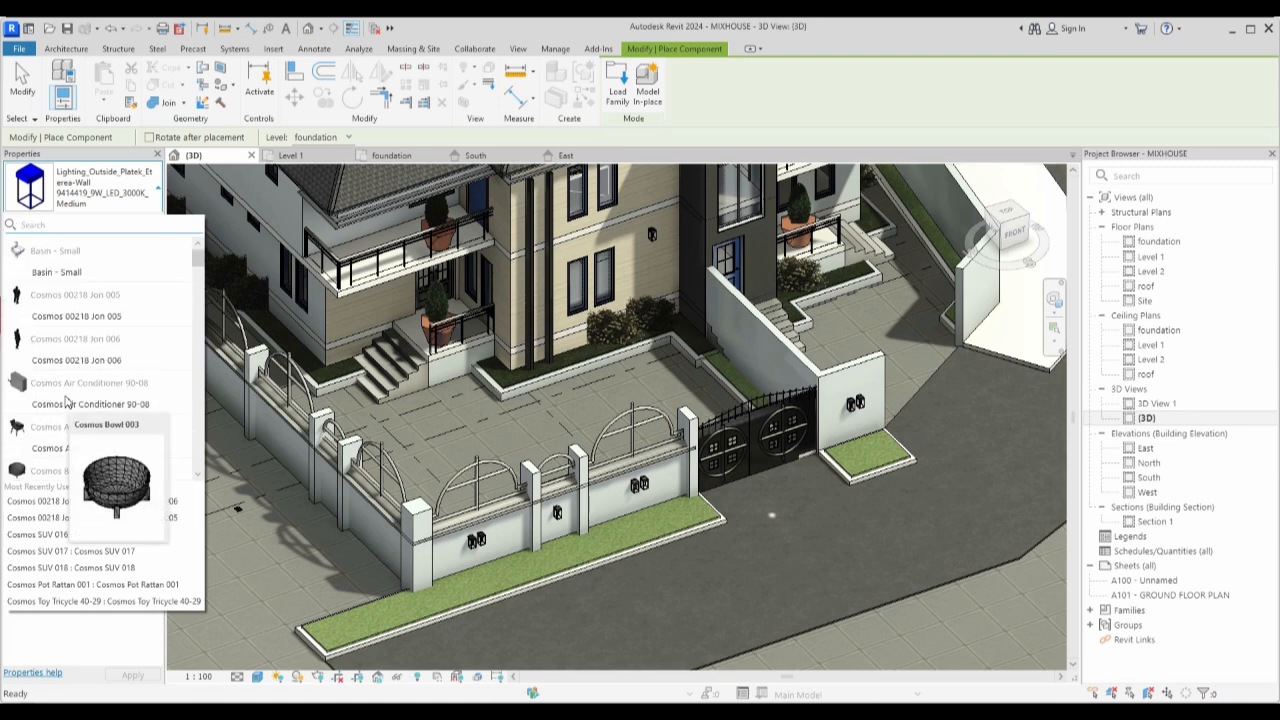
scroll(66, 402, "down", 15)
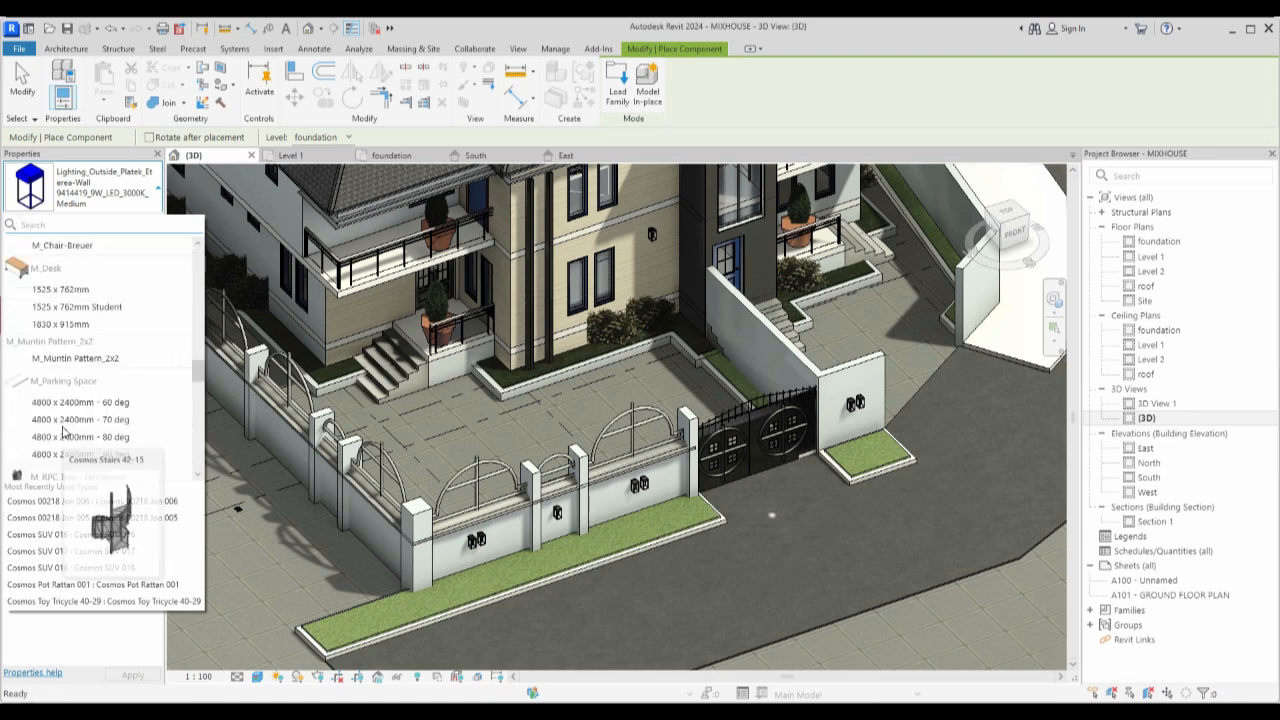
scroll(66, 430, "down", 15)
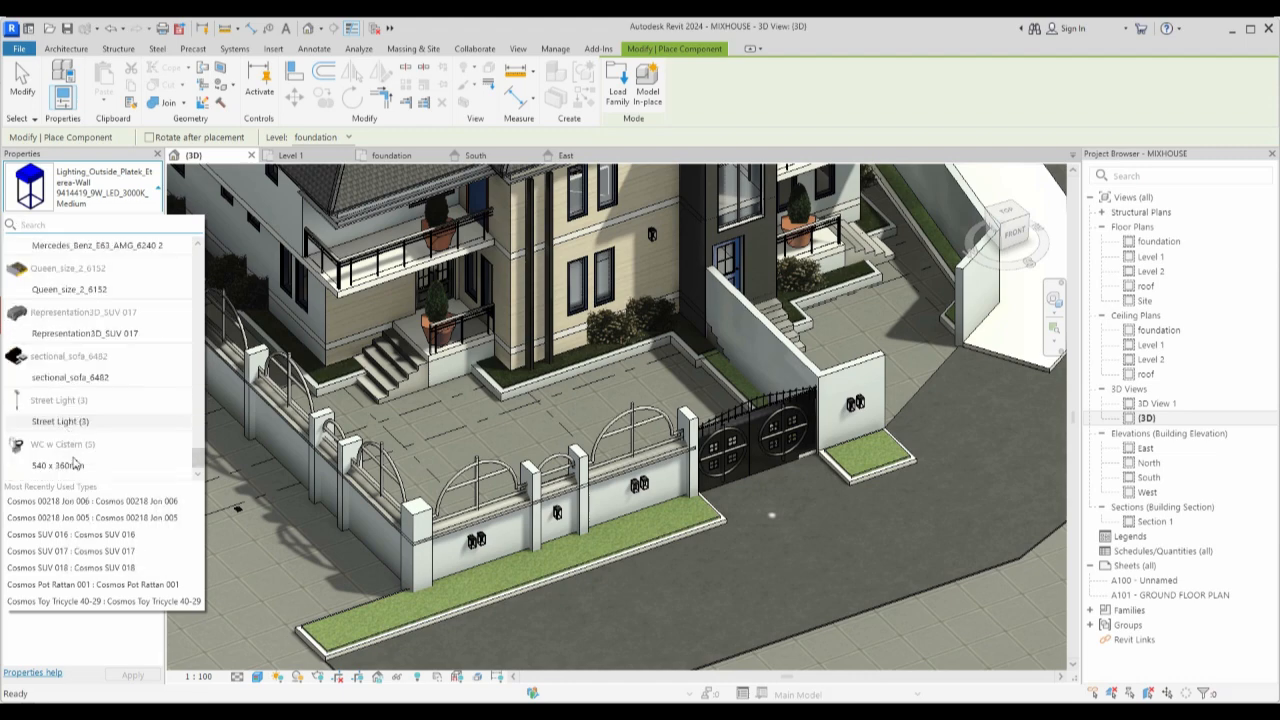
left_click(60, 421)
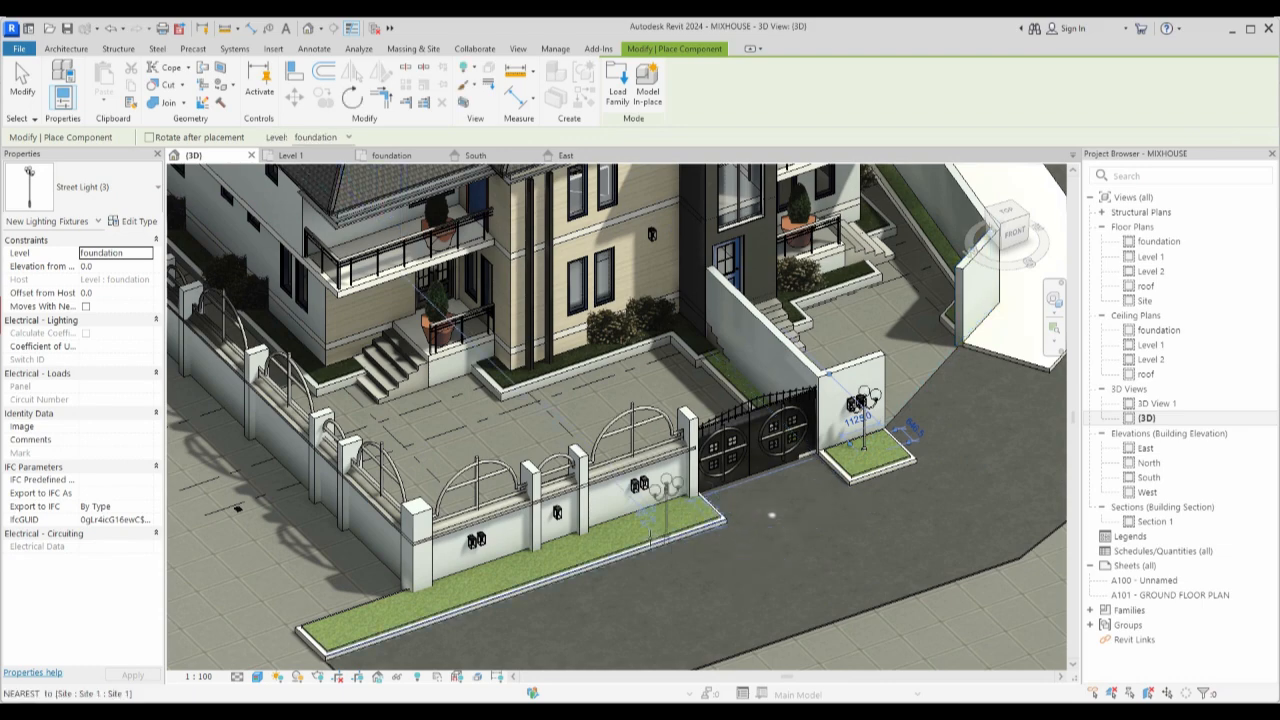
In the foundation floor plan, nudge the street light down towards the middle of the small grass bed beside the gate.
double_click(1159, 241)
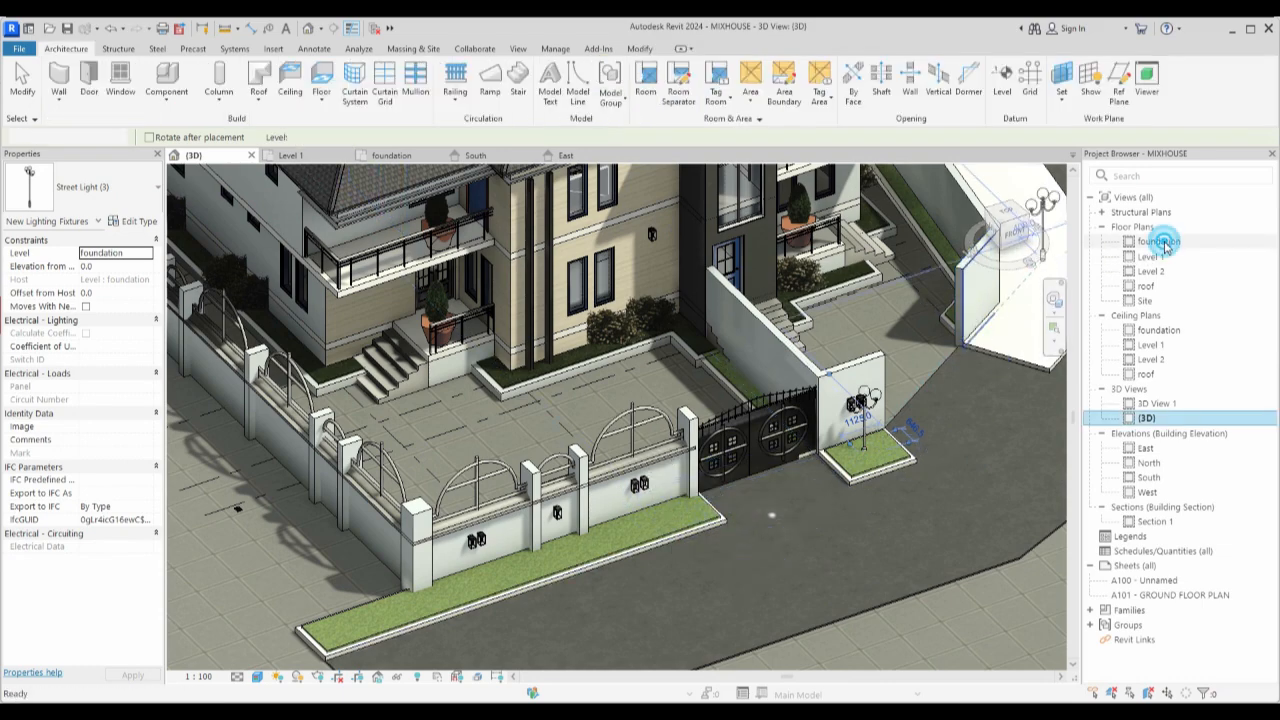
scroll(748, 489, "down", 4)
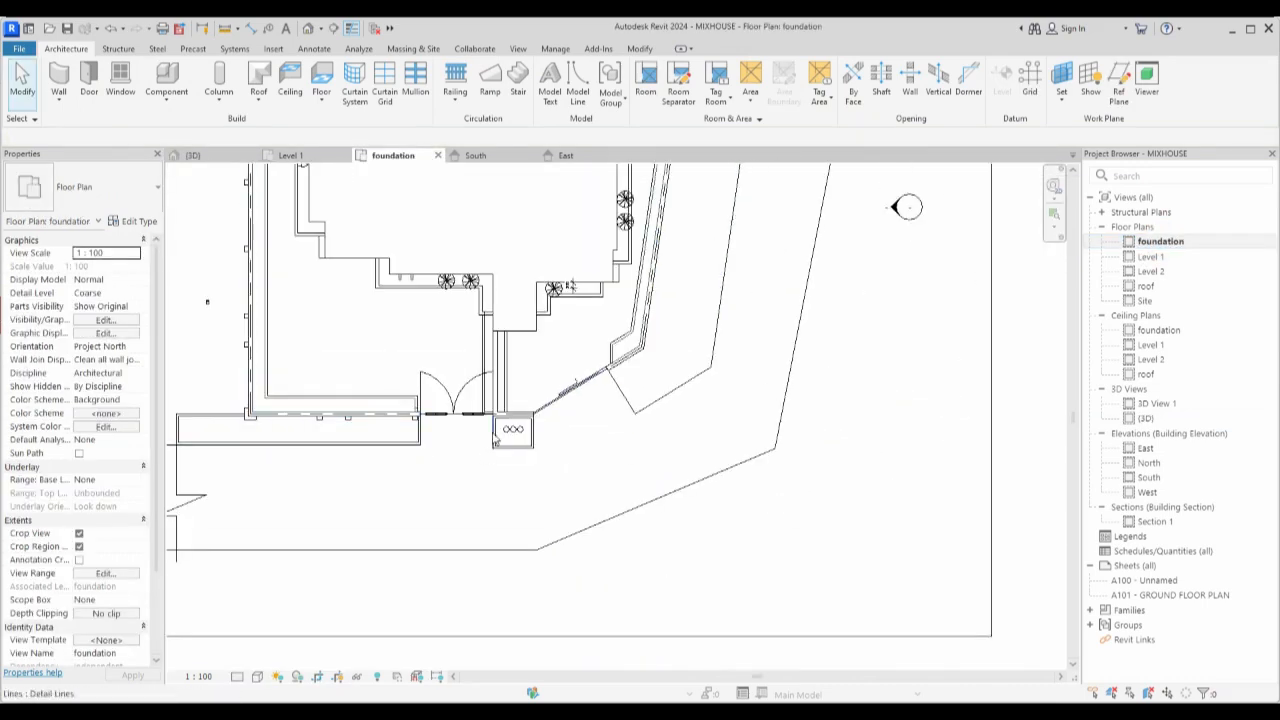
scroll(485, 435, "up", 3)
scroll(485, 435, "up", 2)
left_click(516, 428)
key("Down")
key("Down")
key("Down")
key("Down")
key("Down")
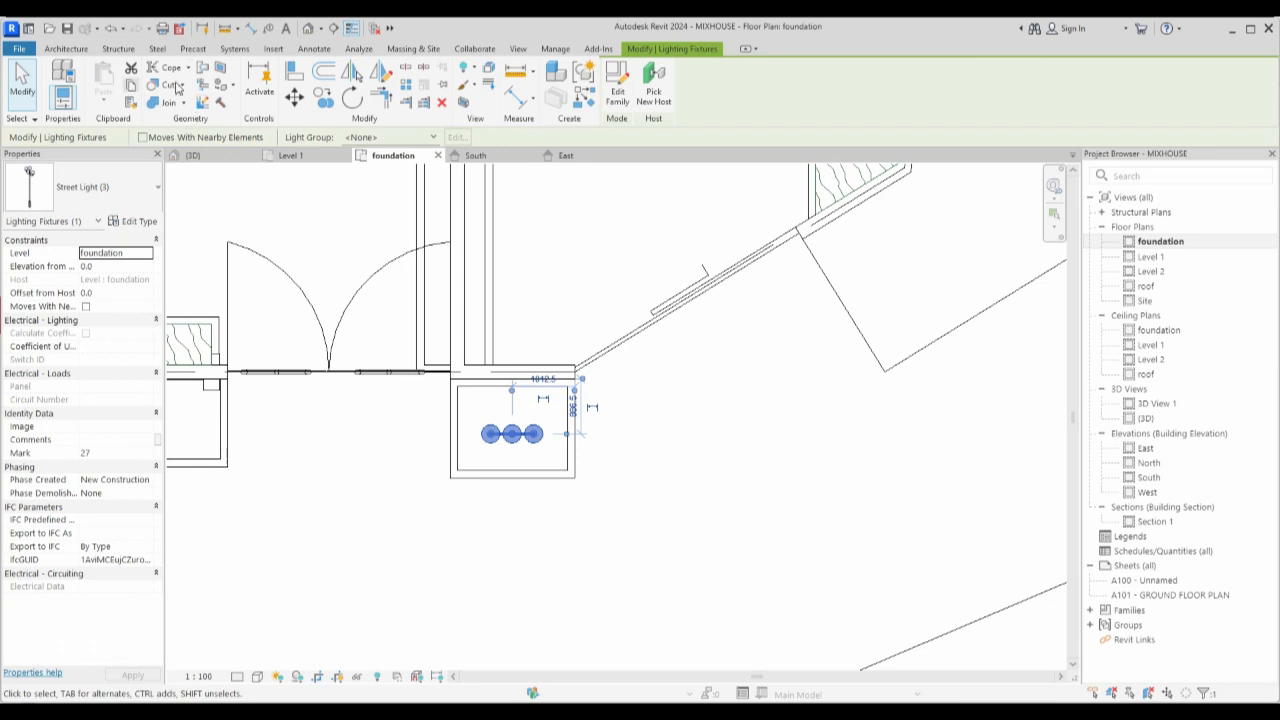
Rotate a copy of the street light 90 degrees about its centre so the two lights form a cross.
left_click(349, 96)
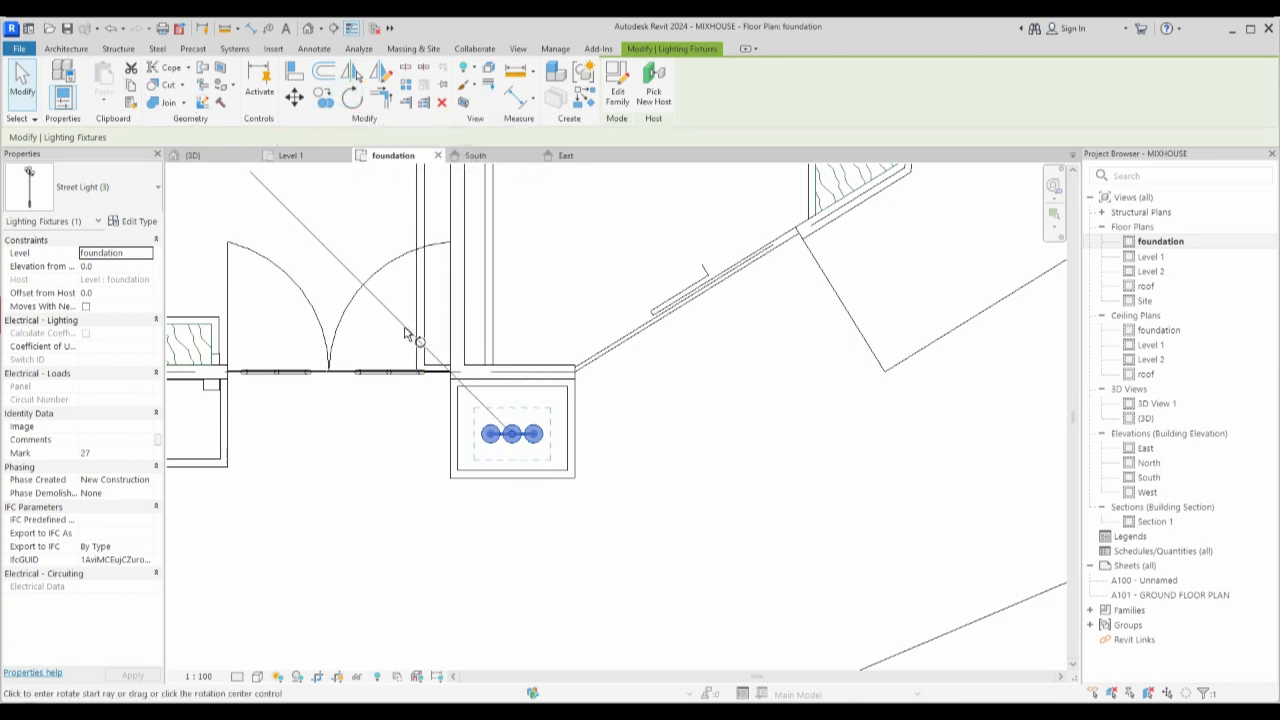
left_click(506, 288)
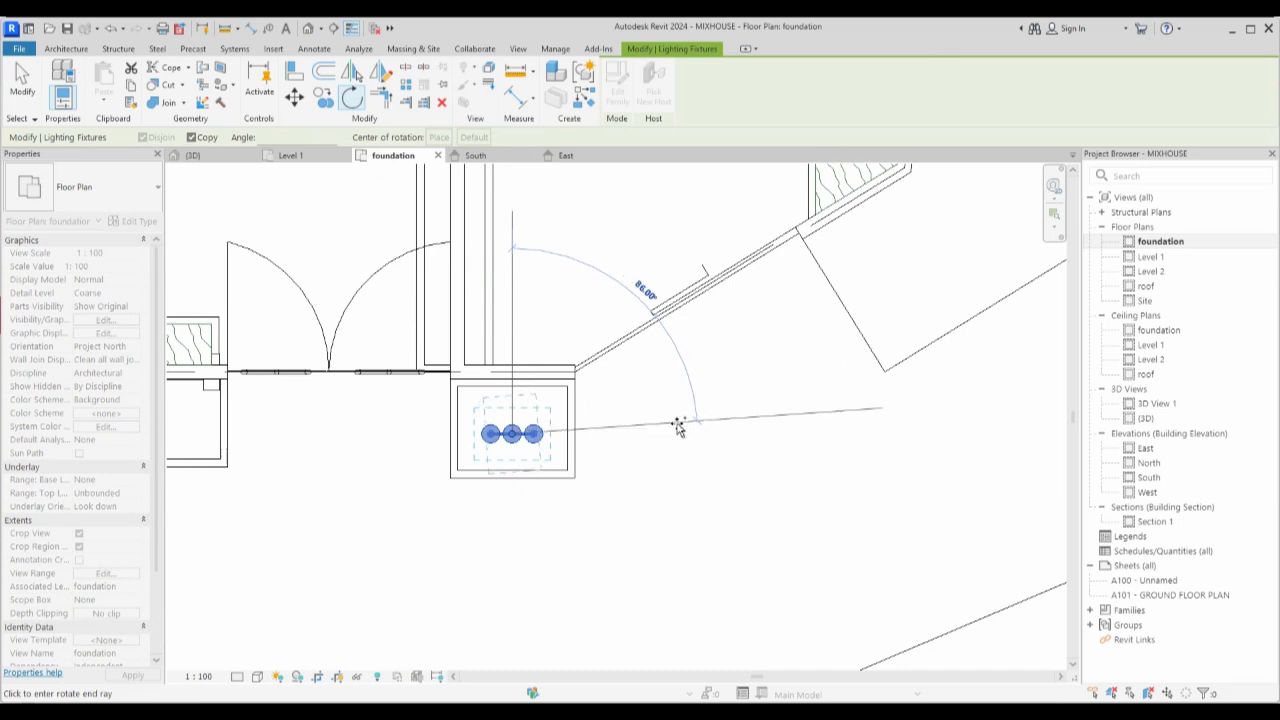
left_click(678, 430)
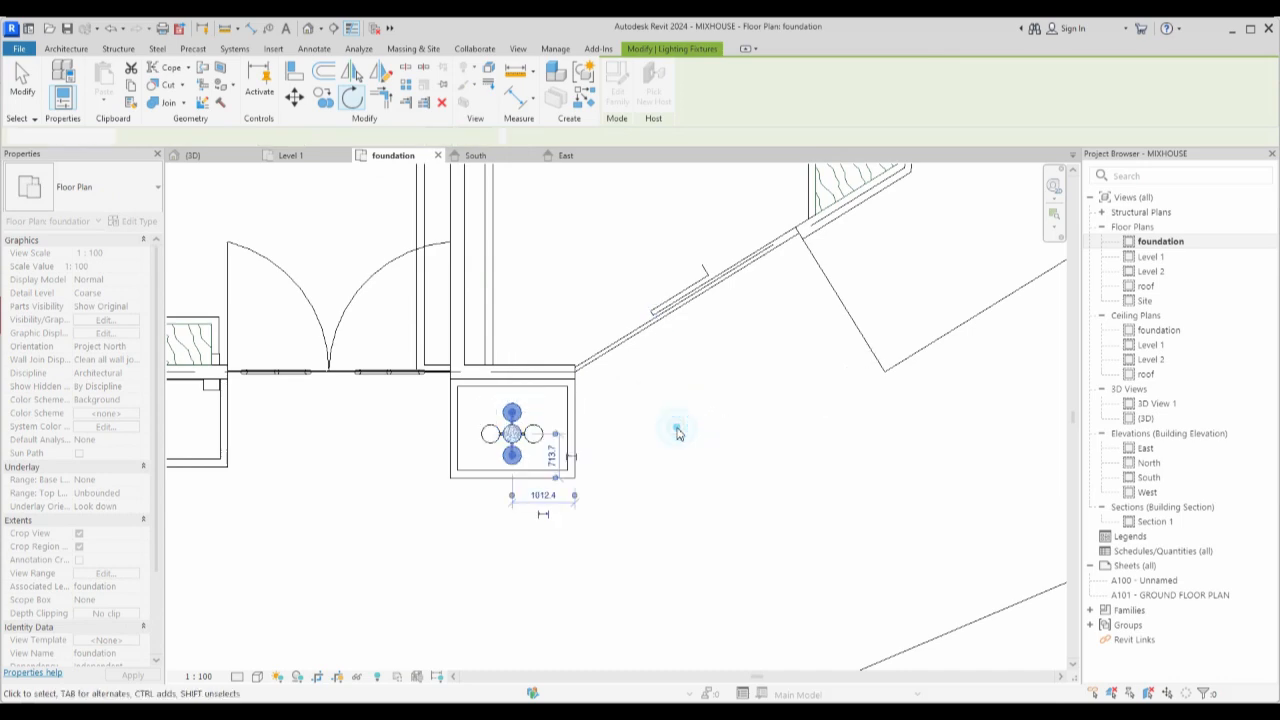
left_click(688, 420)
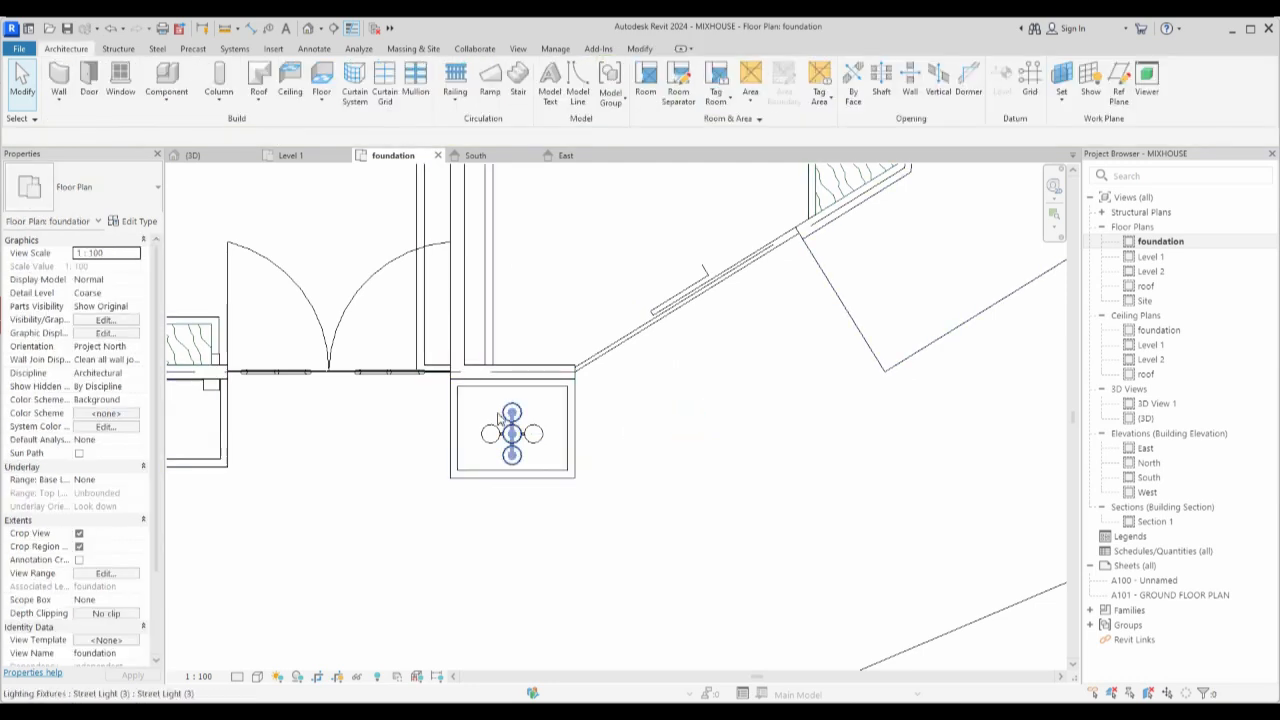
Copy the crossed street light pair twice onto the long grass strip, about 15200 mm away near its far end and around its middle.
left_click_drag(408, 400, 645, 482)
scroll(749, 460, "down", 3)
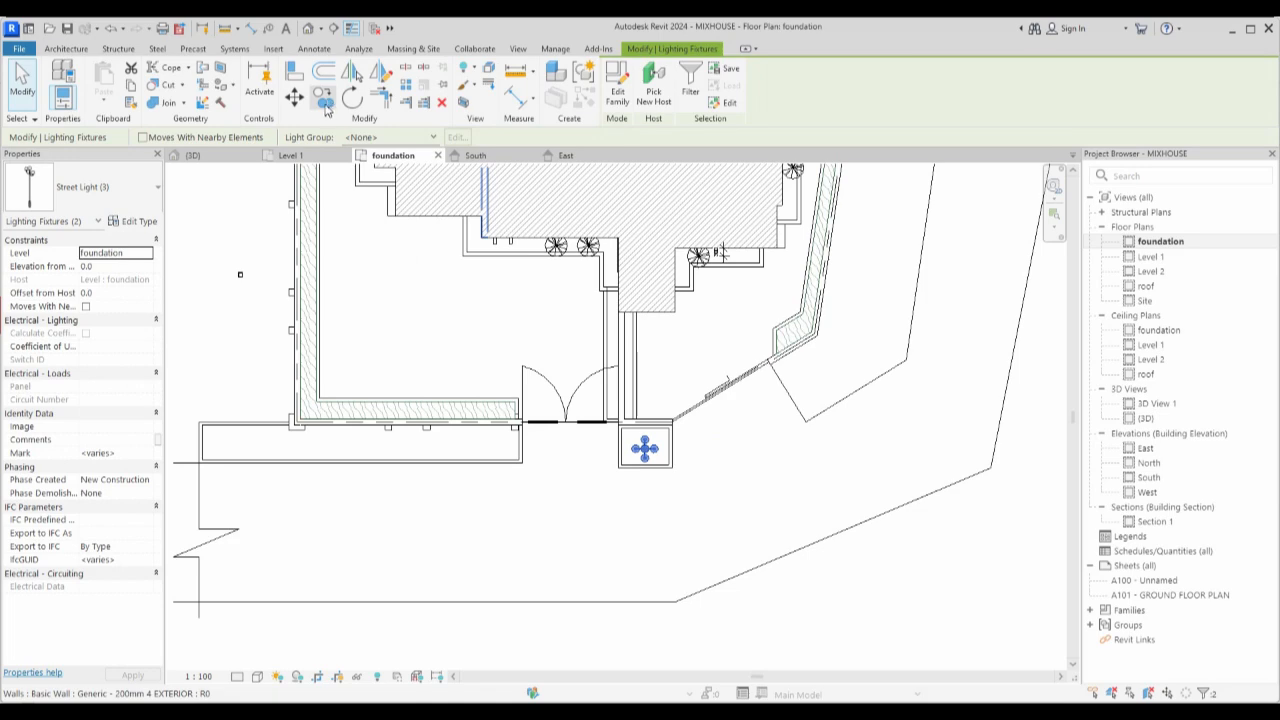
left_click(322, 104)
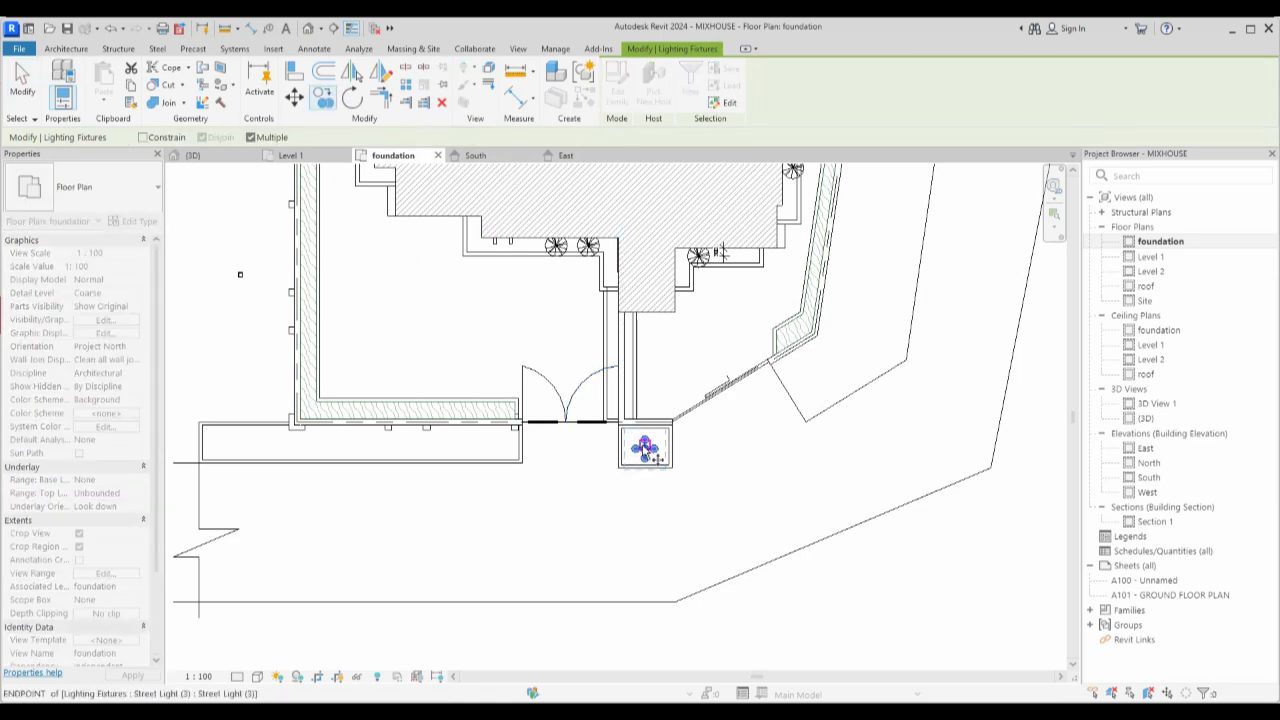
left_click(238, 447)
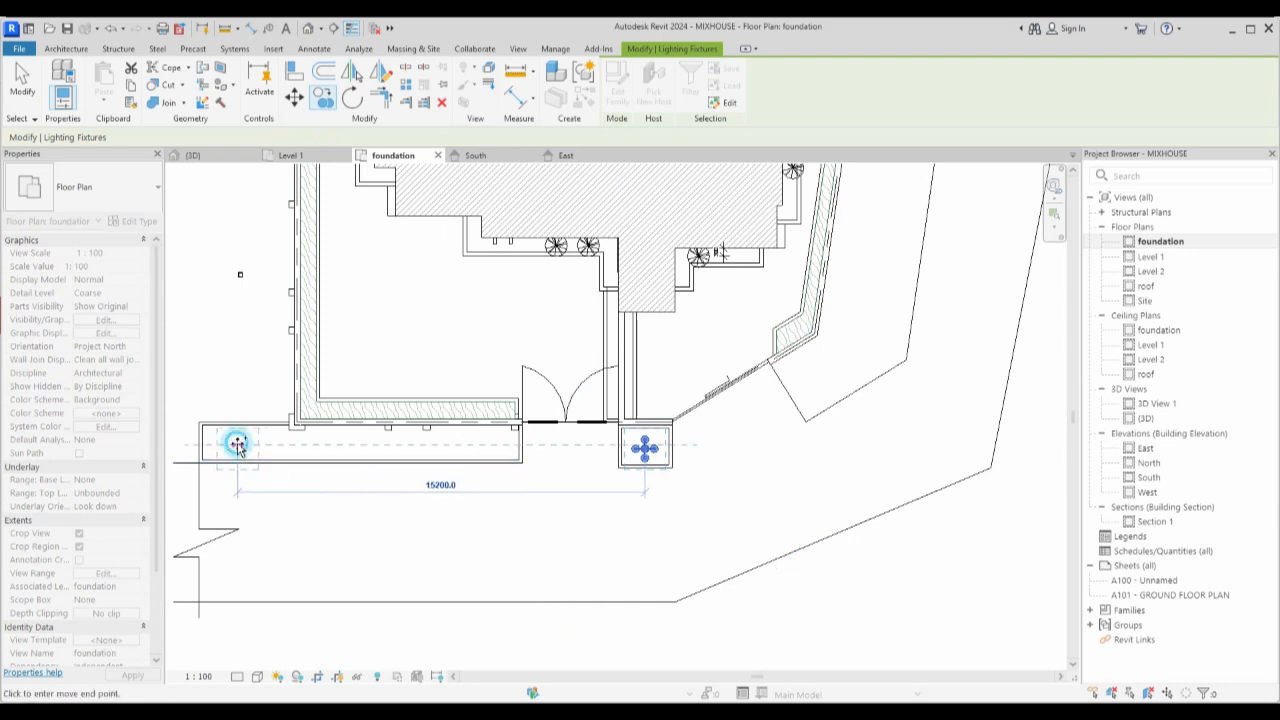
left_click(408, 450)
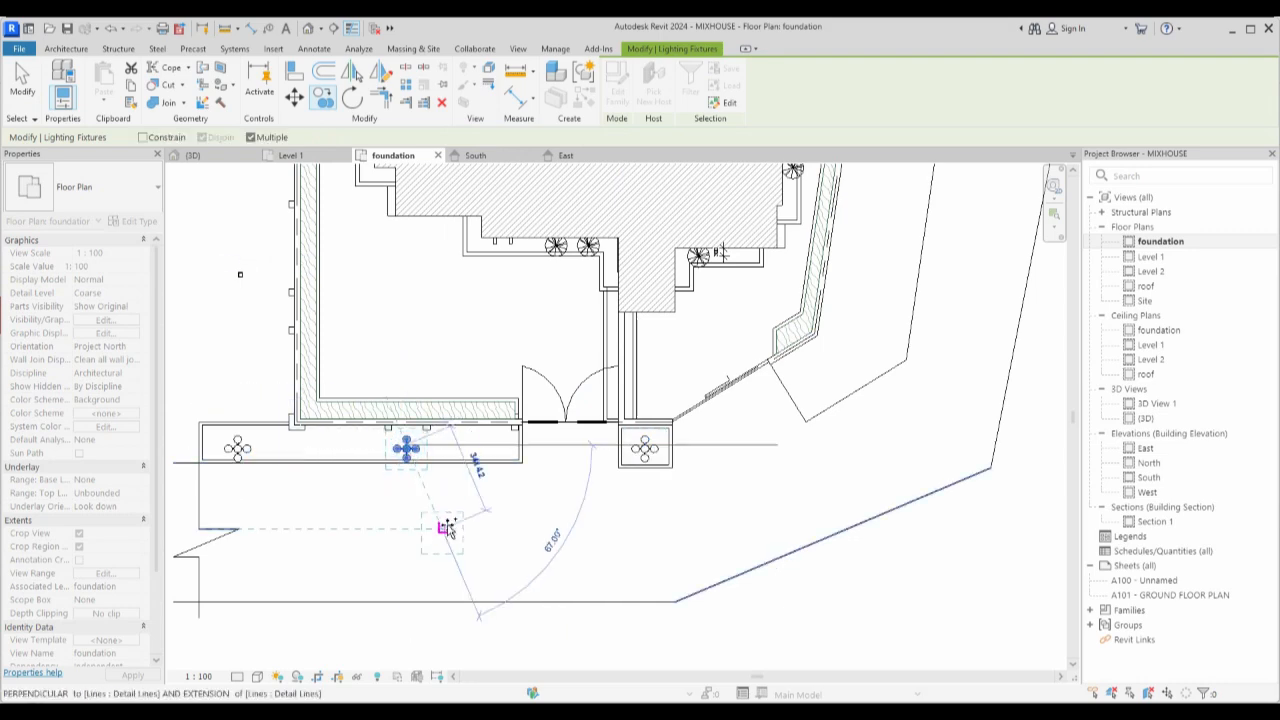
key("Escape")
scroll(433, 417, "up", 2)
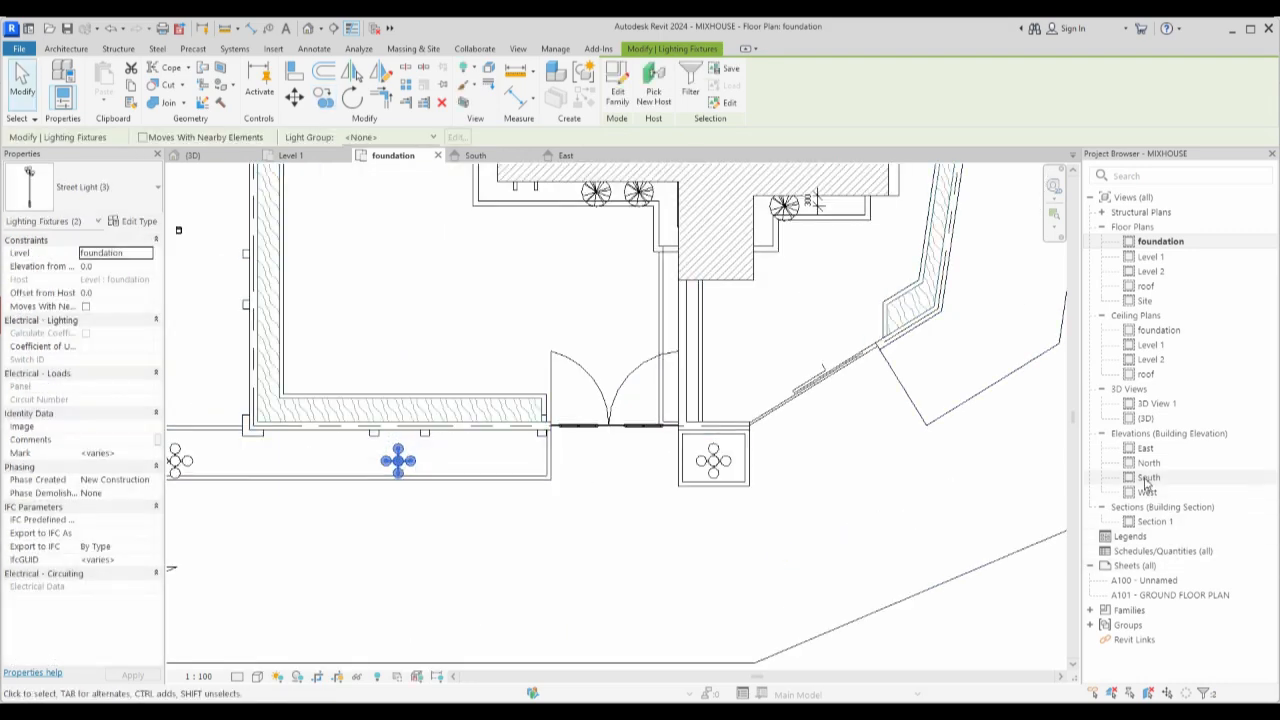